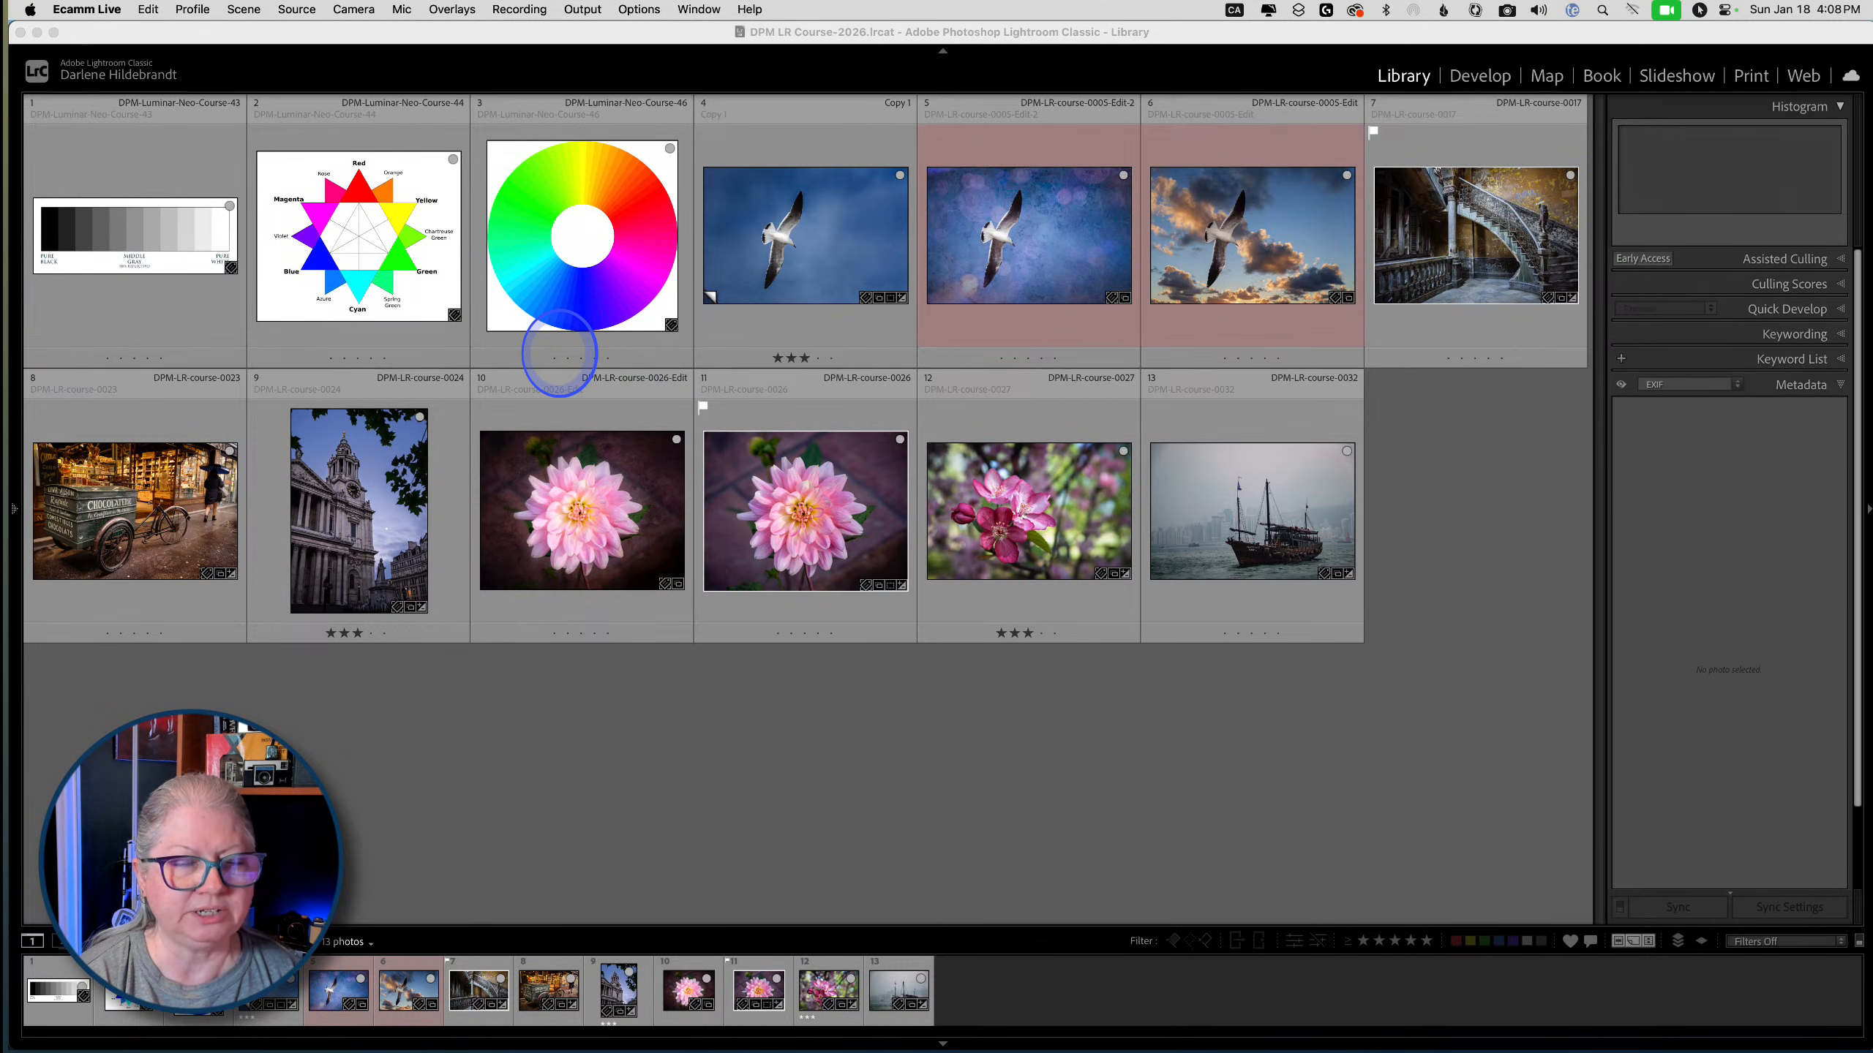
Switch to Lightroom Classic and reveal the hidden Navigator and Folders panels beside the photo grid
left_click(629, 792)
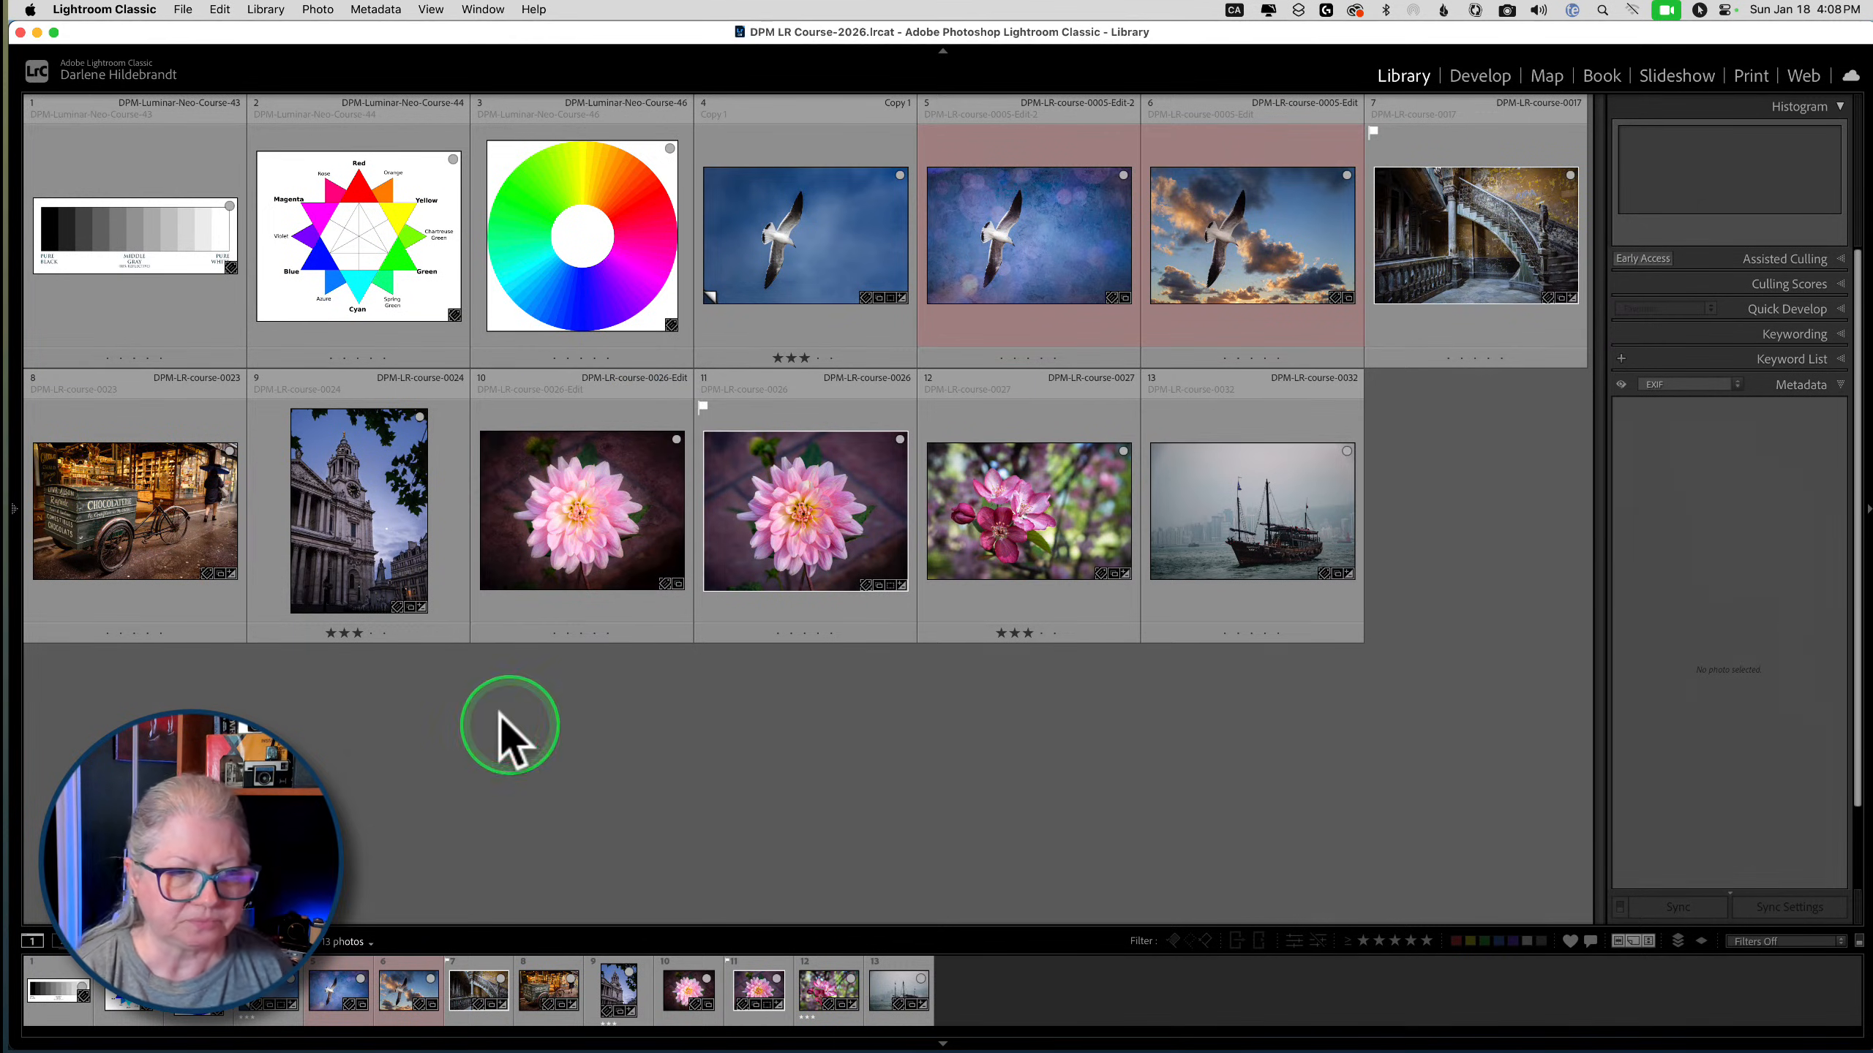
left_click(14, 508)
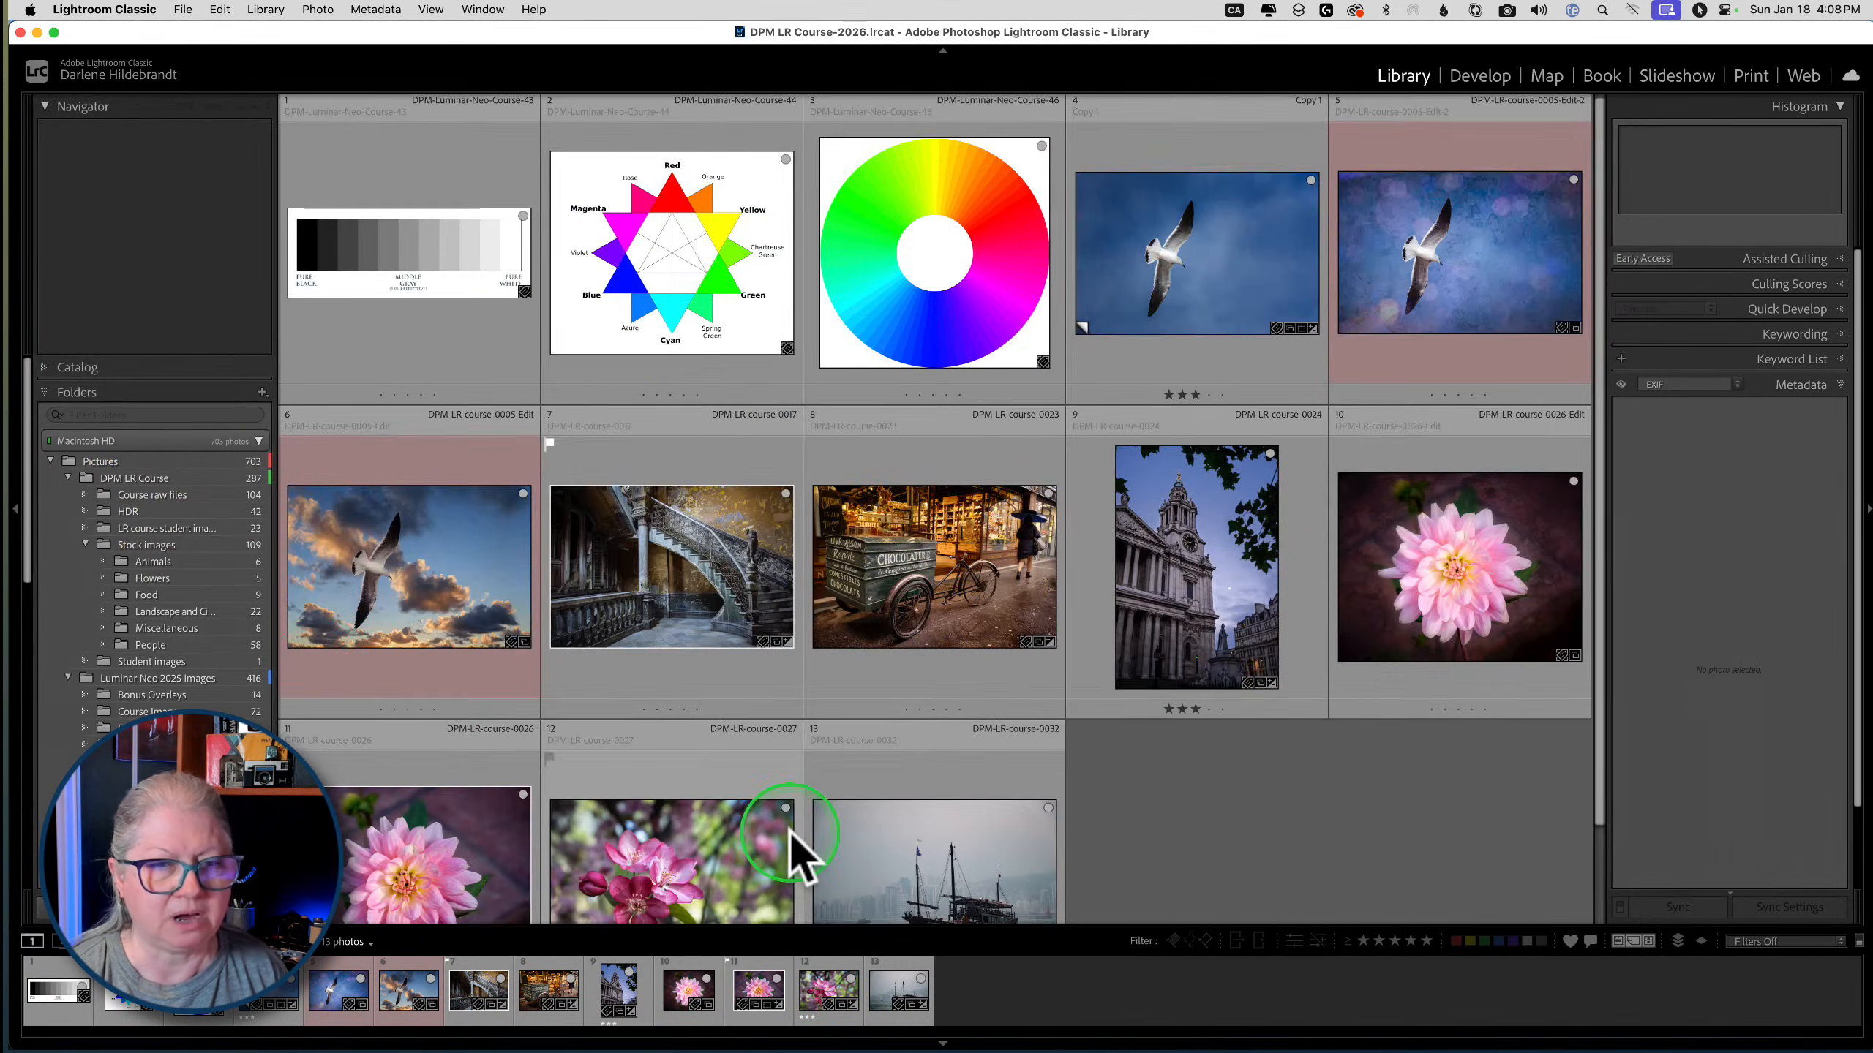
left_click(1154, 710)
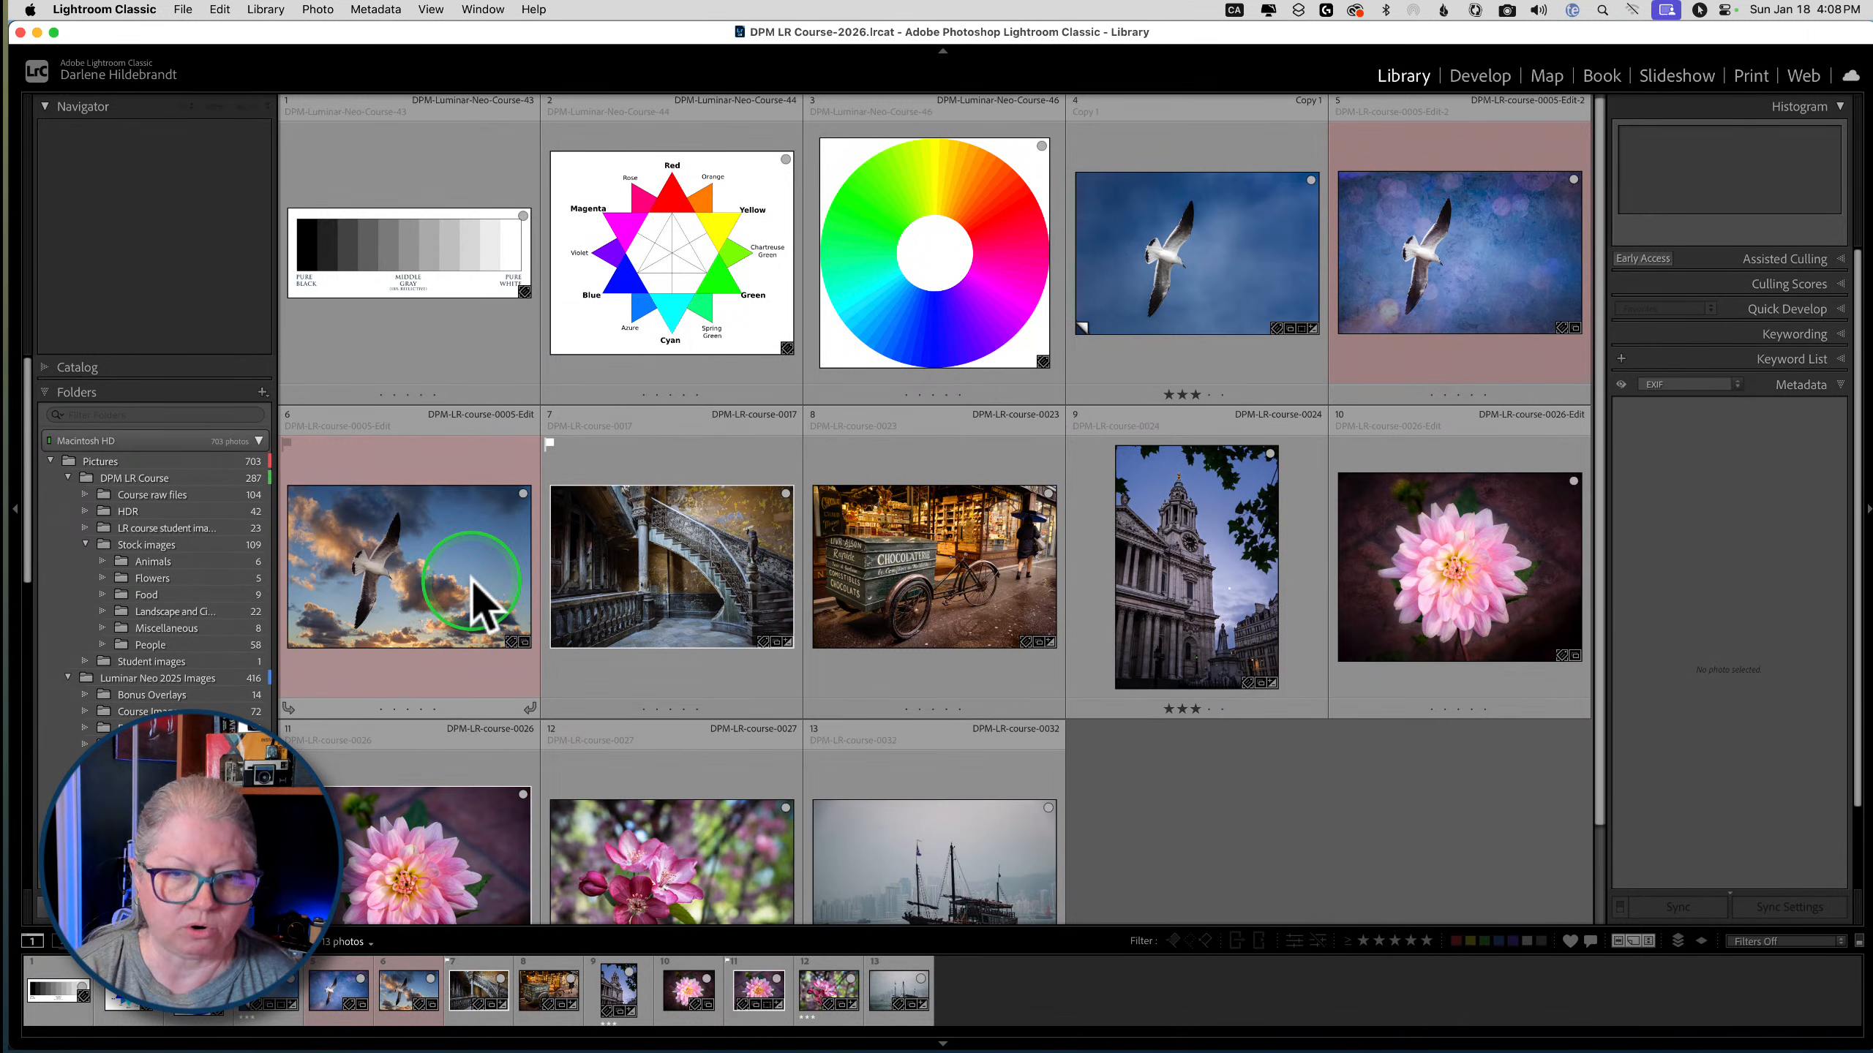
Look over the photo grid and the Luminar Neo catalog, returning to Lightroom Classic
scroll(472, 598, "down", 3)
scroll(472, 598, "up", 3)
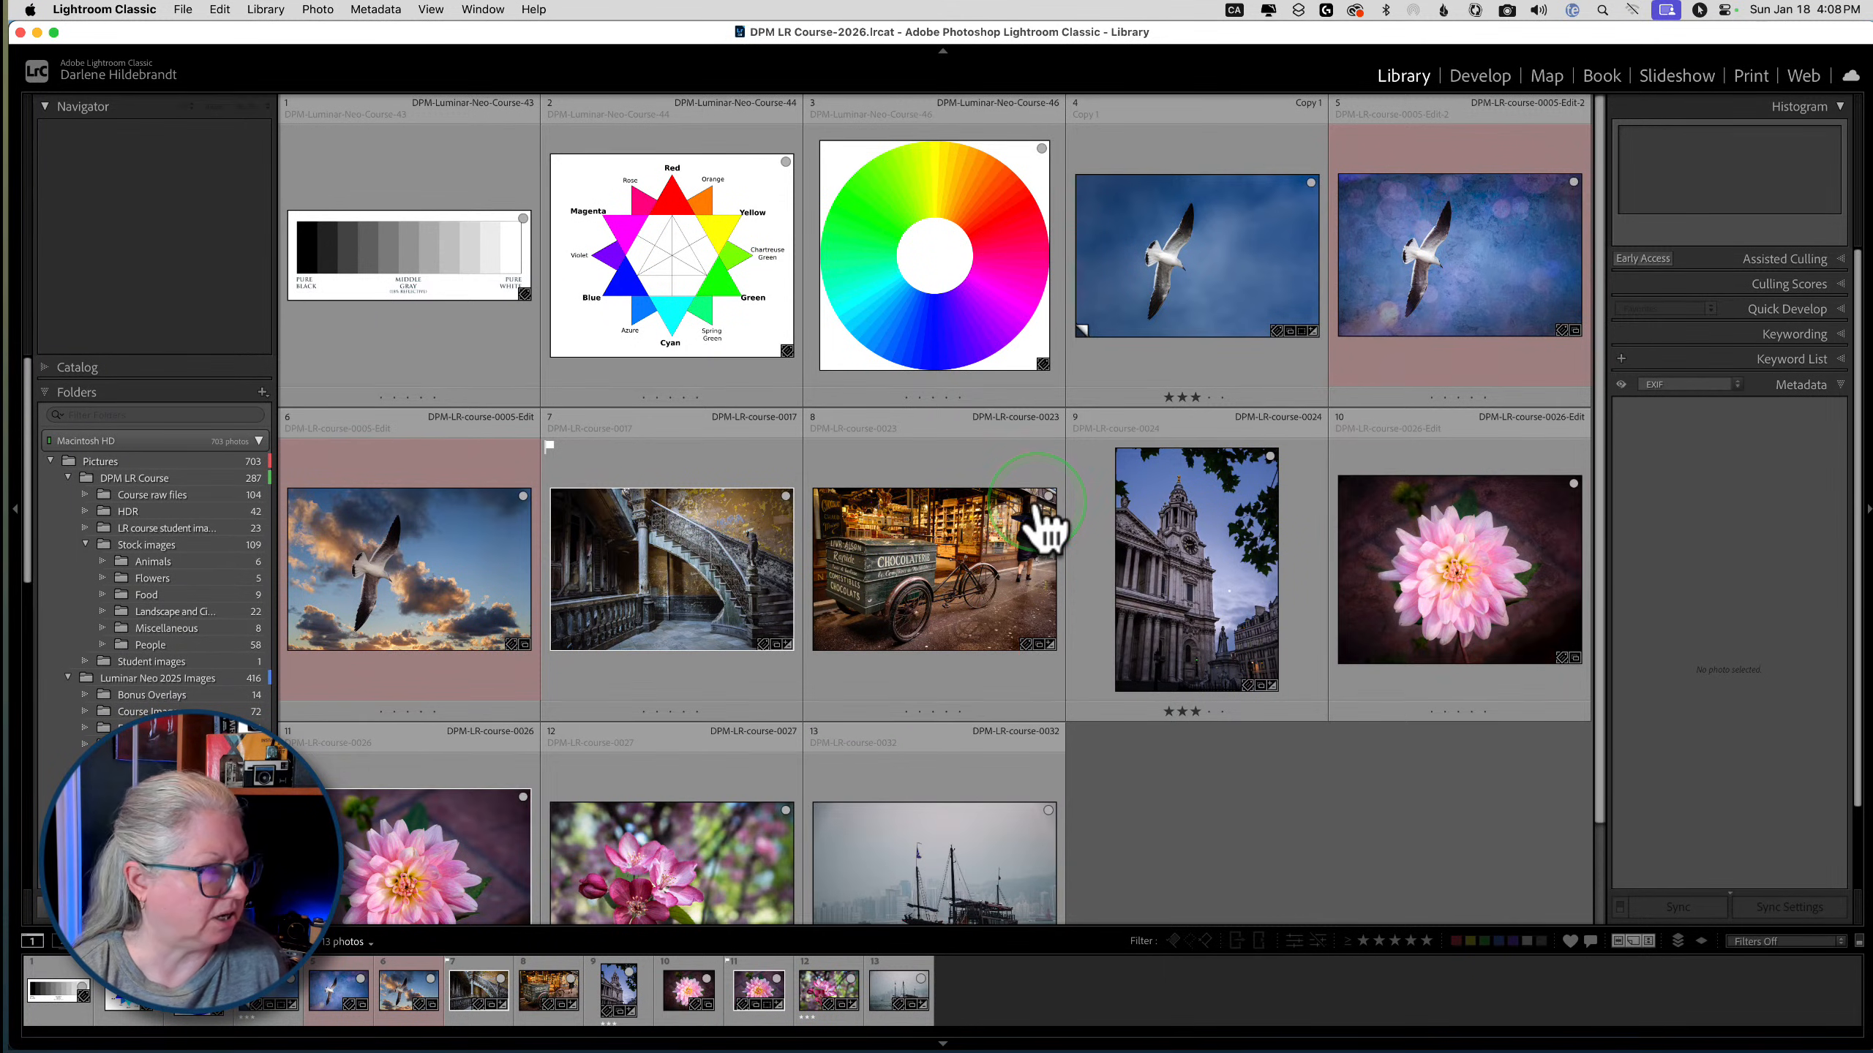
key("super+Tab")
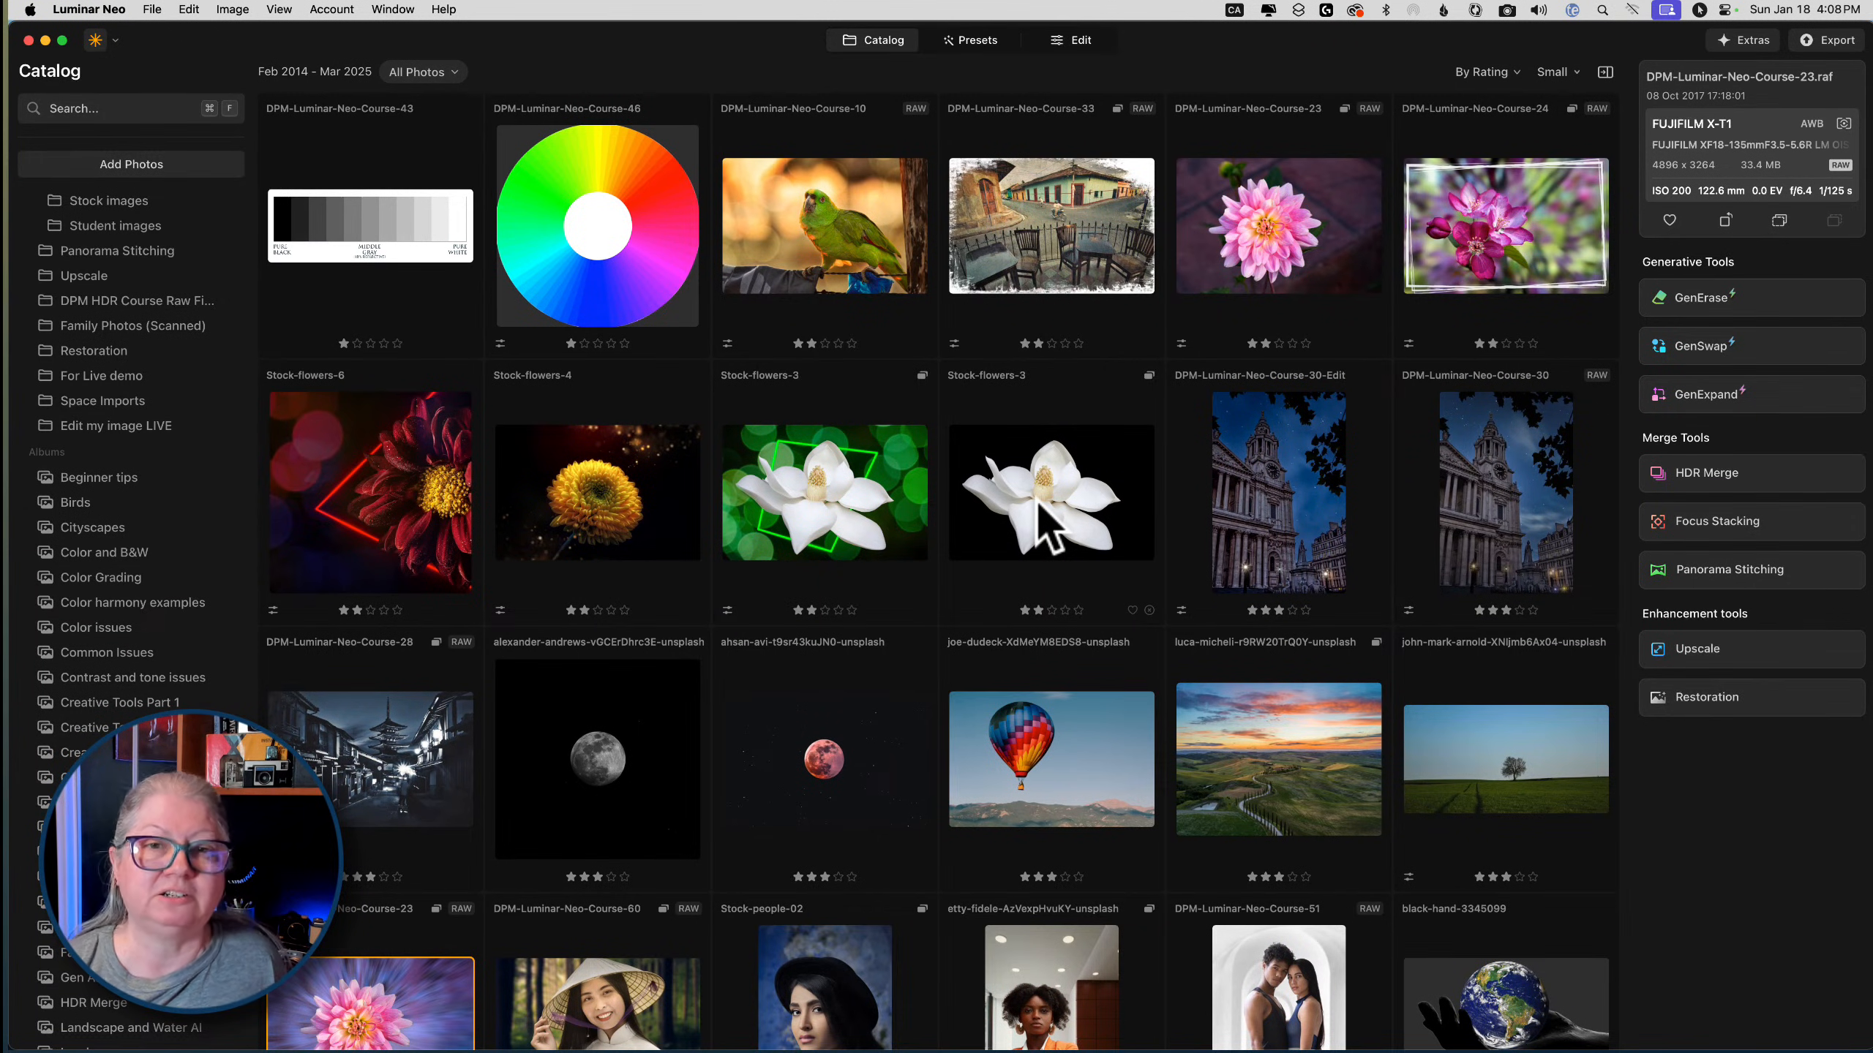
key("super+Tab")
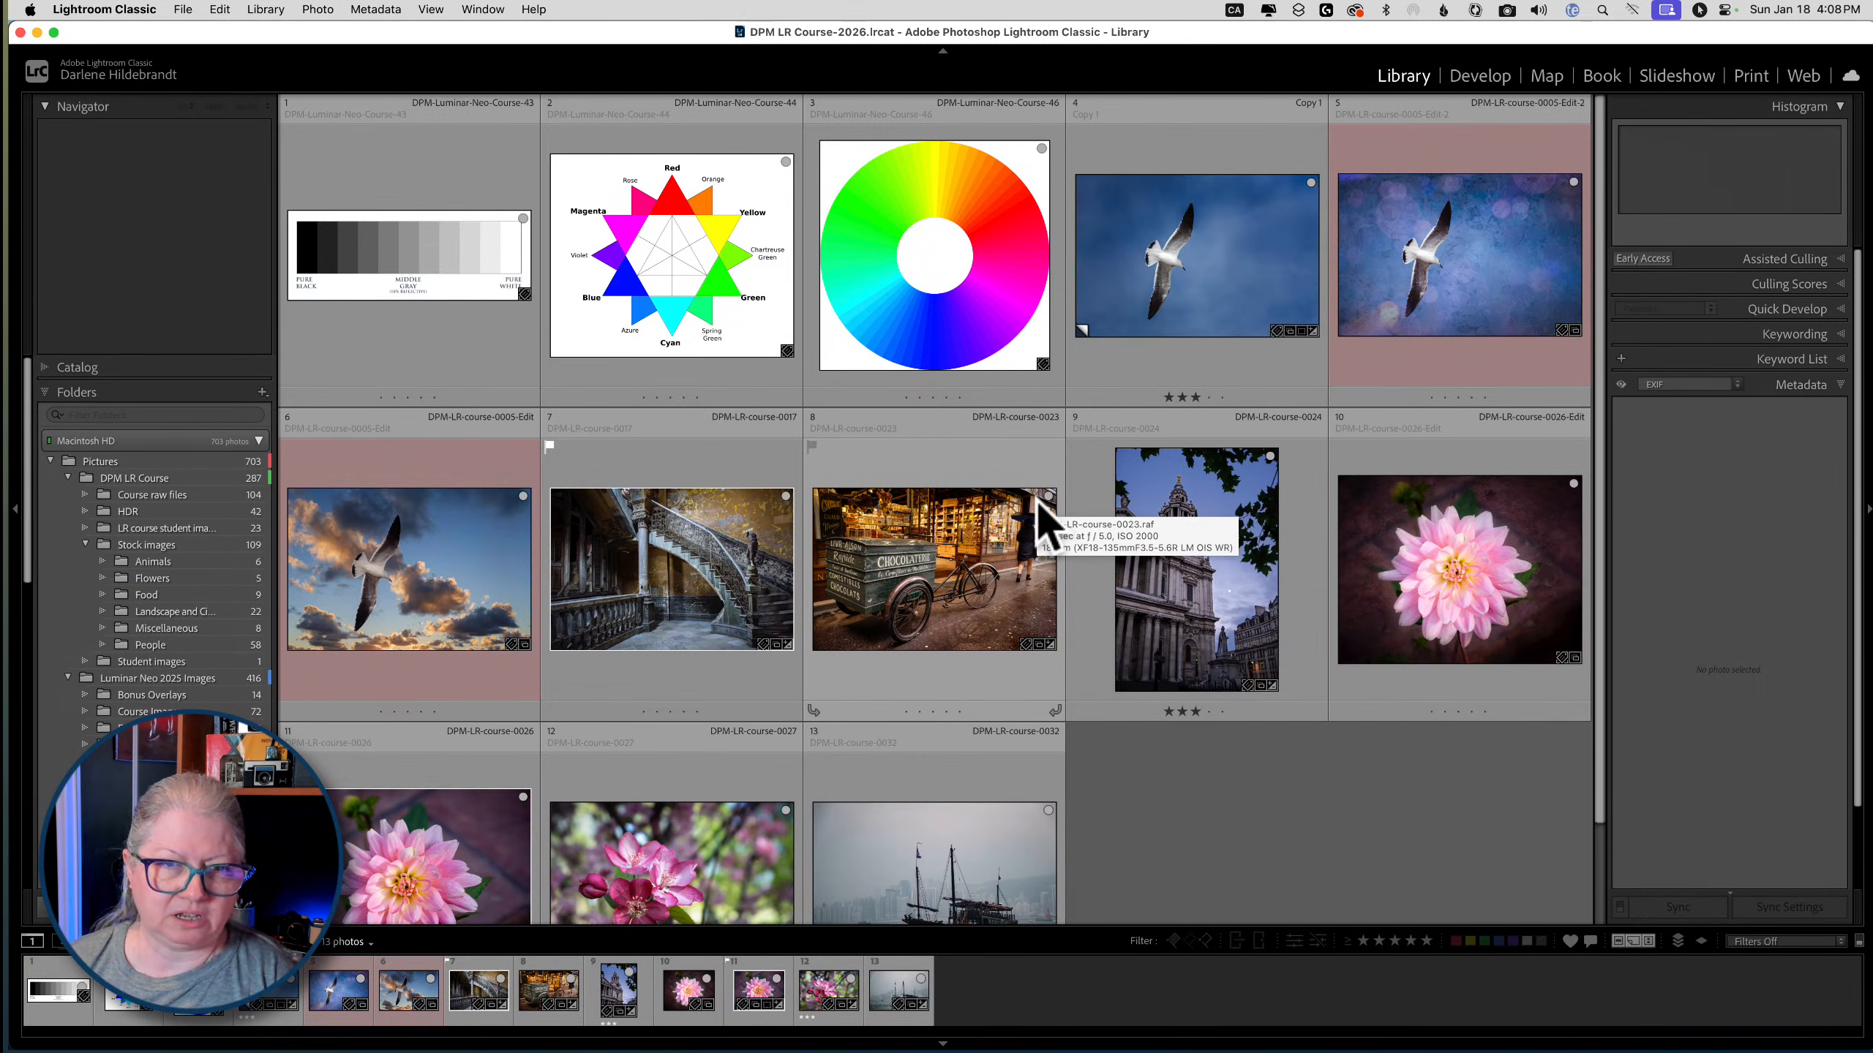
Open the grayscale chart and the round color wheel images together as layers in one Photoshop document
left_click(470, 264)
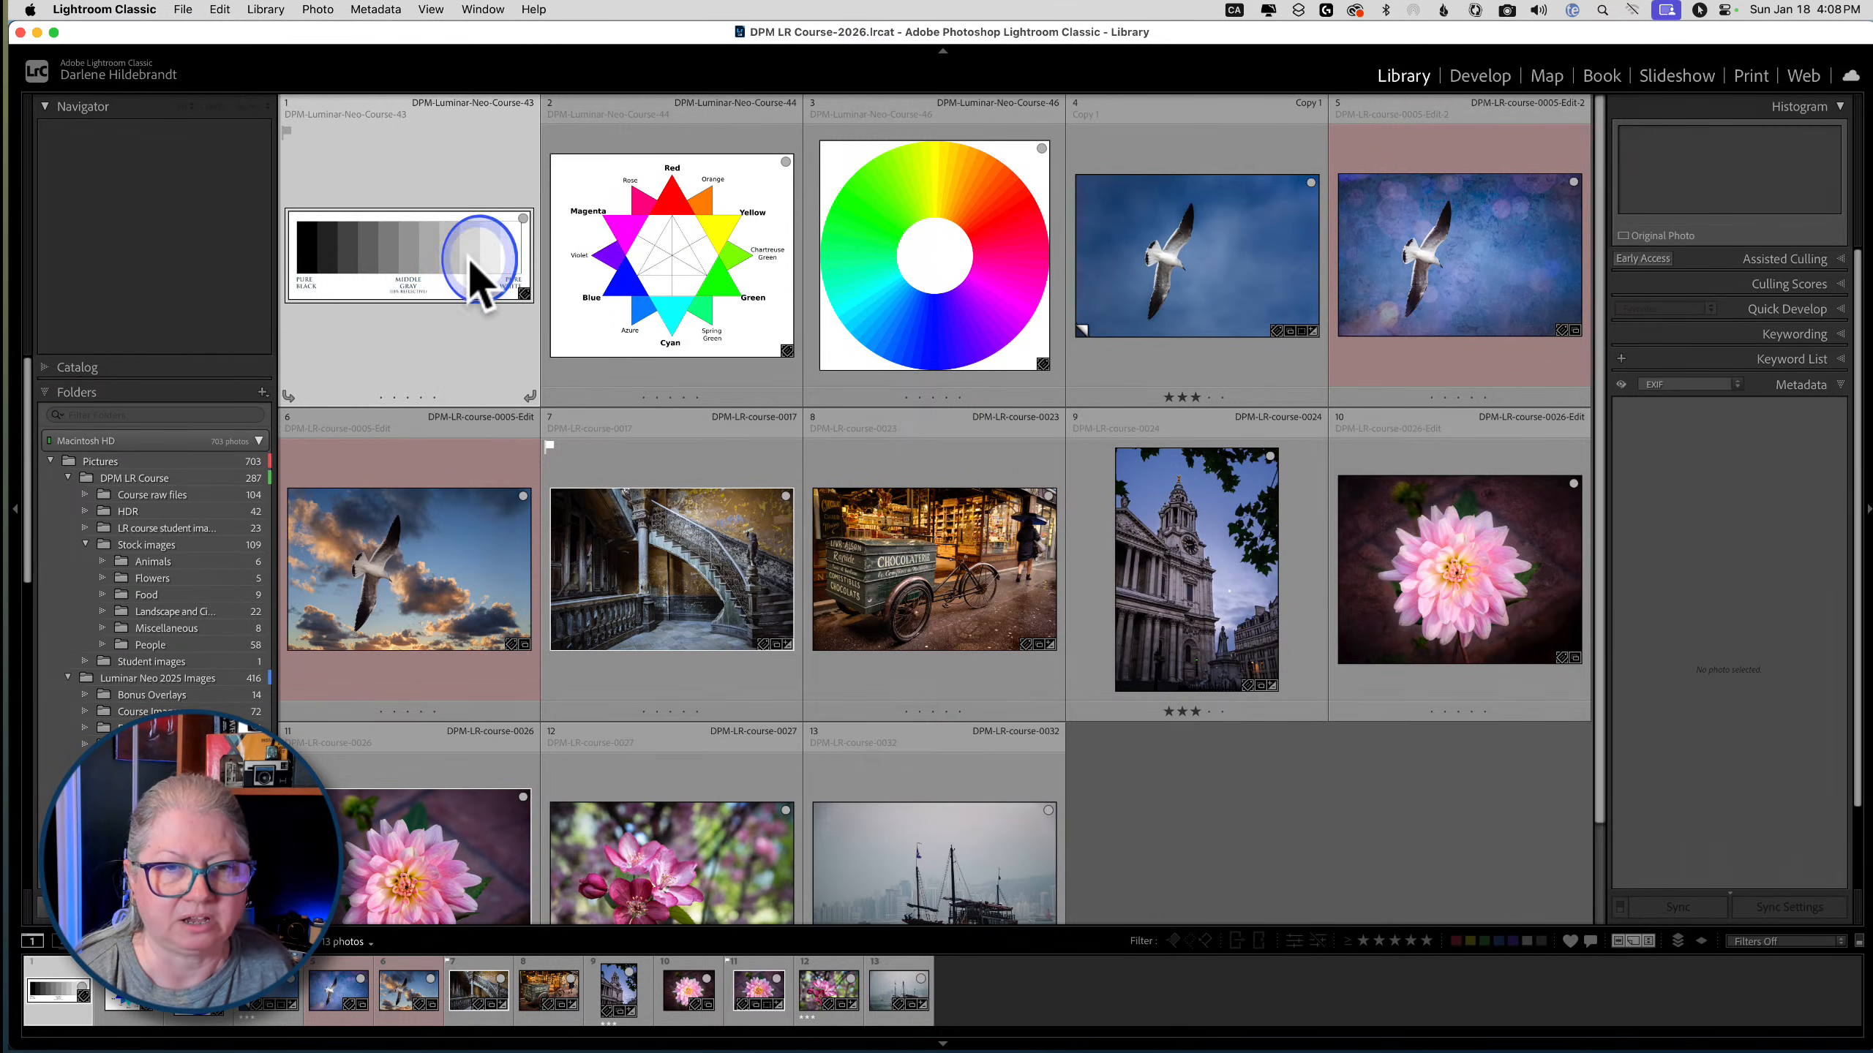
left_click(918, 244, "super")
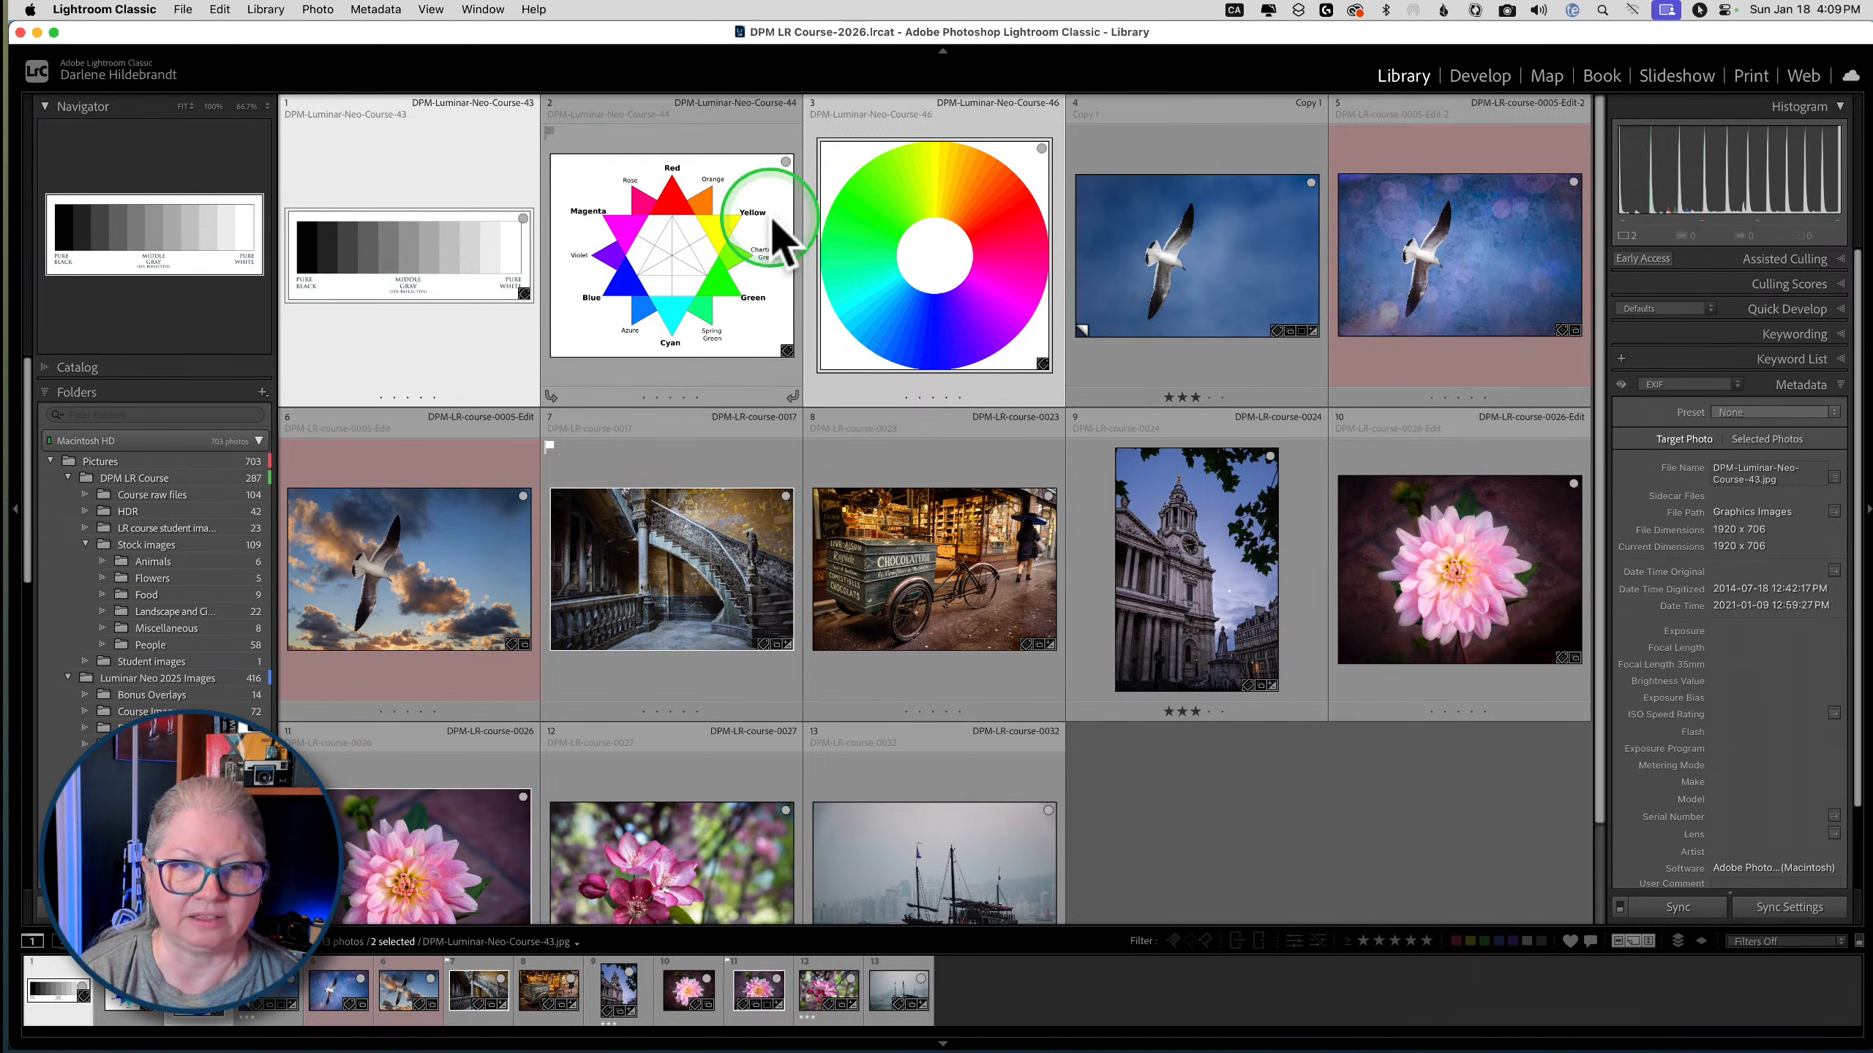
right_click(913, 221)
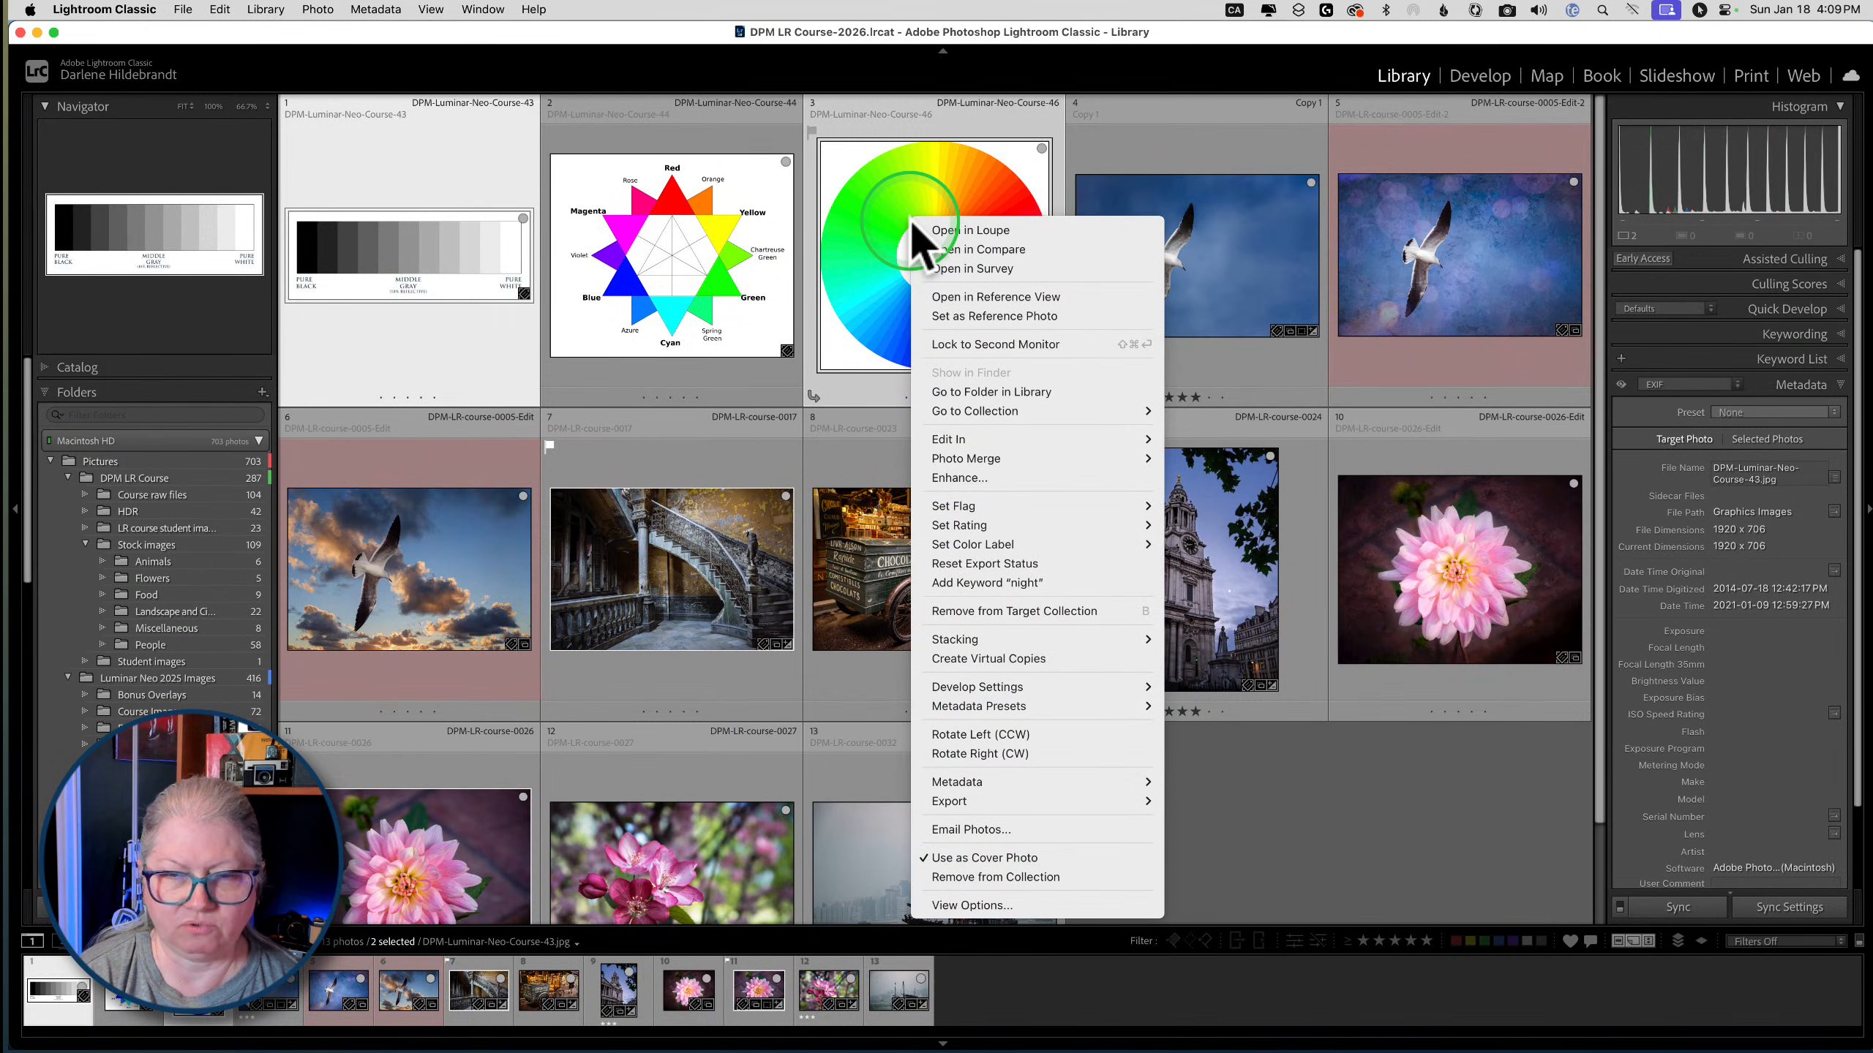
mouse_move(1071, 436)
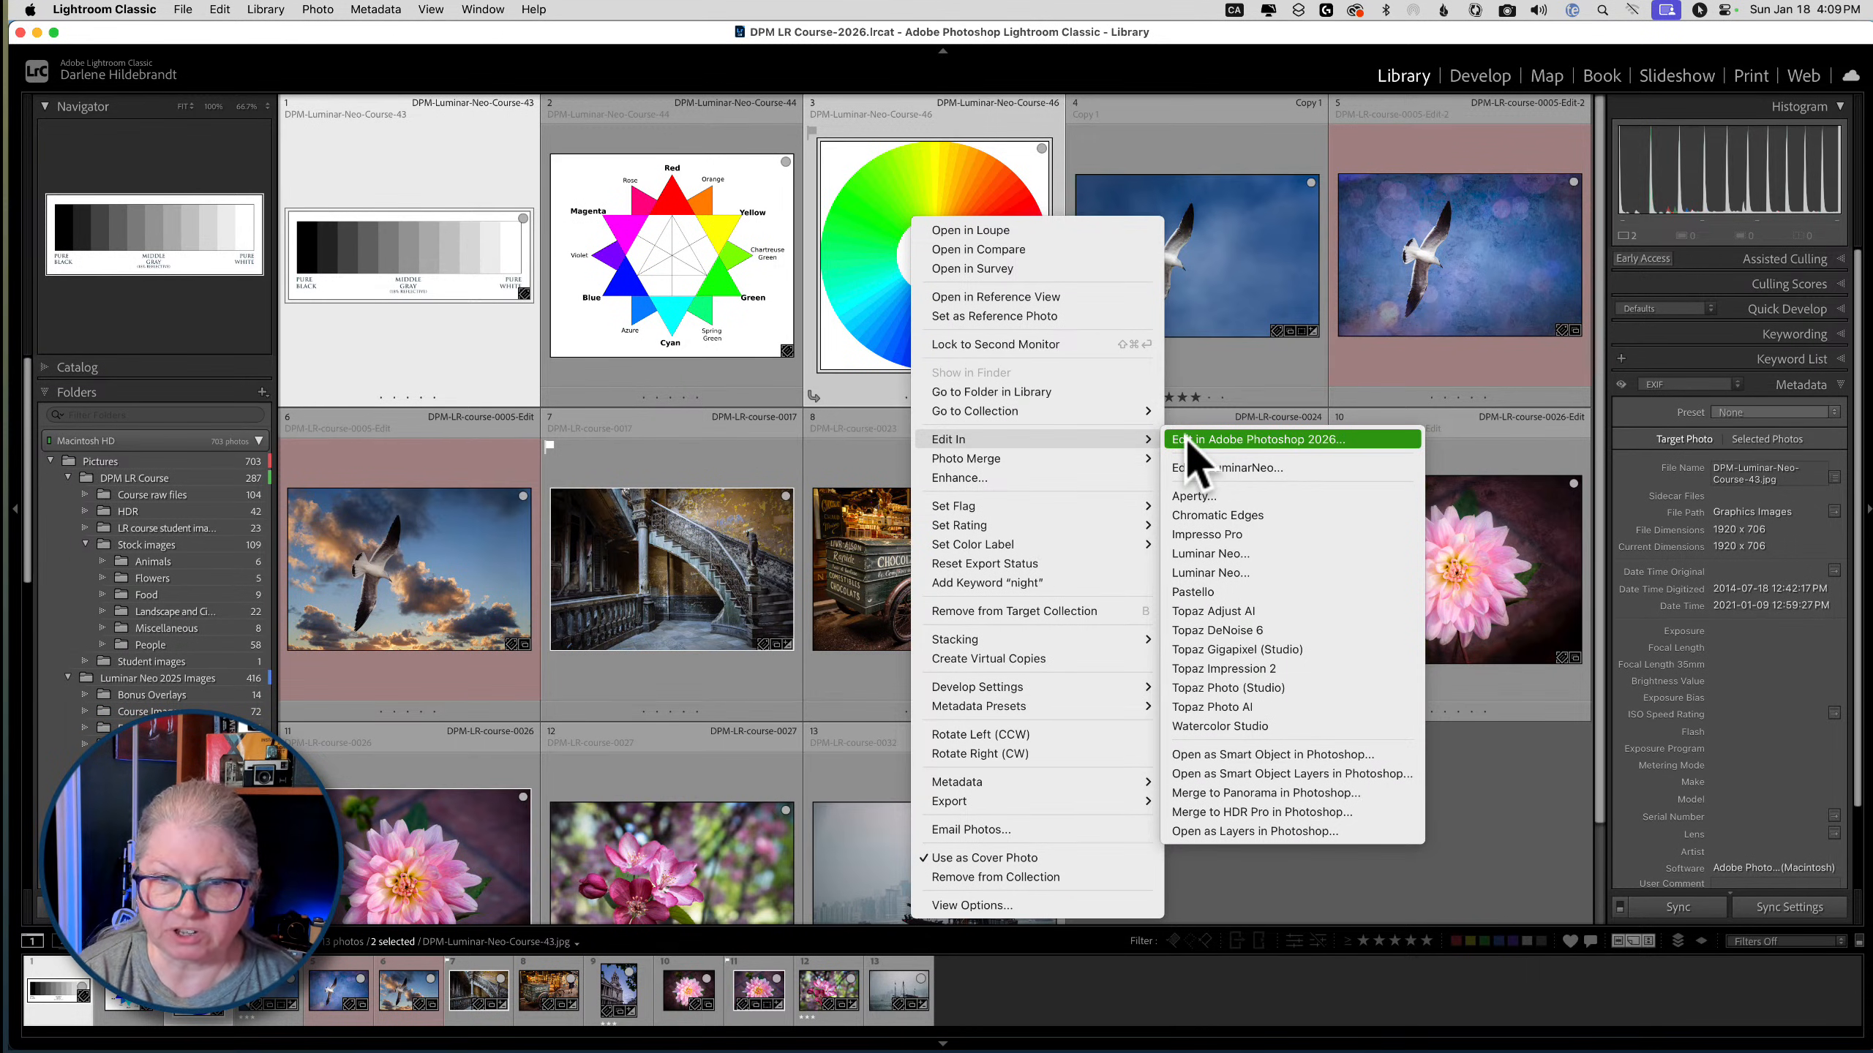
left_click(1236, 829)
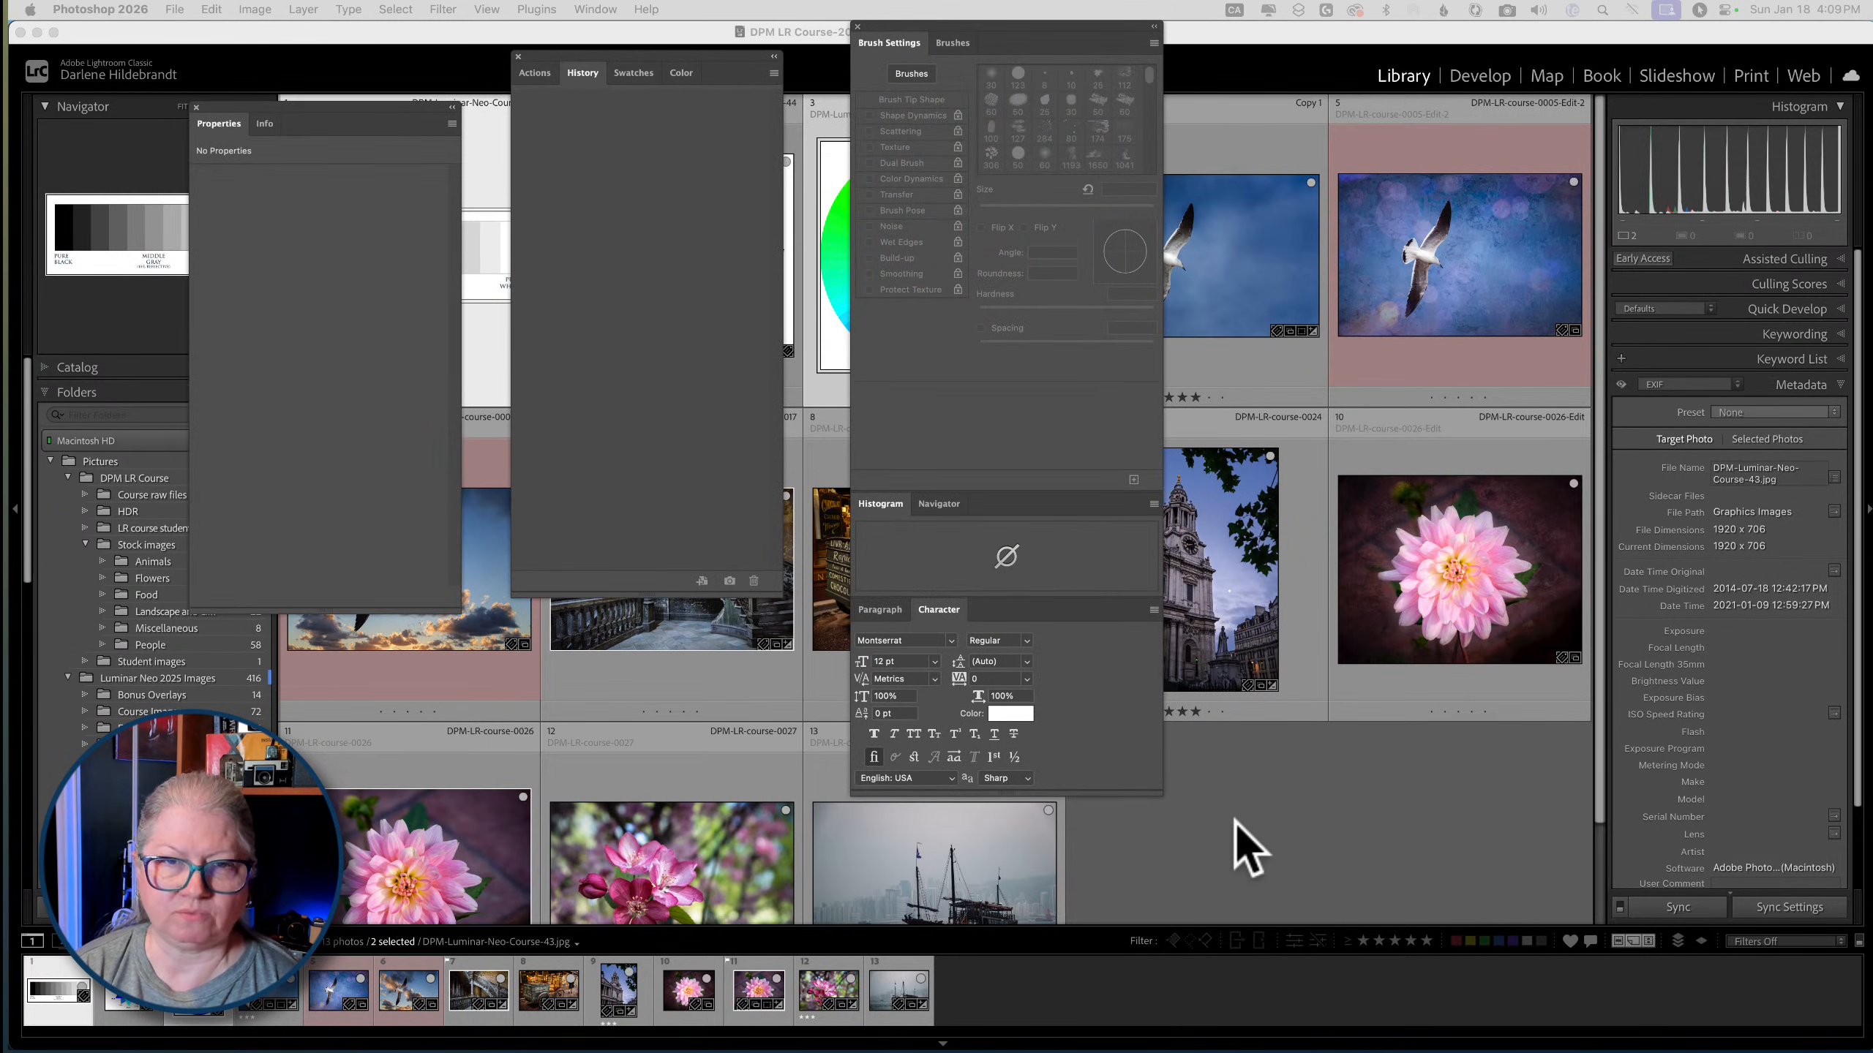
Bring the Layers panel fully into view in Photoshop and look over the two image layers
left_click(466, 126)
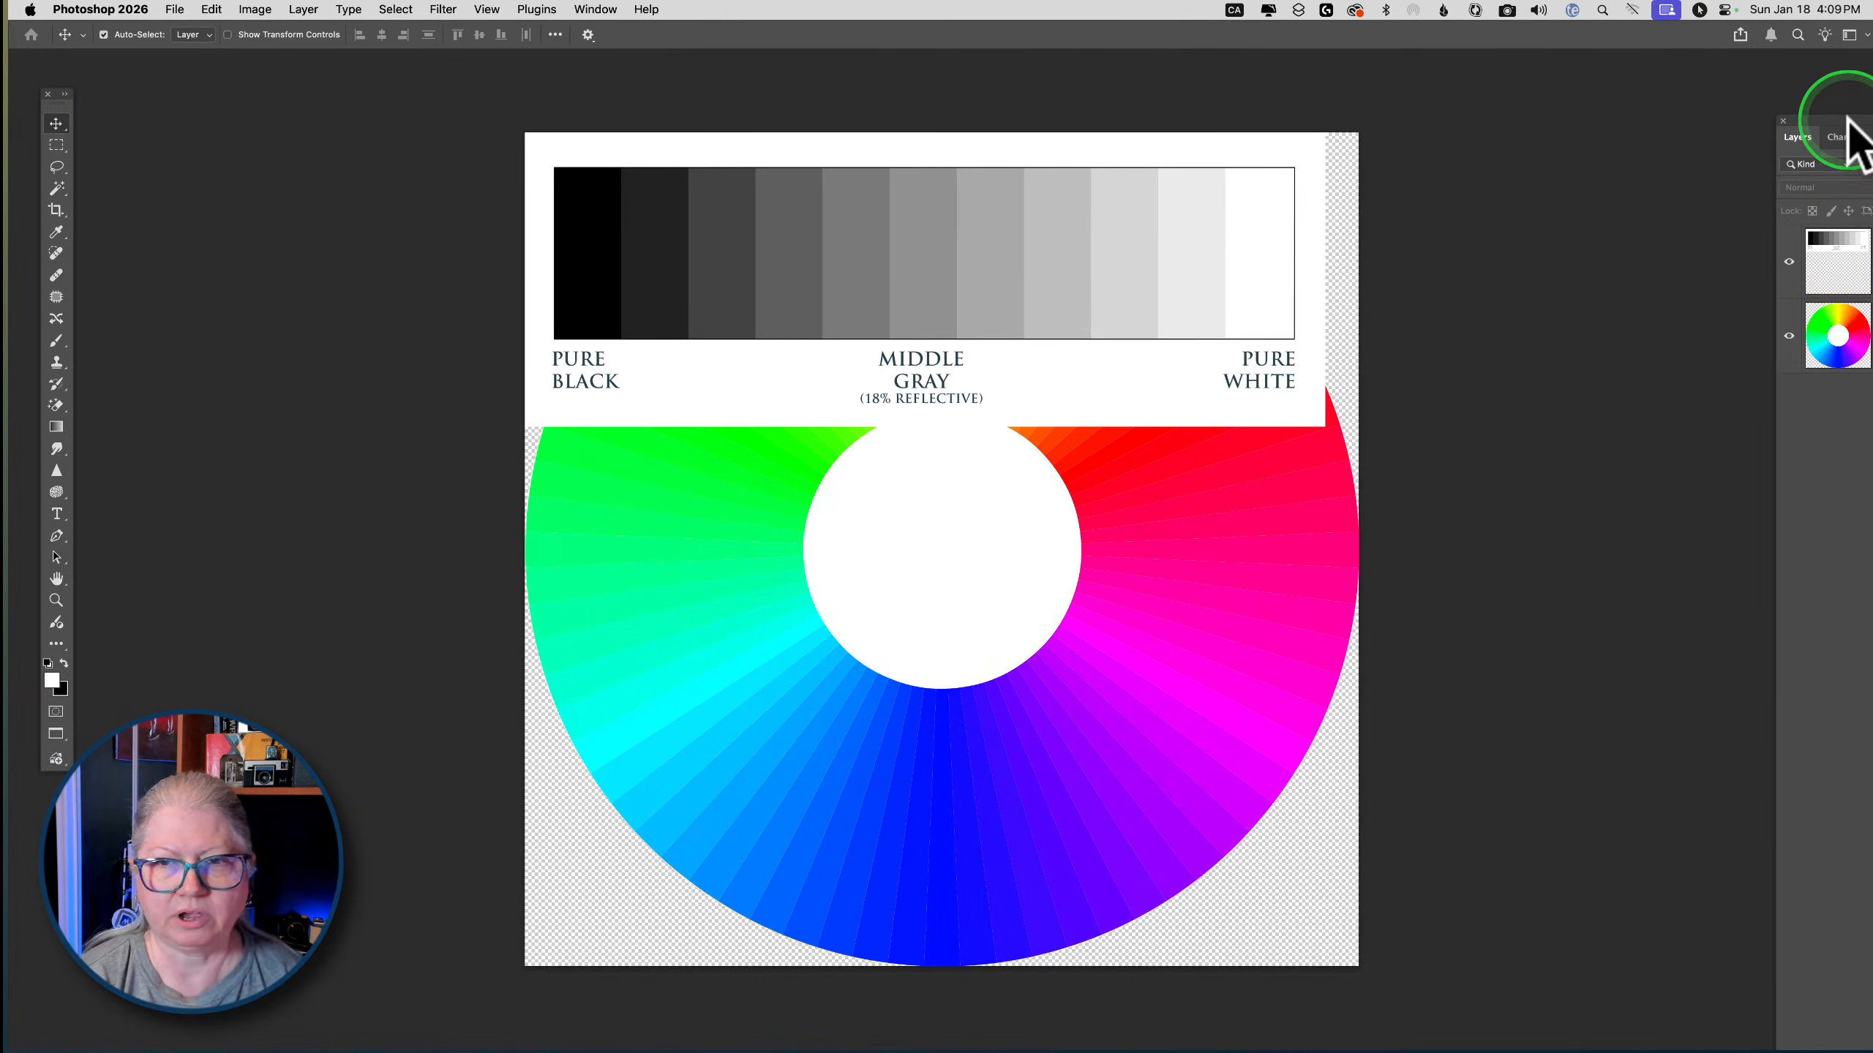
left_click_drag(1848, 139, 1591, 64)
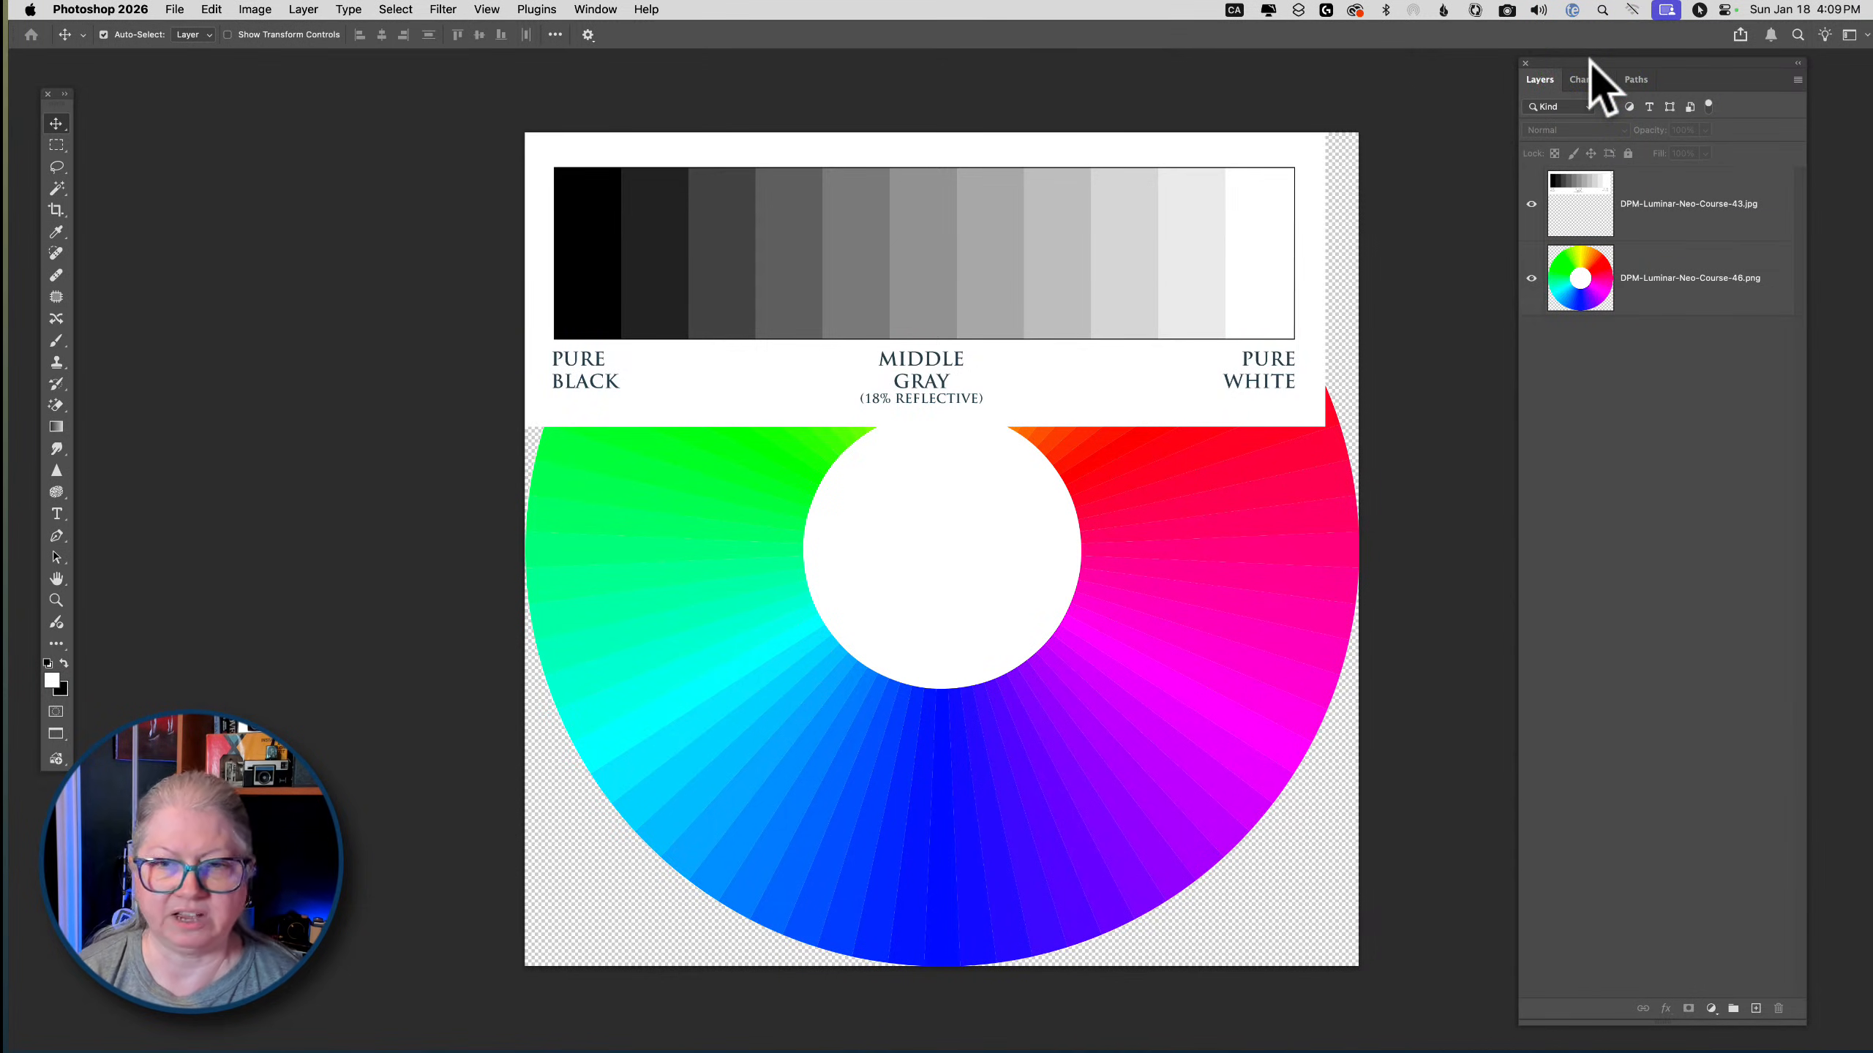
left_click(1676, 207)
left_click(1602, 444)
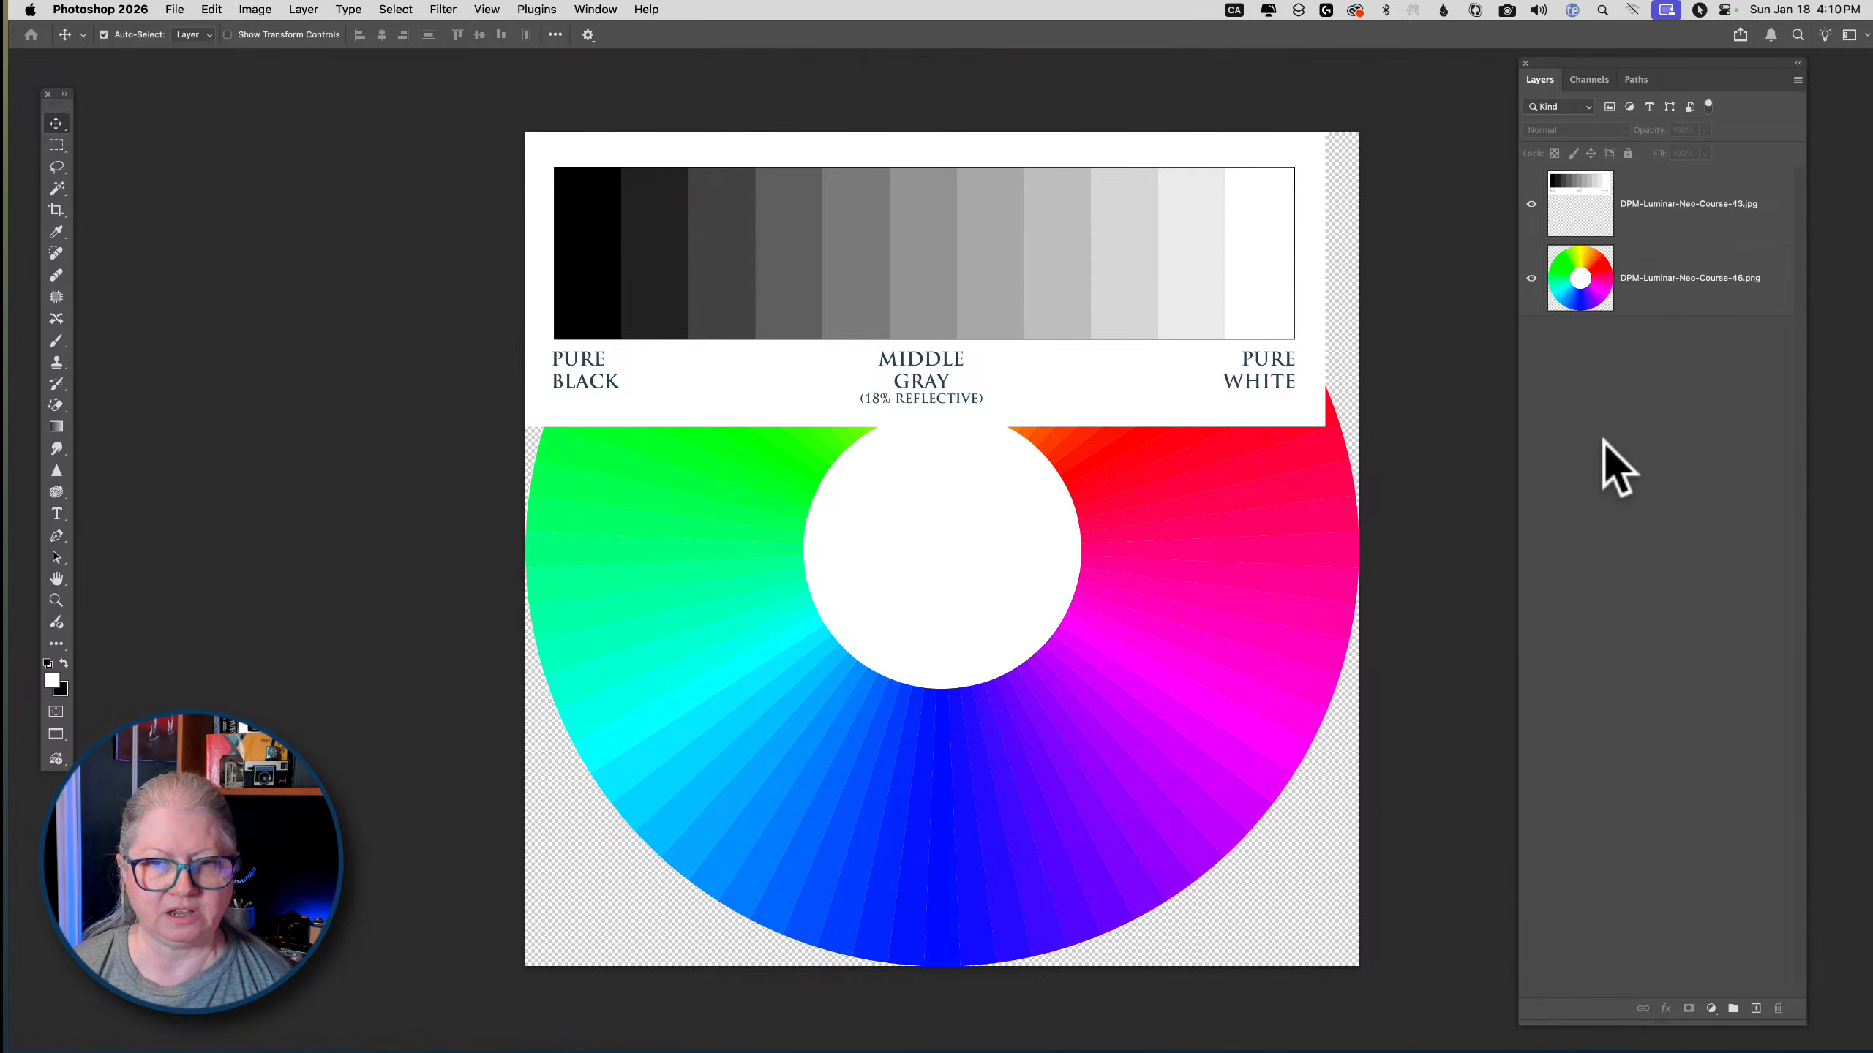
left_click(1660, 280)
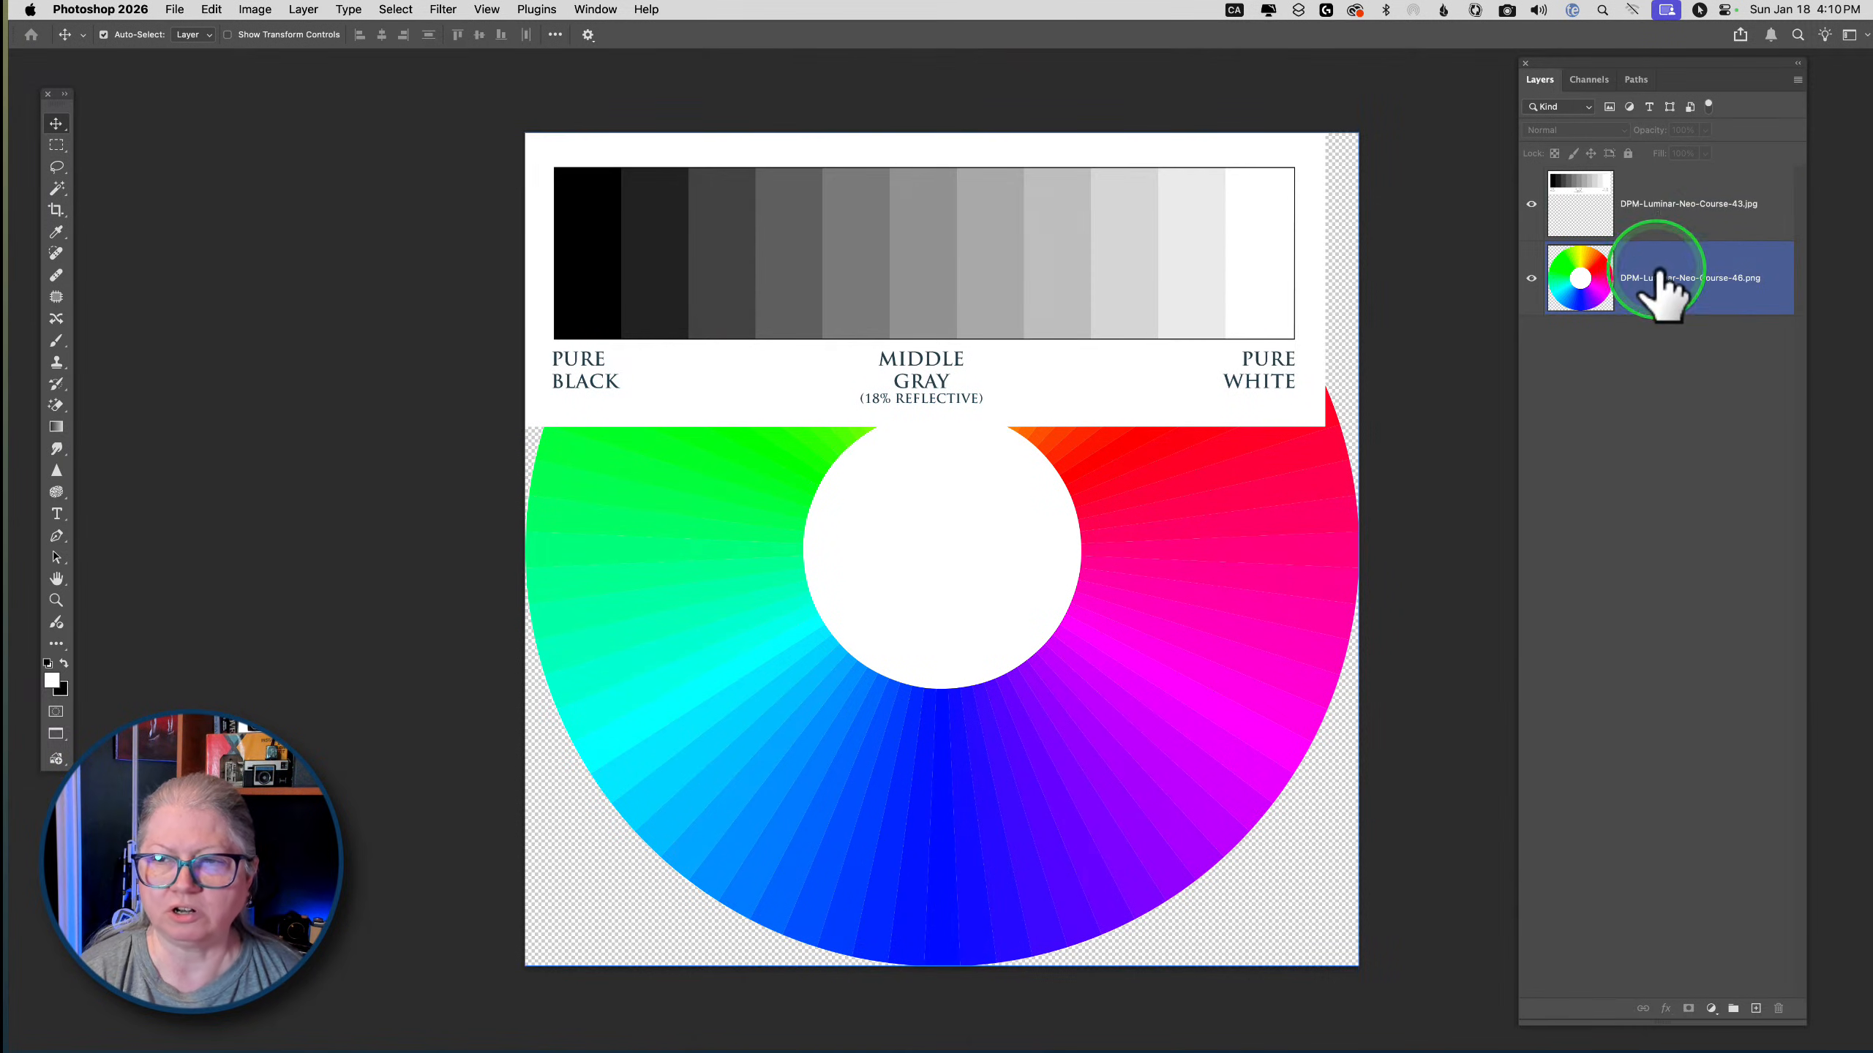
left_click(1659, 214)
left_click(1638, 431)
Move the grayscale chart down over the color wheel, uncovering the wheel's upper arc
left_click(962, 249)
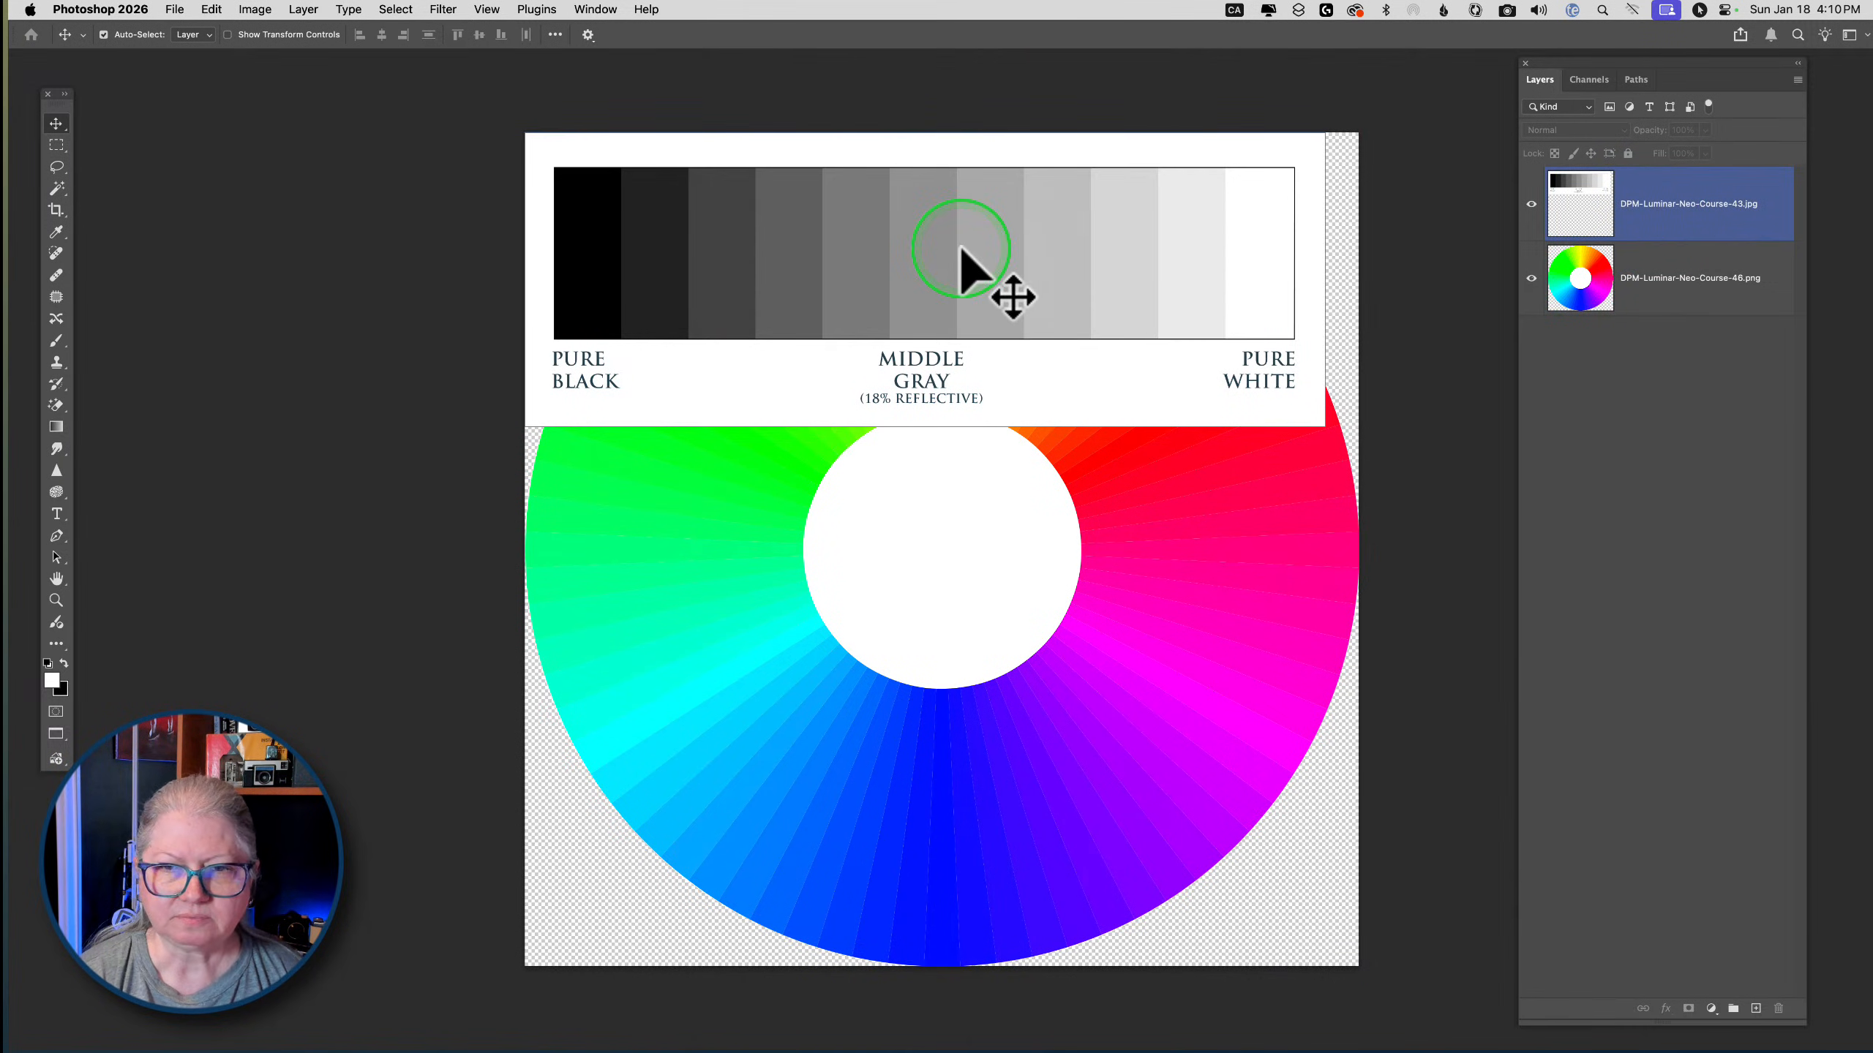
left_click_drag(955, 260, 976, 378)
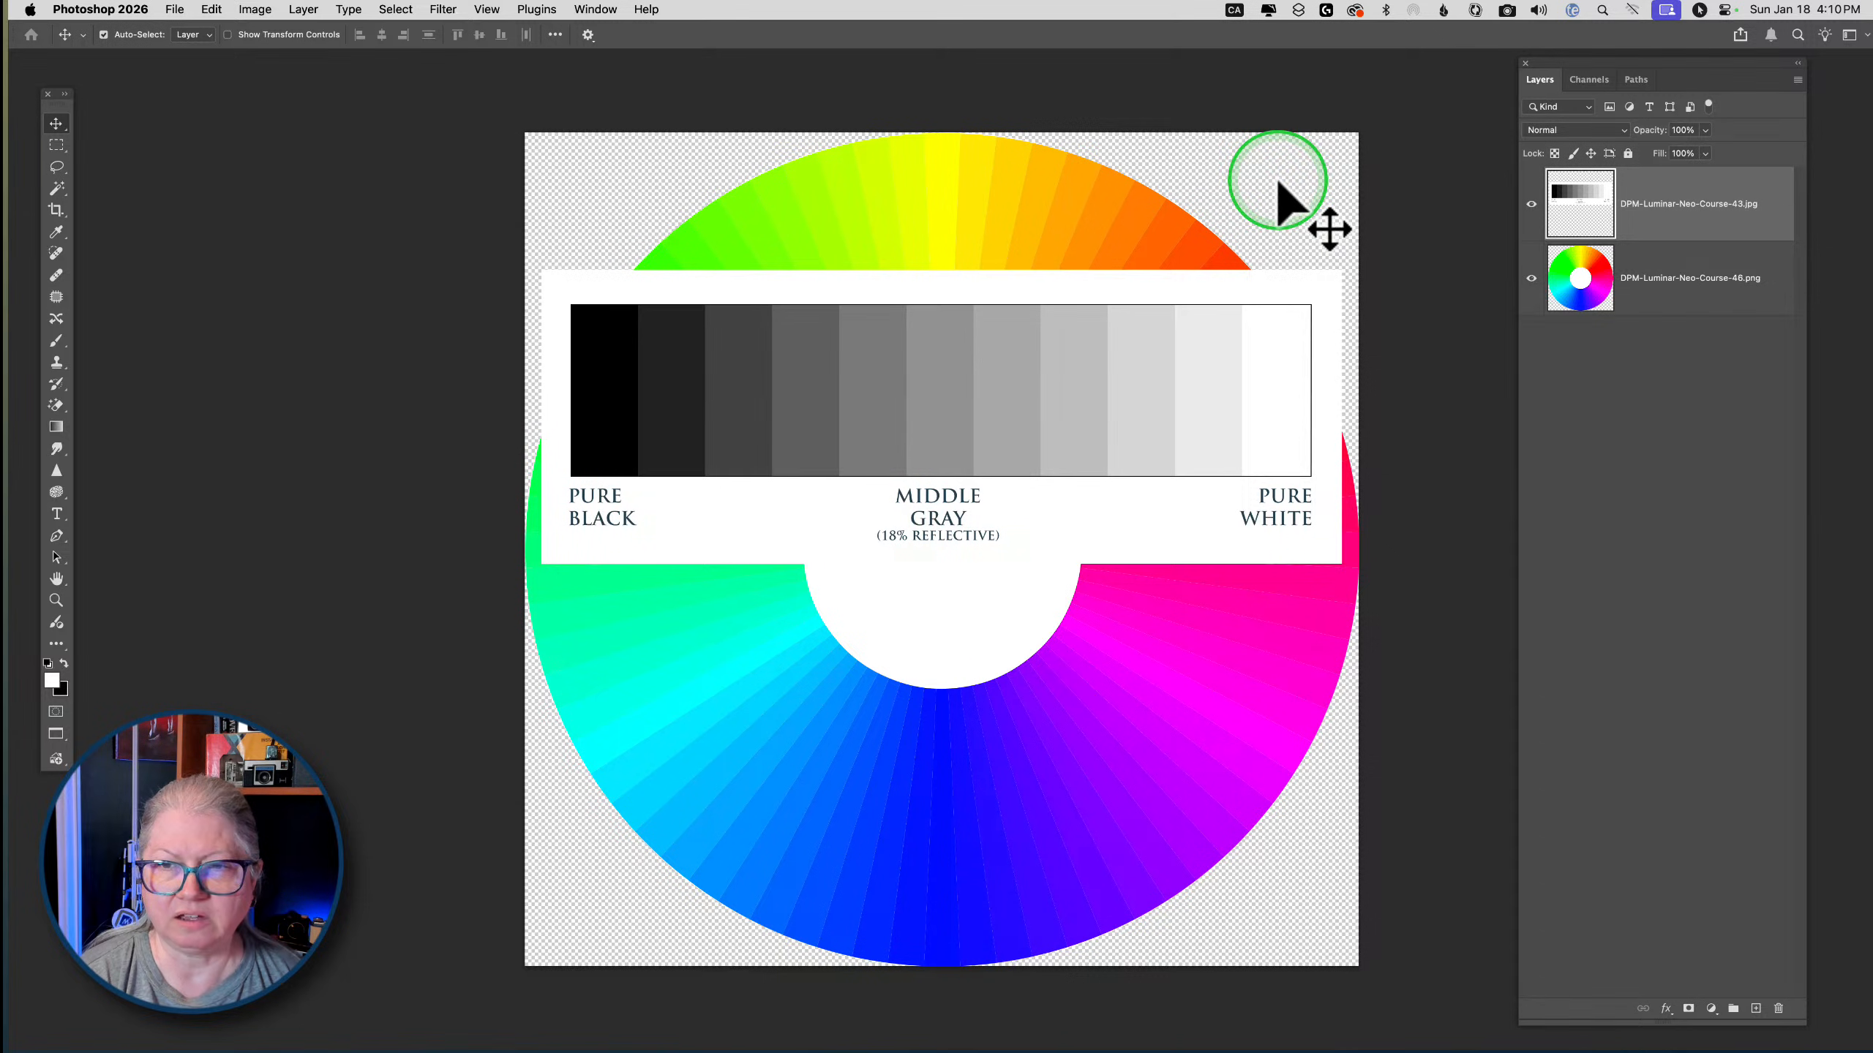
Create a new layer named background and place it beneath the color wheel layer
key("super+plus")
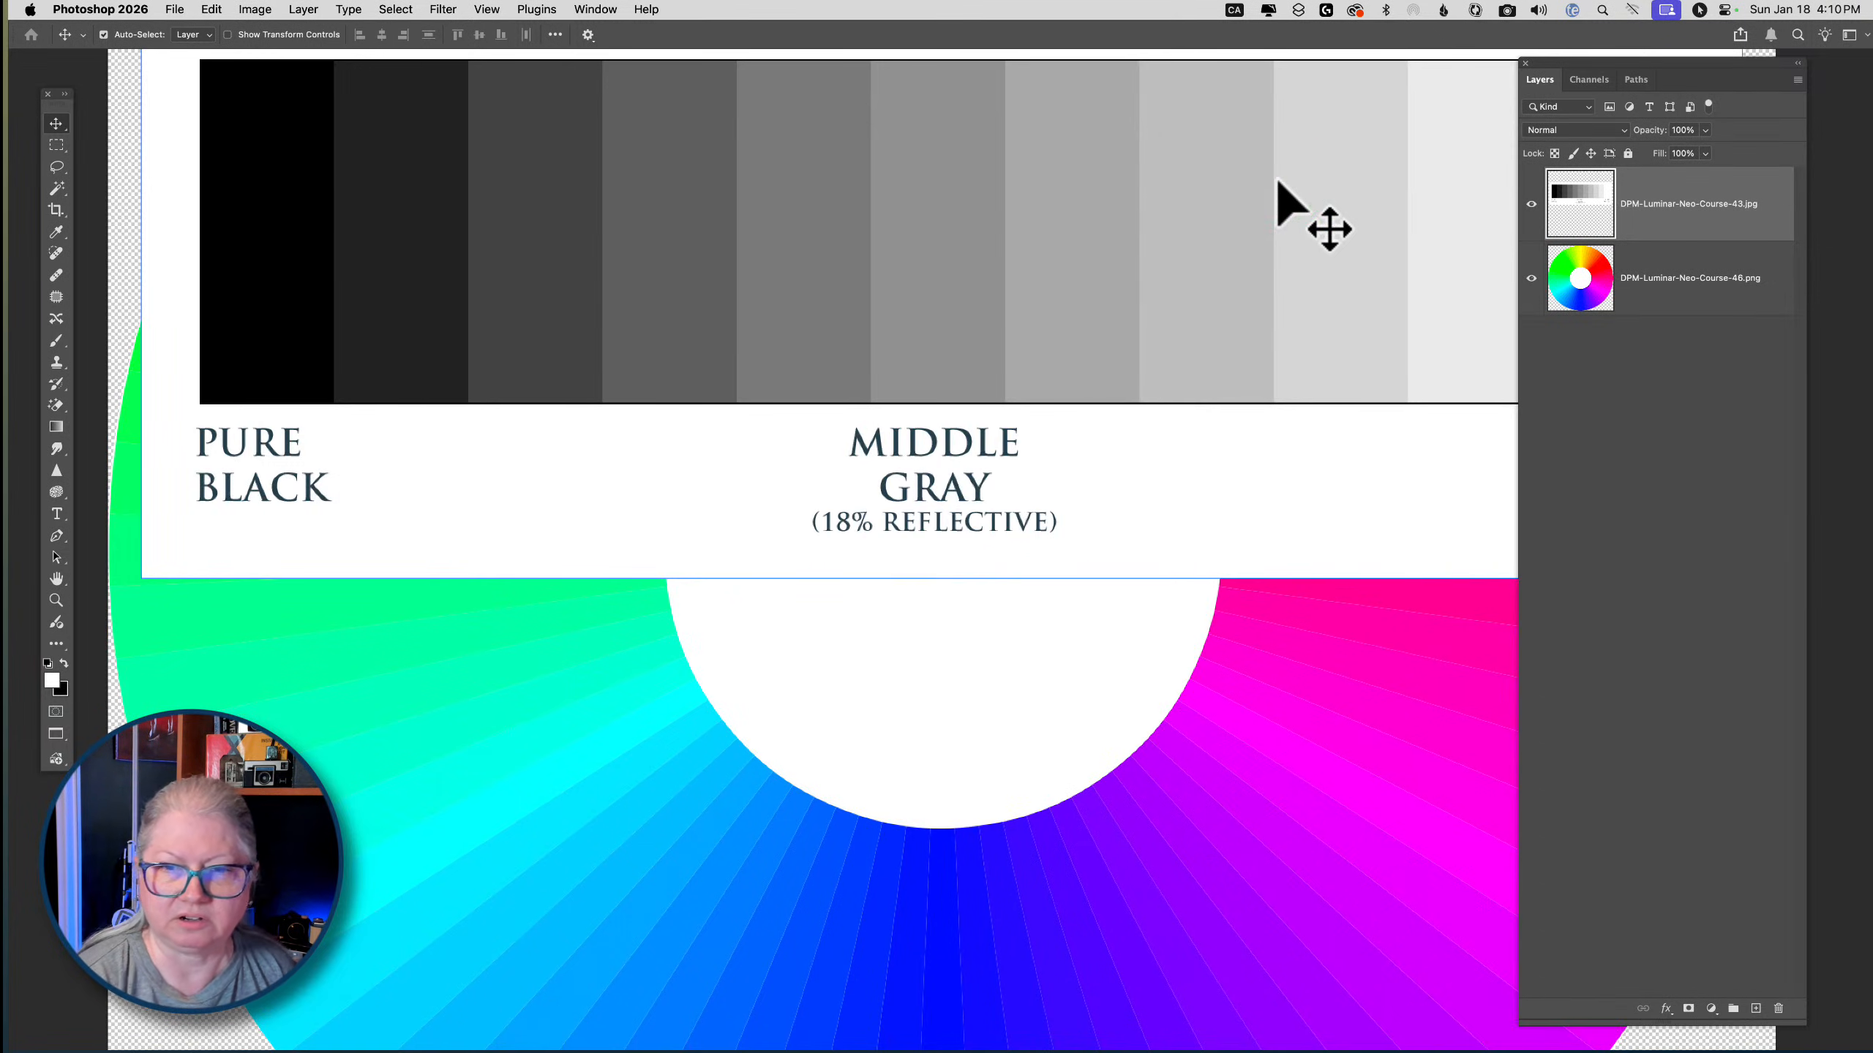
scroll(1278, 180, "up", 8)
scroll(1278, 179, "right", 3)
scroll(1278, 180, "right", 2)
scroll(1278, 179, "down", 1)
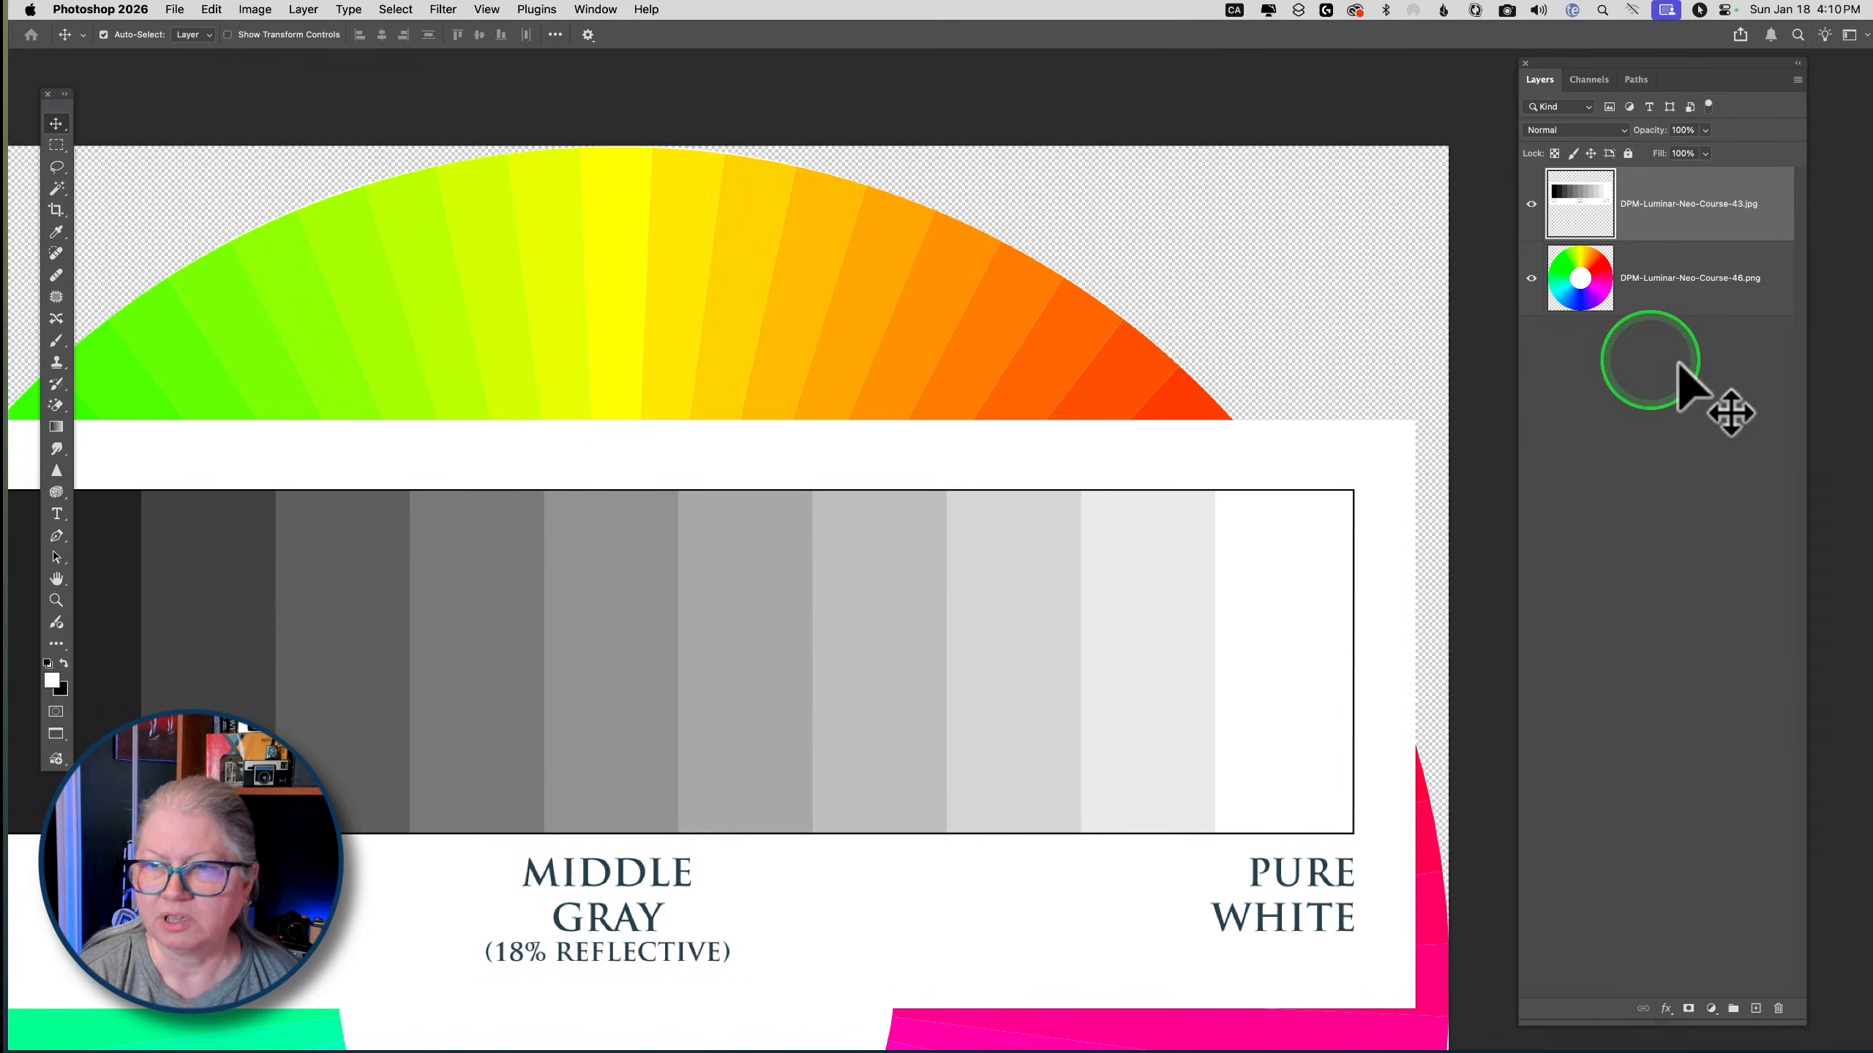
left_click(1712, 299)
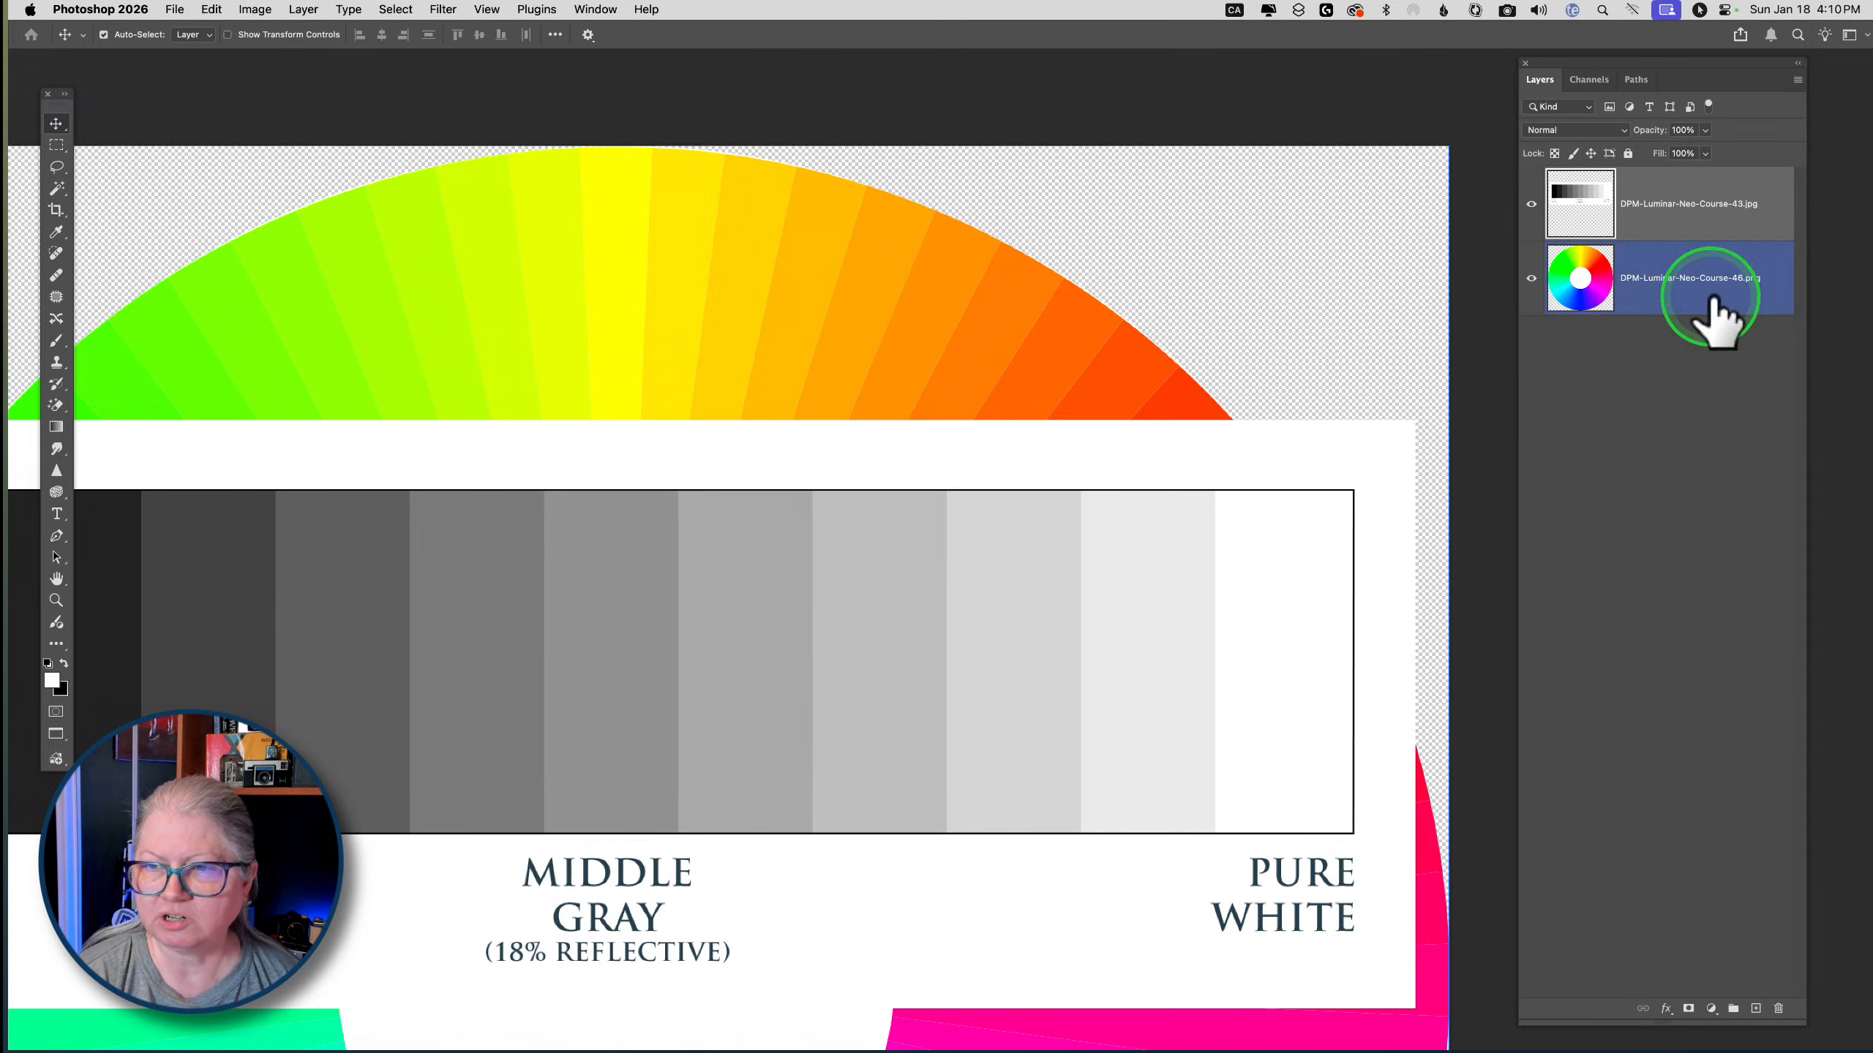
left_click(1798, 79)
left_click(1690, 88)
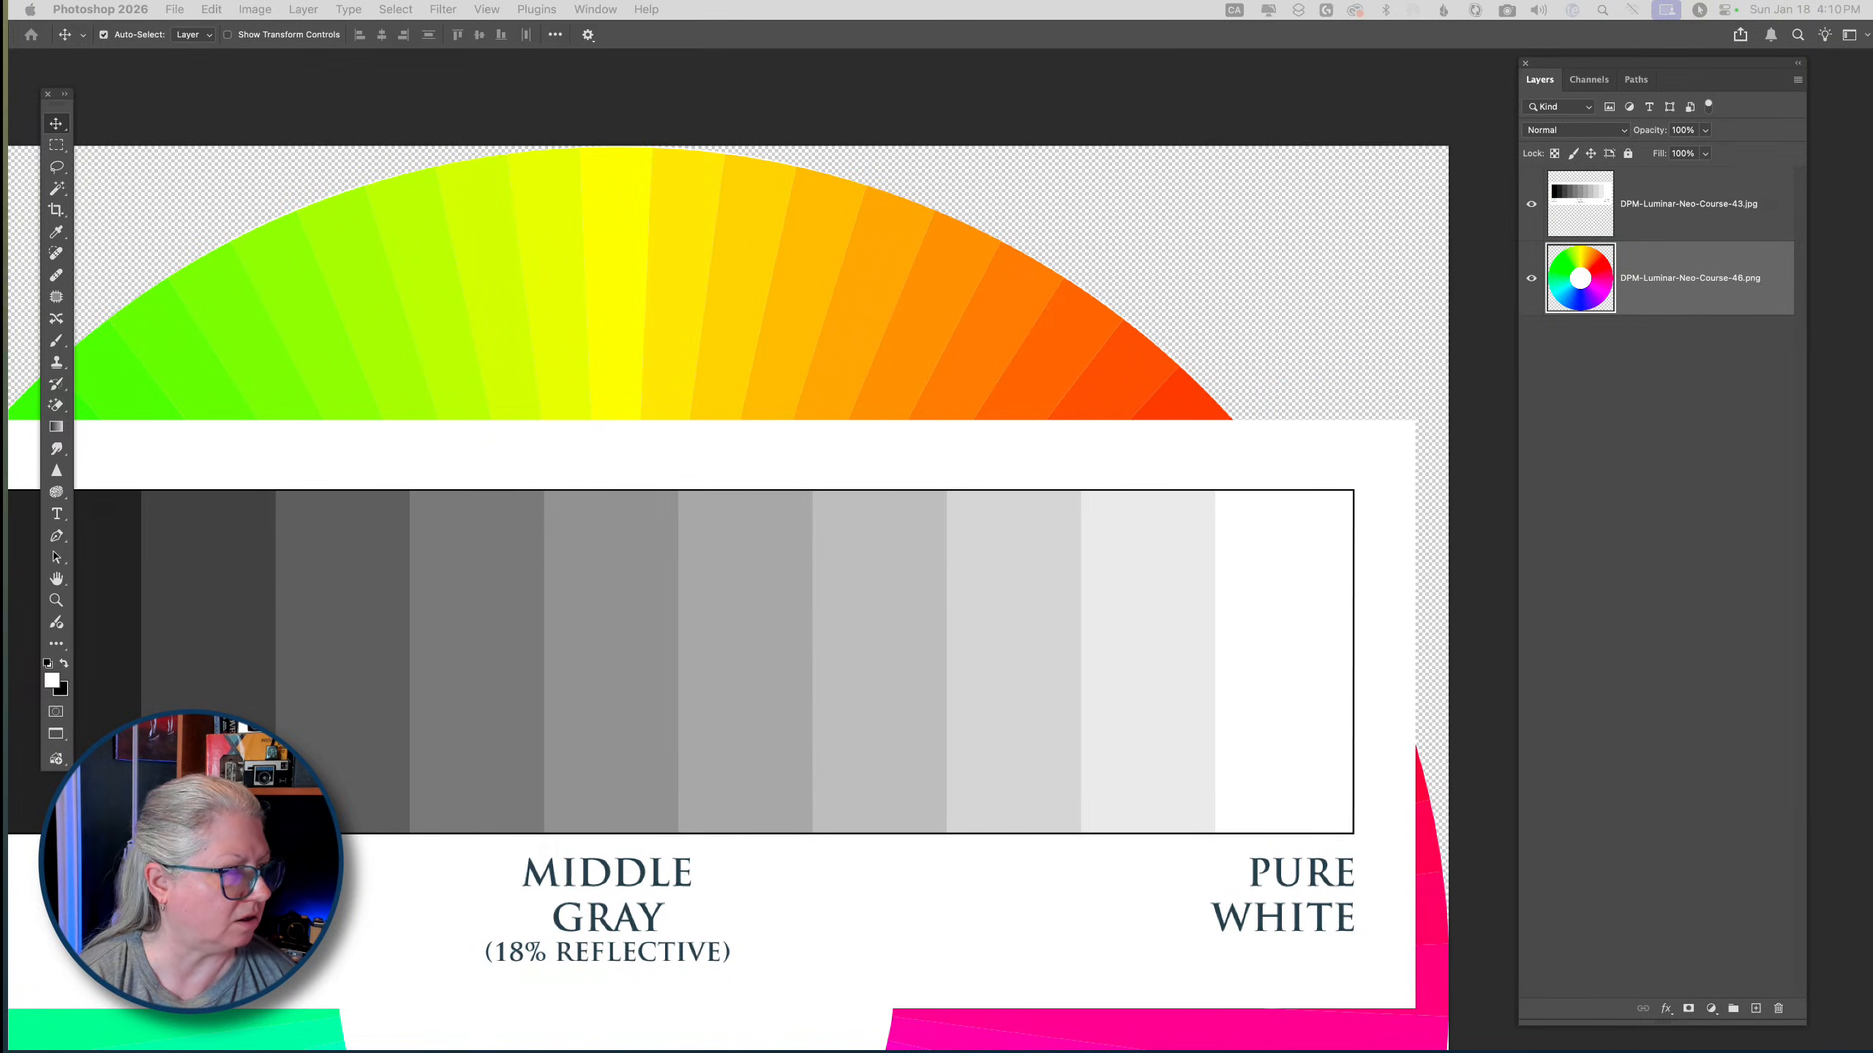
left_click_drag(631, 460, 1165, 475)
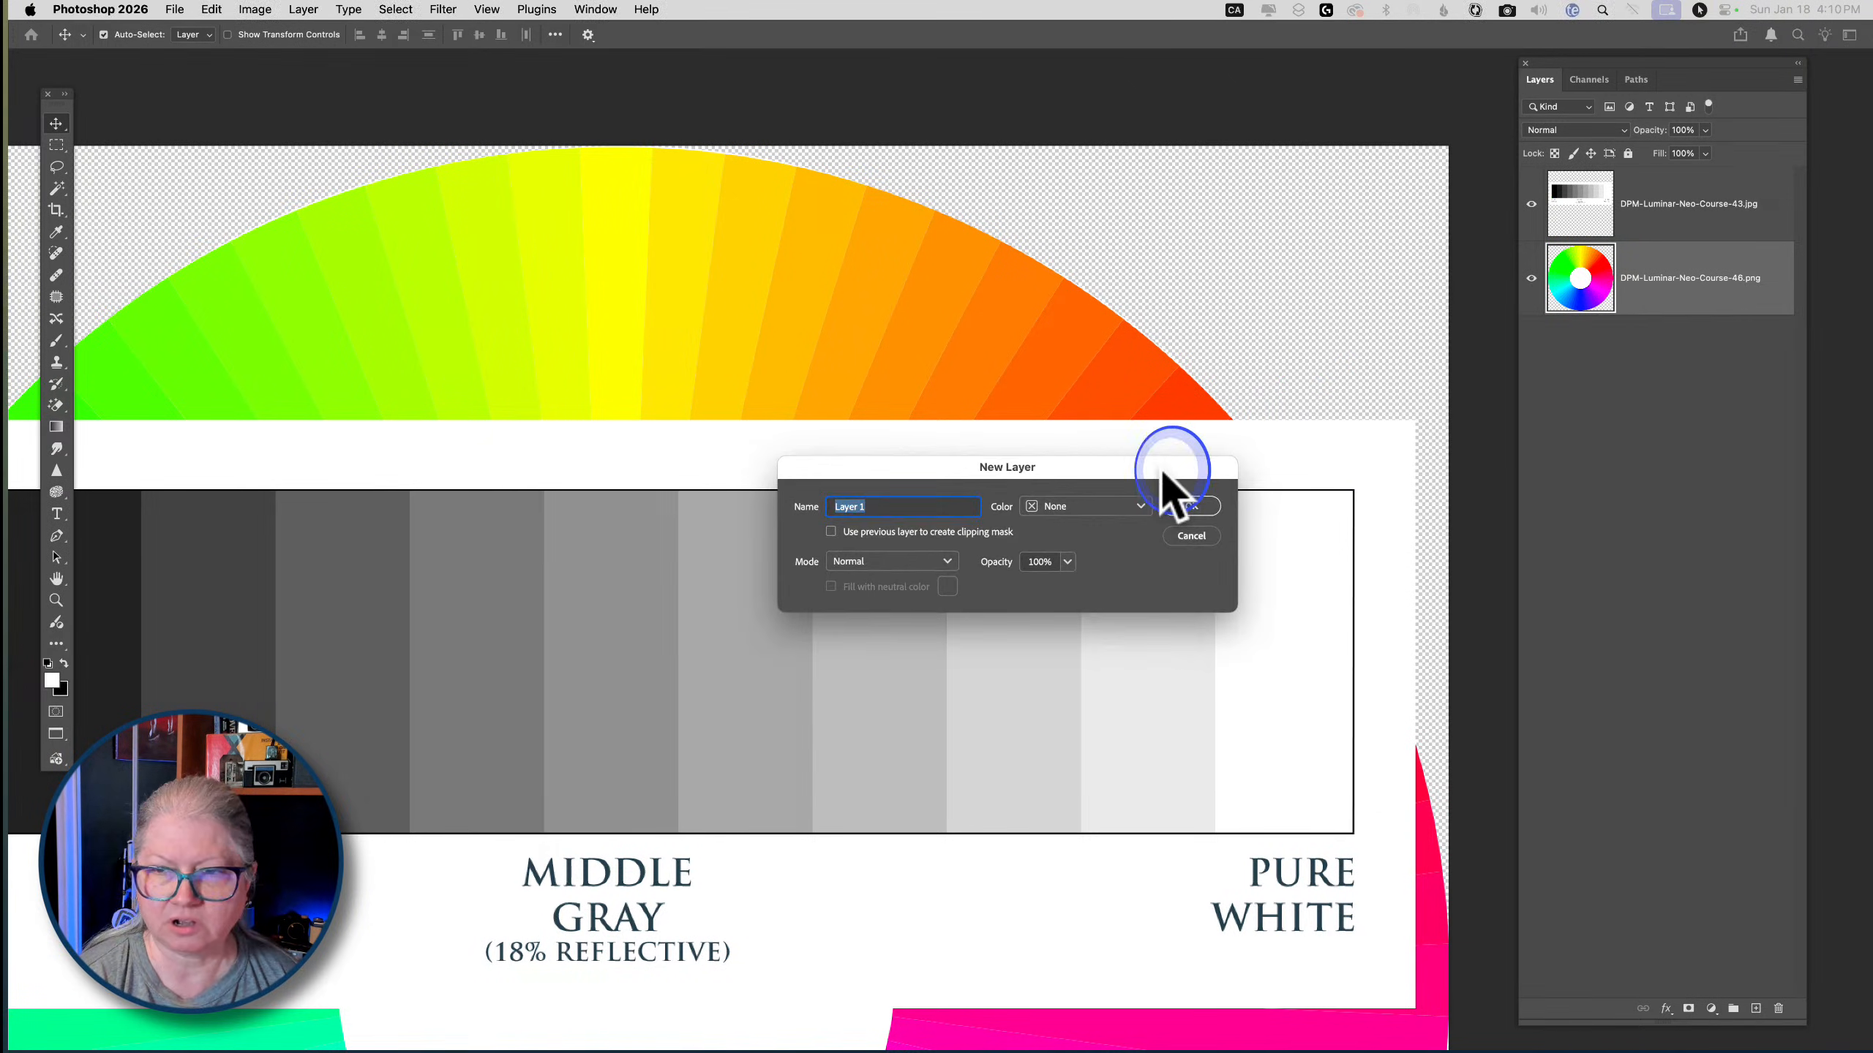
type("background")
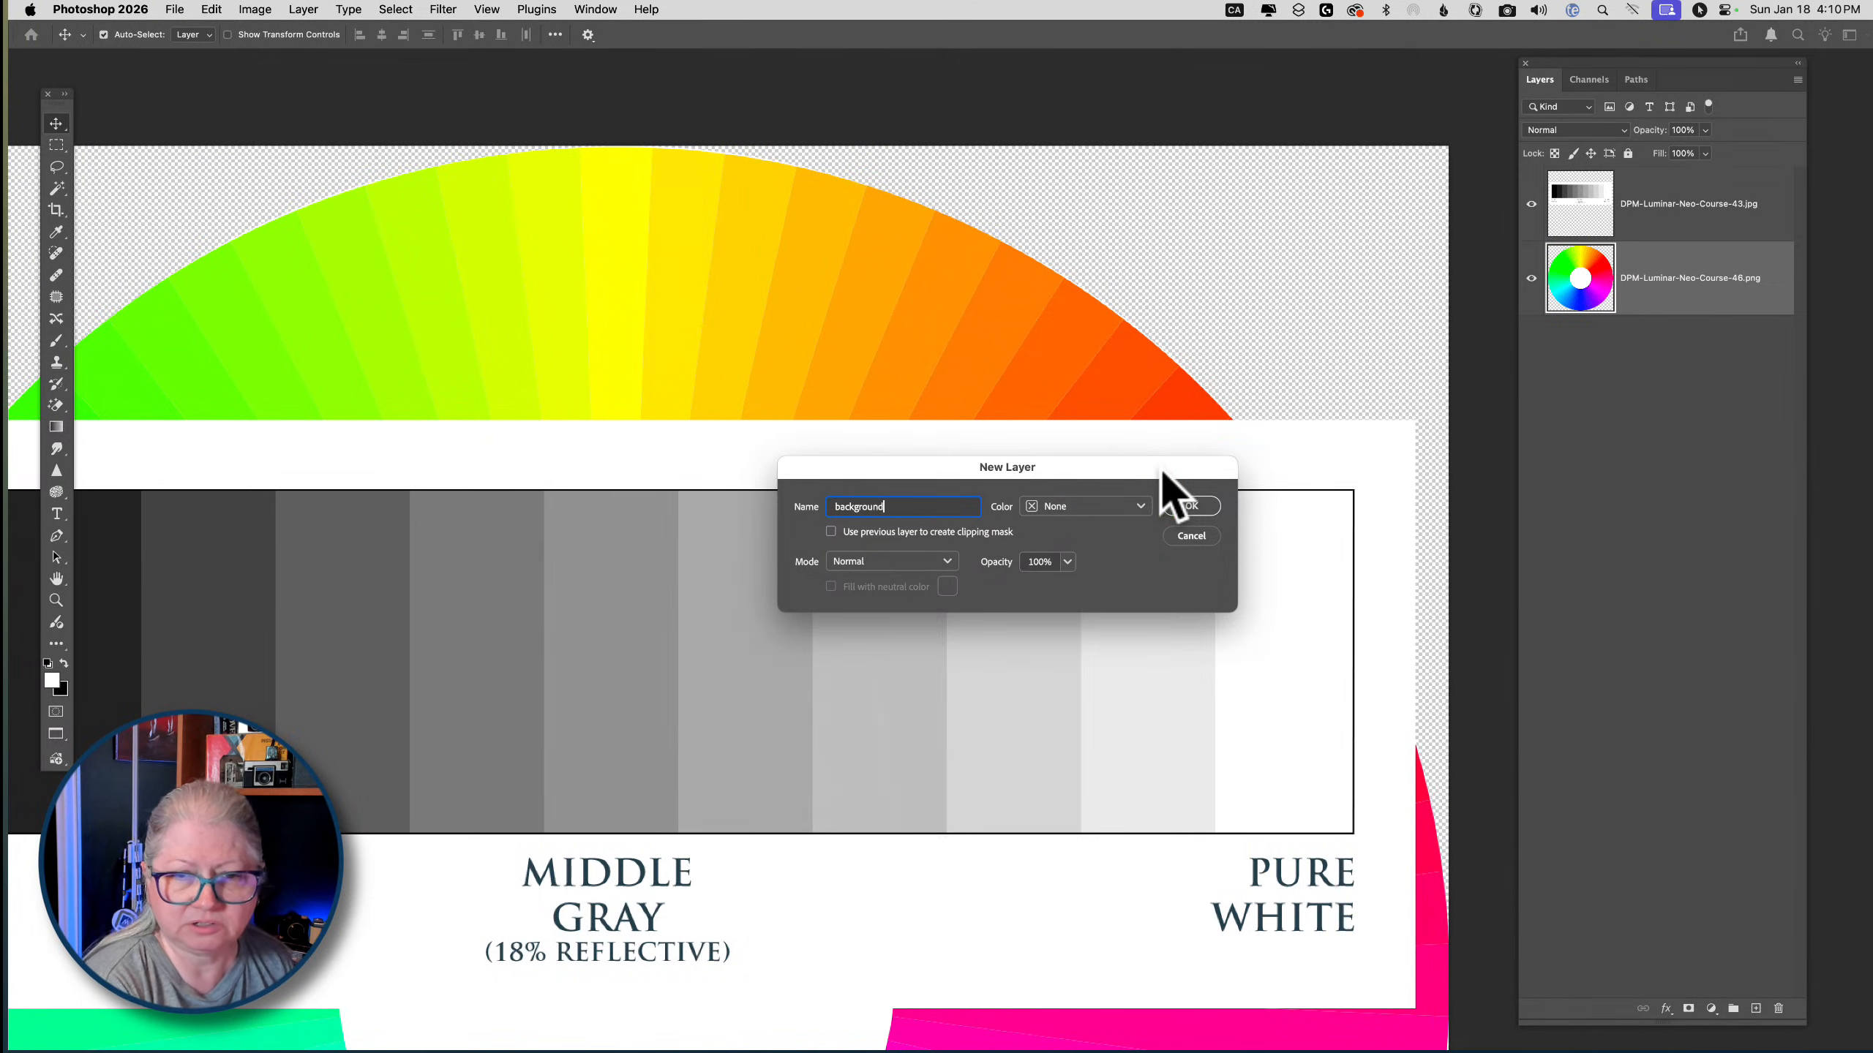
key("Return")
left_click_drag(1688, 295, 1702, 382)
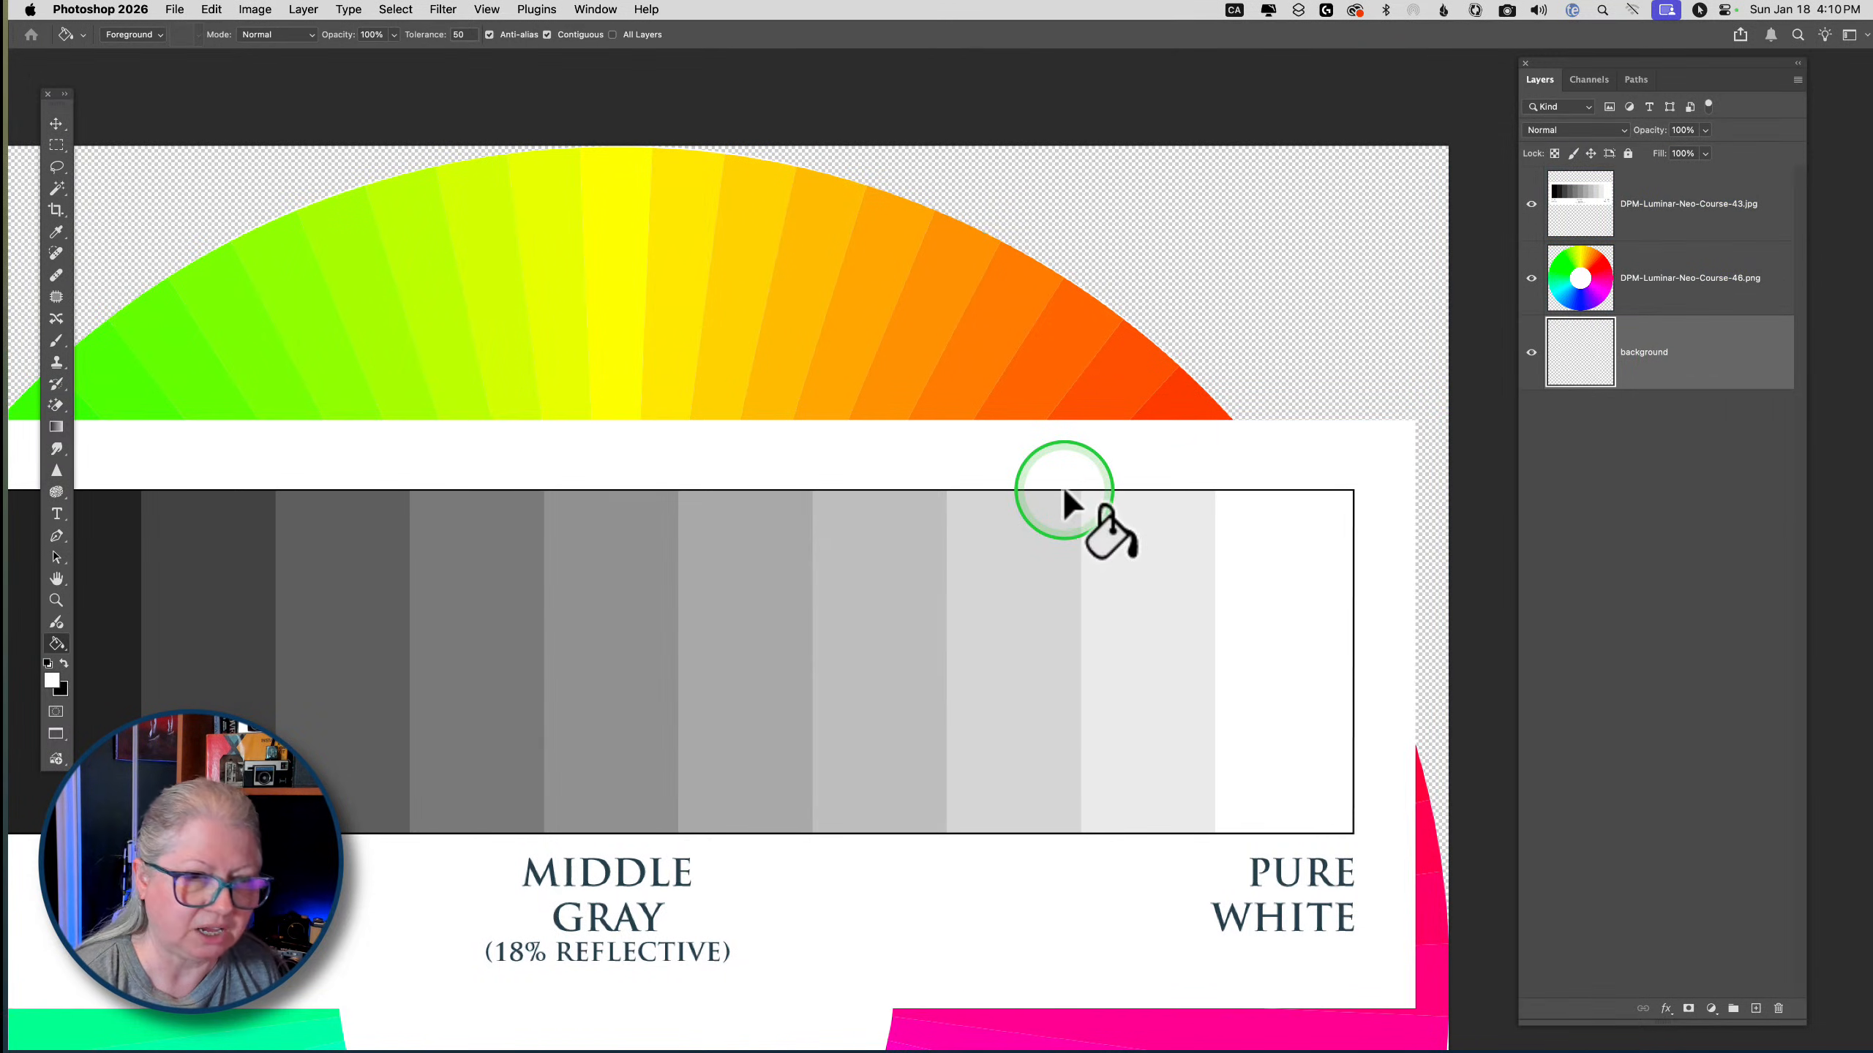
Set the foreground color to pure red (ff0000) and fill the background layer with it using the Paint Bucket
key("g")
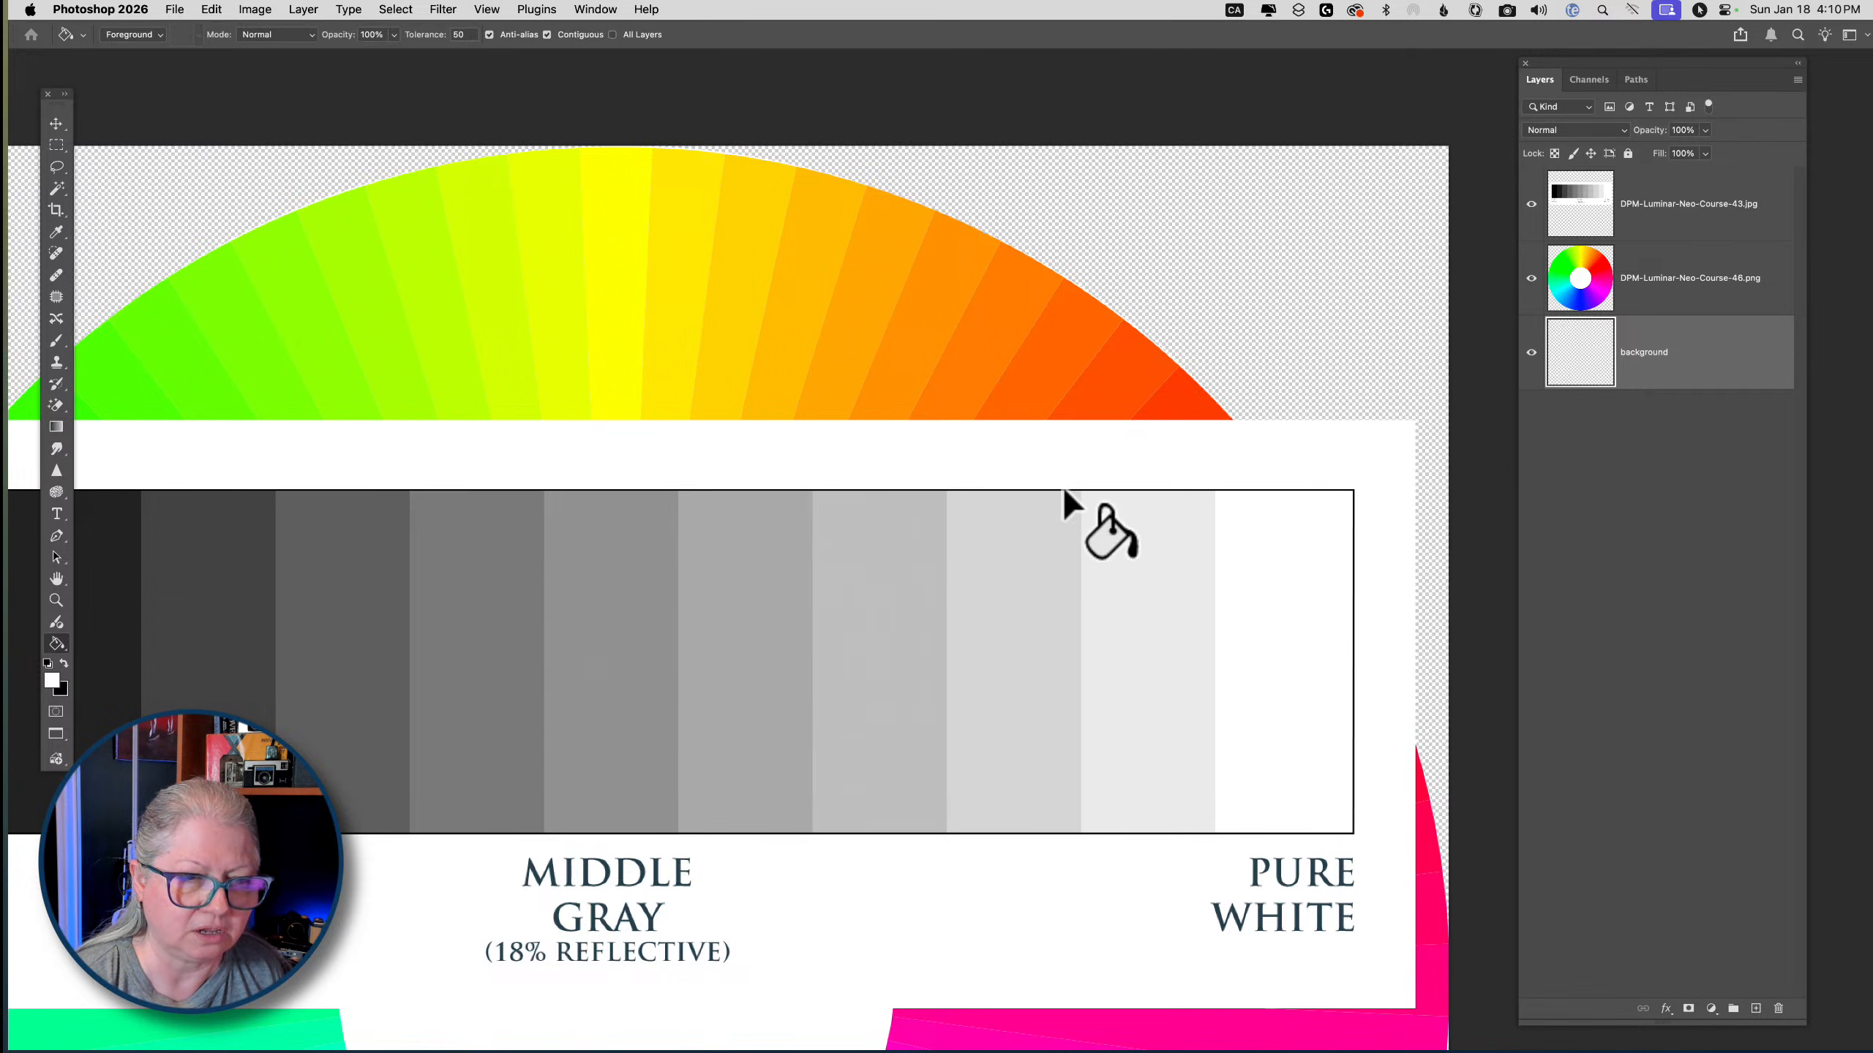
key("shift+g")
key("shift+g")
key("shift+g")
key("shift+g")
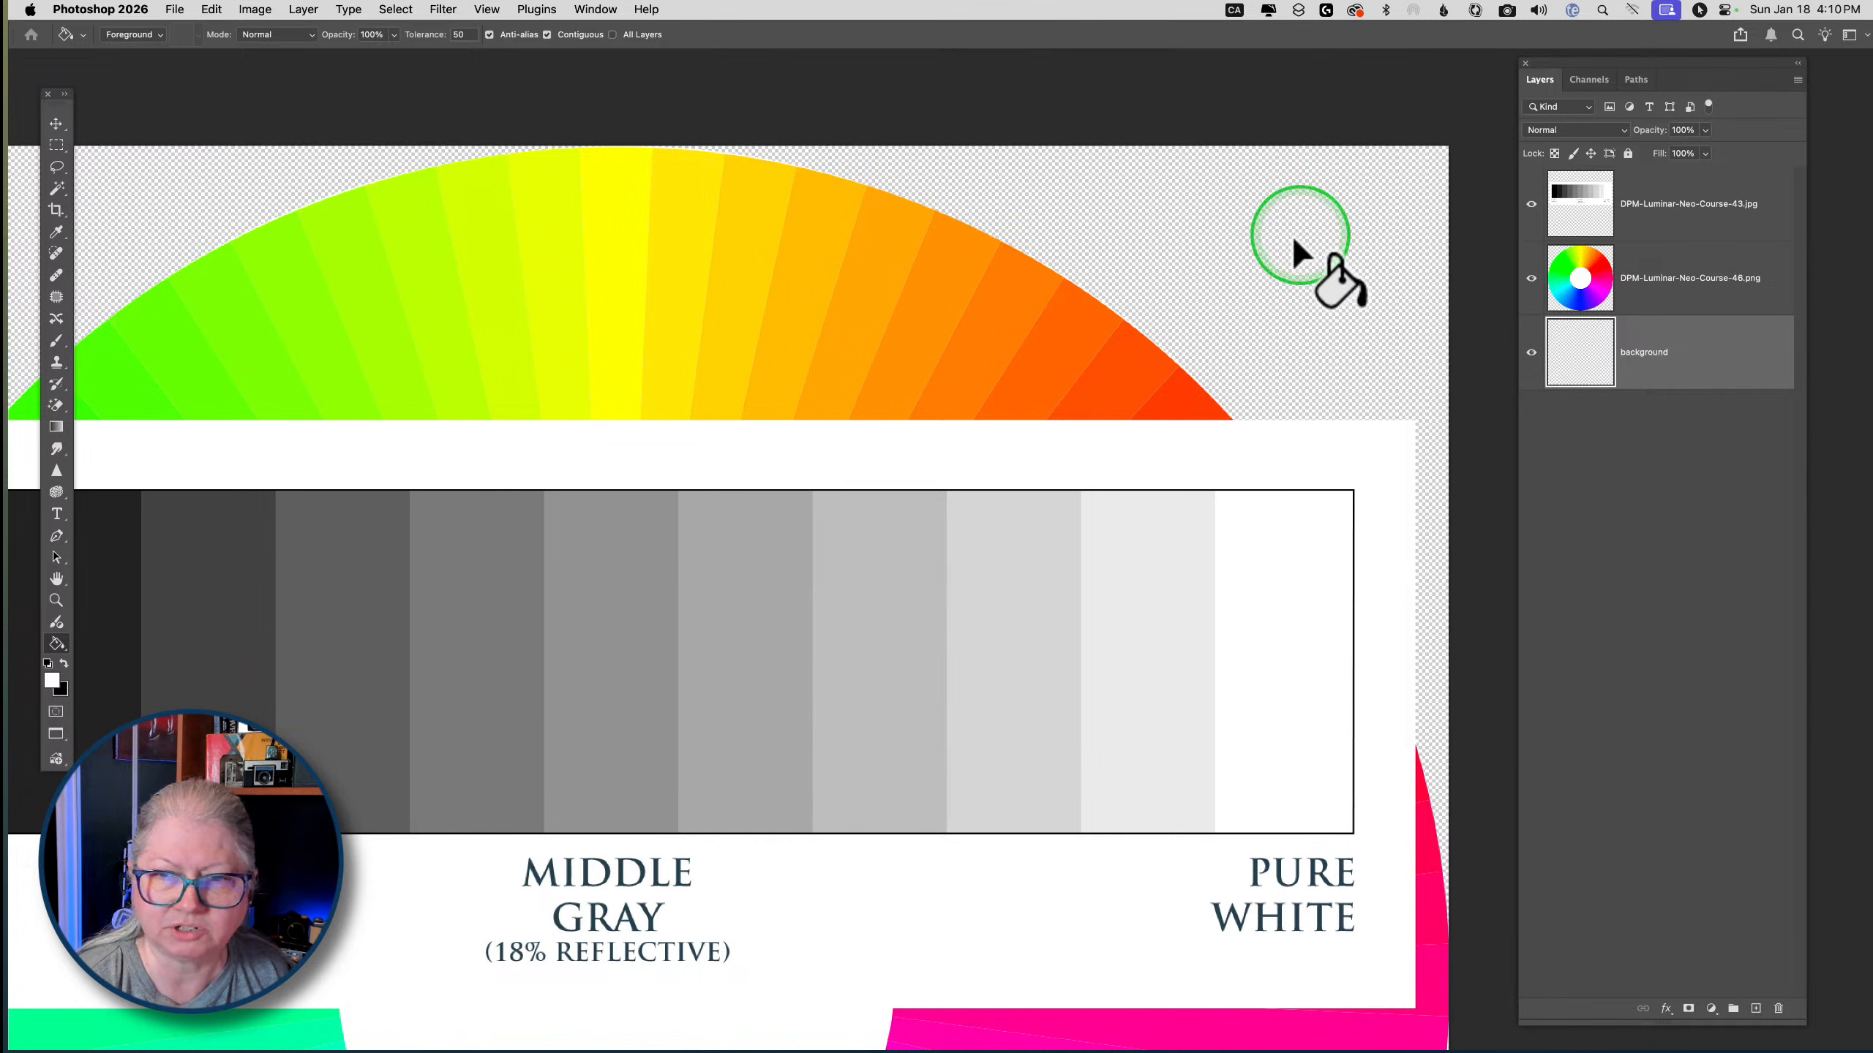
key("i")
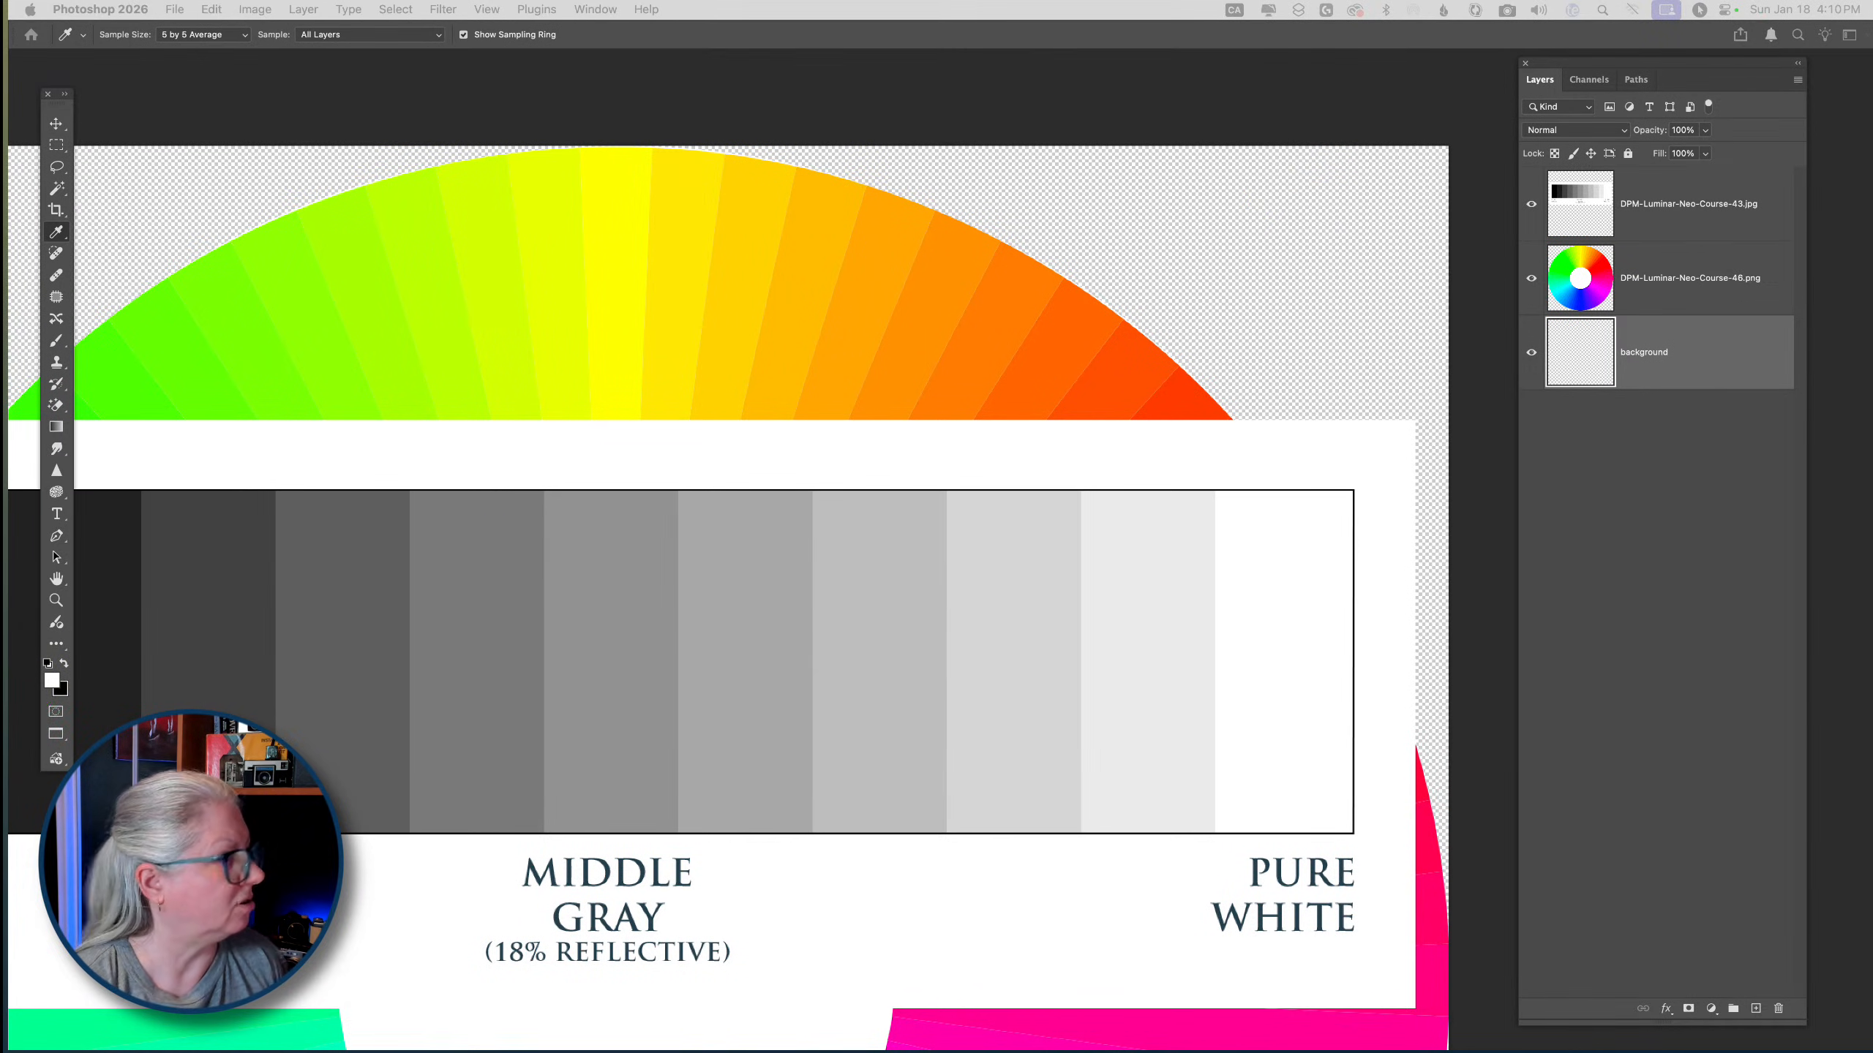
left_click_drag(6, 284, 1099, 330)
left_click_drag(956, 377, 966, 230)
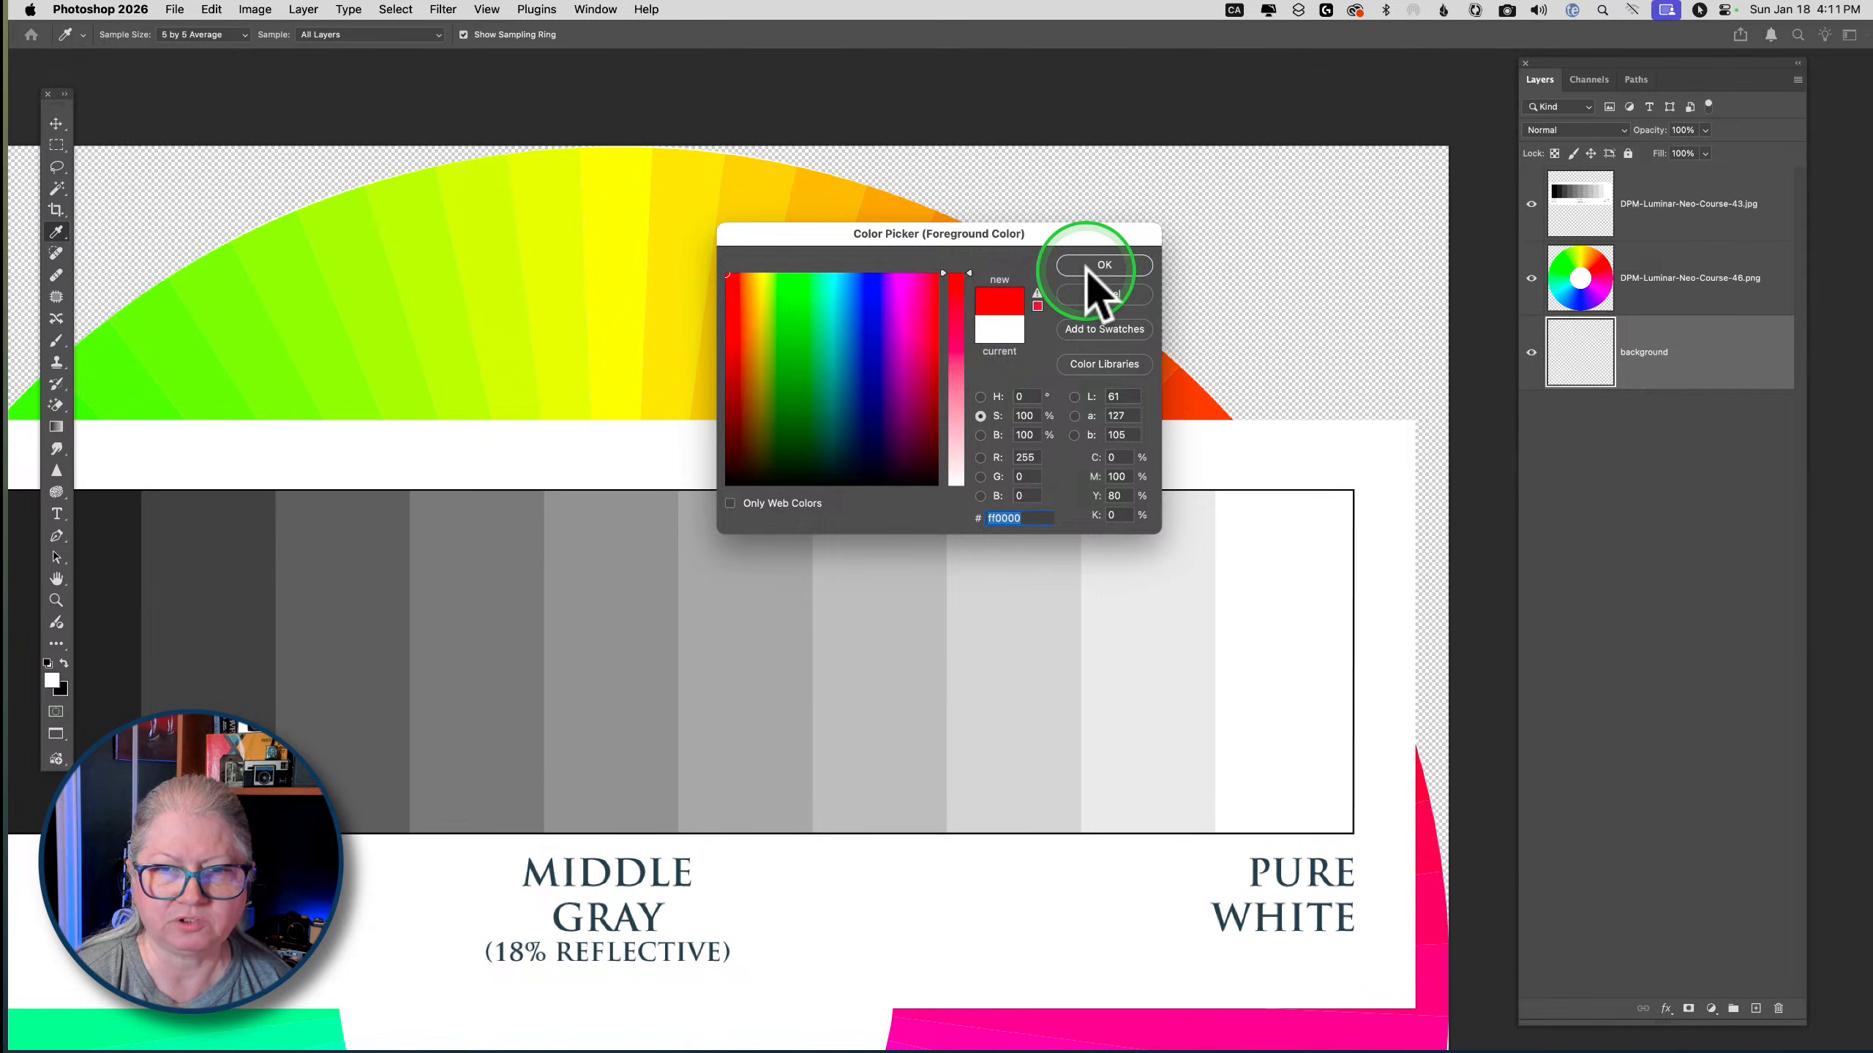
left_click(1087, 271)
key("g")
left_click(1254, 237)
left_click(1244, 653)
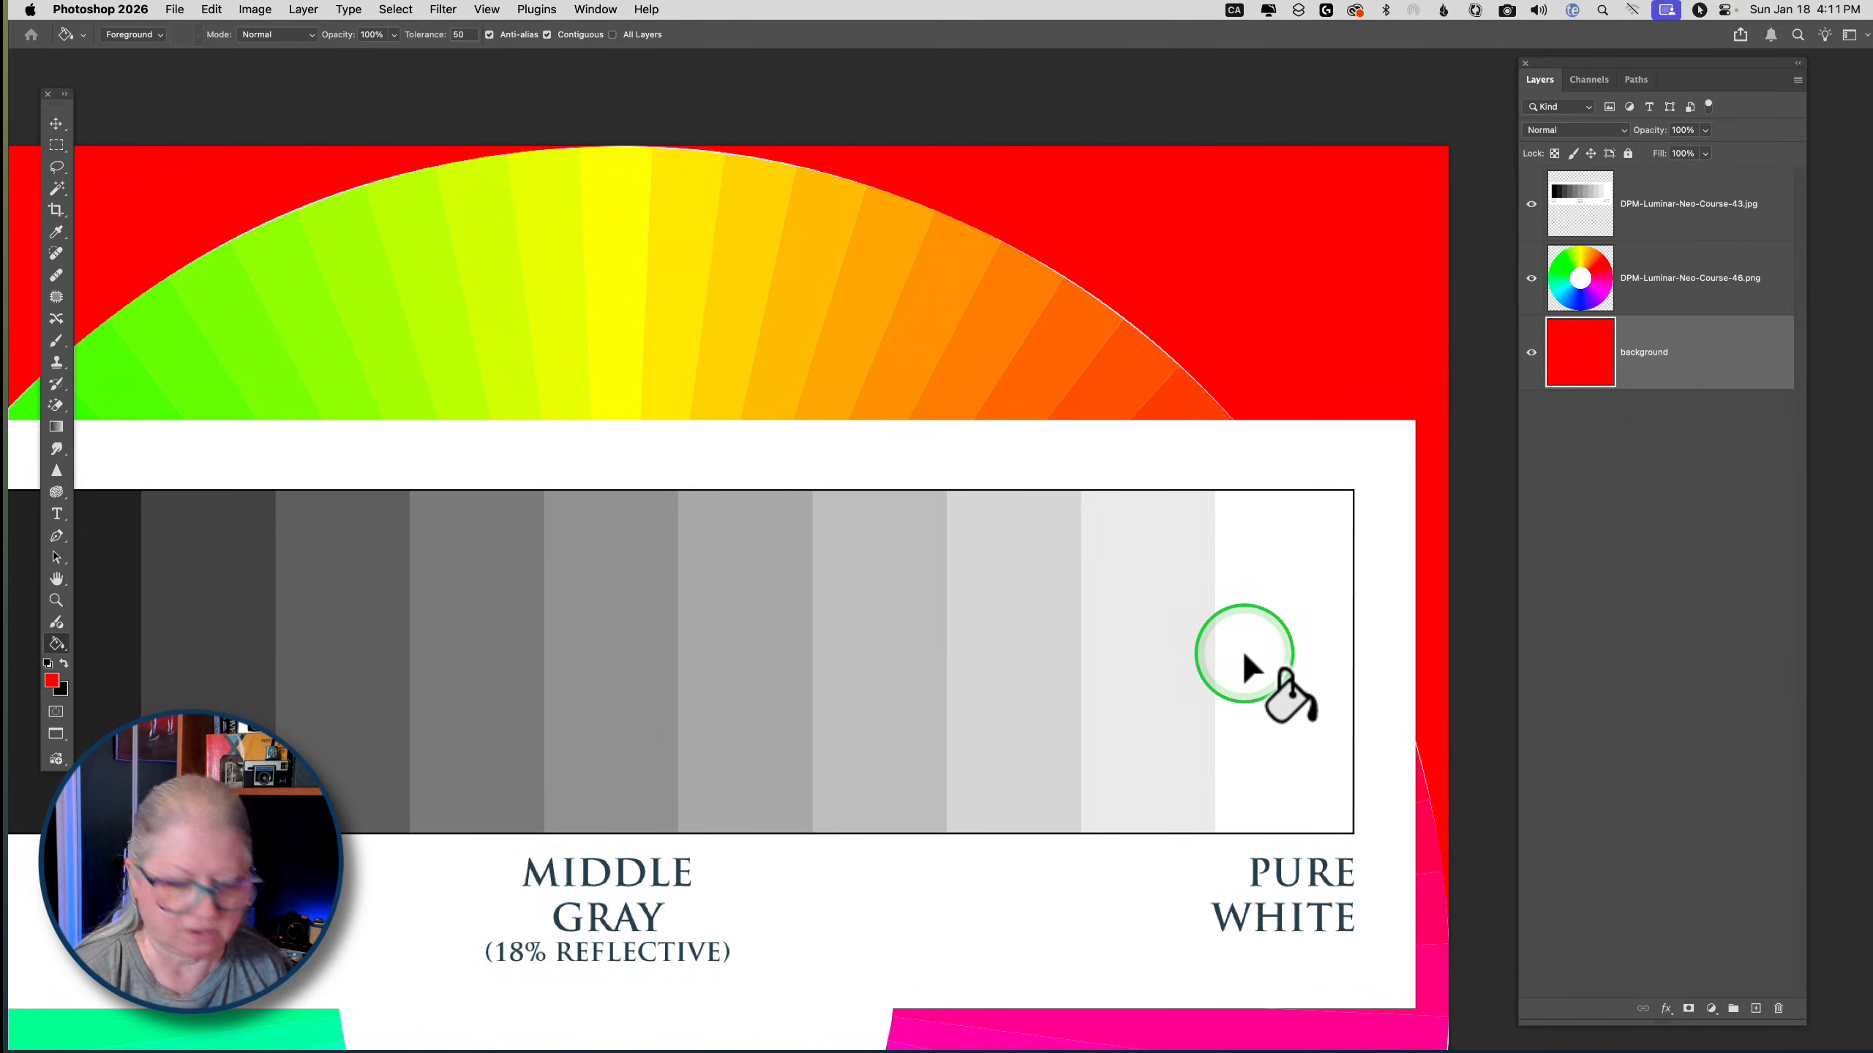
key("super+0")
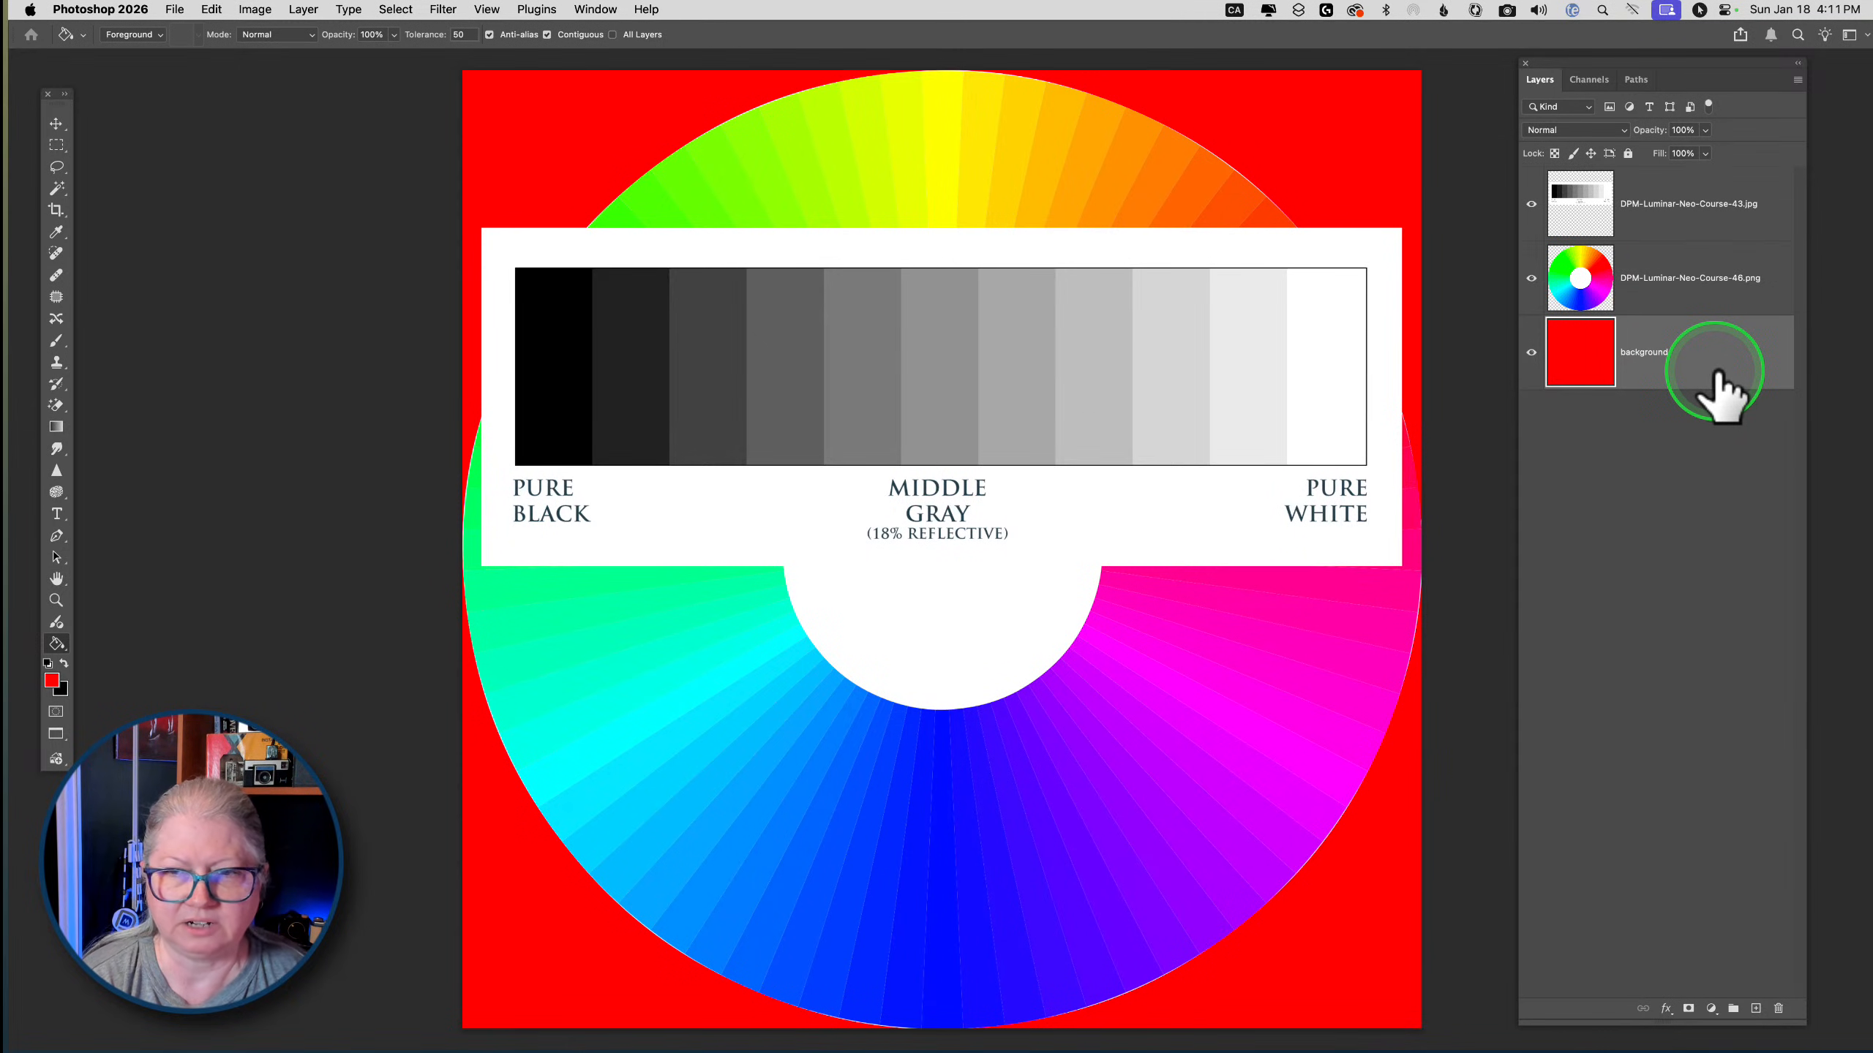
Reset to the default colors, make white the foreground color and fill the background layer with it
left_click(1700, 296)
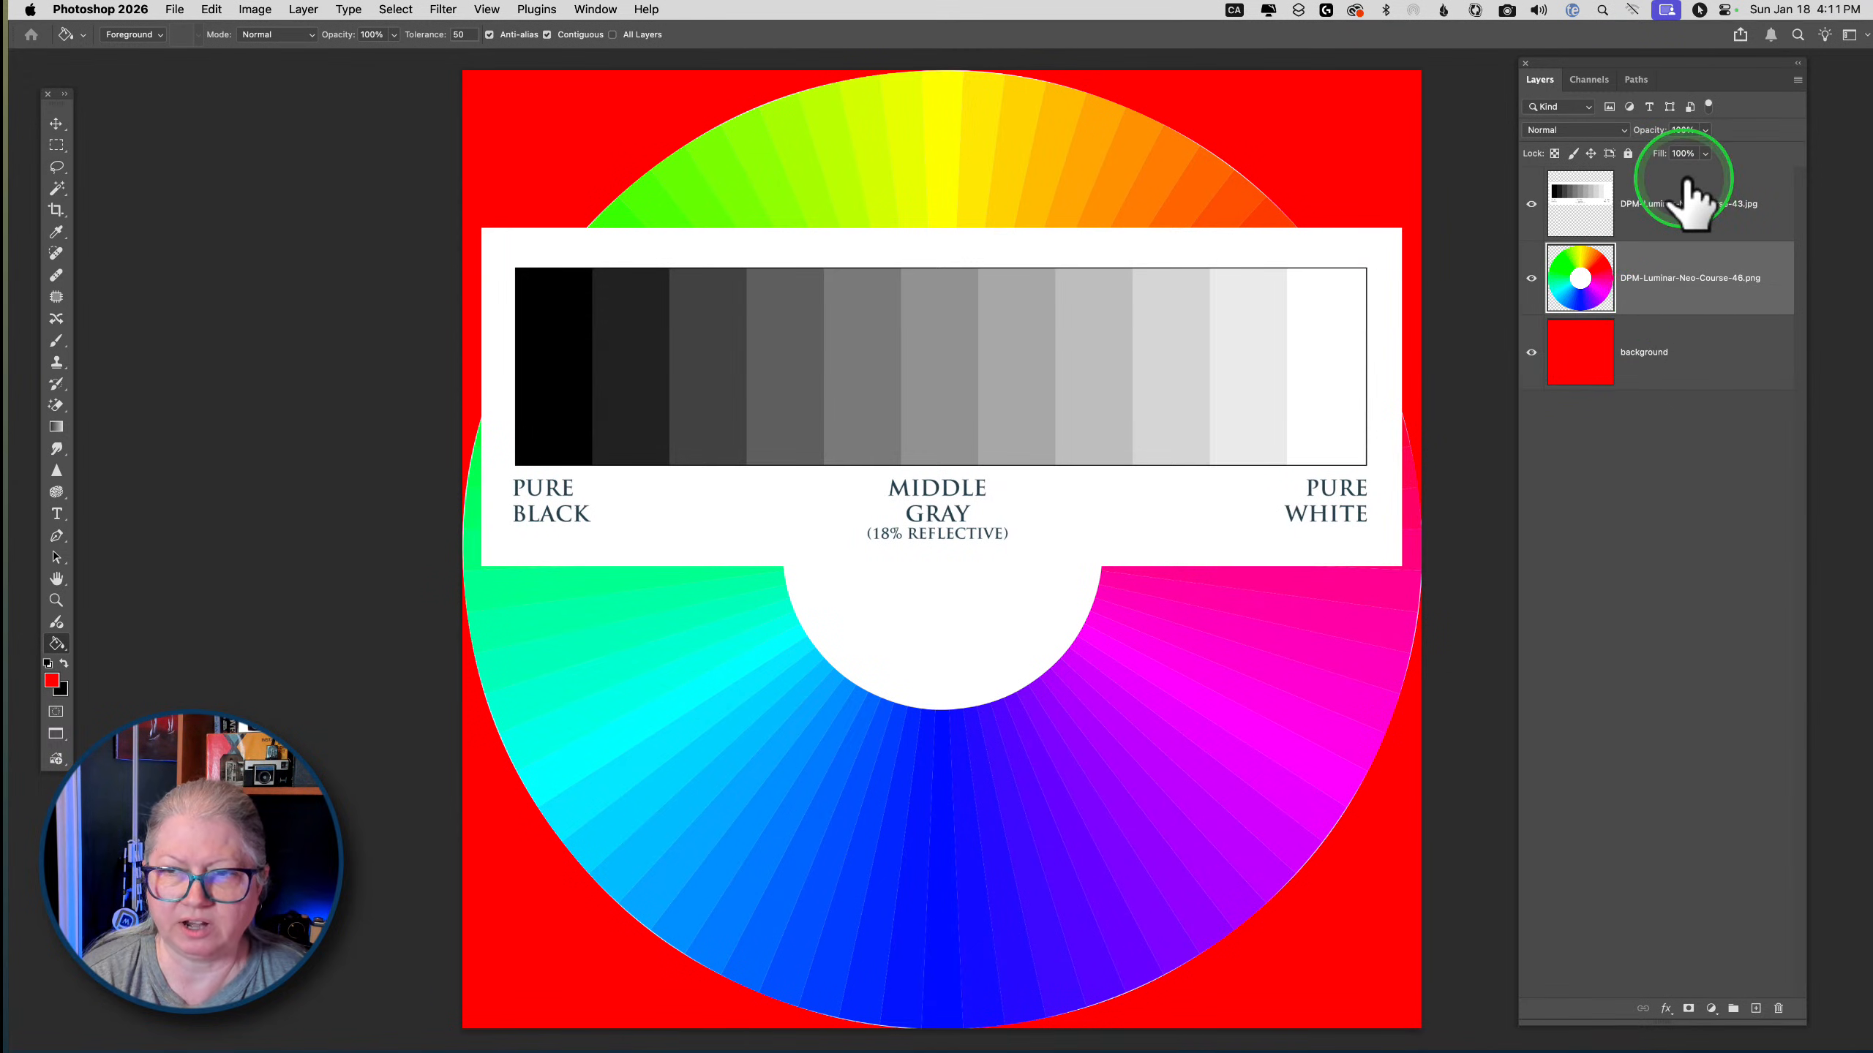
left_click(1714, 351)
key("d")
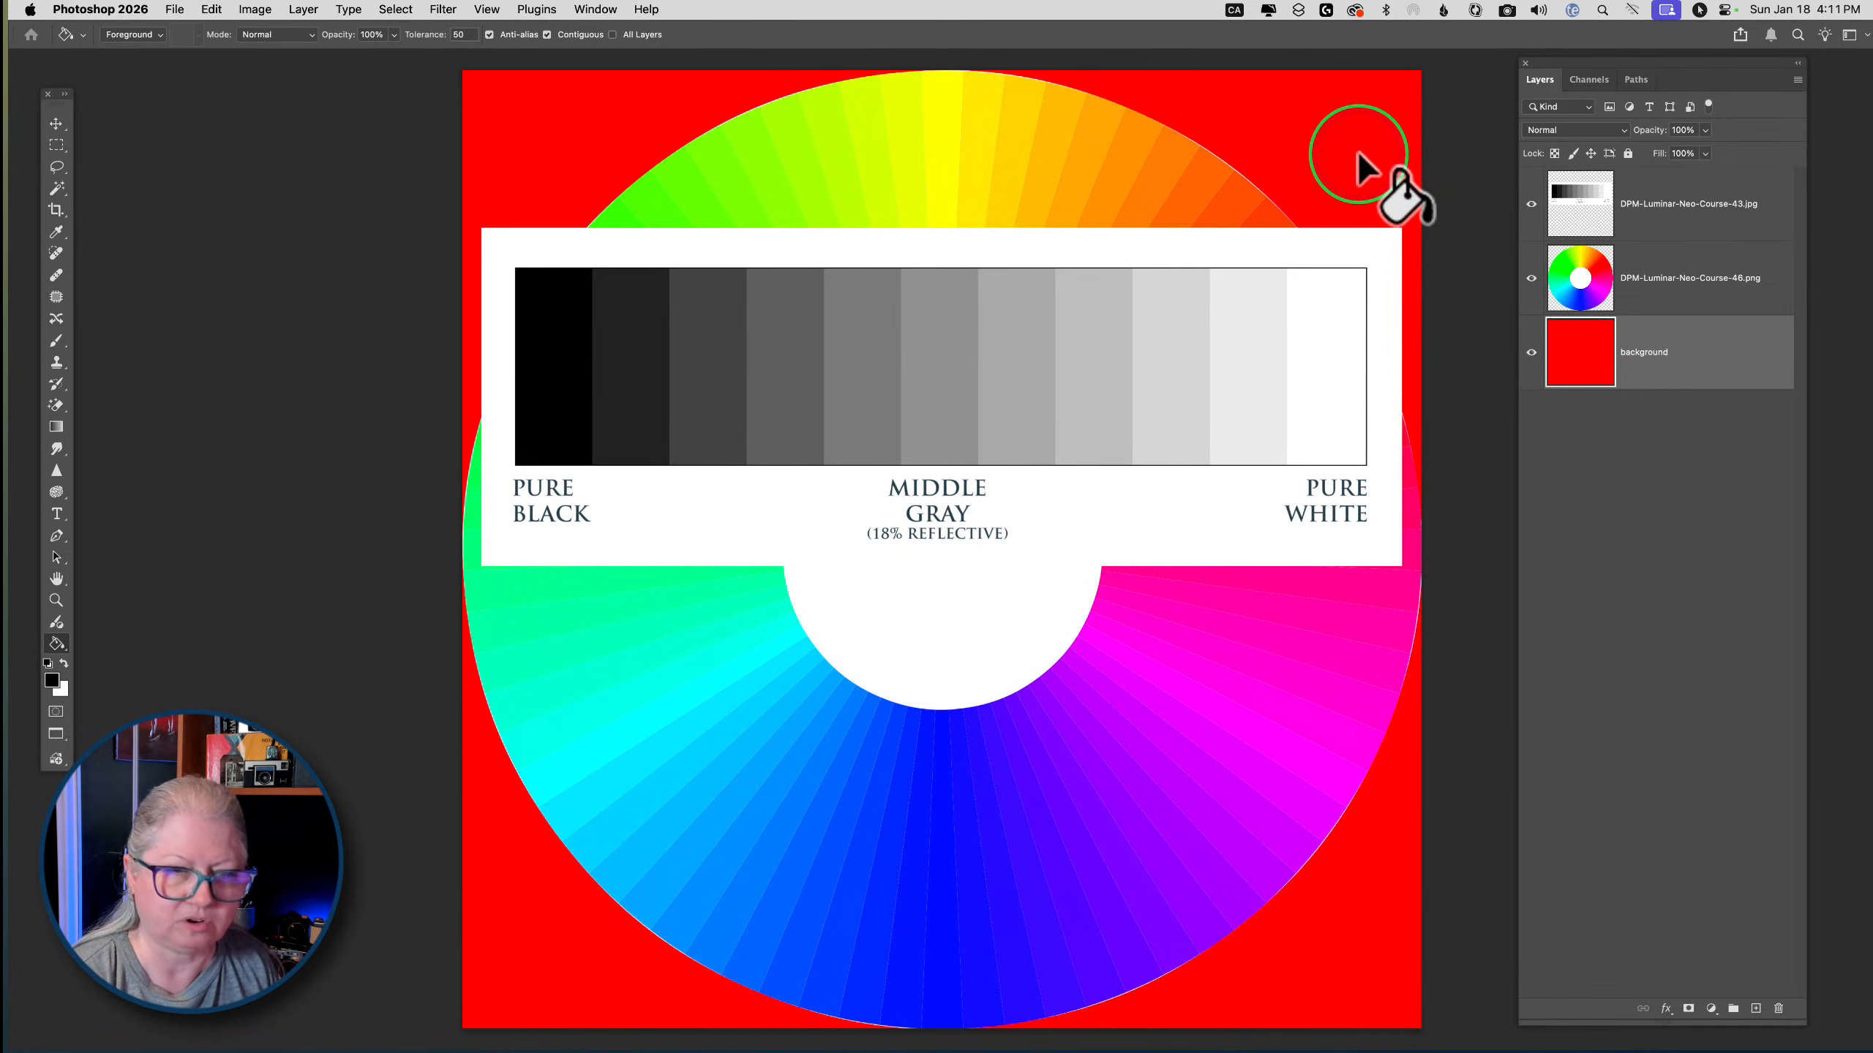
key("x")
left_click(1361, 156)
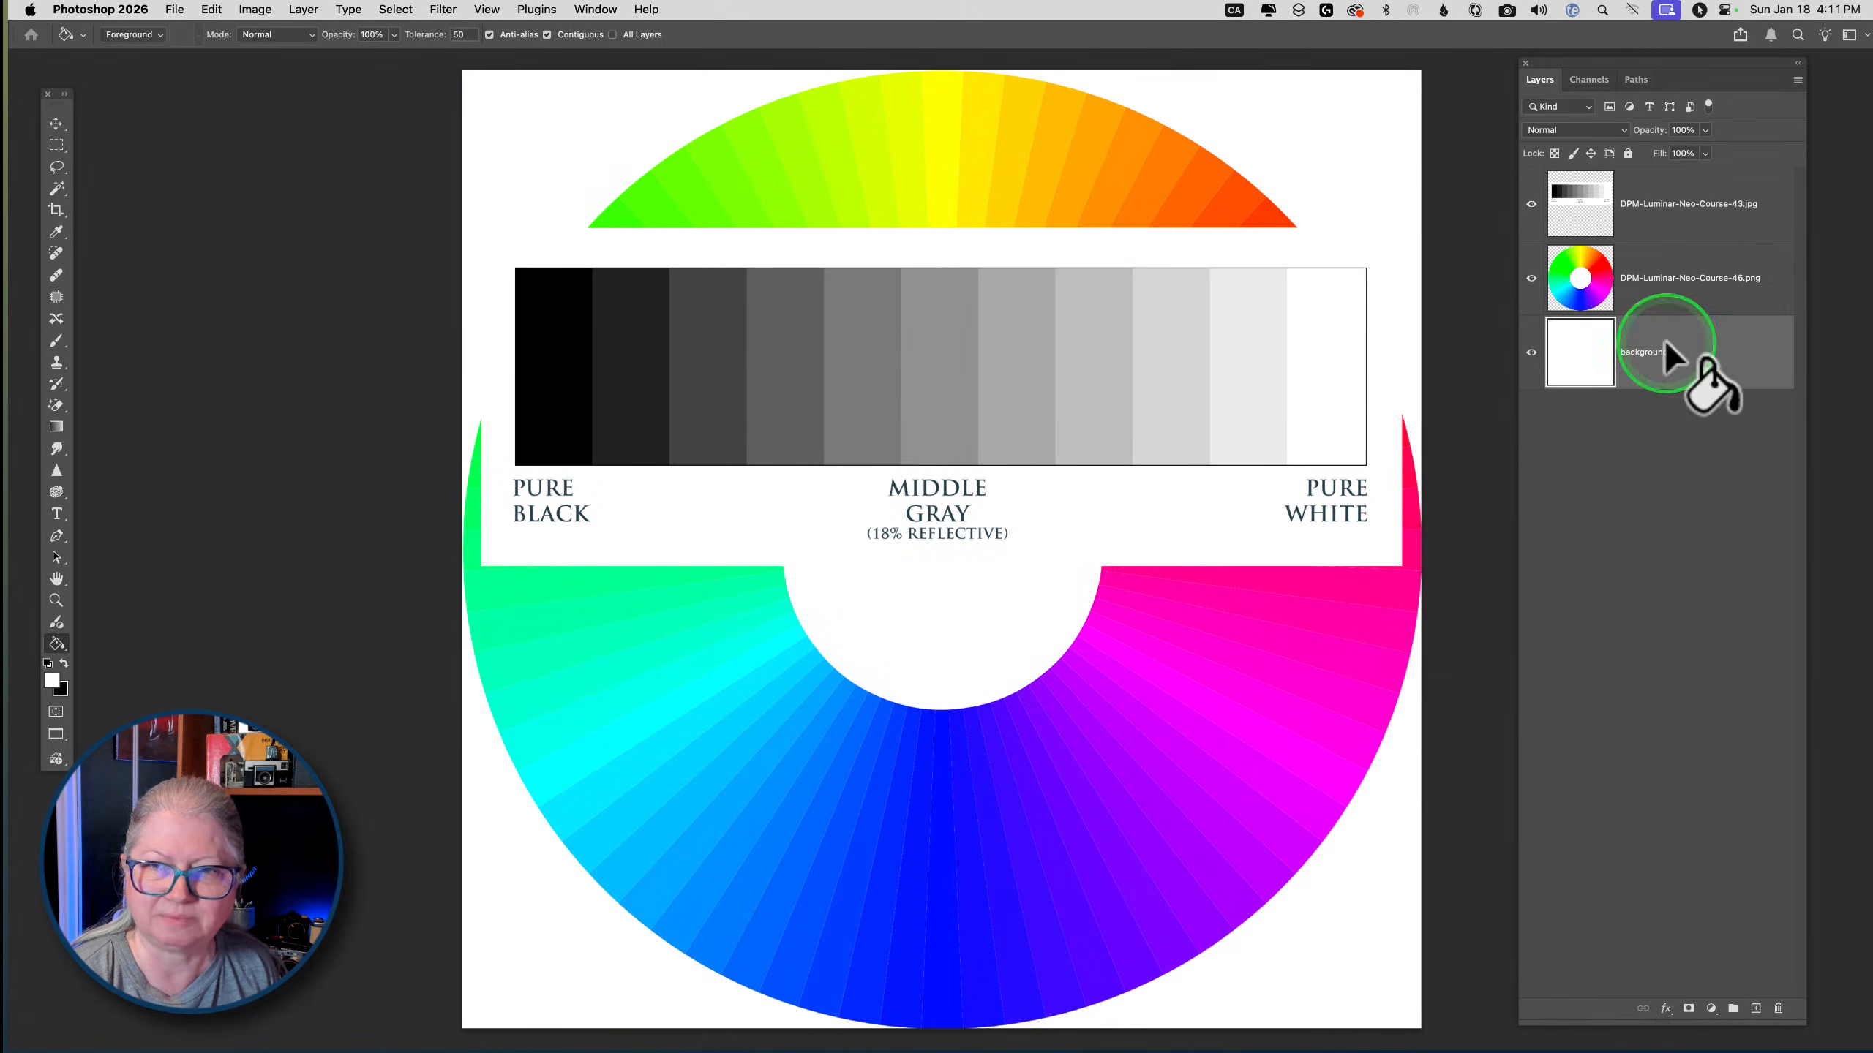
Select the color wheel layer and hide the white background layer
left_click(1674, 291)
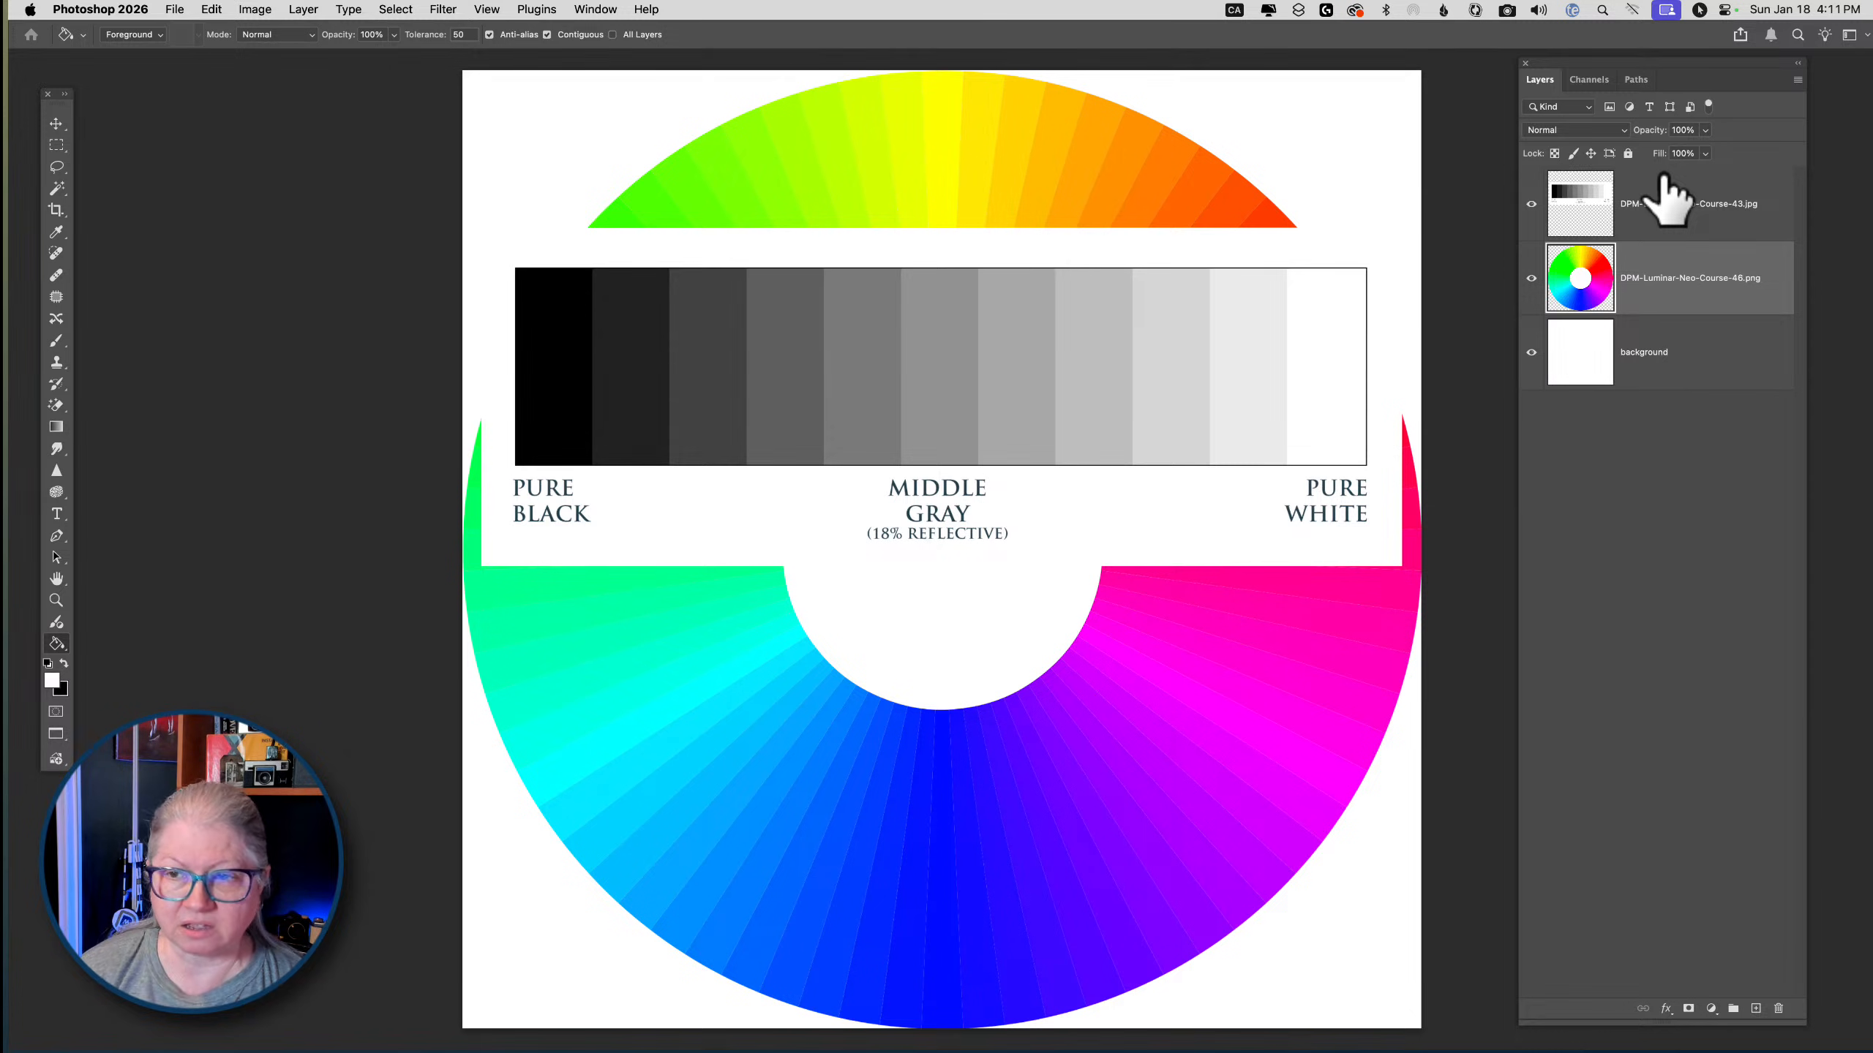
left_click(1531, 352)
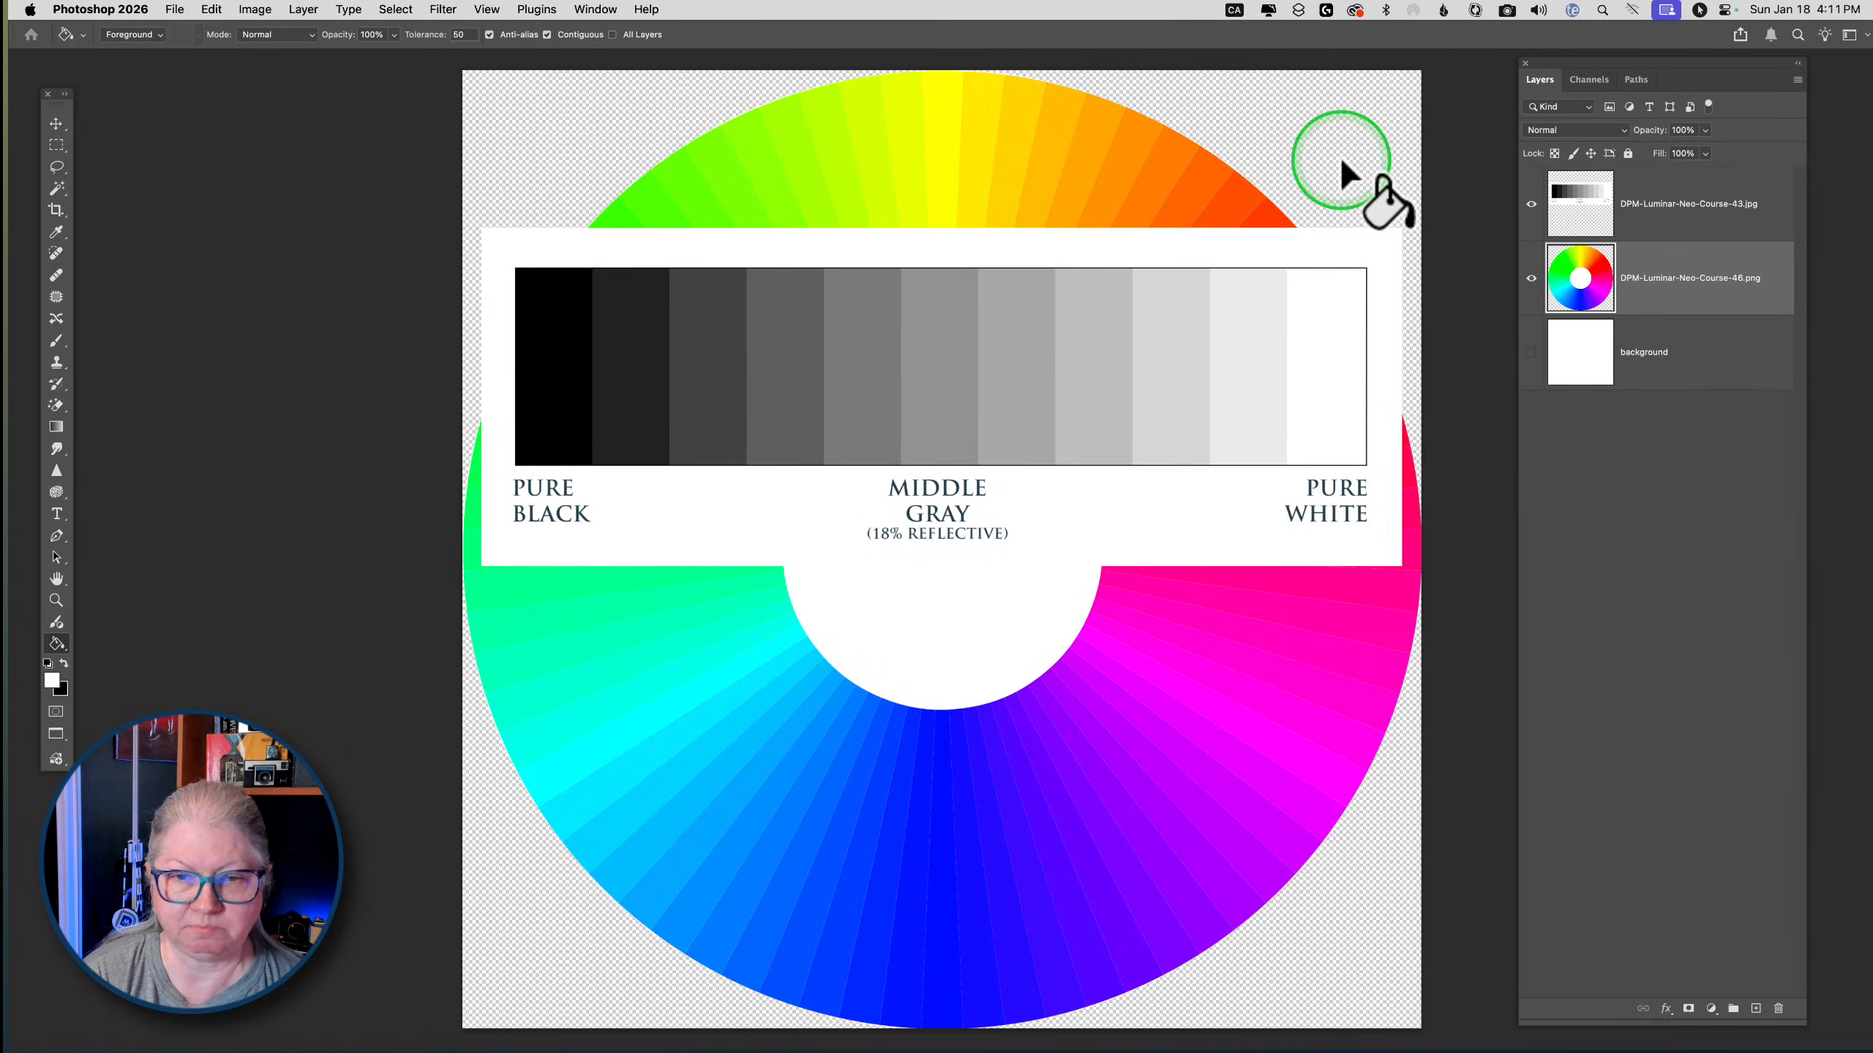
Show the white background layer again and move the color wheel layer above the grayscale chart layer
scroll(1340, 155, "right", 2)
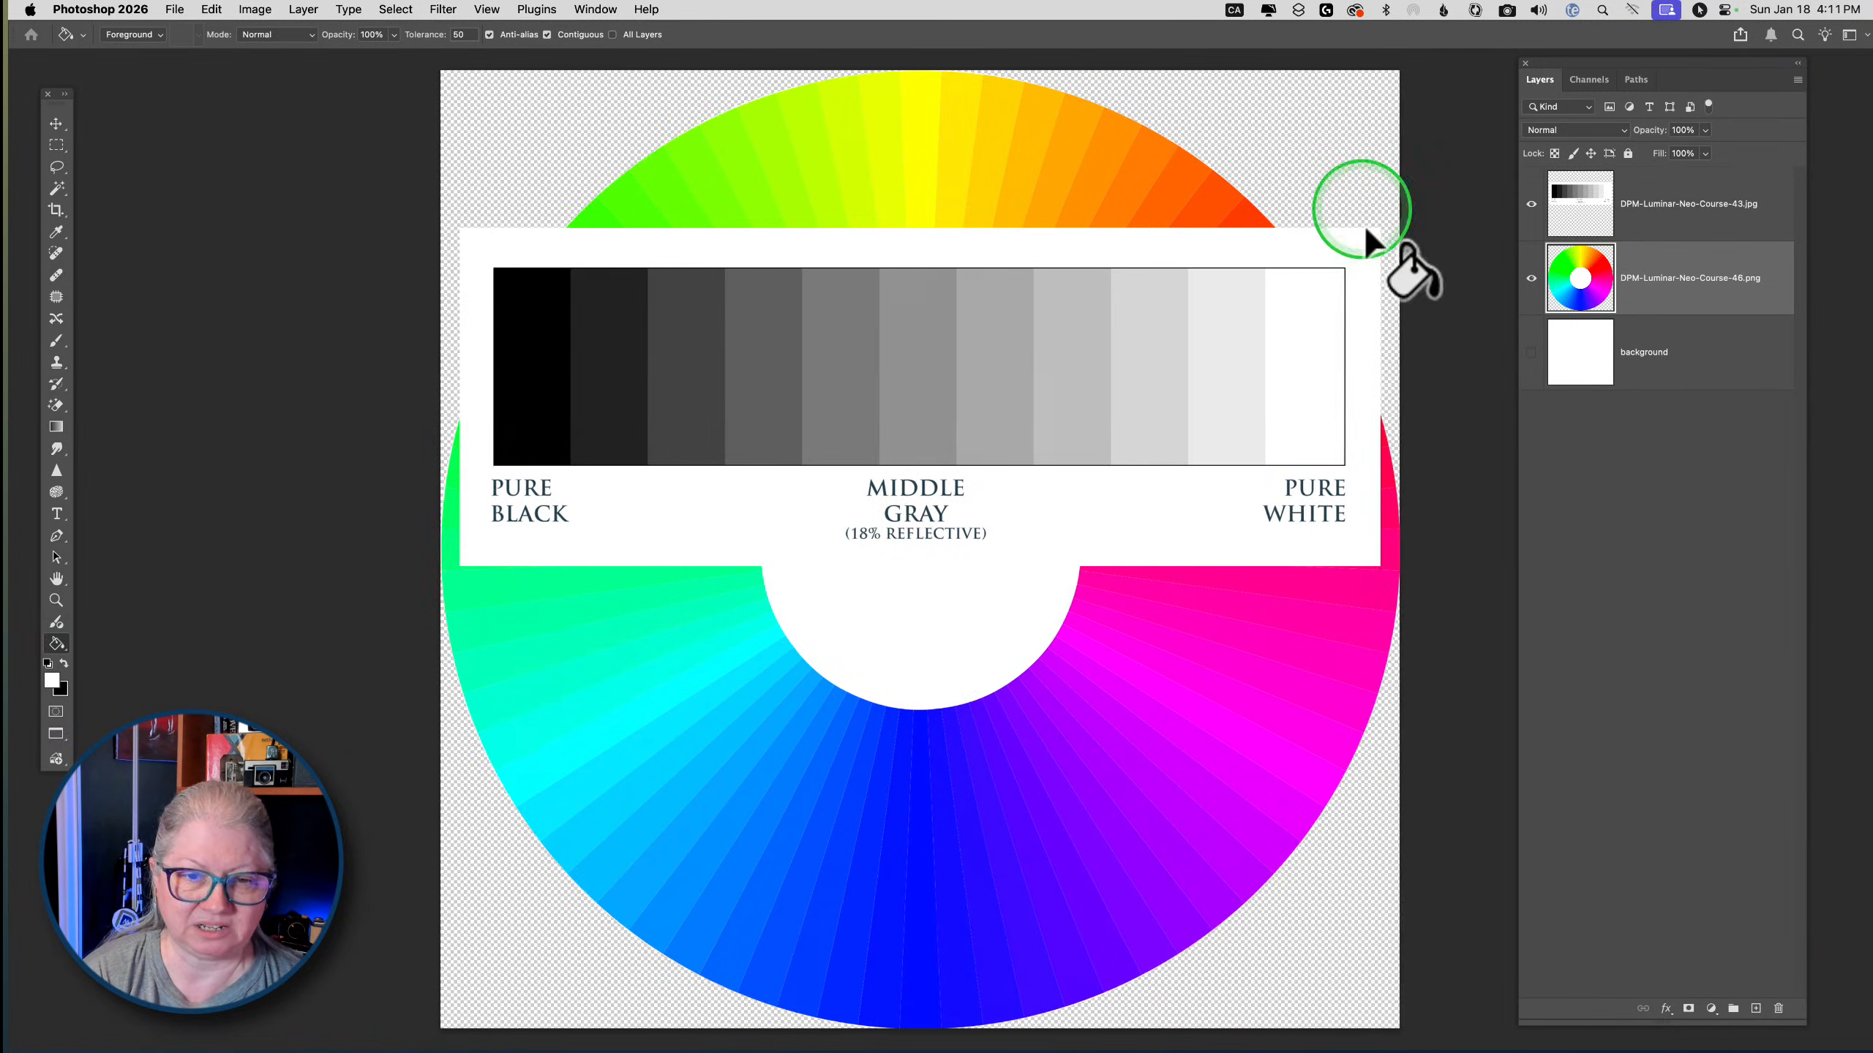
left_click(1532, 351)
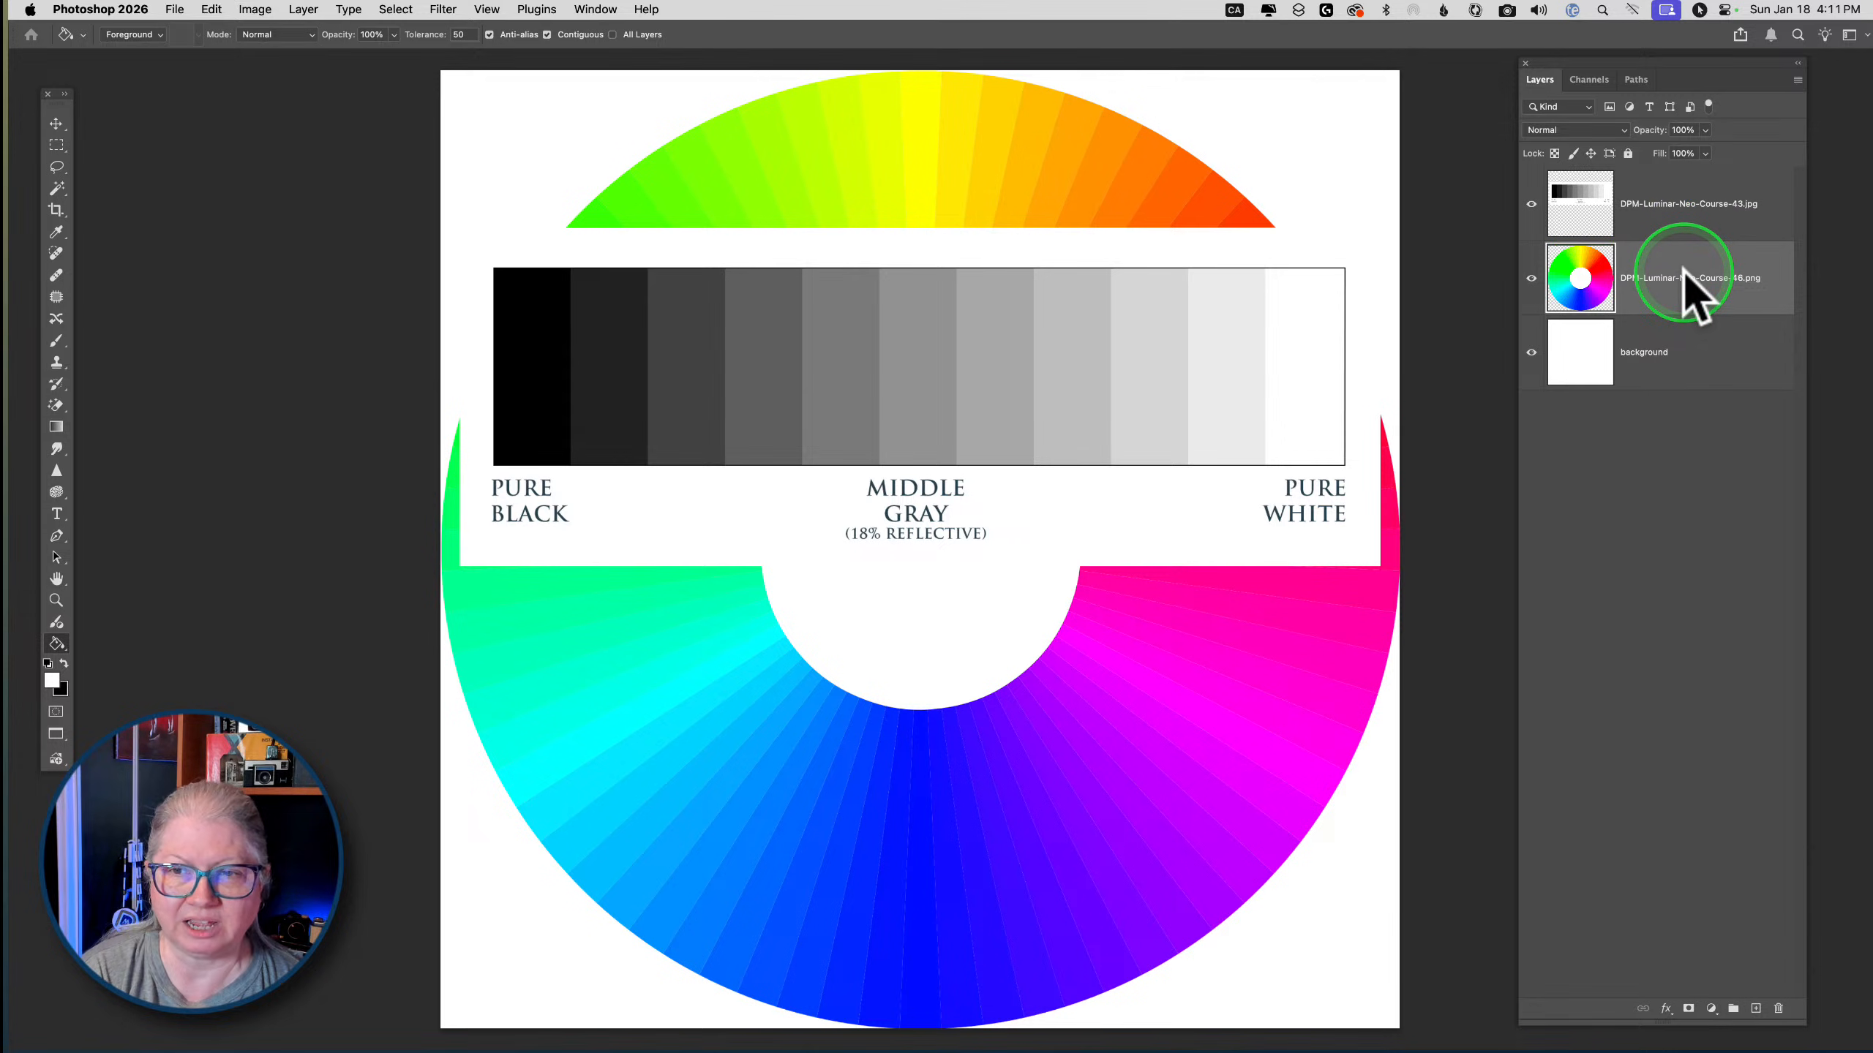
left_click_drag(1683, 272, 1665, 181)
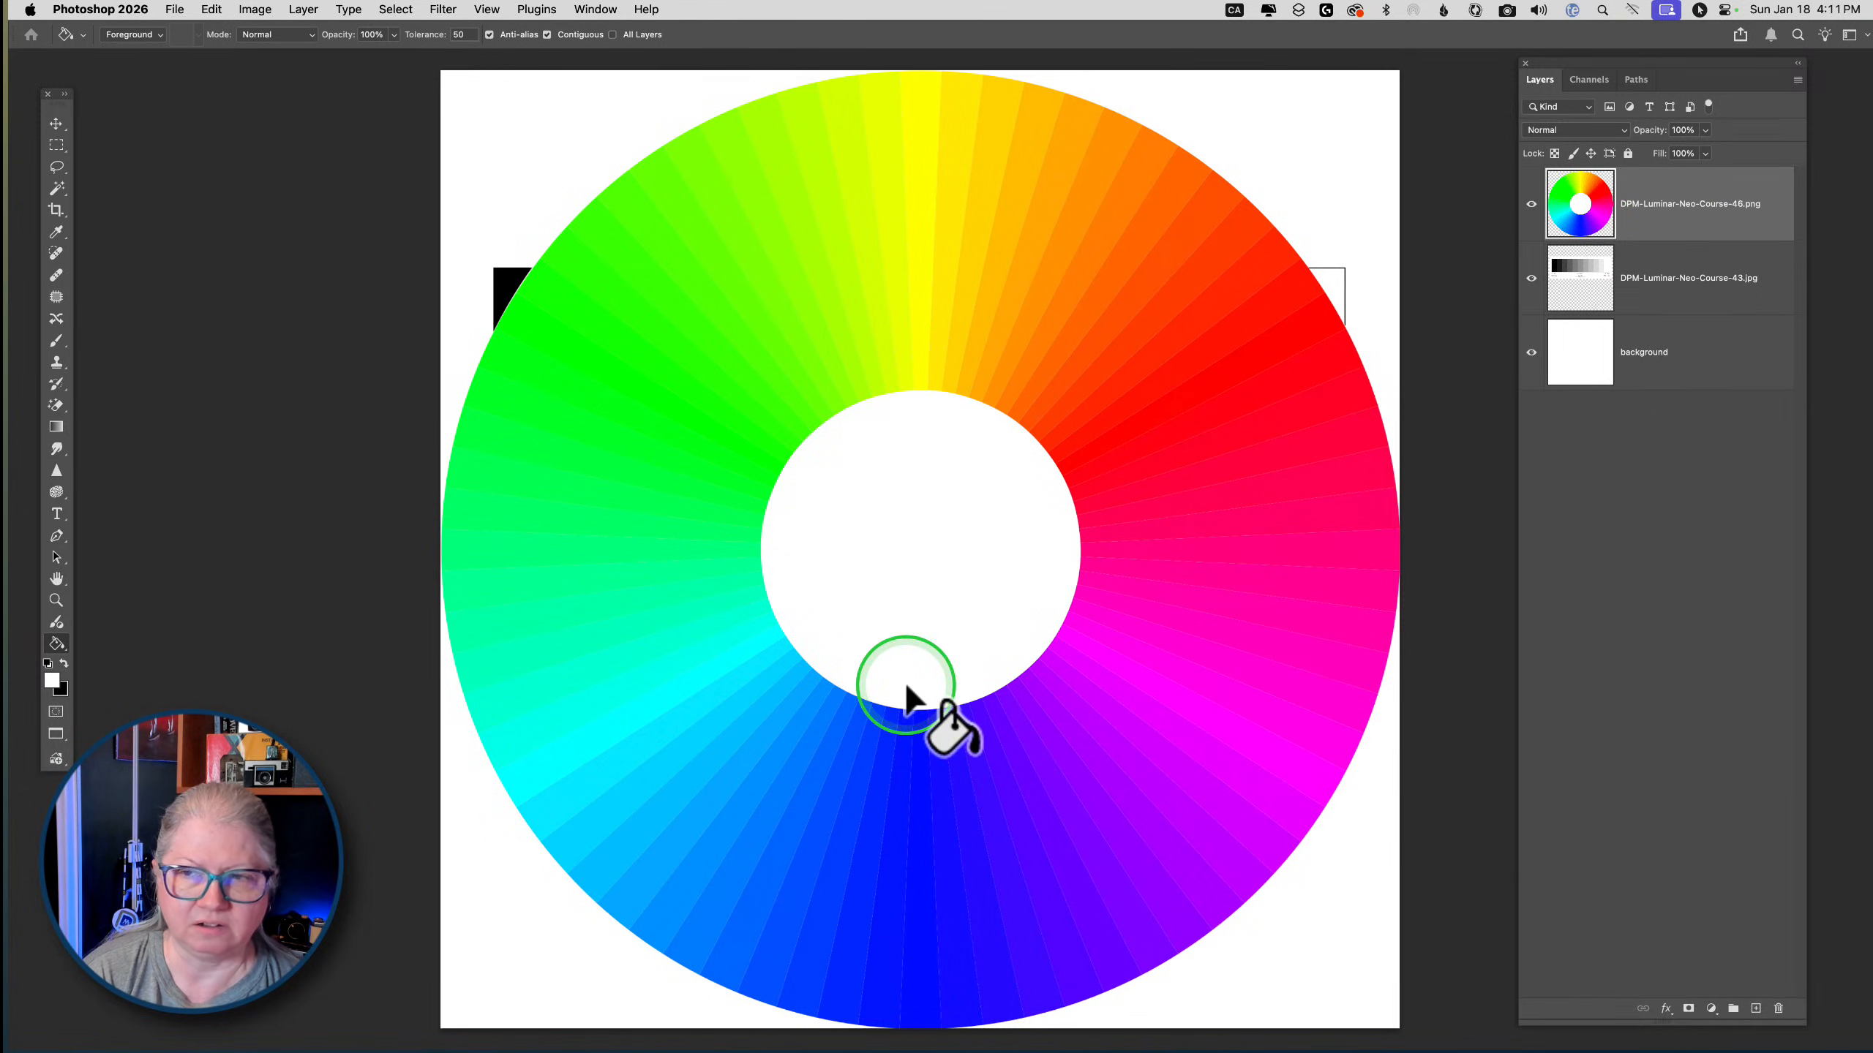
Reposition the color wheel several times on the canvas with the Move tool to uncover different parts of the grayscale chart
key("v")
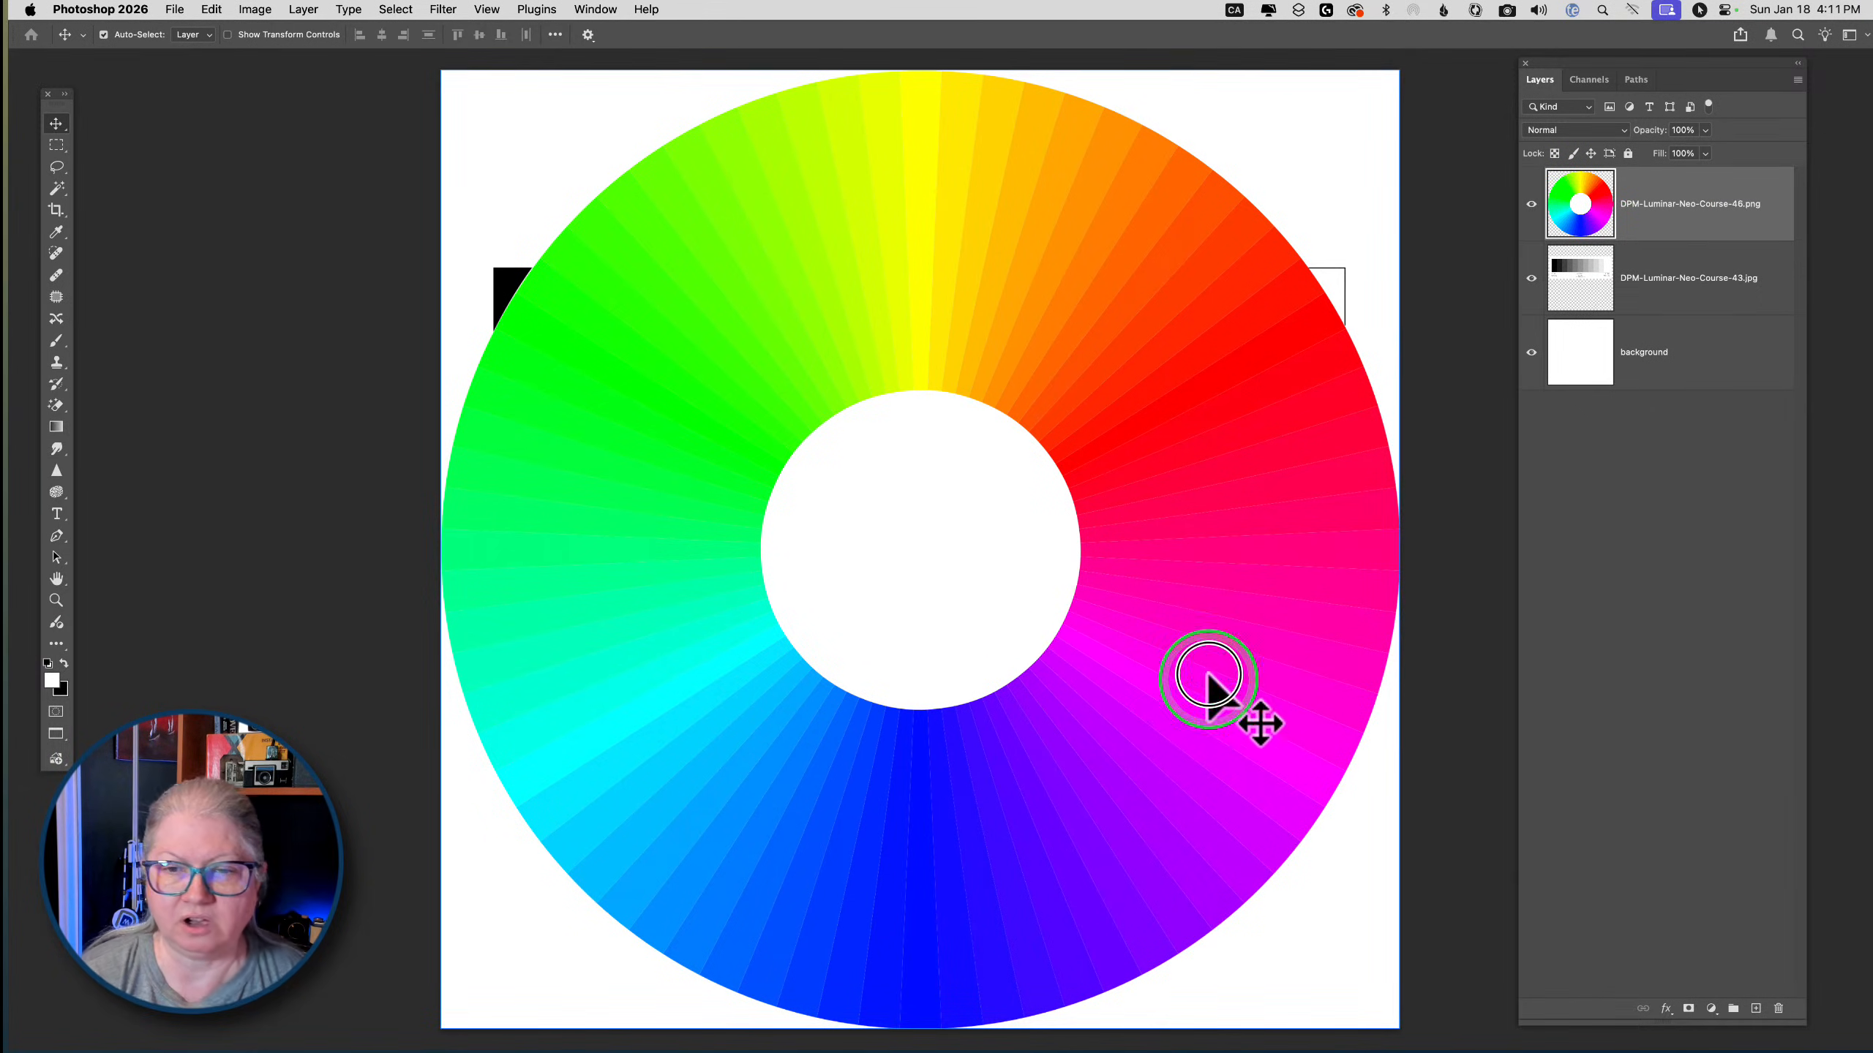
left_click_drag(1212, 689, 1203, 489)
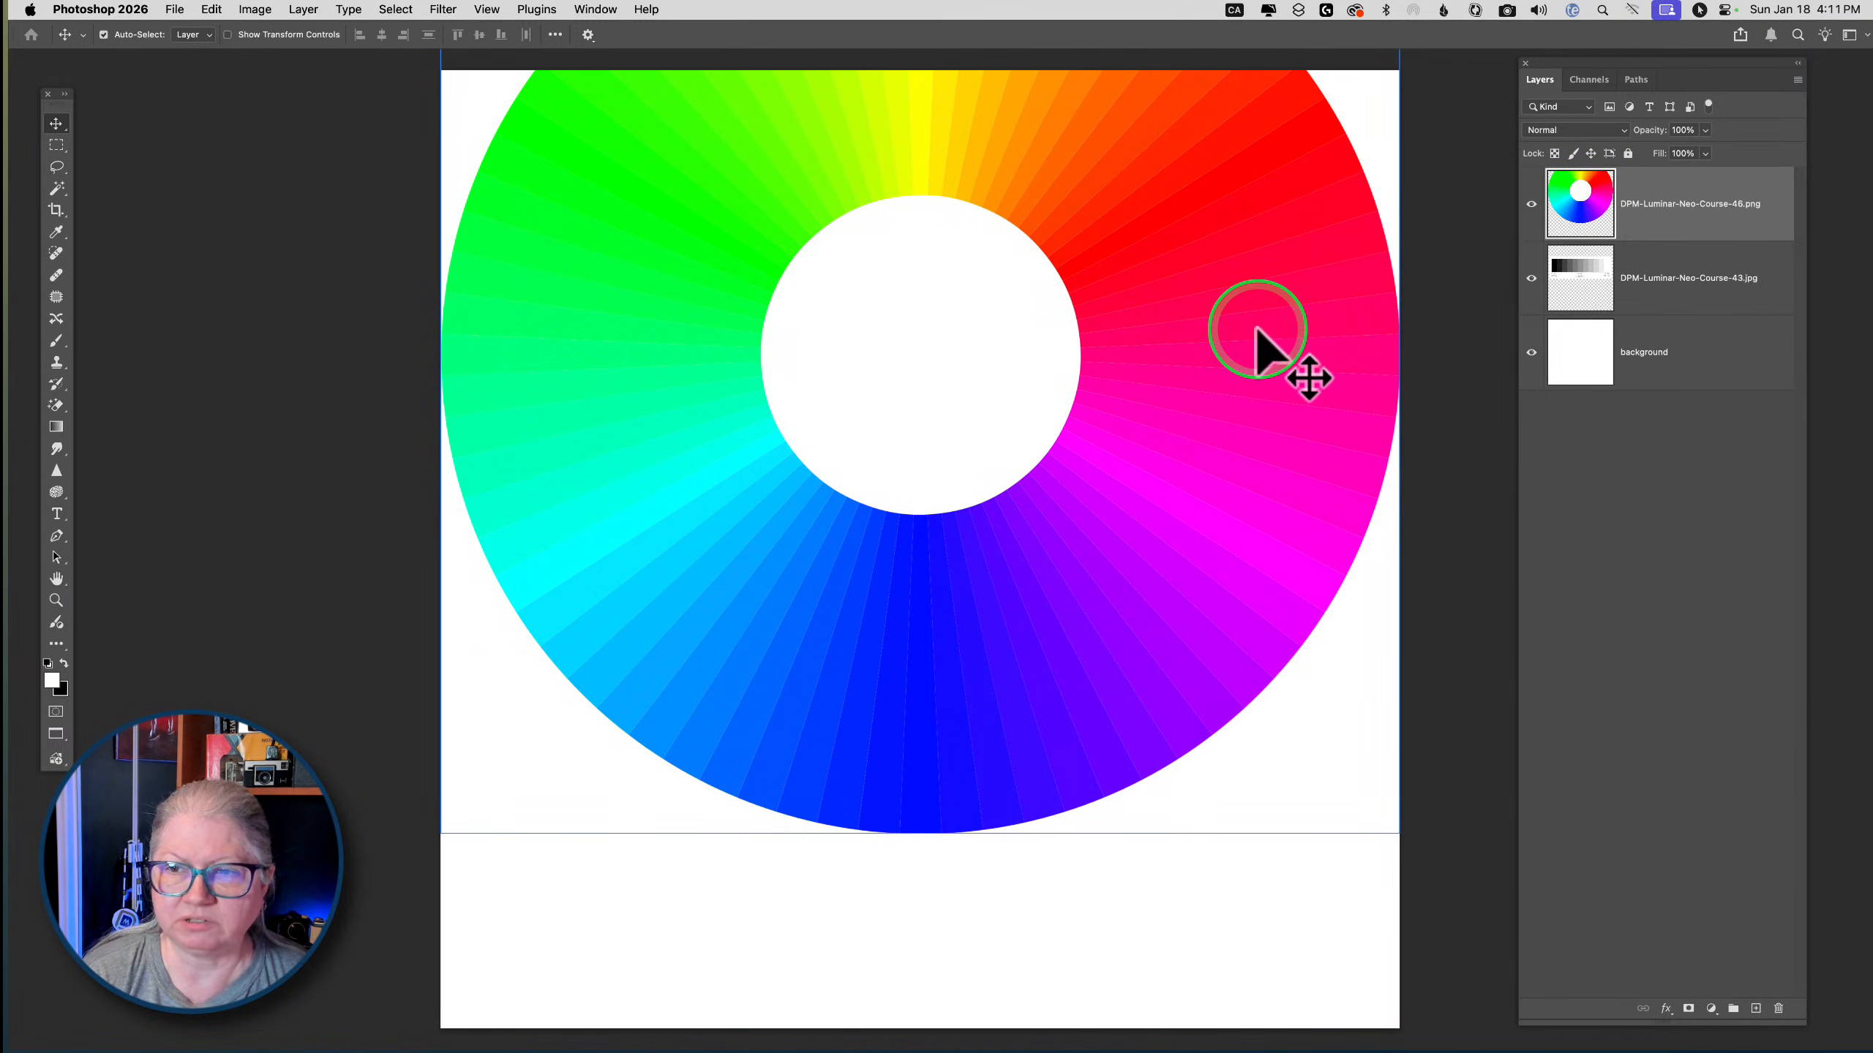
left_click_drag(1254, 314, 1254, 573)
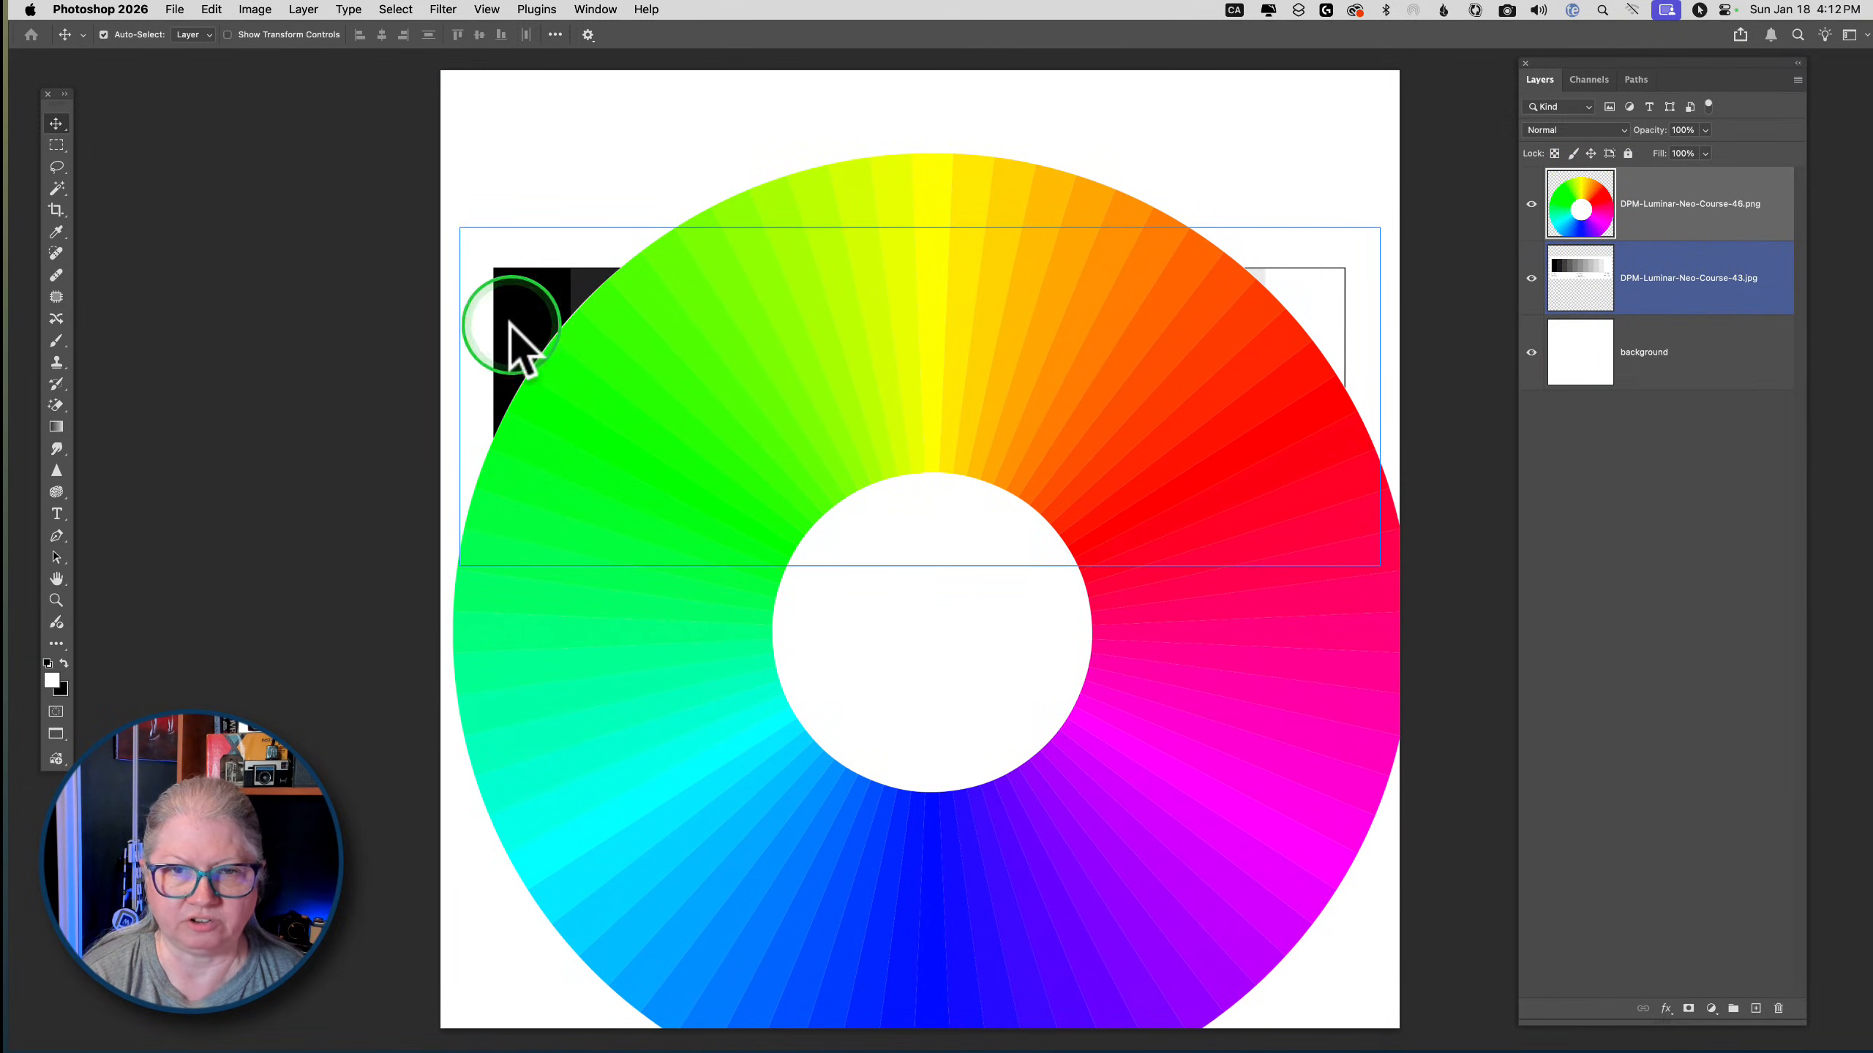
left_click_drag(1263, 524, 1338, 406)
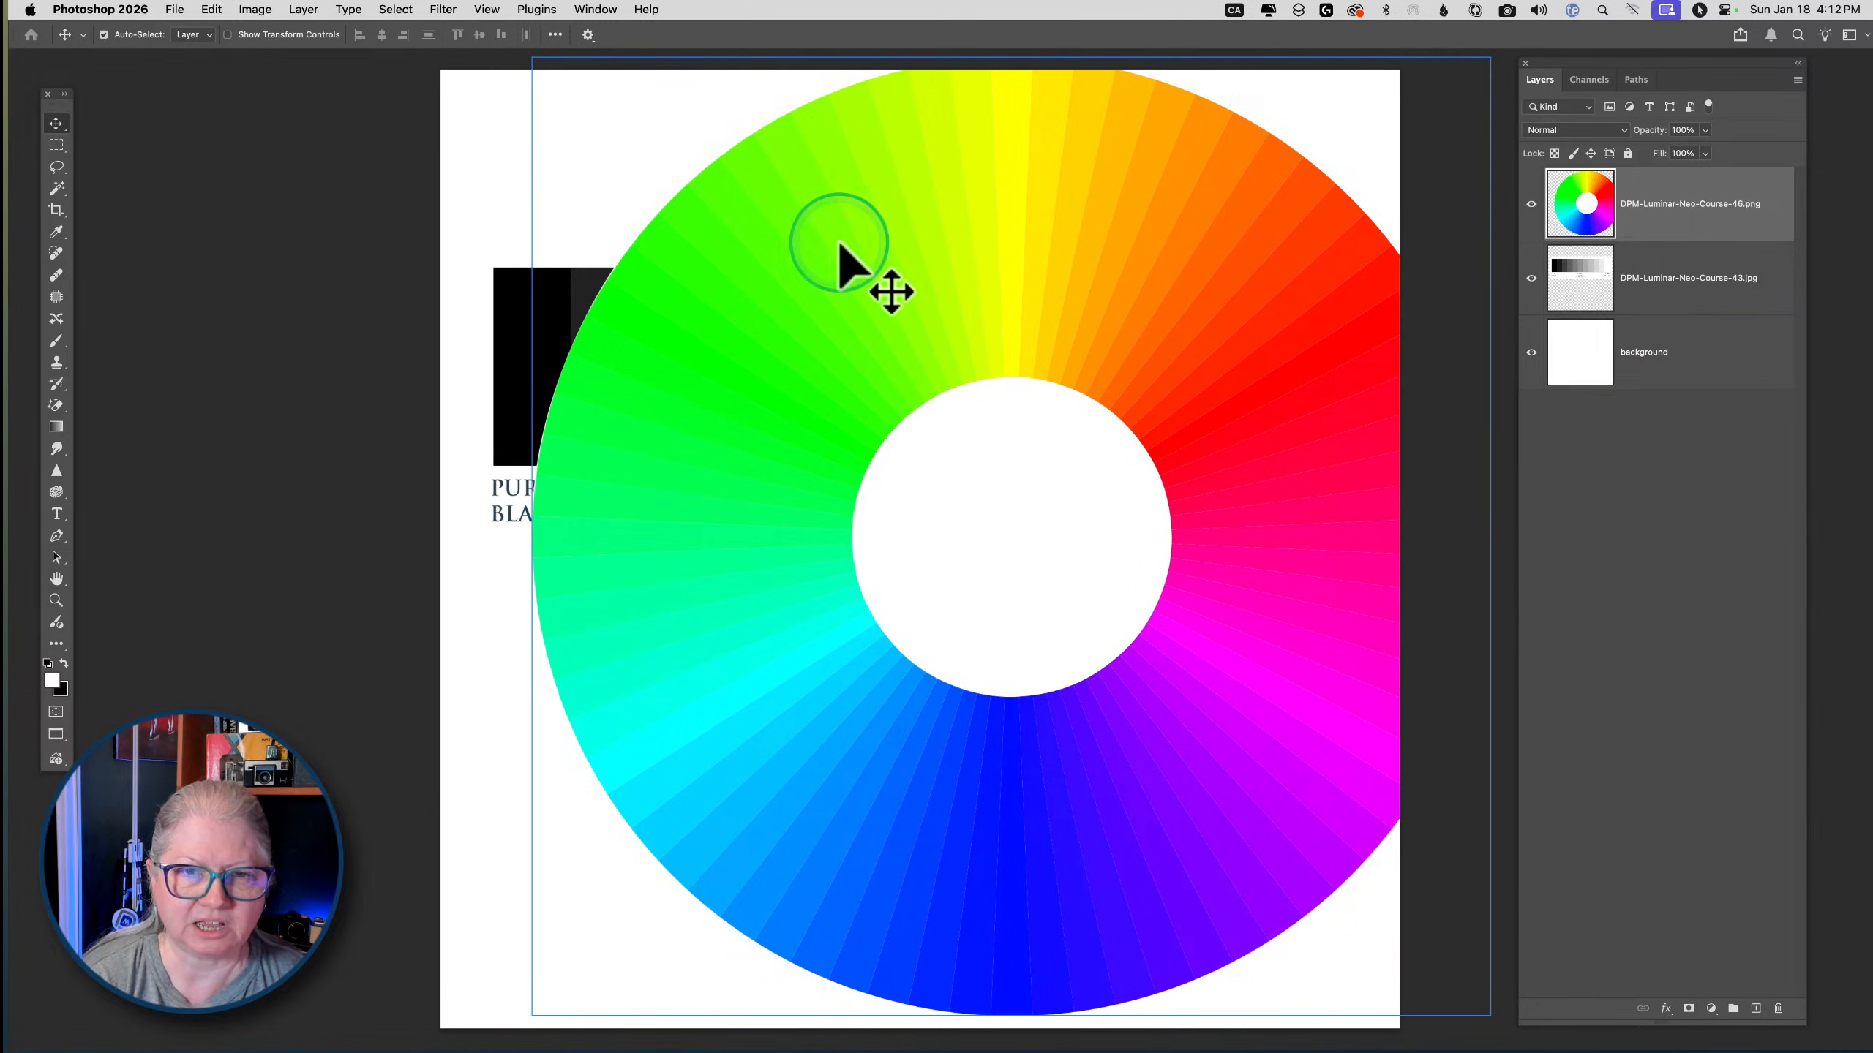
left_click_drag(841, 267, 786, 264)
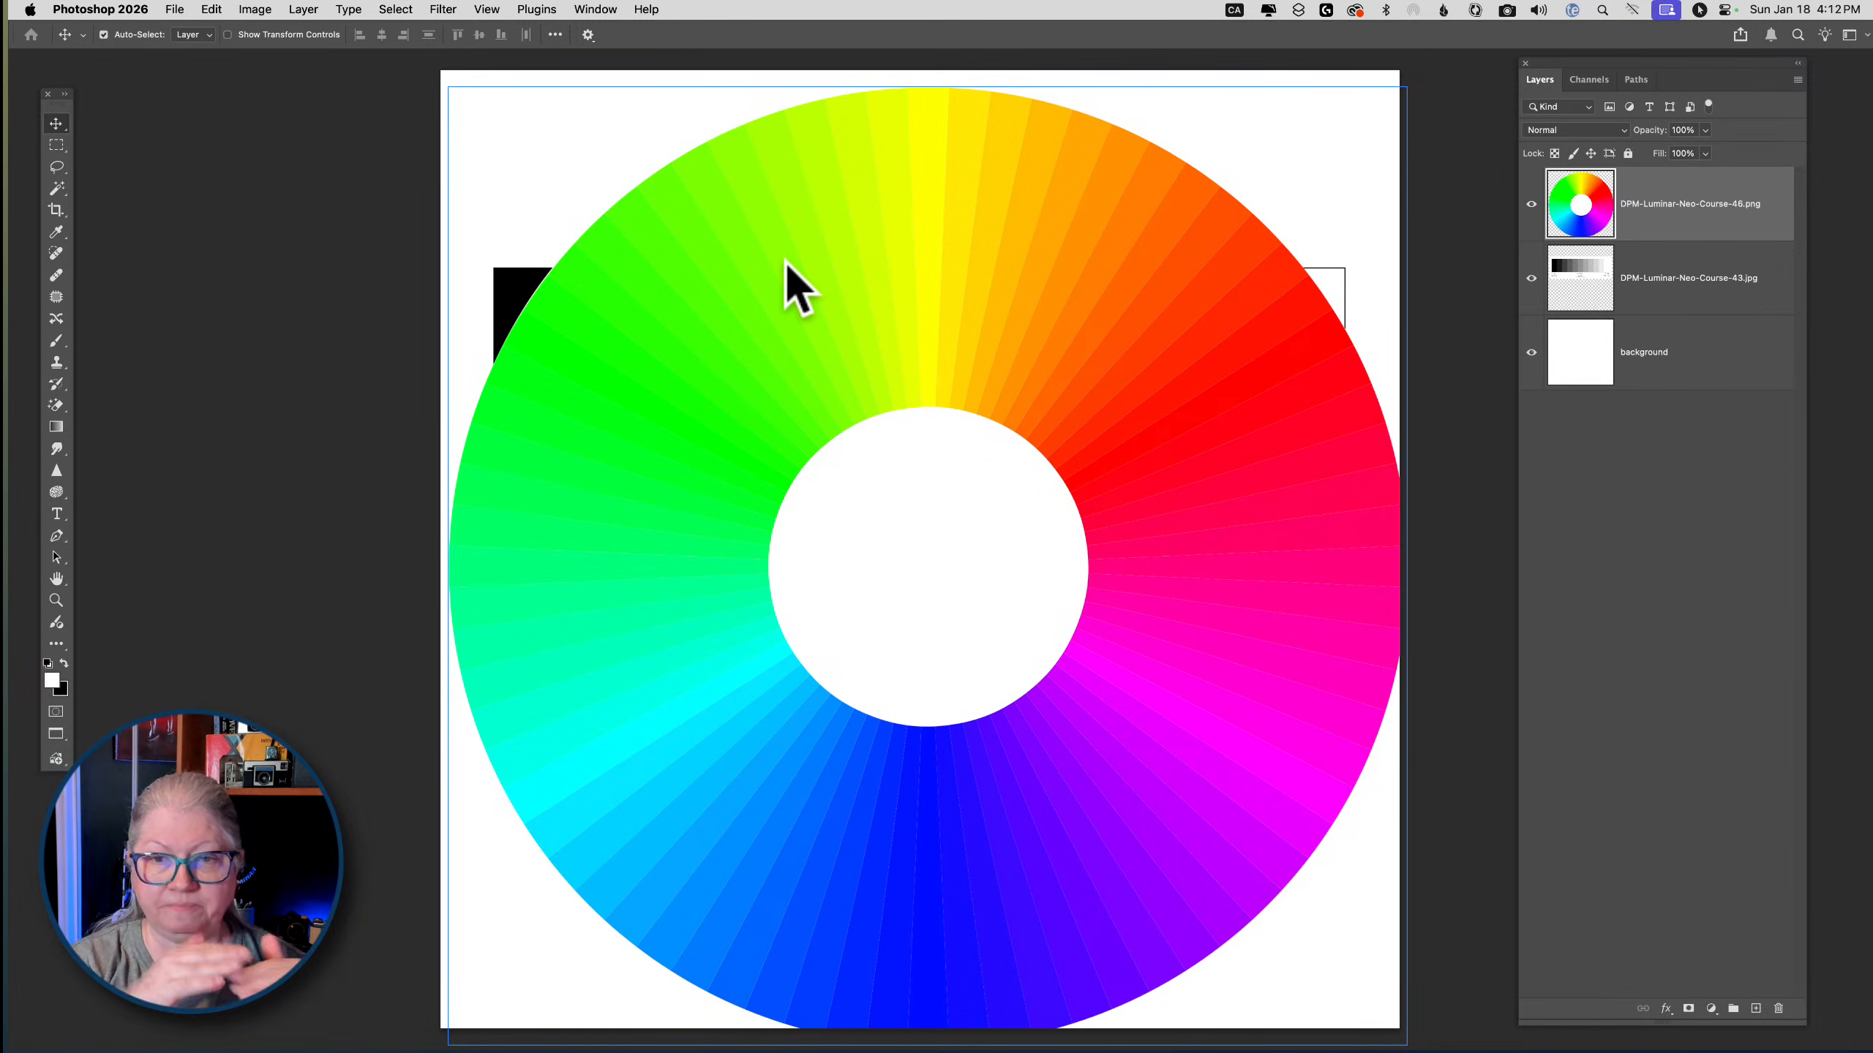
Return the grayscale chart layer to the top of the stack and center the color wheel on the canvas with the Move tool
left_click_drag(1688, 298, 1674, 190)
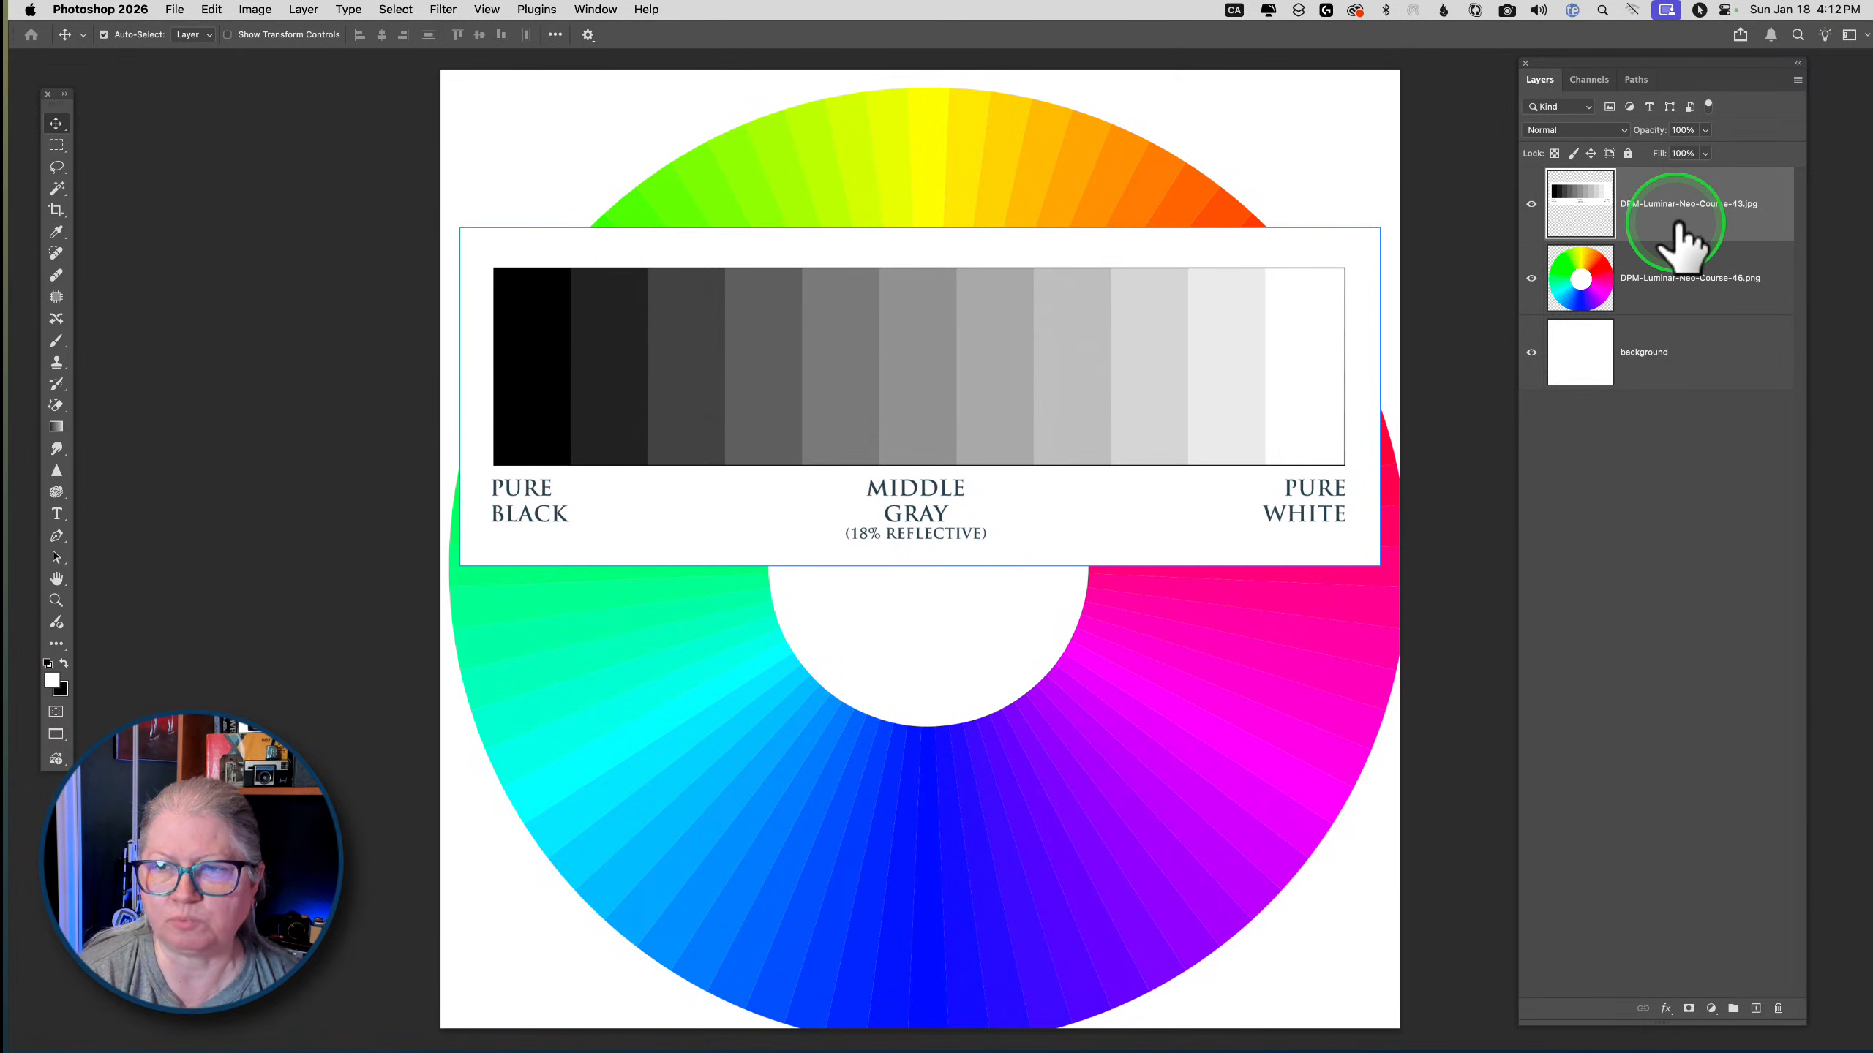
left_click(1688, 352)
left_click_drag(1192, 175, 1283, 139)
left_click(1606, 266)
left_click(1659, 293)
left_click_drag(1102, 807, 1089, 778)
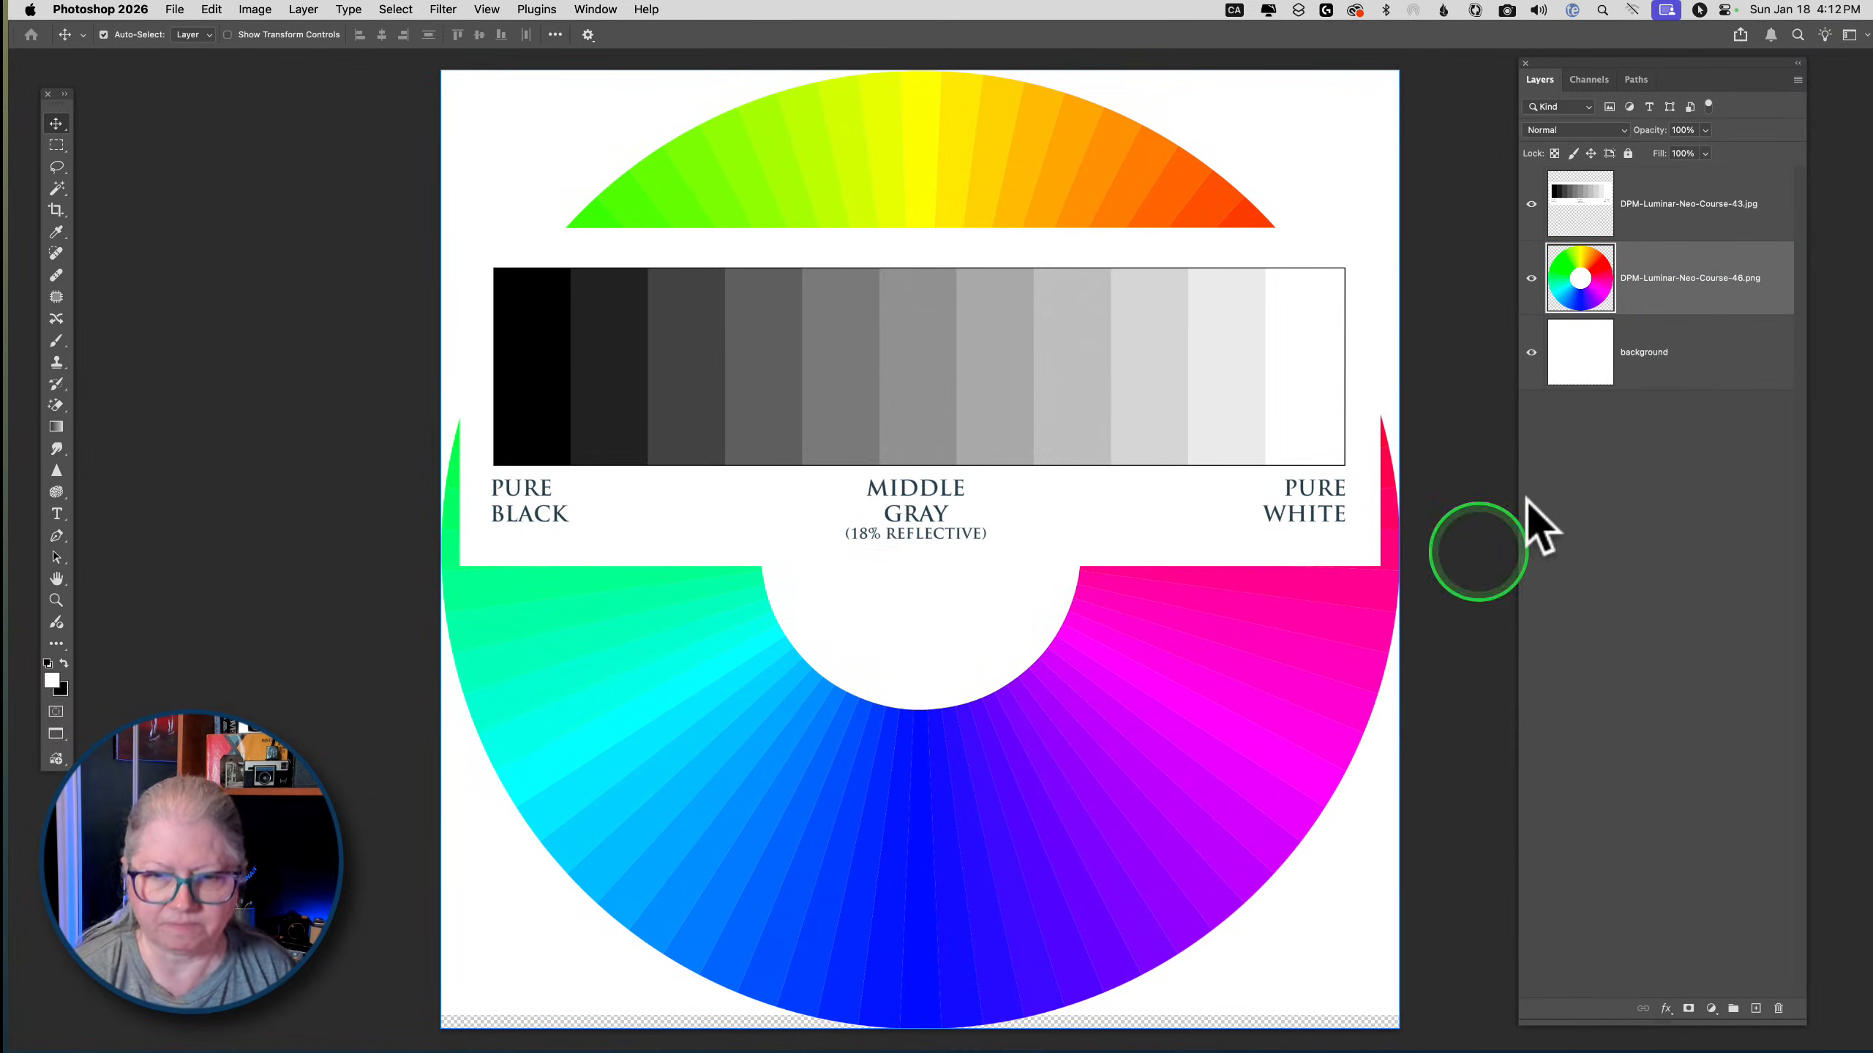
left_click(1655, 225)
mouse_move(1177, 728)
left_mouse_down()
mouse_move(1184, 694)
mouse_move(1246, 678)
mouse_move(1150, 683)
mouse_move(1183, 679)
mouse_move(1178, 733)
left_mouse_up()
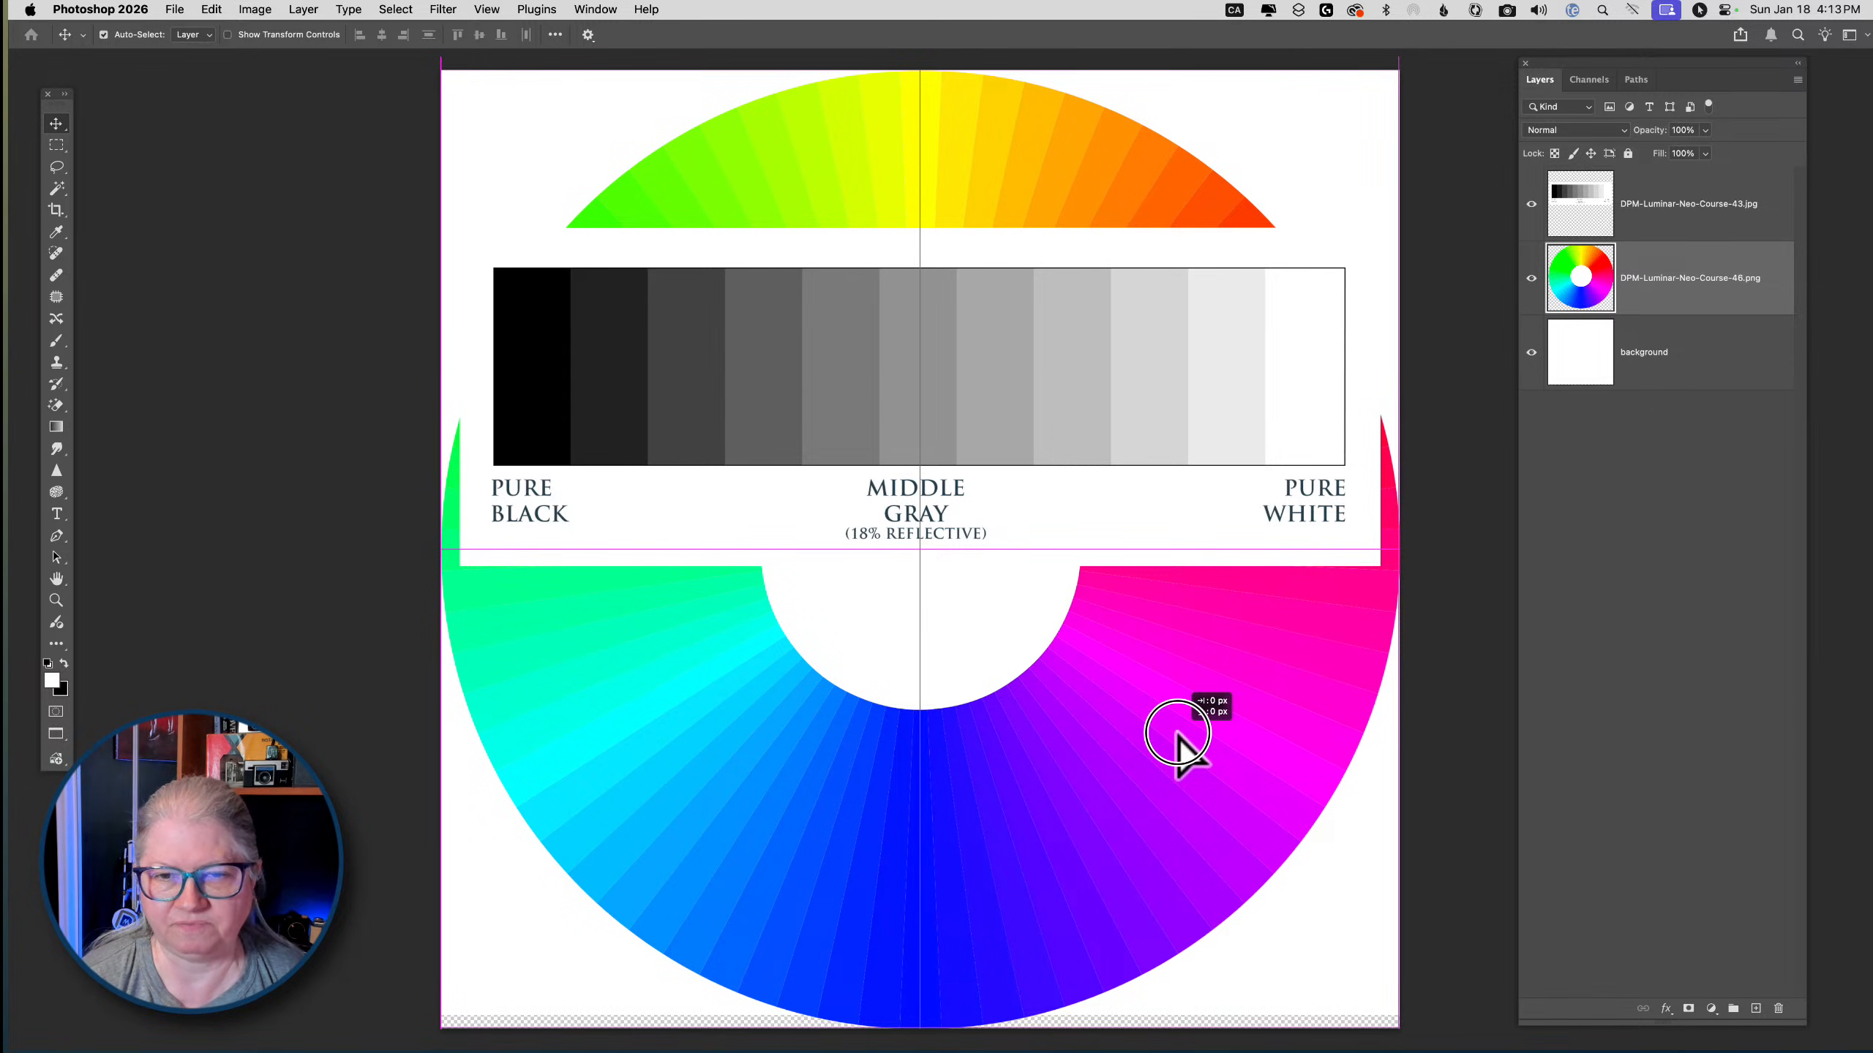
left_click(1661, 233)
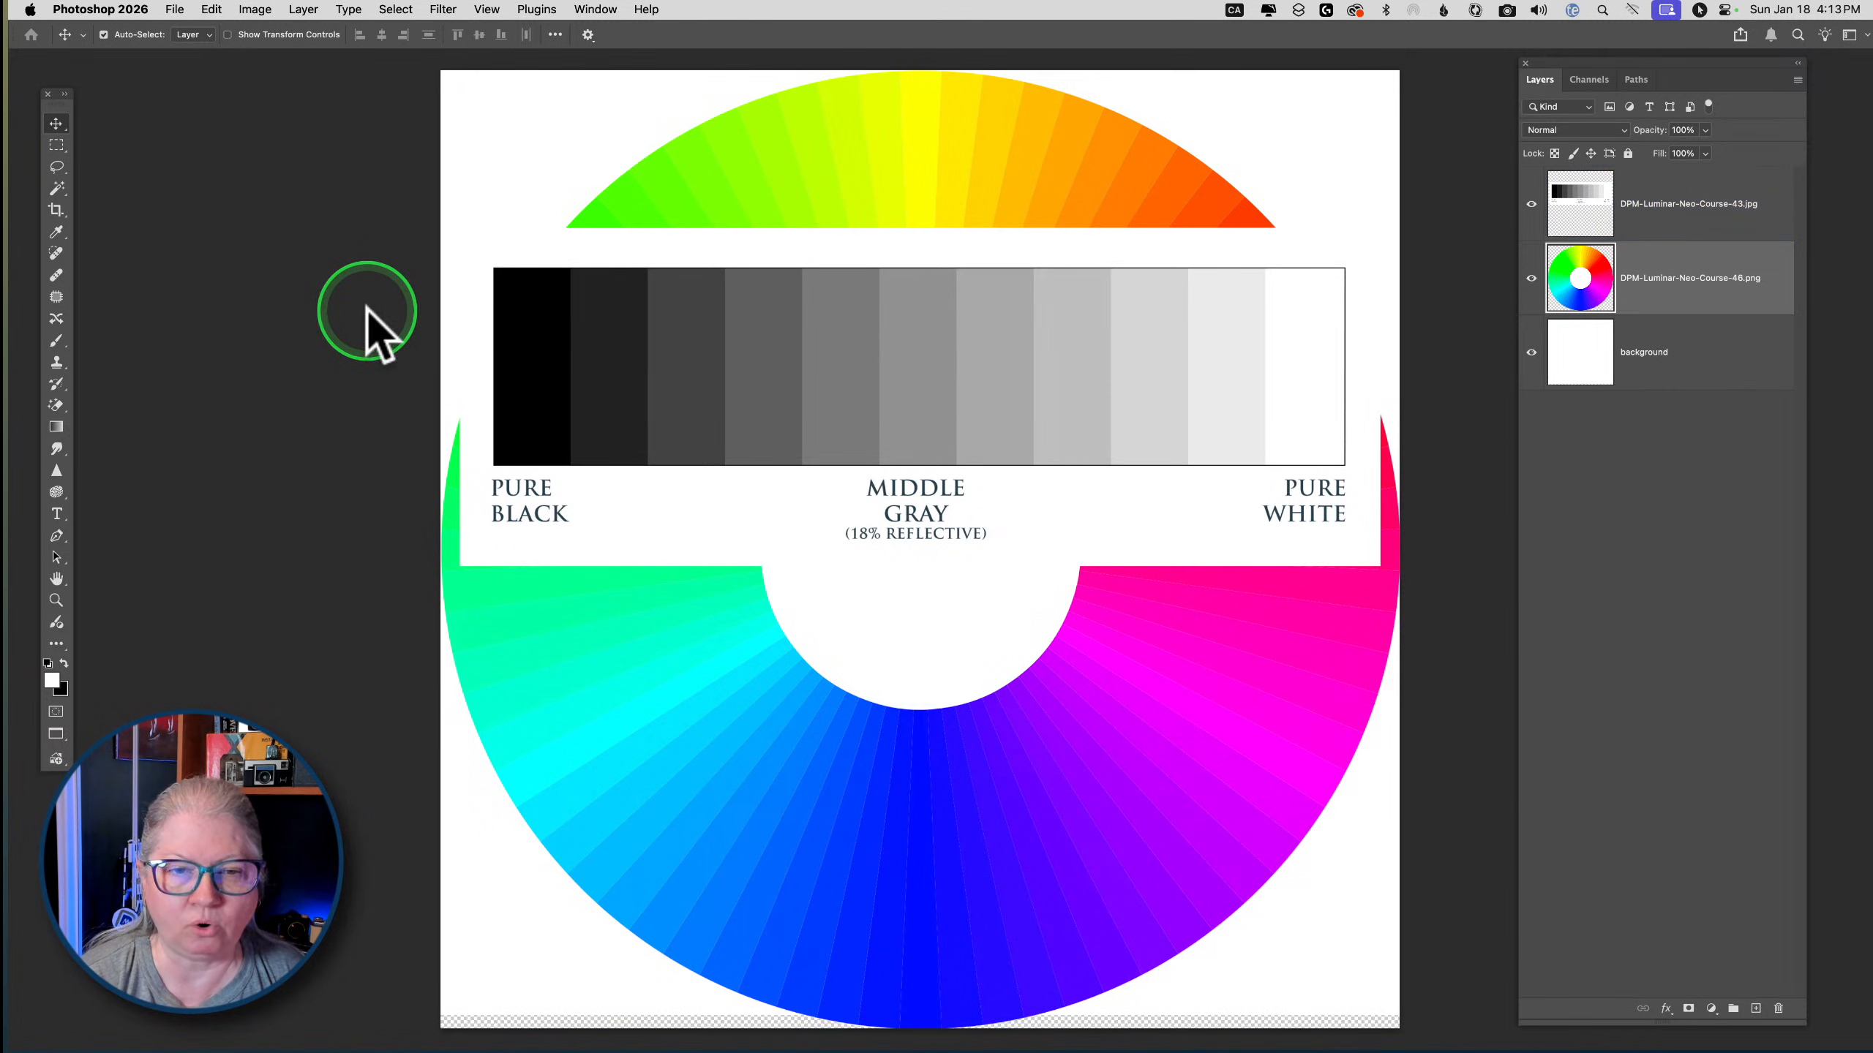
left_click(57, 123)
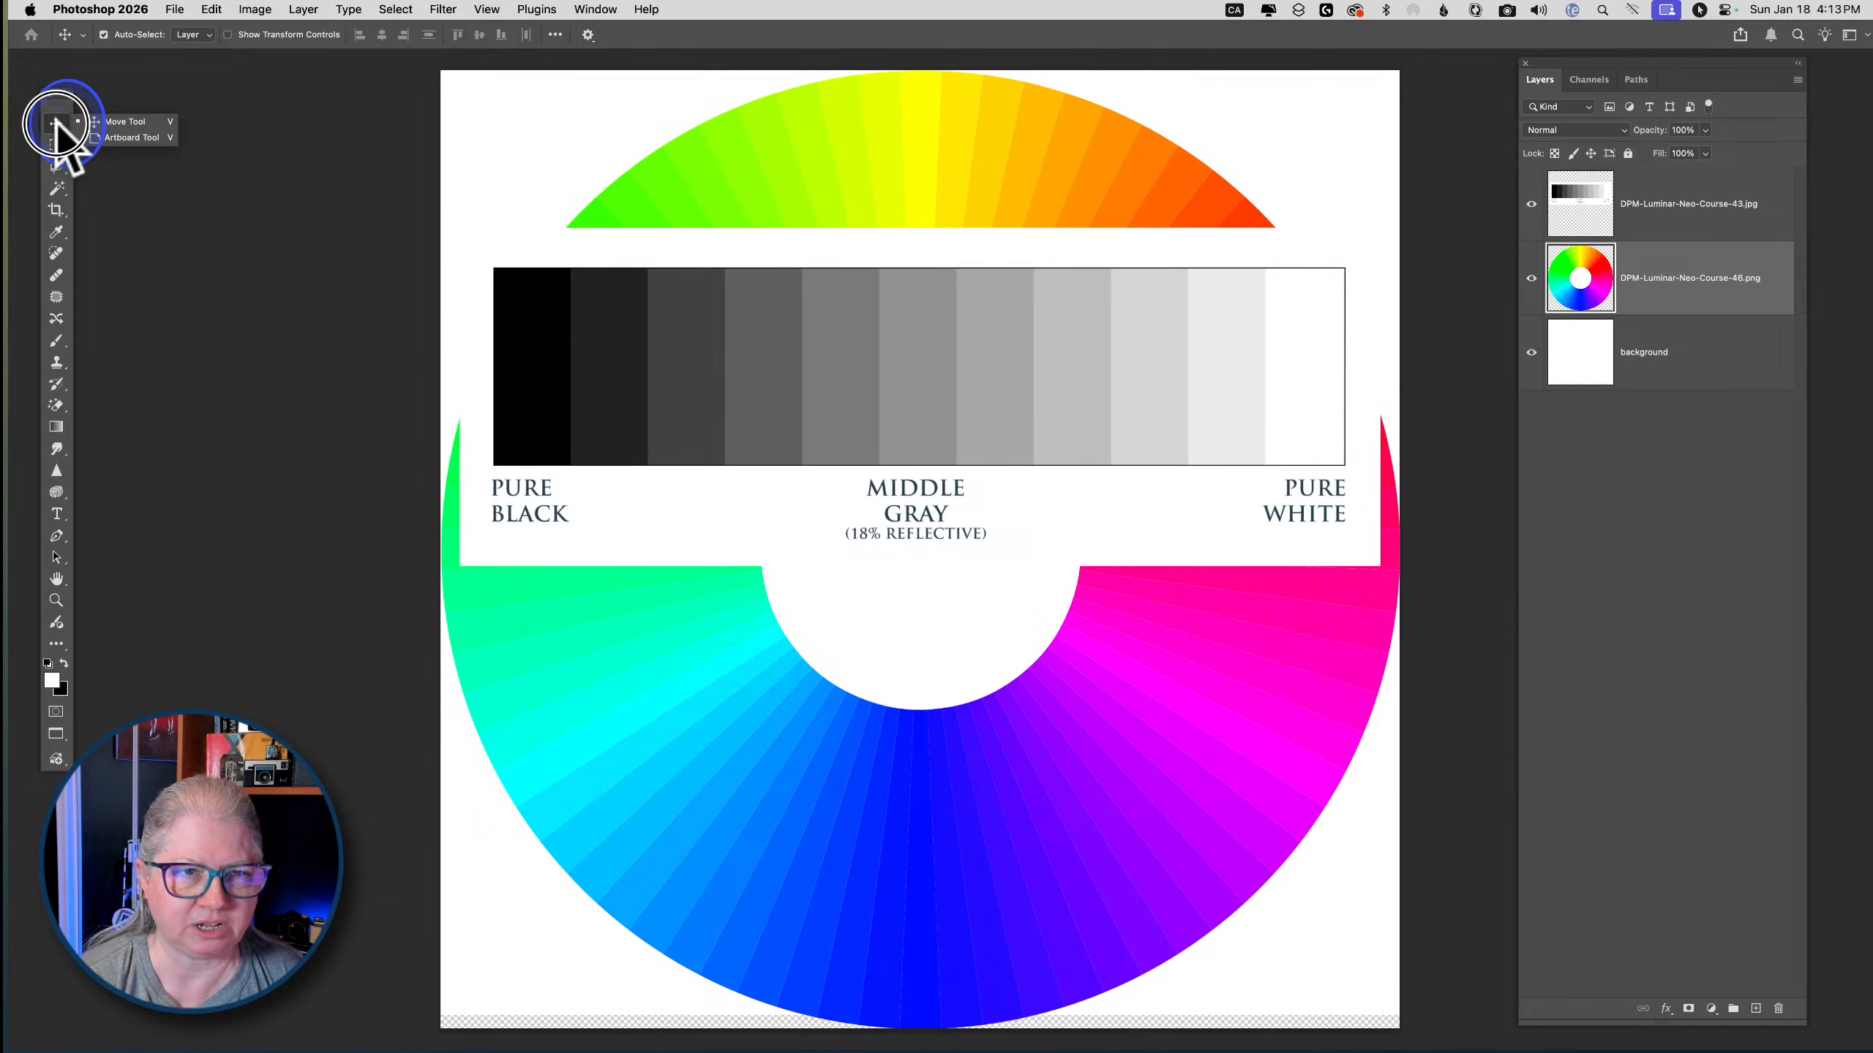
Lower the grayscale chart layer's opacity to 47% and raise it to 66%
left_click(1690, 215)
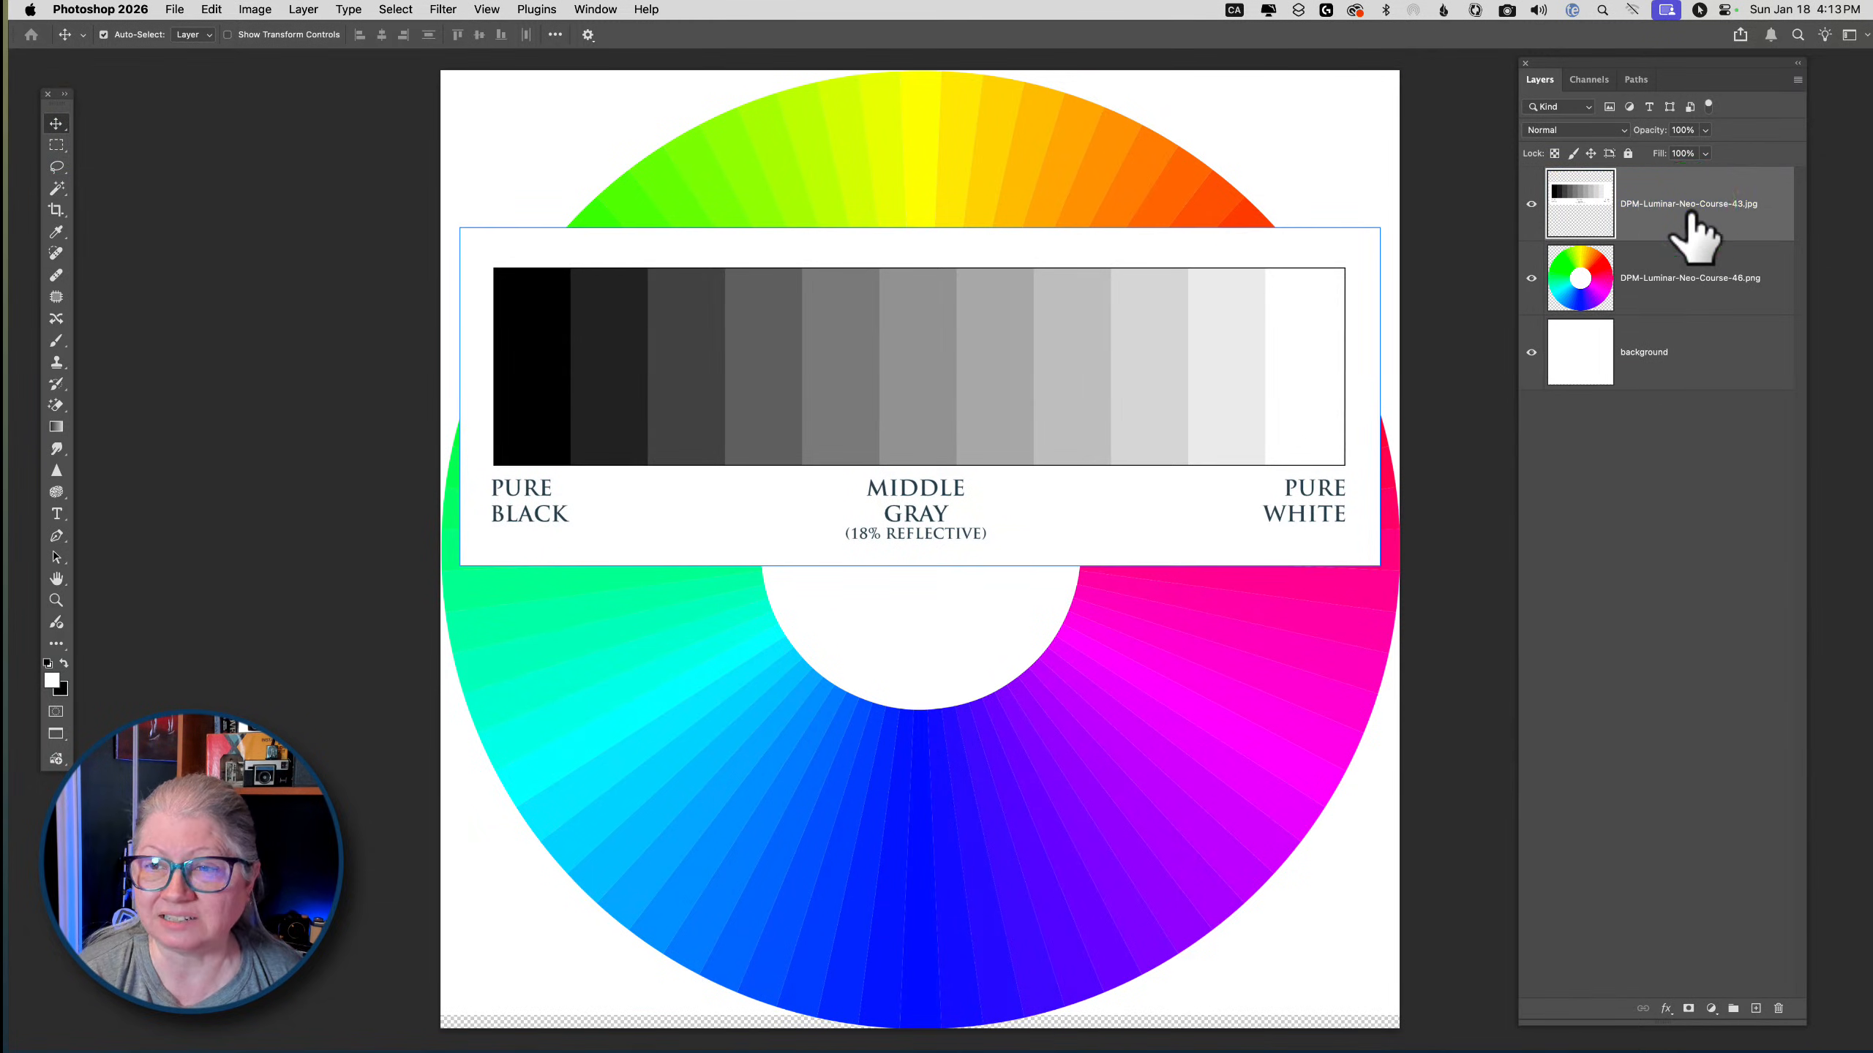
left_click(1705, 130)
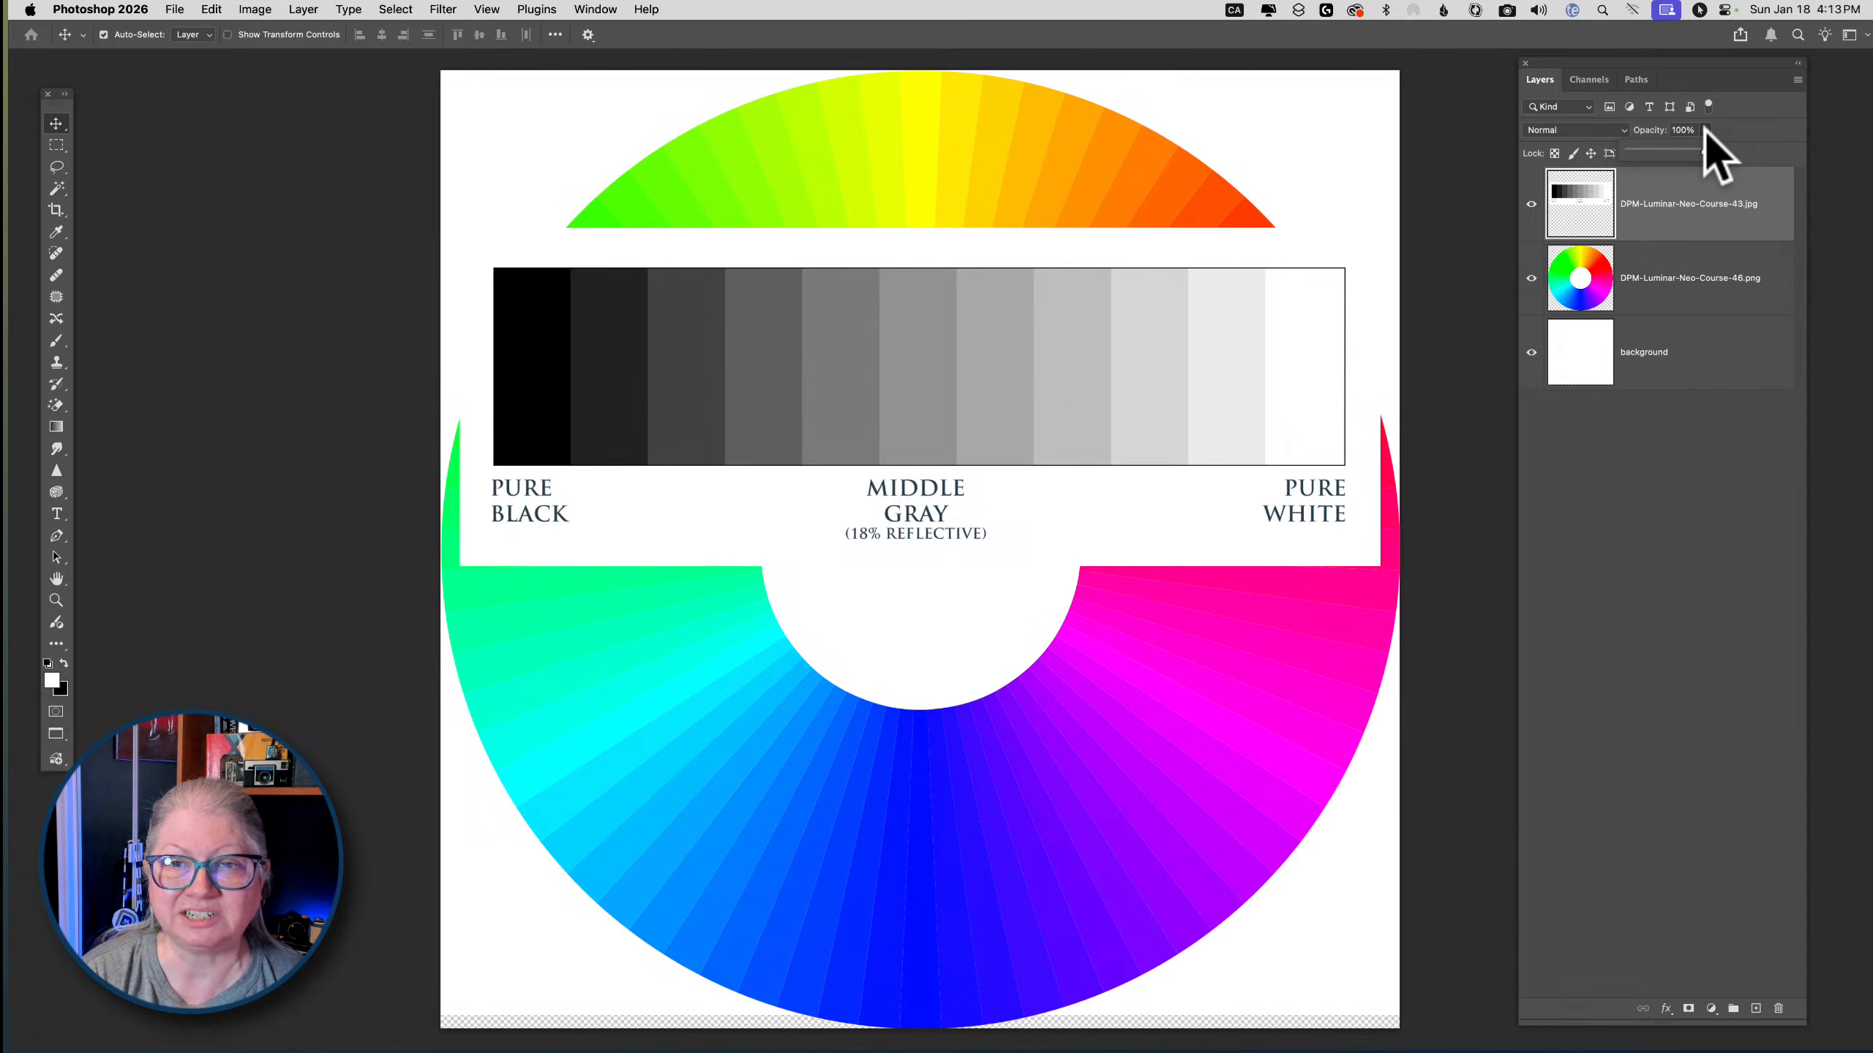
left_click(1703, 131)
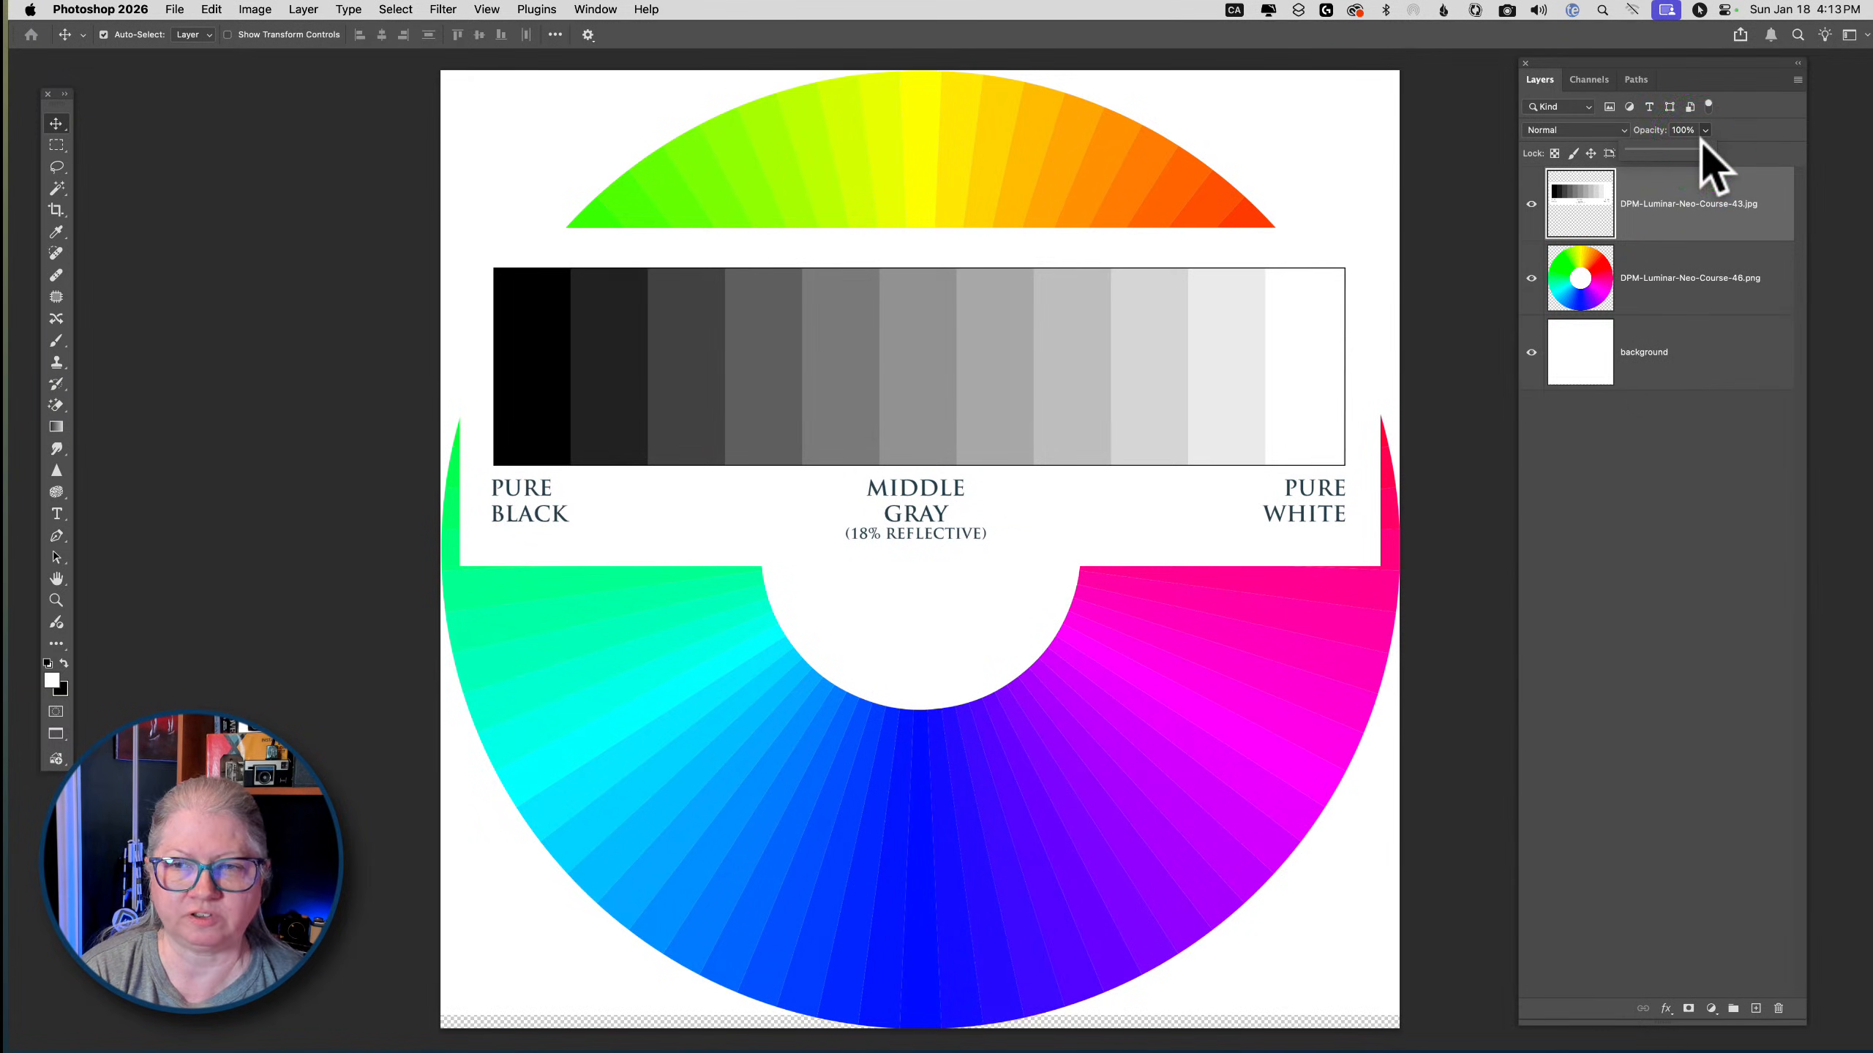
left_click_drag(1706, 152, 1668, 150)
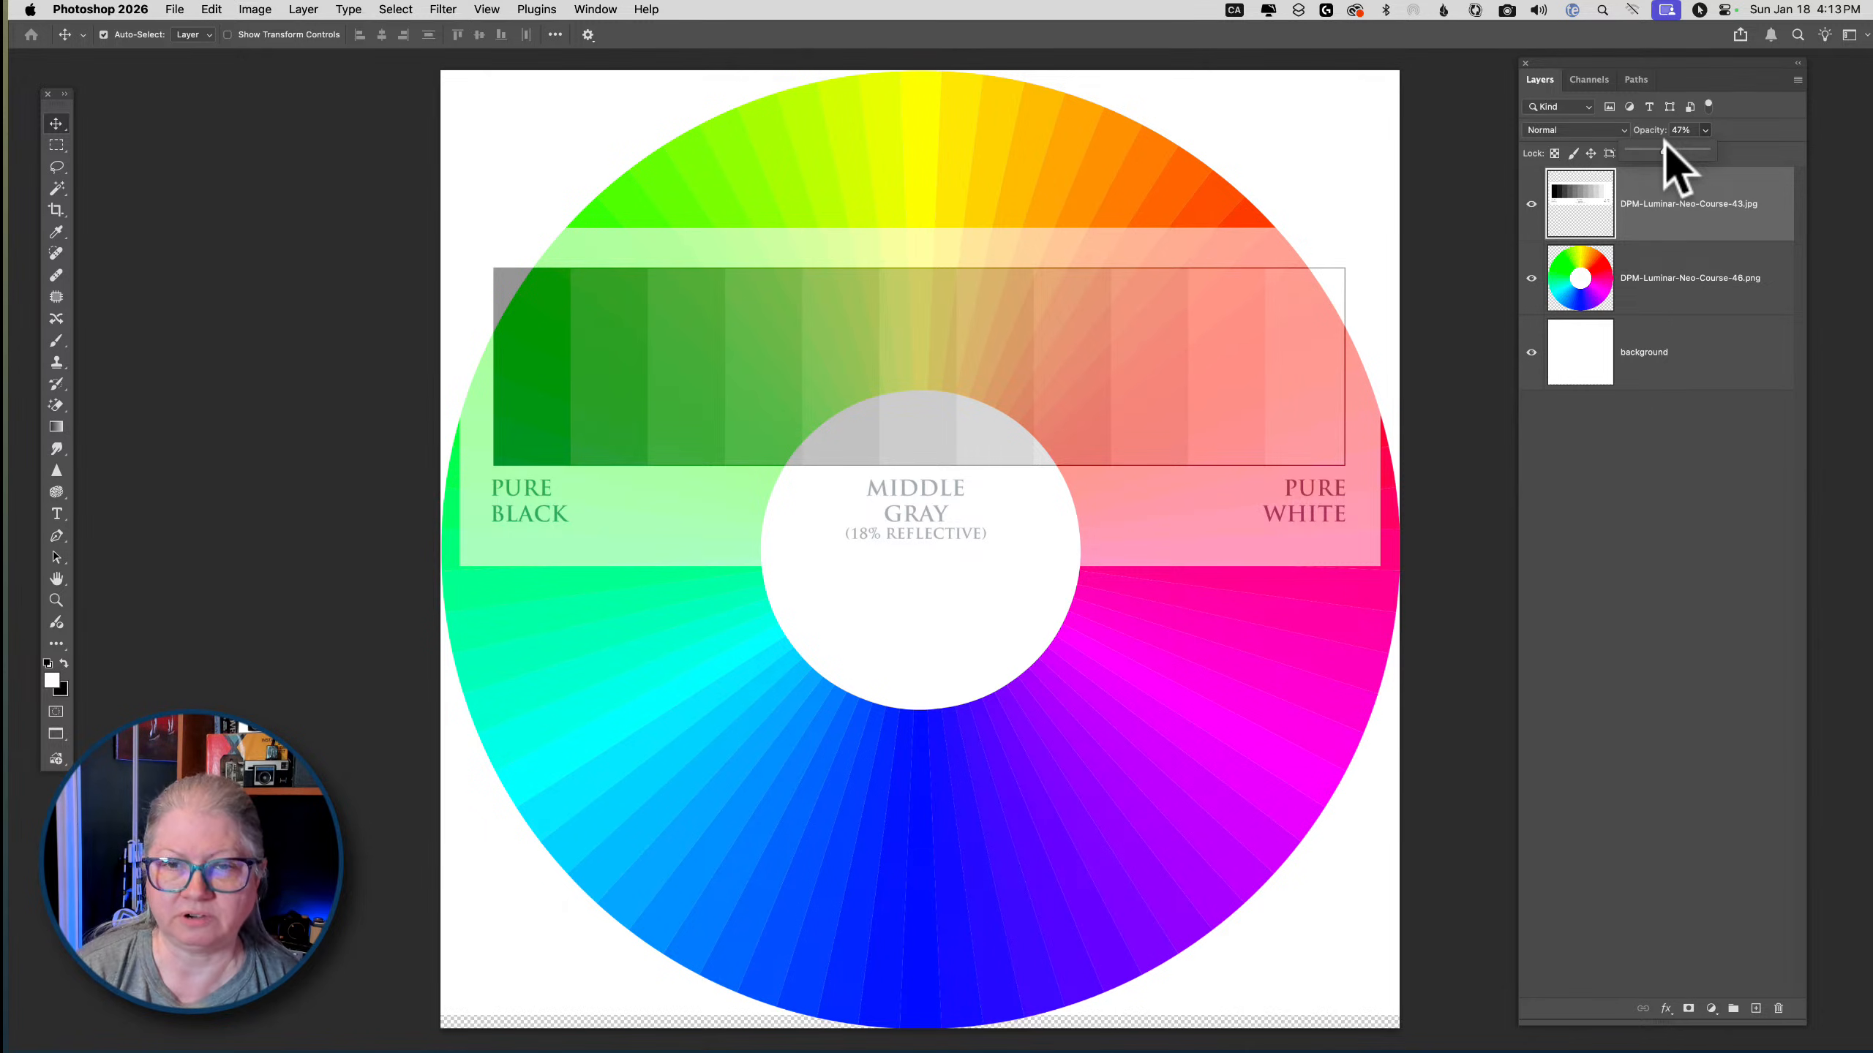
left_click_drag(1665, 149, 1681, 150)
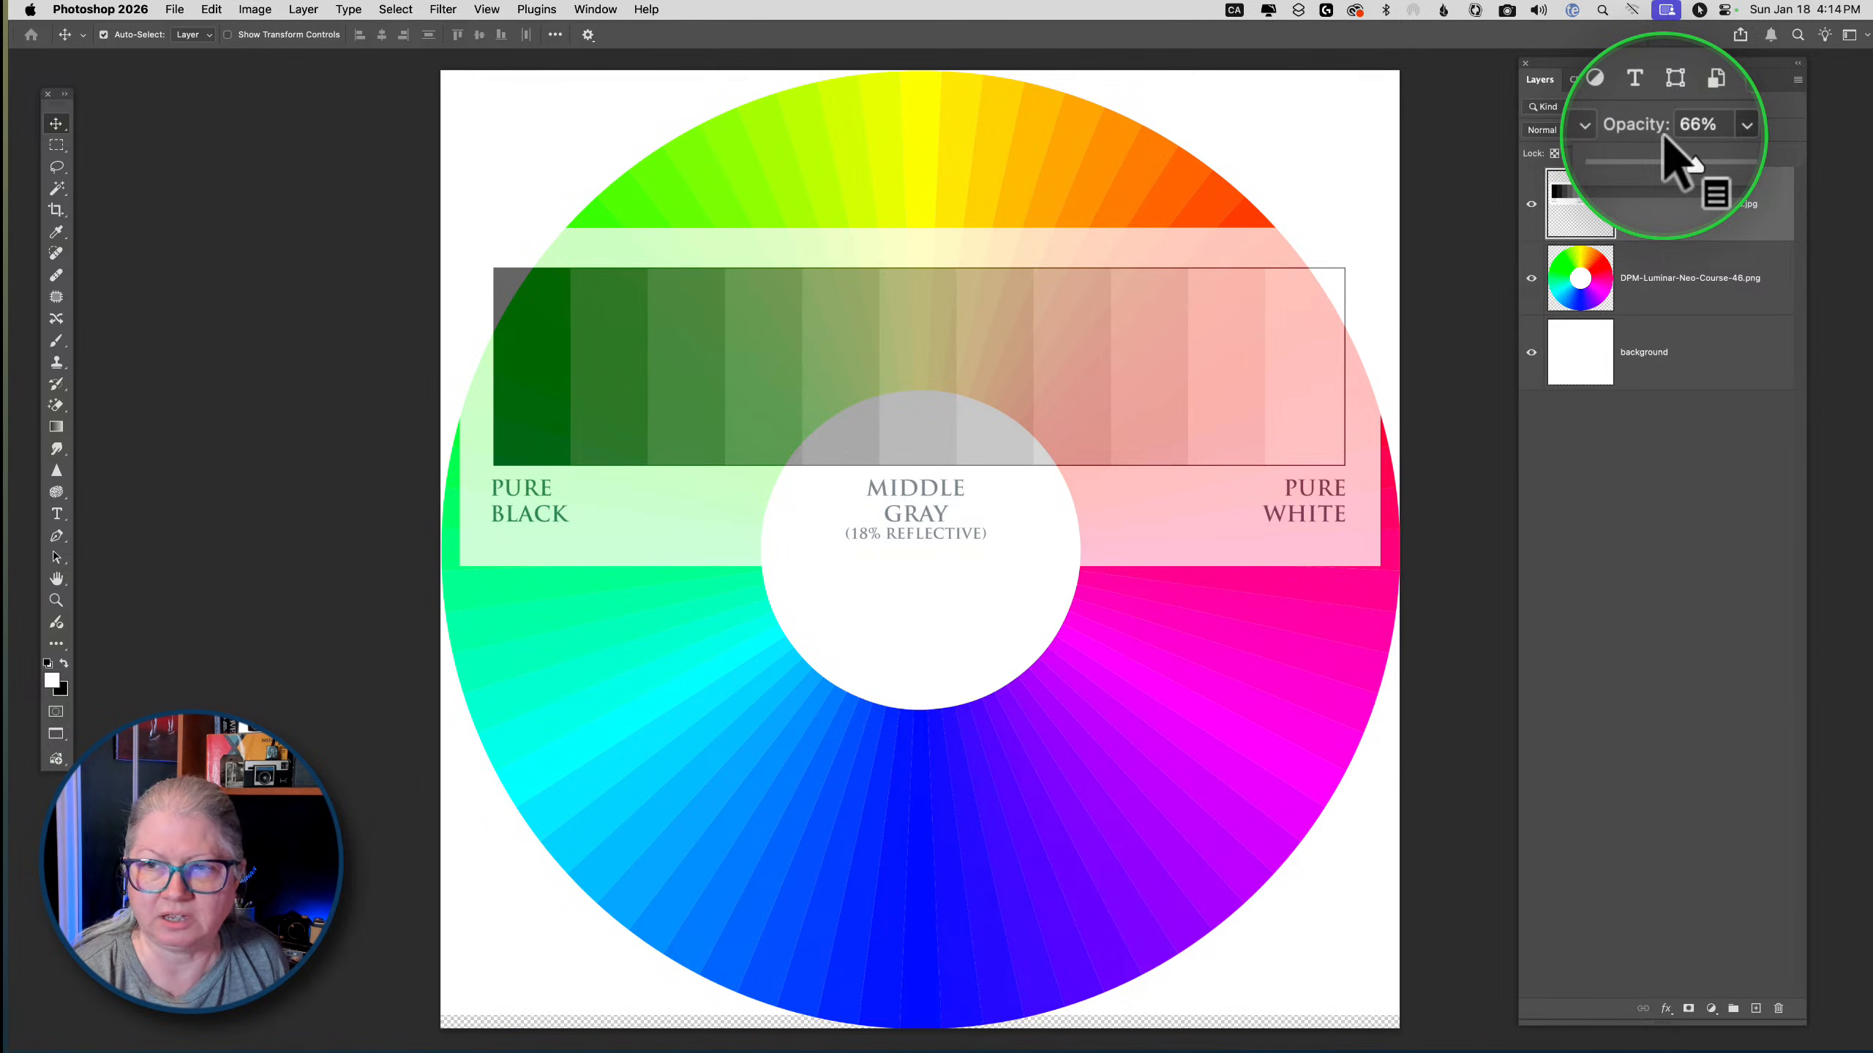
Drop the grayscale chart layer's opacity to 0% and restore it to 100%
left_click_drag(1672, 150, 1612, 149)
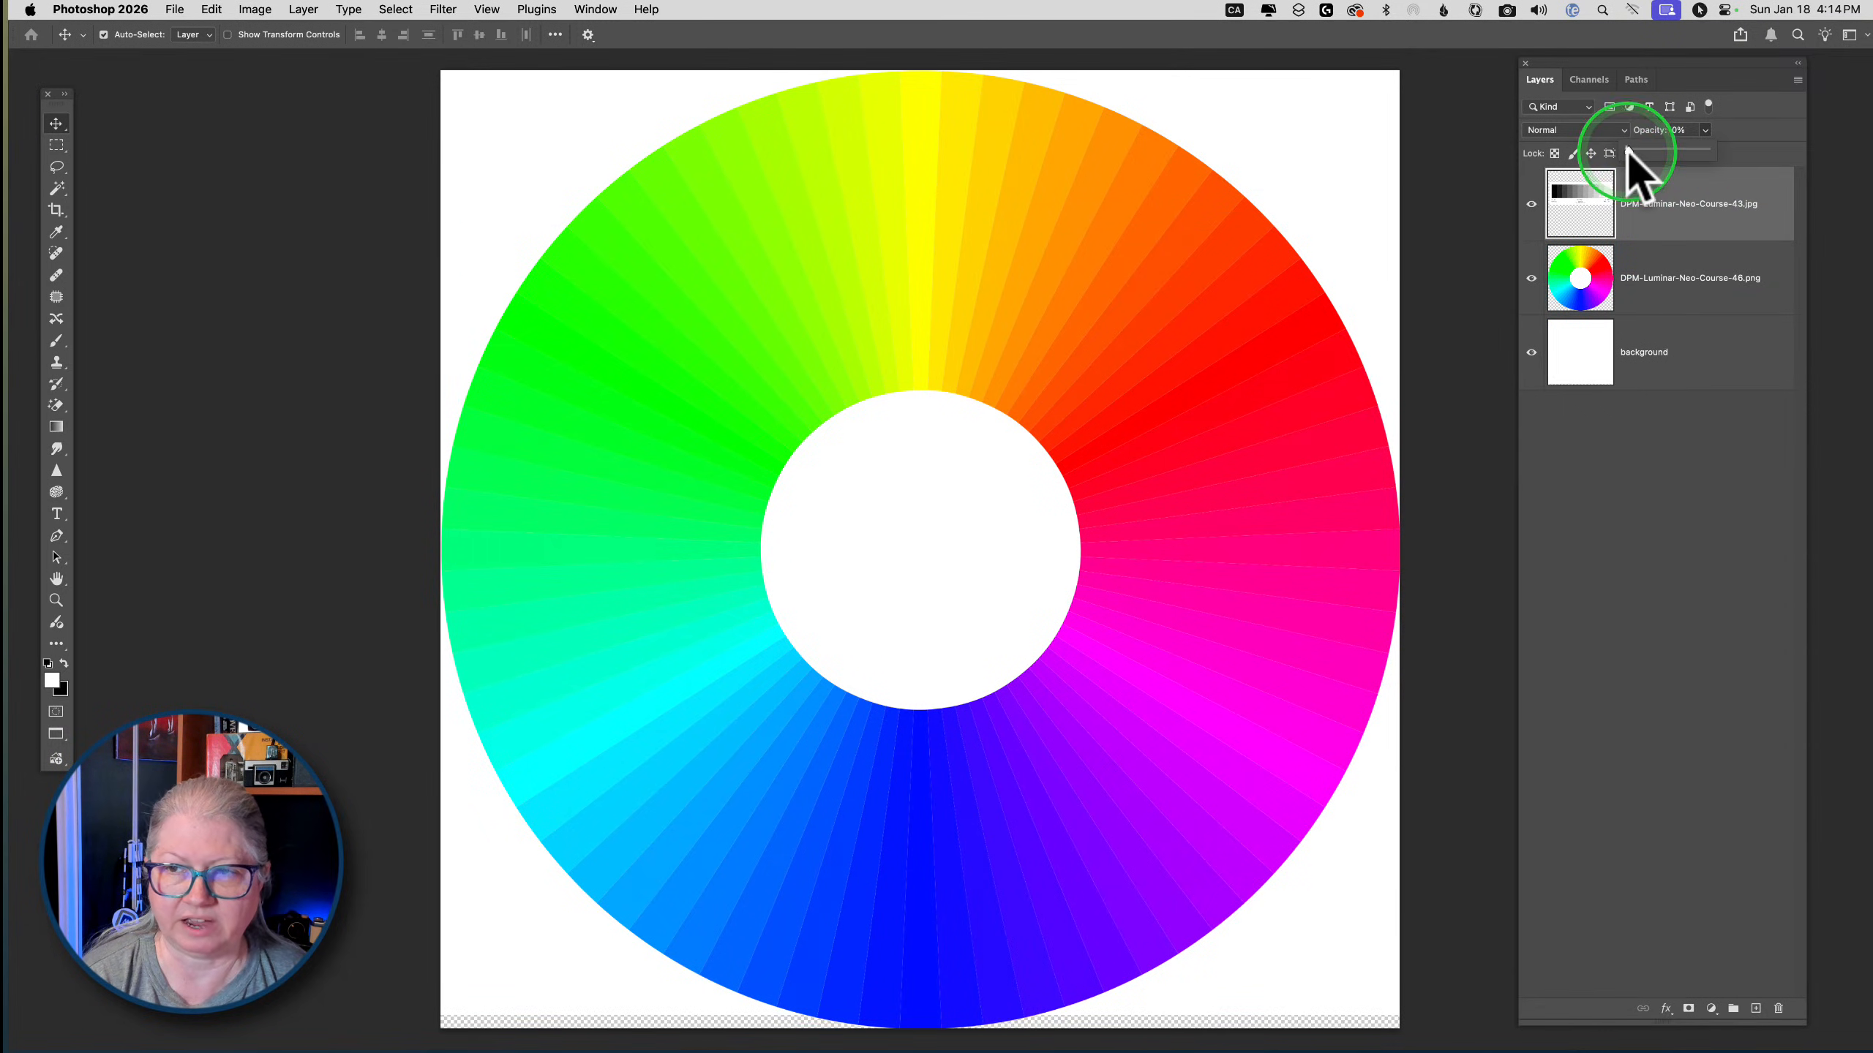
left_click_drag(1627, 150, 1725, 150)
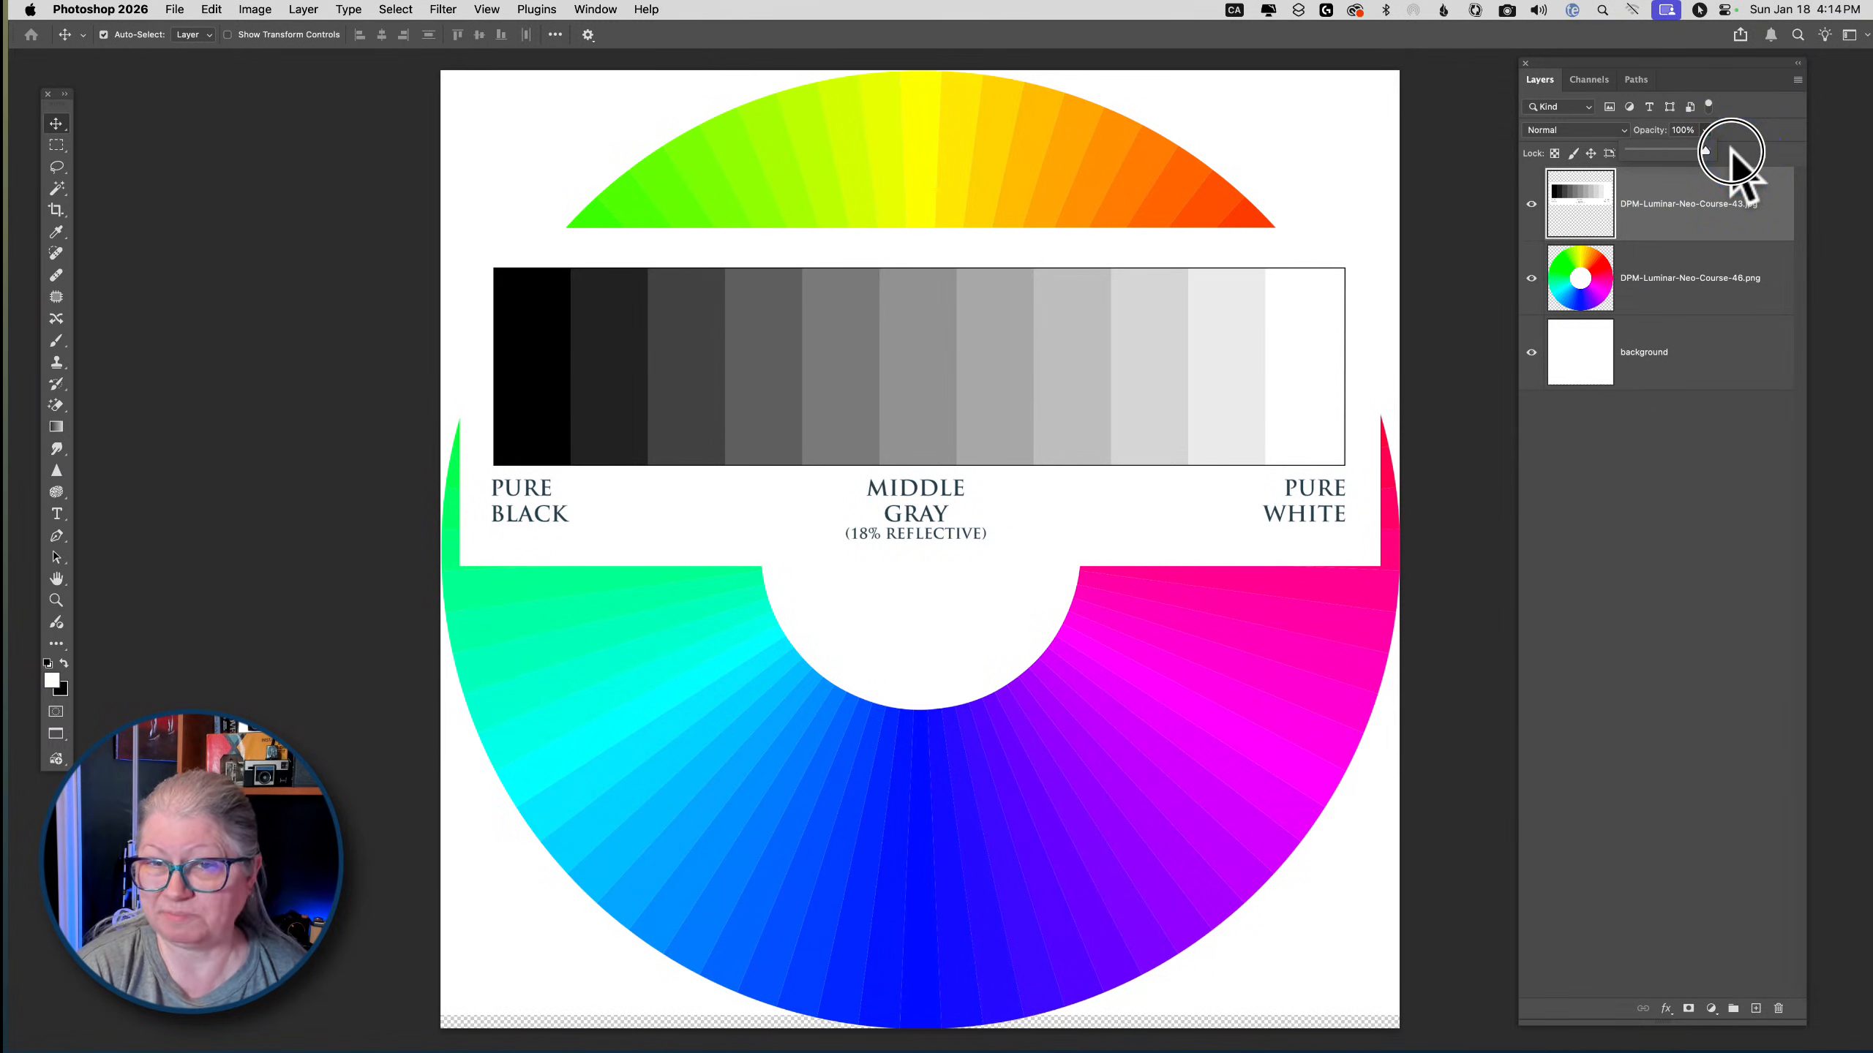
mouse_move(1729, 151)
left_mouse_down()
mouse_move(1589, 153)
mouse_move(1706, 151)
left_mouse_up()
Move the grayscale chart layer beneath the color wheel layer
left_click_drag(1665, 219, 1669, 303)
double_click(1665, 216)
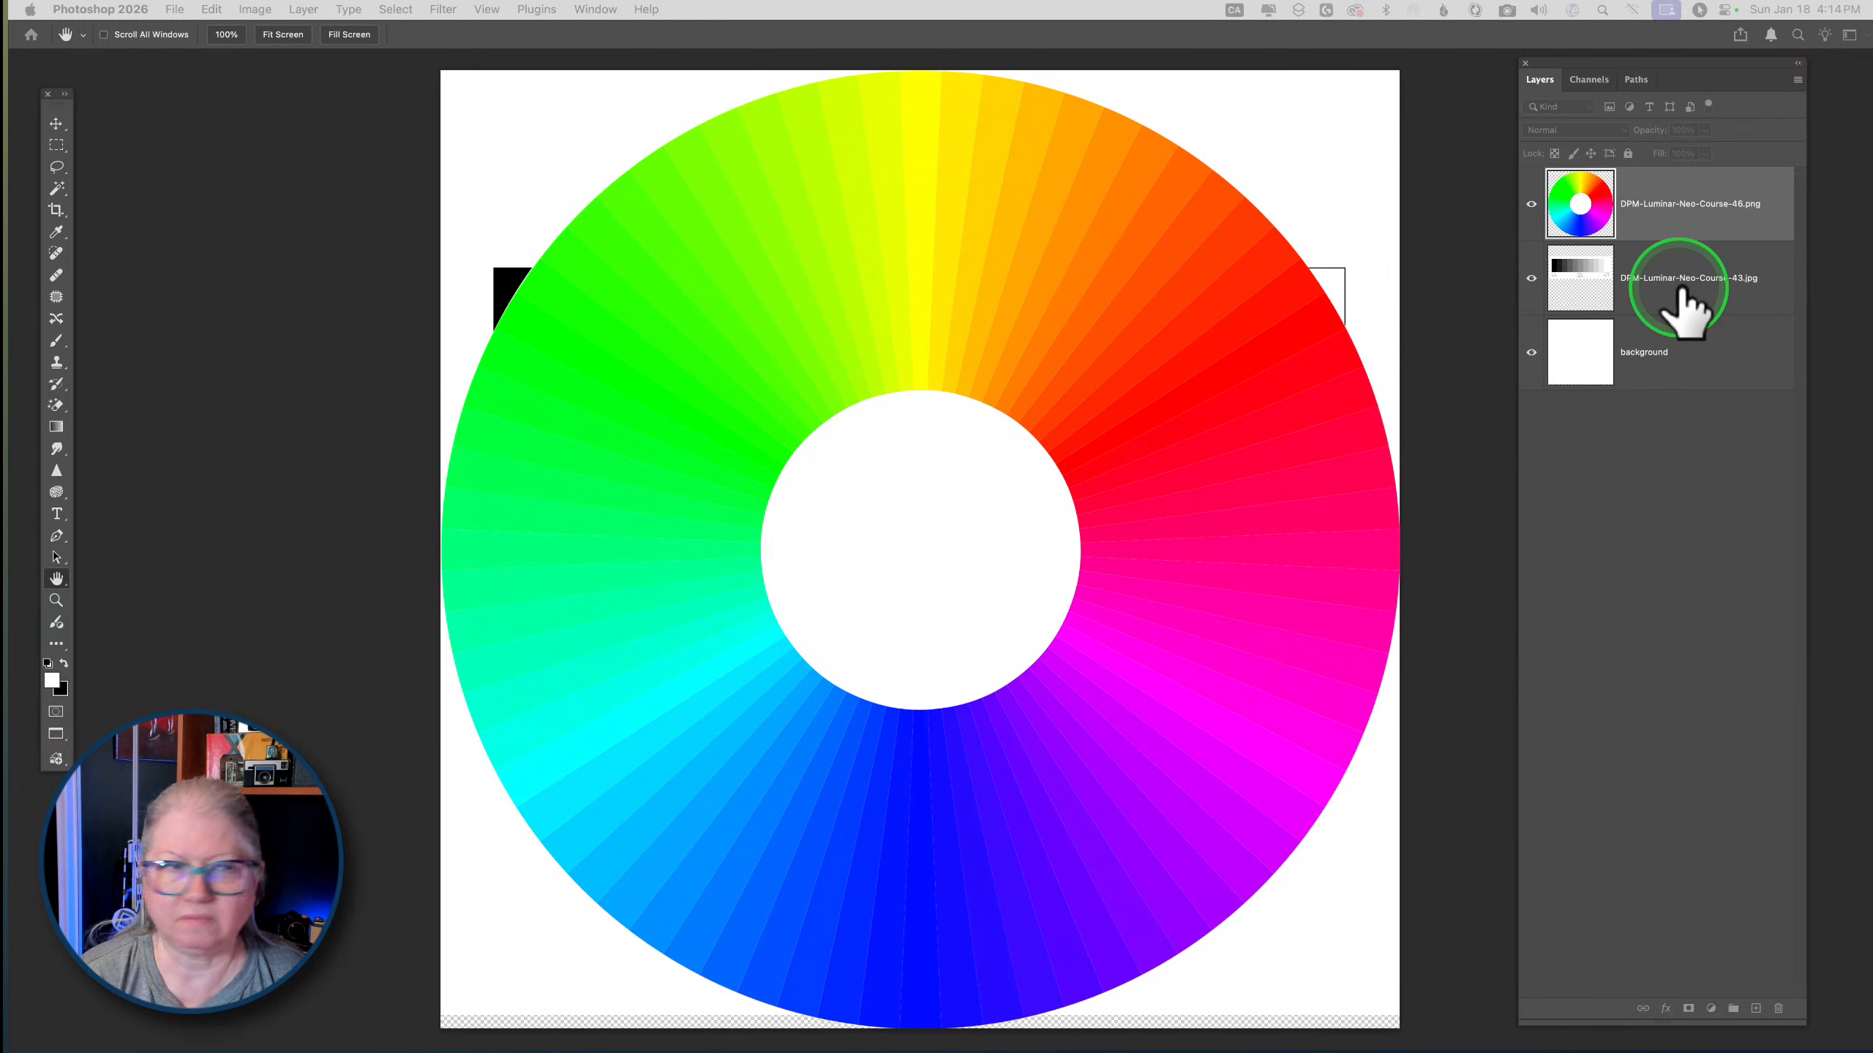
key("Escape")
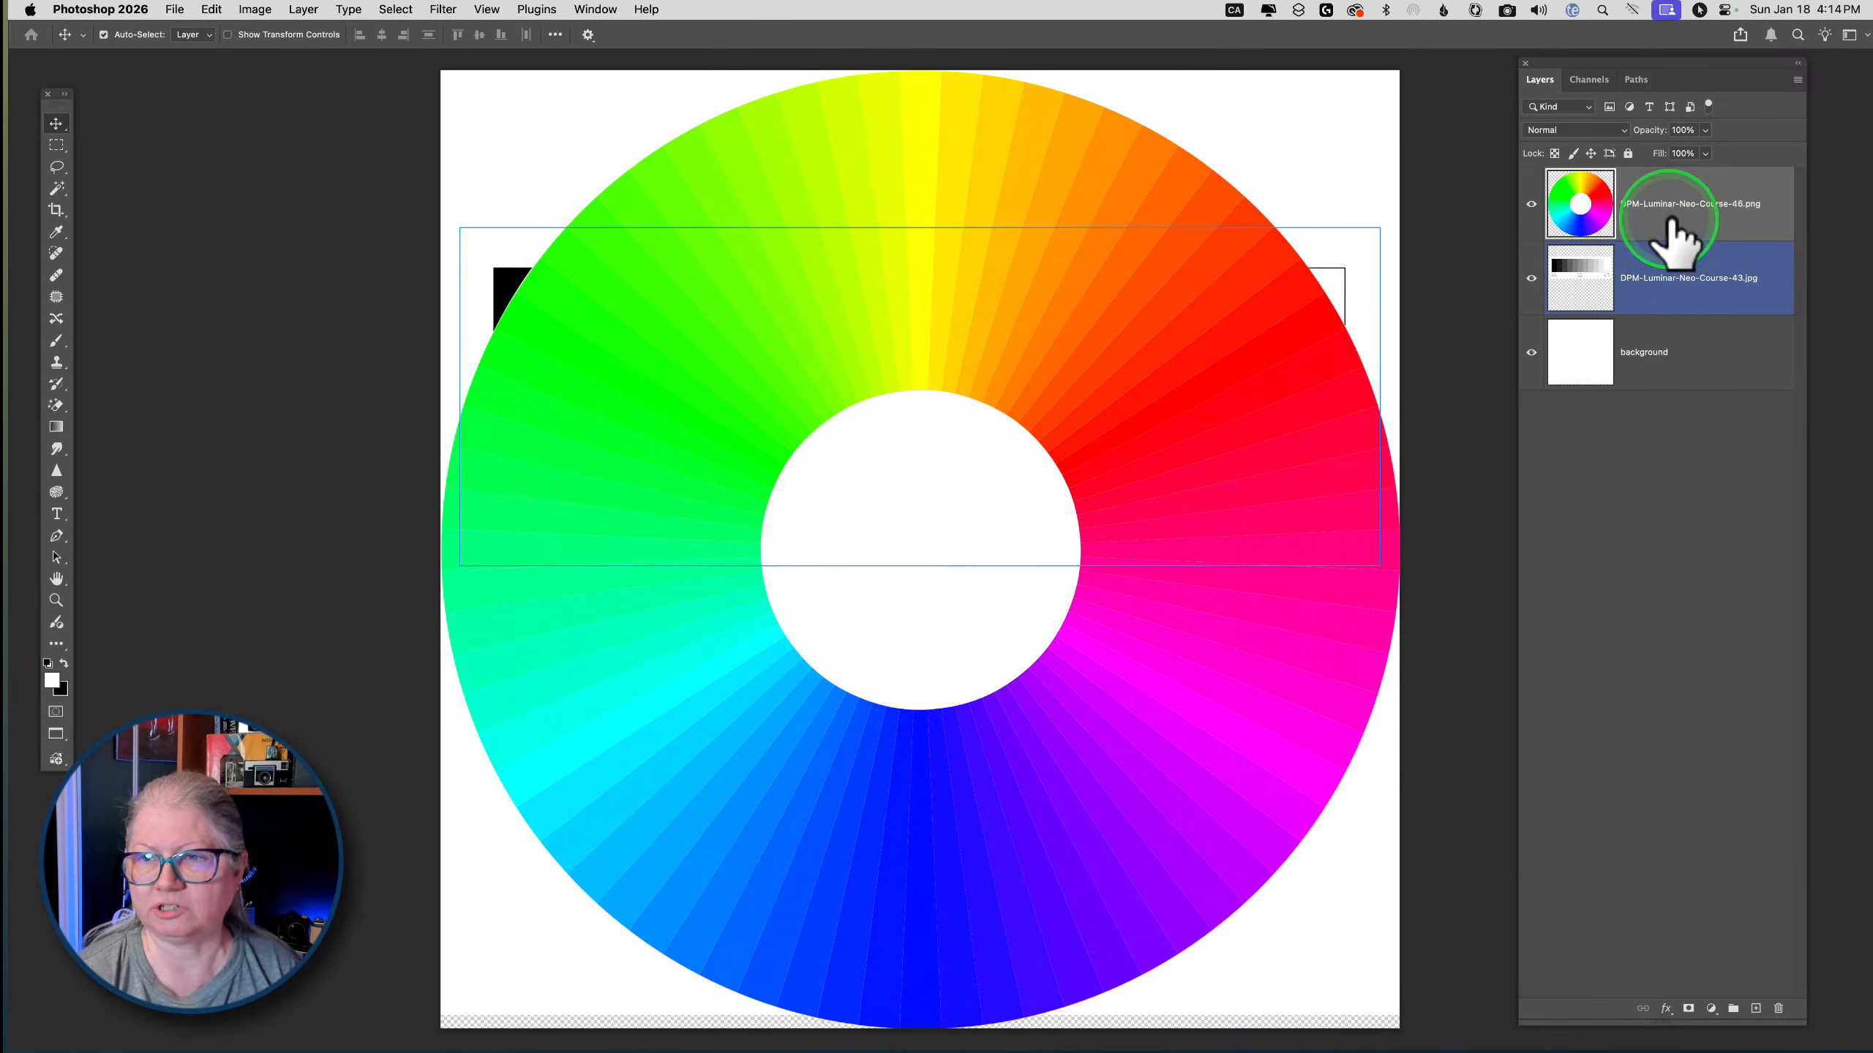
Try the color wheel layer's opacity control, leaving it at 100%, and return the grayscale chart layer to the top of the stack
left_click(1705, 129)
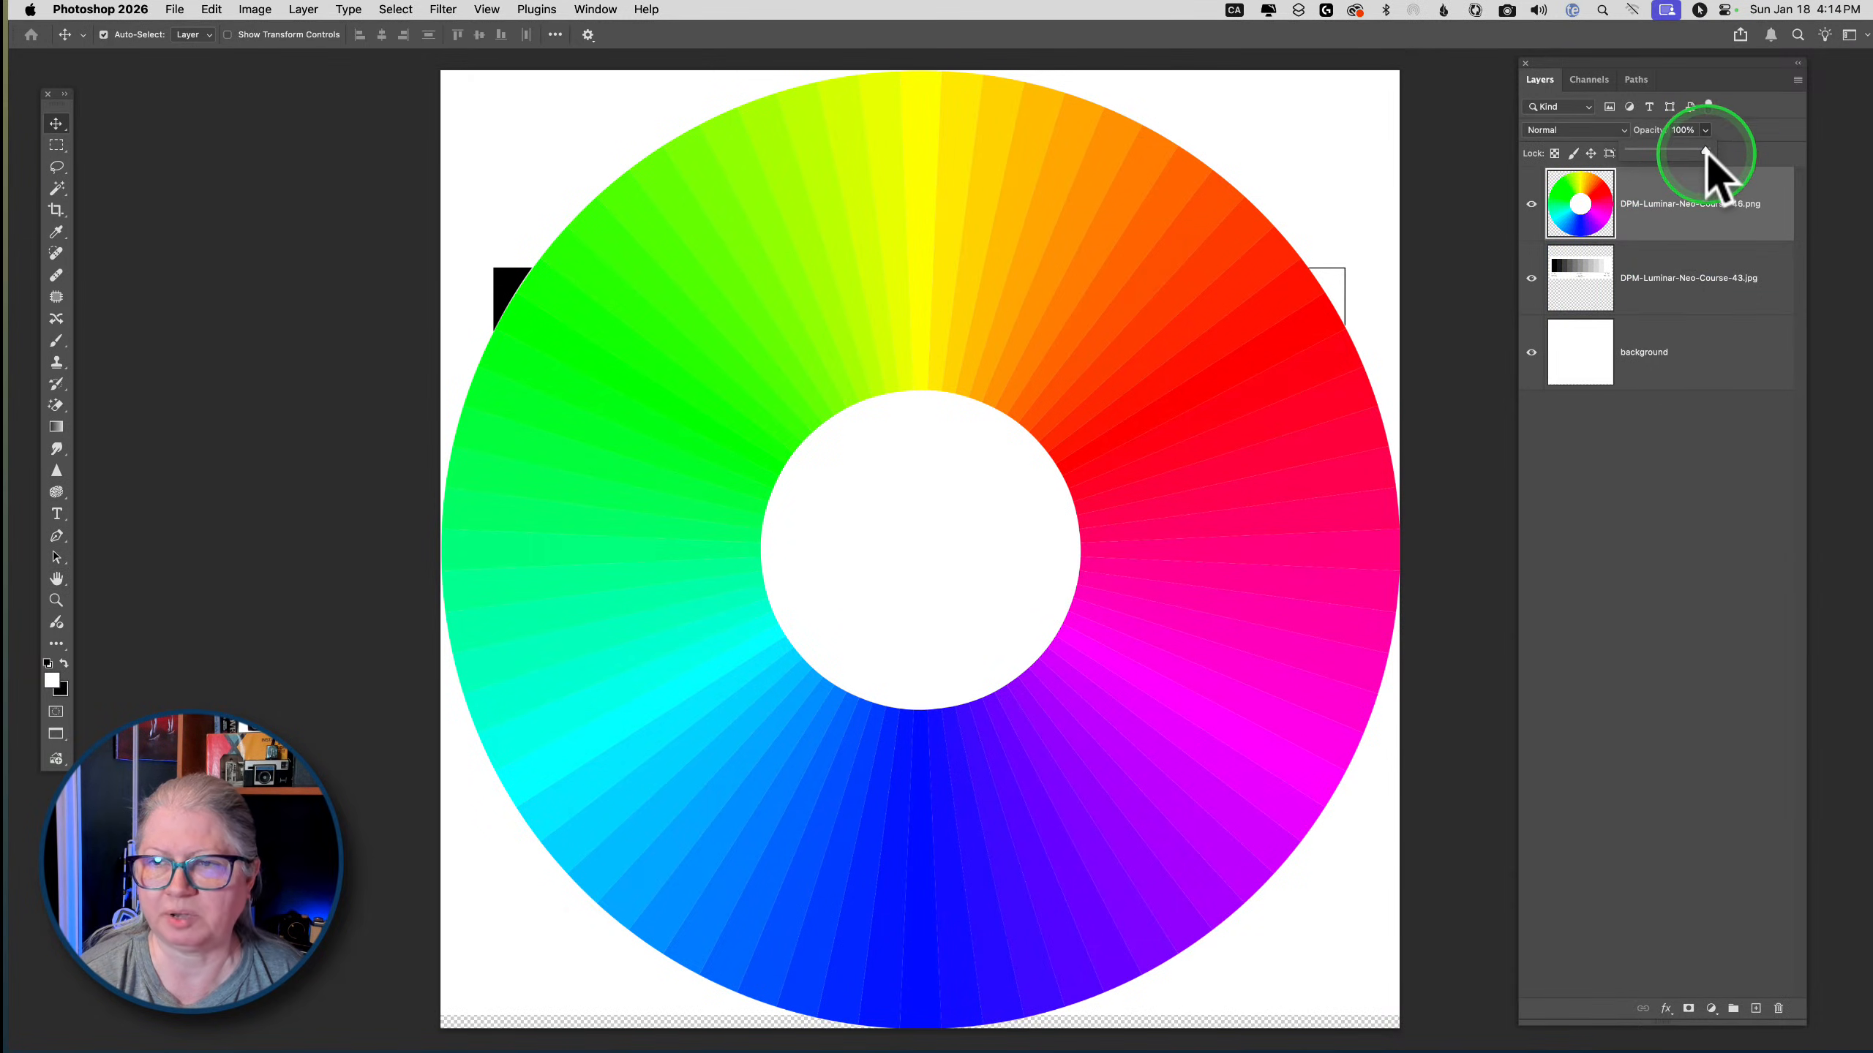
mouse_move(1706, 149)
left_mouse_down()
mouse_move(1609, 152)
mouse_move(1714, 151)
left_mouse_up()
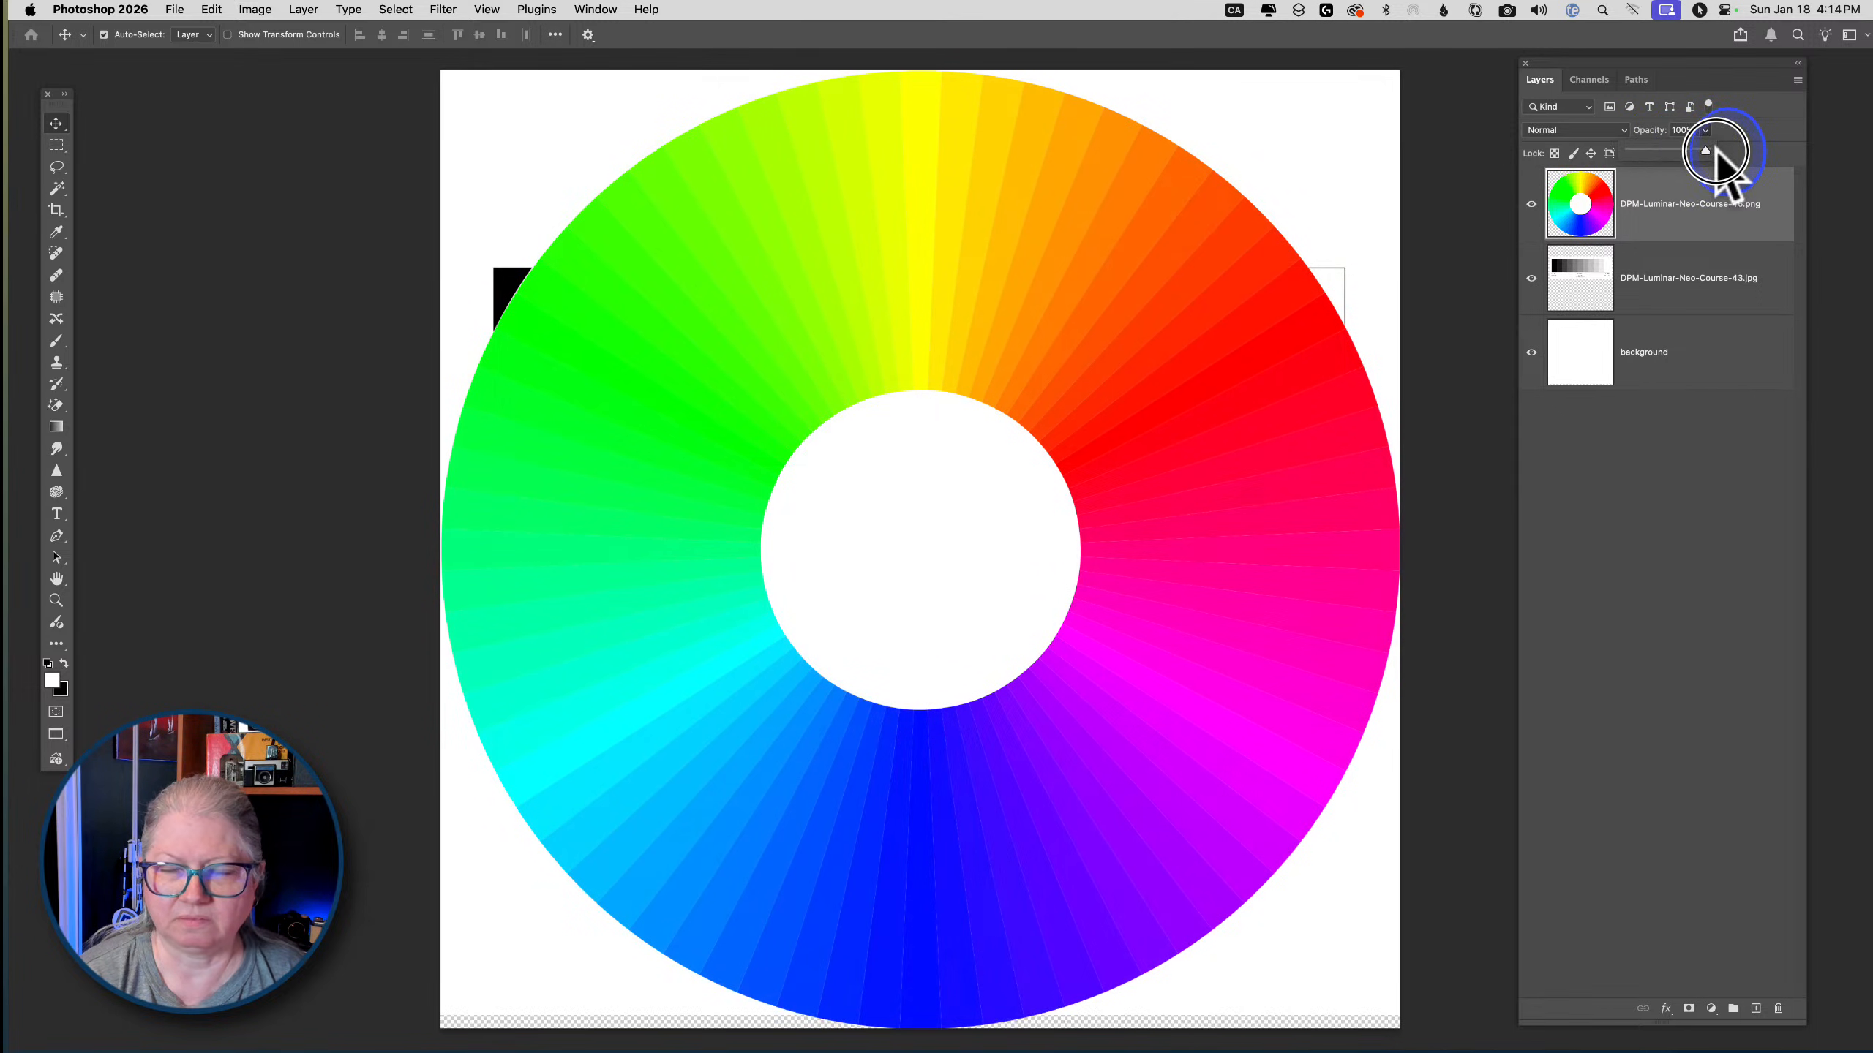
left_click_drag(1678, 274, 1673, 186)
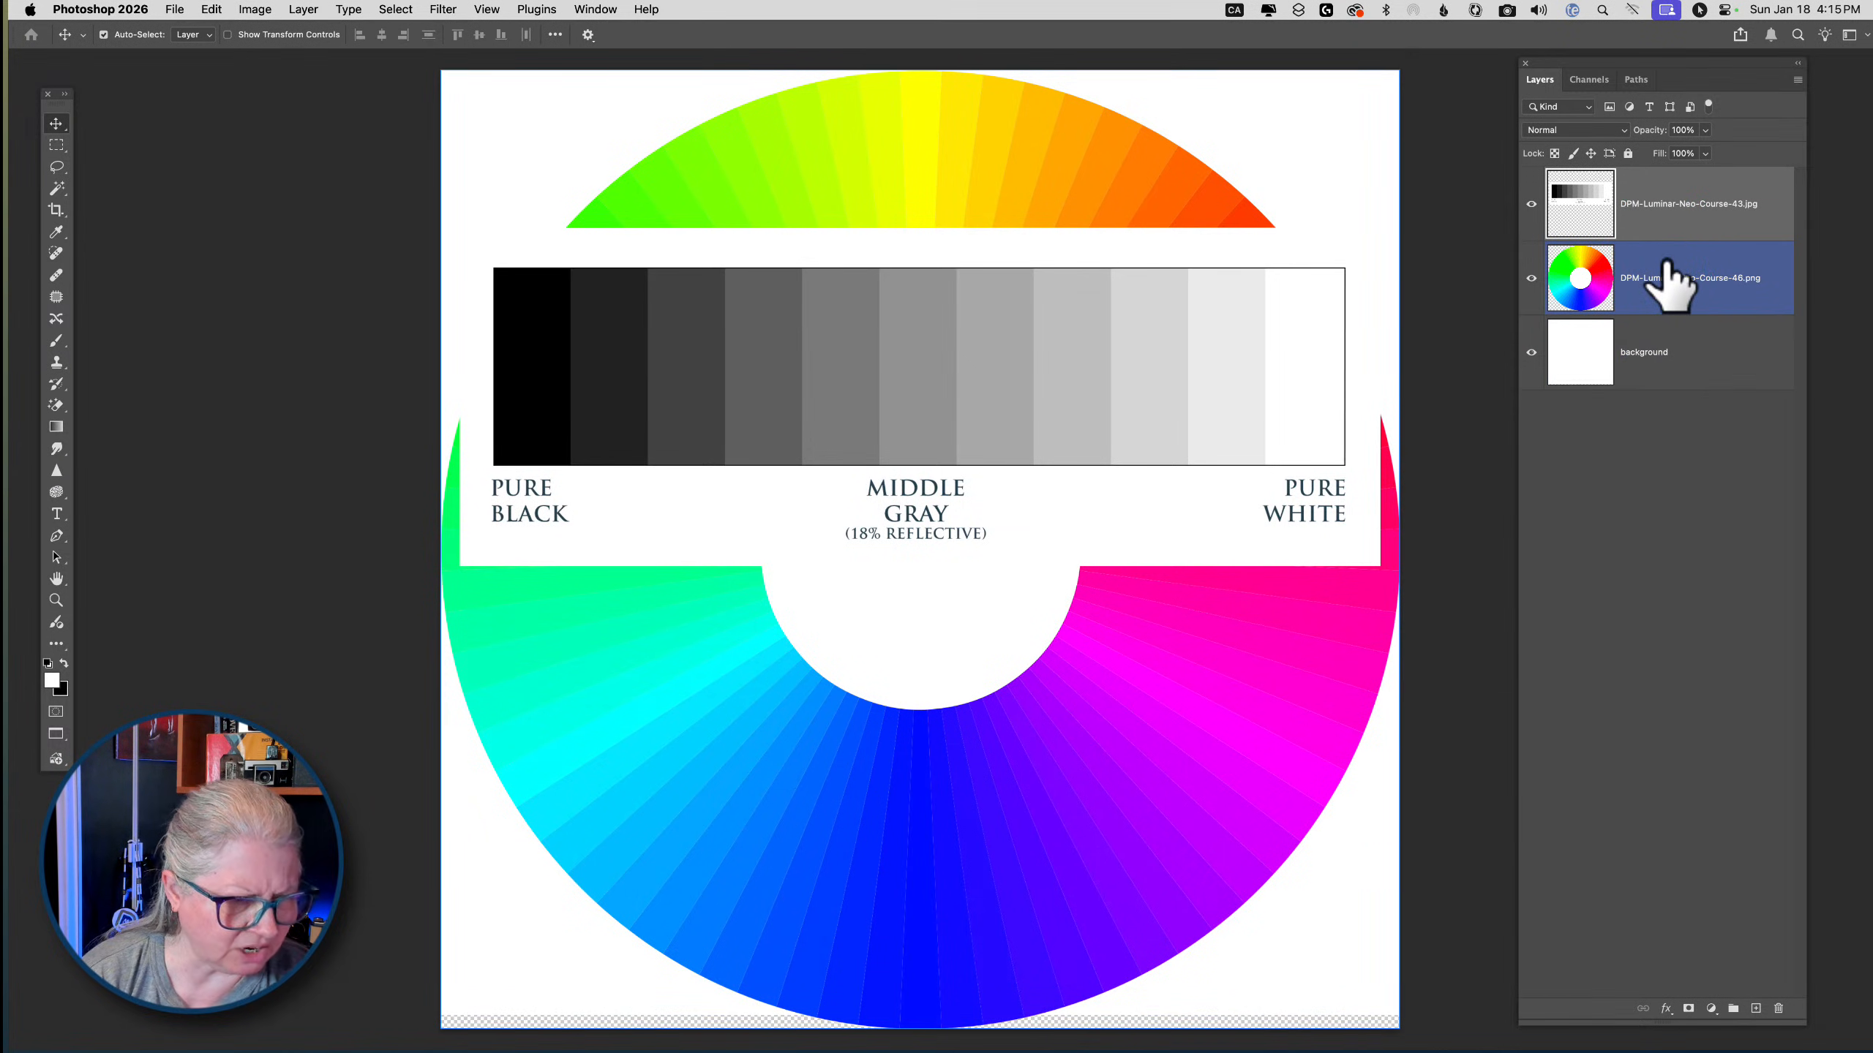
left_click(999, 491)
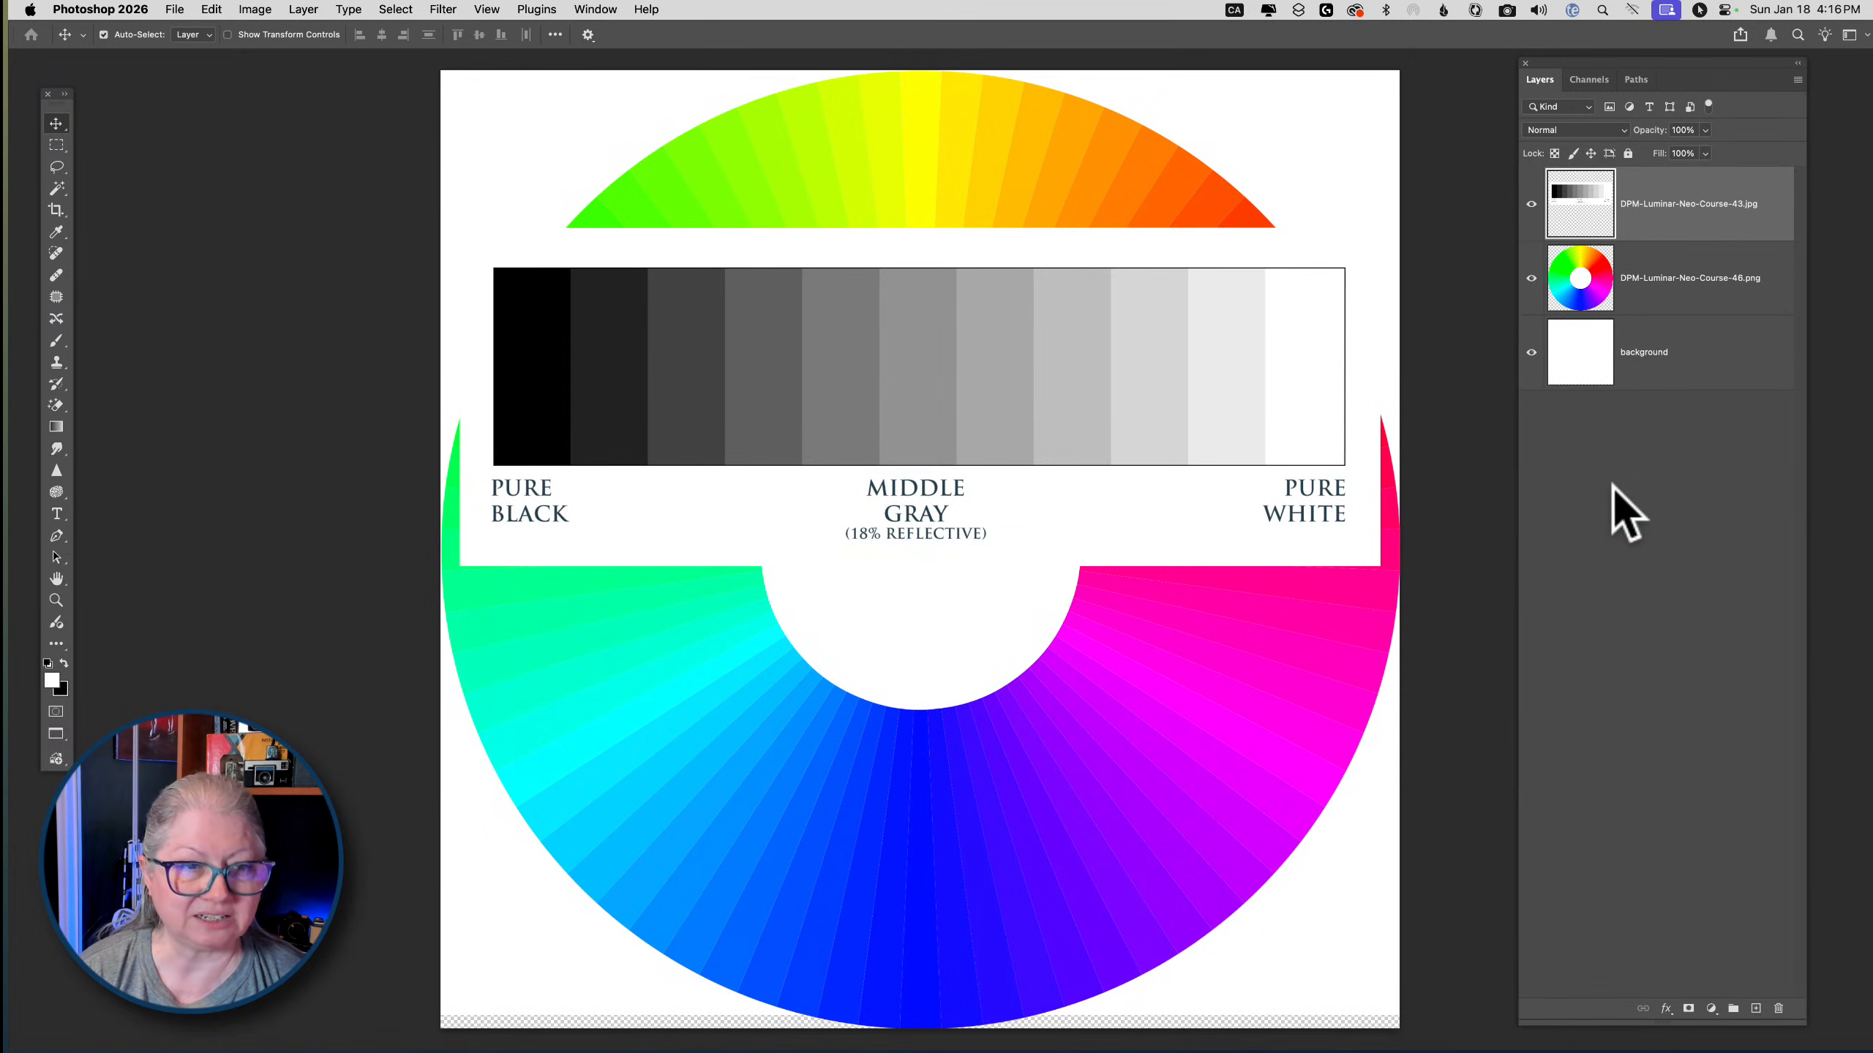
left_click(56, 514)
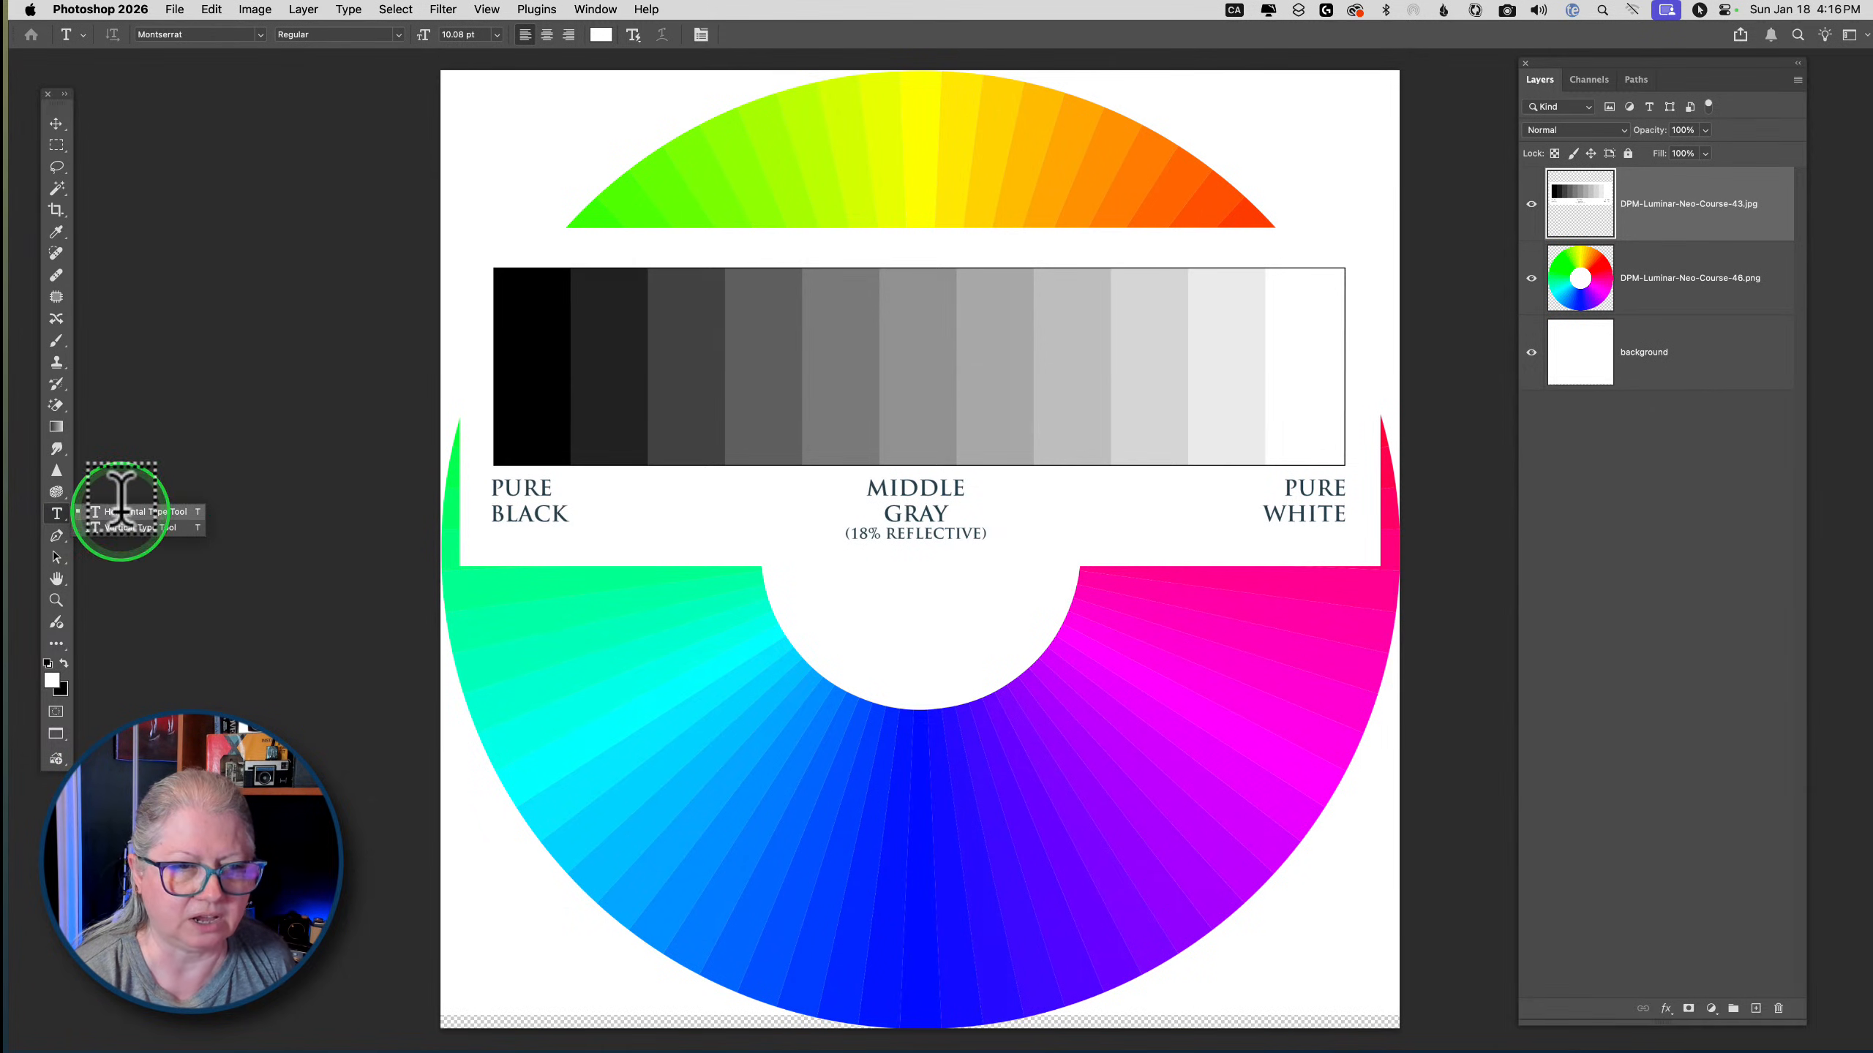
left_click(245, 480)
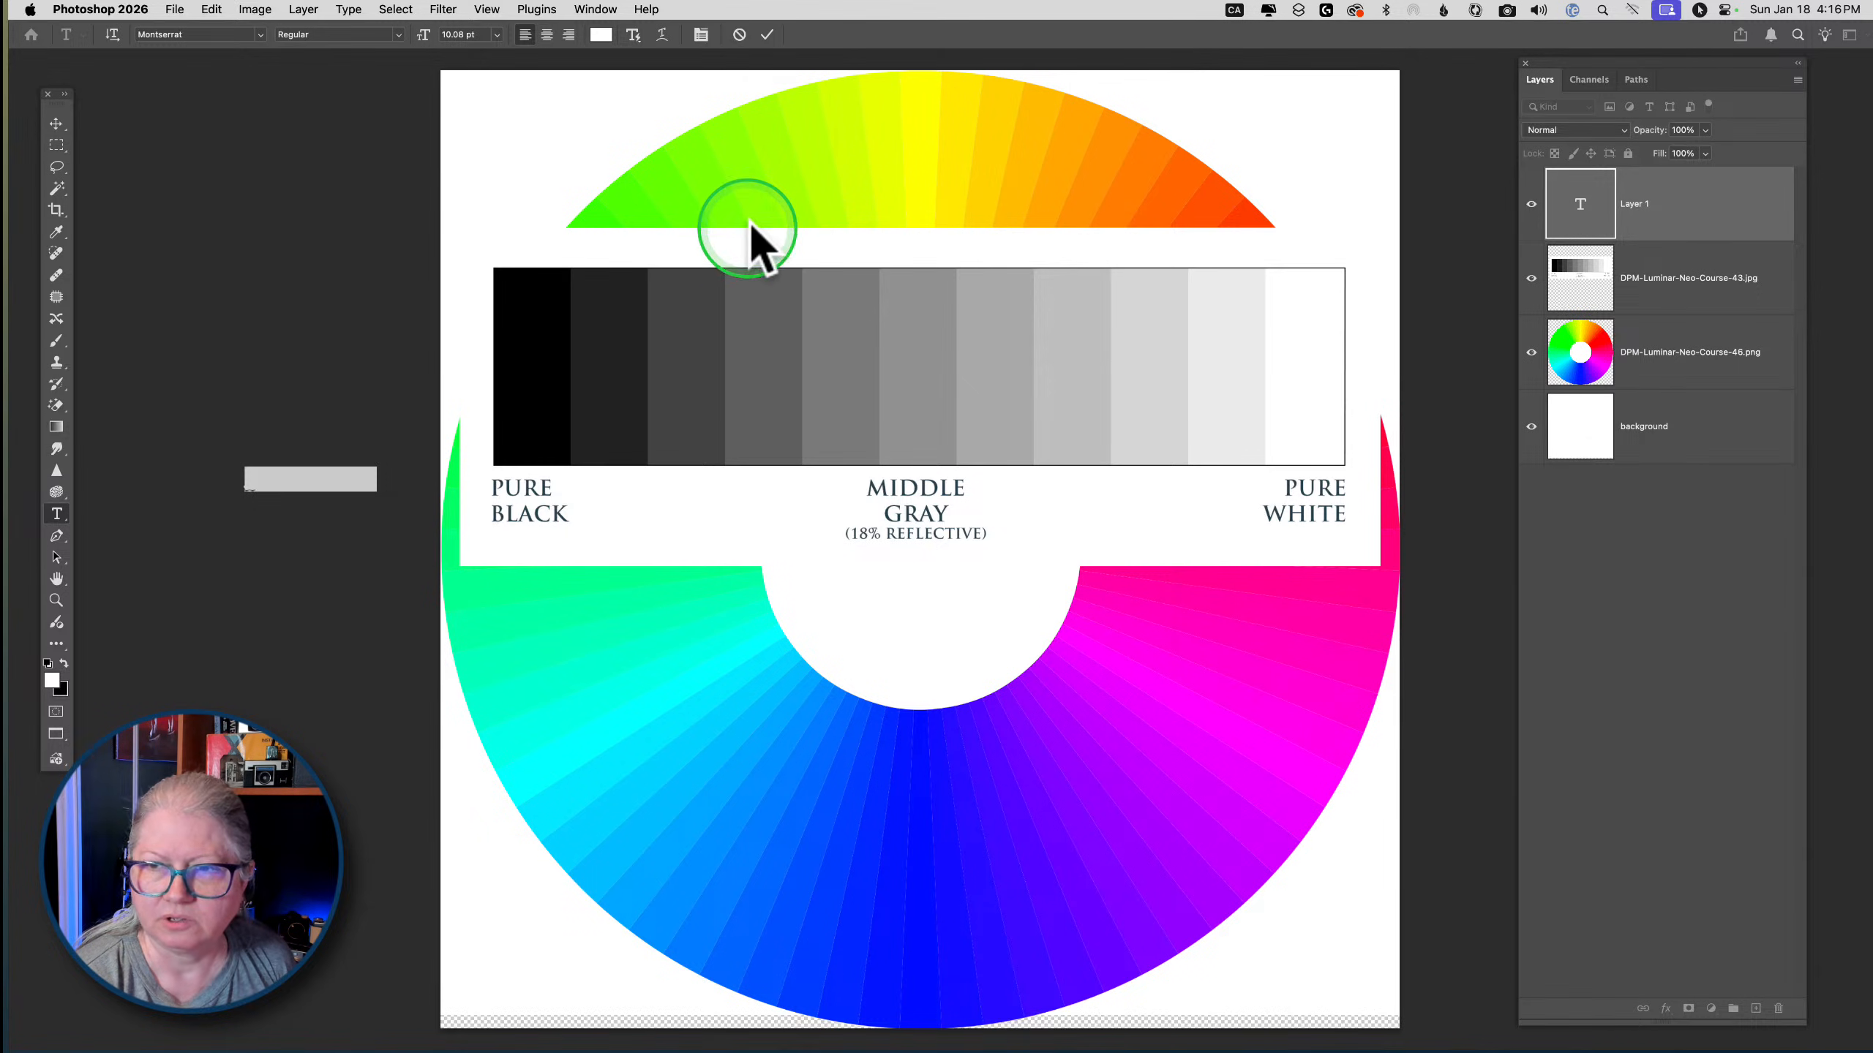
double_click(1580, 213)
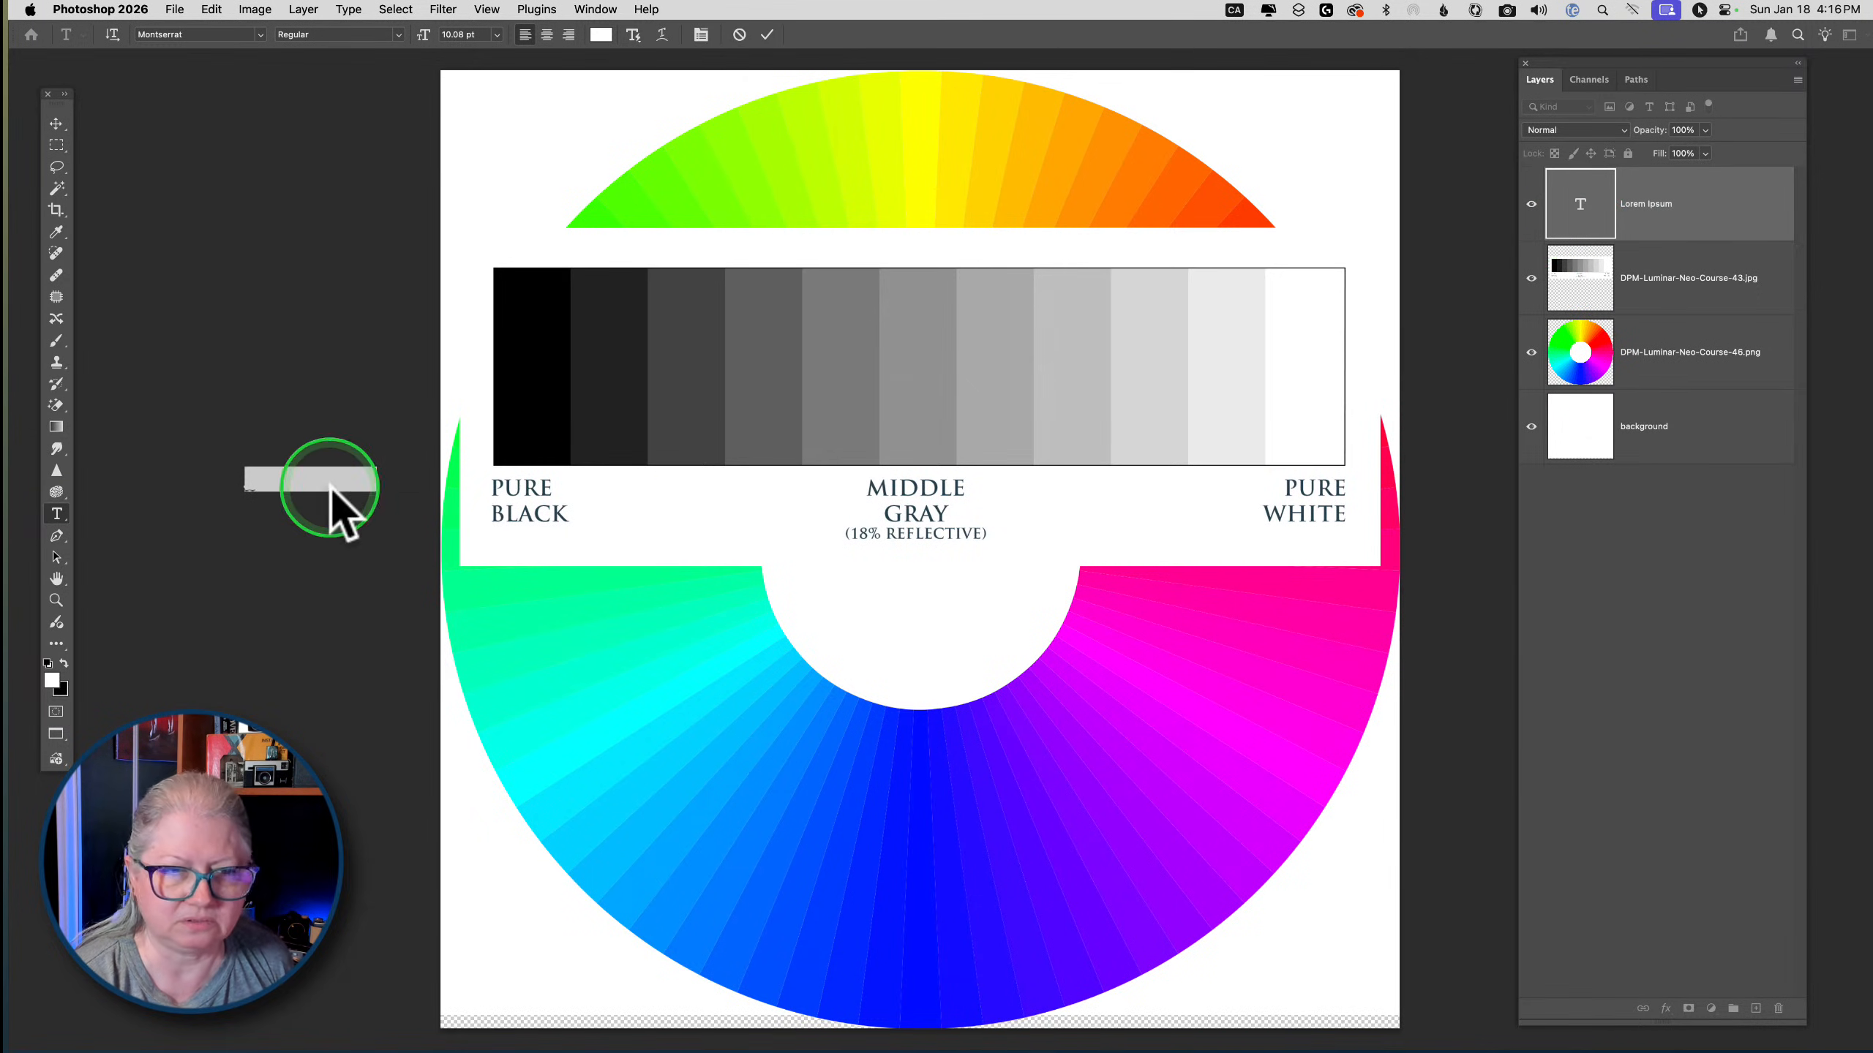
key("super+Return")
key("BackSpace")
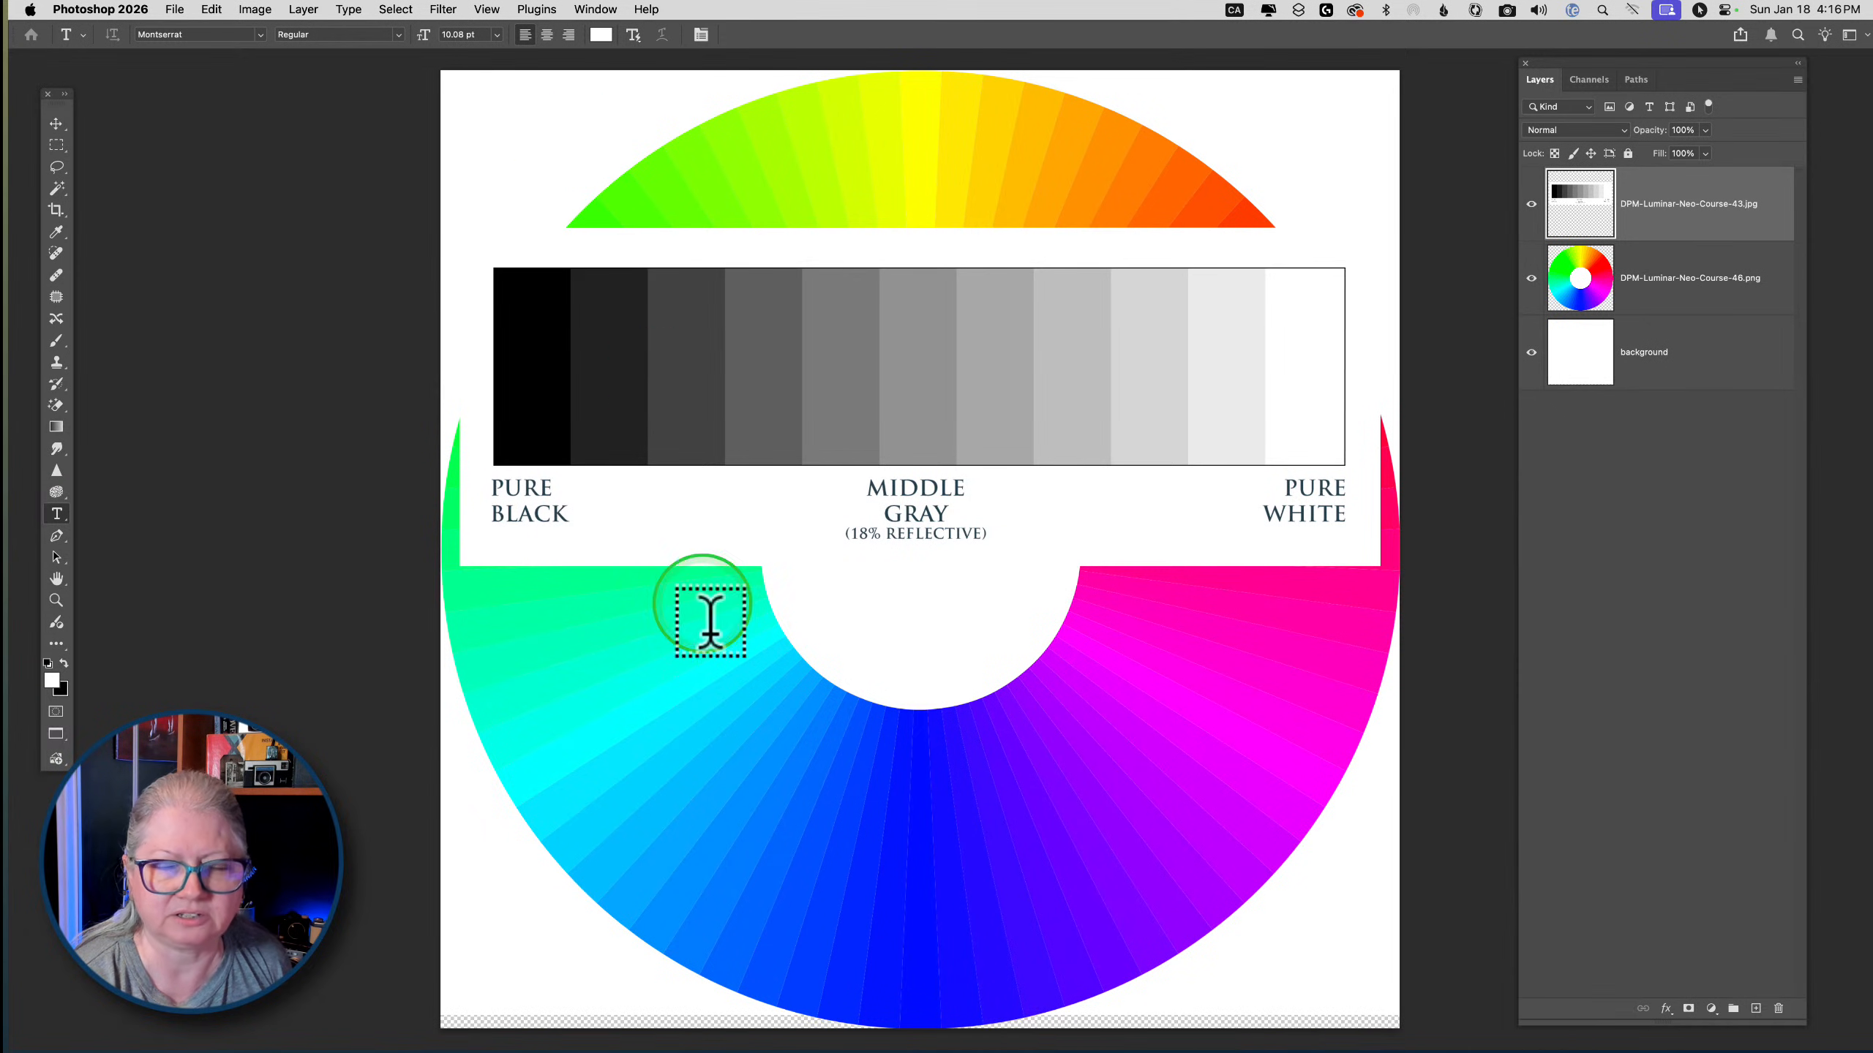
Add the horizontal text "Digital Photo Mentor" over the upper part of the color wheel, above the grayscale chart
left_click(764, 160)
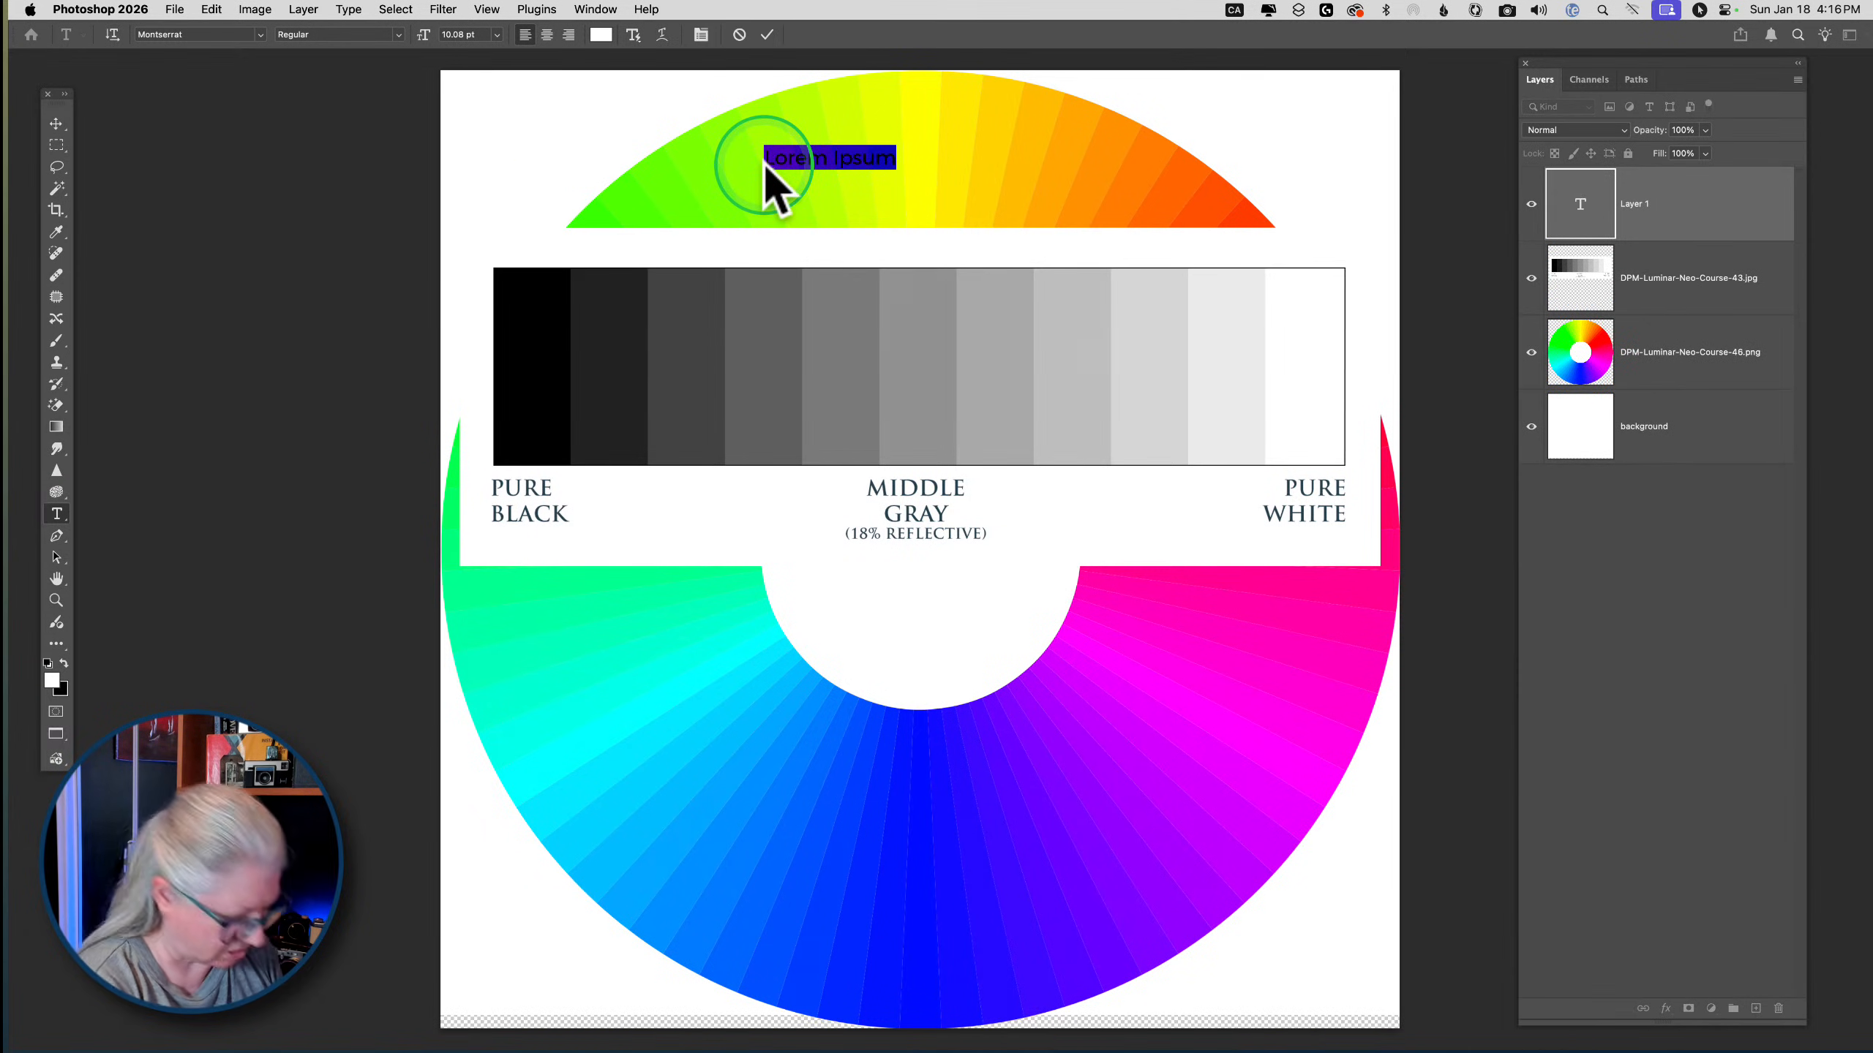
type("Digital")
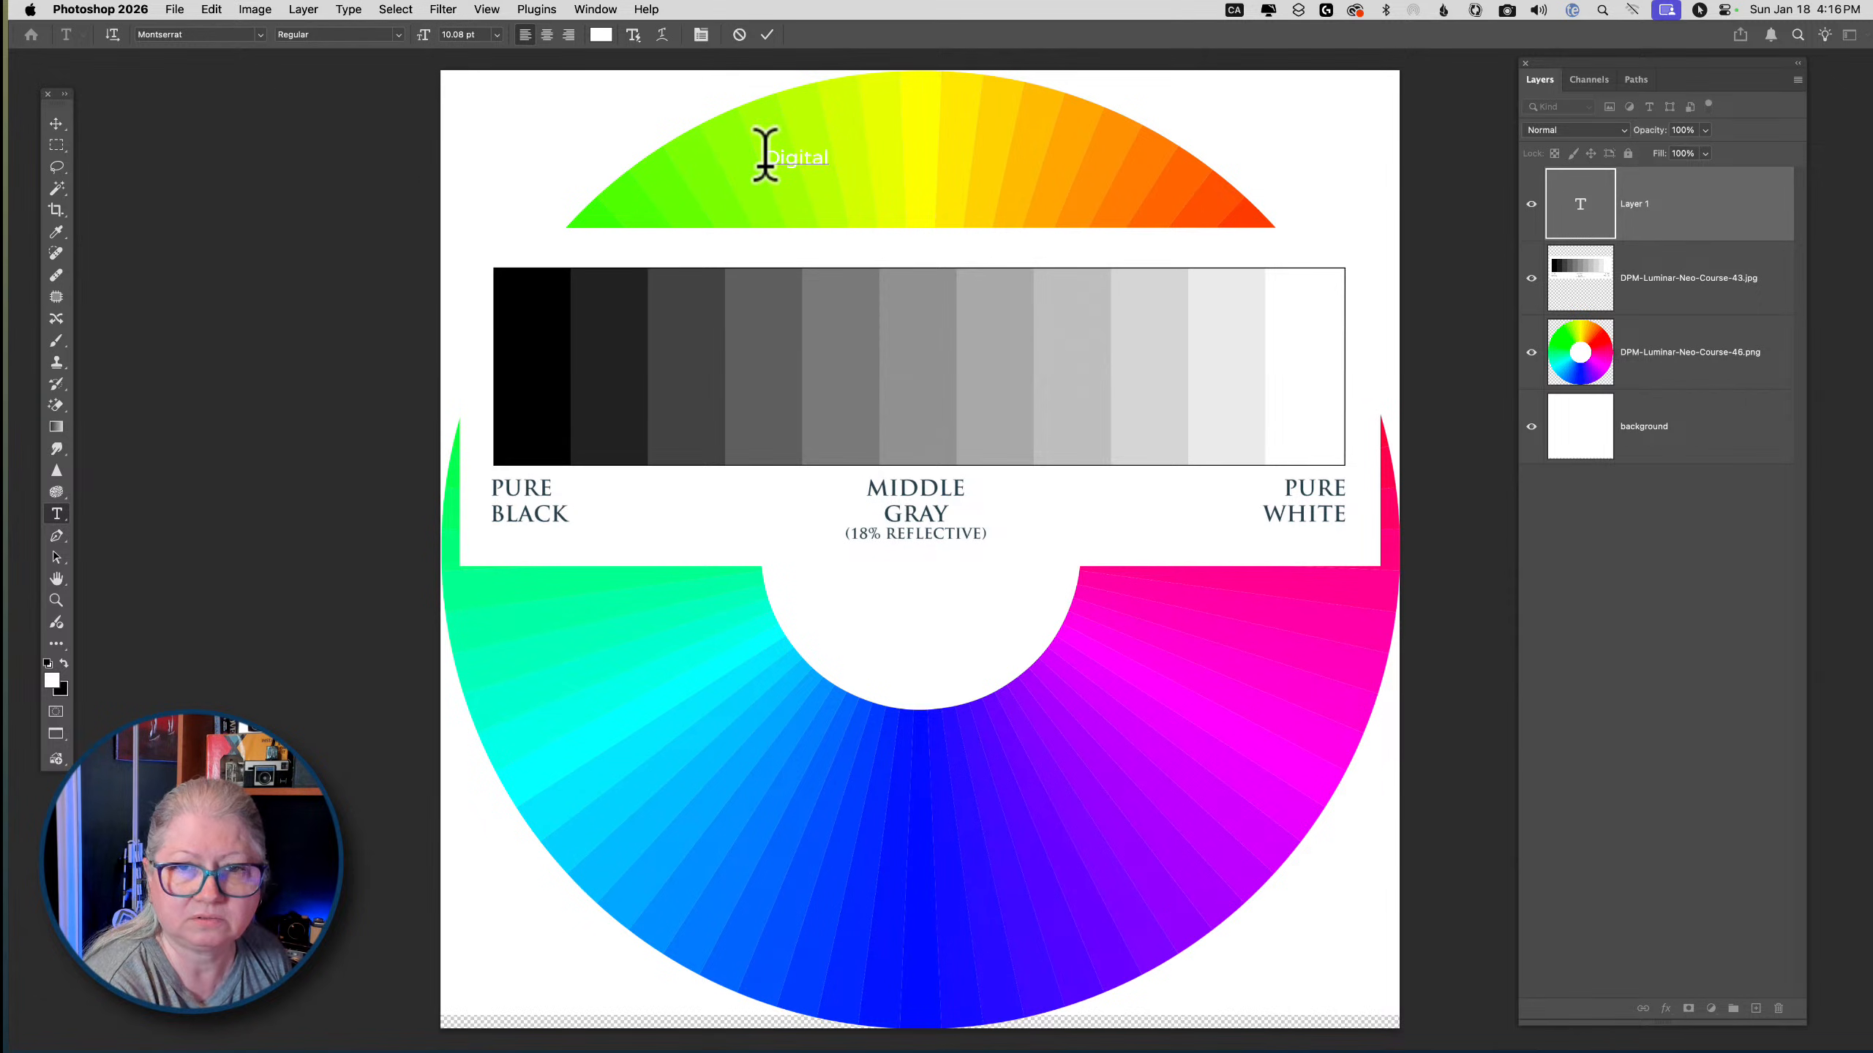
type(" Photo Mento")
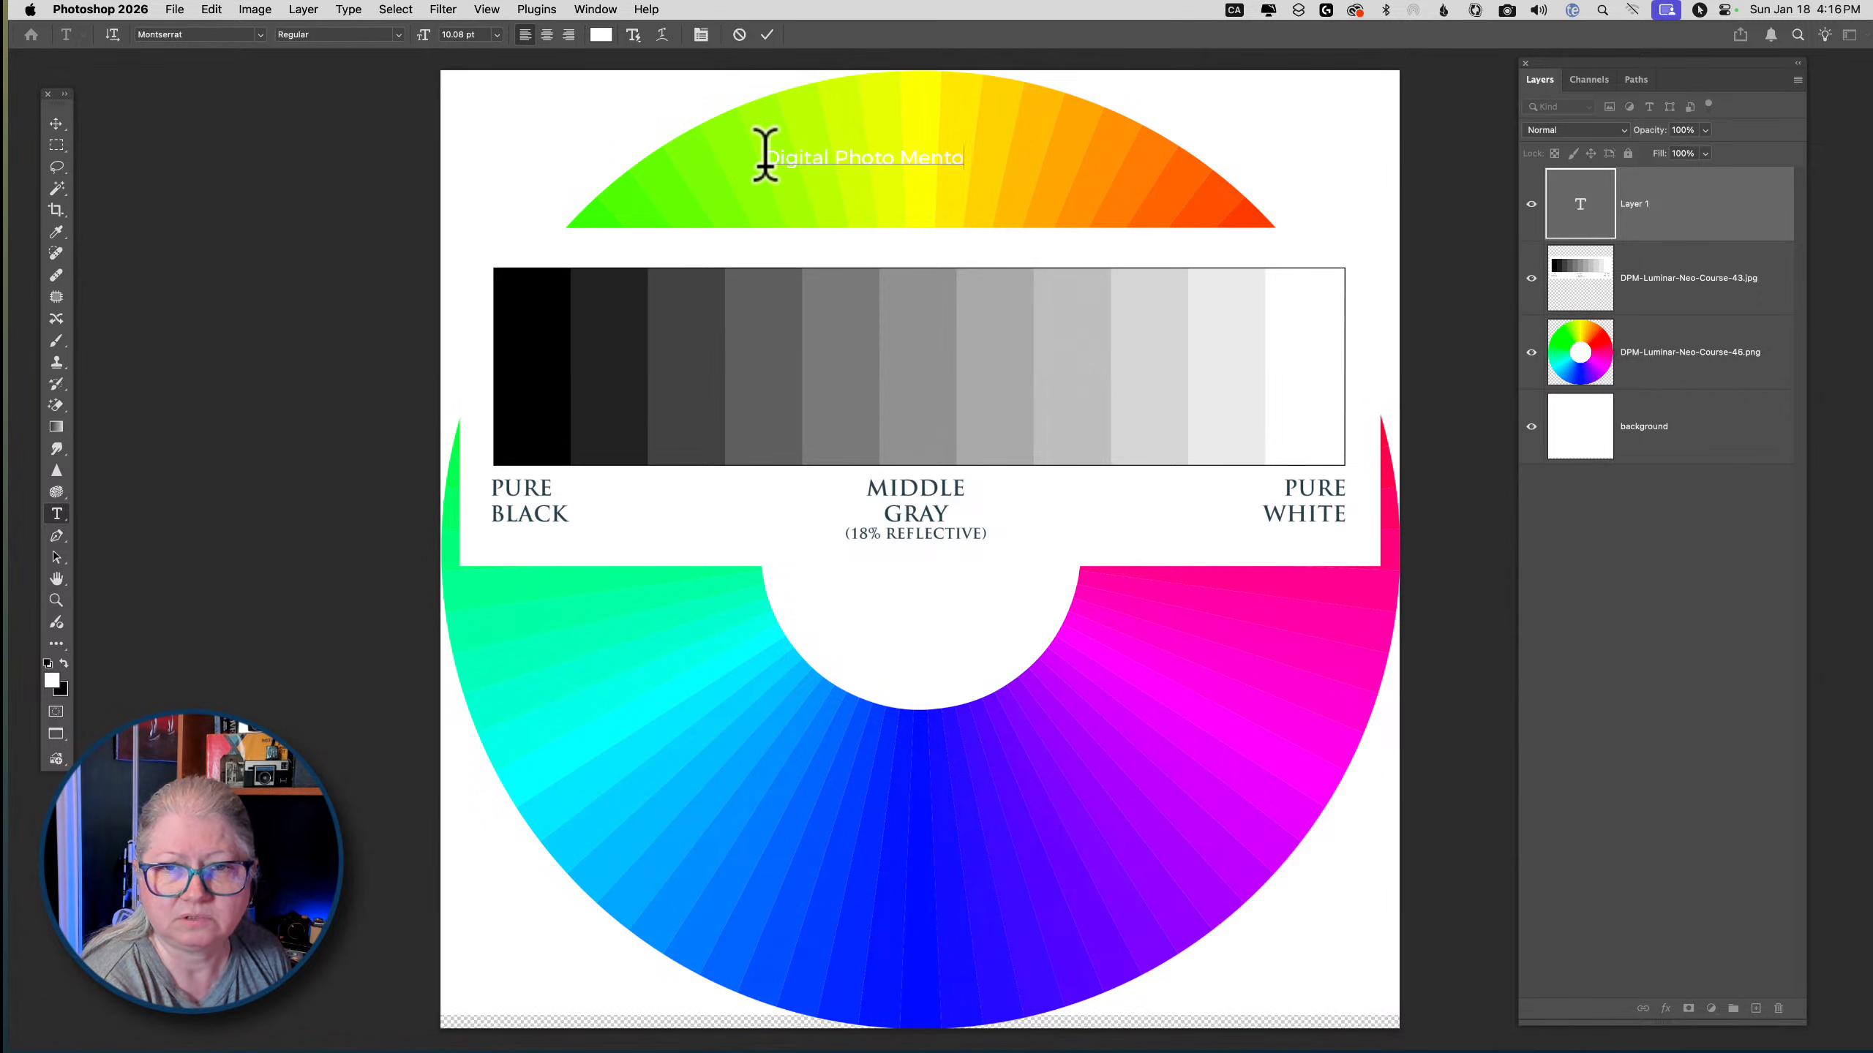
type("r")
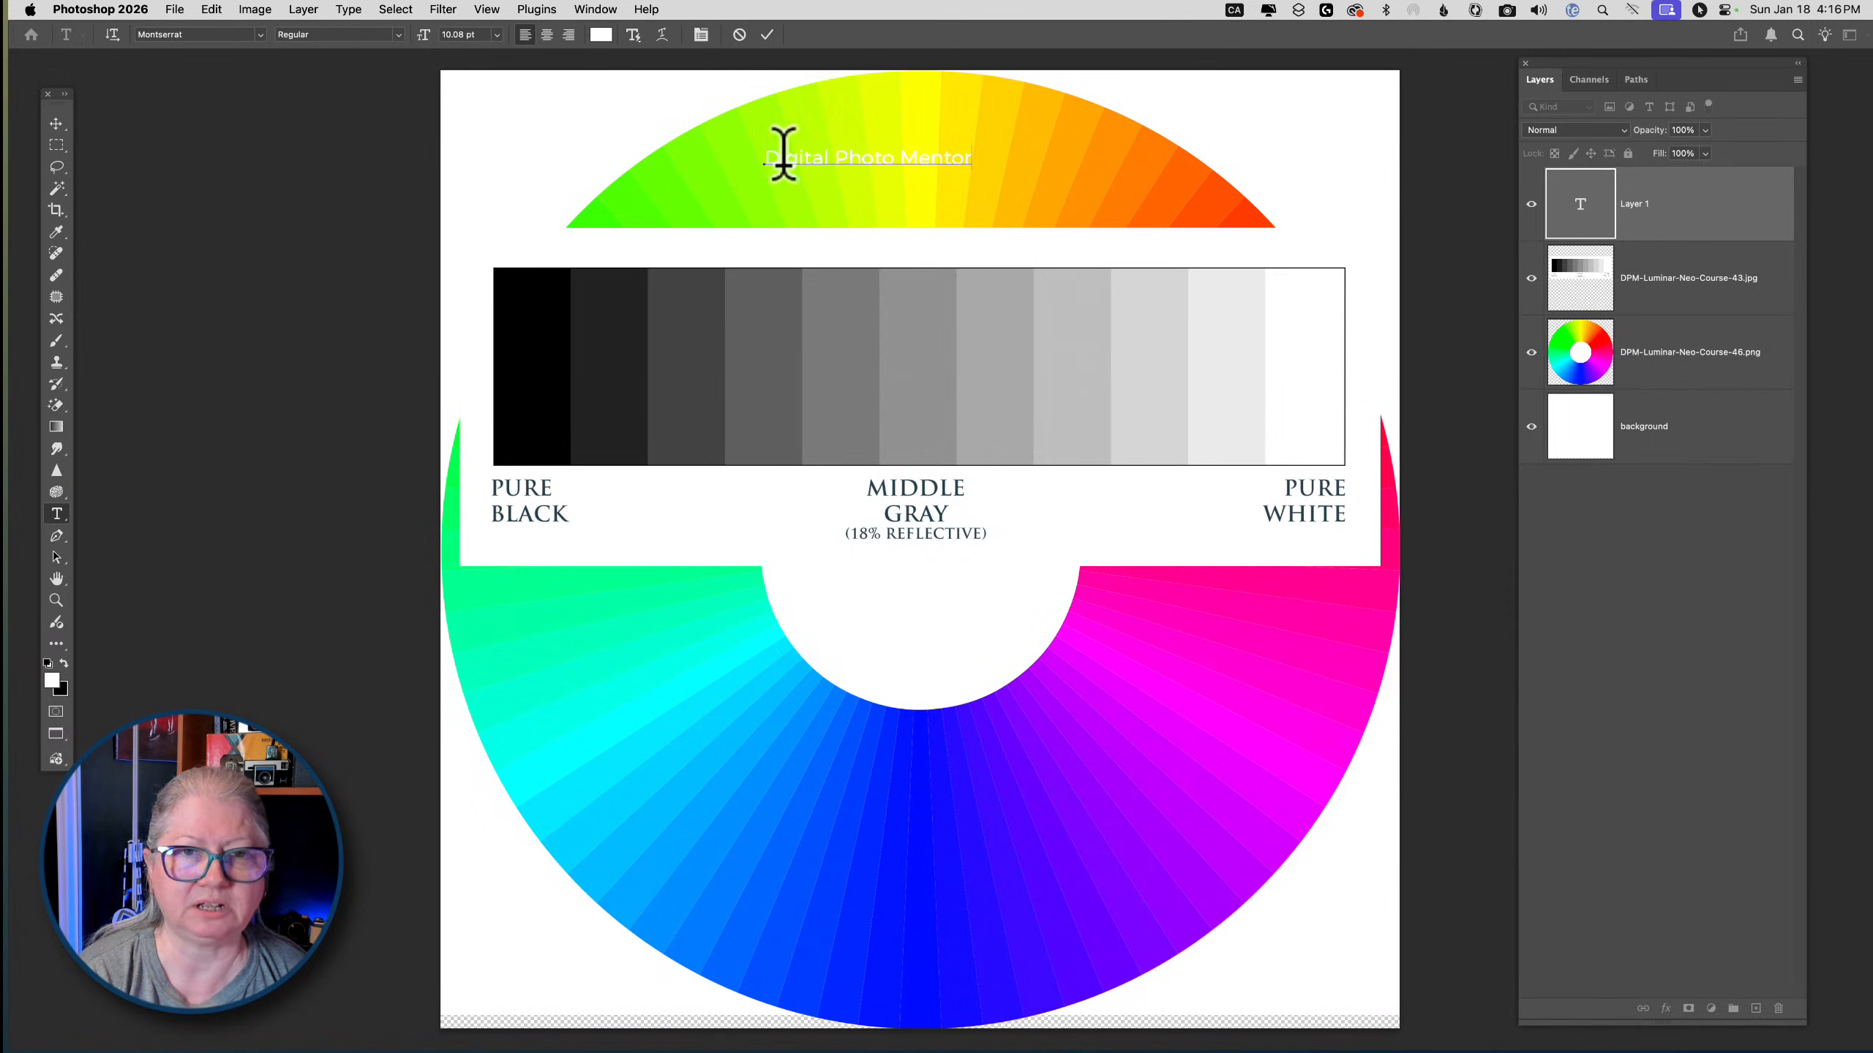
Commit the "Digital Photo Mentor" text and change its color from white to black
triple_click(812, 157)
left_click(601, 34)
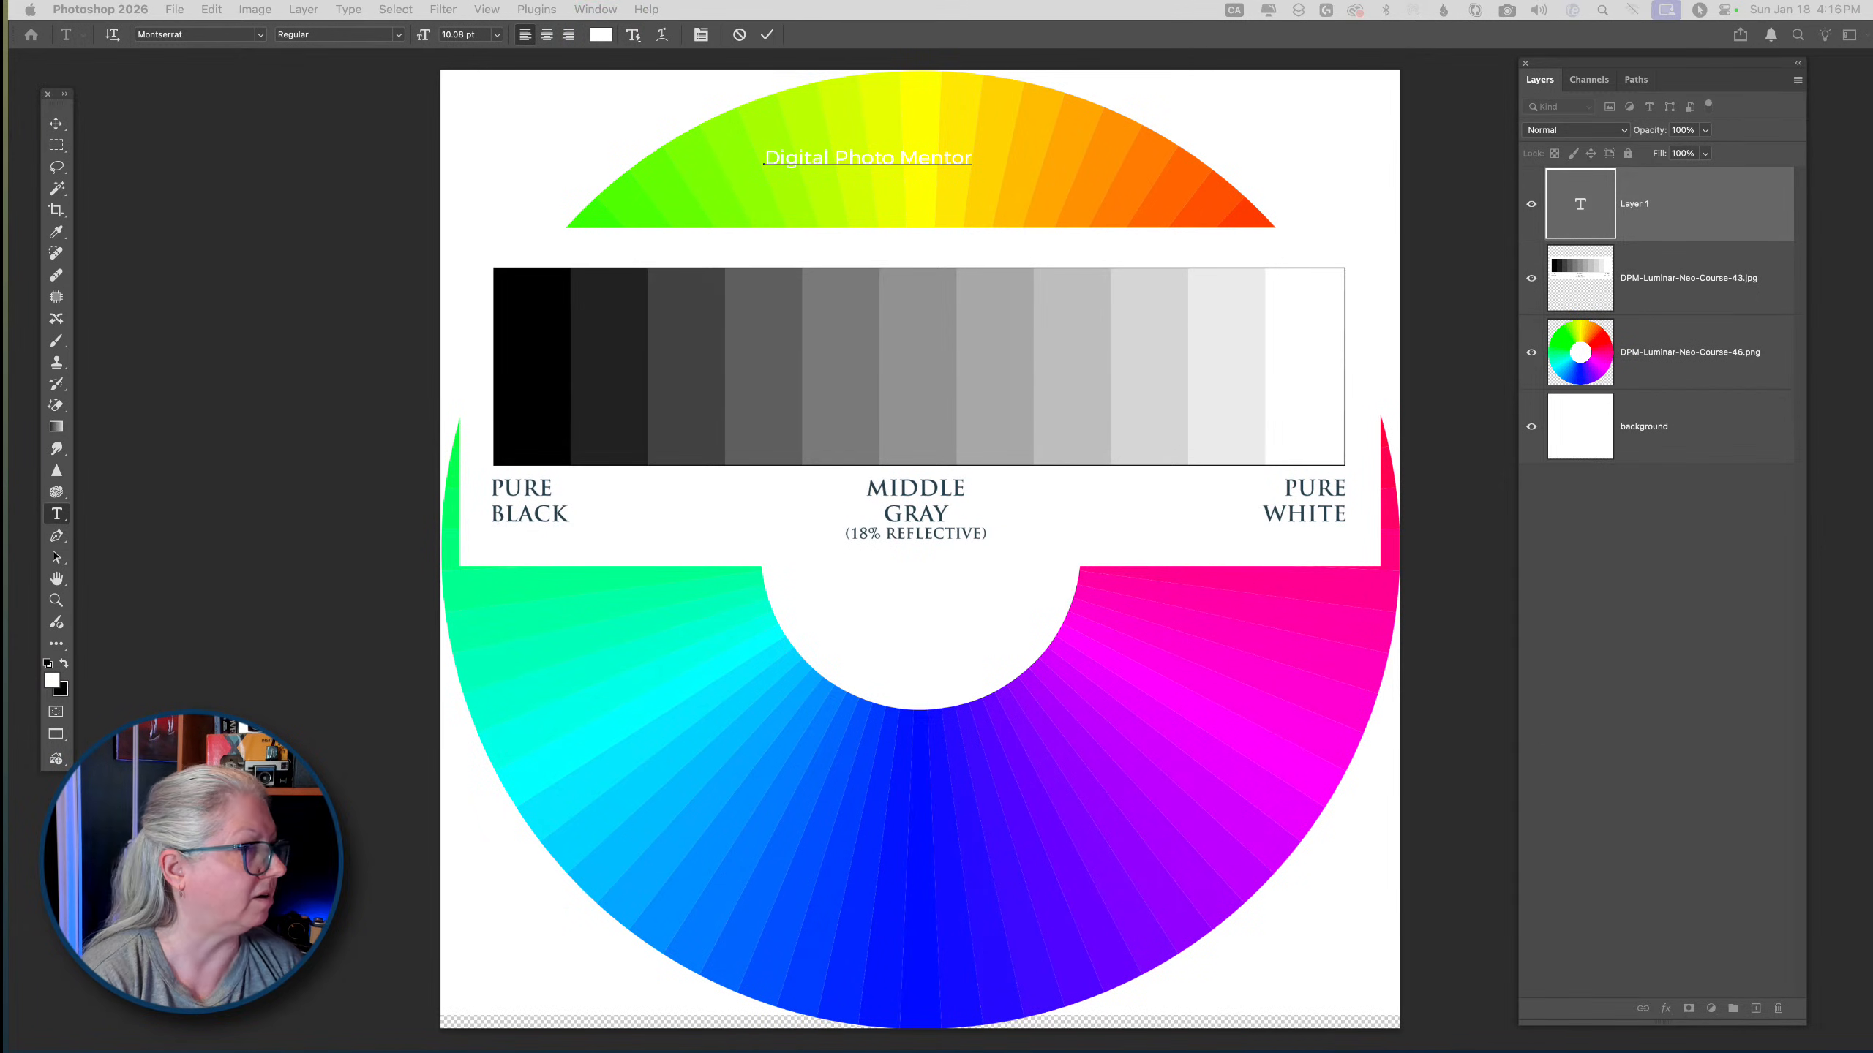
left_click(601, 34)
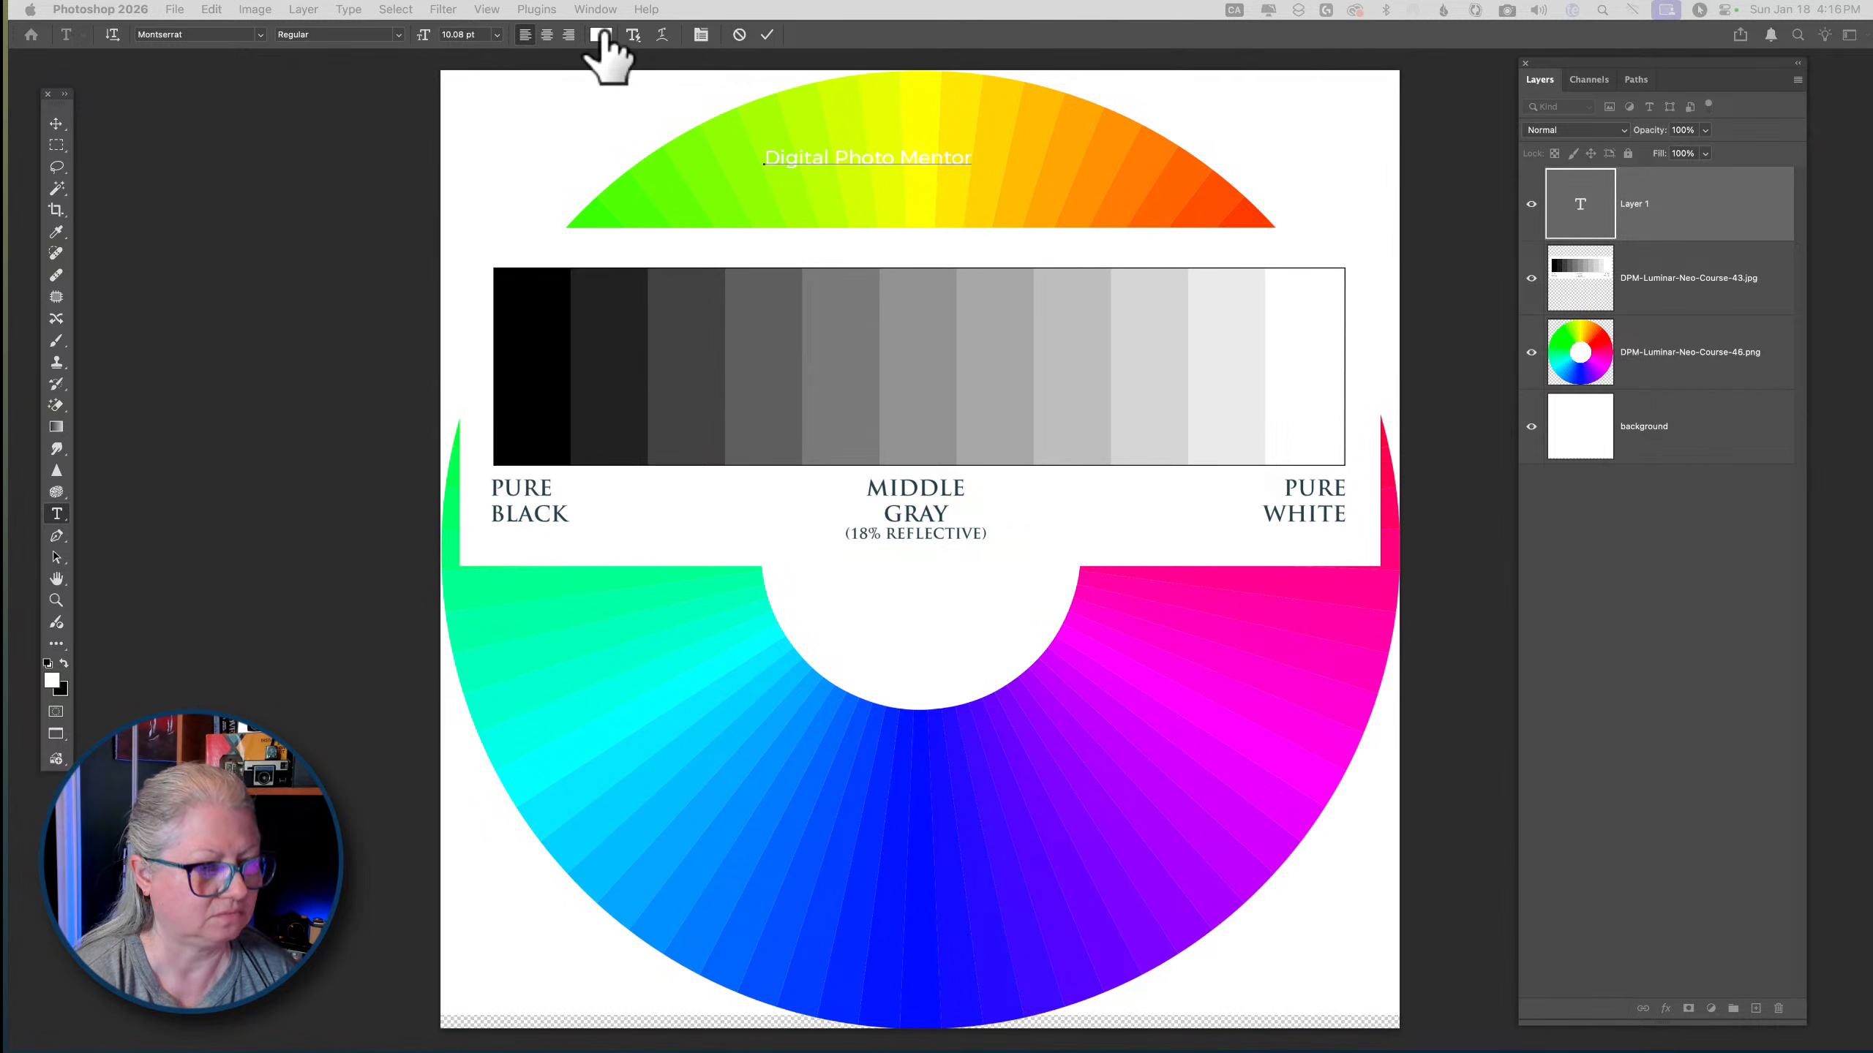
left_click(600, 35)
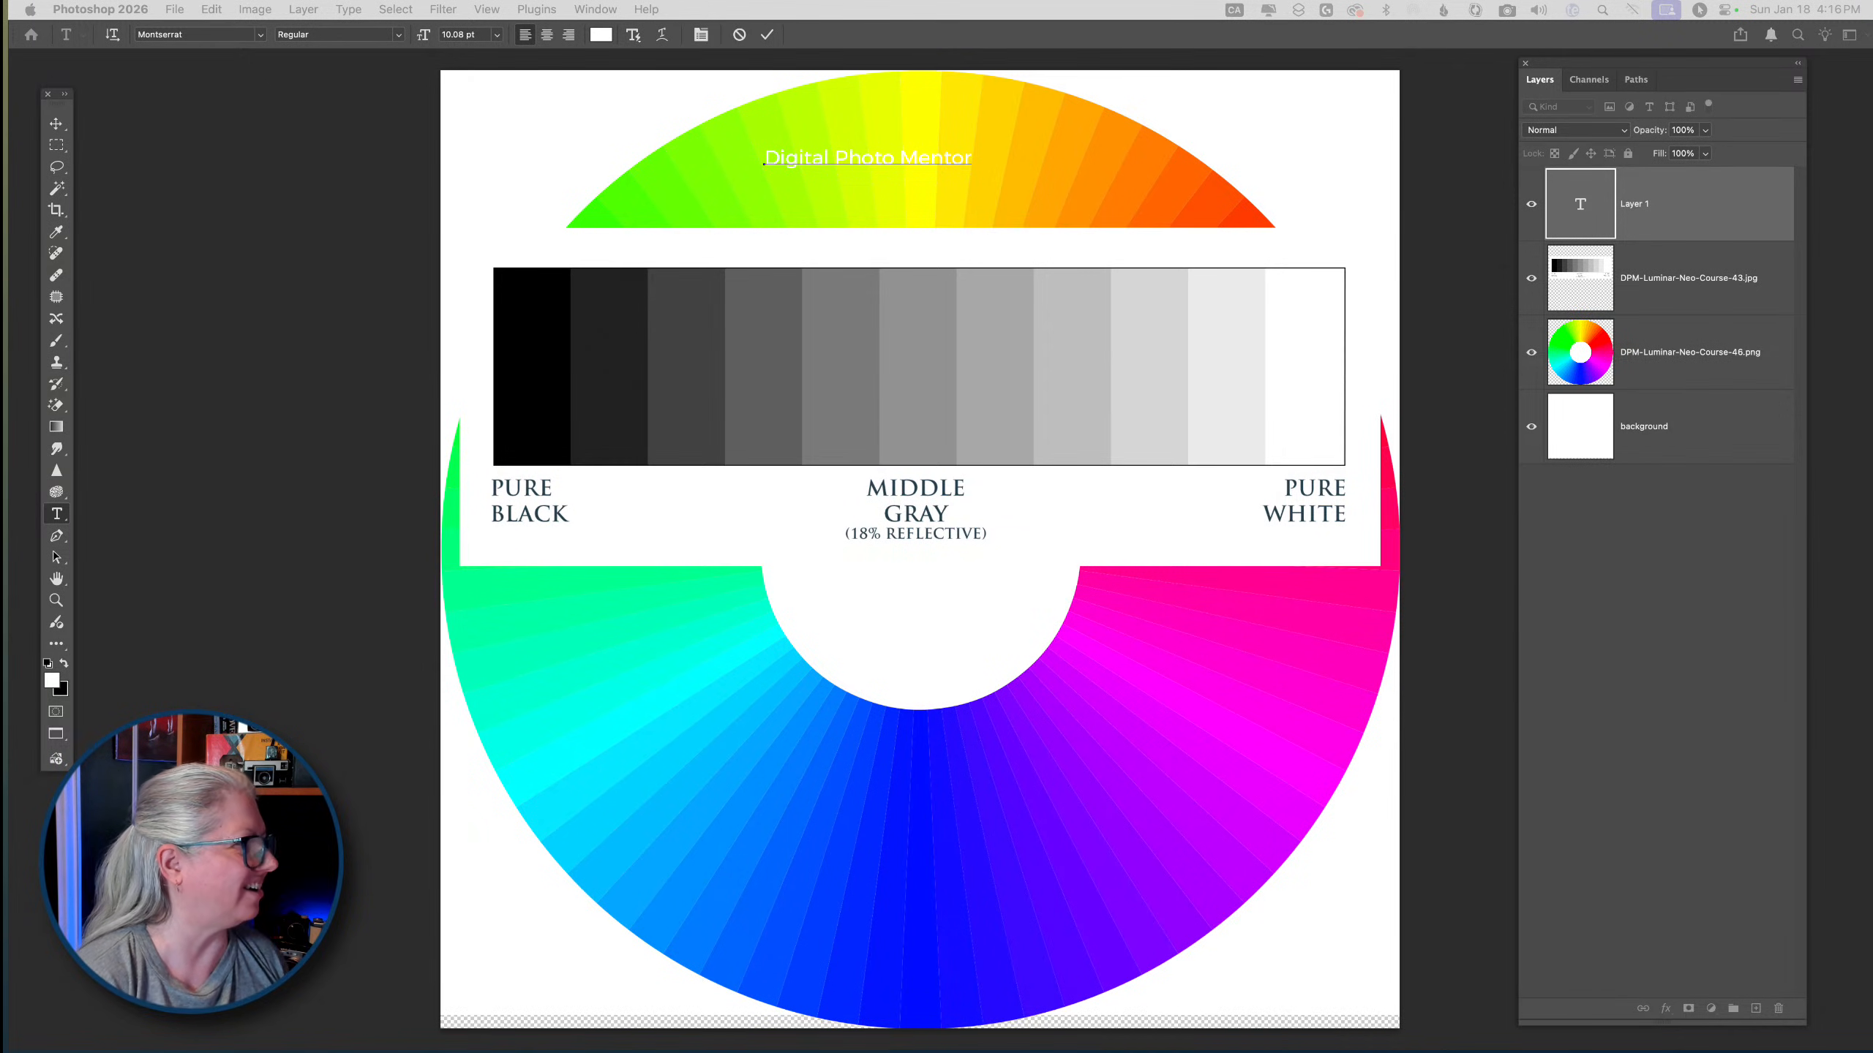
key("super+a")
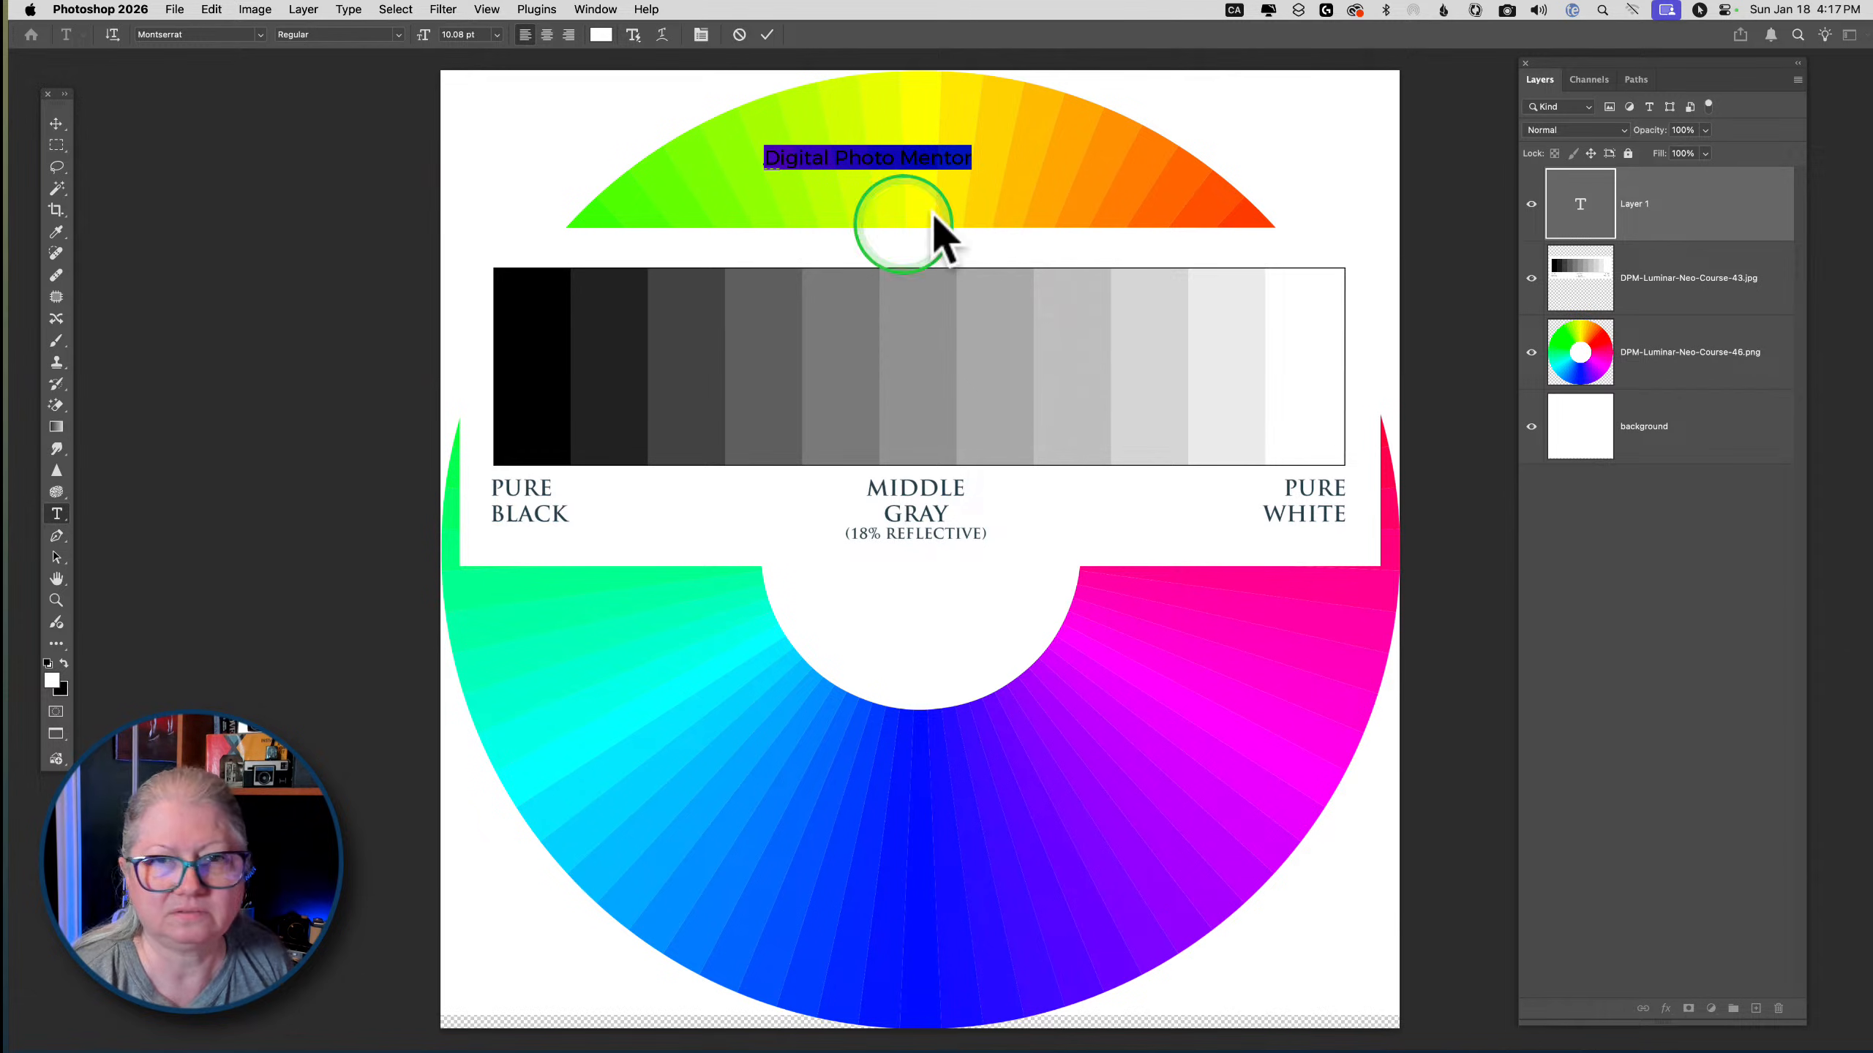
left_click(1697, 244)
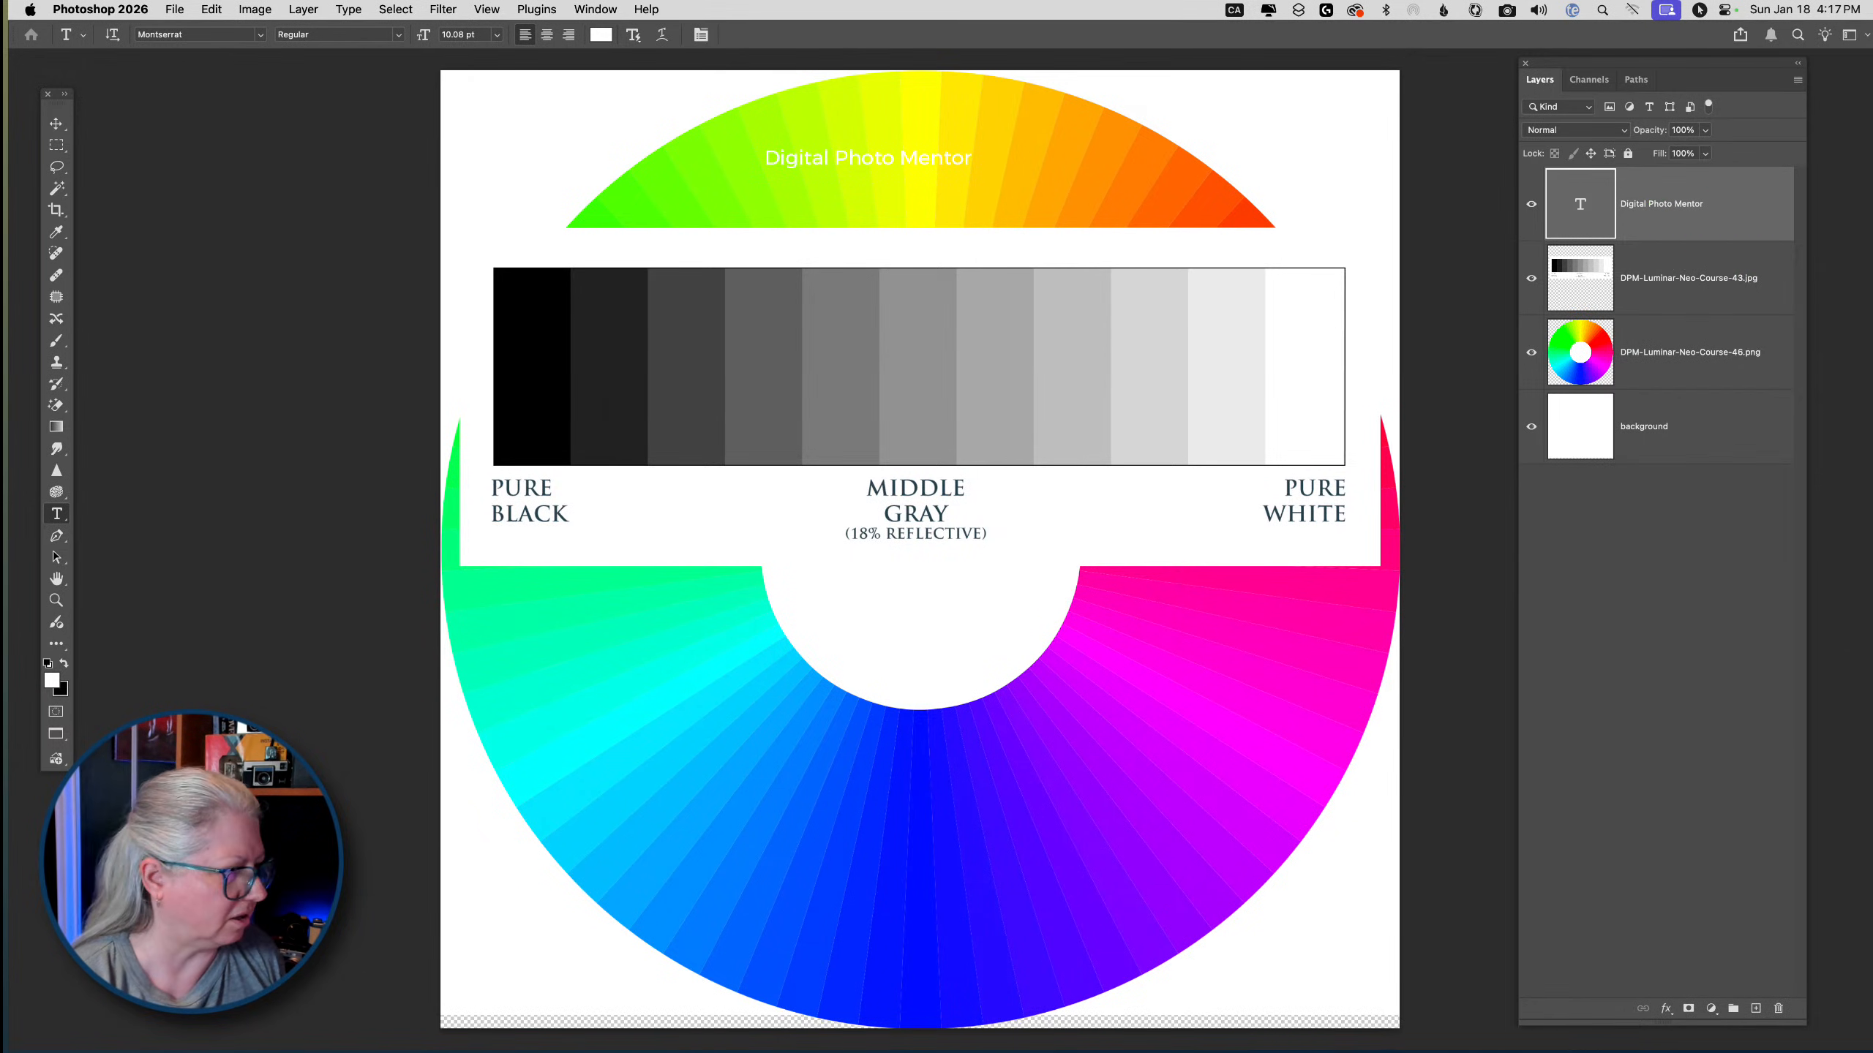
key("x")
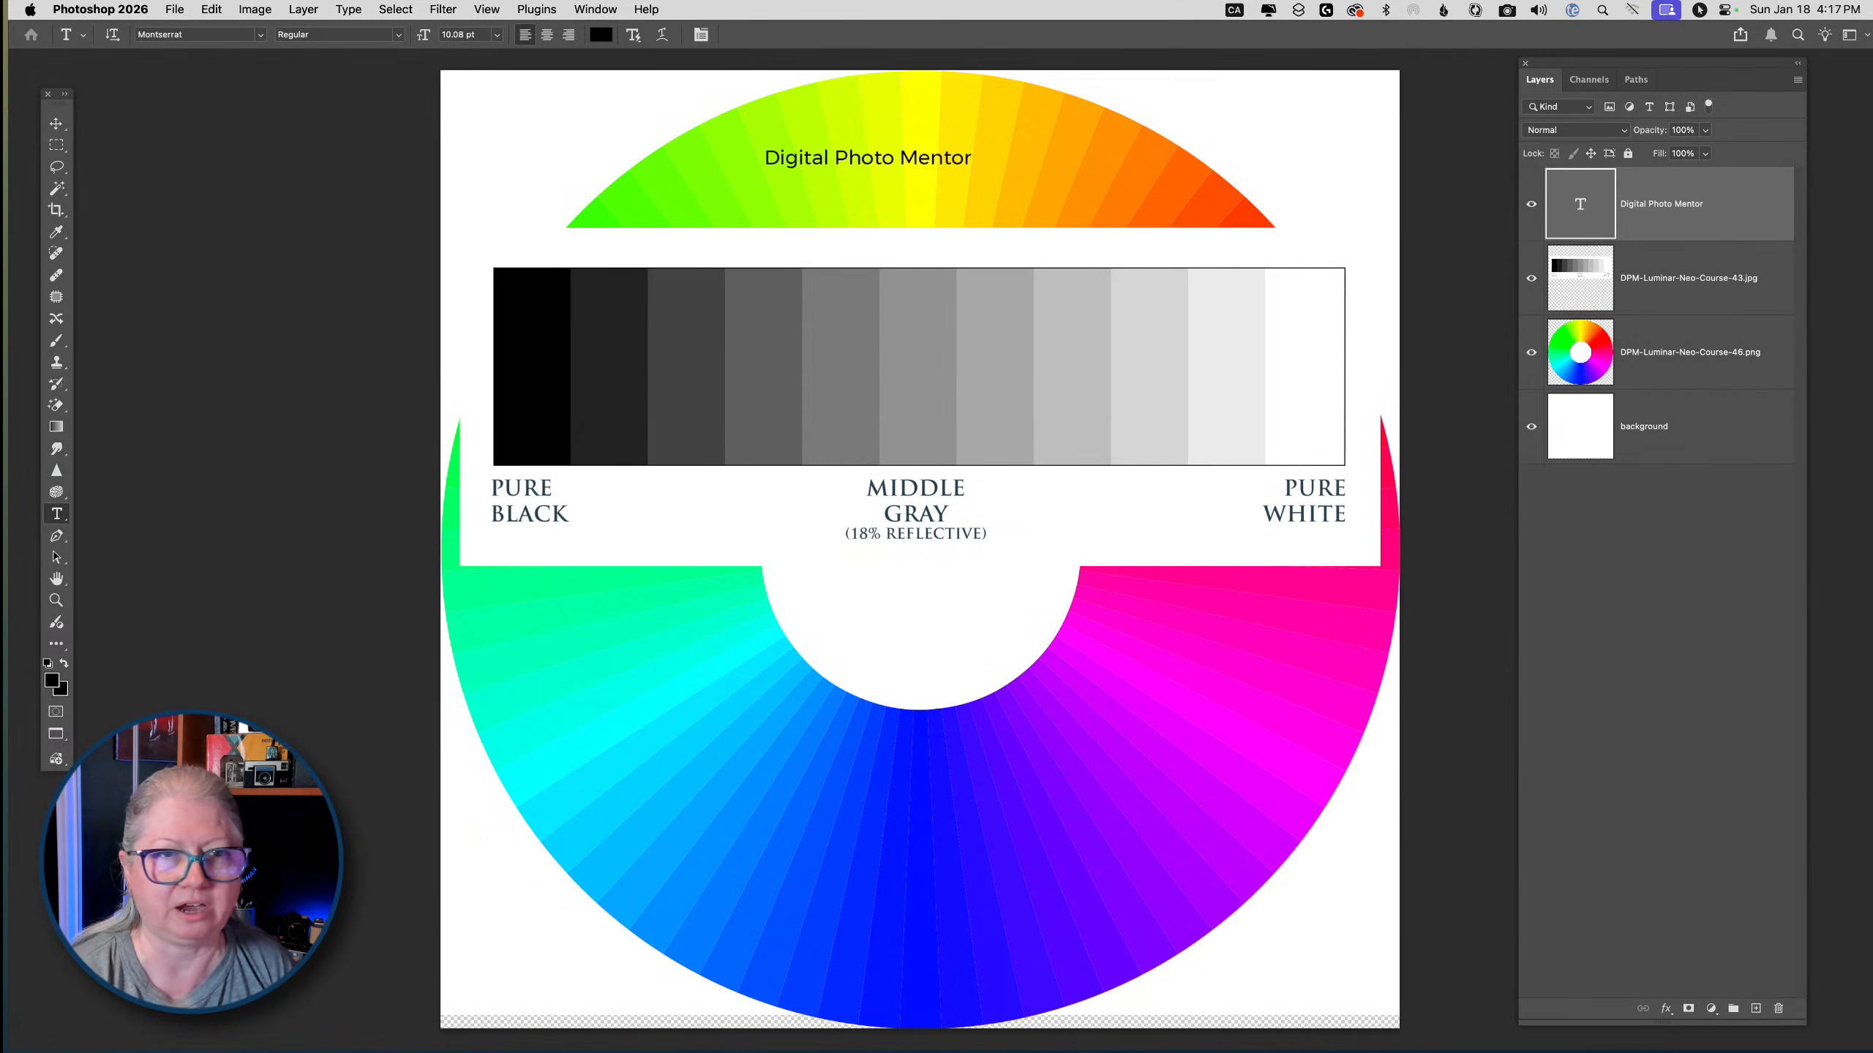
Set the title text to Bold at 42 pt and move it so the whole line fits above the grayscale chart
left_click(328, 34)
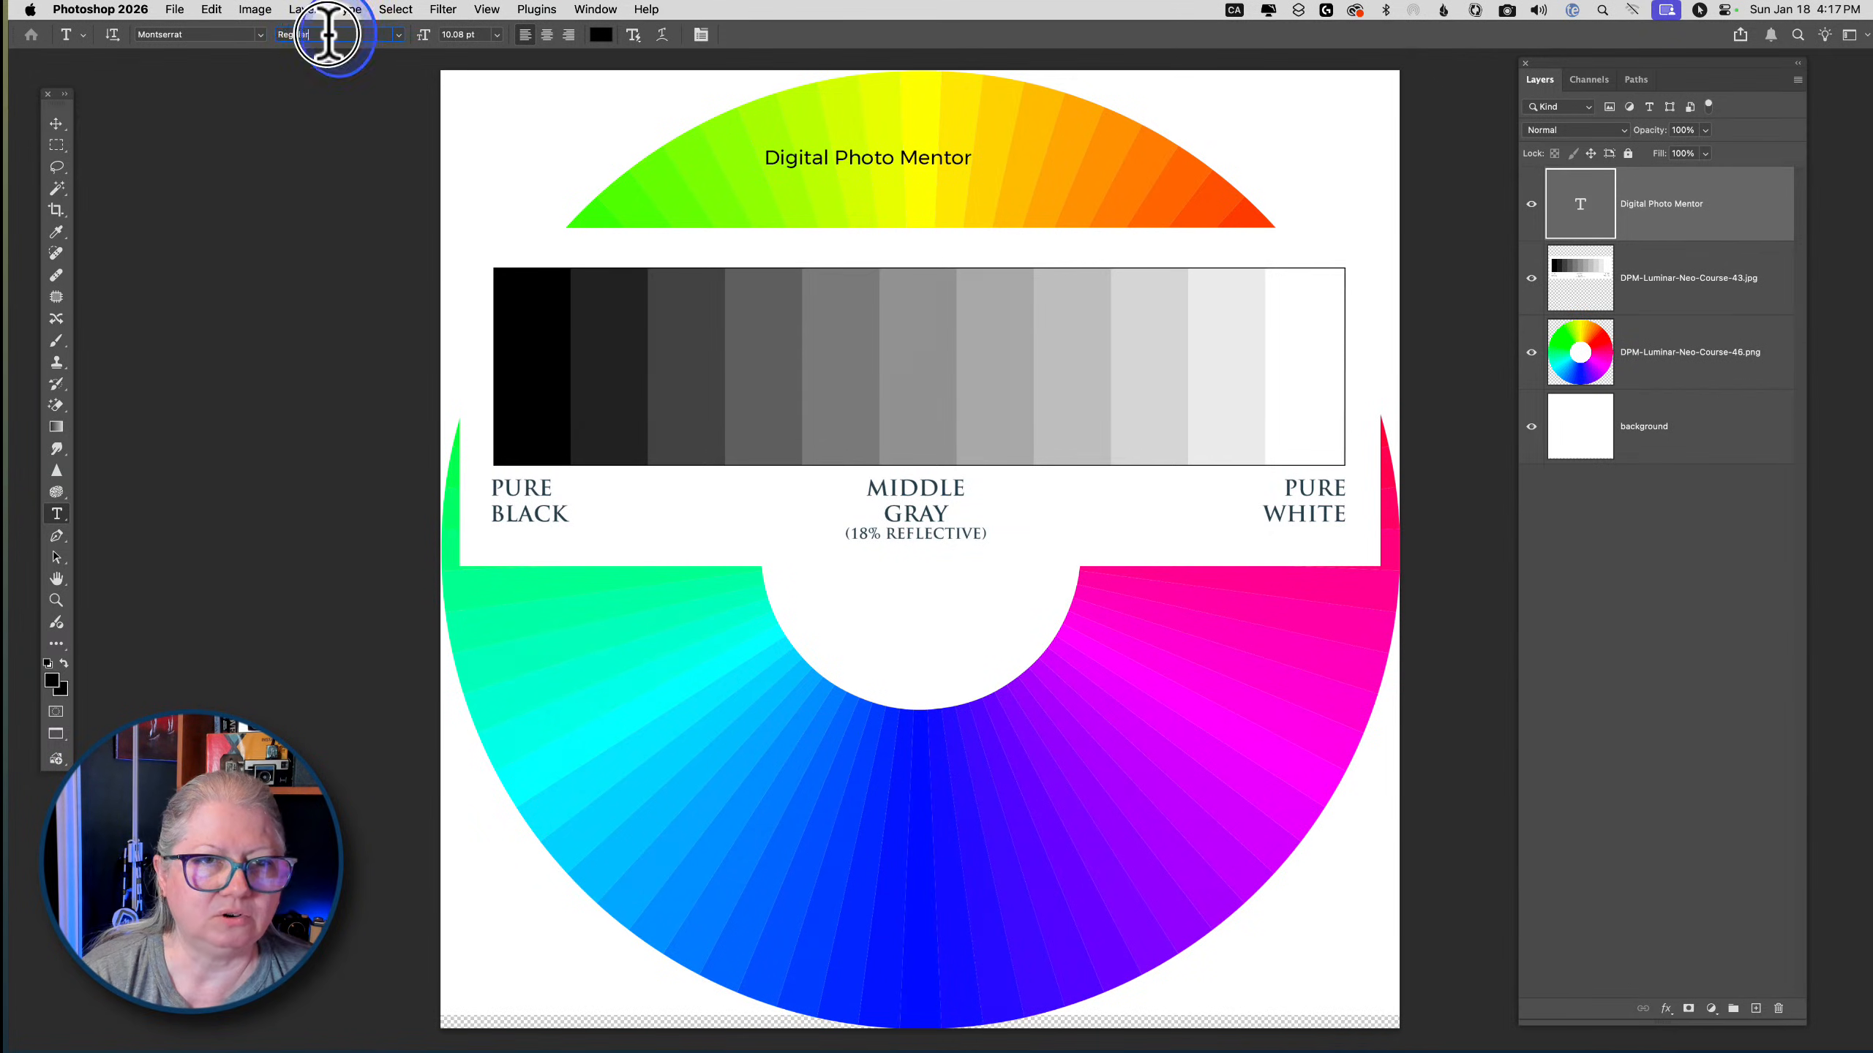
left_click(398, 34)
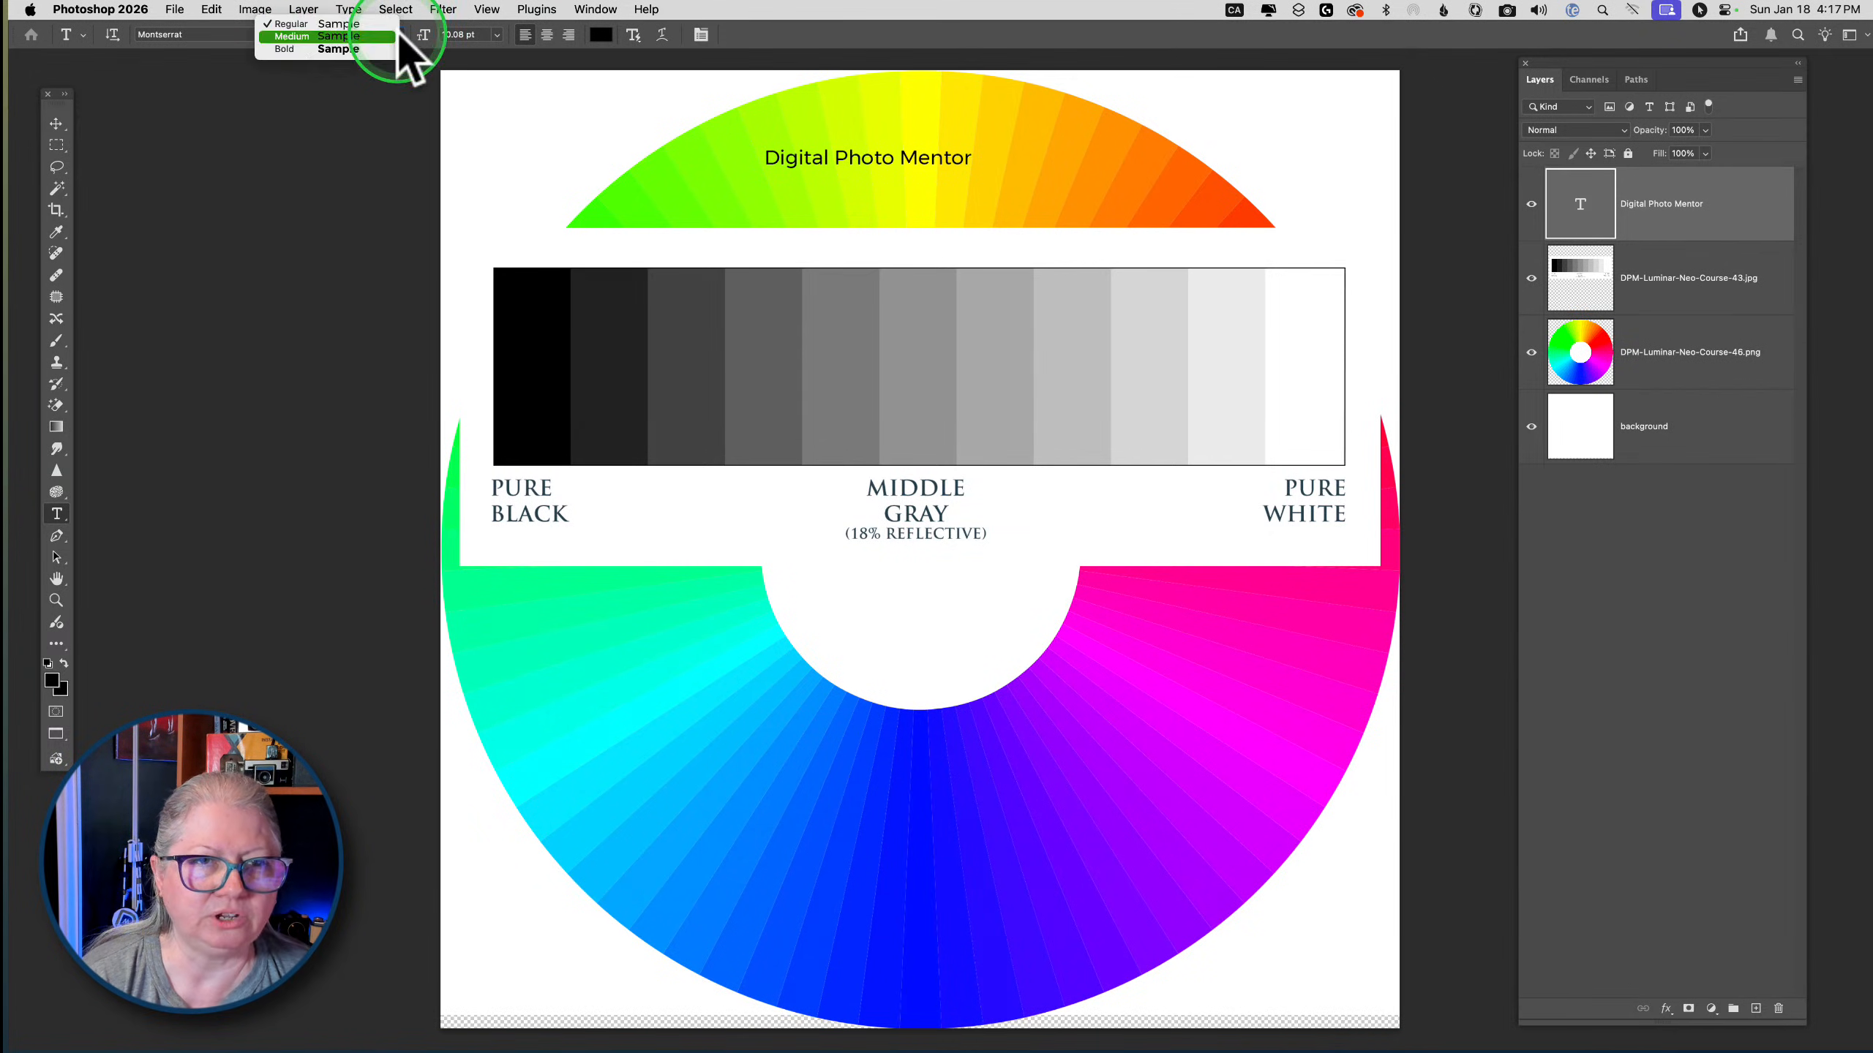
left_click(347, 49)
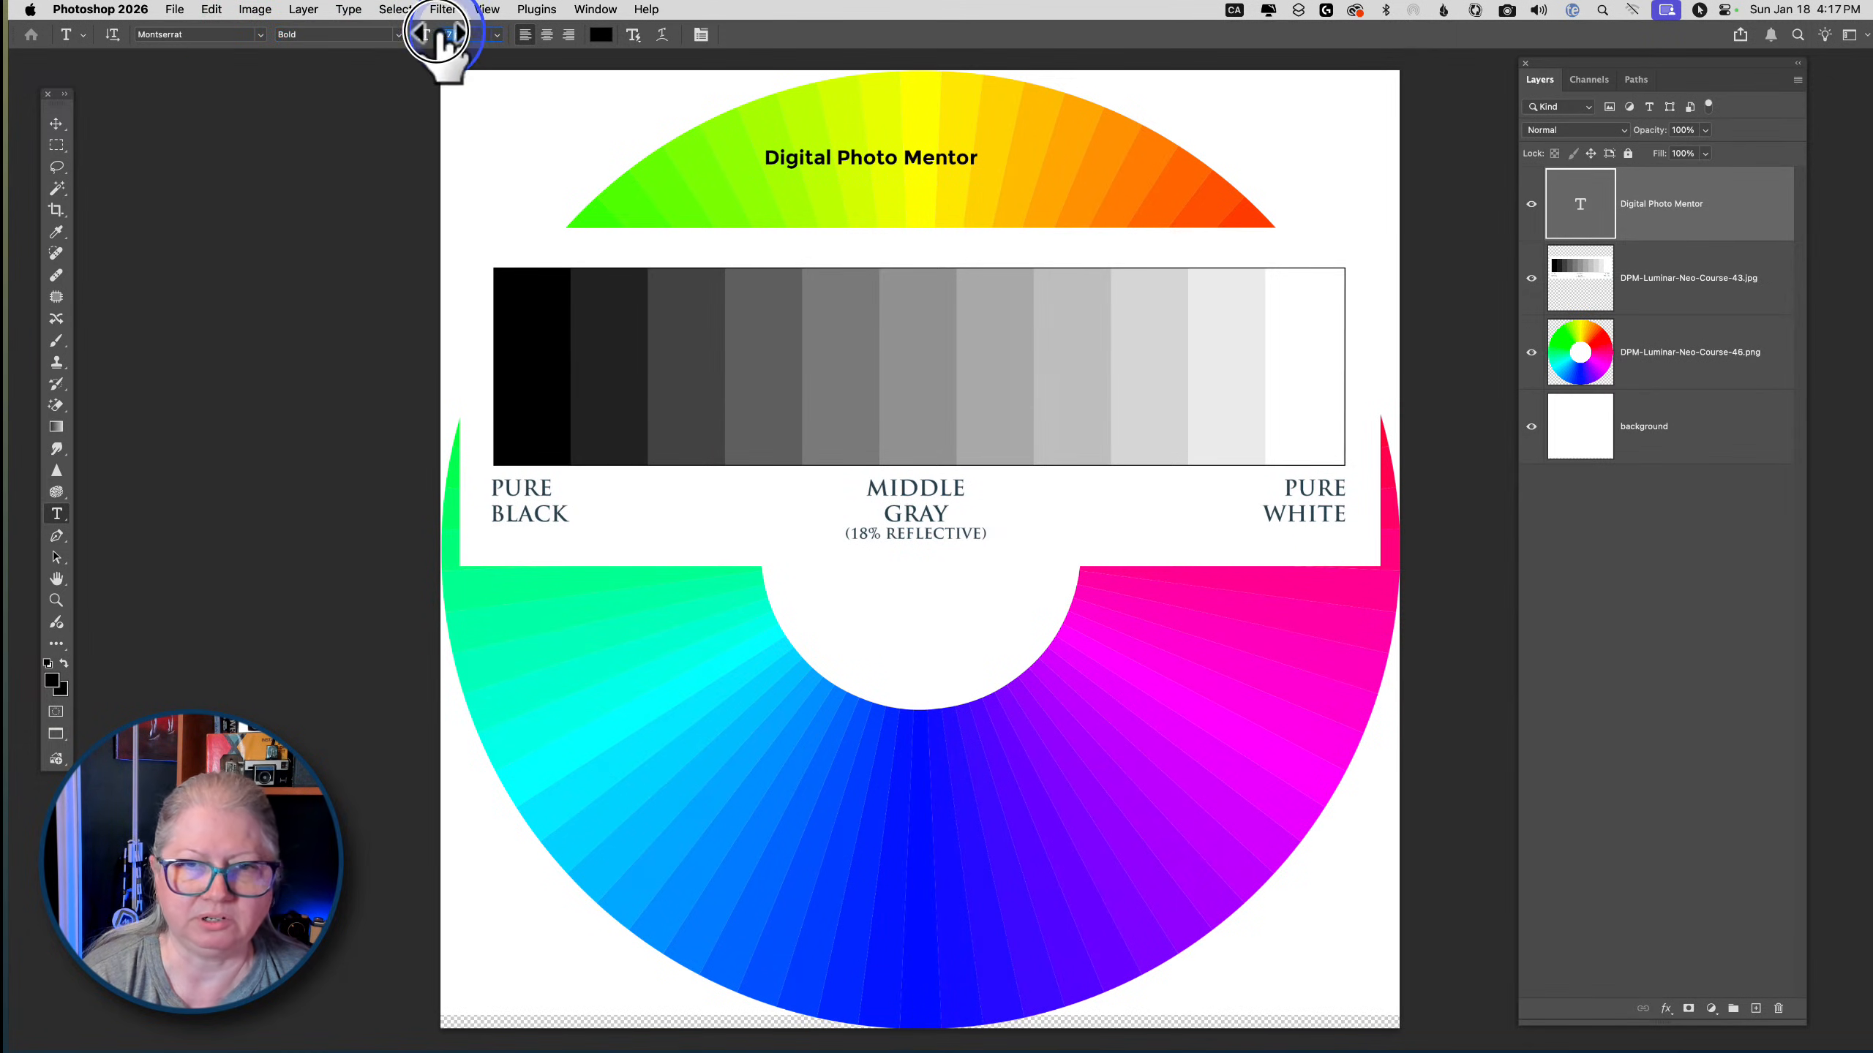
left_click_drag(437, 31, 452, 33)
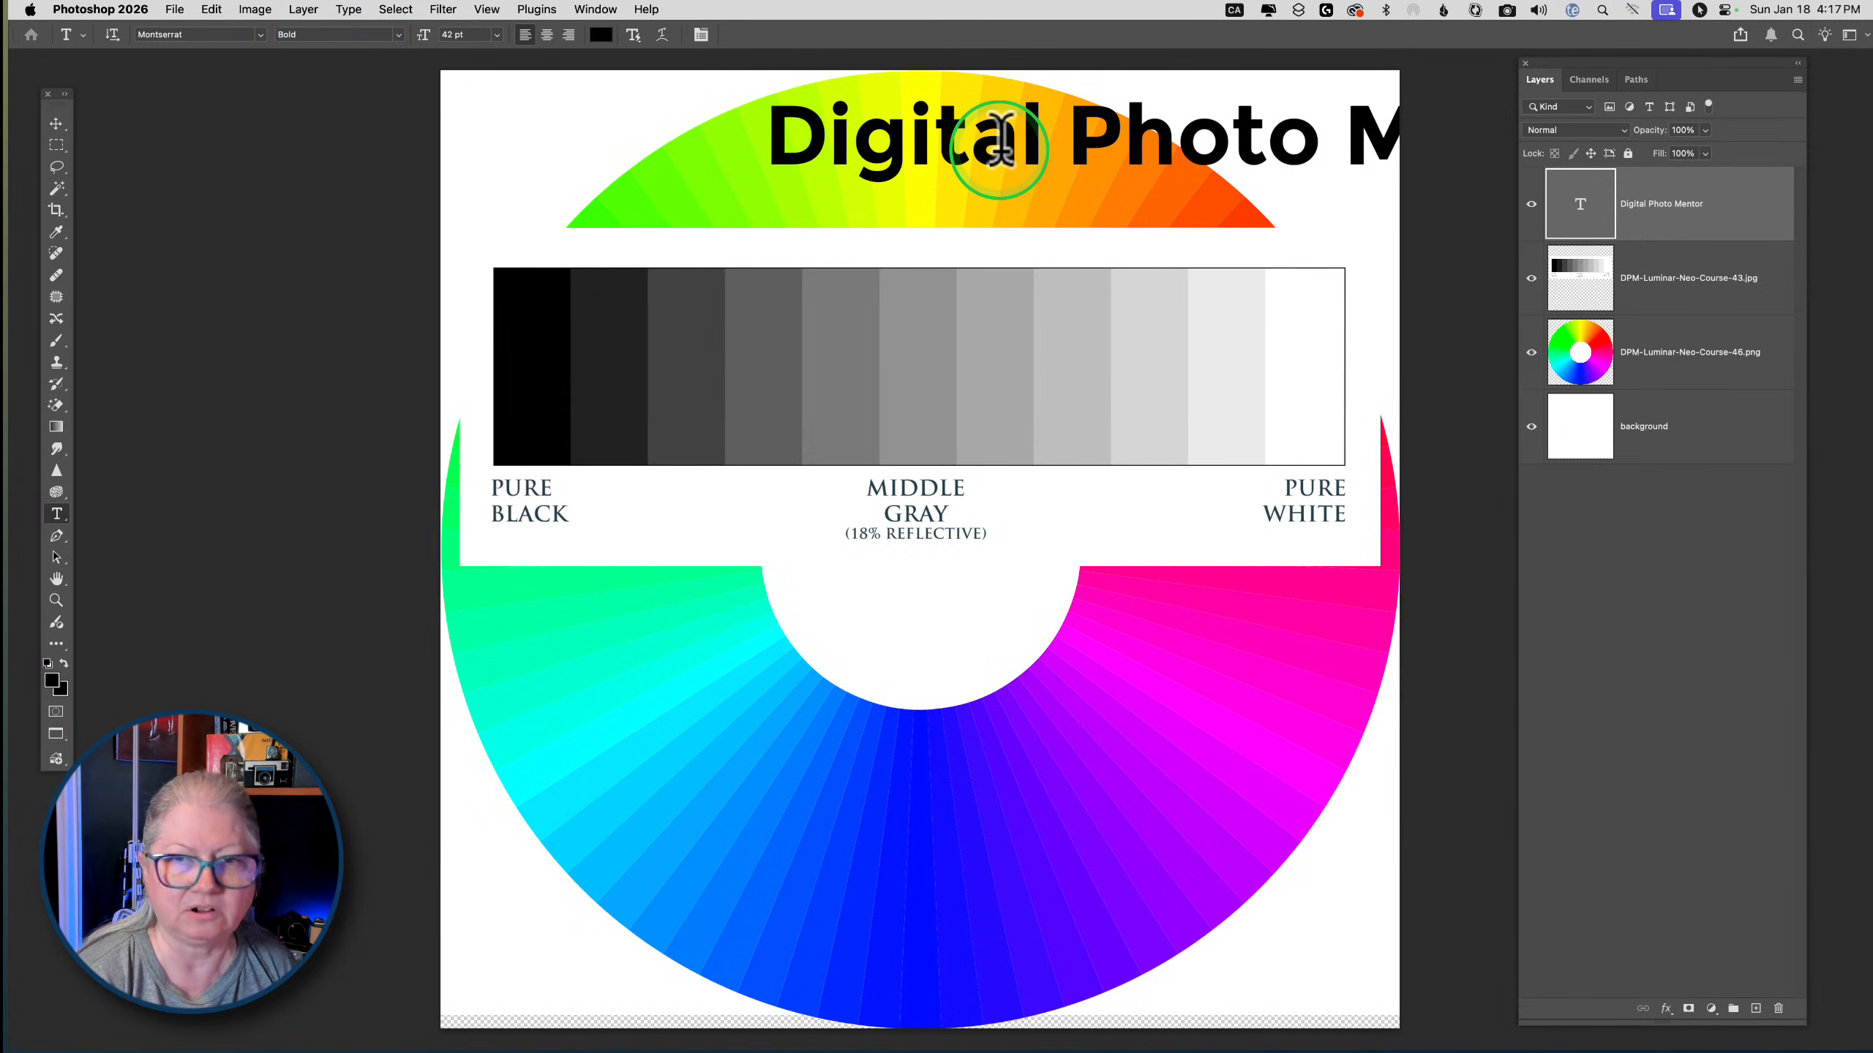
key("v")
left_click_drag(1003, 148, 746, 159)
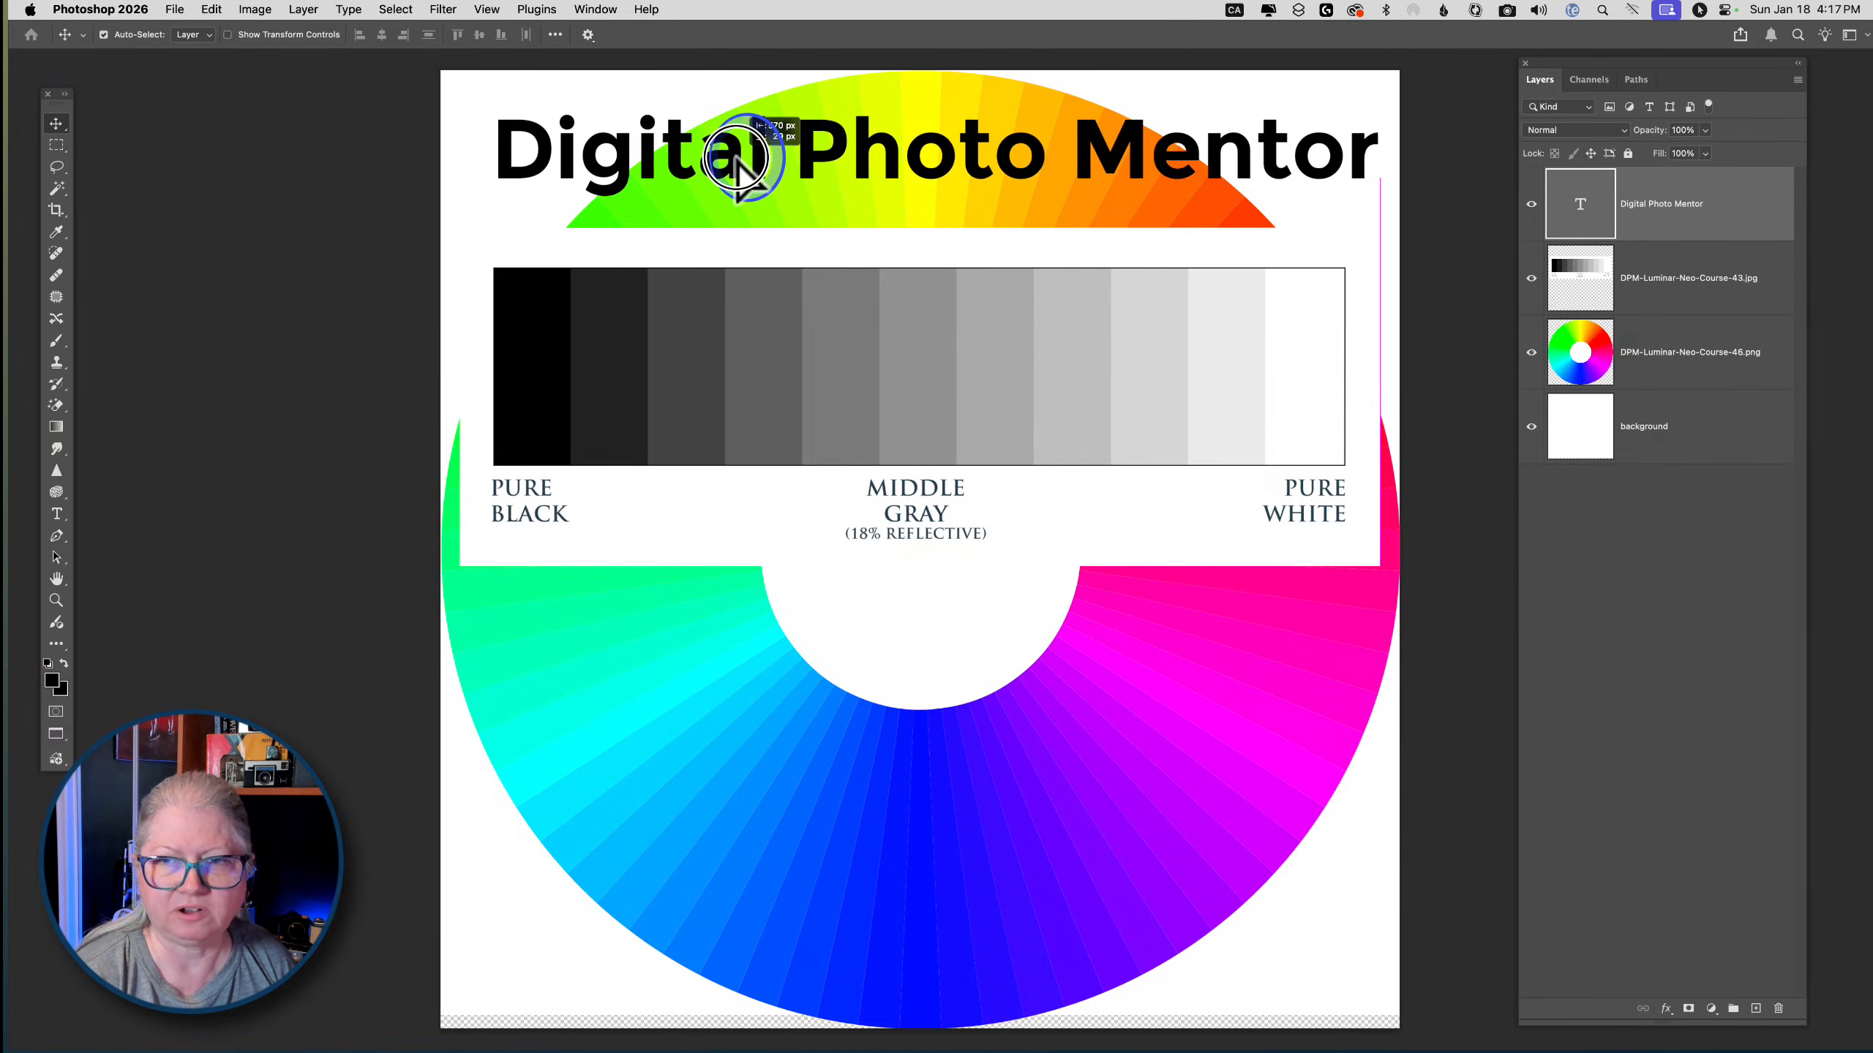
Try the "Digital Photo Mentor" text layer's opacity control, leaving it at 100%
left_click(1703, 222)
left_click(1705, 130)
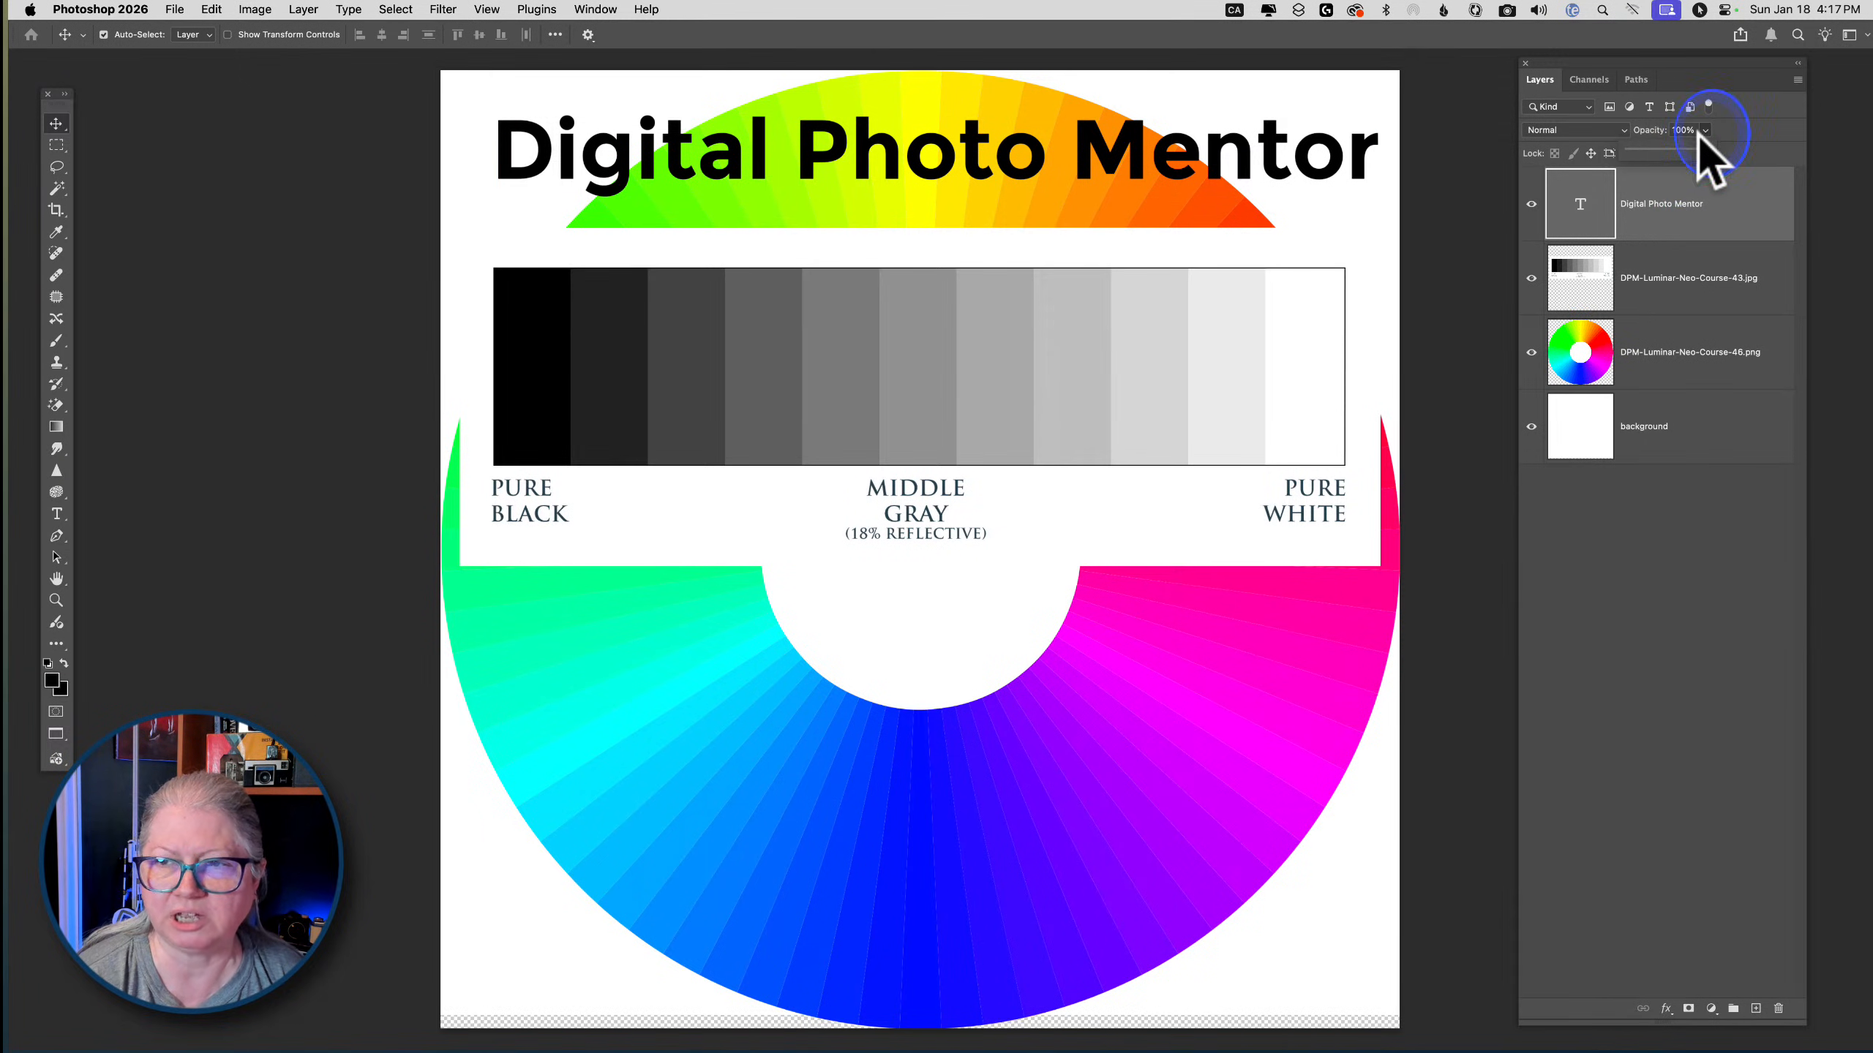
mouse_move(1702, 150)
left_mouse_down()
mouse_move(1537, 156)
mouse_move(1708, 151)
mouse_move(1688, 157)
left_mouse_up()
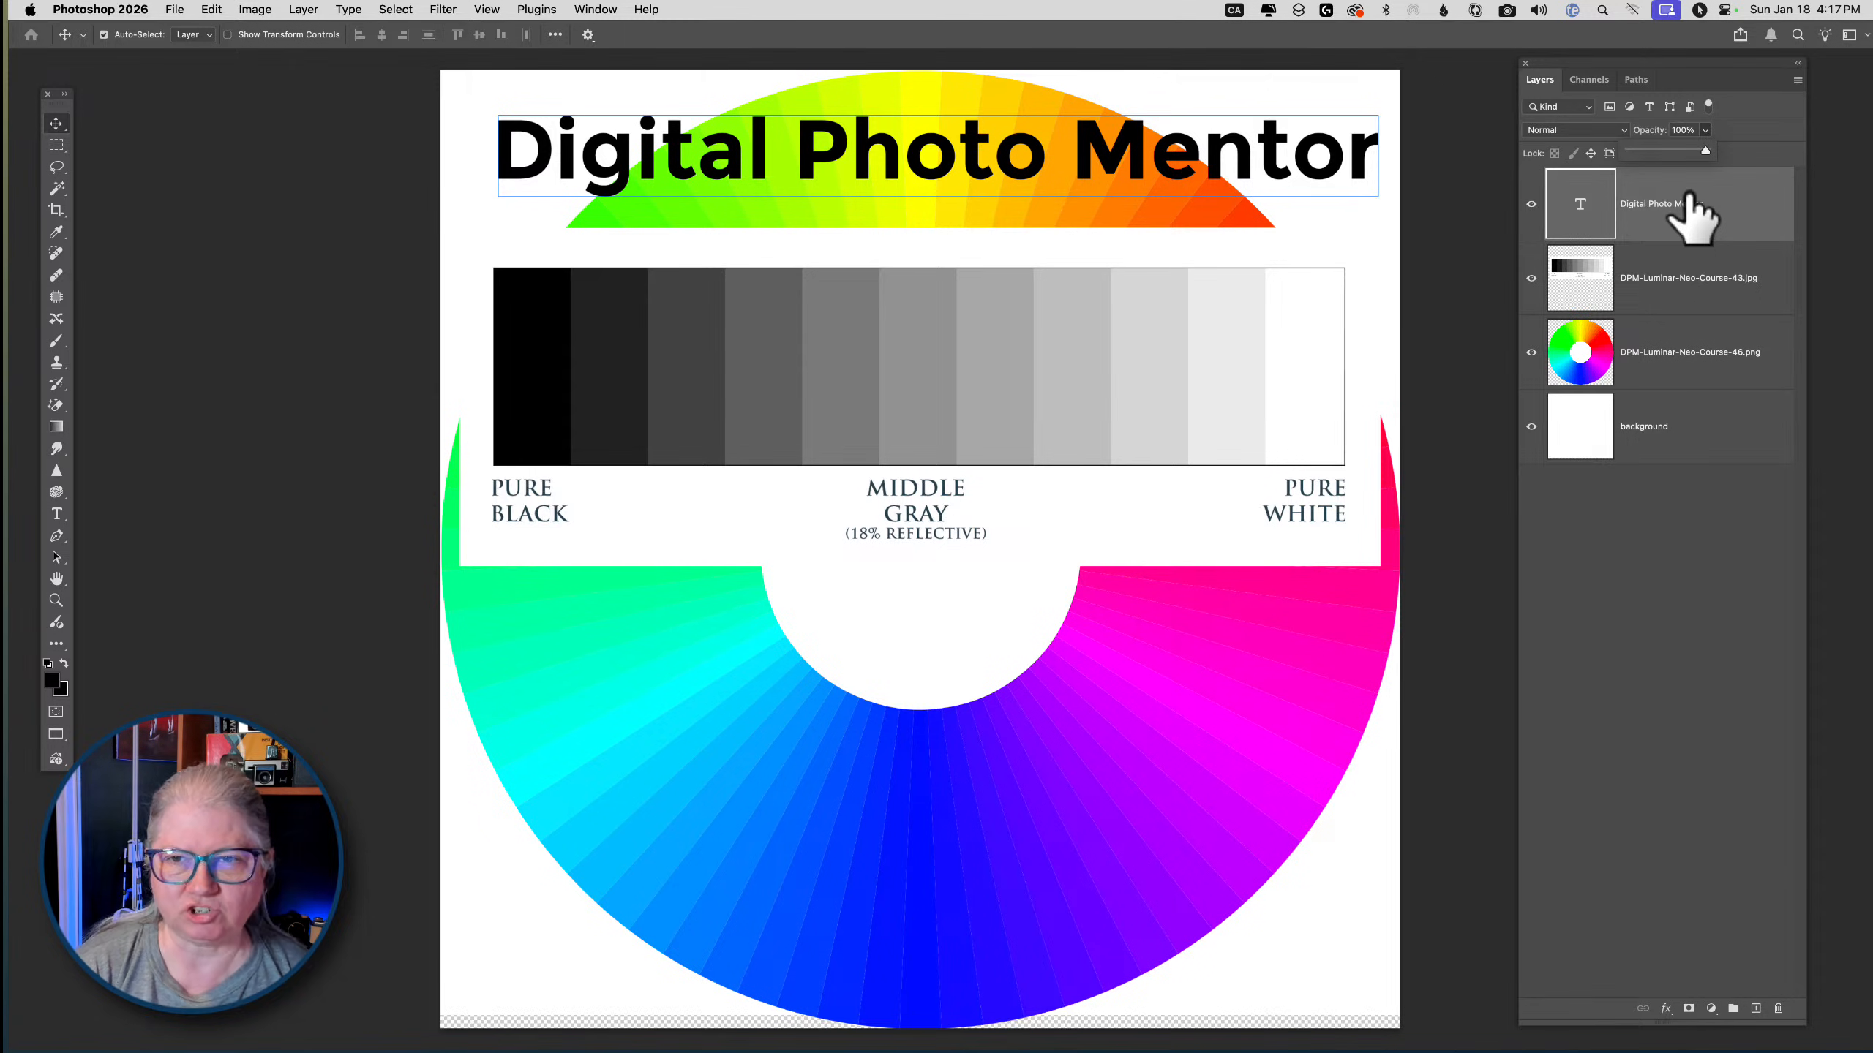
left_click(543, 264)
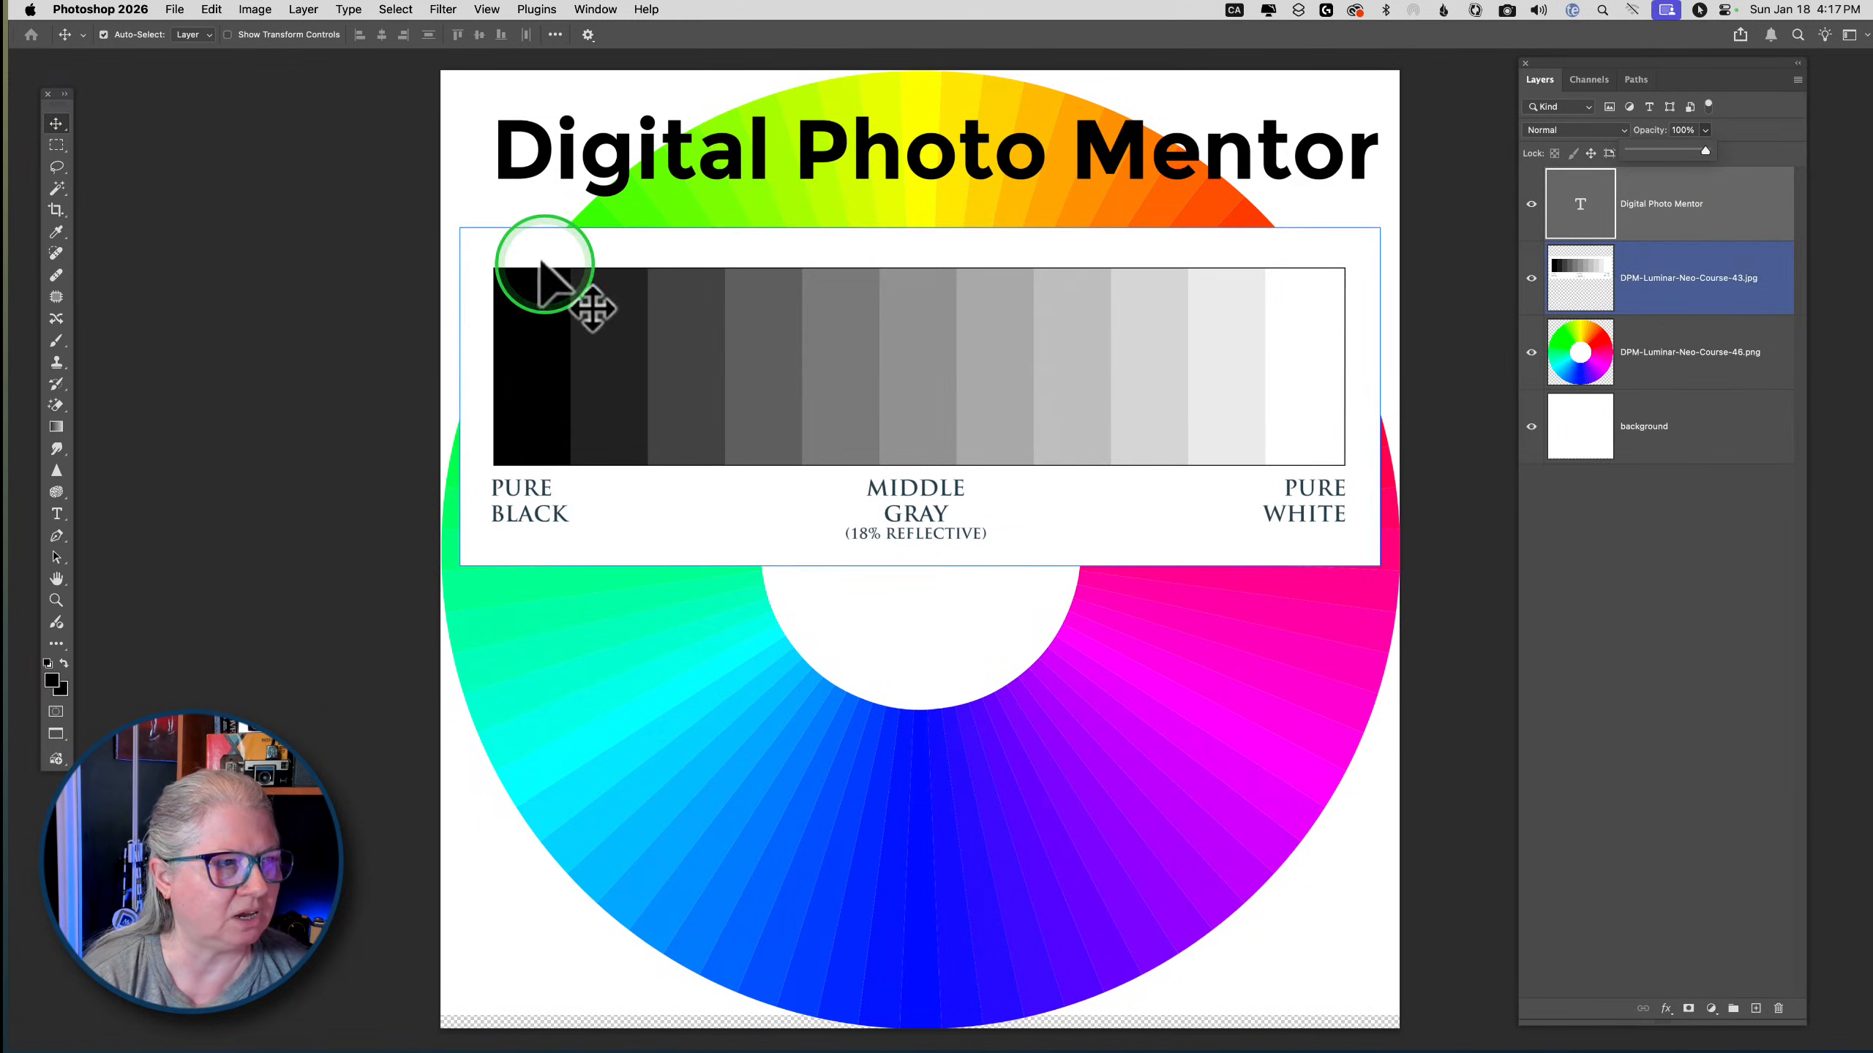
Hide all panels to view the layered artwork on its own, and bring them back
key("Tab")
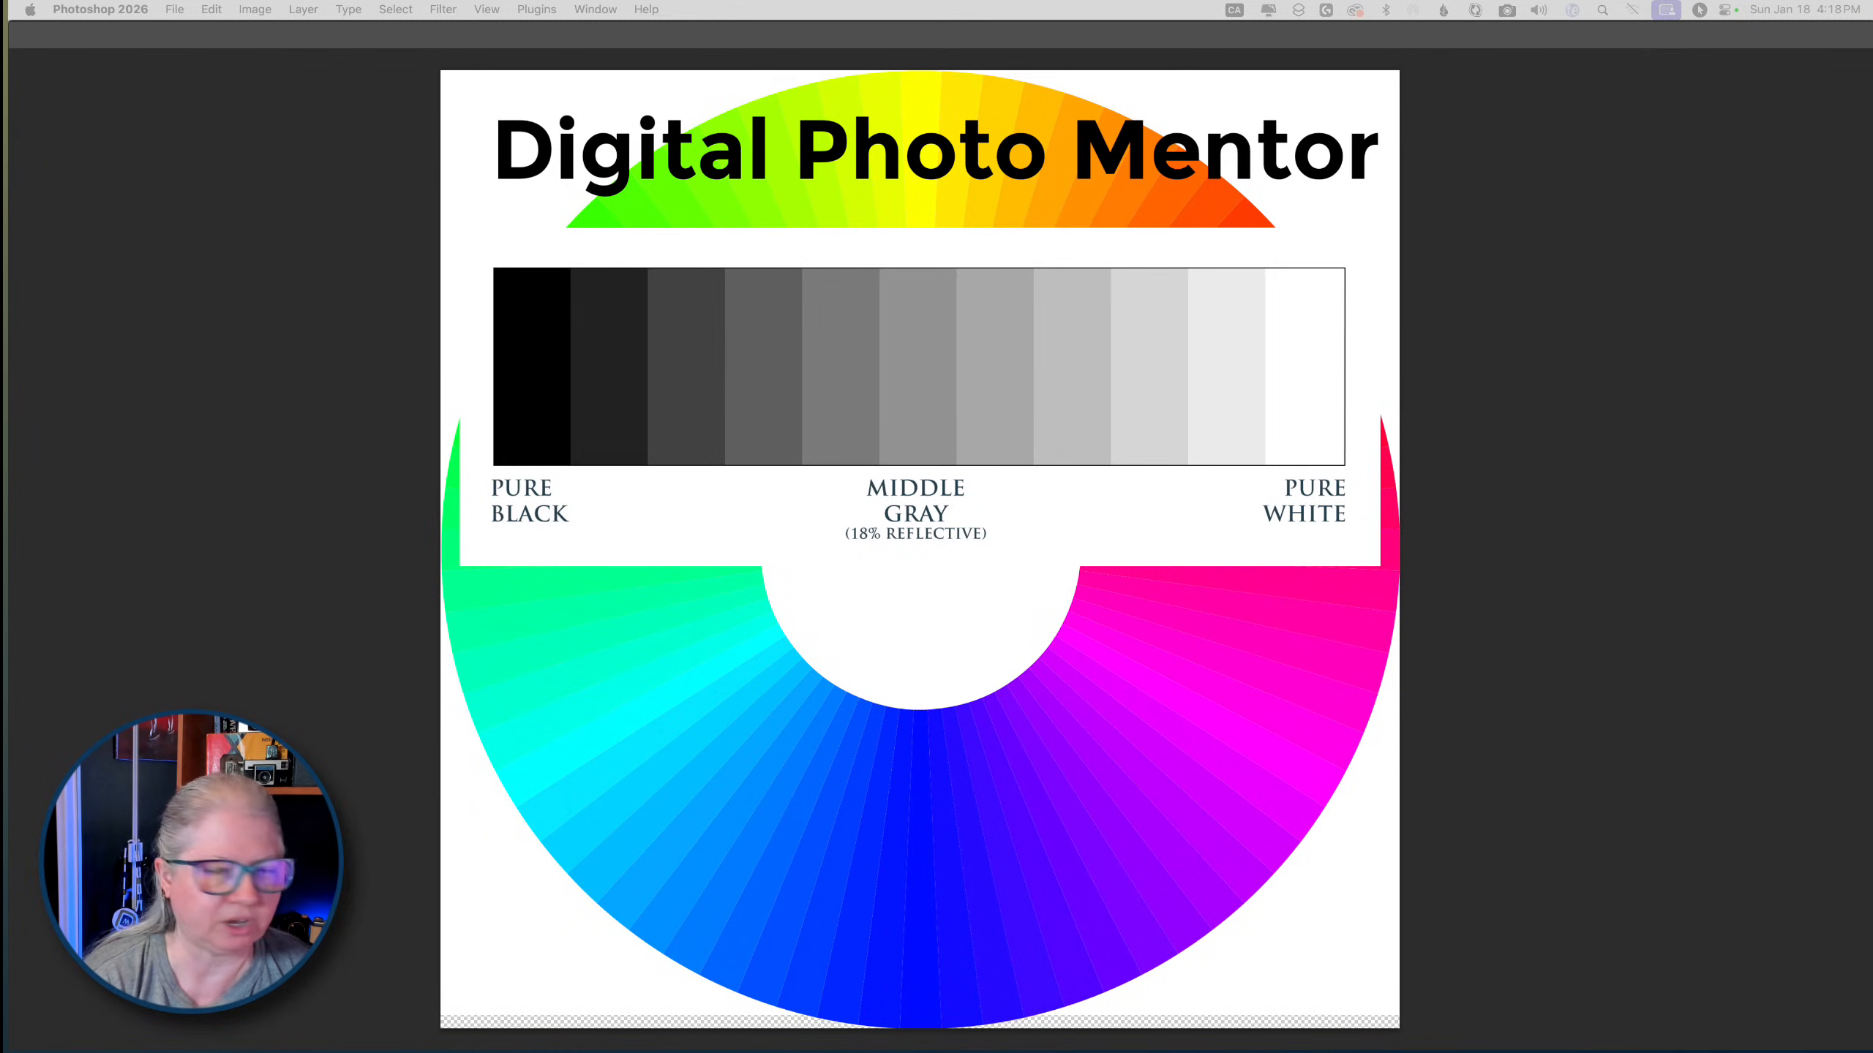
left_click(1397, 151)
key("Tab")
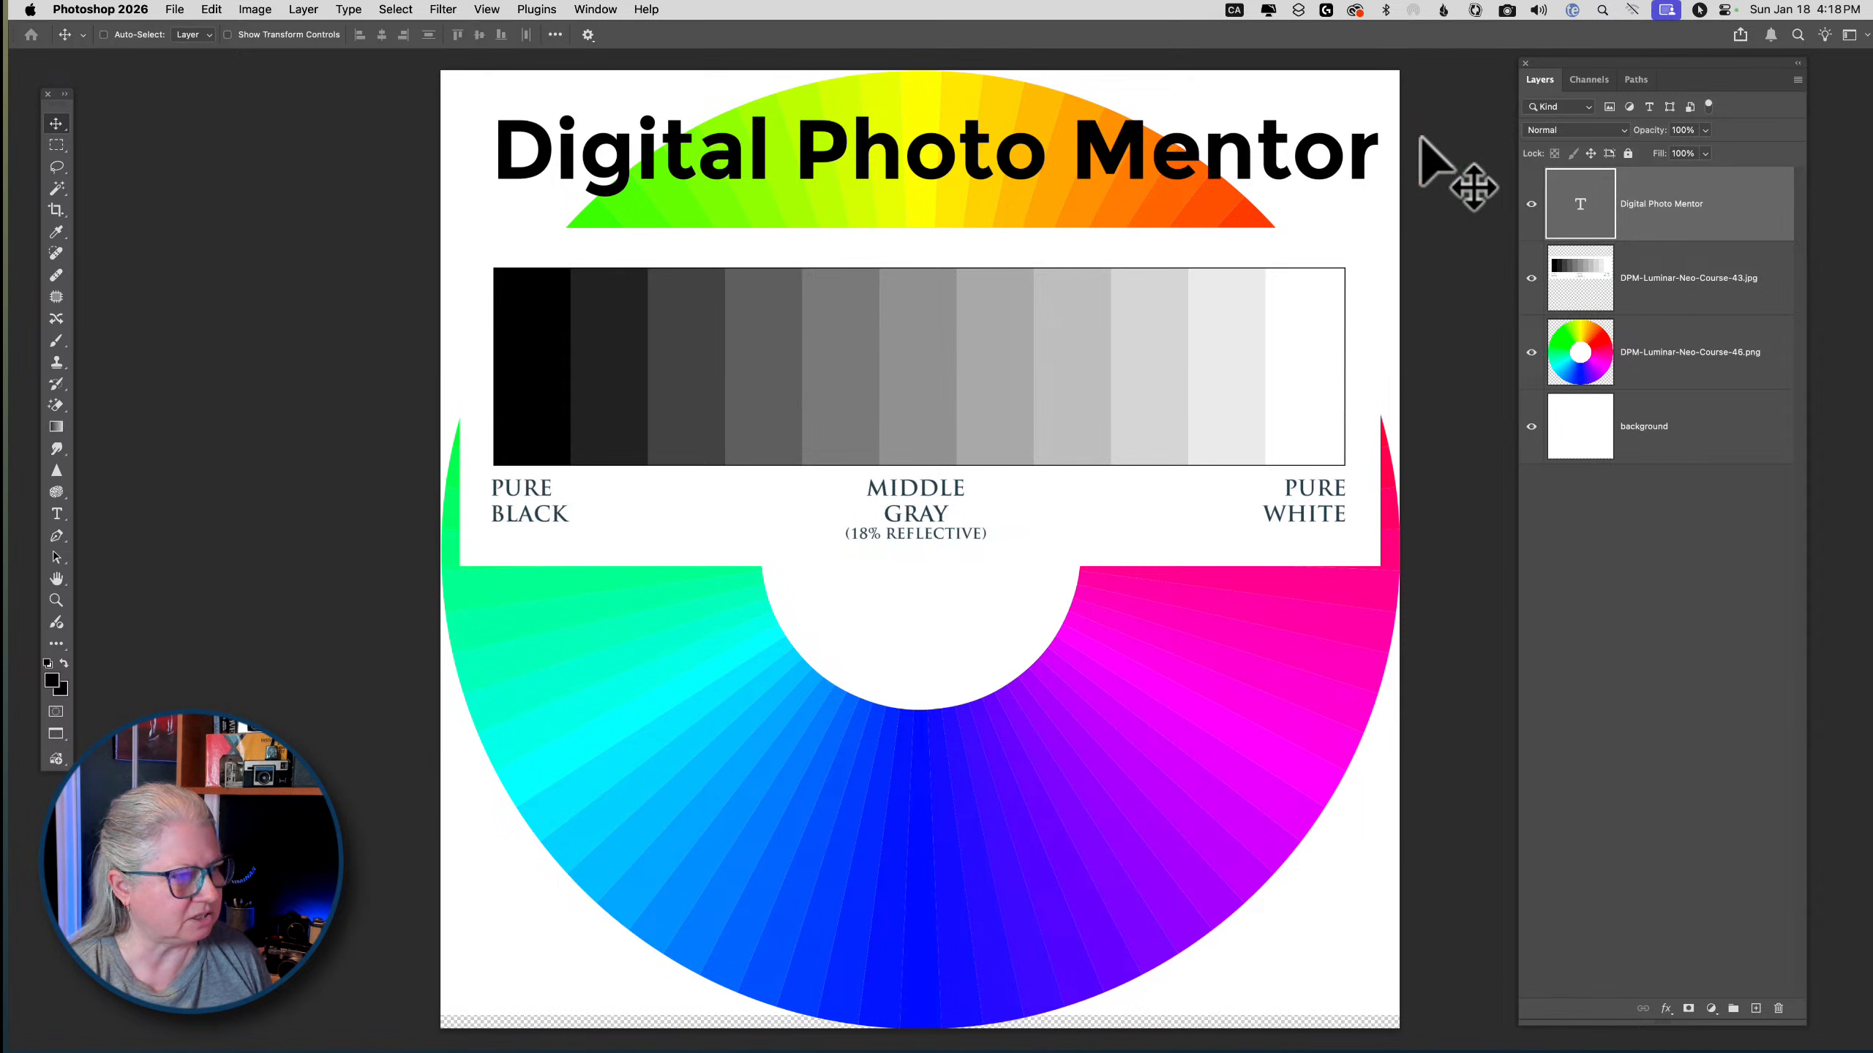
Switch to Lightroom Classic and open Copy 1 of the seagull photo DPM-LR-course-0005.dng in the Develop module
key("super+Tab")
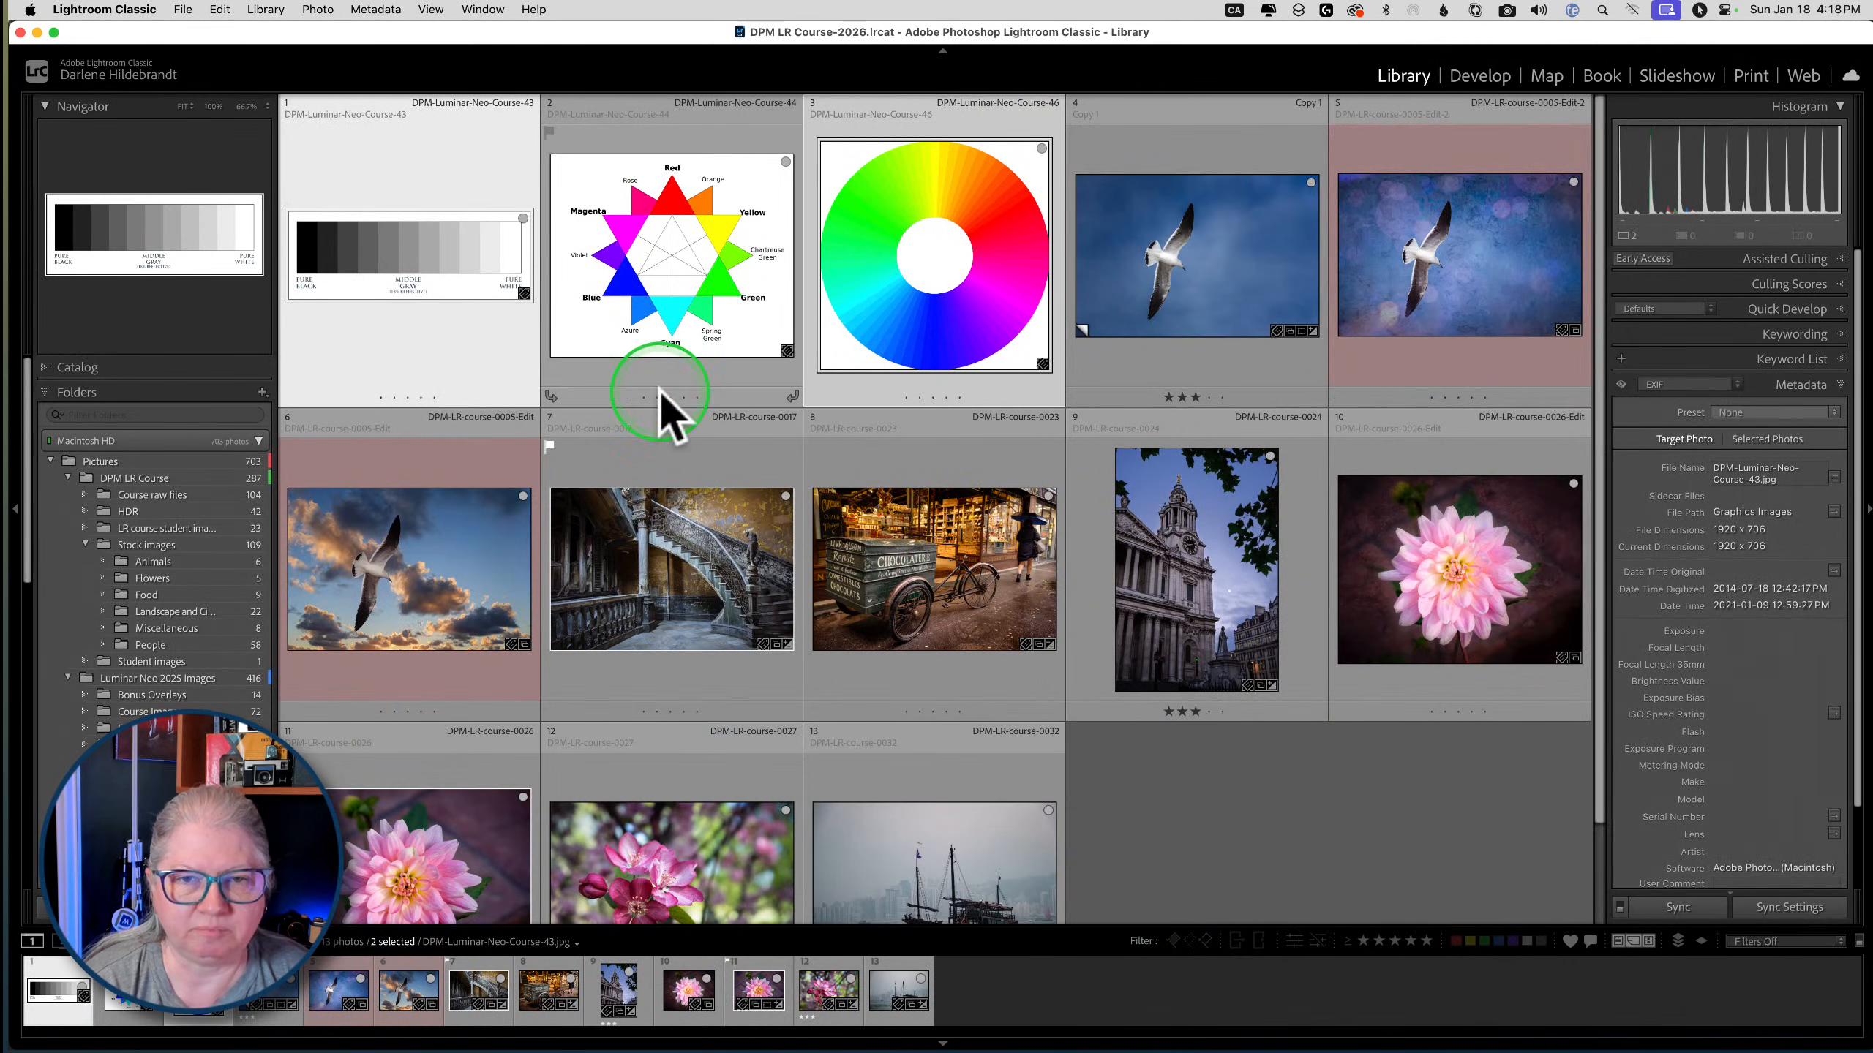
left_click(708, 389)
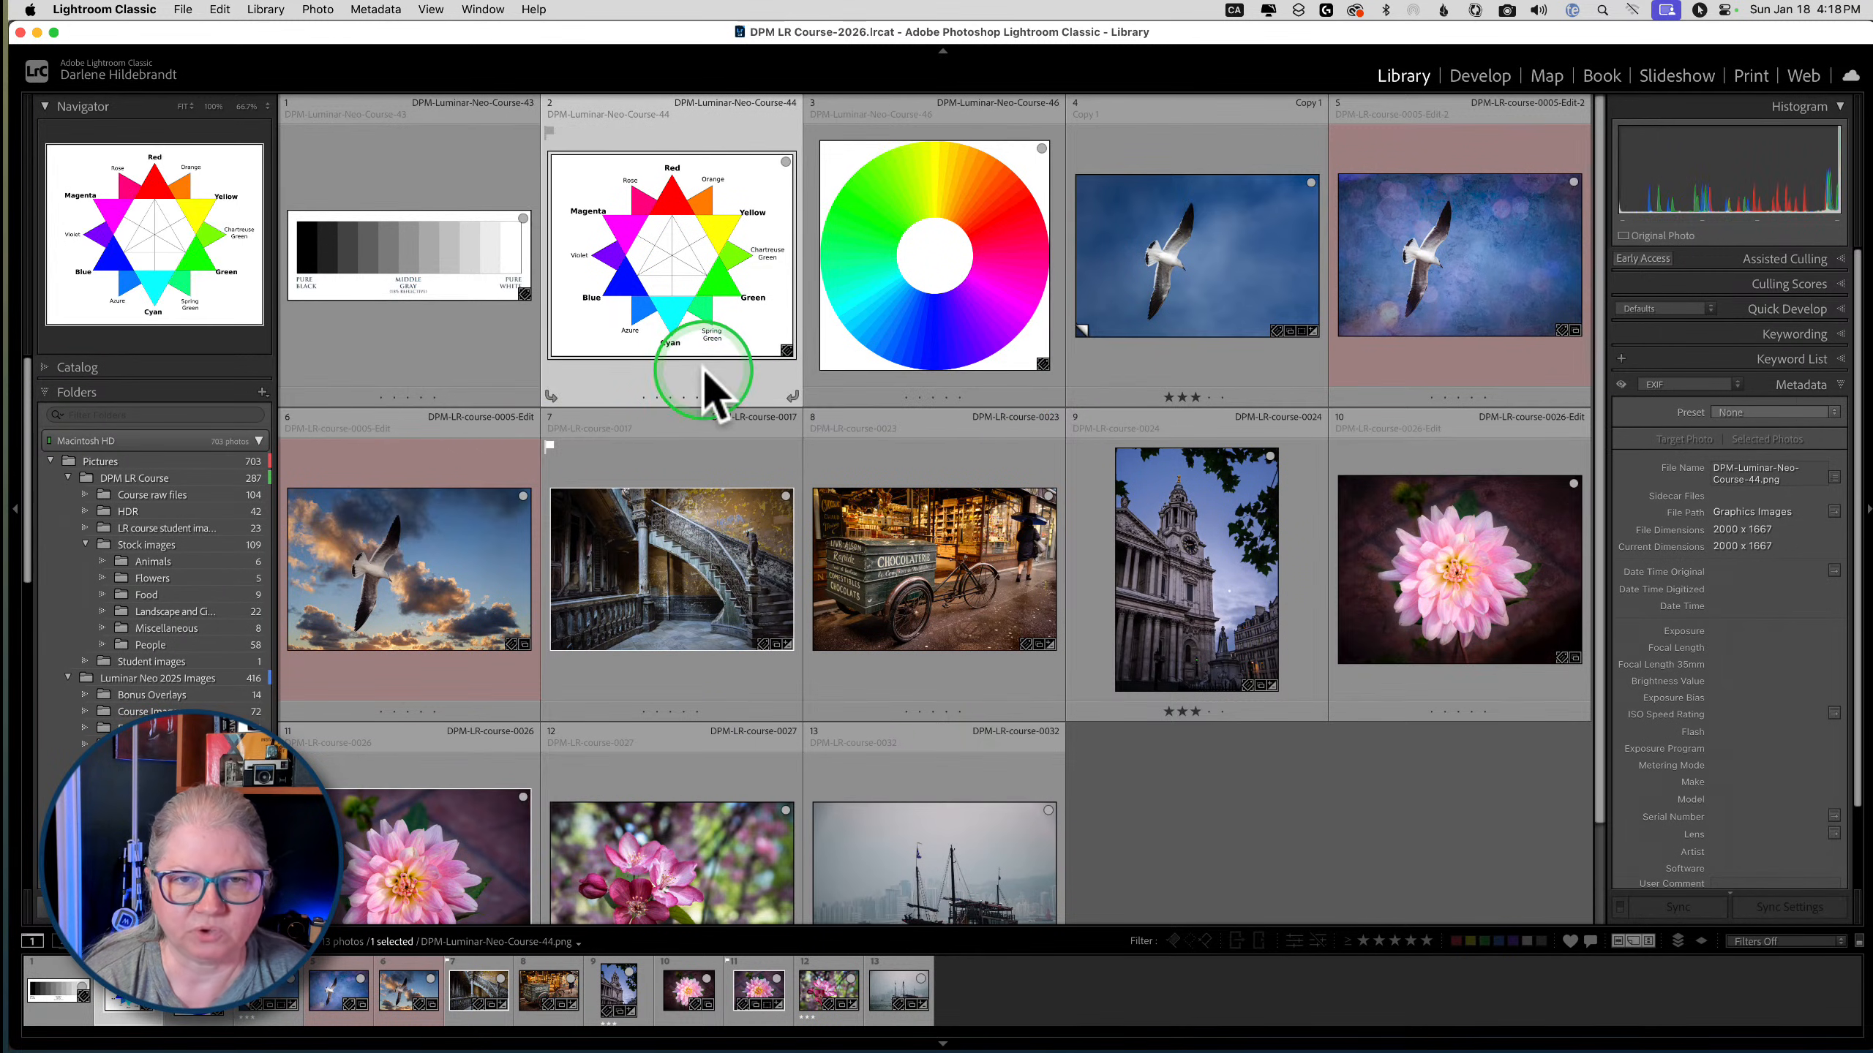
left_click(1029, 249)
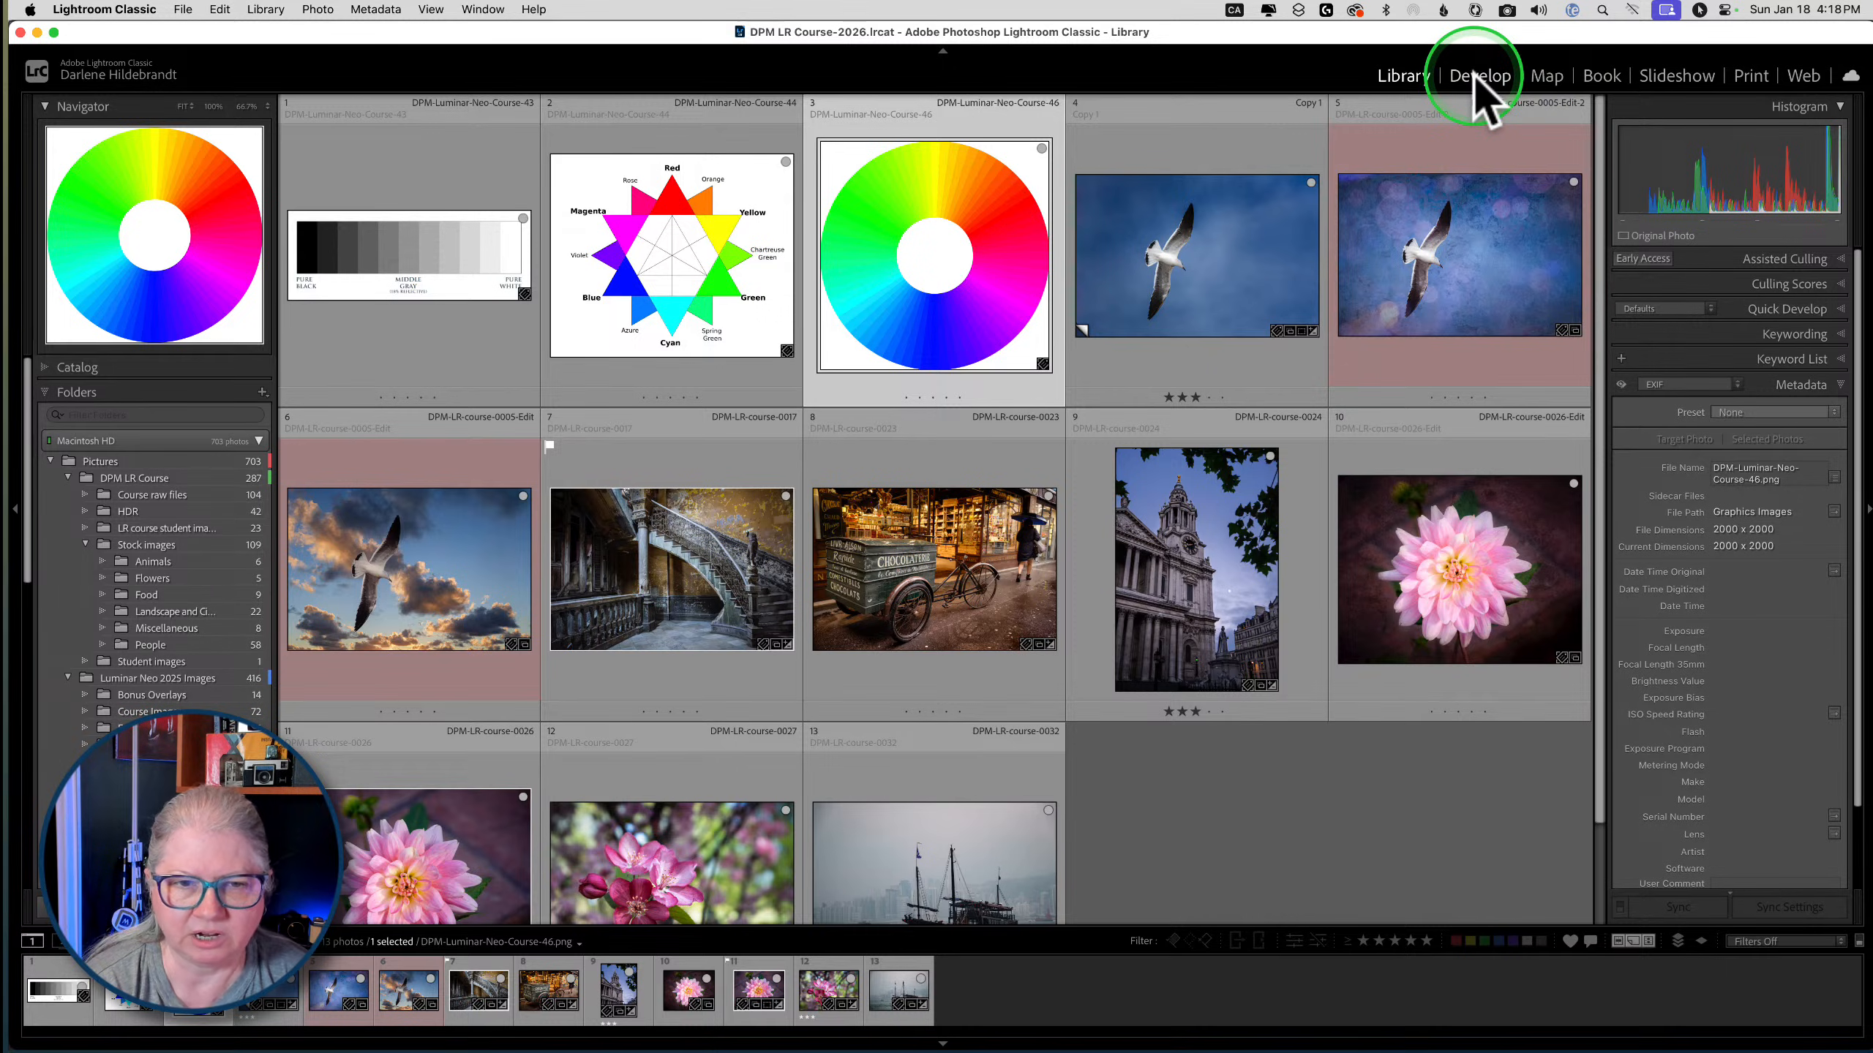
left_click(1232, 251)
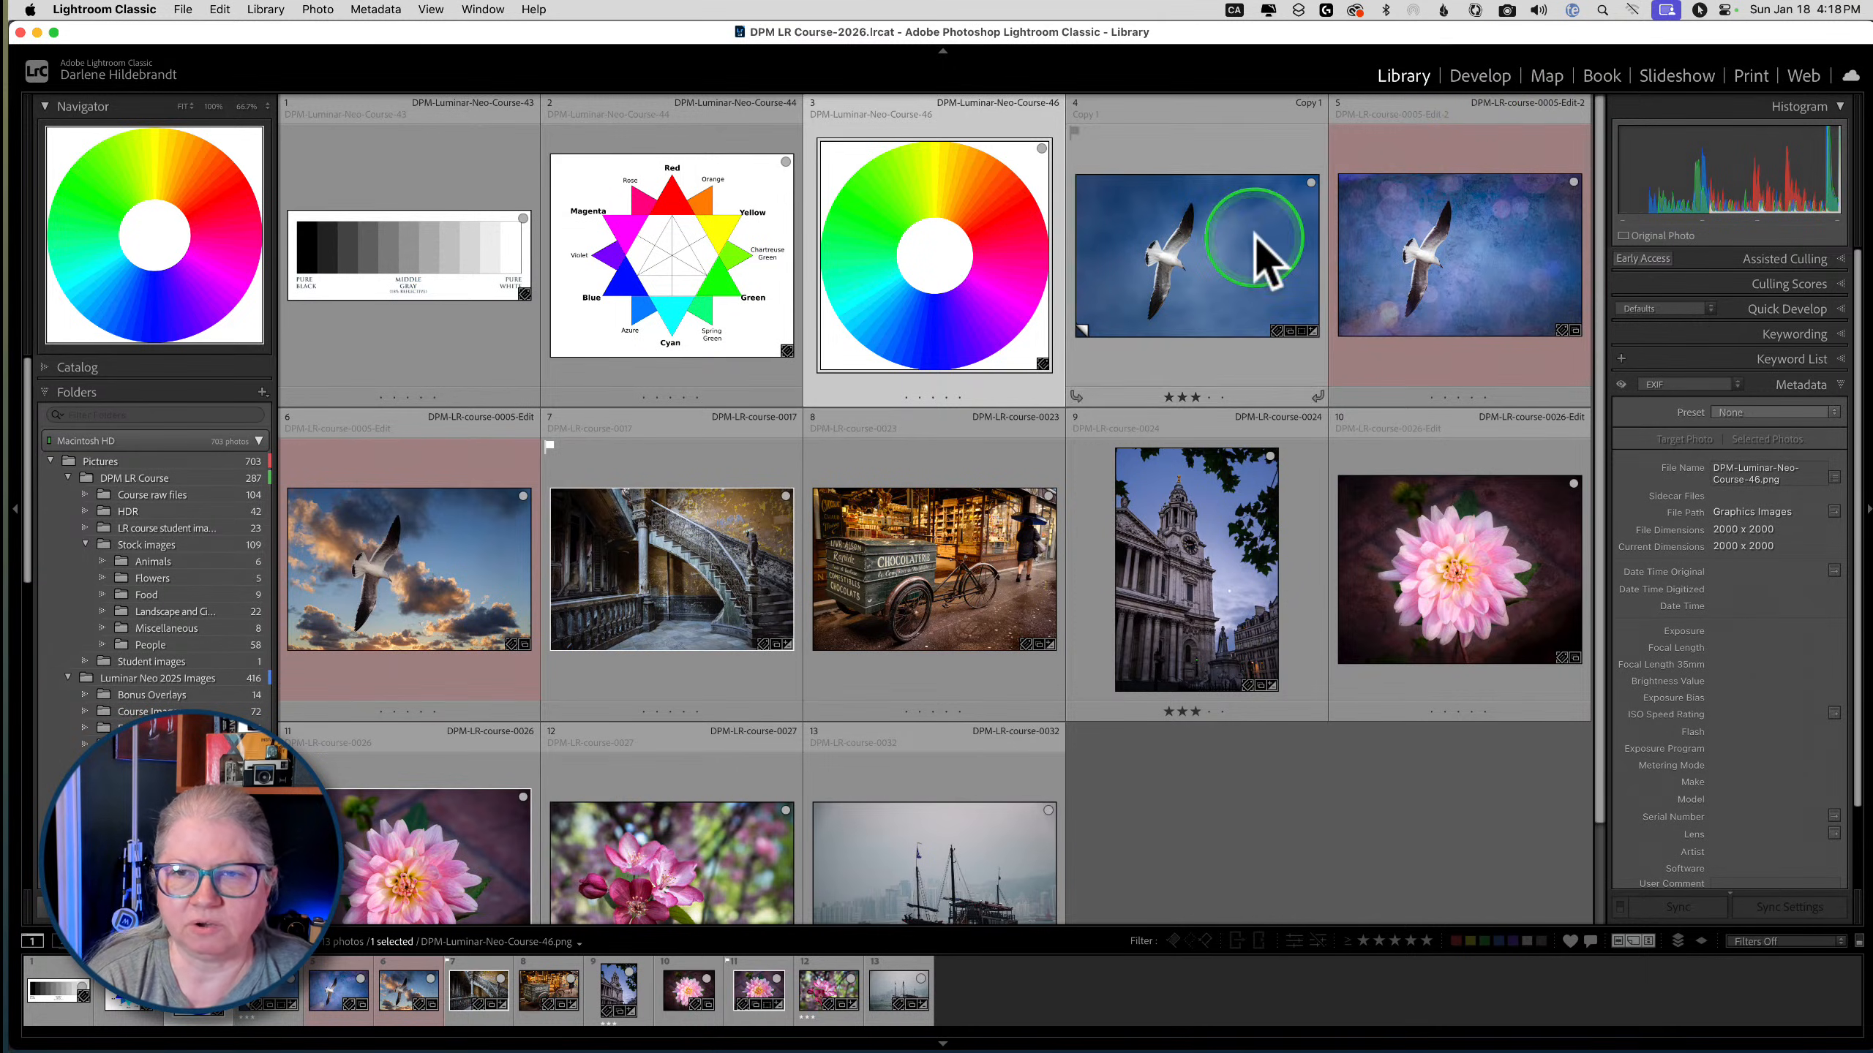
left_click(1484, 73)
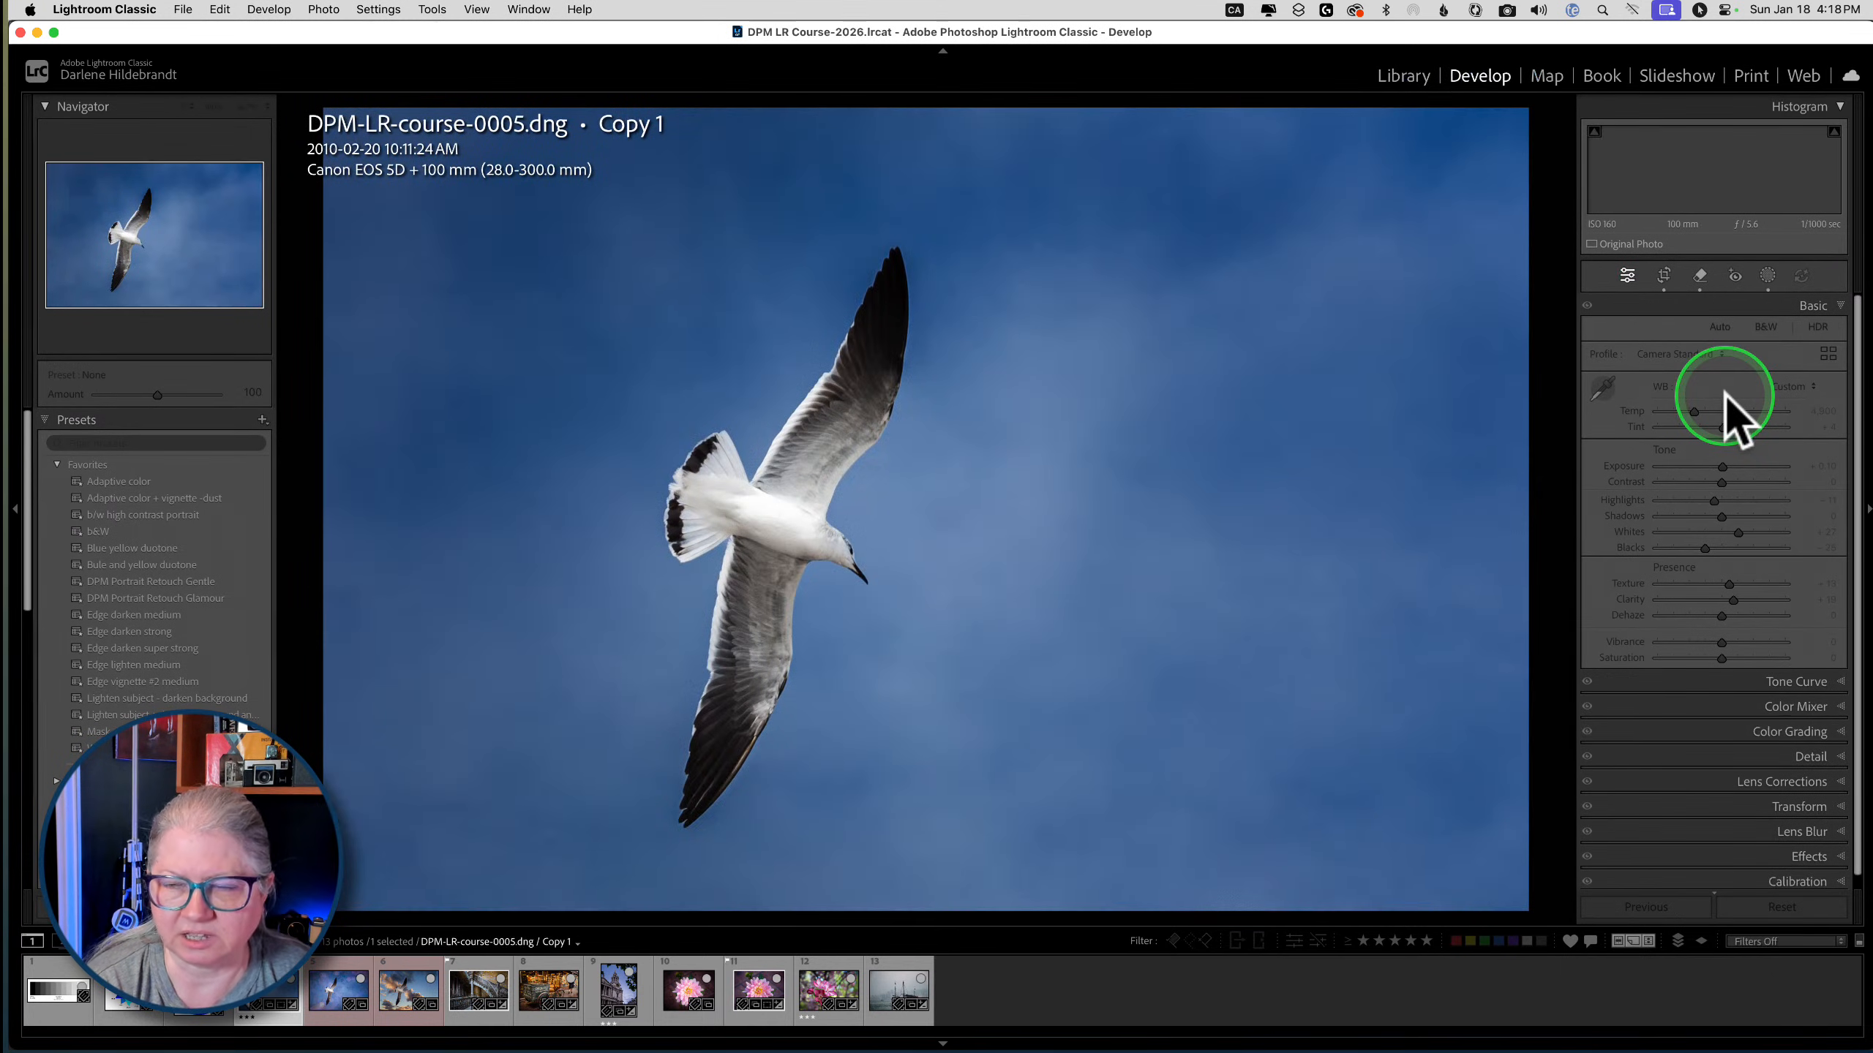
Collapse the presets and examine the seagull photo's full edit history, previewing earlier states against the current version
key("backslash")
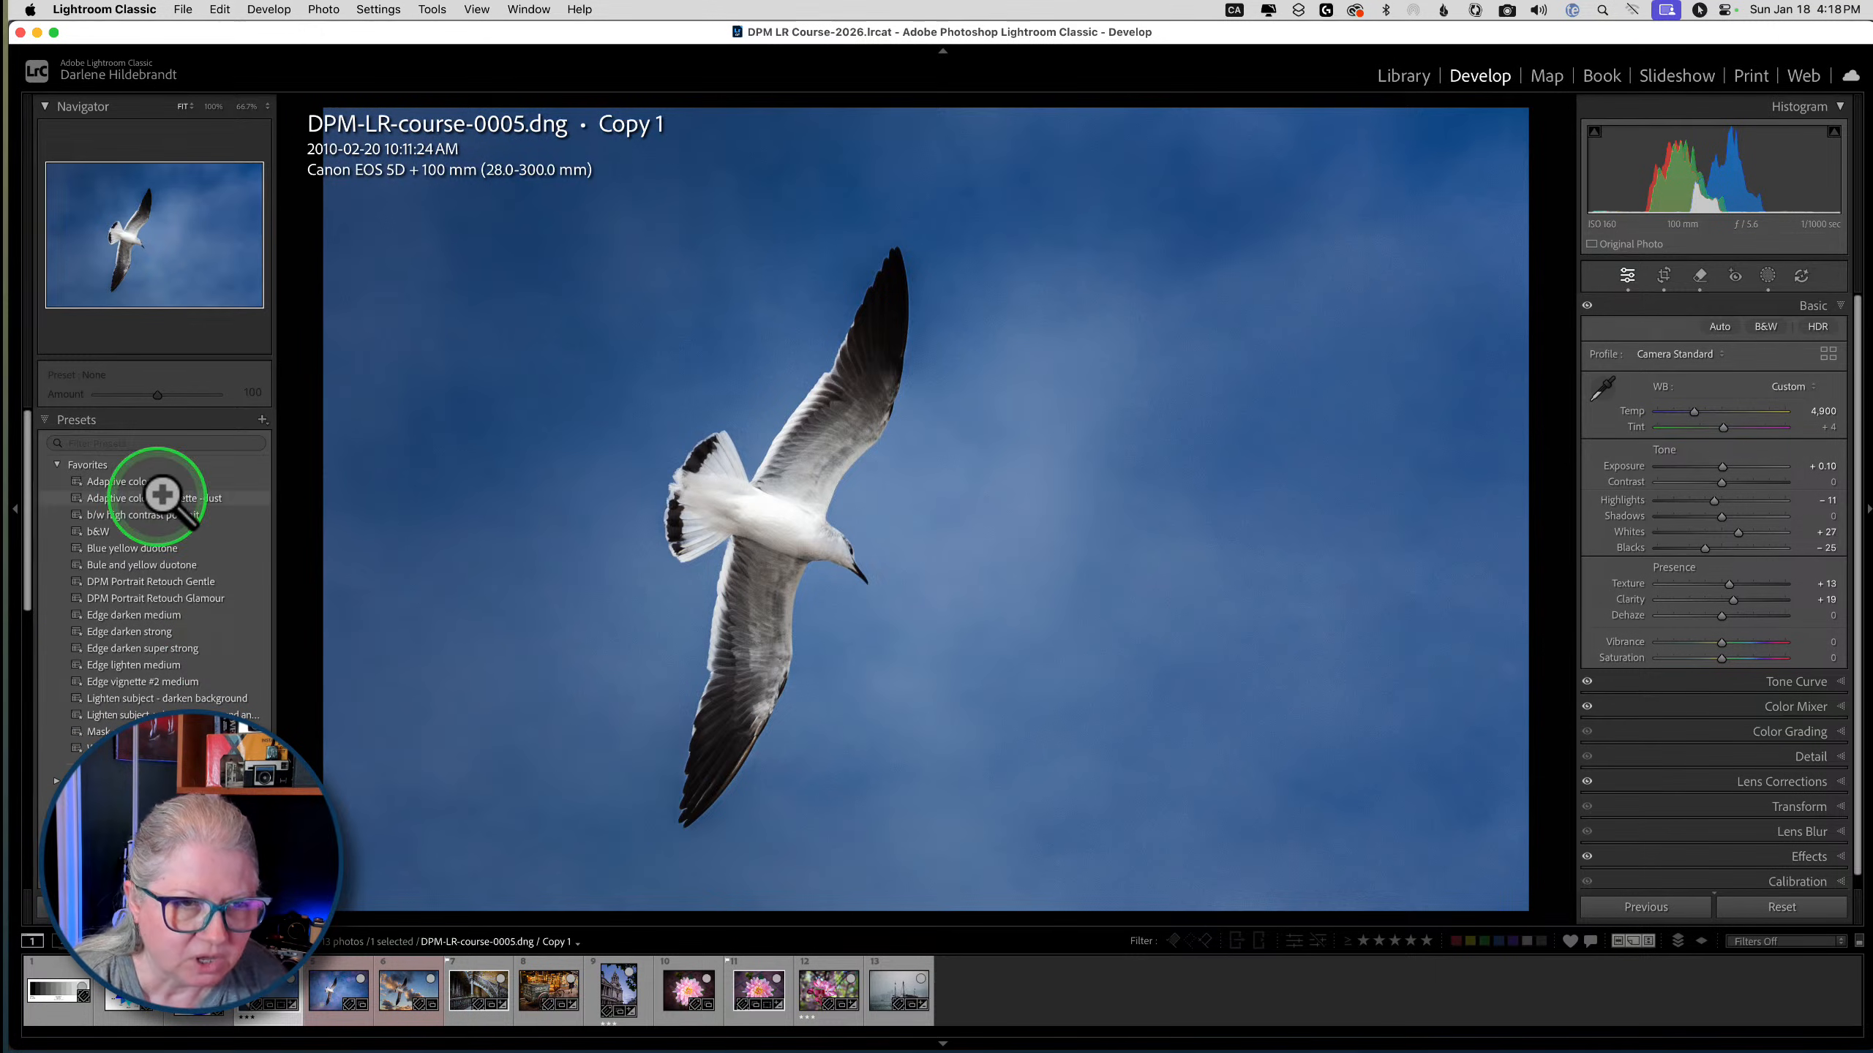
left_click(74, 418)
left_click(71, 480)
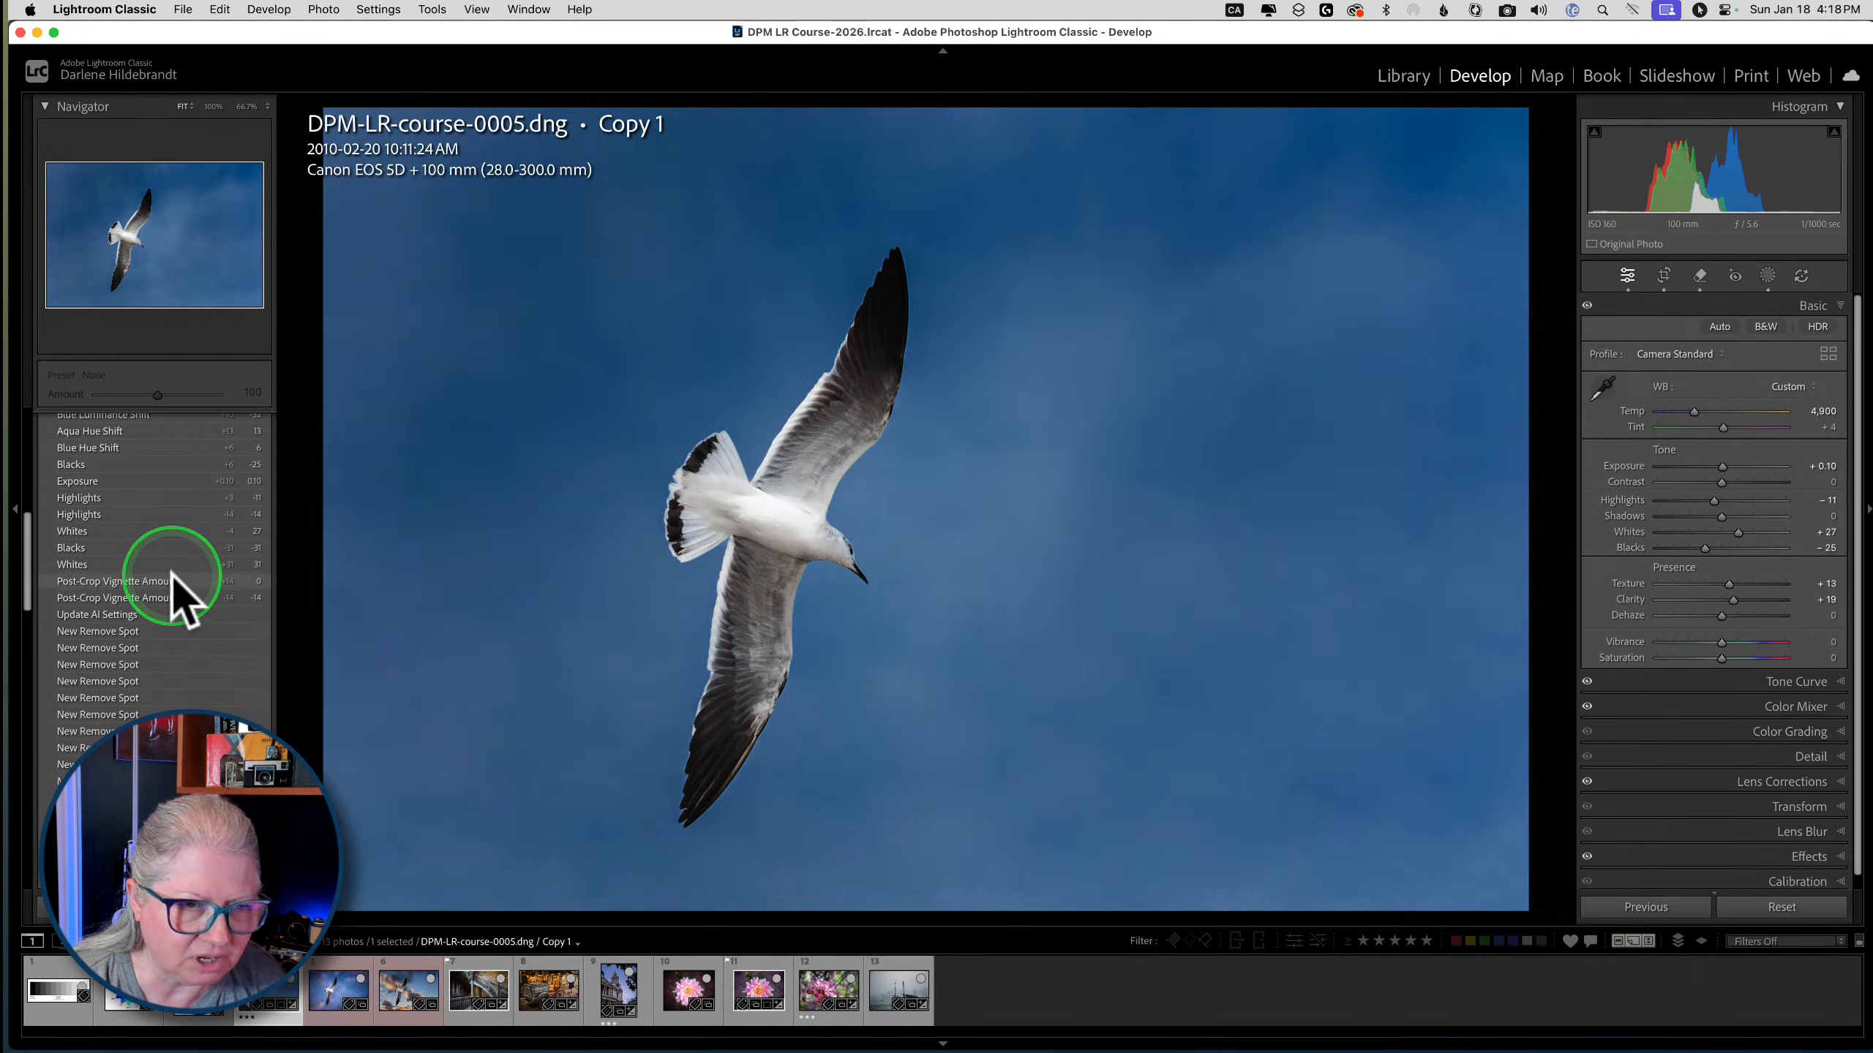
scroll(178, 598, "down", 5)
scroll(181, 601, "down", 10)
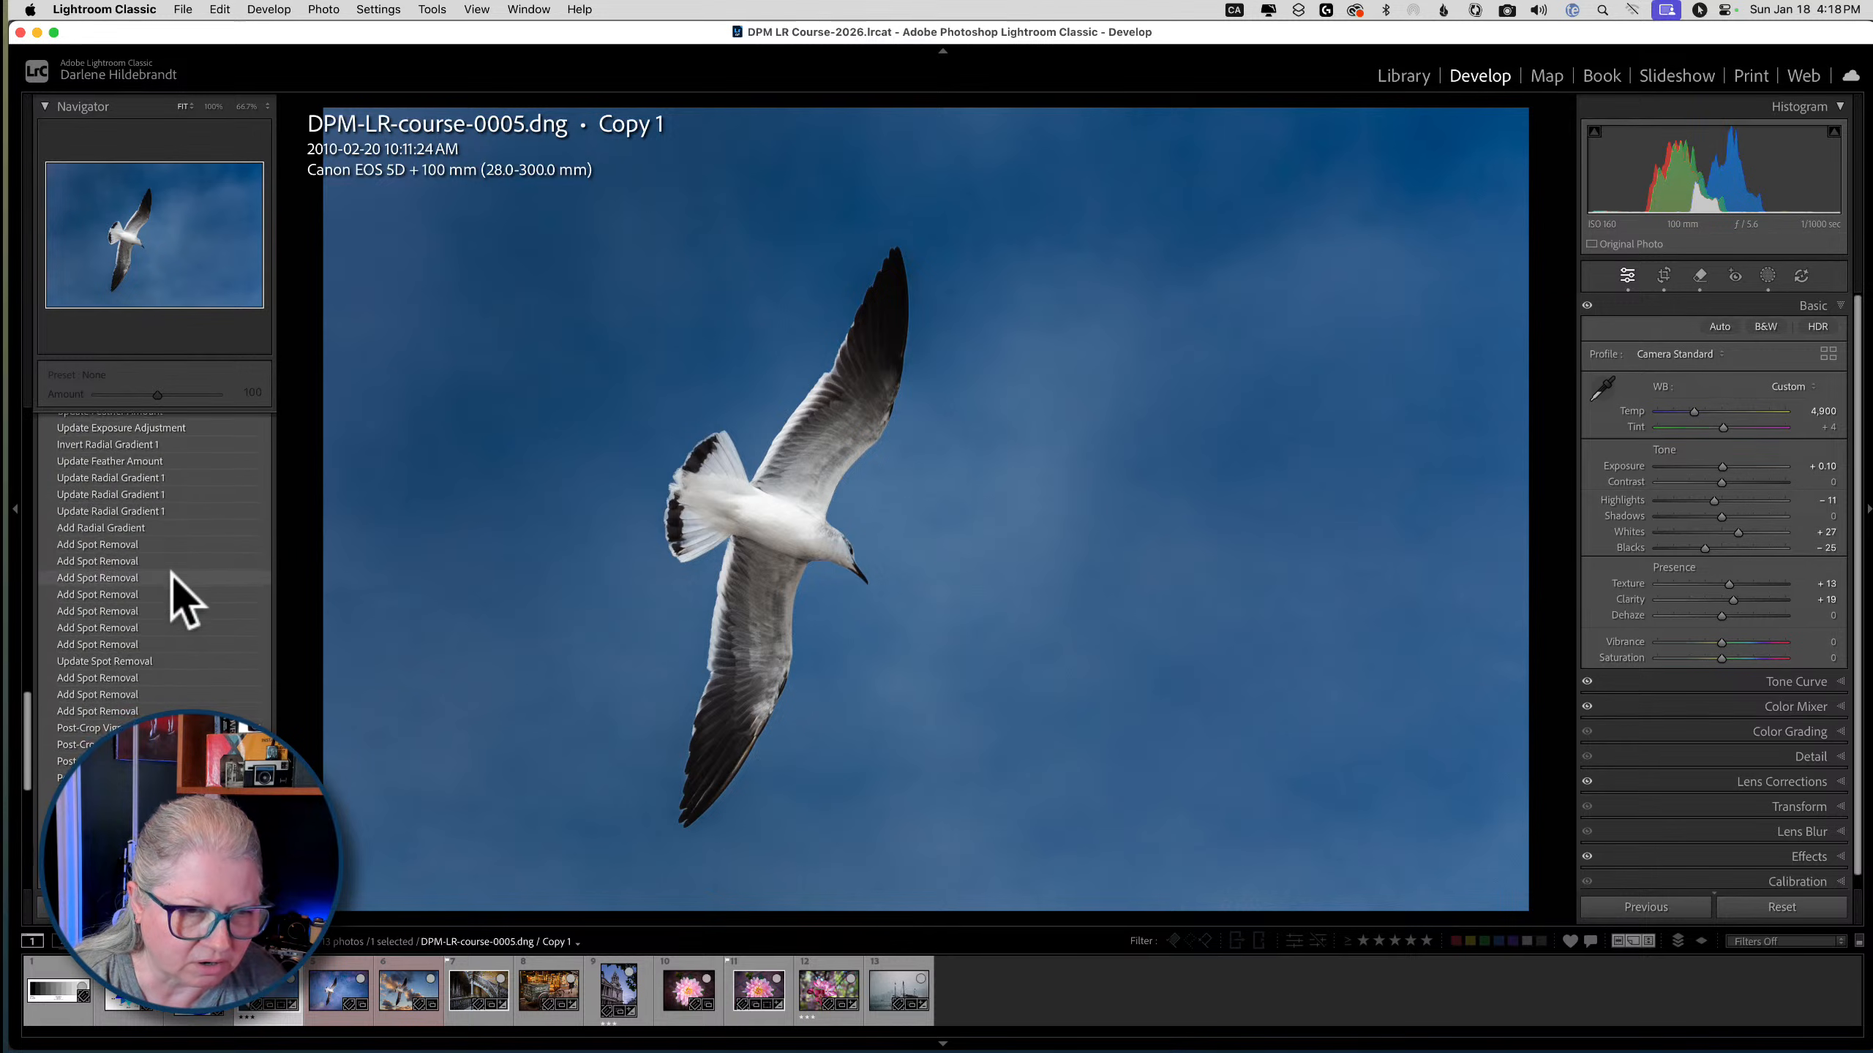
scroll(173, 579, "down", 4)
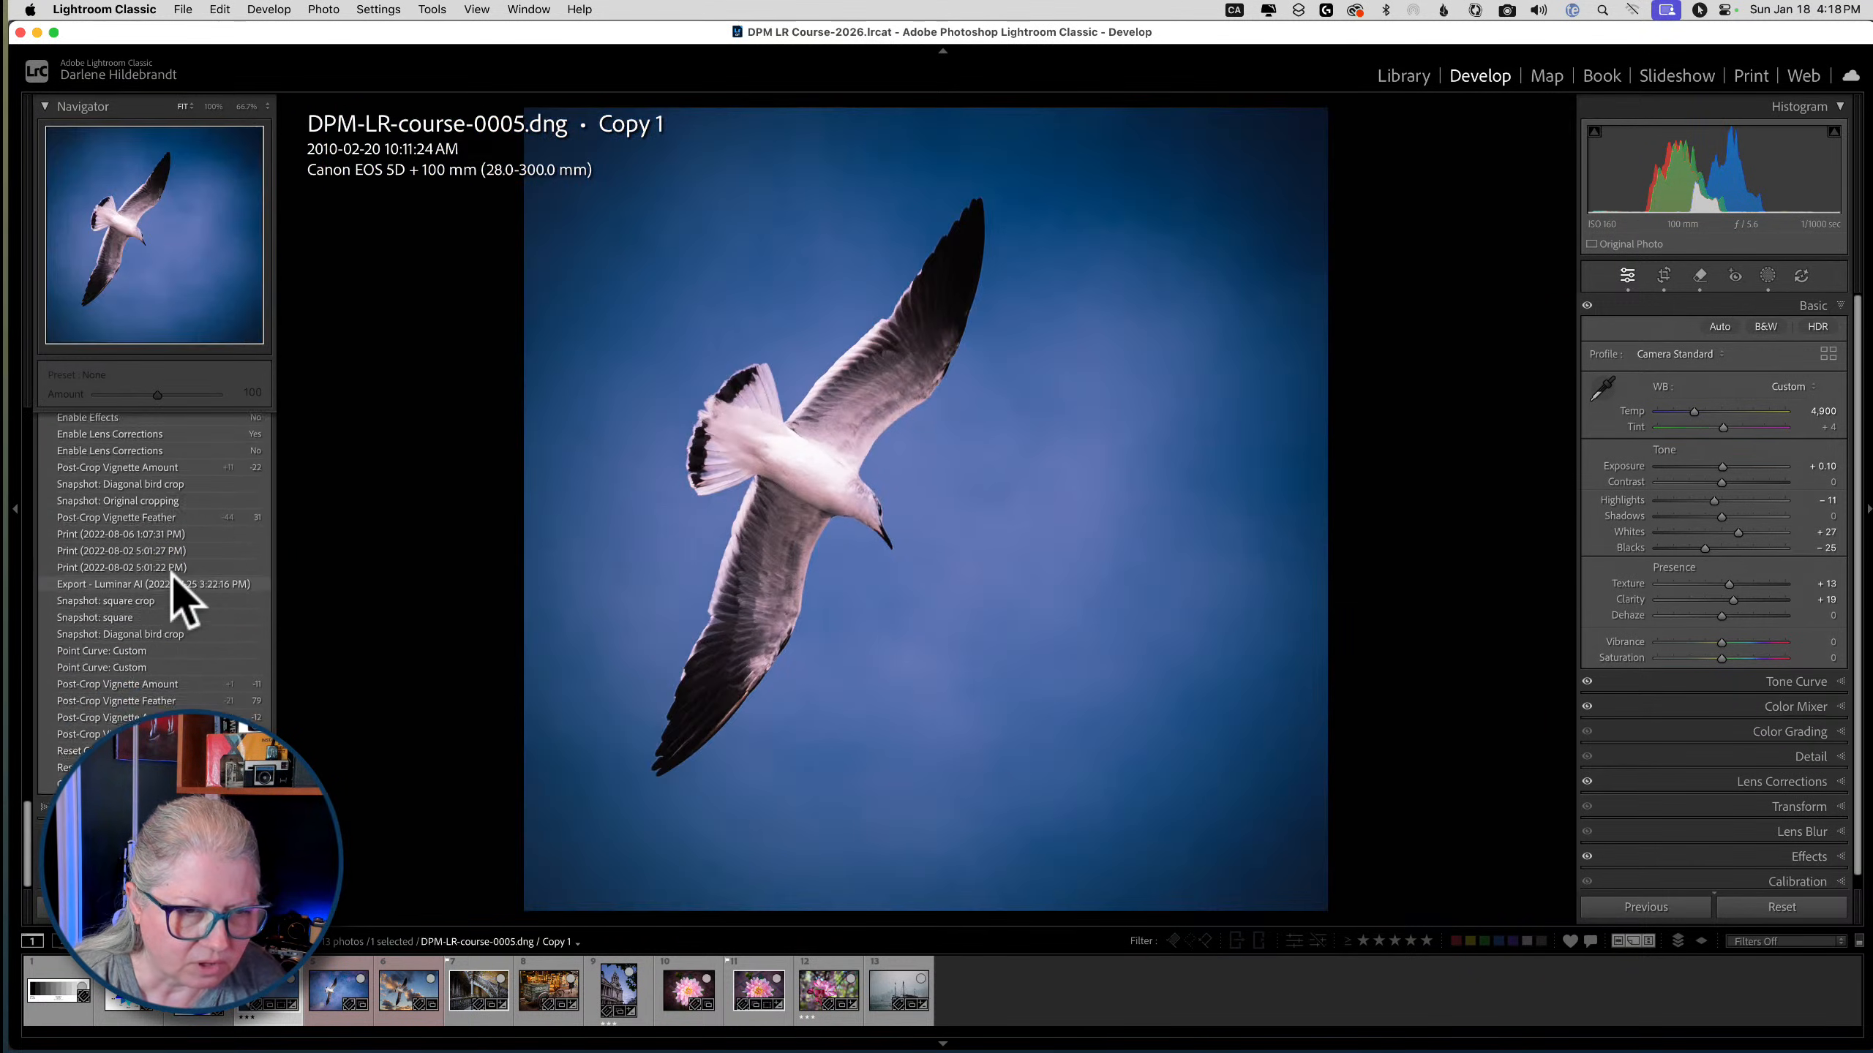
scroll(174, 580, "up", 2)
left_click(208, 666)
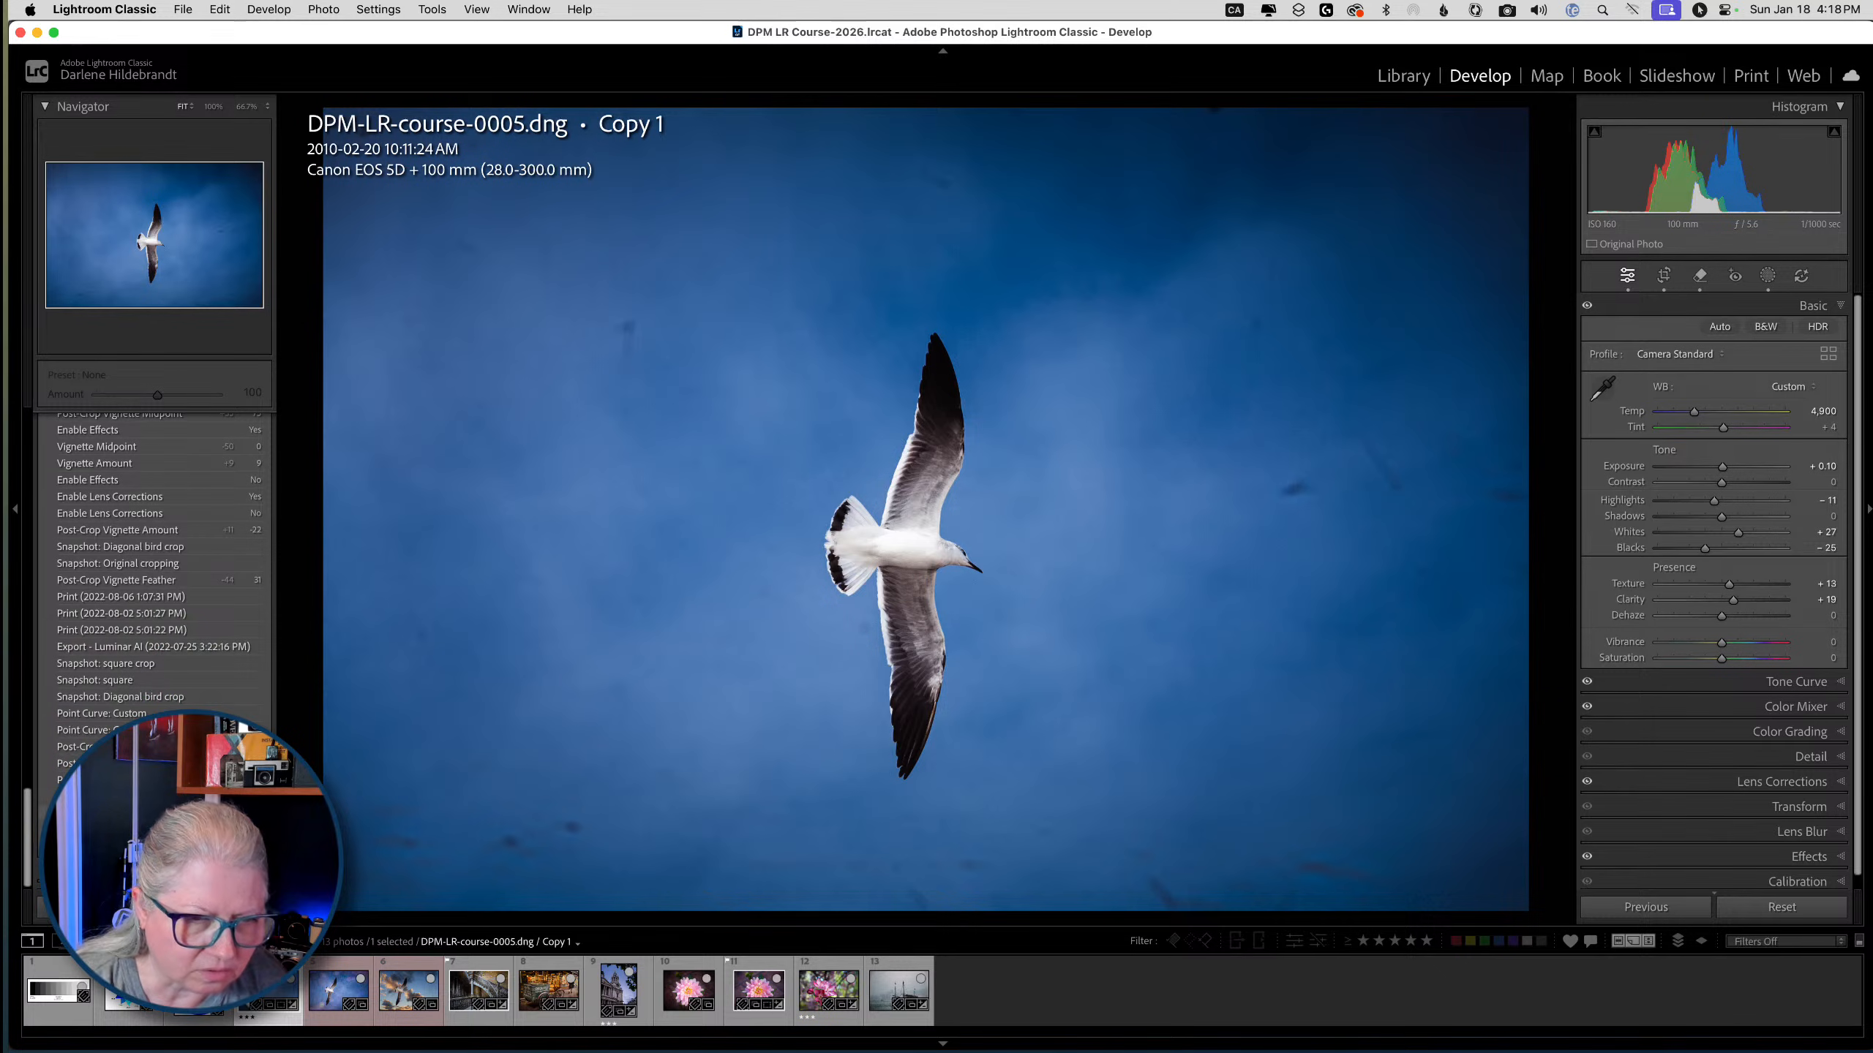
scroll(155, 576, "up", 12)
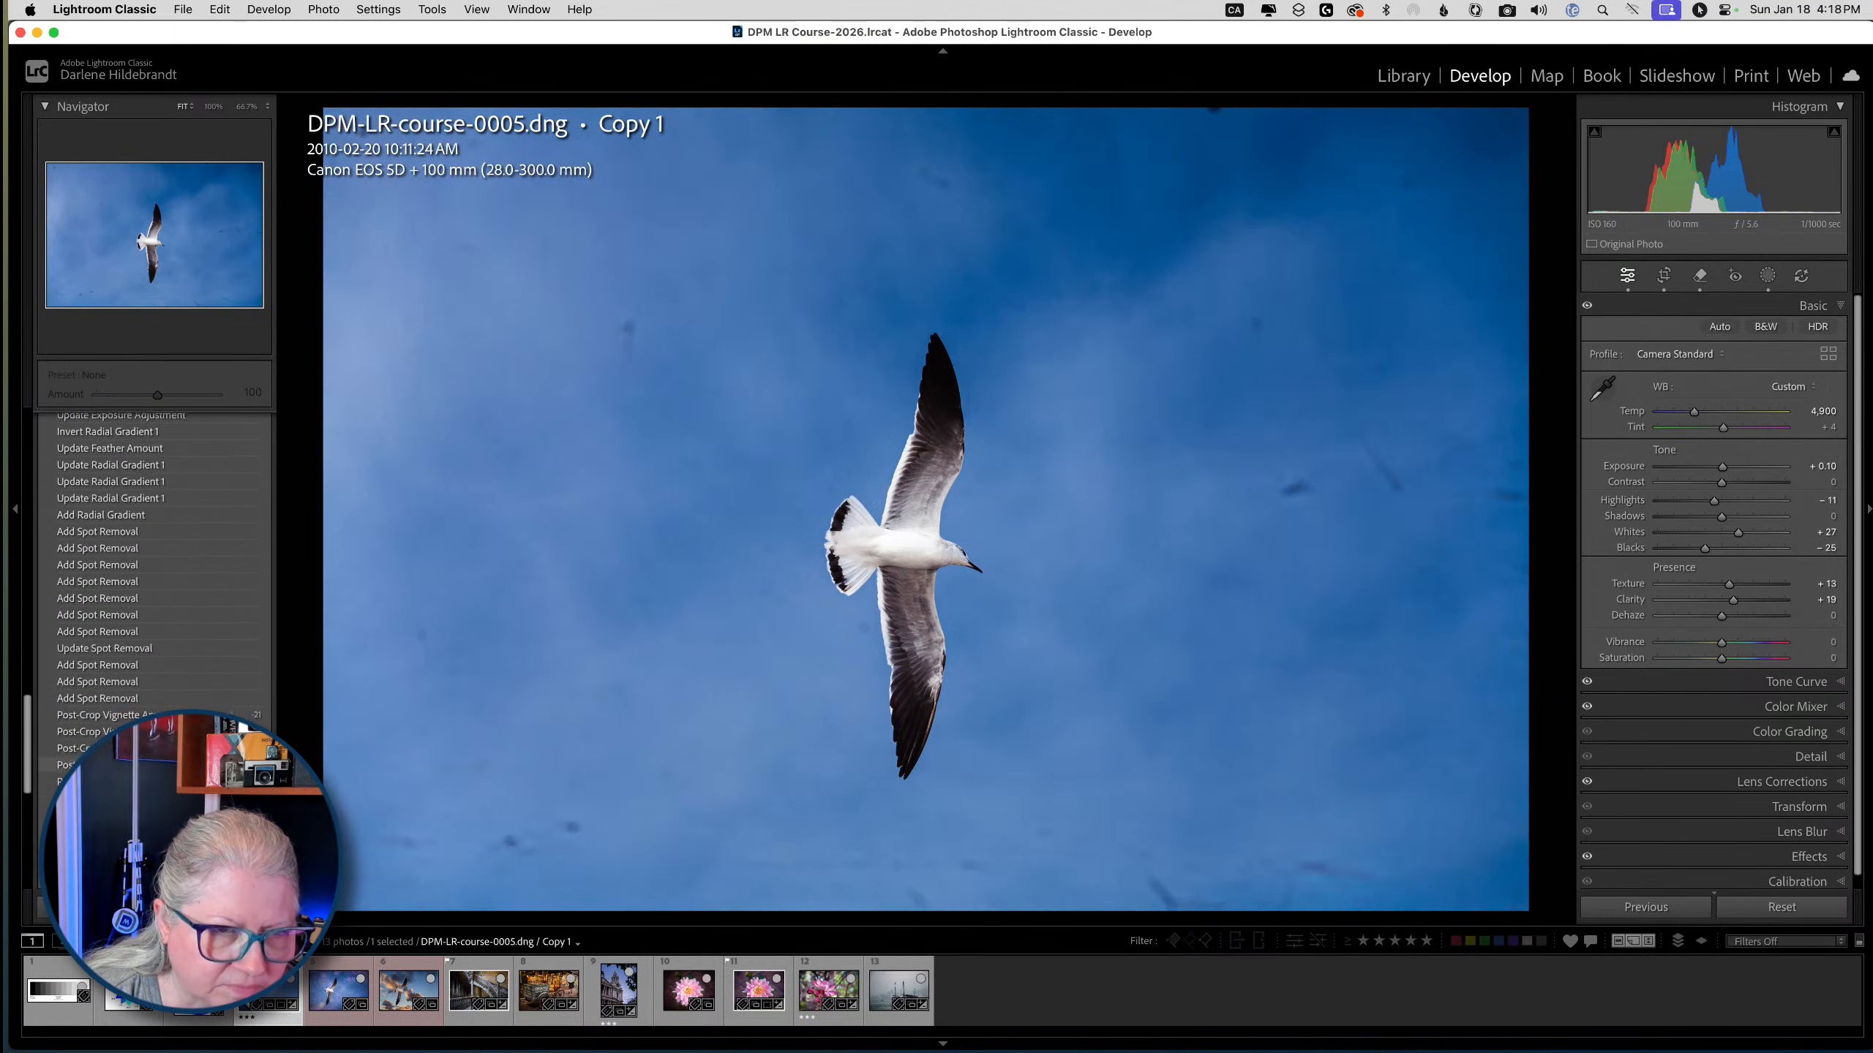
scroll(155, 590, "up", 10)
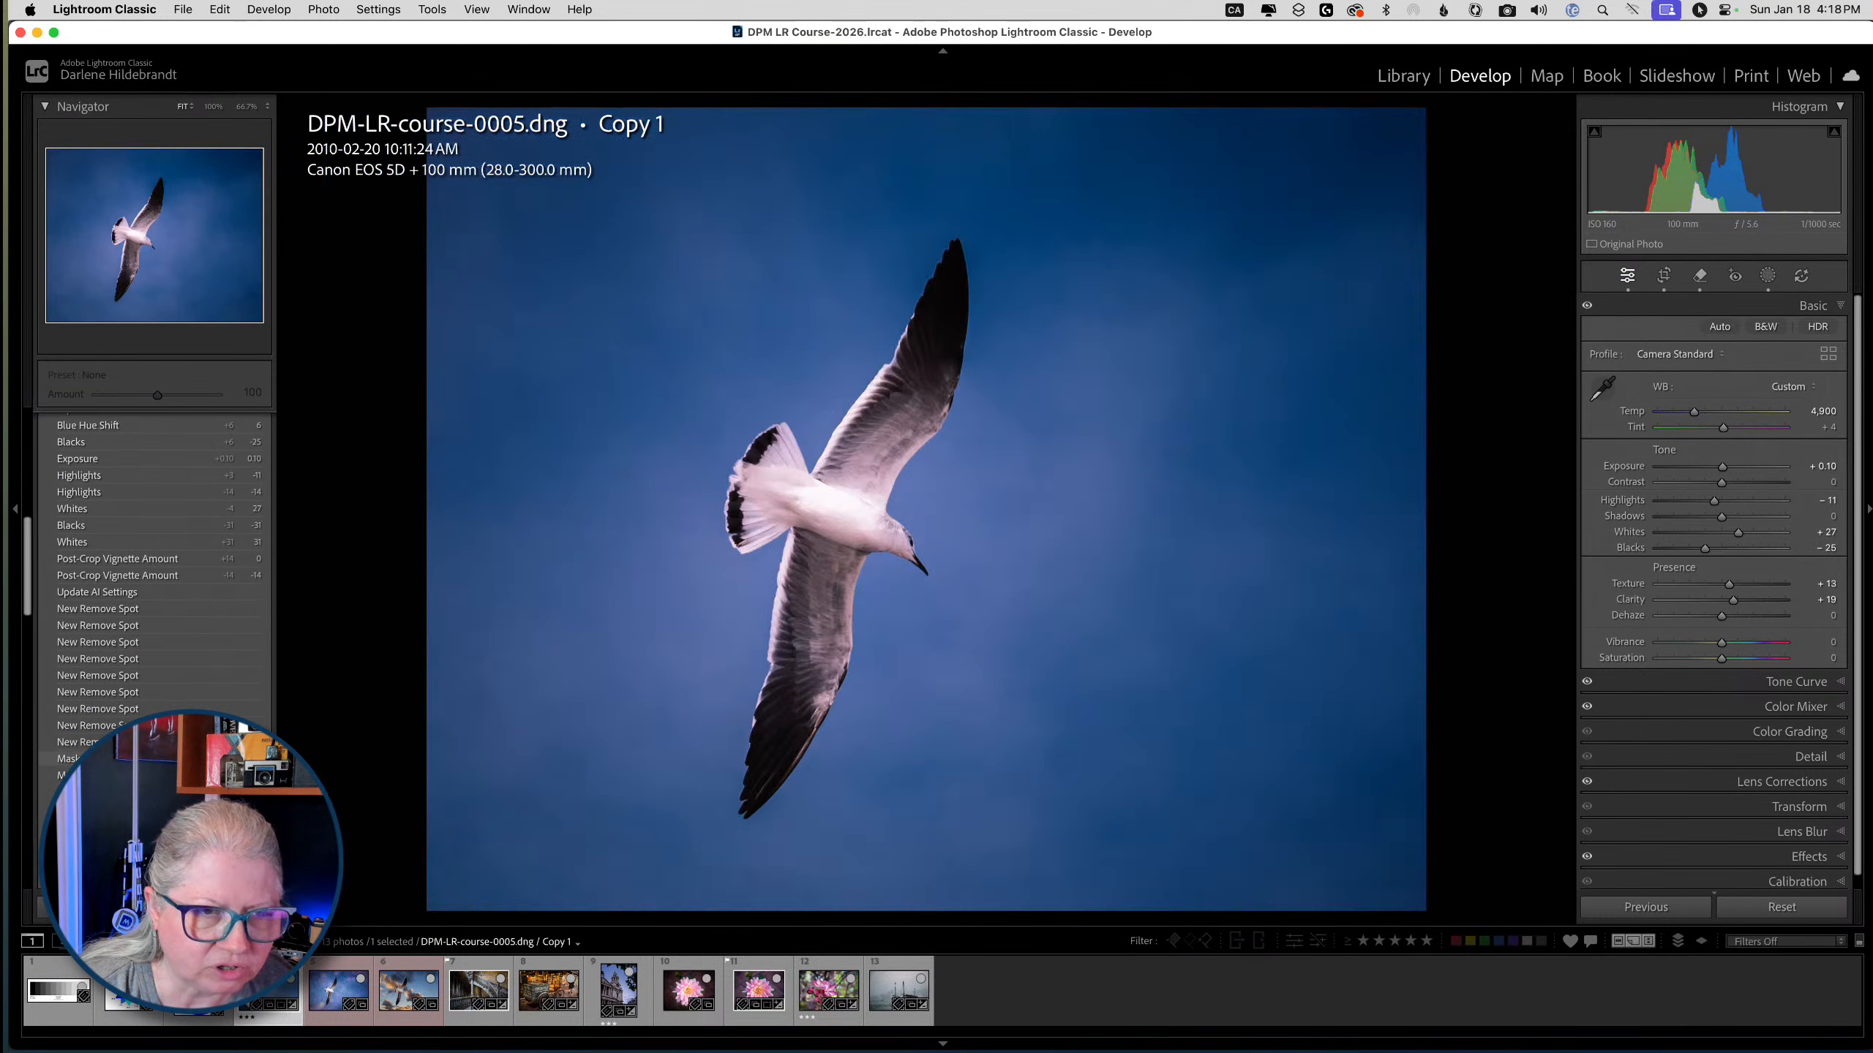
scroll(155, 766, "up", 2)
scroll(155, 766, "down", 4)
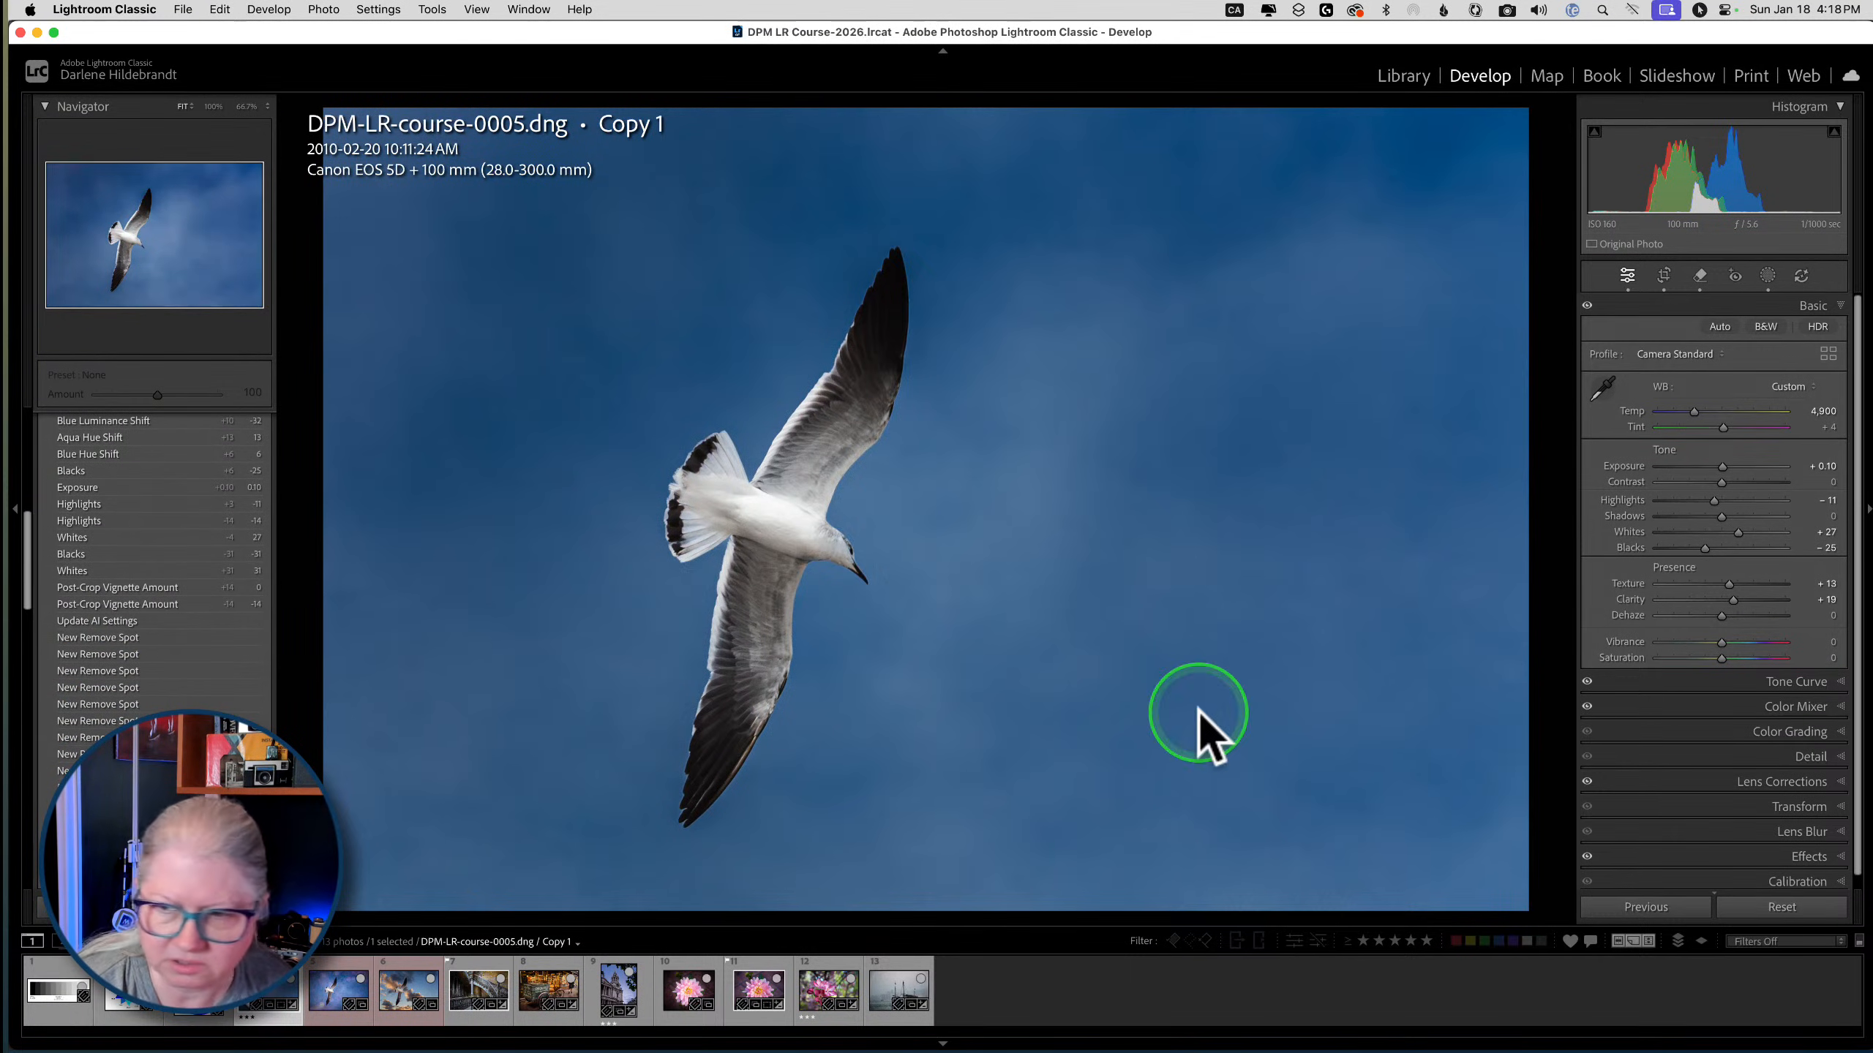
Reset all of the seagull photo's develop settings, and restore the edits from the Update AI Settings history state
left_click(1782, 907)
left_click(161, 547)
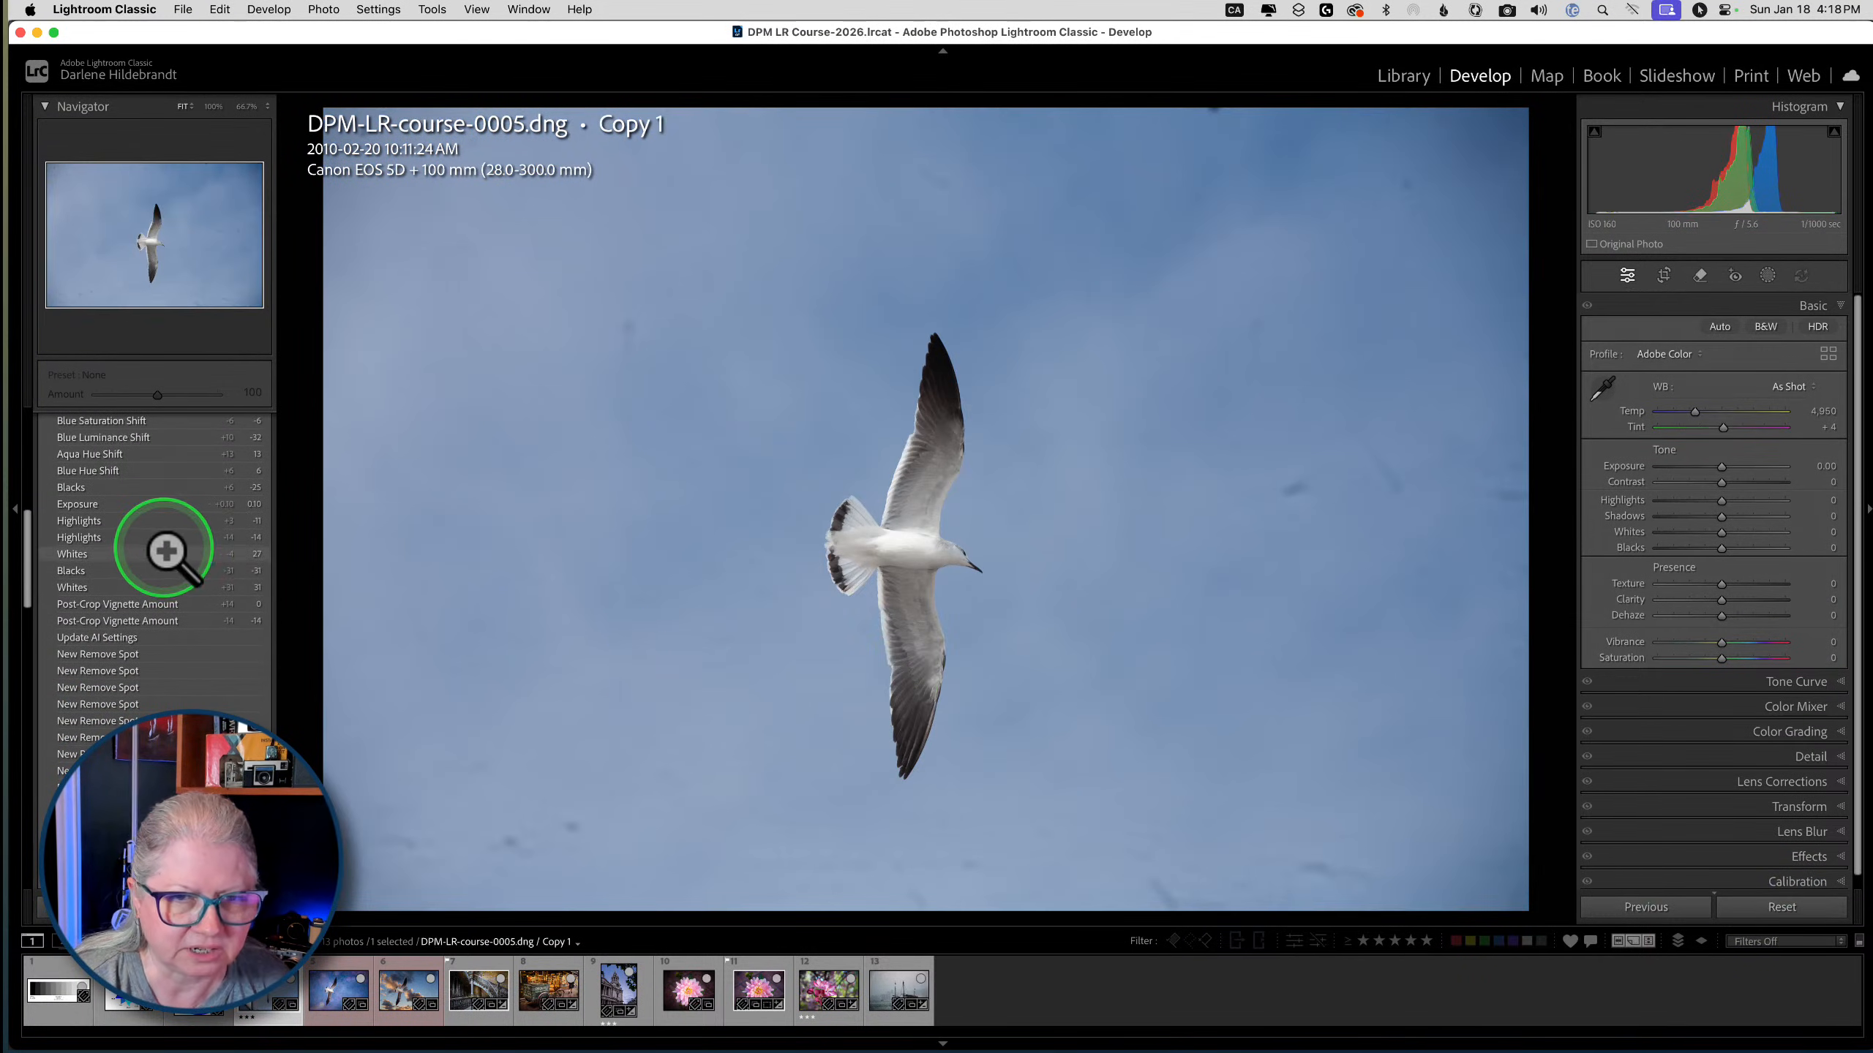
scroll(161, 547, "up", 6)
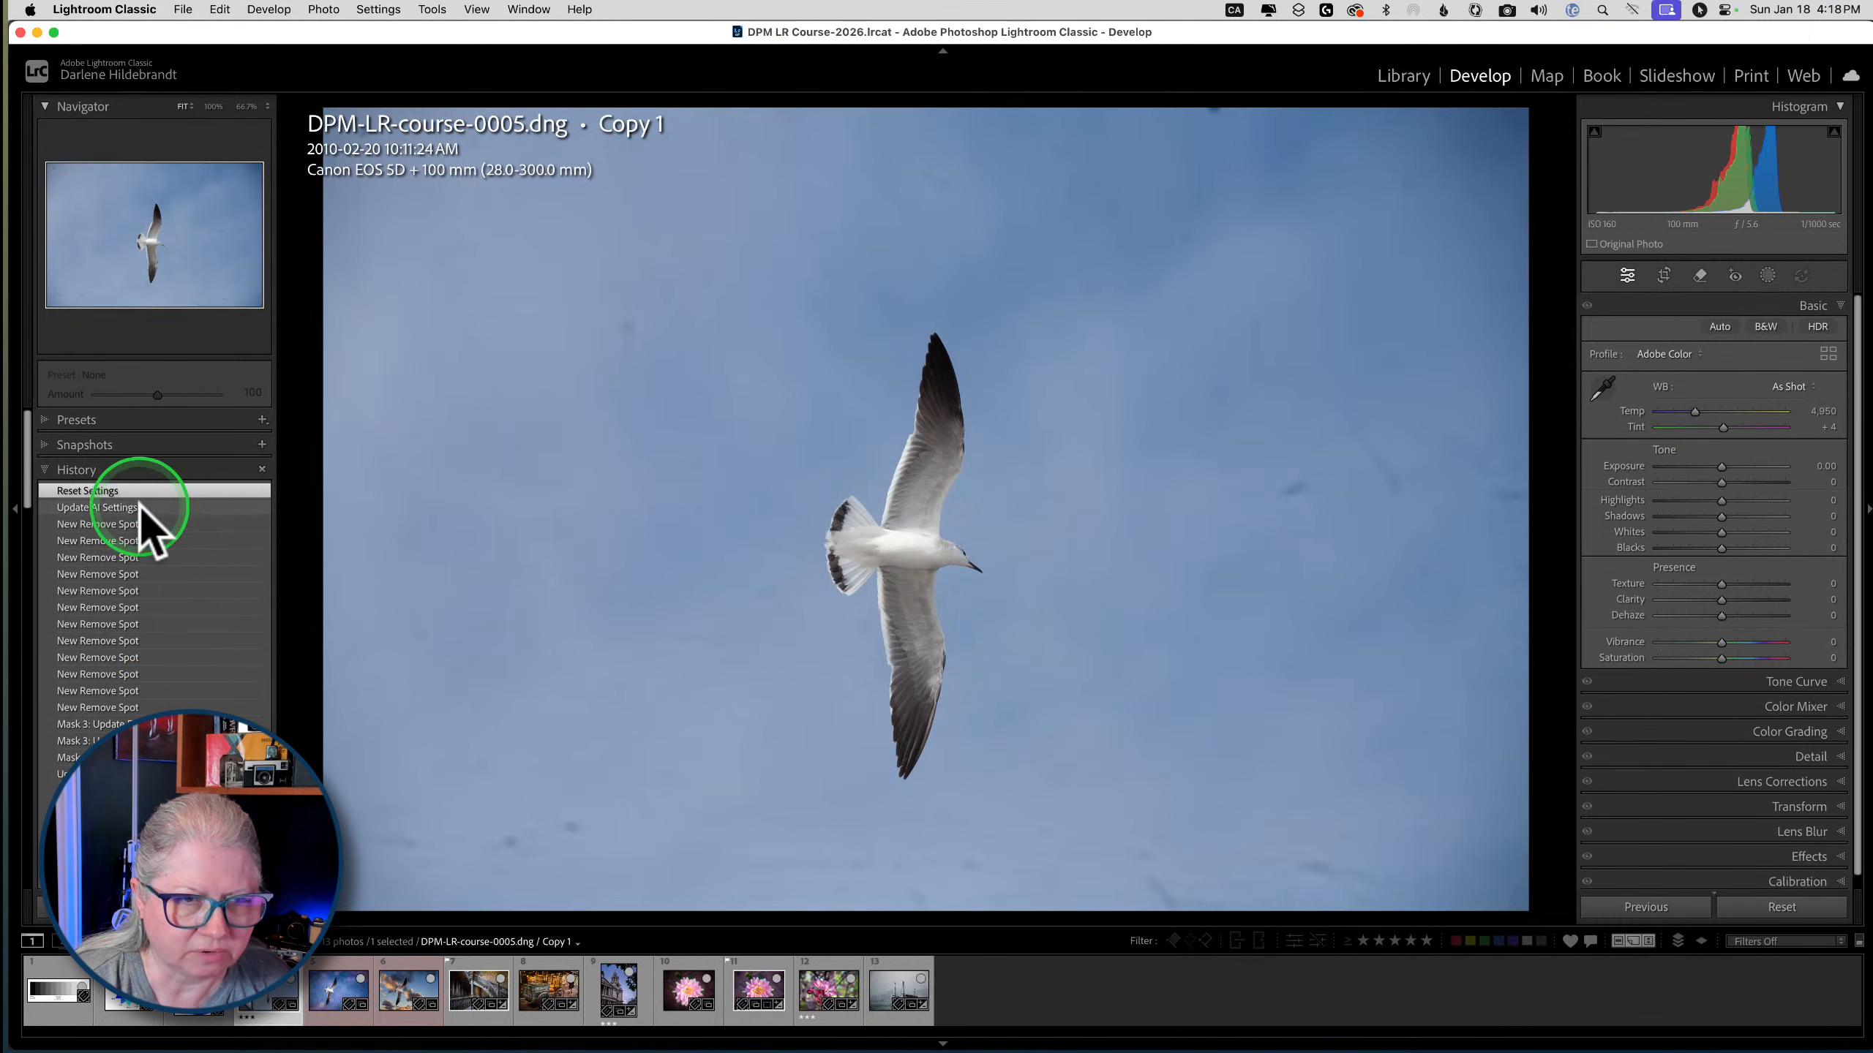
left_click(136, 508)
Compare the seagull photo before and after editing, and open the radial gradient adjustments of Mask 1
key("backslash")
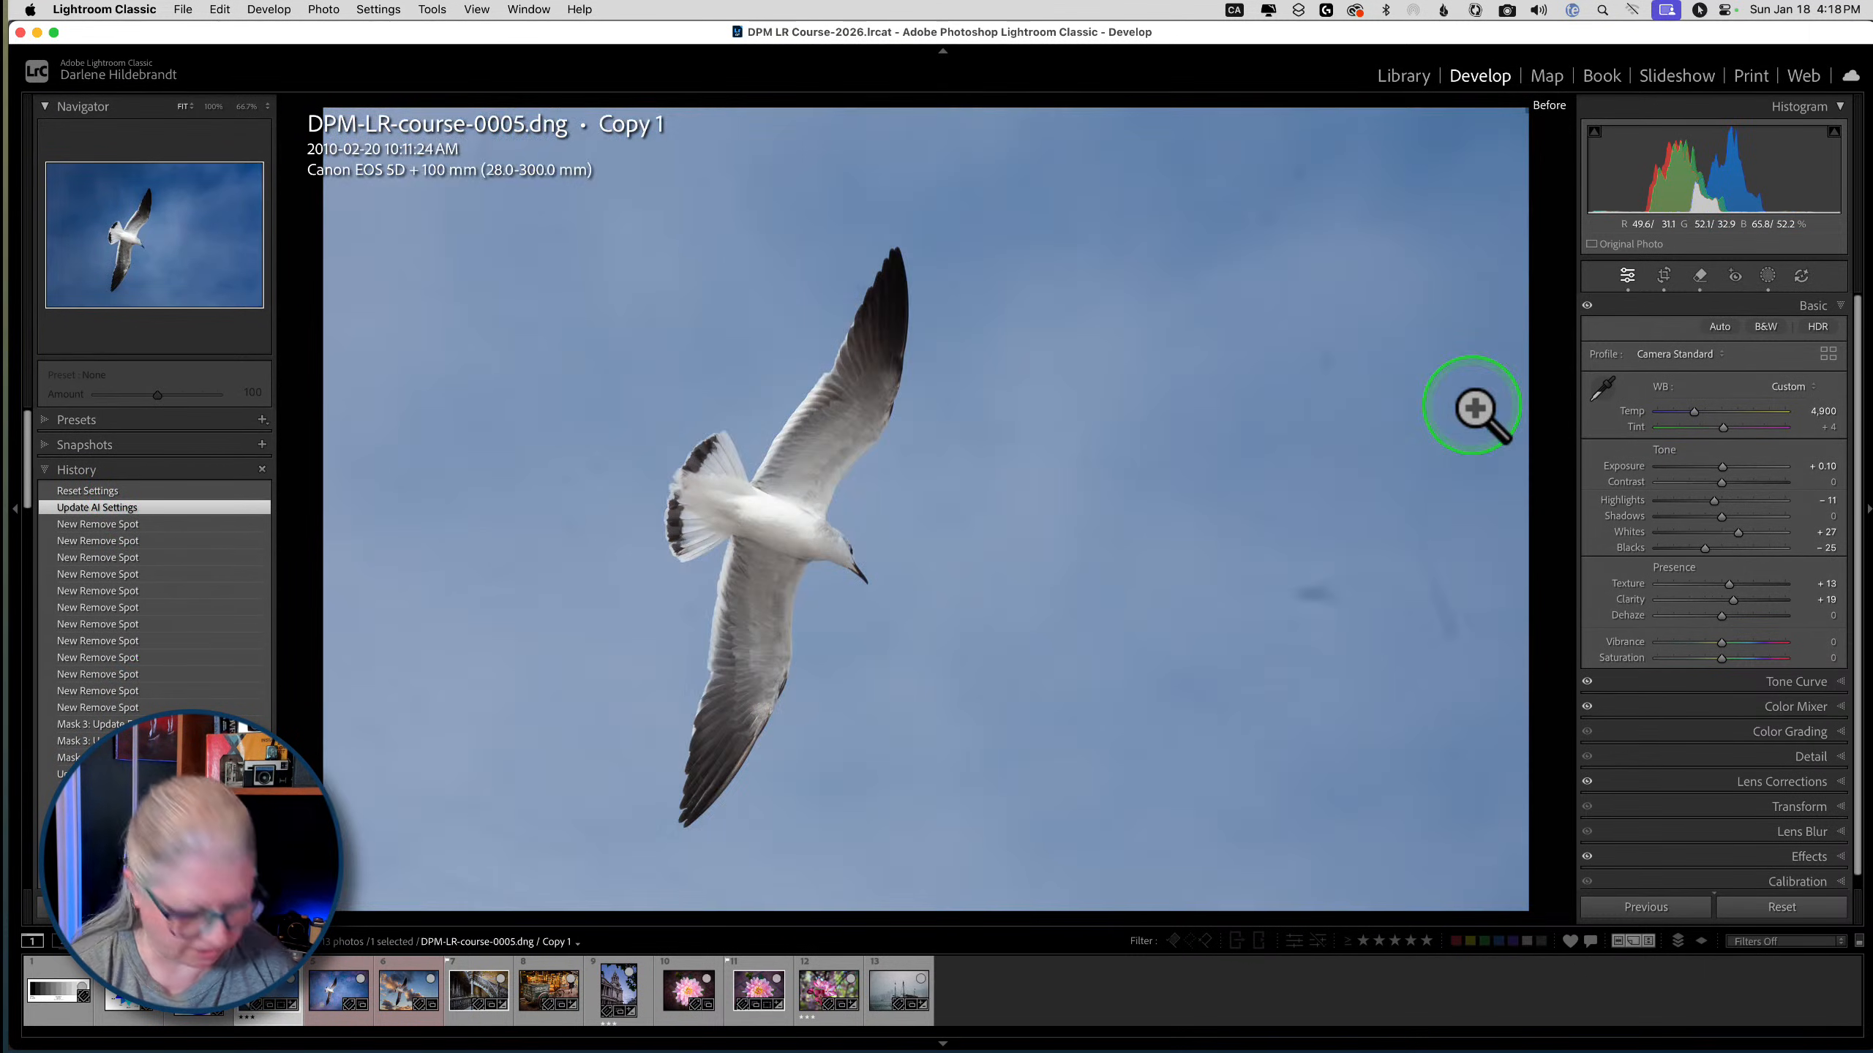
key("backslash")
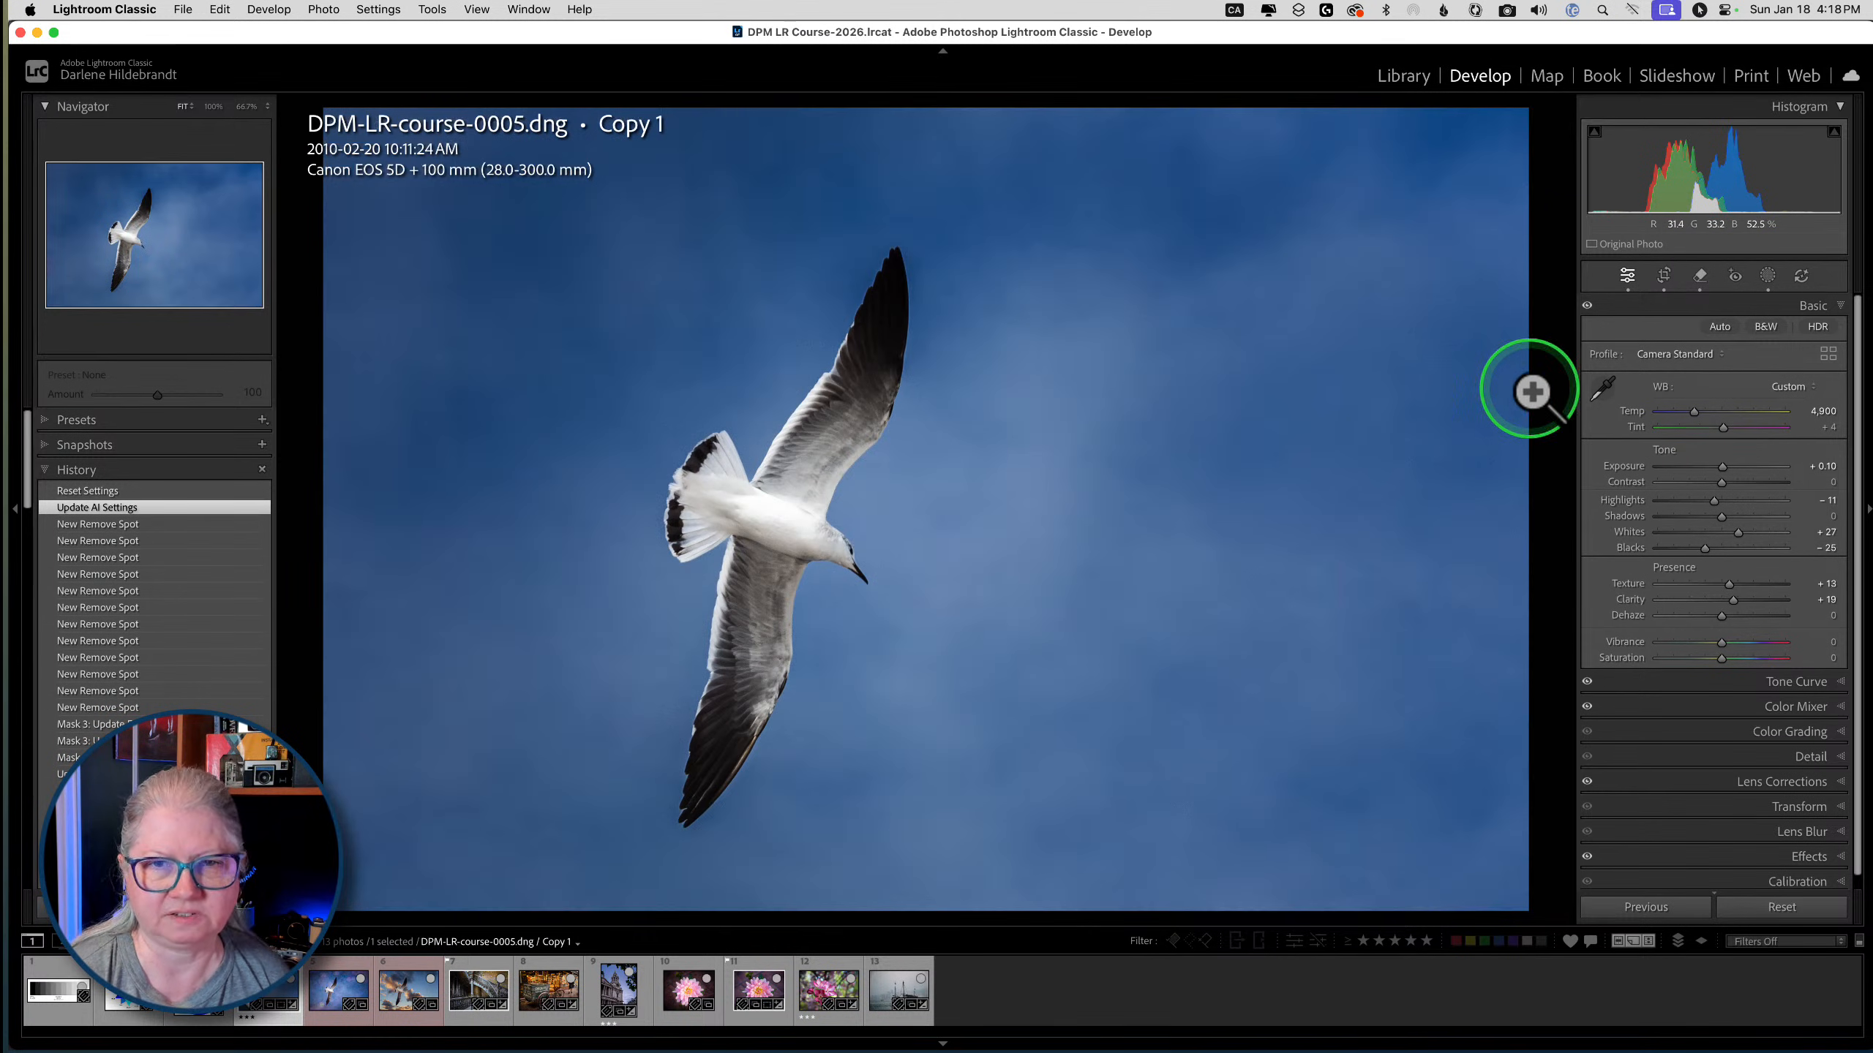
left_click(1767, 277)
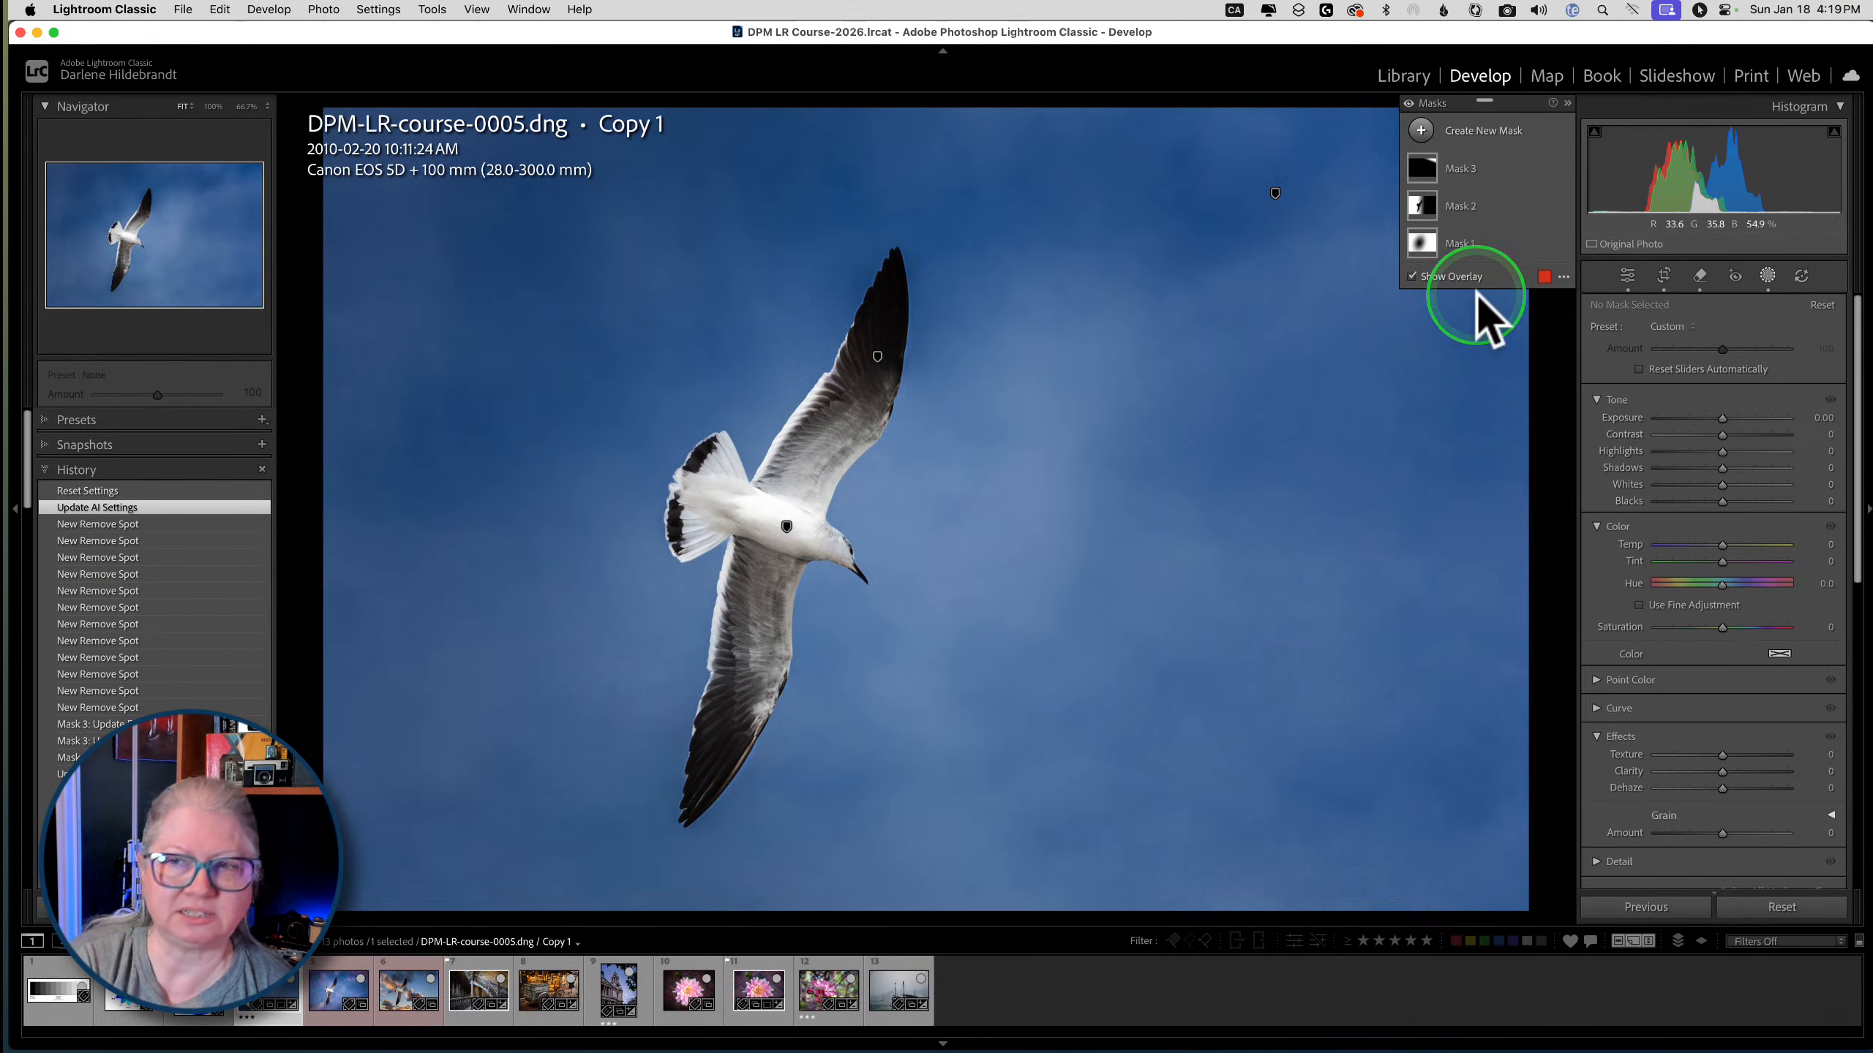
left_click(1486, 244)
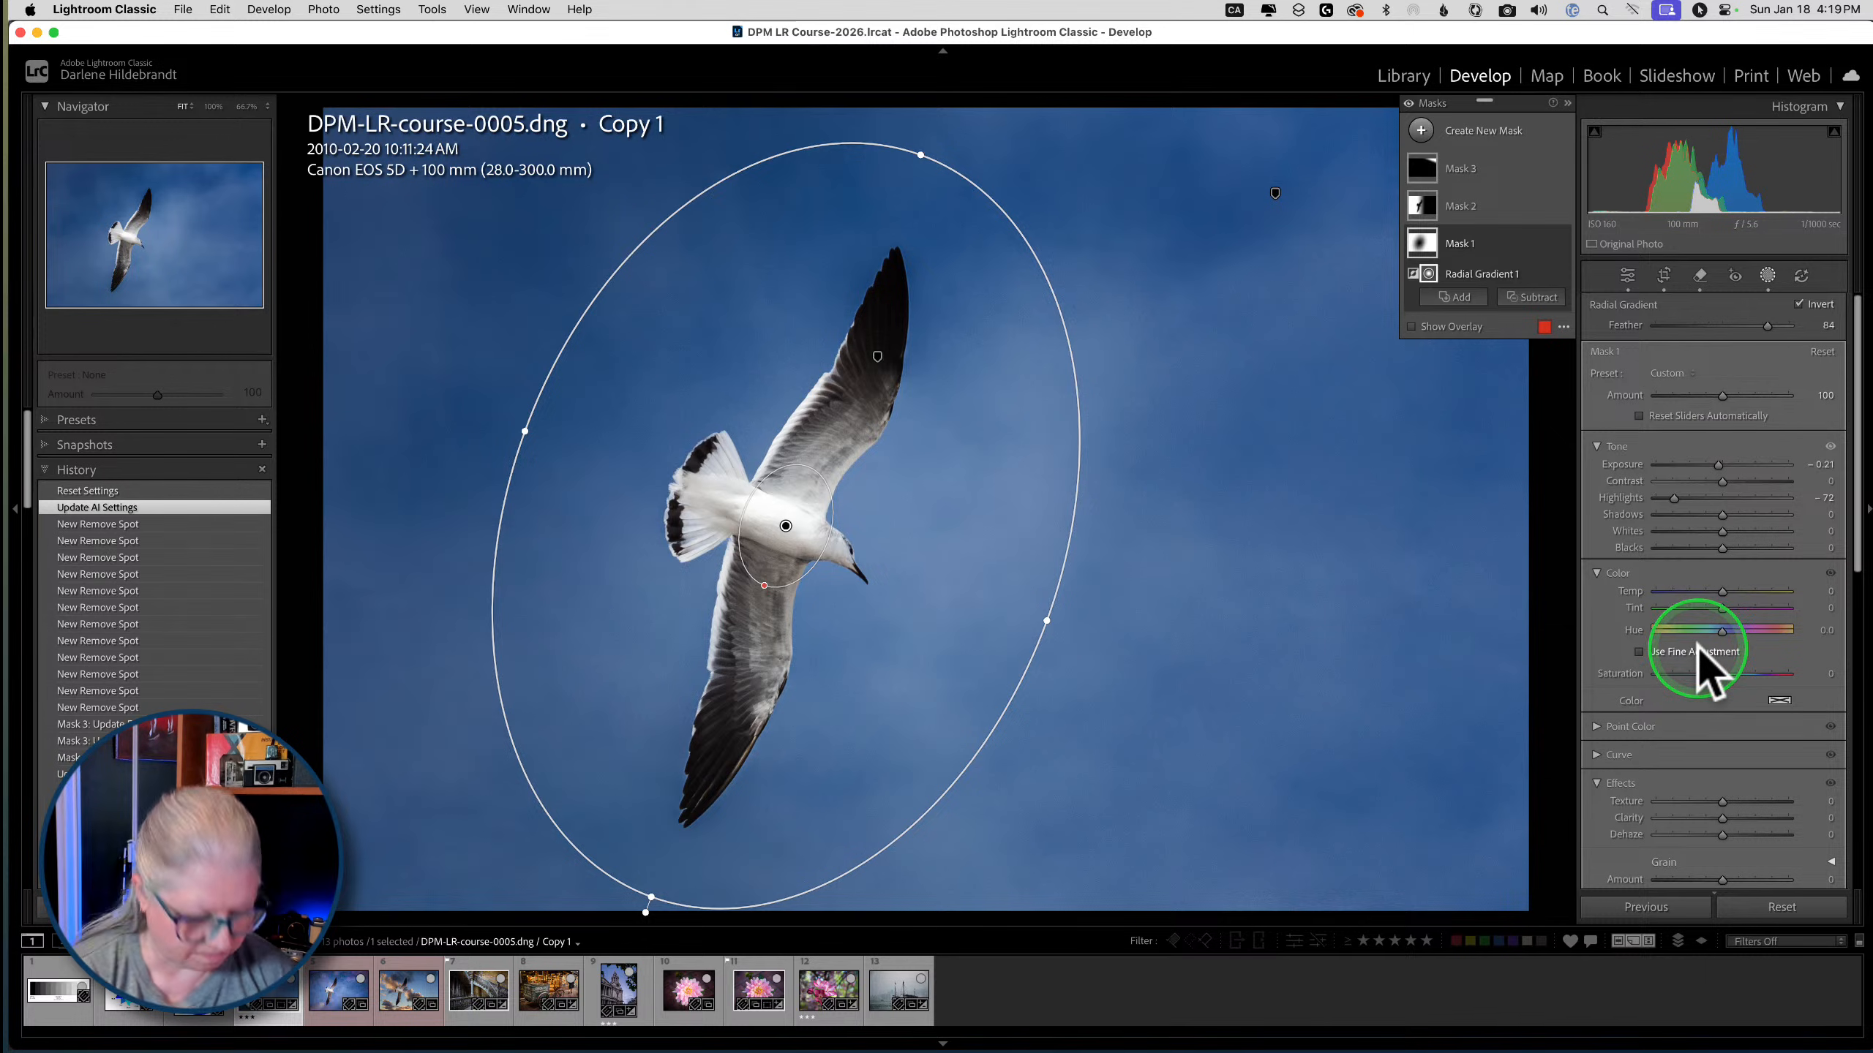
Show the mask overlay and examine the areas covered by Mask 1, Mask 2 and Mask 3 on the seagull photo
key("o")
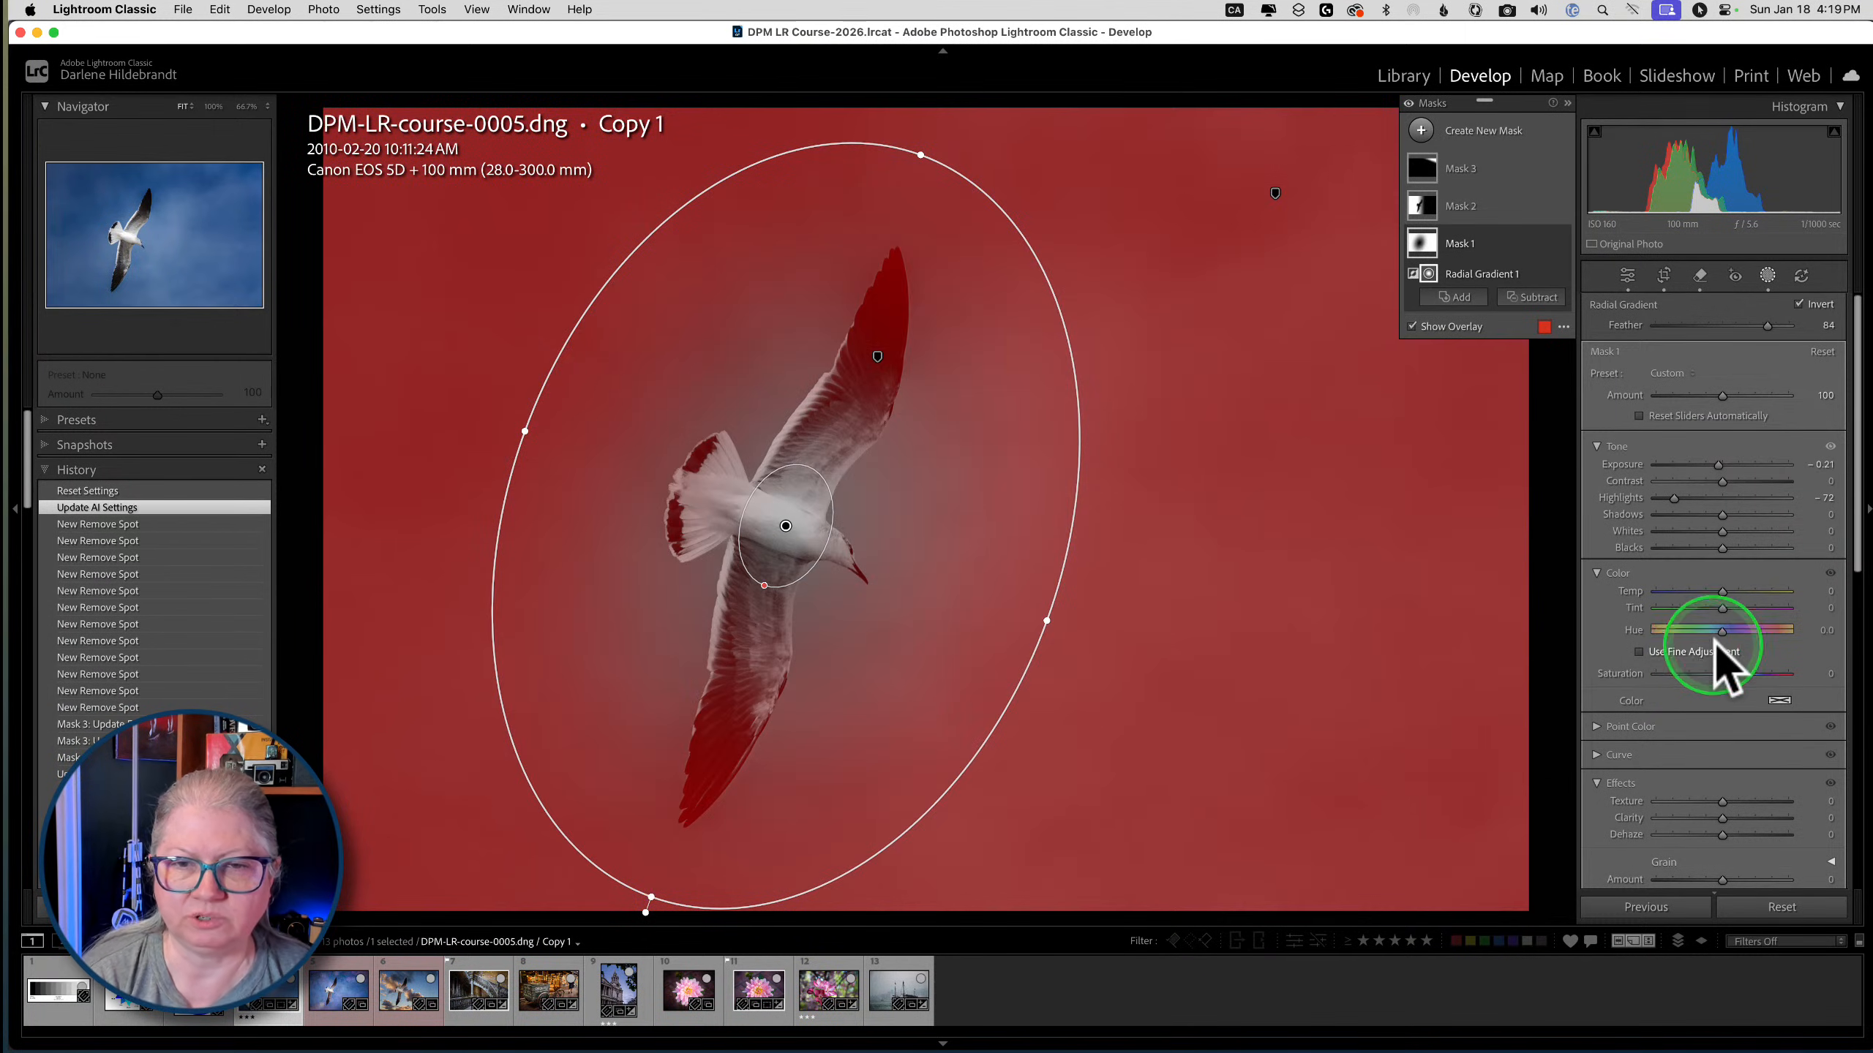
left_click(1508, 214)
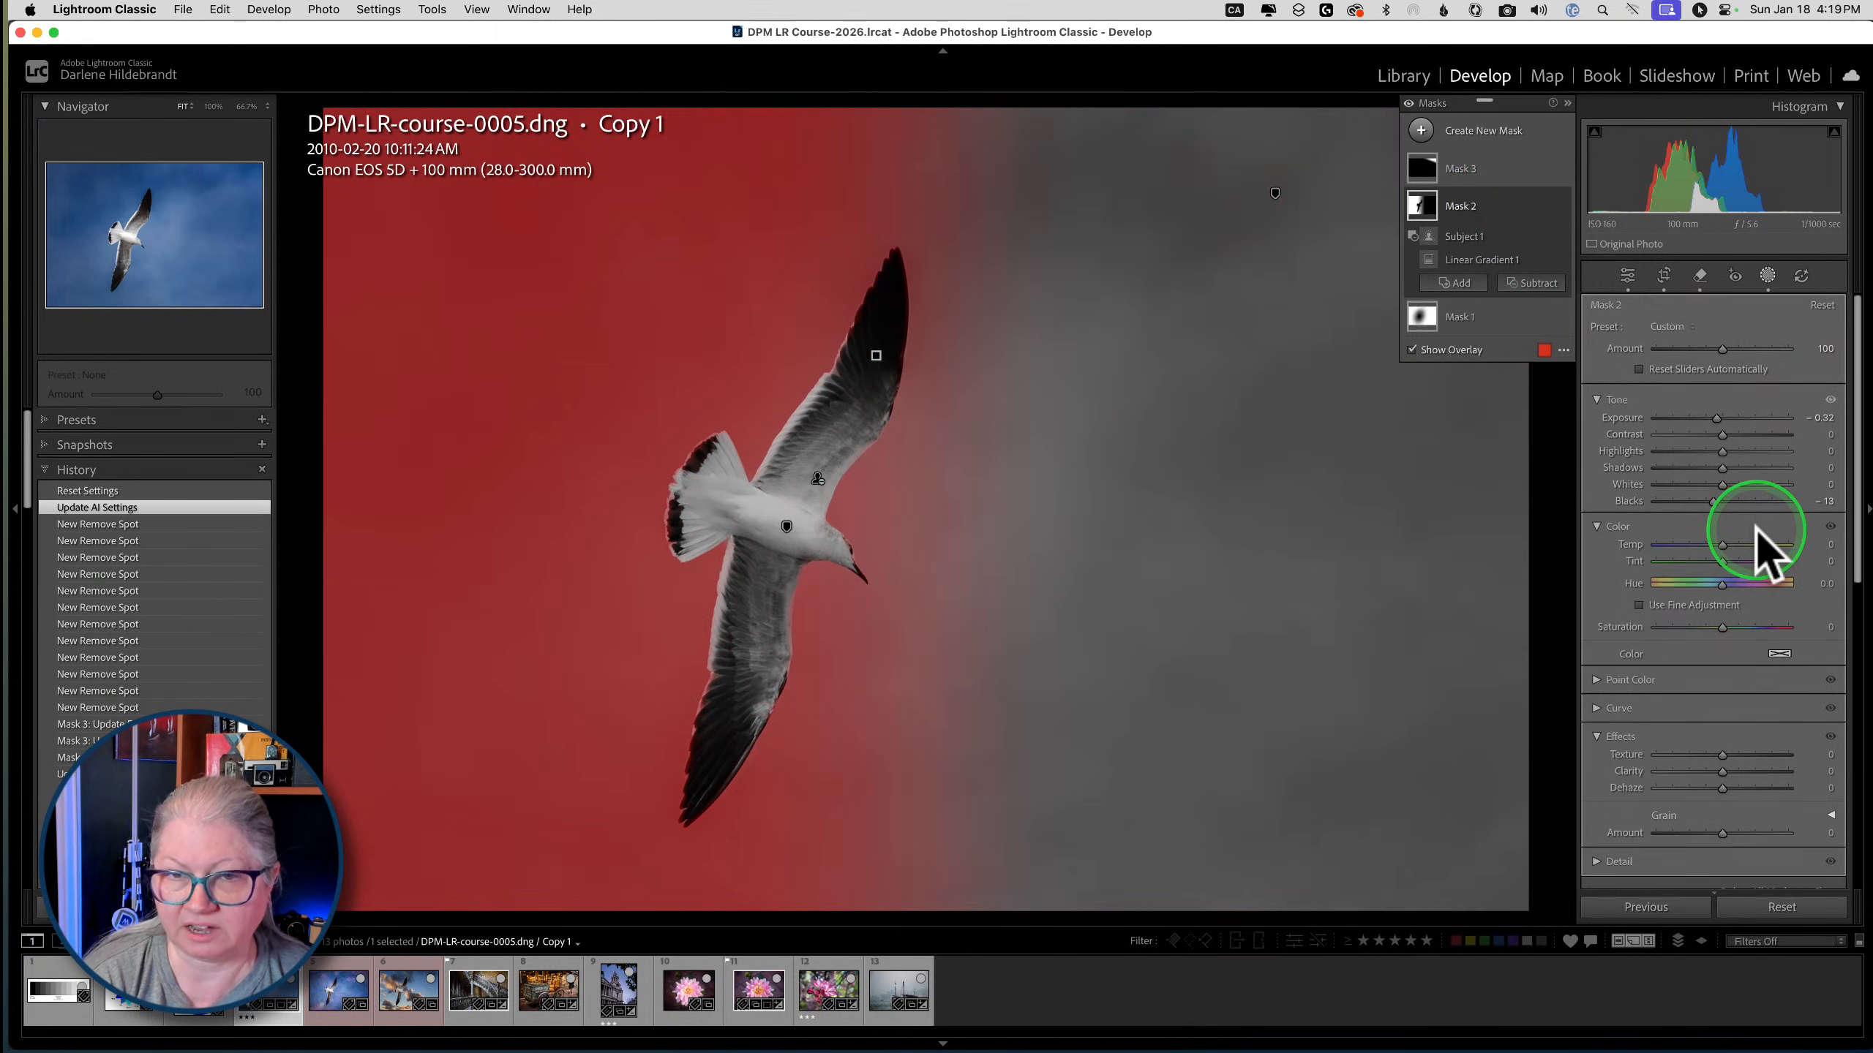
left_click(1504, 174)
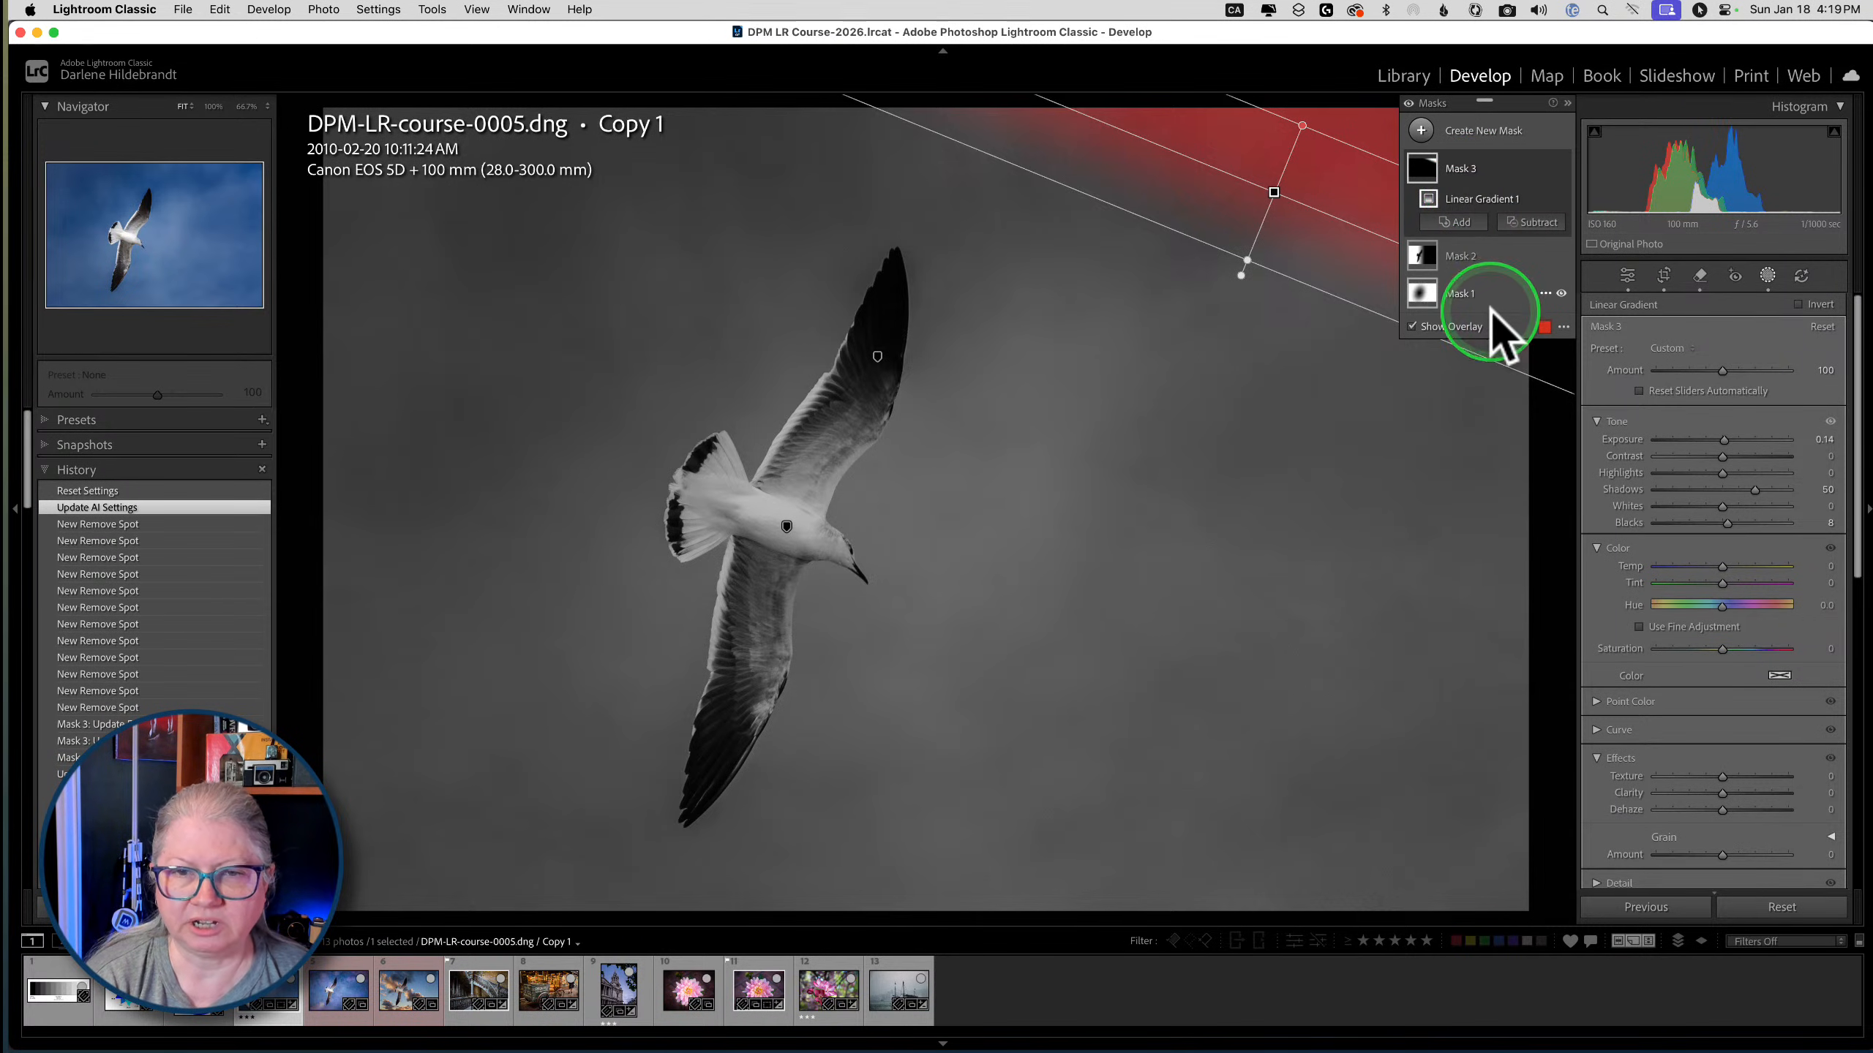
Review the seagull photo's basic tone and presence adjustments outside masking, and reopen its list of masks
left_click(1767, 275)
scroll(1707, 432, "down", 2)
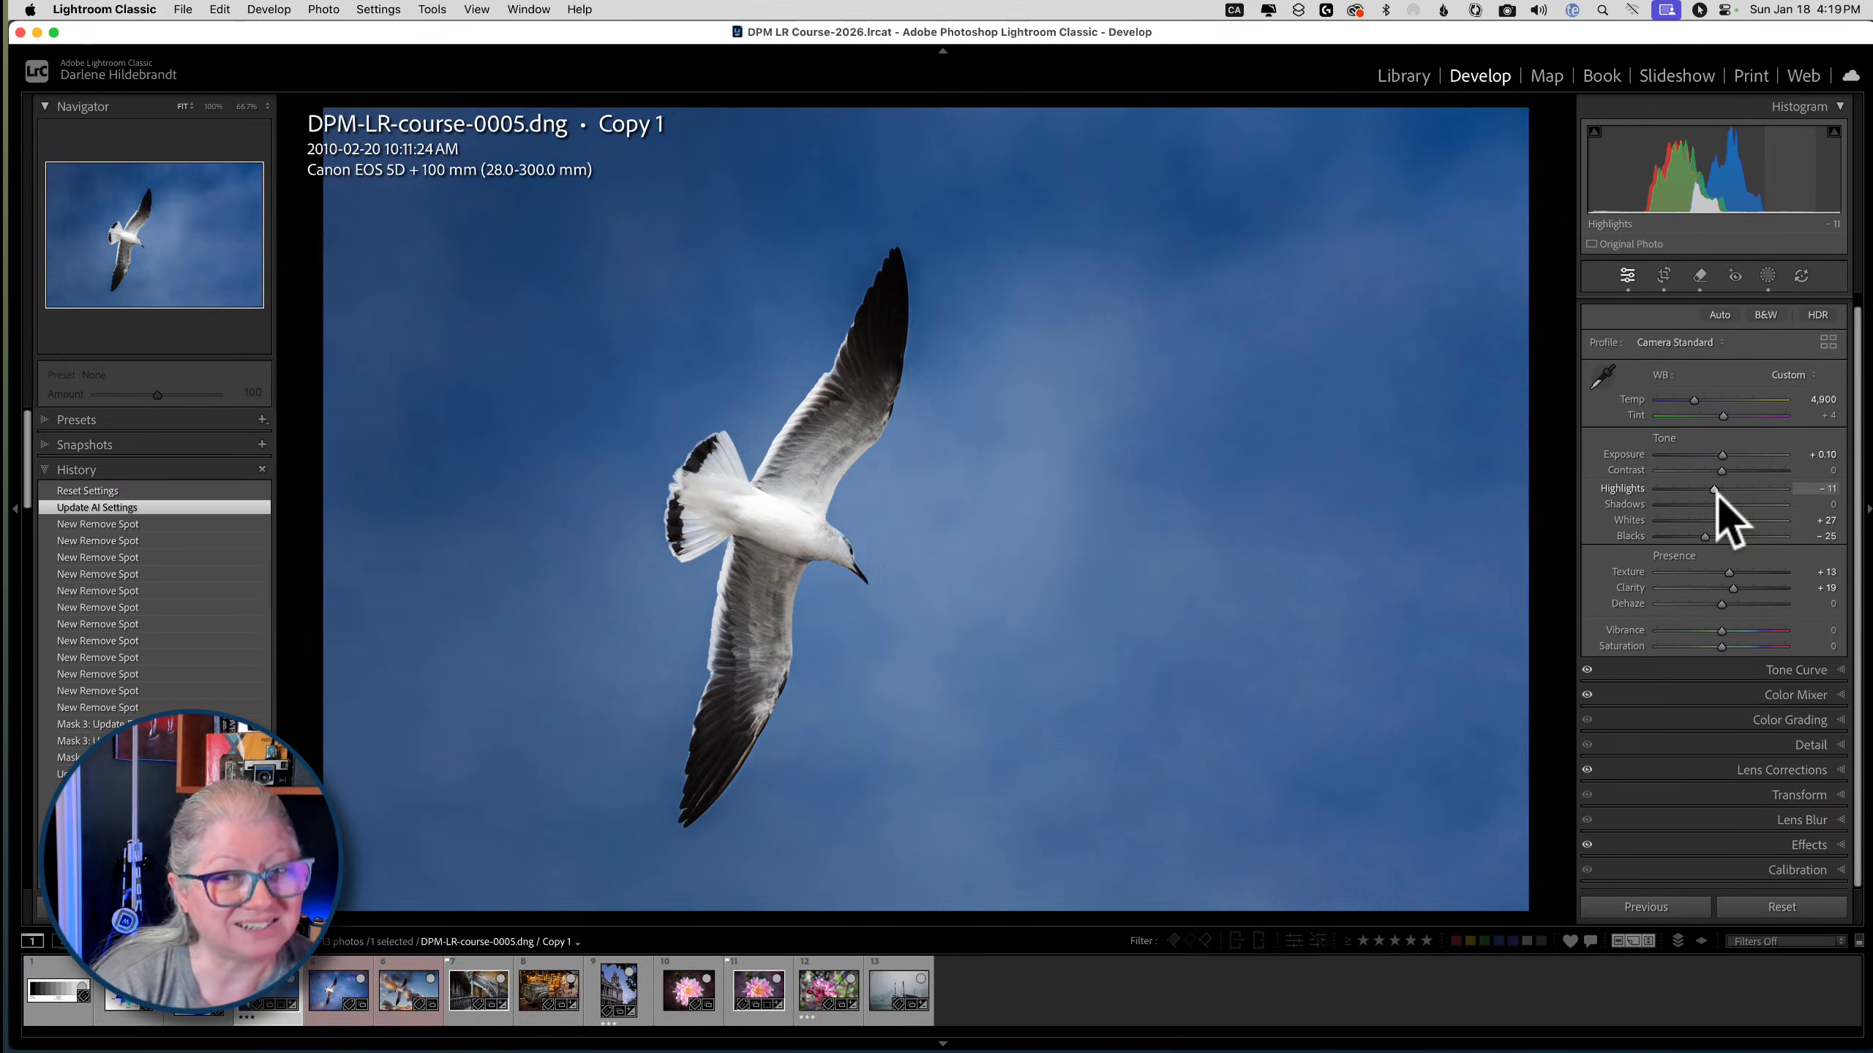
left_click(1769, 276)
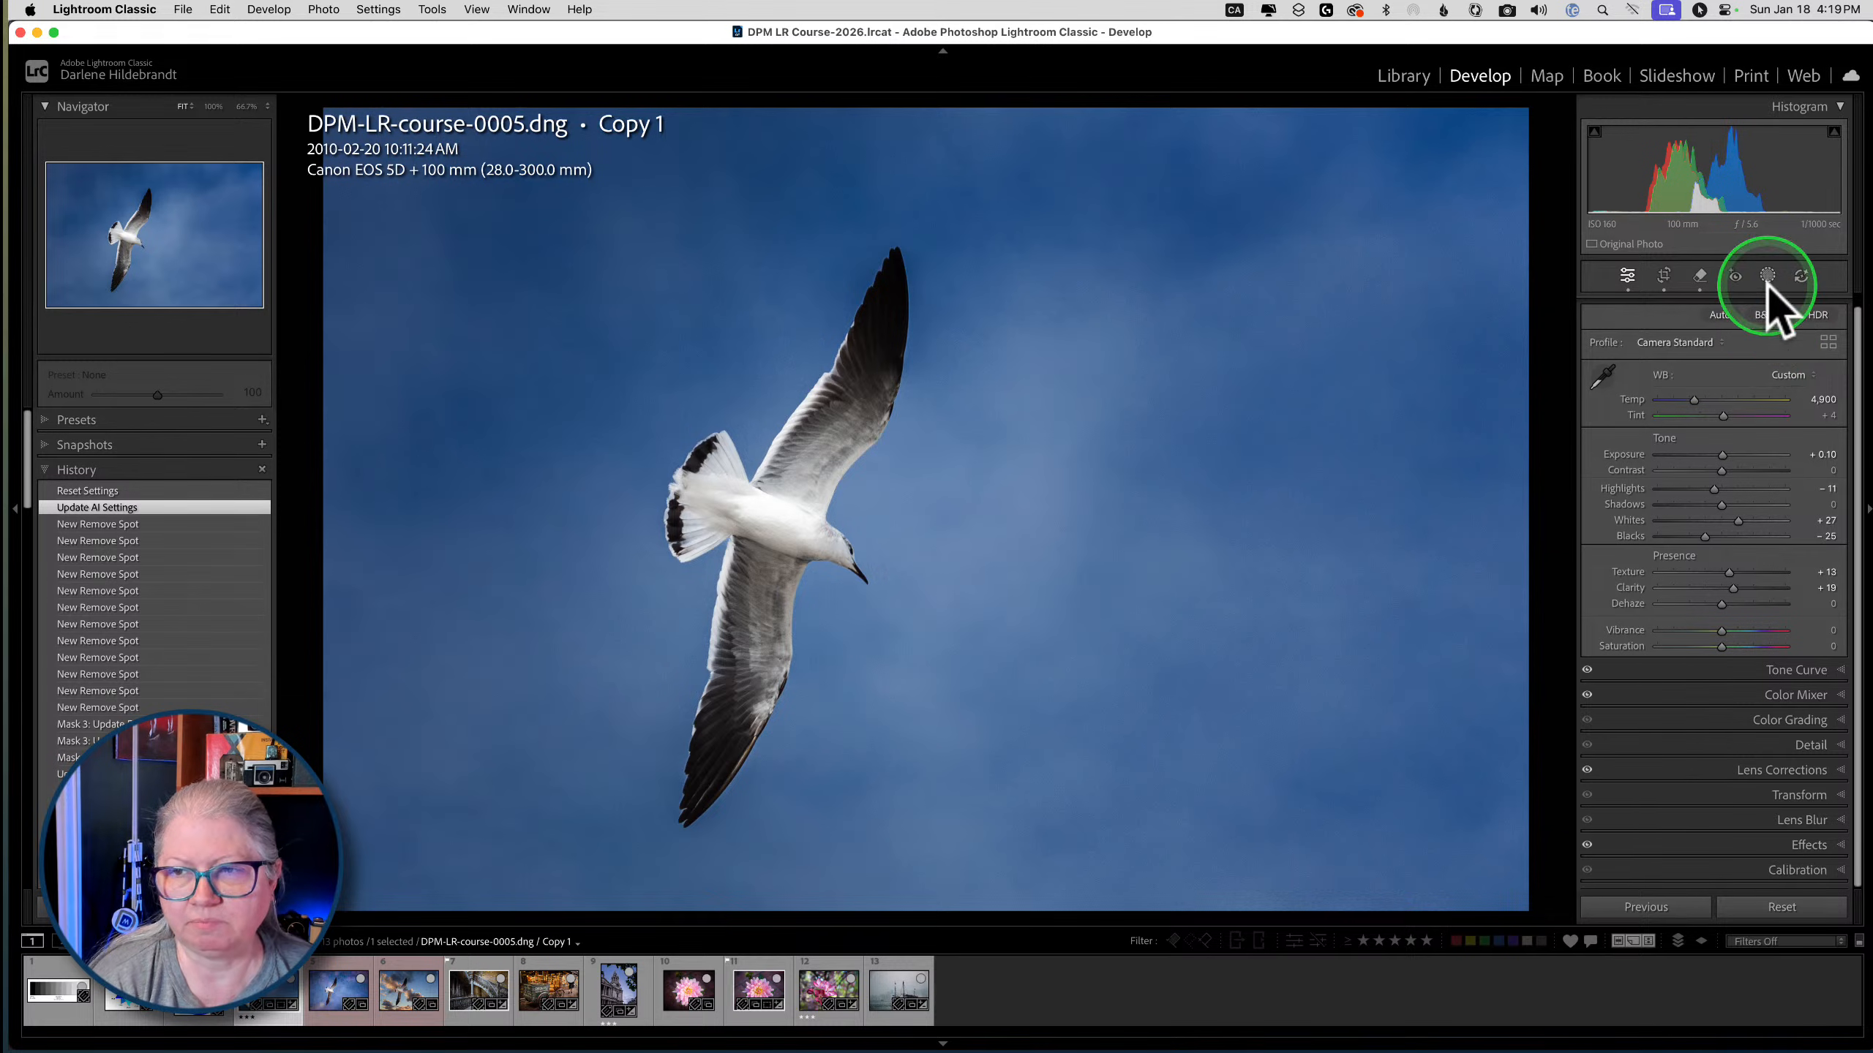
left_click(1484, 184)
left_click(1473, 427)
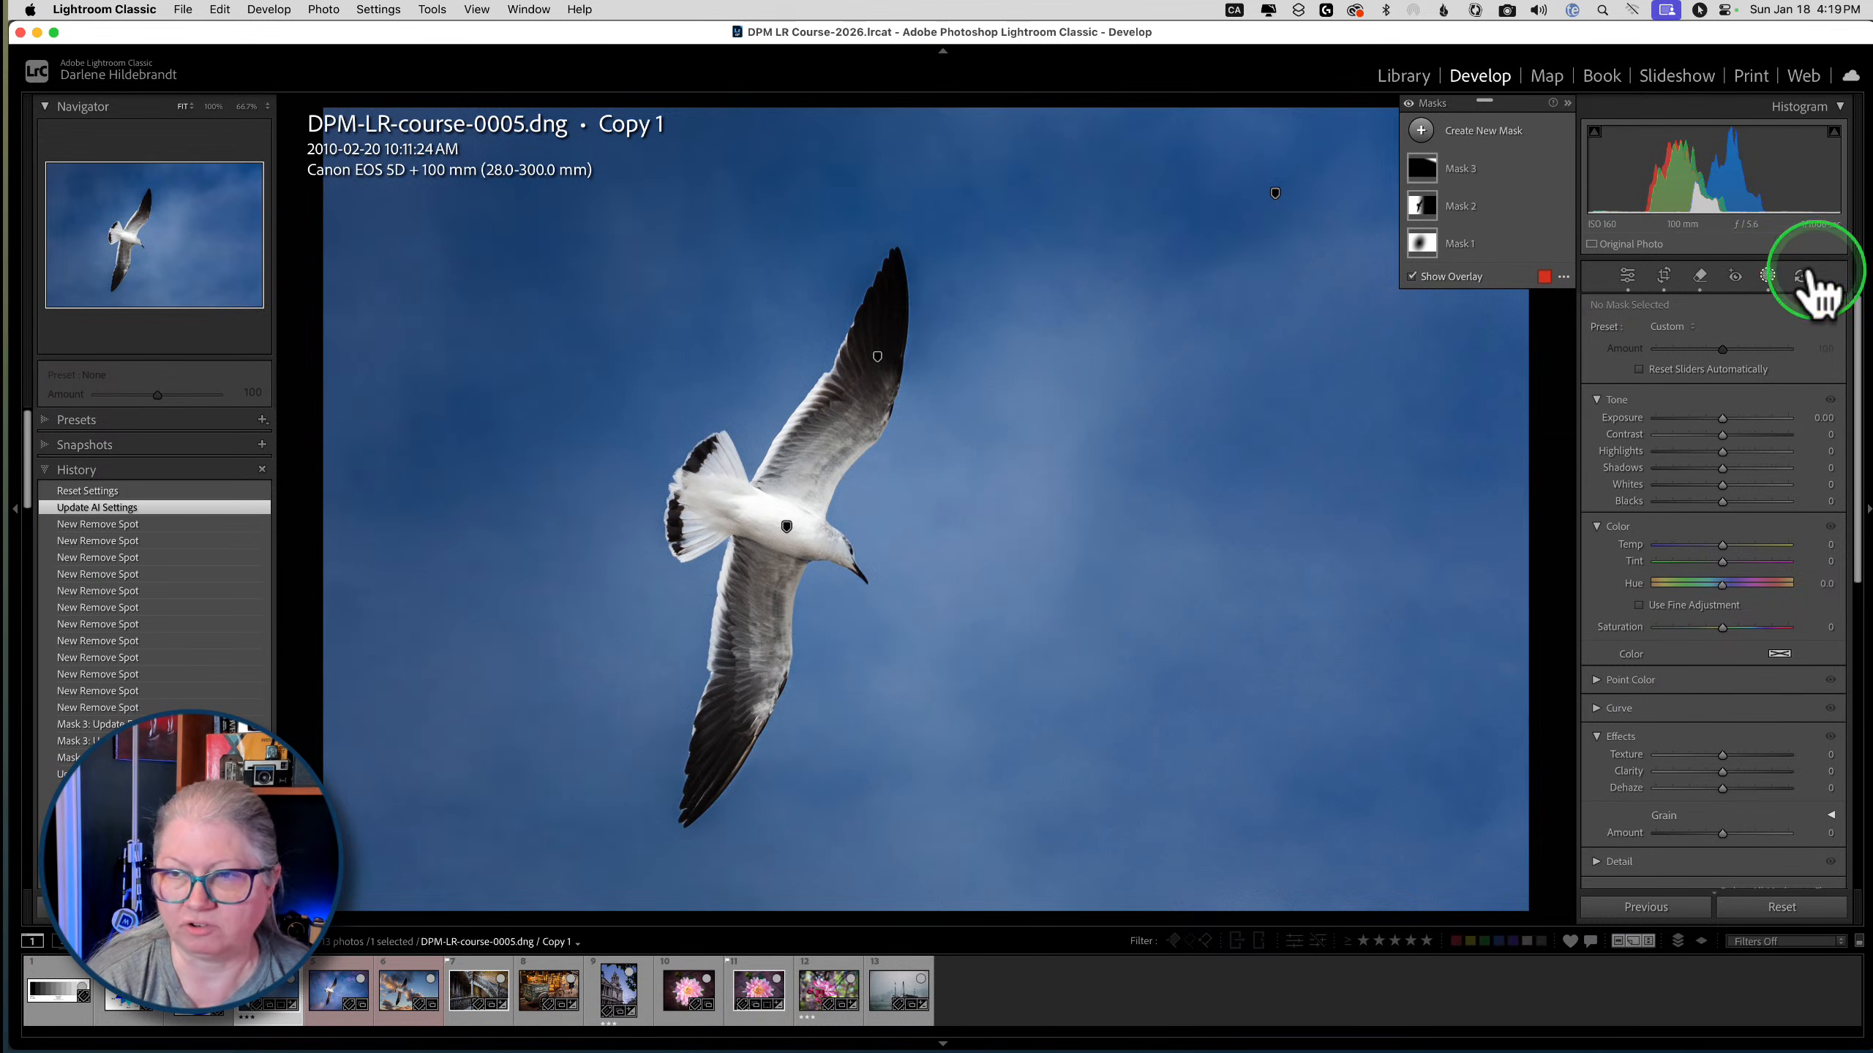
Switch to Photoshop and review the composite's stack of text, grayscale chart, color wheel and background layers
left_click(1768, 278)
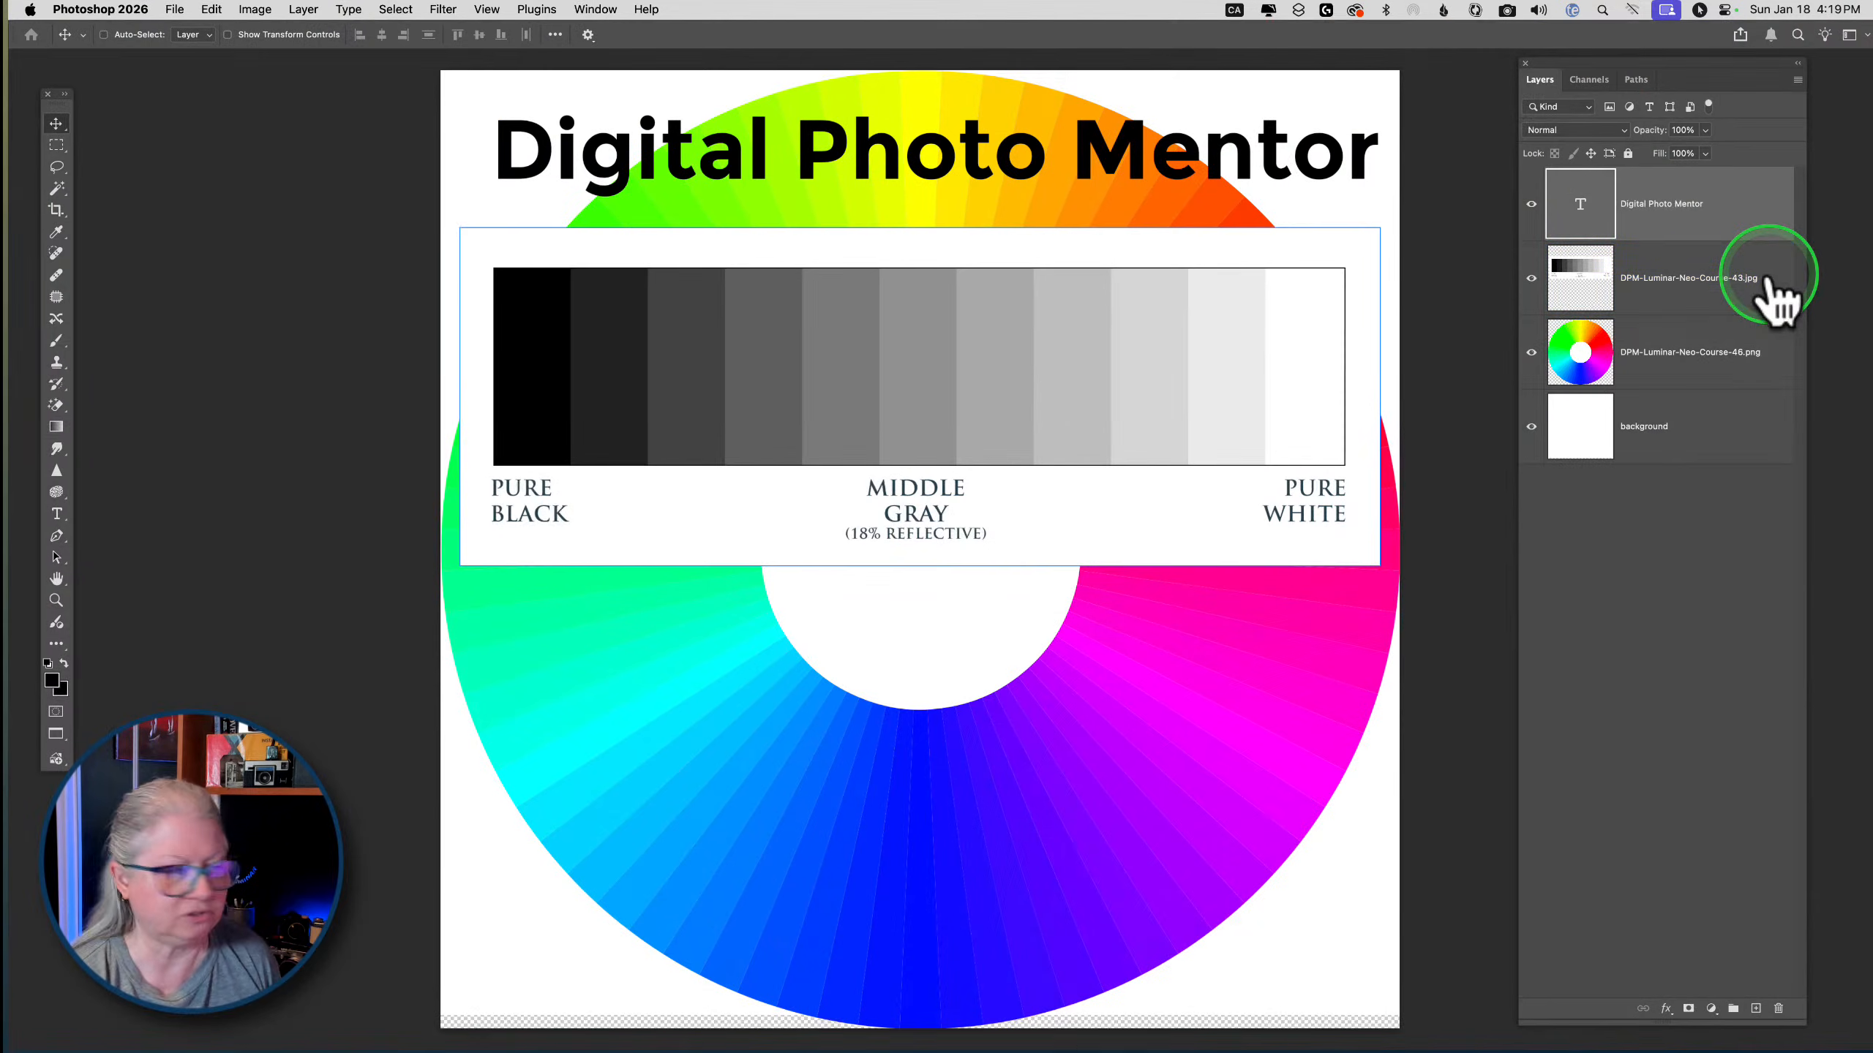
left_click(1771, 281)
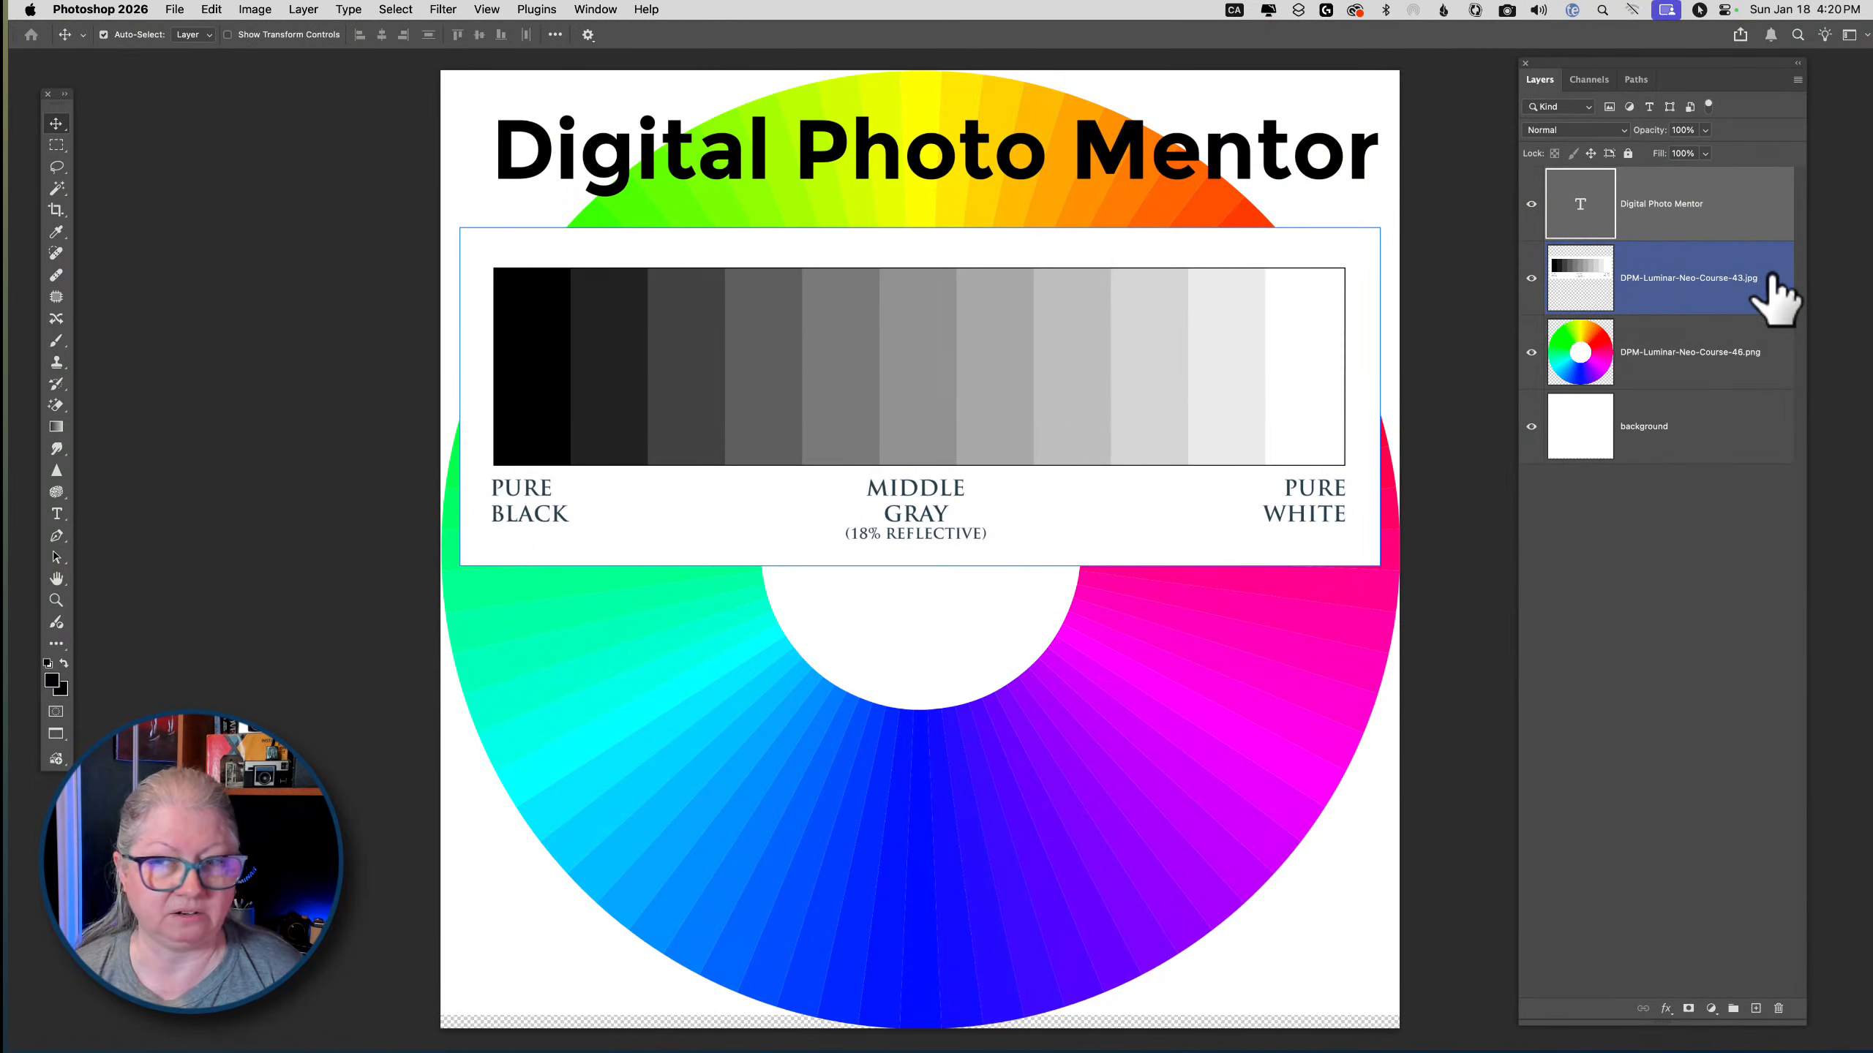
left_click(1692, 414)
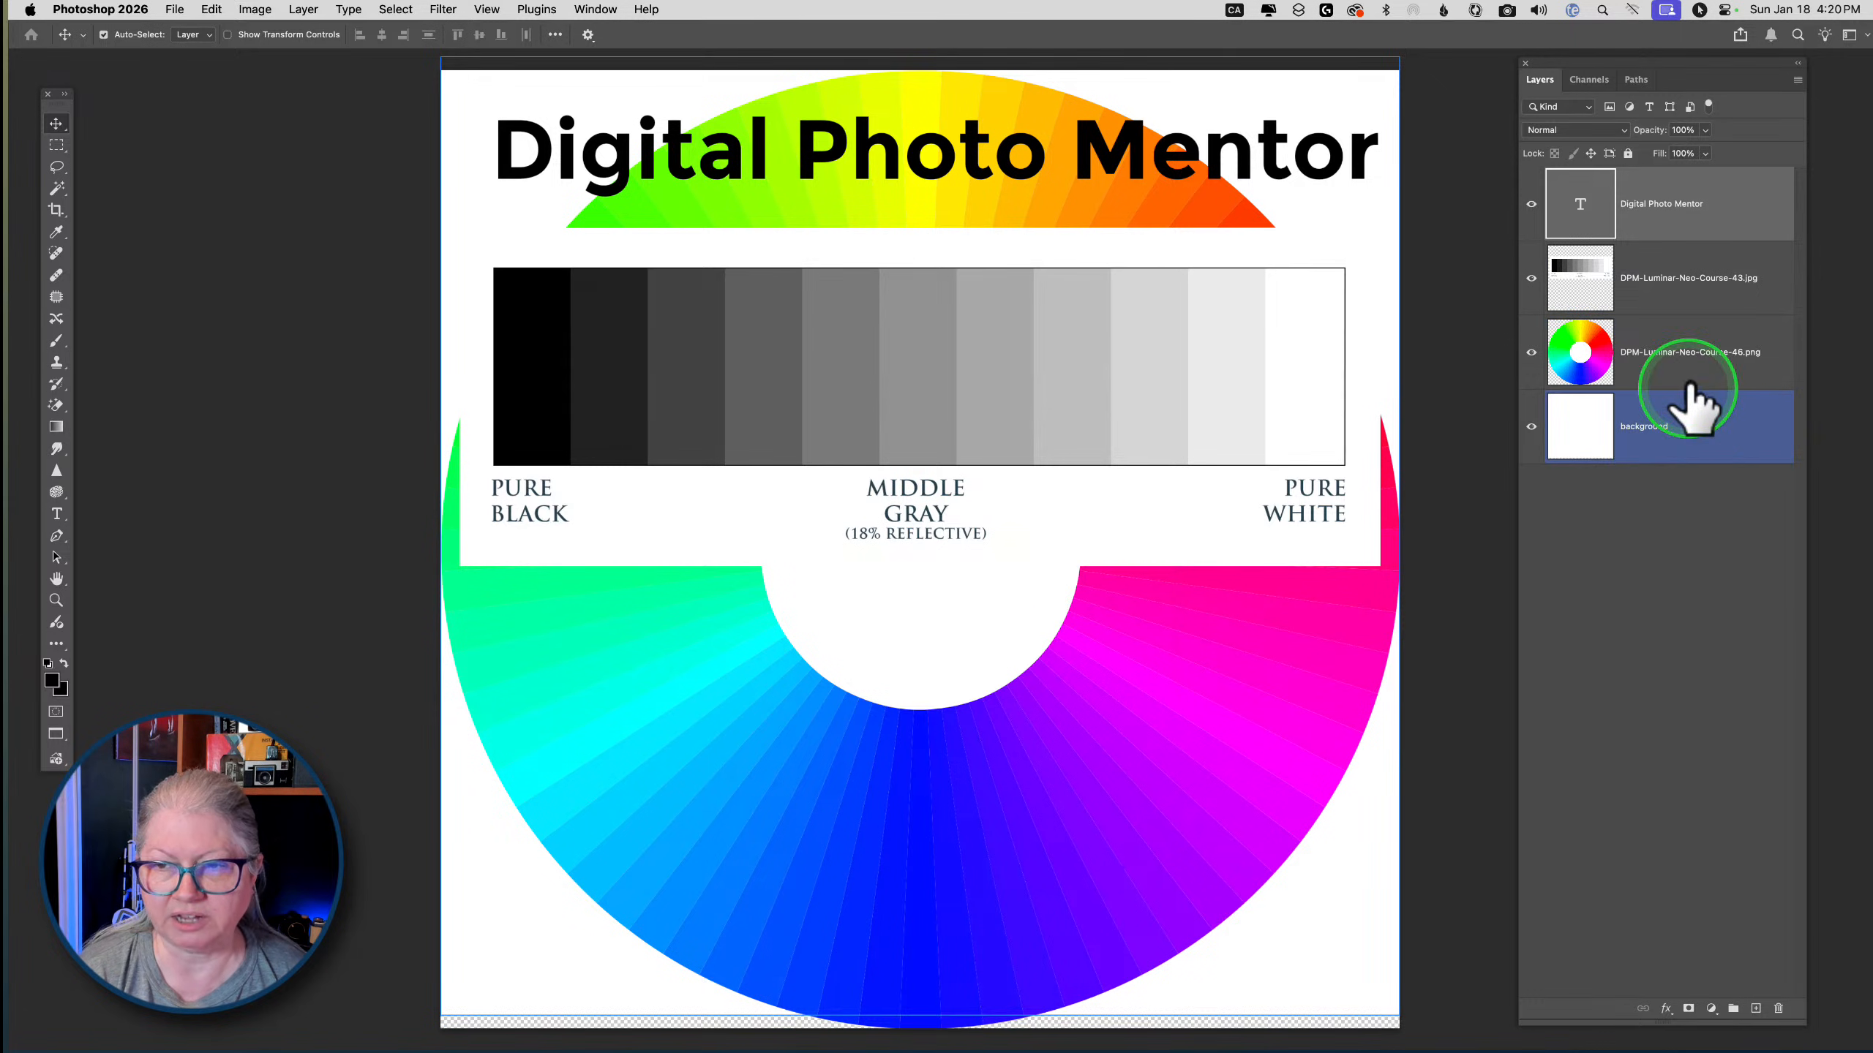
left_click(1673, 295)
left_click(1672, 201)
left_click(1672, 406)
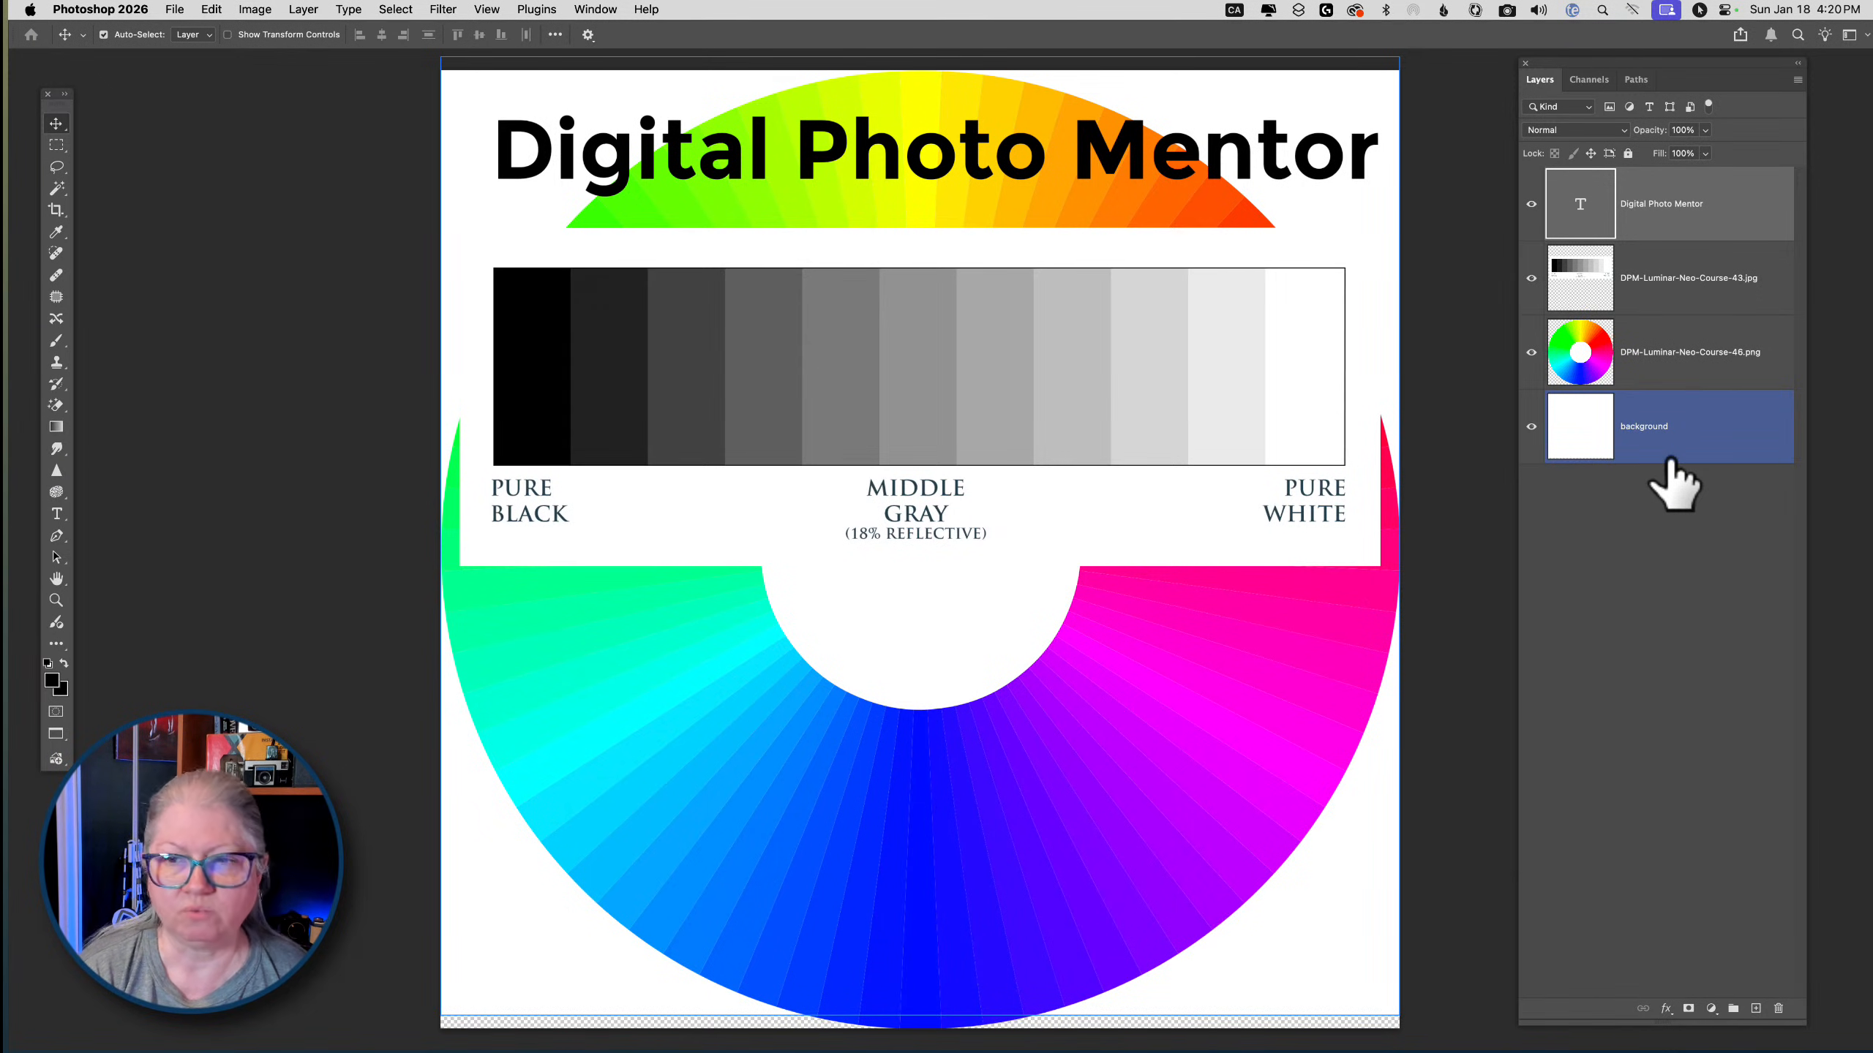
Scale the grayscale chart layer to about 104.56% so it spans the canvas width, and center it vertically at Y 1000 px
left_click(1654, 307)
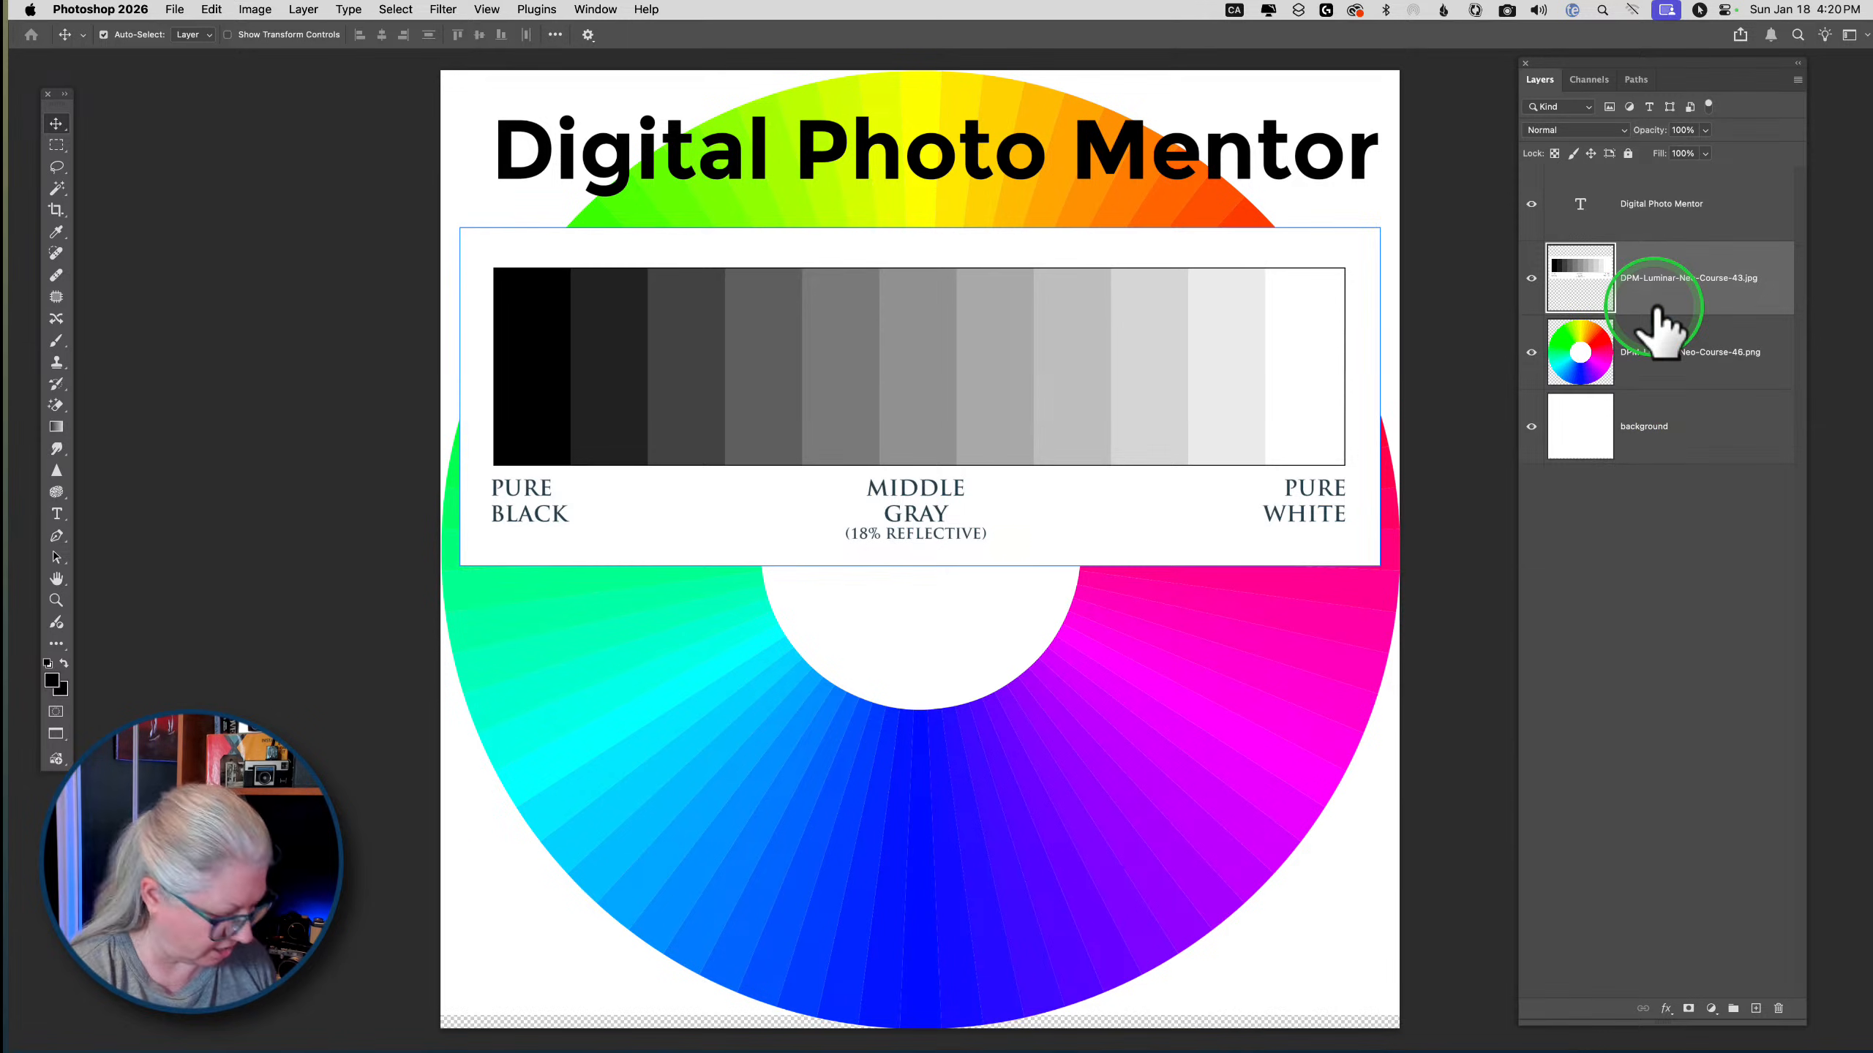
key("super+t")
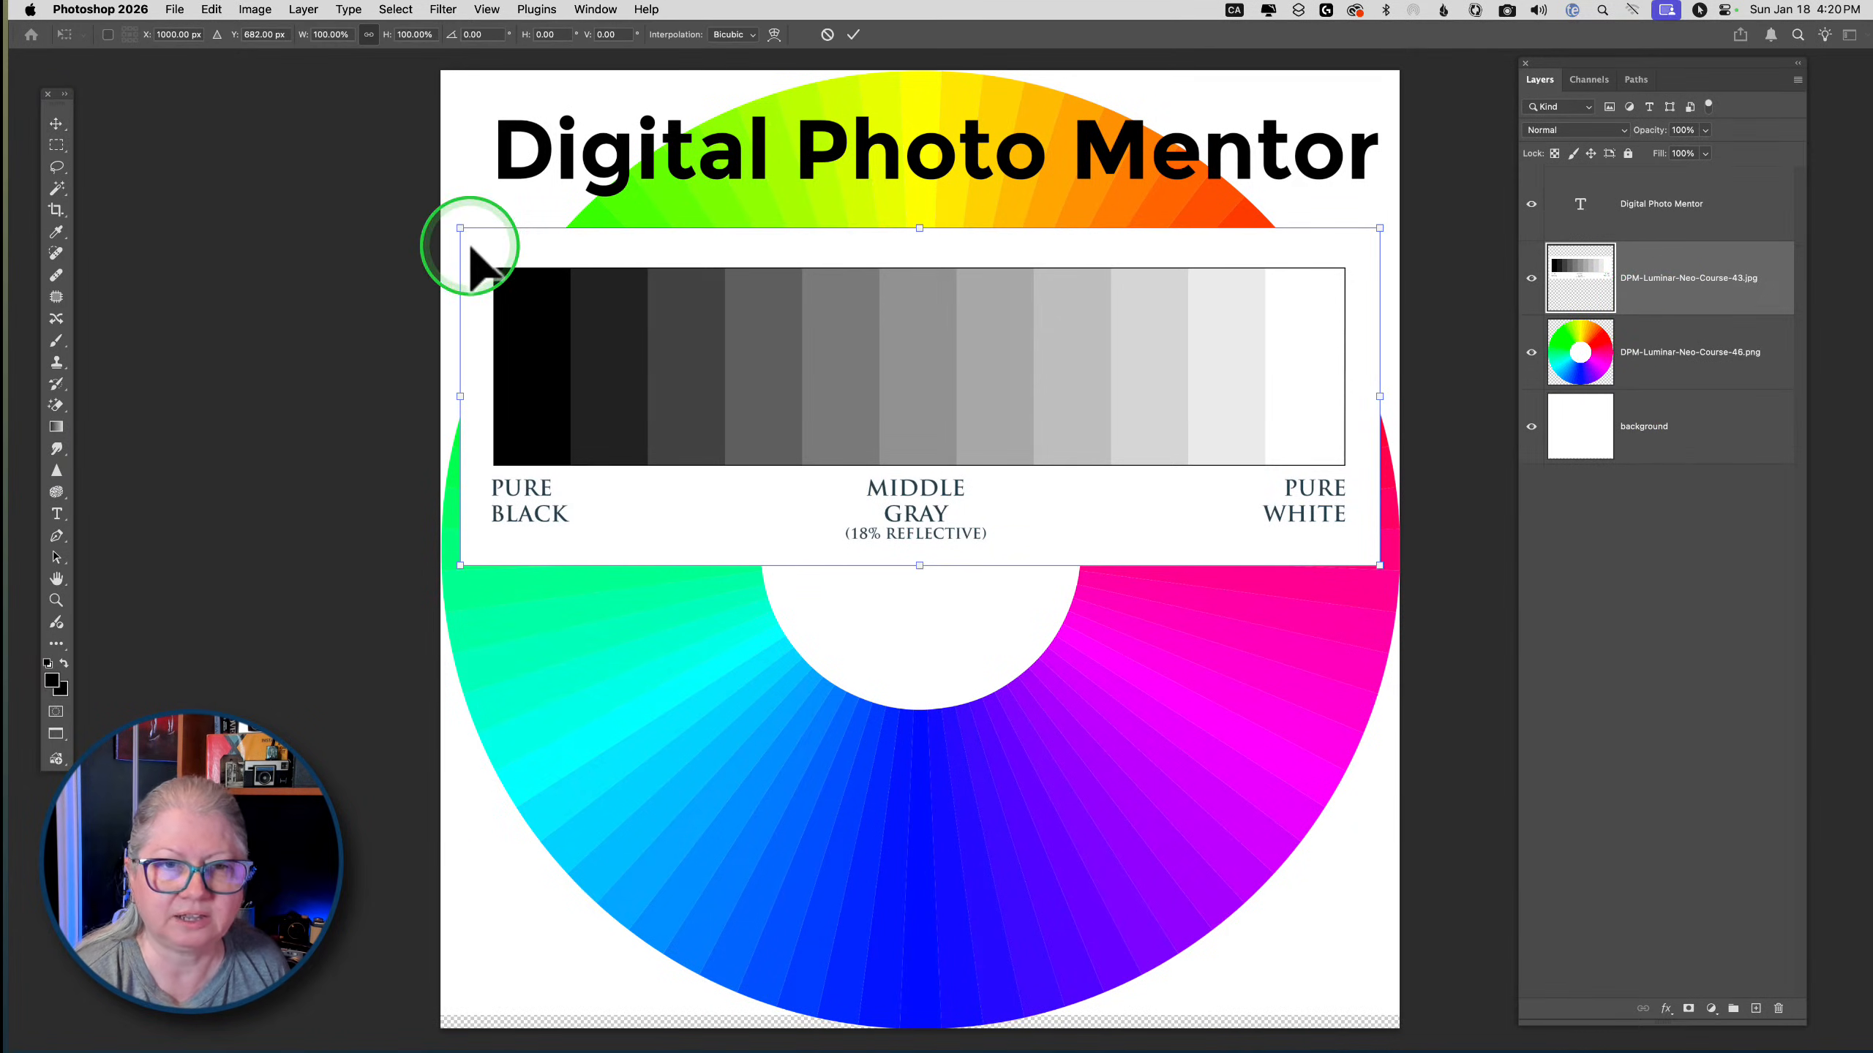
left_click_drag(461, 229, 441, 220)
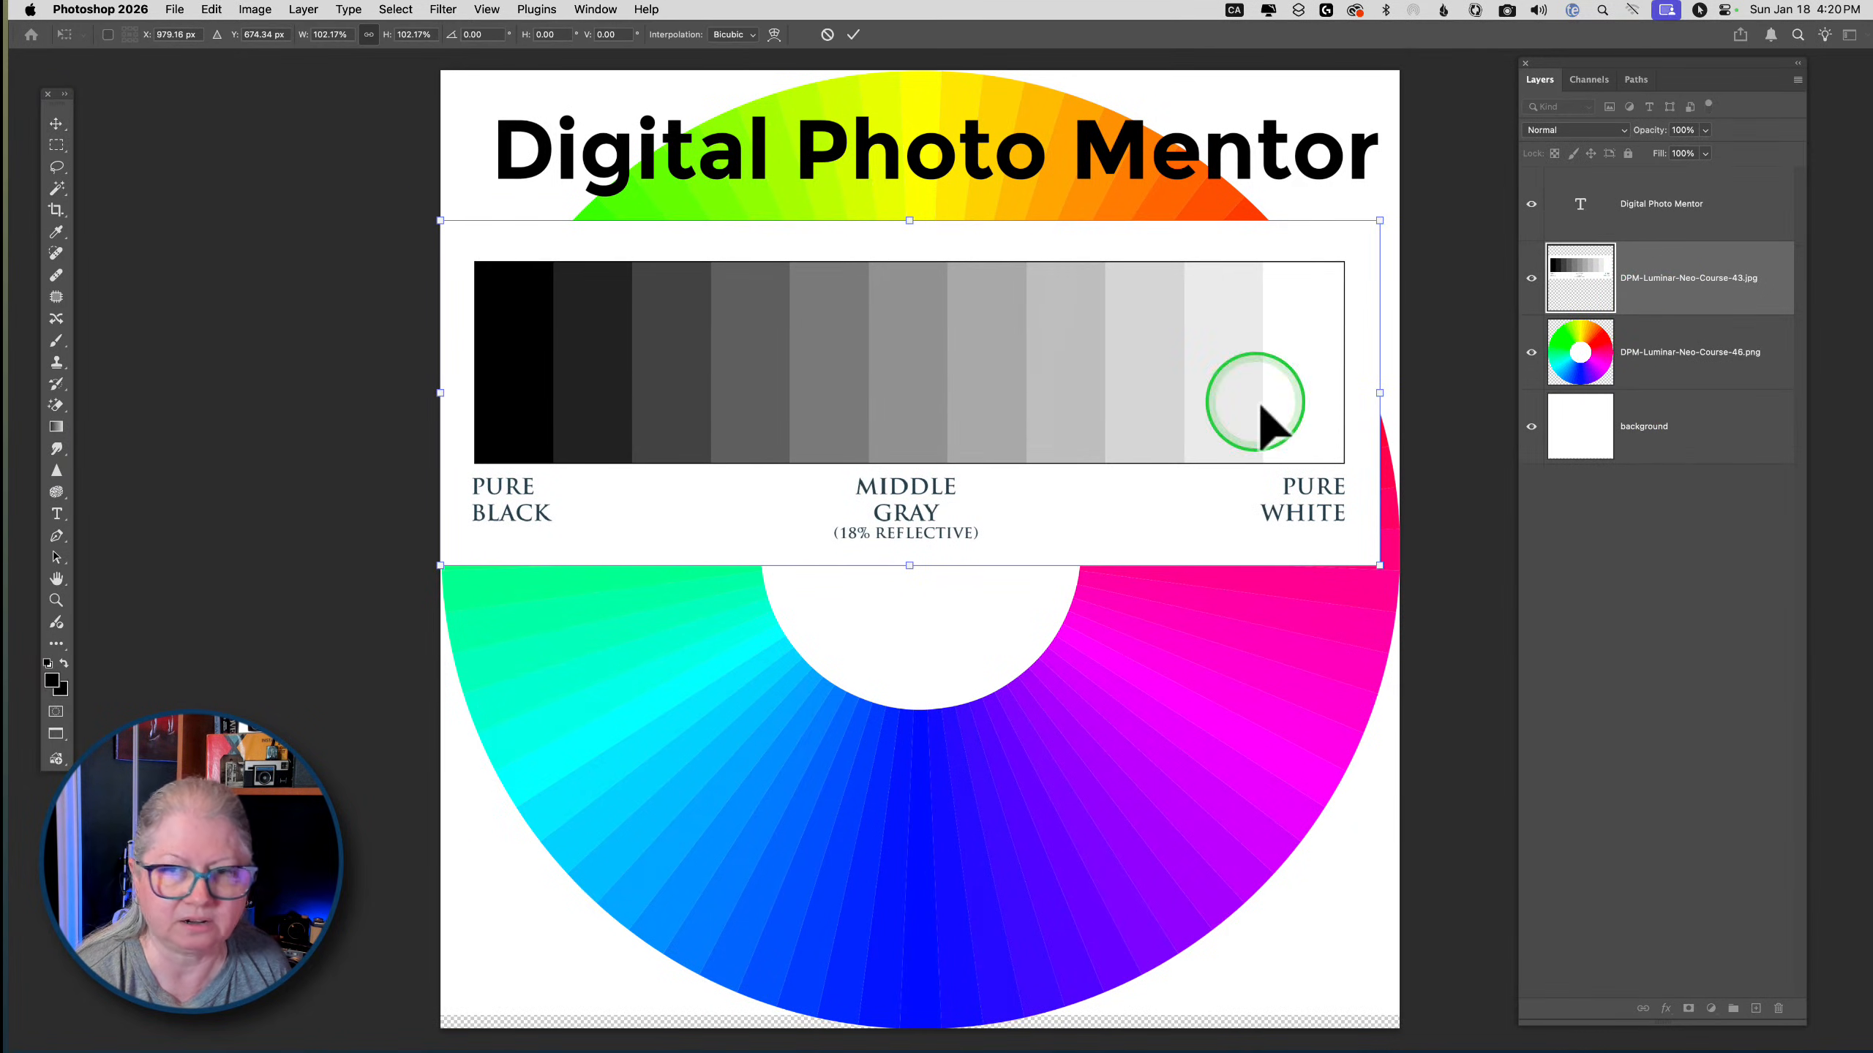
left_click_drag(1376, 565, 1400, 573)
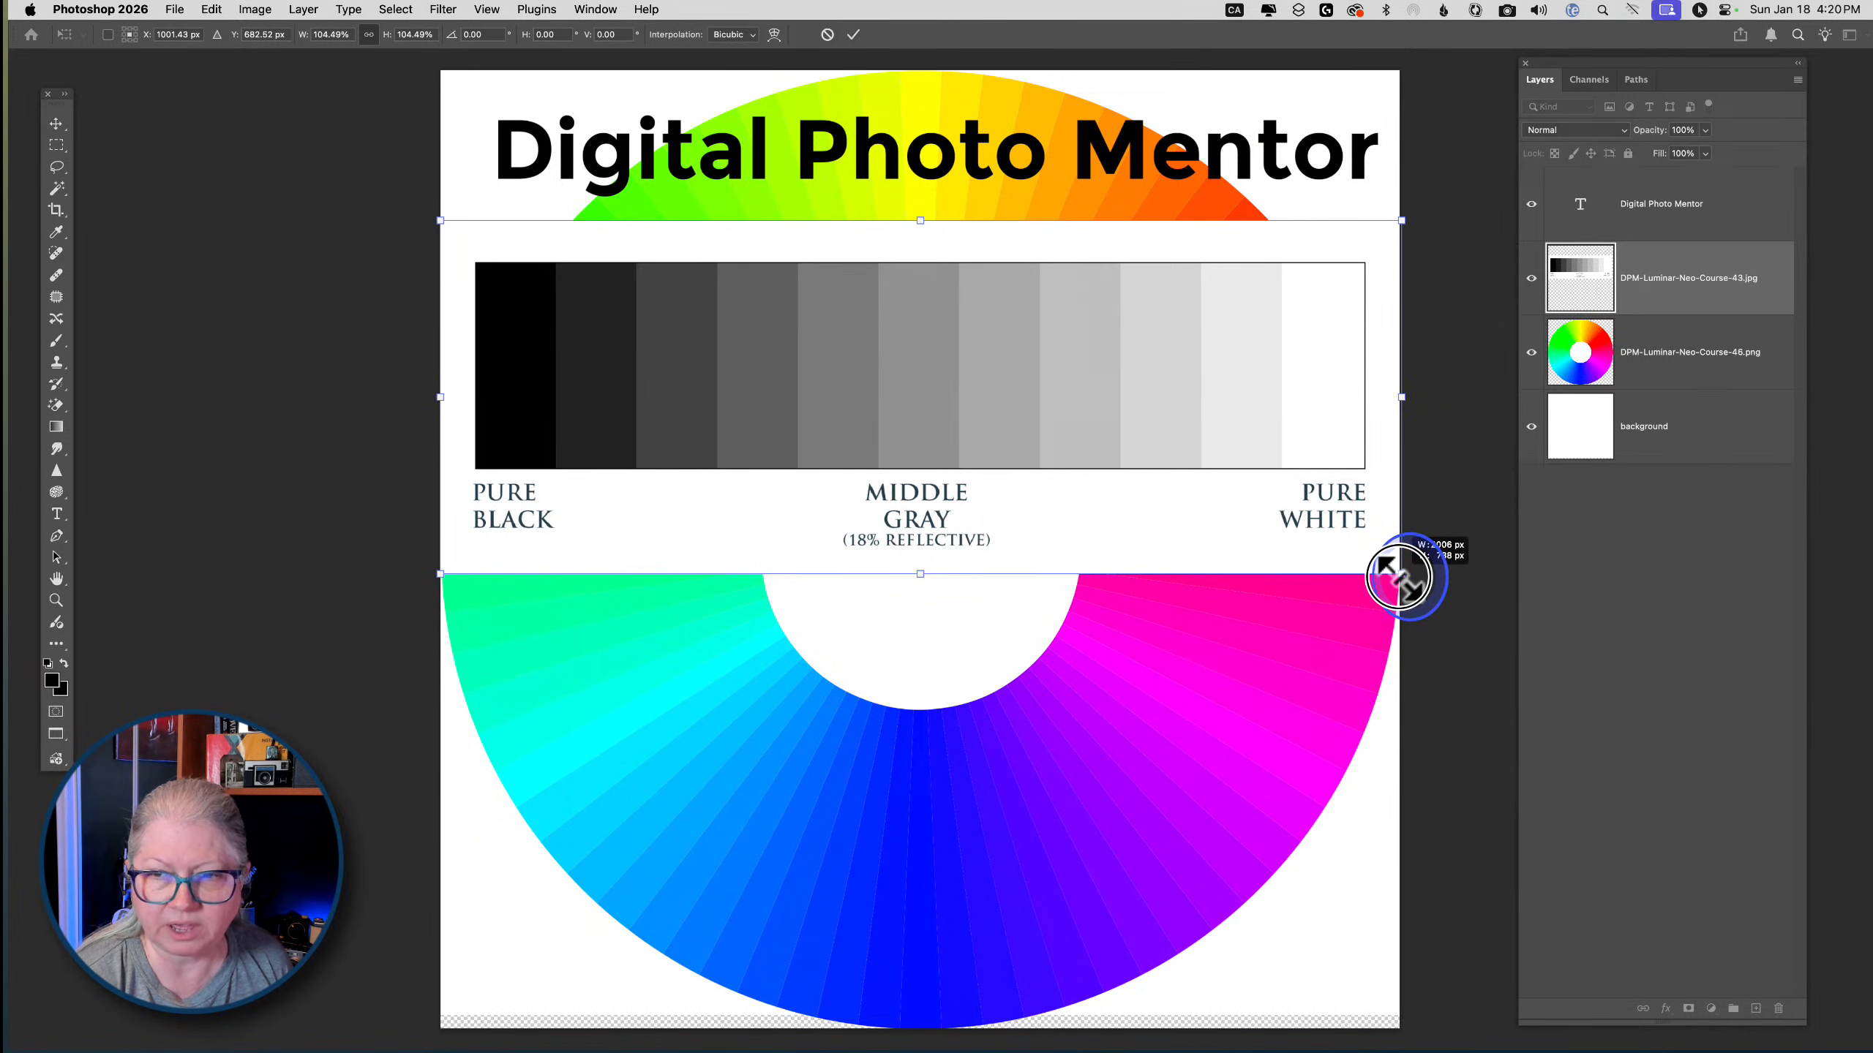
left_click_drag(1172, 413, 1162, 548)
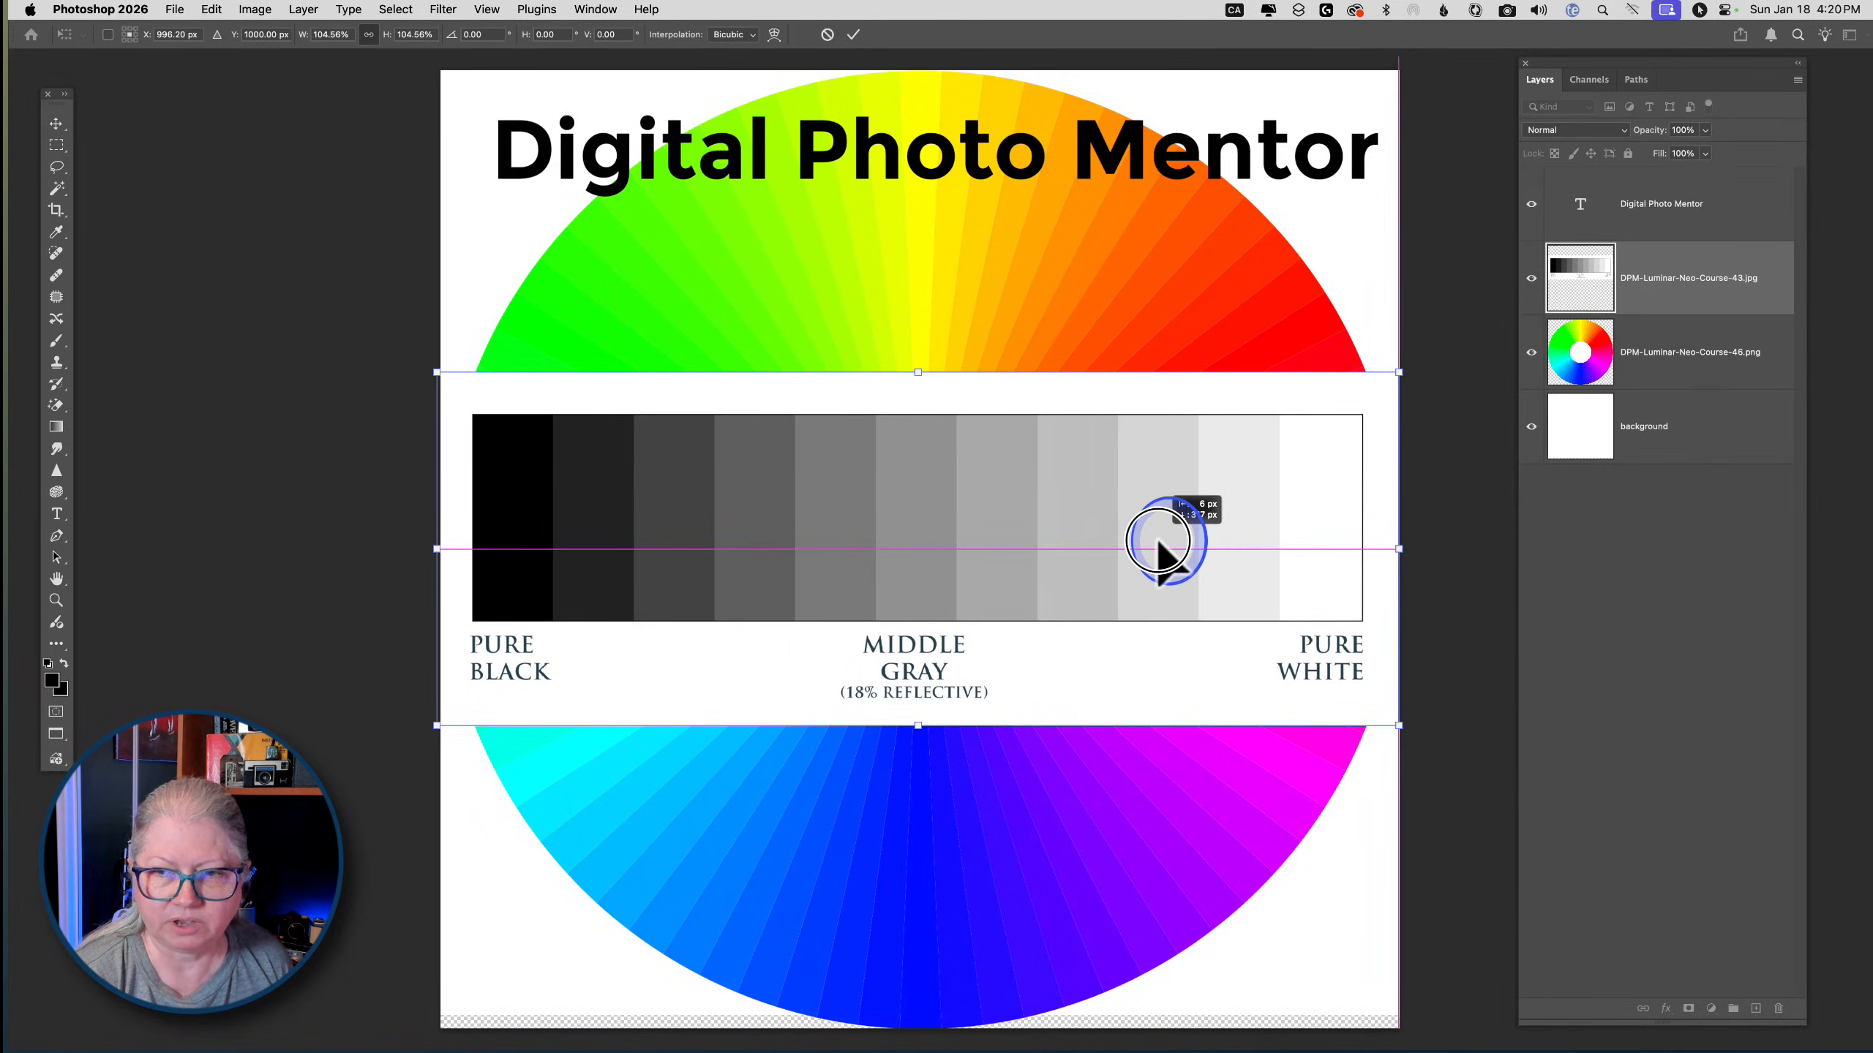
left_click(1654, 284)
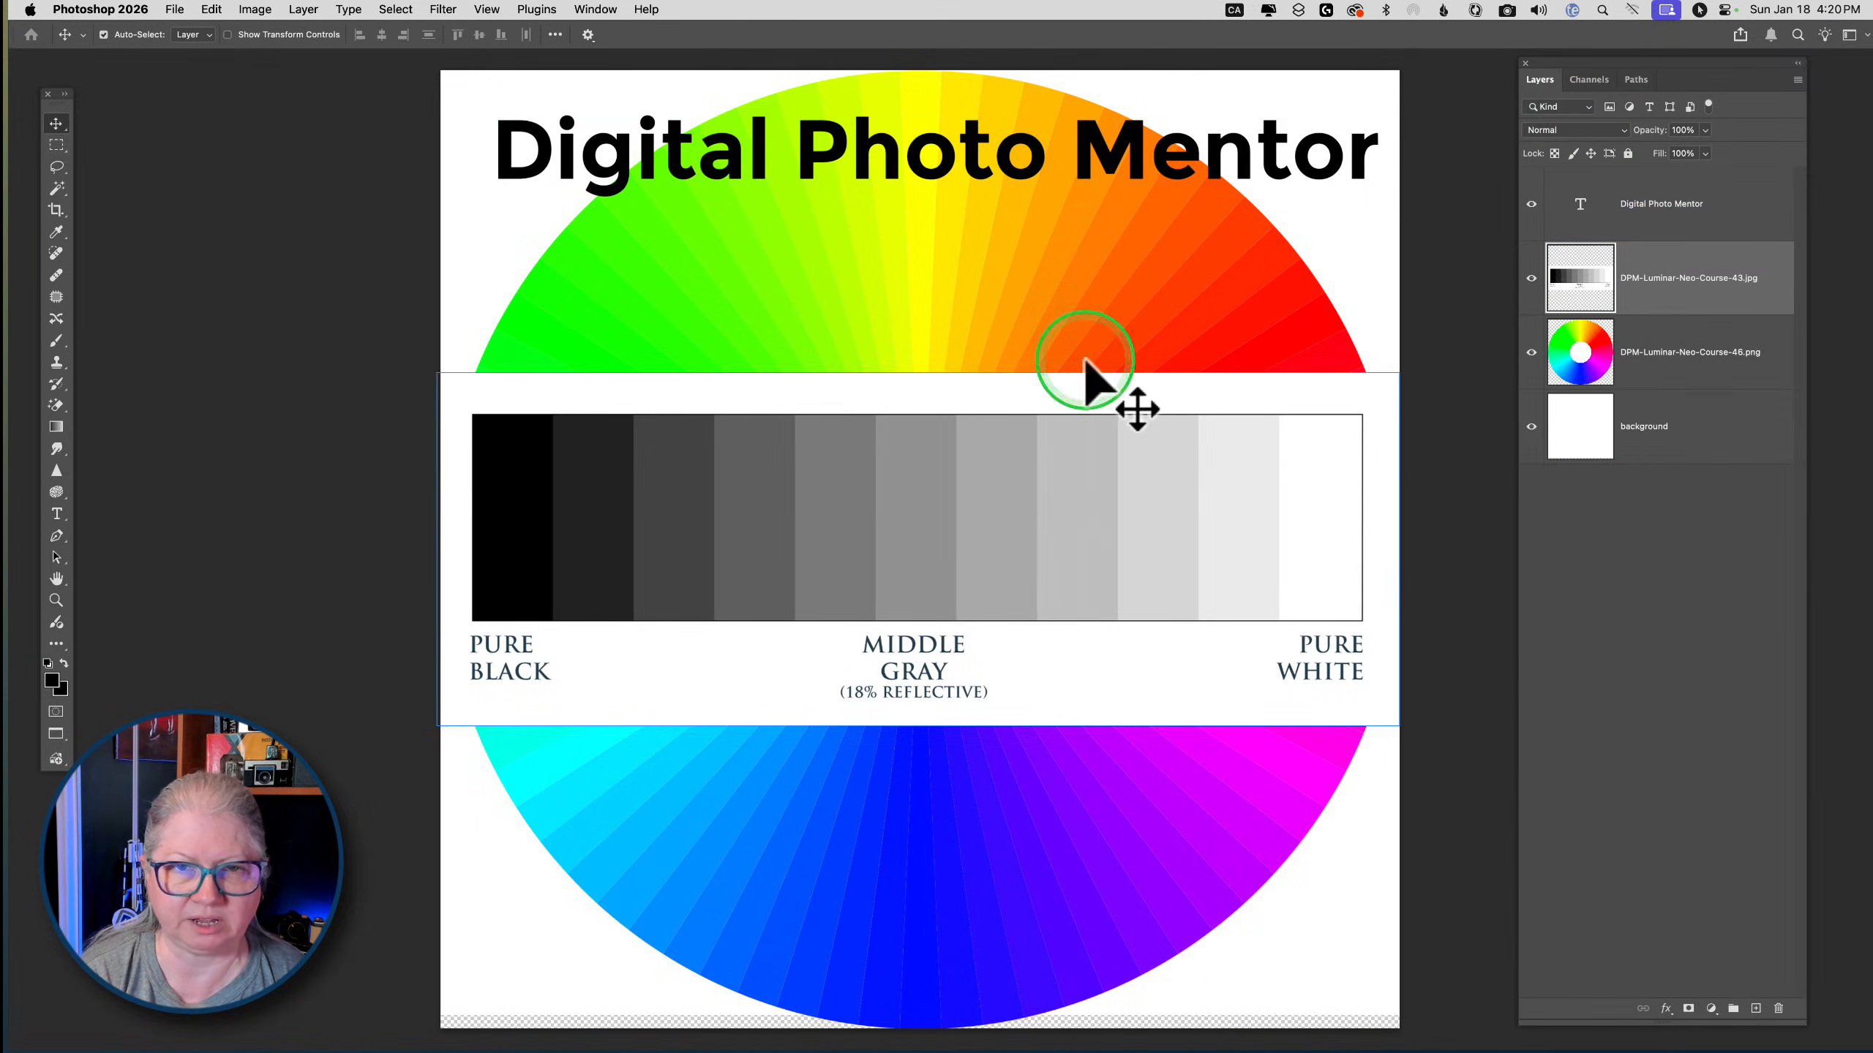
left_click(627, 258)
Save the layered composite and close the document
left_click(174, 9)
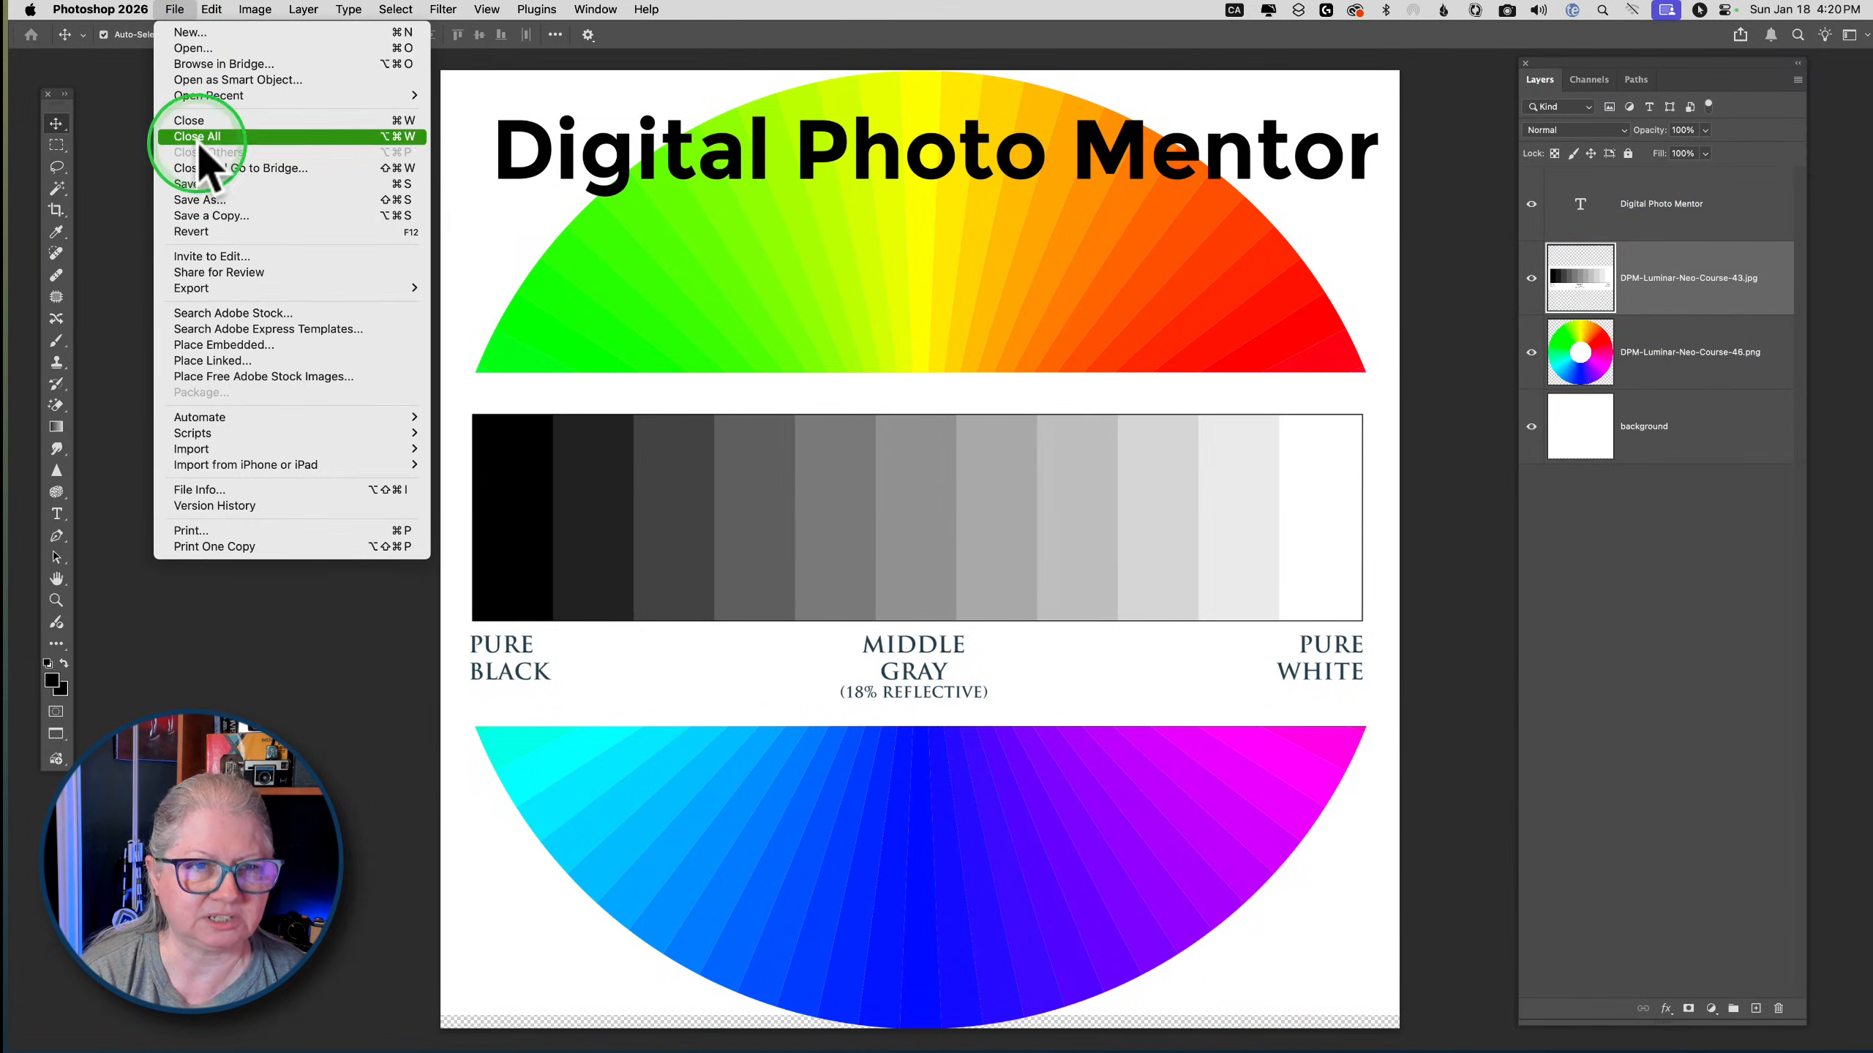
left_click(197, 184)
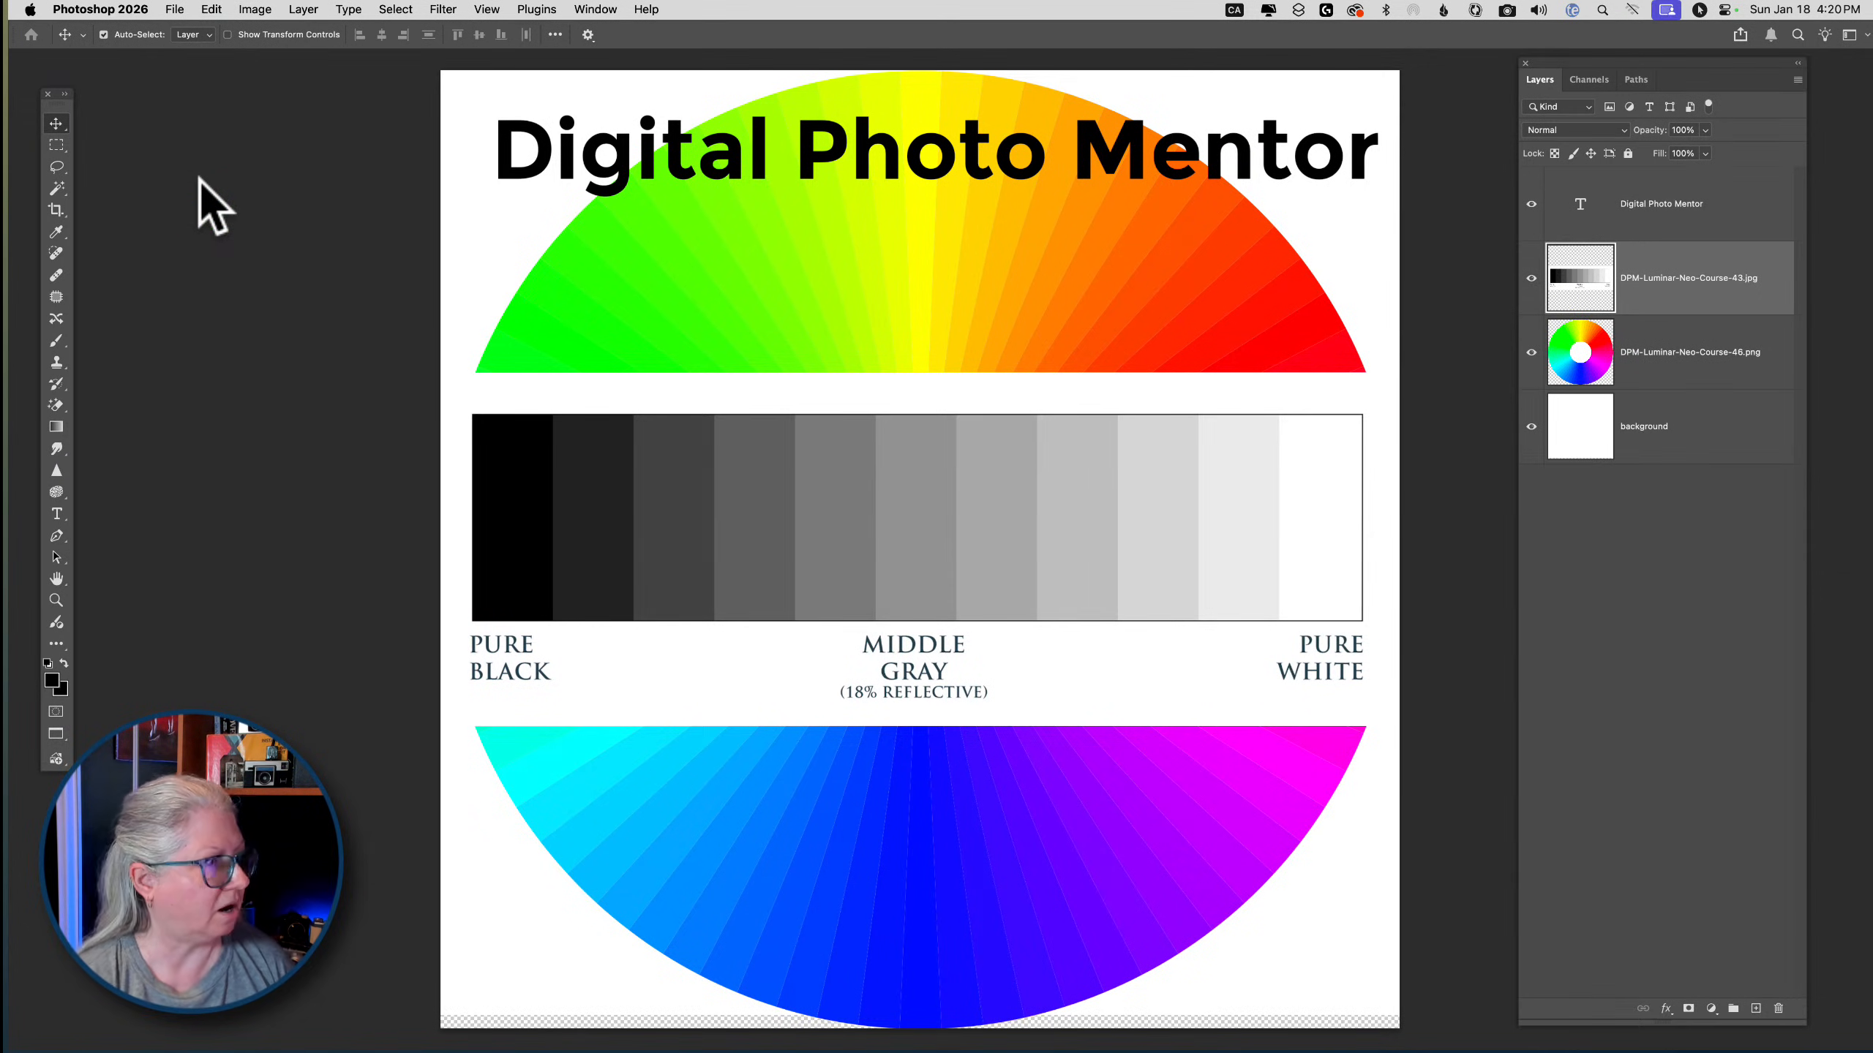
left_click(175, 10)
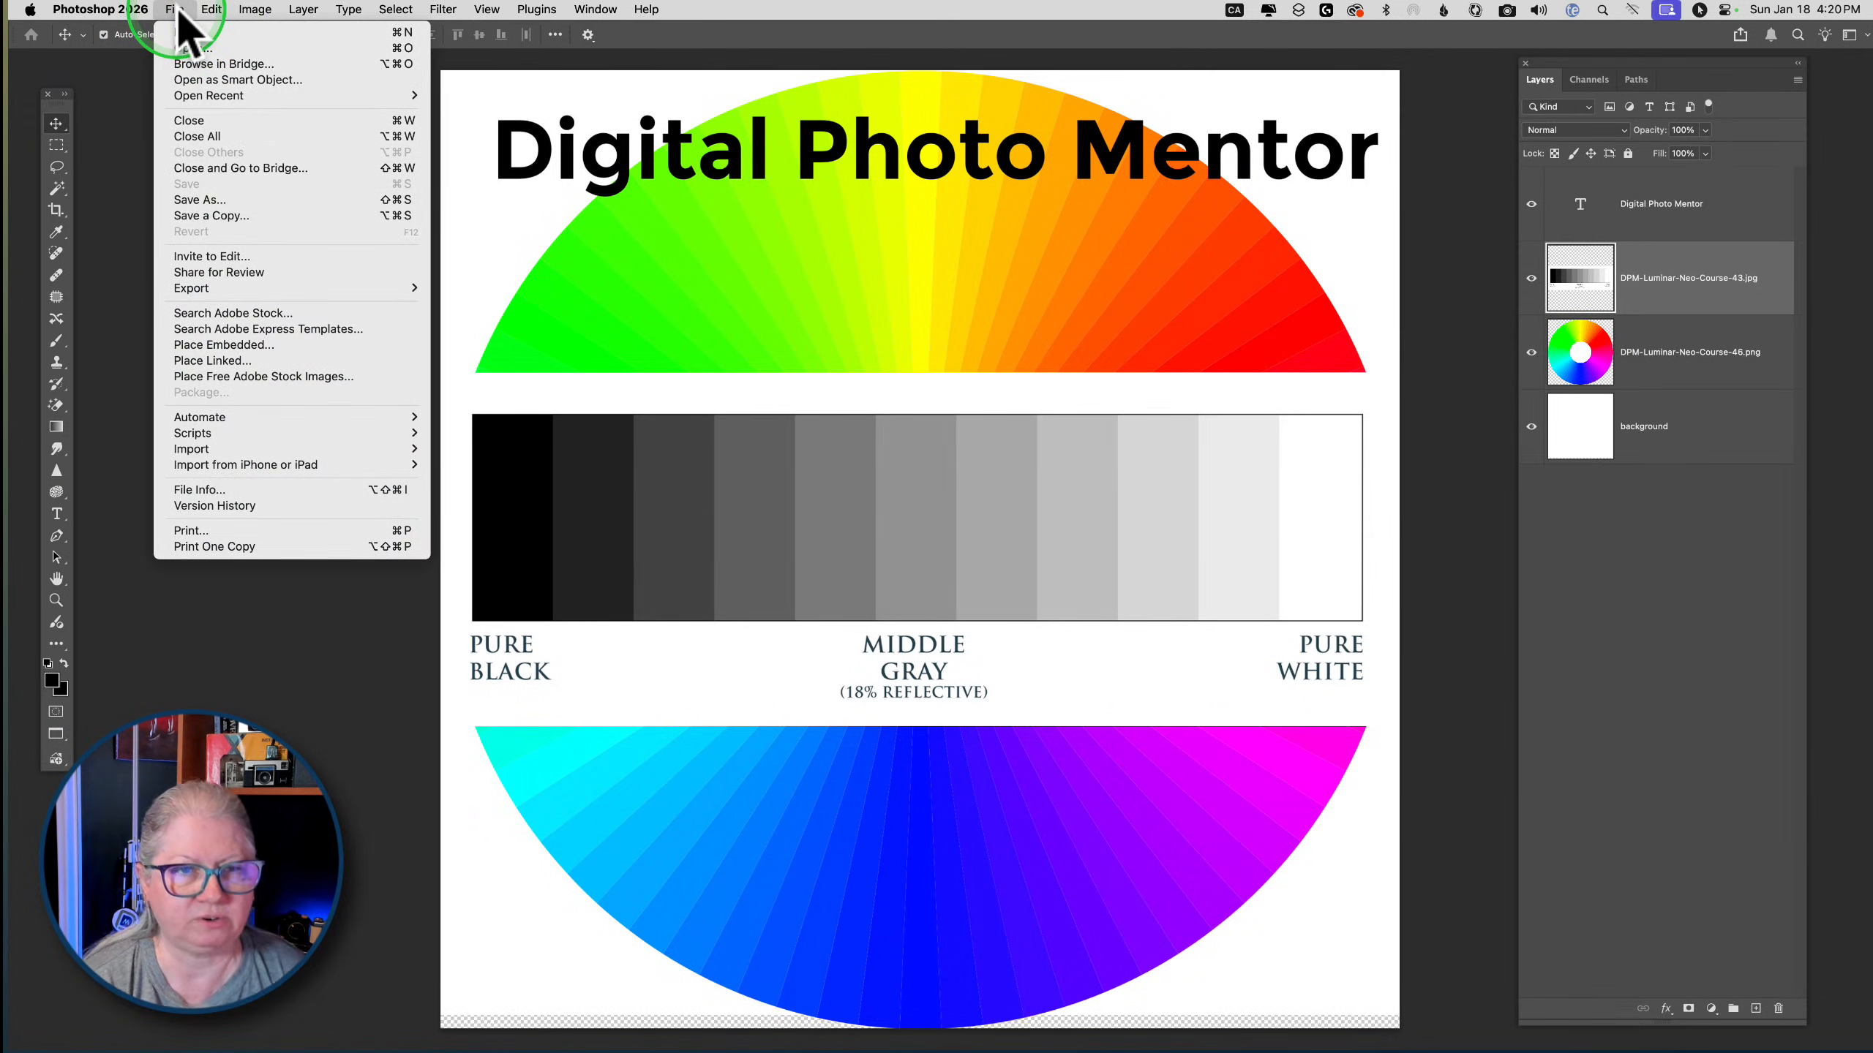
left_click(190, 124)
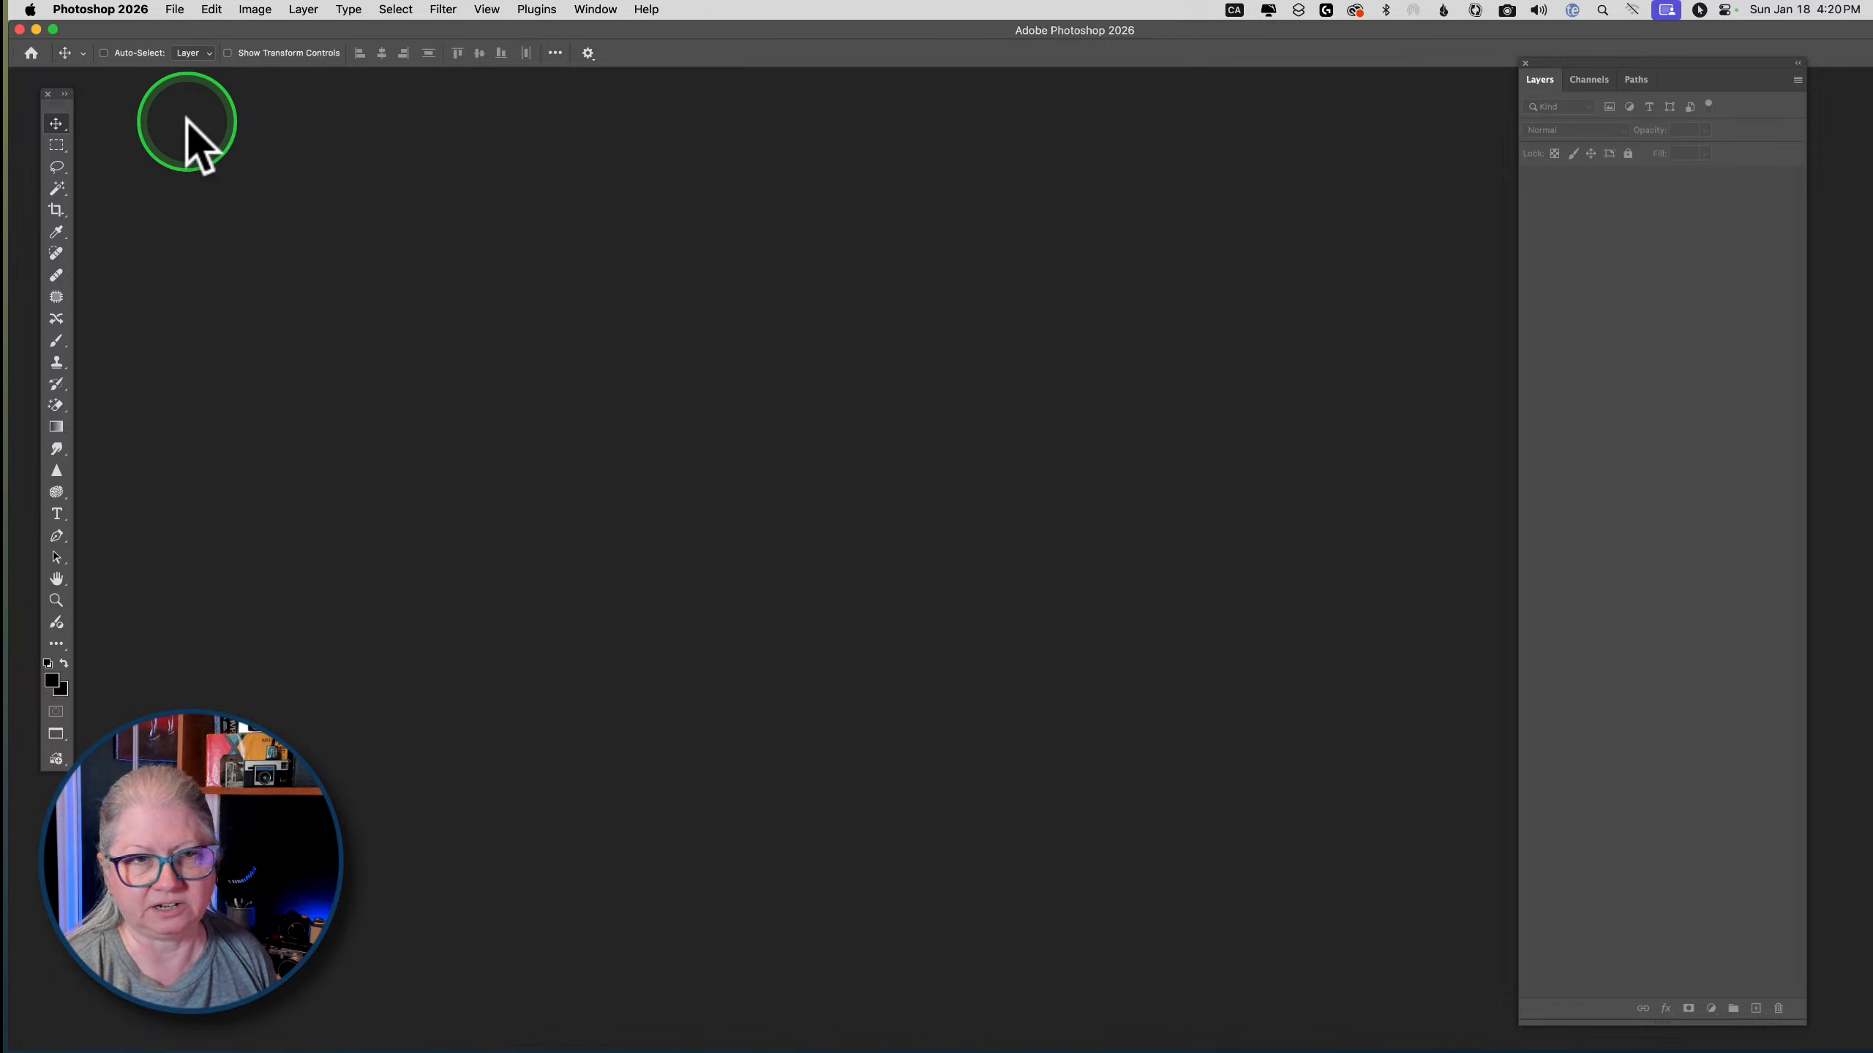
Switch to Lightroom Classic and inspect the saved DPM-Luminar-Neo-Course-43-Edit.psd up close, including its transparent lower edge
key("super+Tab")
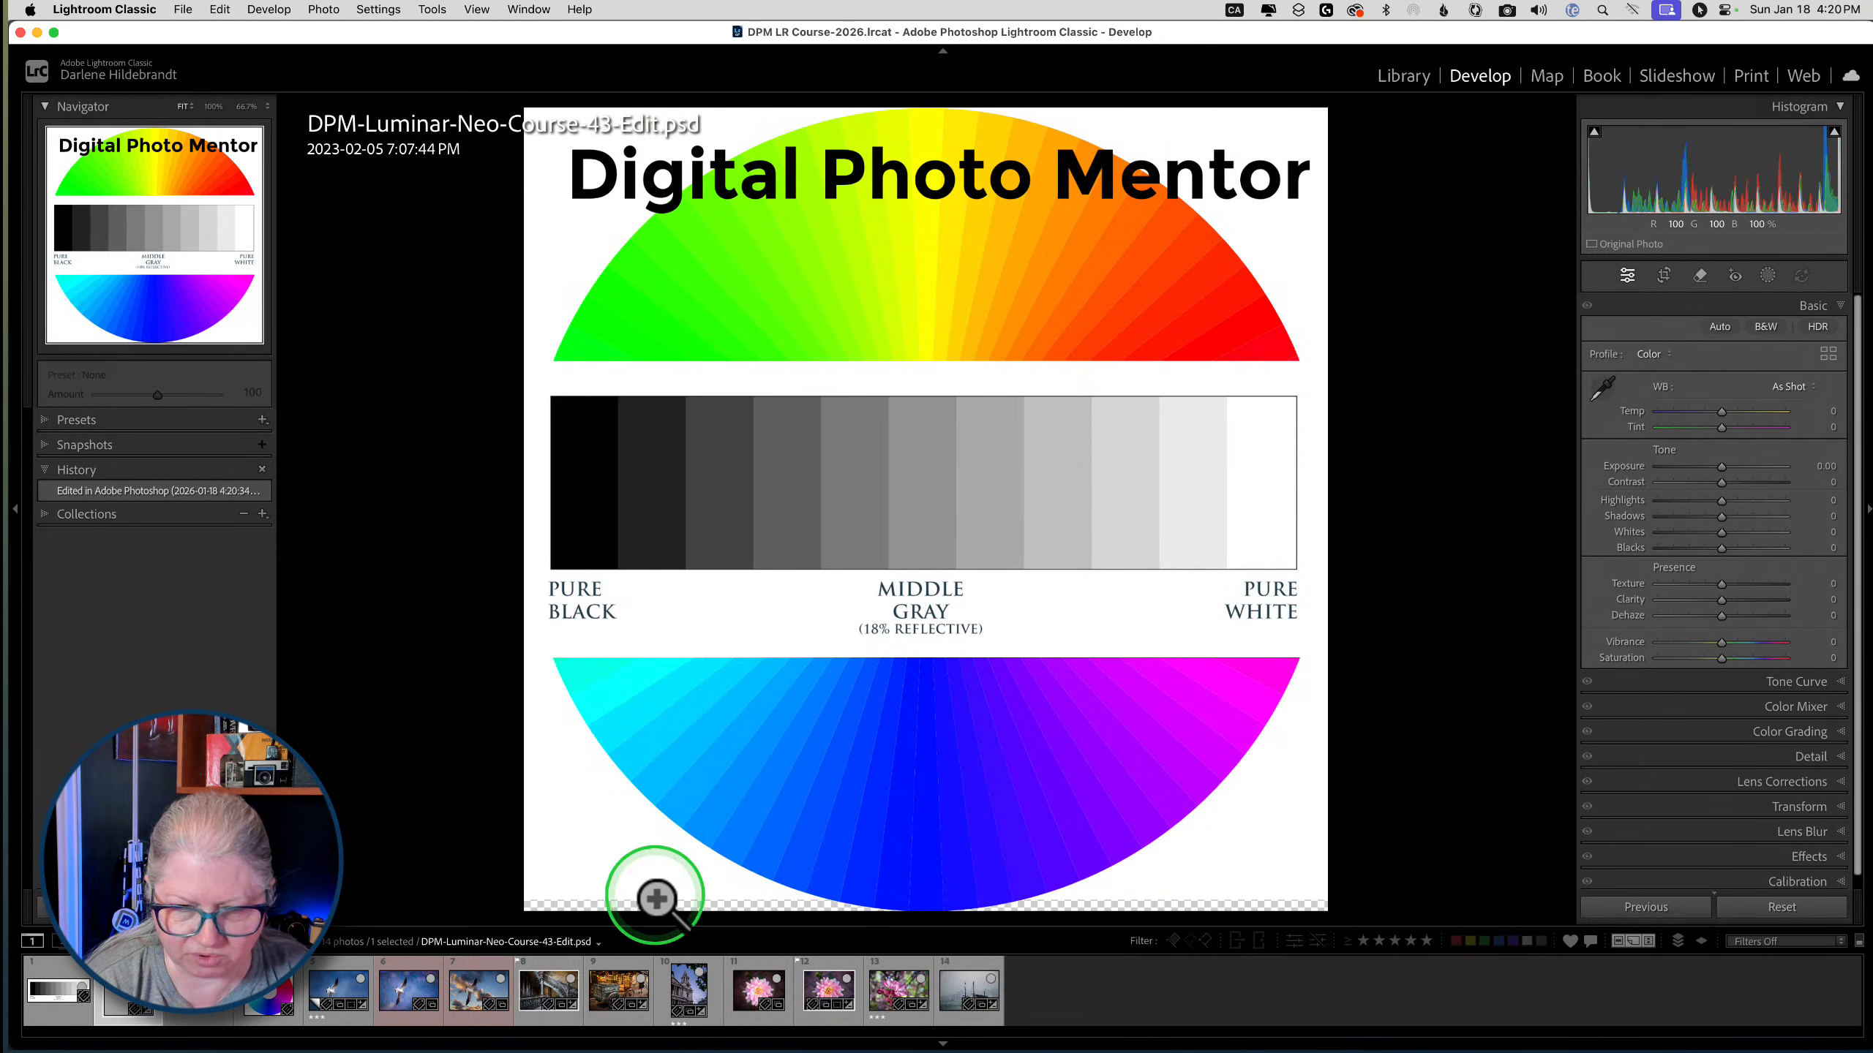
left_click(1251, 909)
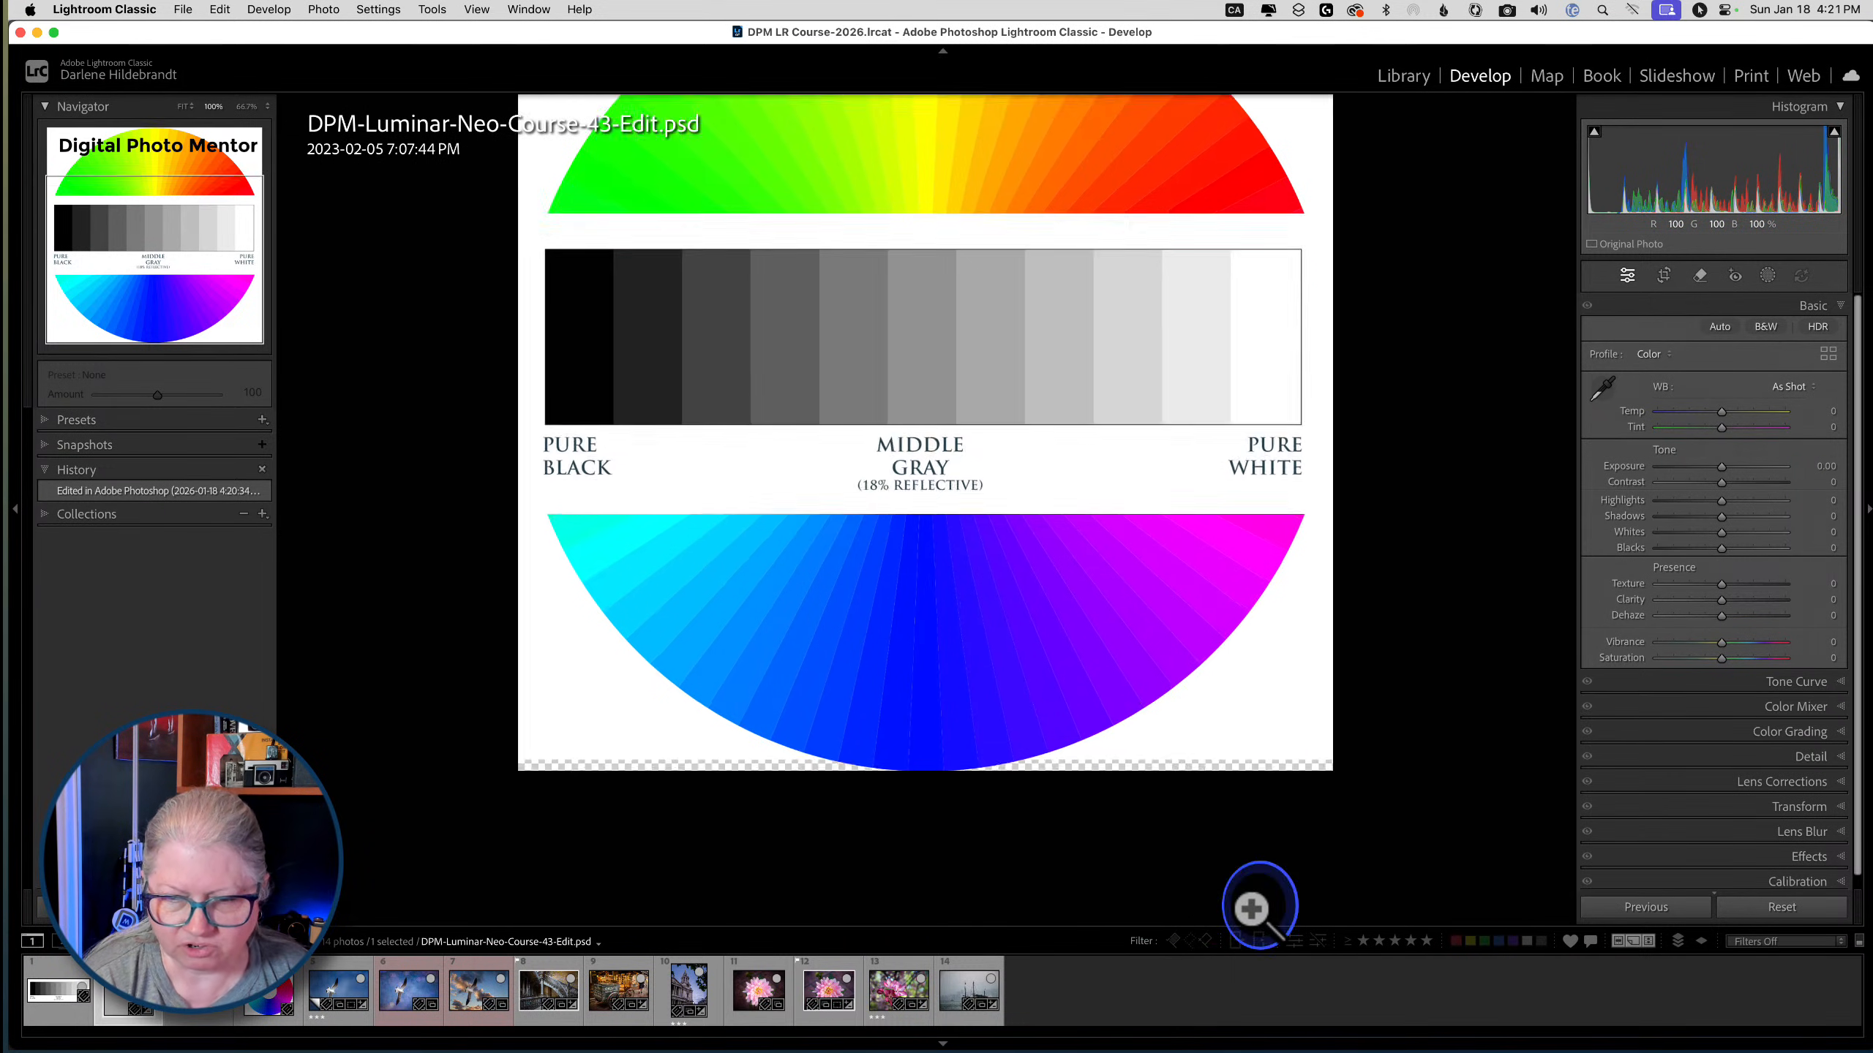
left_click_drag(1250, 910, 1129, 582)
left_click(1139, 502)
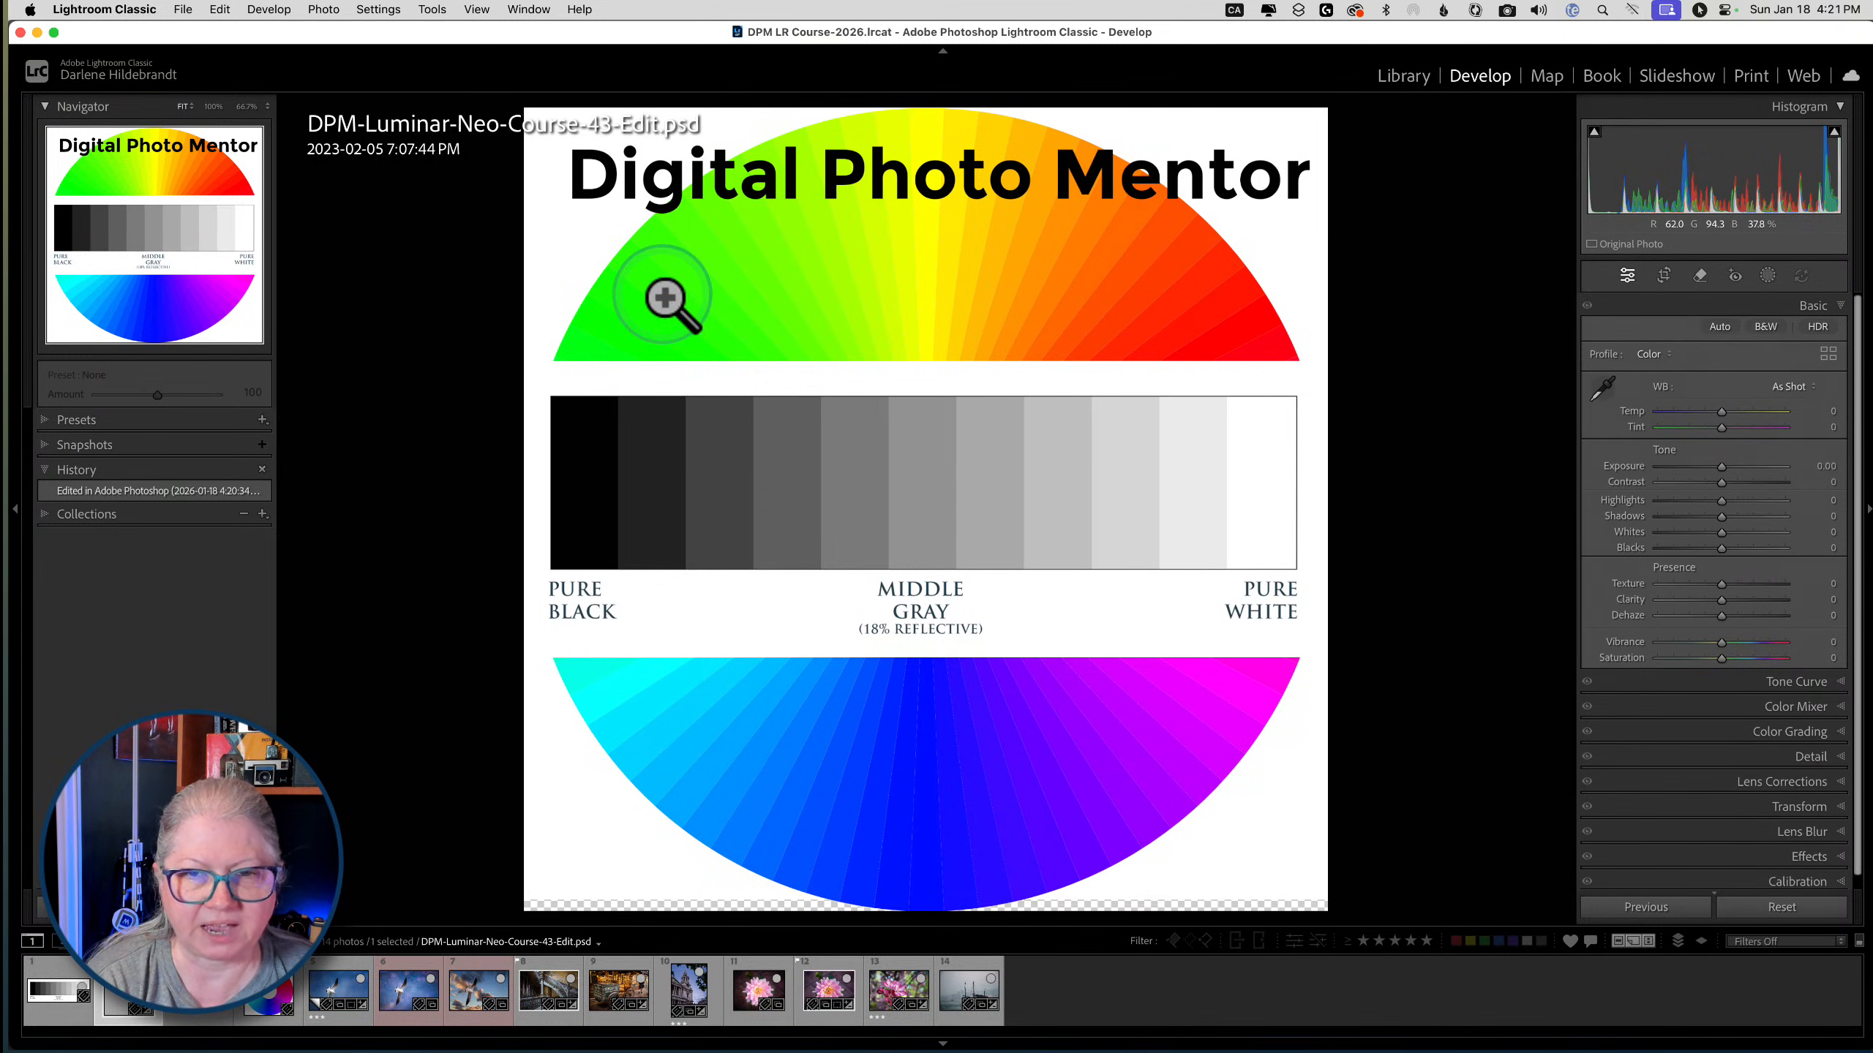
Send DPM-Luminar-Neo-Course-43-Edit.psd to Adobe Photoshop 2026 with the Edit Original option
right_click(666, 296)
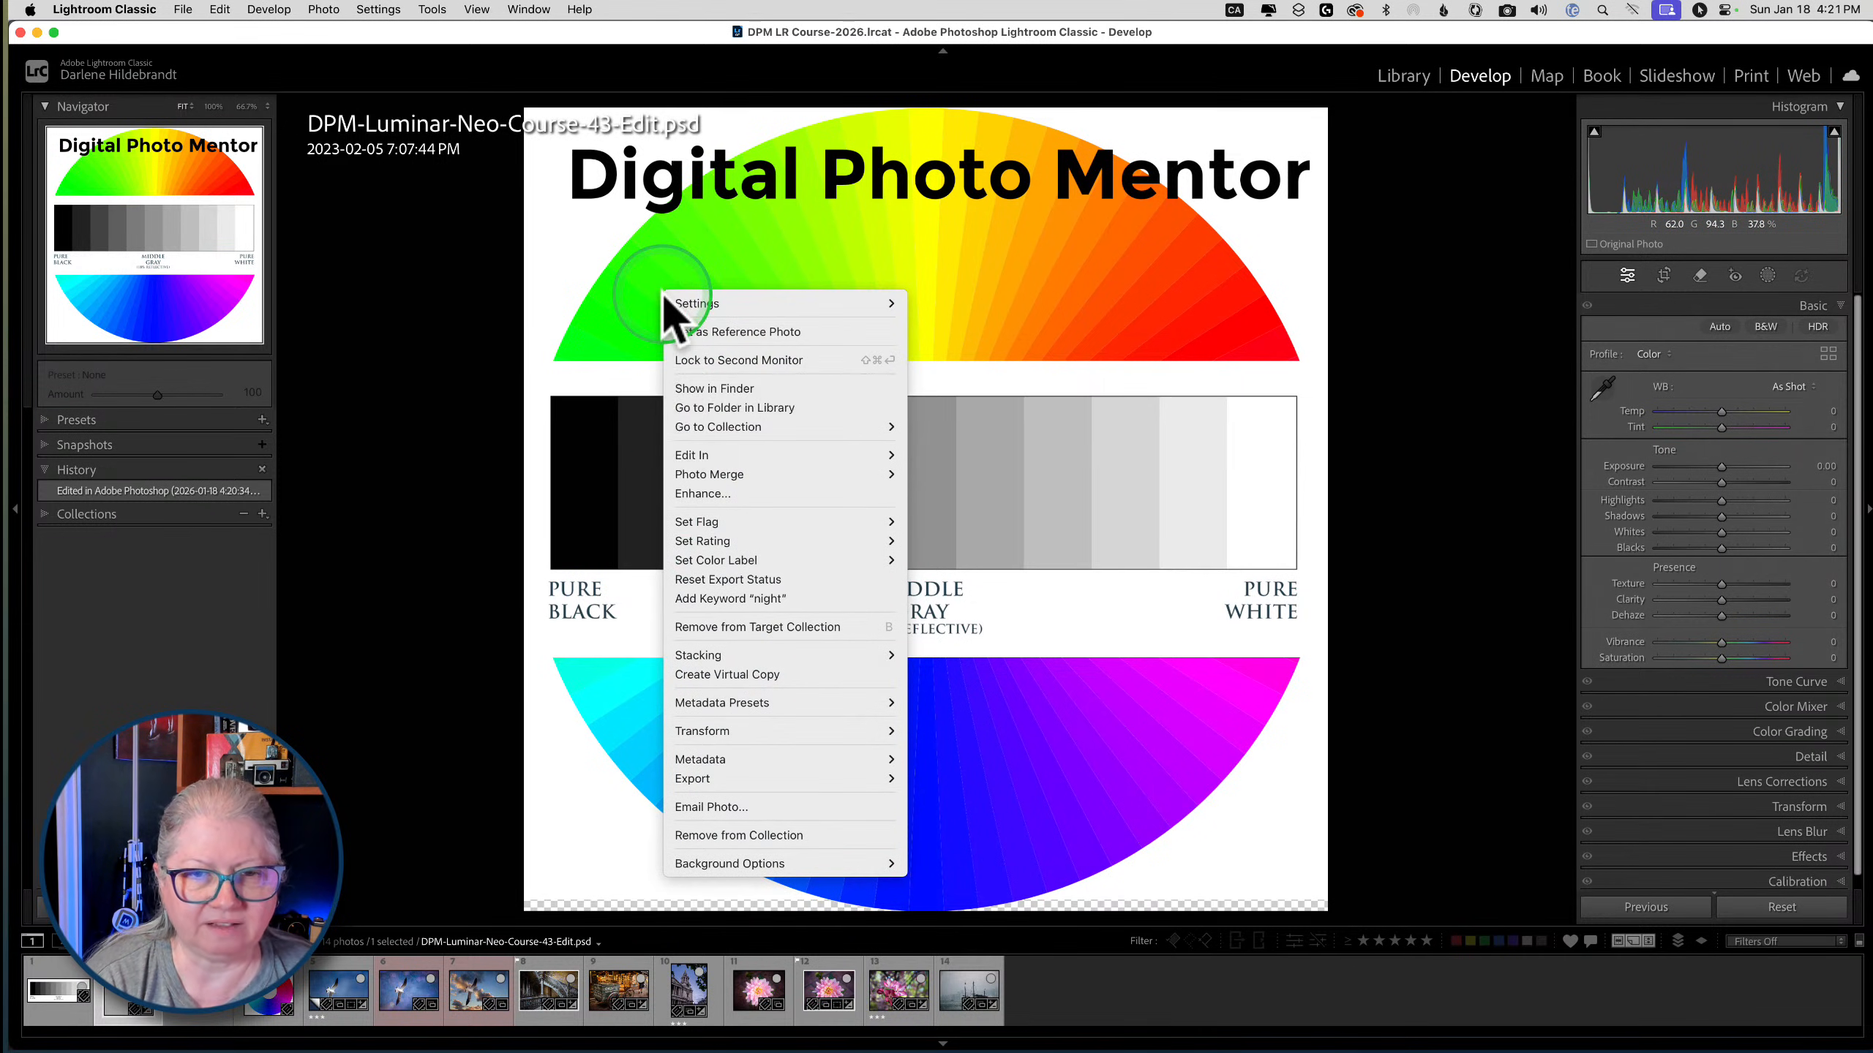
mouse_move(688, 461)
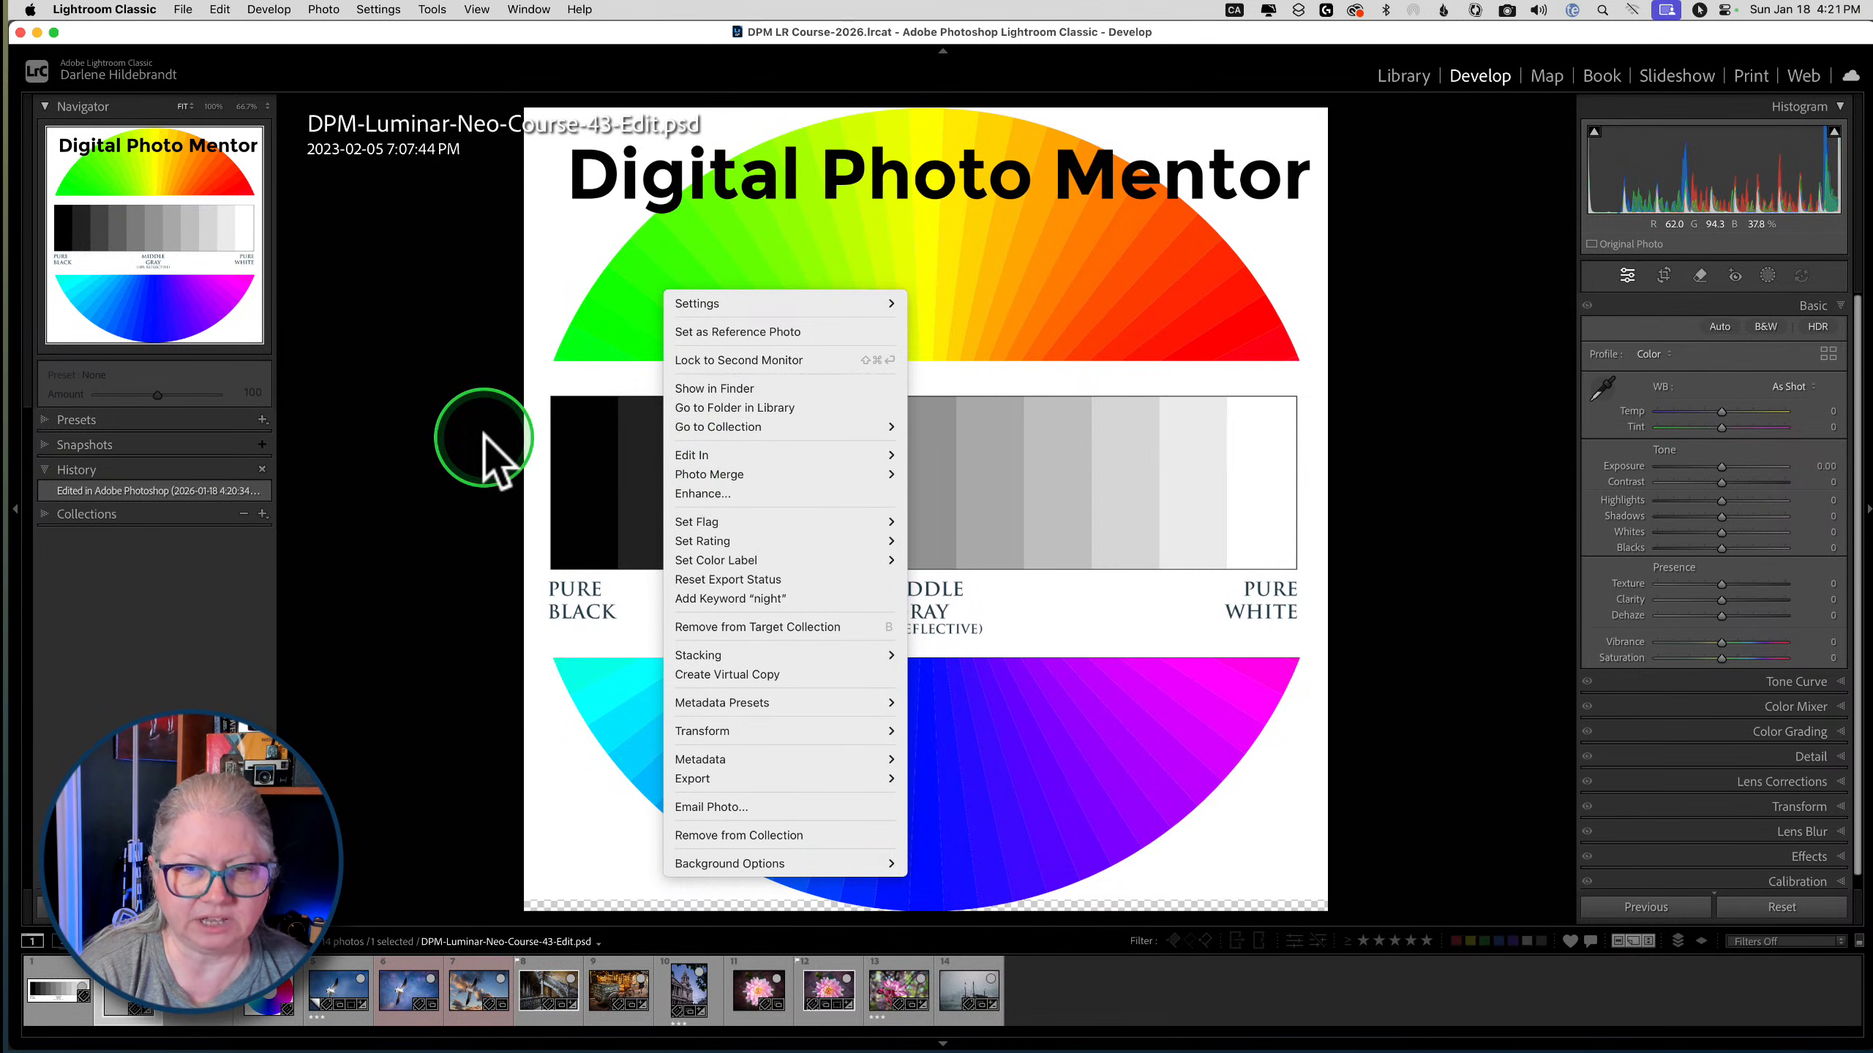
left_click(709, 455)
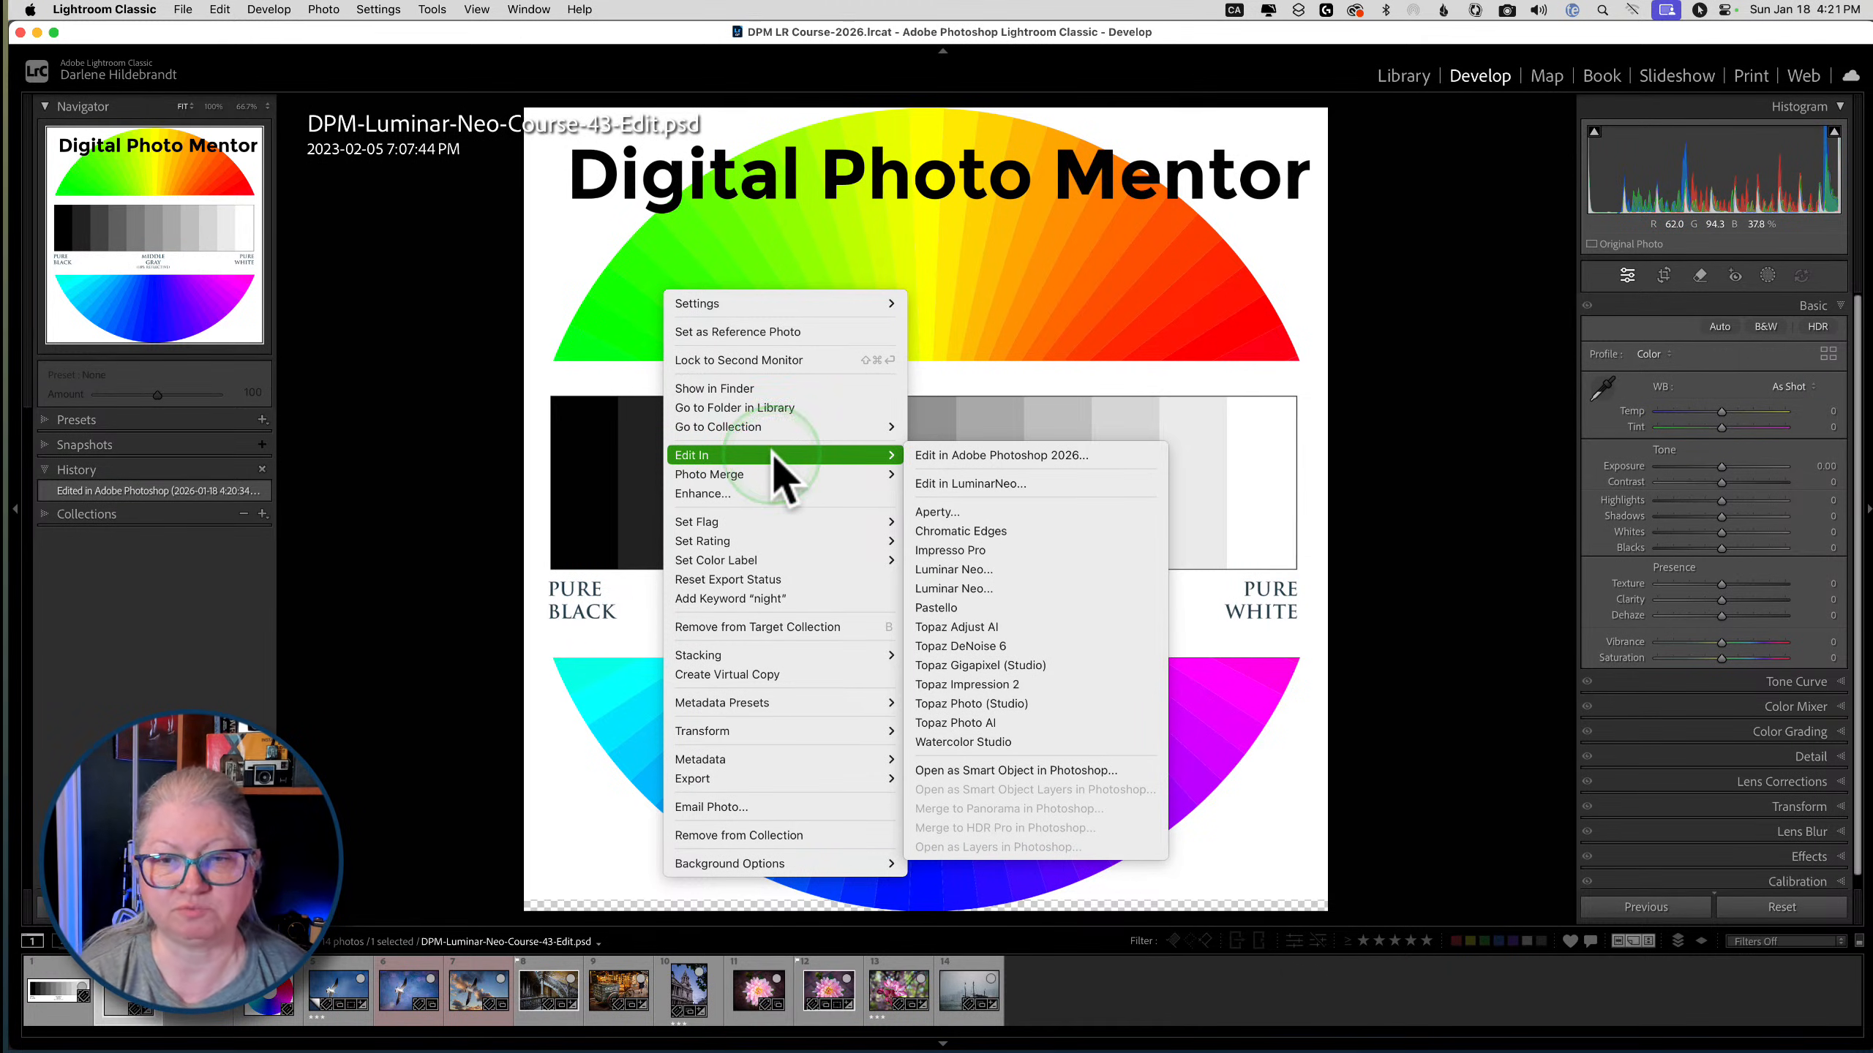
left_click(1021, 455)
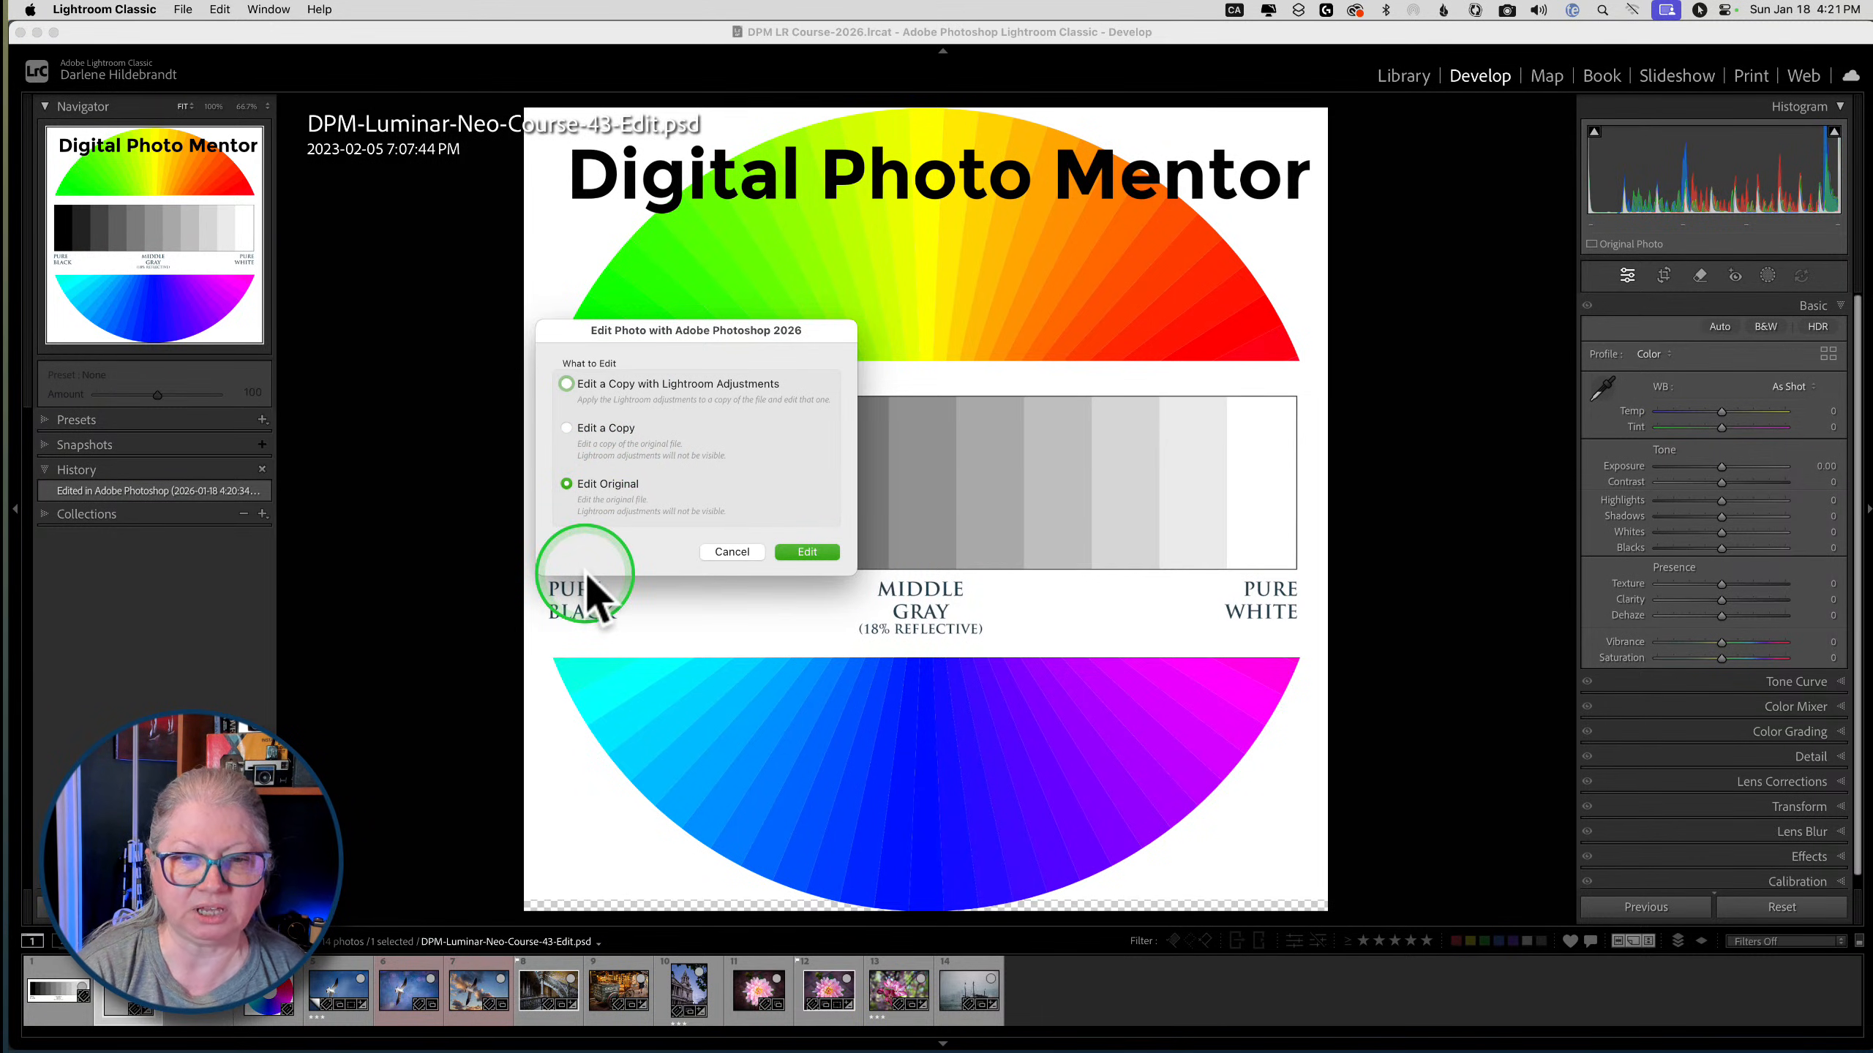
left_click(815, 552)
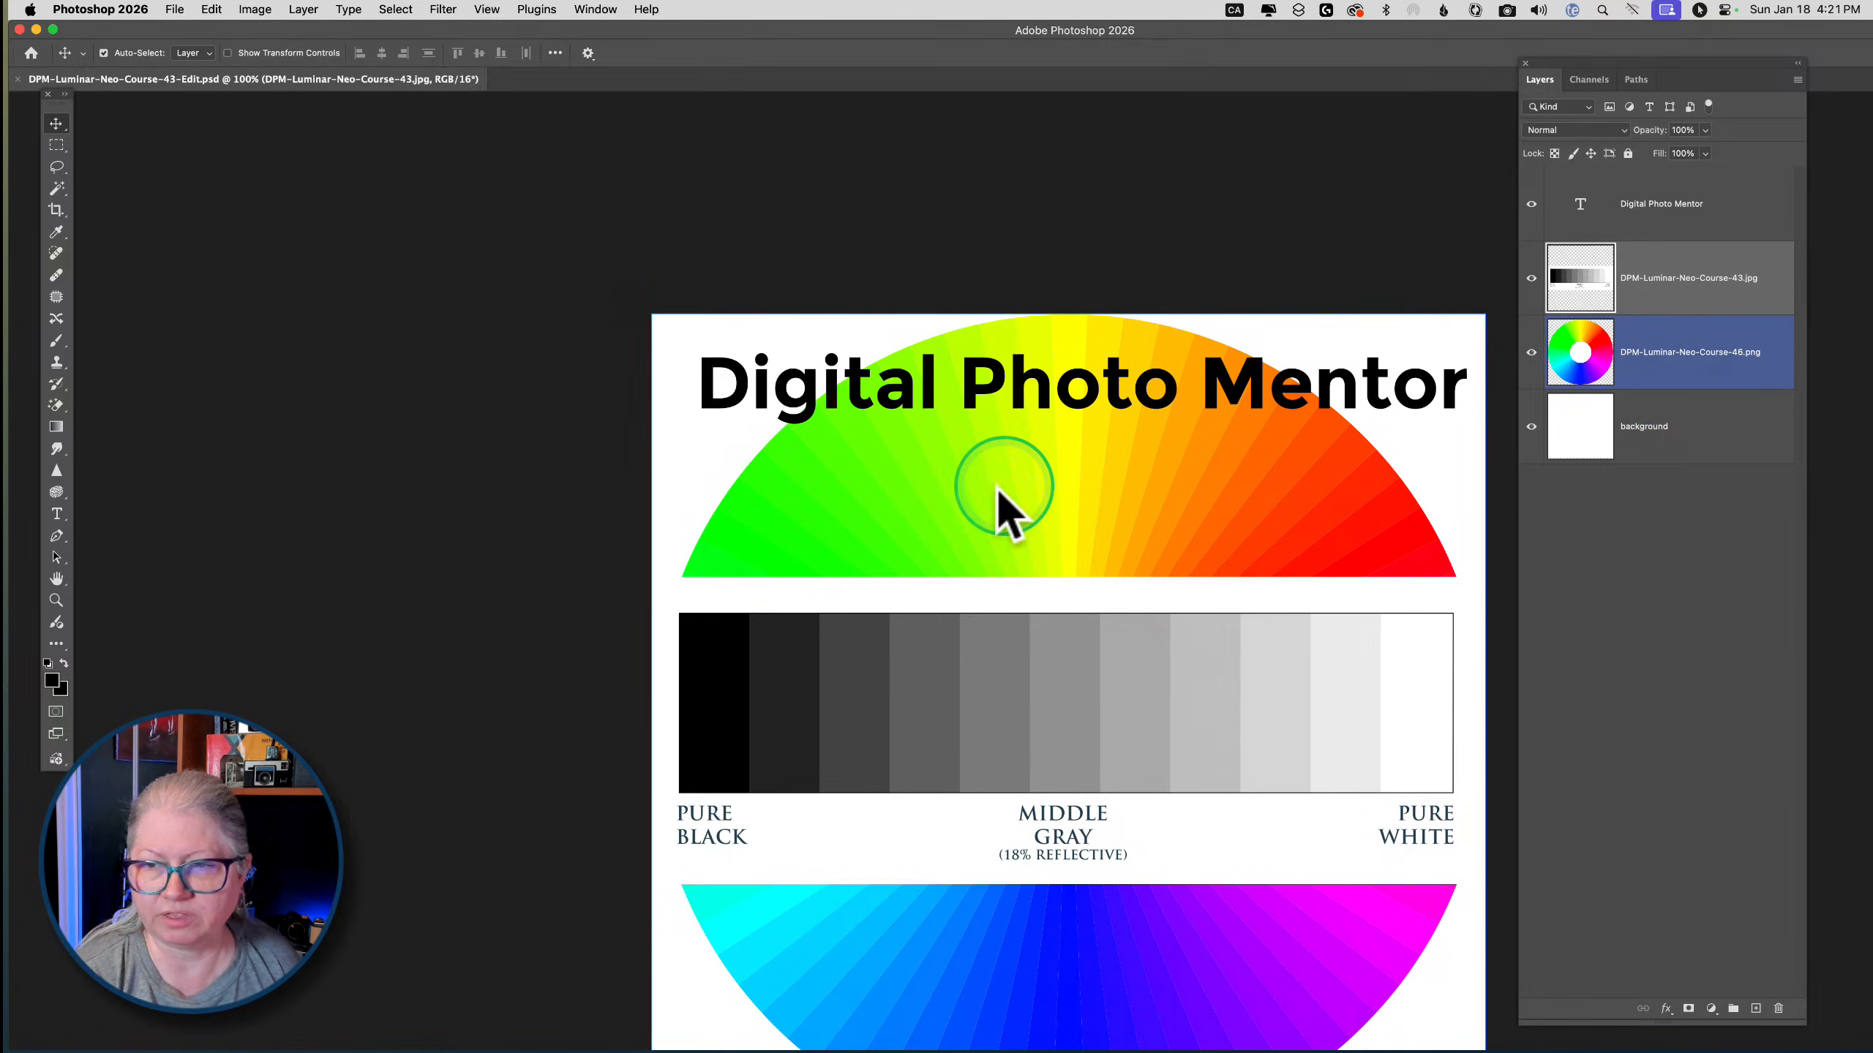
In full-screen mode, extend the white background layer over the transparent strip along the canvas's lower edge
left_click(855, 375)
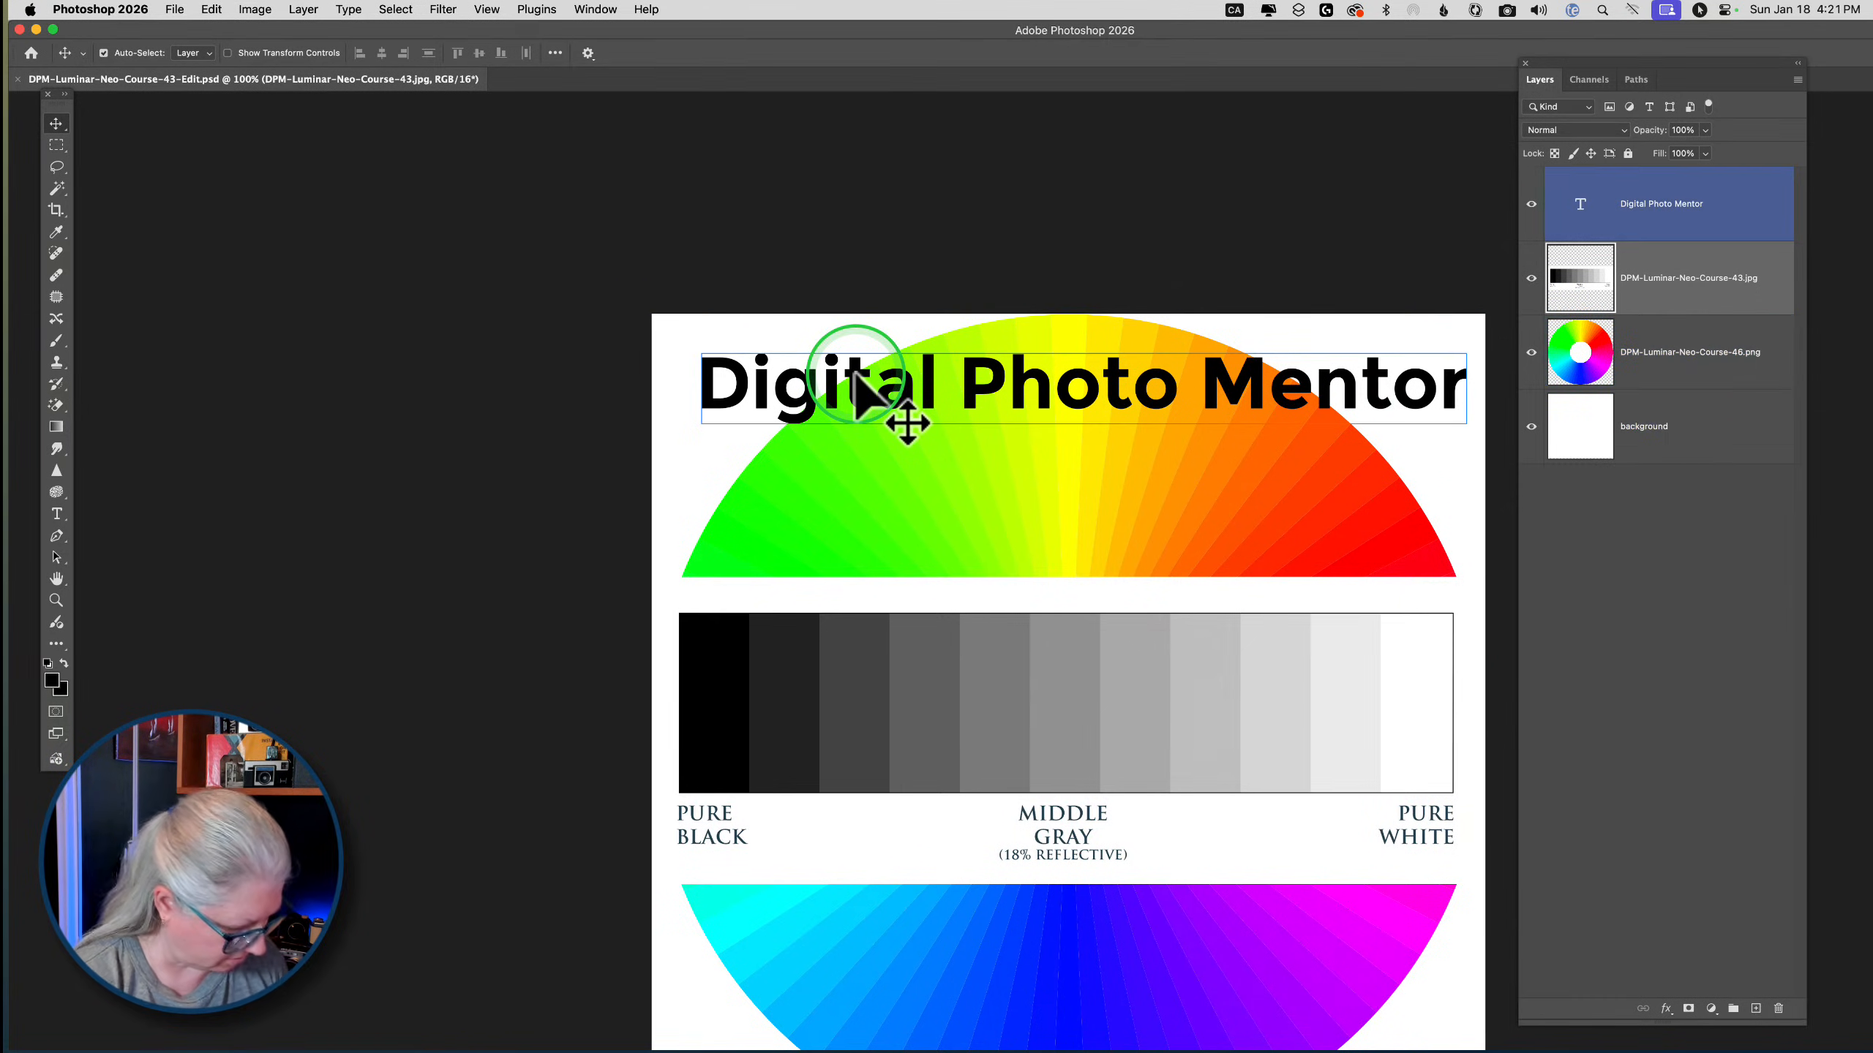
key("super+0")
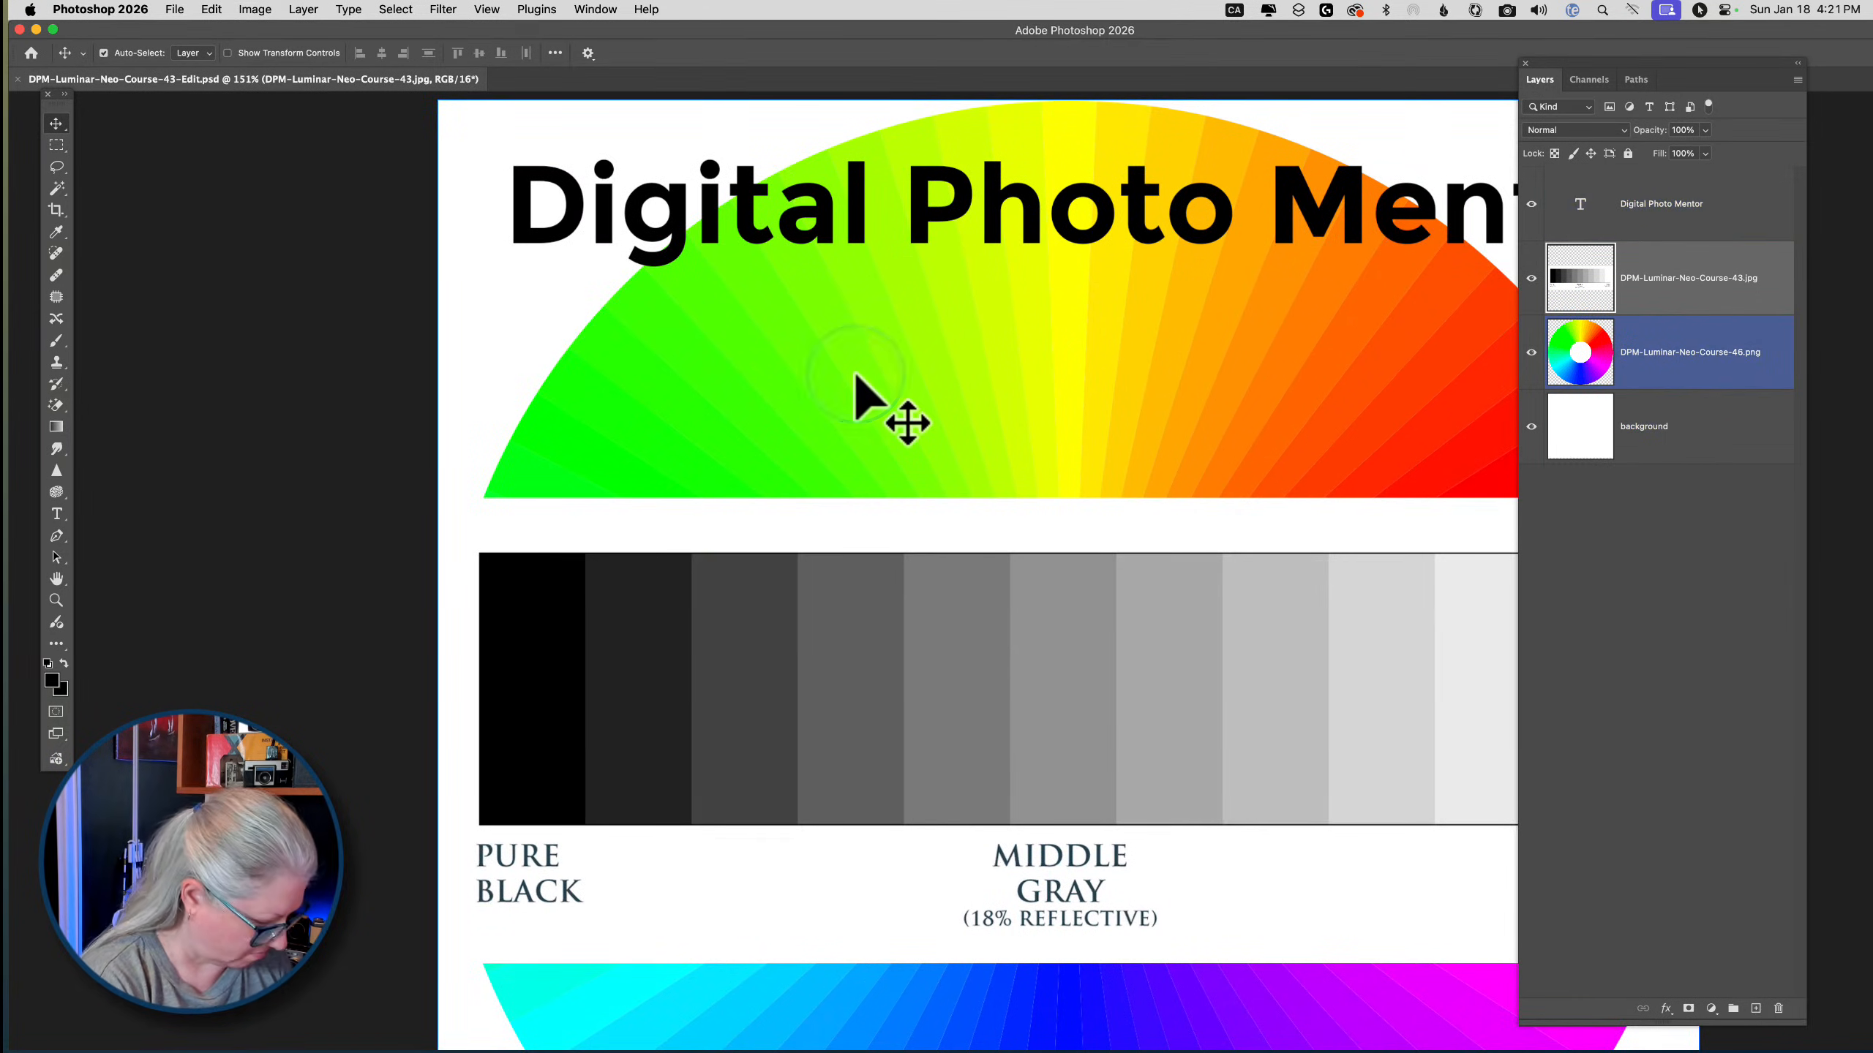
key("f")
key("super+0")
left_click(1176, 335)
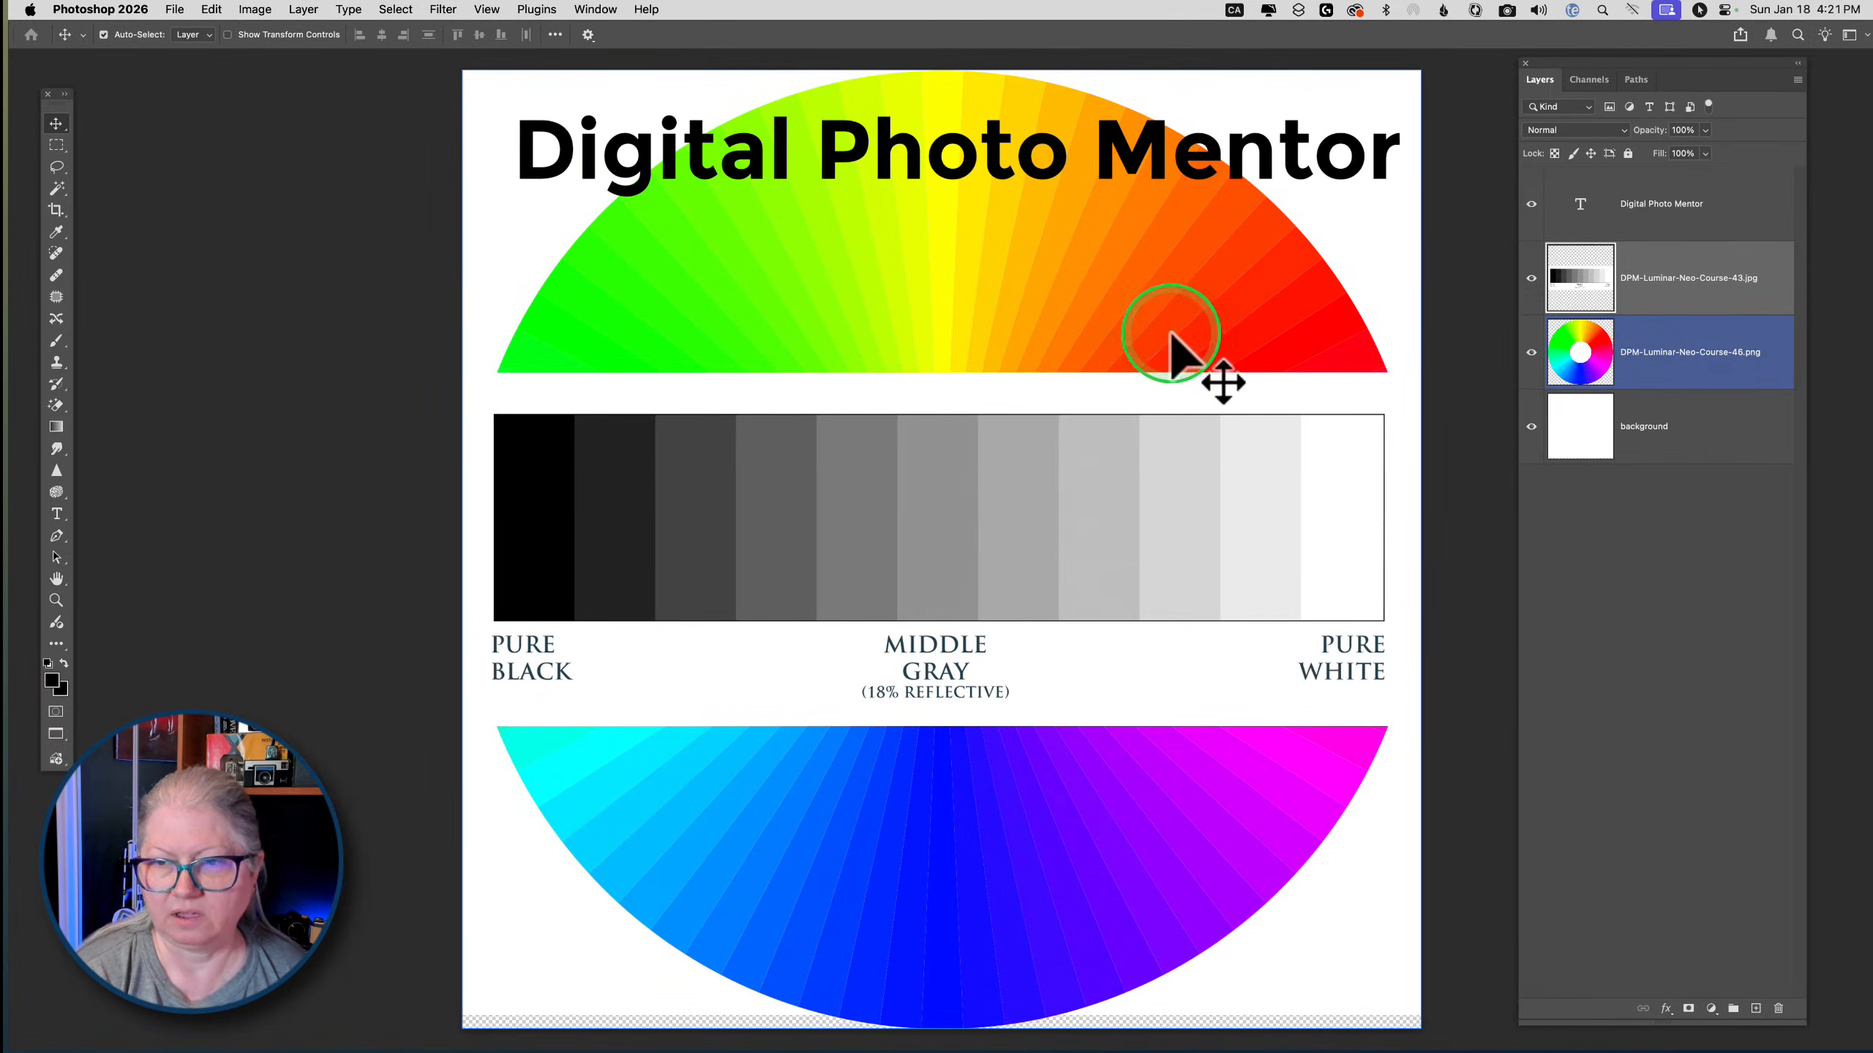
left_click(1677, 436)
left_click(1212, 526)
left_click(1353, 693)
left_click(1343, 743)
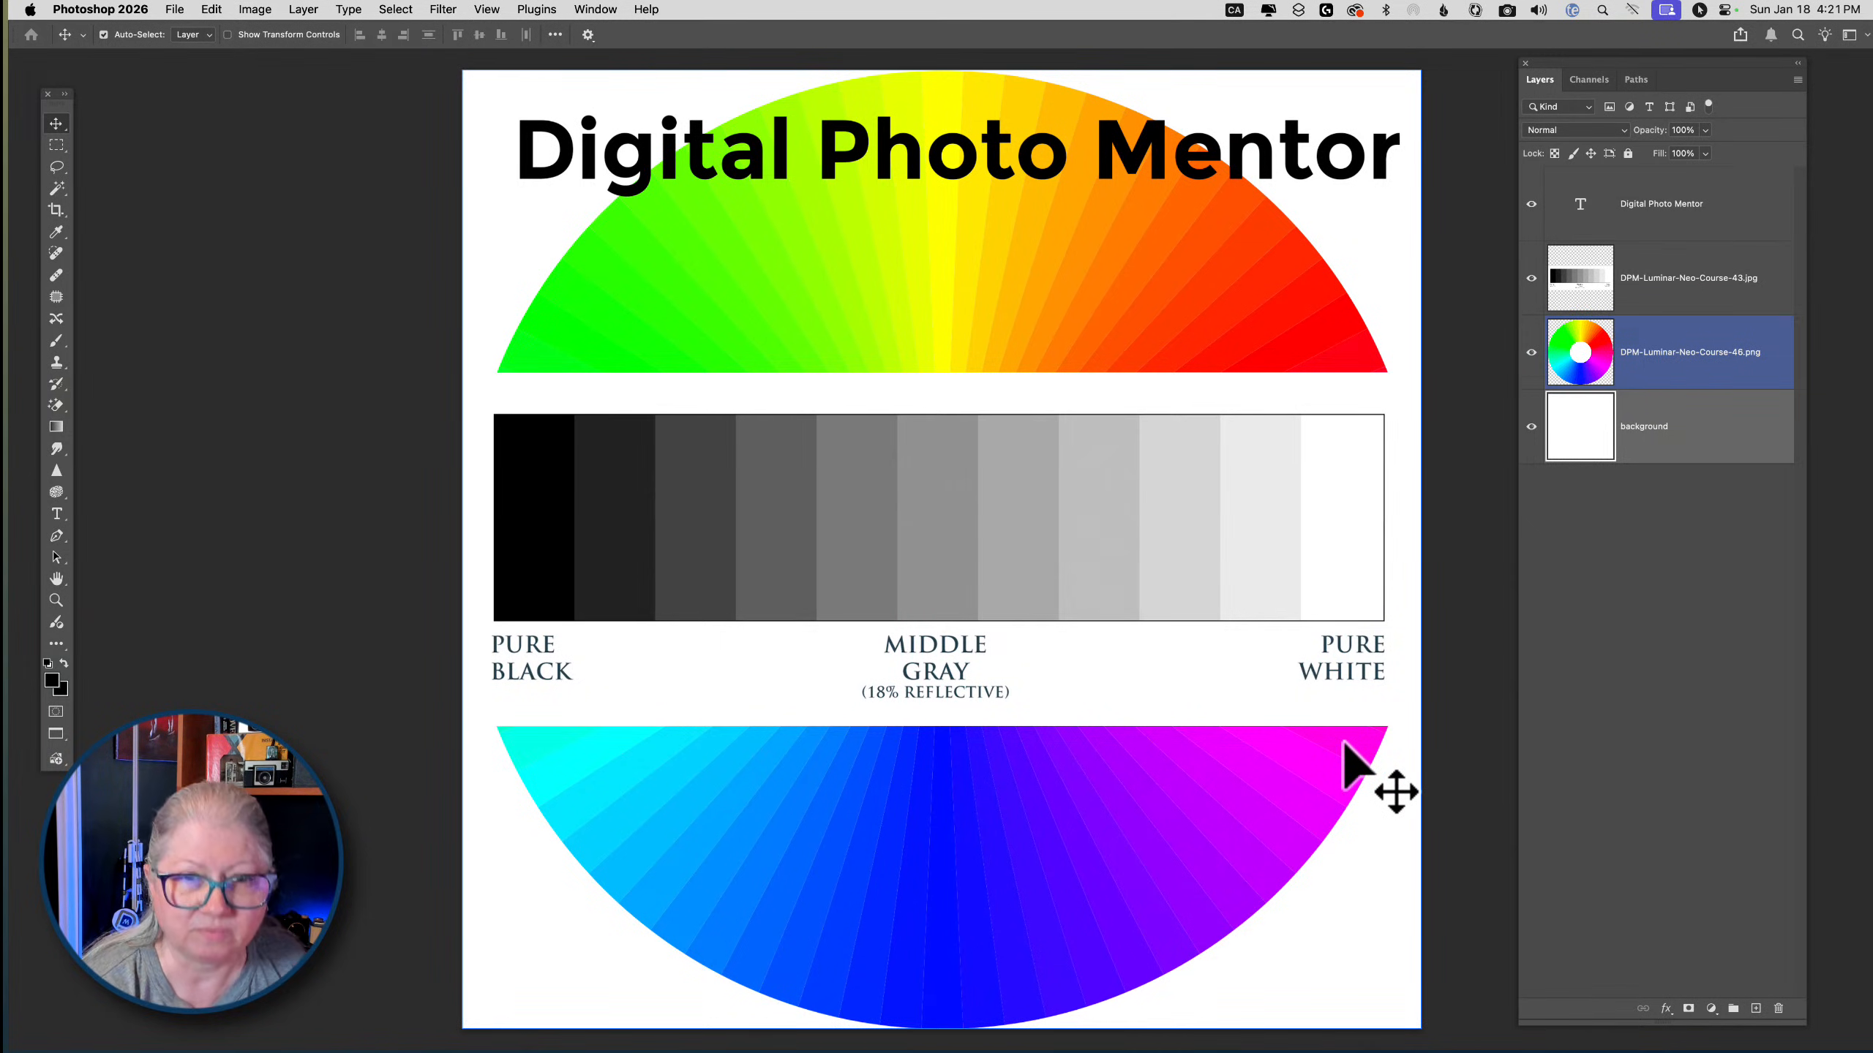
left_click(1341, 741)
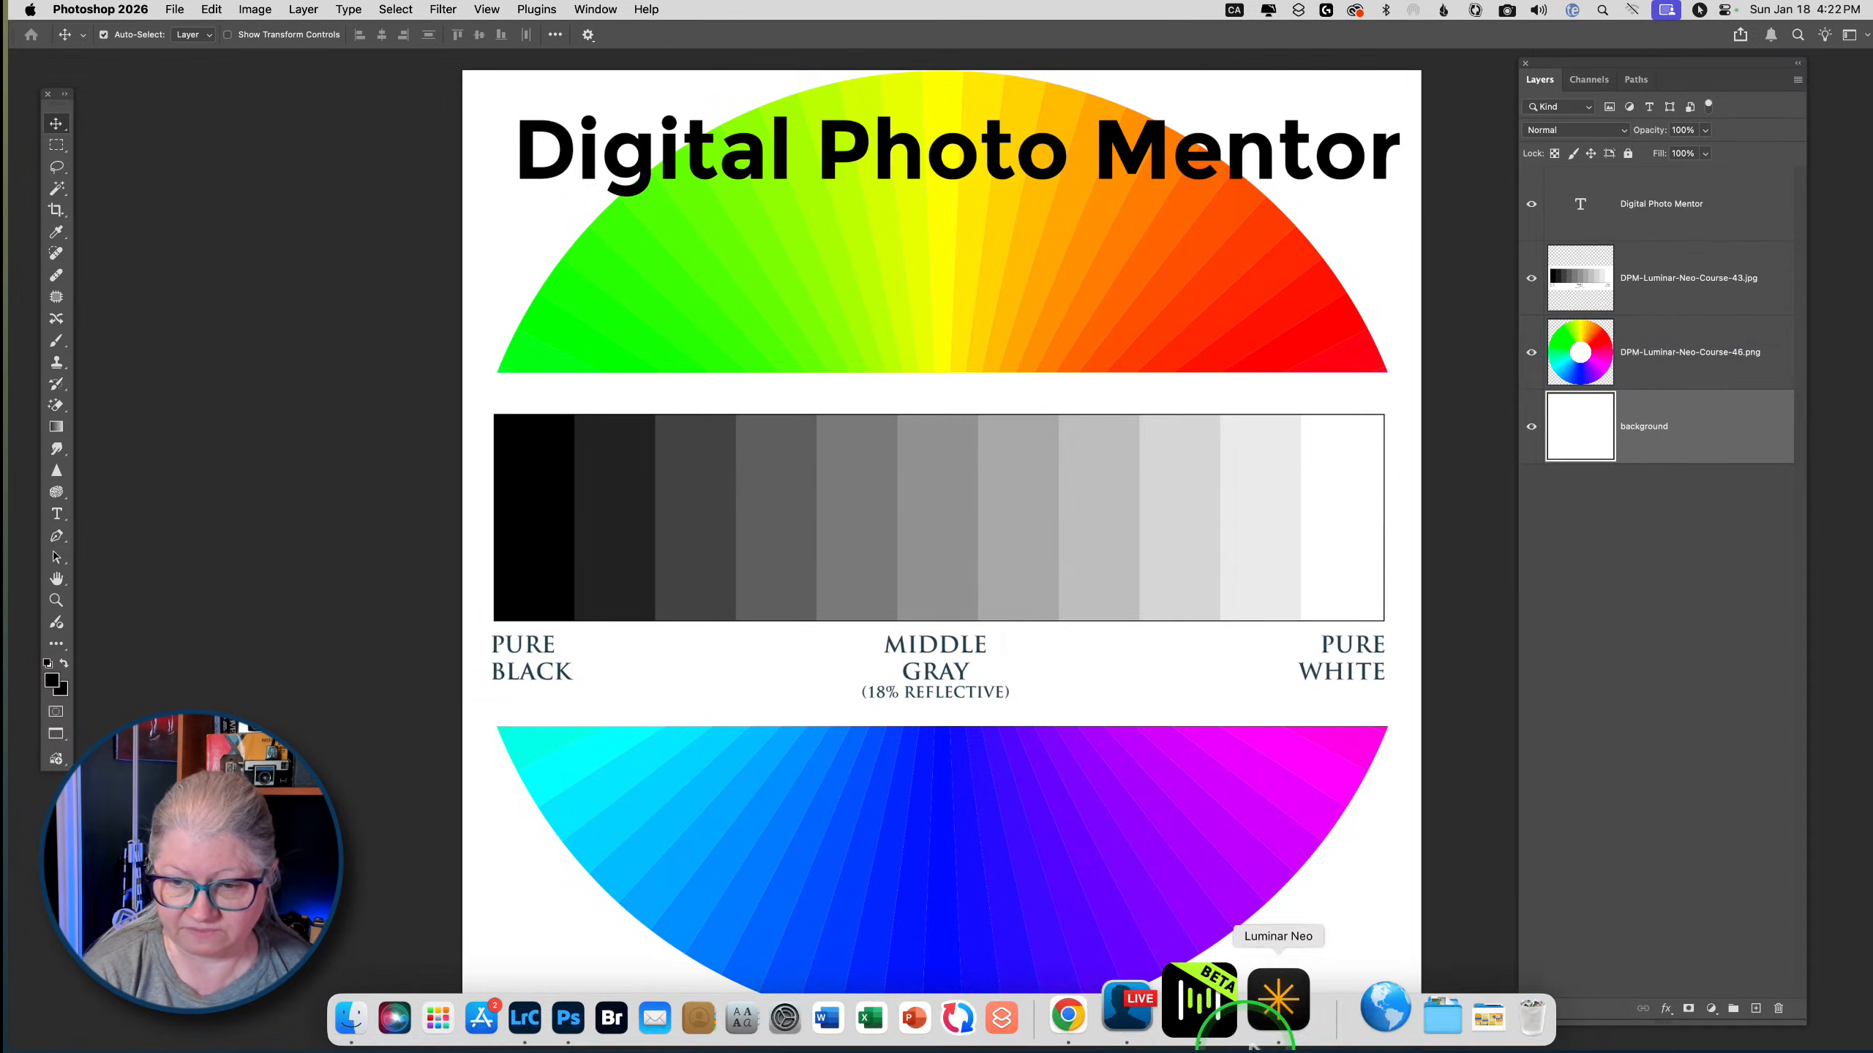
left_click(1343, 951)
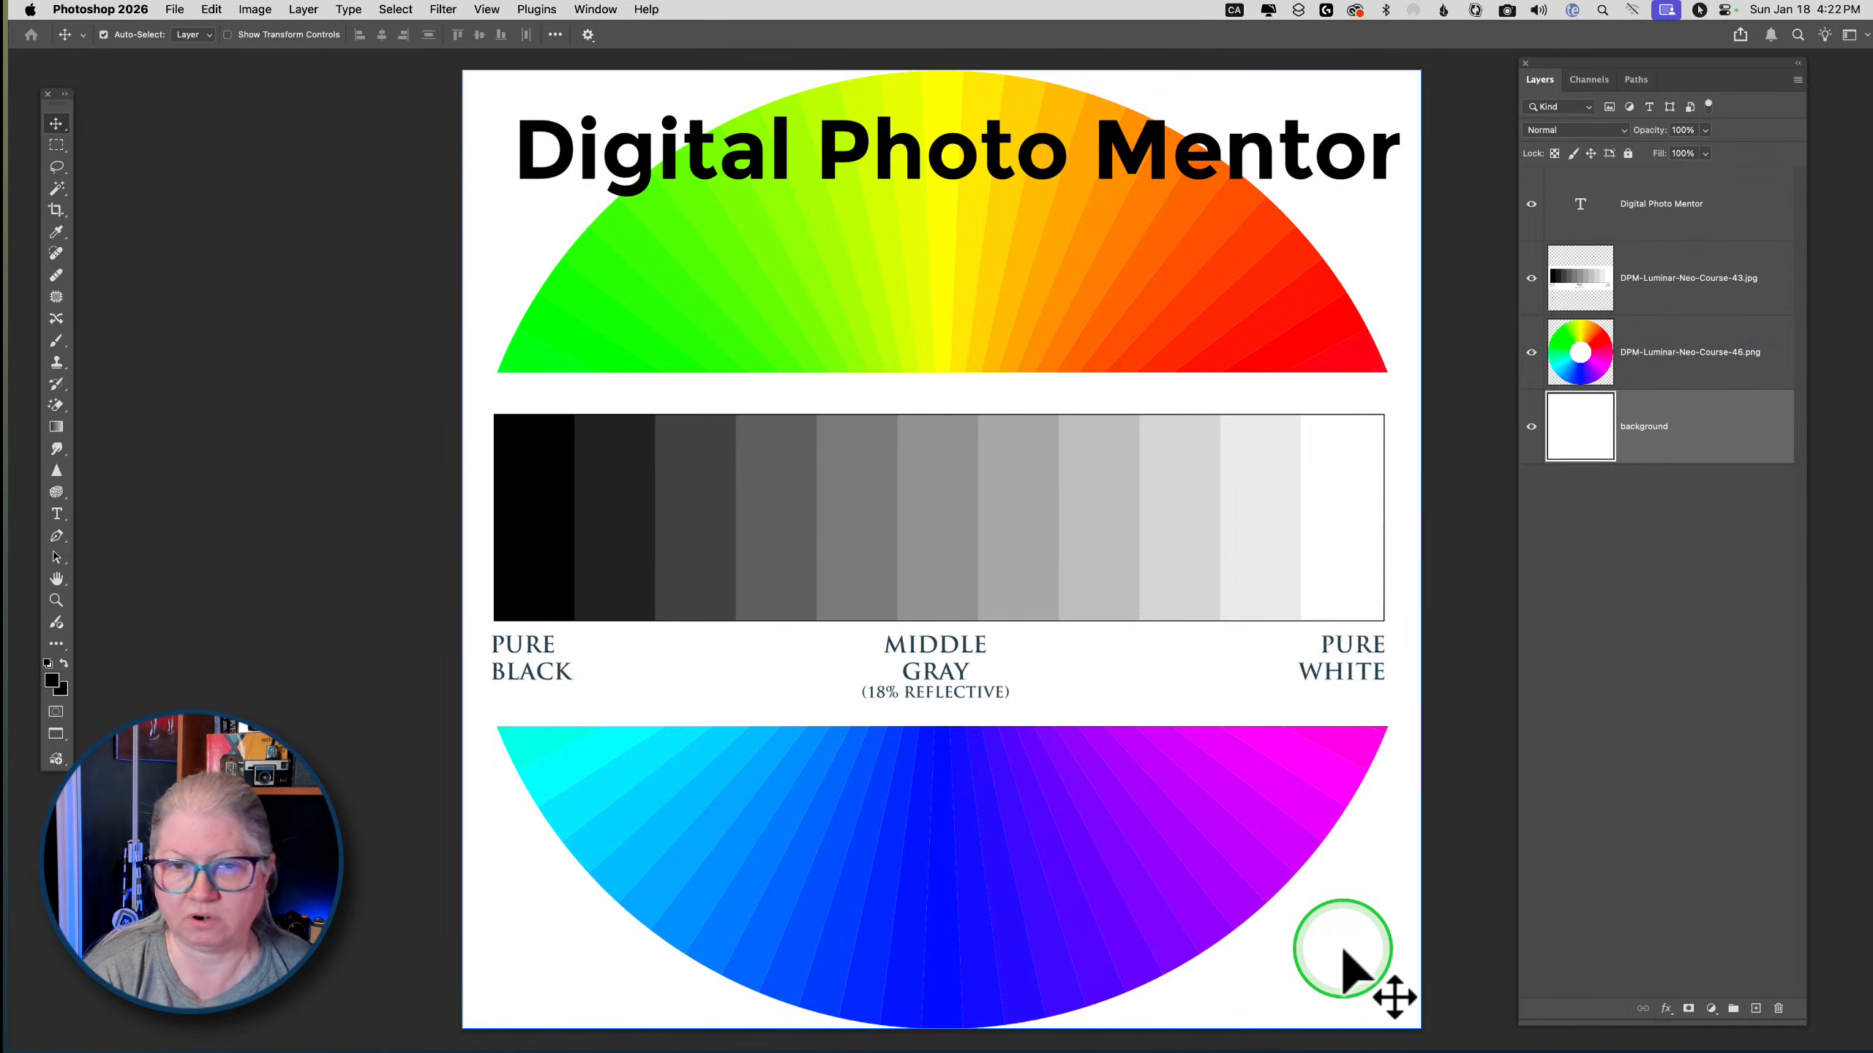
scroll(1342, 950, "up", 3)
scroll(1307, 588, "down", 3)
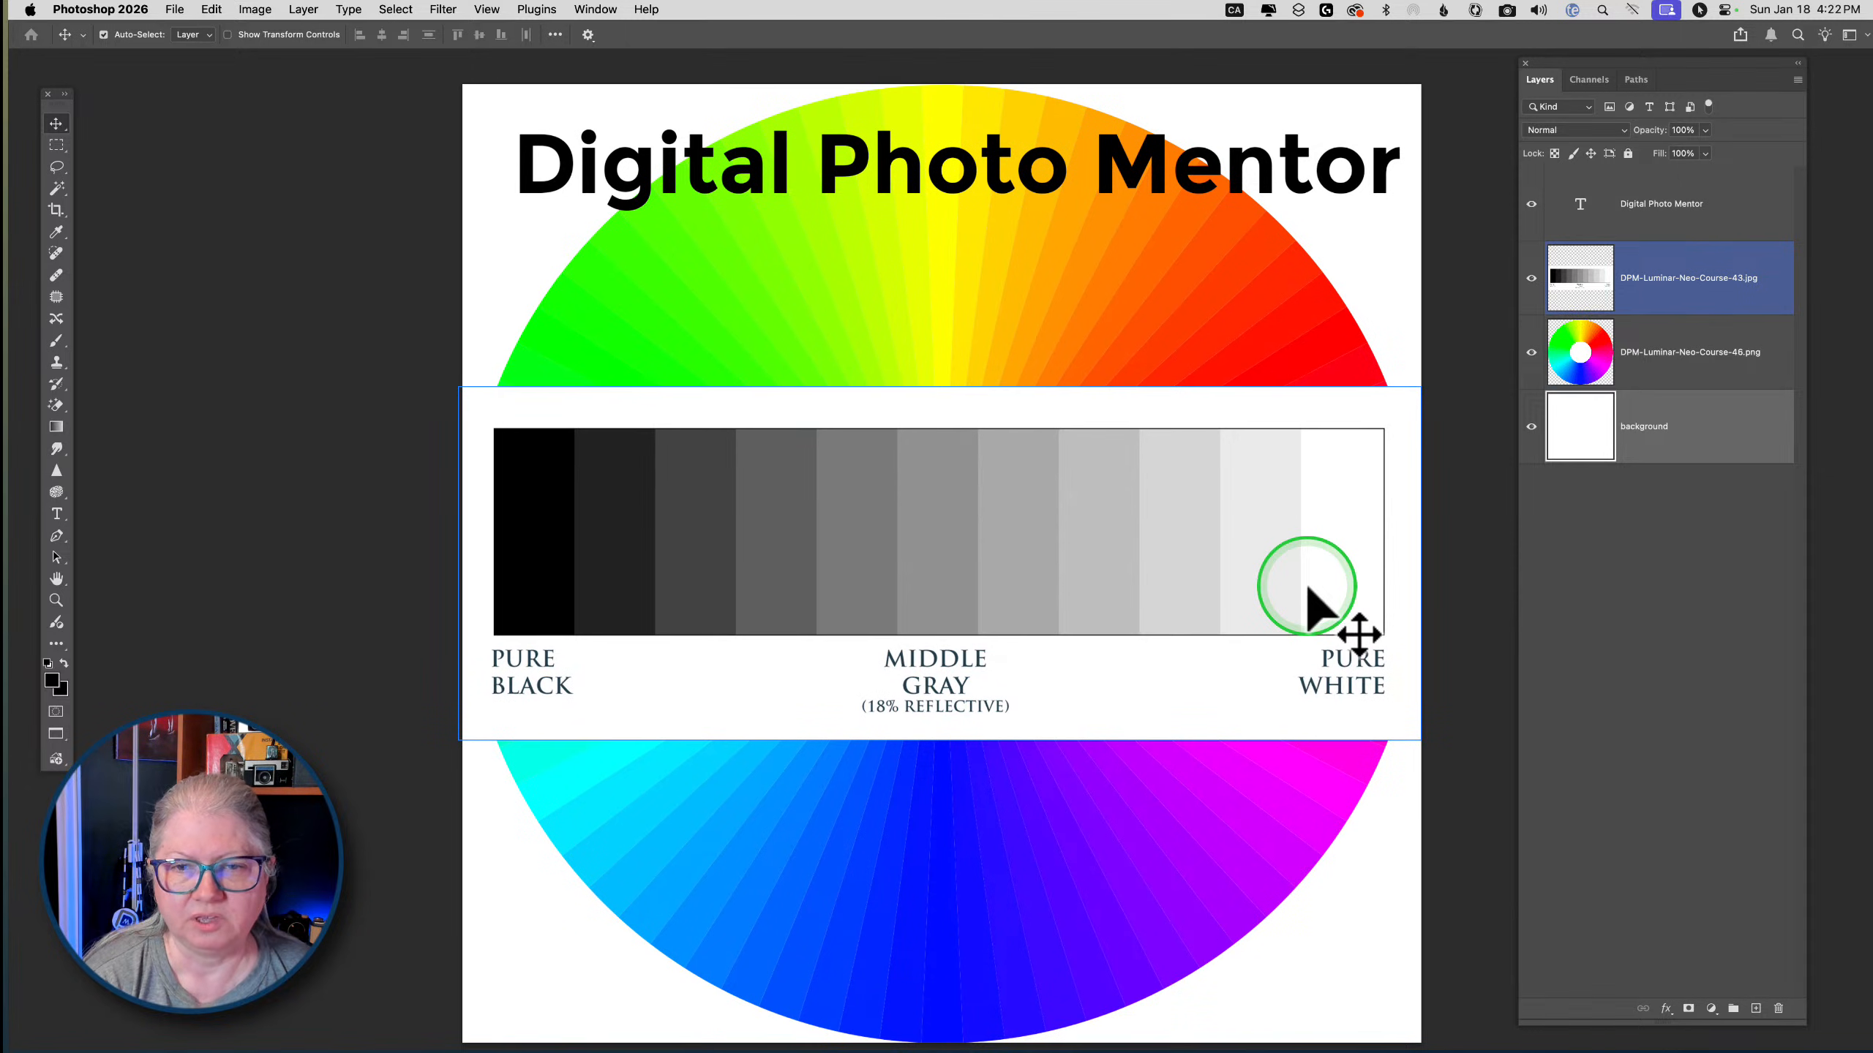
Switch to Luminar Neo and open the pink dahlia photo DPM-Luminar-Neo-Course-23.raf for editing
key("super")
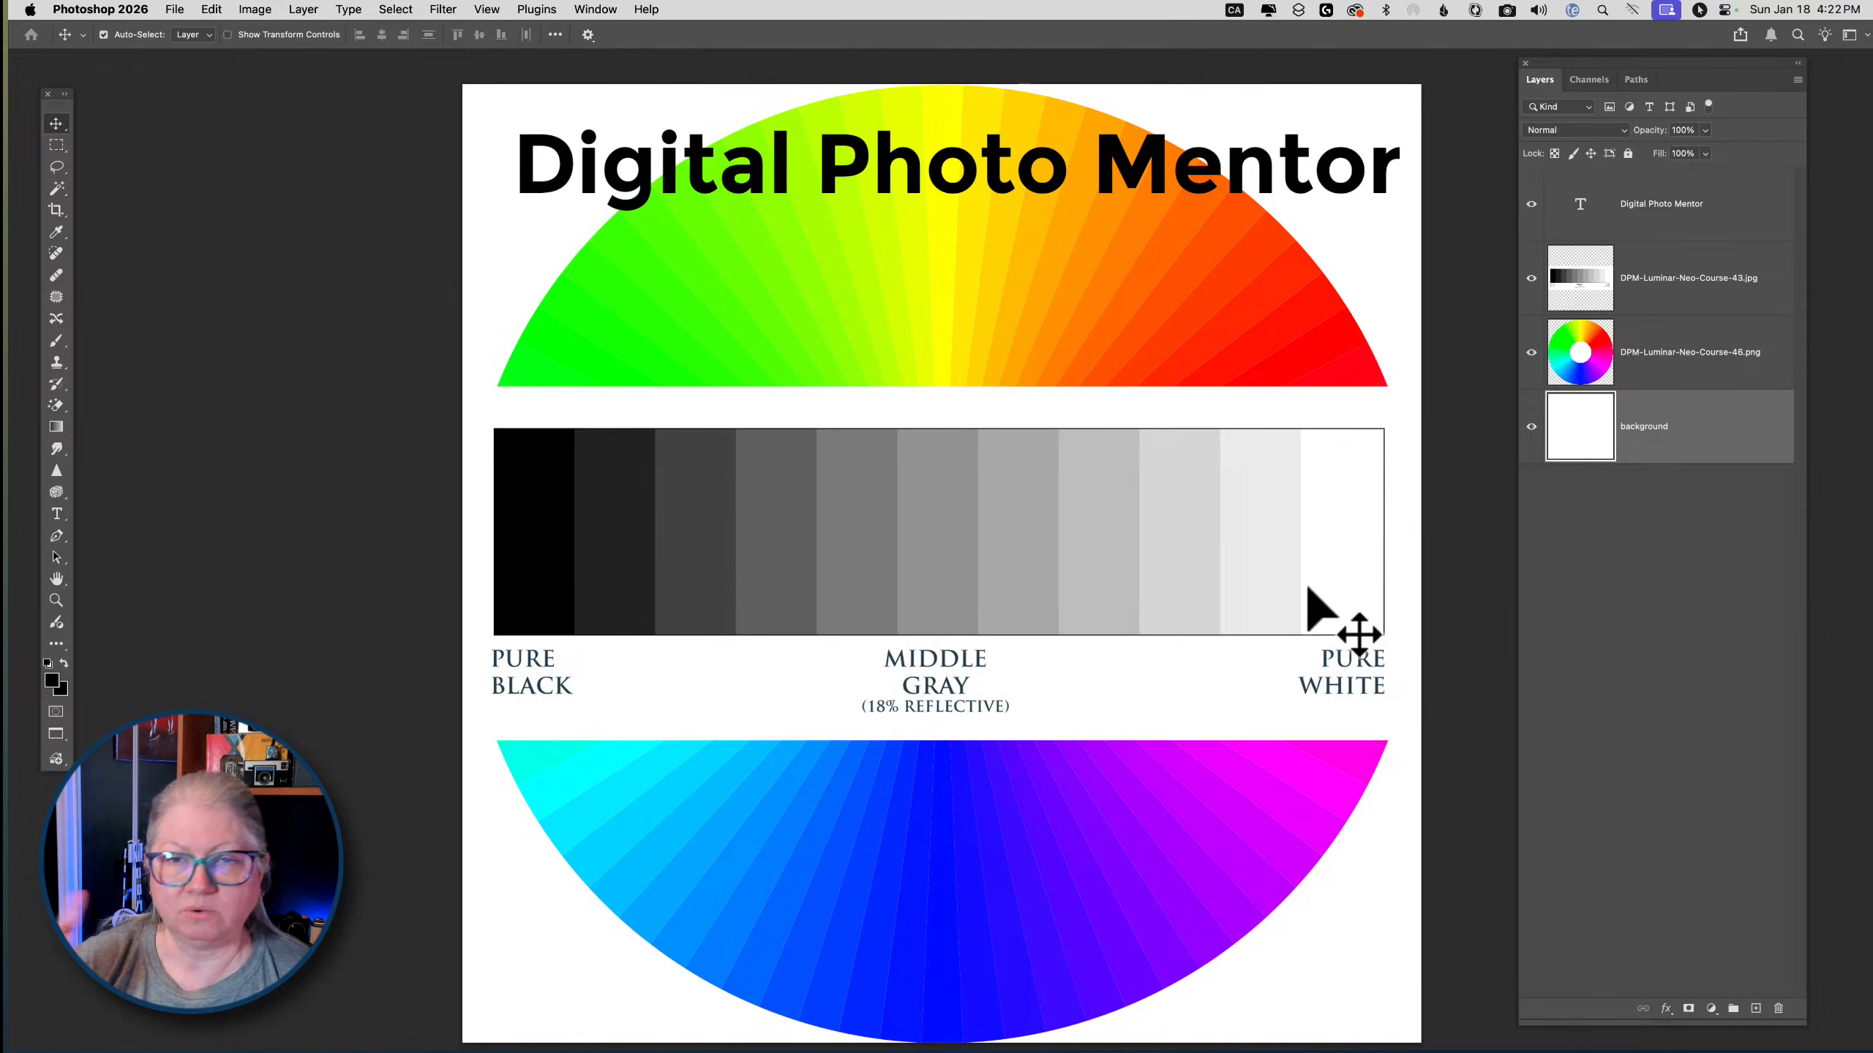
key("super")
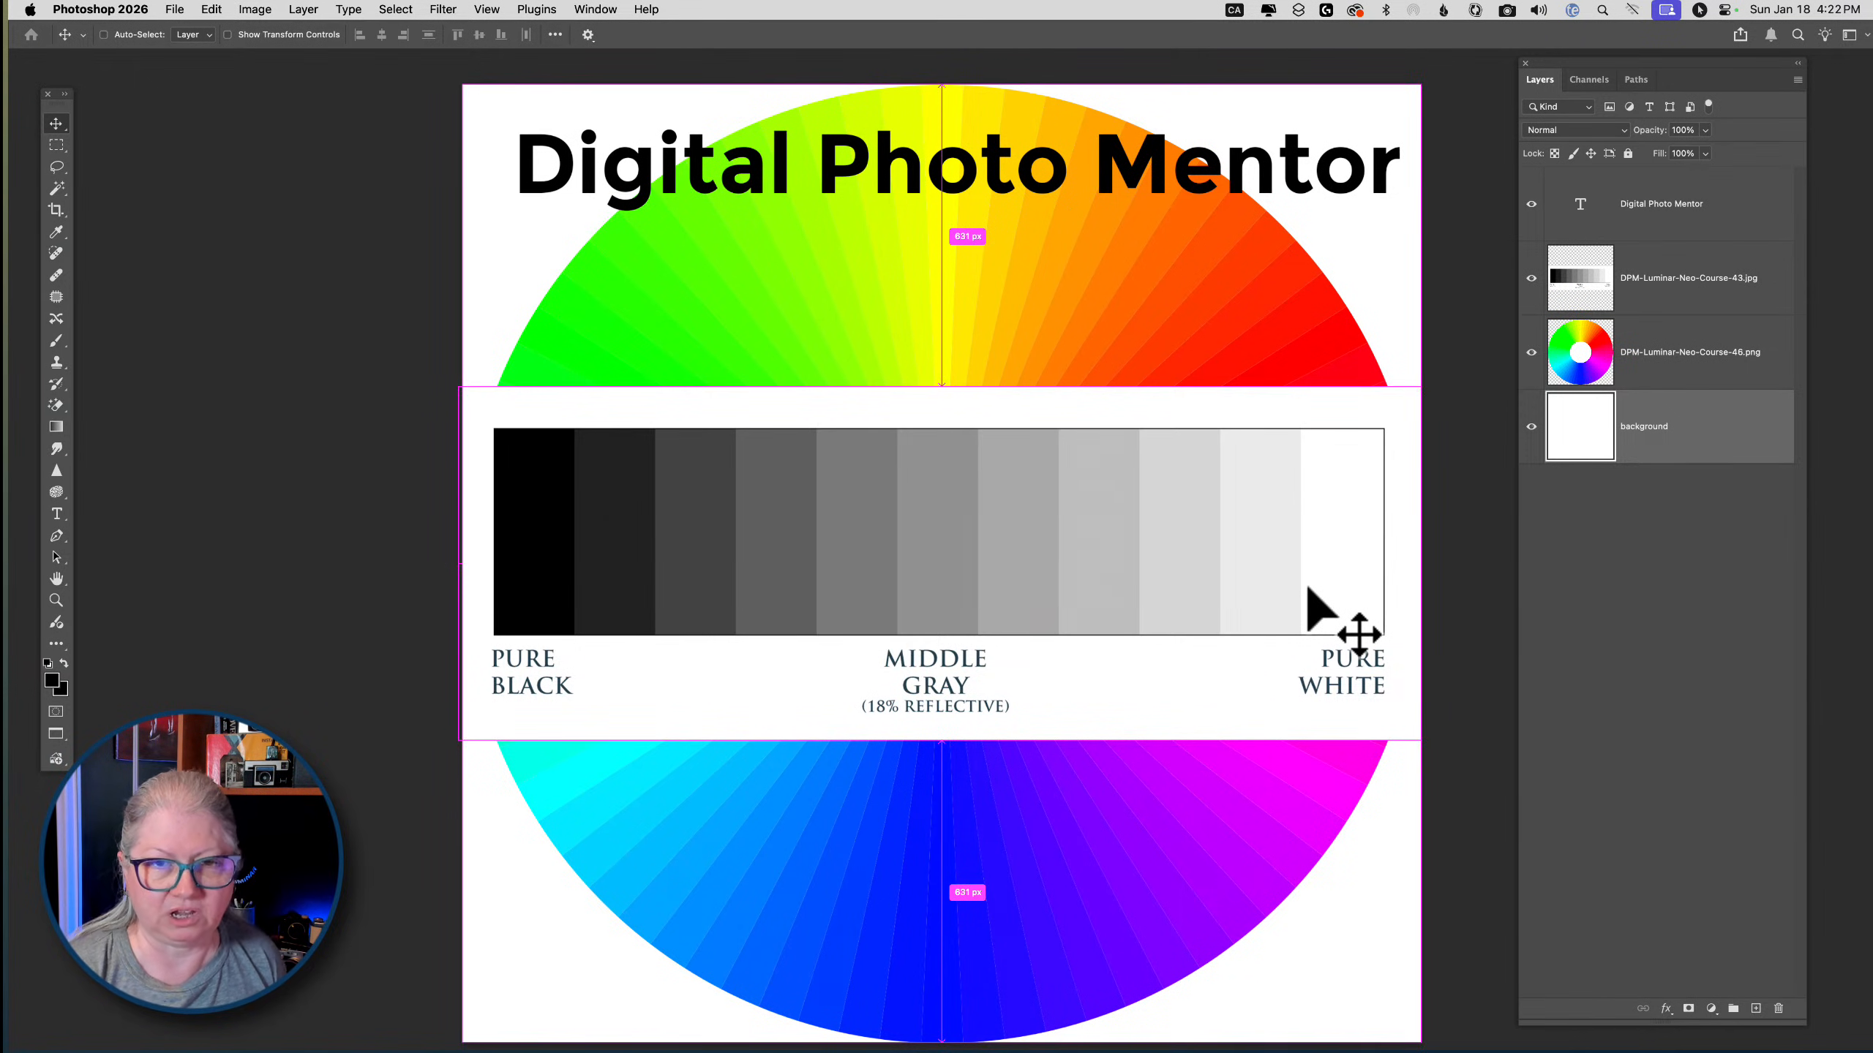
key("super+Tab")
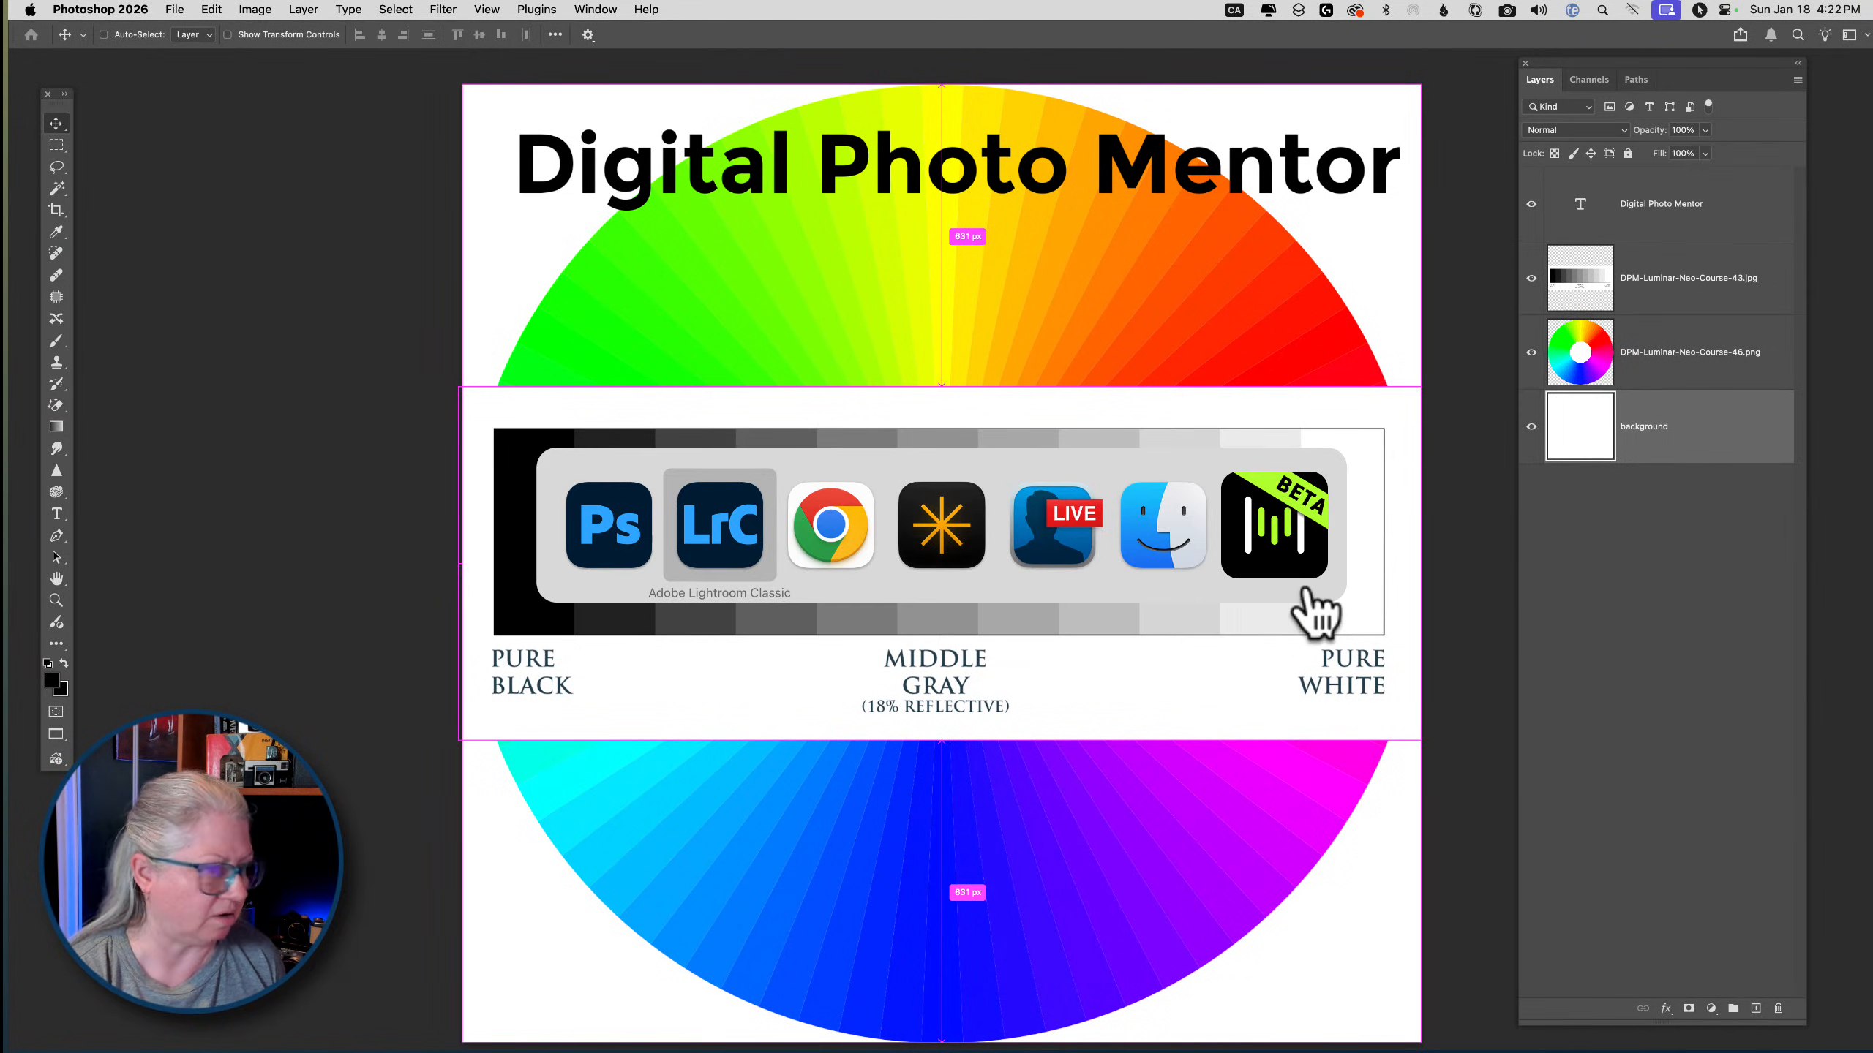
key("super+Tab")
key("super+Tab")
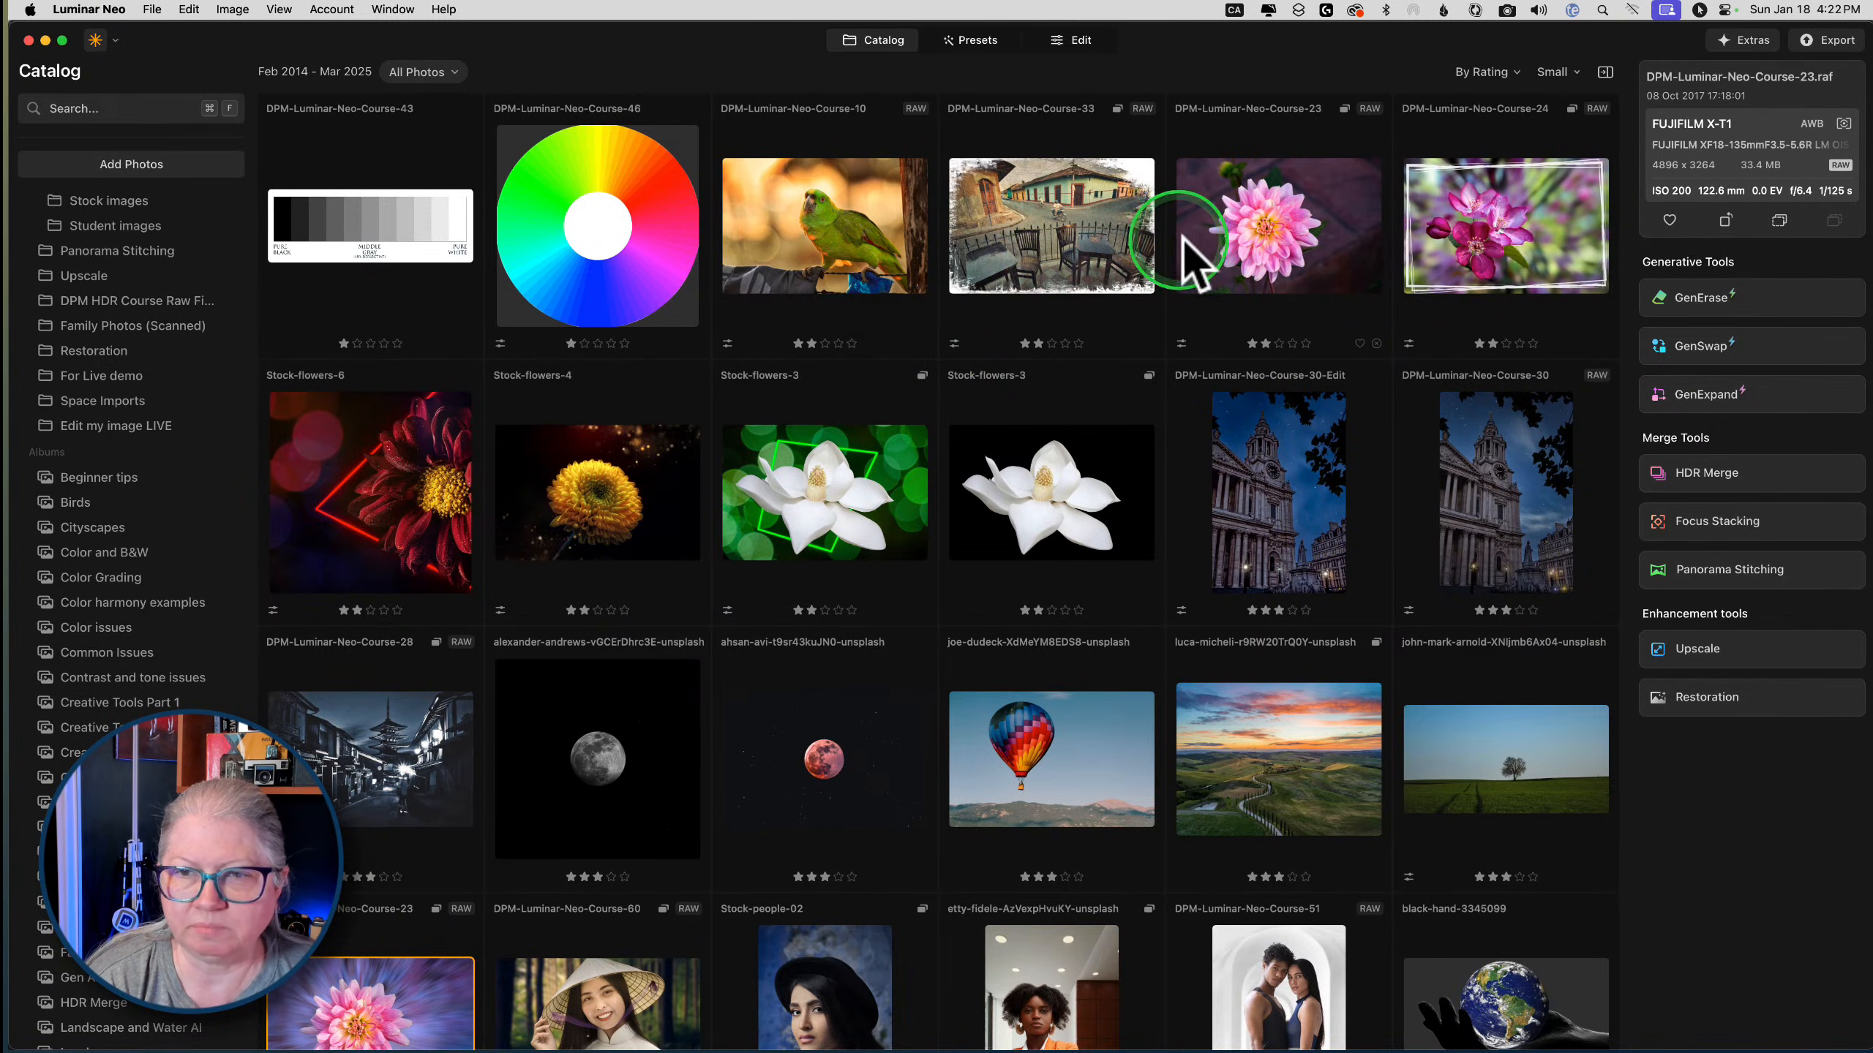
double_click(1212, 234)
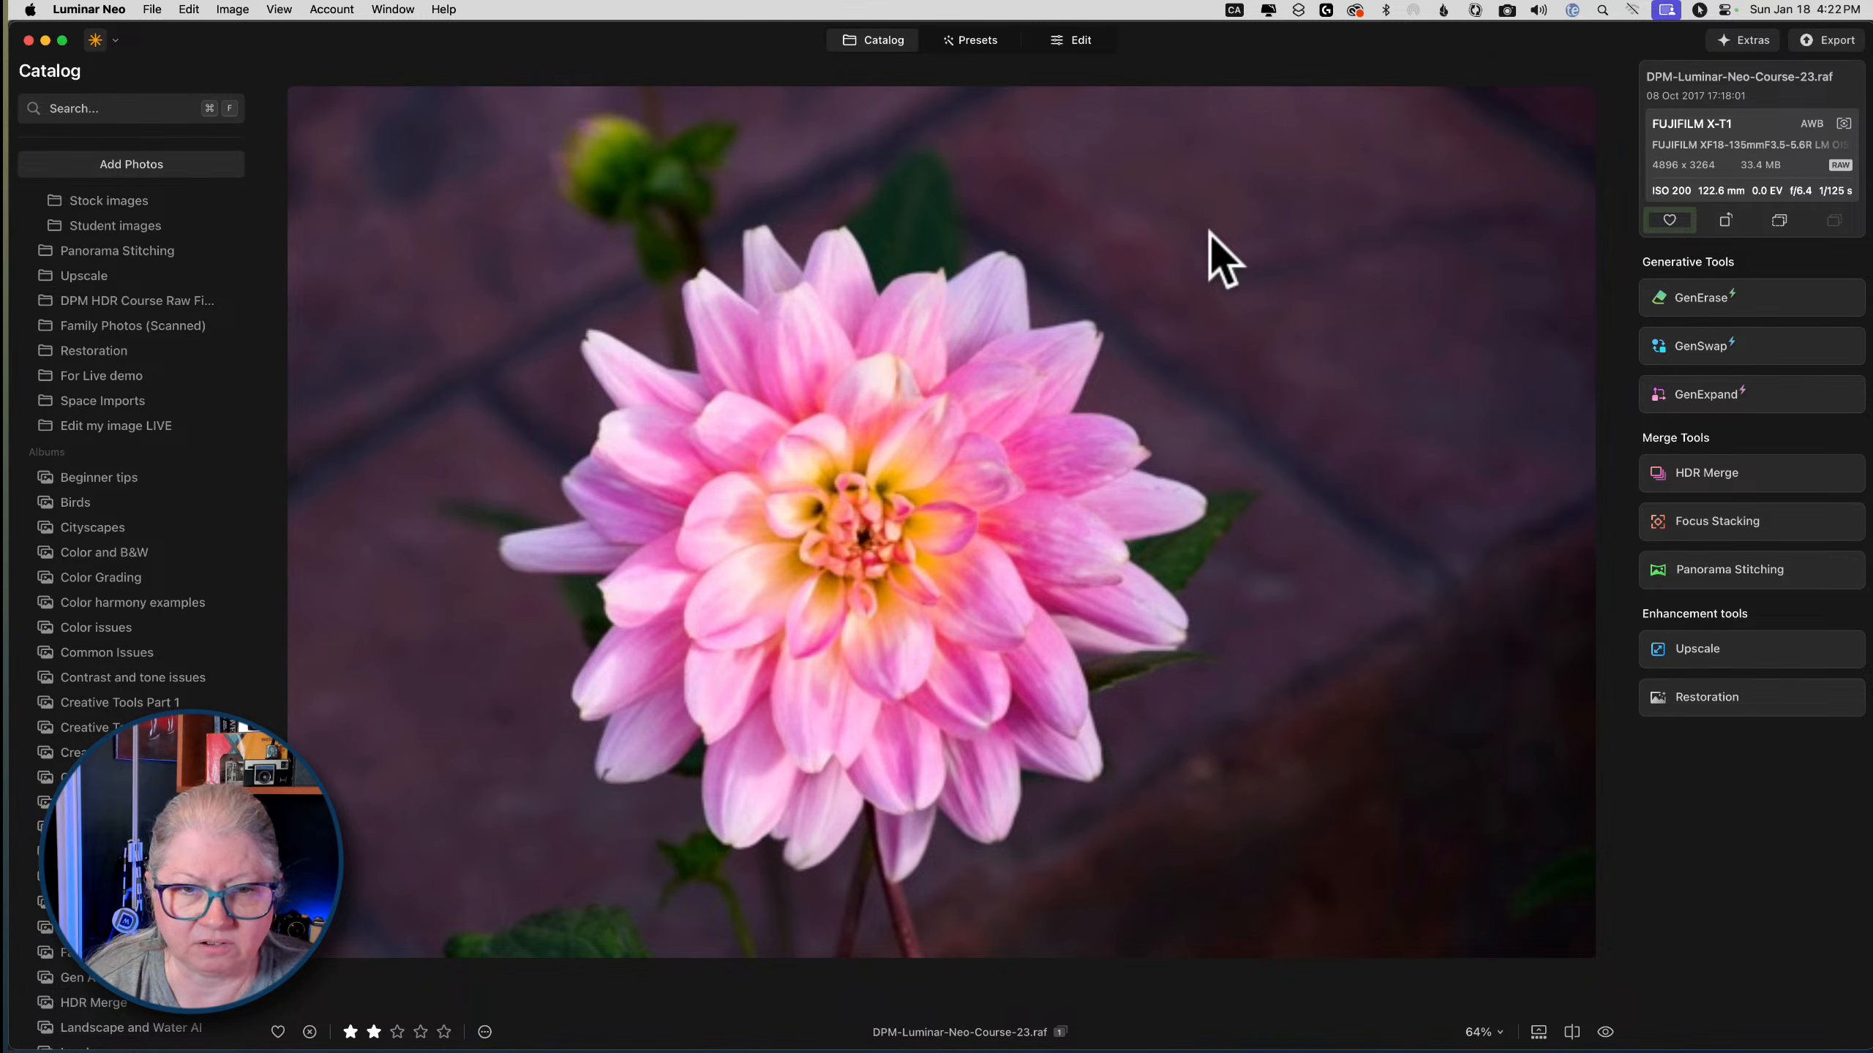
left_click(1063, 40)
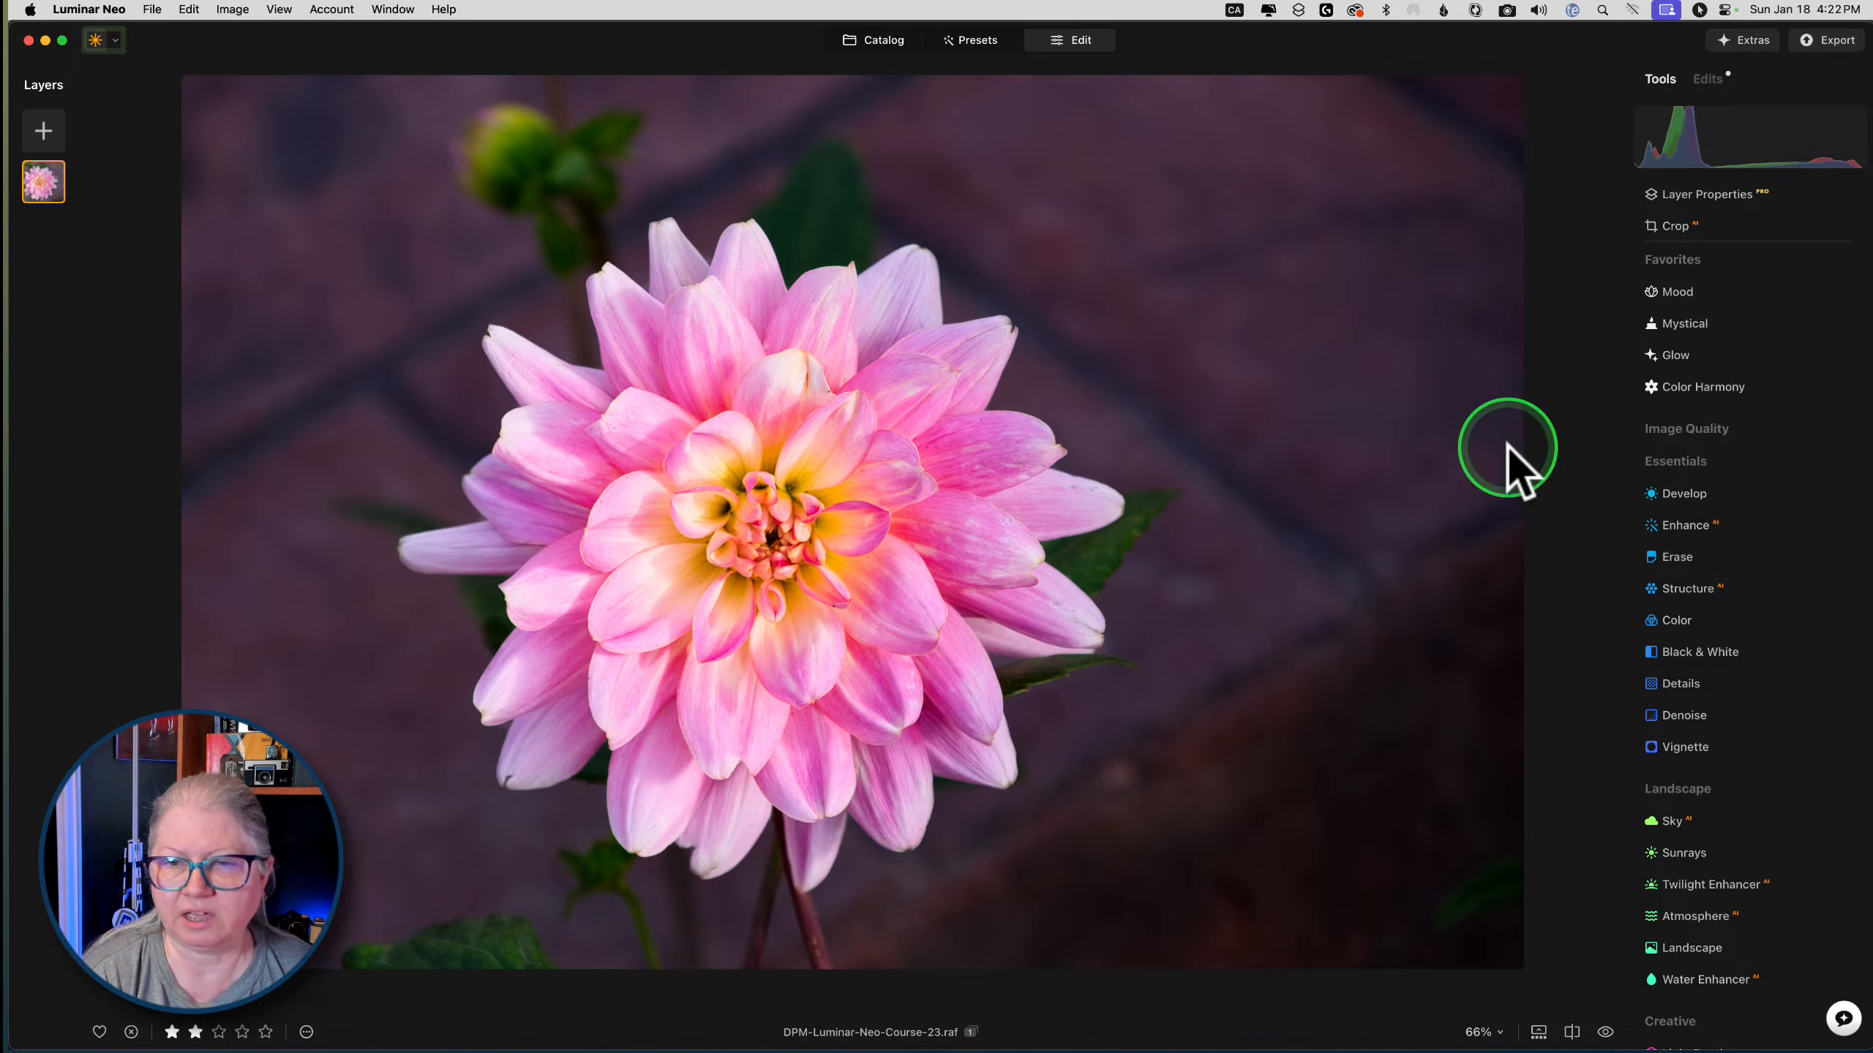
Add the brown texture at the end of the full My Images collection as a new layer over the dahlia
left_click(42, 131)
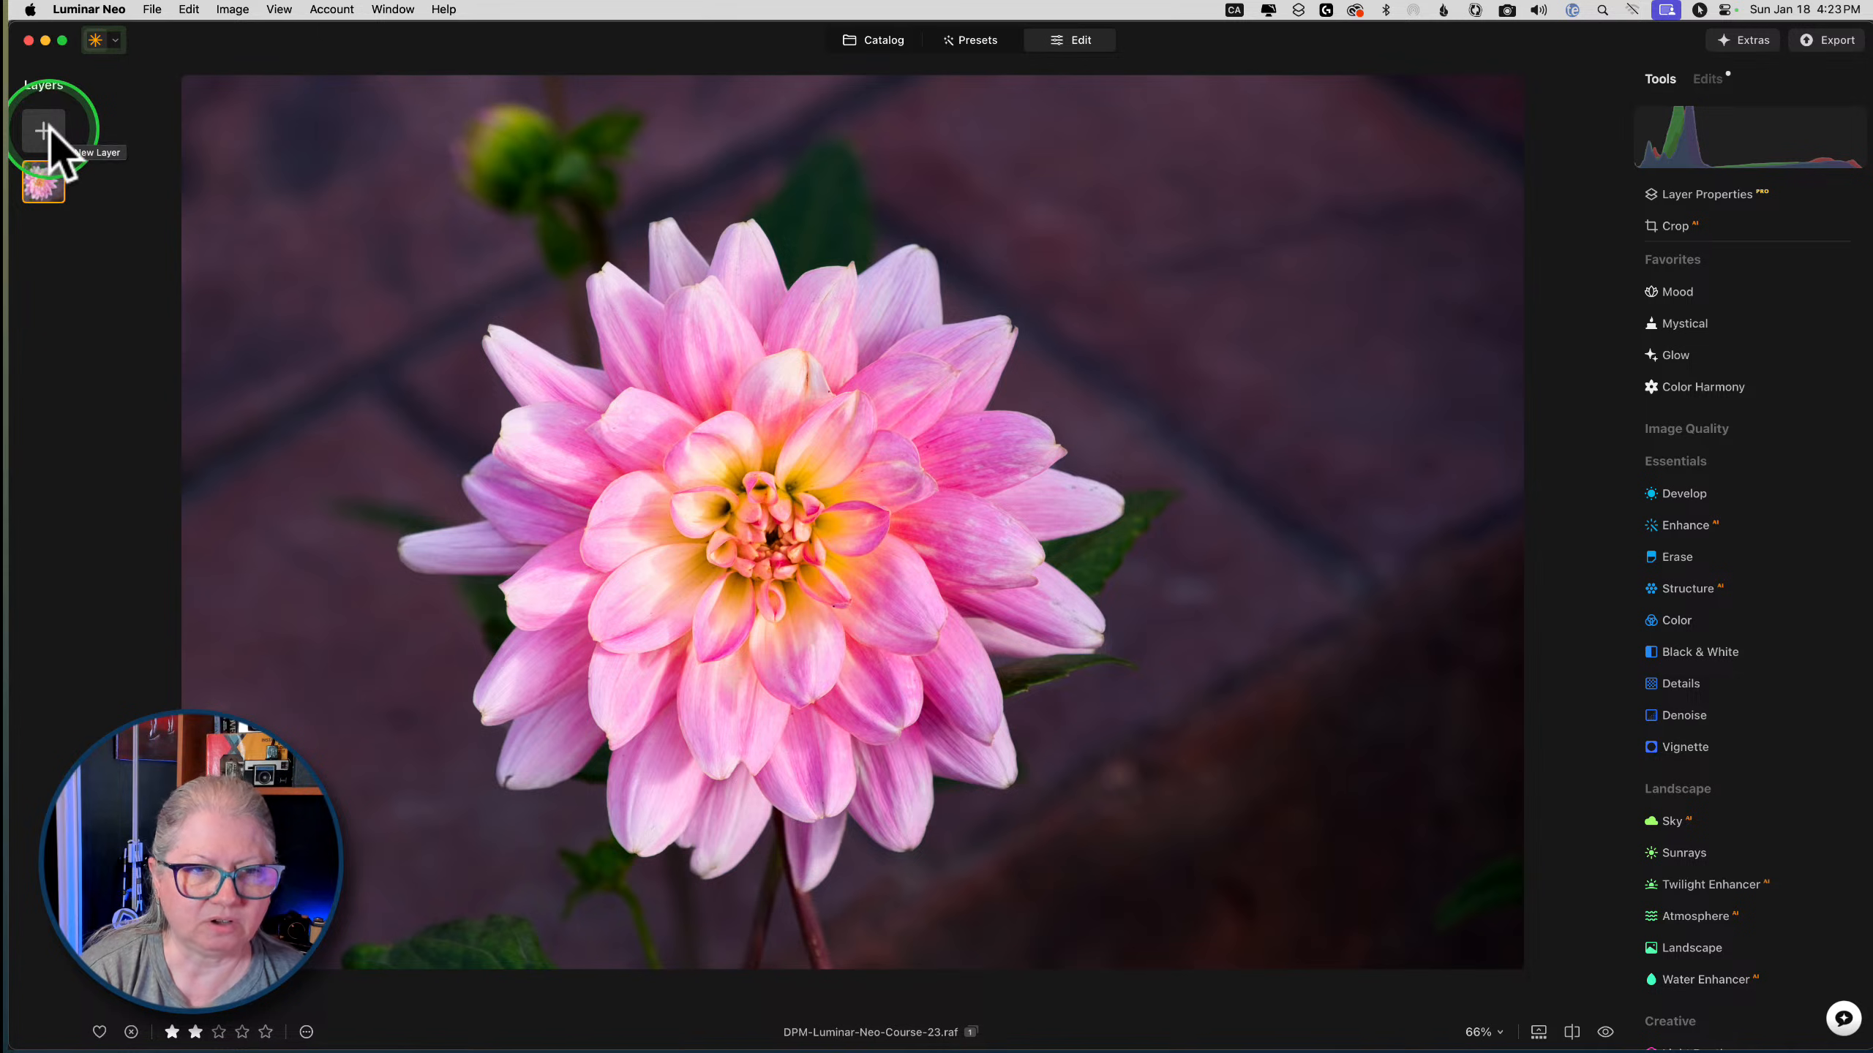
left_click(46, 133)
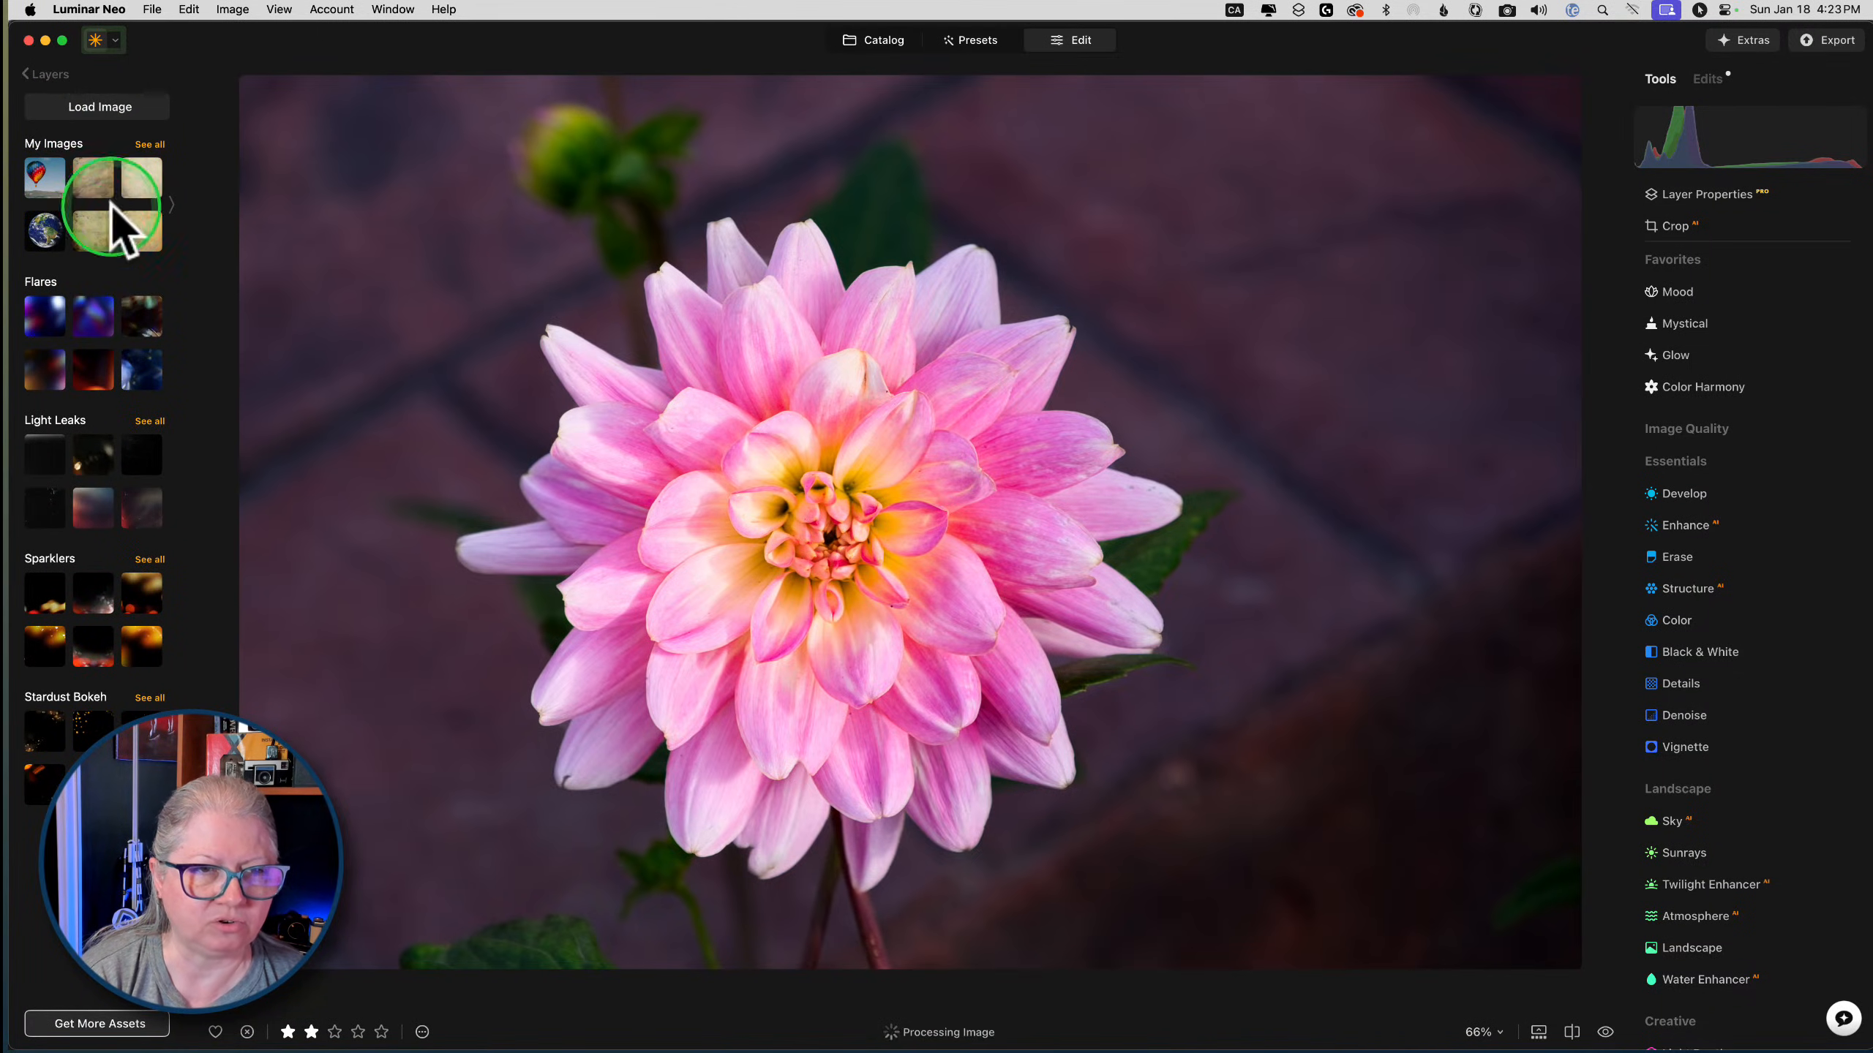
left_click(150, 145)
left_click(322, 138)
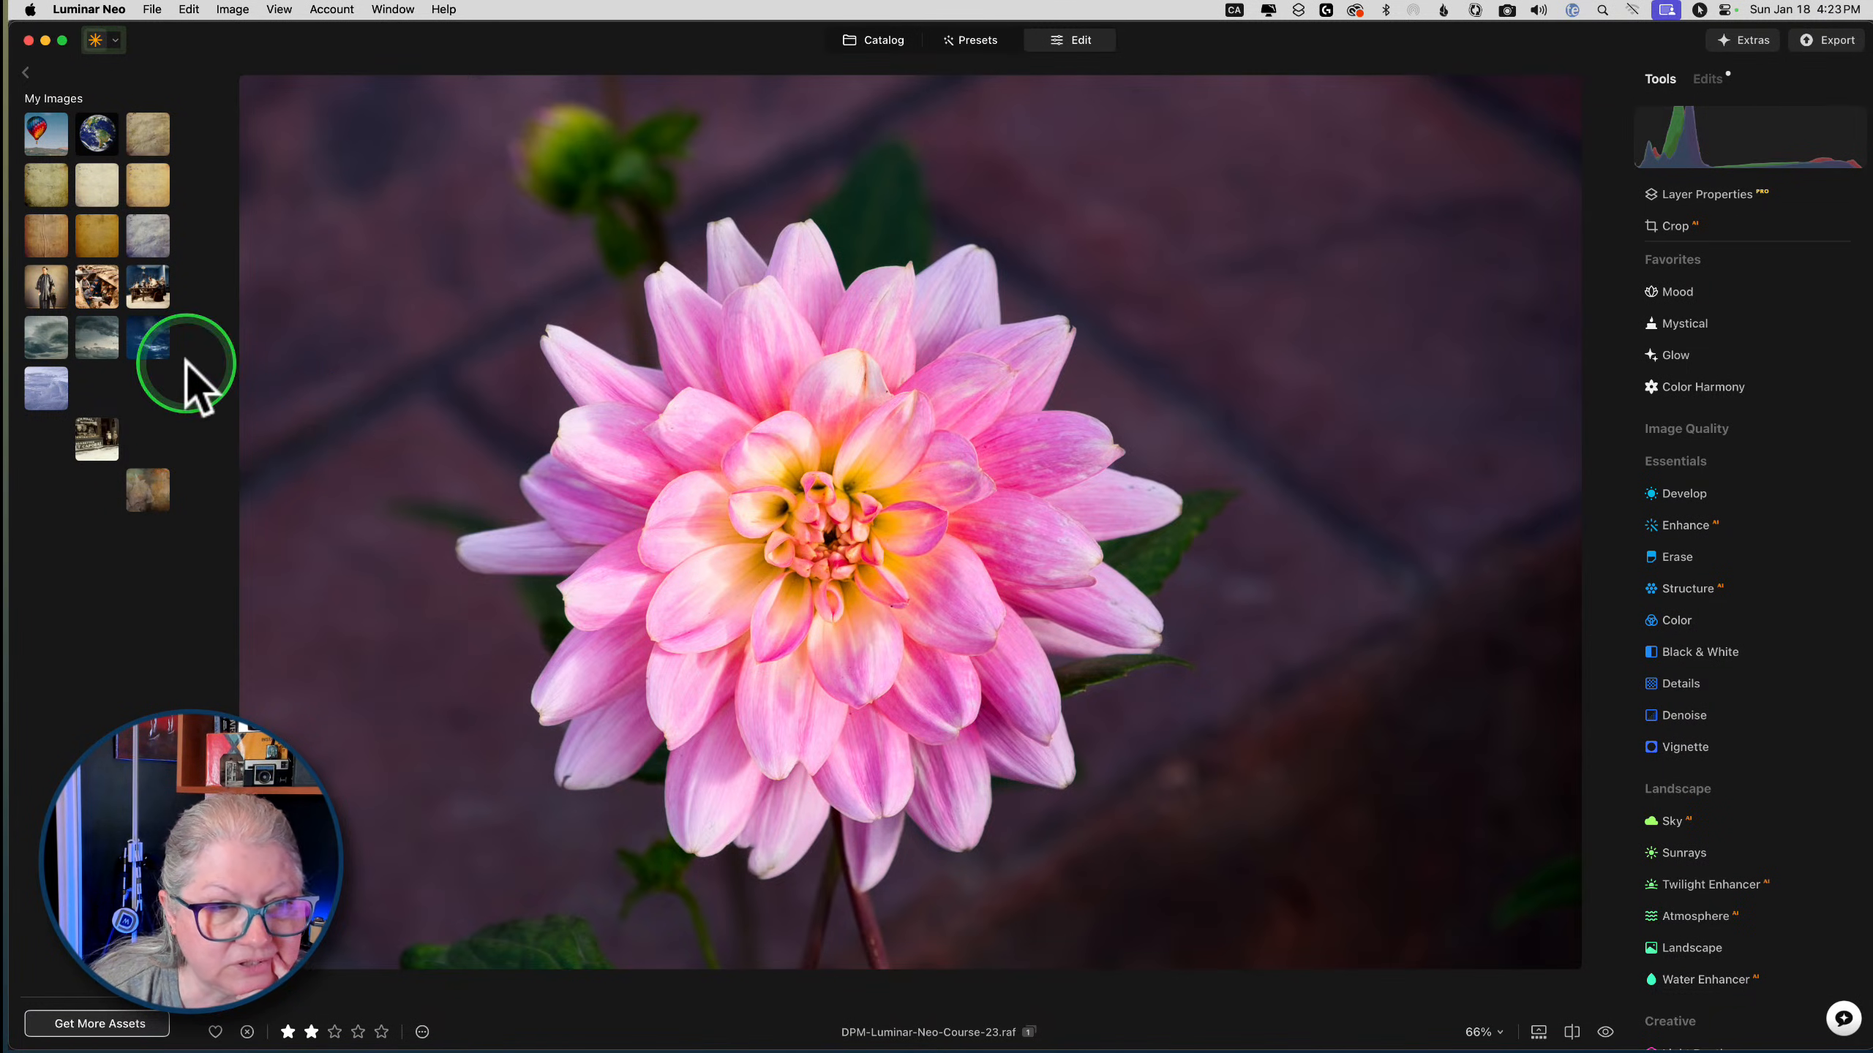
left_click(147, 493)
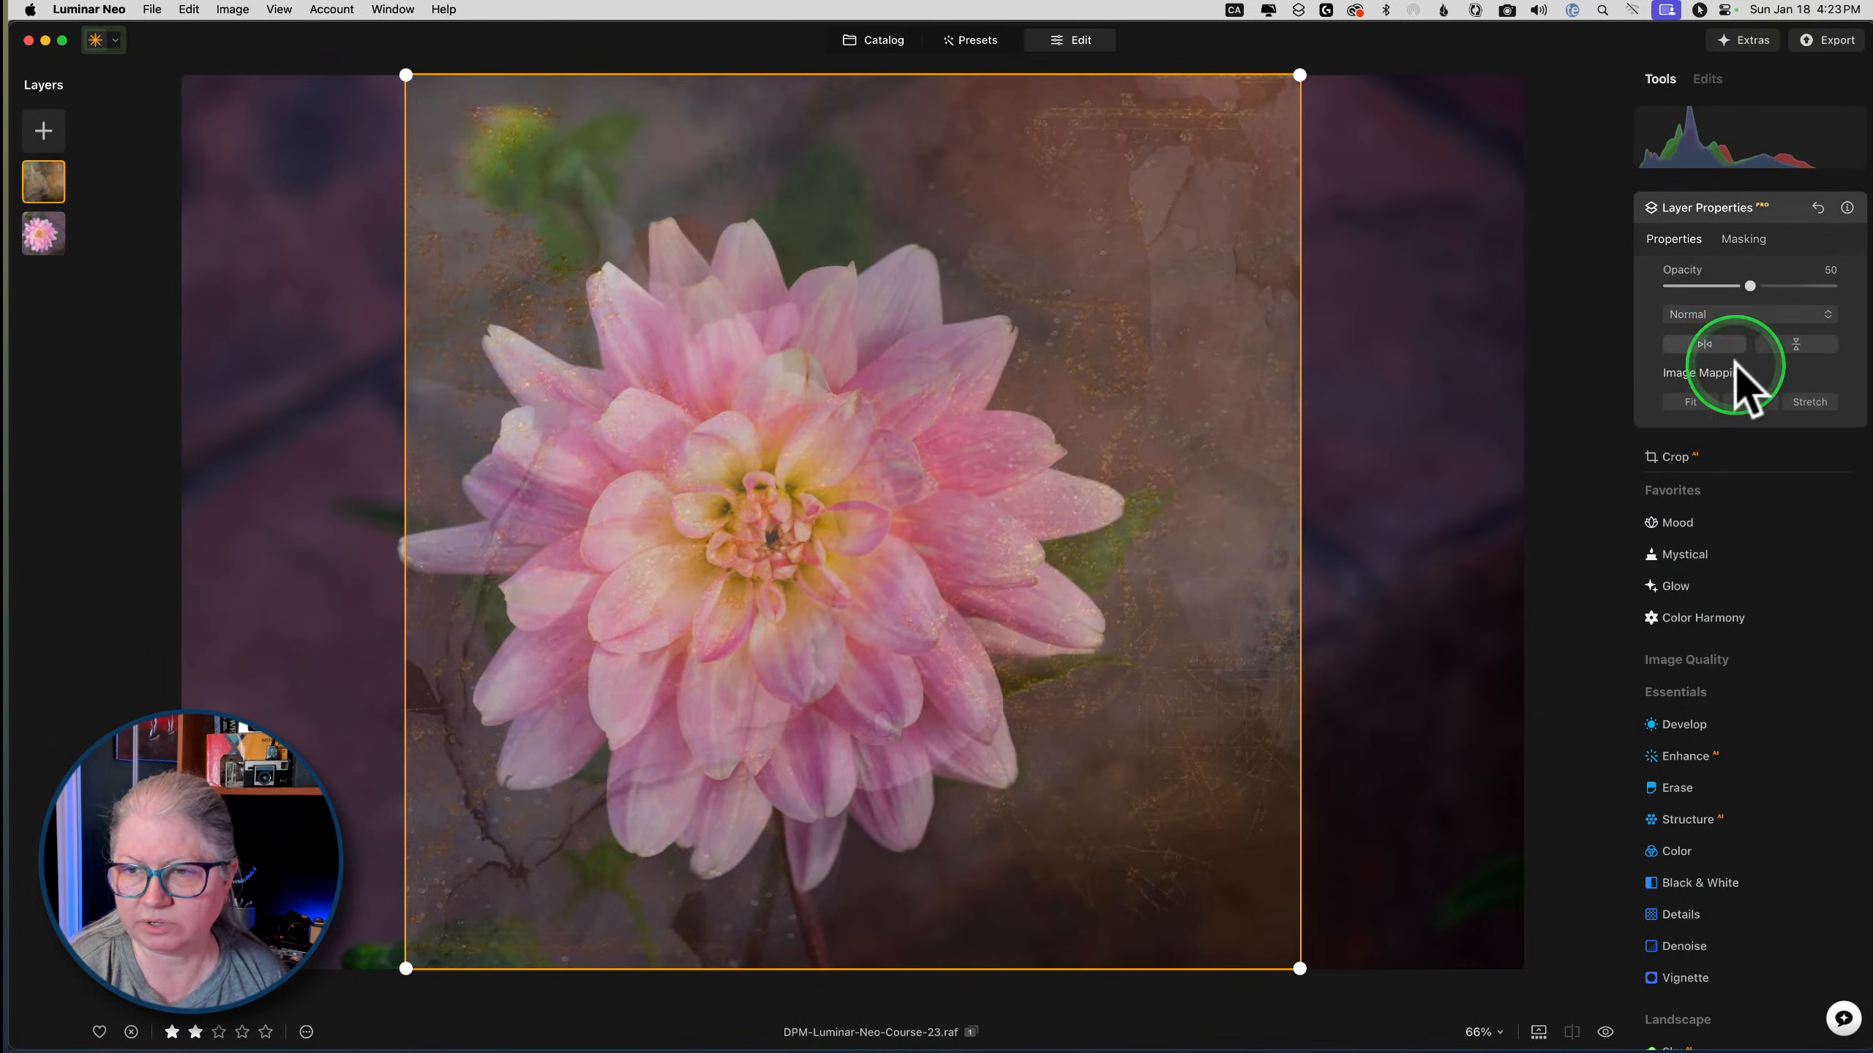
Stretch the texture layer across the whole photo, blend it with Soft Light and increase its opacity
left_click(1811, 401)
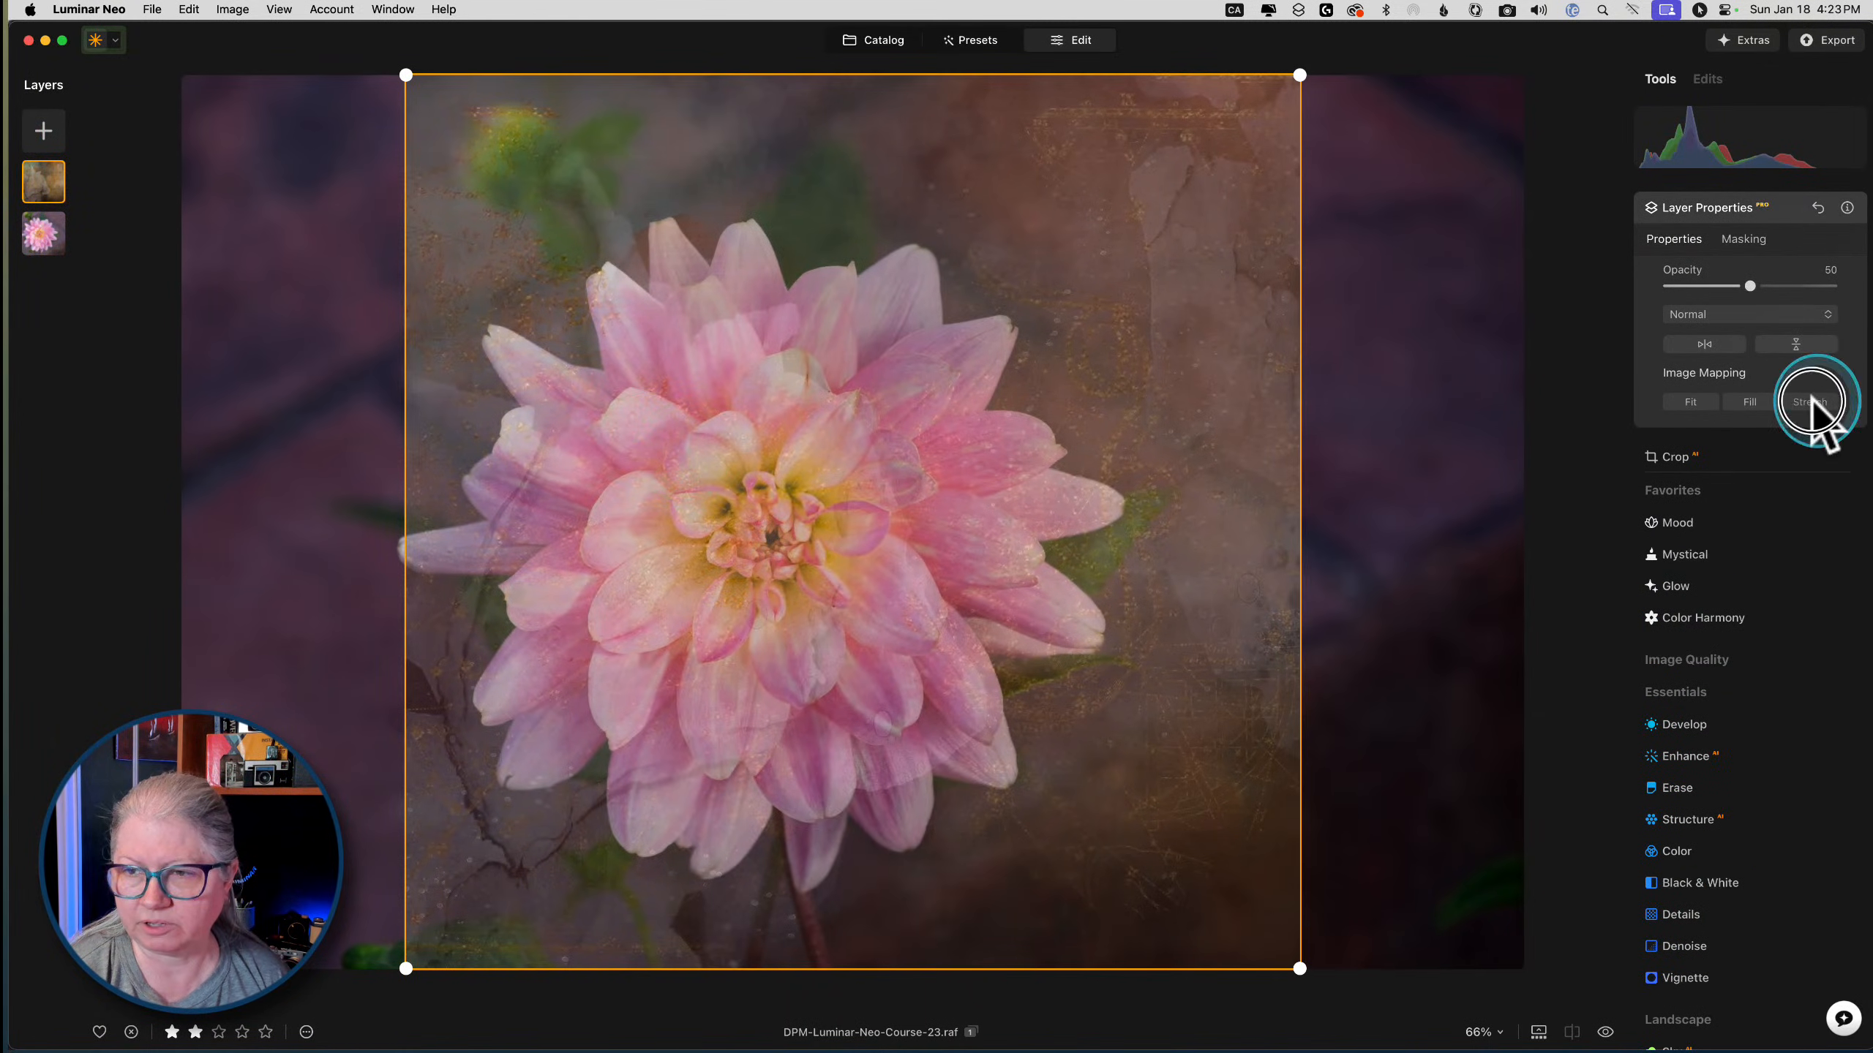
left_click(1712, 316)
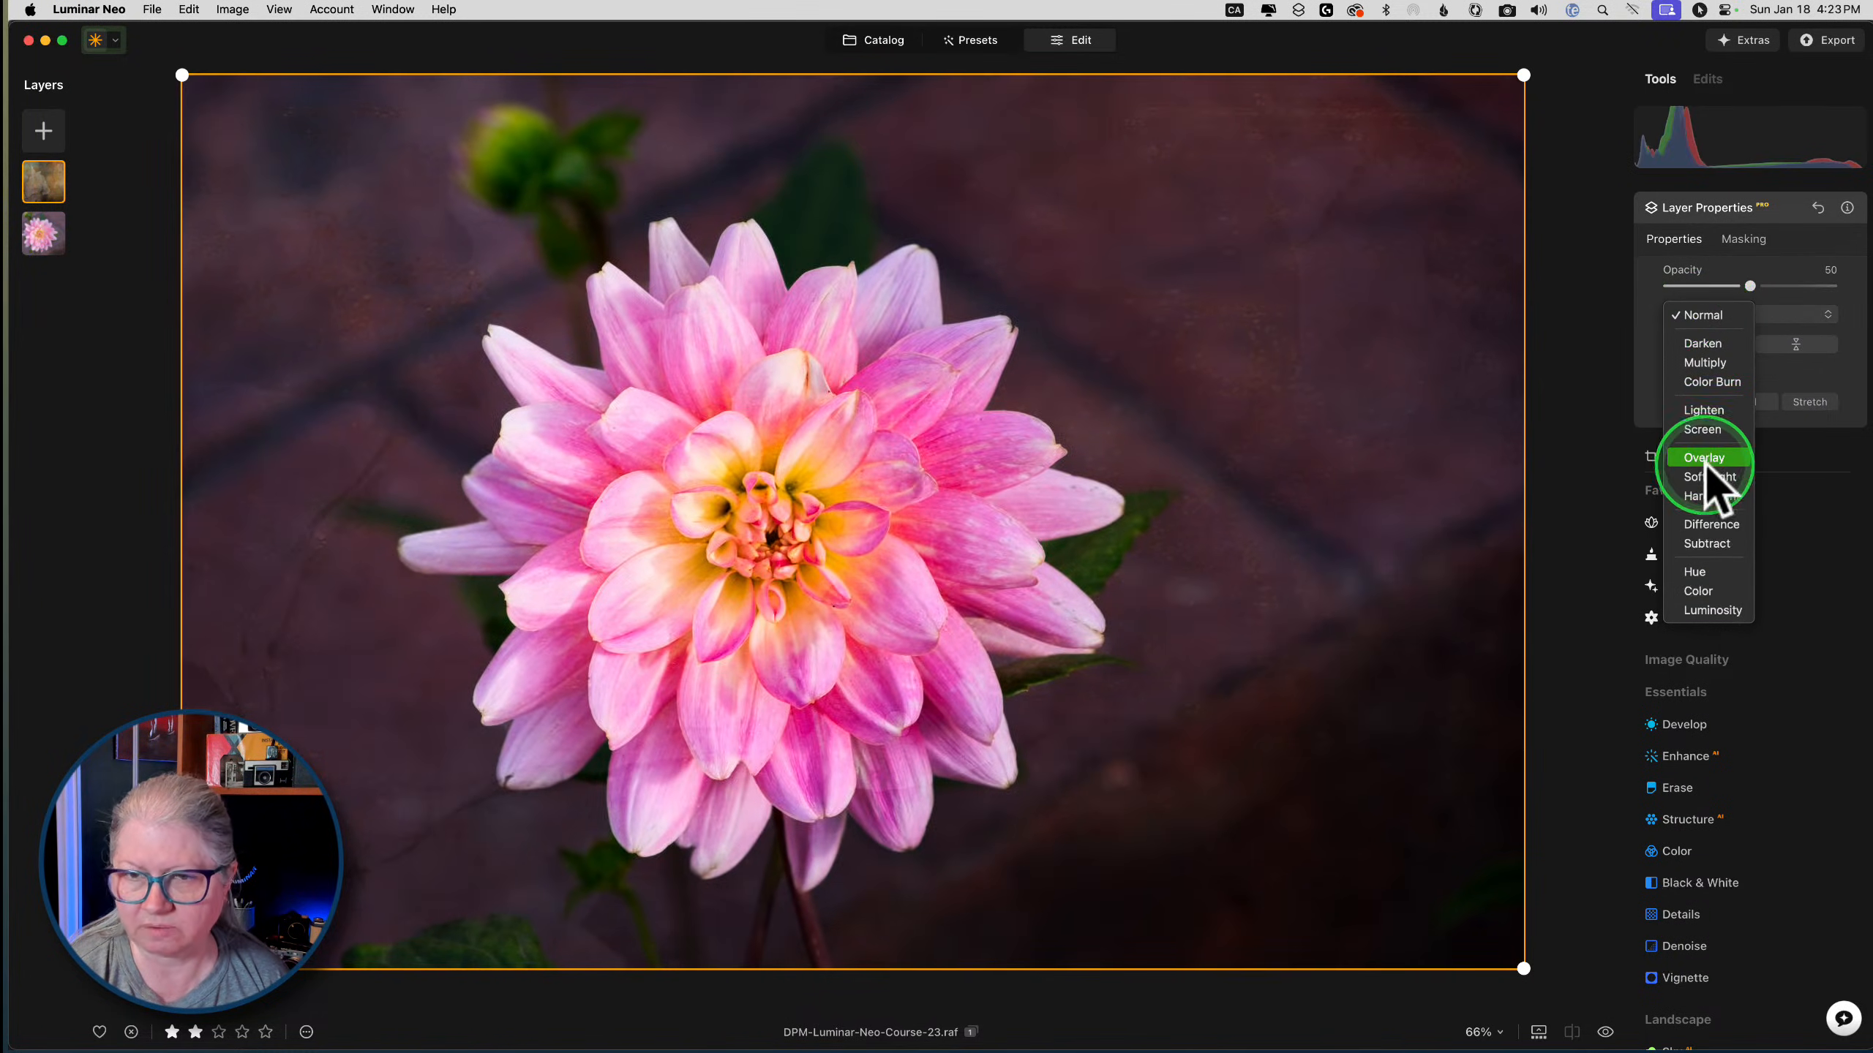
left_click(1711, 477)
left_click_drag(1749, 286, 1805, 285)
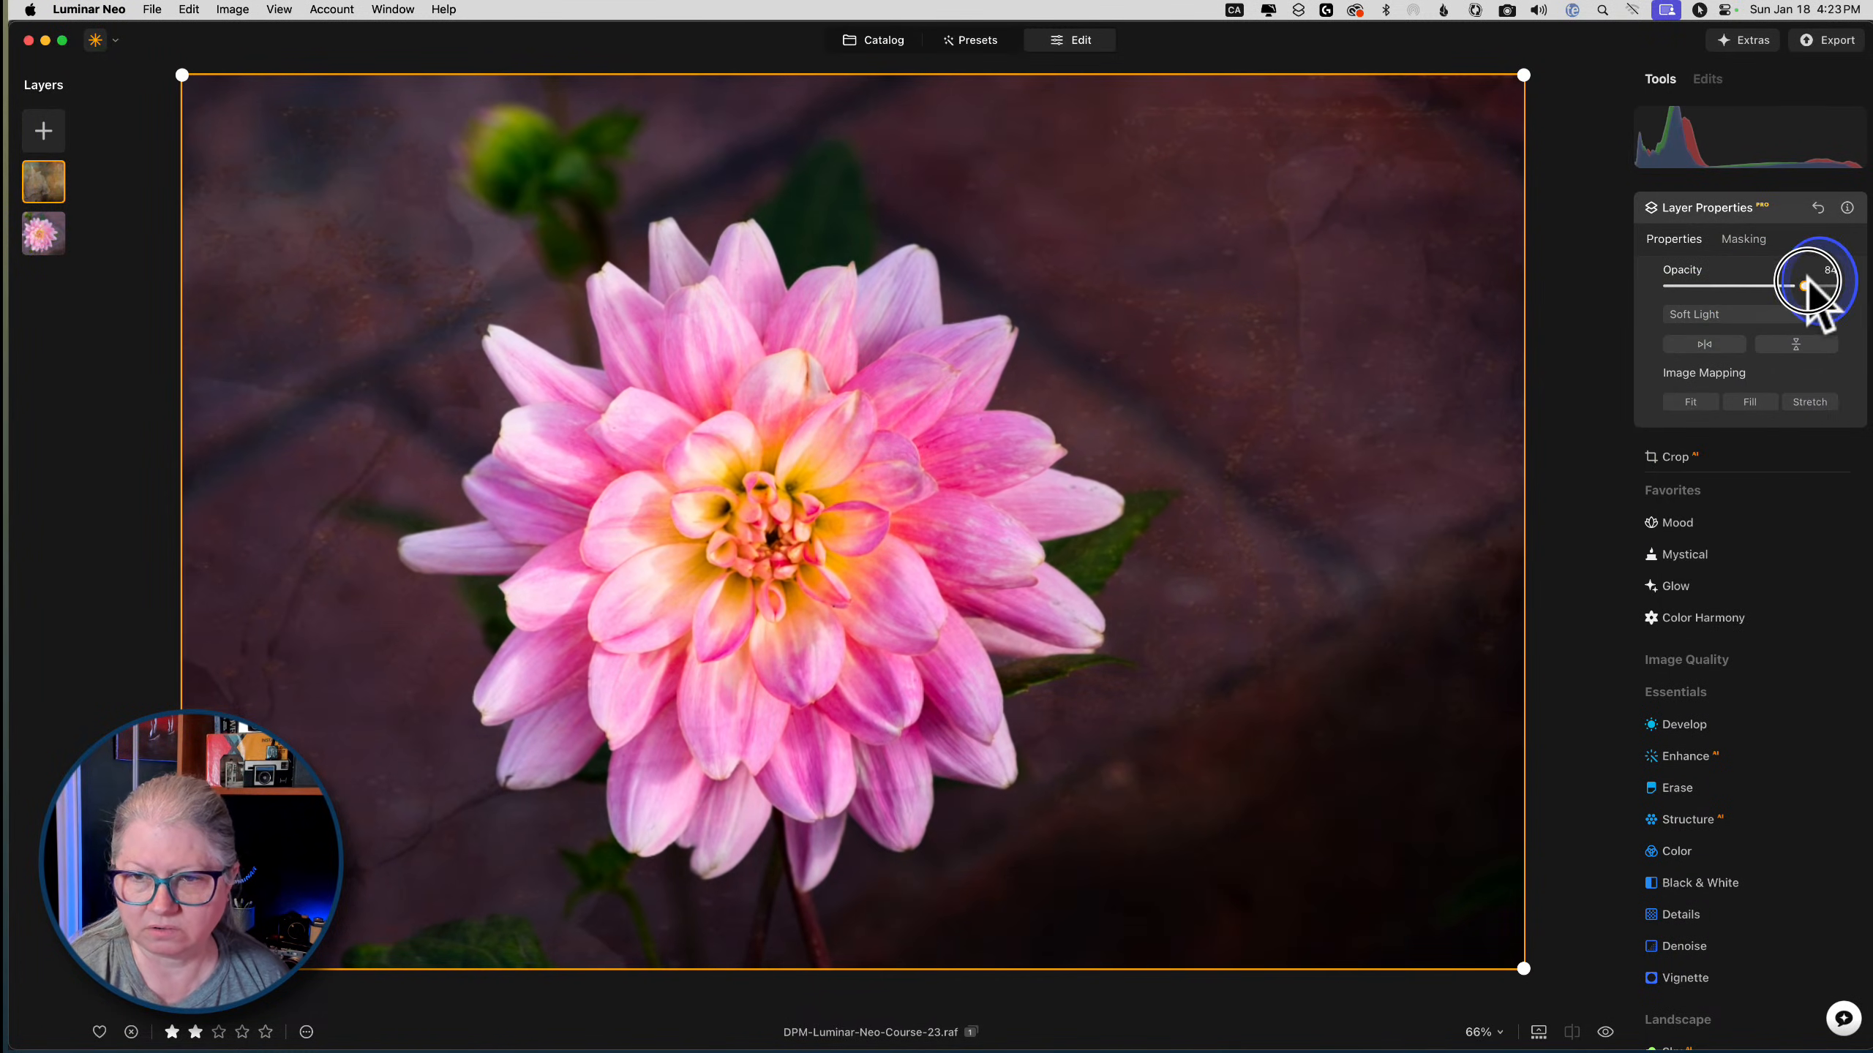
left_click(1748, 214)
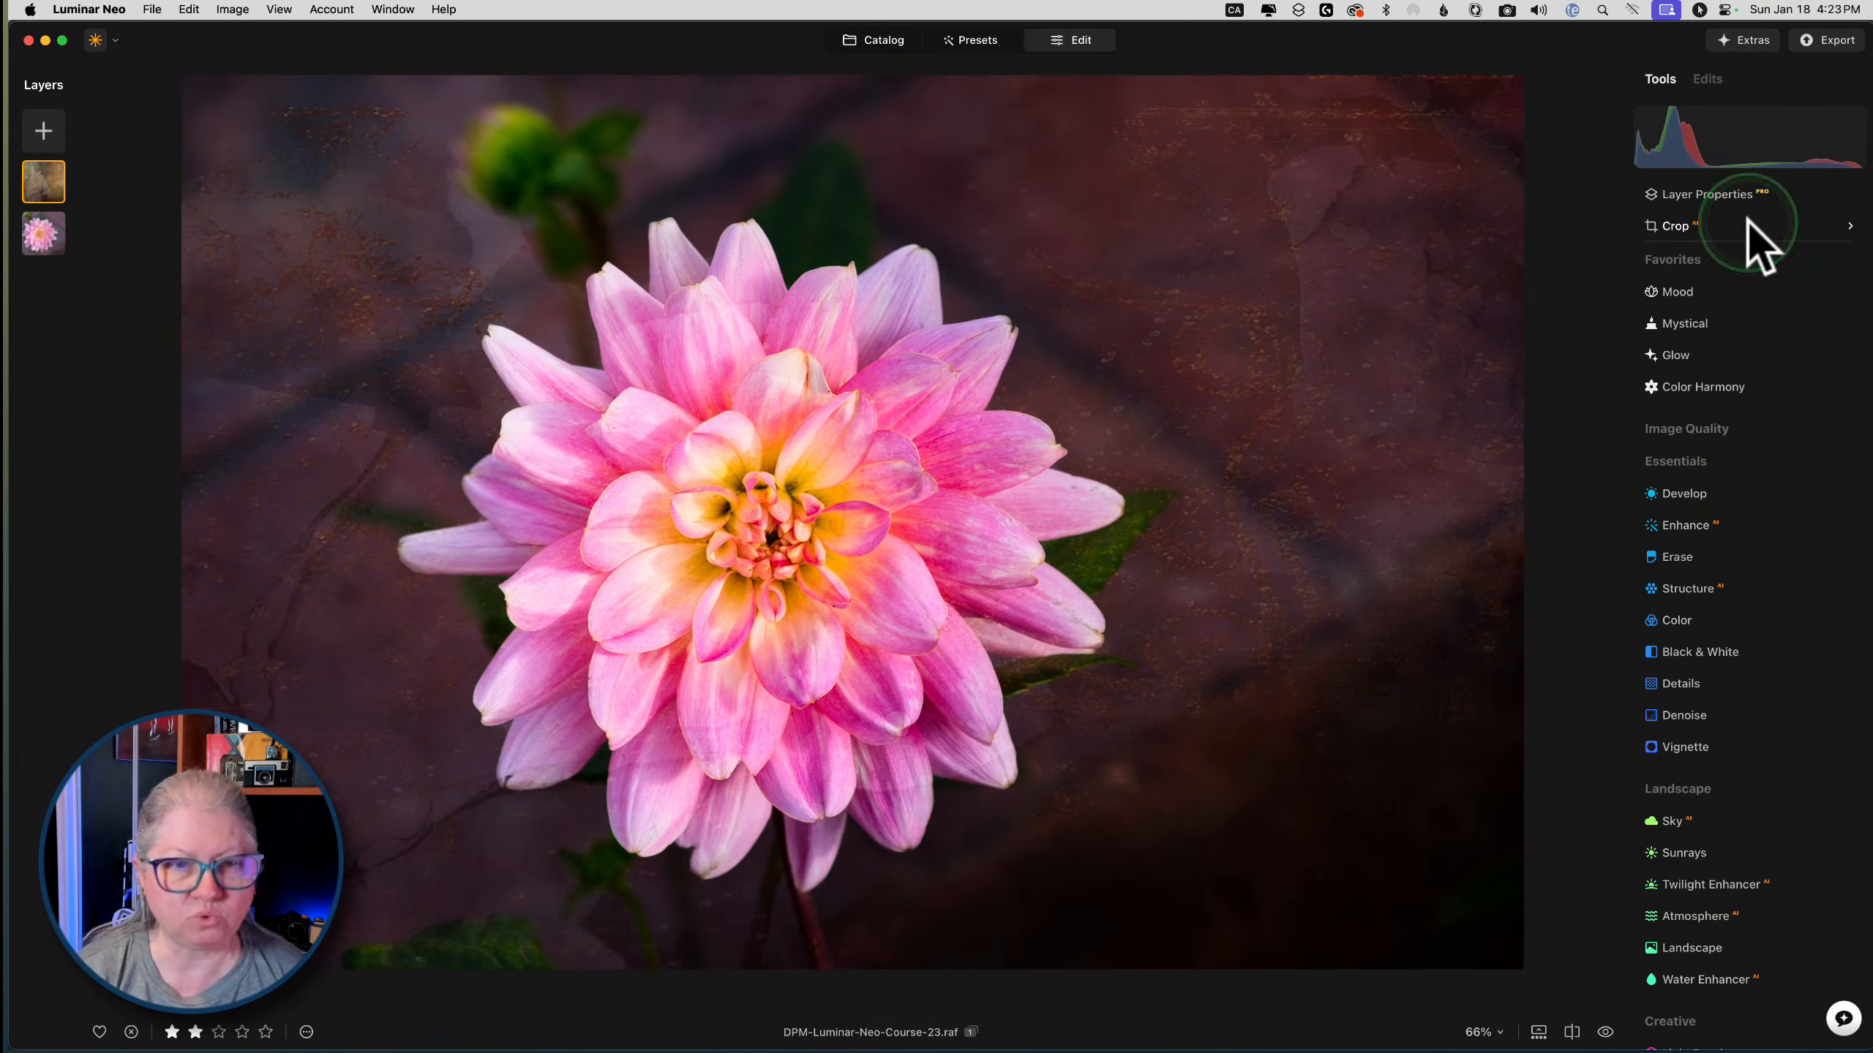
Show the filmstrip and open john-mark-arnold-XNIjmb6Ax04-unsplash.jpg to examine its layers
left_click(1538, 1032)
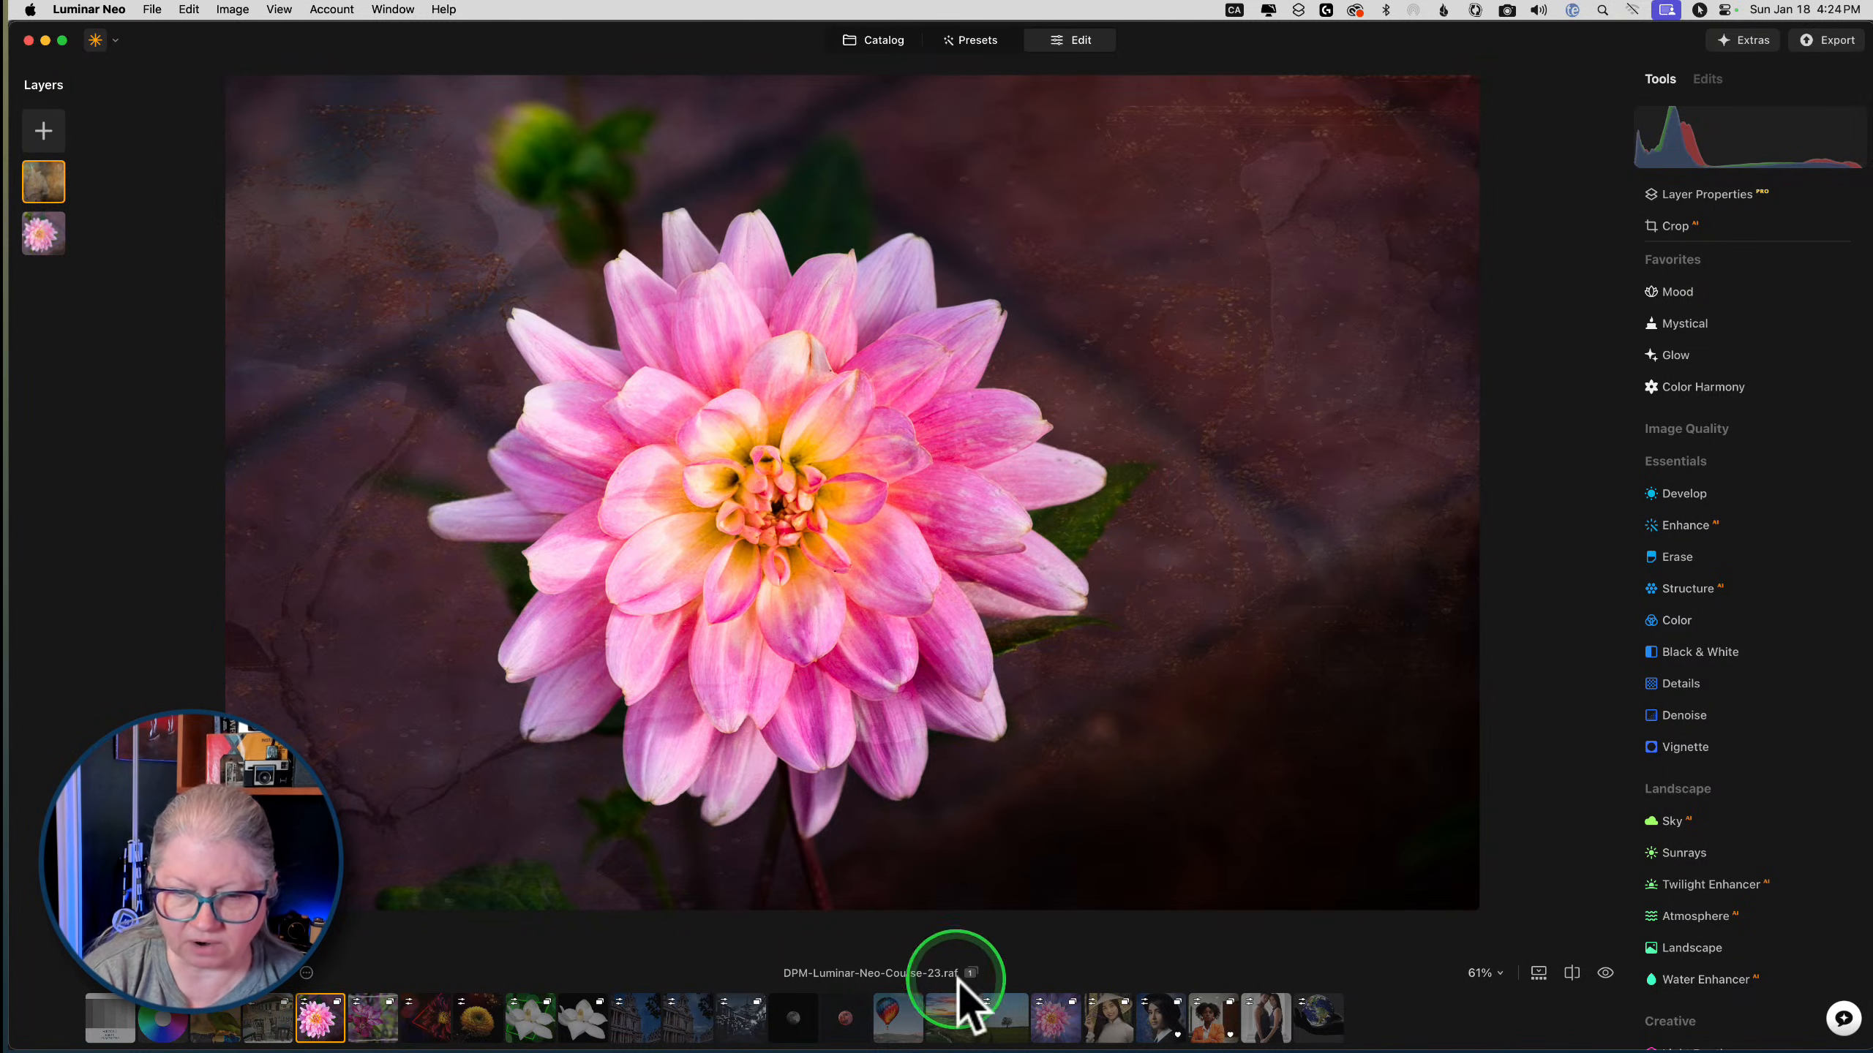
left_click(1004, 1016)
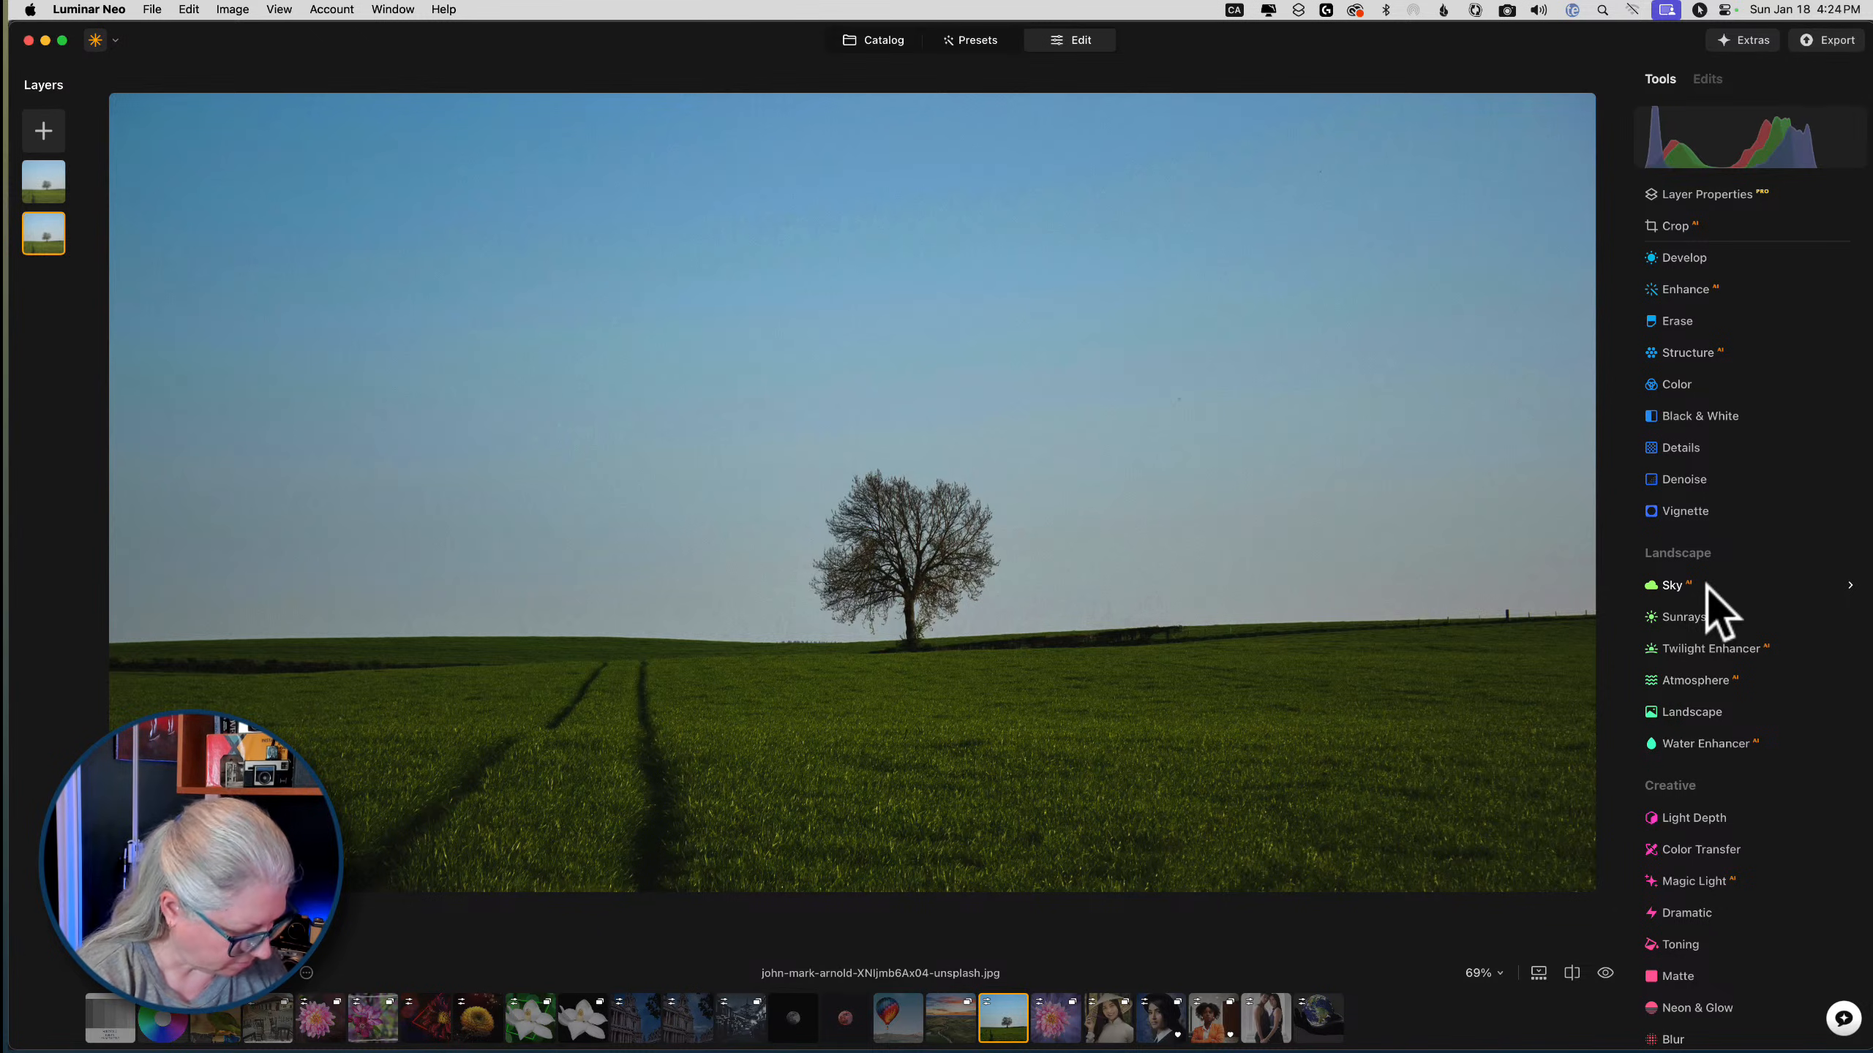
Open the street scene DPM-Luminar-Neo-Course-33.CR2 for editing and compare the layered result with the original photo
key("g")
double_click(1047, 250)
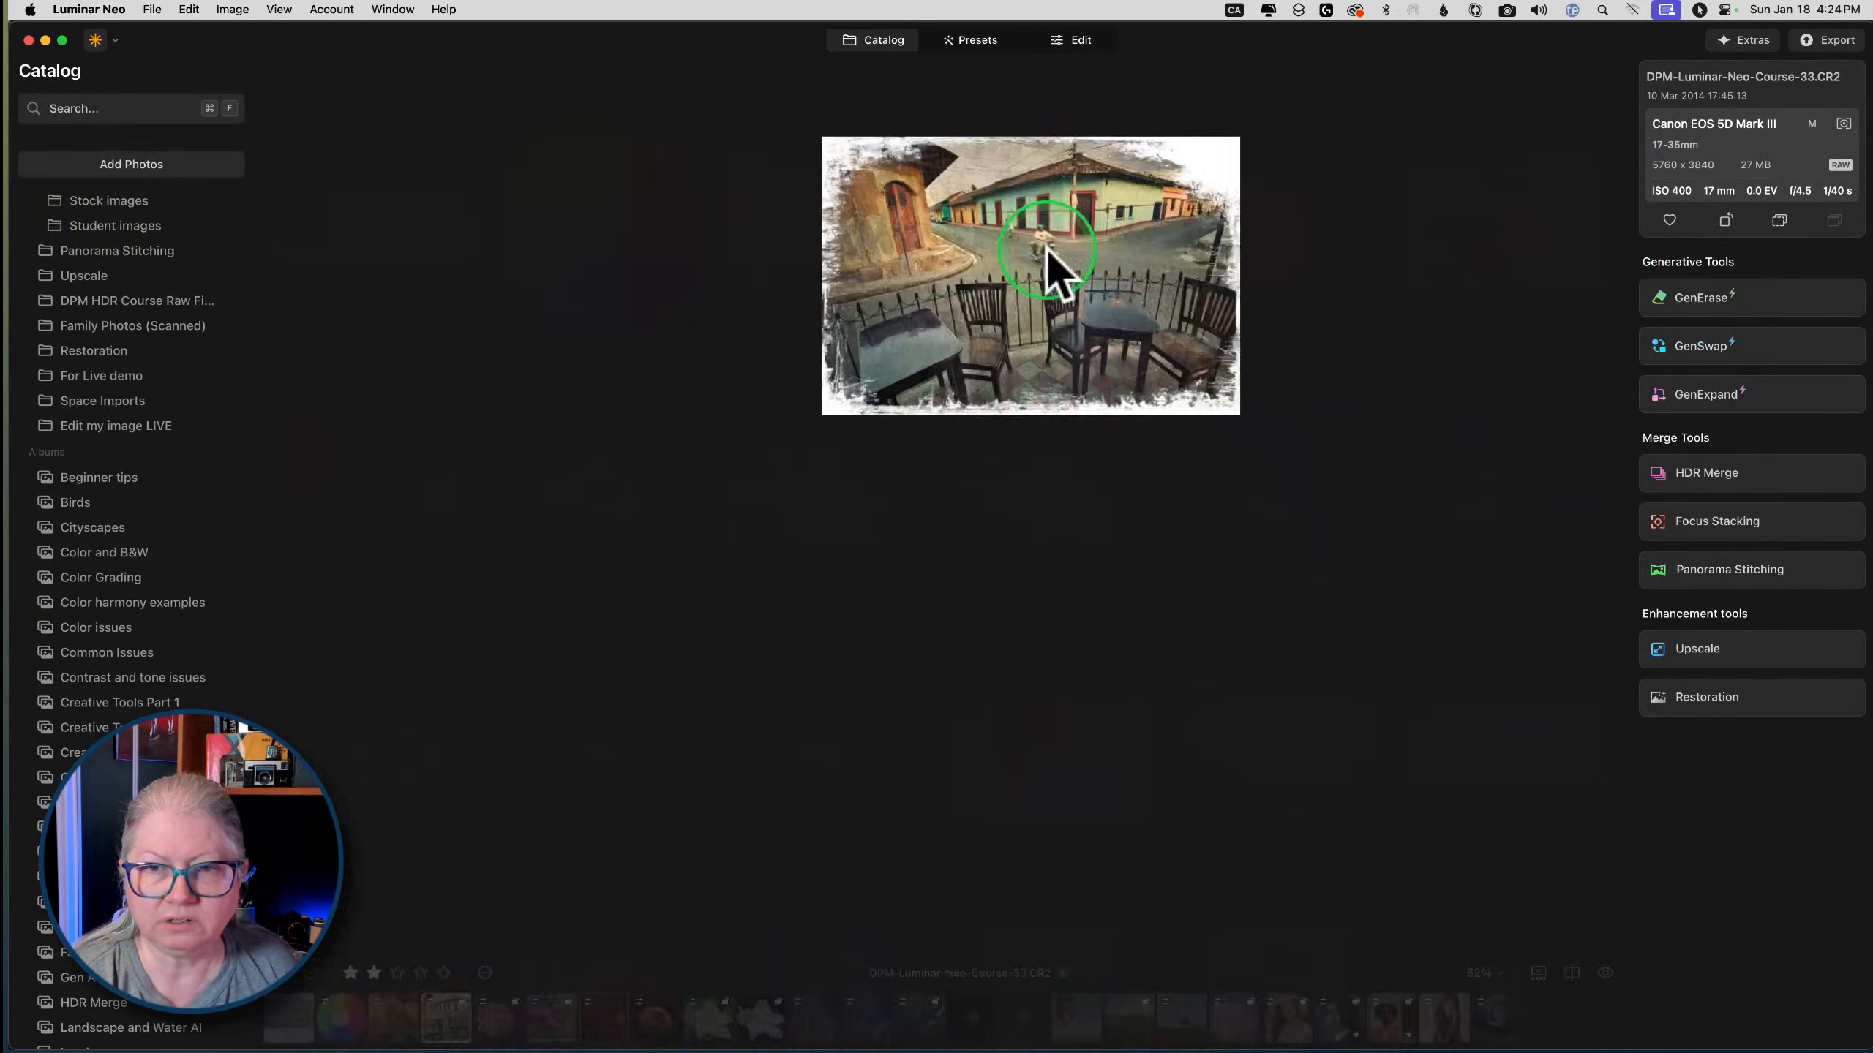
left_click(1074, 38)
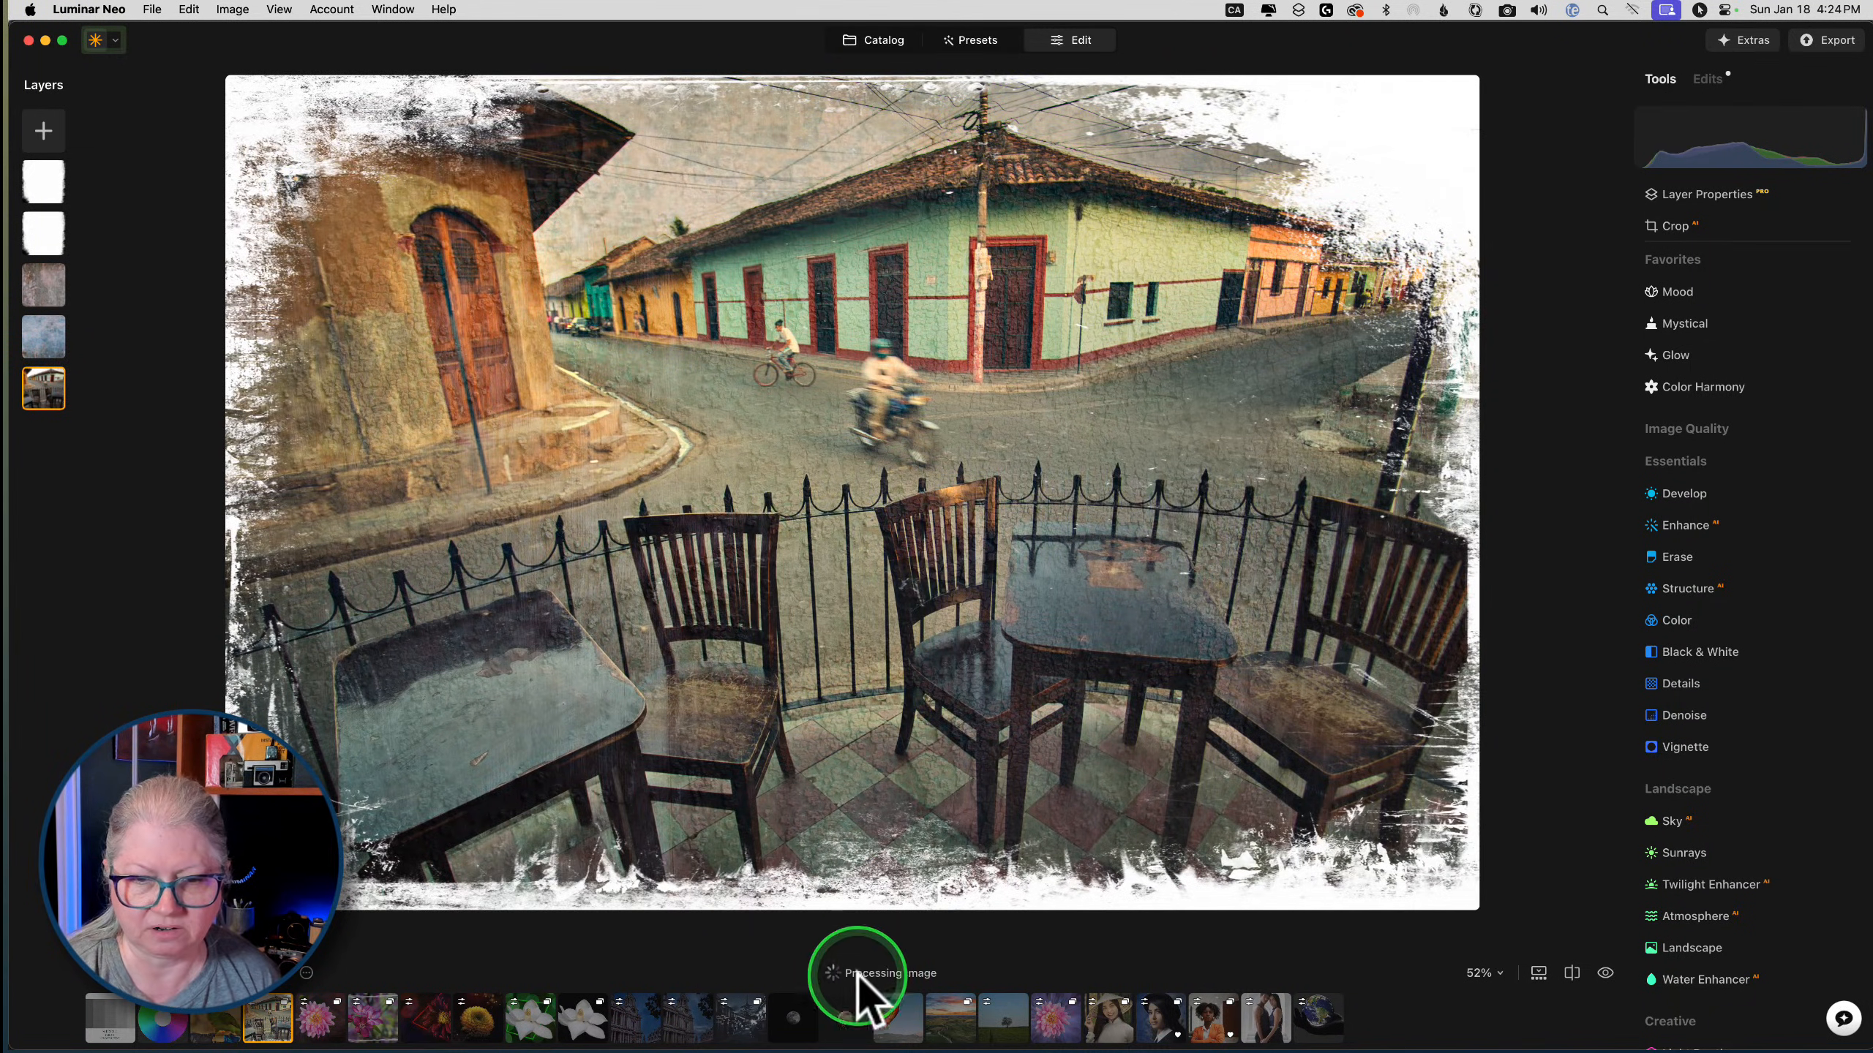
key("backslash")
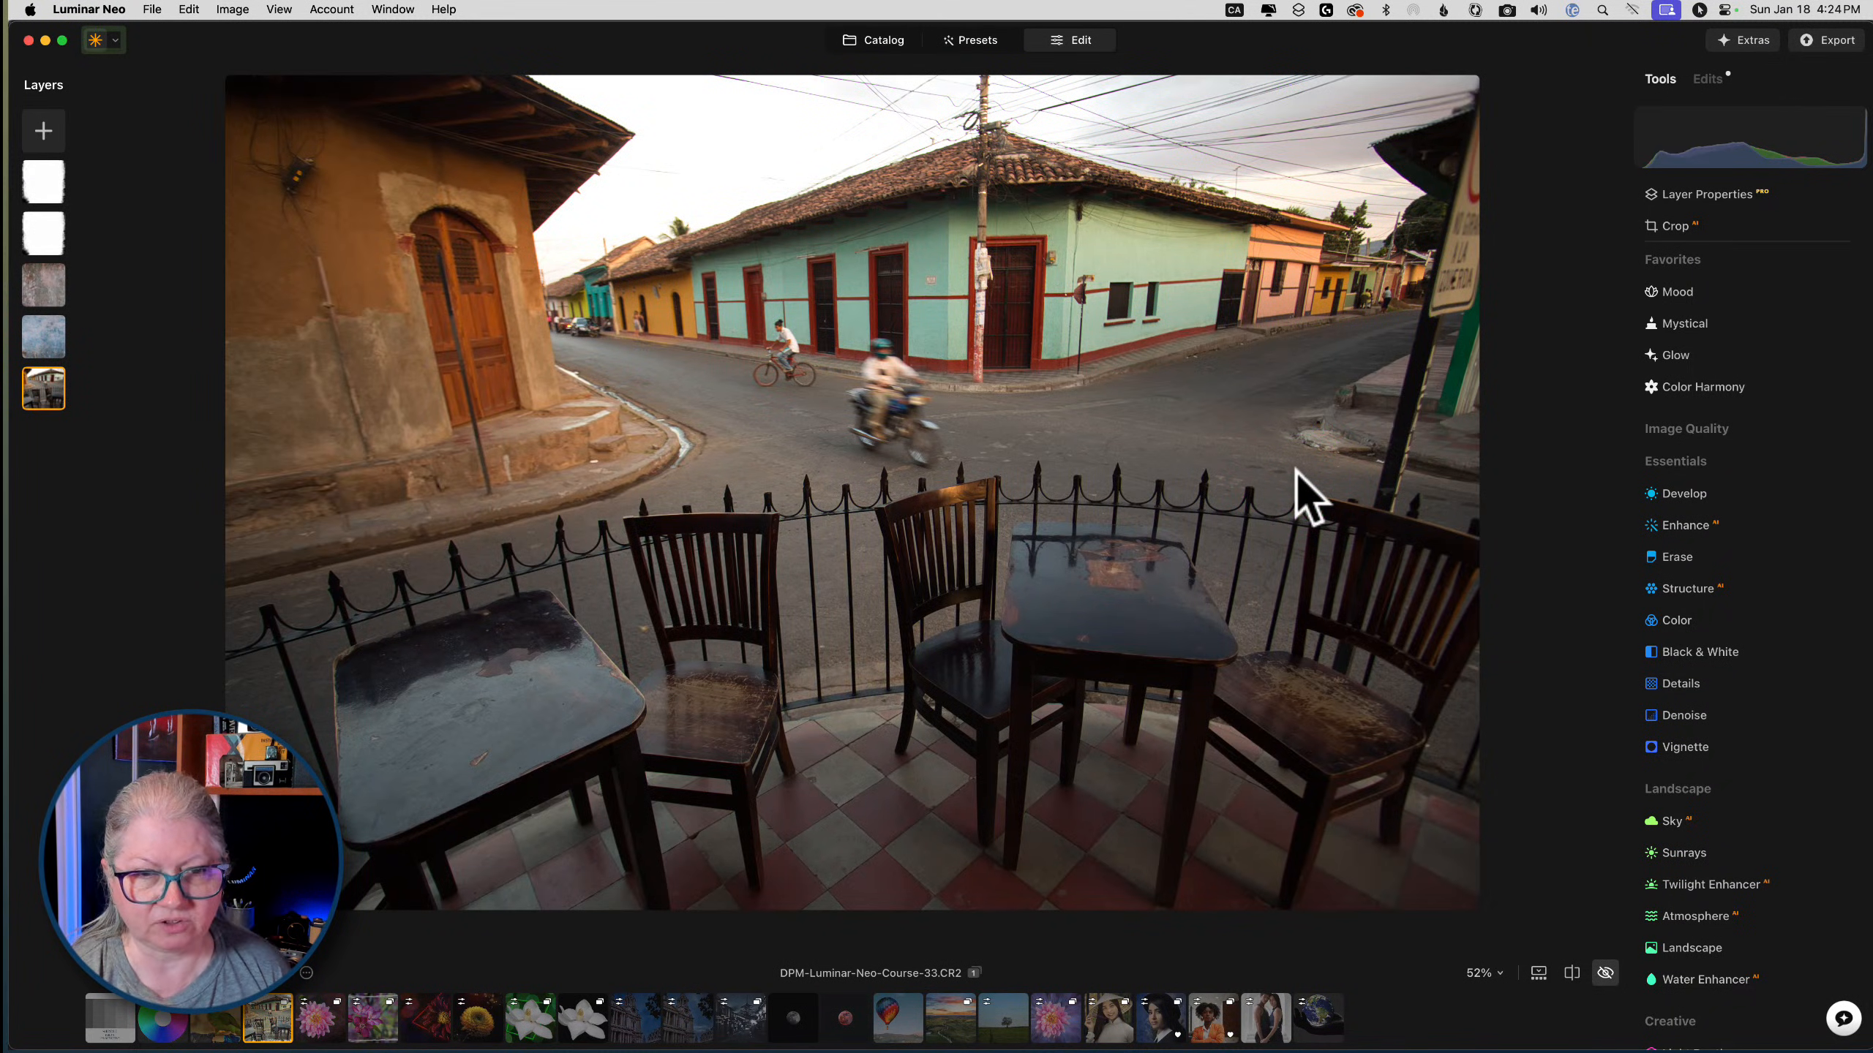
key("backslash")
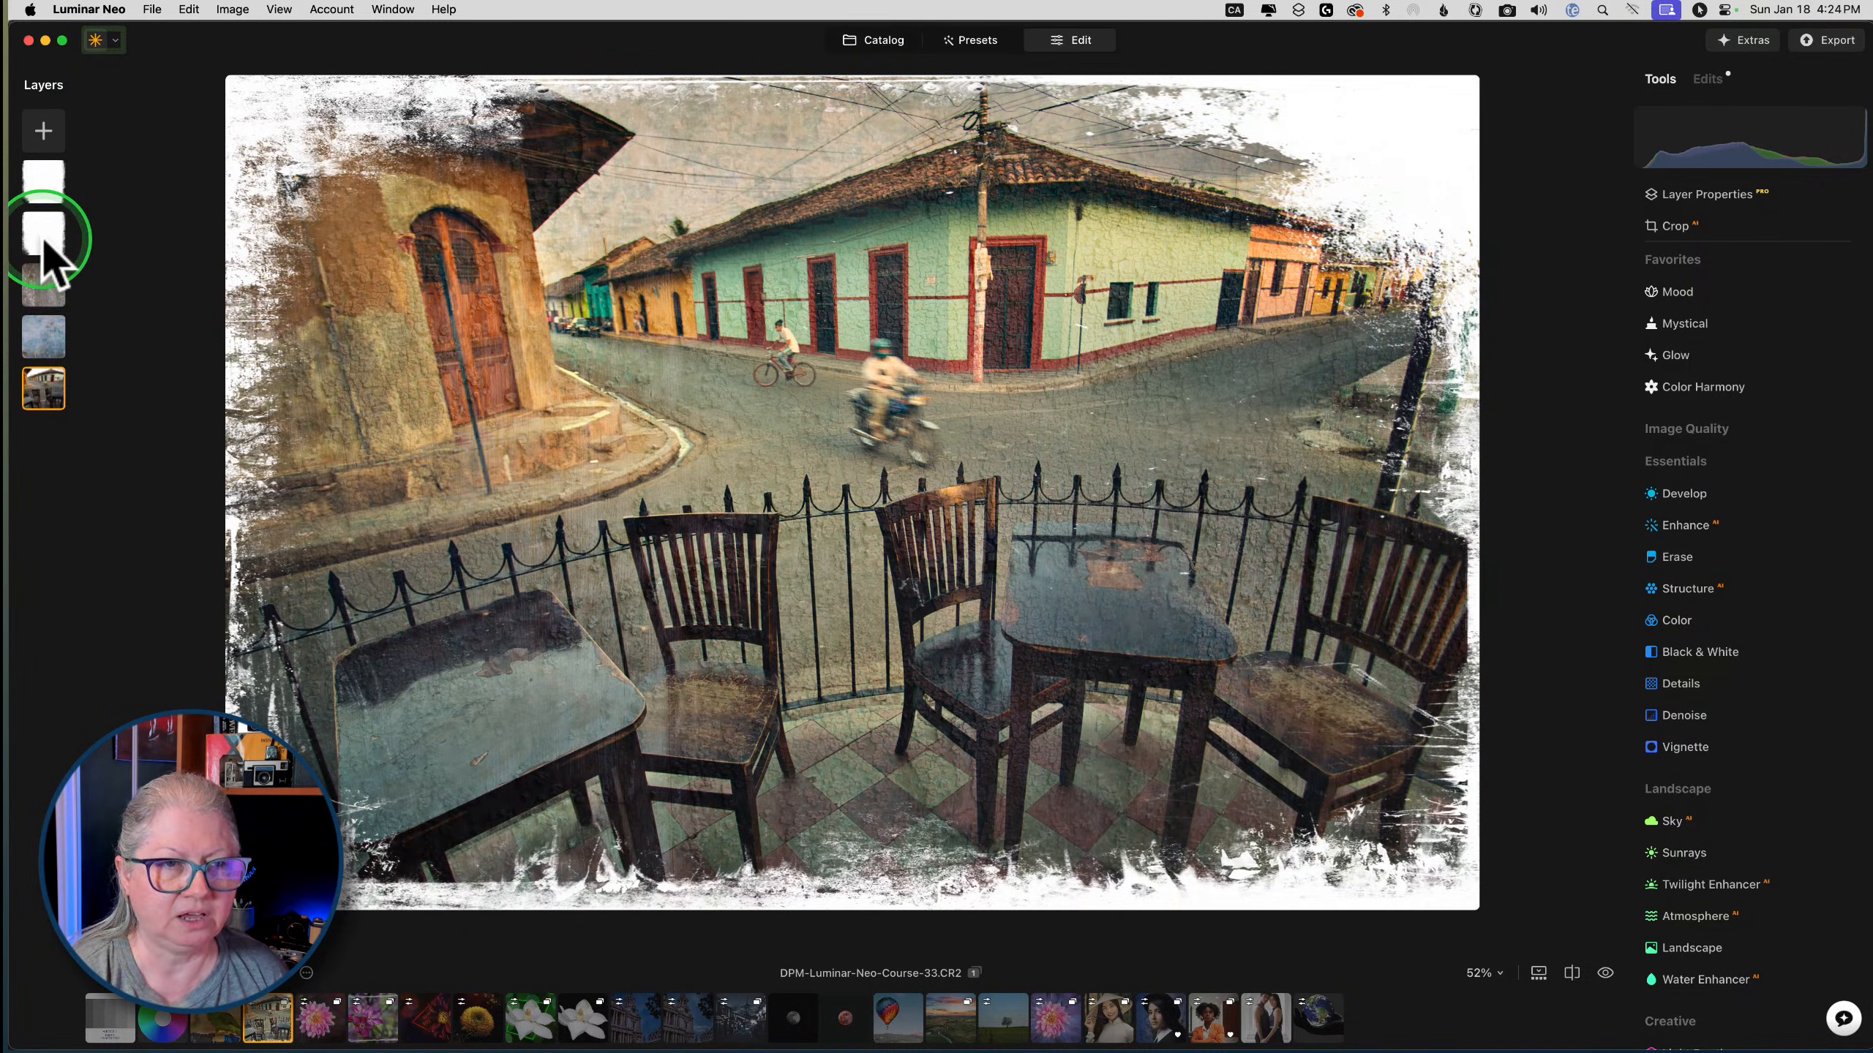
Hide the topmost white layer of the street scene and show it again to see its effect
right_click(52, 174)
left_click(51, 180)
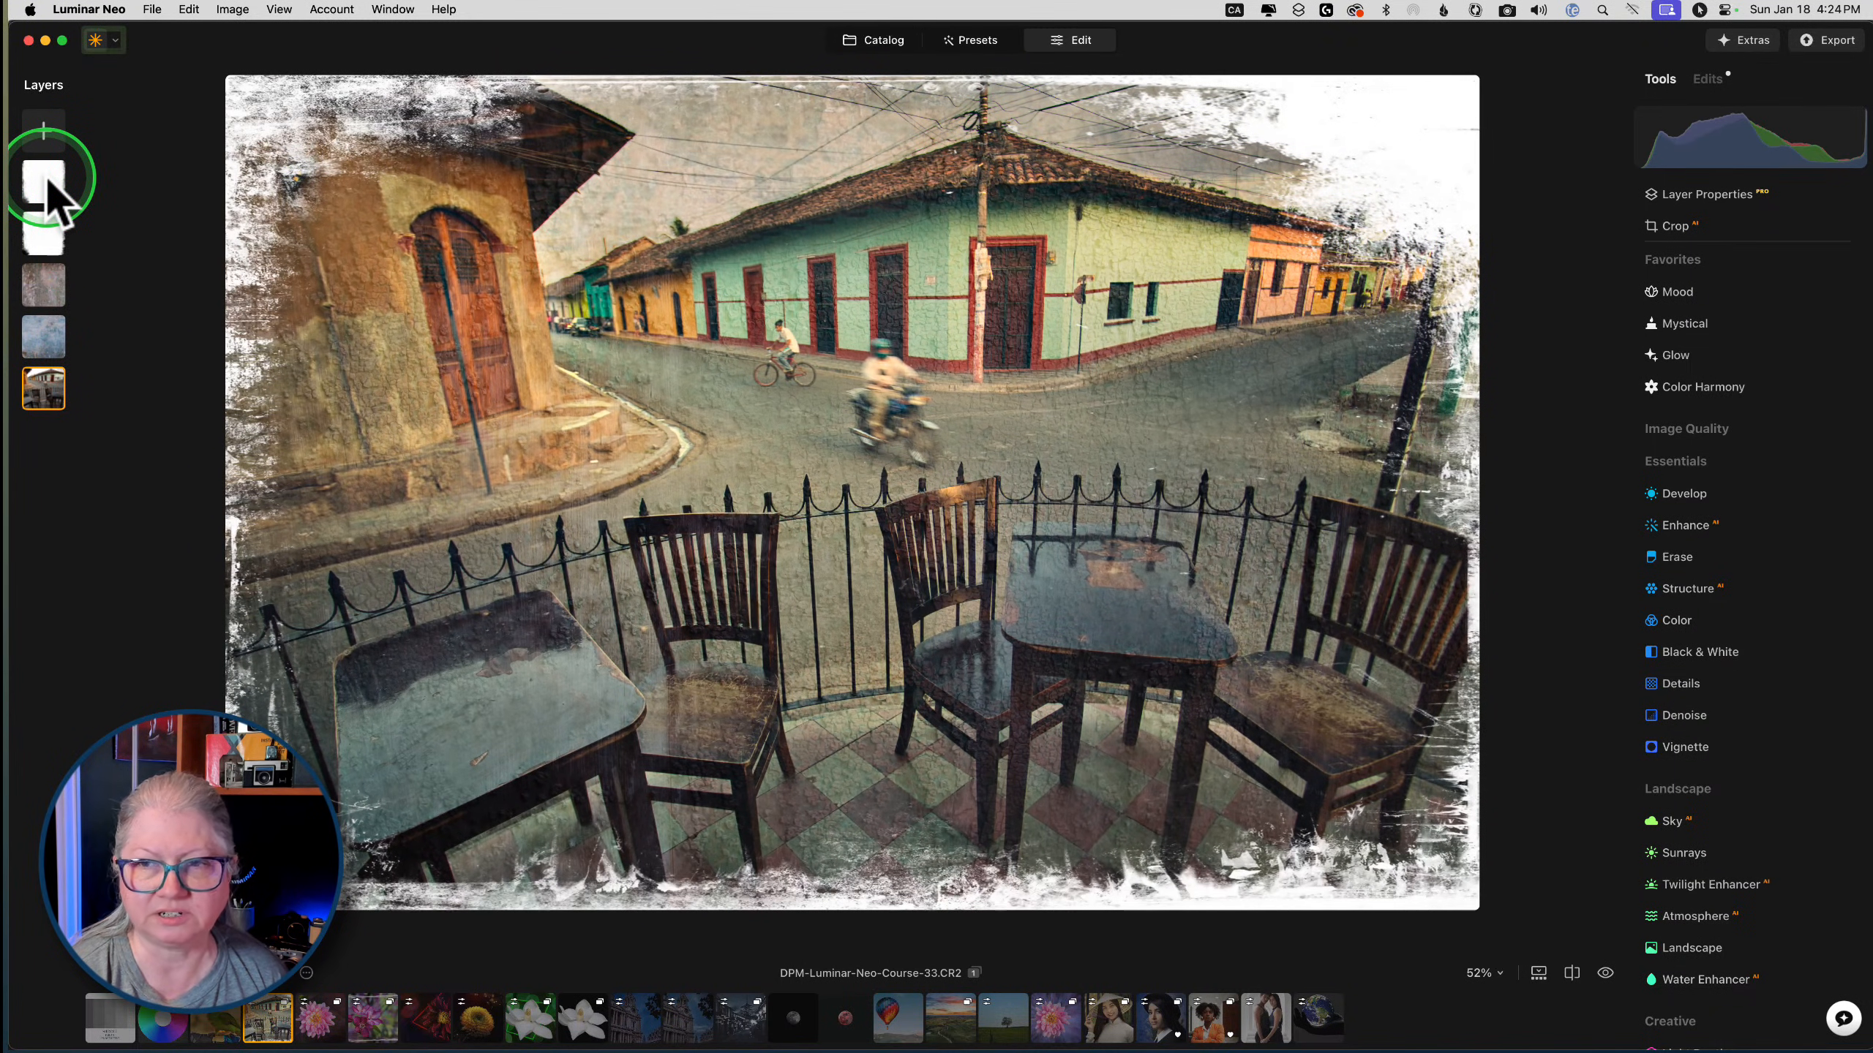
right_click(52, 193)
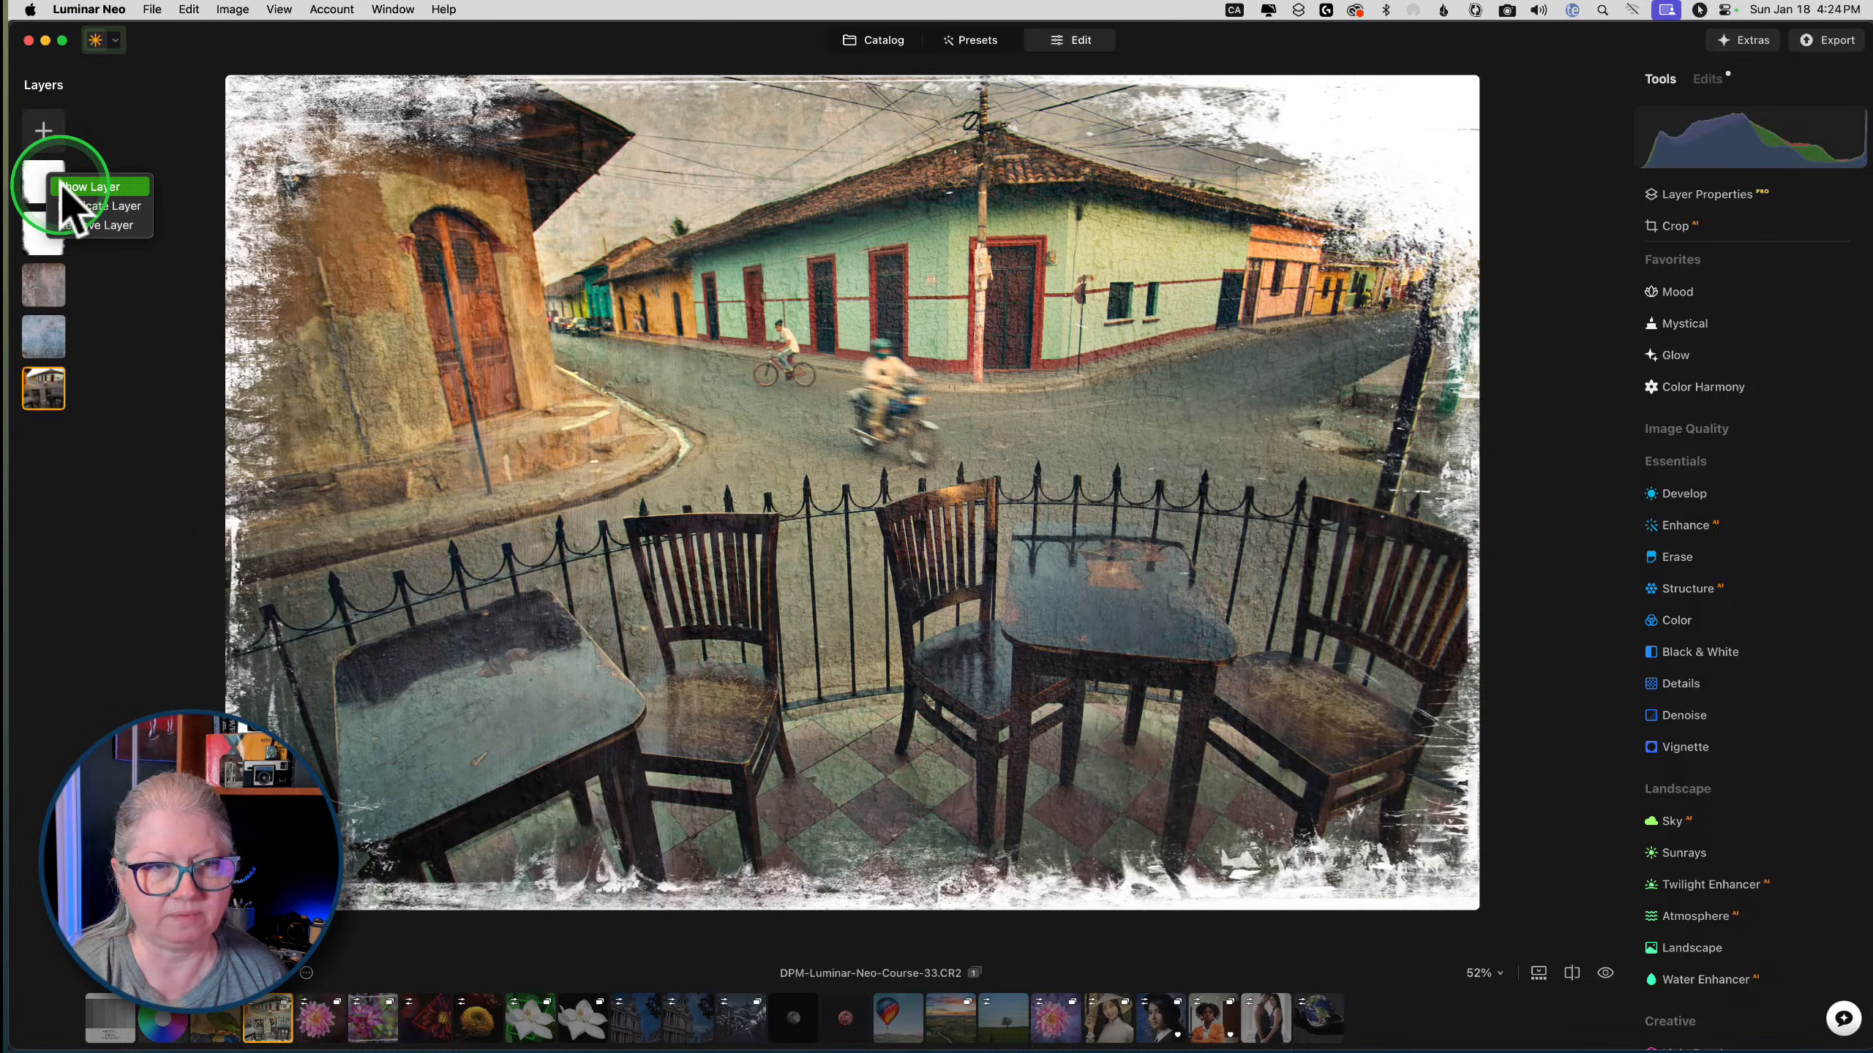
left_click(61, 187)
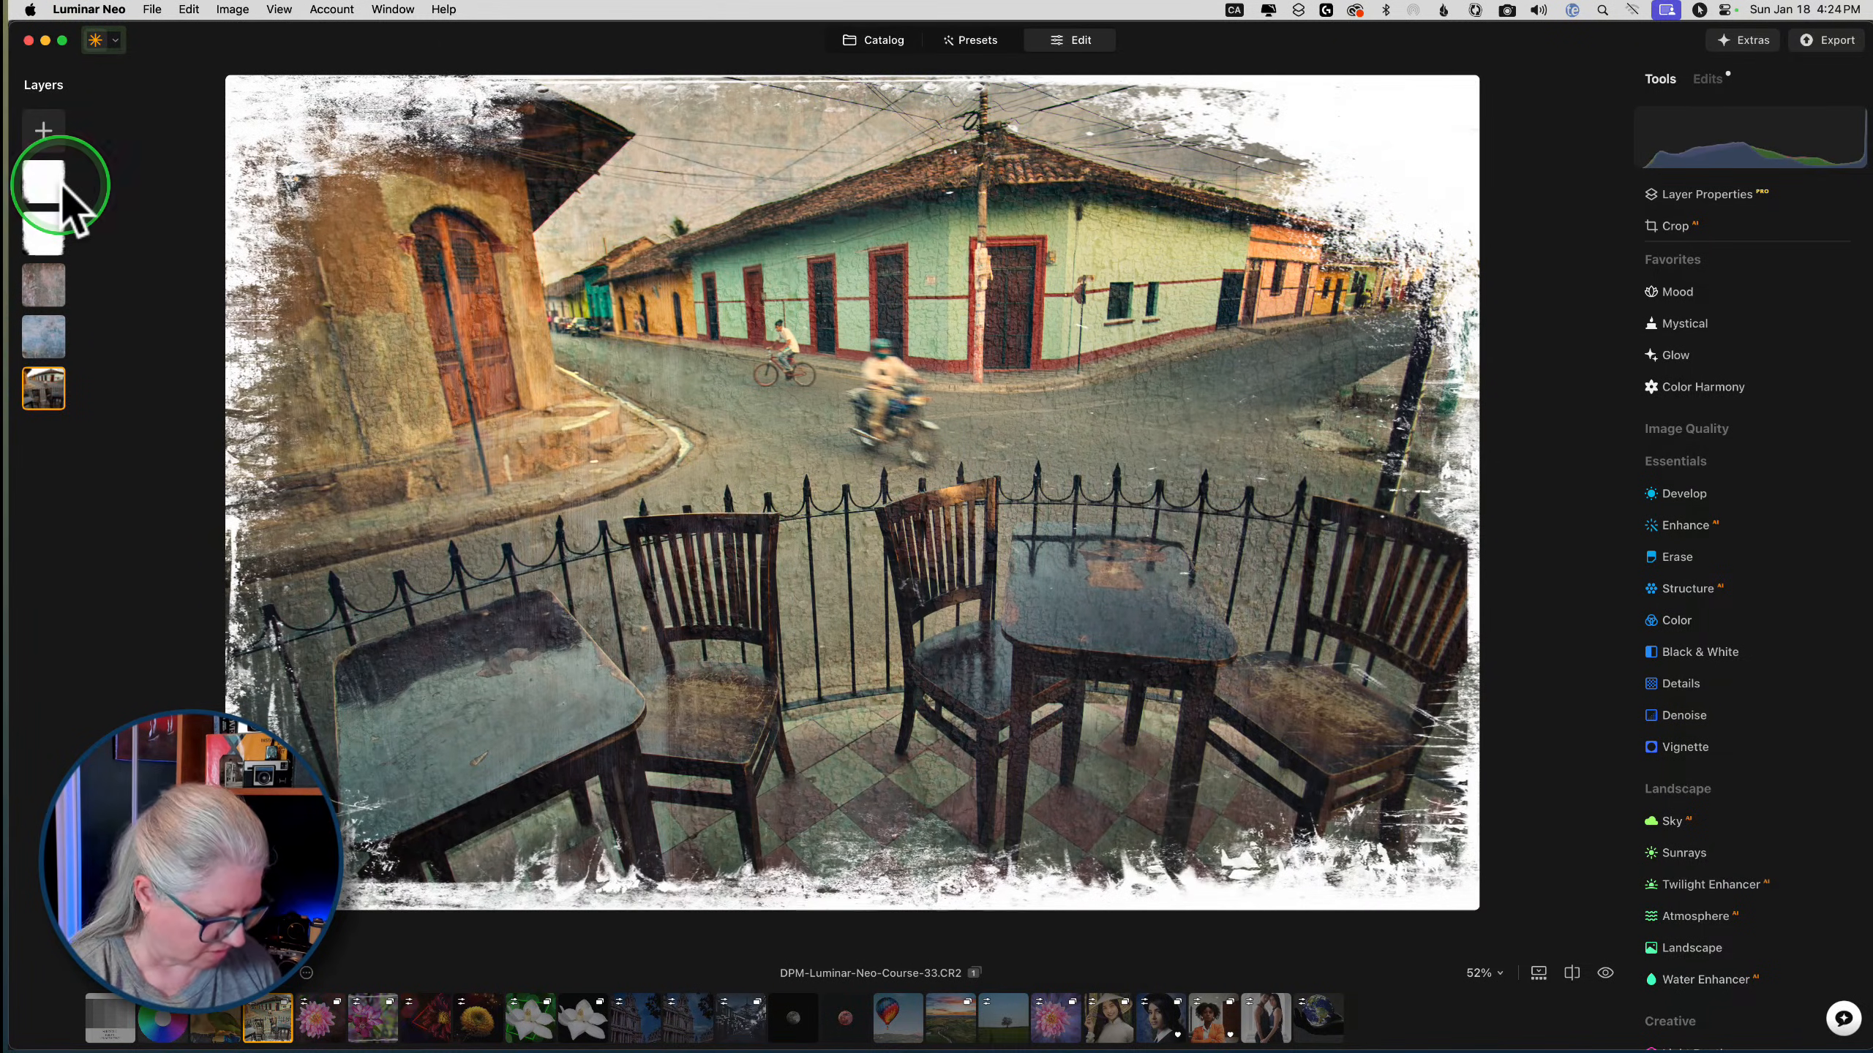
Return to the catalog and open the parrot photo DPM-Luminar-Neo-Course-10.cr2 for editing
key("g")
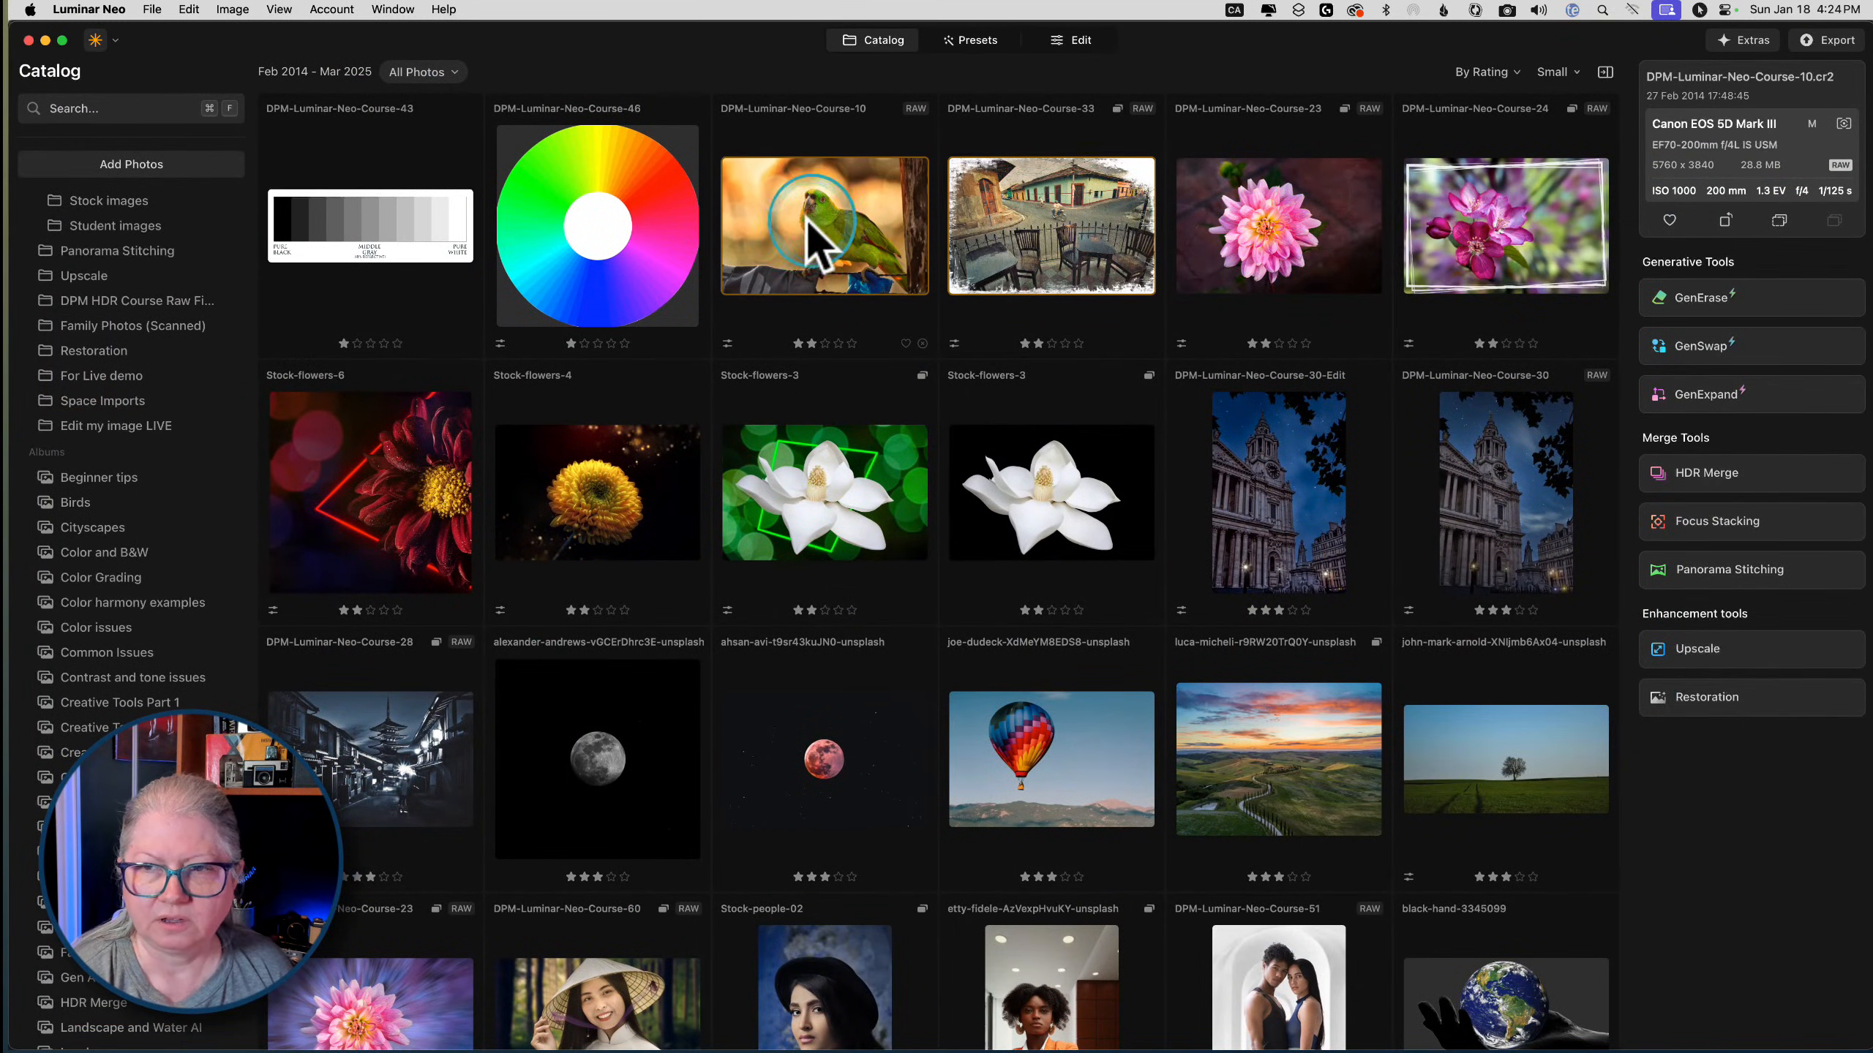
left_click(815, 230)
double_click(819, 223)
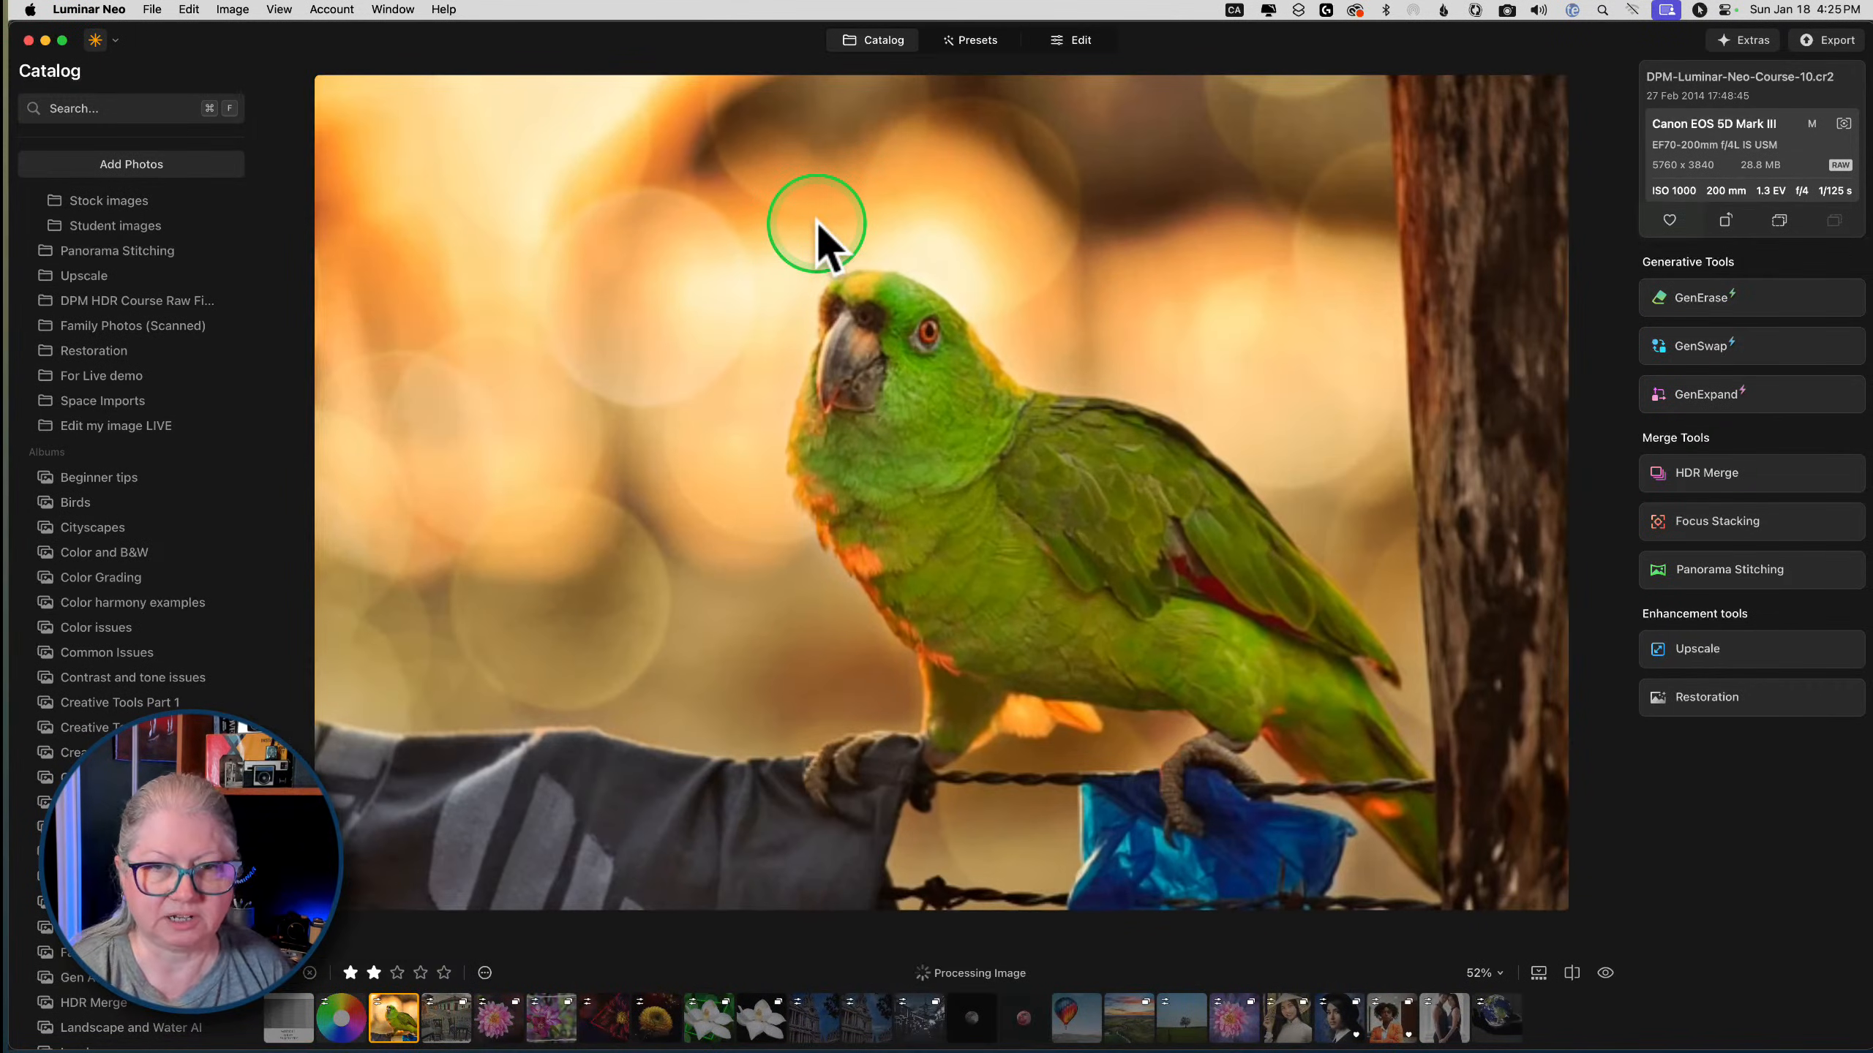
left_click(1075, 40)
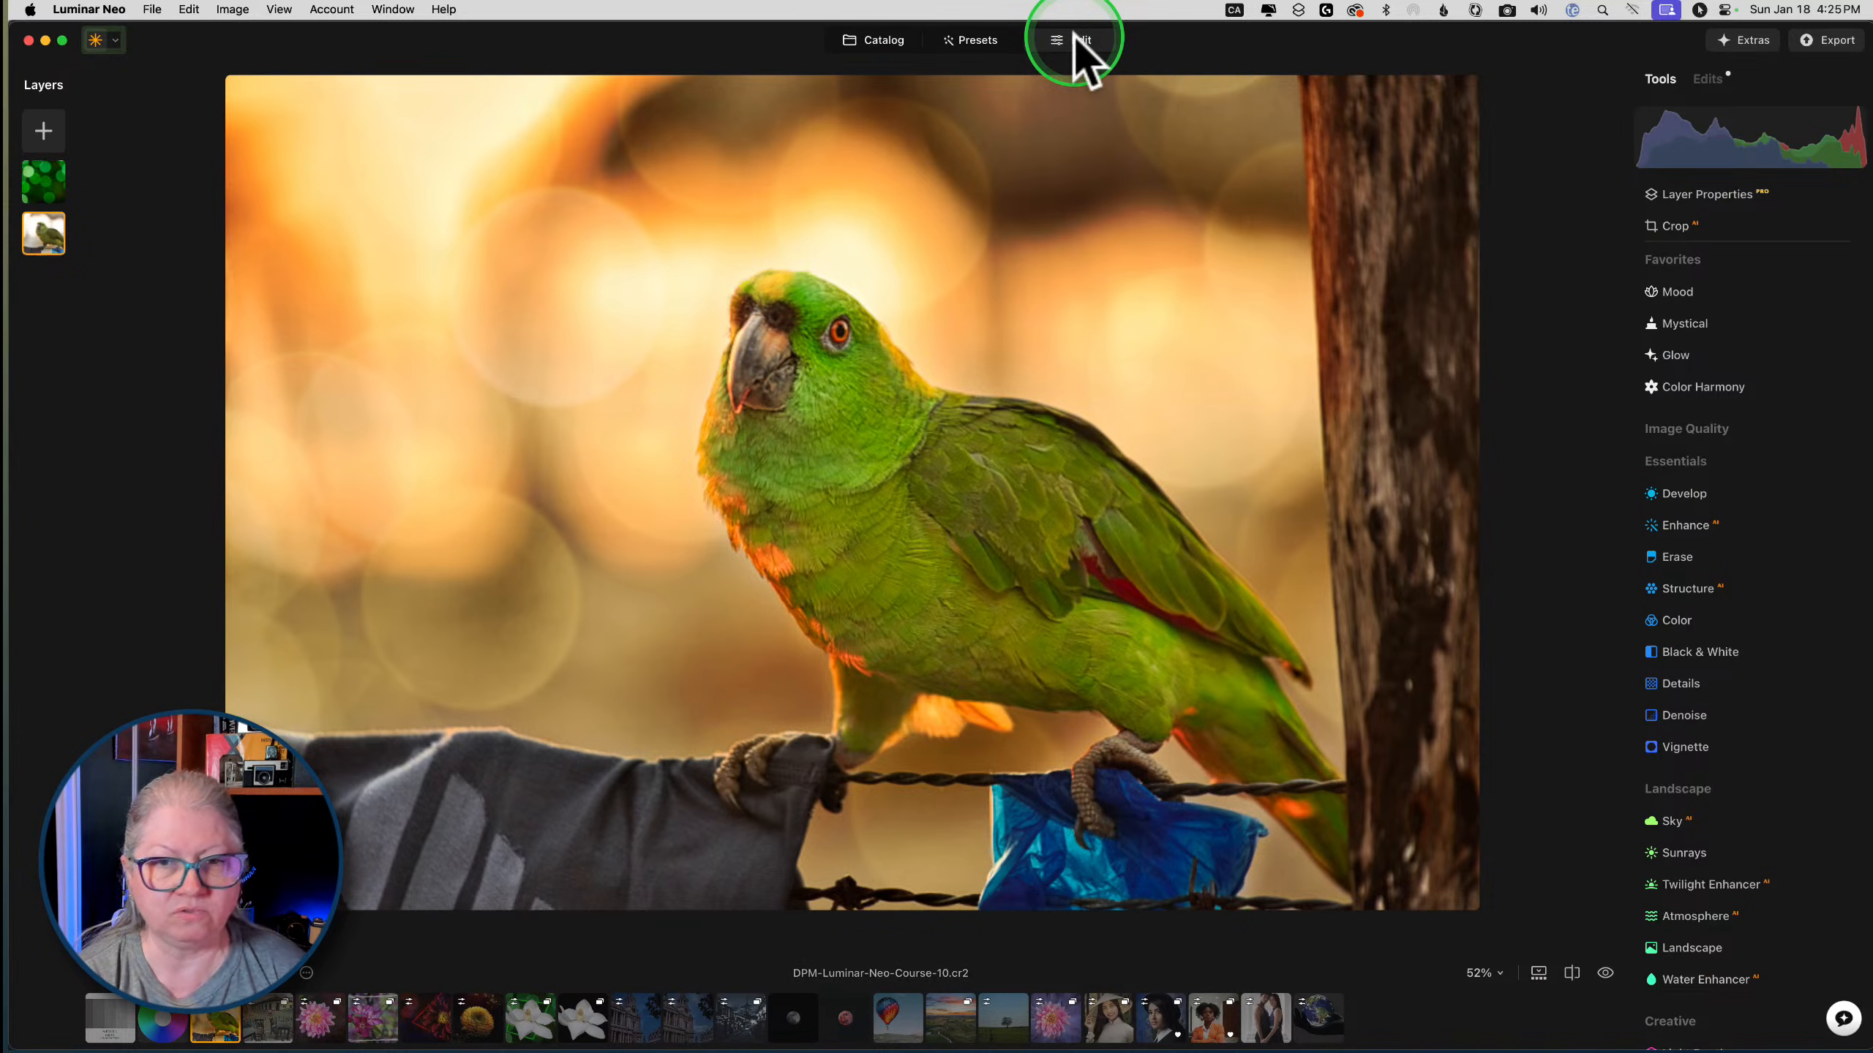
Toggle the ultimate-bokeh-pack-40.jpg layer off and back on to compare the parrot's background
right_click(35, 177)
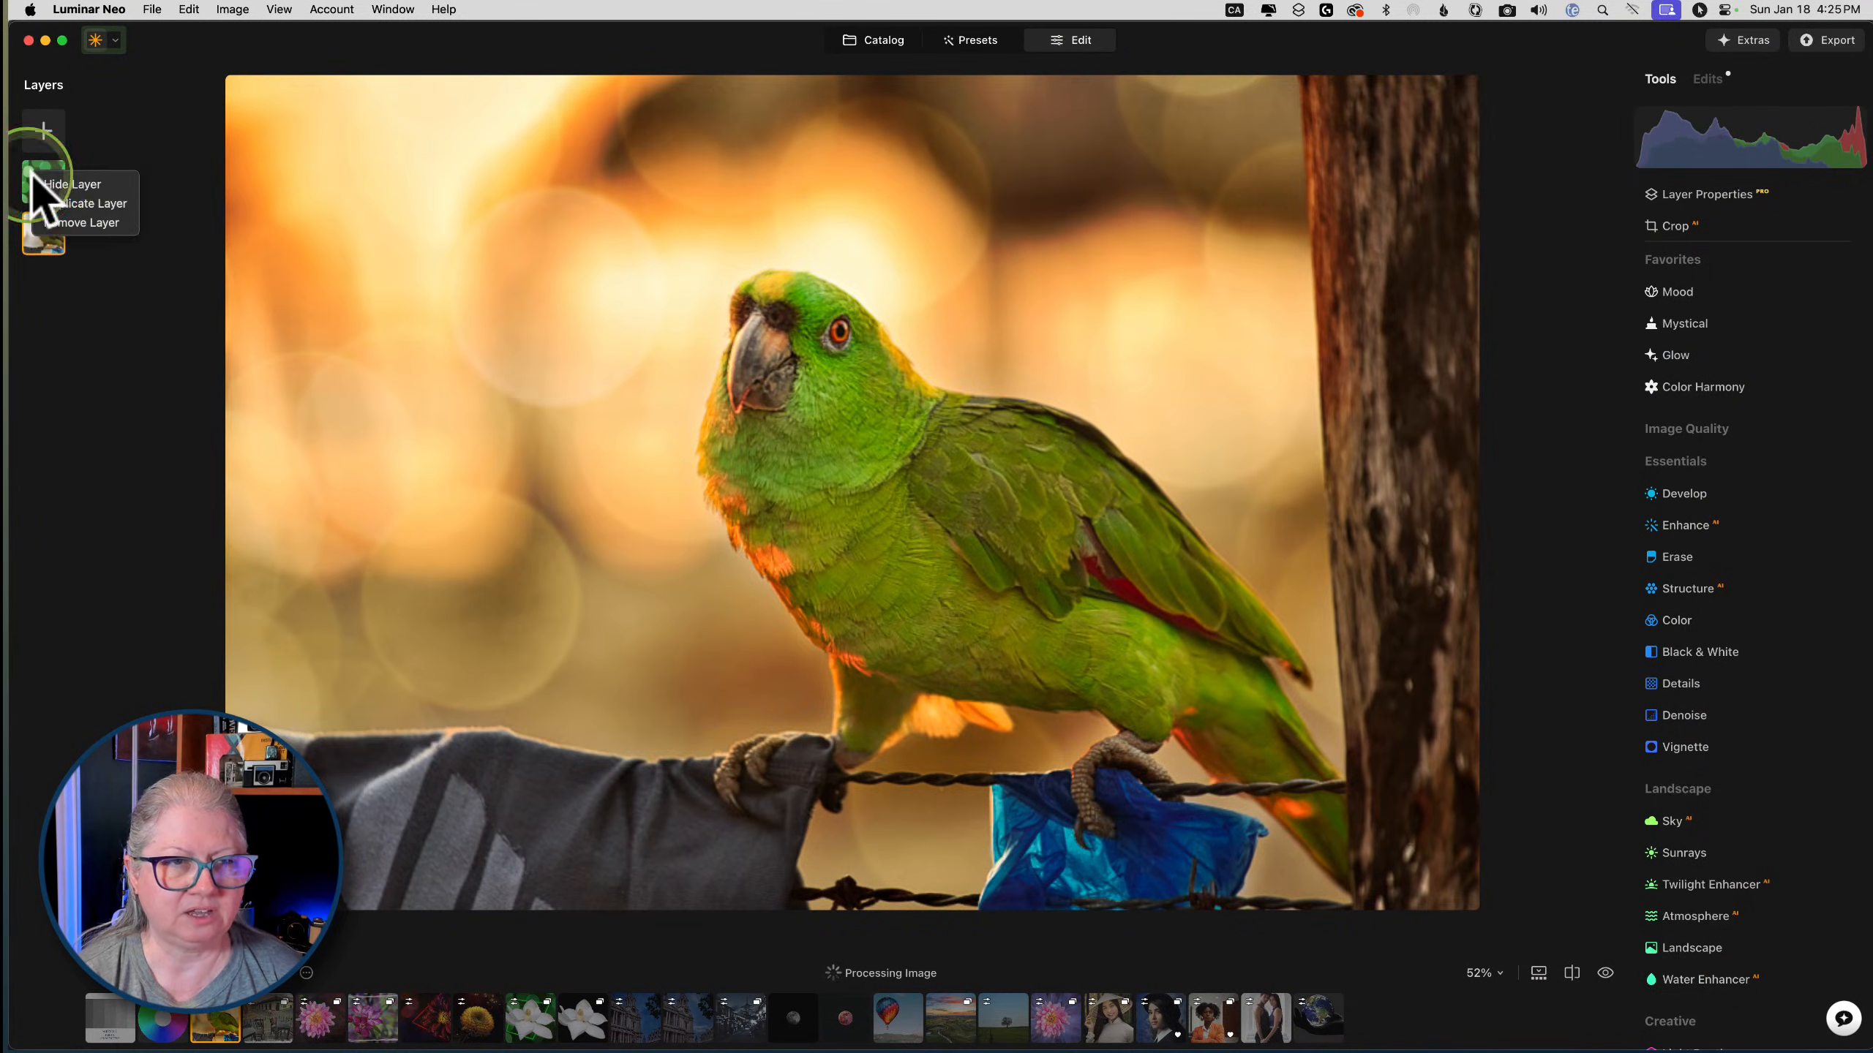
left_click(49, 183)
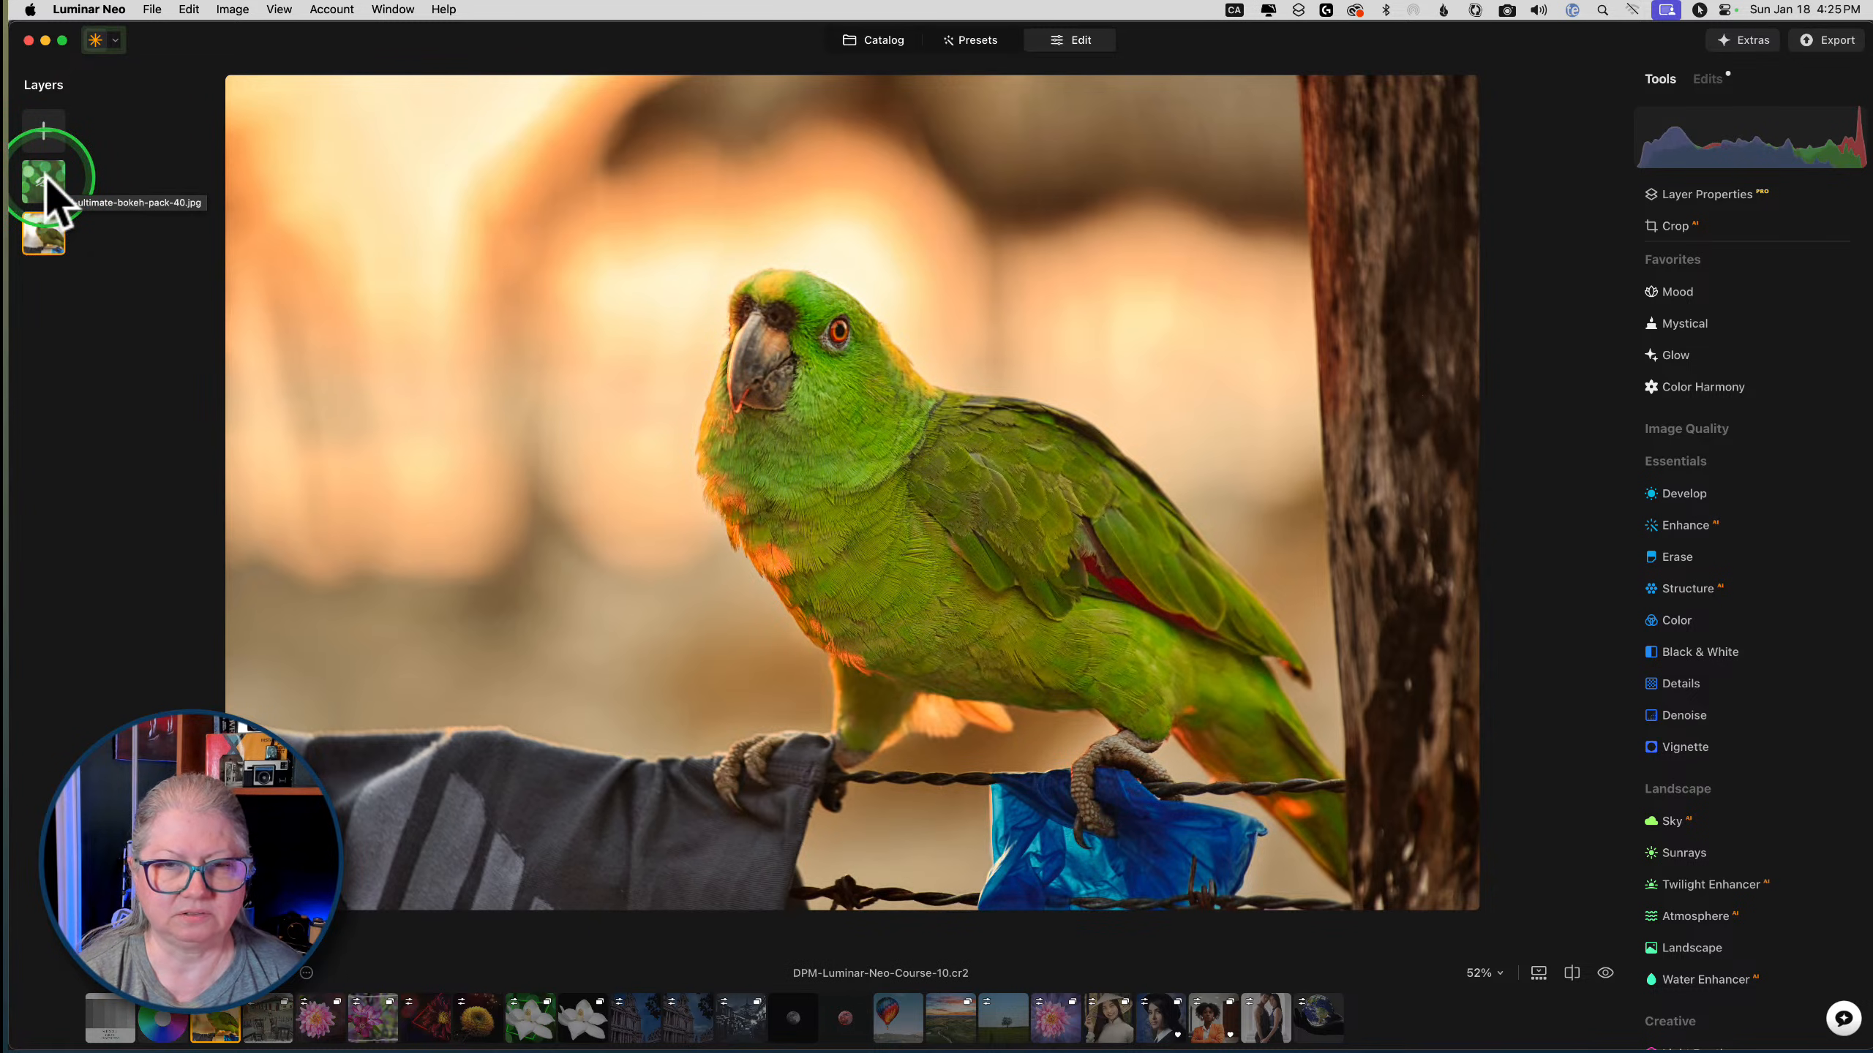
left_click(49, 184)
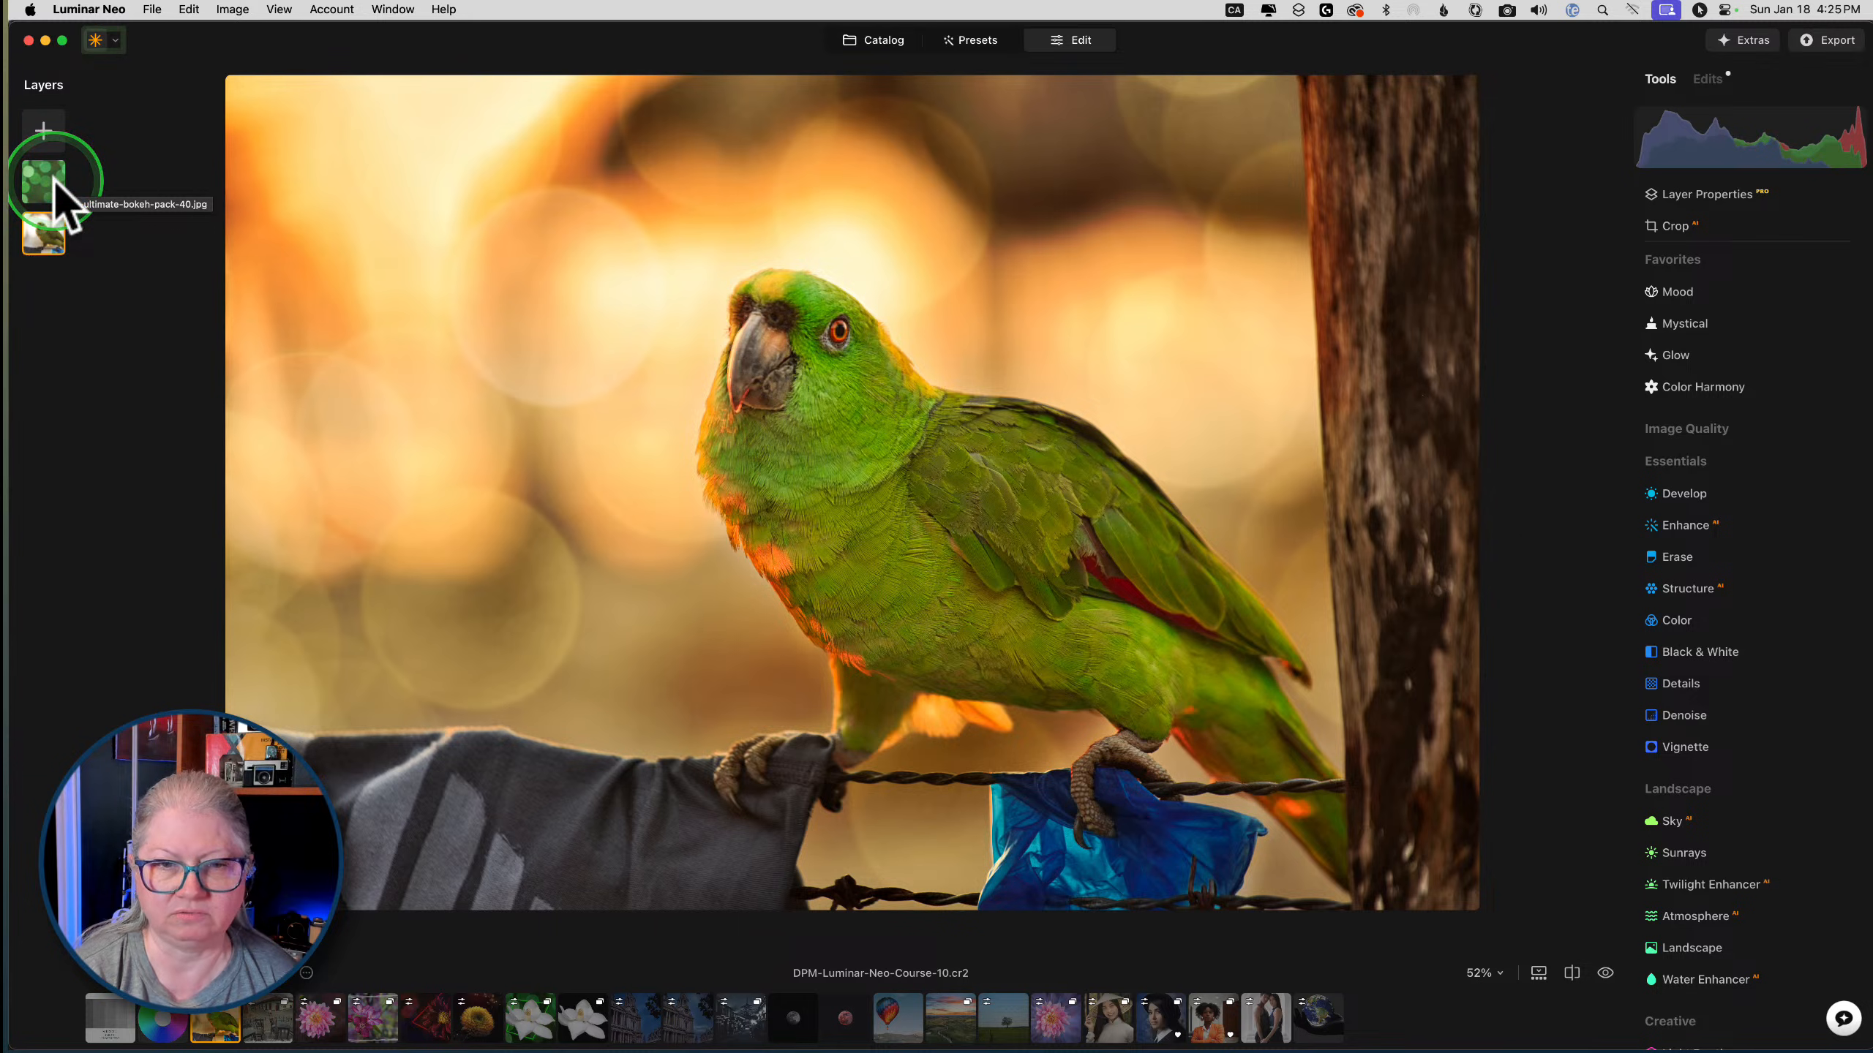
From the catalog, view DPM-Luminar-Neo-Course-24.raf, Stock-flowers-6.jpg and Stock-flowers-4.jpg enlarged one after another
left_click(868, 42)
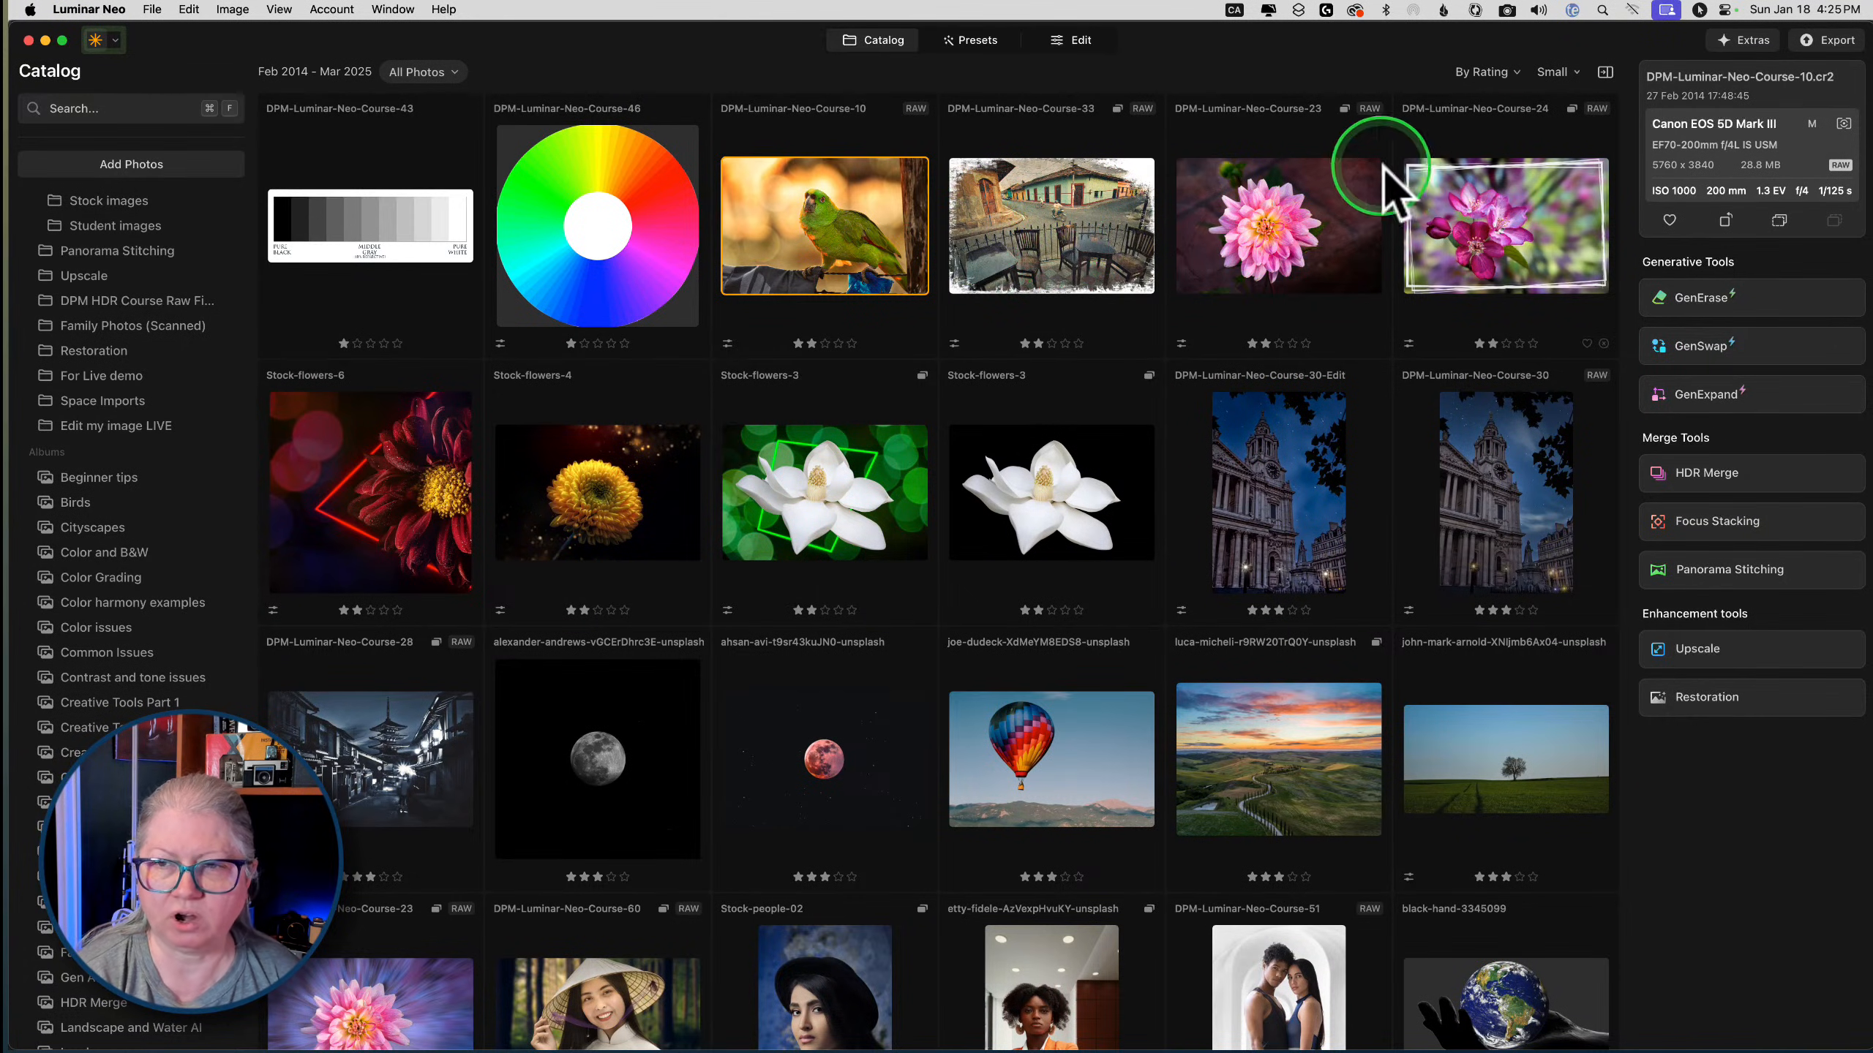
left_click(1472, 207)
double_click(1471, 206)
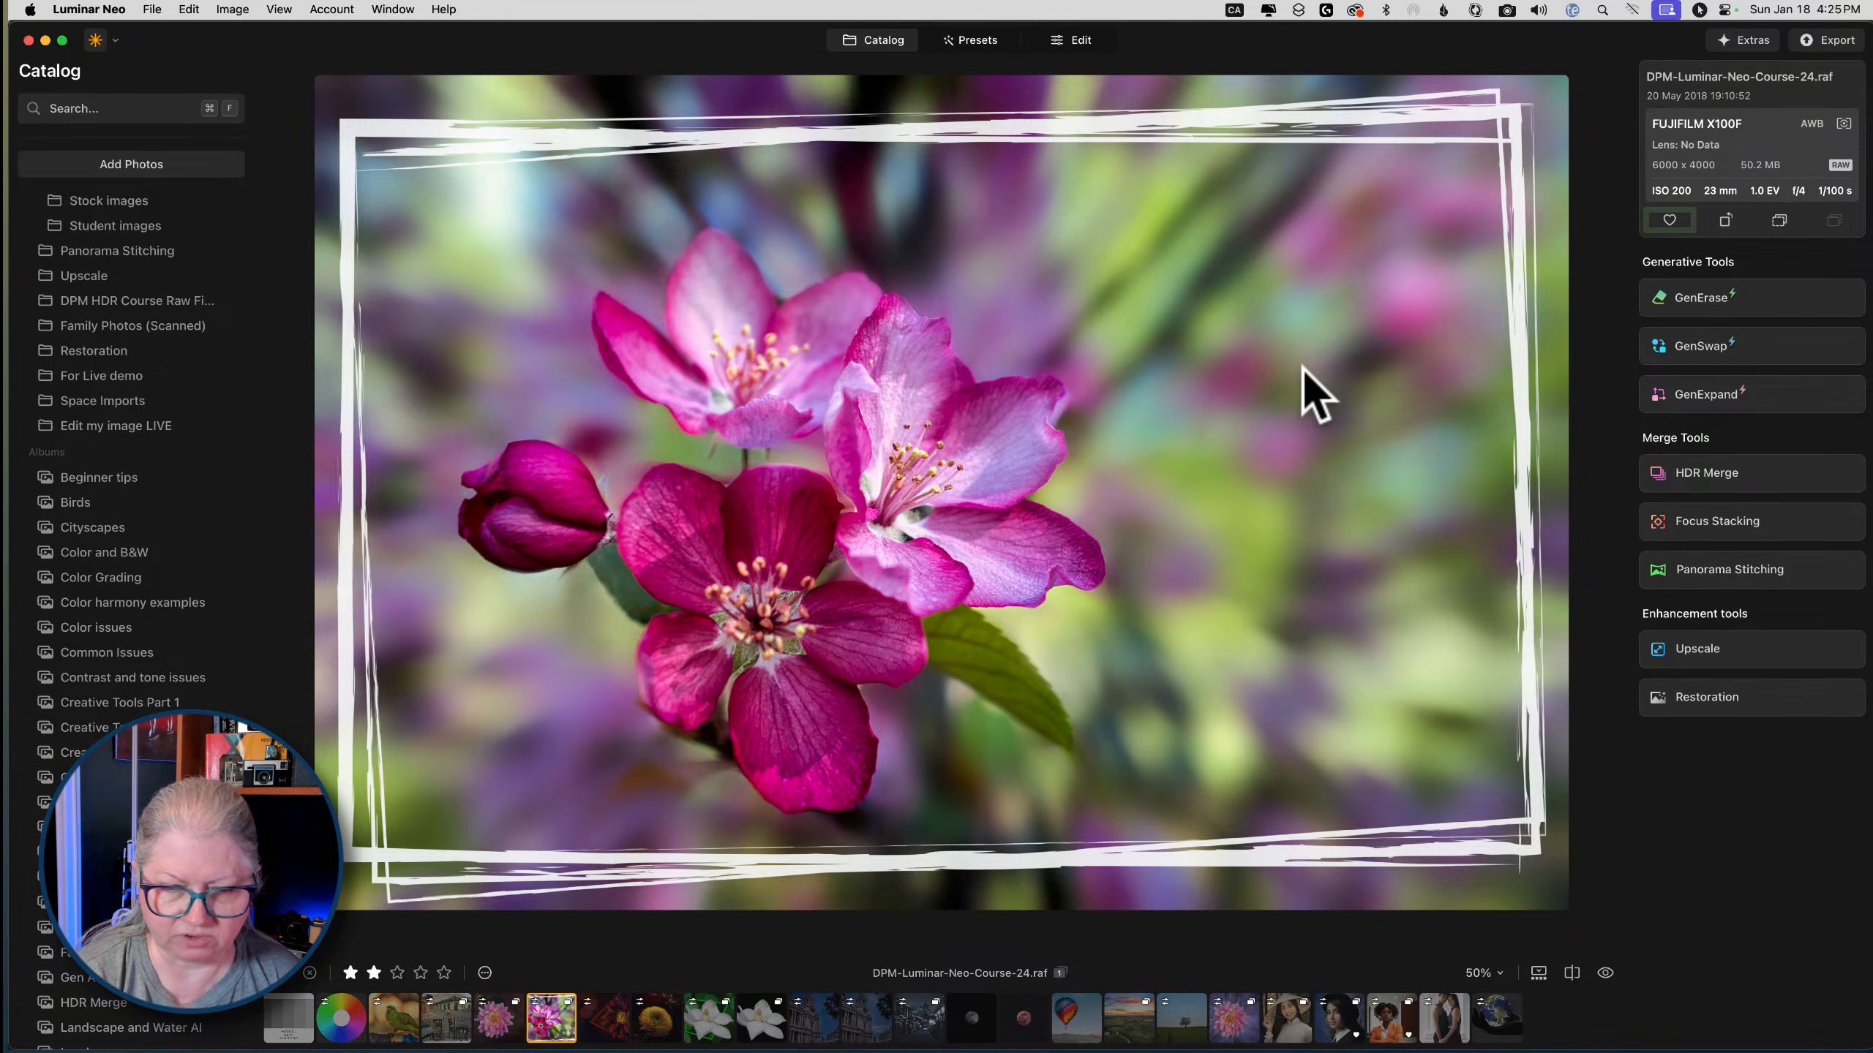
key("Right")
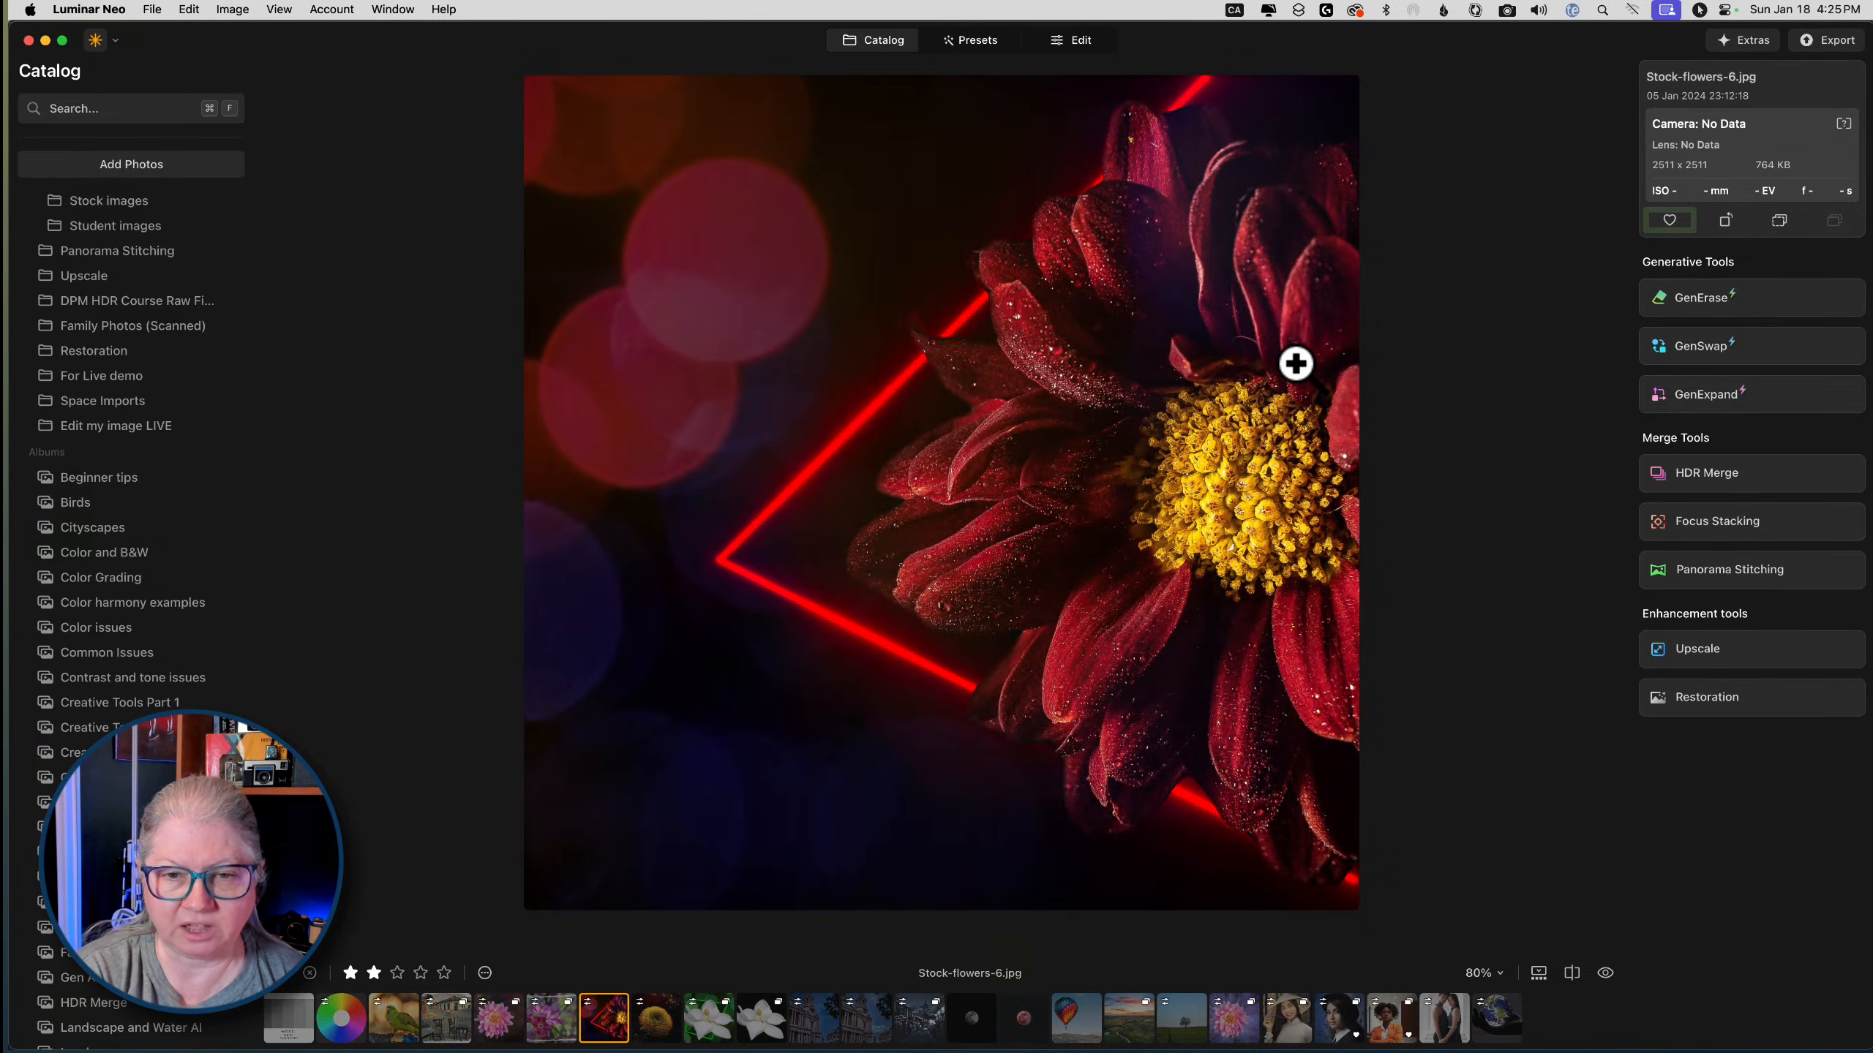
key("Right")
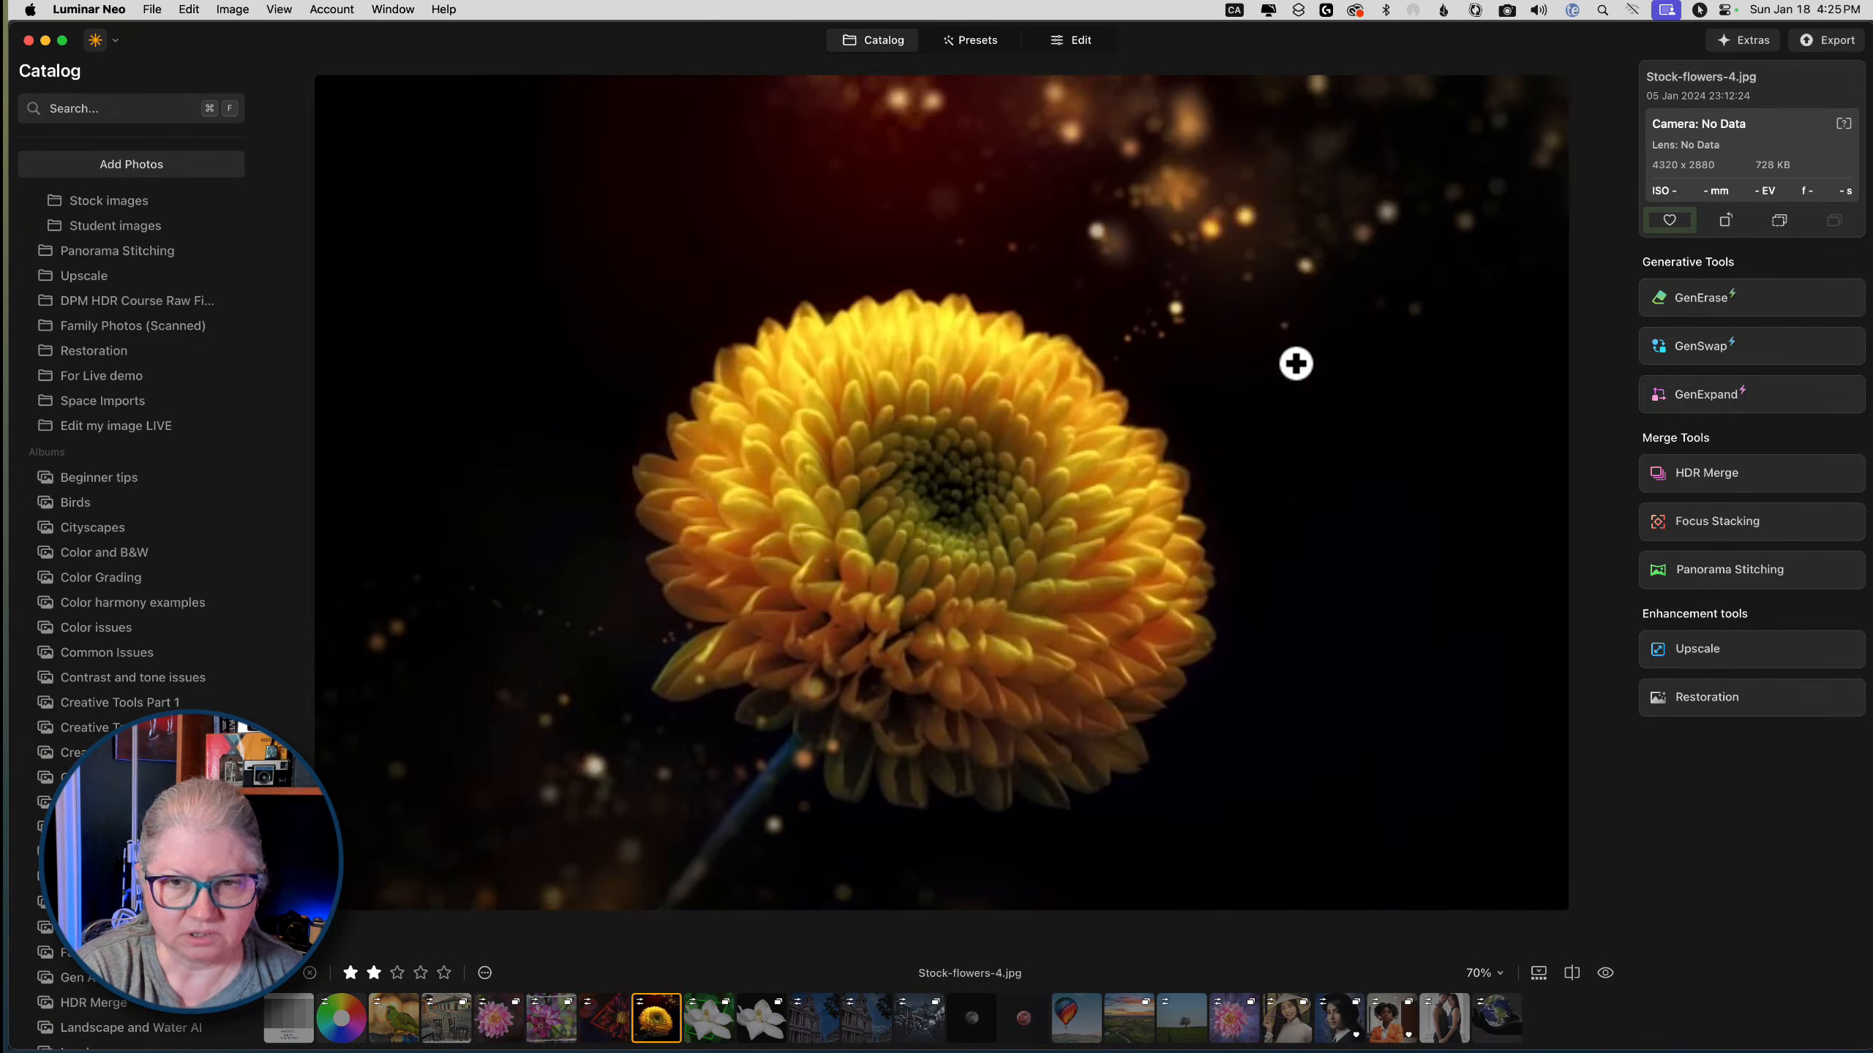
Open Stock-flowers-4.jpg for editing, look at the images and overlays available for a new layer, and return to its layers
left_click(1070, 41)
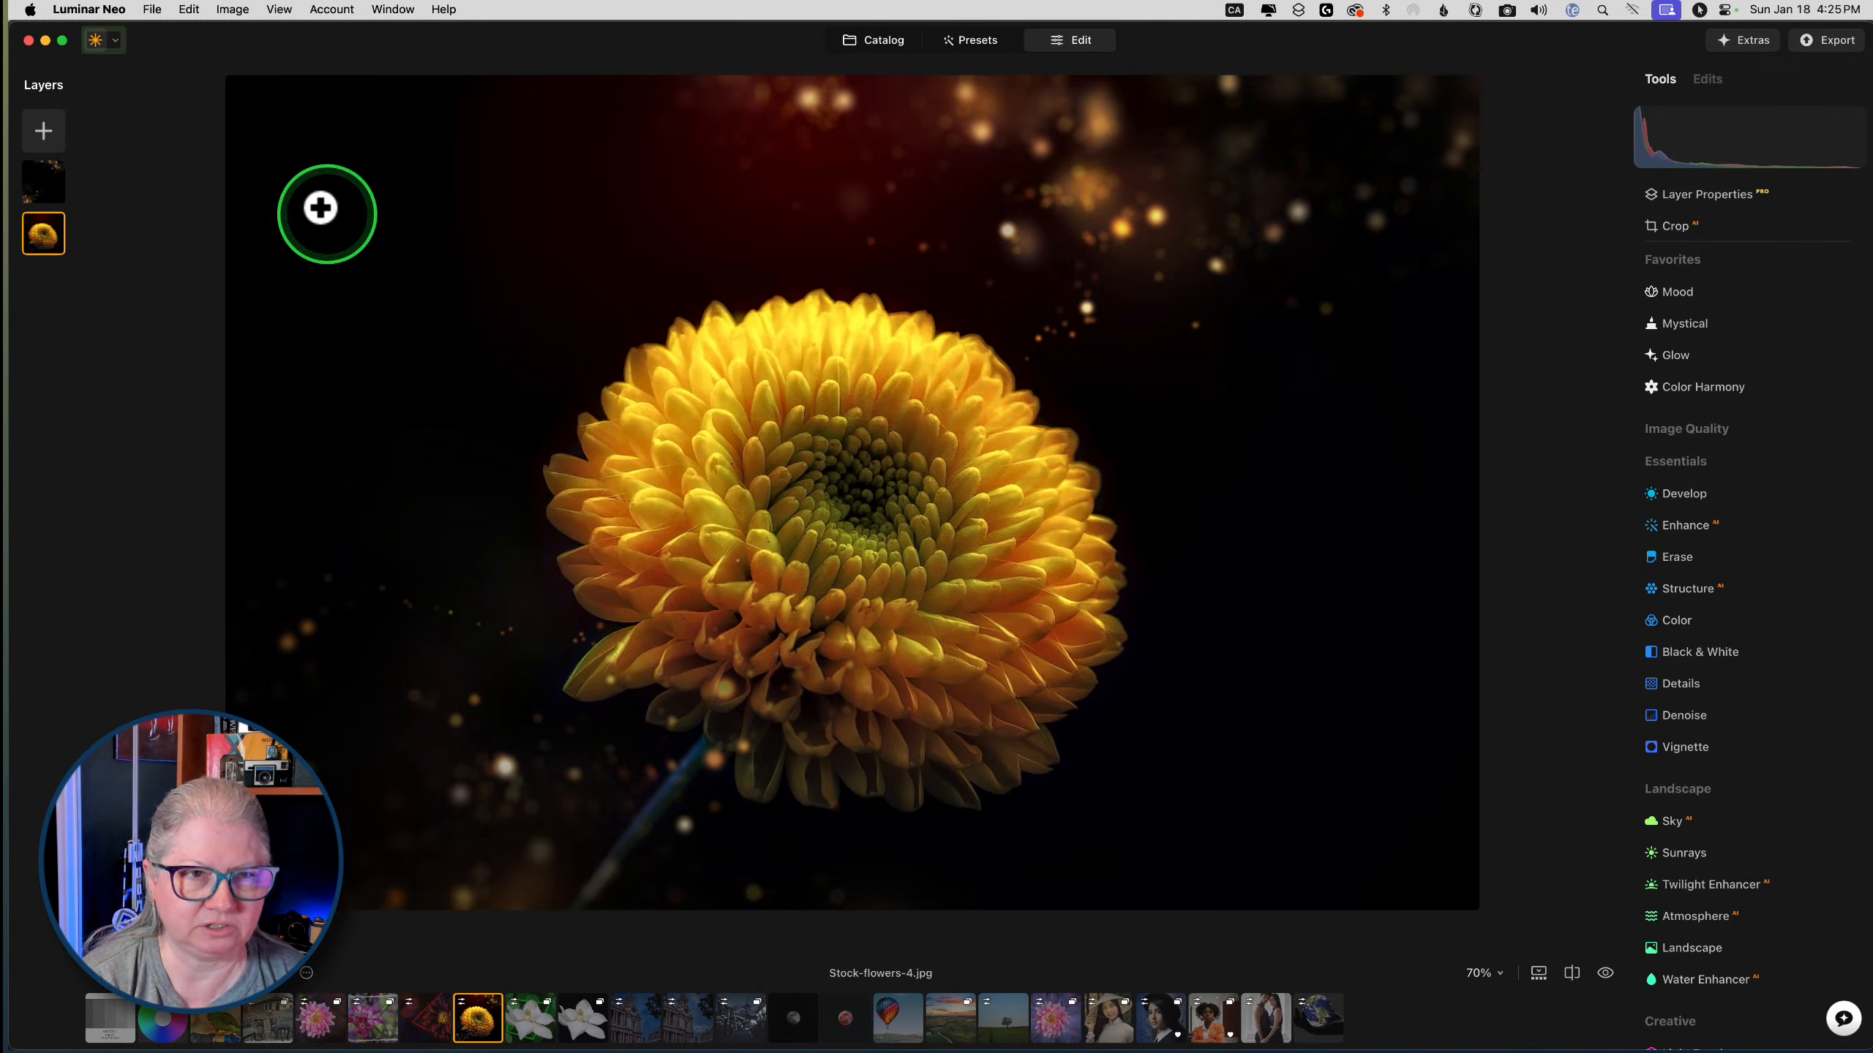
left_click(43, 131)
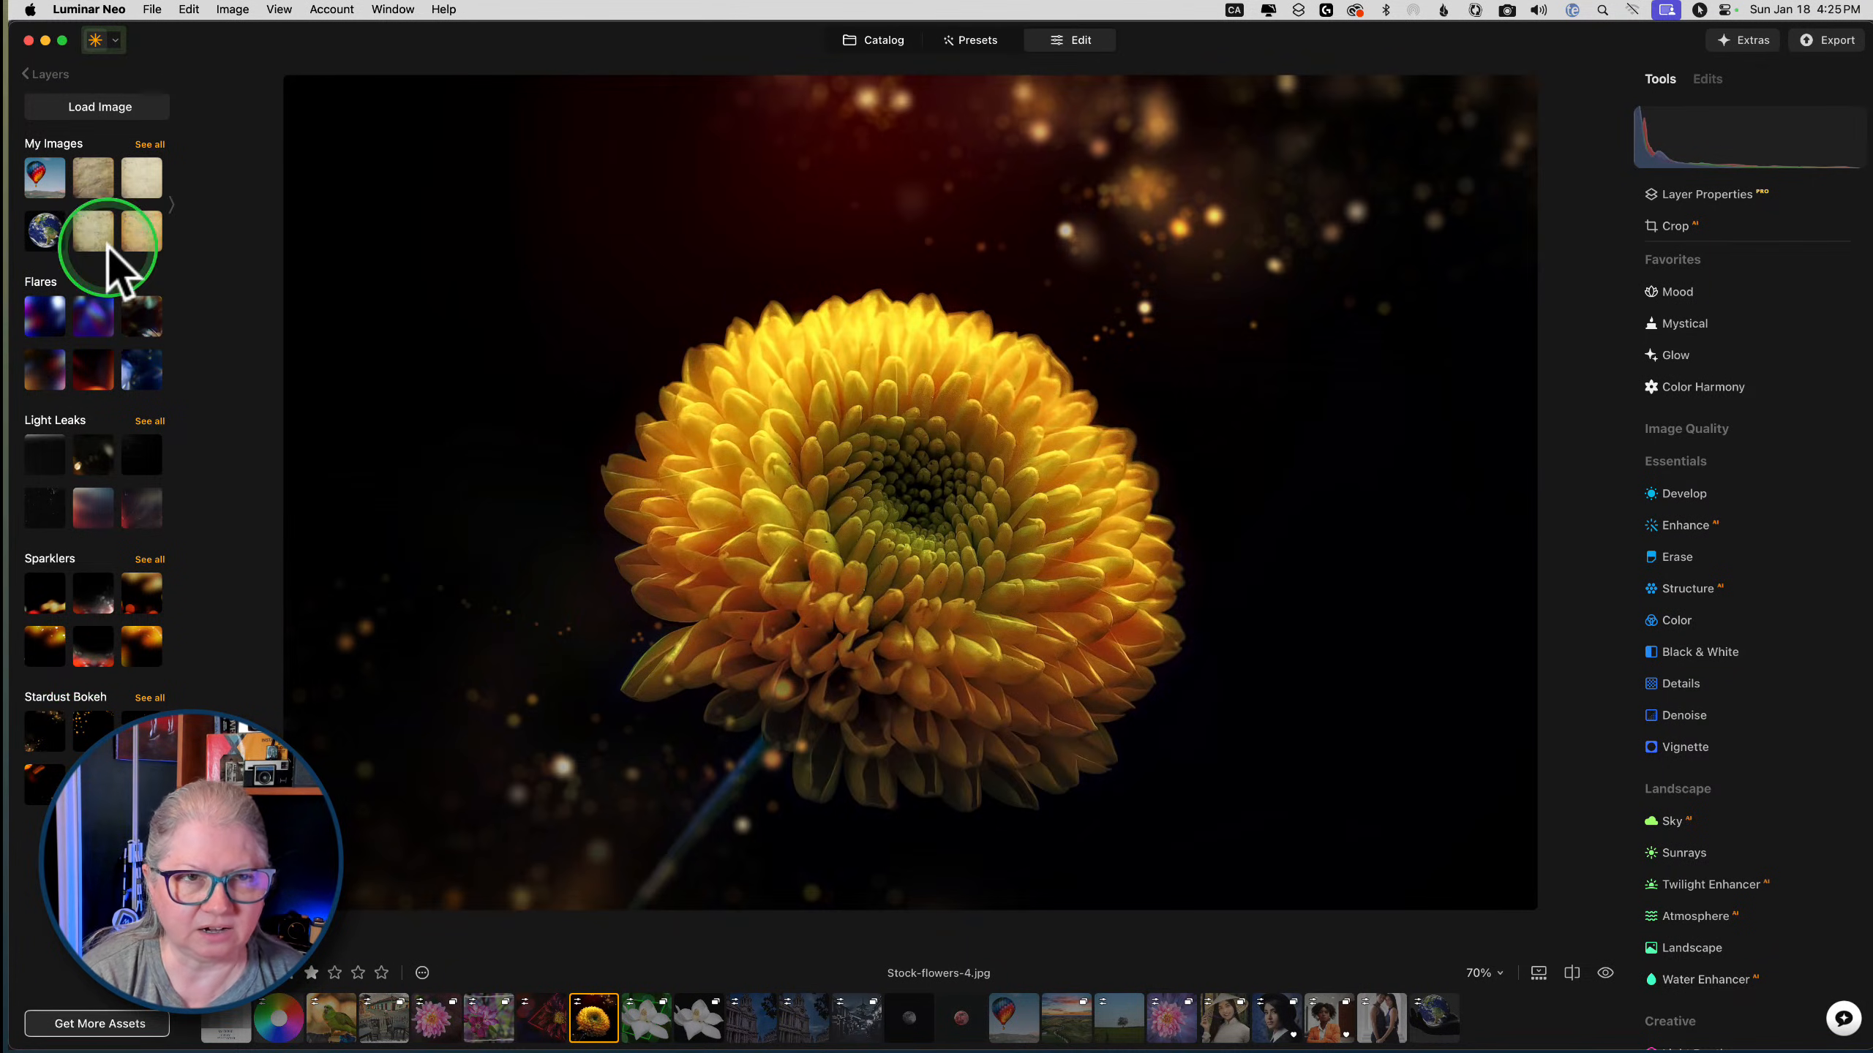
left_click(44, 73)
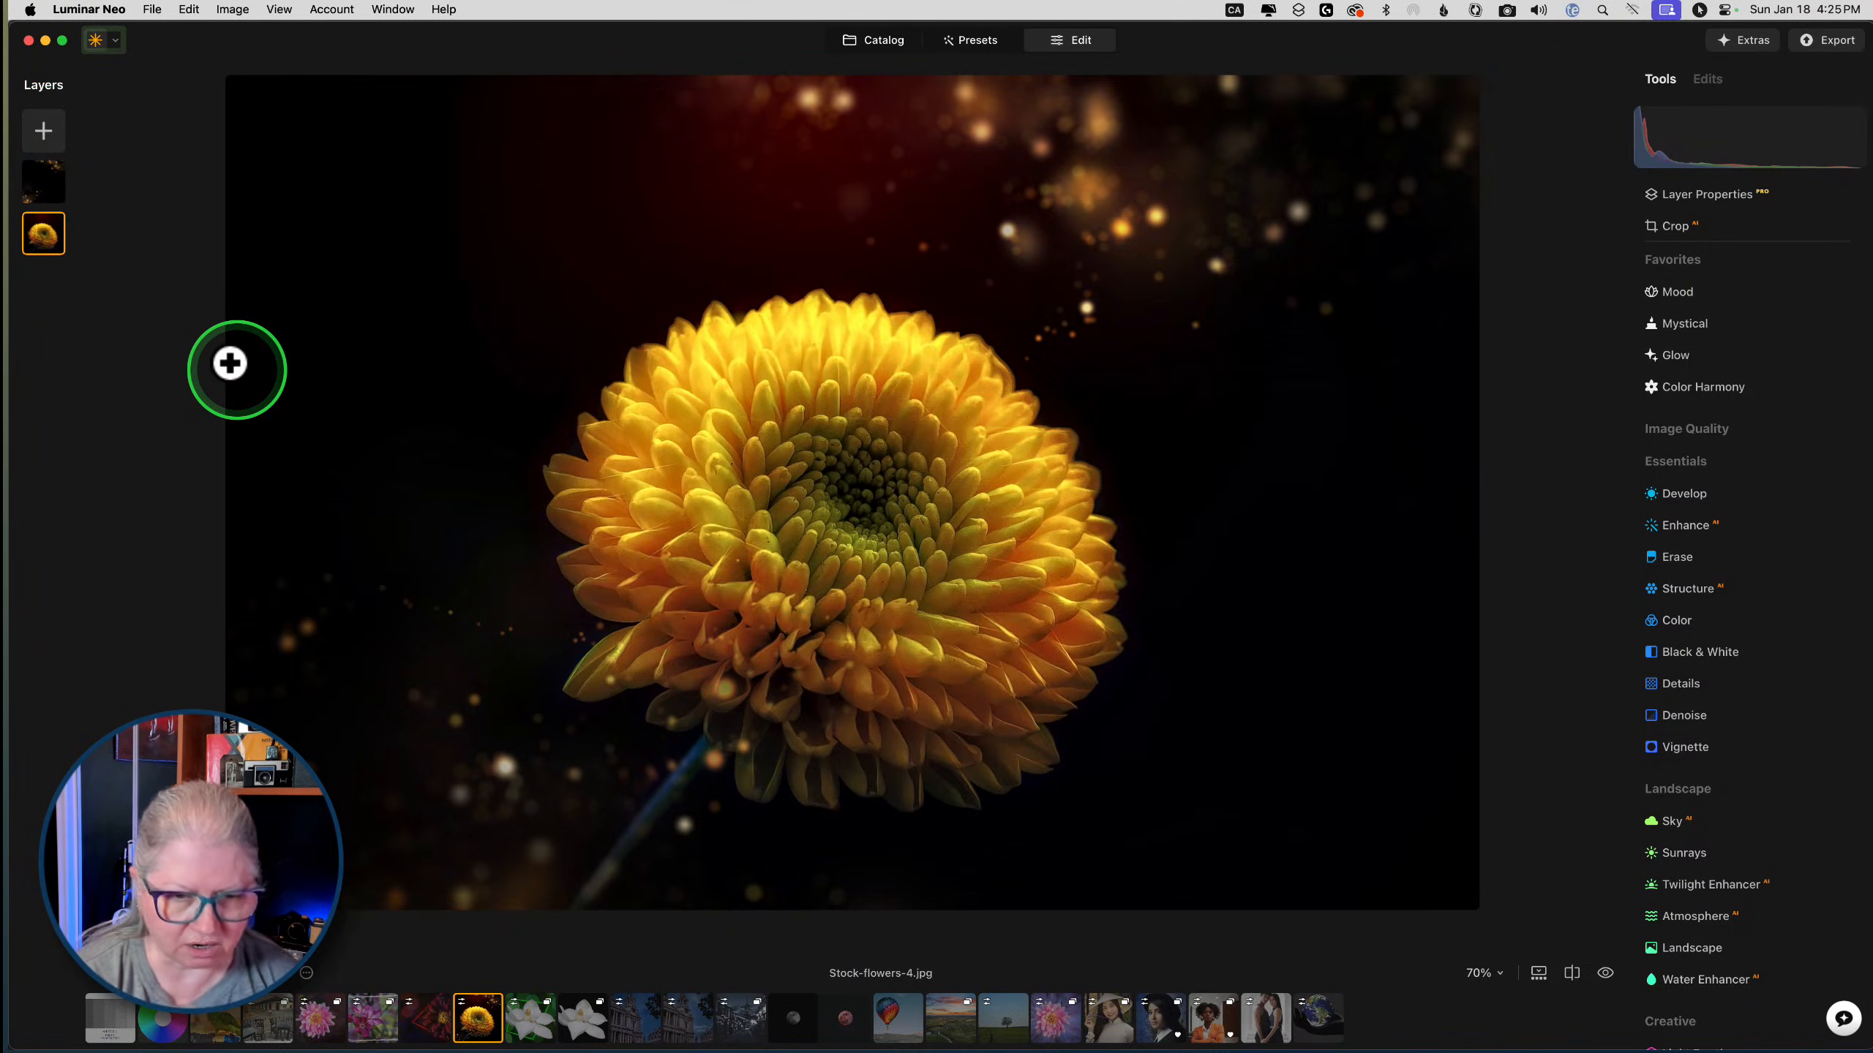
Go to Stock-flowers-3.jpg and toggle its green bokeh layer off and back on to compare the background
key("Right")
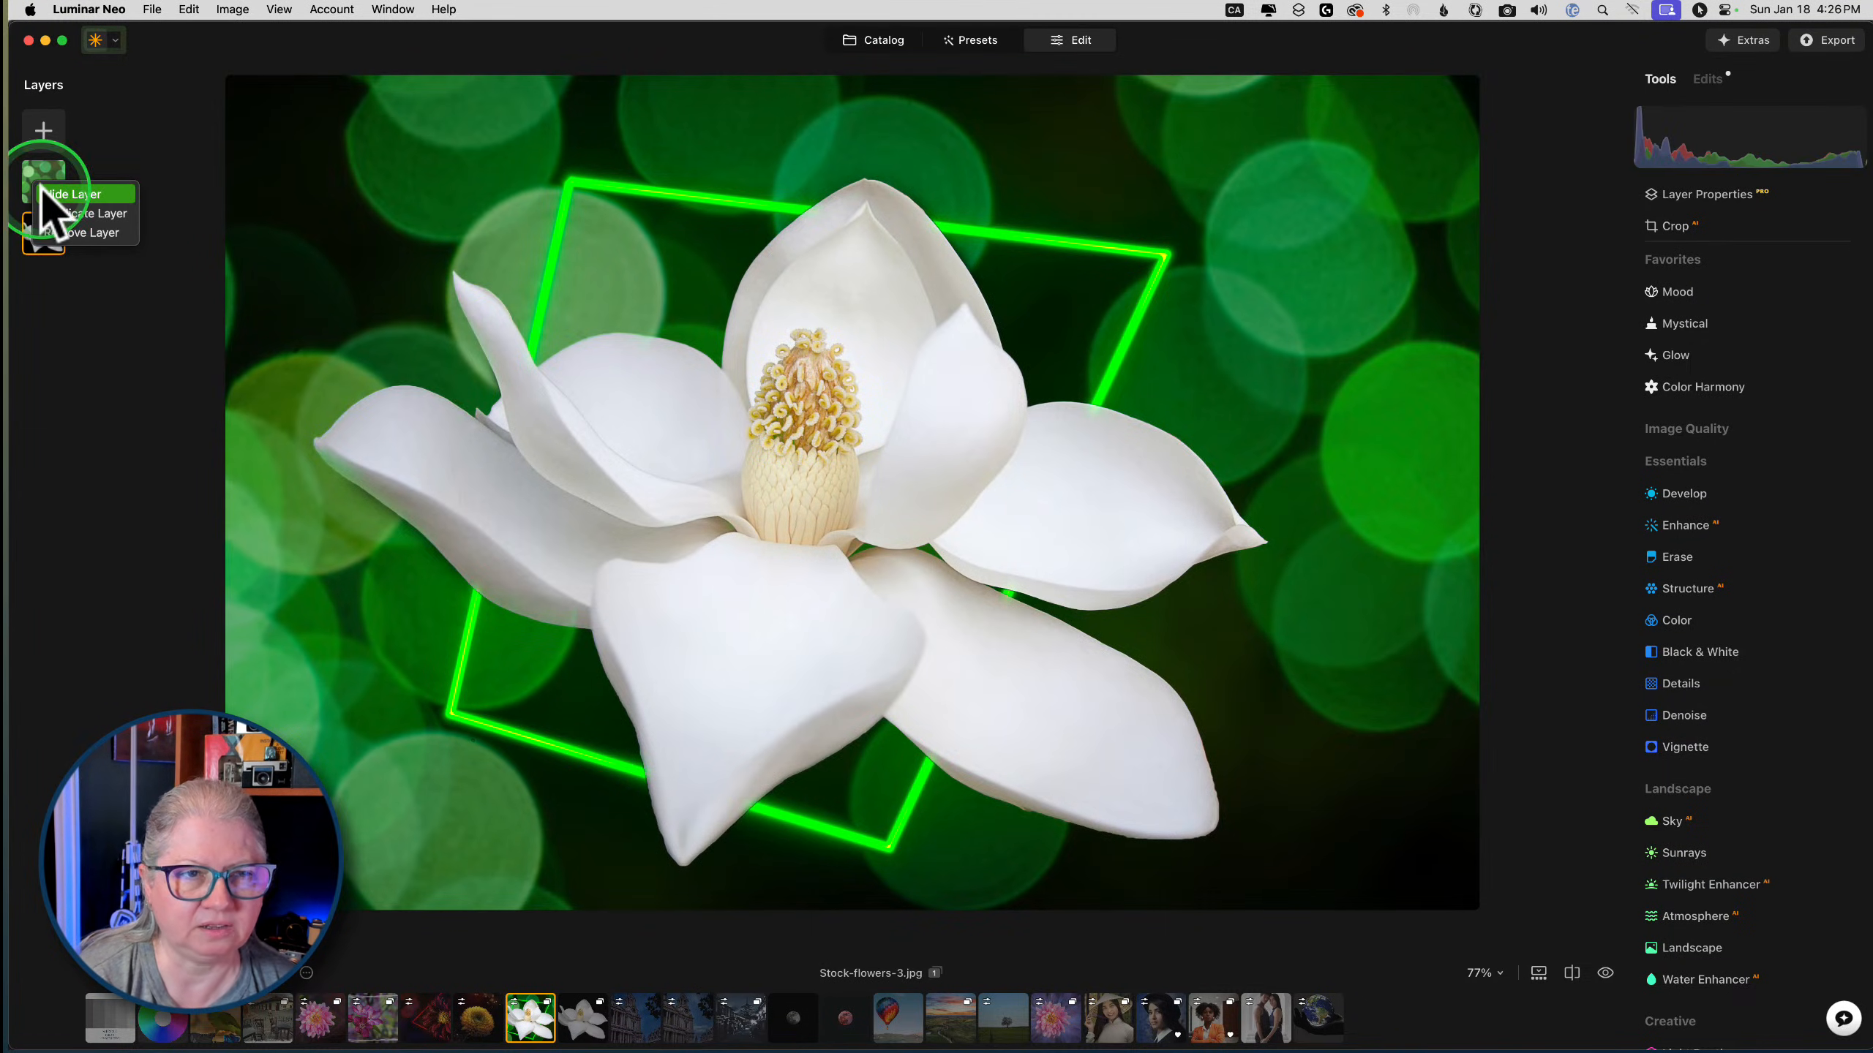
left_click(40, 180)
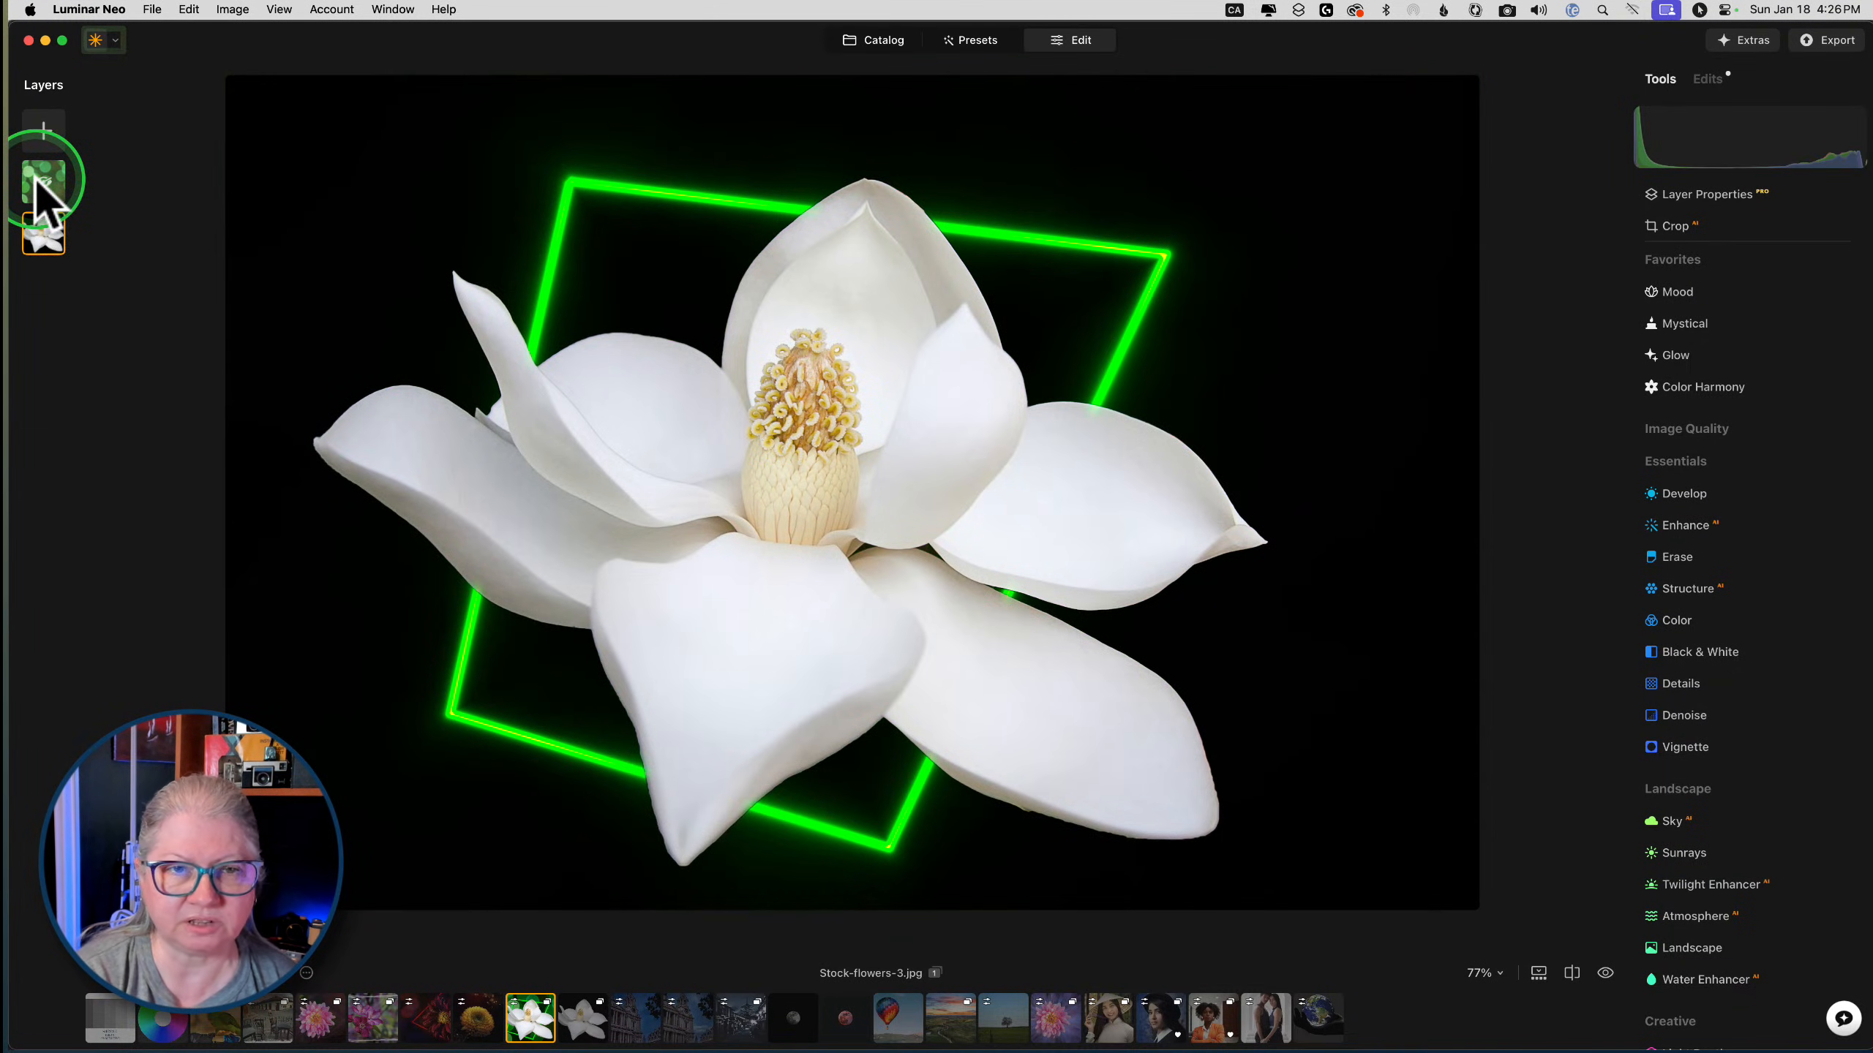
left_click(44, 193)
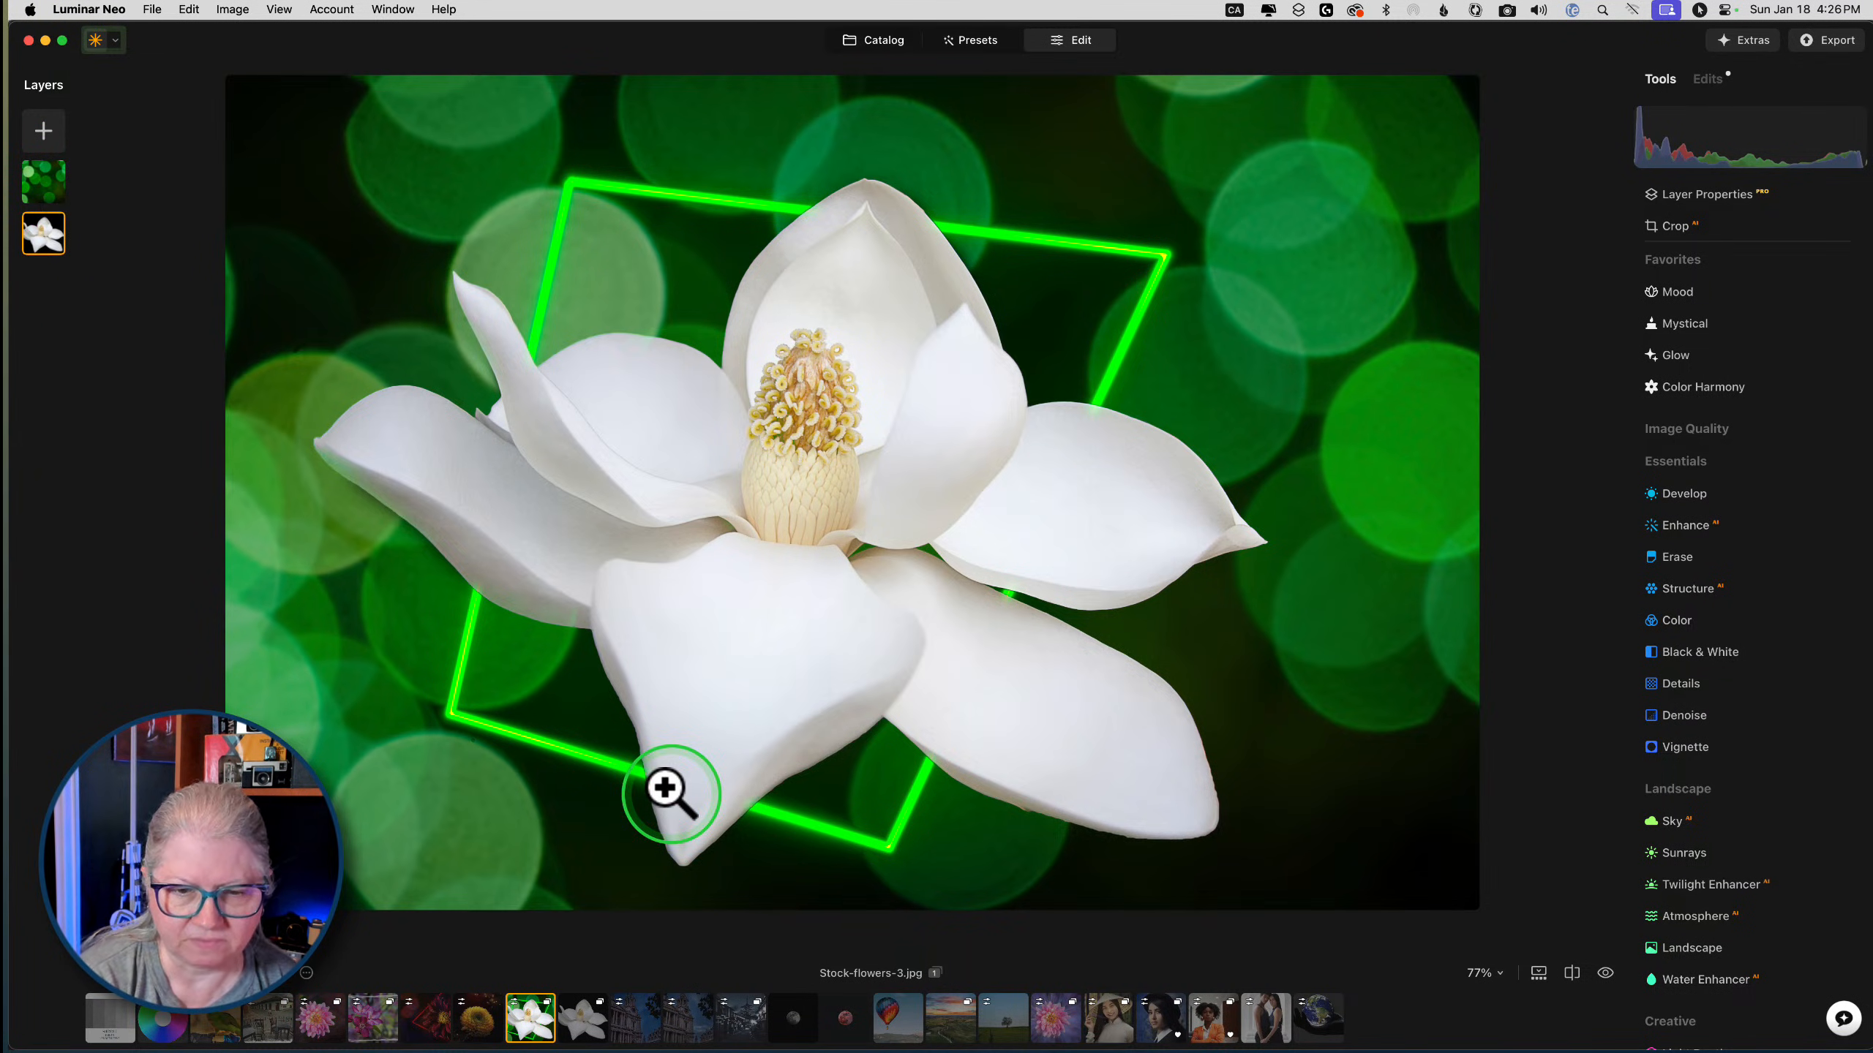
Step through the following photos, past the cathedral and moon shots, to the hot-air balloon photo
key("Right")
key("Right")
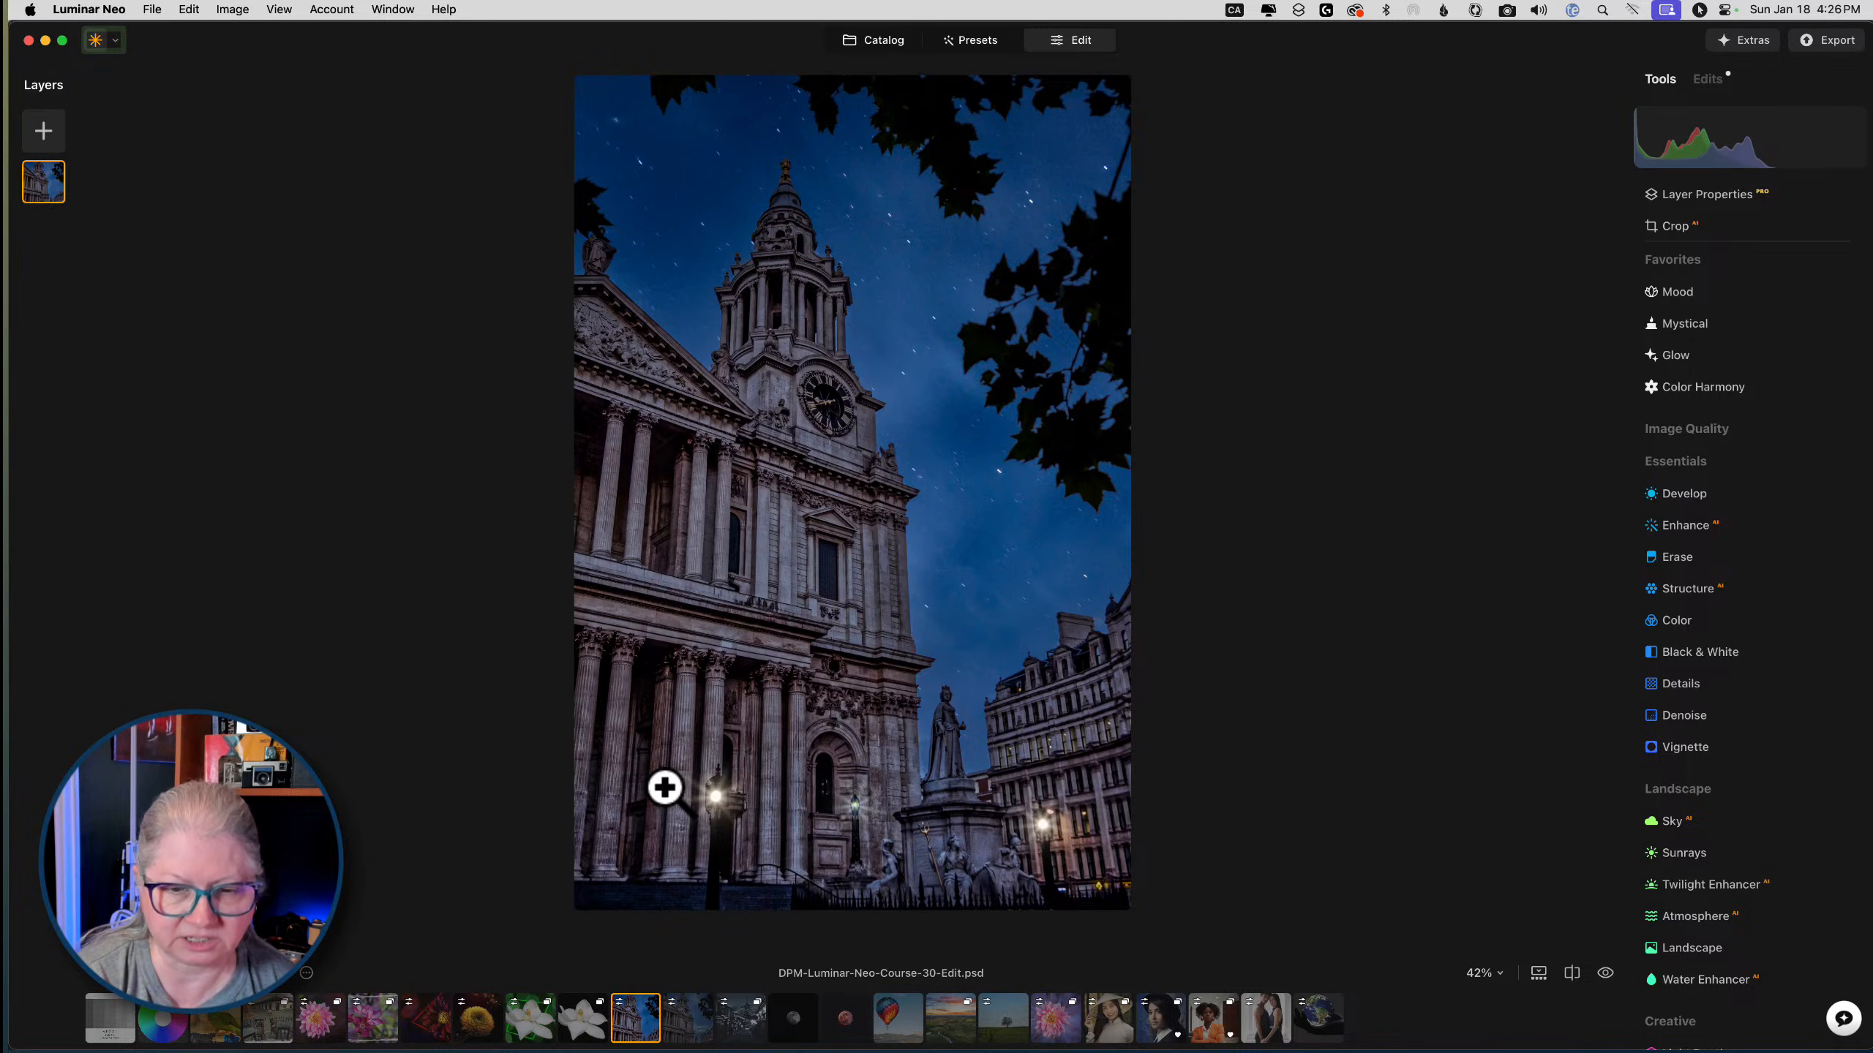
key("Right")
key("Right")
key("Right")
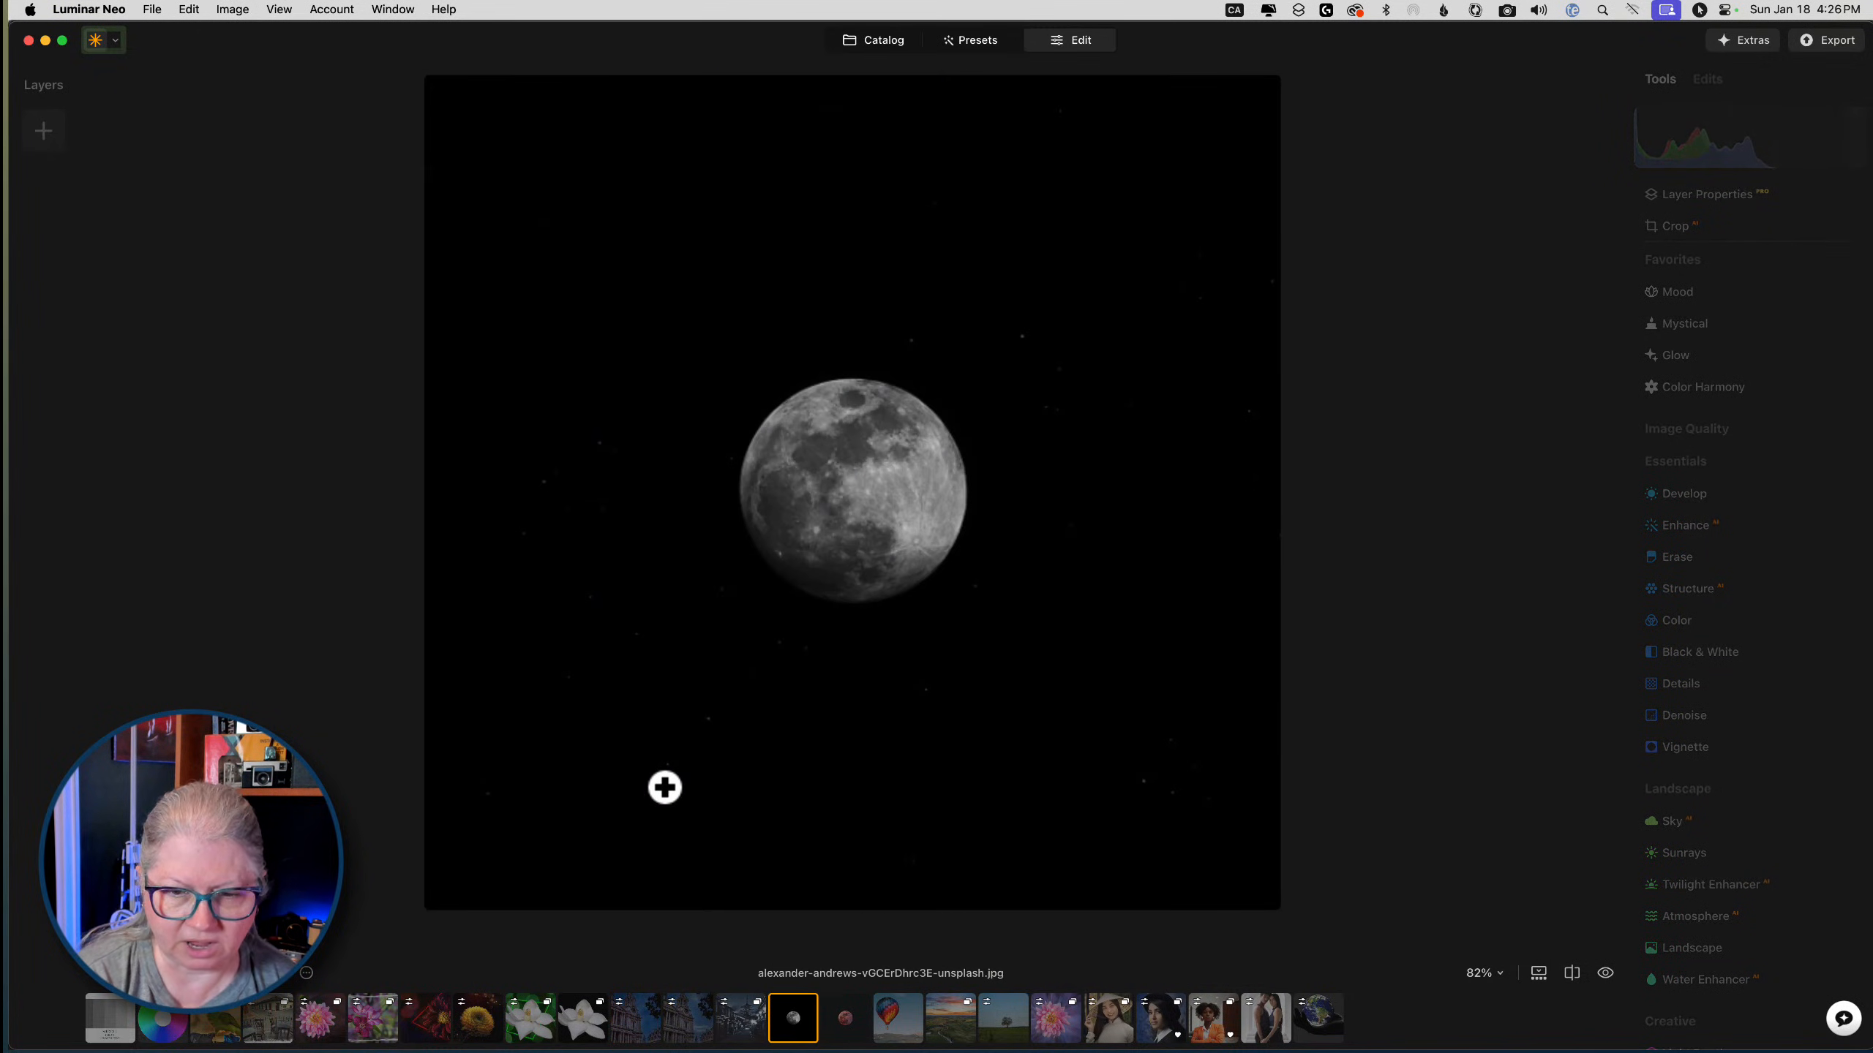
key("Right")
key("Right")
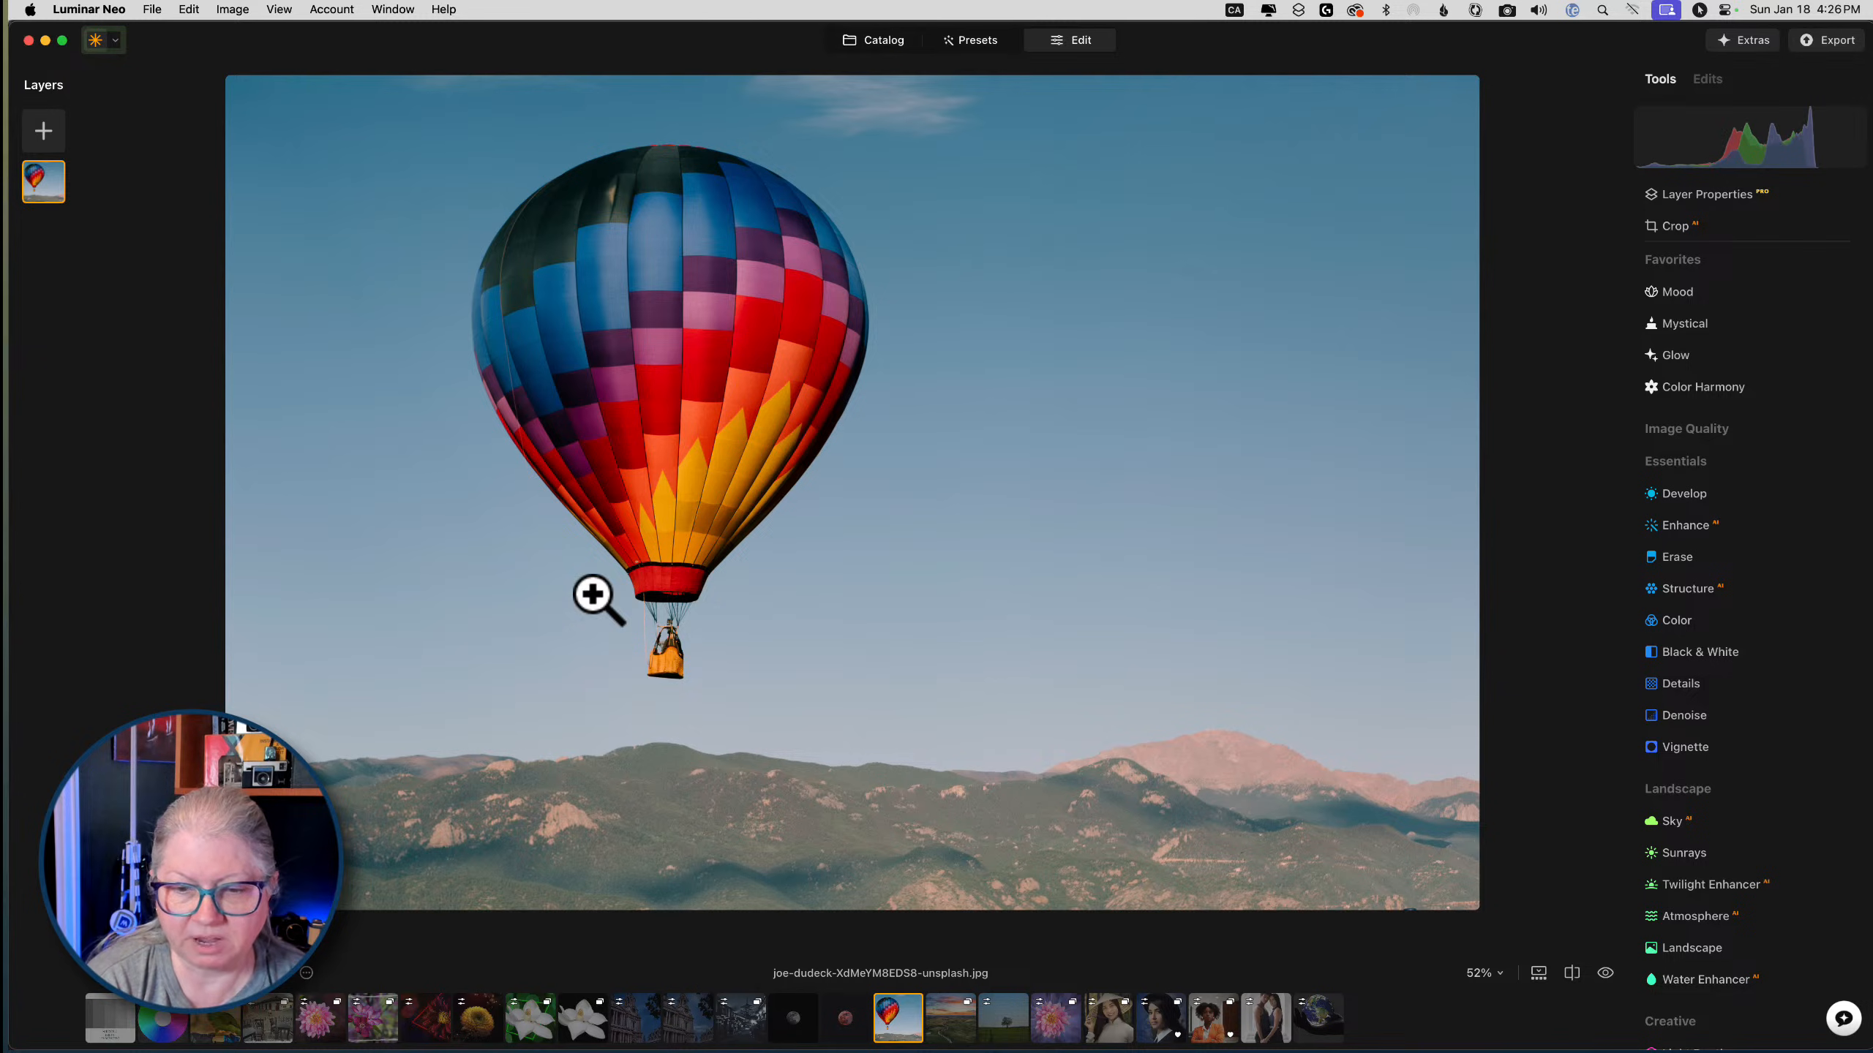
Open DPM-Luminar-Neo-Course-23.raf and compare the layered pink dahlia with its original photo
left_click(1054, 1020)
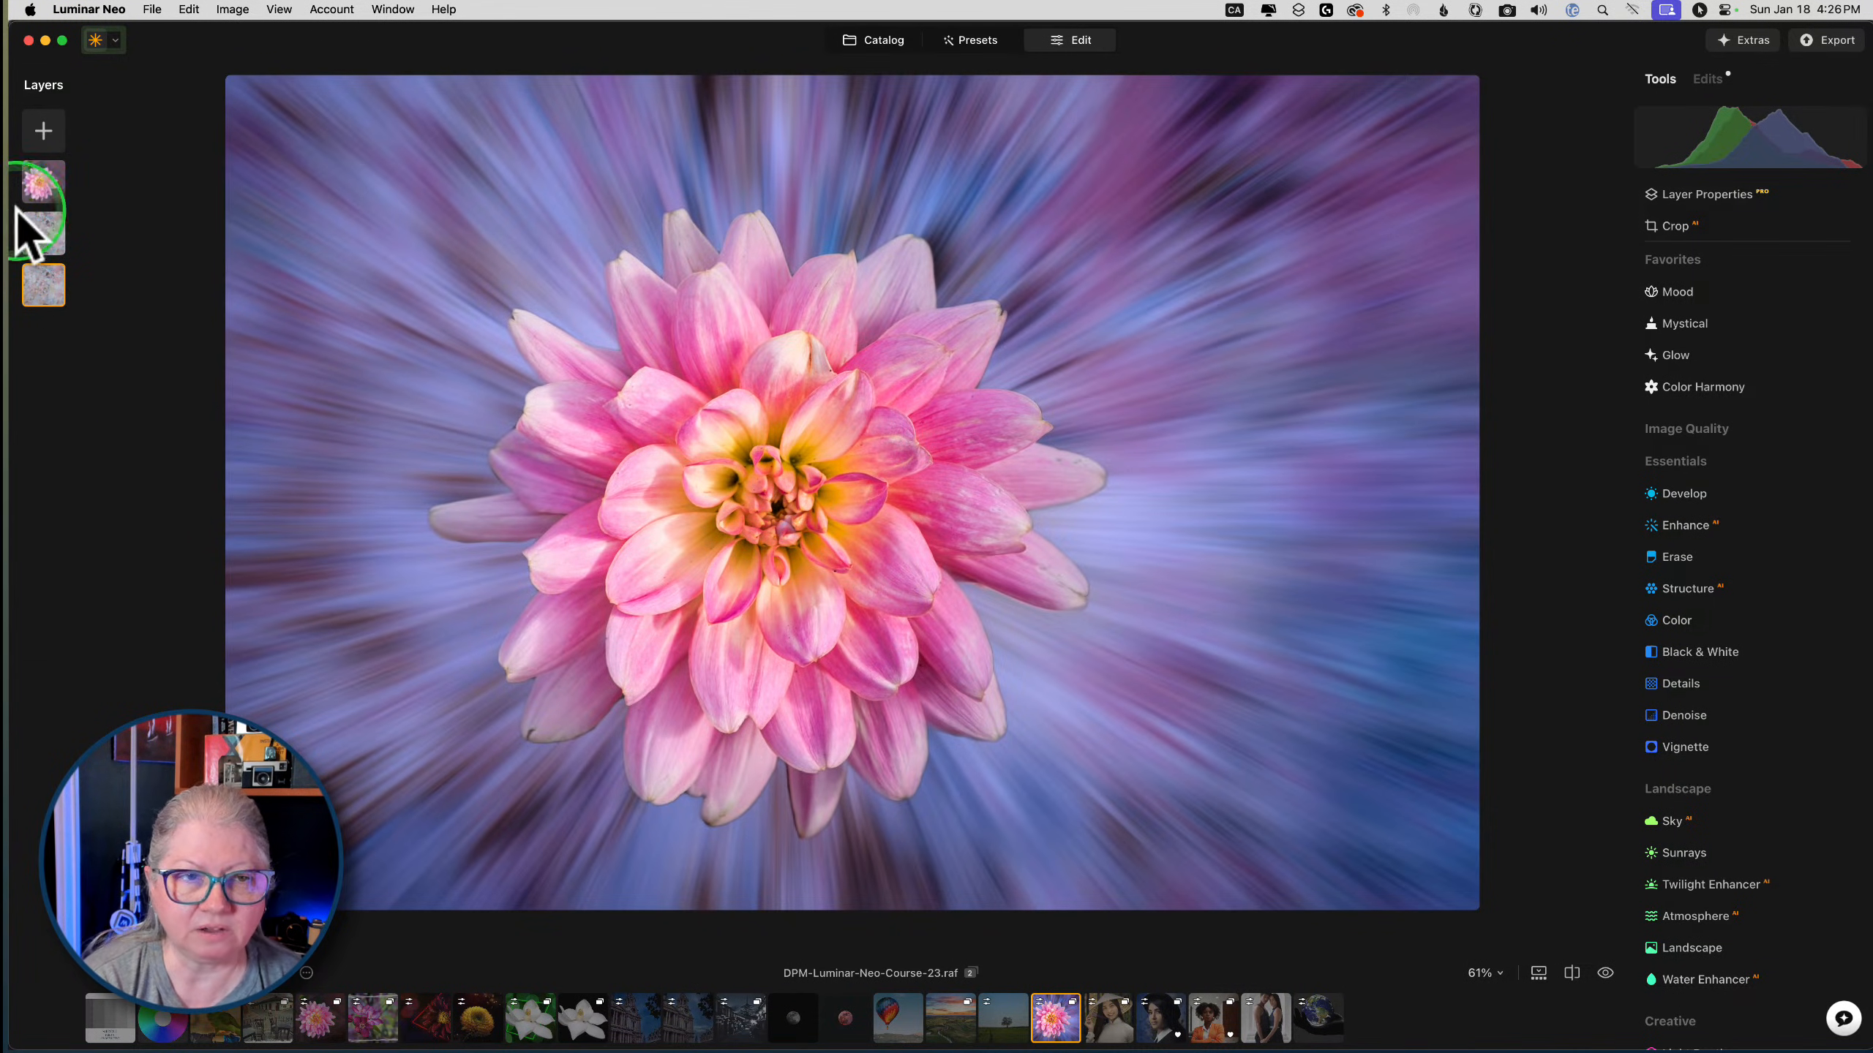
key("backslash")
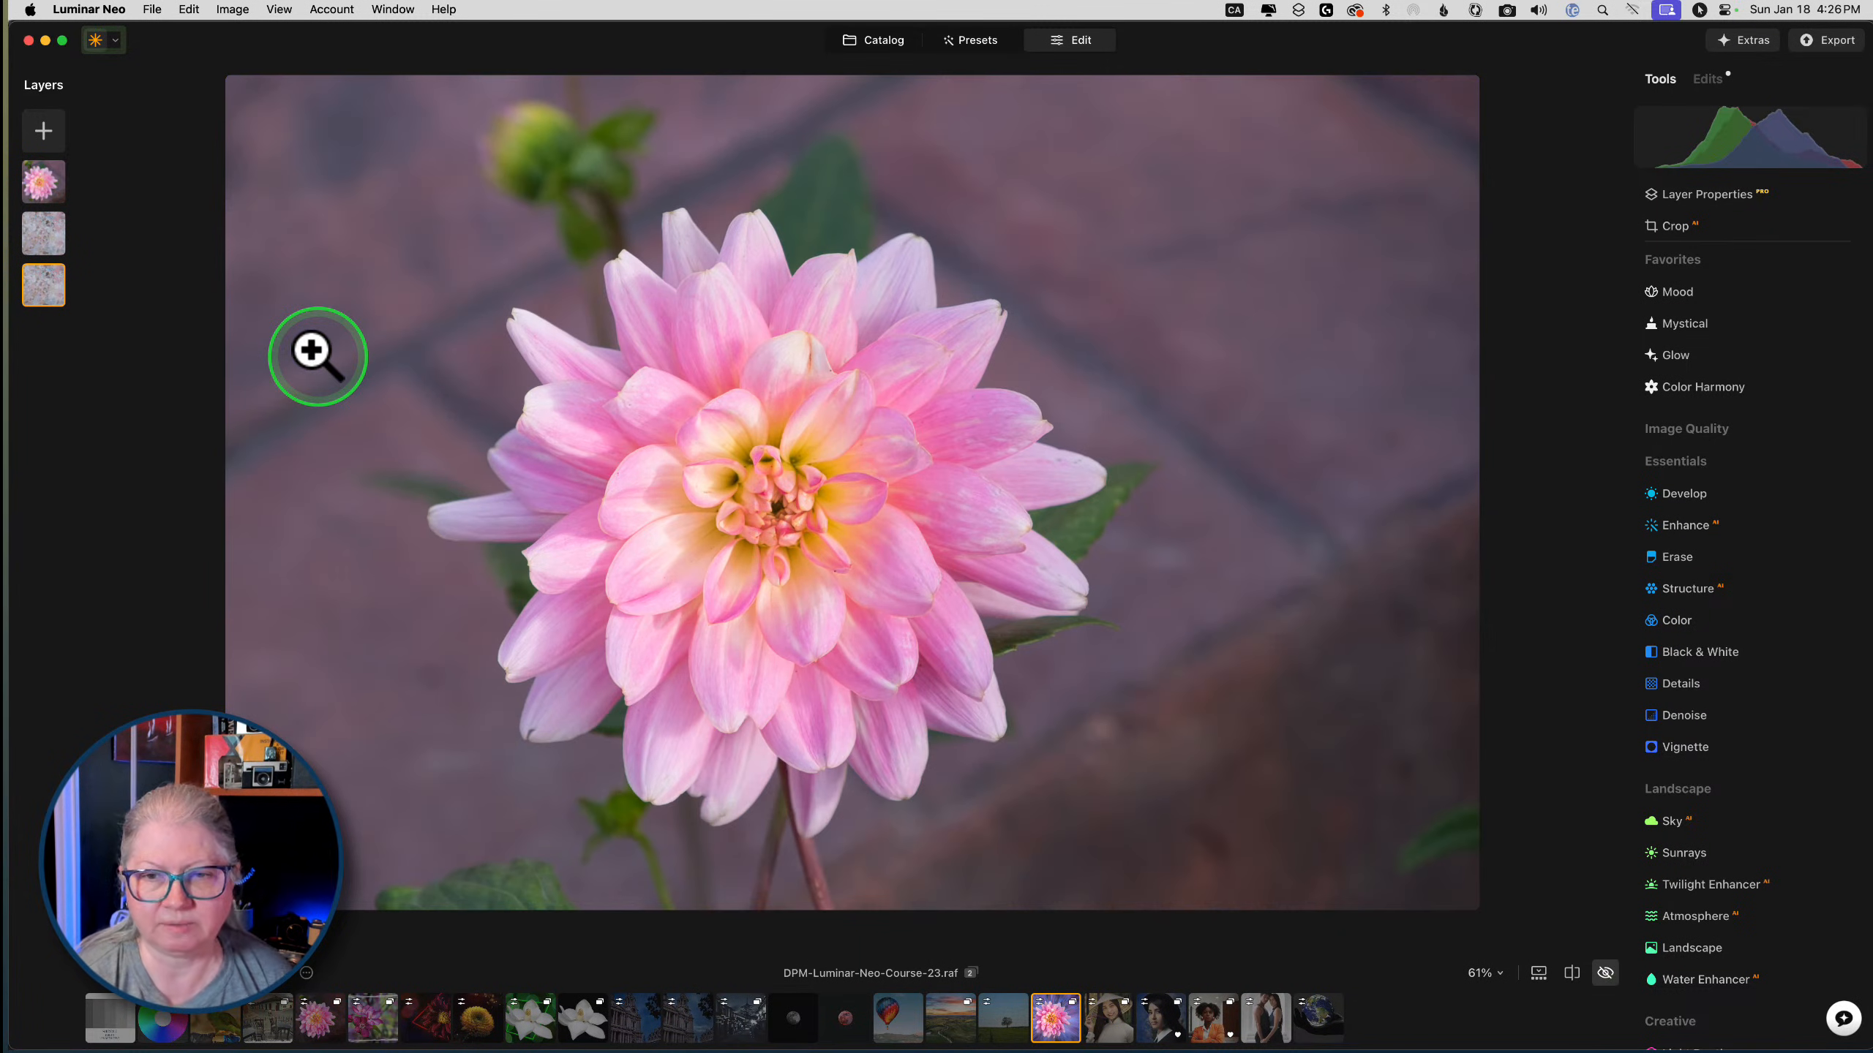
key("backslash")
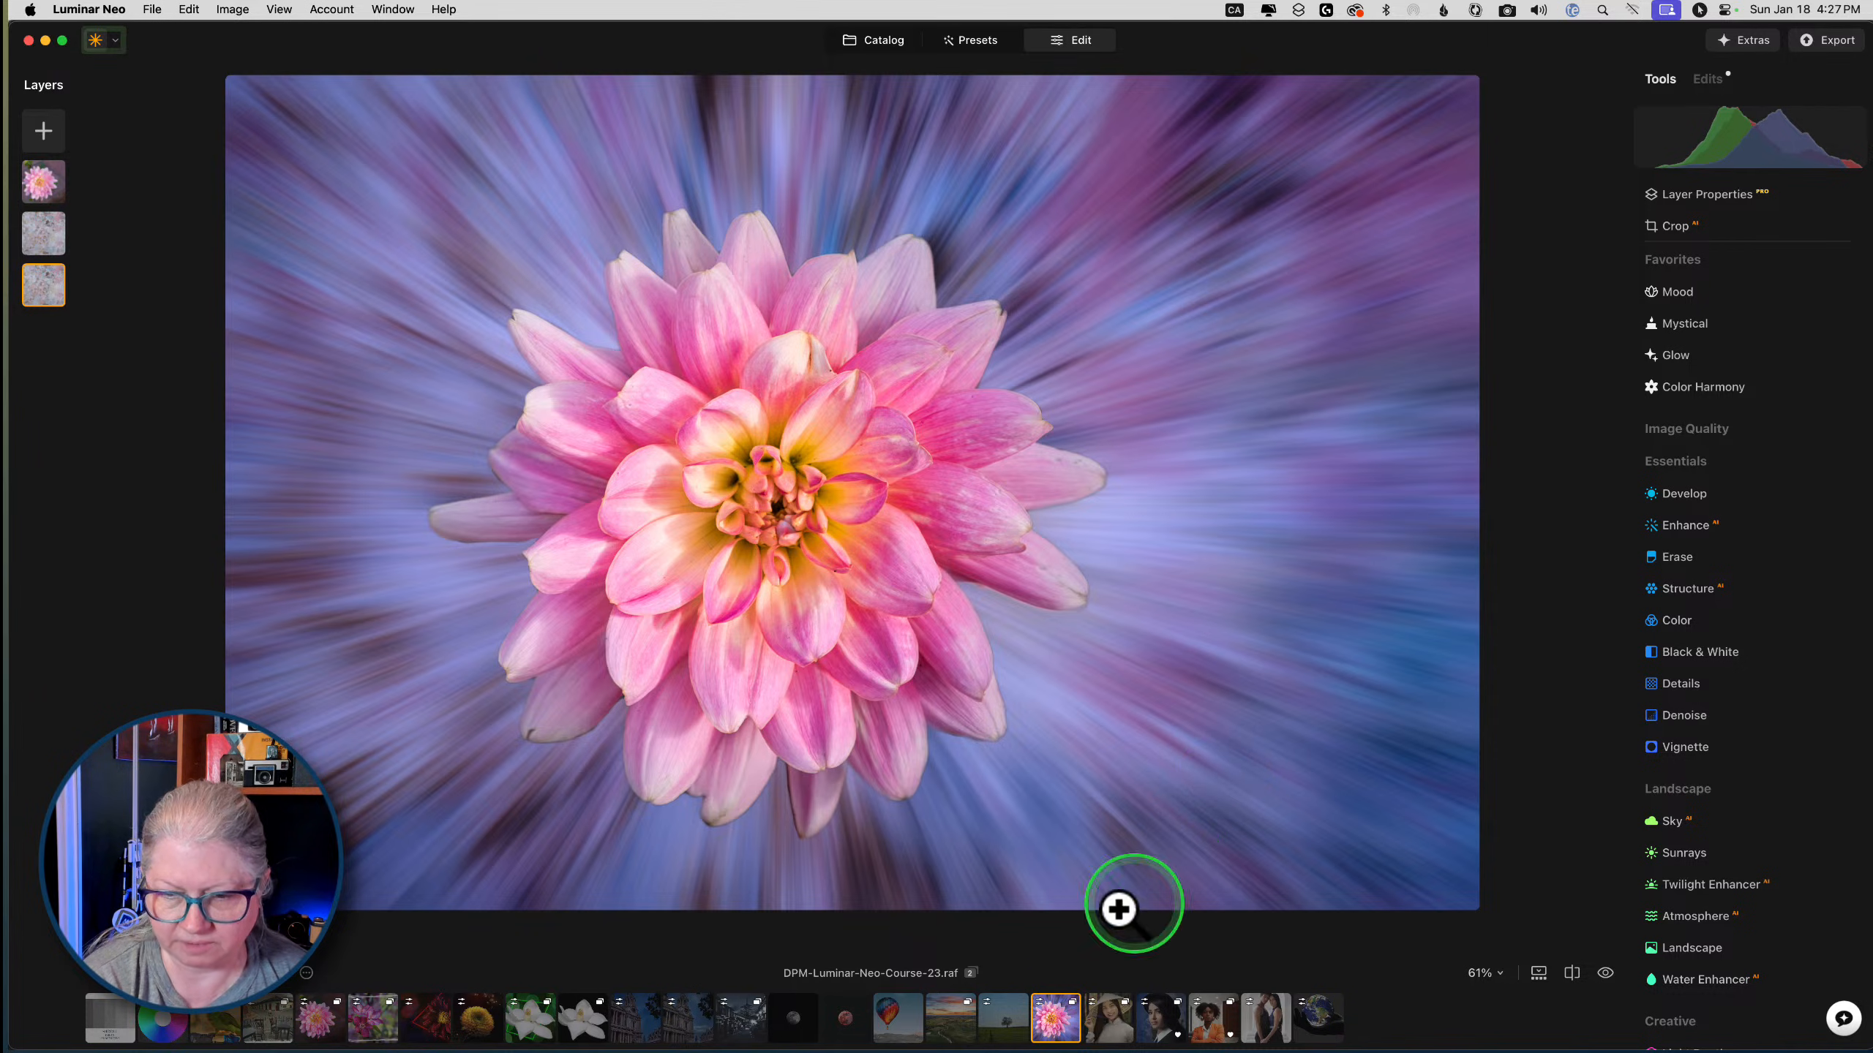
View the portrait DPM-Luminar-Neo-Course-60.RAF, then go to Stock-people-02.jpg and compare its edited background with the original
left_click(1103, 1018)
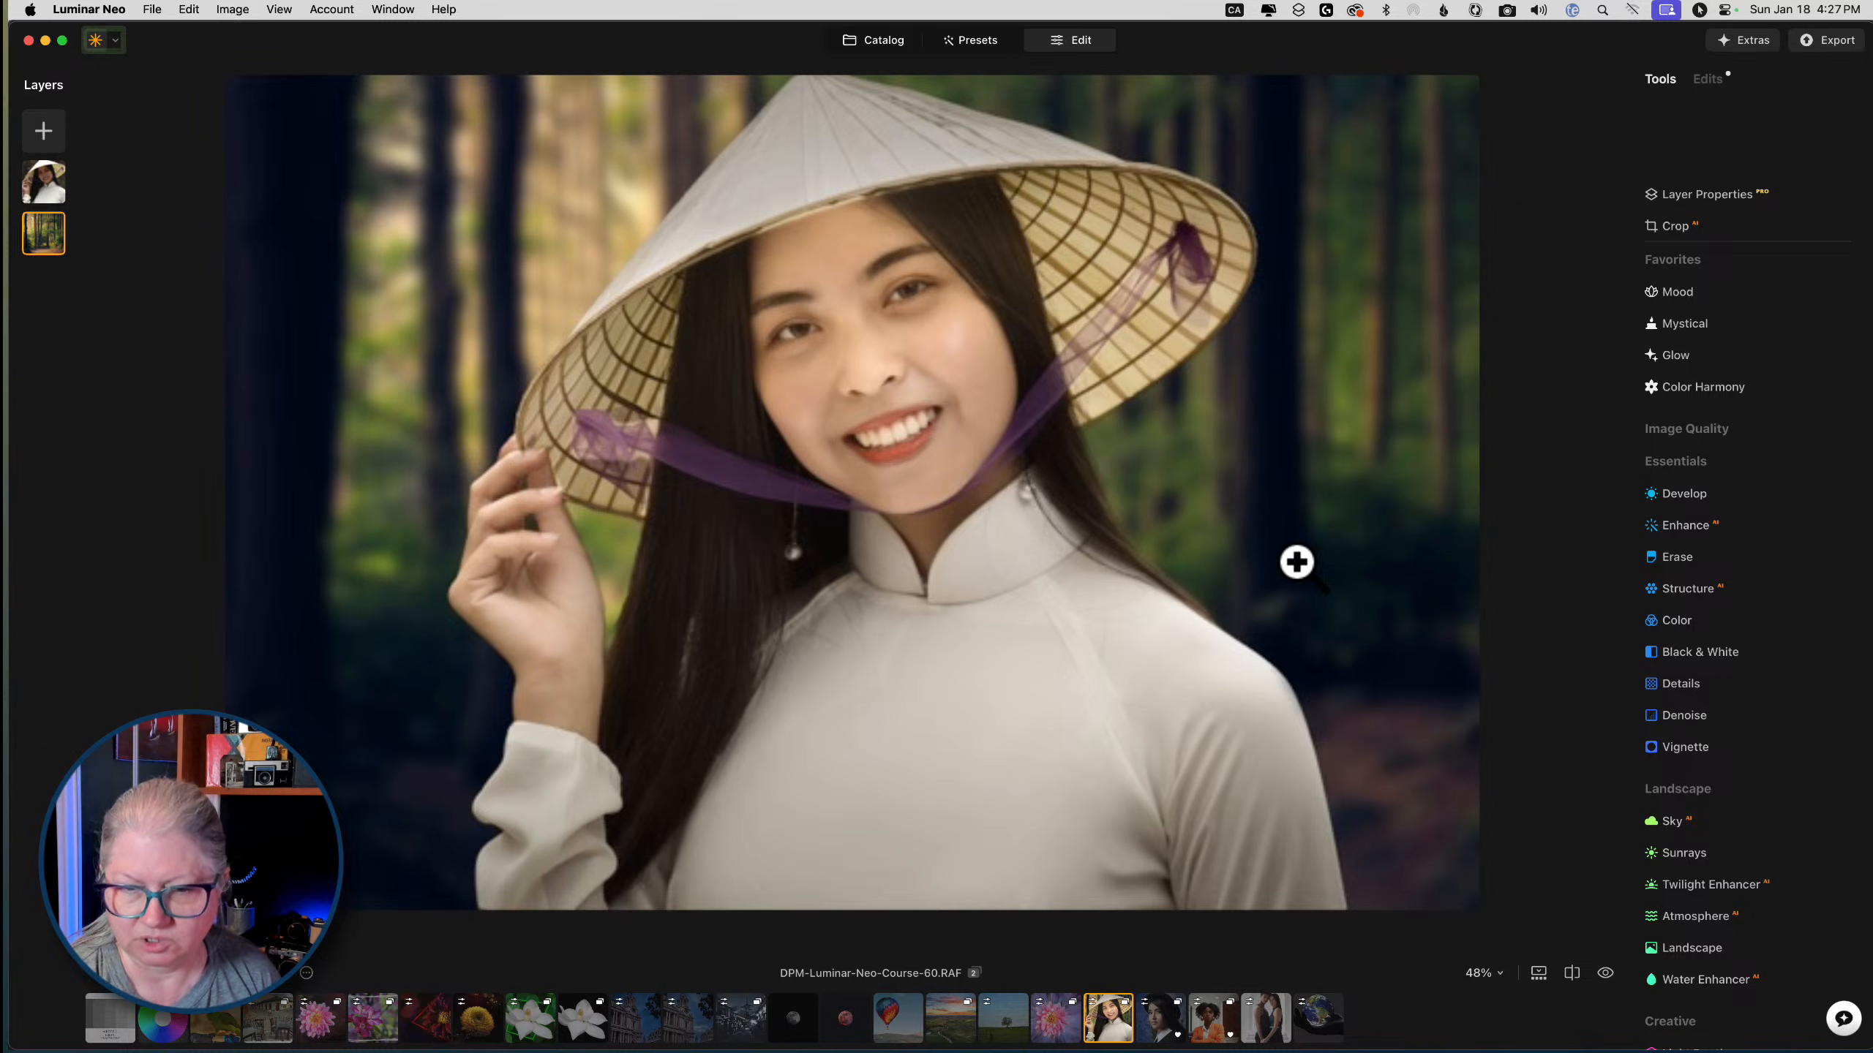
left_click(1037, 559)
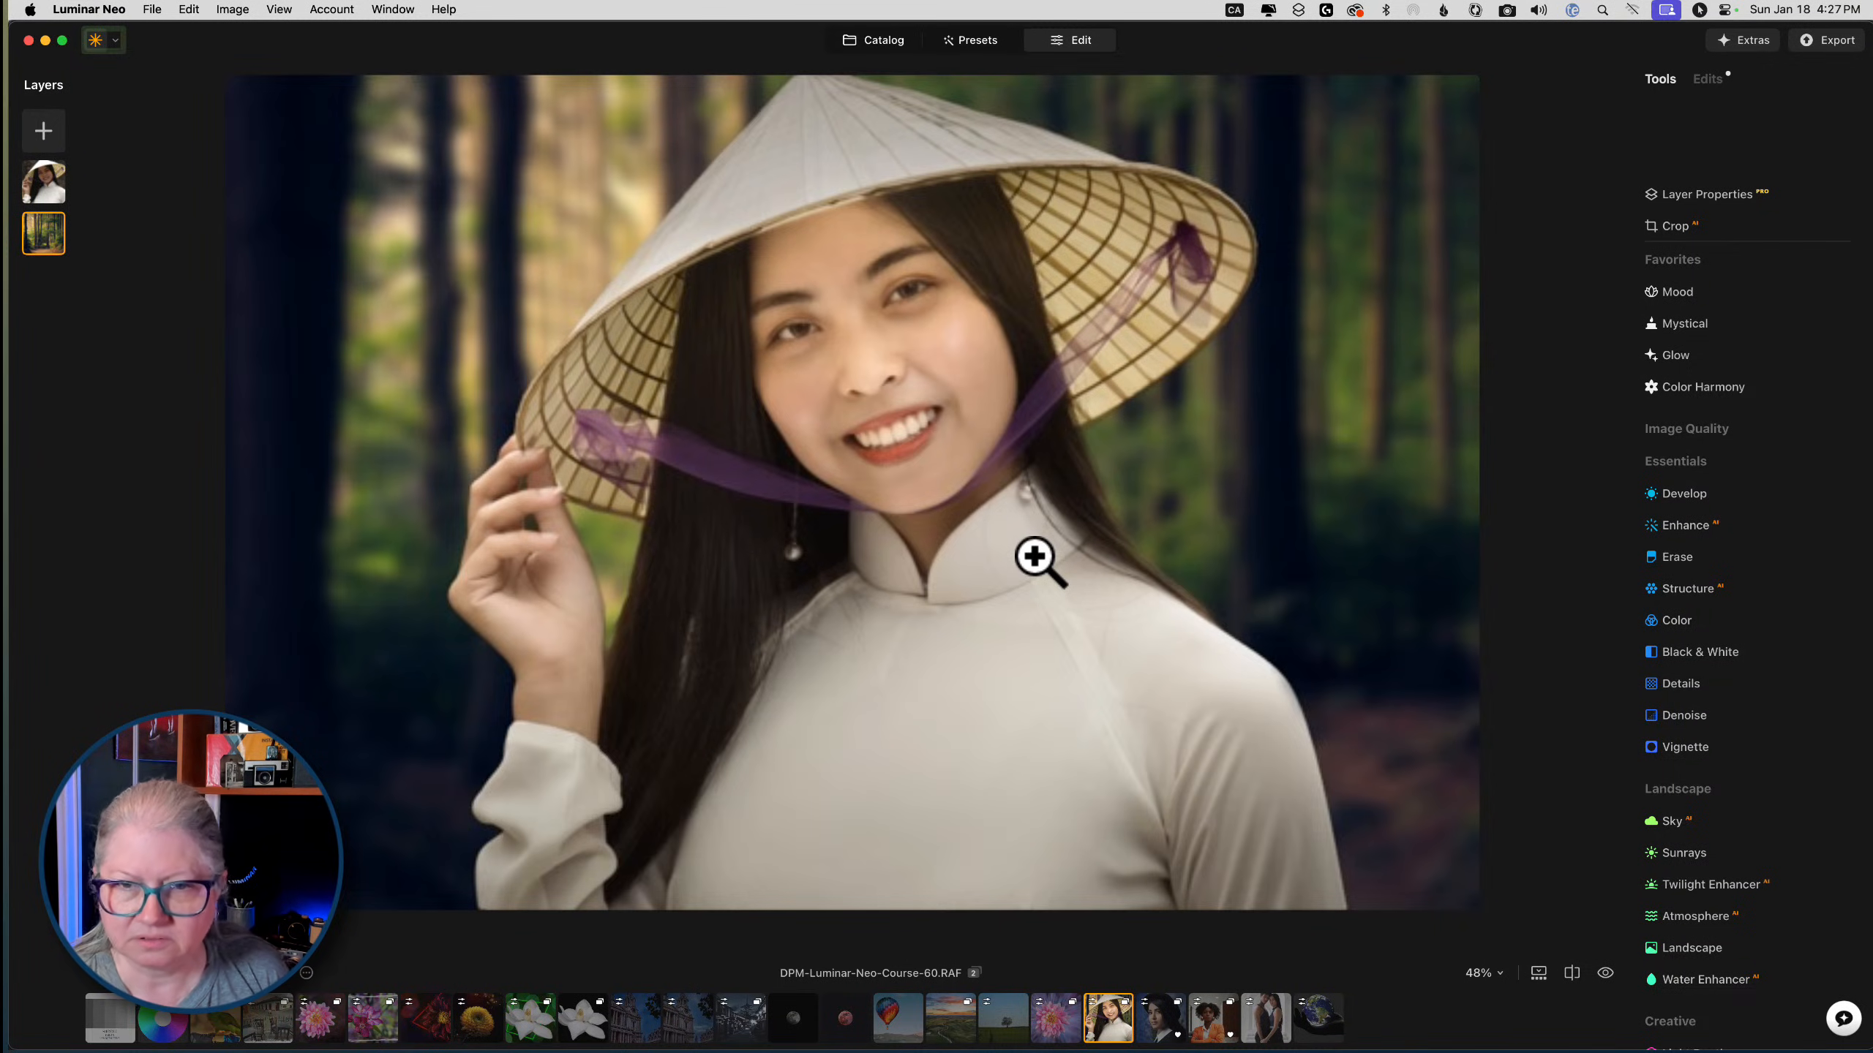
key("Right")
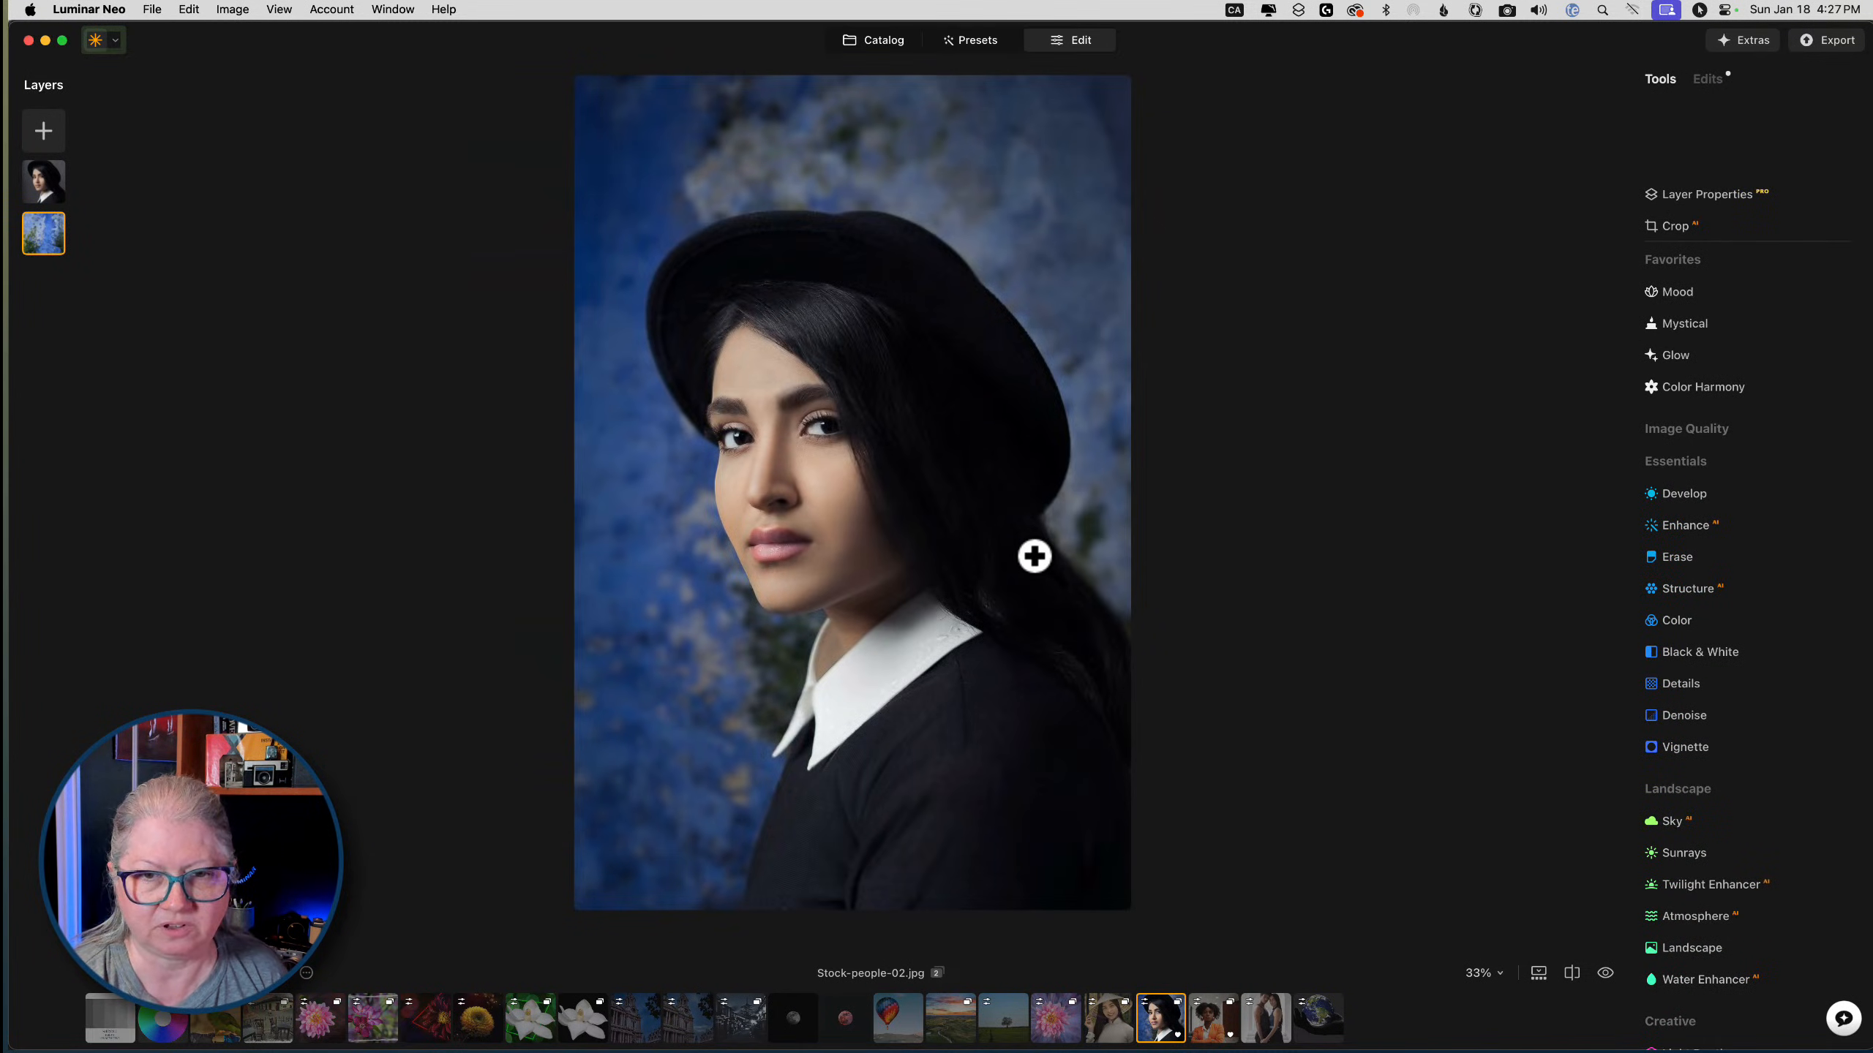
key("backslash")
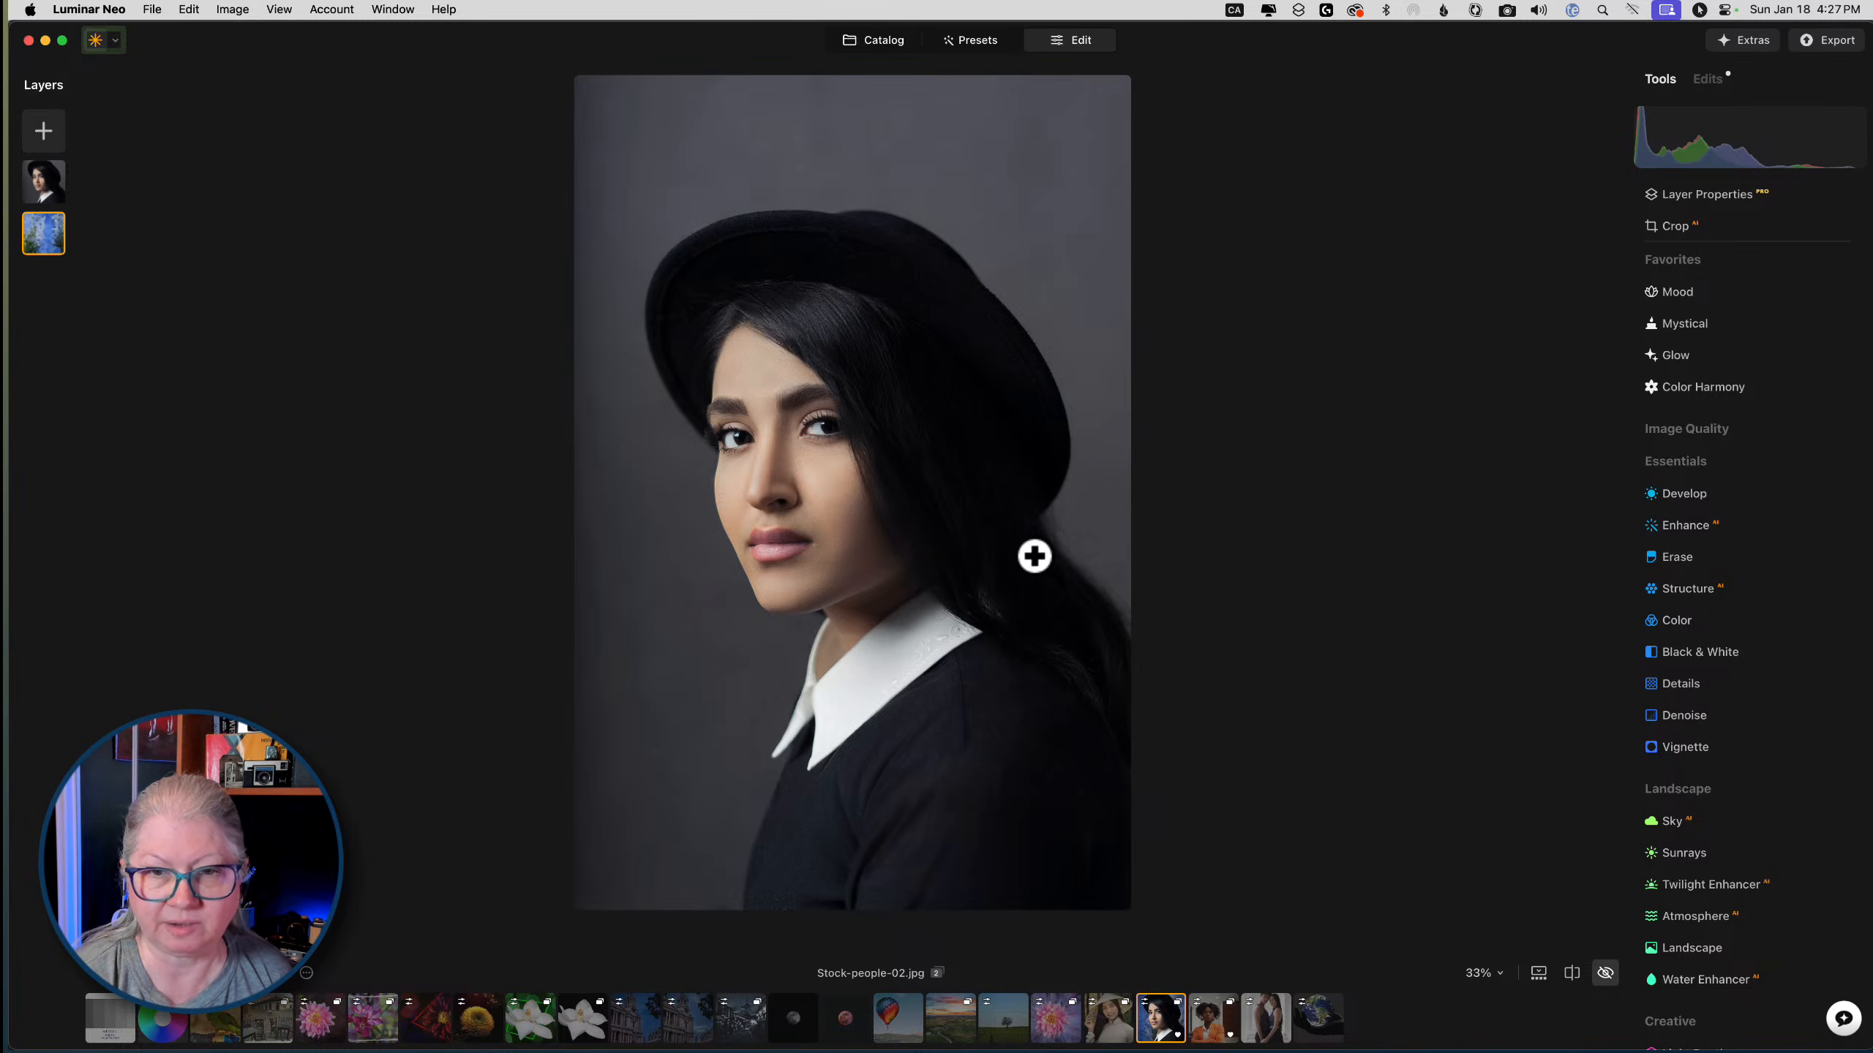
key("backslash")
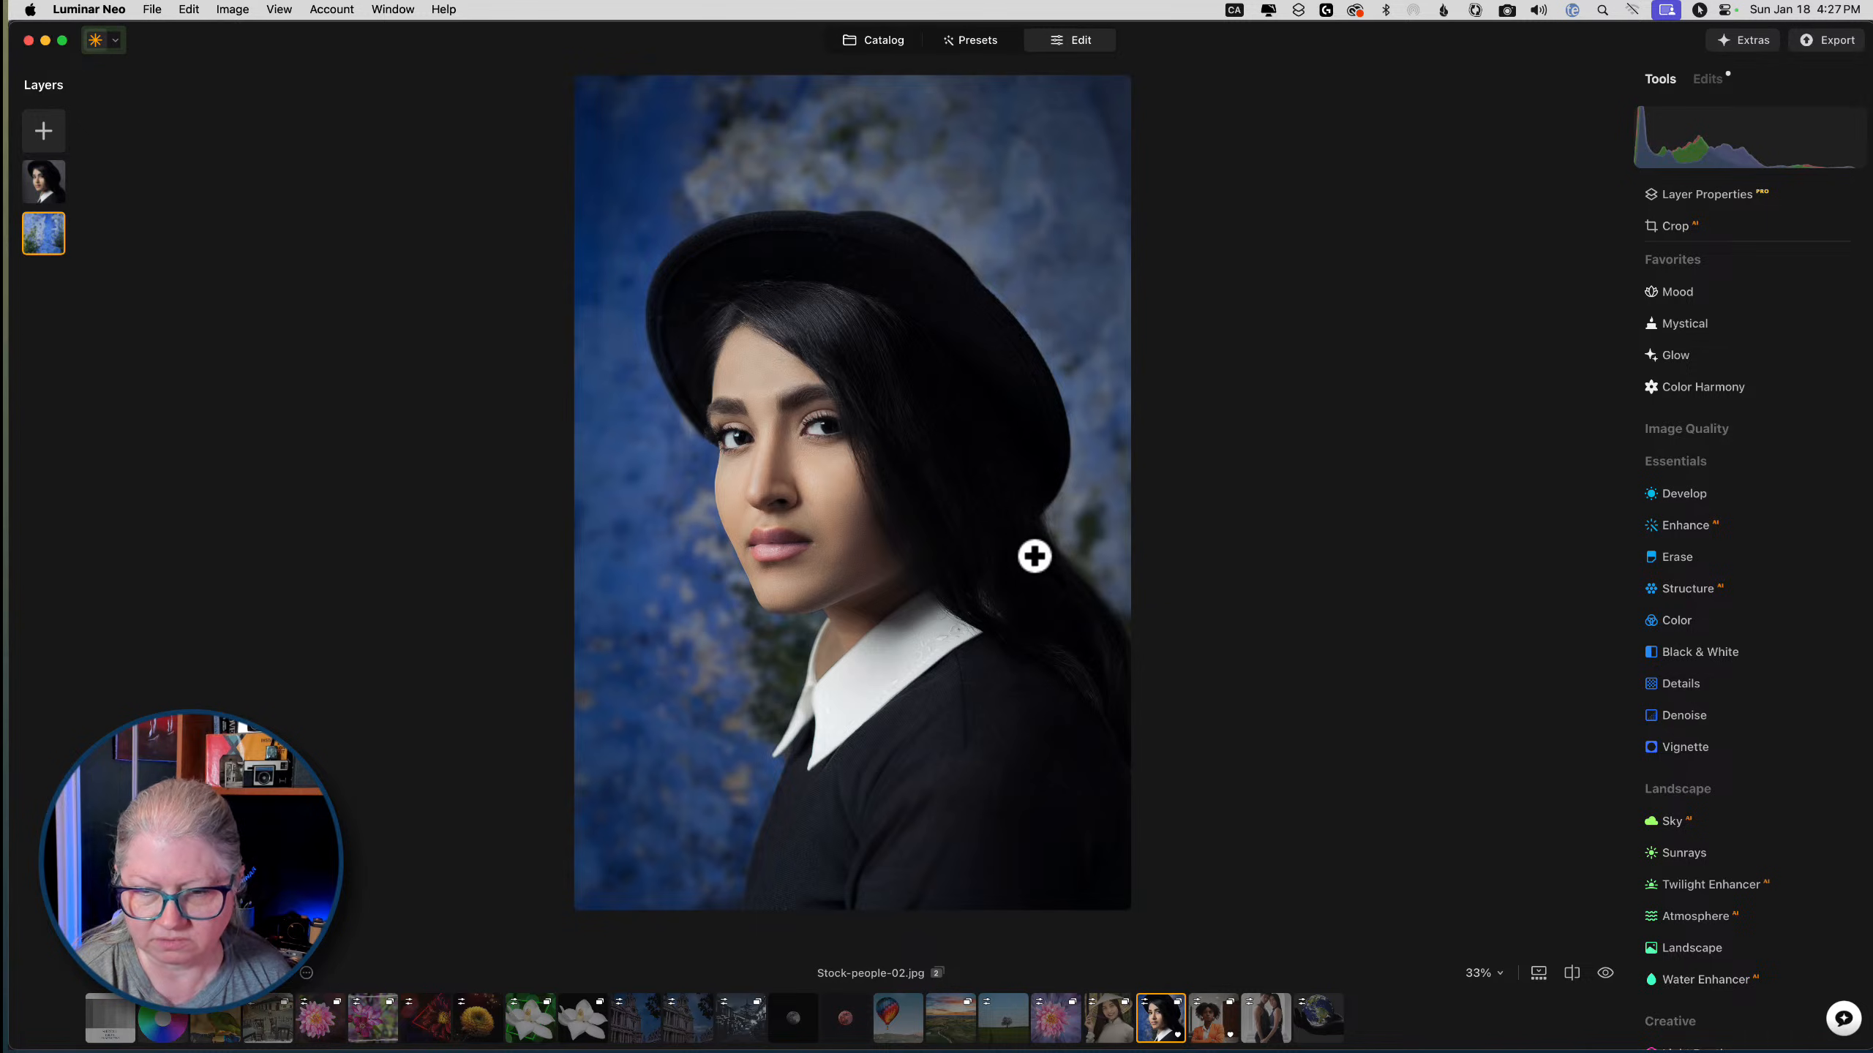
Go to the portrait of the woman in the orange blazer and compare the composite with the original photo
key("Right")
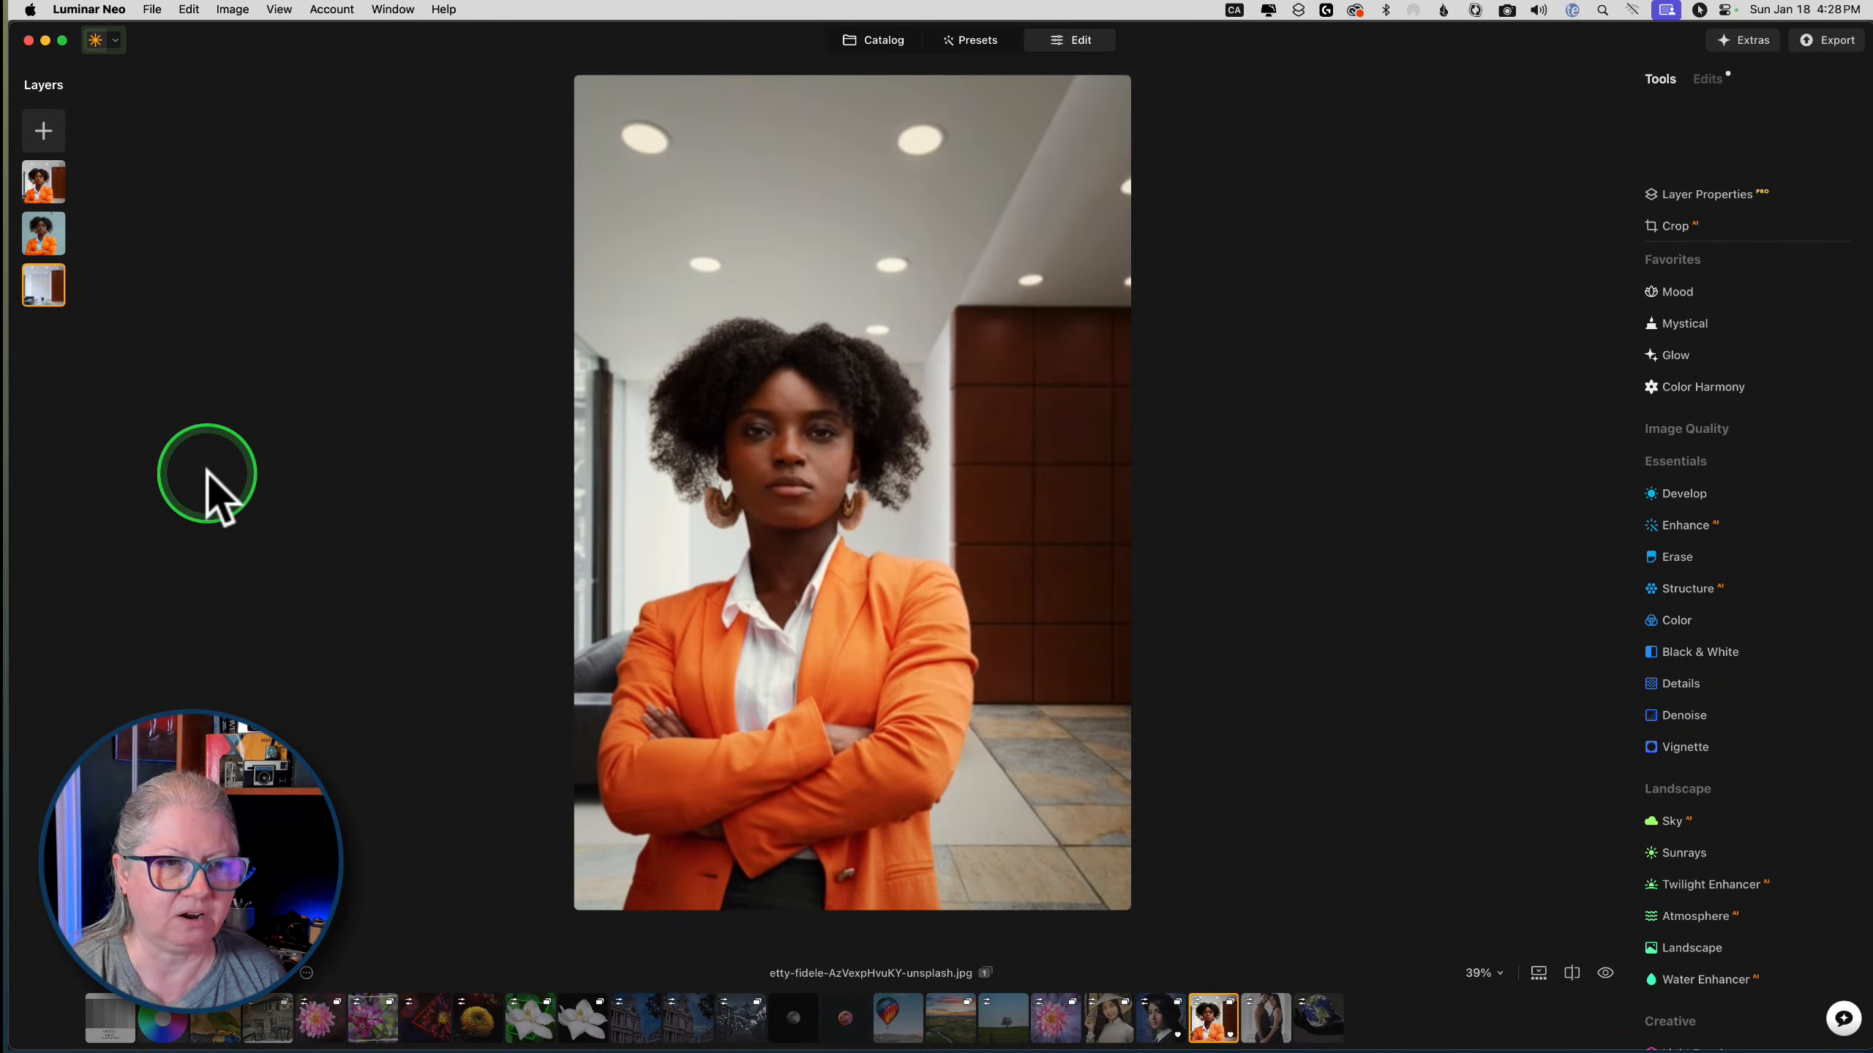
key("backslash")
key("backslash")
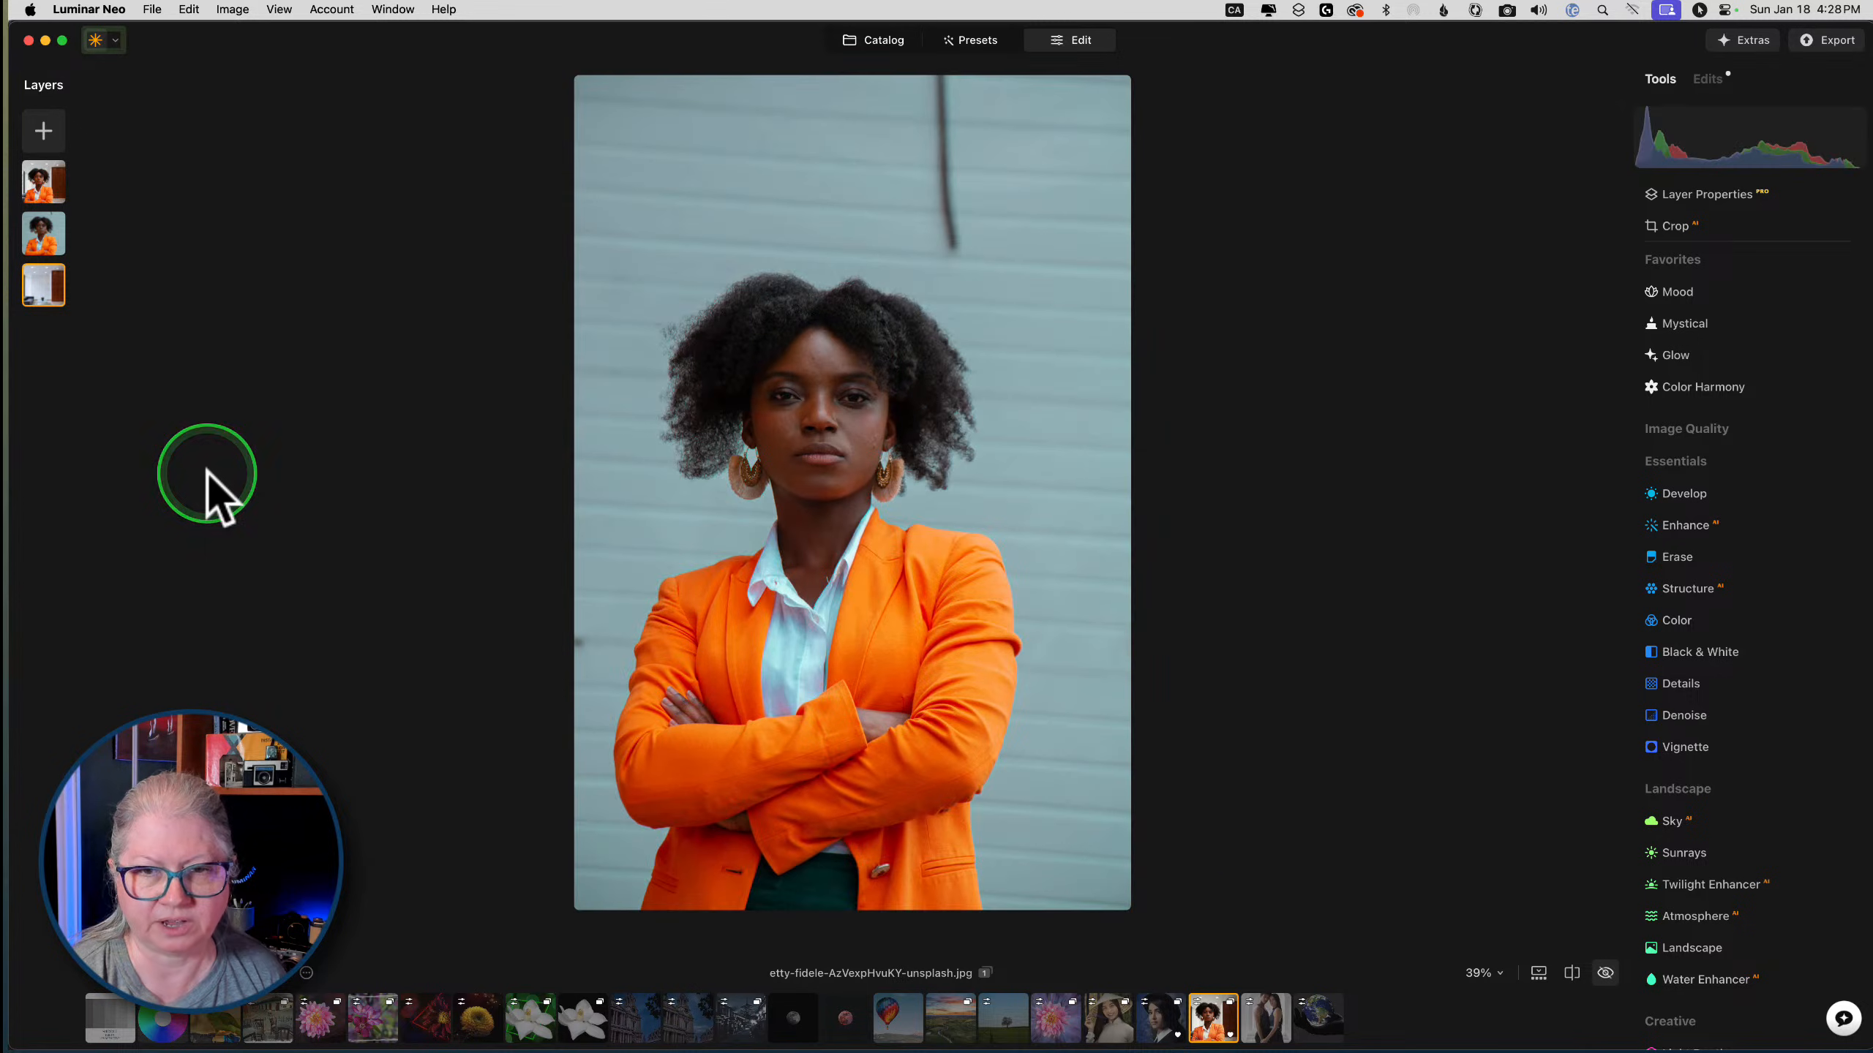
key("backslash")
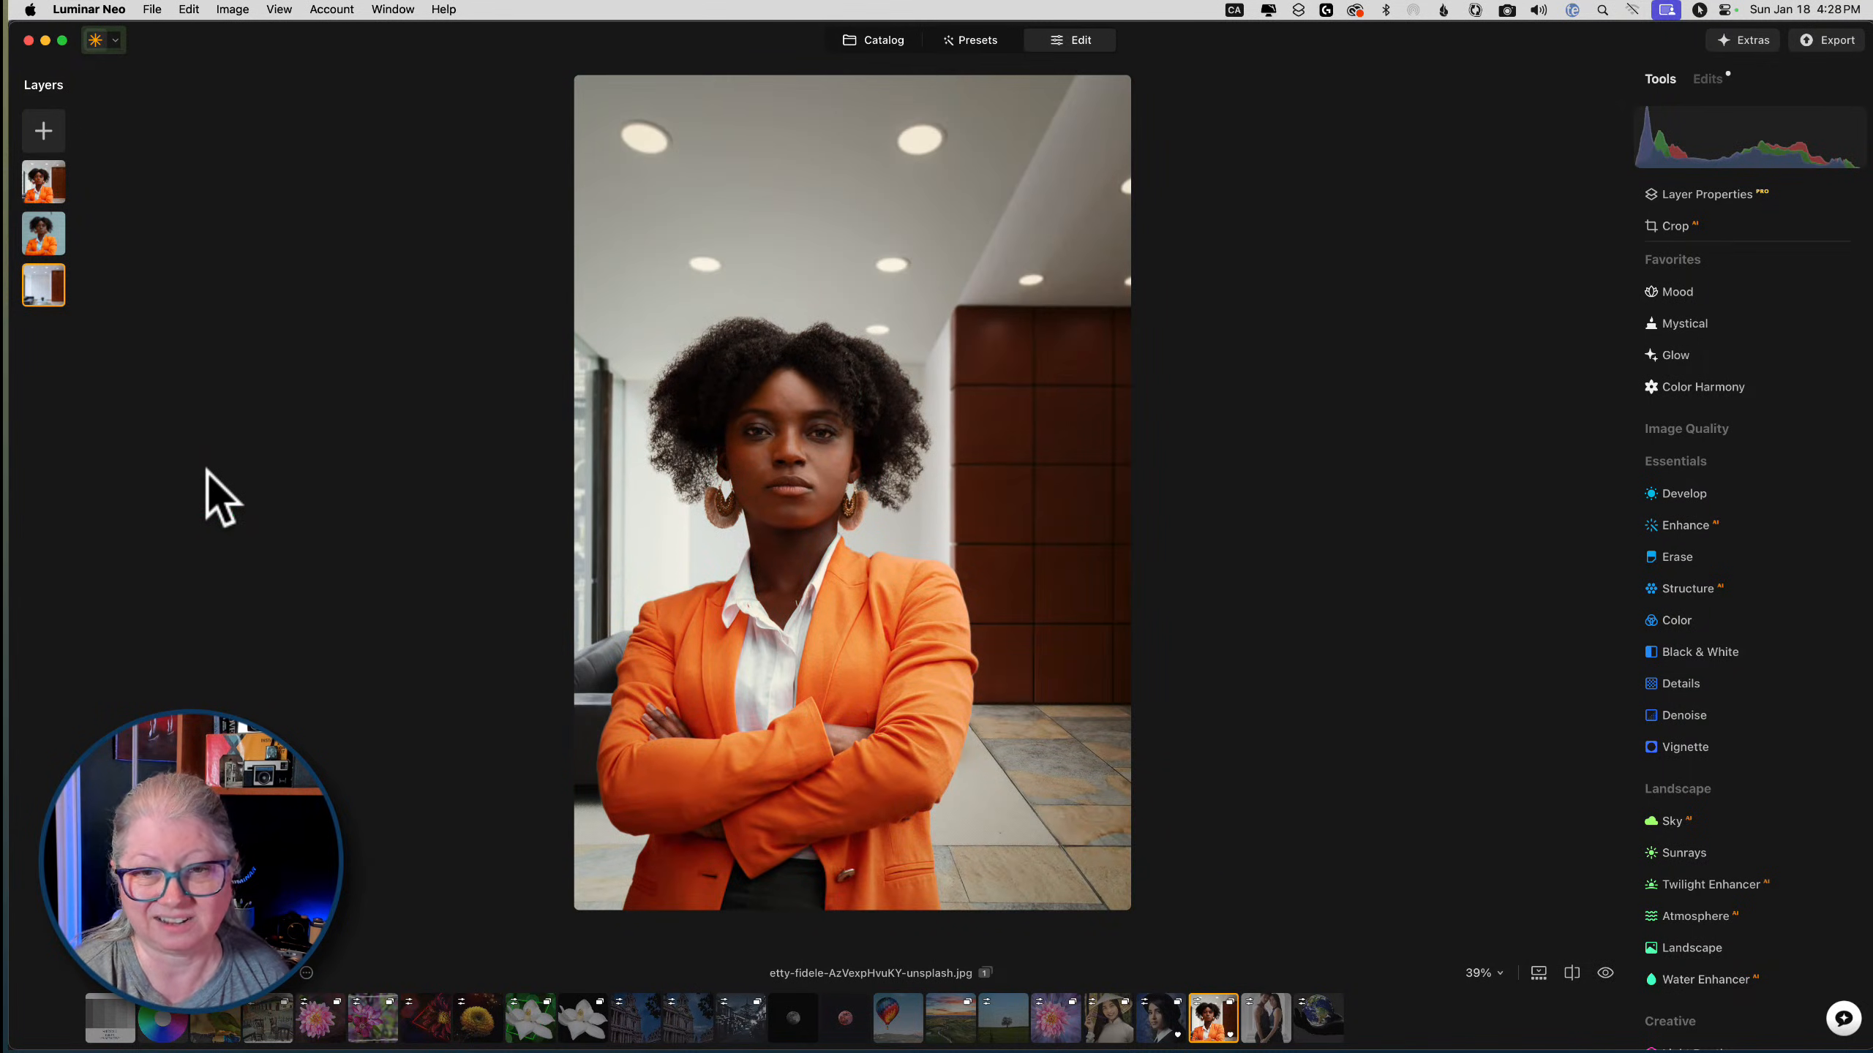
Go to DPM-Luminar-Neo-Course-51.RAF and compare the couple's replaced background with the original
key("Right")
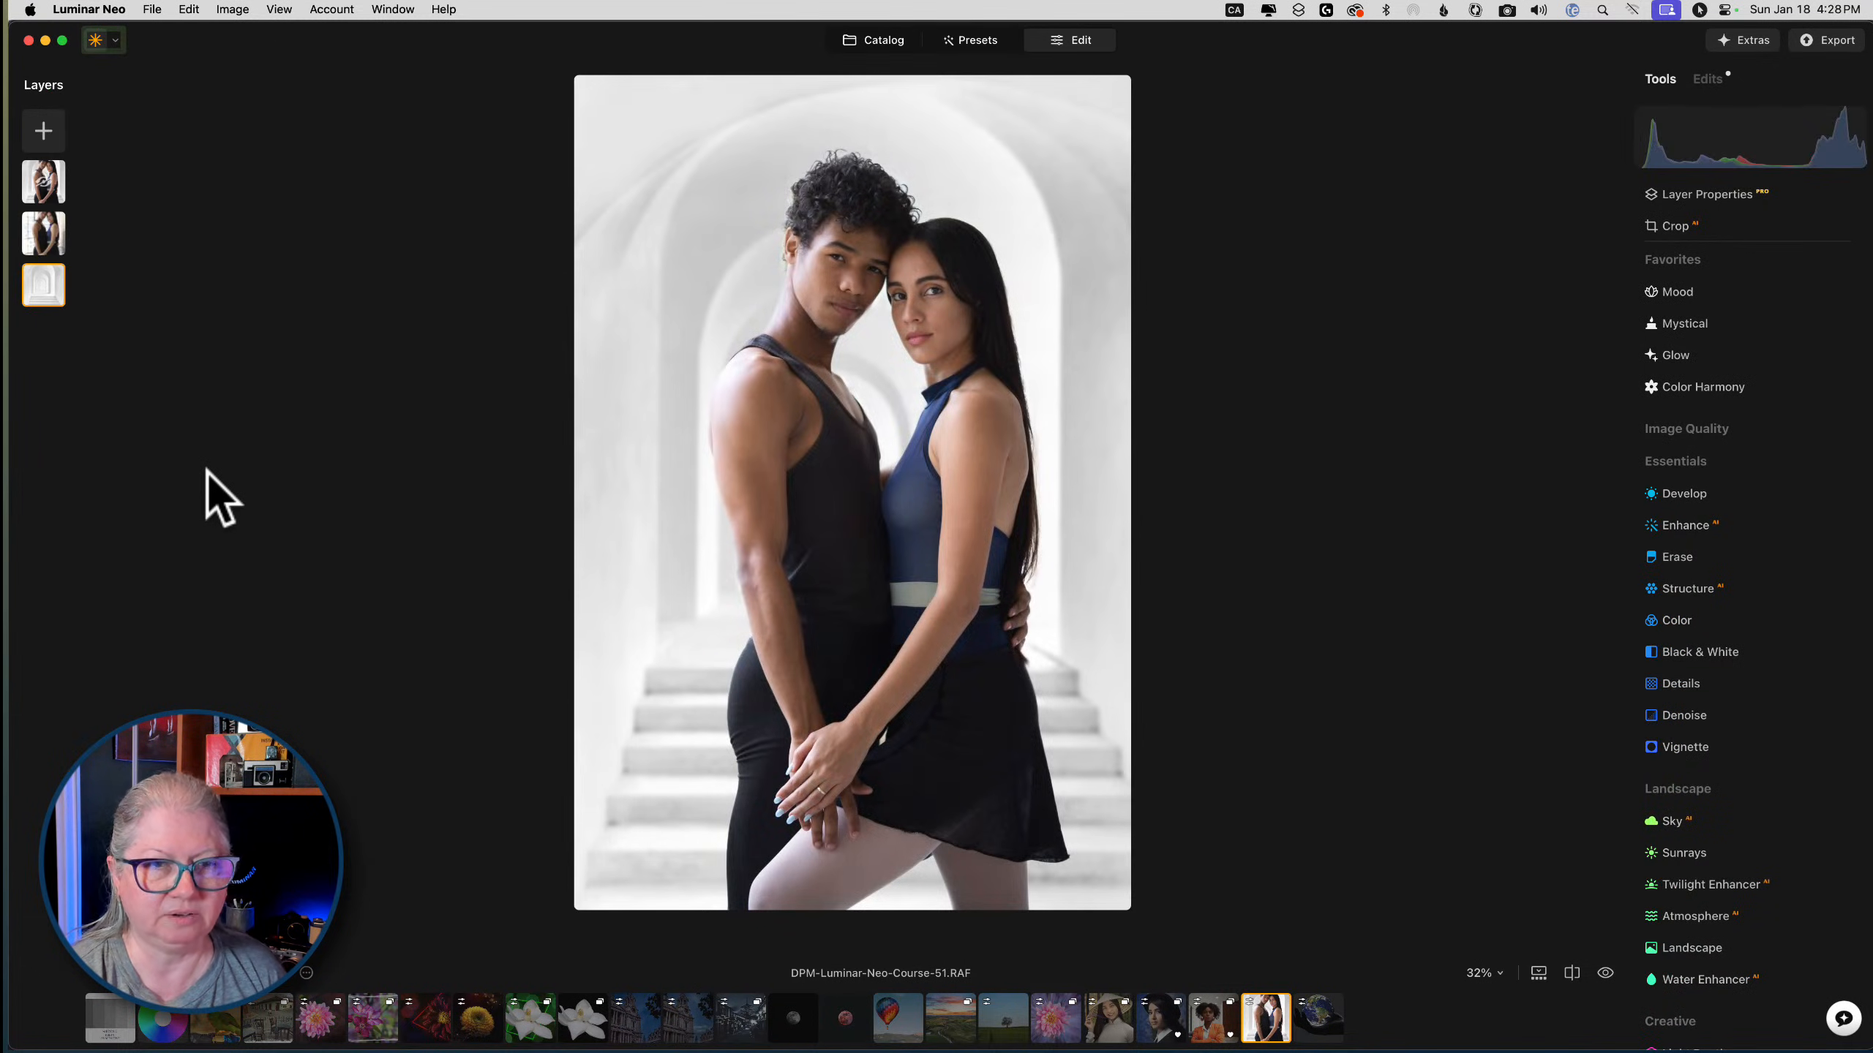
key("backslash")
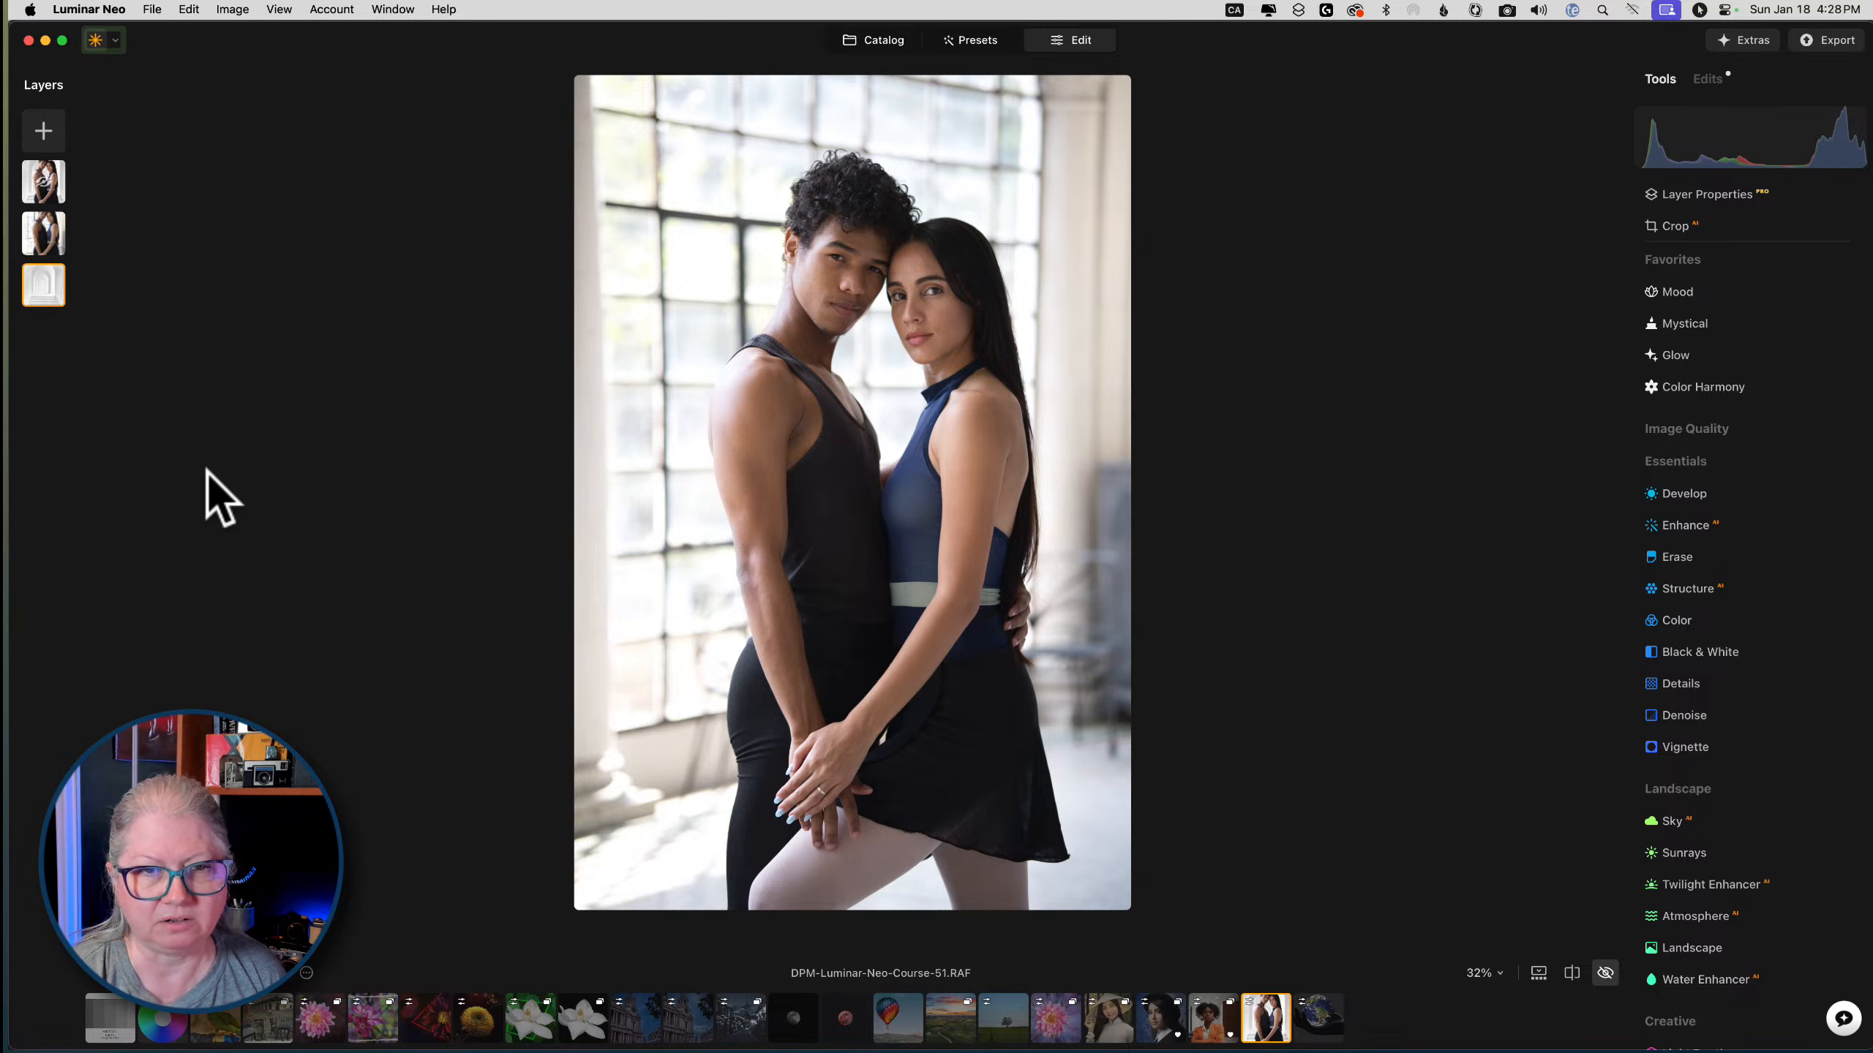
key("backslash")
Go to black-hand-3345099.jpg and compare the globe-in-hand composite with the original photo
key("Right")
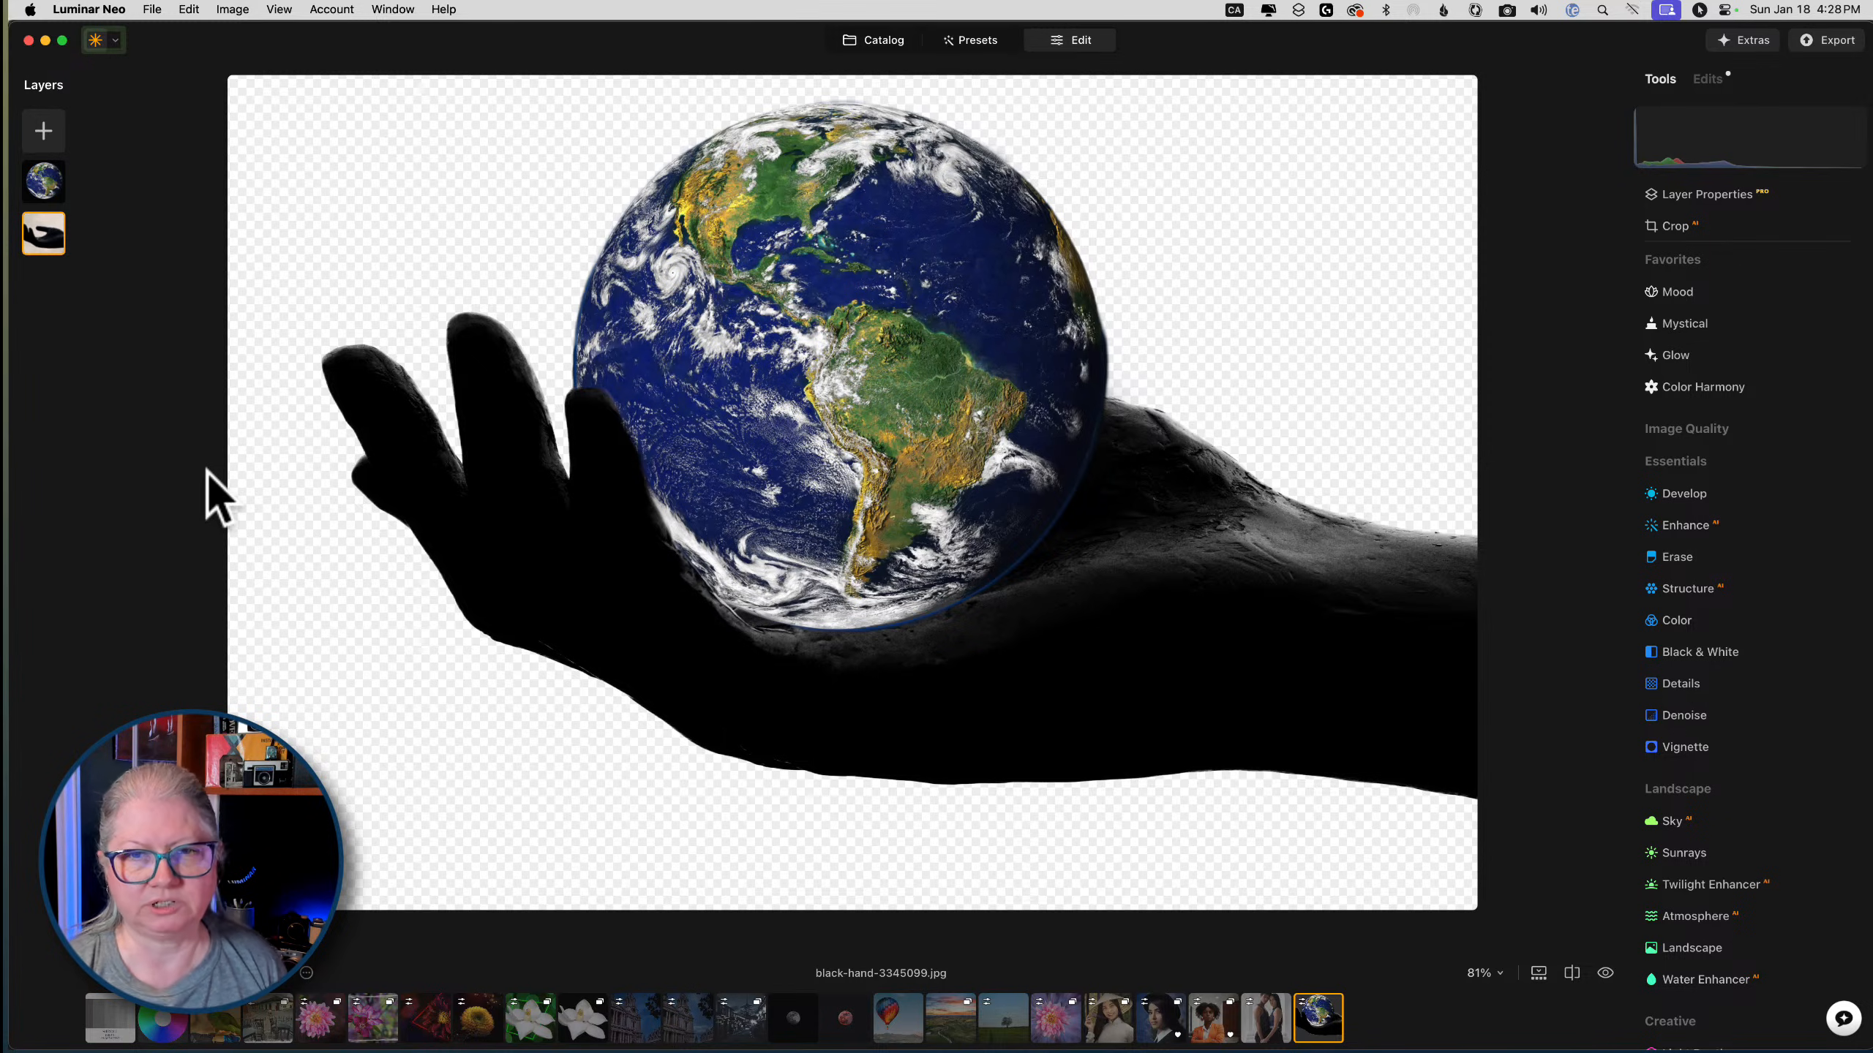
key("backslash")
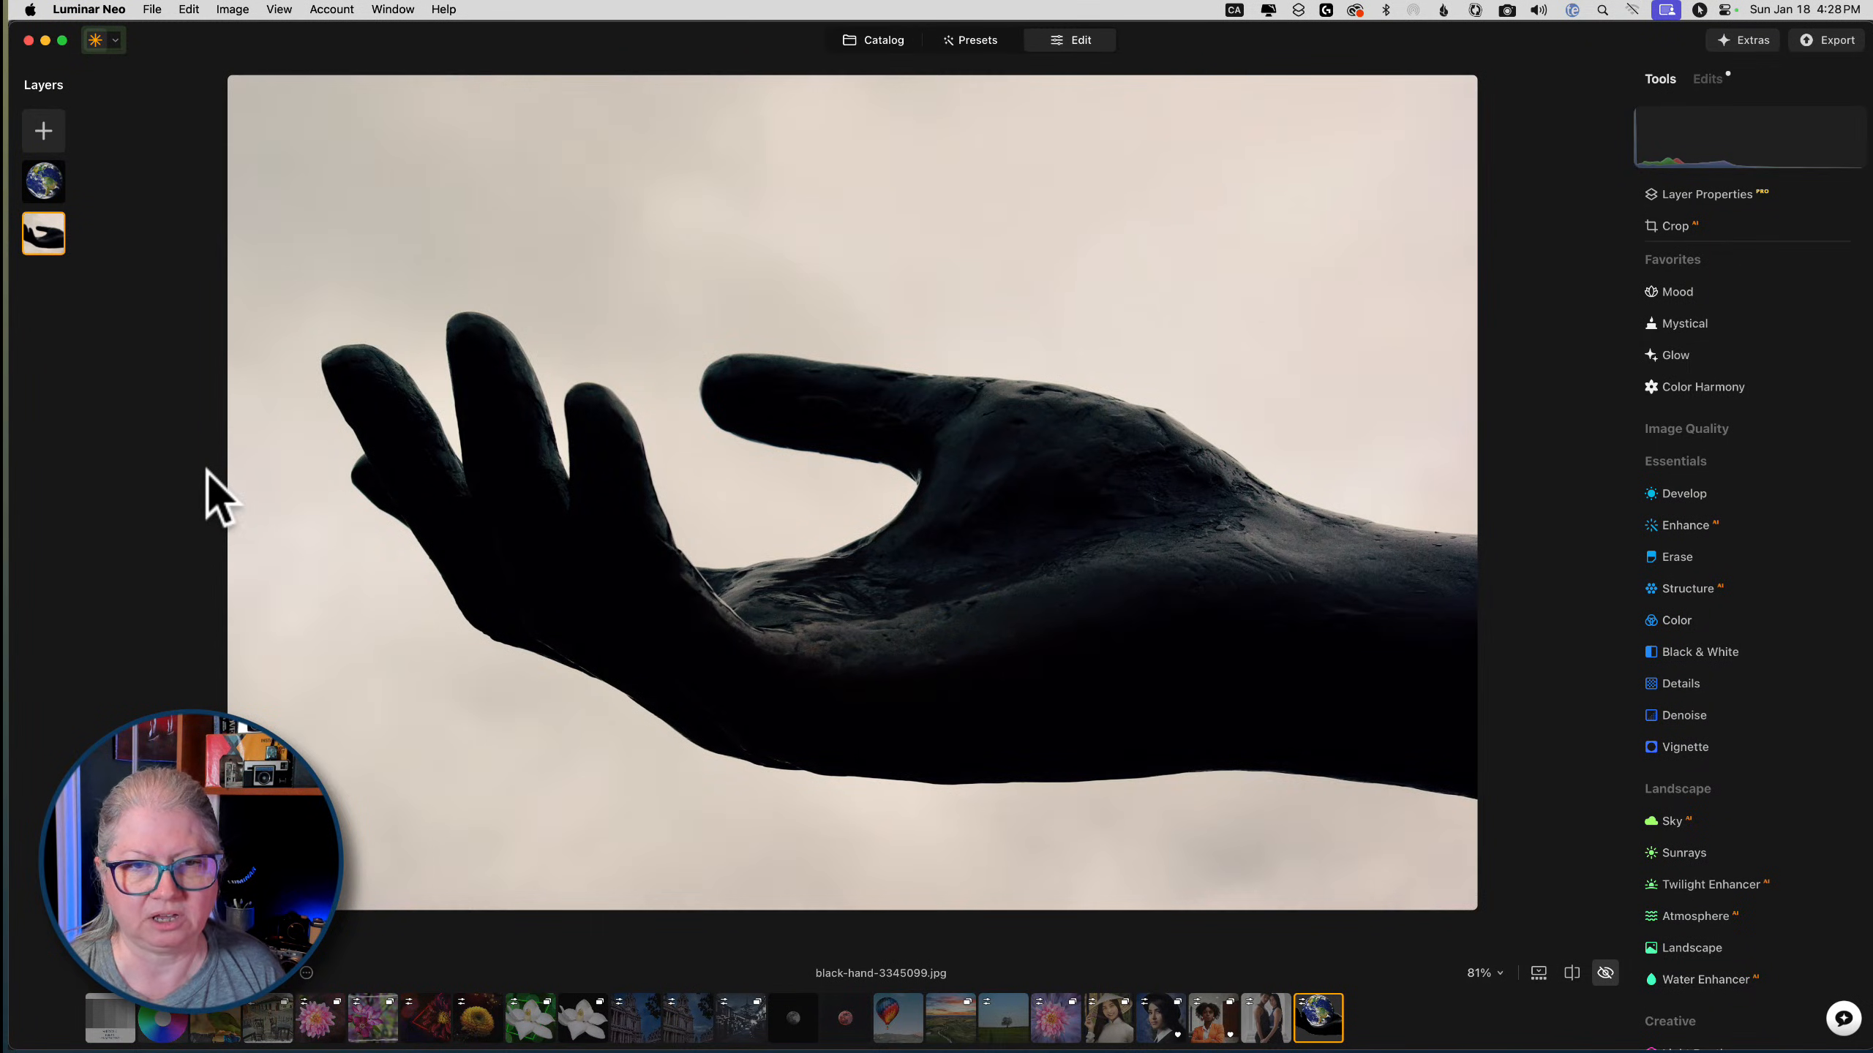
key("backslash")
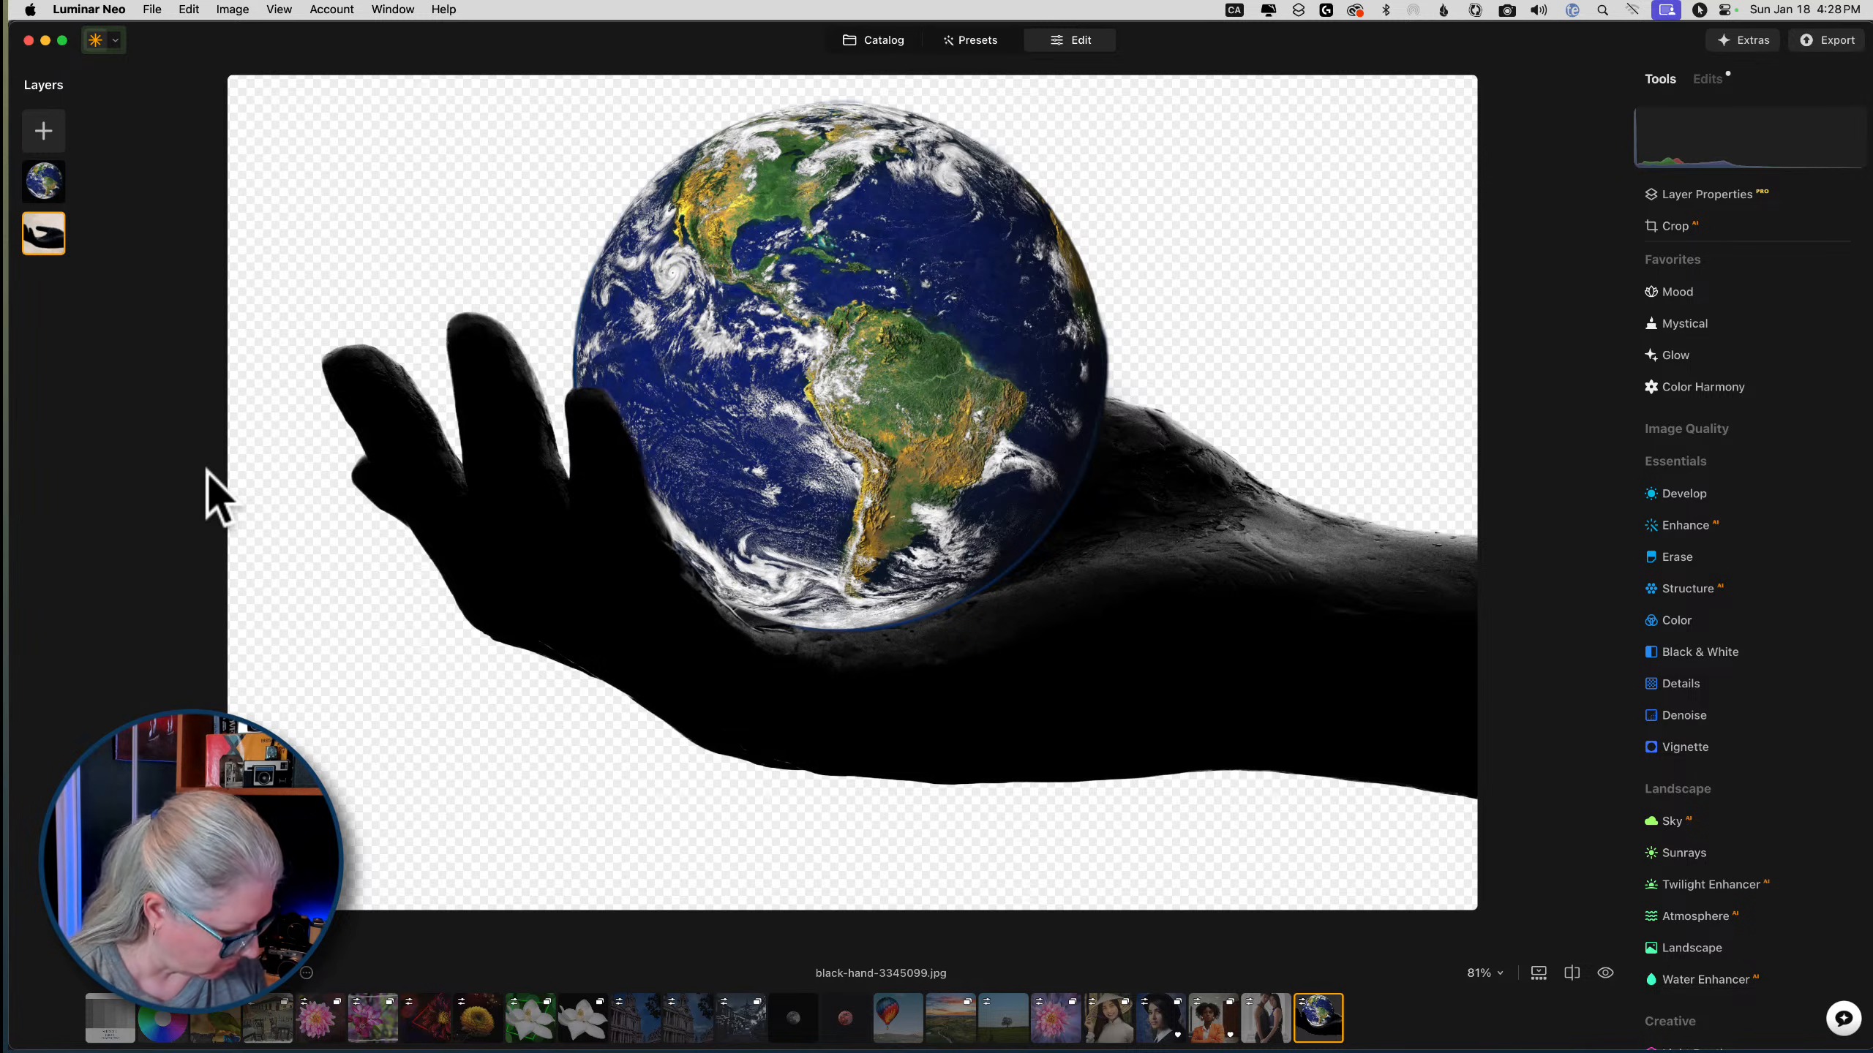
Return to the catalog grid and look over the album list and the photo thumbnails
key("g")
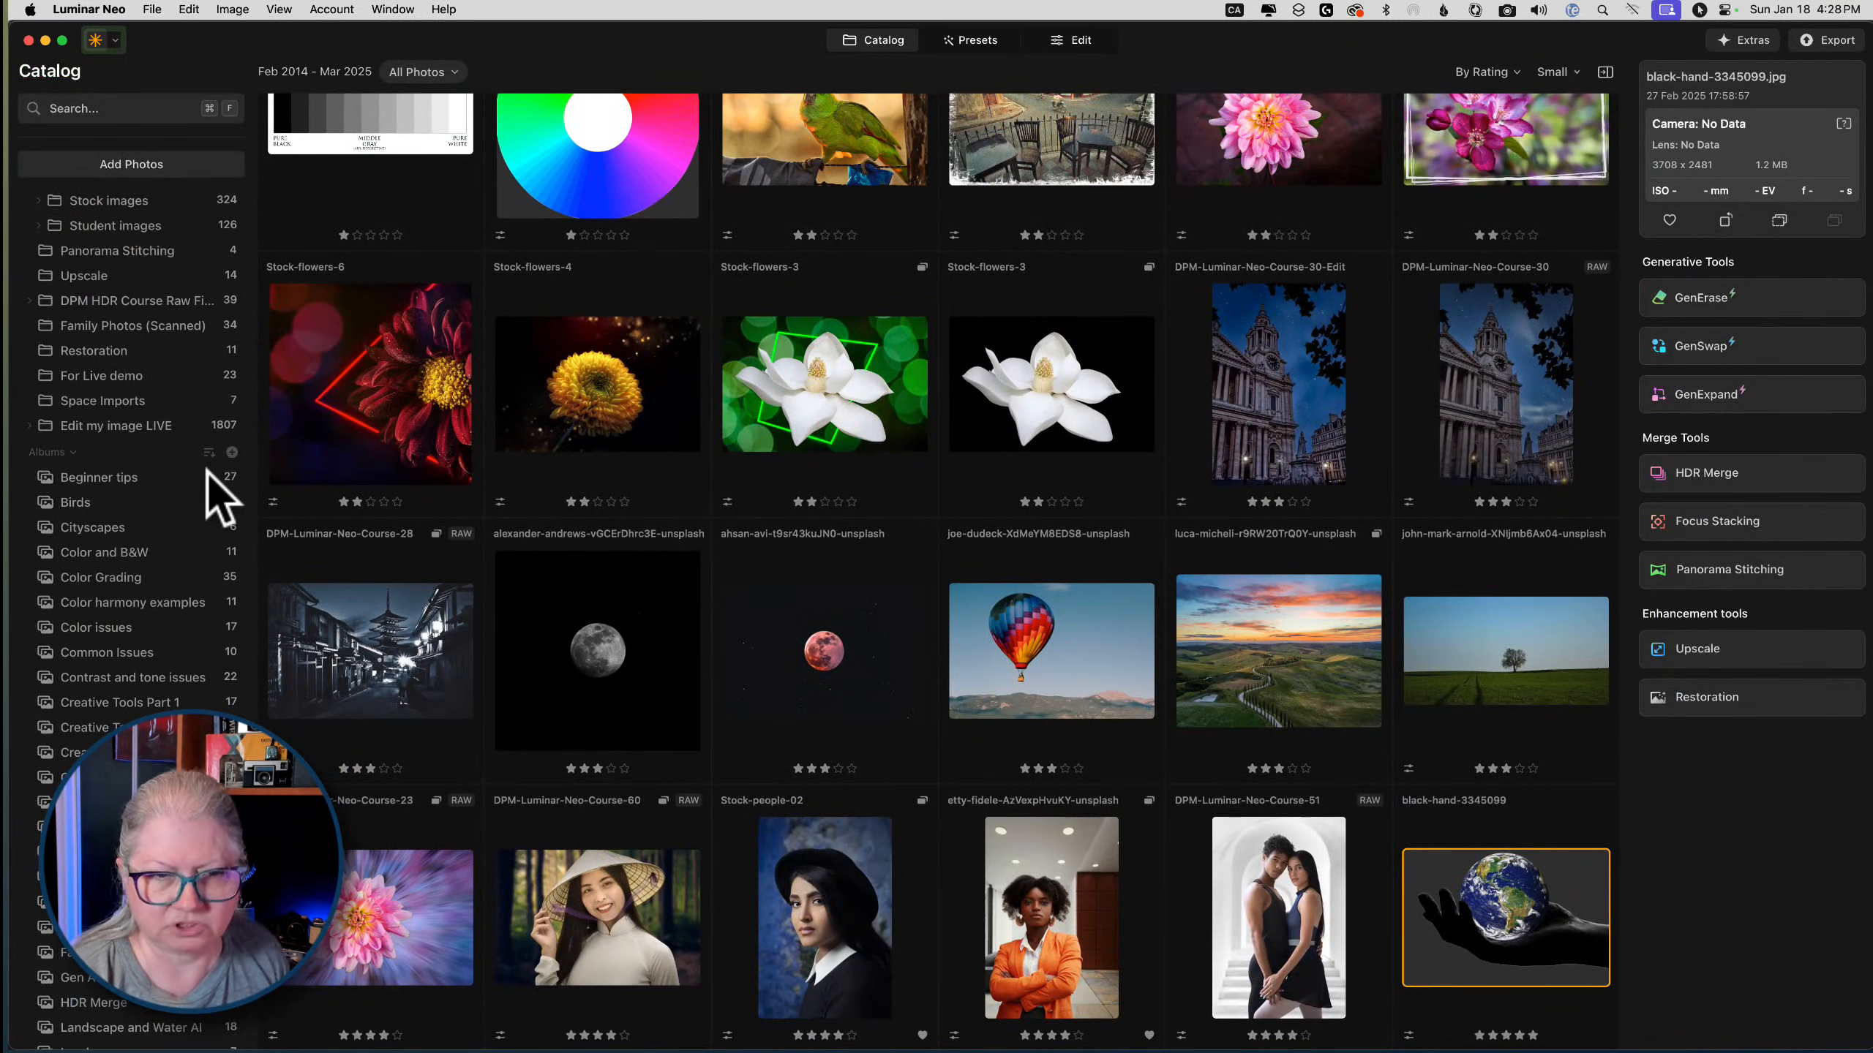
scroll(207, 483, "down", 3)
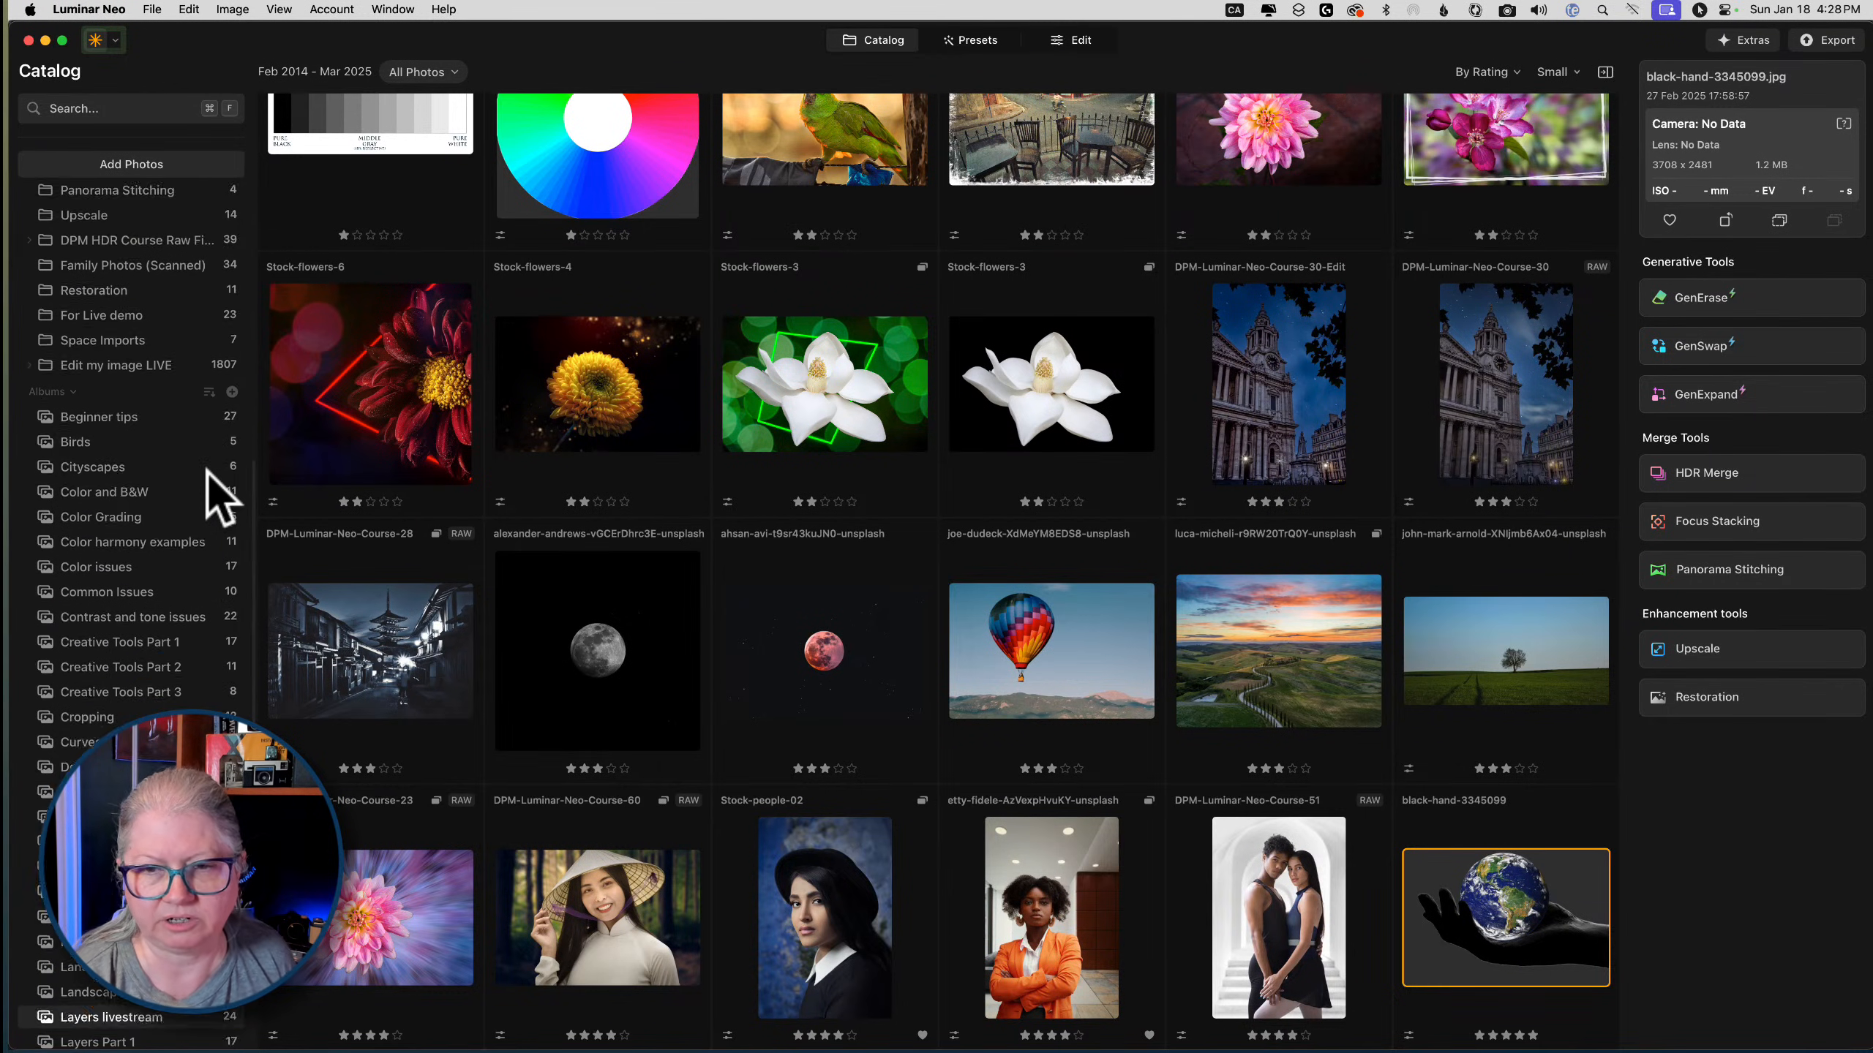
scroll(208, 483, "up", 3)
left_click(463, 411)
scroll(589, 494, "up", 3)
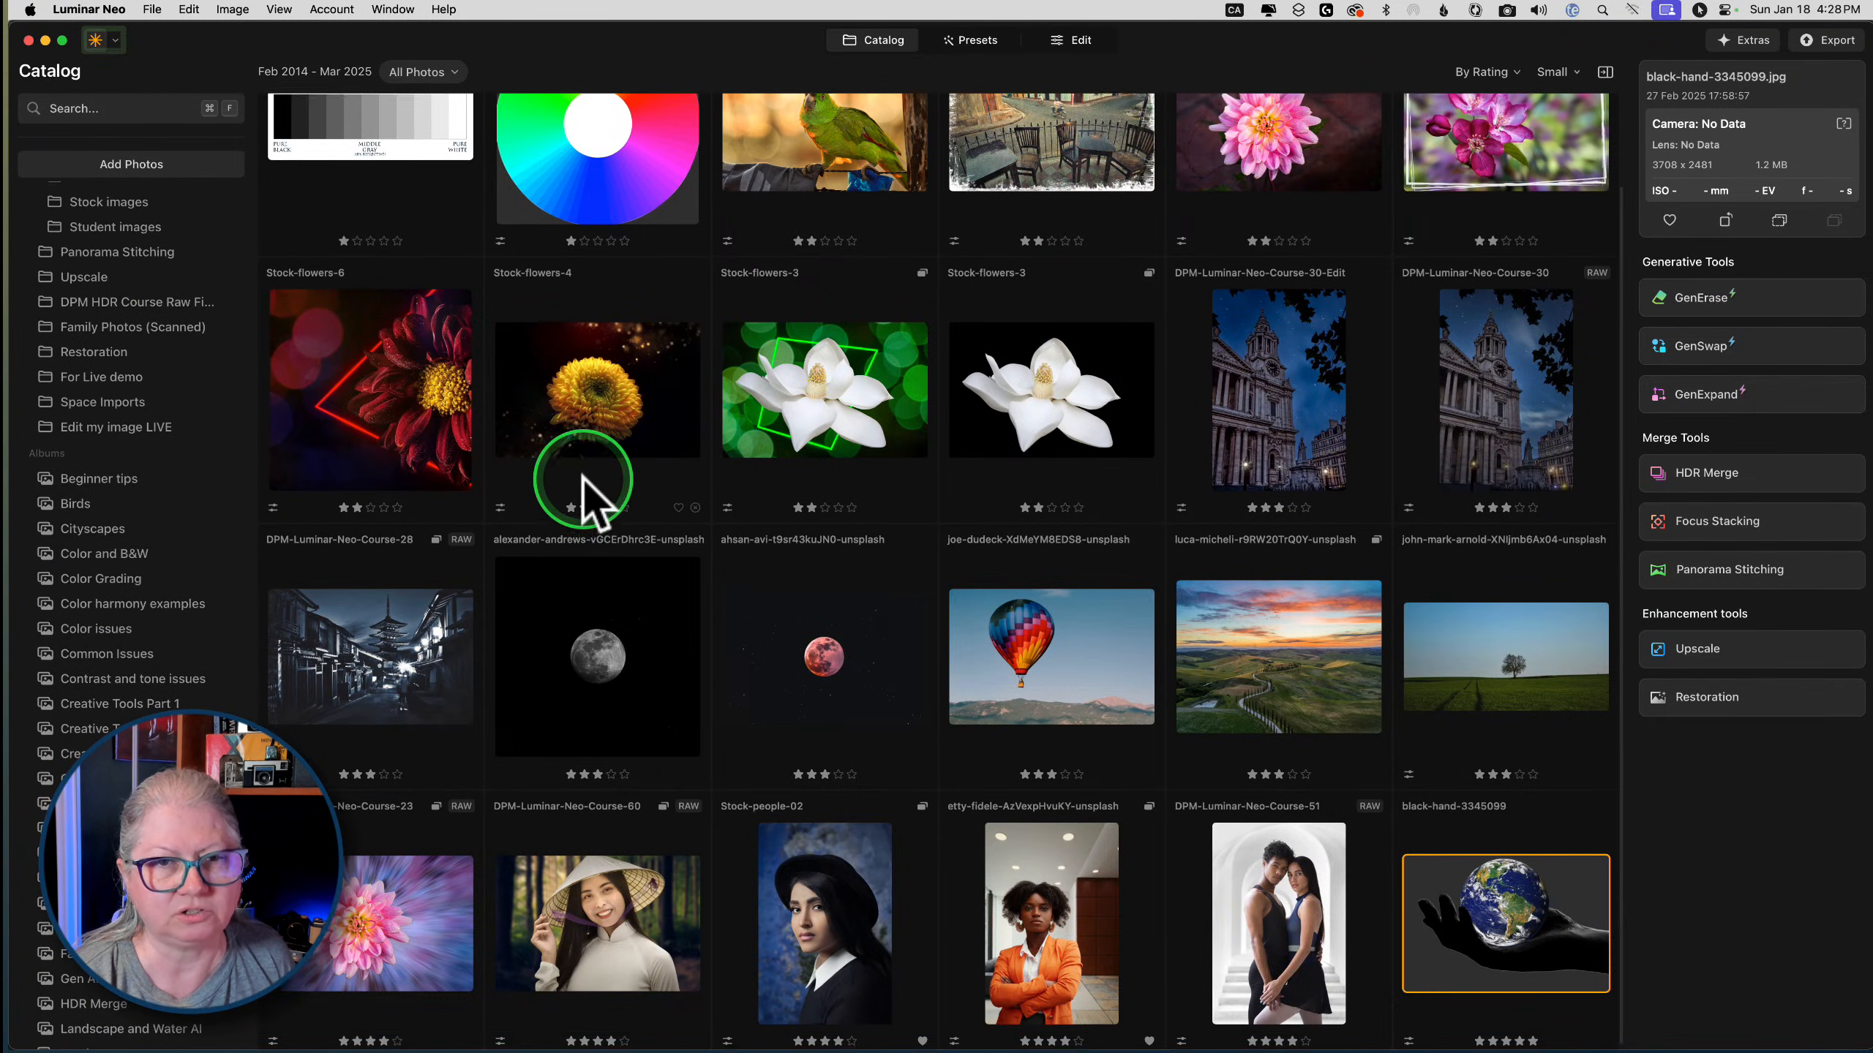
Switch to Photoshop and make the Digital Photo Mentor text layer the active layer
key("super+Tab")
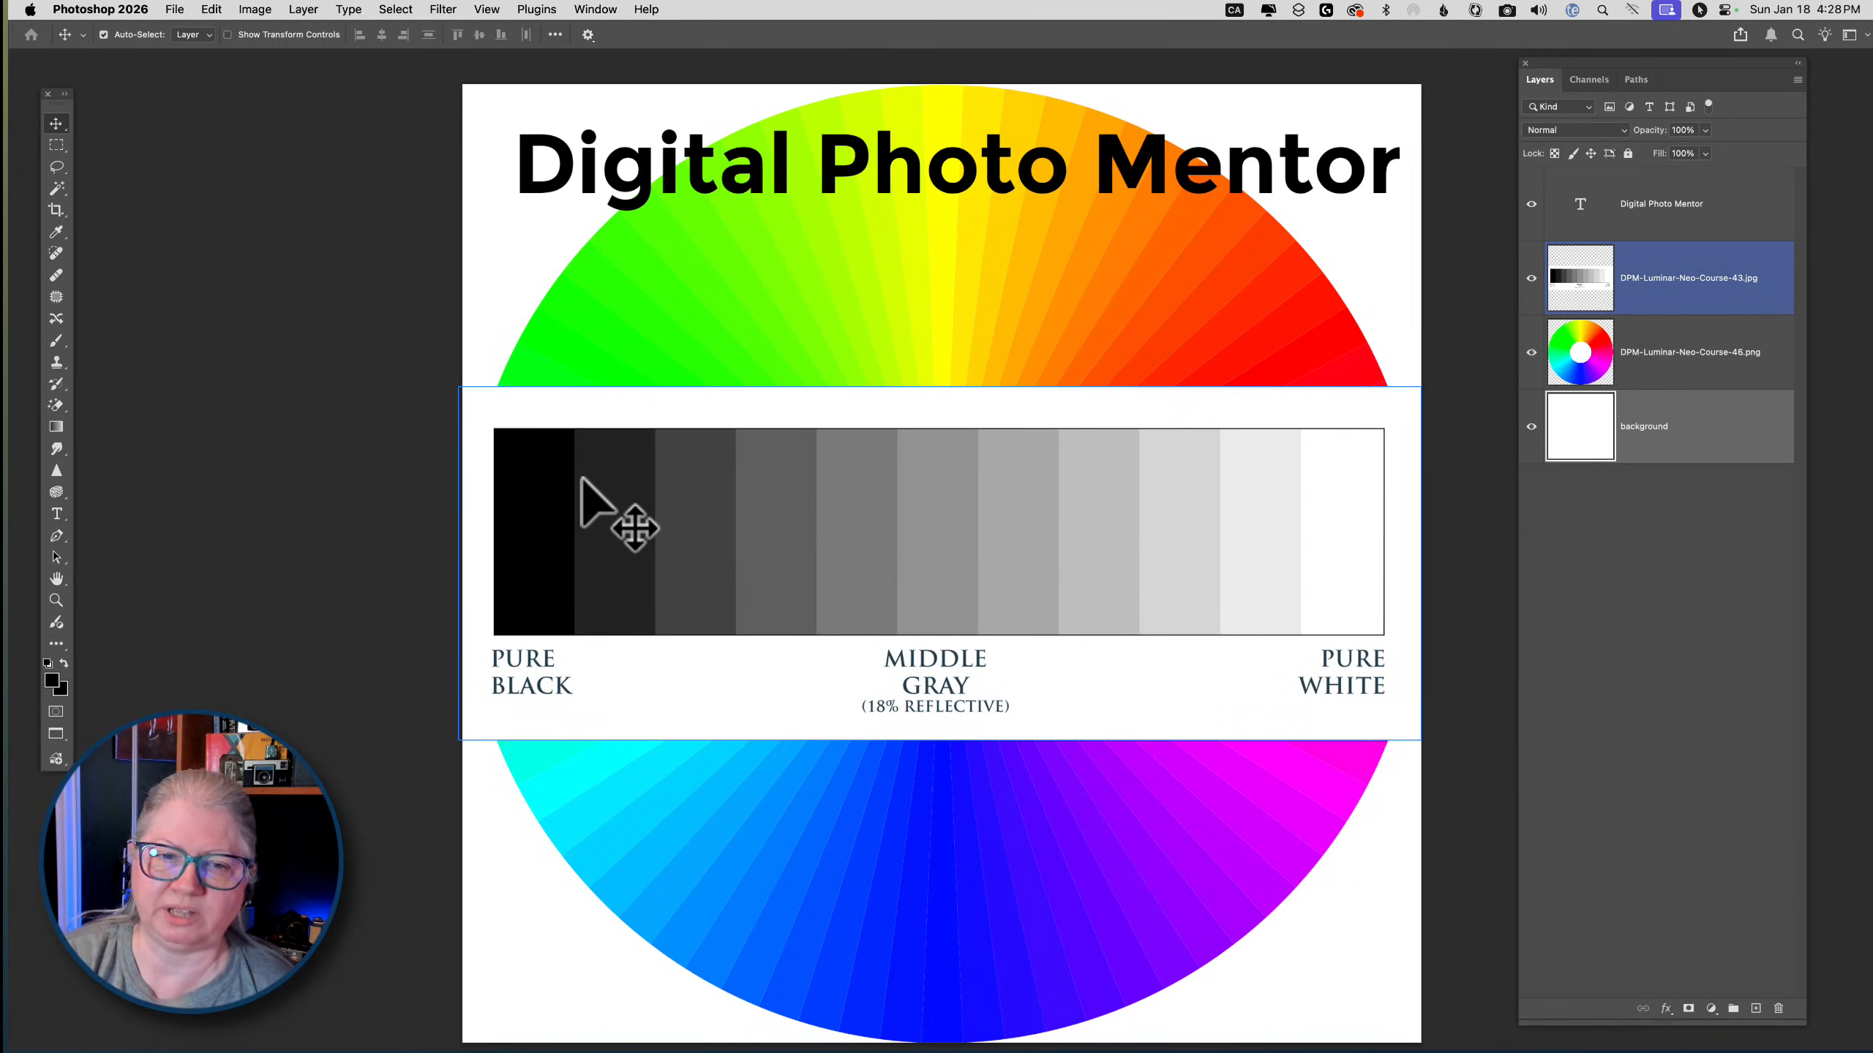
left_click(285, 113)
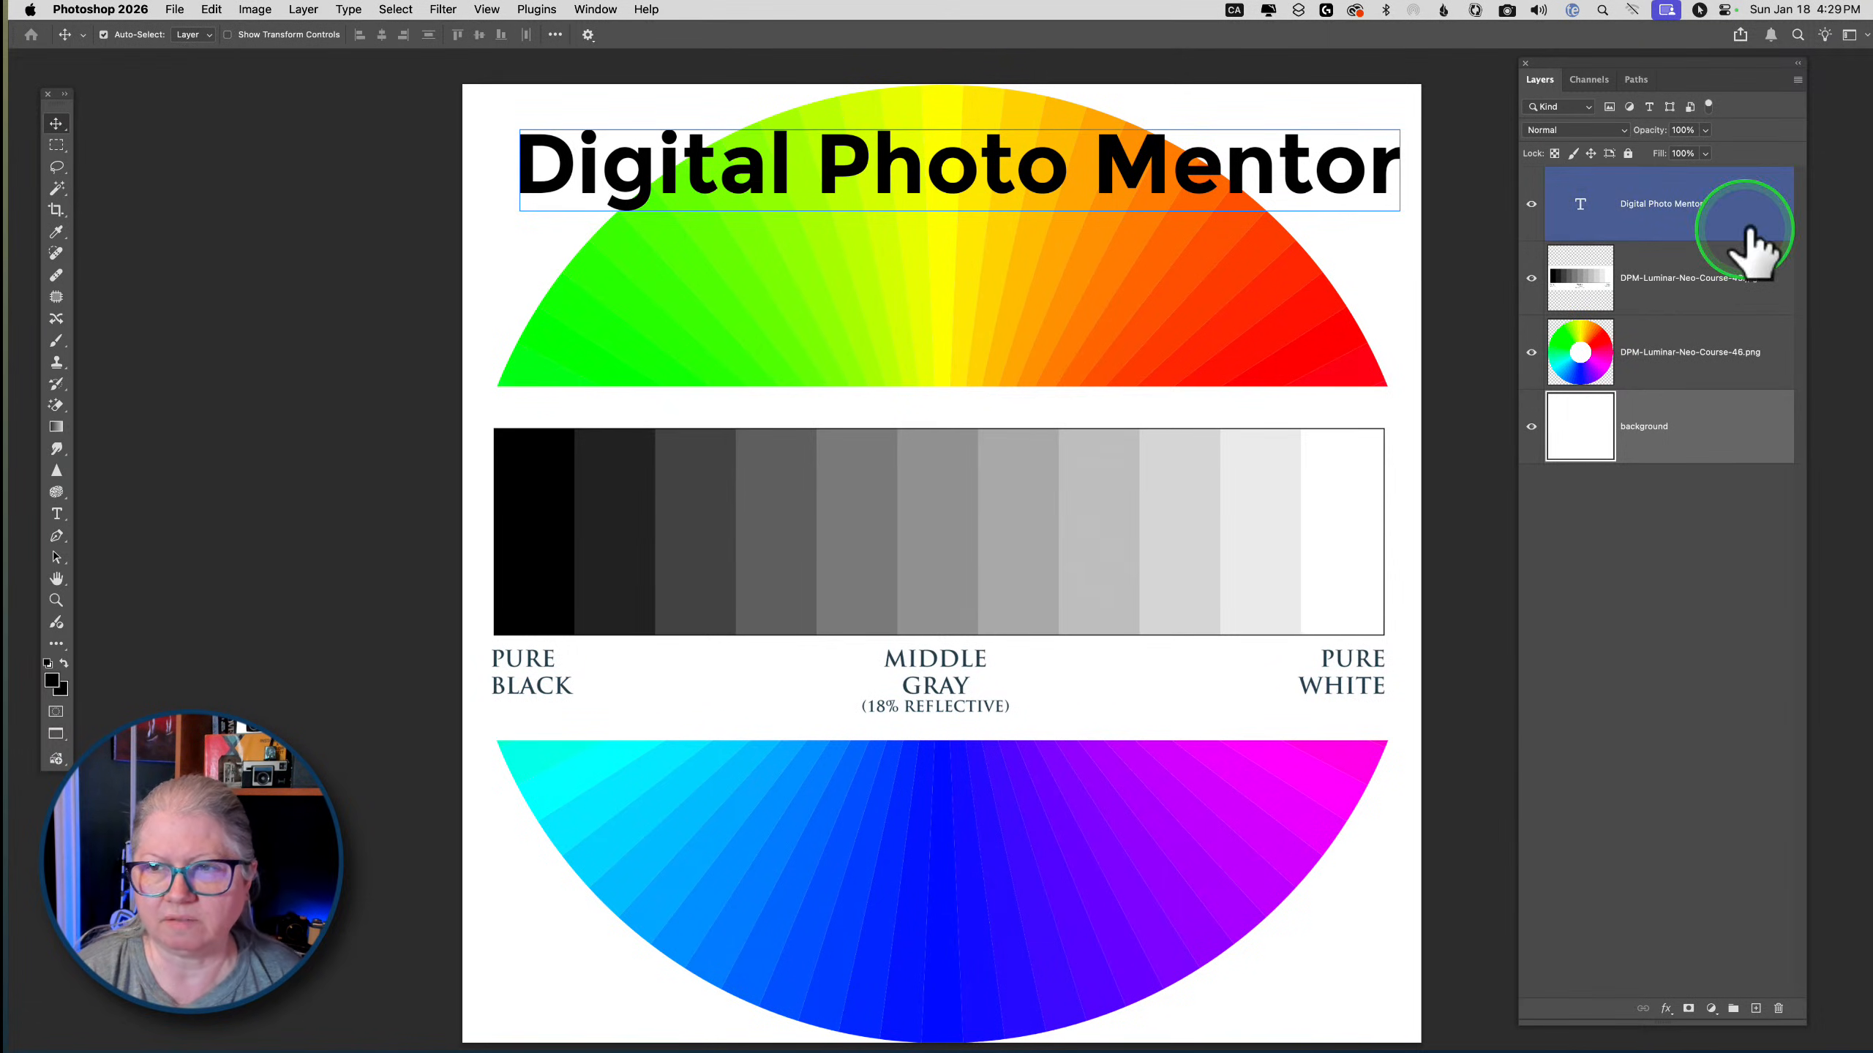
left_click(1727, 195)
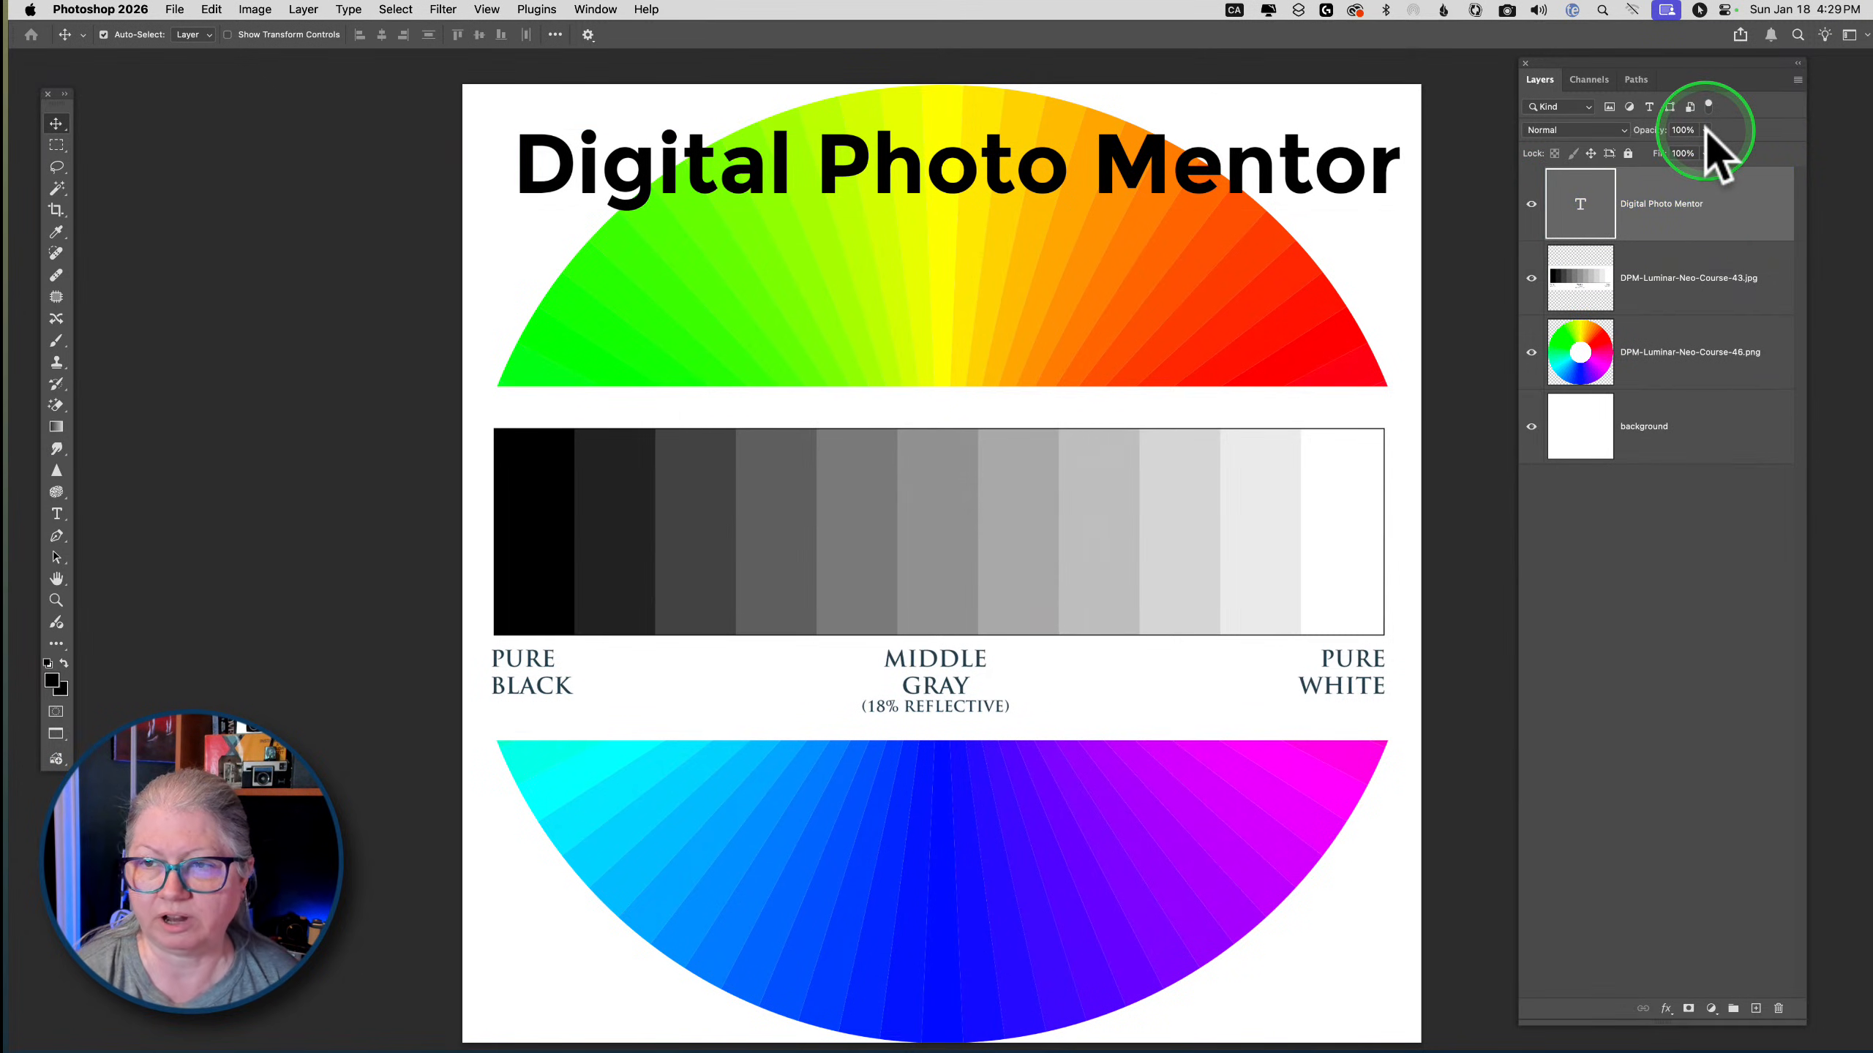
Toggle the Digital Photo Mentor text layer's visibility, leave it hidden, and select the DPM-Luminar-Neo-Course-43.jpg grayscale layer
left_click(1532, 205)
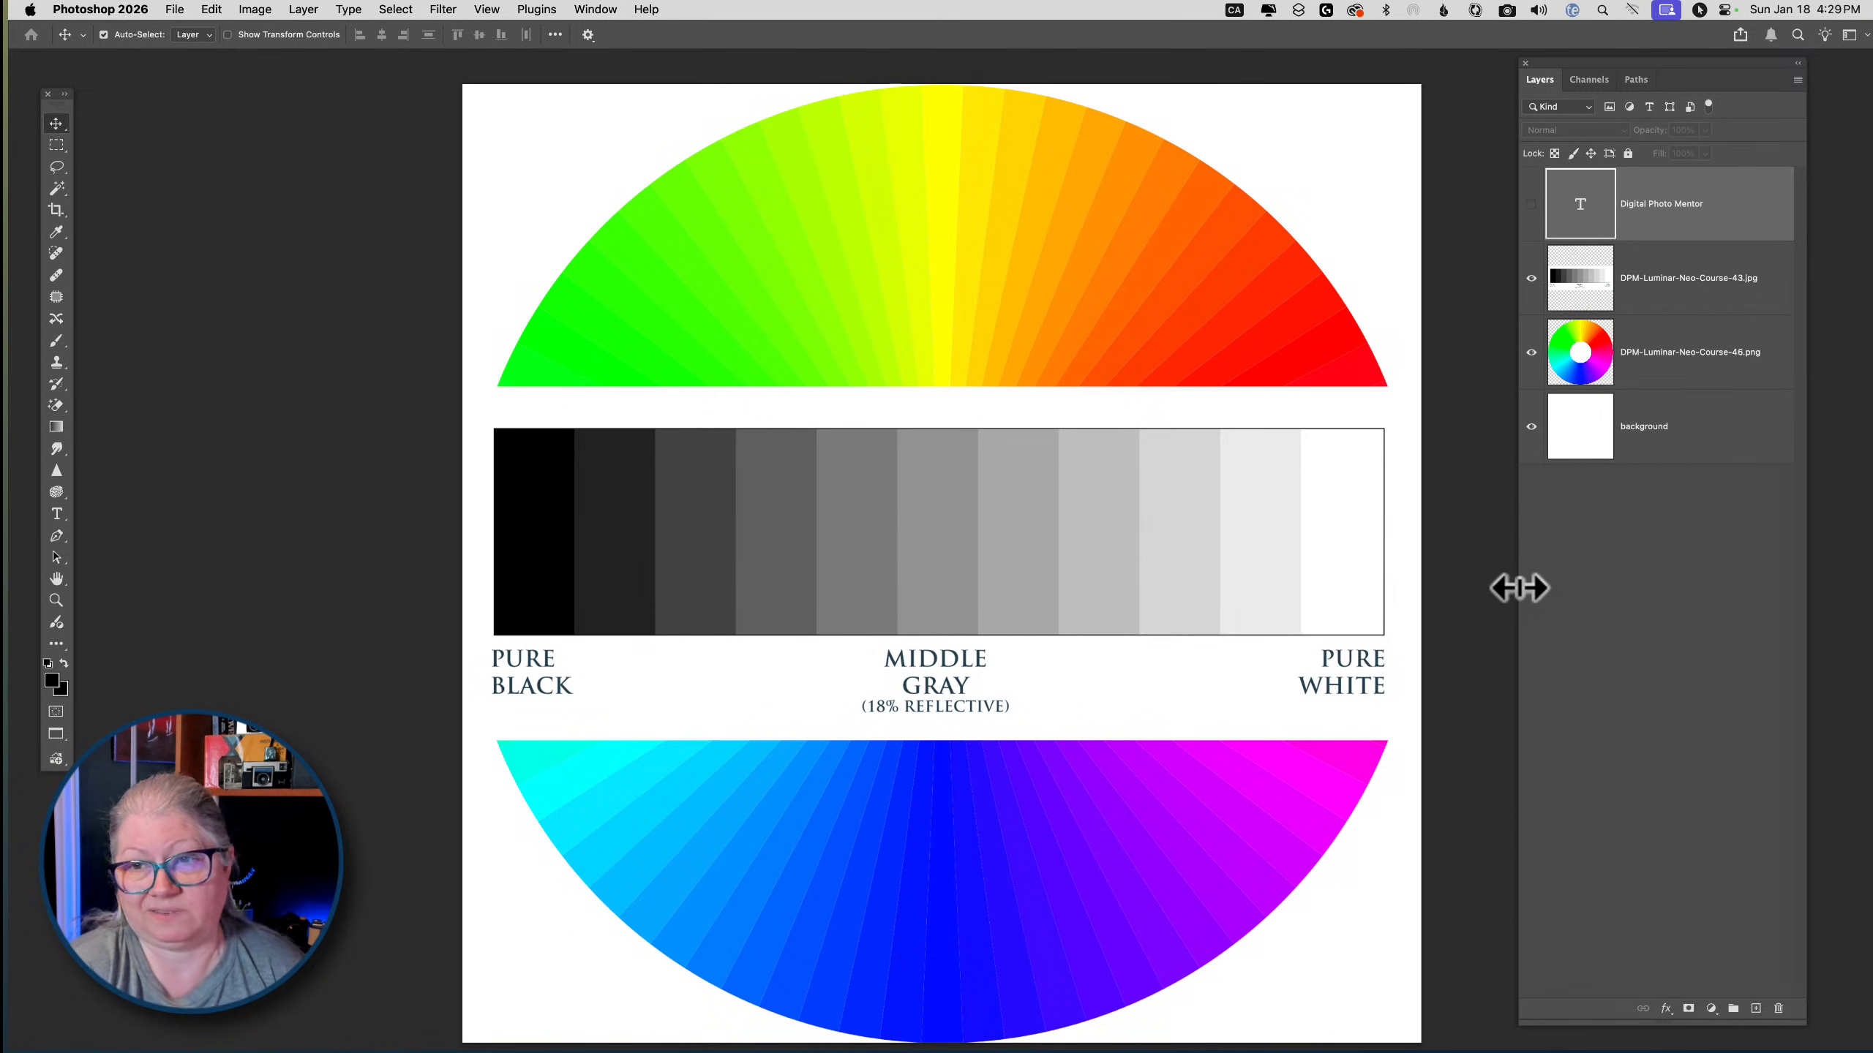
left_click(1531, 205)
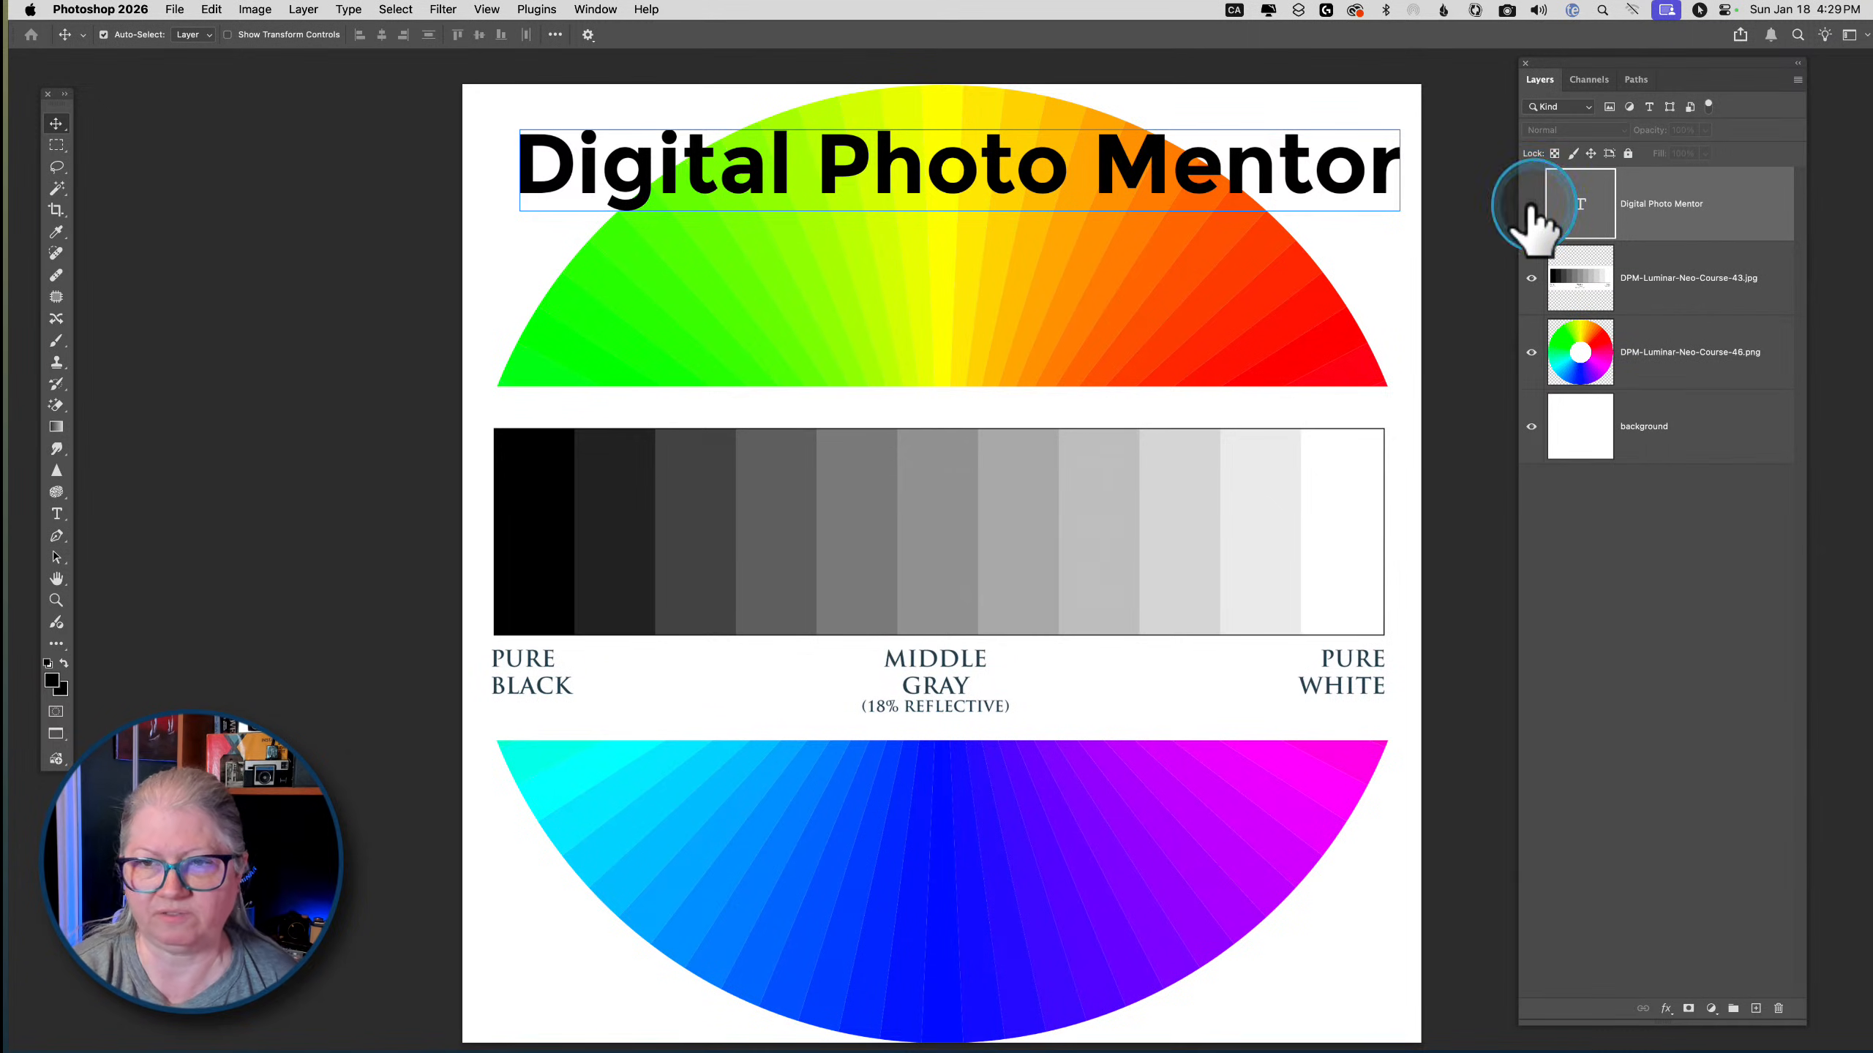
left_click(1532, 205)
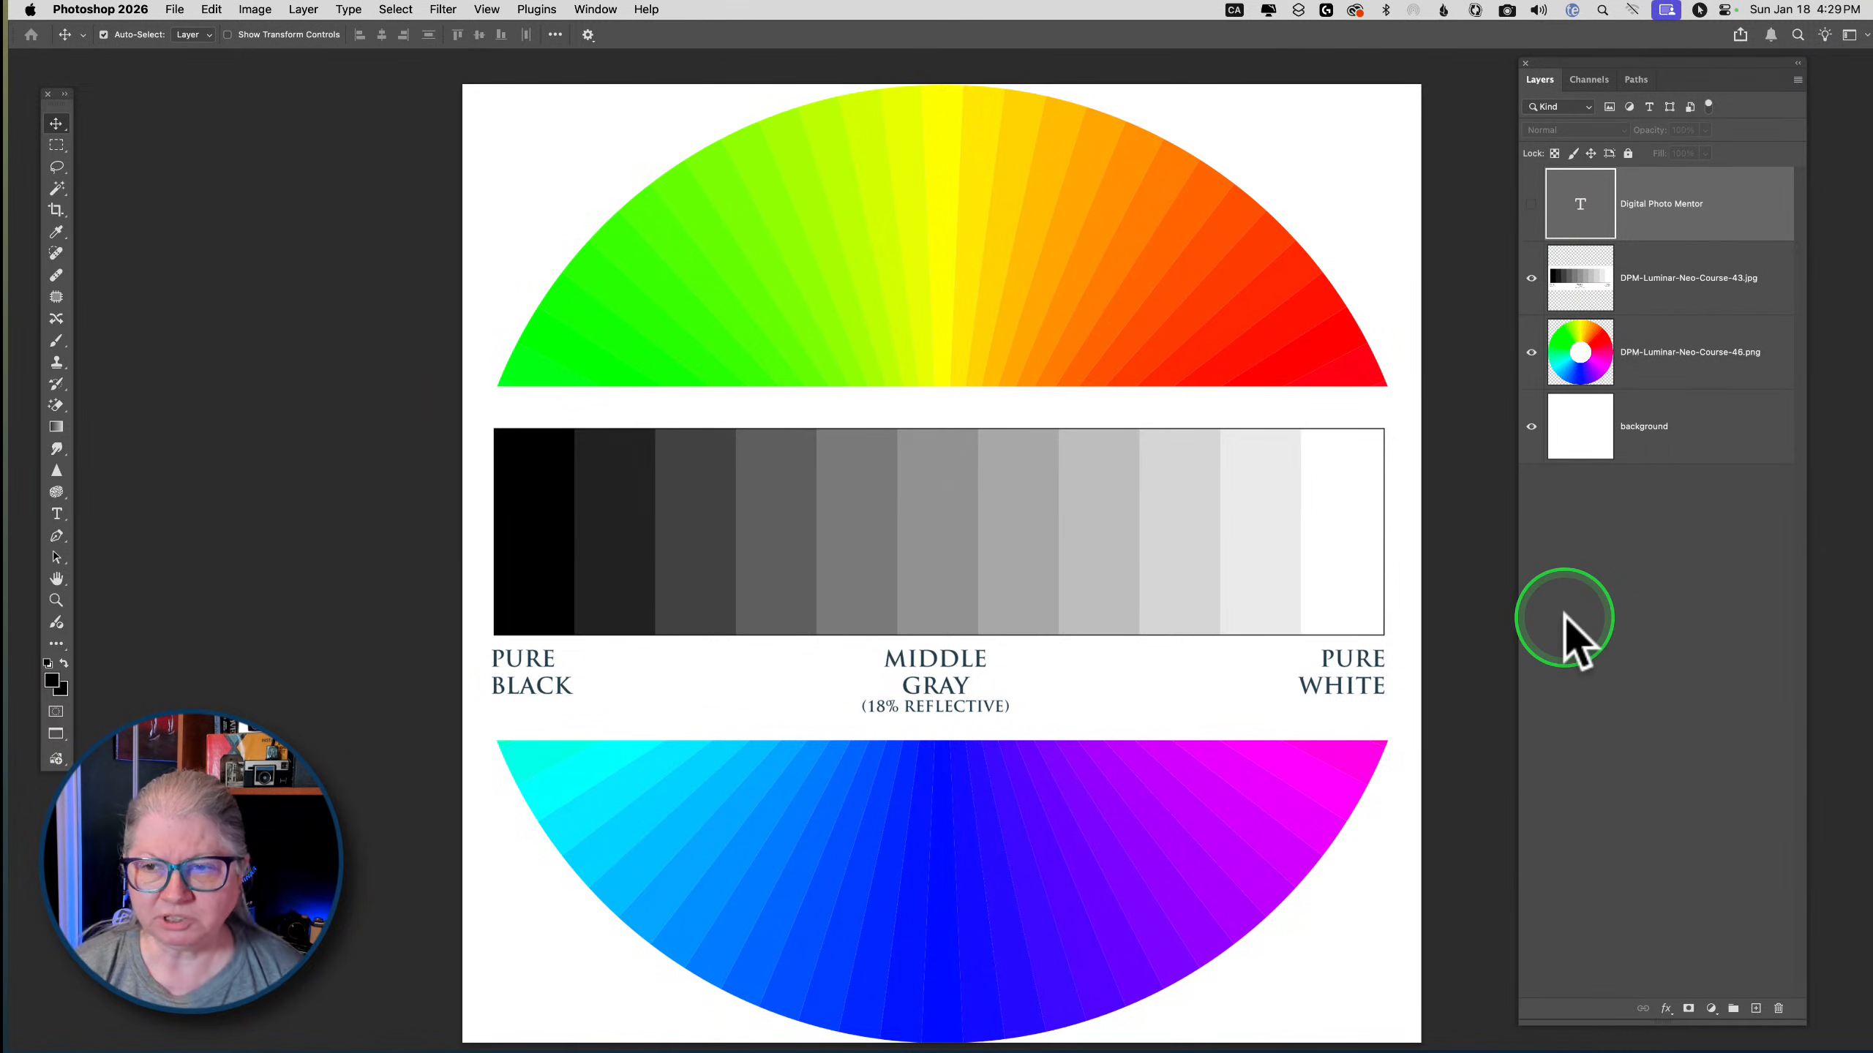
left_click(1592, 279)
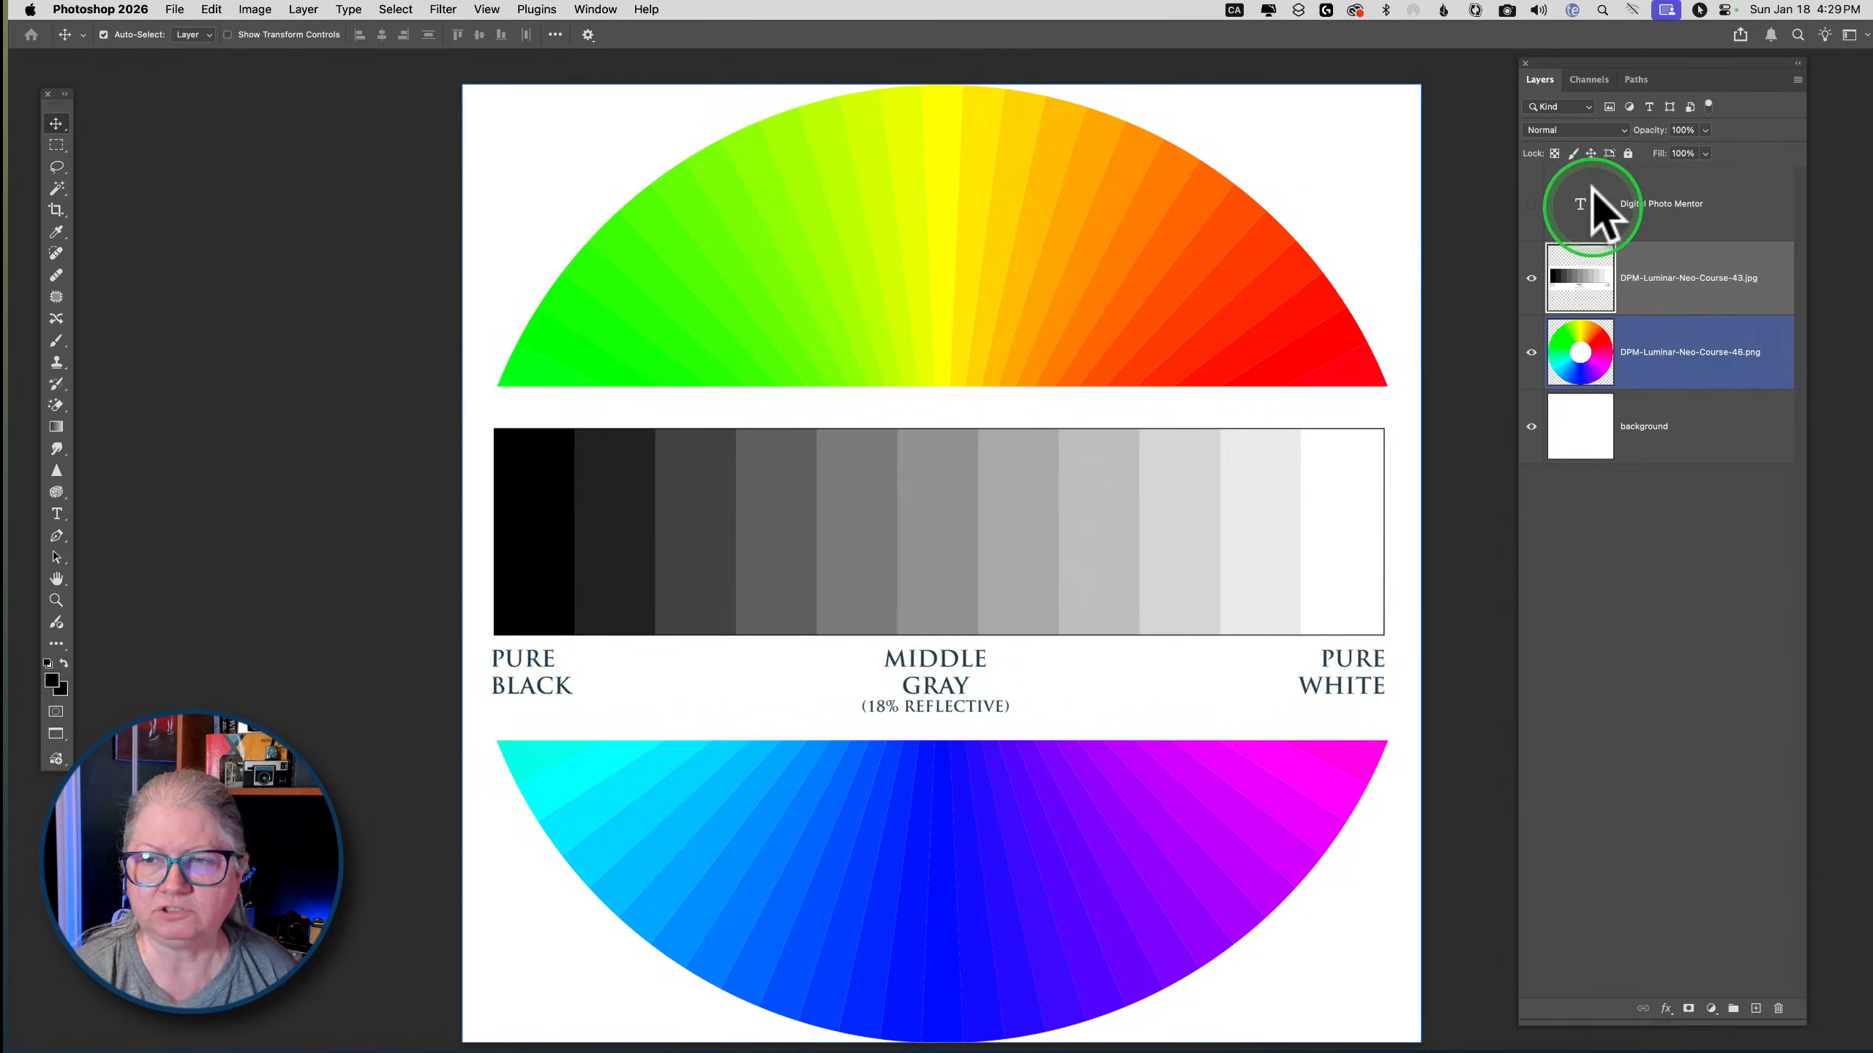
Check that the Layers panel is enabled, and set its layer thumbnail size to None in the panel options
left_click(595, 9)
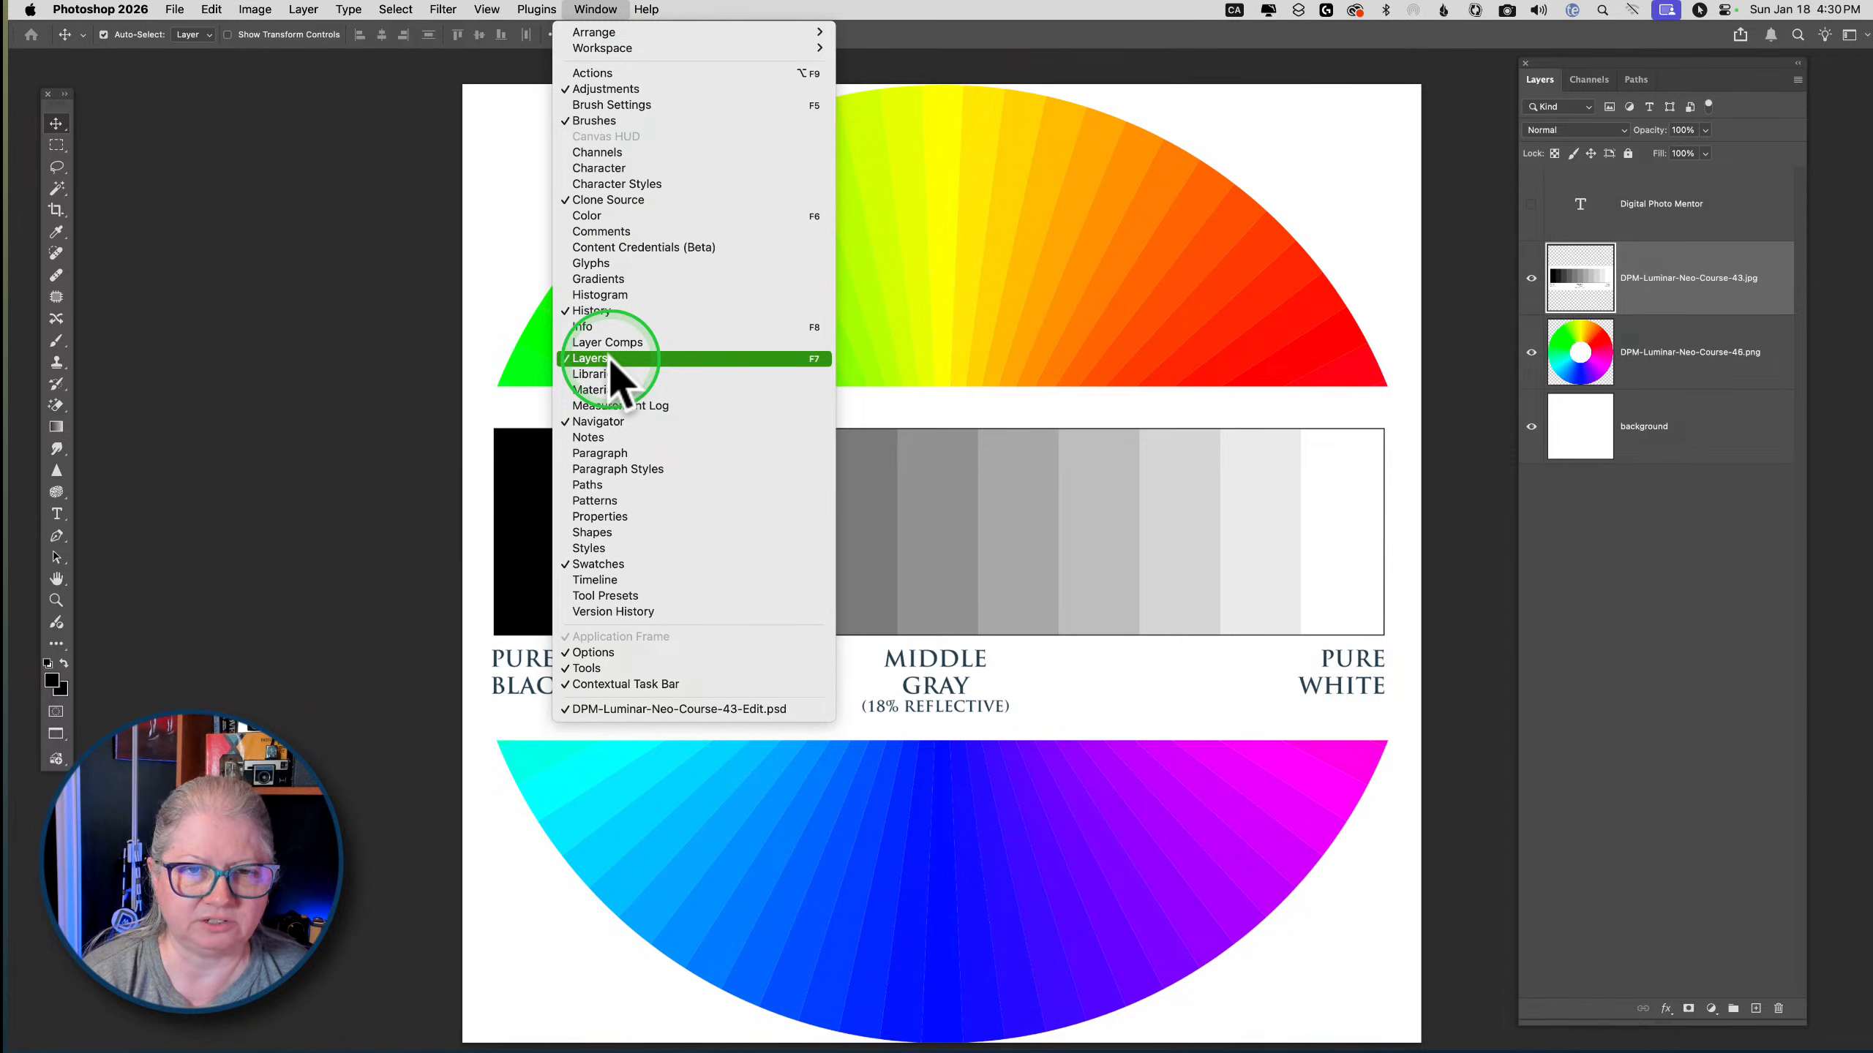
left_click(1657, 564)
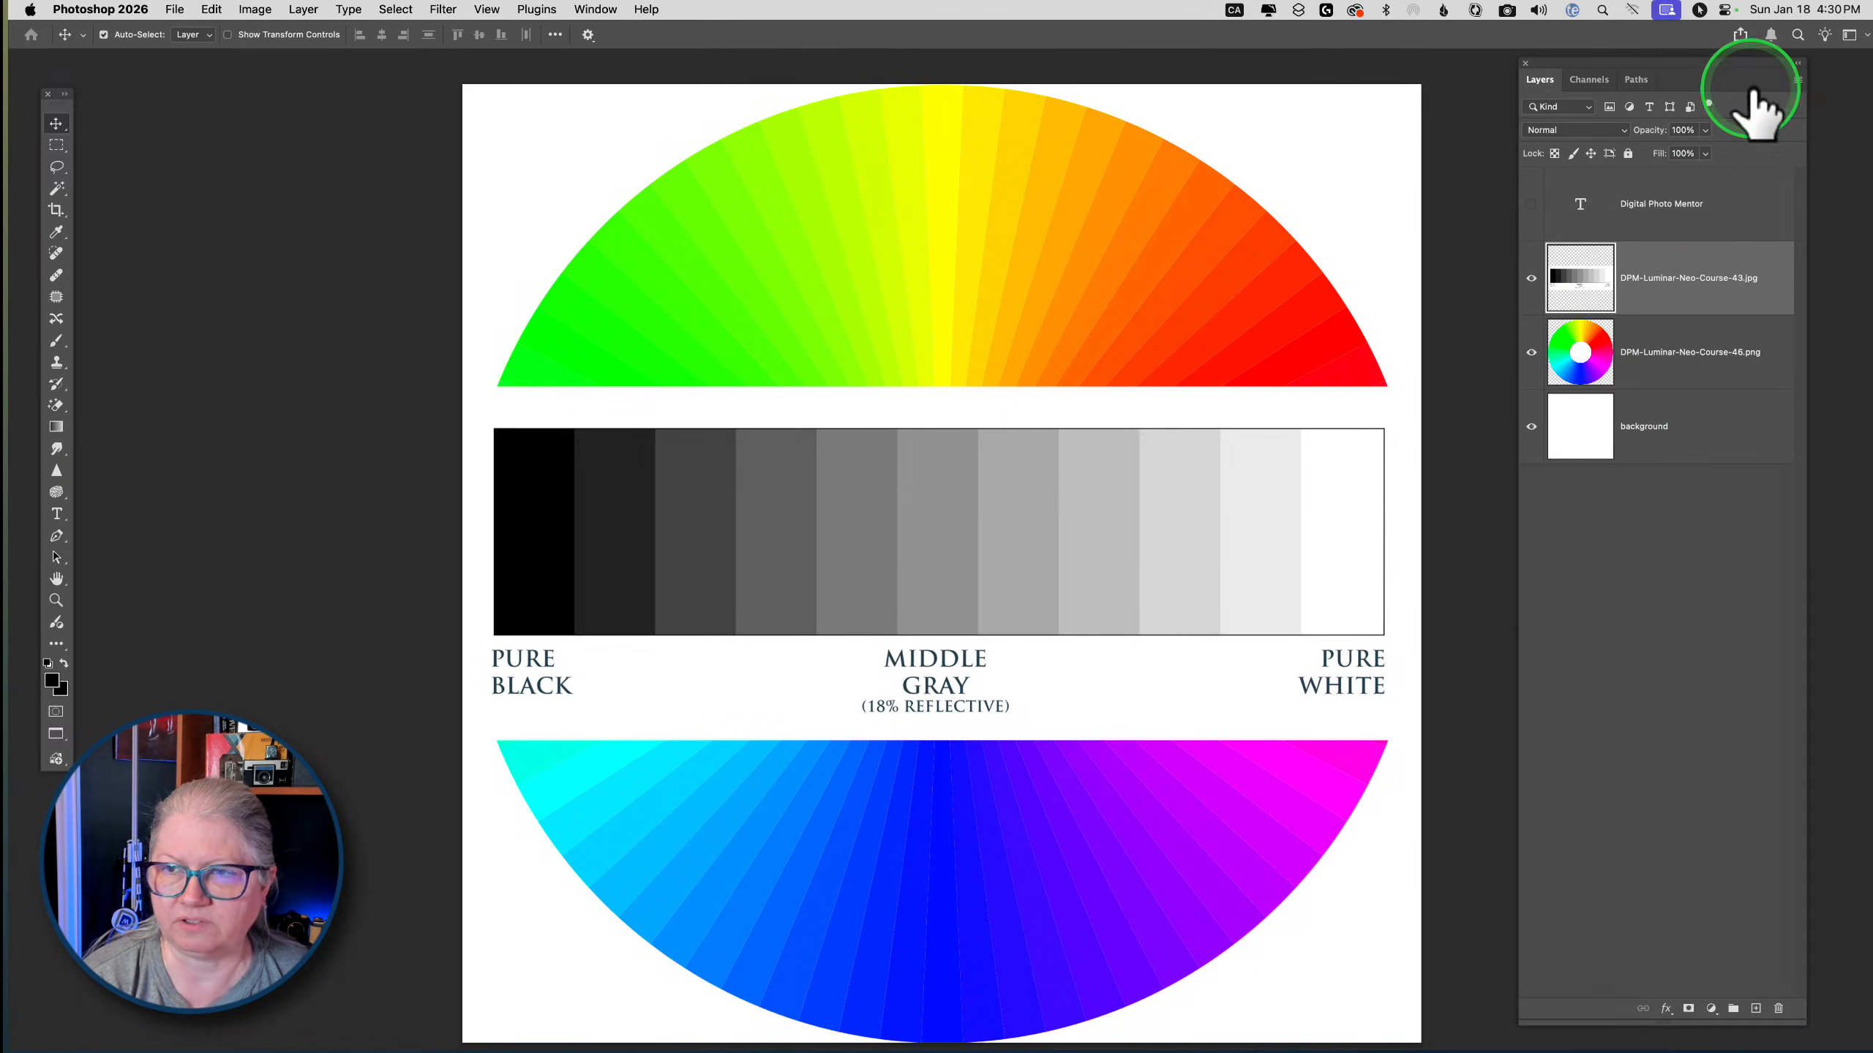
left_click(1797, 78)
left_click(1799, 78)
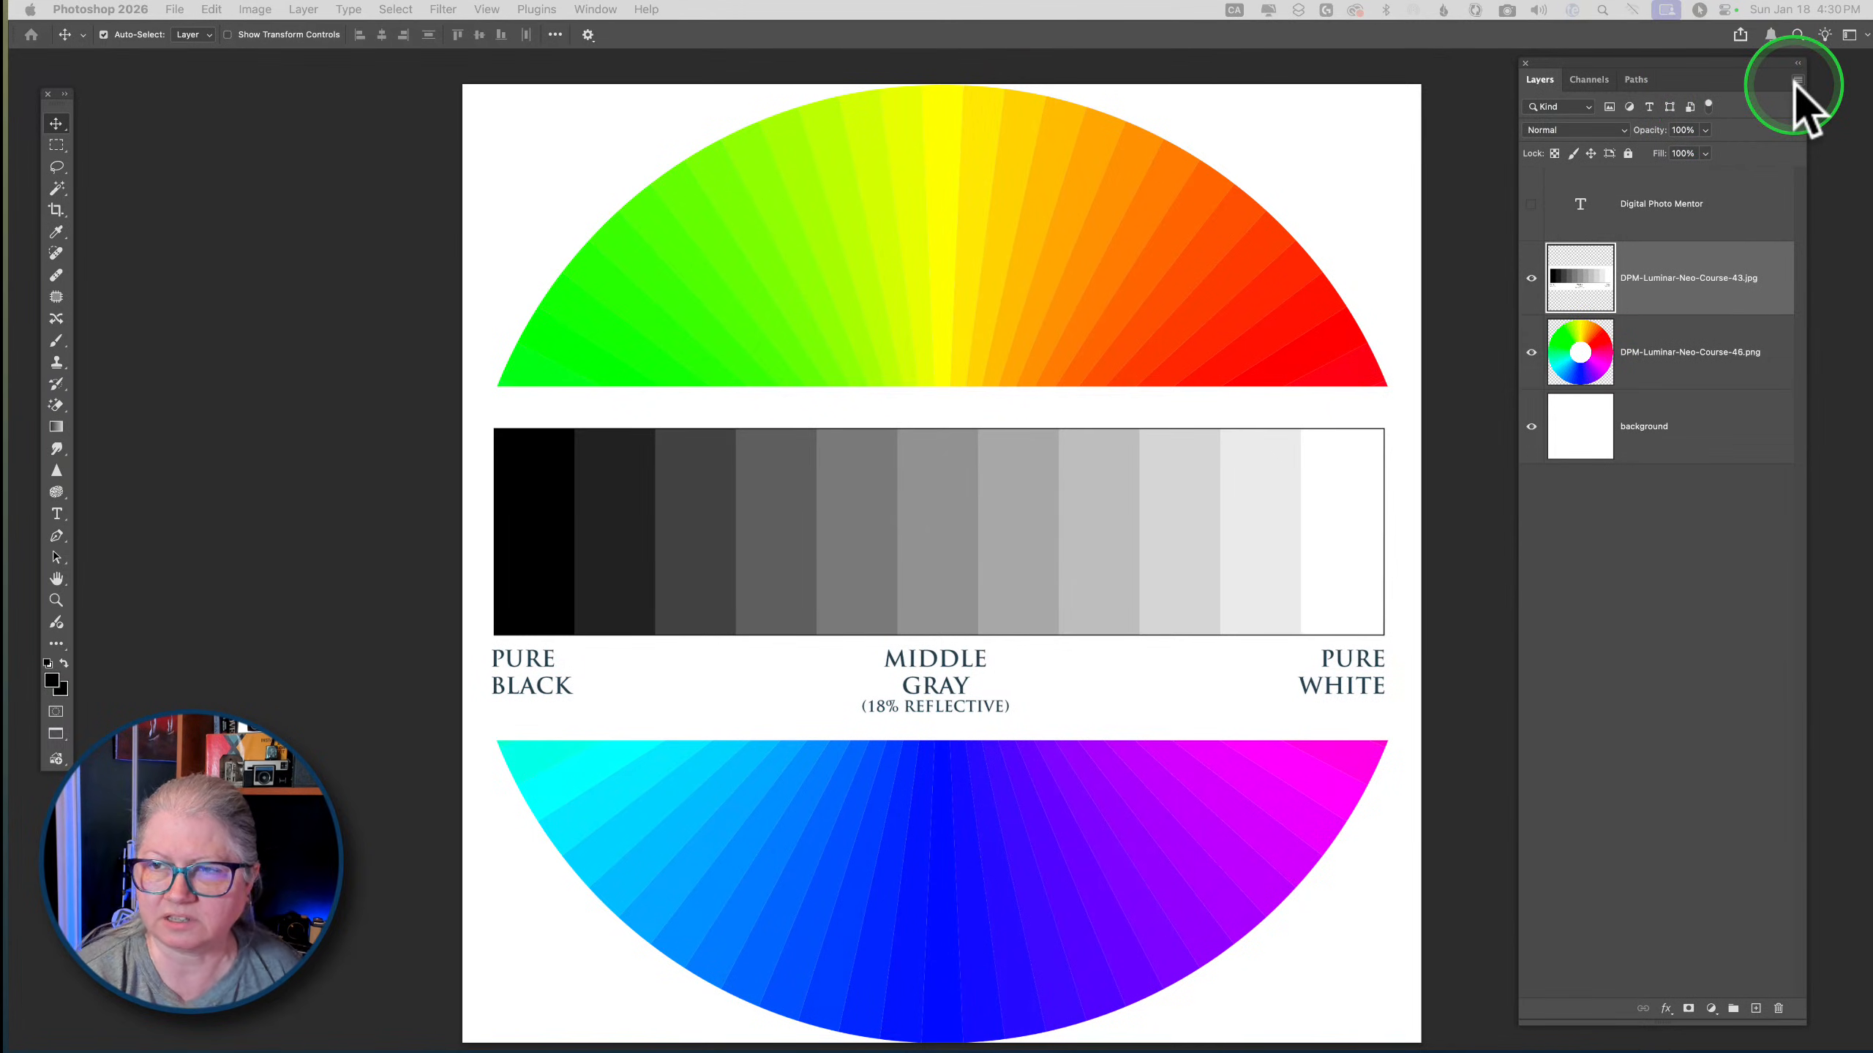
key("ctrl+alt+m")
key("ctrl+alt+m")
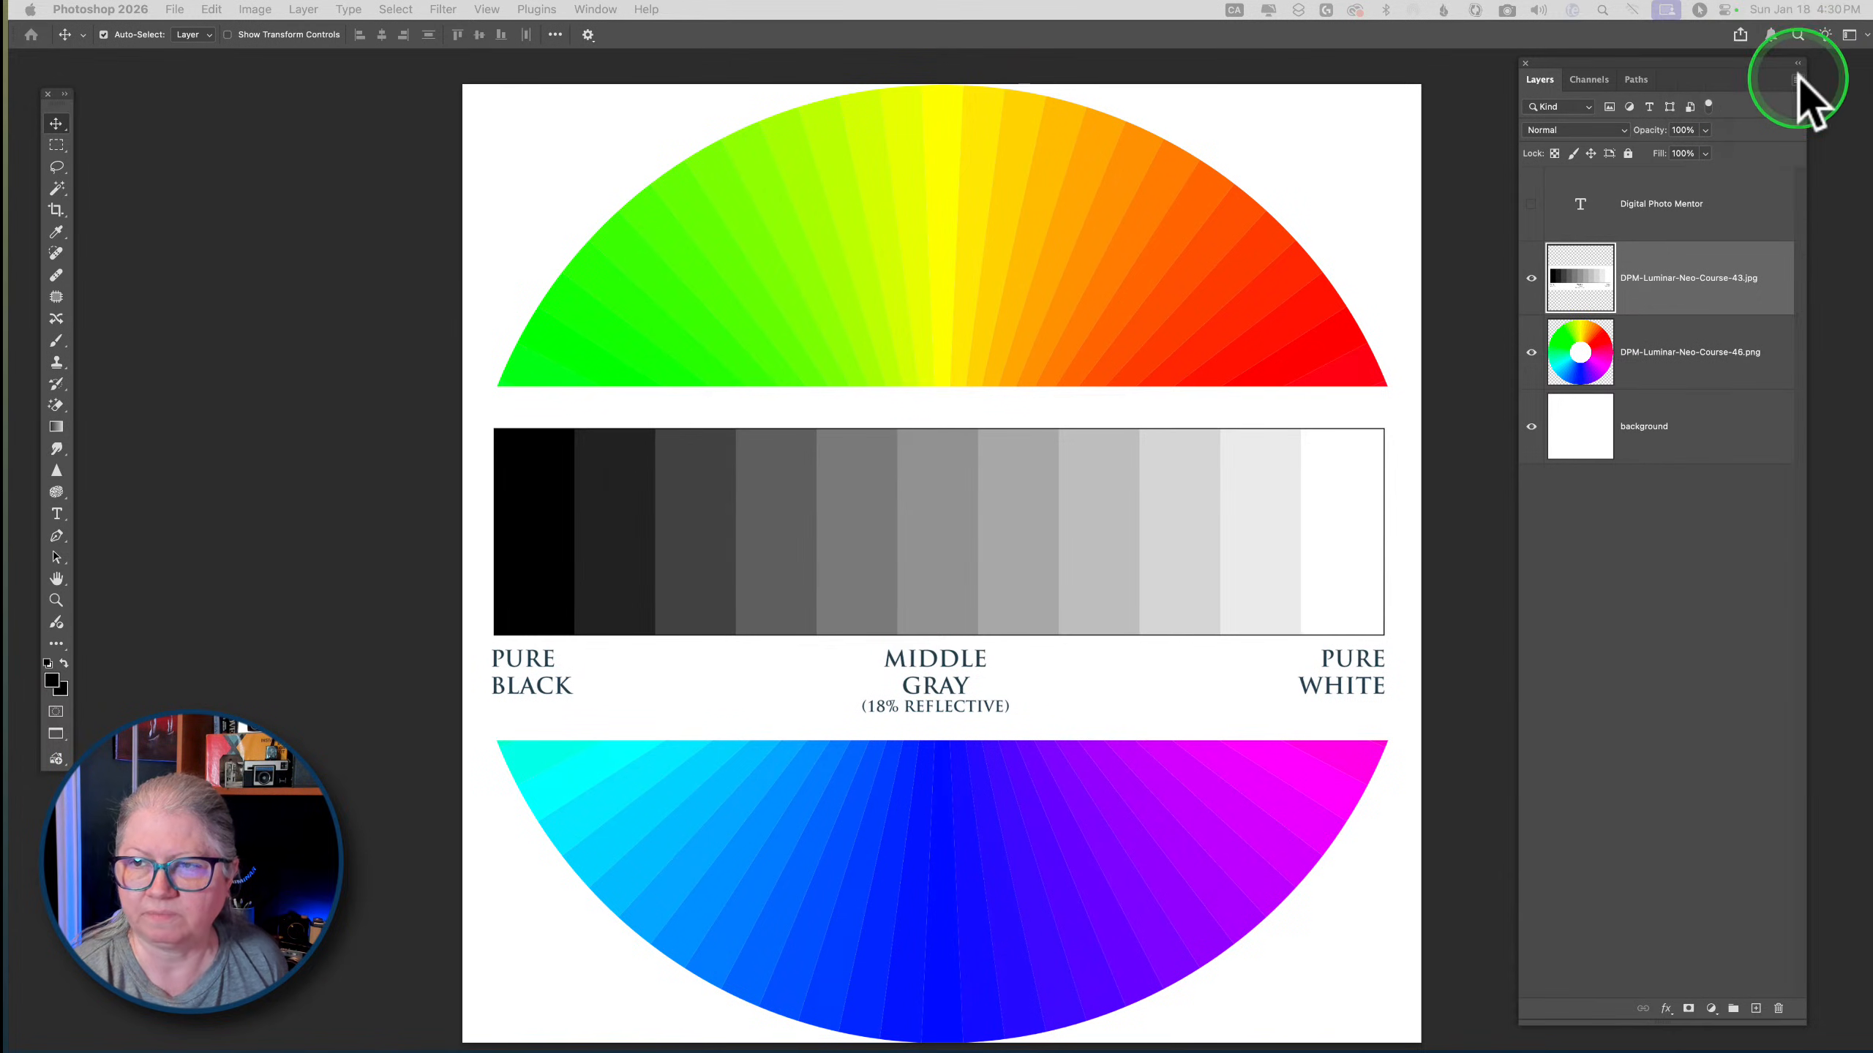
left_click(1798, 78)
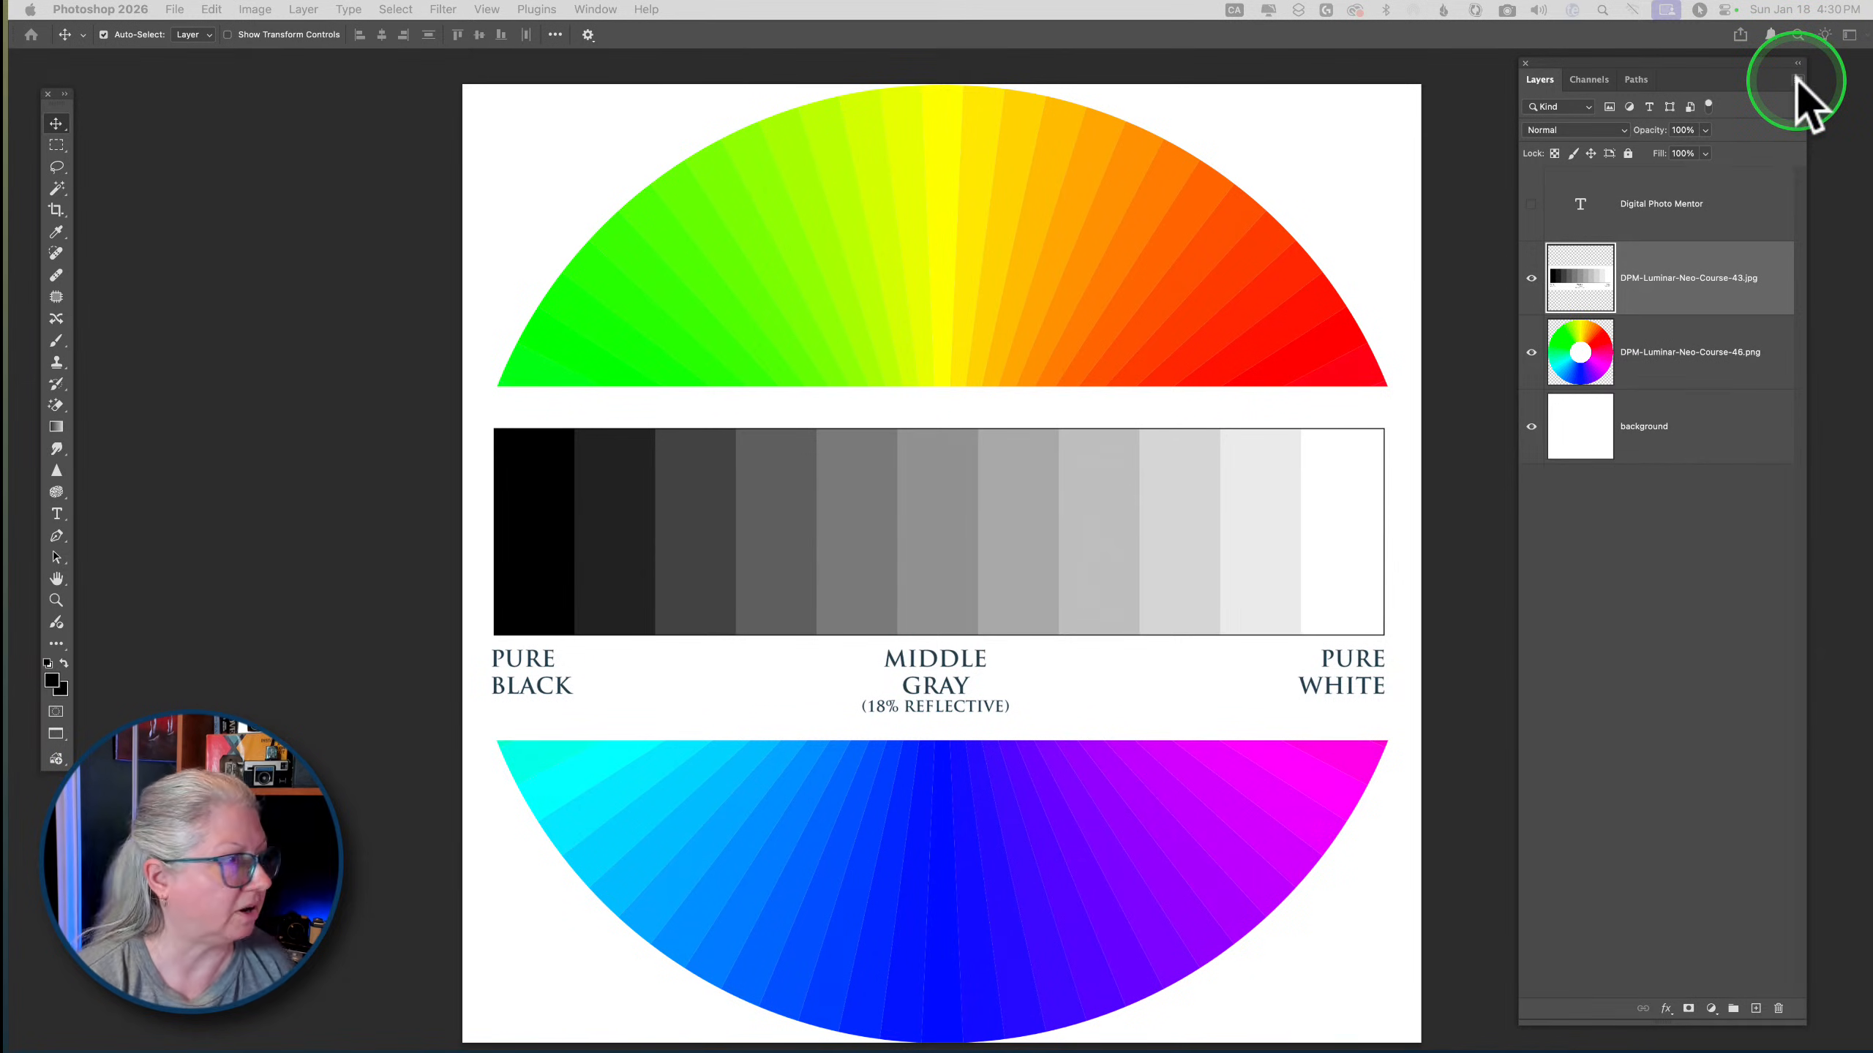
left_click(1797, 78)
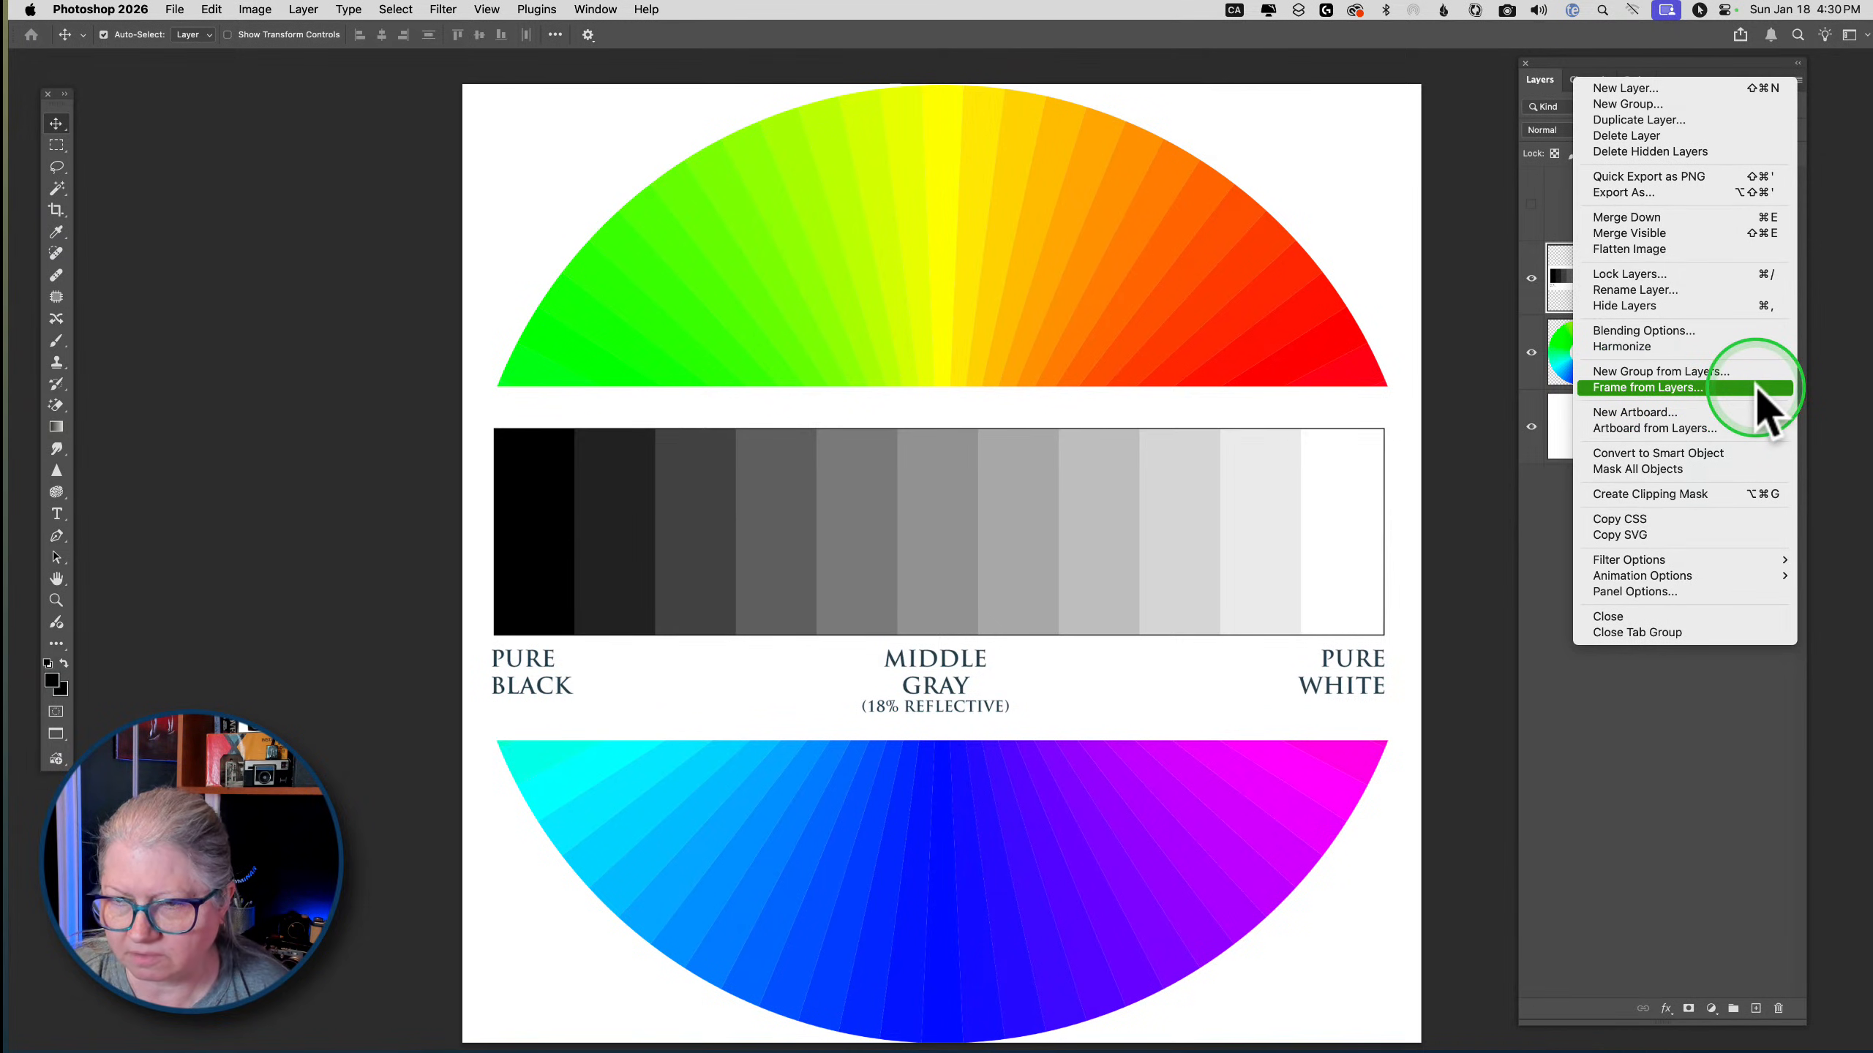
left_click(1631, 592)
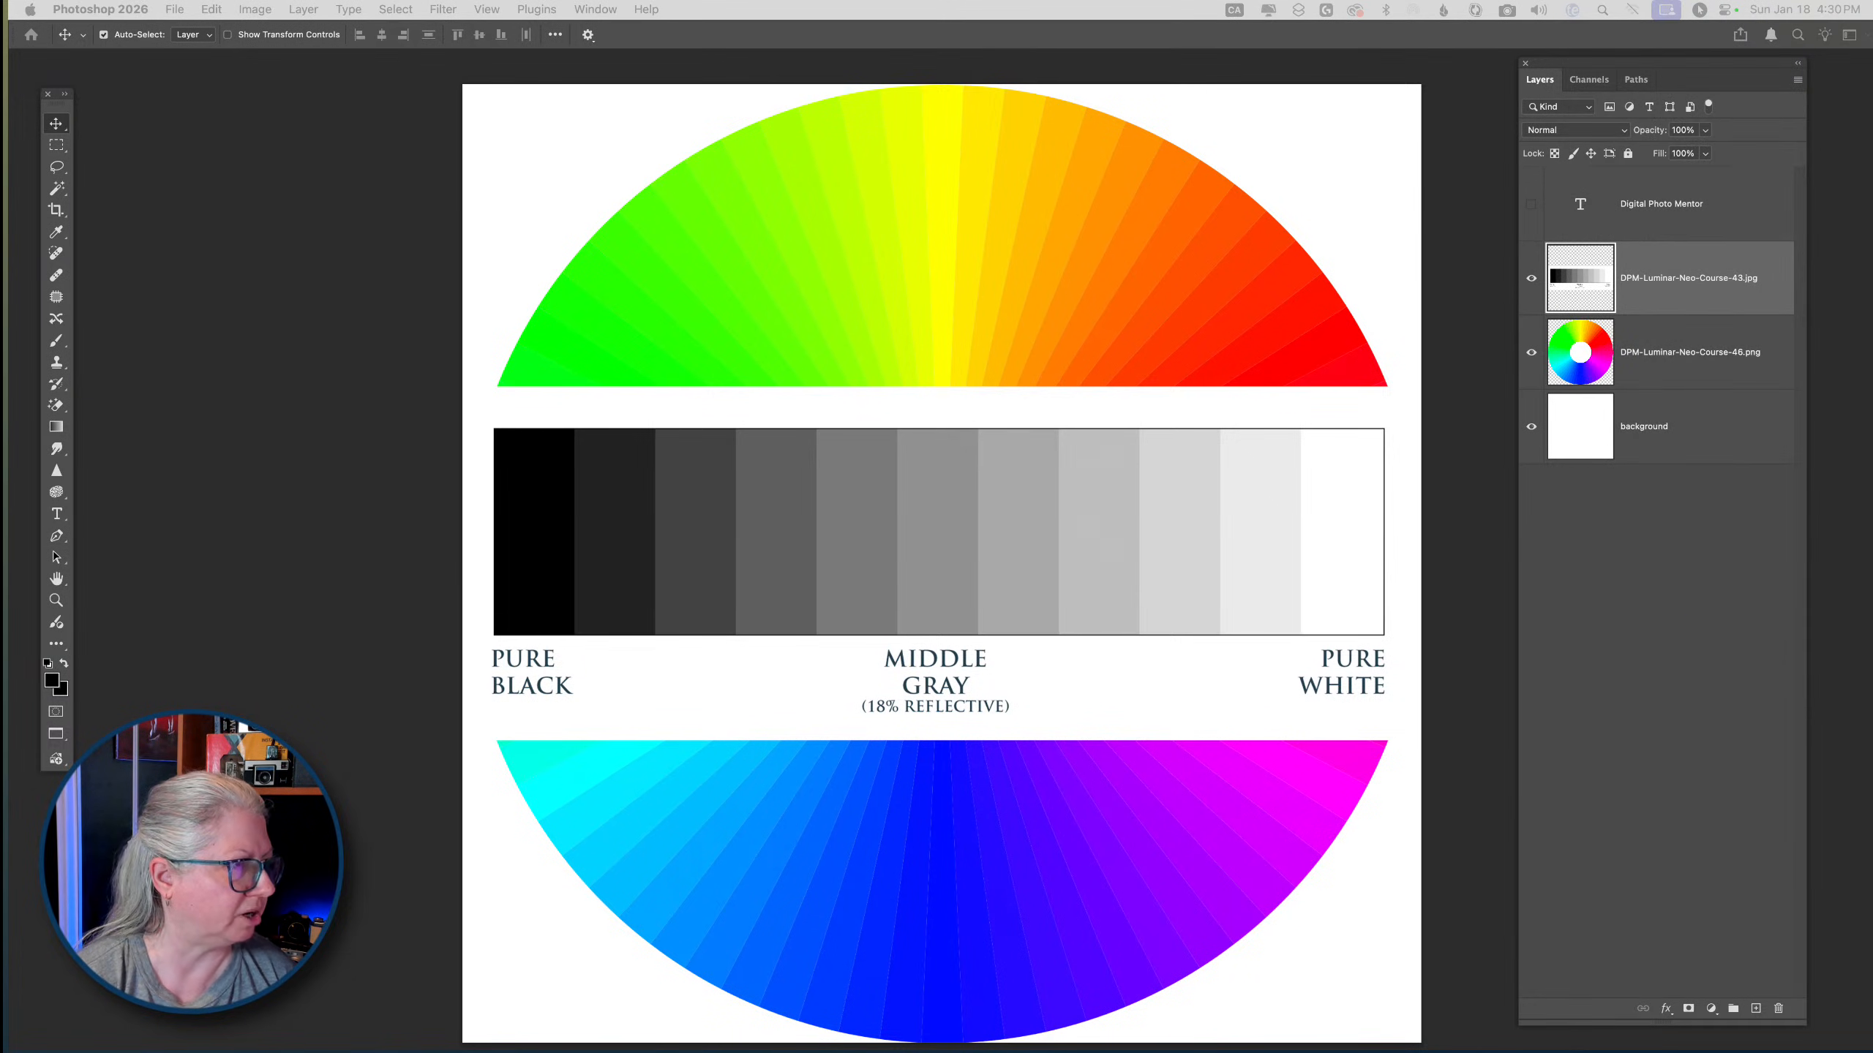
left_click_drag(1, 277, 1045, 235)
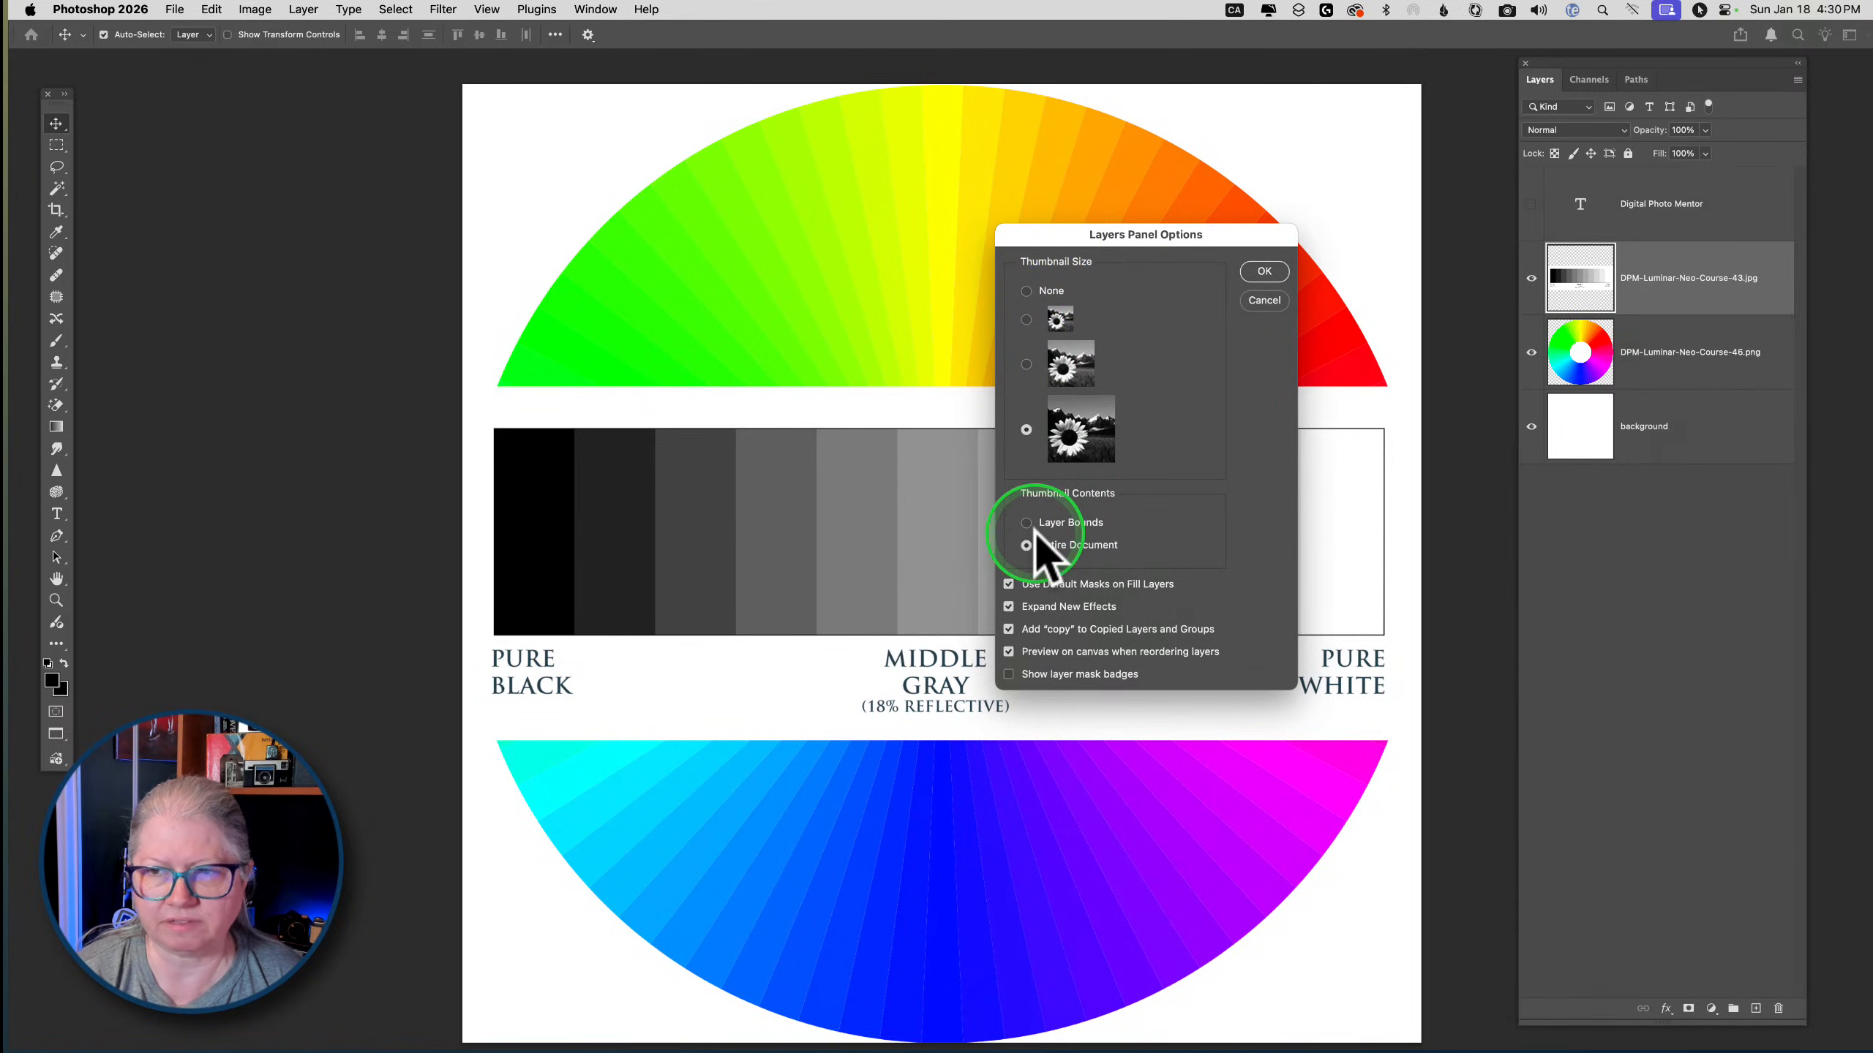
left_click(1027, 292)
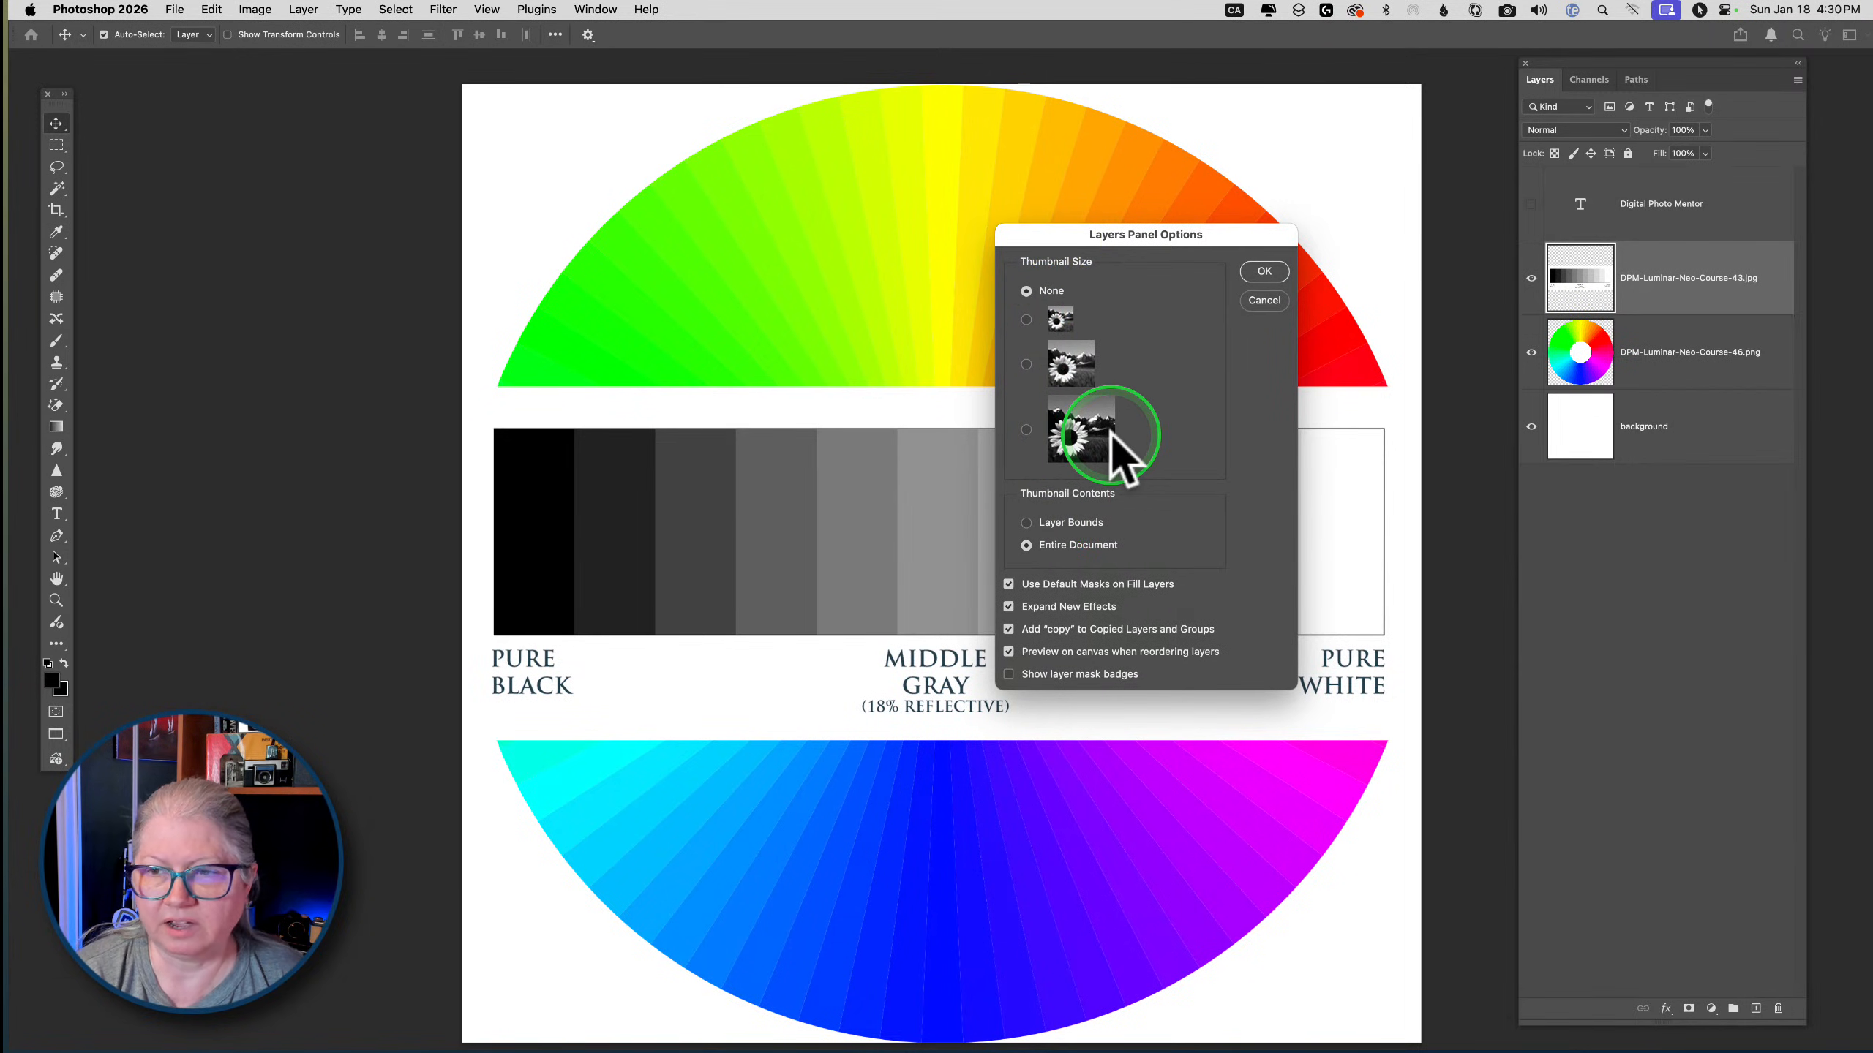
left_click(1262, 274)
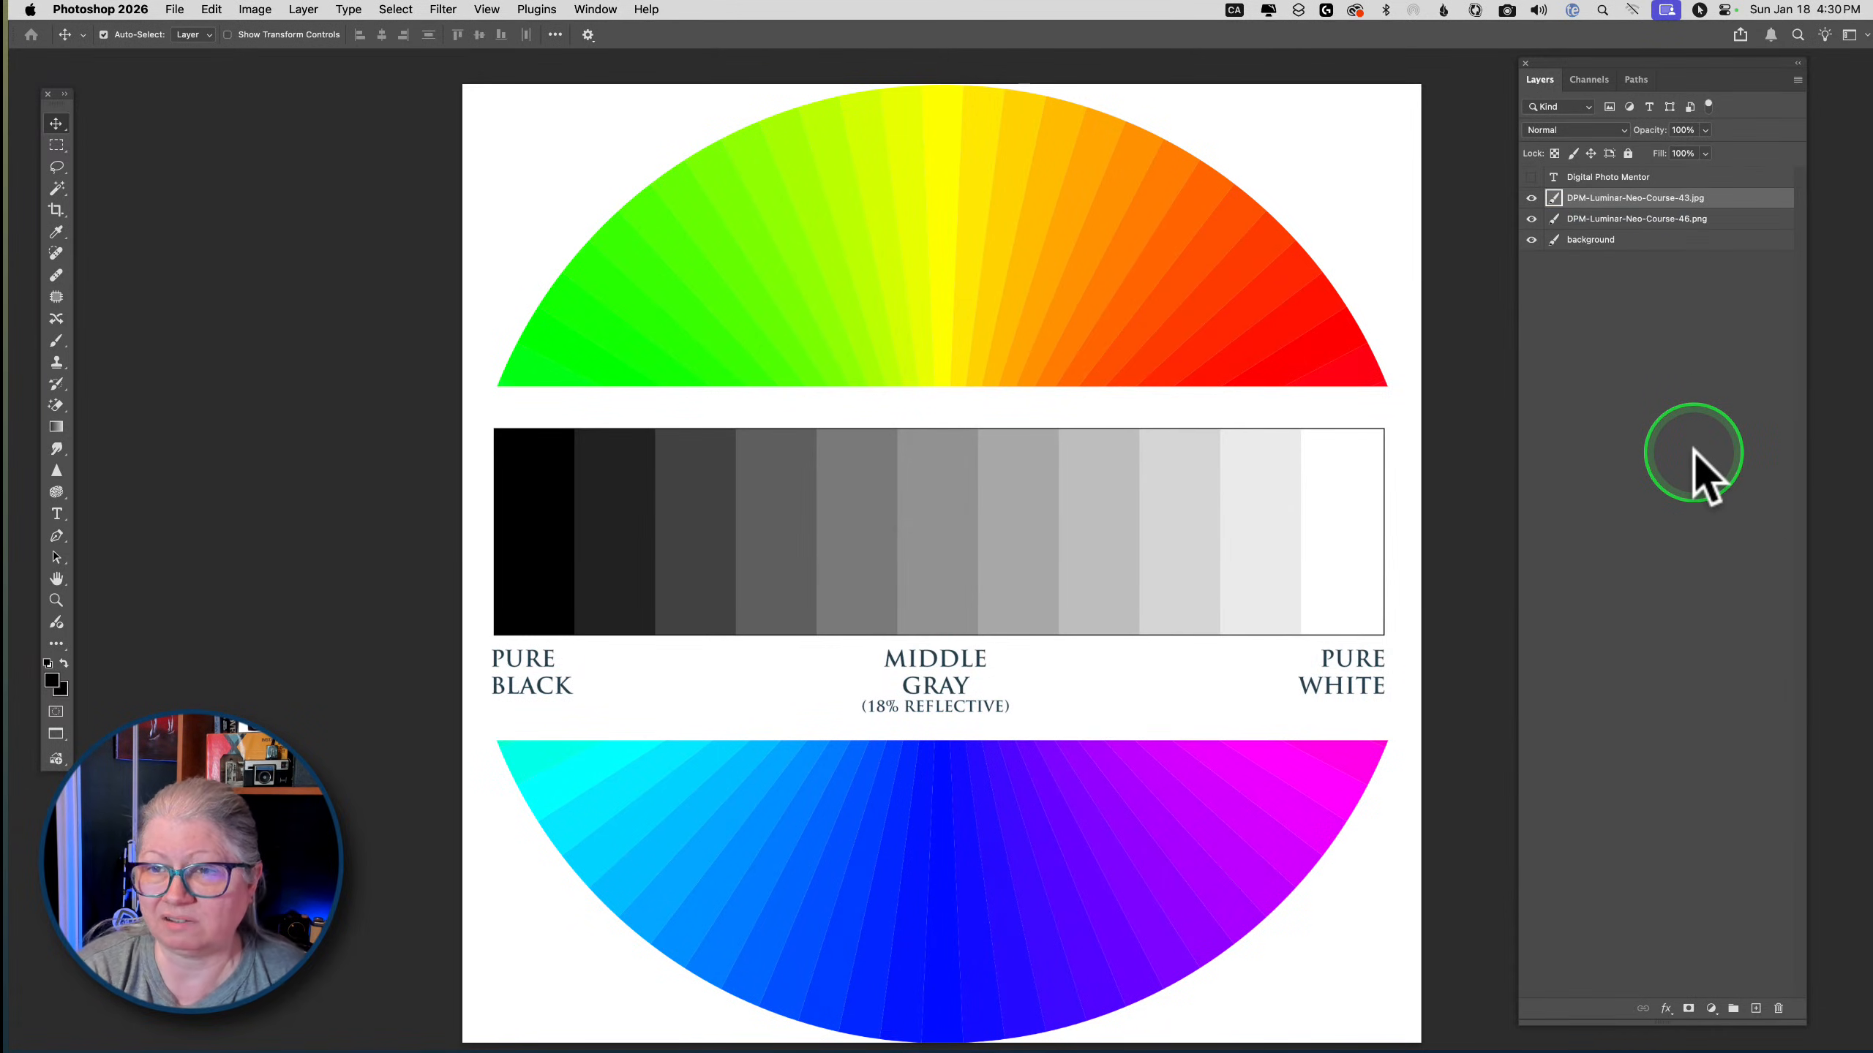
Set the Layers panel's thumbnail size to the largest option in the panel options, with contents showing the entire document
left_click(1797, 80)
left_click(1648, 589)
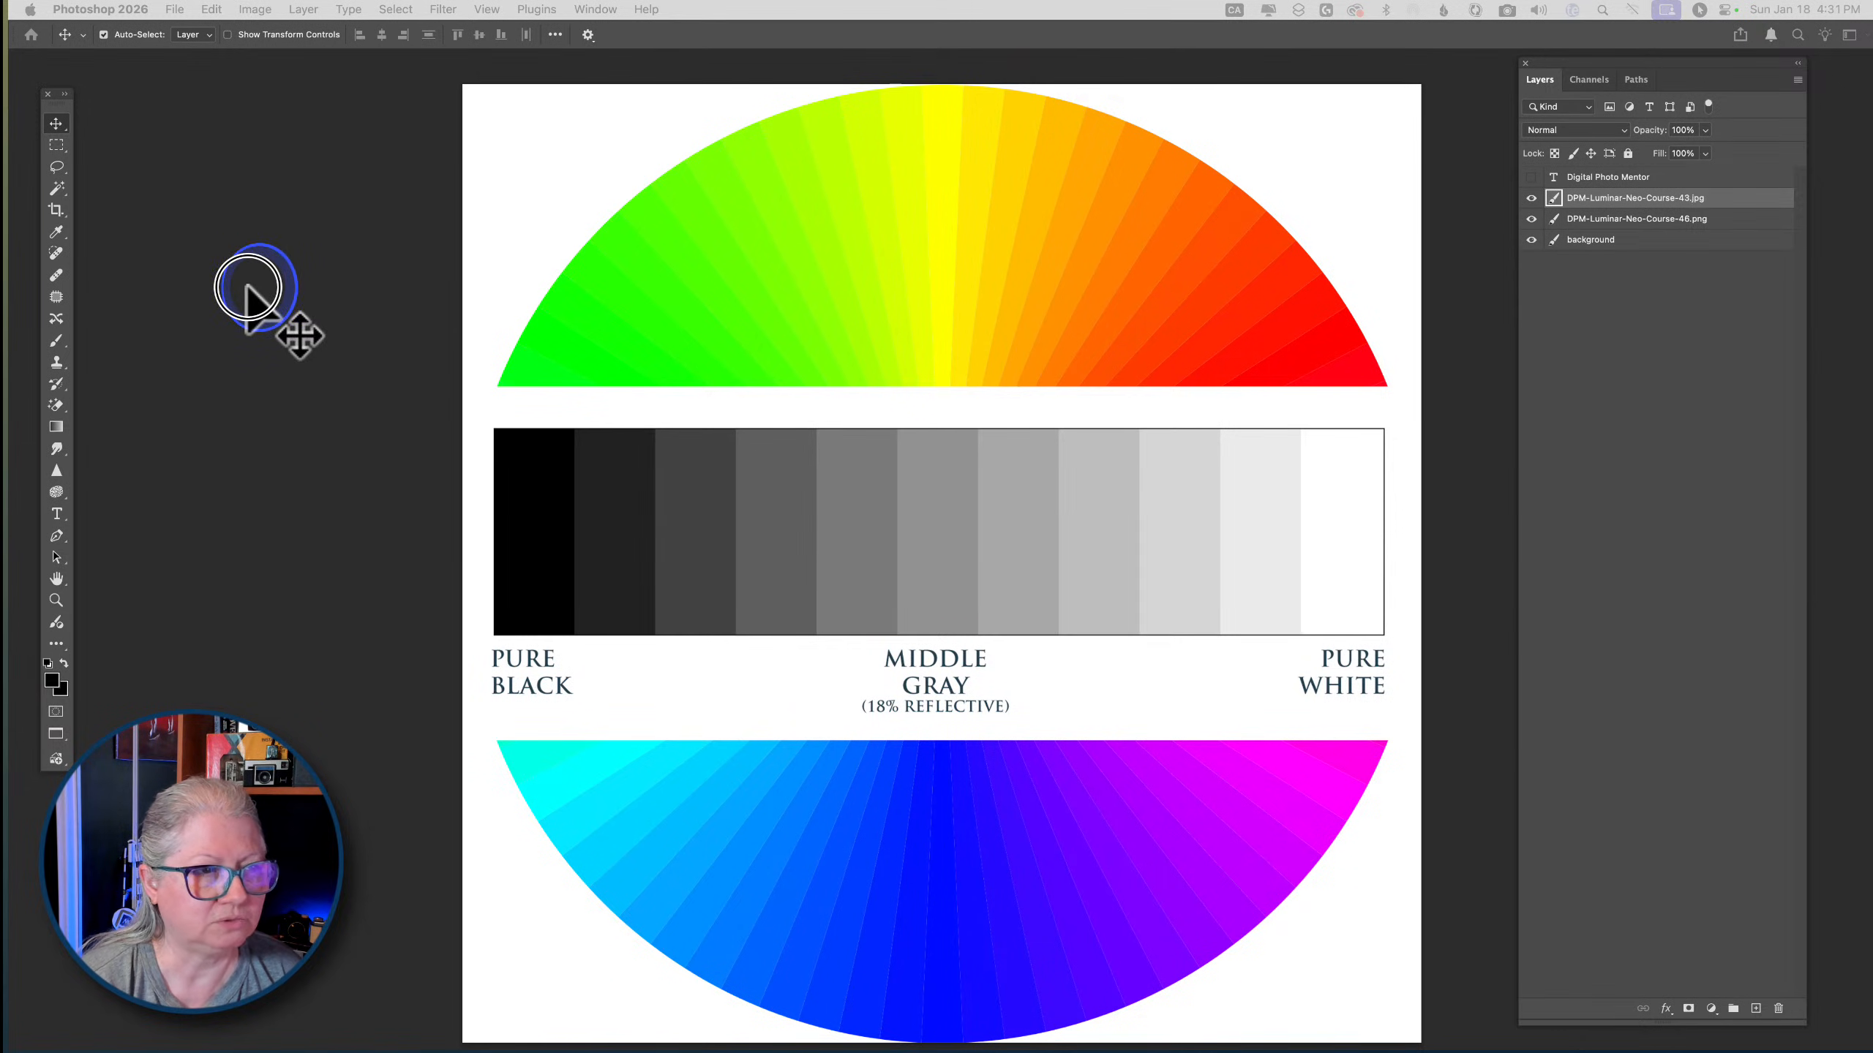
key("Tab")
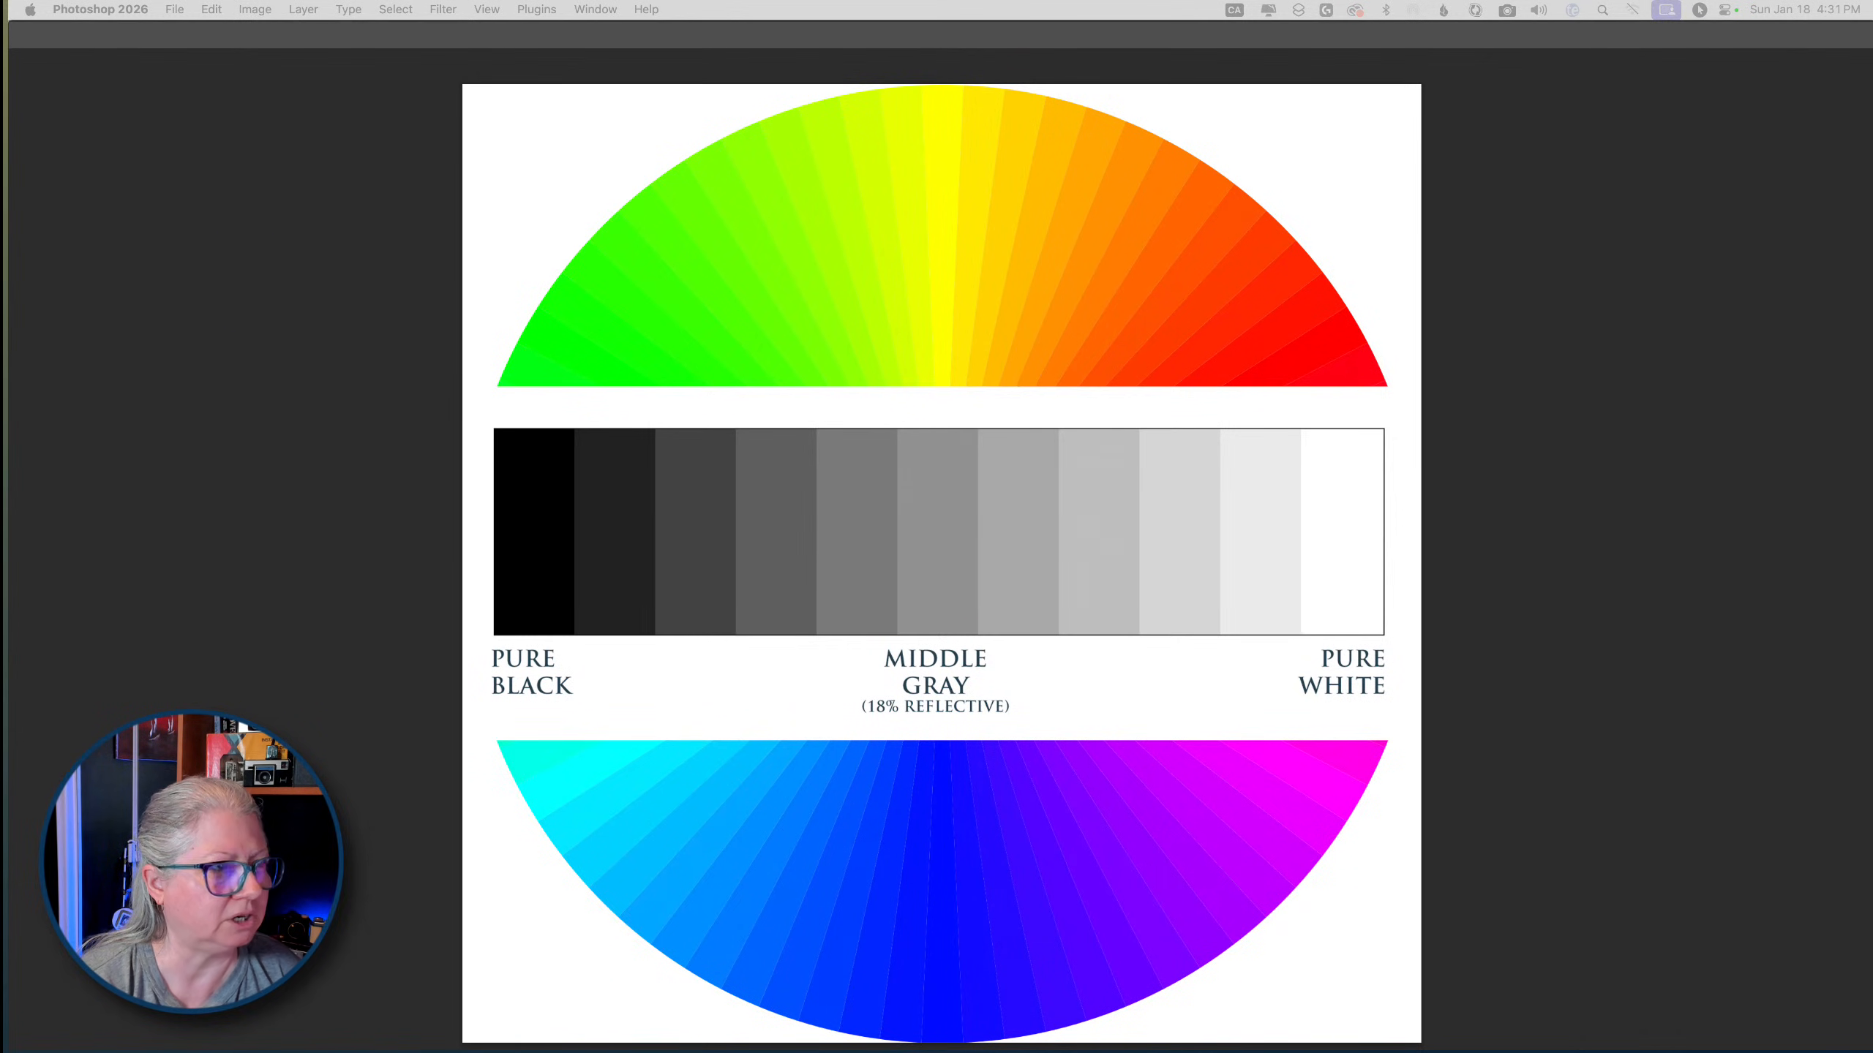
key("Tab")
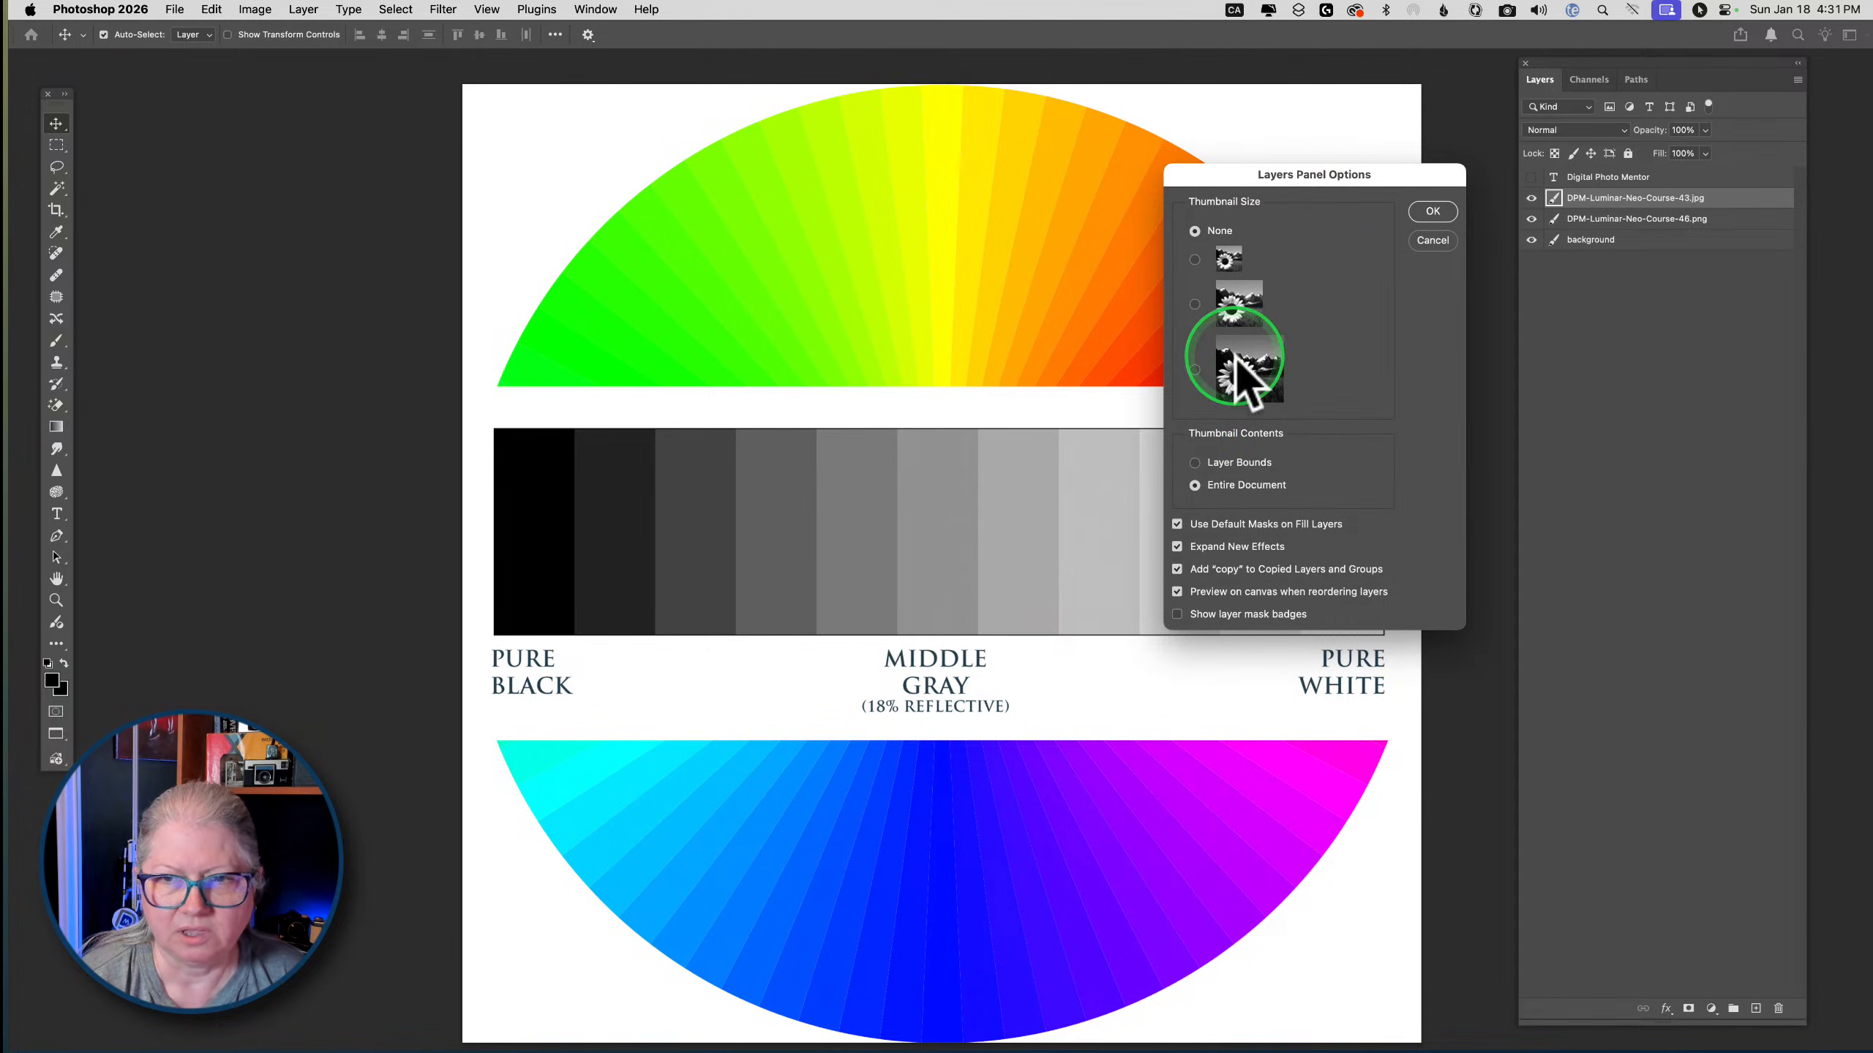
left_click(1194, 370)
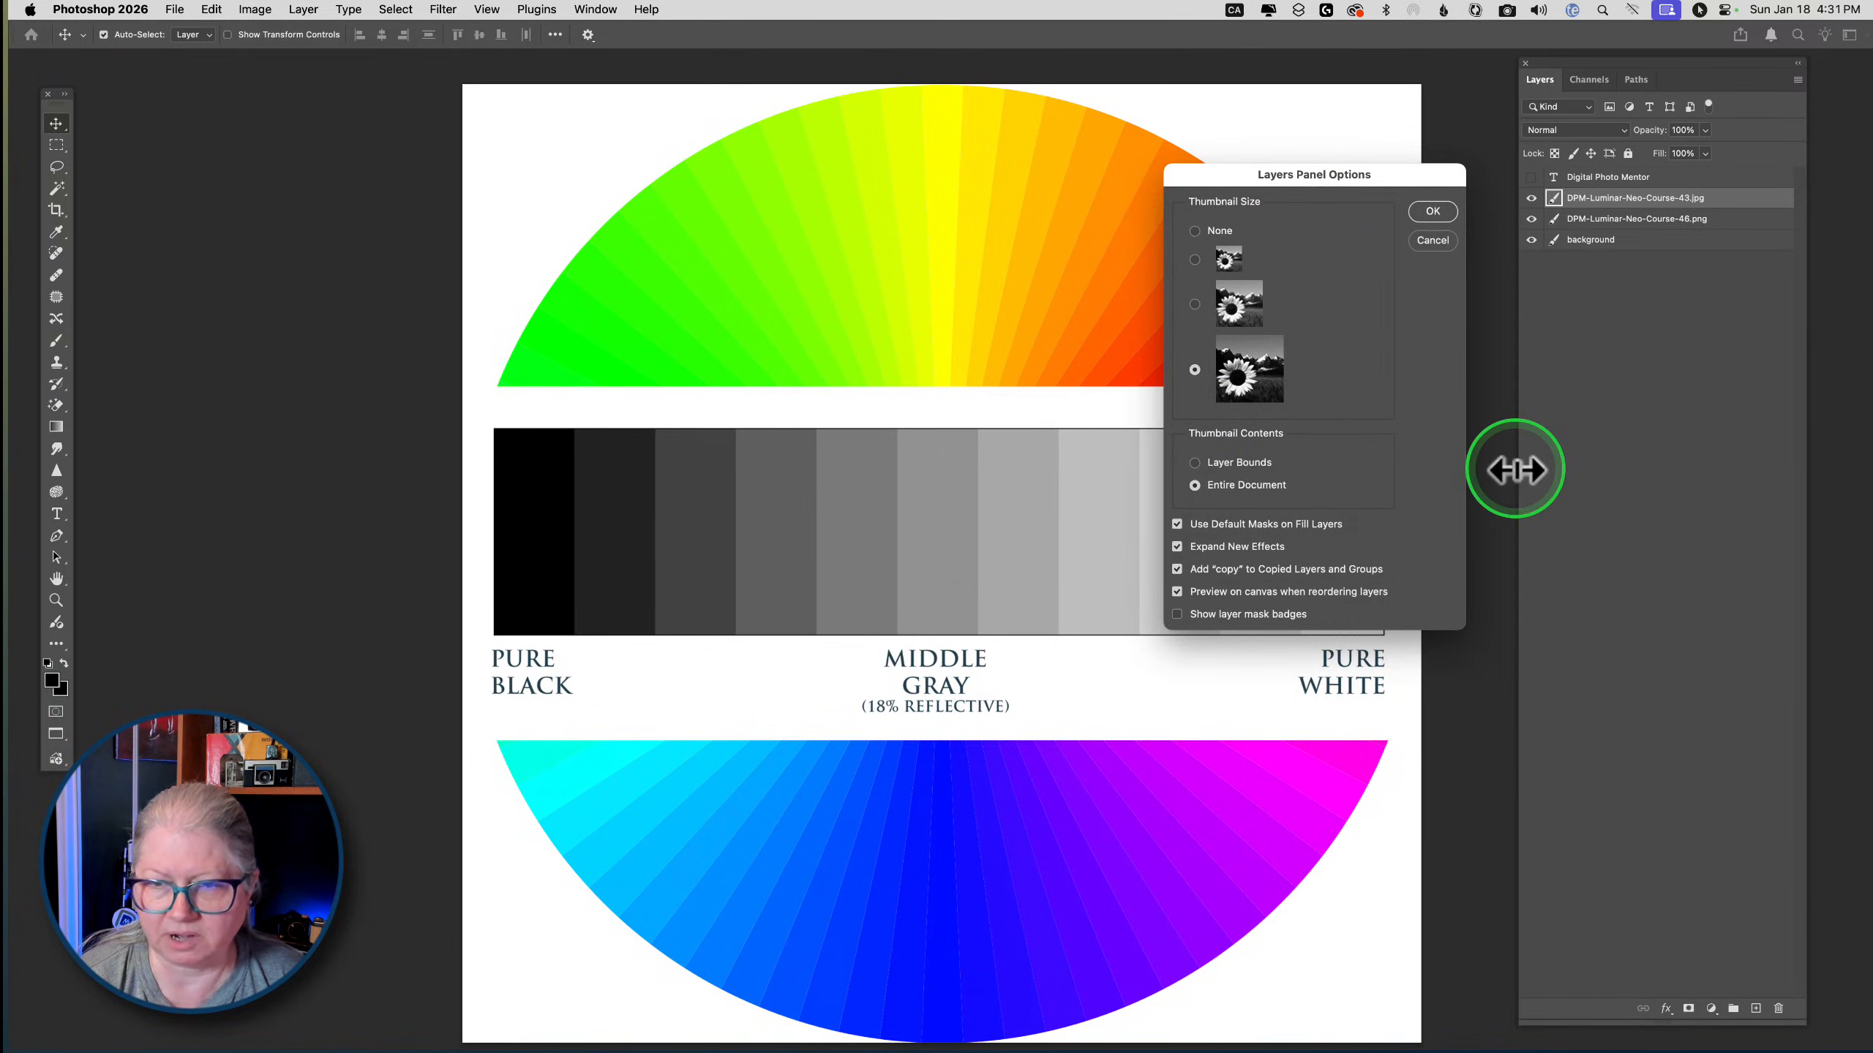
scroll(1379, 403, "down", 5)
scroll(1380, 404, "up", 5)
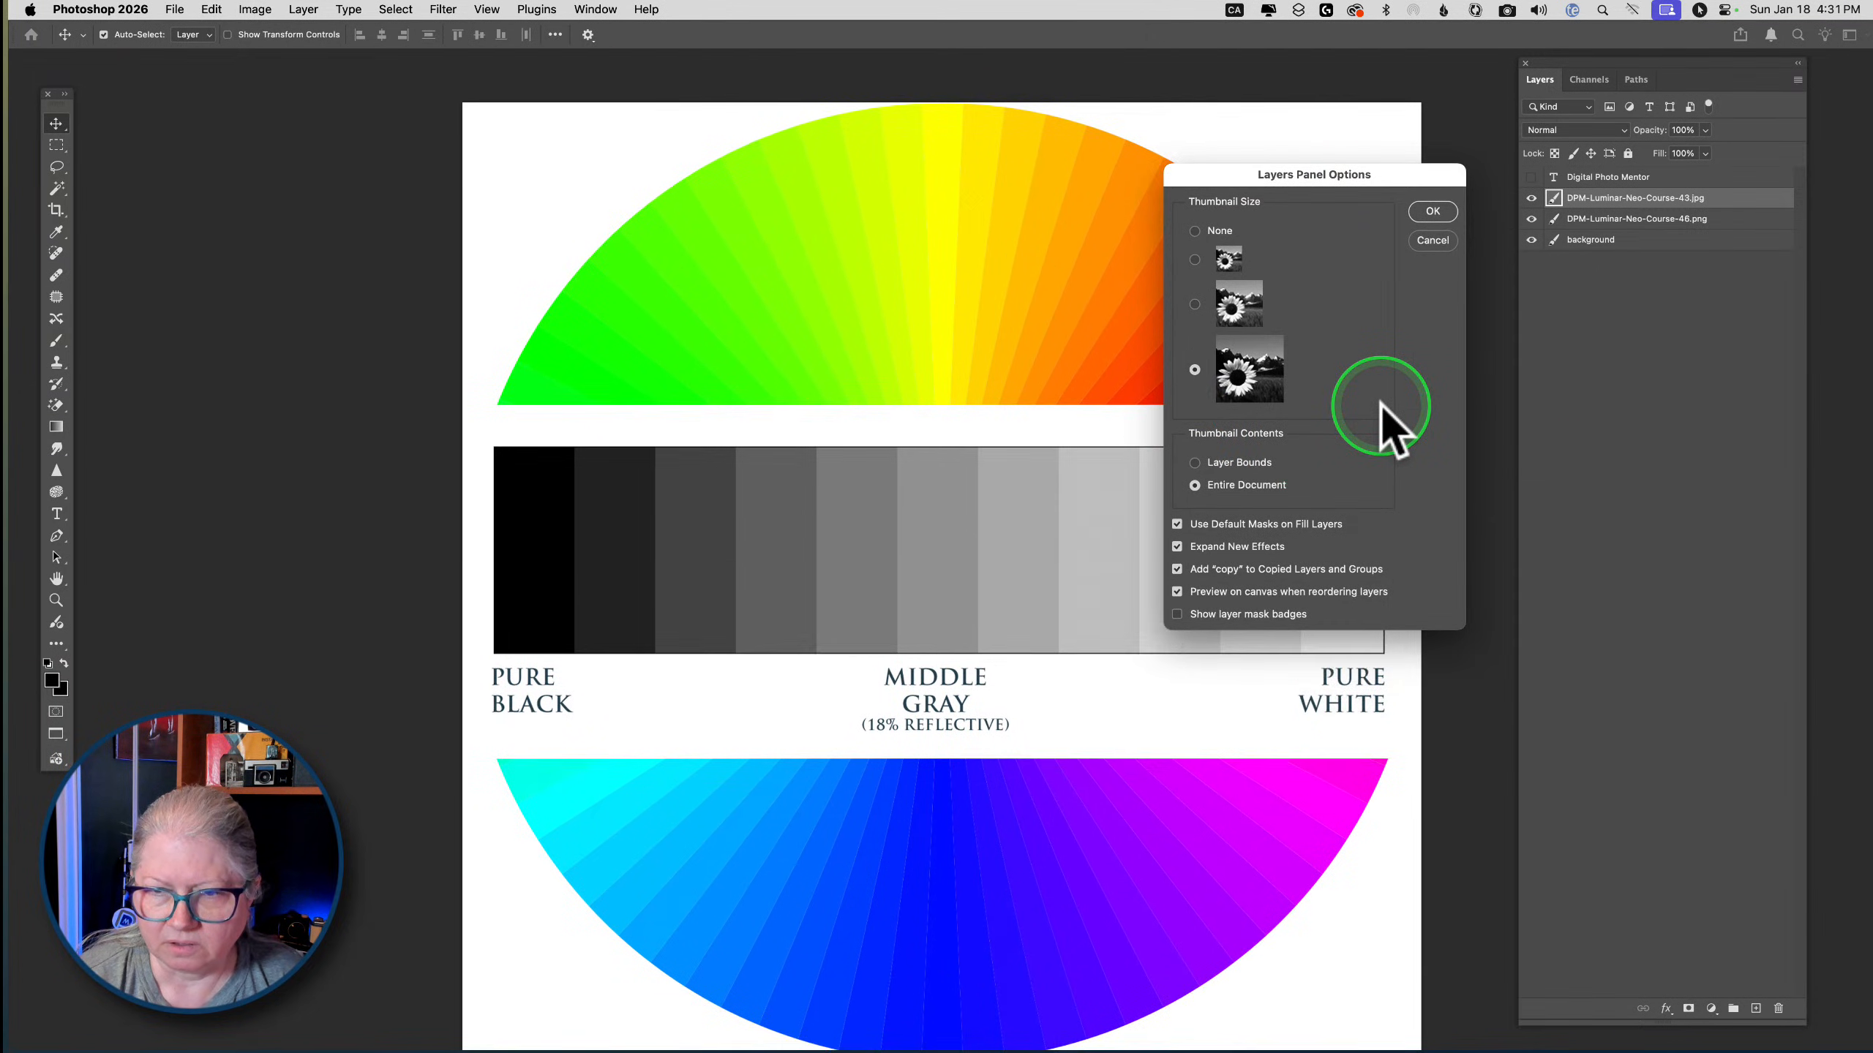
scroll(1379, 403, "down", 2)
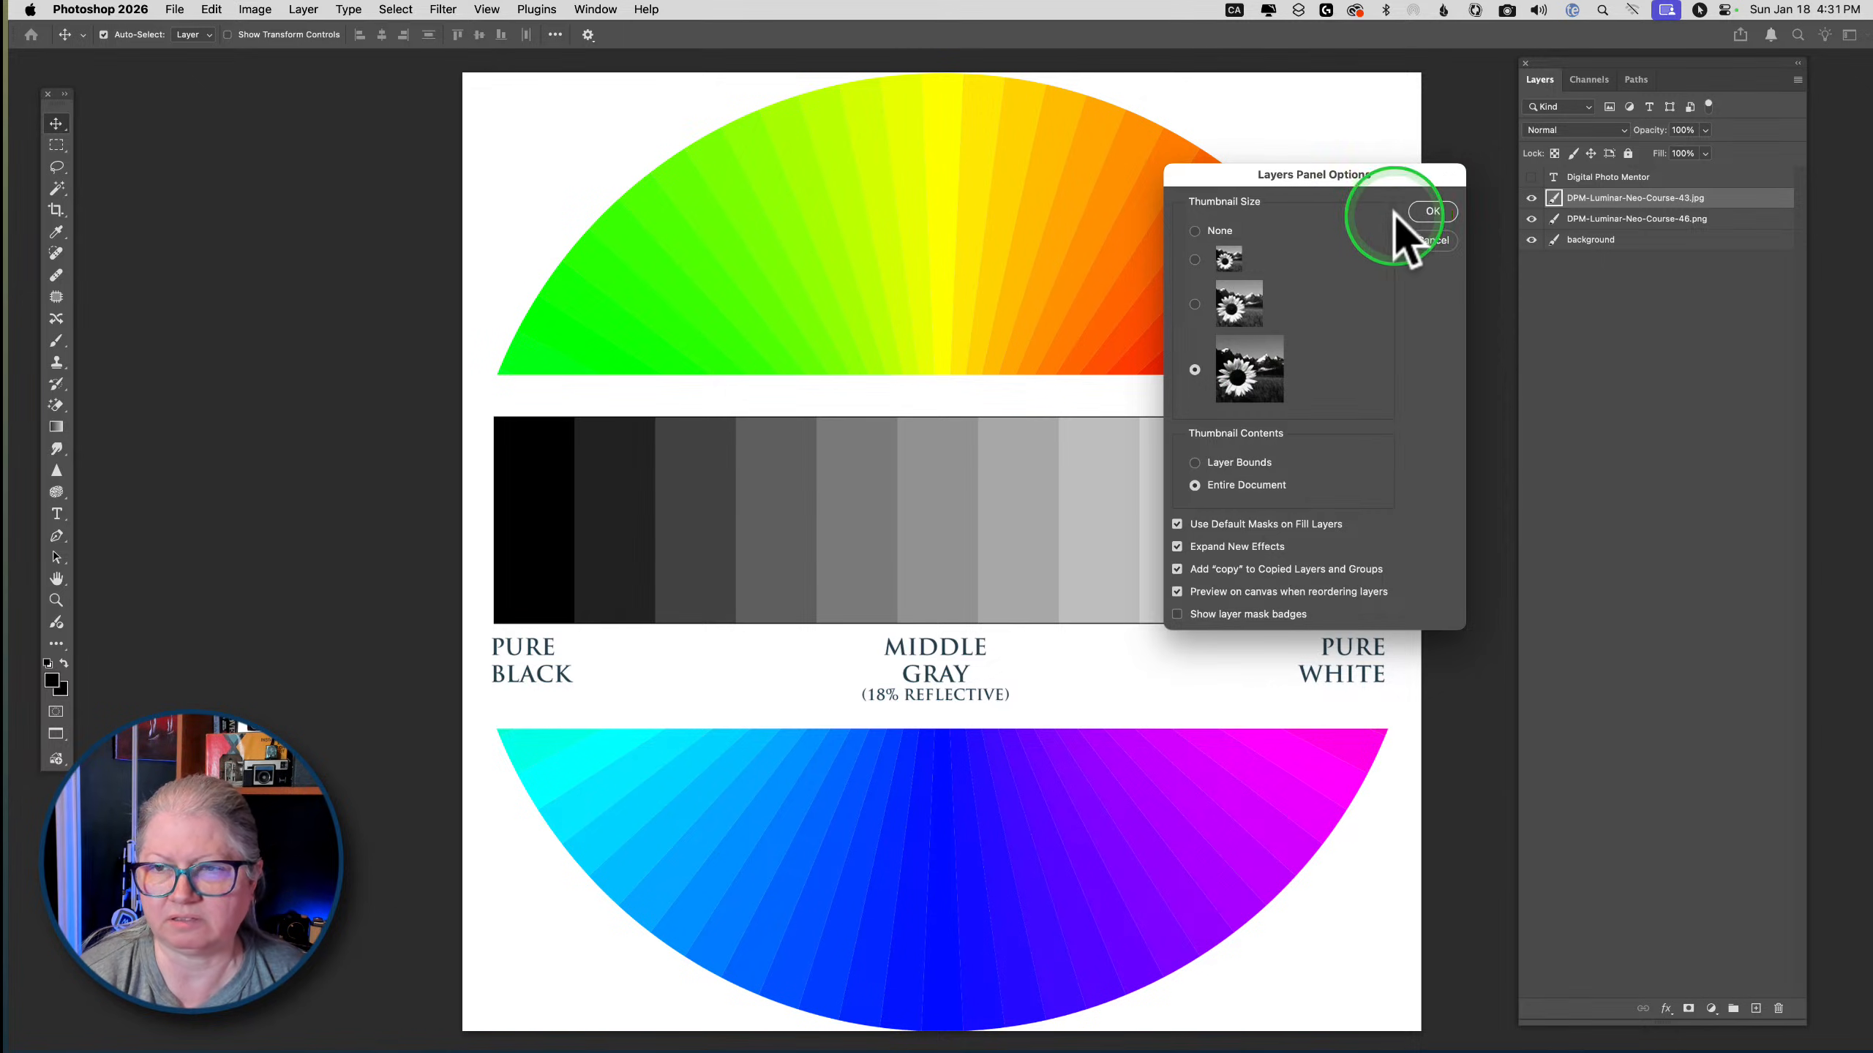
left_click(1432, 211)
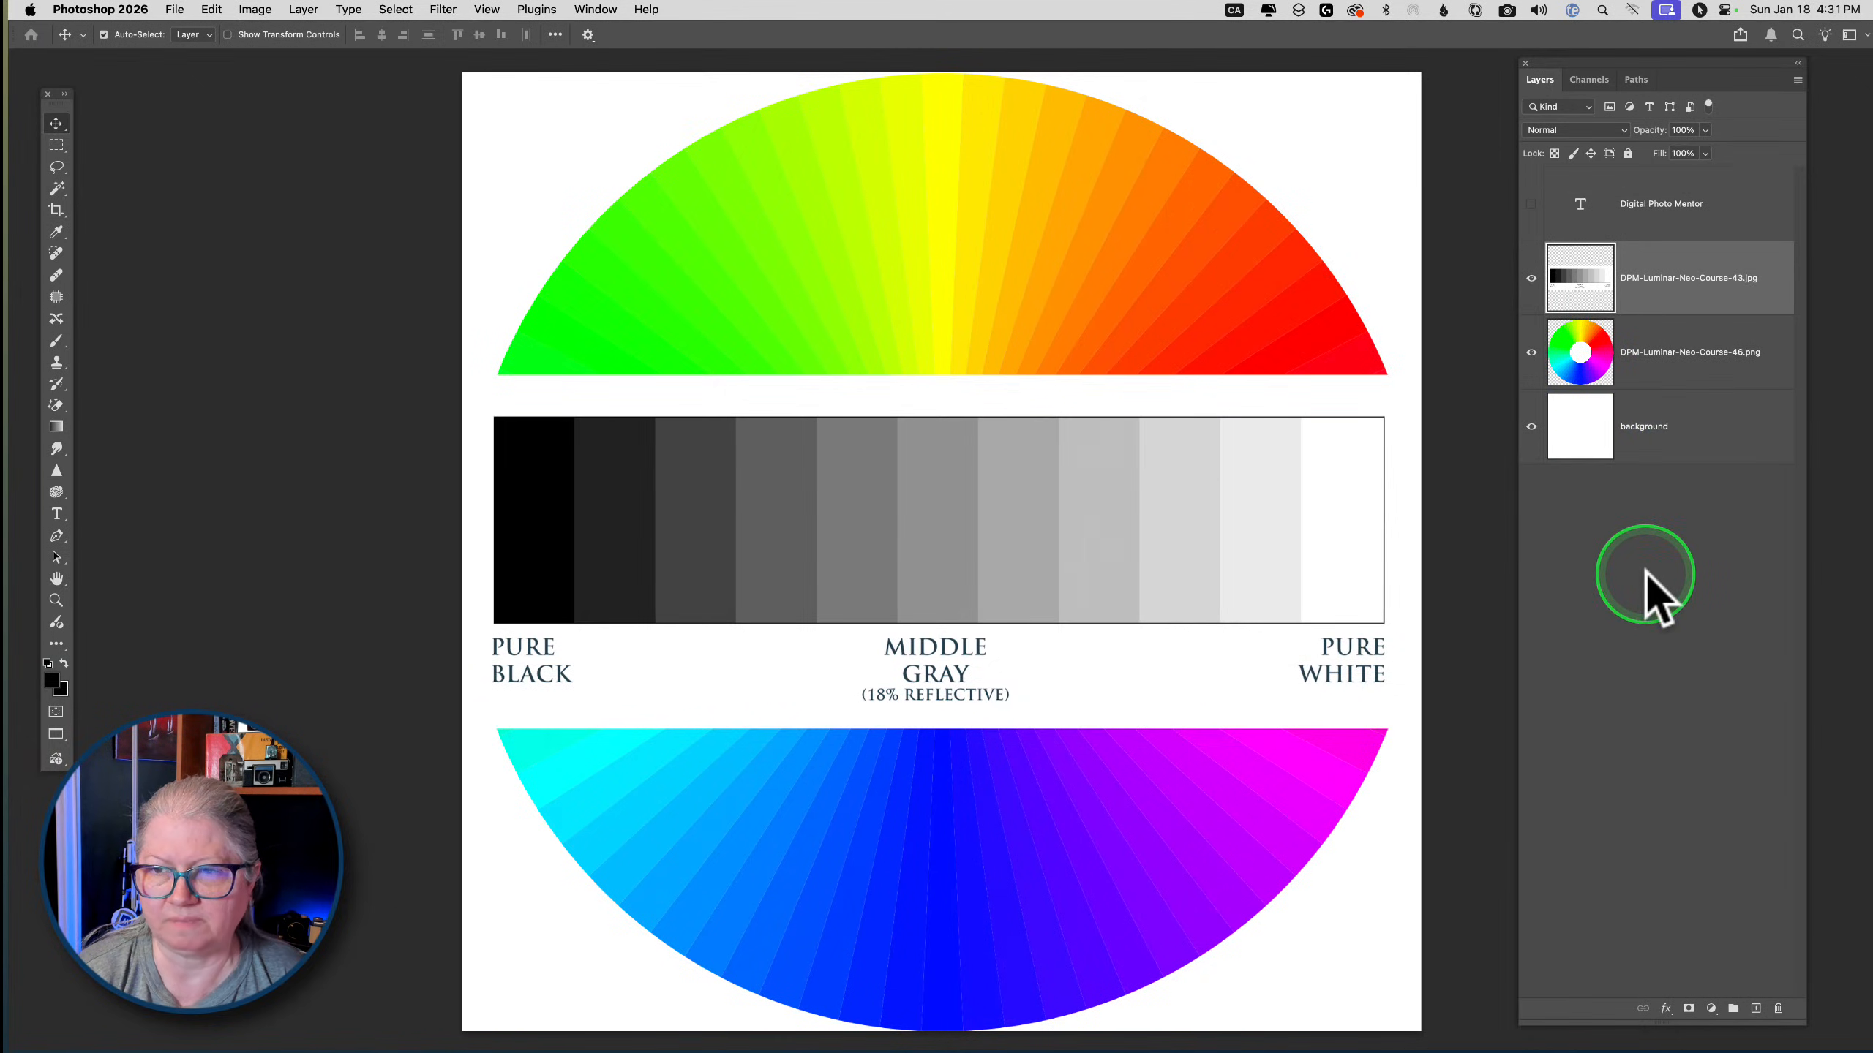
mouse_move(1518, 550)
left_mouse_down()
mouse_move(1283, 541)
mouse_move(1672, 540)
mouse_move(1492, 527)
mouse_move(1539, 535)
mouse_move(1519, 528)
left_mouse_up()
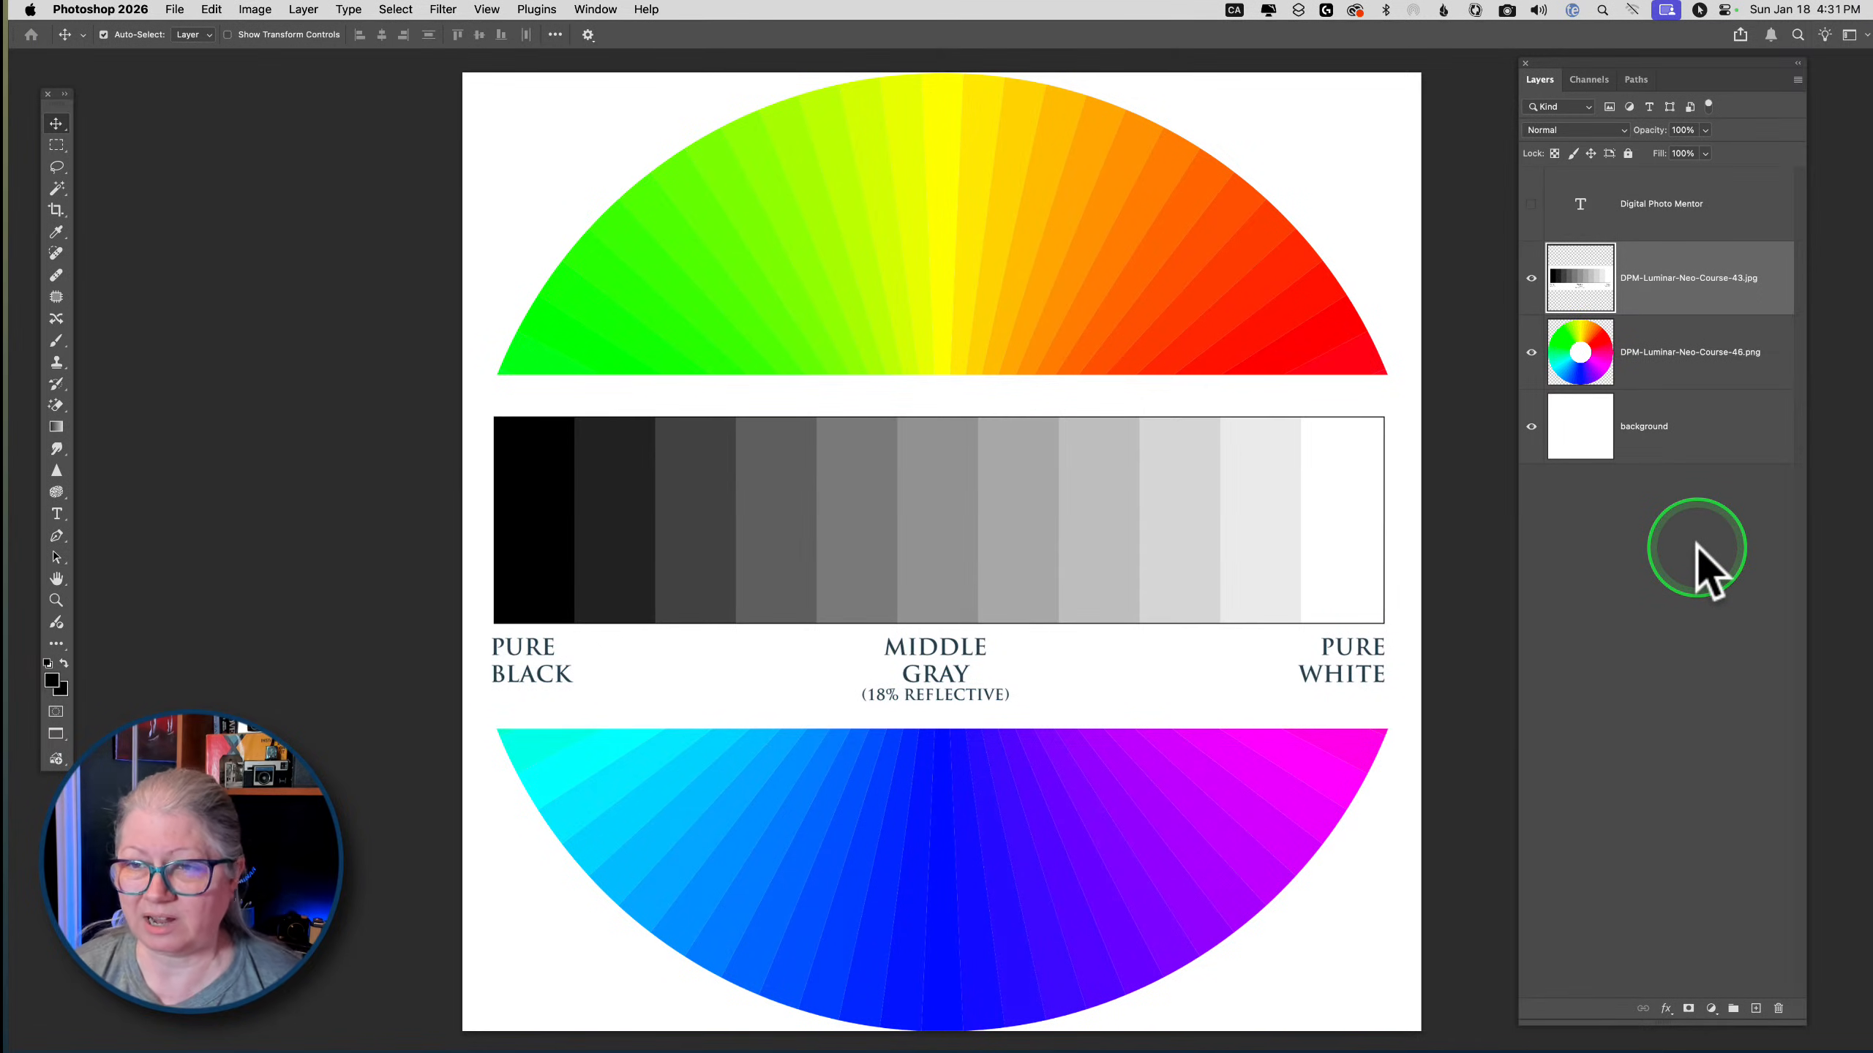
Rename the DPM-Luminar-Neo-Course-43.jpg layer as "grayscale"
double_click(1671, 278)
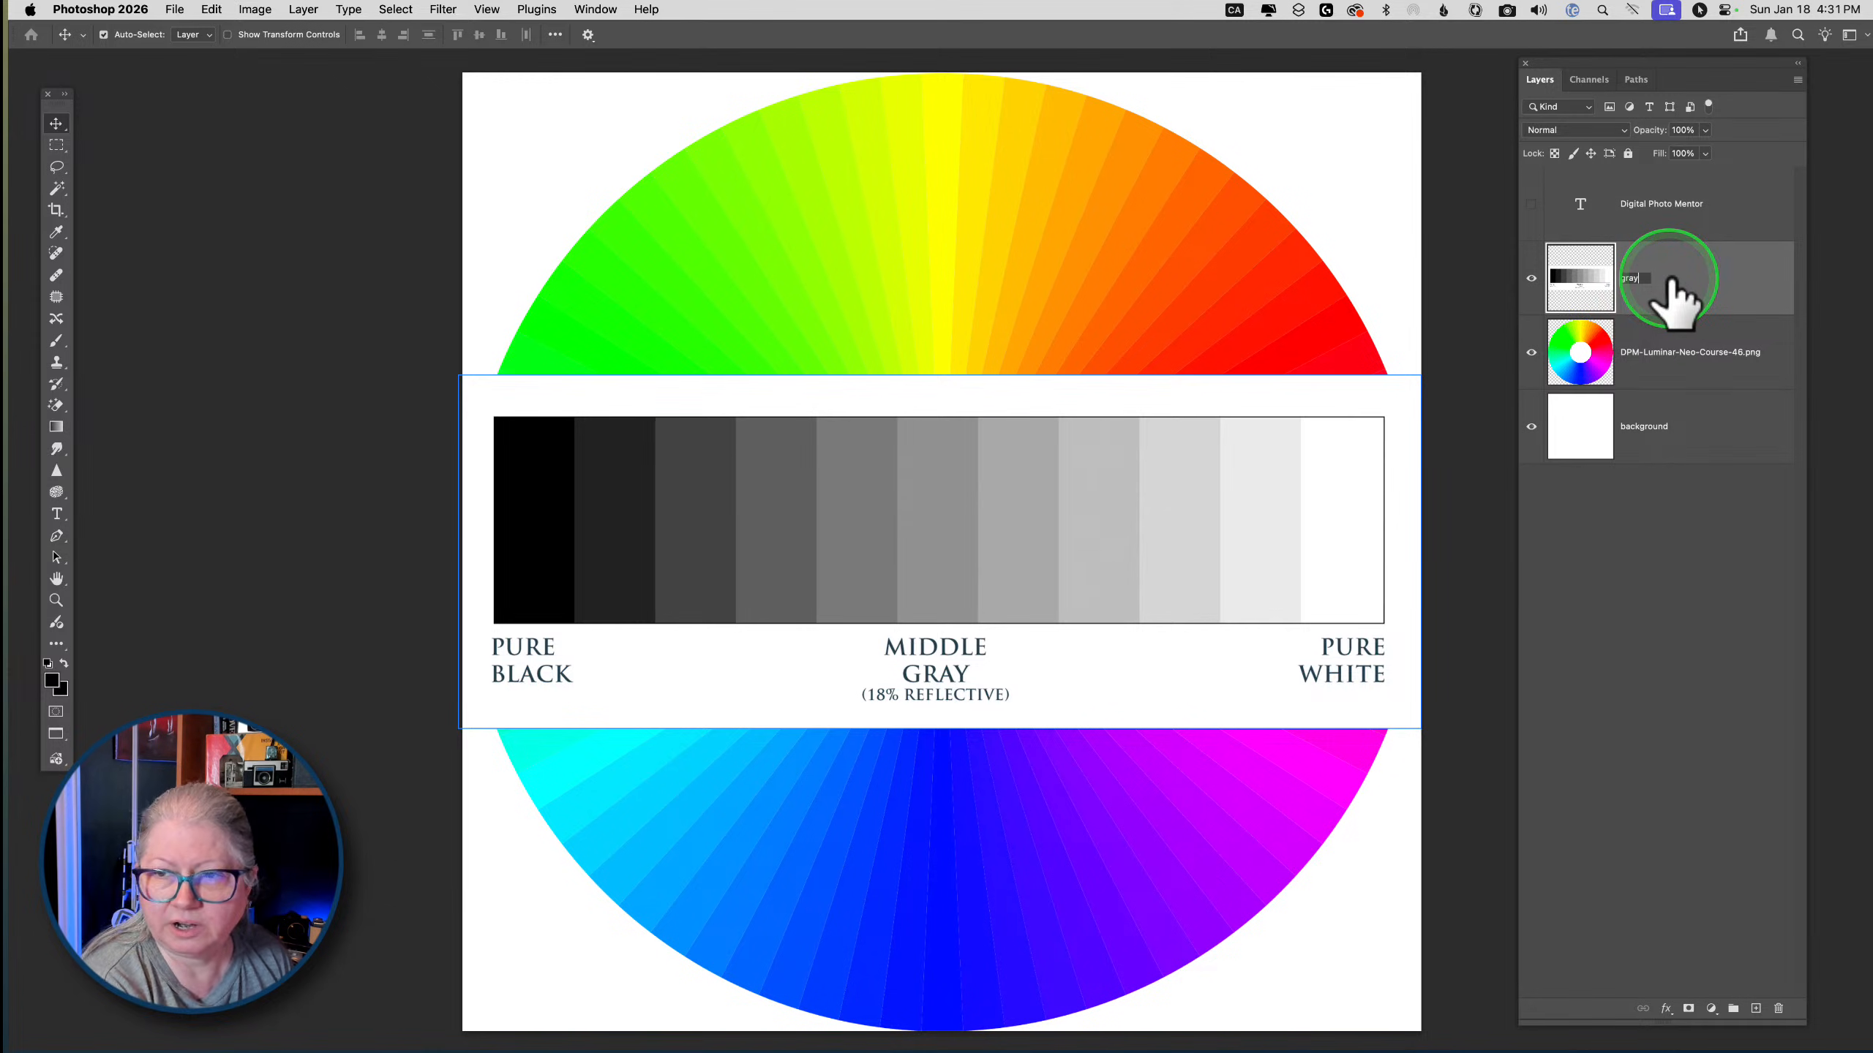
type("scale")
key("Return")
Rename the layer holding the rainbow circle, directly above the background layer, as "color wheel"
double_click(1663, 354)
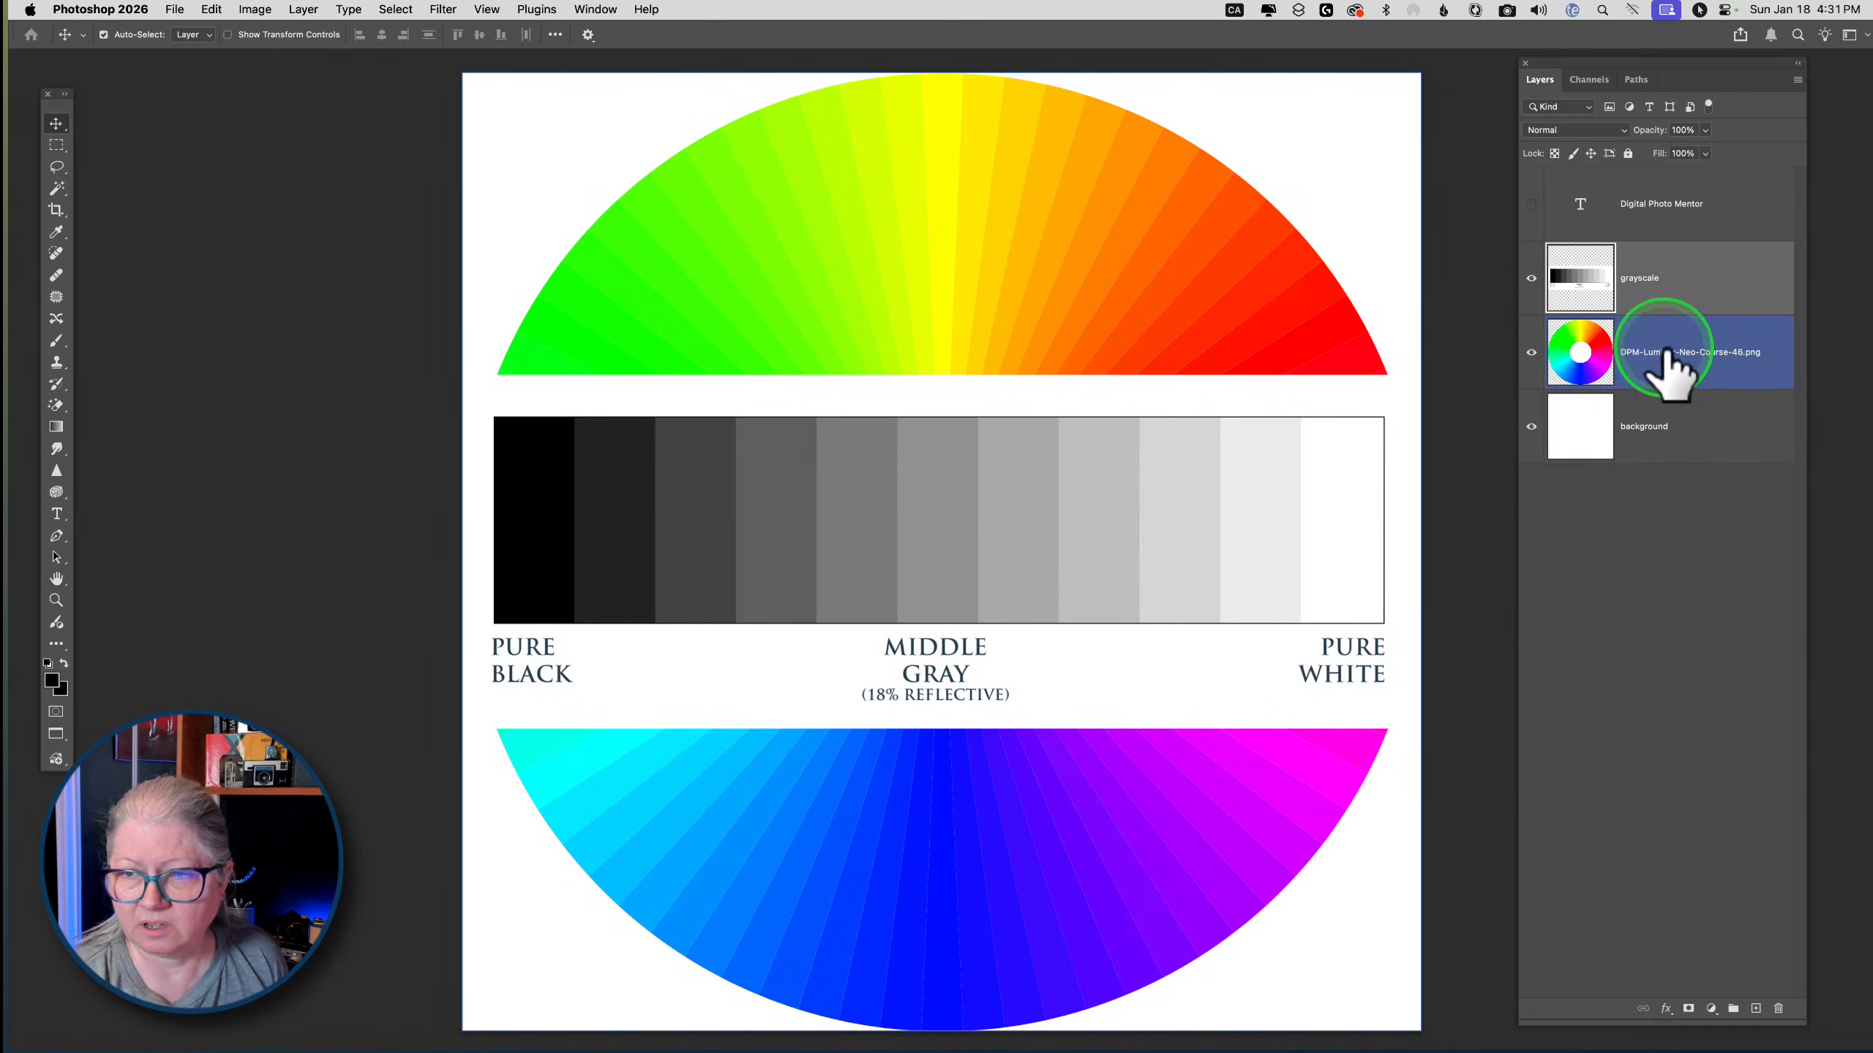
type("co")
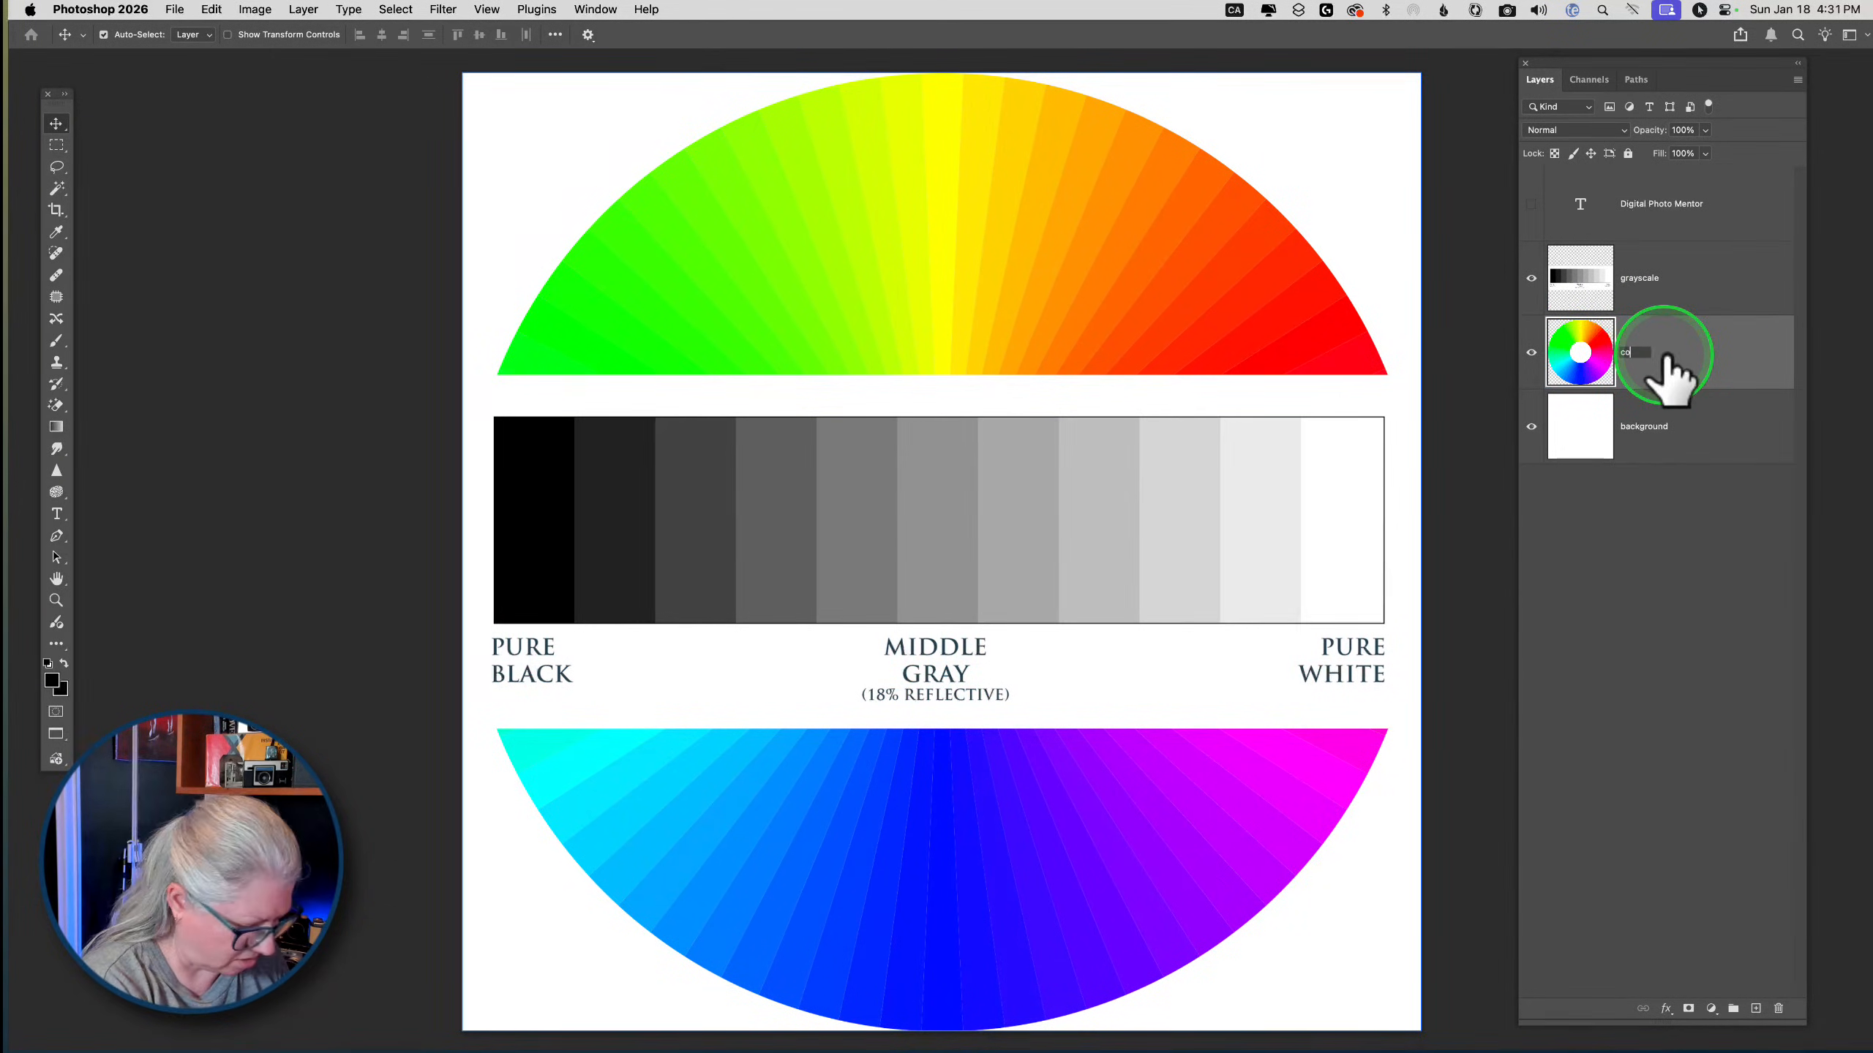
type("lor whe")
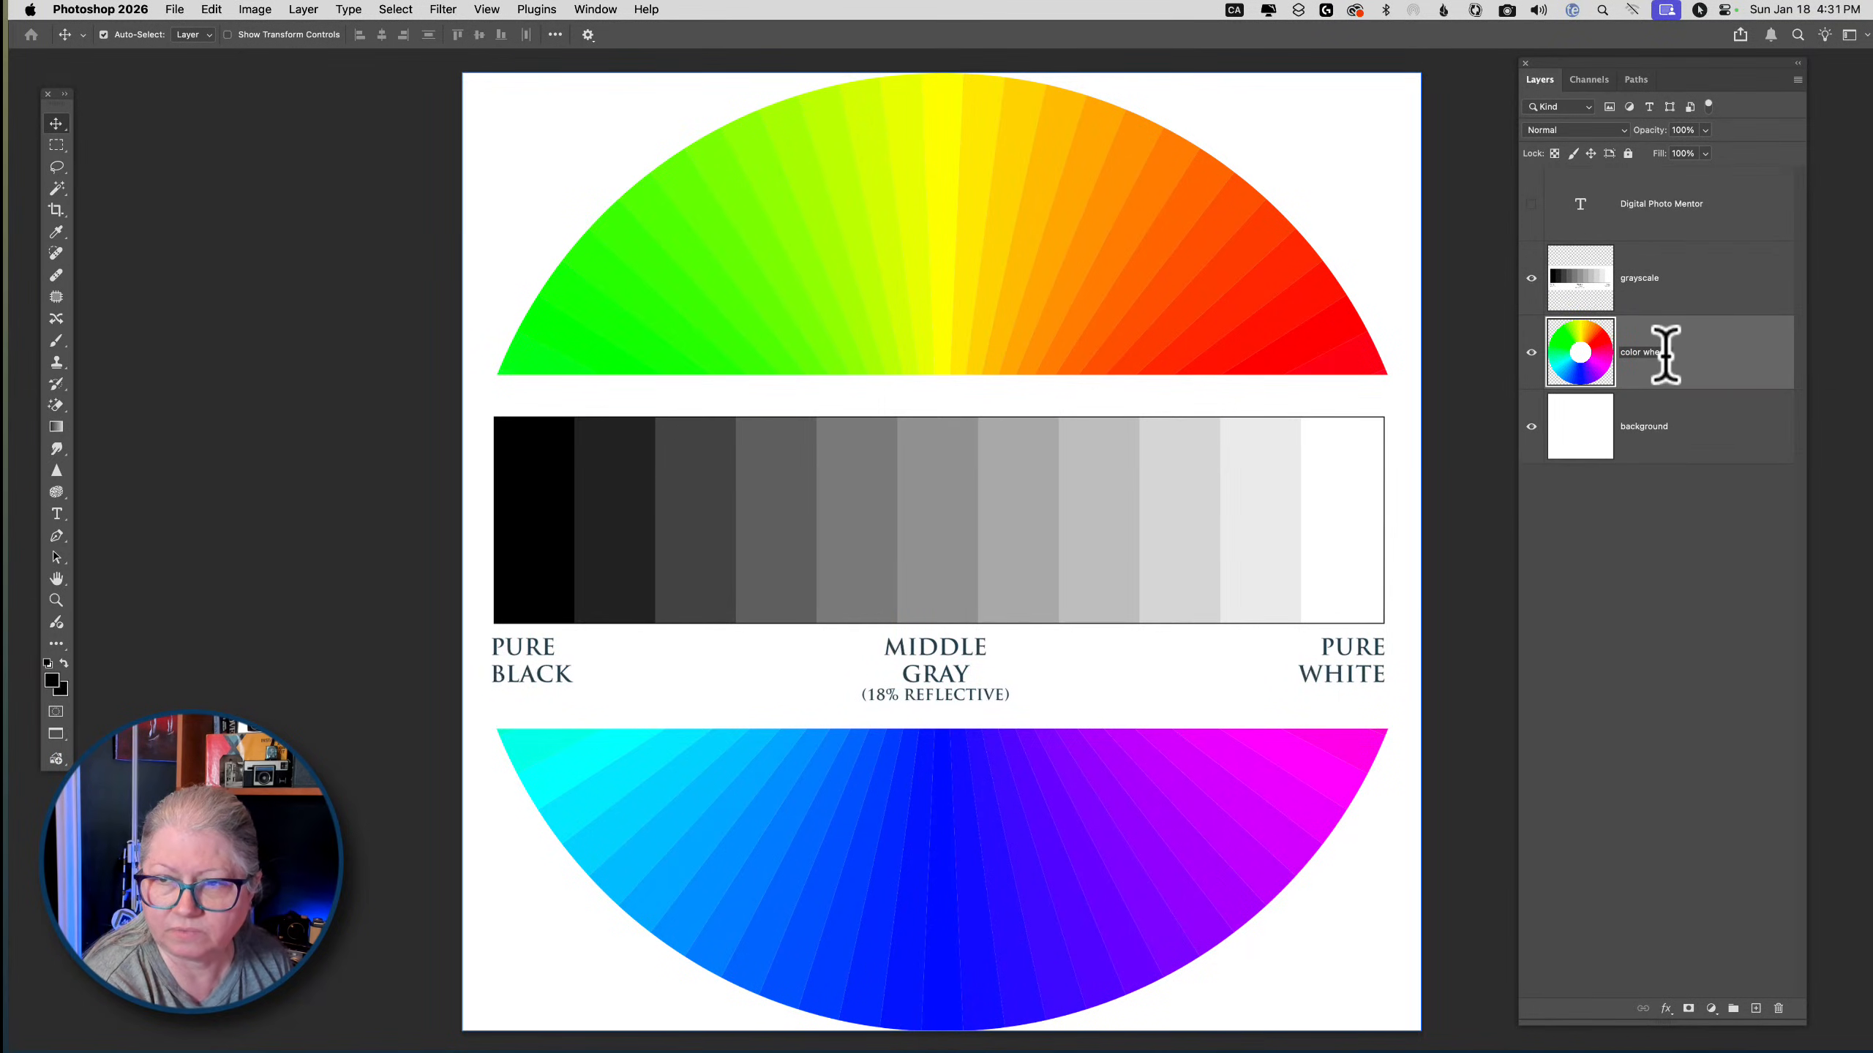
type("el")
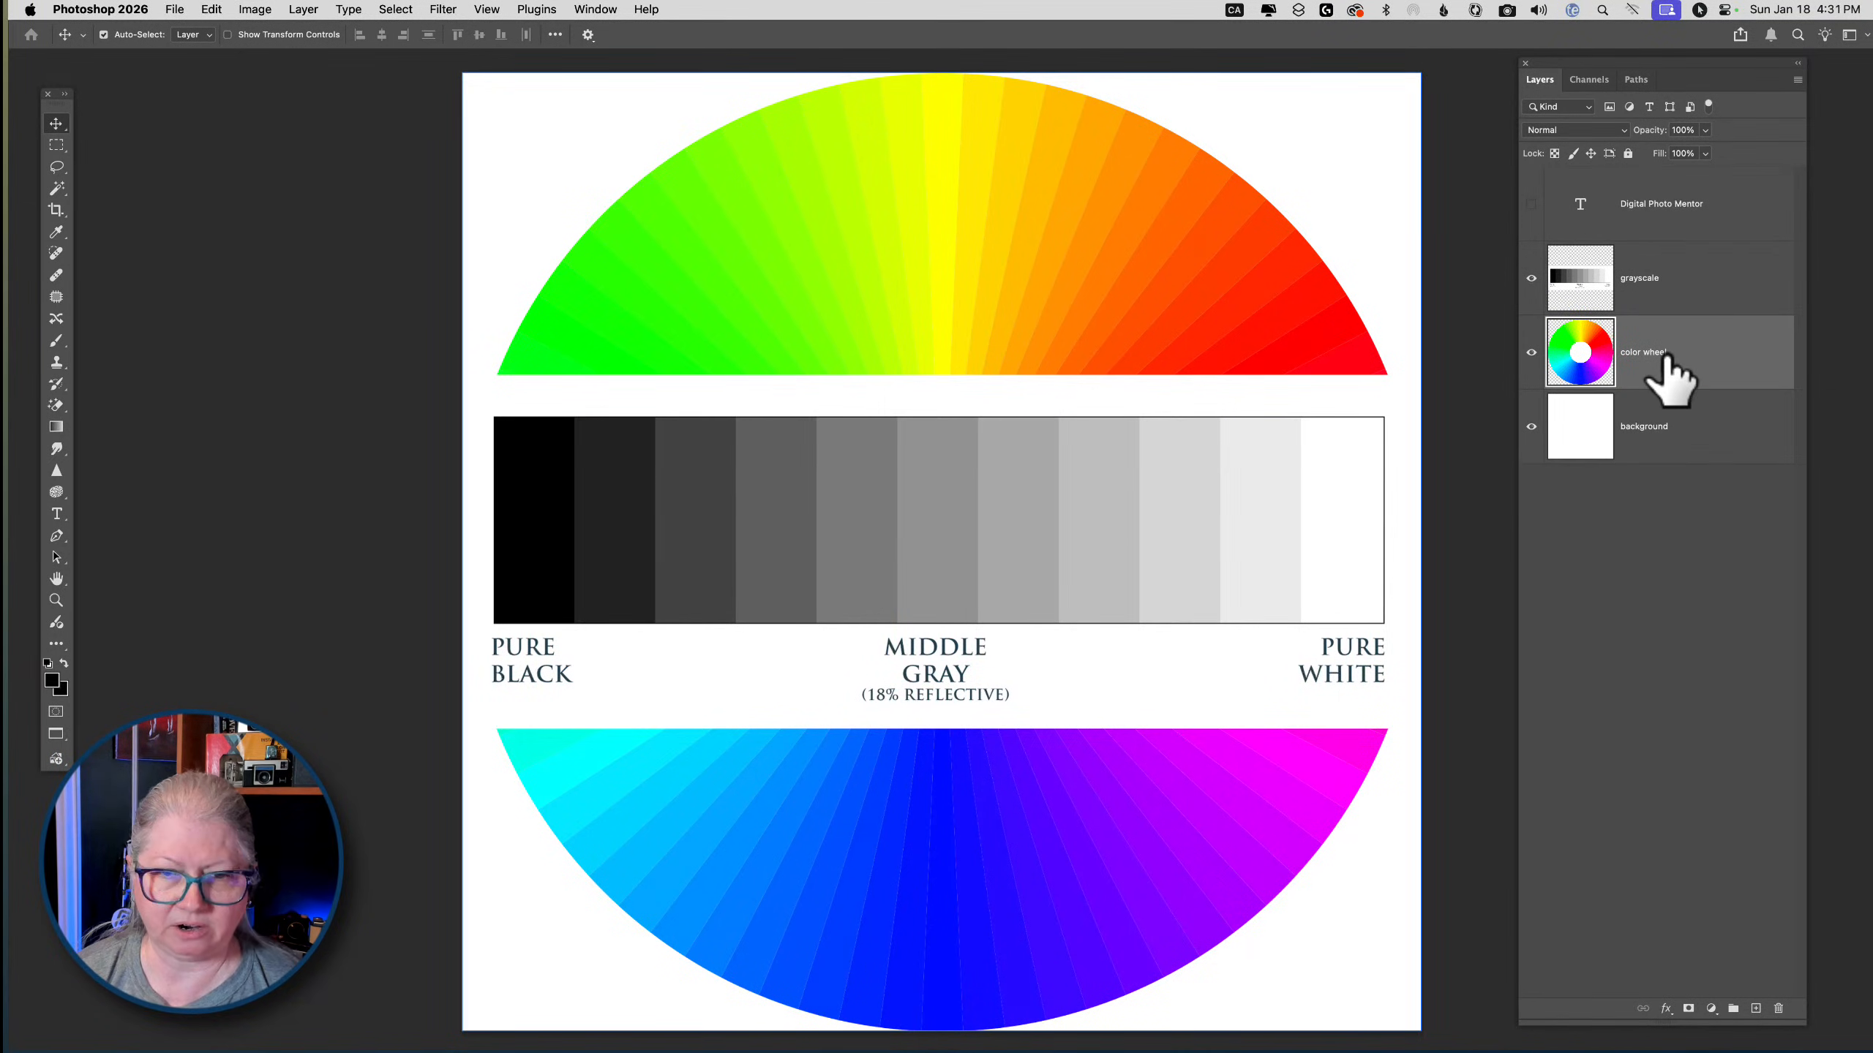
left_click(1696, 354)
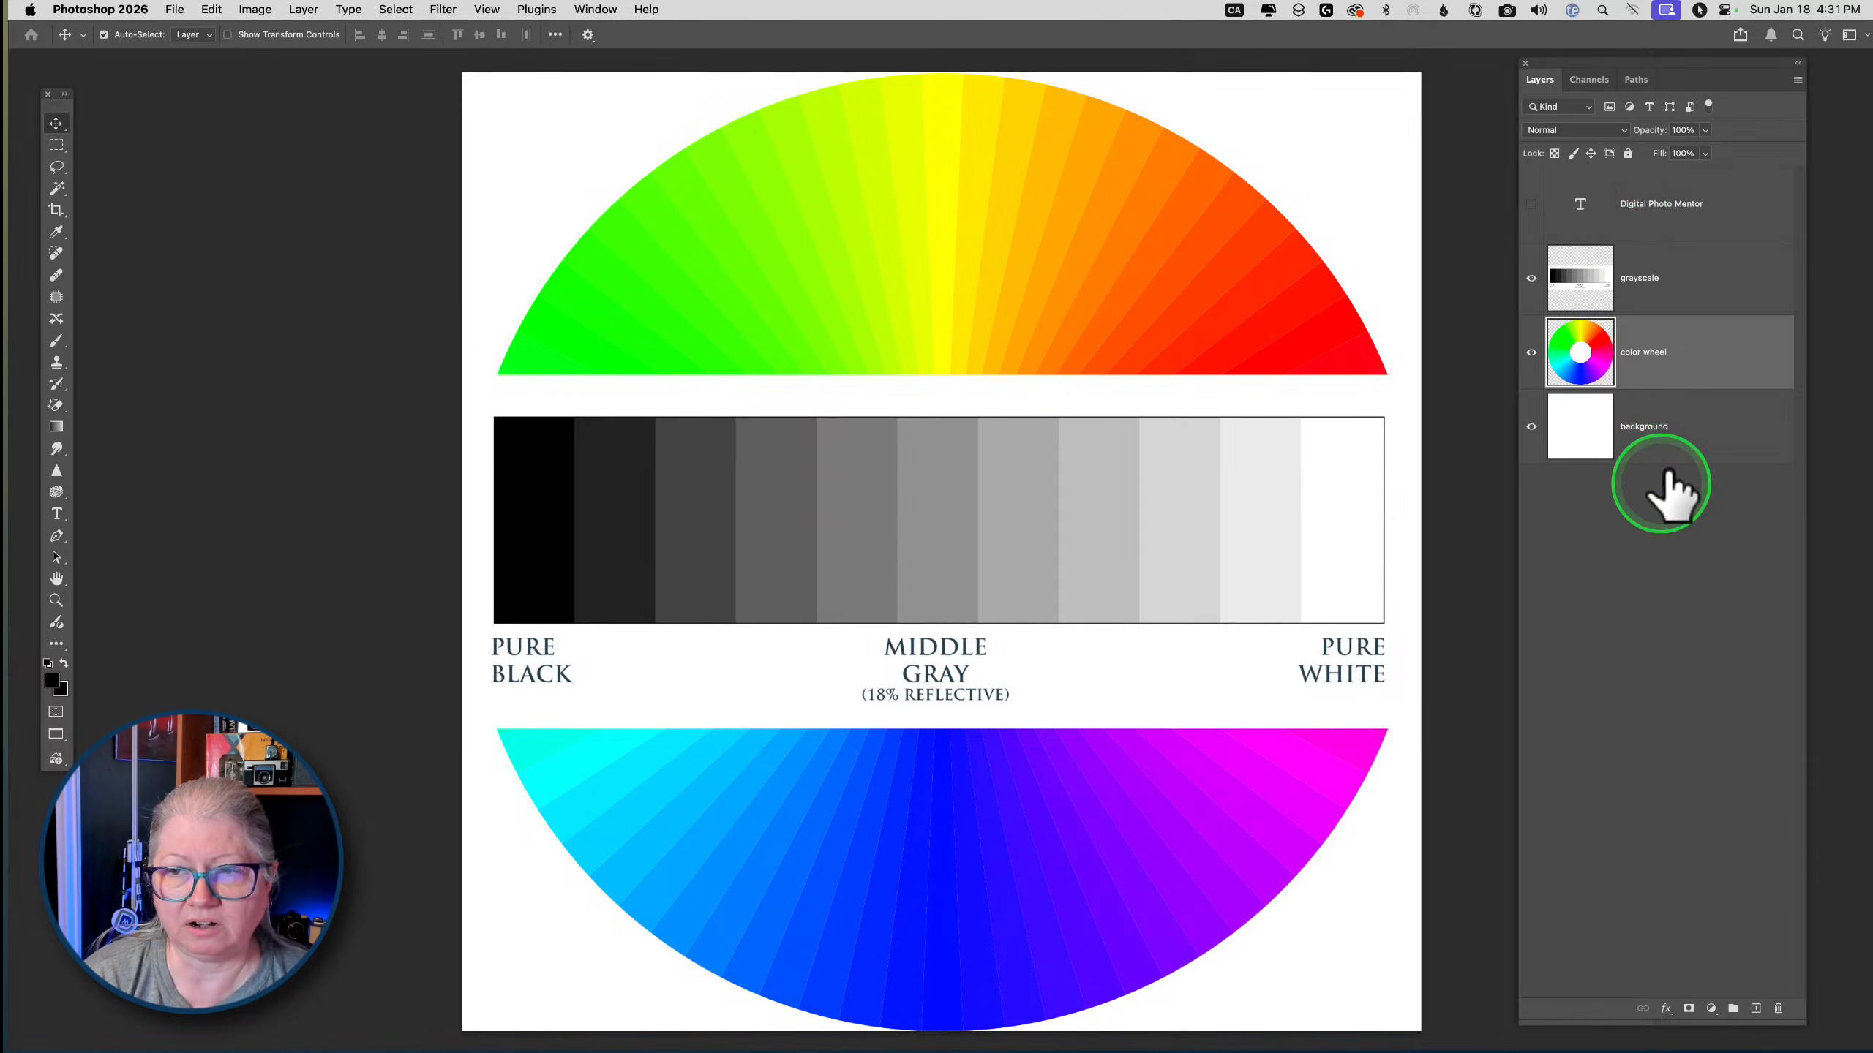
Make the grayscale layer active and set its blend mode to Darken
left_click(1671, 258)
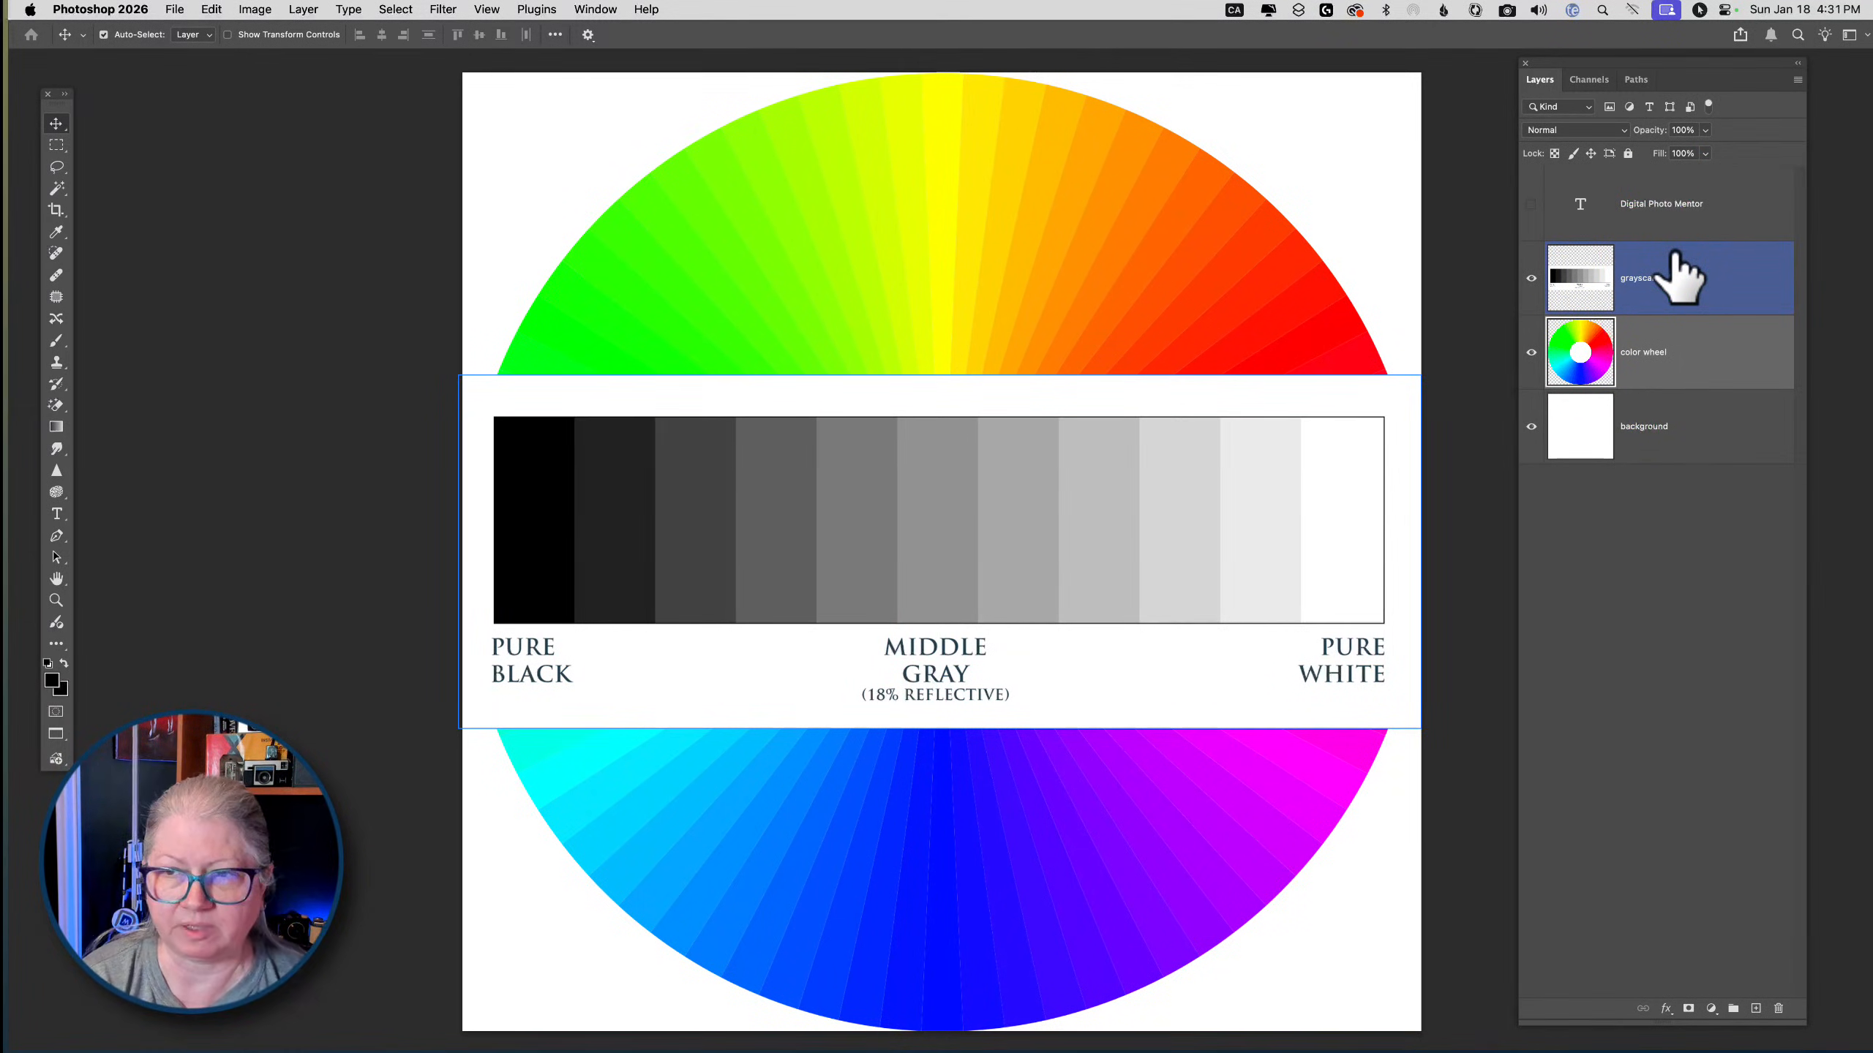
left_click(1663, 442)
left_click(1650, 236)
left_click(1689, 434)
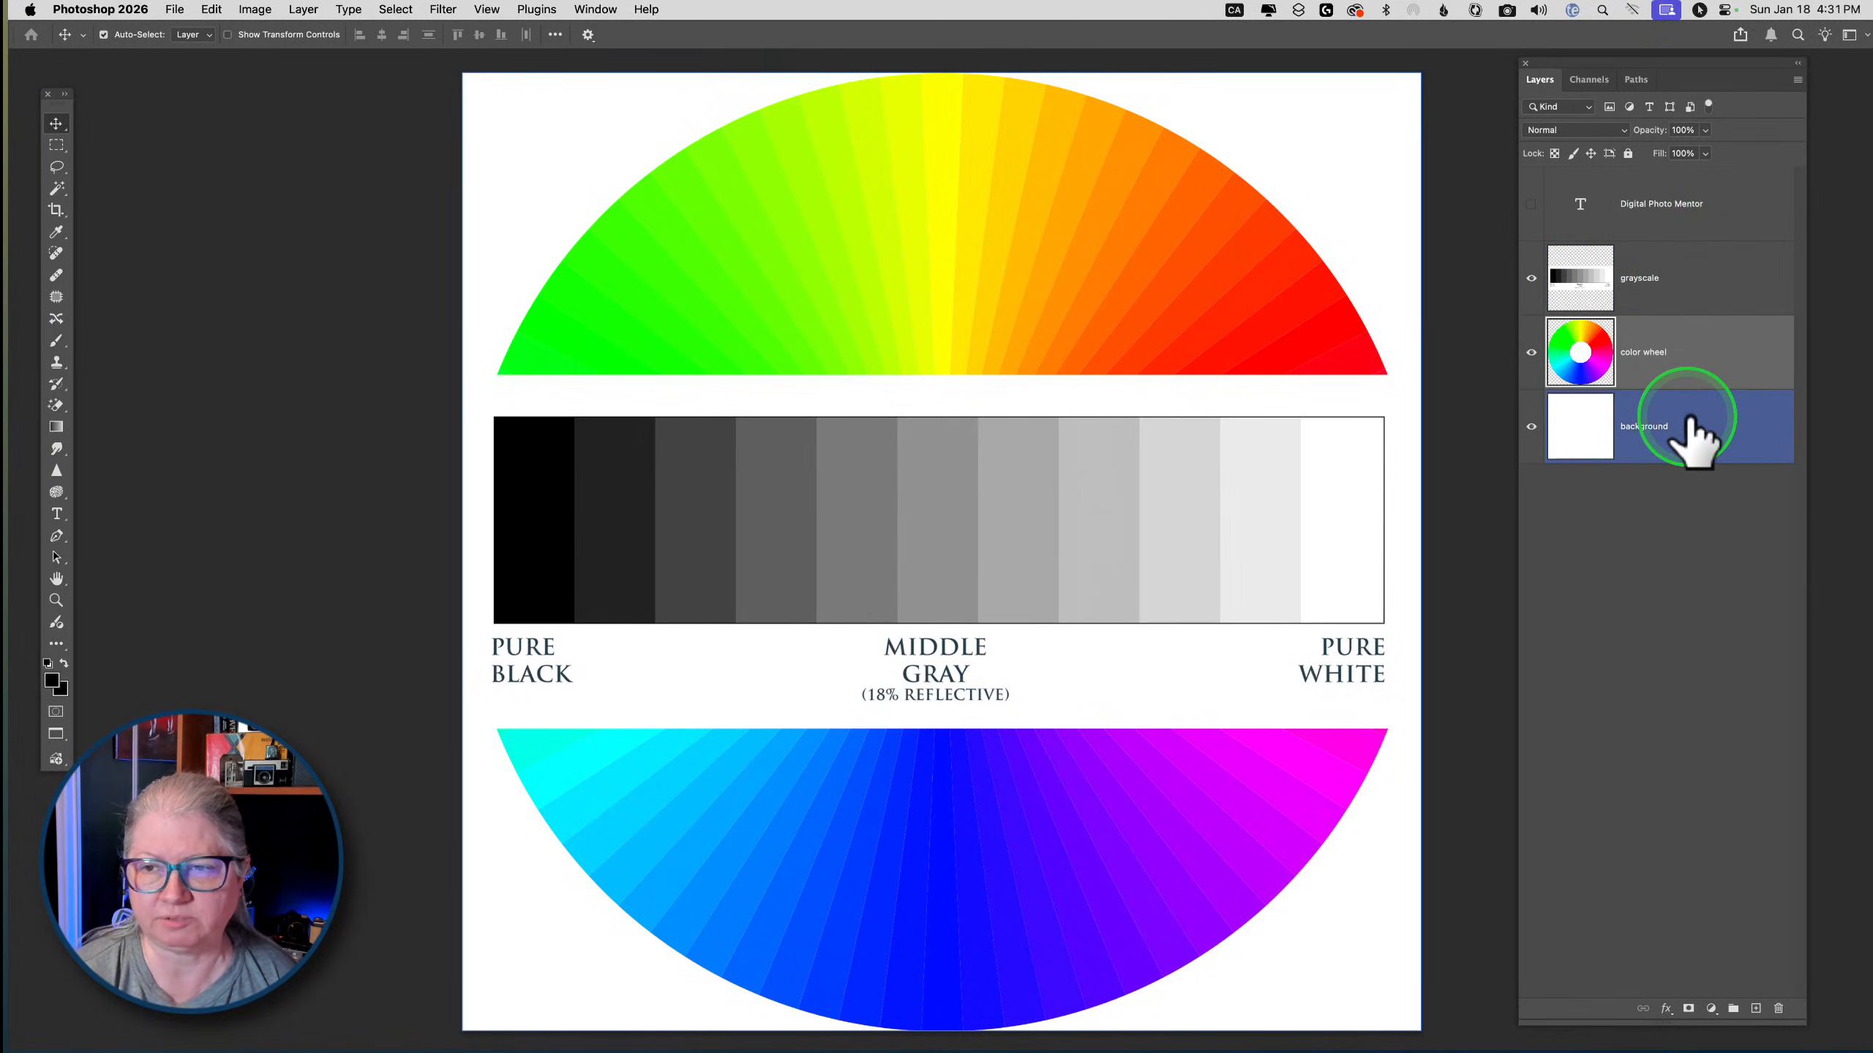
left_click(1685, 291)
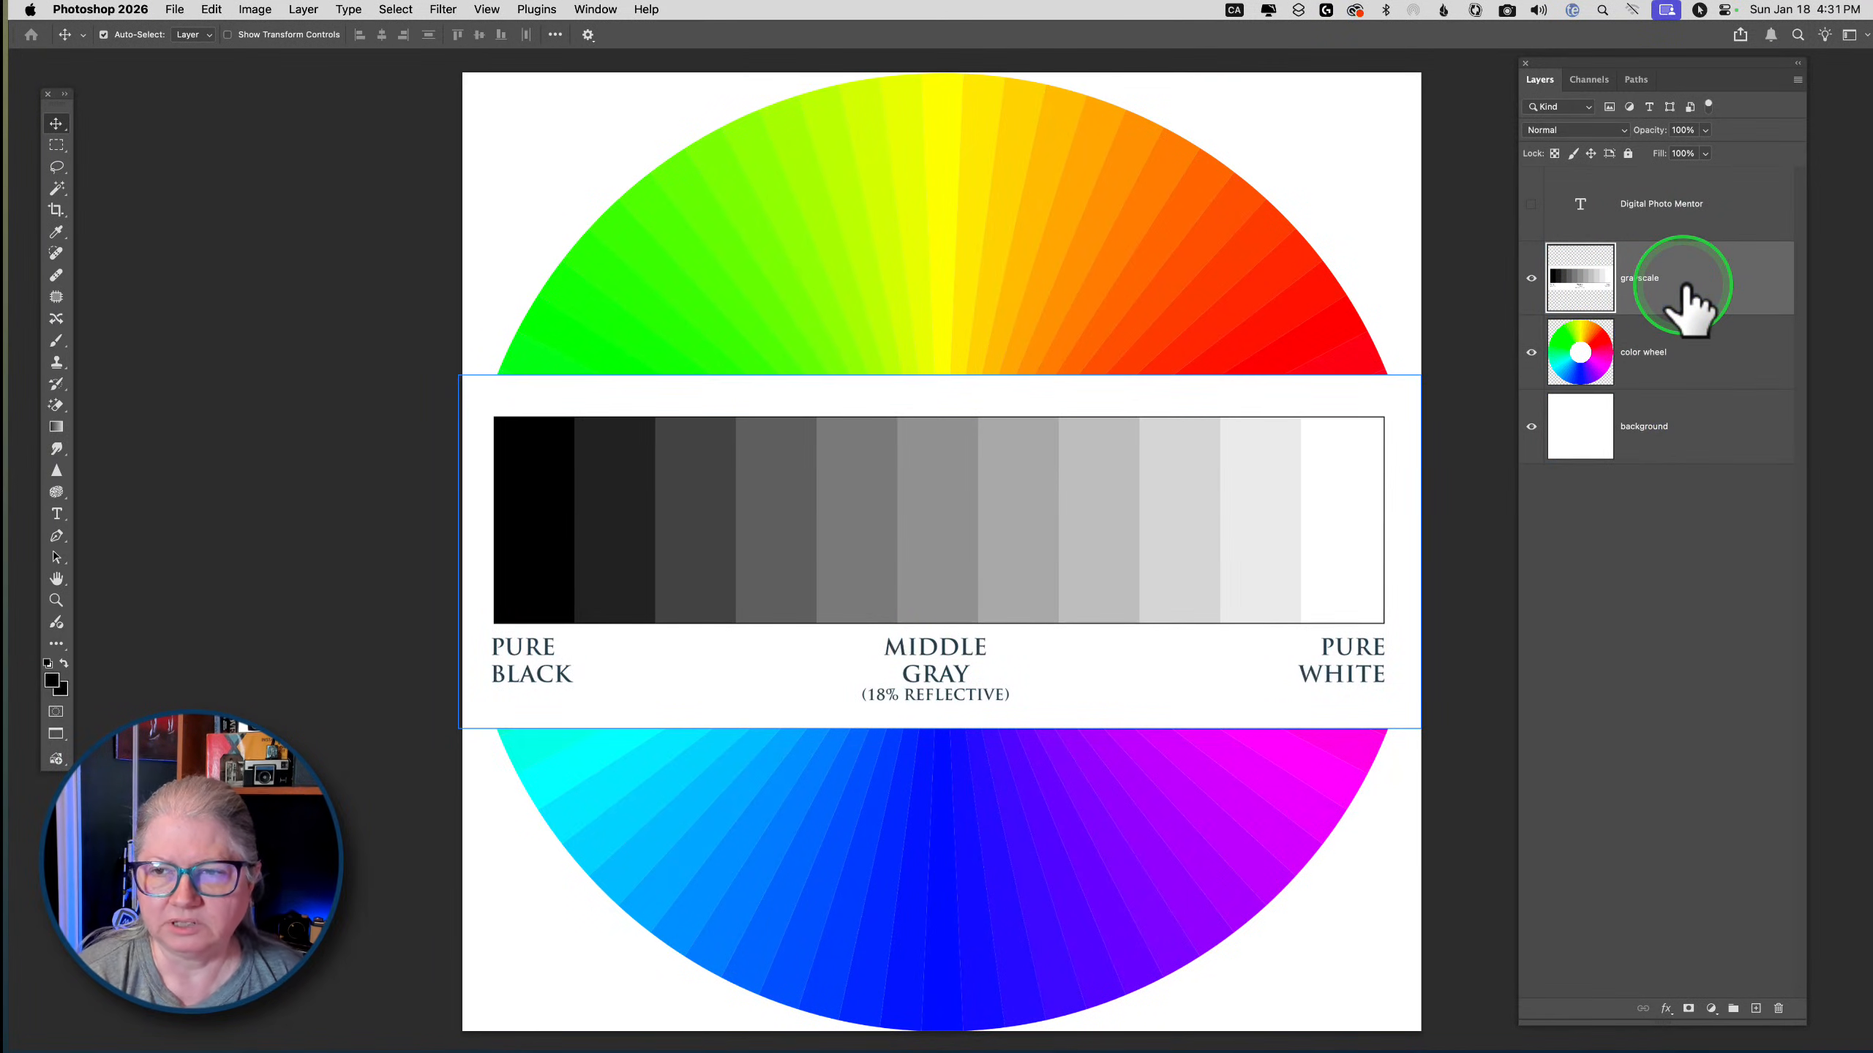
left_click(1592, 133)
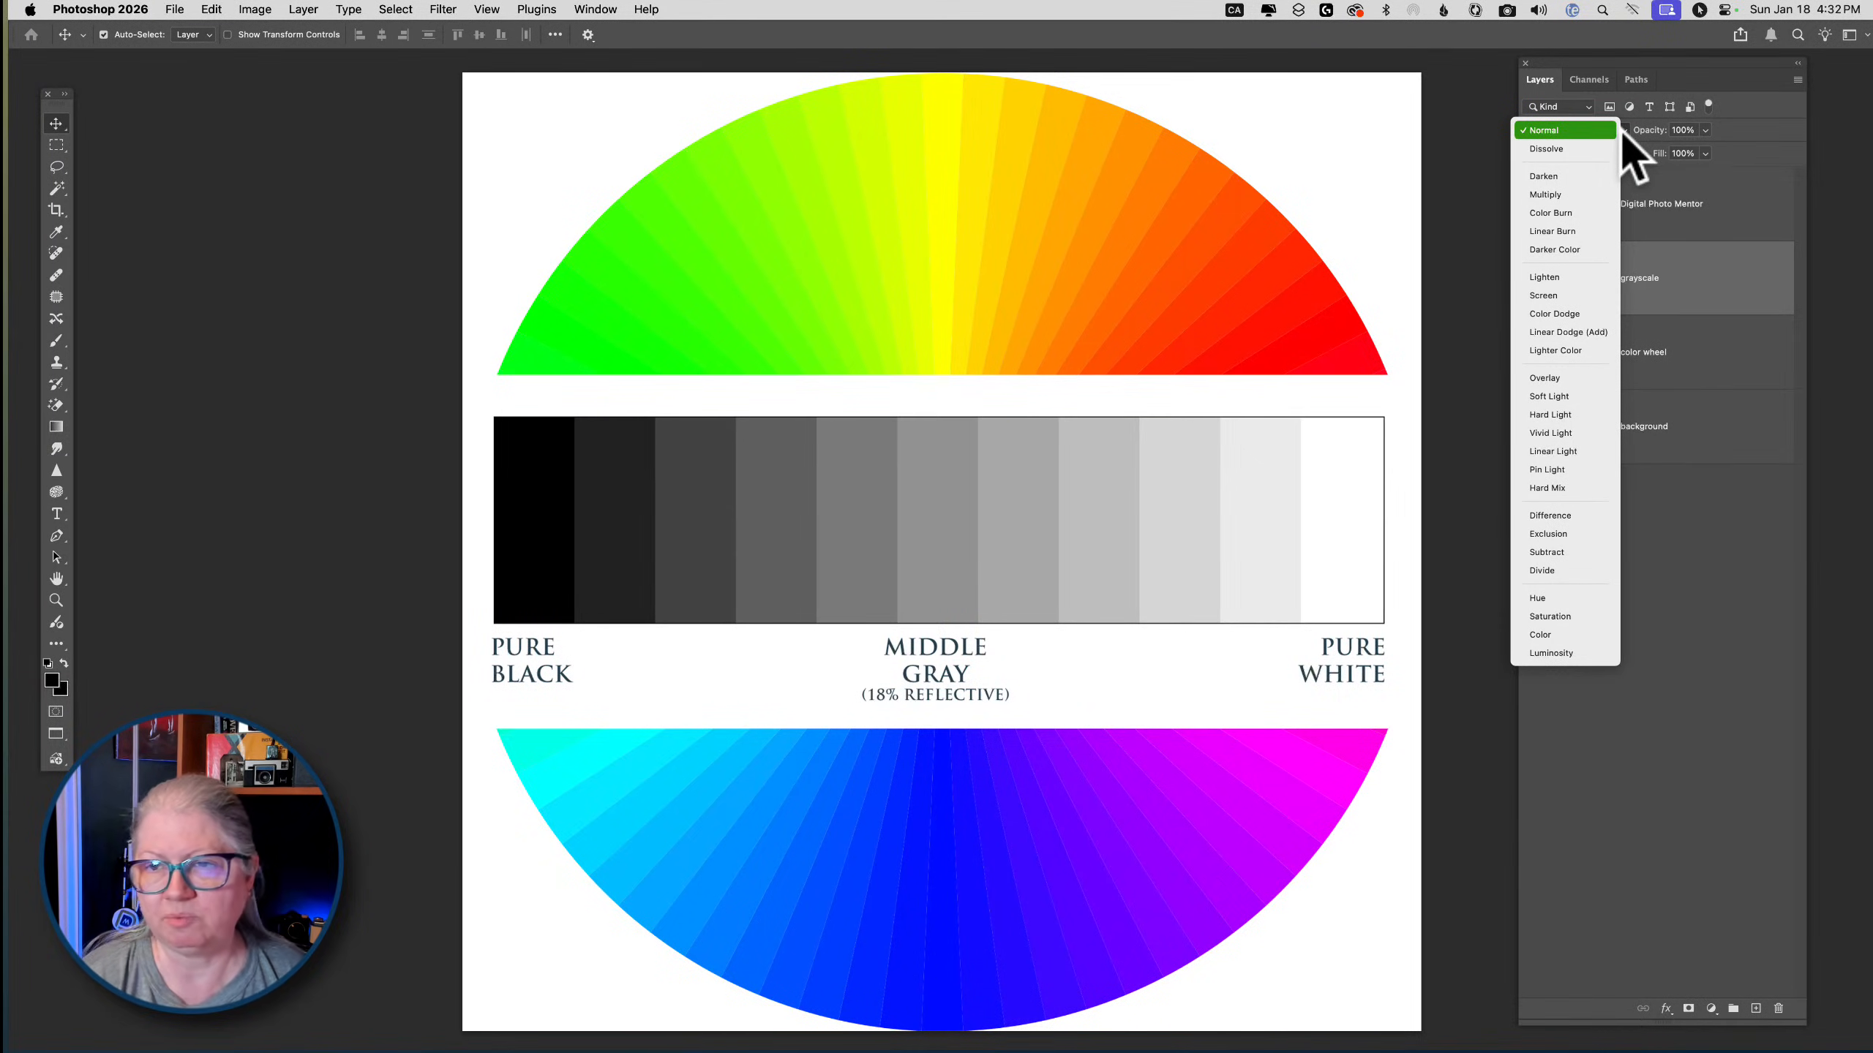
left_click(1617, 131)
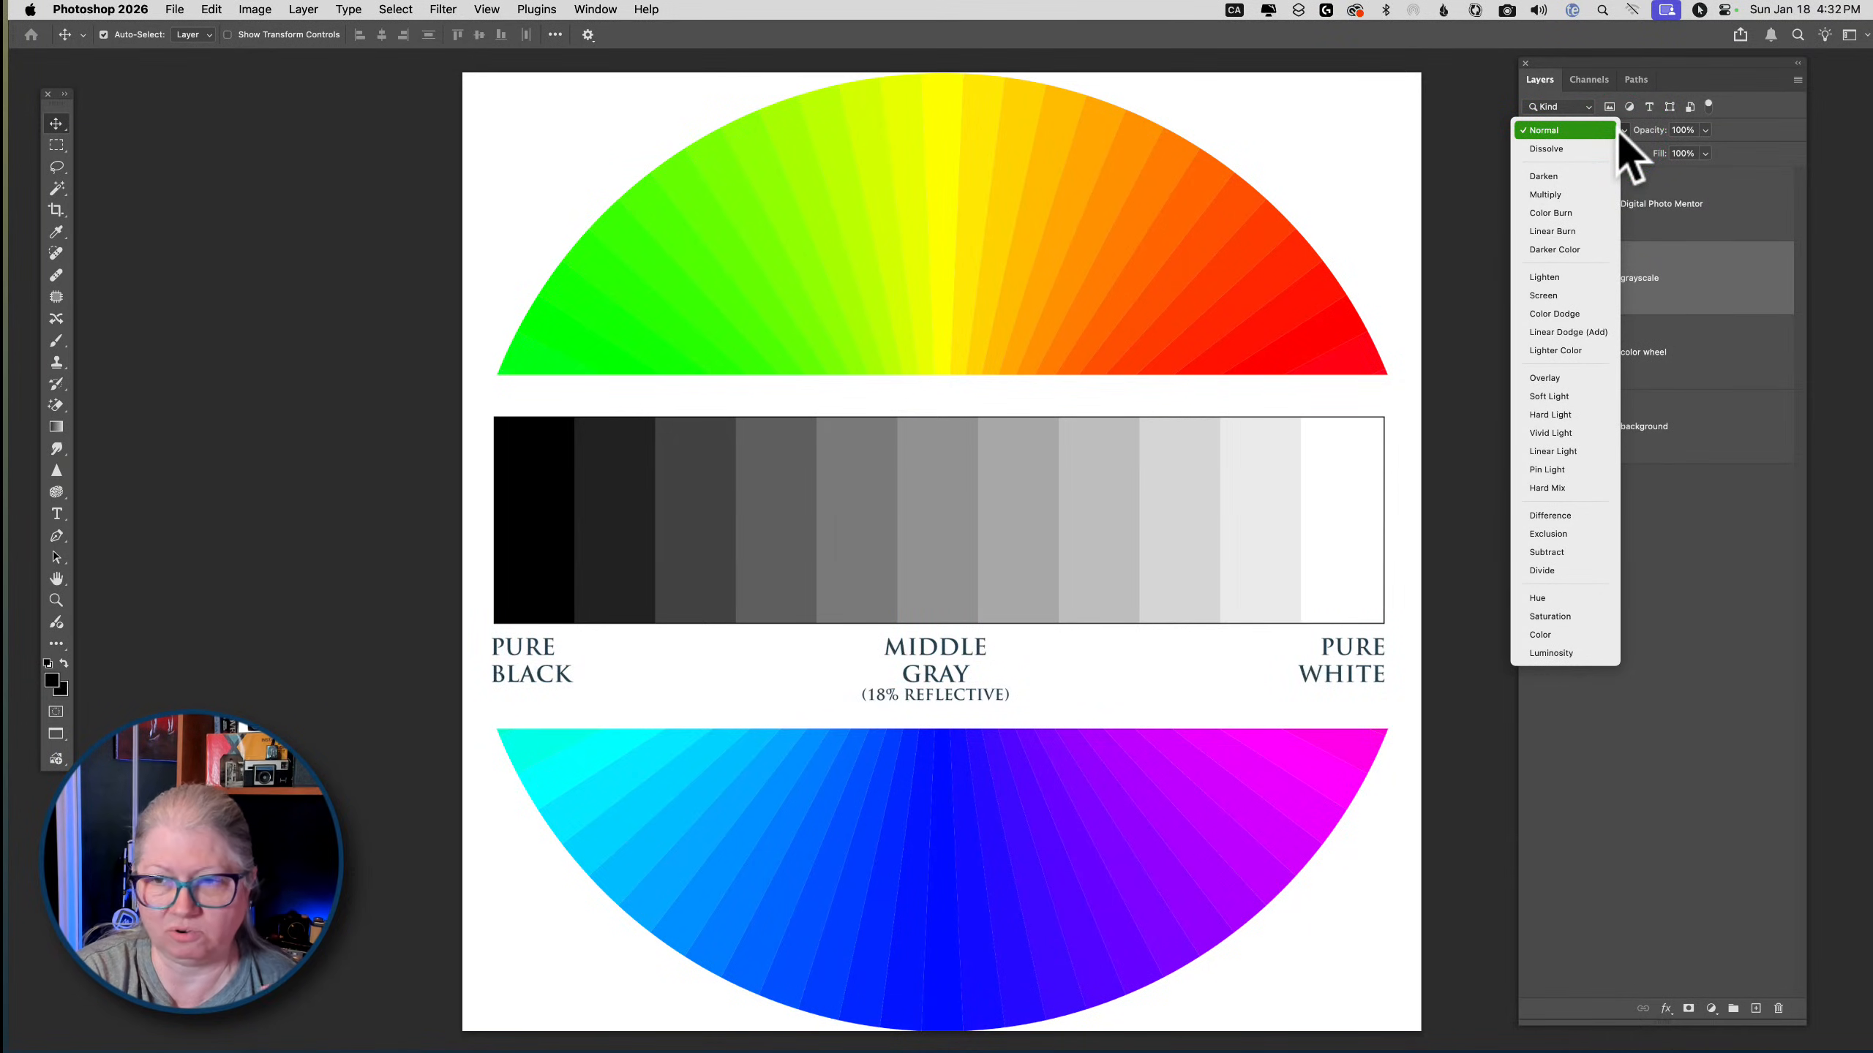
left_click(1609, 133)
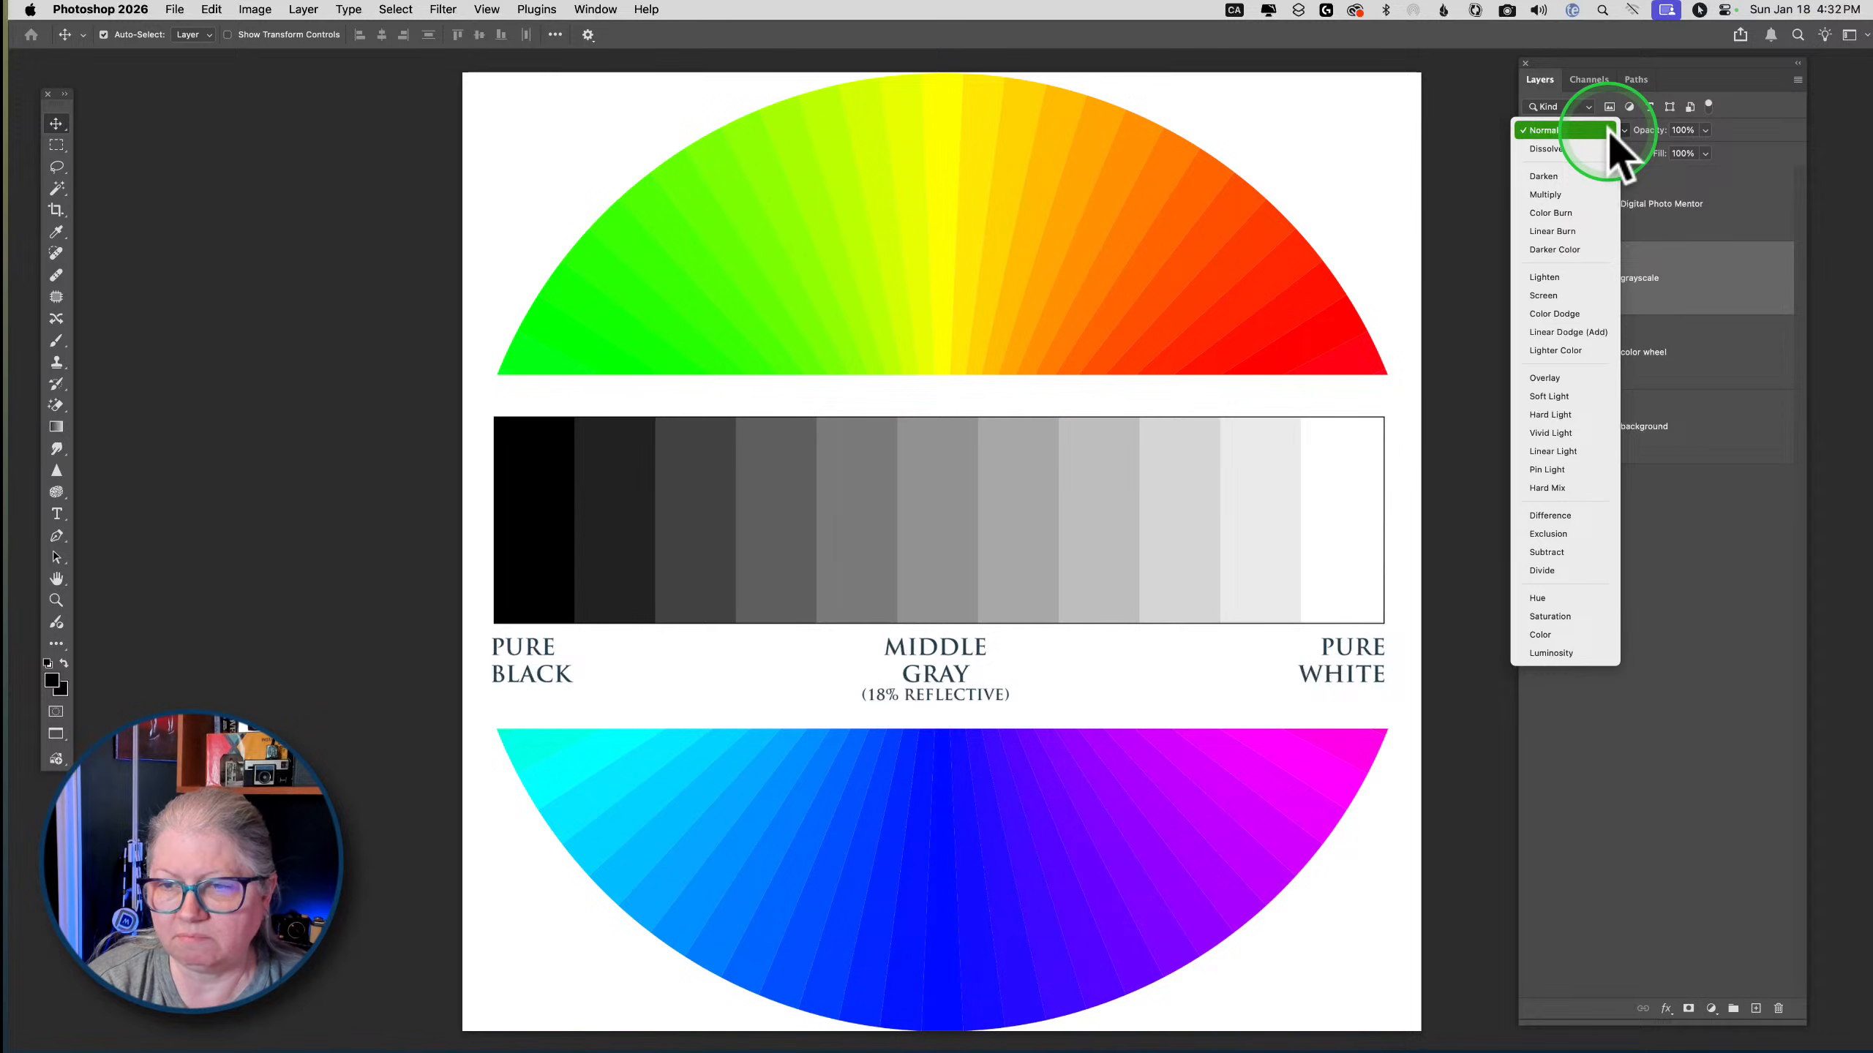
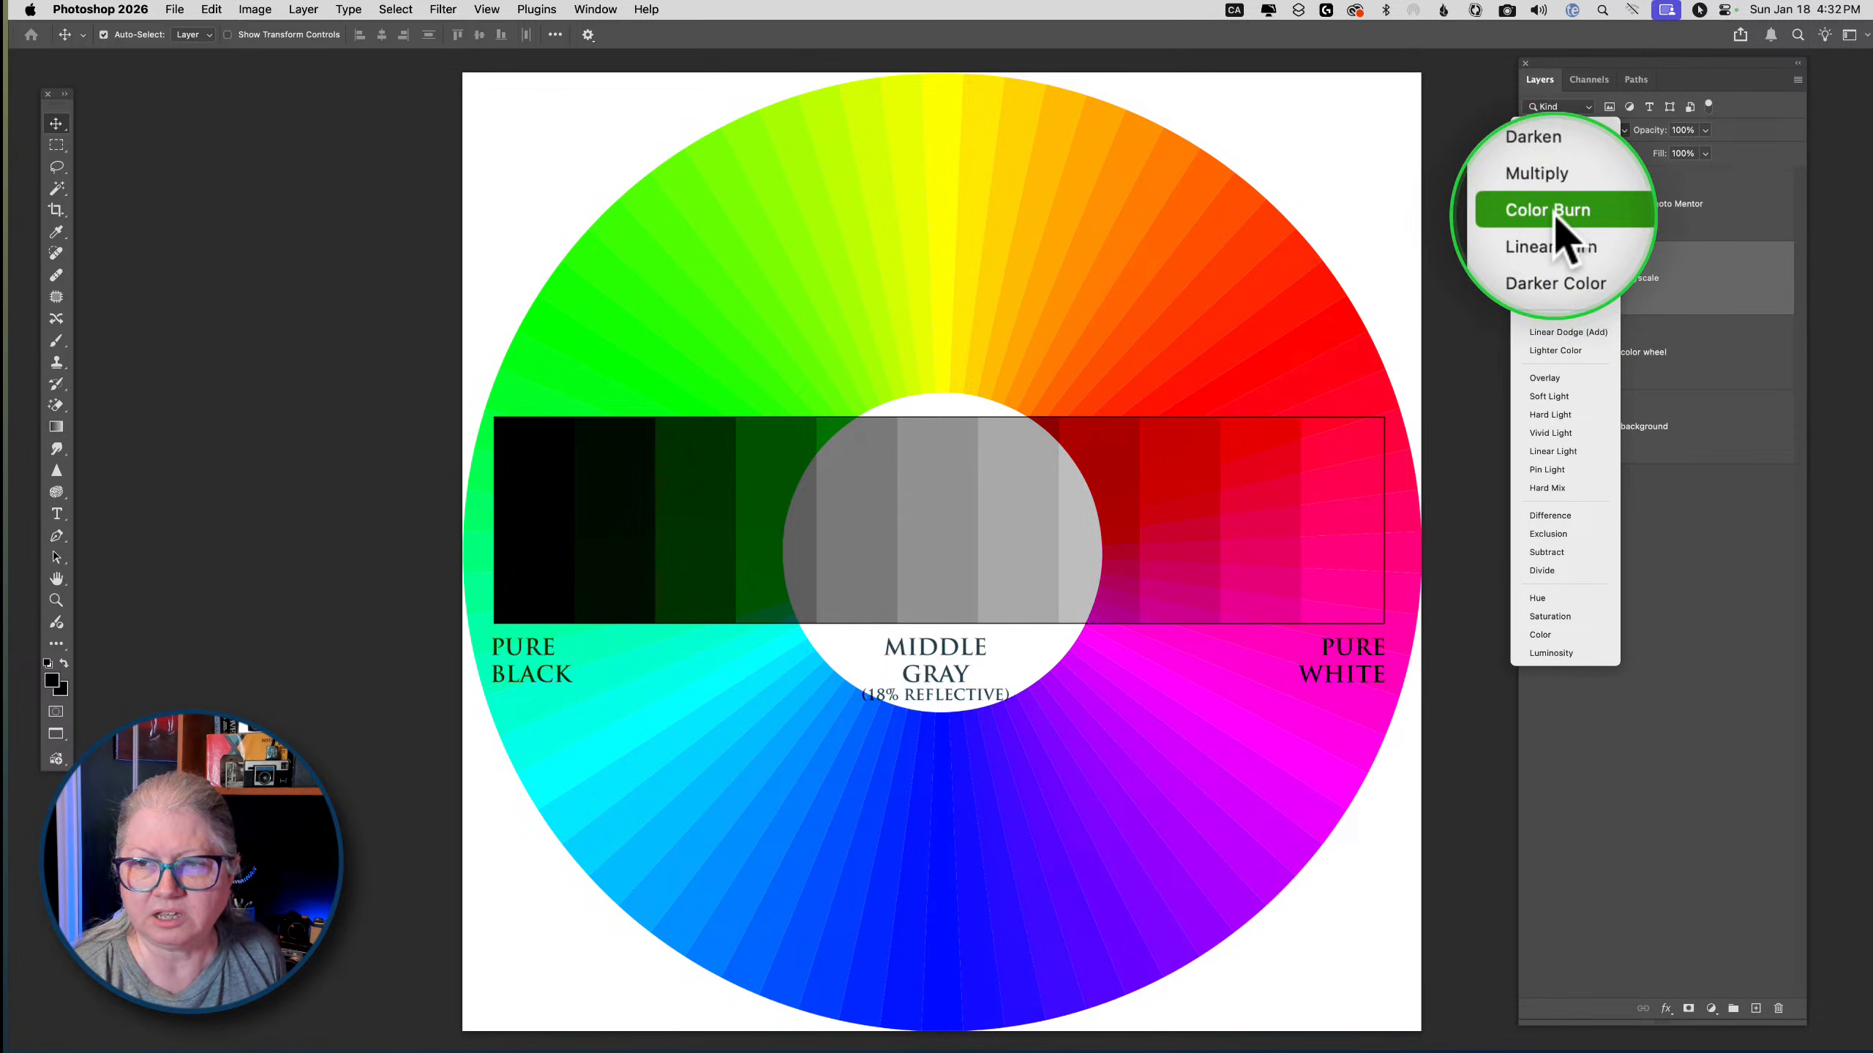
left_click(1548, 177)
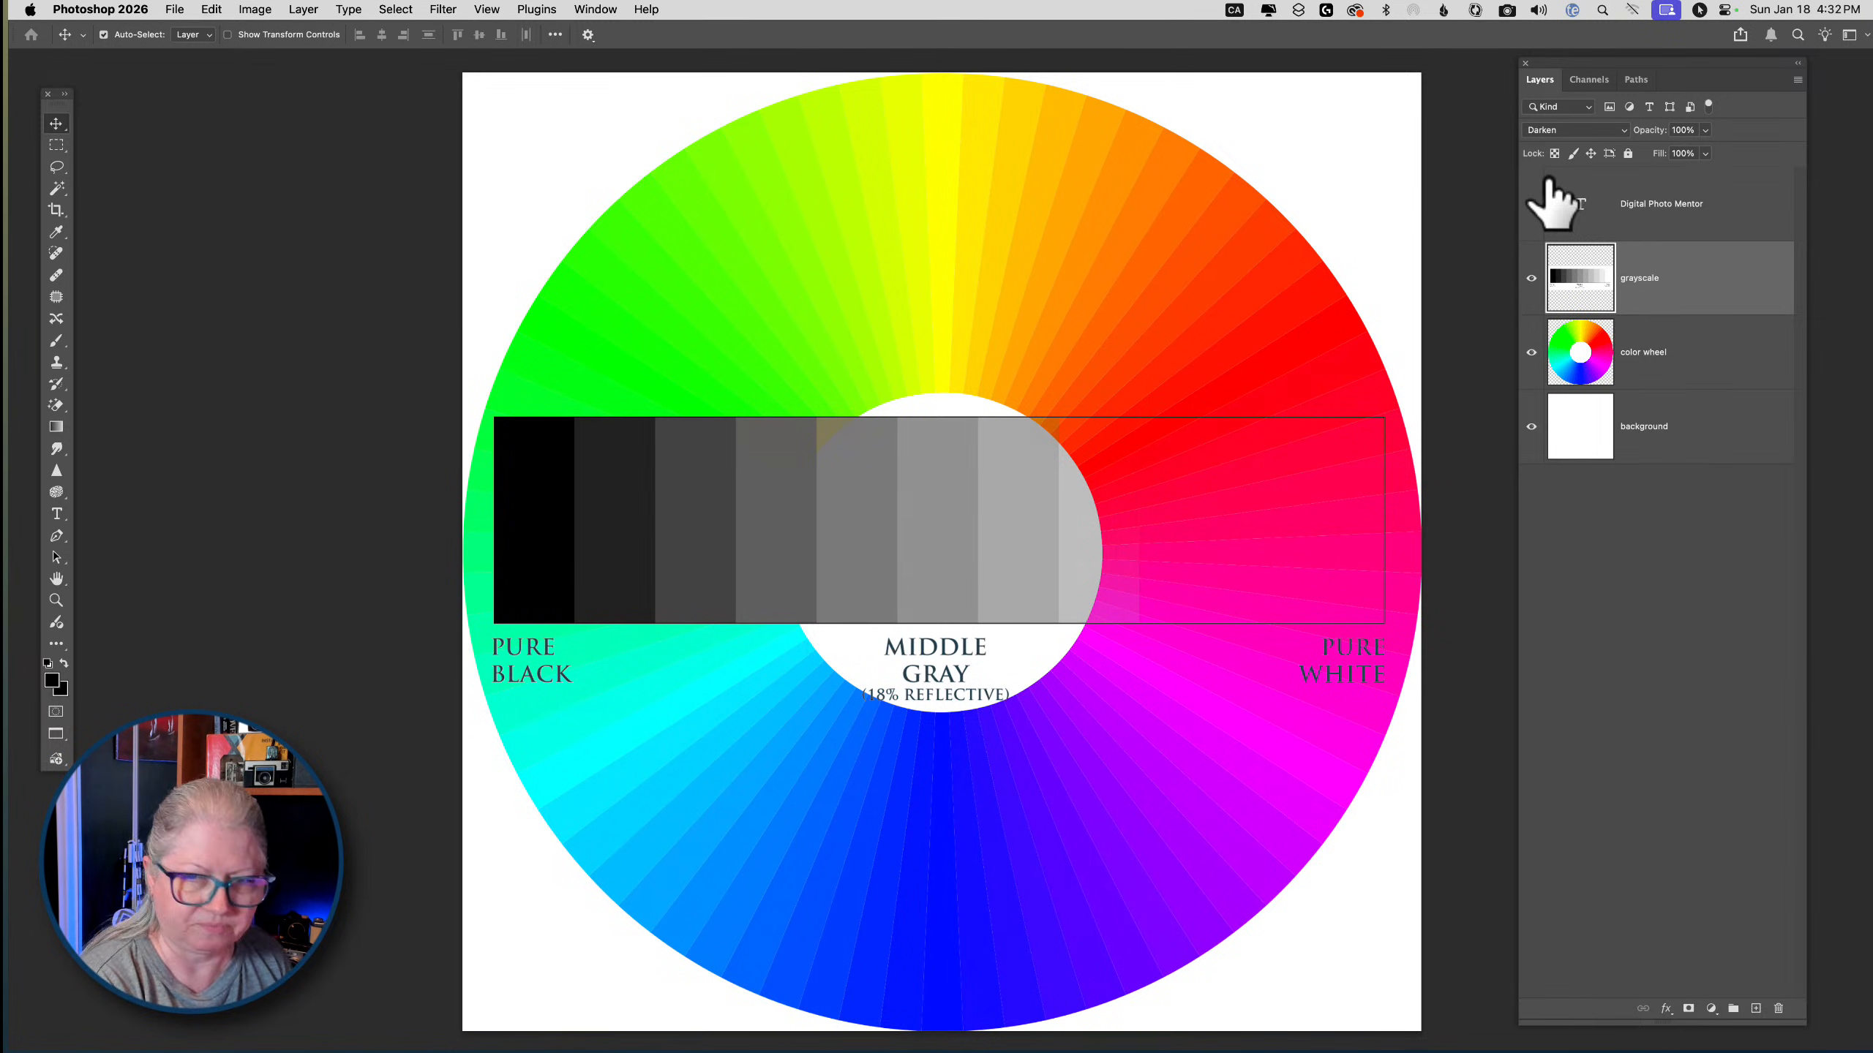
Examine up close how the grayscale bars blend with the color wheel, from the middle gray area to the pure white end
key("super+plus")
key("super+plus")
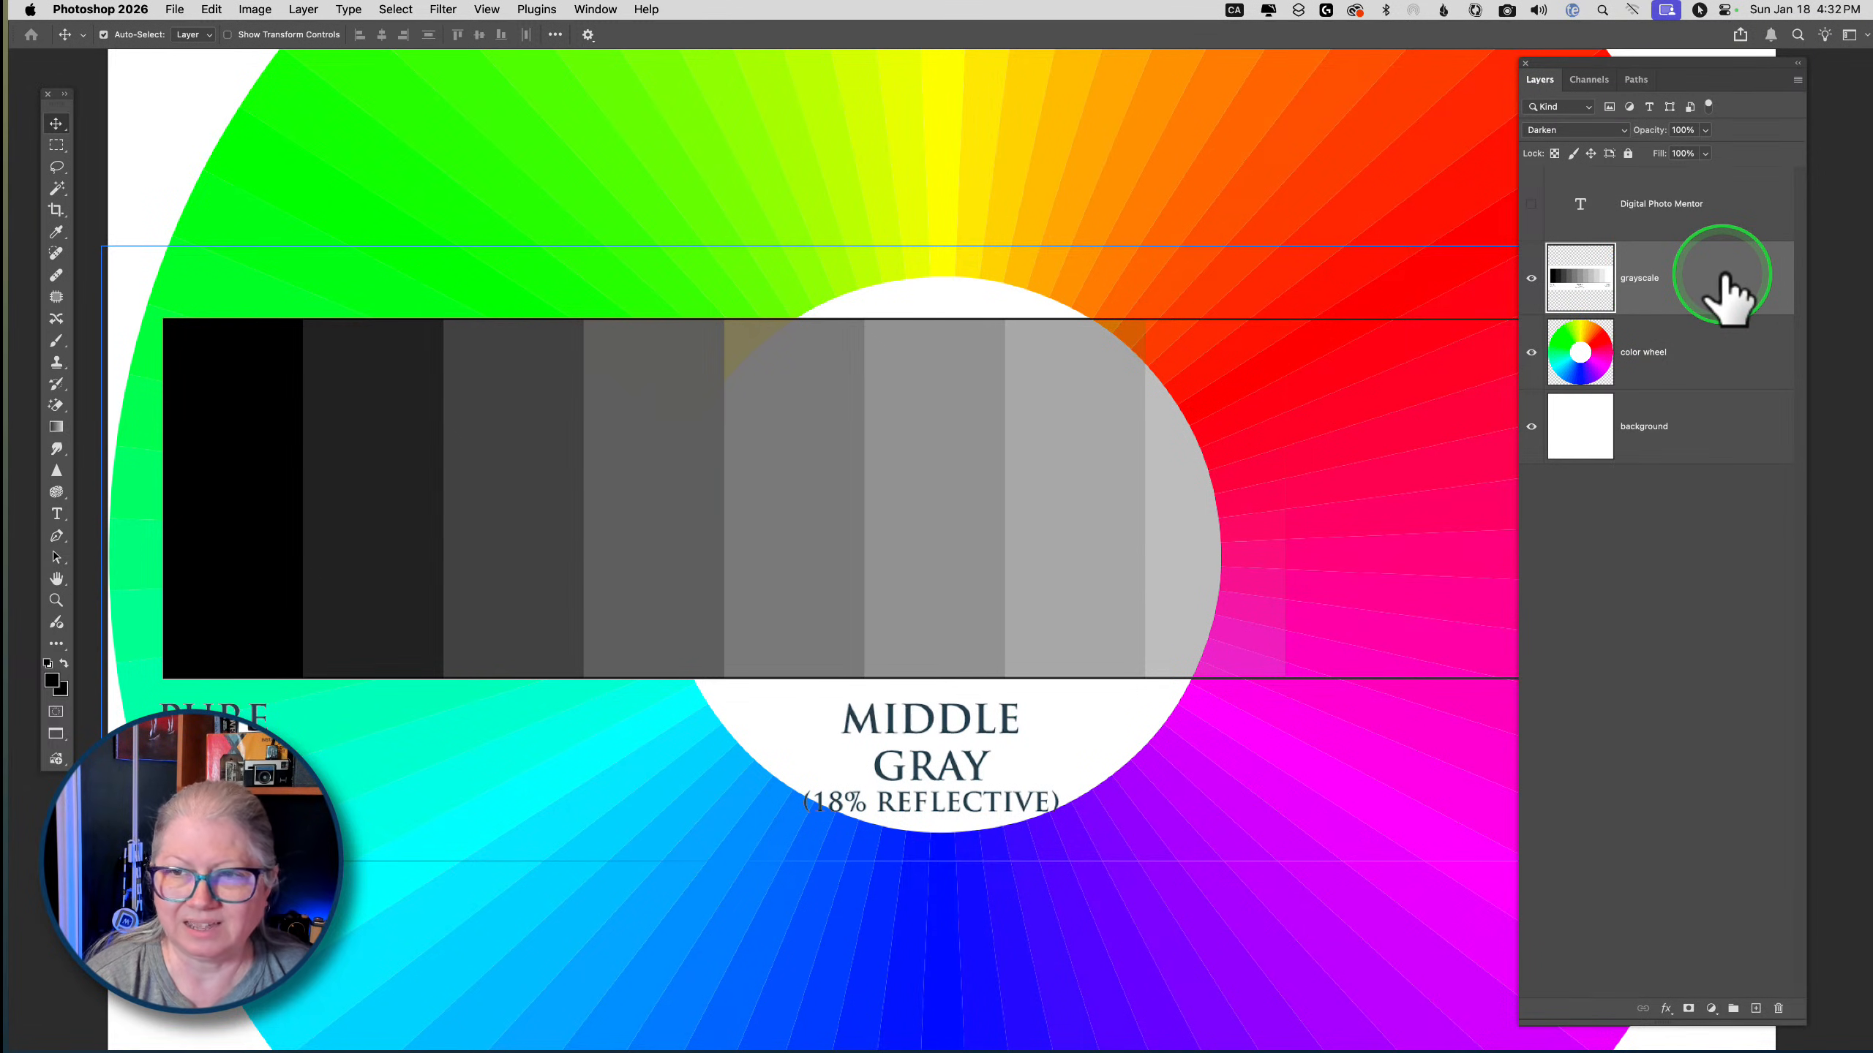
left_click(1696, 356)
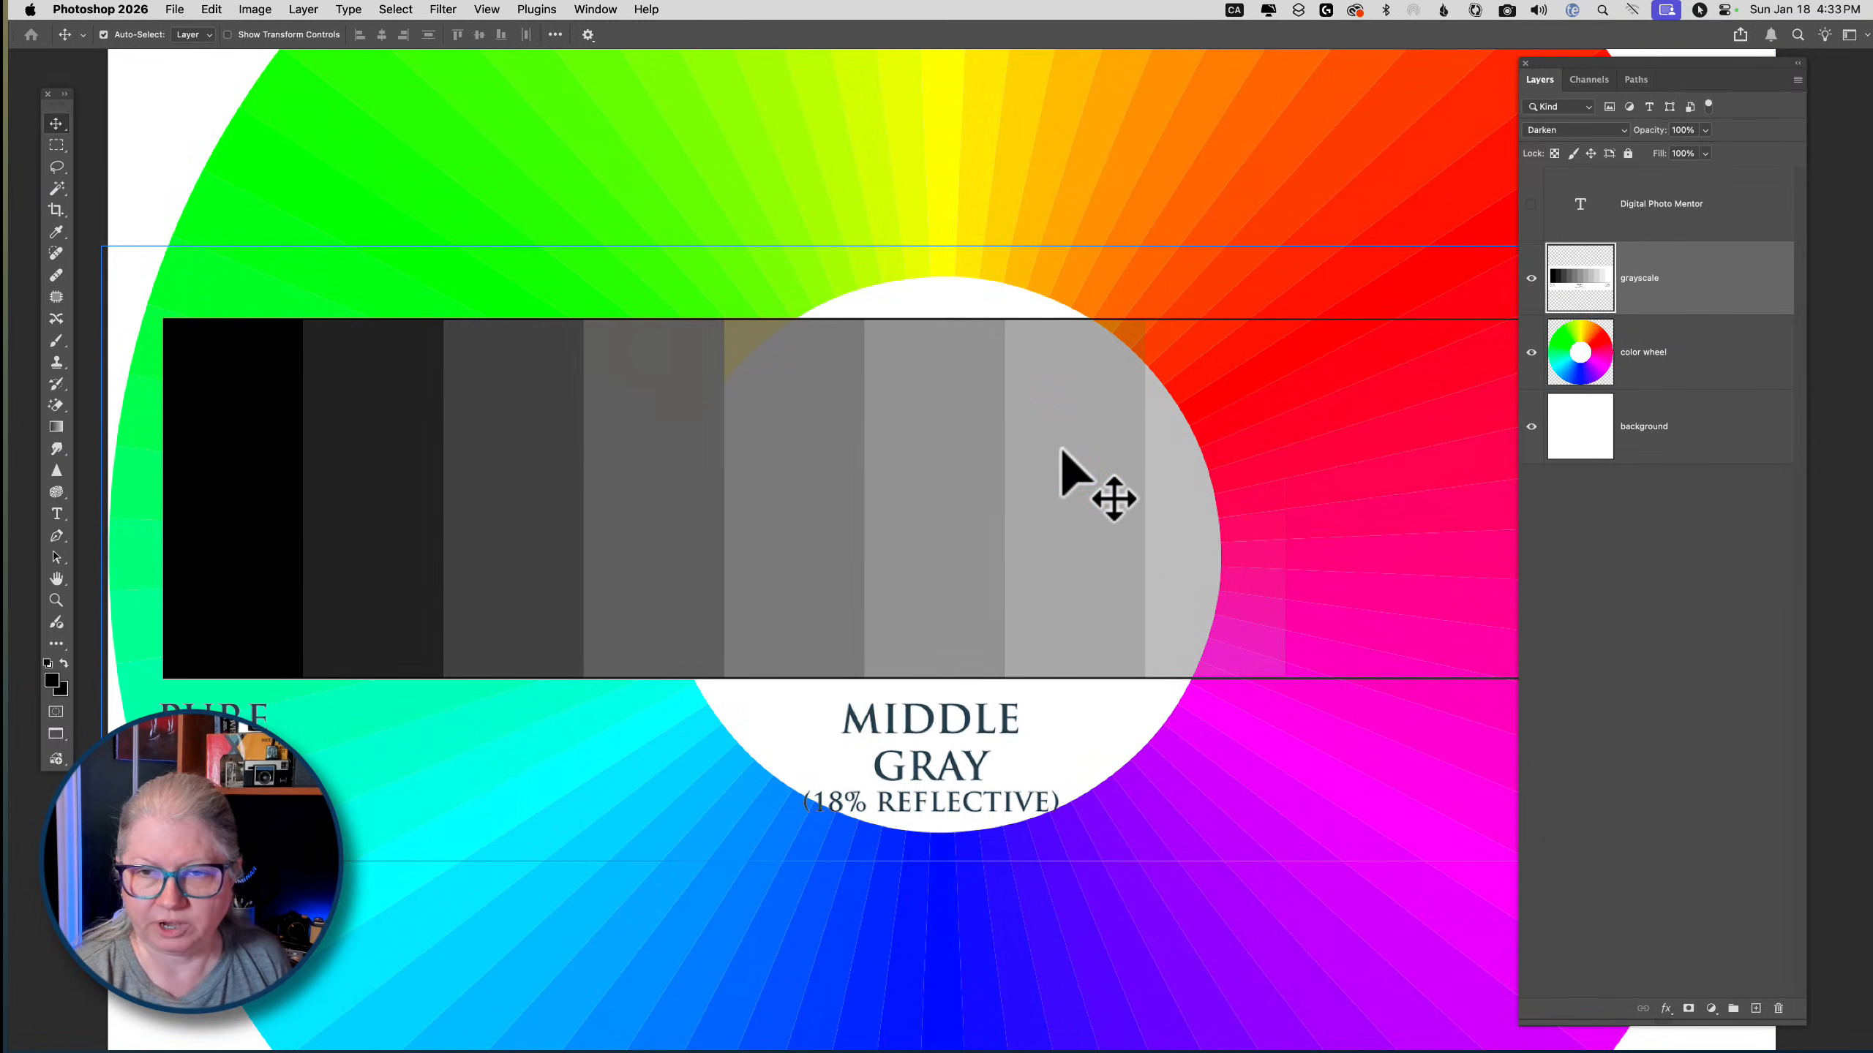
key("space")
left_click_drag(1108, 448, 616, 410)
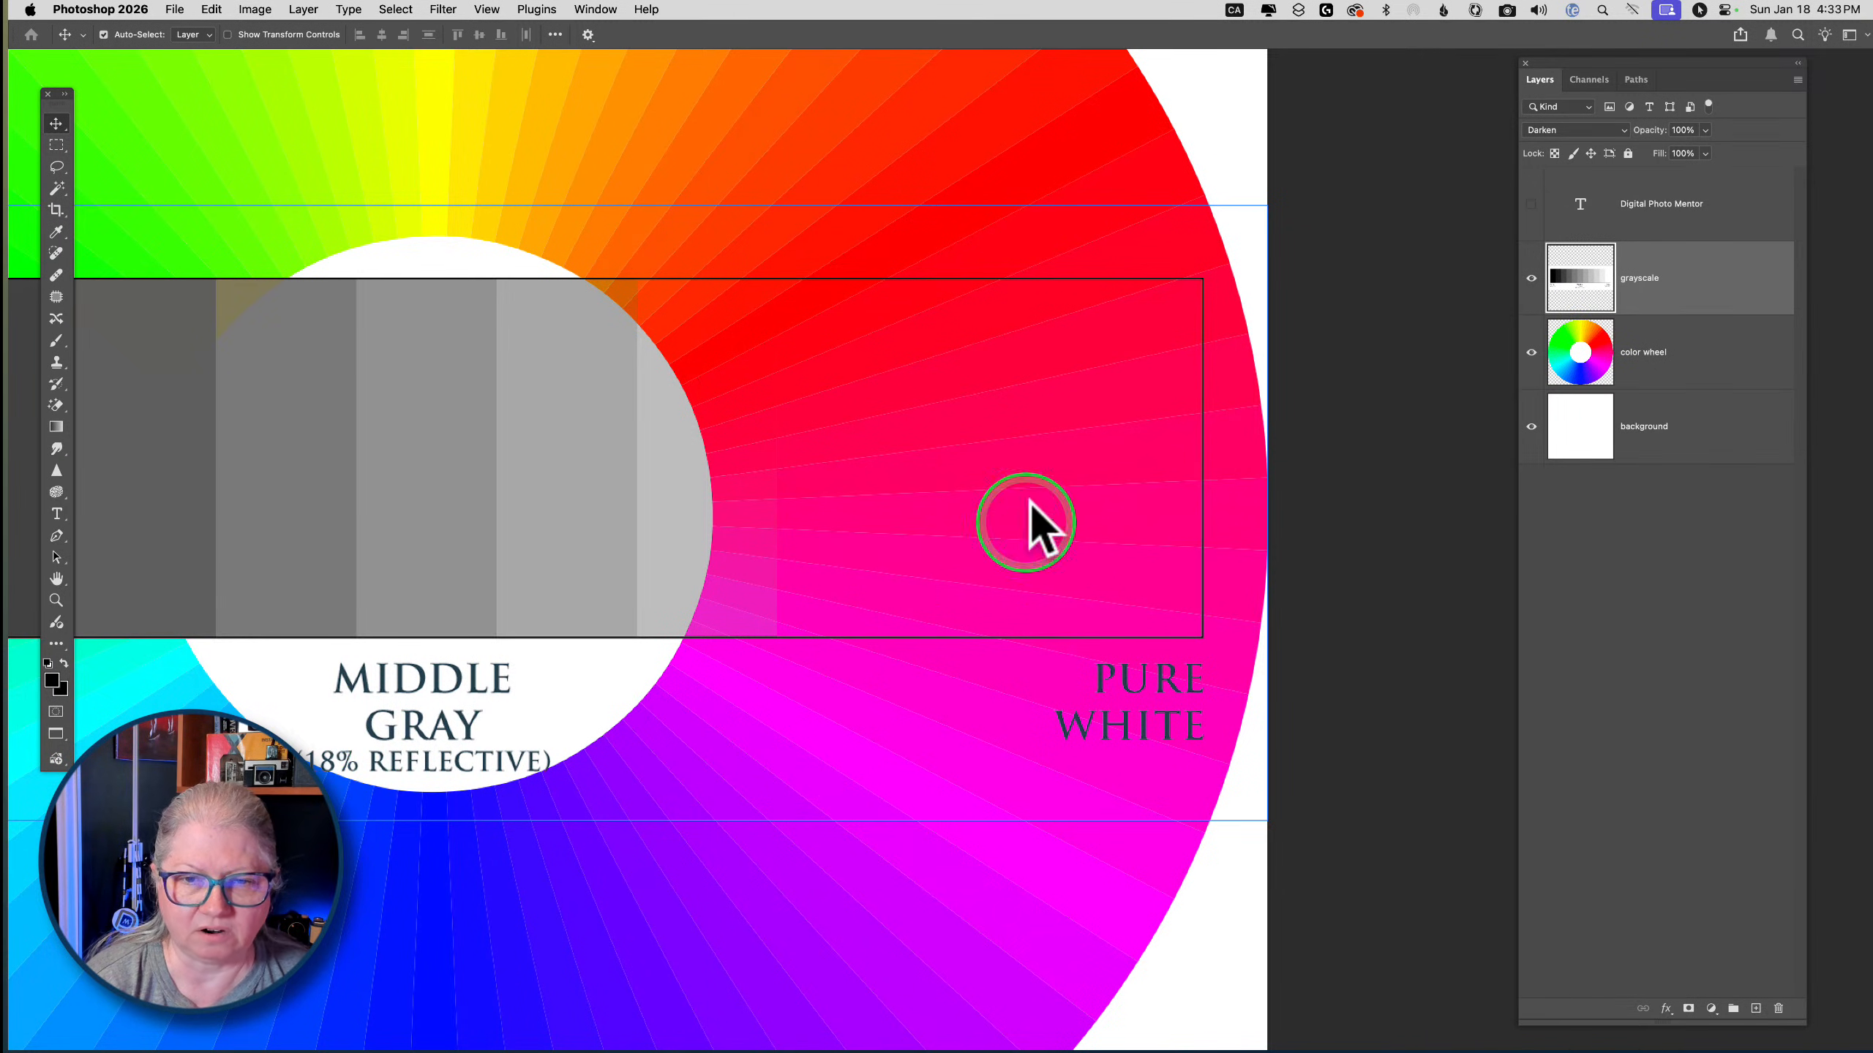
Hide and show the grayscale layer to compare its Darken blend over the color wheel near the pure white end
key("super+equal")
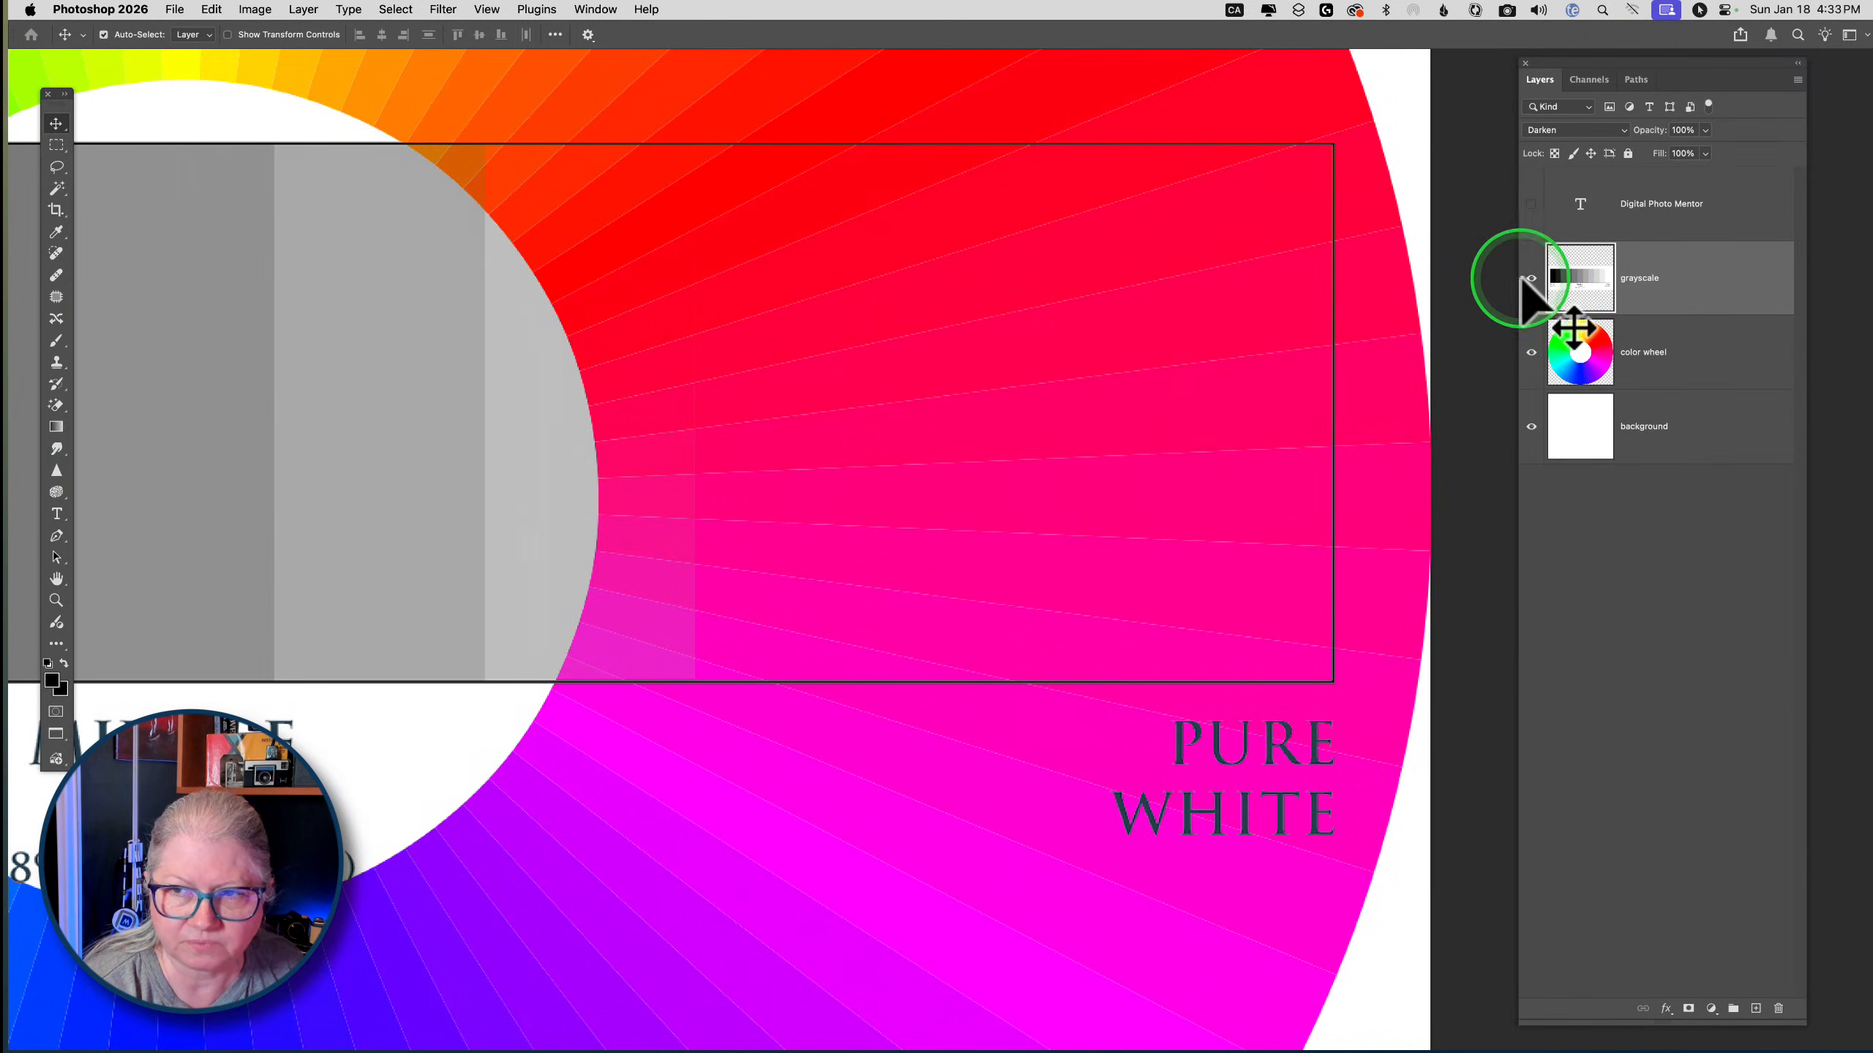
left_click(1531, 278)
left_click(1532, 278)
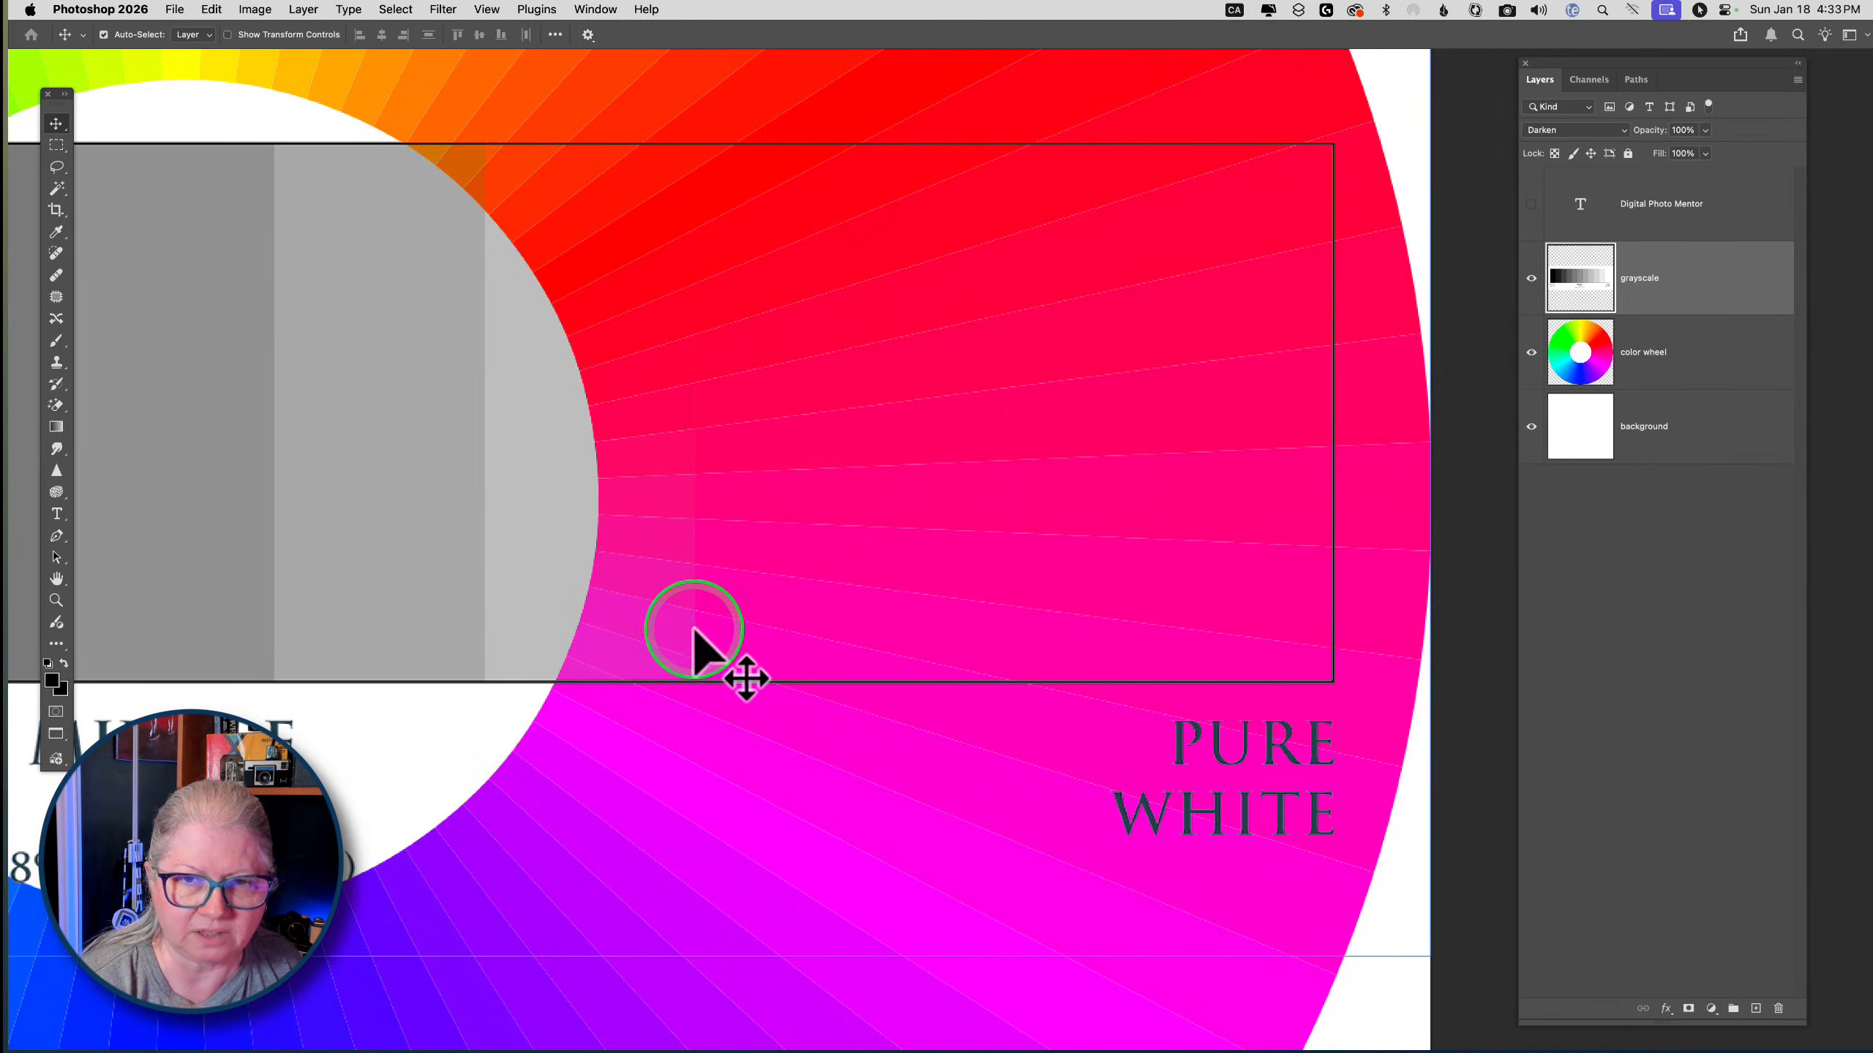
Change the grayscale layer's blend mode to Multiply
left_click(1742, 278)
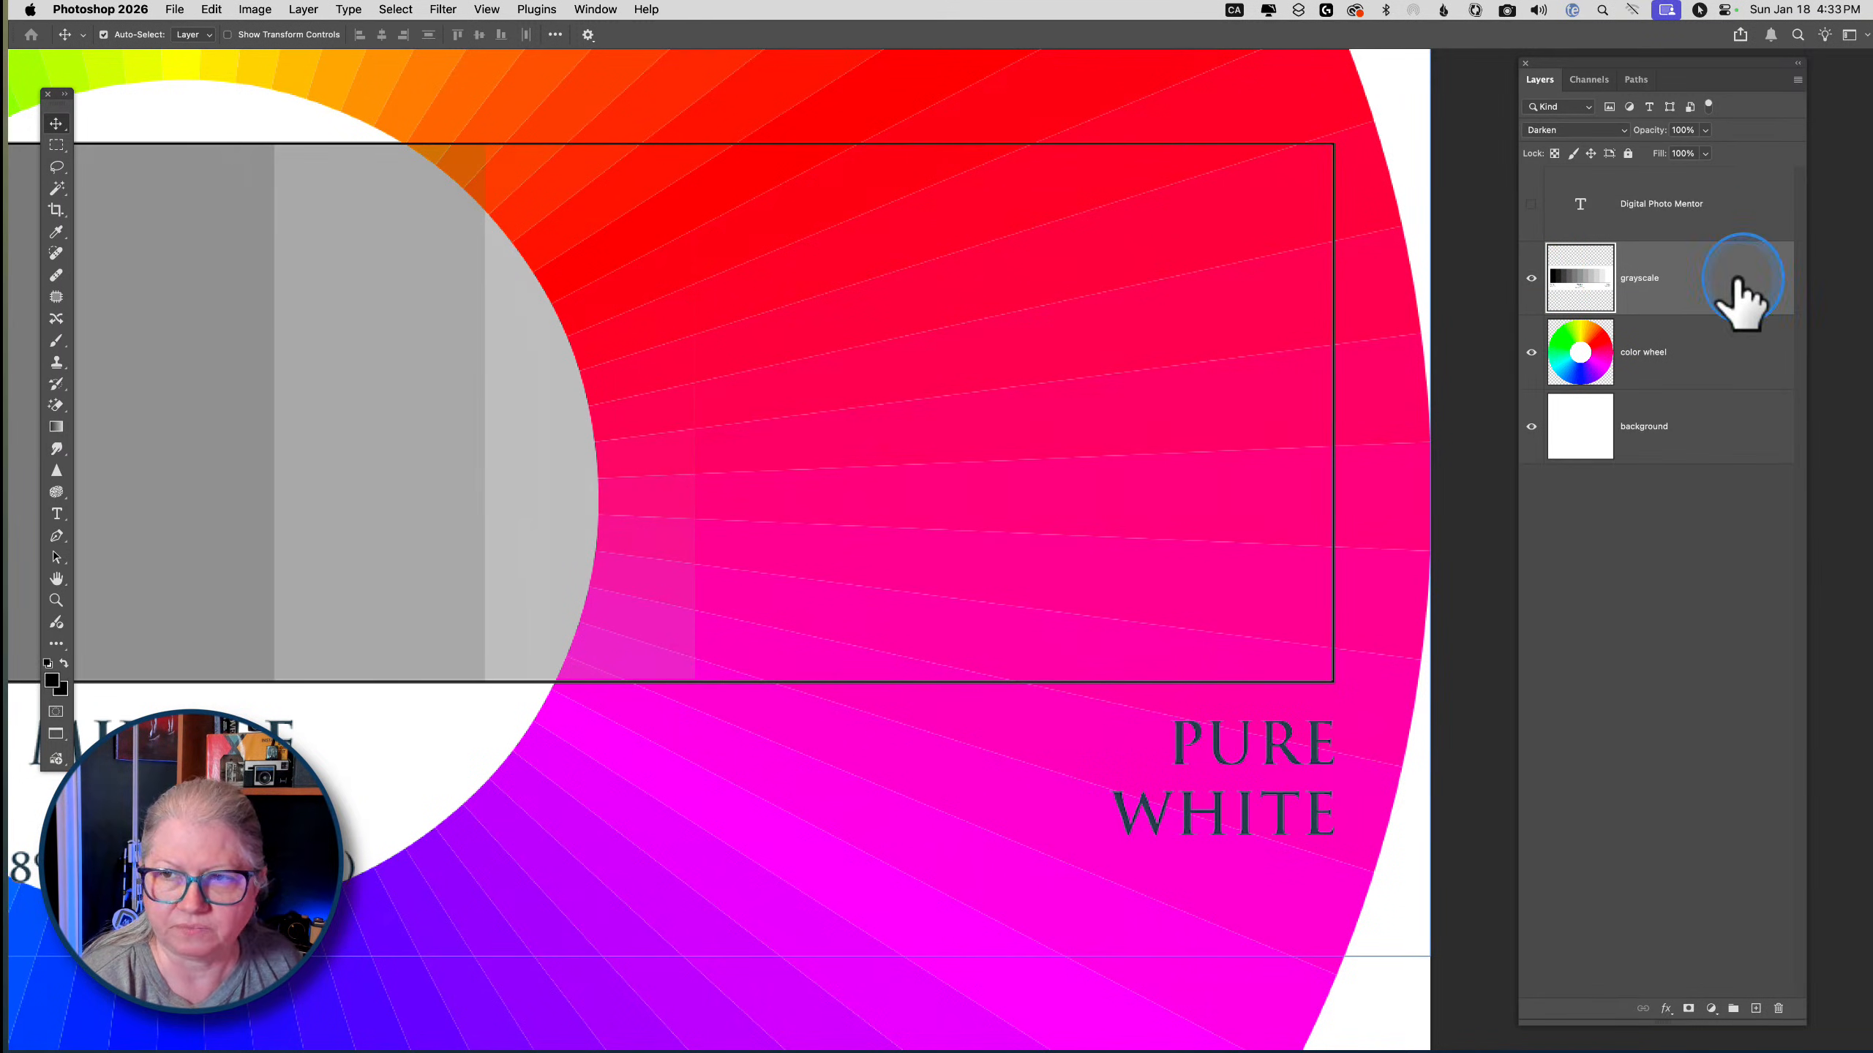
left_click(1586, 130)
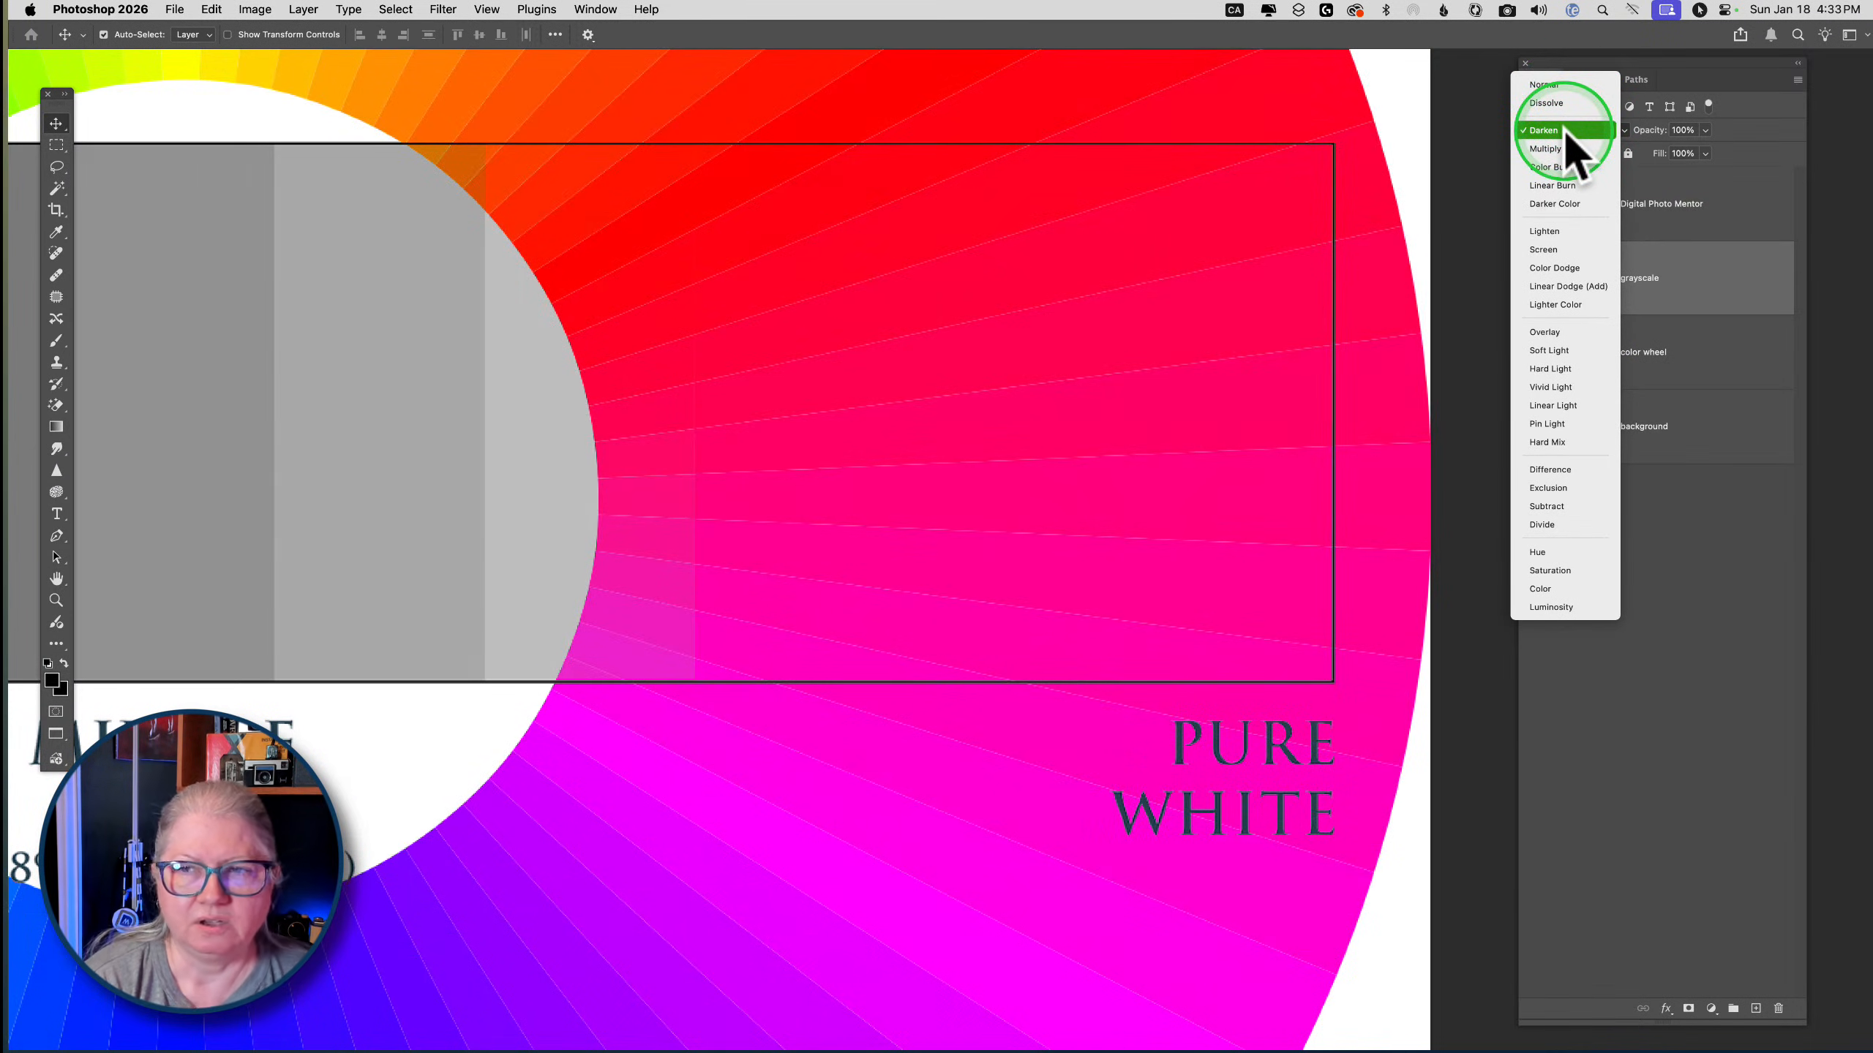
left_click(1564, 133)
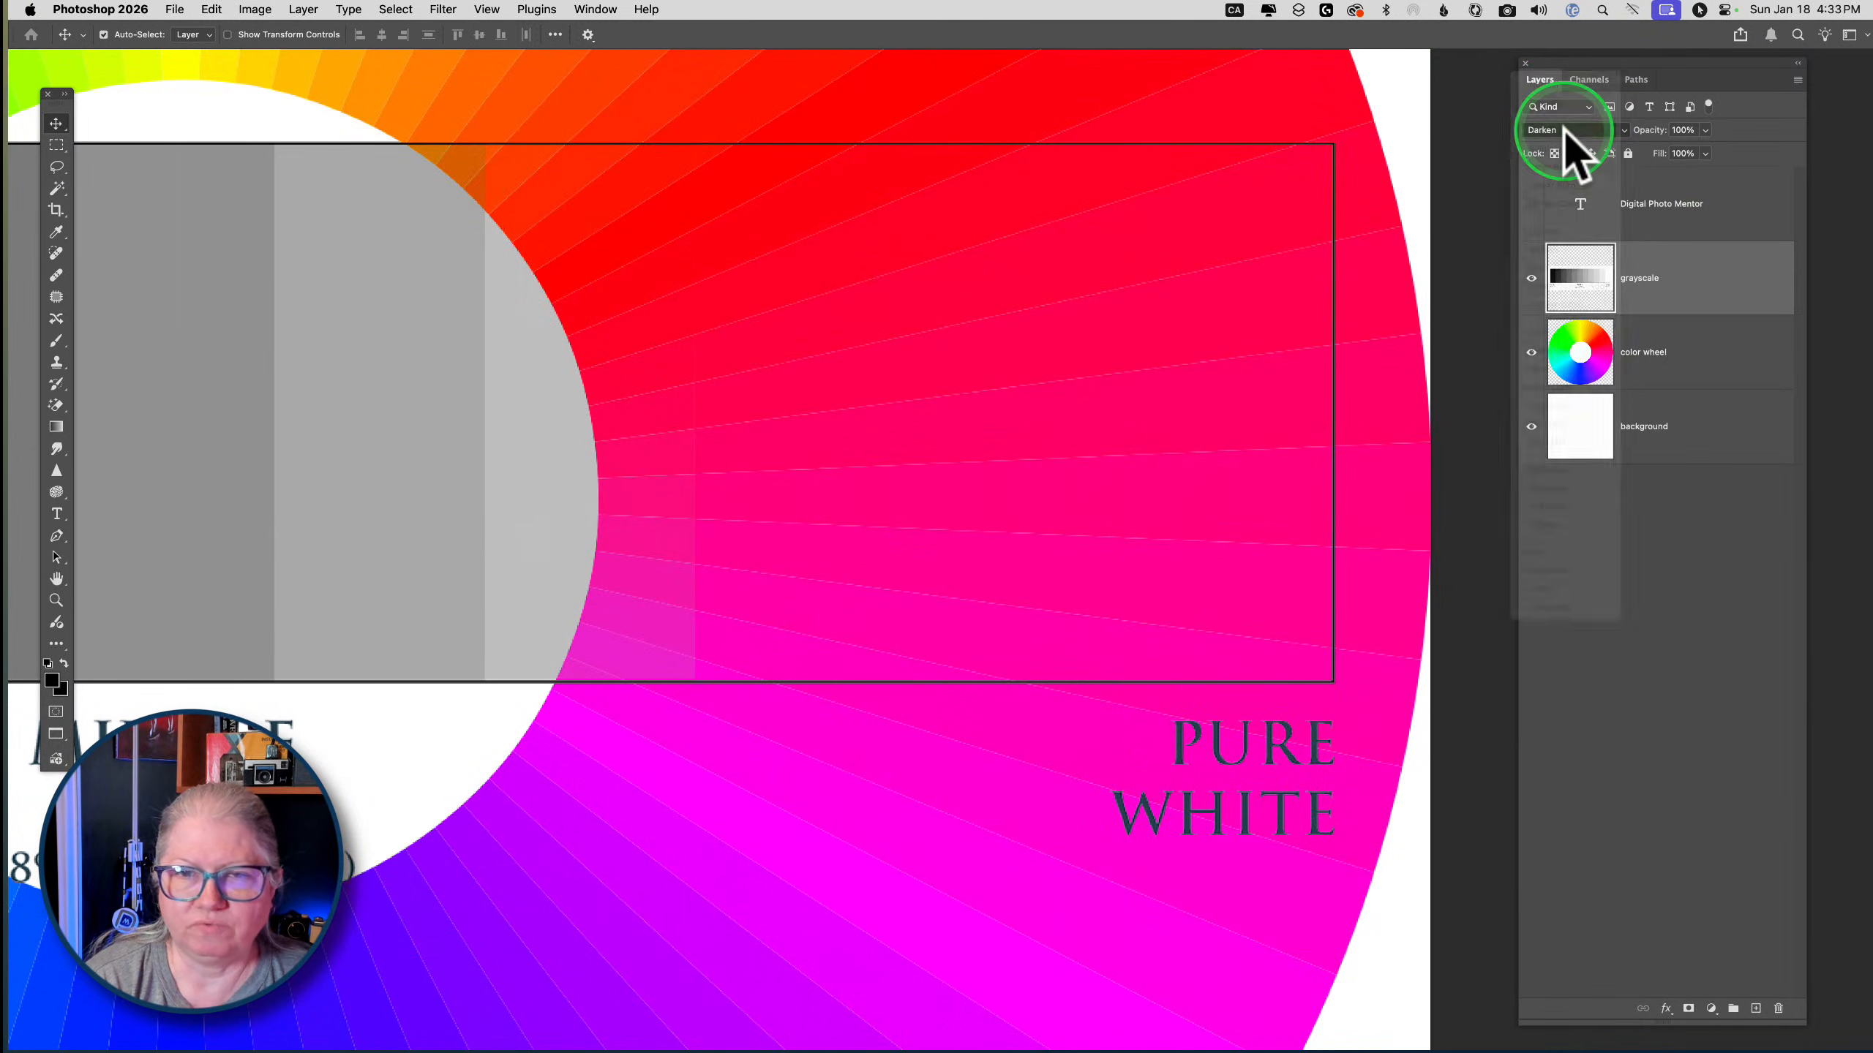
left_click(1565, 133)
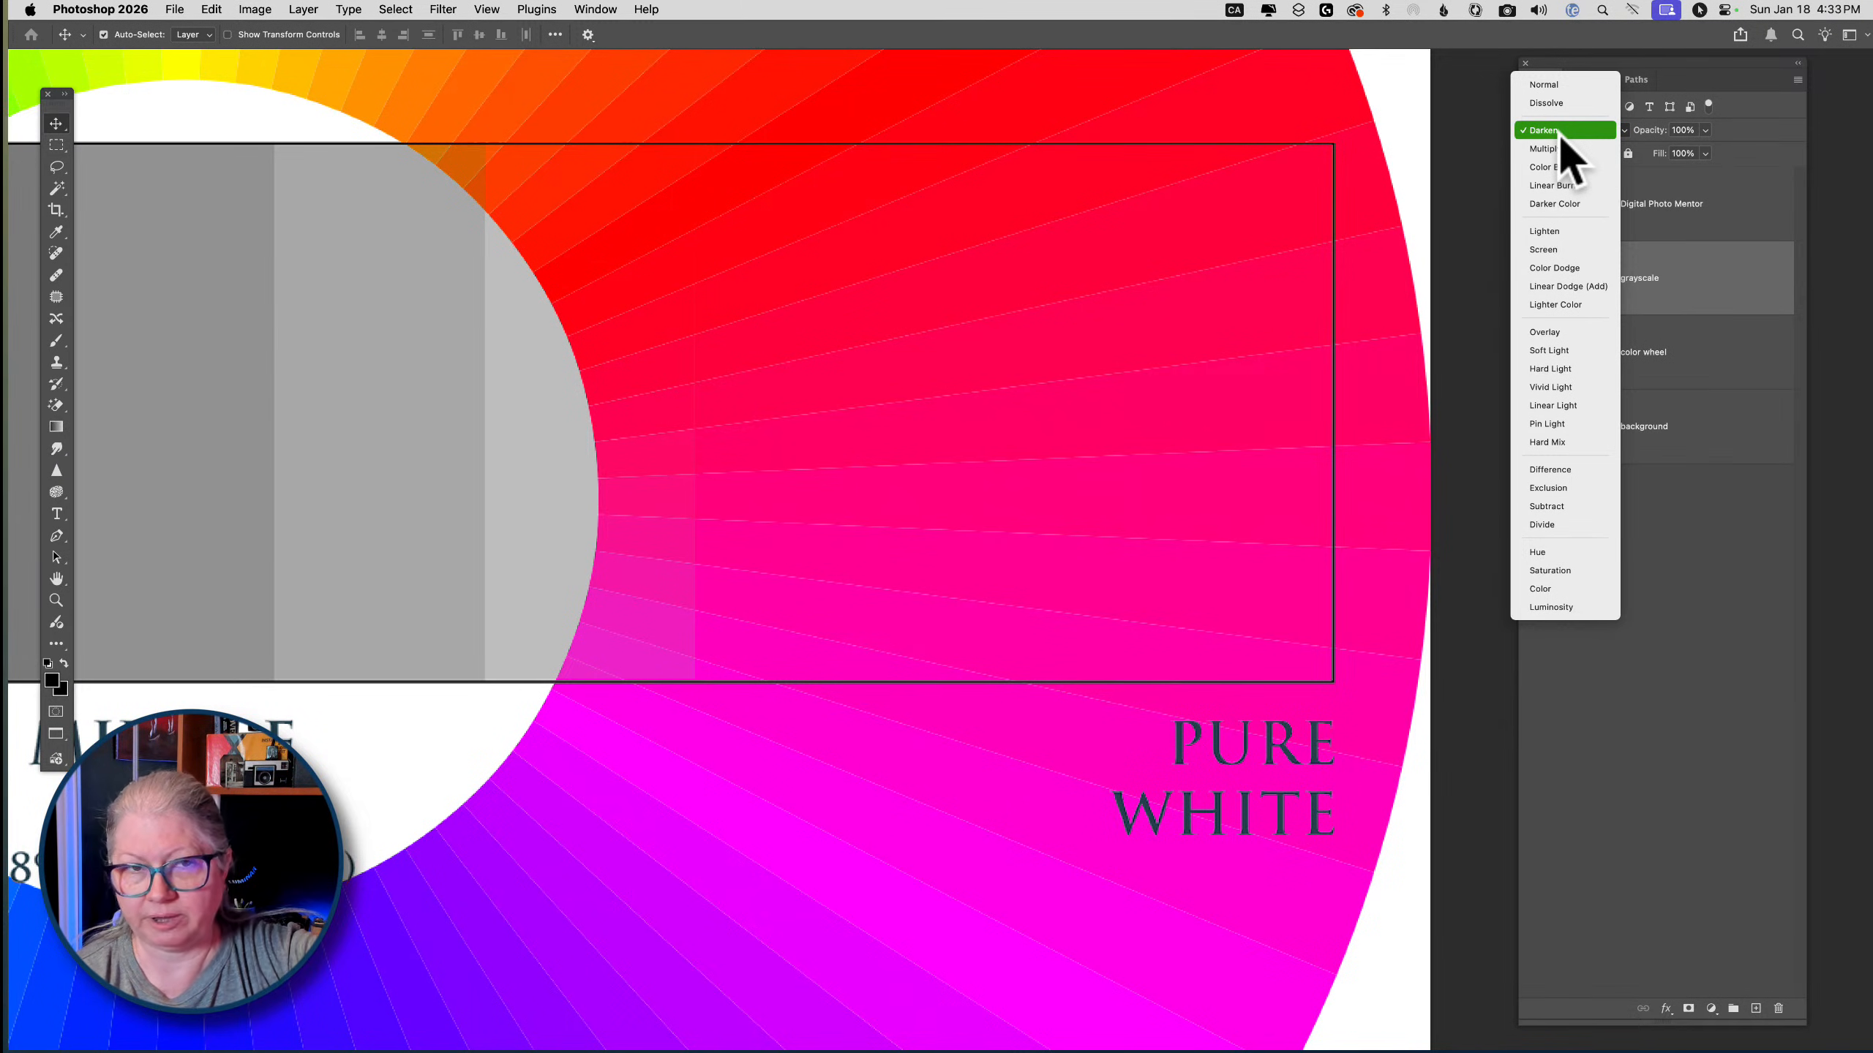
left_click(1561, 150)
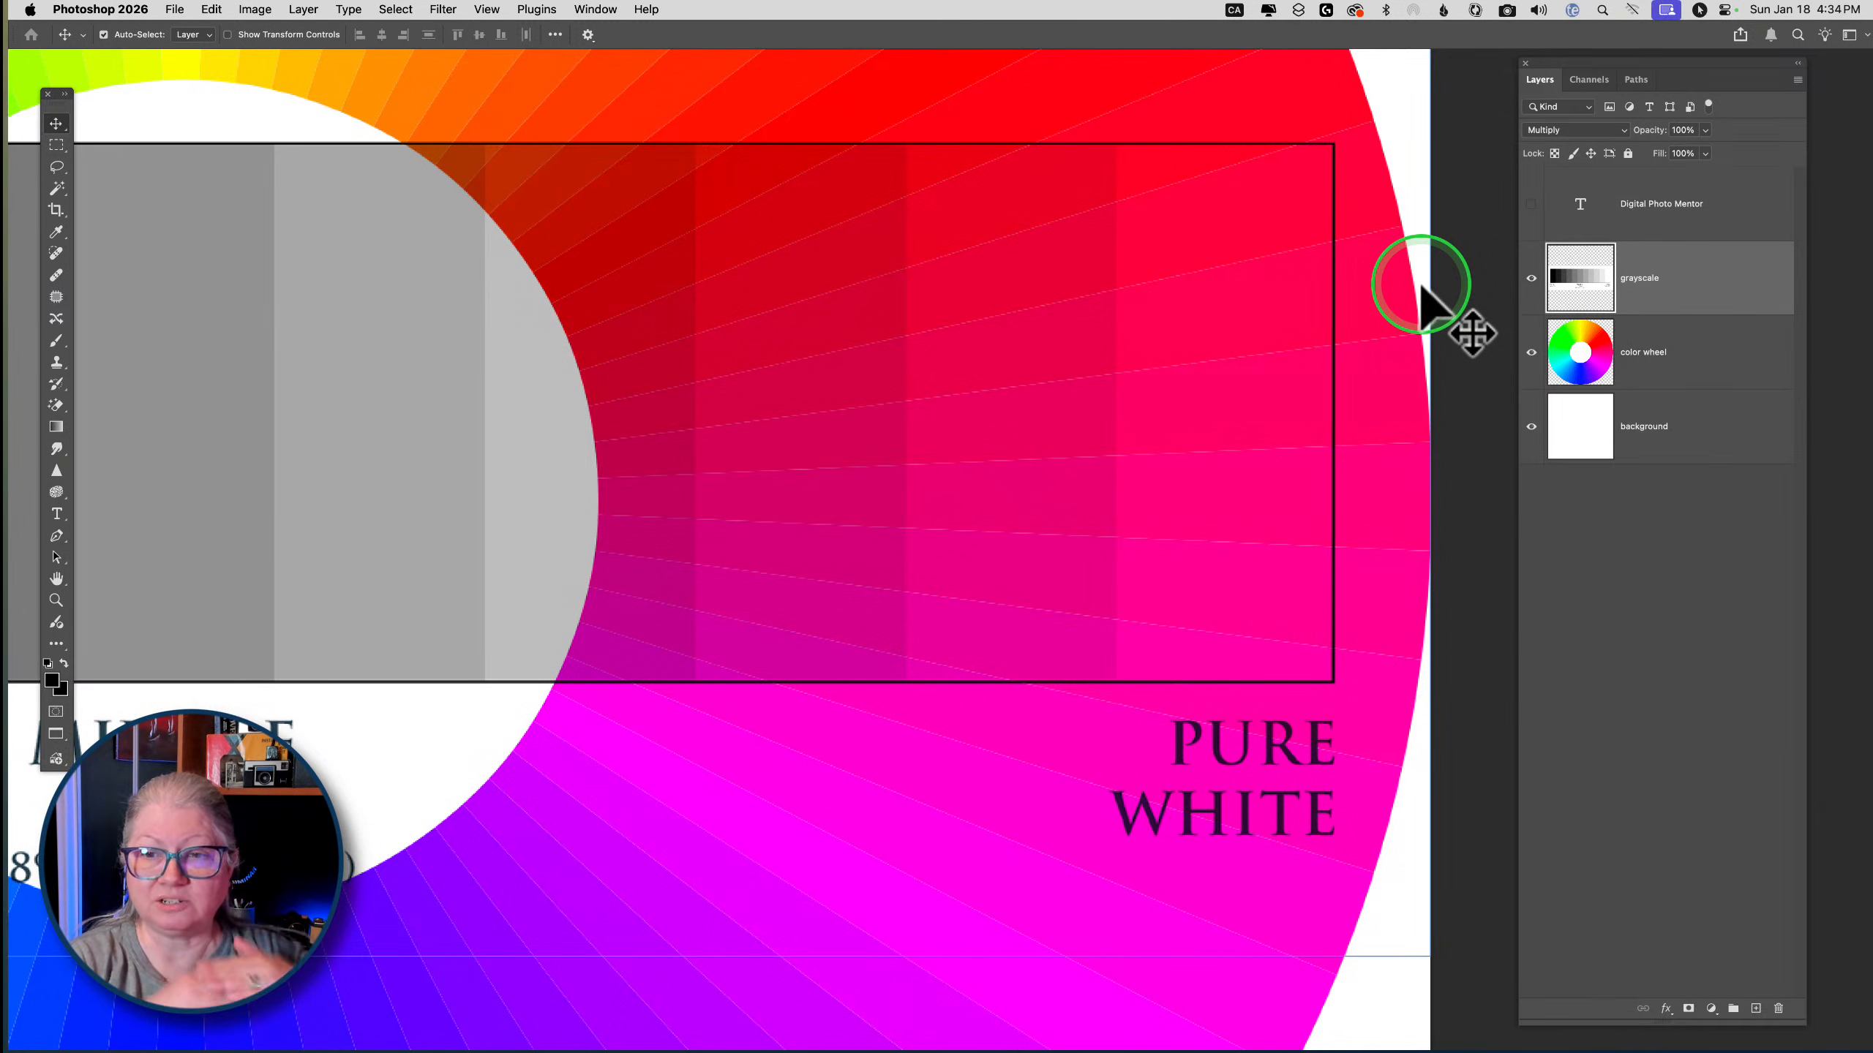
Set the grayscale layer's blend mode to Color Burn and inspect the bars on both sides of the wheel's center
left_click(1564, 131)
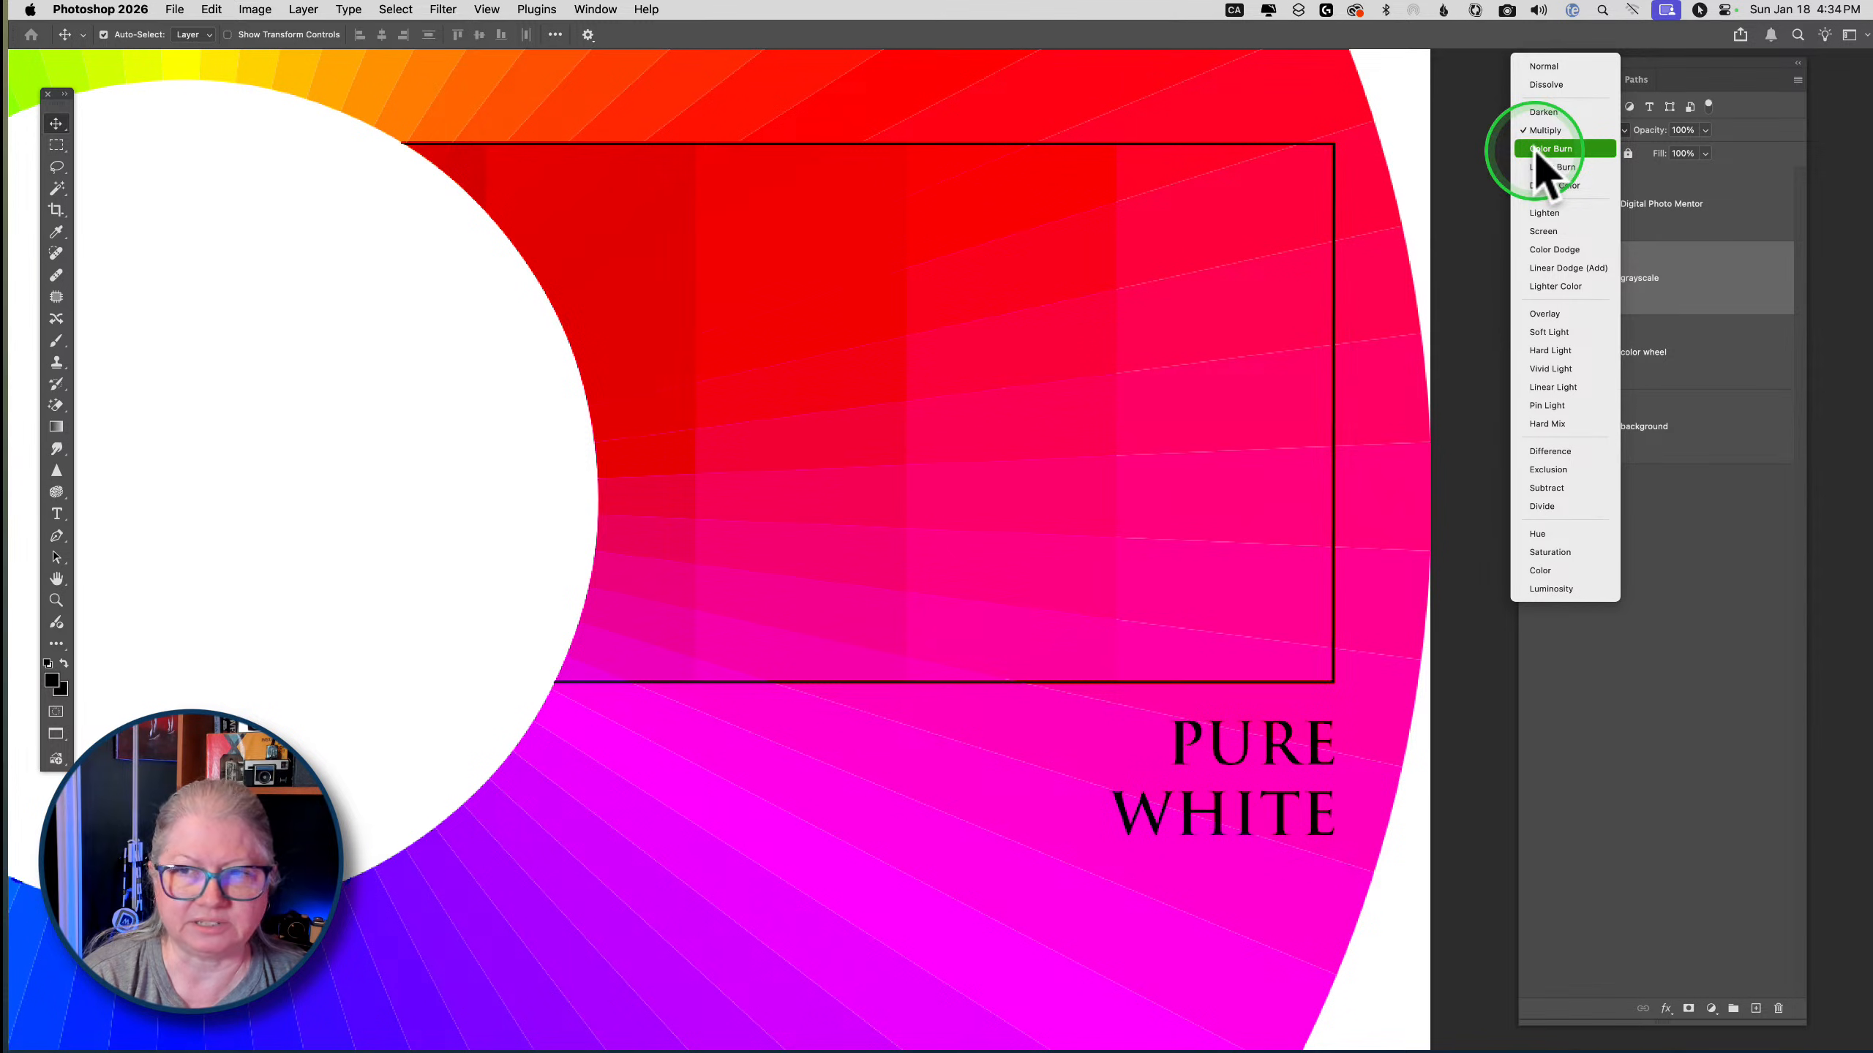
left_click(1540, 150)
scroll(1079, 326, "up", 3)
scroll(1079, 326, "left", 8)
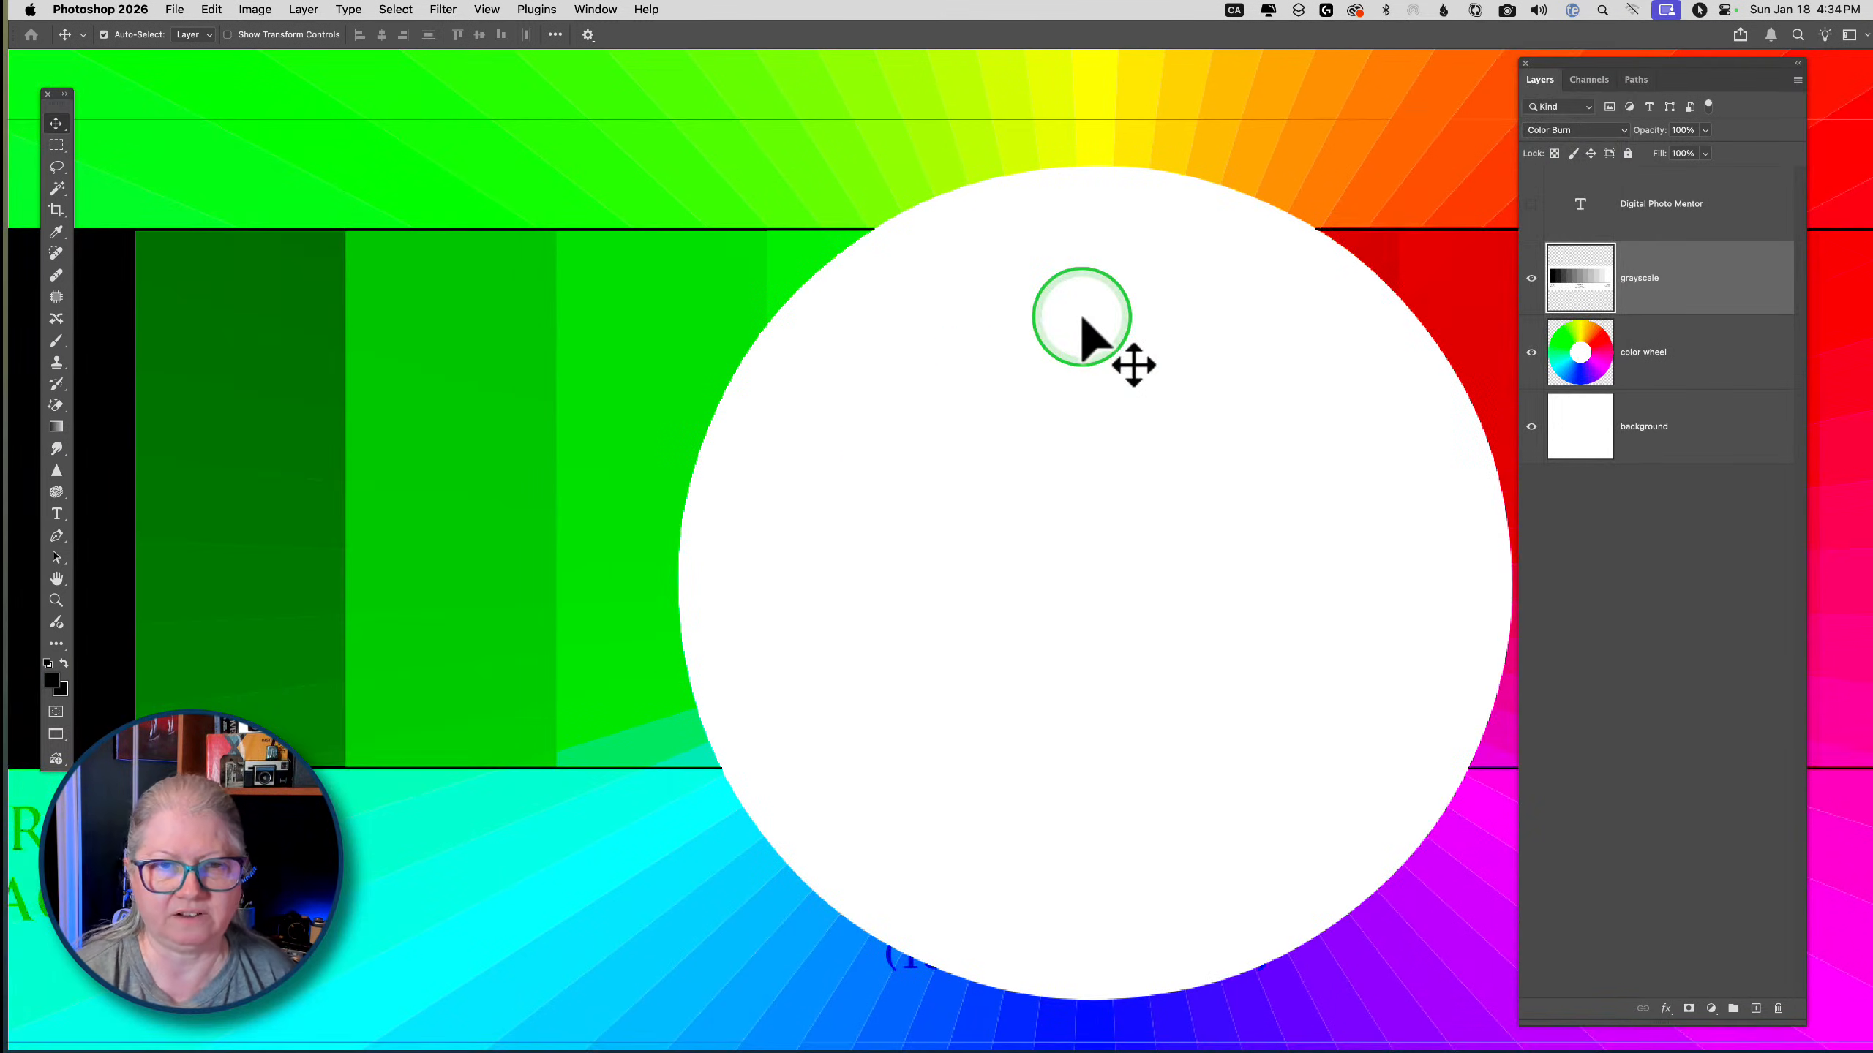
scroll(1041, 491, "left", 5)
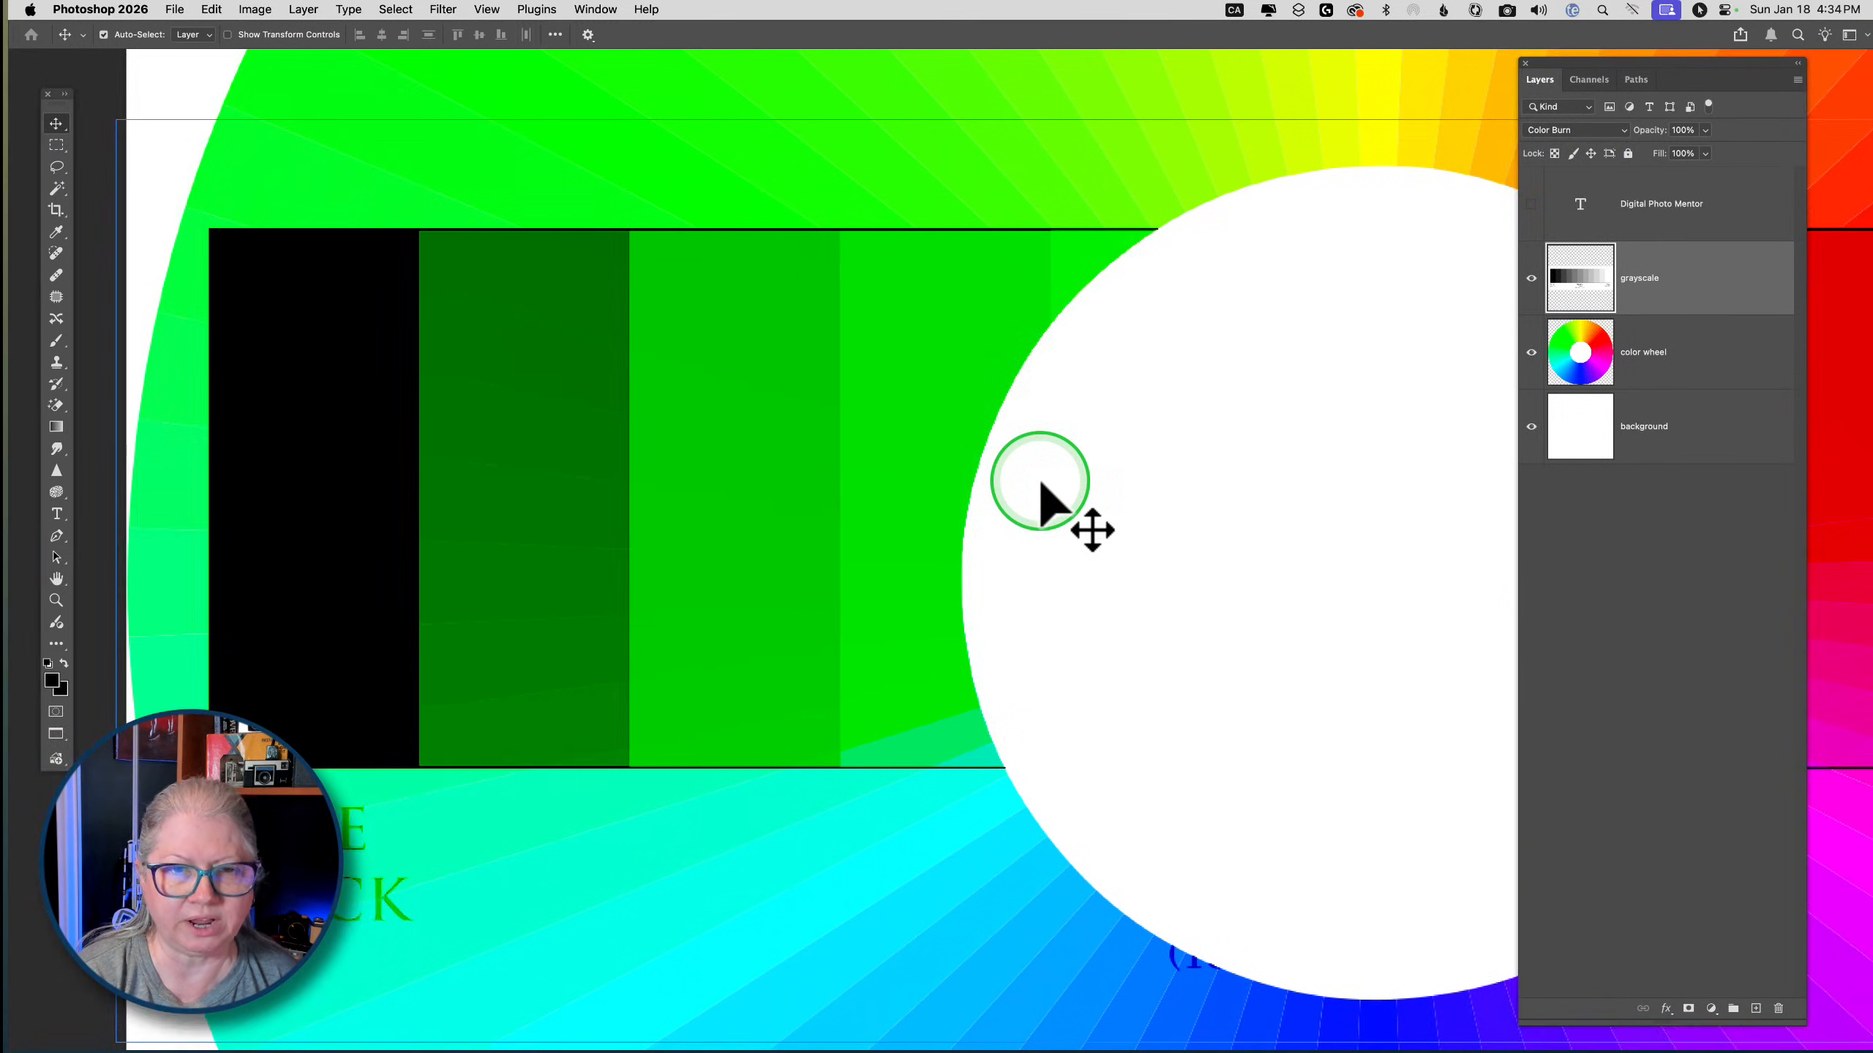
scroll(1041, 491, "left", 2)
scroll(1041, 491, "right", 16)
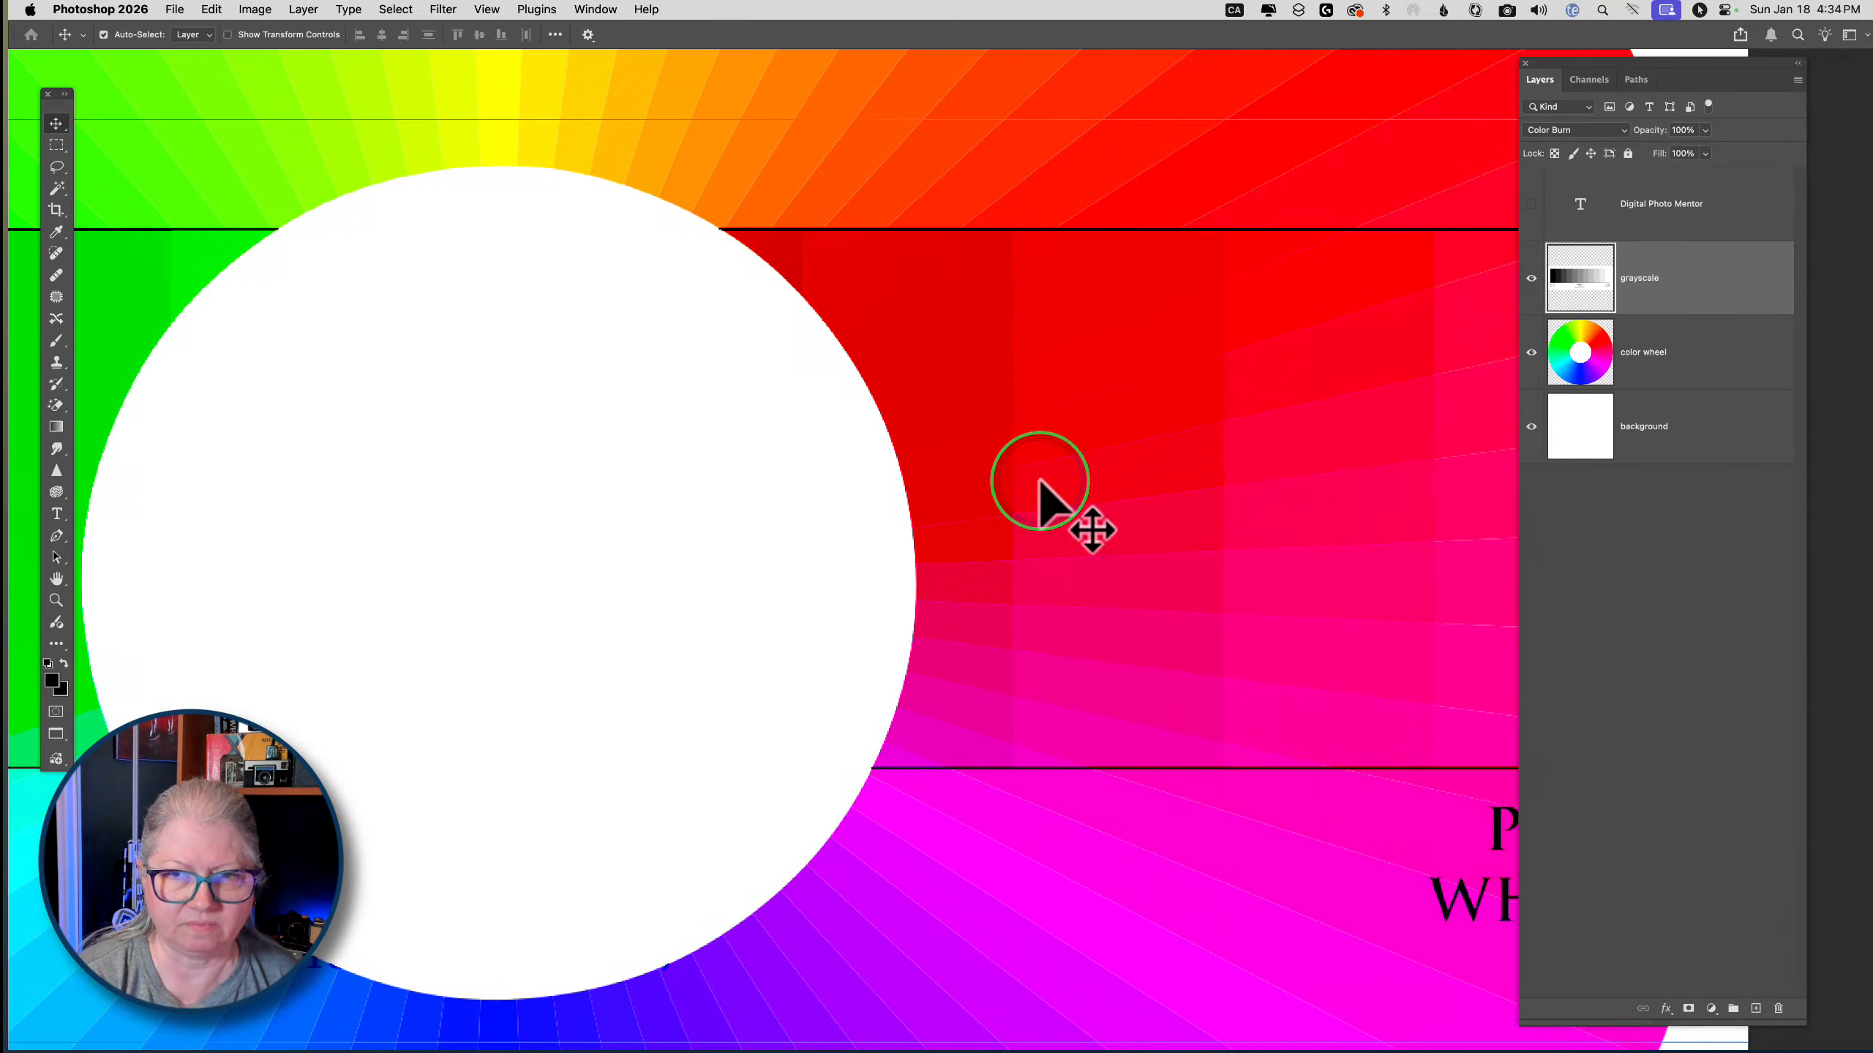
Switch the grayscale layer's blend mode to Darker Color and inspect the bars from pure black to pure white
left_click(1556, 129)
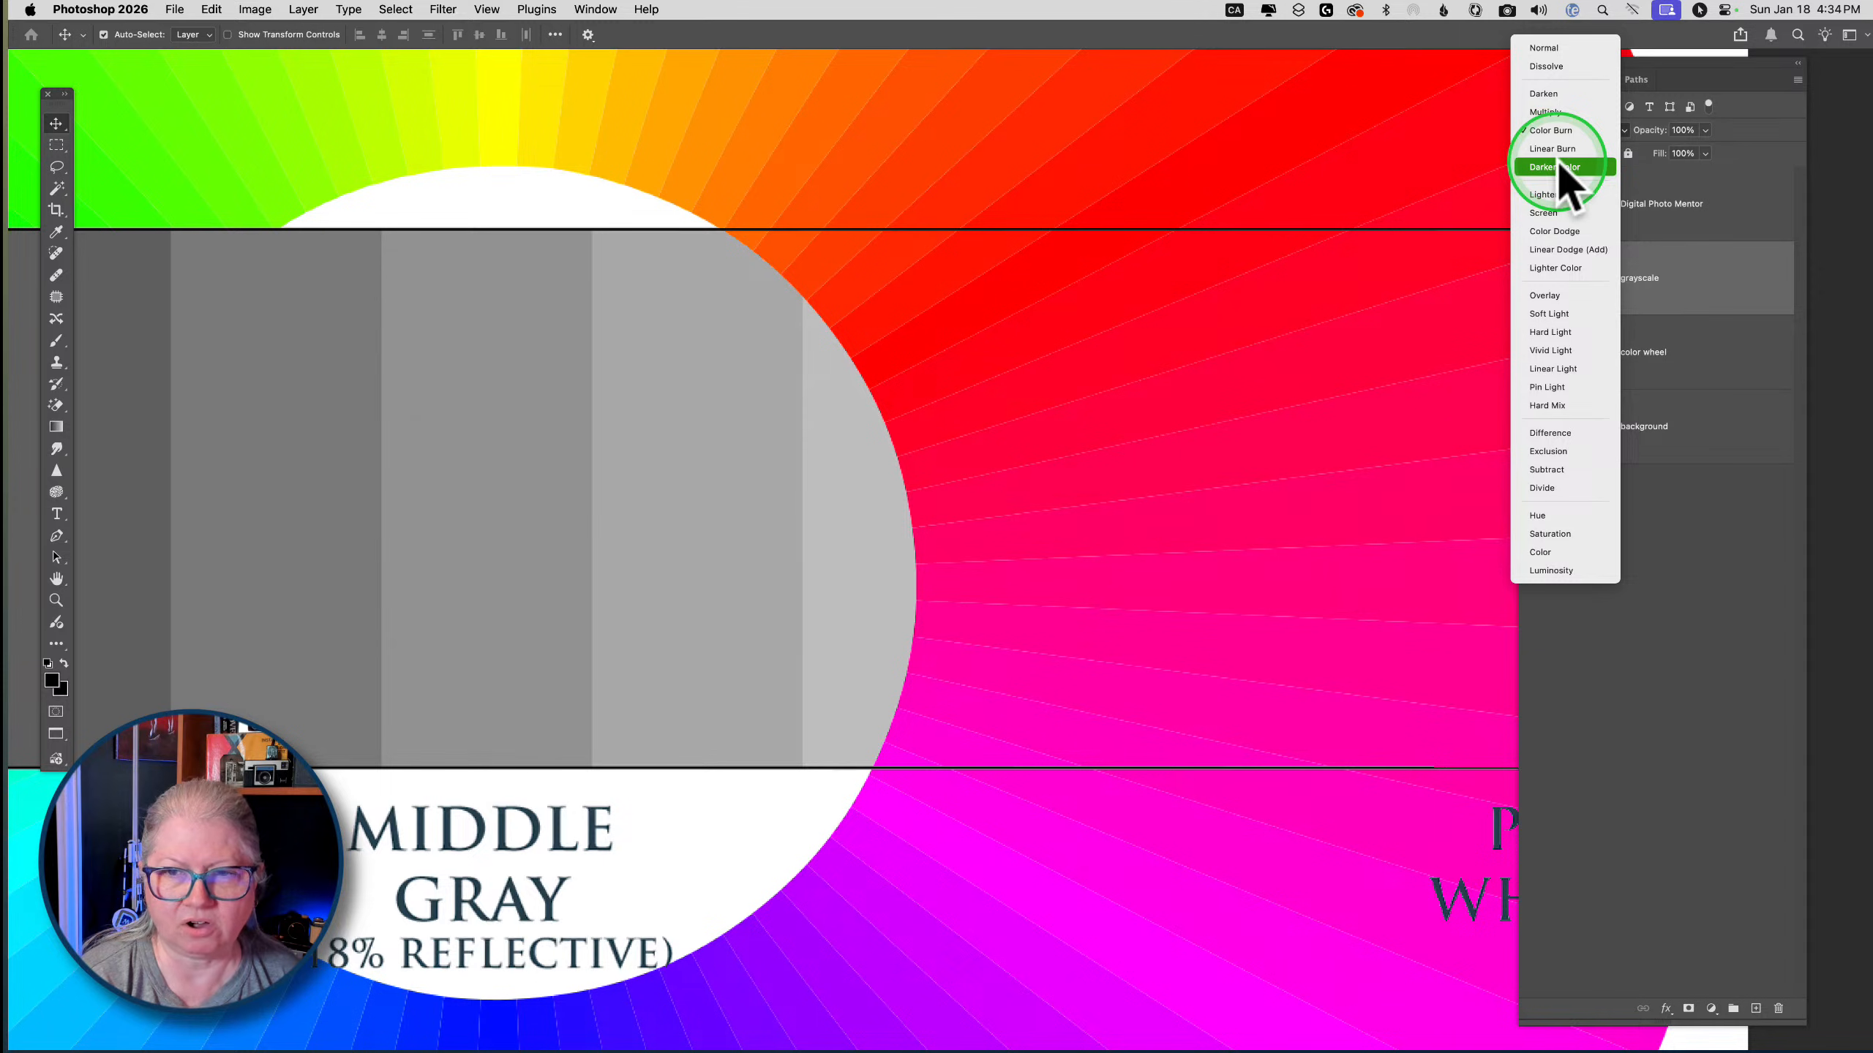
left_click(1561, 168)
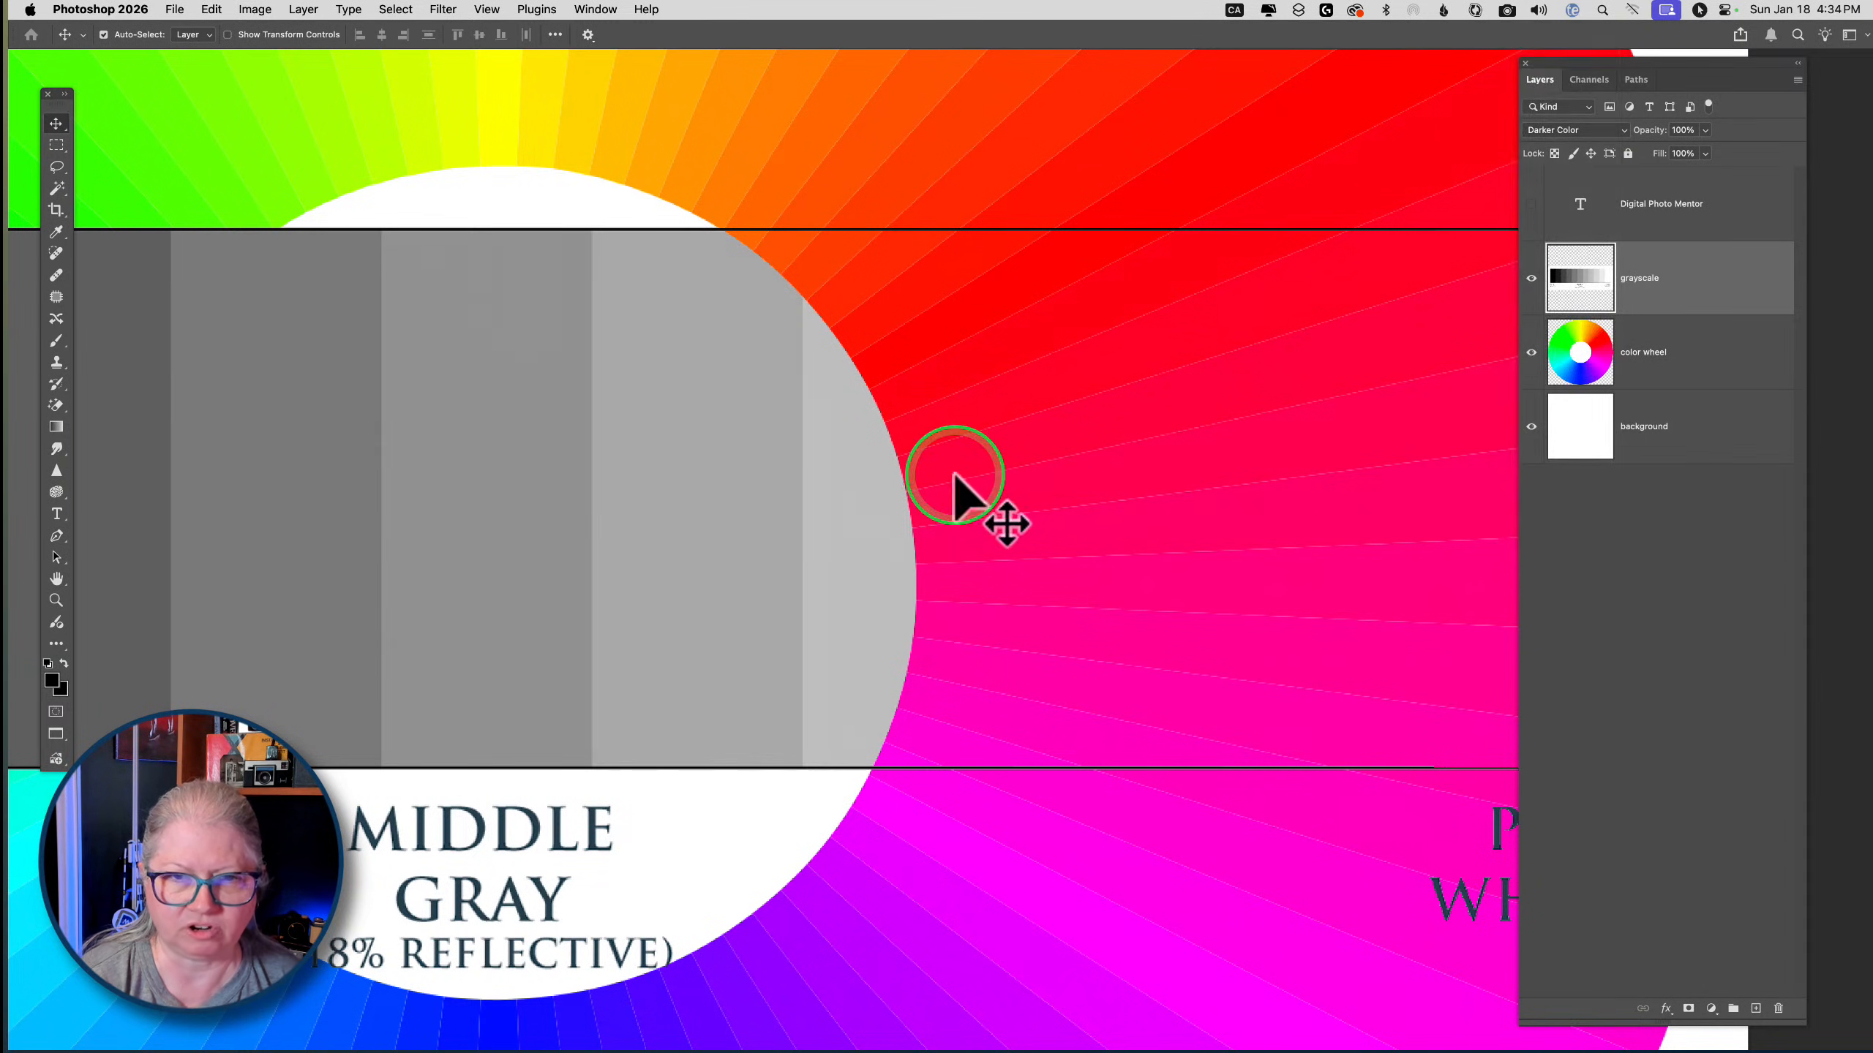
scroll(955, 479, "left", 10)
scroll(955, 479, "right", 10)
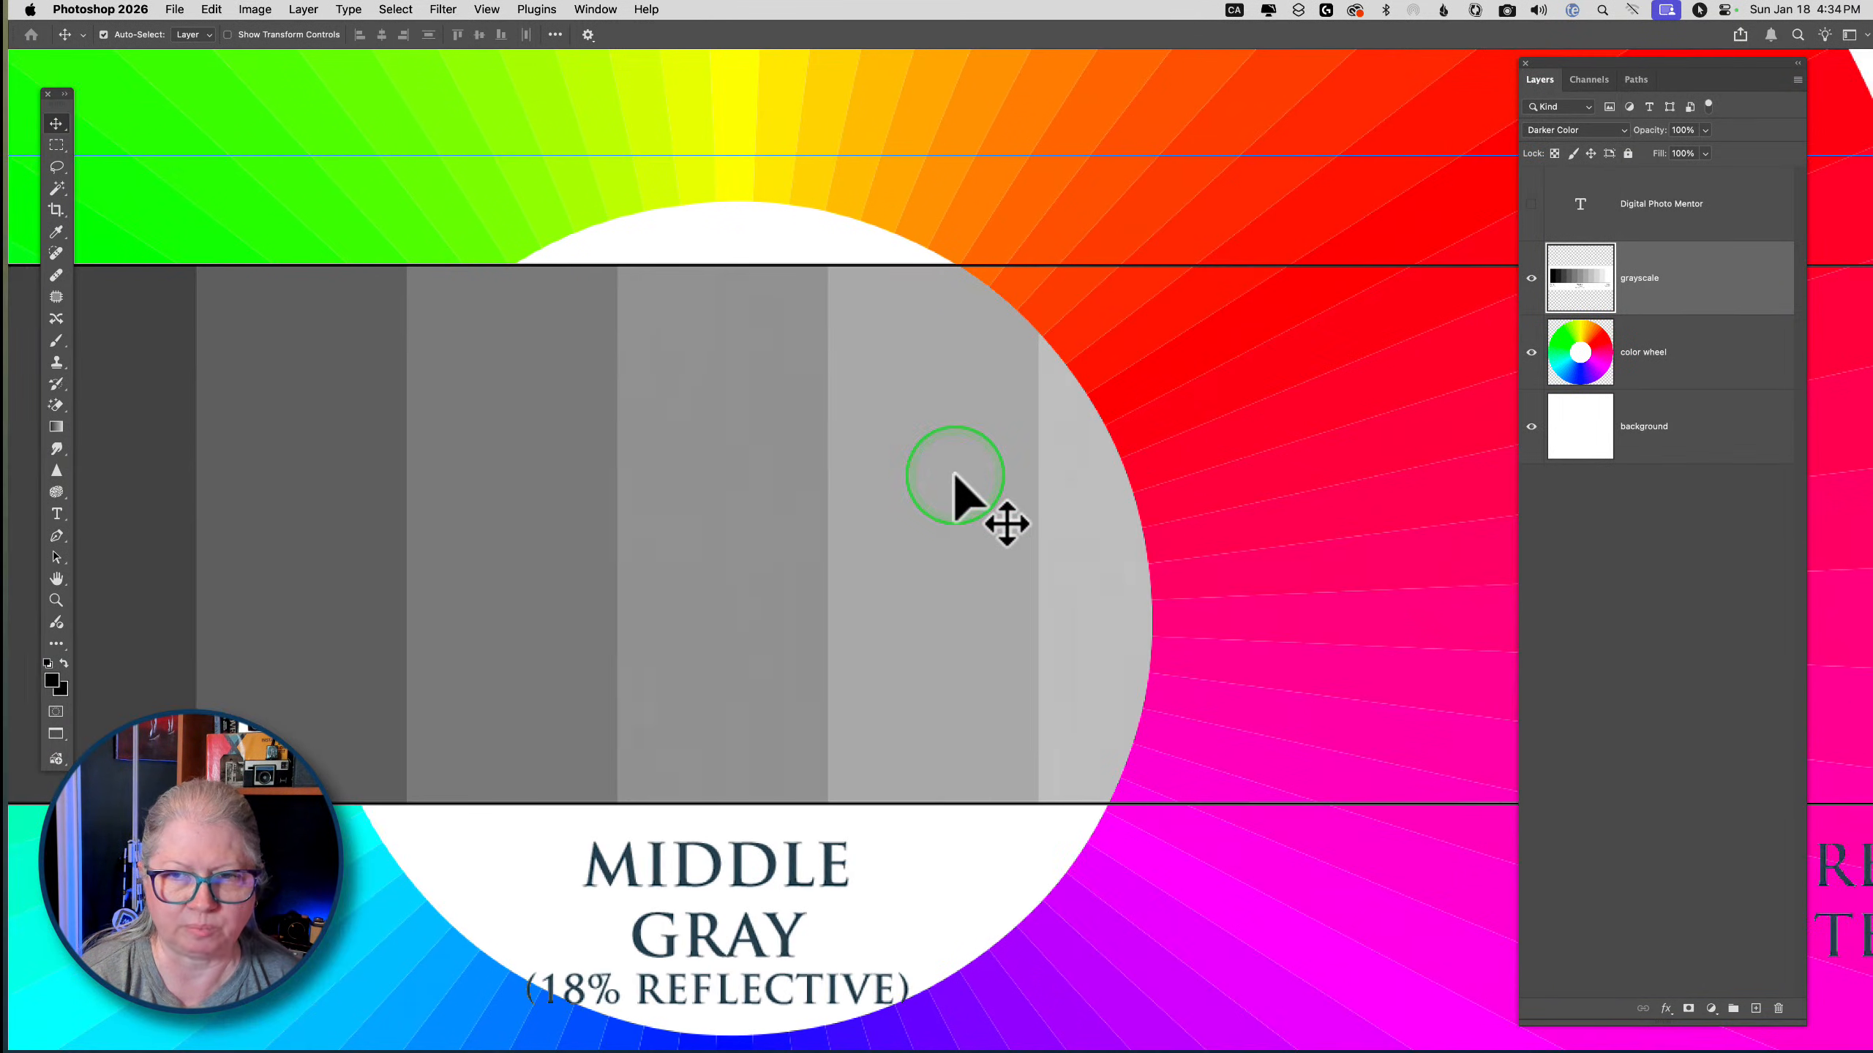
scroll(955, 479, "left", 15)
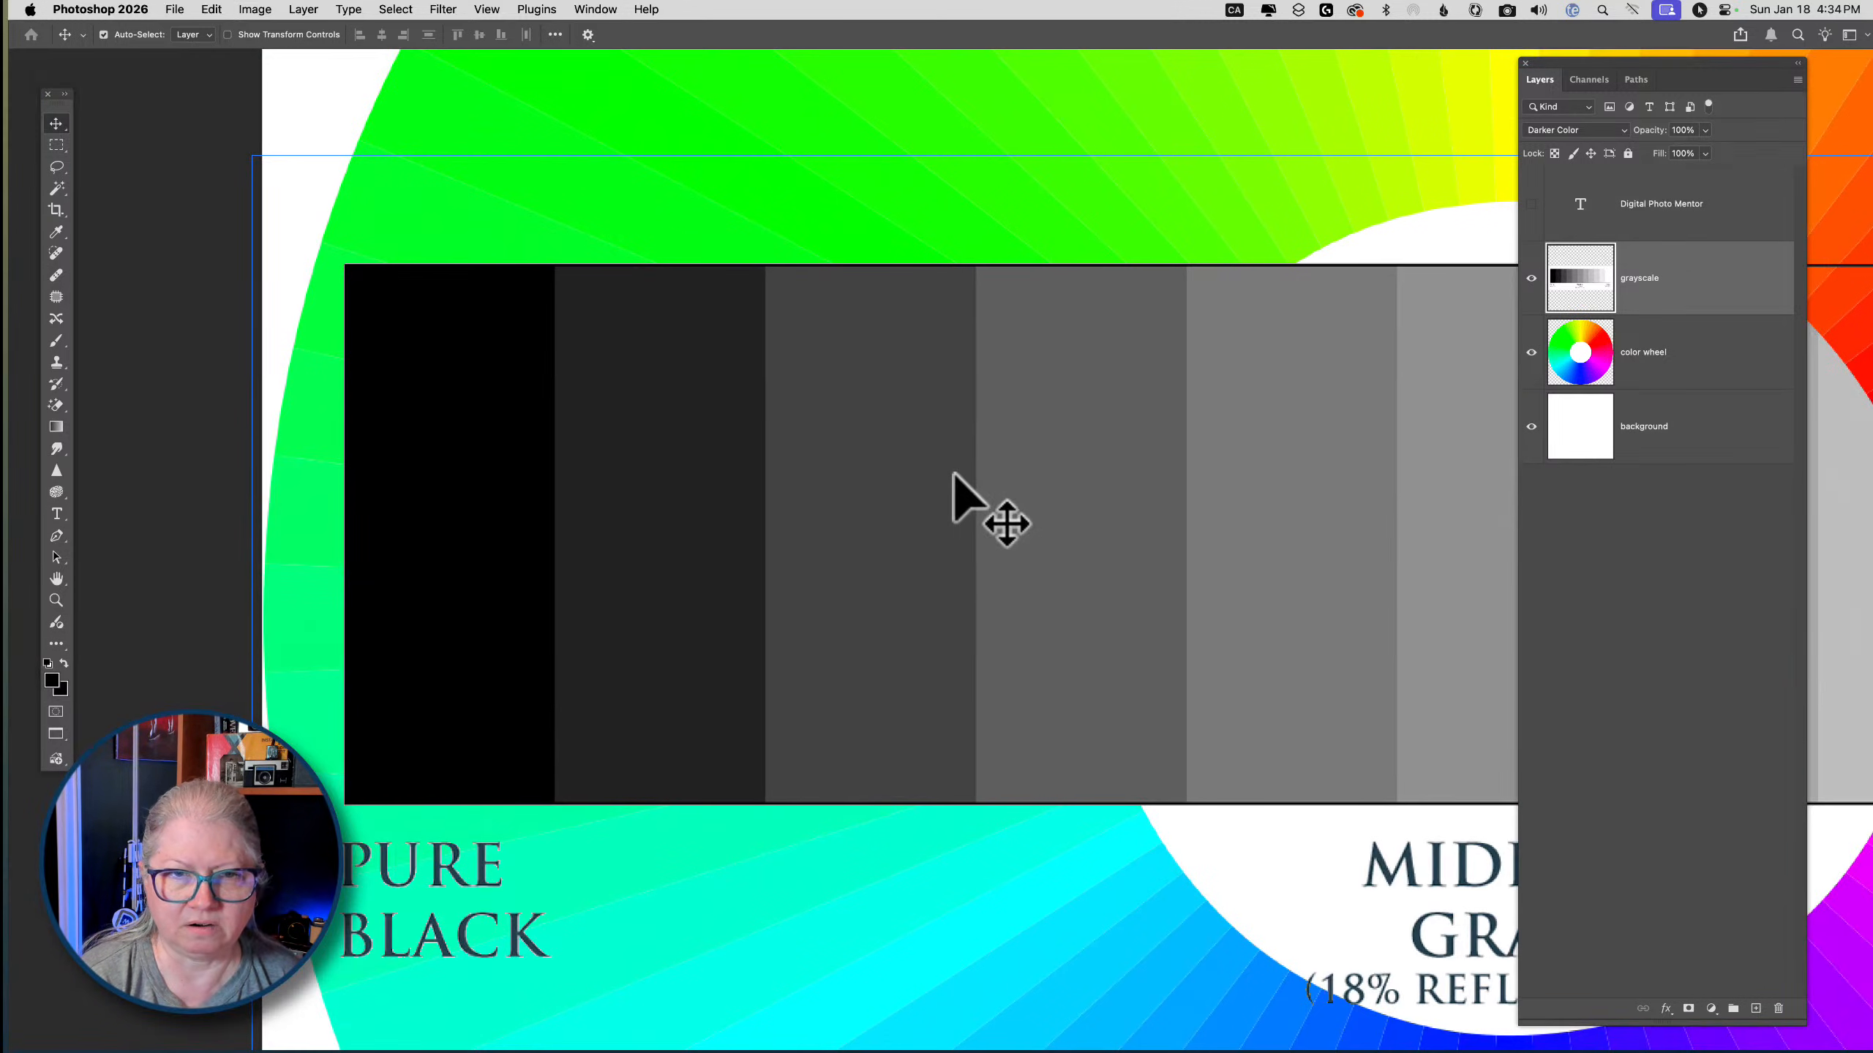
scroll(955, 475, "right", 20)
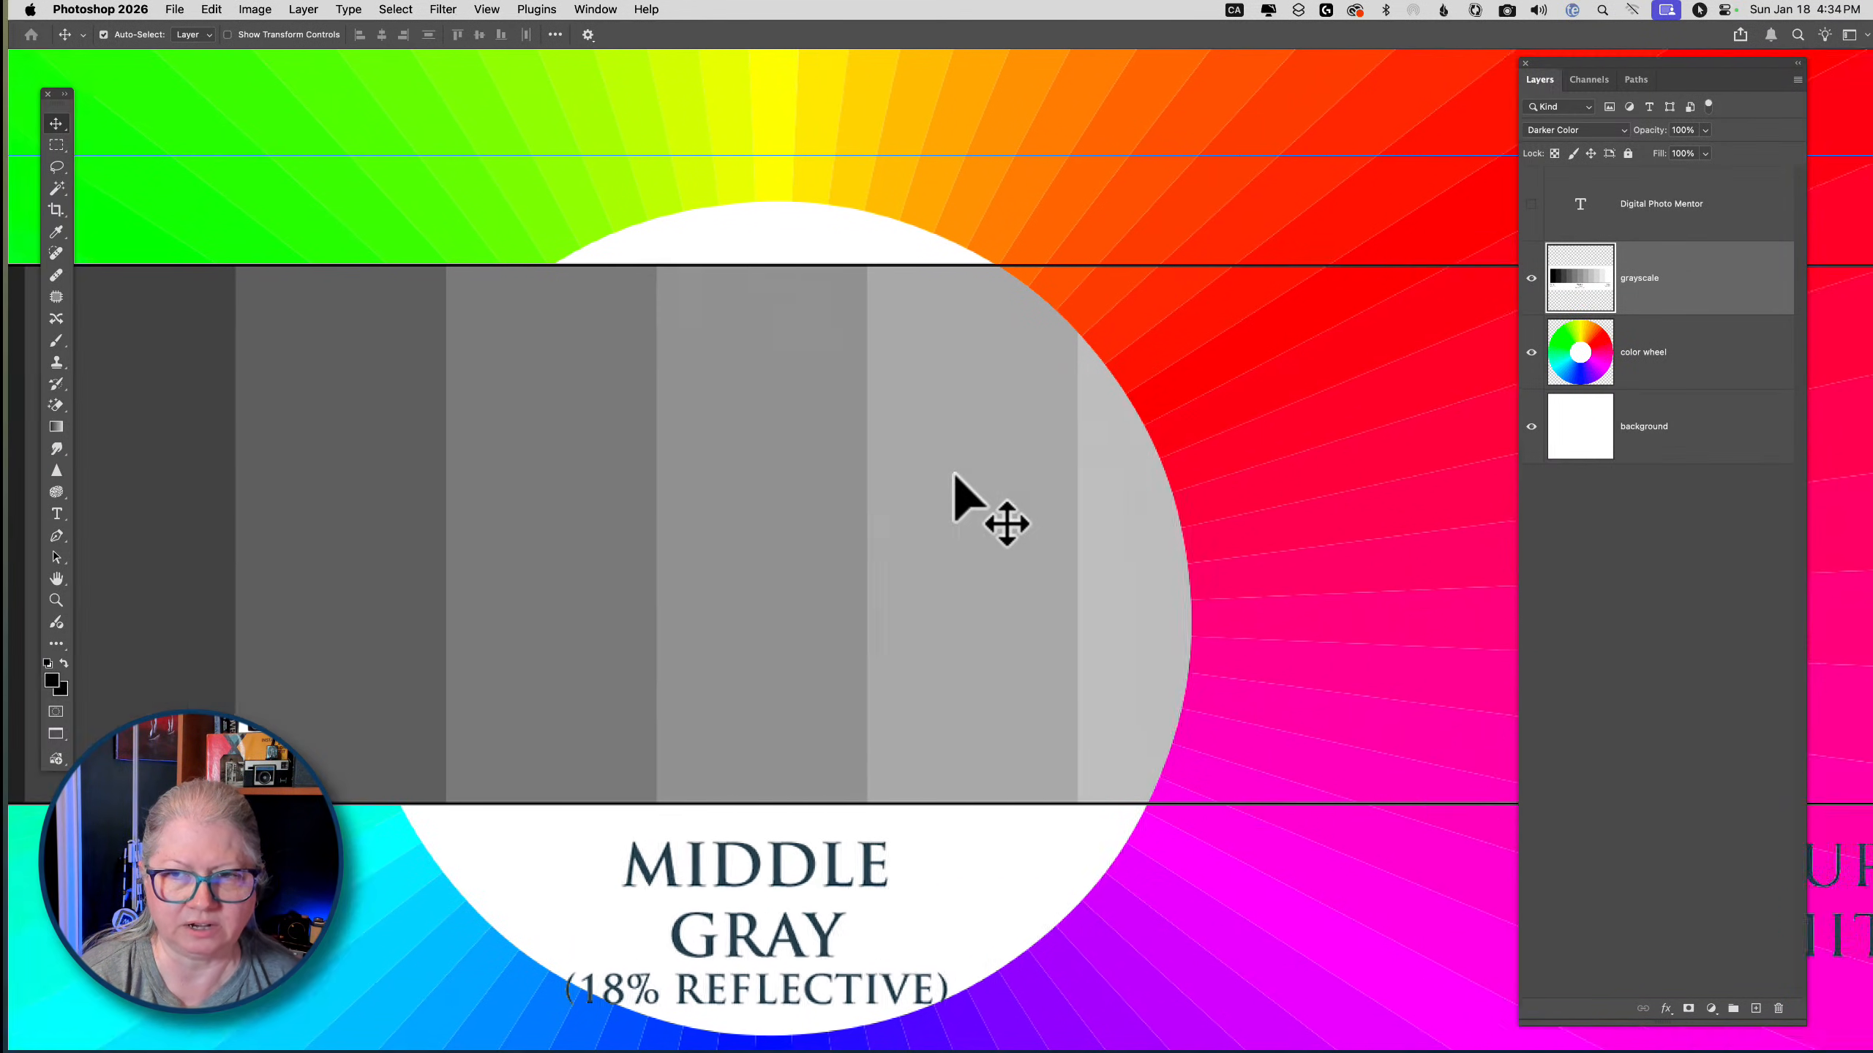
scroll(1045, 502, "right", 3)
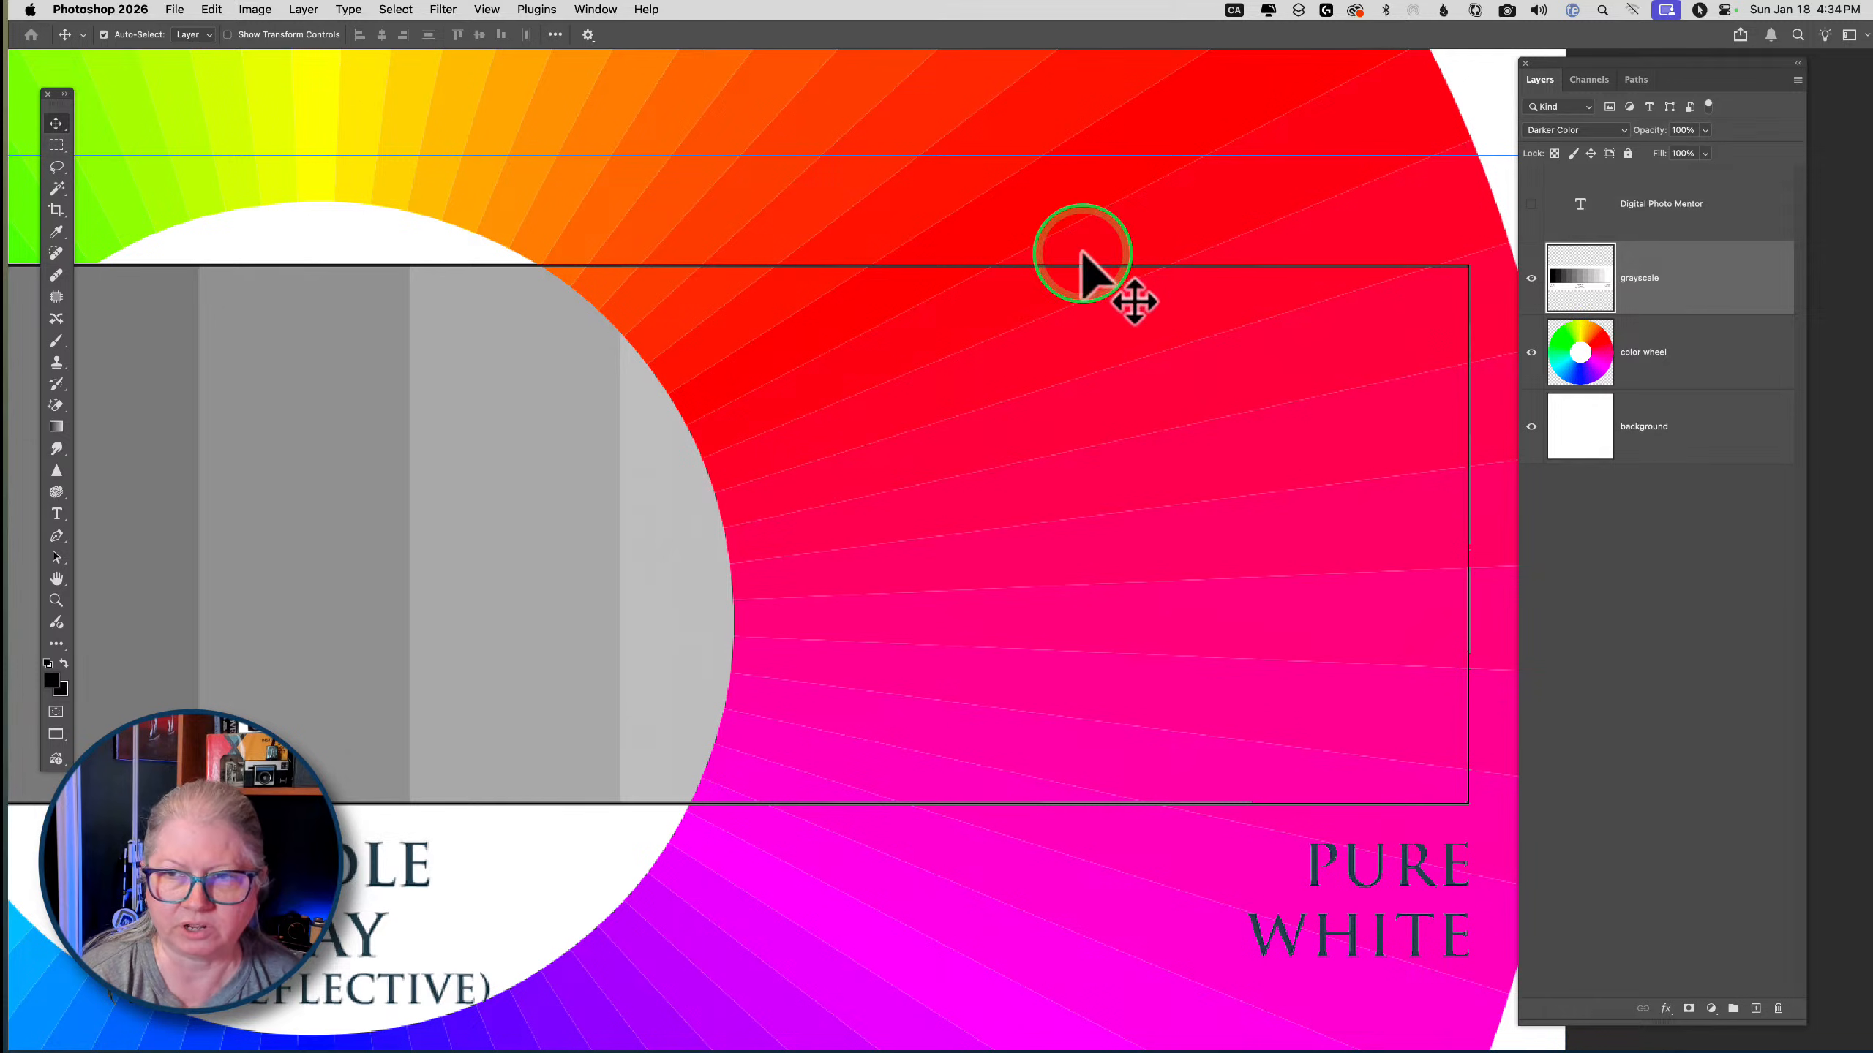
scroll(1010, 387, "left", 8)
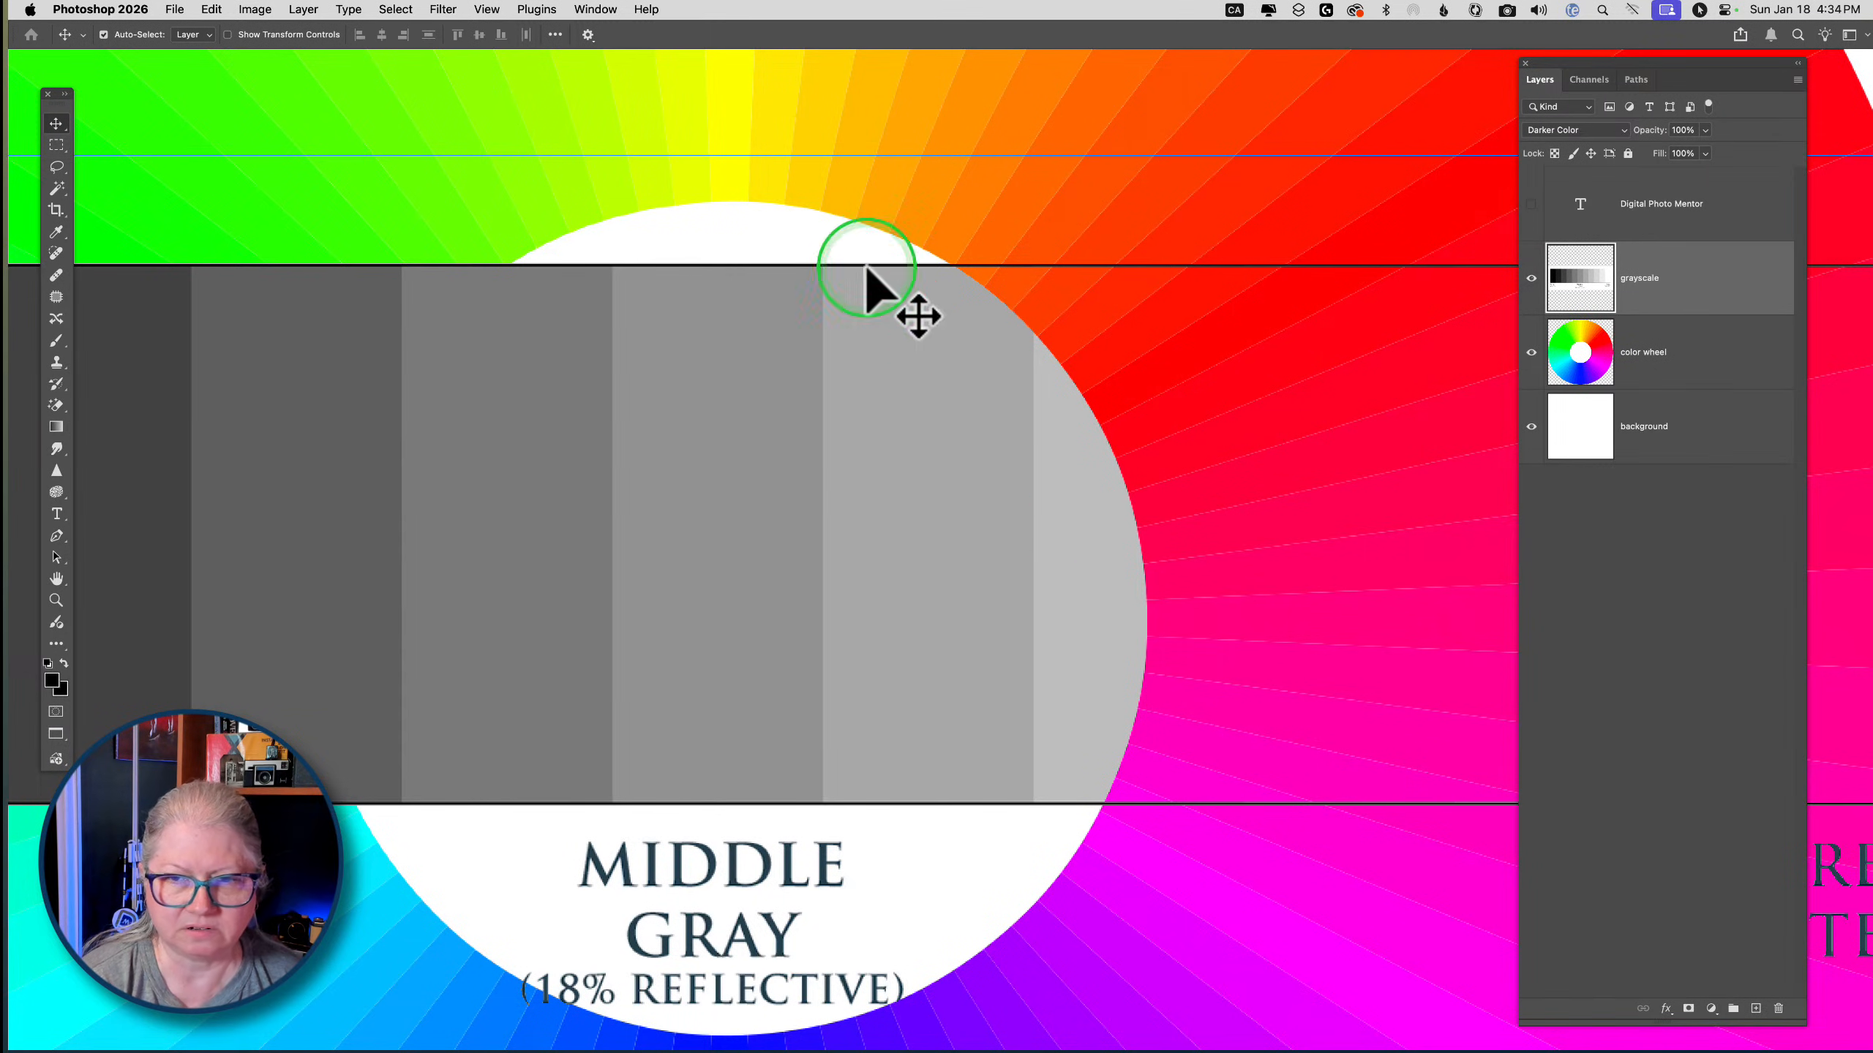
Set the grayscale layer's blend mode to Lighten and bring the whole color wheel into view
left_click(1549, 130)
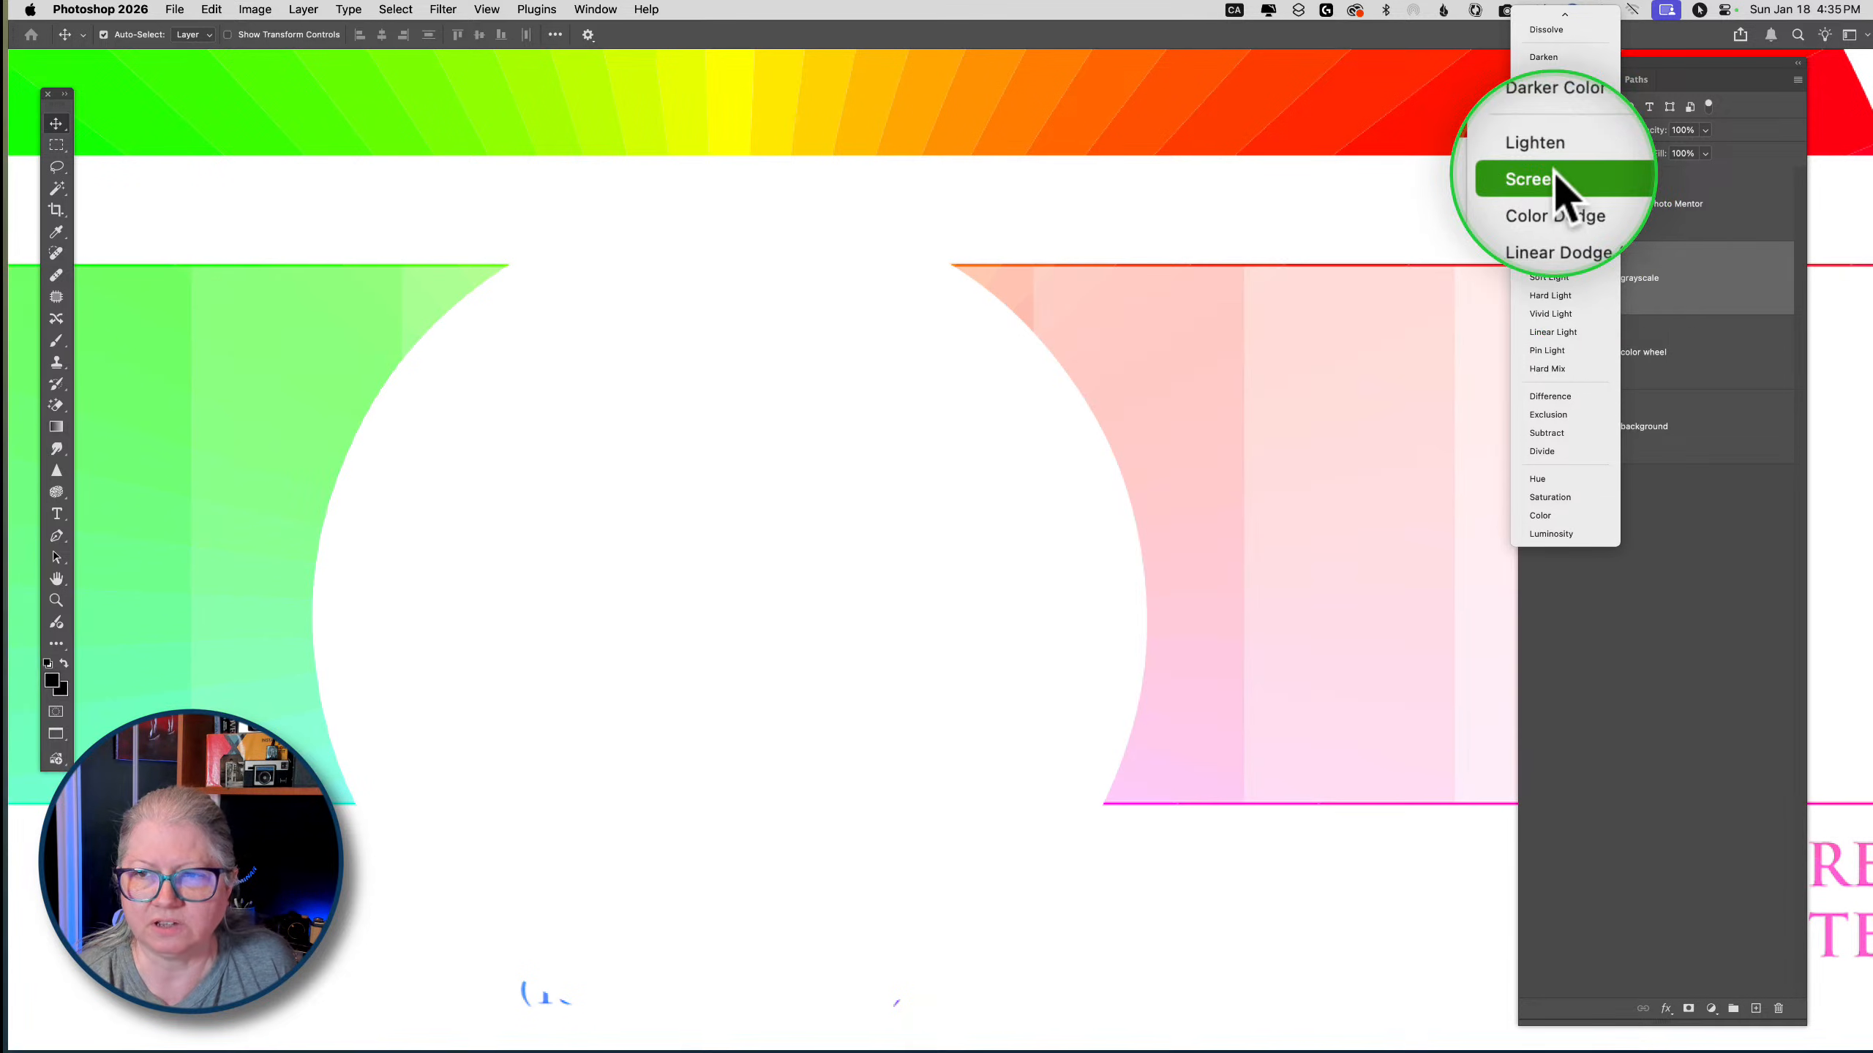
left_click(1552, 155)
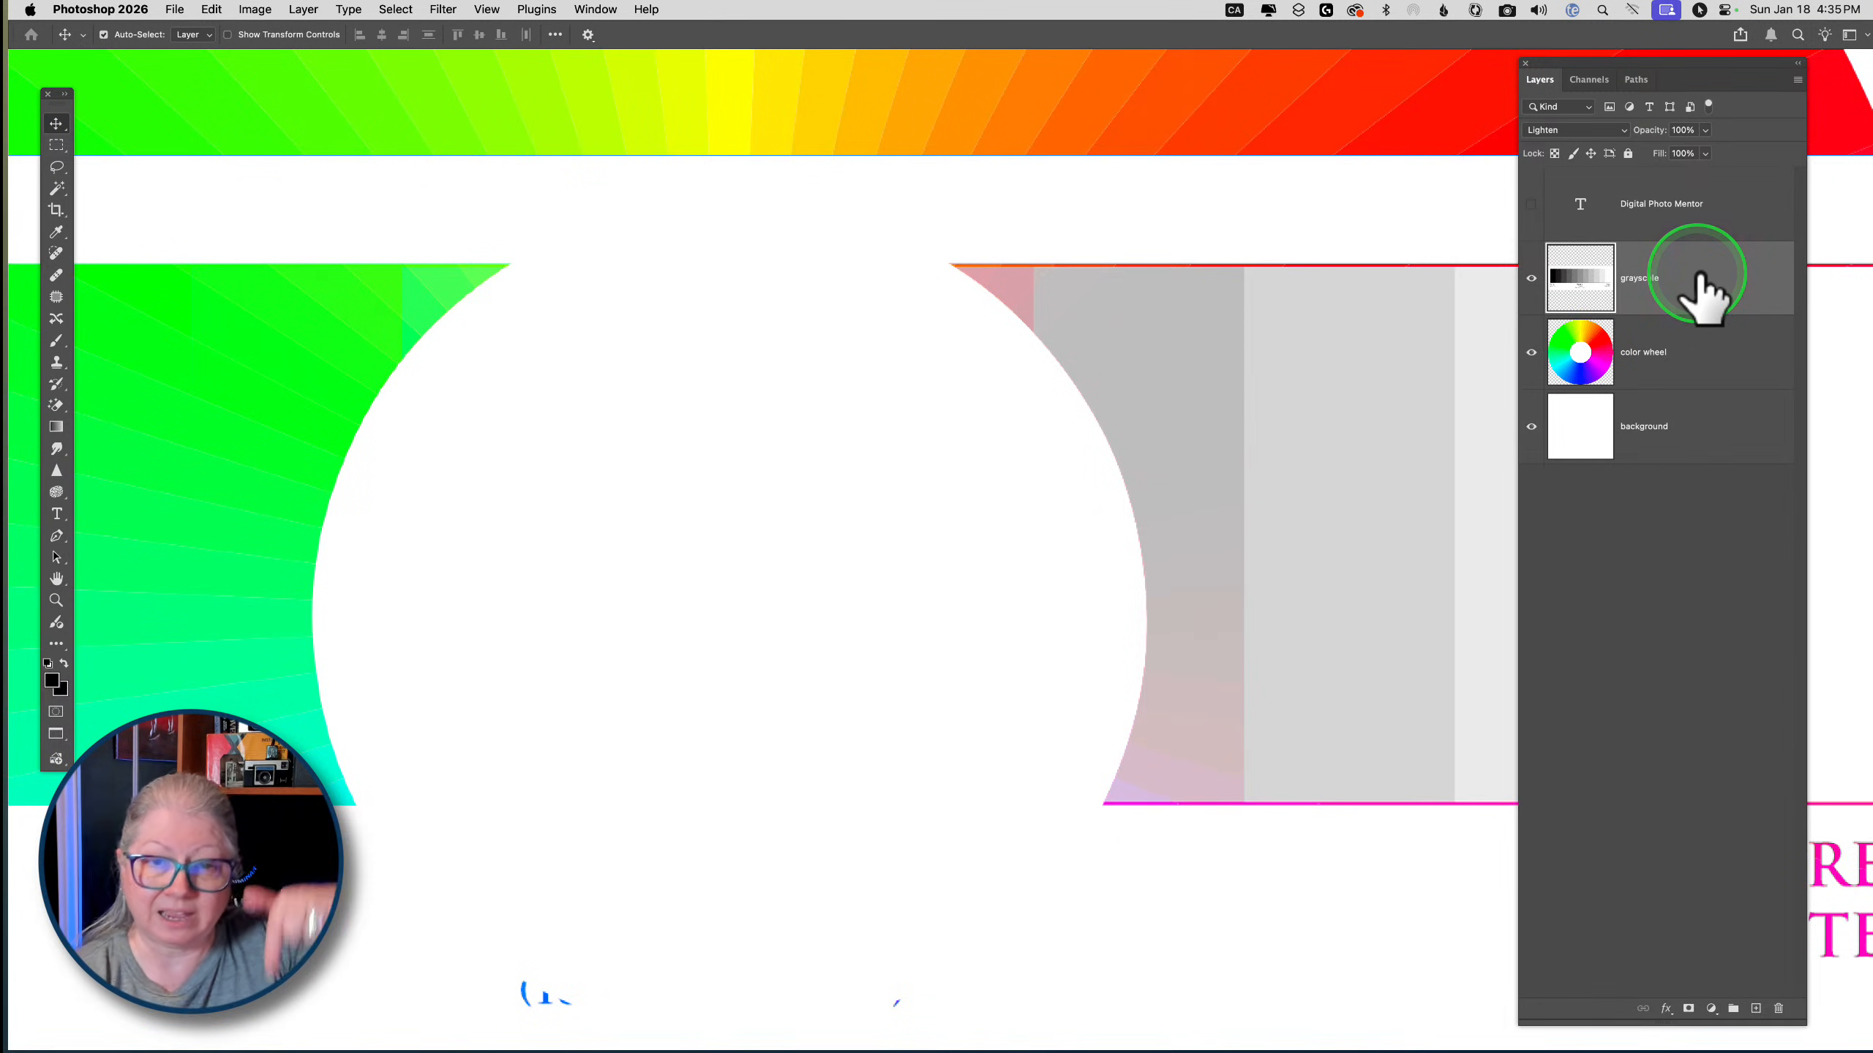
key("super+minus")
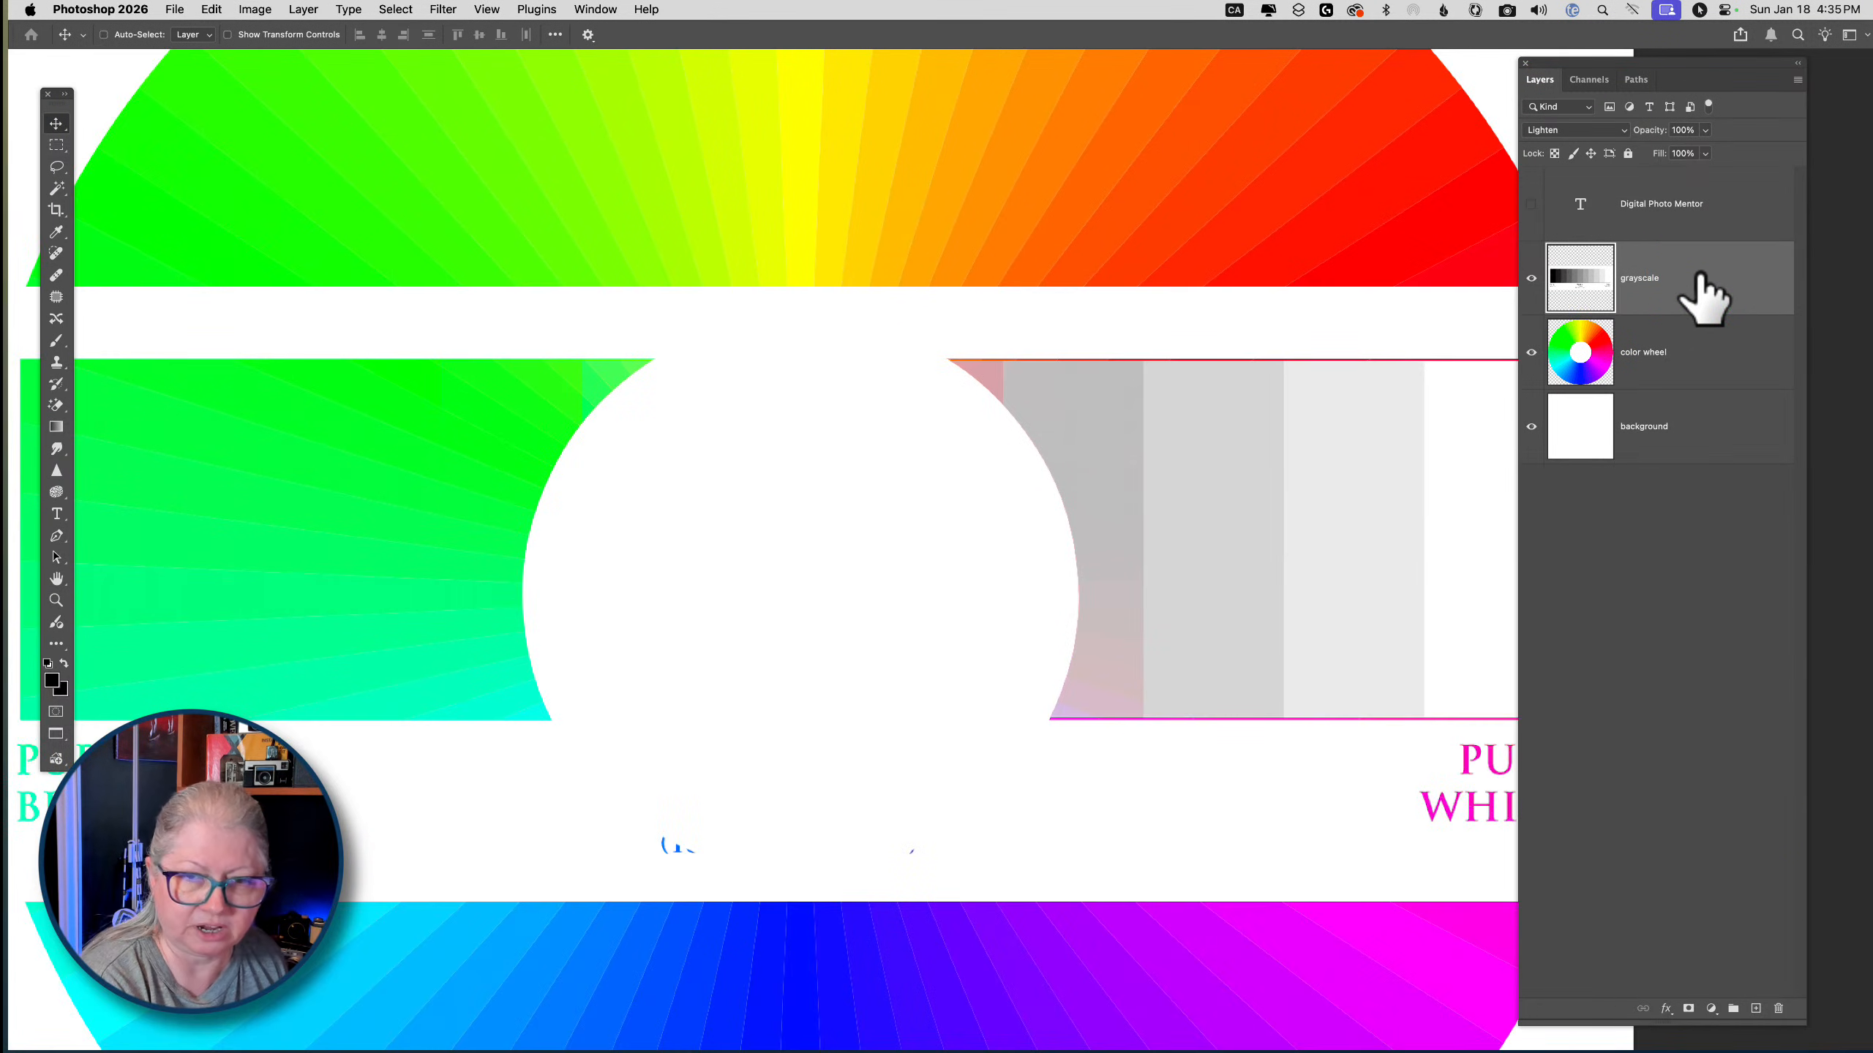
key("super+minus")
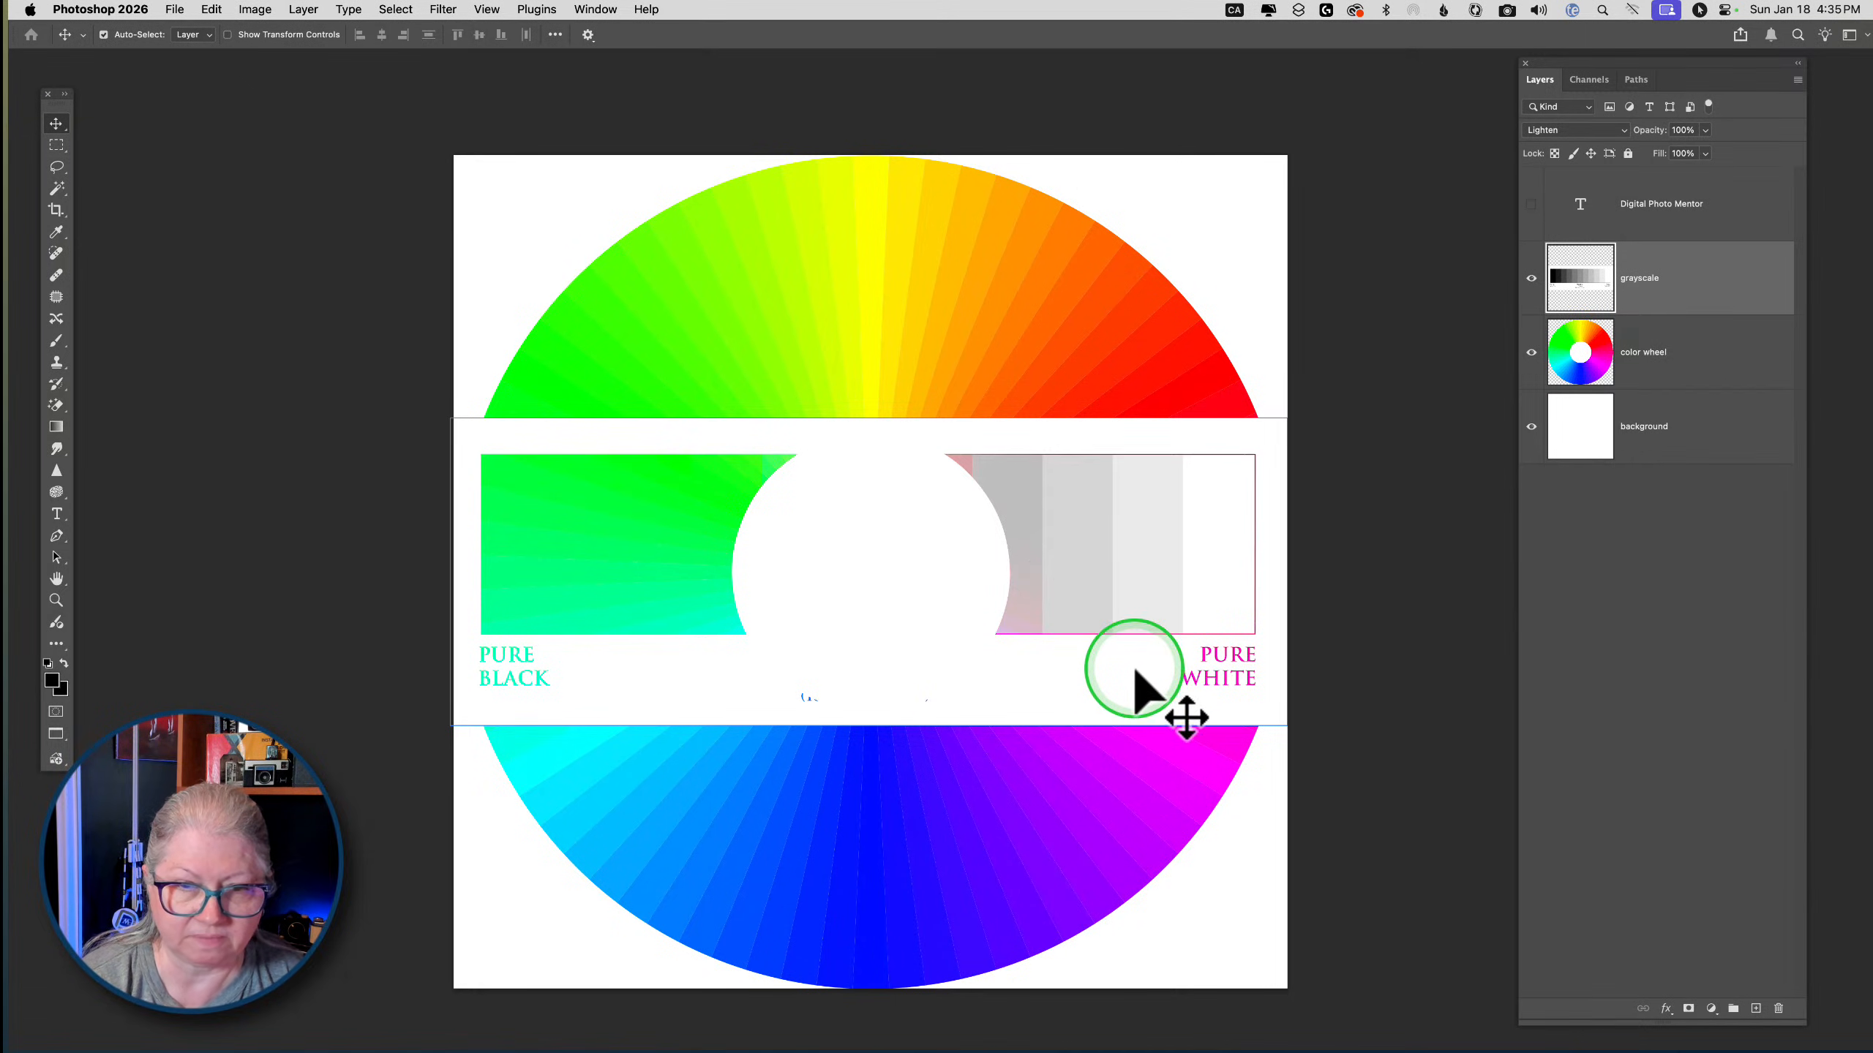
Move the grayscale strip slightly down and to the right over the color wheel, keeping the grayscale layer active
left_click_drag(1107, 575, 1122, 619)
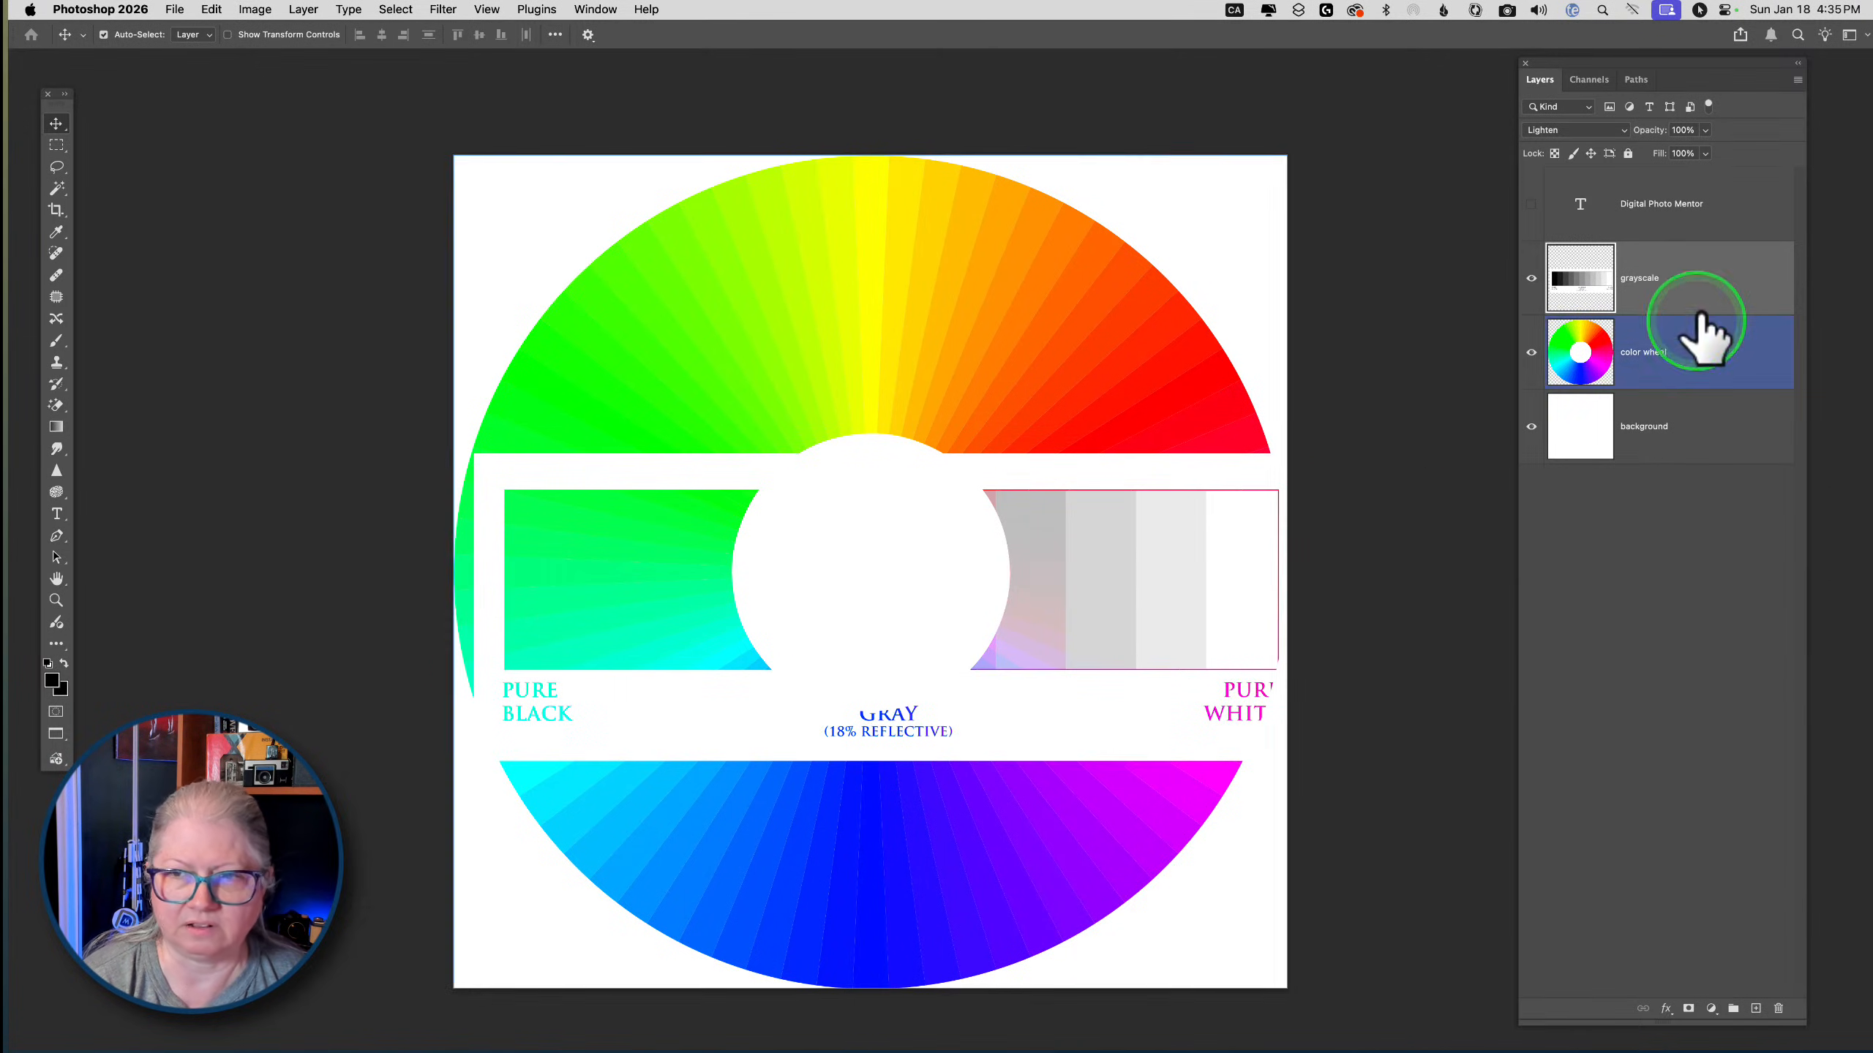
left_click(1694, 358)
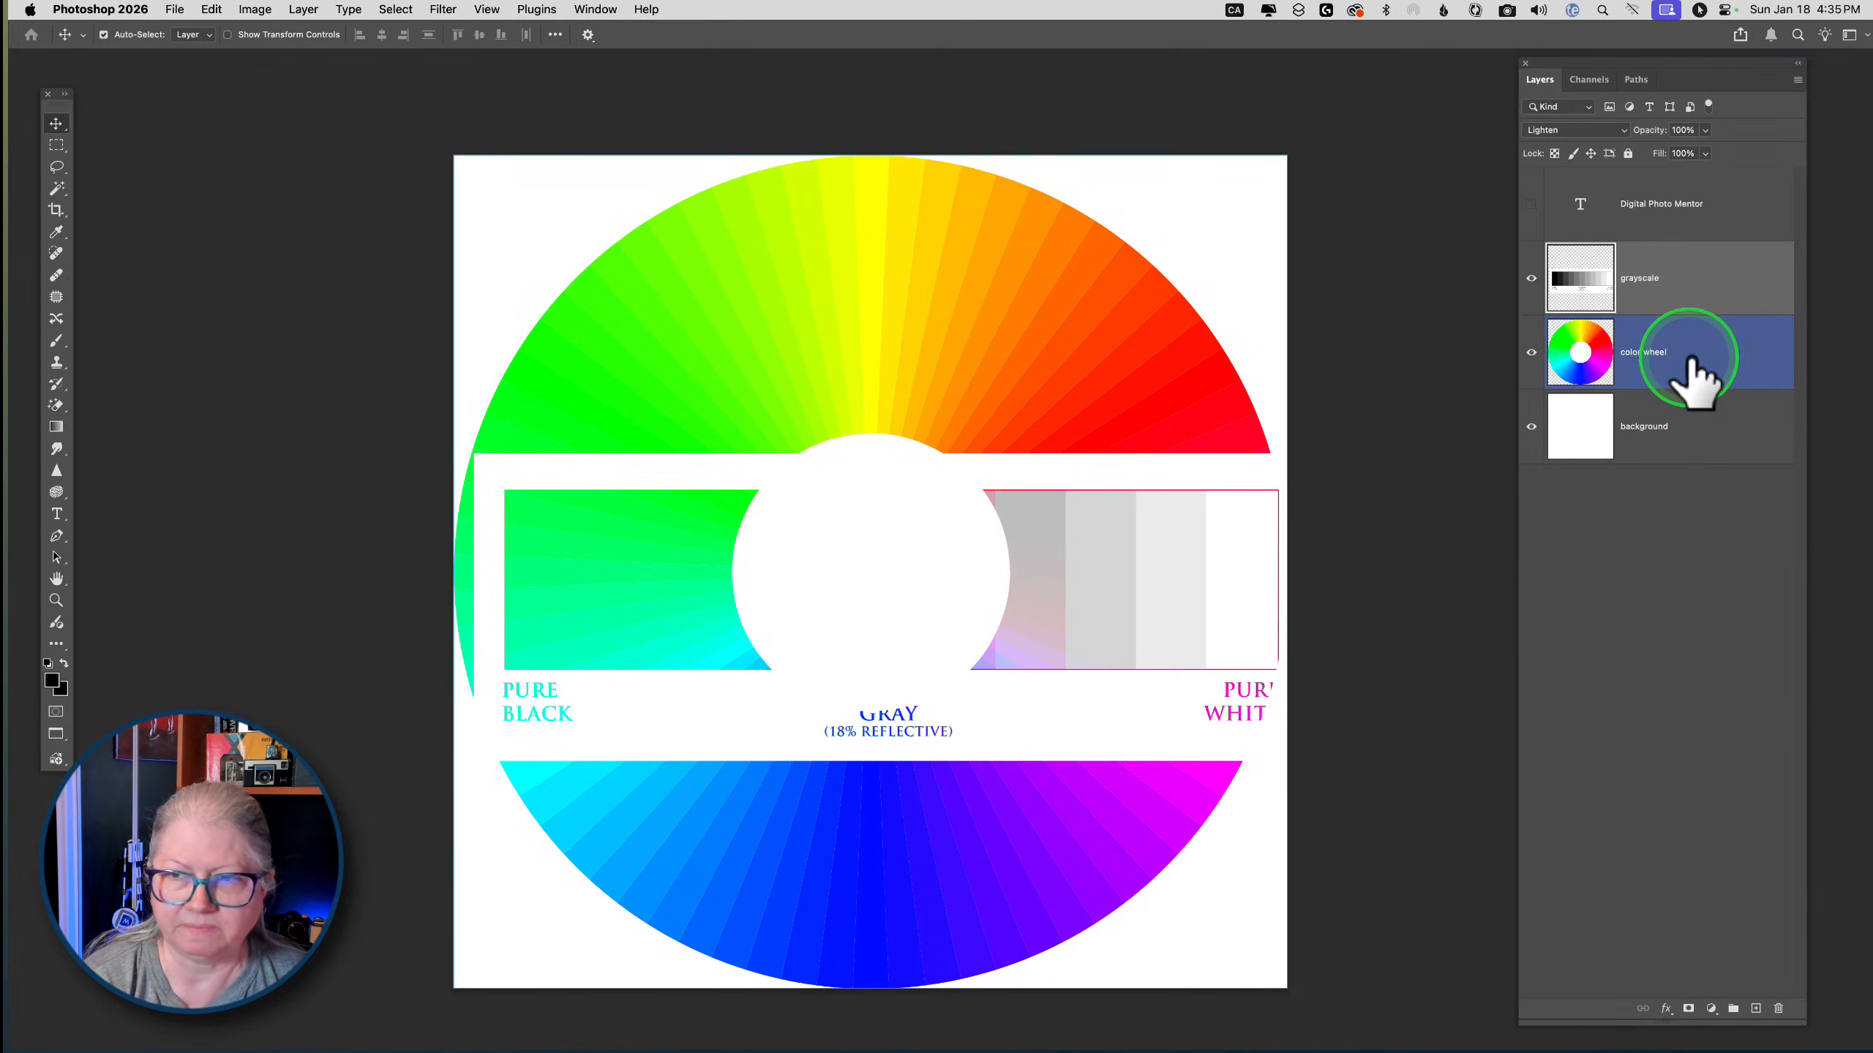
left_click(1693, 295)
Set the grayscale layer's blend mode to Overlay and move the strip down over the lower half of the color wheel
left_click(1559, 127)
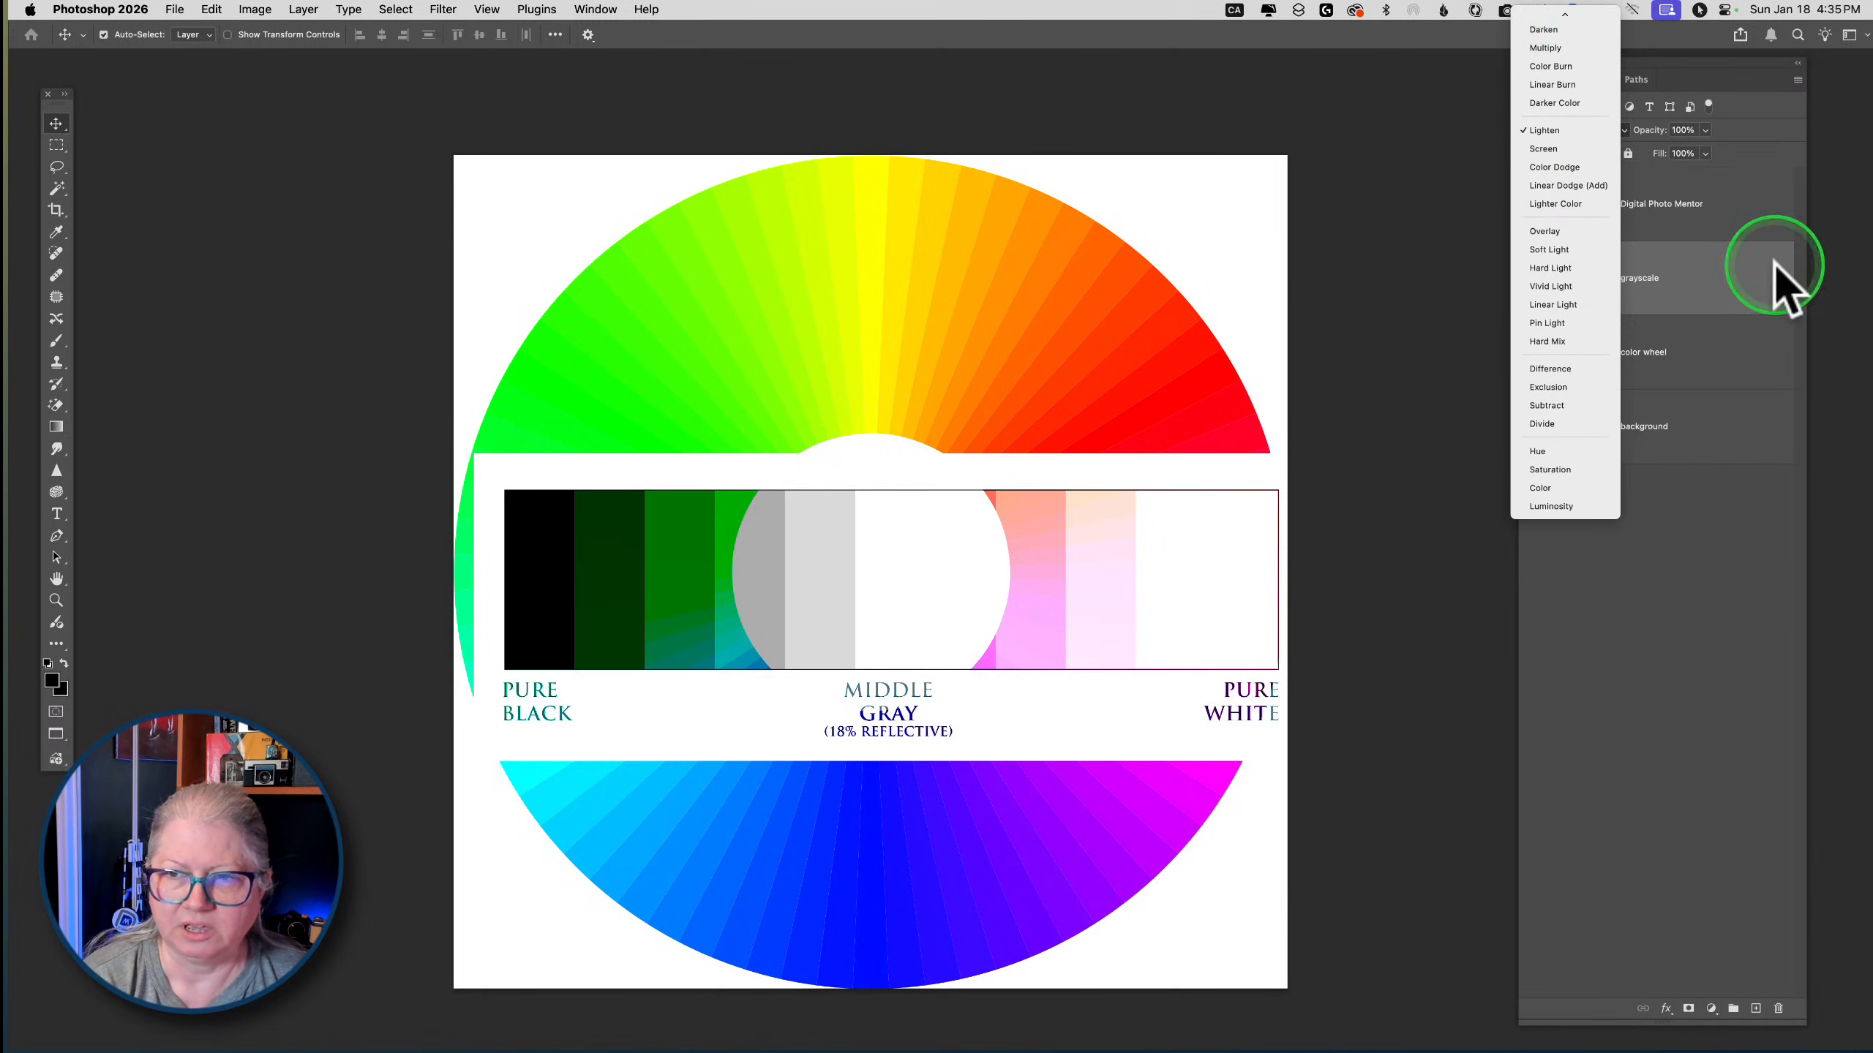
left_click(1565, 231)
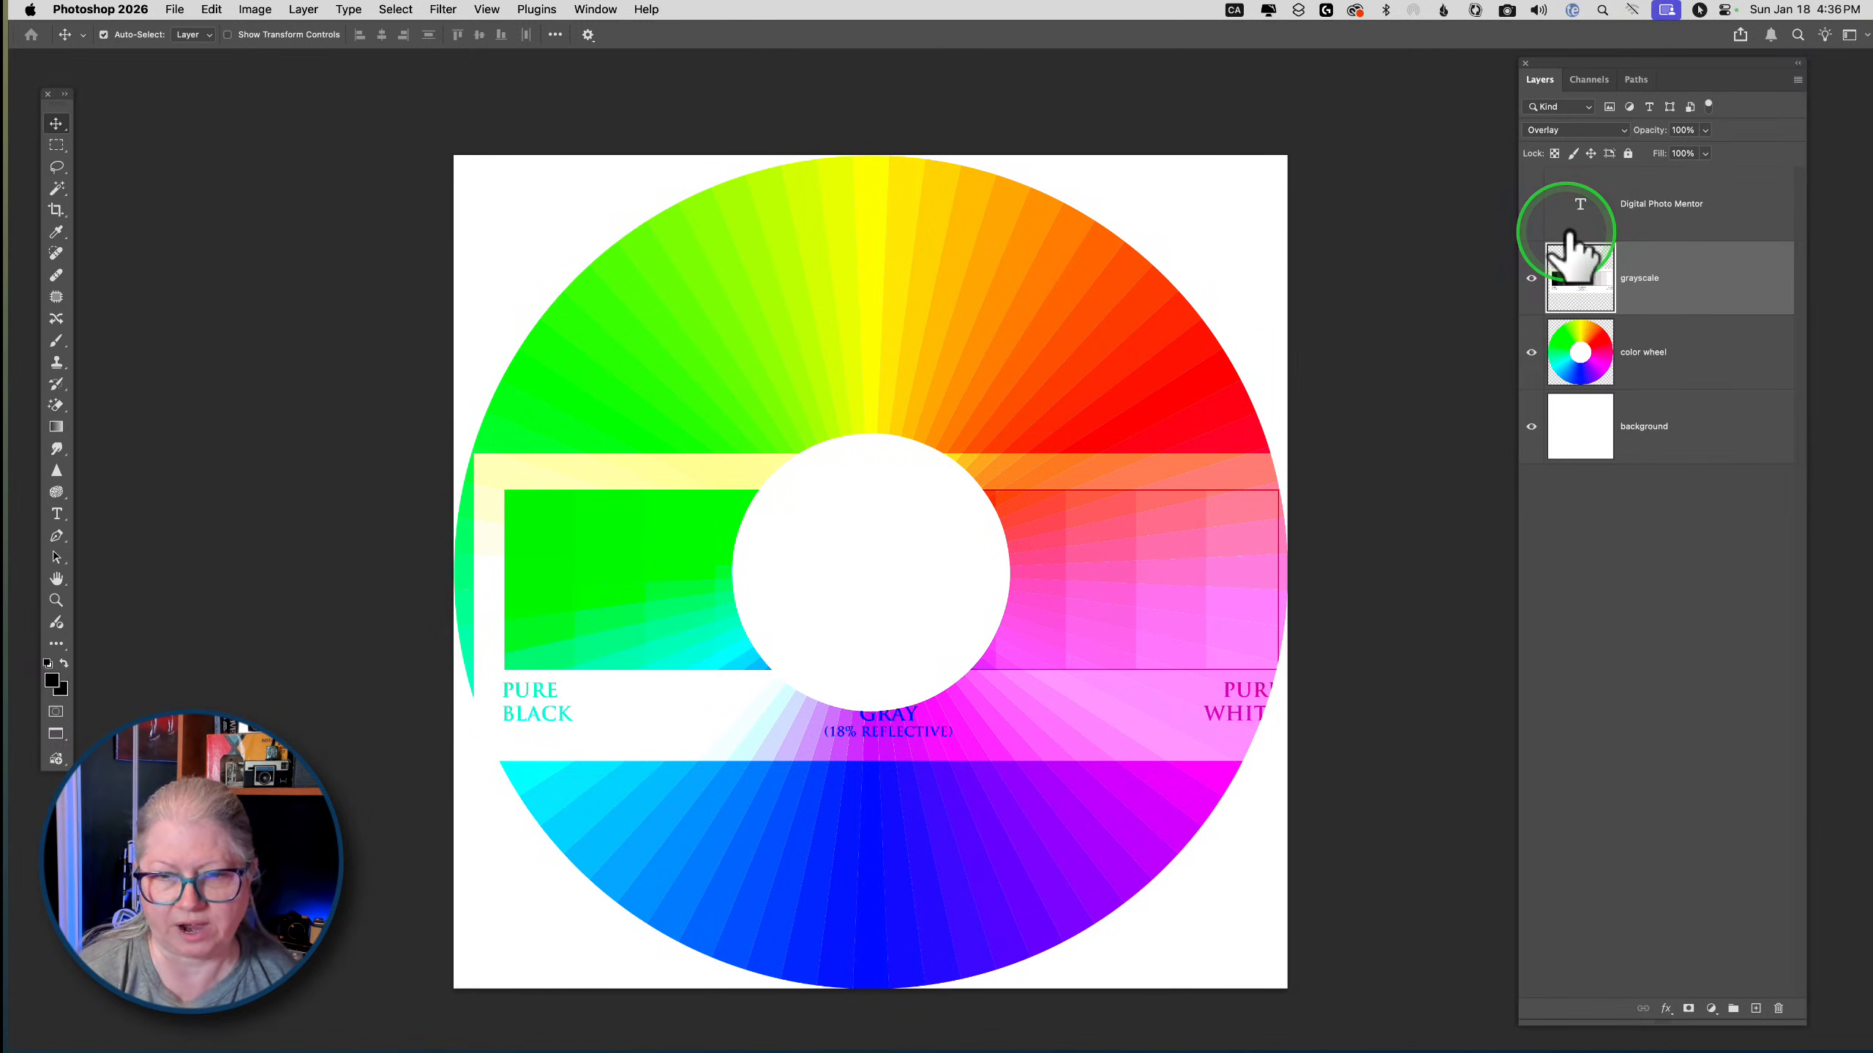
left_click_drag(1573, 255, 888, 576)
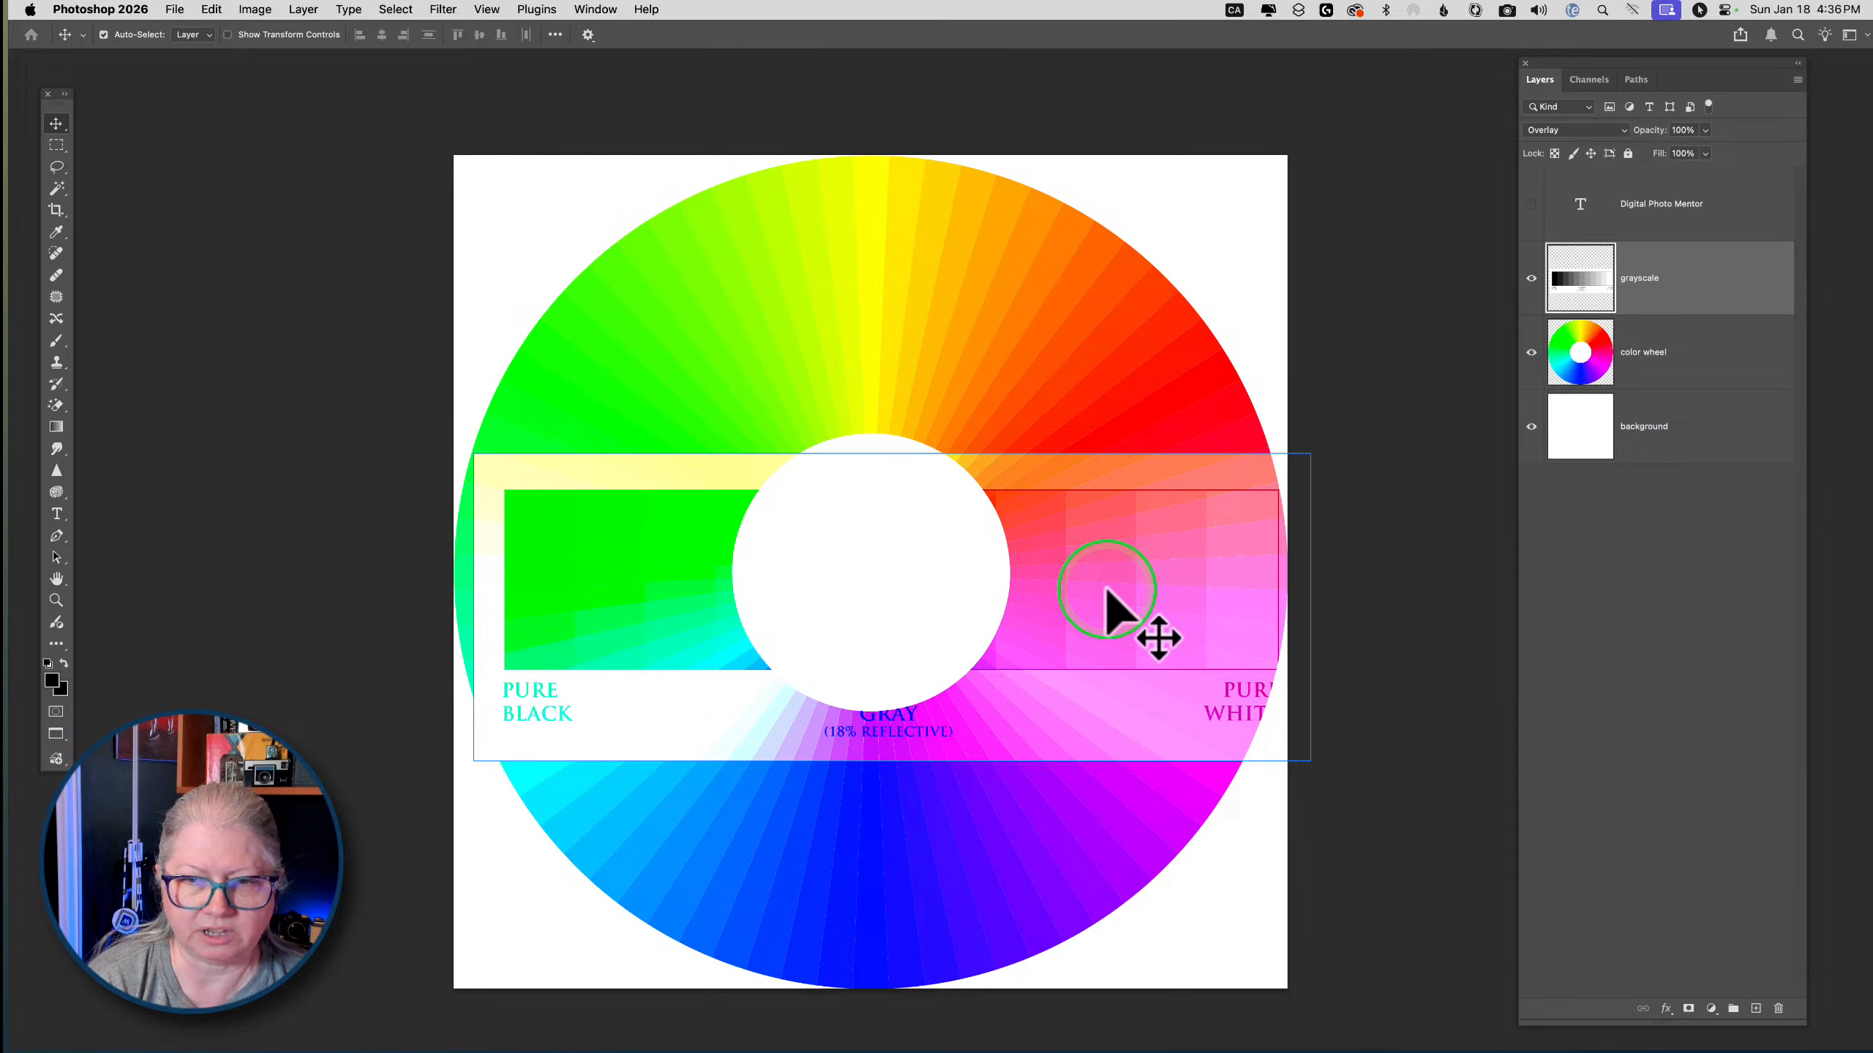
left_click_drag(1111, 599, 1117, 668)
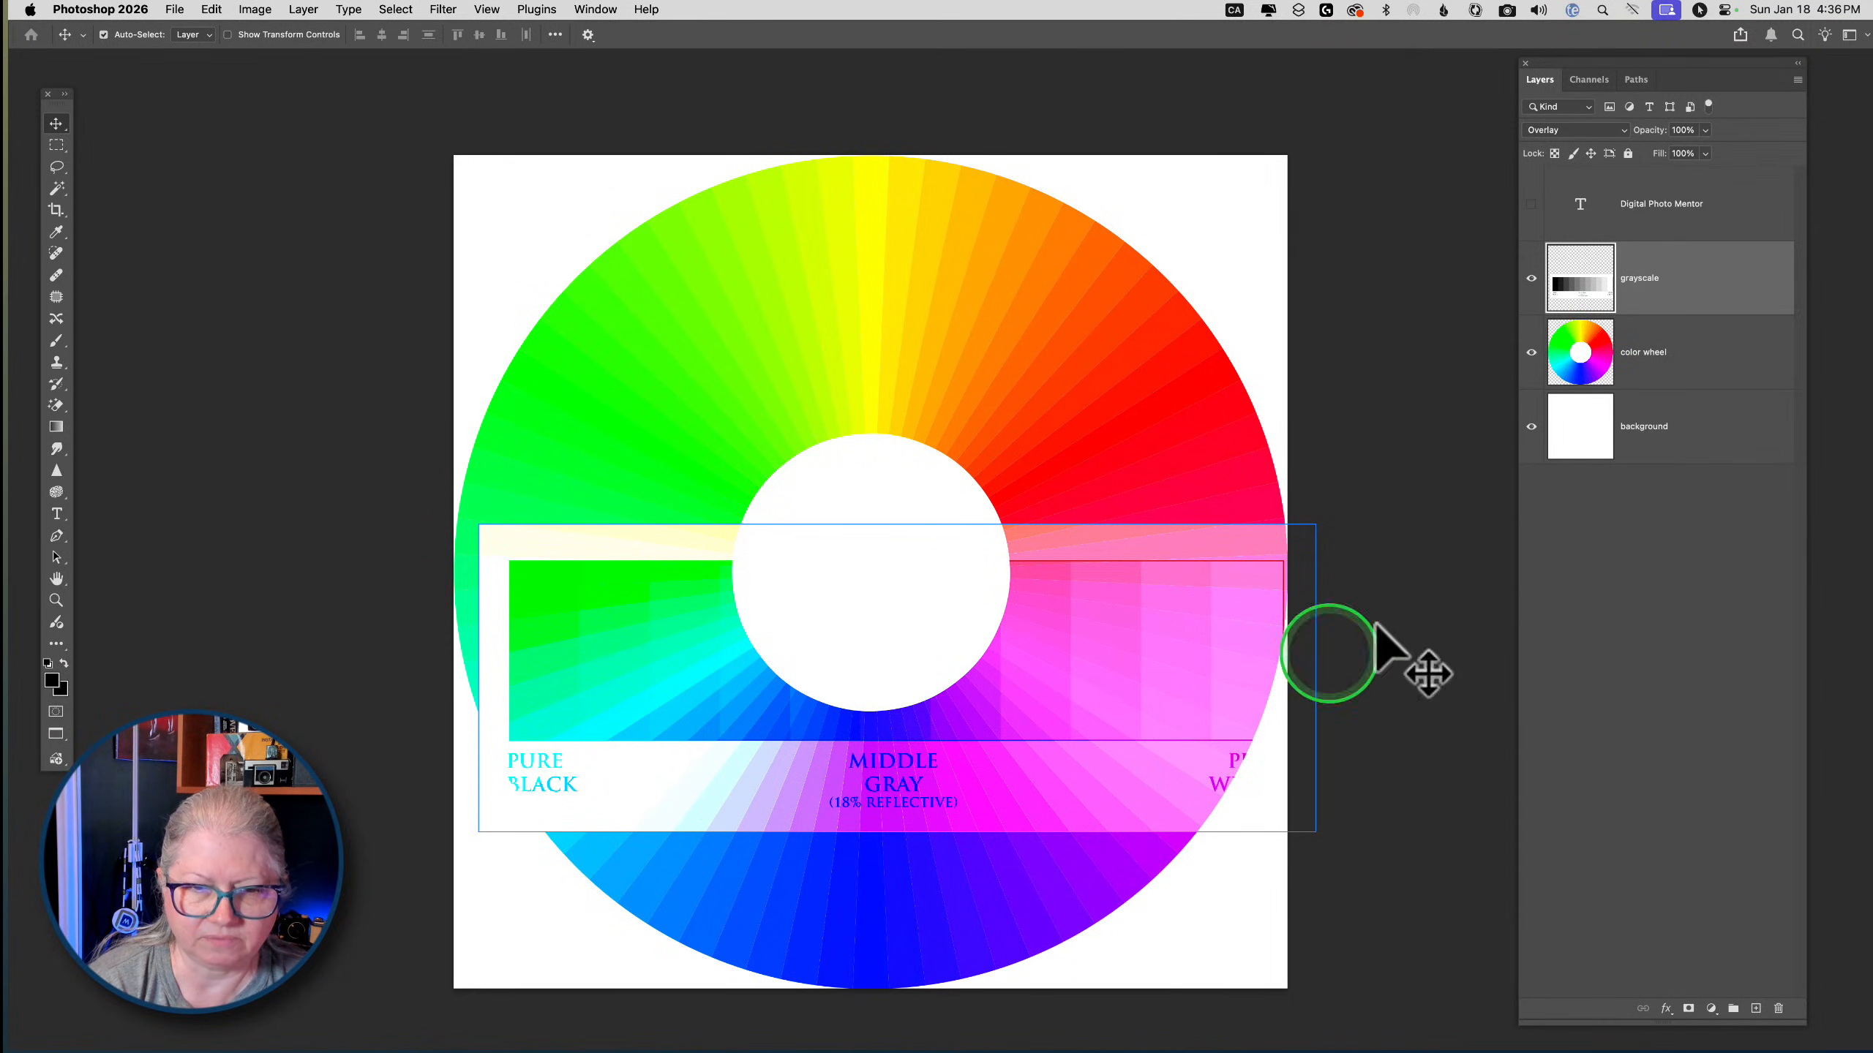
Preview the Soft Light and Hard Light blend modes on the grayscale layer
left_click(1569, 133)
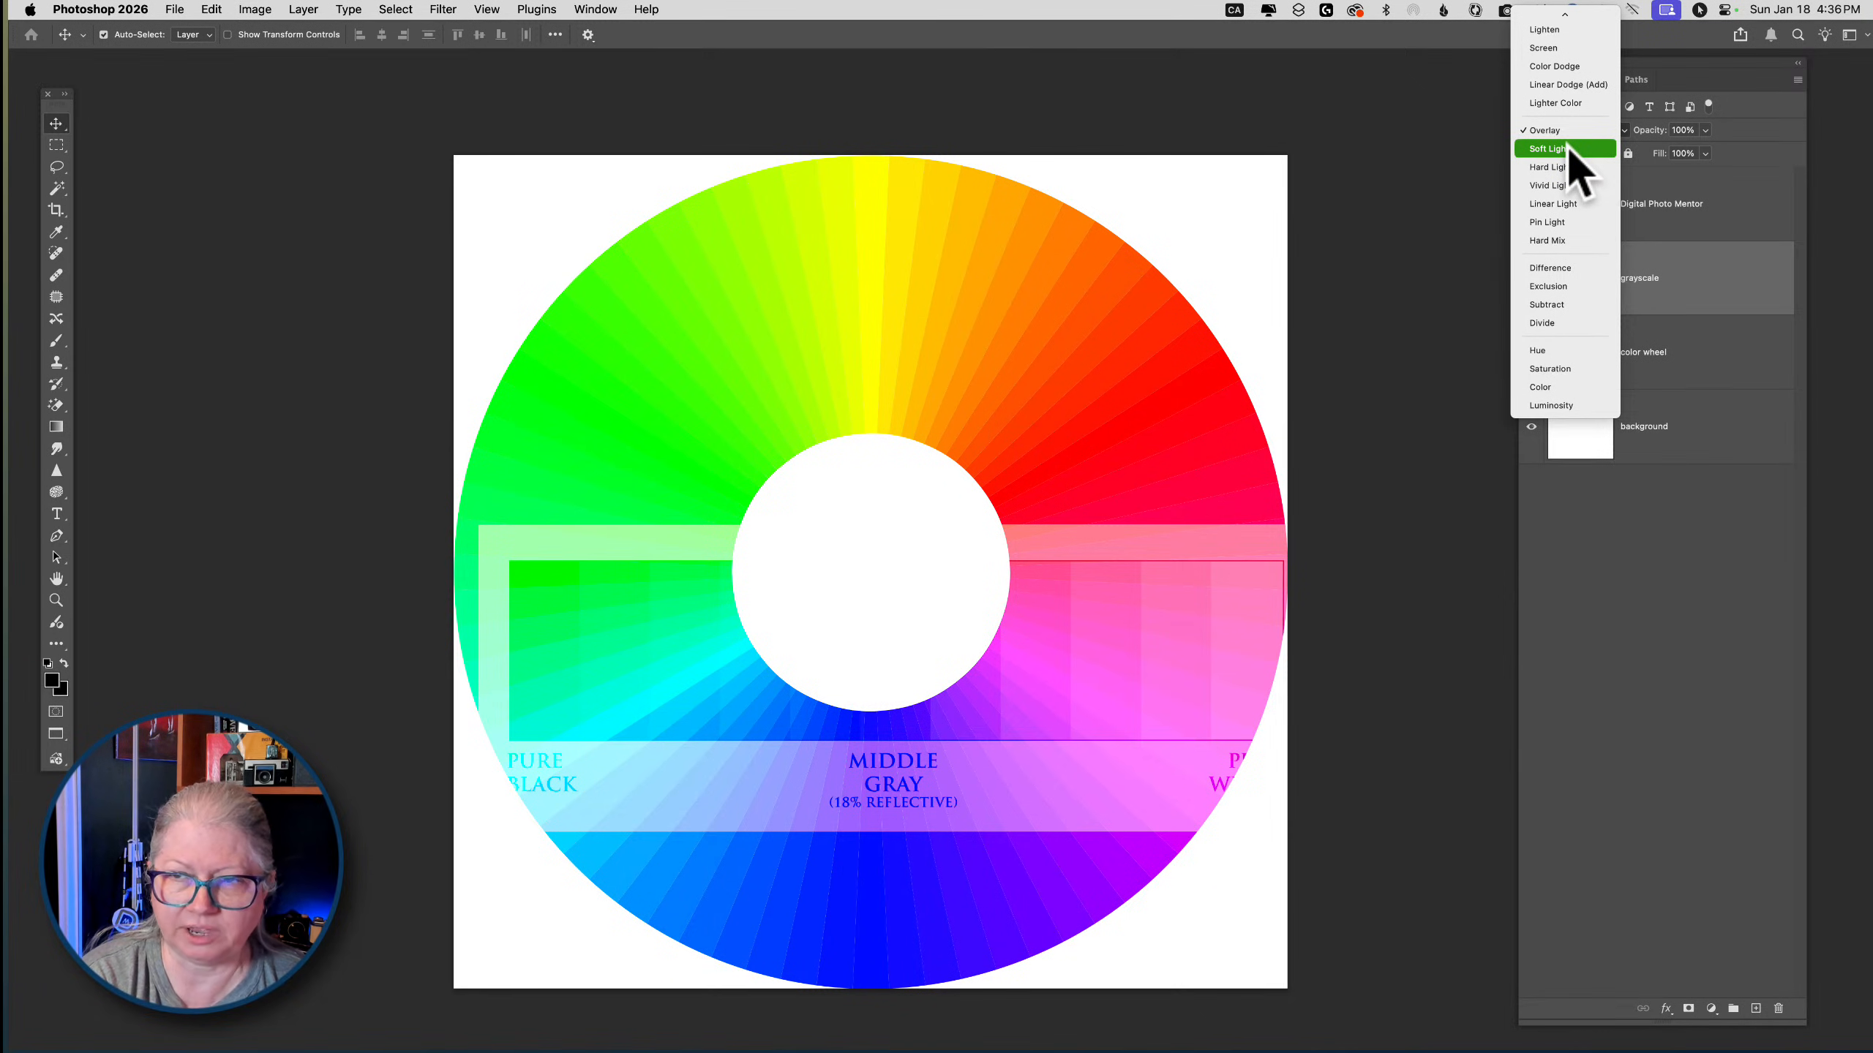
left_click(1563, 167)
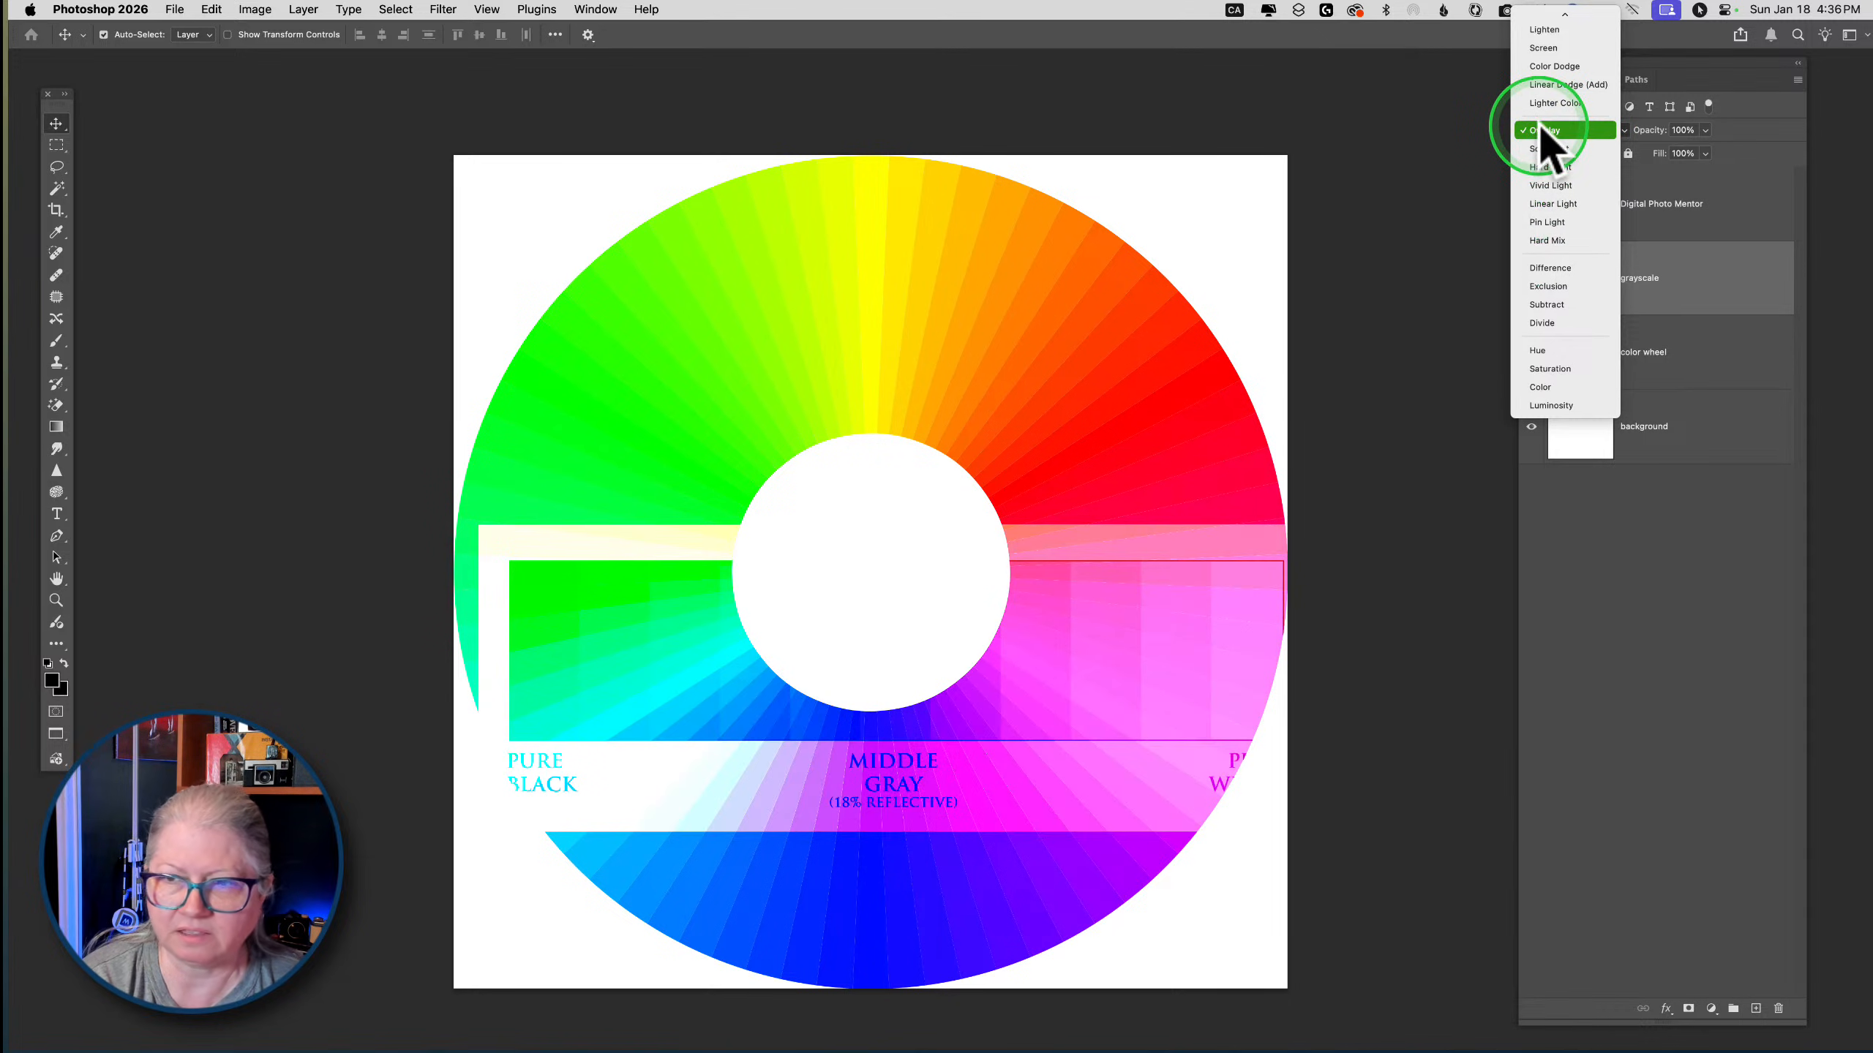
left_click(1722, 295)
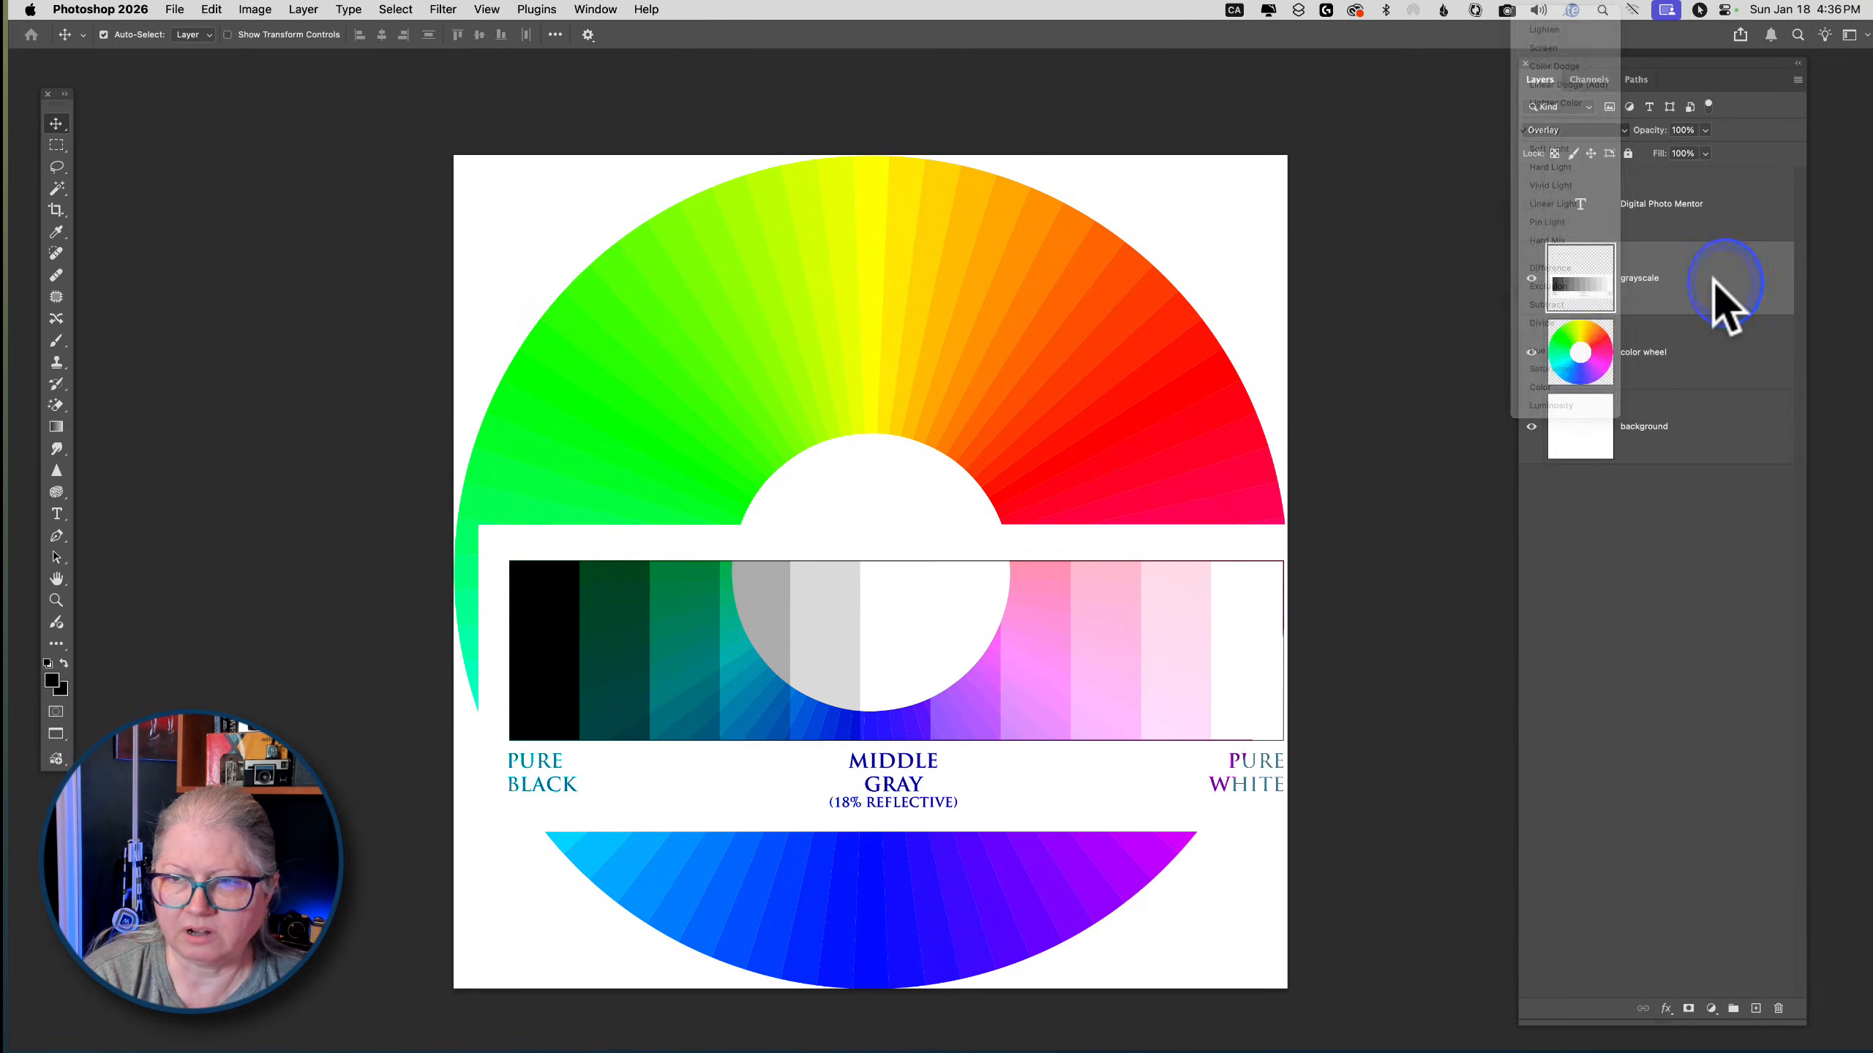
Set the grayscale layer's blend mode to Normal and move the strip back up across the middle of the color wheel
left_click(1542, 131)
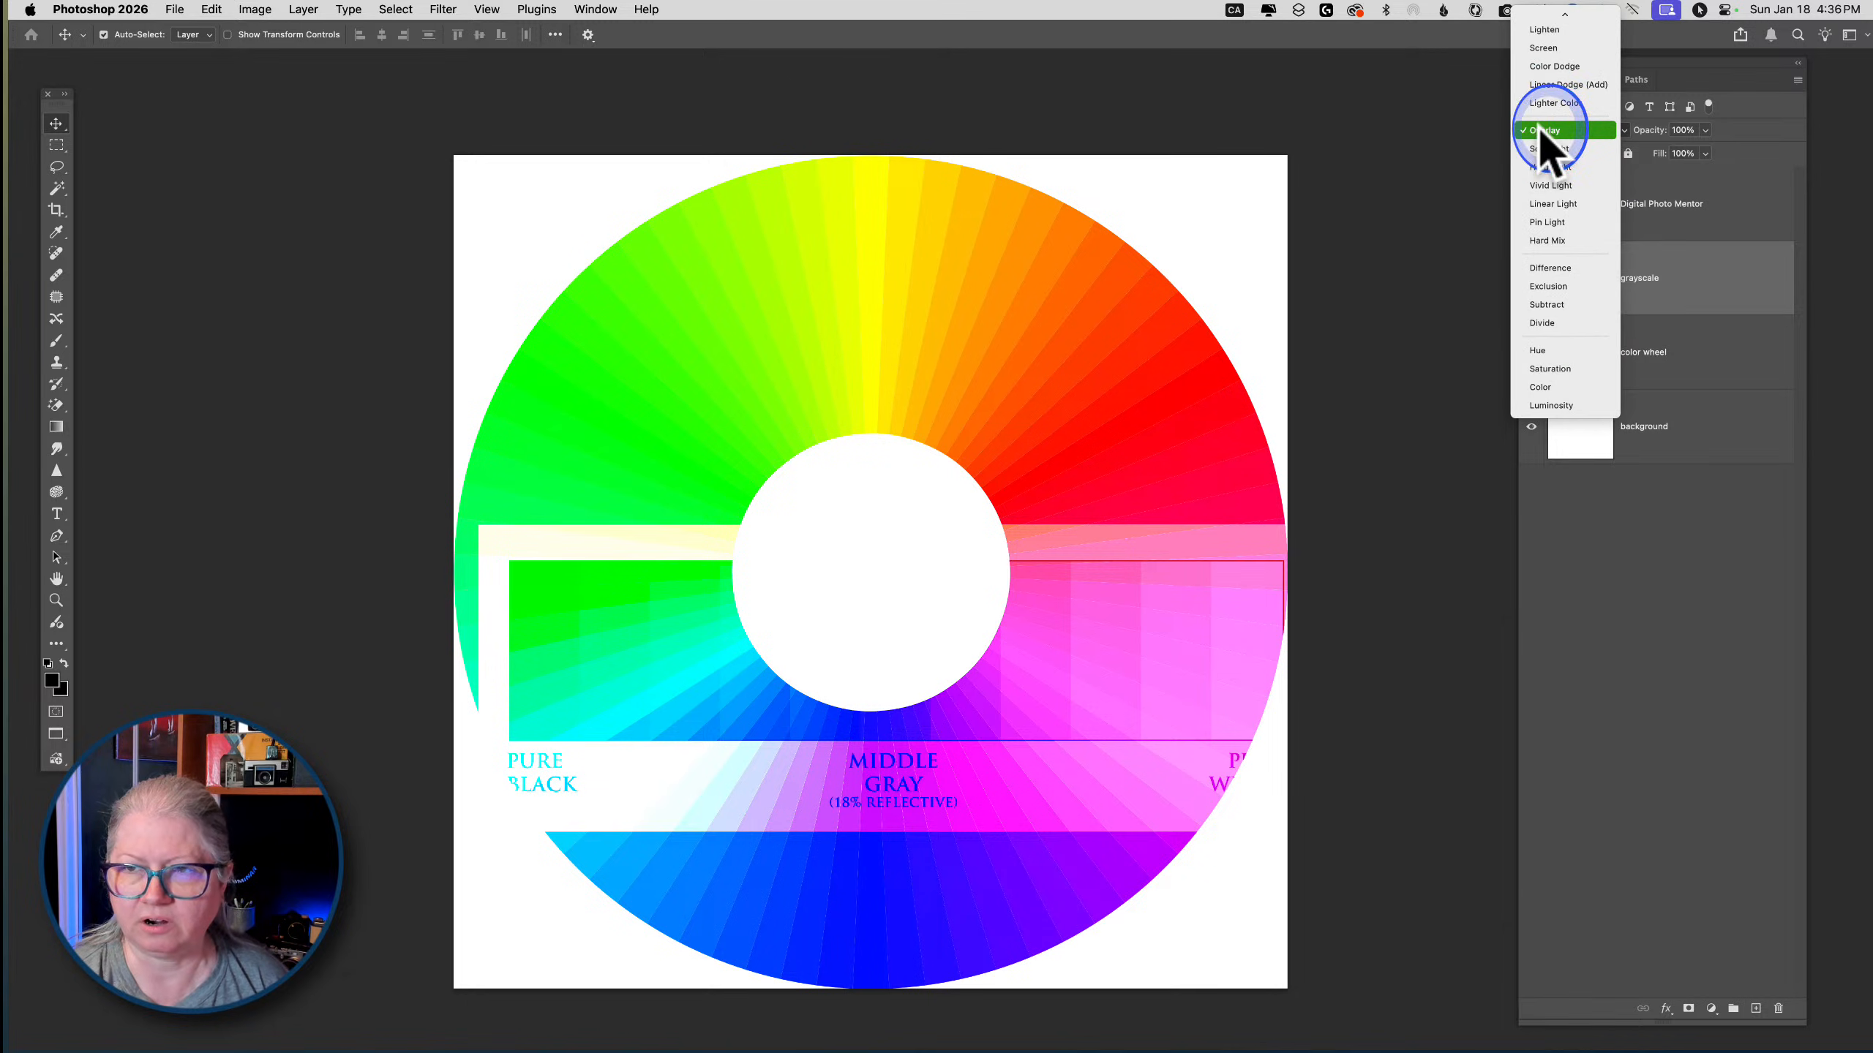
left_click(1544, 36)
left_click(1695, 291)
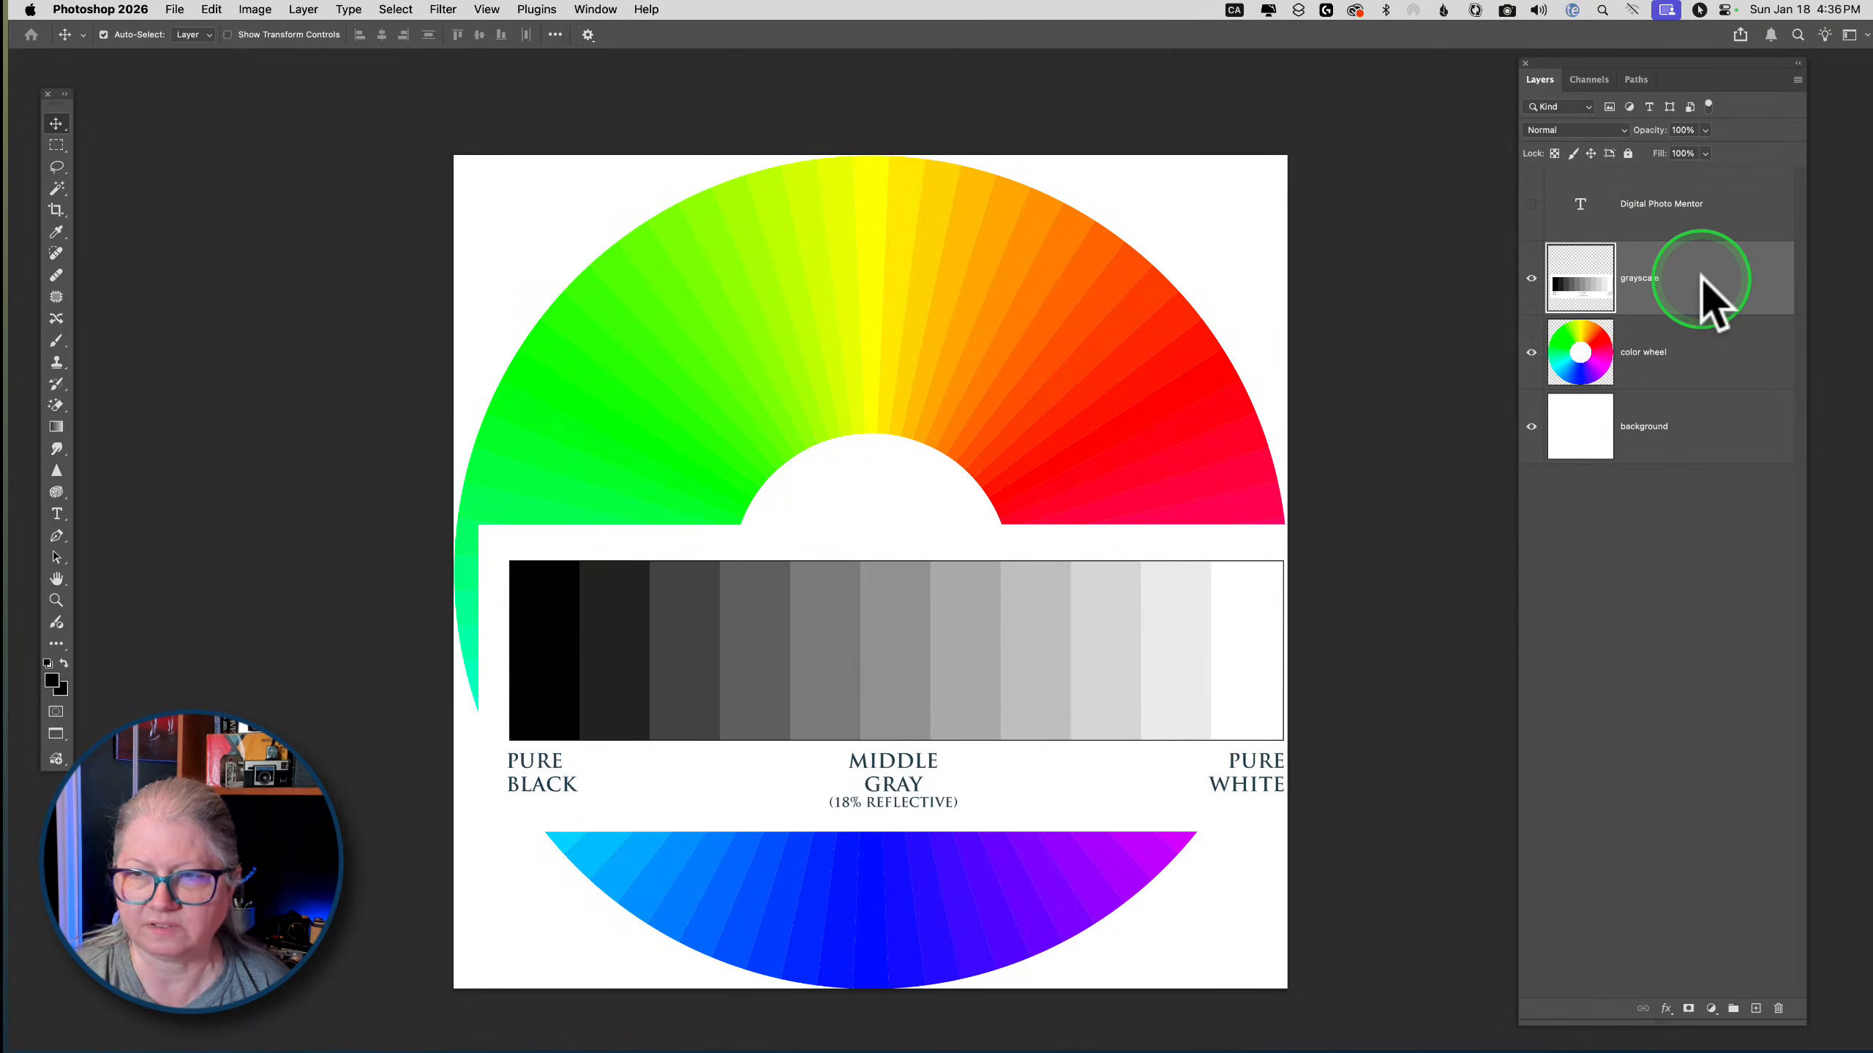
left_click_drag(1040, 627, 1024, 536)
Duplicate the grayscale layer directly above the original
left_click(1715, 265)
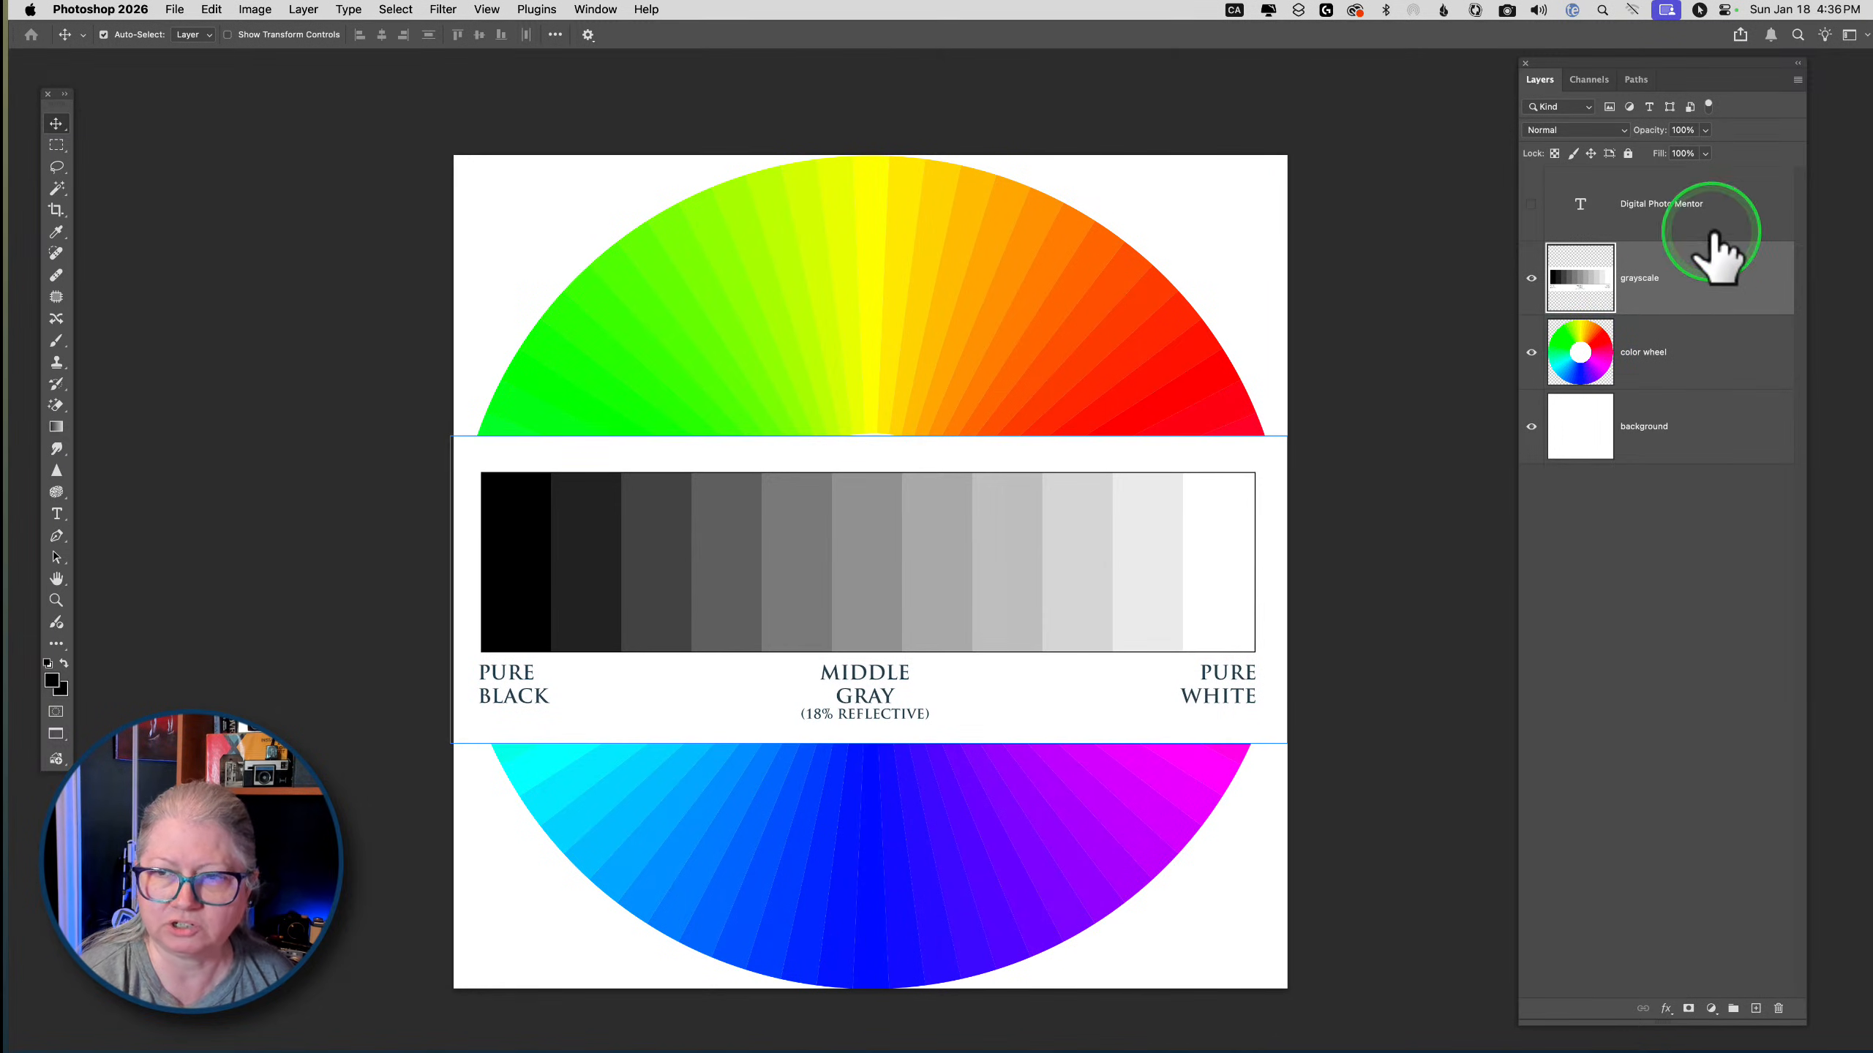
key("super+j")
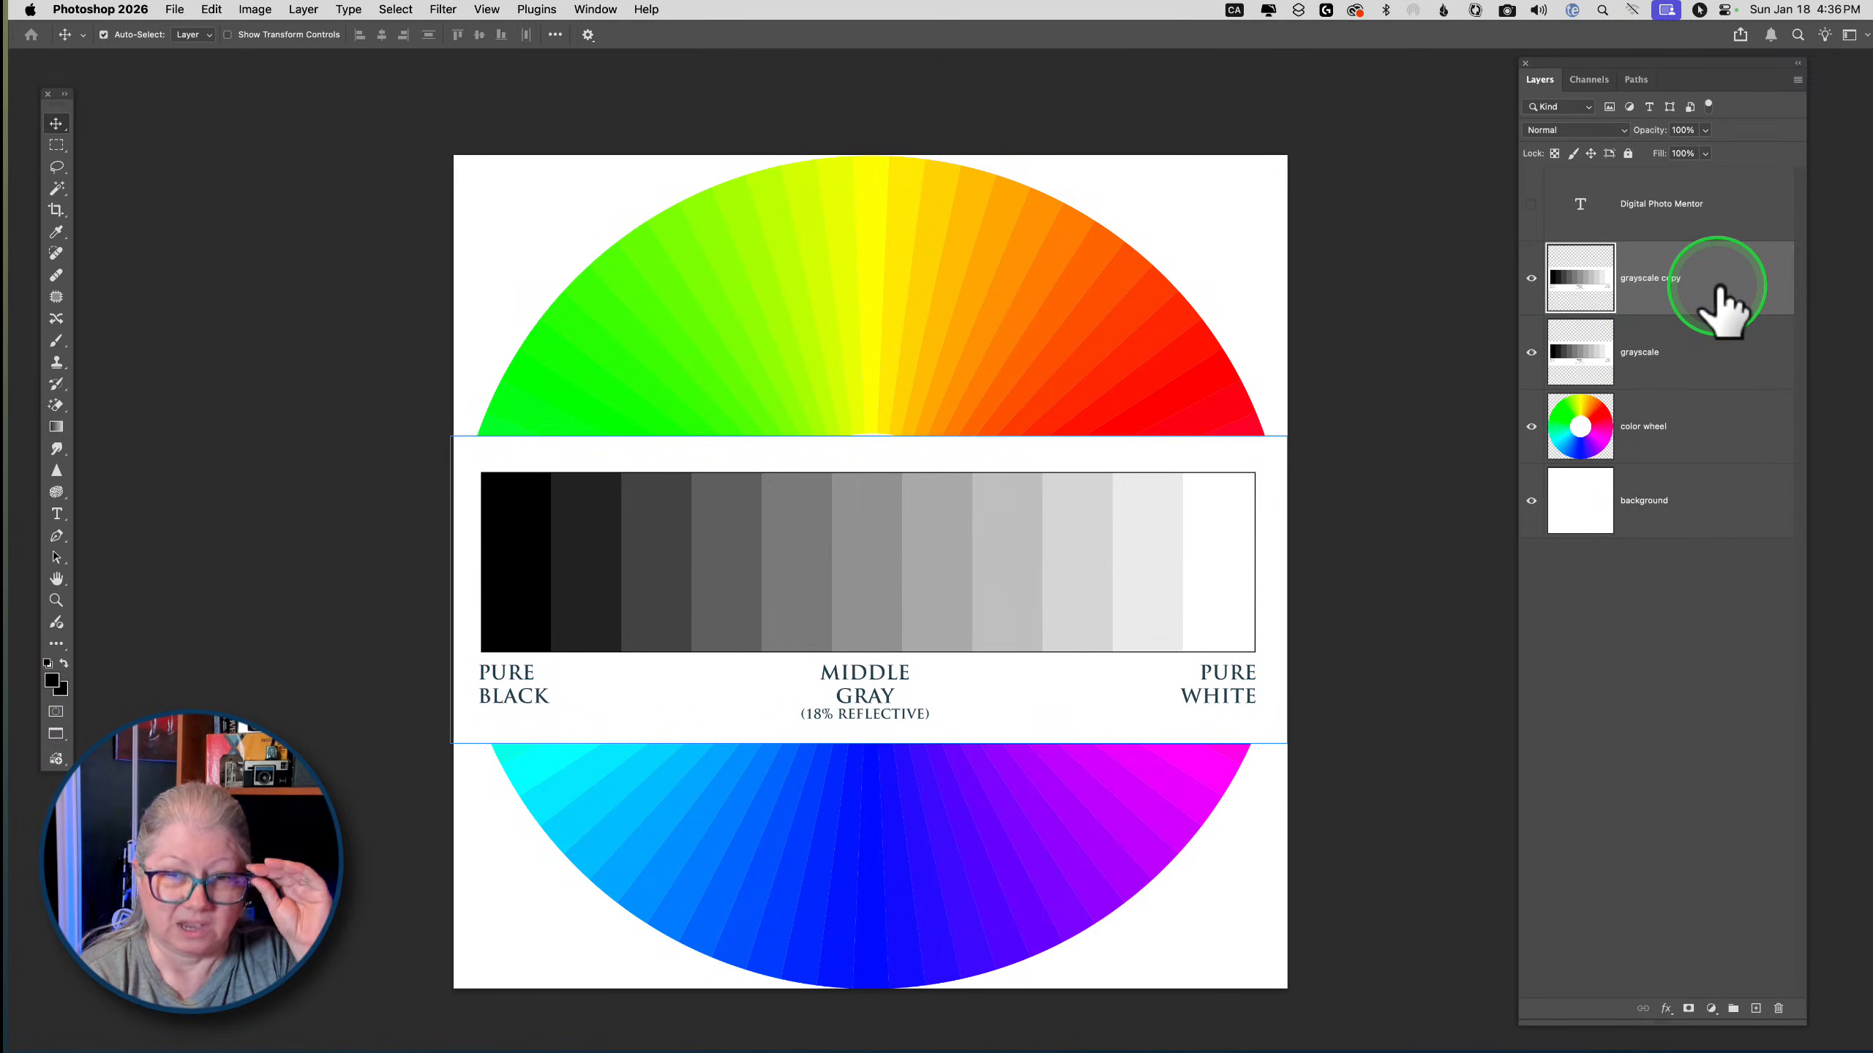
Shift the grayscale copy up and to the right of the original, preview Pin Light, and set its blend mode to Difference
left_click_drag(959, 567, 1072, 491)
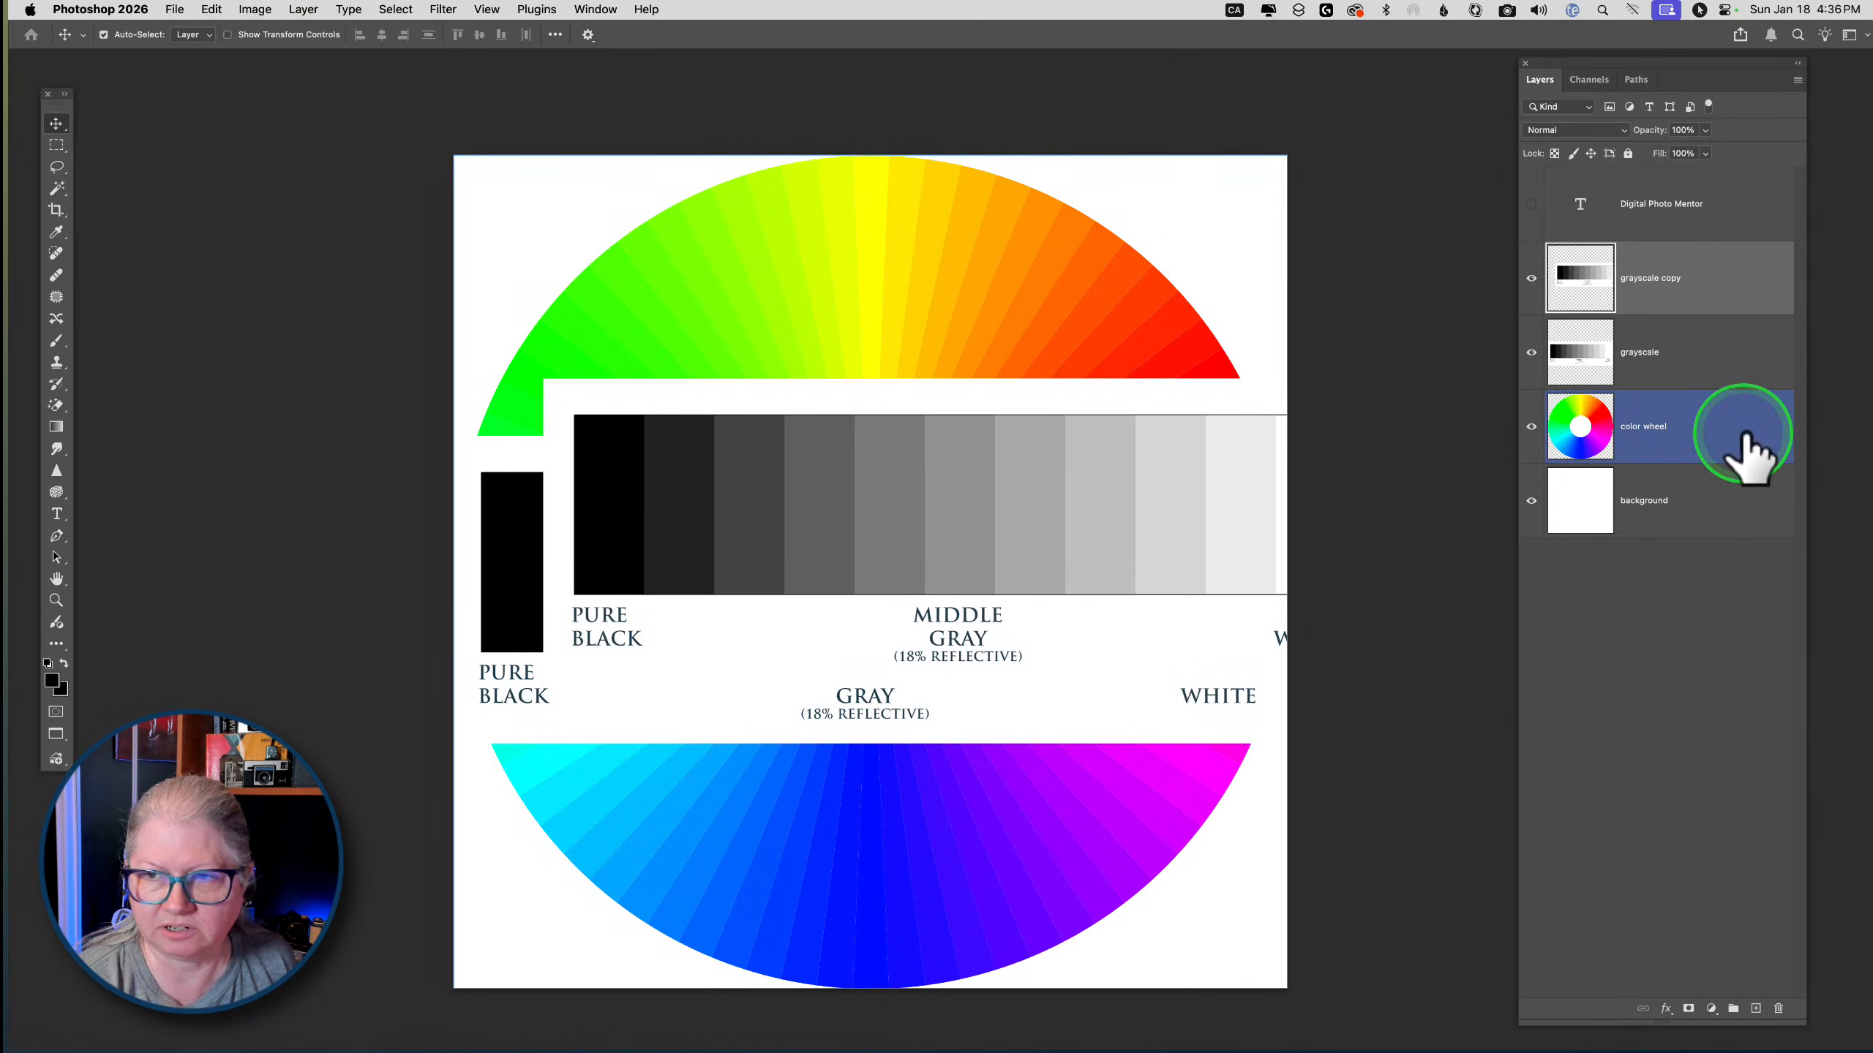
left_click_drag(1548, 127, 1553, 470)
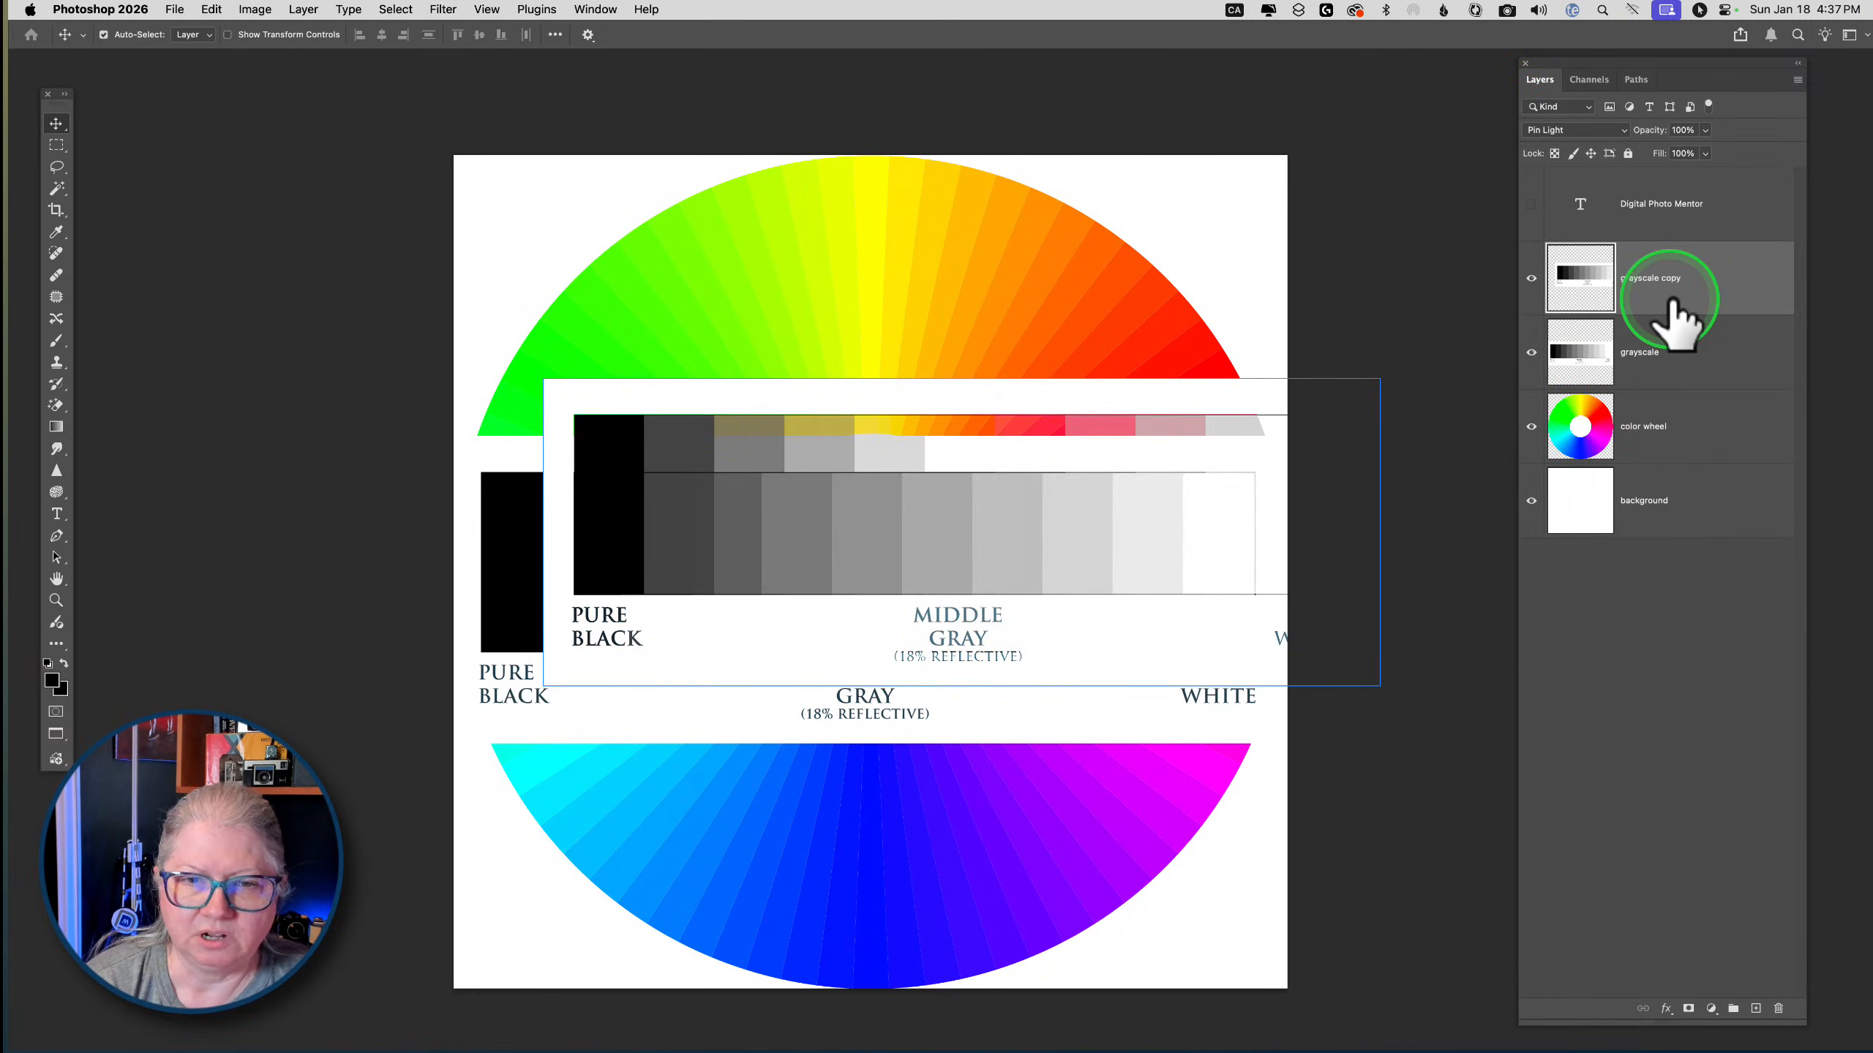
left_click(1555, 129)
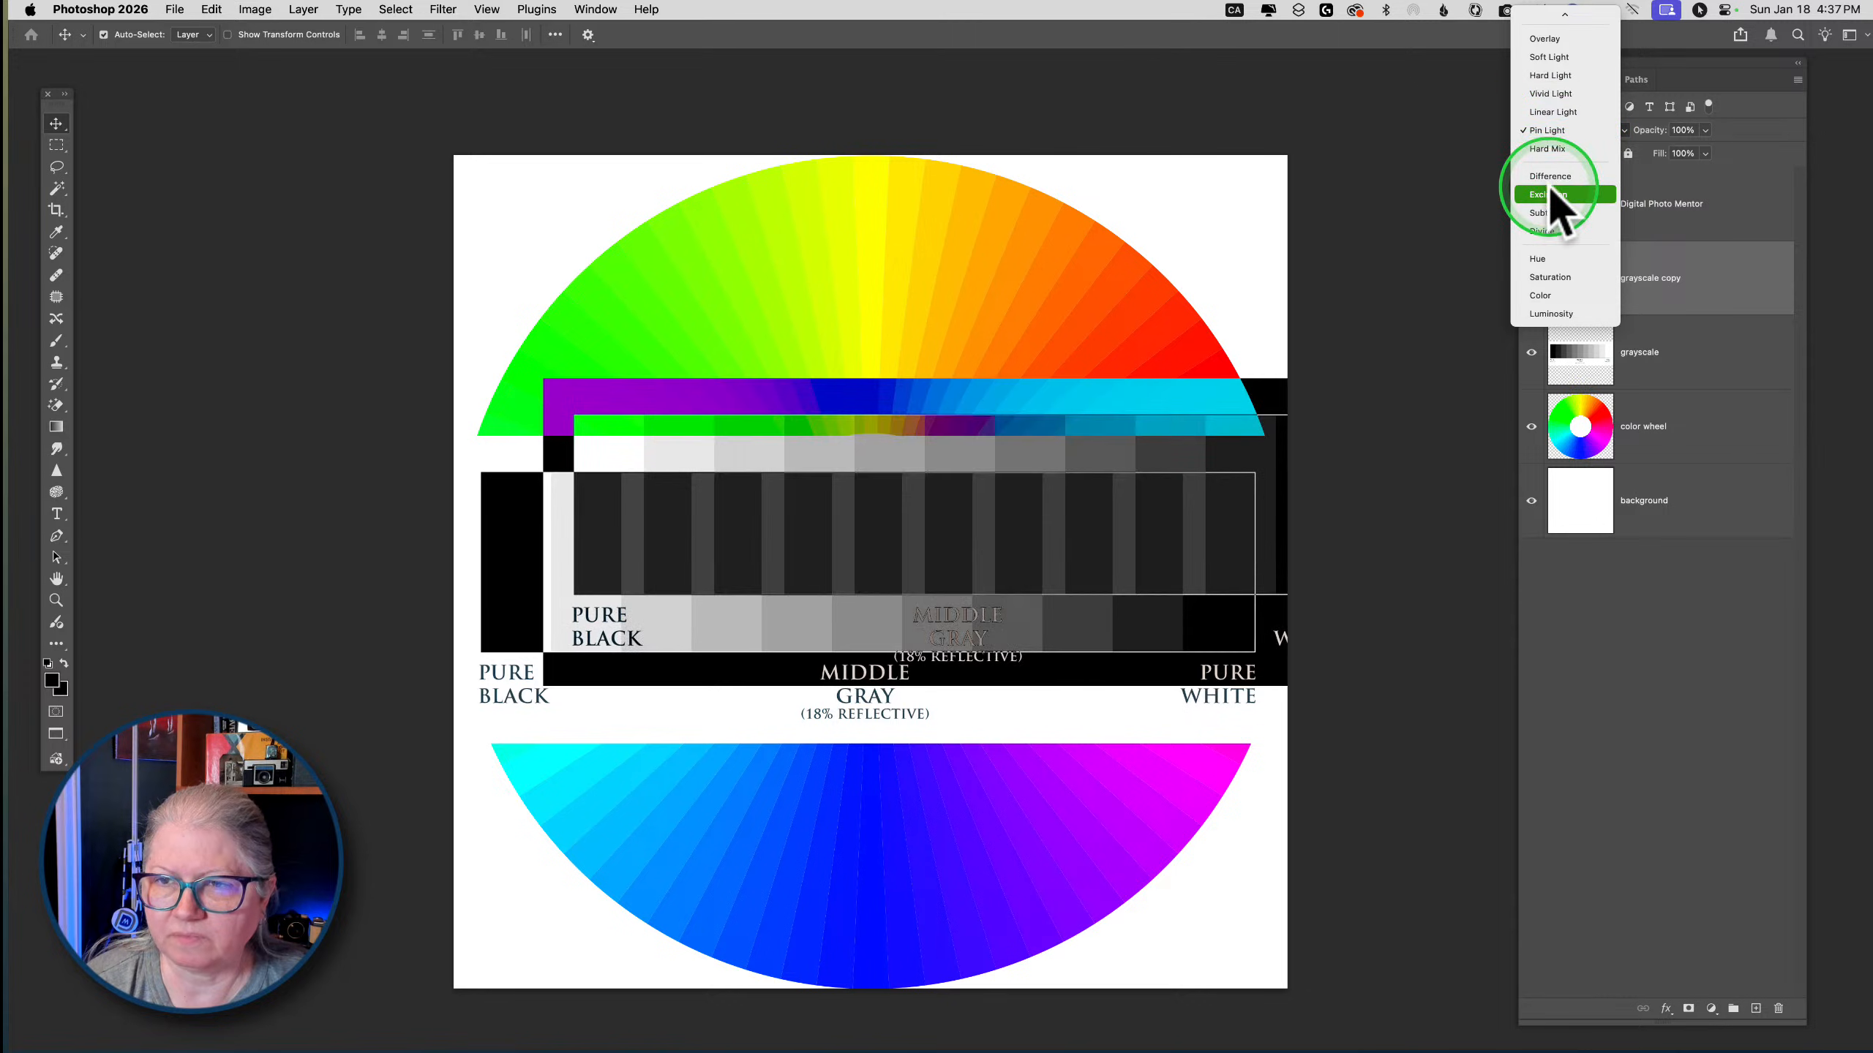
left_click(1551, 177)
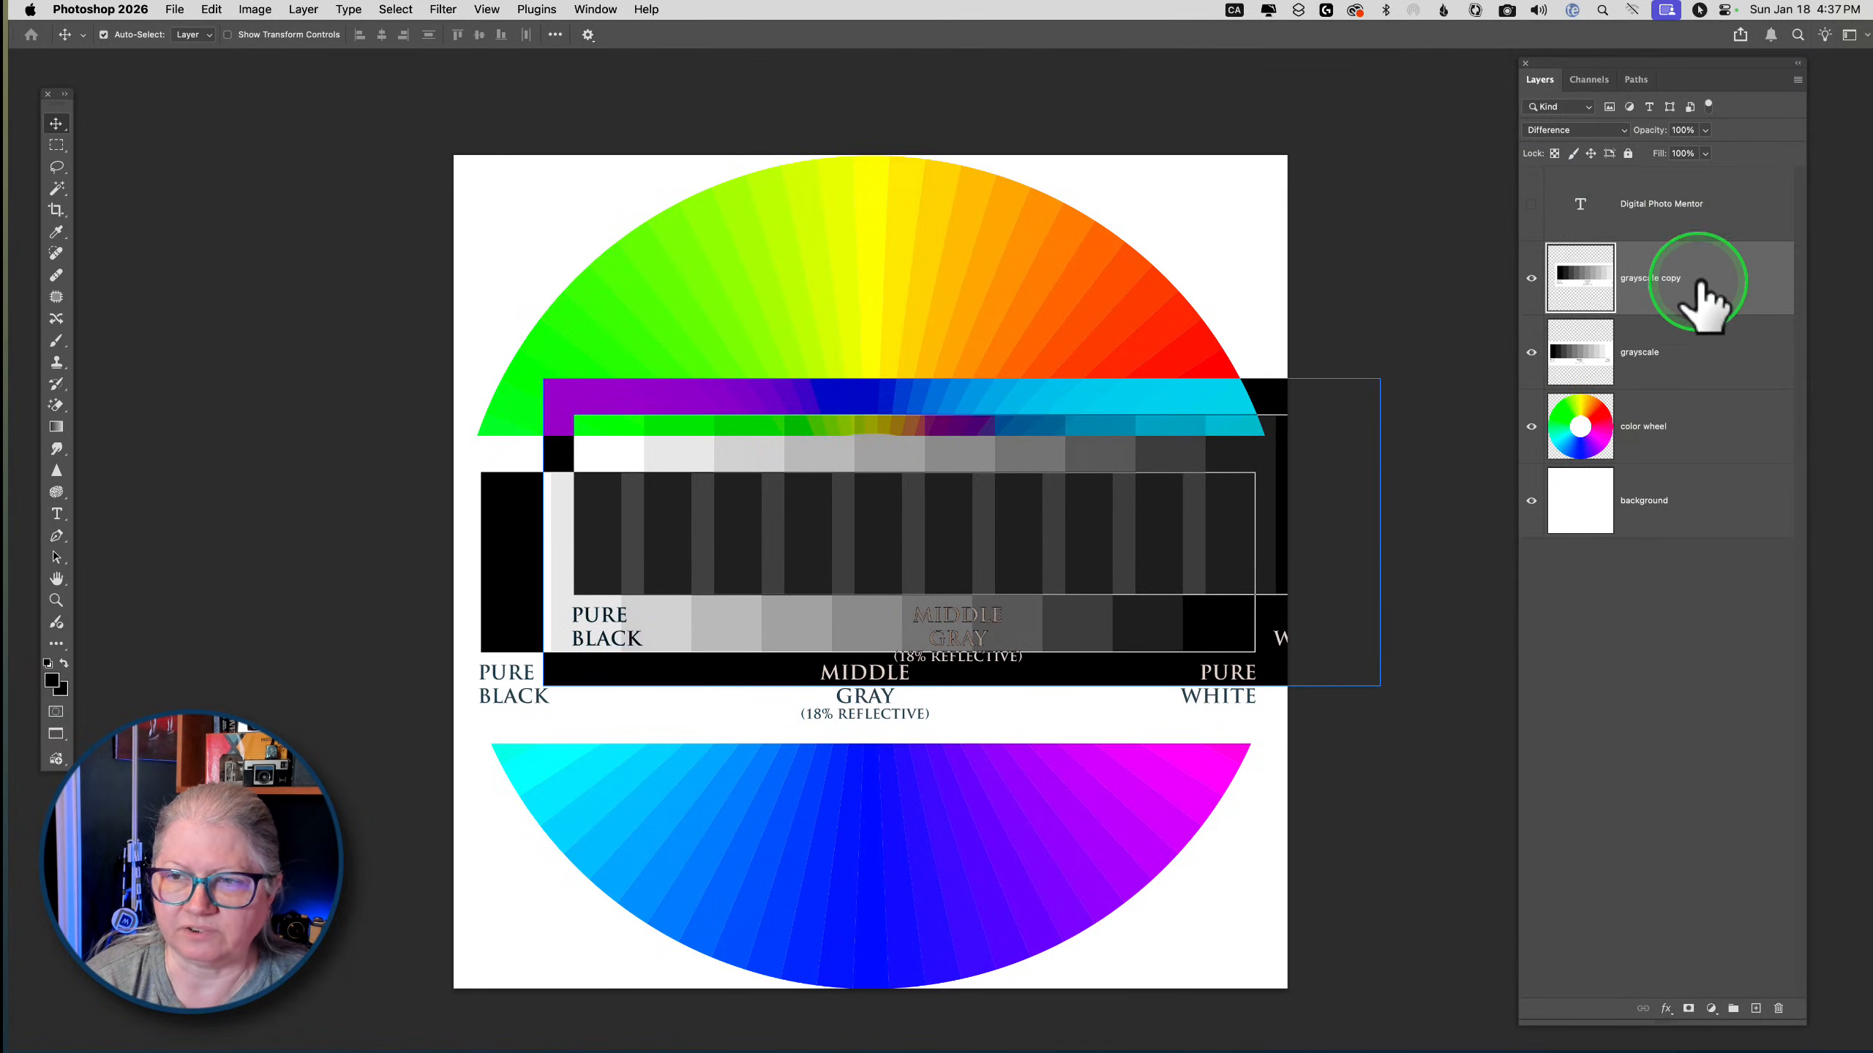
Move the Difference-blended grayscale copy into exact alignment over the original grayscale strip
left_click(1706, 358)
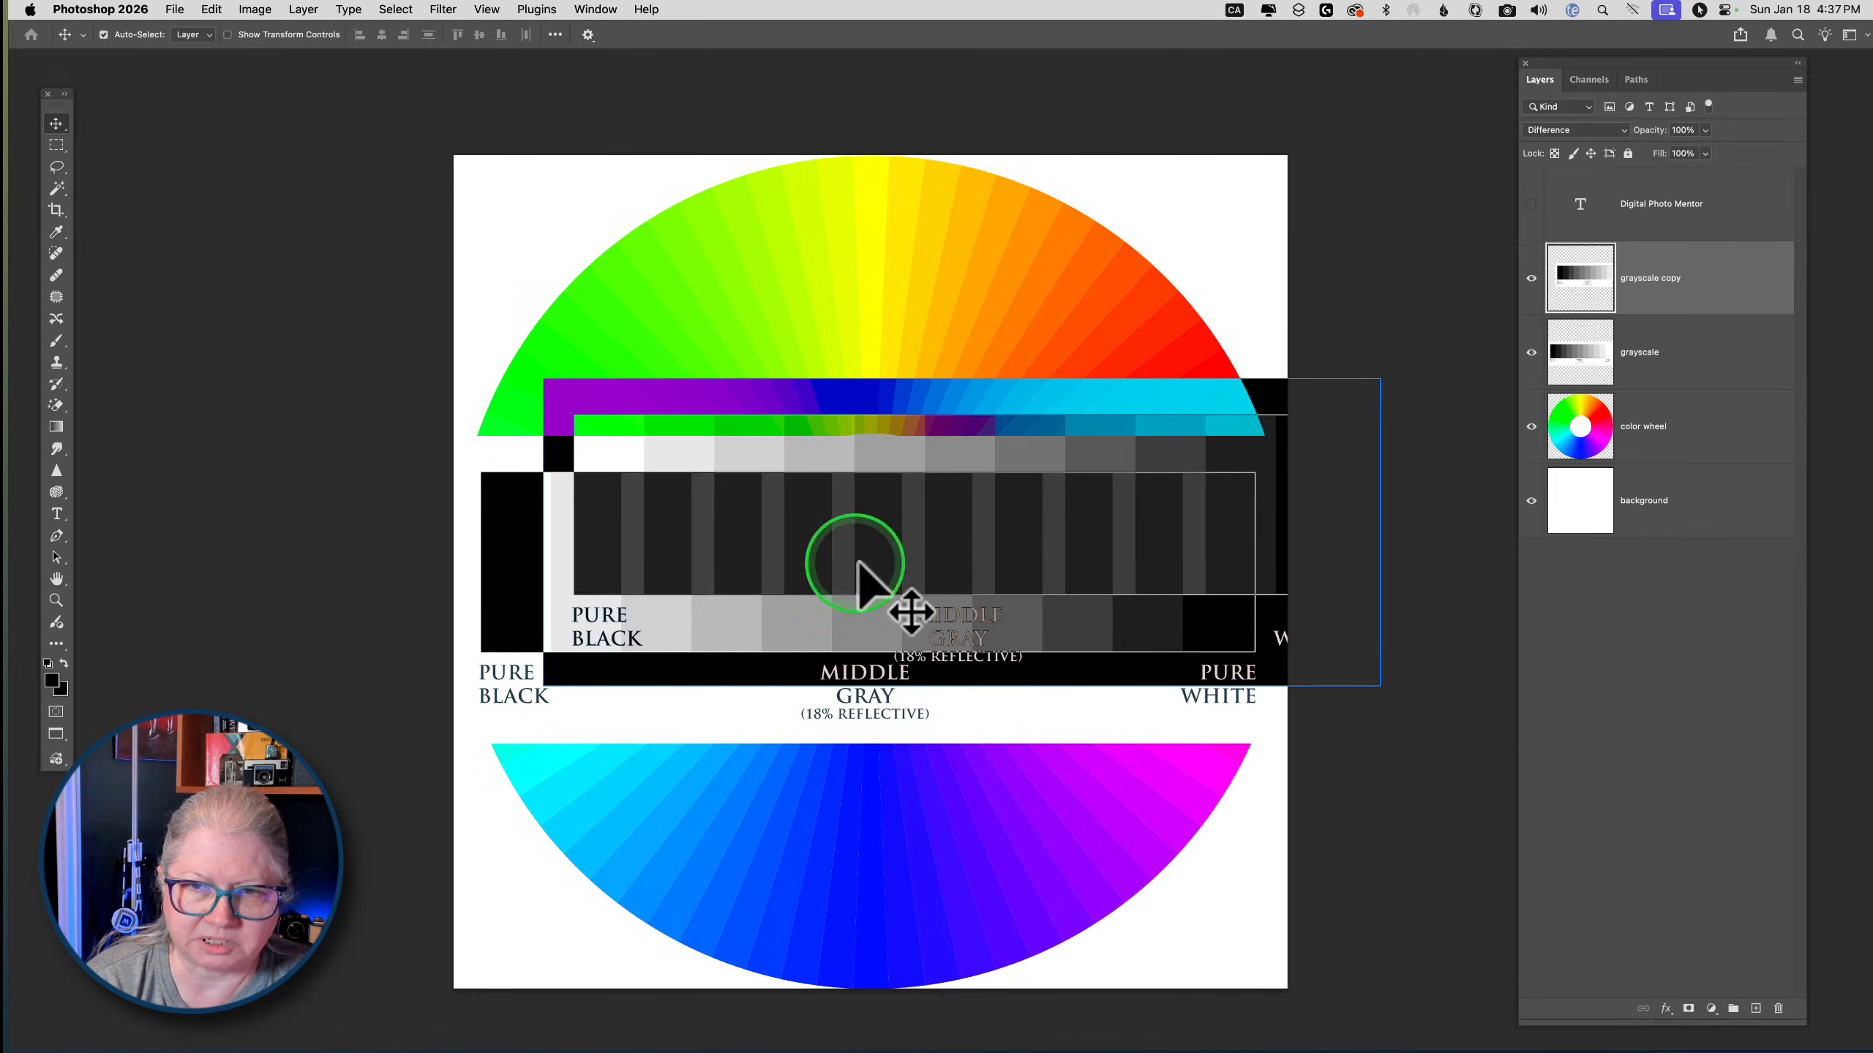
left_click_drag(719, 536, 627, 590)
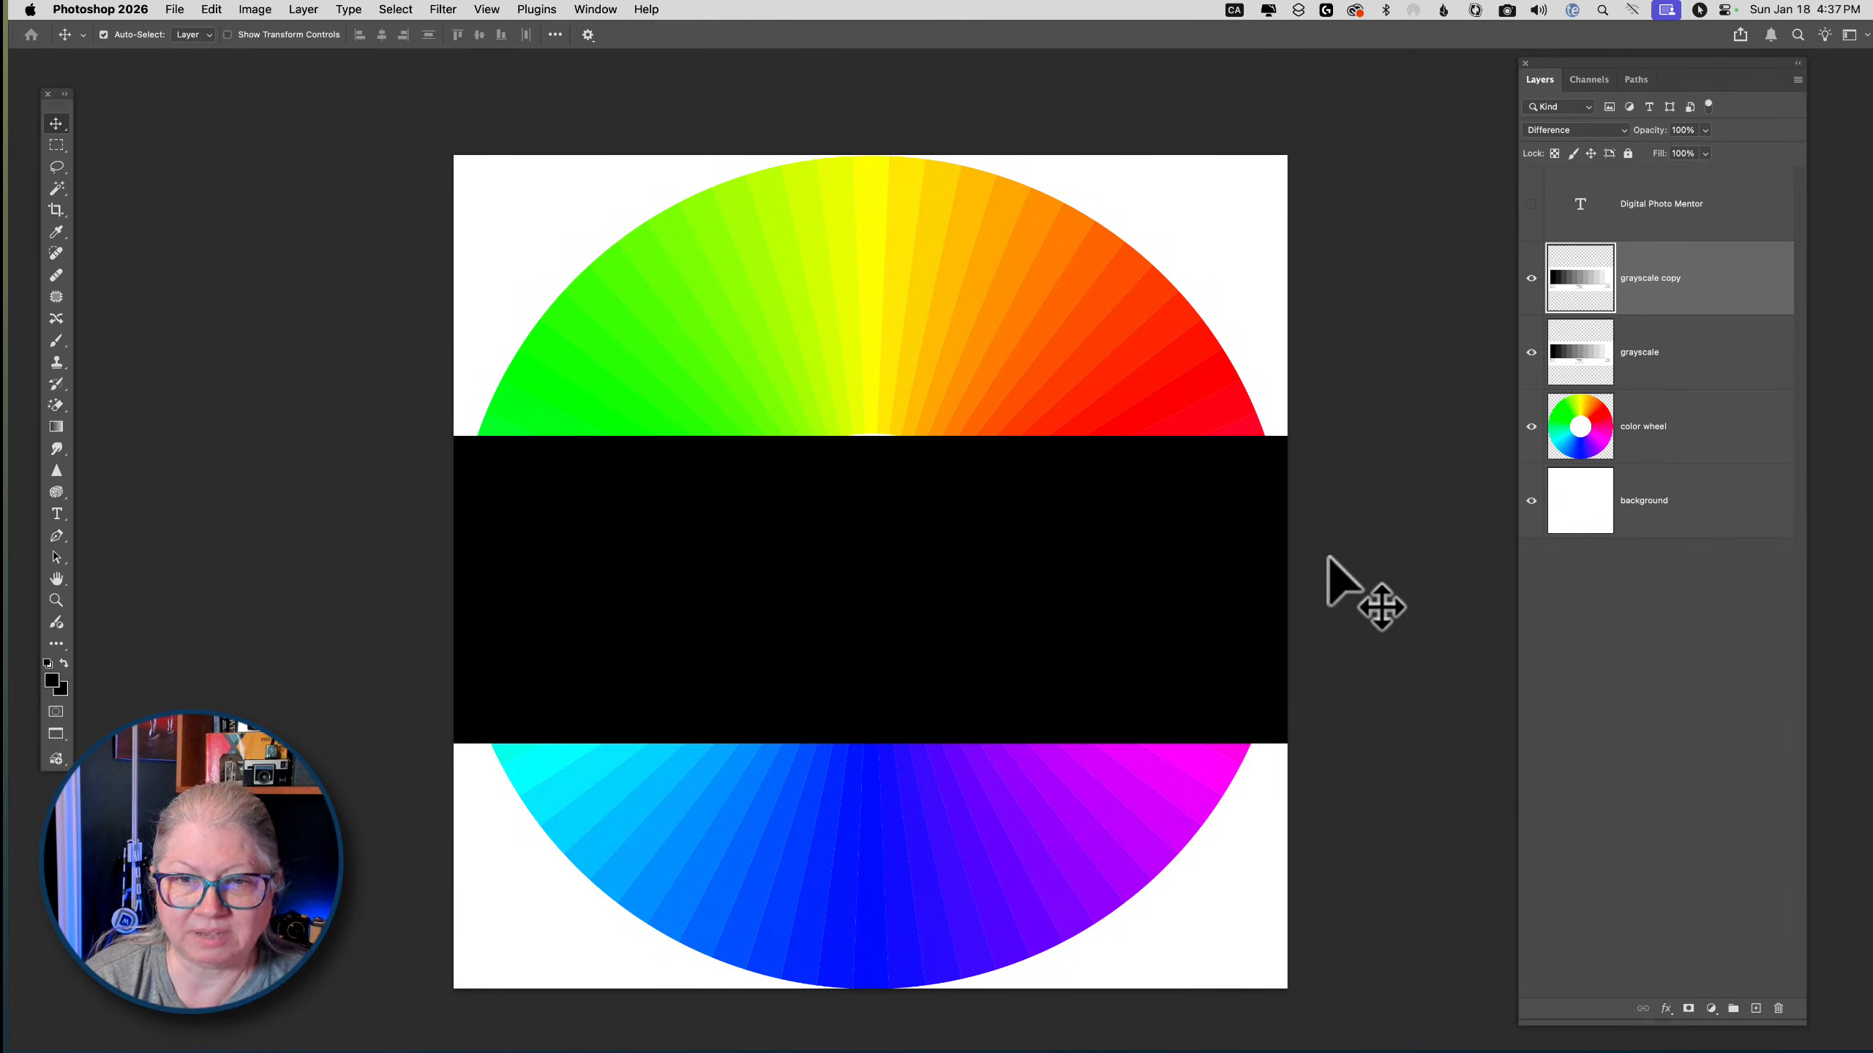
left_click(1003, 548)
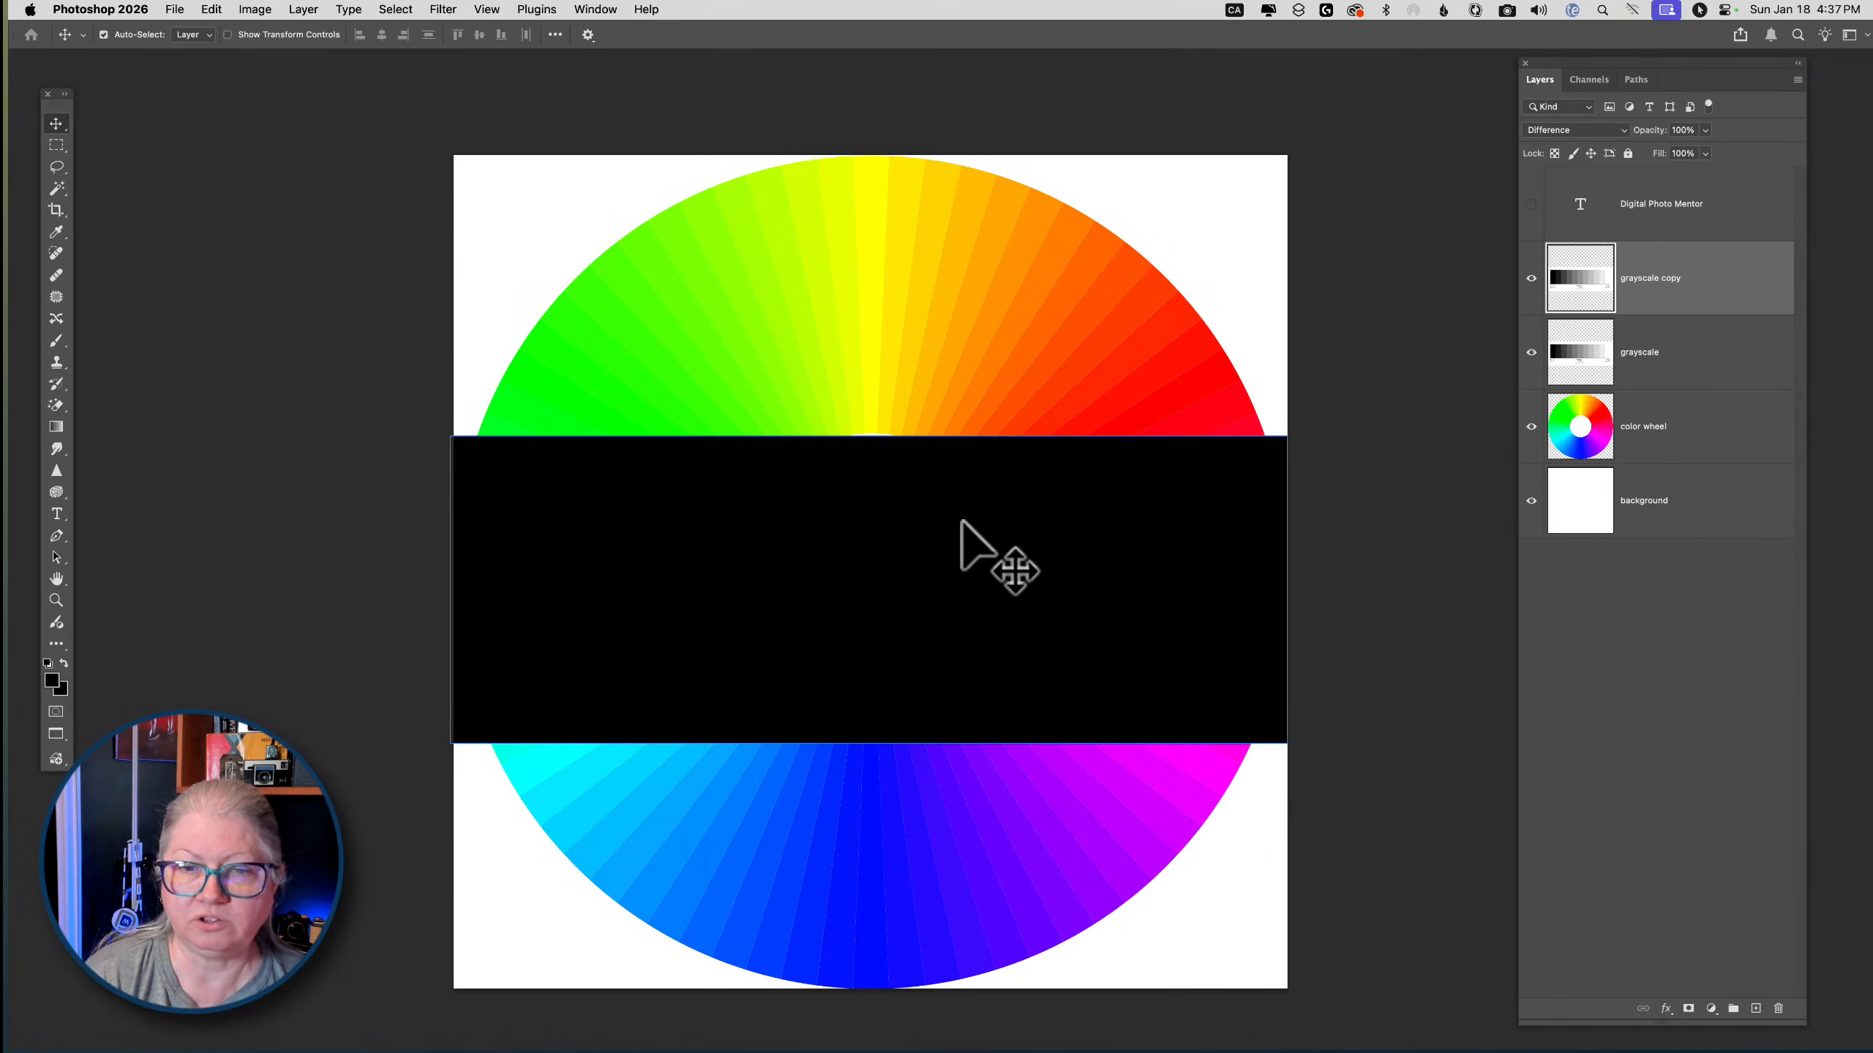
left_click(854, 580)
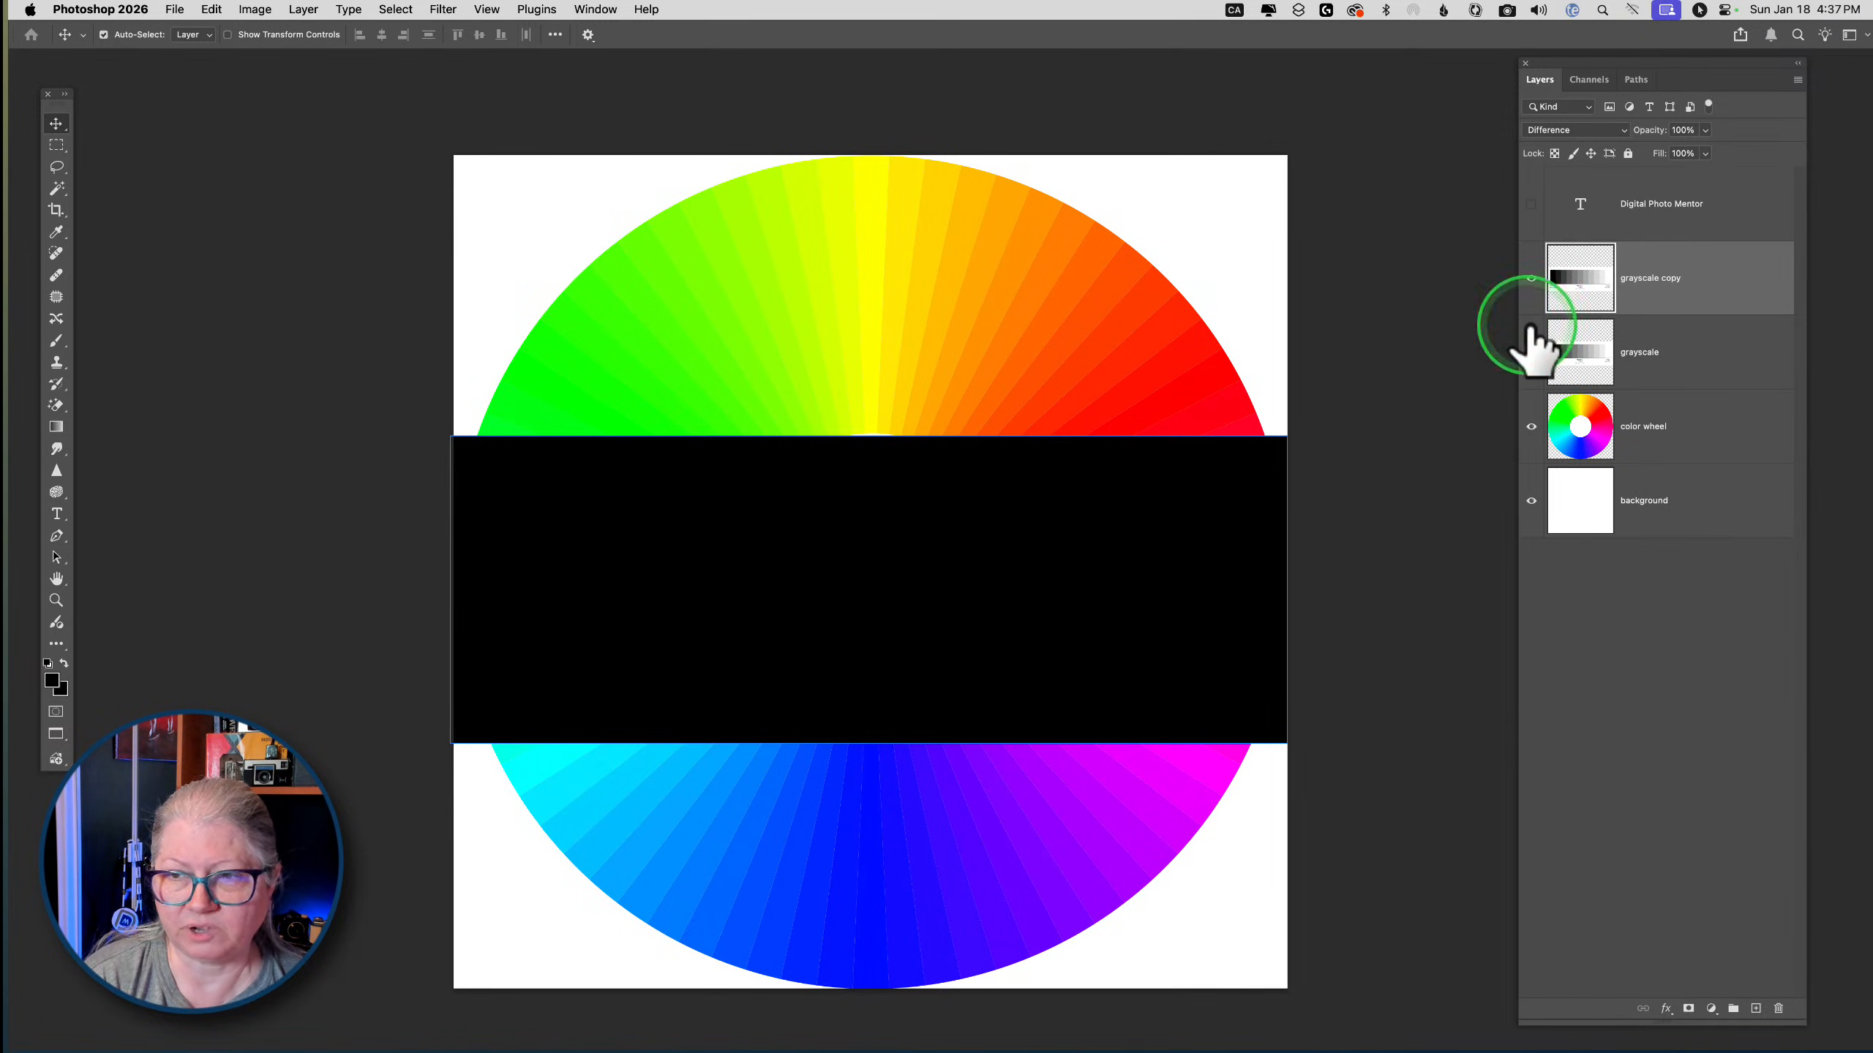
Delete the grayscale copy layer
left_click_drag(1709, 286, 1783, 1020)
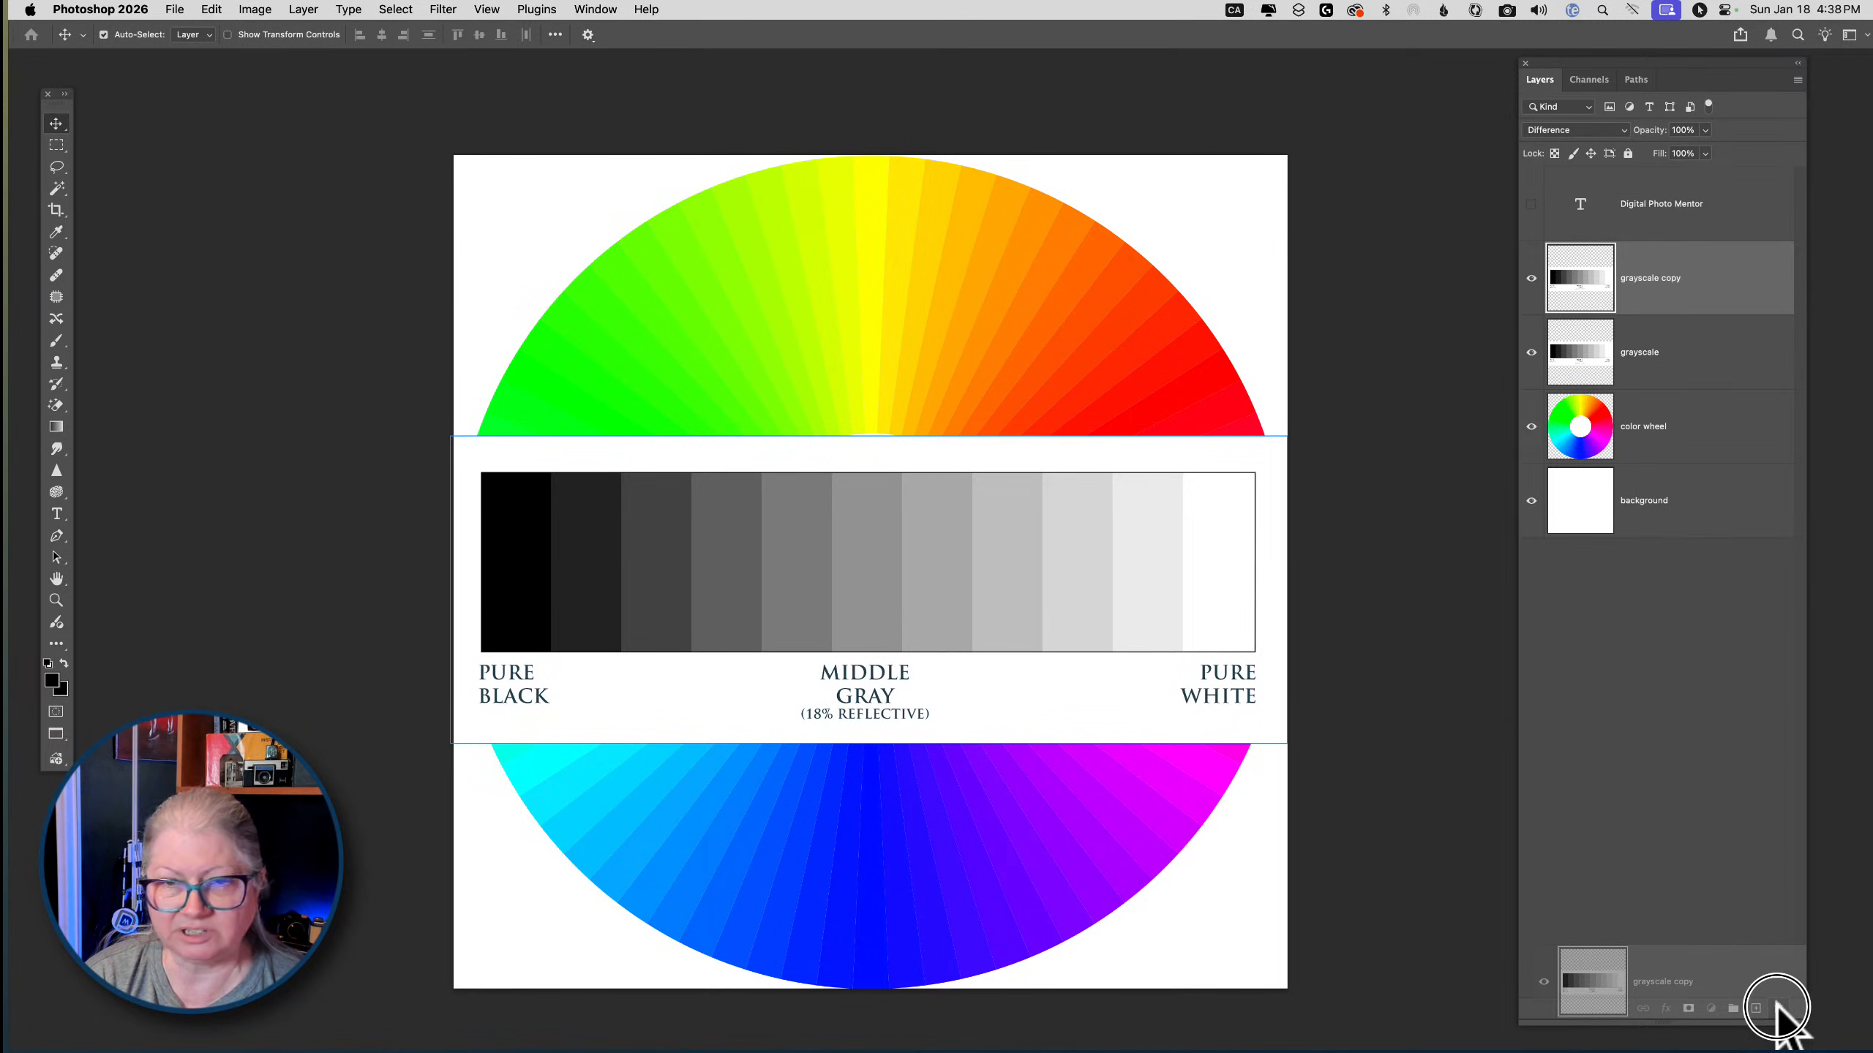
left_click_drag(1777, 1004, 1778, 1007)
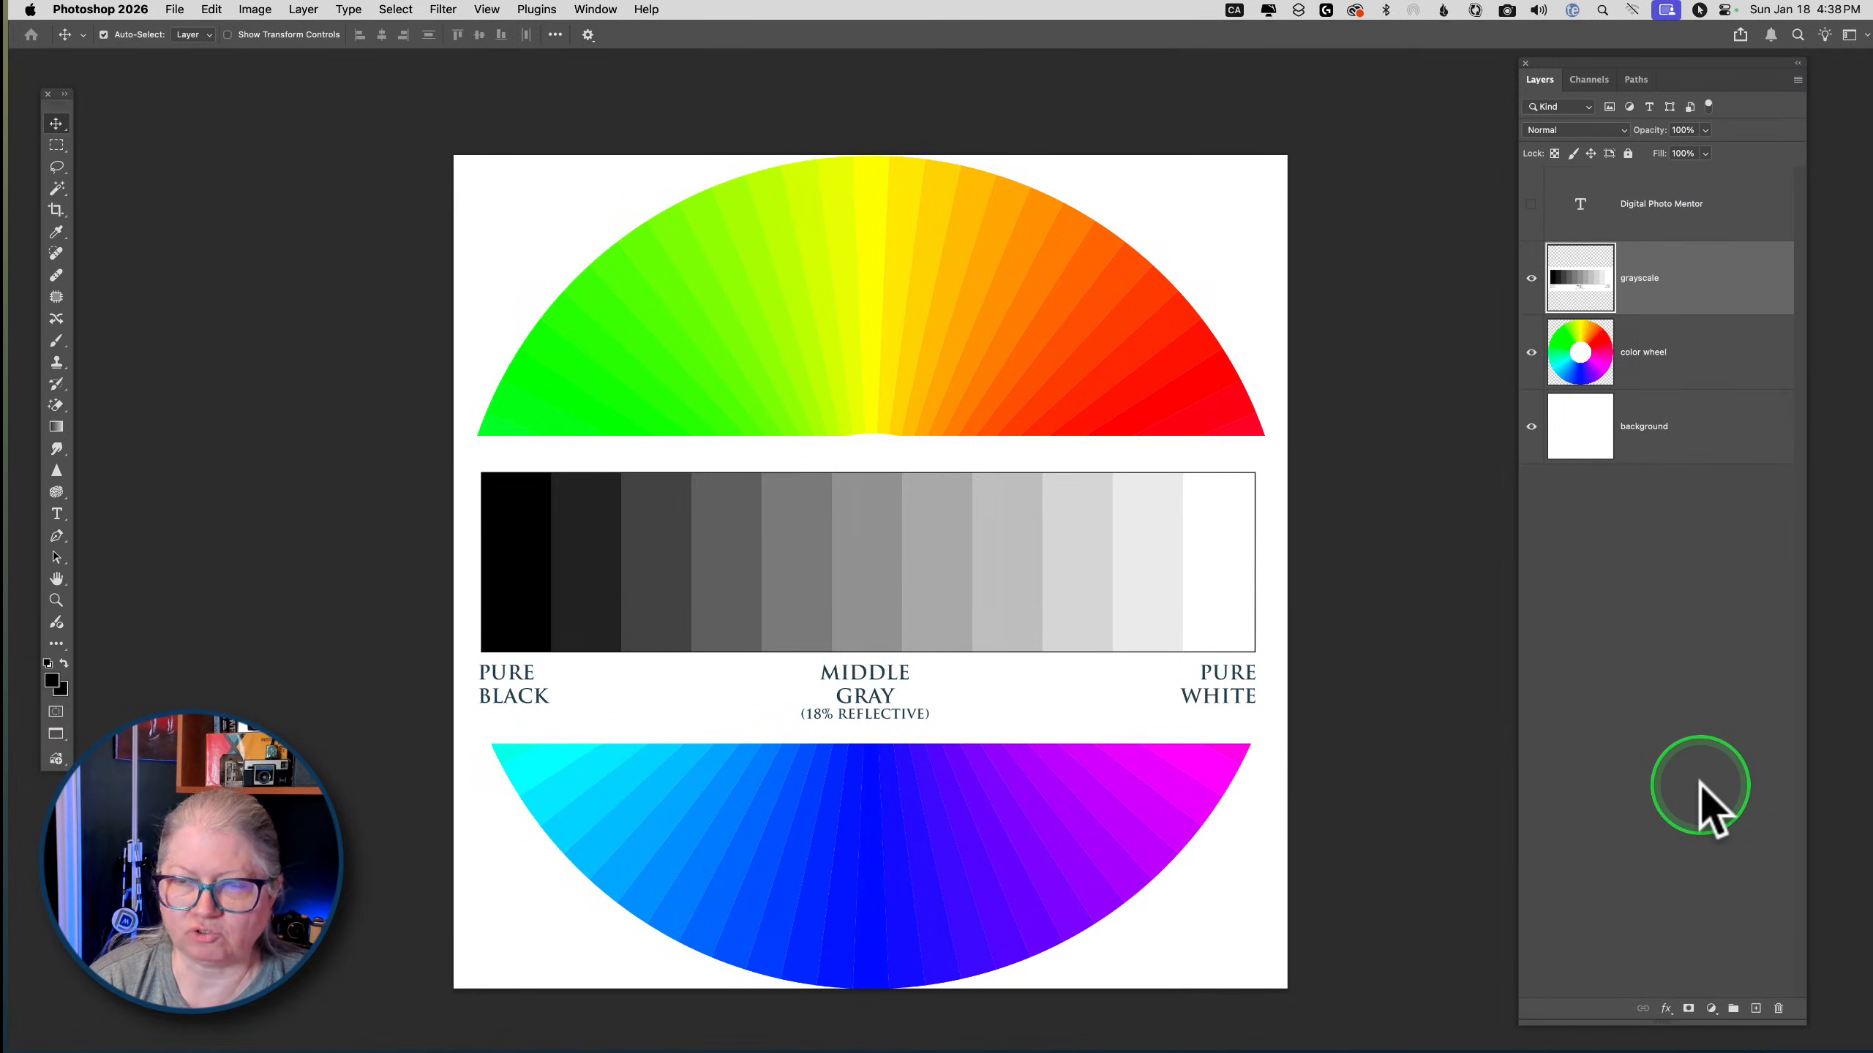
Preview blend modes on the remaining grayscale layer, leaving it set to Normal
left_click(909, 378)
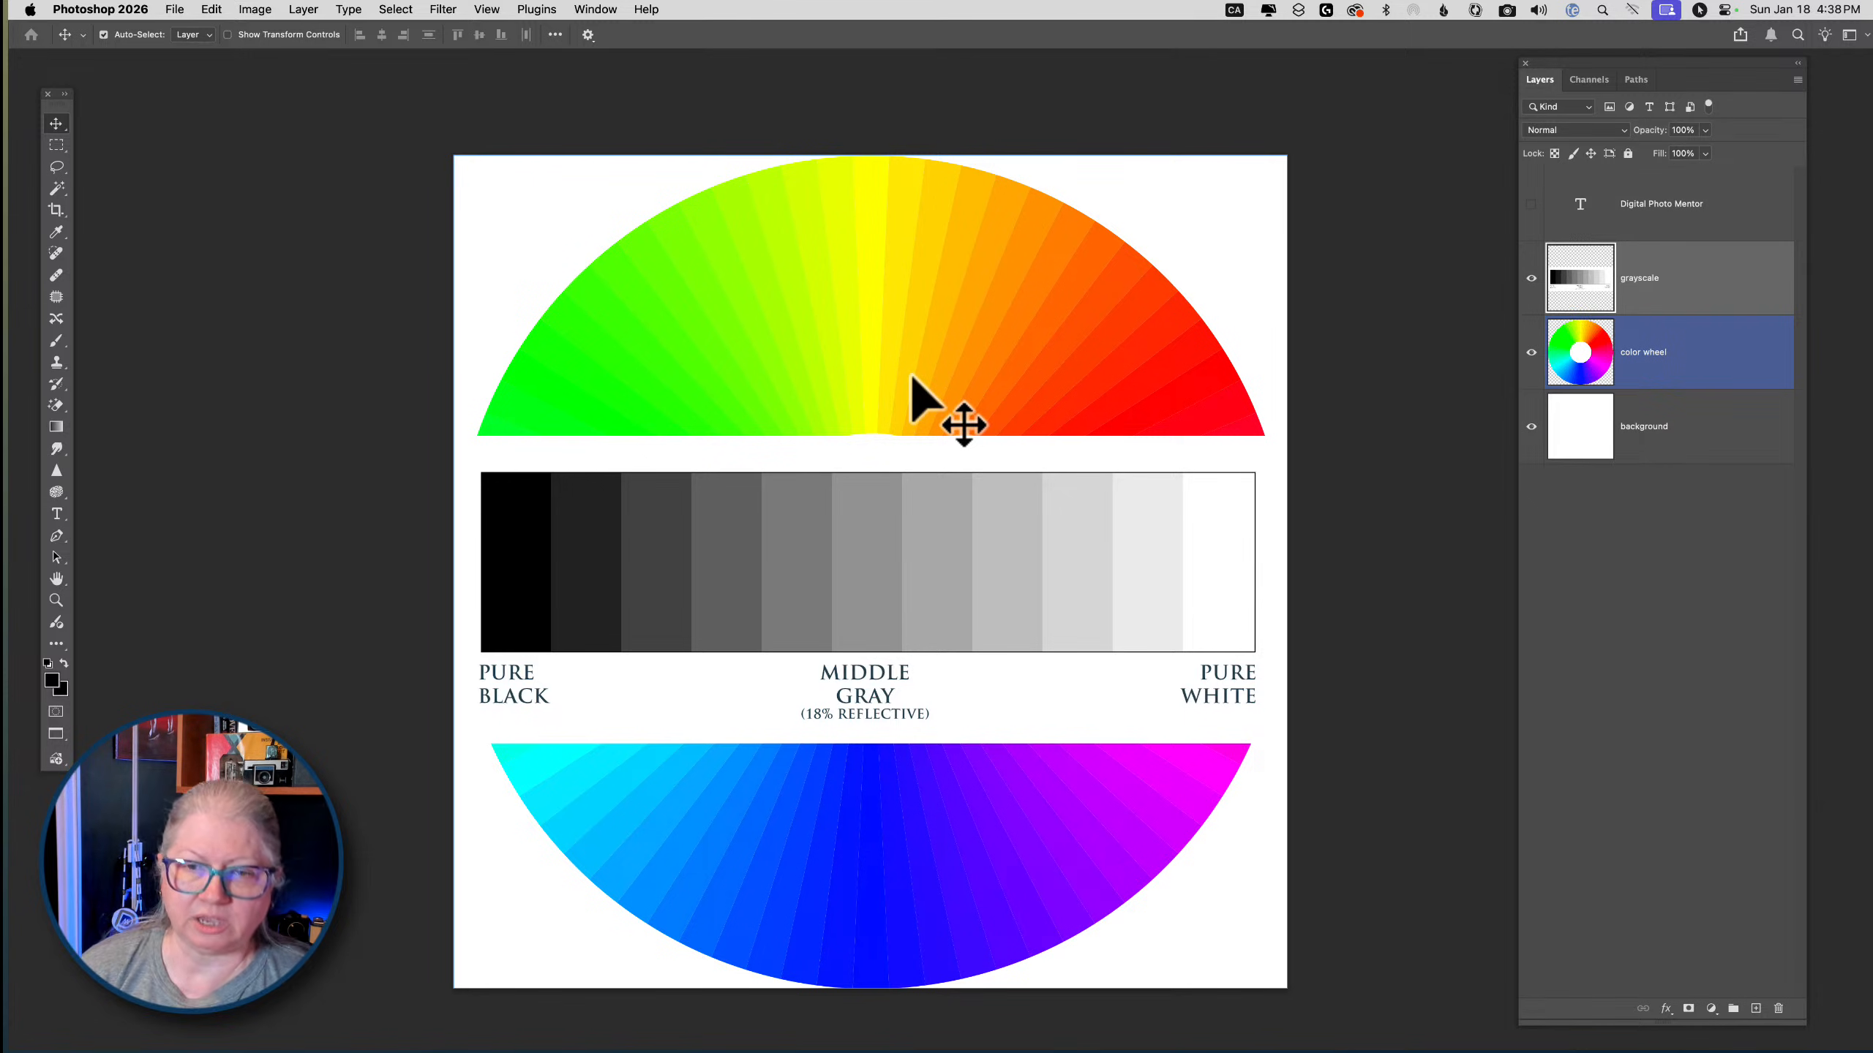
left_click(1238, 237)
left_click(1605, 130)
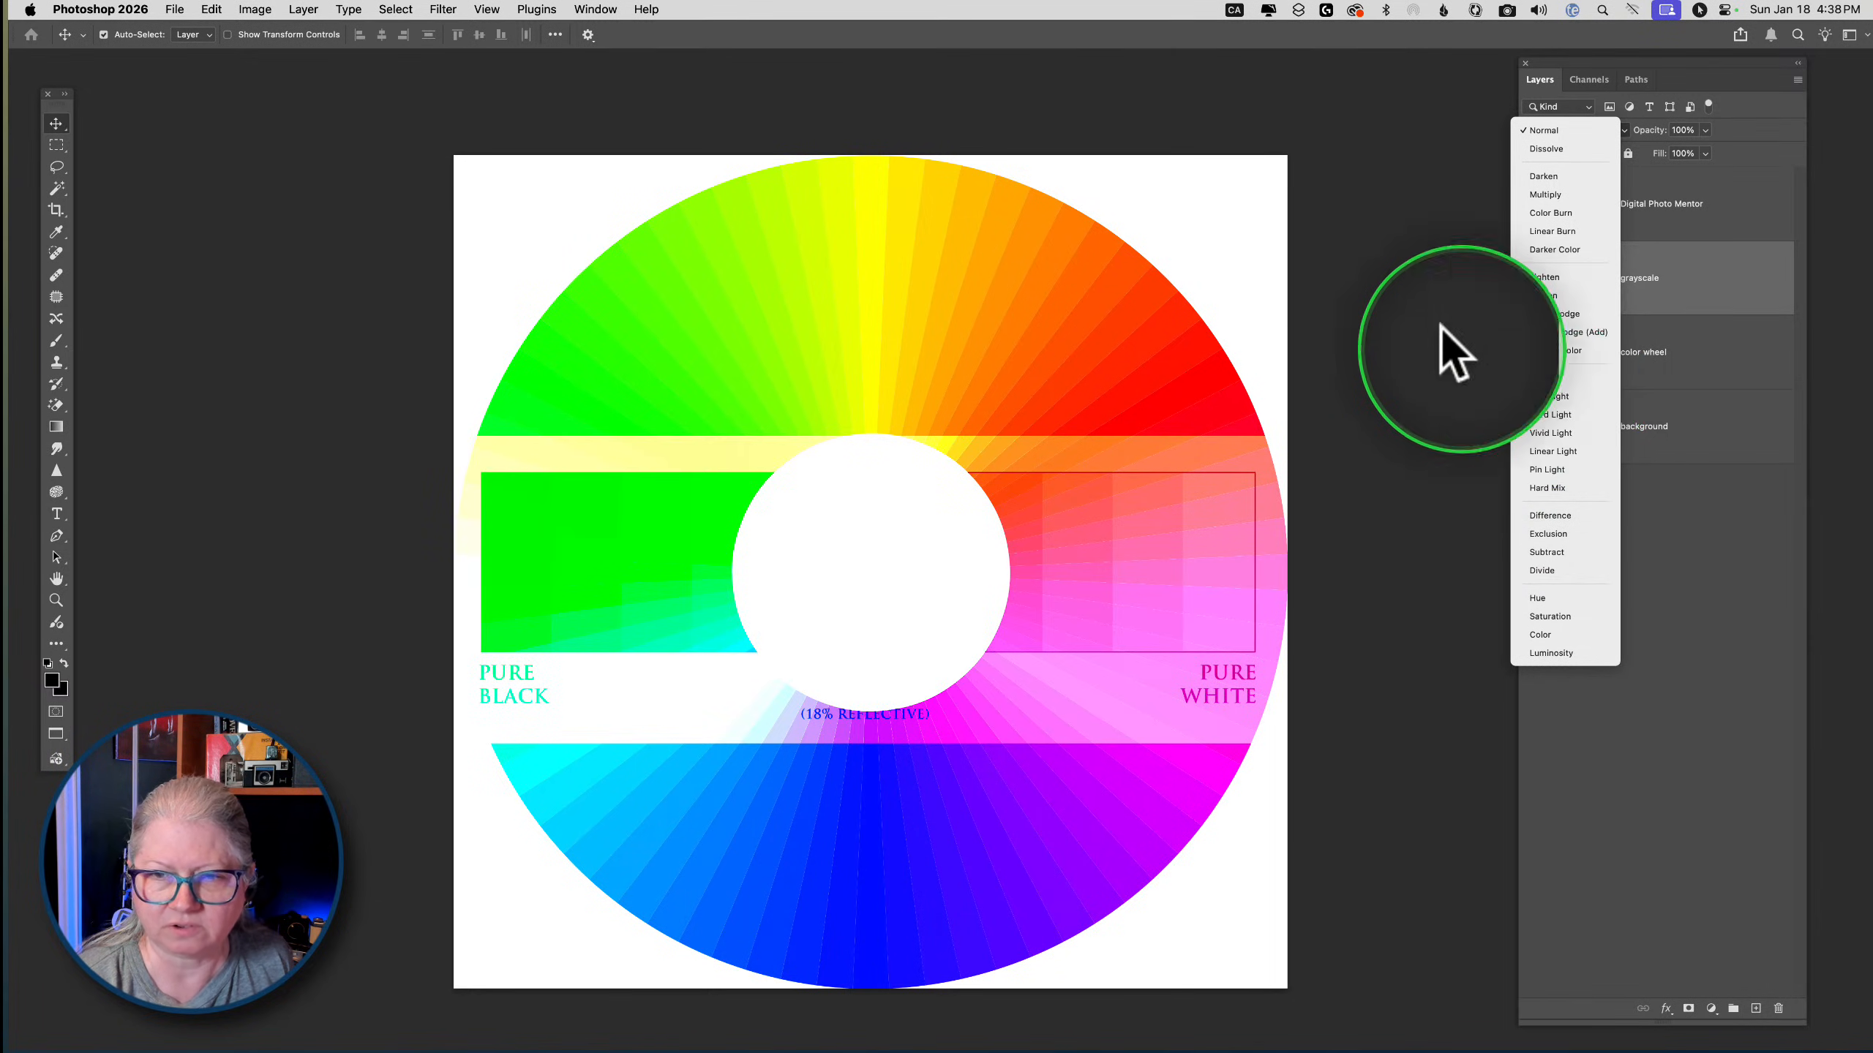
key("Escape")
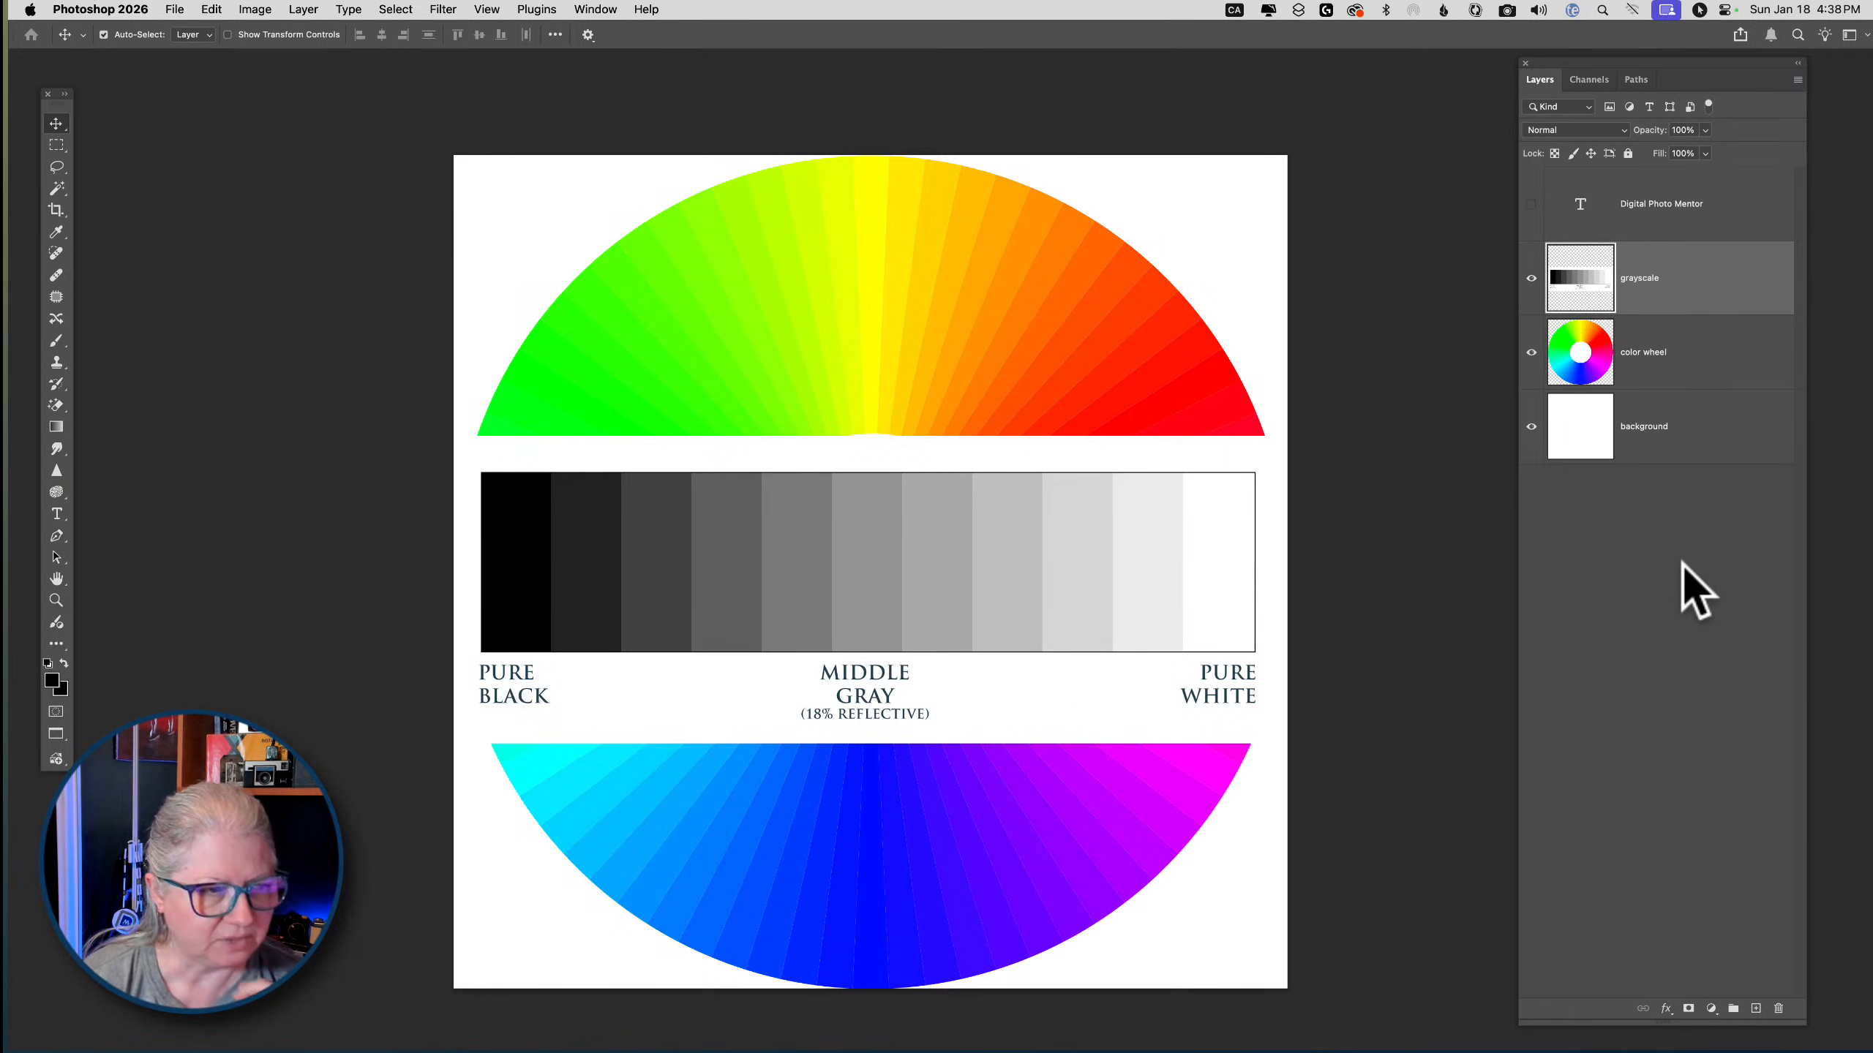
Close the layered color wheel document and switch to Lightroom Classic
left_click(1120, 473)
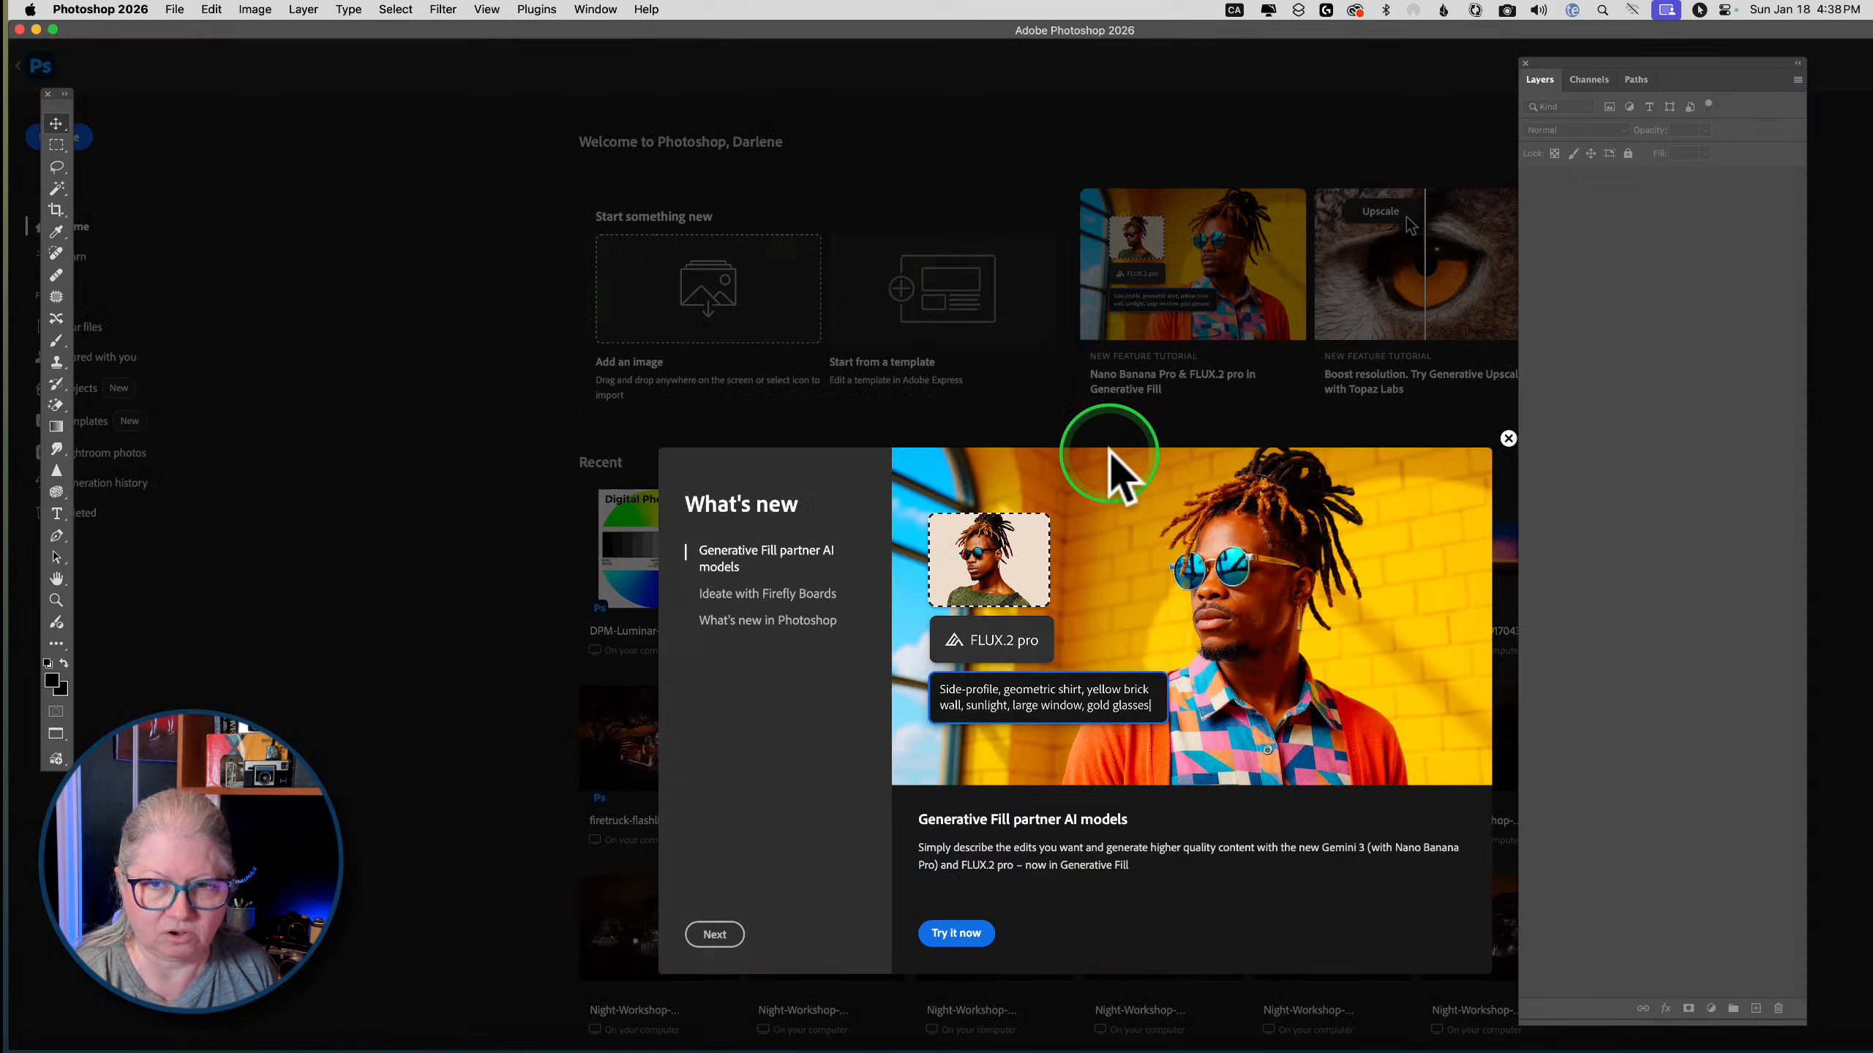
key("super+Tab")
key("super+Tab")
key("super+Tab")
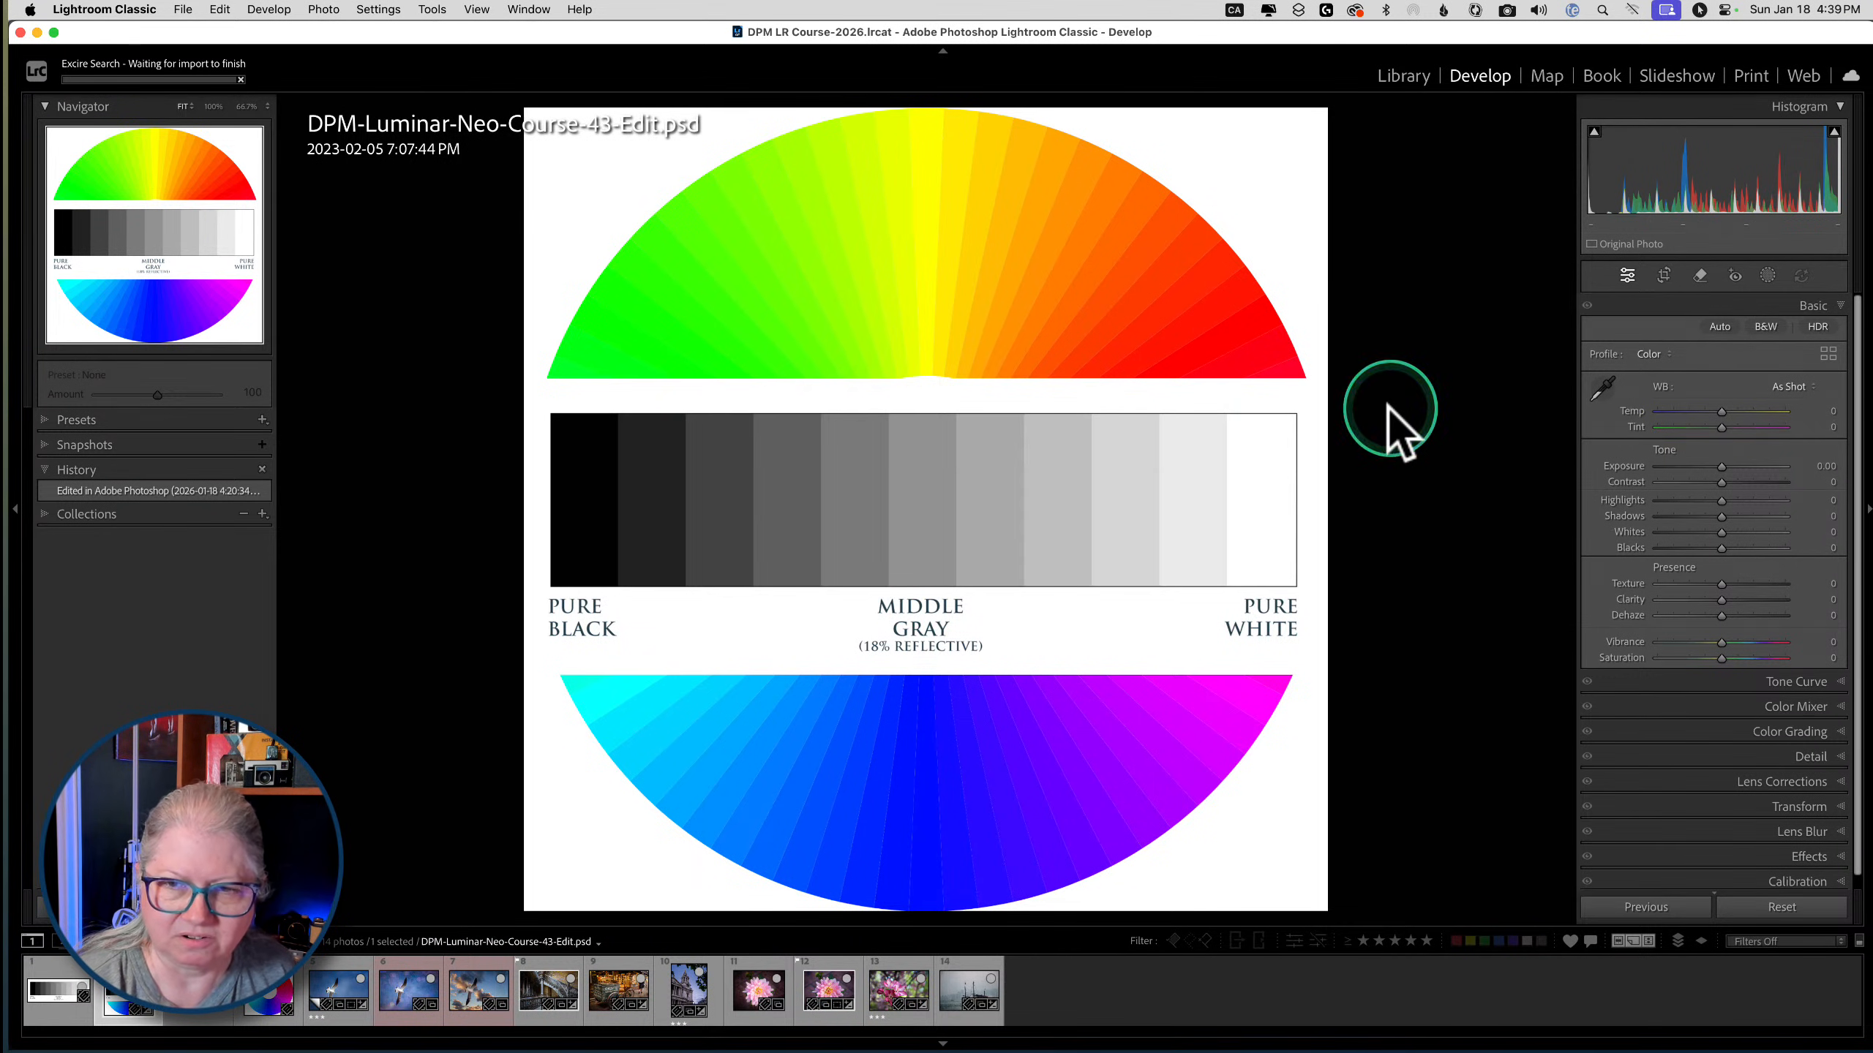
Open the blue-sky seagull photo, DPM-LR-course-0005.dng Copy 1, from the library grid and compare it with the textured-background edit
key("i")
key("g")
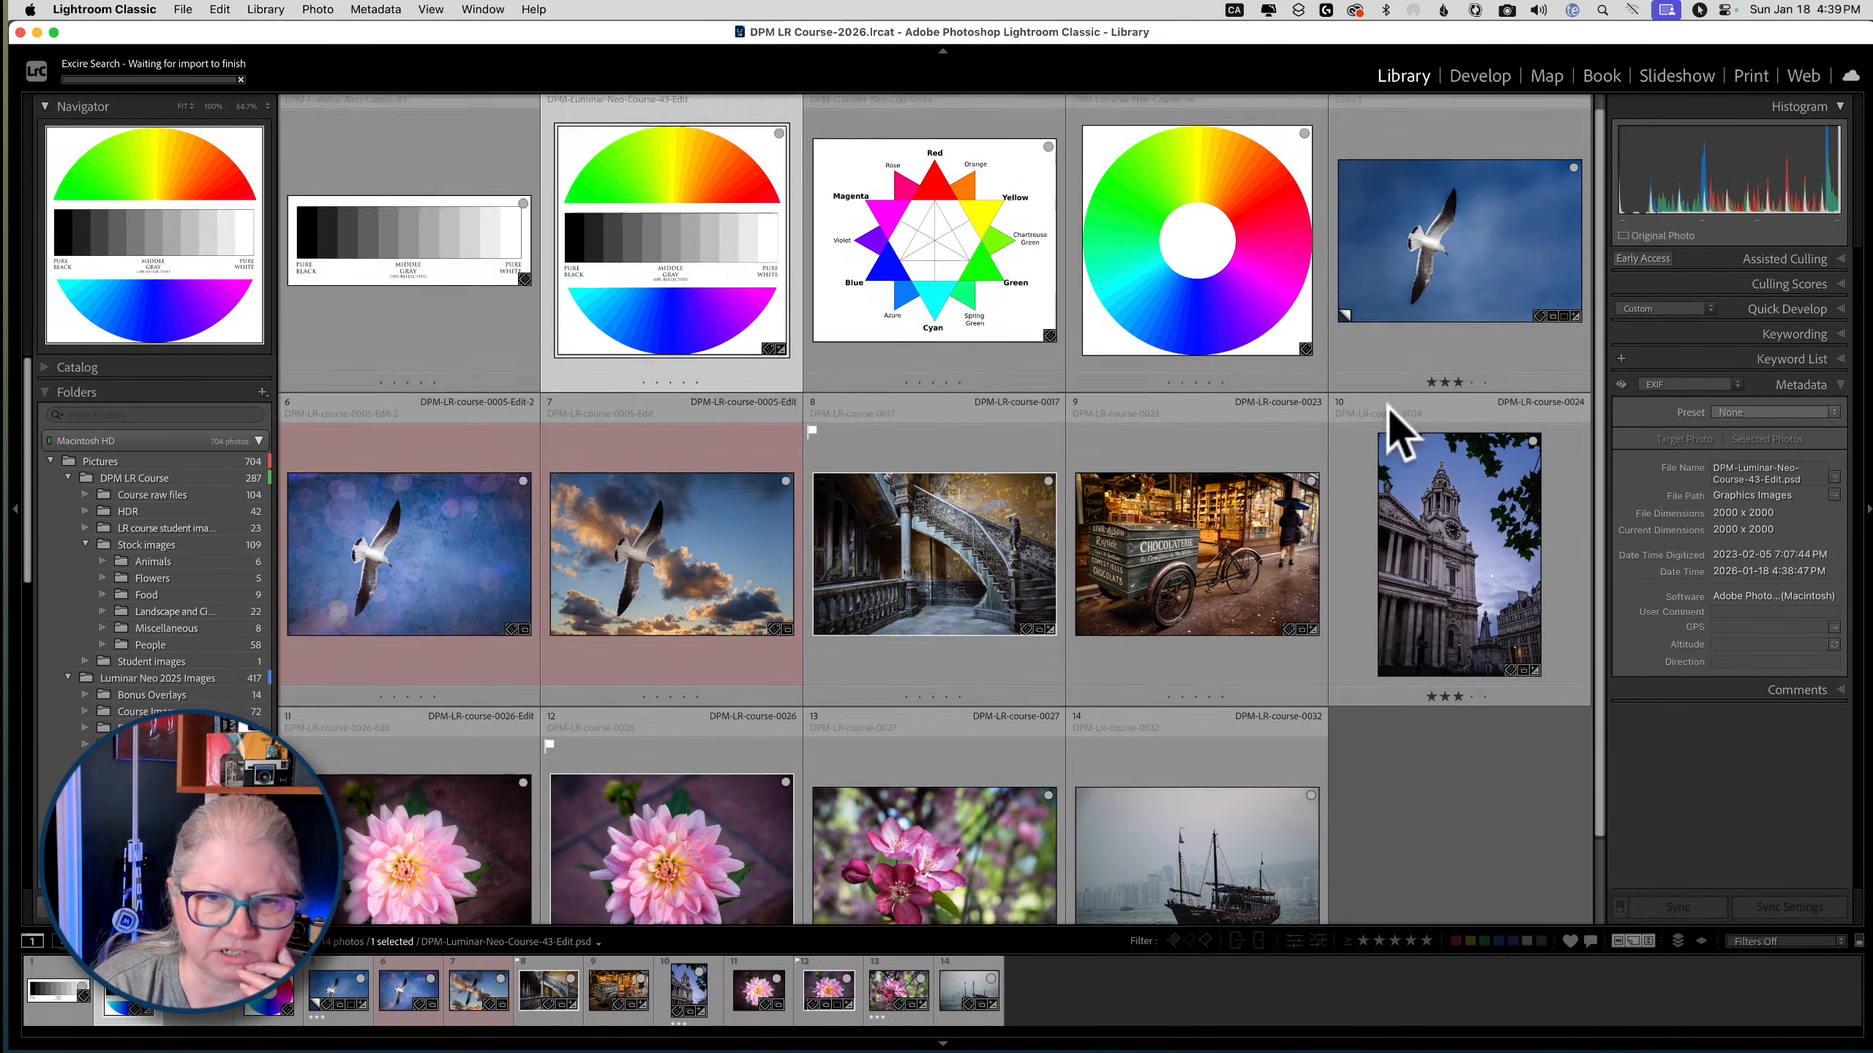
left_click(1437, 376)
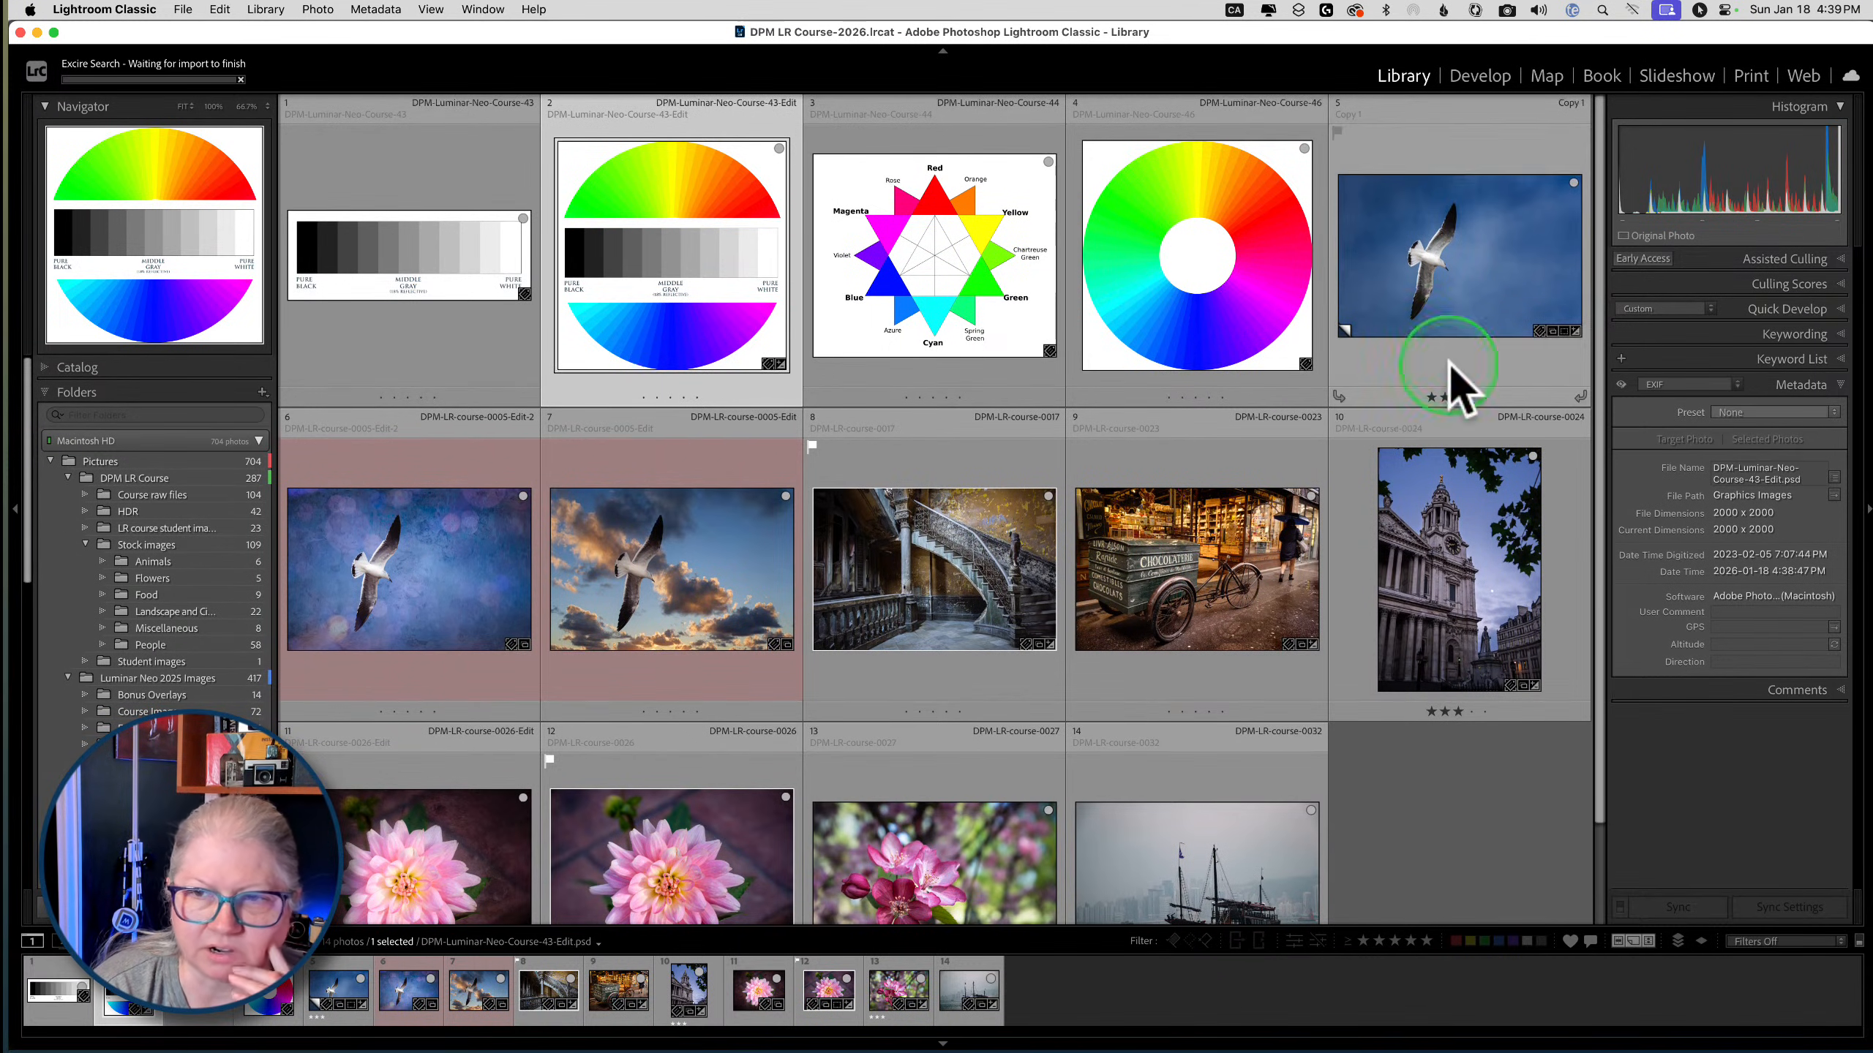
double_click(1441, 297)
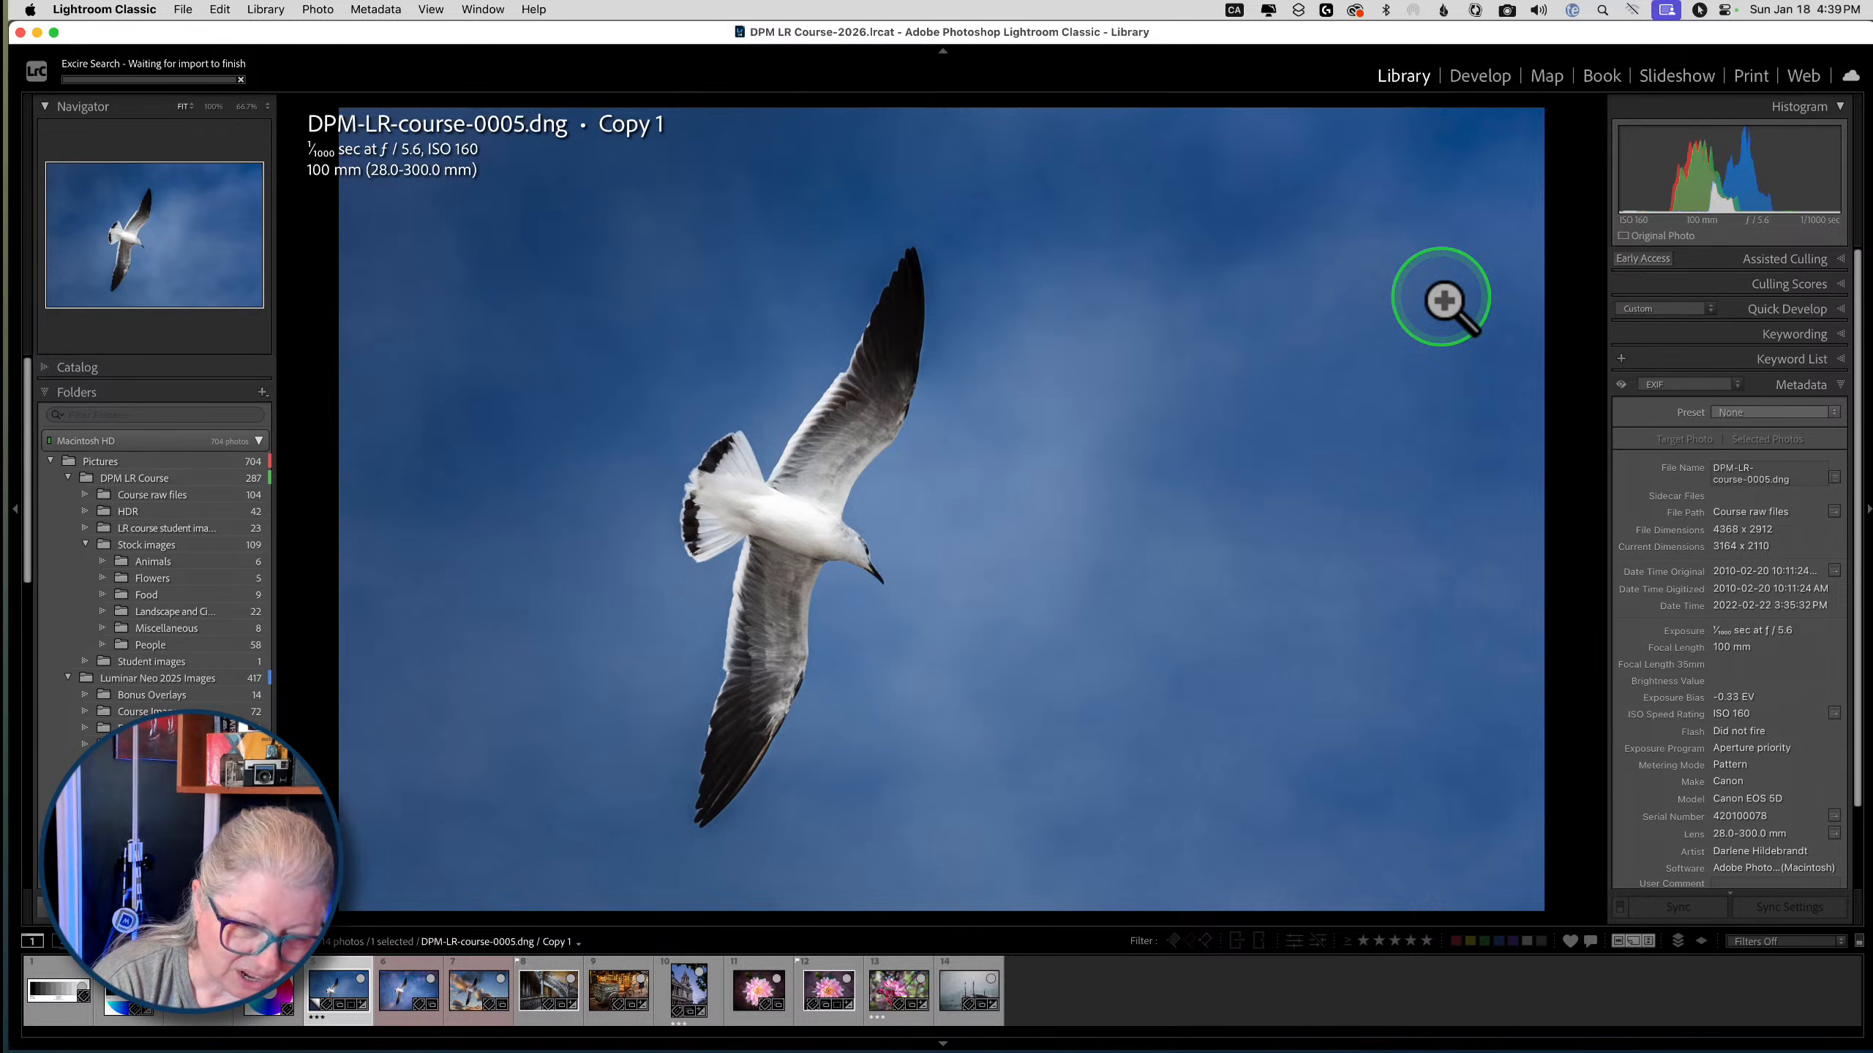
key("Right")
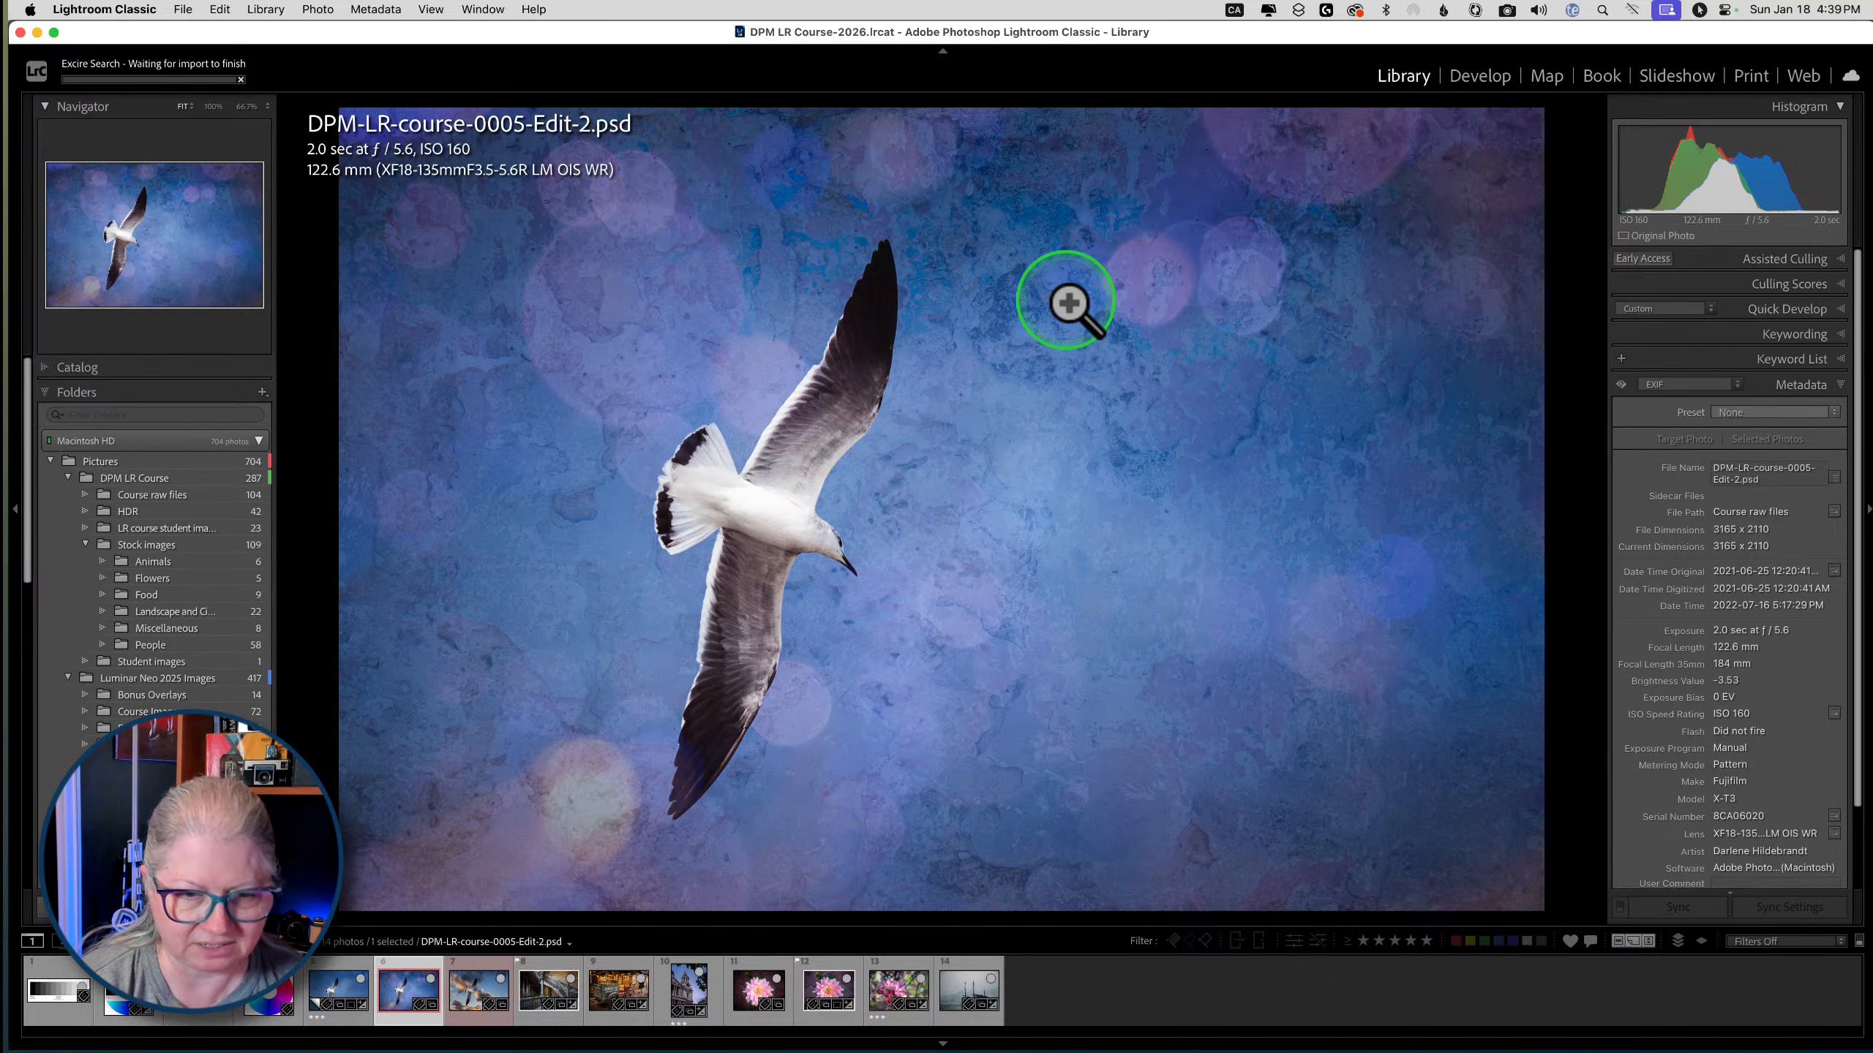
key("Left")
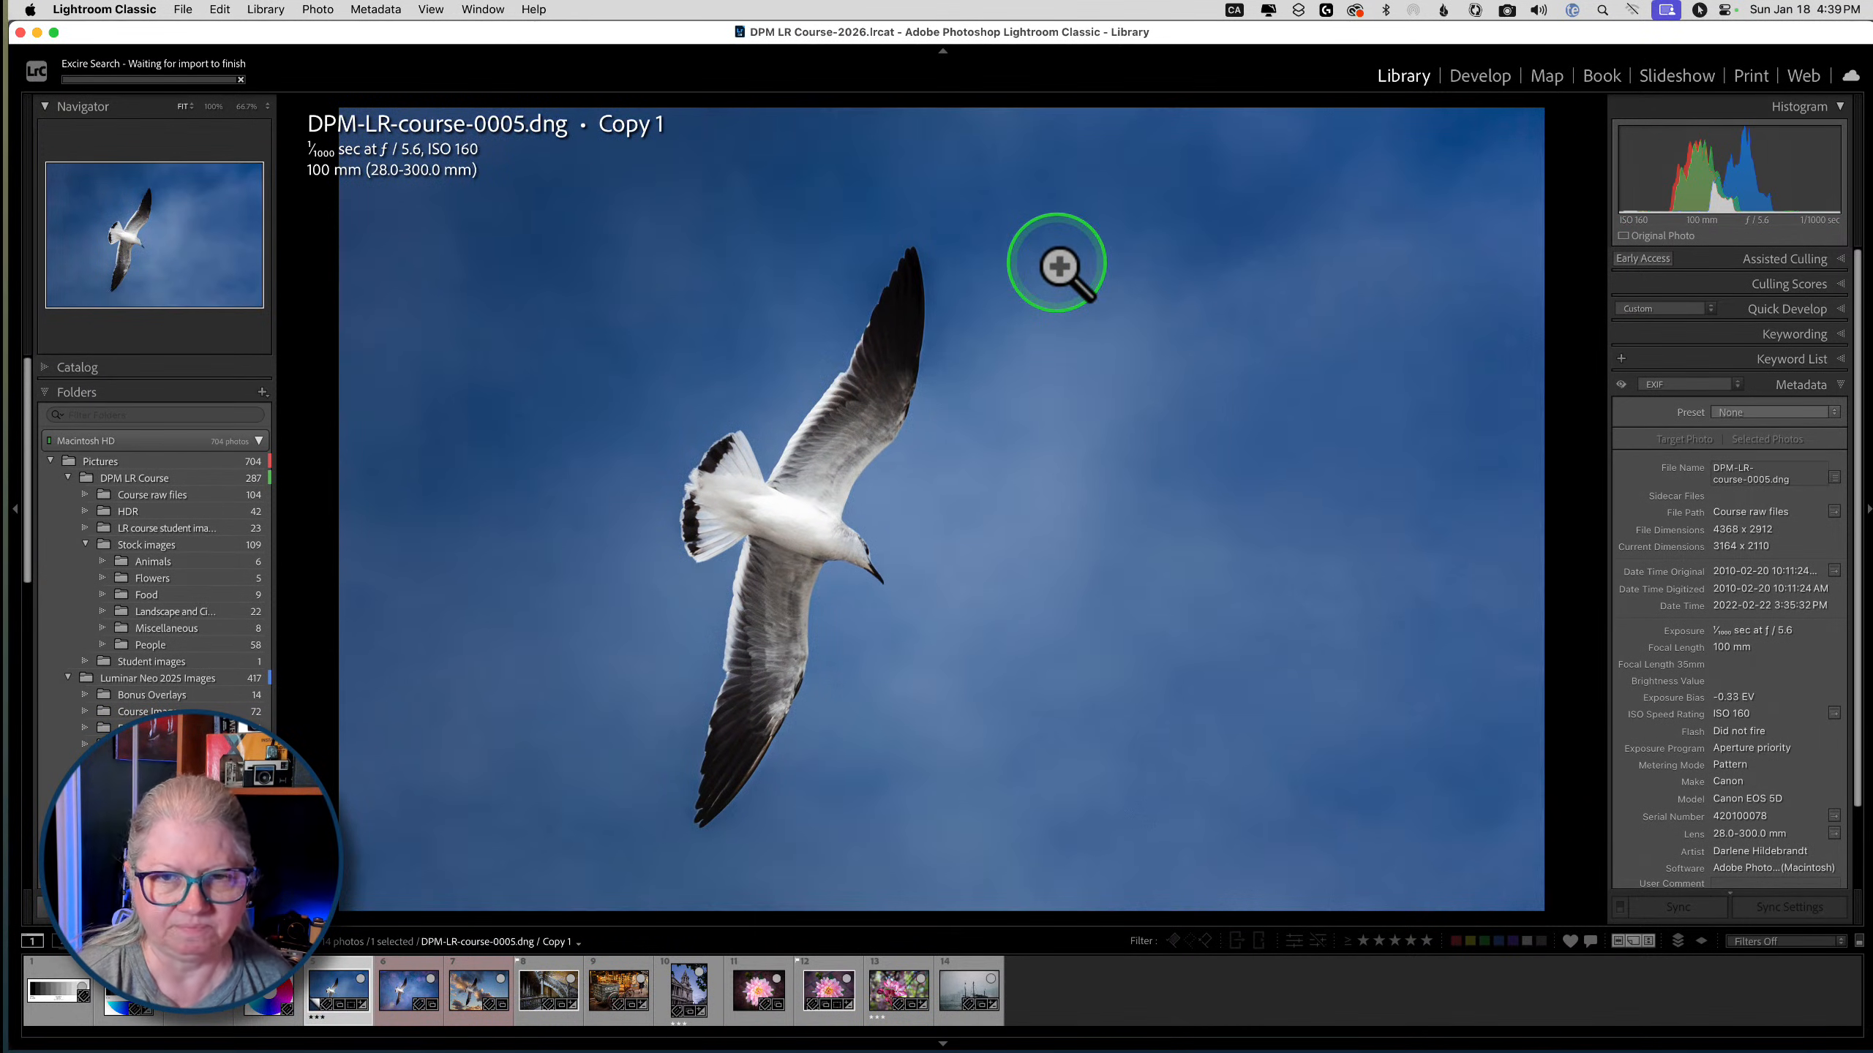
Open the blue-sky seagull photo as a Smart Object in Photoshop and rasterize its layer
right_click(1054, 269)
mouse_move(1094, 451)
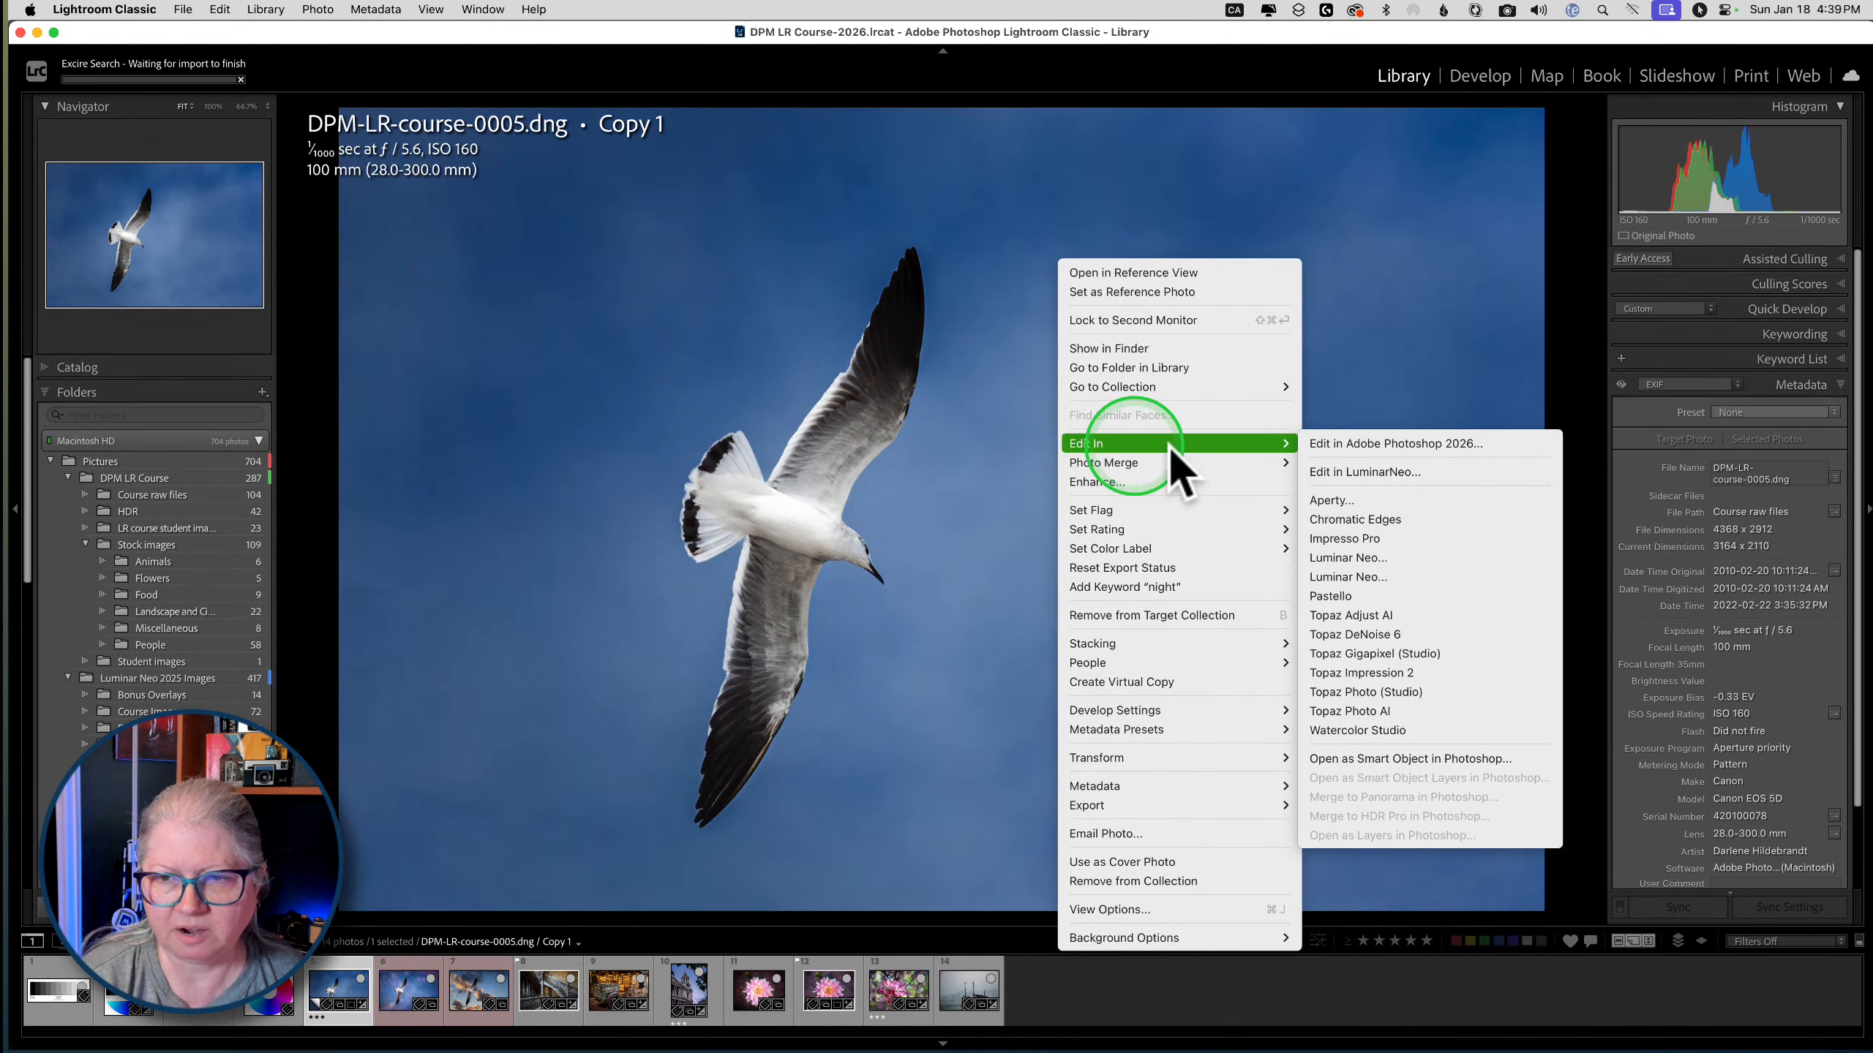
left_click(1331, 762)
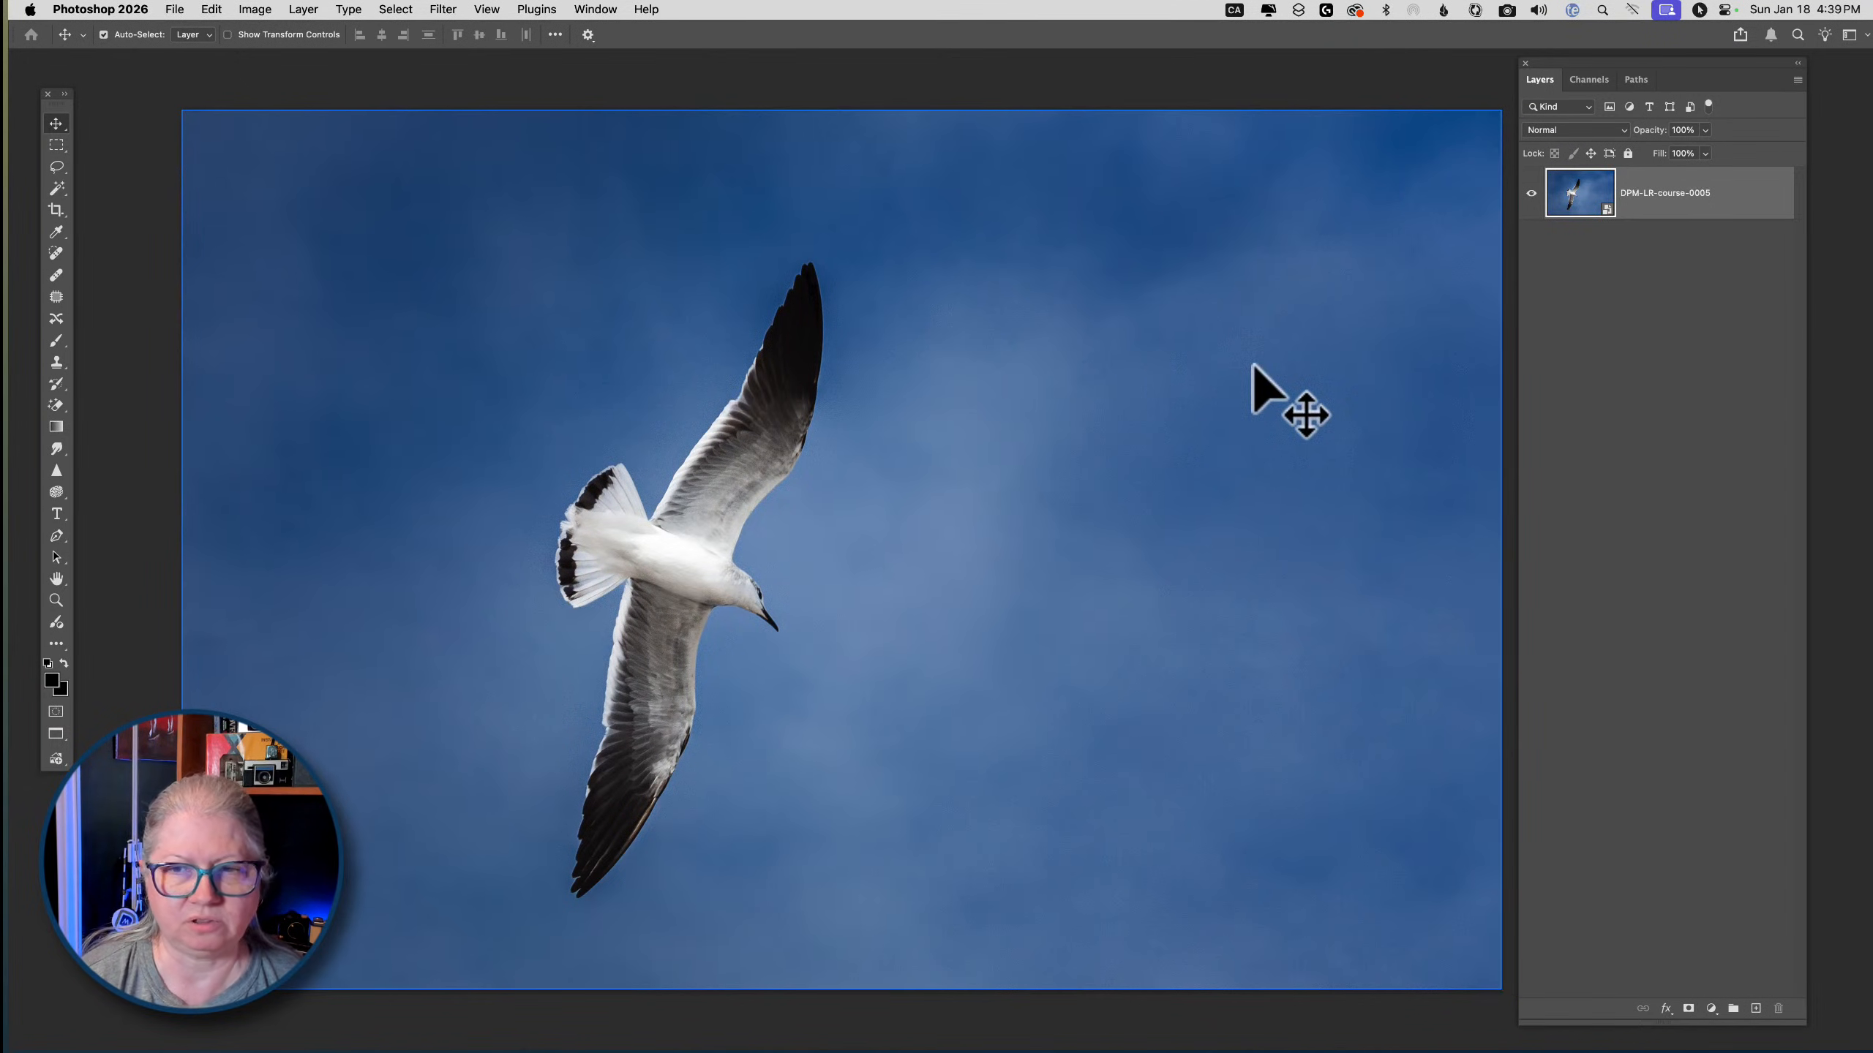
right_click(1770, 195)
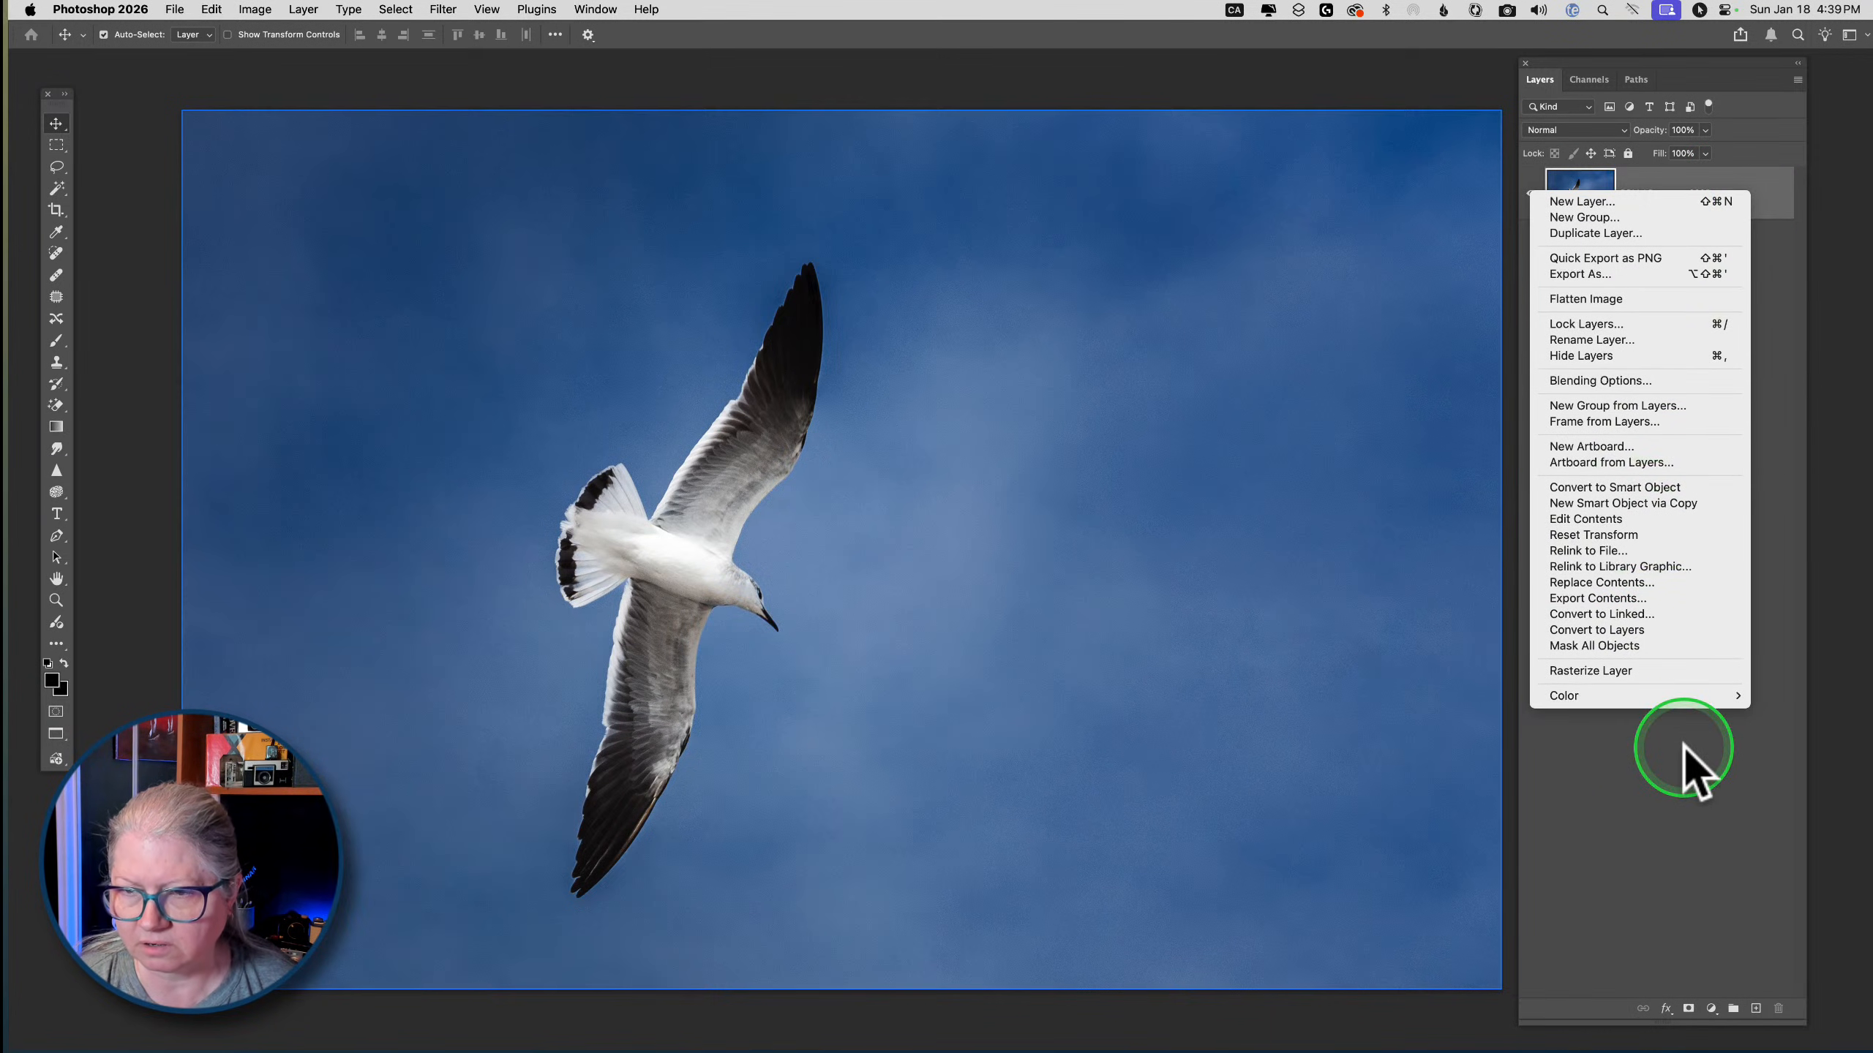
left_click(1614, 673)
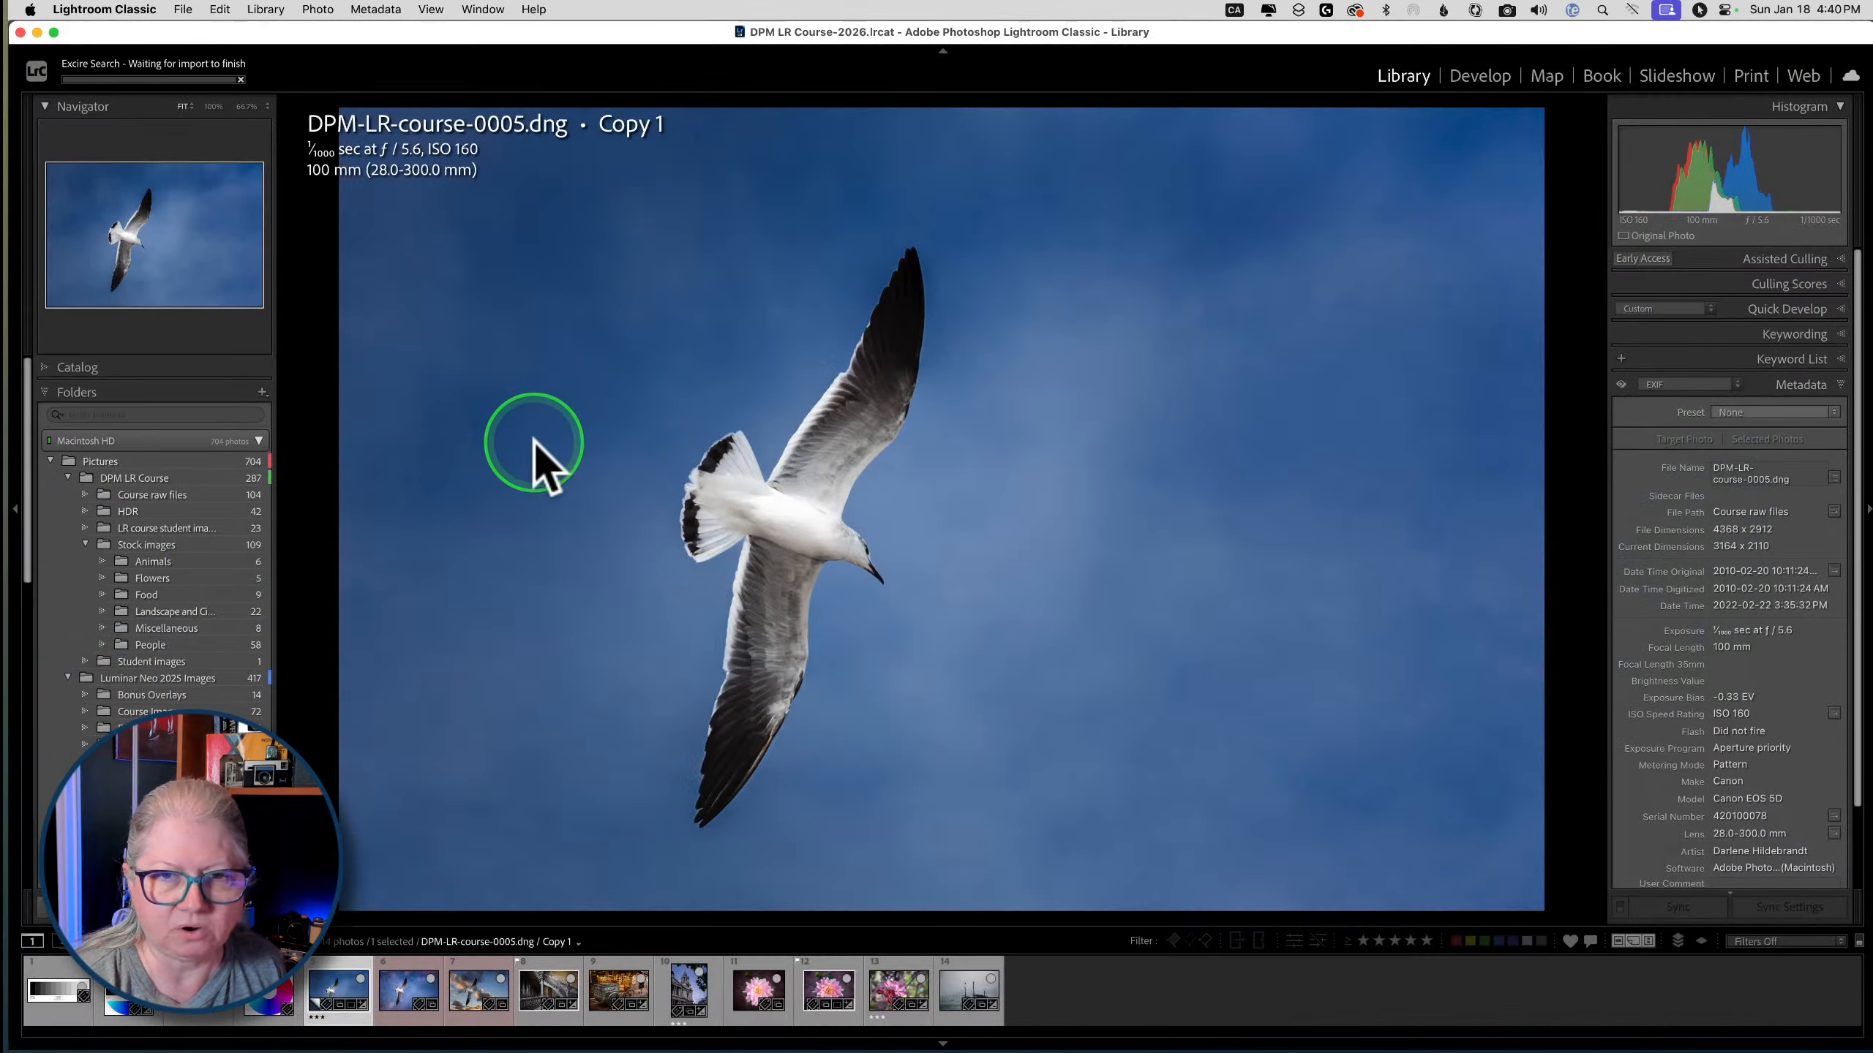
Open the blue-sky seagull photo from Lightroom Classic for editing in Adobe Photoshop 2026 and show it in full-screen mode
right_click(552, 450)
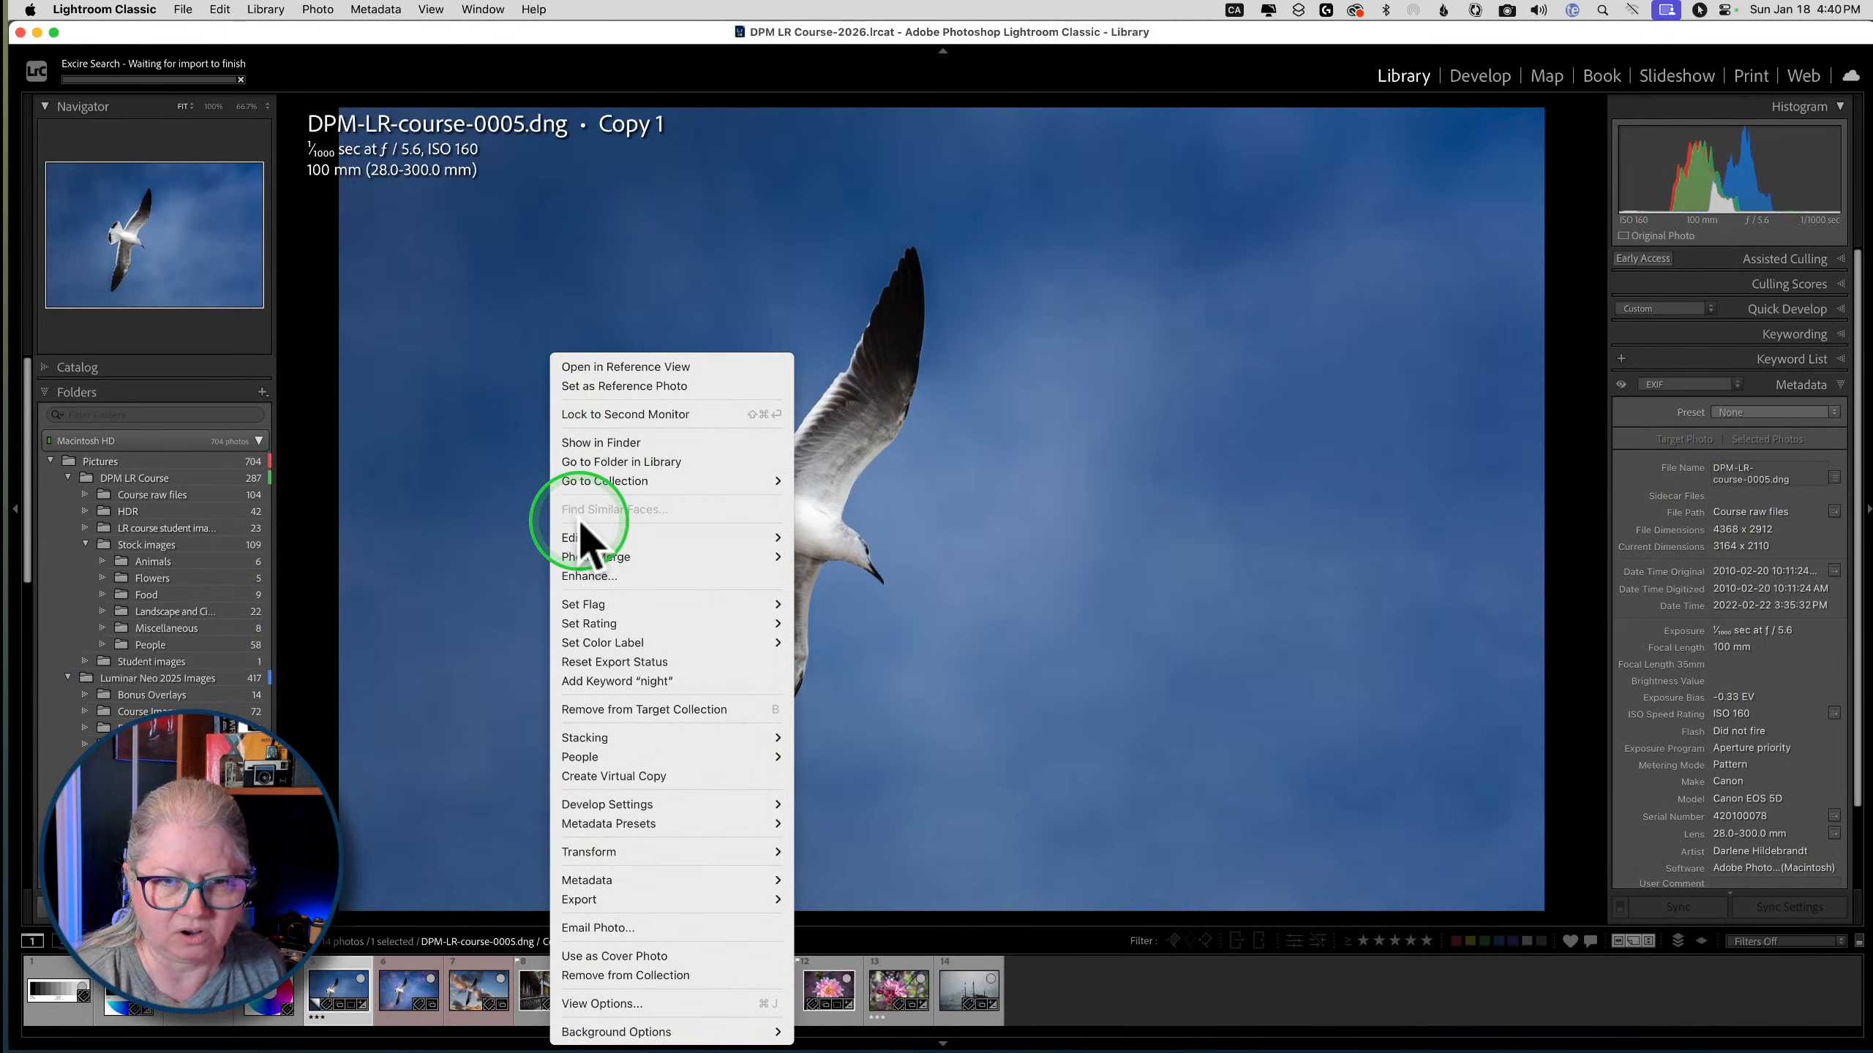
mouse_move(593, 539)
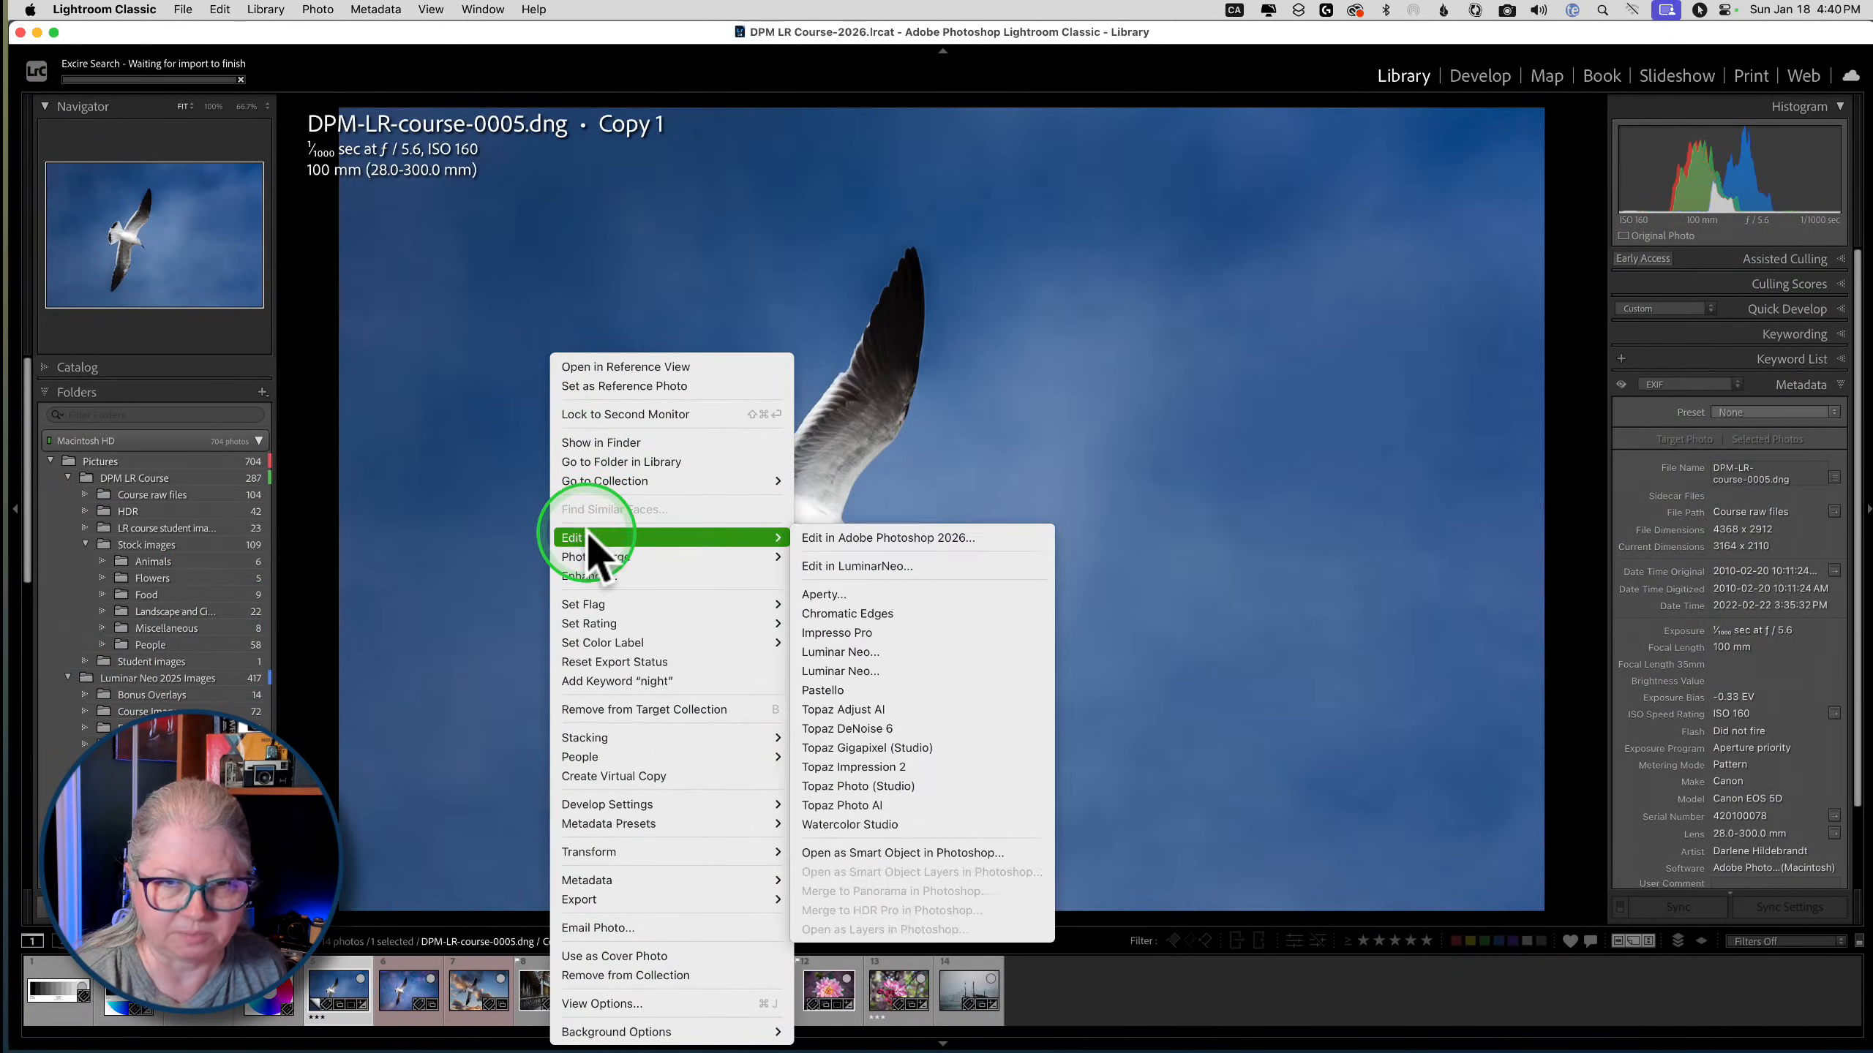
left_click(820, 539)
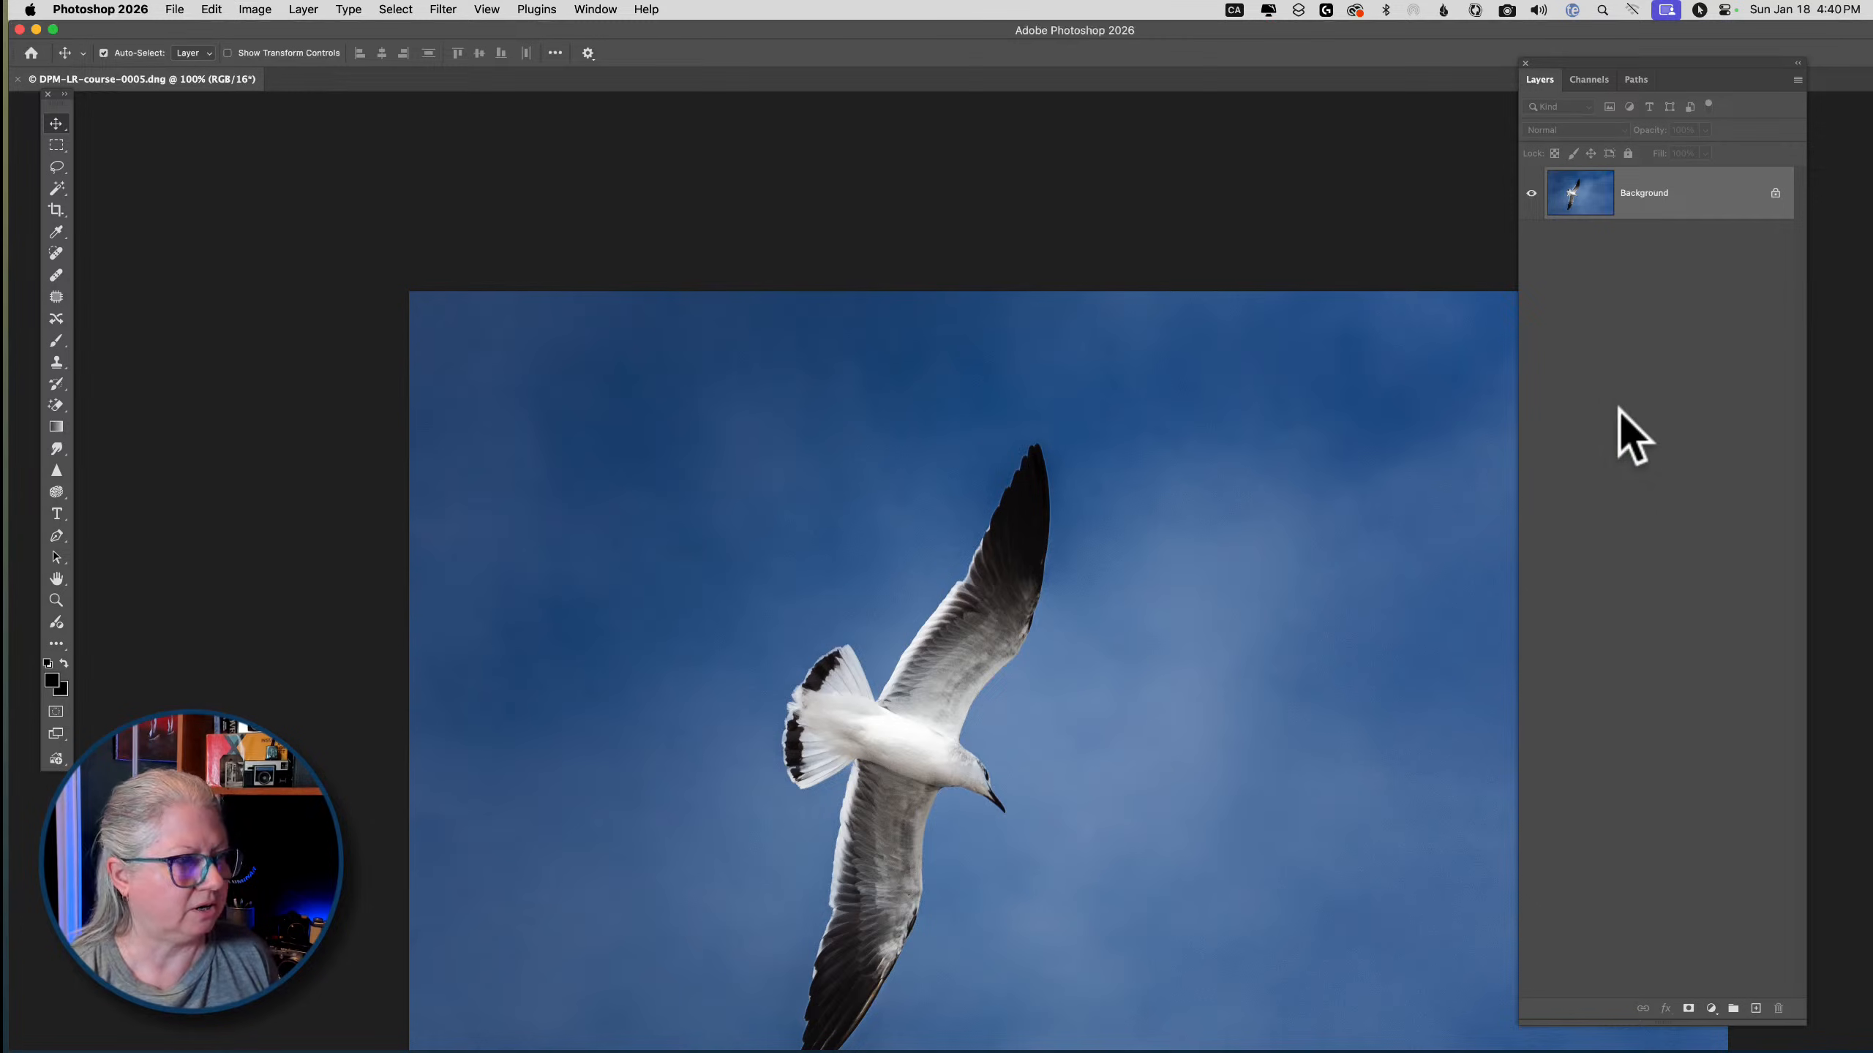
key("f")
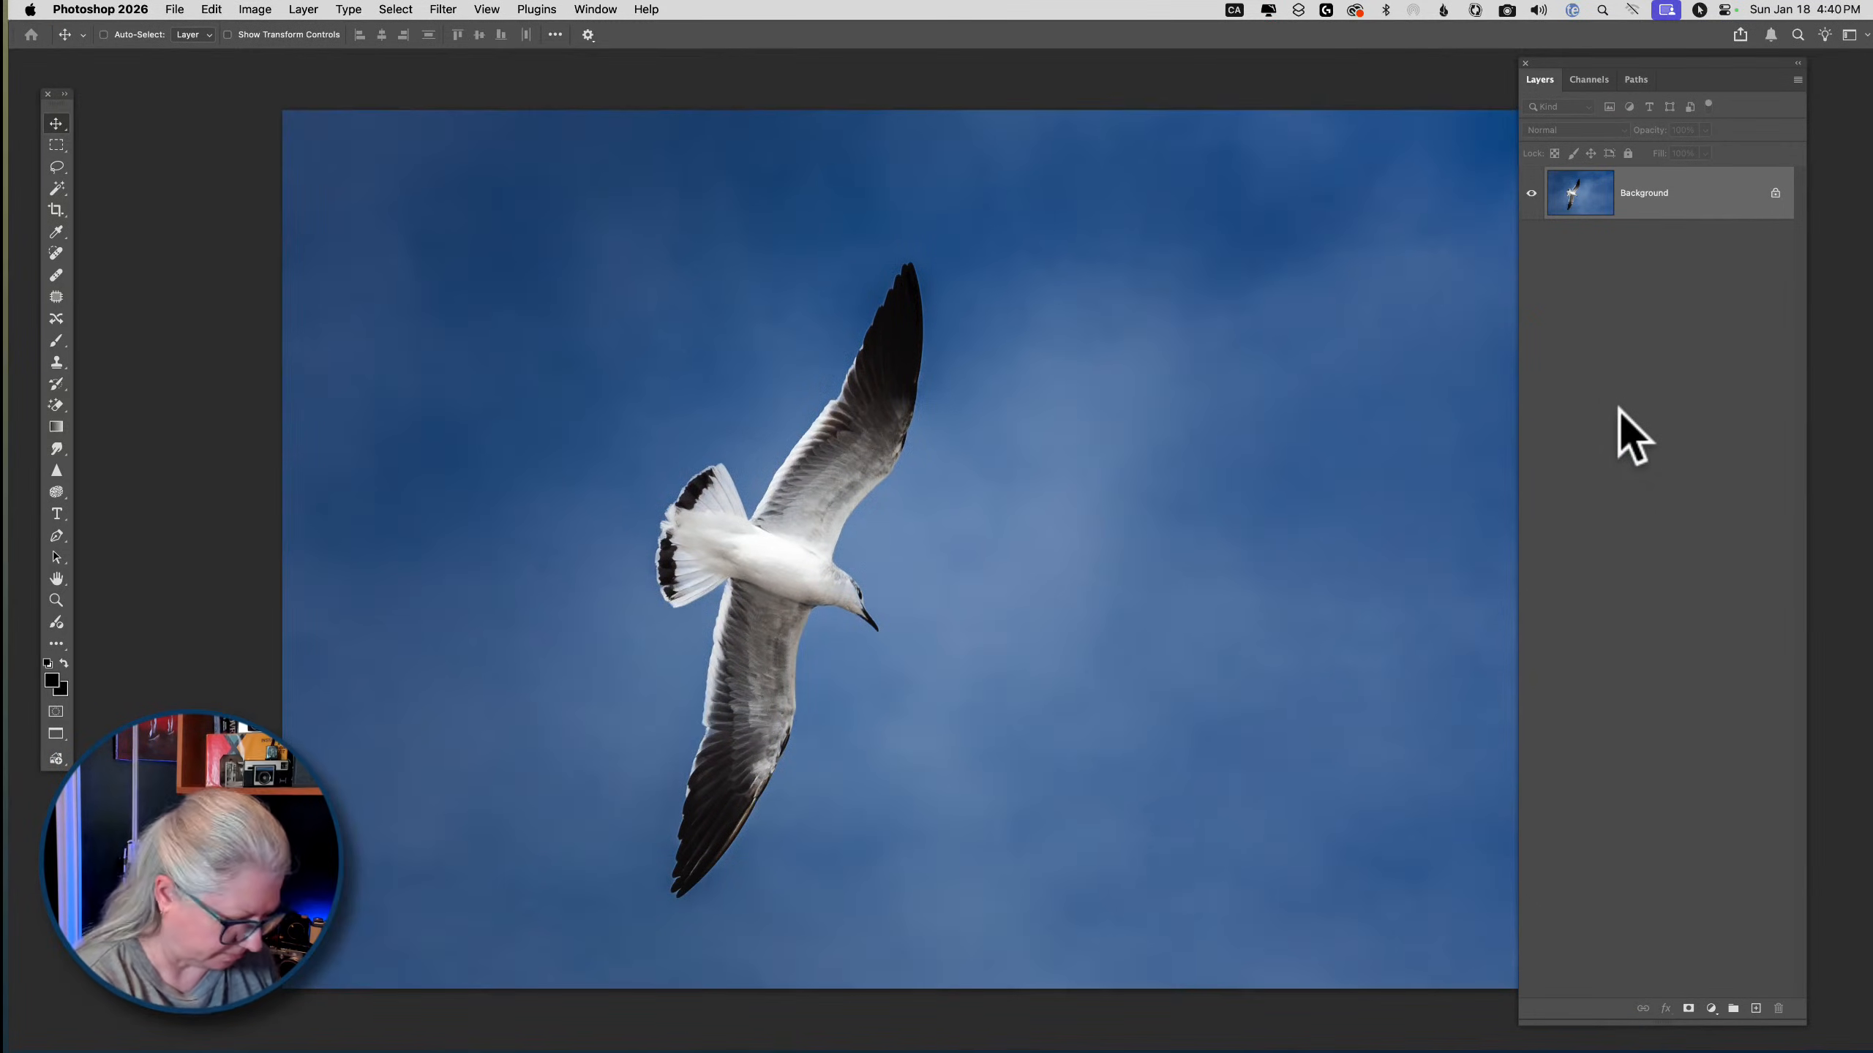
Convert the locked Background into an editable layer named "bird"
key("super+0")
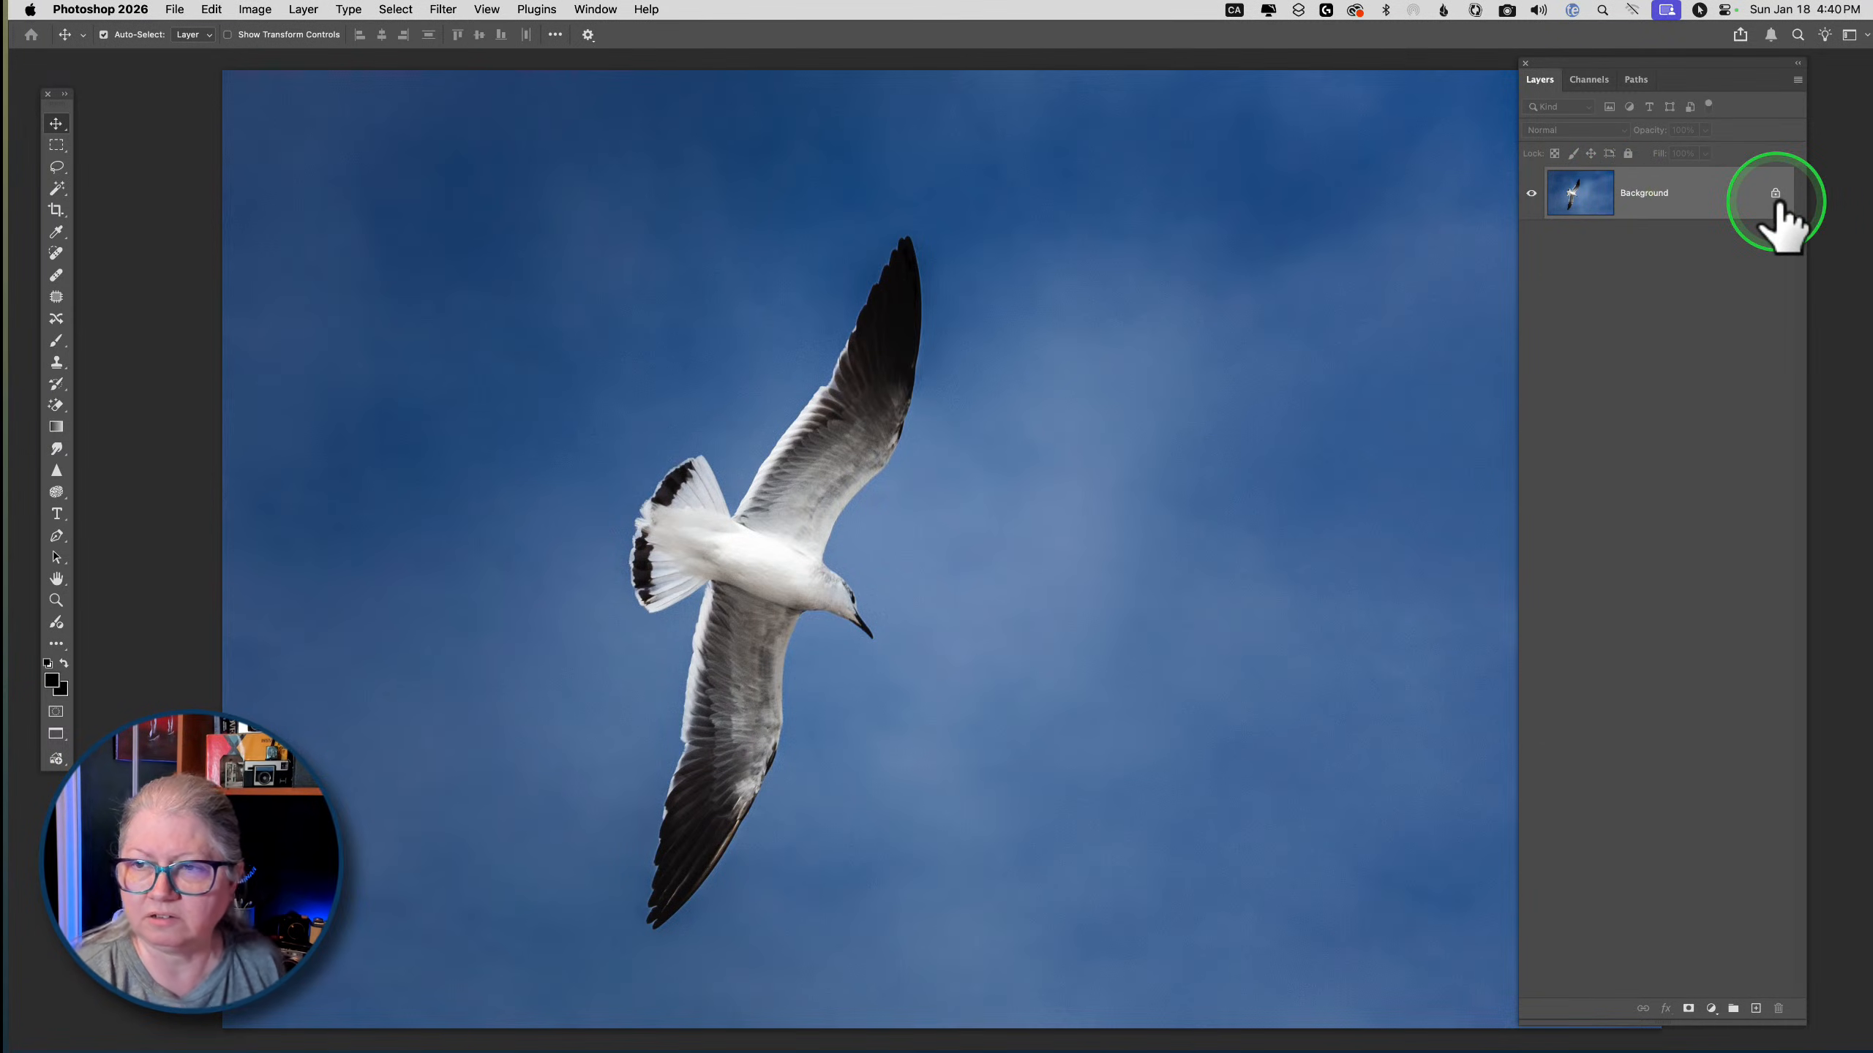
left_click_drag(1773, 197, 1777, 200)
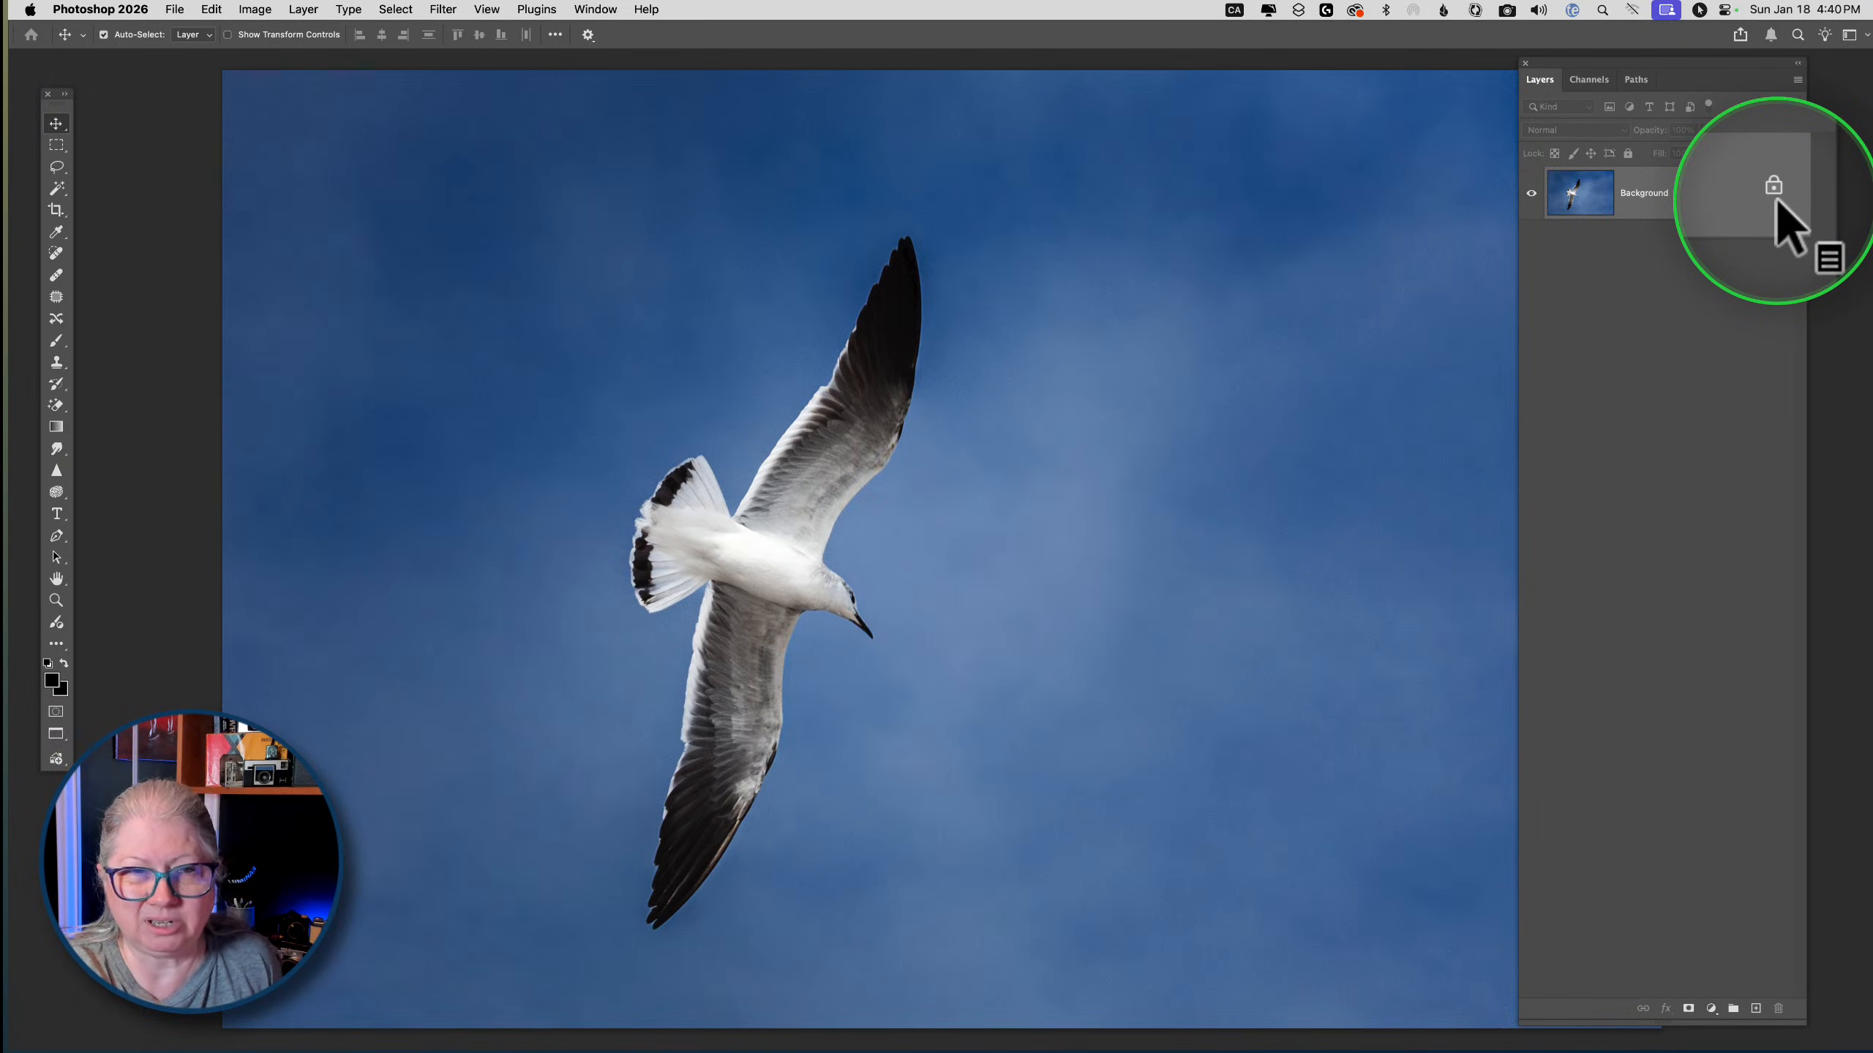
left_click_drag(1777, 199, 1773, 200)
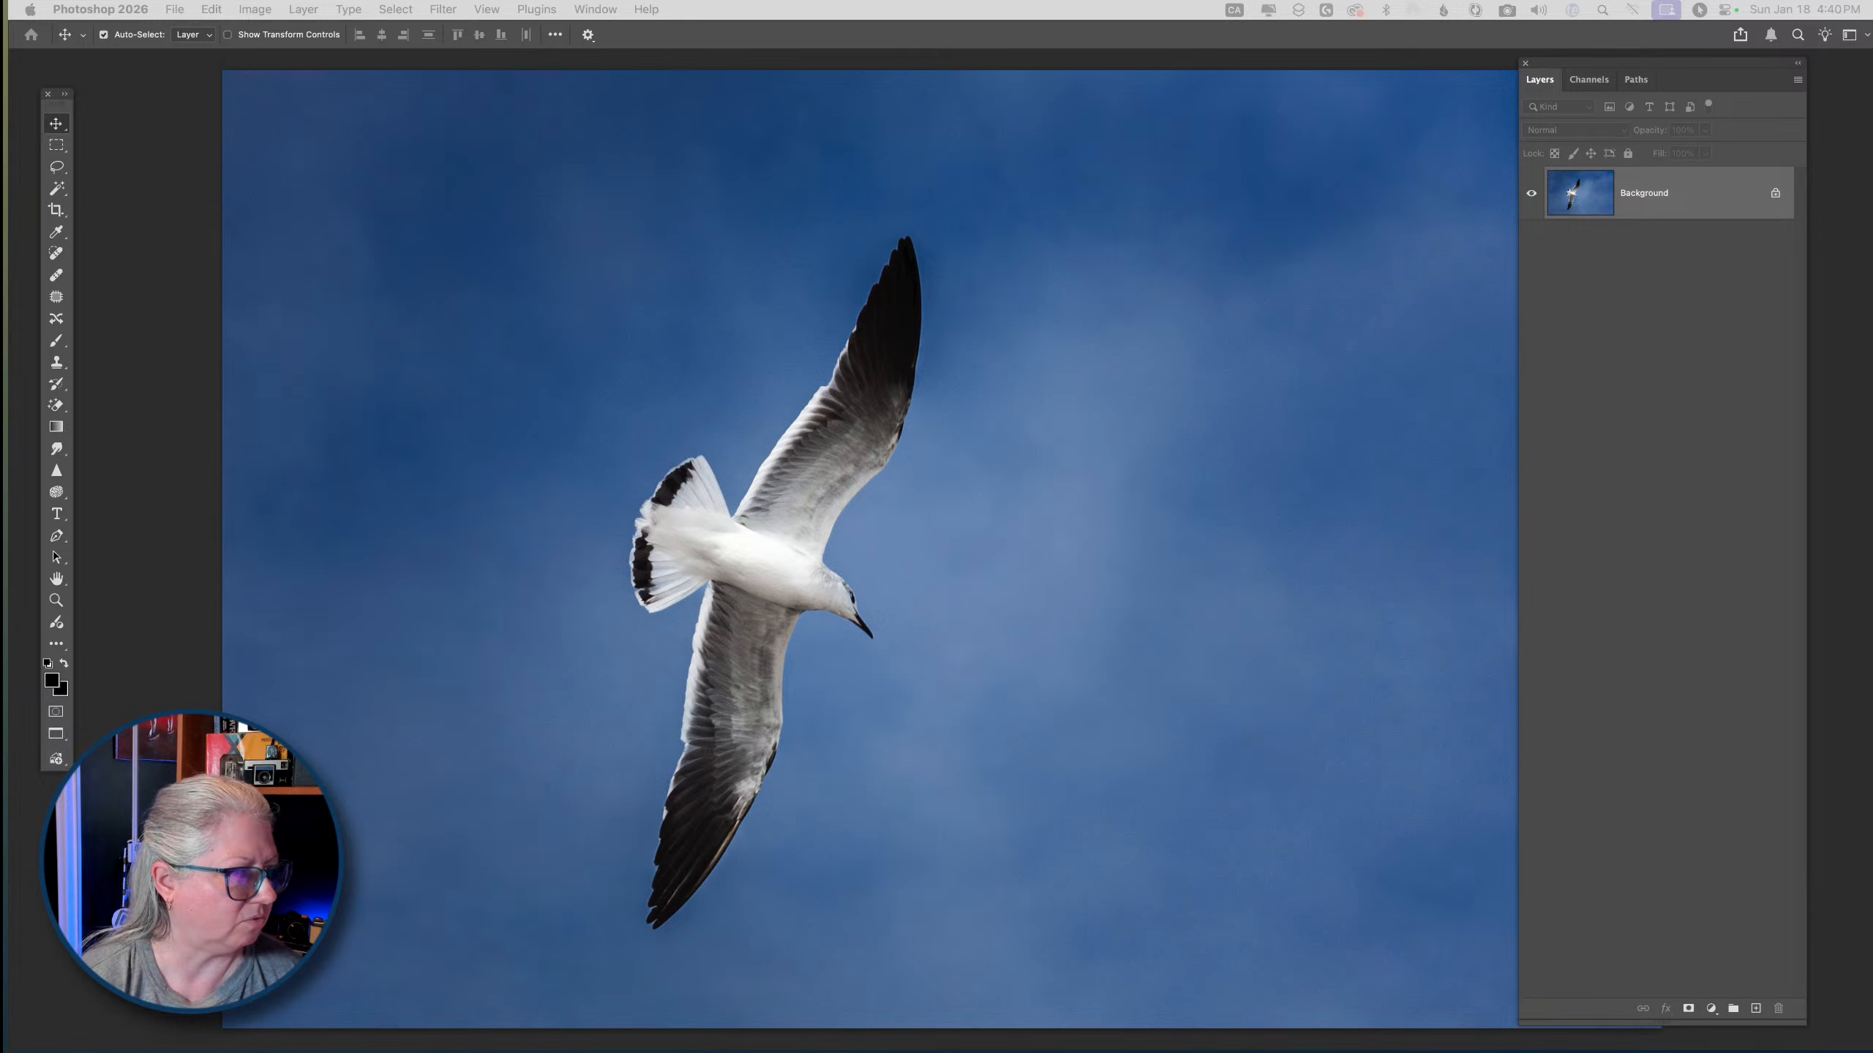
left_click_drag(347, 472, 1363, 171)
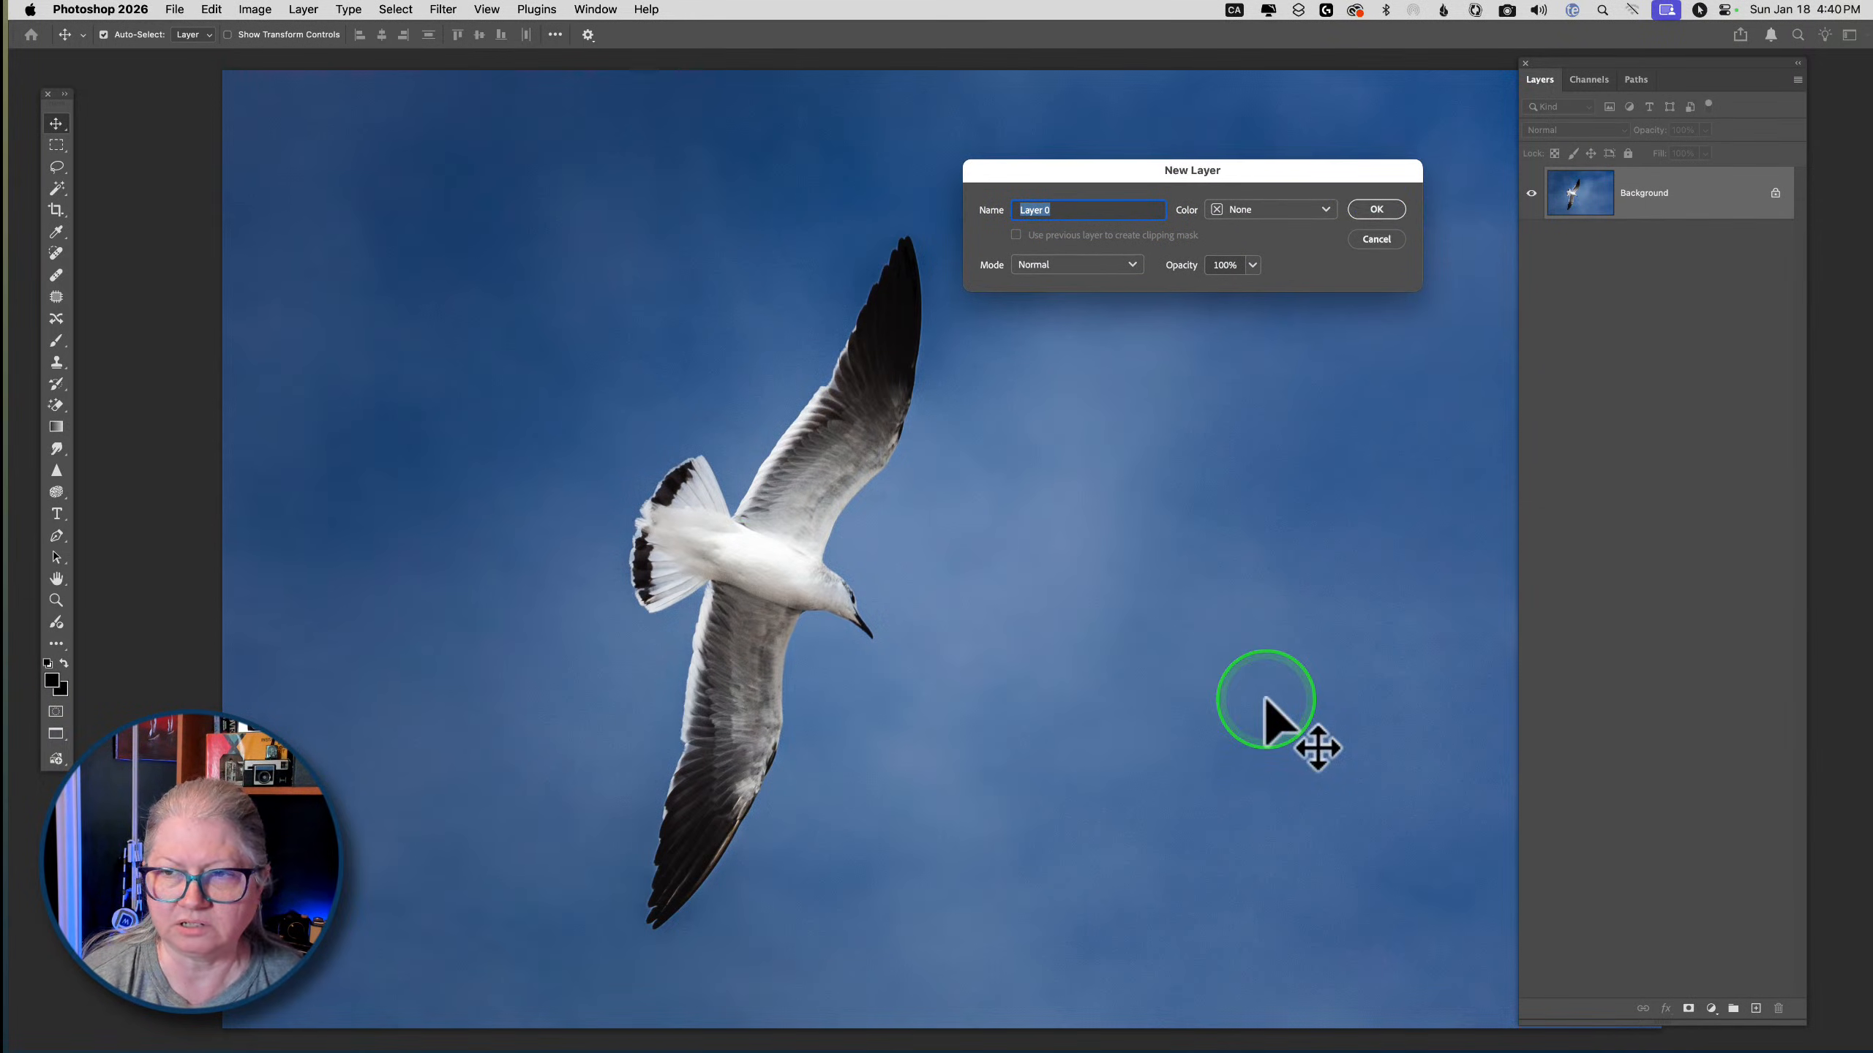
type("bird")
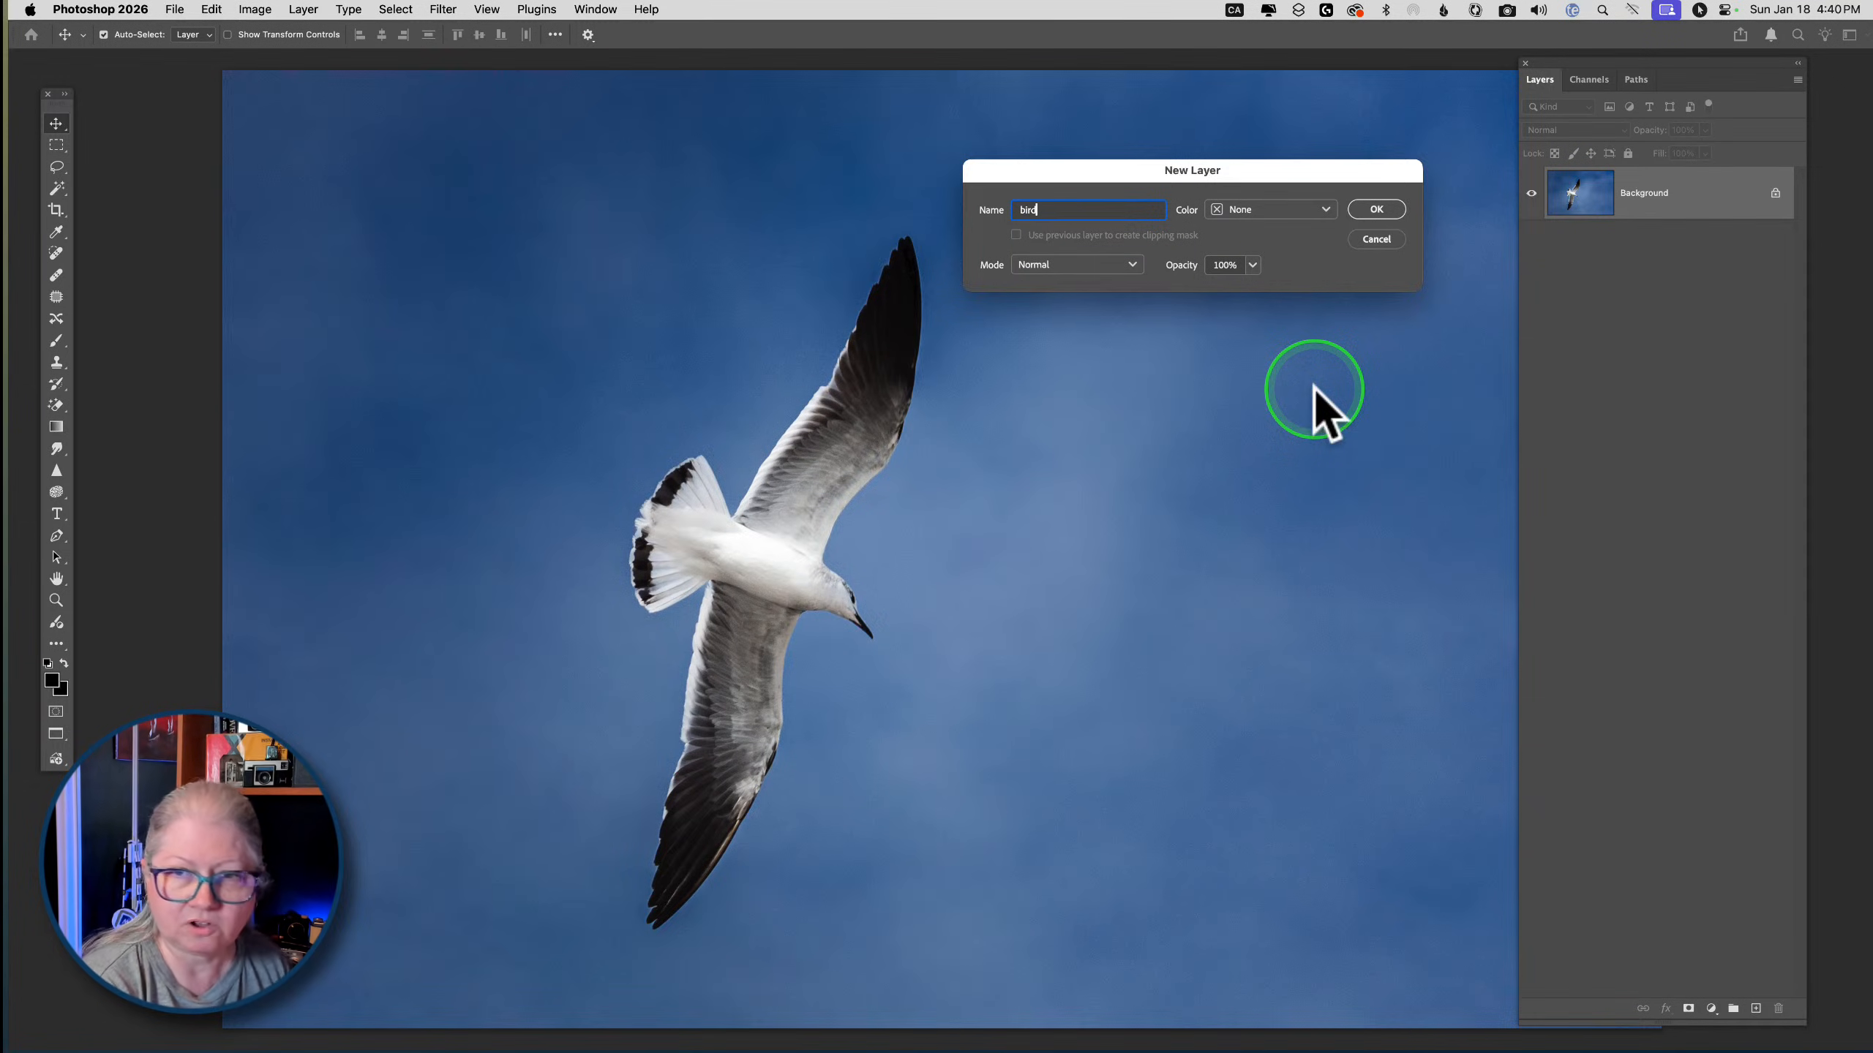
key("Return")
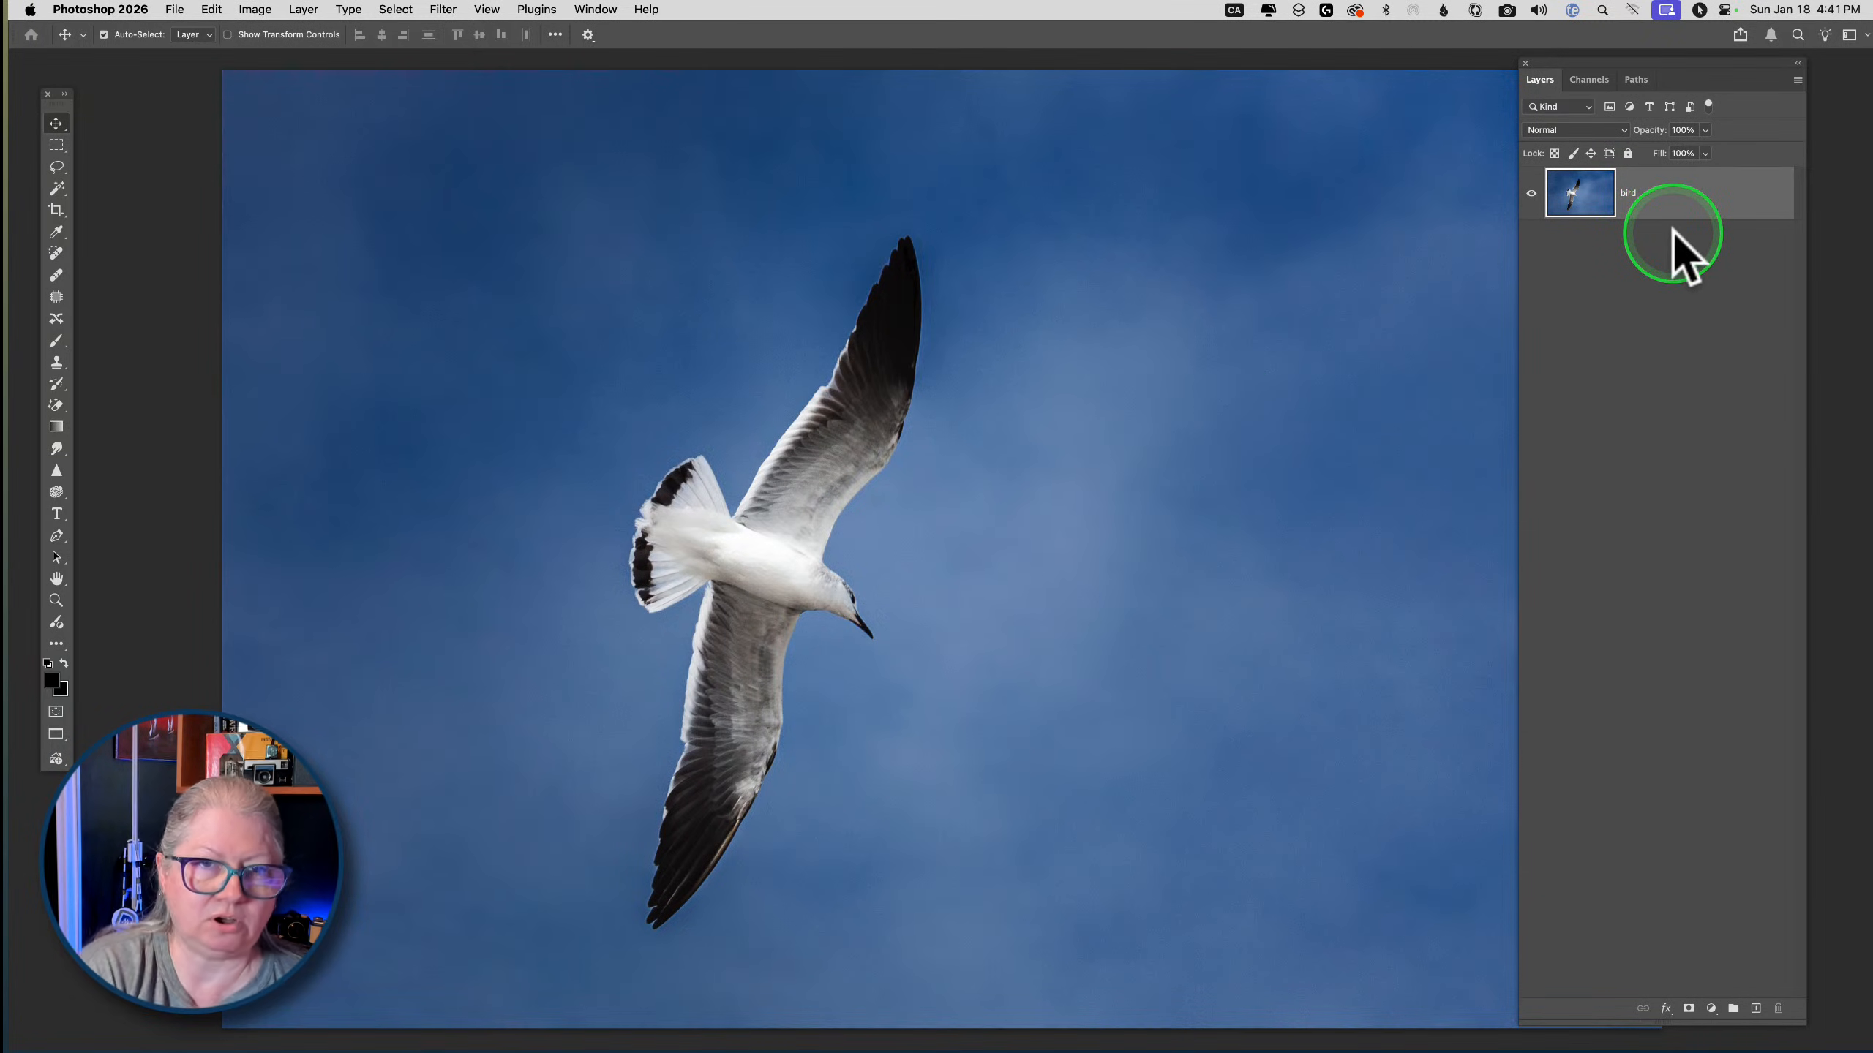
Apply a Gaussian Blur with a radius of 2 pixels directly to the bird layer
left_click(445, 8)
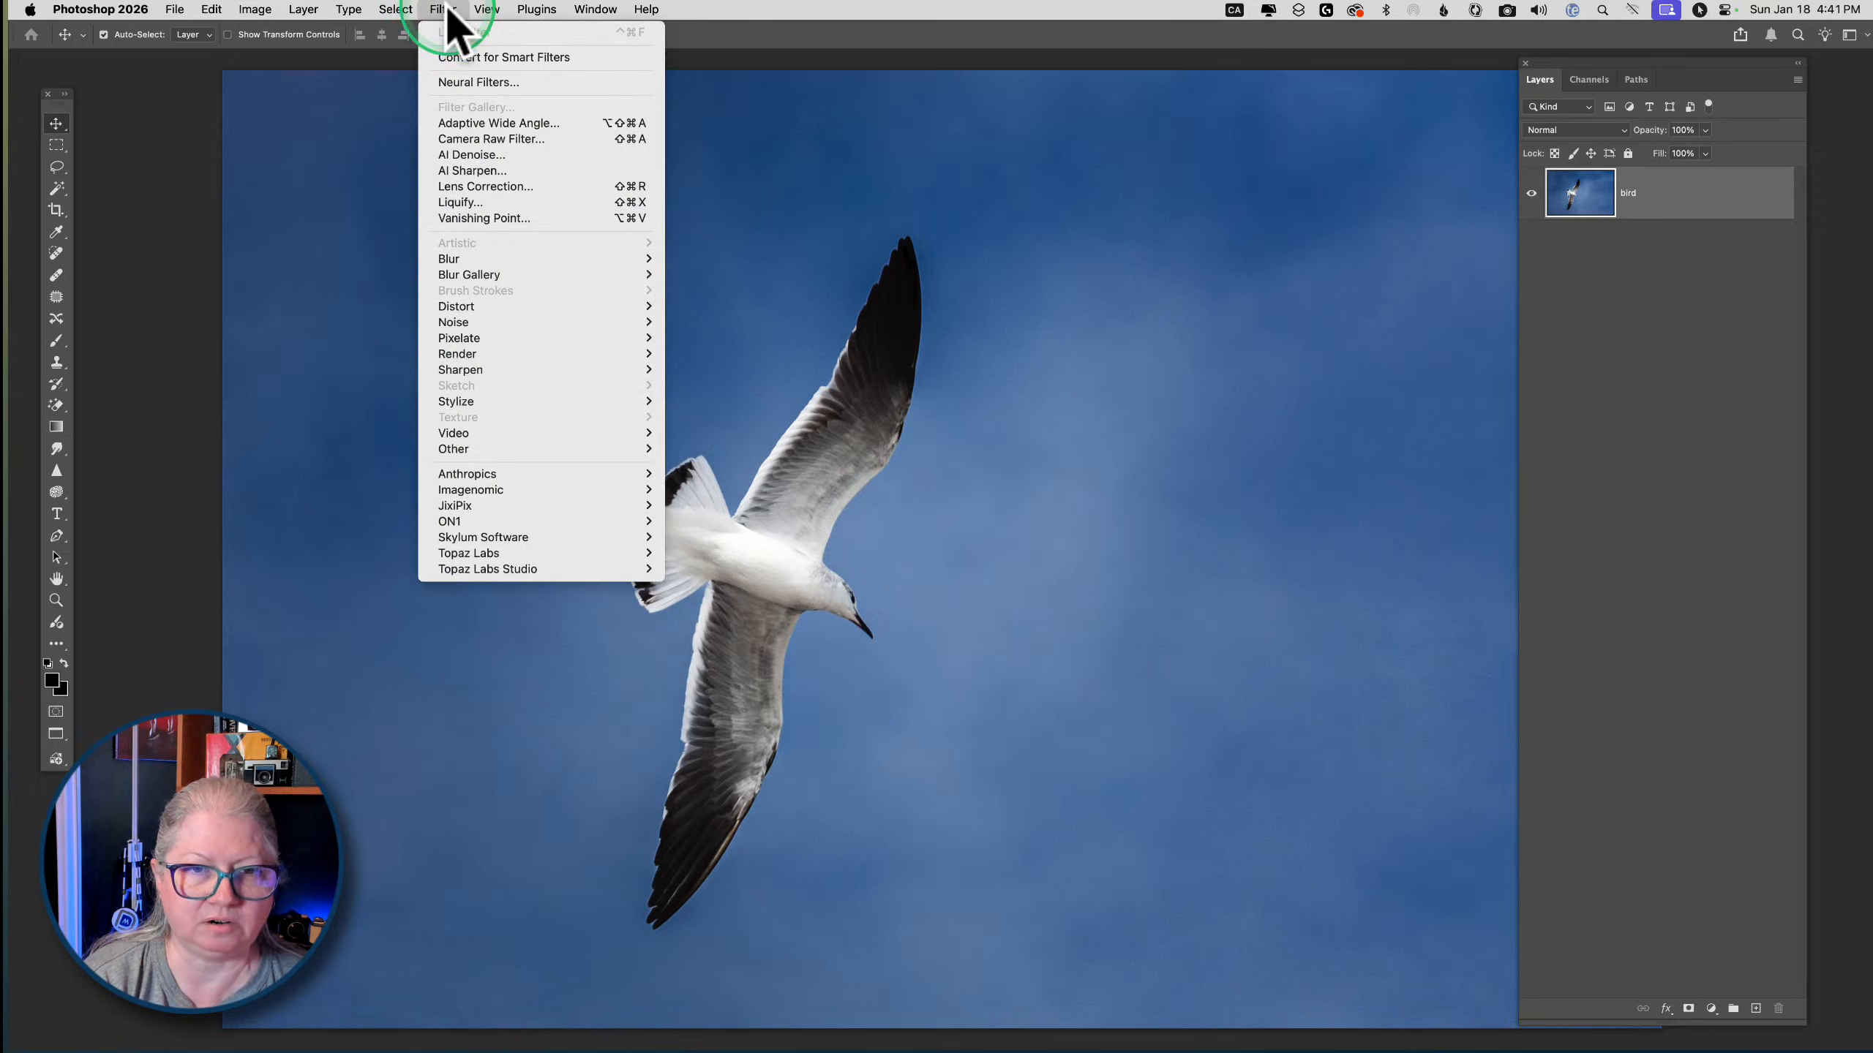
mouse_move(466, 259)
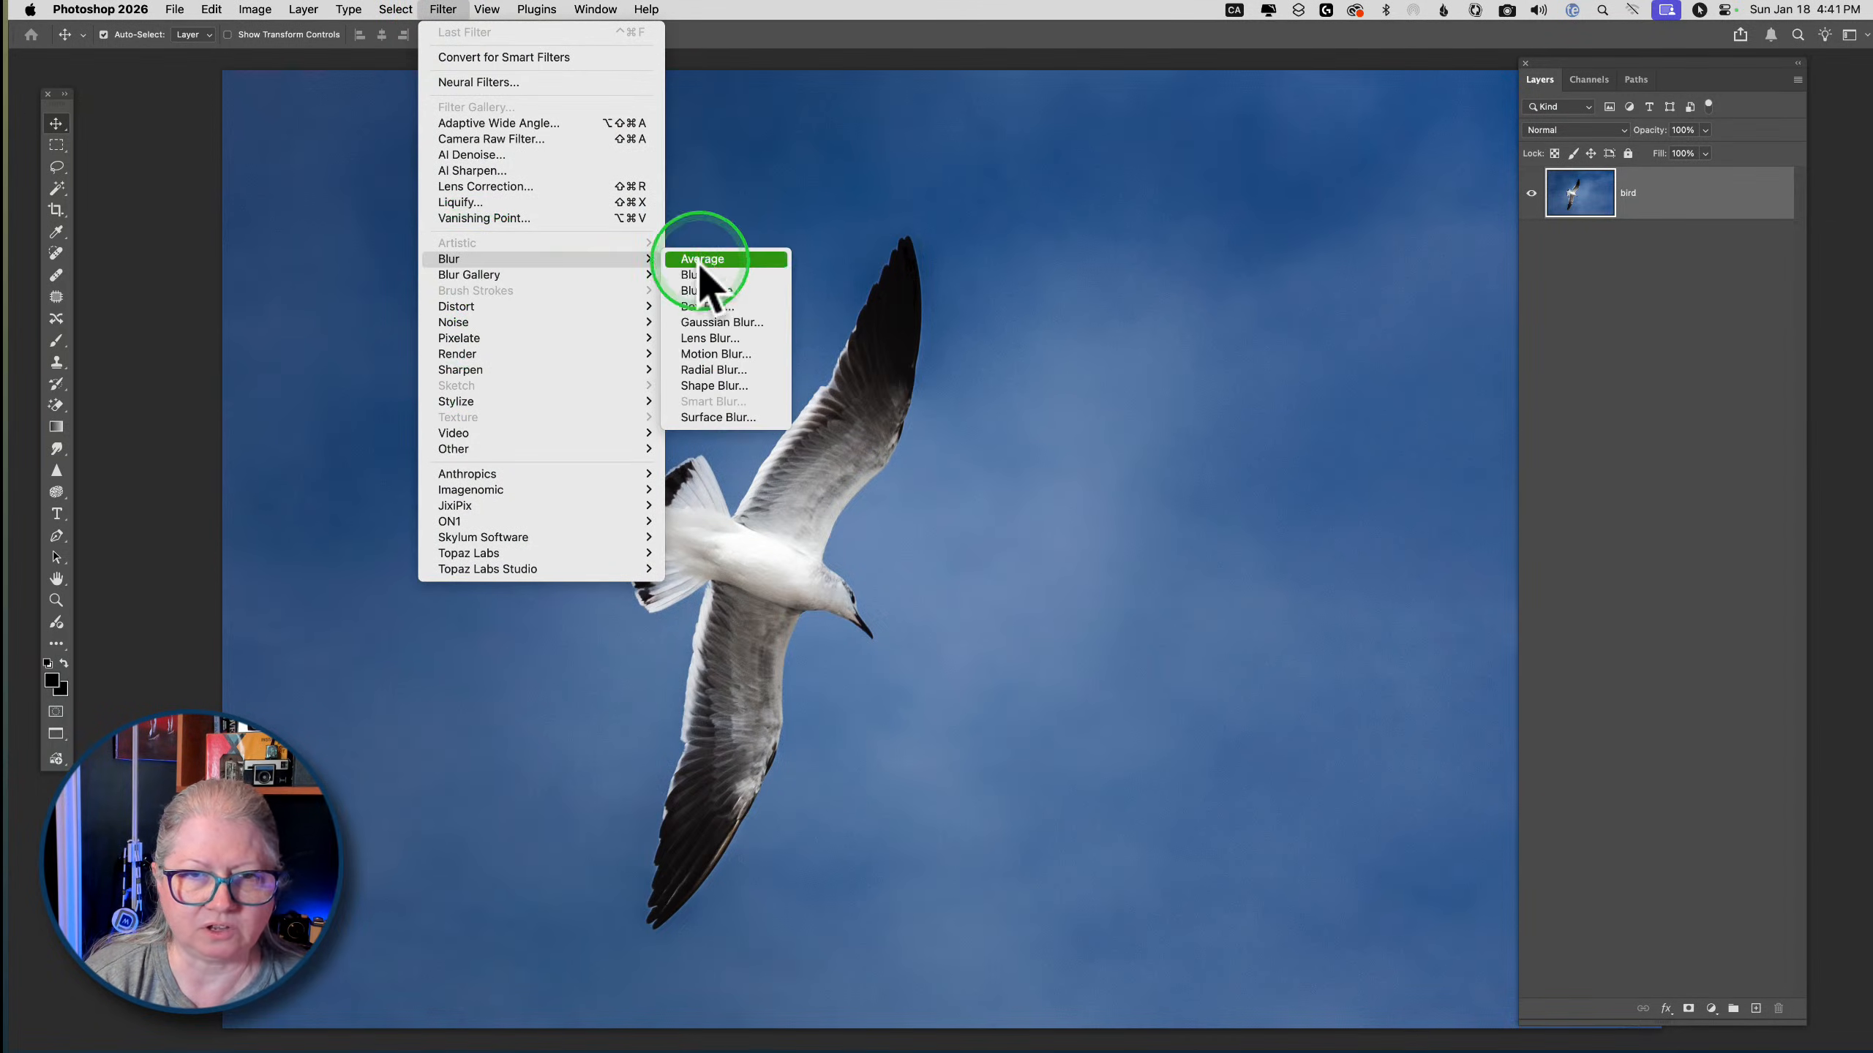
left_click(693, 323)
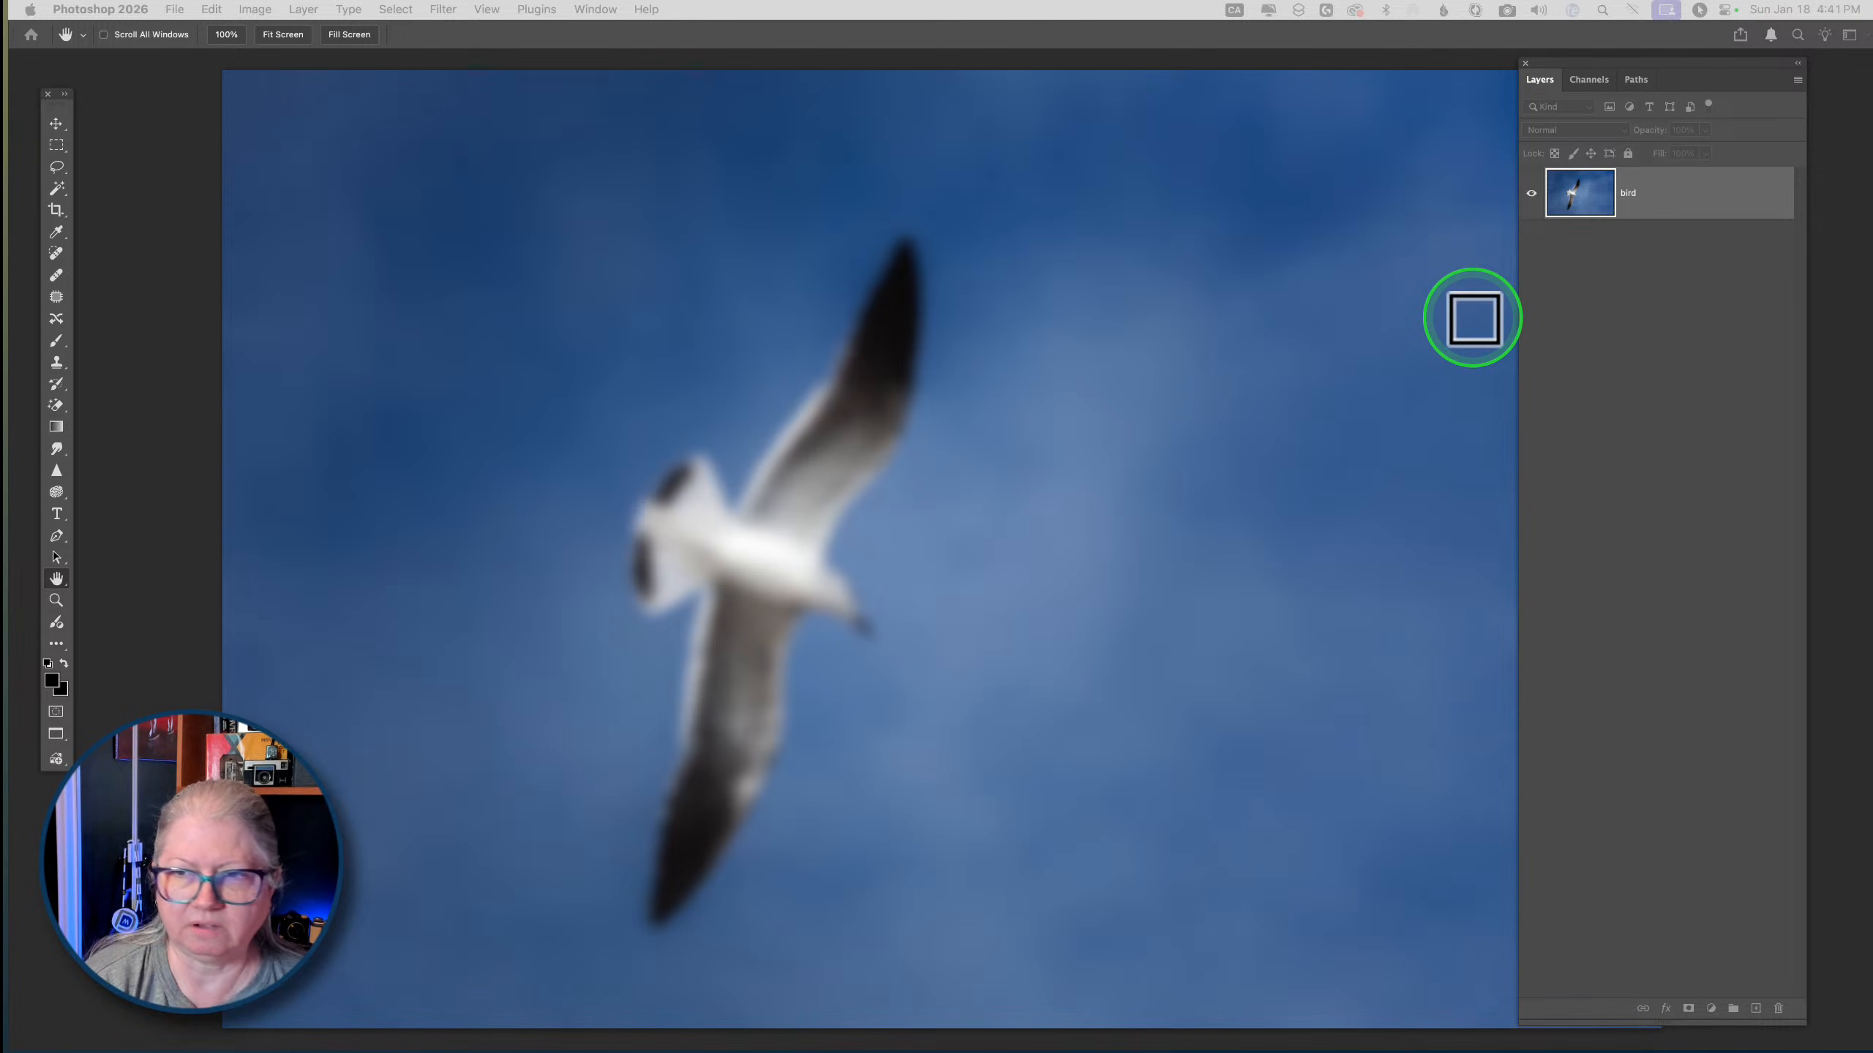
scroll(1473, 318, "up", 3)
left_click_drag(4, 343, 1284, 283)
type("2")
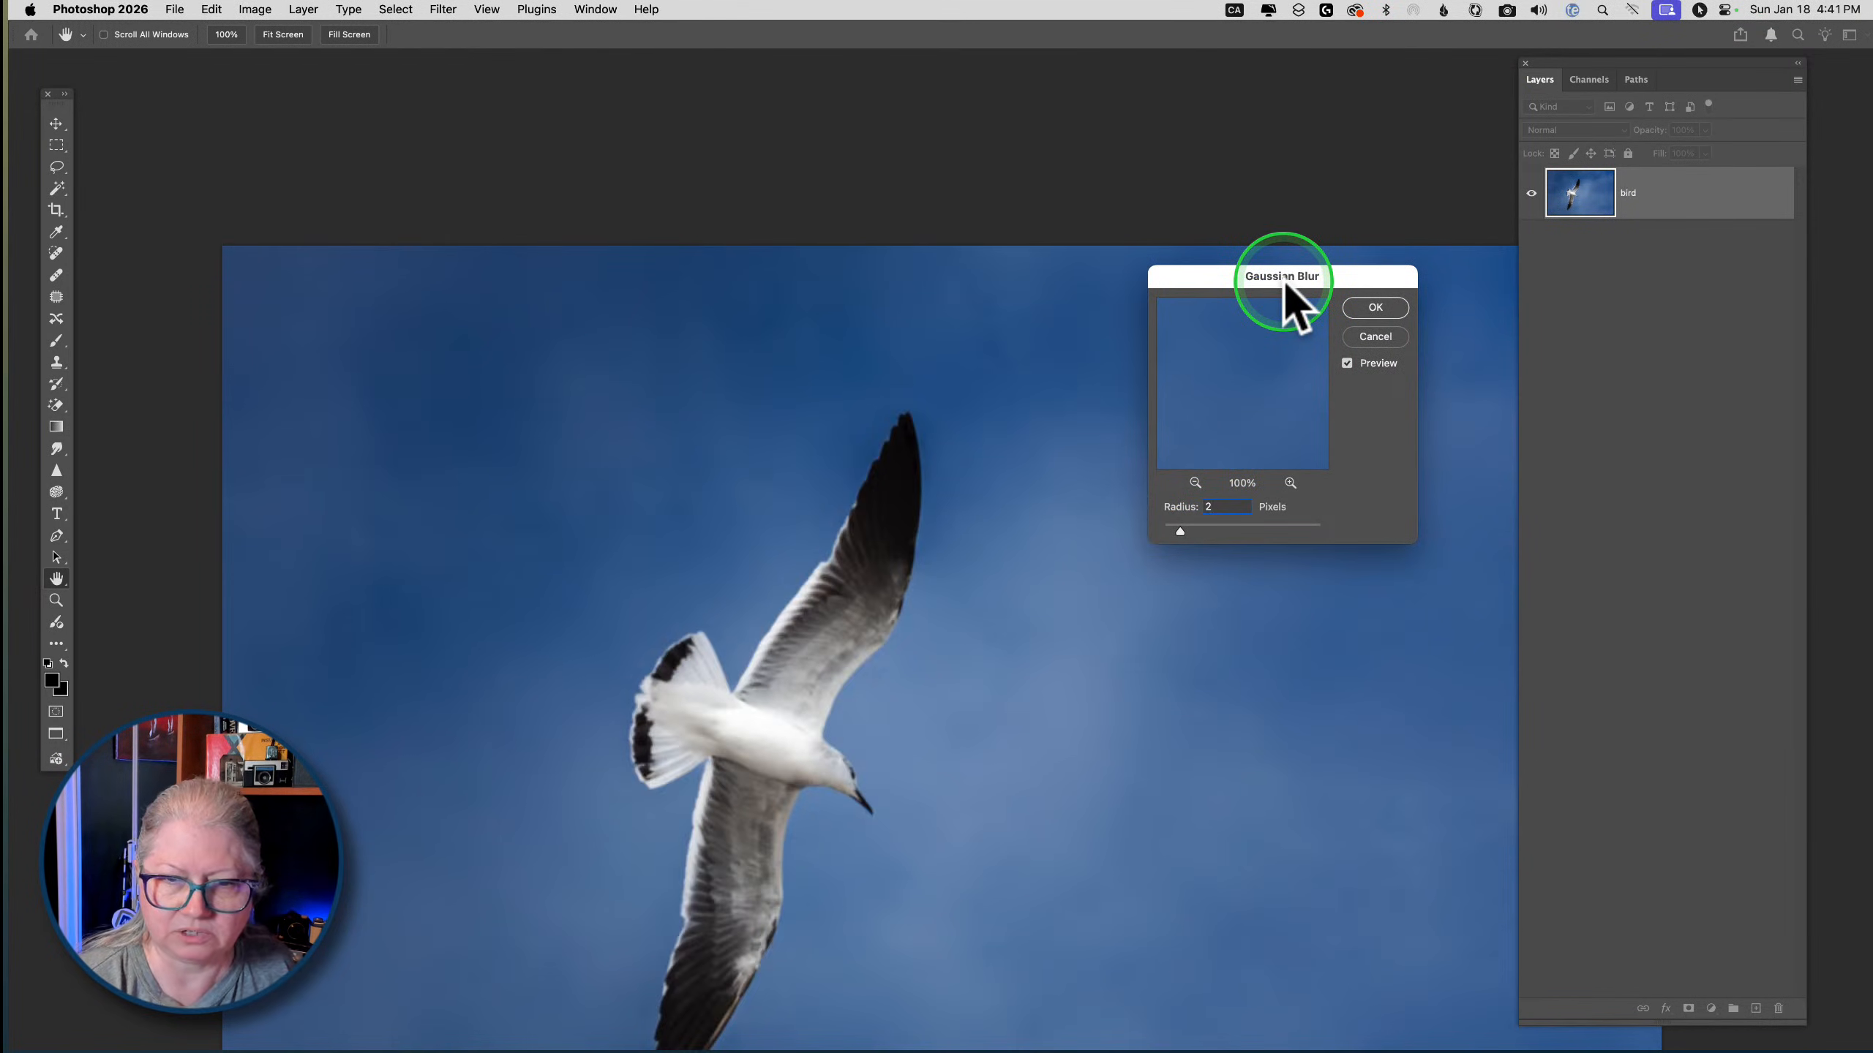
scroll(1066, 375, "down", 3)
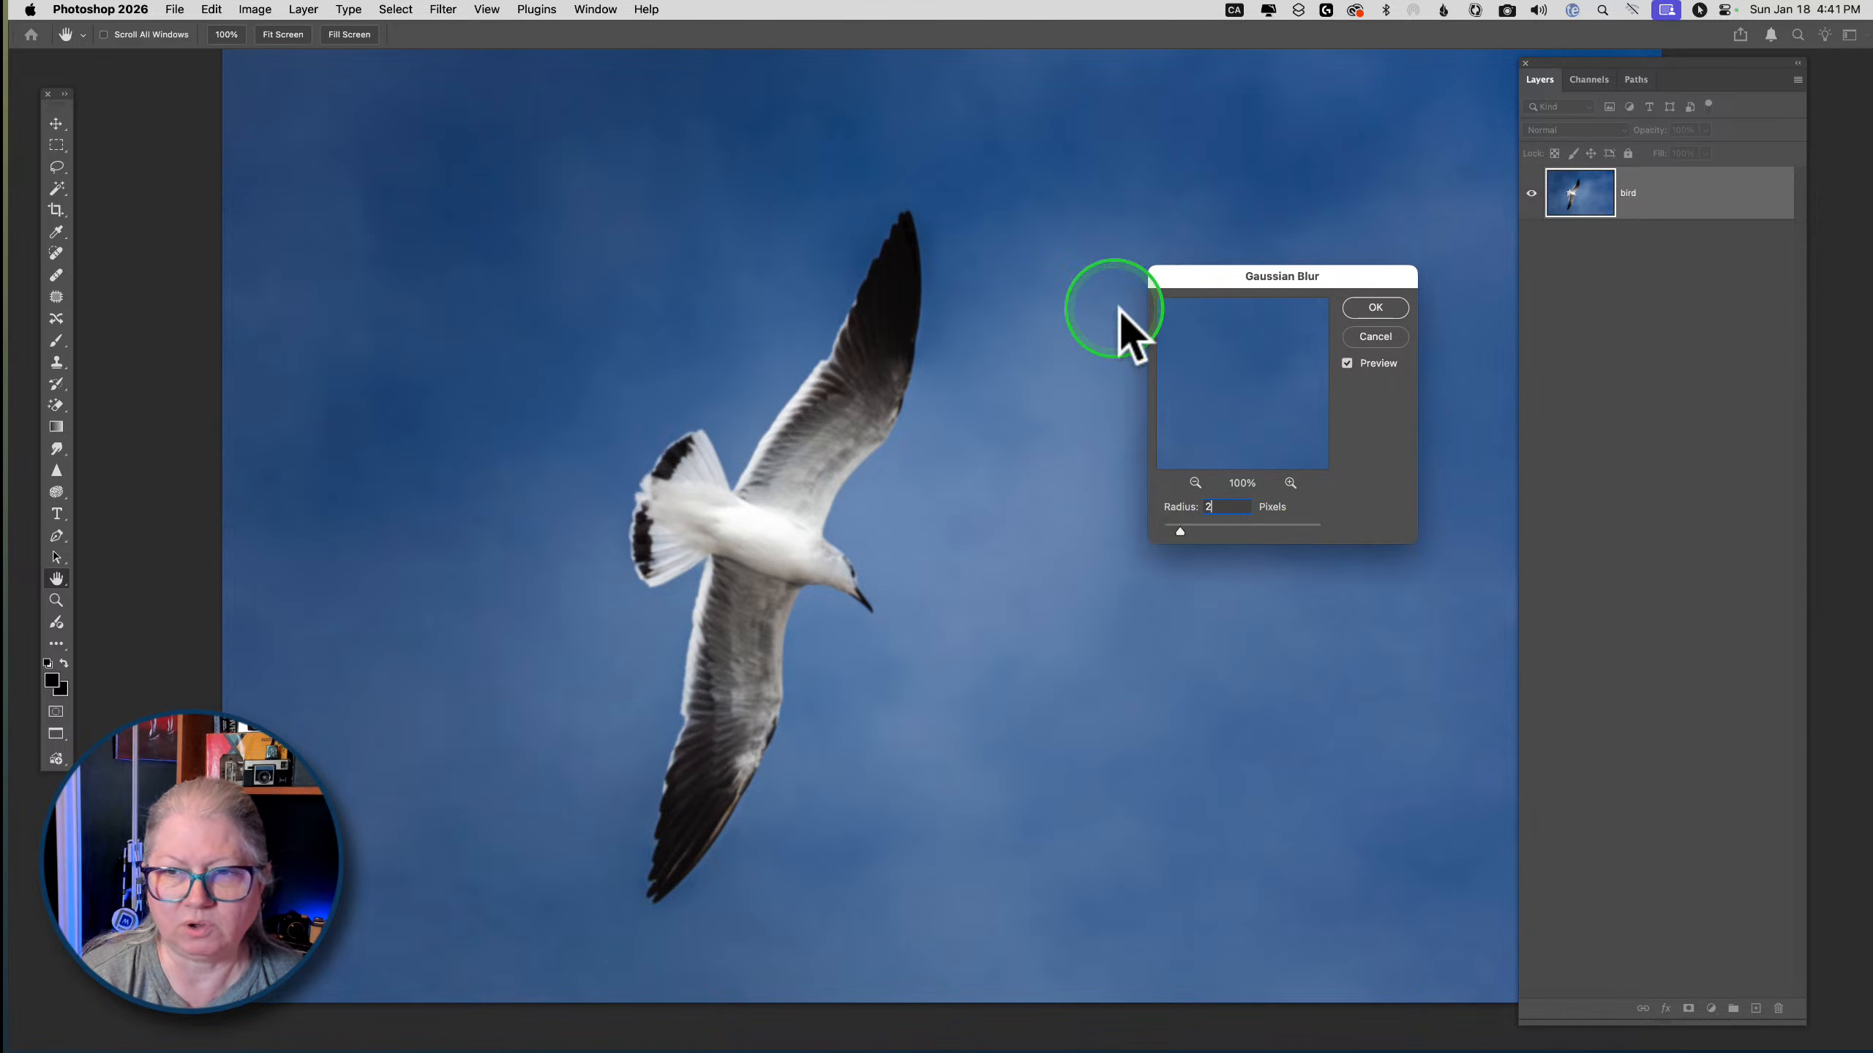
left_click(1375, 308)
key("v")
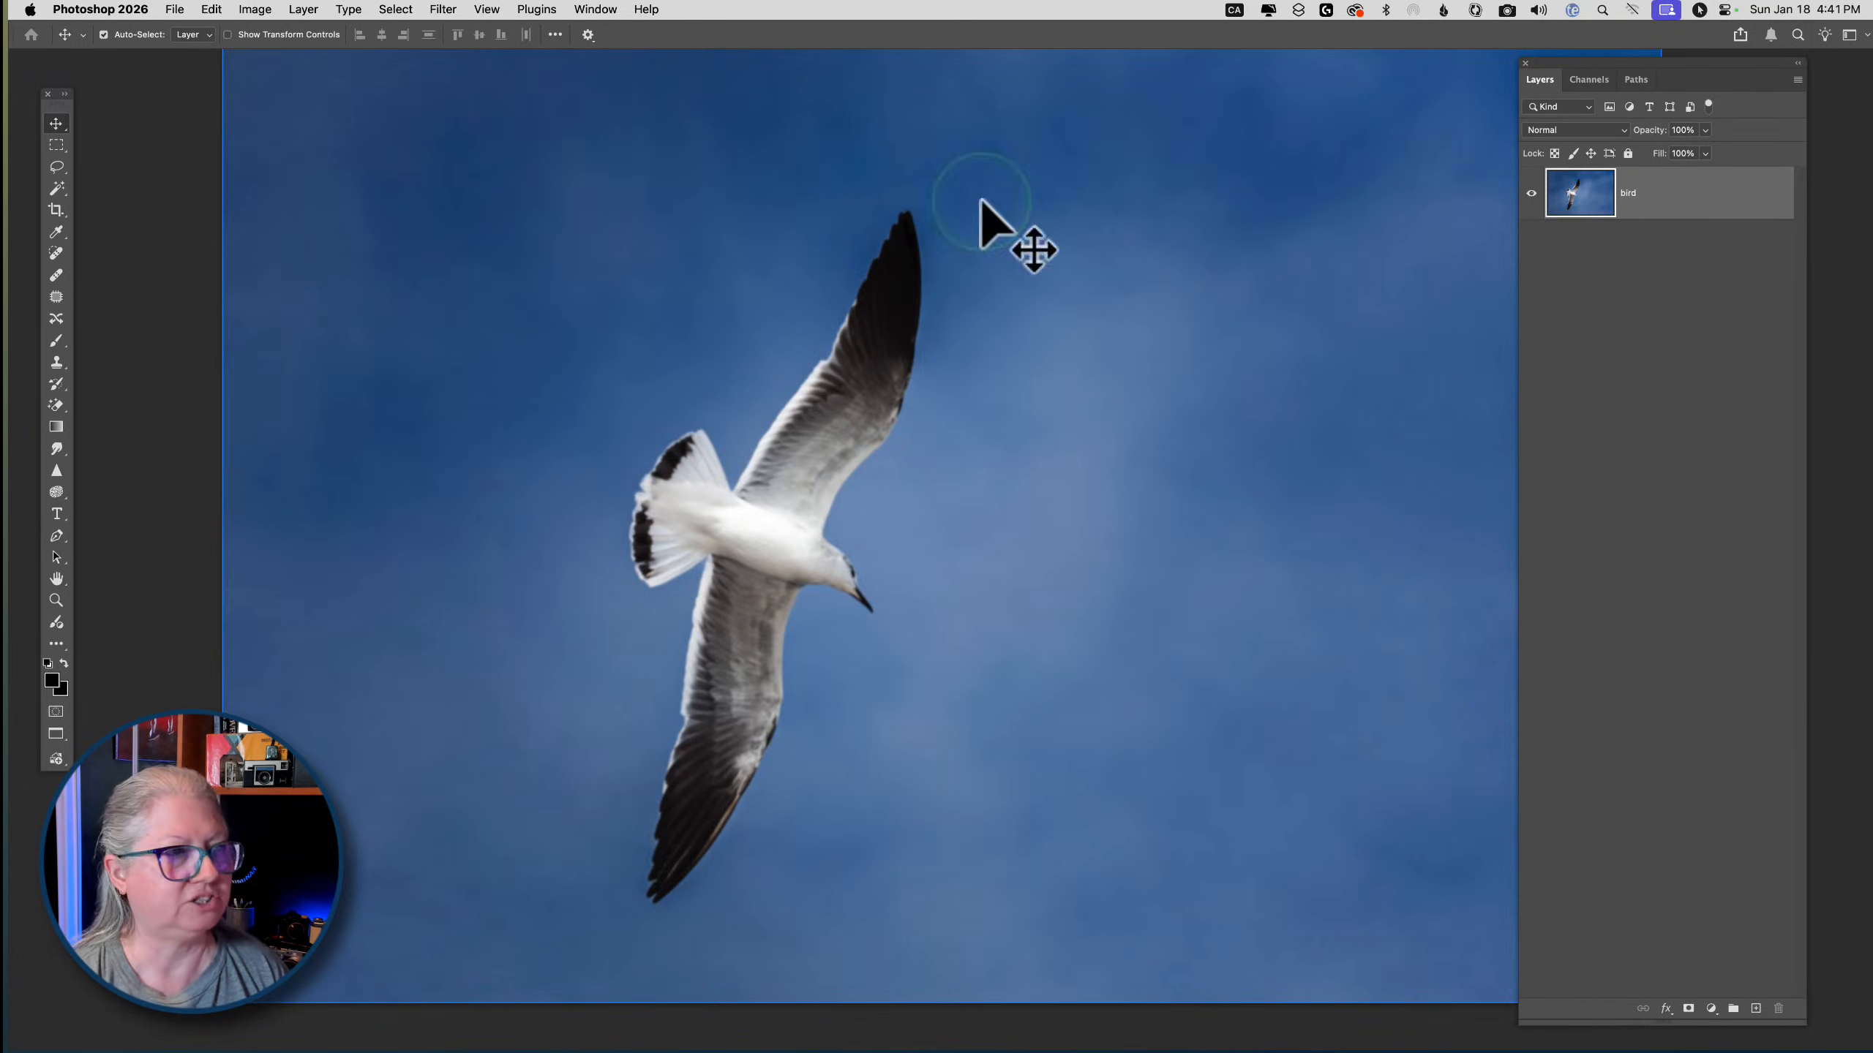
Show the History panel enlarged beside the layers, and compare the image before and after the Gaussian Blur
left_click(765, 167)
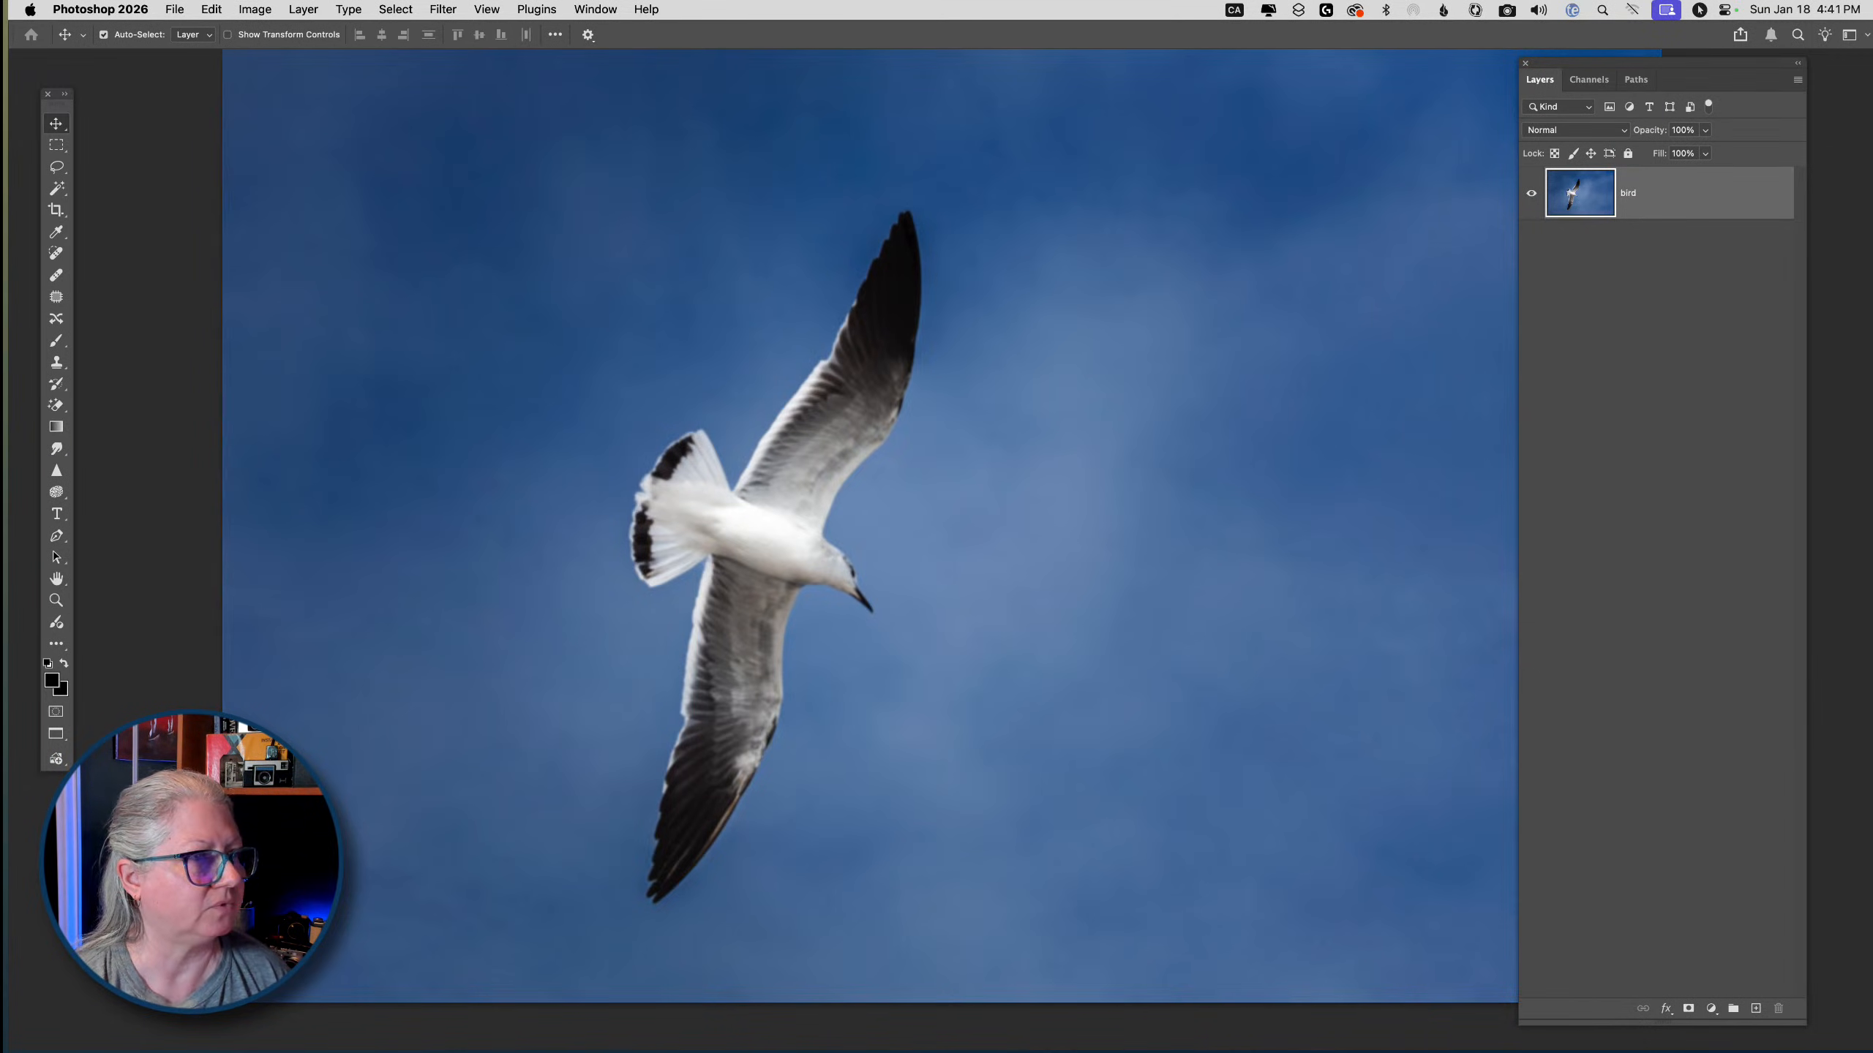
mouse_move(2, 30)
left_mouse_down()
mouse_move(1359, 30)
mouse_move(1190, 46)
mouse_move(1283, 45)
mouse_move(1585, 302)
left_mouse_up()
left_click_drag(1291, 42, 2, 44)
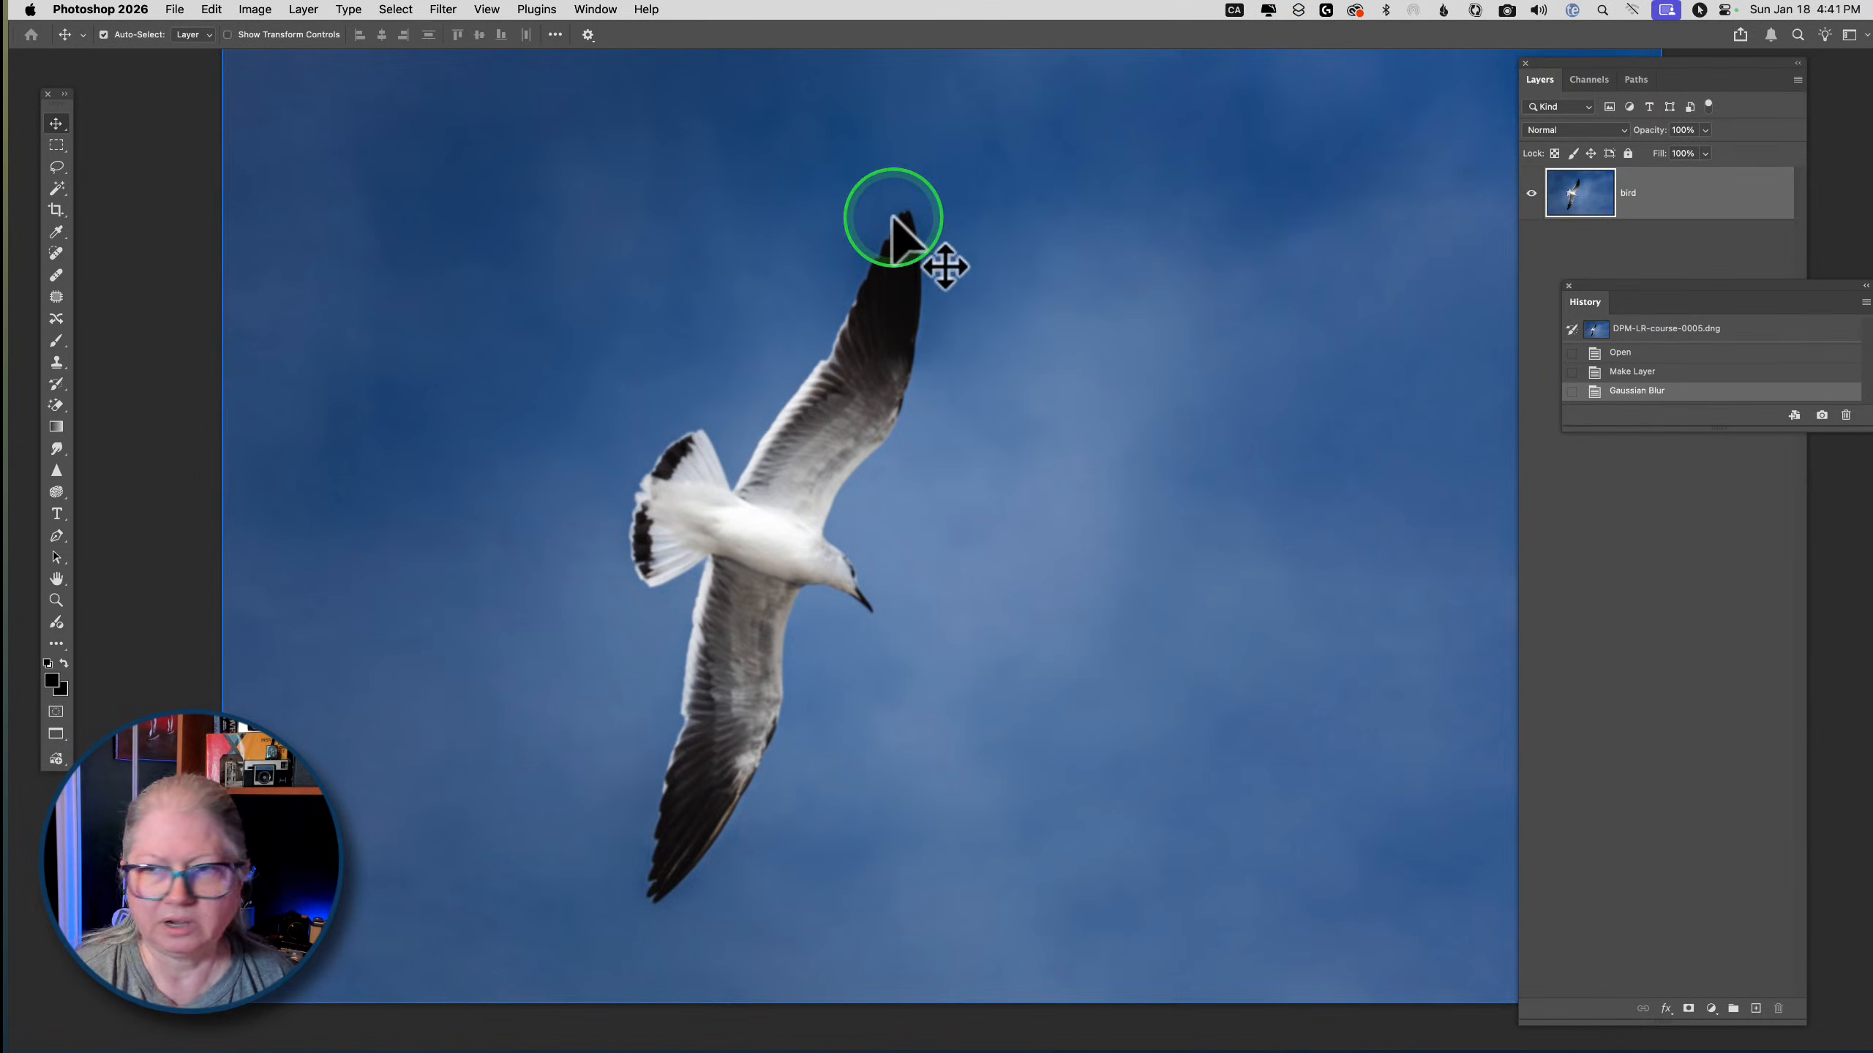
left_click_drag(1739, 289, 1381, 73)
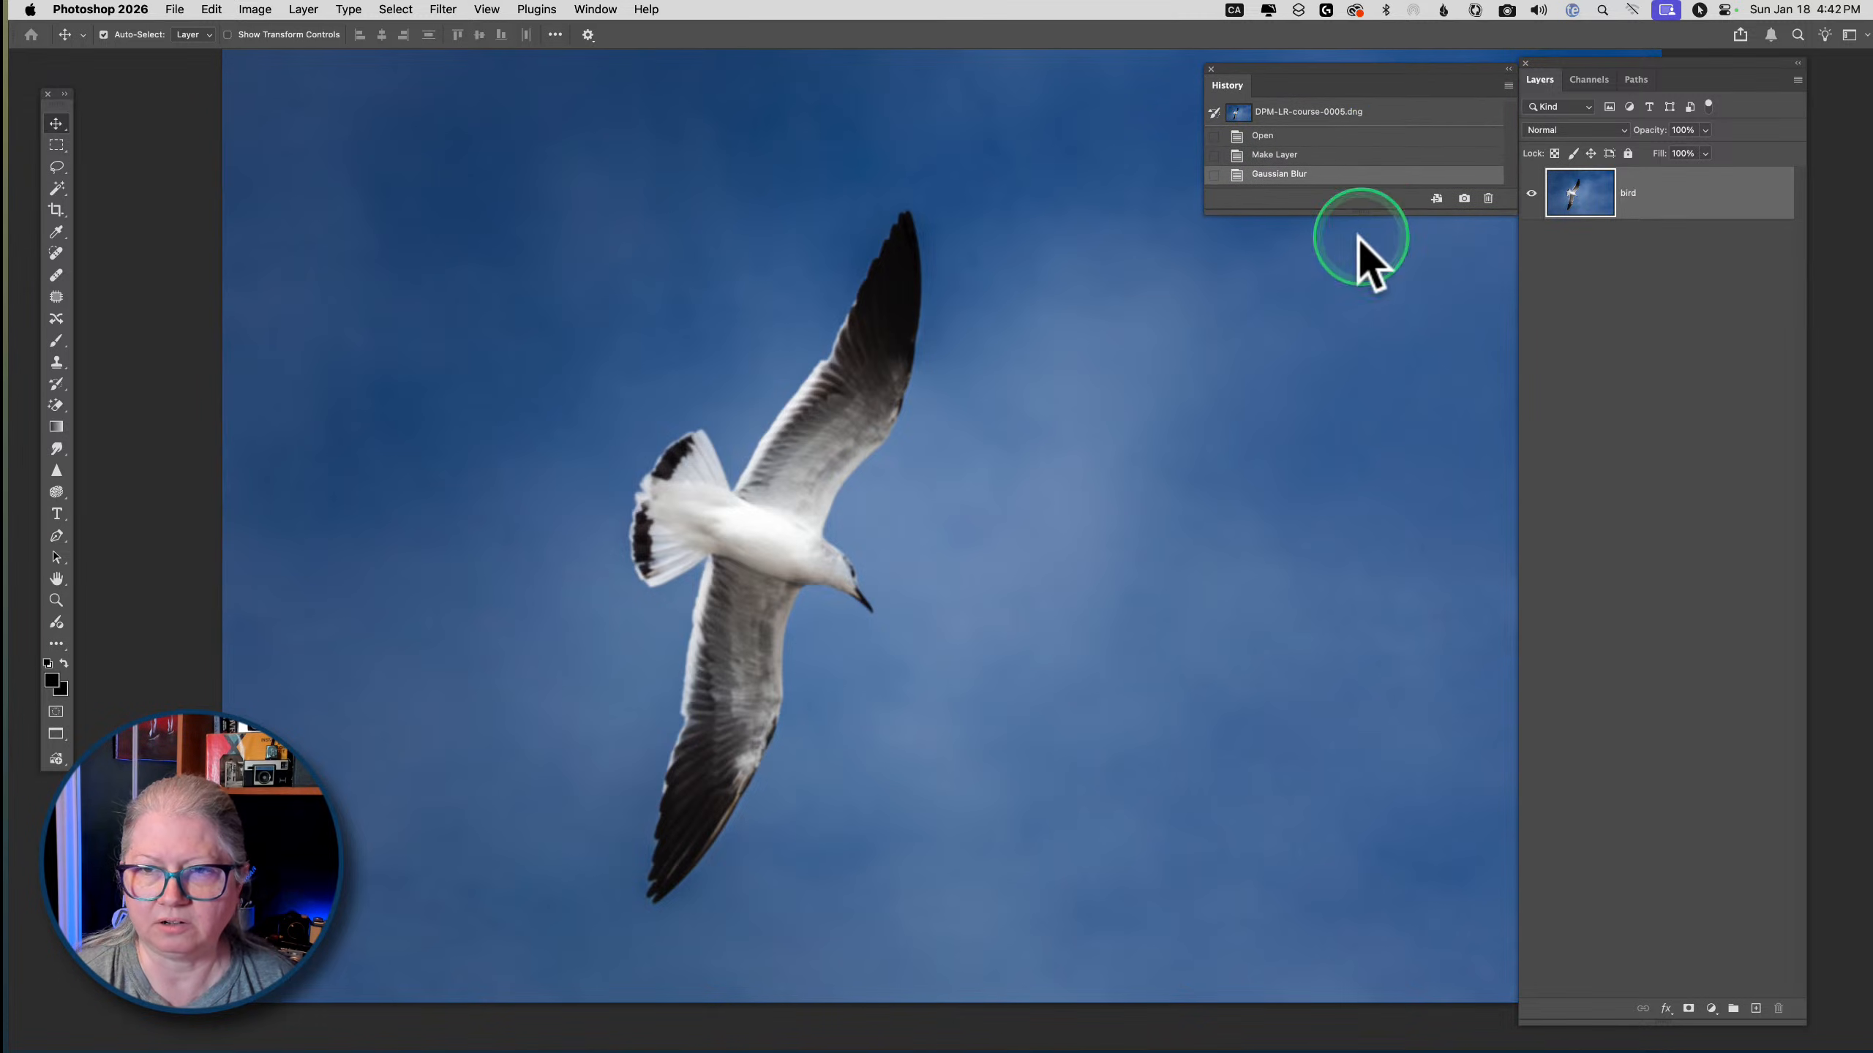
left_click_drag(1368, 222, 1380, 422)
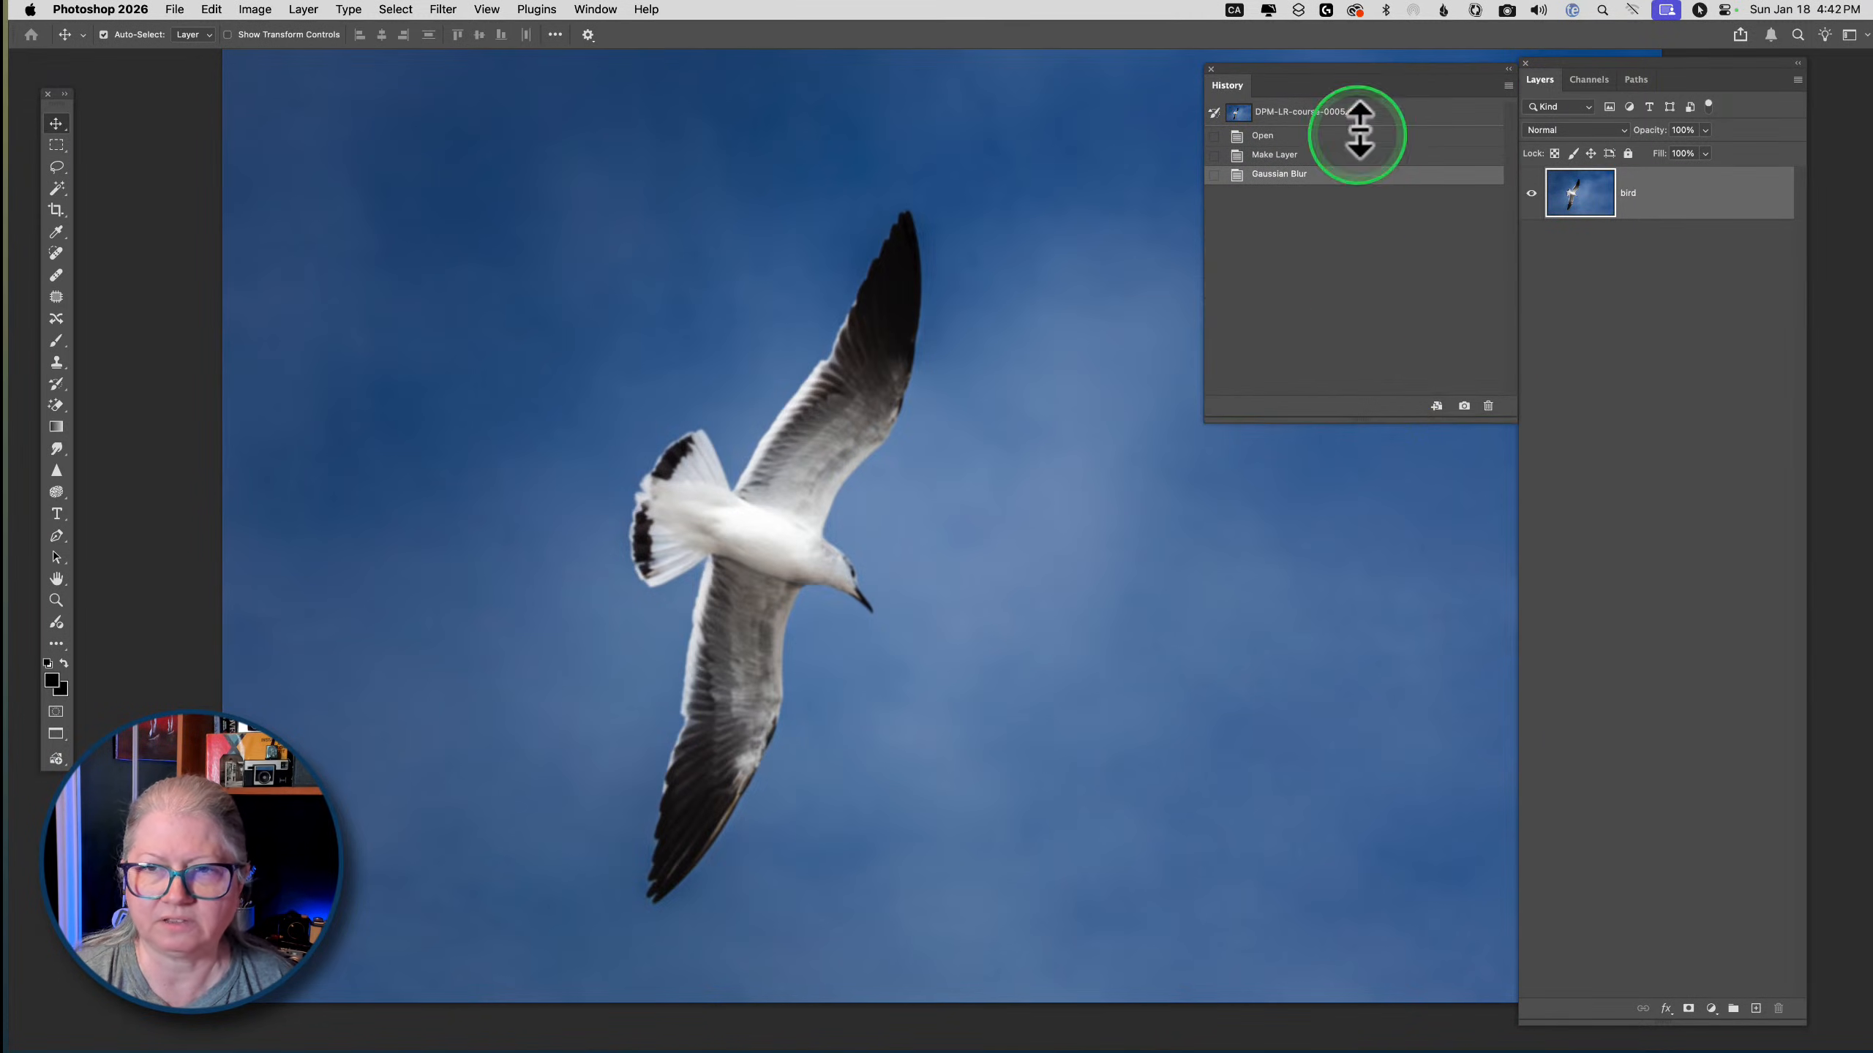
left_click(1349, 154)
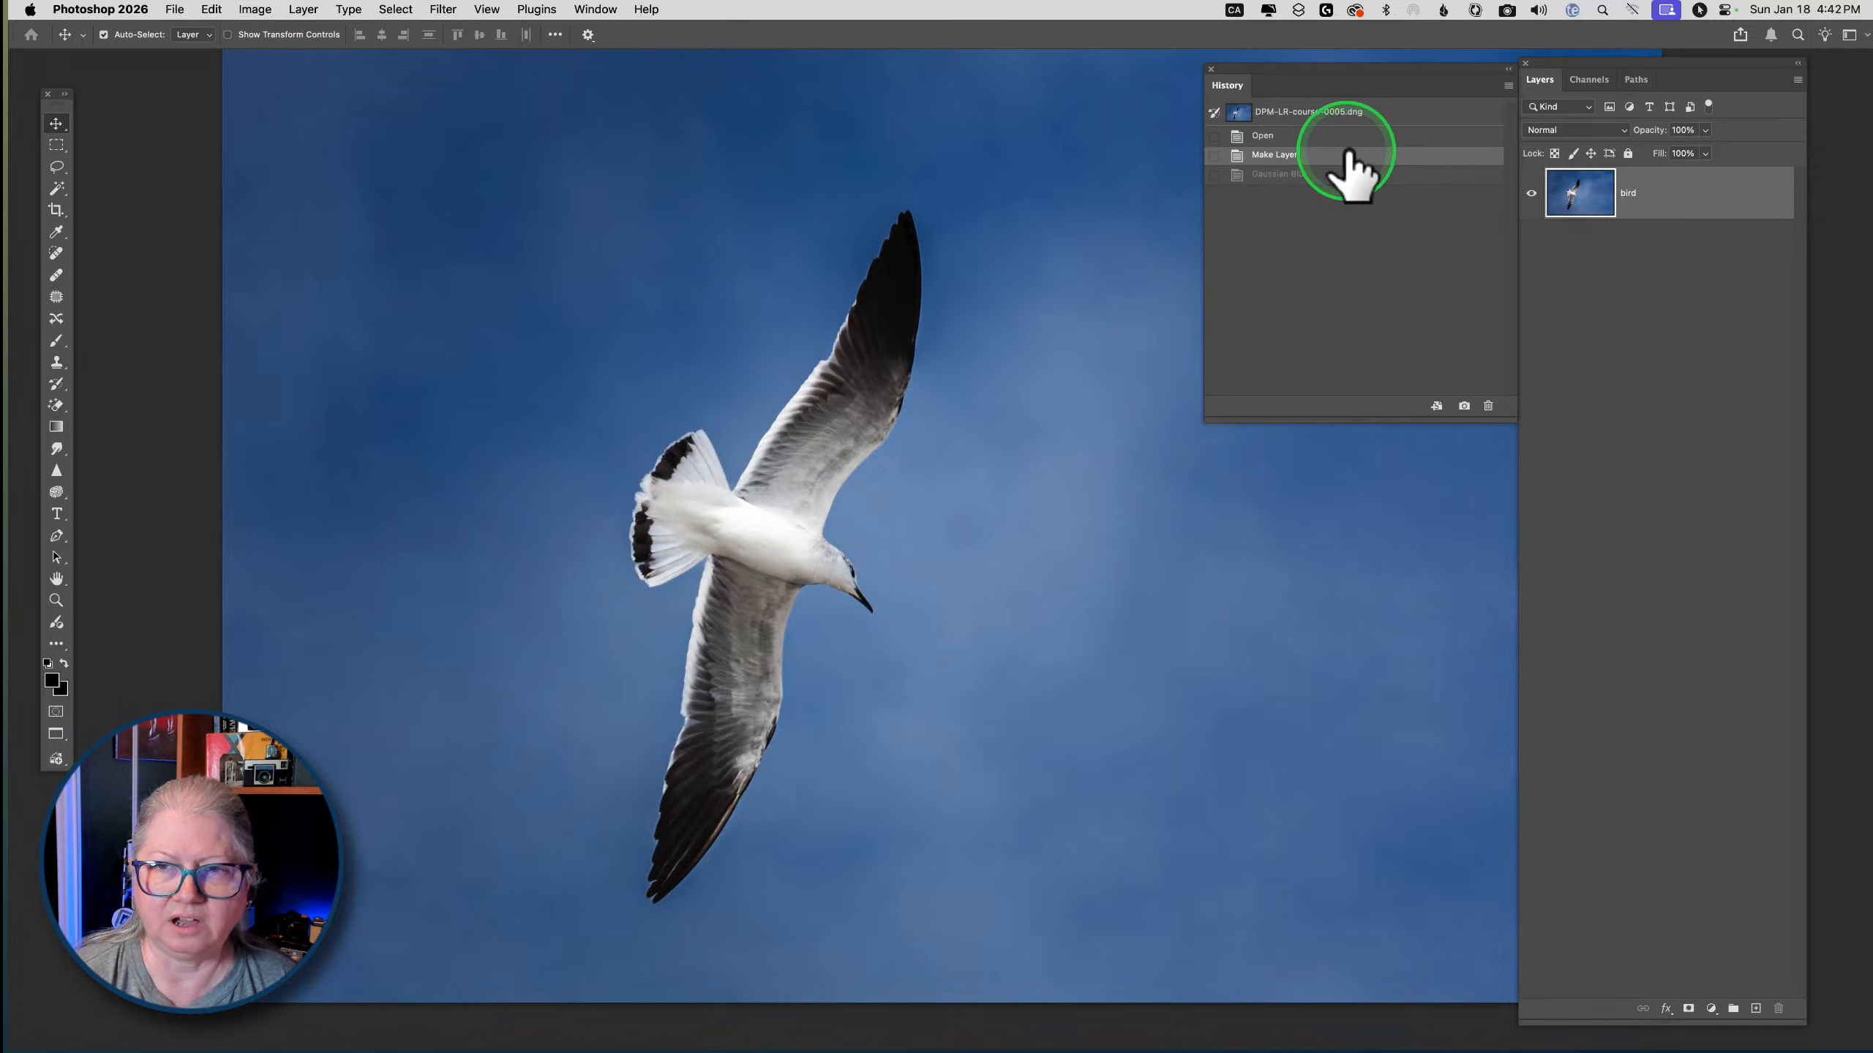
left_click(1354, 173)
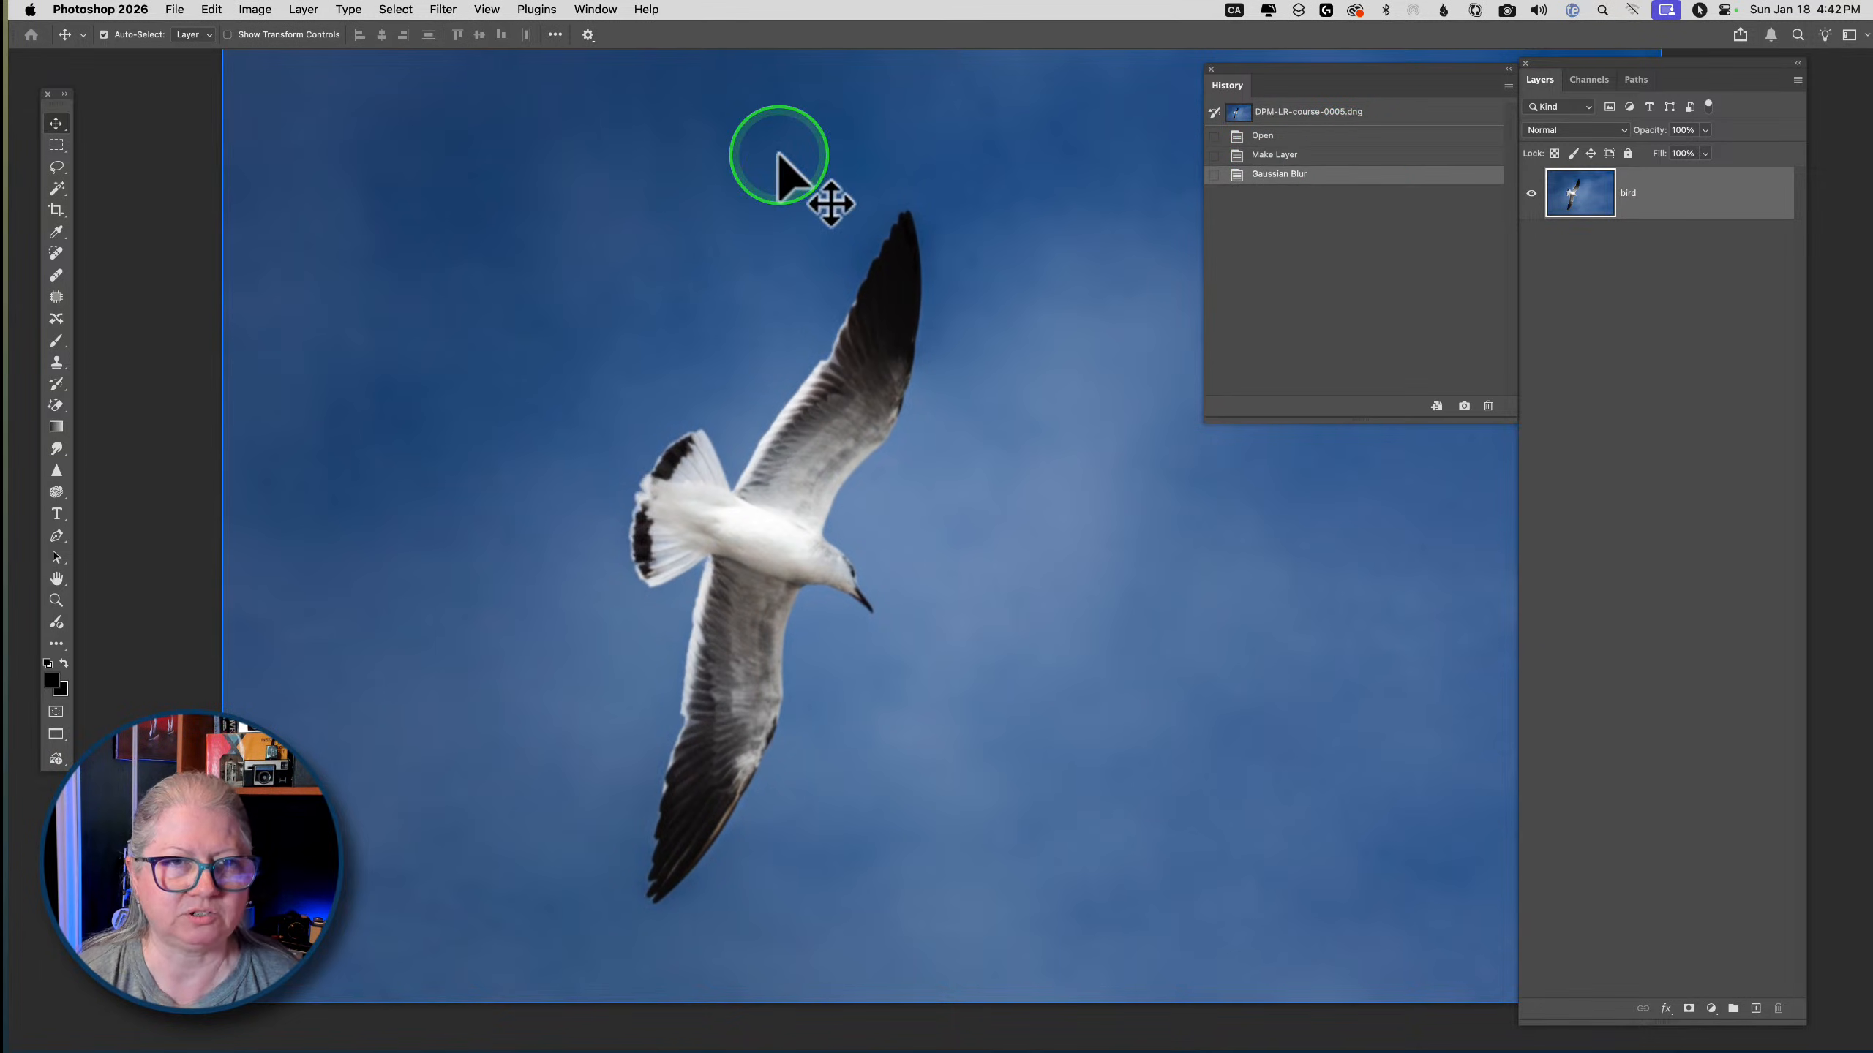
Apply a Levels adjustment directly to the bird layer, raising the black input point to darken the shadows
left_click(254, 9)
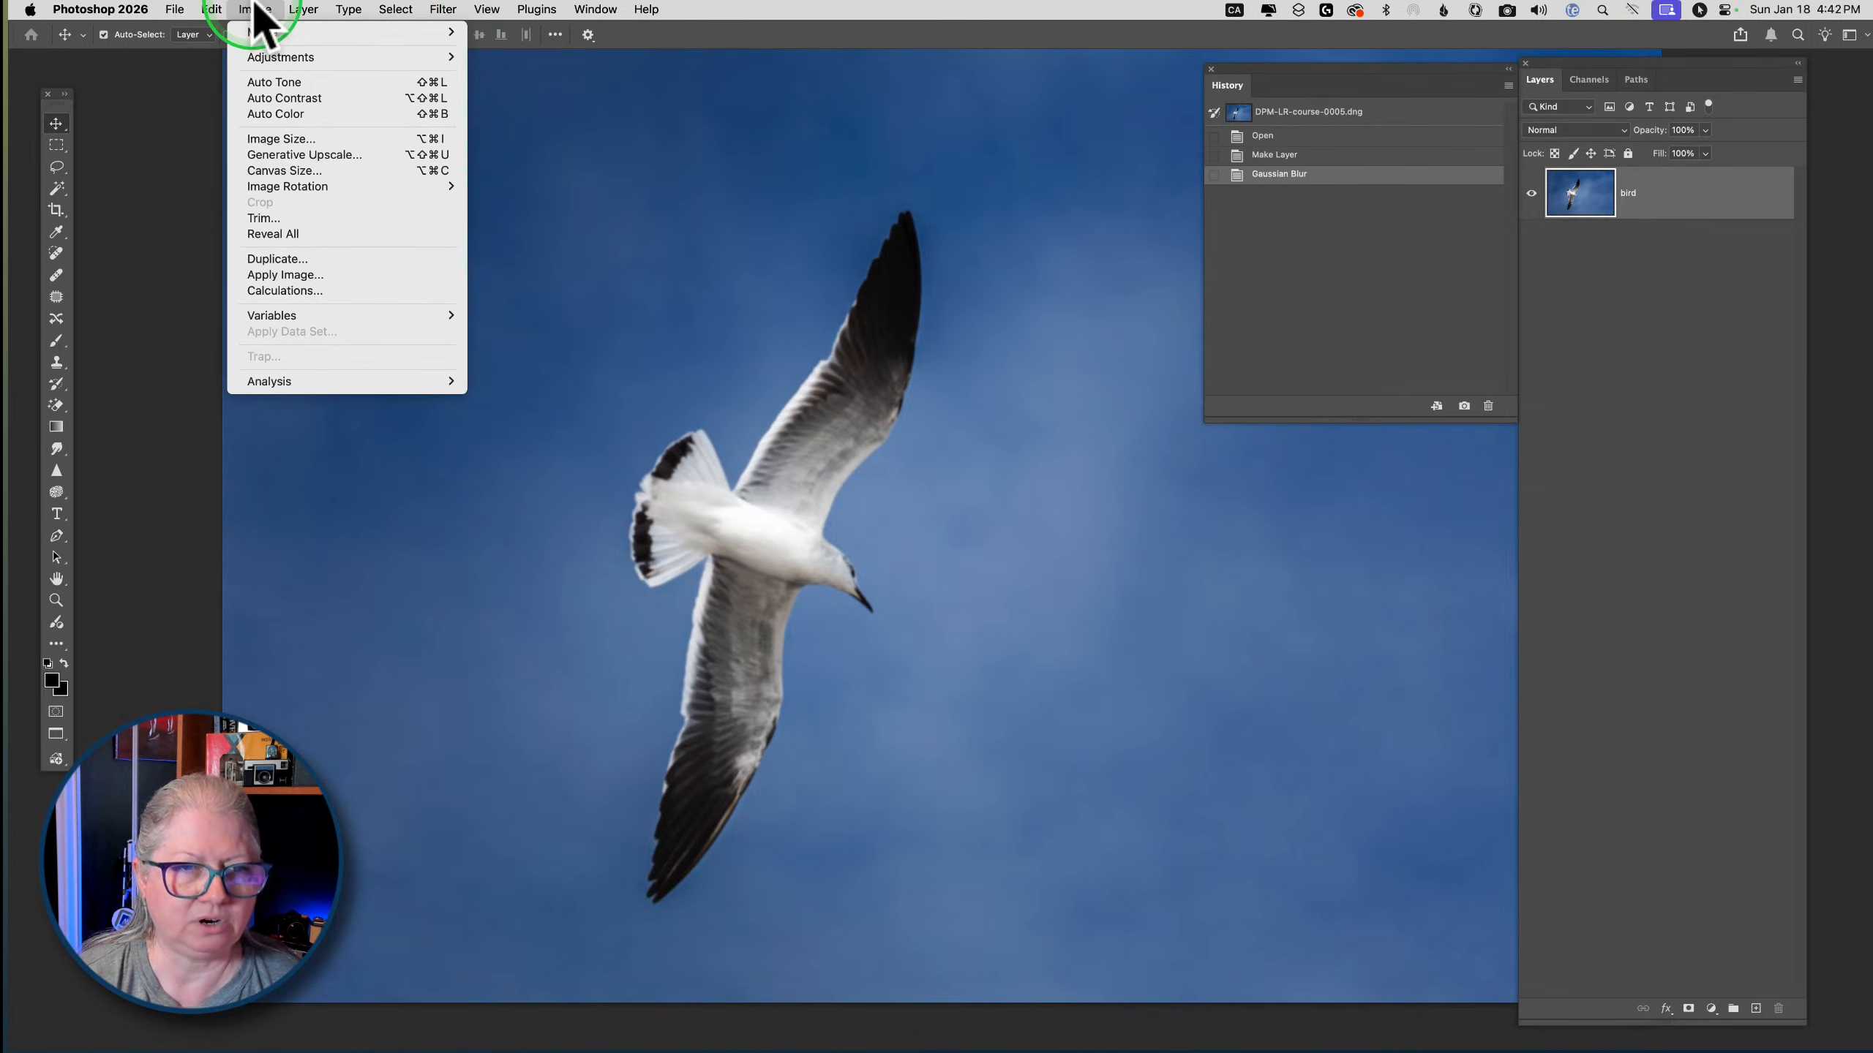
mouse_move(207, 9)
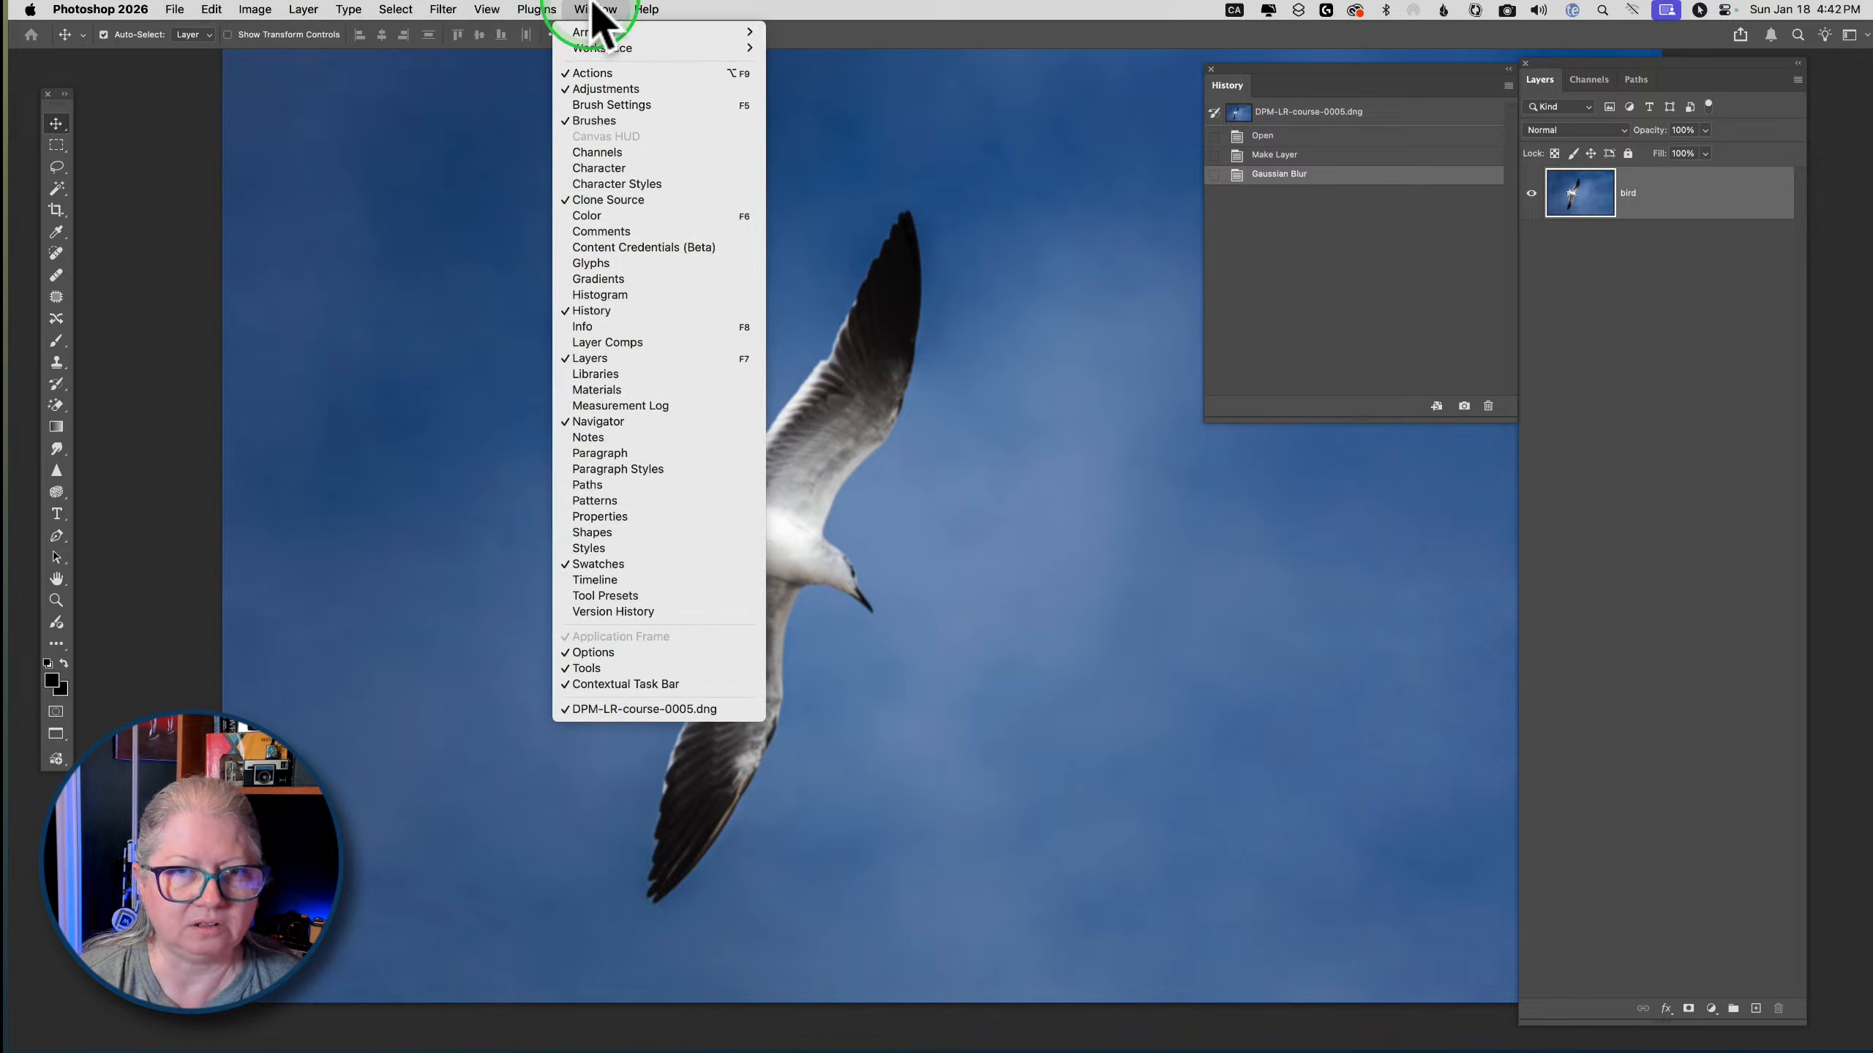
mouse_move(641, 9)
type("level")
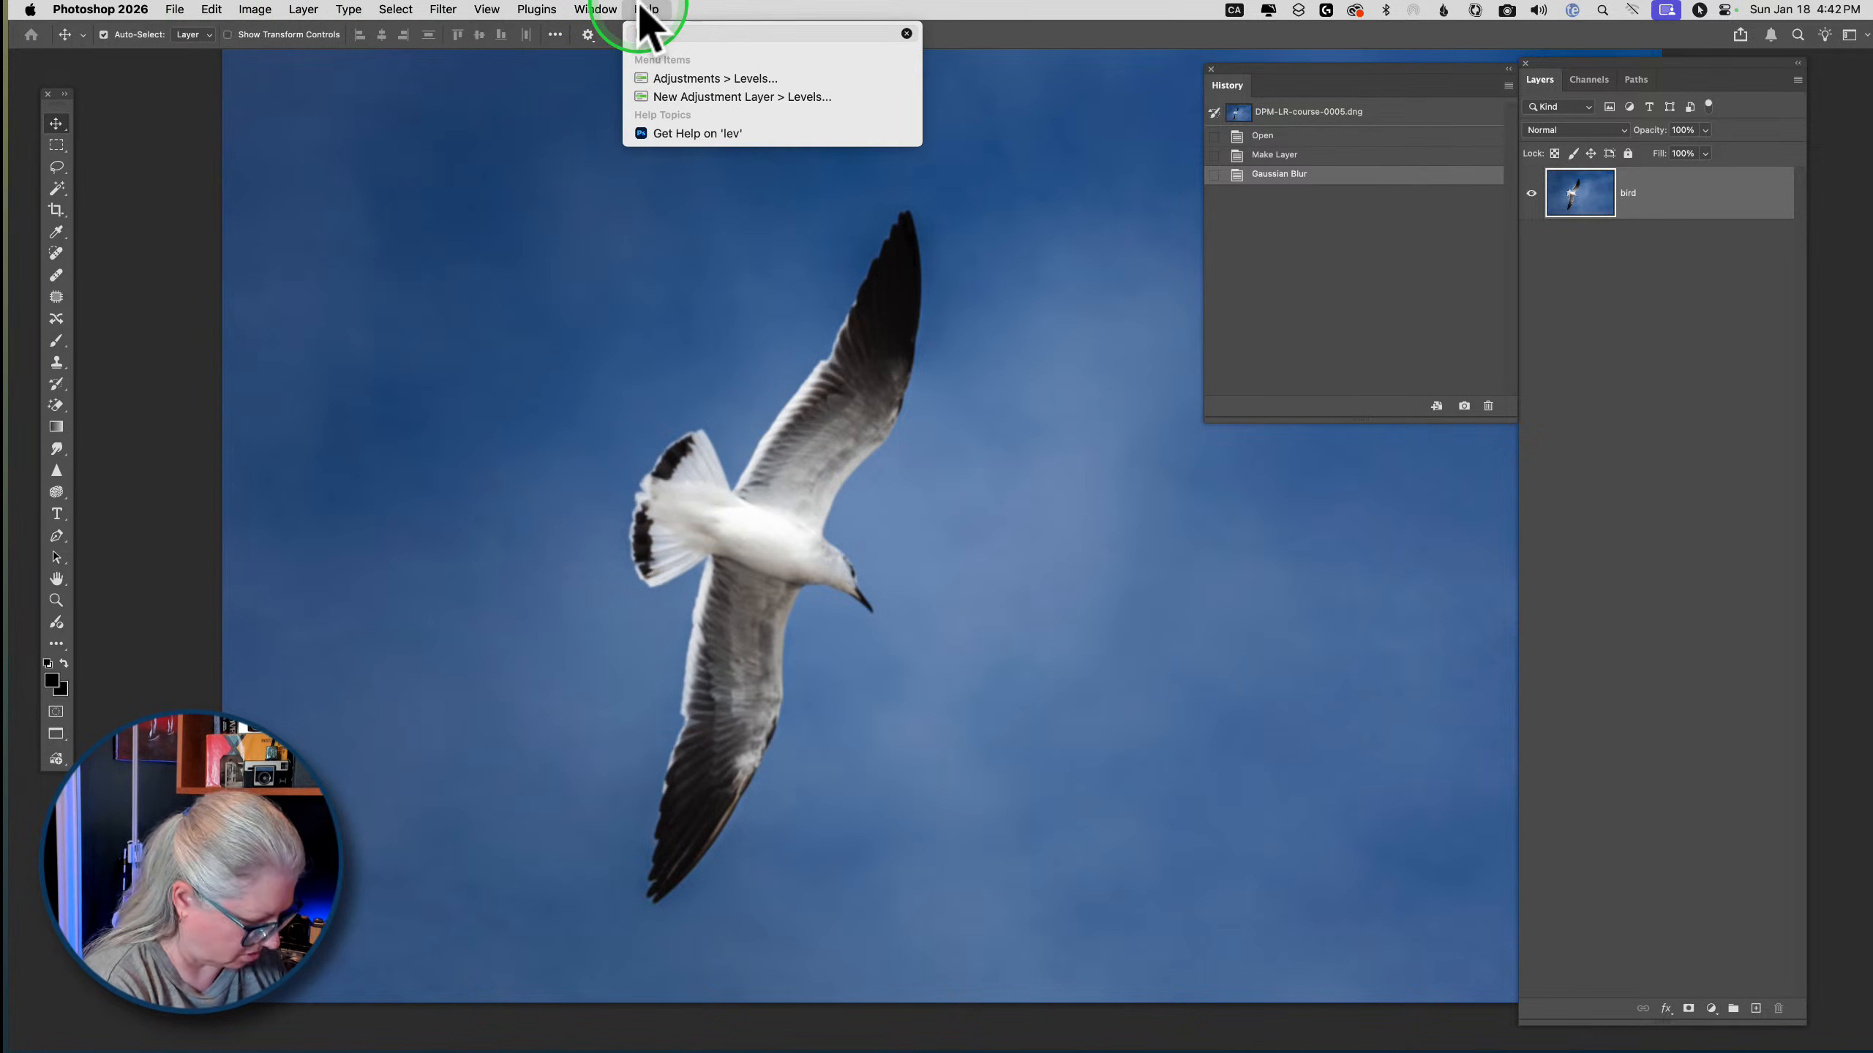
mouse_move(672, 80)
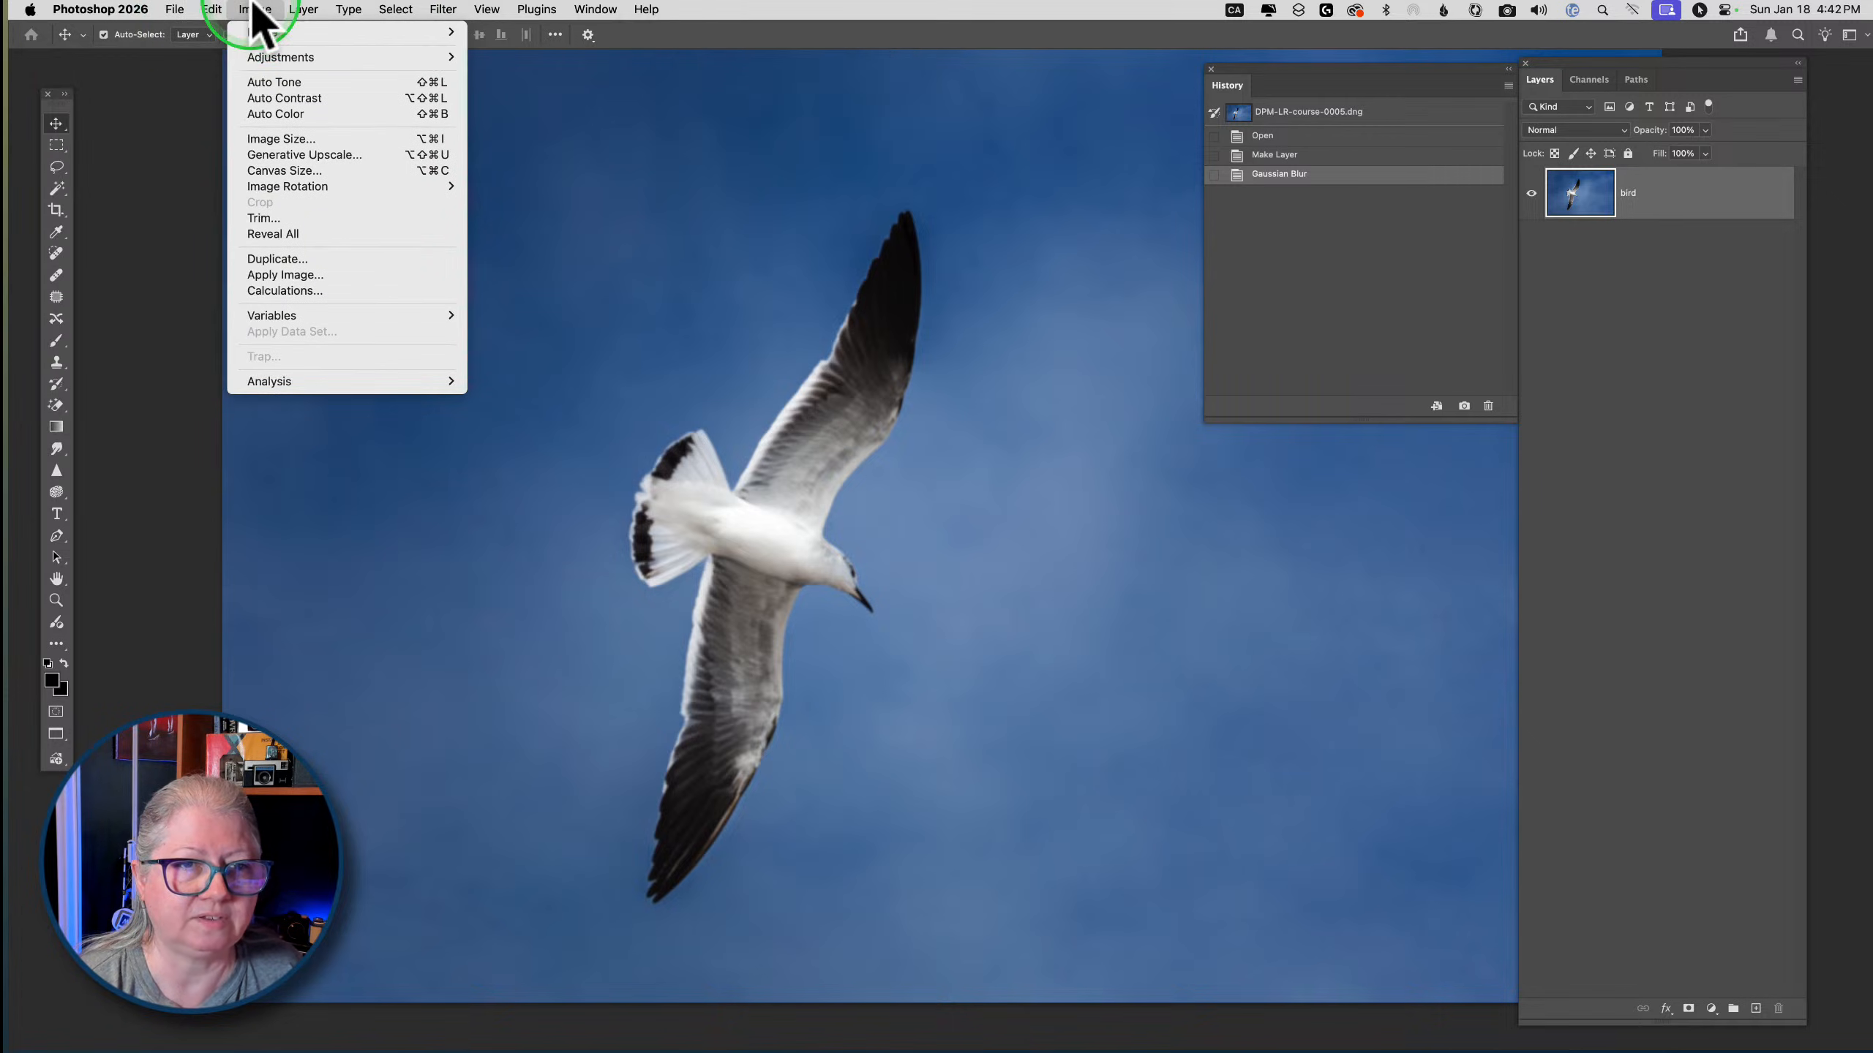
mouse_move(276, 58)
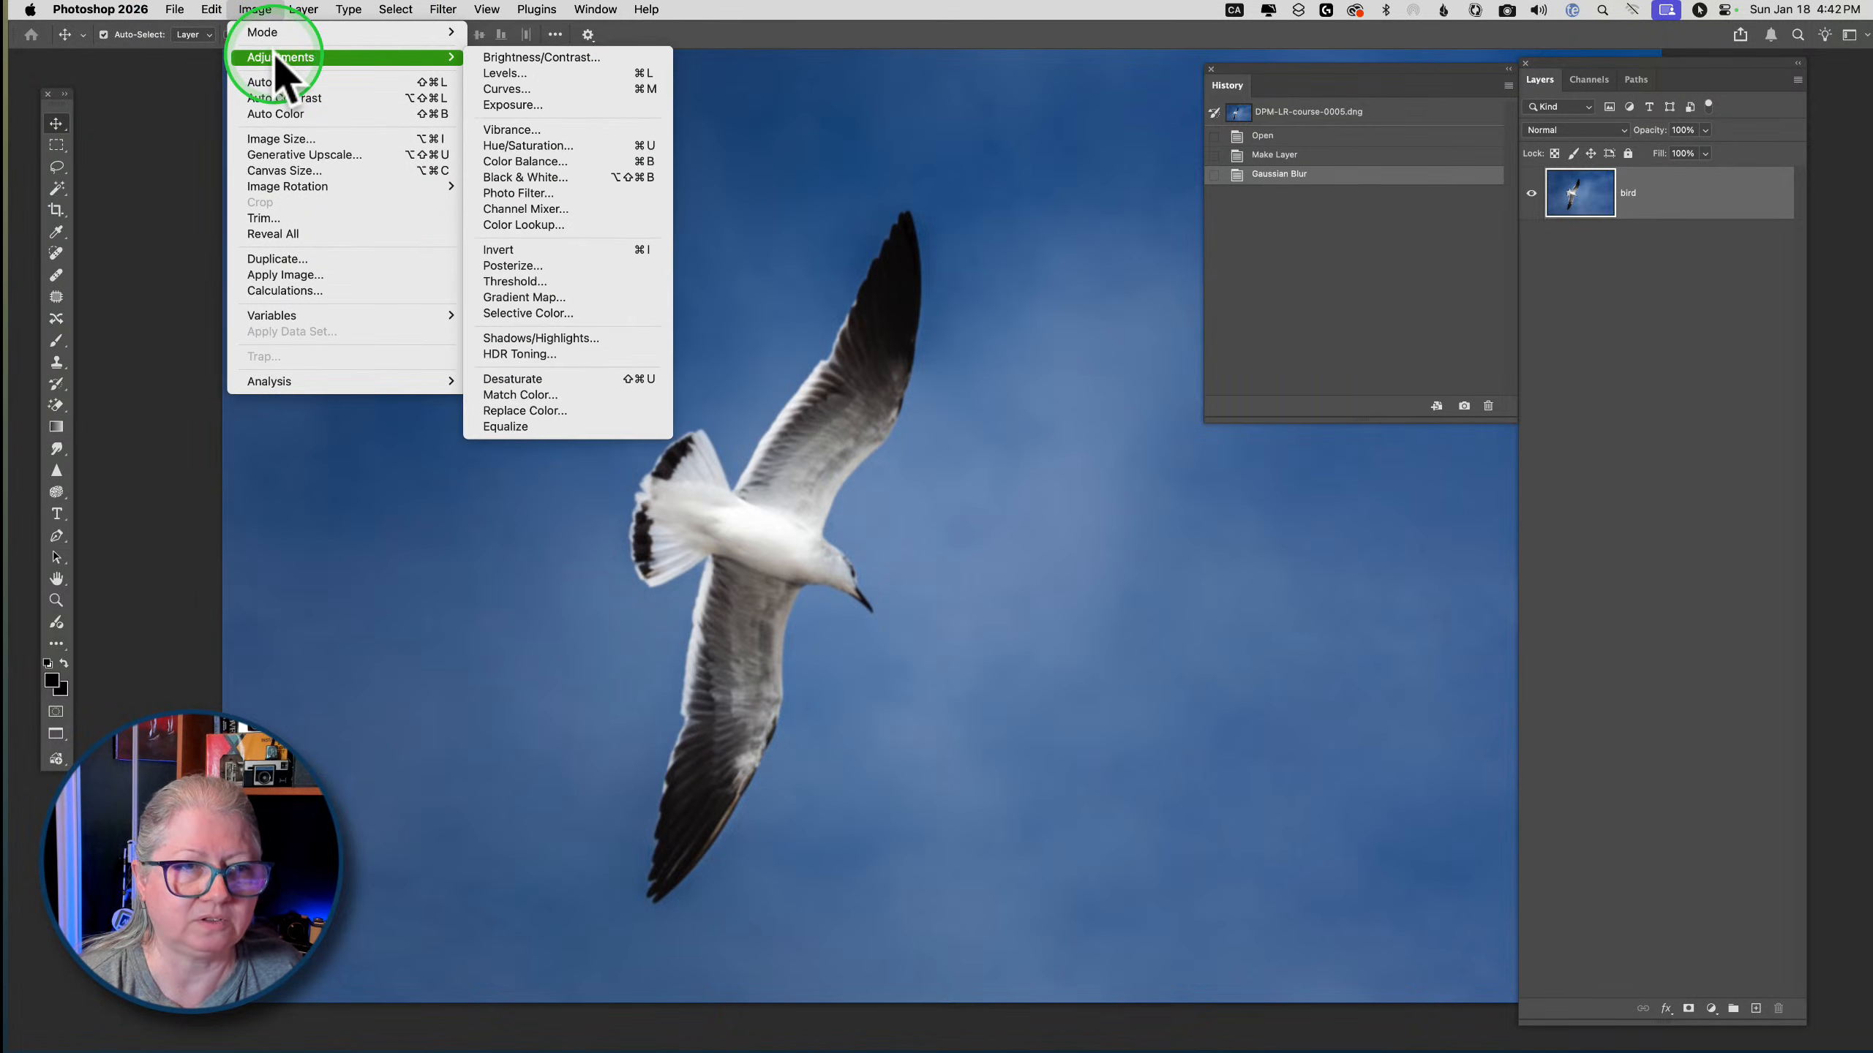
left_click(496, 72)
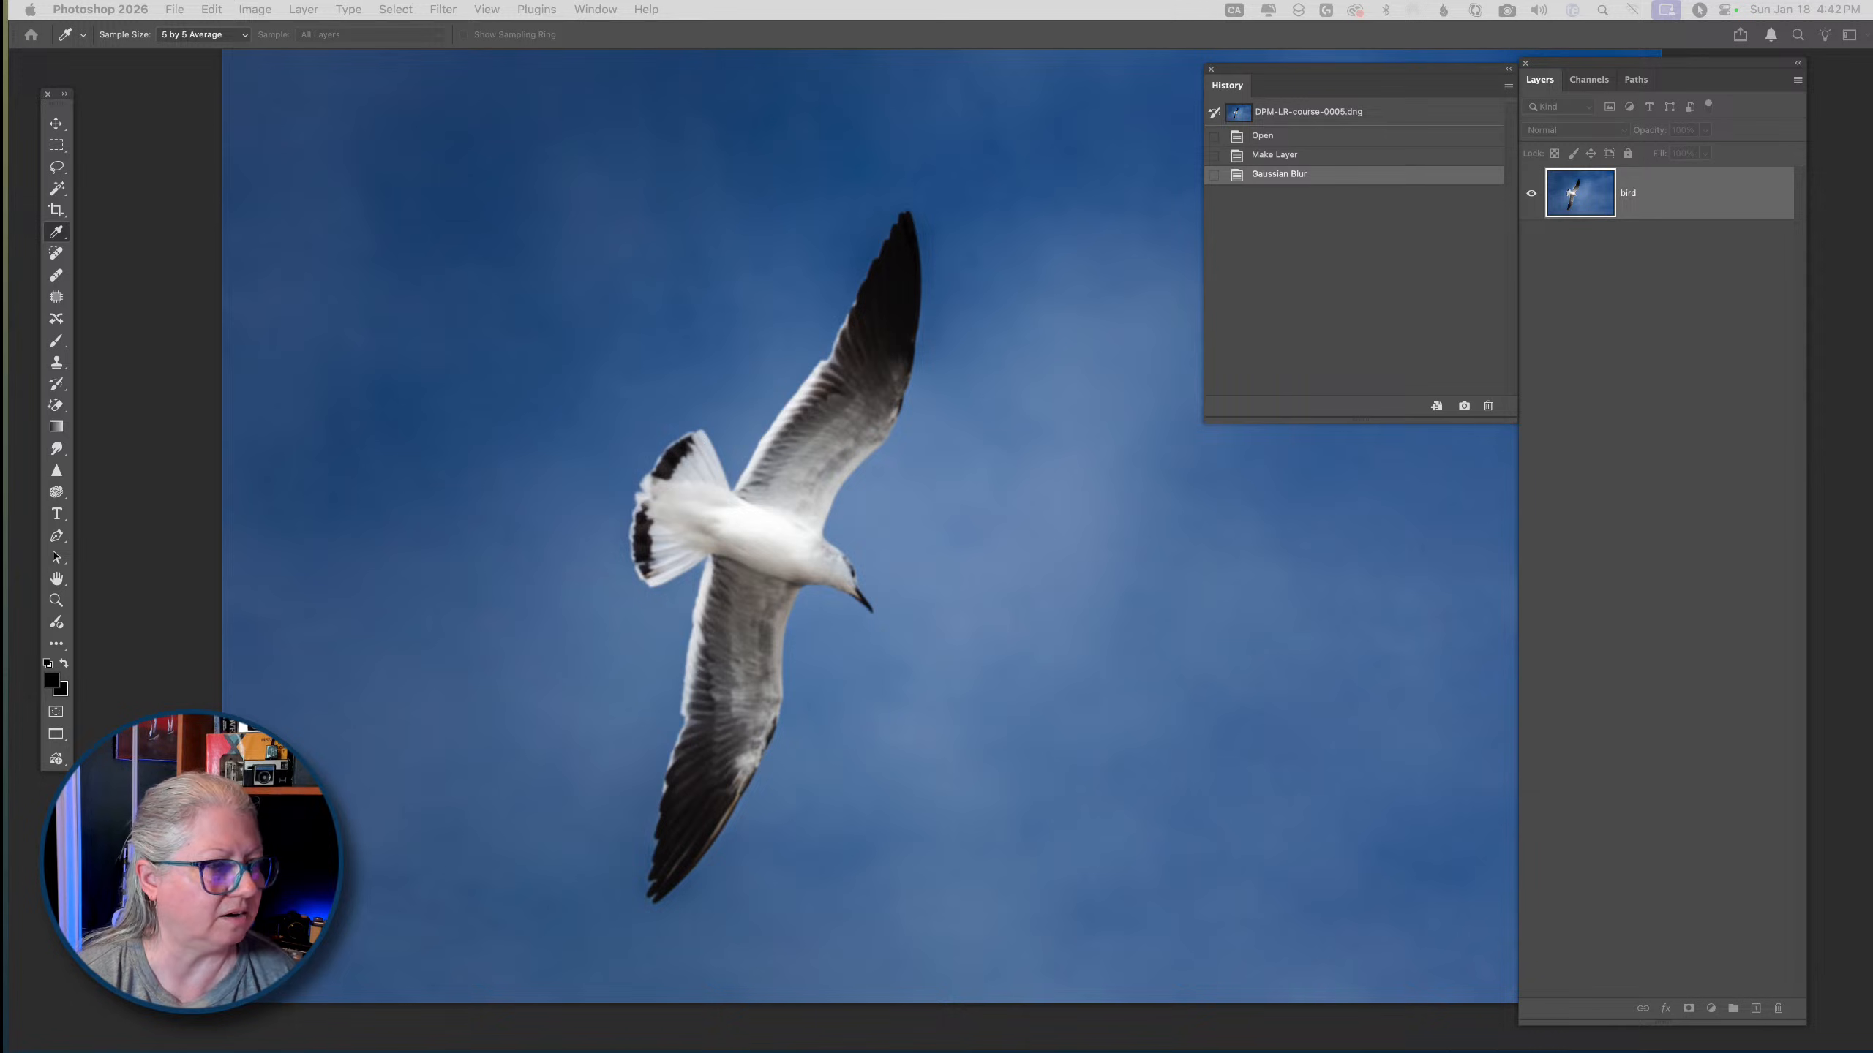
left_click_drag(621, 479, 1022, 528)
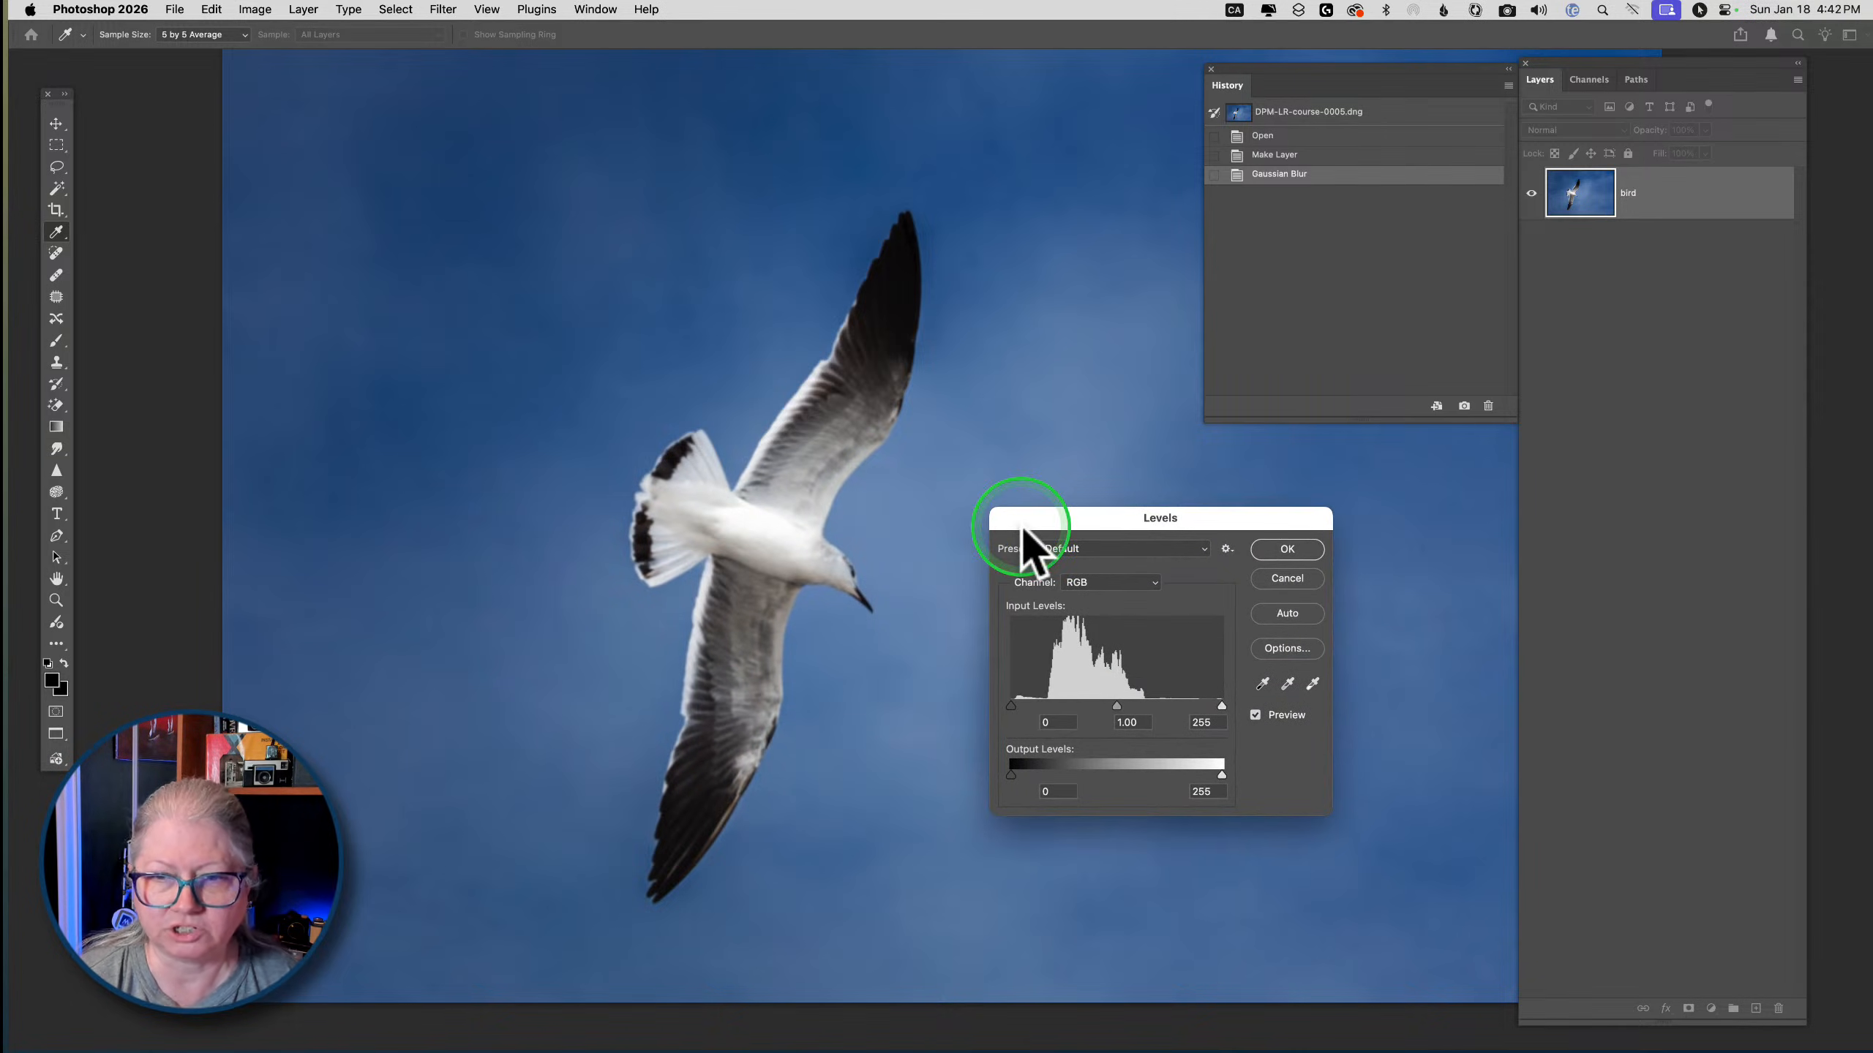
left_click_drag(1011, 705, 1028, 706)
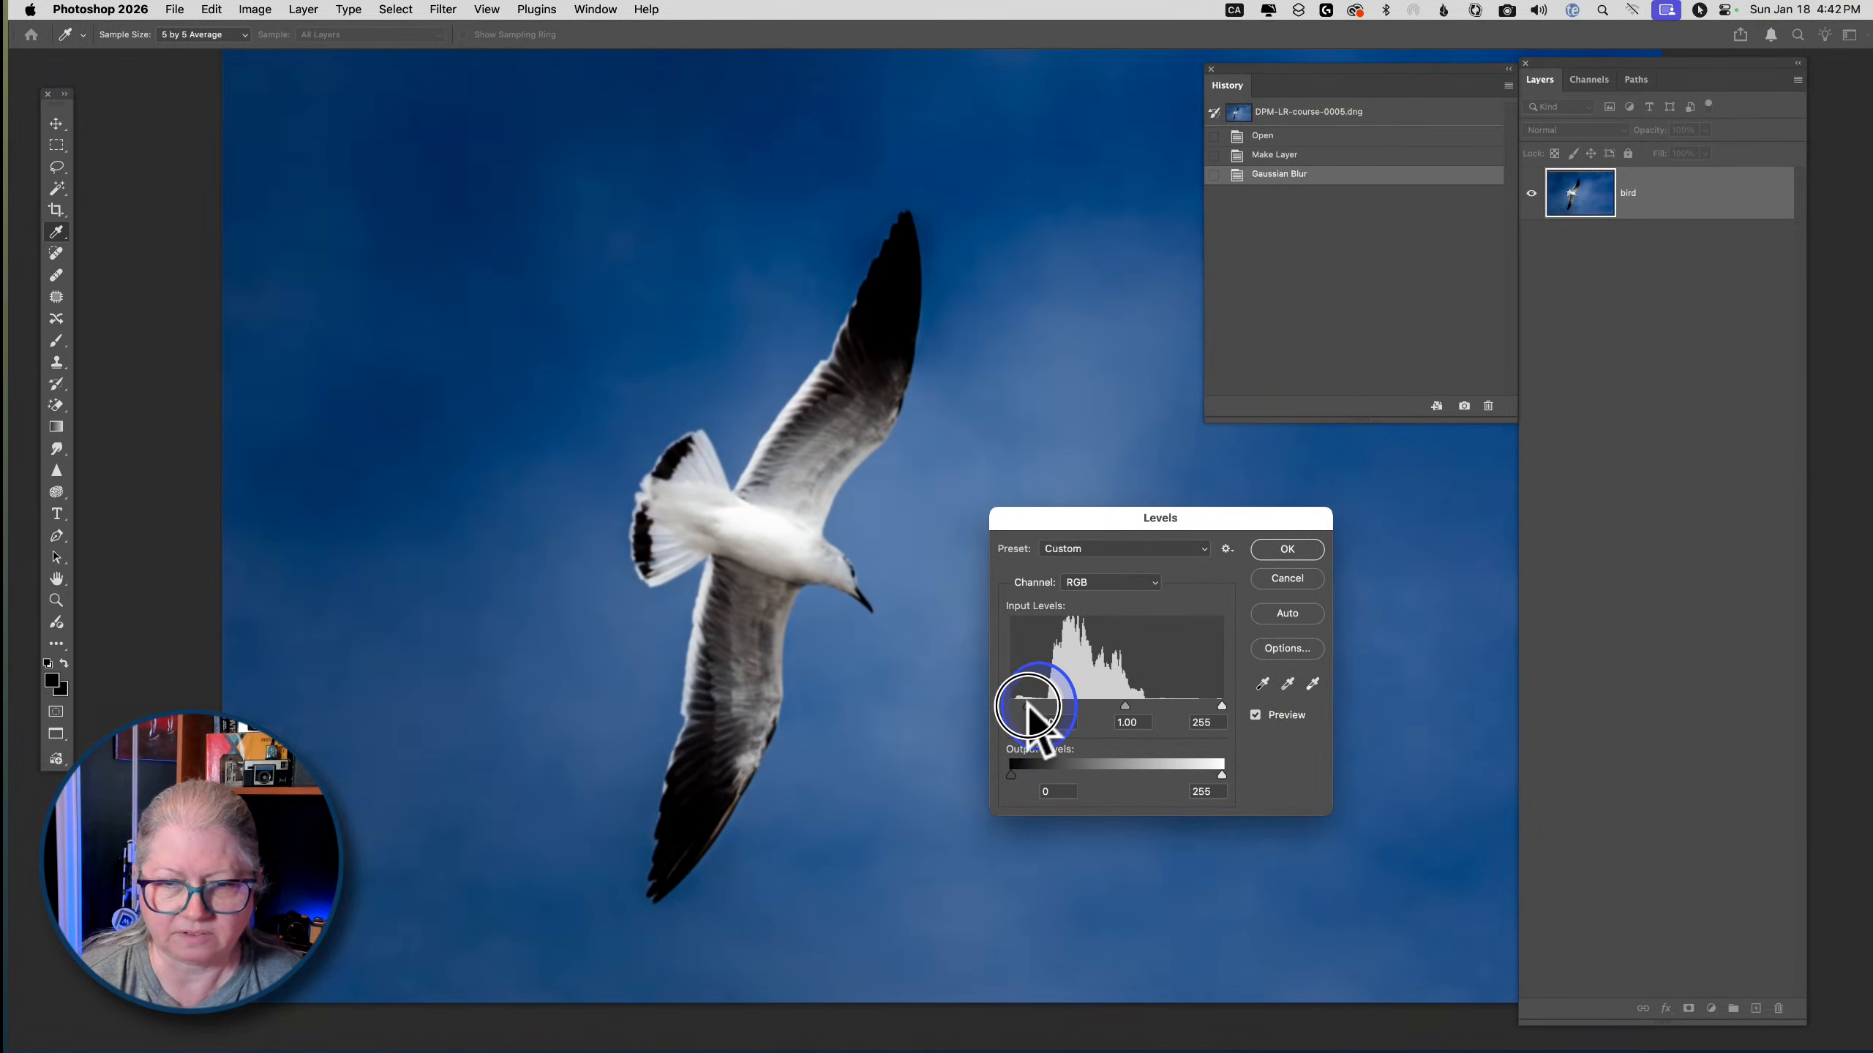
left_click(1286, 549)
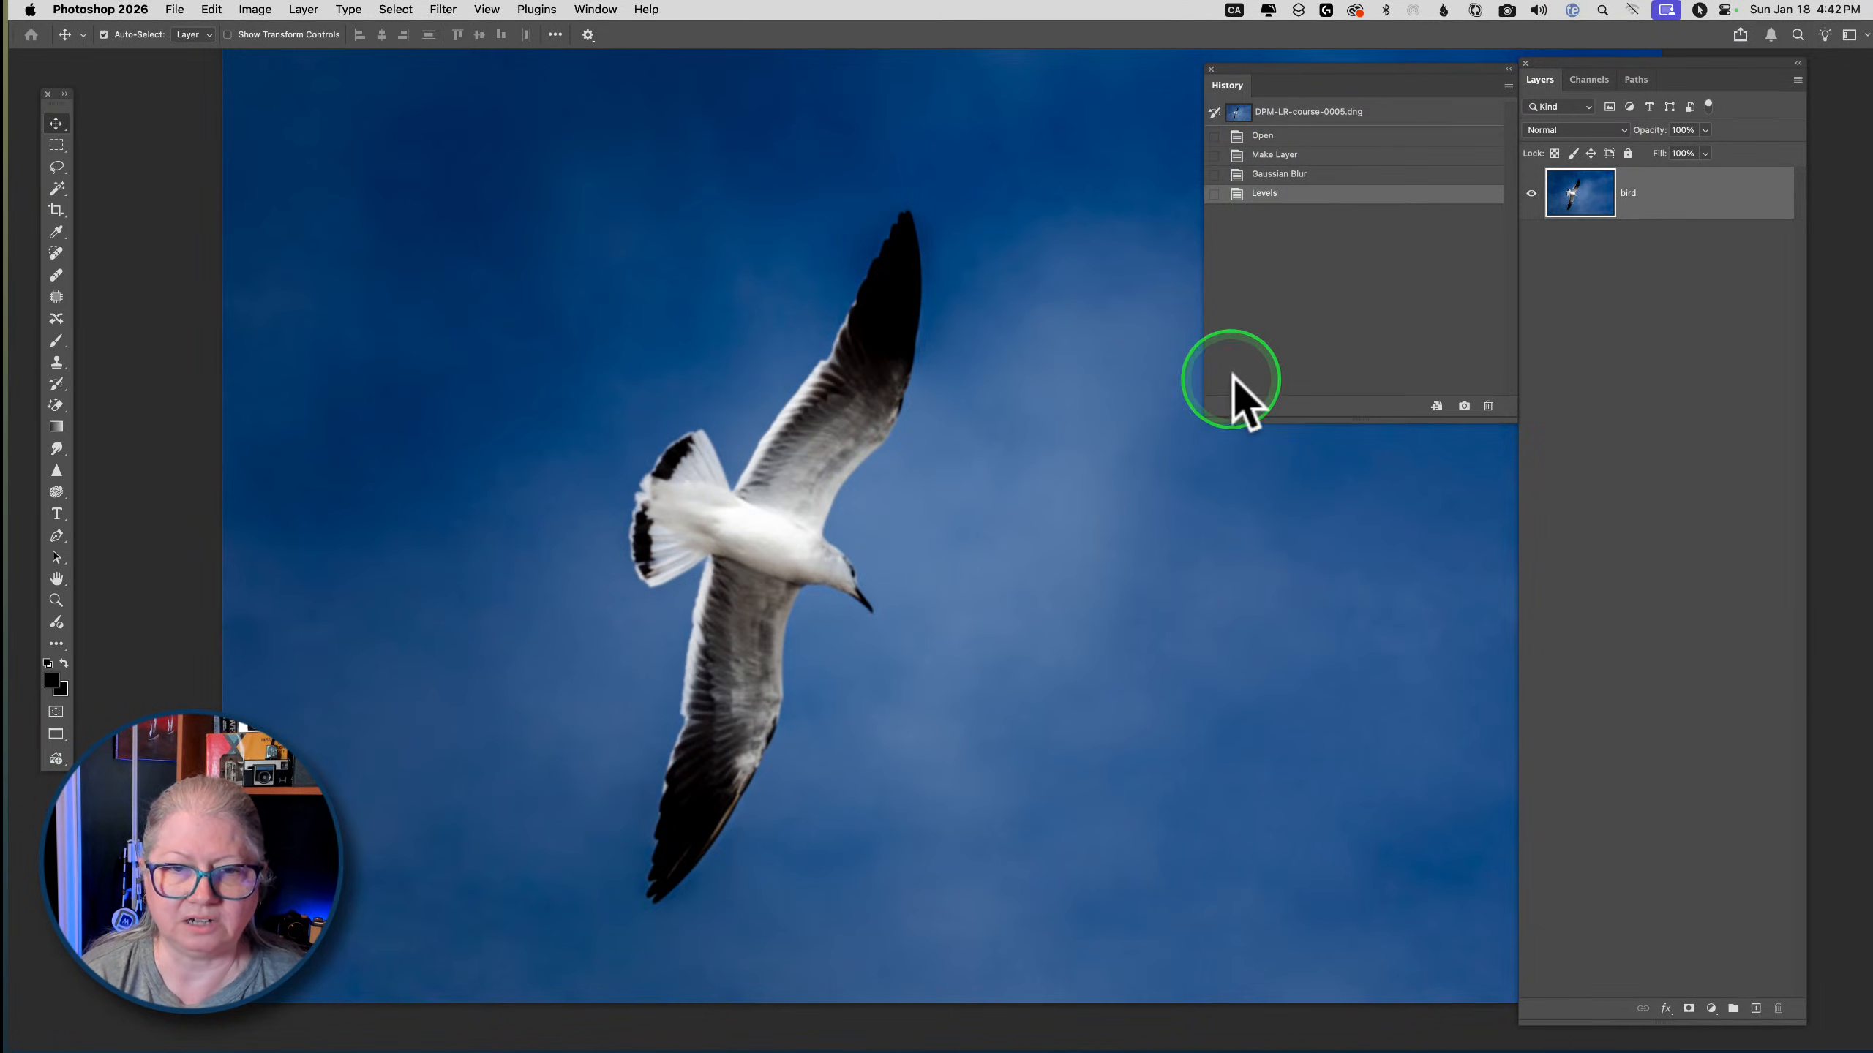
Undo the Levels adjustment and the Gaussian Blur by stepping the history back to the Make Layer state
right_click(1316, 174)
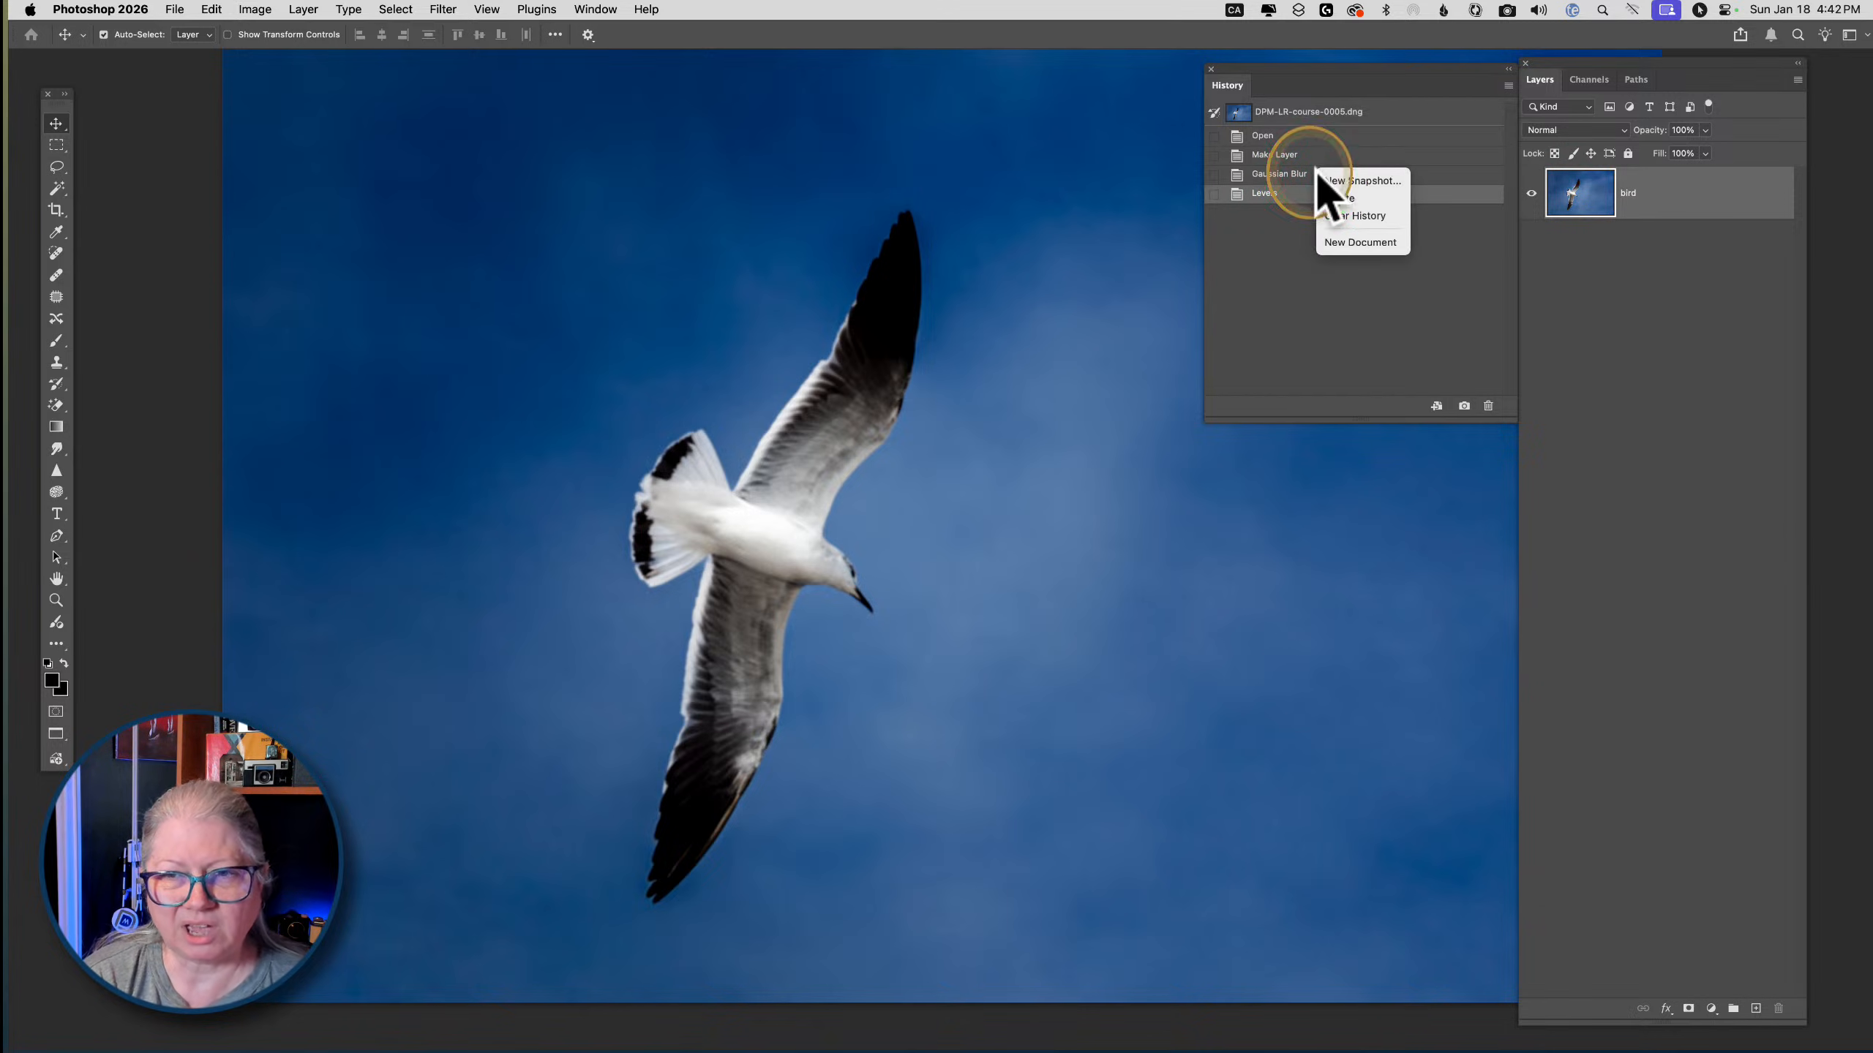
left_click(1243, 284)
key("super+z")
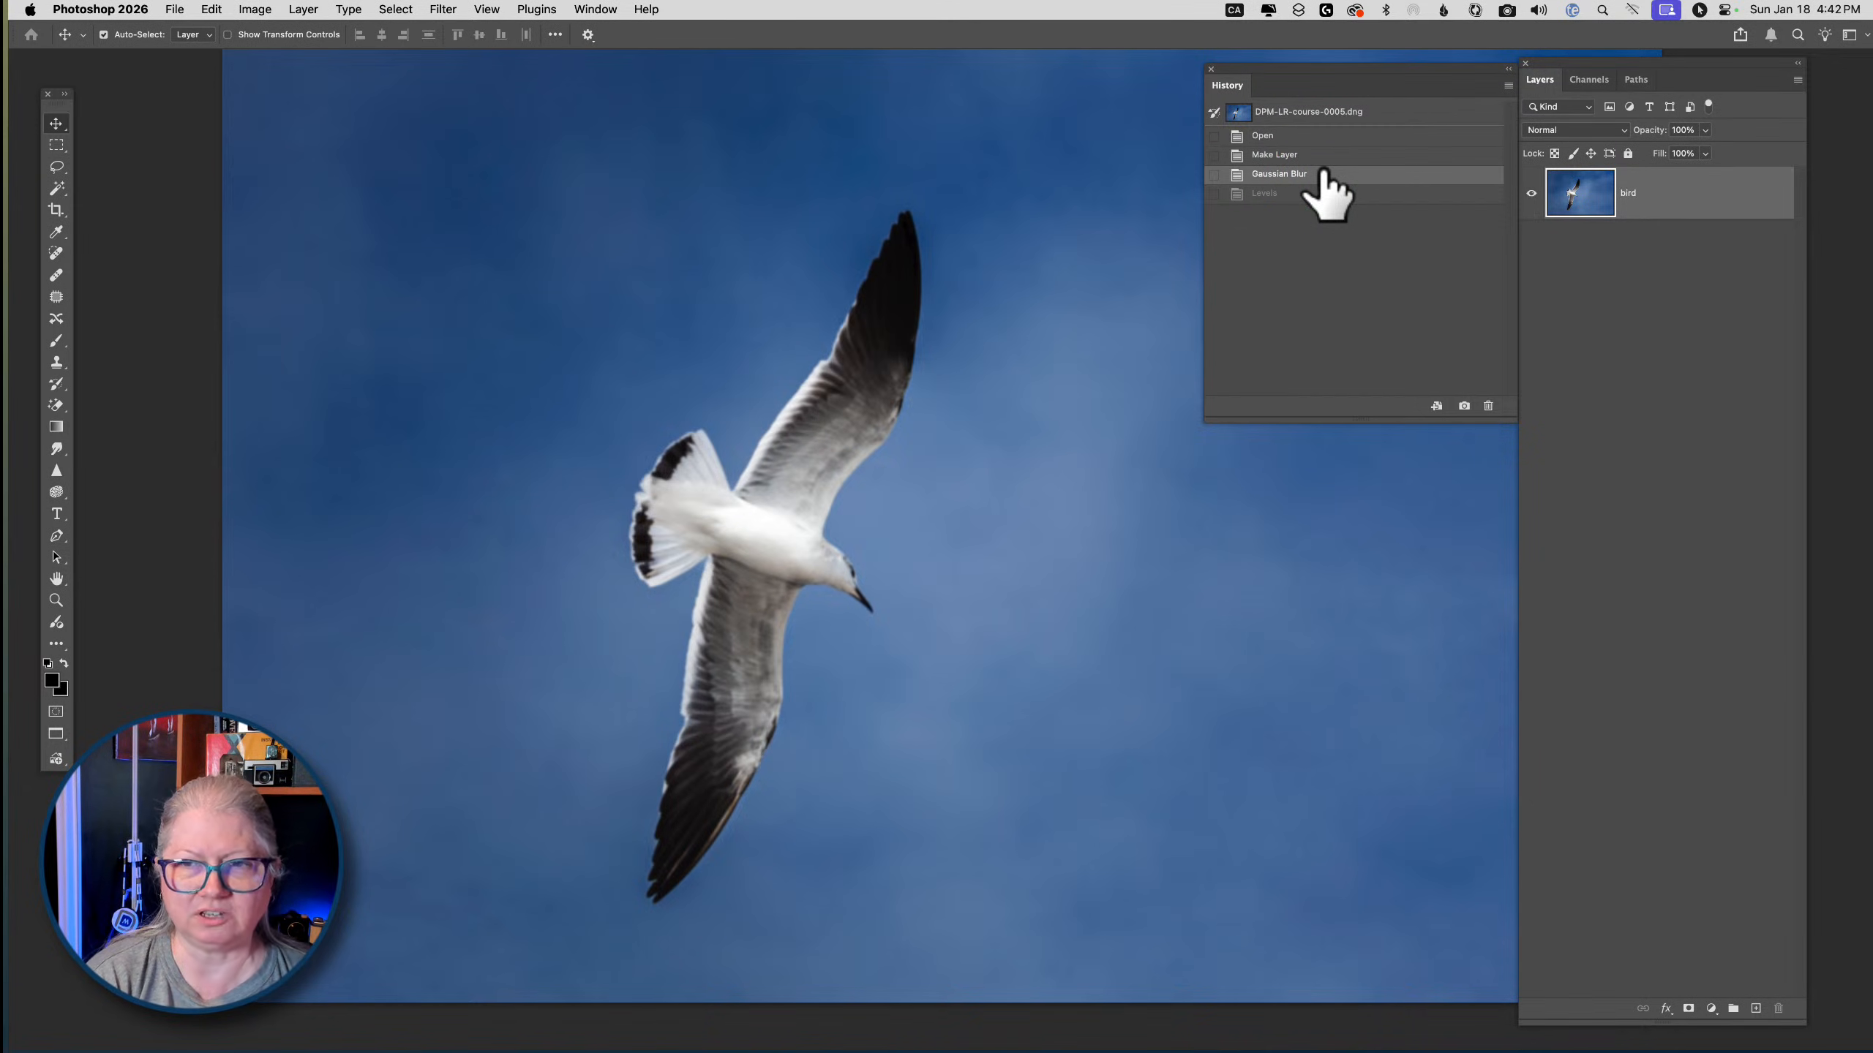
left_click(1300, 308)
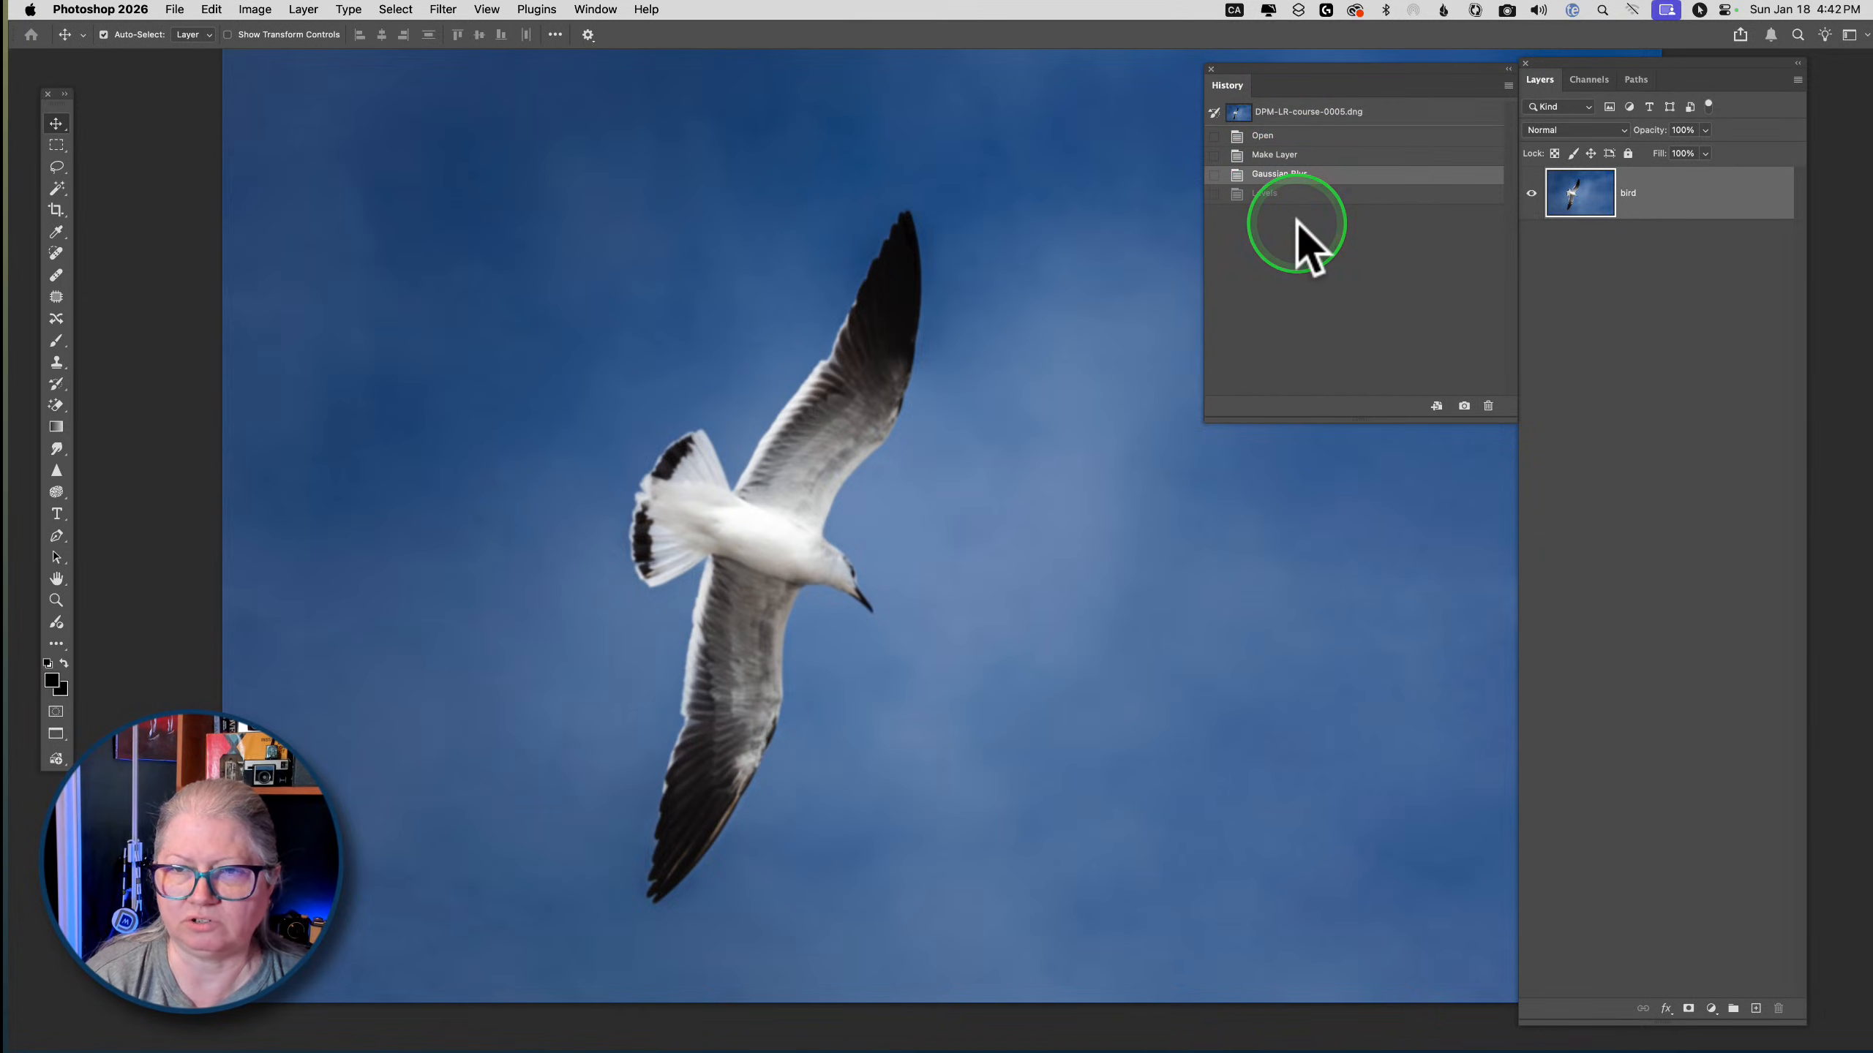
left_click(1276, 155)
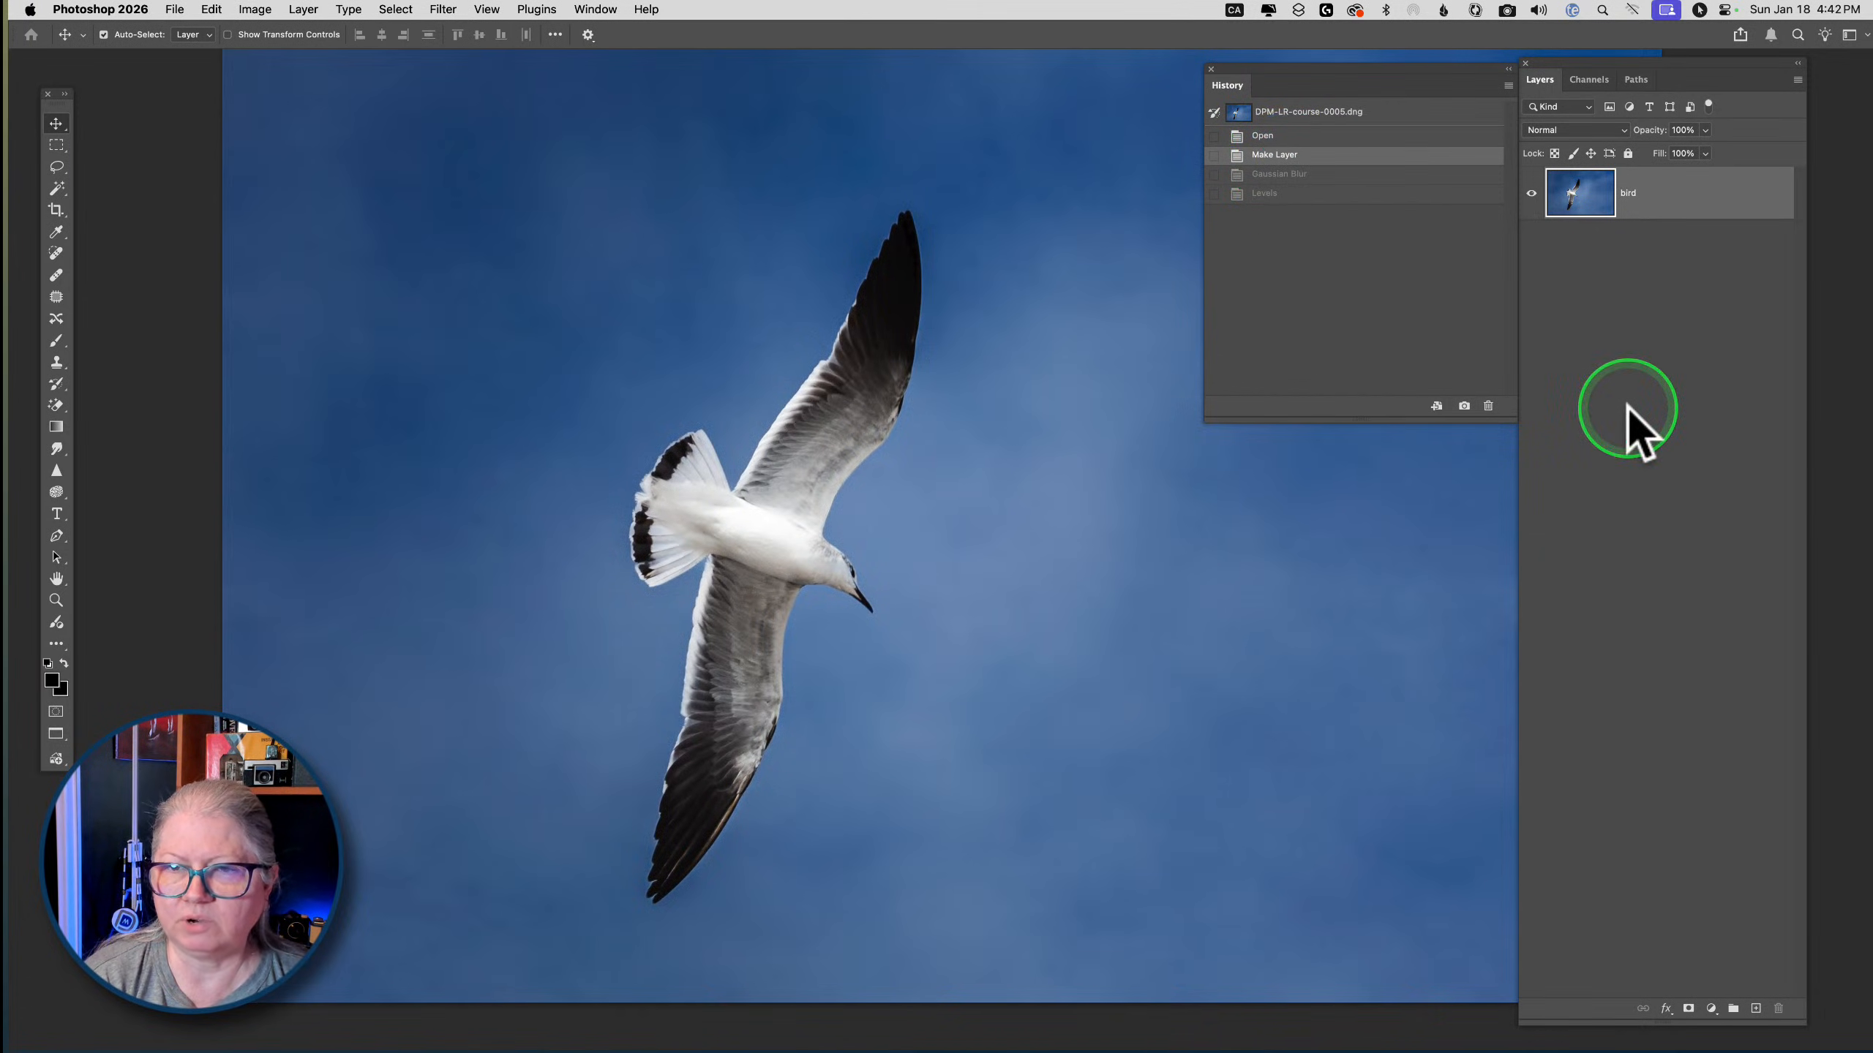
Convert the bird layer to a smart object
right_click(1675, 190)
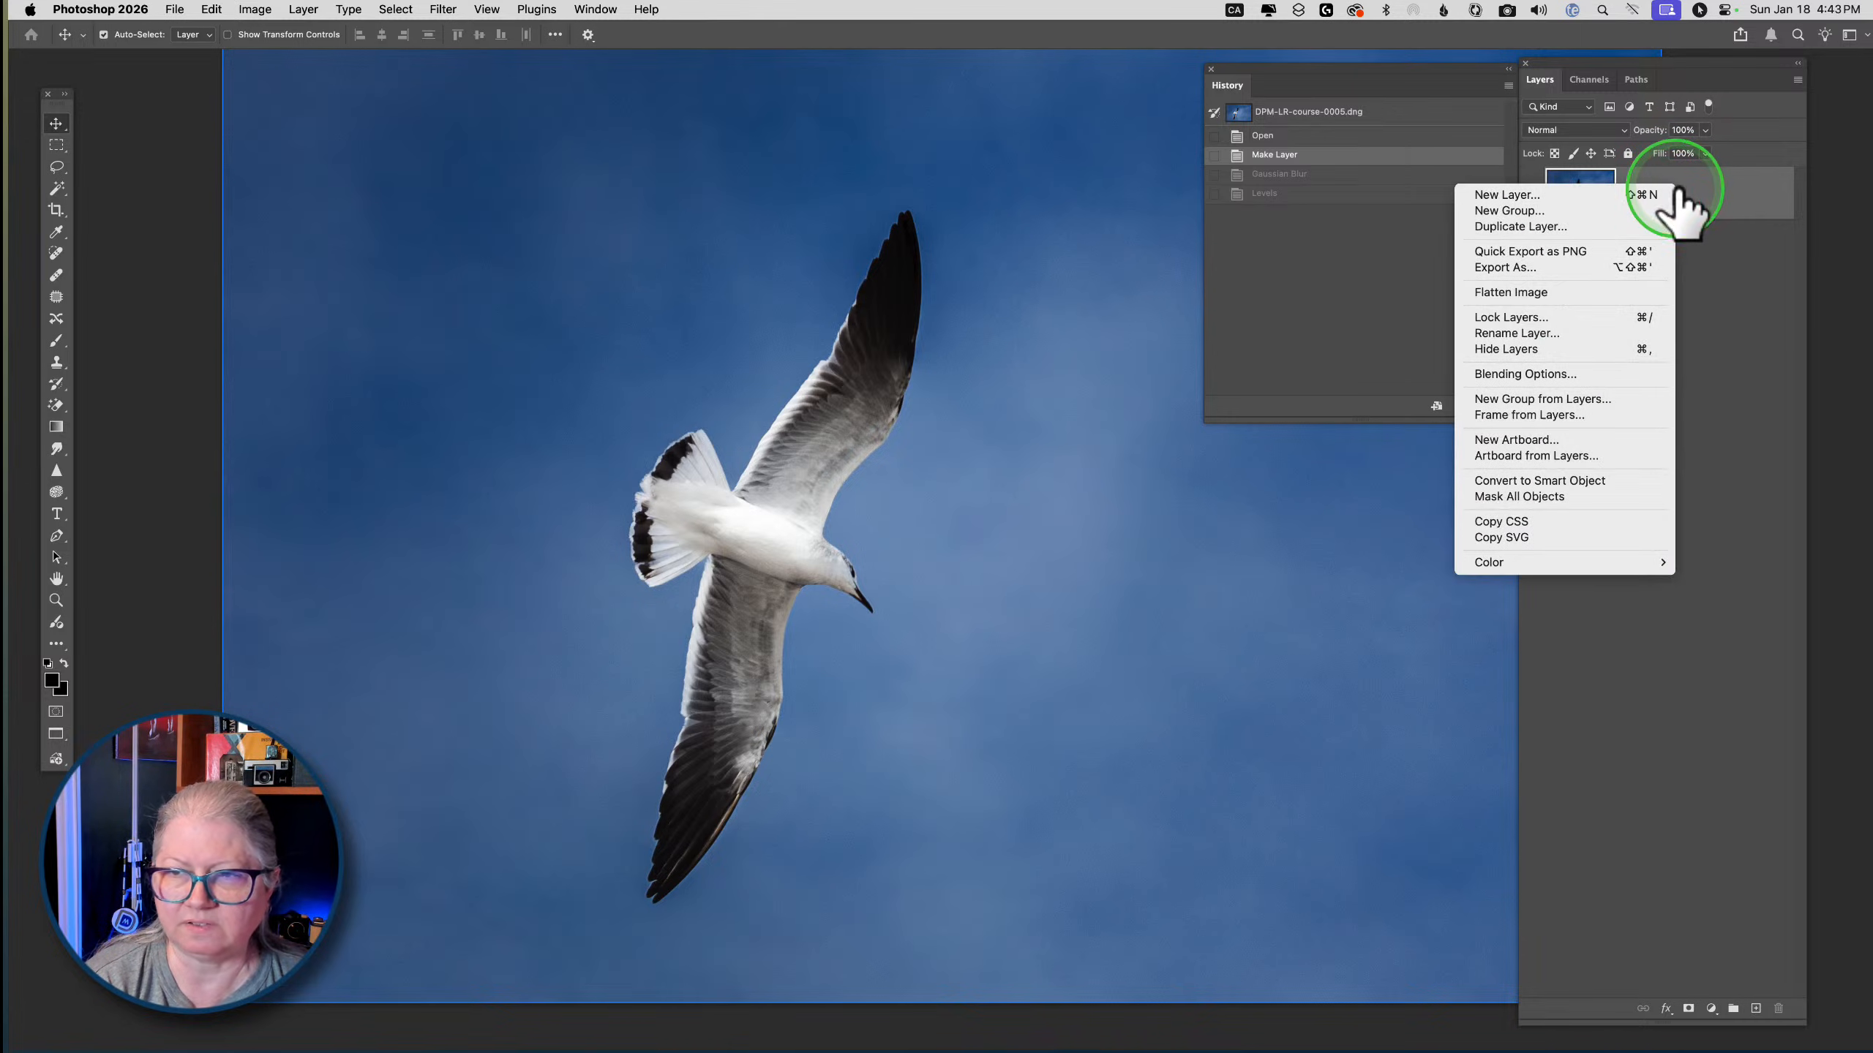
left_click(1572, 487)
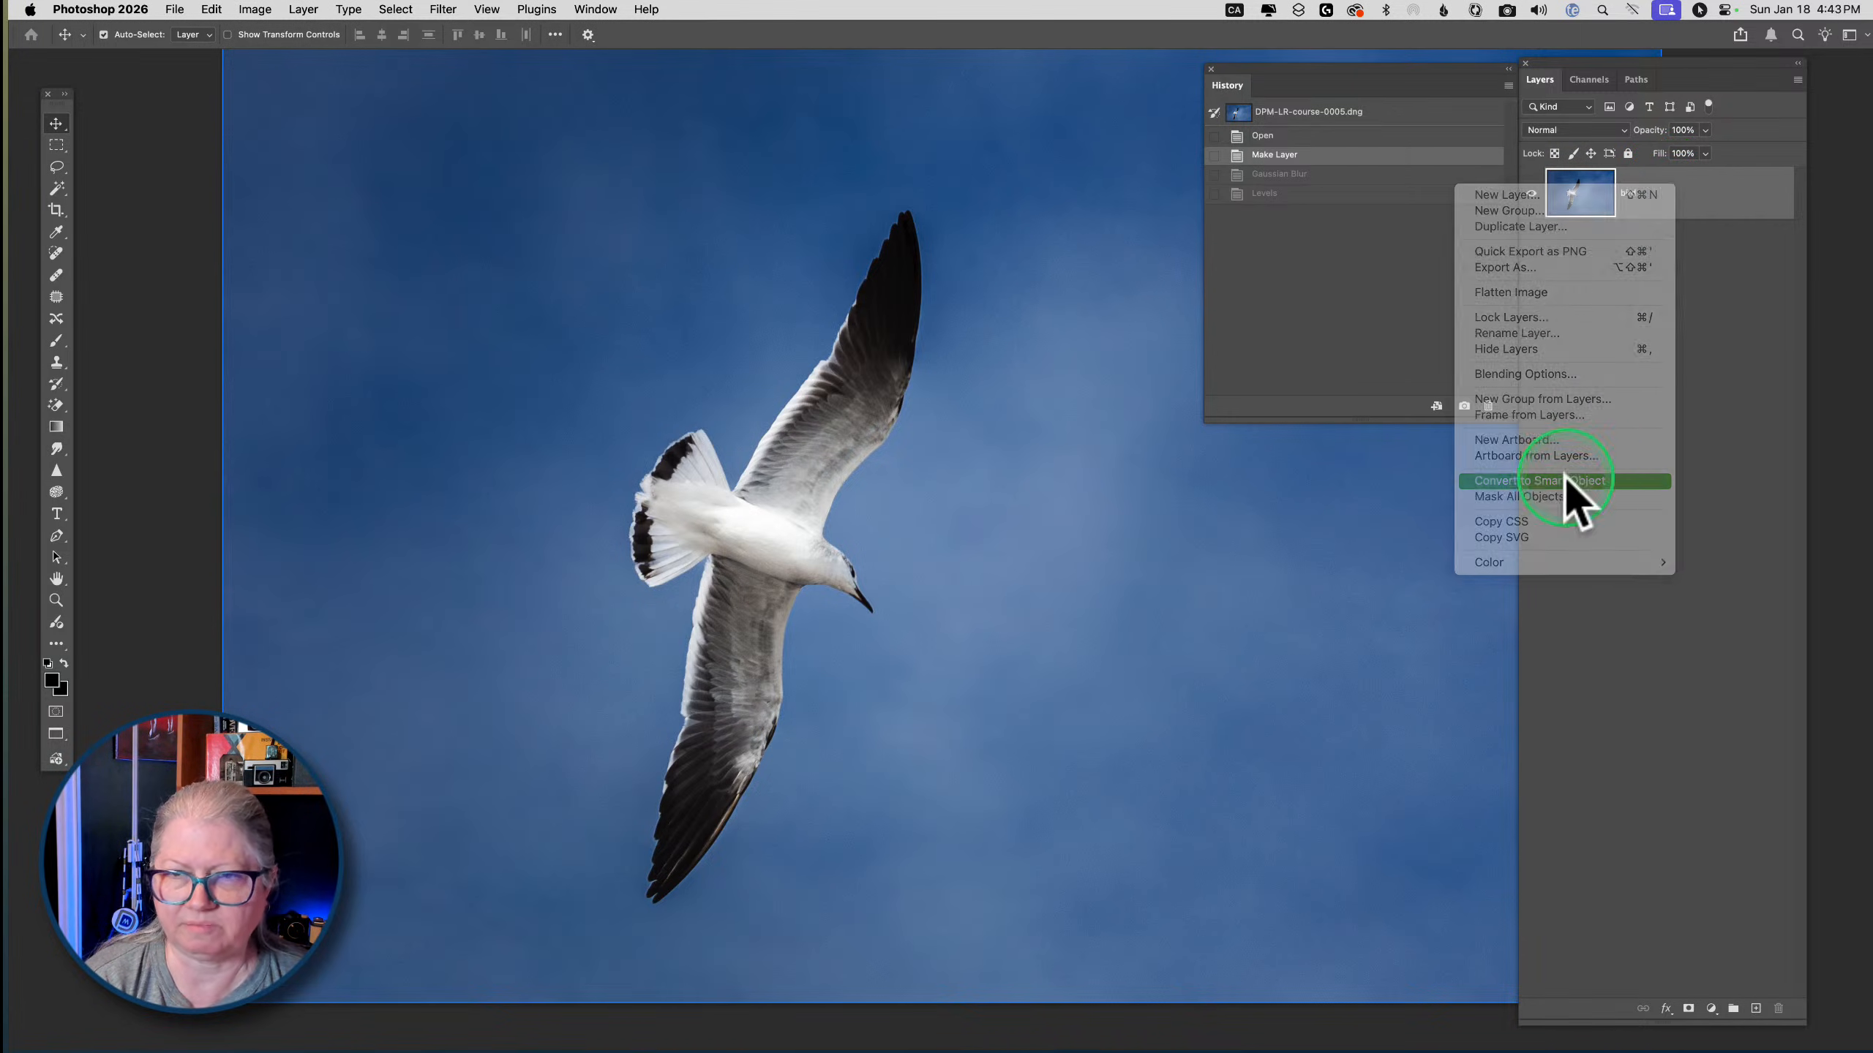
Collapse the History panel and place it next to the Layers panel, clear of the image
left_click(1508, 71)
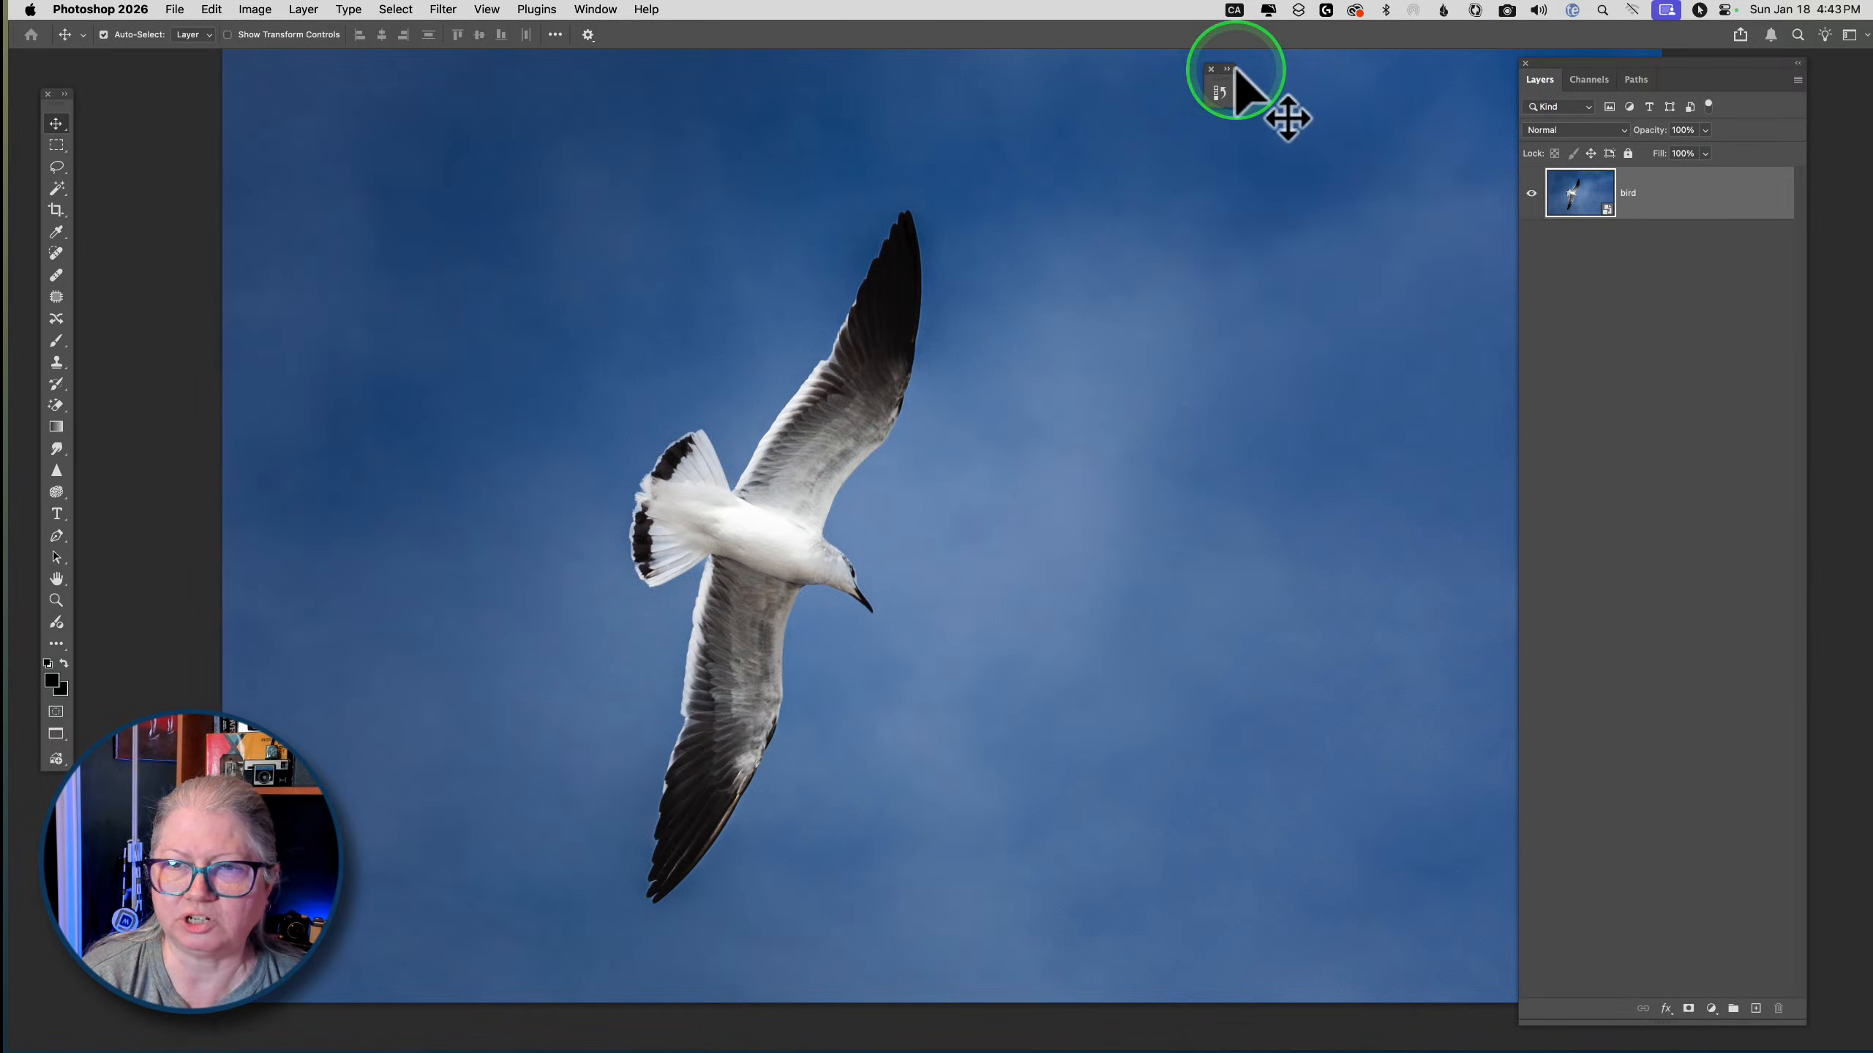
left_click_drag(1234, 68, 1580, 71)
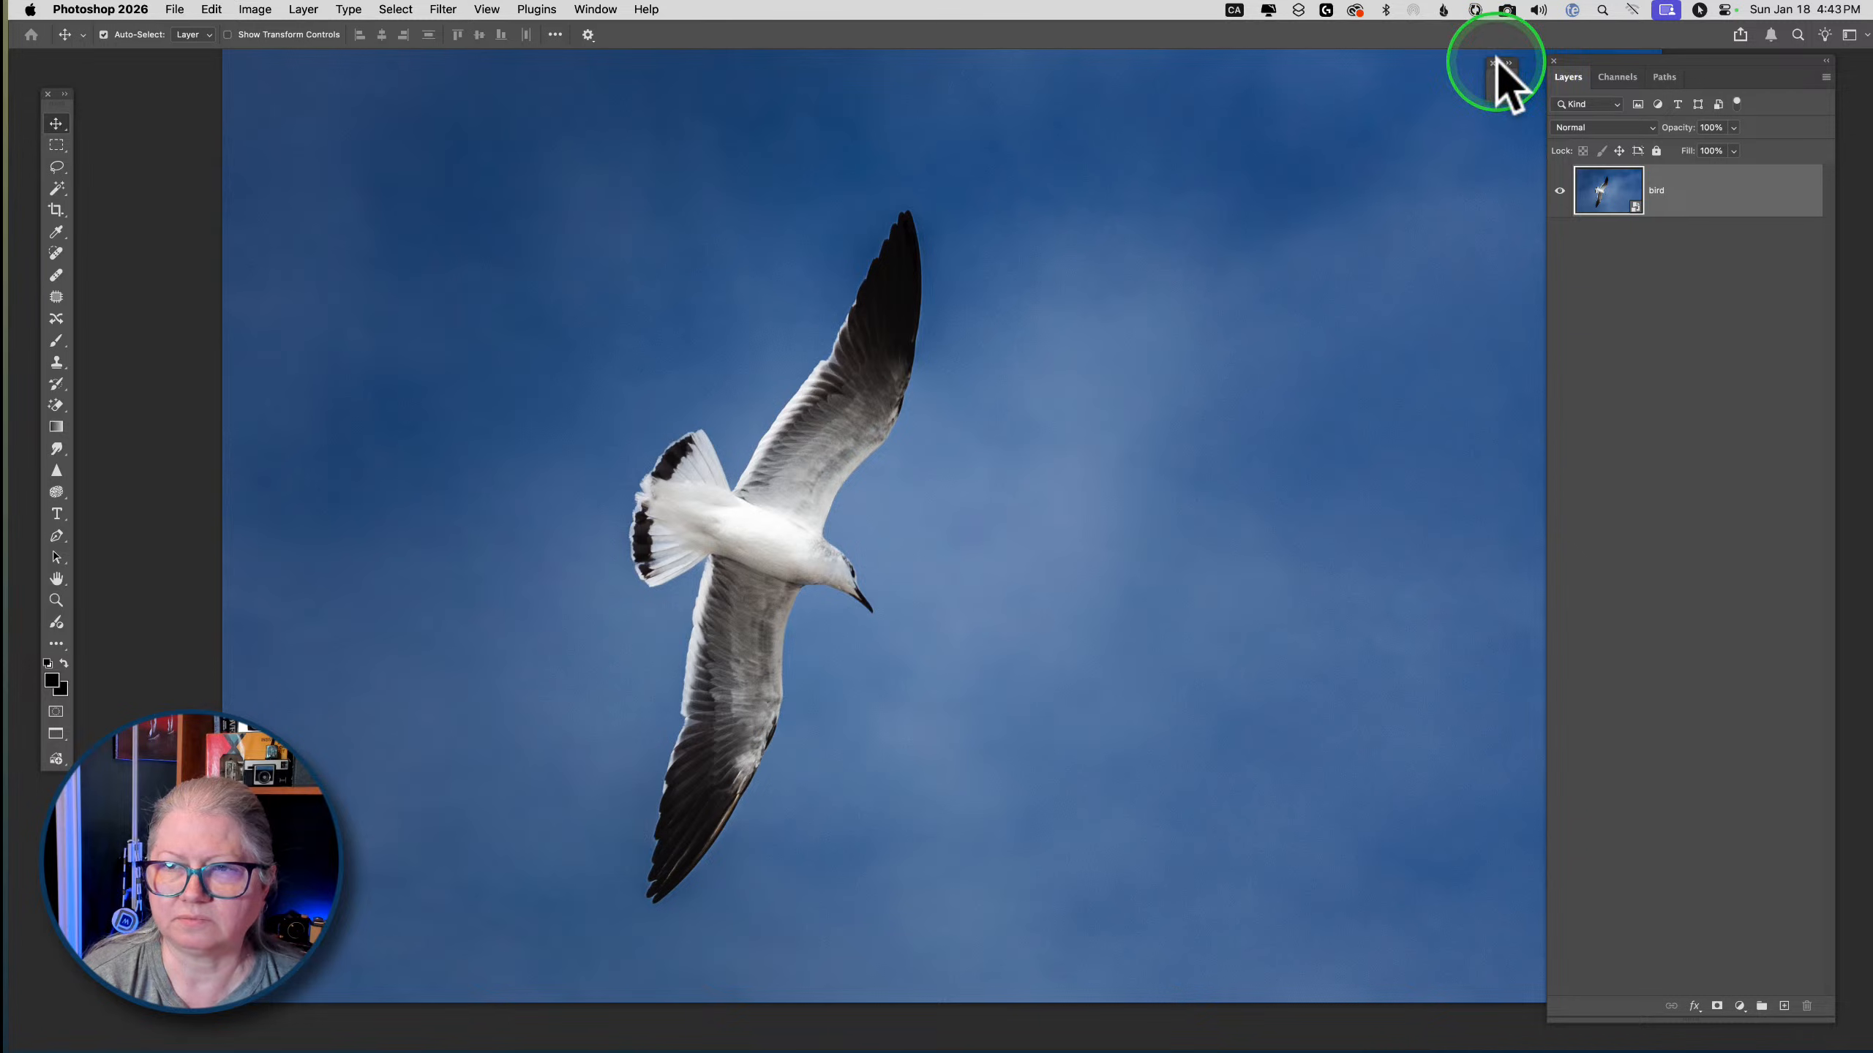
Check the expanded History panel, collapse it back to an icon and snap it against the Layers panel's edge
left_click(1501, 65)
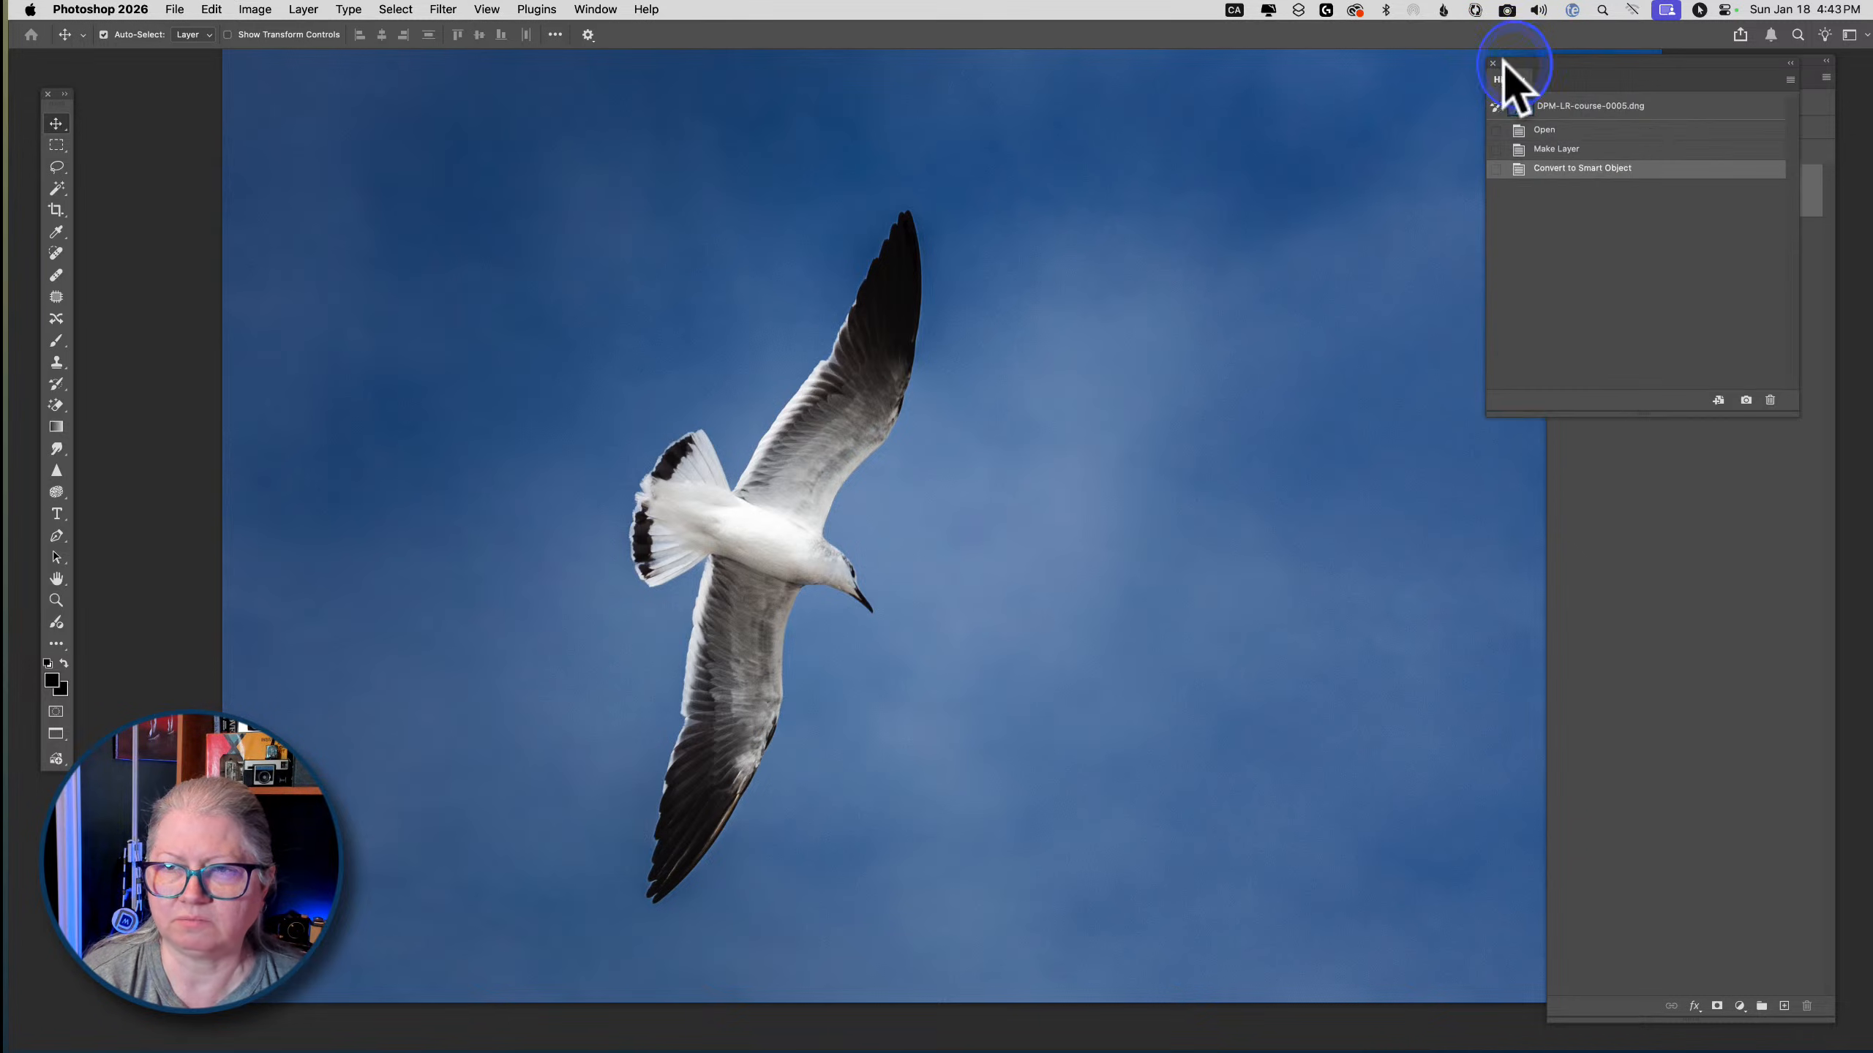
left_click(1789, 63)
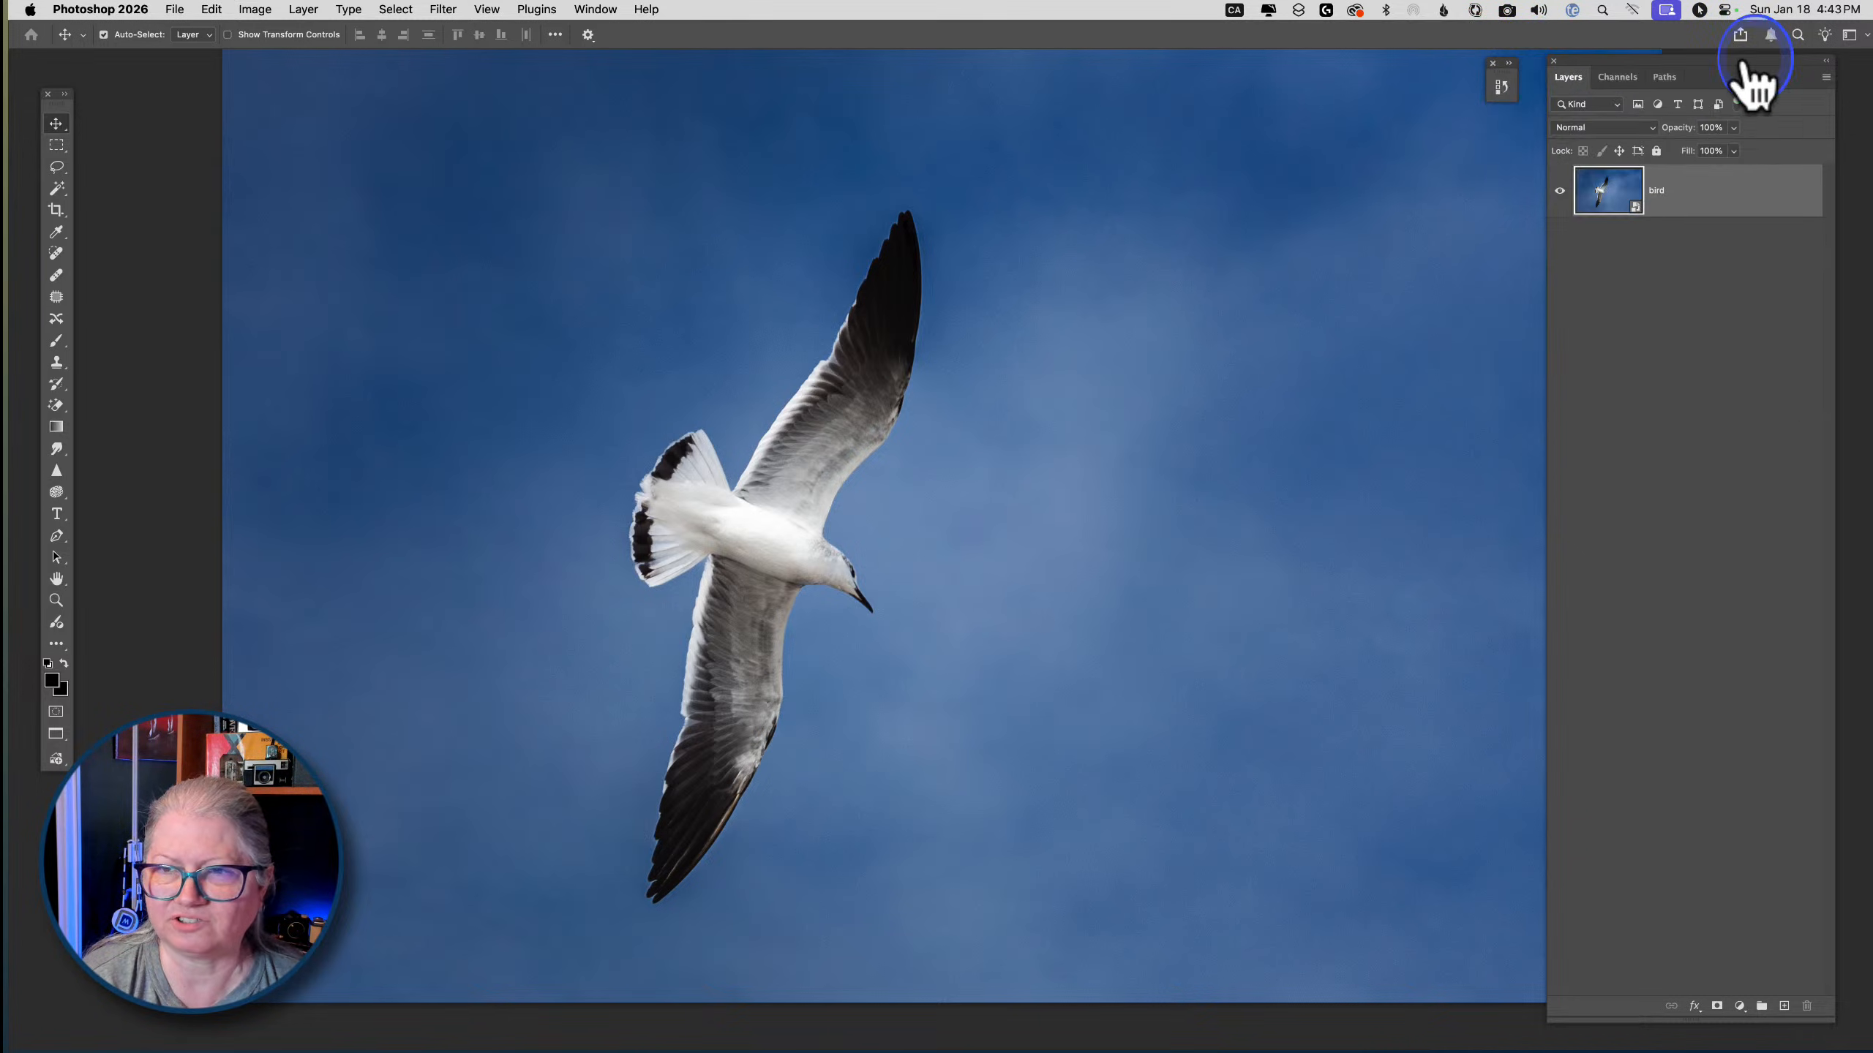
left_click_drag(1501, 67, 1528, 68)
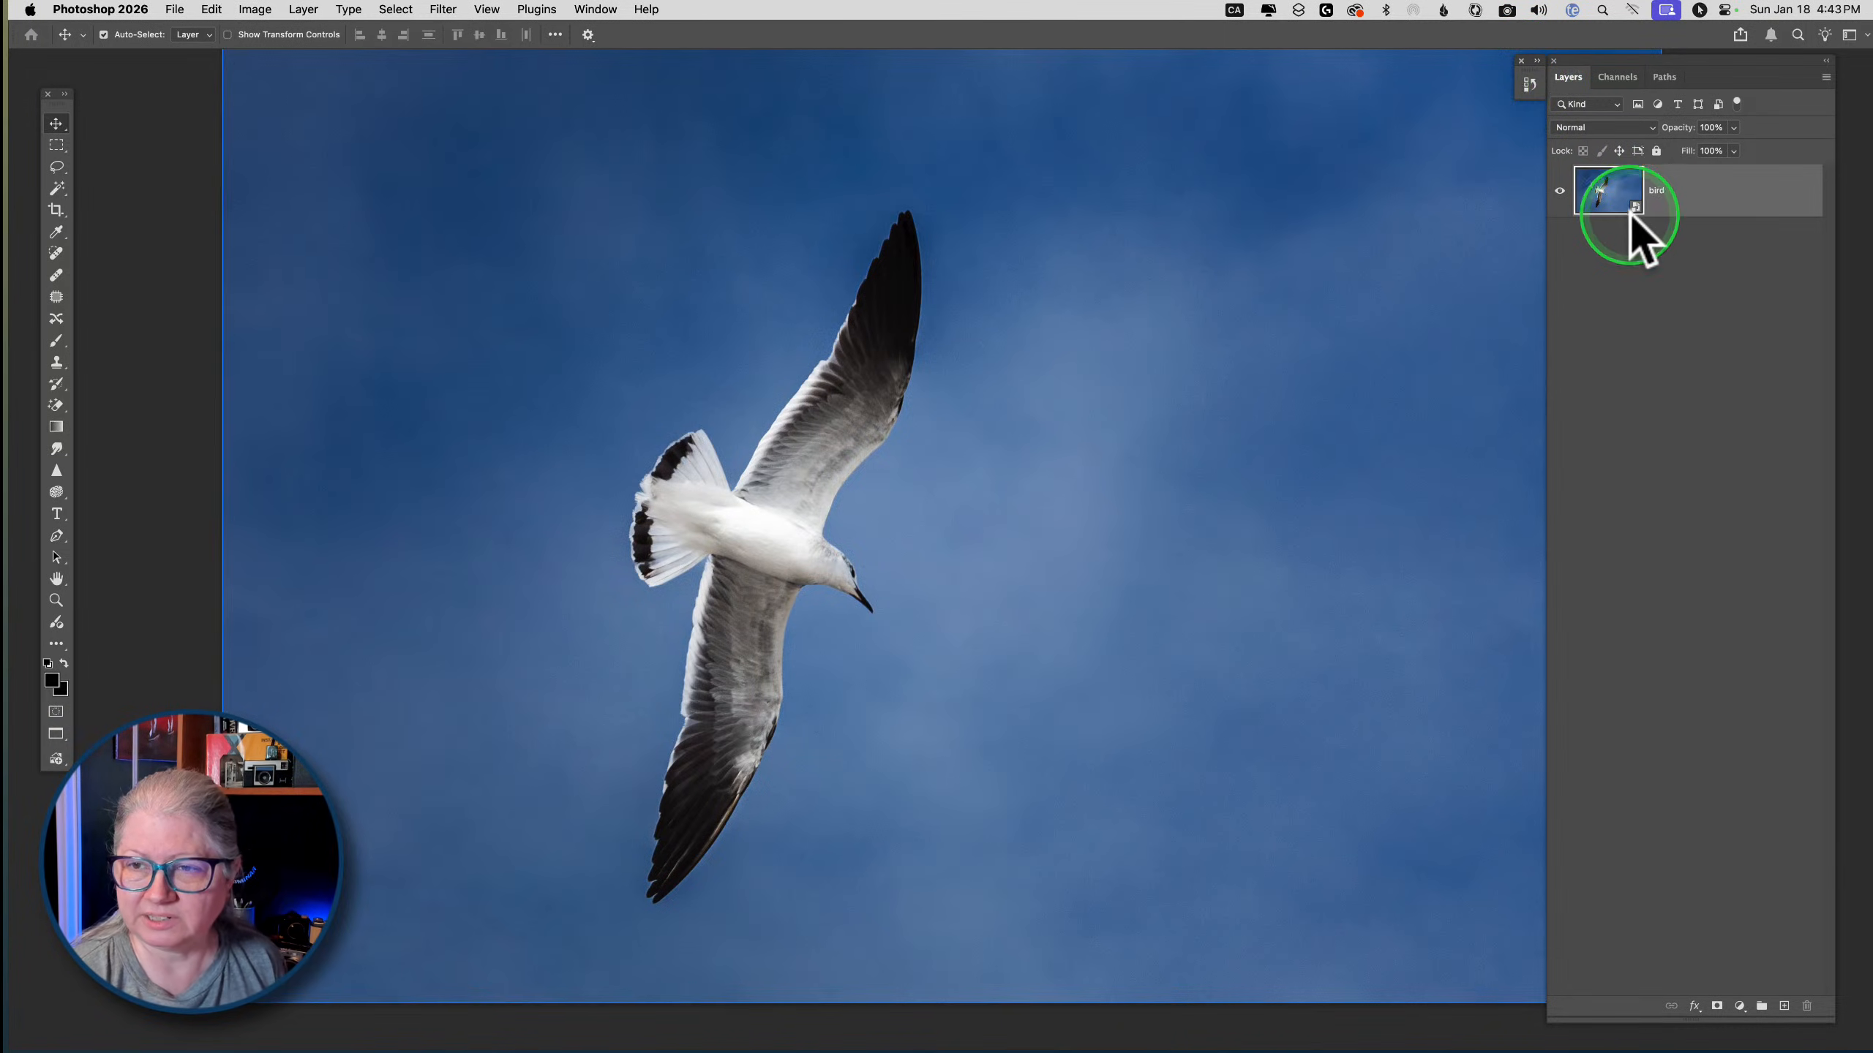
key("ctrl")
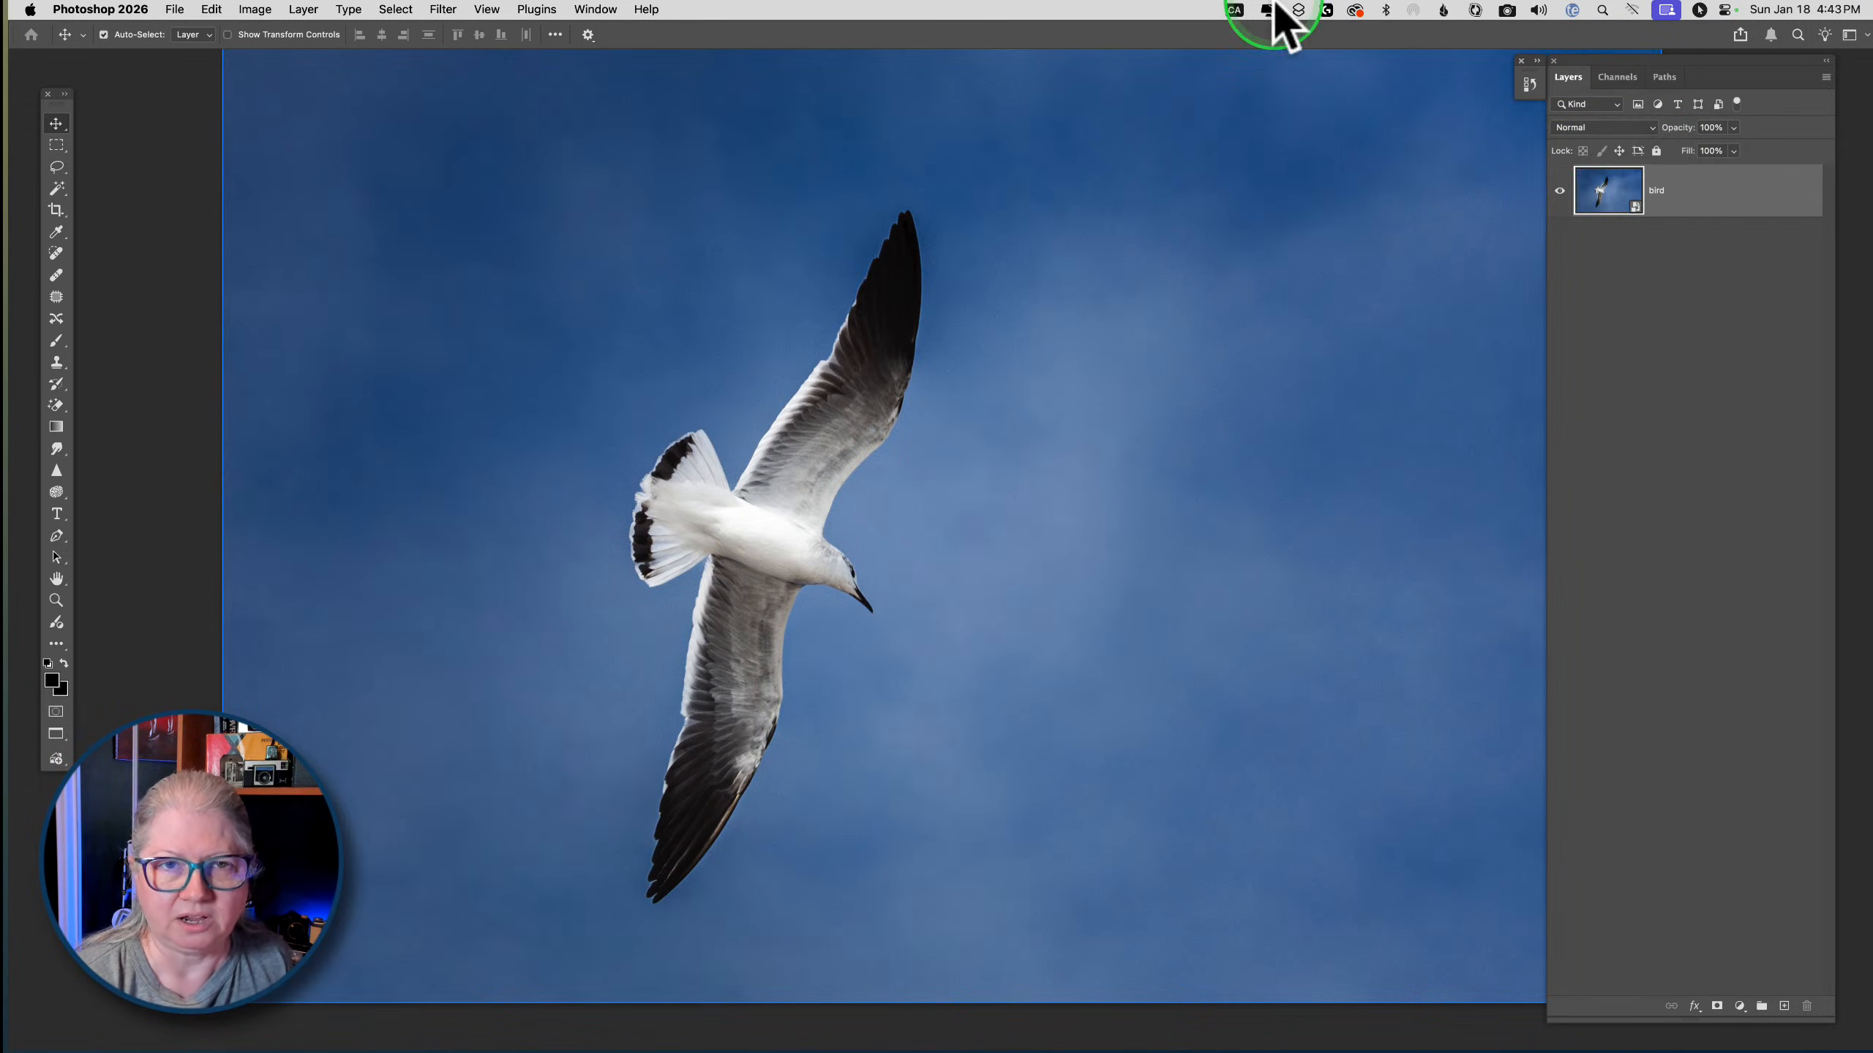
Apply a Gaussian Blur smart filter with a 5-pixel radius to the bird smart object
left_click(445, 9)
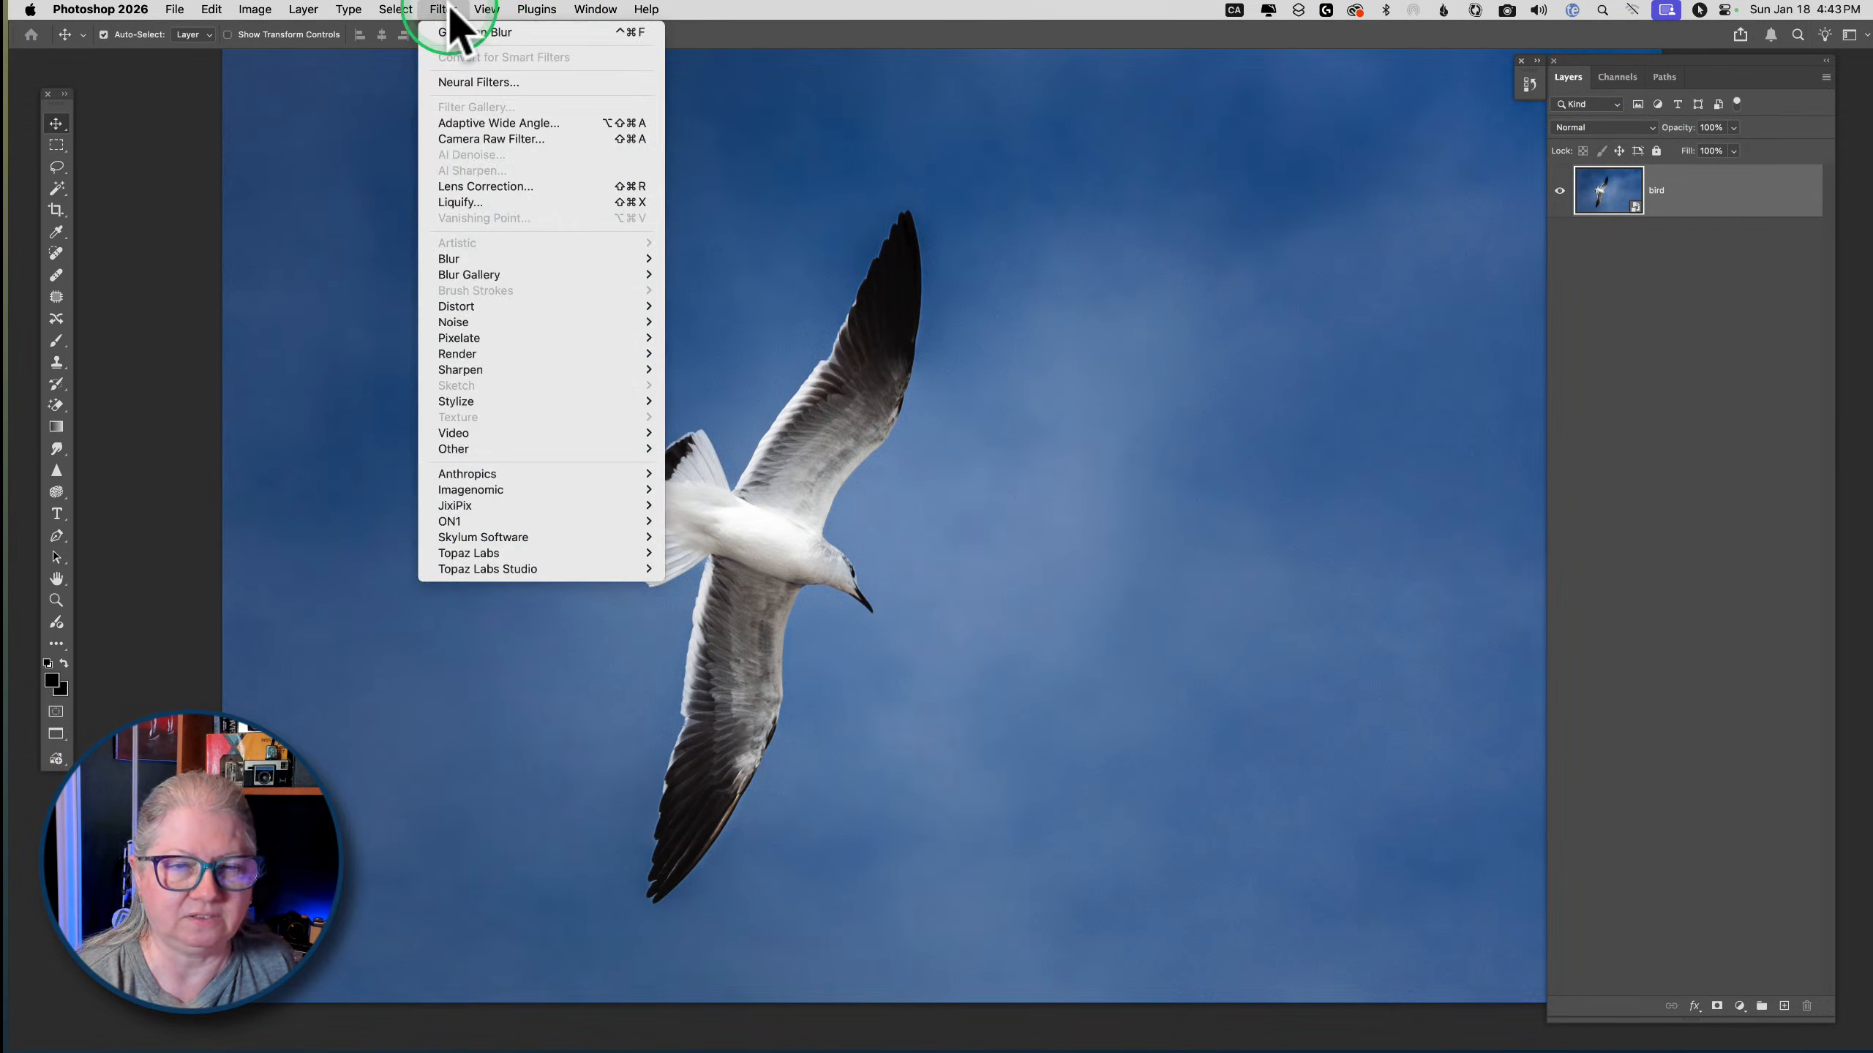
mouse_move(483, 259)
left_click(695, 323)
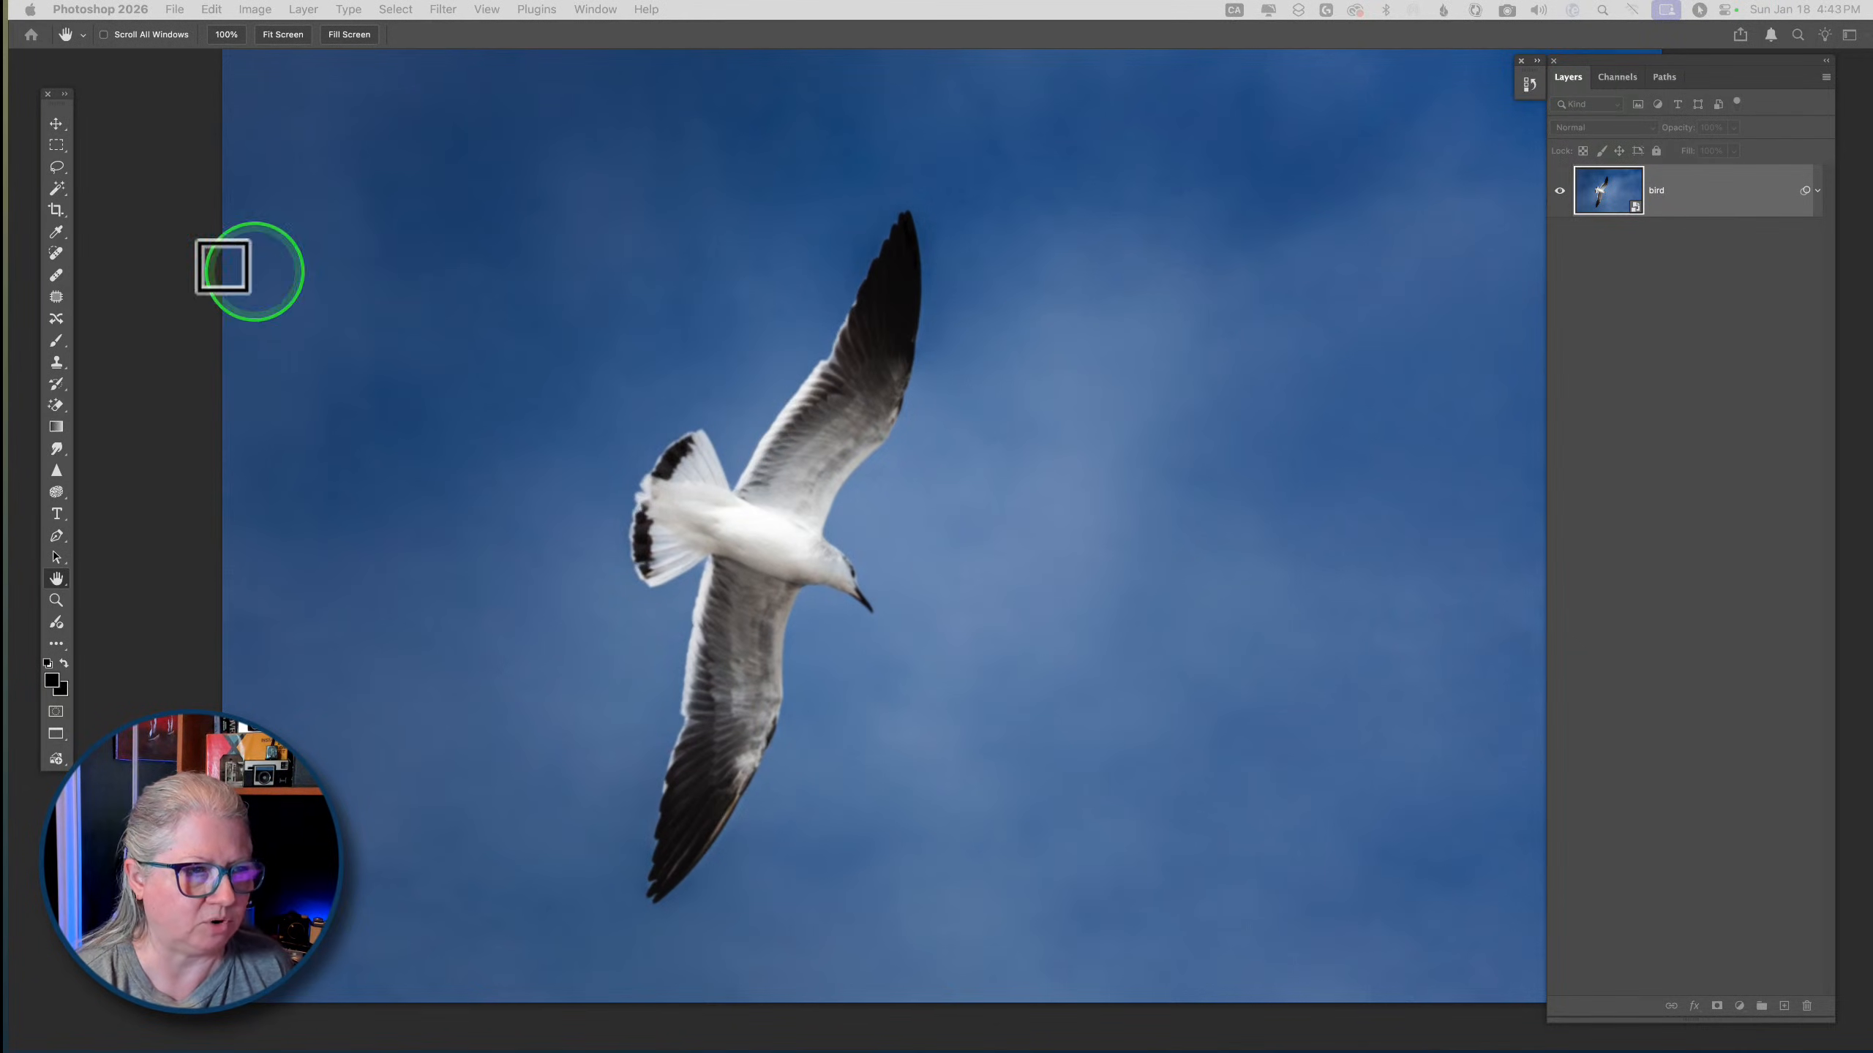
left_click_drag(9, 278, 1179, 432)
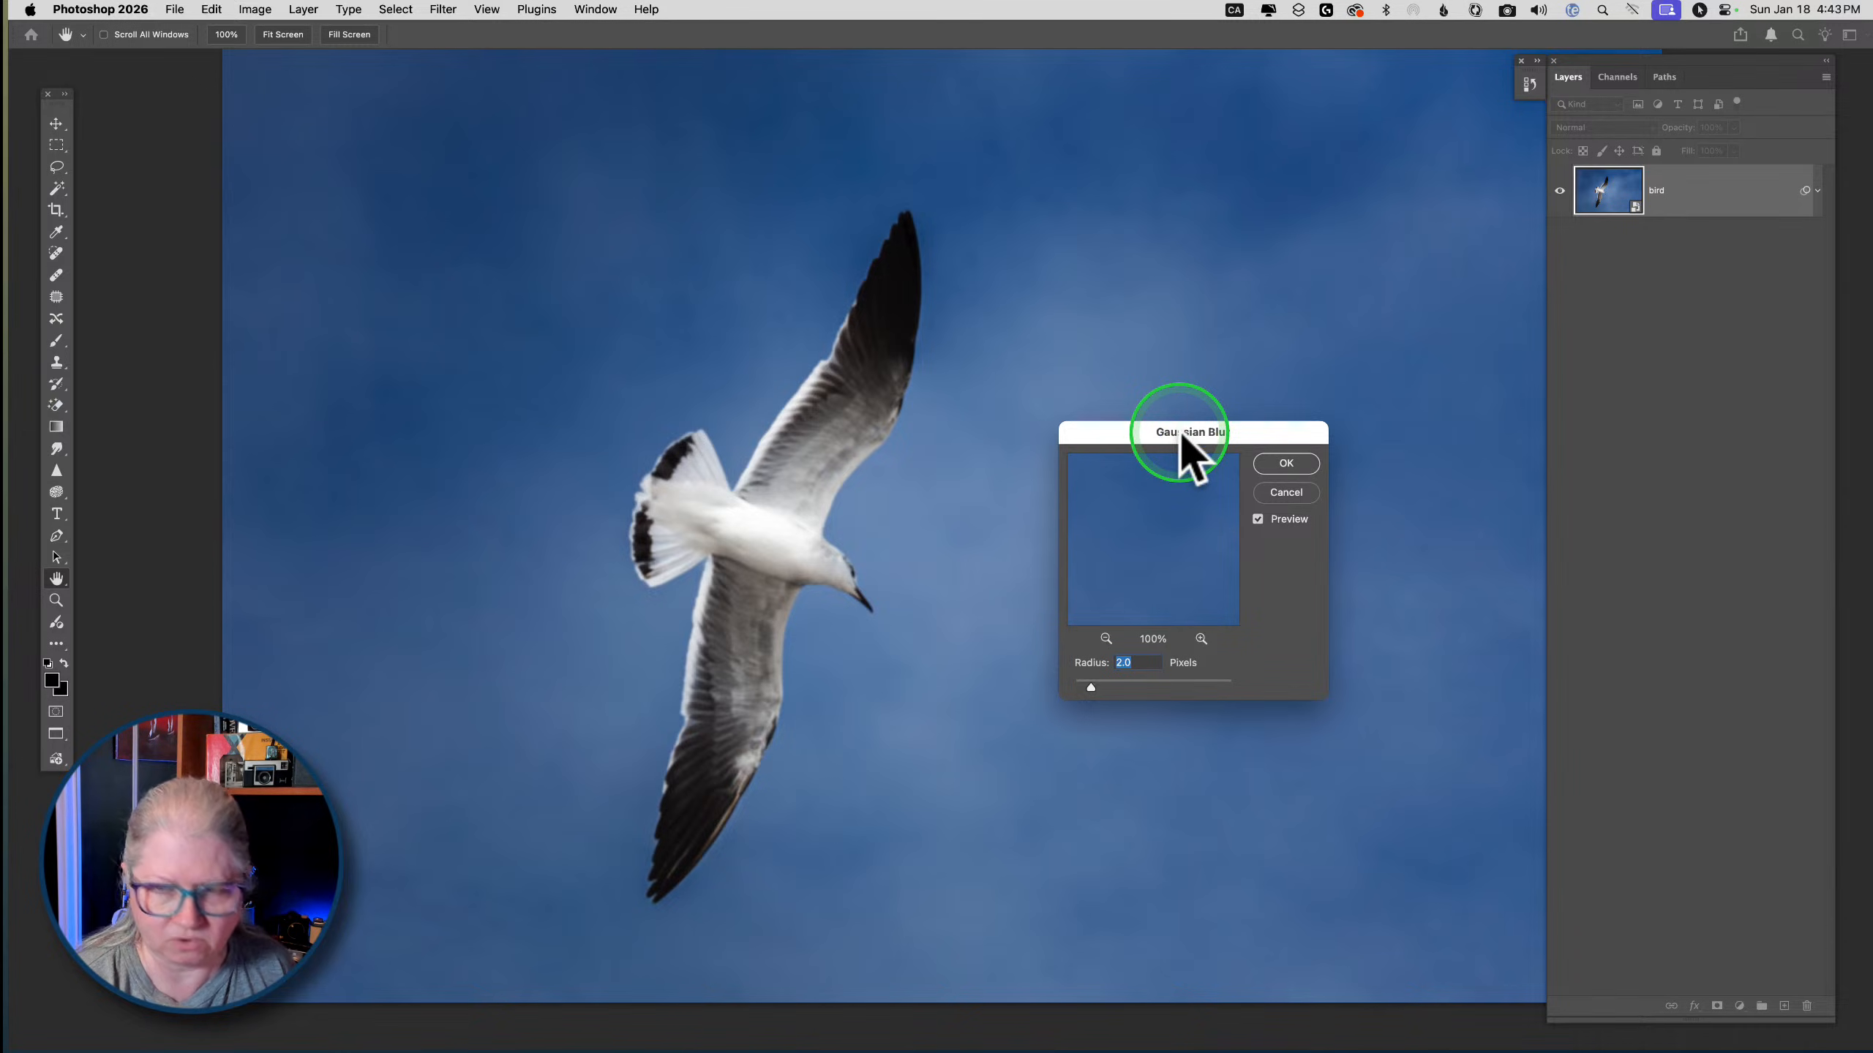
type("5")
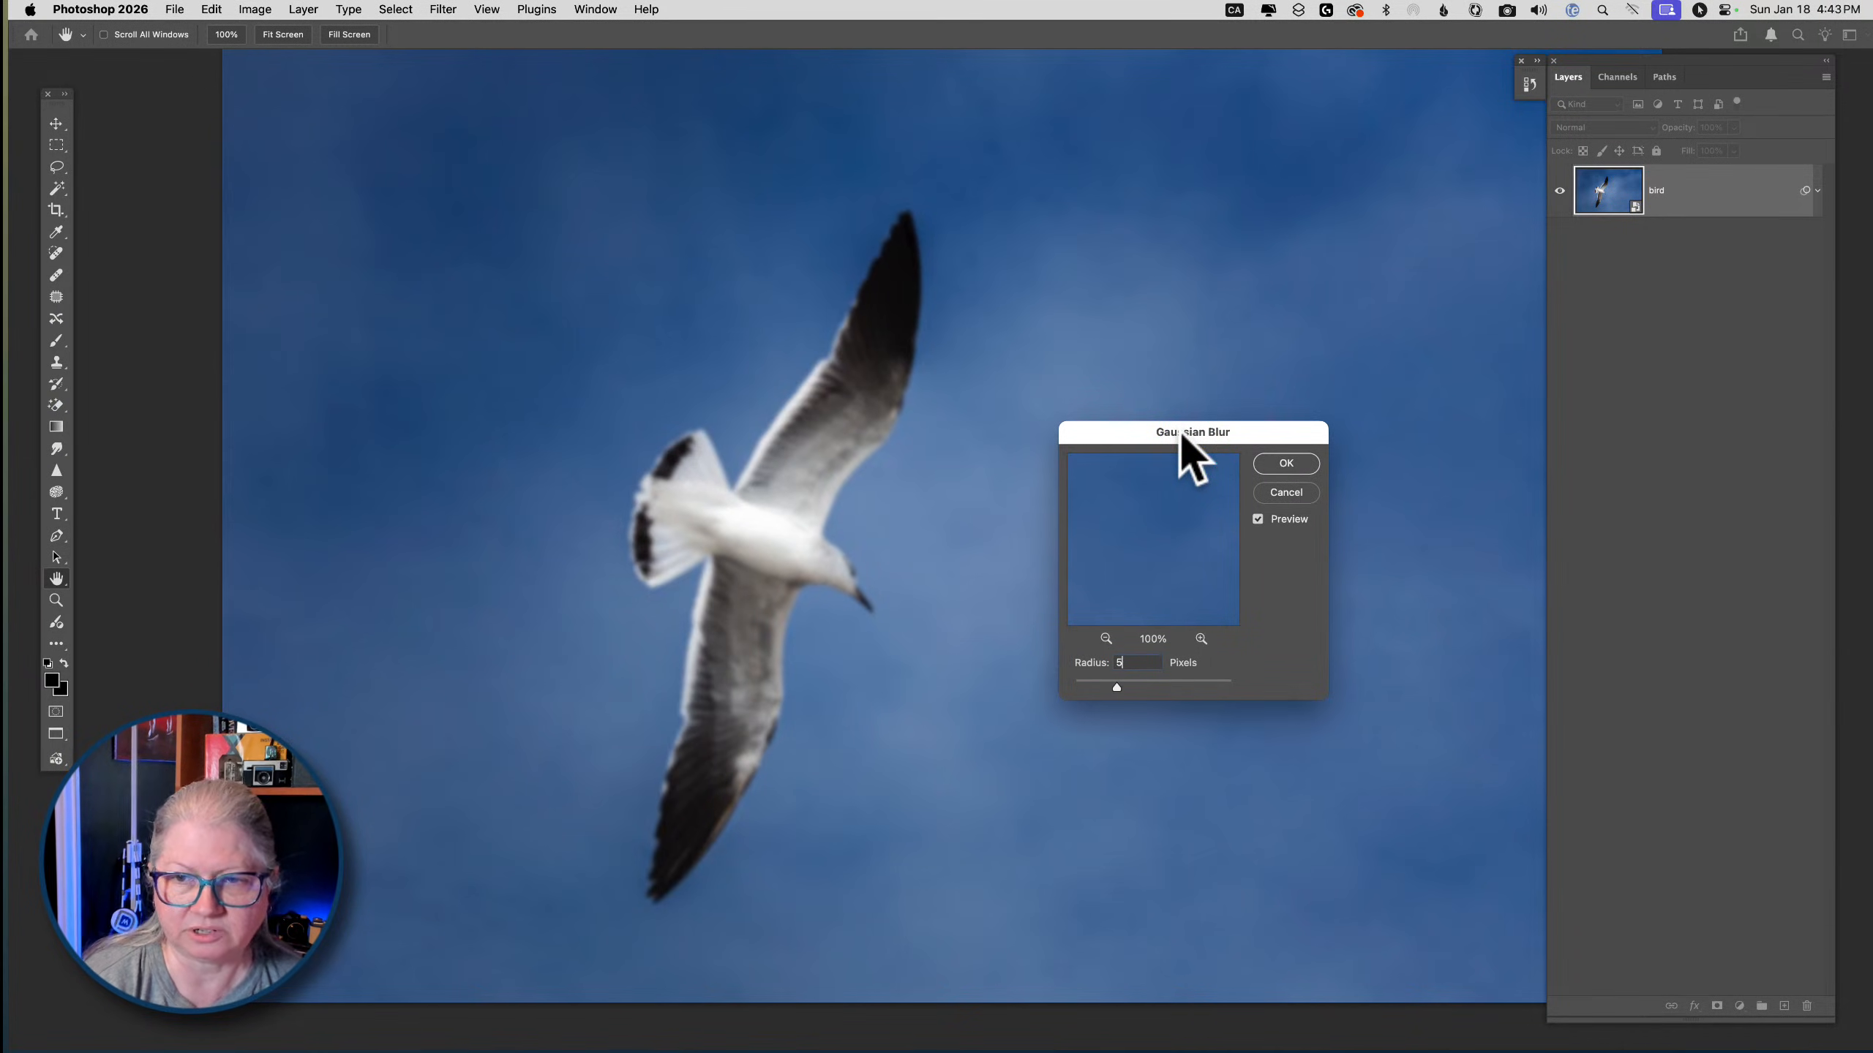
key("Return")
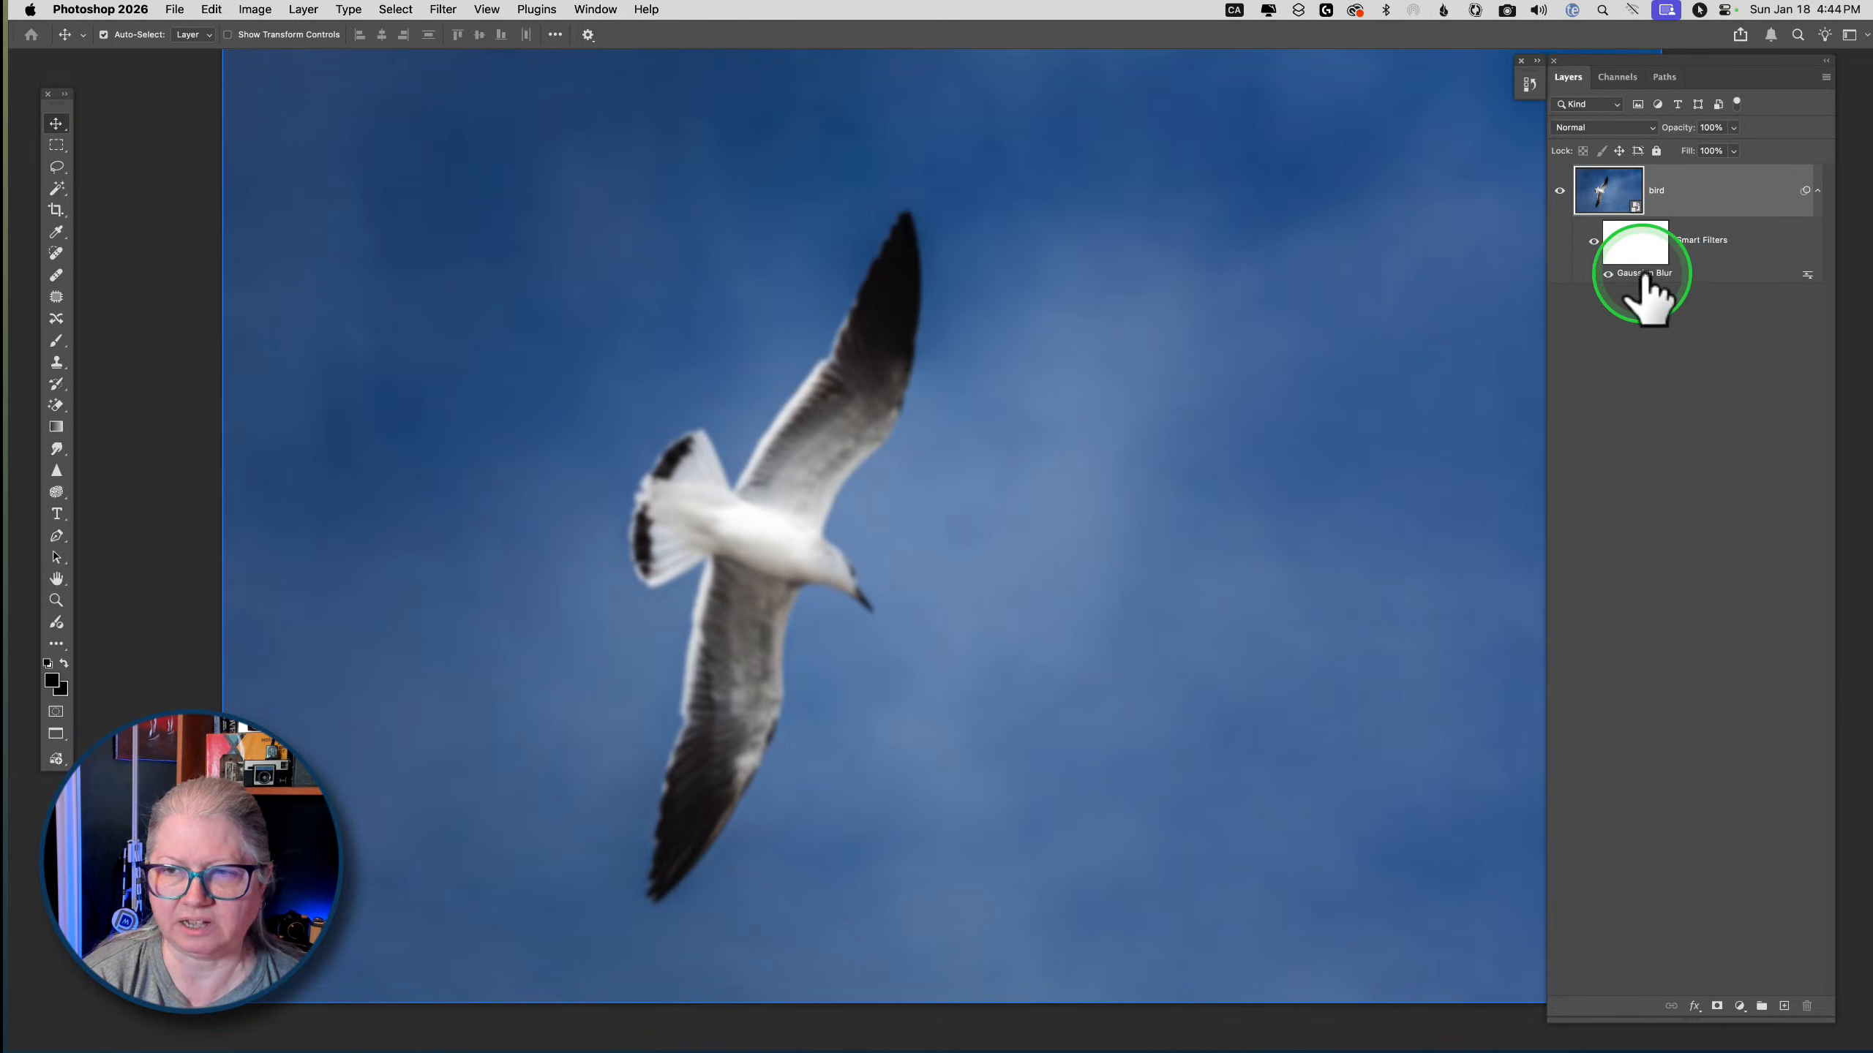
Reopen the bird layer's Gaussian Blur smart filter and increase its radius for a stronger blur
key("h")
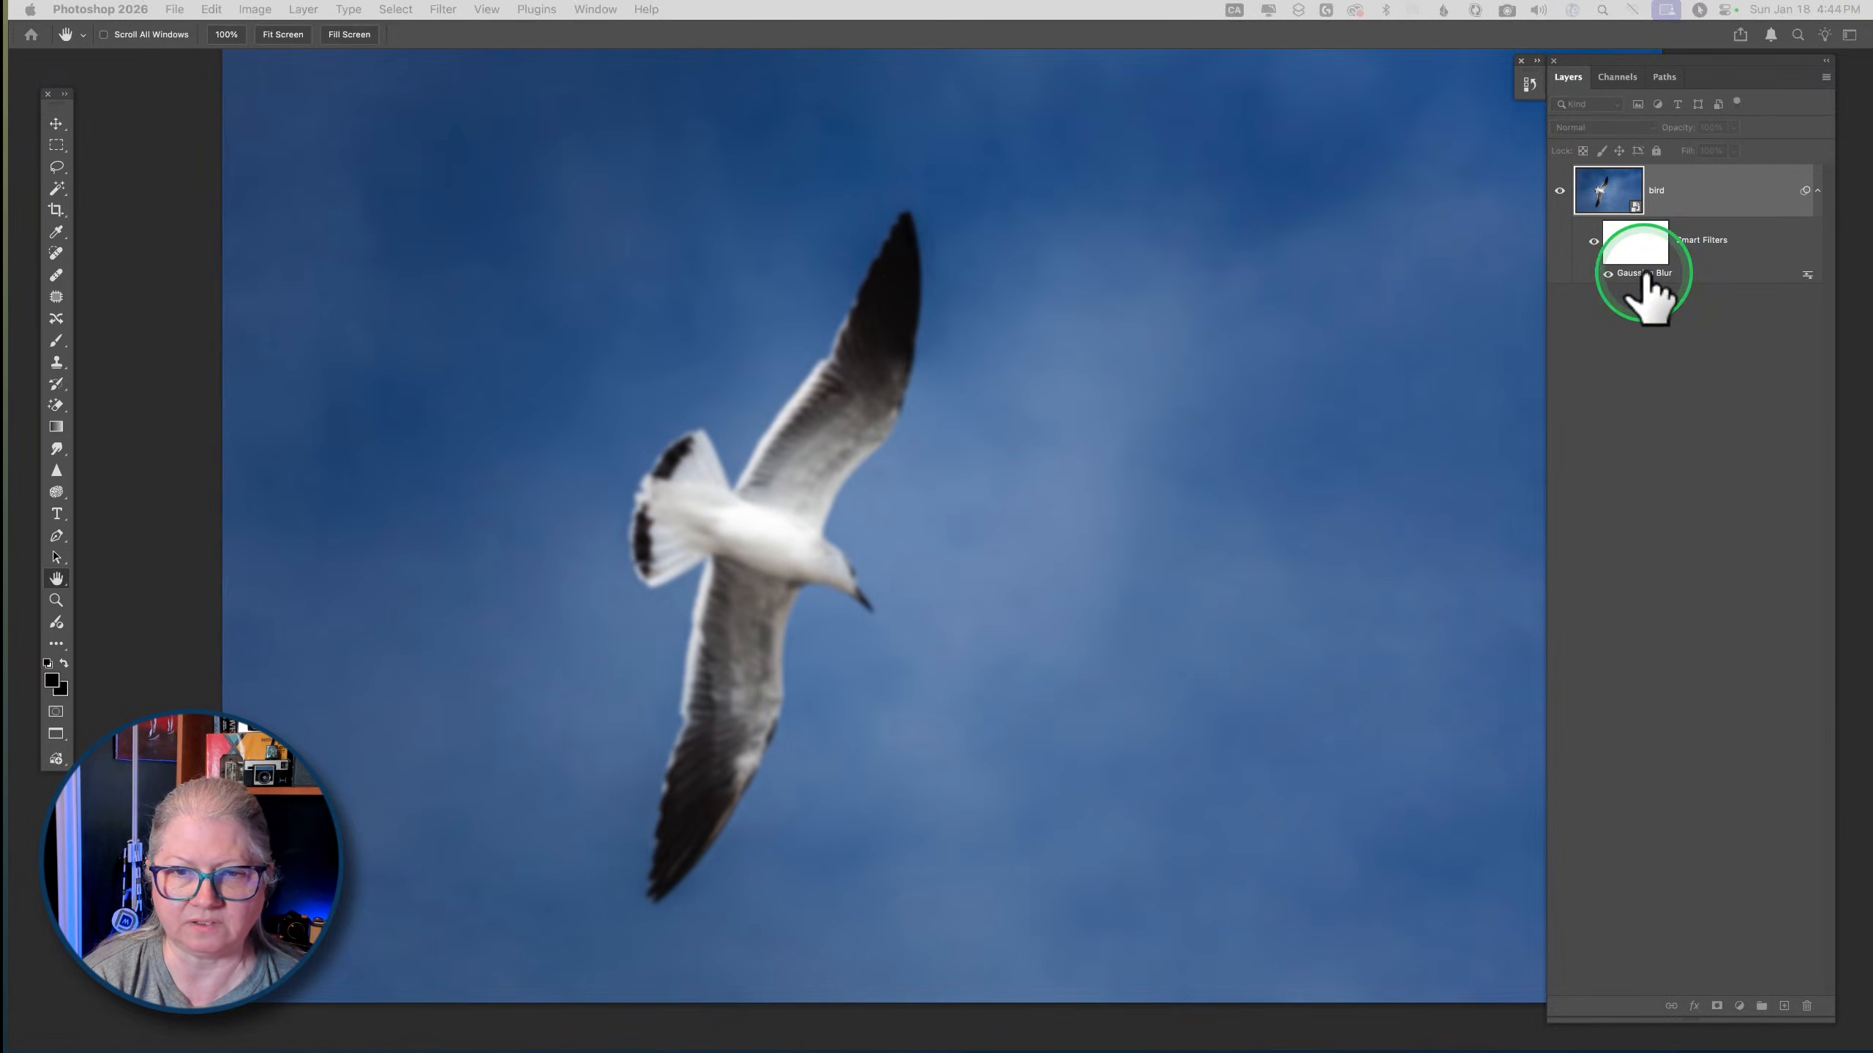
left_click_drag(413, 435, 1054, 349)
mouse_move(1057, 602)
left_mouse_down()
mouse_move(1098, 603)
mouse_move(1079, 619)
left_mouse_up()
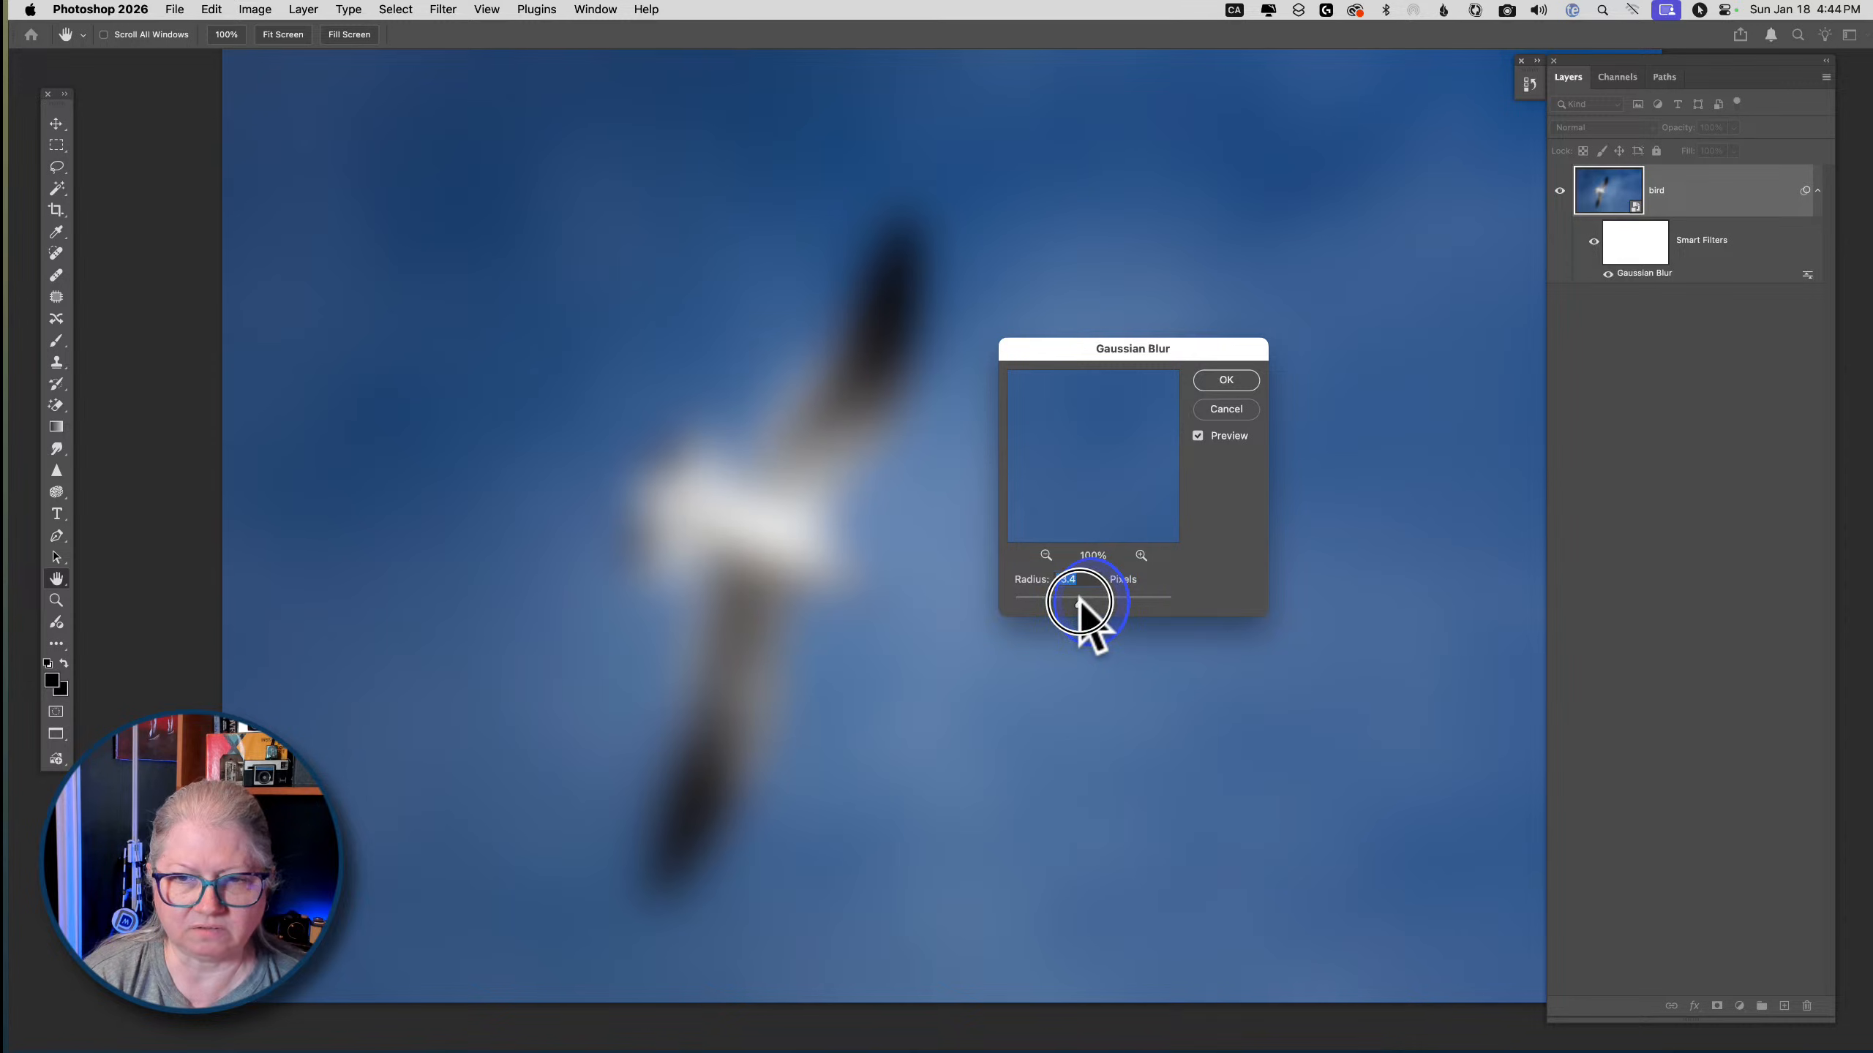
left_click(1217, 382)
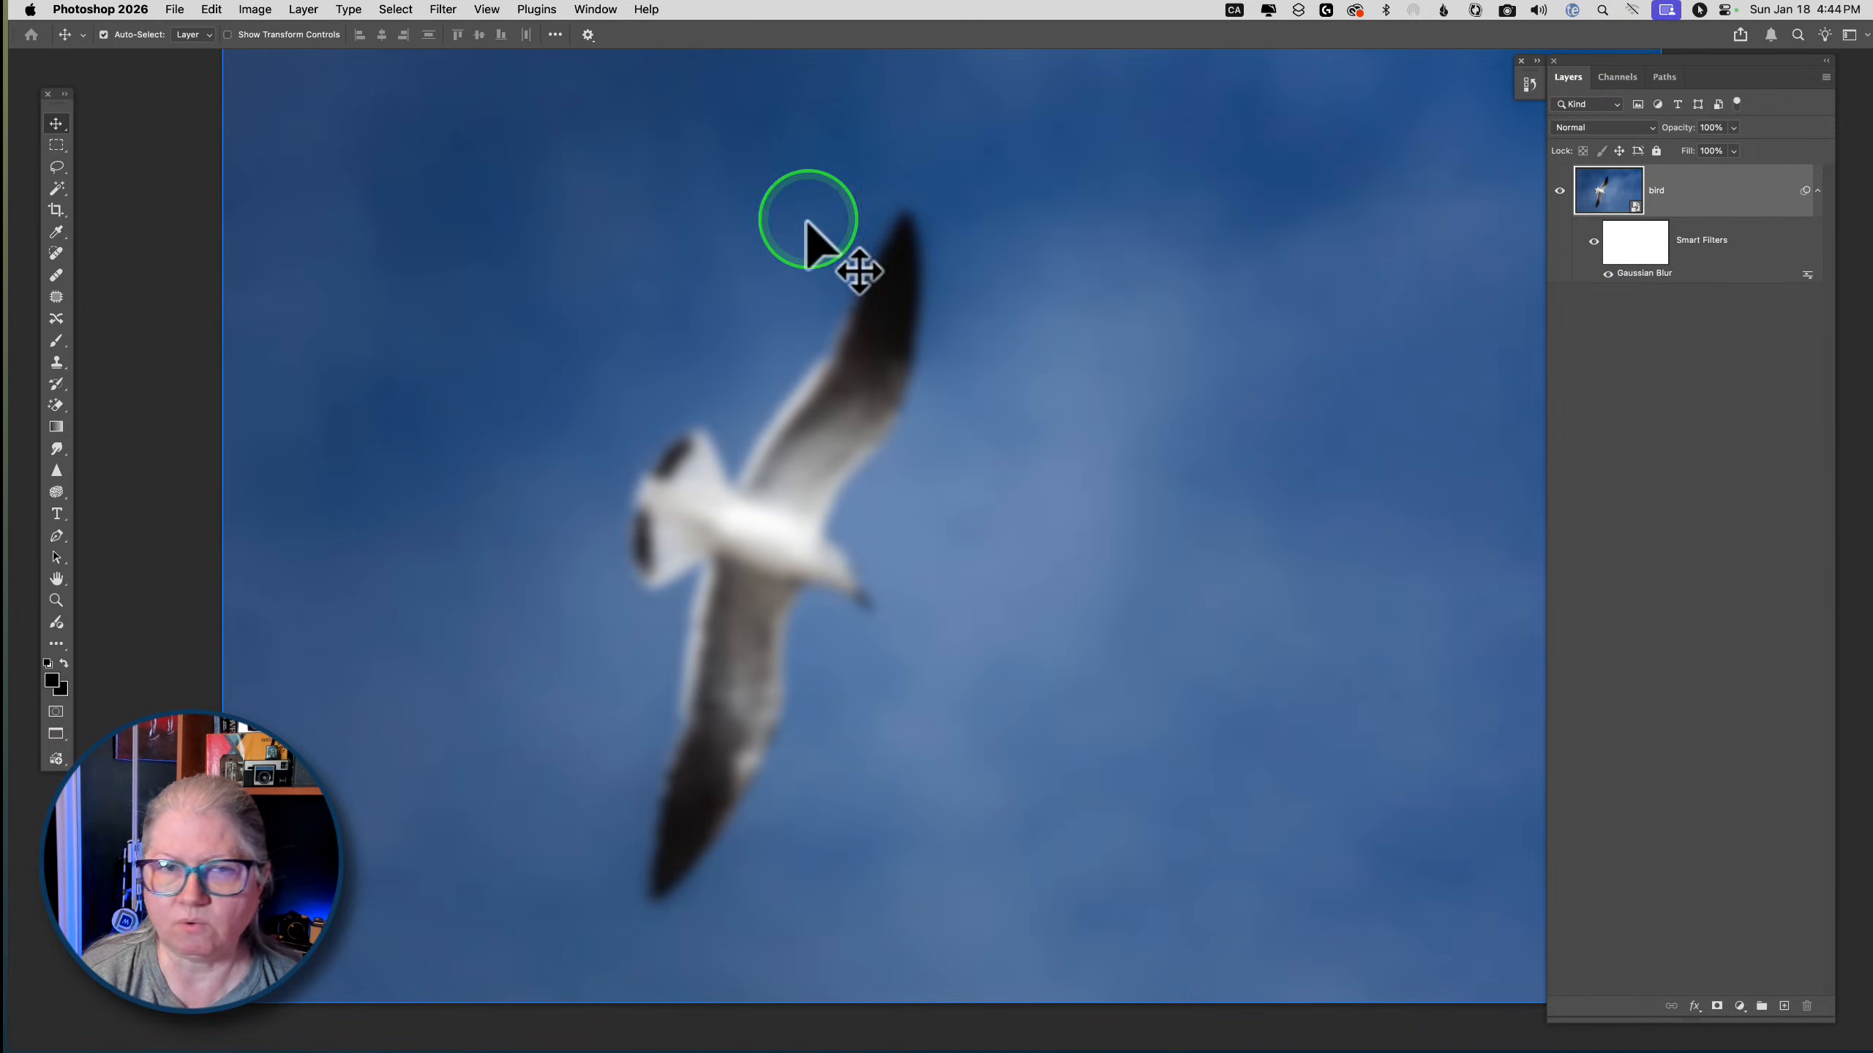
key("Tab")
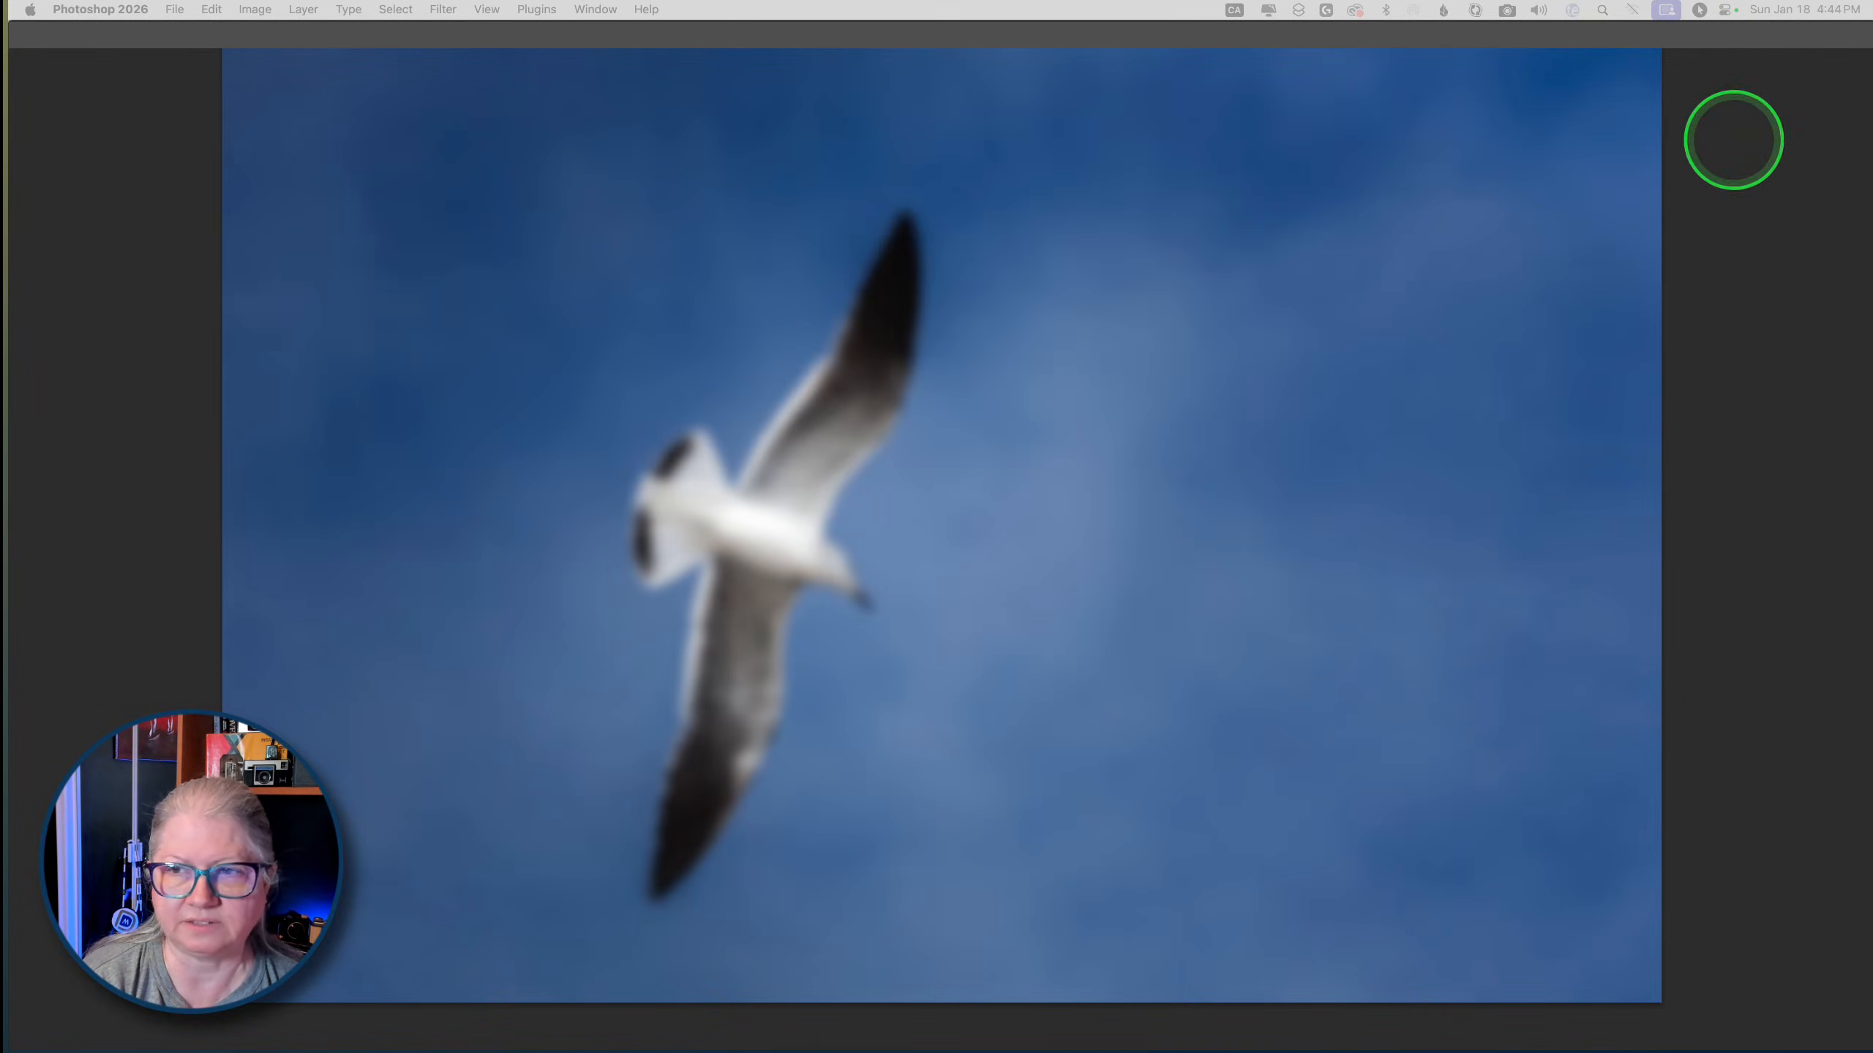
key("Tab")
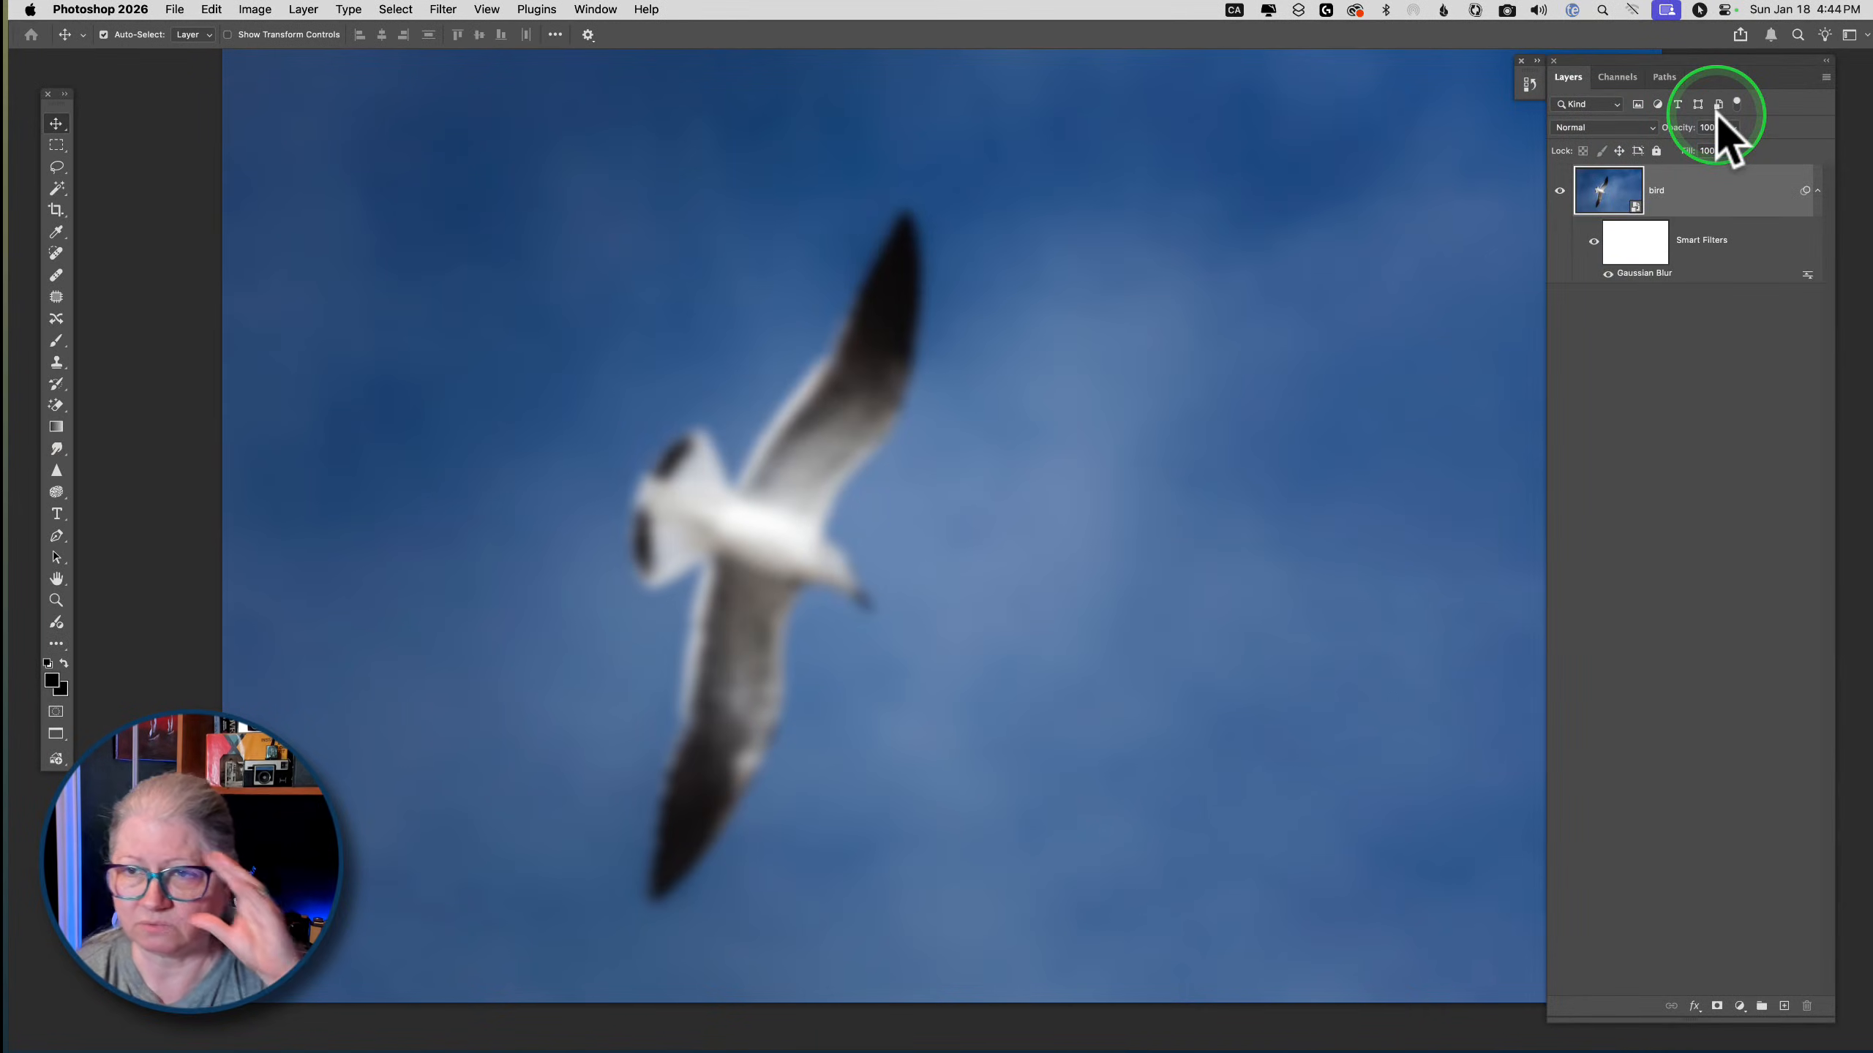
left_click(600, 10)
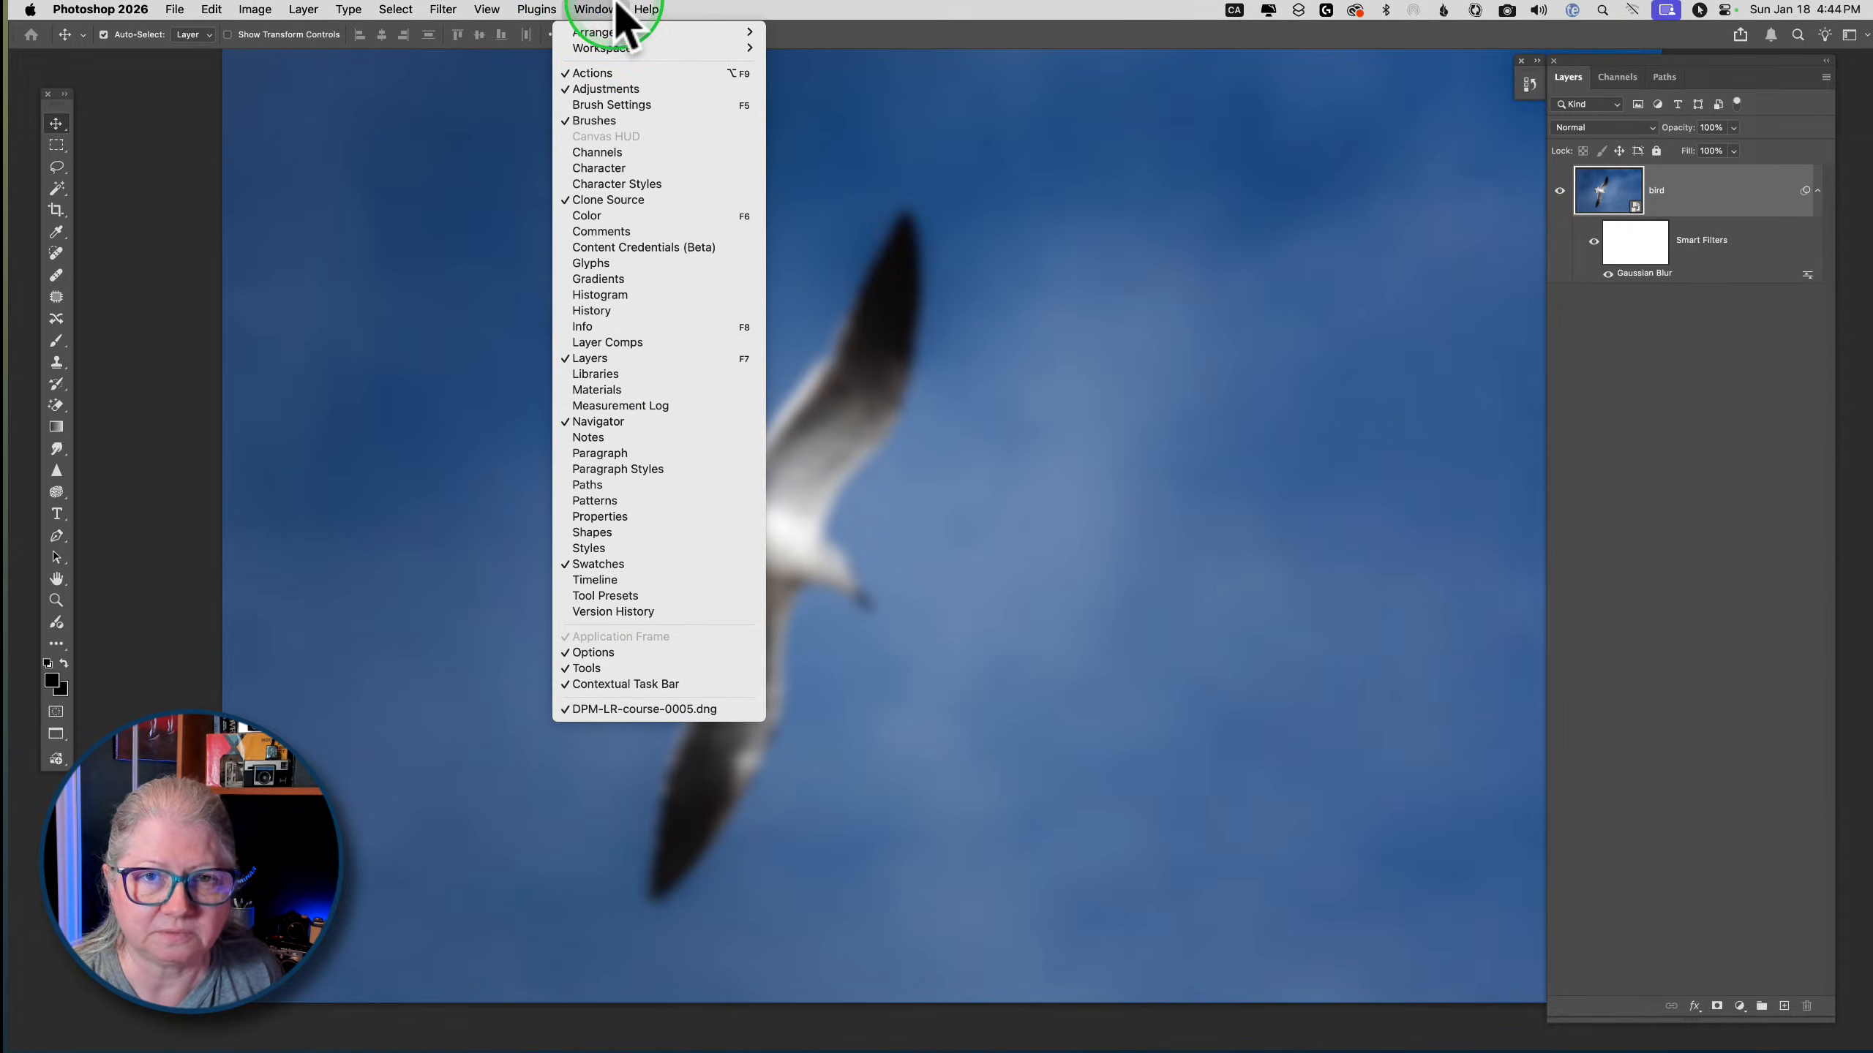
left_click(612, 93)
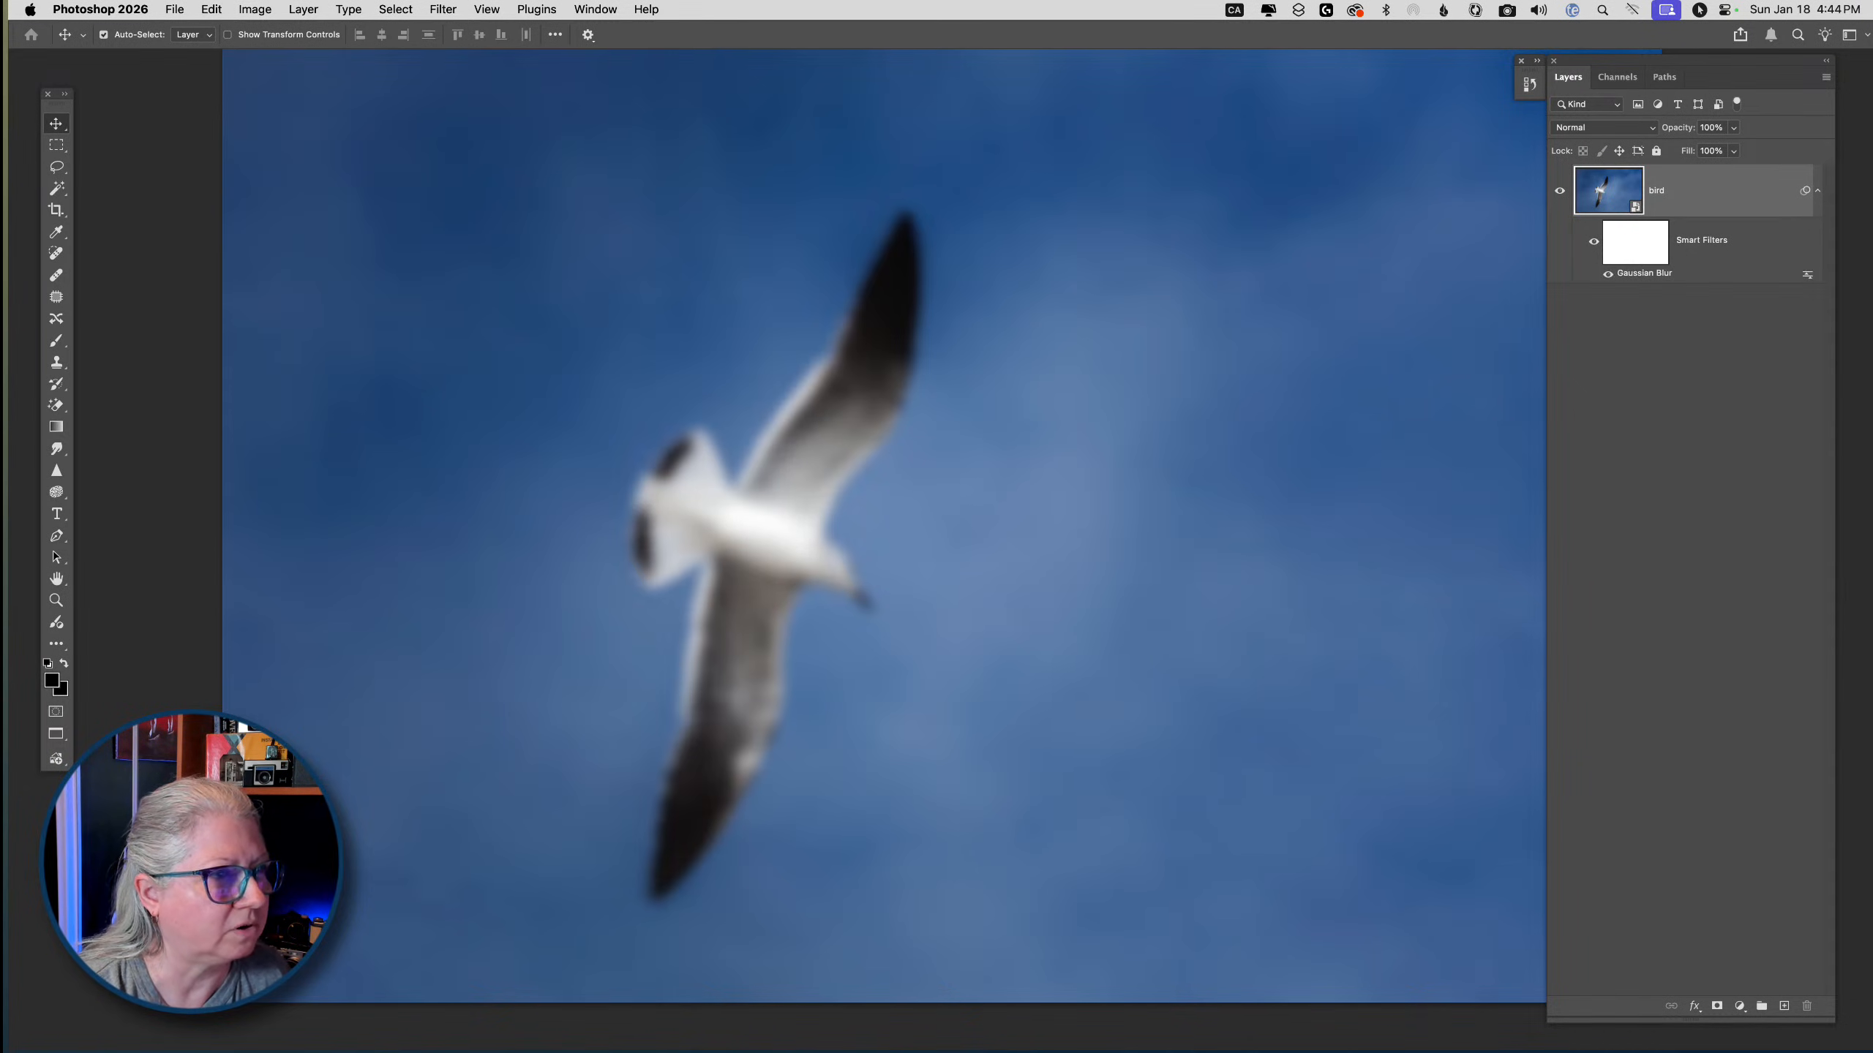
mouse_move(4, 81)
left_mouse_down()
mouse_move(804, 67)
mouse_move(952, 15)
left_mouse_up()
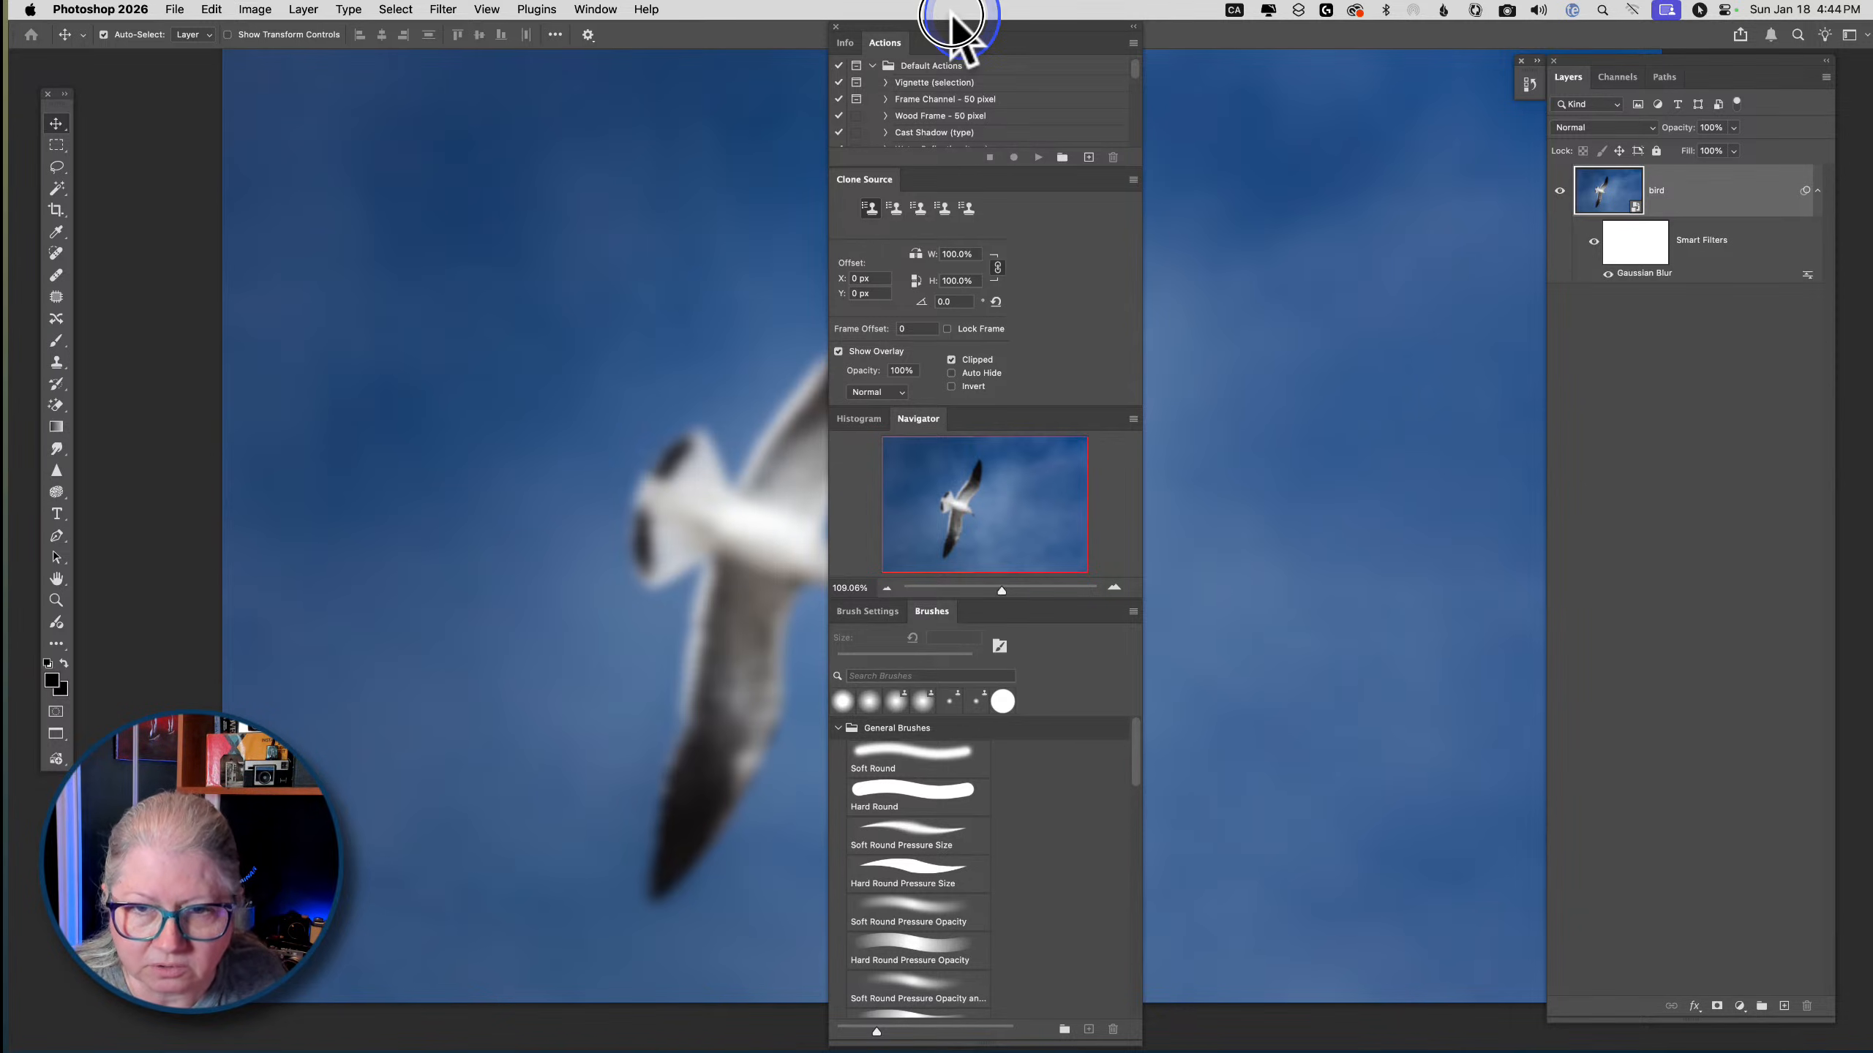
left_click_drag(952, 14, 1, 22)
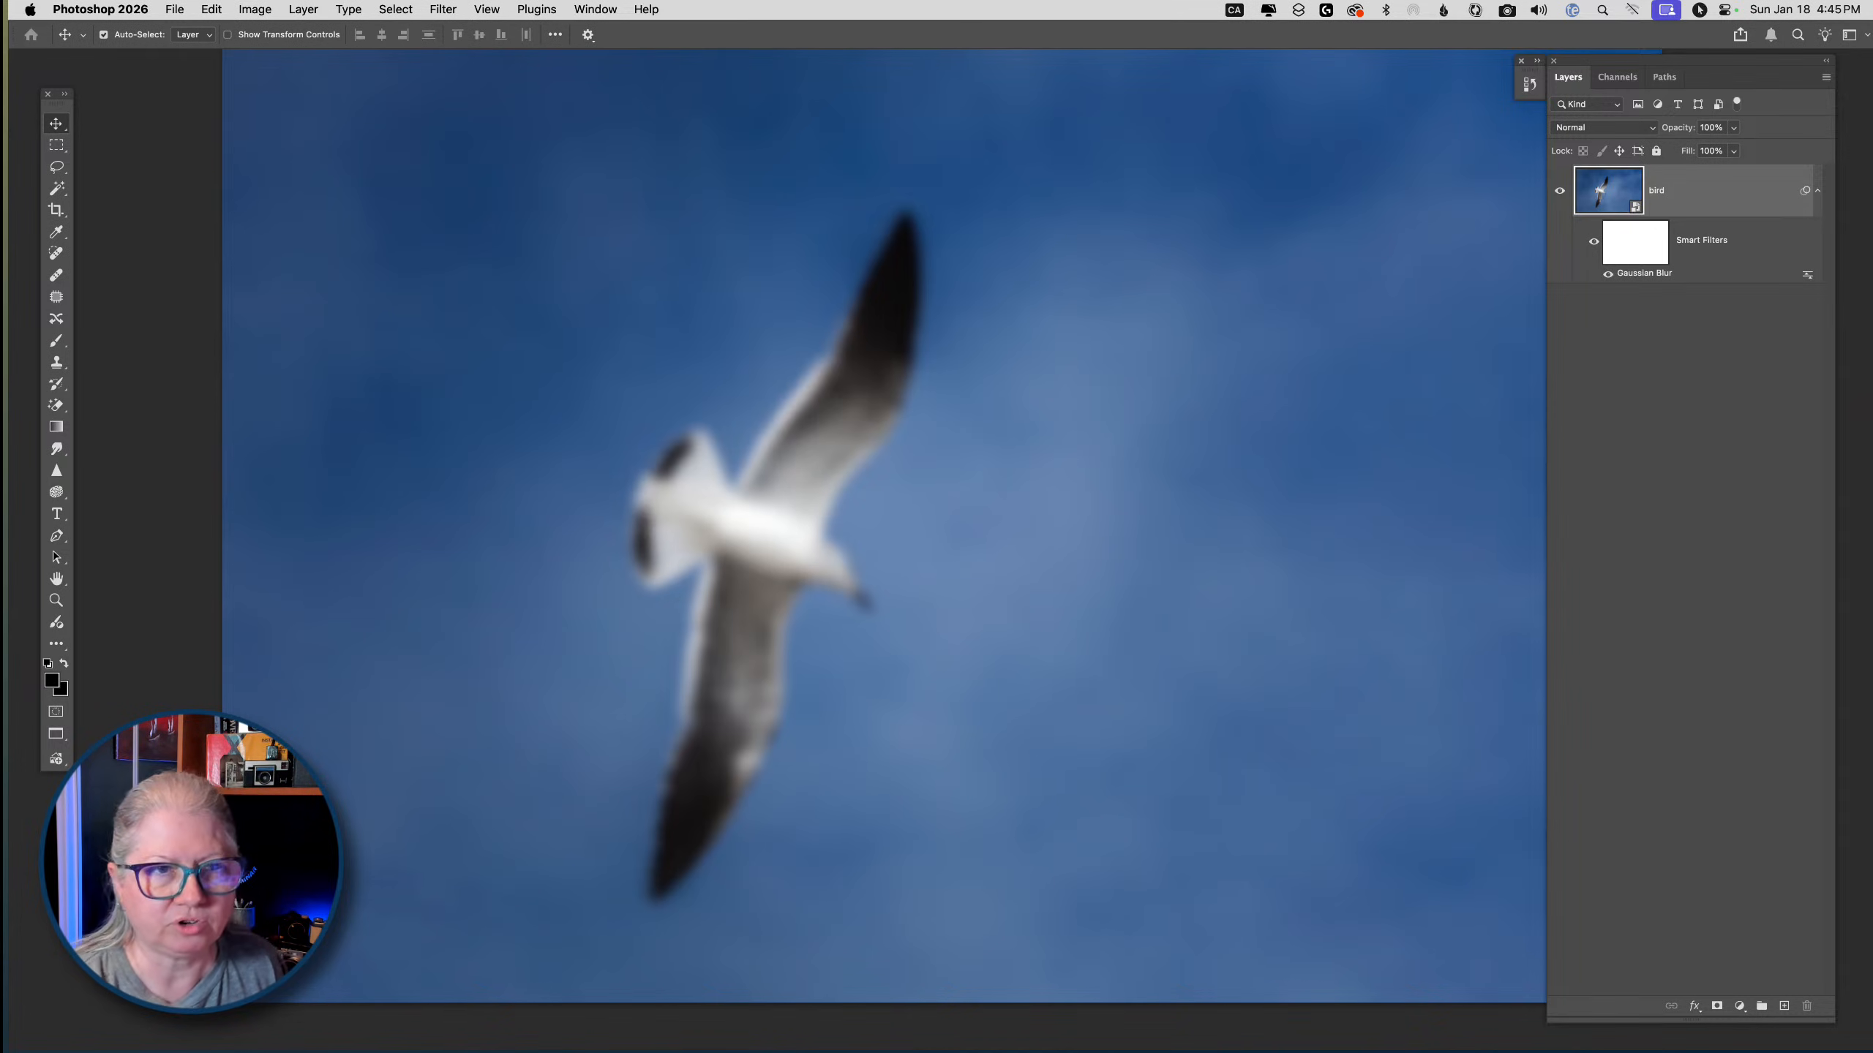
Show the Adjustments panel and bring its panel group over the image beside the Layers panel
left_click(590, 9)
left_click(611, 87)
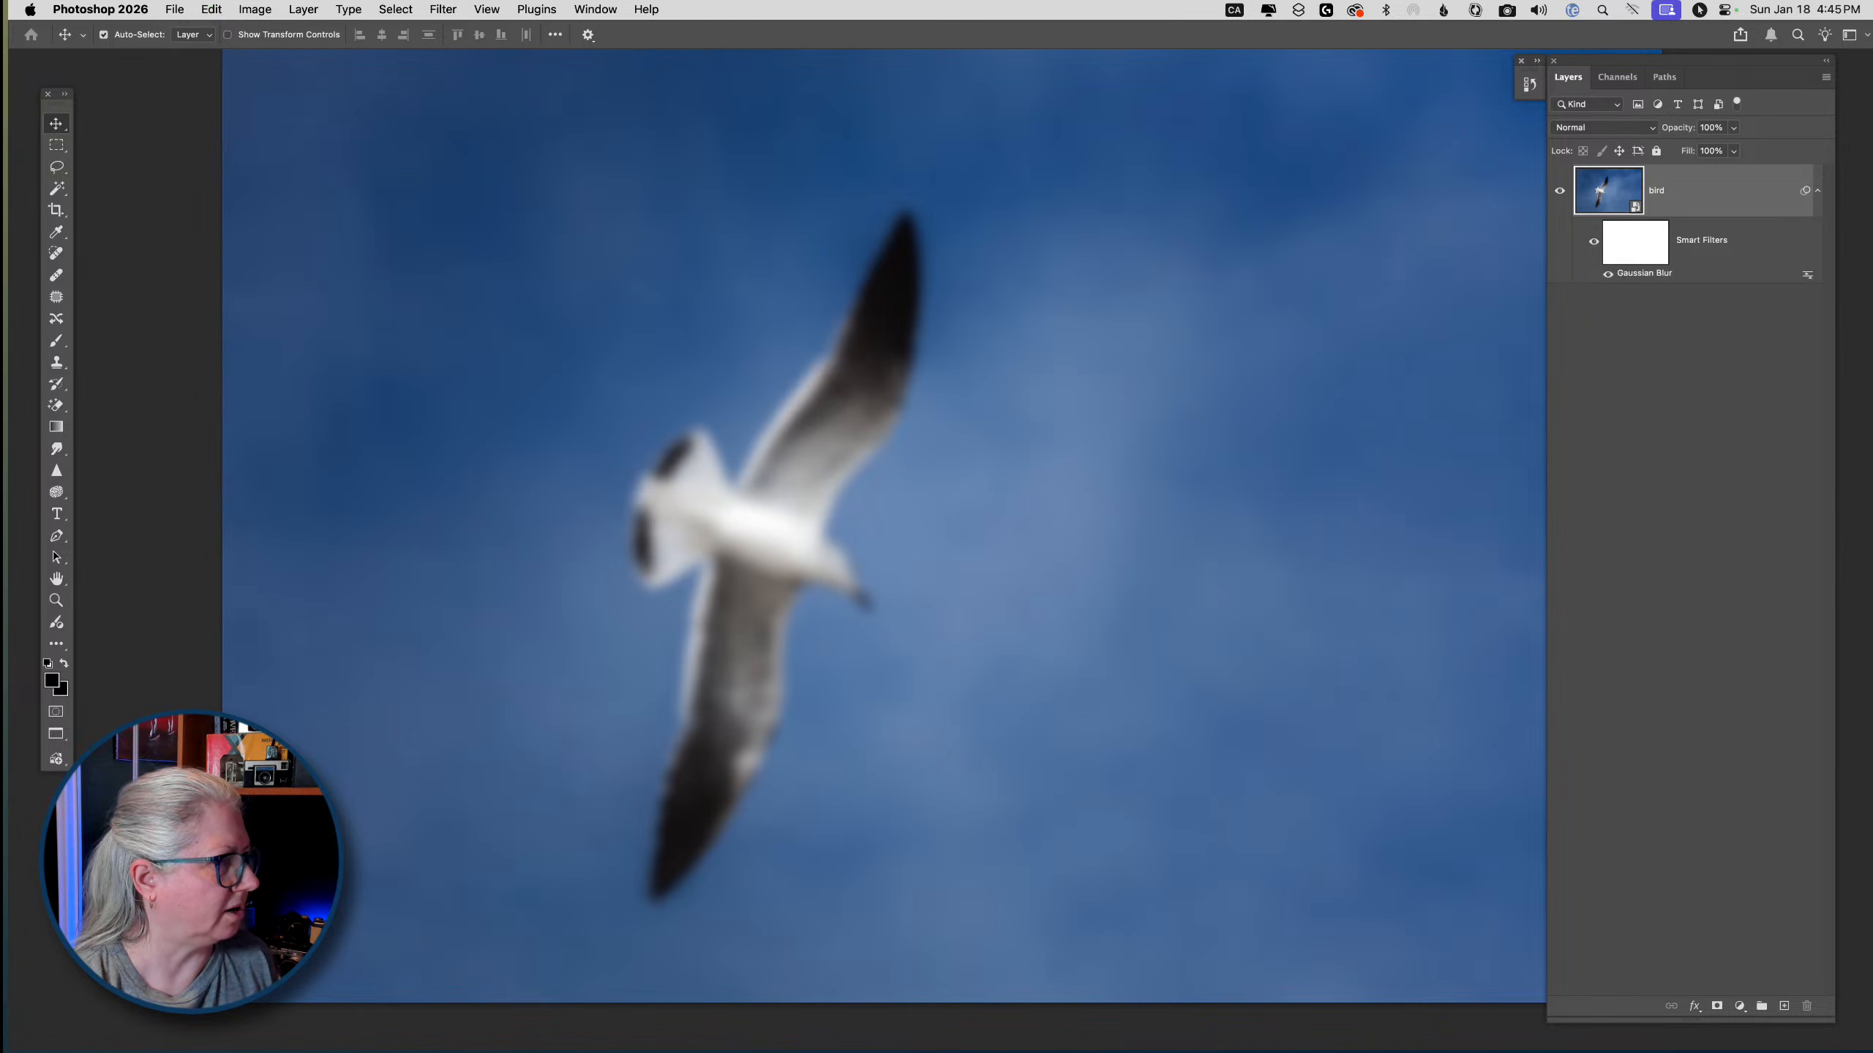
left_click_drag(3, 193, 1371, 128)
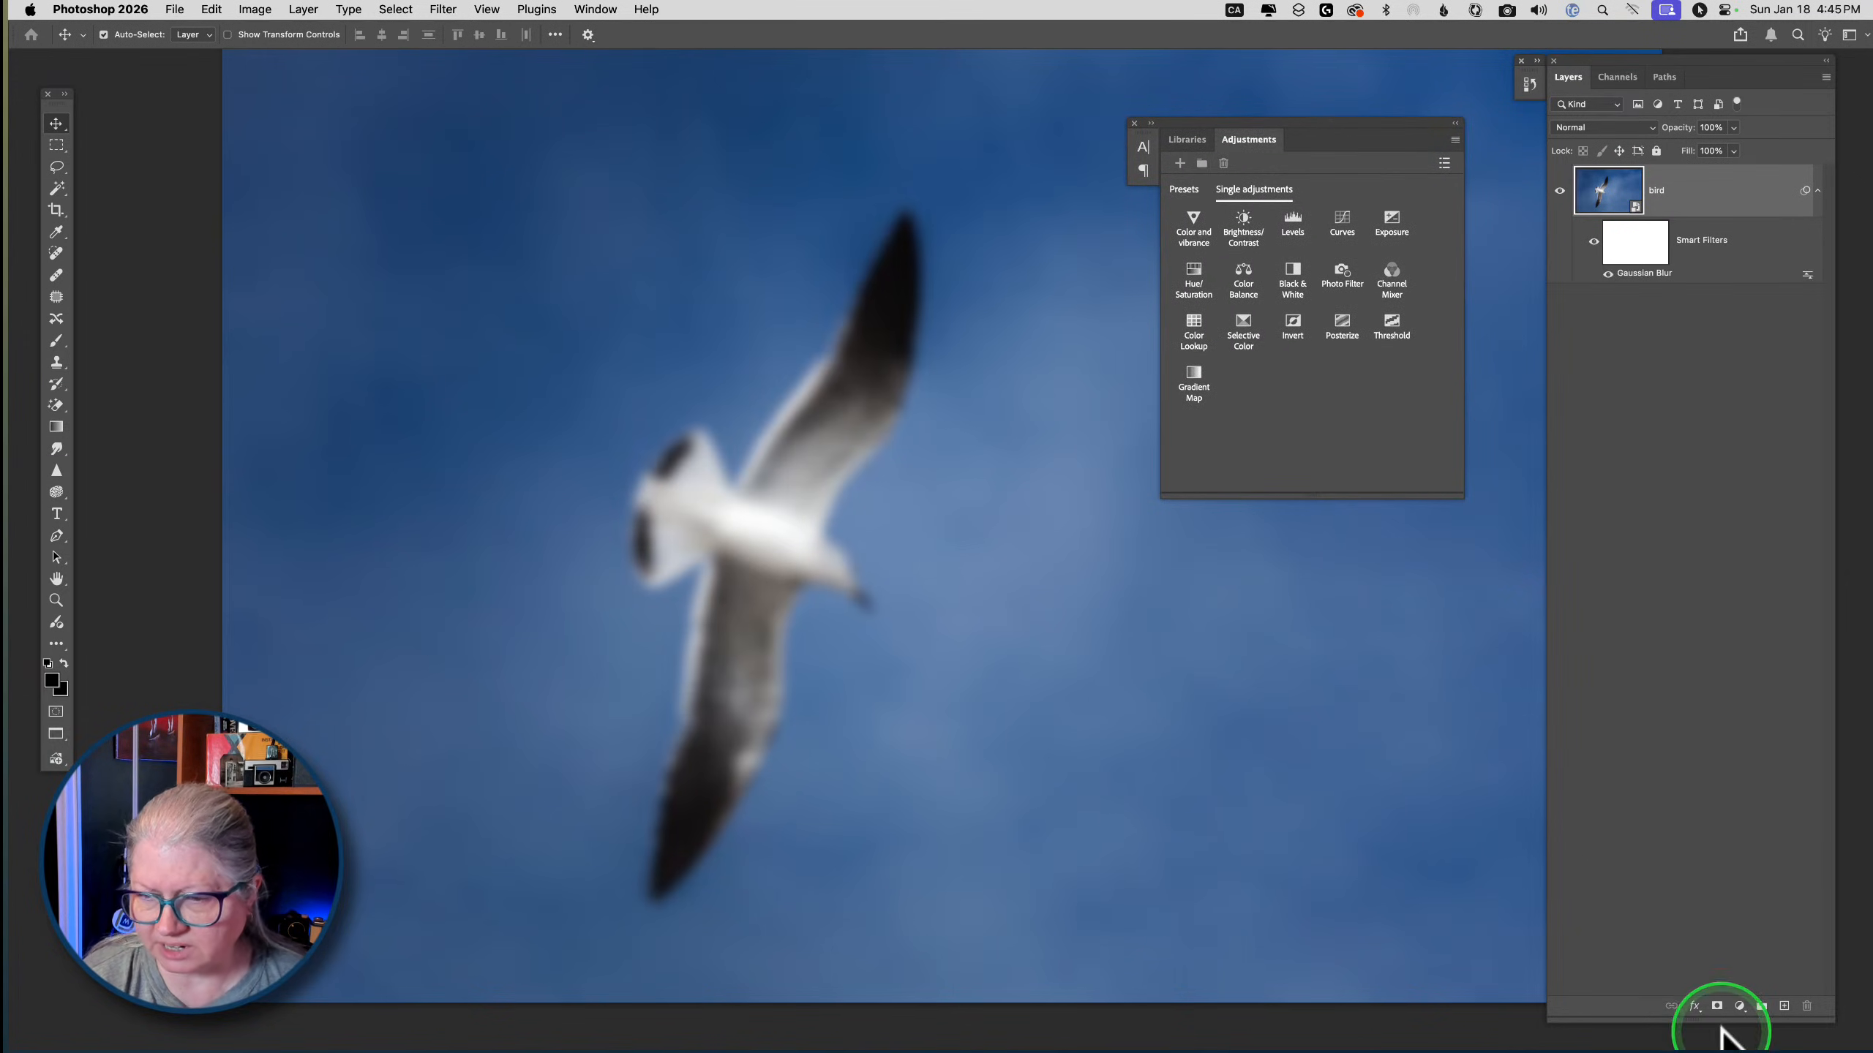
Shorten the Layers panel and dock it directly beneath the Adjustments panel as one group
left_click_drag(1718, 1020, 1709, 616)
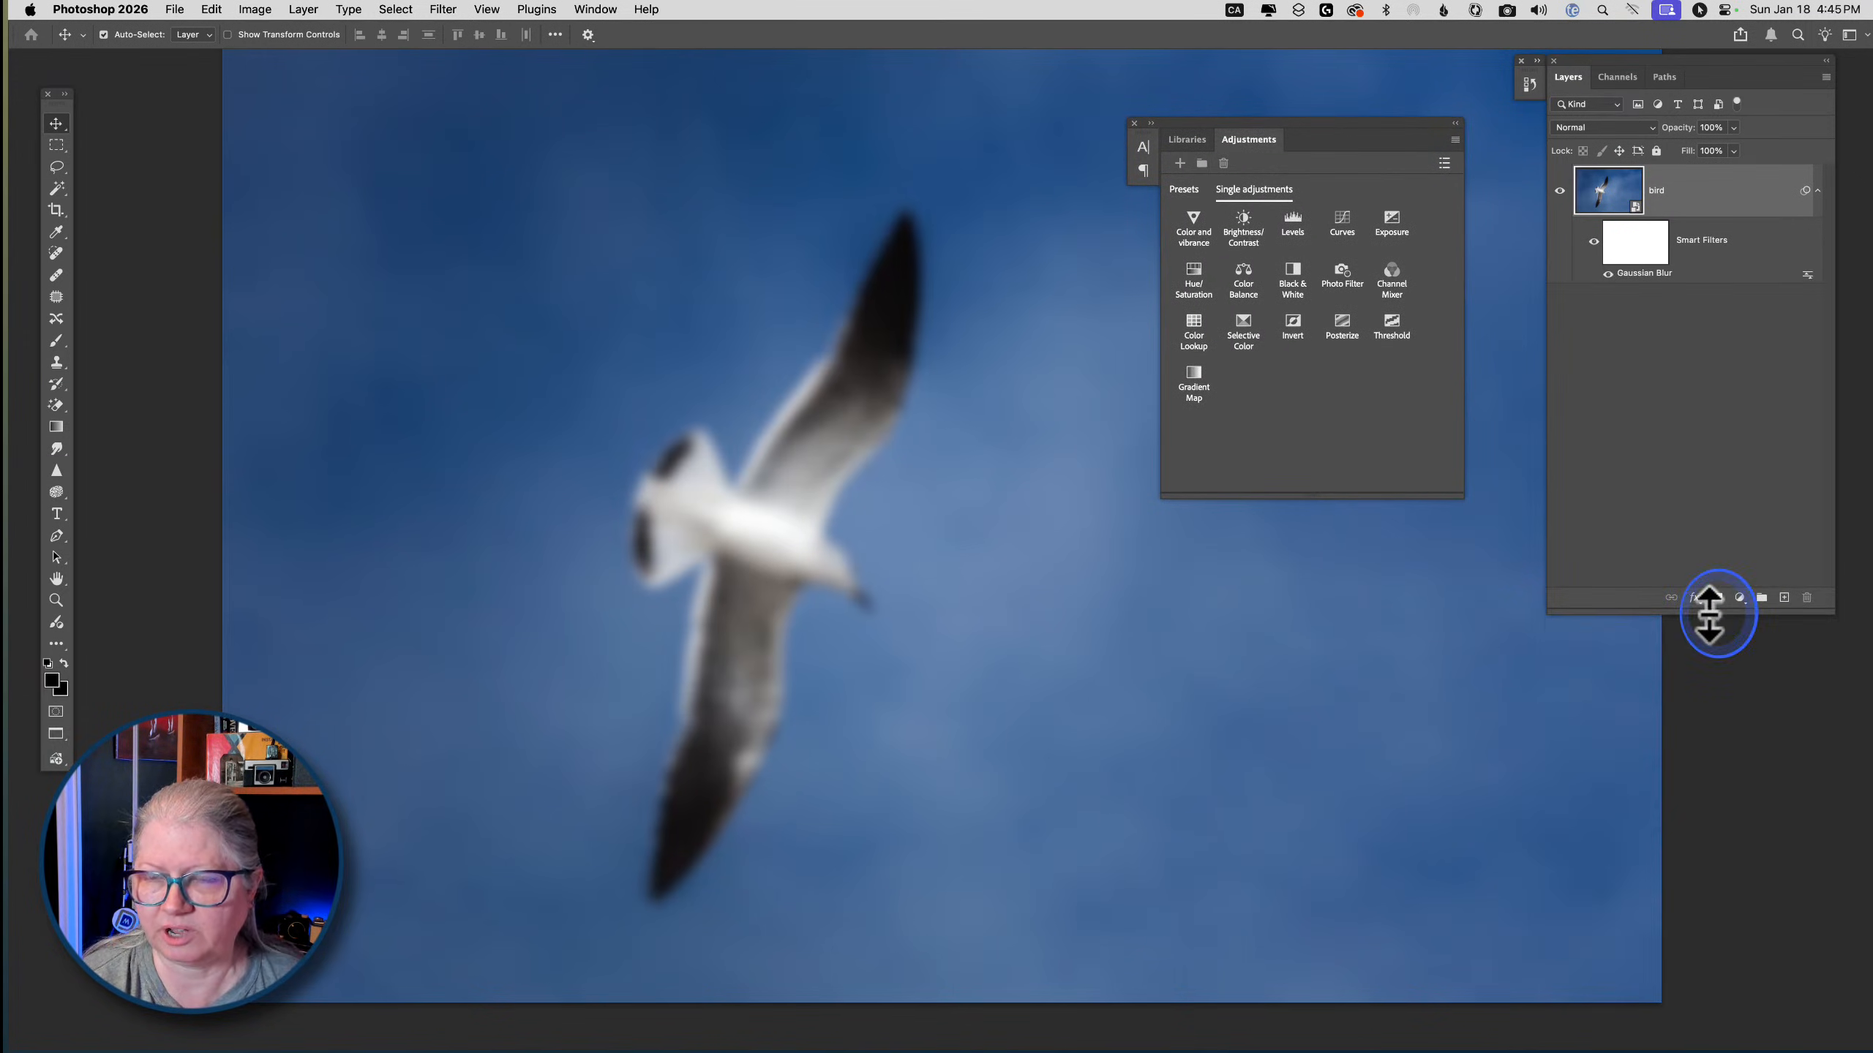
left_click_drag(1686, 60, 1678, 399)
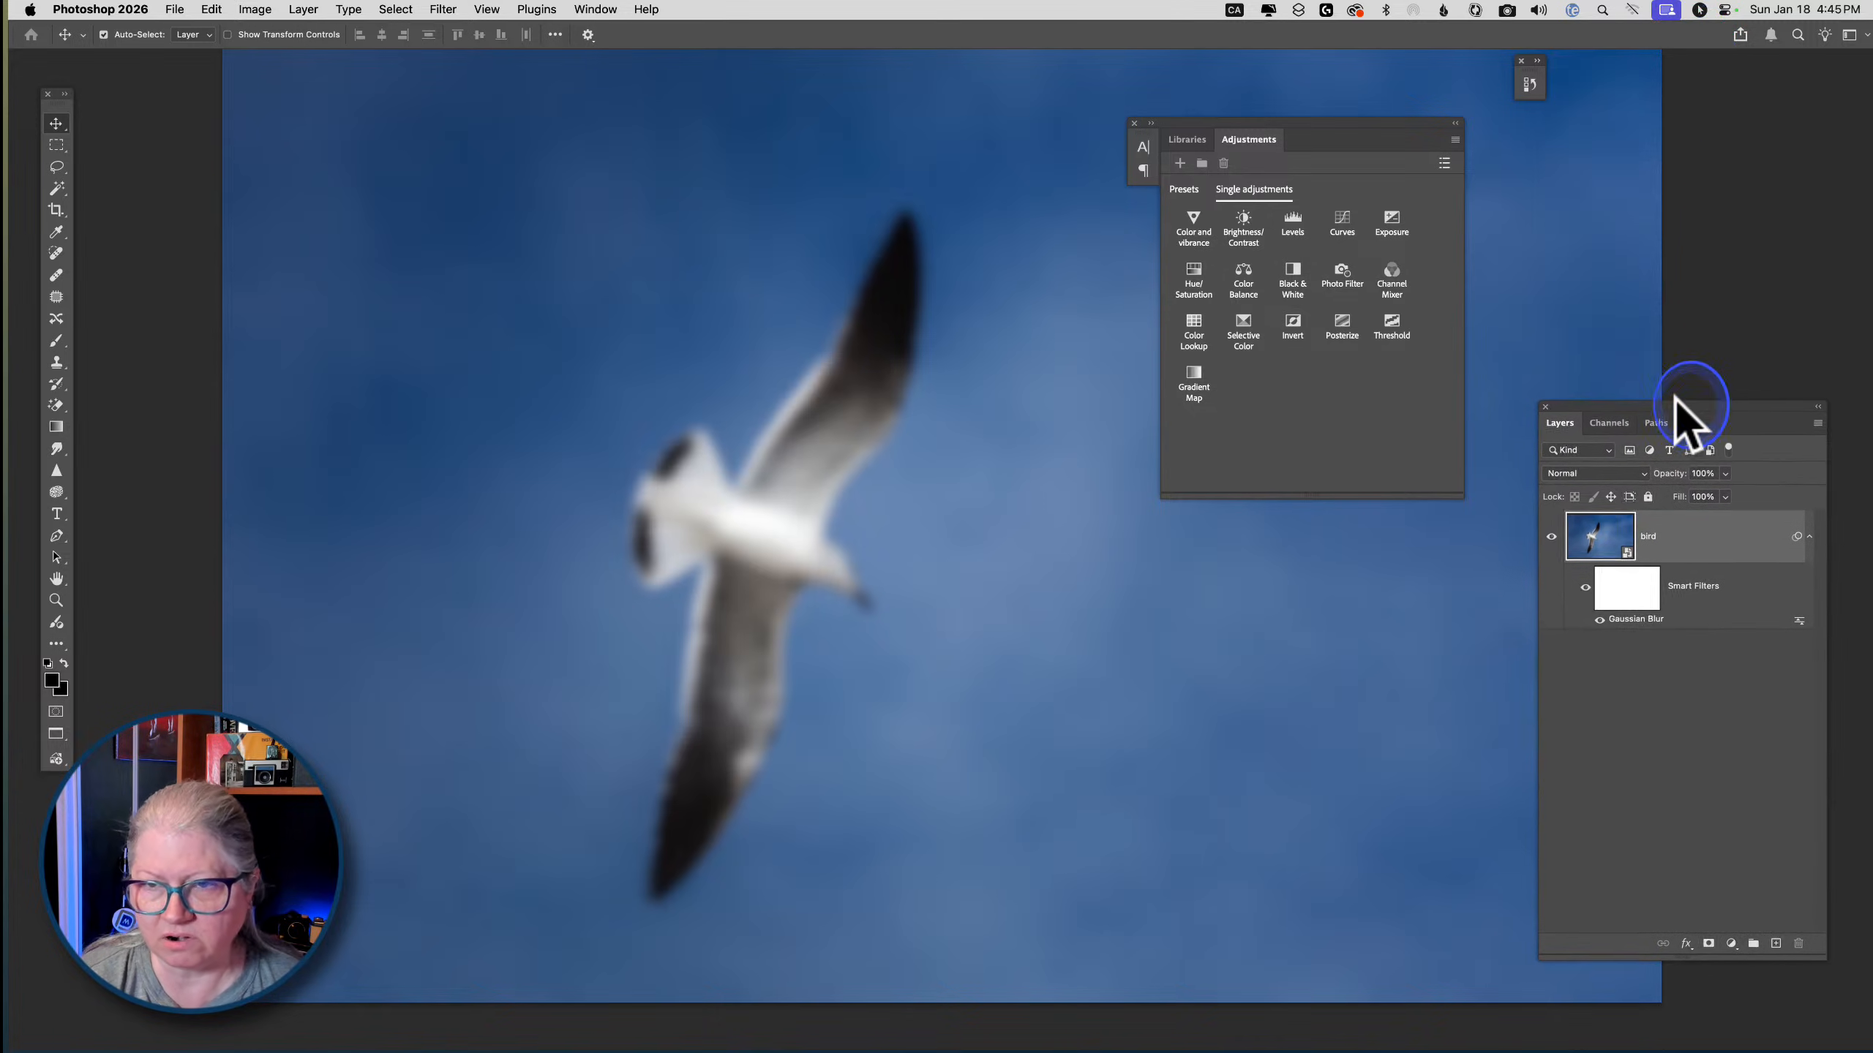
left_click_drag(1256, 129, 1630, 71)
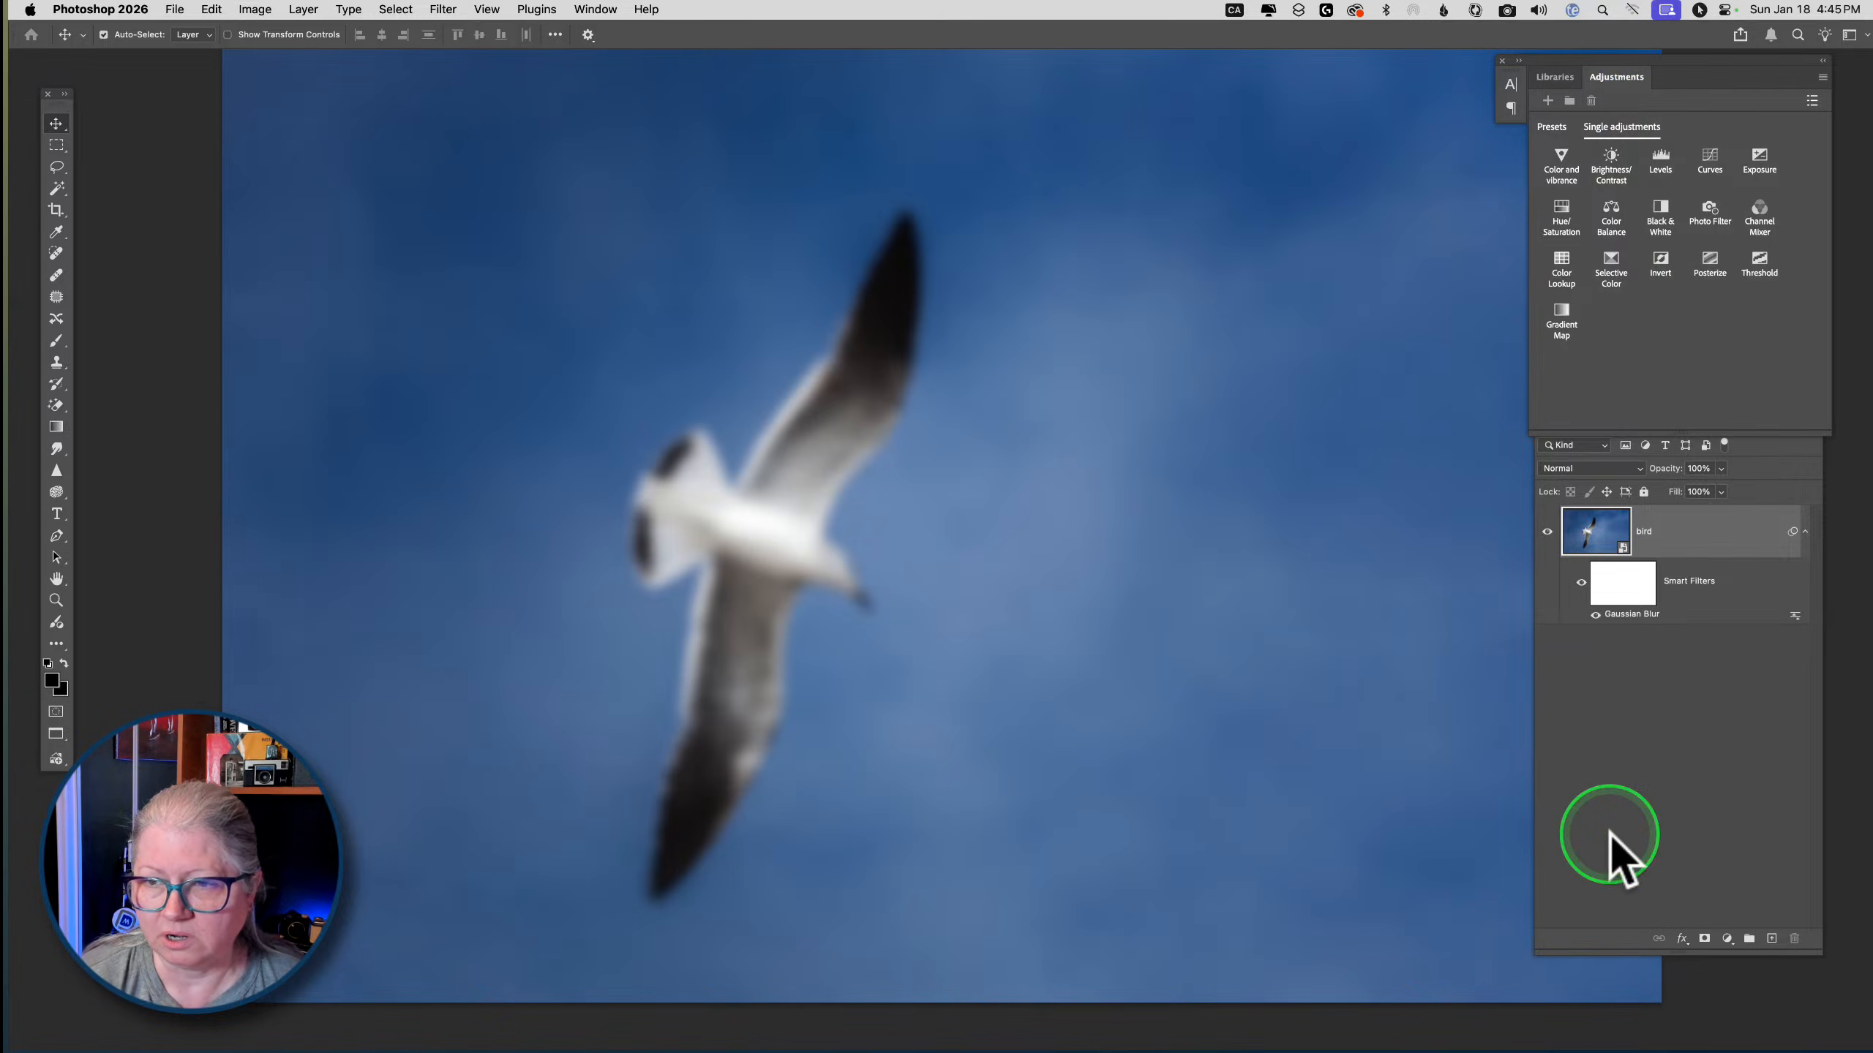
left_click(1610, 834)
mouse_move(1643, 419)
left_mouse_down()
mouse_move(1651, 473)
mouse_move(1638, 447)
left_mouse_up()
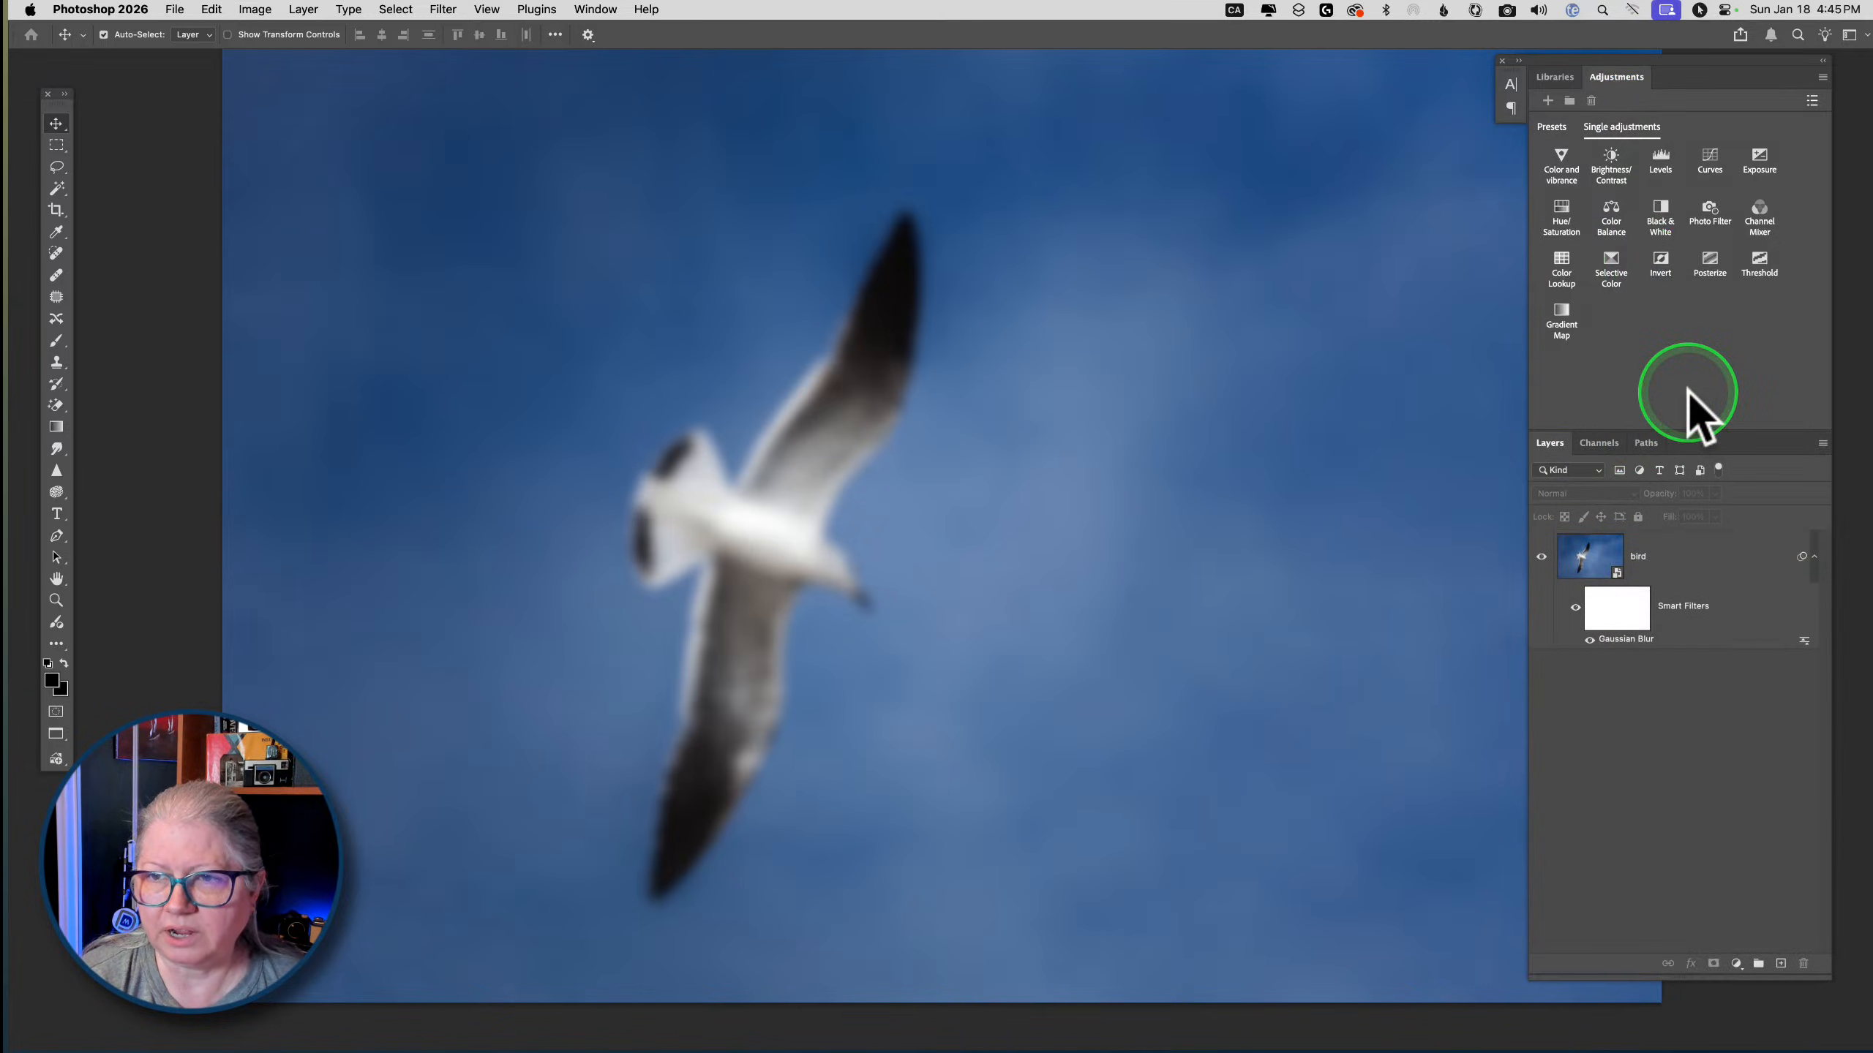
Add a Levels adjustment layer above the bird smart object with the black input level at 40, and close its properties
left_click(1662, 163)
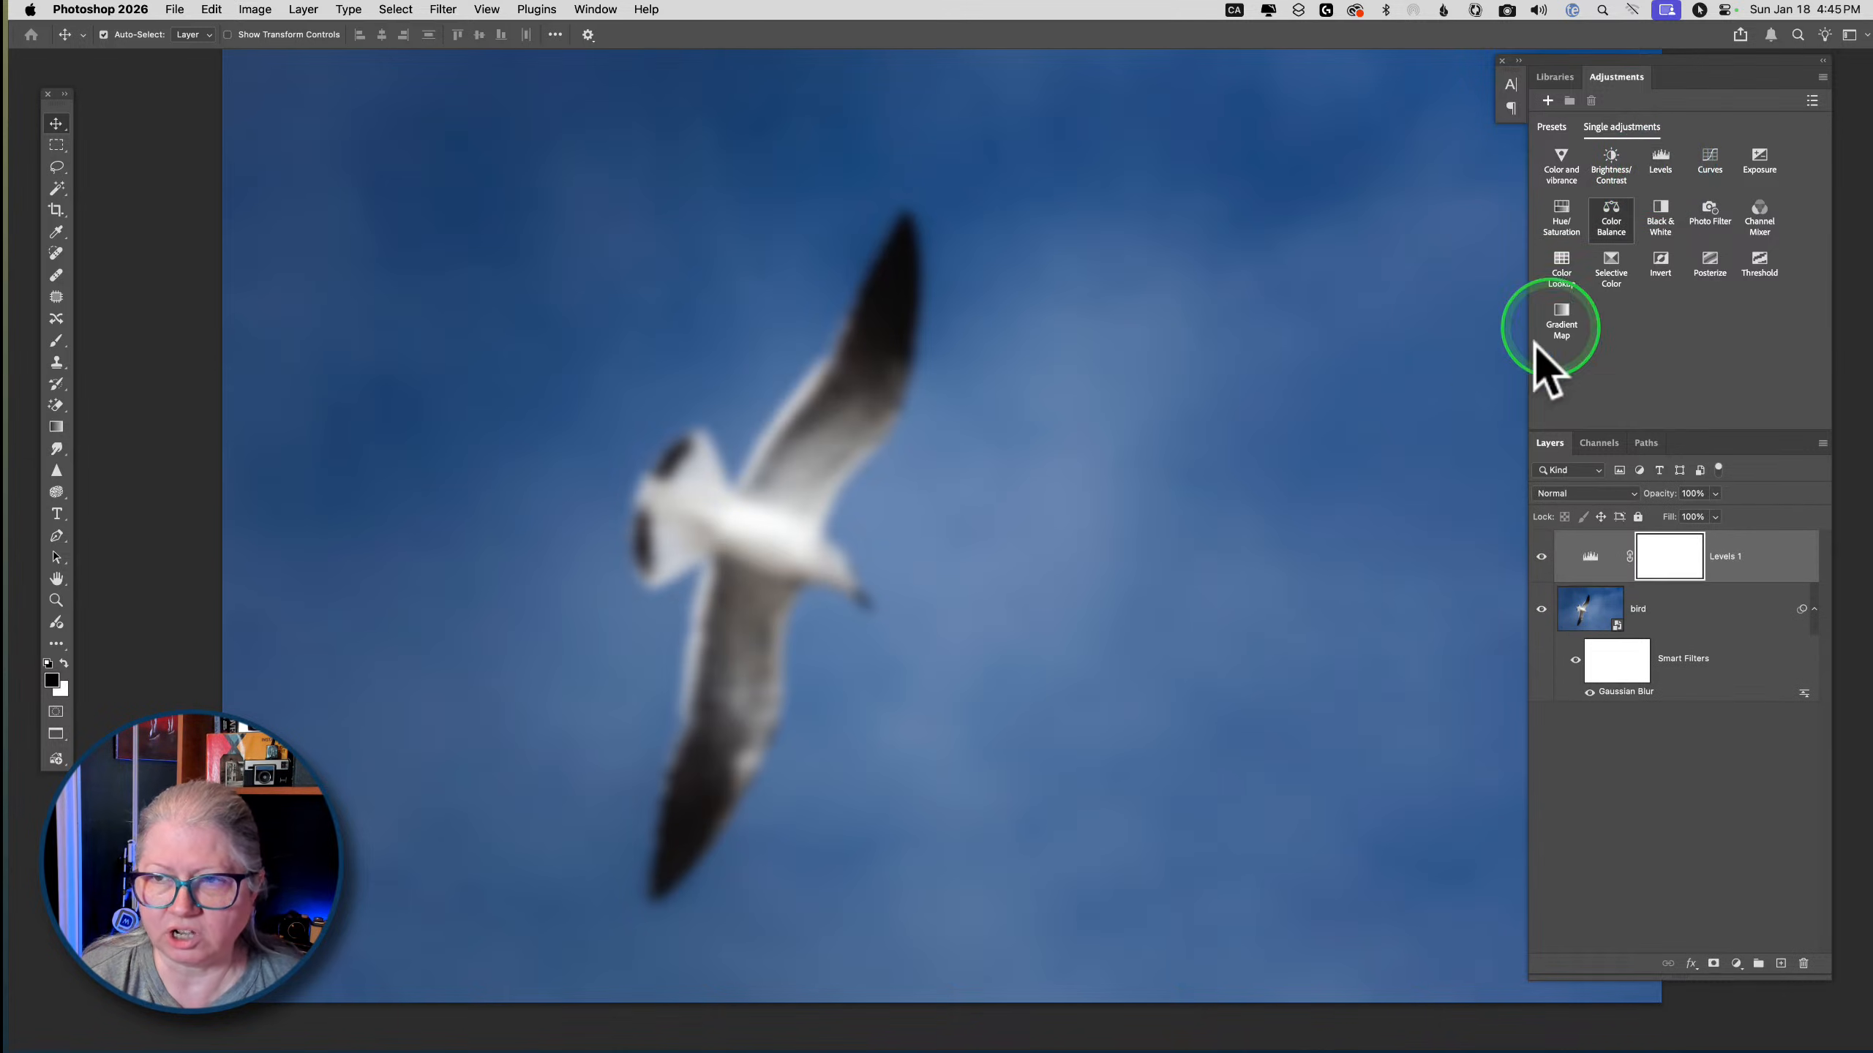
left_click(1589, 559)
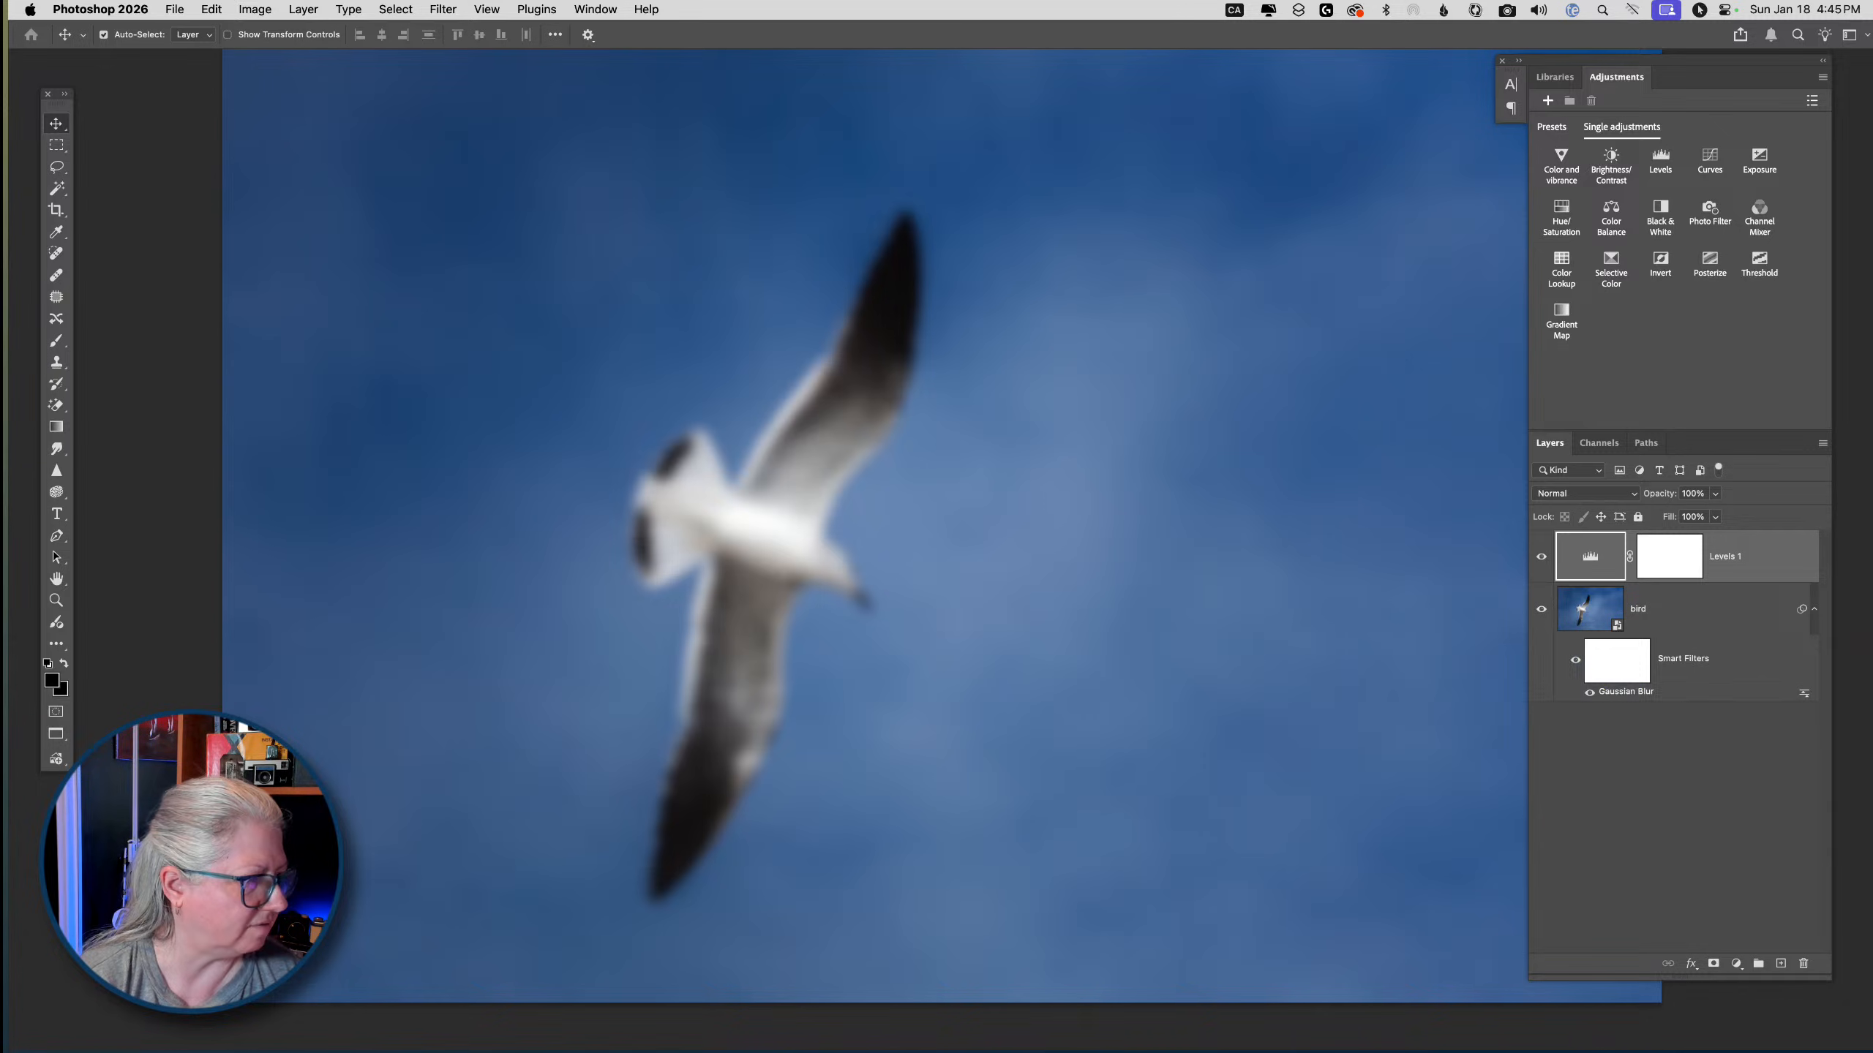
left_click_drag(2, 548, 1183, 294)
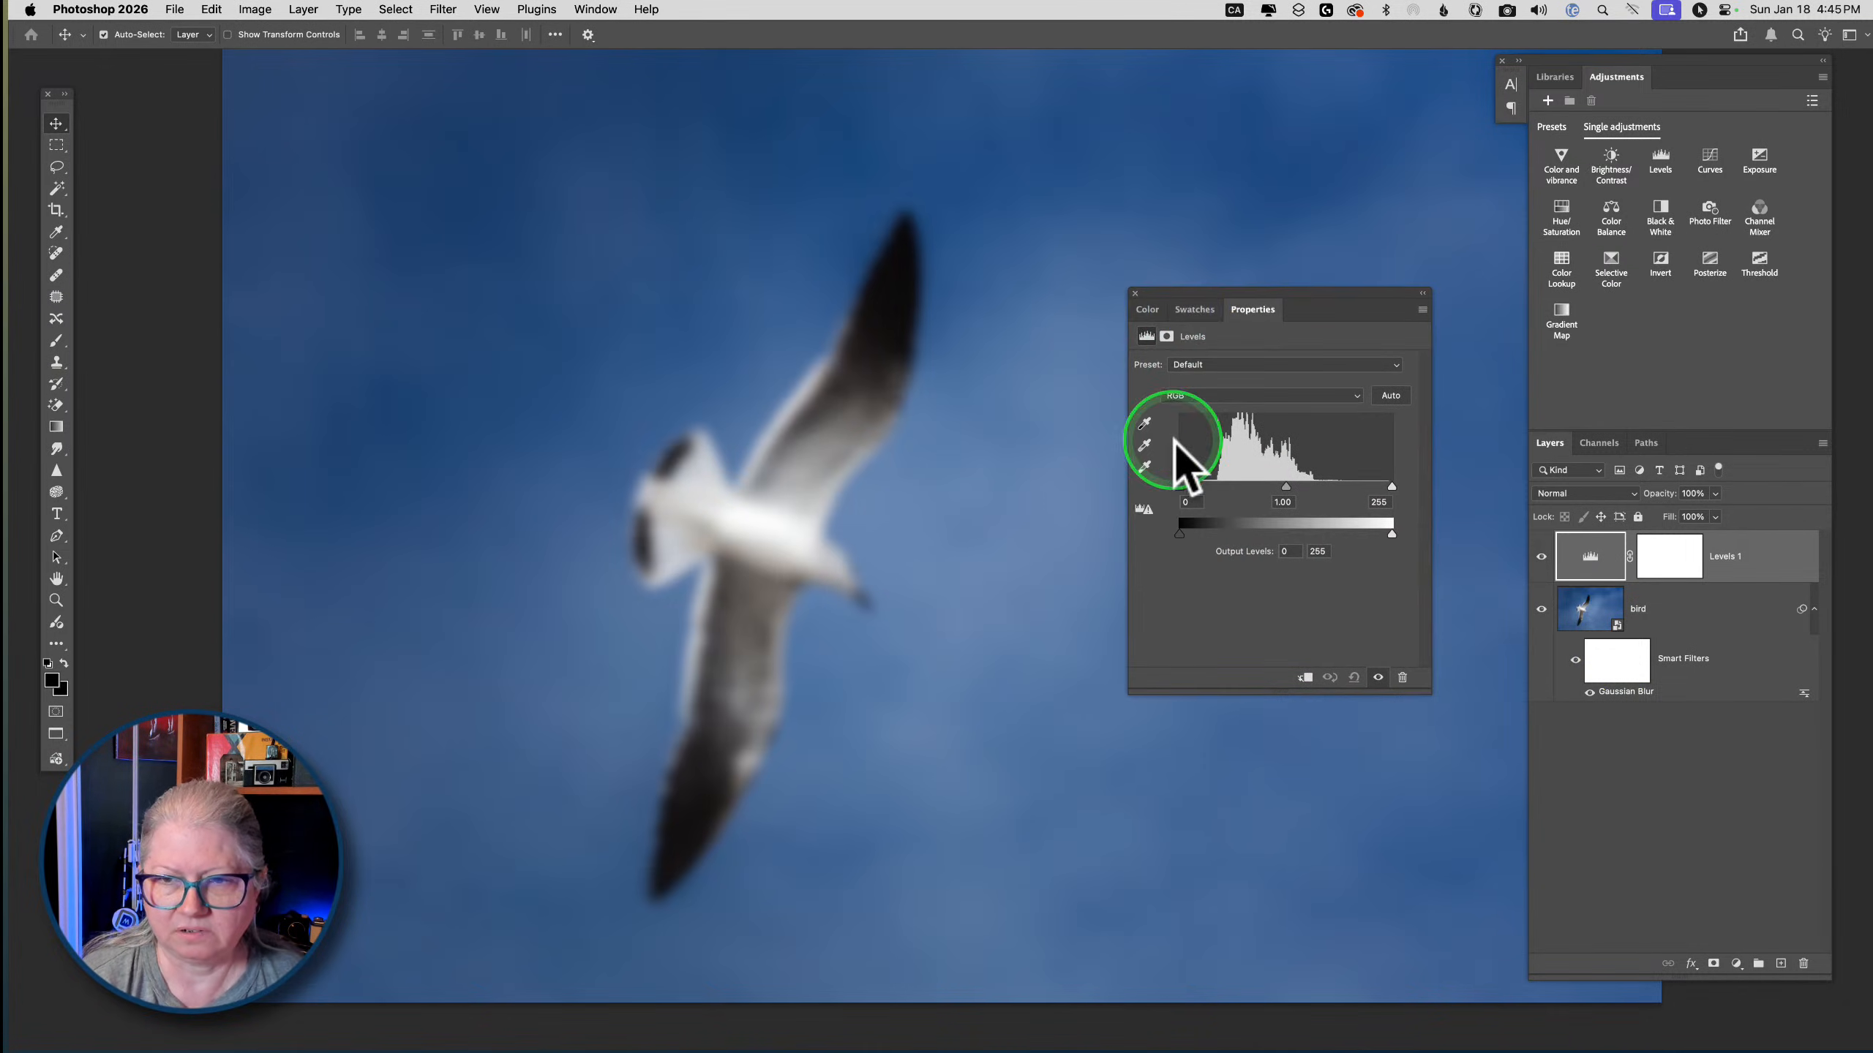
left_click_drag(1180, 488, 1212, 489)
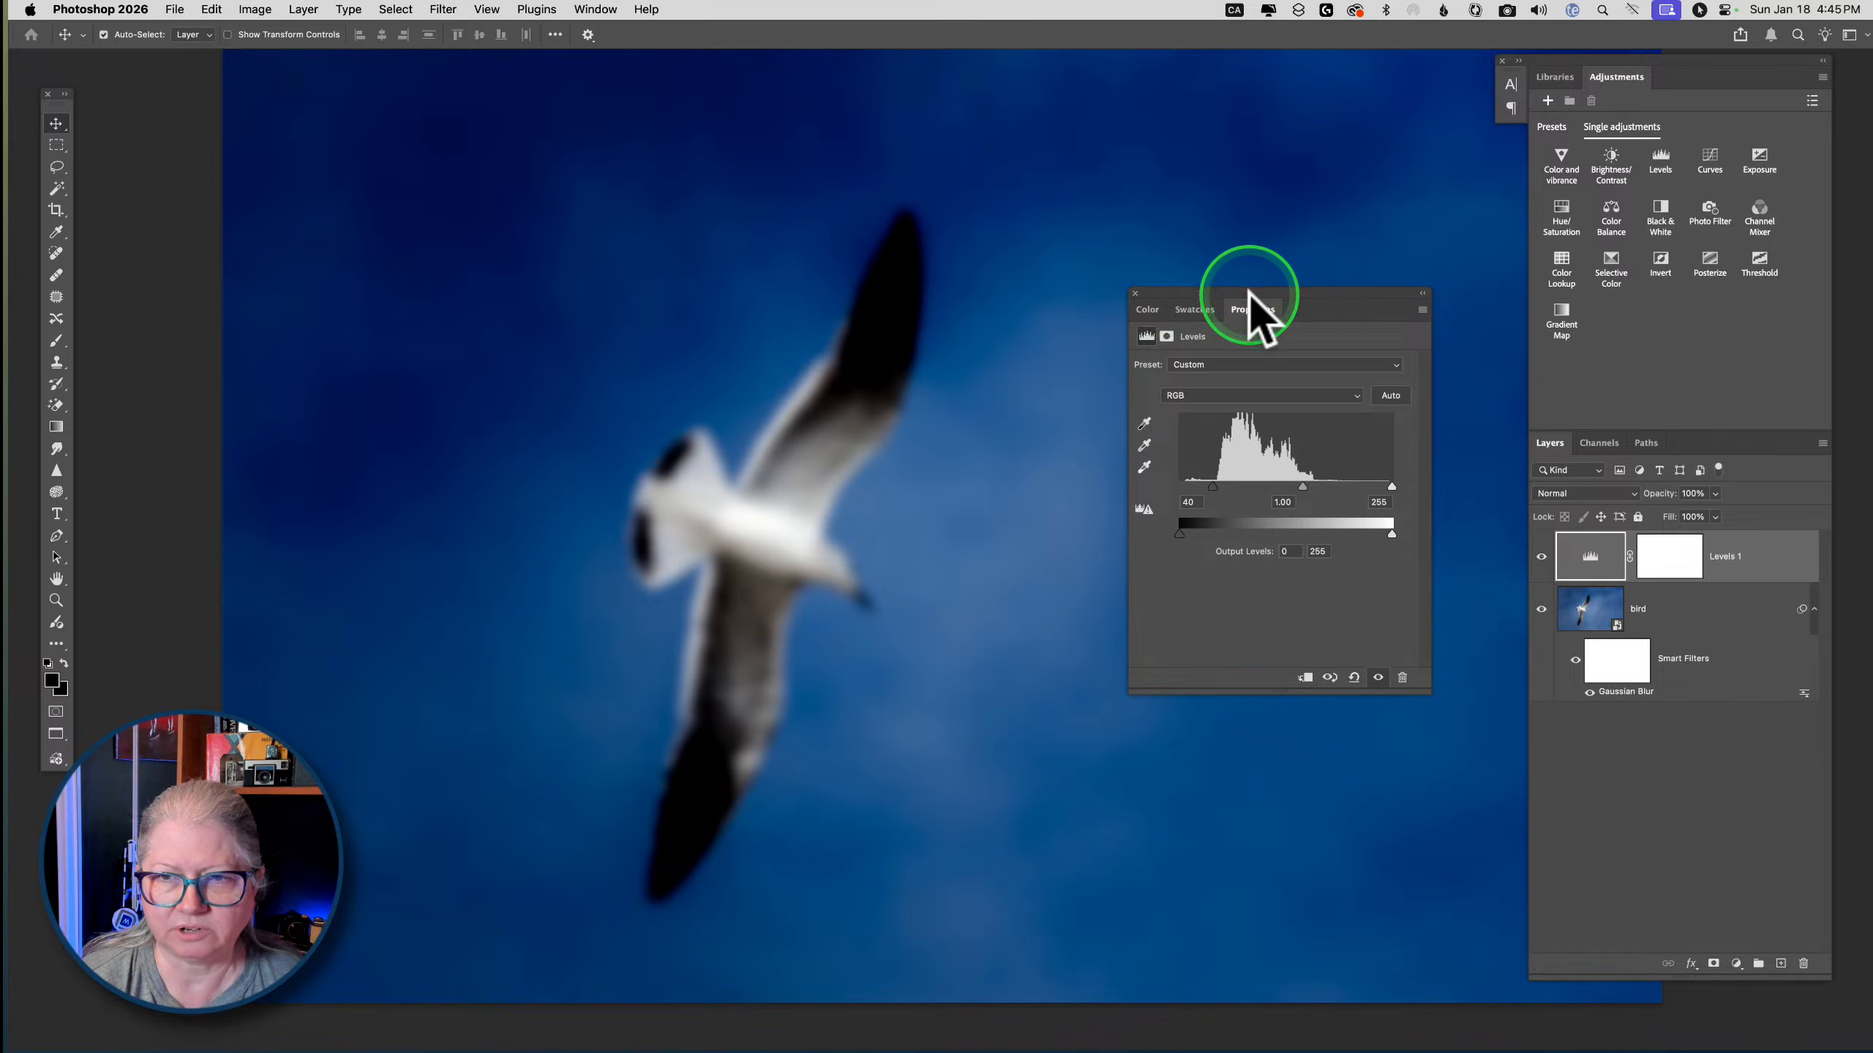
left_click(1135, 294)
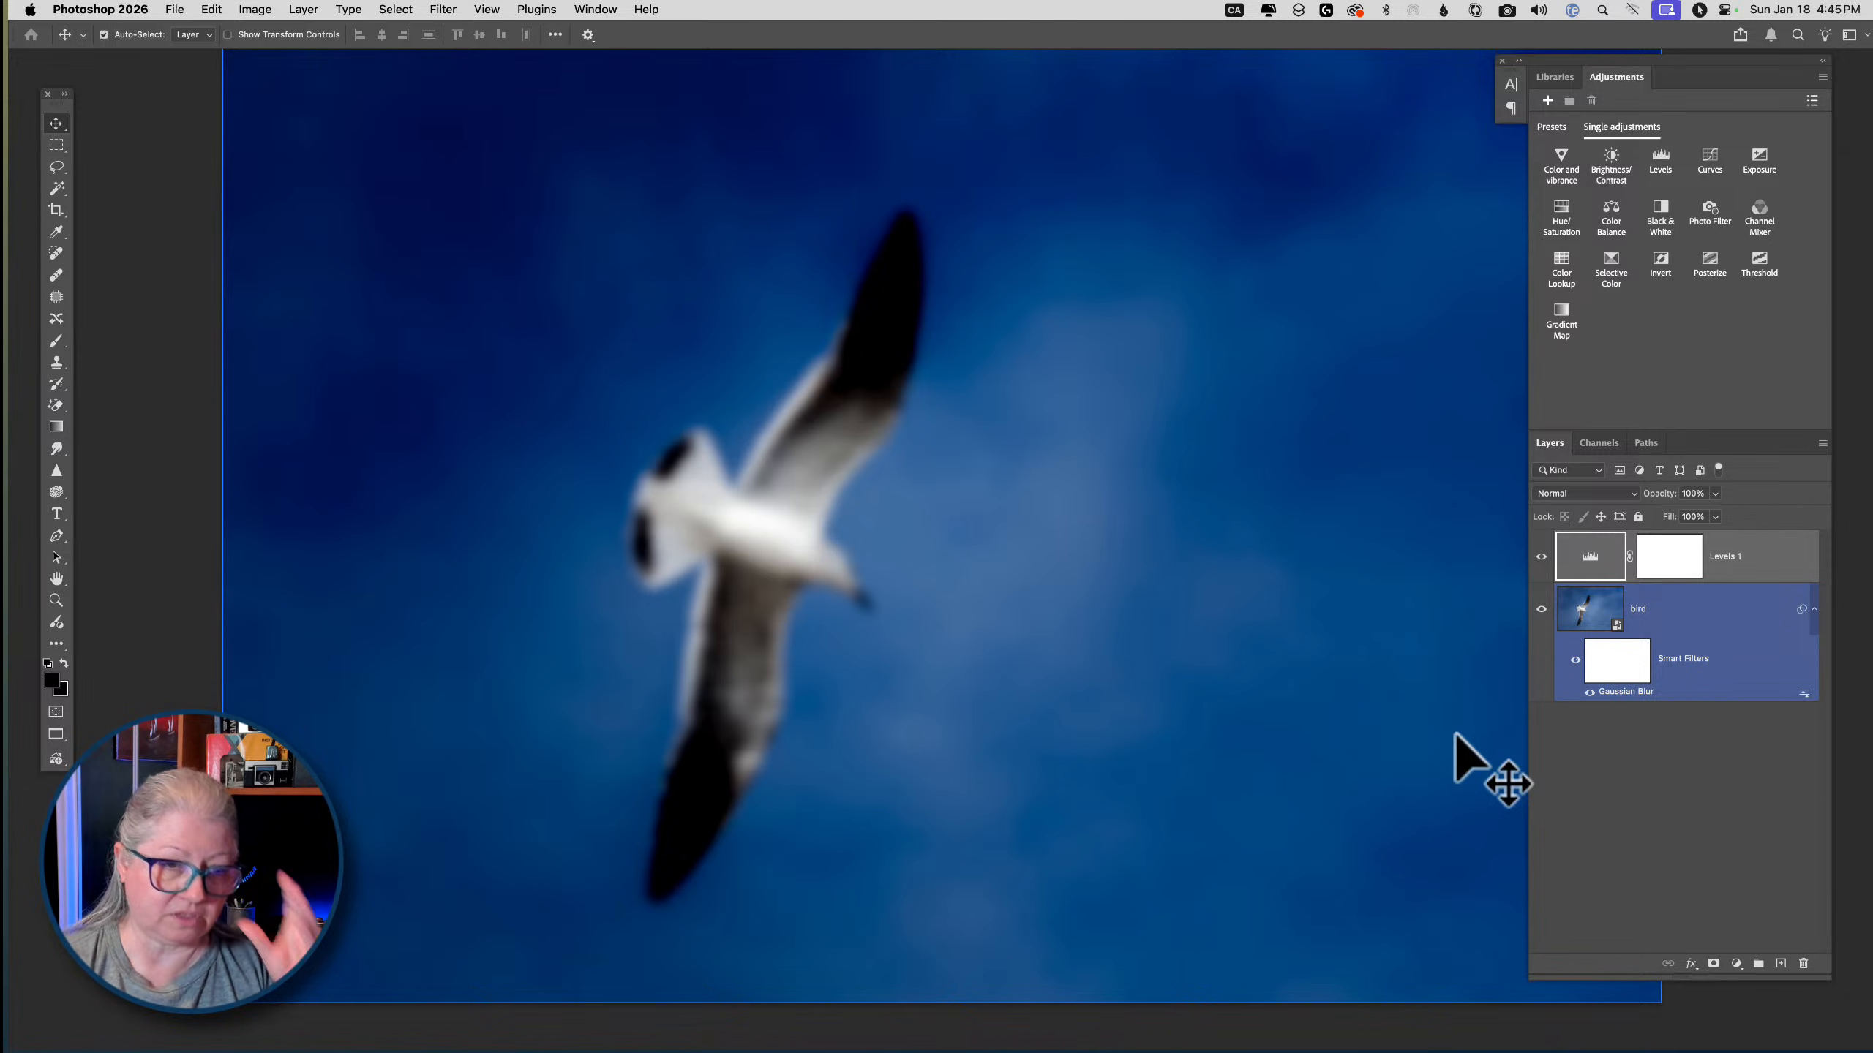
Dock the History panel between the Character and Adjustments panels, leaving Character and Paragraph collapsed to icons
left_click(1519, 62)
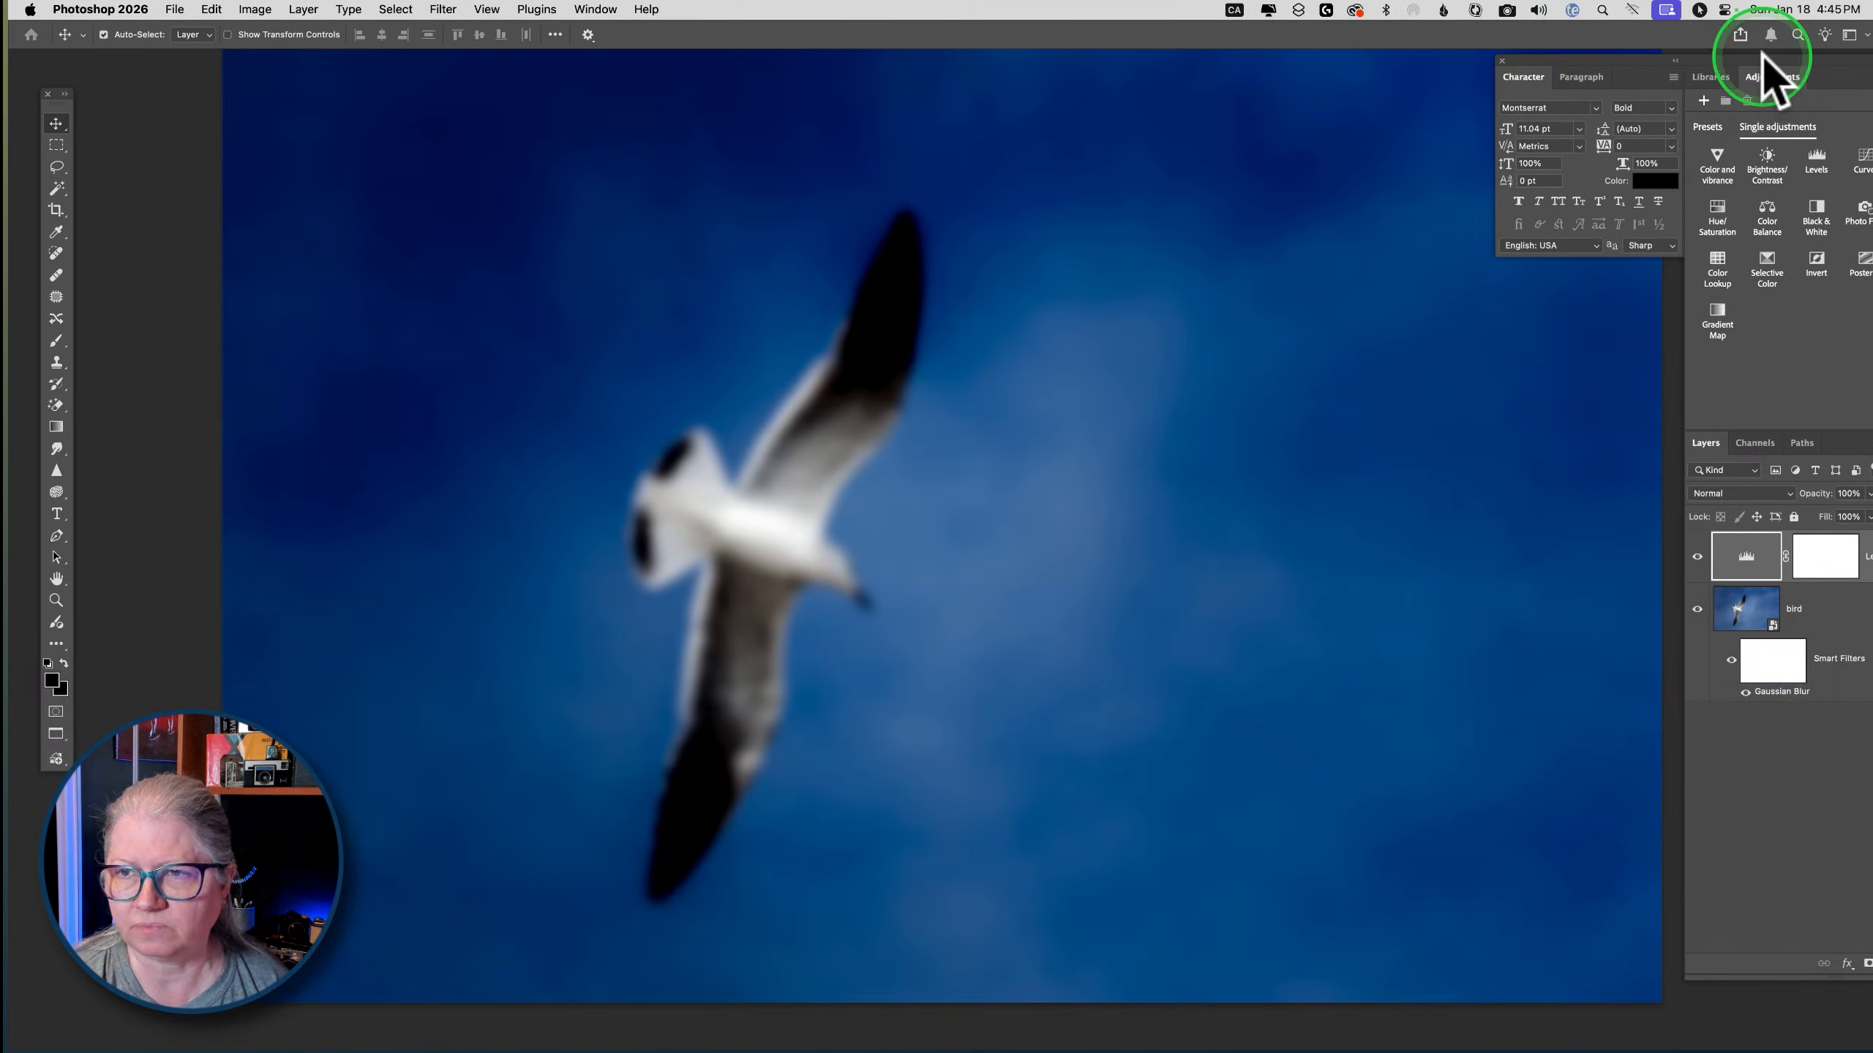
left_click_drag(1762, 56, 1600, 66)
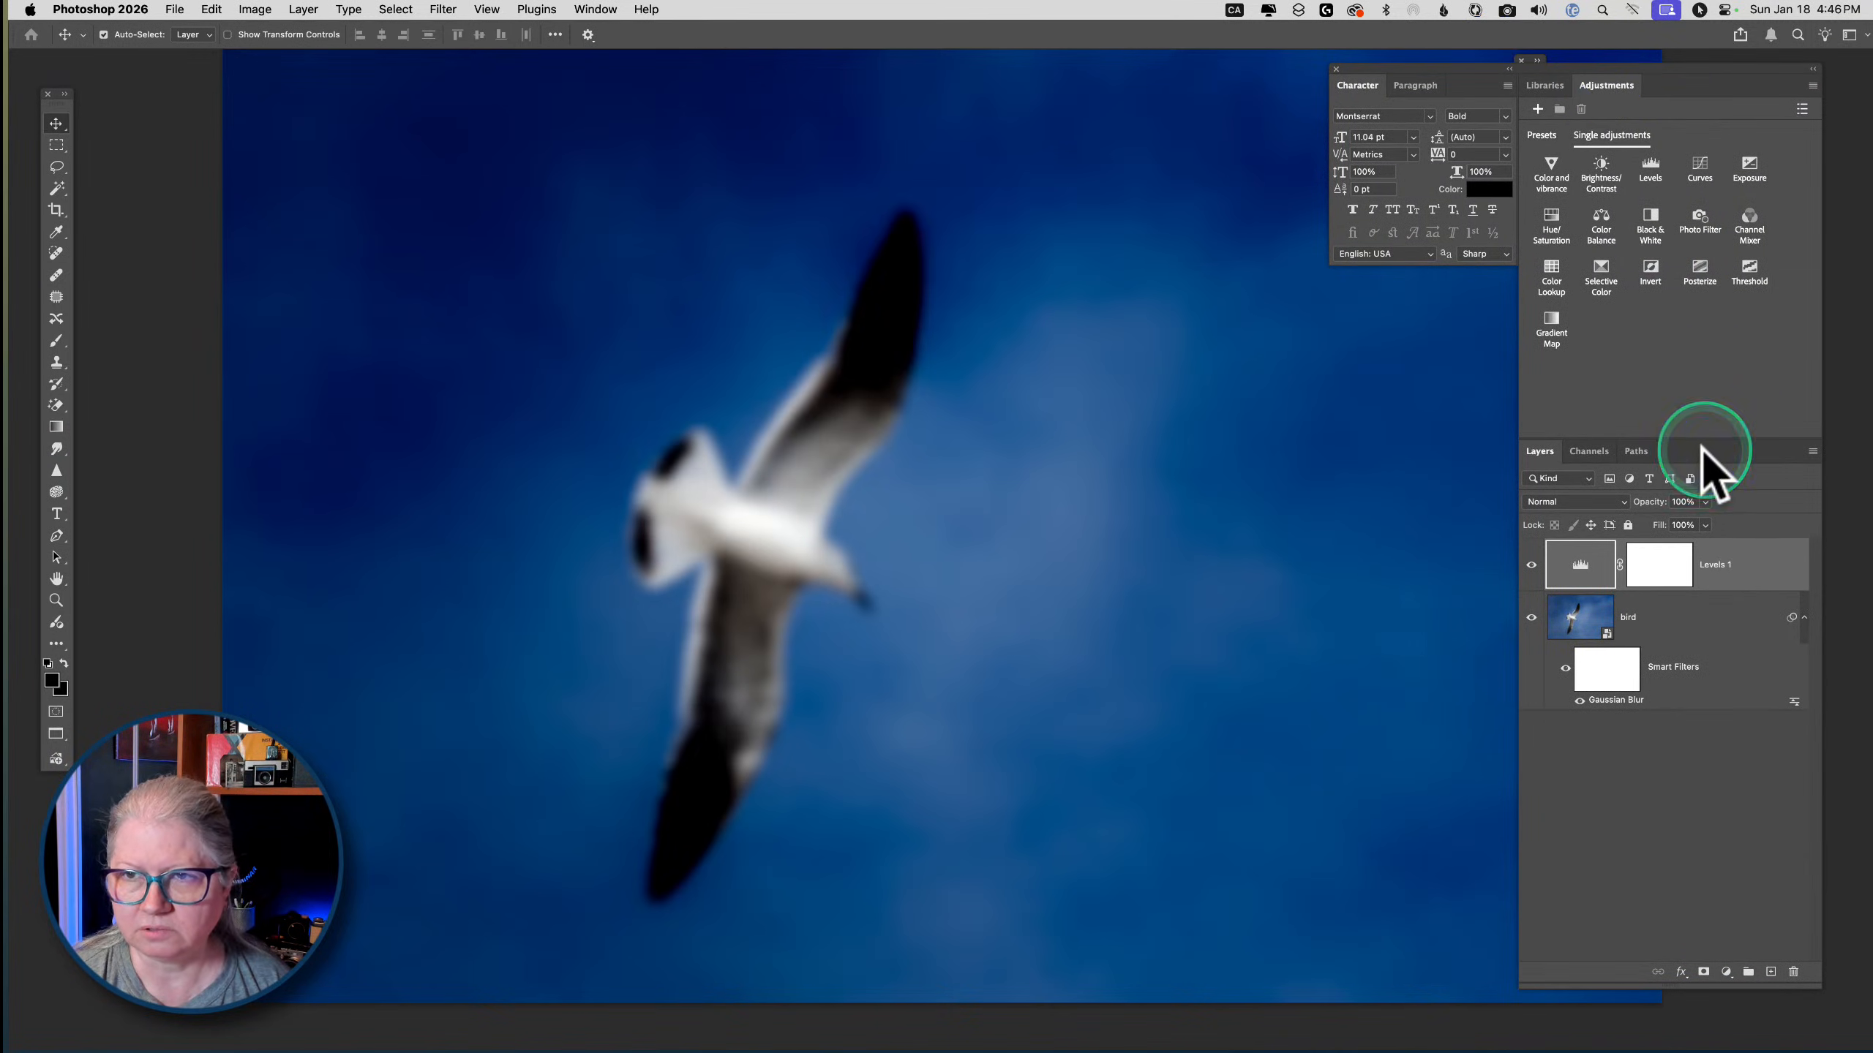
left_click_drag(1532, 76, 1515, 472)
left_click_drag(1090, 70, 1207, 71)
left_click(1312, 73)
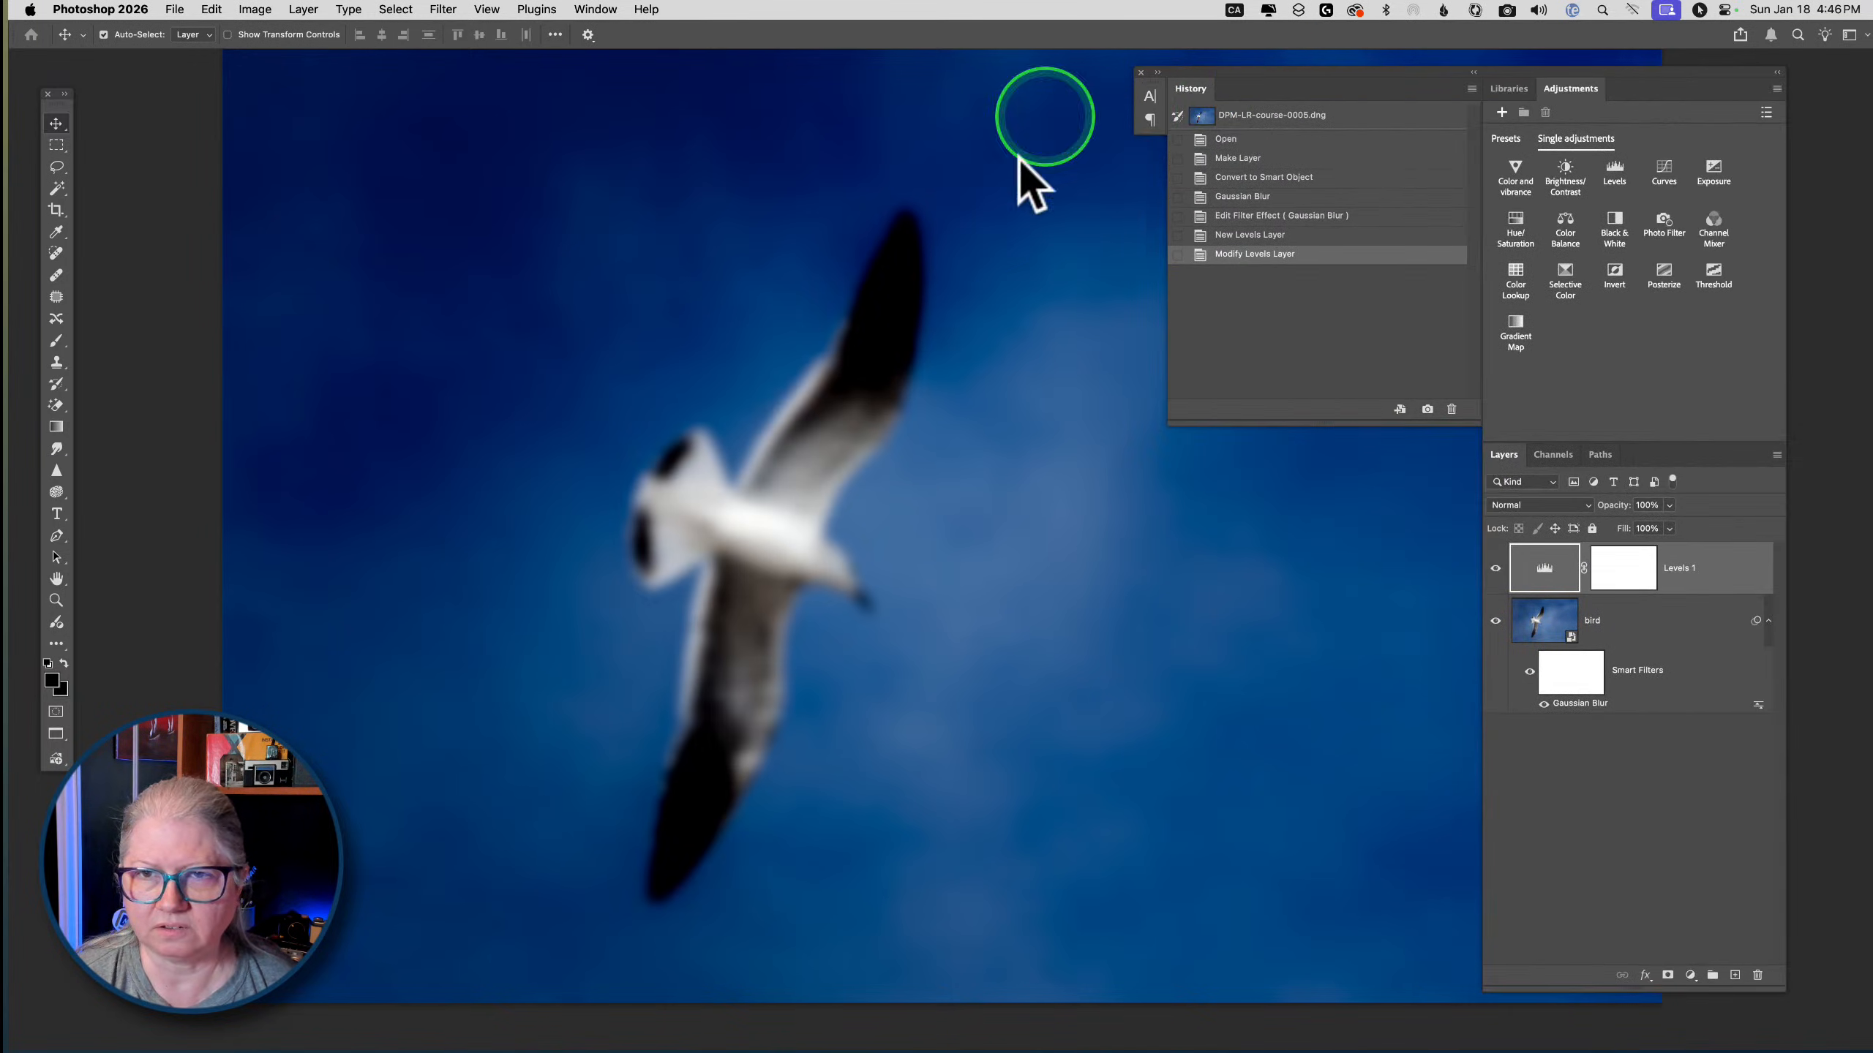
Close the whole docked panel group and bring it back by showing the Layers panel again
left_click(1141, 73)
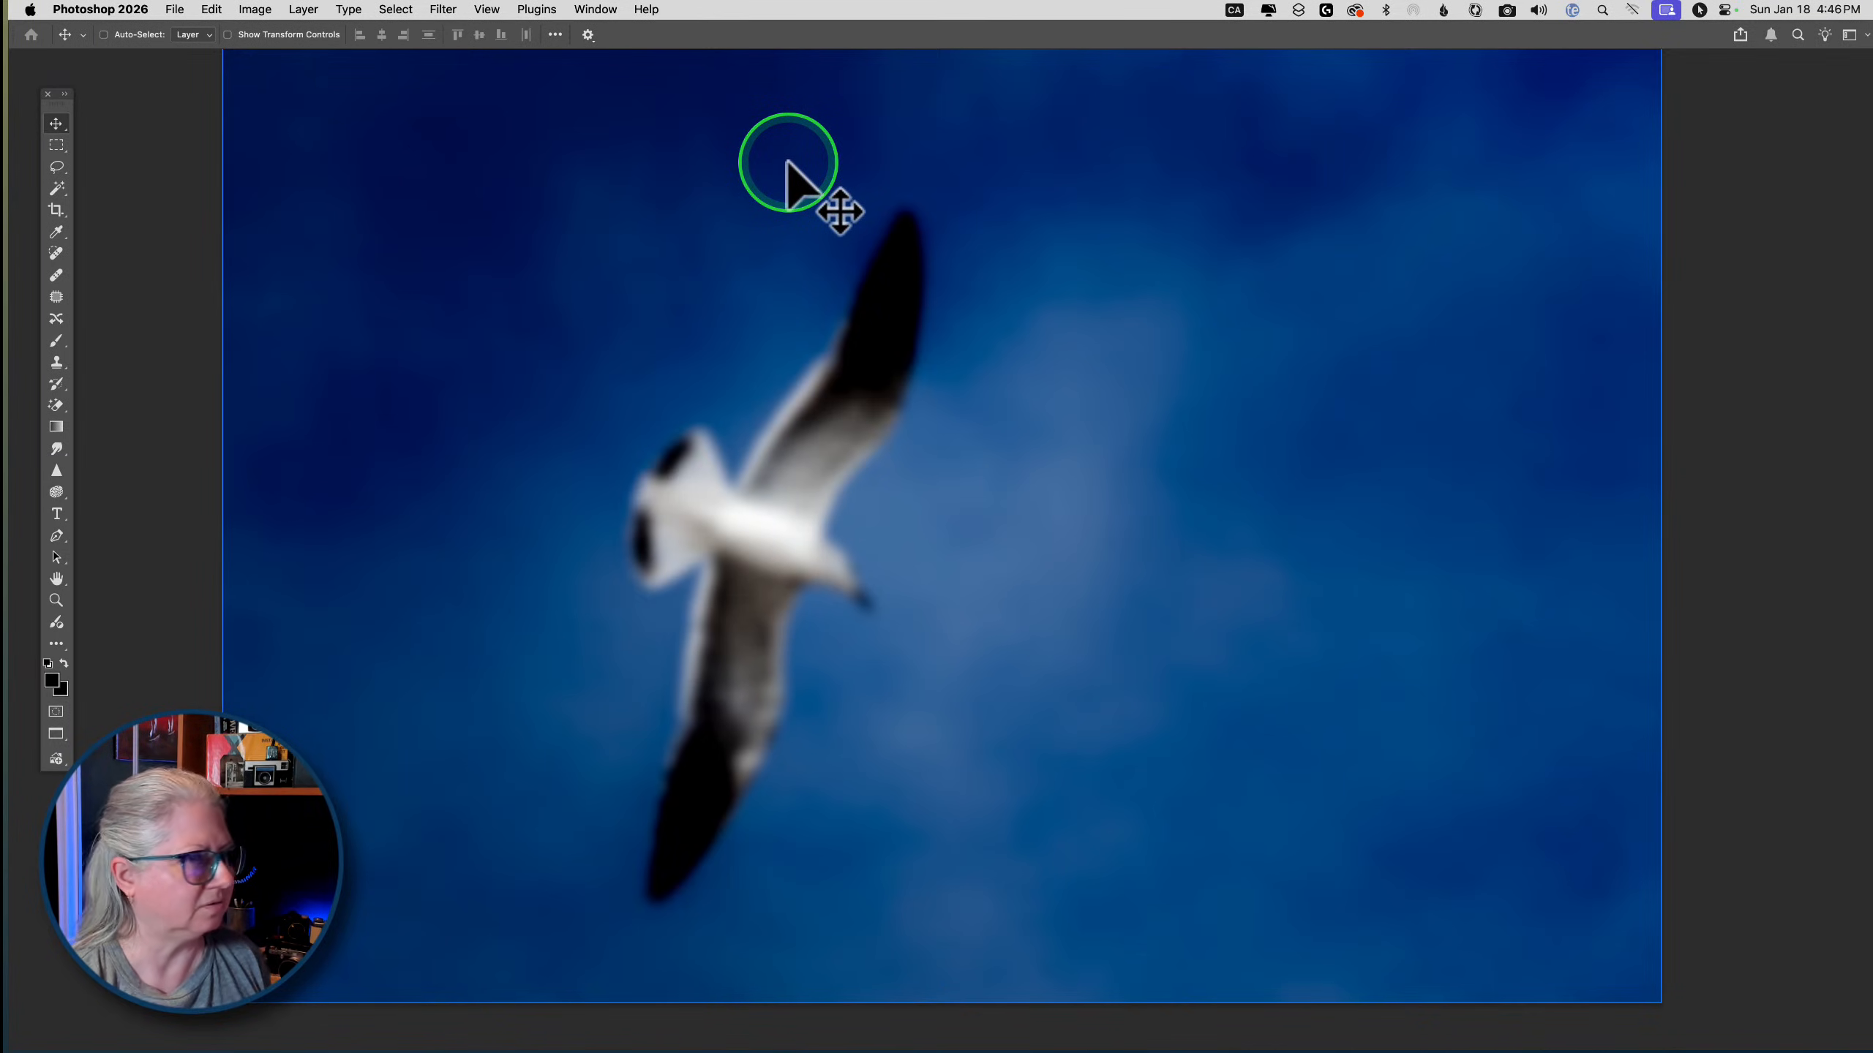
left_click(603, 9)
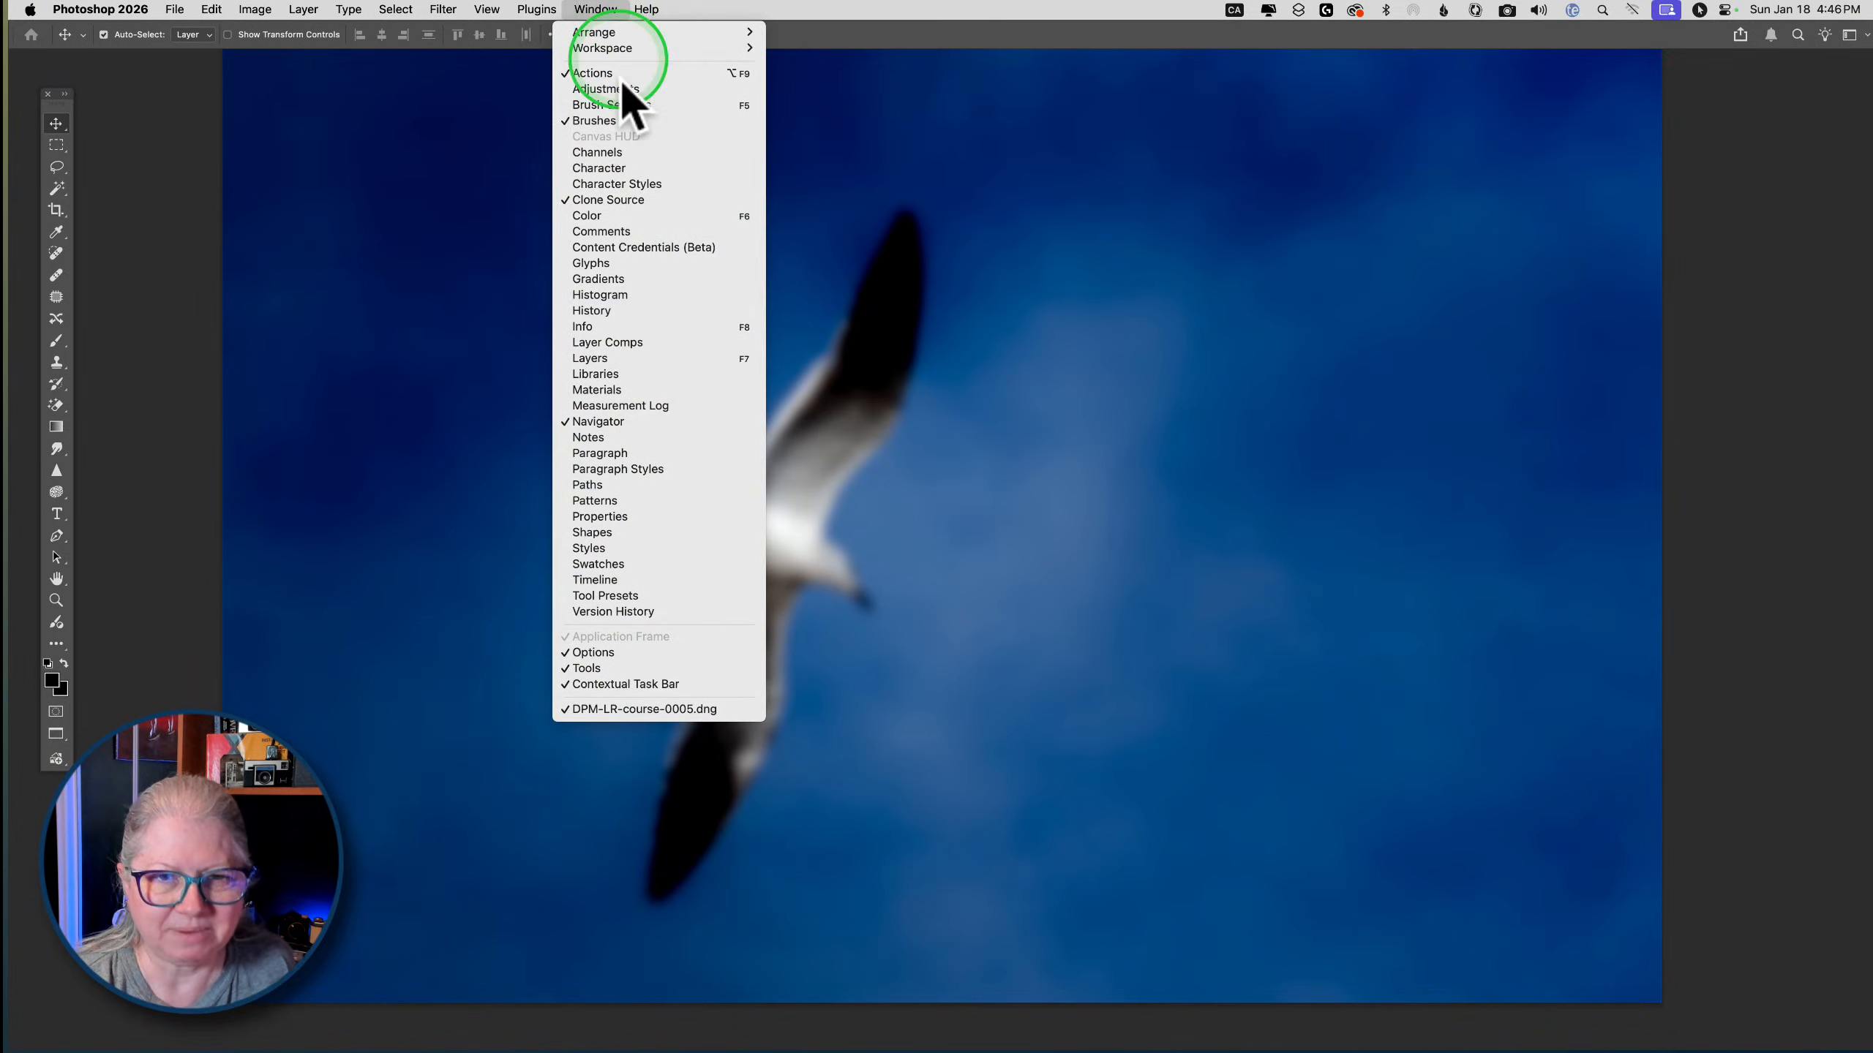
left_click(612, 358)
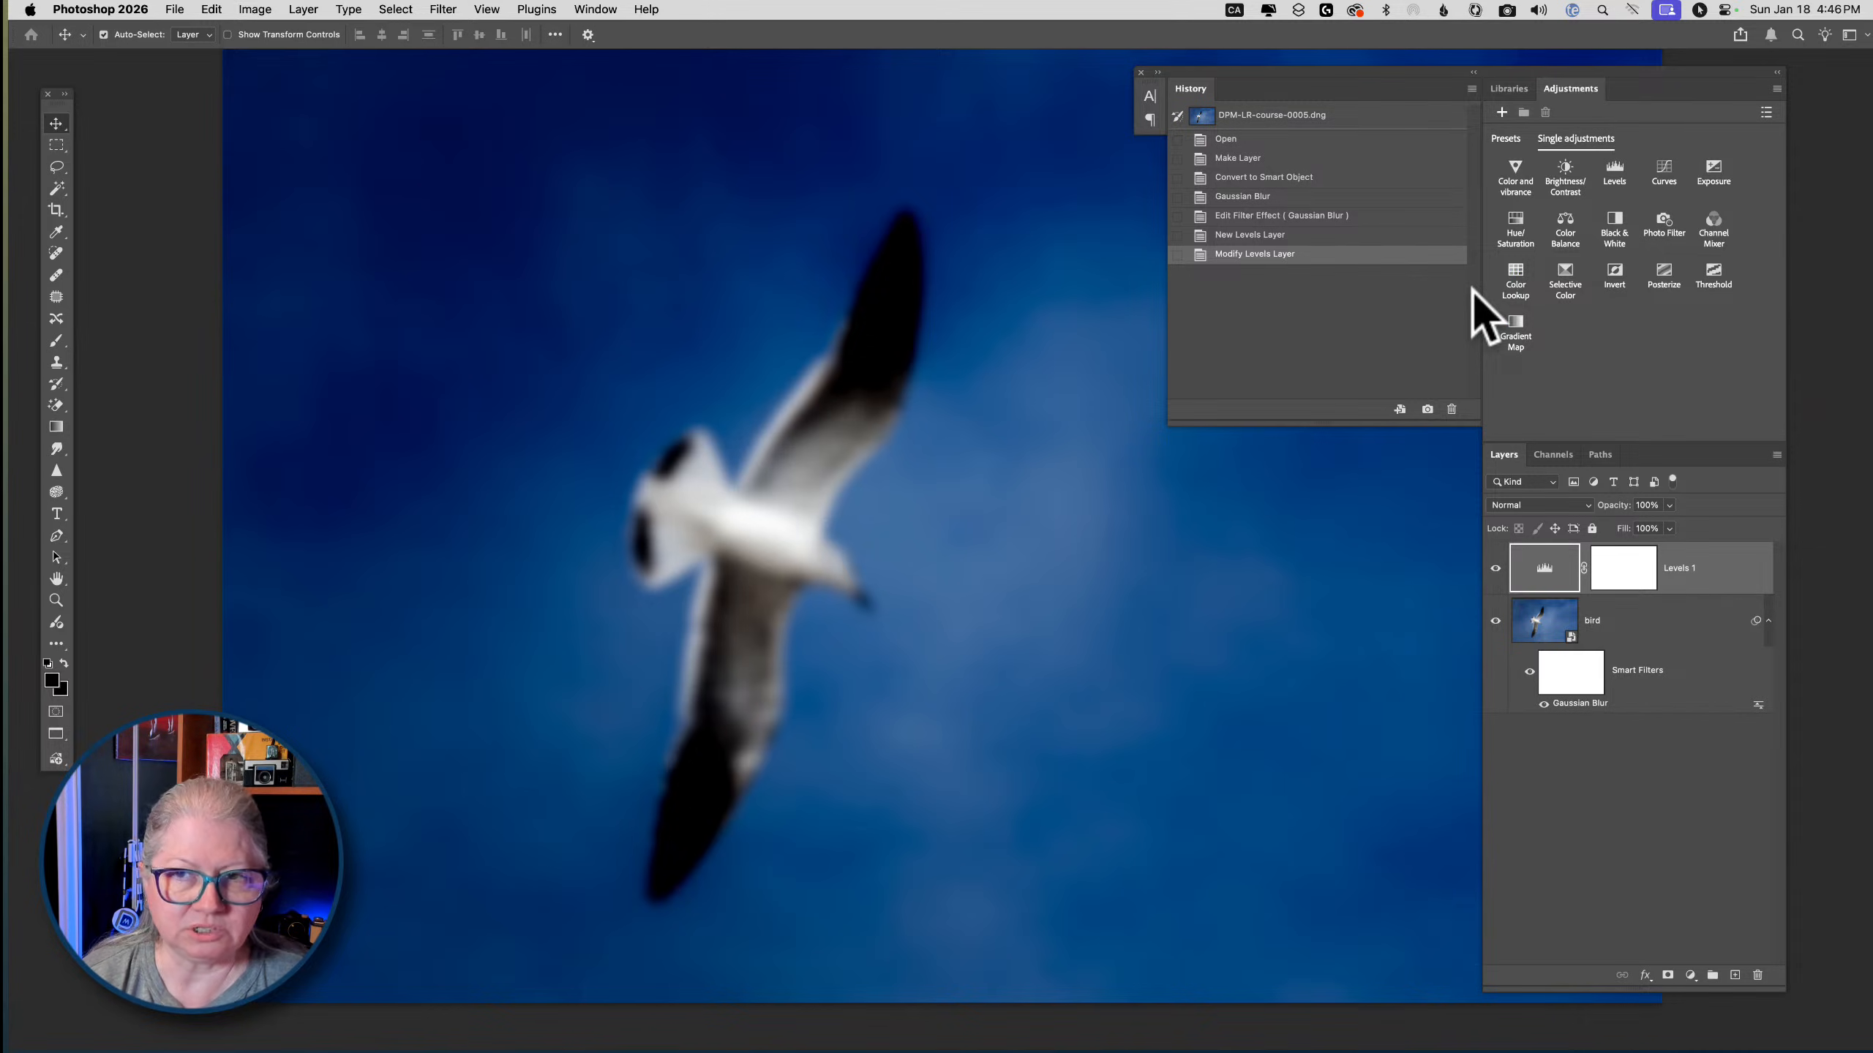
Step the document back to its Open history state and return it to the Modify Levels Layer state
left_click(1351, 291)
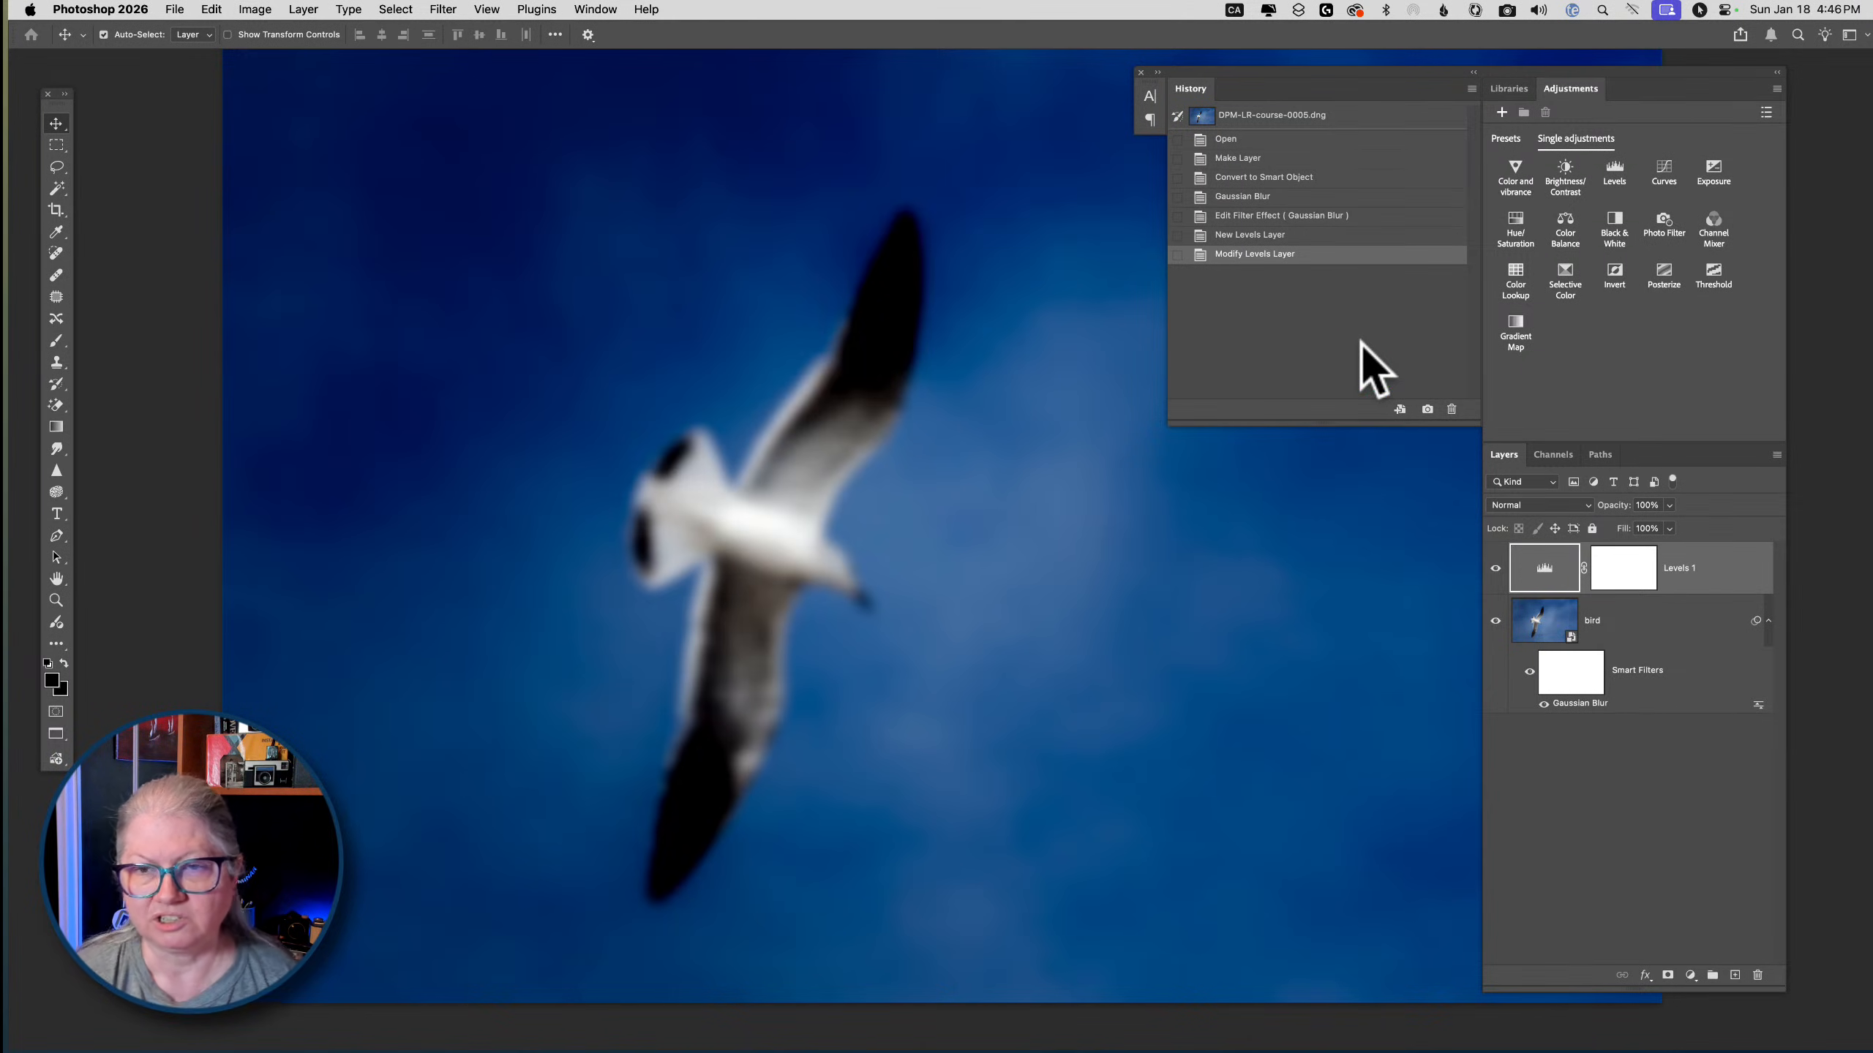
left_click(1243, 140)
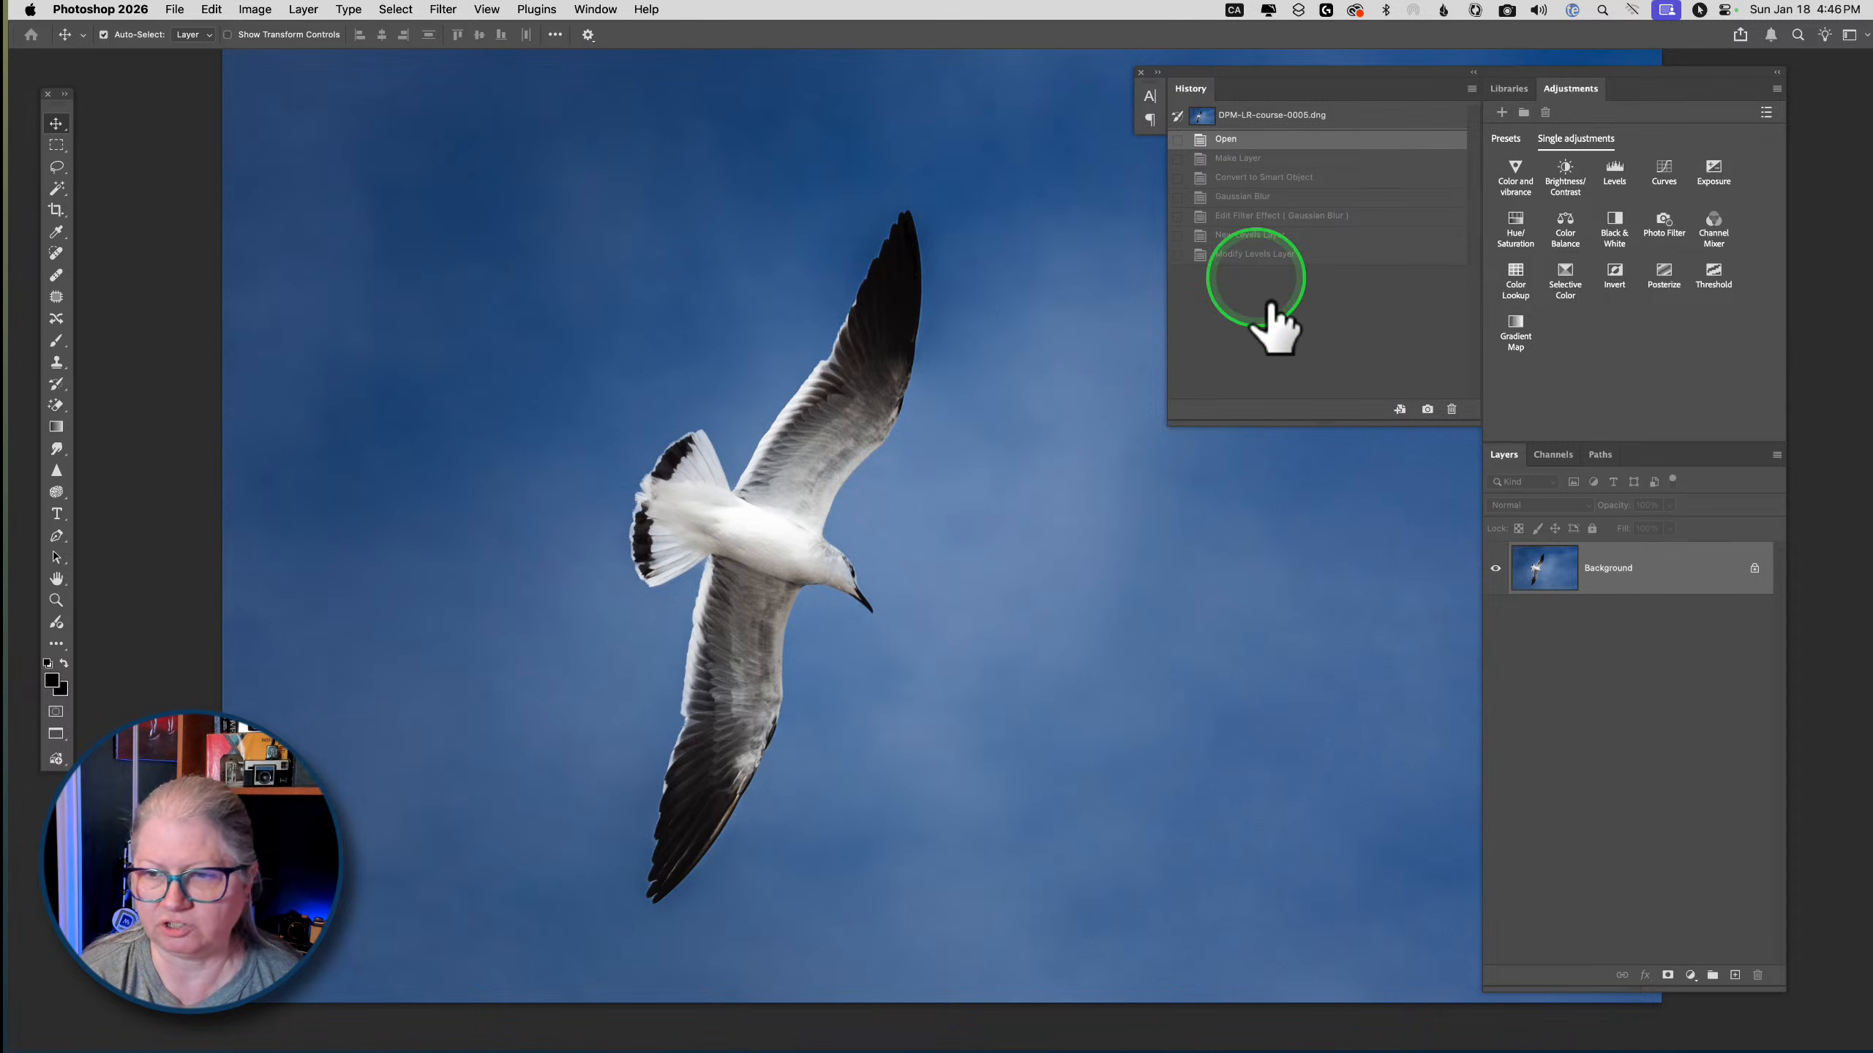
left_click(1336, 255)
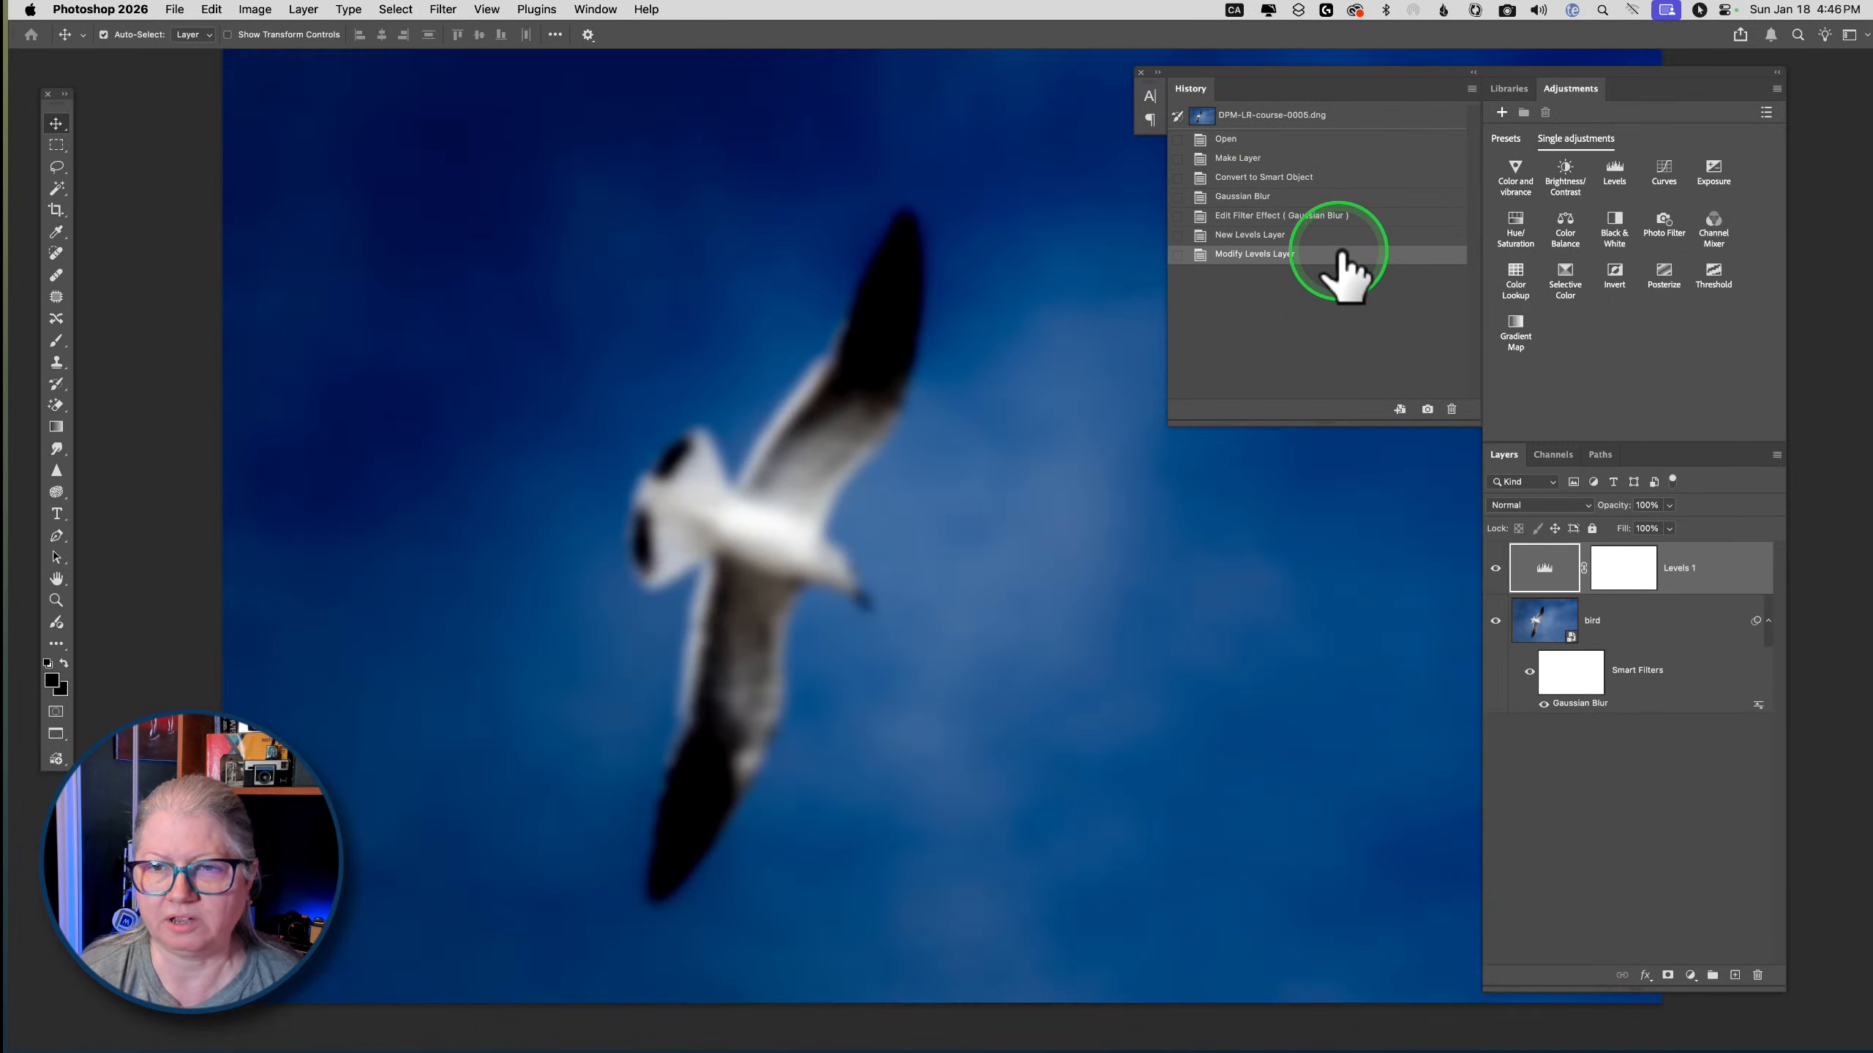
Save the layered seagull document and close all open files
left_click(175, 9)
left_click(198, 184)
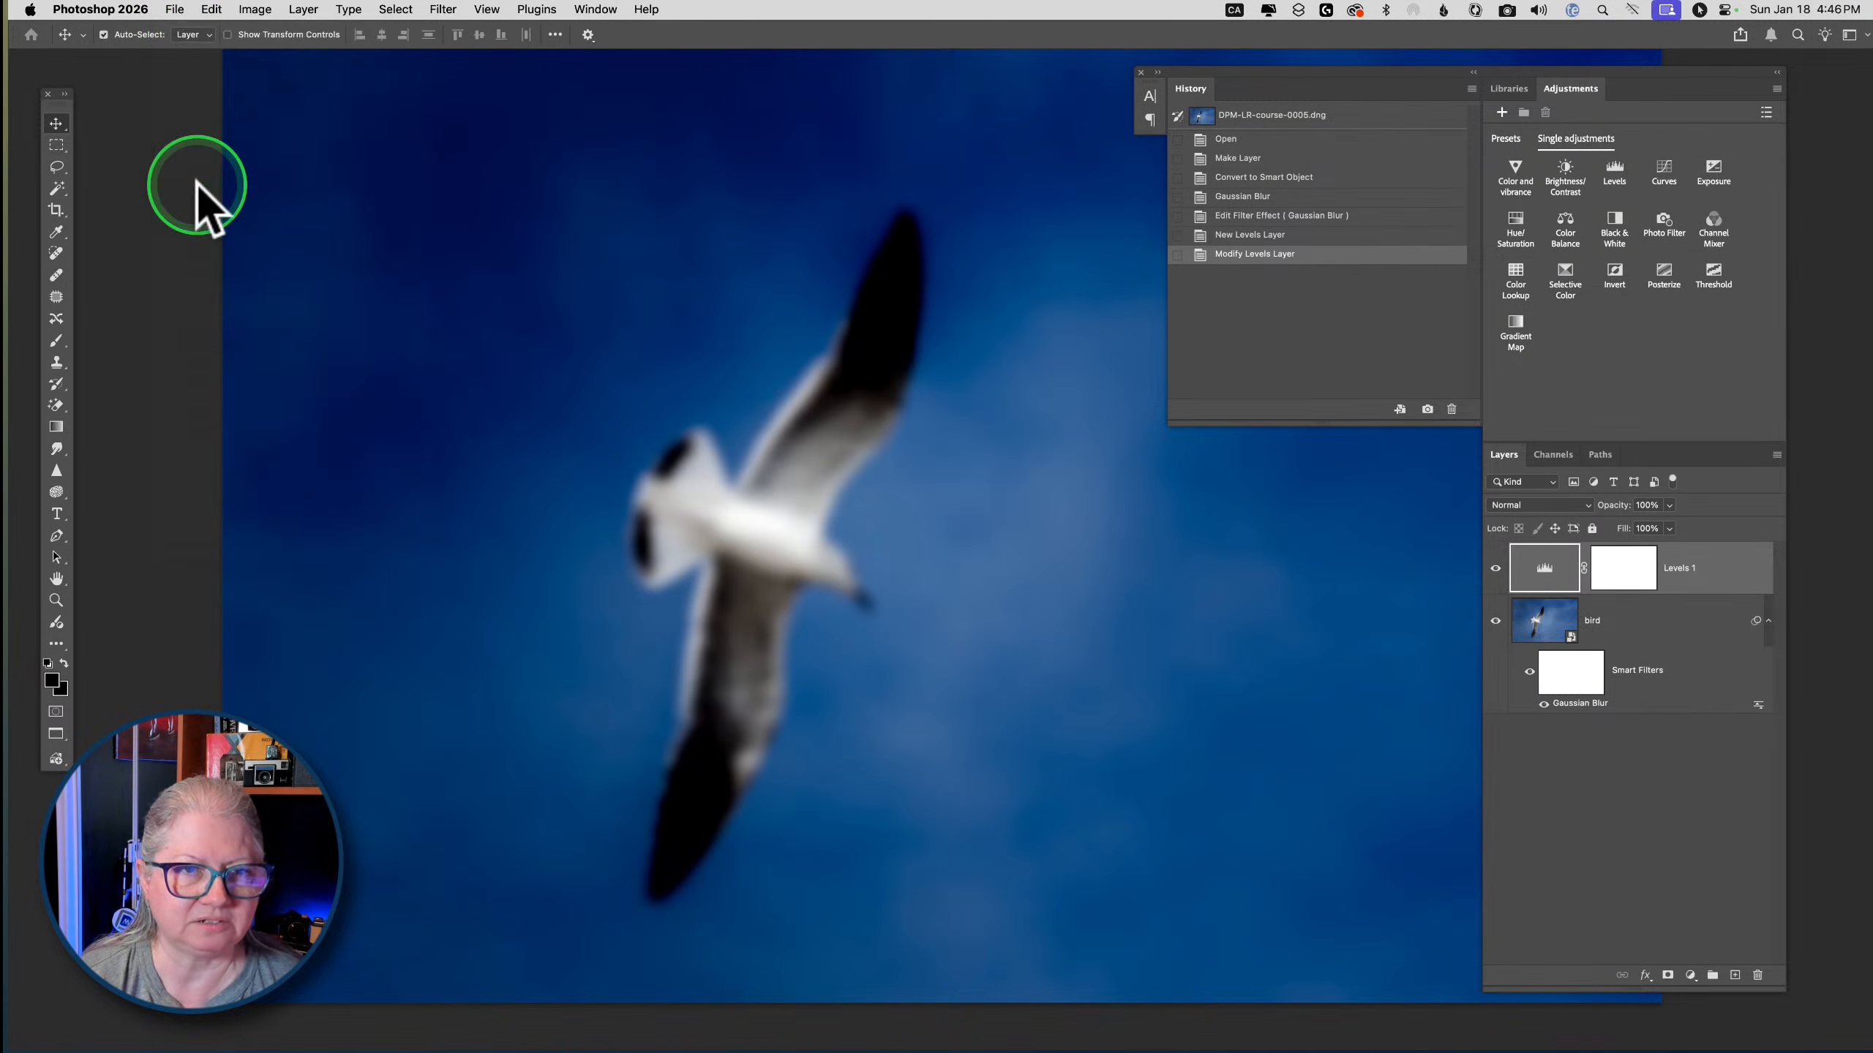
left_click(178, 9)
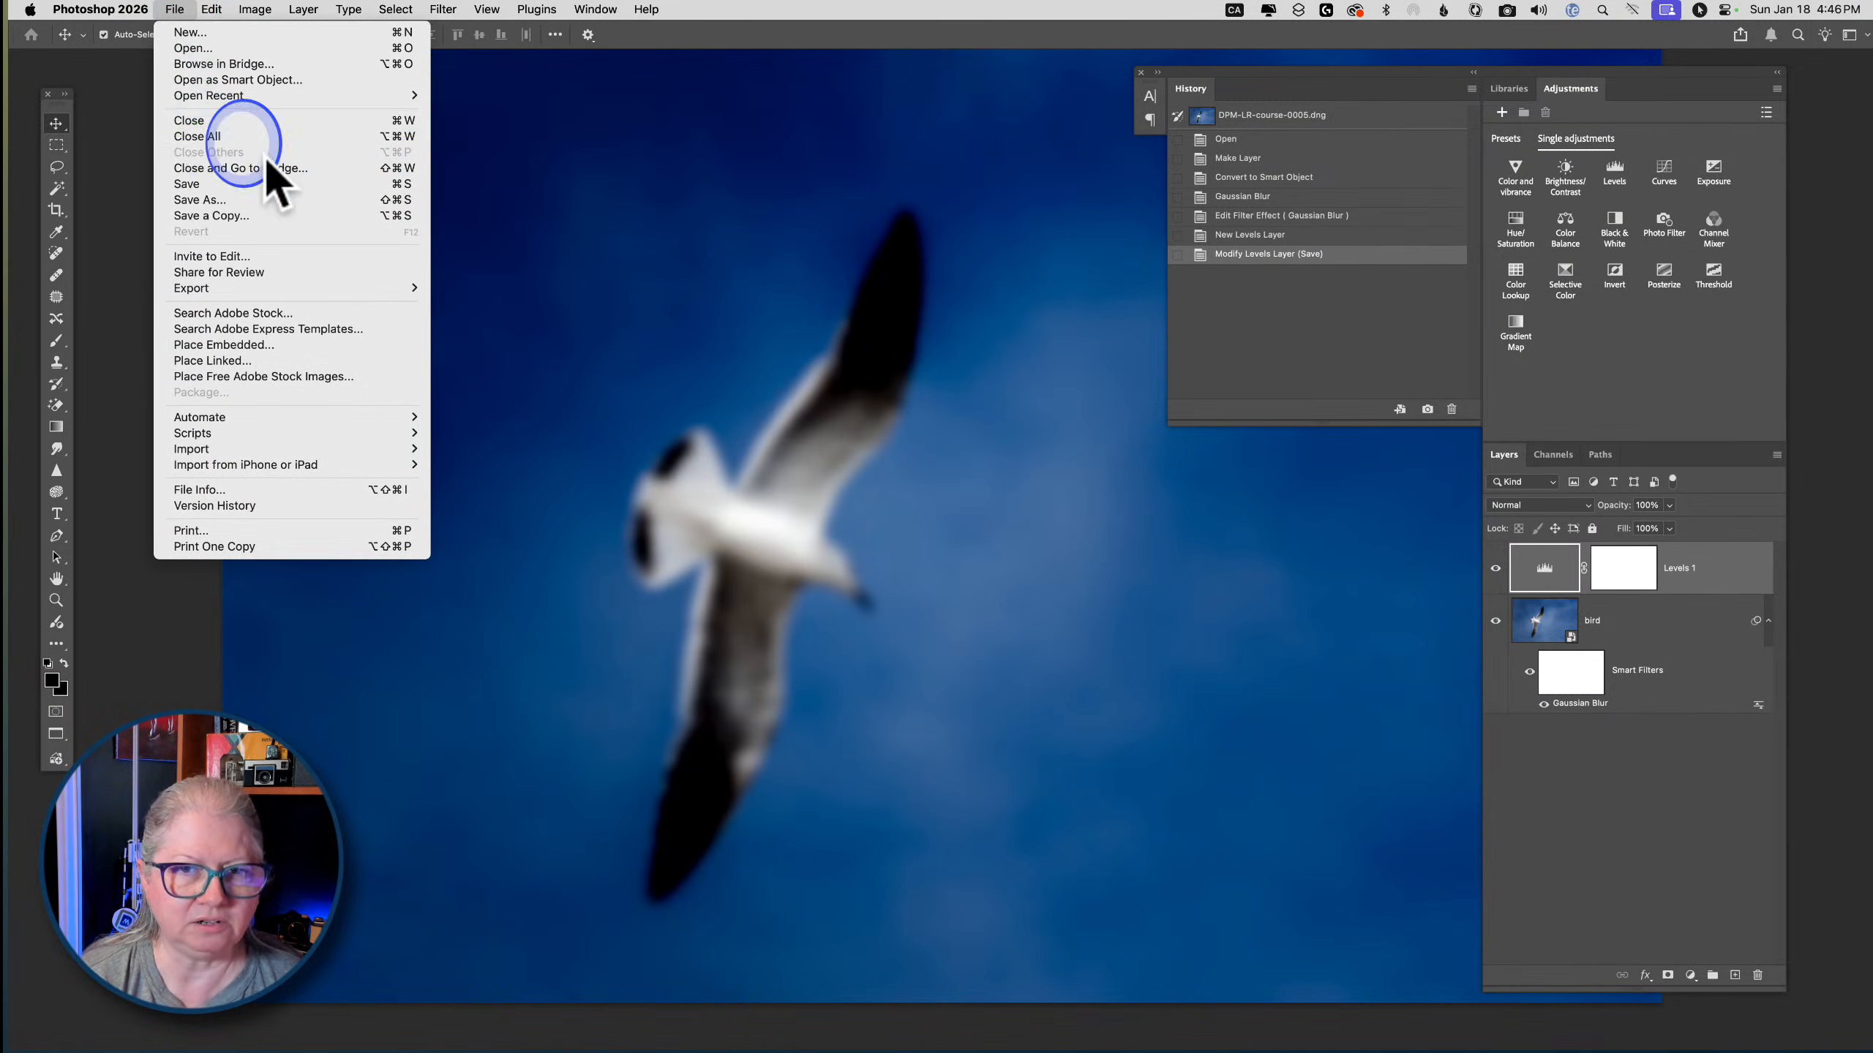
left_click(251, 137)
Switch to Lightroom Classic and reopen DPM-LR-course-0005-Edit-4.psd in Photoshop 2026 with Edit Original, shown full screen and fitted to view
key("super+Tab")
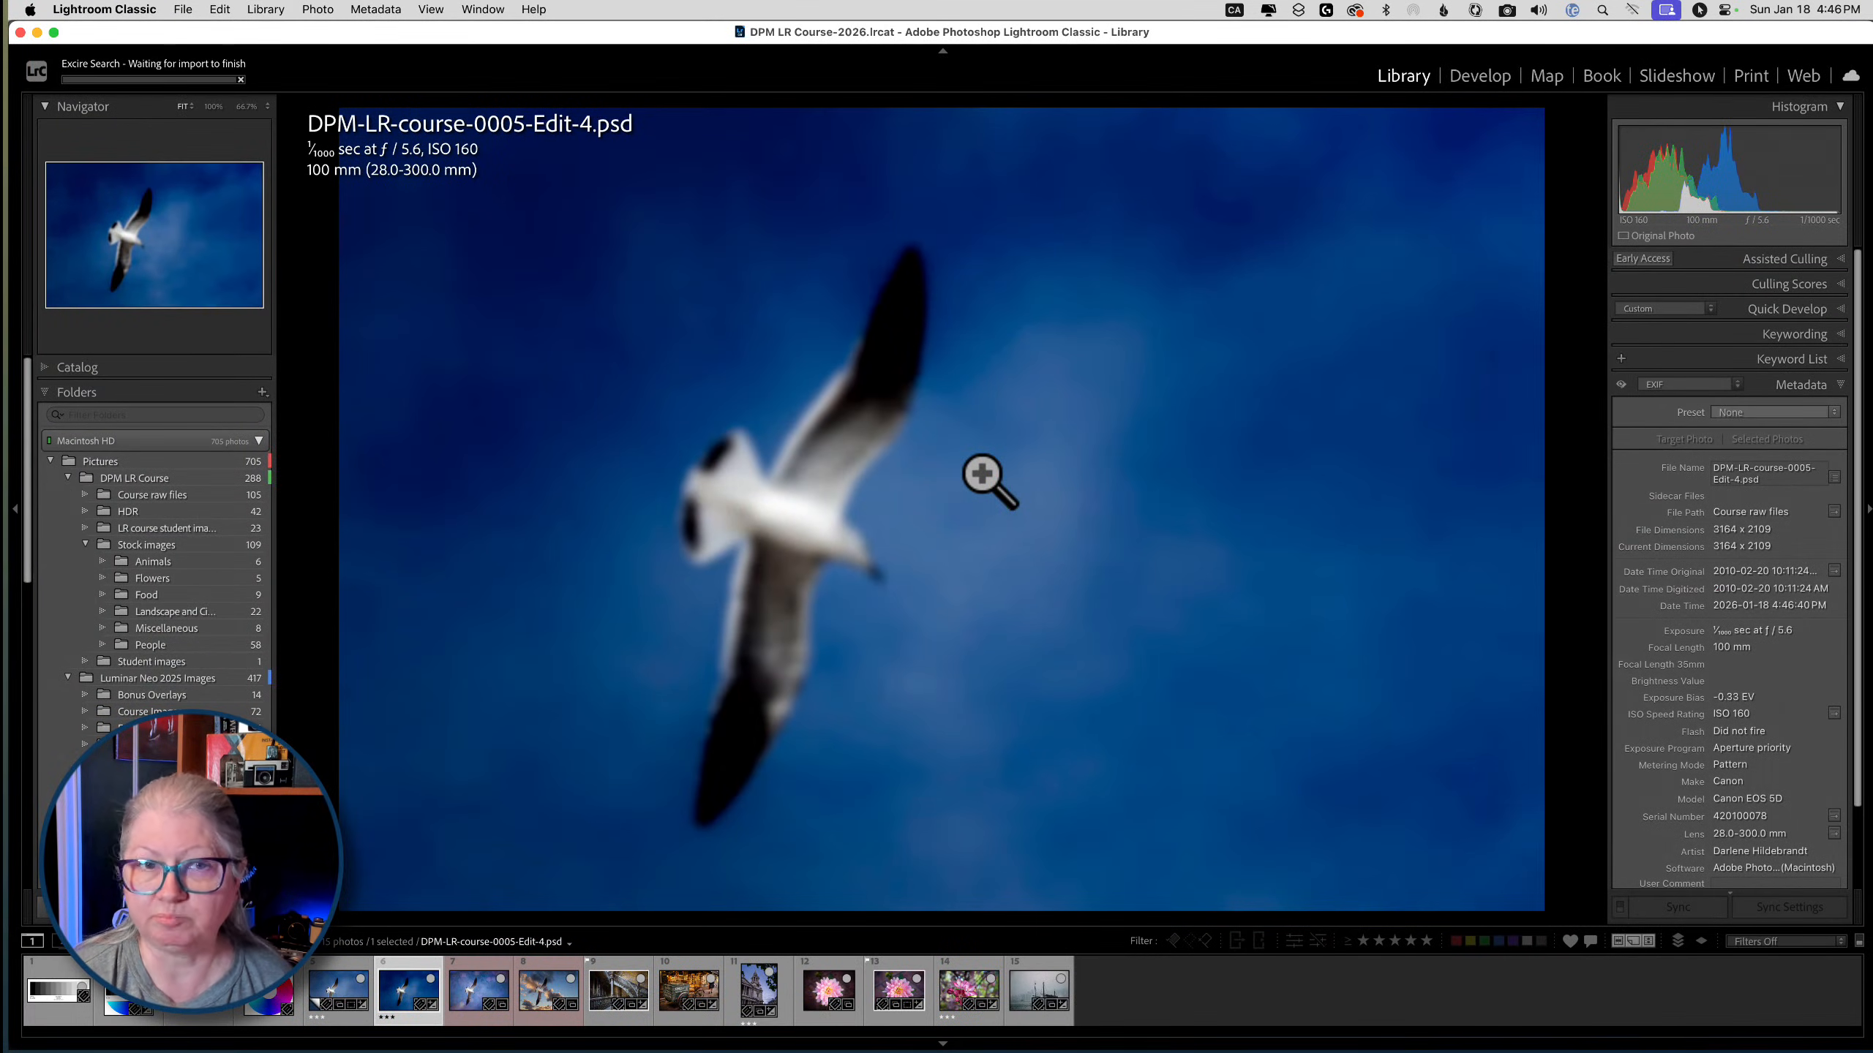
right_click(928, 311)
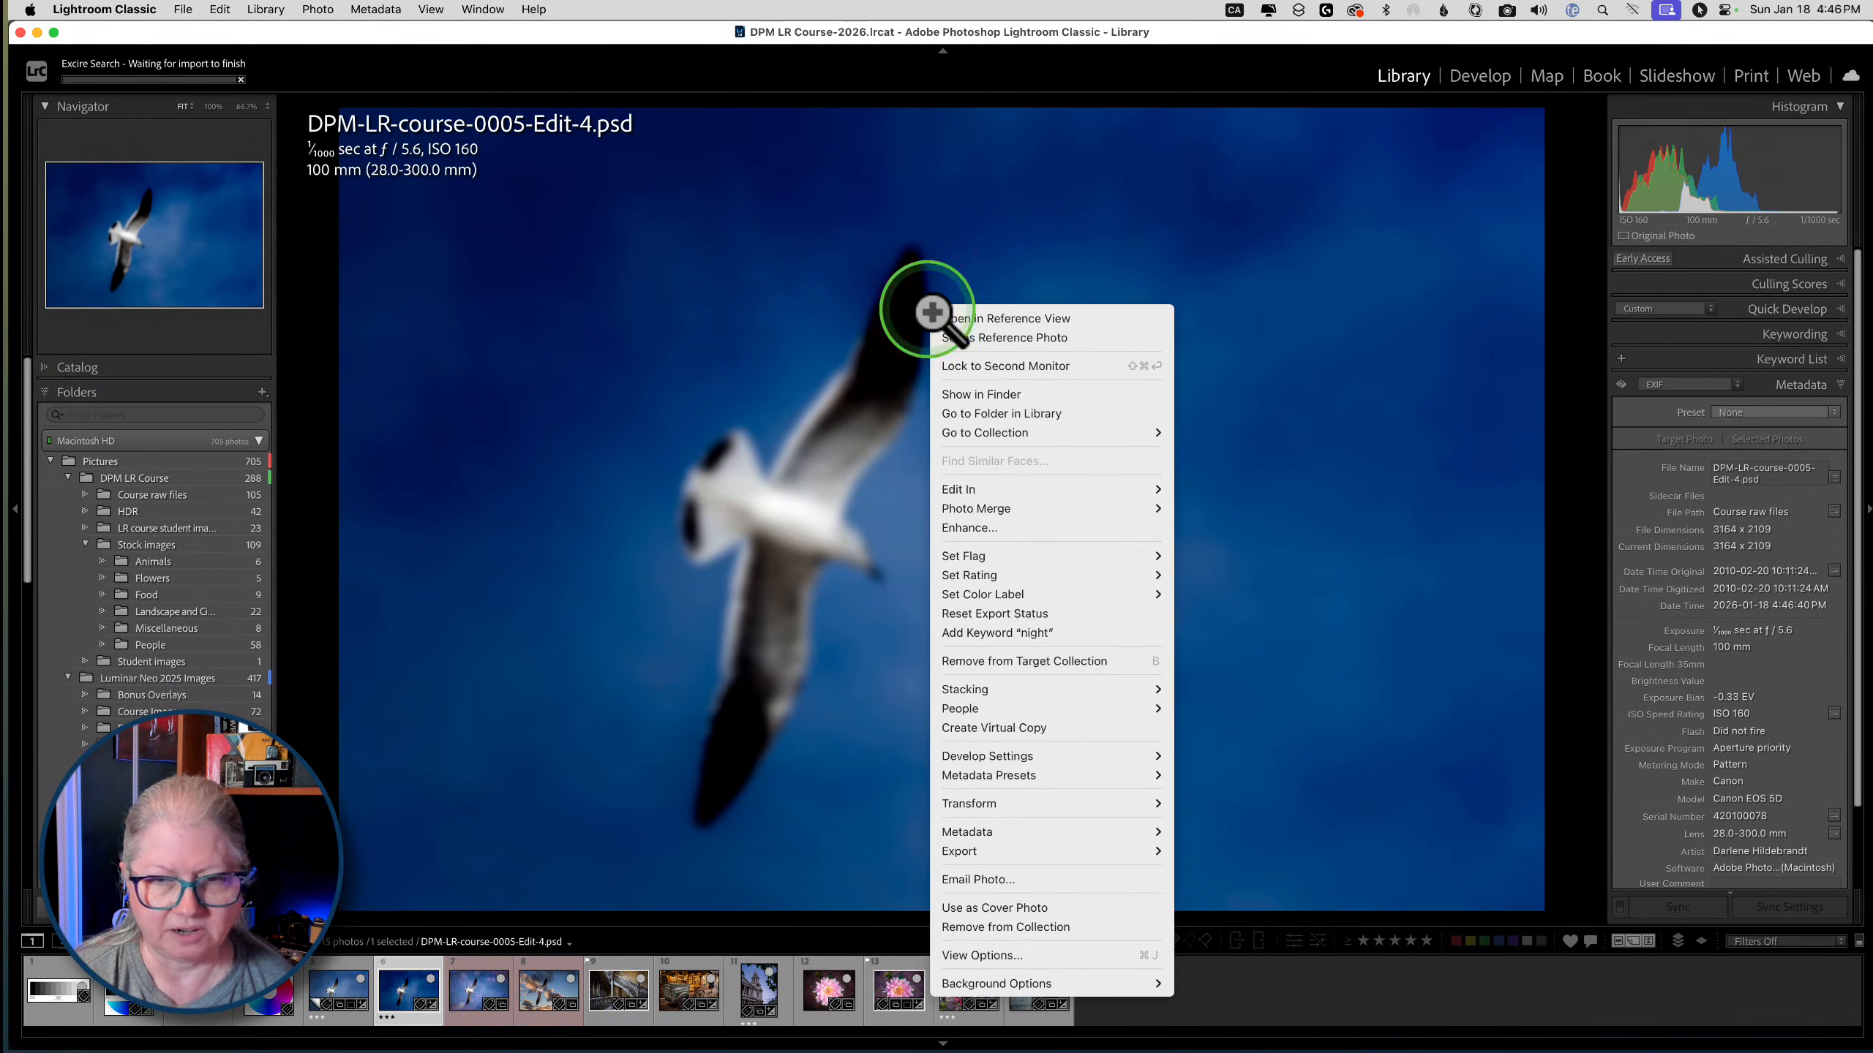
mouse_move(966, 491)
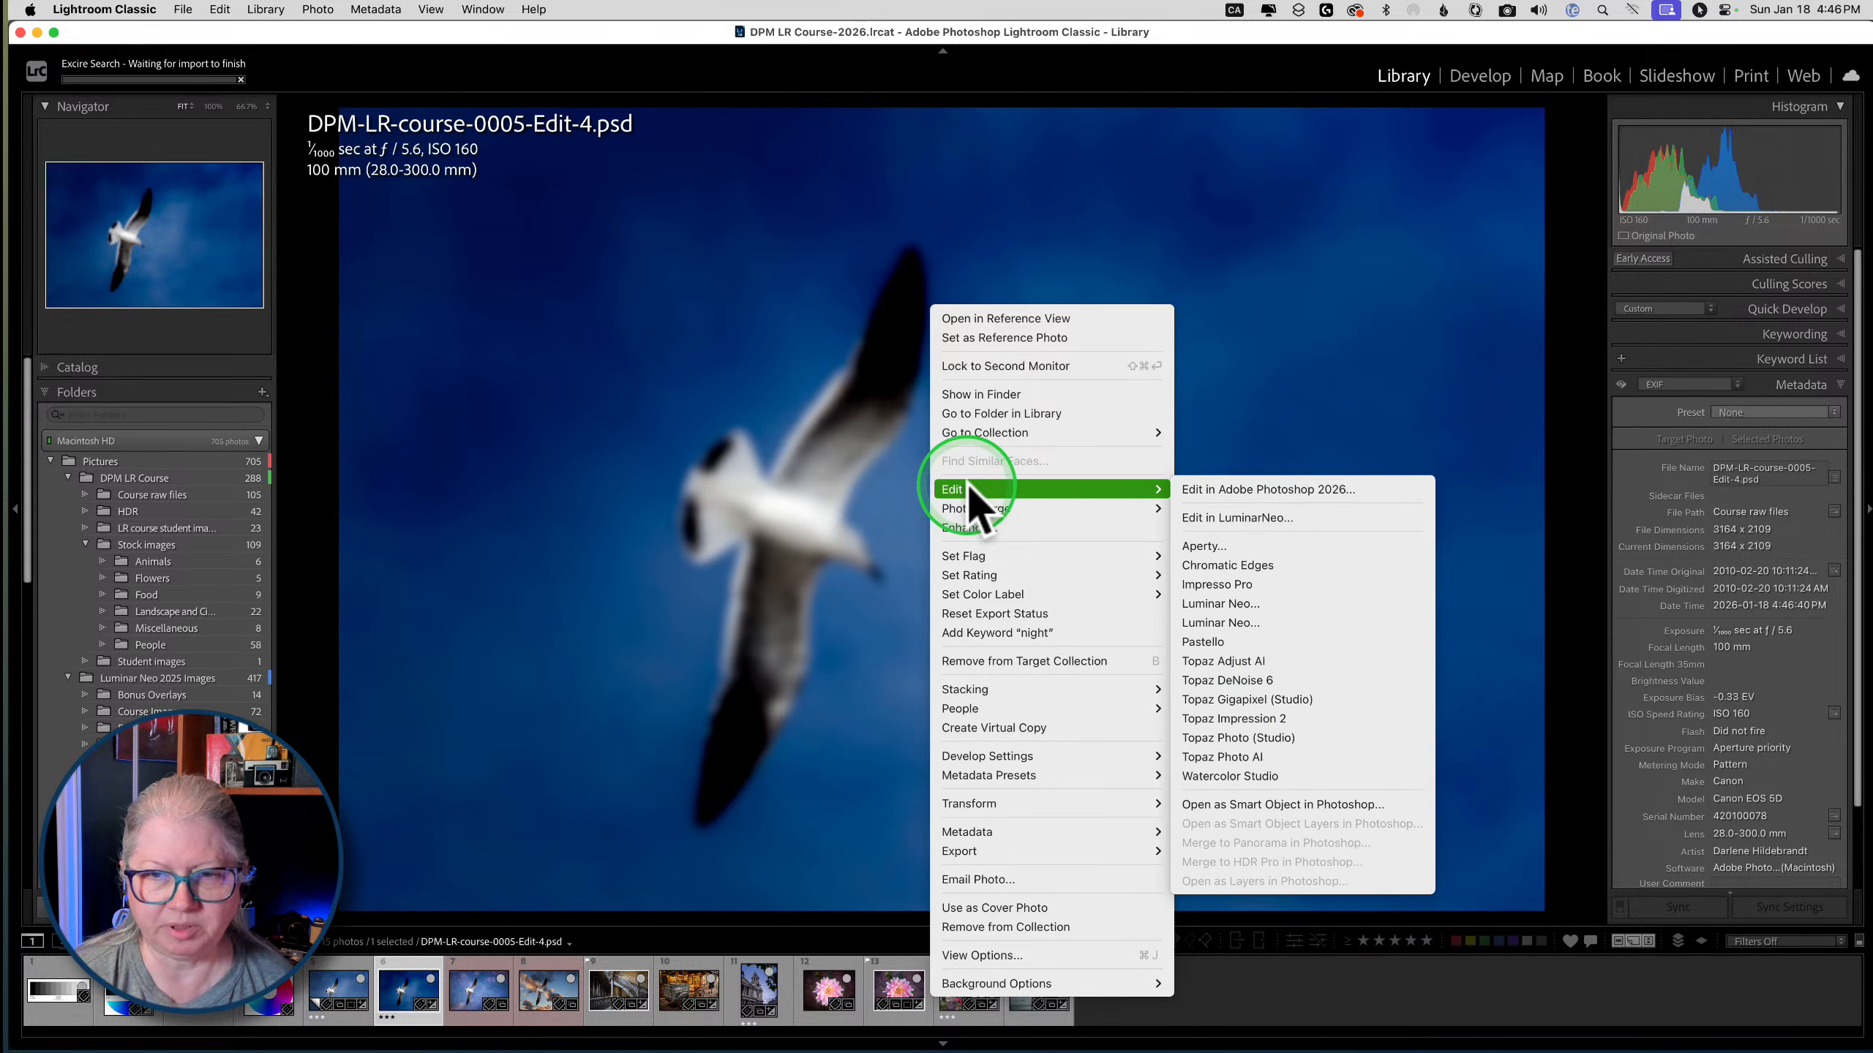
left_click(1246, 490)
left_click(568, 484)
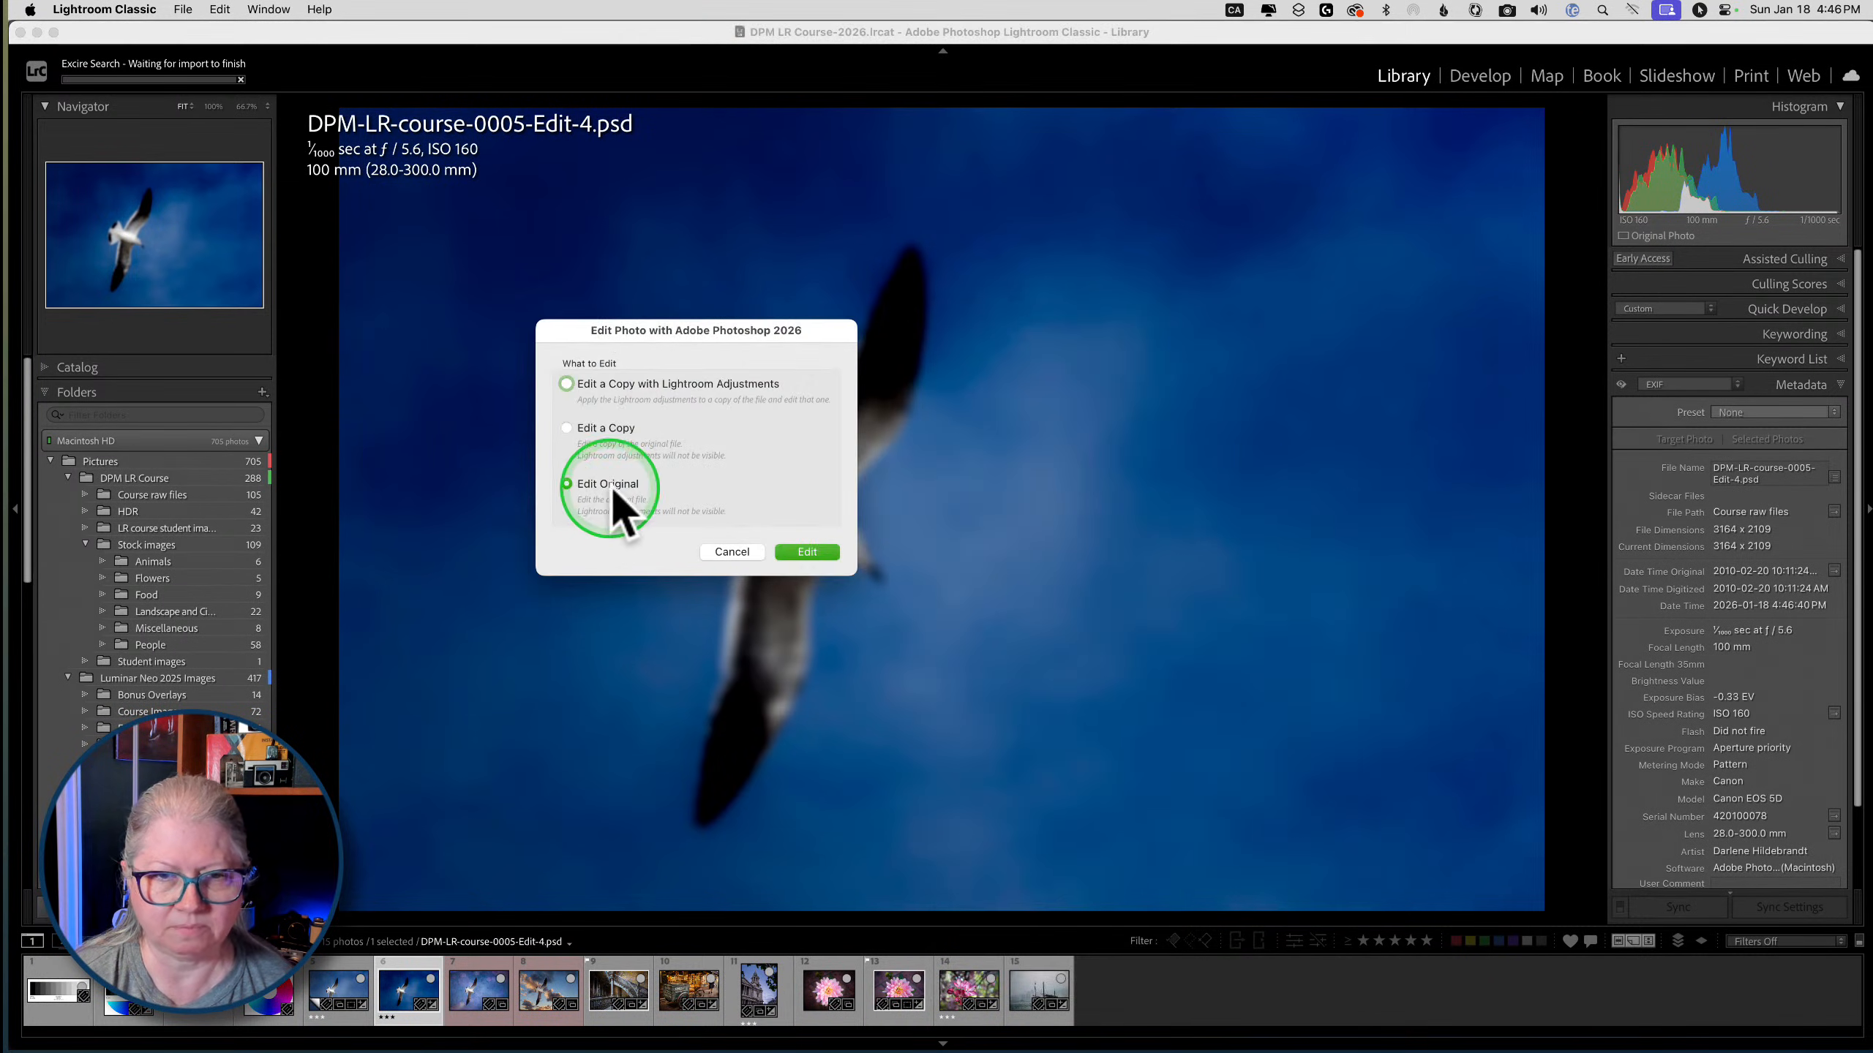
left_click(810, 555)
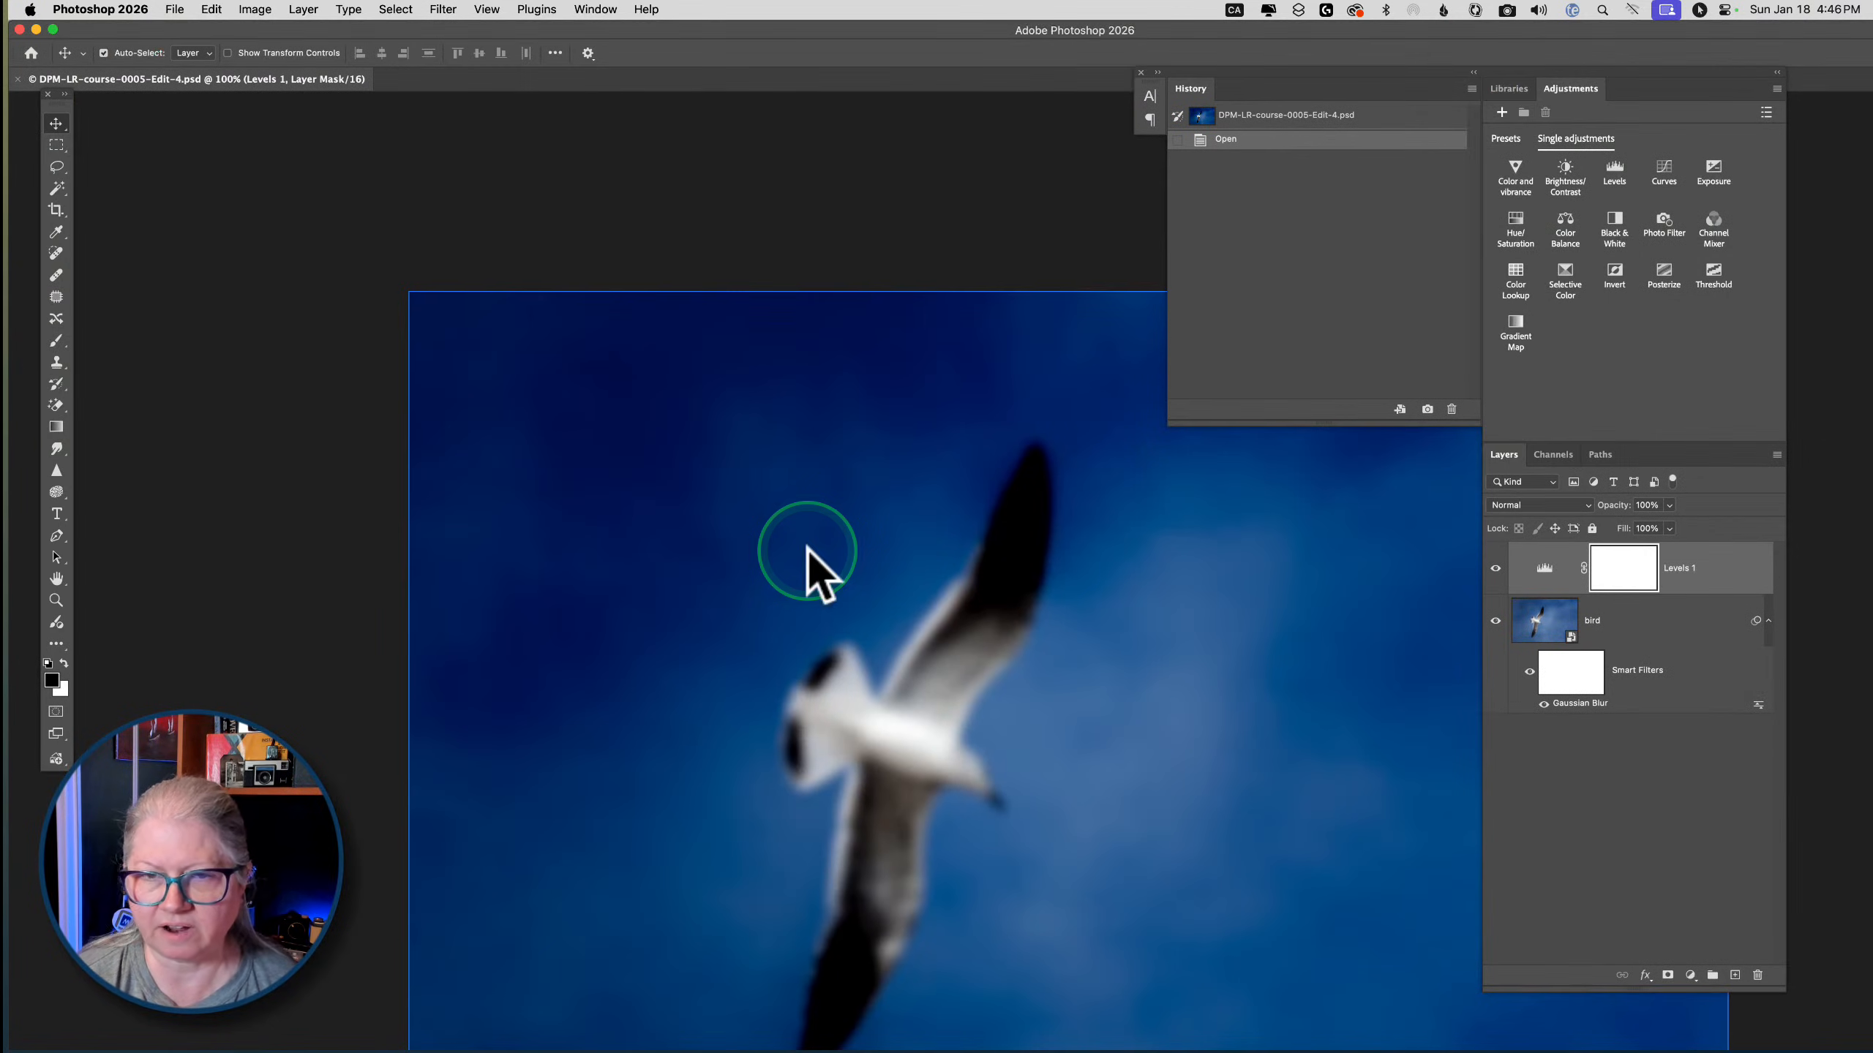
left_click(962, 543)
key("f")
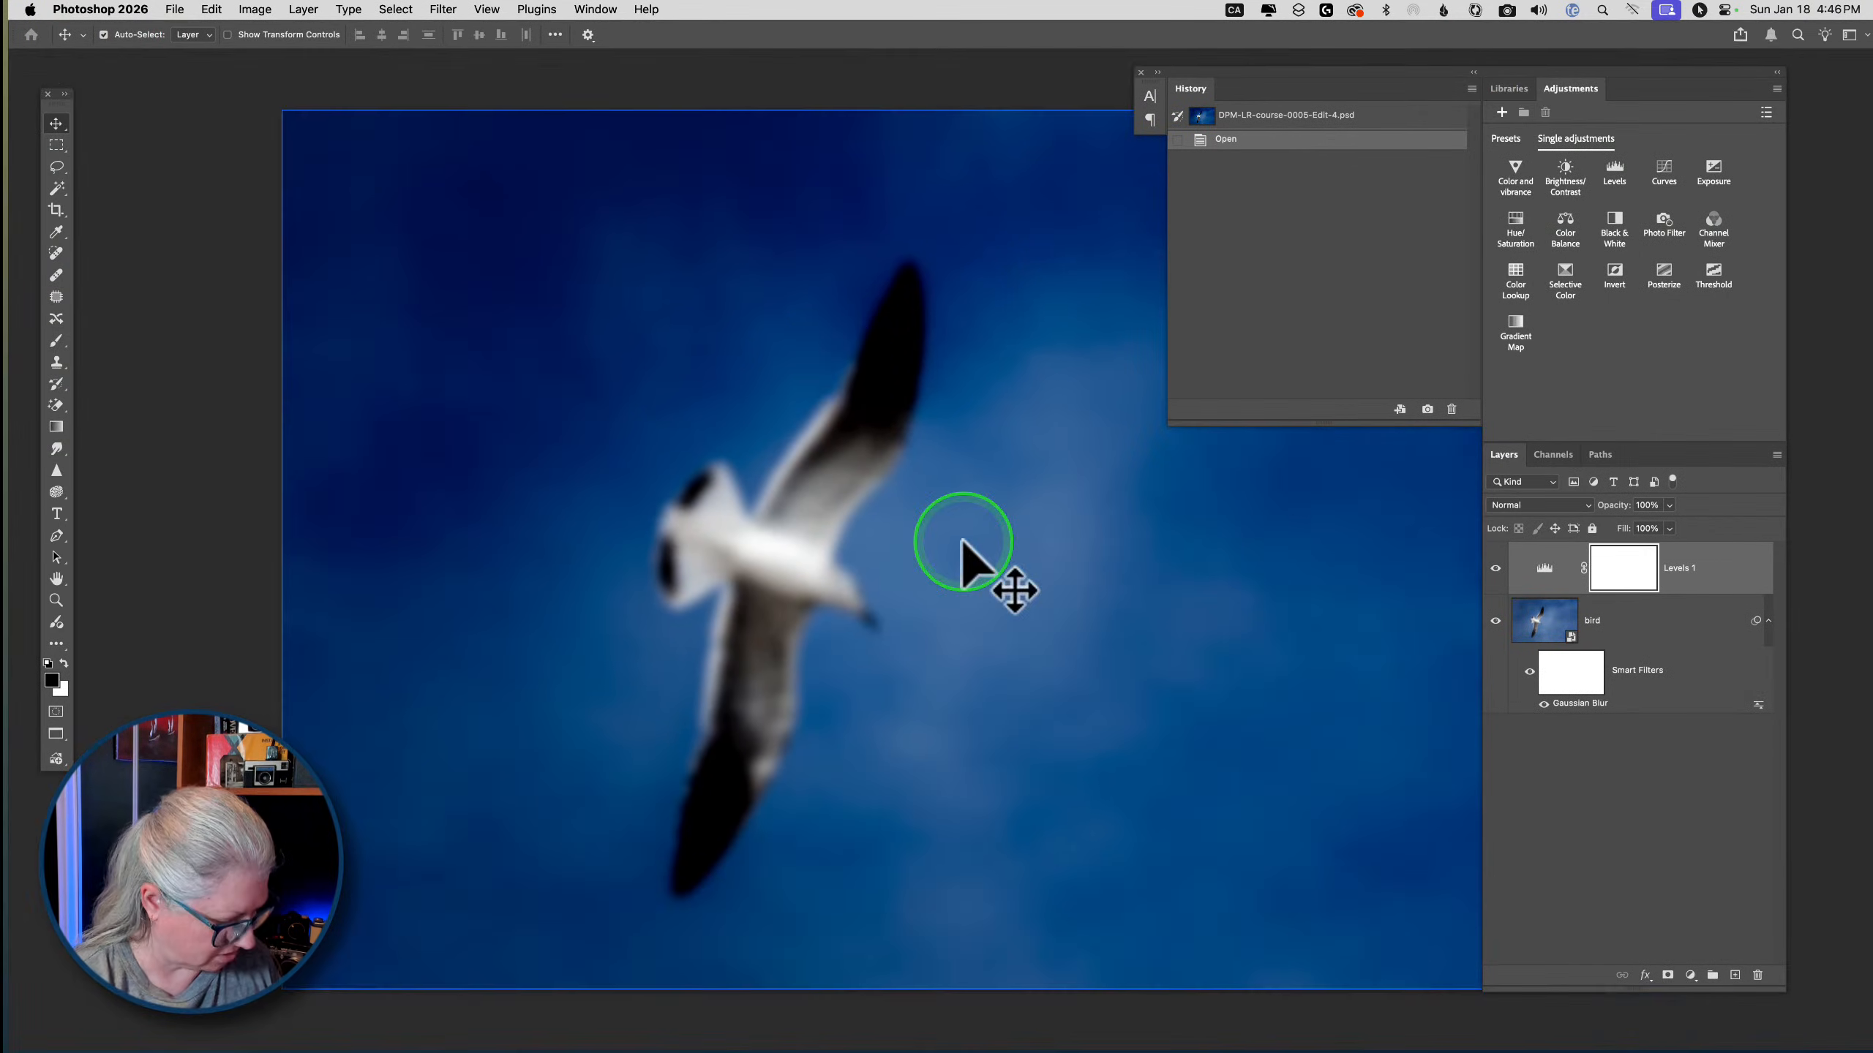
key("super+0")
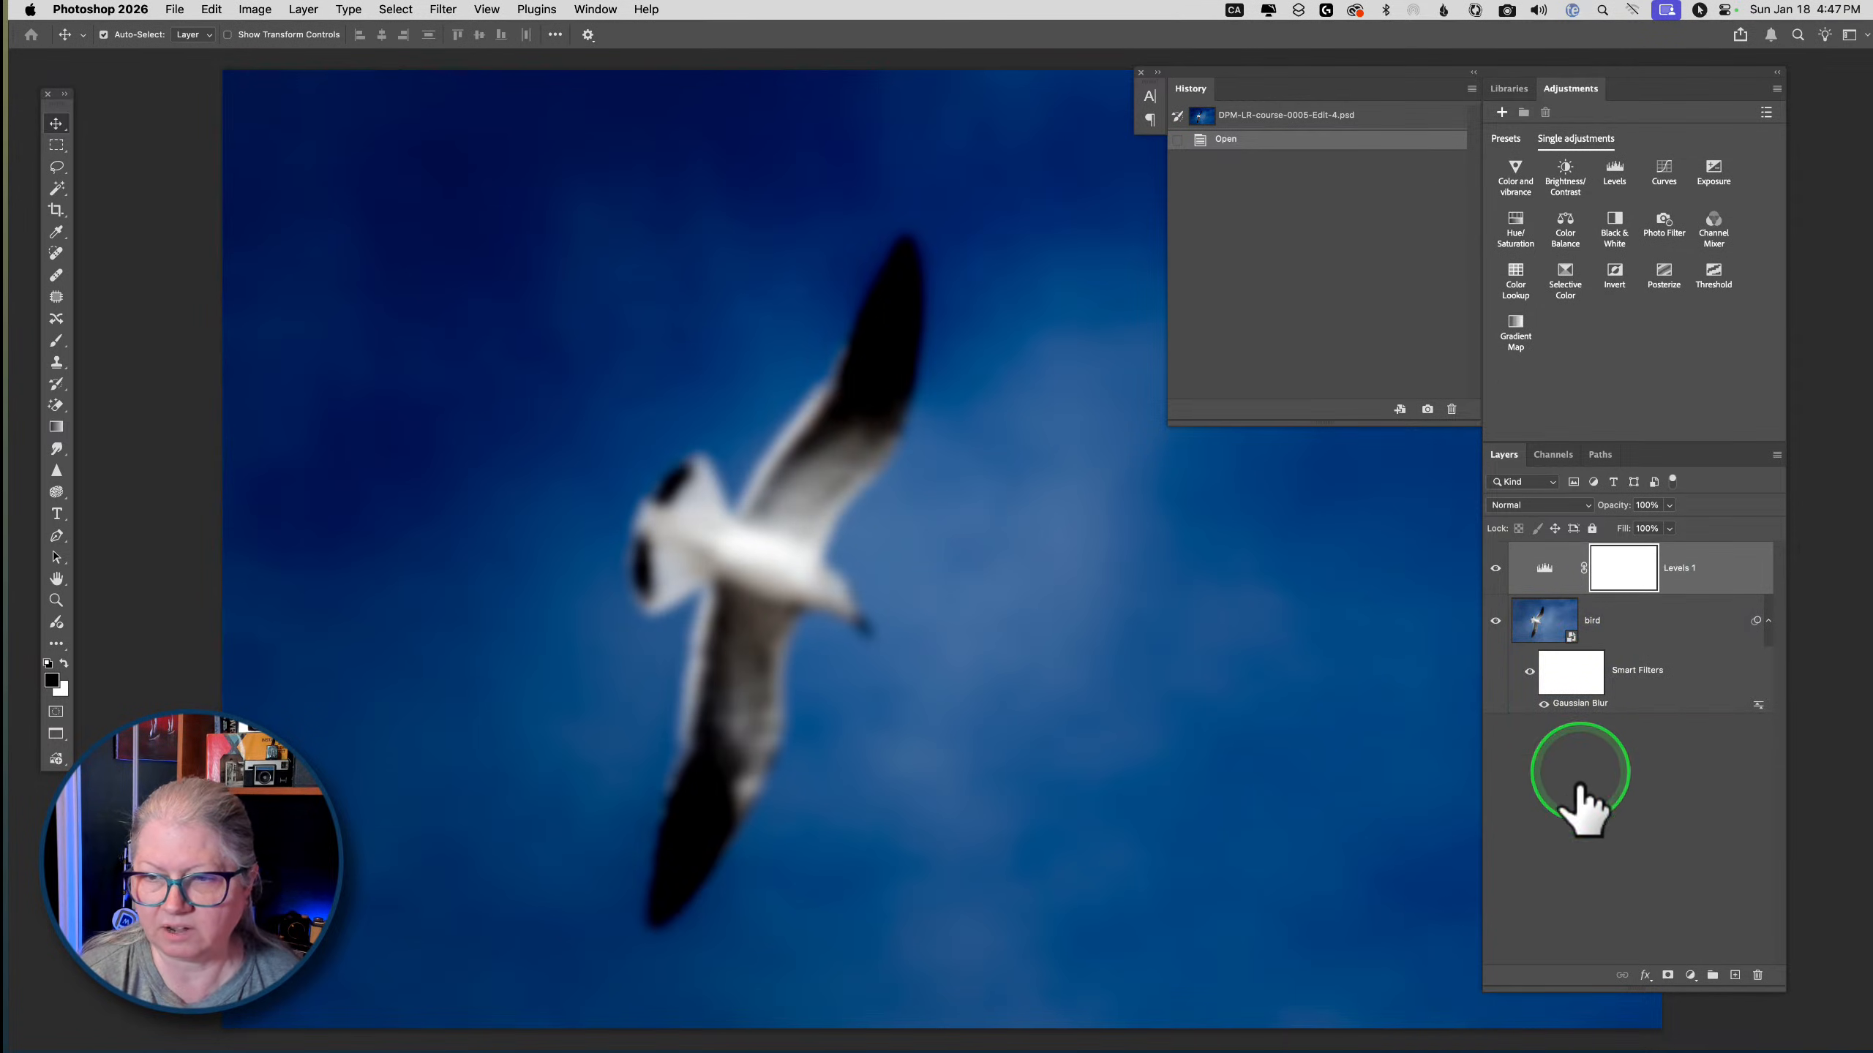
Hide the Levels 1 layer and turn the bird layer's Gaussian Blur smart filter off and back on
left_click(1497, 567)
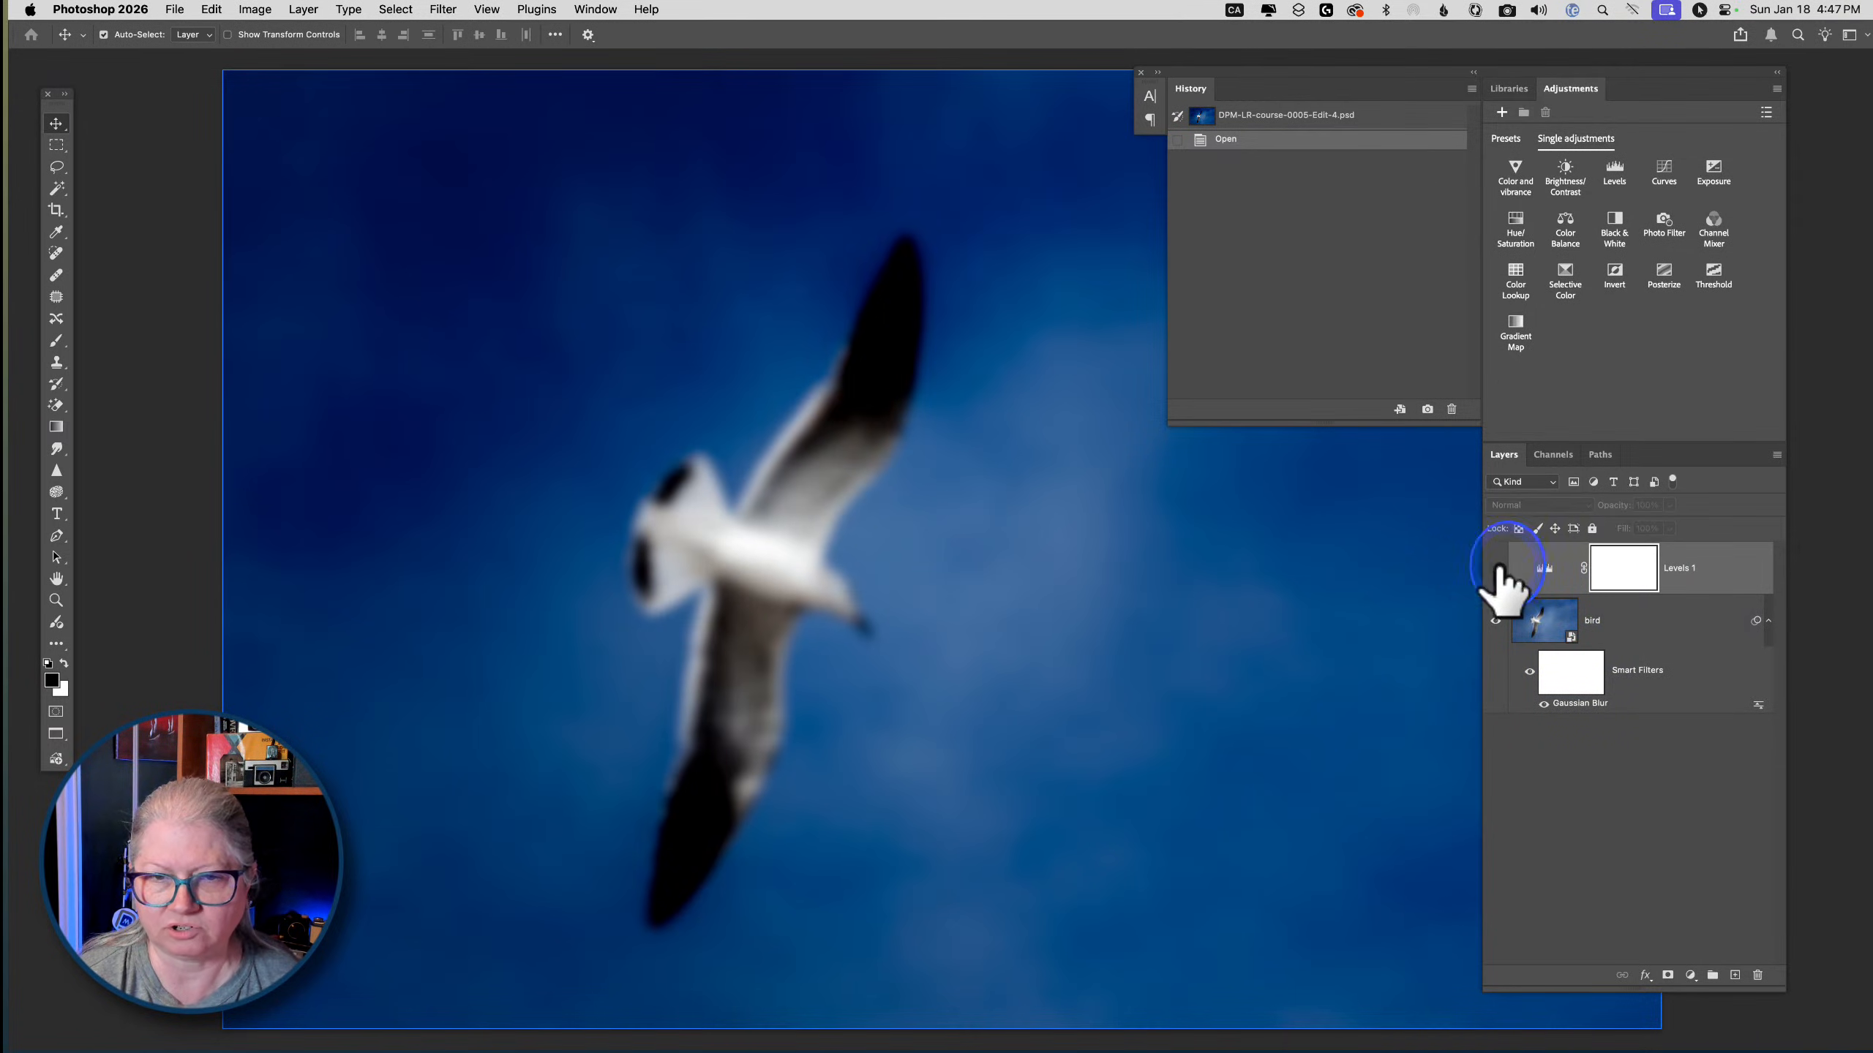
left_click(1541, 717)
left_click(1543, 703)
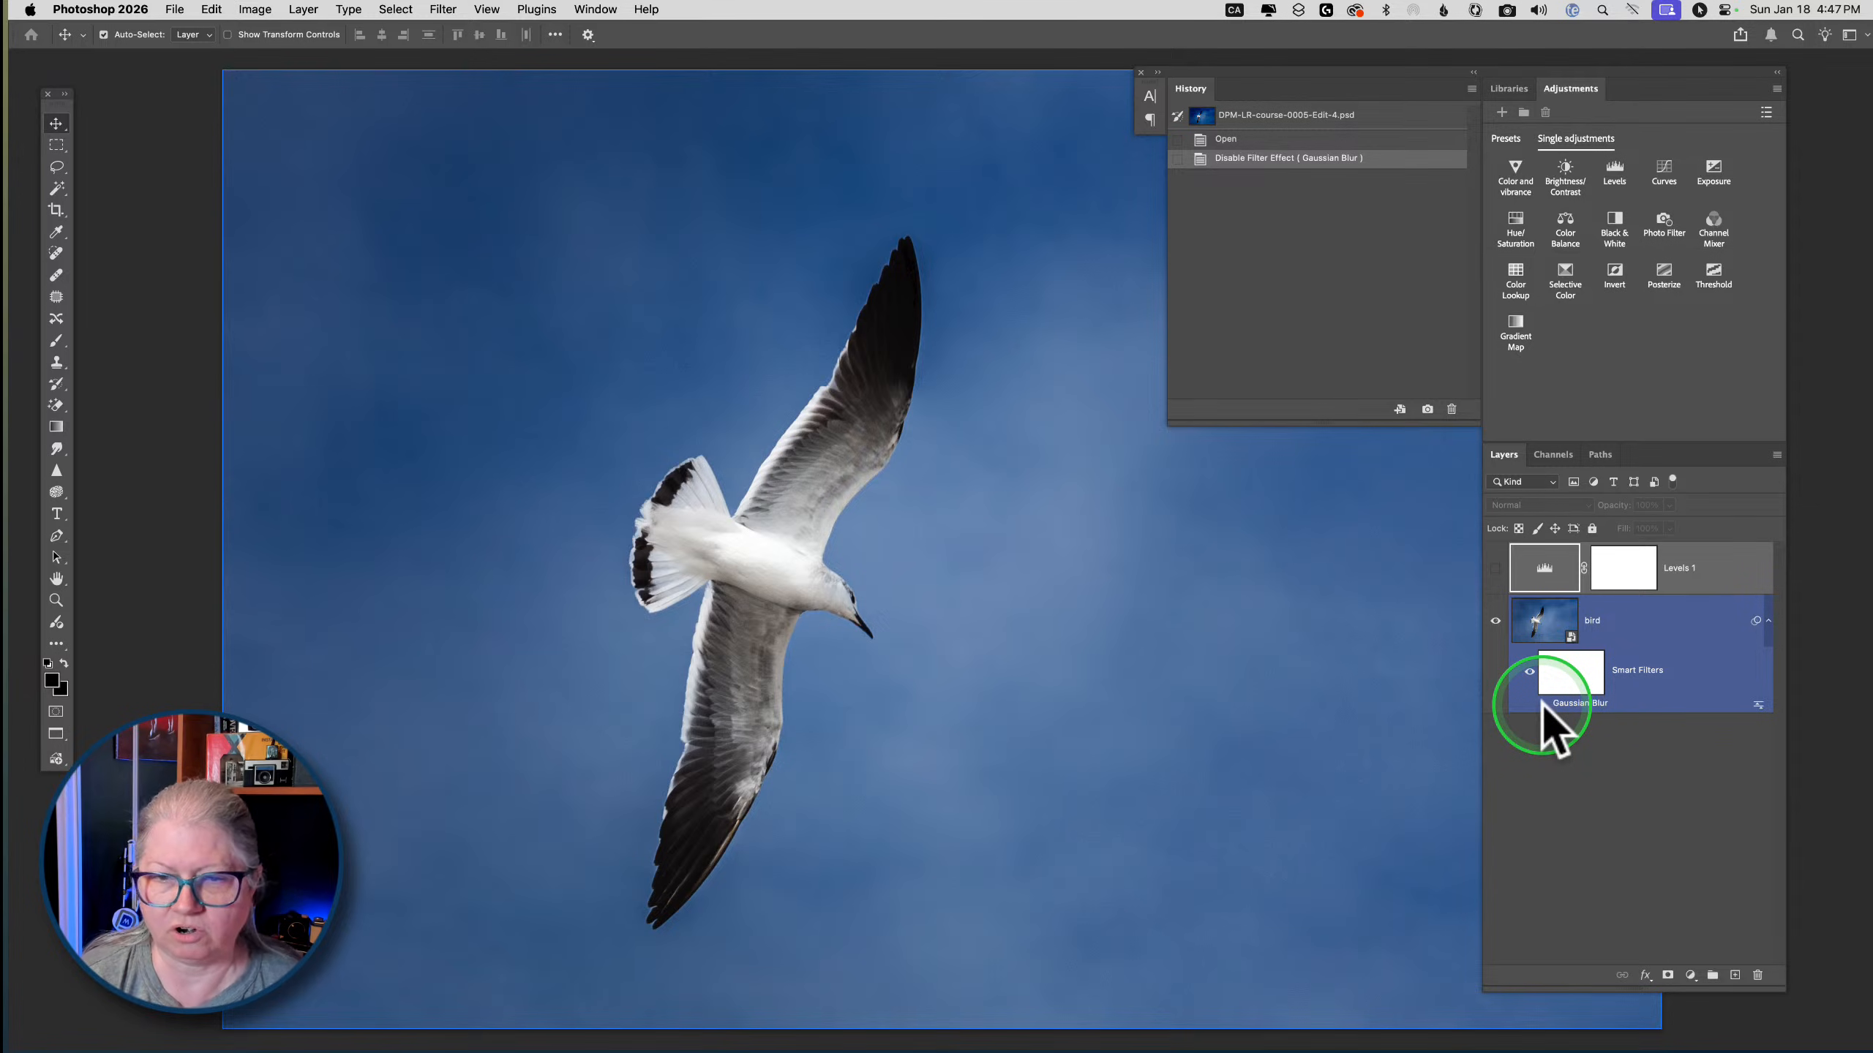
left_click(1543, 704)
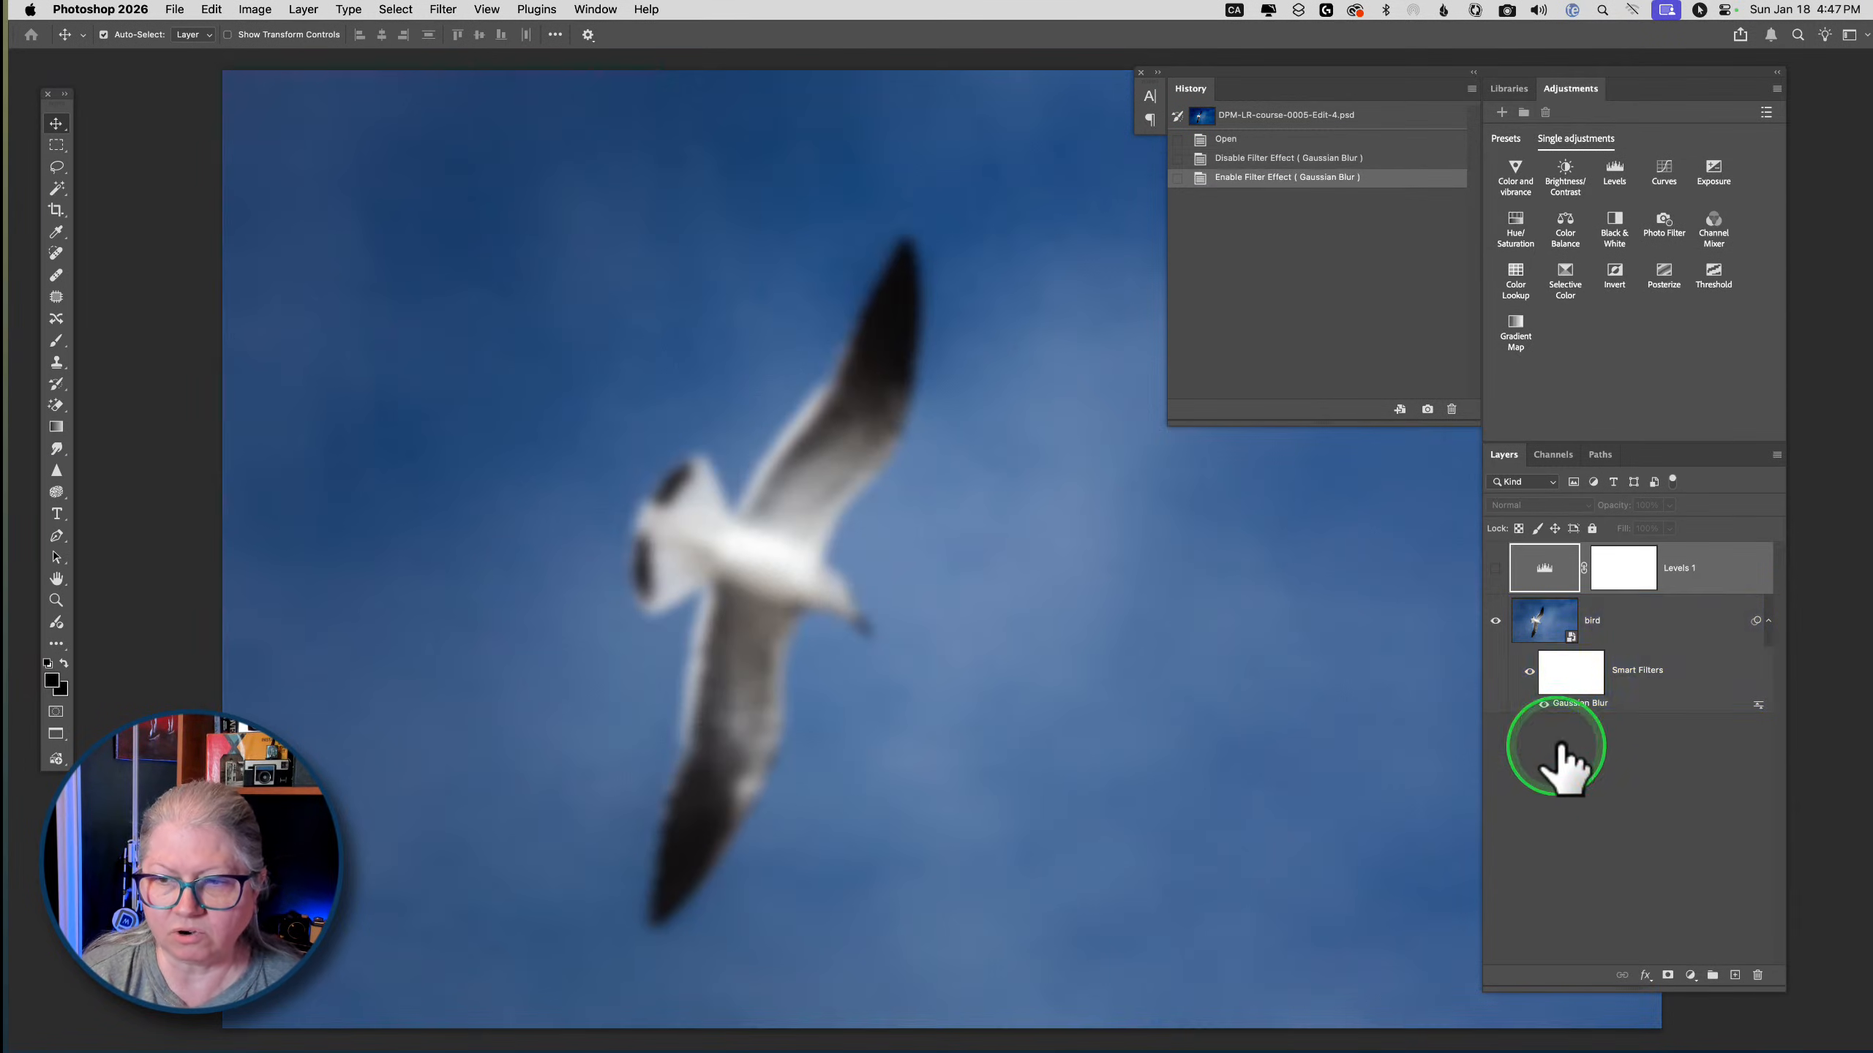
Select the Smart Filters mask beneath the bird smart object
left_click(1566, 671)
left_click(1574, 673)
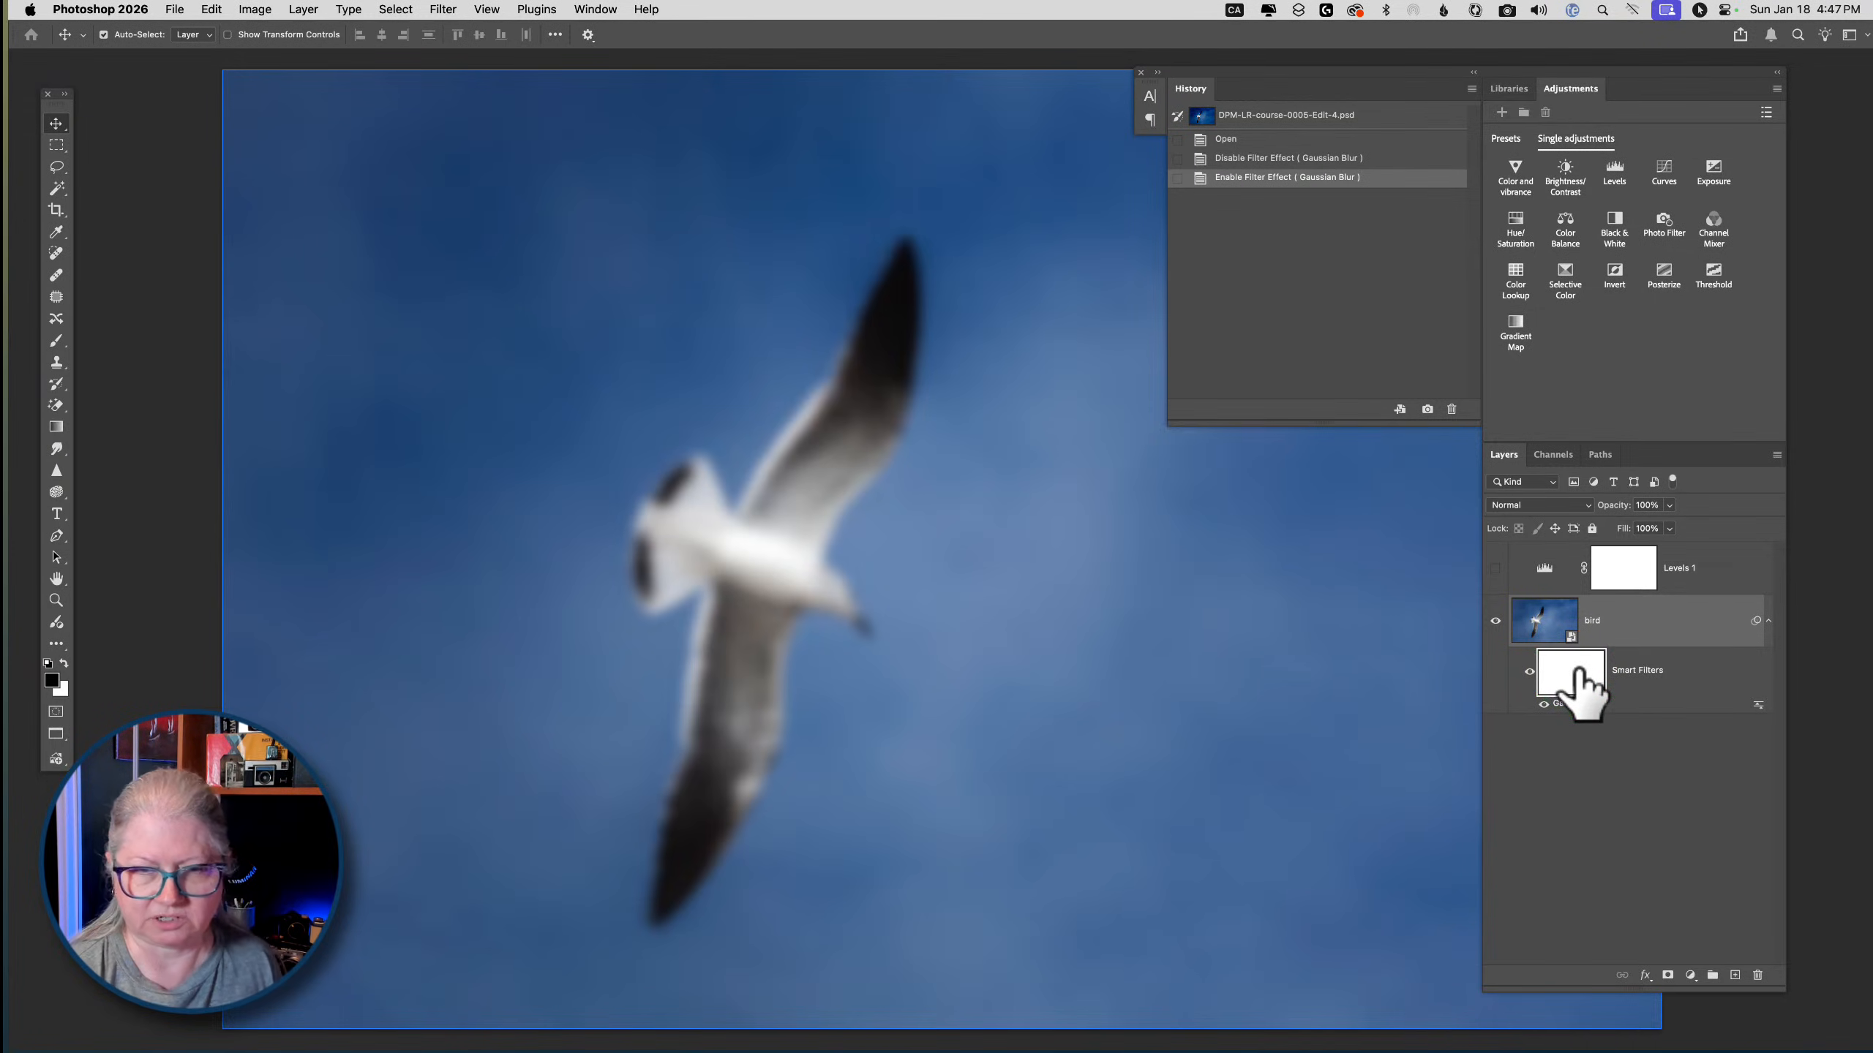
left_click(1575, 672)
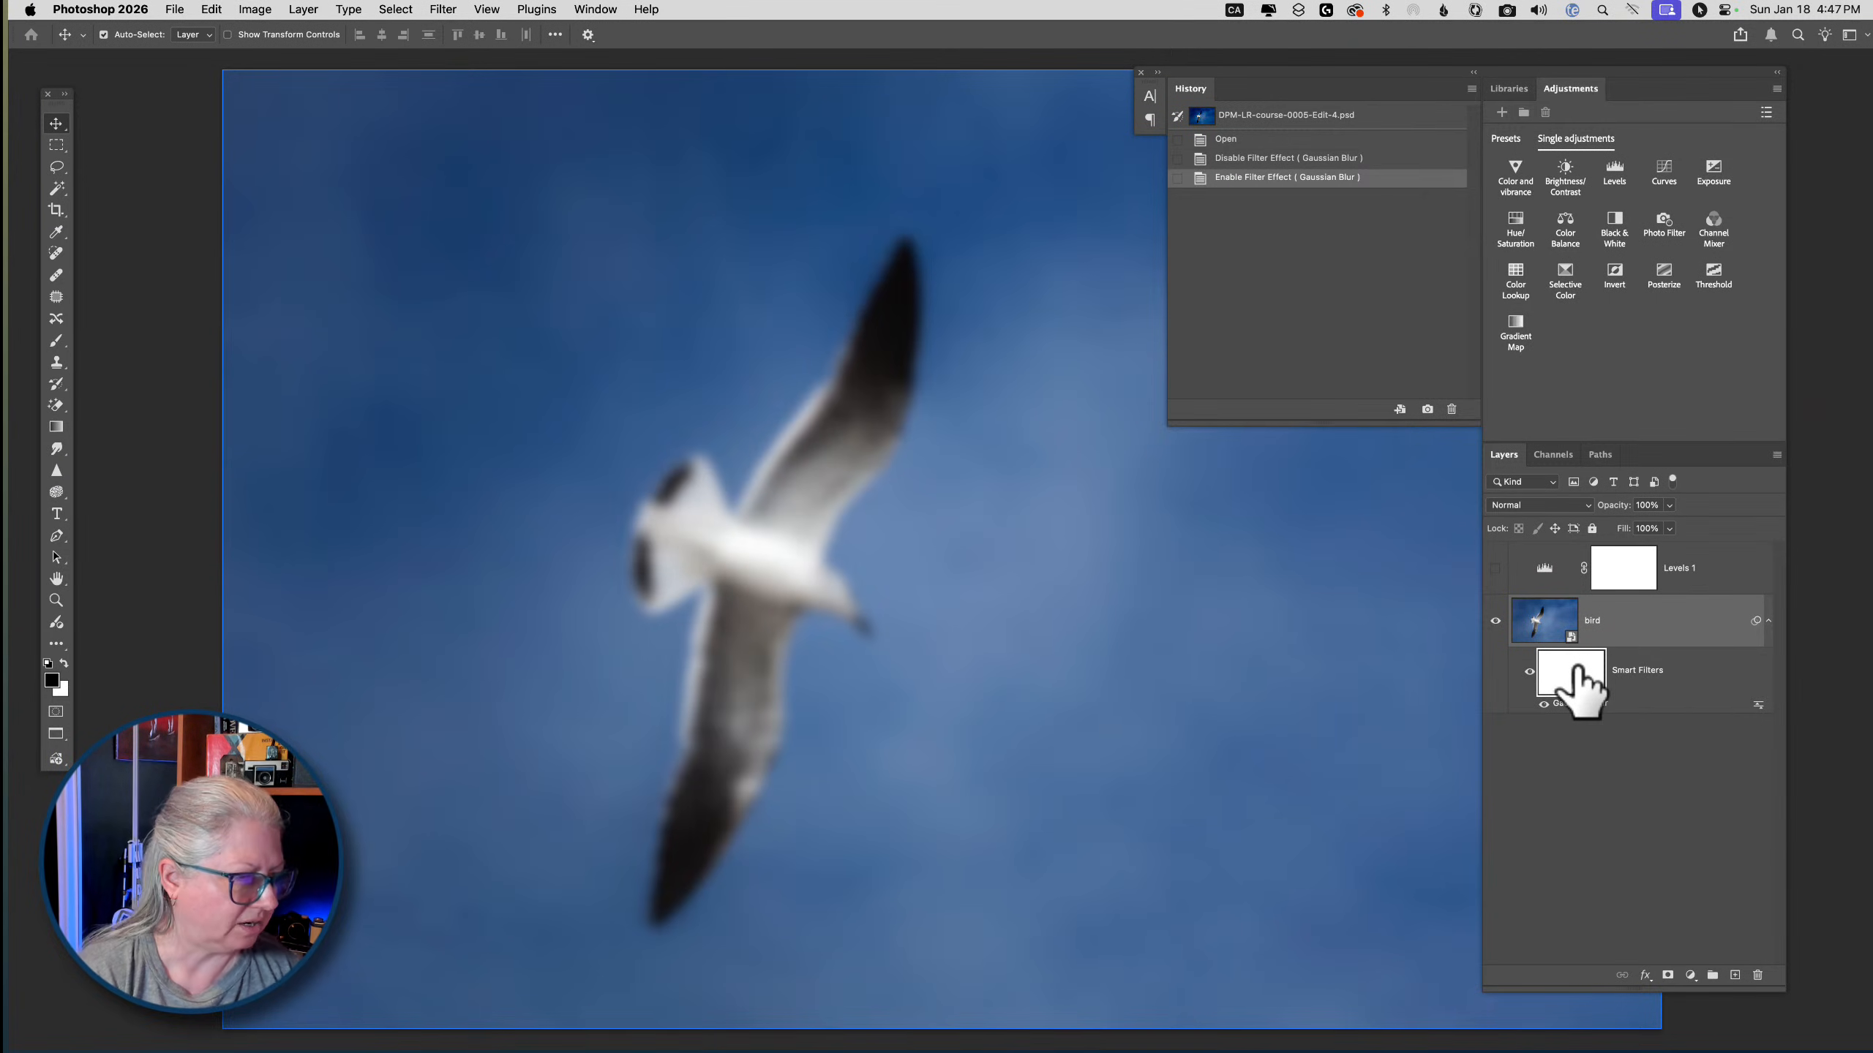
left_click(445, 835)
key("Tab")
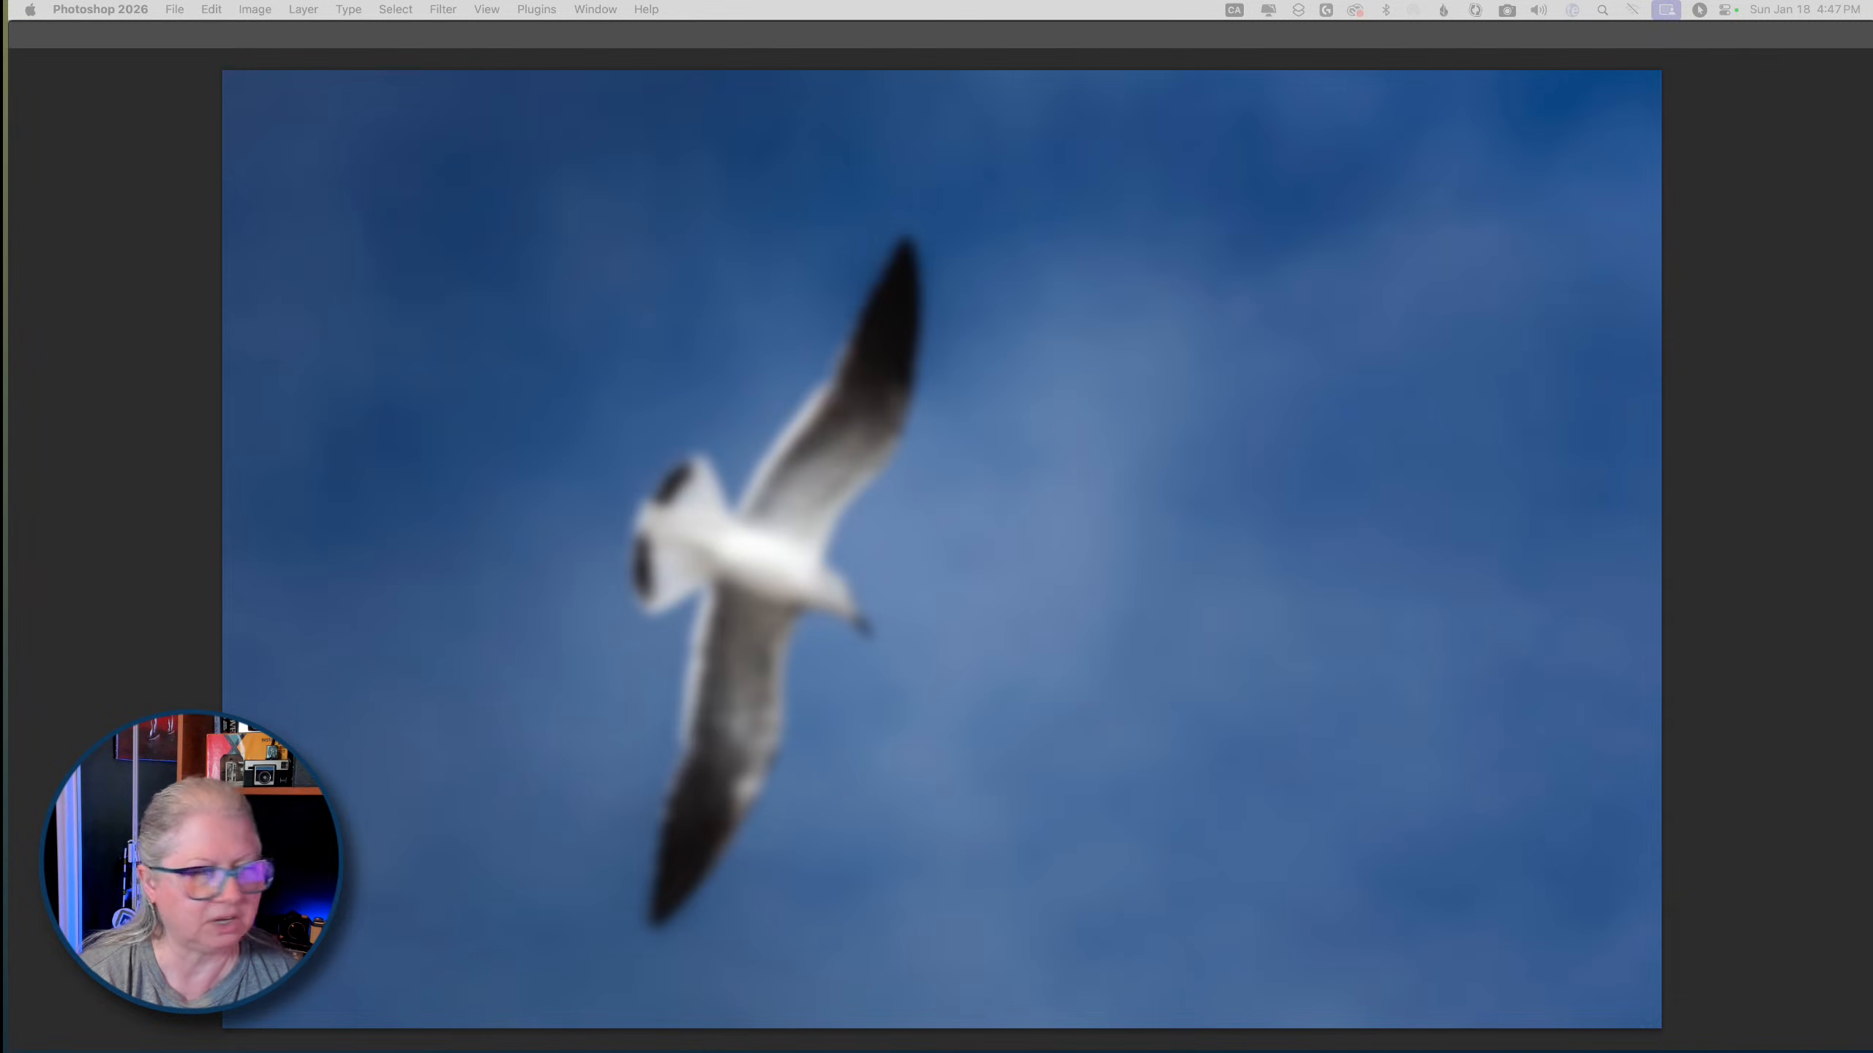
left_click(1200, 611)
left_click(1693, 362)
key("Tab")
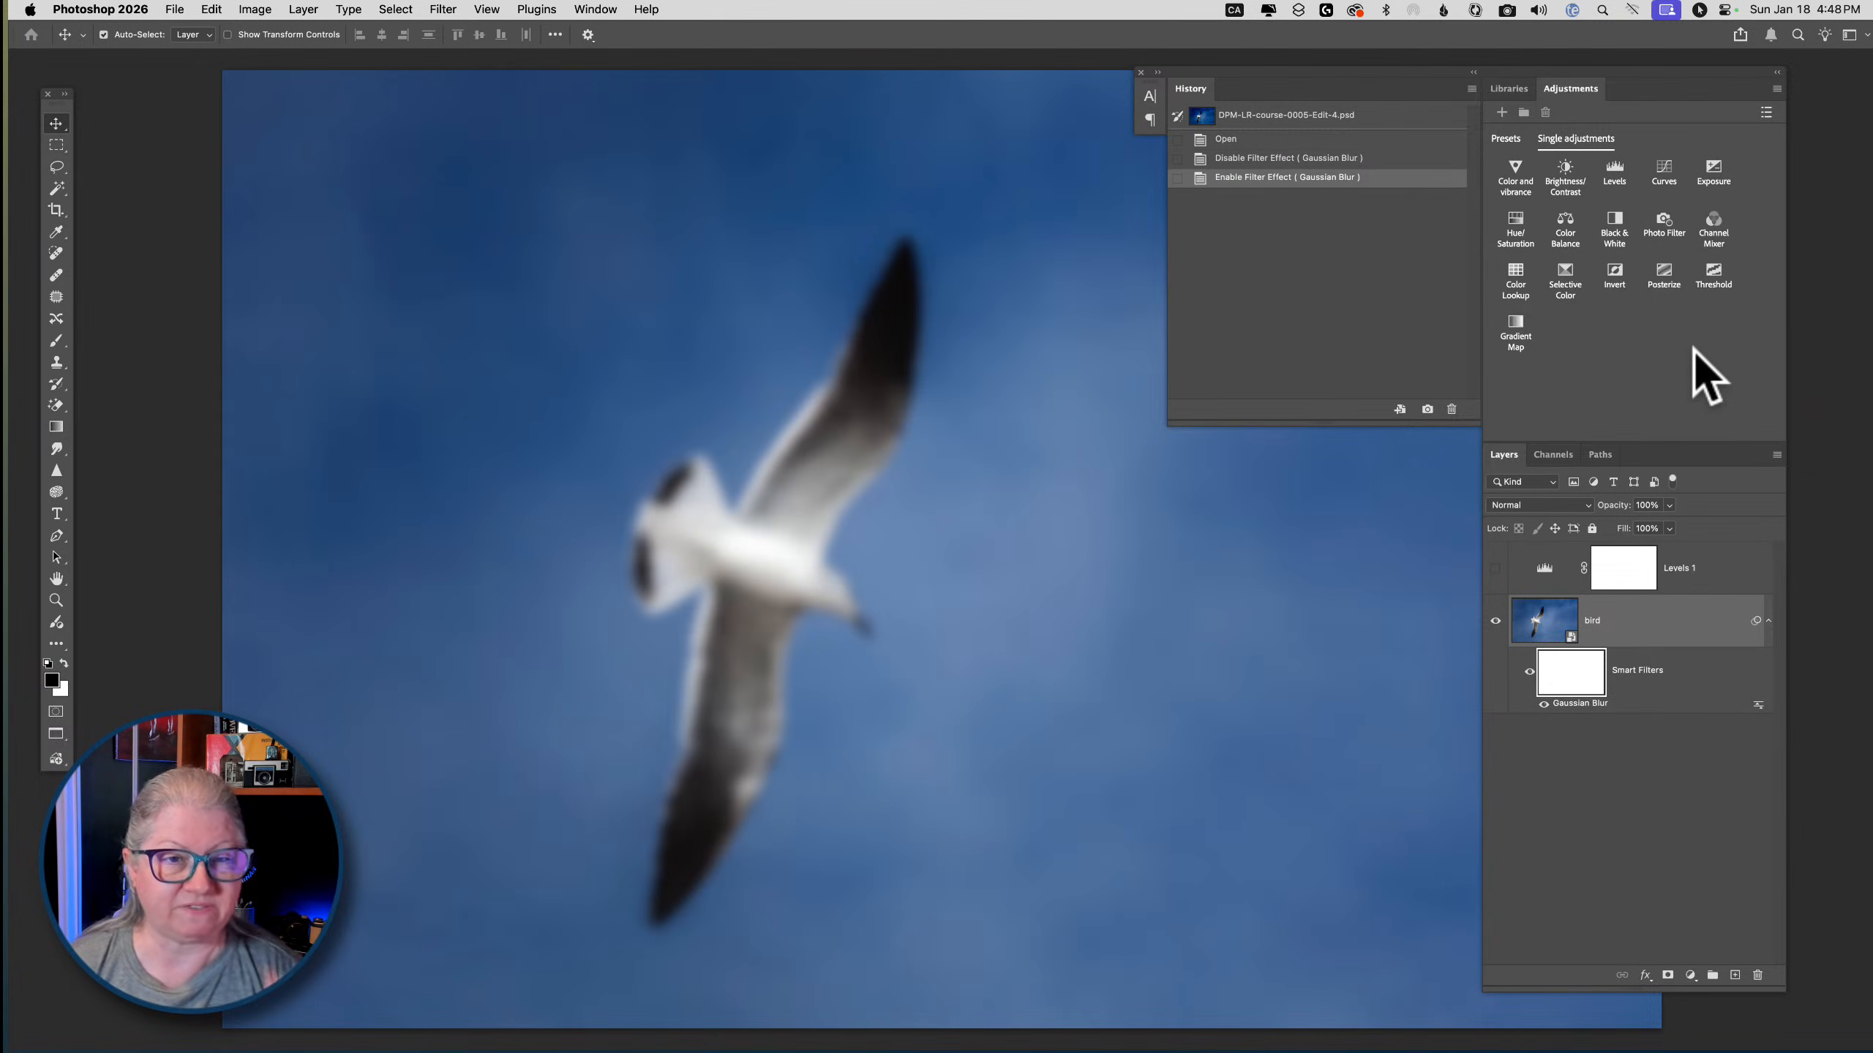
right_click(1573, 665)
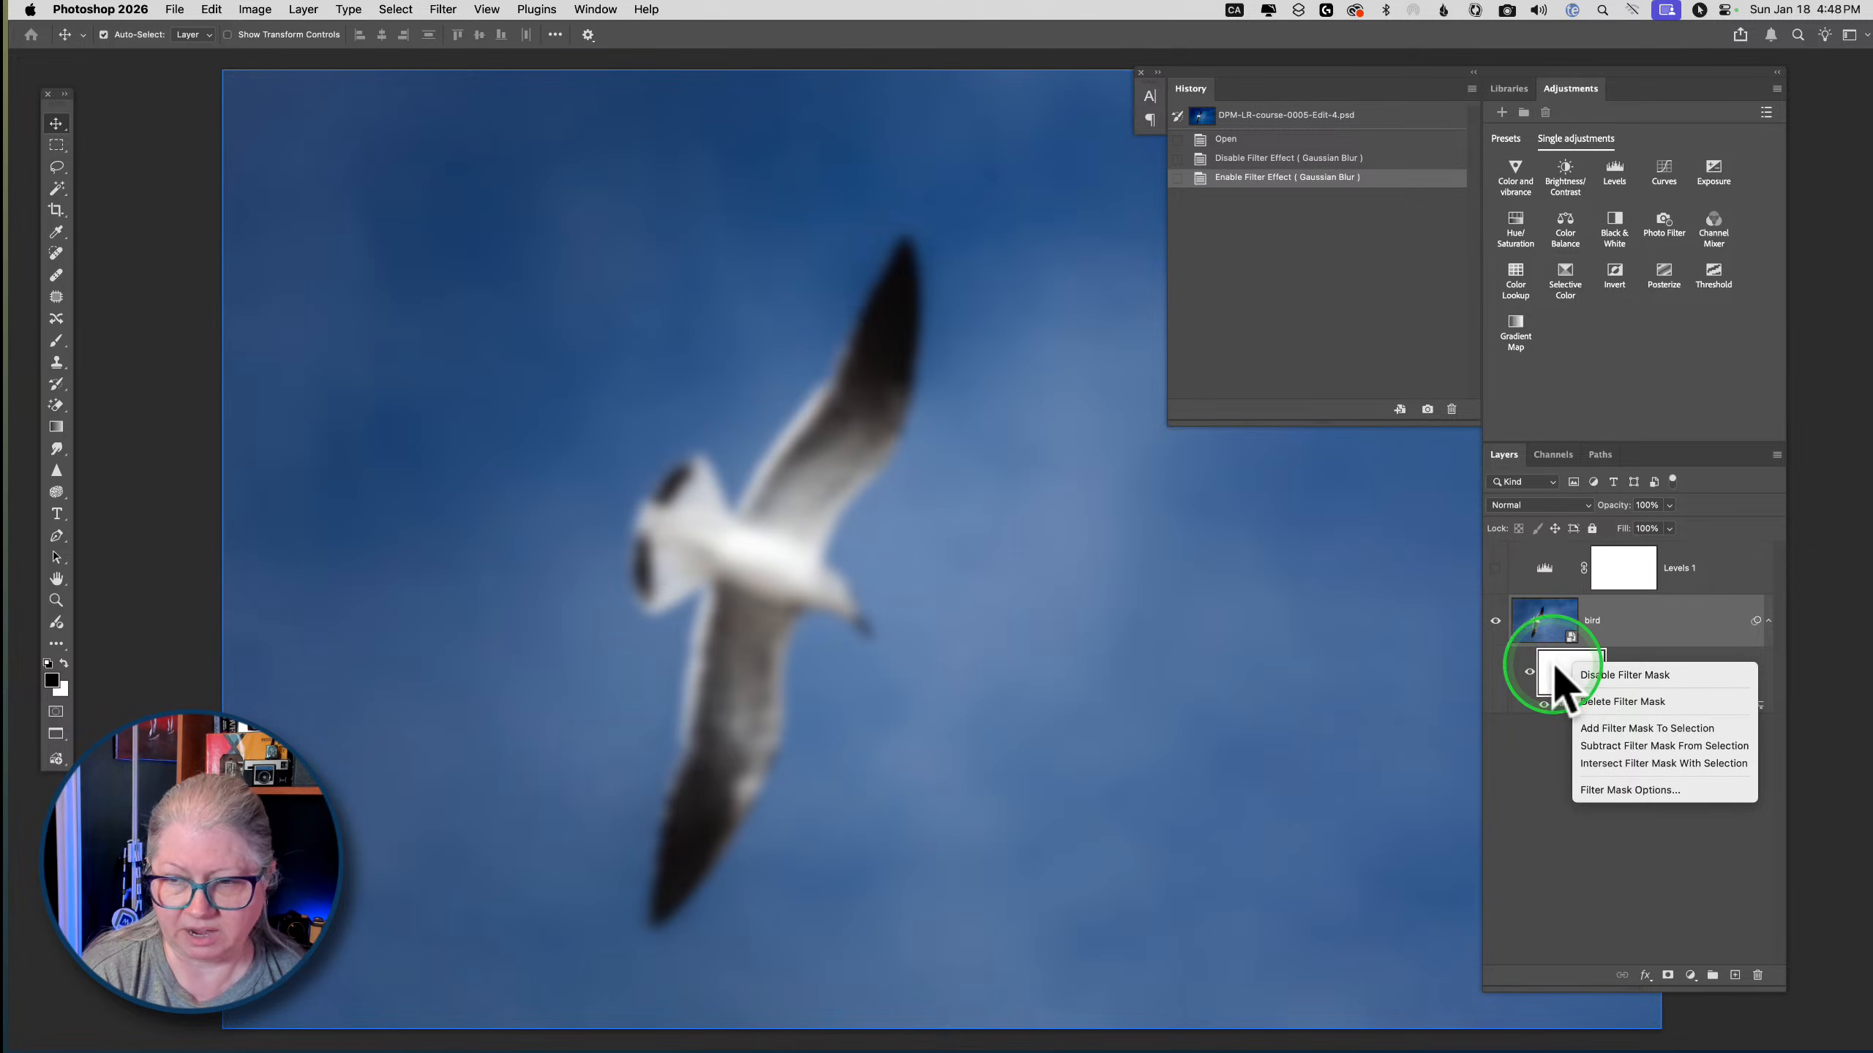
left_click(1541, 668)
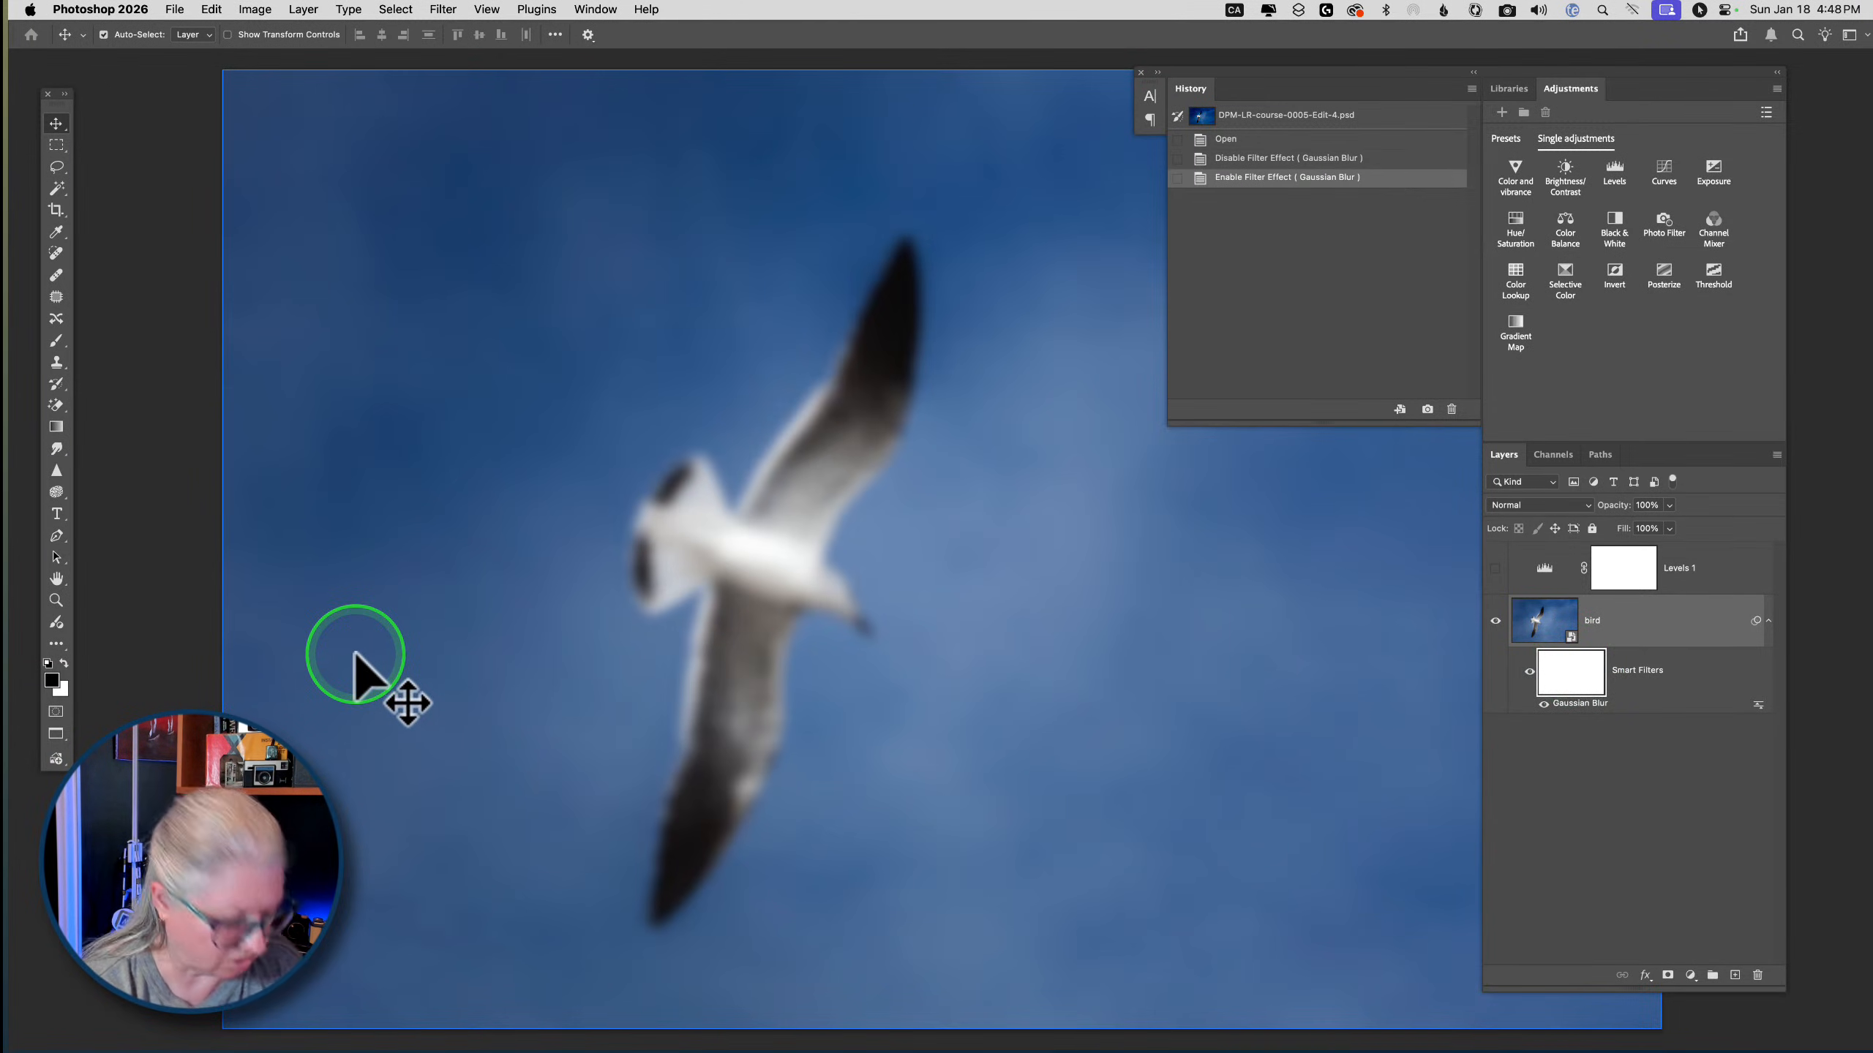
Paint black over the whole bird on the Smart Filters mask with the Brush tool, raising the brush opacity to 100%
left_click(57, 341)
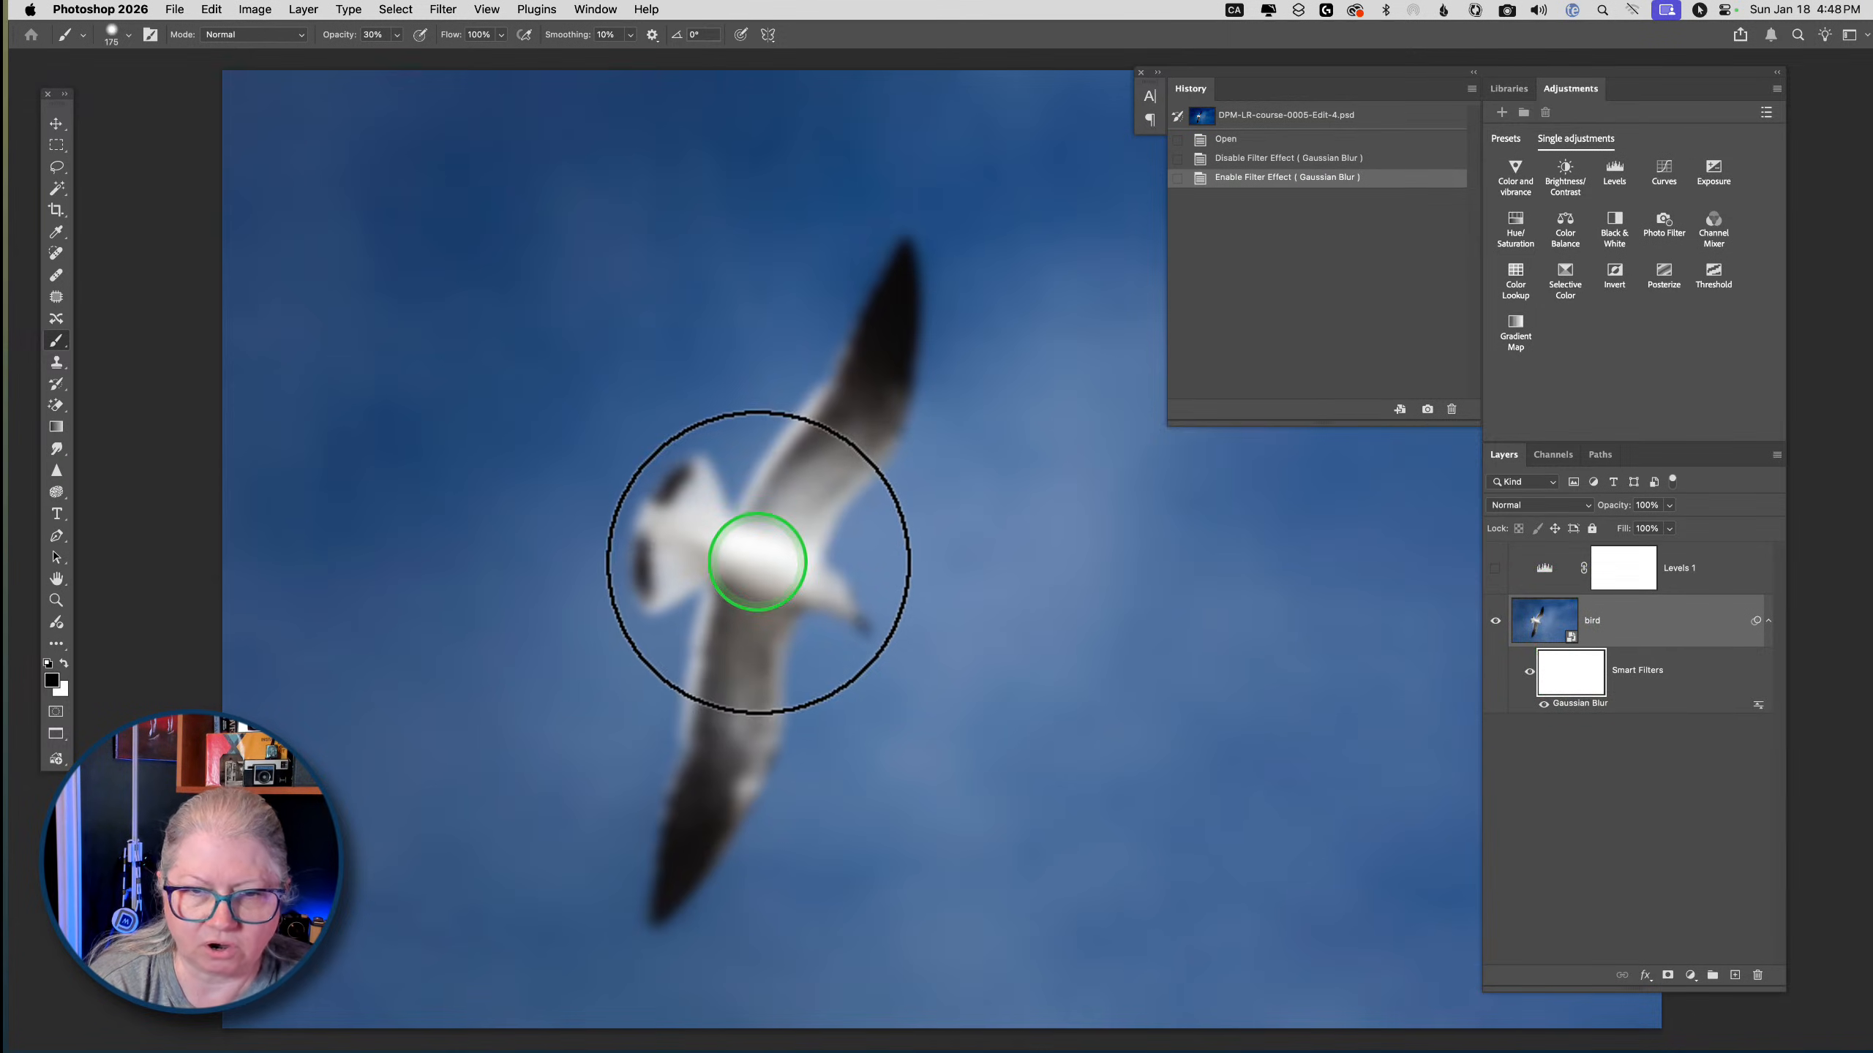
mouse_move(762, 560)
left_mouse_down()
mouse_move(822, 485)
mouse_move(886, 306)
mouse_move(660, 878)
left_mouse_up()
left_click(396, 35)
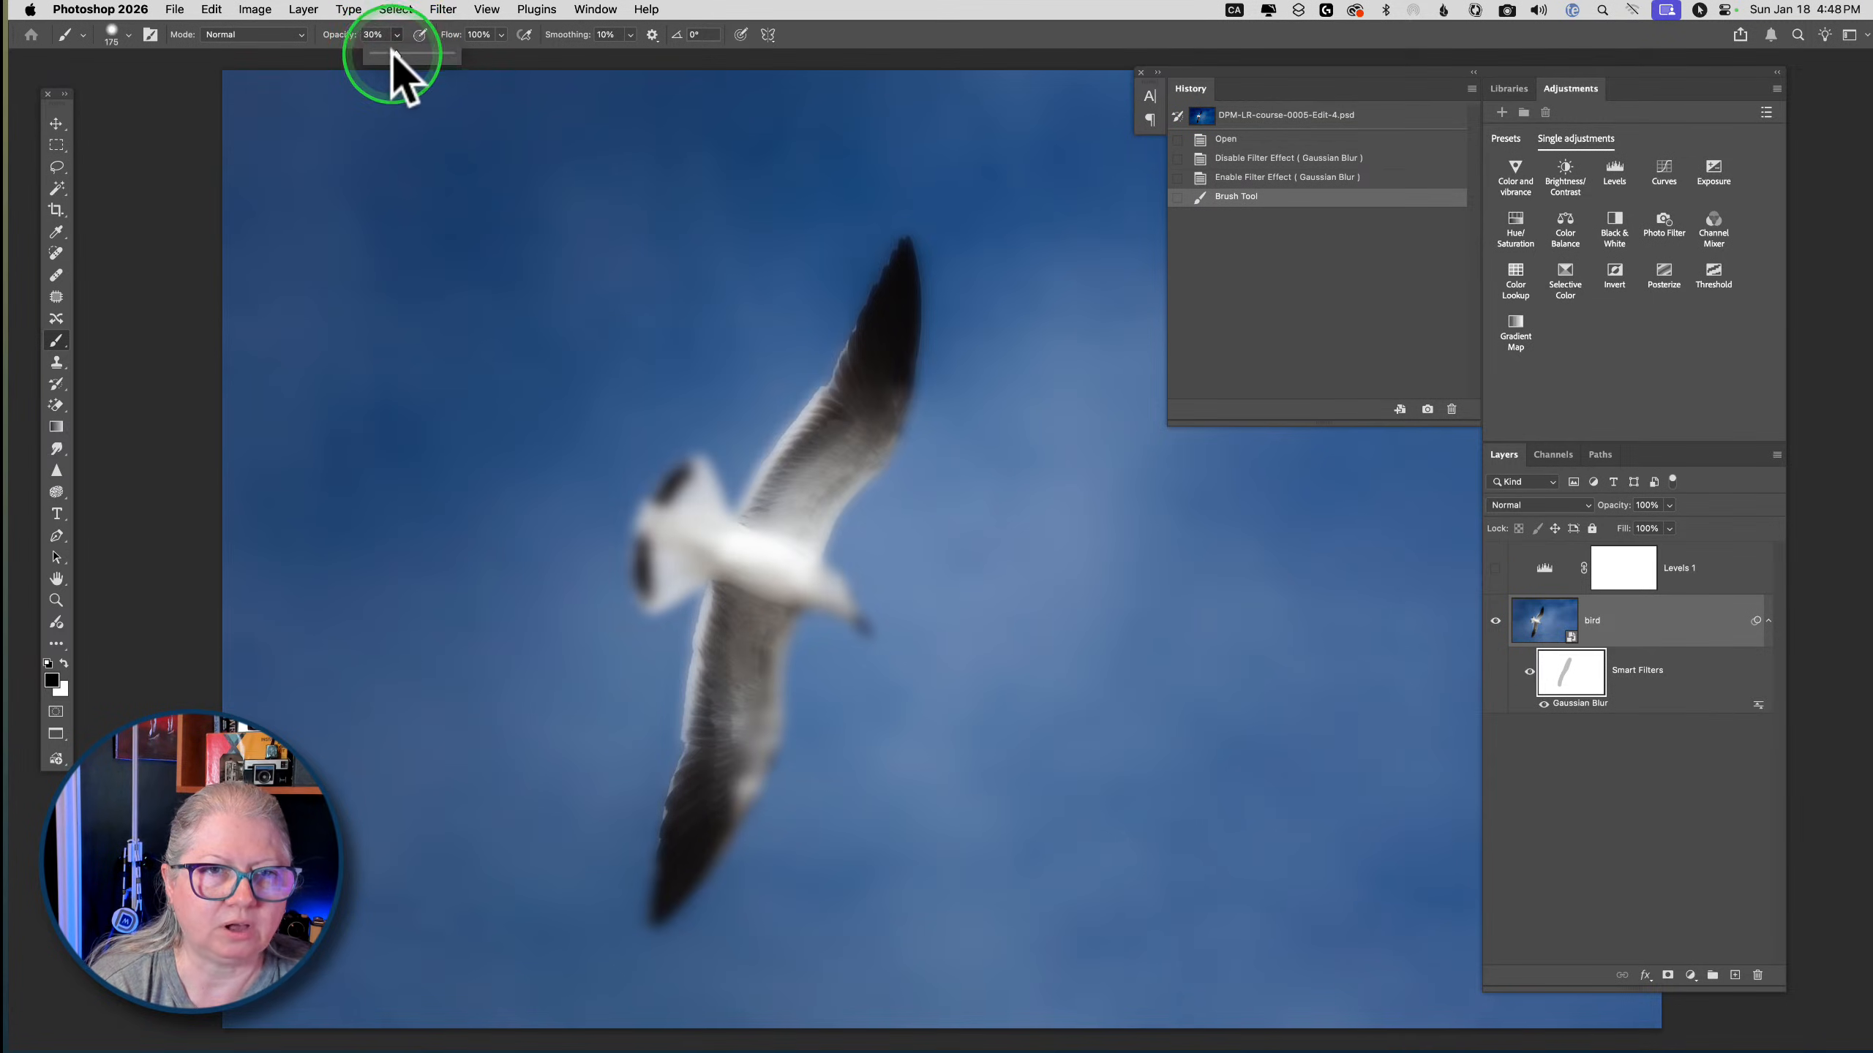
left_click_drag(394, 56, 516, 59)
mouse_move(747, 454)
left_mouse_down()
mouse_move(787, 537)
mouse_move(900, 326)
mouse_move(895, 259)
mouse_move(715, 506)
mouse_move(681, 531)
mouse_move(640, 511)
left_mouse_up()
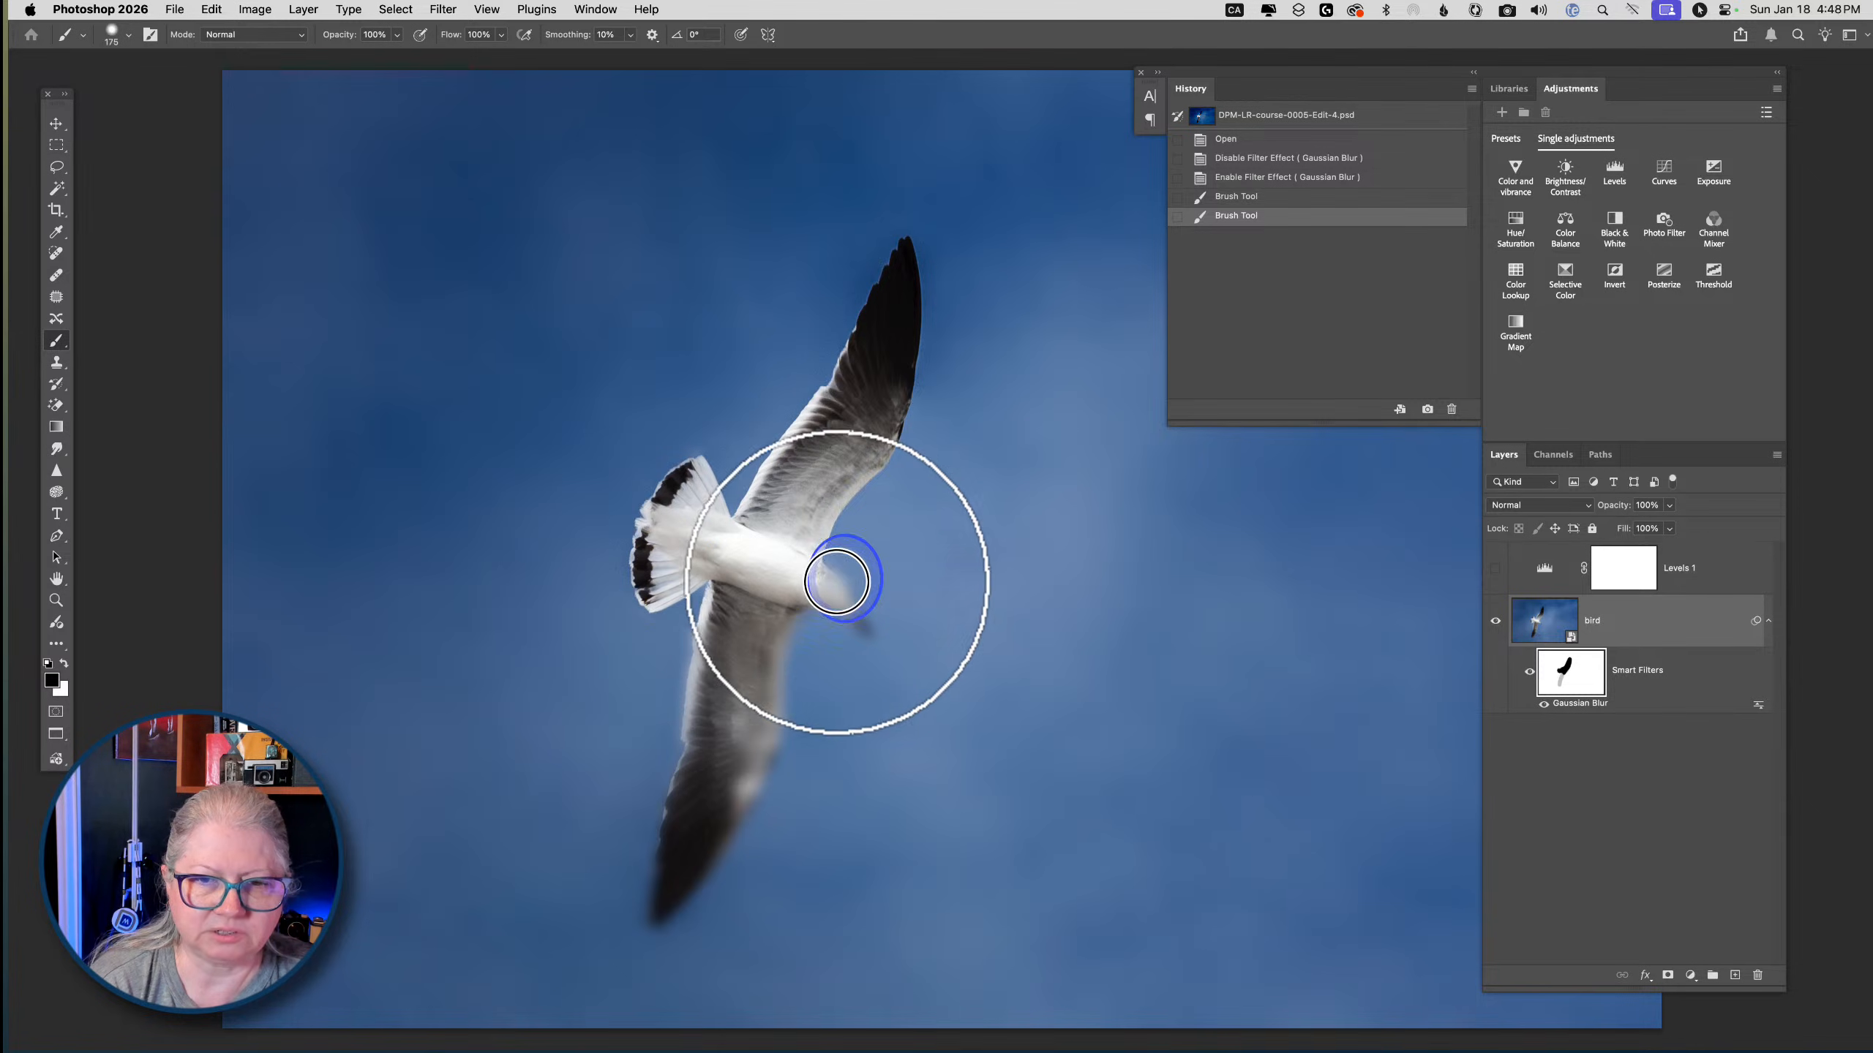
mouse_move(774, 491)
left_mouse_down()
mouse_move(696, 587)
mouse_move(656, 841)
mouse_move(768, 619)
mouse_move(668, 856)
mouse_move(906, 234)
mouse_move(788, 597)
mouse_move(681, 531)
mouse_move(719, 606)
mouse_move(689, 837)
mouse_move(747, 736)
left_mouse_up()
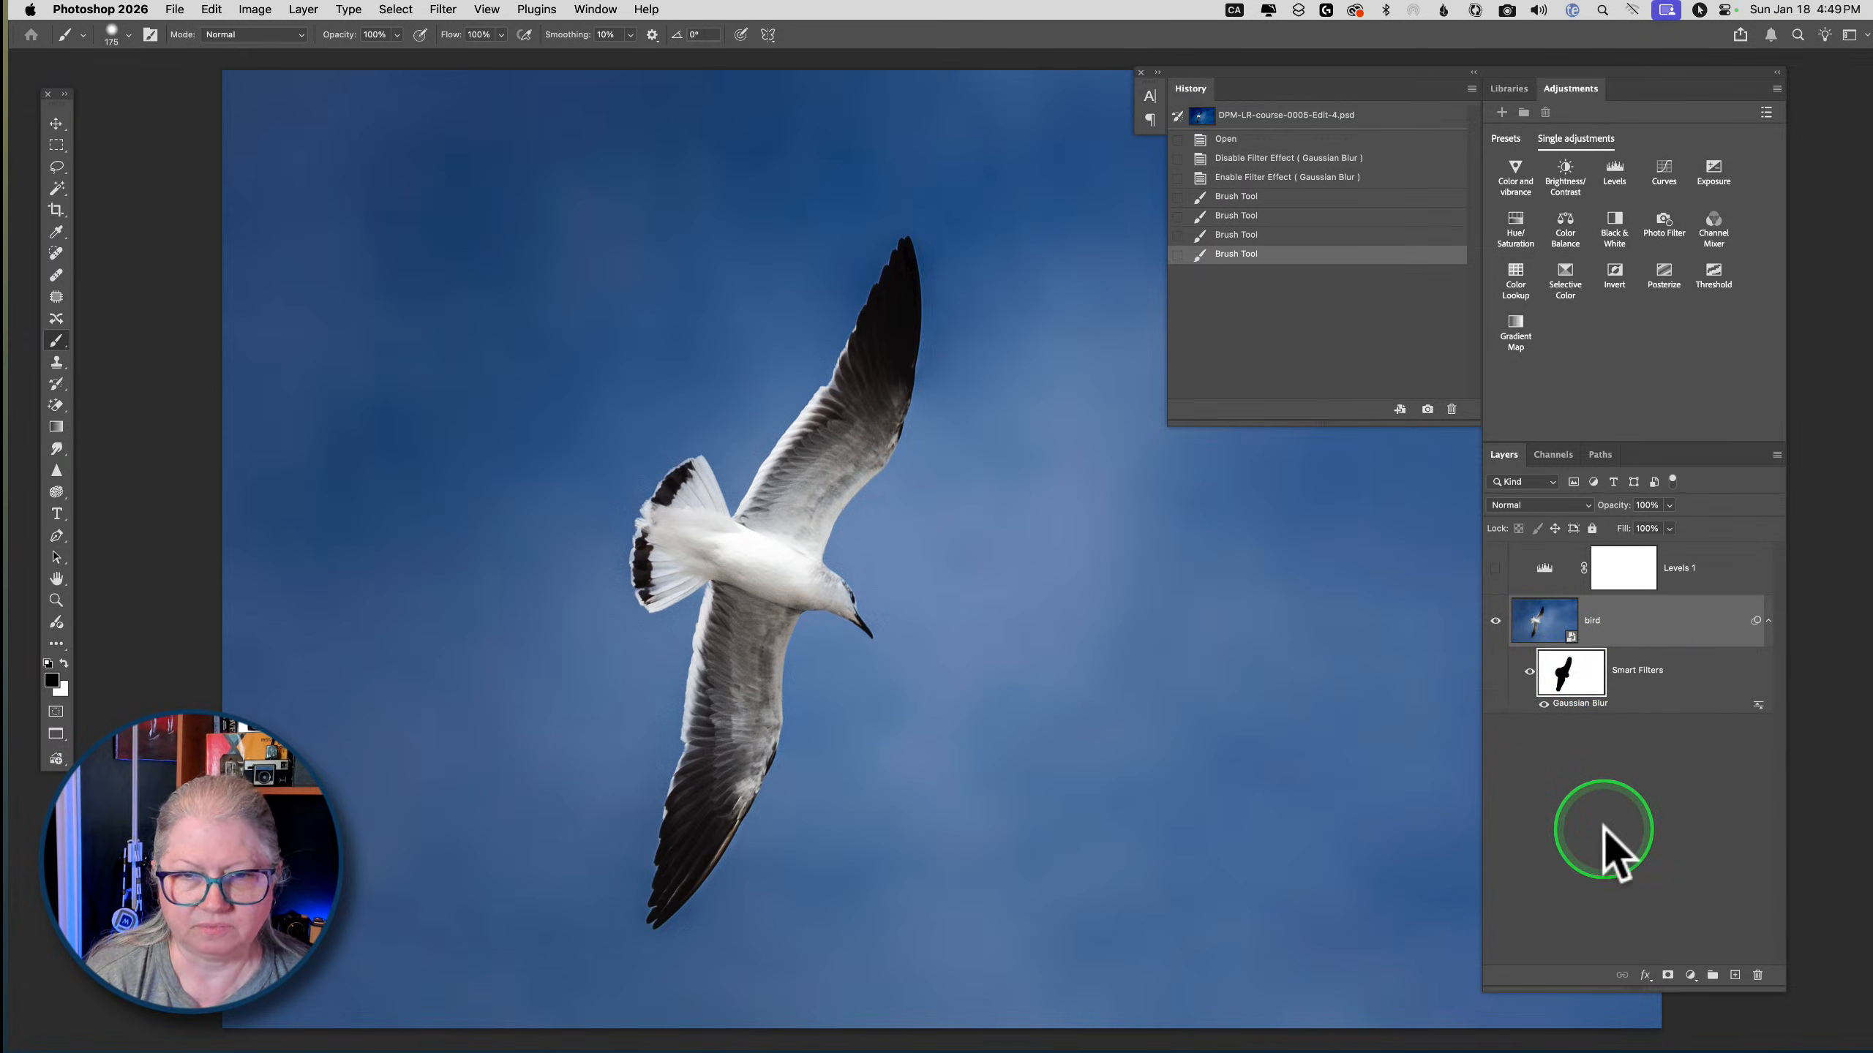
Show the Levels 1 layer and paint black over the bird on its layer mask
left_click(1495, 567)
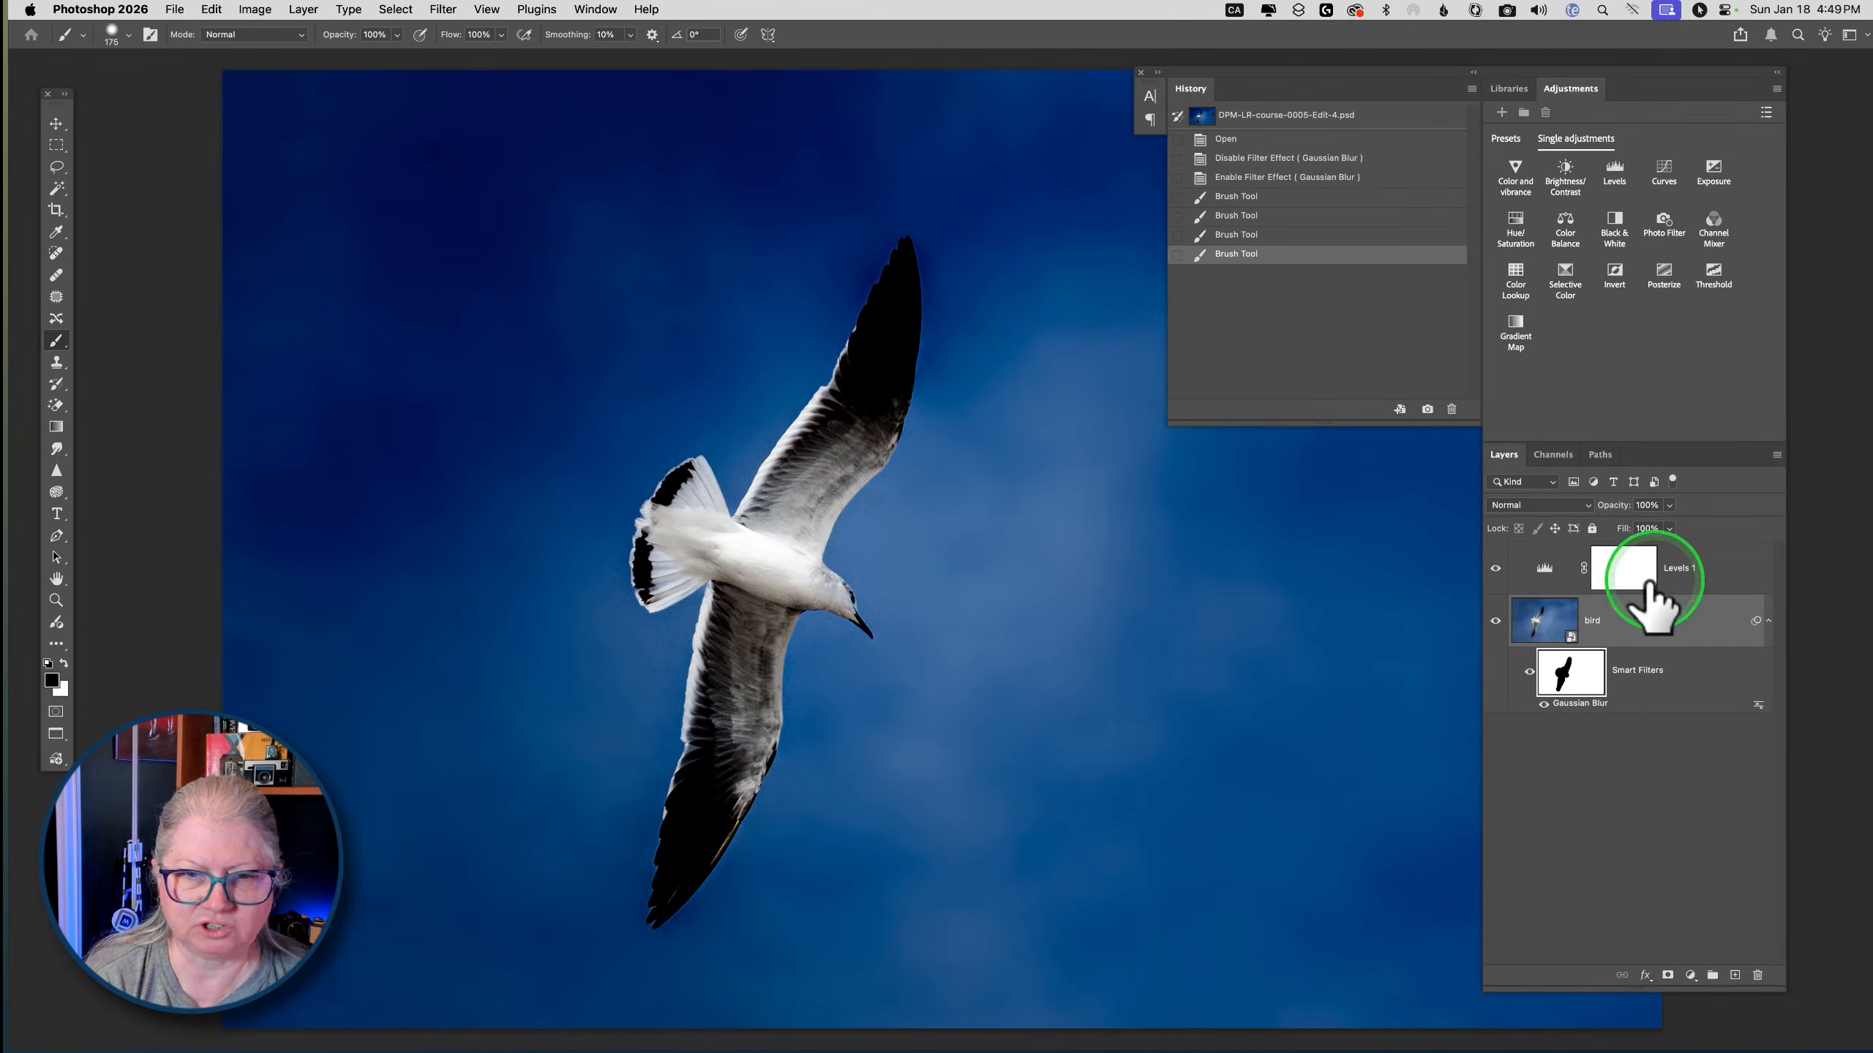
left_click(1625, 572)
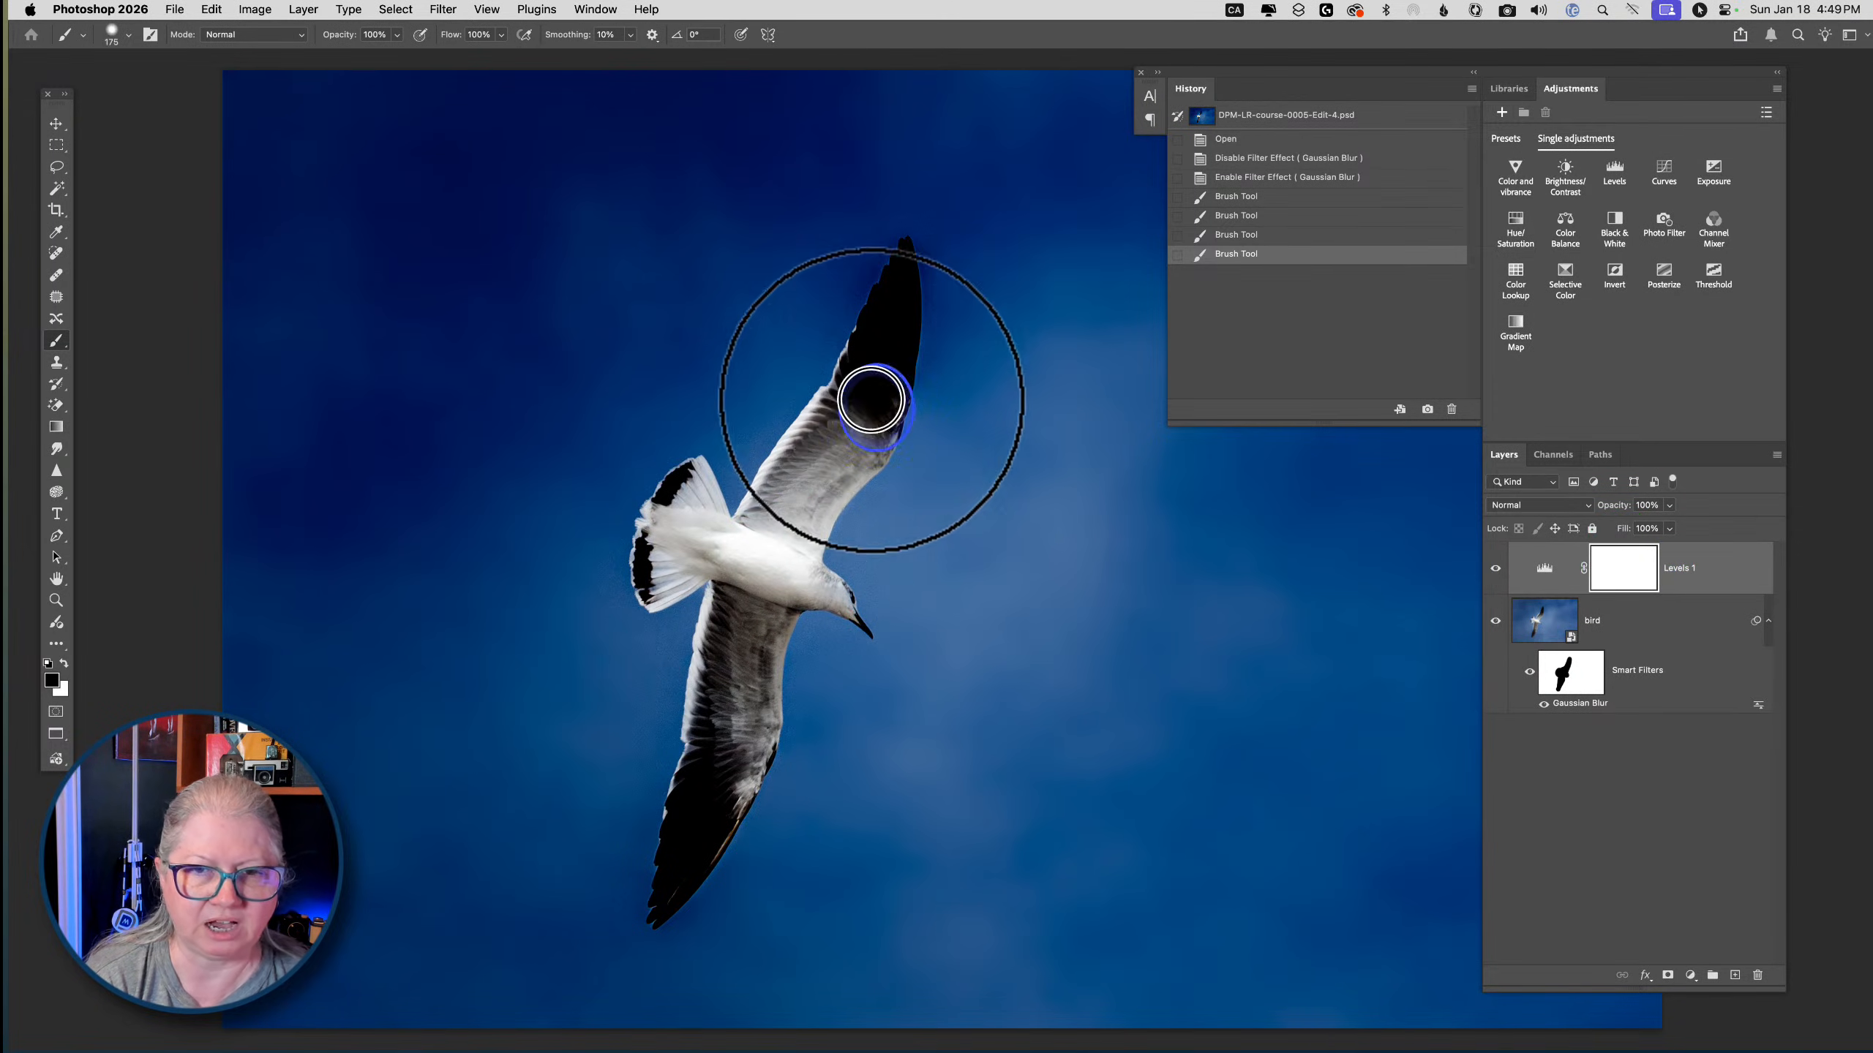
mouse_move(870, 401)
left_mouse_down()
mouse_move(900, 239)
mouse_move(859, 581)
mouse_move(820, 664)
mouse_move(867, 381)
mouse_move(861, 277)
mouse_move(762, 518)
mouse_move(720, 451)
mouse_move(654, 546)
mouse_move(688, 437)
mouse_move(704, 707)
mouse_move(796, 638)
mouse_move(819, 691)
mouse_move(662, 891)
mouse_move(665, 712)
mouse_move(721, 830)
mouse_move(670, 917)
mouse_move(689, 815)
left_mouse_up()
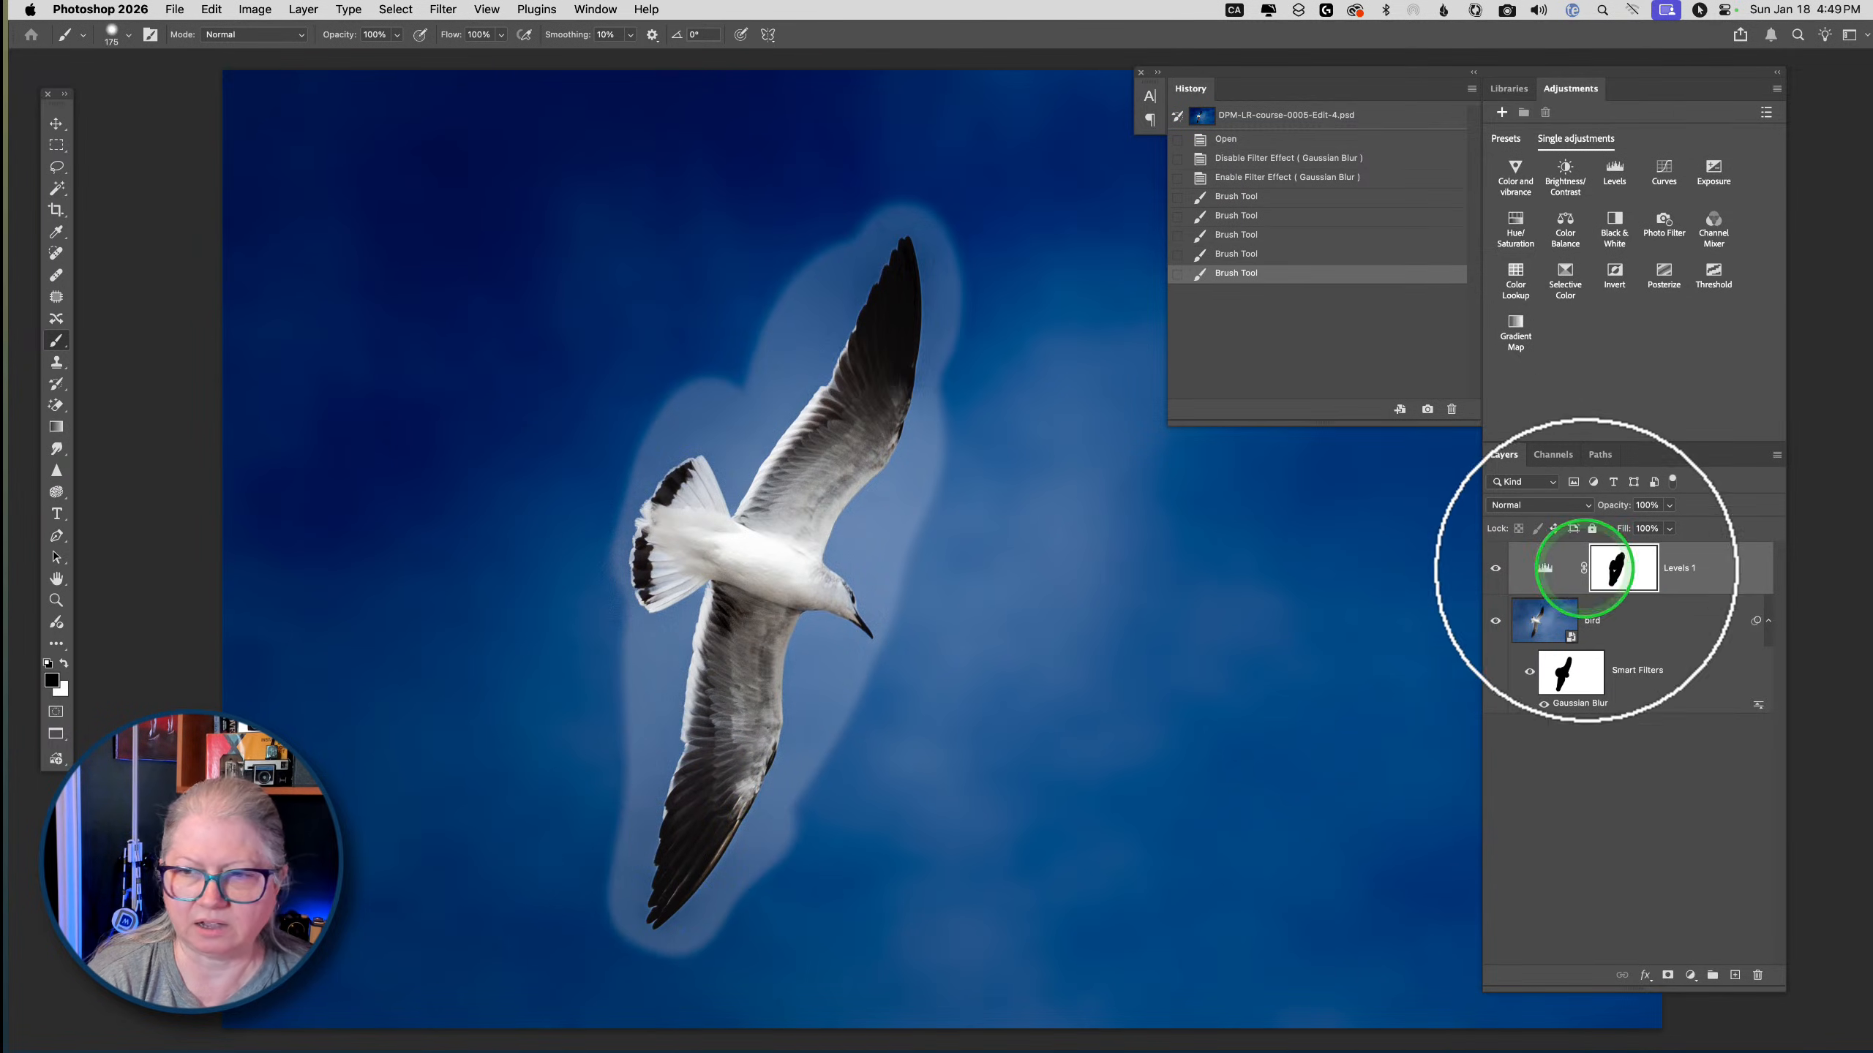
mouse_move(681, 697)
left_mouse_down()
mouse_move(684, 789)
mouse_move(707, 654)
mouse_move(680, 637)
mouse_move(669, 818)
left_mouse_up()
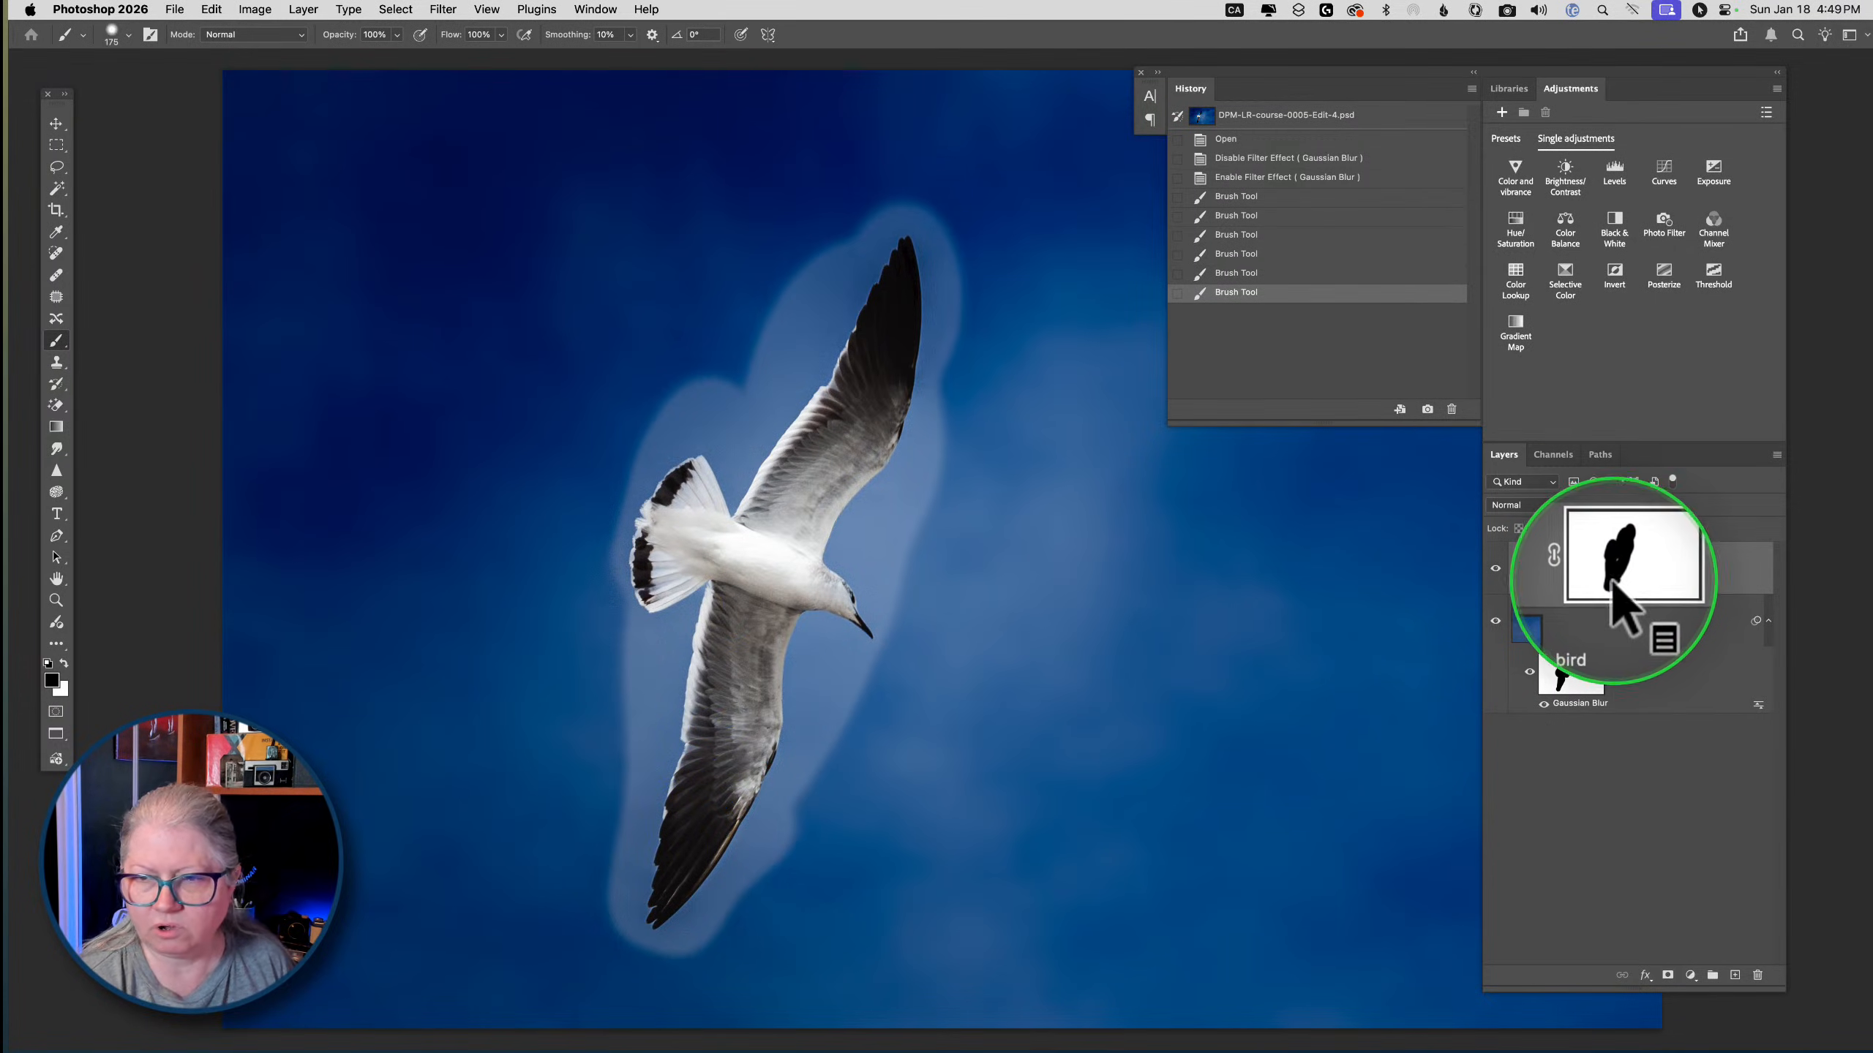
mouse_move(708, 690)
left_mouse_down()
mouse_move(690, 730)
mouse_move(711, 766)
mouse_move(794, 439)
mouse_move(891, 264)
mouse_move(817, 523)
left_mouse_up()
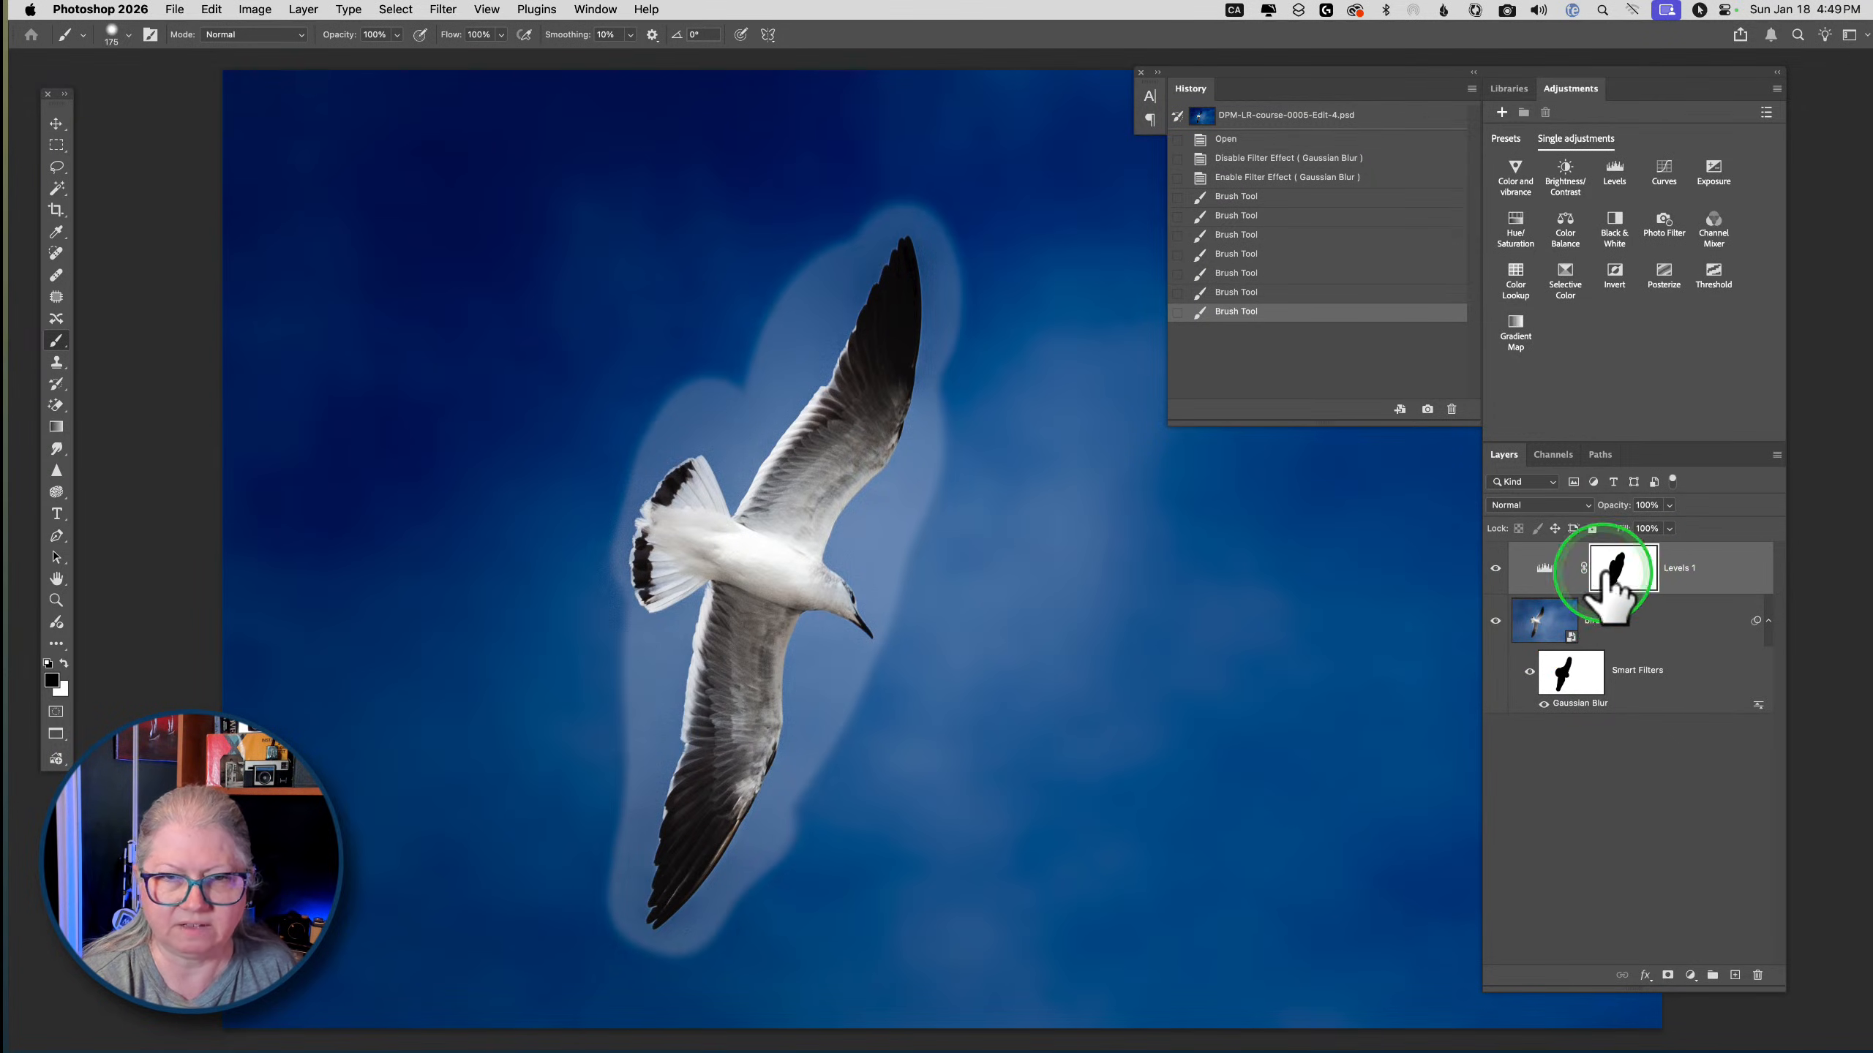
Toggle the Levels 1 layer's visibility repeatedly to compare the masked adjustment, leaving it hidden
left_click(1496, 568)
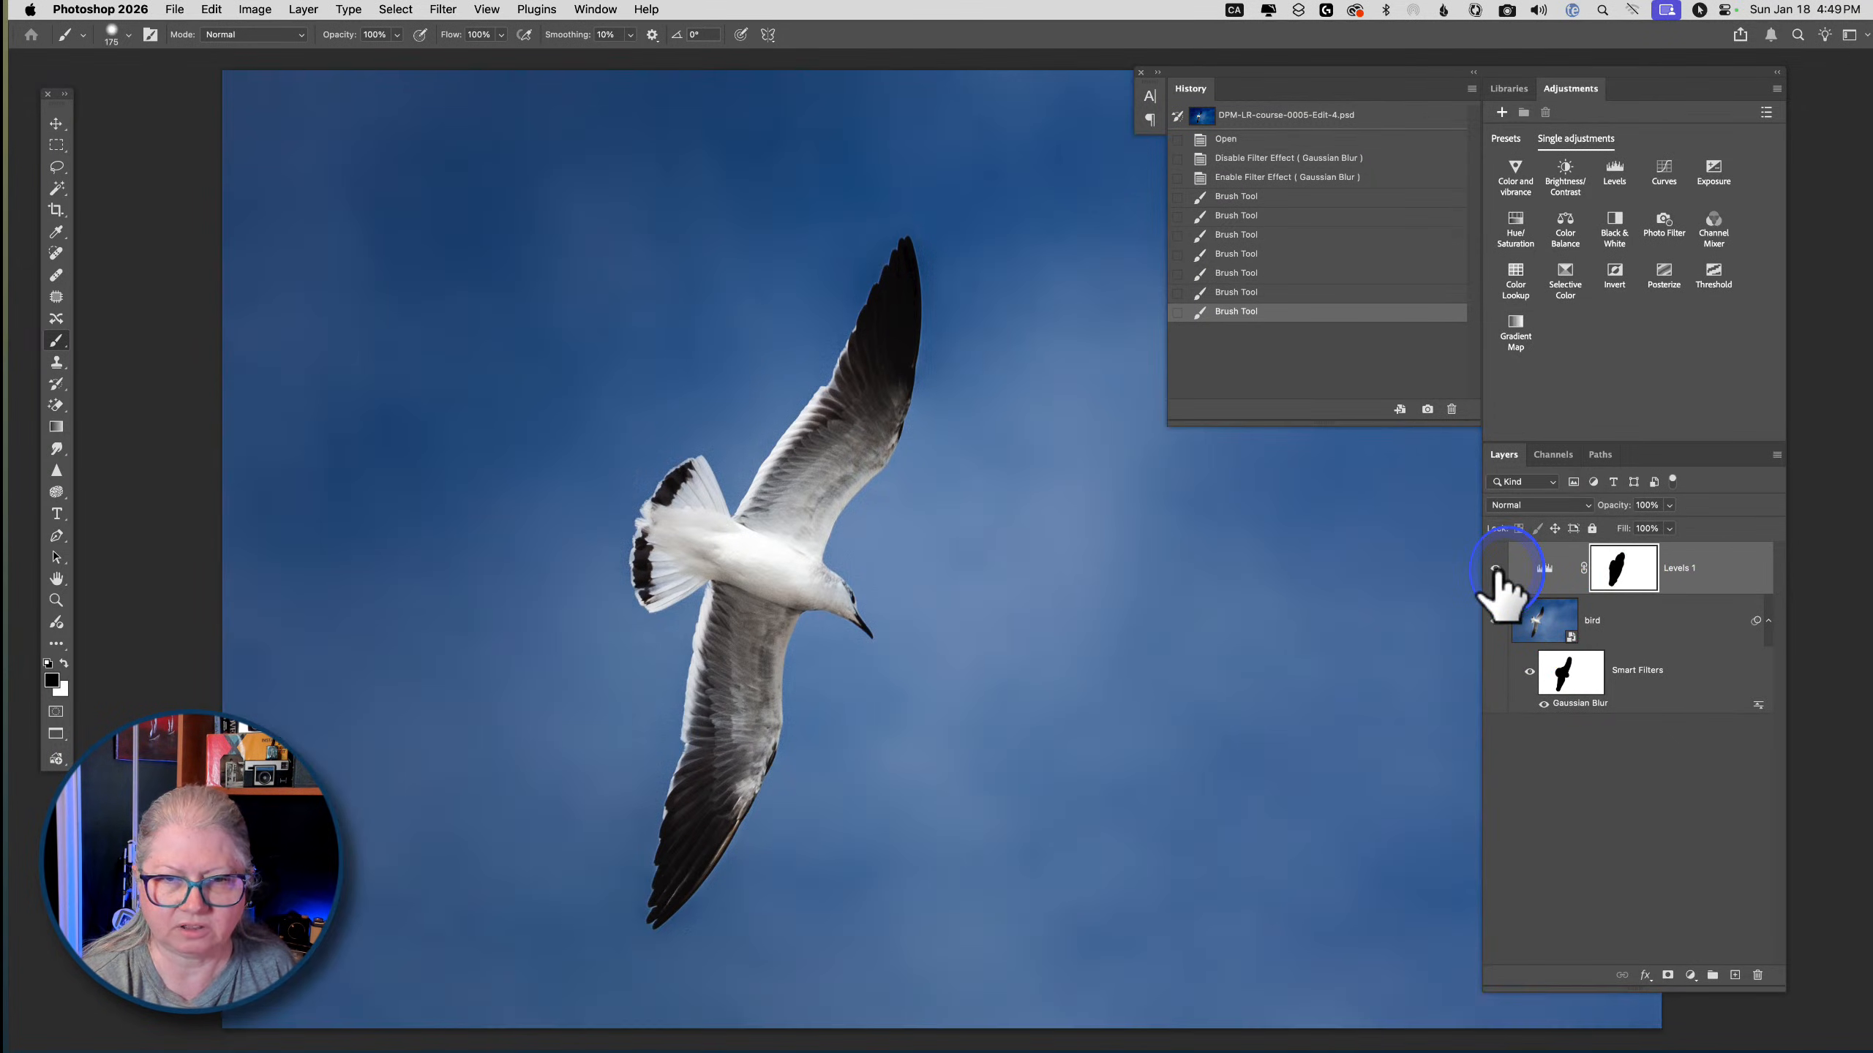
left_click(1495, 567)
left_click(1495, 567)
left_click(1495, 568)
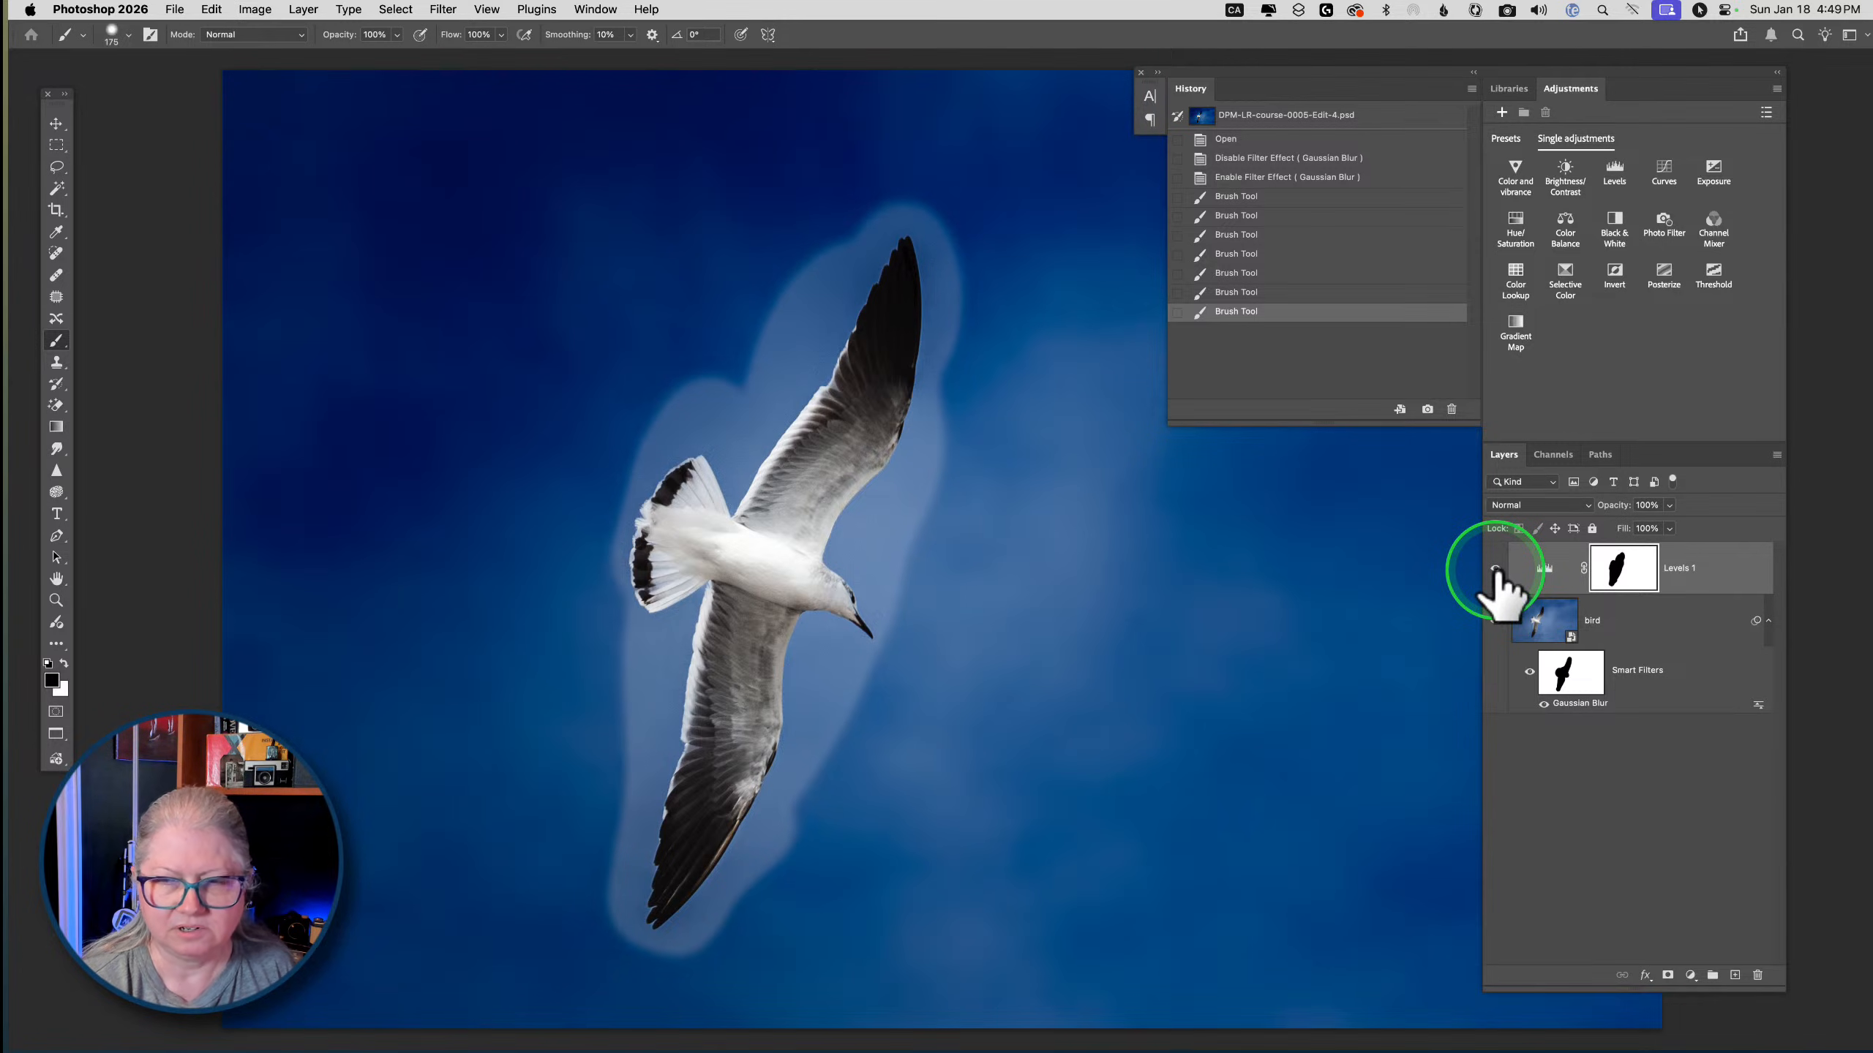
left_click(1495, 567)
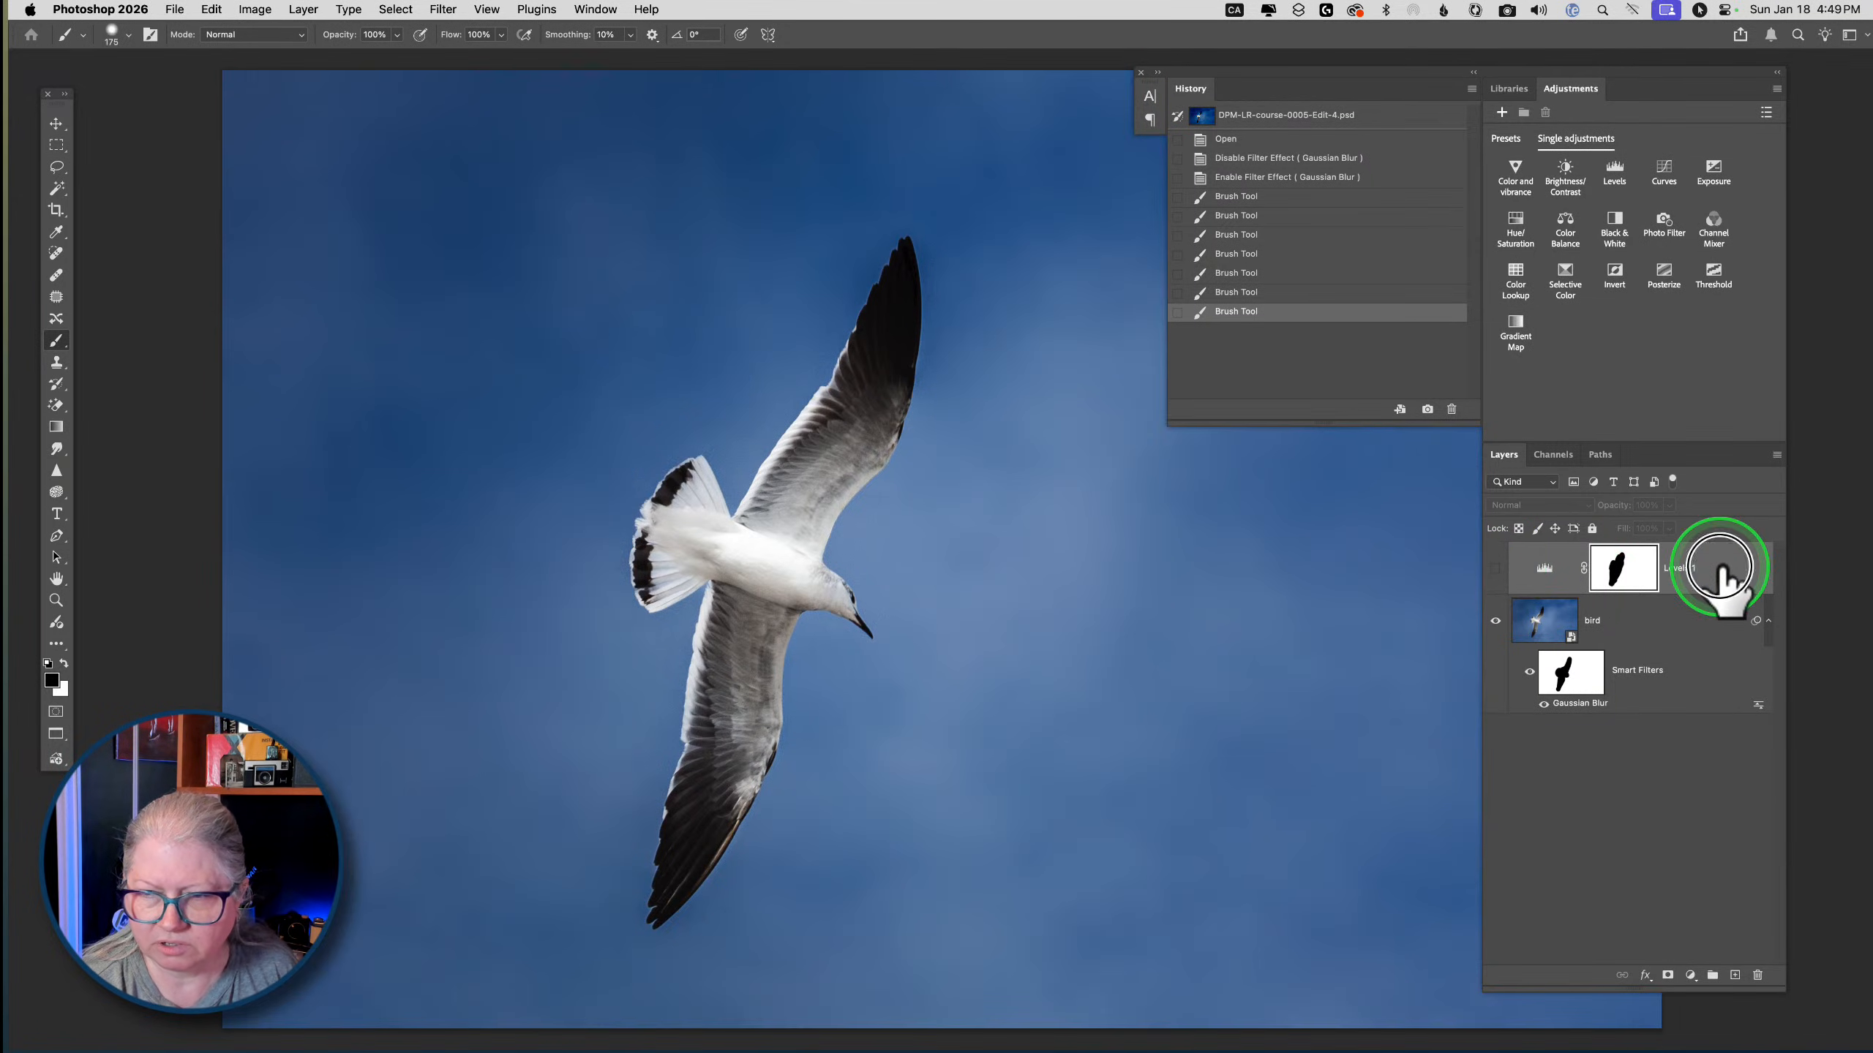
Delete the Levels 1 adjustment layer and the Gaussian Blur smart filter from the bird layer
left_click_drag(1719, 567, 1757, 975)
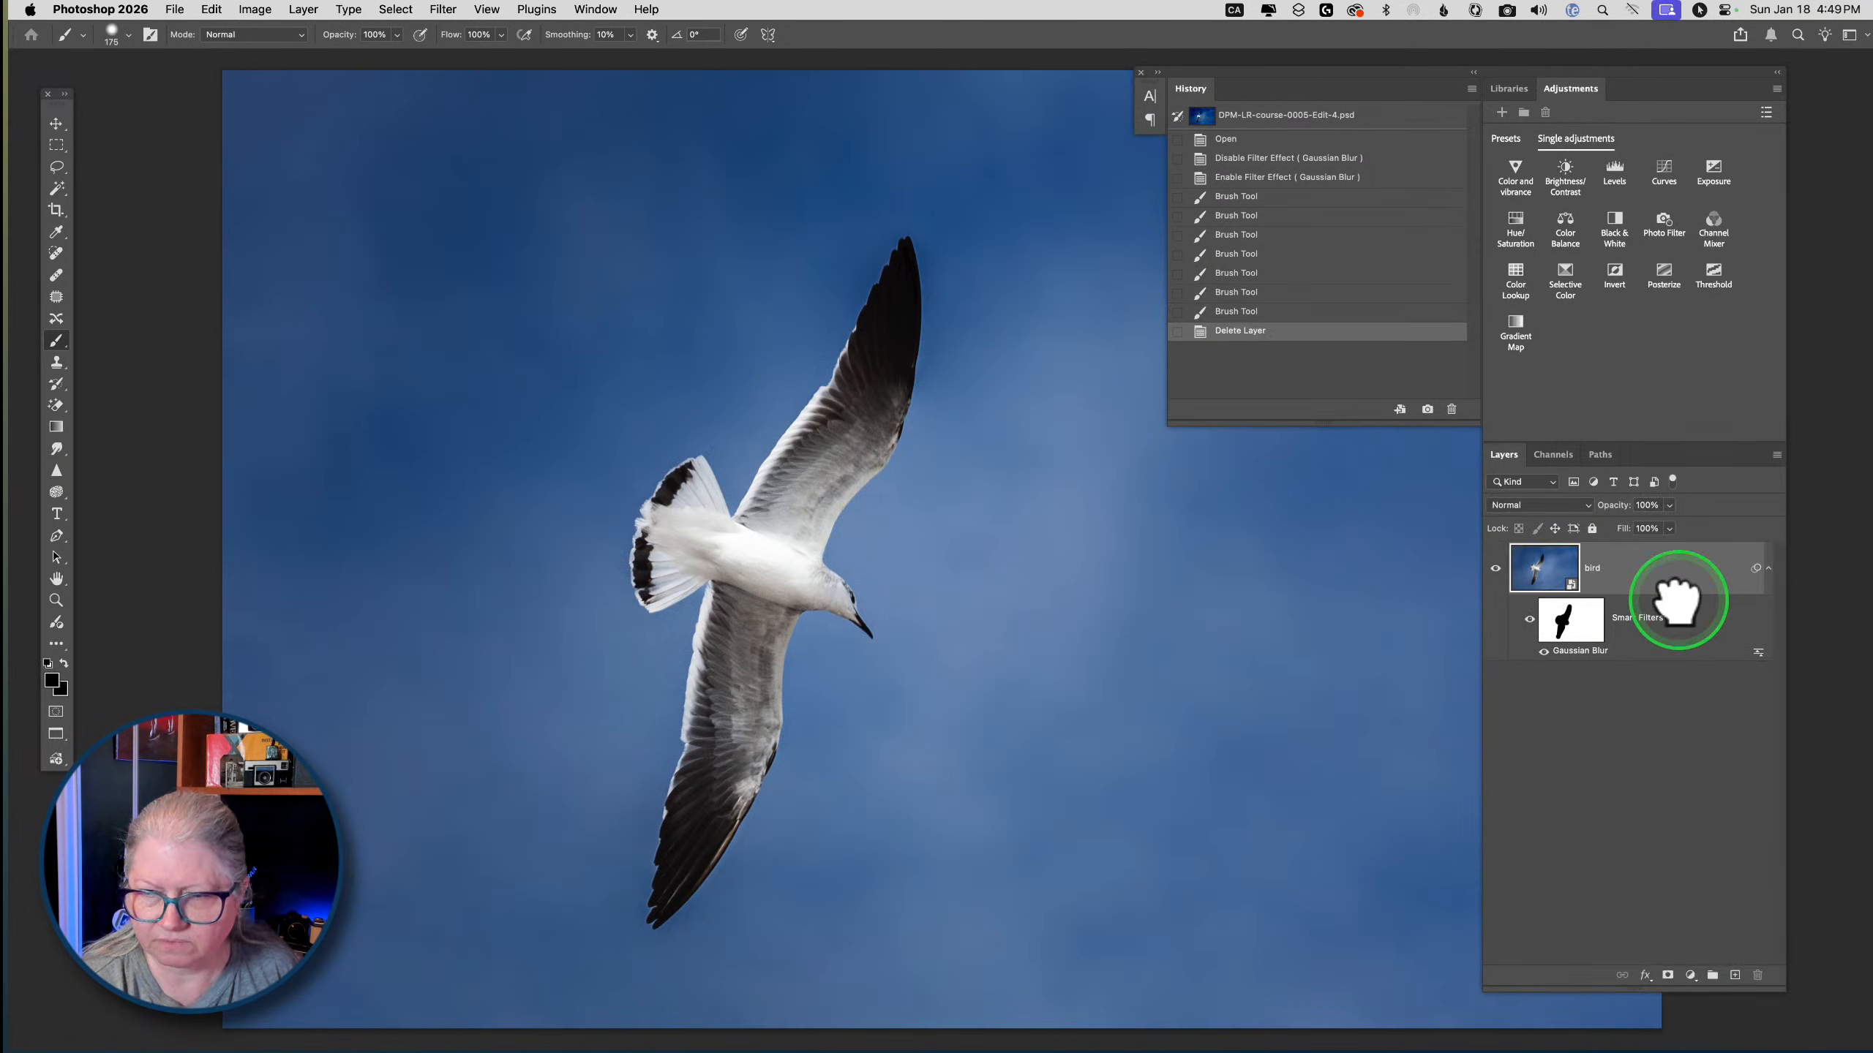
right_click(1584, 651)
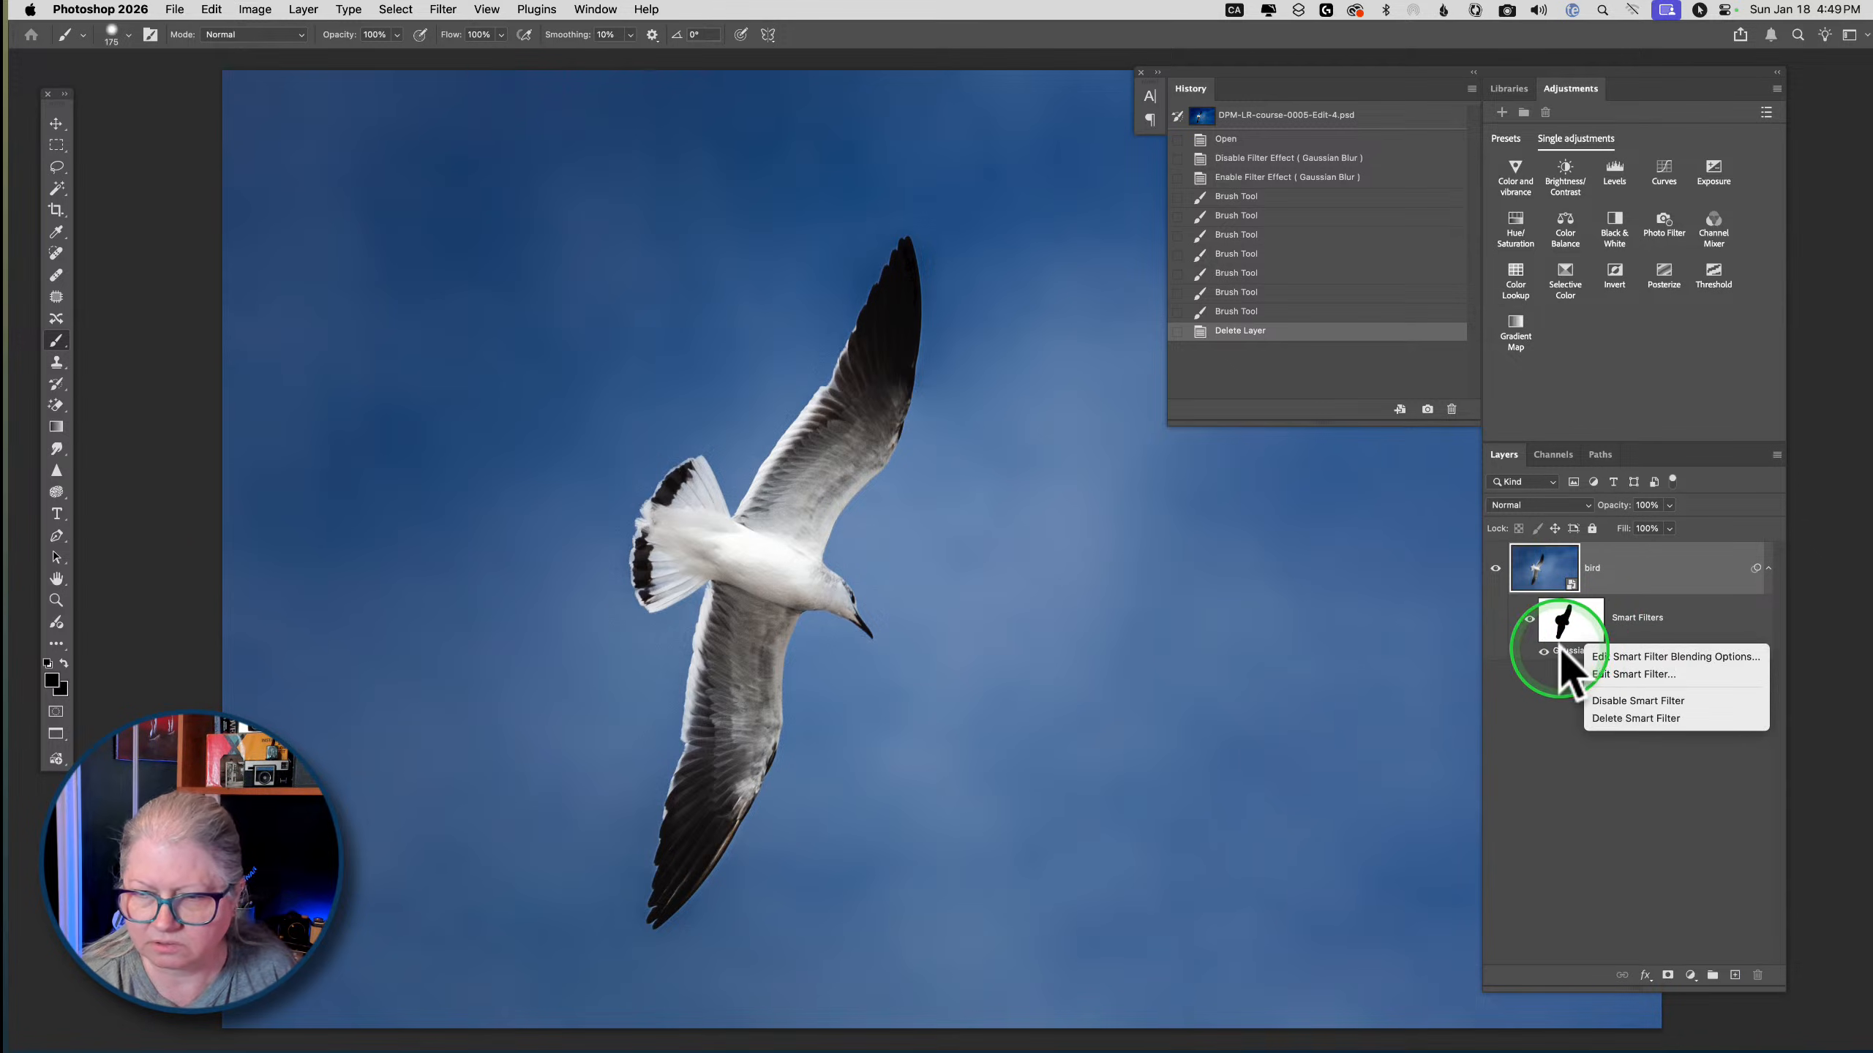
left_click(1614, 719)
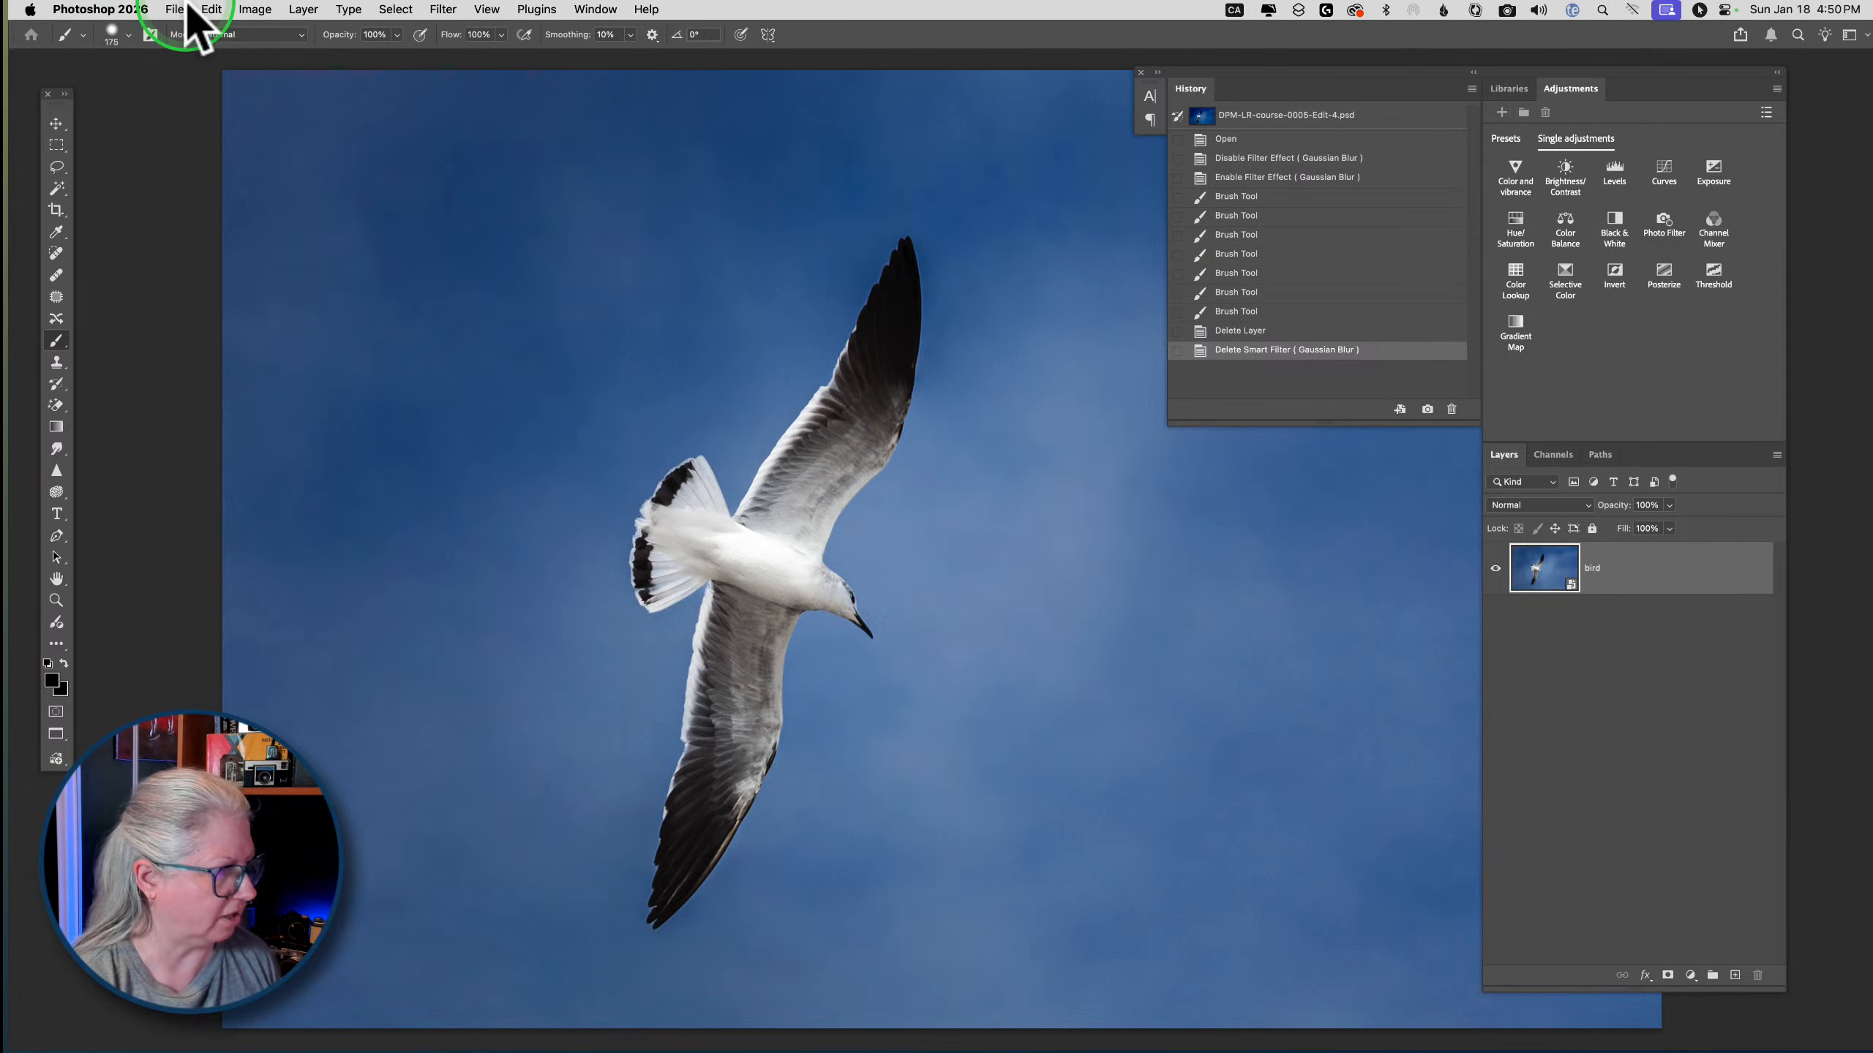
Switch to Finder and open Photos > DPM stuff > Texture packs > Cuba Texture pack 1b (updated) > 40 high-res images on the 12TB G-DRIVE PRO
key("super+Tab")
key("super+Tab")
key("super+Tab")
key("super+Tab")
key("super+Tab")
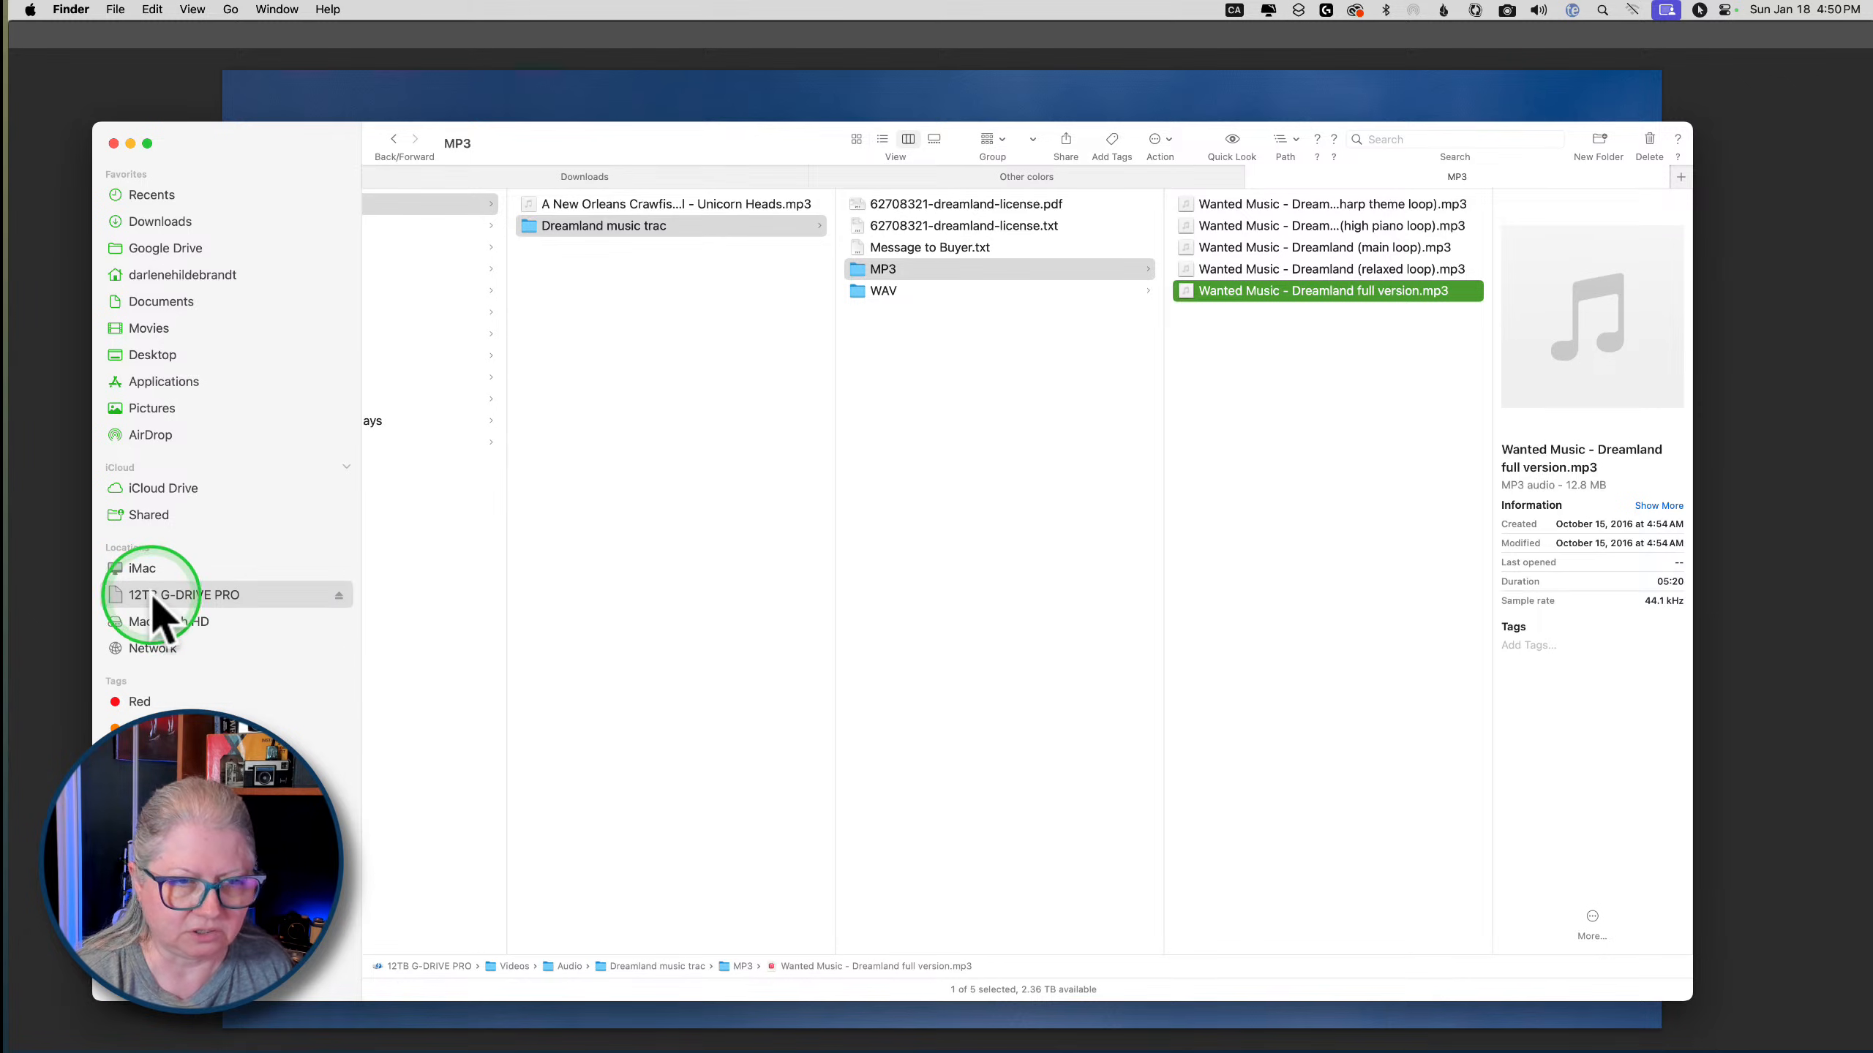
left_click(502, 564)
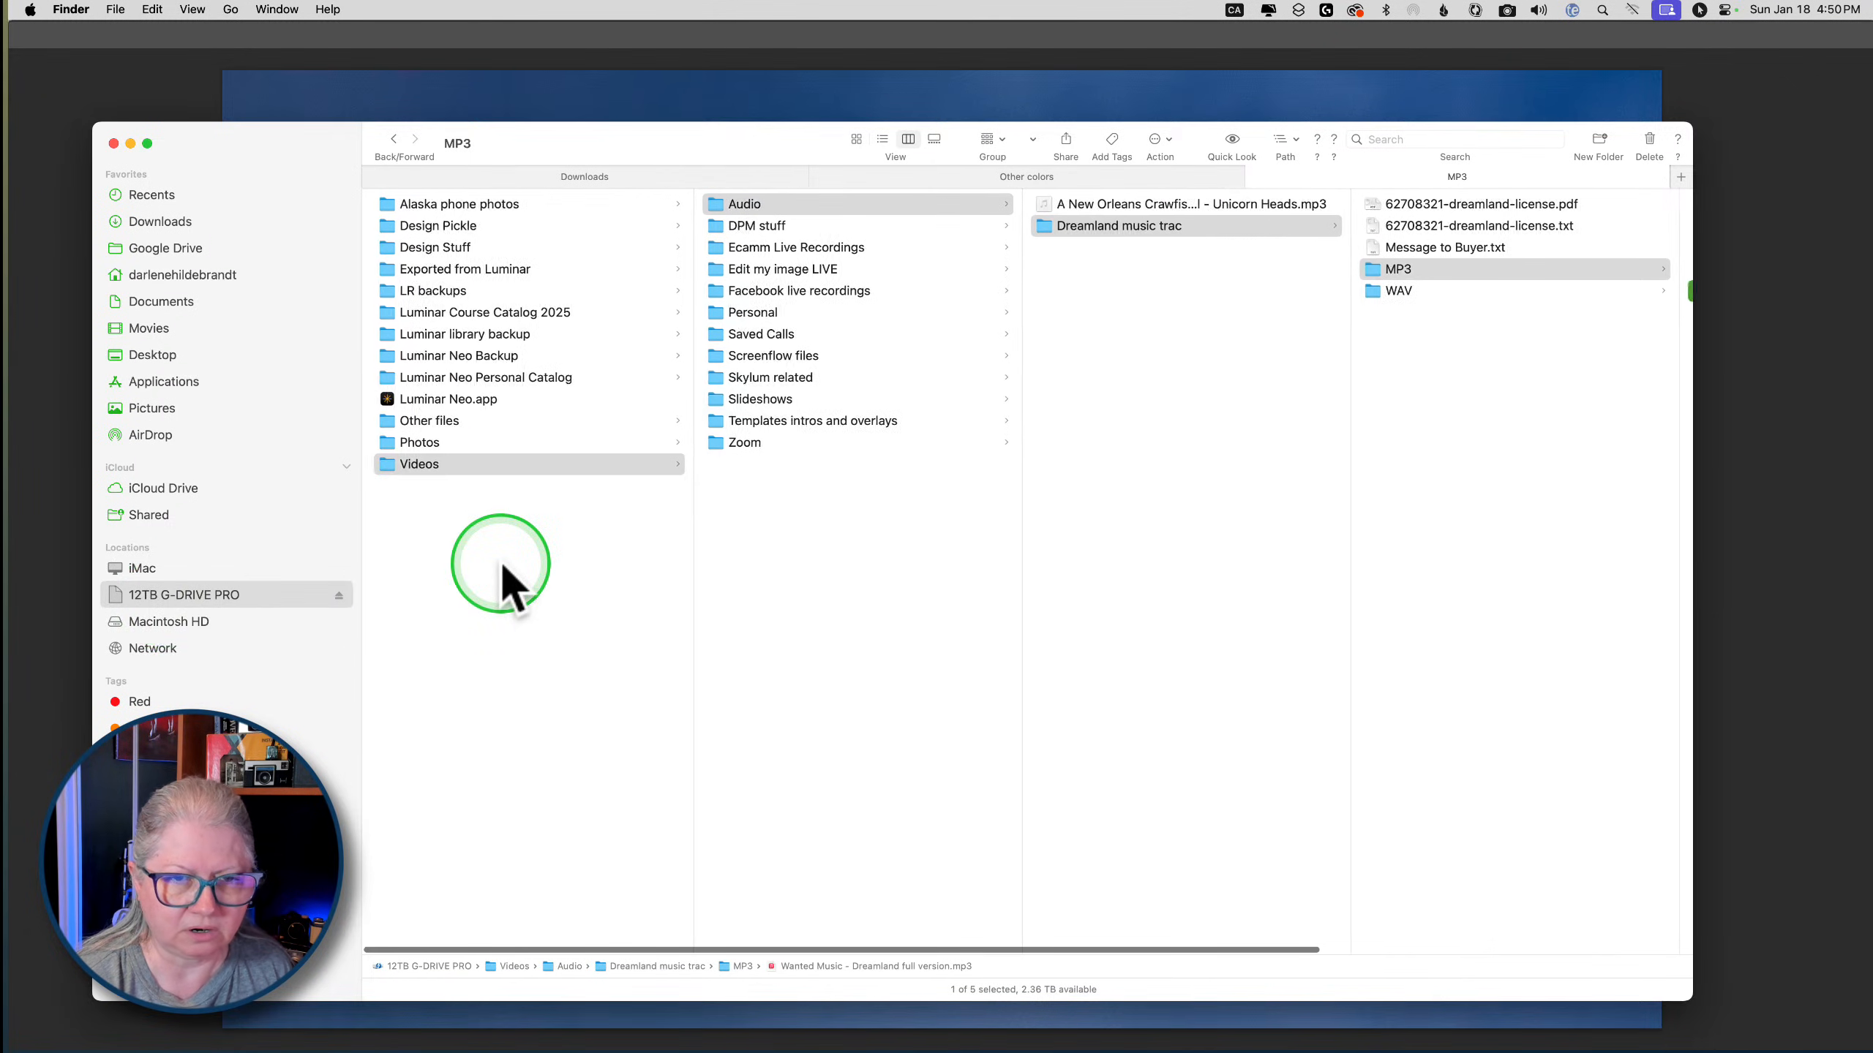
left_click(414, 442)
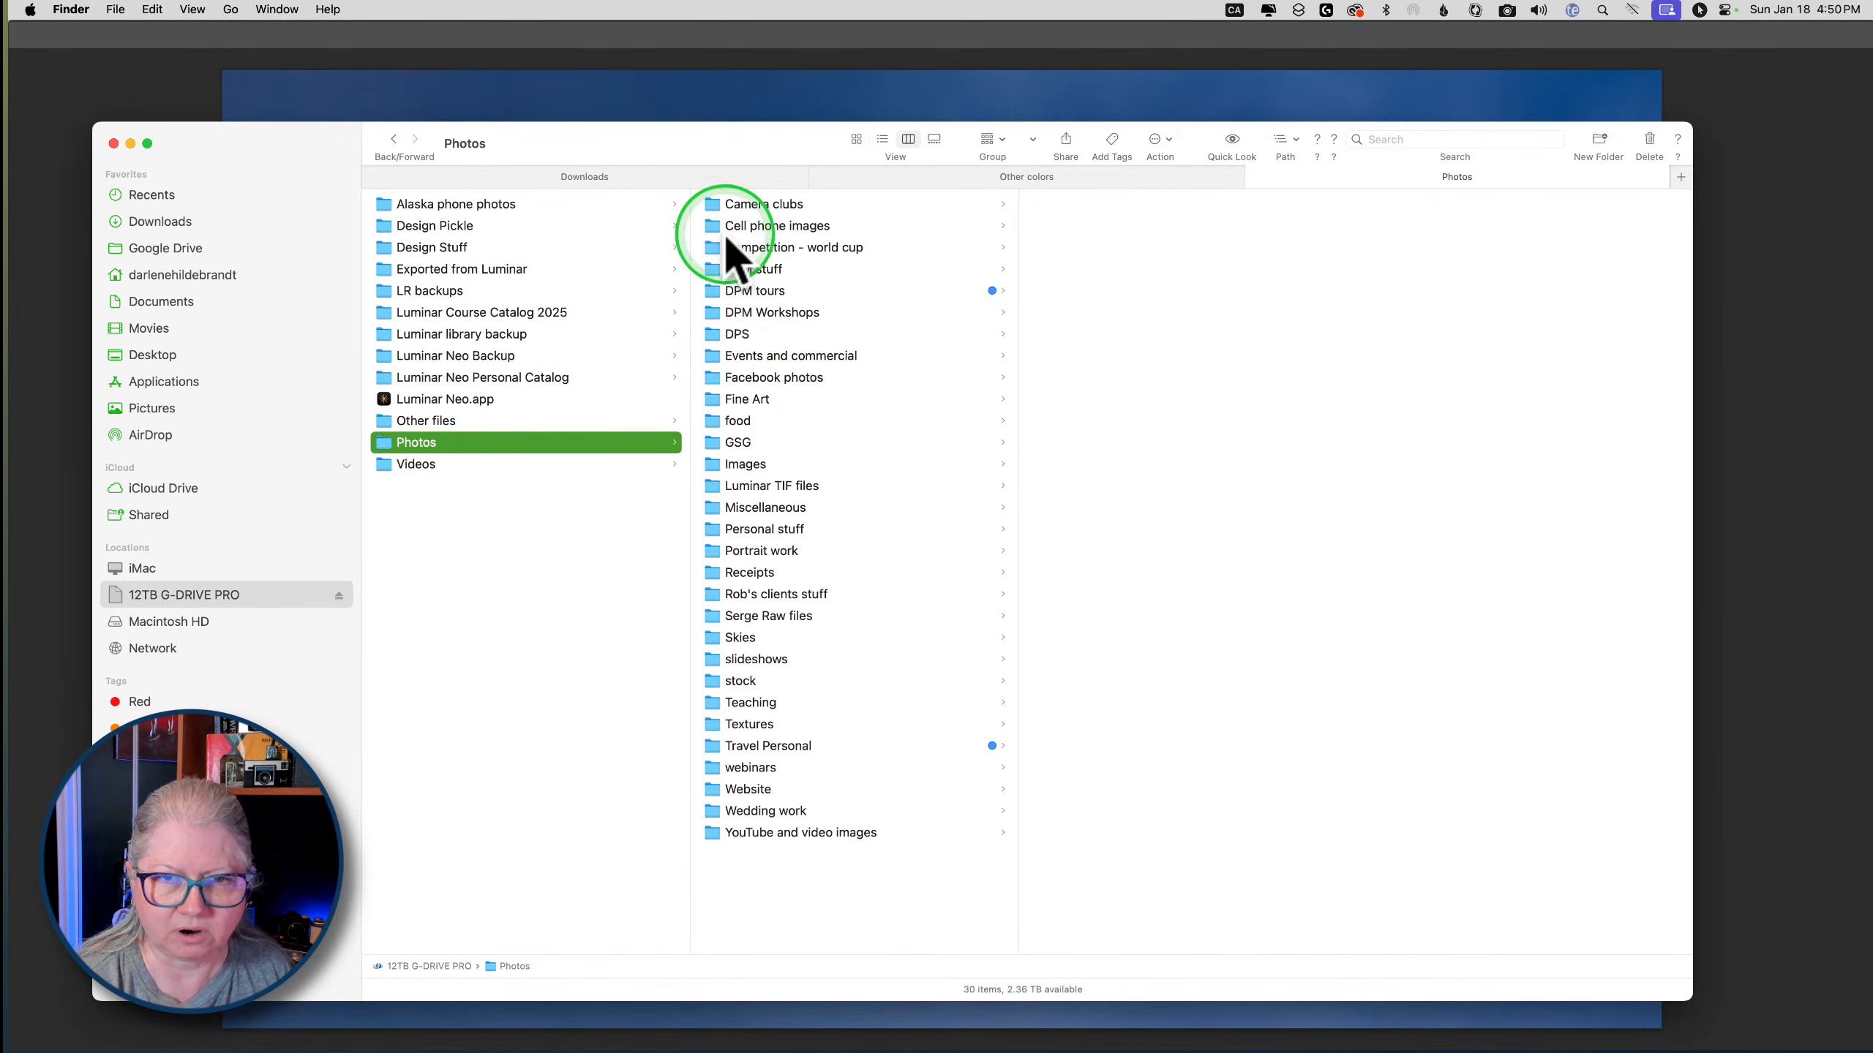
left_click(738, 270)
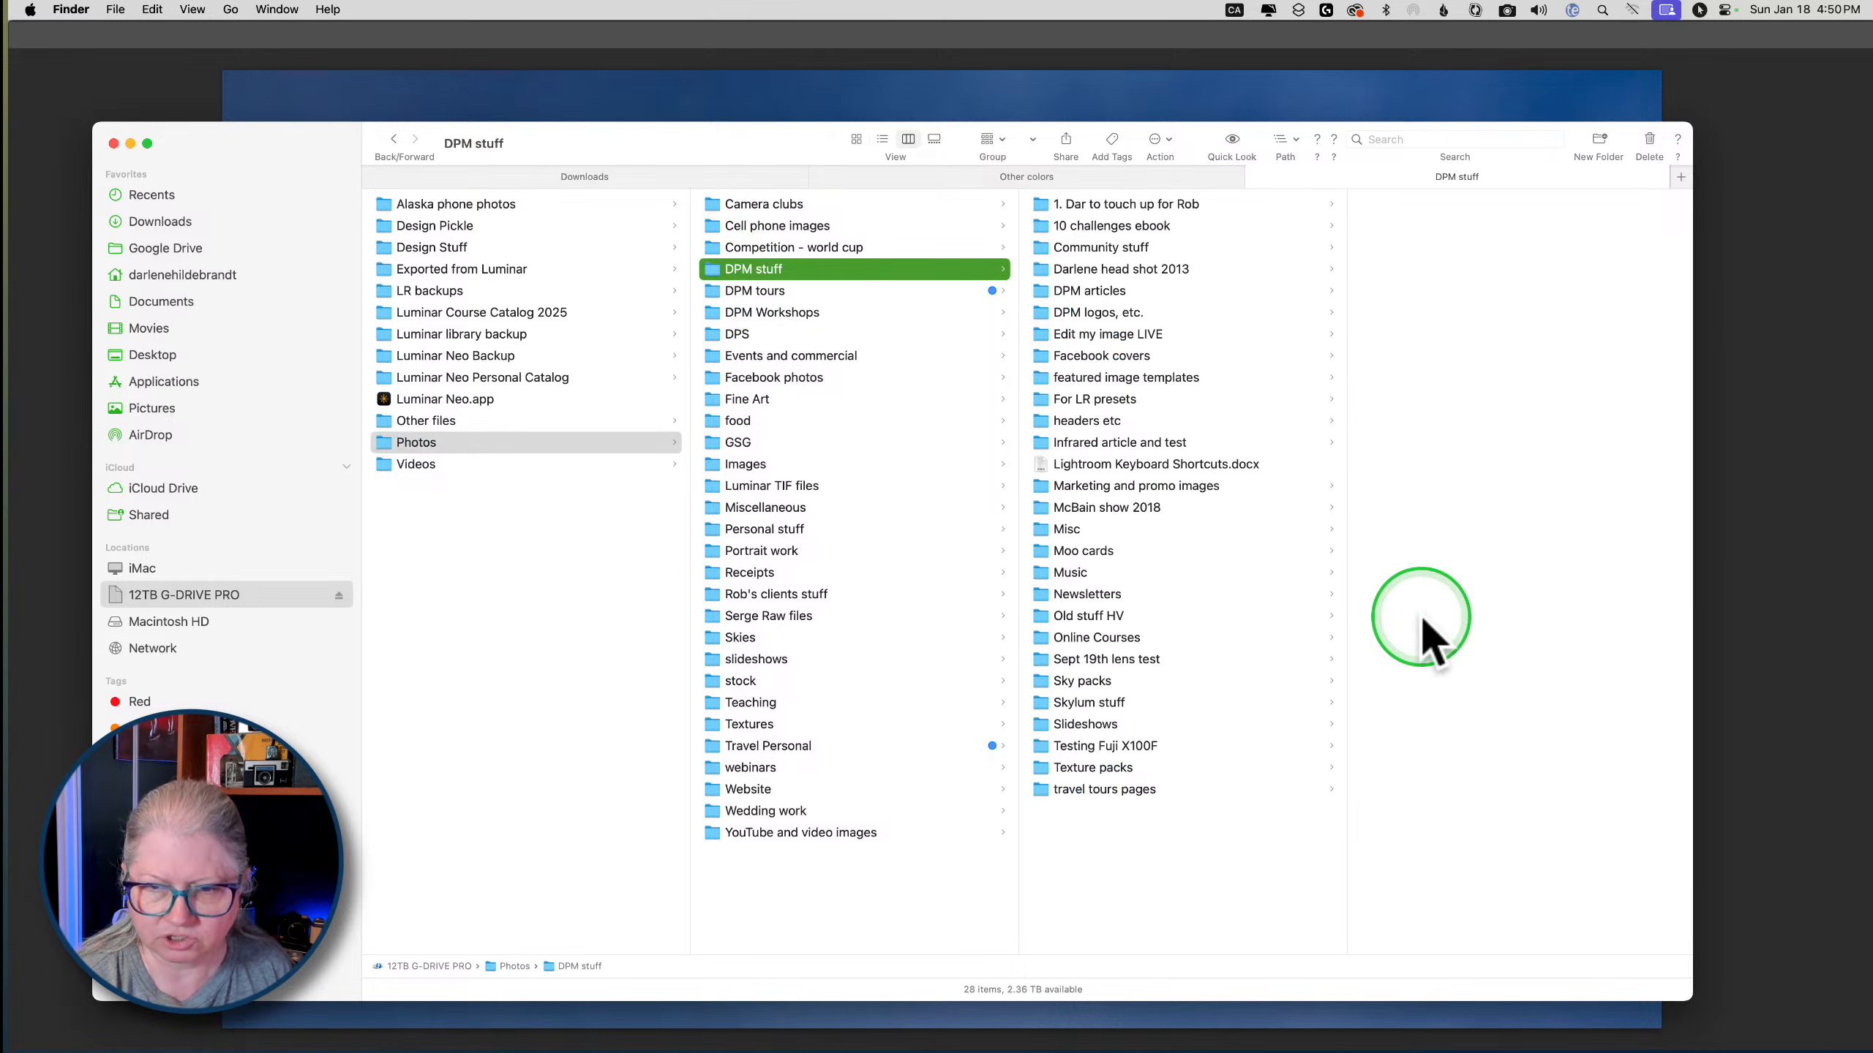
left_click(1062, 766)
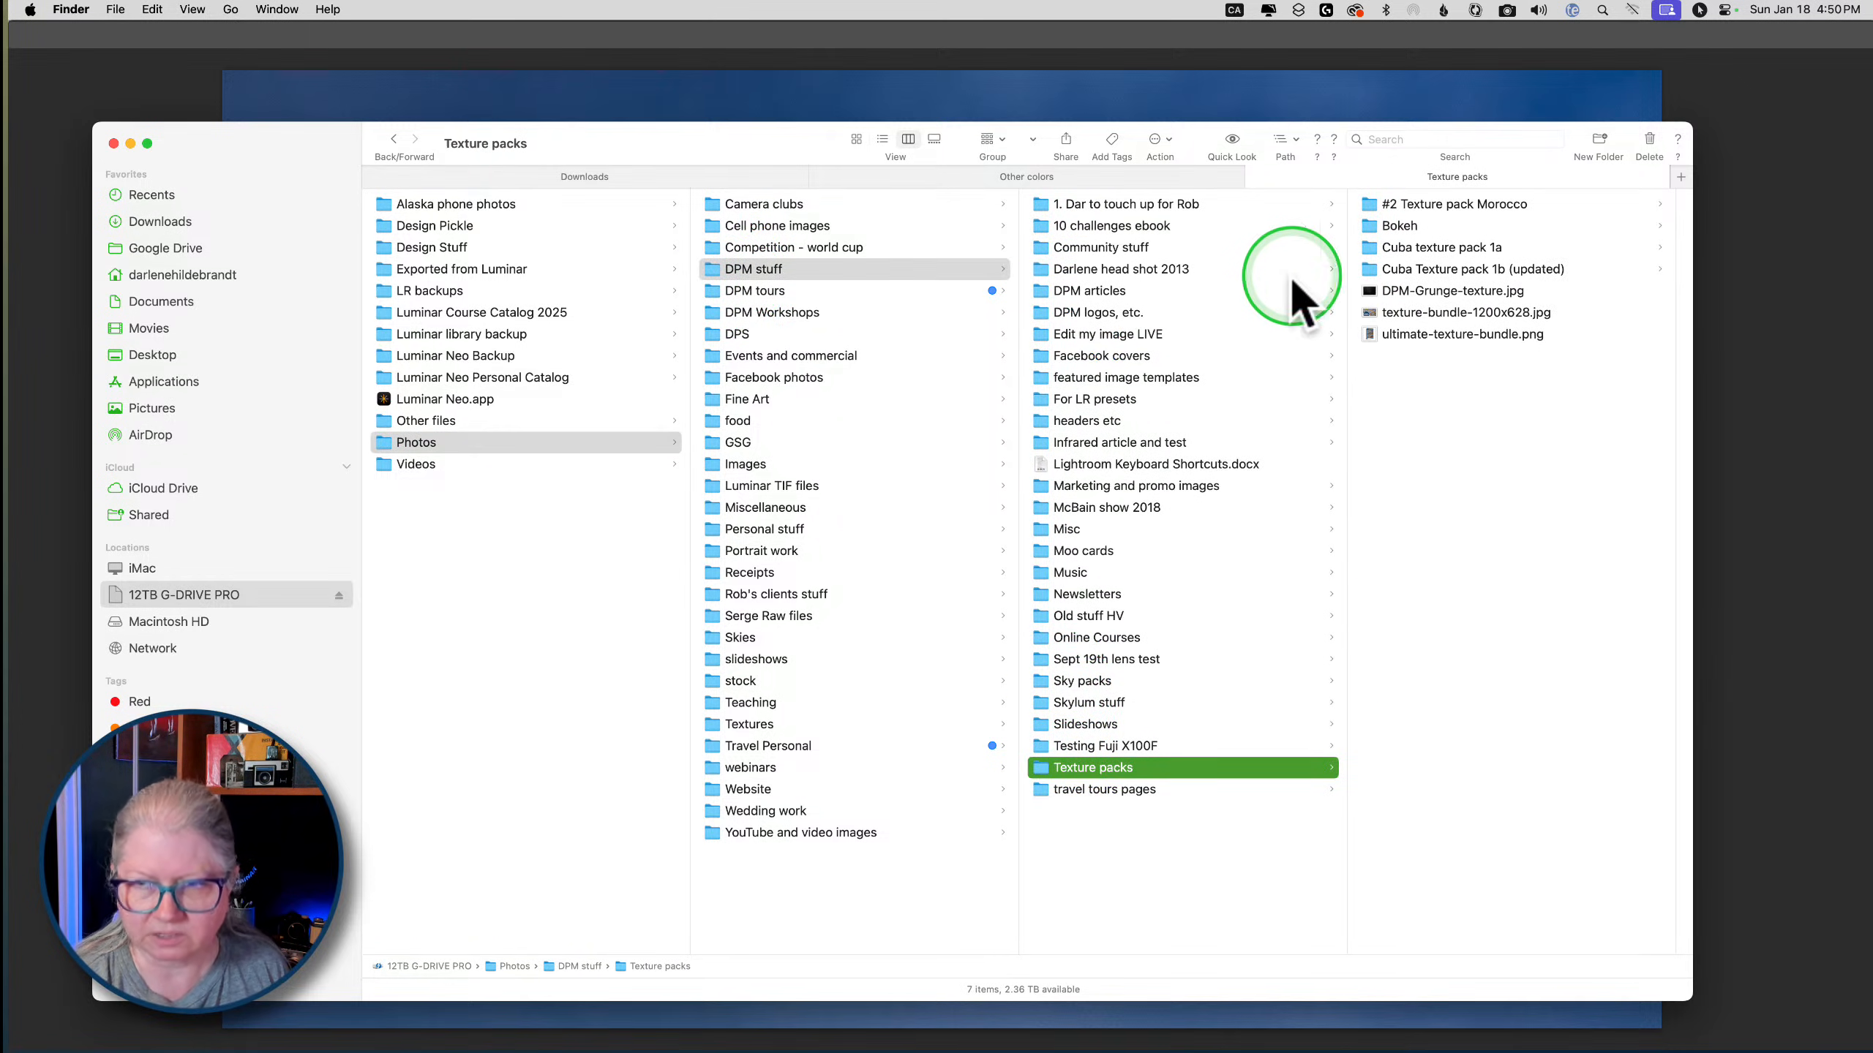
left_click(1384, 269)
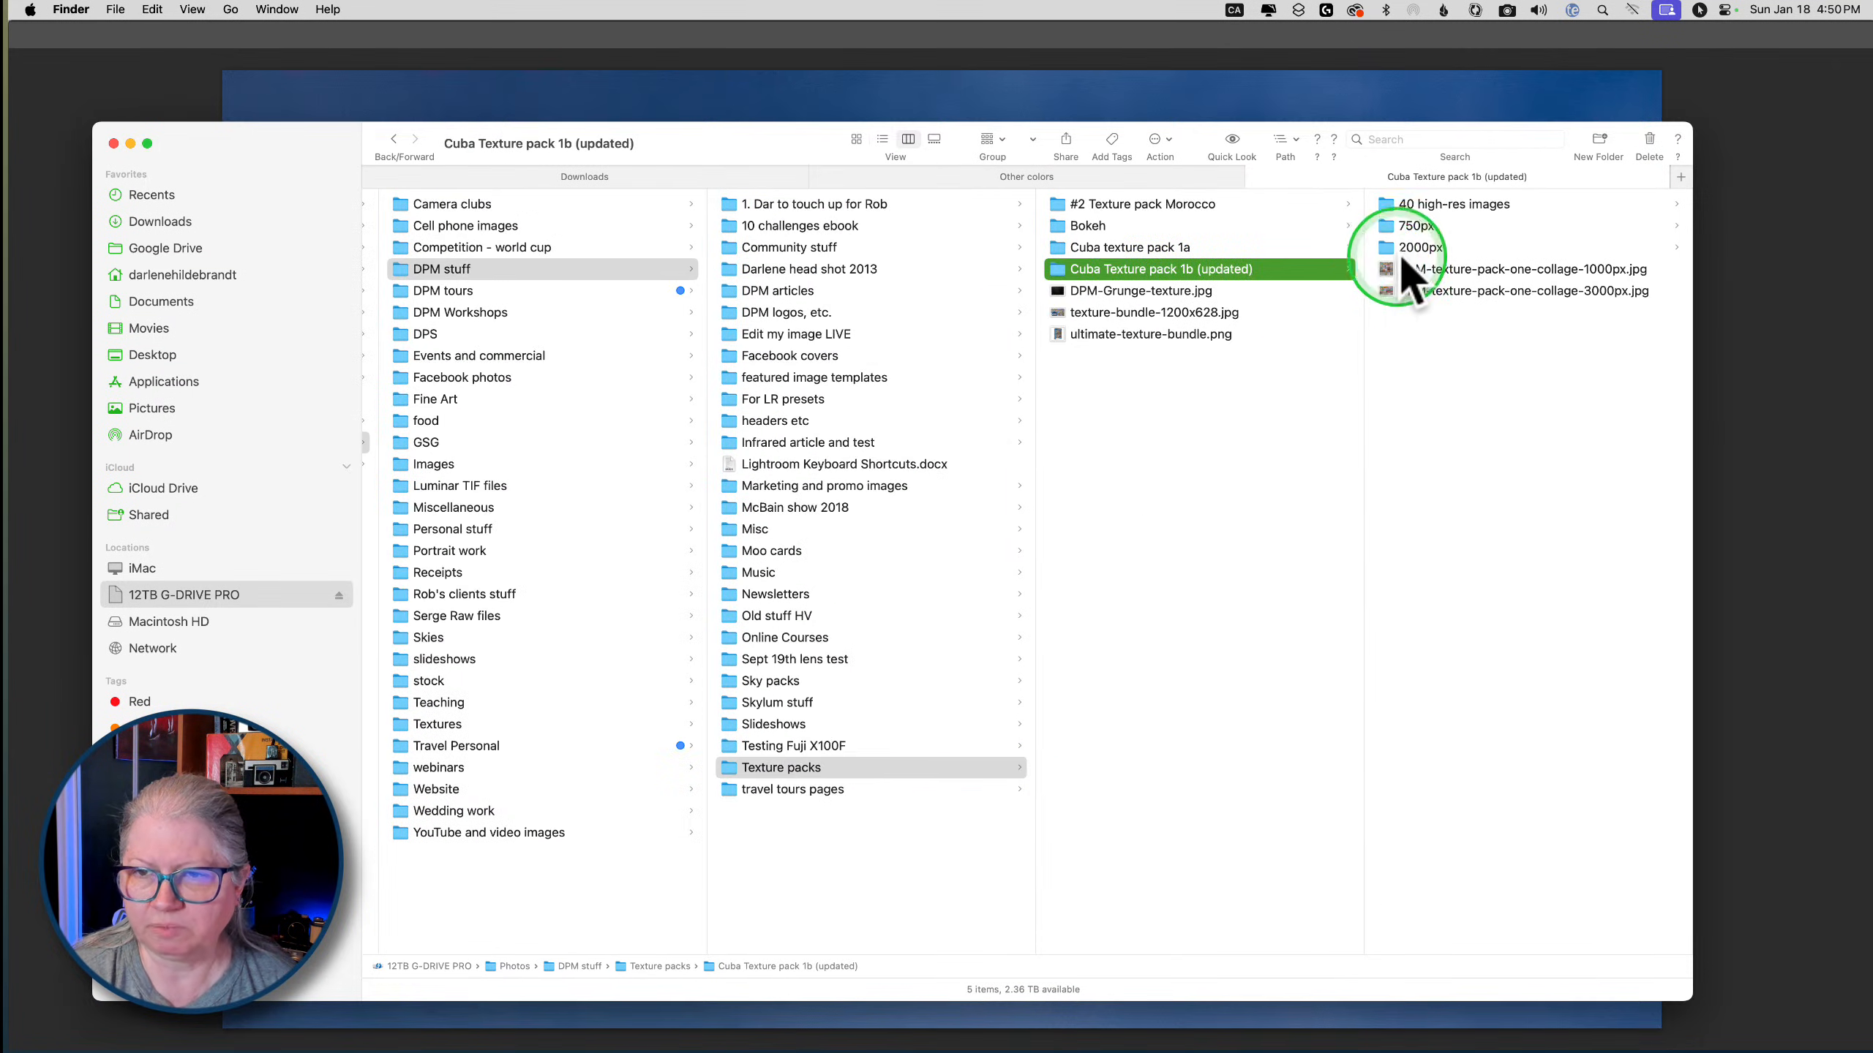
left_click(1406, 203)
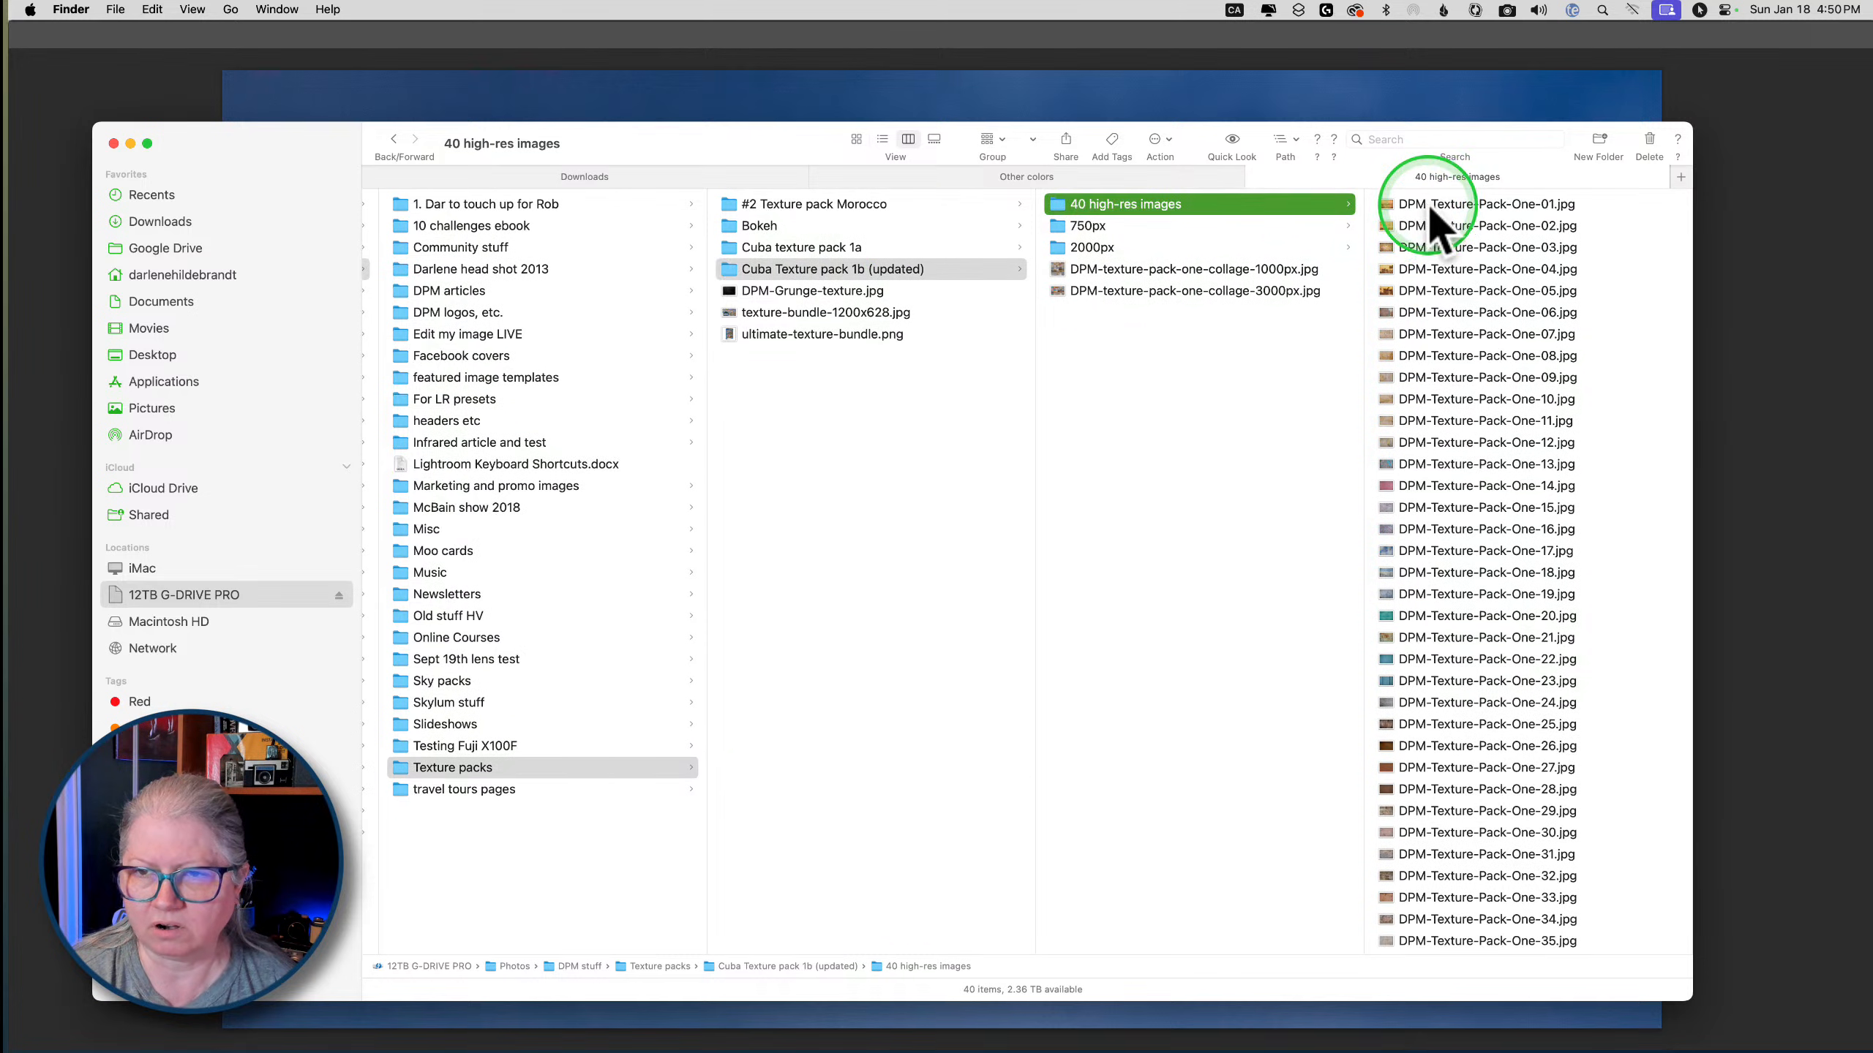
Preview the first texture images at large size, comparing DPM-Texture-Pack-One-07.jpg with its neighbour 08
left_click(1429, 204)
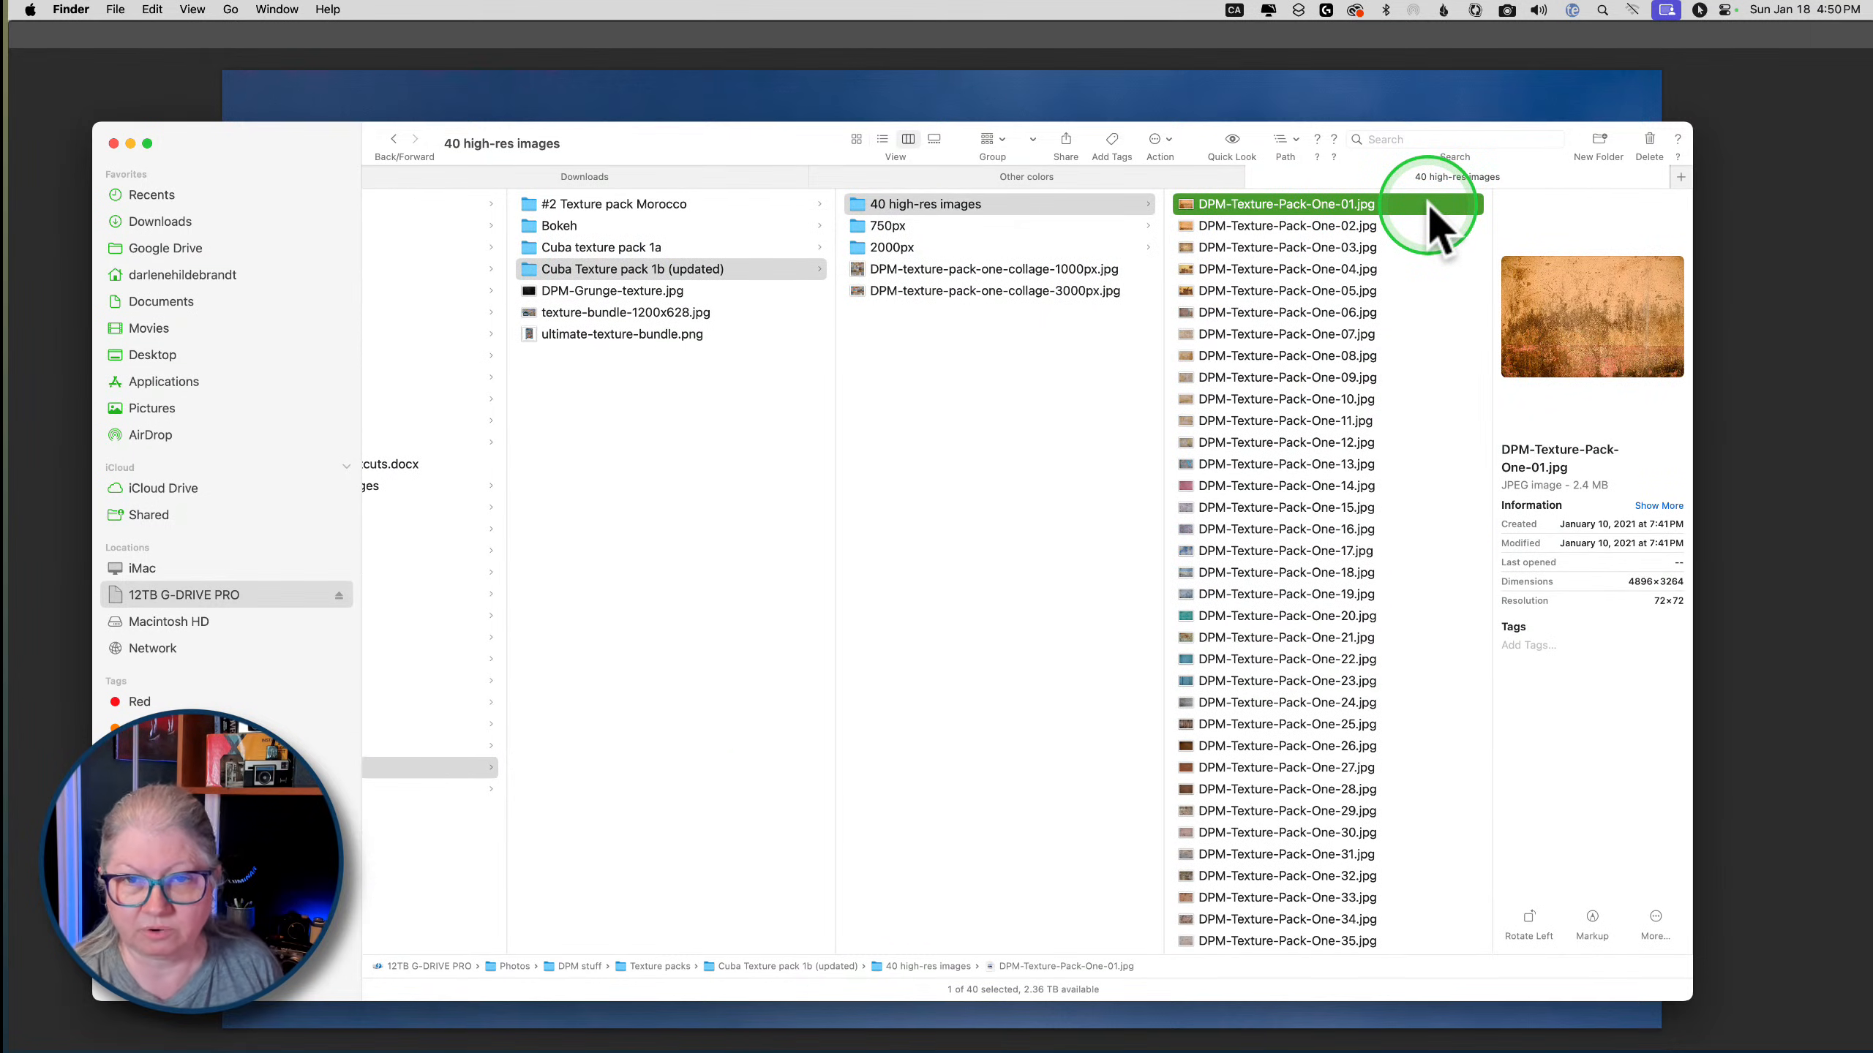
key("Down")
key("Down")
key("space")
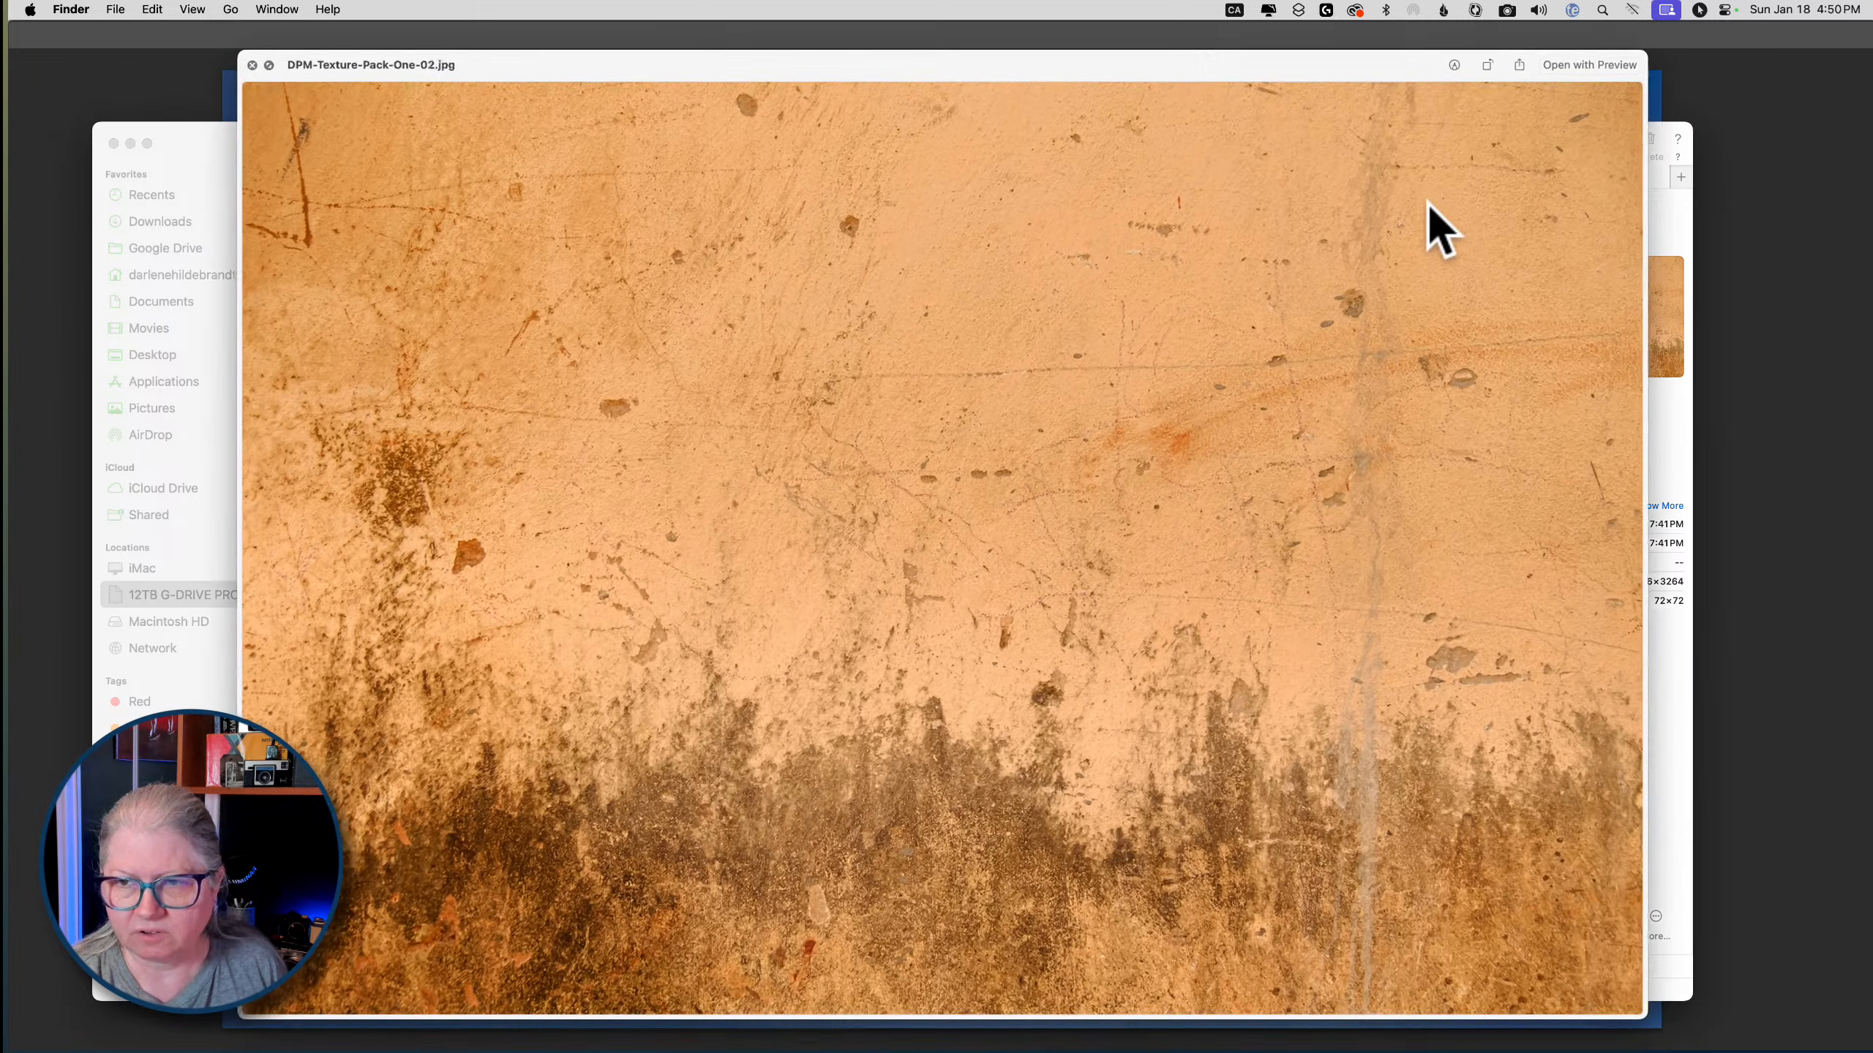
key("Down")
key("Down")
key("Down")
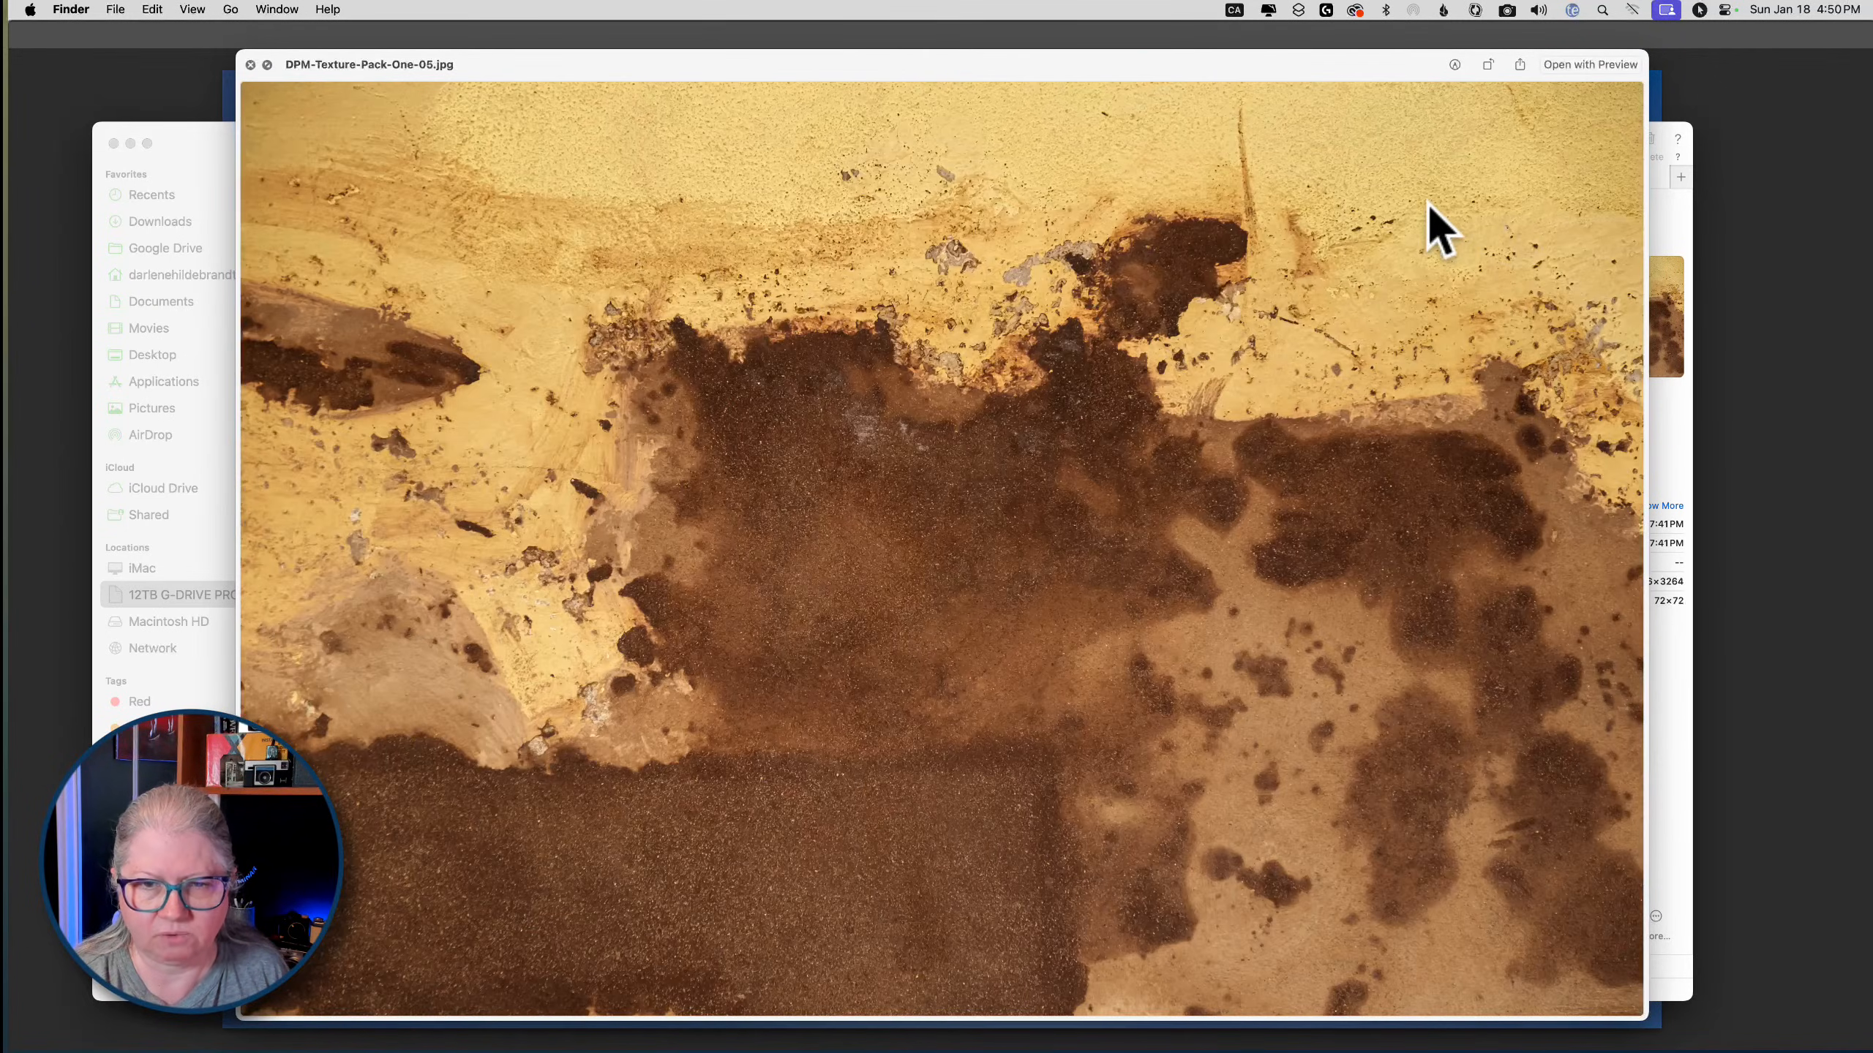
key("Down")
key("Down")
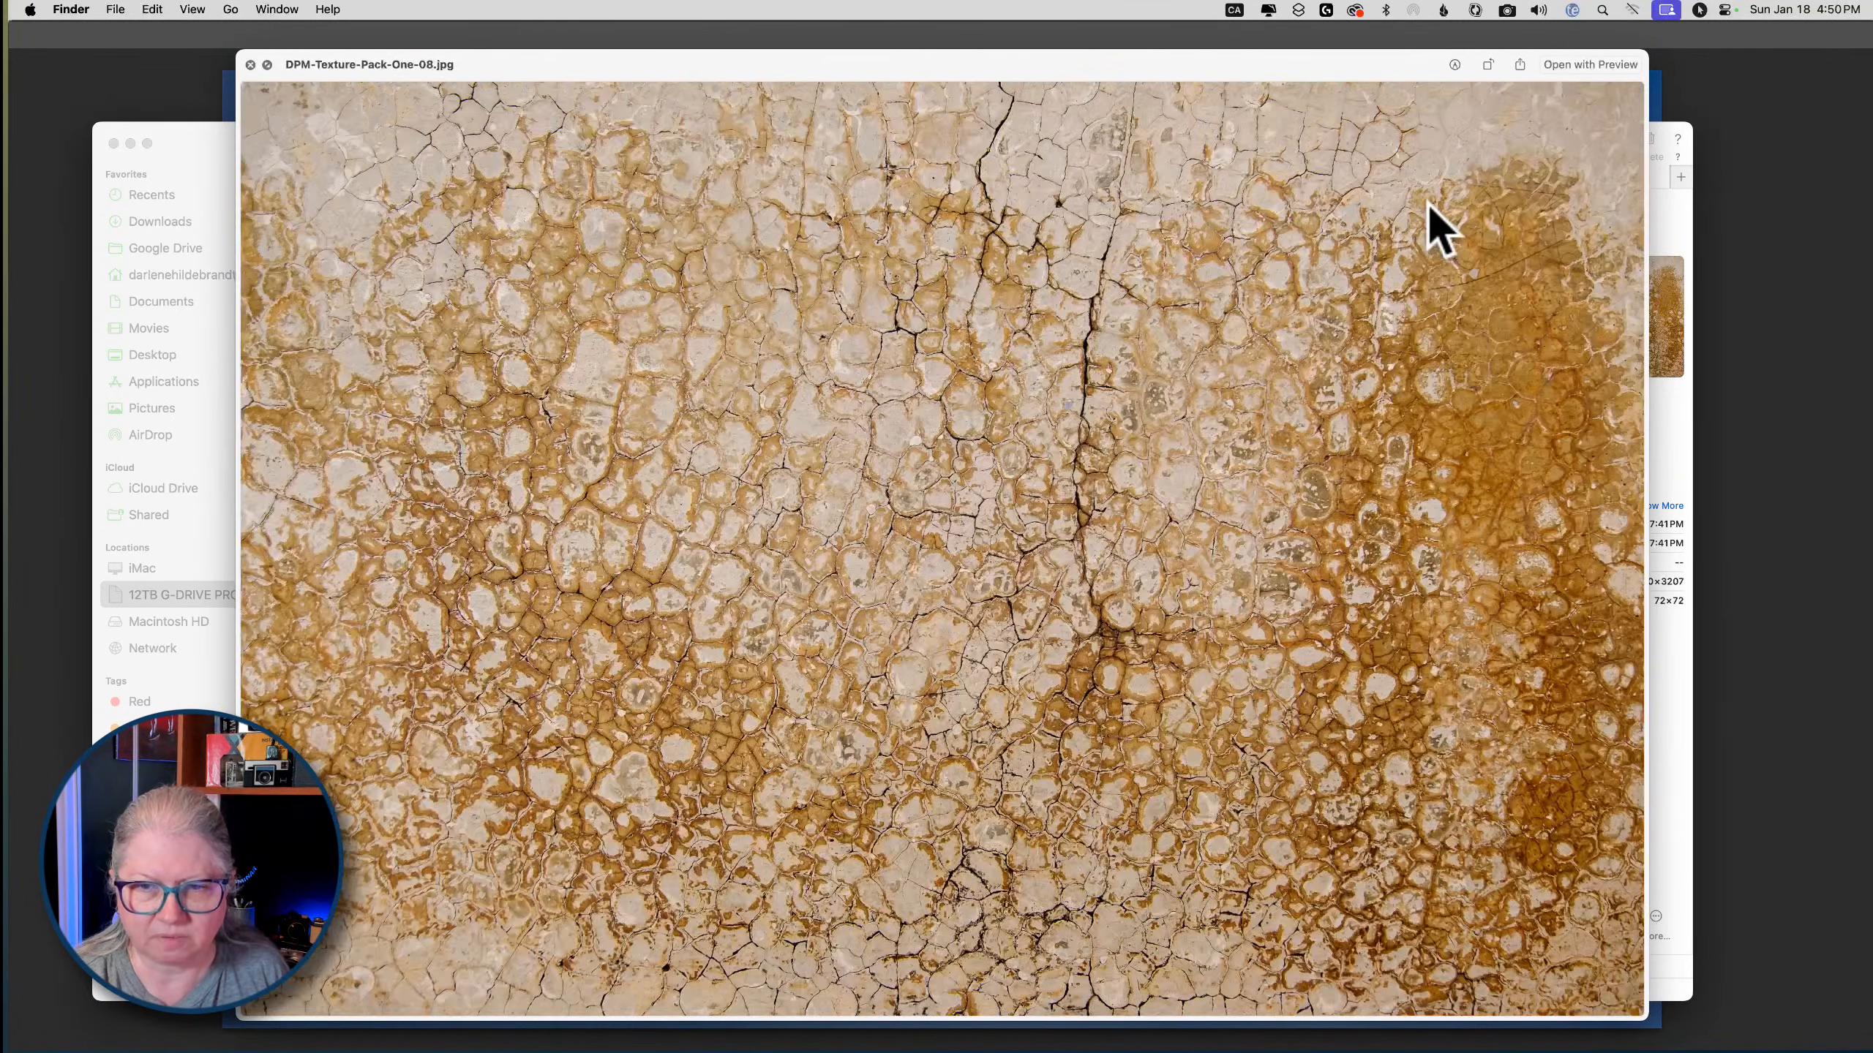
key("Up")
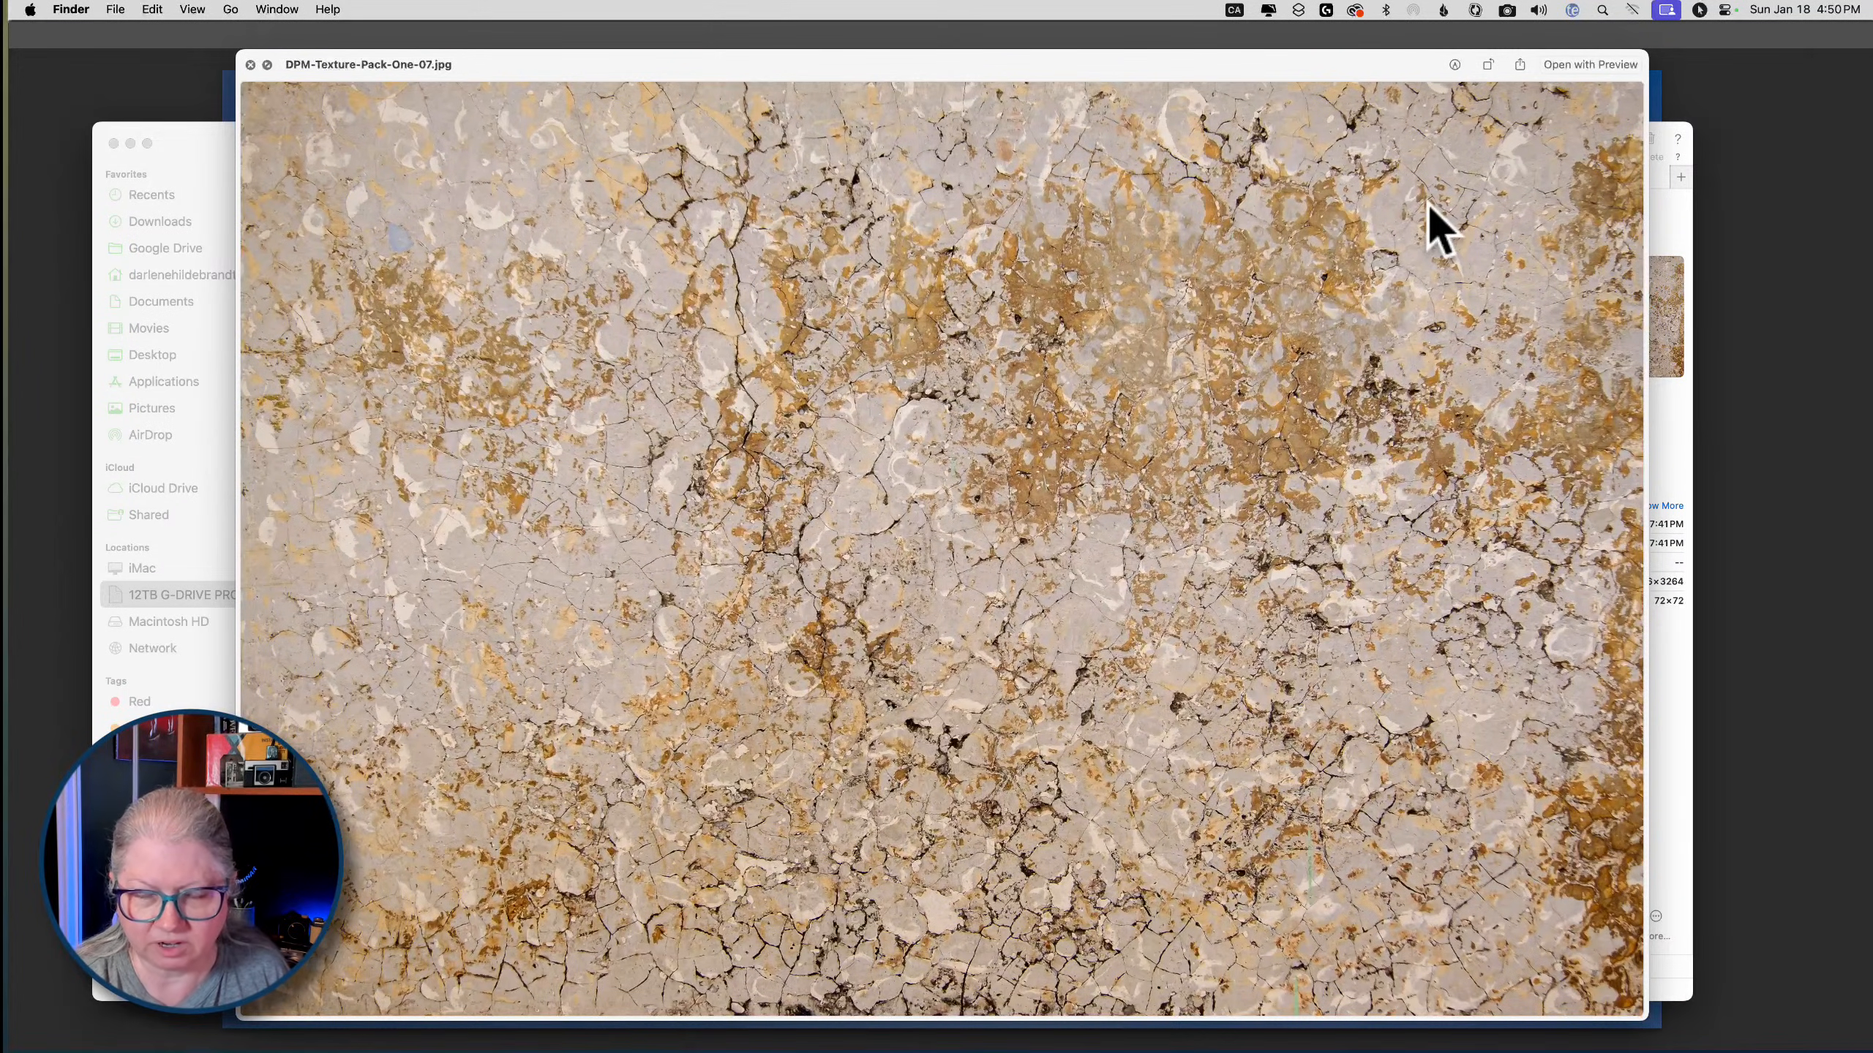
key("Down")
key("Up")
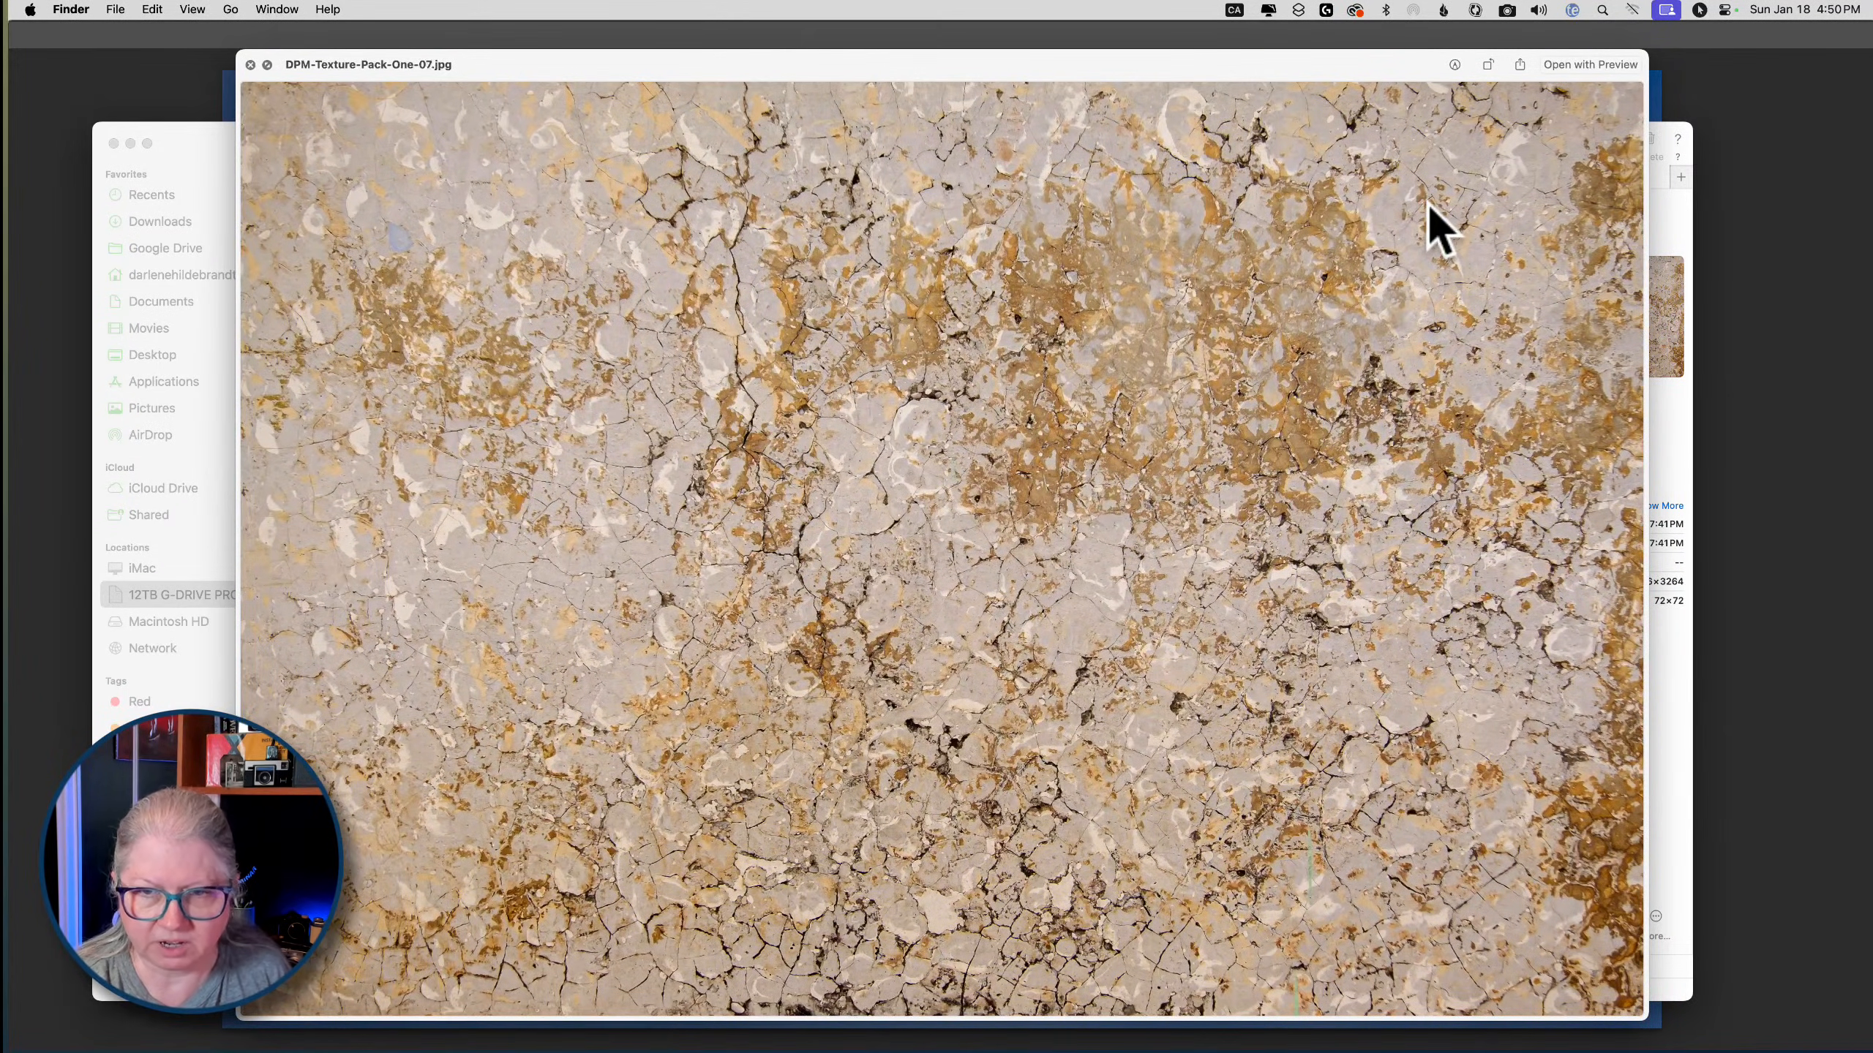
Place DPM-Texture-Pack-One-07.jpg from Finder into the Photoshop bird document as a layer above the bird
key("space")
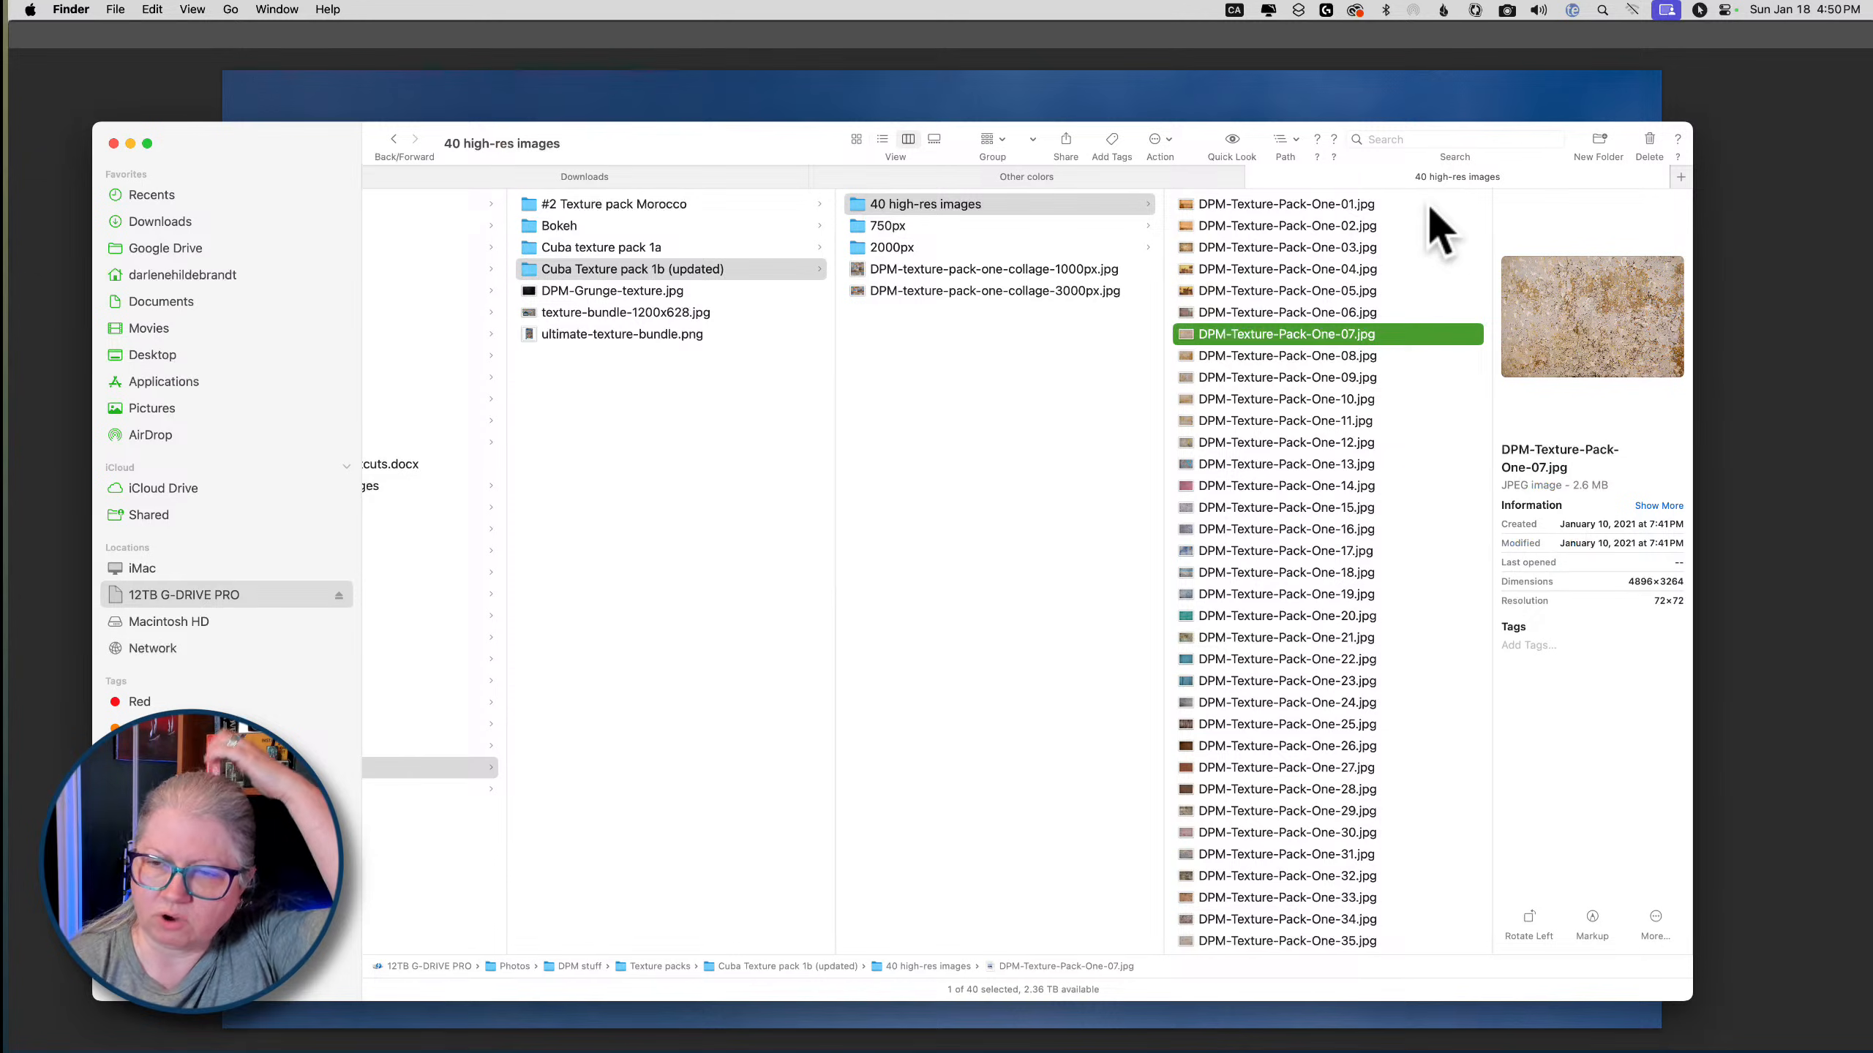
left_click_drag(1264, 332, 832, 450)
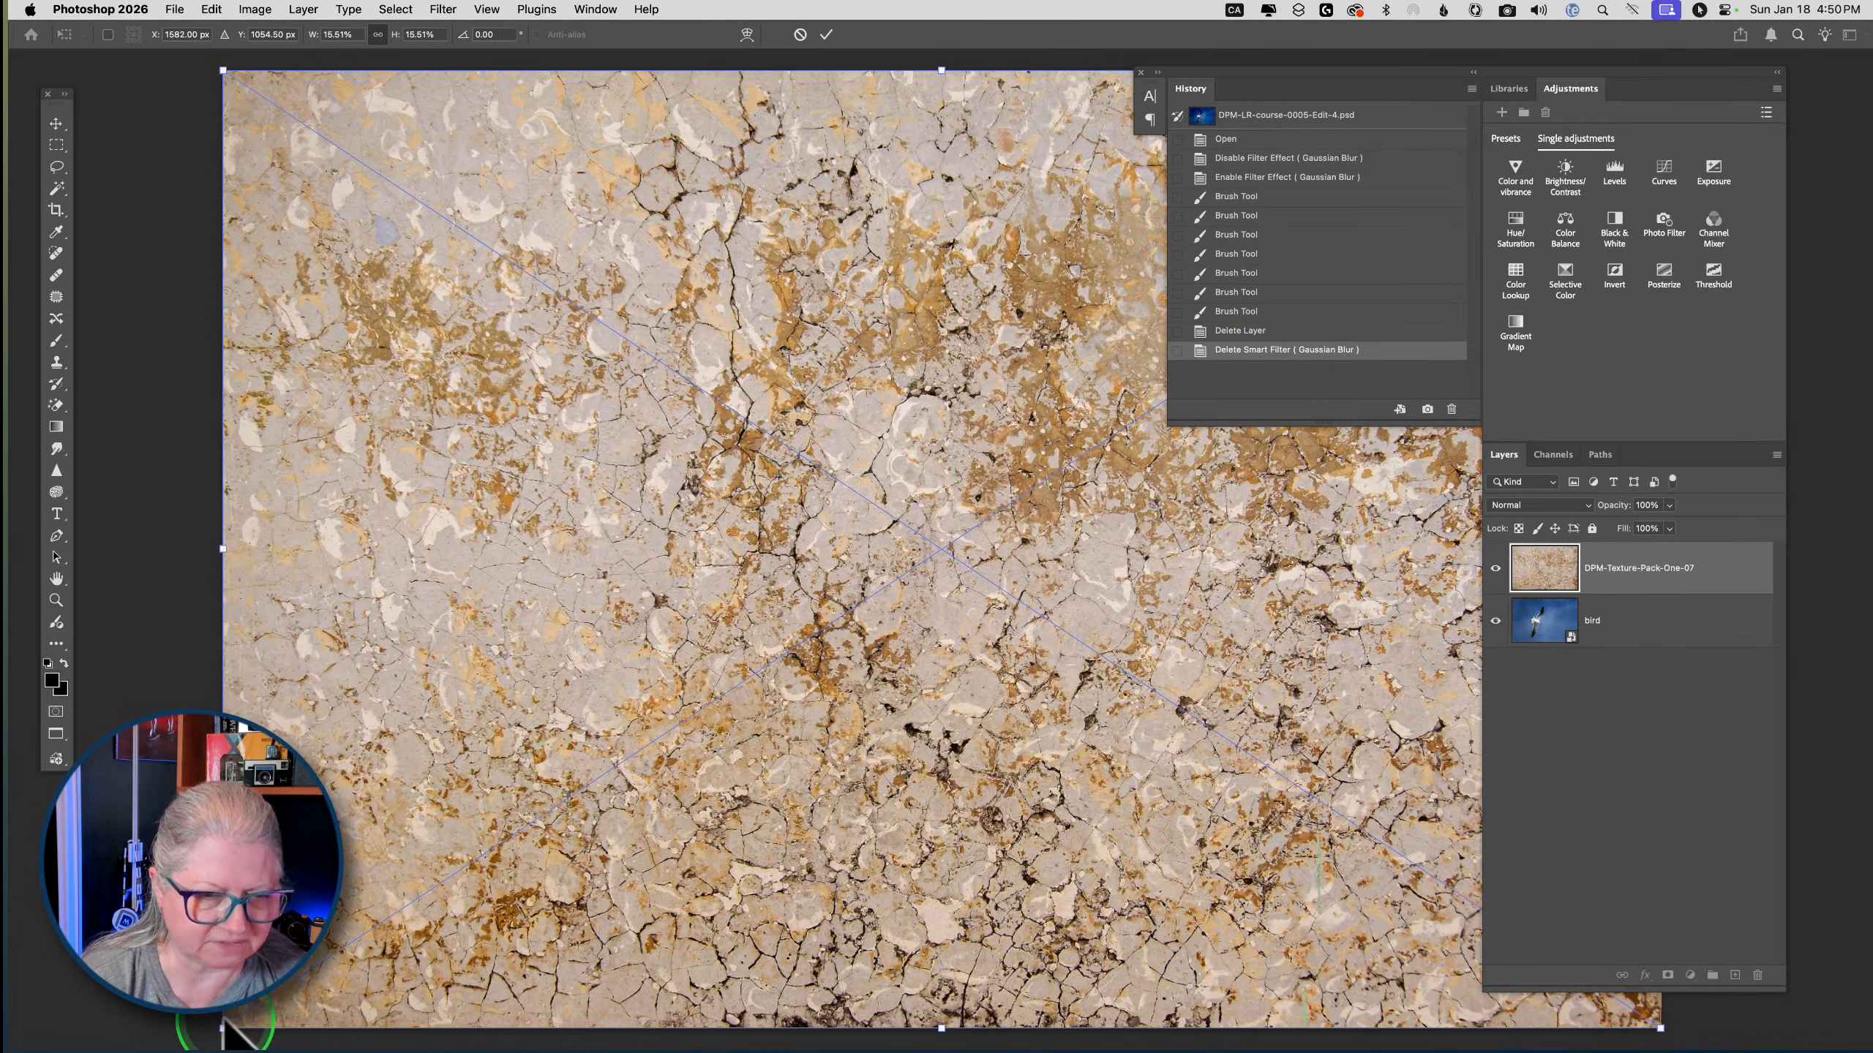
left_click(1585, 572)
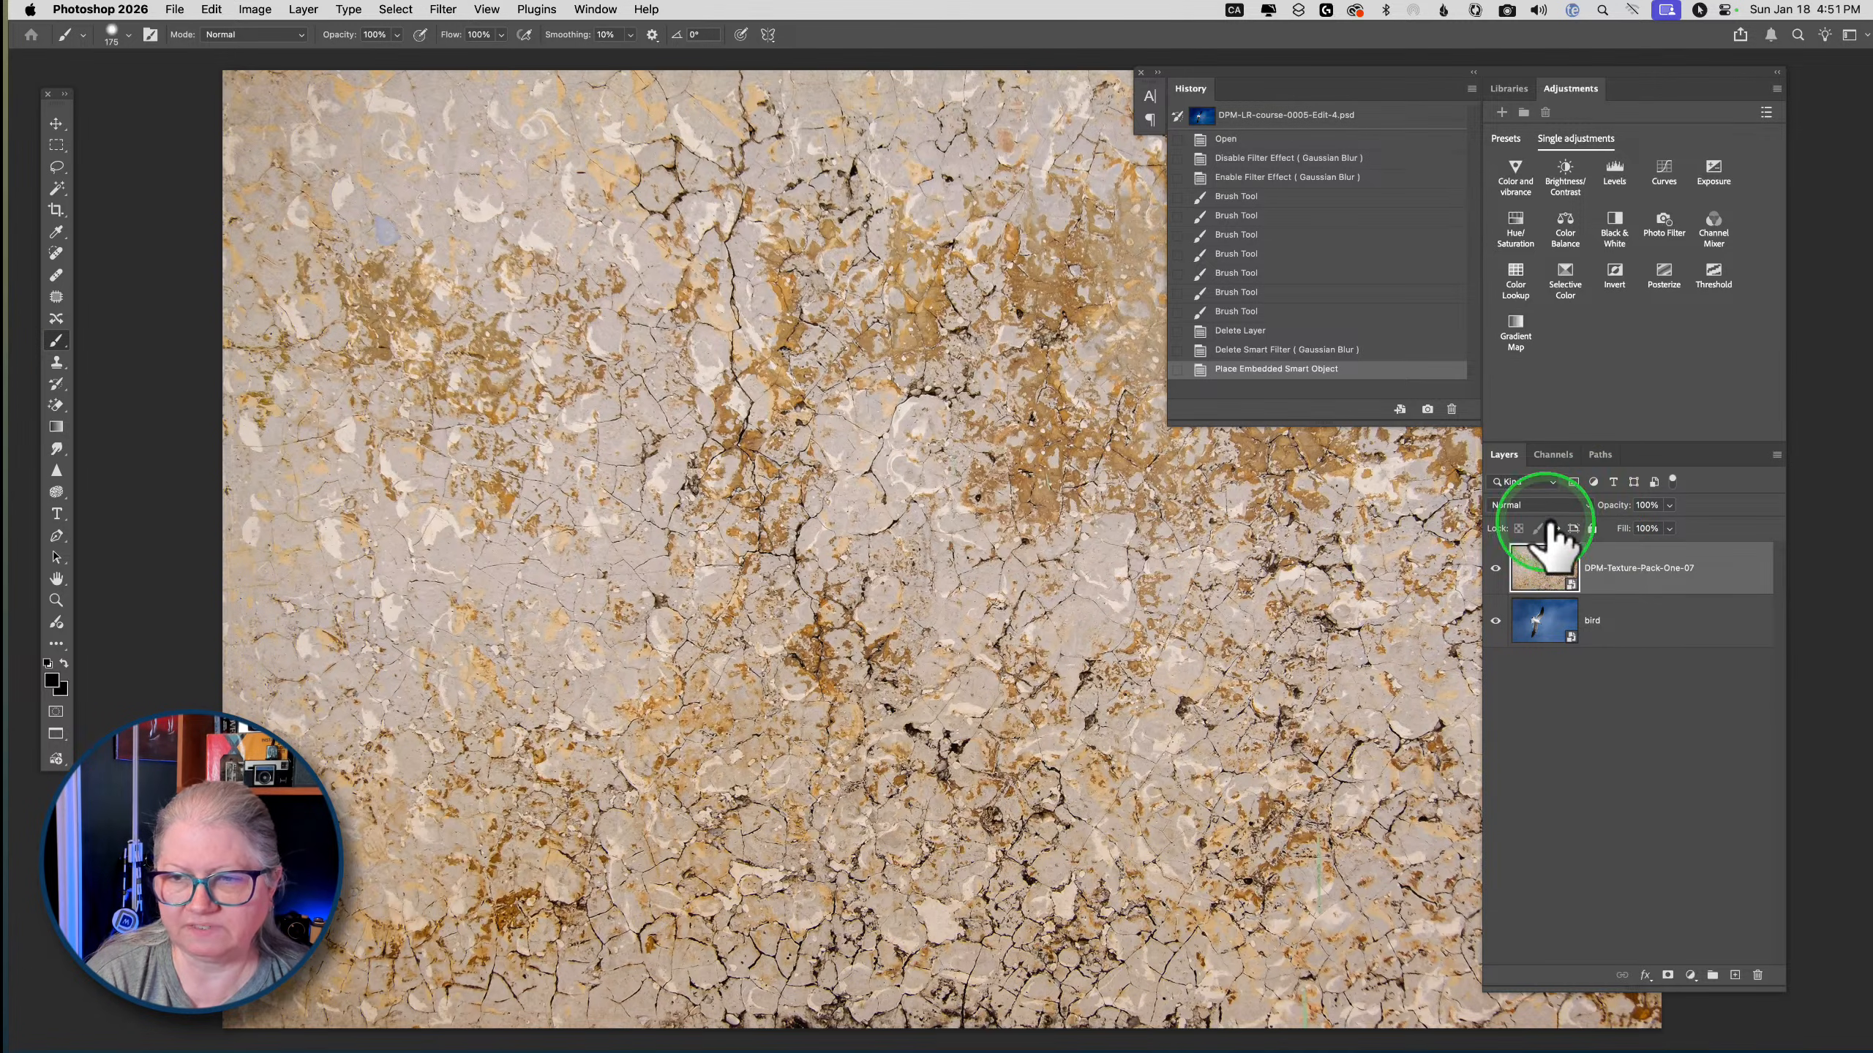
Try lowering the texture layer's opacity to 27% in Normal blend mode, and restore it to 100%
left_click(1507, 506)
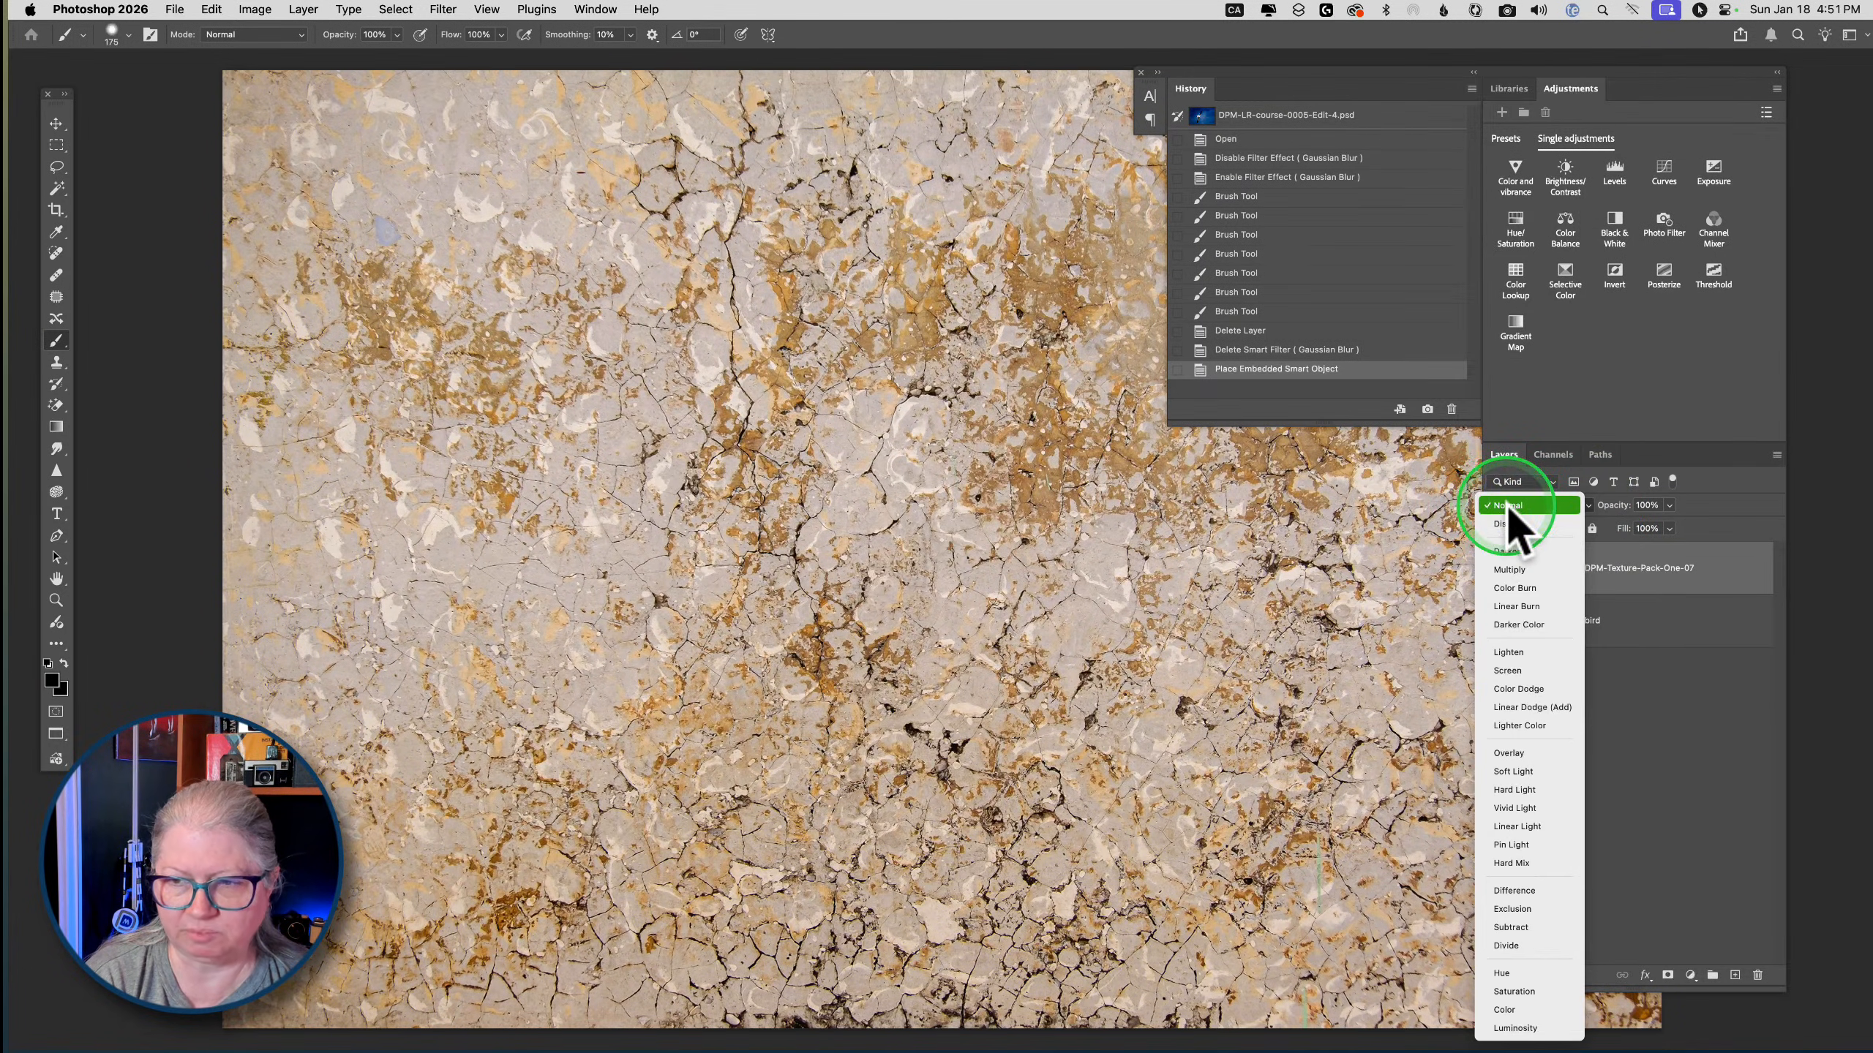
left_click(1507, 506)
left_click(1671, 507)
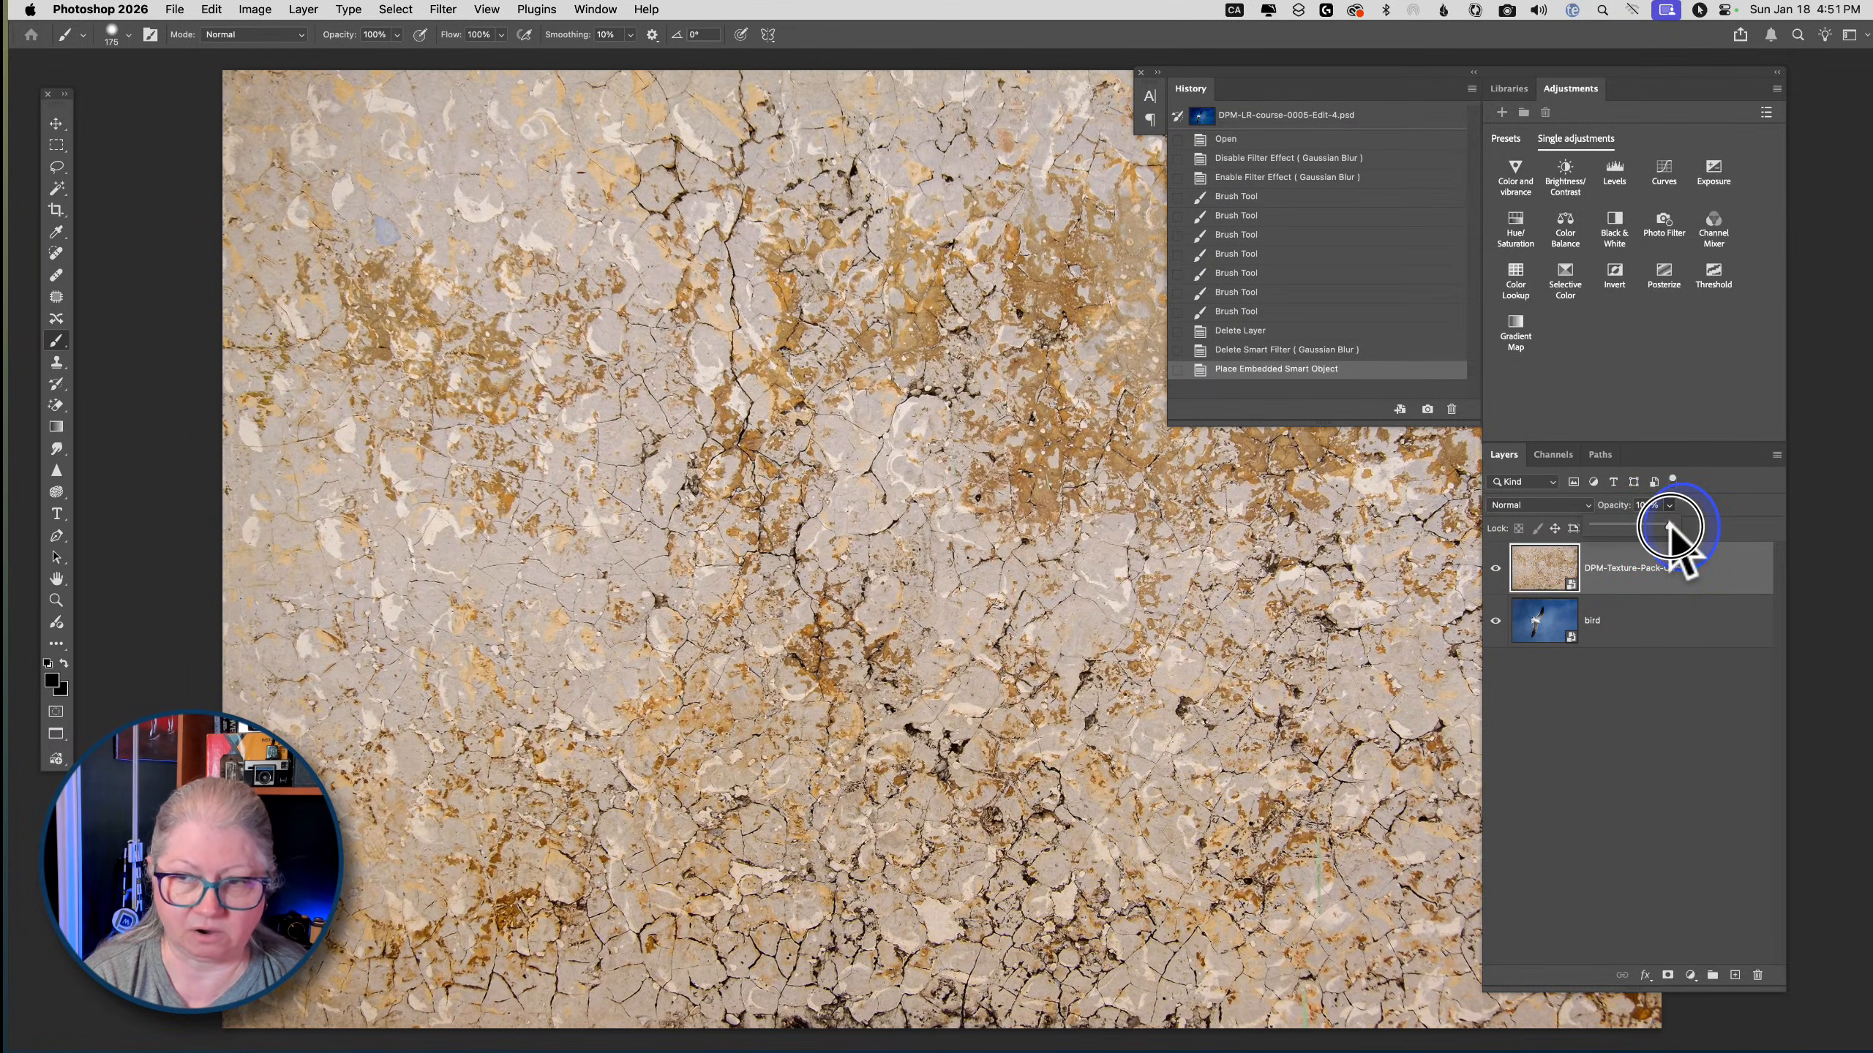
left_click_drag(1671, 525, 1653, 525)
left_click_drag(1631, 525, 1615, 526)
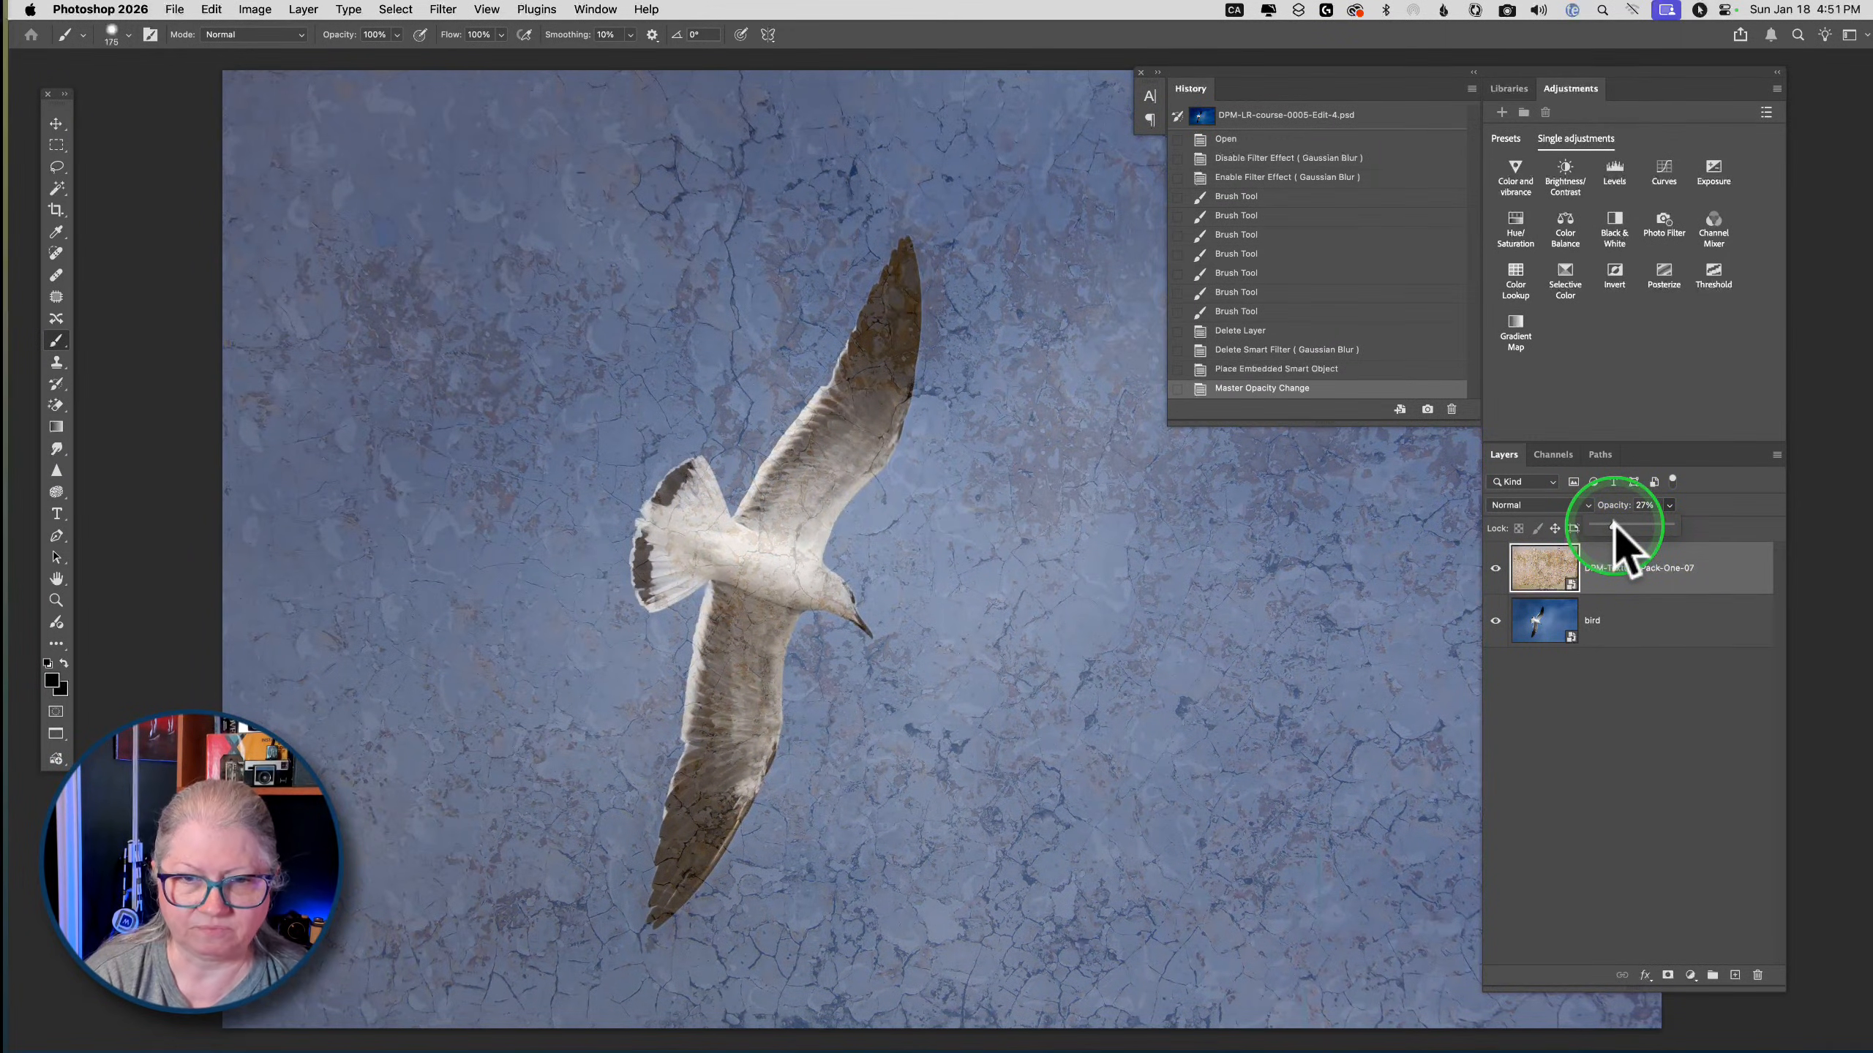
left_click_drag(1616, 523, 1692, 525)
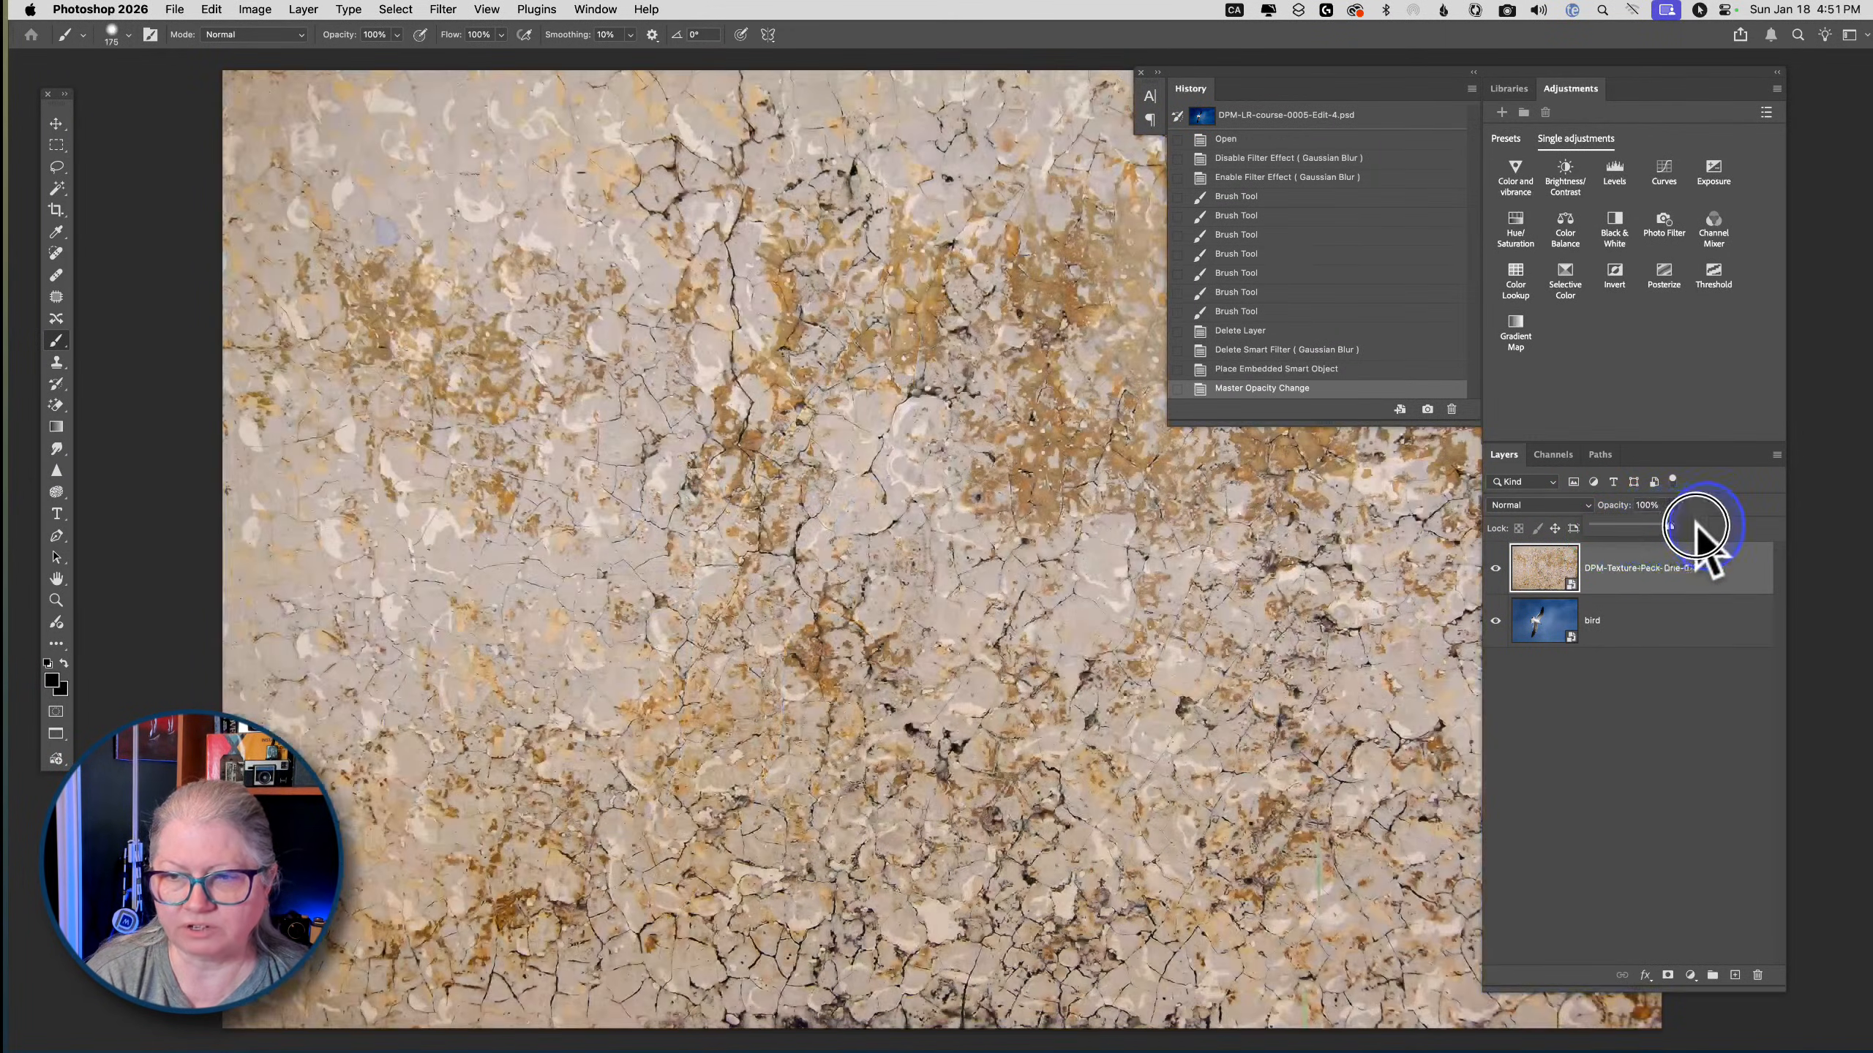
Set the texture layer's blend mode to Vivid Light and its opacity to 43%
left_click(1525, 505)
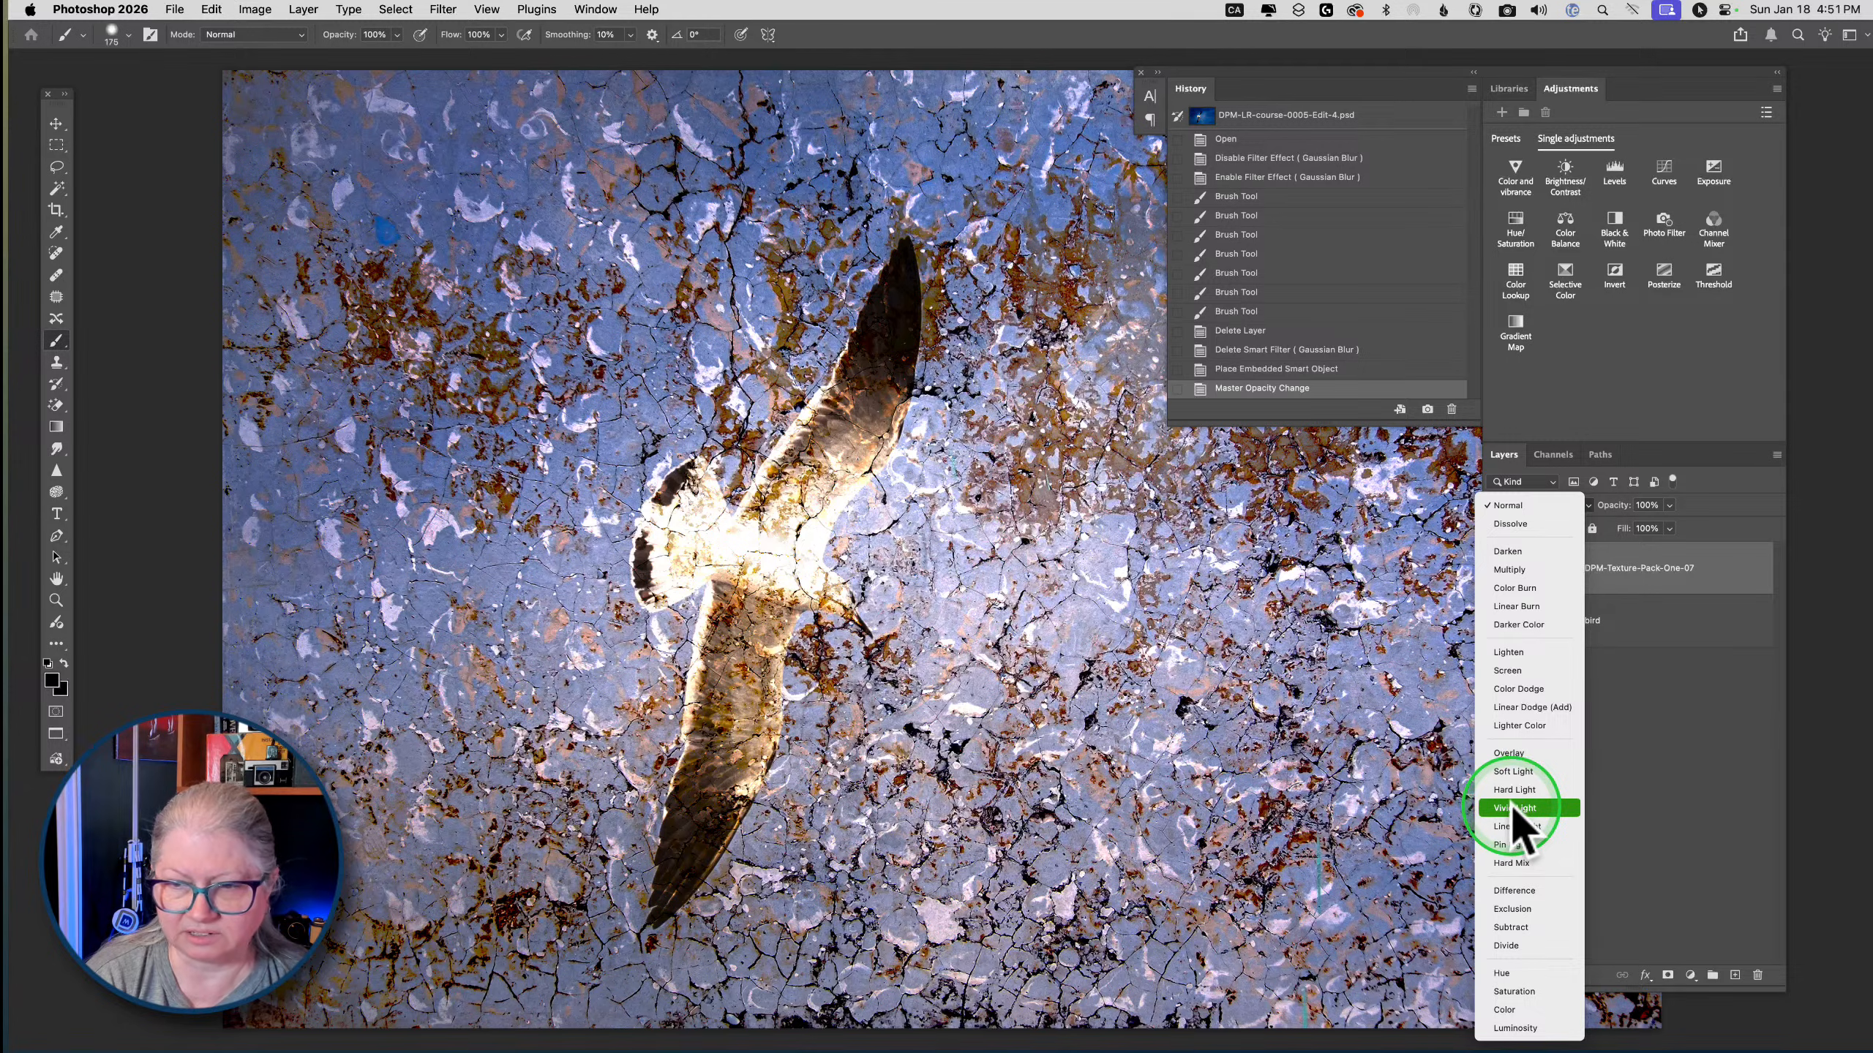
left_click(1510, 807)
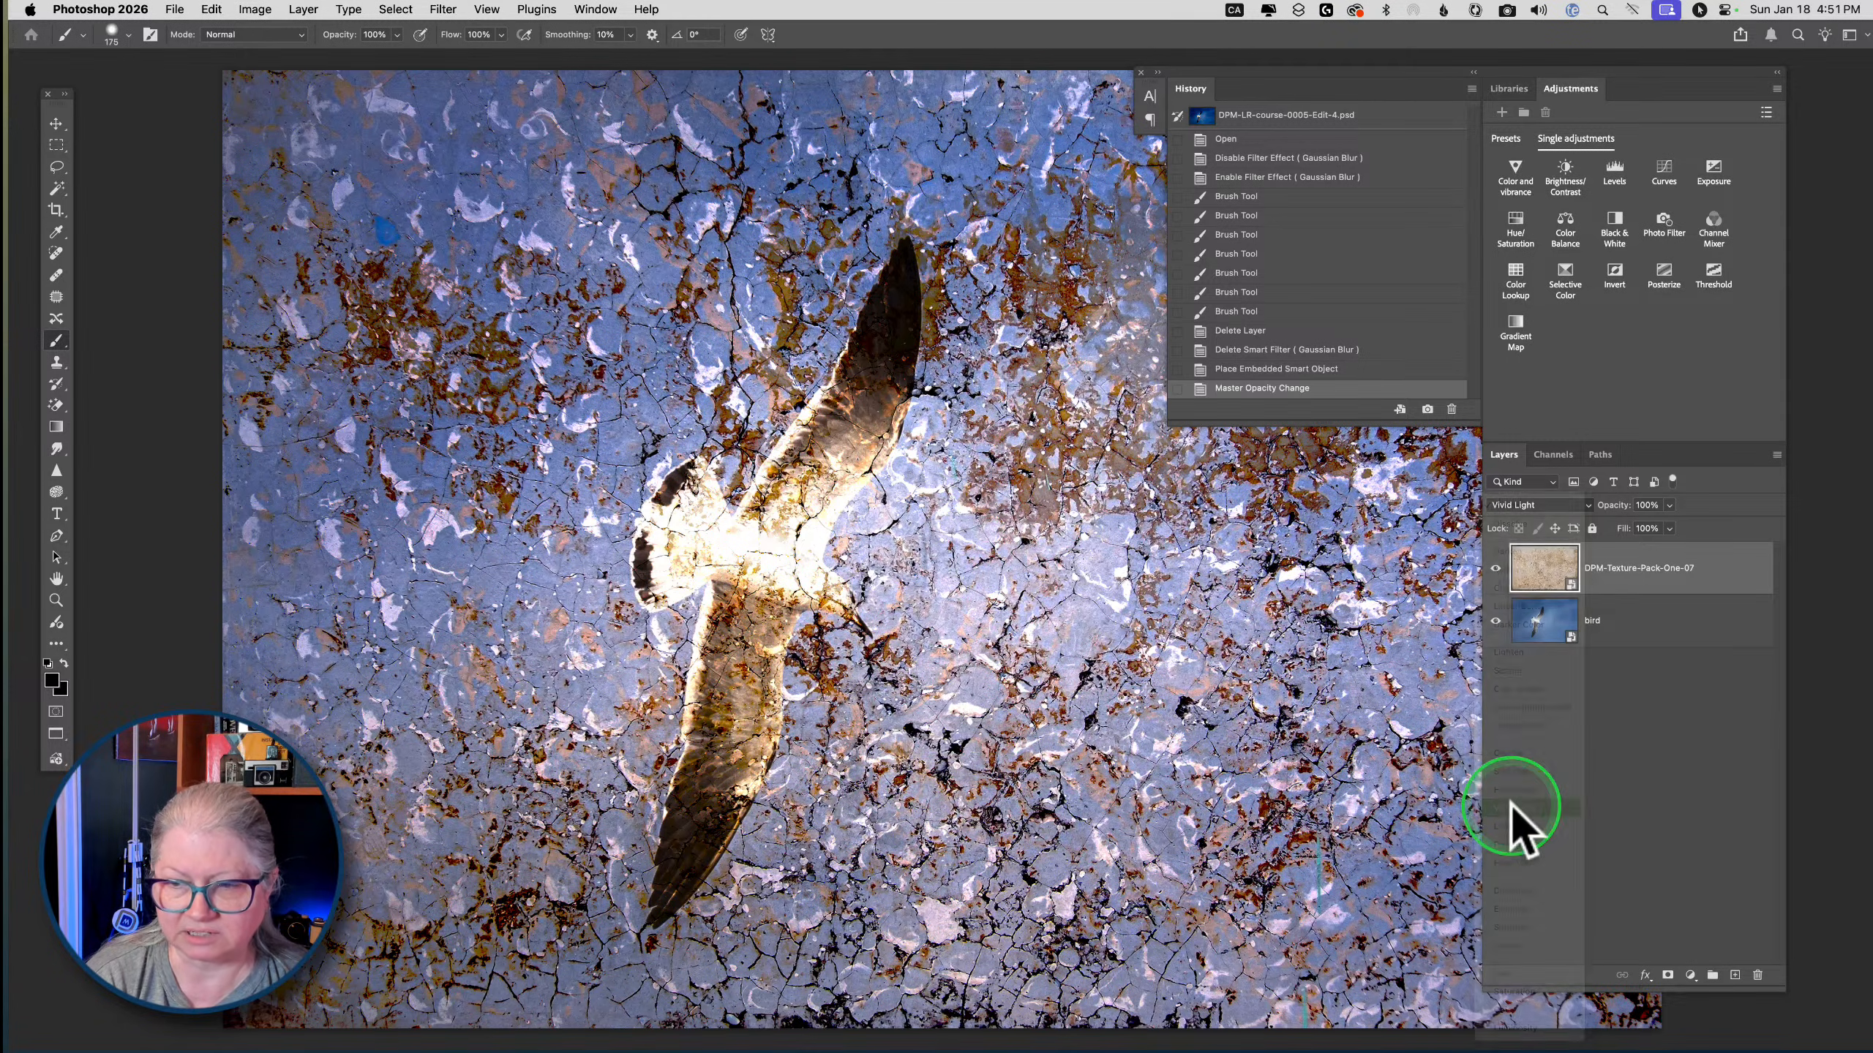
left_click(1670, 506)
left_click_drag(1668, 524, 1609, 521)
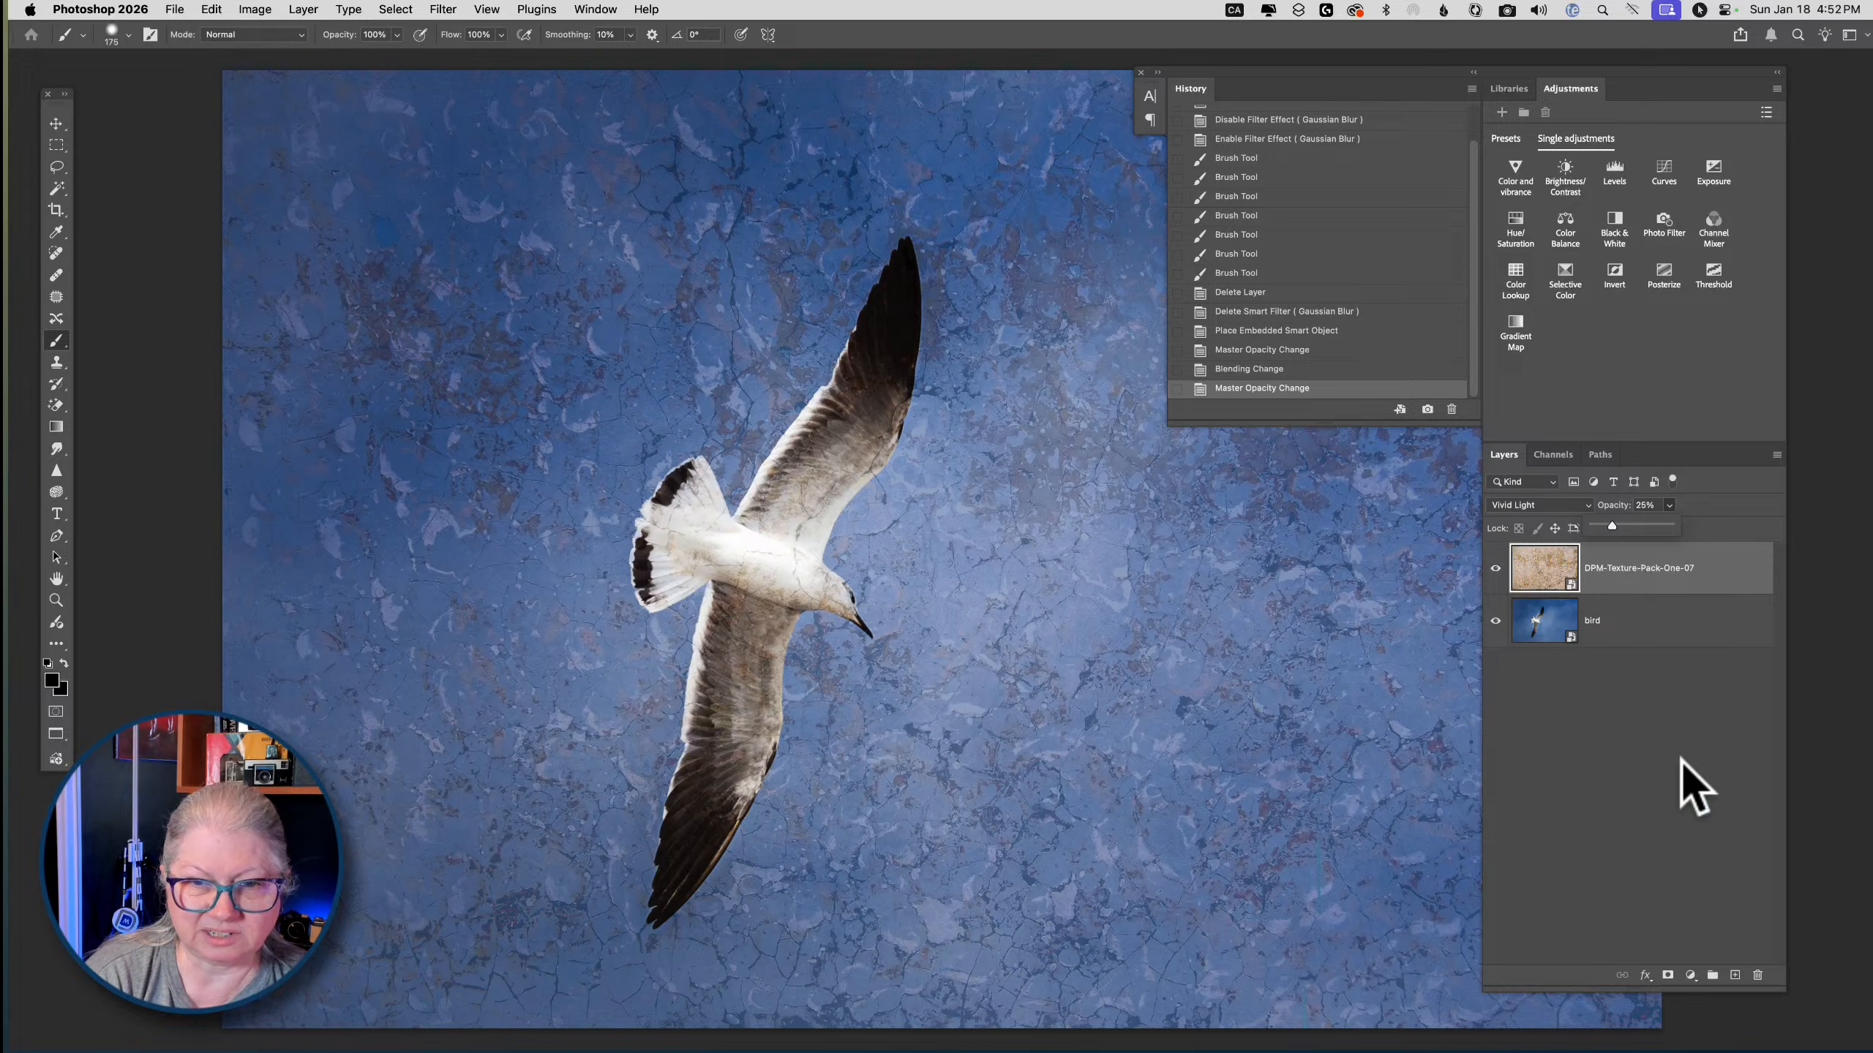
left_click_drag(1614, 526, 1622, 525)
left_click(1537, 506)
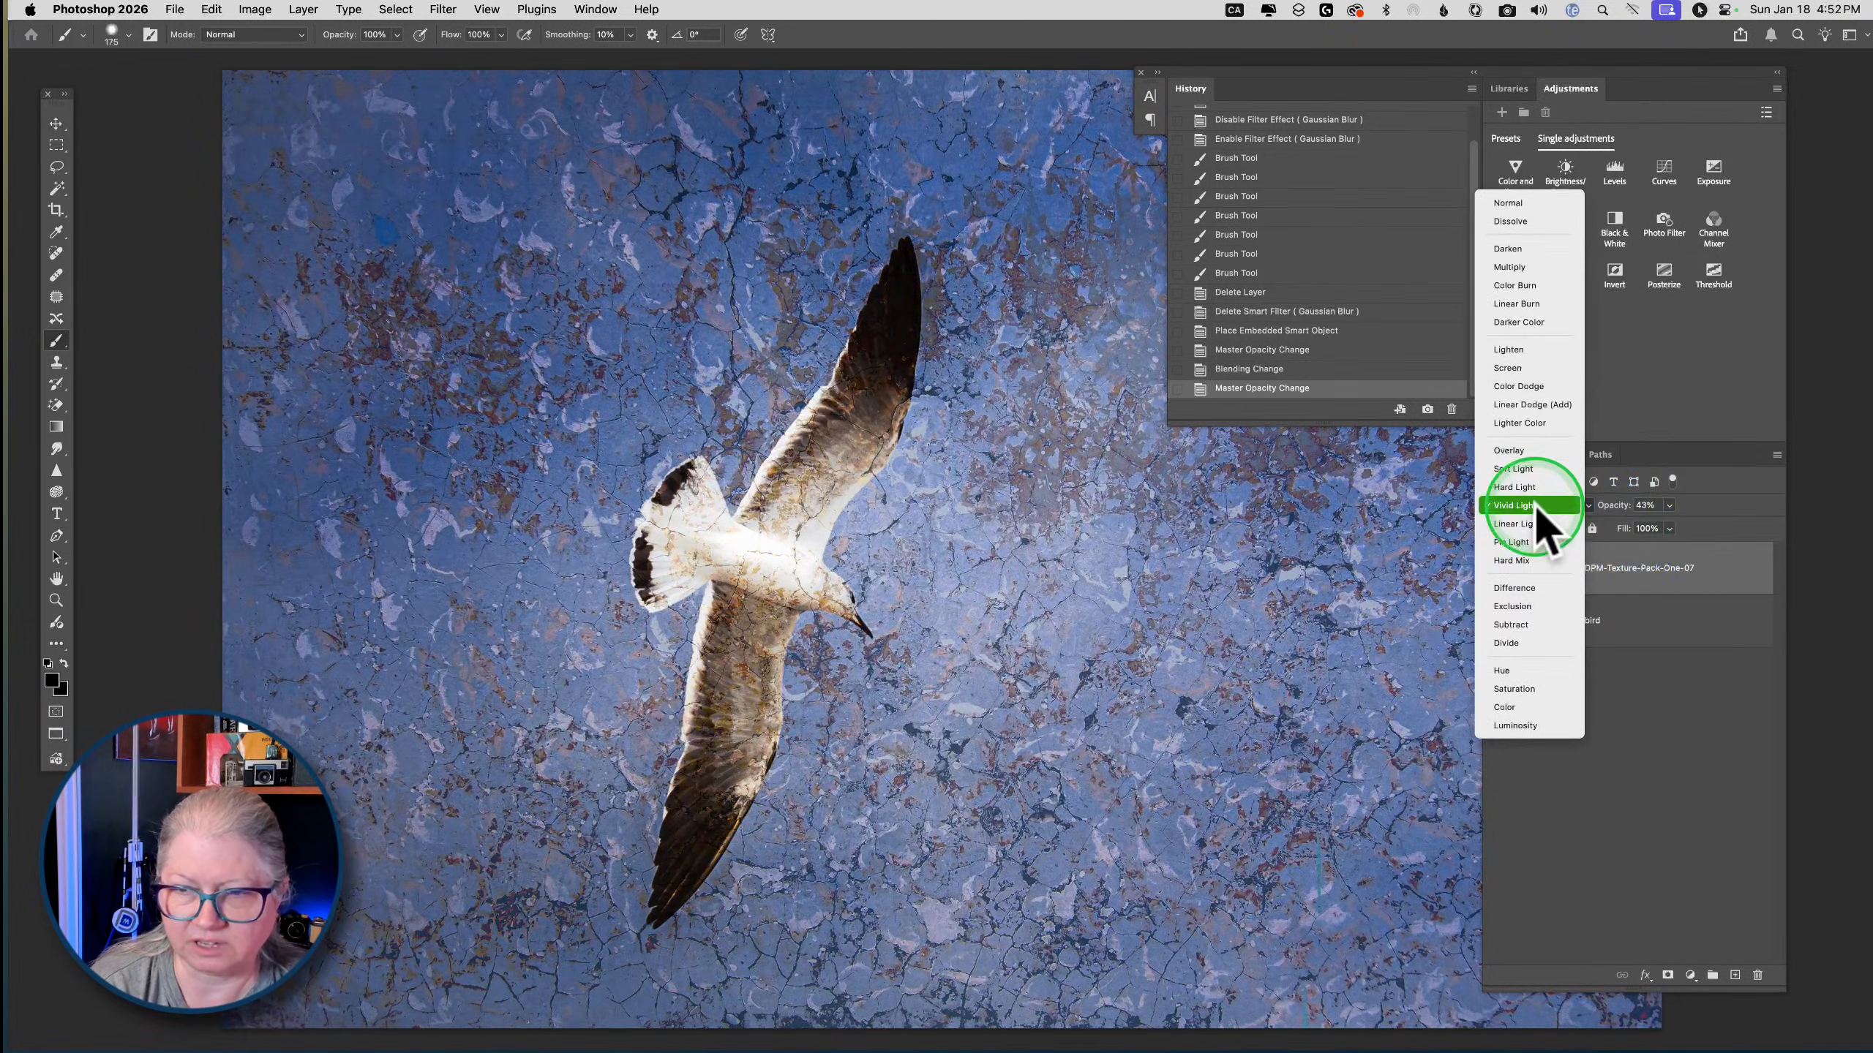
left_click(1520, 506)
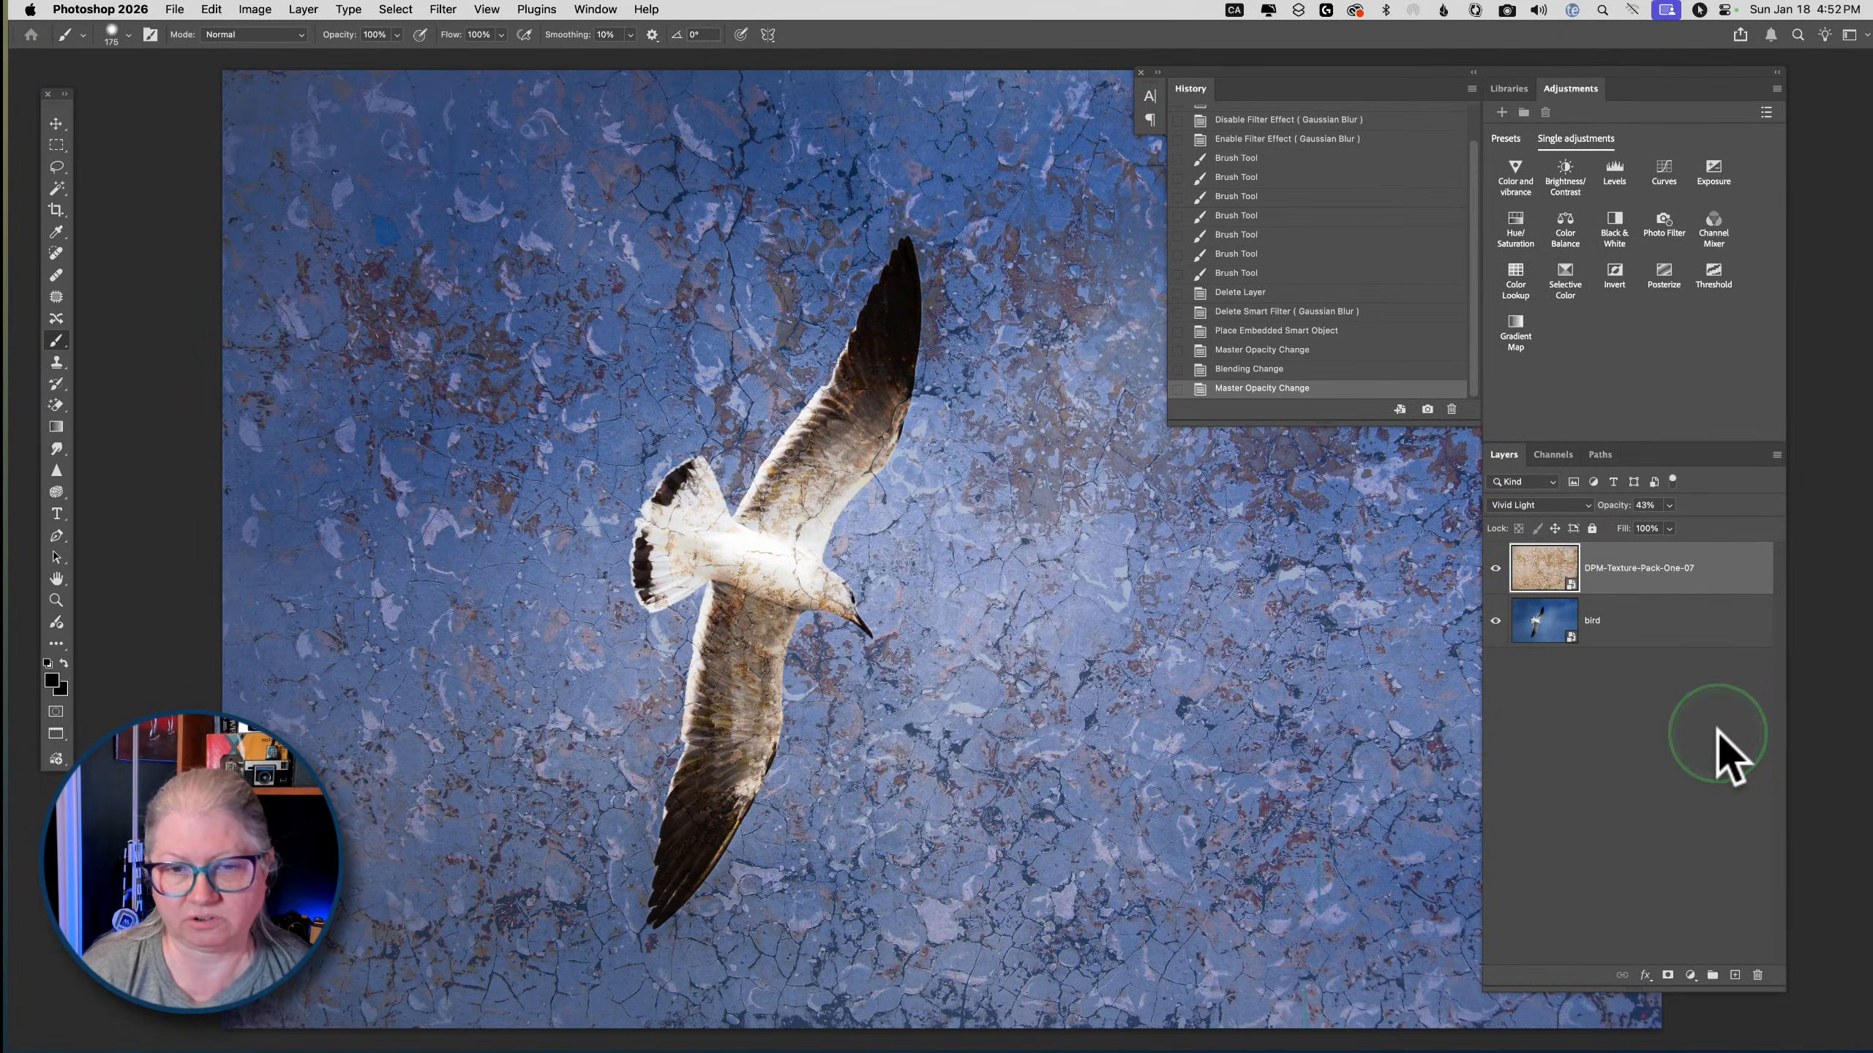
left_click(1539, 574)
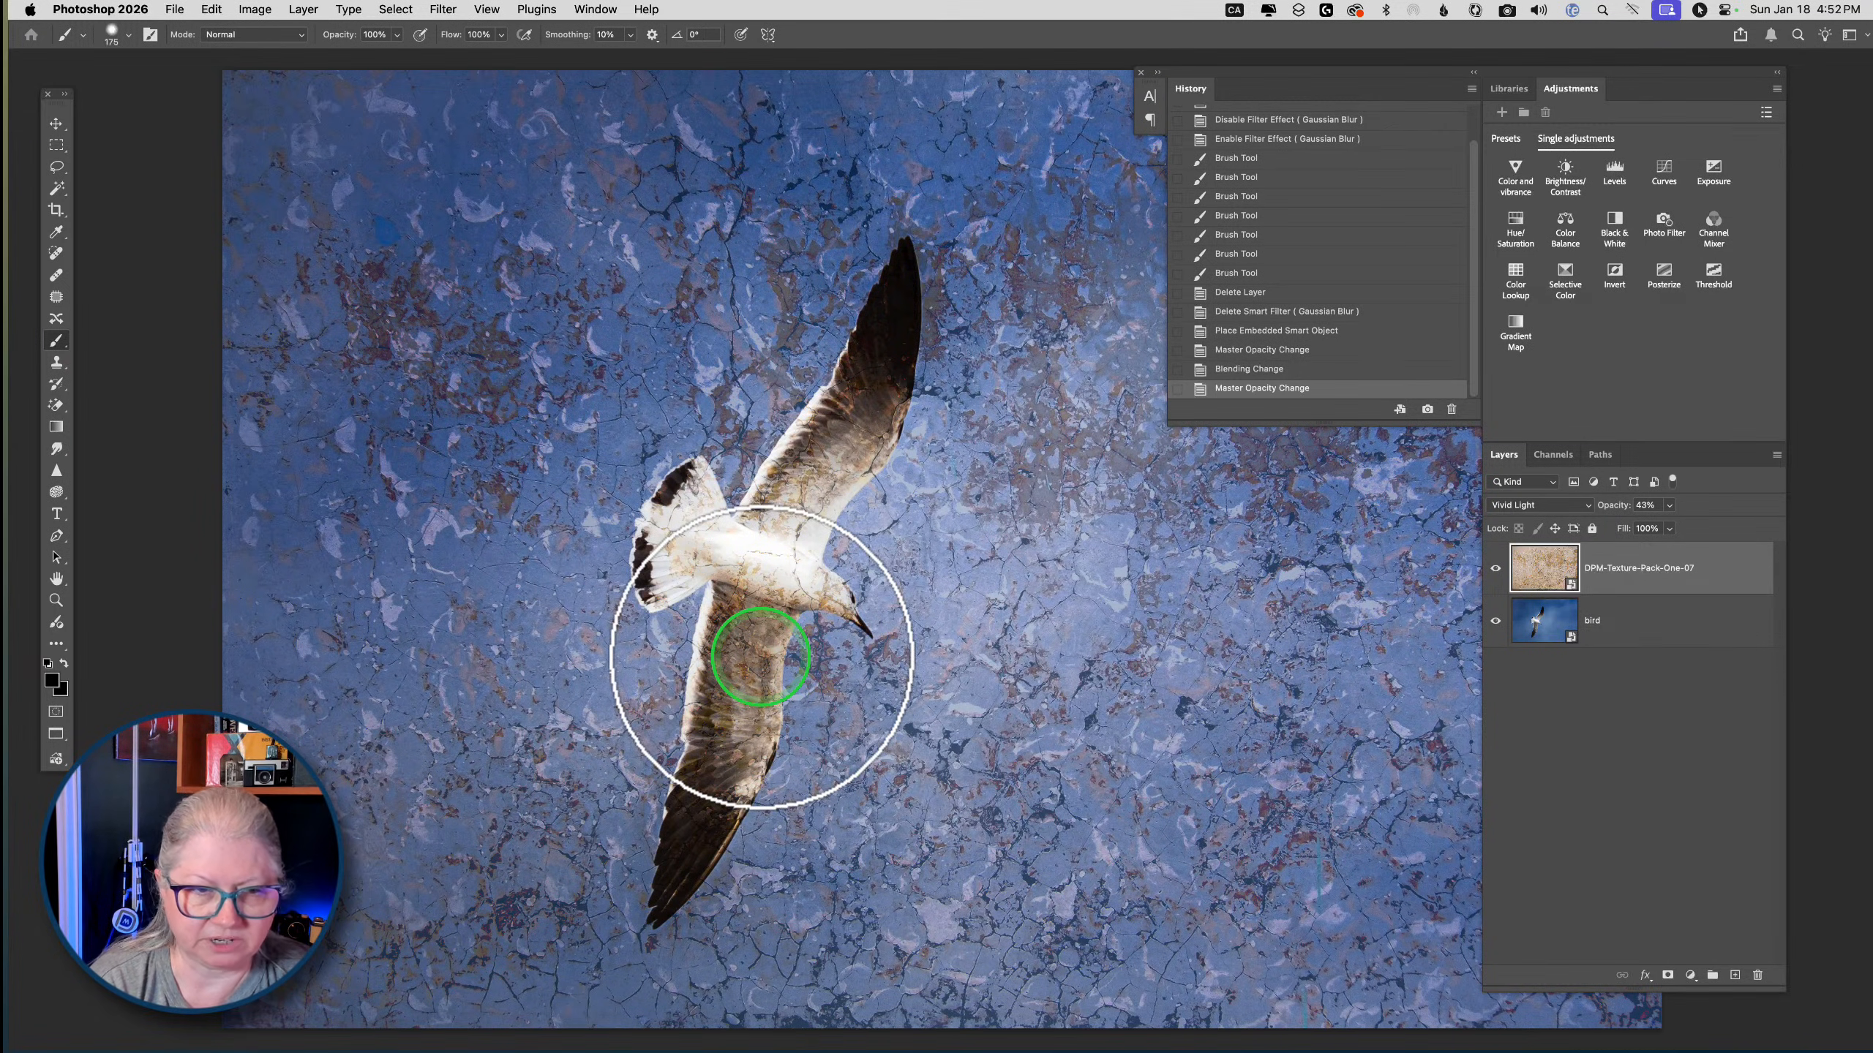
left_click(645, 8)
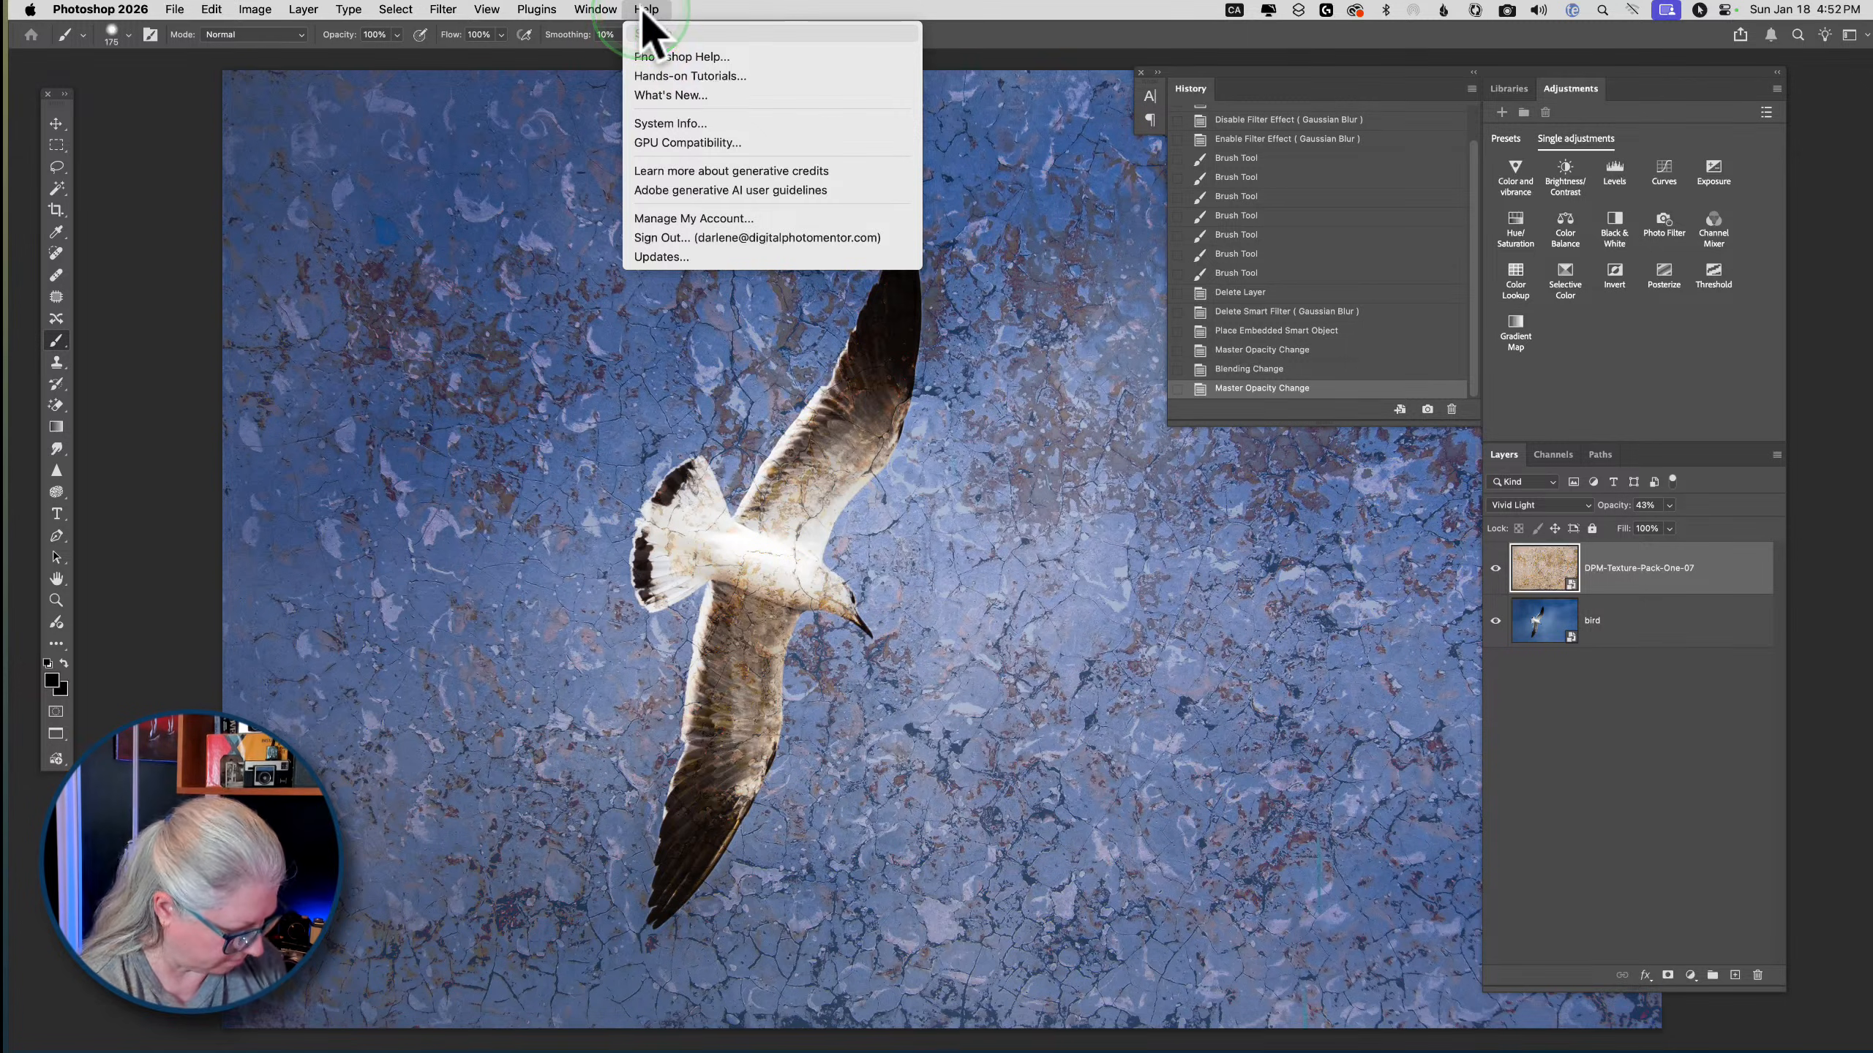
type("erase")
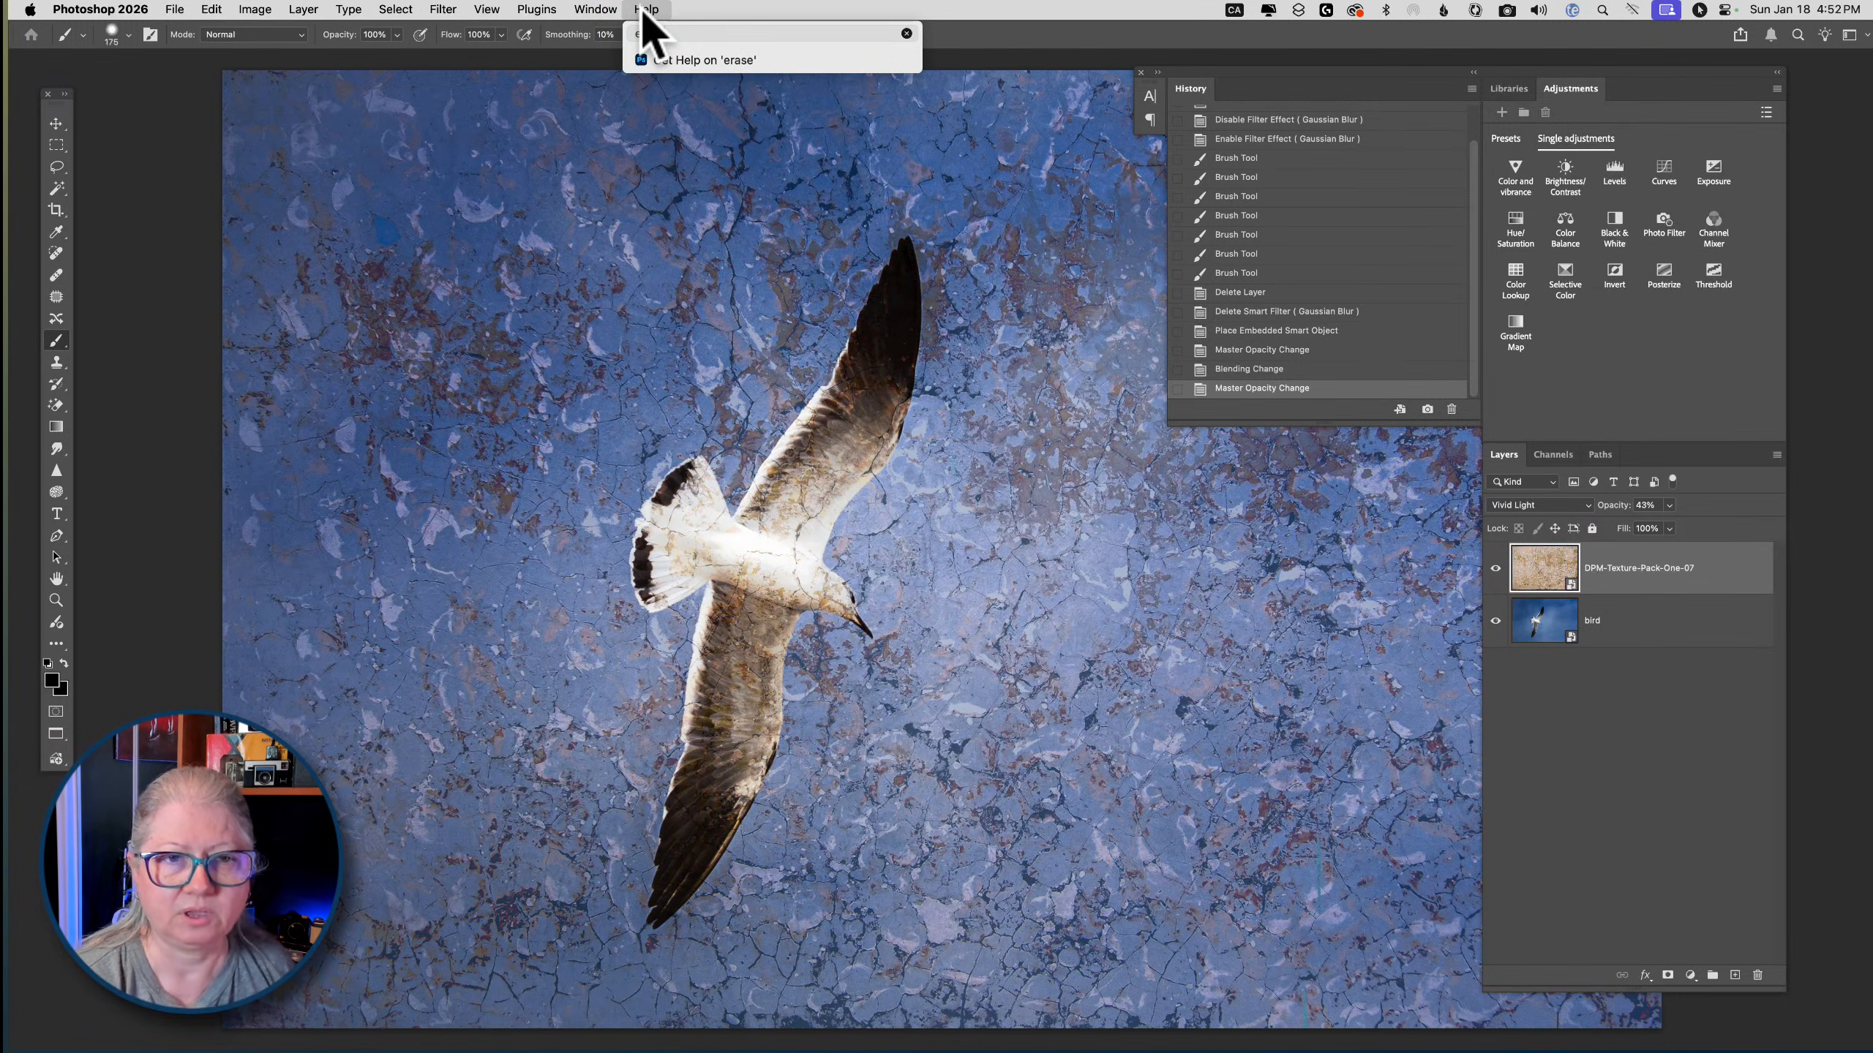
key("Escape")
Rasterize the texture smart object and try erasing it over the bird's upper wing with the Eraser at 20% opacity
left_click(61, 409)
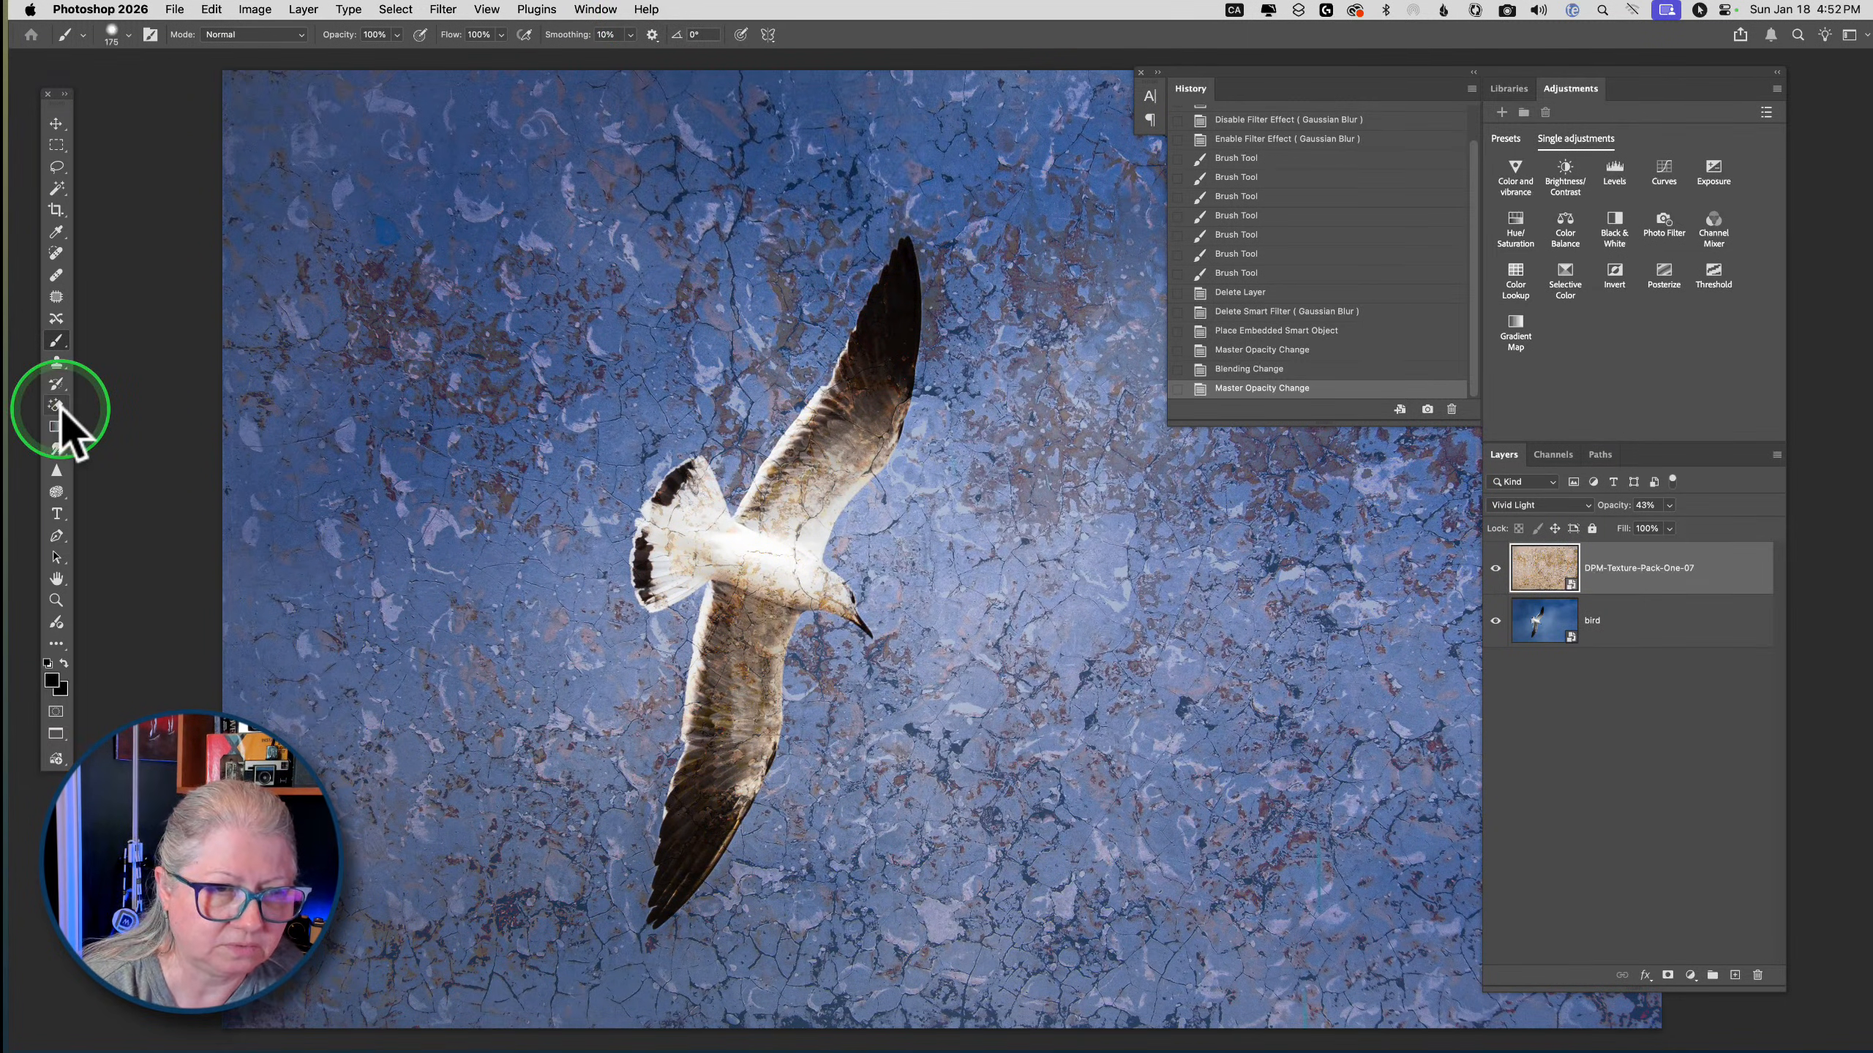
left_click(60, 409)
left_click(91, 405)
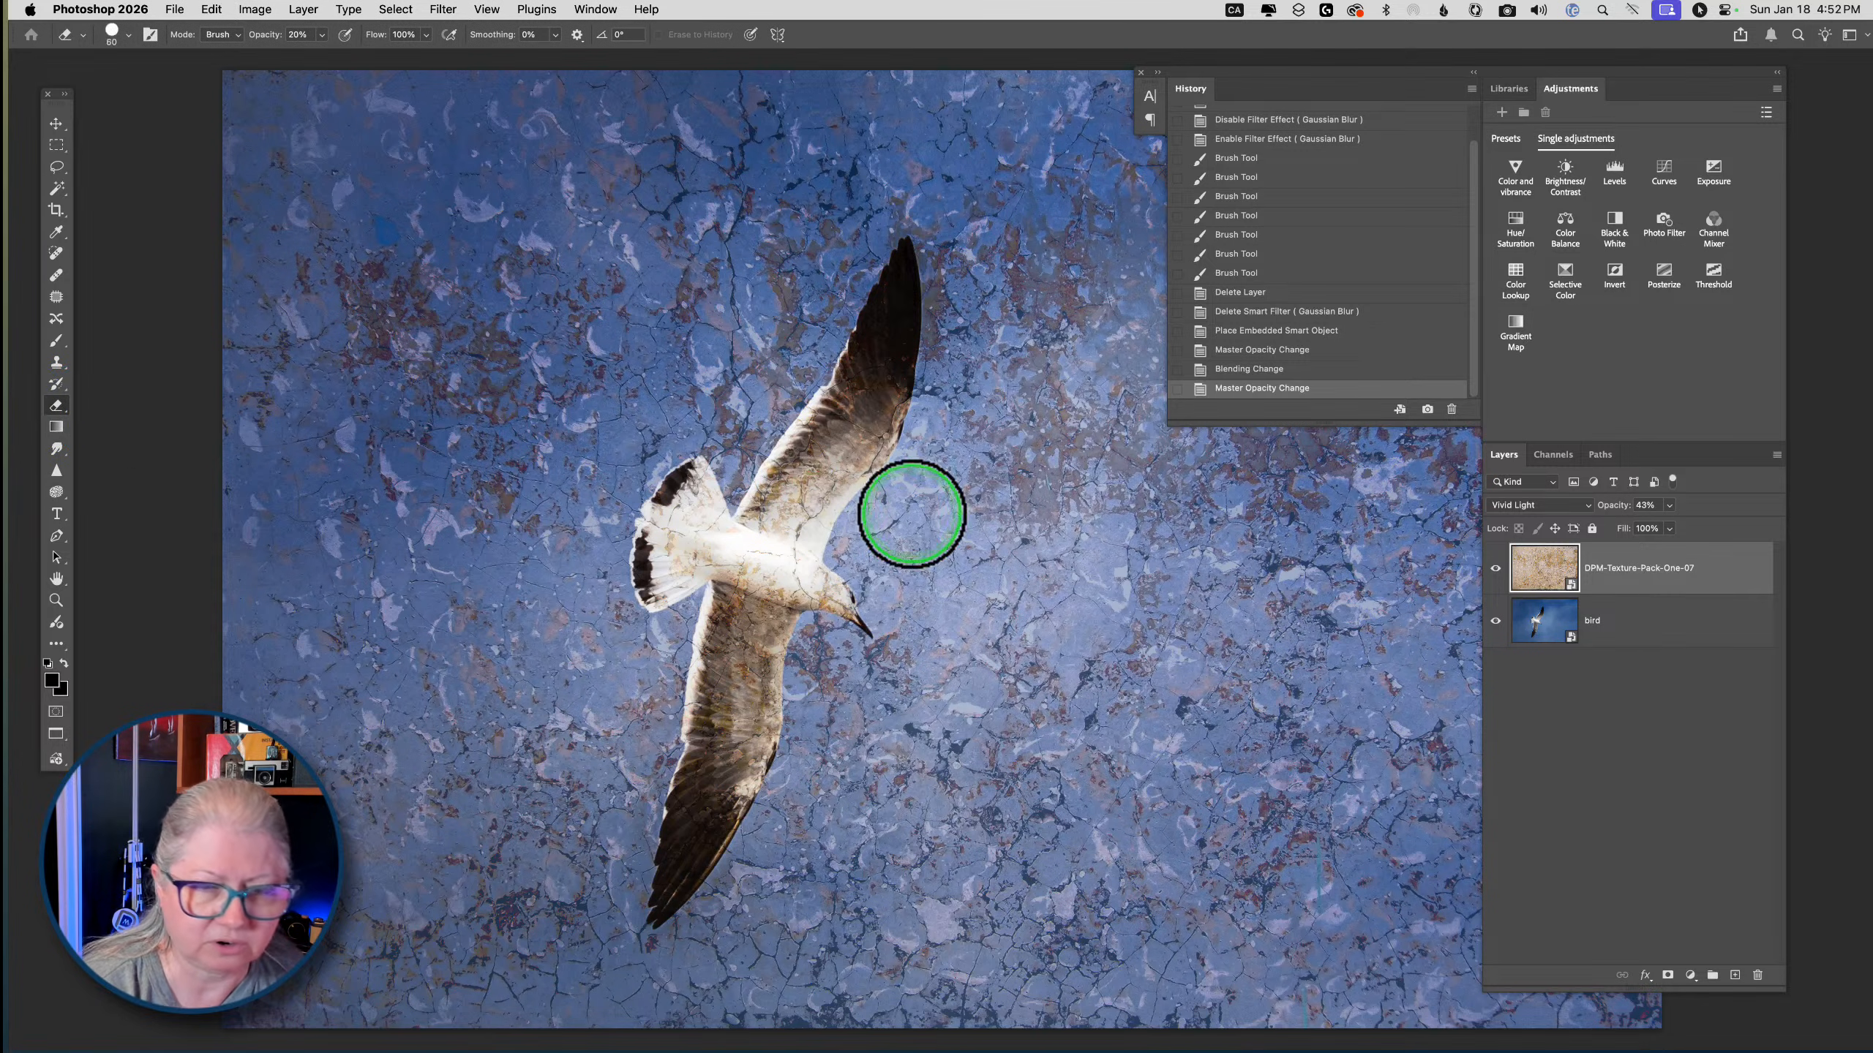
mouse_move(789, 540)
left_mouse_down()
mouse_move(766, 526)
mouse_move(816, 520)
mouse_move(834, 488)
left_mouse_up()
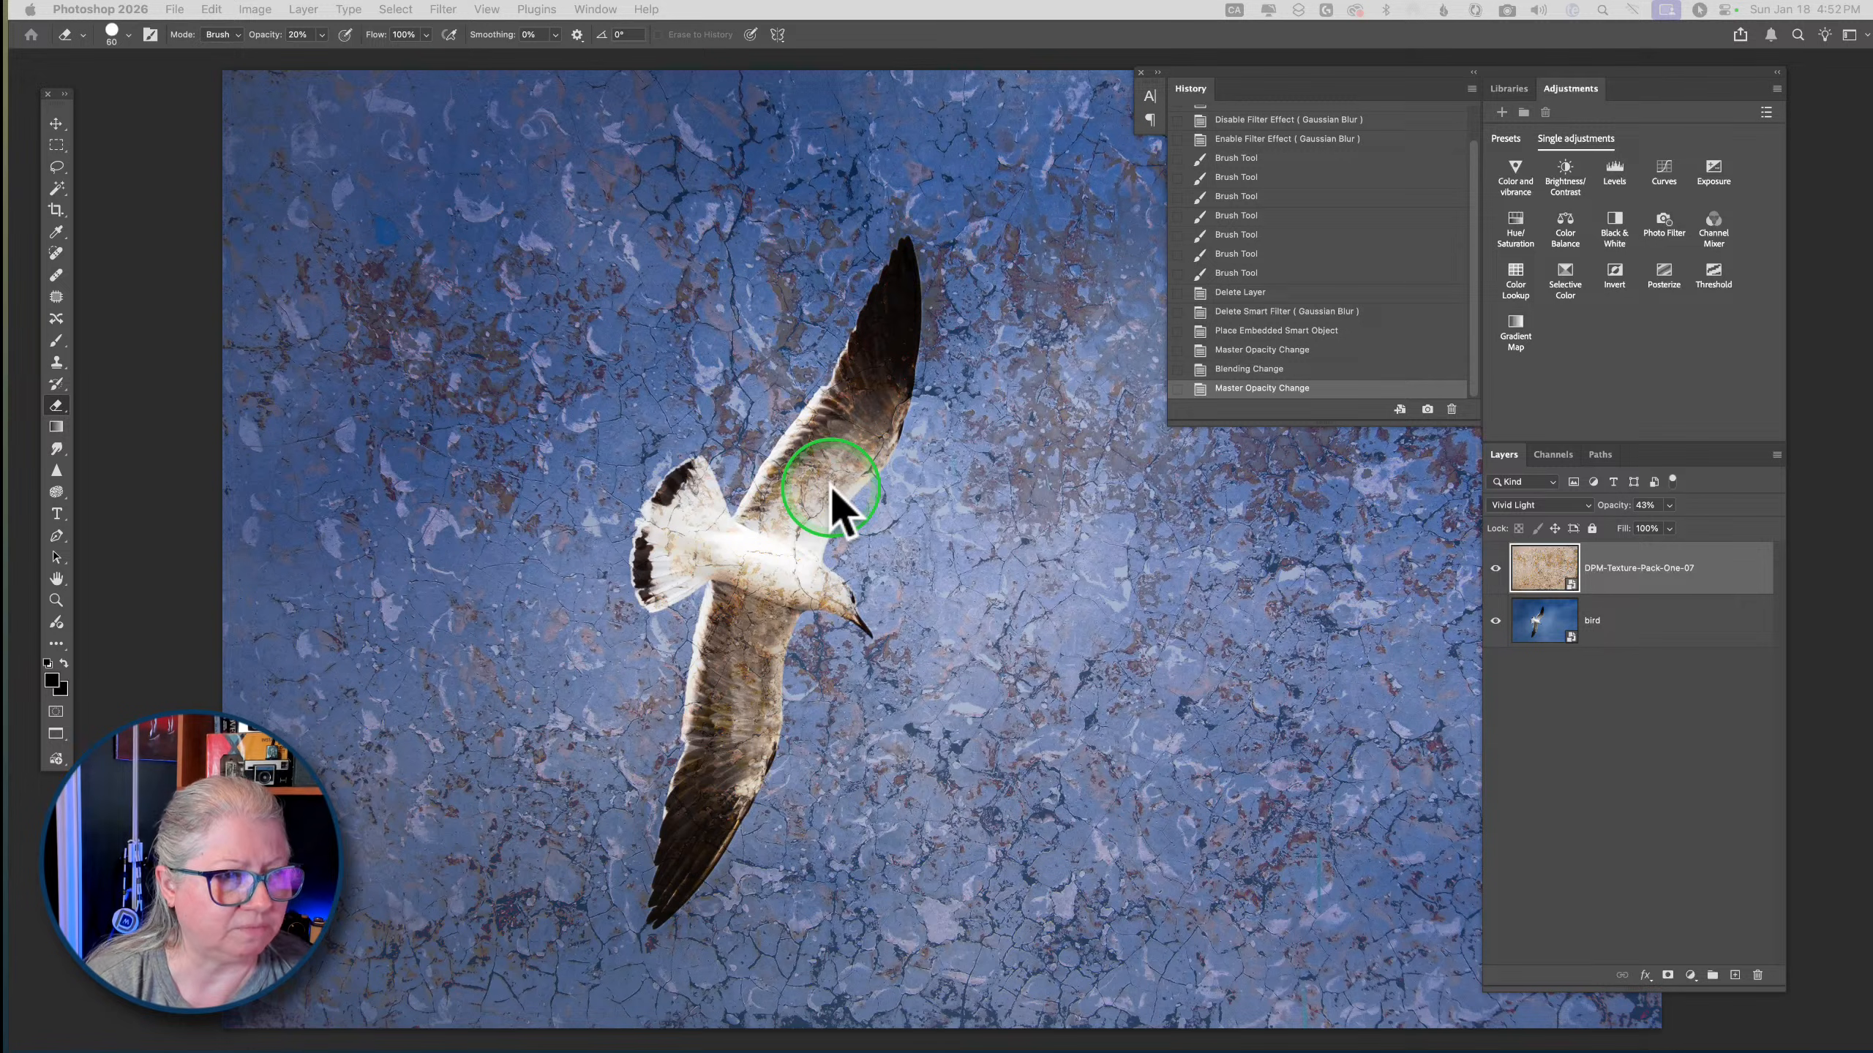
left_click(728, 205)
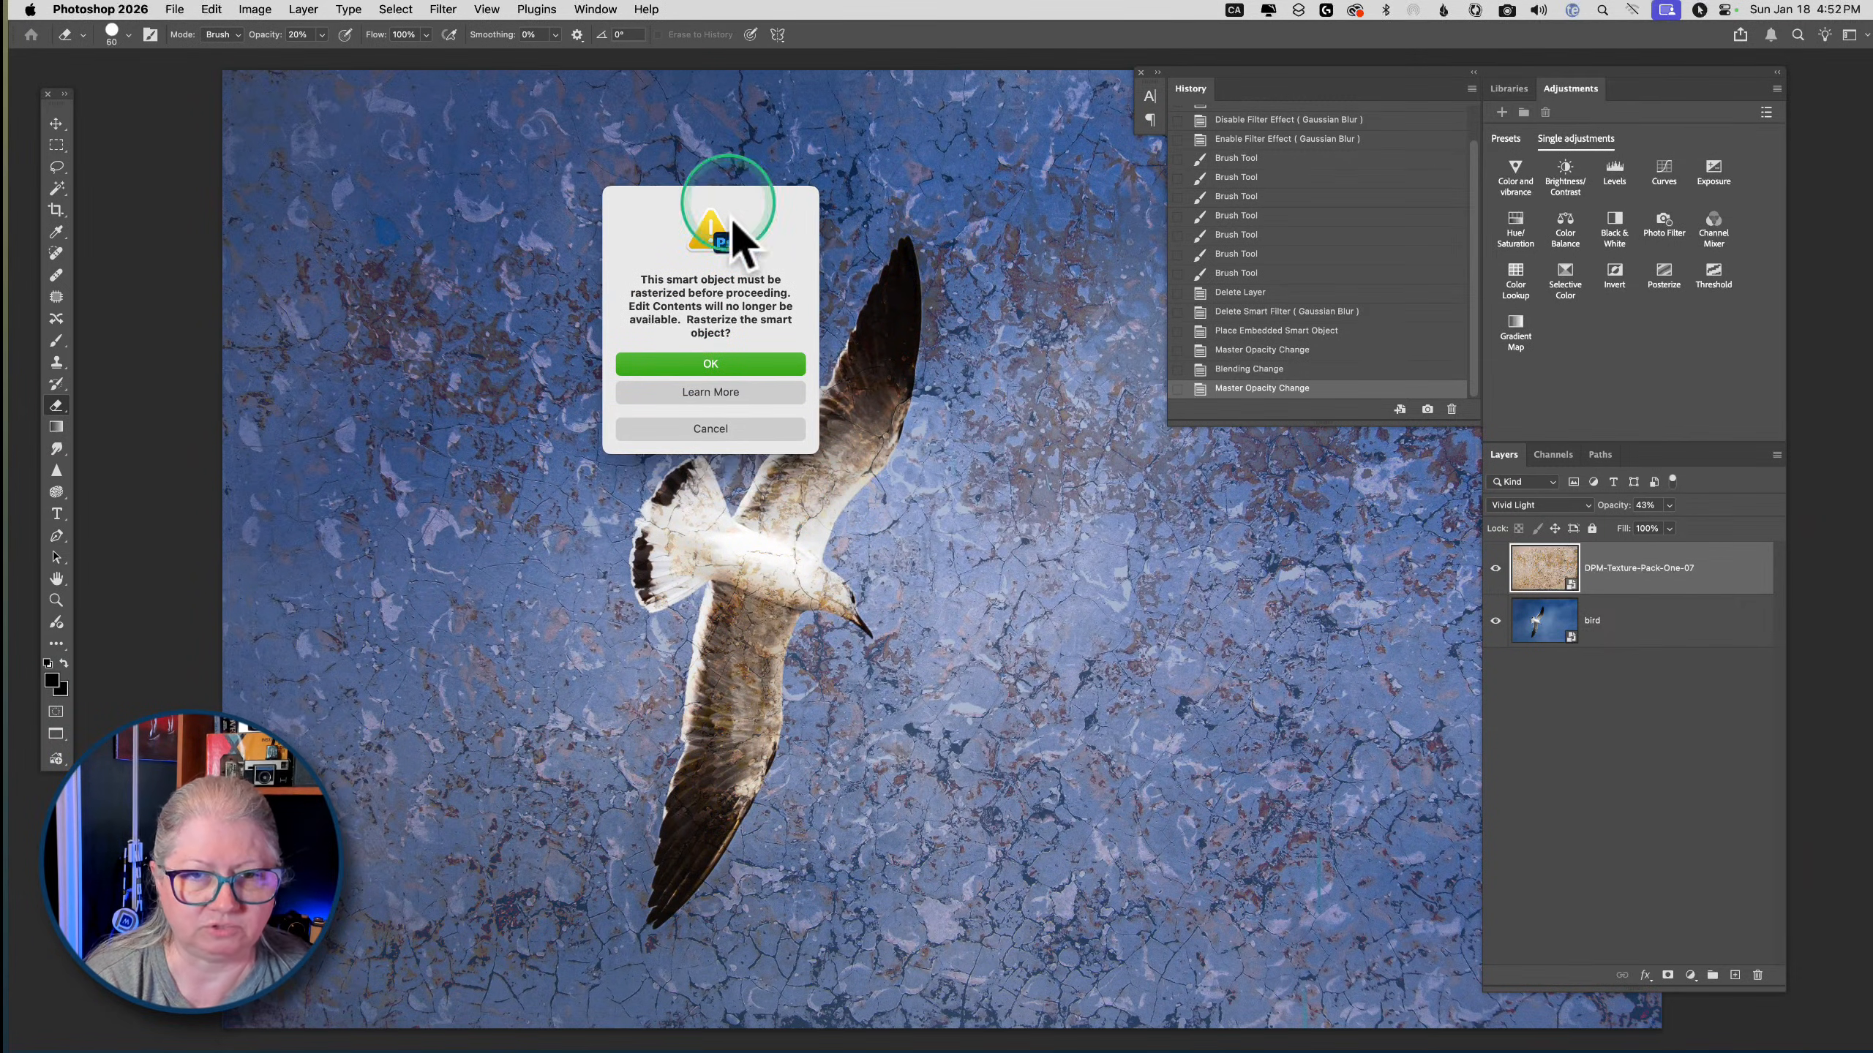
left_click(711, 364)
left_click(1645, 575)
mouse_move(870, 443)
left_mouse_down()
mouse_move(886, 460)
mouse_move(788, 475)
mouse_move(833, 441)
mouse_move(794, 510)
mouse_move(823, 466)
left_mouse_up()
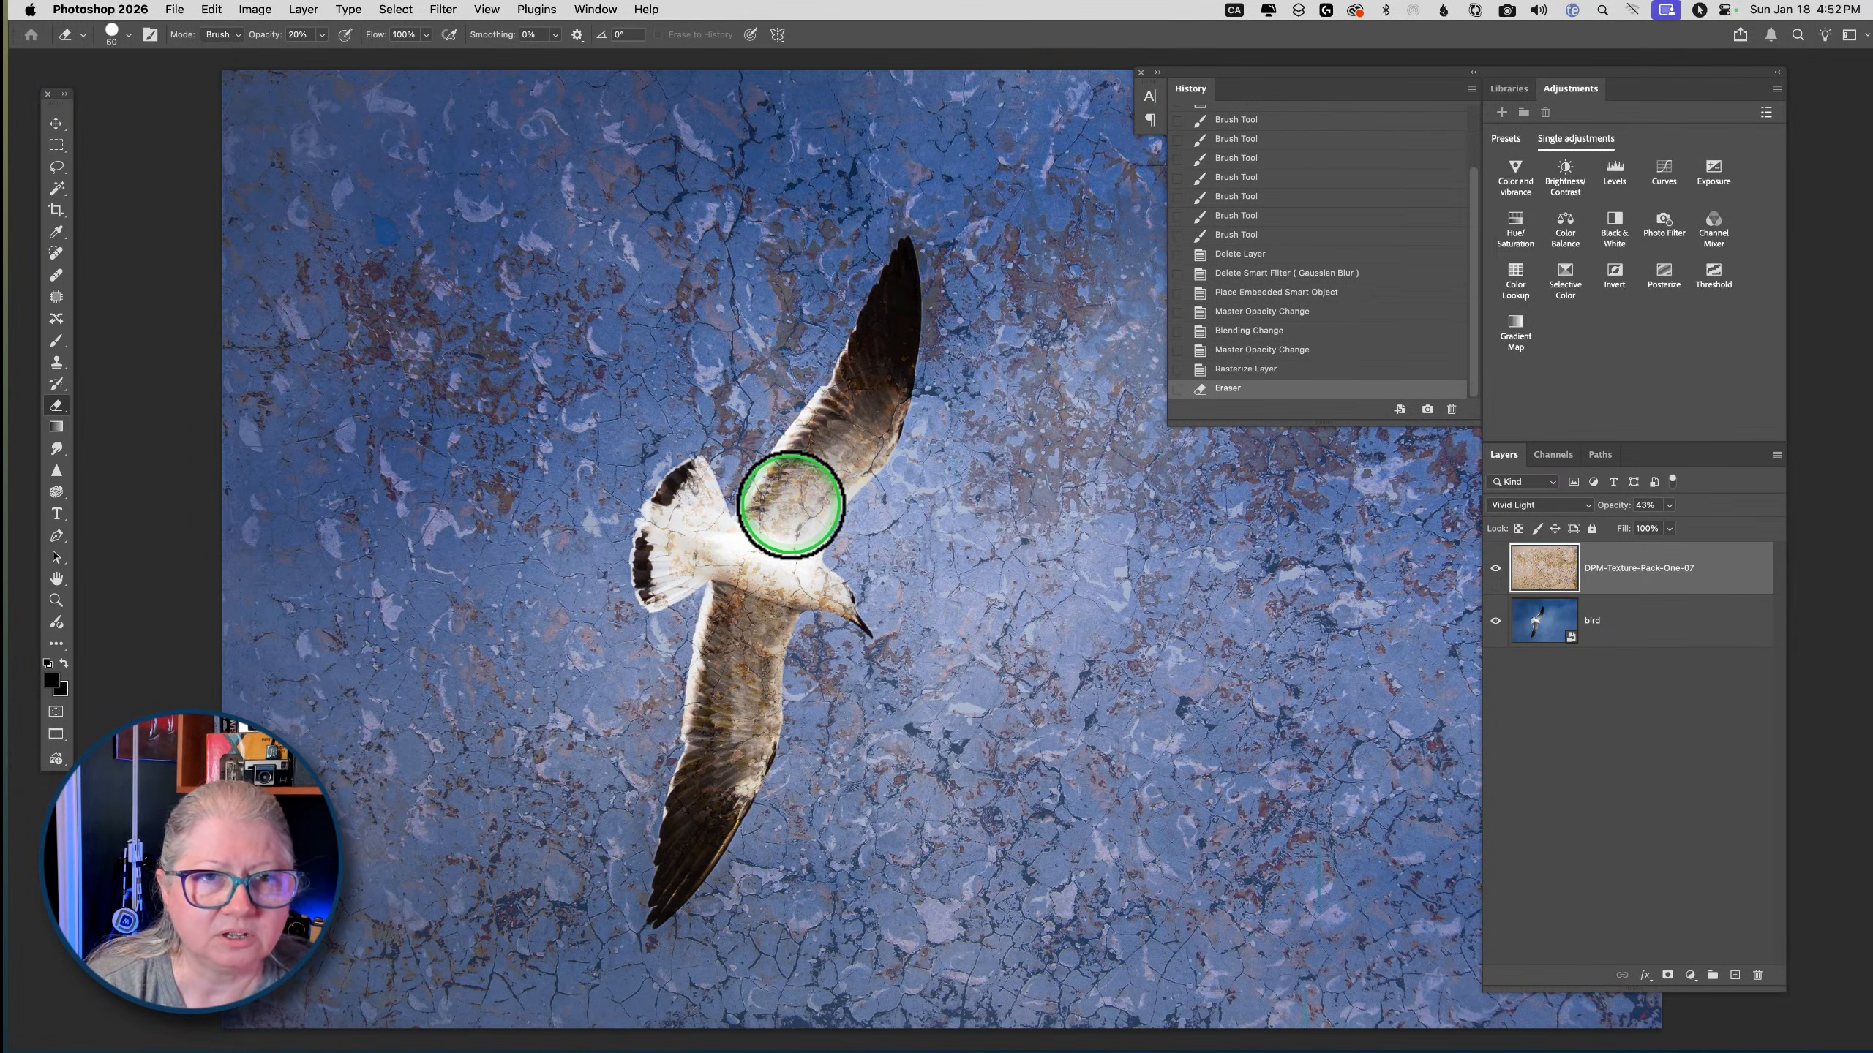
Set the Eraser's opacity to 100% and erase the texture over the bird's upper wing
key("0")
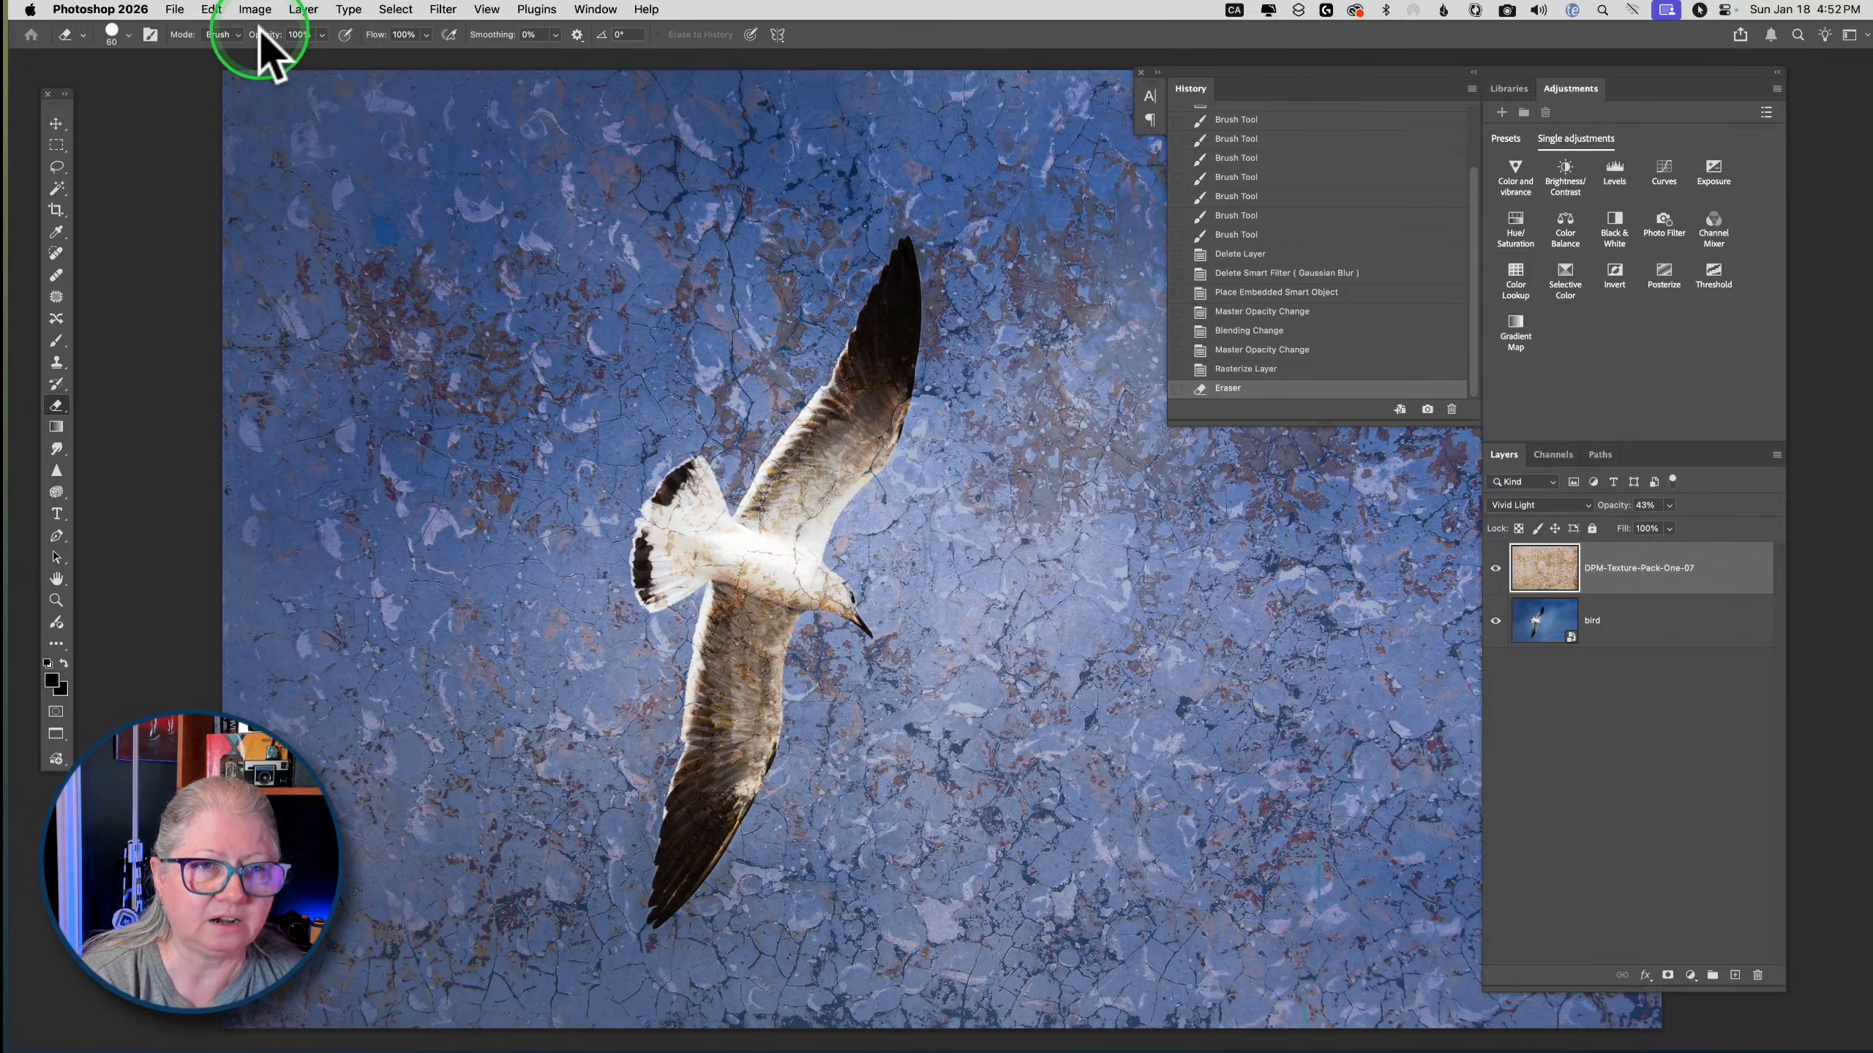
mouse_move(777, 525)
left_mouse_down()
mouse_move(878, 393)
mouse_move(865, 451)
mouse_move(838, 484)
mouse_move(877, 347)
mouse_move(752, 522)
mouse_move(785, 532)
mouse_move(807, 512)
mouse_move(810, 536)
mouse_move(894, 389)
mouse_move(773, 525)
mouse_move(793, 471)
mouse_move(874, 418)
mouse_move(874, 437)
mouse_move(896, 391)
mouse_move(881, 453)
mouse_move(829, 490)
mouse_move(844, 383)
mouse_move(807, 393)
mouse_move(744, 493)
left_mouse_up()
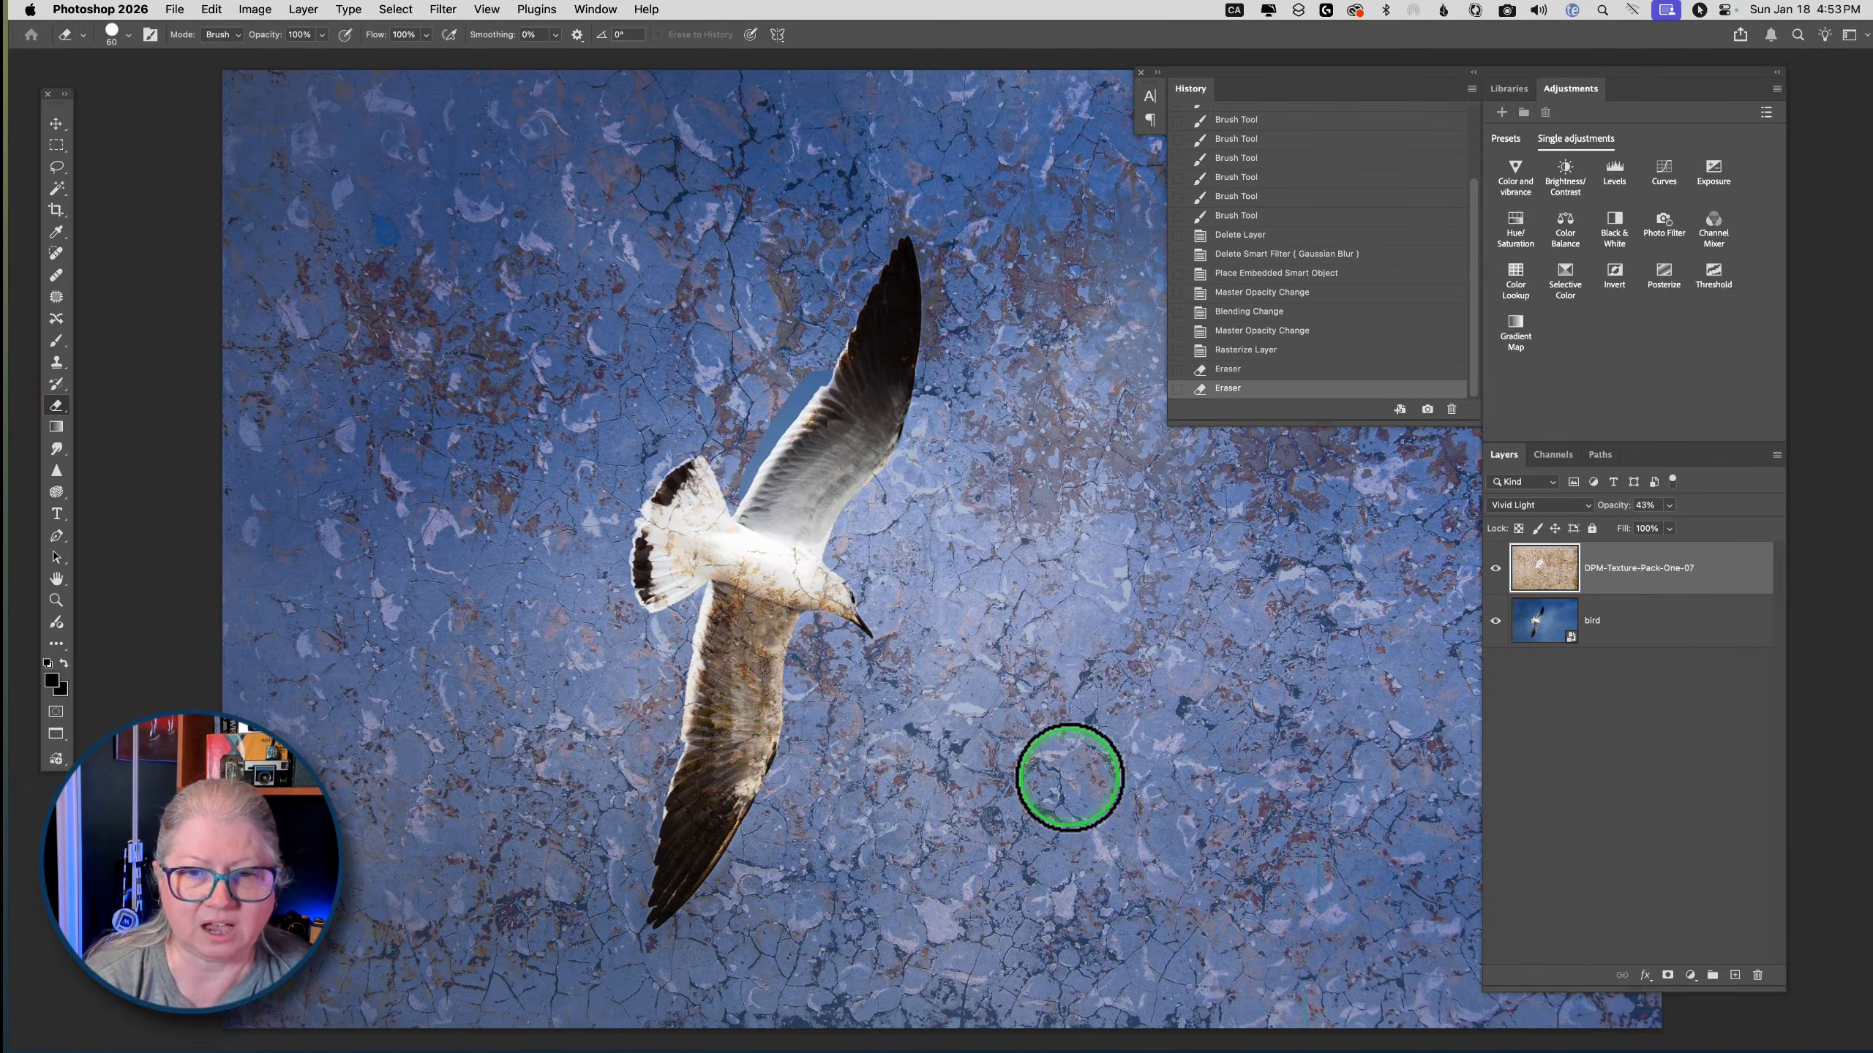
key("super+plus")
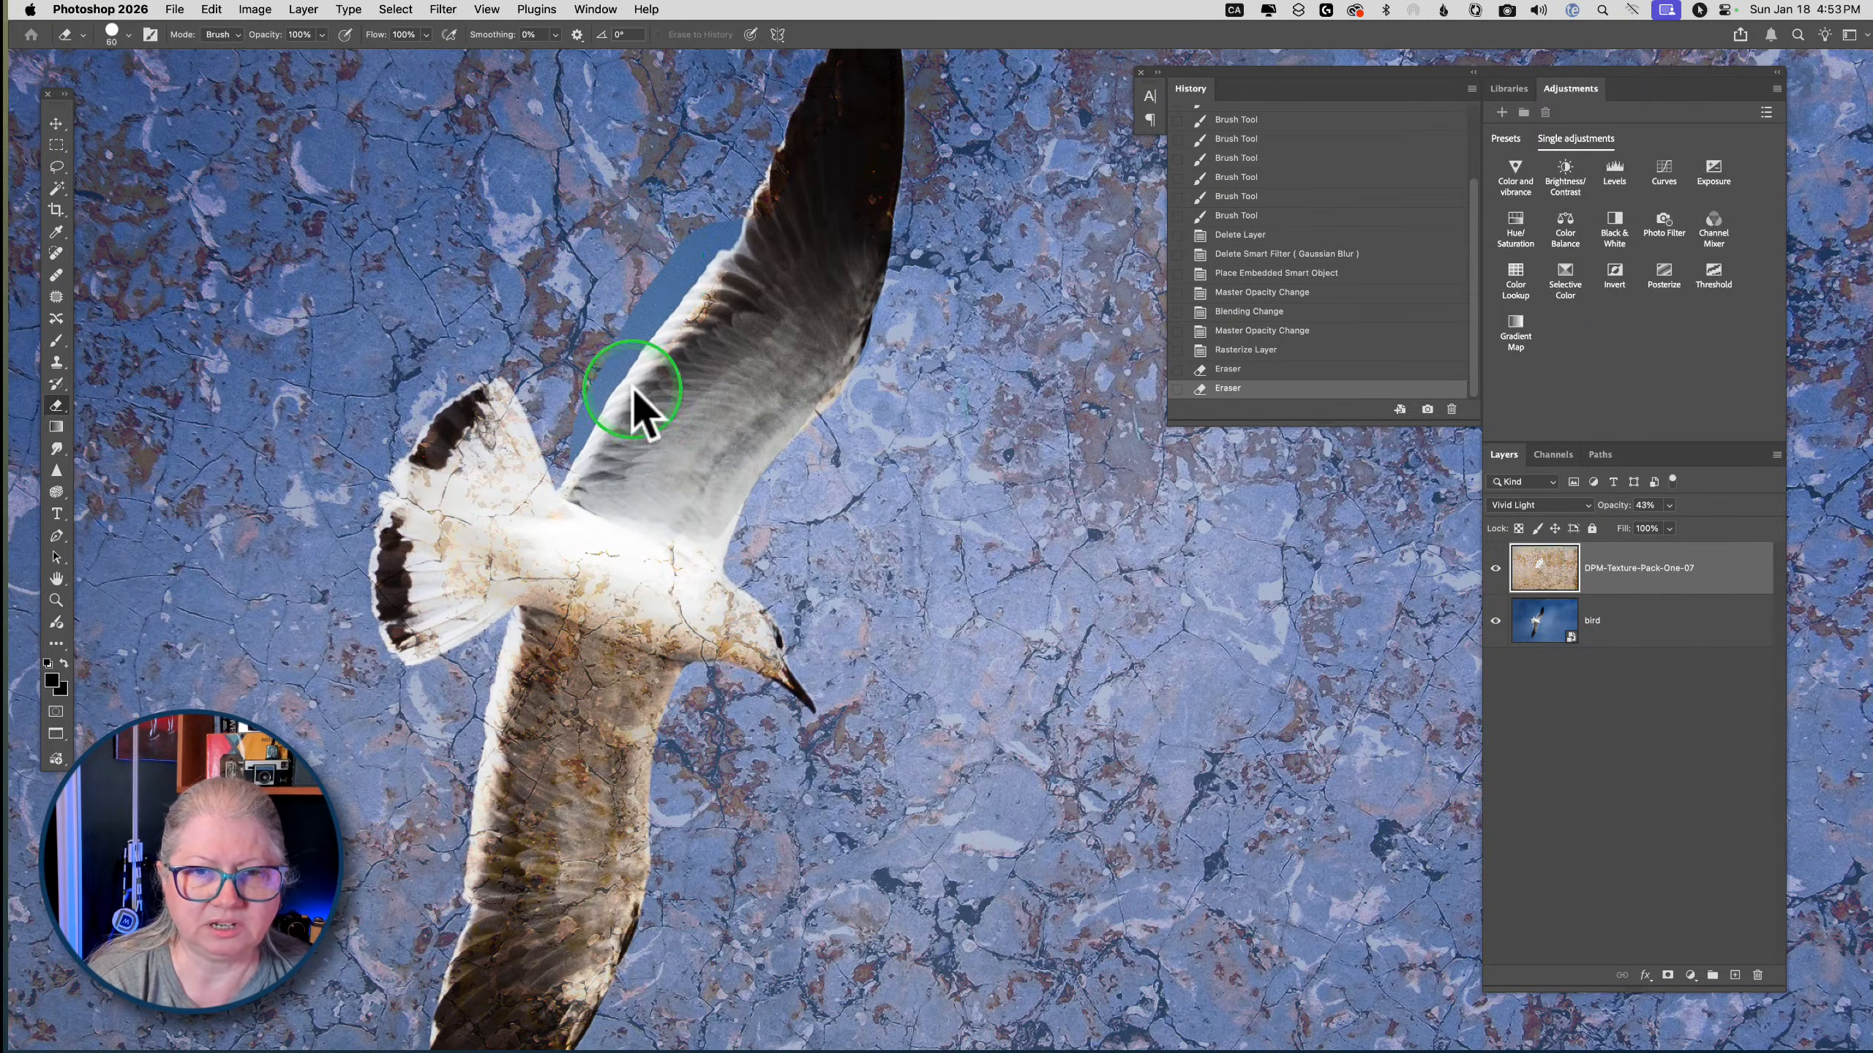
With the bird layer hidden, erase the leftover texture patch inside the erased area and set the texture layer's opacity to 100%
left_click(1495, 621)
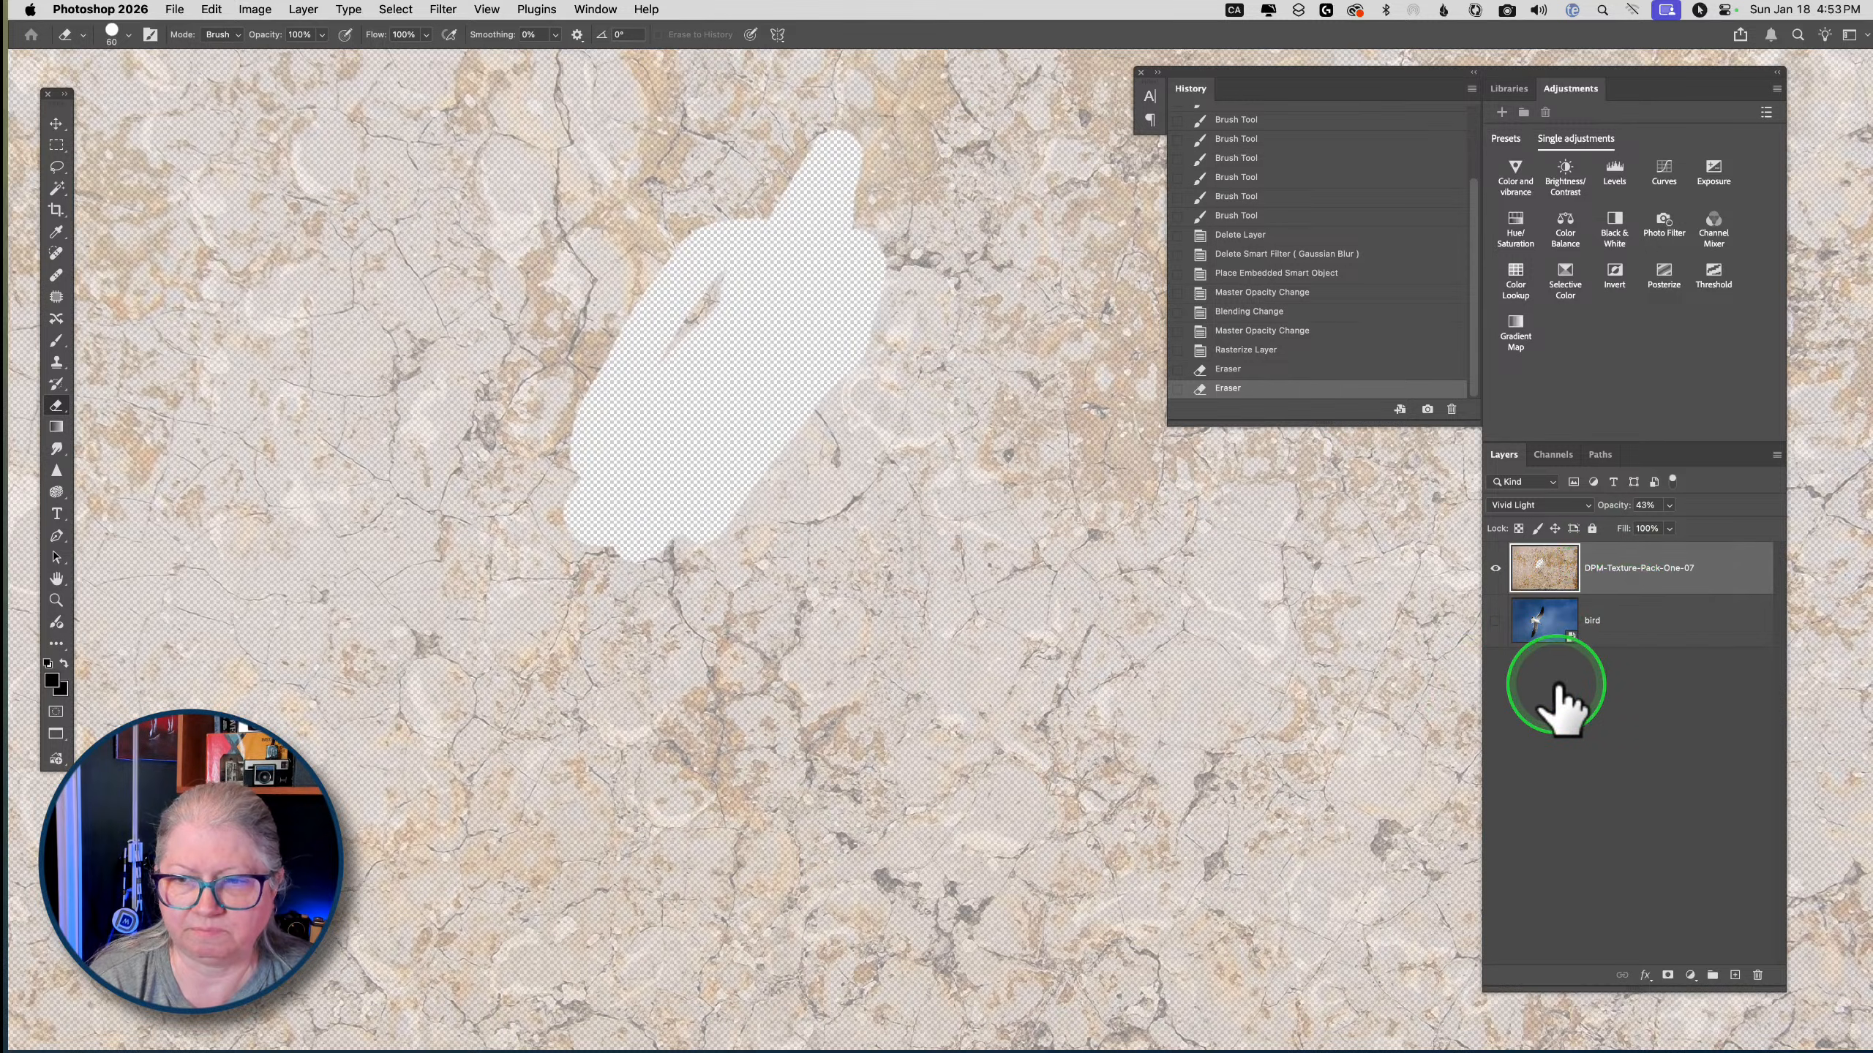
left_click_drag(732, 305, 648, 346)
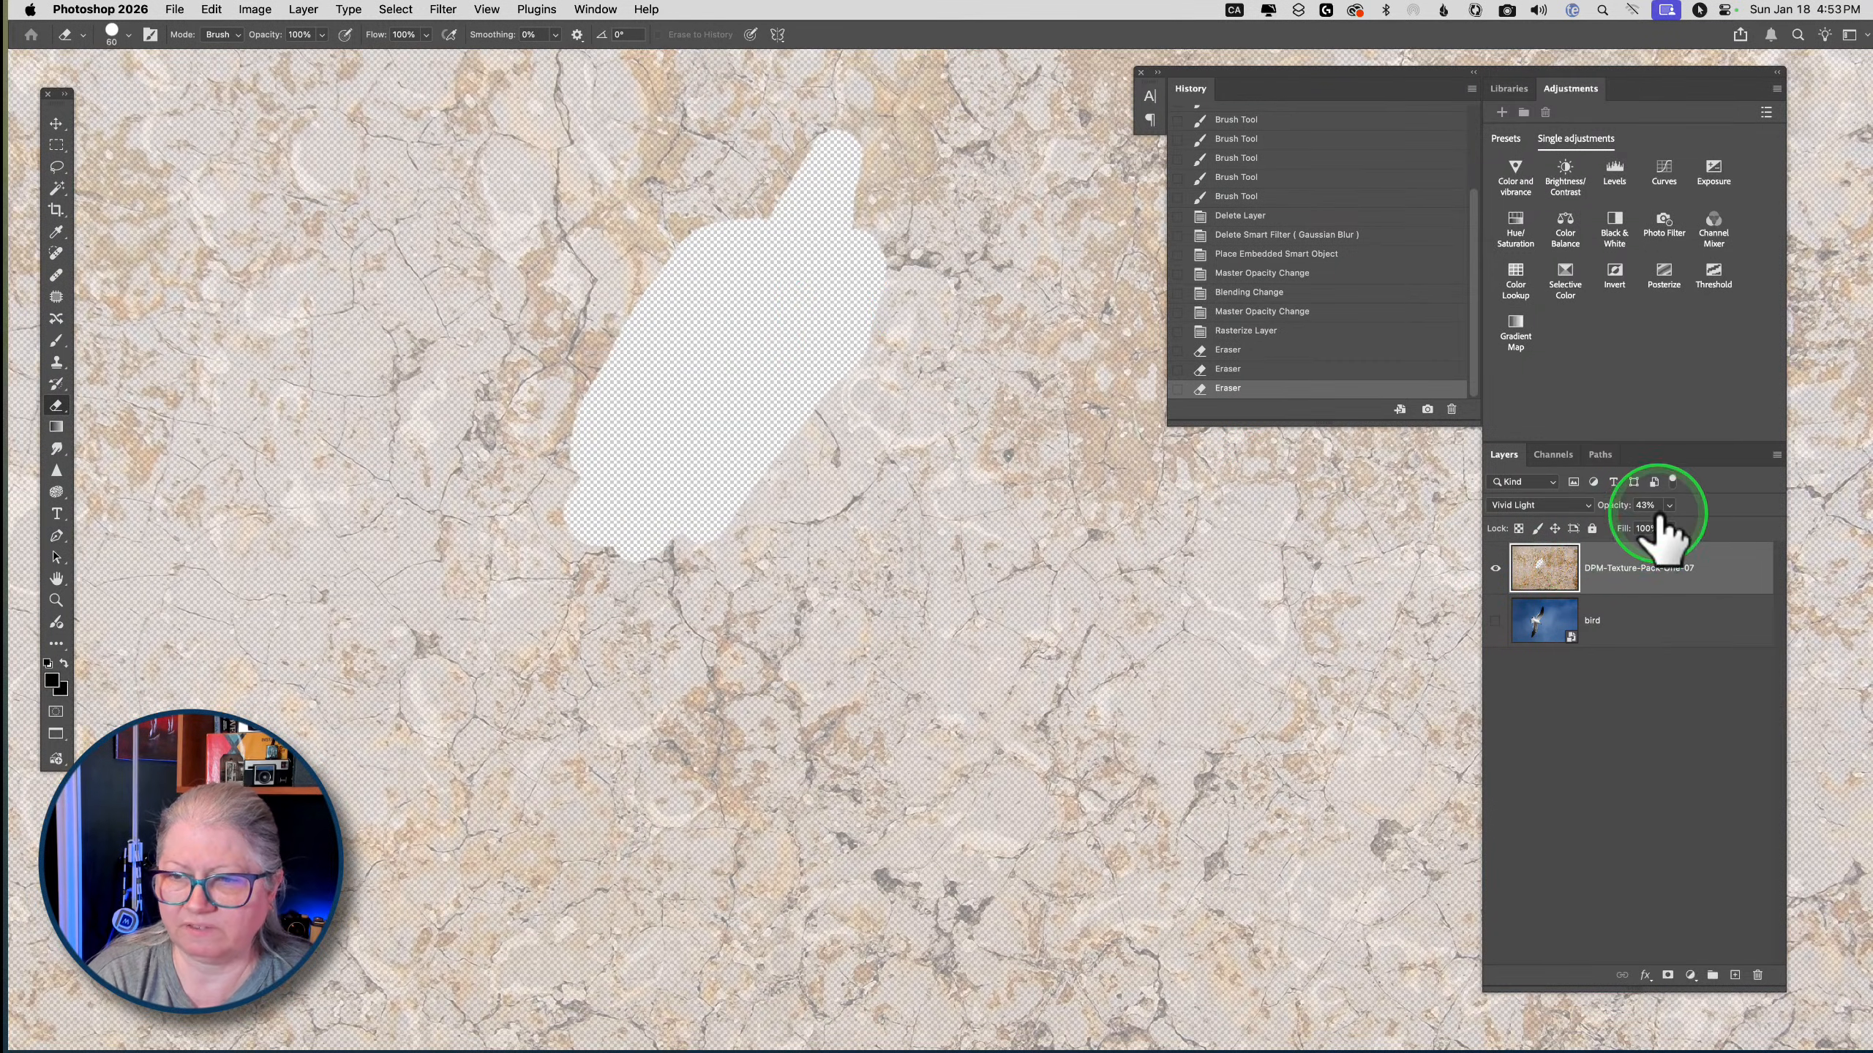
left_click_drag(1670, 509, 1768, 521)
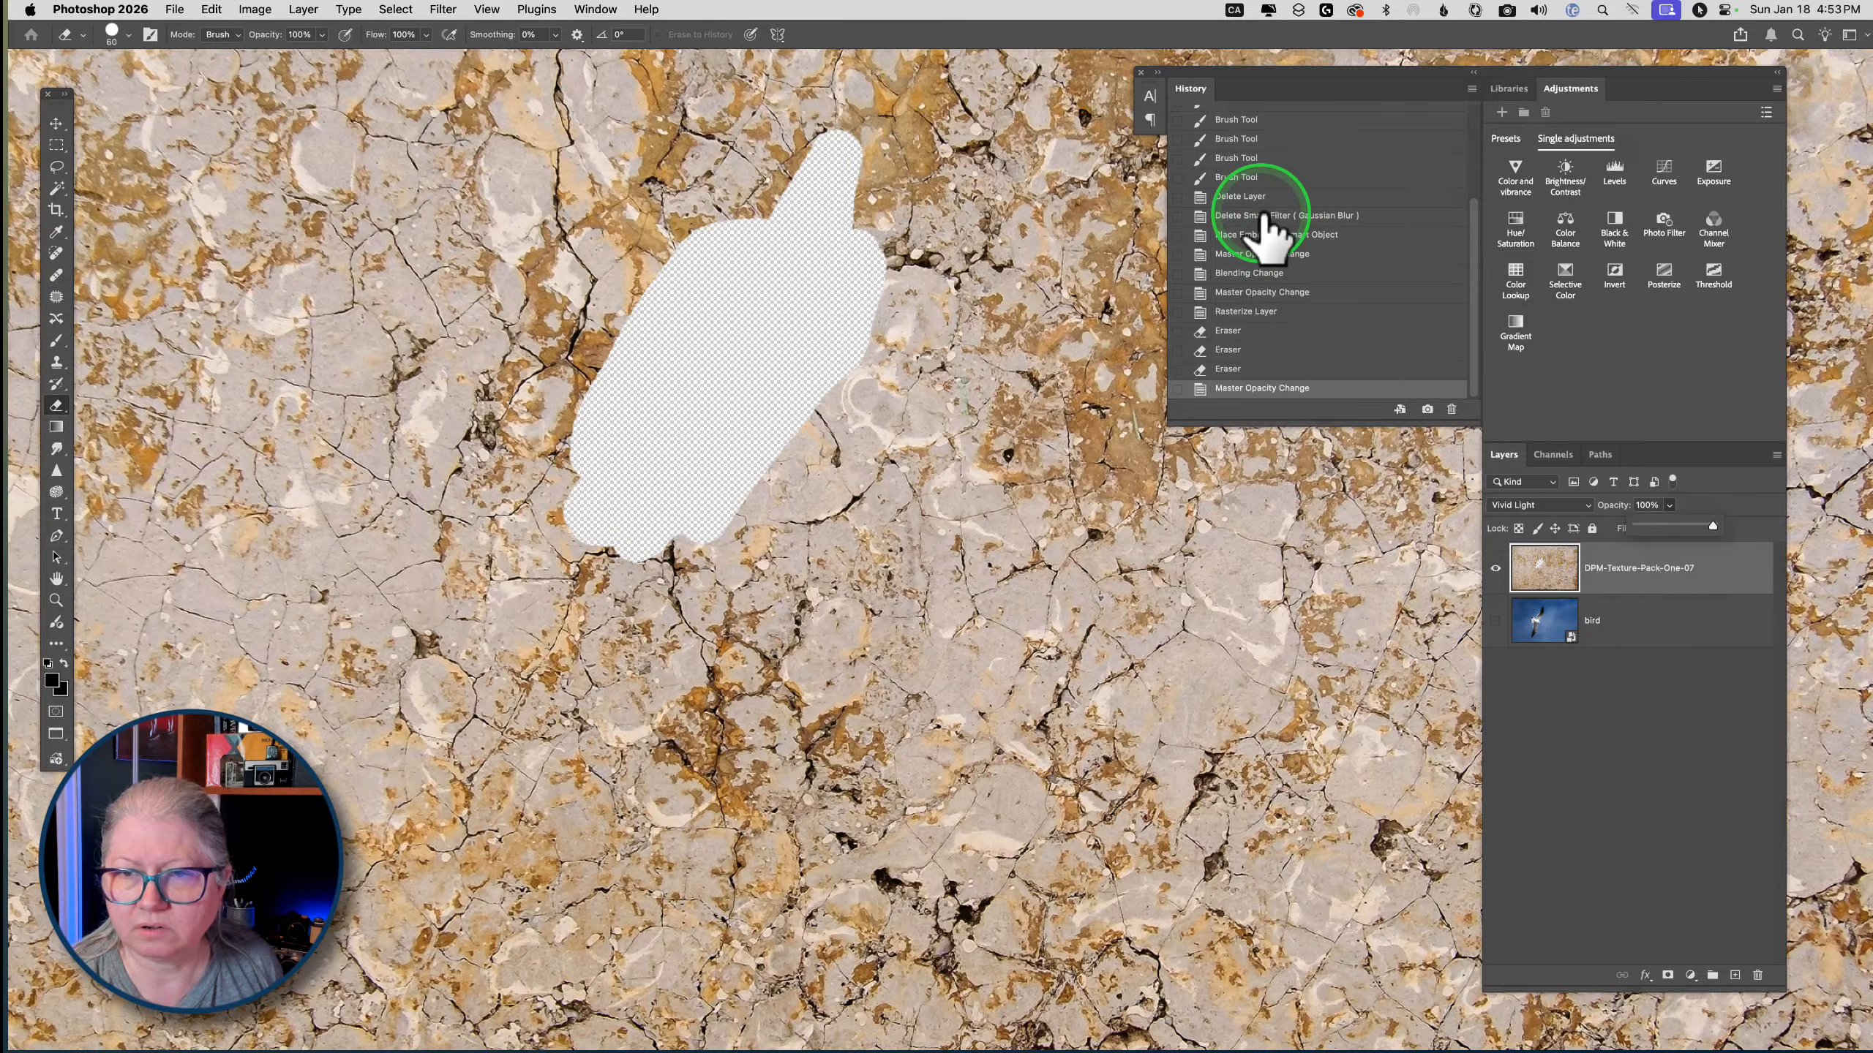
Revert the document to the Place Embedded Smart Object history state and set the texture layer's blend mode to Soft Light
left_click(1245, 236)
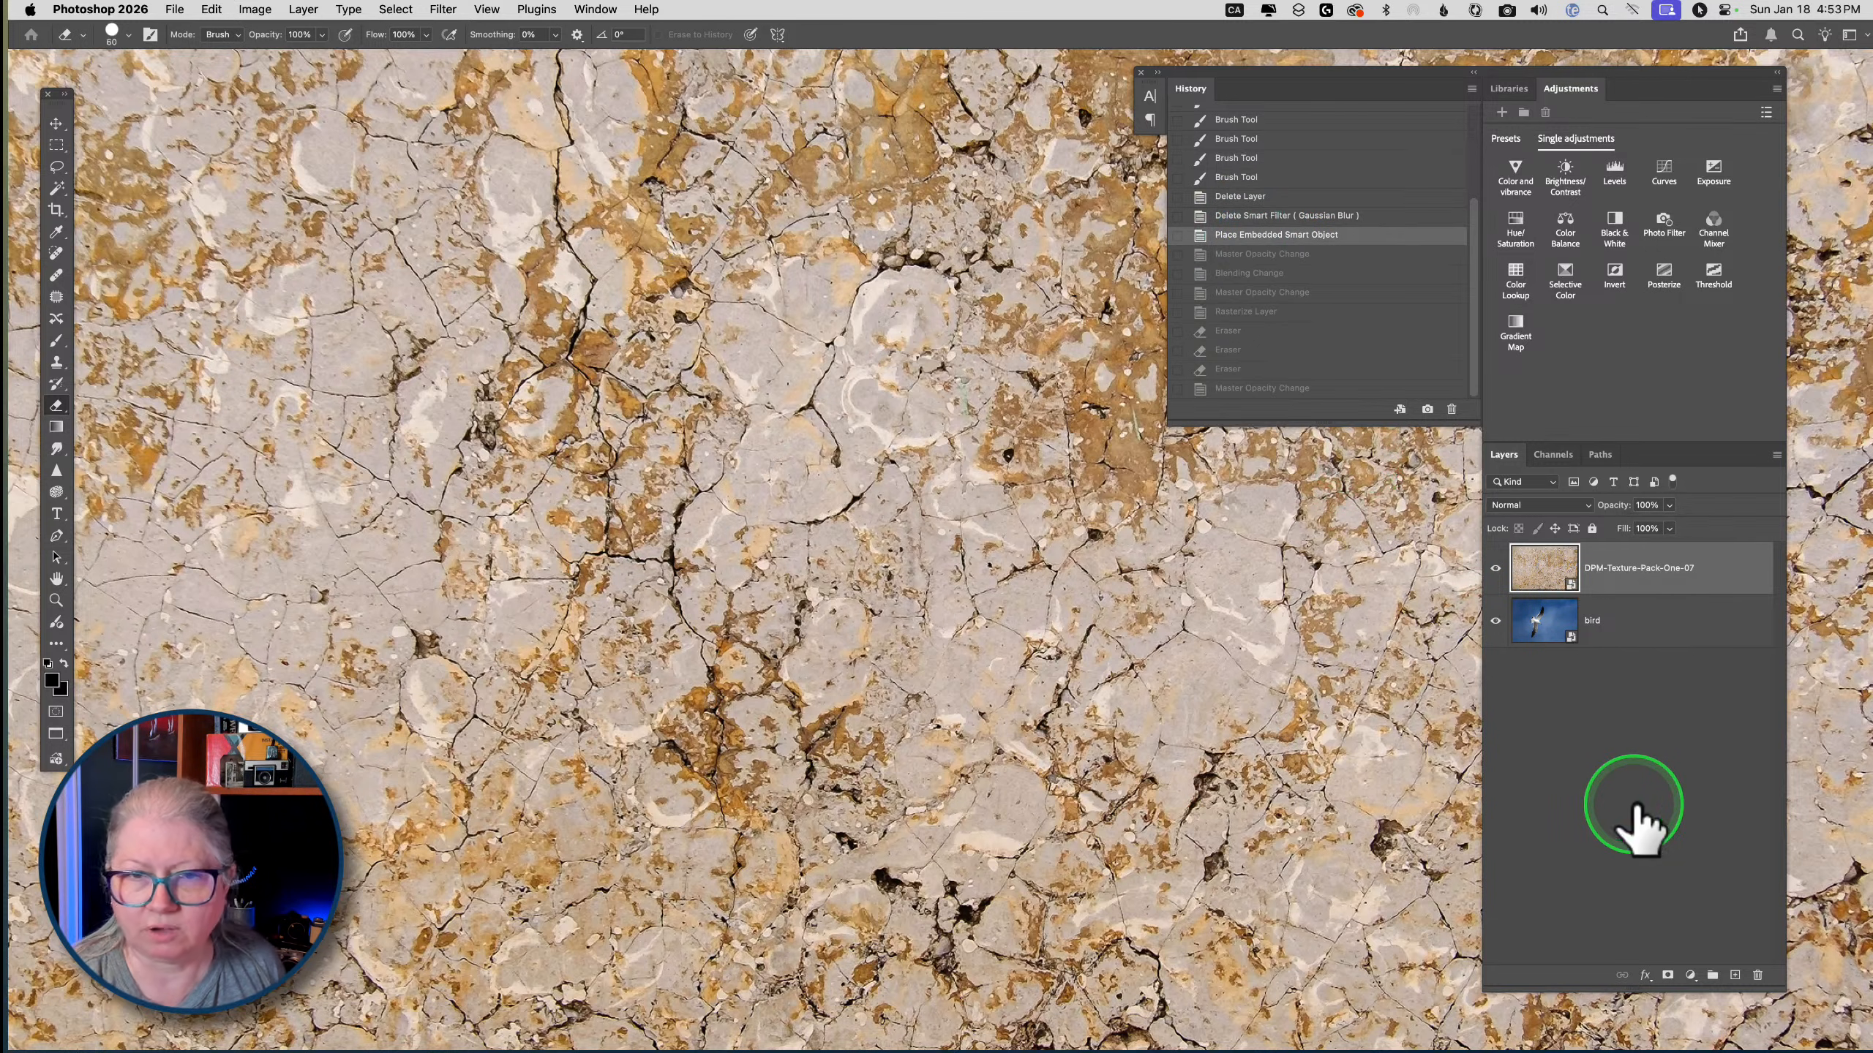
key("super+0")
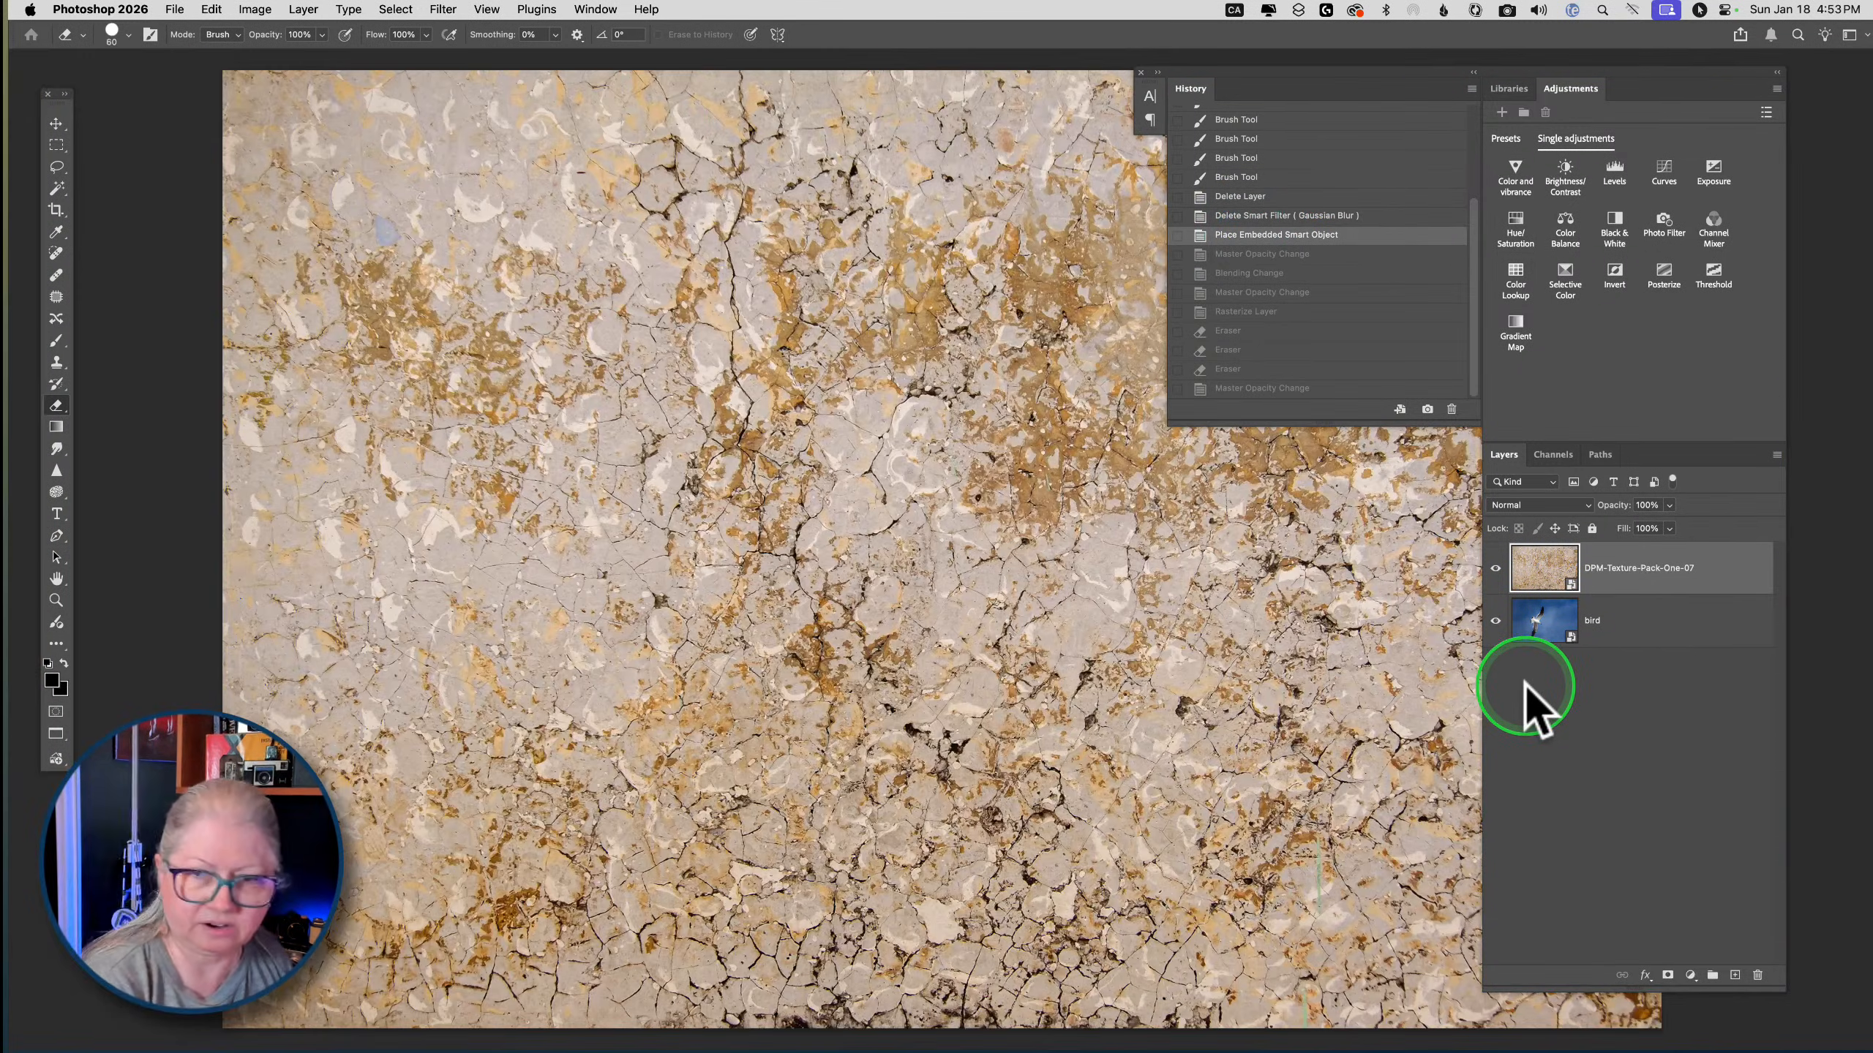
scroll(1205, 638, "right", 3)
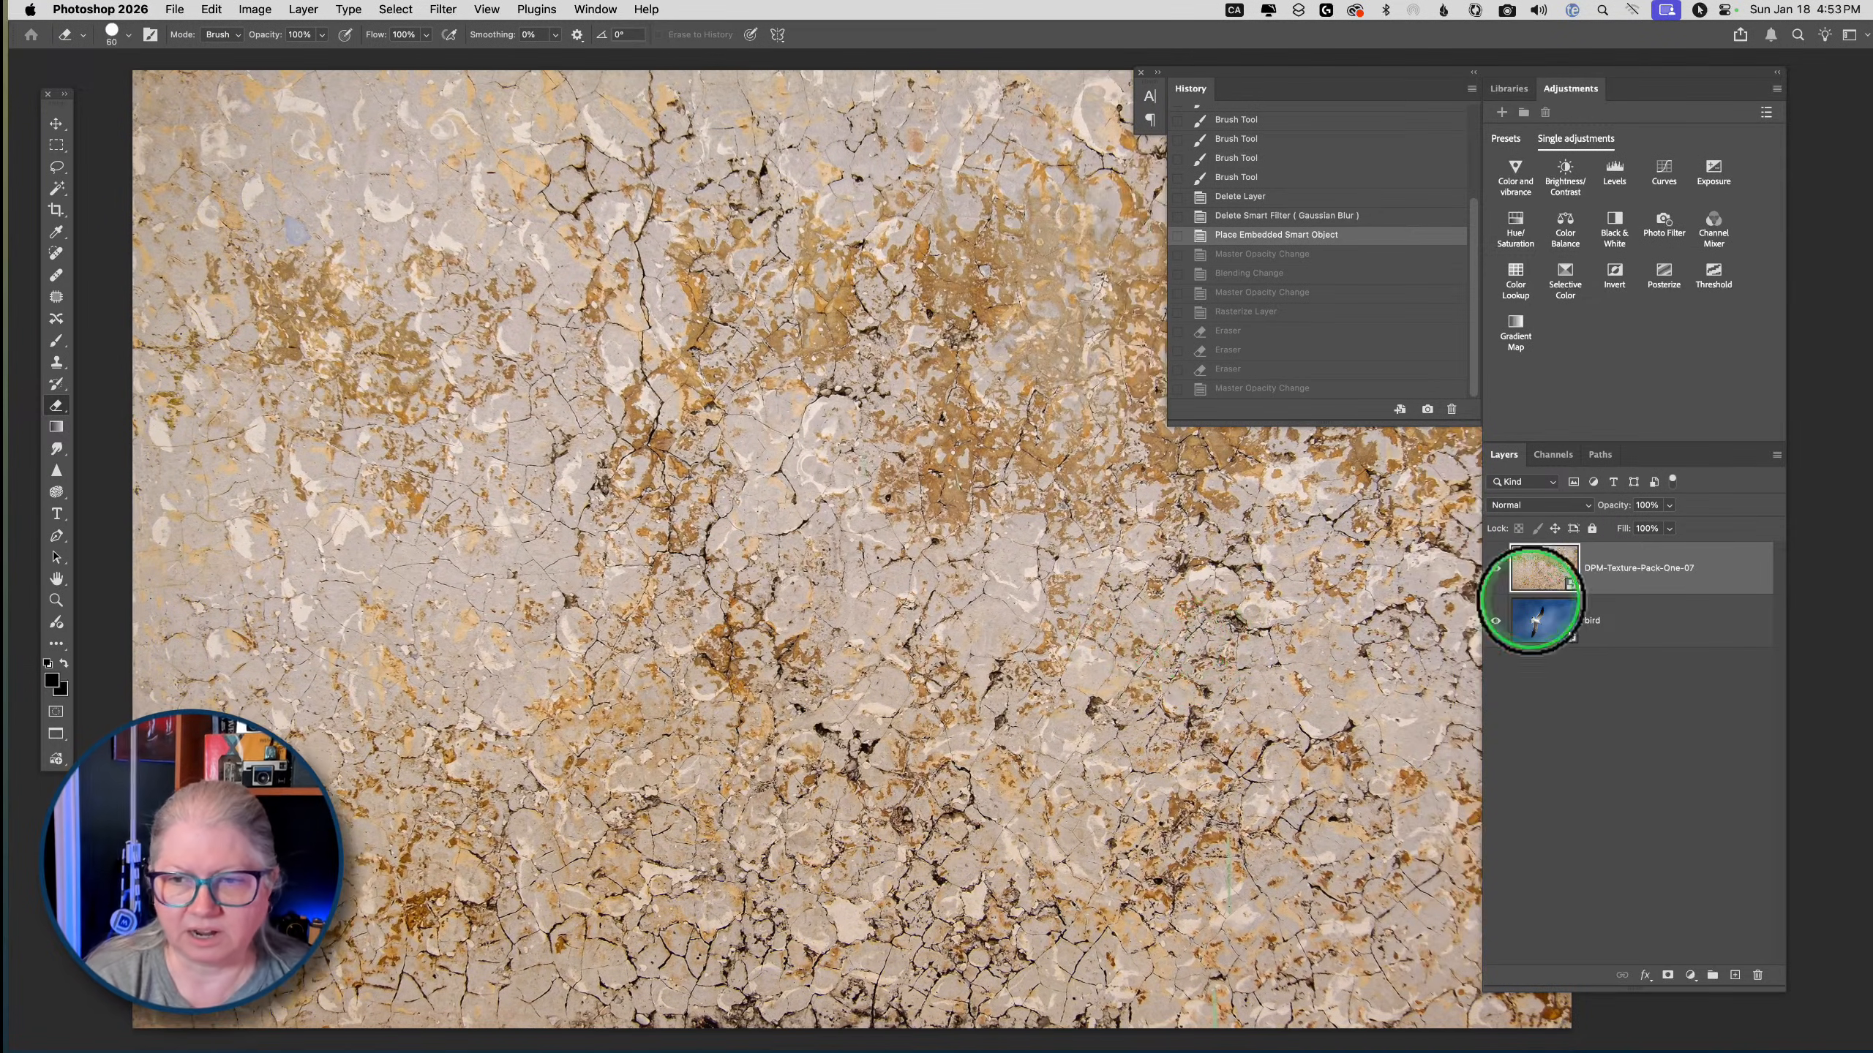
left_click(1537, 507)
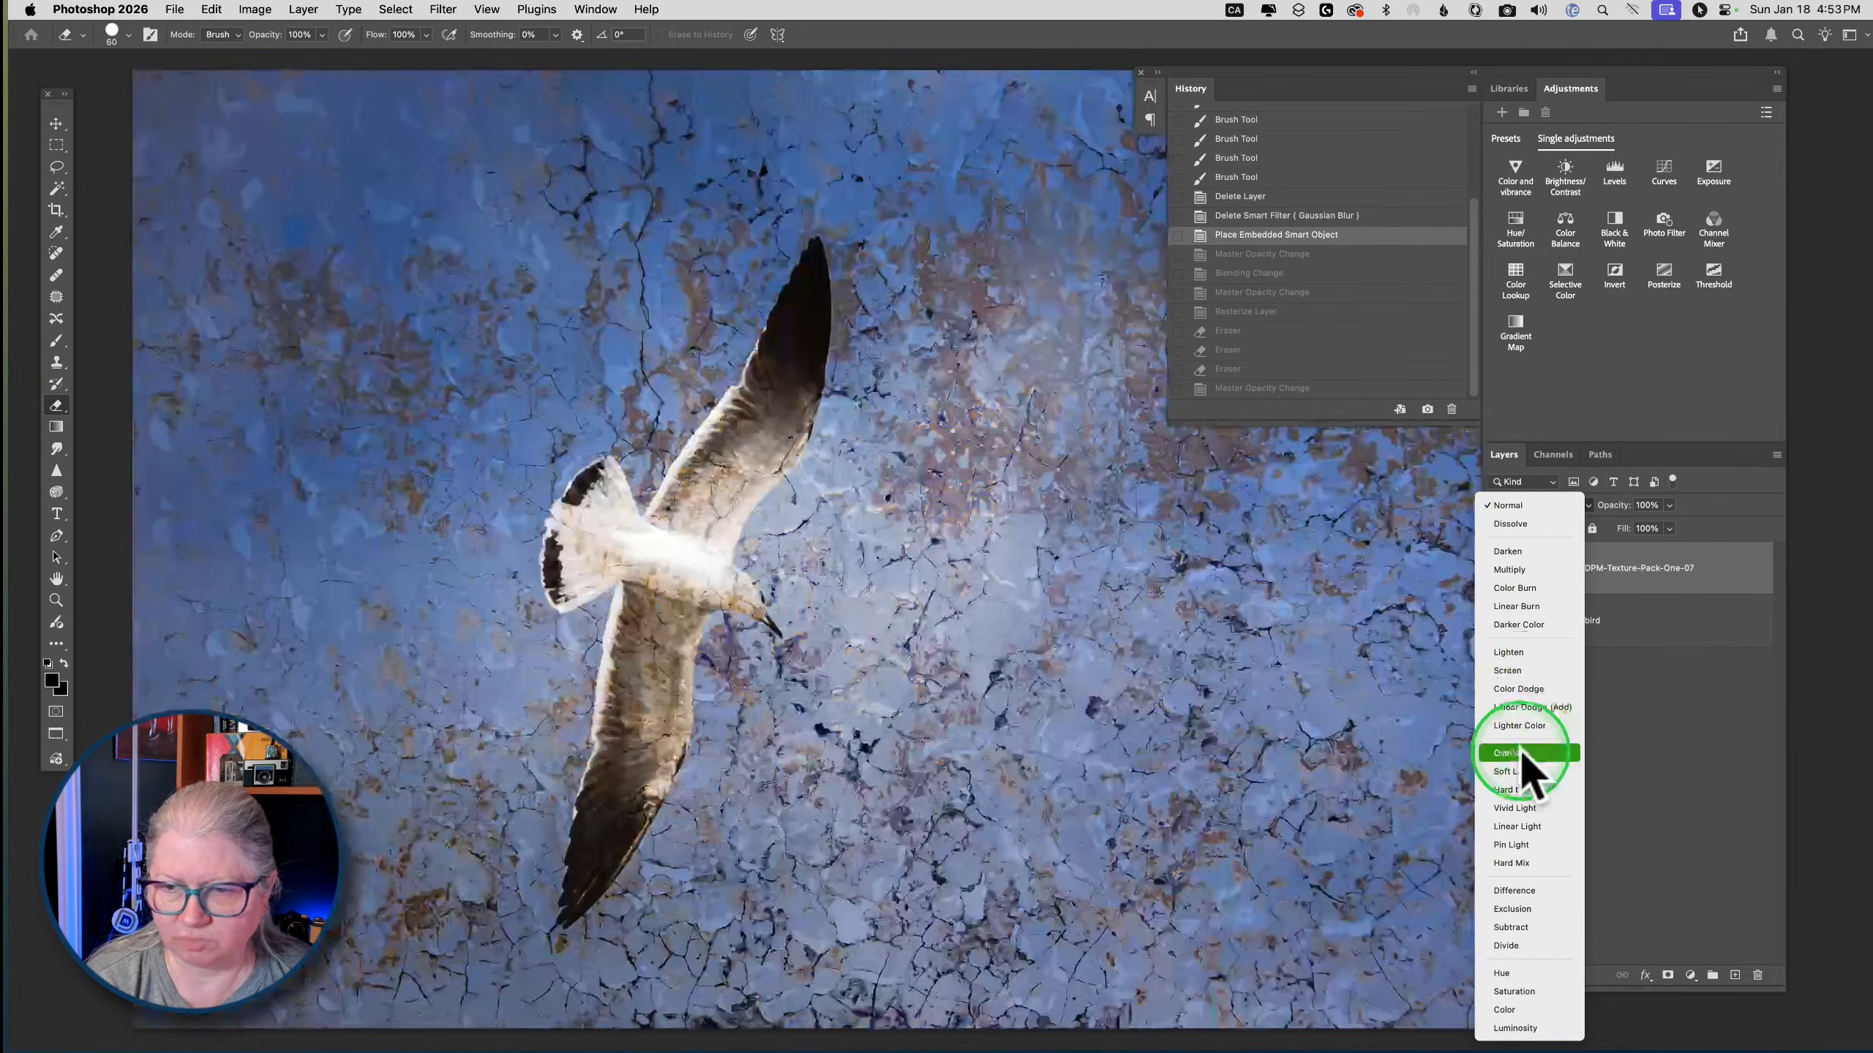
left_click(1523, 773)
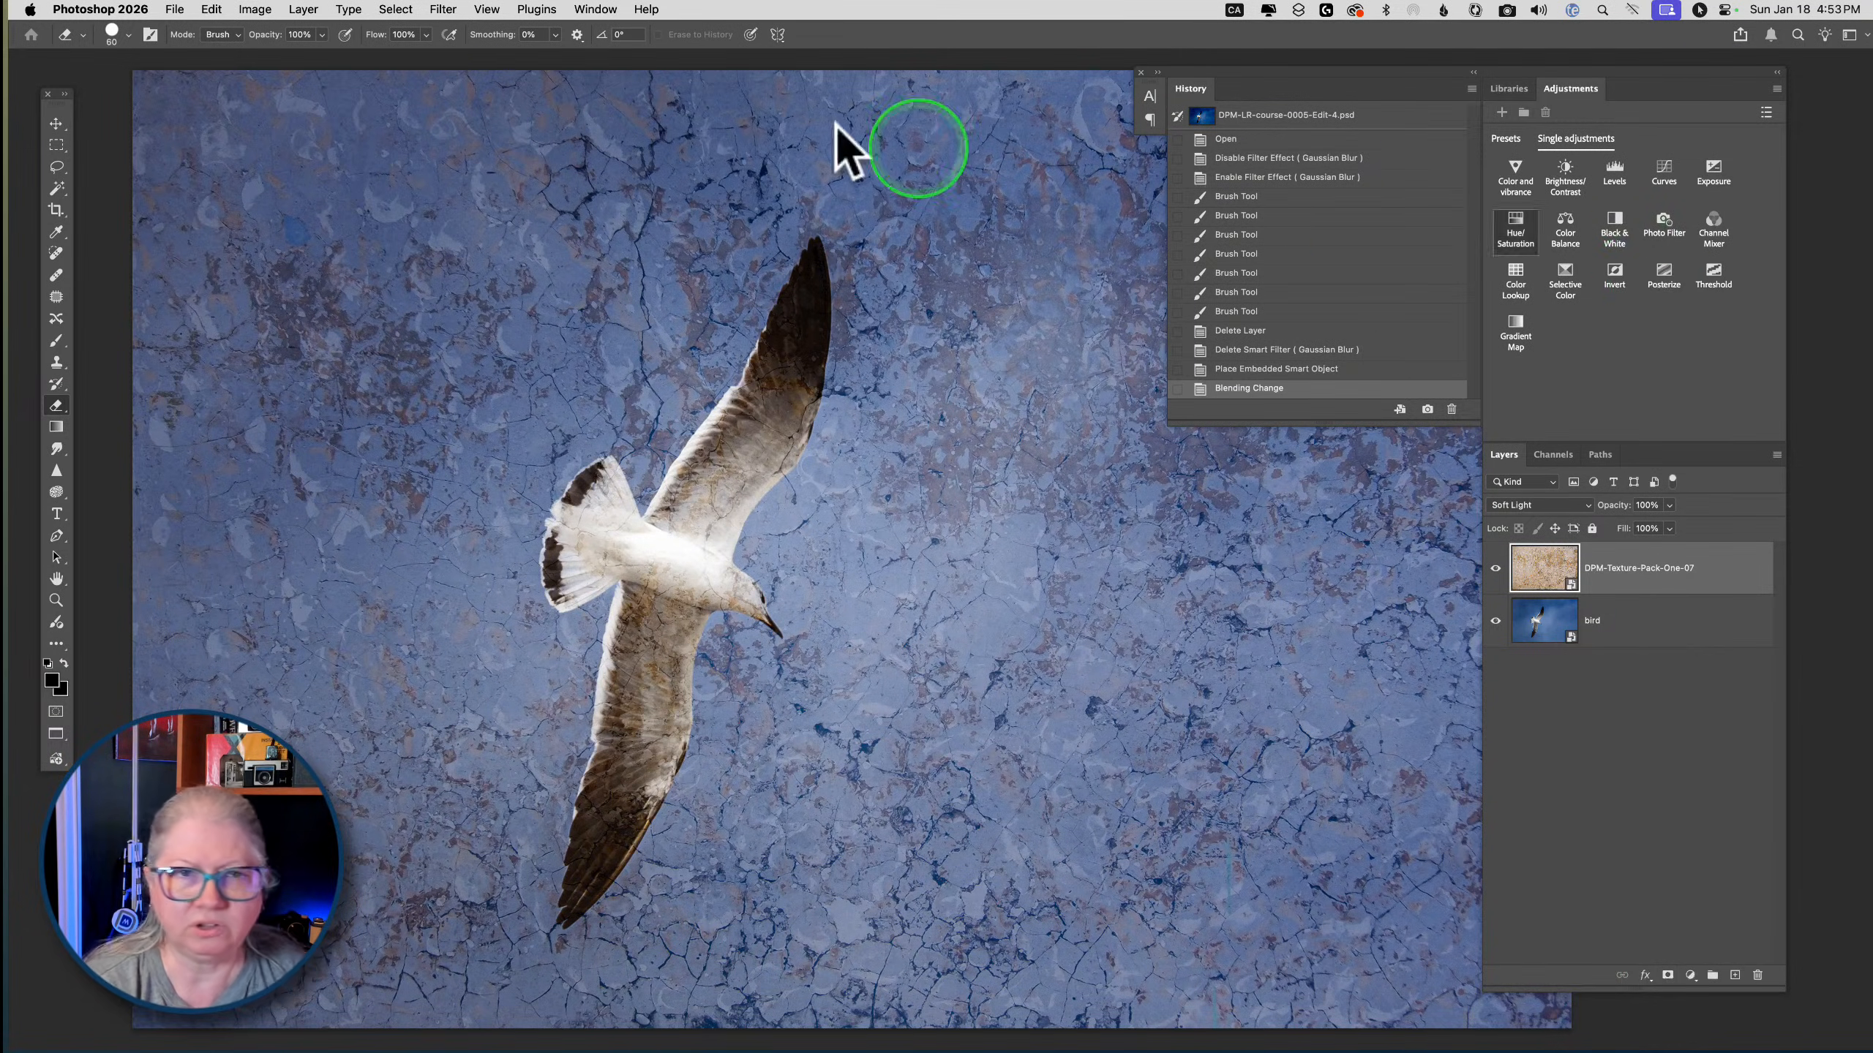
left_click(303, 9)
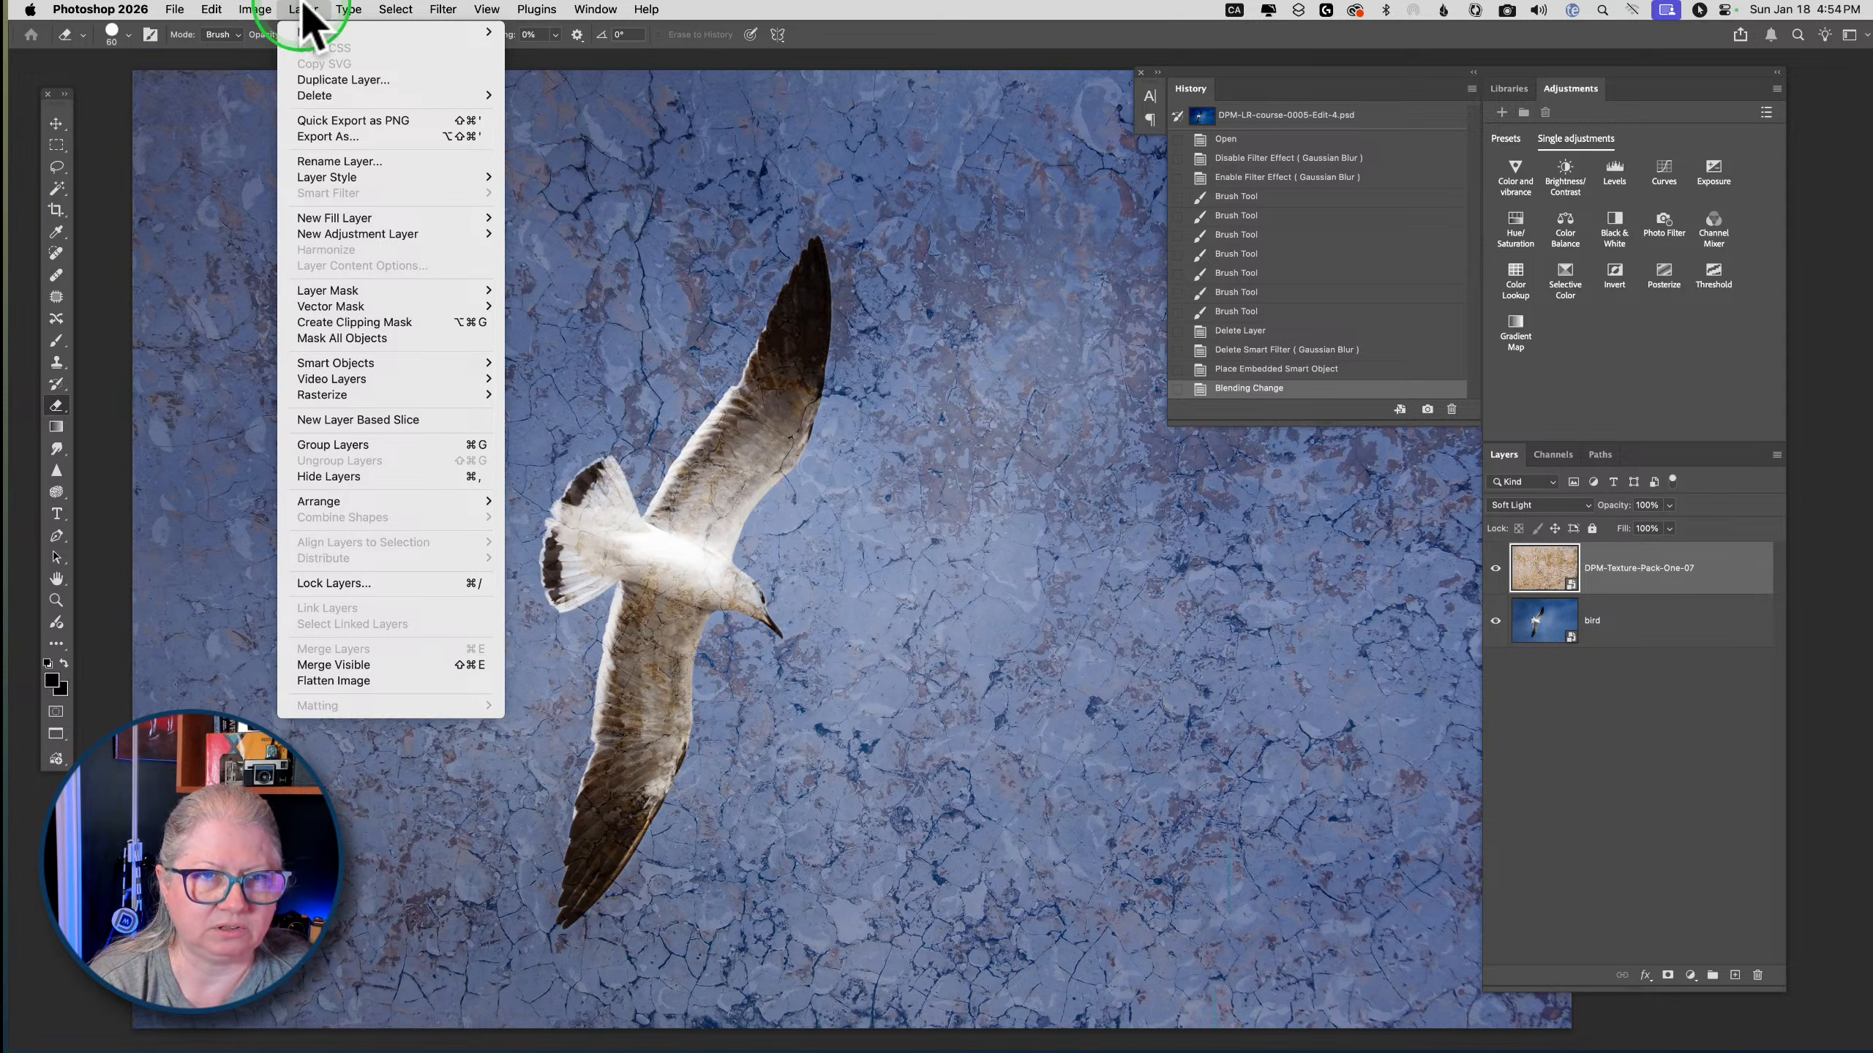
mouse_move(340, 291)
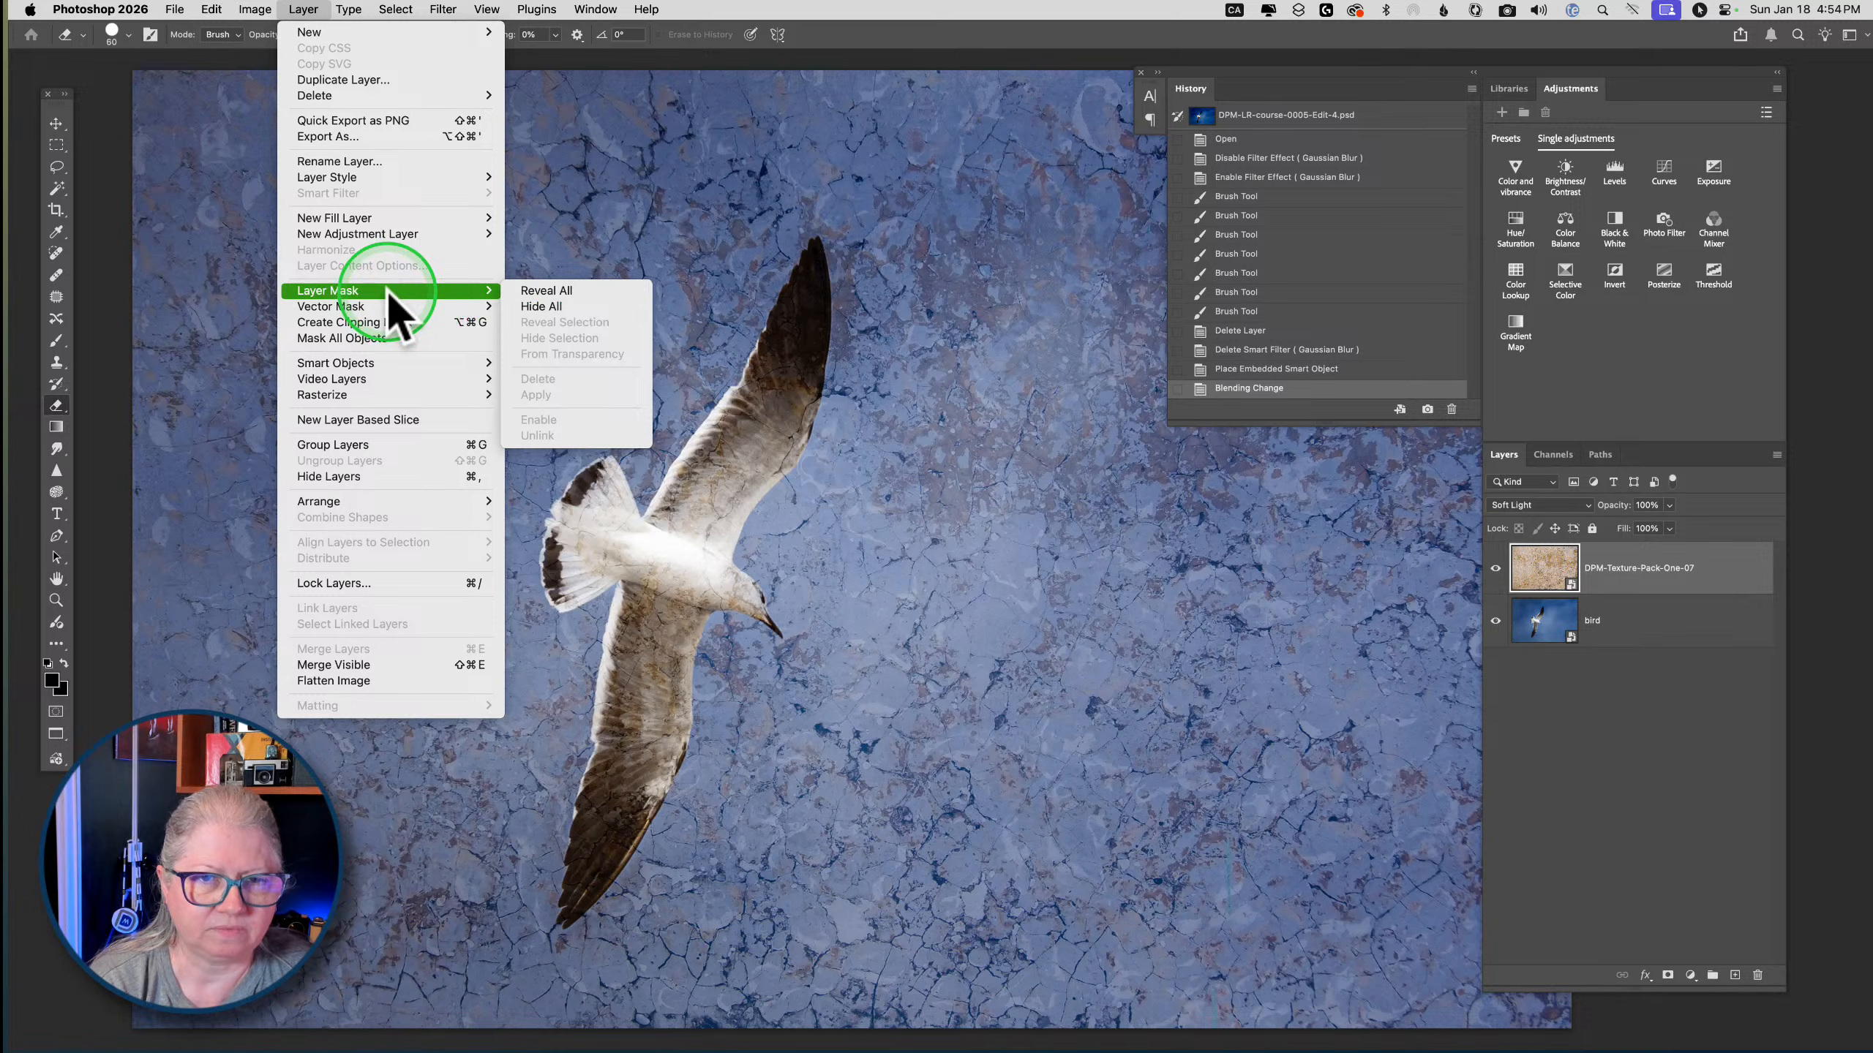
left_click(1681, 752)
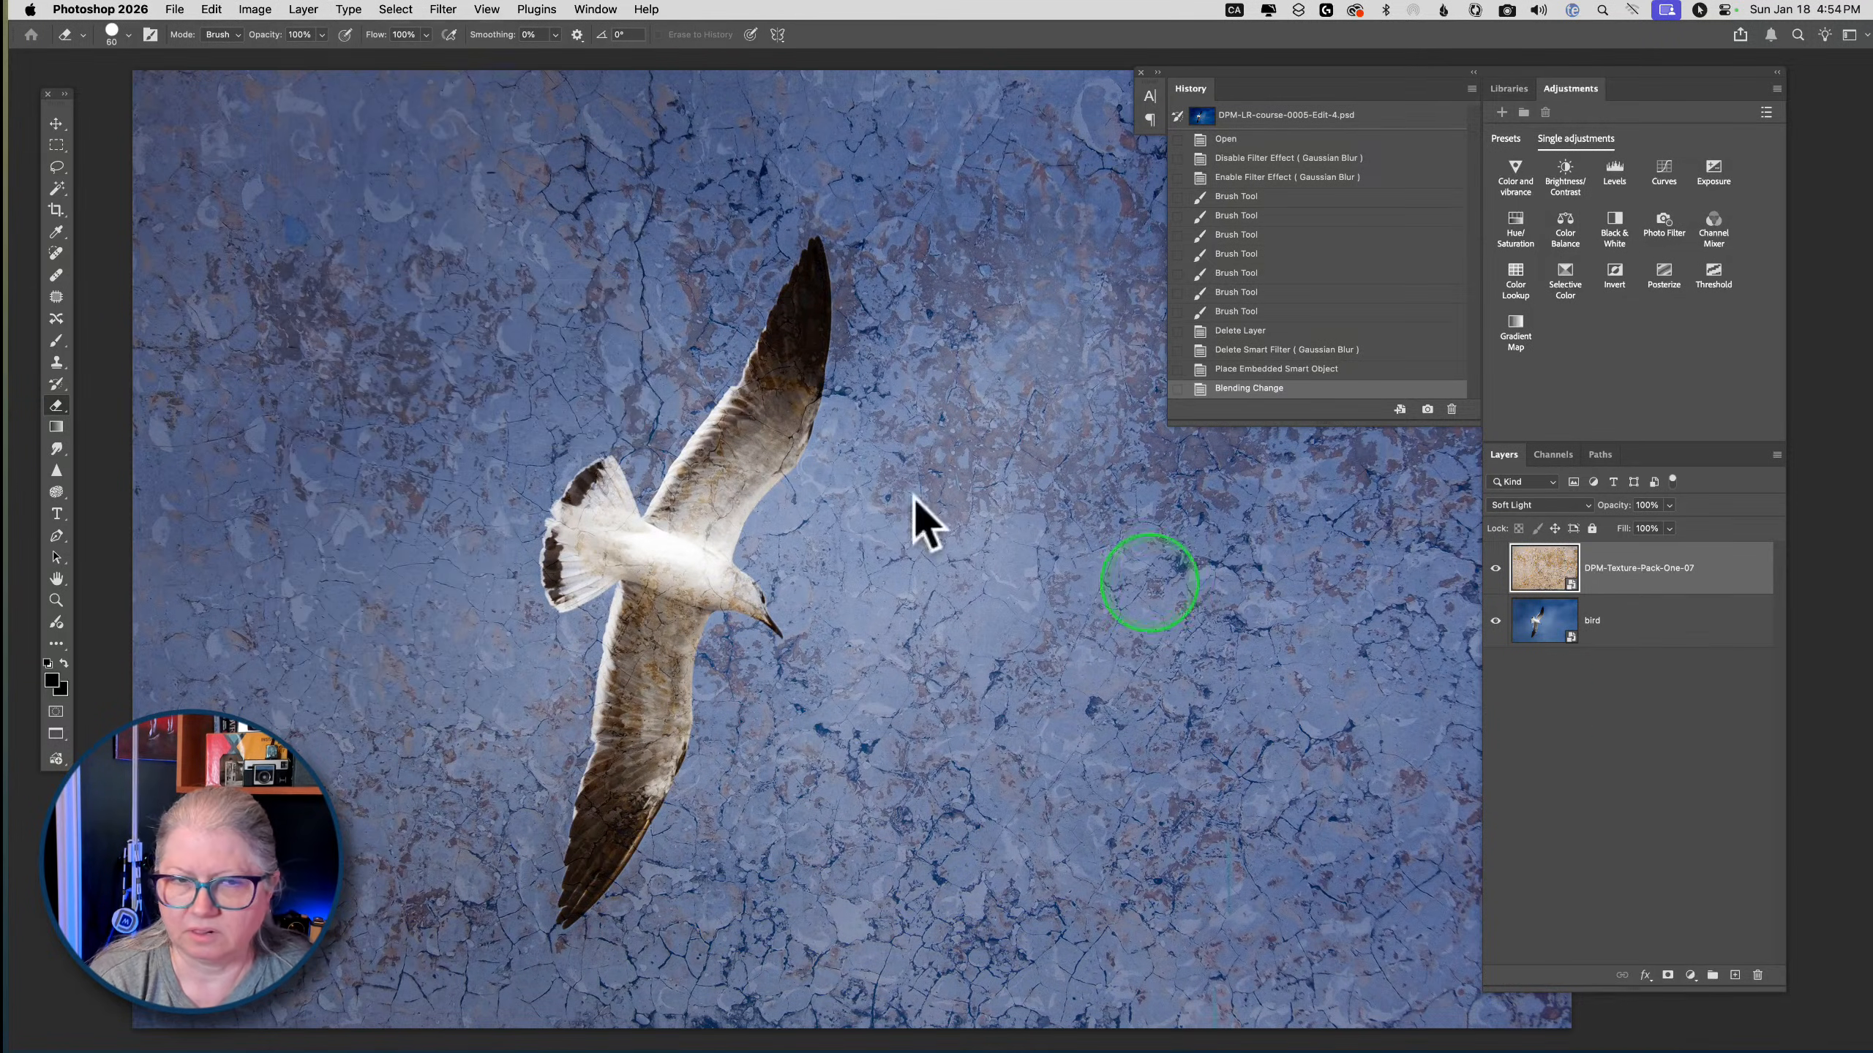
Add a Reveal All layer mask to the DPM-Texture-Pack-One-07 layer
left_click(313, 10)
mouse_move(337, 293)
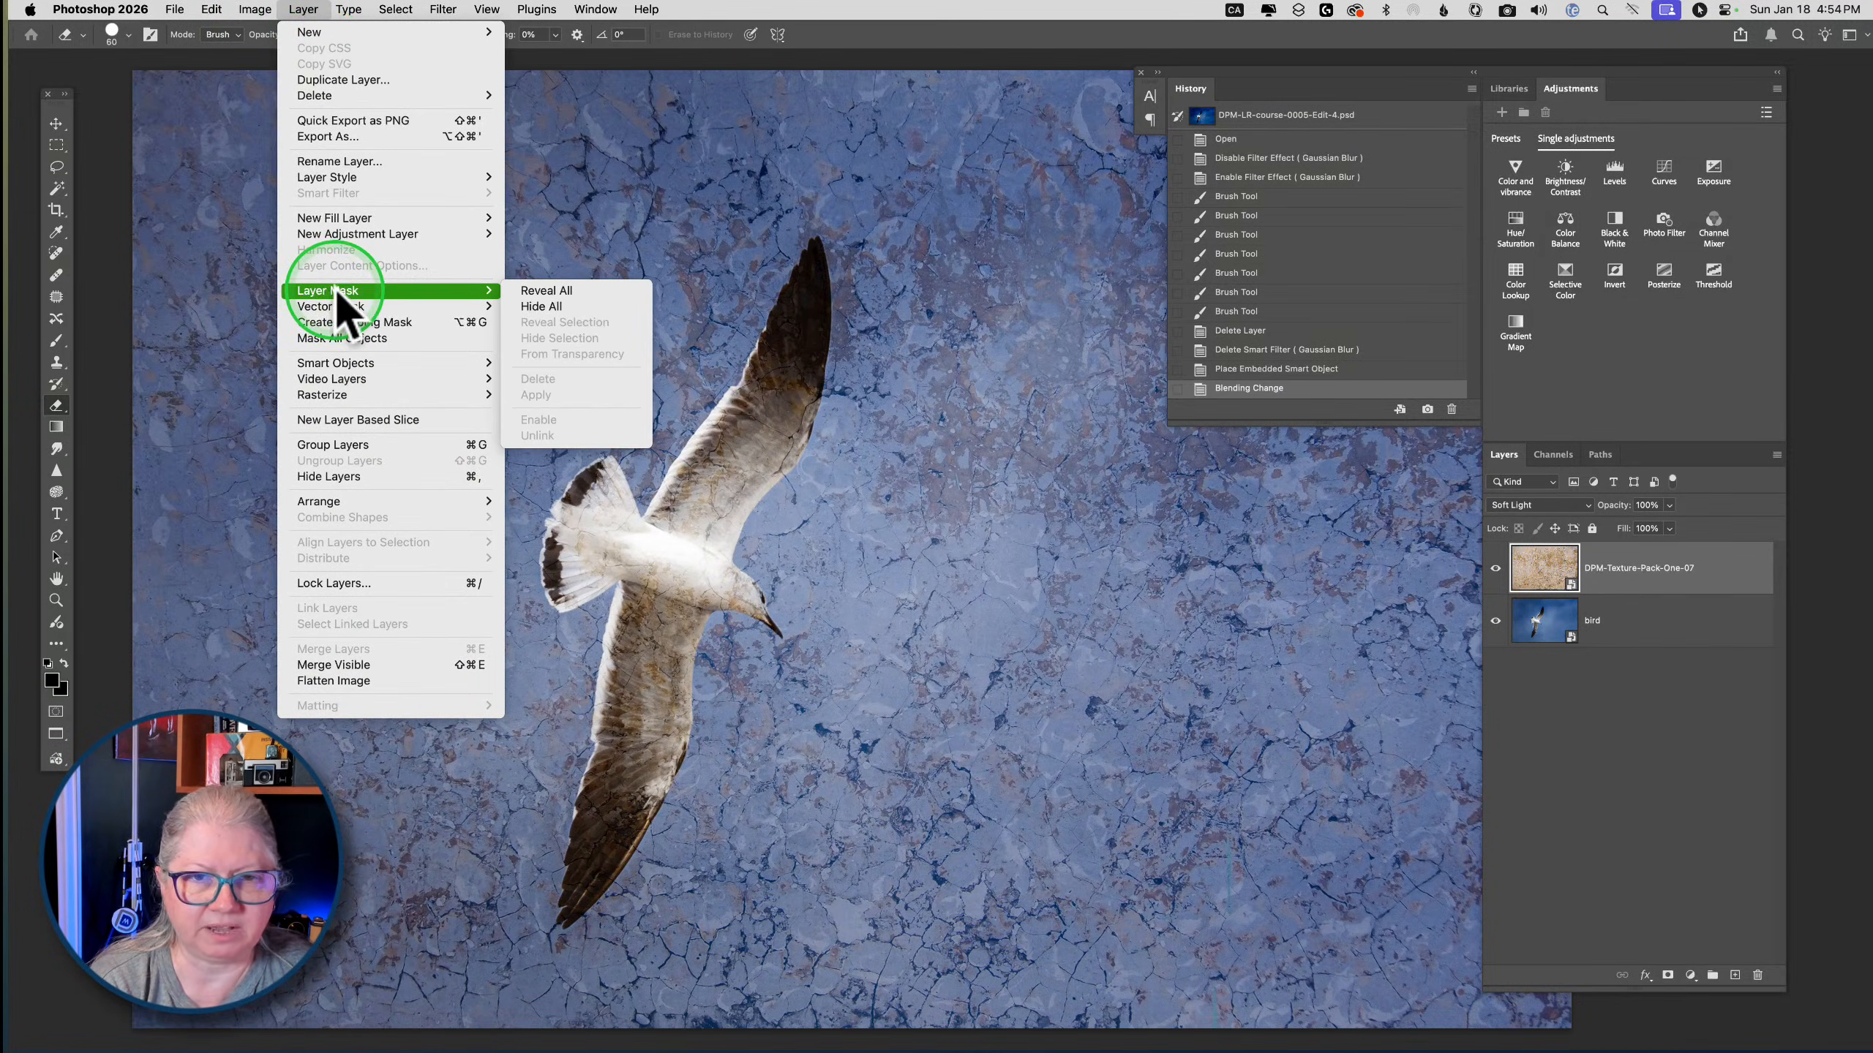
left_click(537, 309)
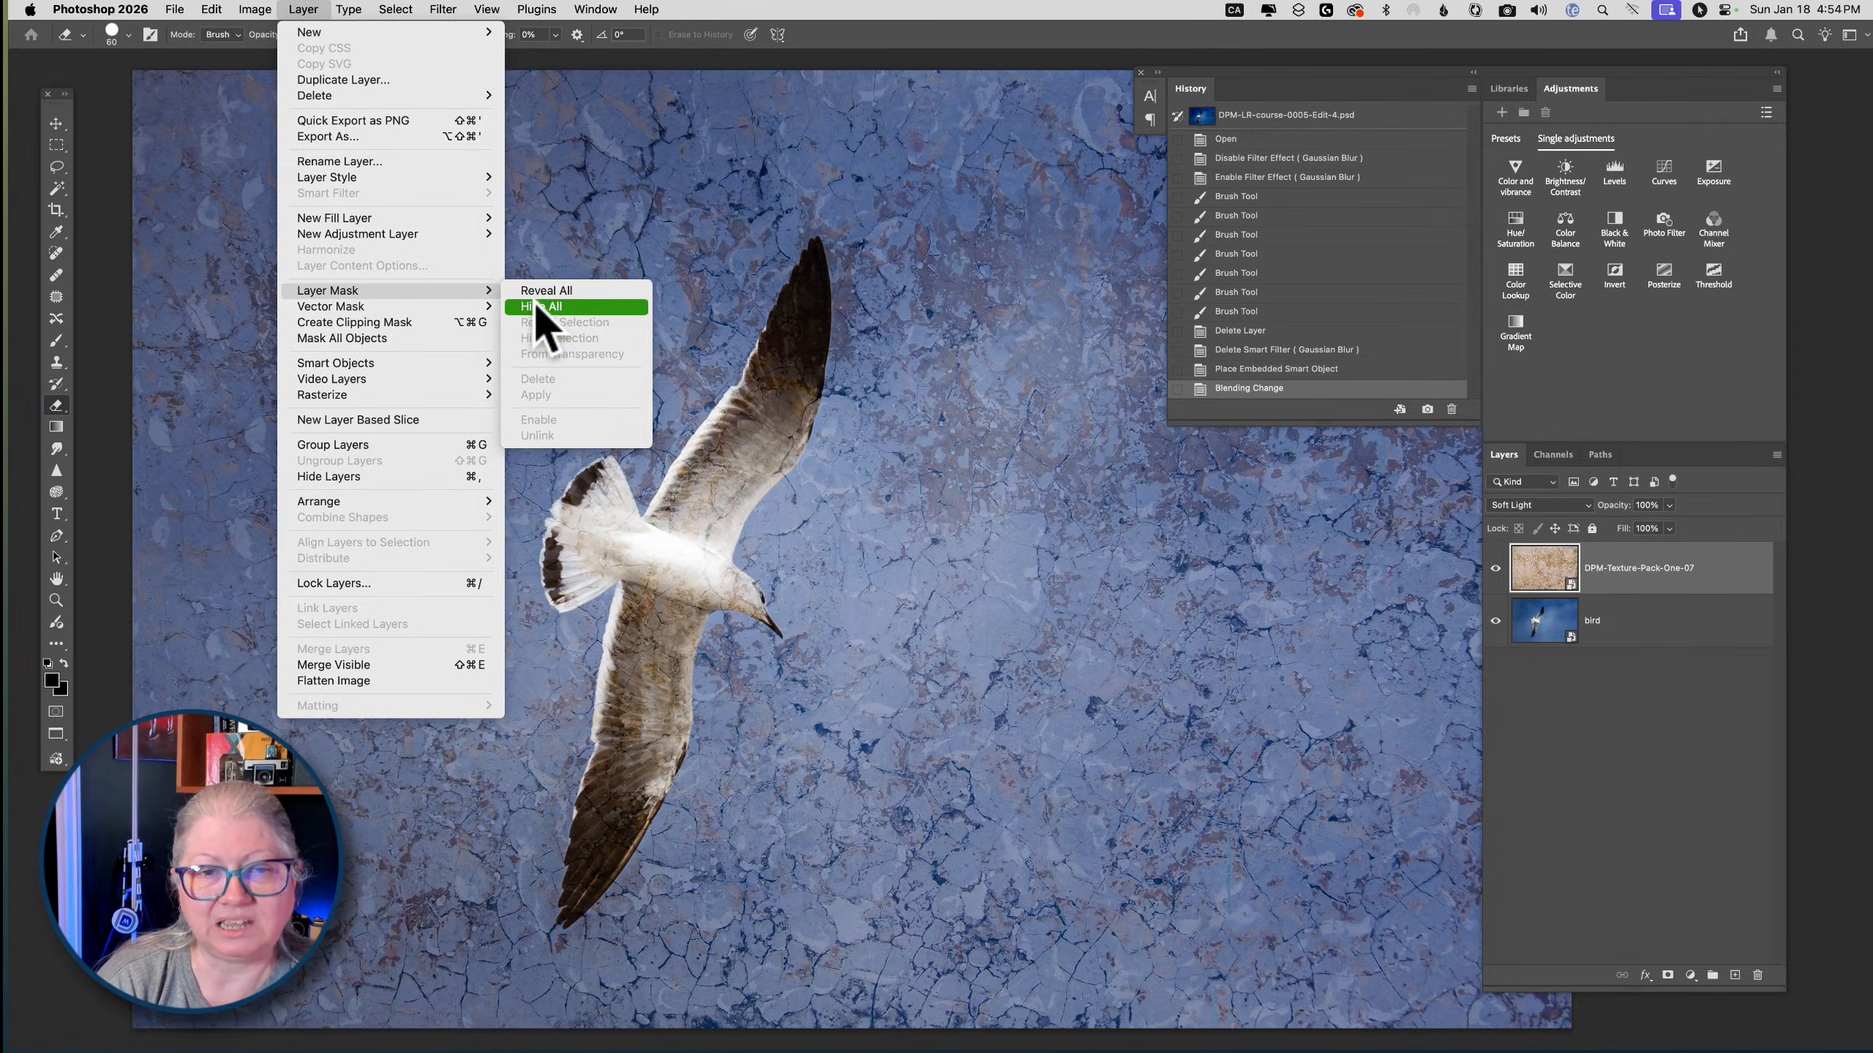
left_click(537, 293)
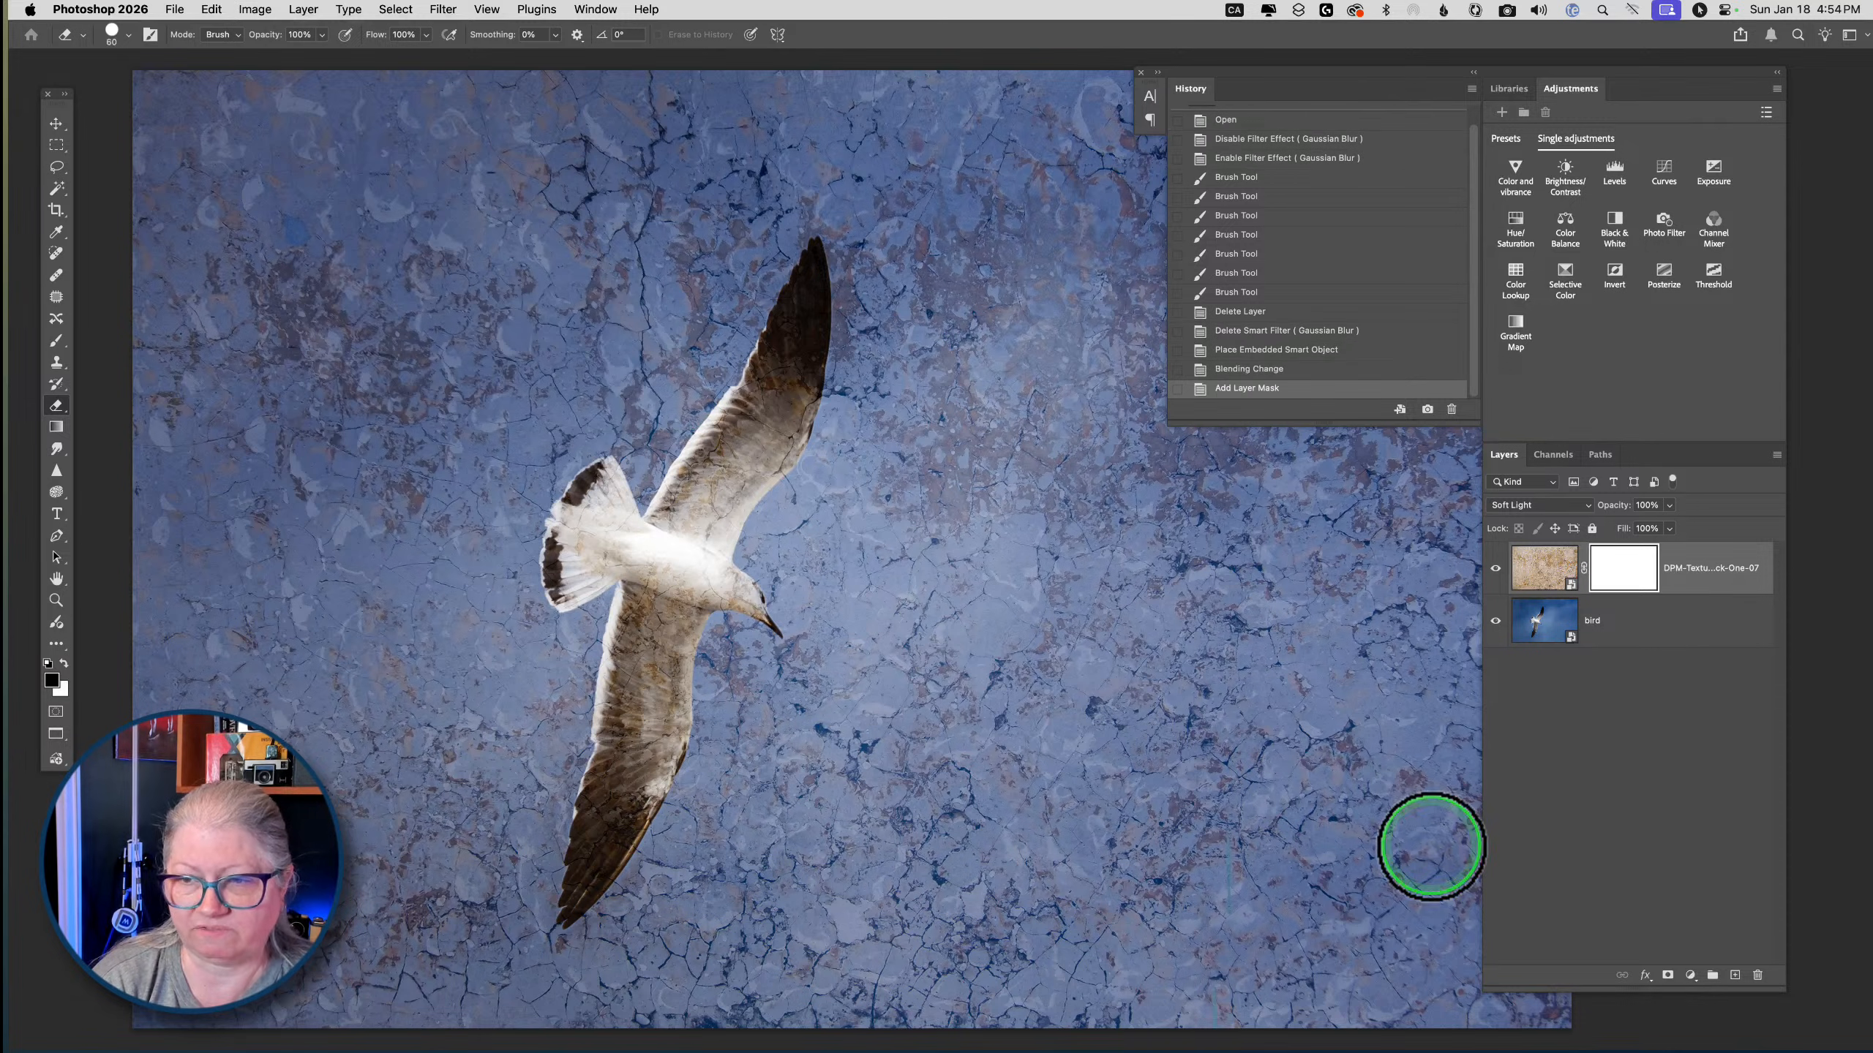
Paint black on the texture layer's mask with a 175 px Brush to hide the texture over the bird's body and upper wing
left_click(1626, 572)
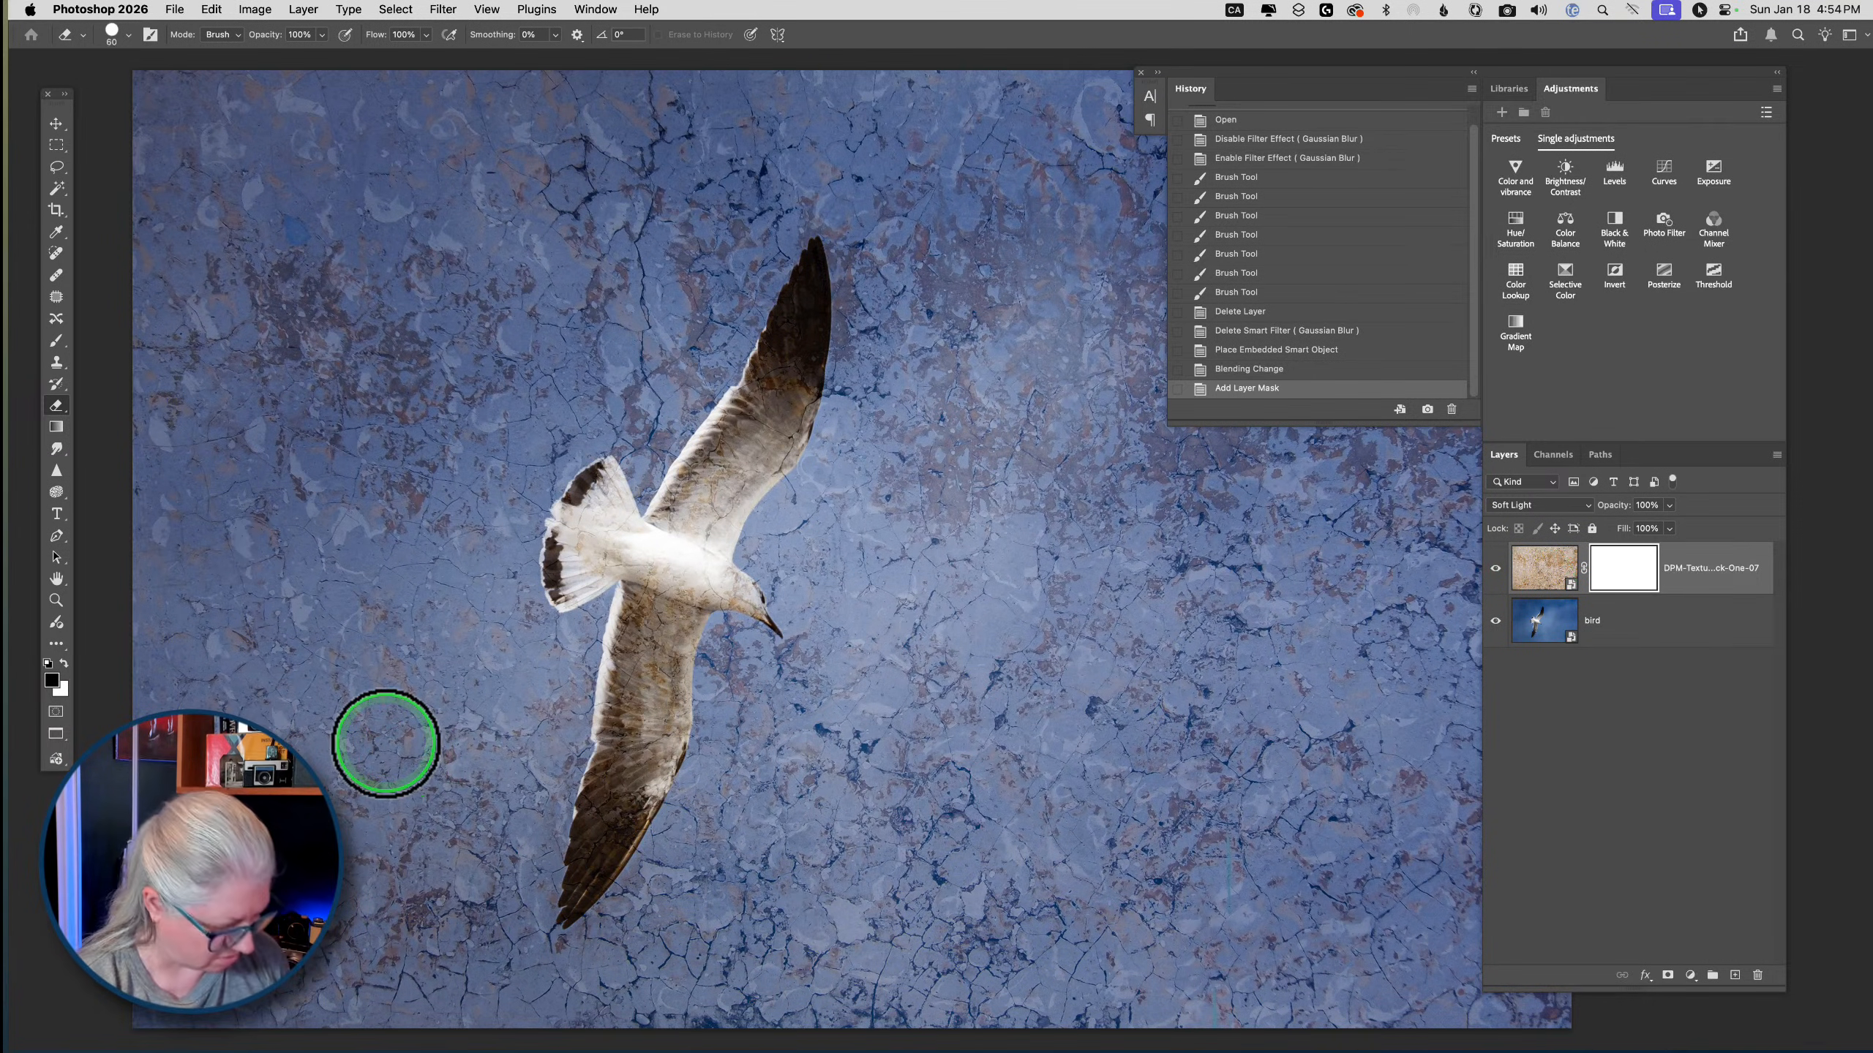
key("b")
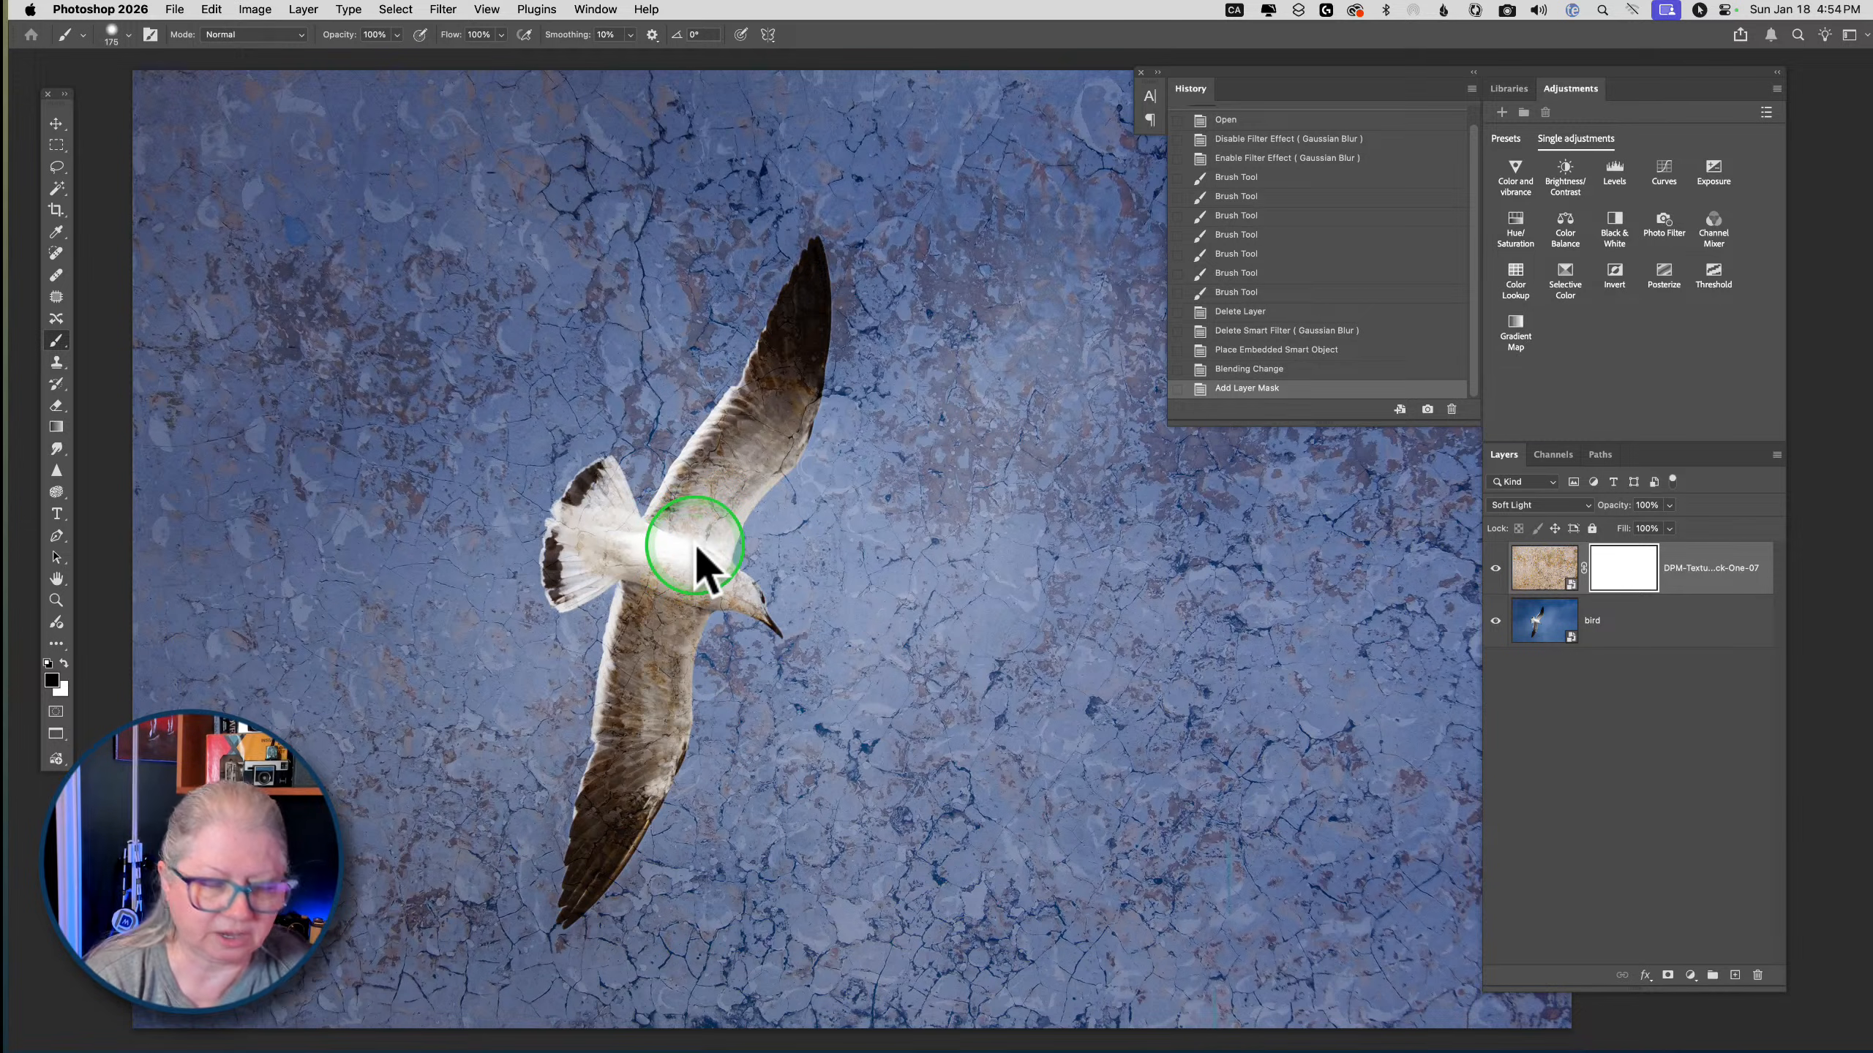
key("super+plus")
key("super+plus")
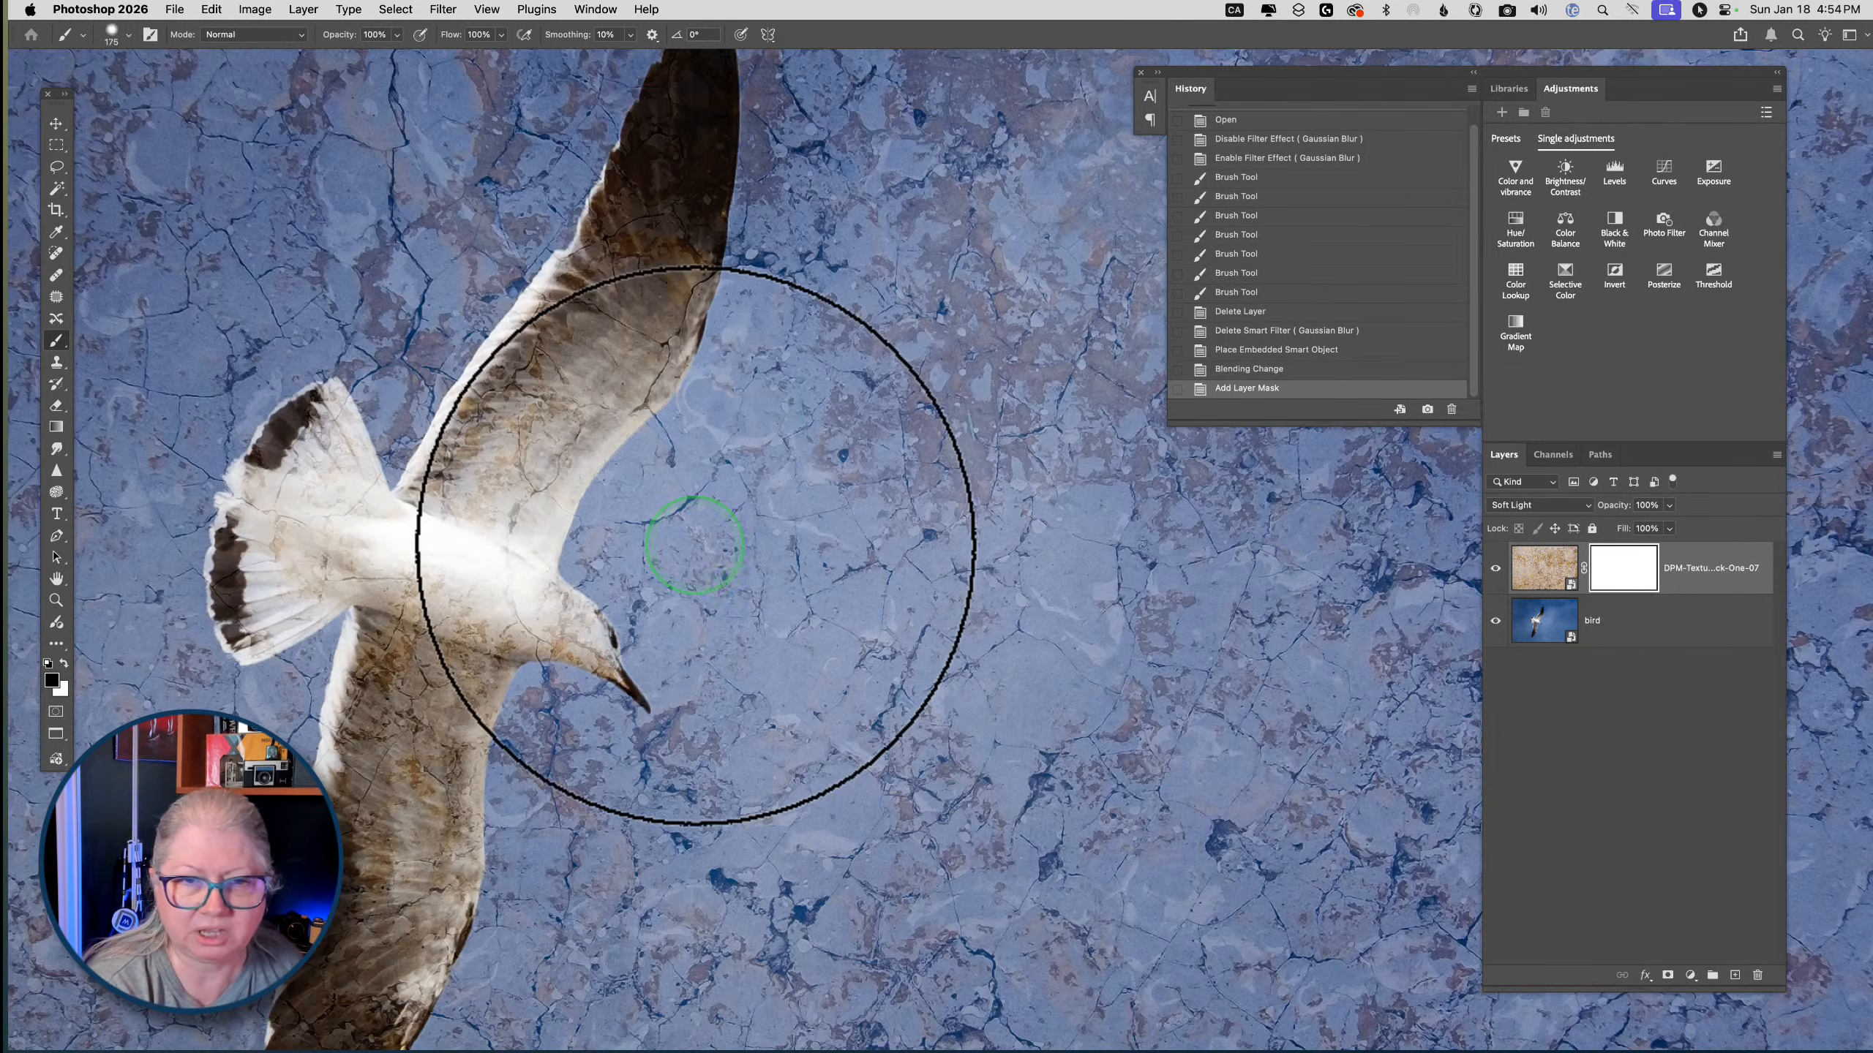
scroll(694, 545, "left", 5)
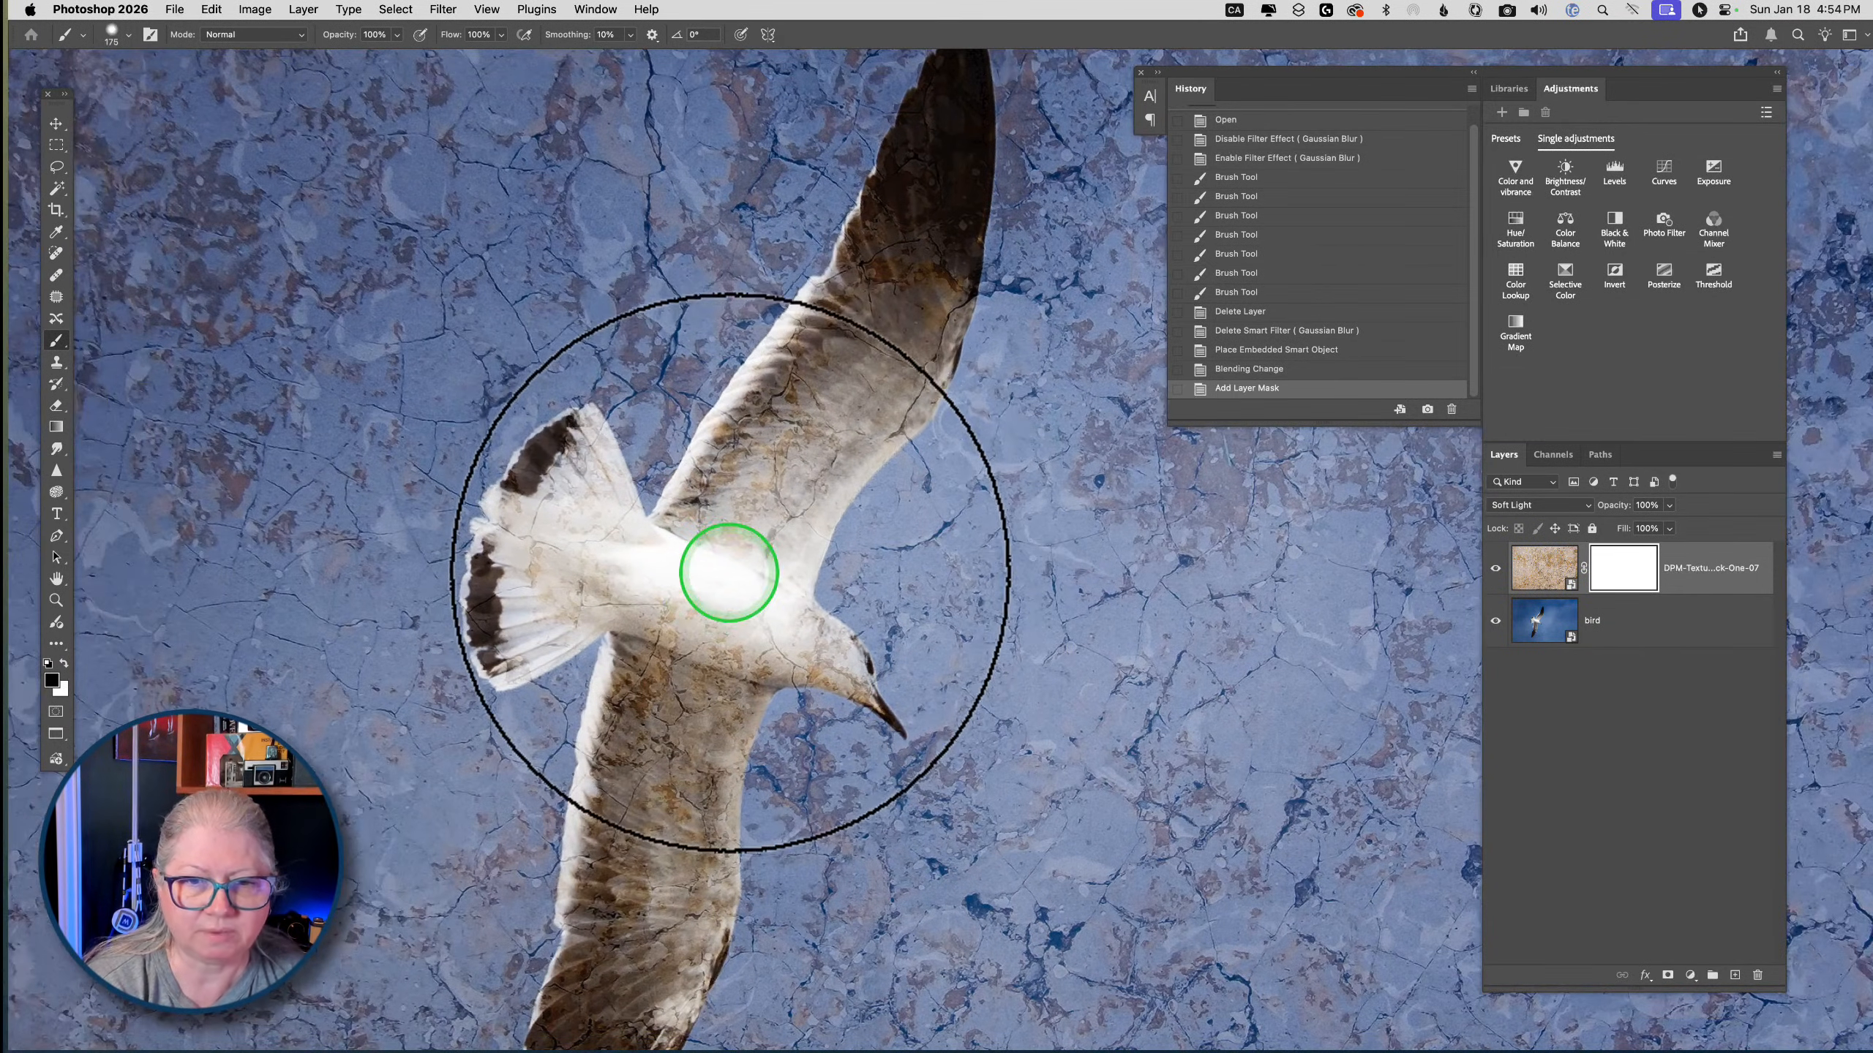
mouse_move(722, 563)
left_mouse_down()
mouse_move(870, 277)
mouse_move(809, 246)
mouse_move(681, 524)
mouse_move(849, 209)
left_mouse_up()
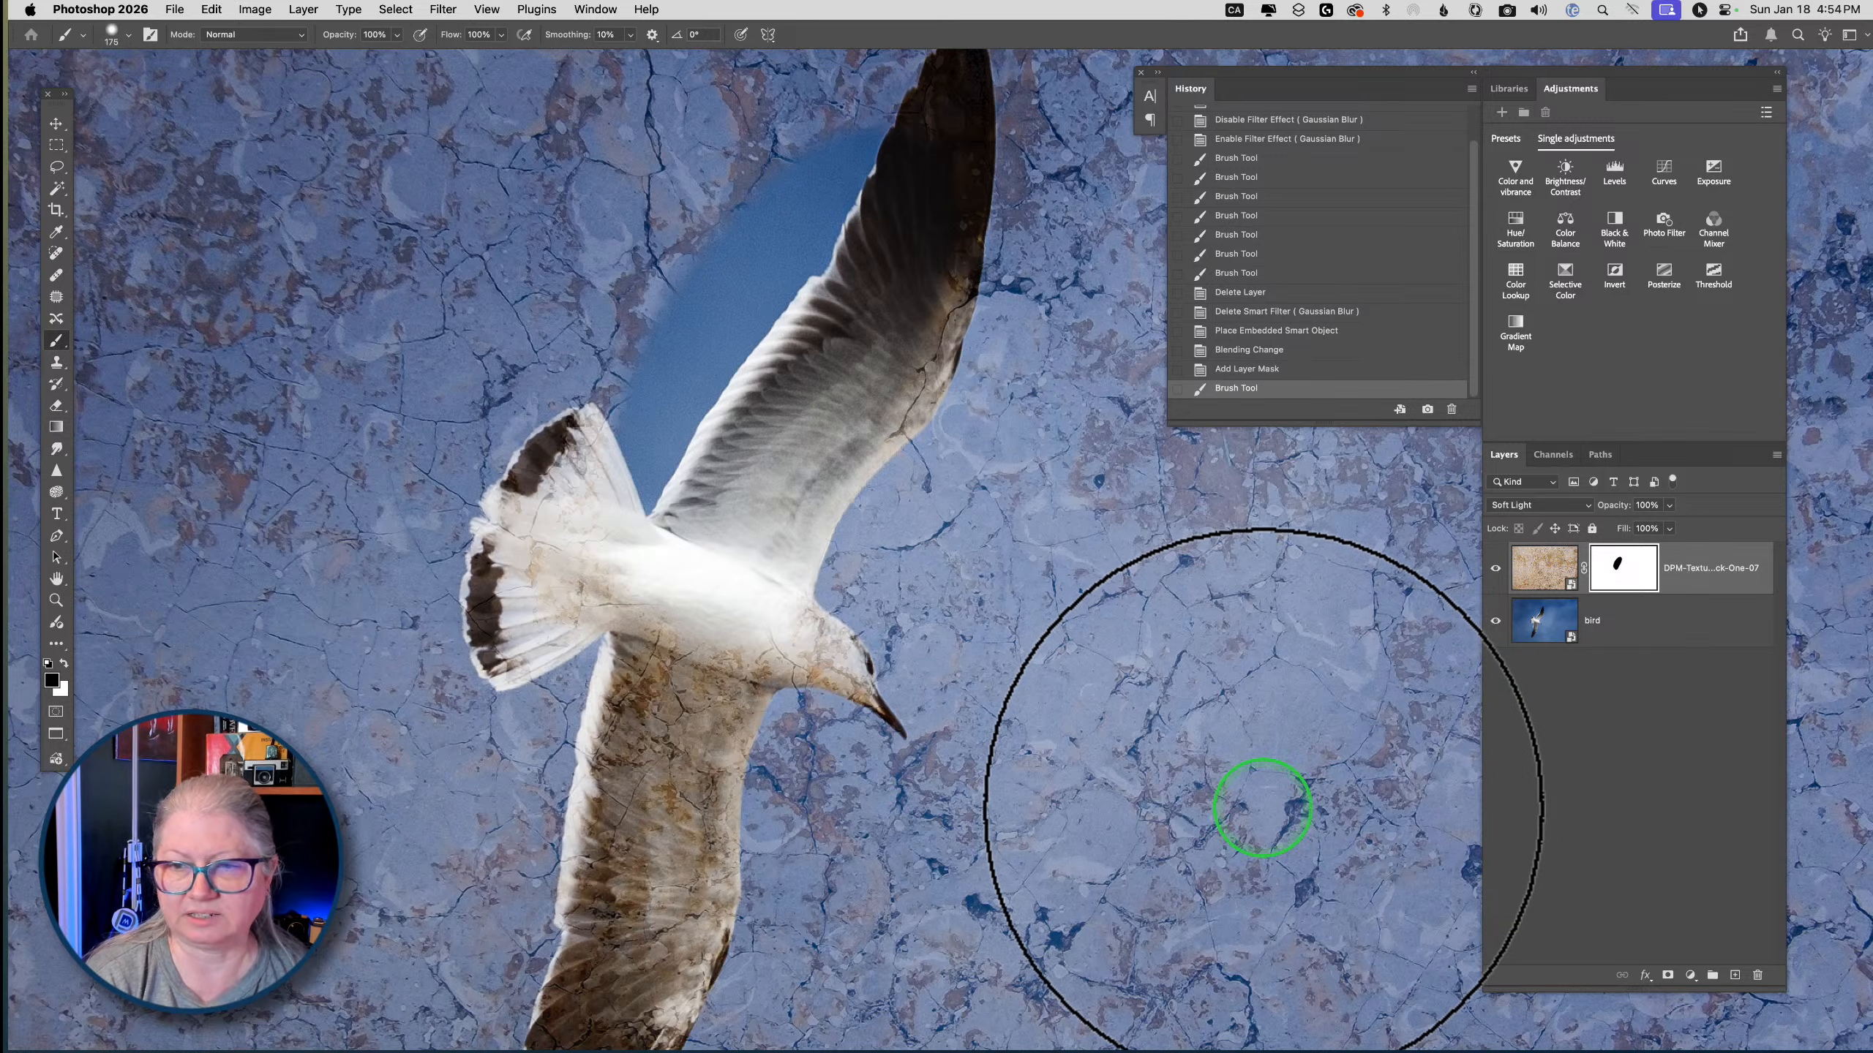
Paint white on the mask to restore the texture beside the upper wing, and black to hide it over the wing, body and tail
left_click(63, 663)
mouse_move(735, 211)
left_mouse_down()
mouse_move(719, 280)
mouse_move(817, 129)
mouse_move(656, 358)
mouse_move(606, 177)
mouse_move(455, 183)
left_mouse_up()
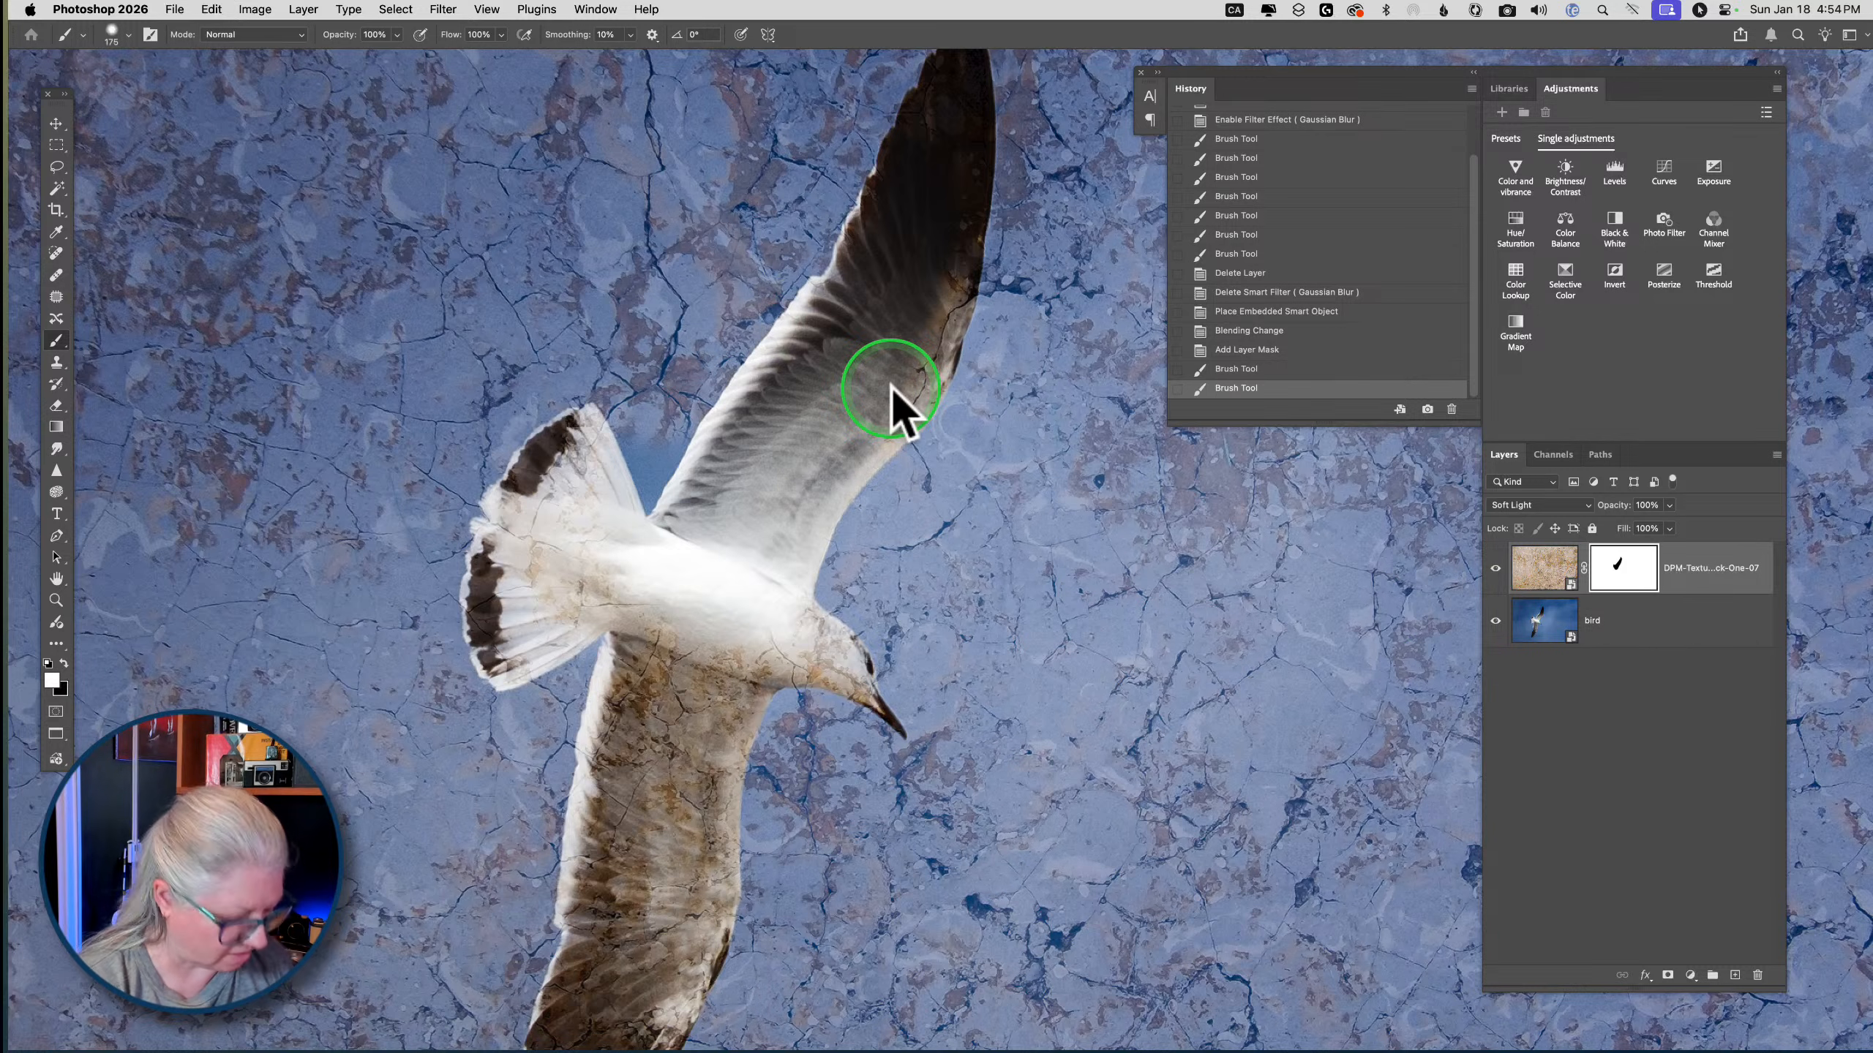
key("x")
mouse_move(918, 335)
left_mouse_down()
mouse_move(958, 98)
mouse_move(929, 253)
mouse_move(818, 510)
mouse_move(695, 688)
mouse_move(704, 428)
mouse_move(730, 372)
mouse_move(524, 537)
mouse_move(503, 500)
mouse_move(580, 519)
mouse_move(610, 637)
mouse_move(411, 695)
mouse_move(620, 444)
mouse_move(658, 350)
mouse_move(615, 443)
left_mouse_up()
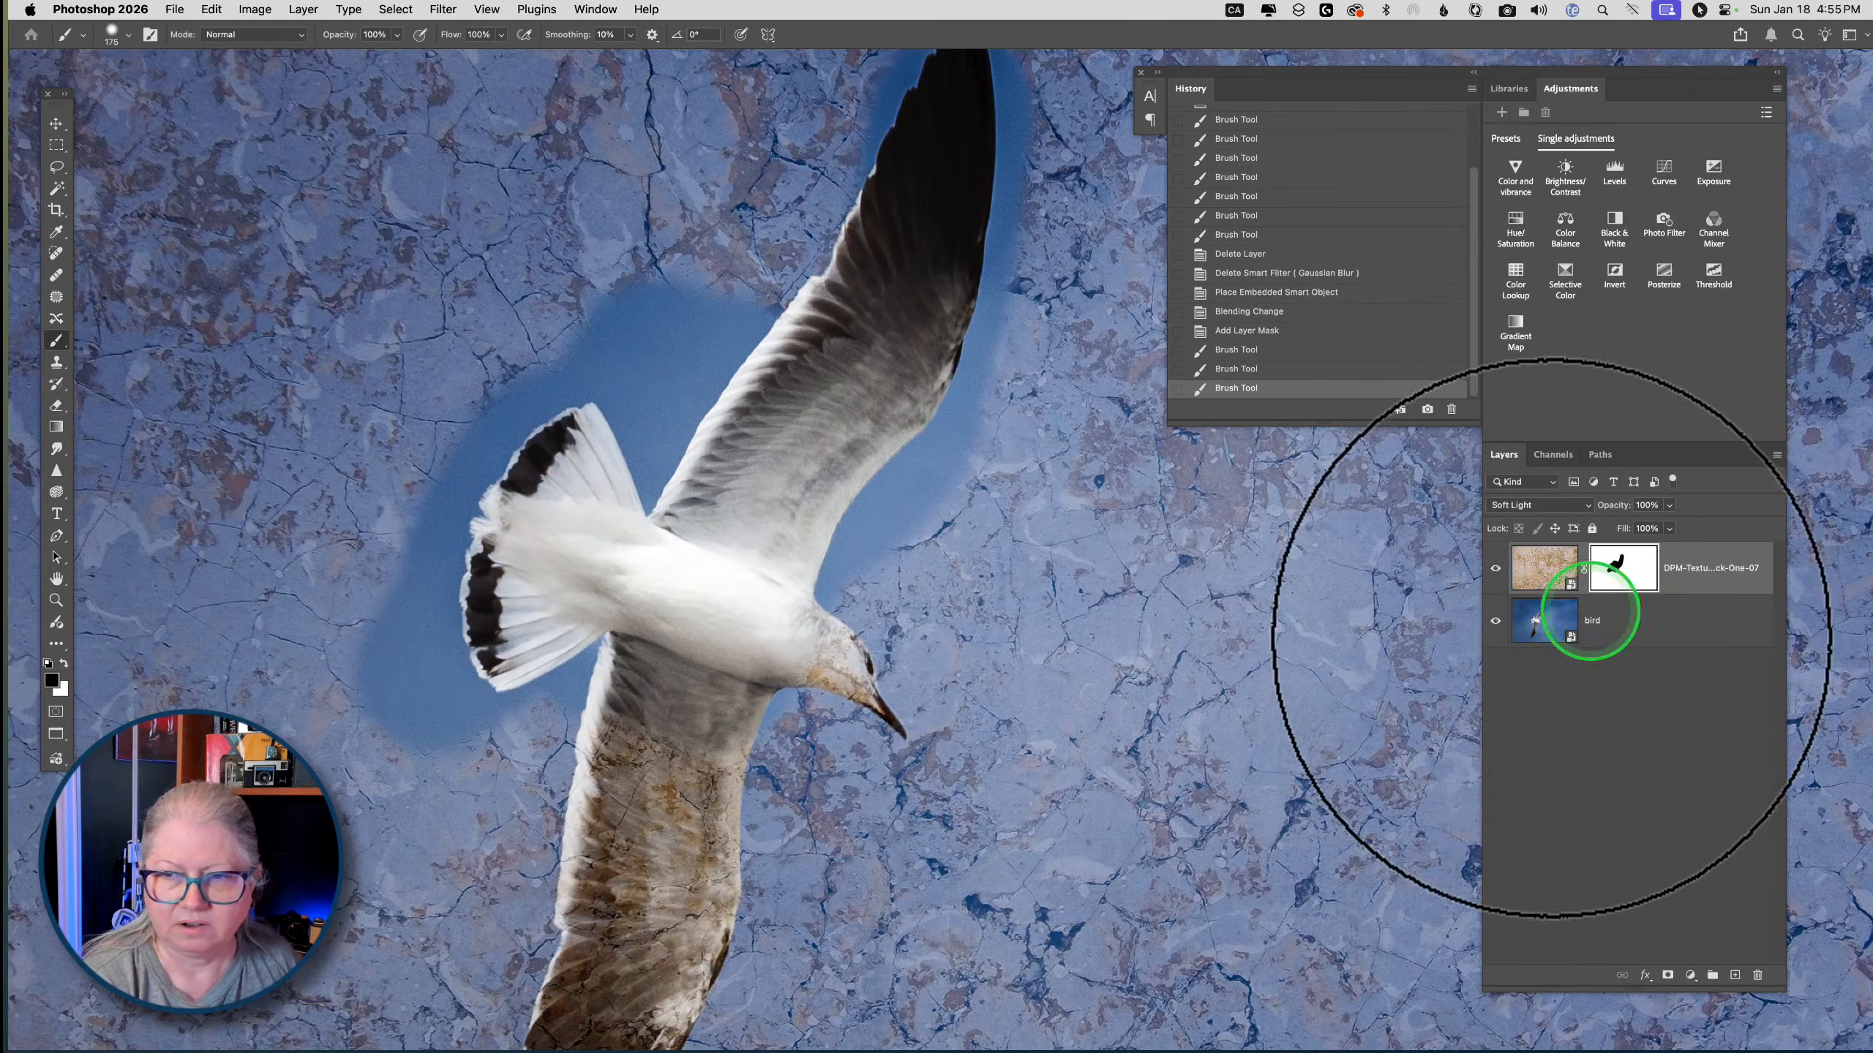
Examine the mask's effect on the texture with the bird layer hidden, toggling the mask off and on, and show the bird again
left_click(1495, 621)
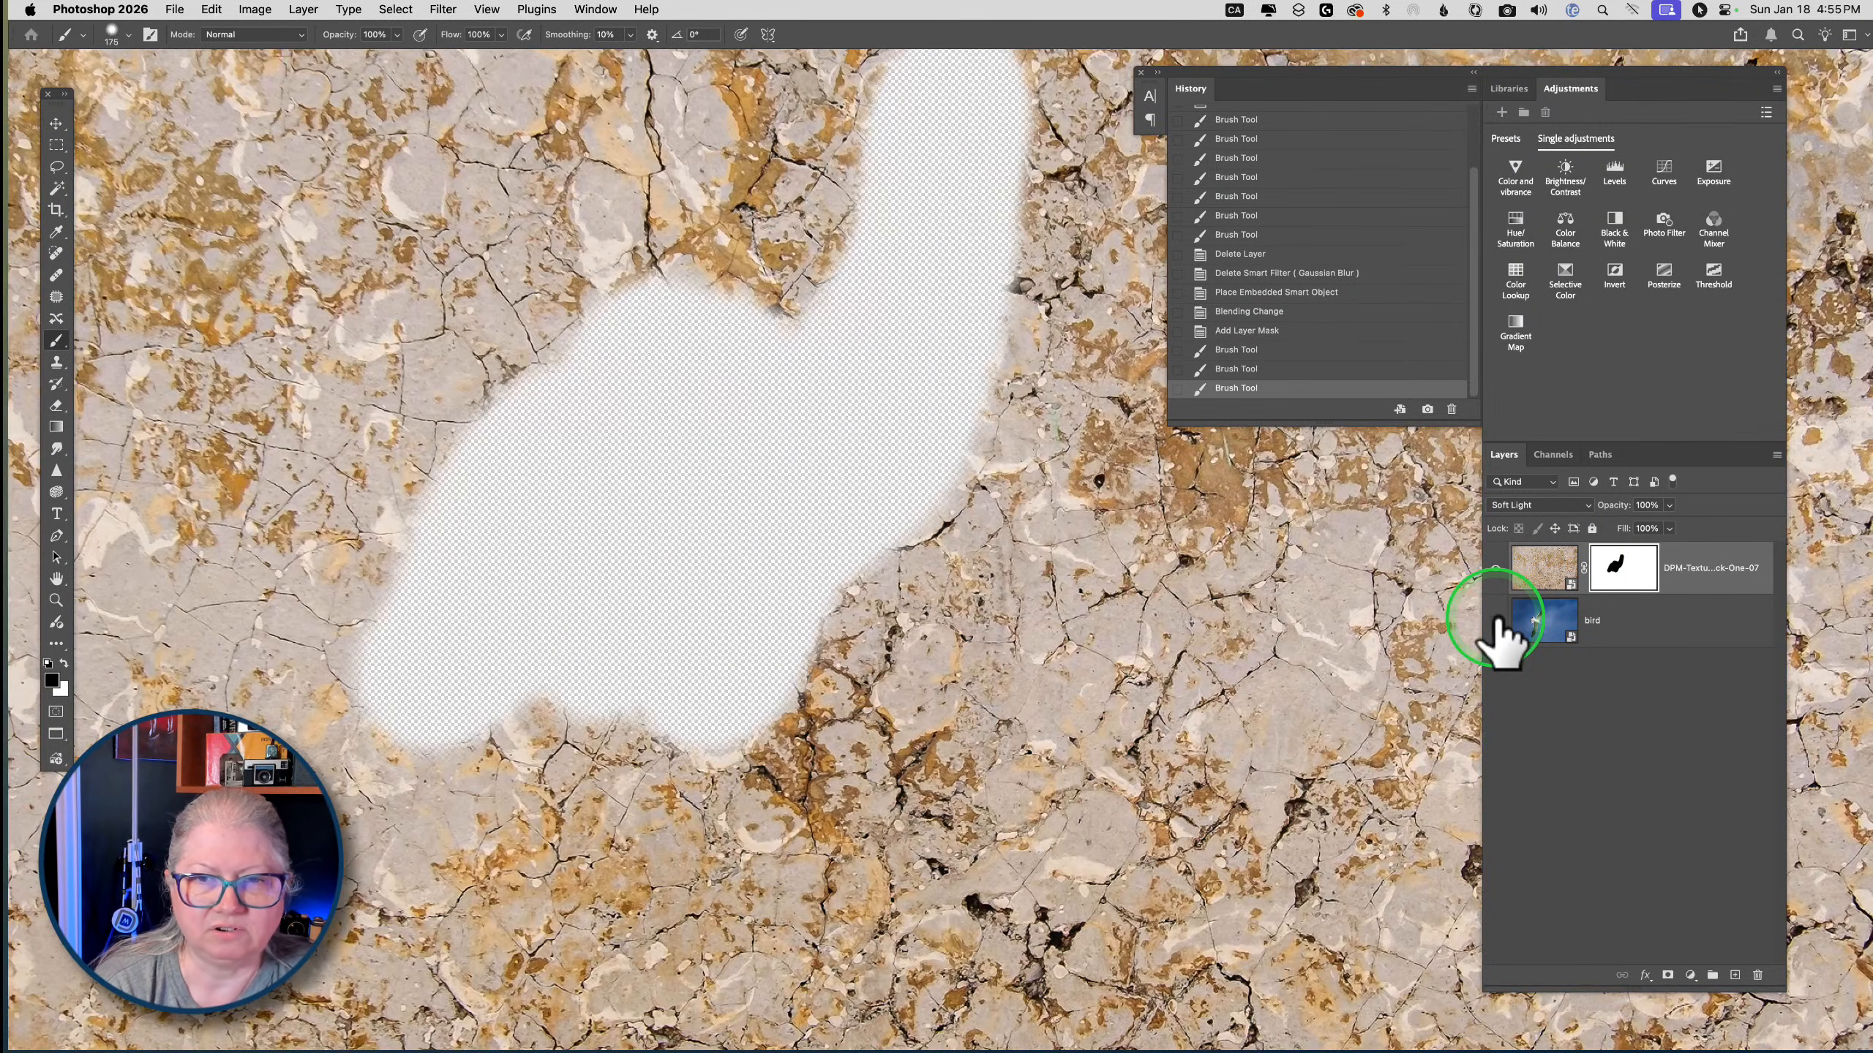
left_click(1622, 569)
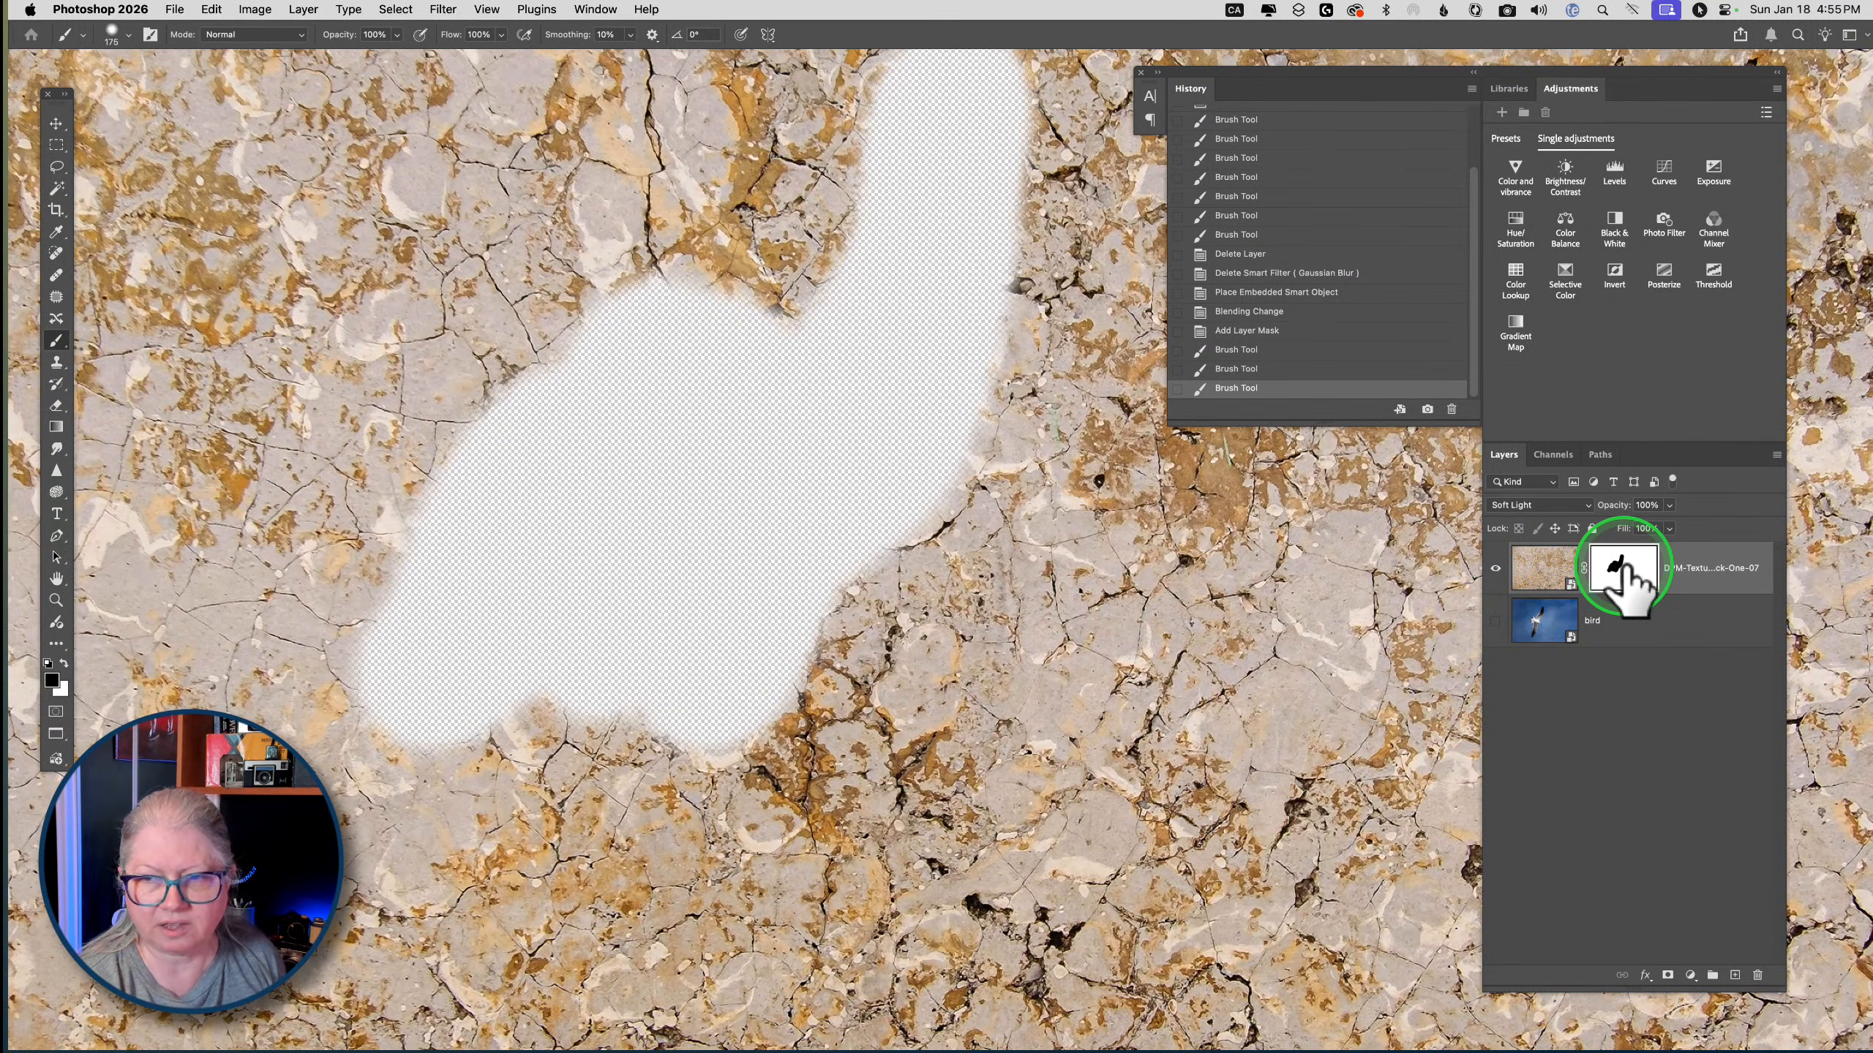
left_click(1622, 569, "shift")
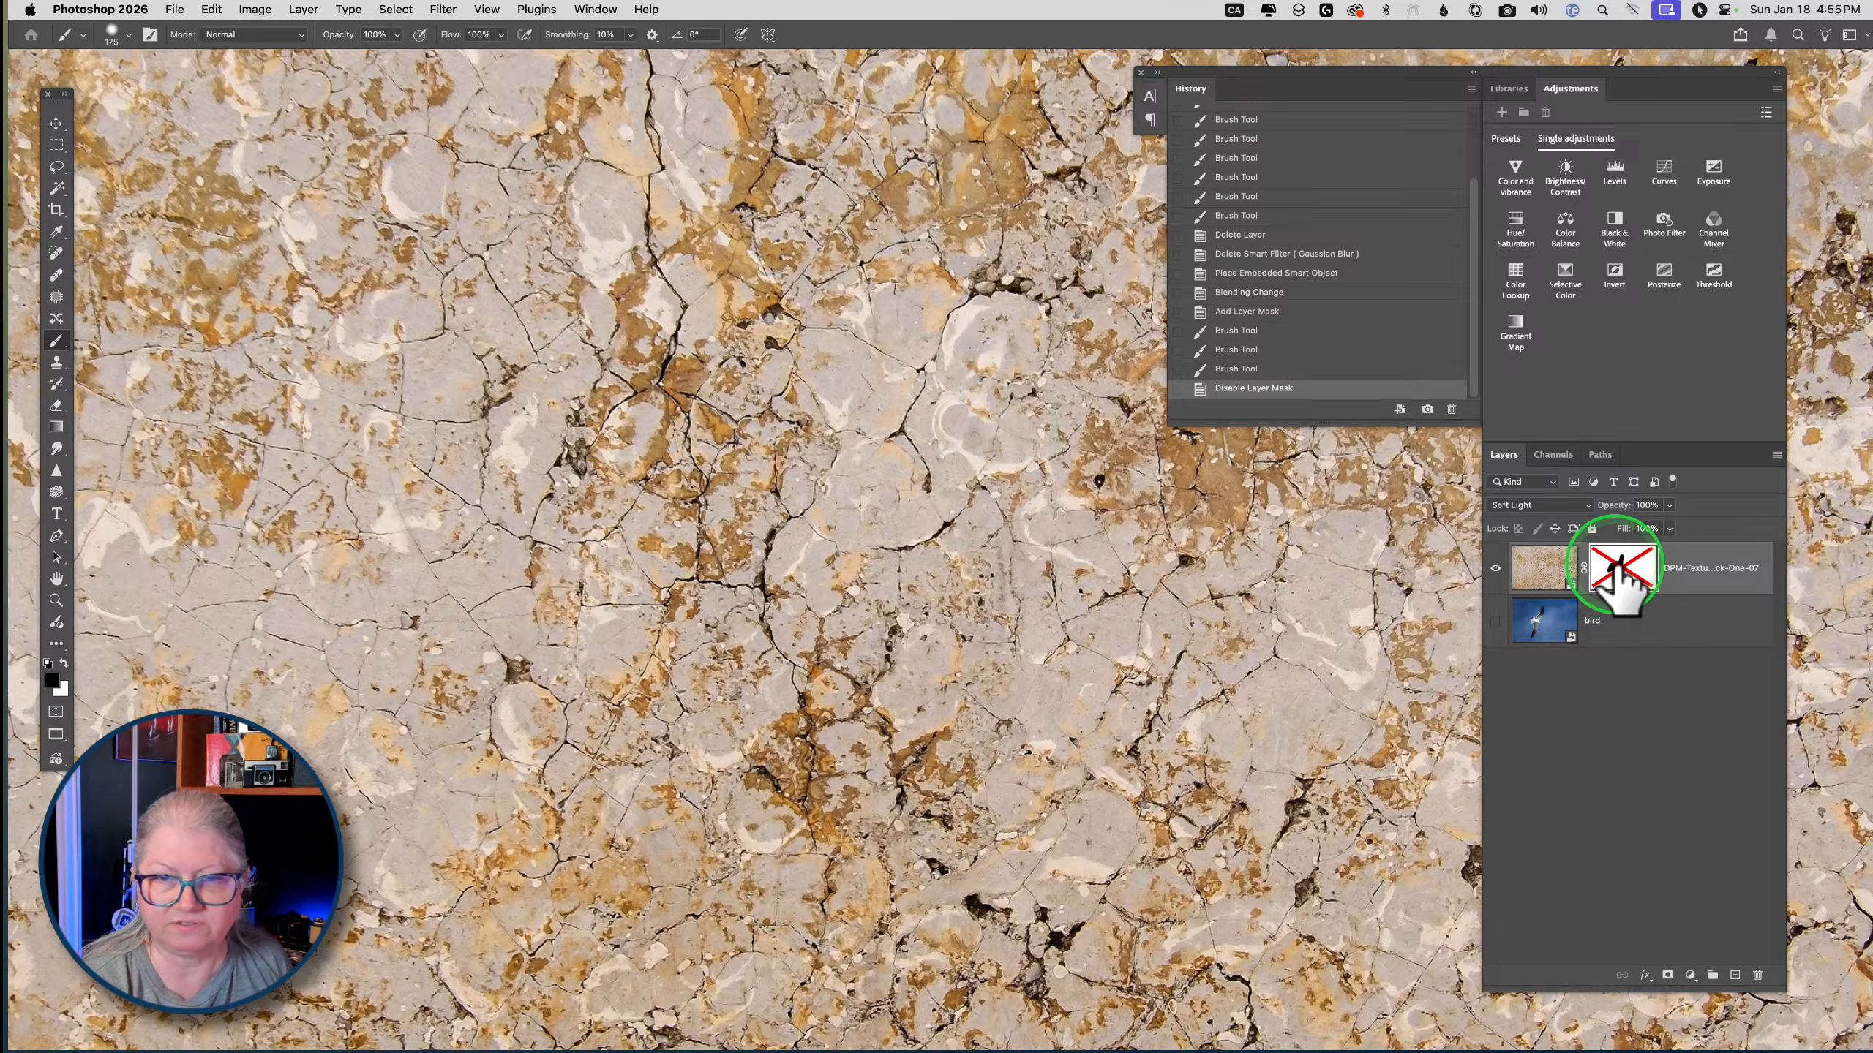
left_click(1621, 572, "shift")
left_click(1619, 570, "shift")
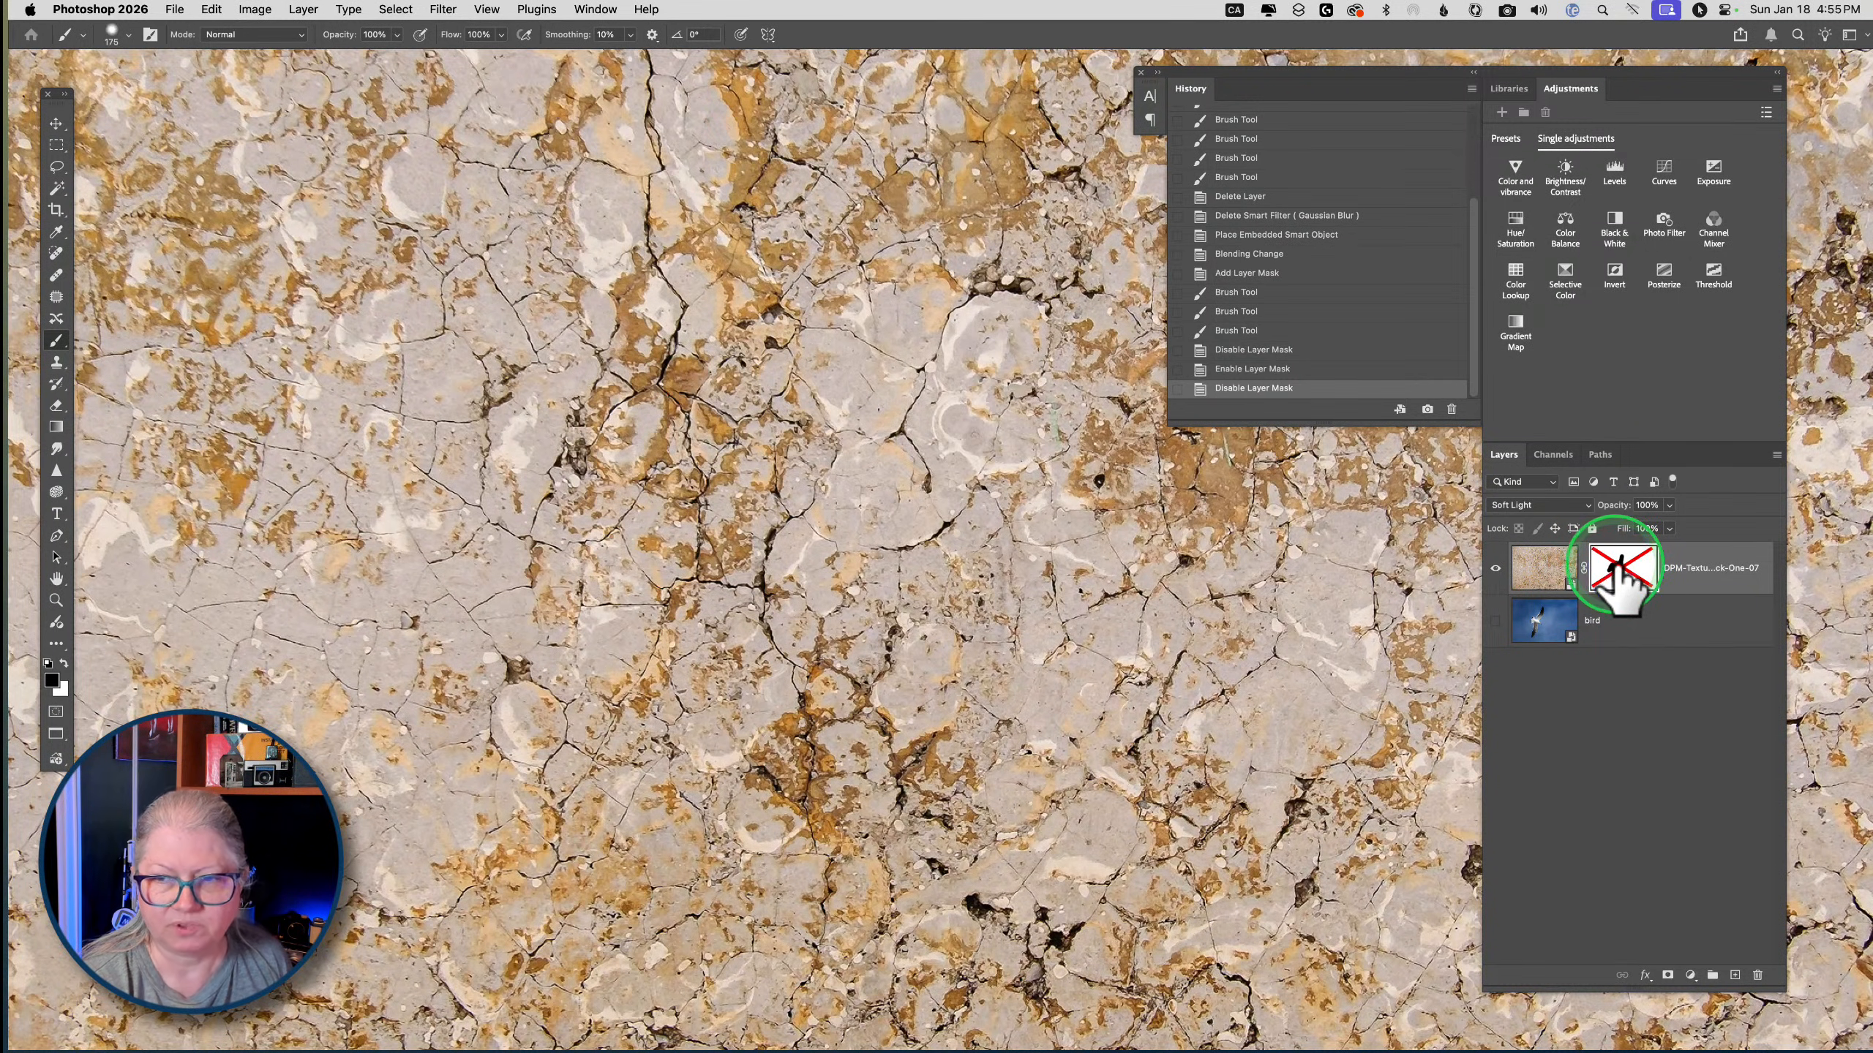
left_click(1619, 570, "shift")
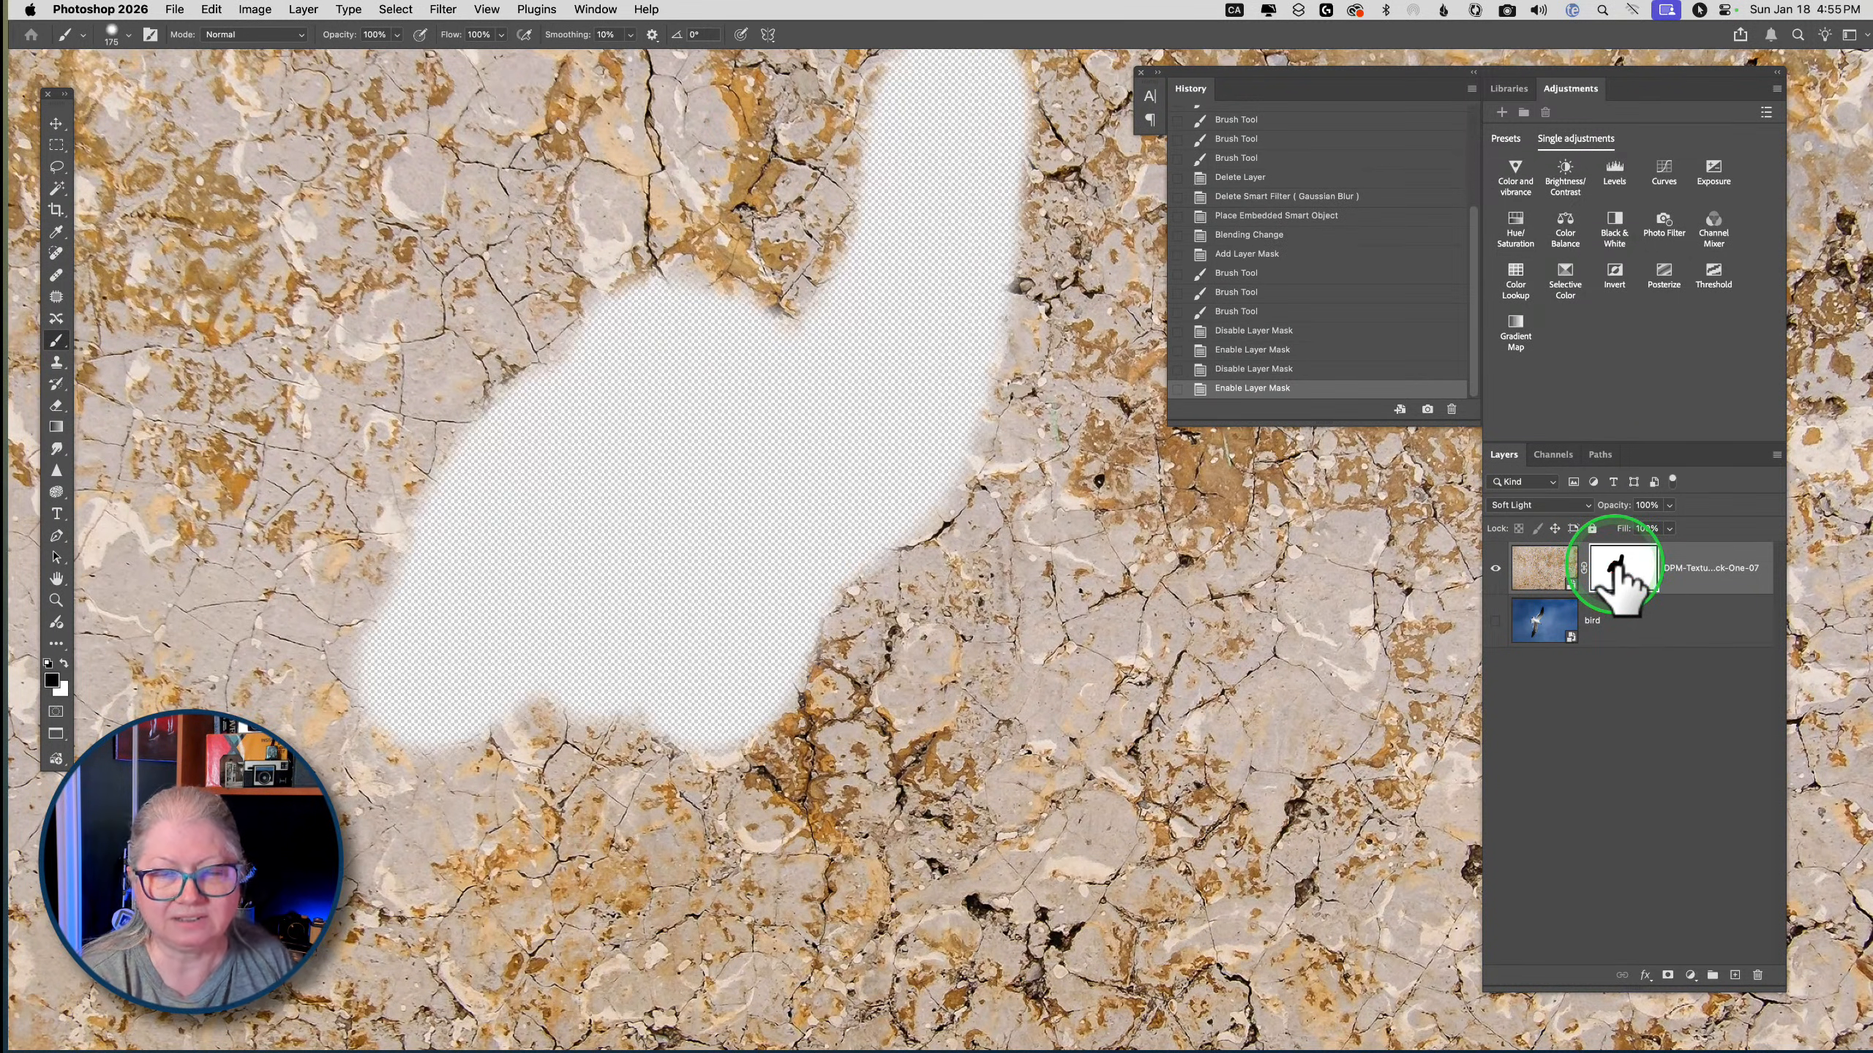
left_click(1495, 619)
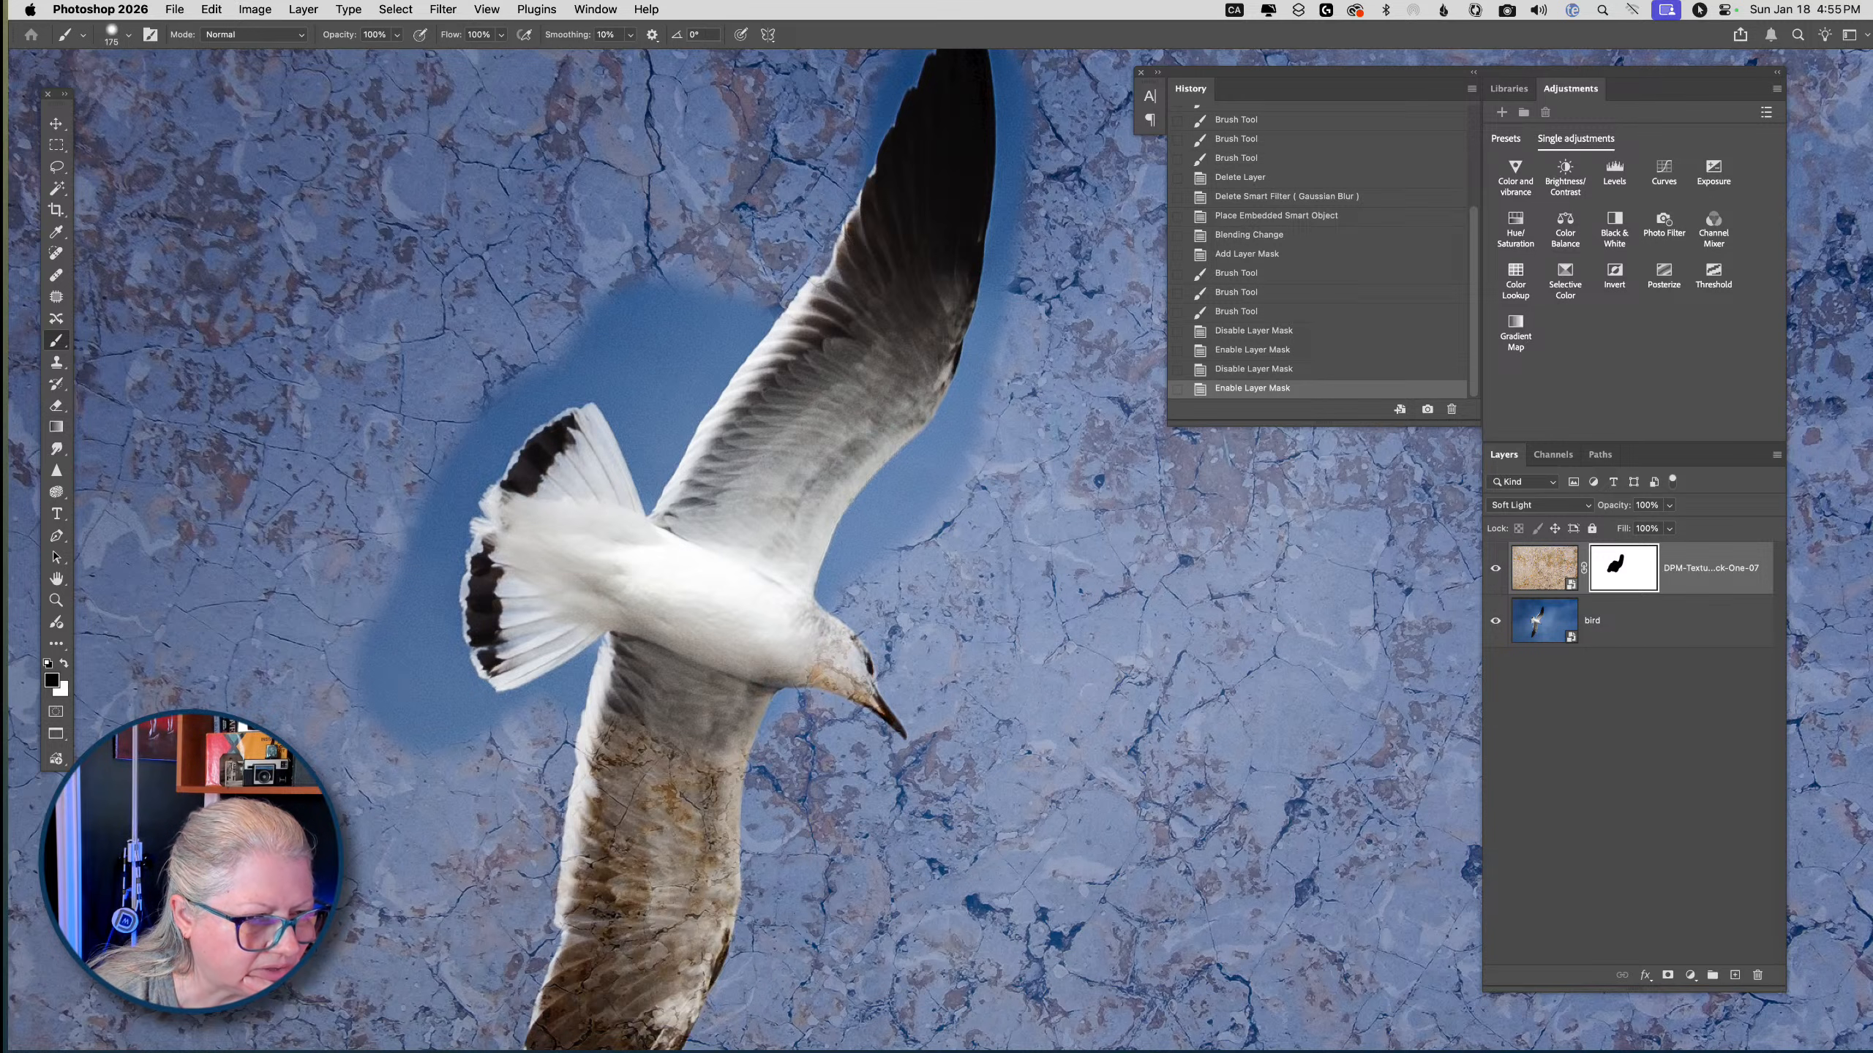
key("Tab")
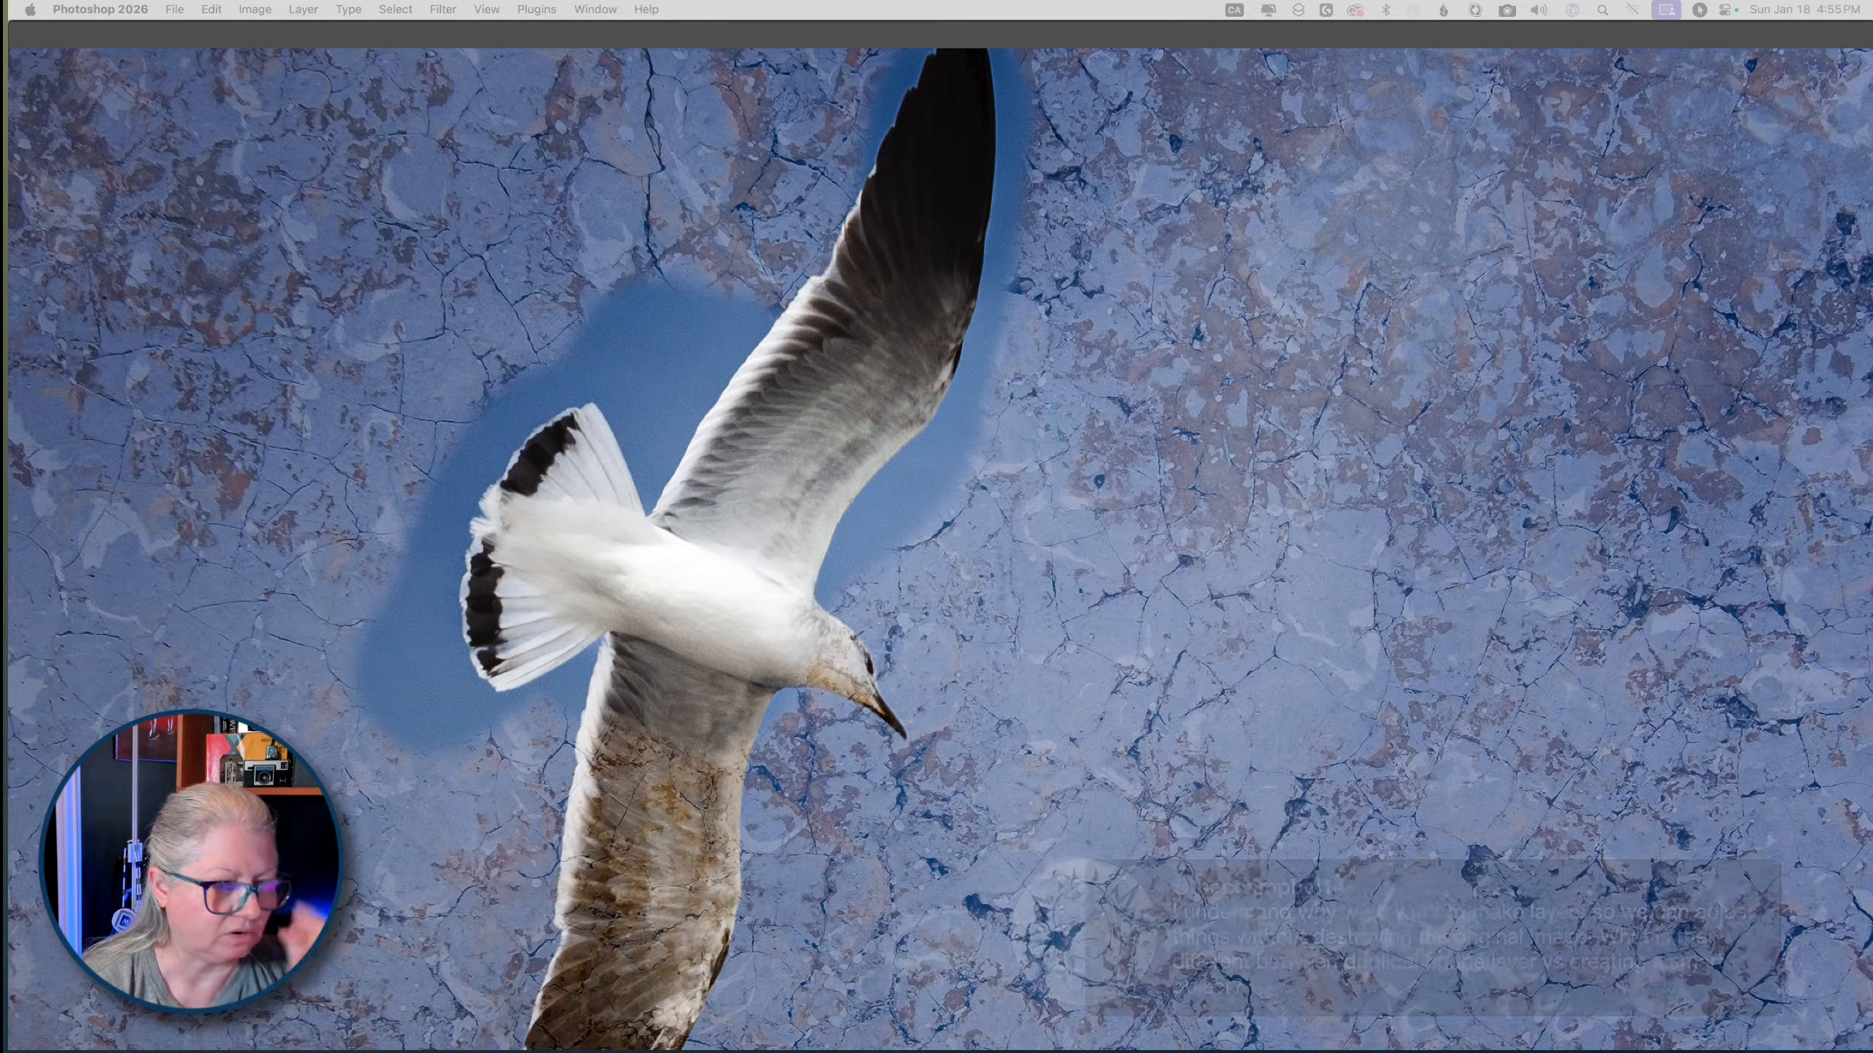
key("Tab")
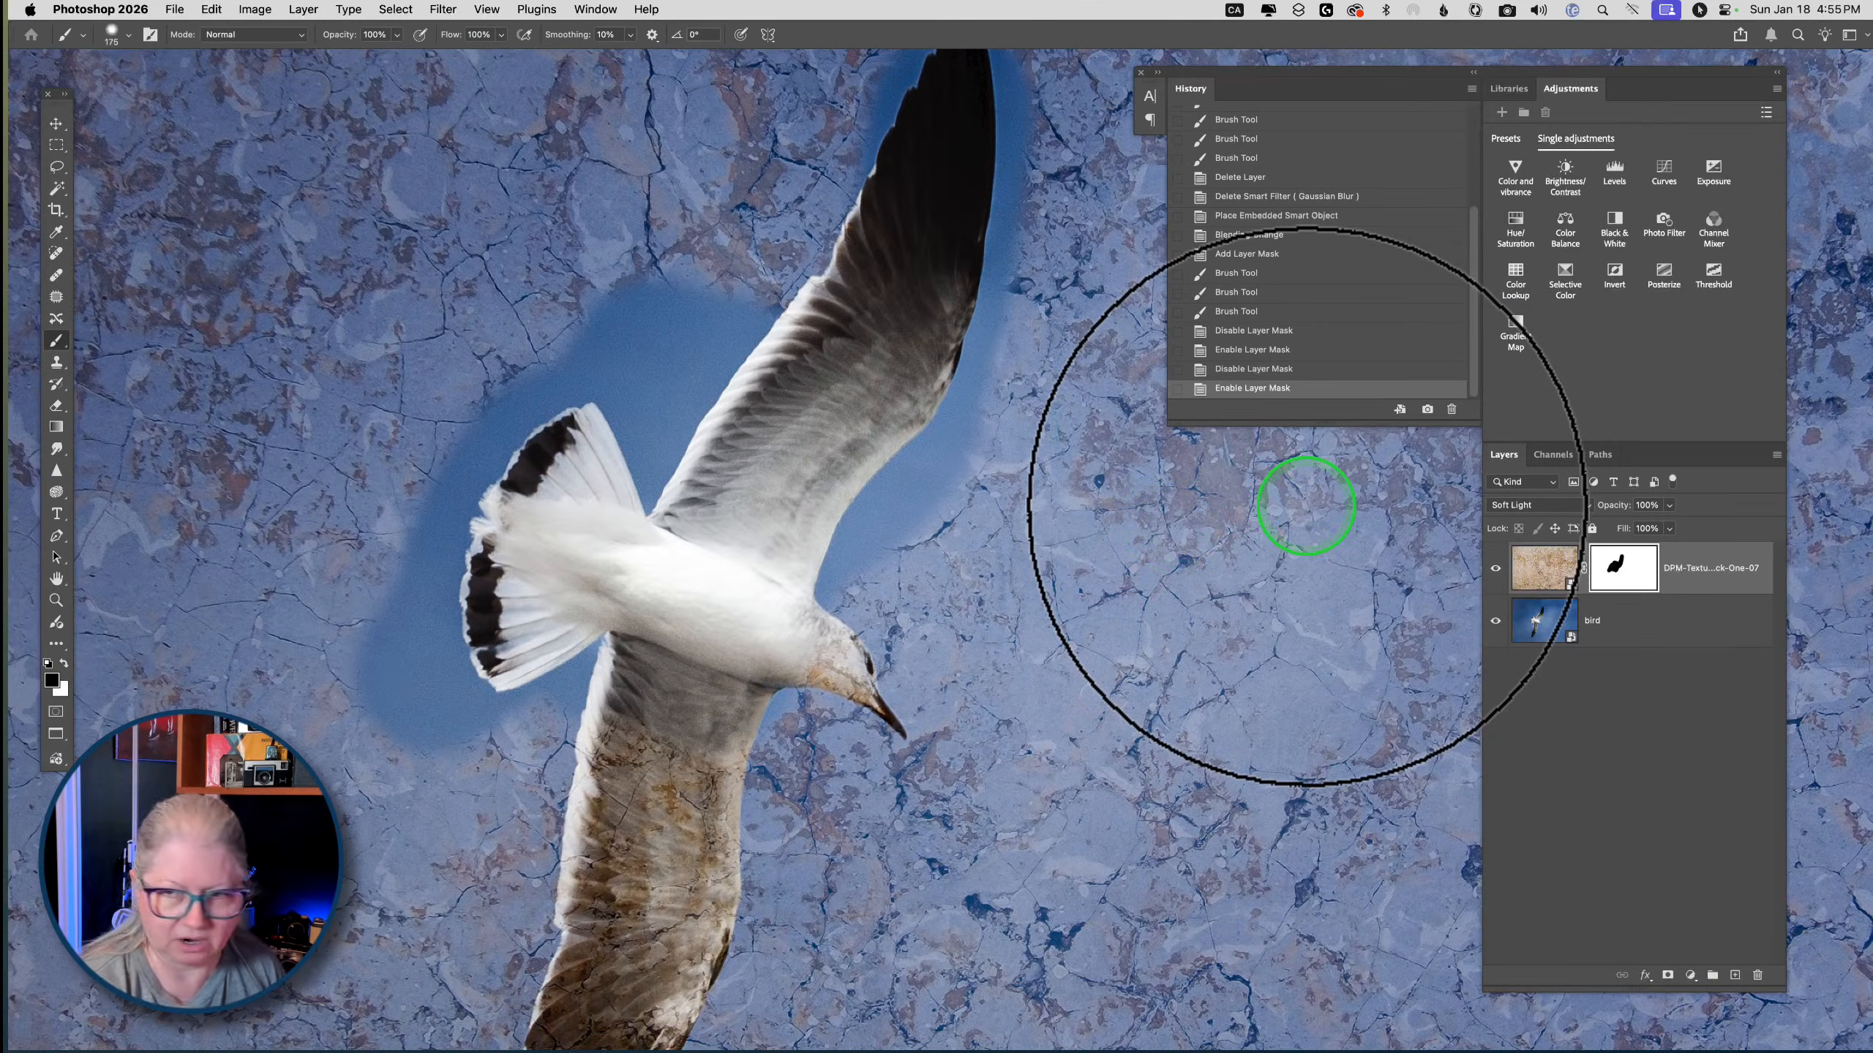
Duplicate the bird layer and rasterize the copy
left_click(1670, 622)
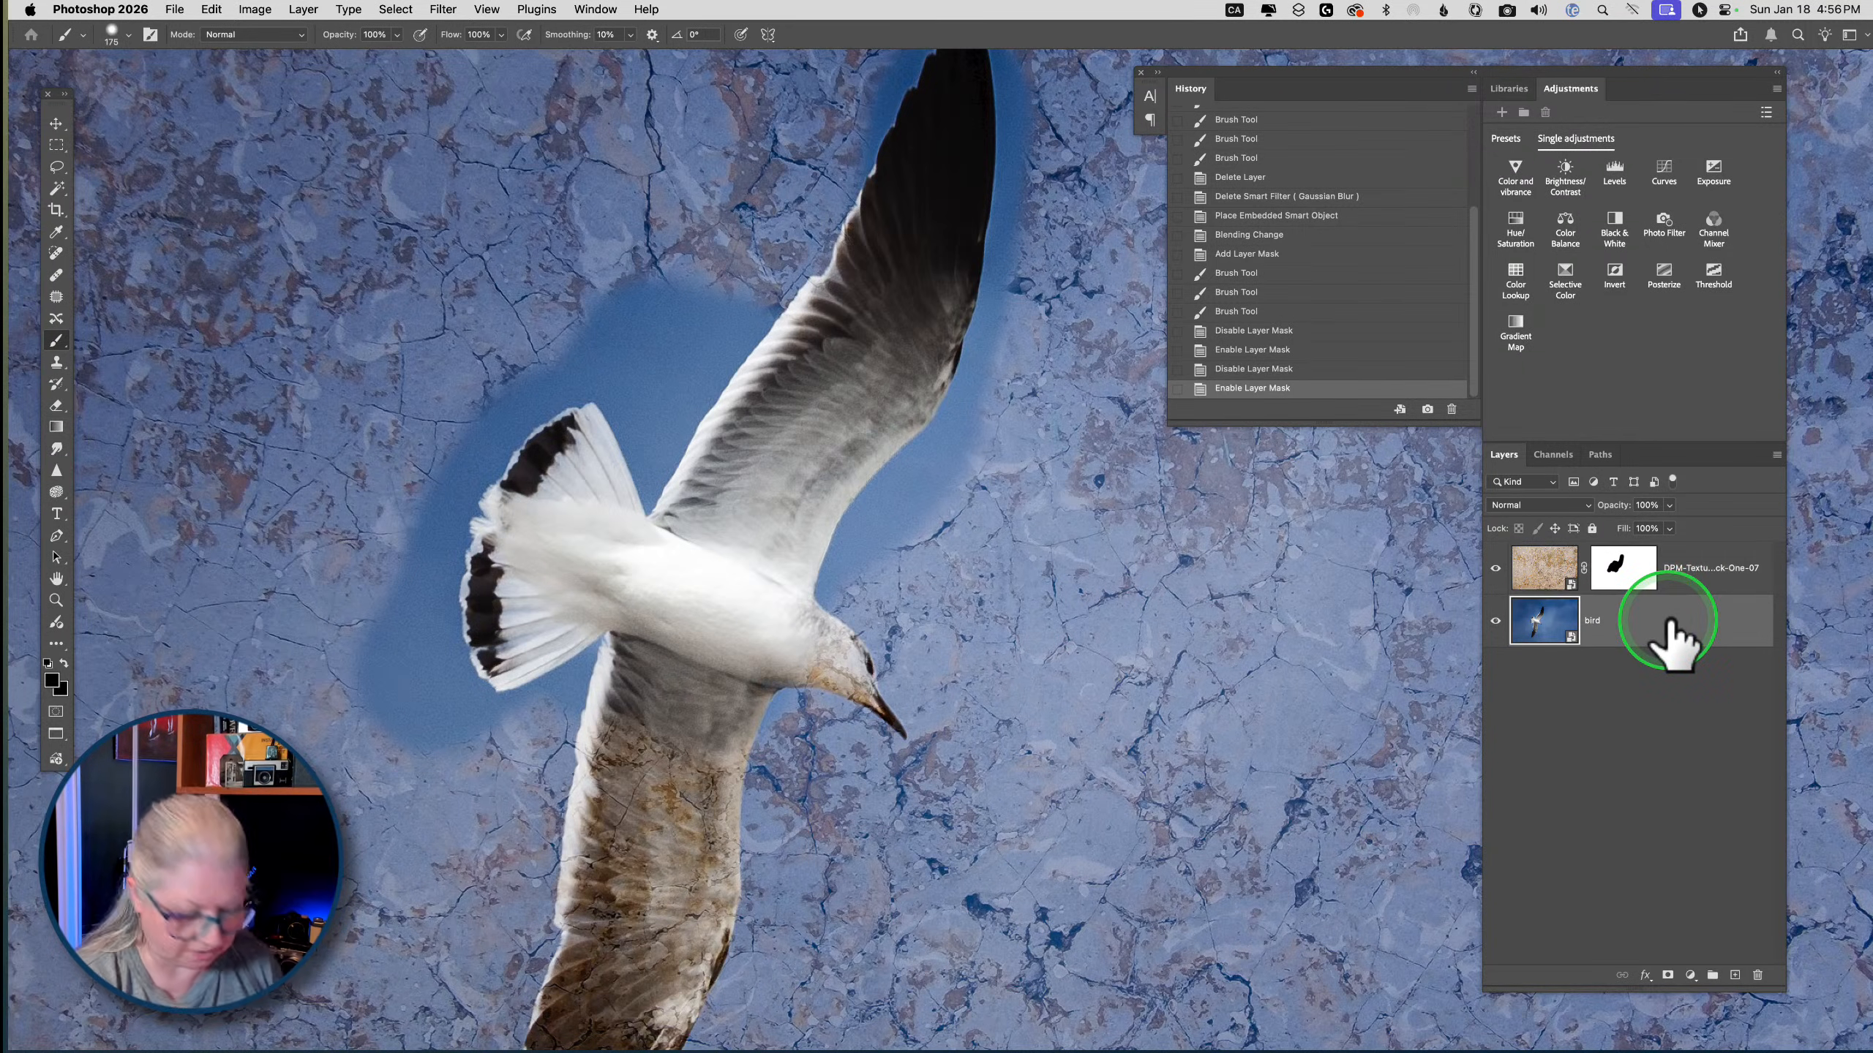
key("super+j")
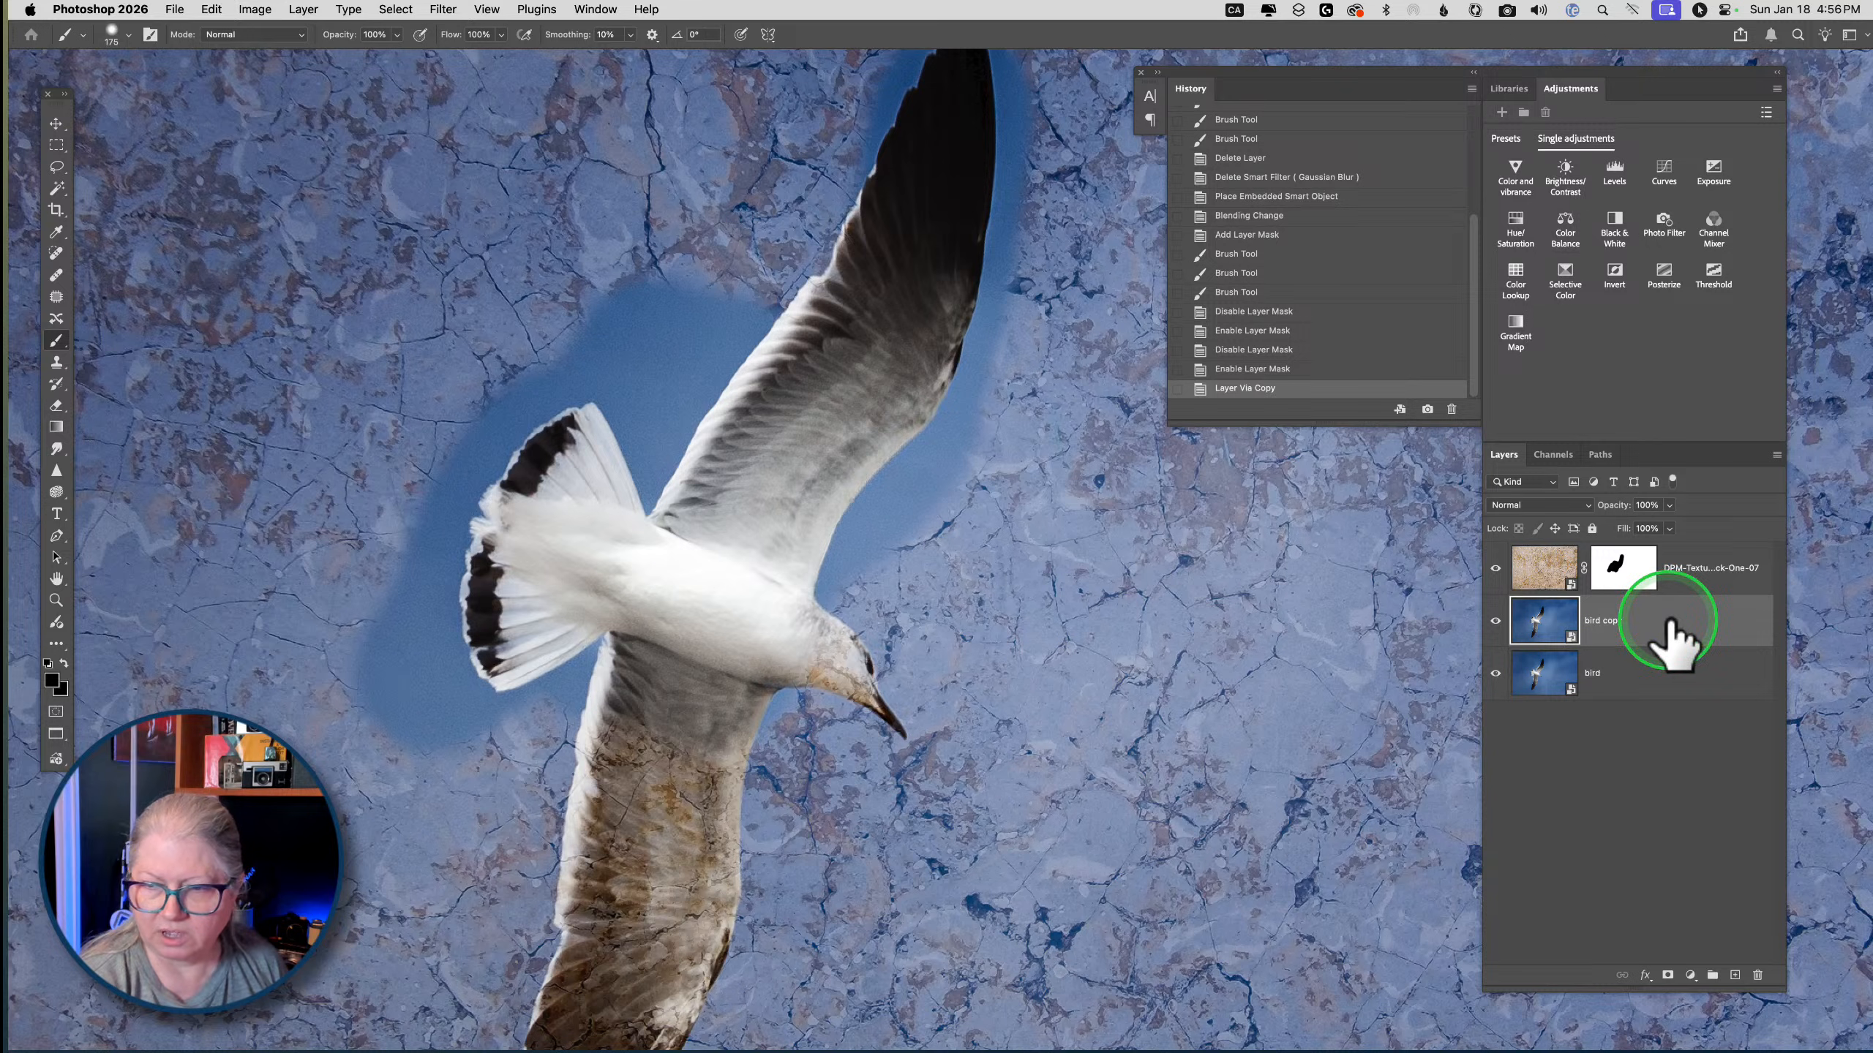
right_click(1641, 620)
left_click(1655, 984)
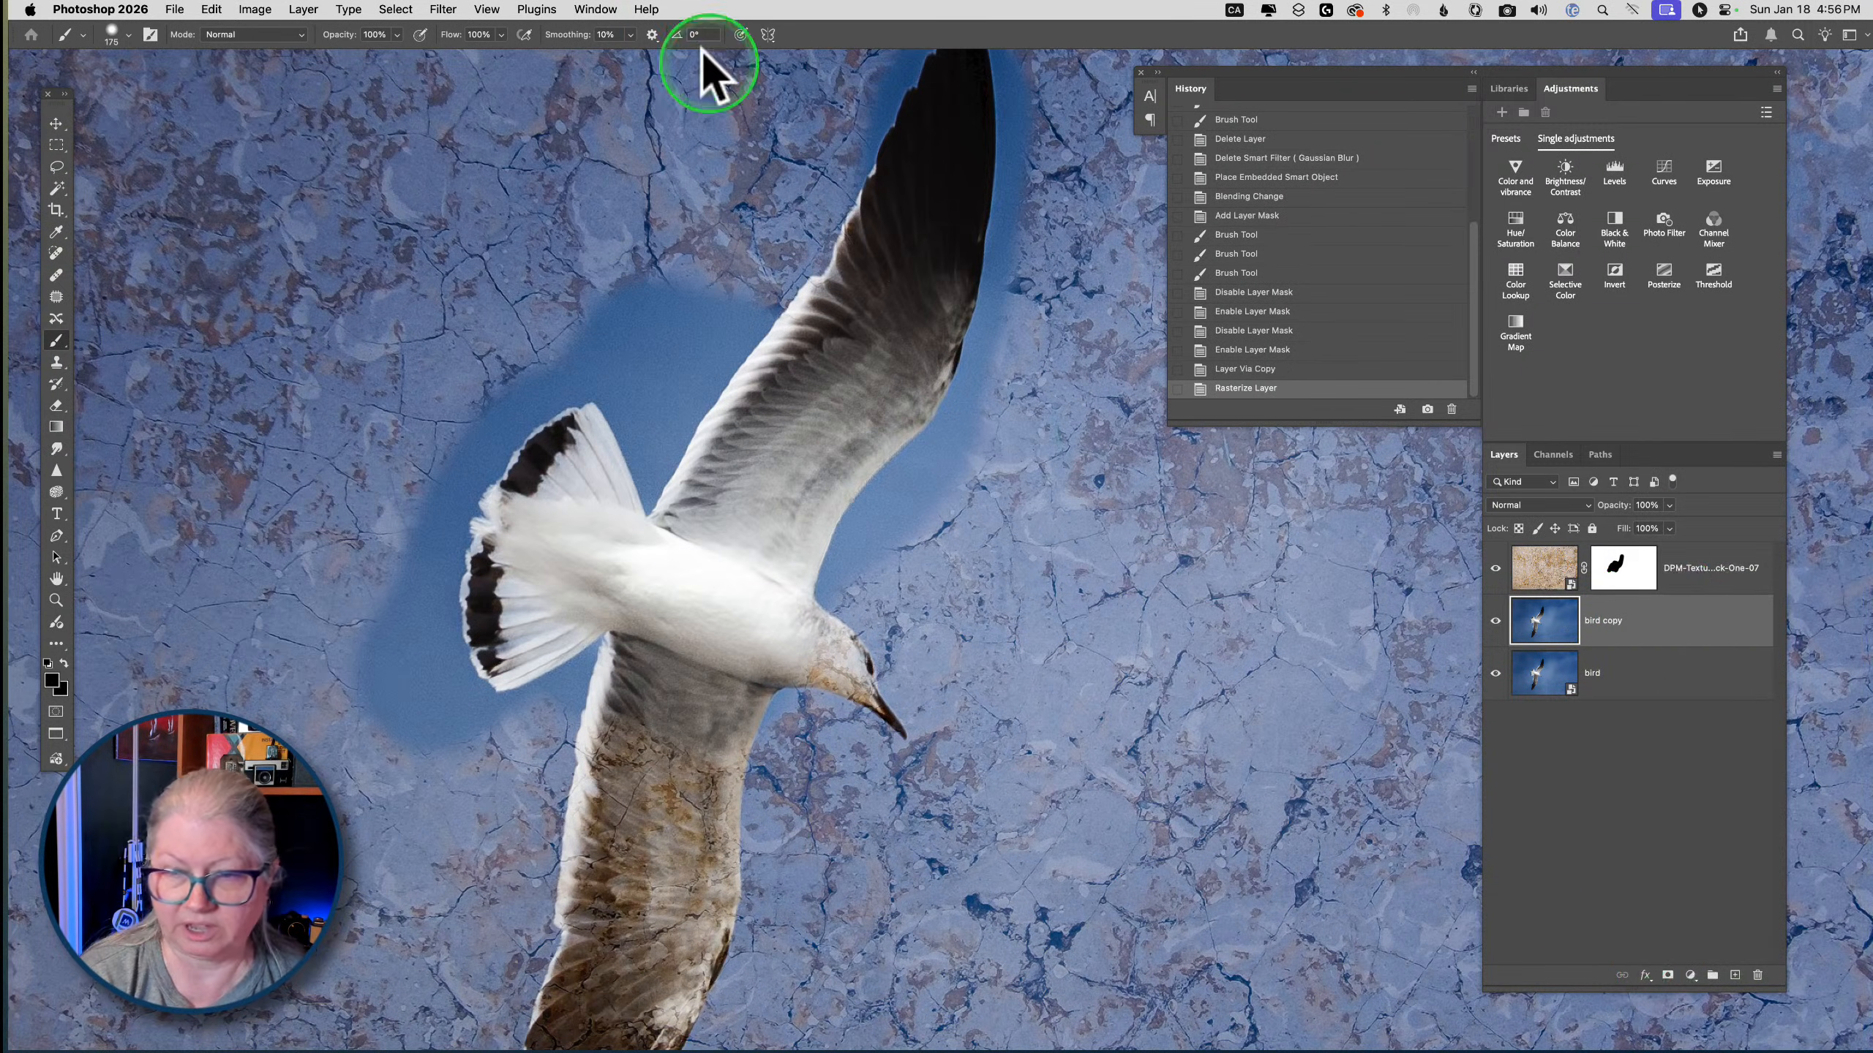
Apply a strong Gaussian Blur to the rasterized bird copy and hide the texture layer
left_click(456, 9)
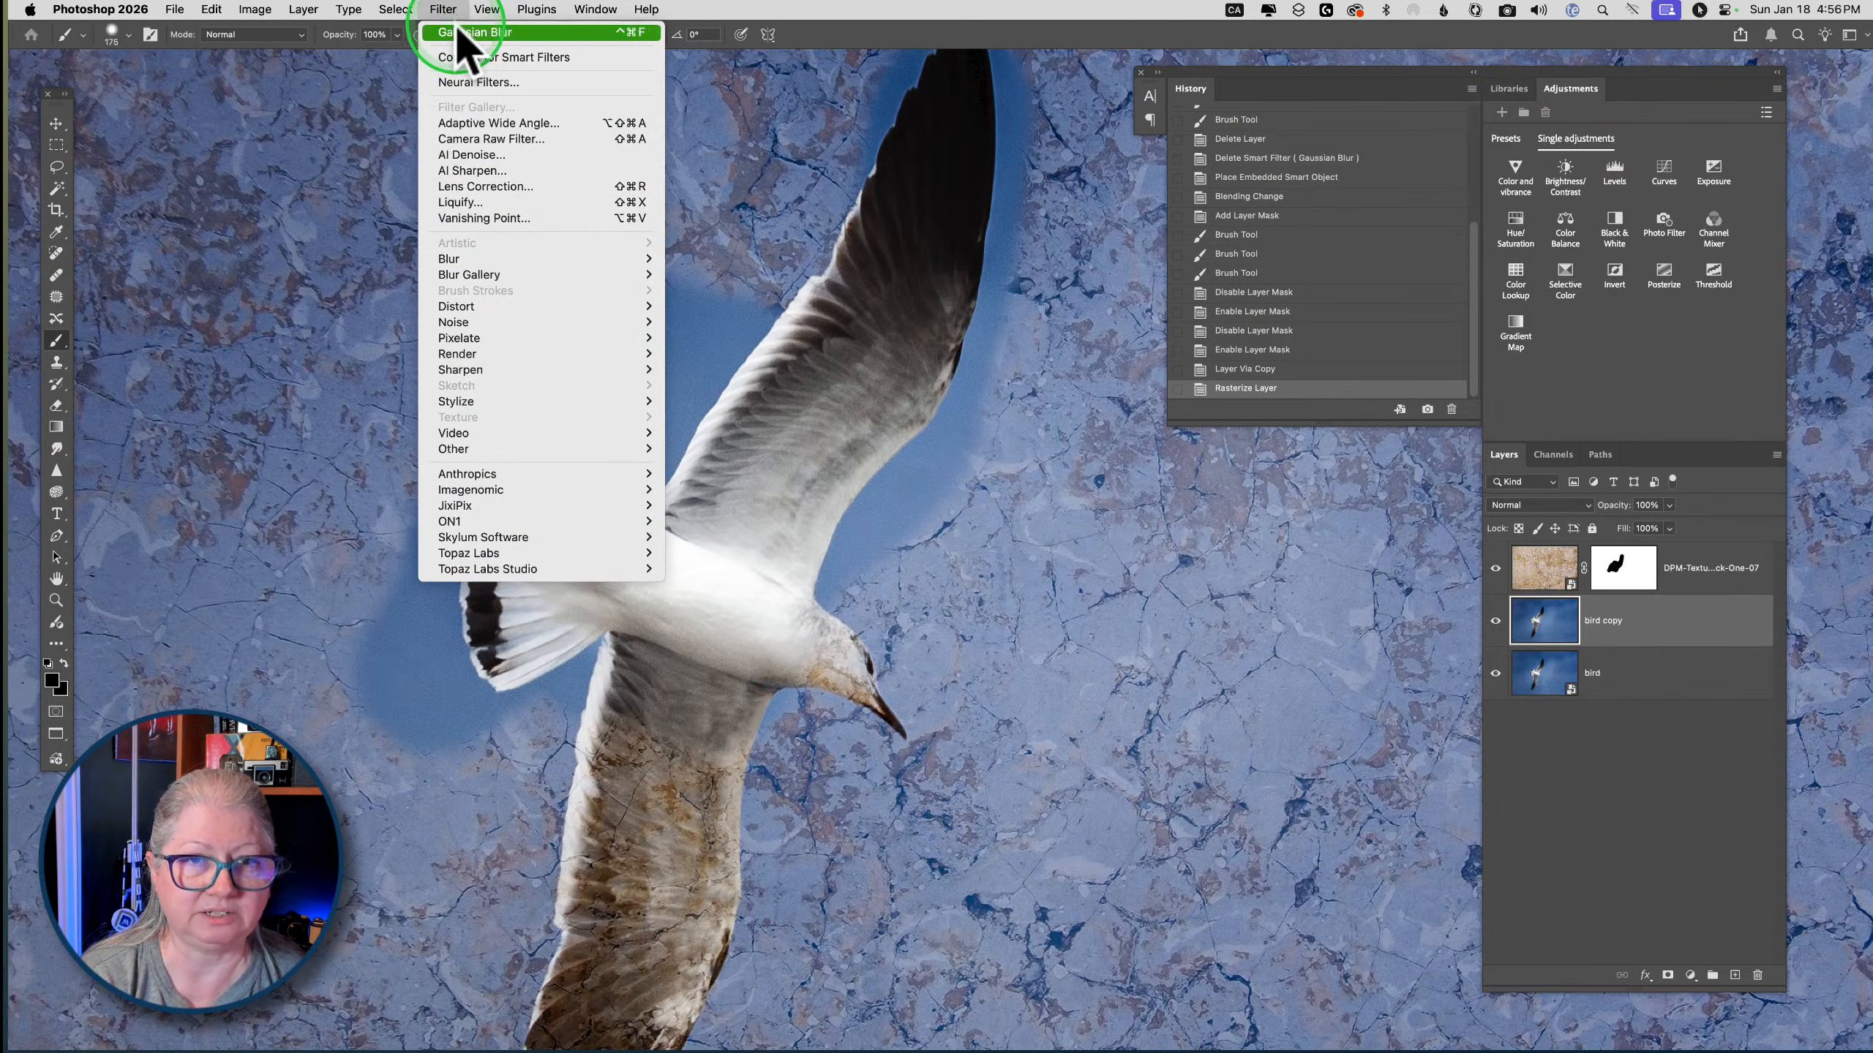
left_click(744, 297)
left_click(1122, 637)
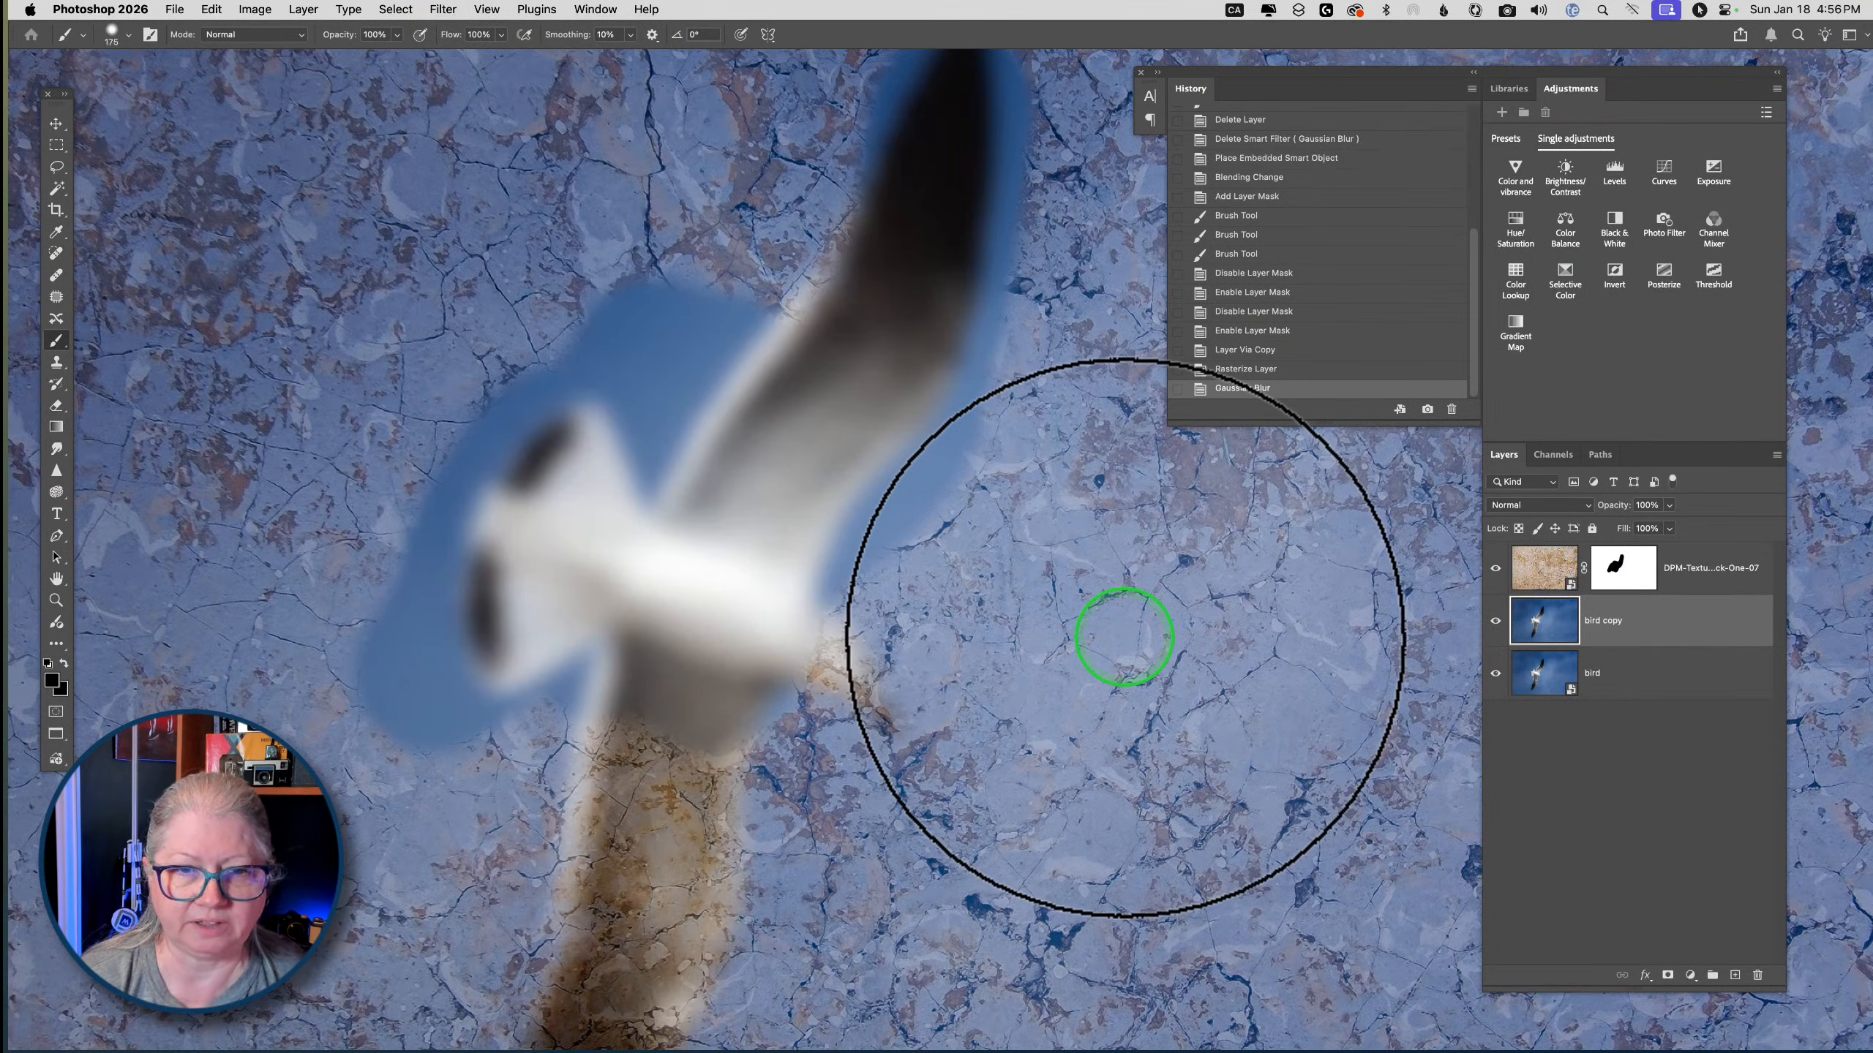
left_click(1495, 568)
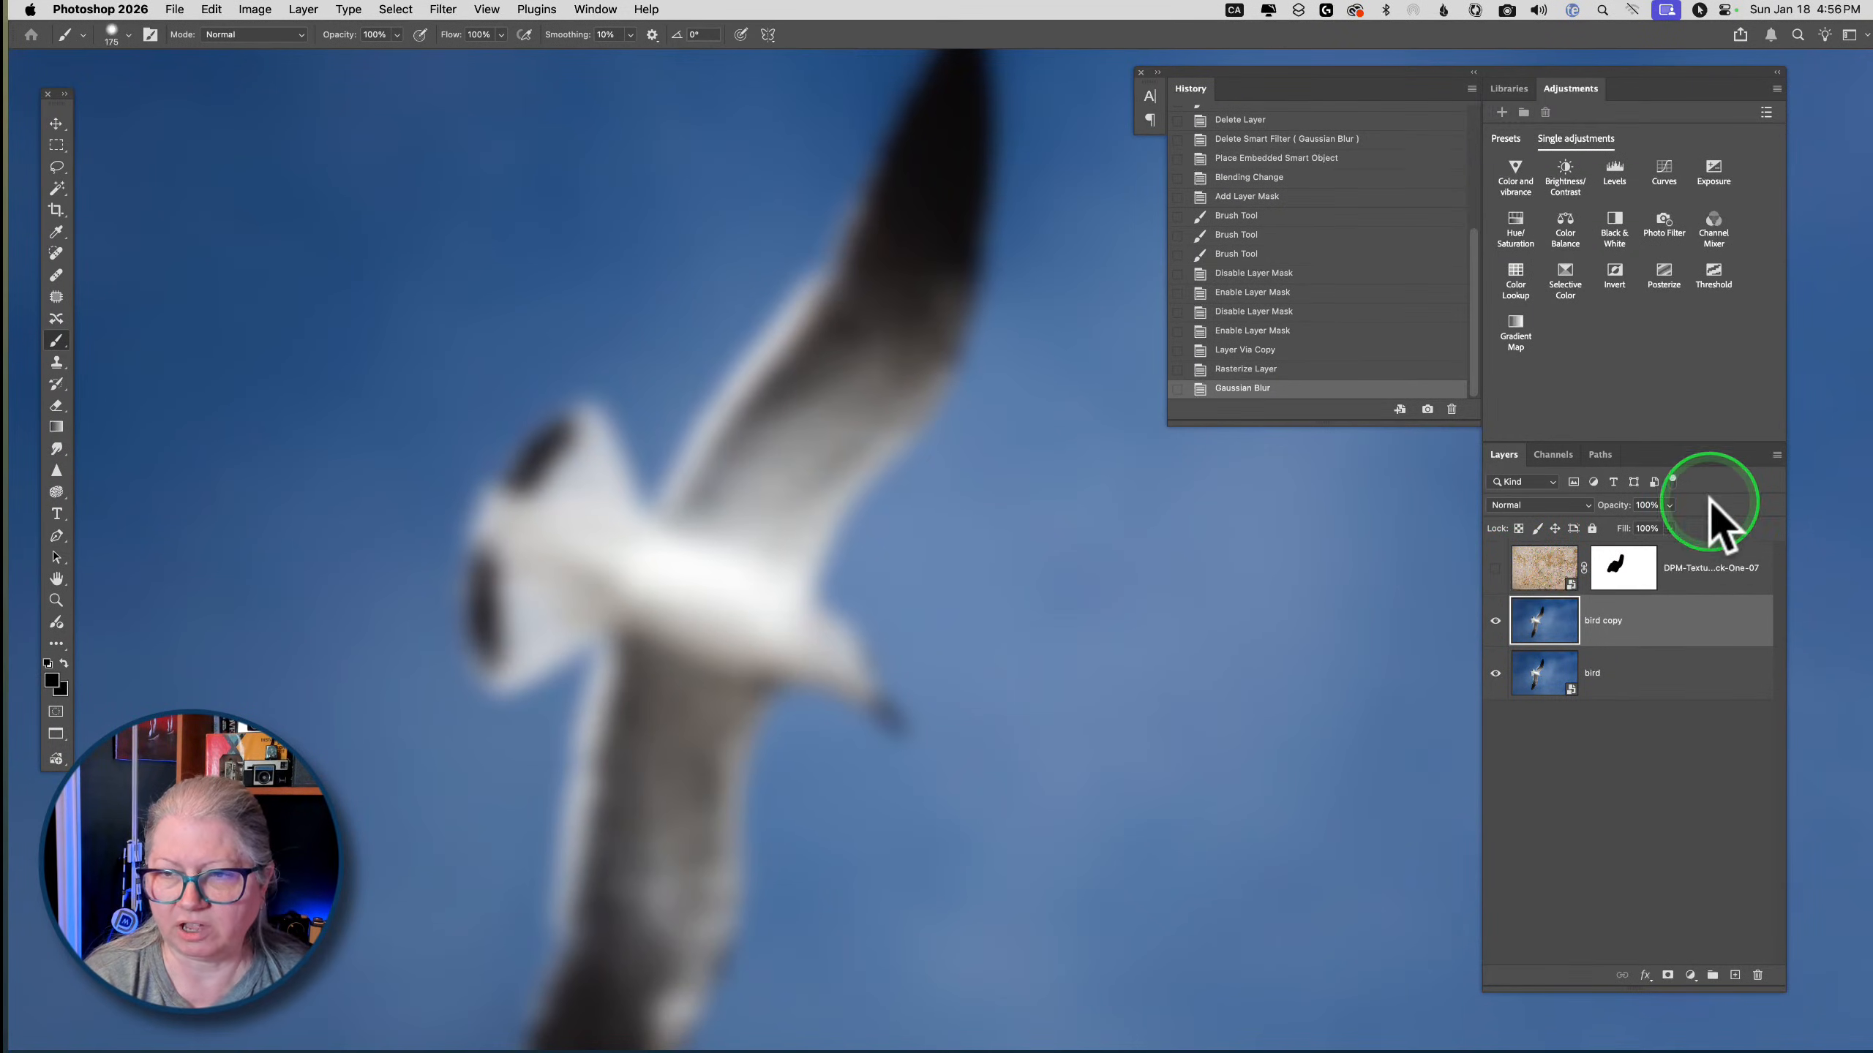
Set the blurred bird copy's blend mode to Darken and its opacity to 73%
left_click(1668, 505)
mouse_move(1668, 526)
left_mouse_down()
mouse_move(1595, 526)
mouse_move(1676, 528)
mouse_move(1657, 525)
left_mouse_up()
left_click(1552, 506)
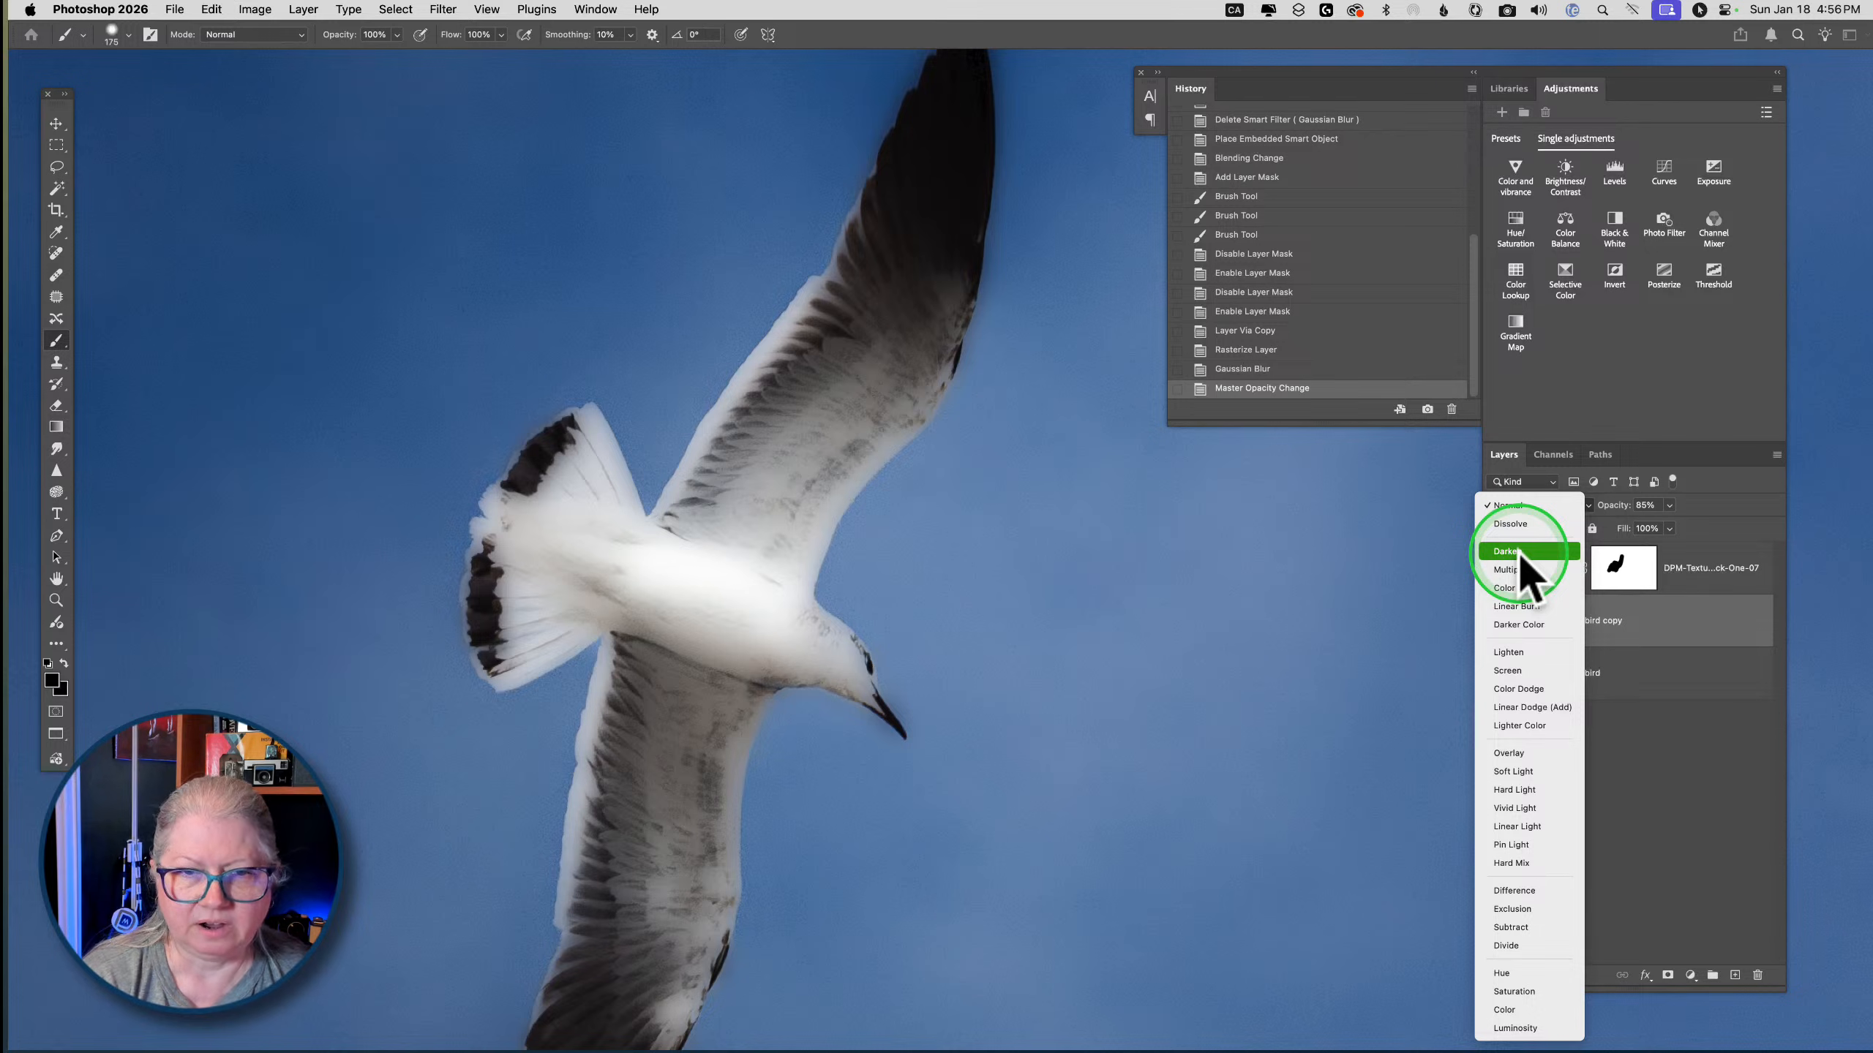
left_click(1519, 551)
left_click(1671, 507)
mouse_move(1676, 526)
left_mouse_down()
mouse_move(1619, 523)
mouse_move(1686, 521)
mouse_move(1640, 524)
mouse_move(1661, 524)
left_mouse_up()
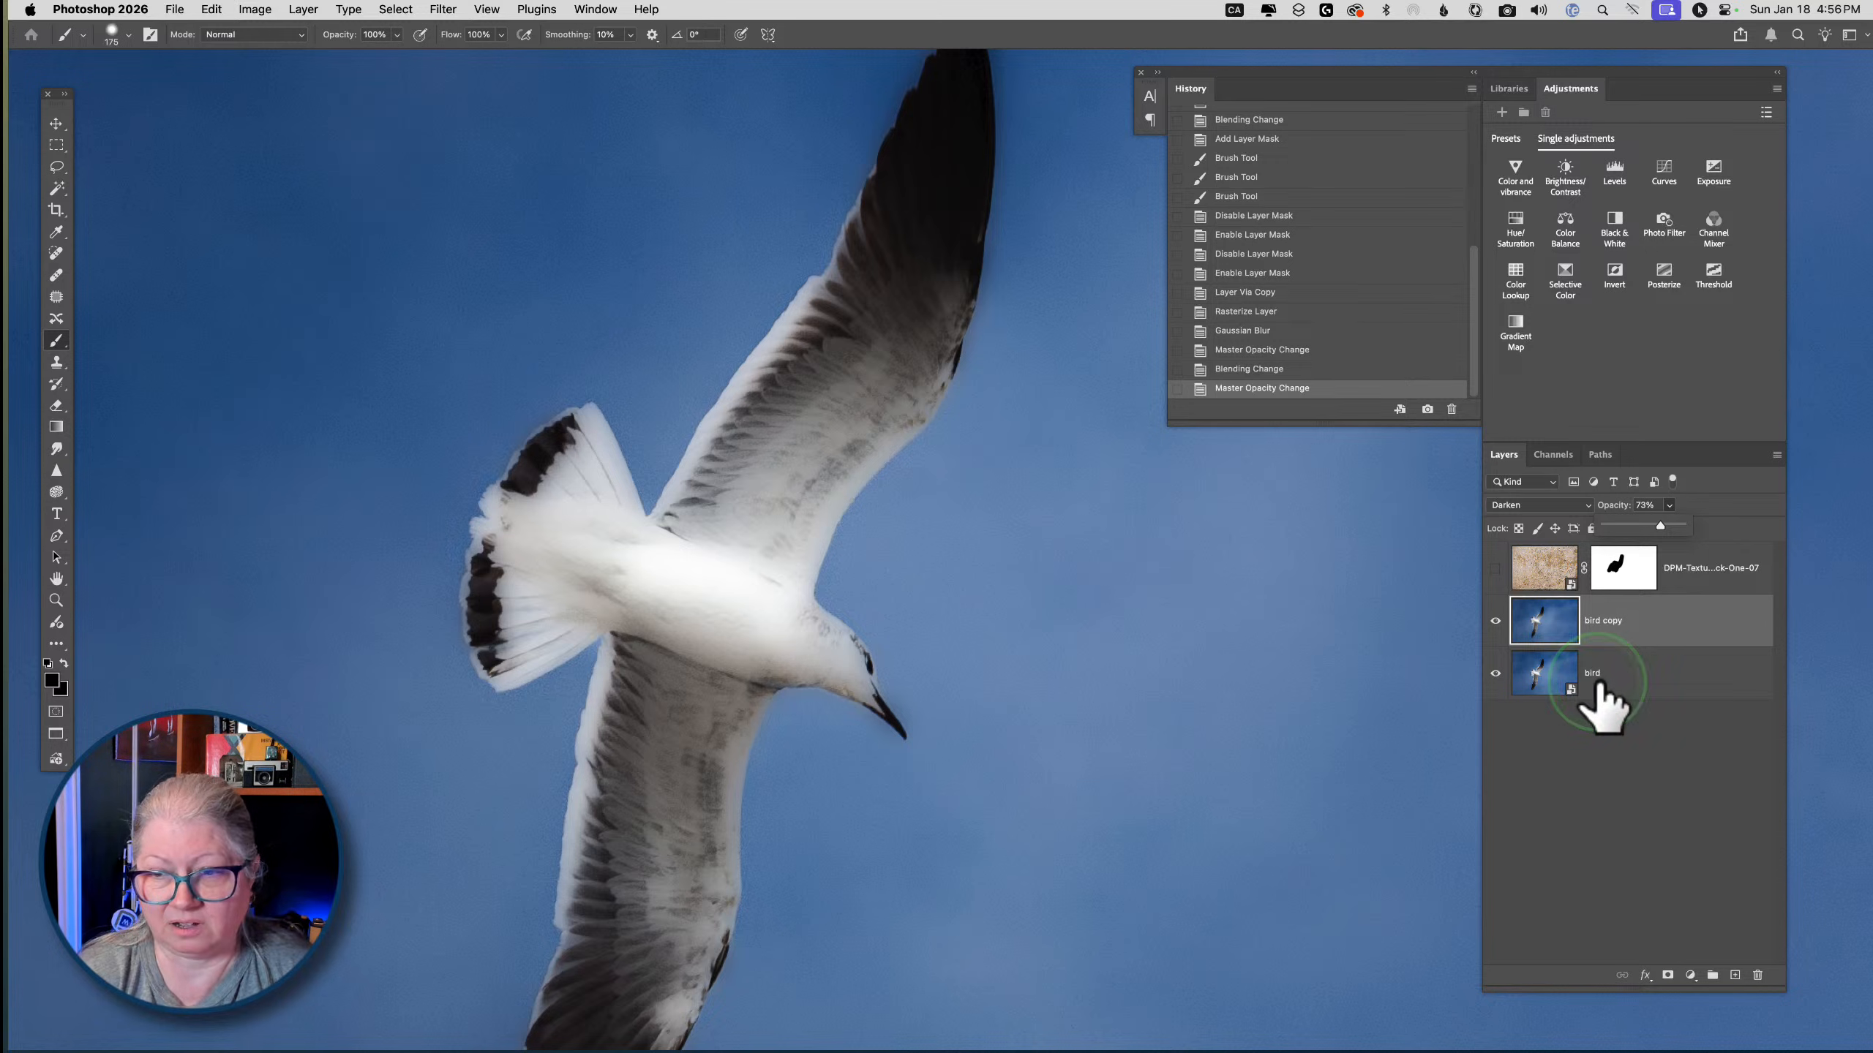
left_click(1605, 725)
left_click(1649, 624)
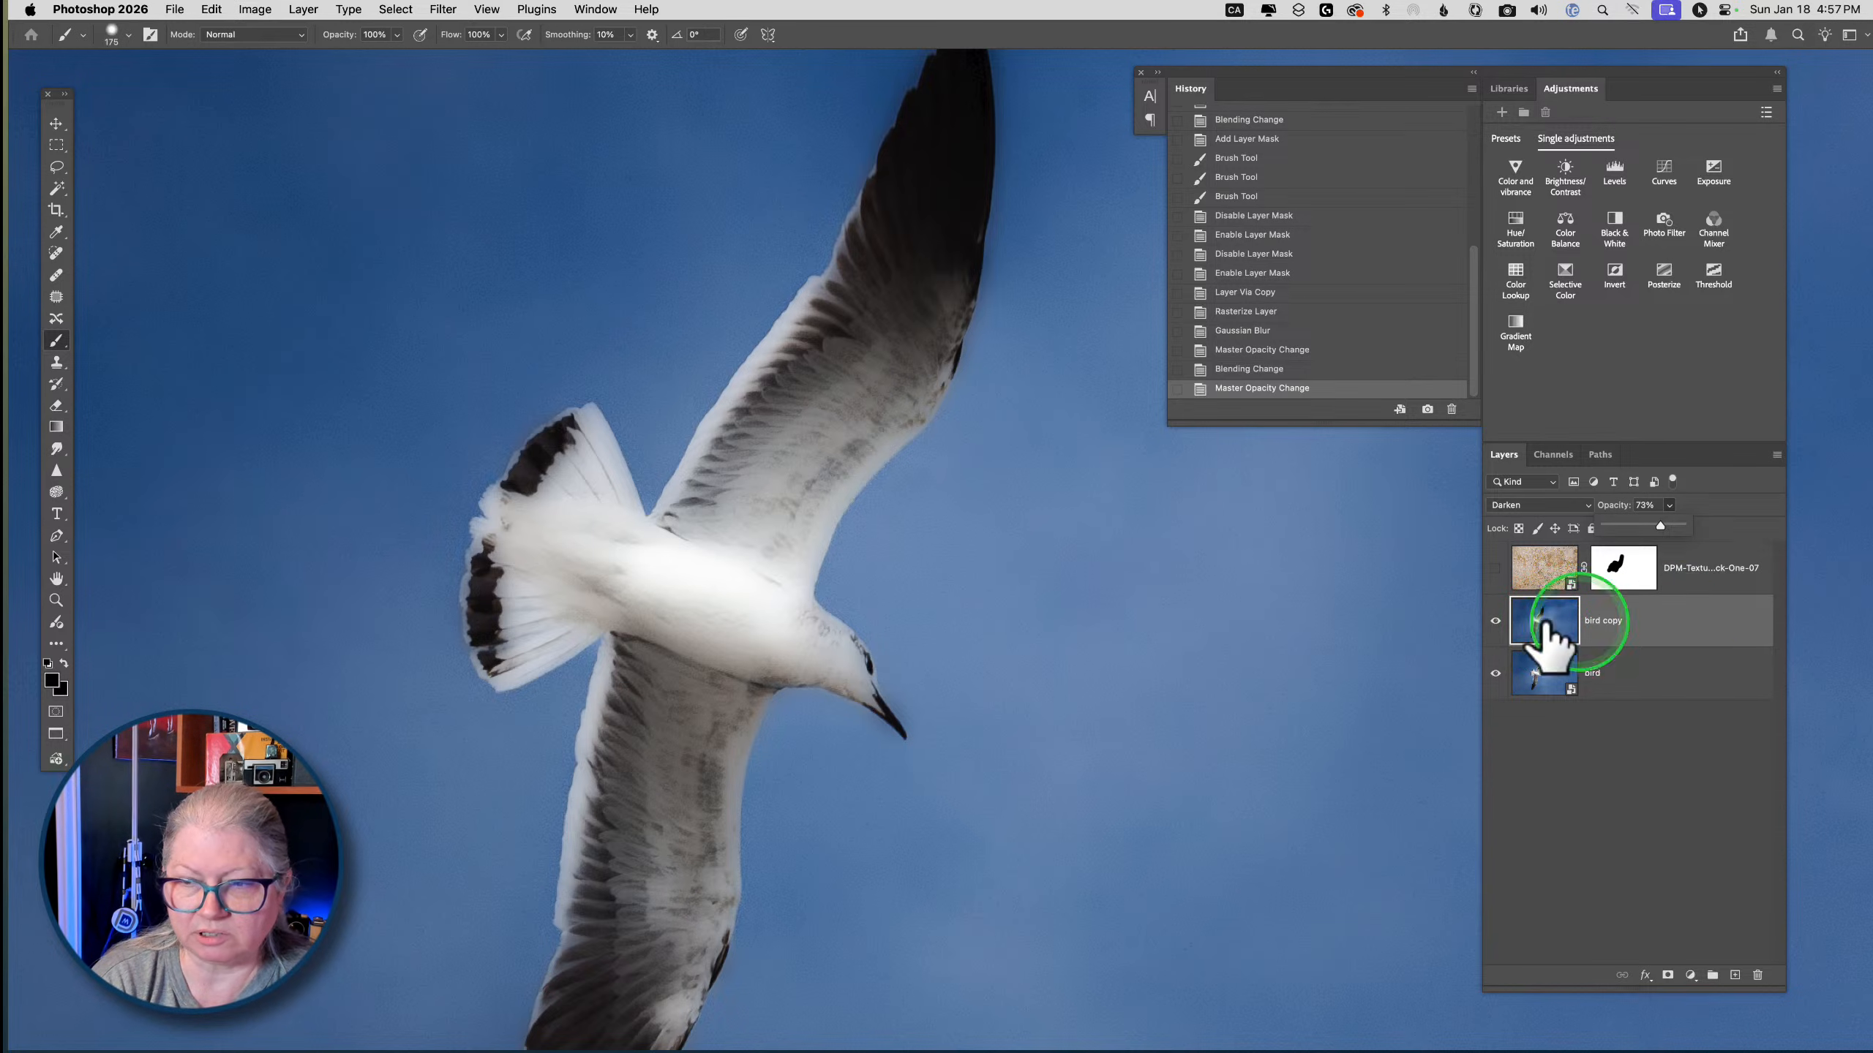
Hide the blurred bird copy, duplicate the original bird layer again and rasterize the new copy
left_click(1496, 620)
left_click(1630, 675)
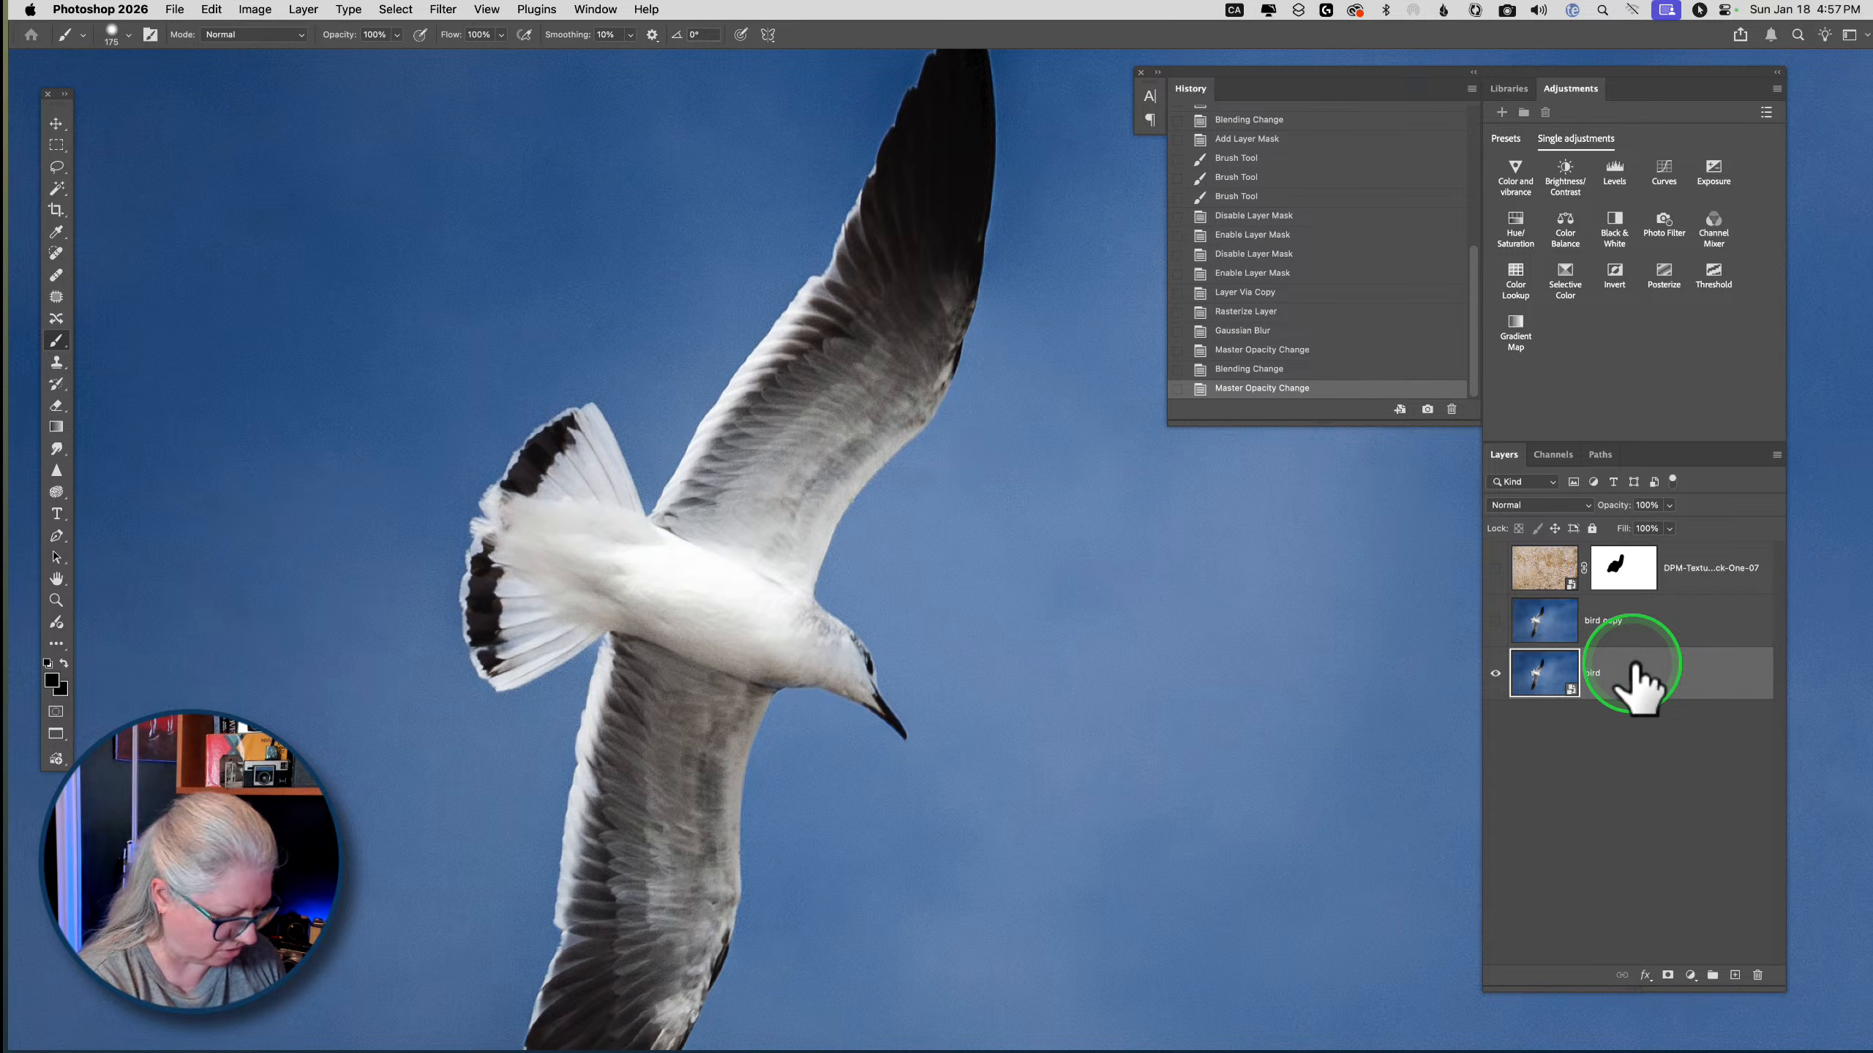
key("super+j")
right_click(1657, 667)
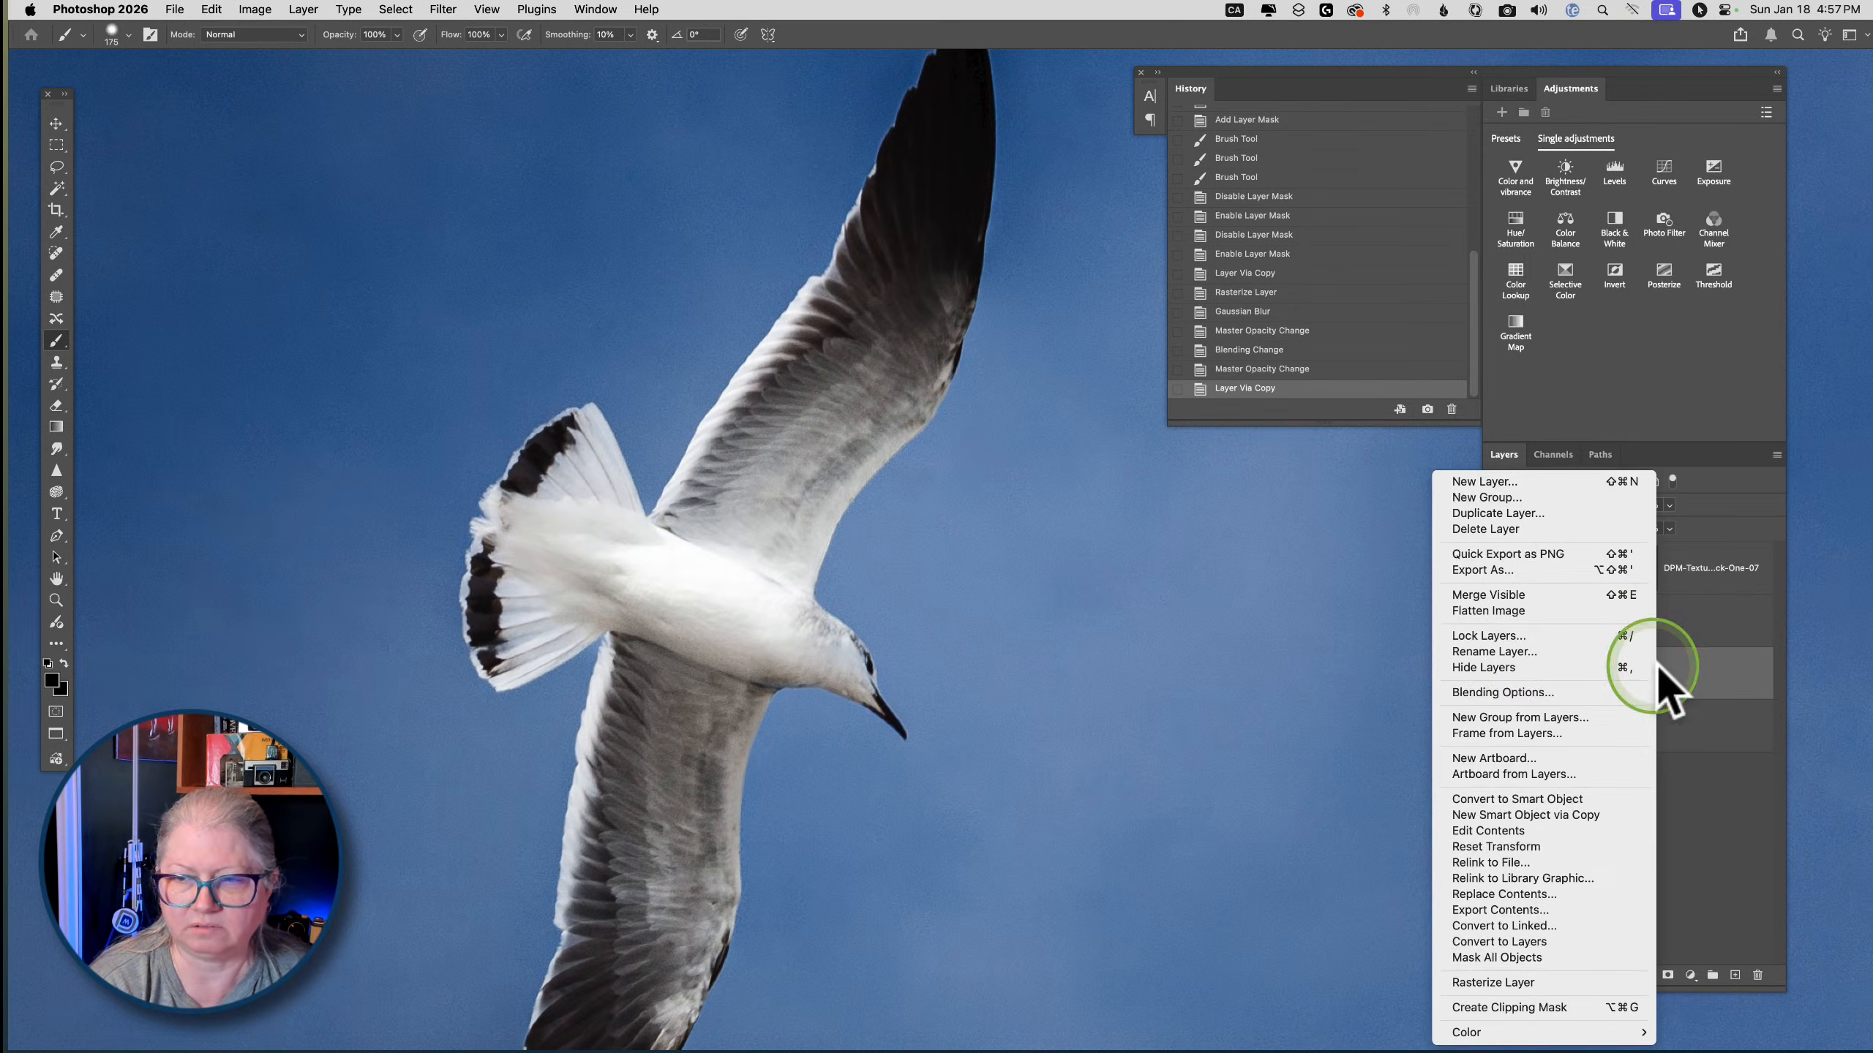
left_click(1500, 984)
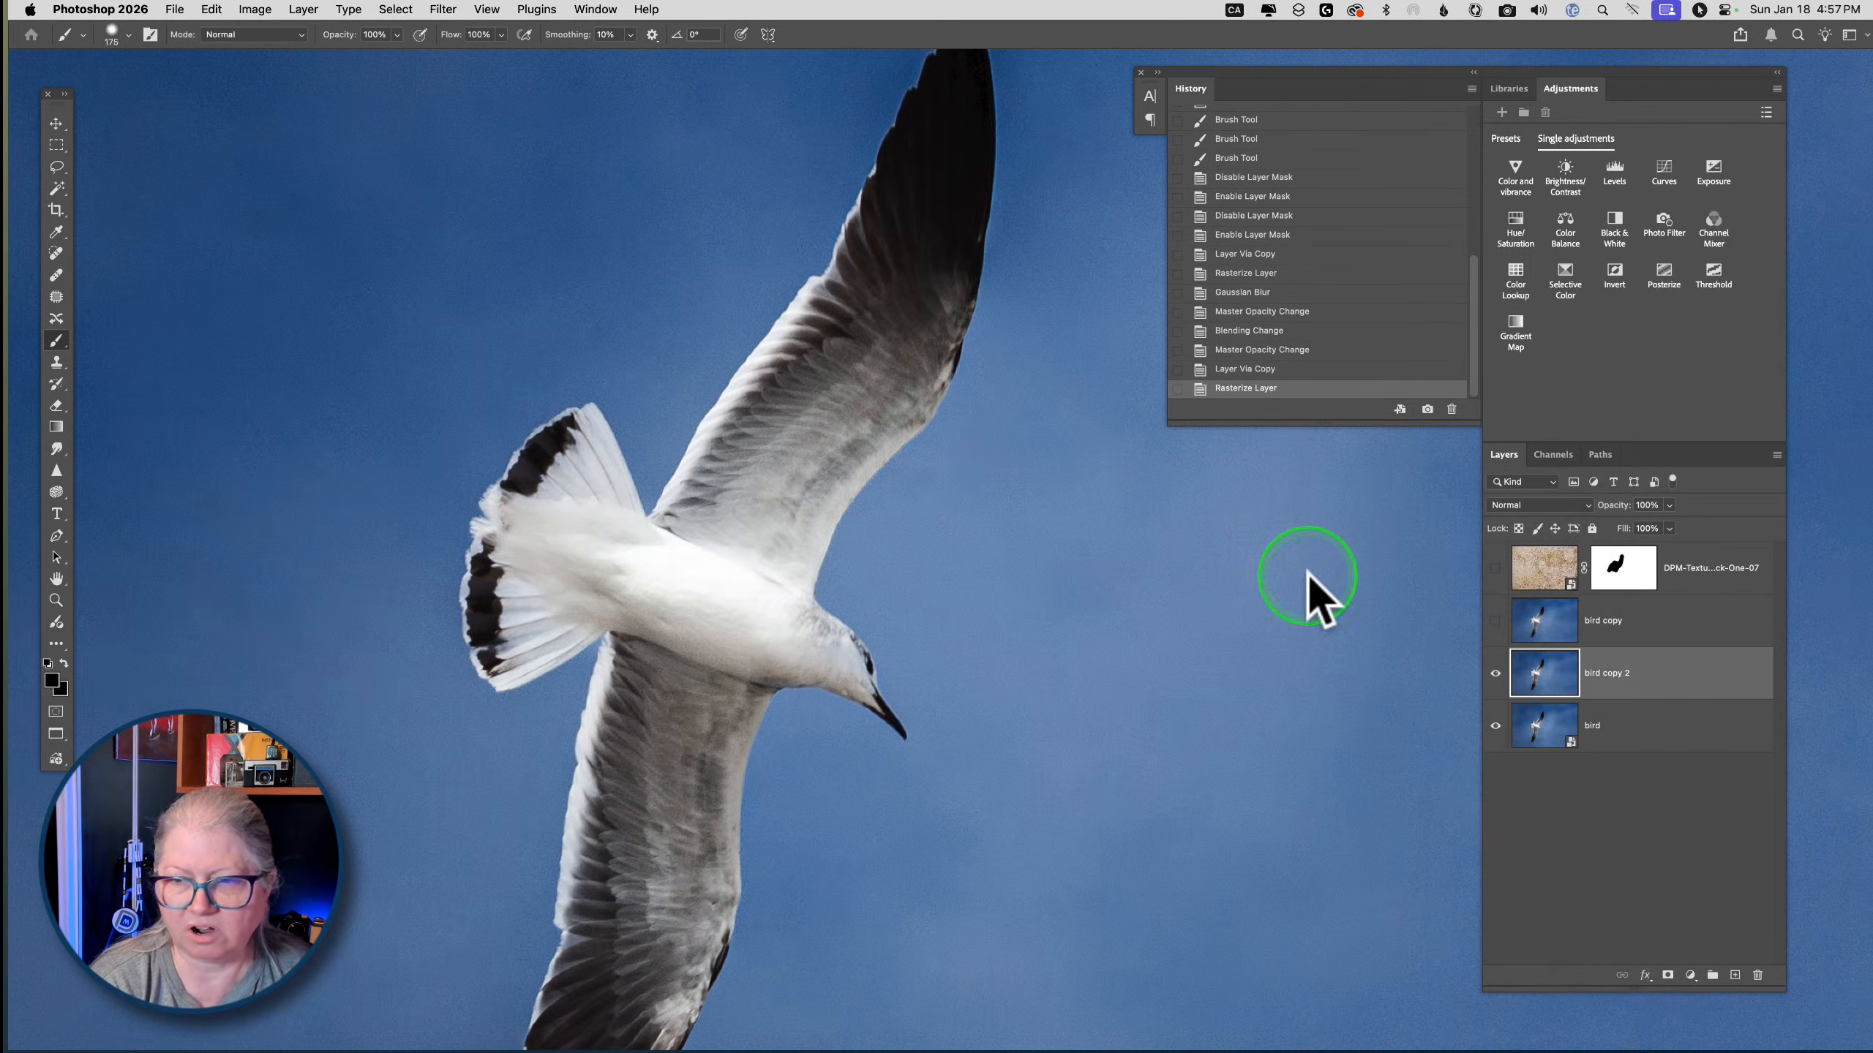
Apply a Gaussian Blur to bird copy 2 with a smaller radius than on the first copy
left_click(442, 8)
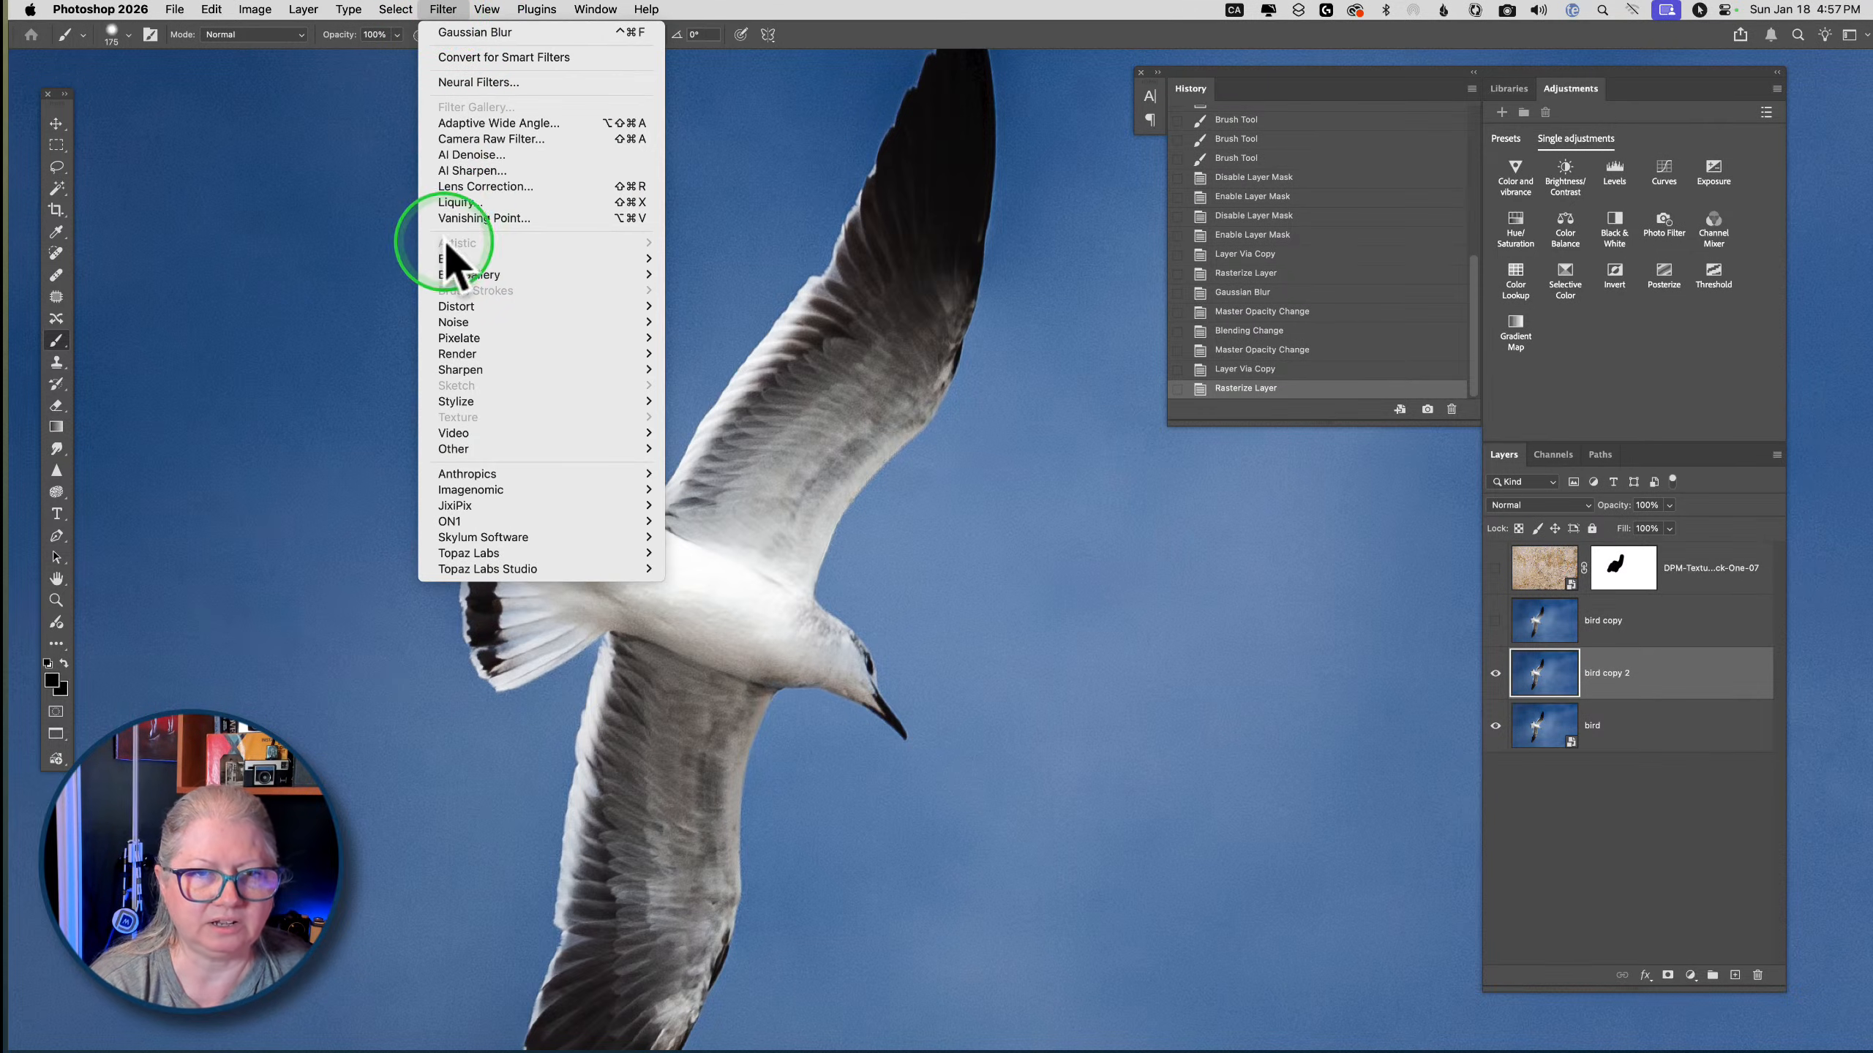
mouse_move(480, 259)
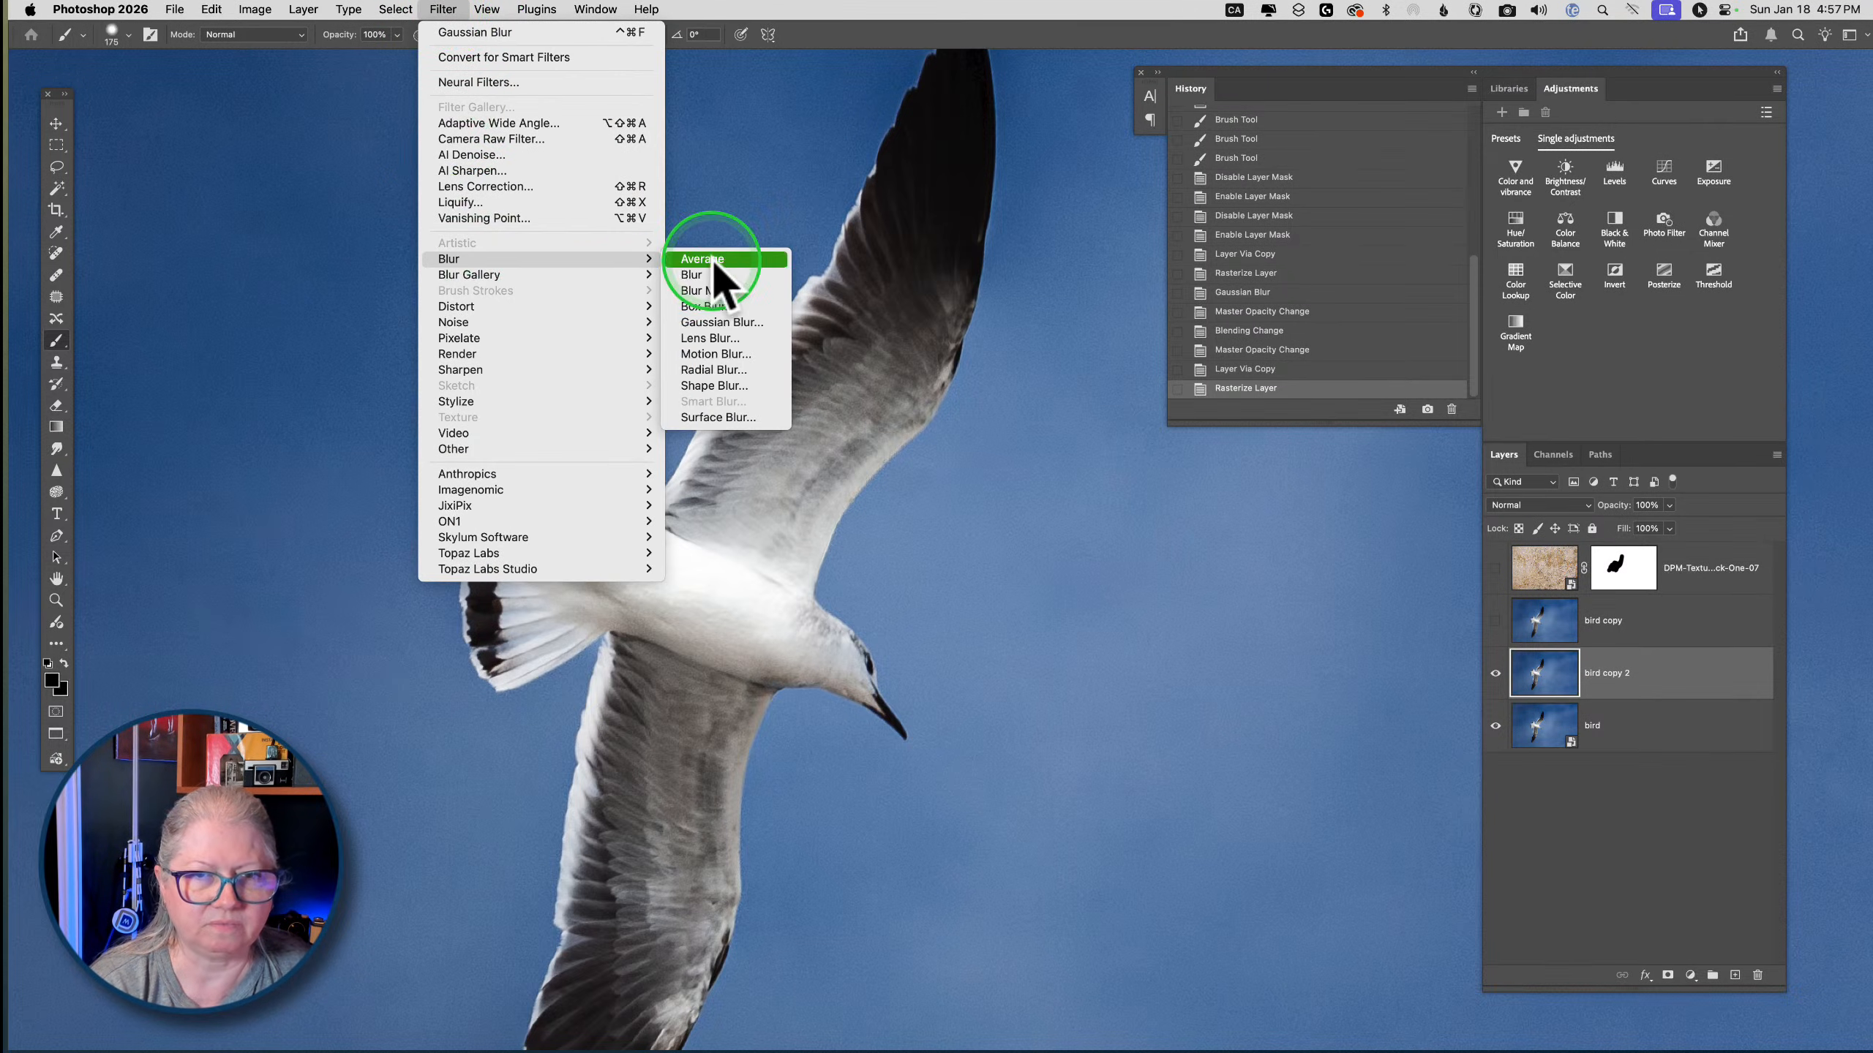
left_click(719, 323)
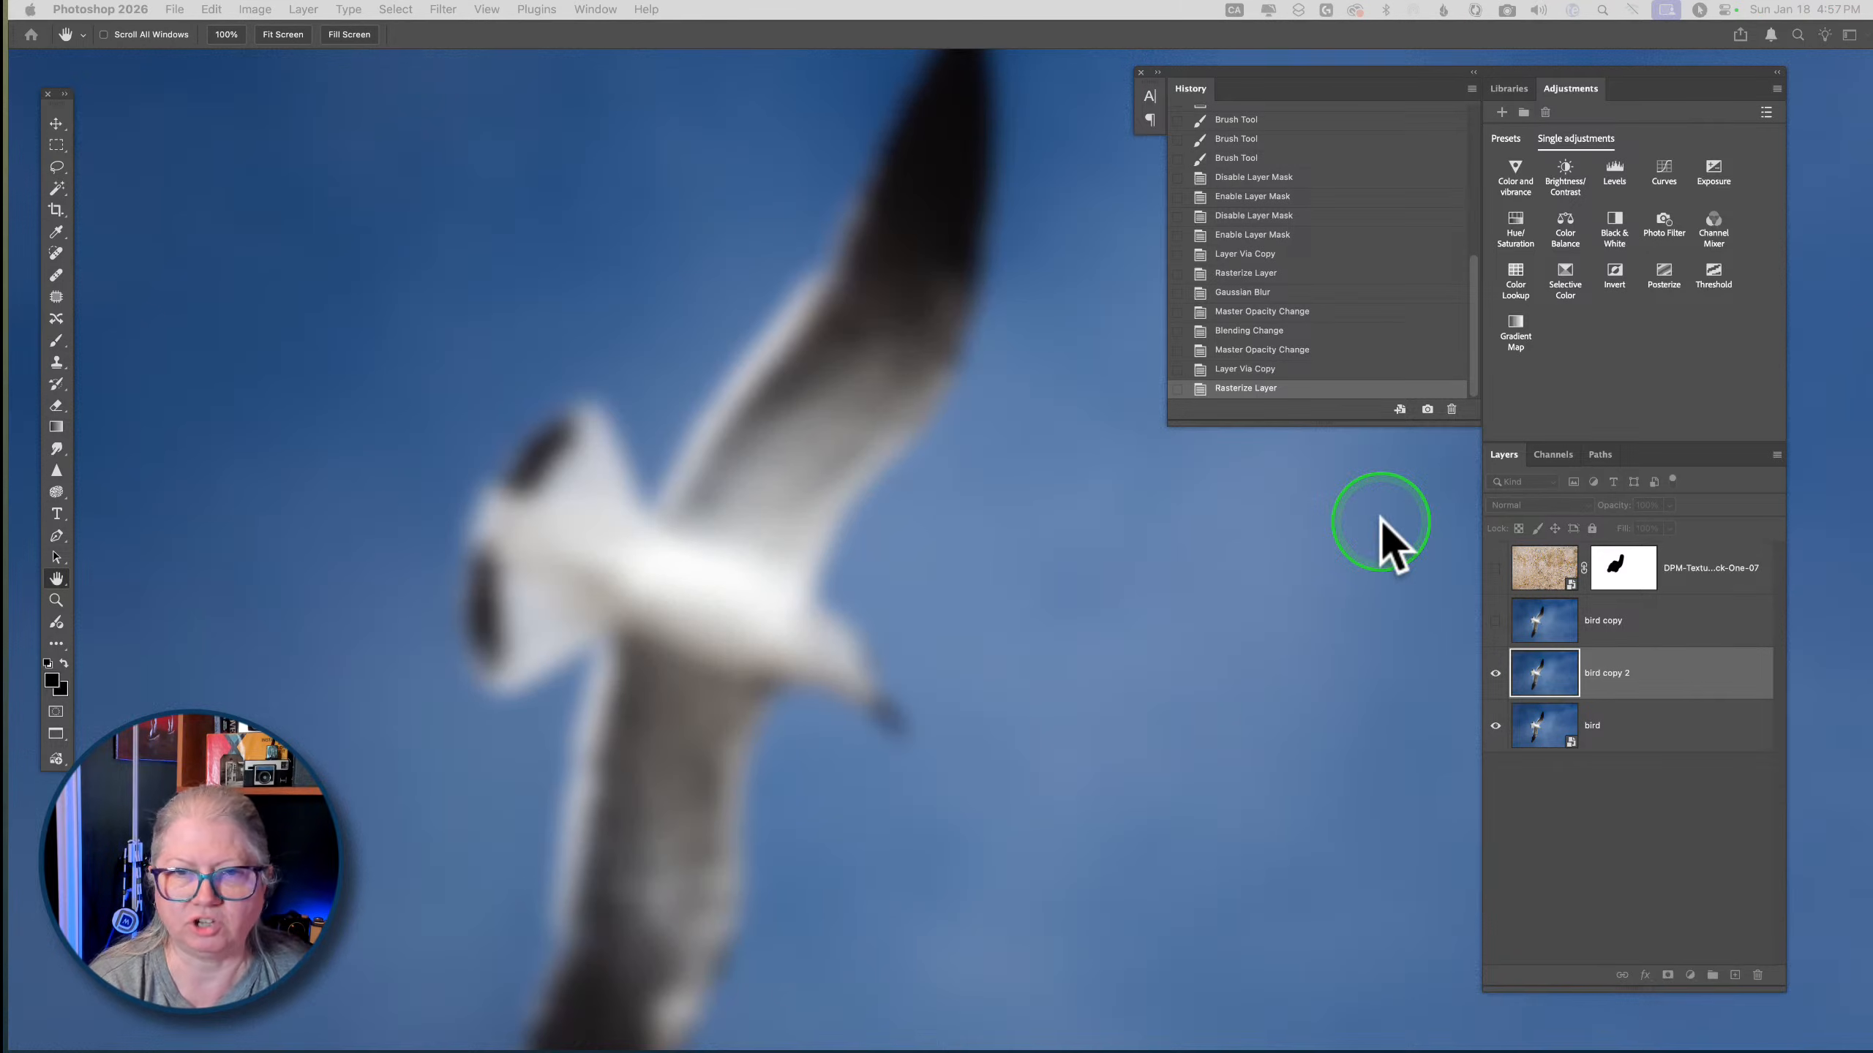
left_click_drag(7, 417, 1233, 406)
left_click_drag(1141, 643, 1117, 640)
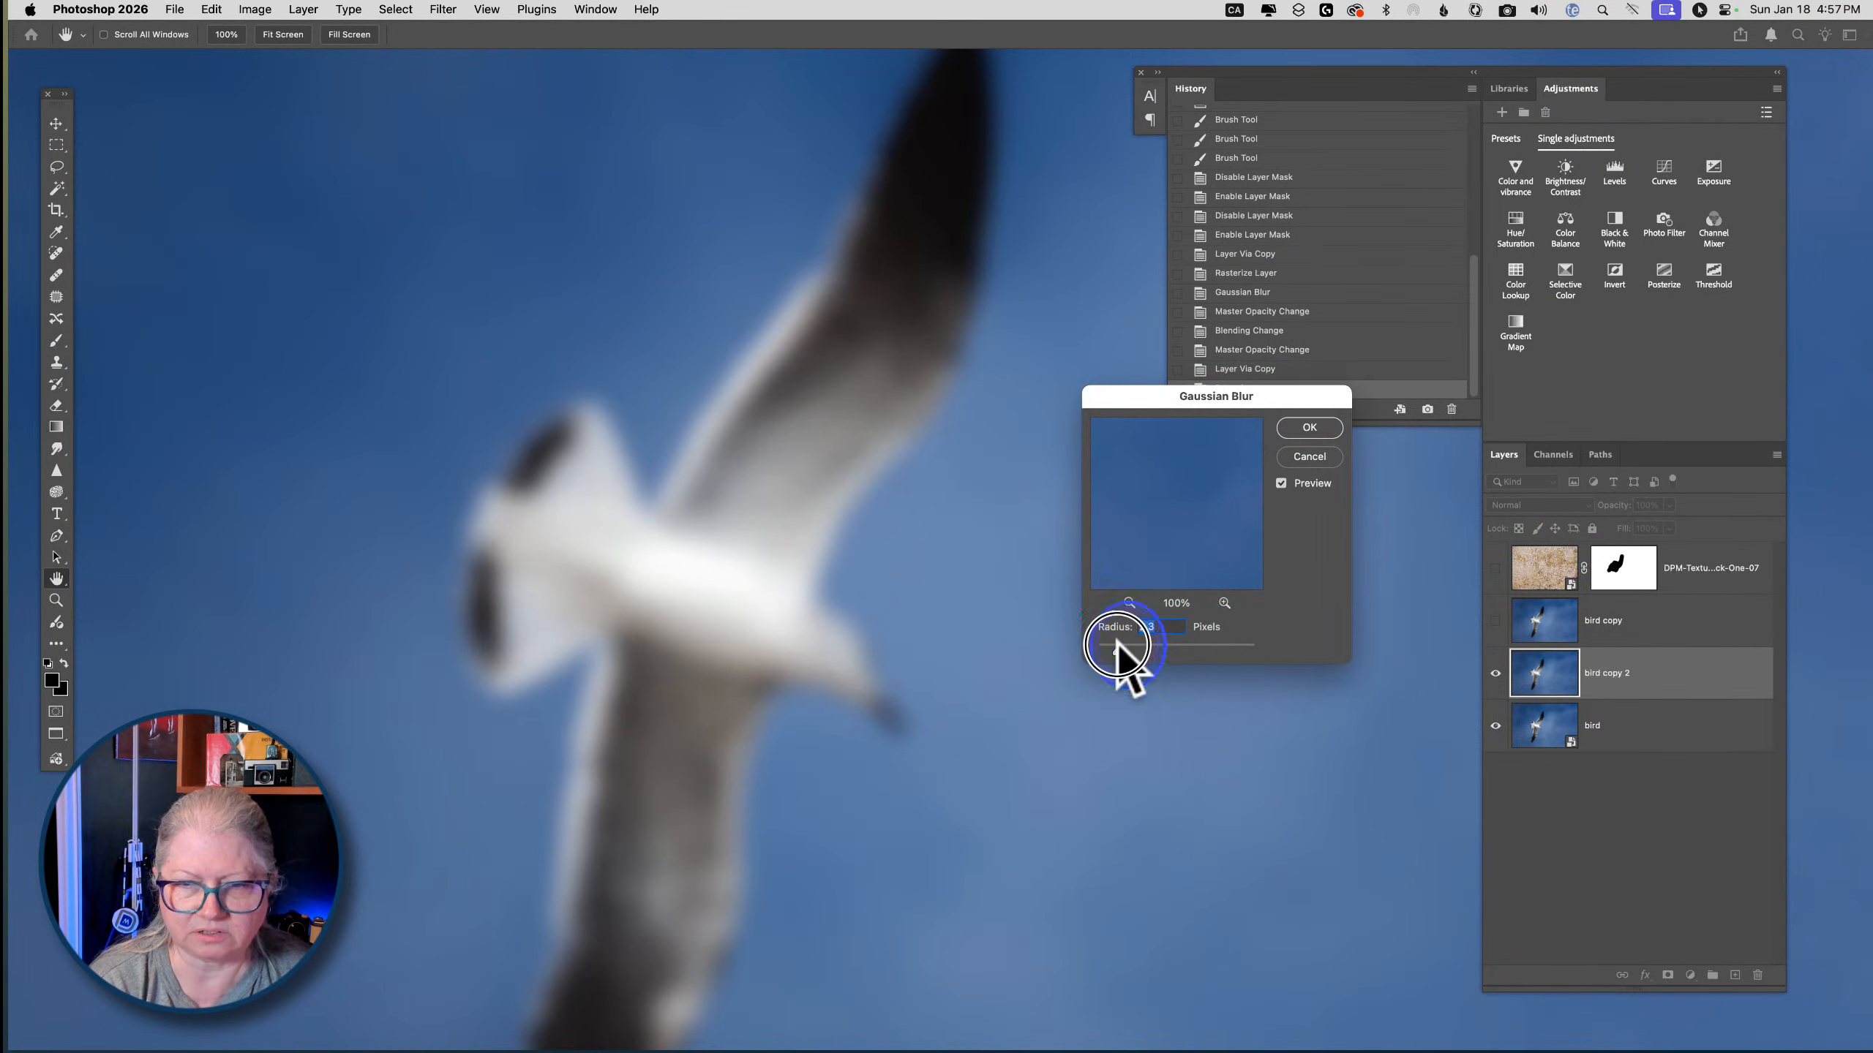
left_click(1291, 432)
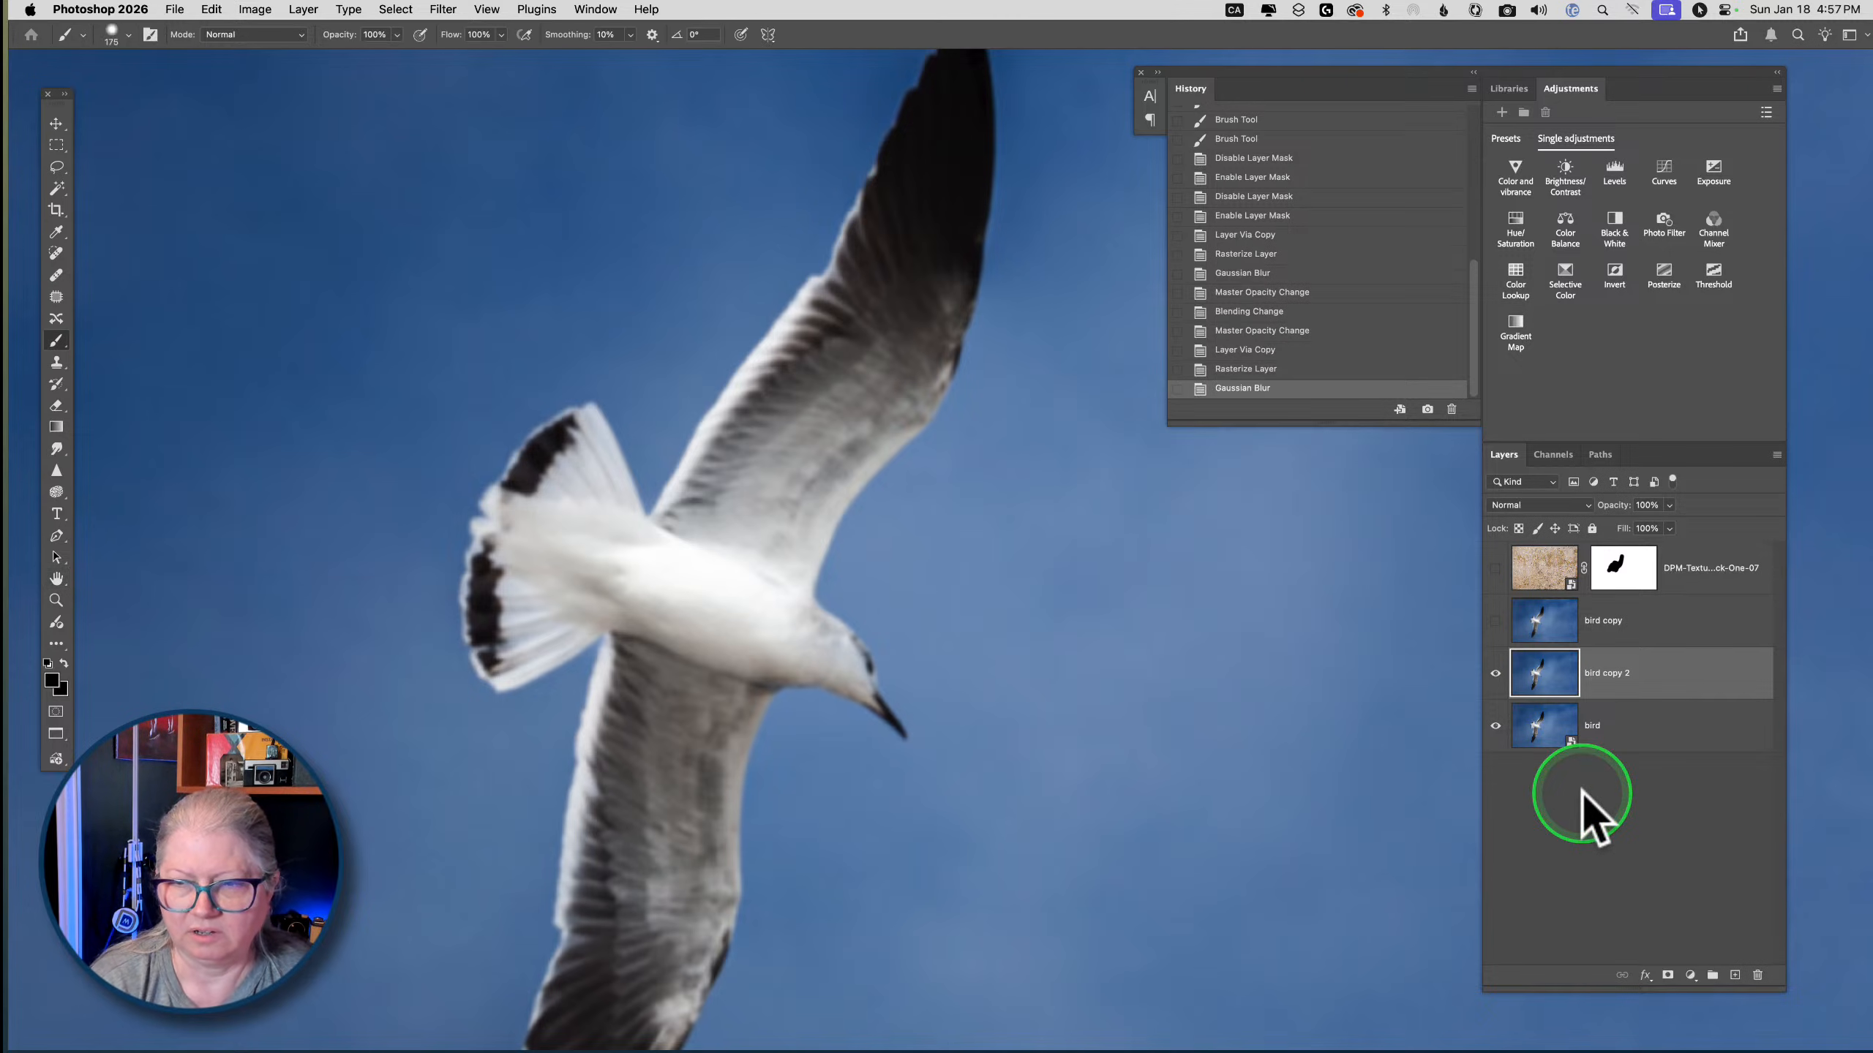
Toggle the first blurred copy on and off for comparison, and delete both the bird copy and bird copy 2 layers
left_click(1495, 620)
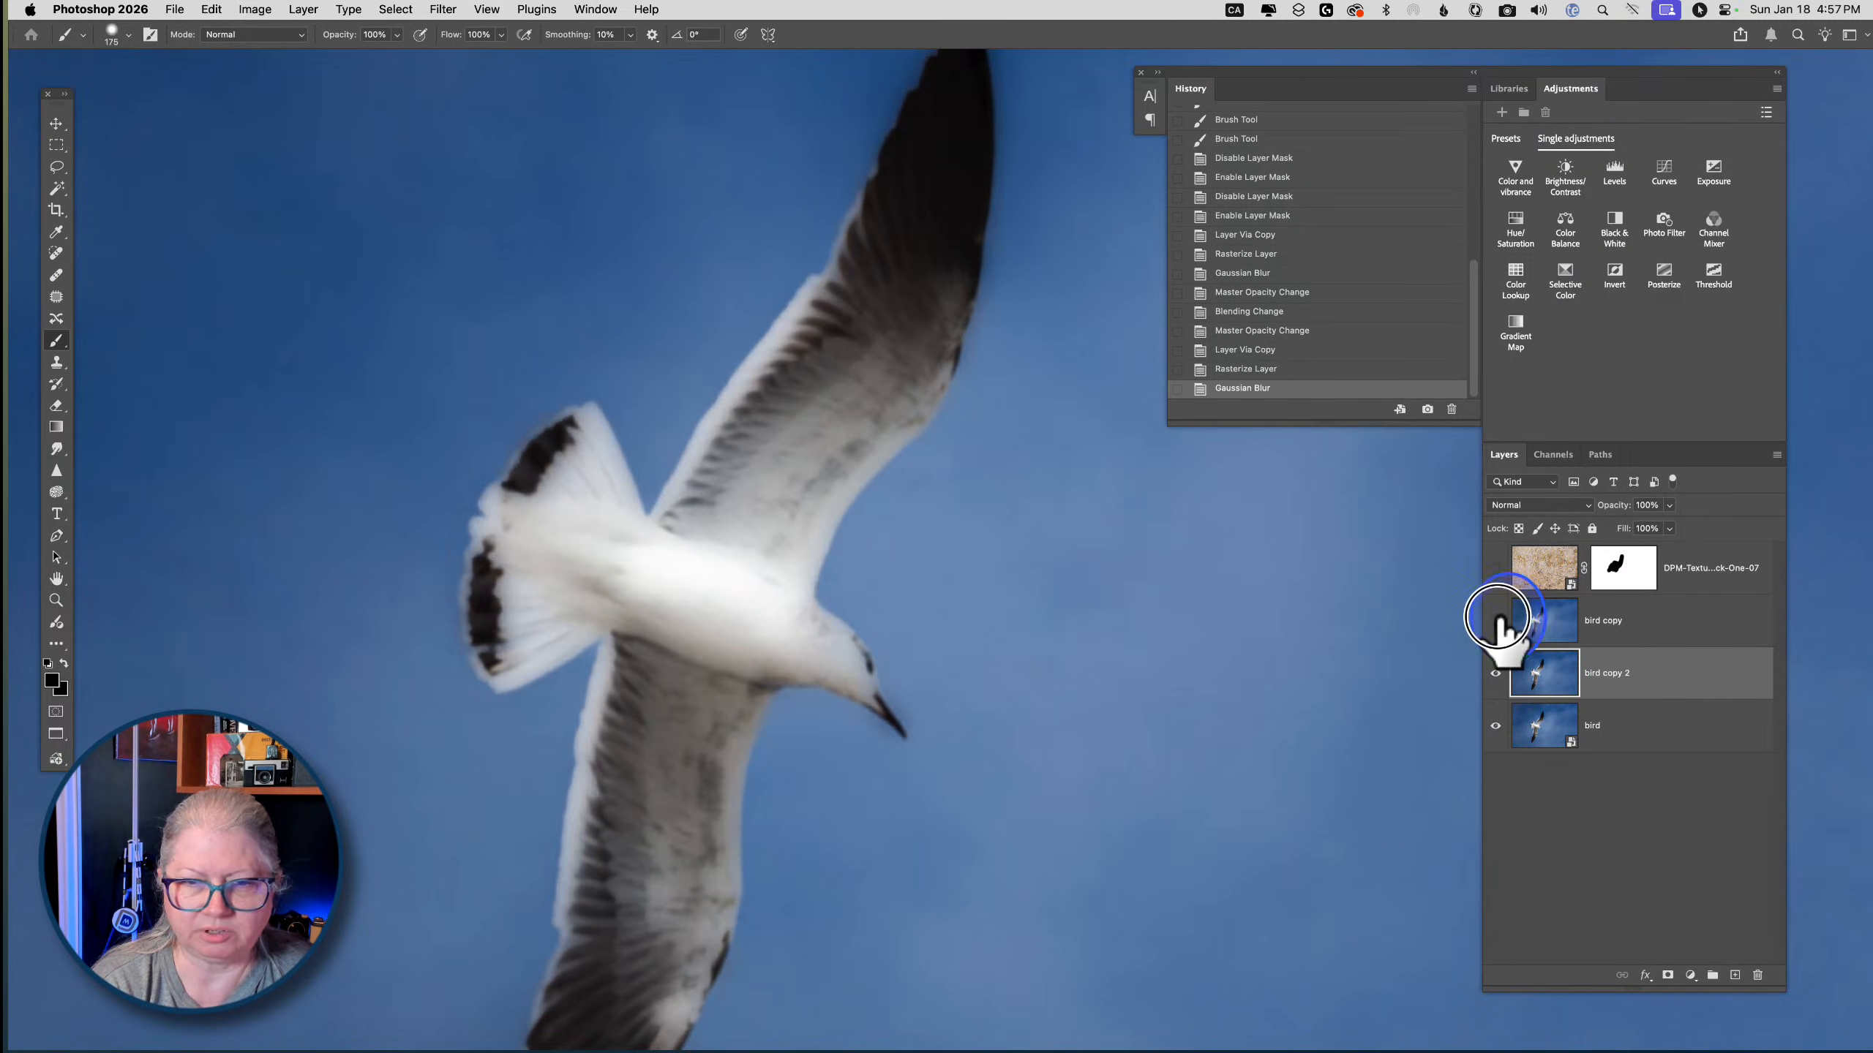
left_click(1497, 620)
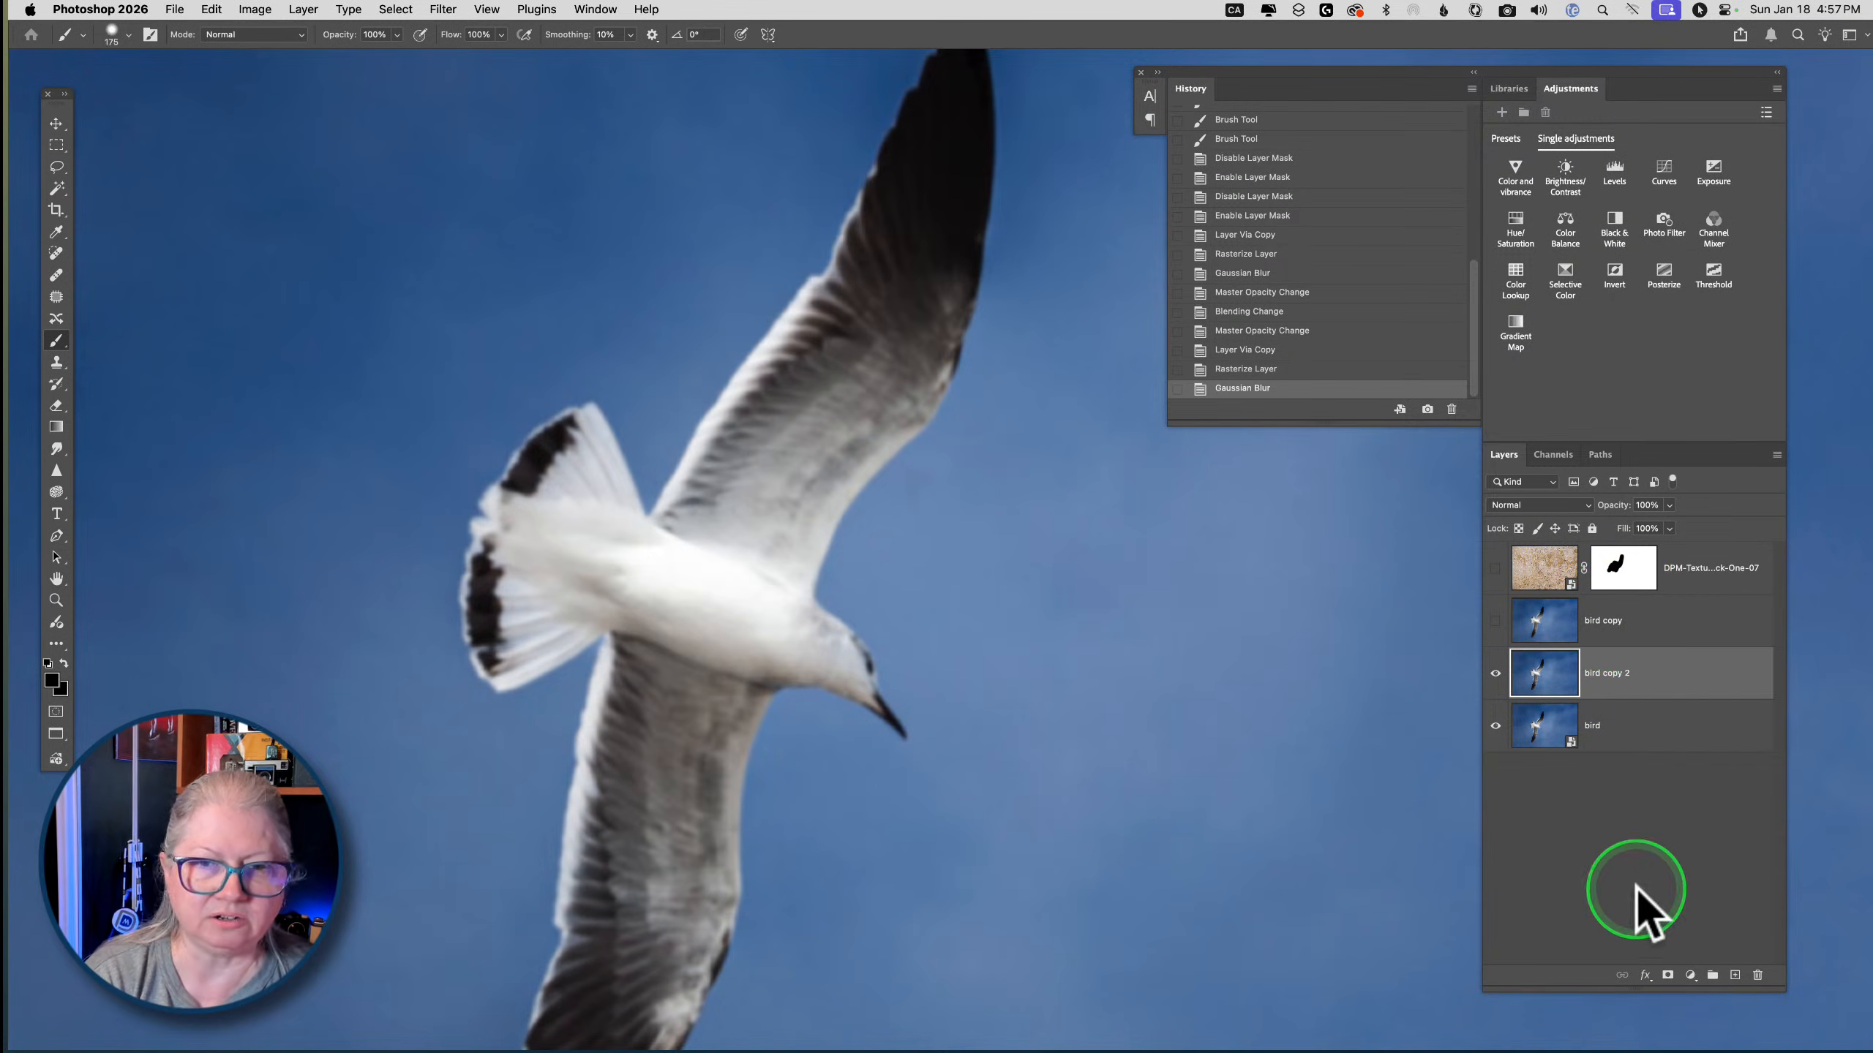
left_click(1668, 634)
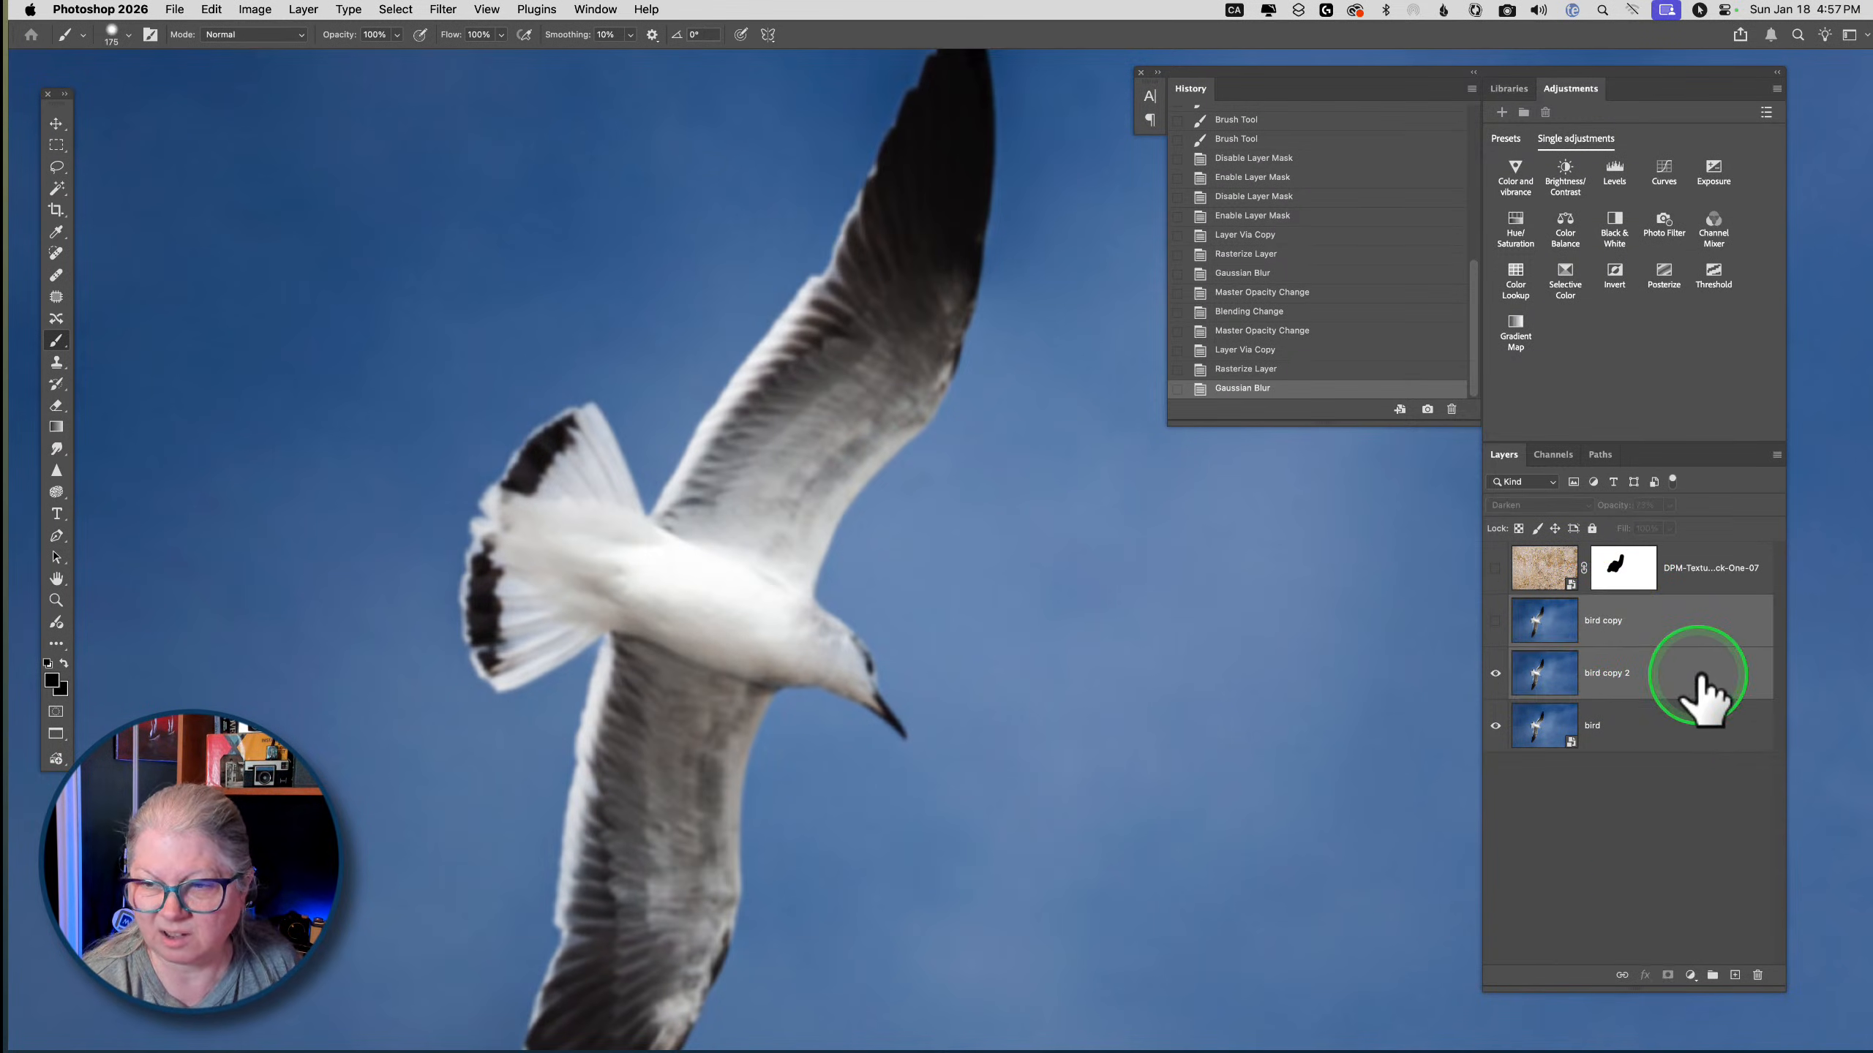
left_click_drag(1696, 683, 1758, 975)
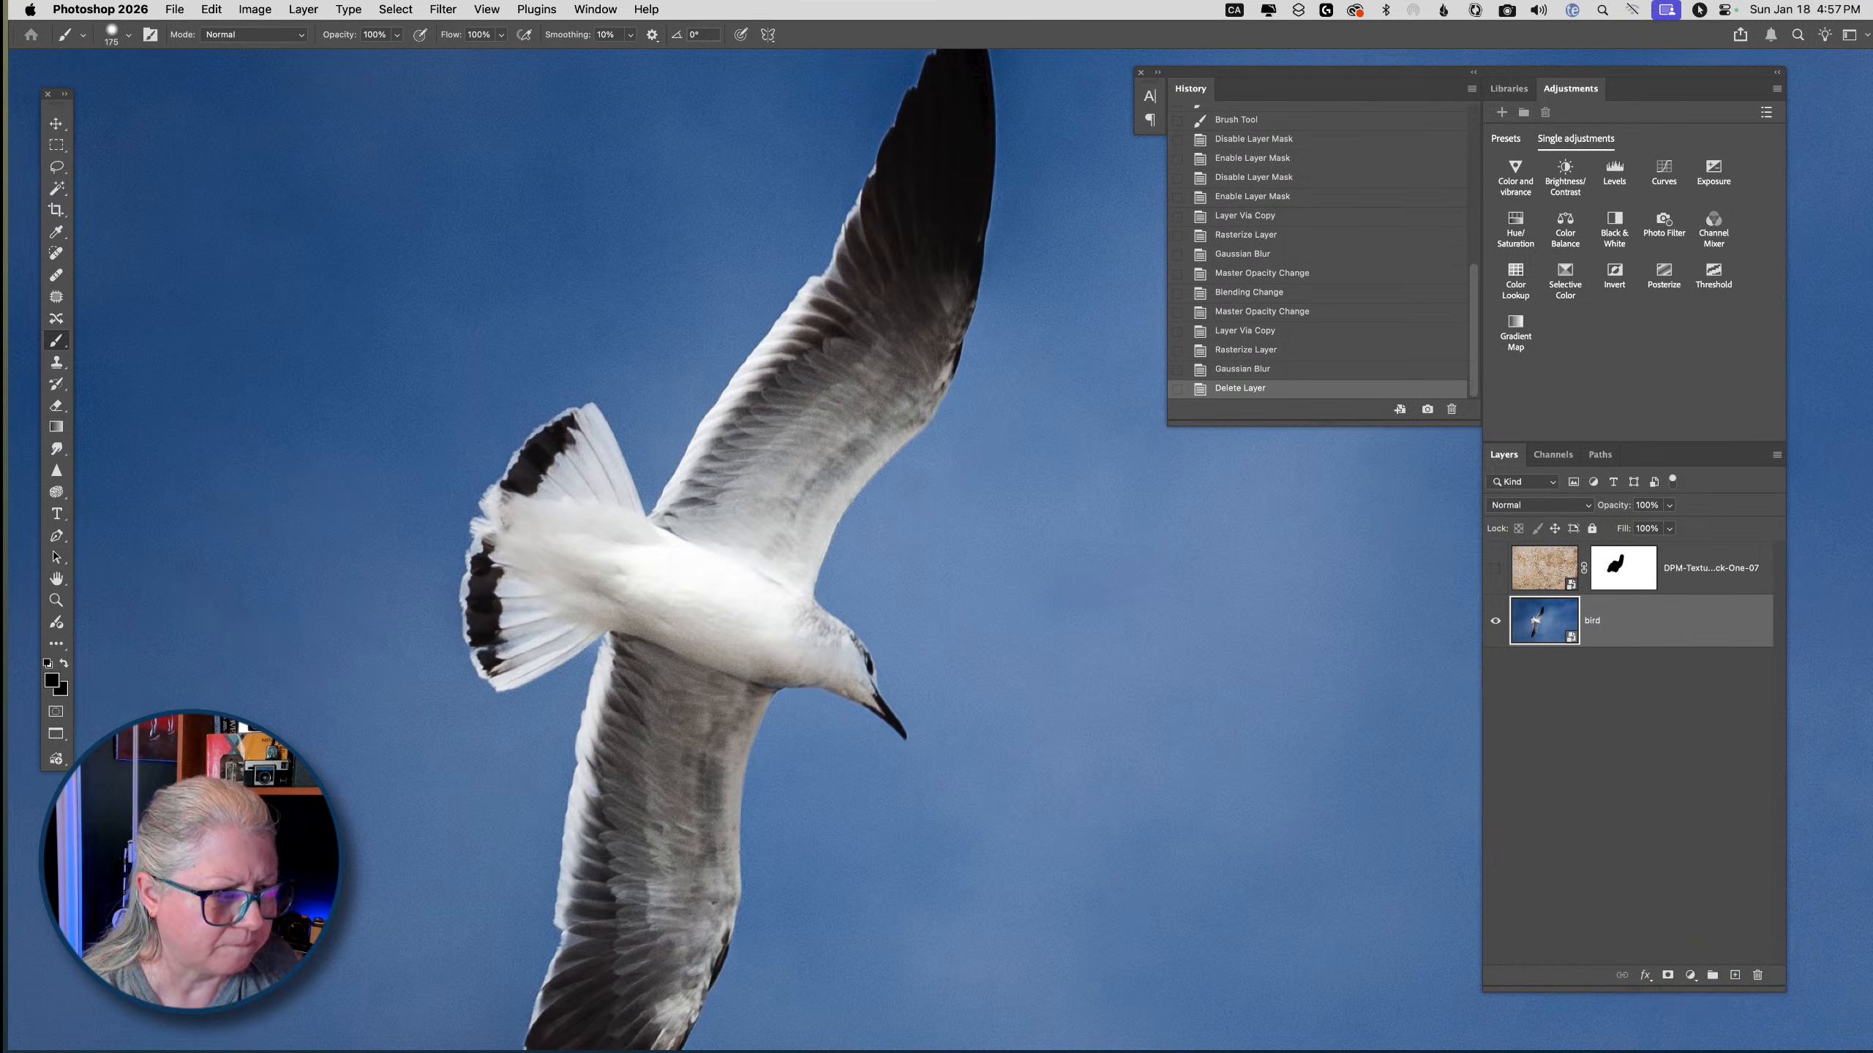
Show the DPM-Texture-Pack-One-07 layer over the bird photo again and save the document
key("Tab")
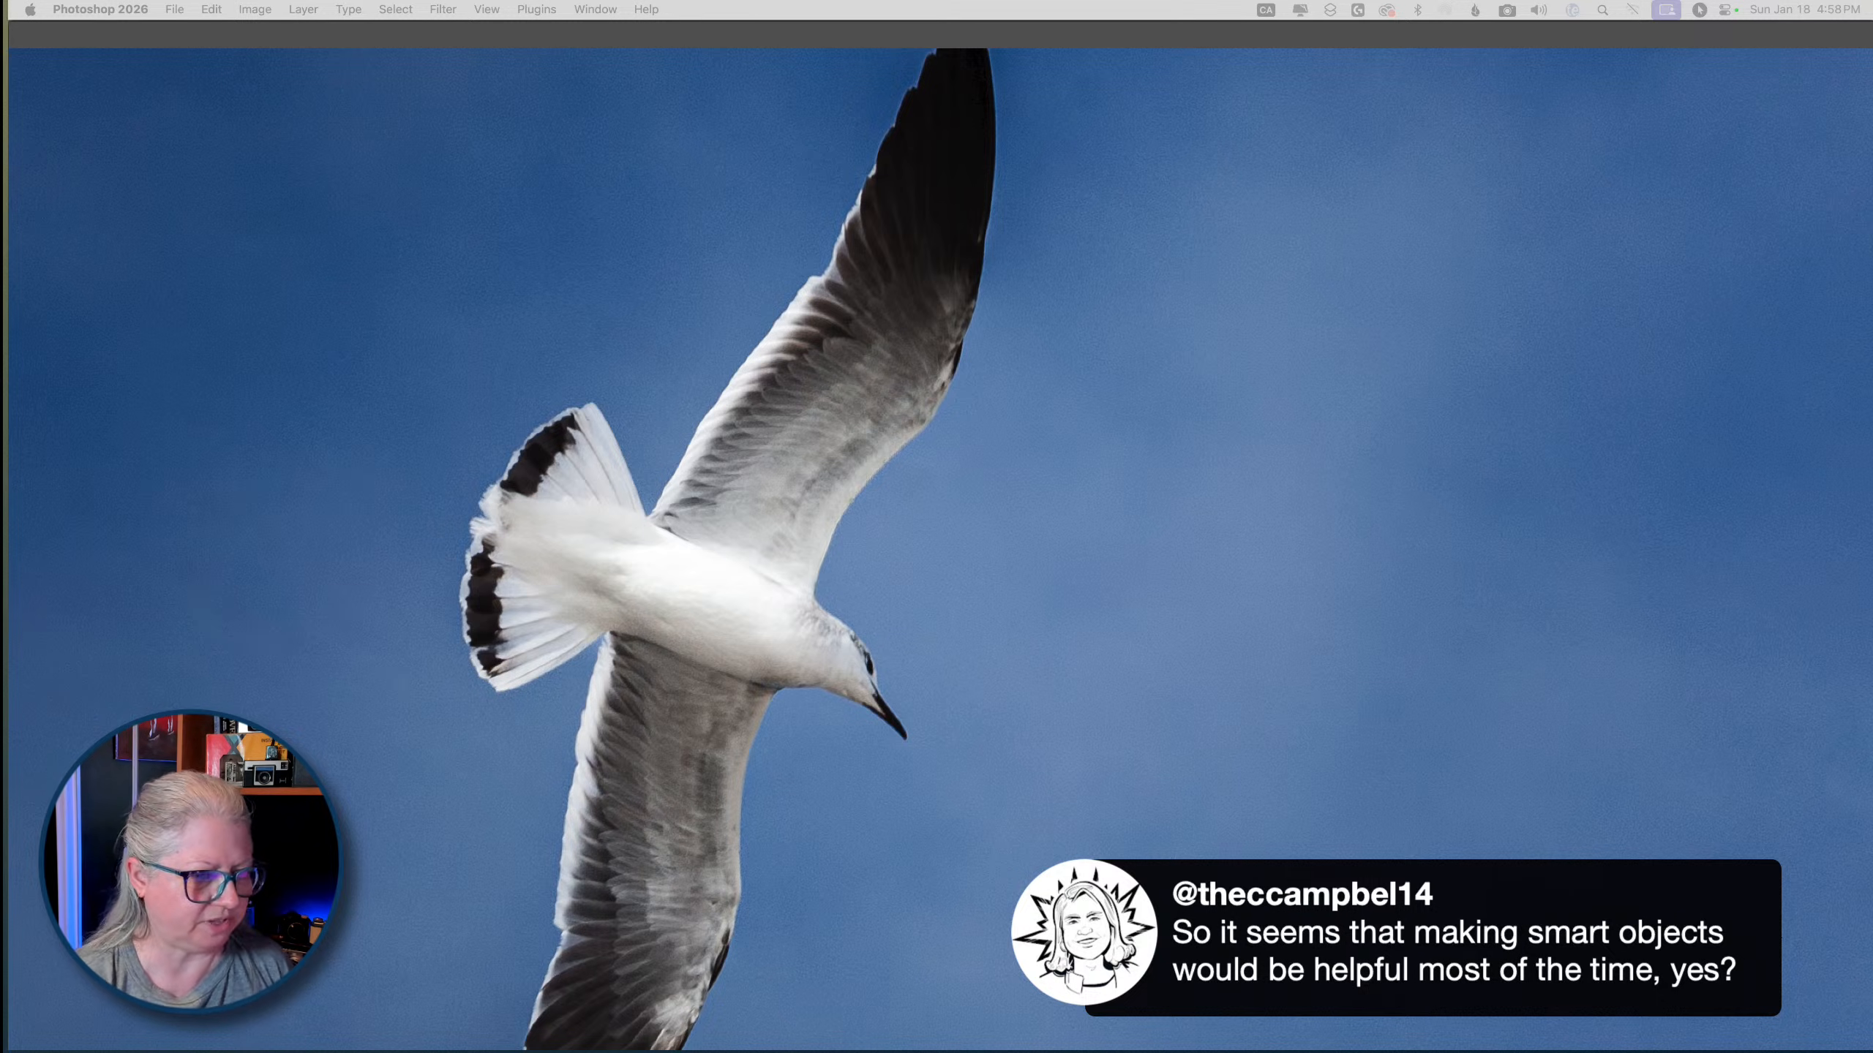
key("super+Tab")
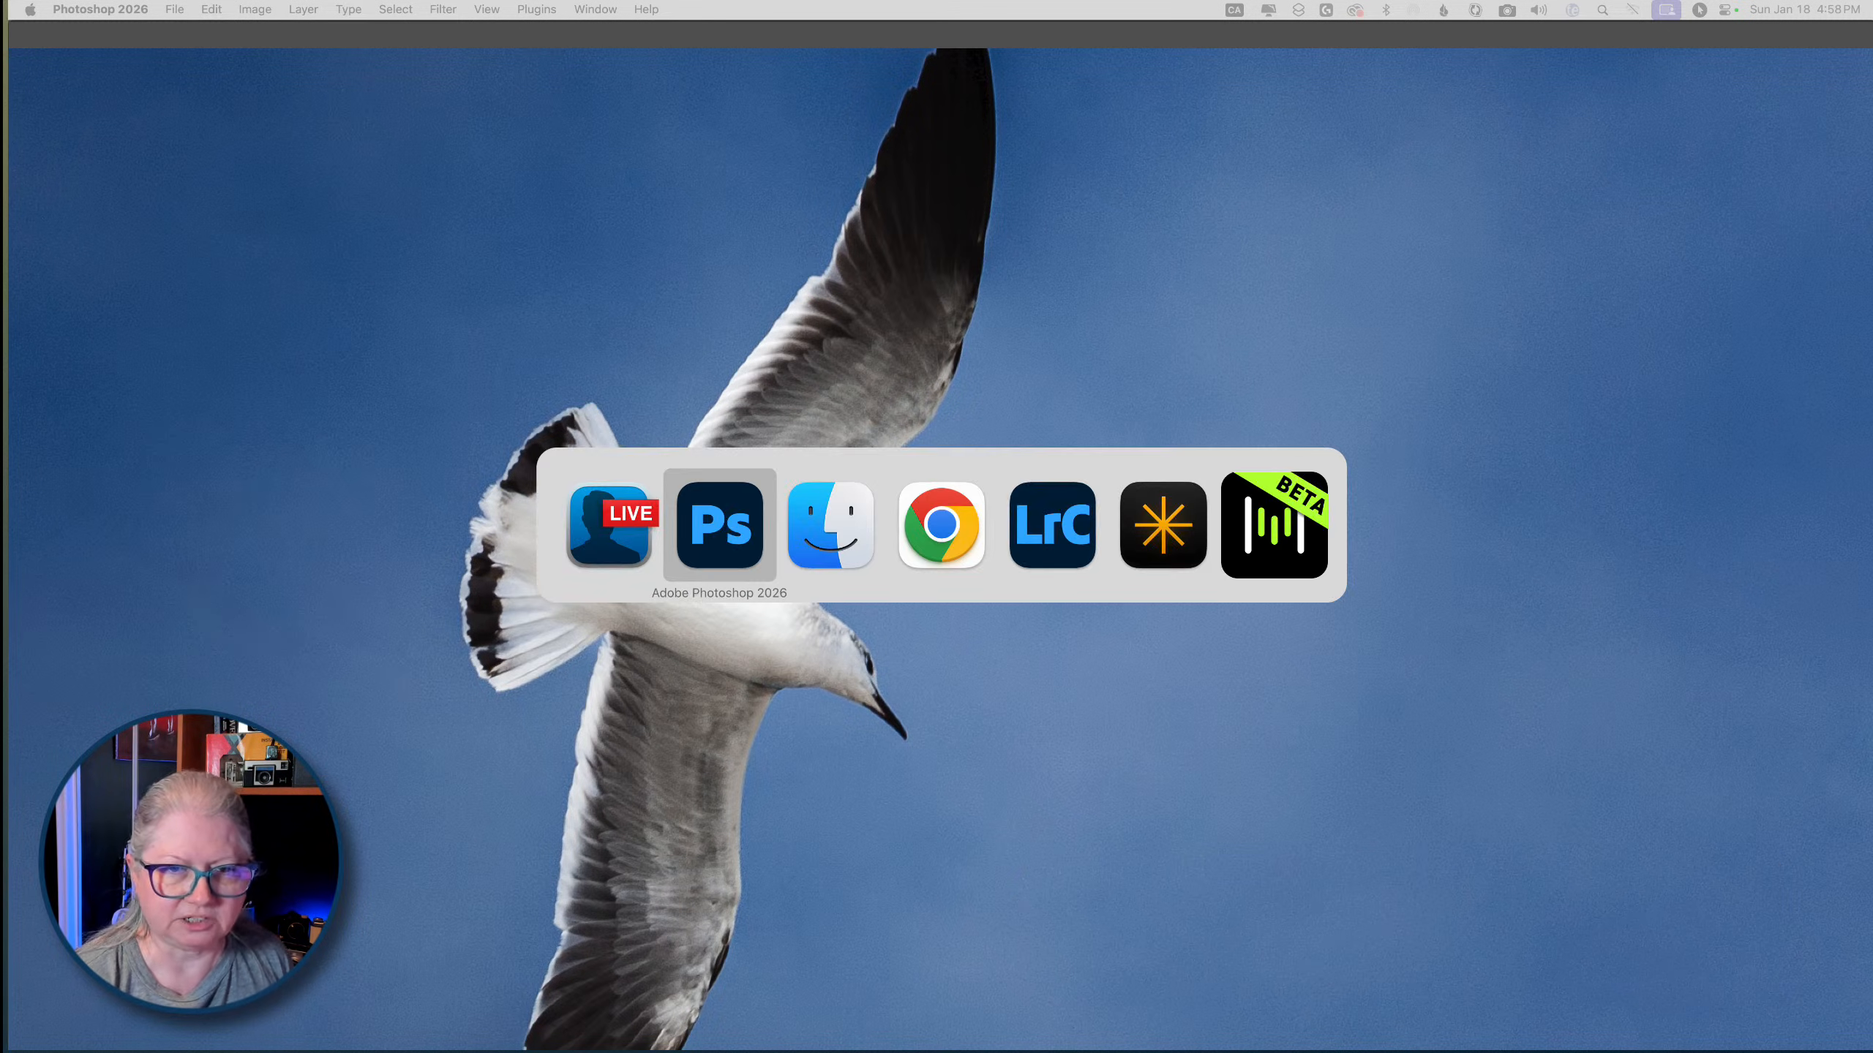
key("super+0")
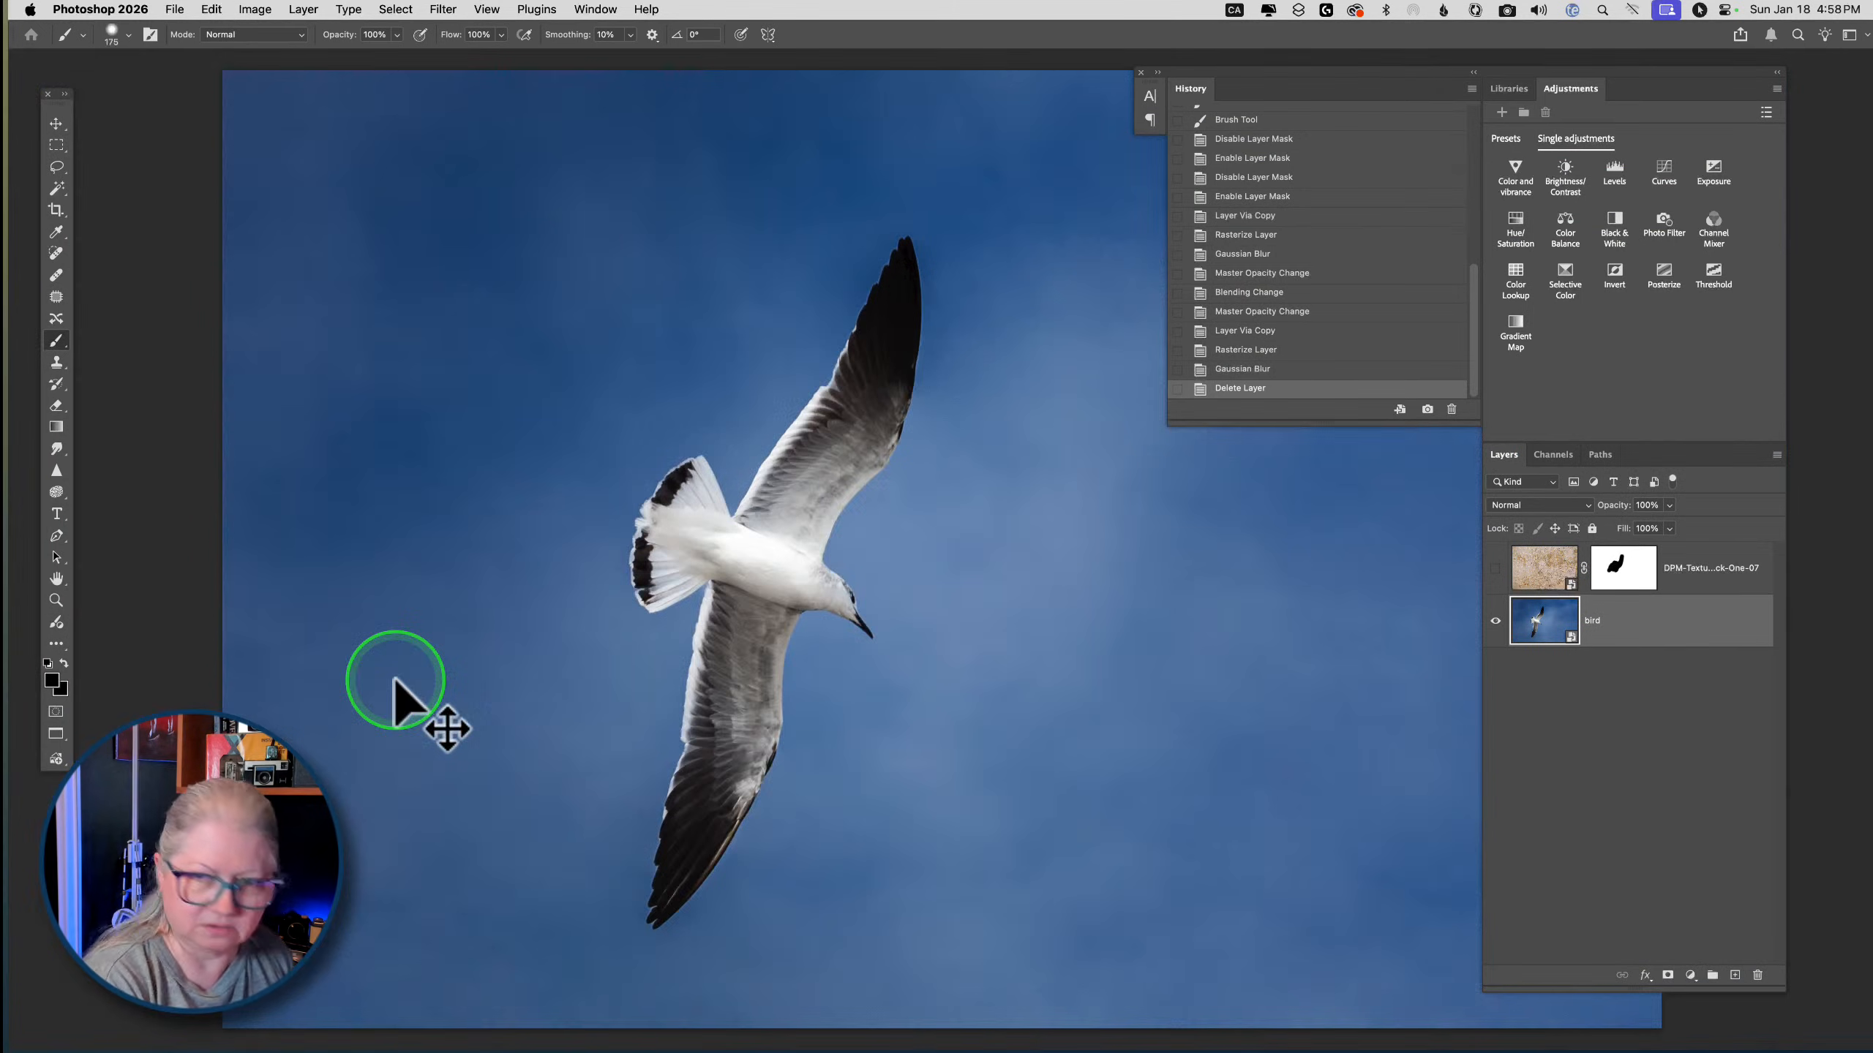
left_click(1496, 568)
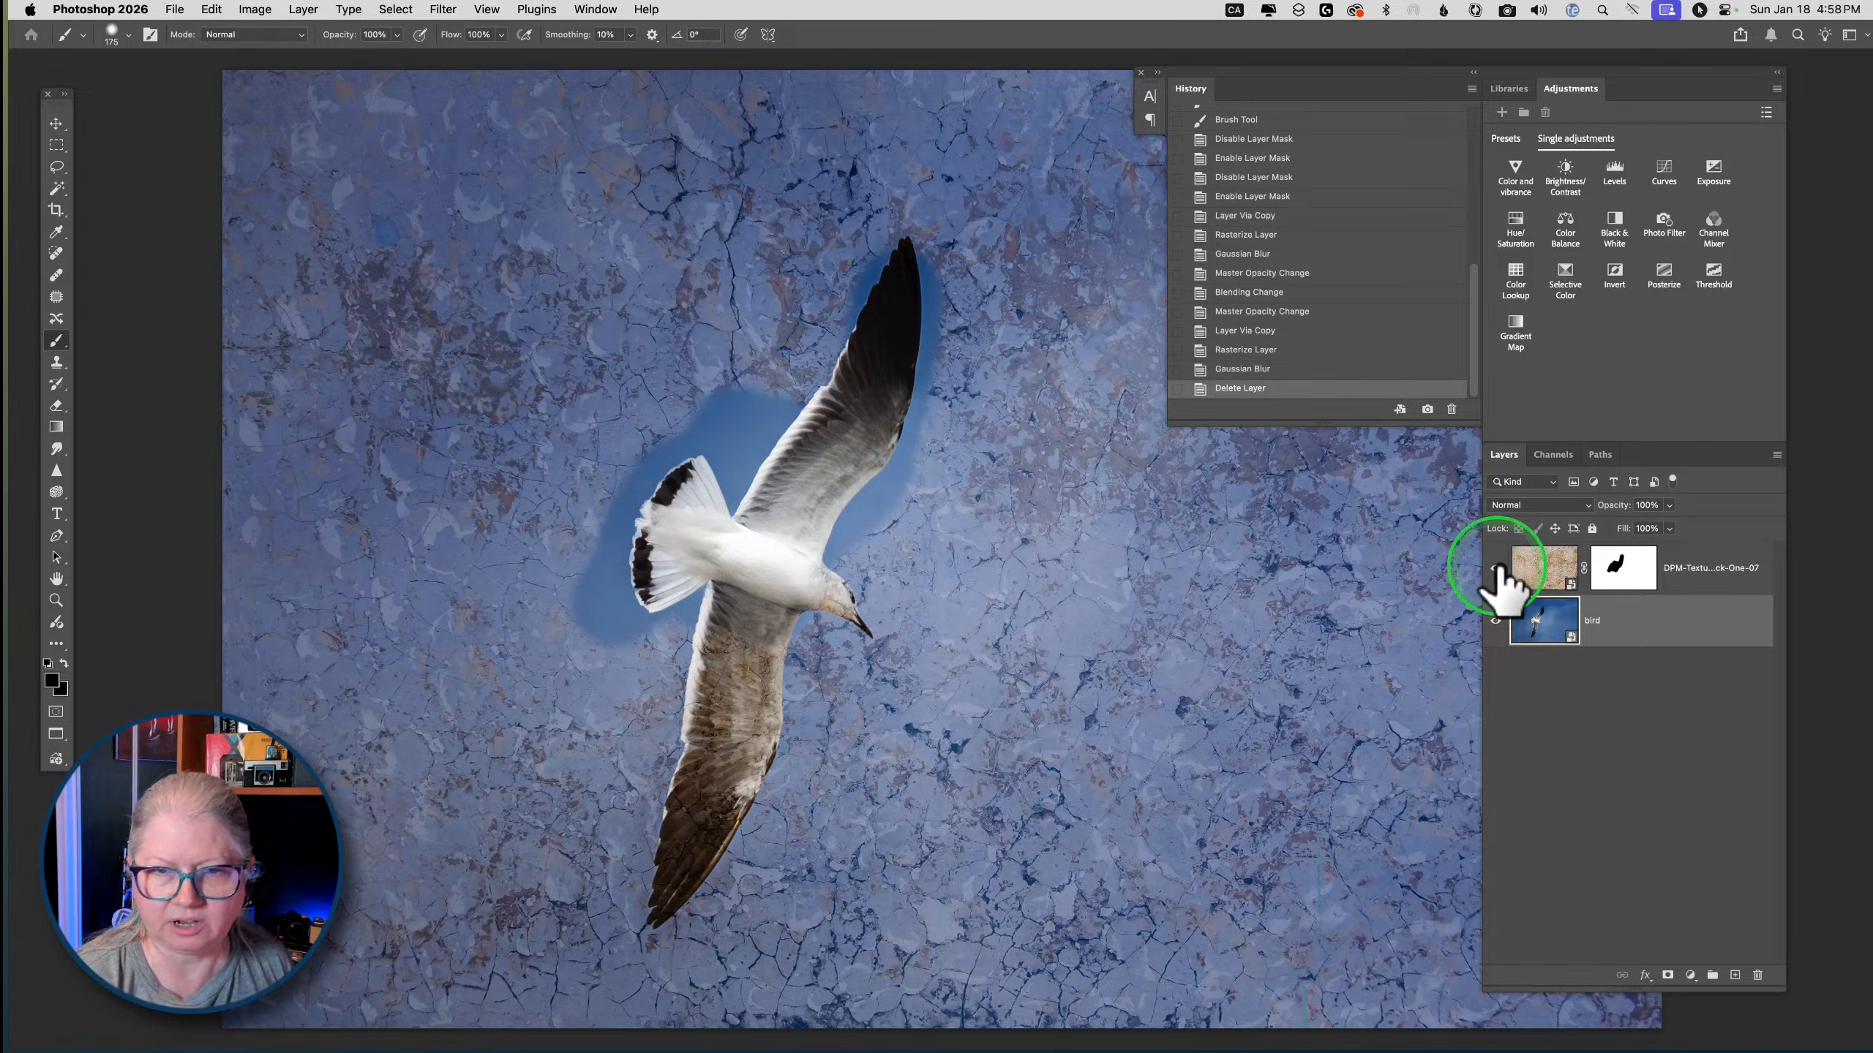
key("super+s")
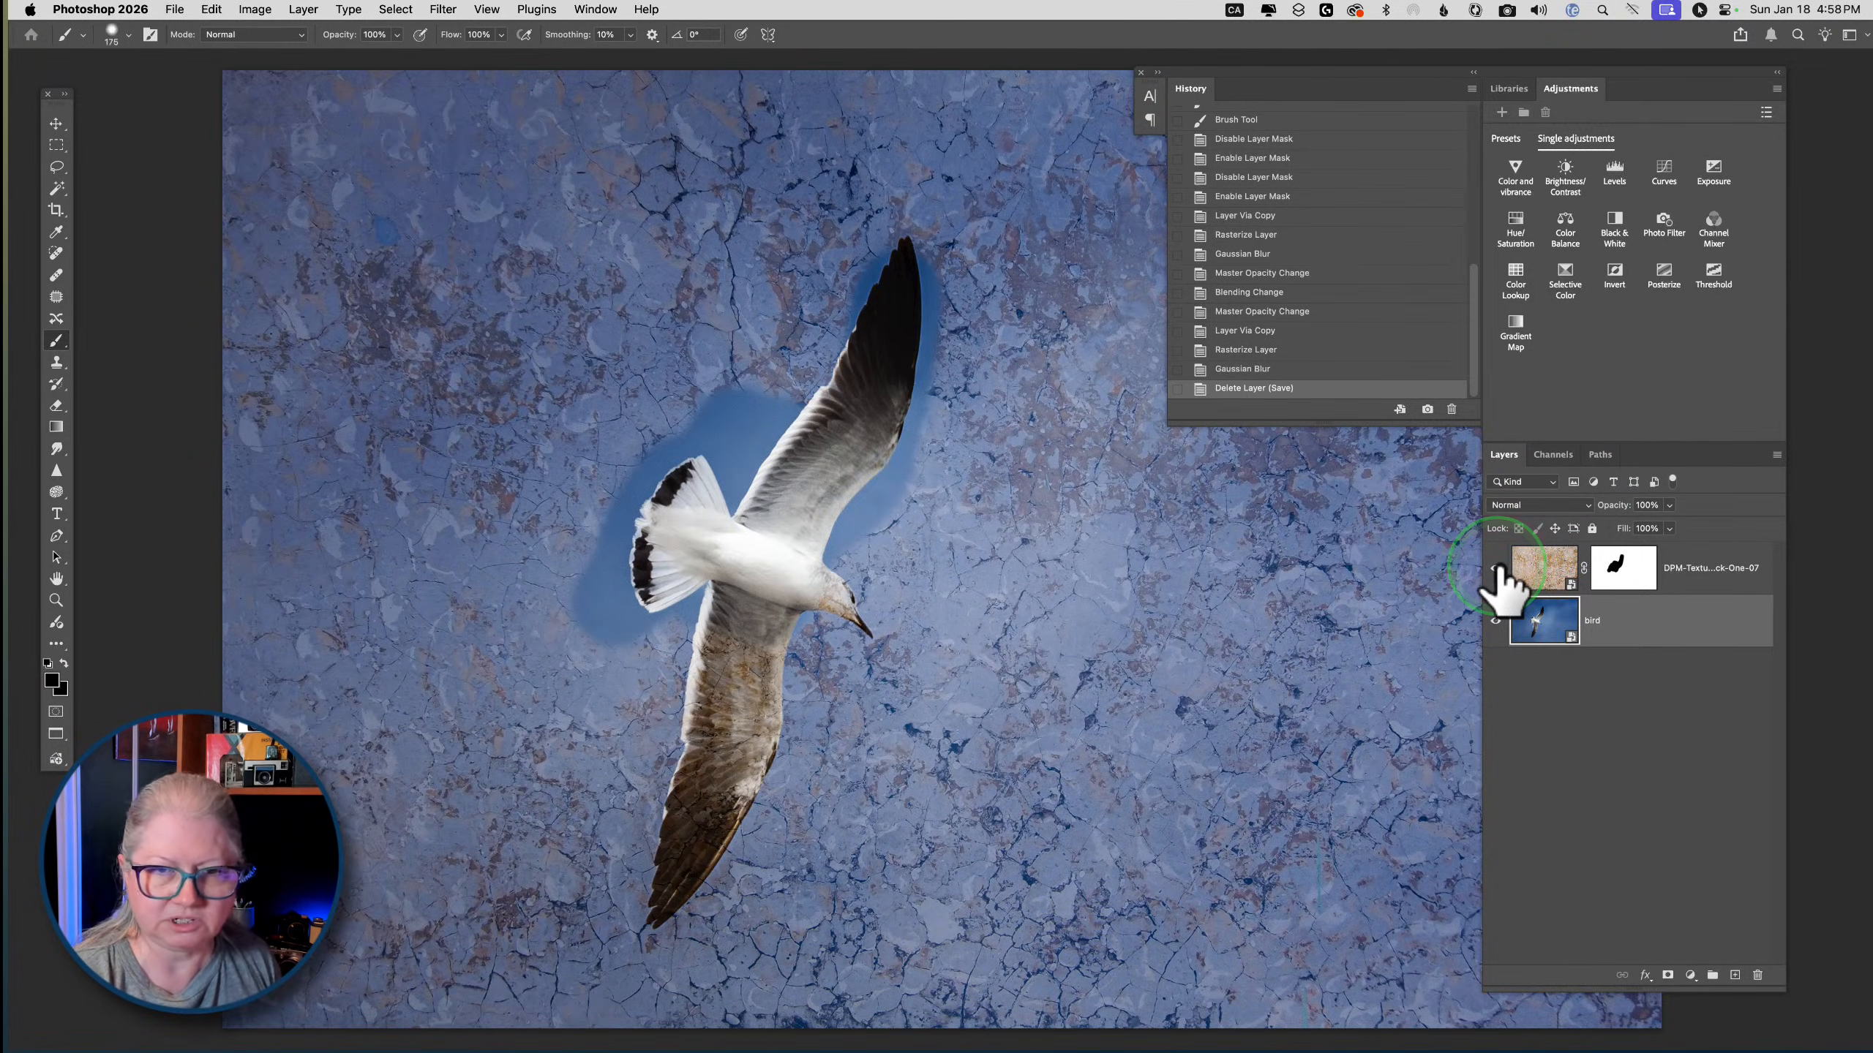
Switch to Lightroom Classic to view the saved DPM-LR-course-0005-Edit-4.psd in the library
key("super+Tab")
key("super+Tab")
key("super+Tab")
key("super+Tab")
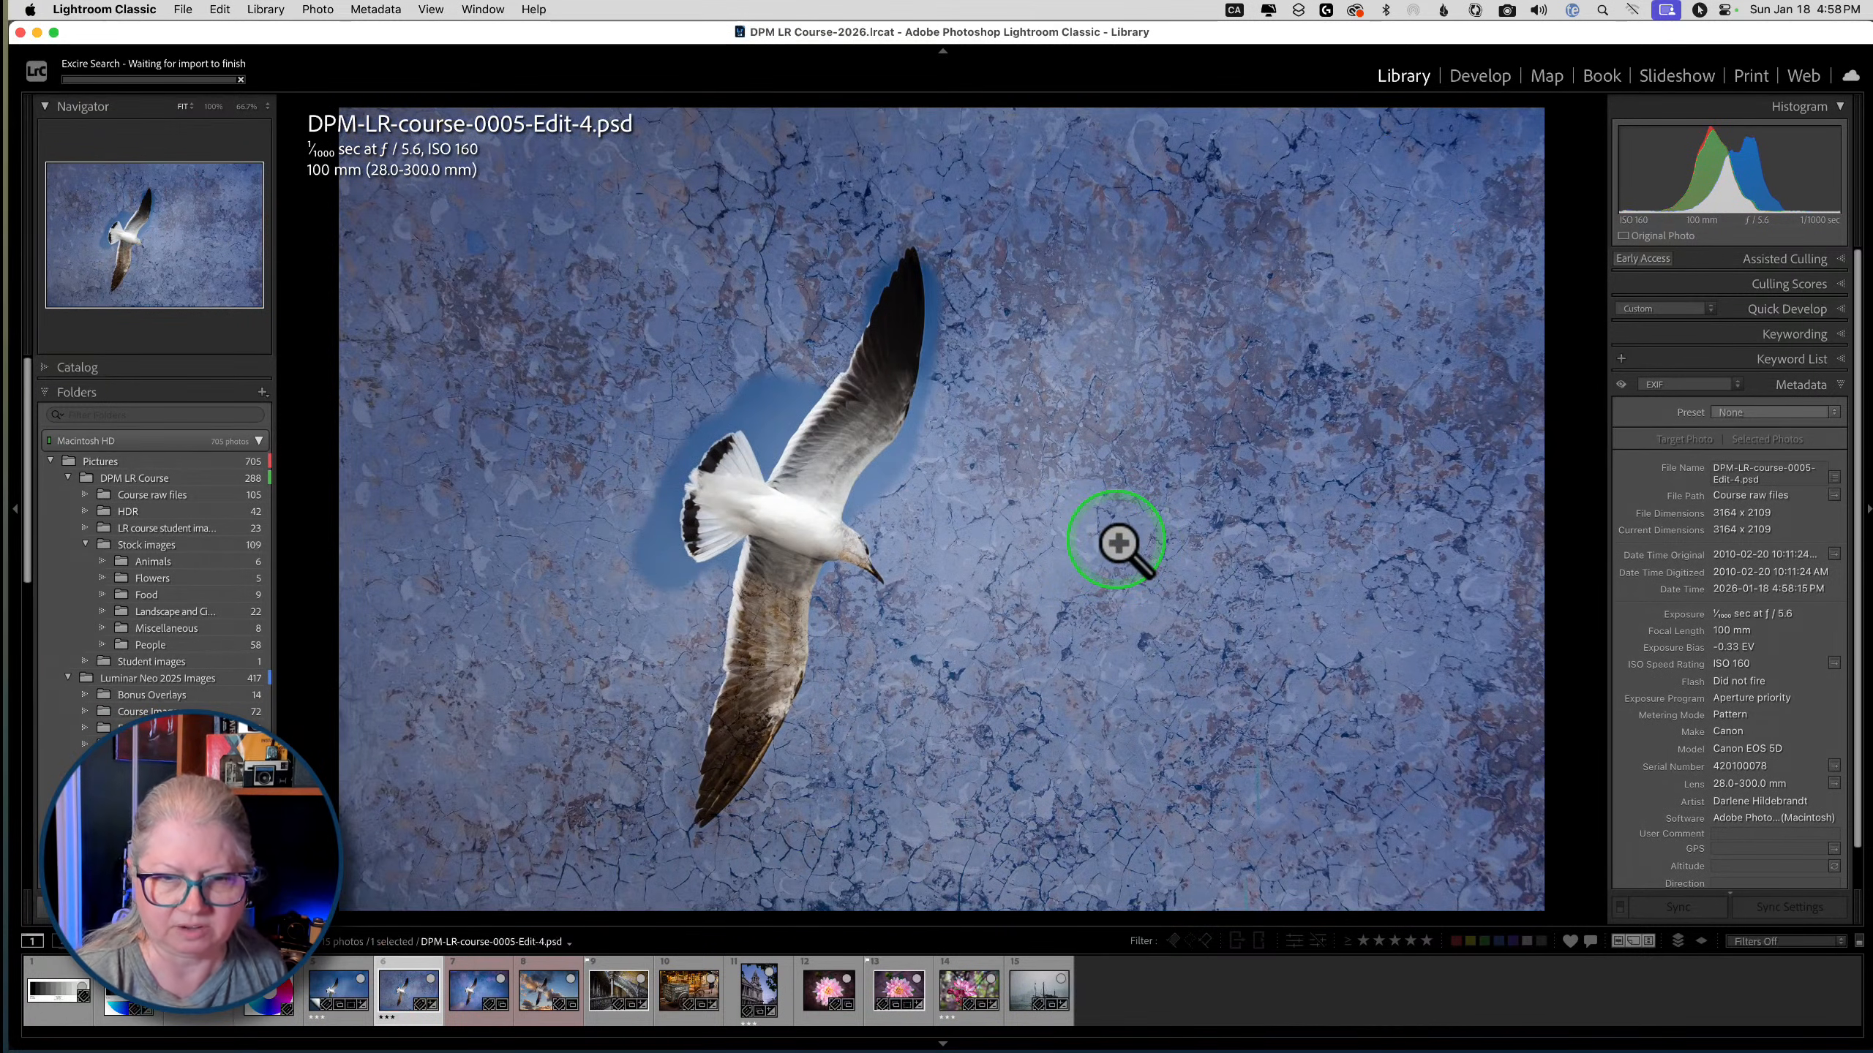
Switch to Luminar Neo and open the Stock-flowers-3 photo of the white flower on black for editing
key("super+Tab")
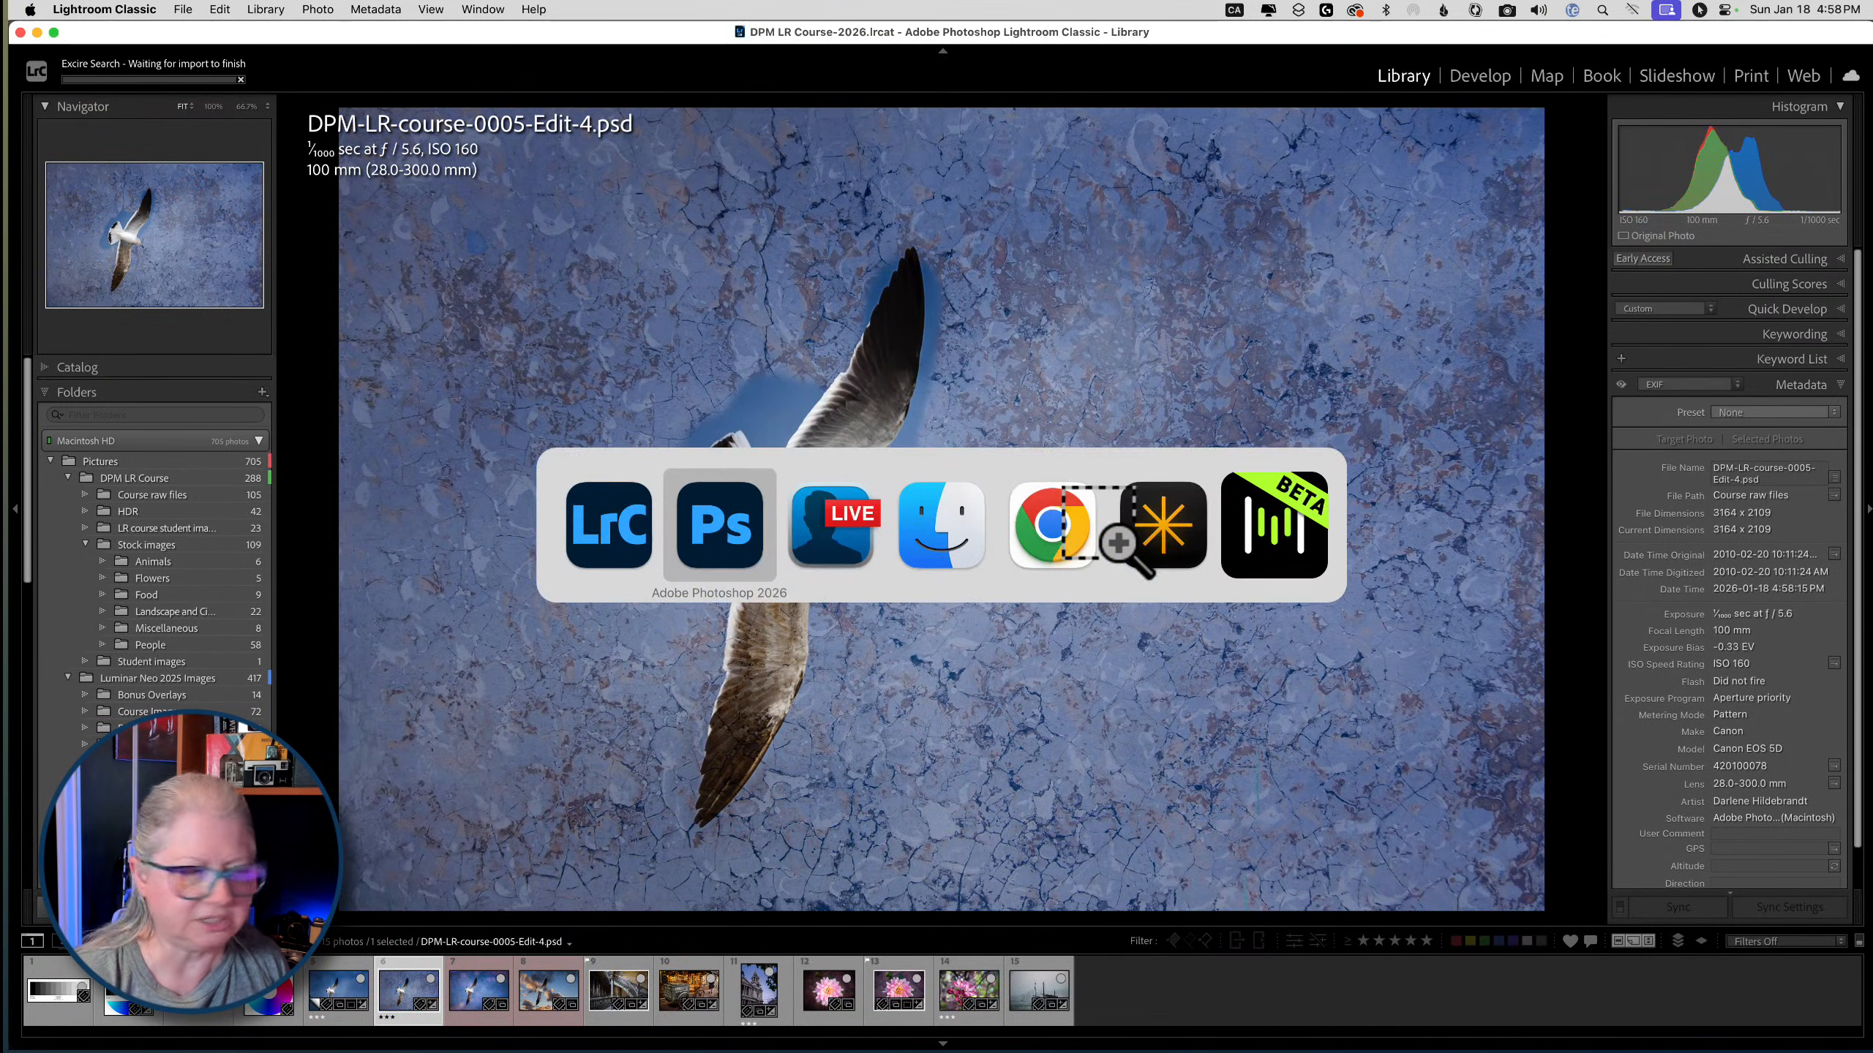
key("super+Tab")
key("super+Tab")
key("super+Tab")
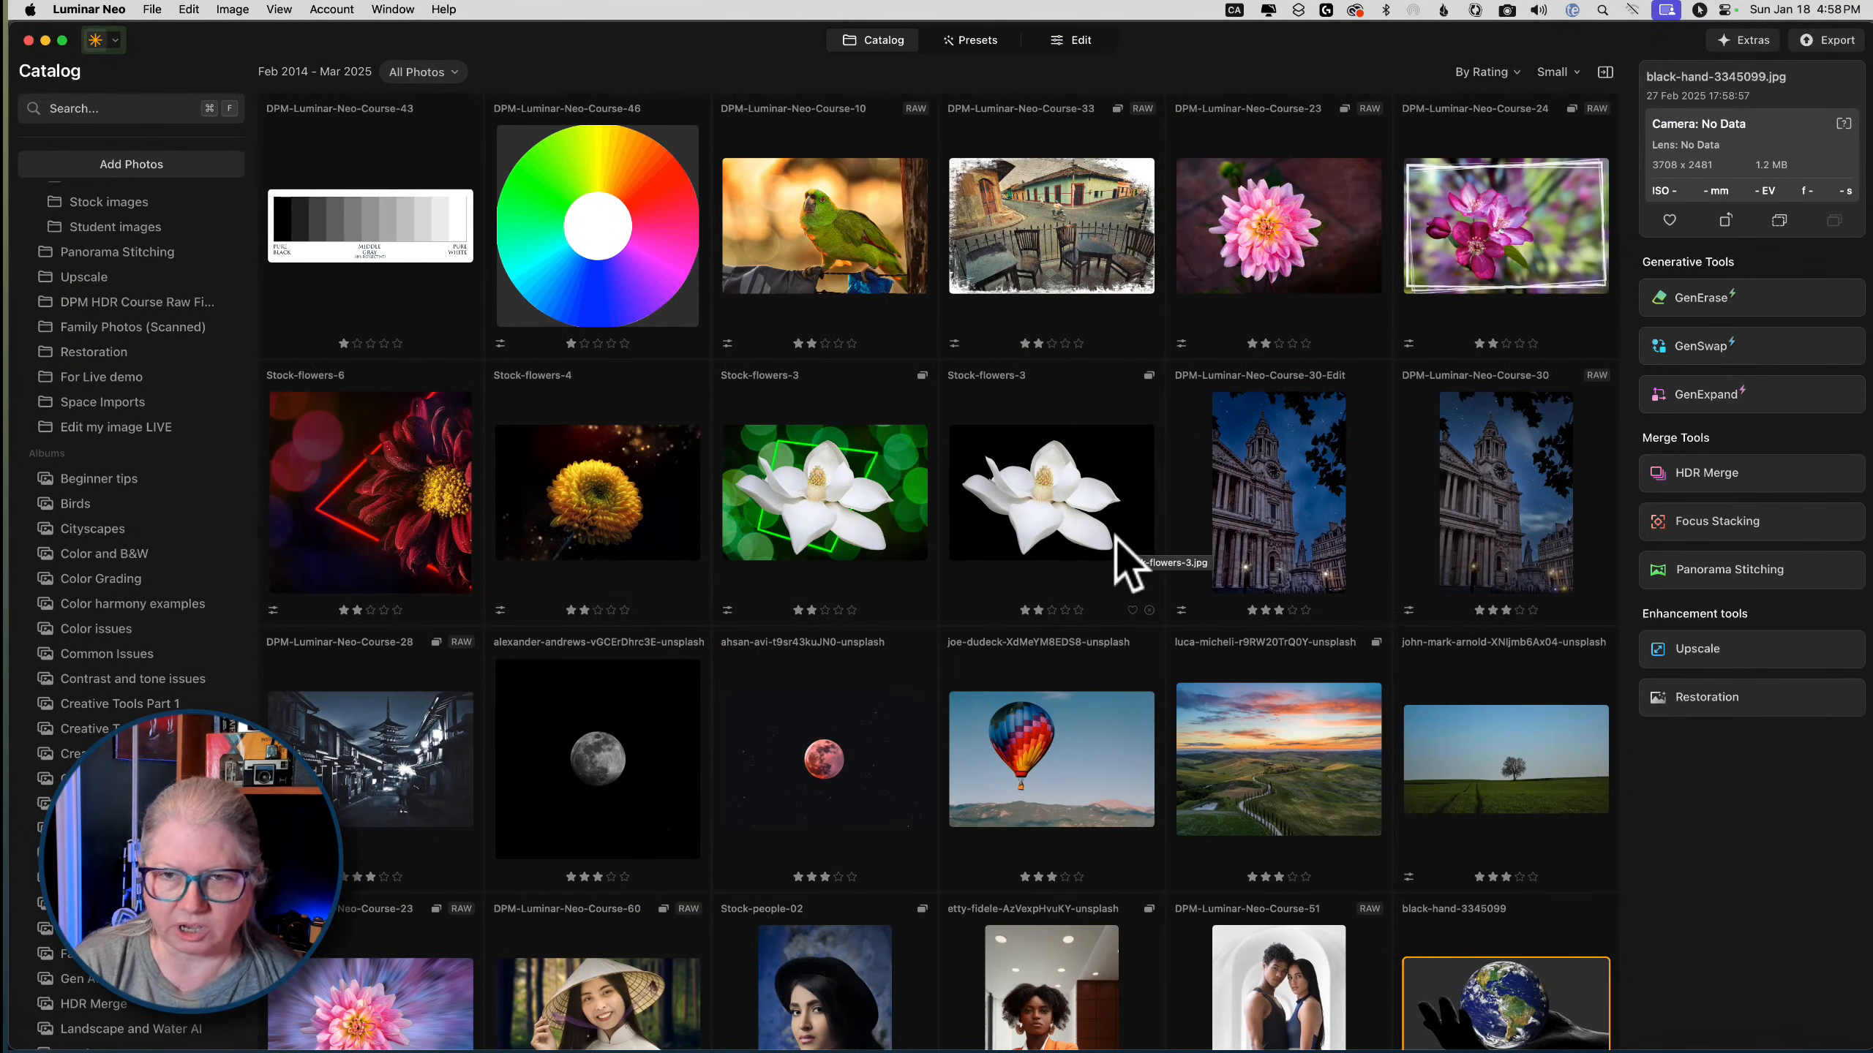
scroll(1122, 546, "down", 3)
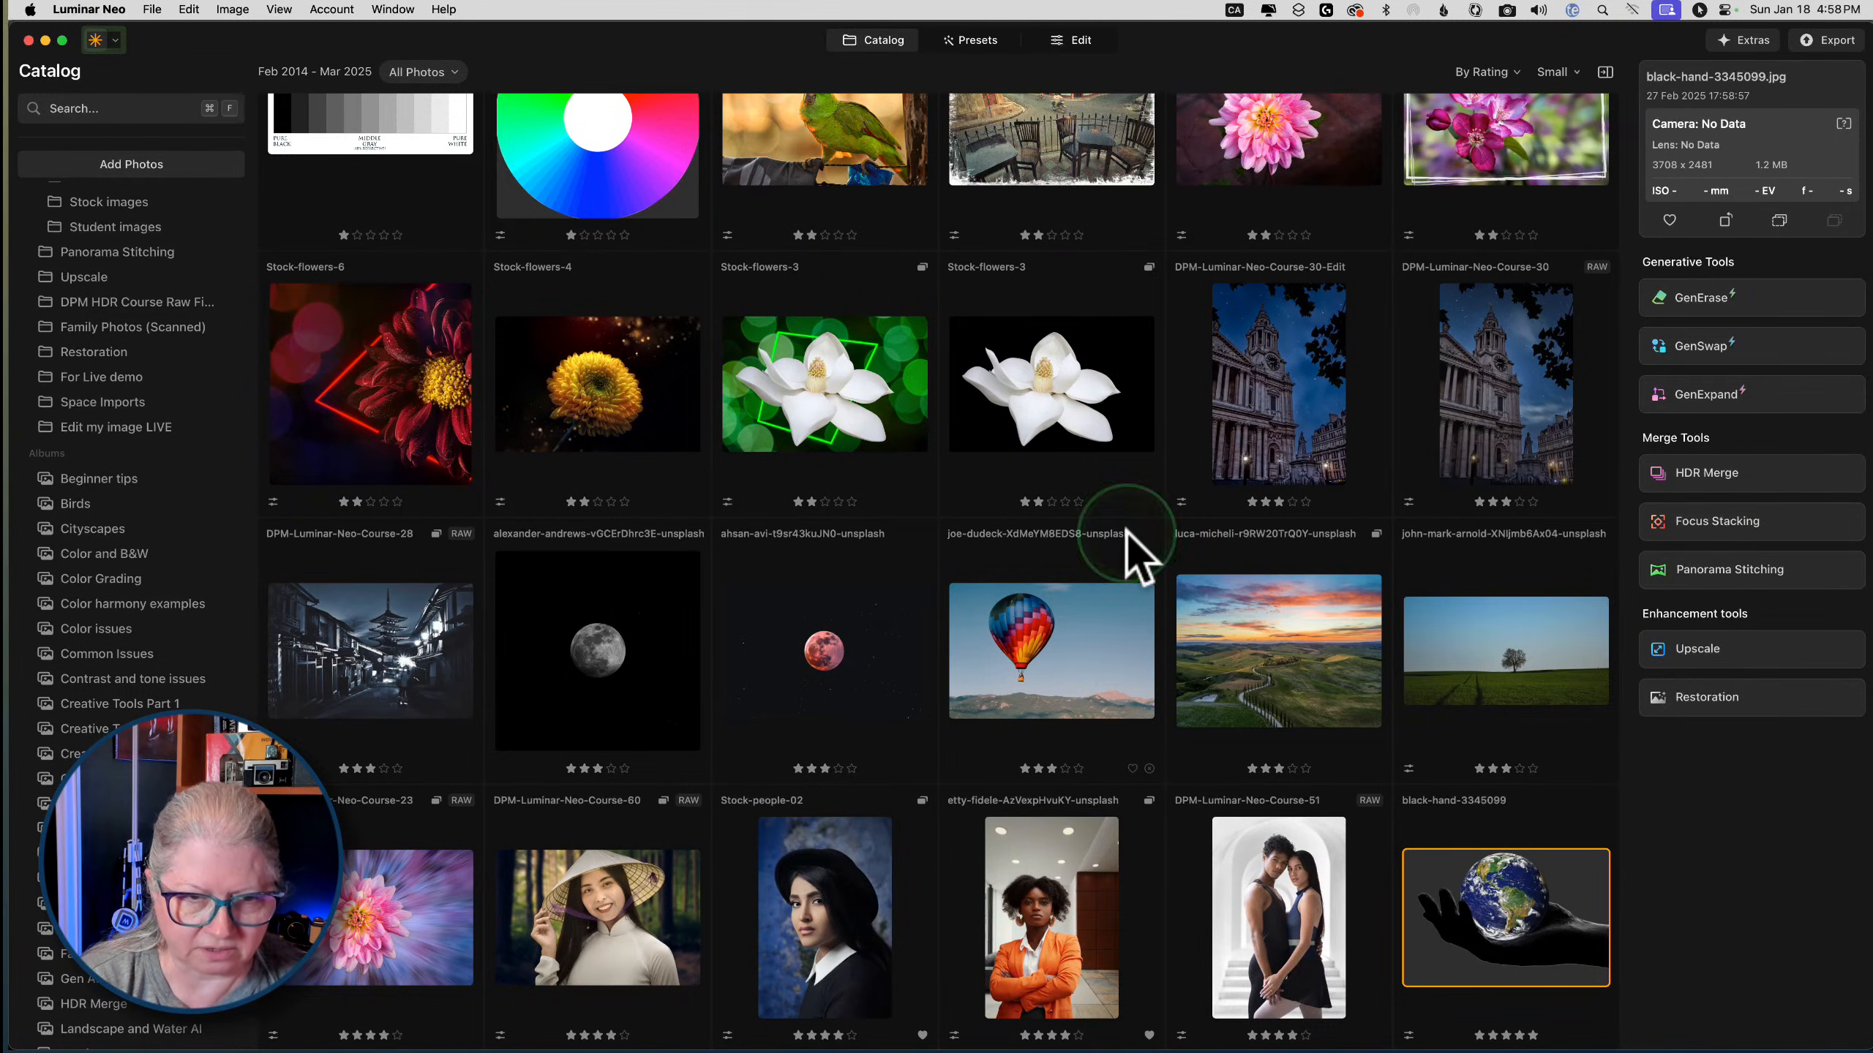
scroll(1125, 529, "up", 3)
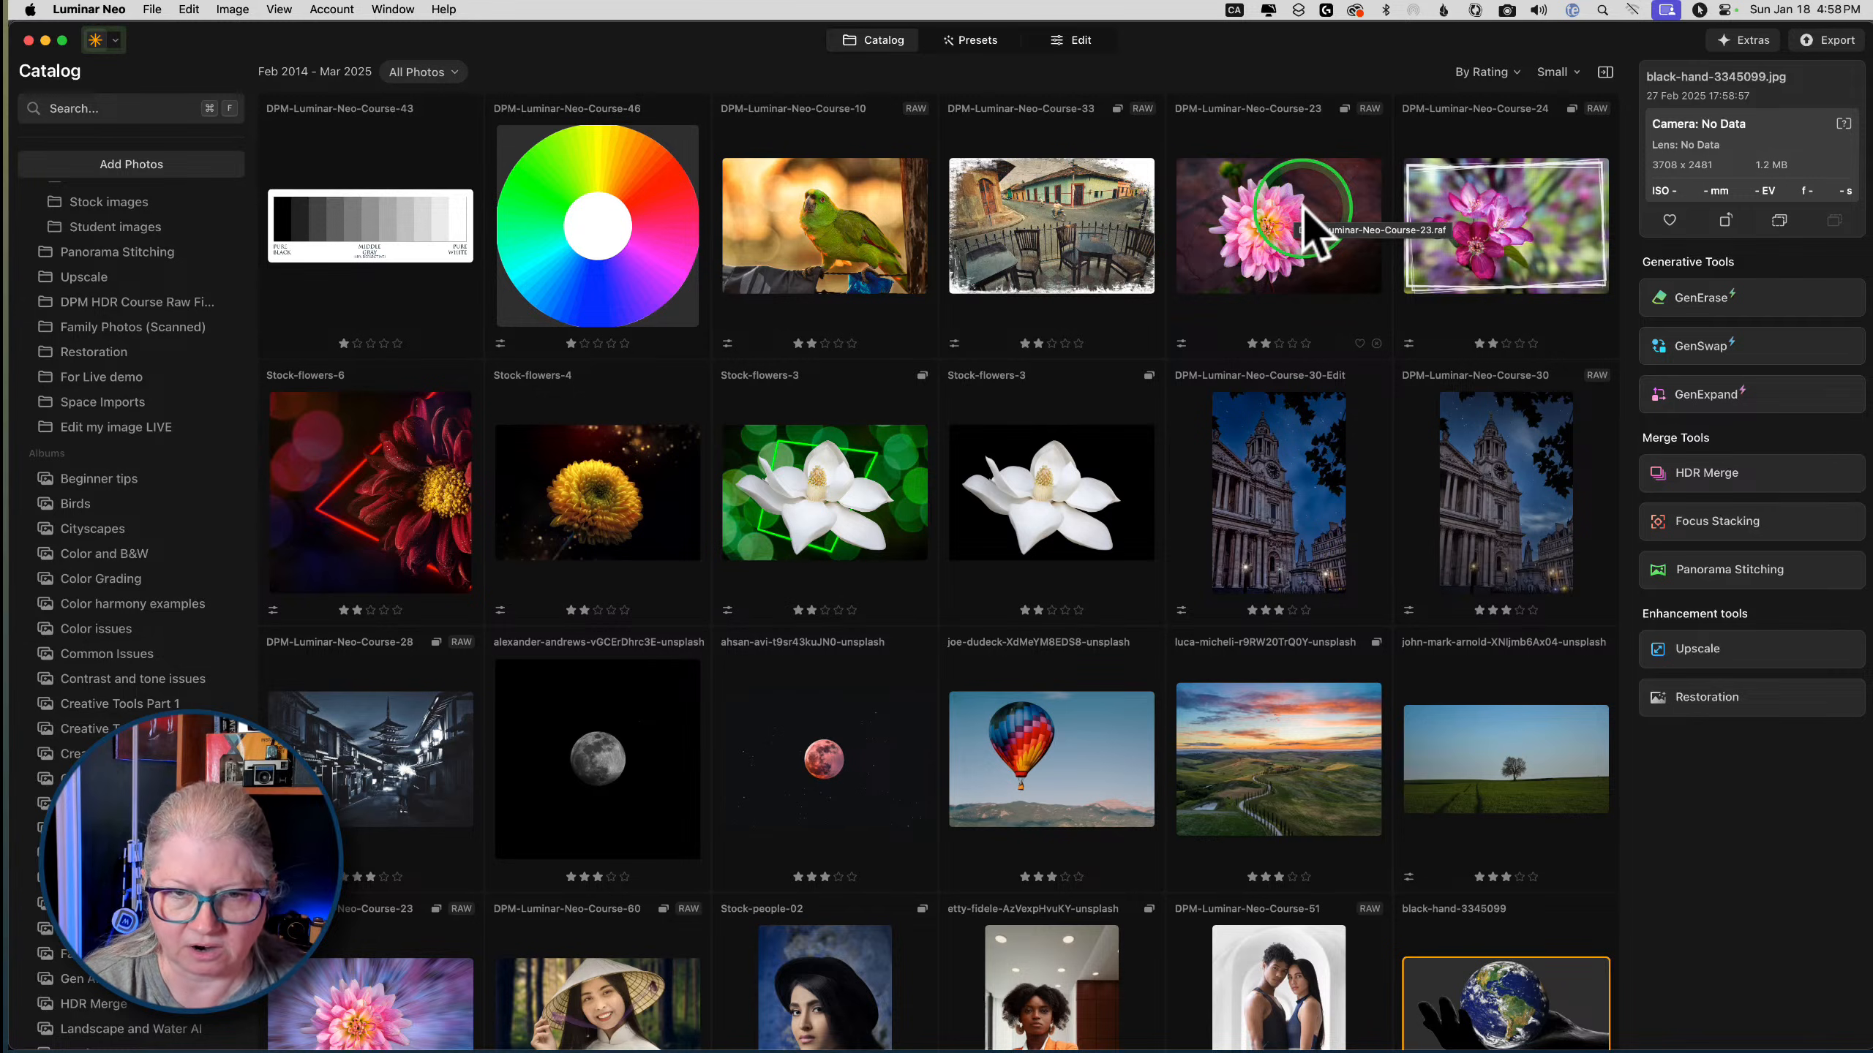
scroll(1307, 225, "down", 2)
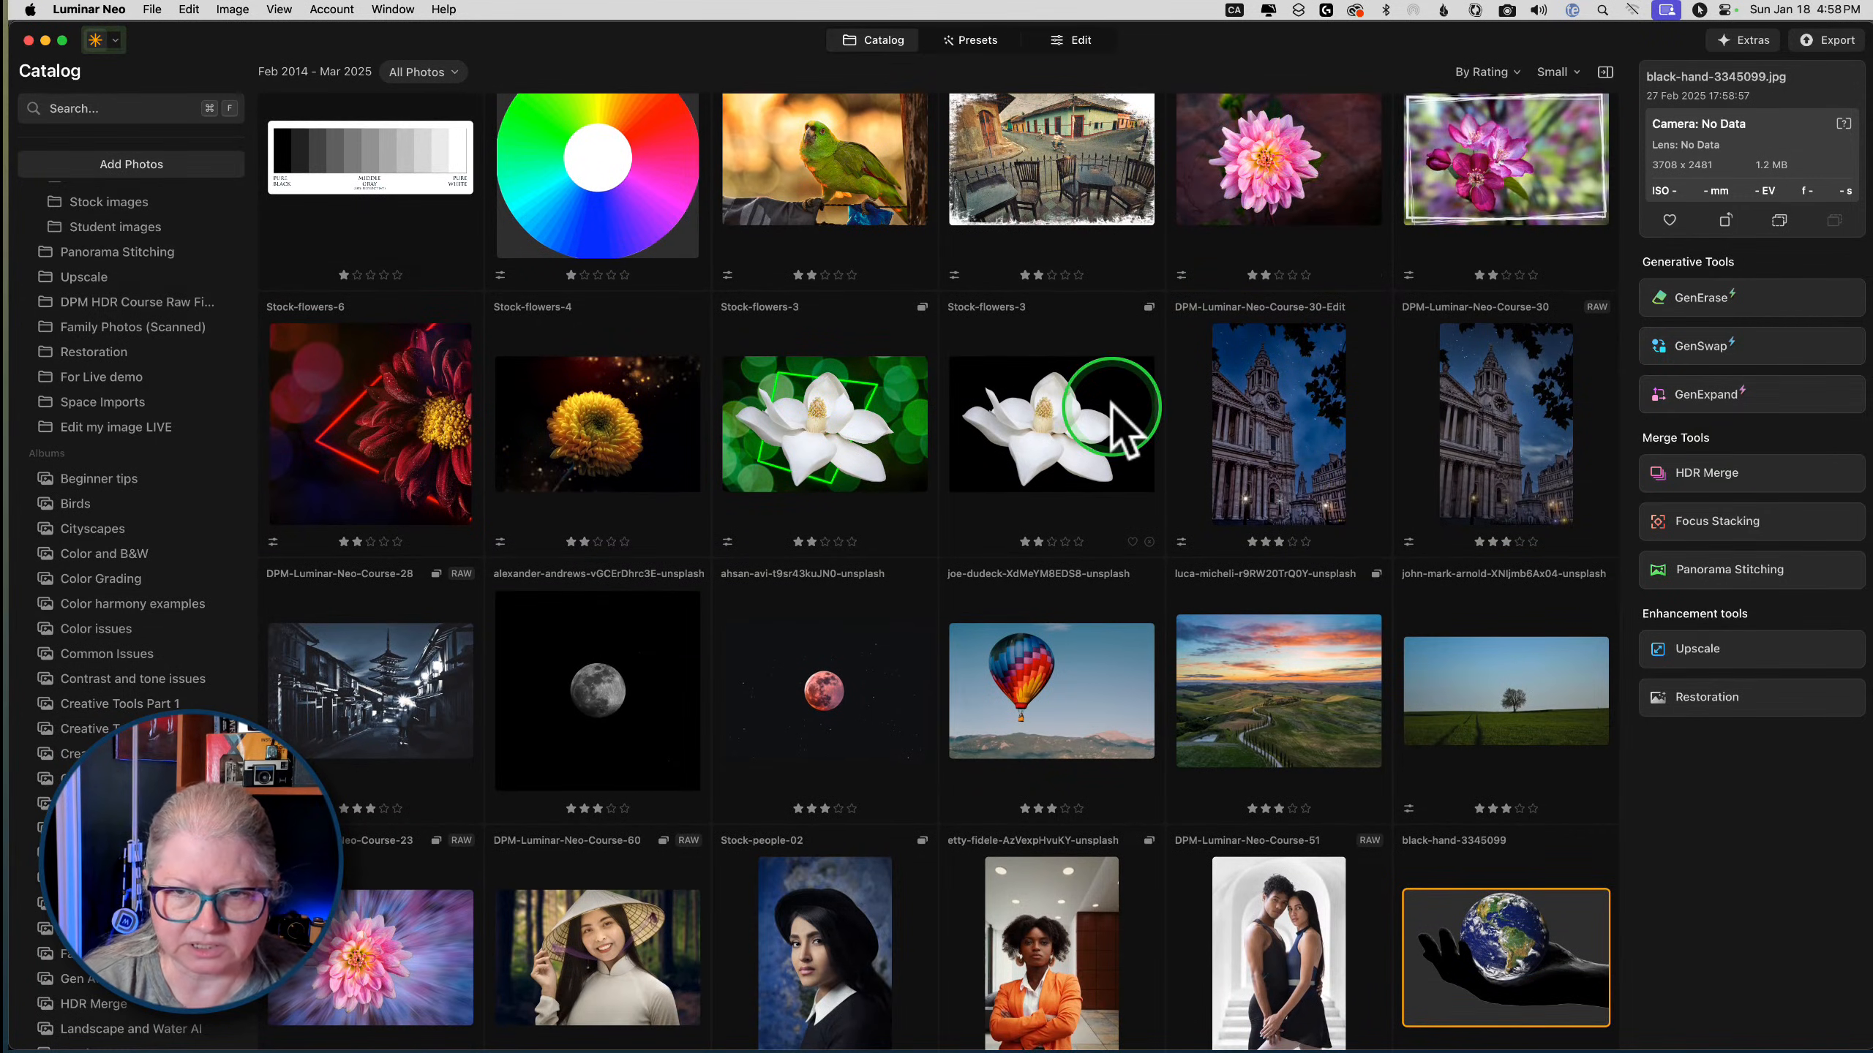
left_click(1114, 428)
left_click(1076, 53)
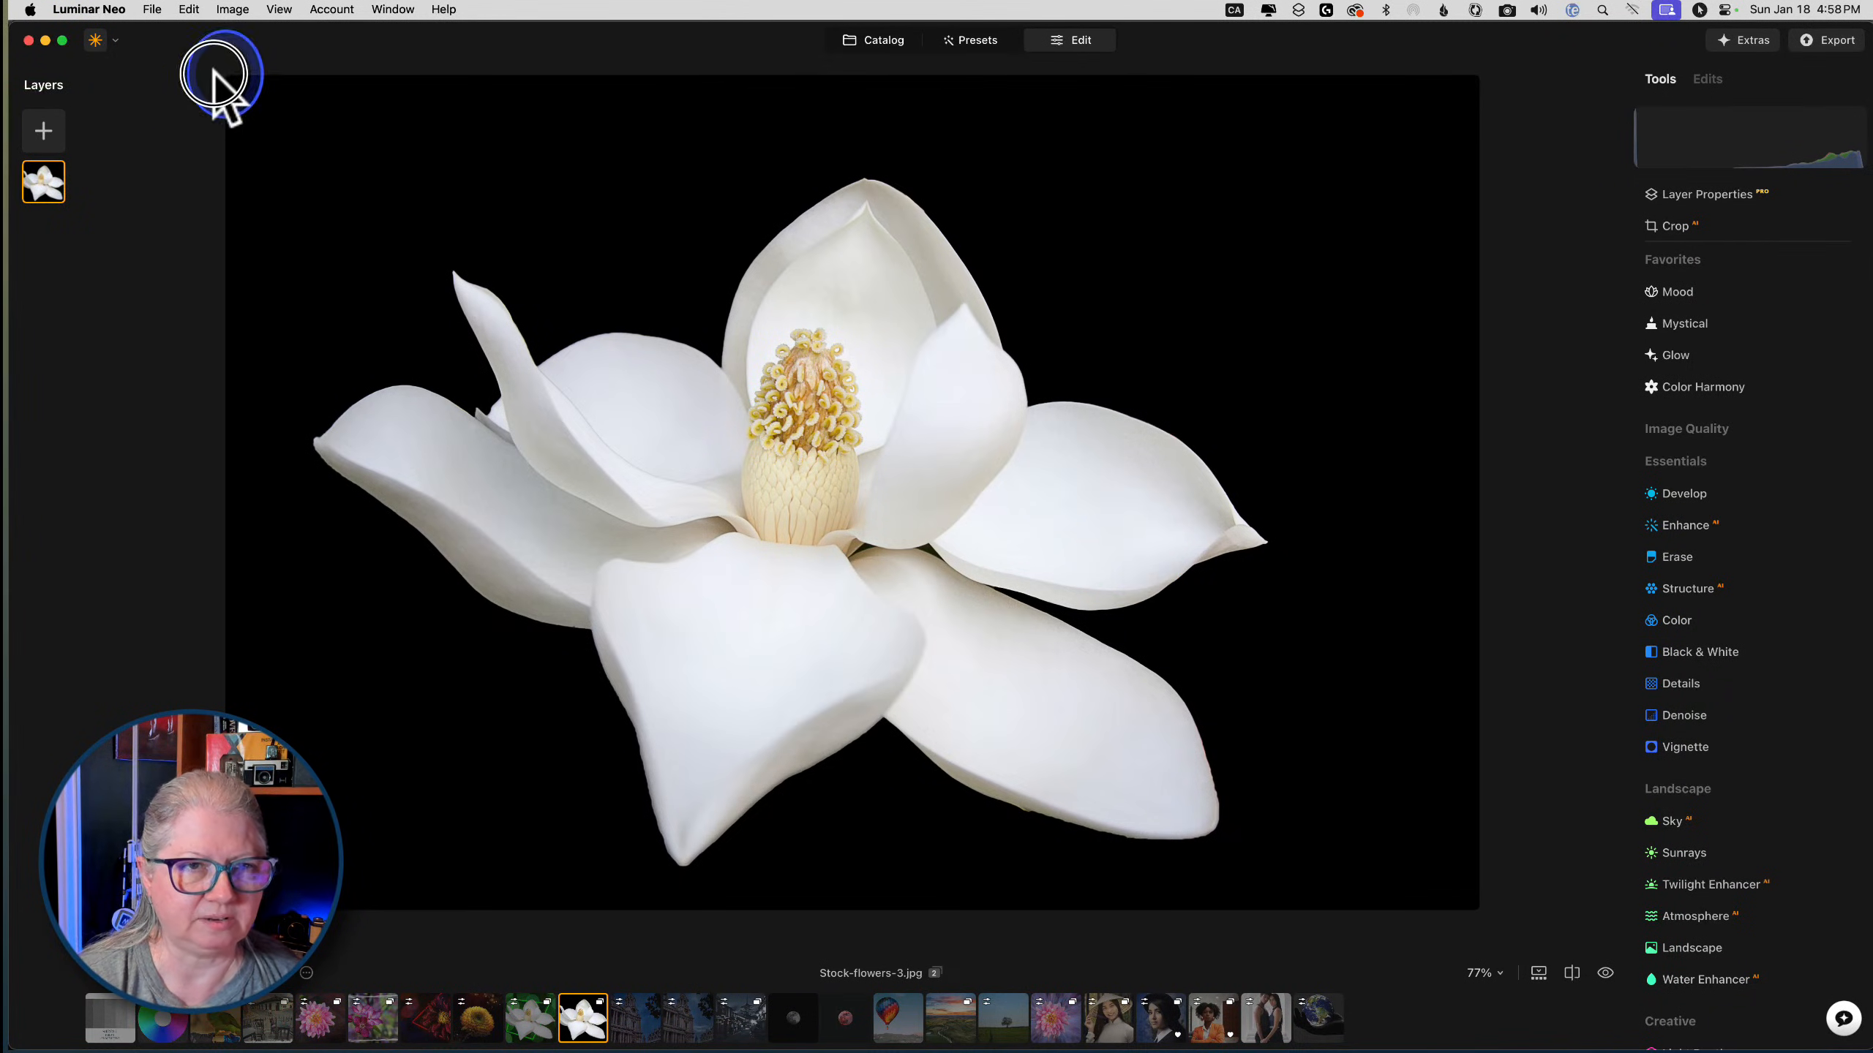
Add the dark crumpled parchment paper texture from My Images as a new layer over the flower photo
left_click(43, 130)
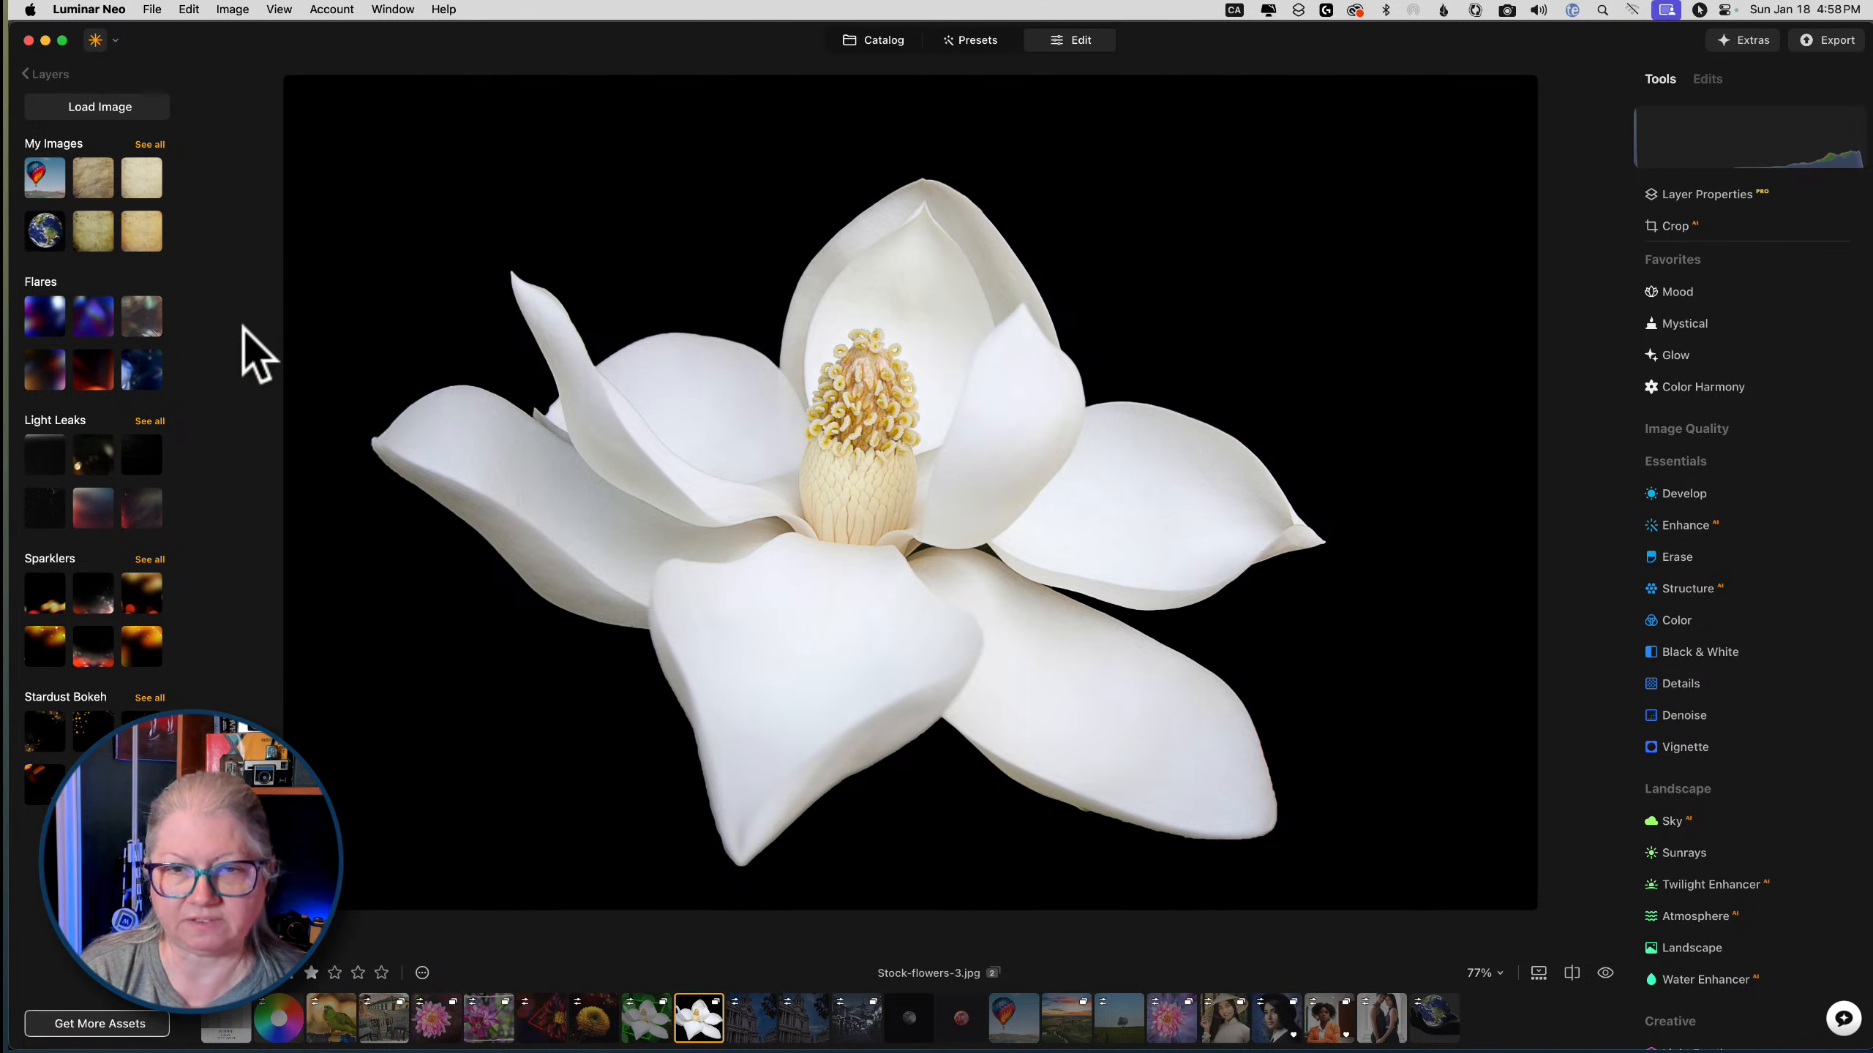
left_click(149, 145)
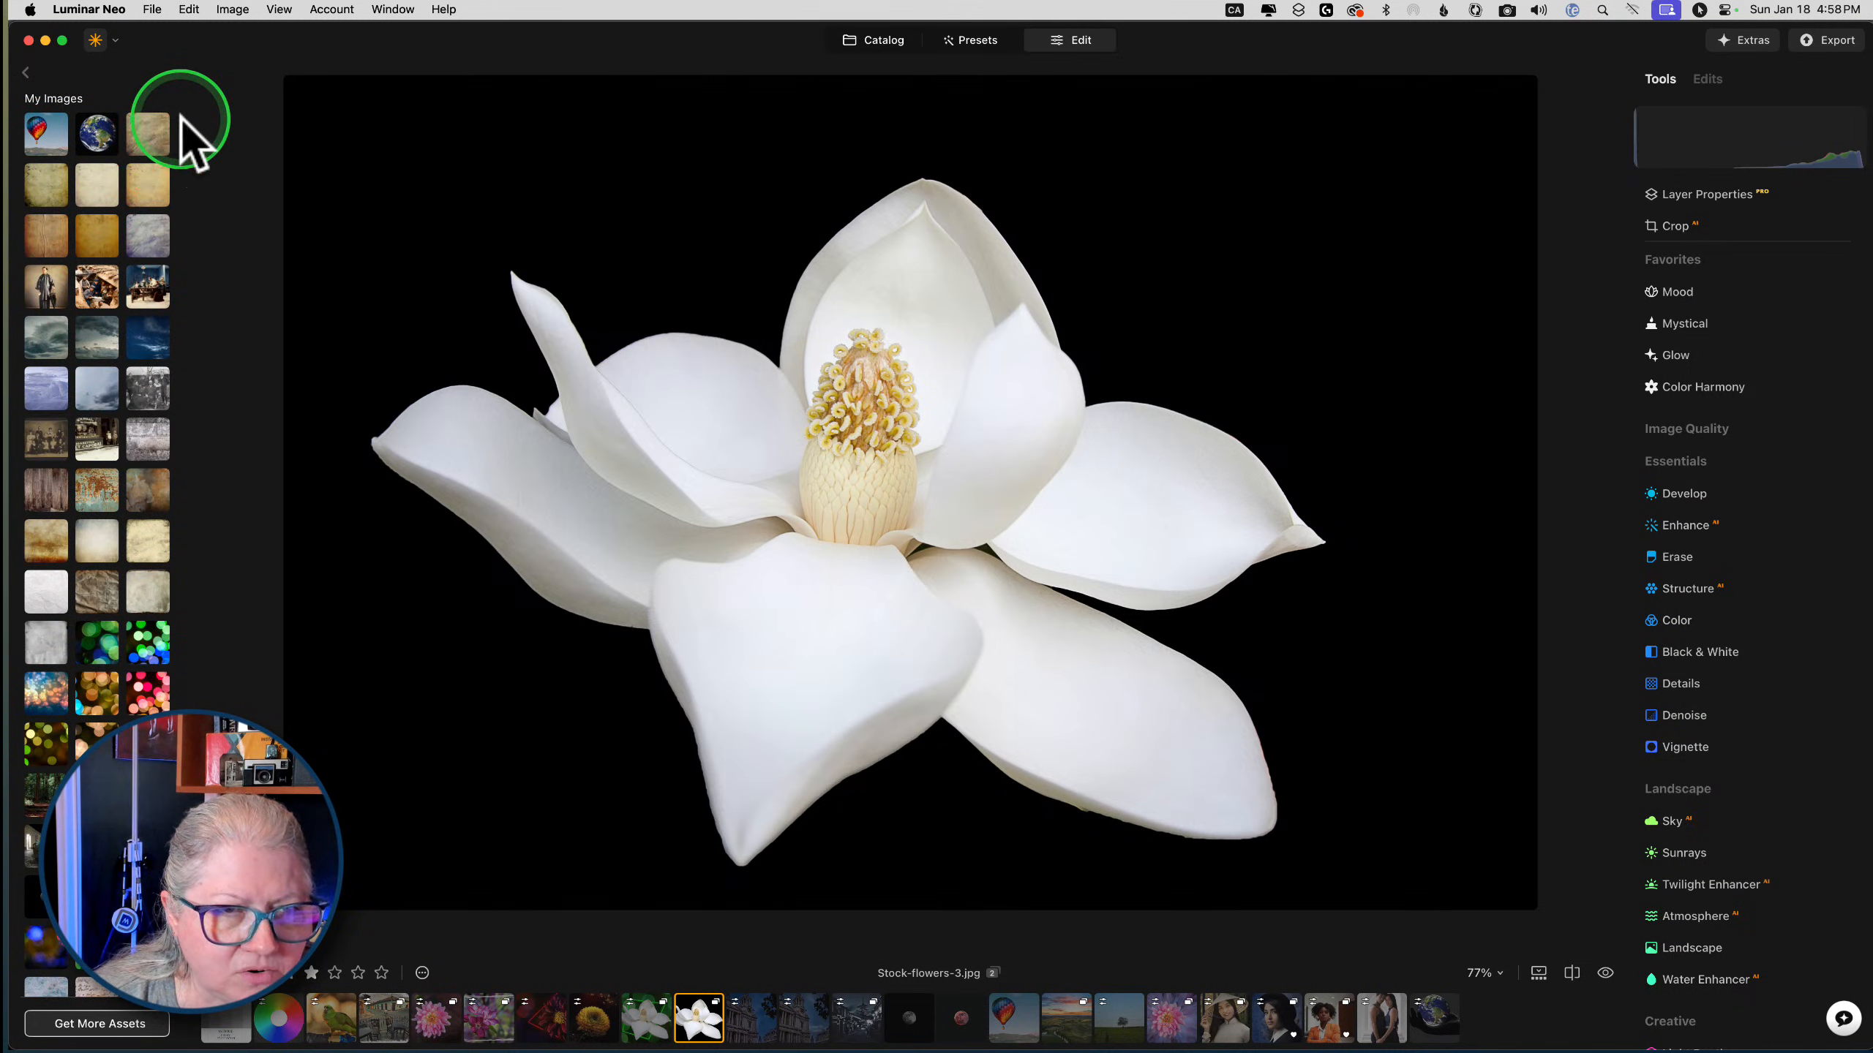
left_click(141, 230)
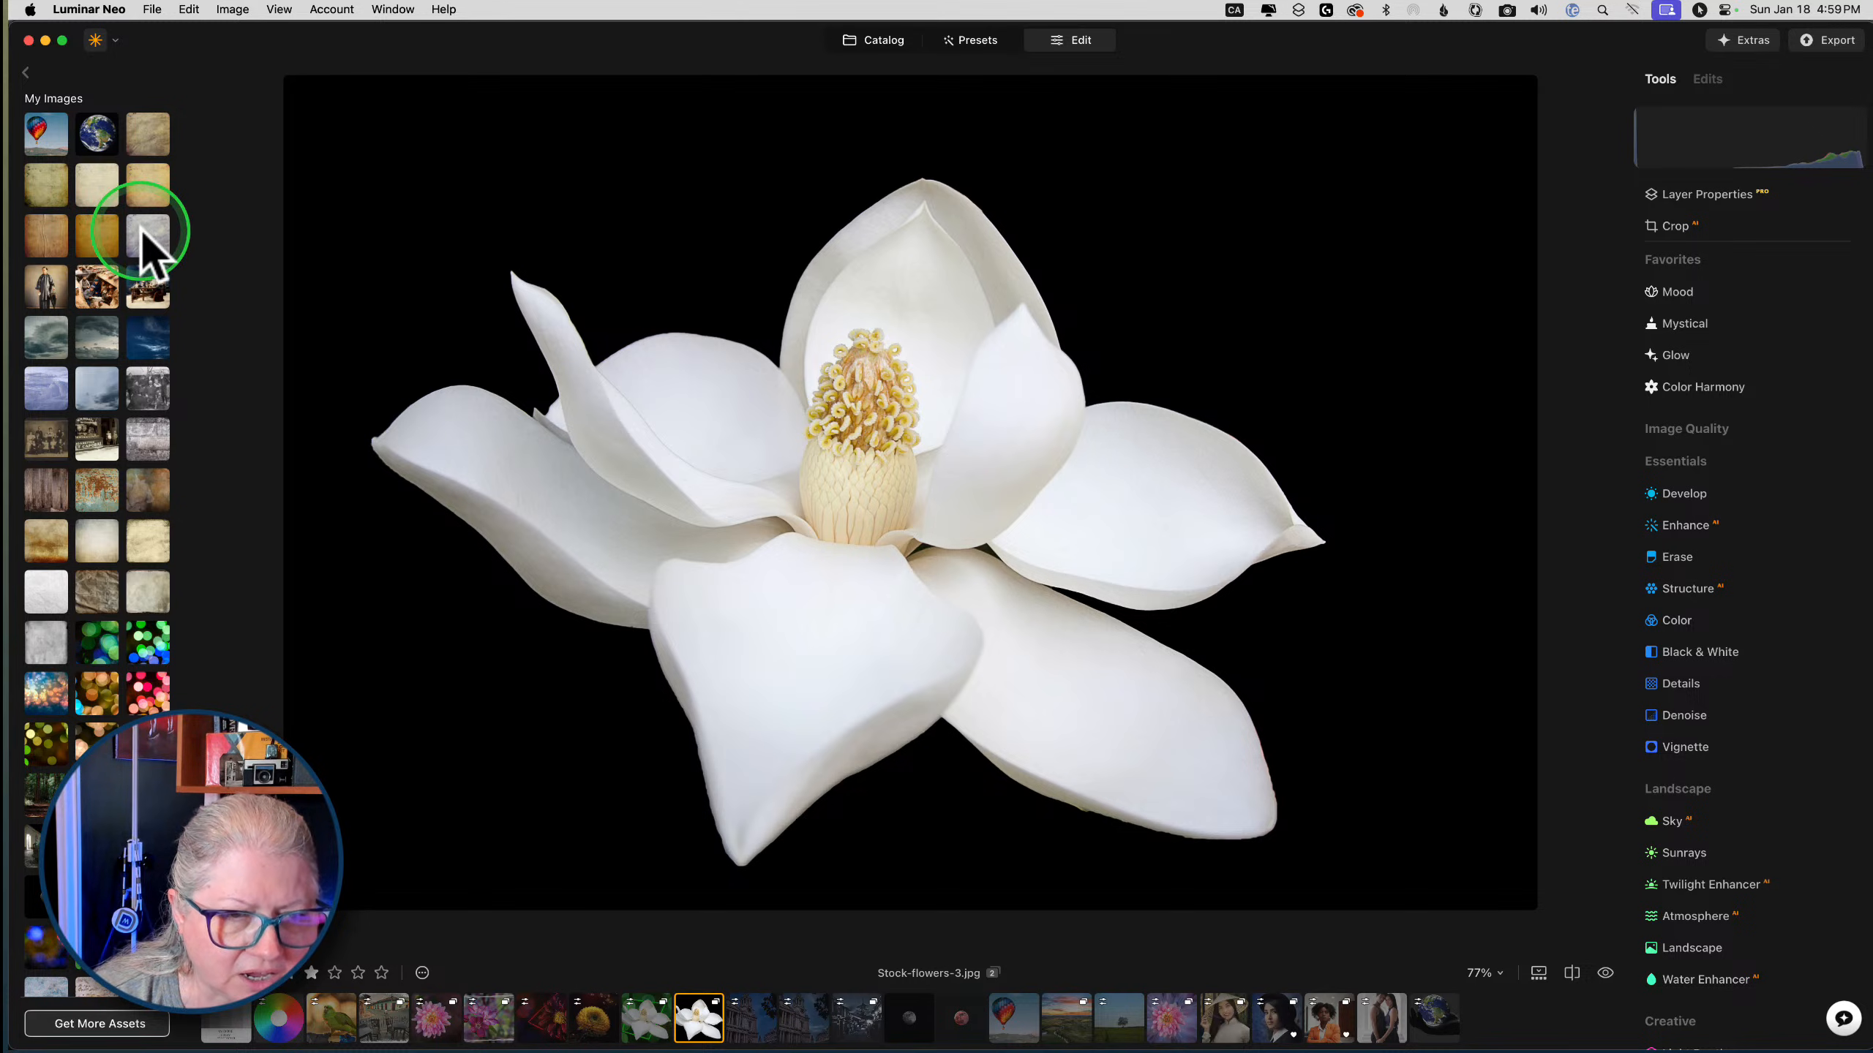
left_click_drag(141, 231, 118, 164)
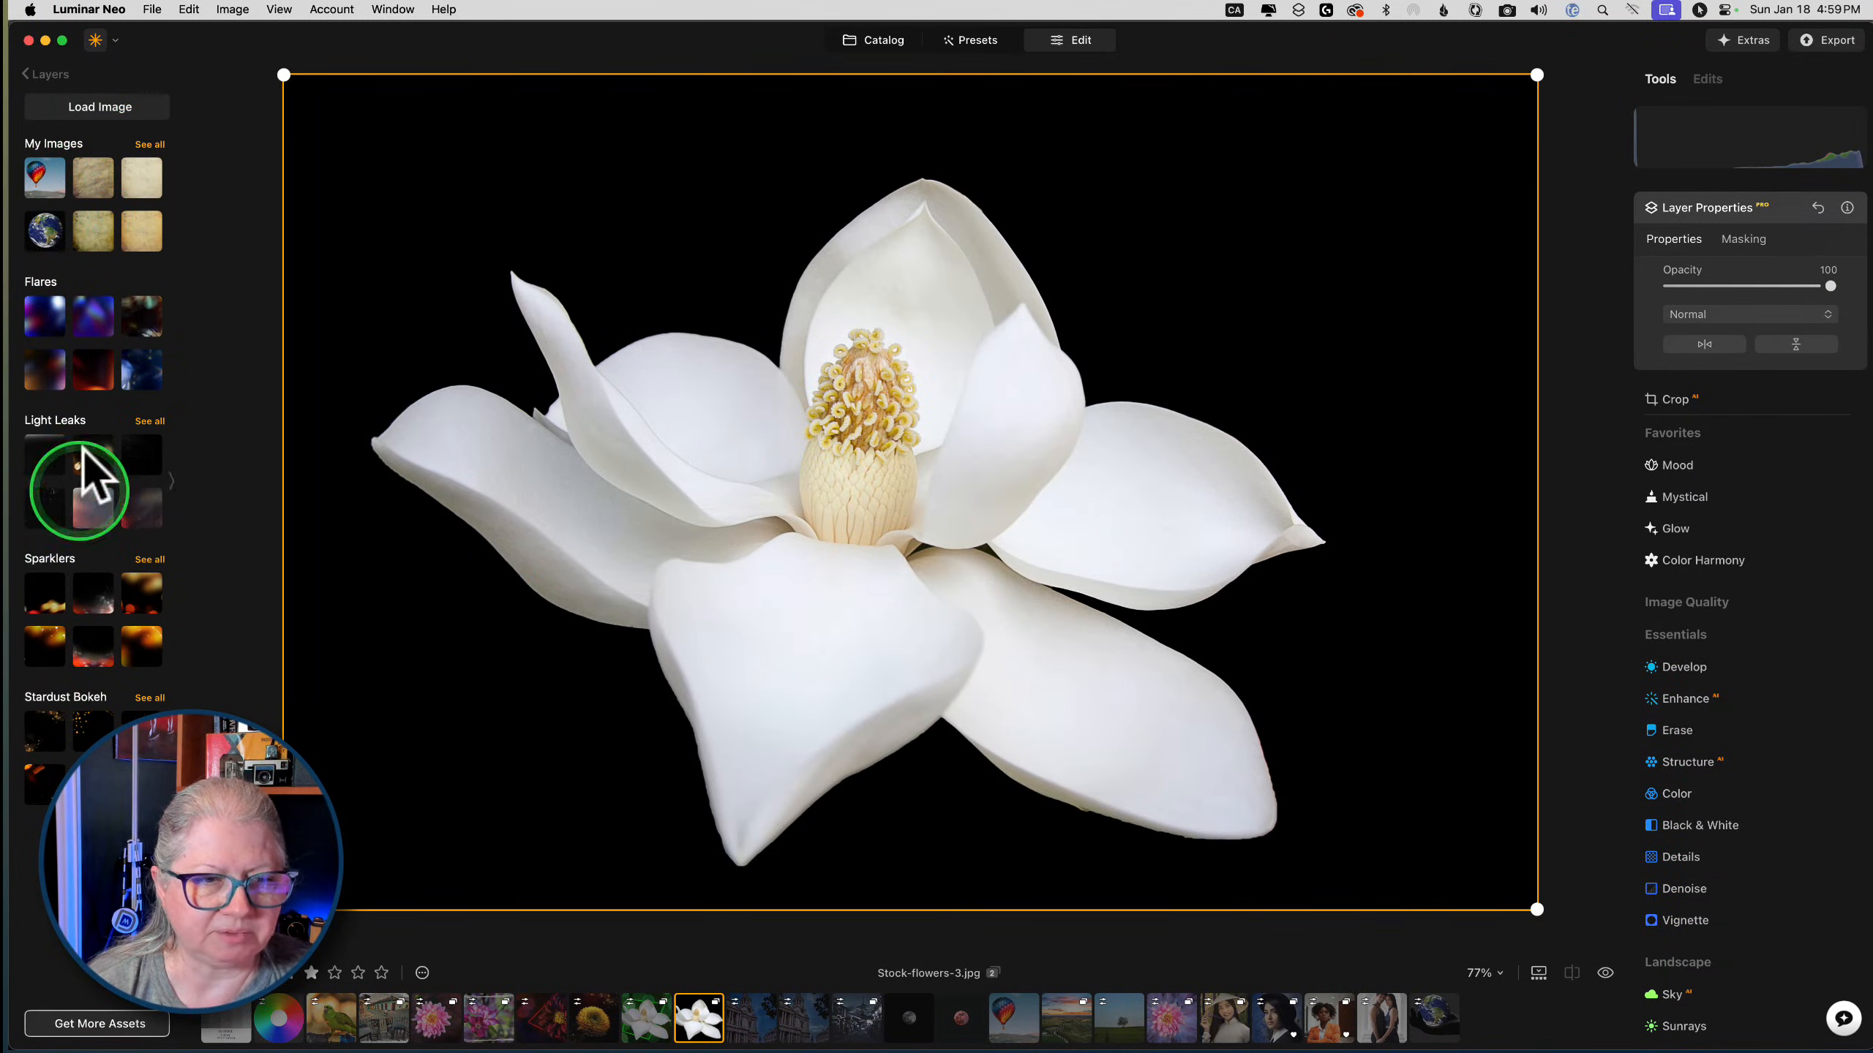
left_click(150, 145)
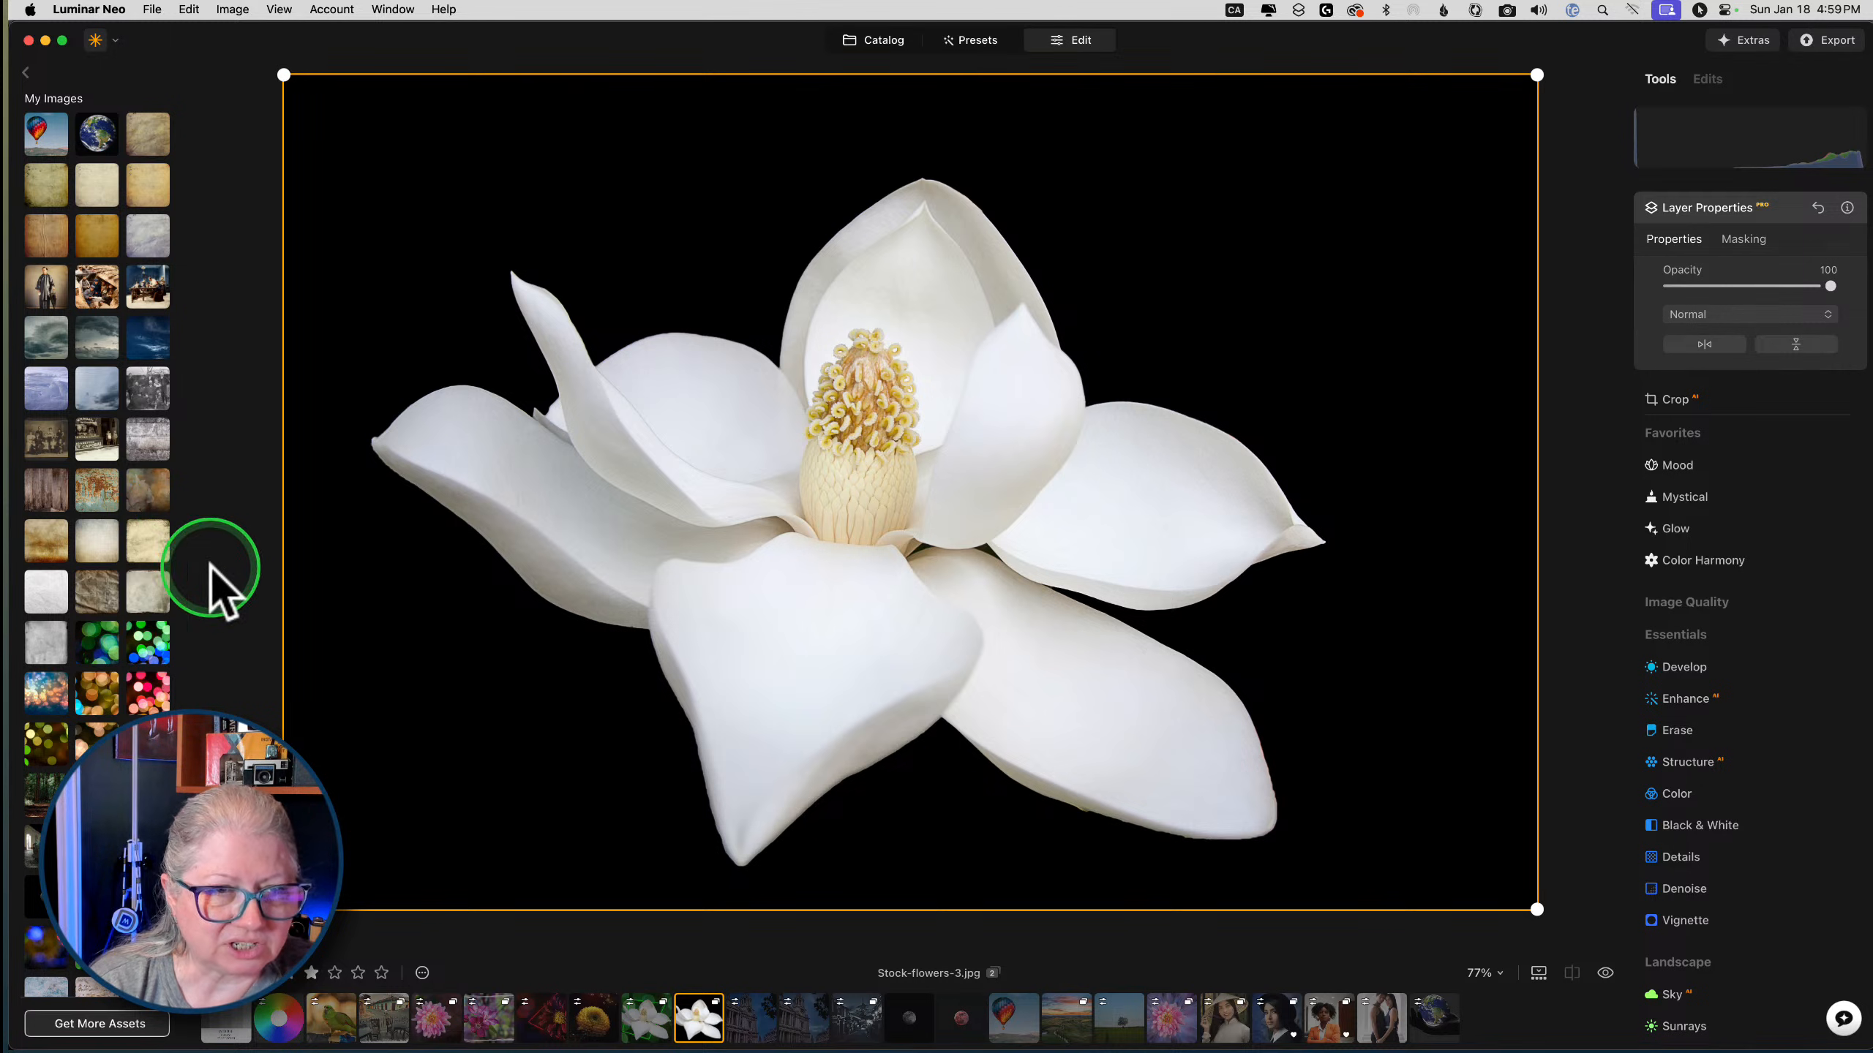
left_click(94, 594)
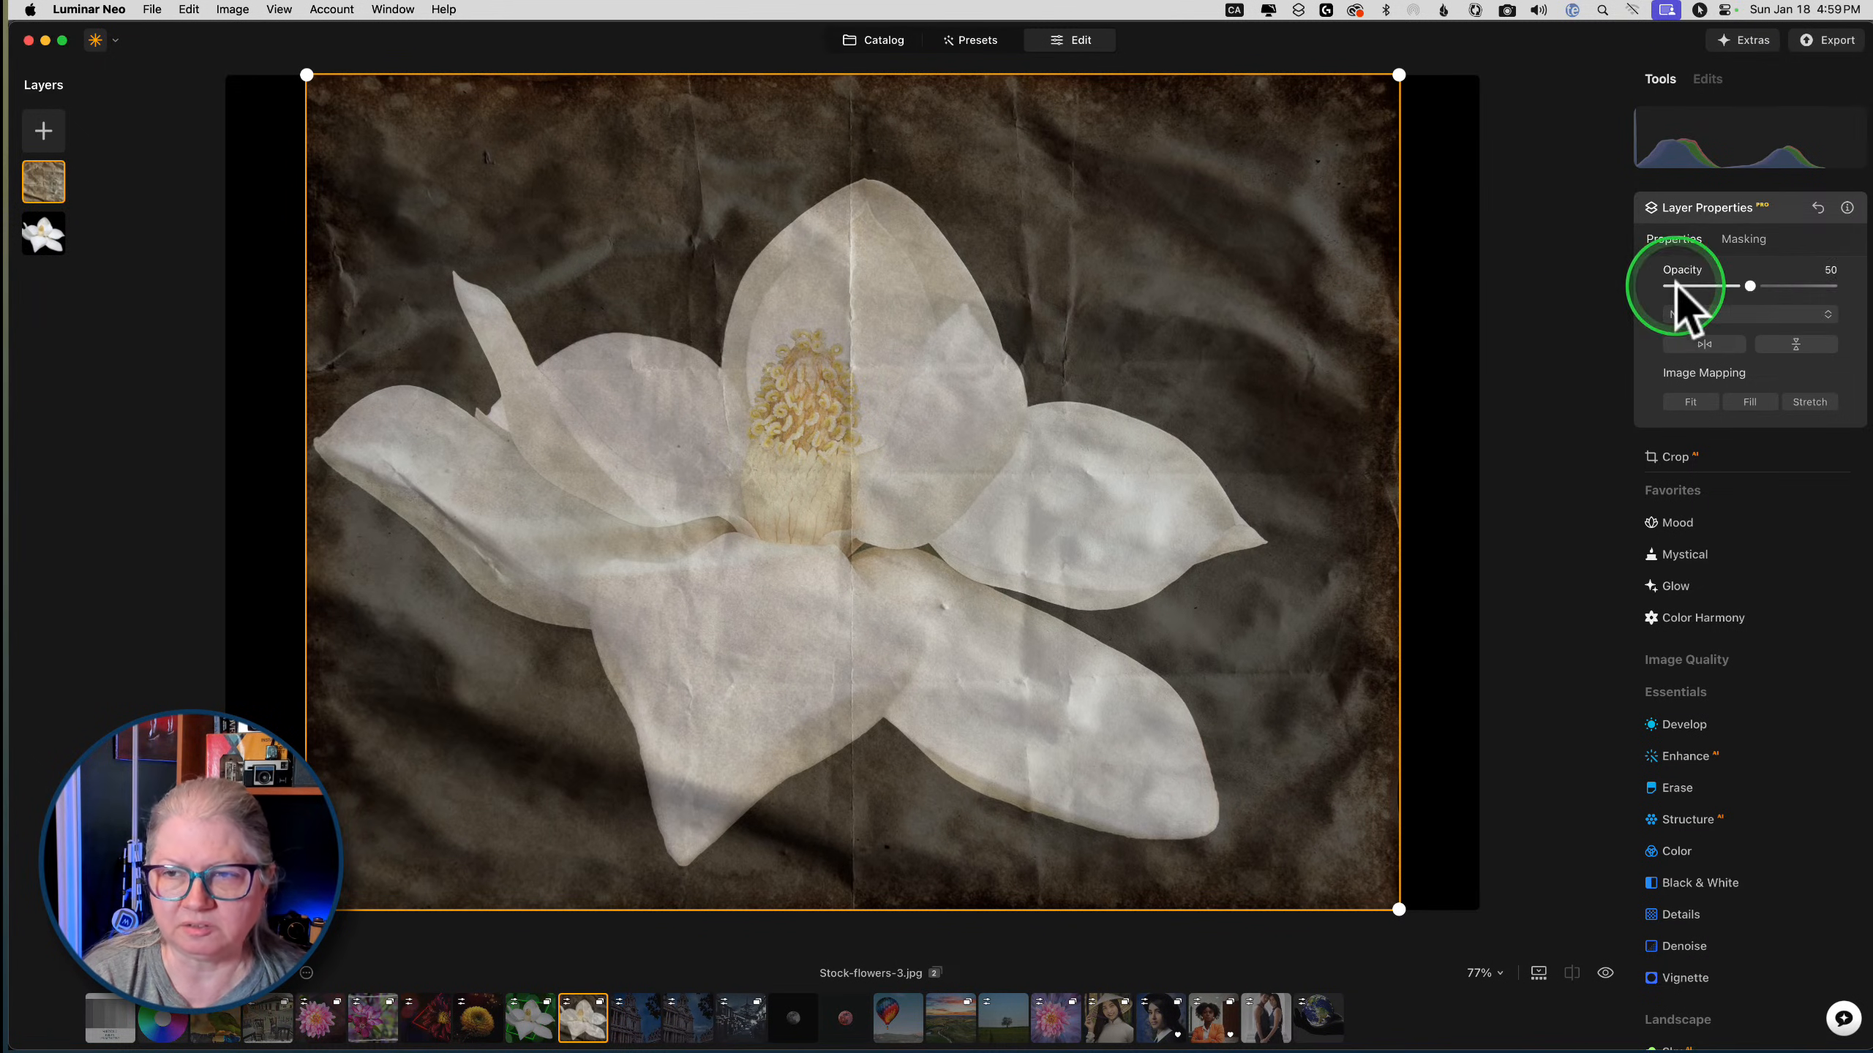
Try the Fill image mapping on the parchment layer, and set it to Stretch so the texture matches the photo's frame
left_click(1688, 315)
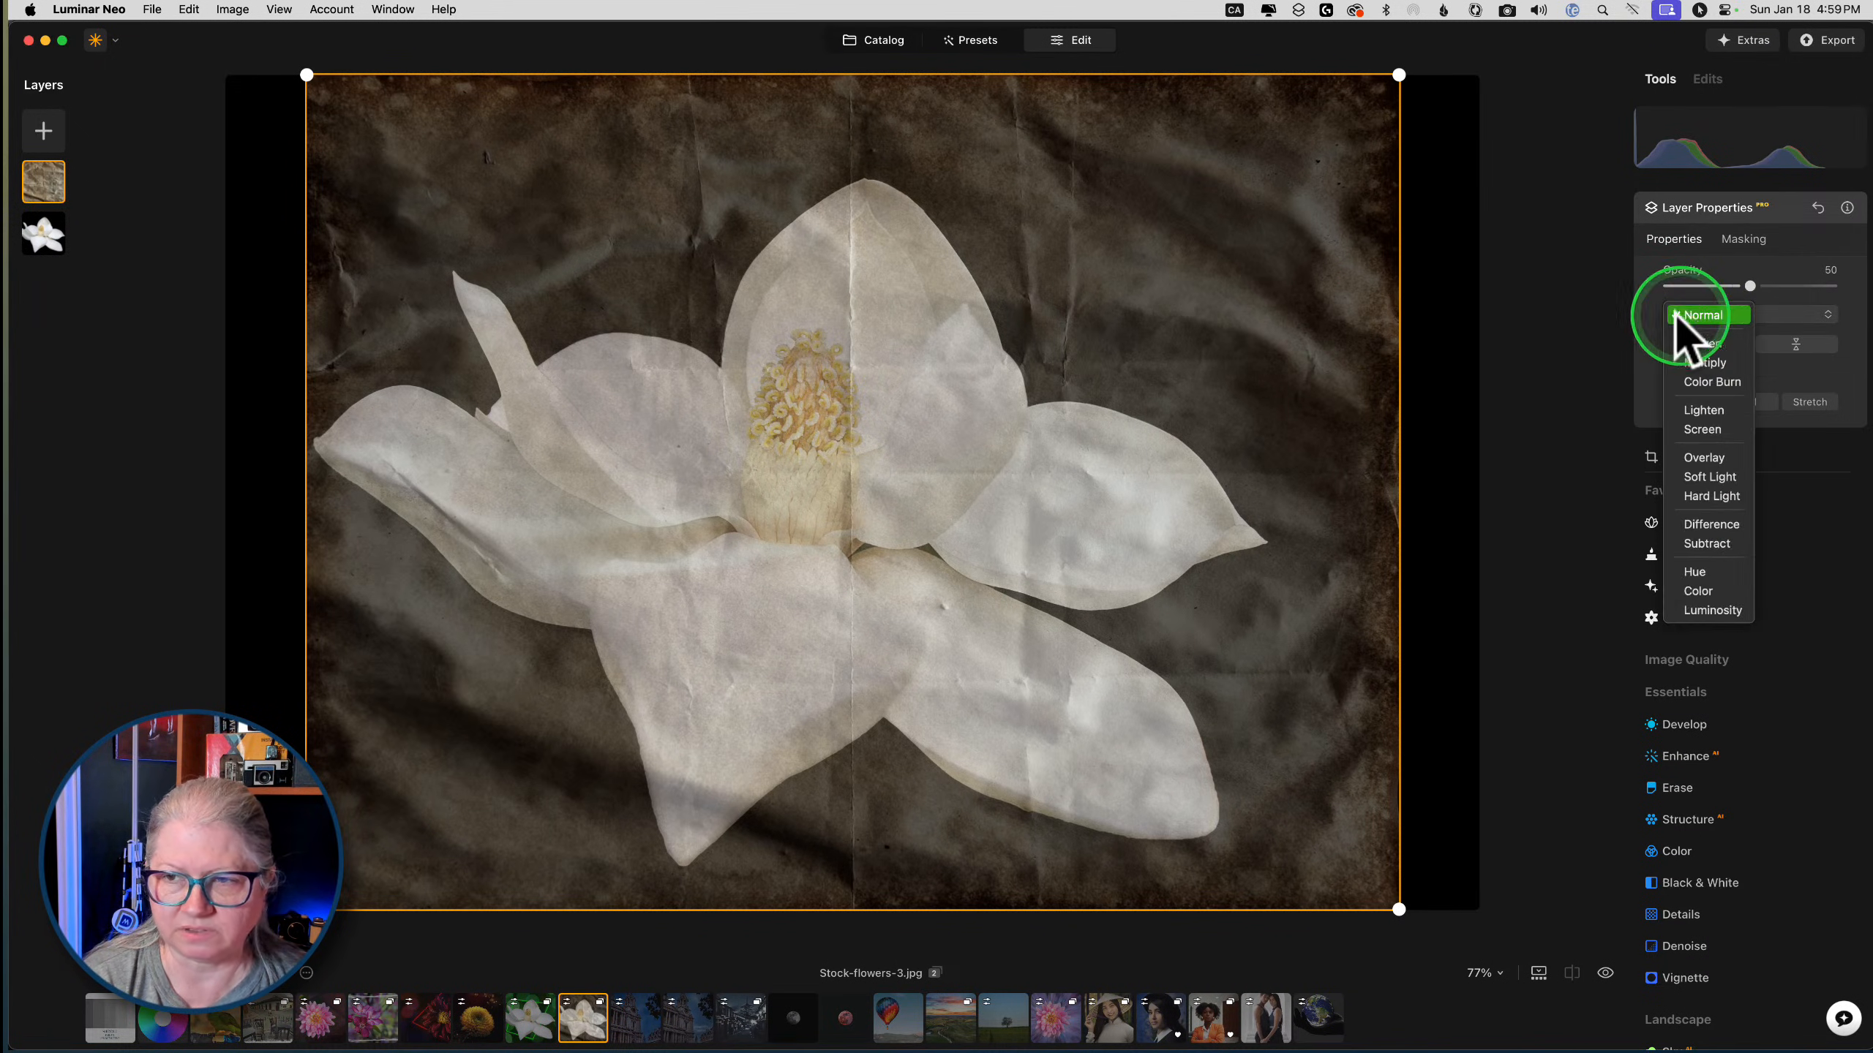
left_click(1682, 318)
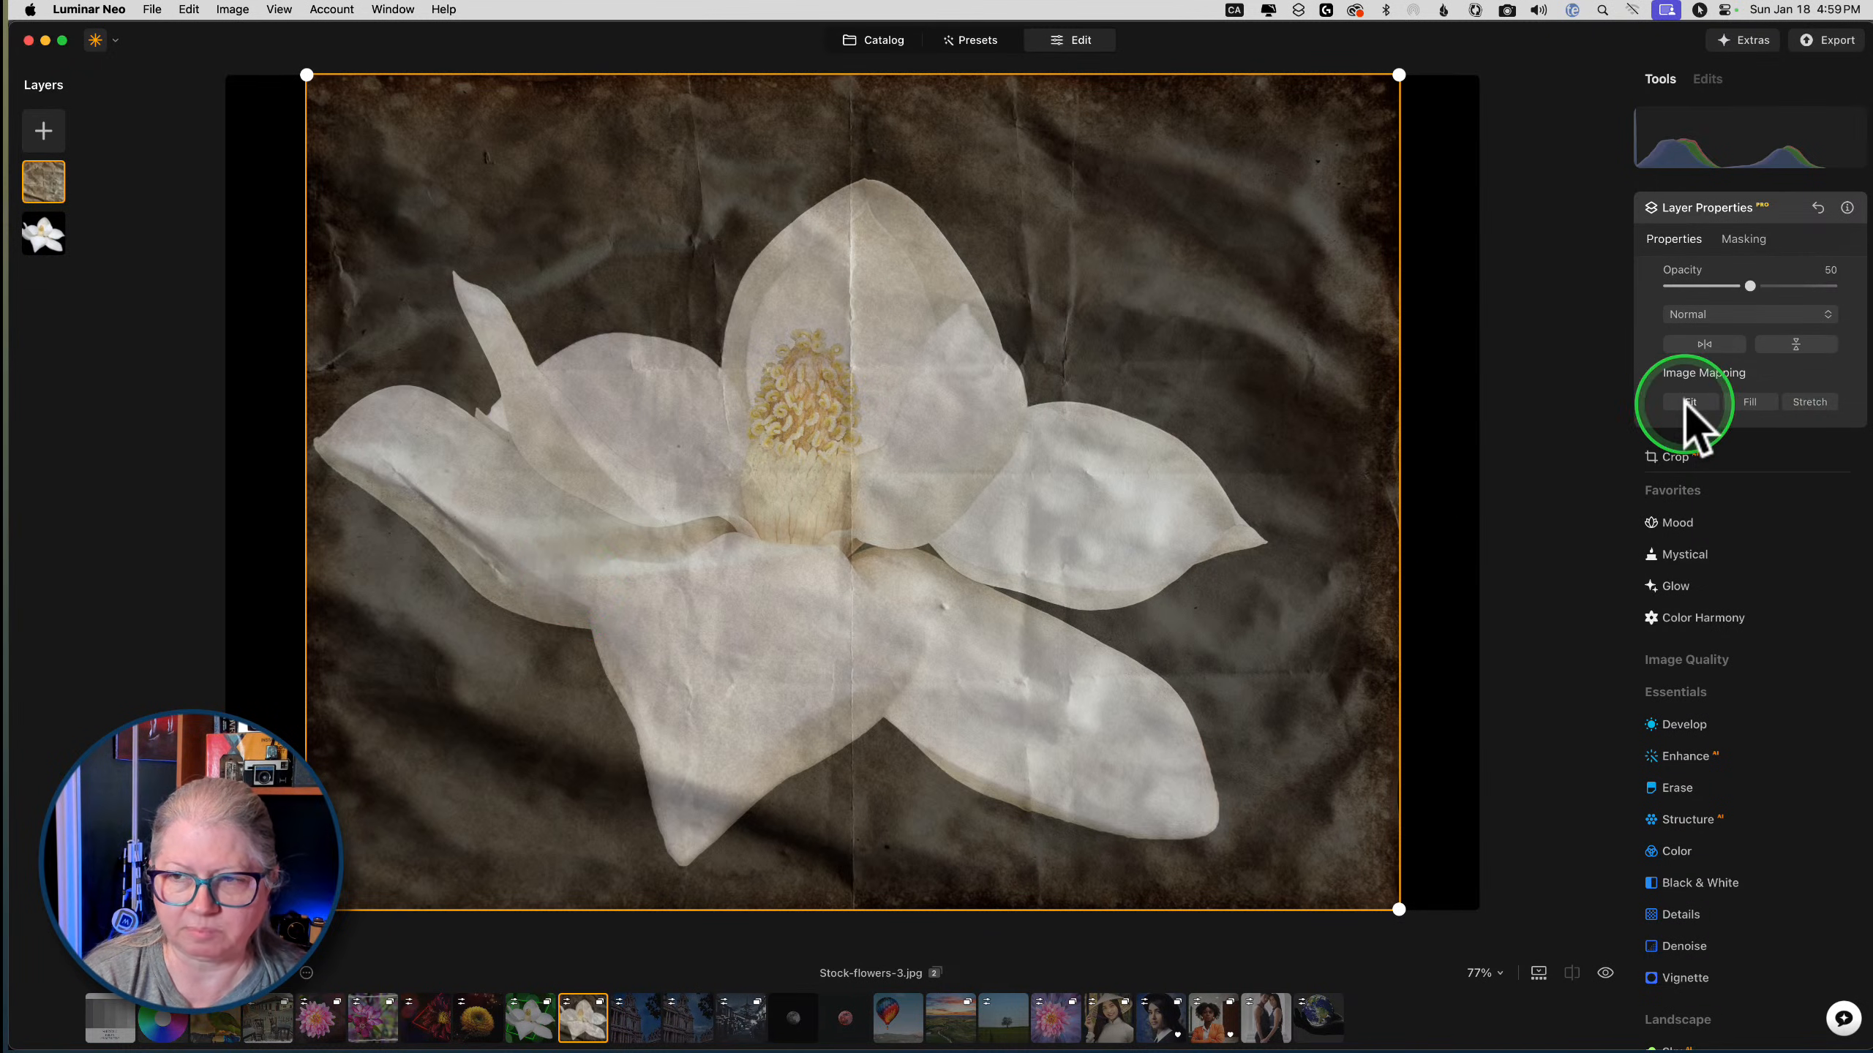
left_click(1748, 402)
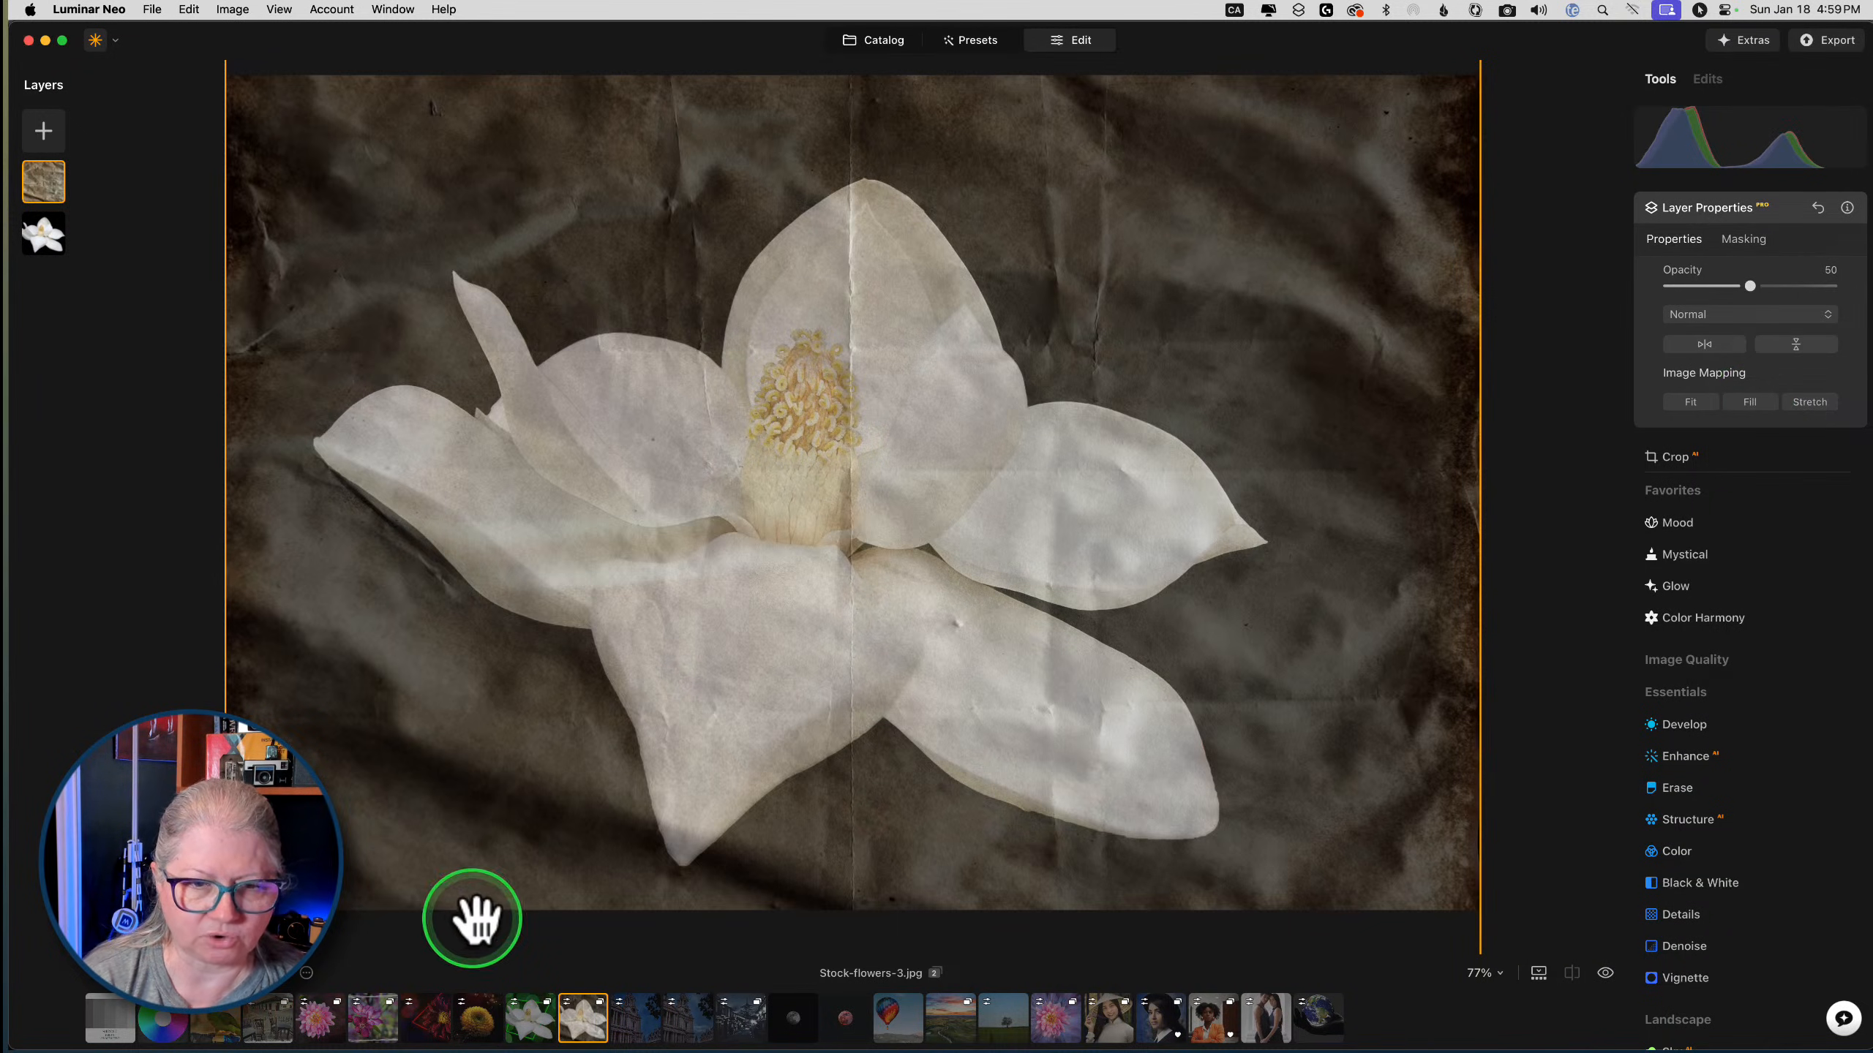
key("super+minus")
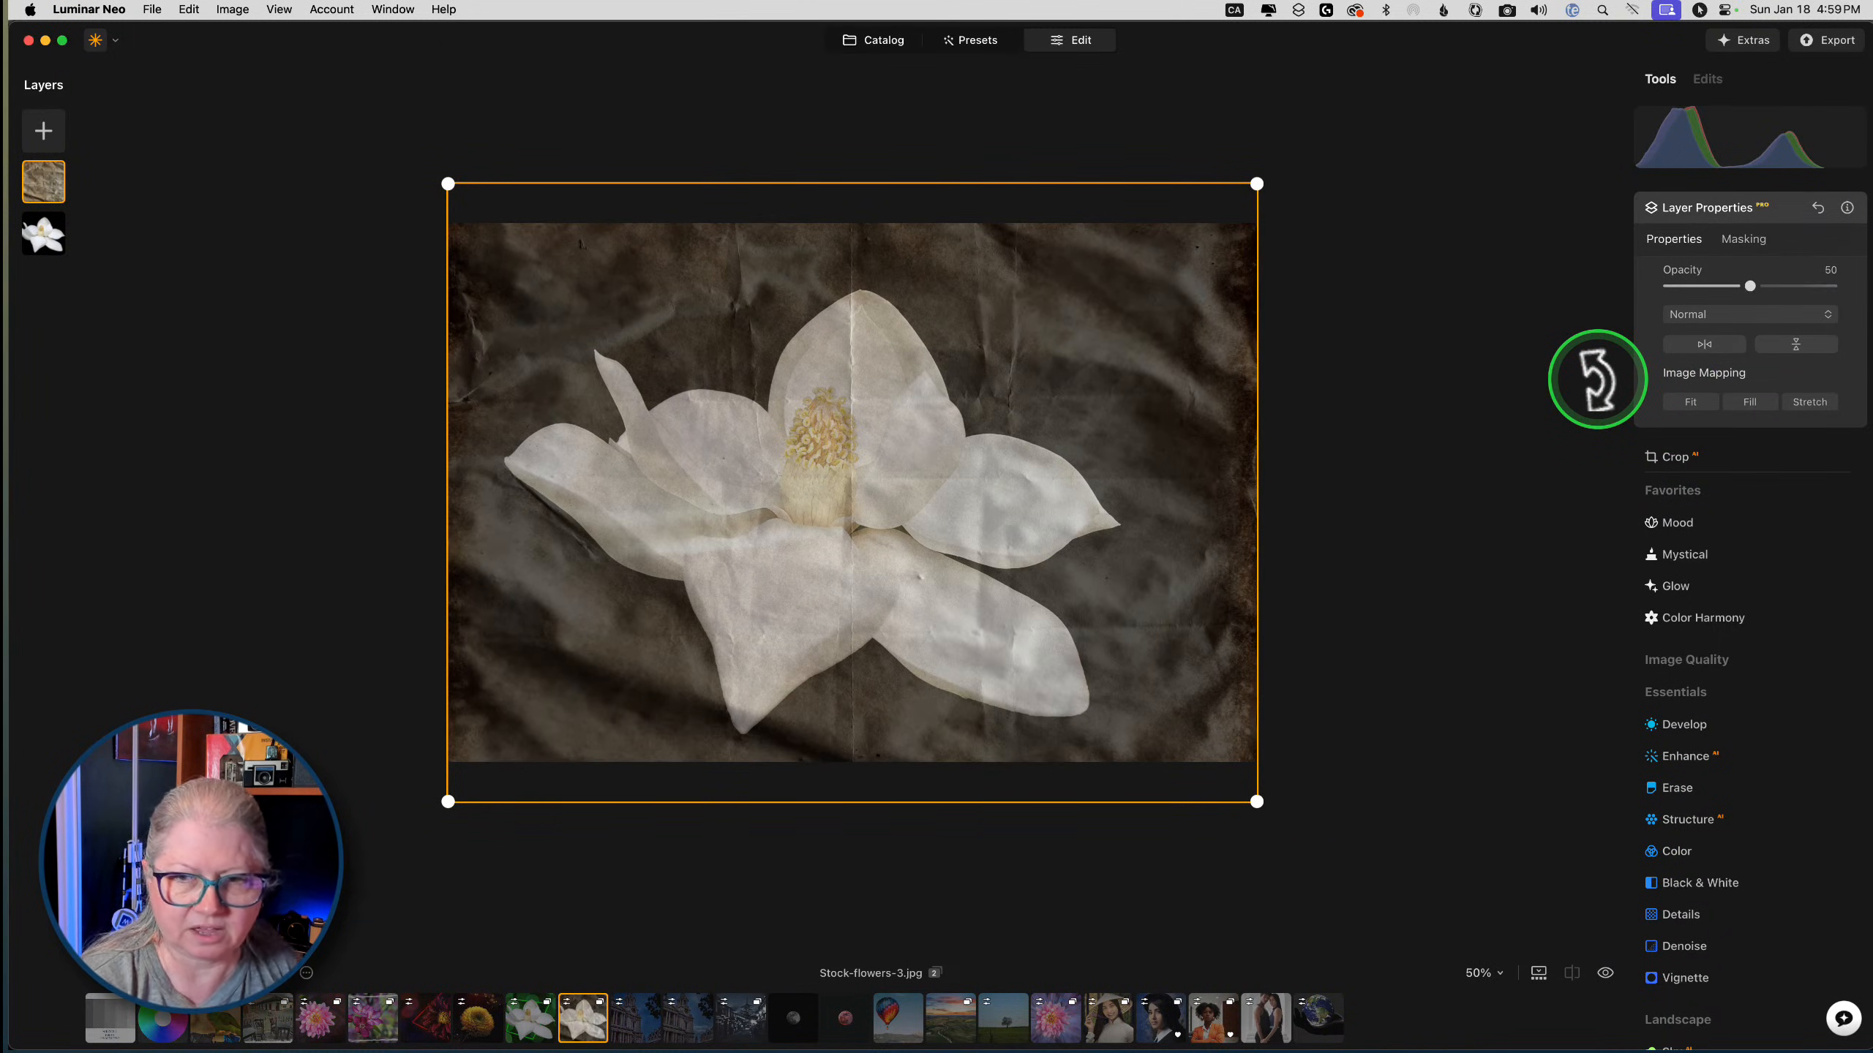
left_click(1810, 402)
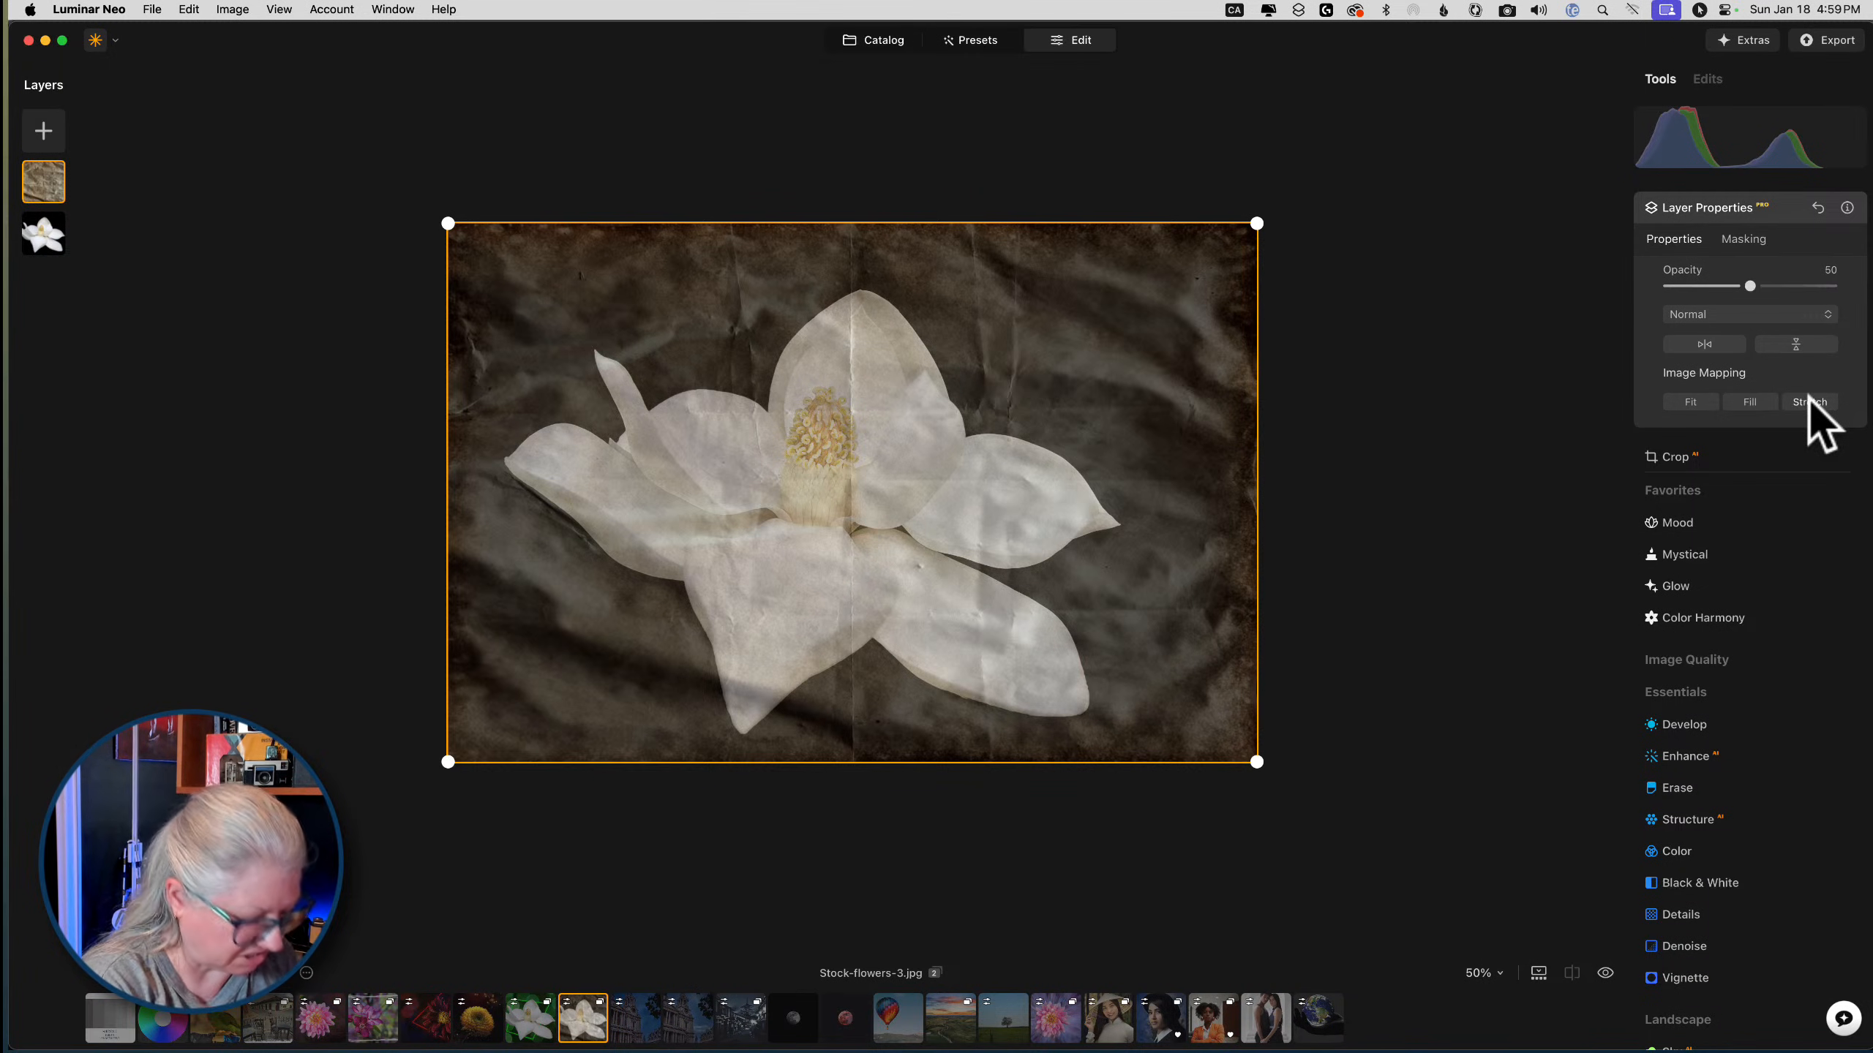
double_click(1069, 412)
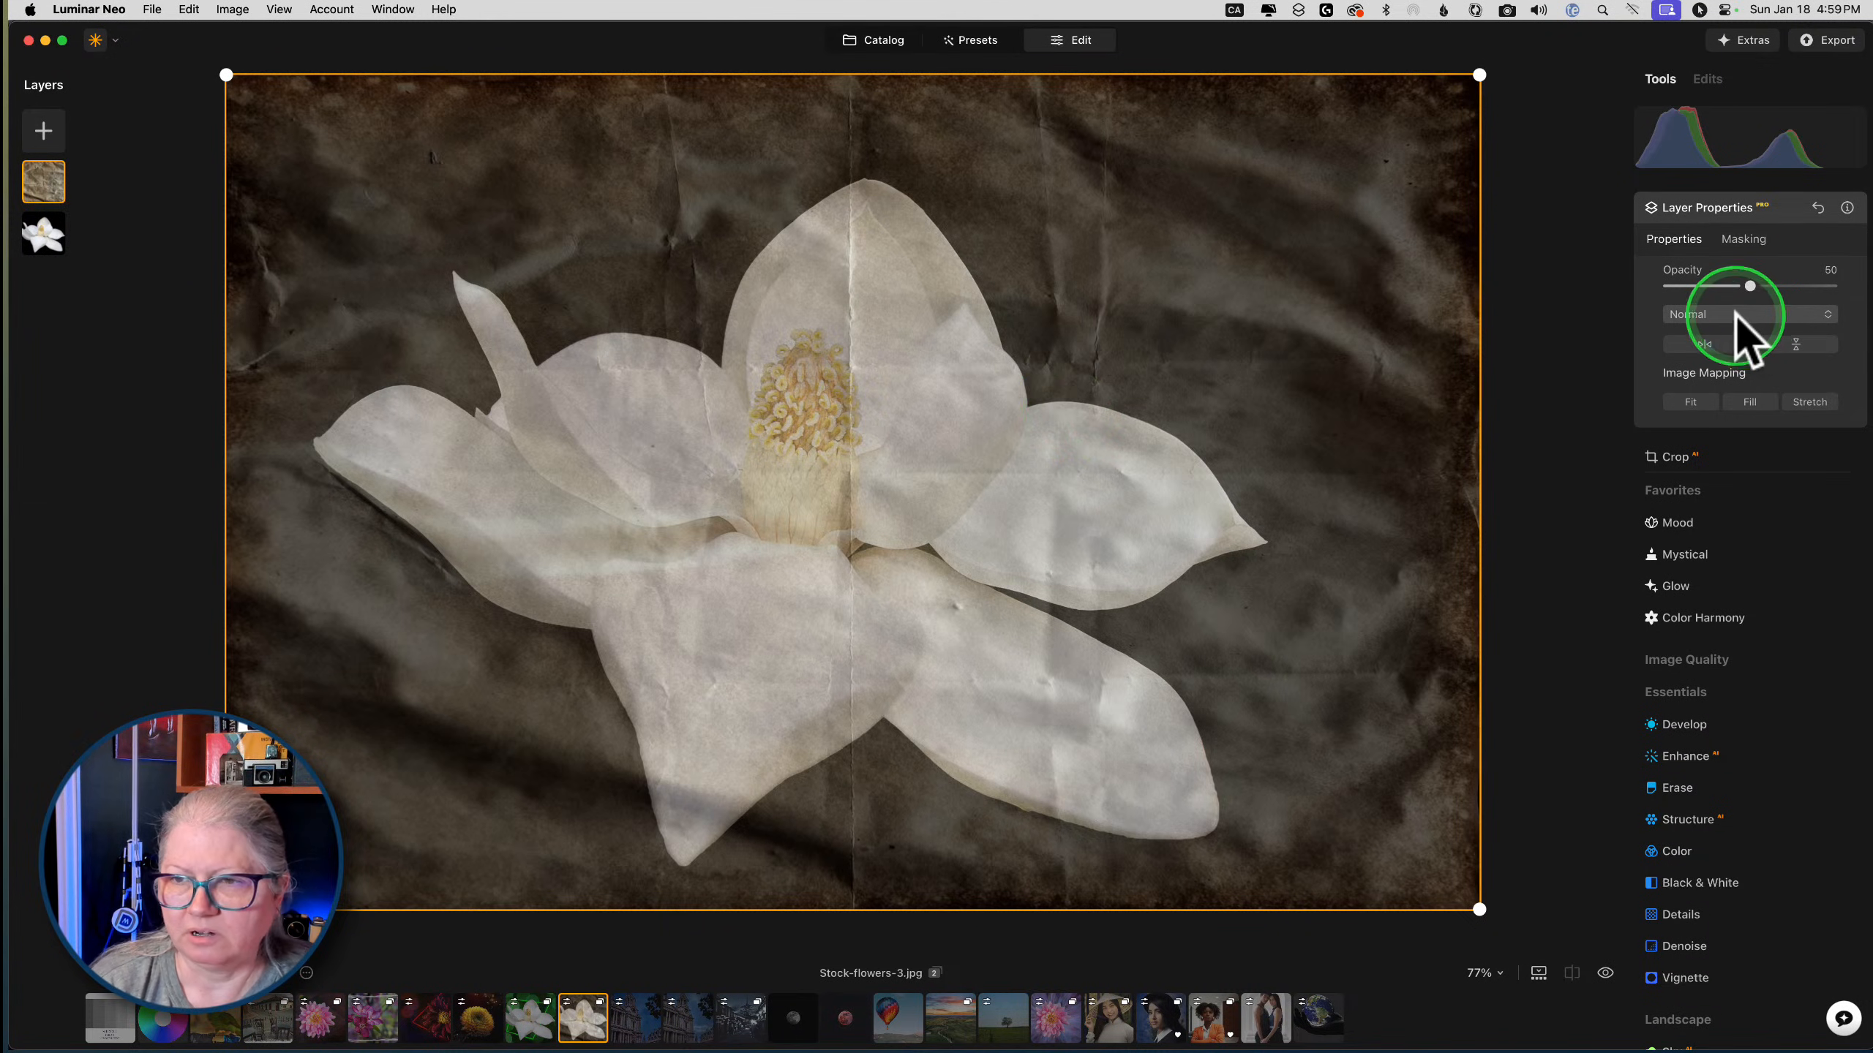
Set the parchment layer's opacity to 100 and its blend mode to Lighten
left_click_drag(1752, 286, 1832, 286)
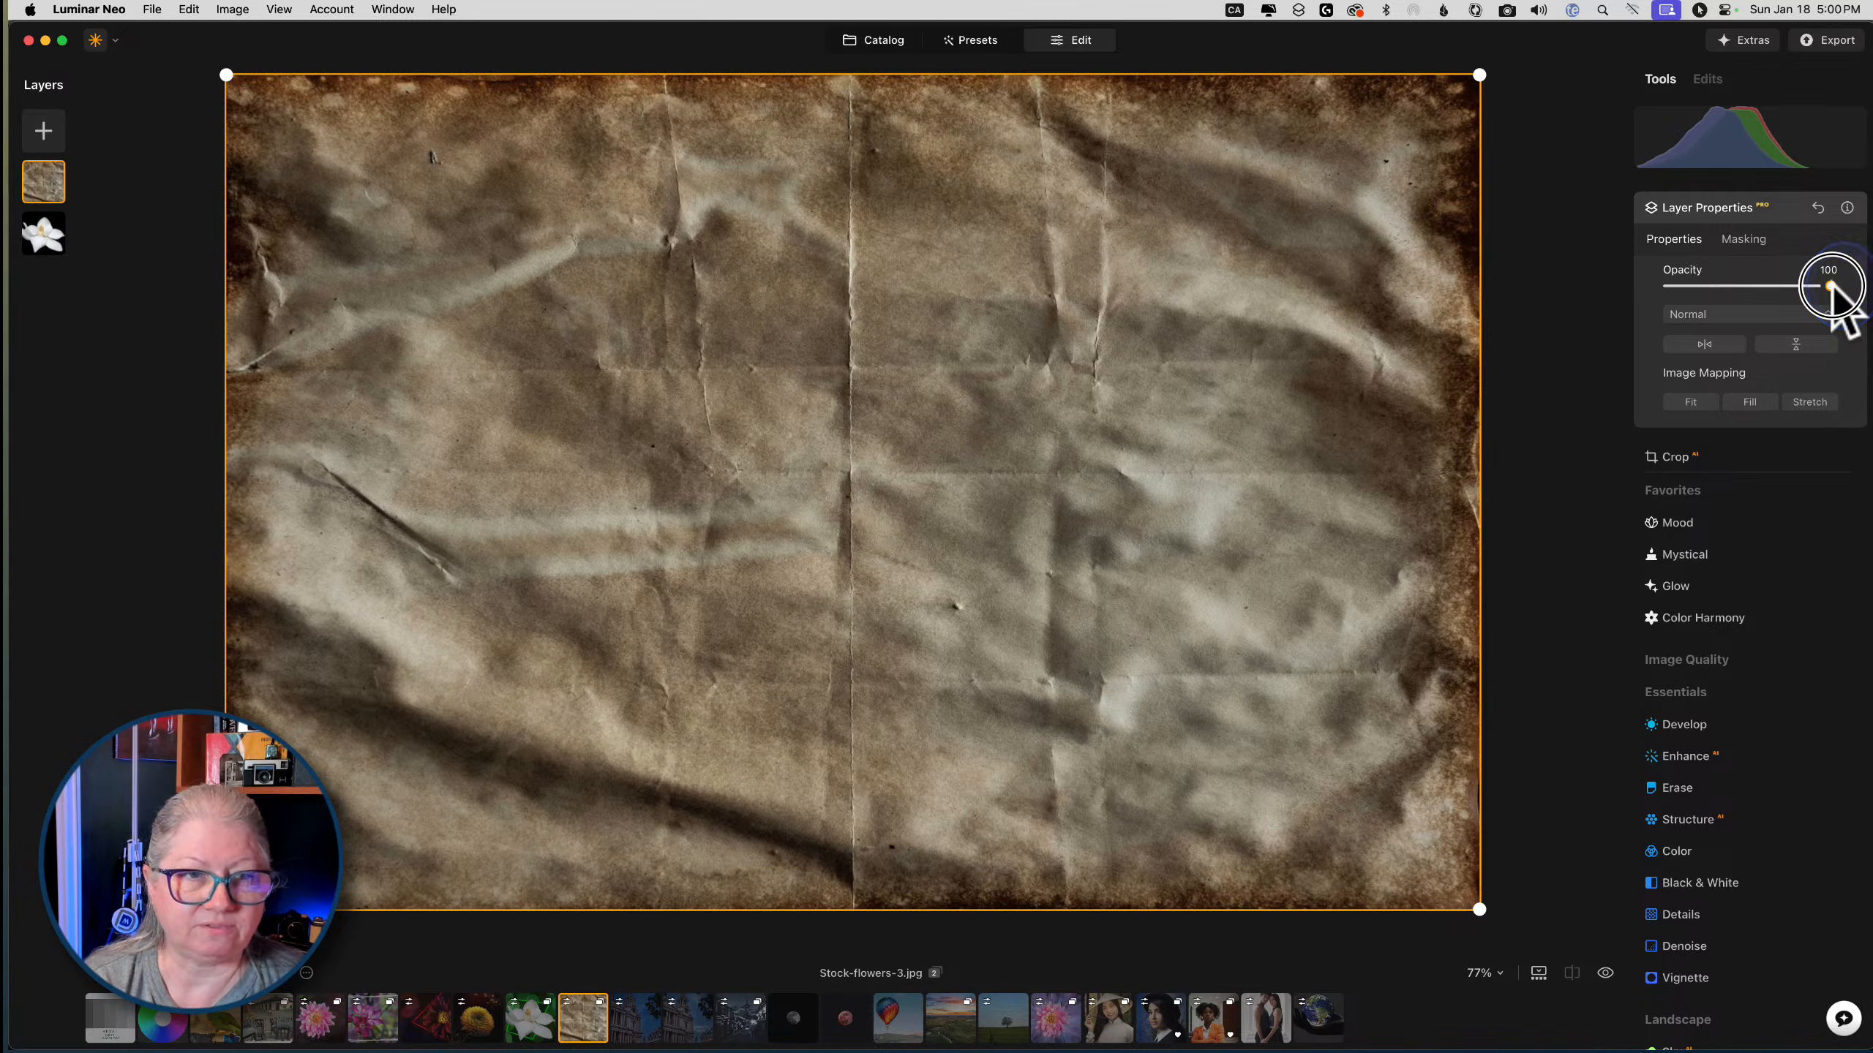
left_click_drag(1831, 286, 1871, 286)
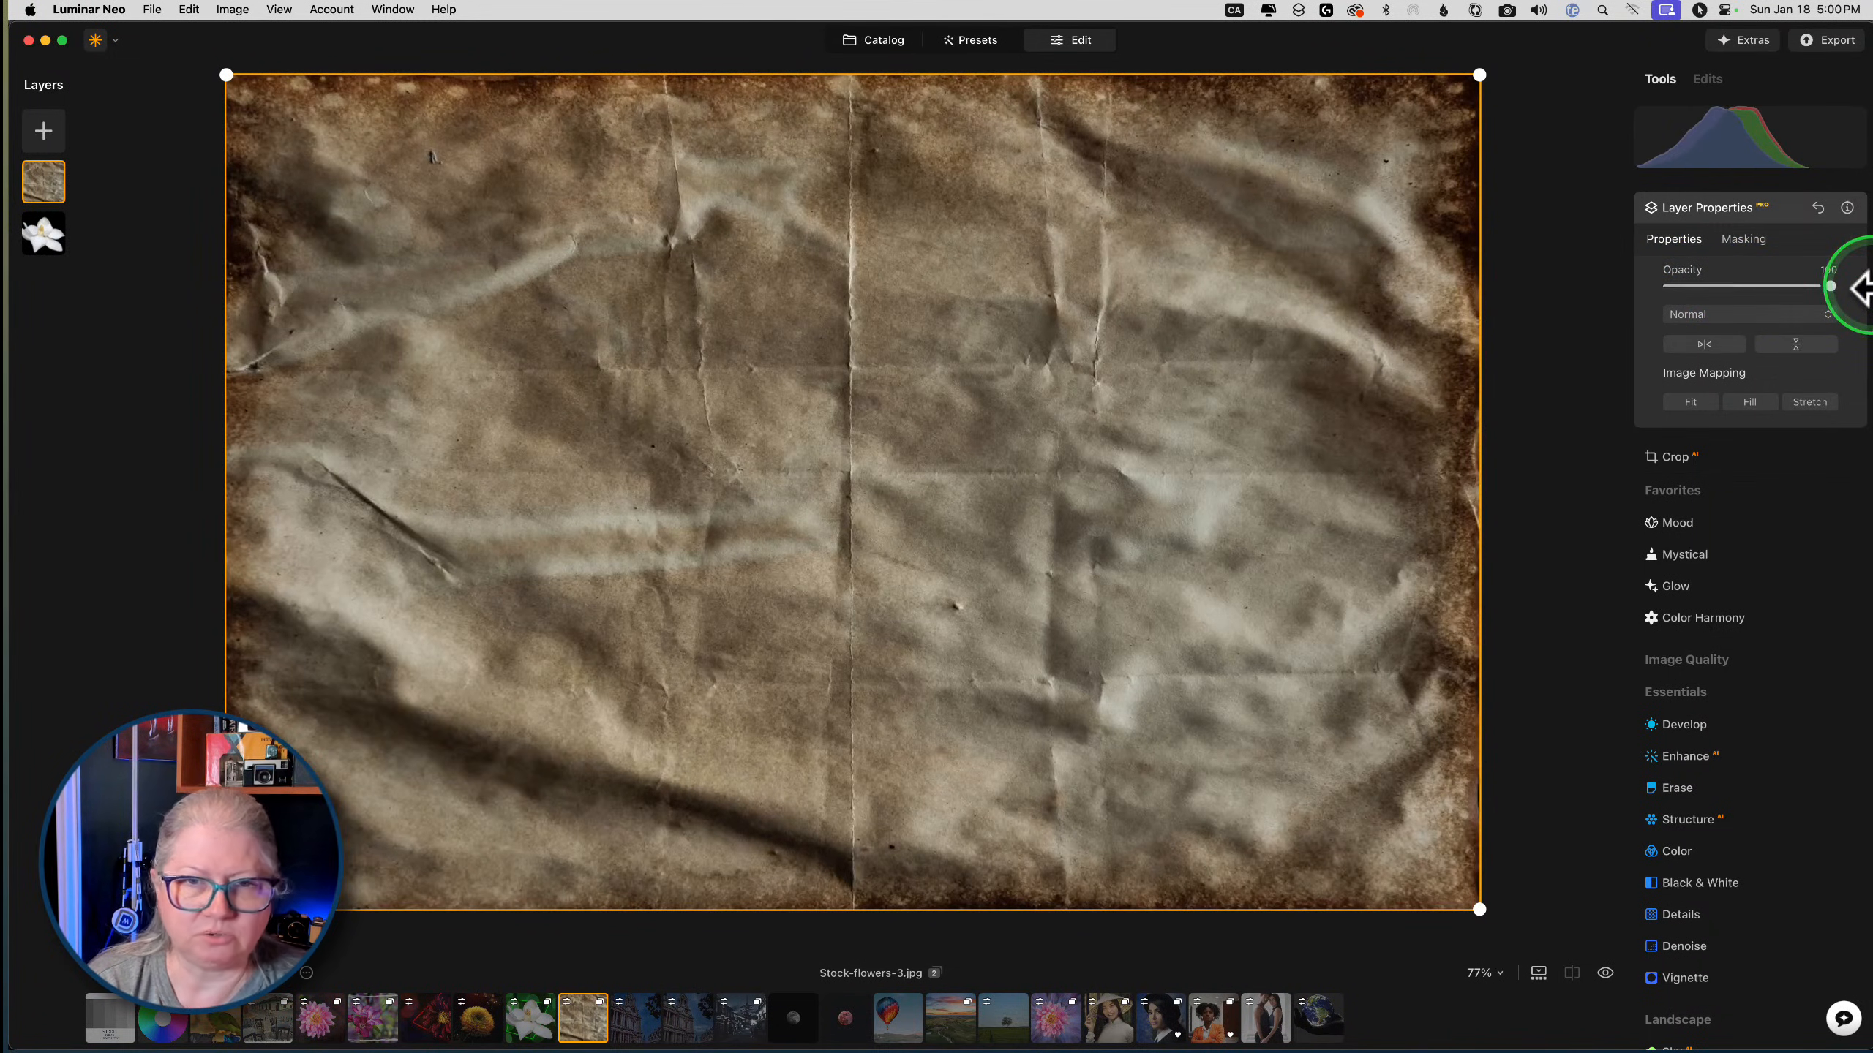
left_click(1791, 313)
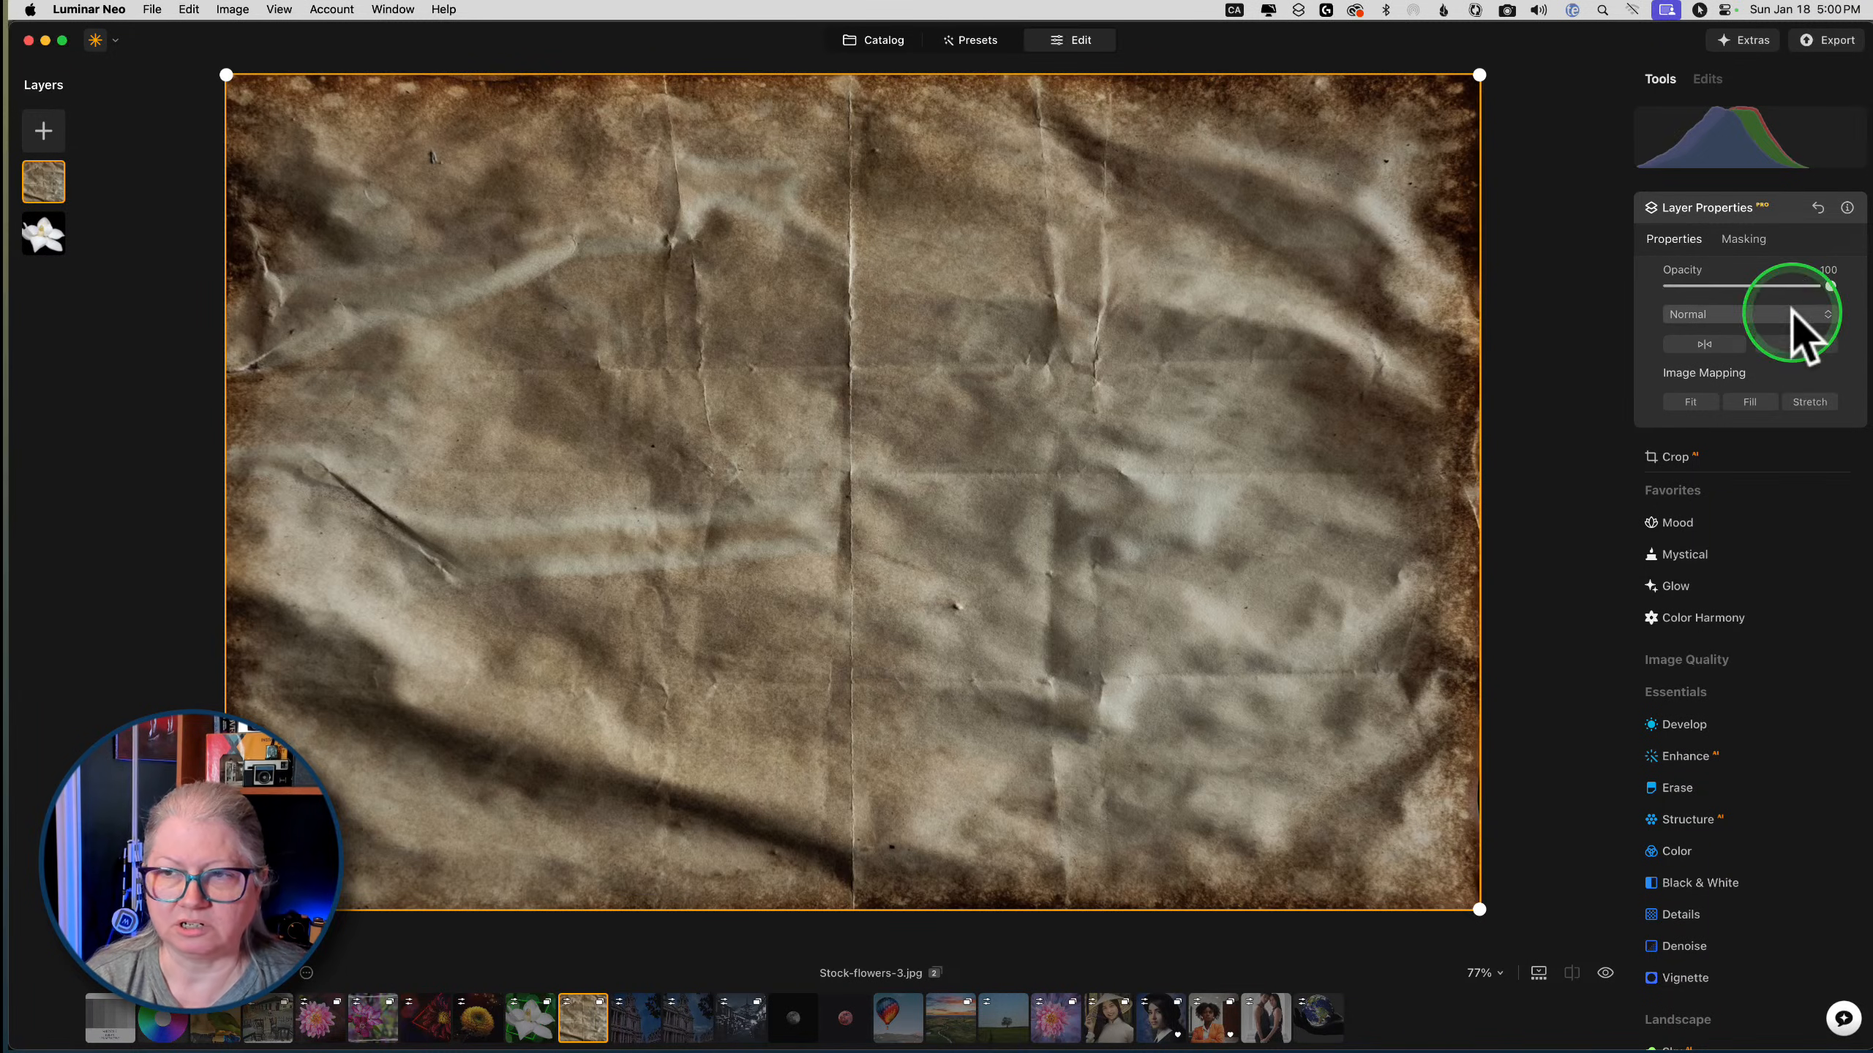
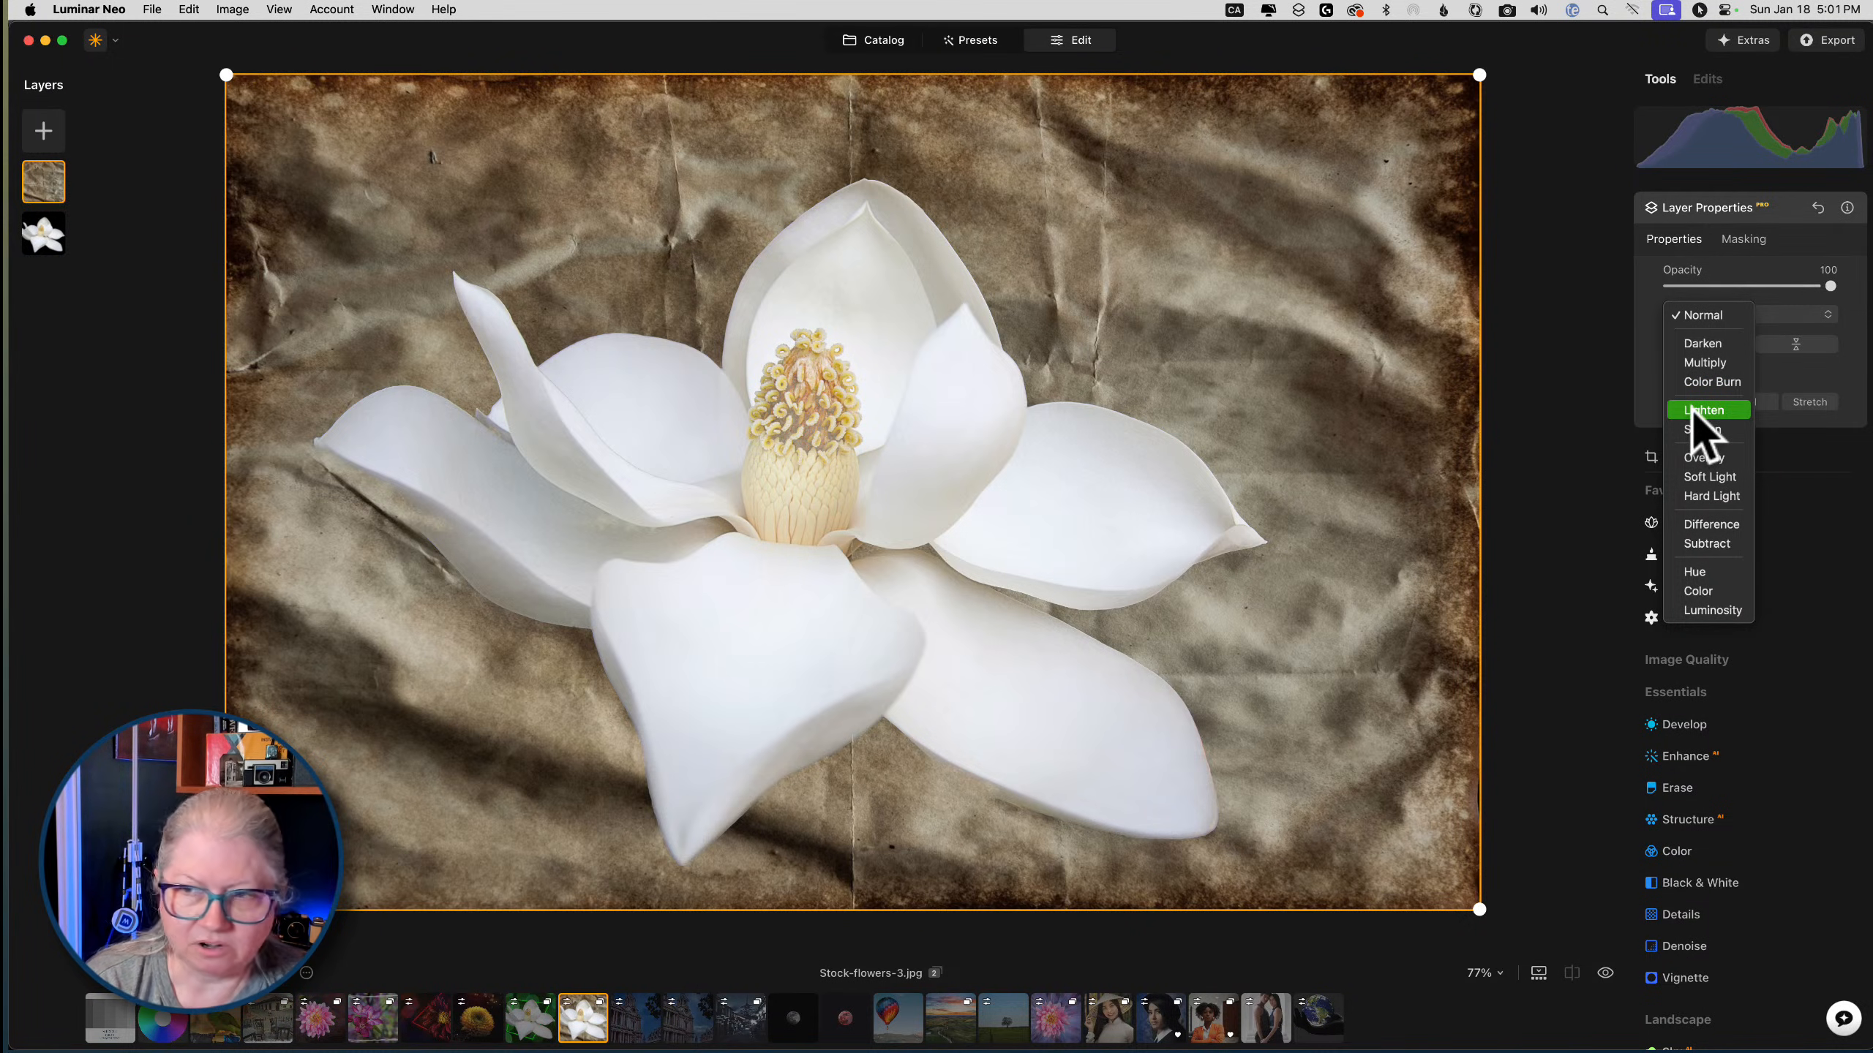
left_click(1695, 412)
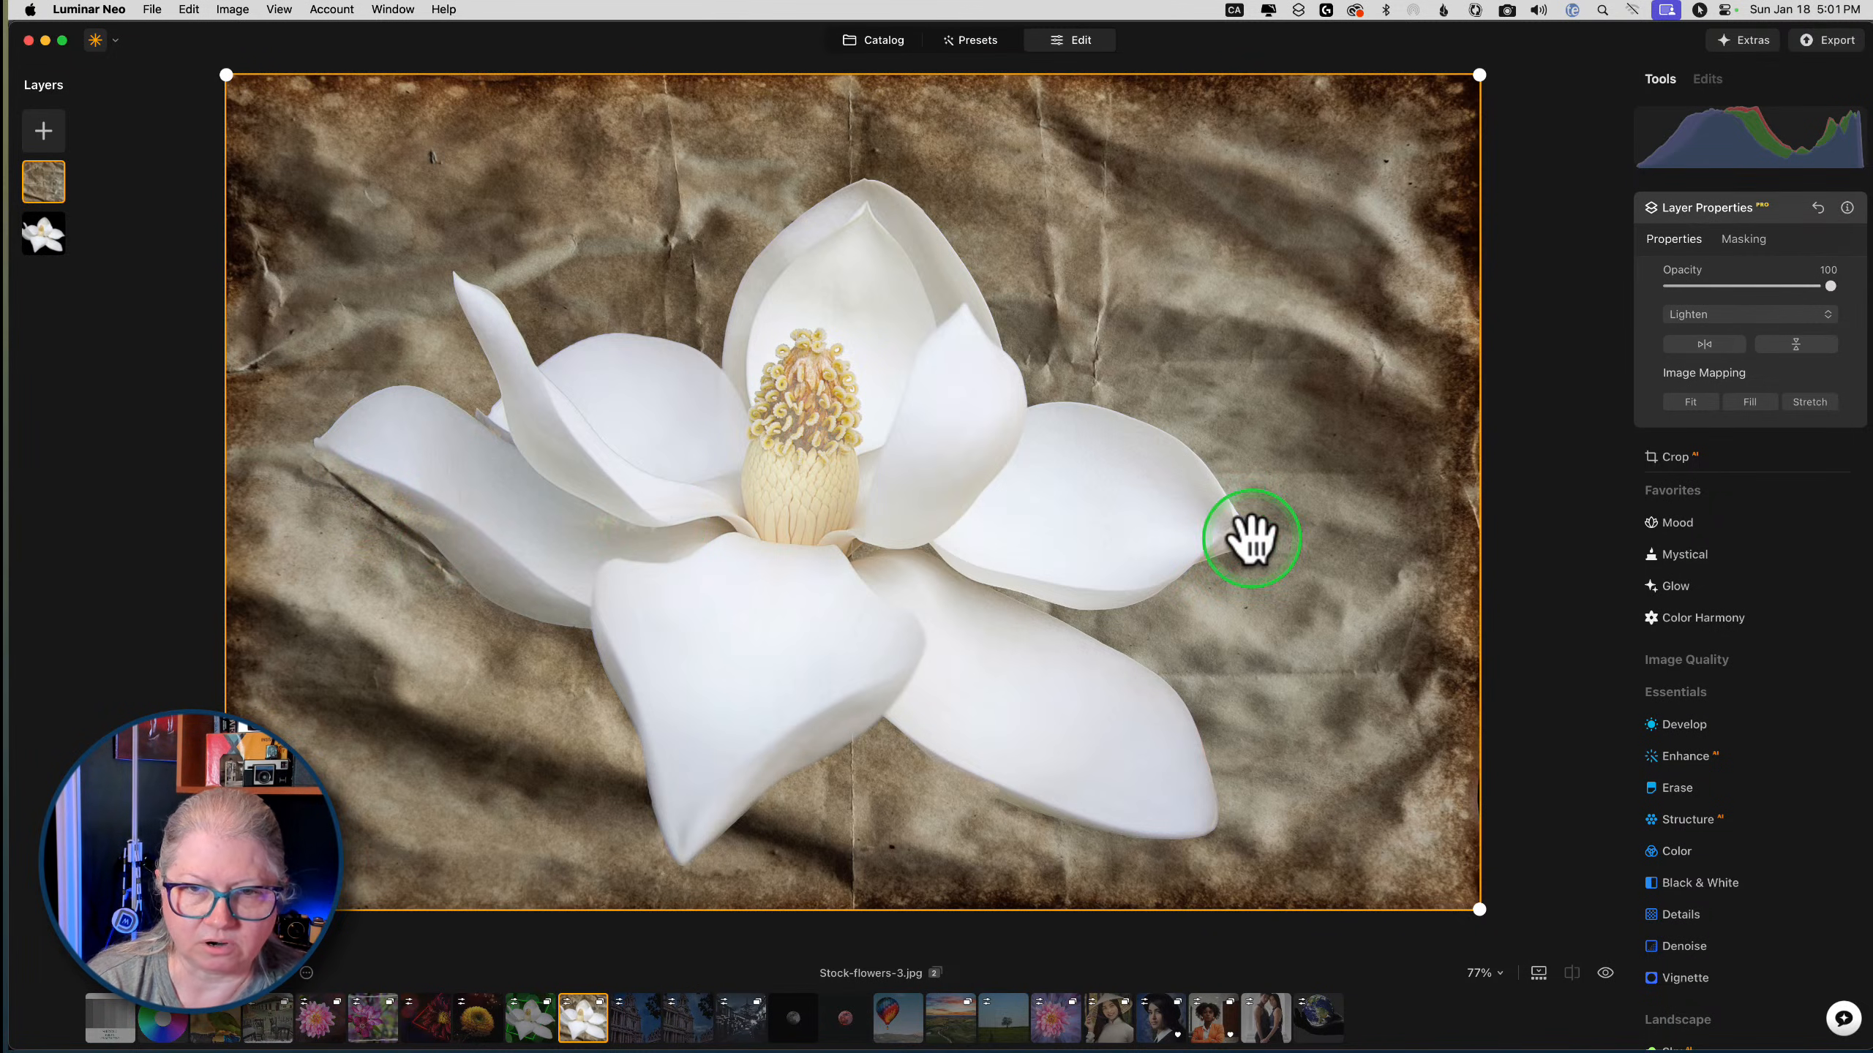
Preview other blend modes such as Overlay and Hard Light, keep Lighten, and lower the parchment layer's opacity to 45
left_click(1703, 317)
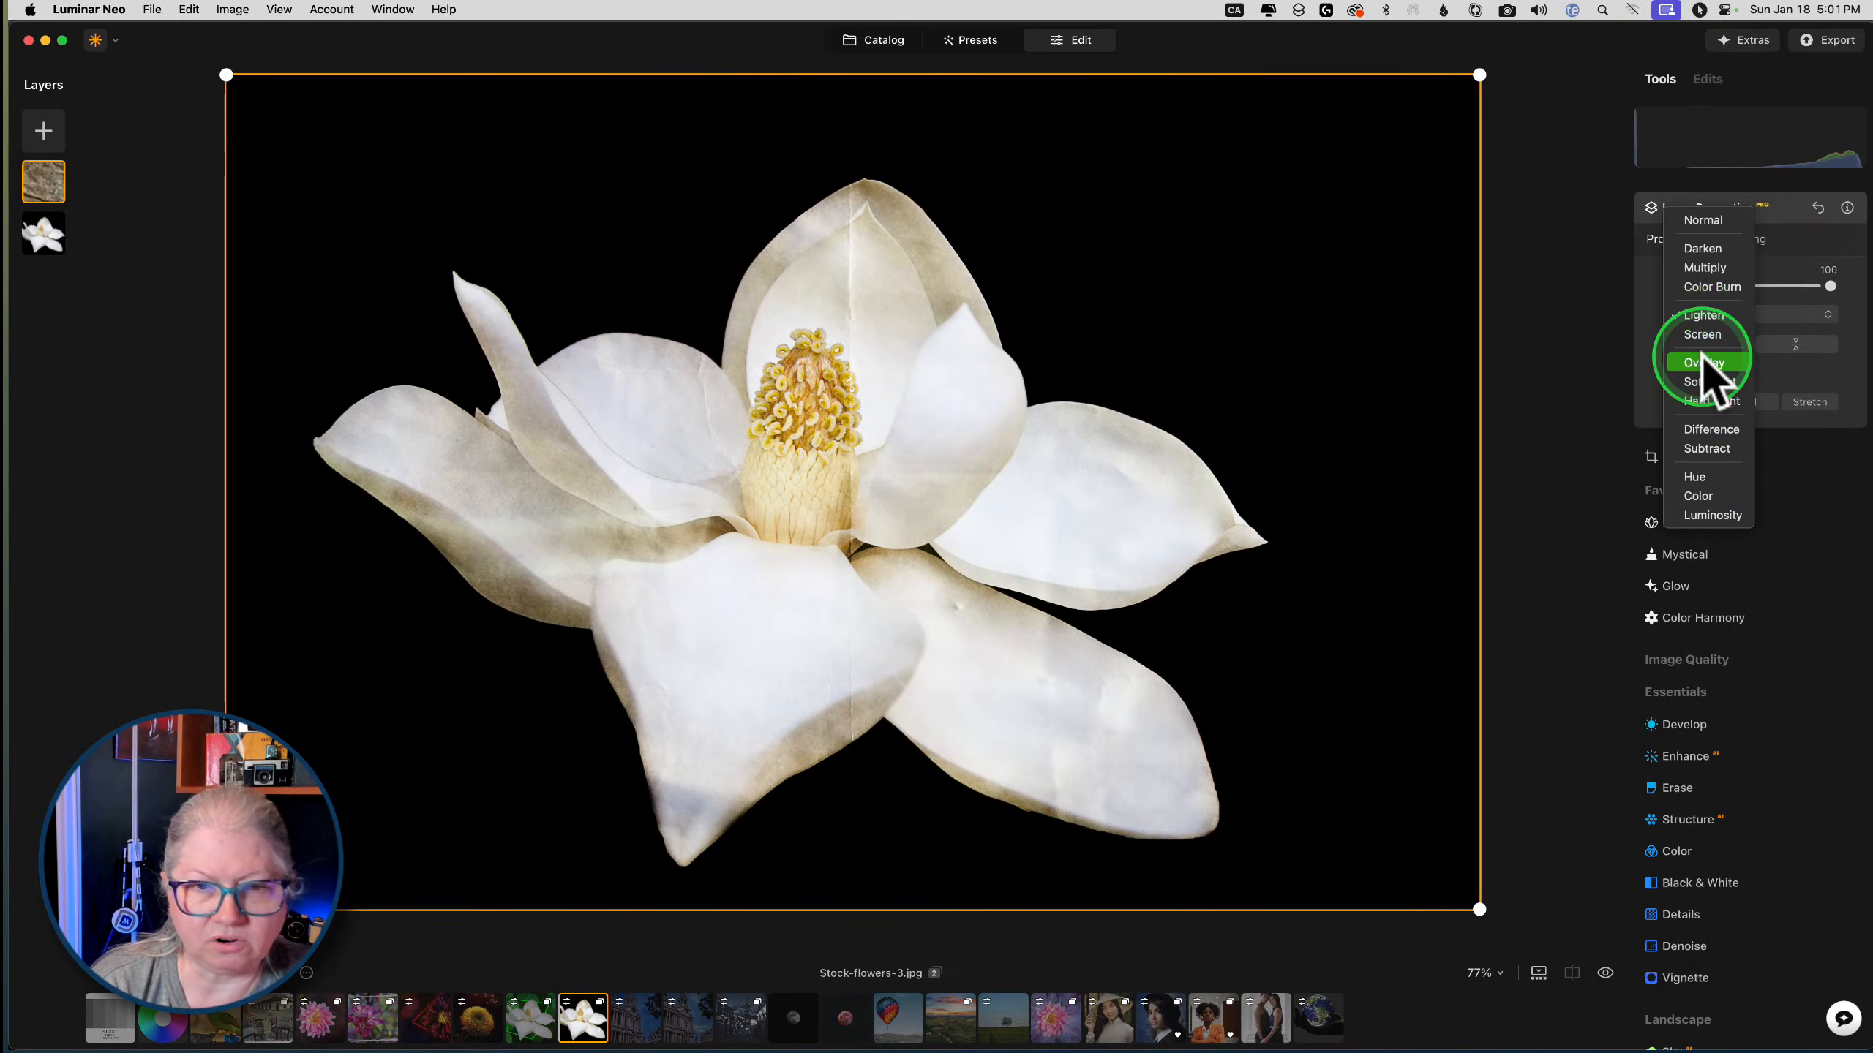
left_click(1705, 381)
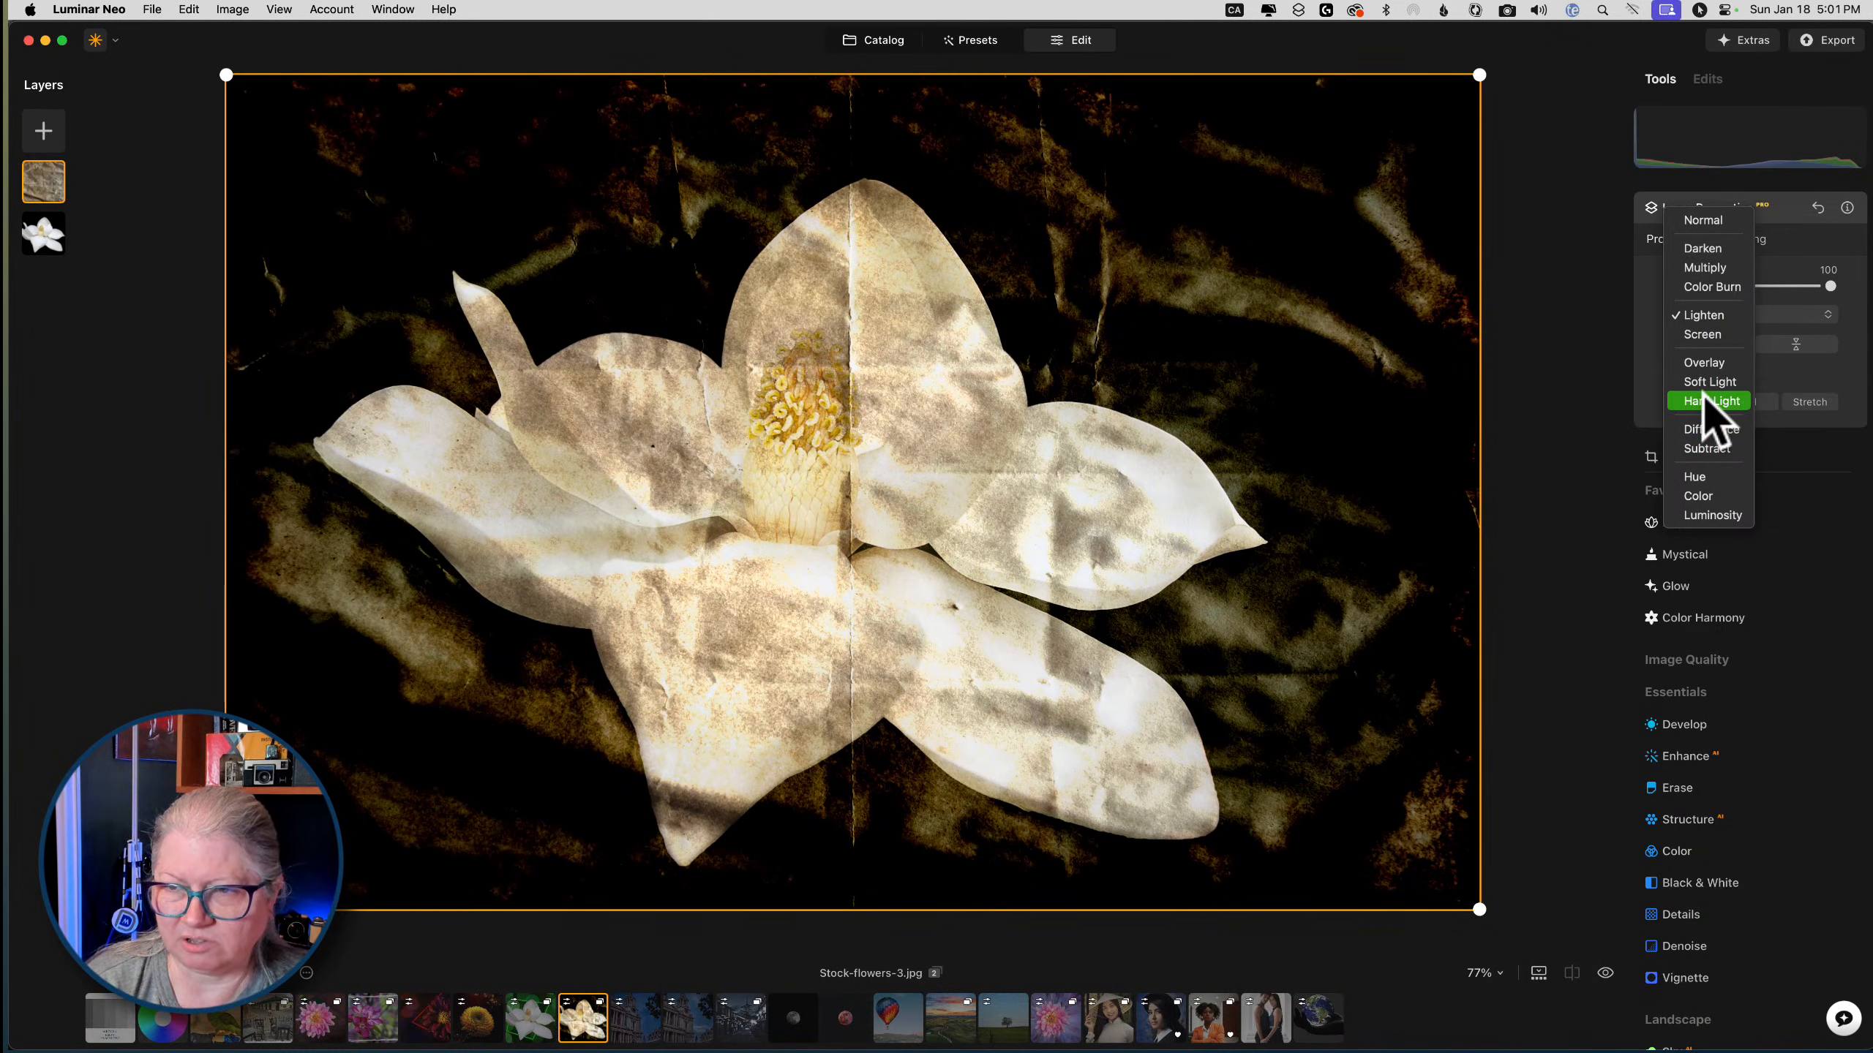
left_click(1700, 335)
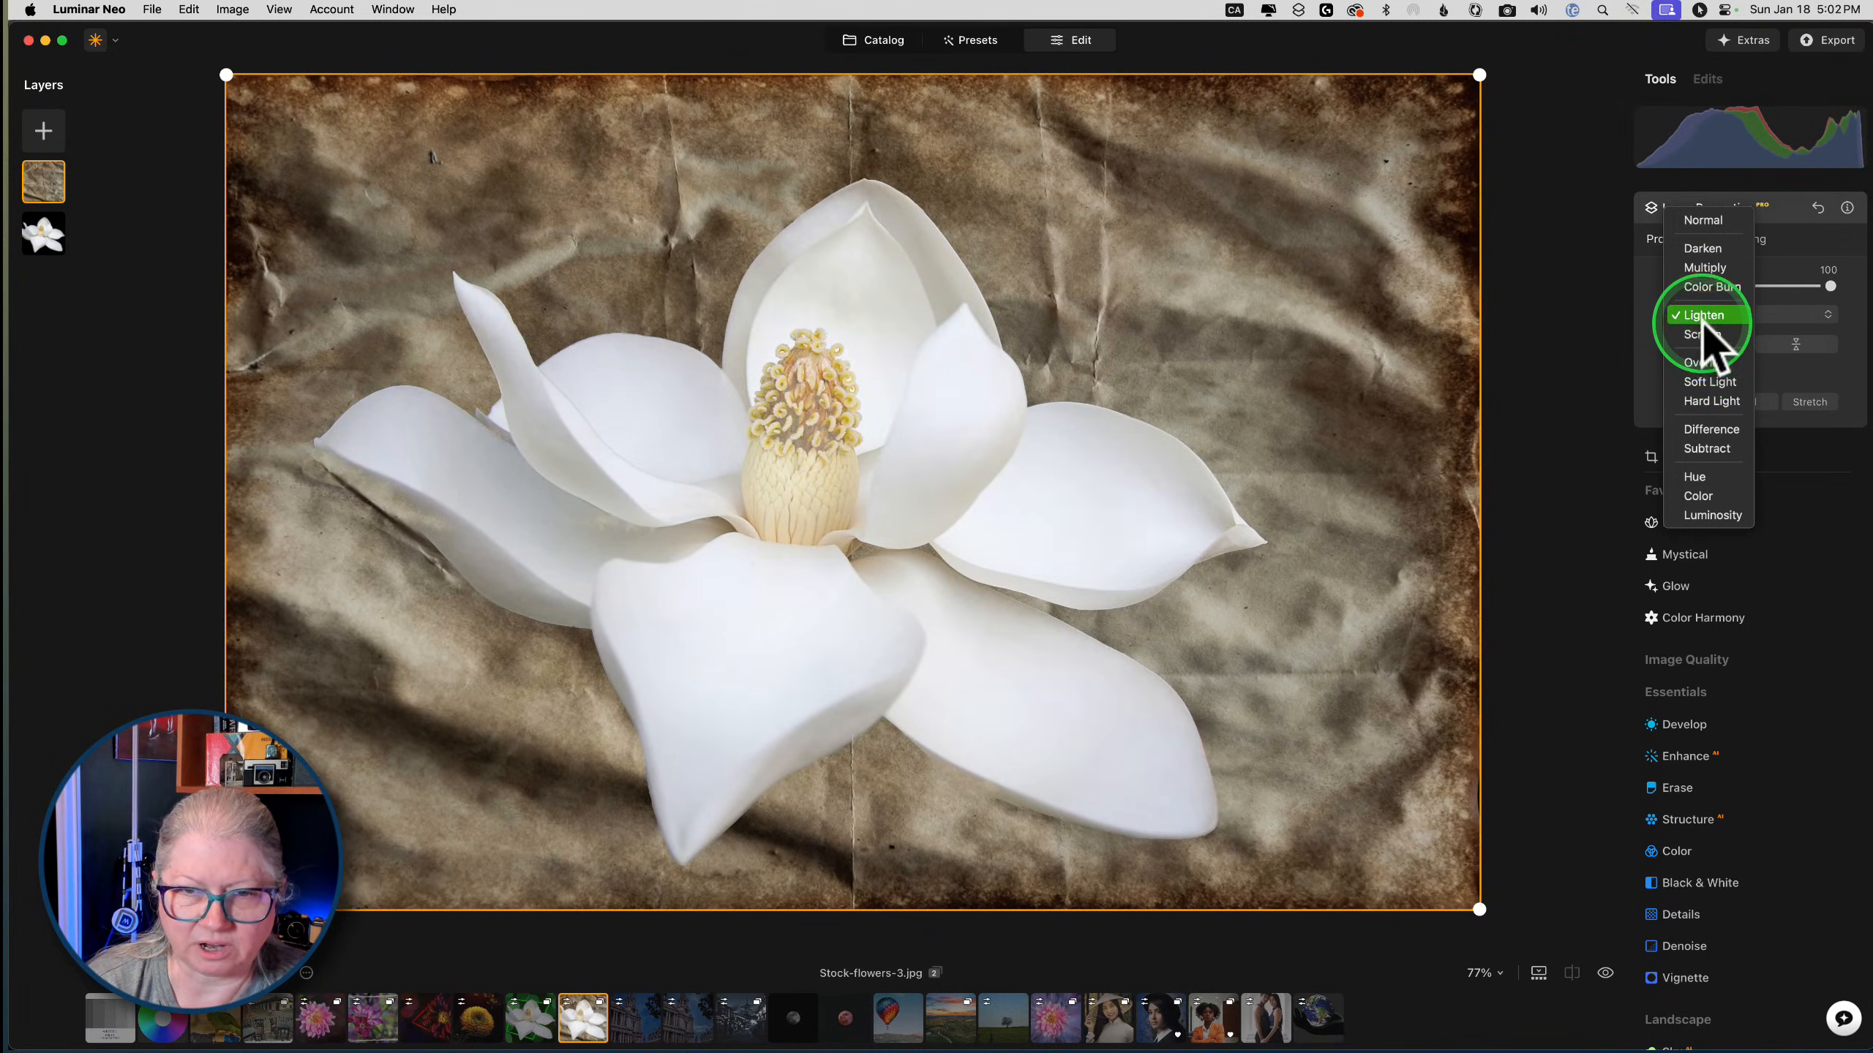
left_click(1703, 318)
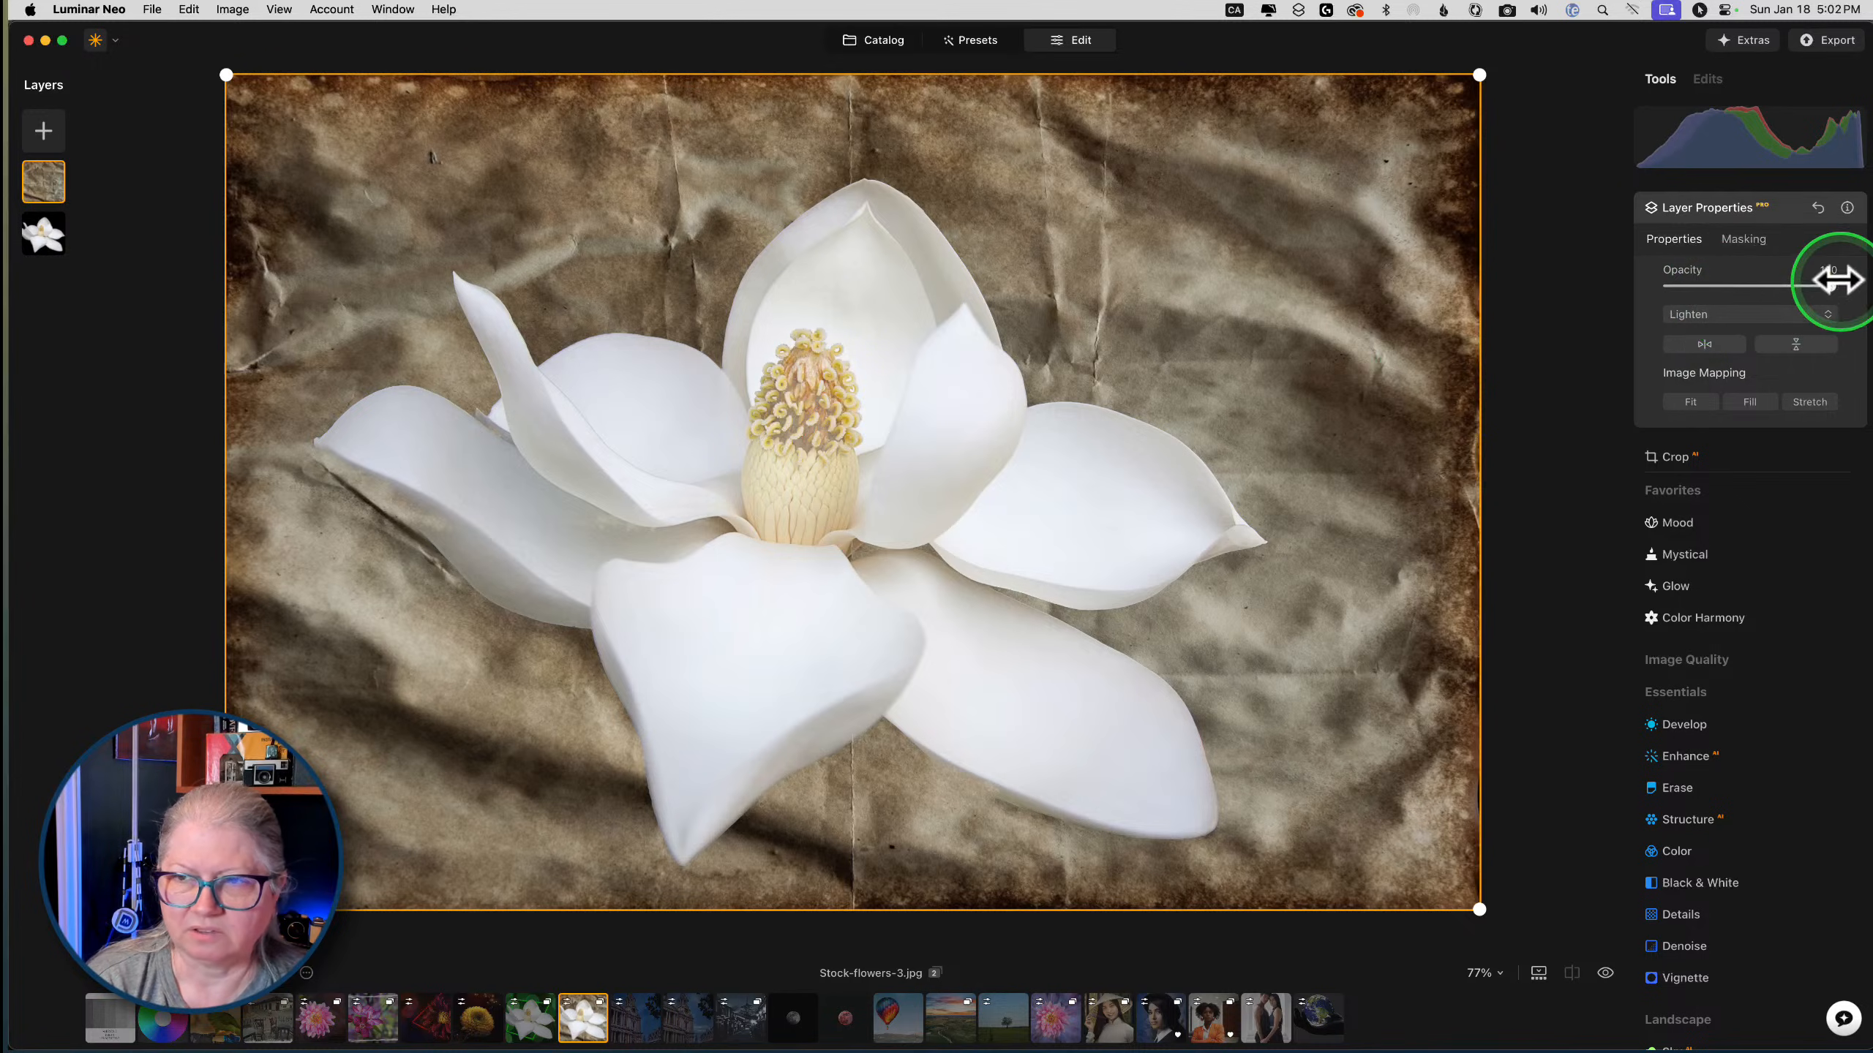
left_click_drag(1831, 285, 1739, 285)
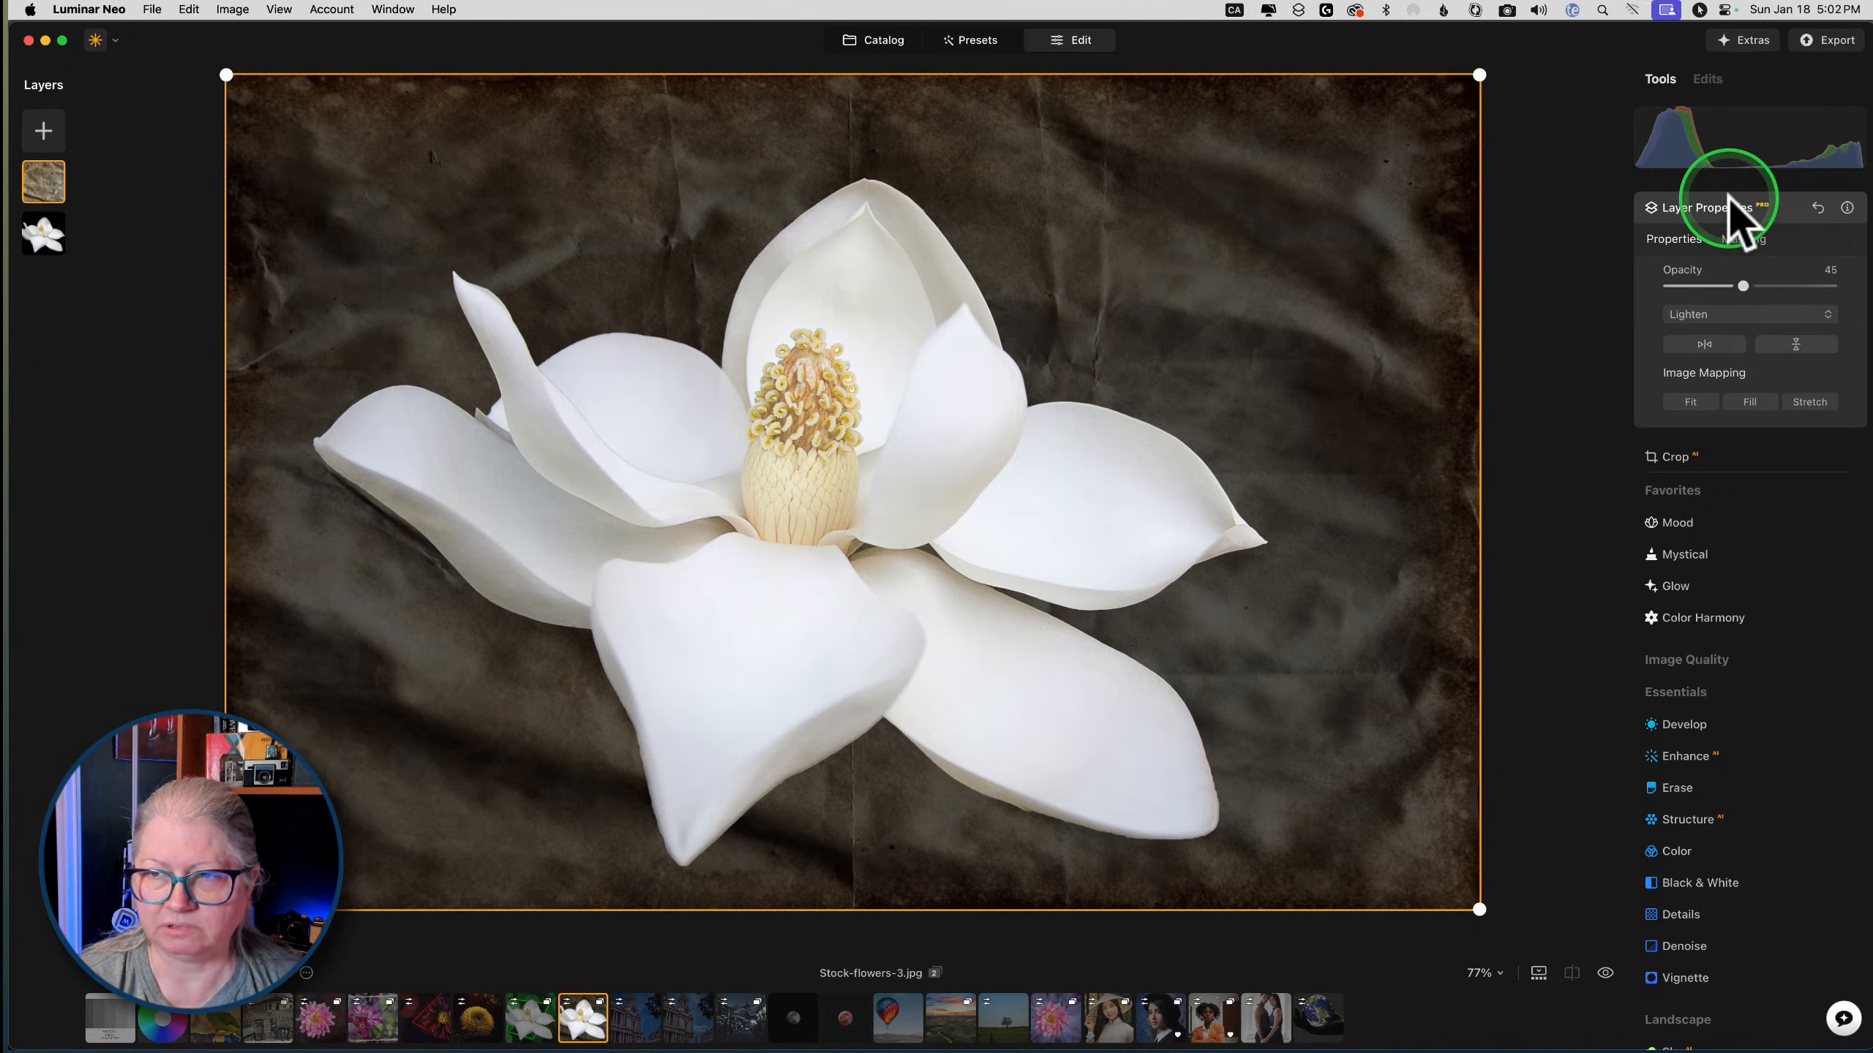
Erase the parchment texture from the flower's centre and petals with the masking brush, lowering its strength to 73
left_click(1740, 238)
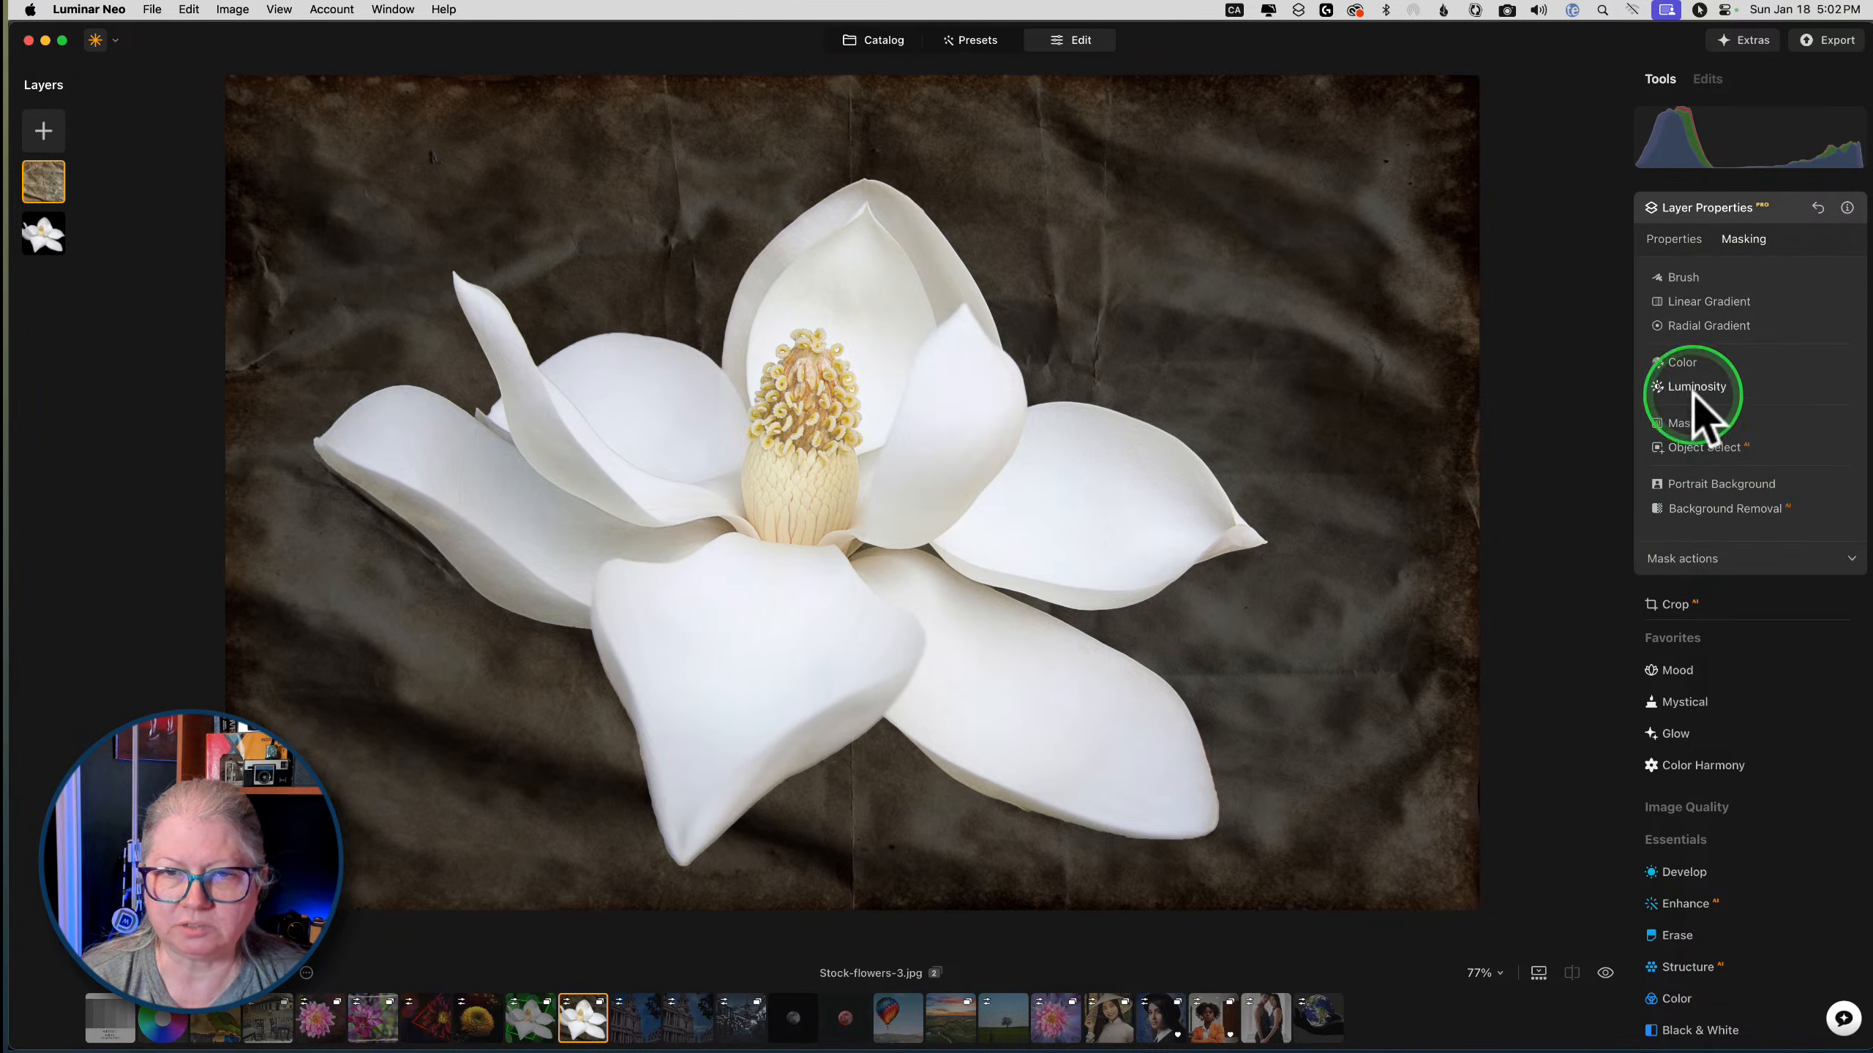
left_click(1685, 279)
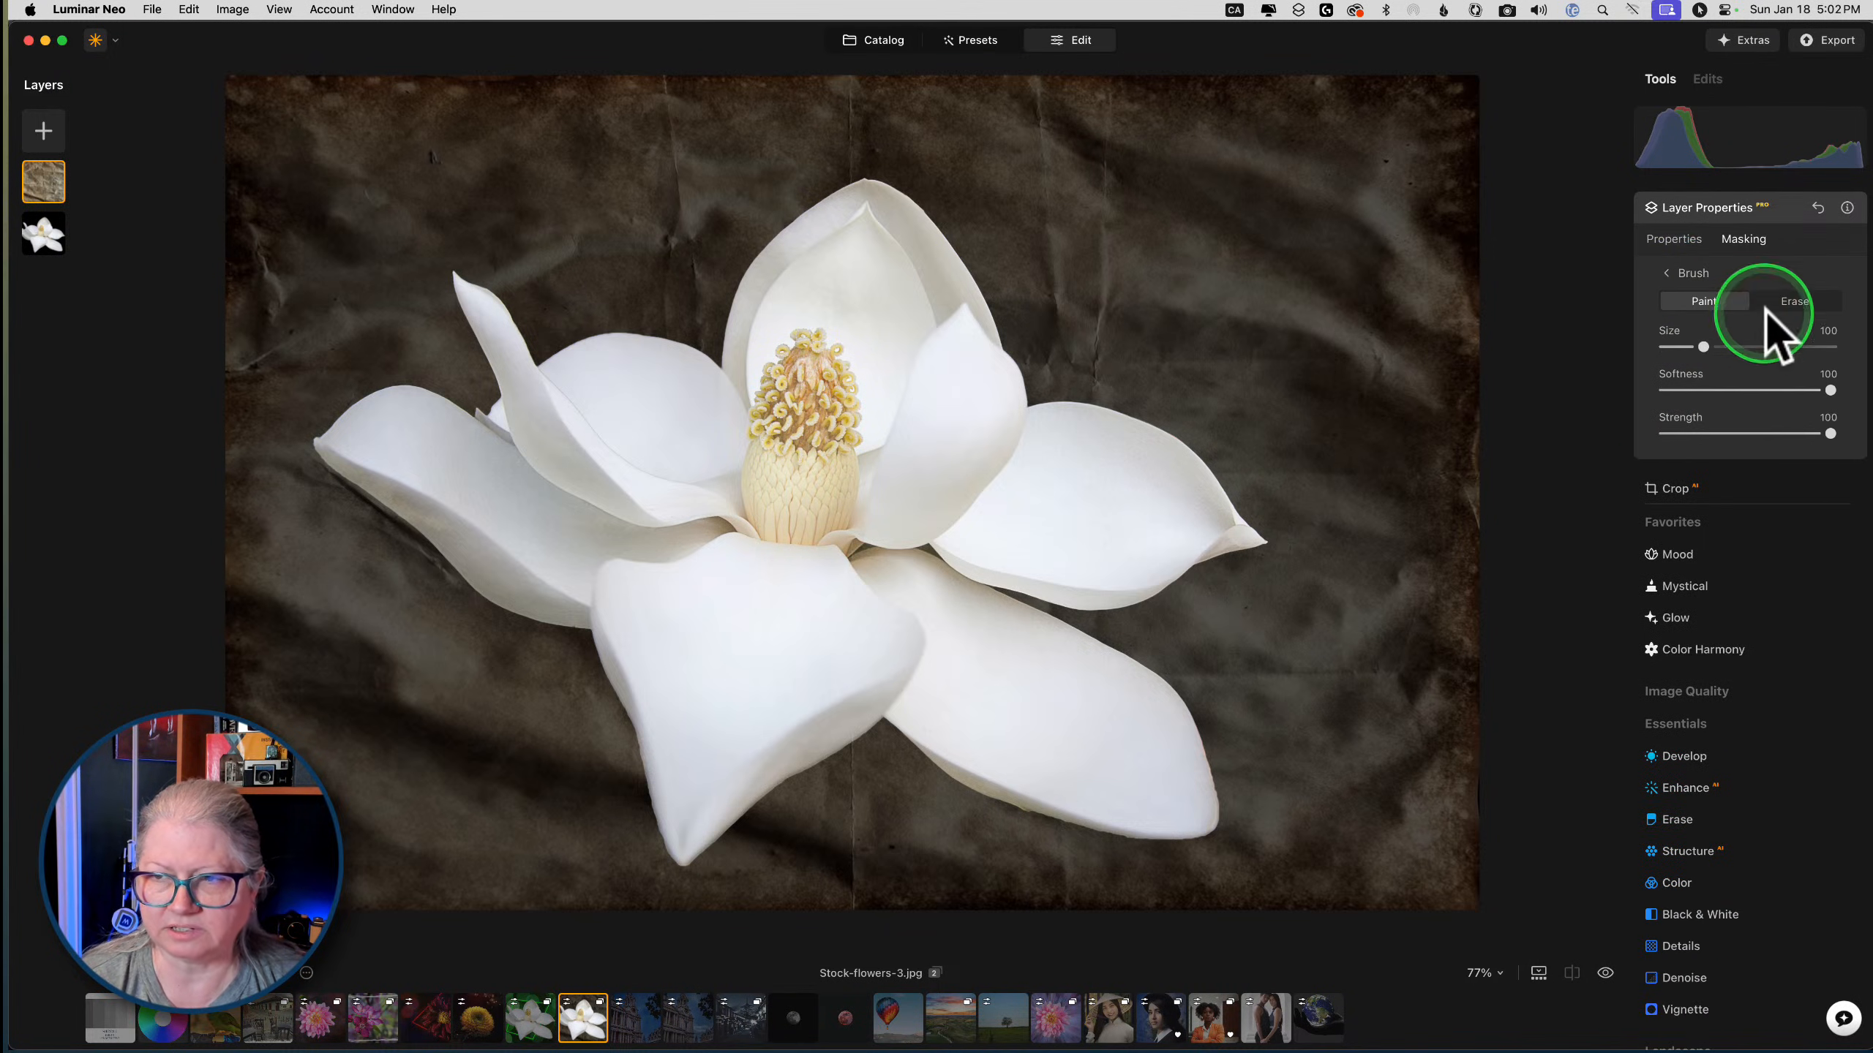
left_click(1795, 300)
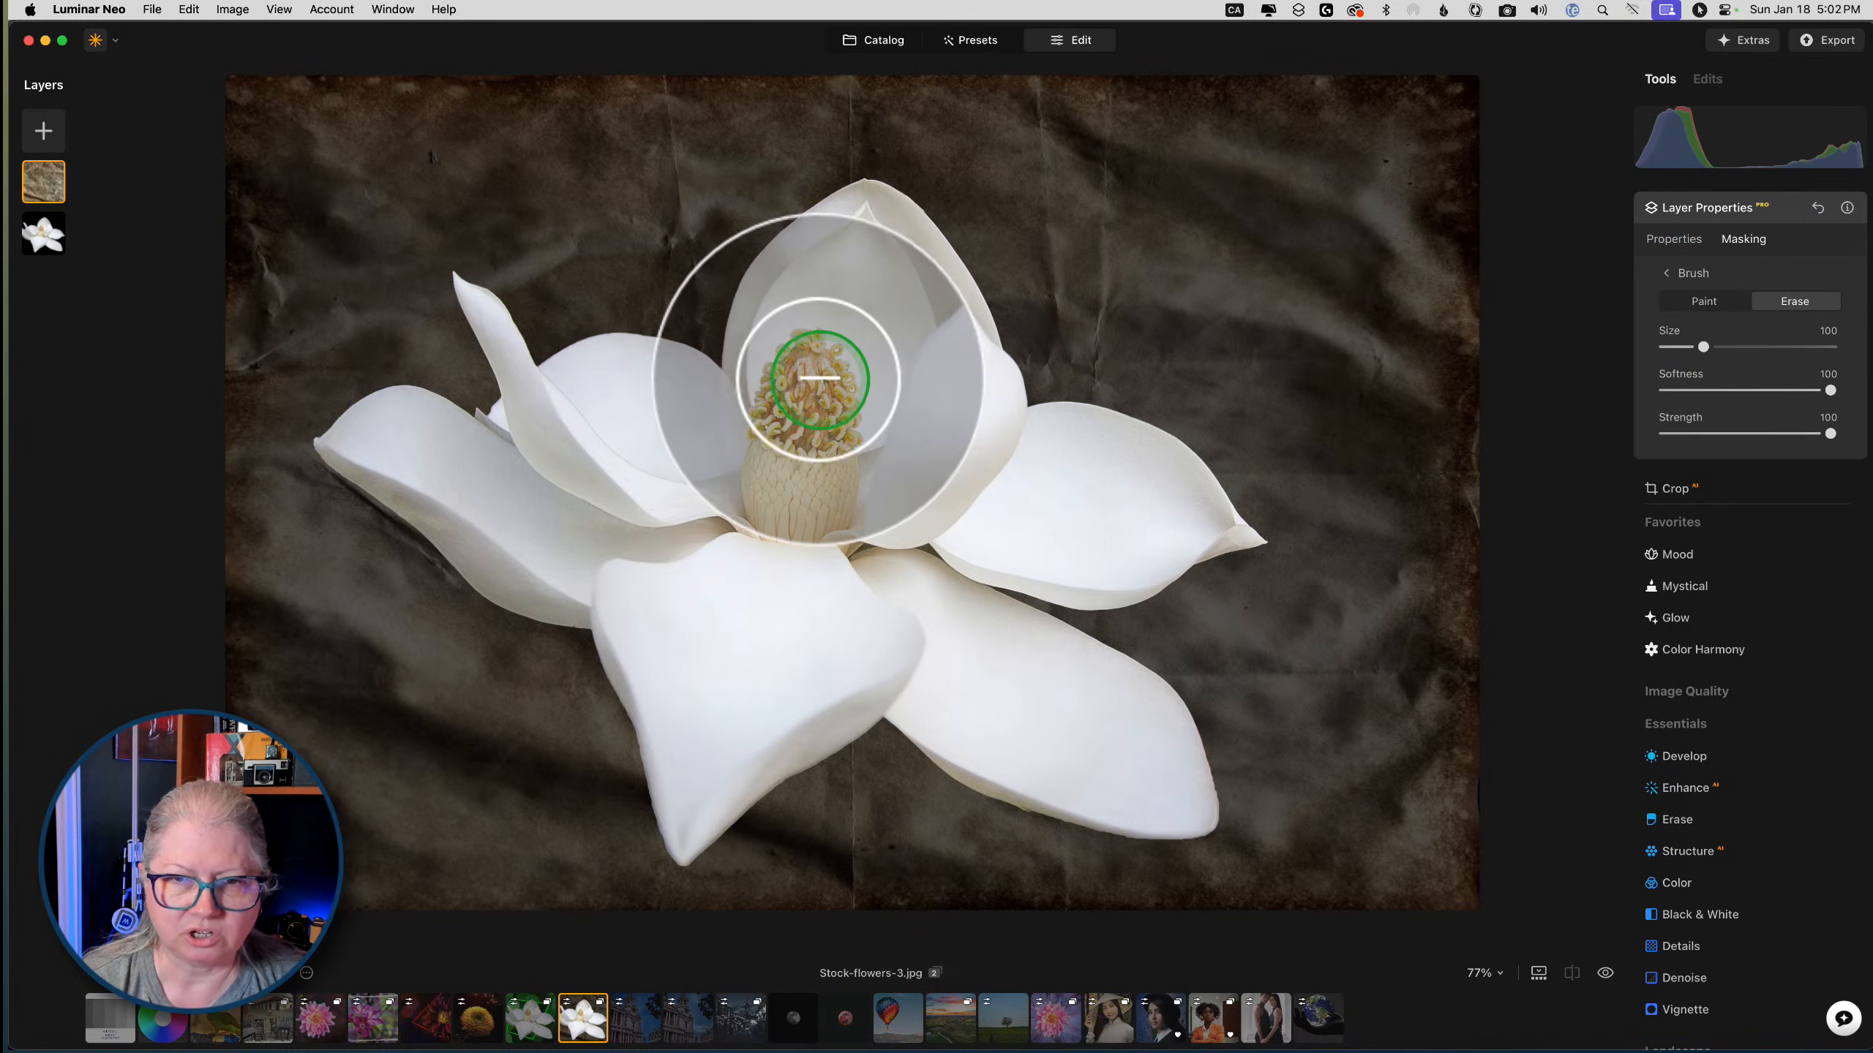
mouse_move(815, 362)
left_mouse_down()
mouse_move(816, 406)
mouse_move(826, 365)
mouse_move(850, 456)
mouse_move(791, 514)
mouse_move(809, 382)
mouse_move(765, 446)
mouse_move(776, 525)
mouse_move(836, 436)
mouse_move(815, 344)
left_mouse_up()
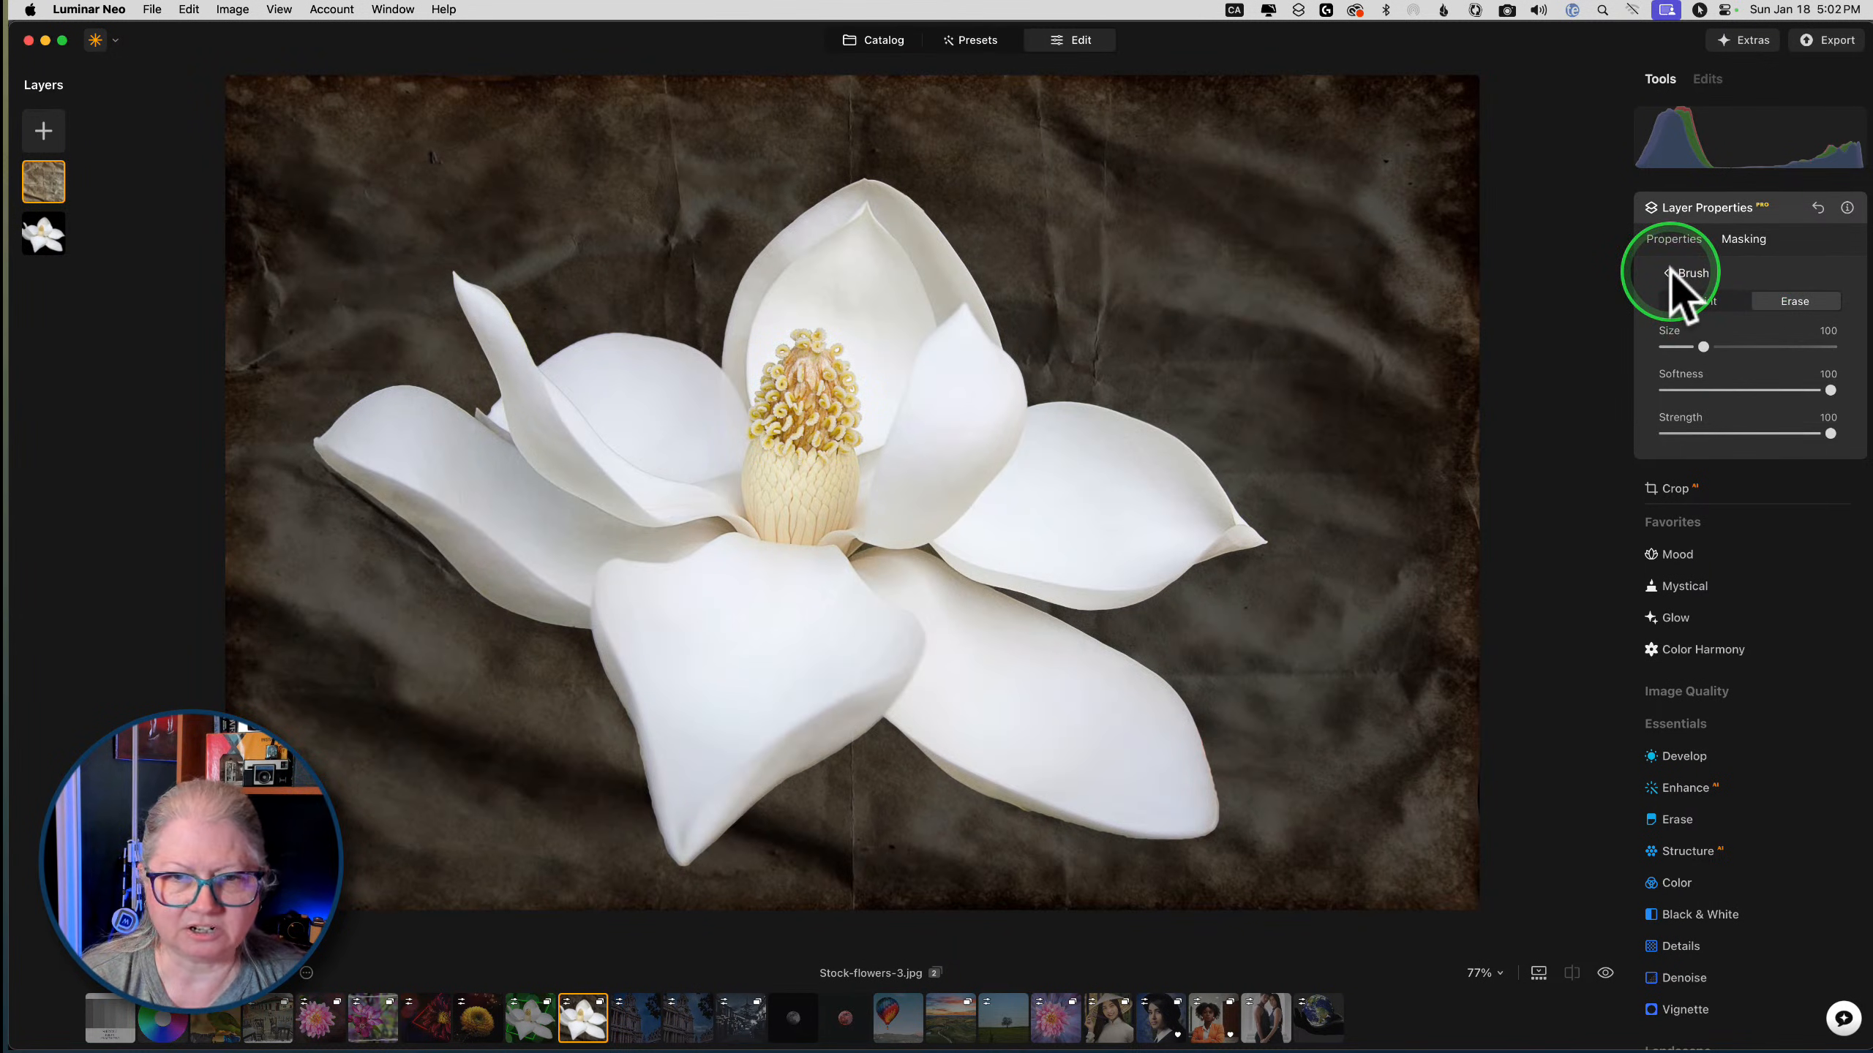
left_click(1785, 434)
mouse_move(397, 436)
left_mouse_down()
mouse_move(559, 578)
mouse_move(402, 441)
left_mouse_up()
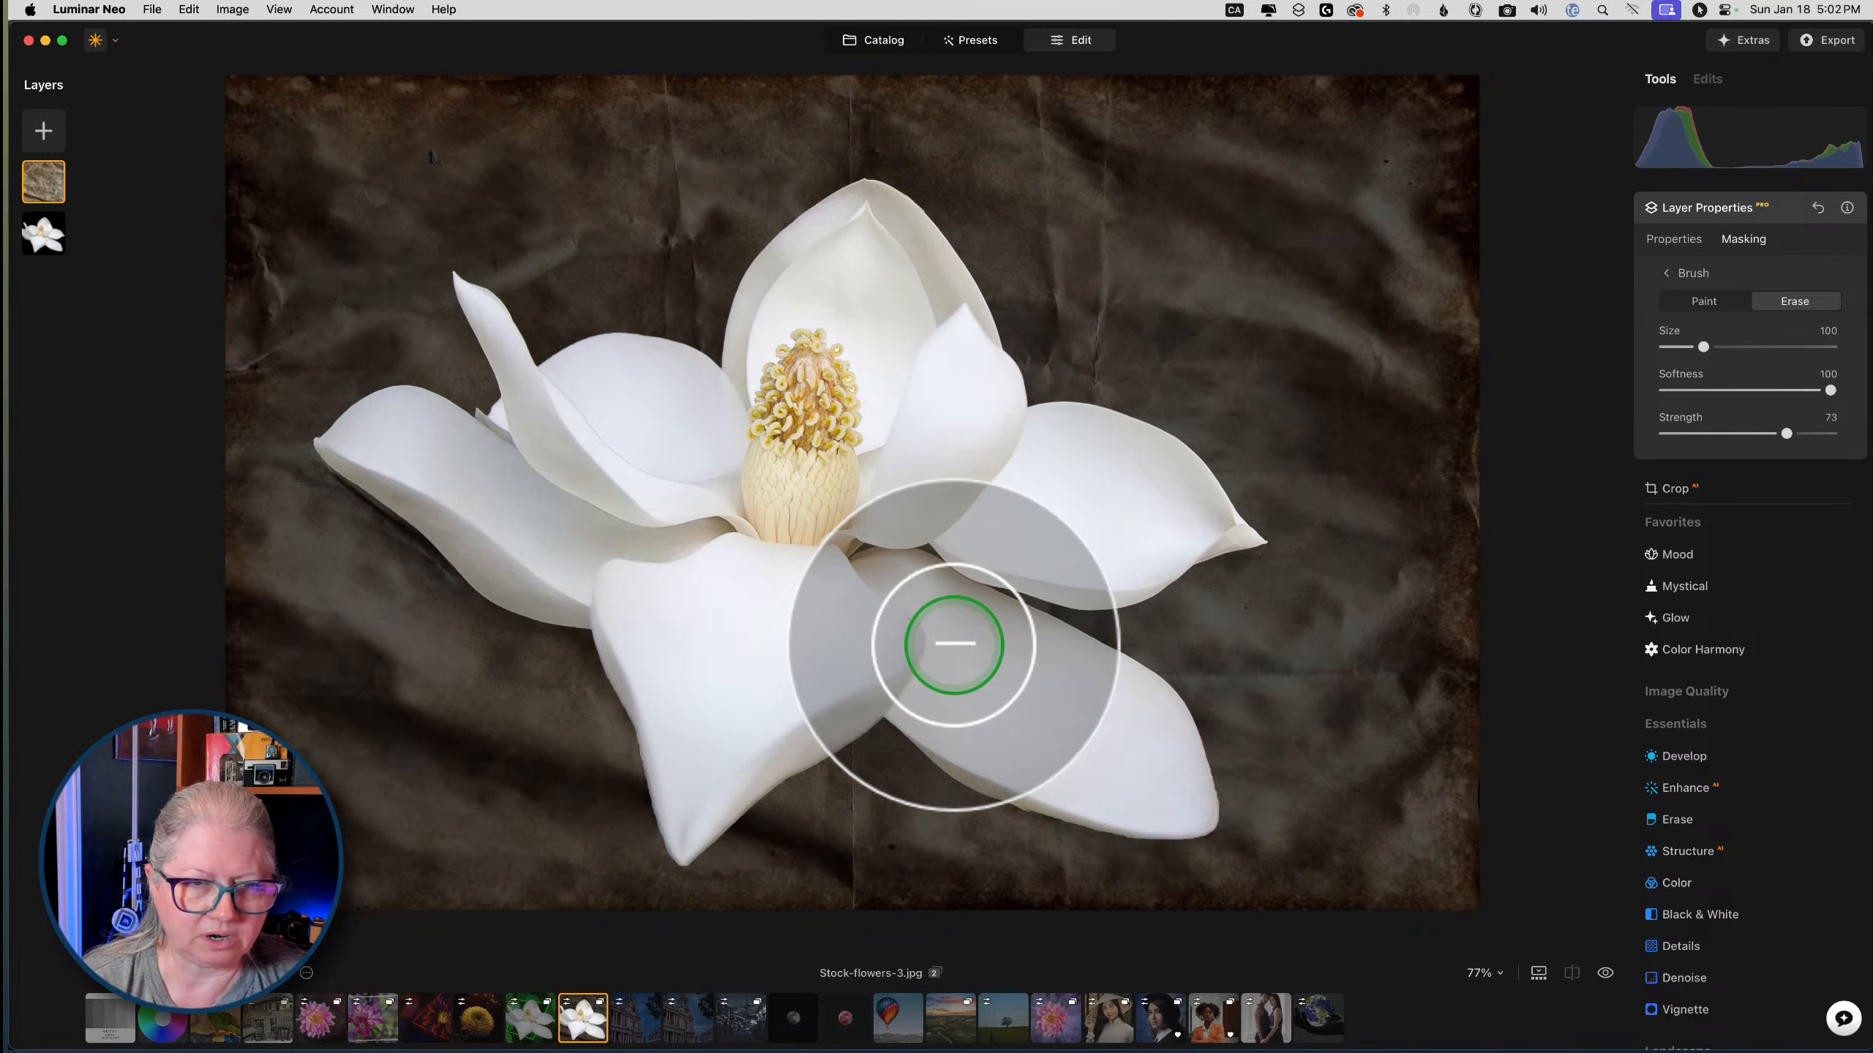
left_click(1675, 272)
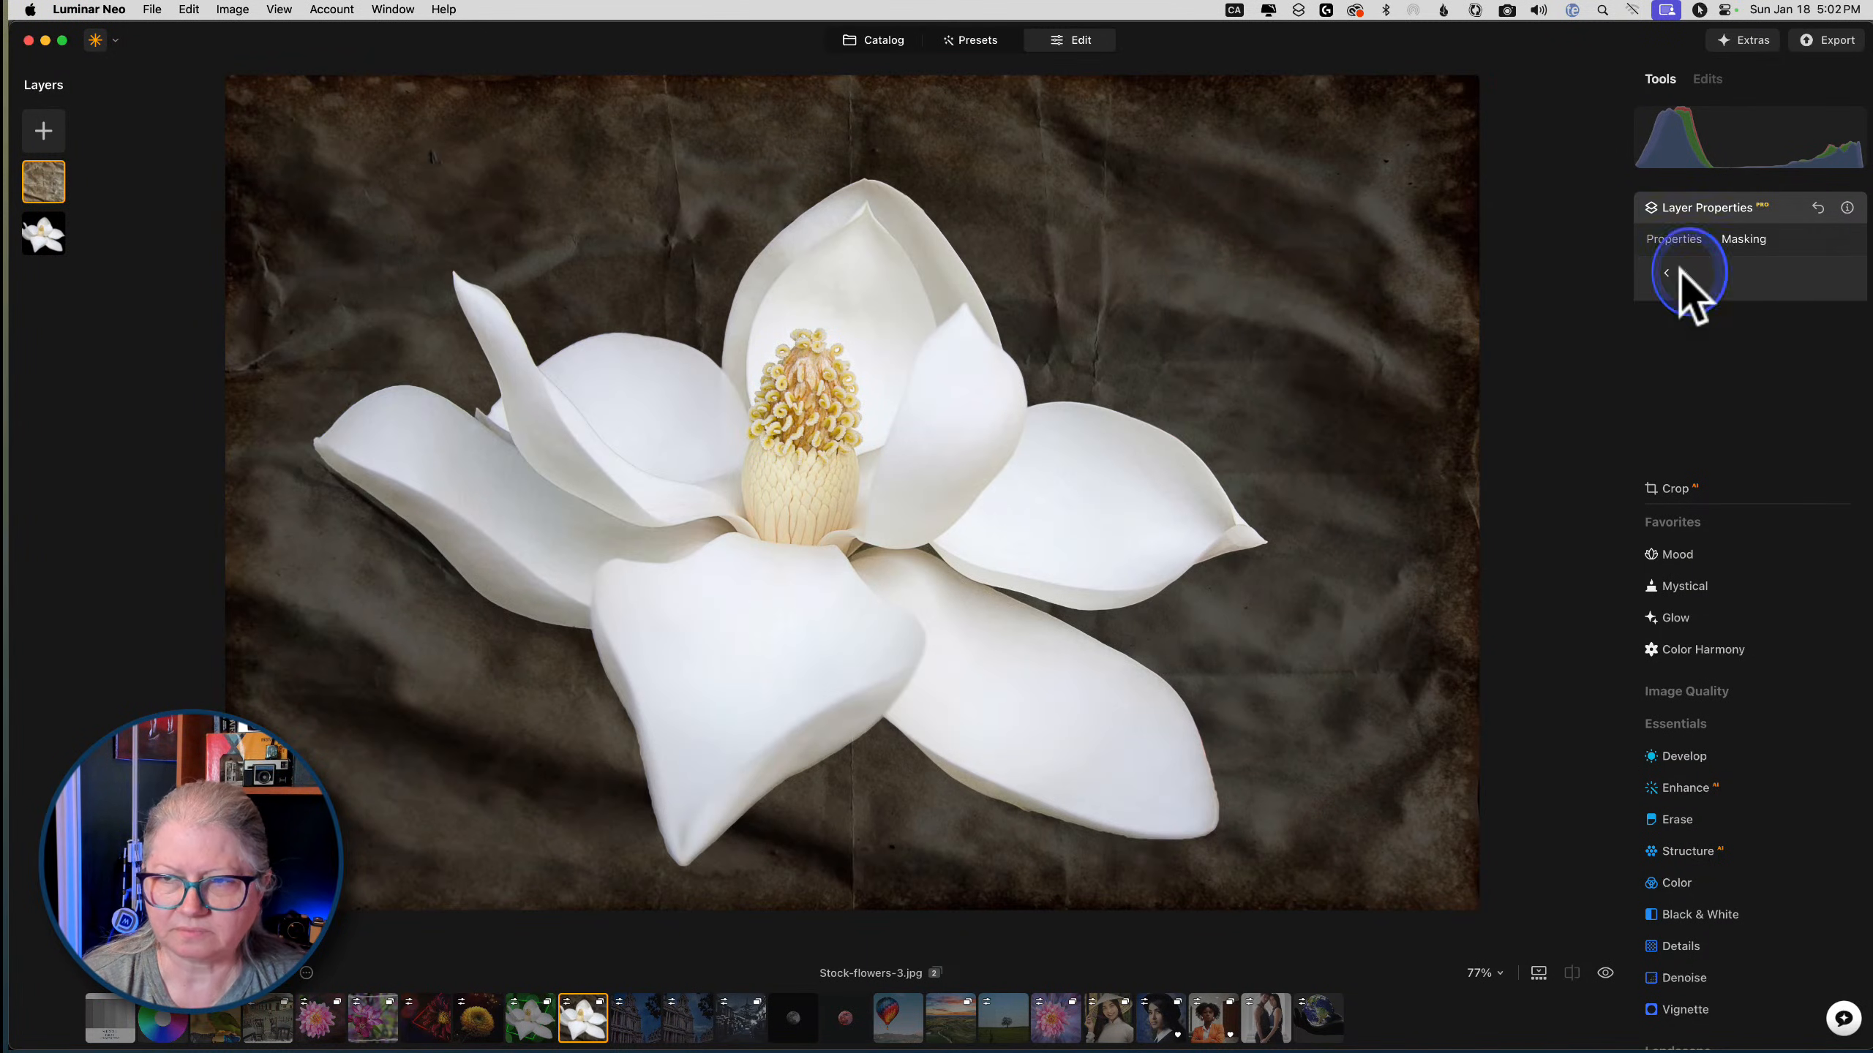
Raise the parchment layer's opacity to about 52 and close the layer properties
left_click(1676, 241)
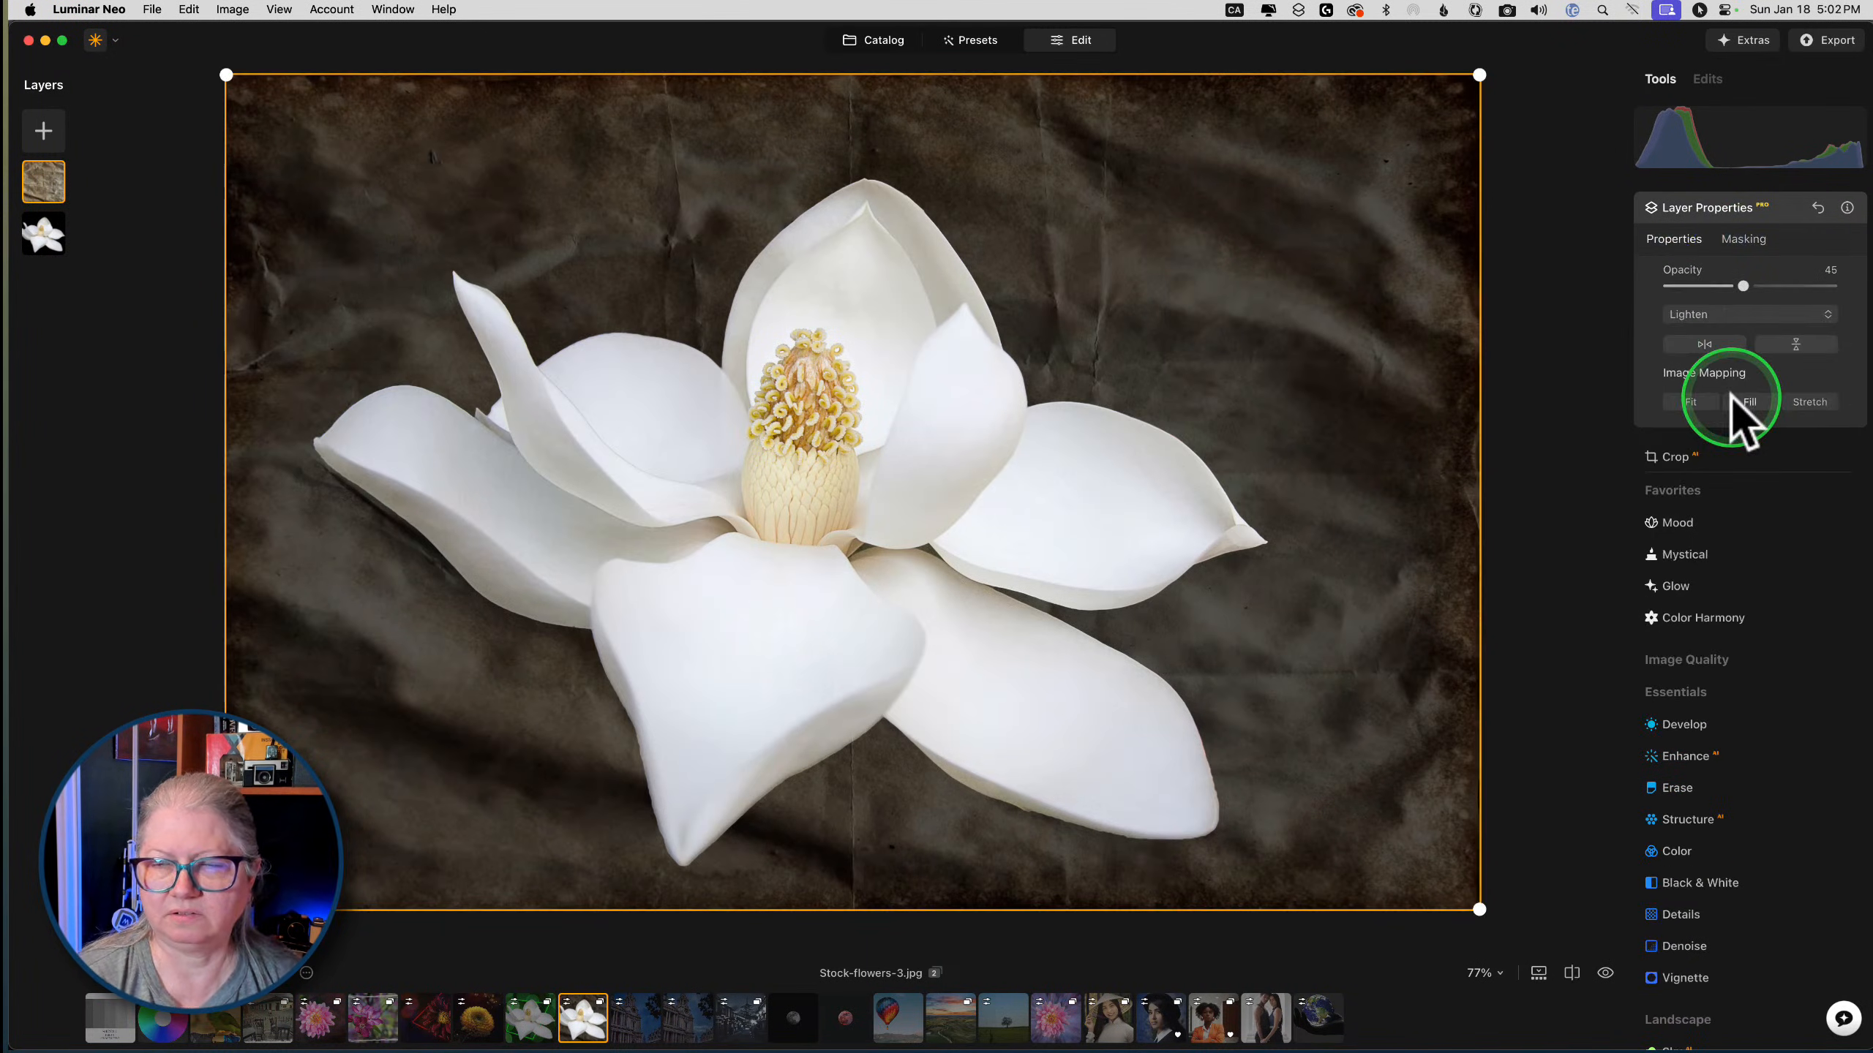
mouse_move(1743, 286)
left_mouse_down()
mouse_move(1801, 285)
mouse_move(1739, 286)
mouse_move(1758, 287)
left_mouse_up()
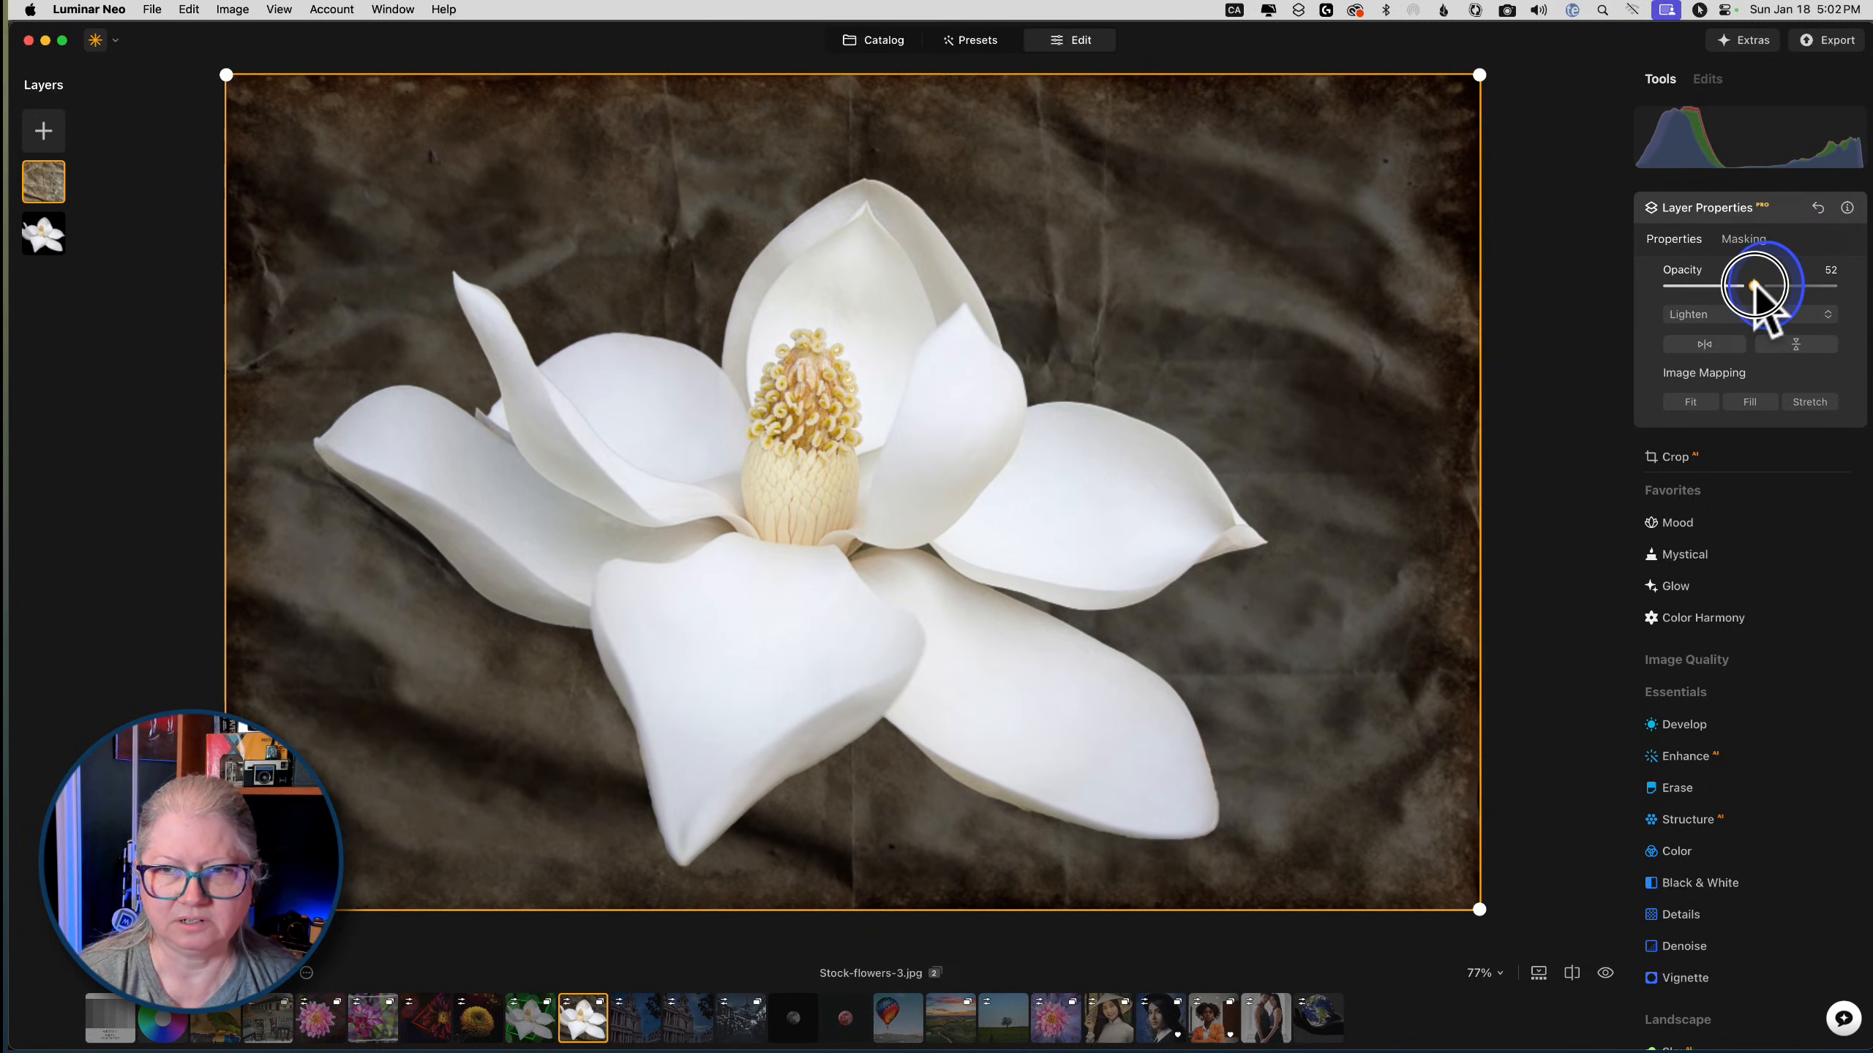
left_click(1784, 209)
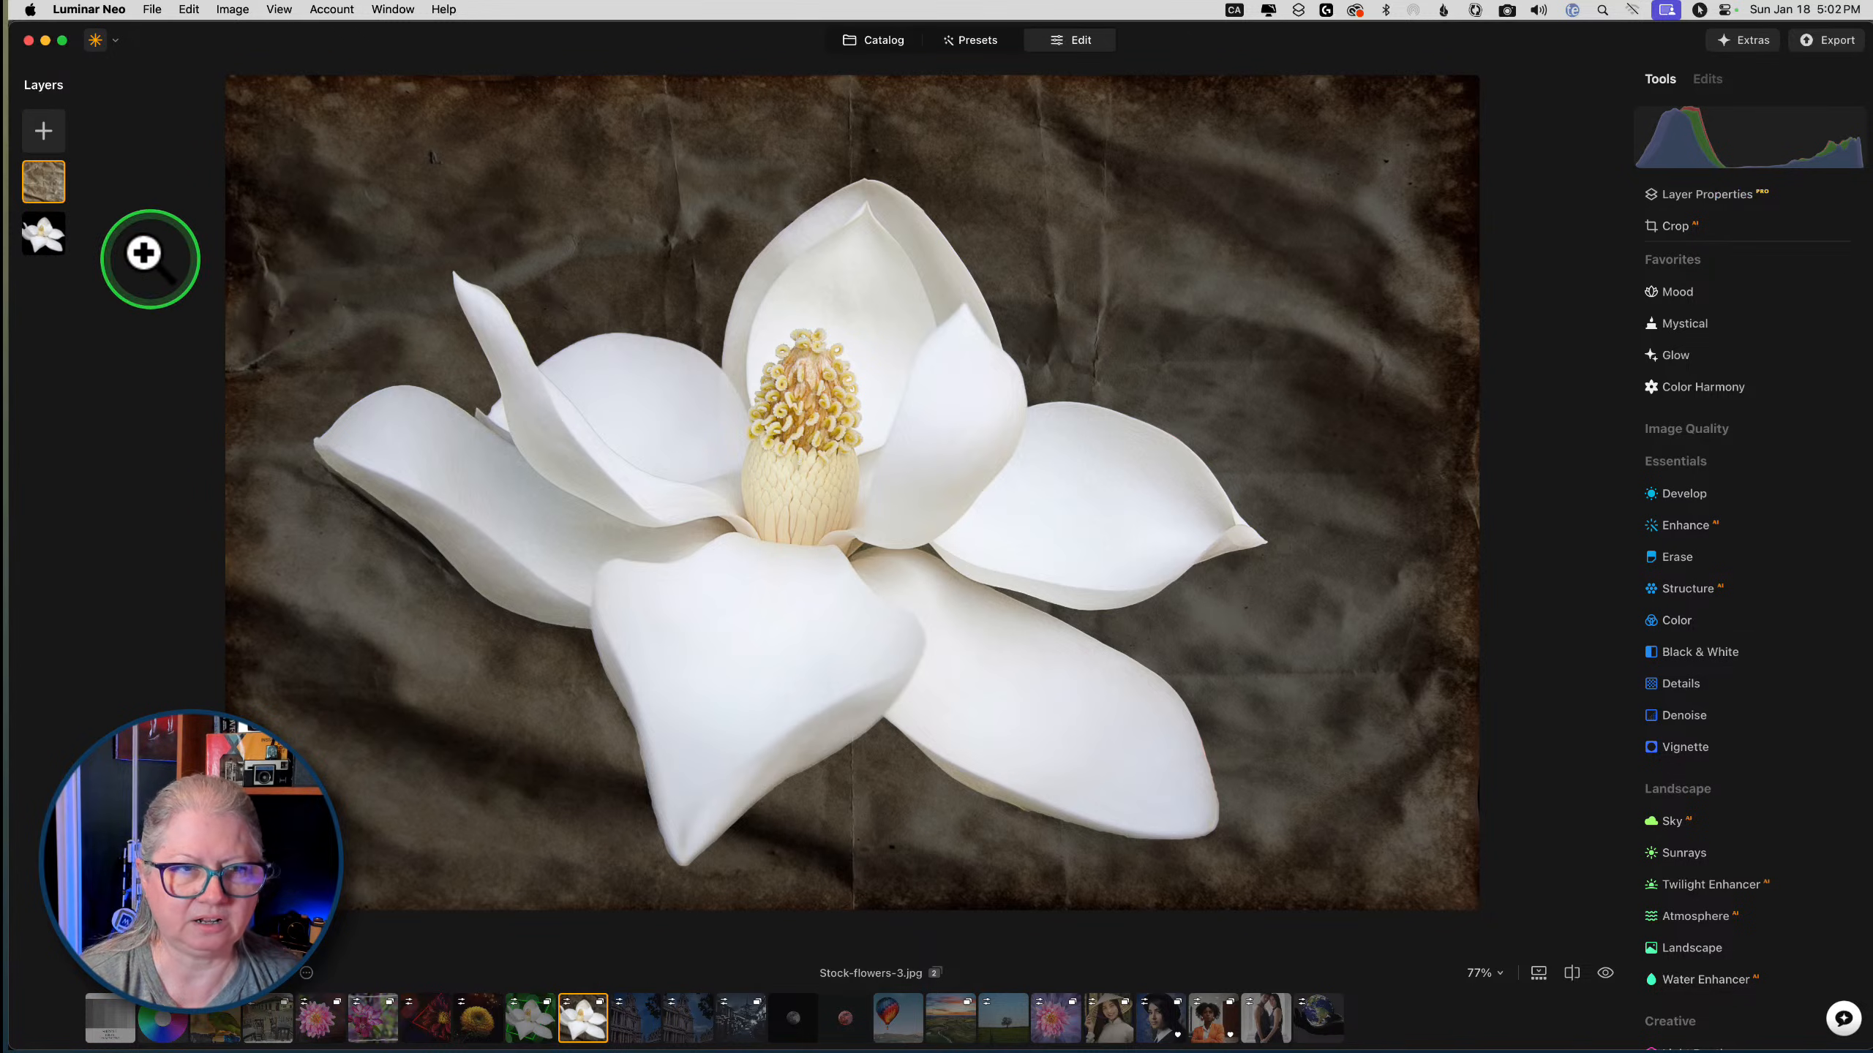
Hide the parchment layer to compare against the plain flower photo and show it again
right_click(46, 175)
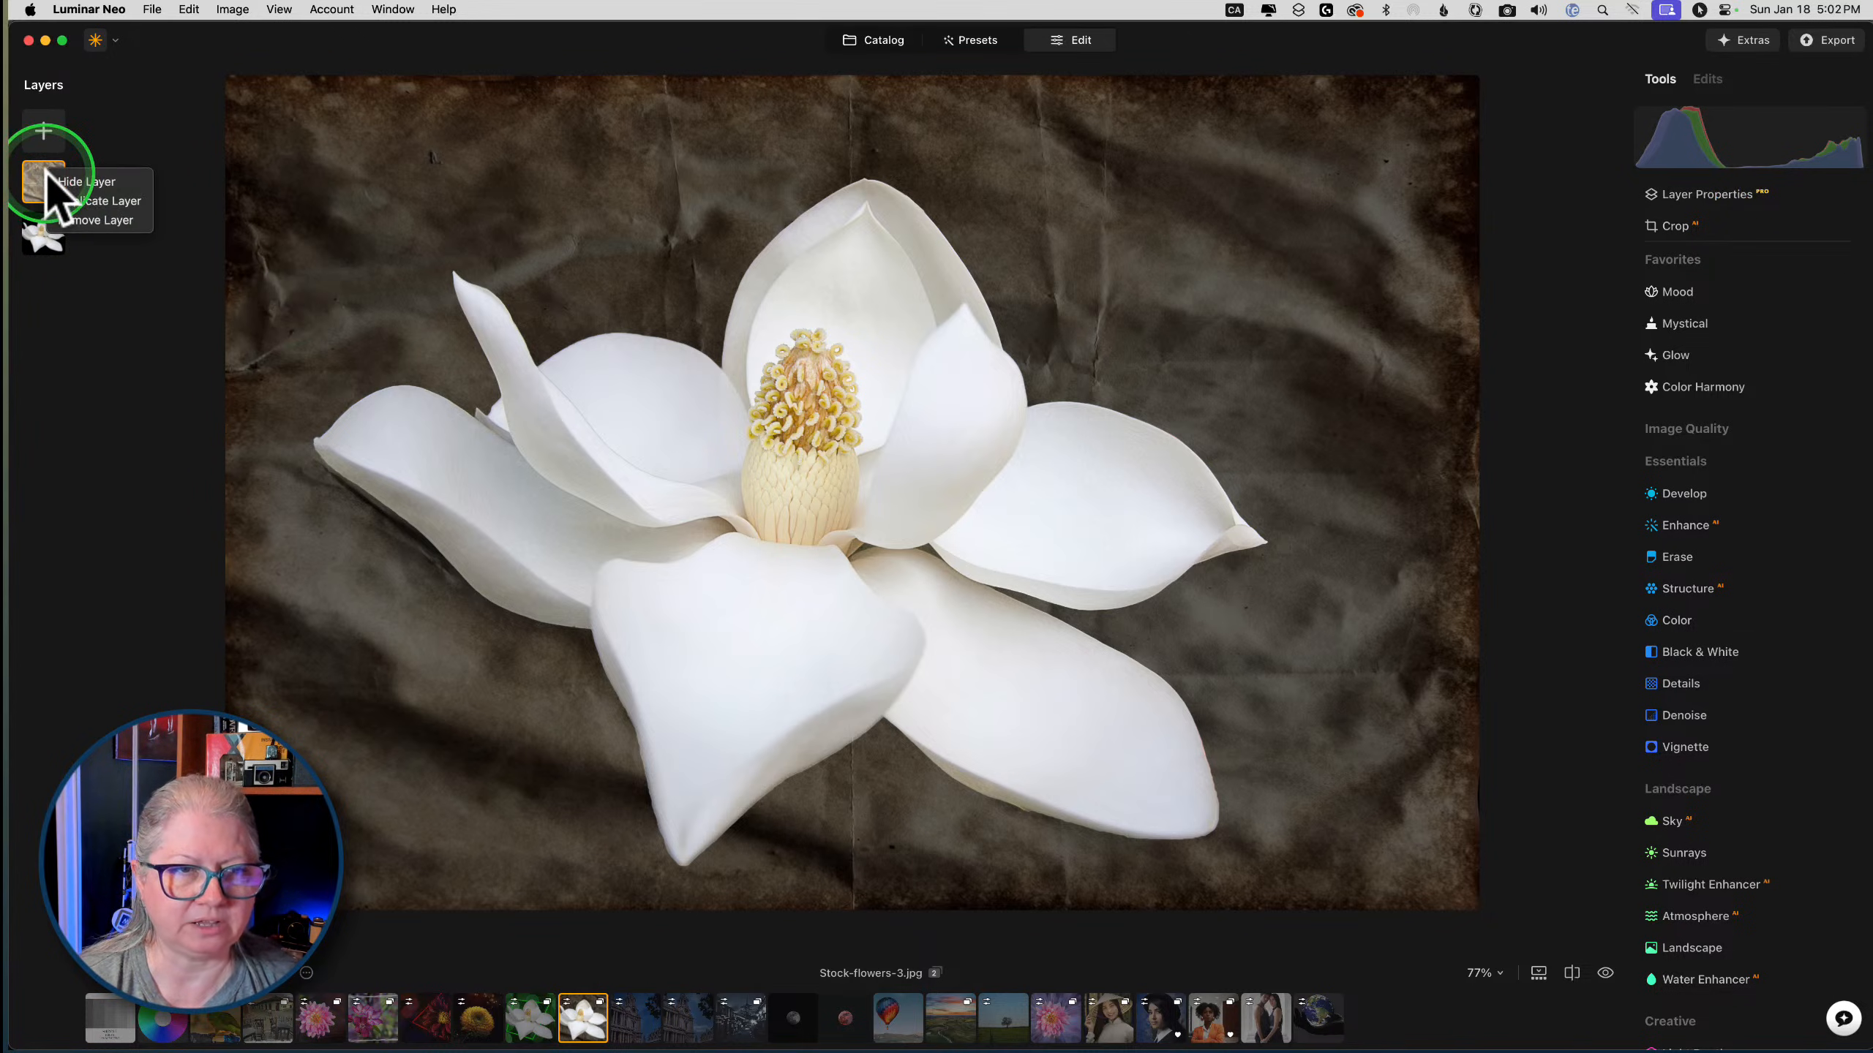
left_click(74, 184)
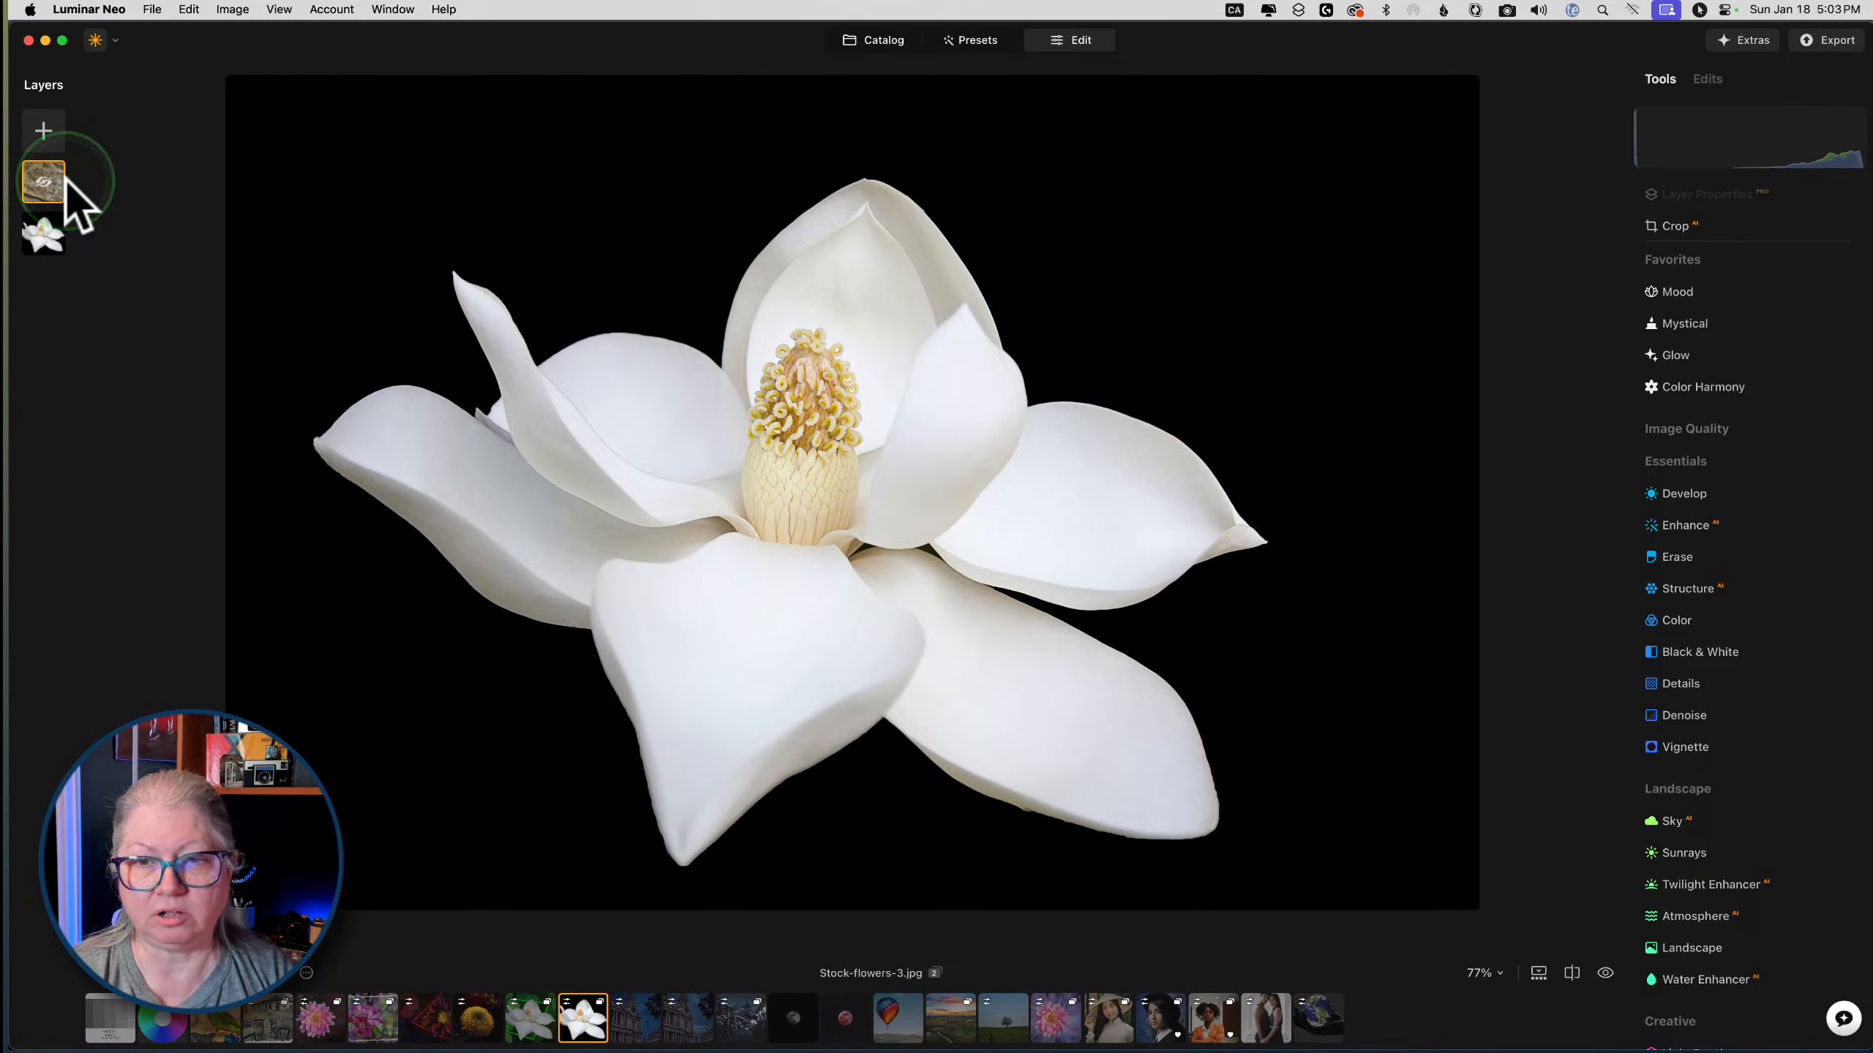
left_click(54, 181)
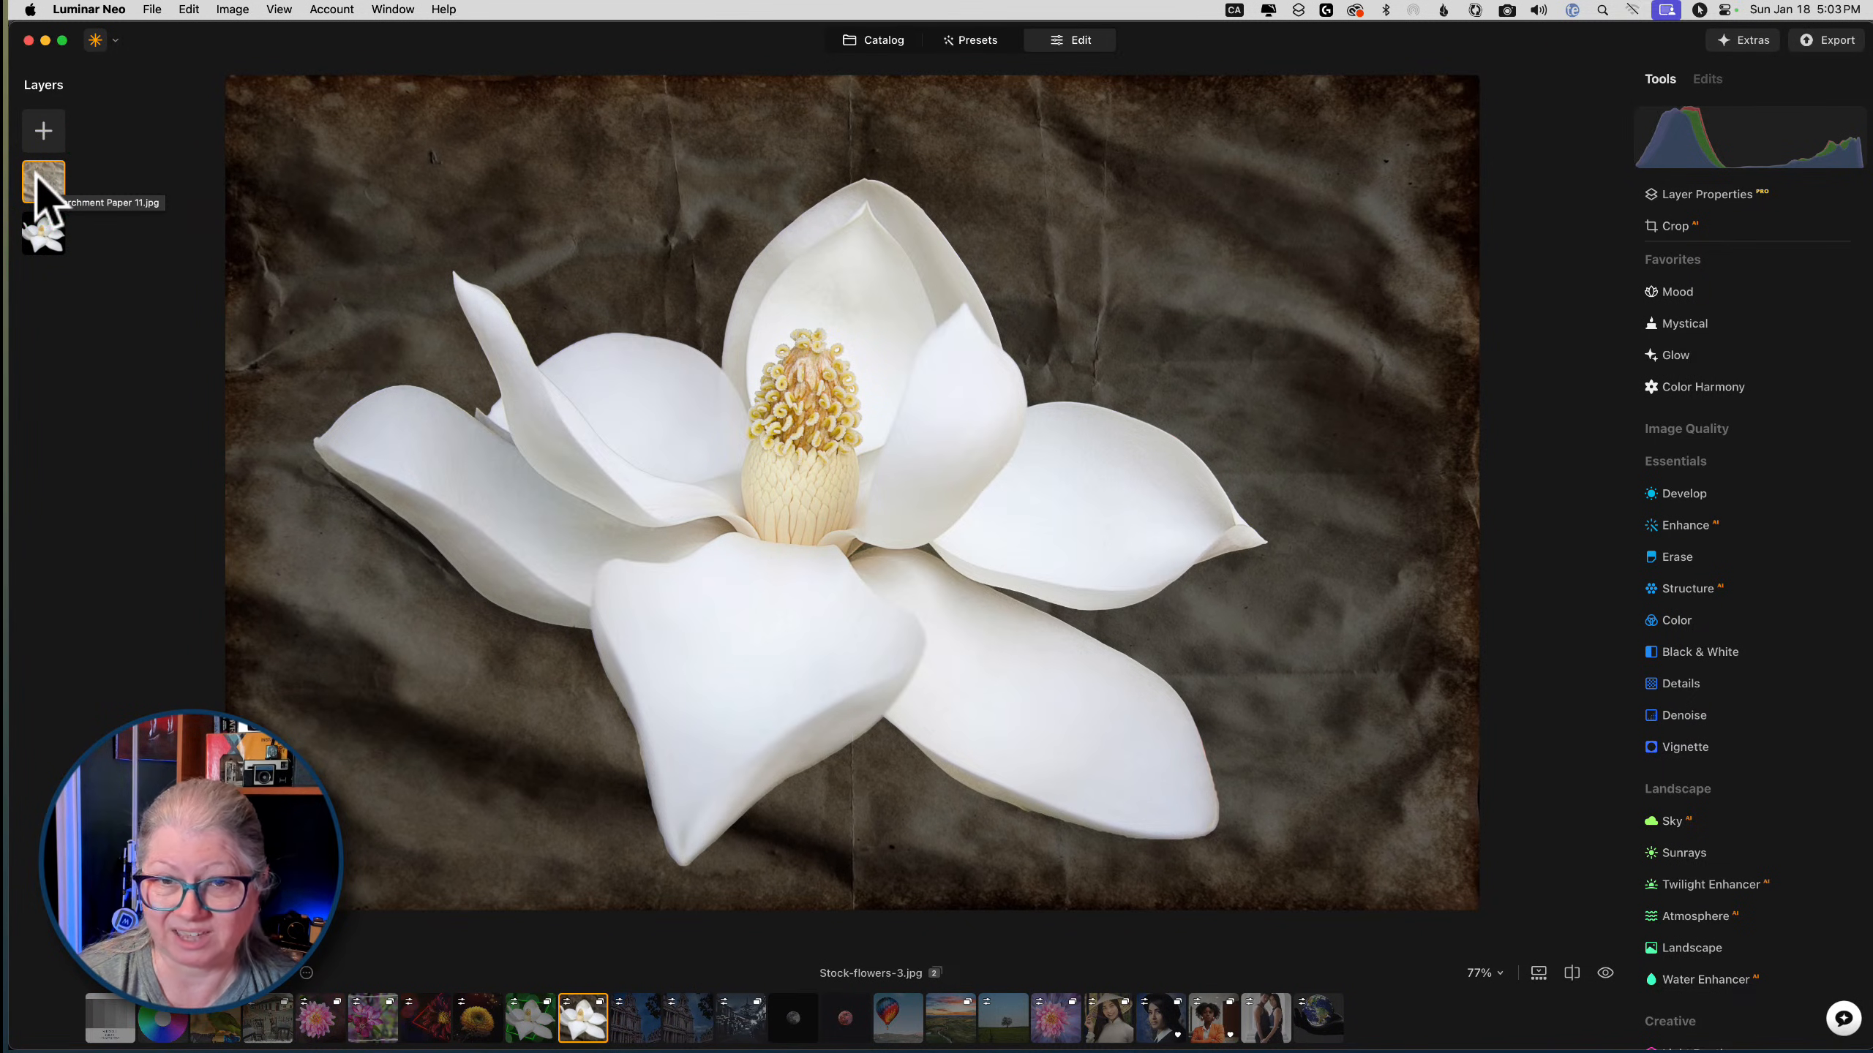
Duplicate the parchment layer and look through the blend modes available for the copy
right_click(40, 183)
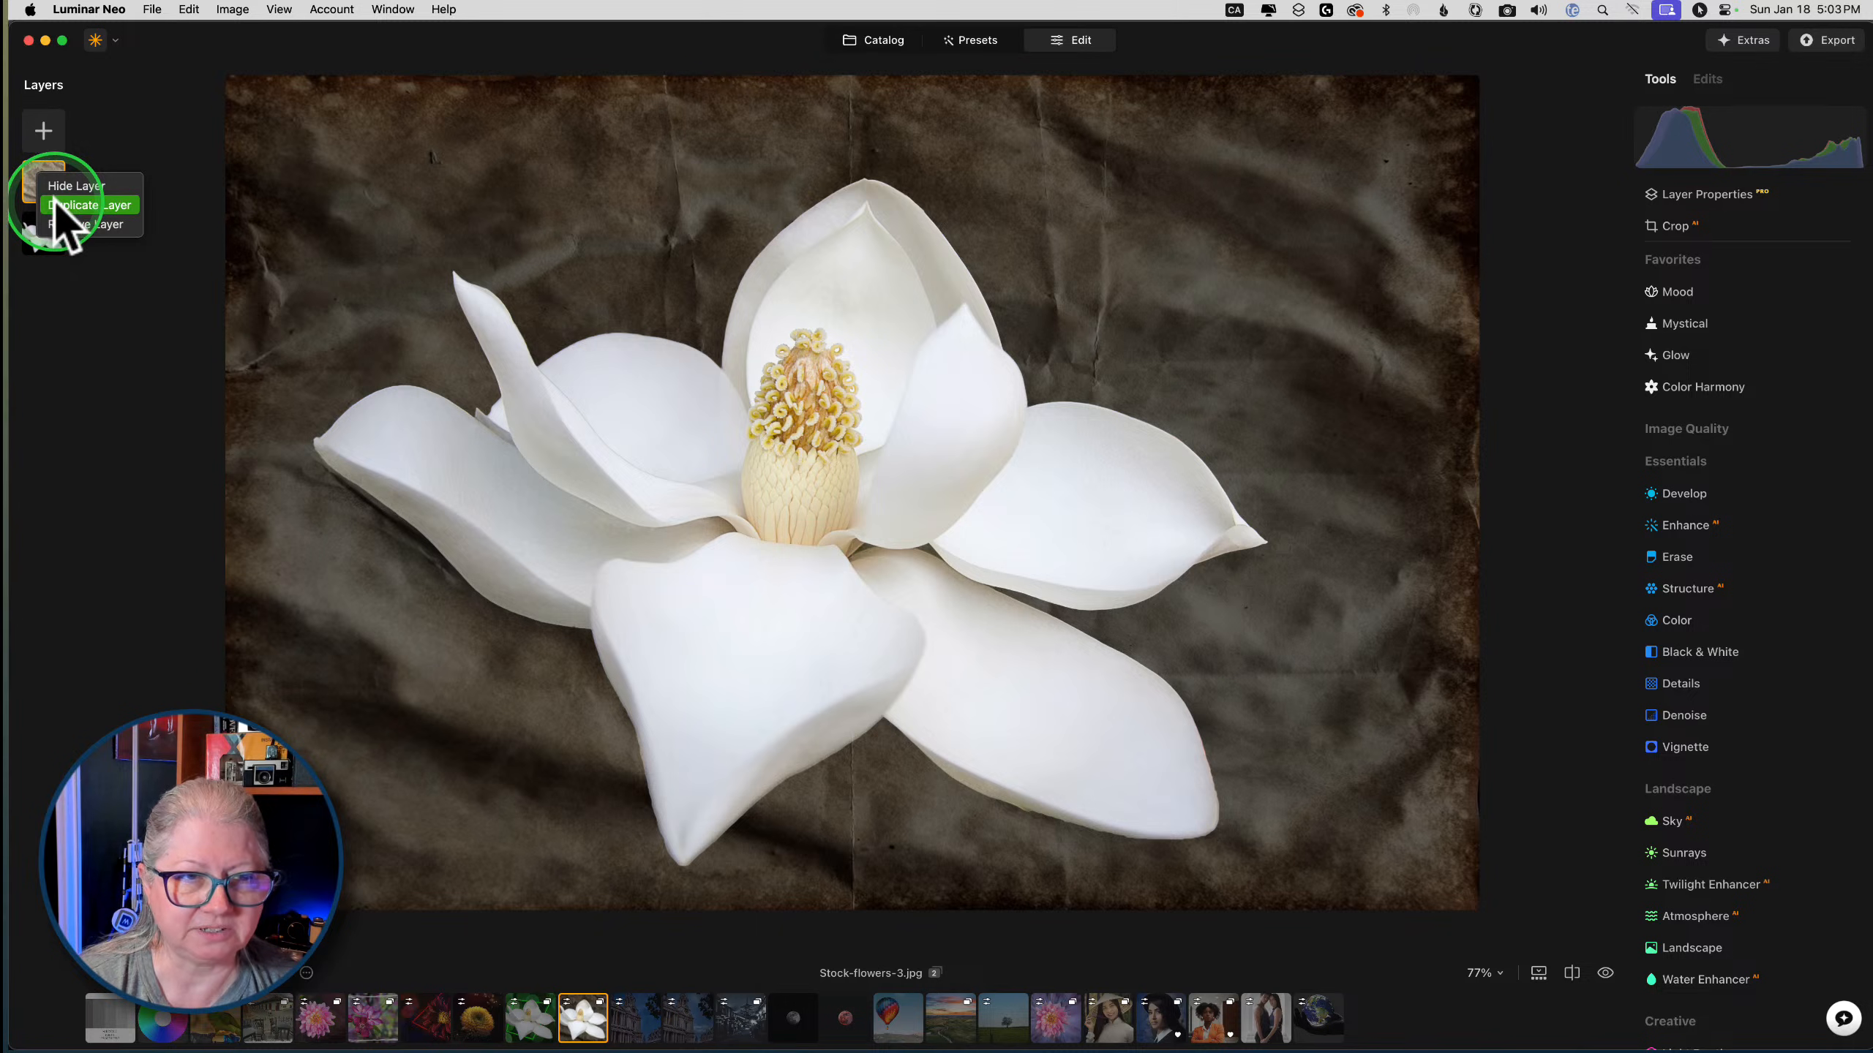
left_click(54, 201)
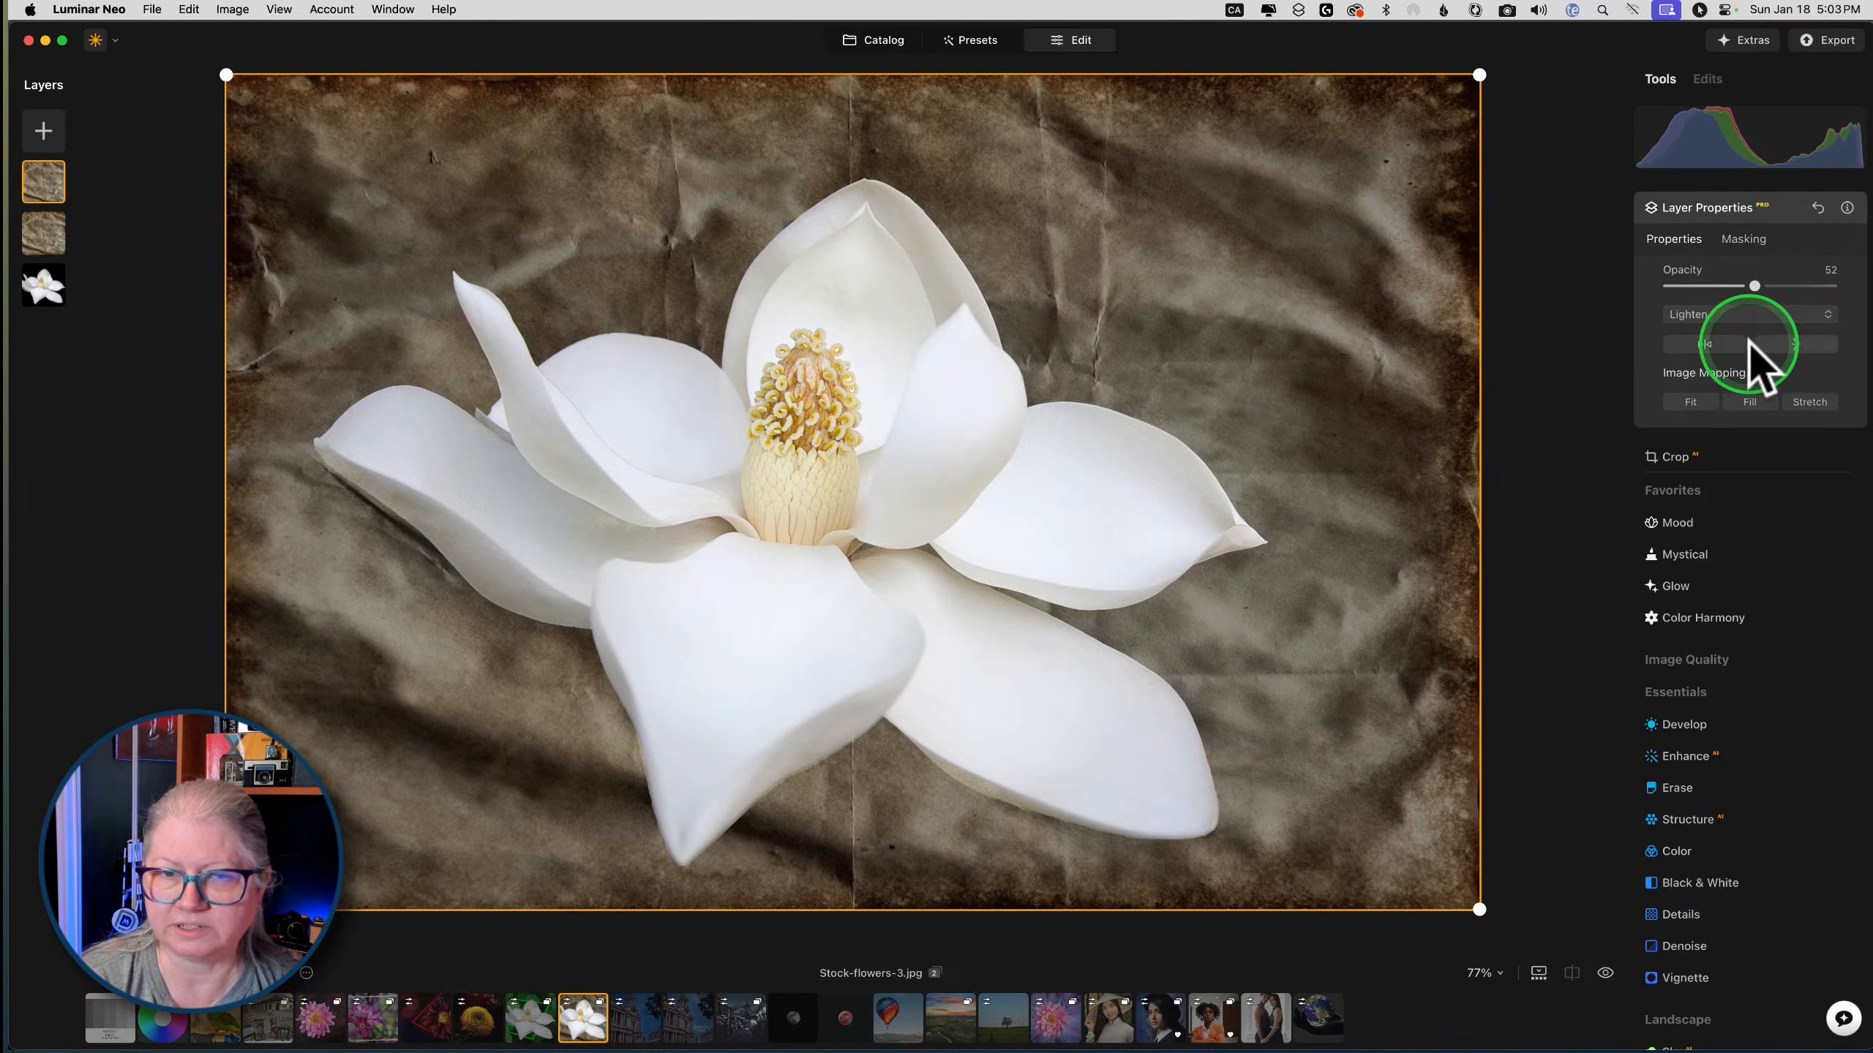
left_click(1698, 316)
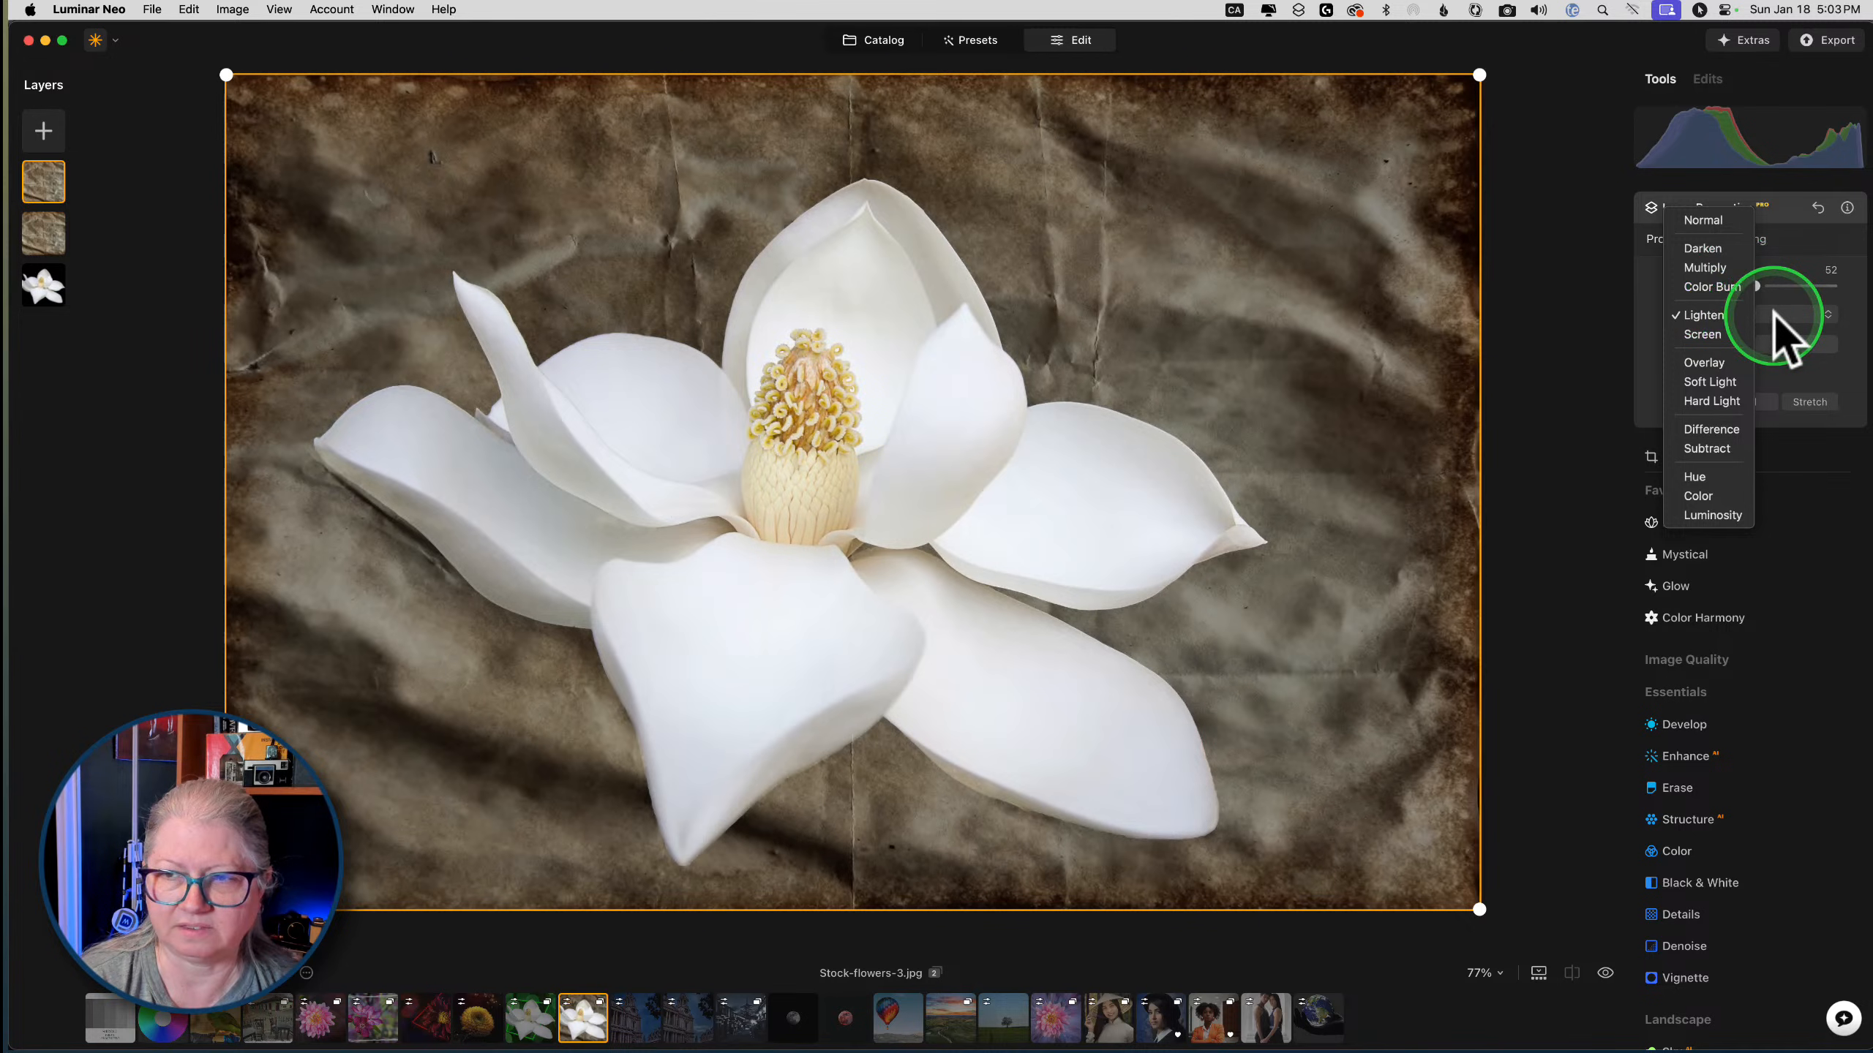
left_click(1798, 295)
Show the mask of the duplicated parchment layer over the photo and return to its opacity and blend settings
left_click(1745, 240)
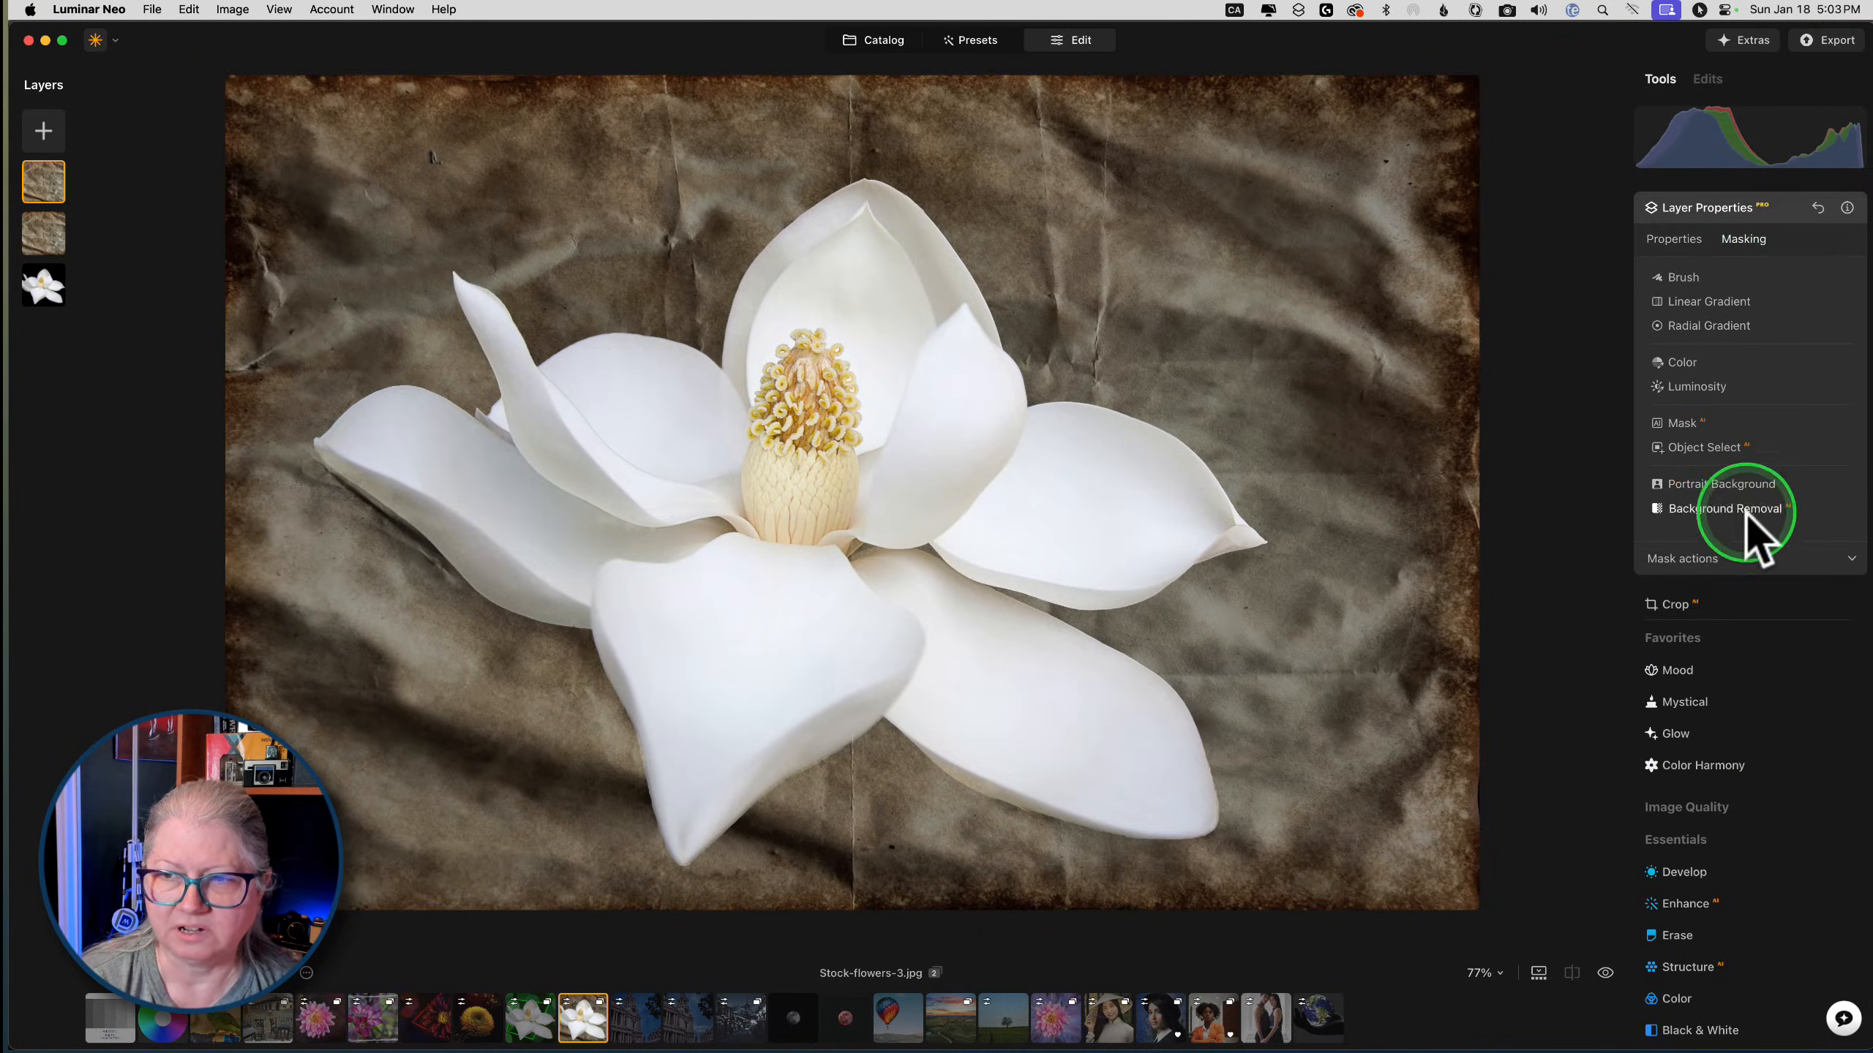
left_click(1753, 559)
left_click(1805, 615)
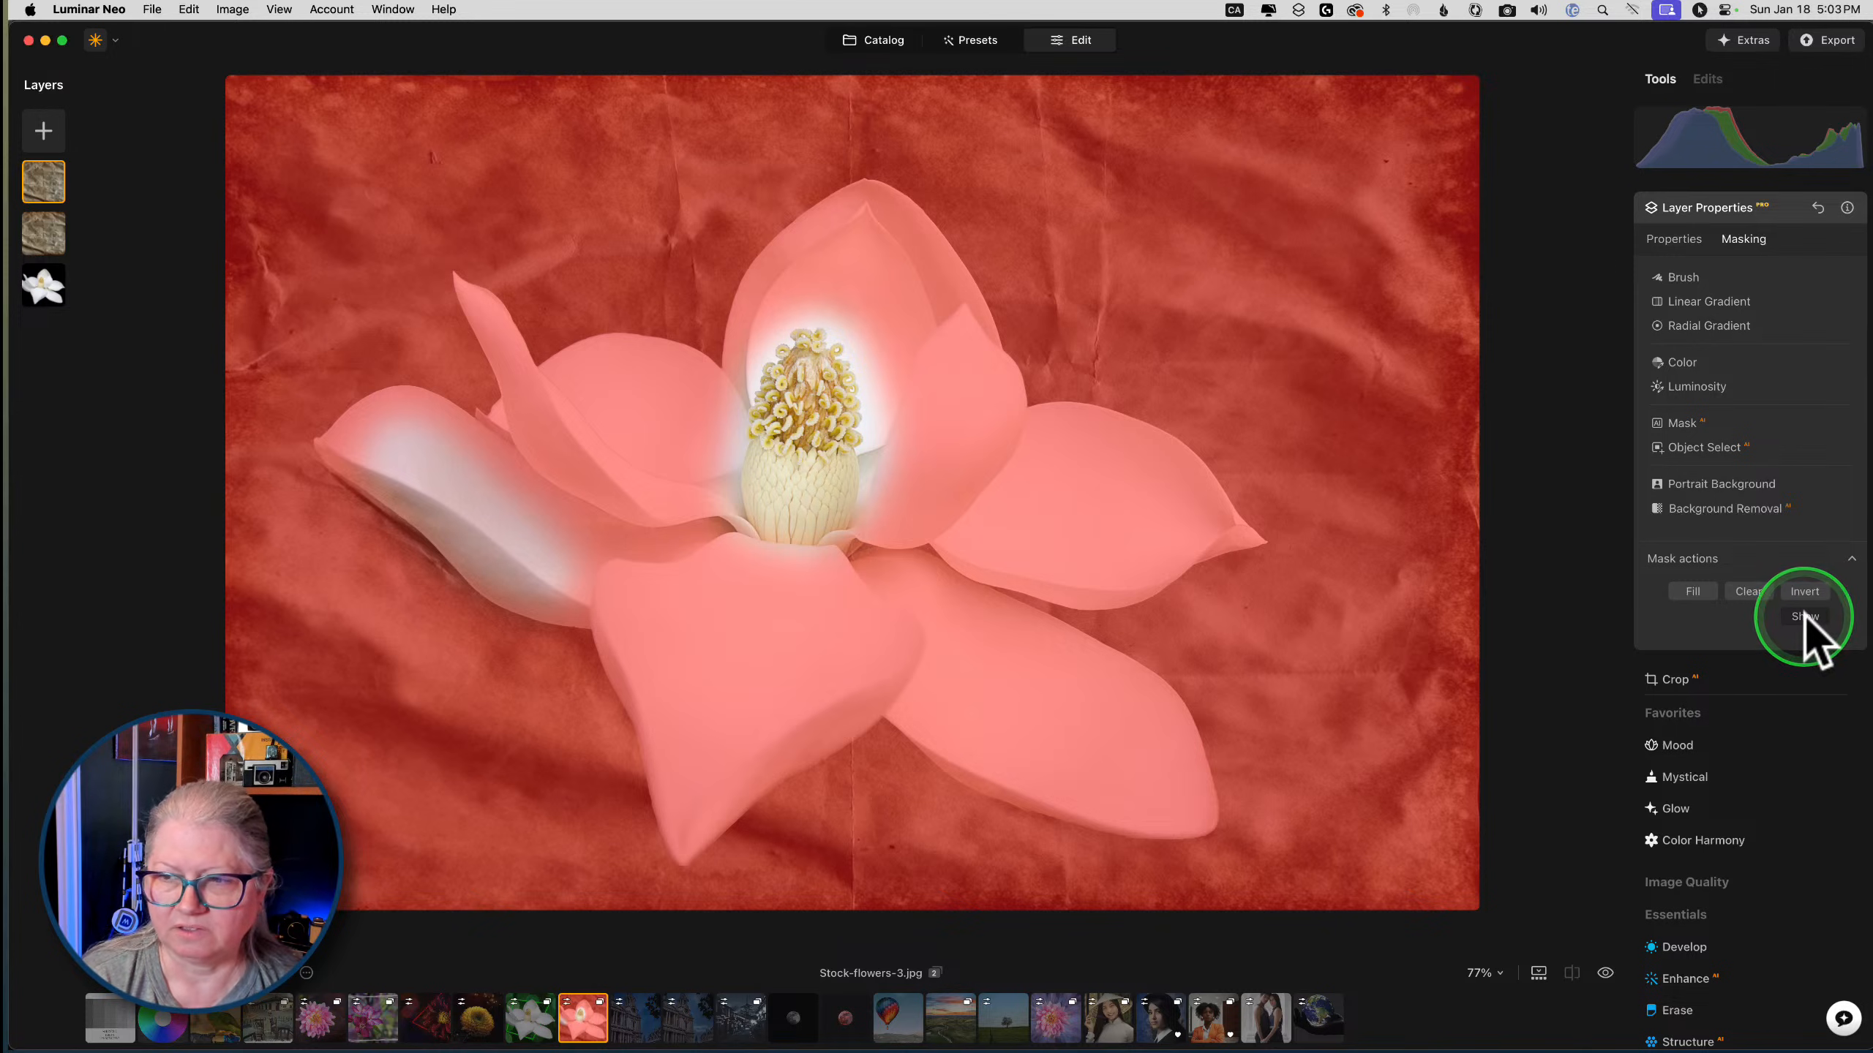
left_click(1672, 240)
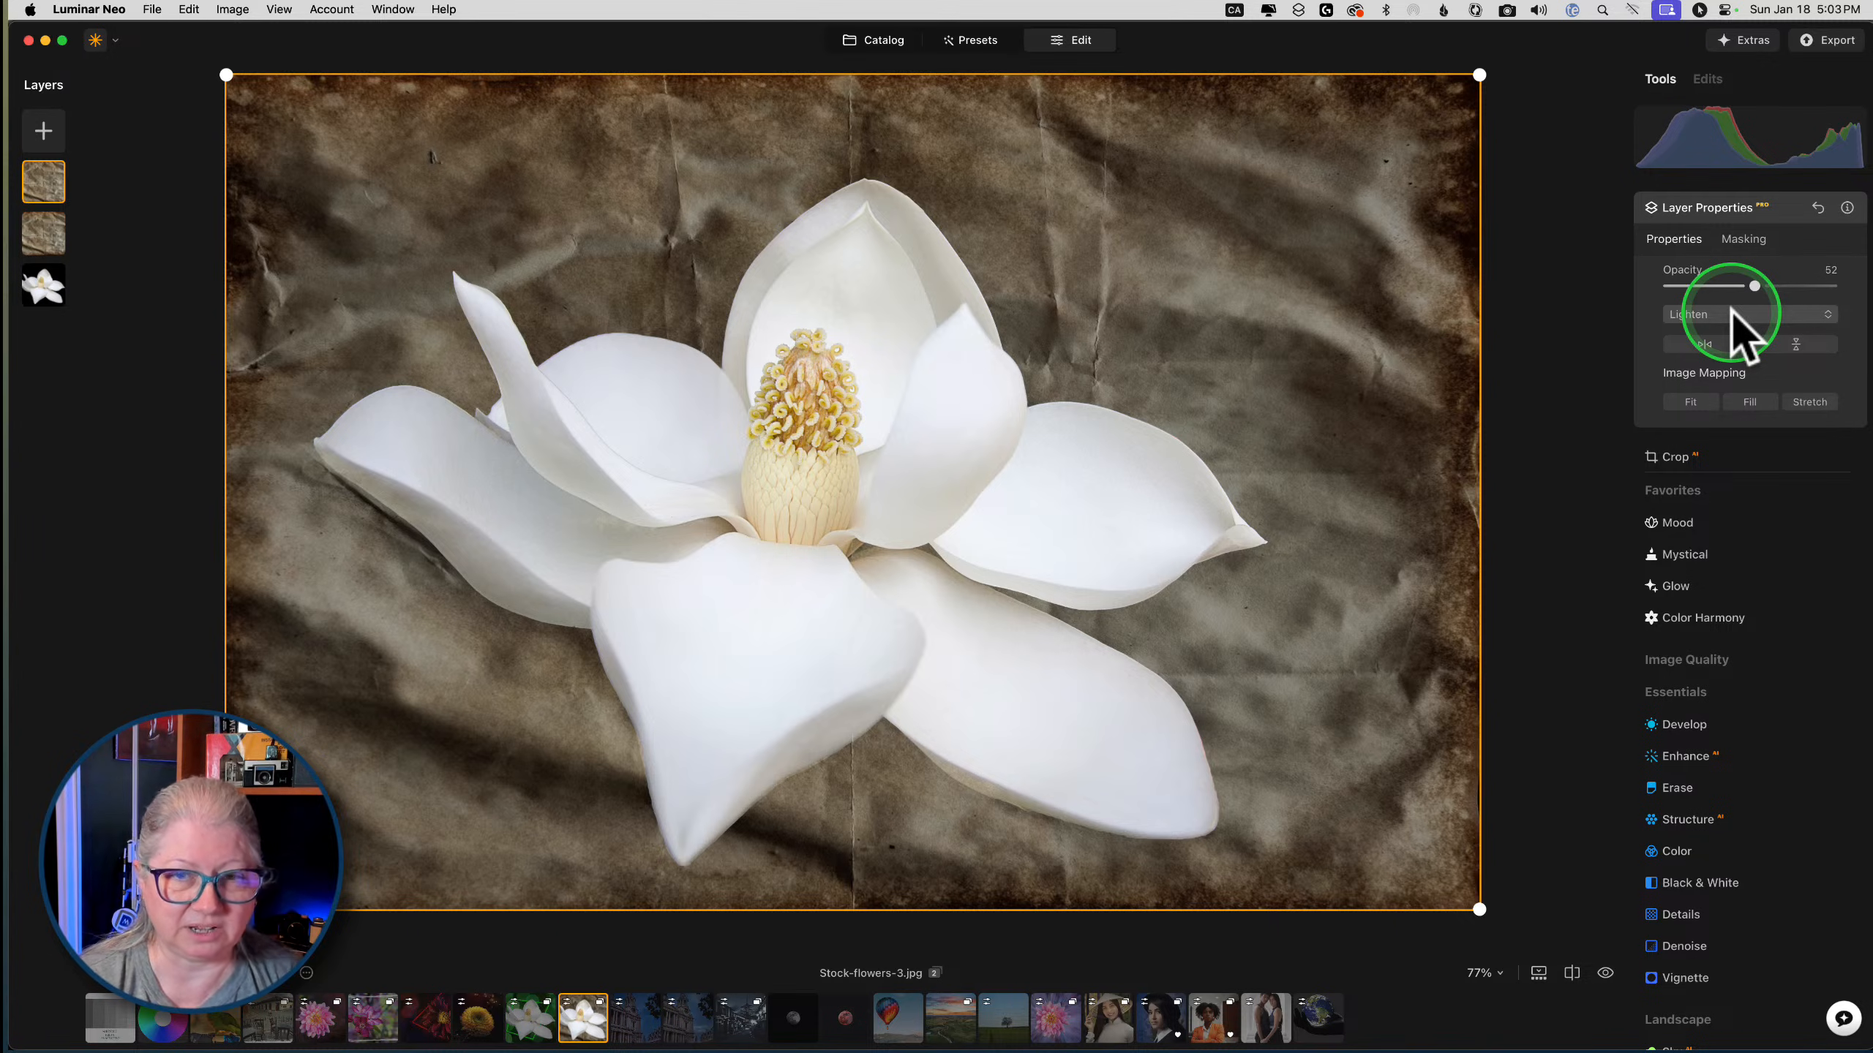
Set the duplicated parchment layer's opacity to 56 and close the layer properties
left_click_drag(1718, 286, 1762, 288)
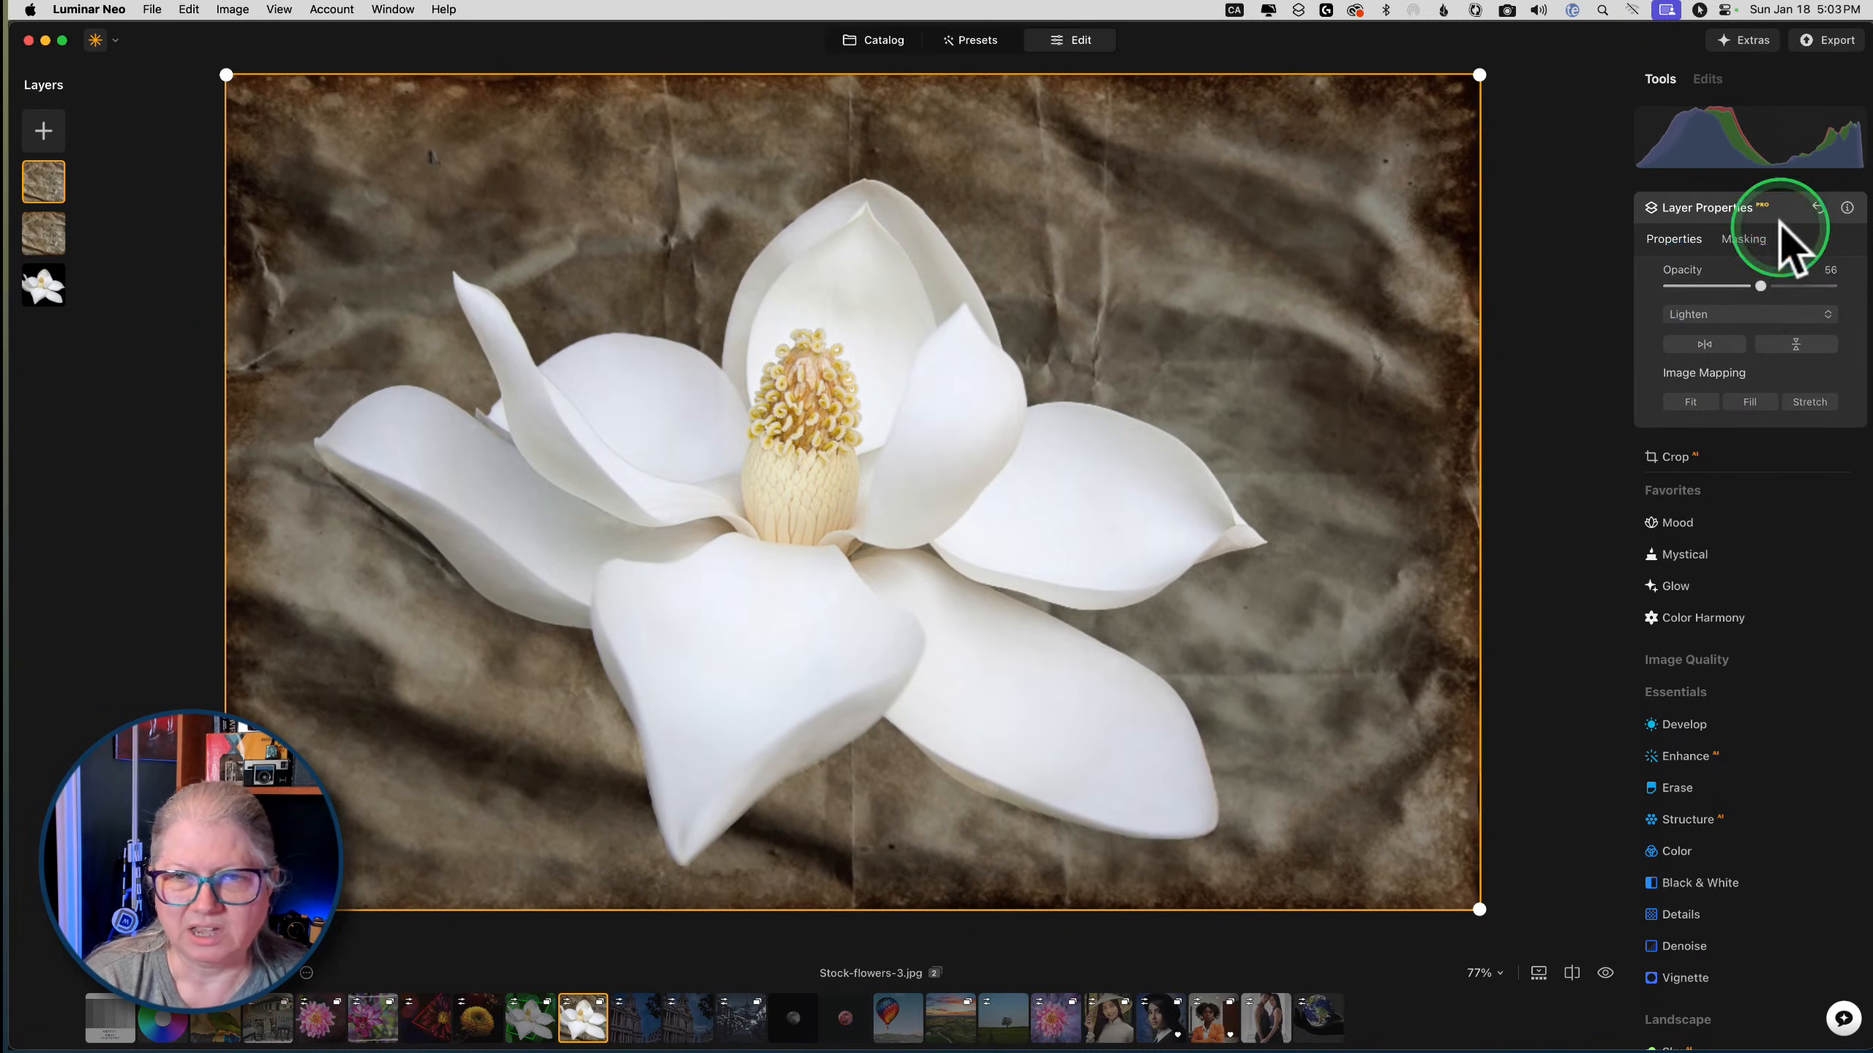
left_click(1717, 209)
Remove the duplicated parchment layer and close the remaining layer's properties
right_click(50, 199)
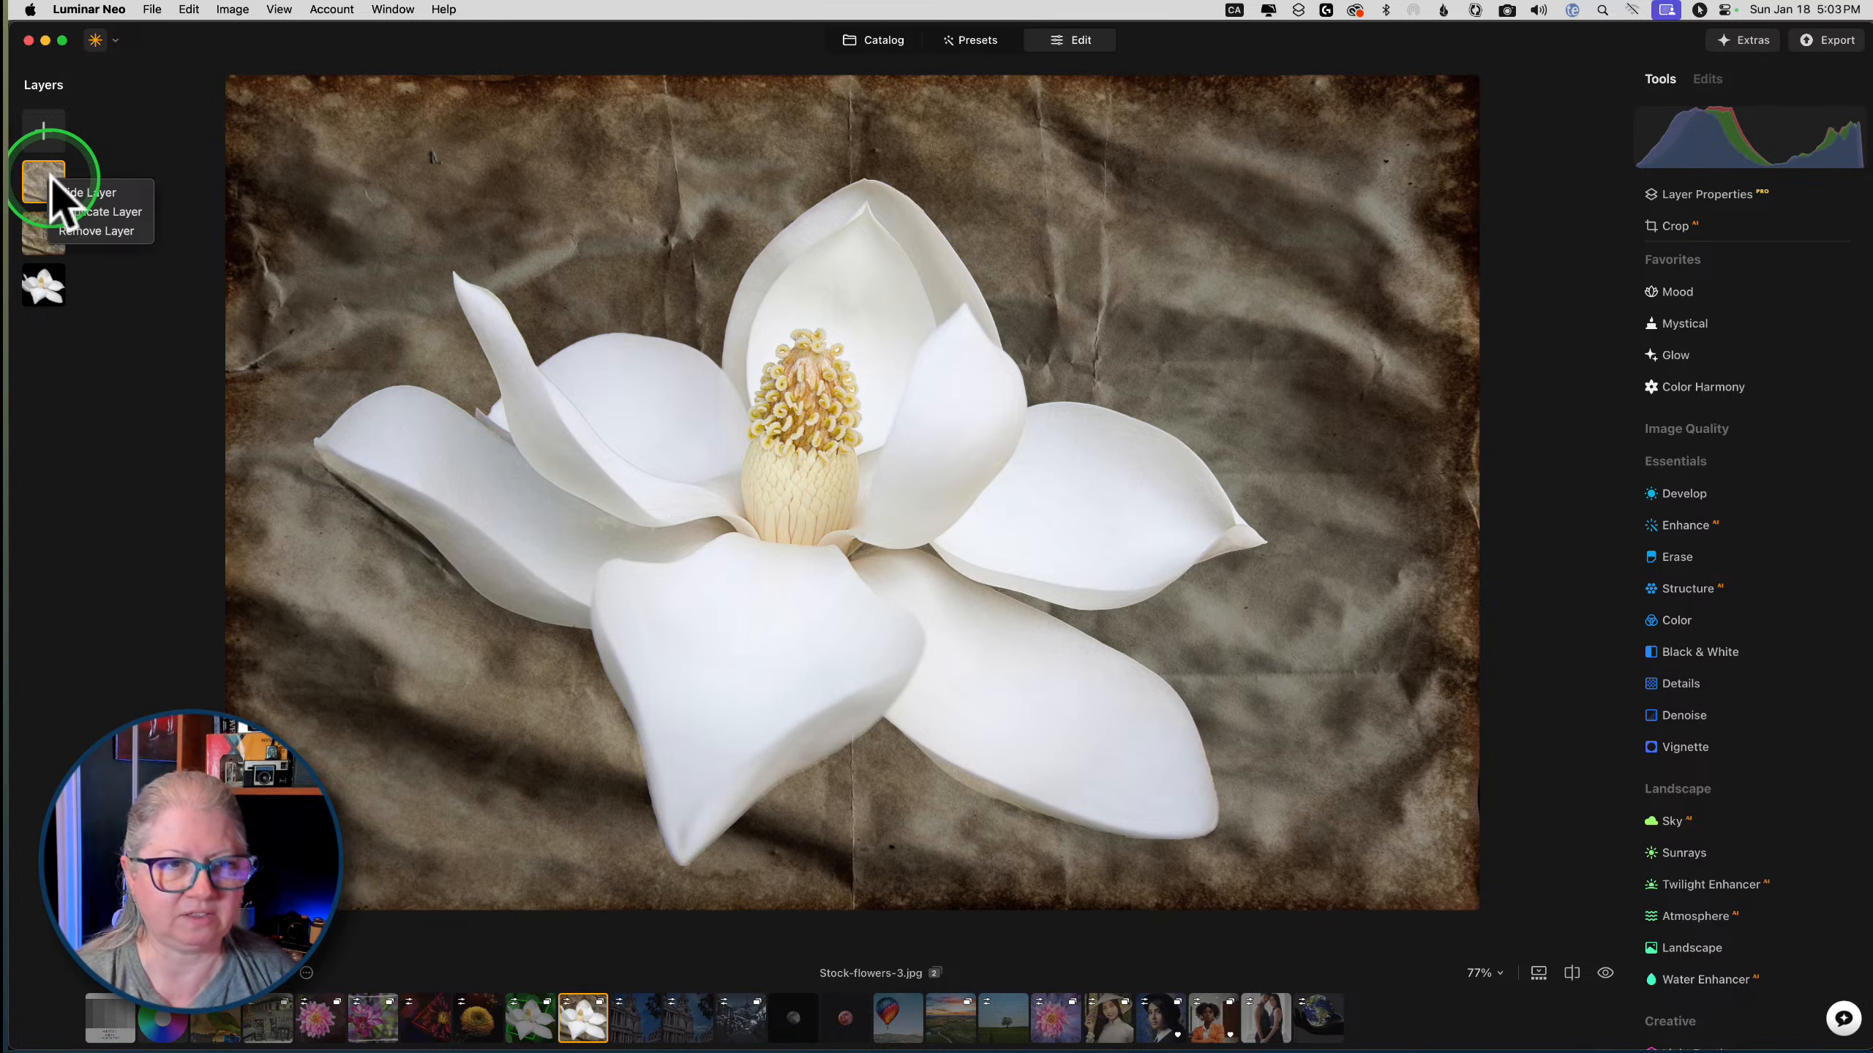
left_click(78, 231)
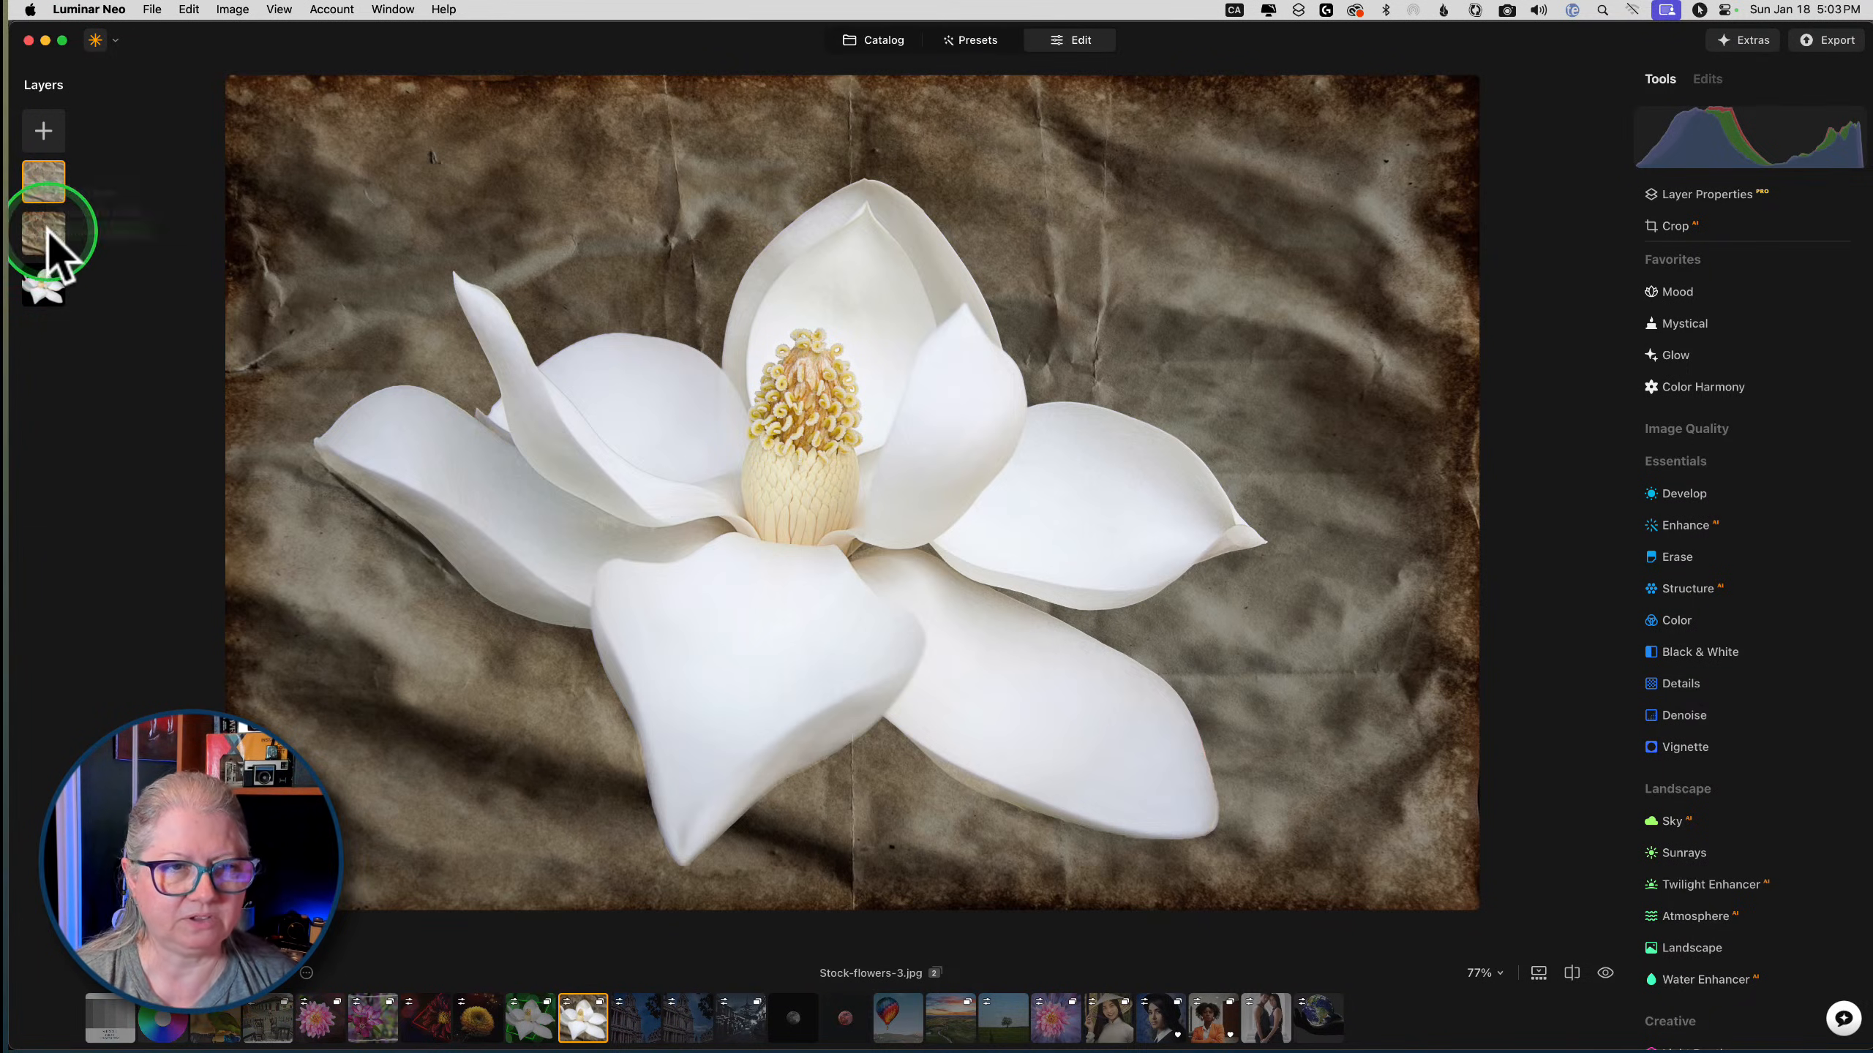
left_click(43, 199)
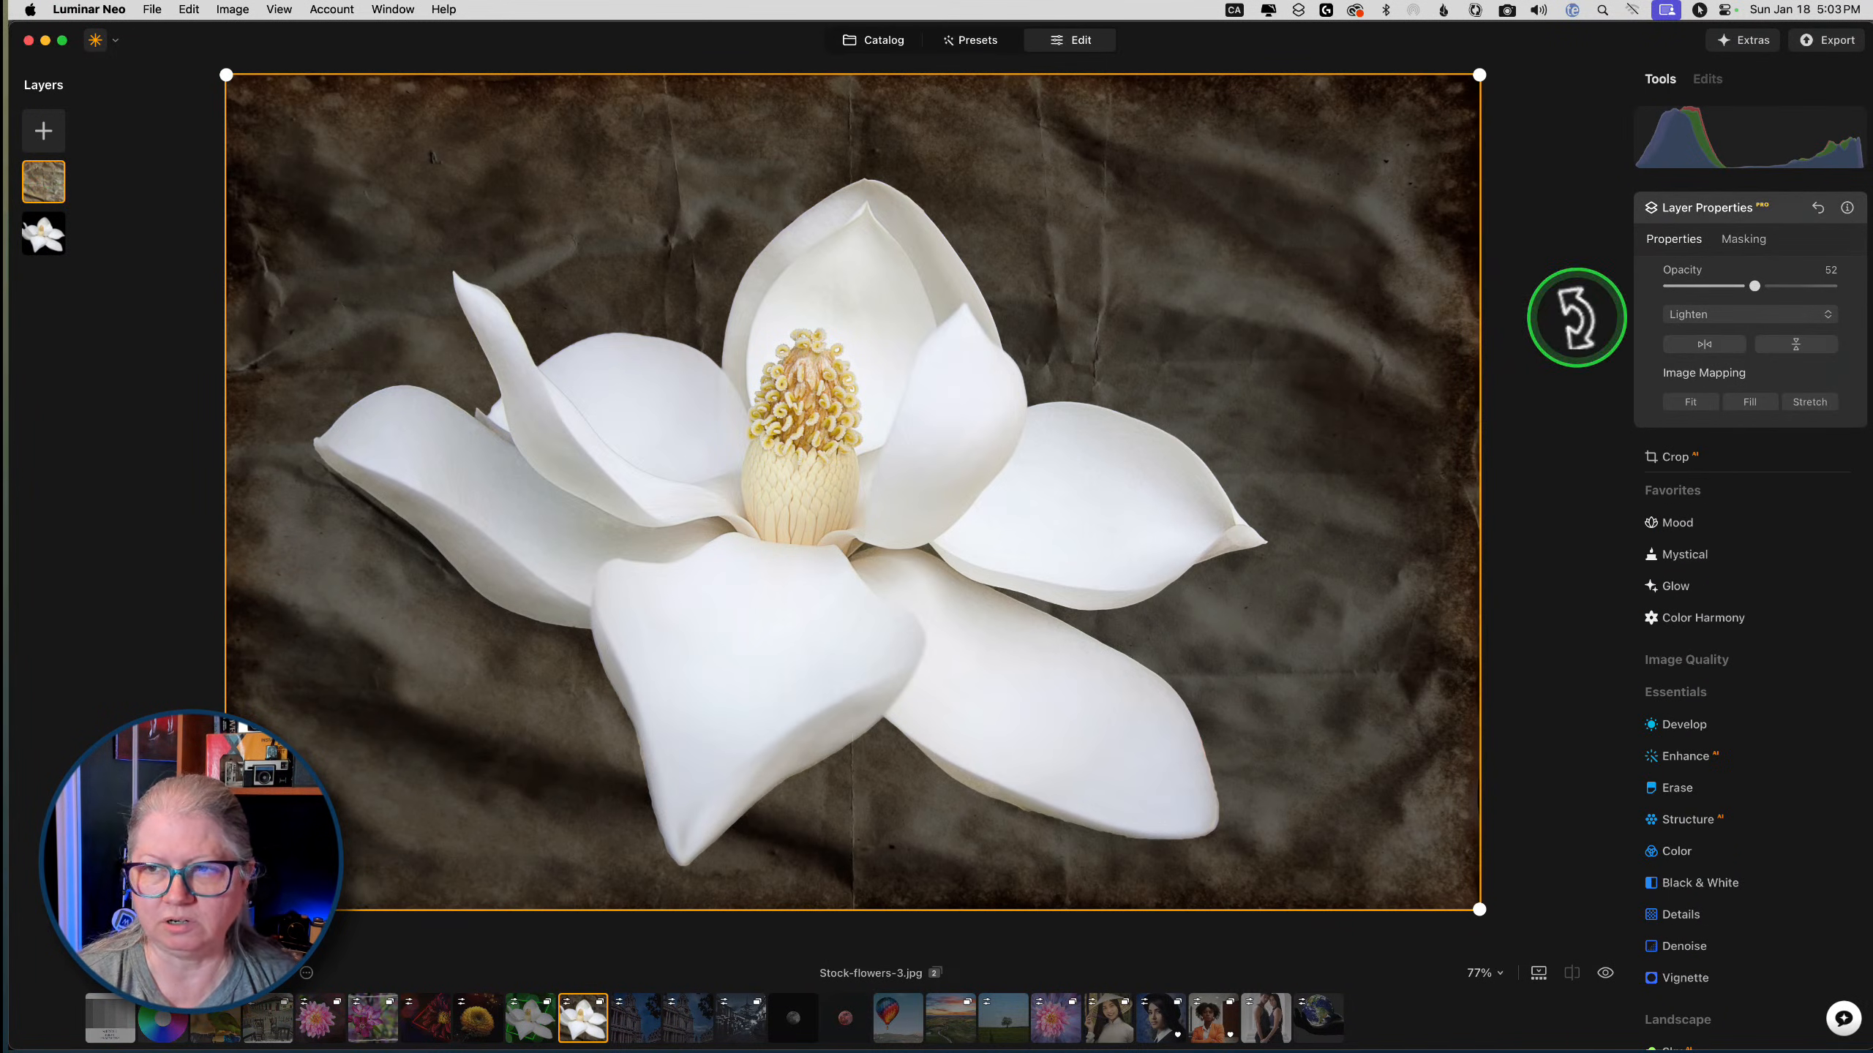
left_click(1786, 222)
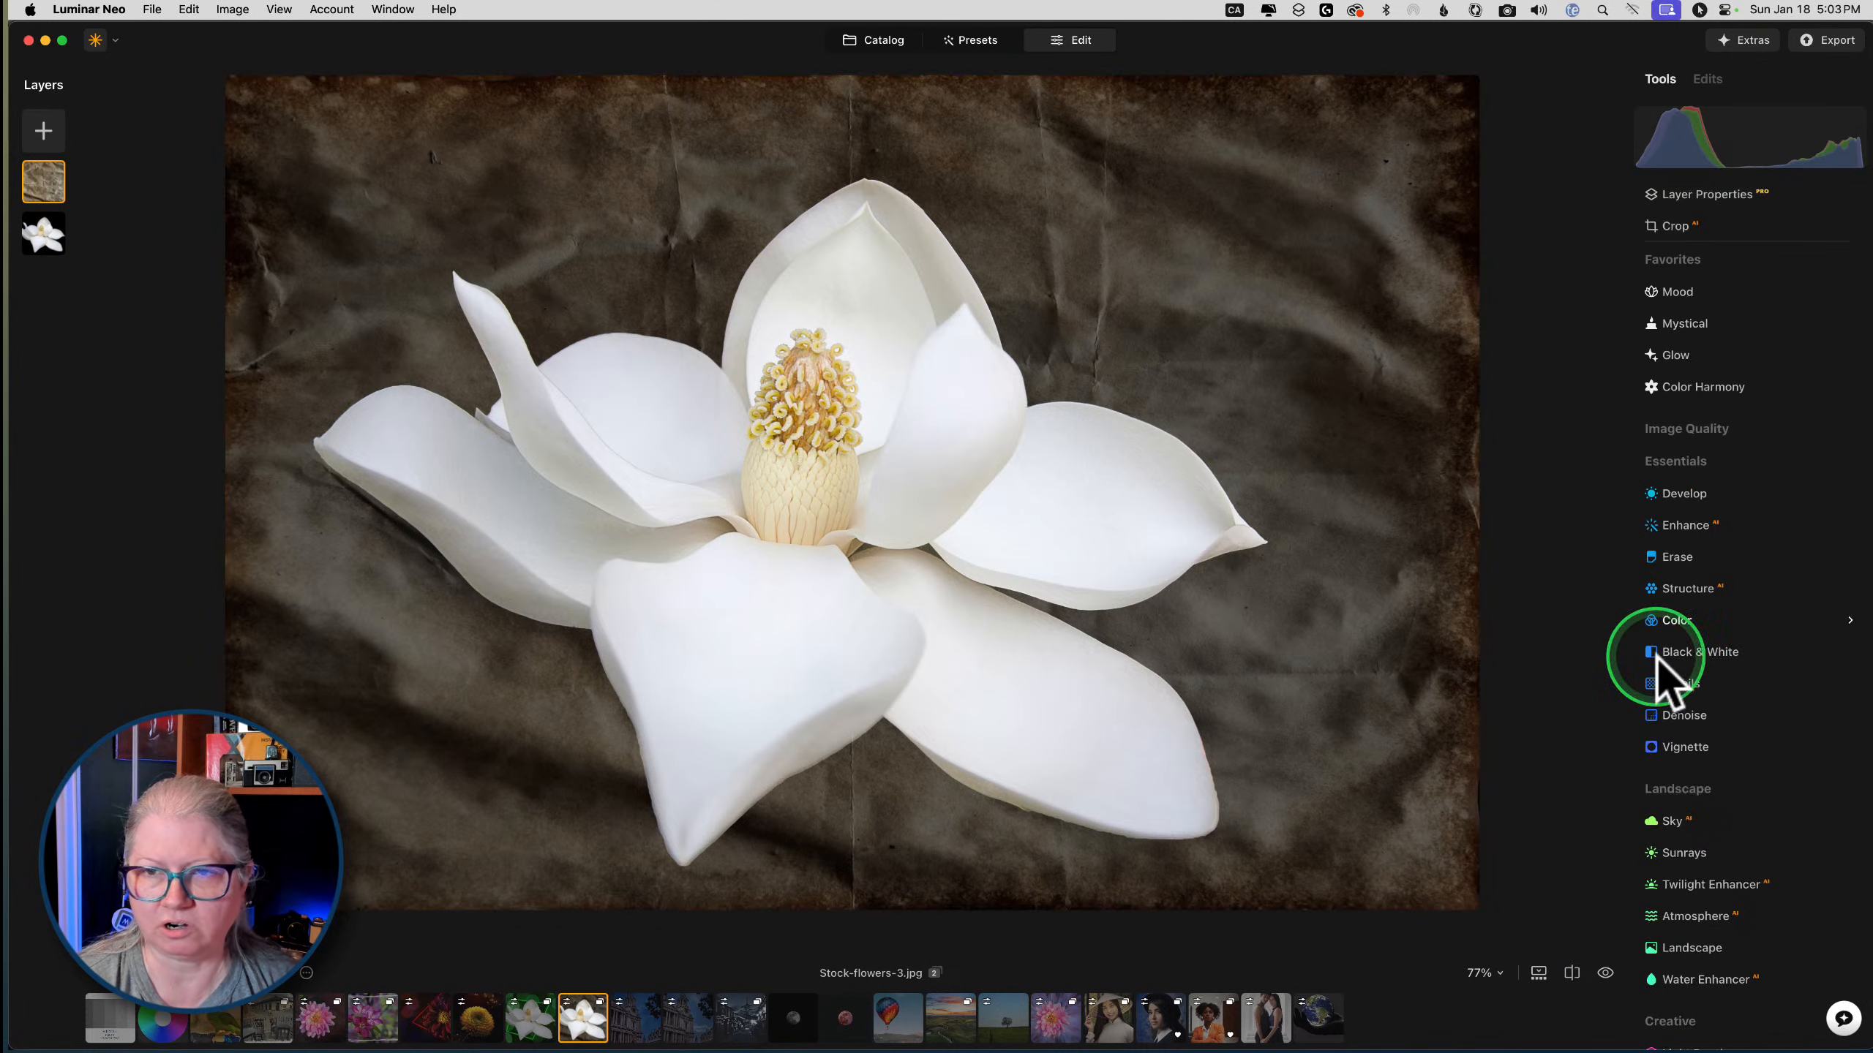
Add the white rough-edged border image from My Images as a new layer above the parchment
left_click(42, 126)
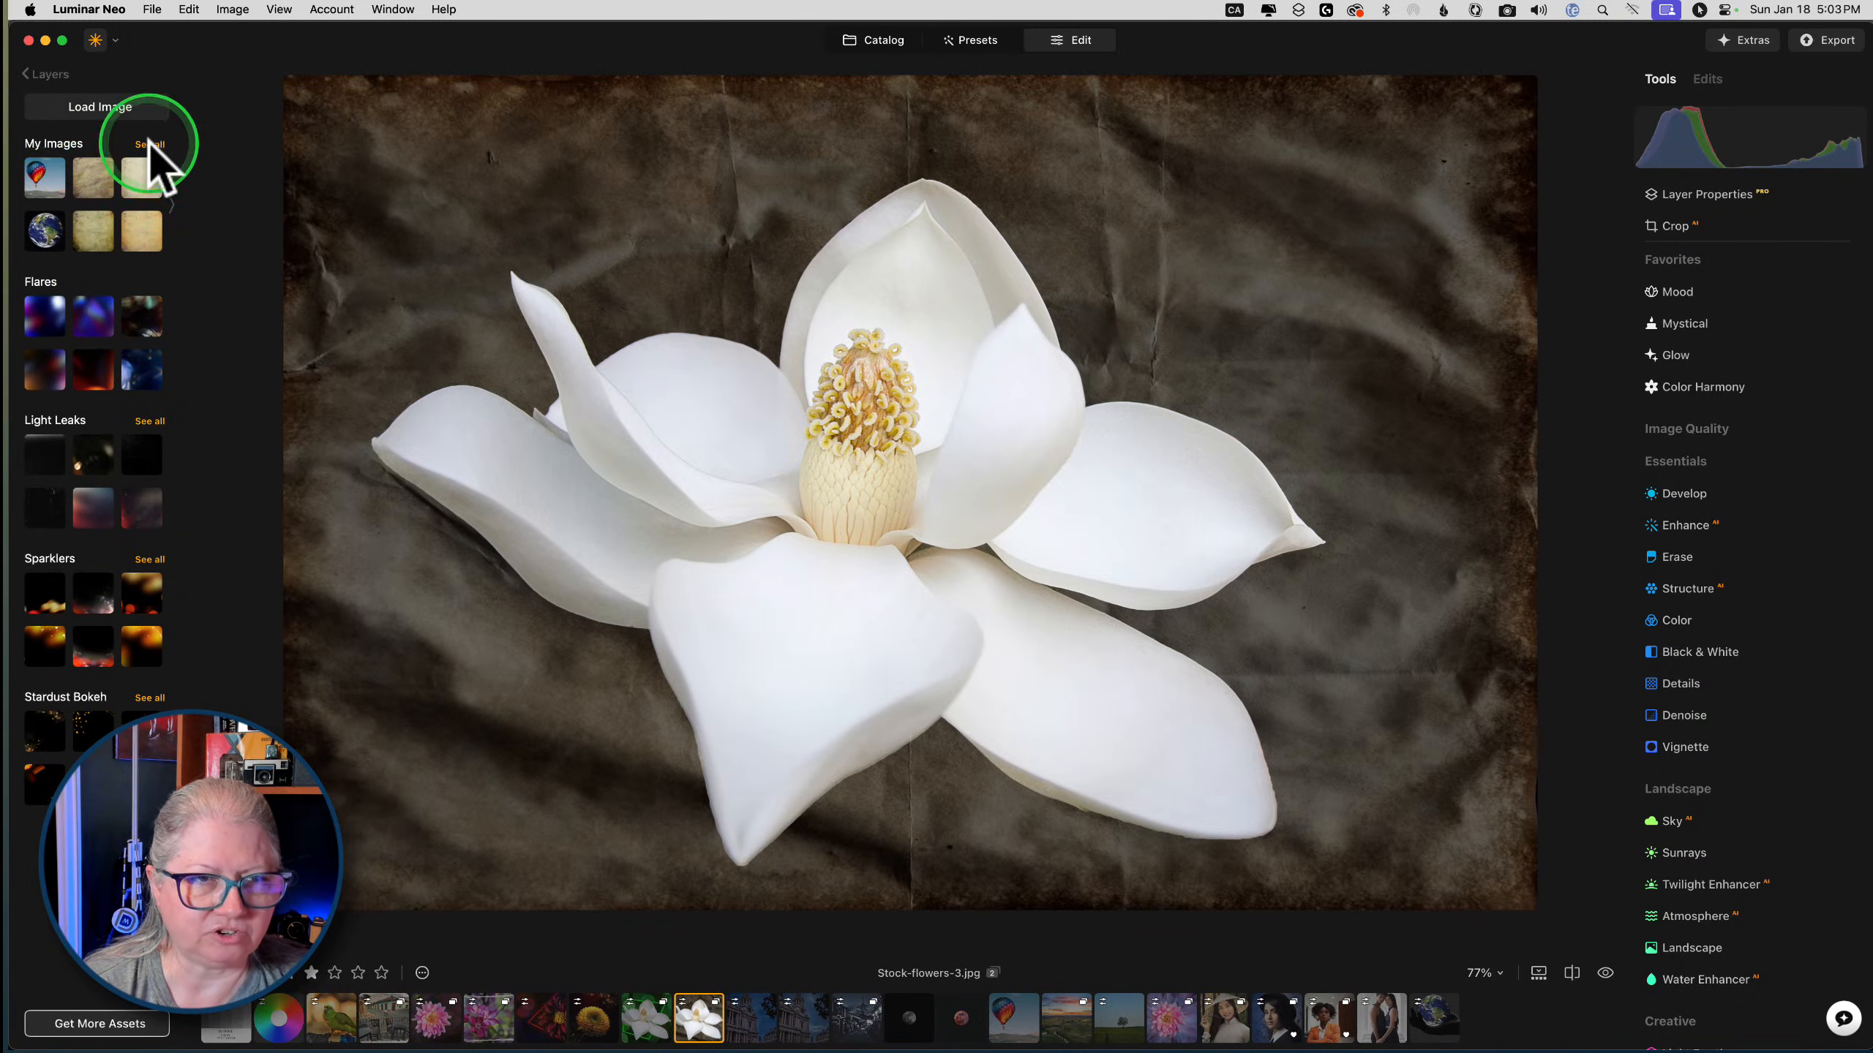
left_click(151, 144)
scroll(148, 222, "down", 3)
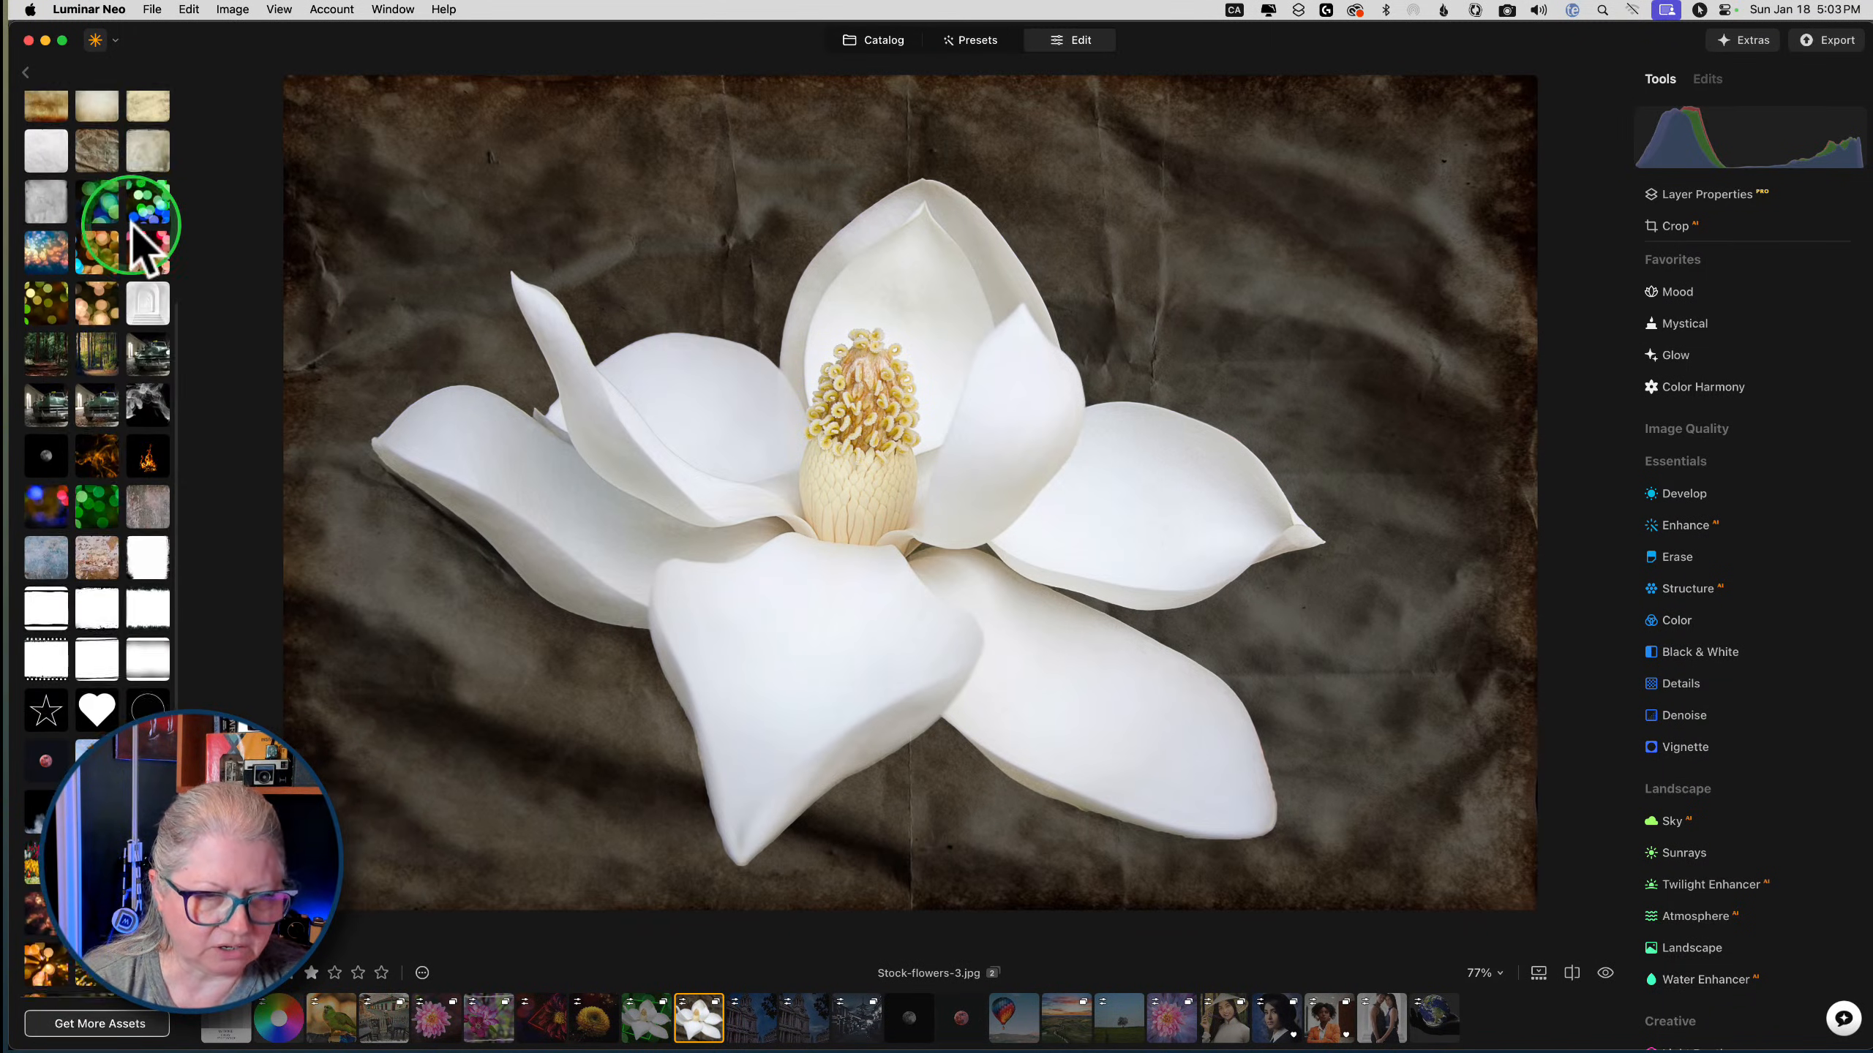
scroll(136, 240, "down", 2)
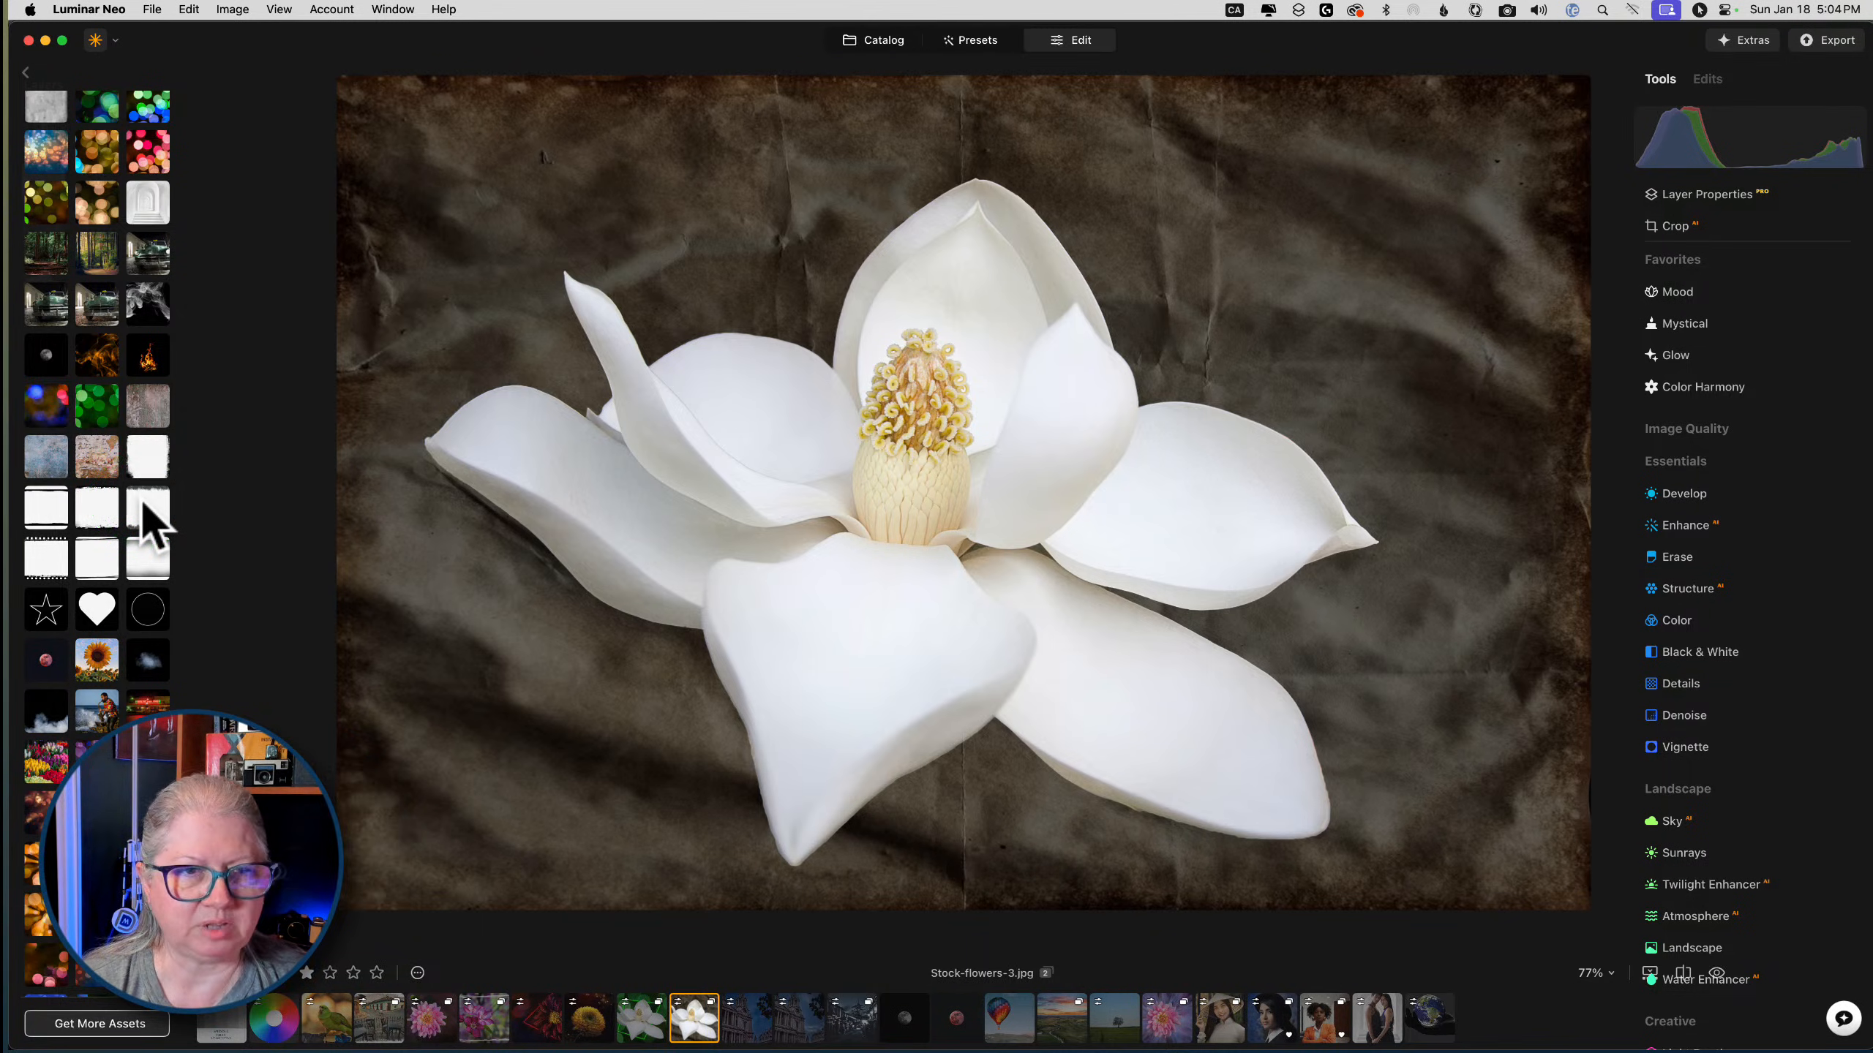
left_click(148, 517)
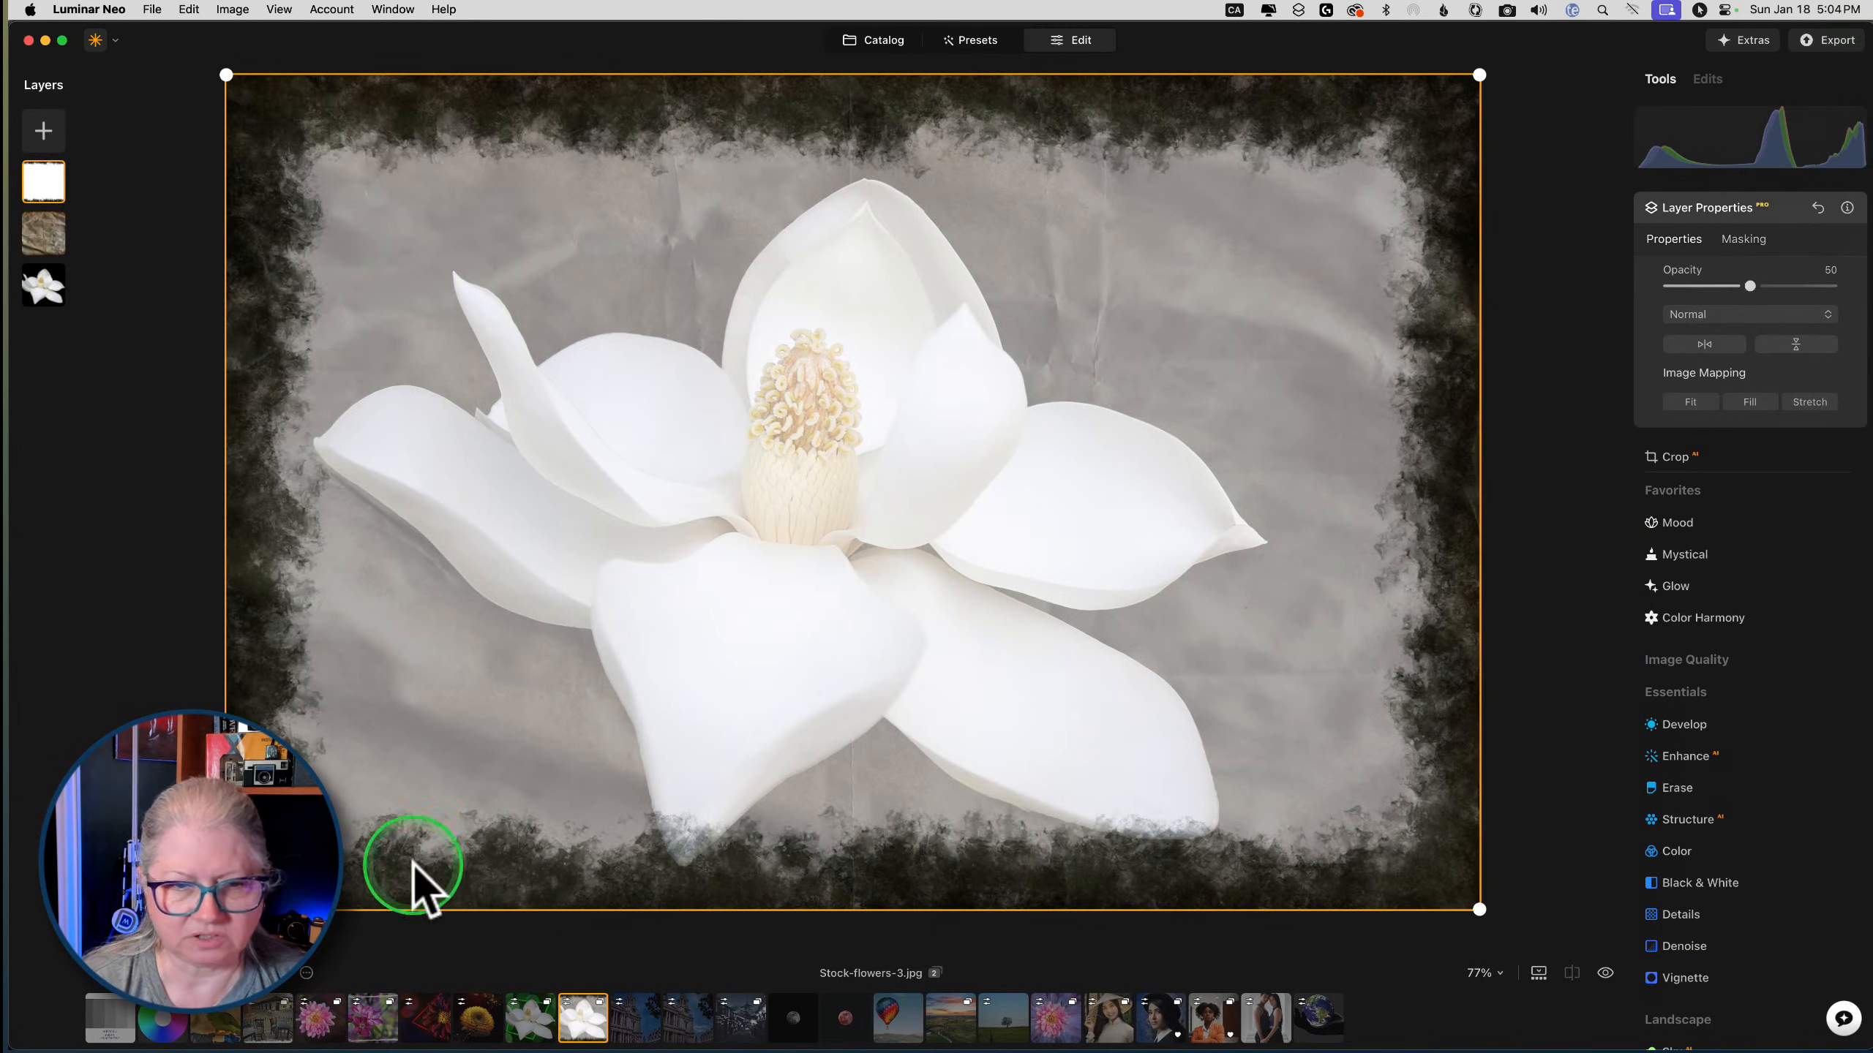
Stretch the border layer to the photo and extend all four of its sides slightly beyond the photo's edges
left_click(1812, 405)
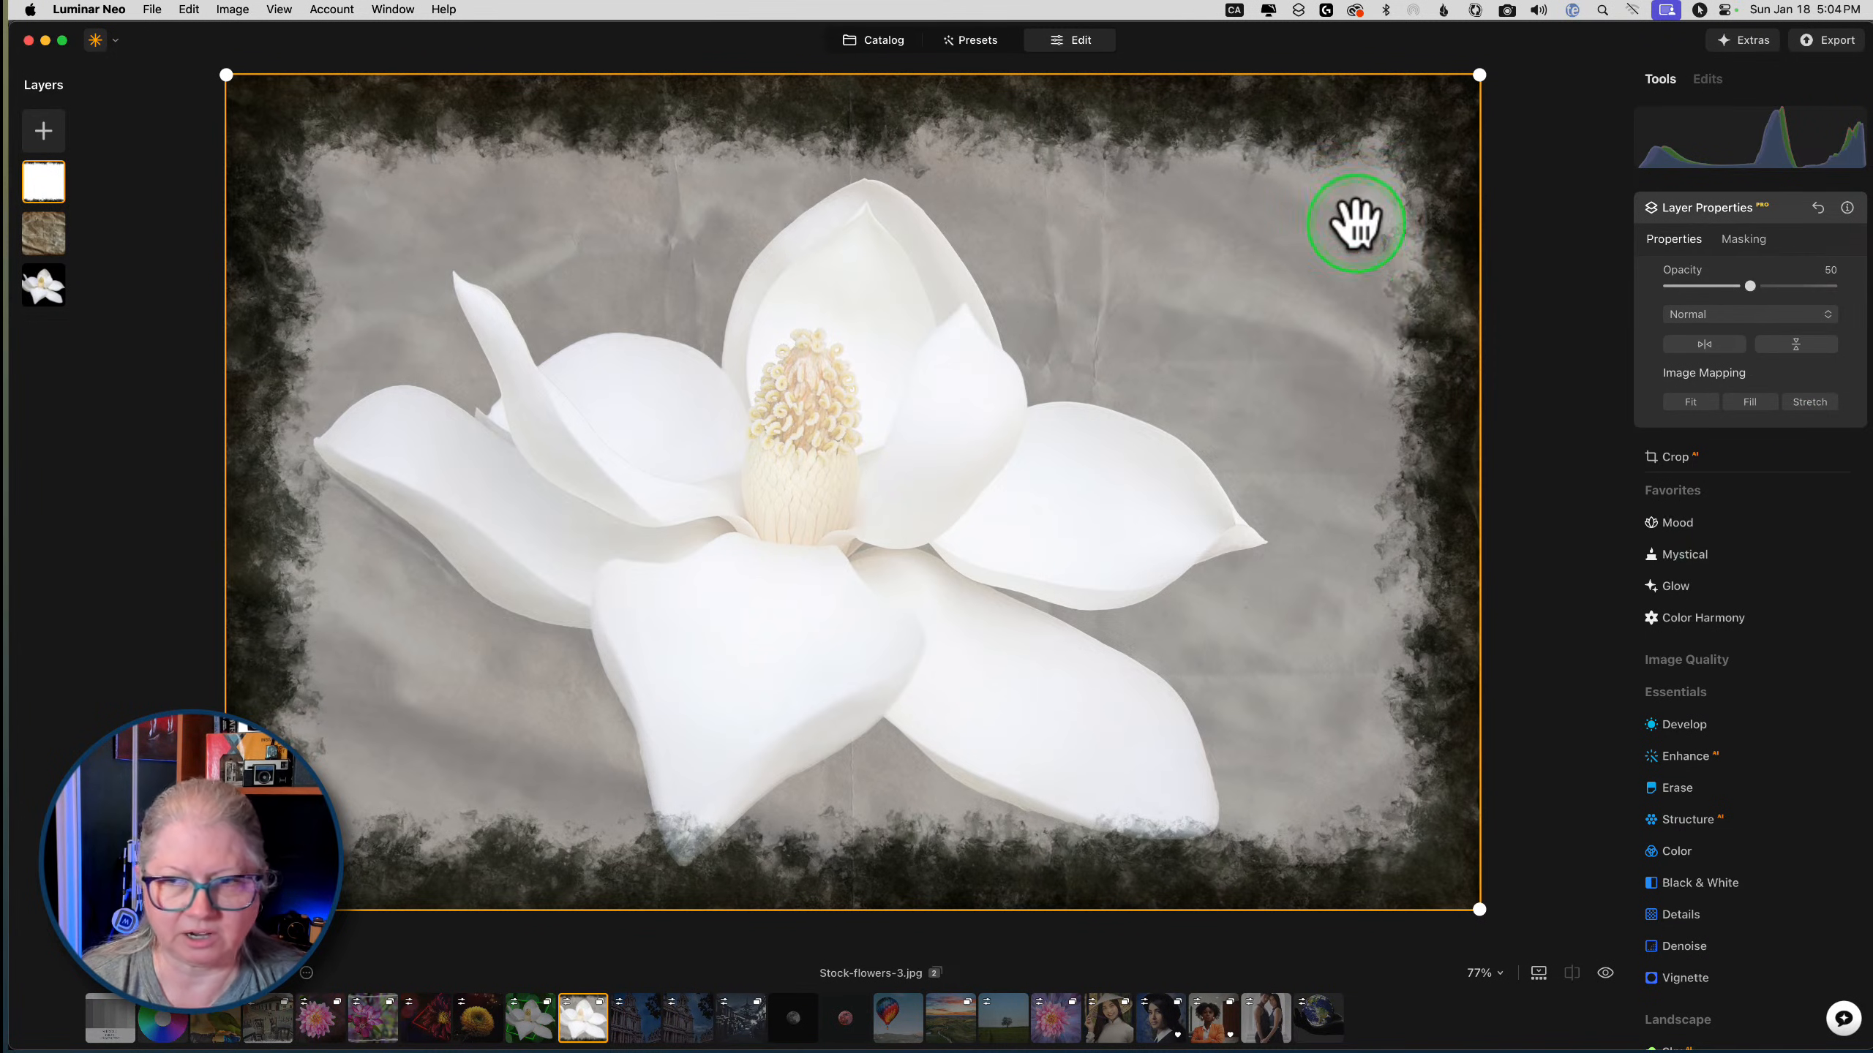
left_click_drag(1483, 288, 1497, 289)
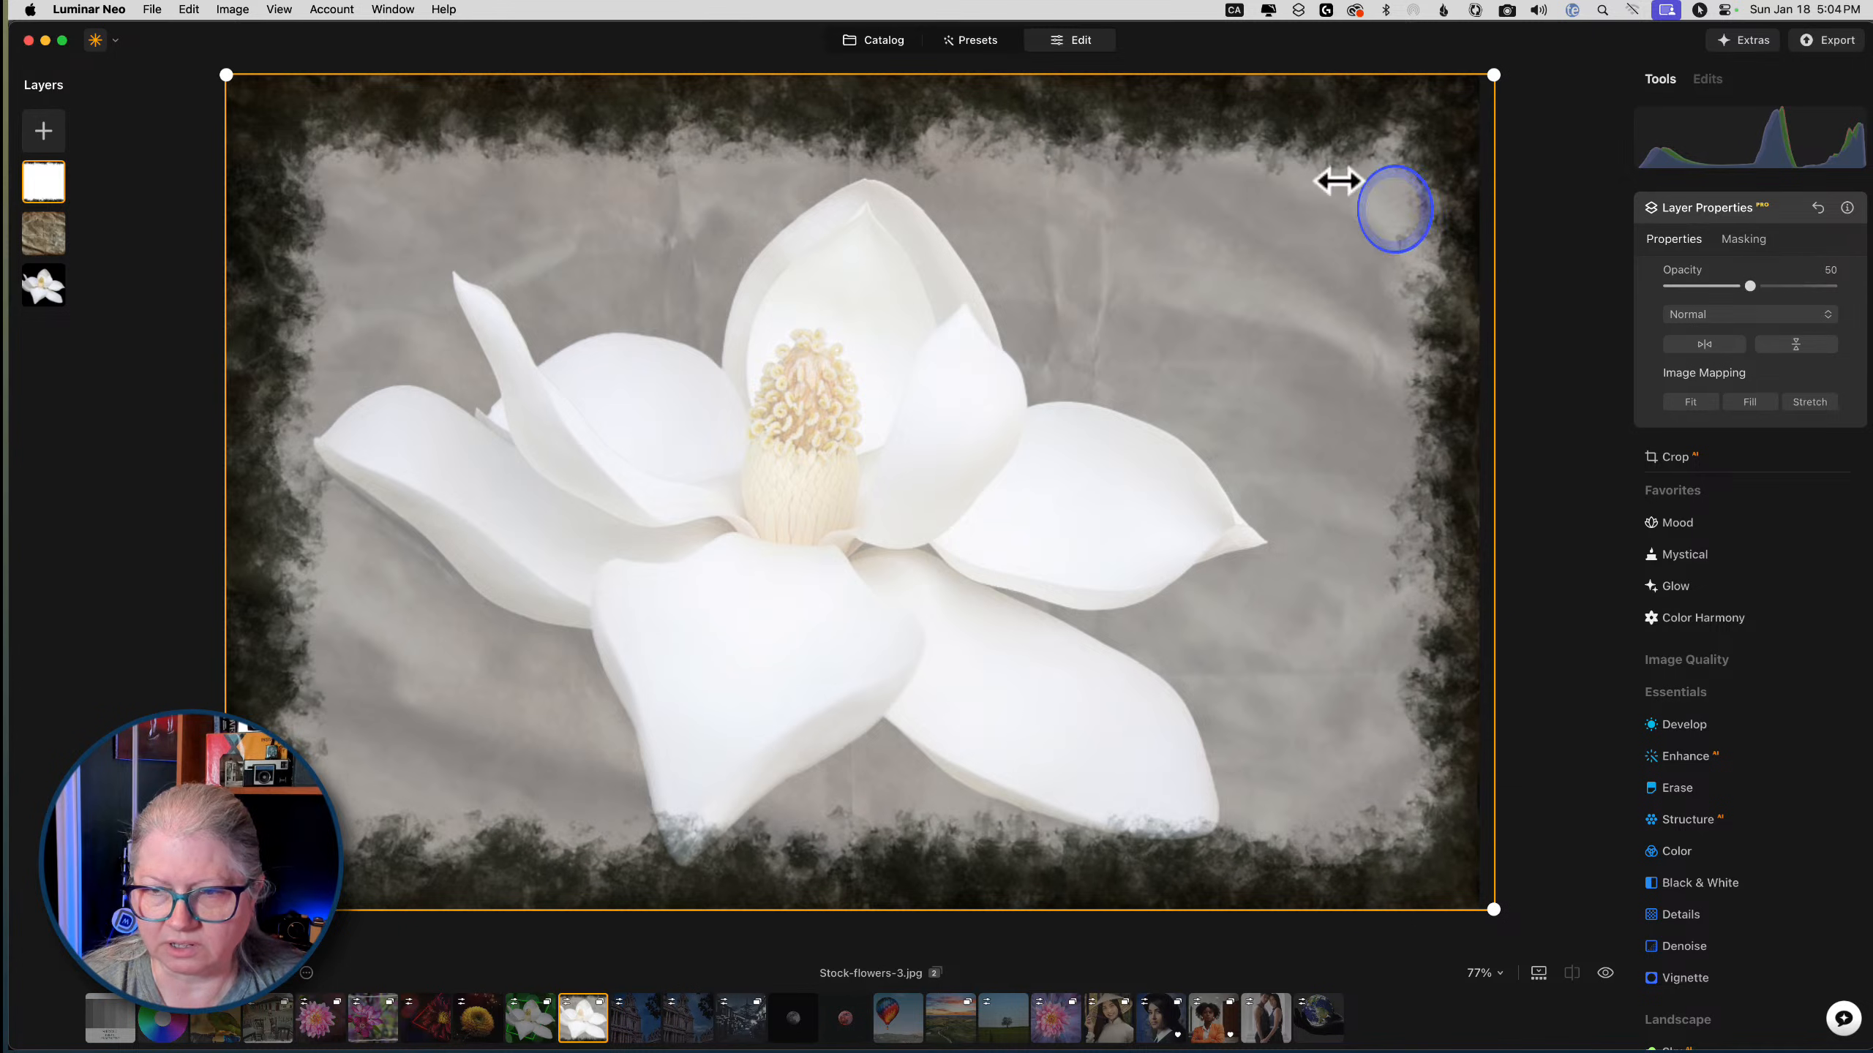
left_click_drag(1217, 75, 1213, 58)
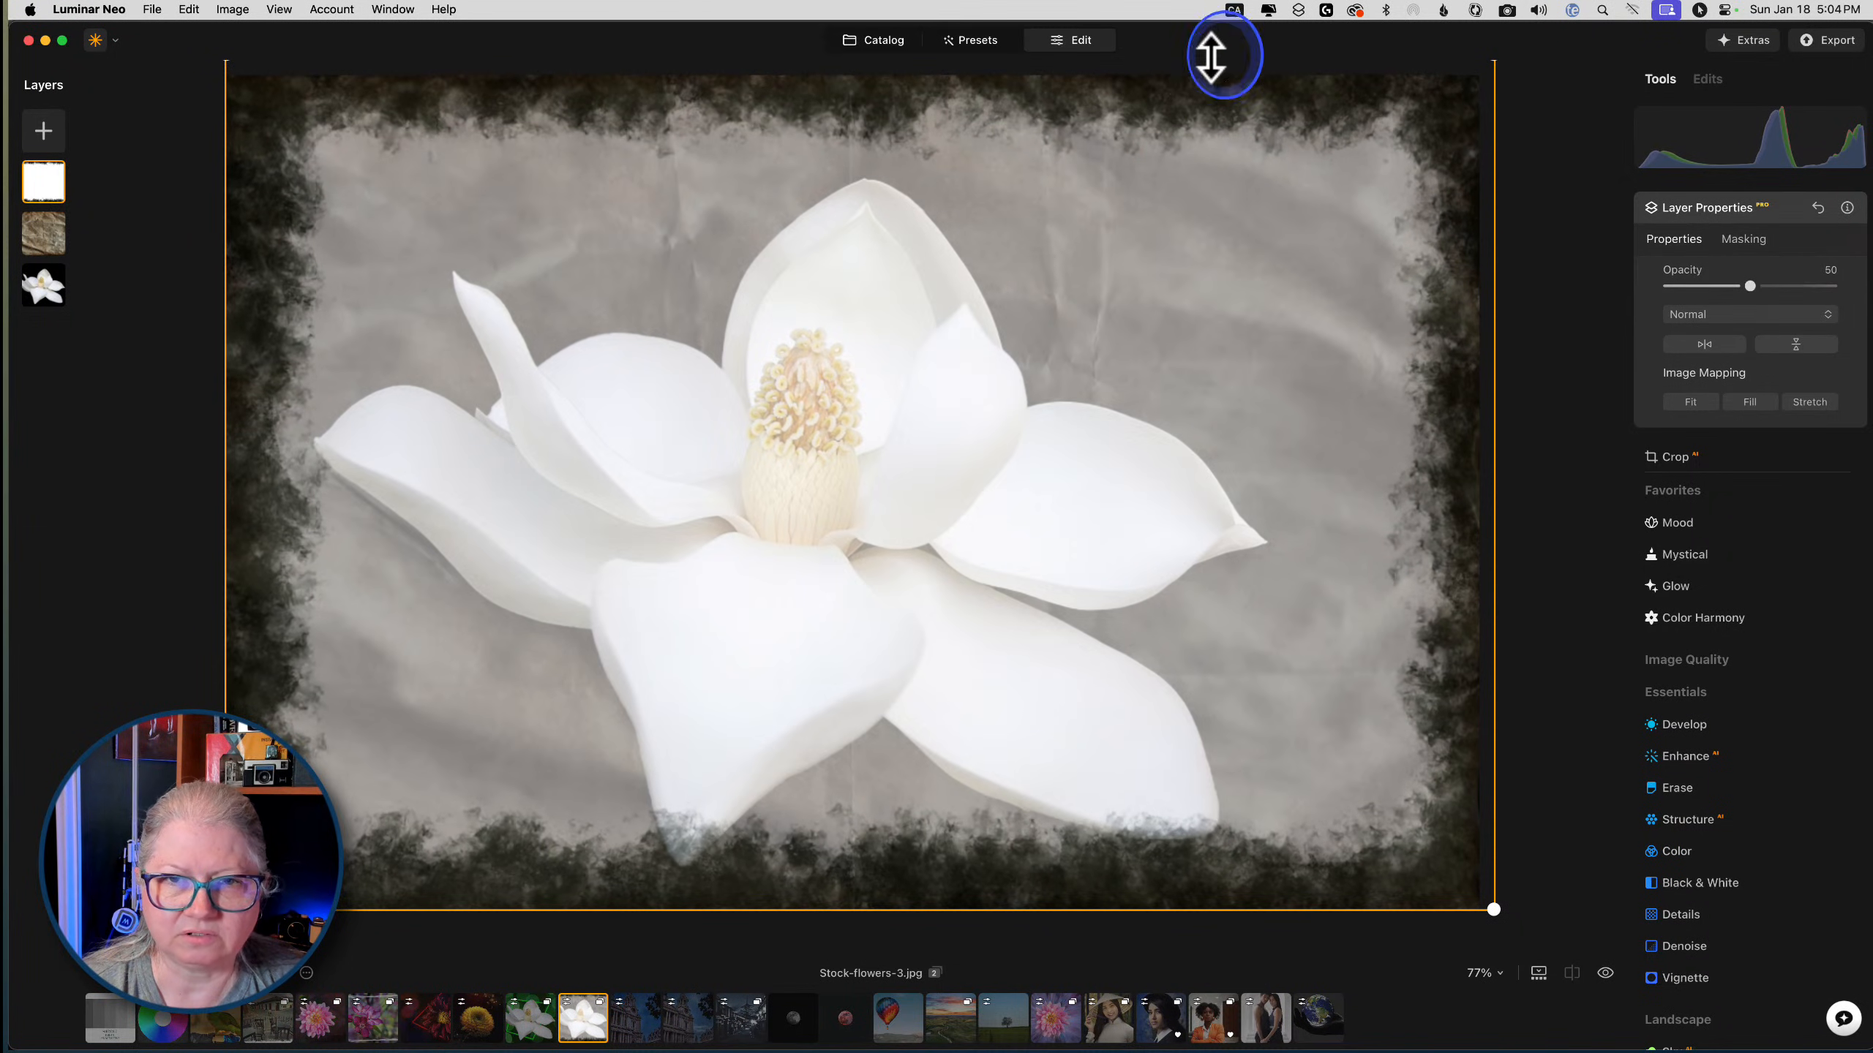
left_click_drag(219, 593, 188, 592)
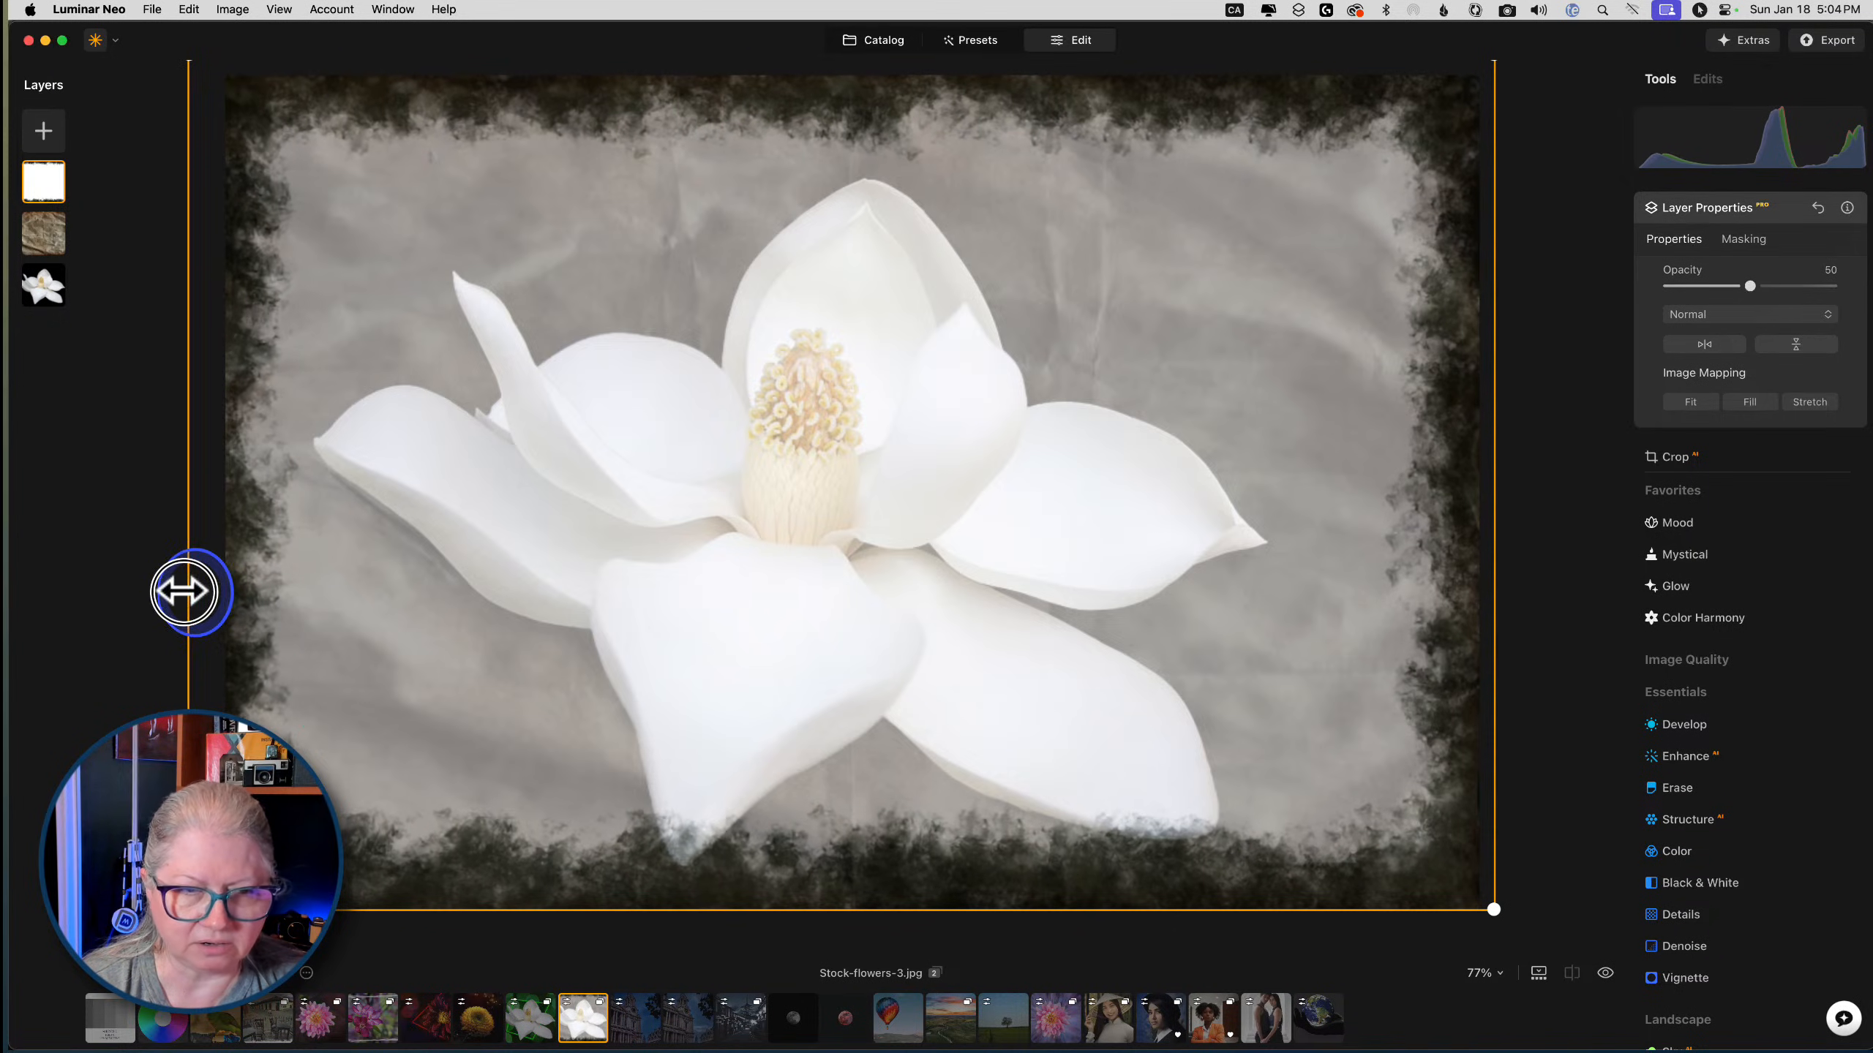
left_click_drag(832, 912, 830, 926)
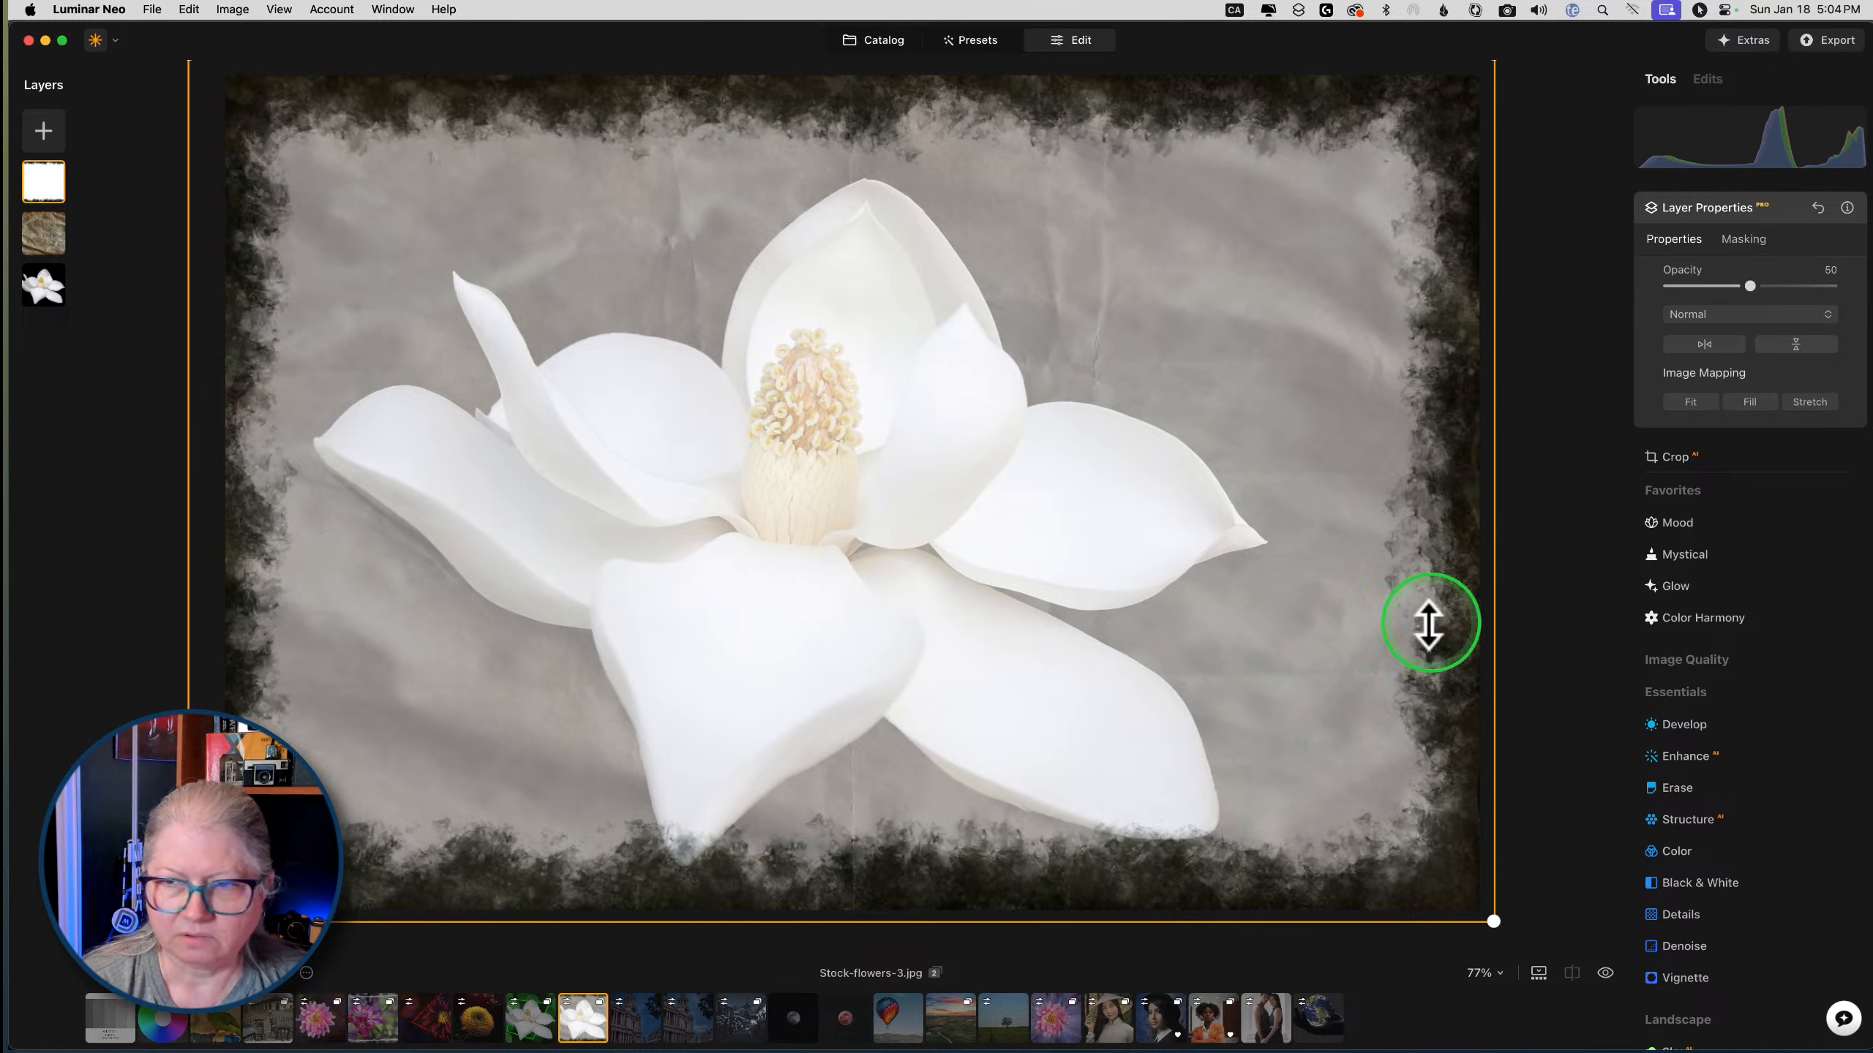
Flip the border layer vertically and try out a horizontal flip
left_click(1796, 344)
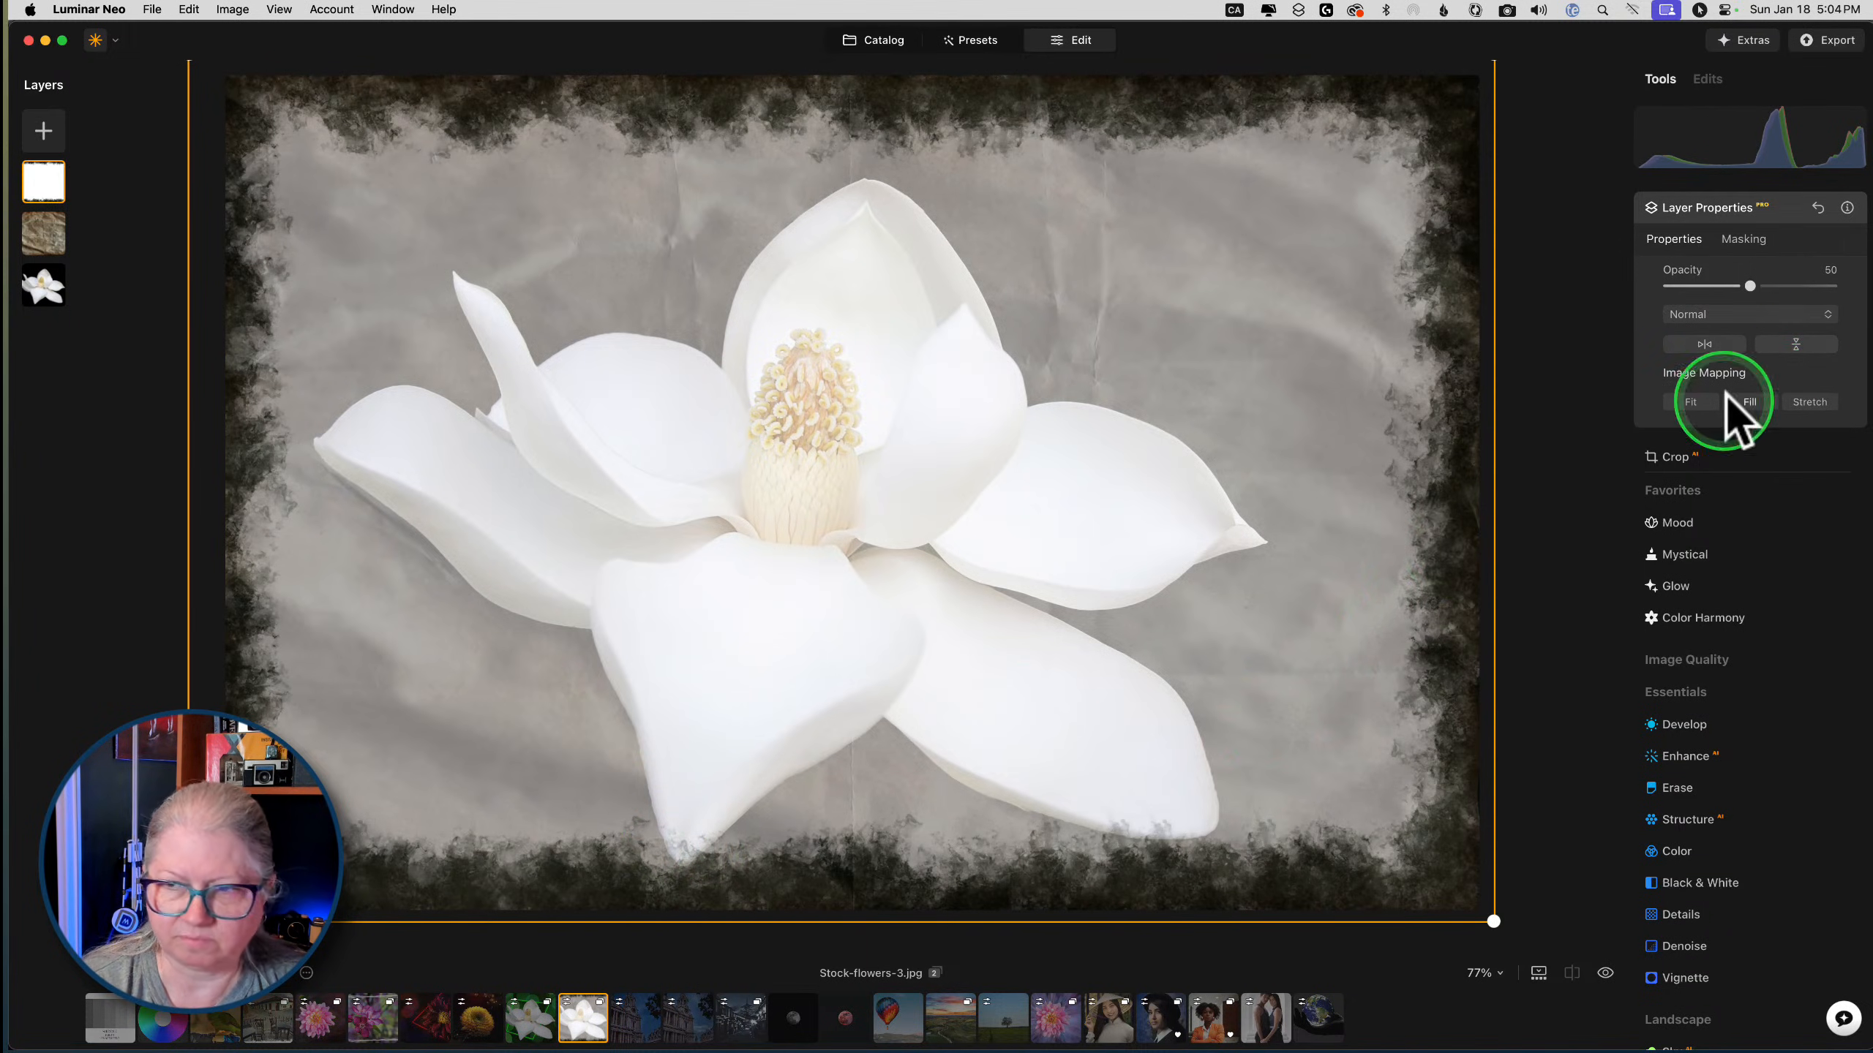
left_click(1709, 345)
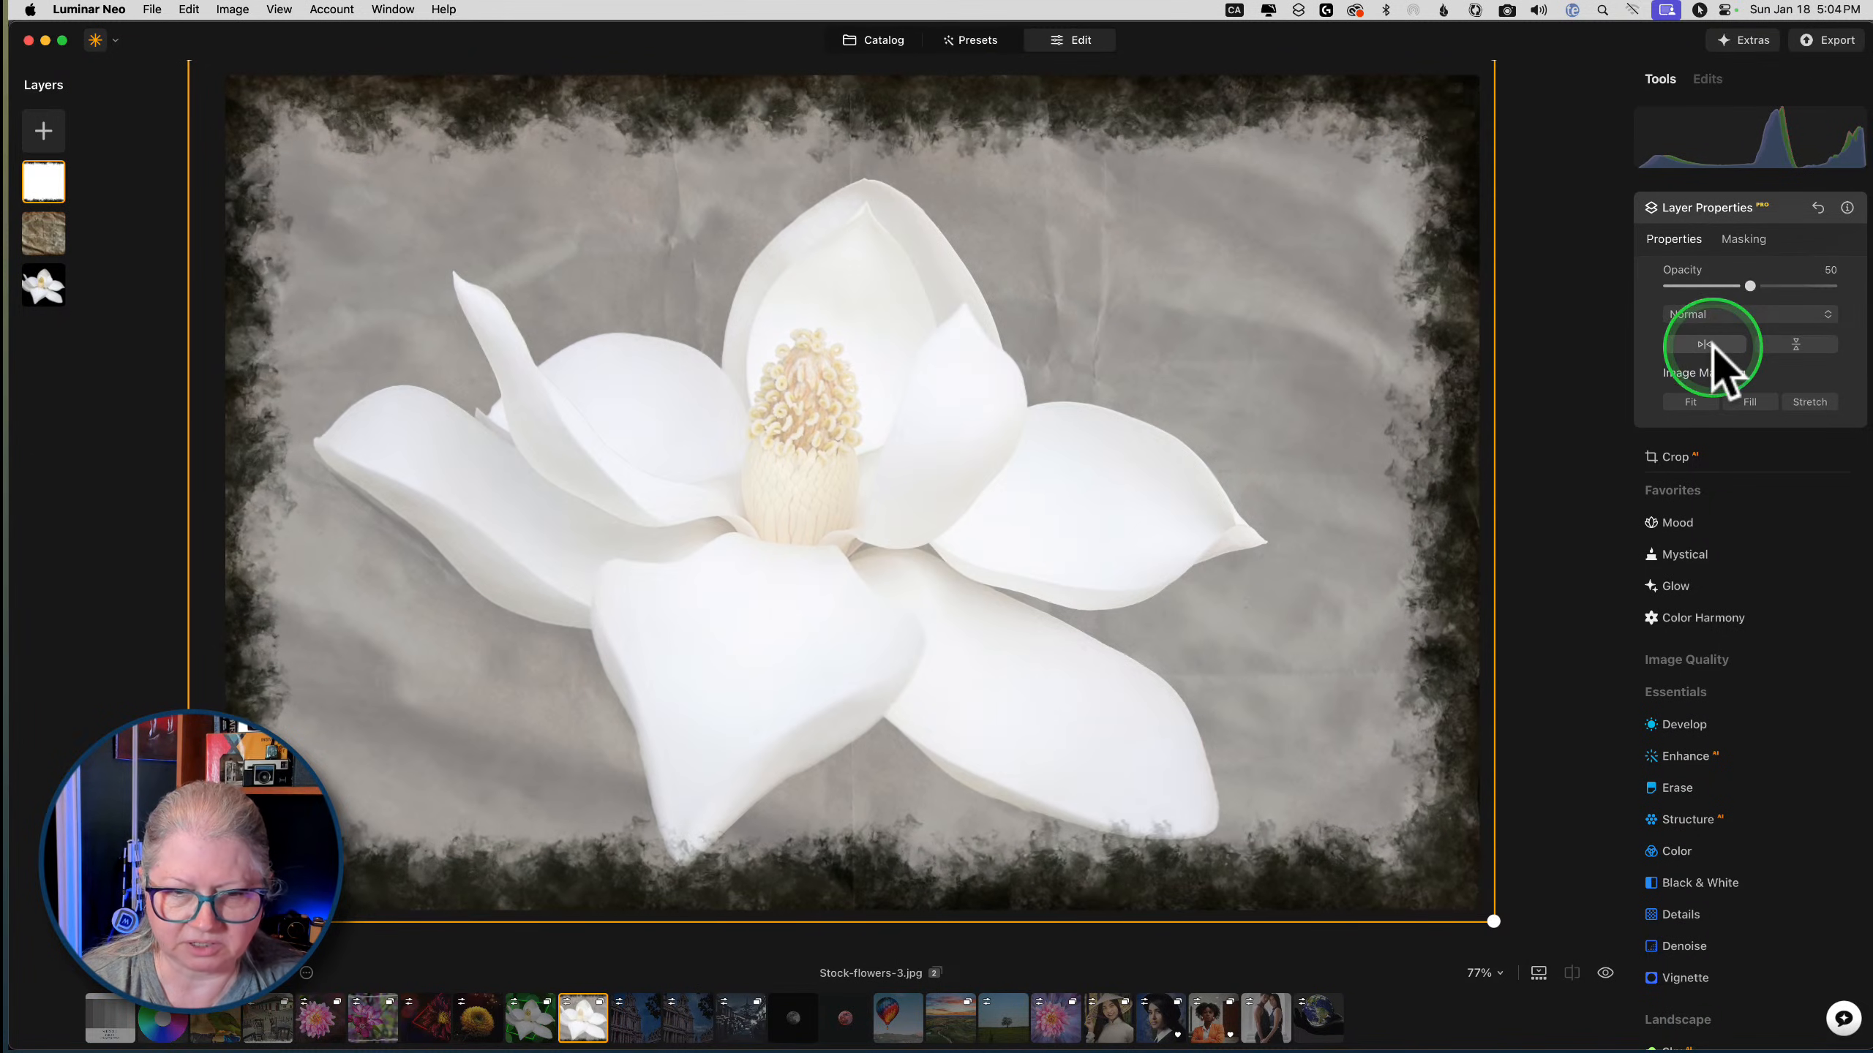
left_click(1708, 346)
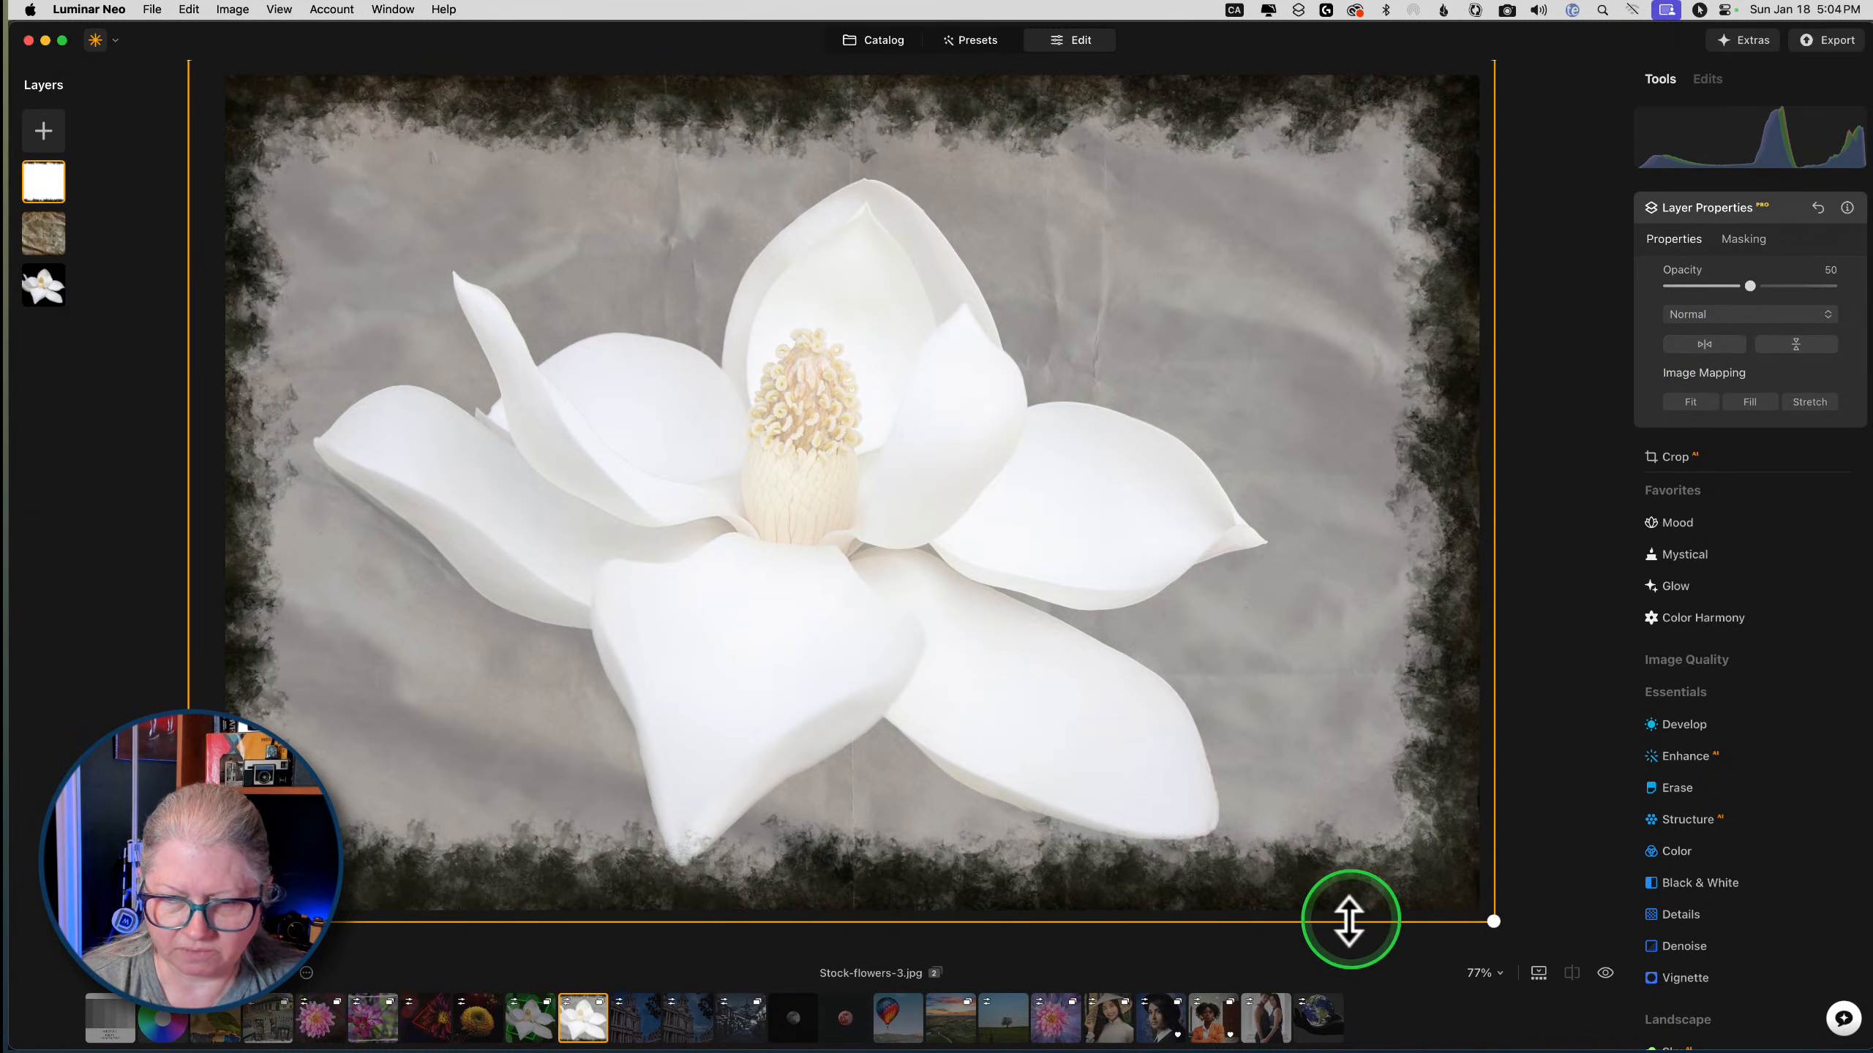
Extend the border layer's bottom edge a little further and pull its left edge slightly inward
left_click_drag(1346, 920, 1361, 932)
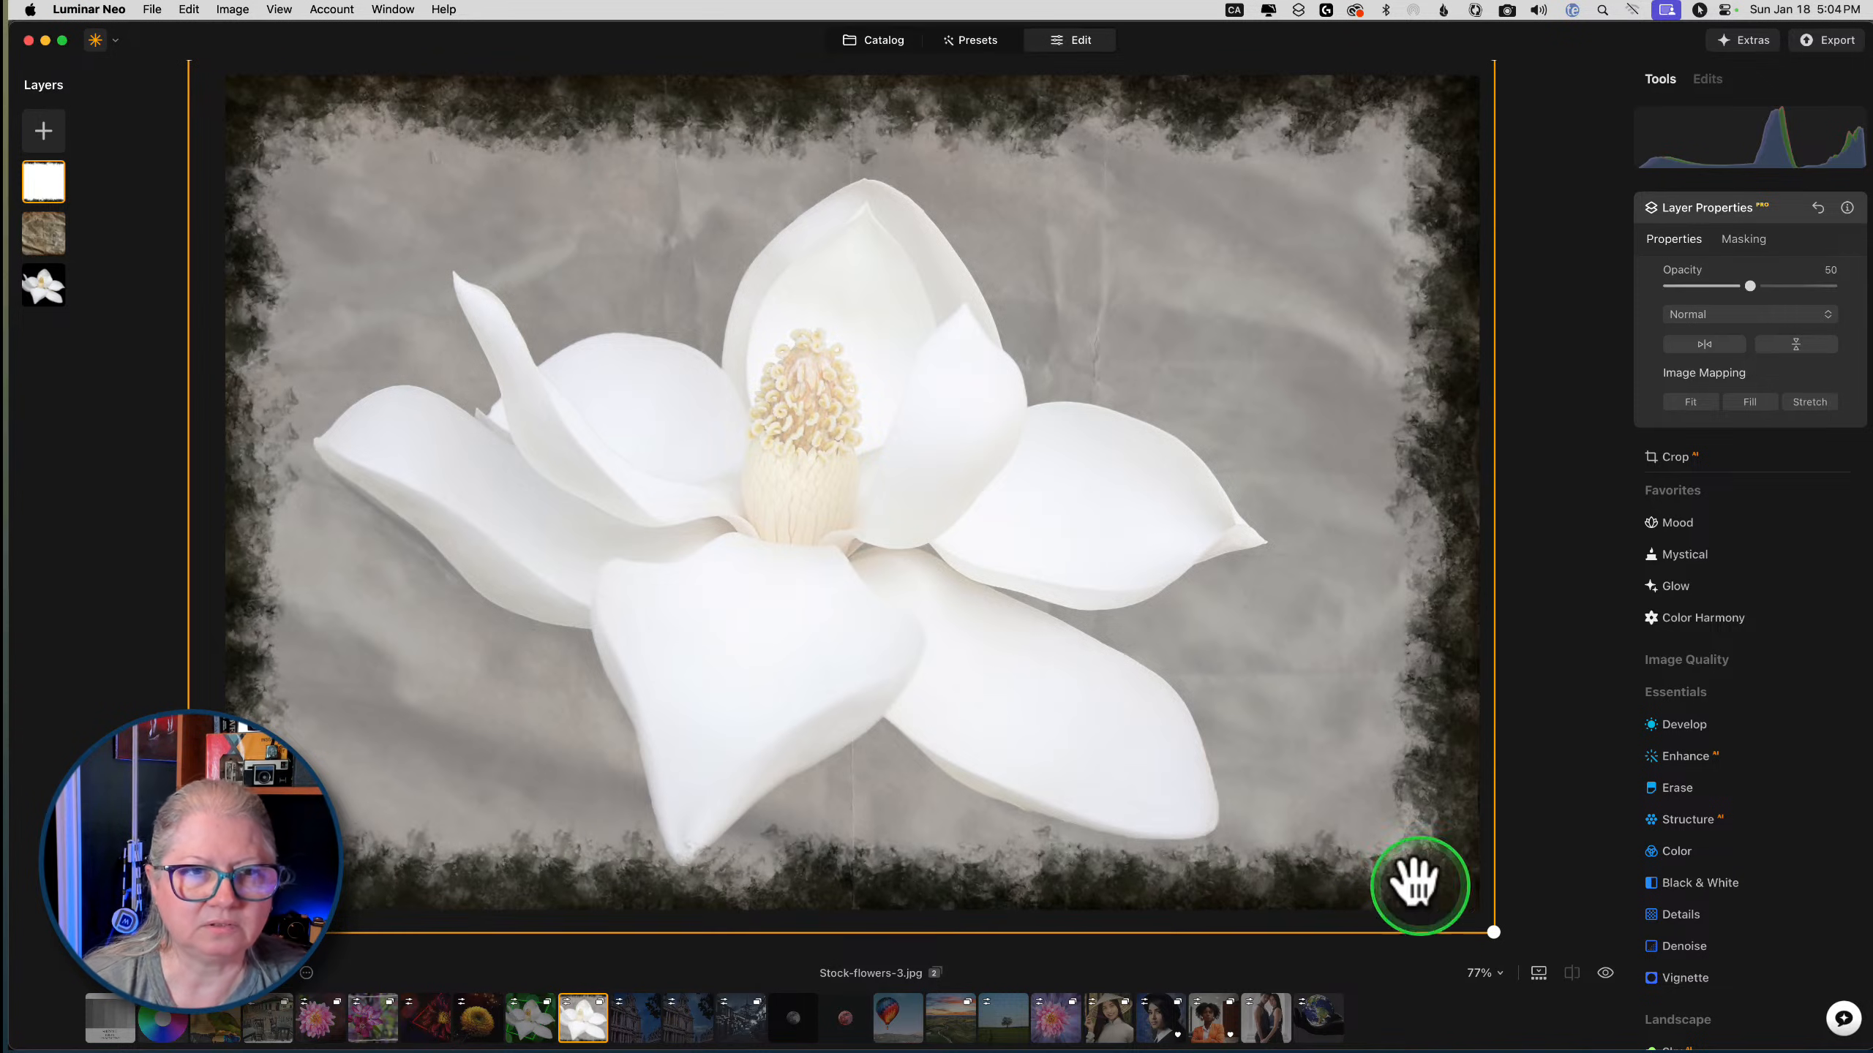
left_click_drag(191, 513, 198, 515)
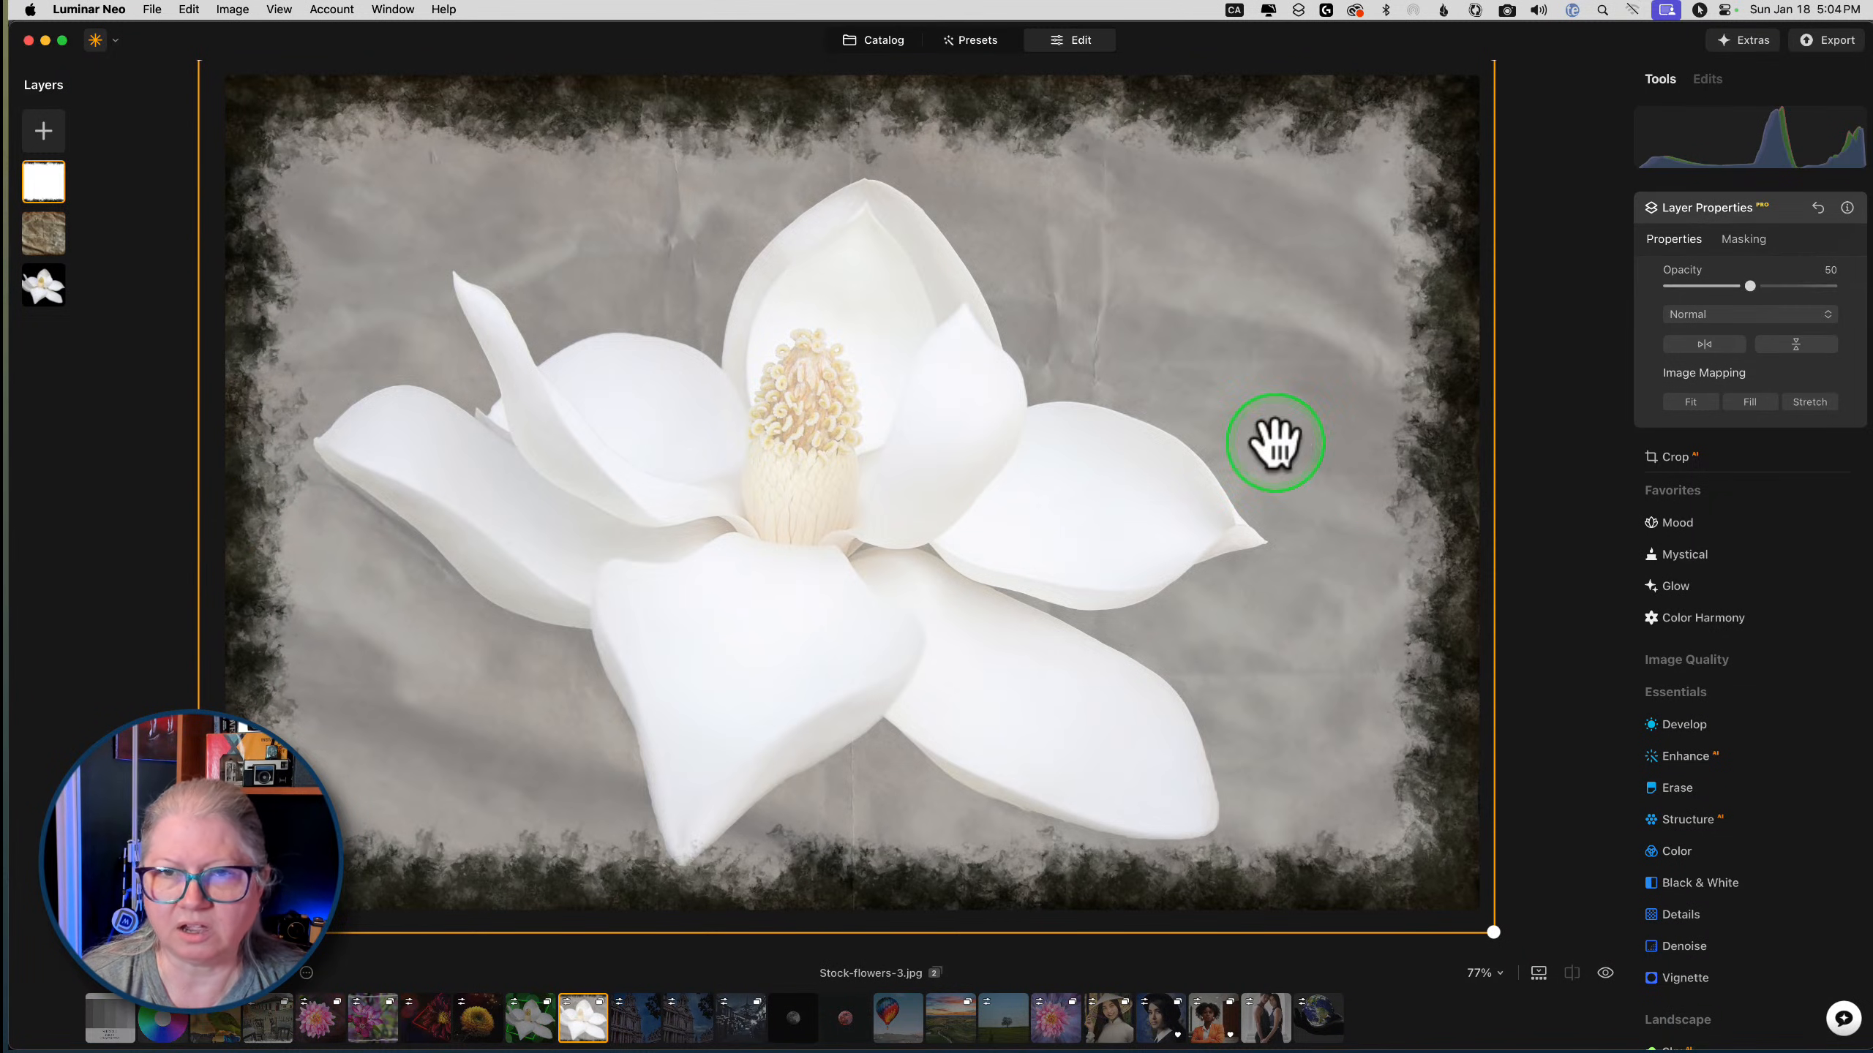
Try the border layer in Darken, set its opacity to 100 and blend mode to Multiply, and close the layer properties
left_click(1696, 316)
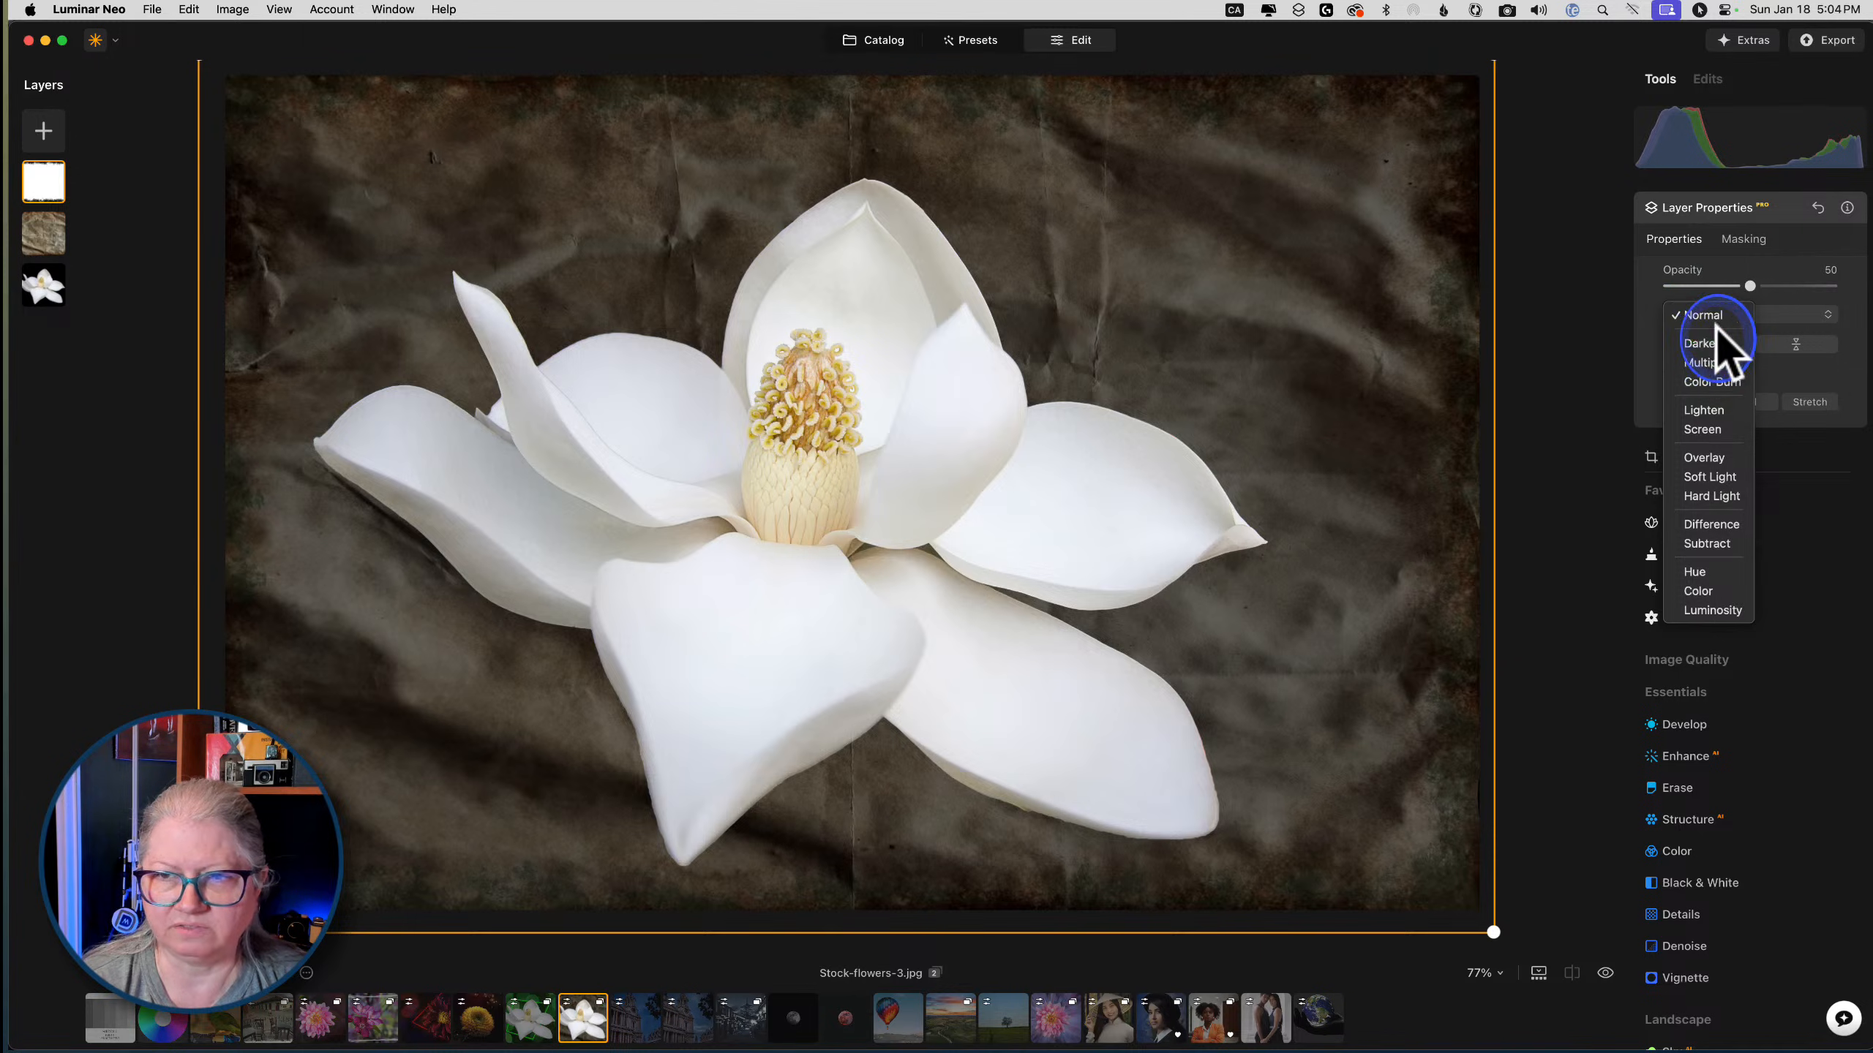
left_click(1700, 343)
left_click_drag(1750, 286, 1858, 283)
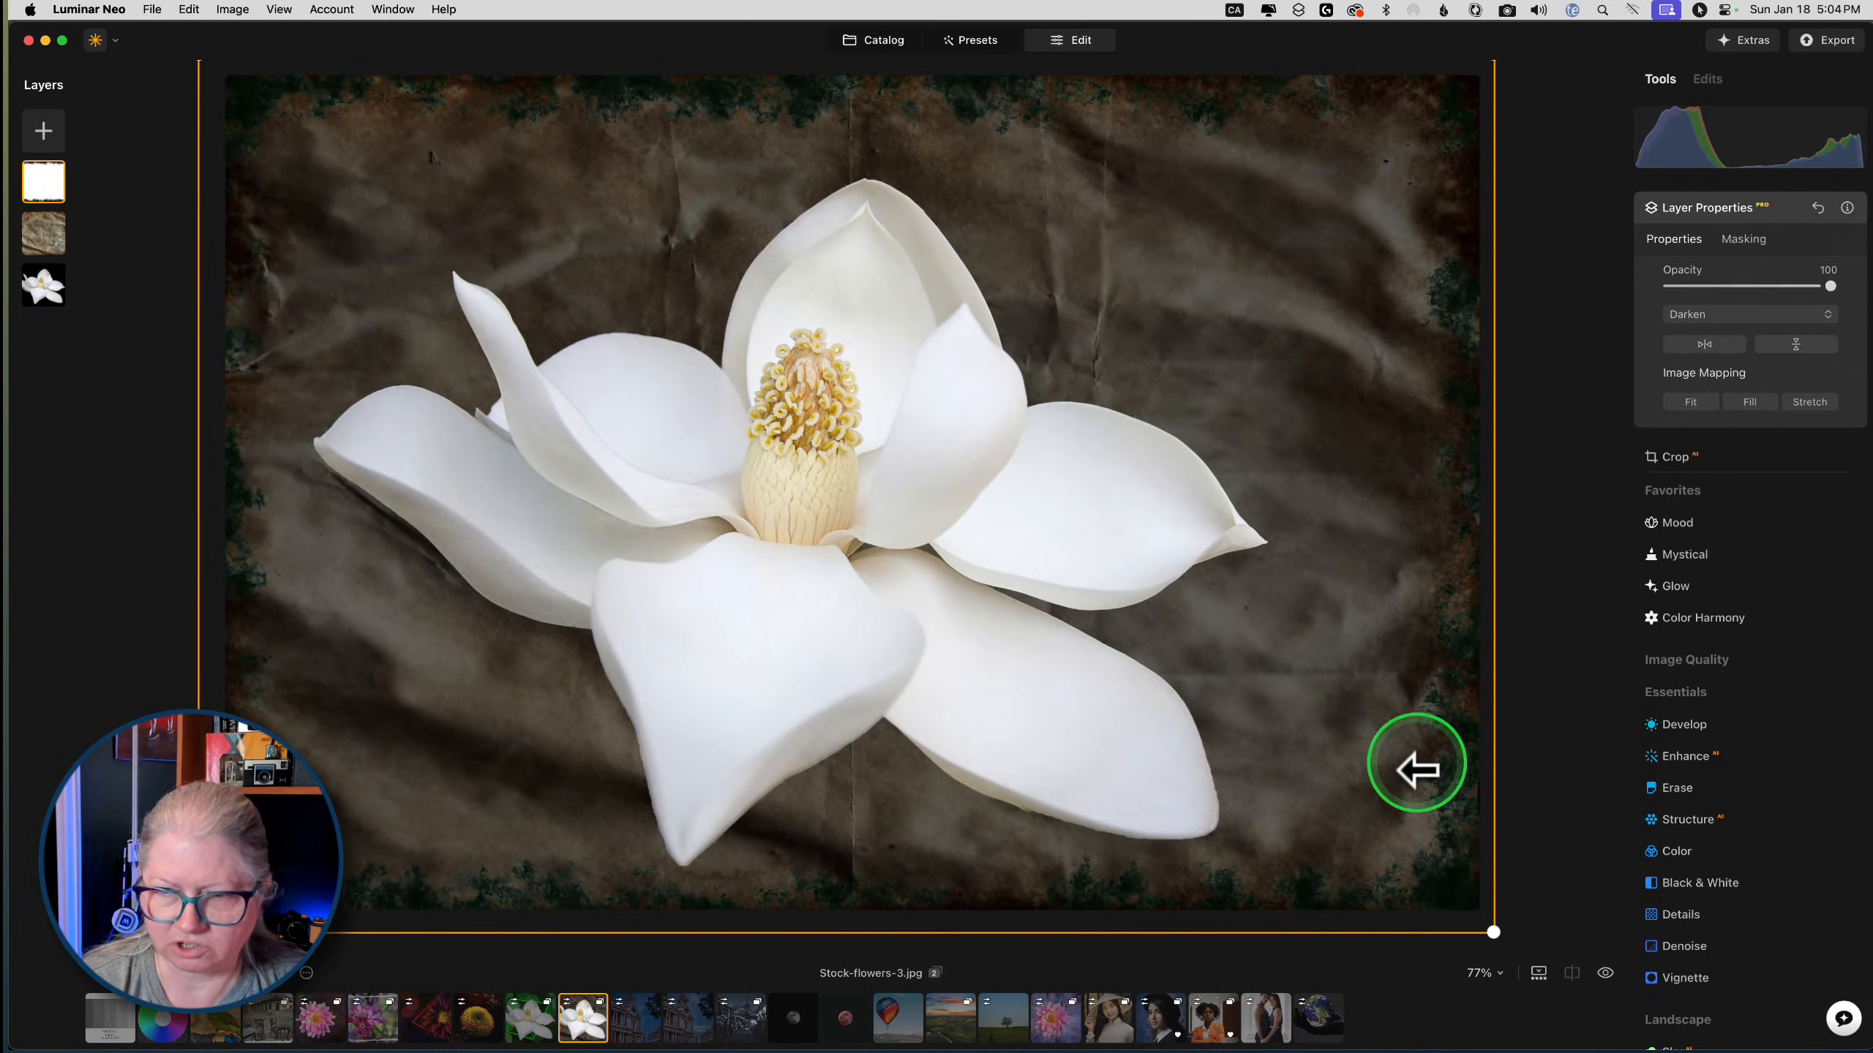
left_click(1695, 316)
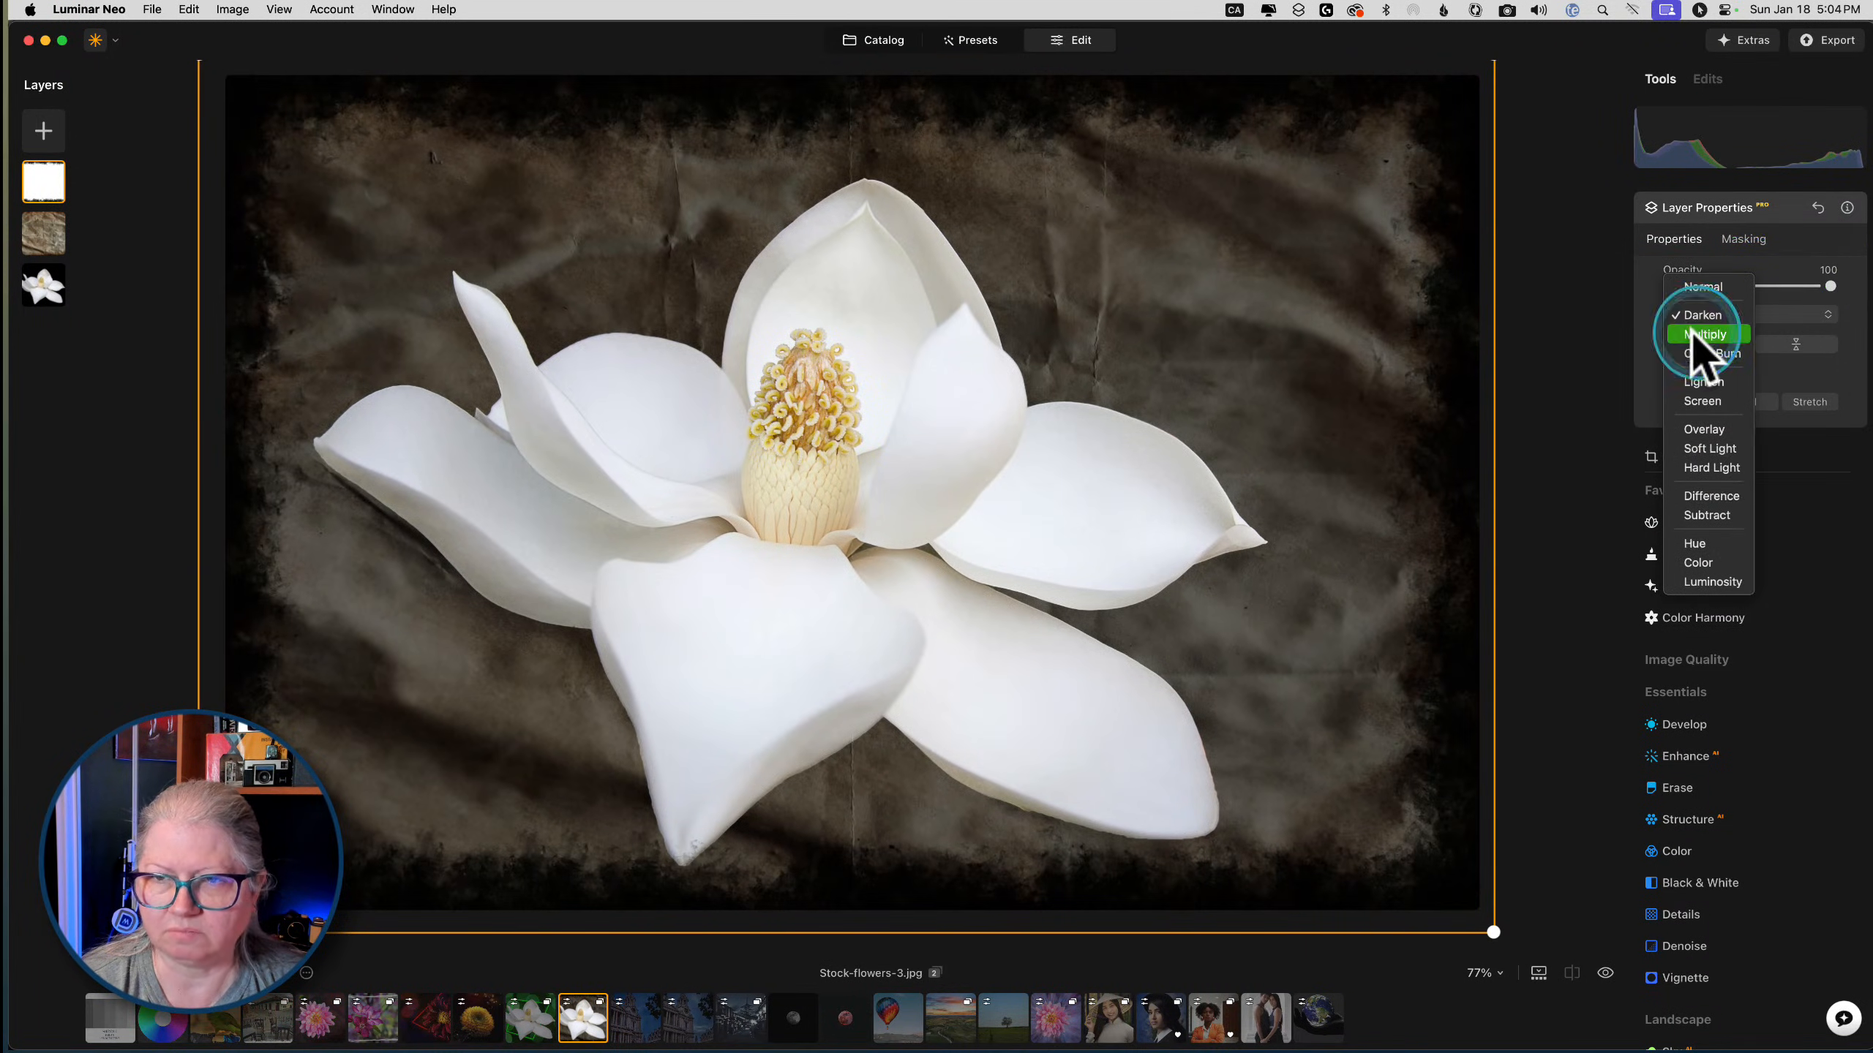
left_click(1705, 336)
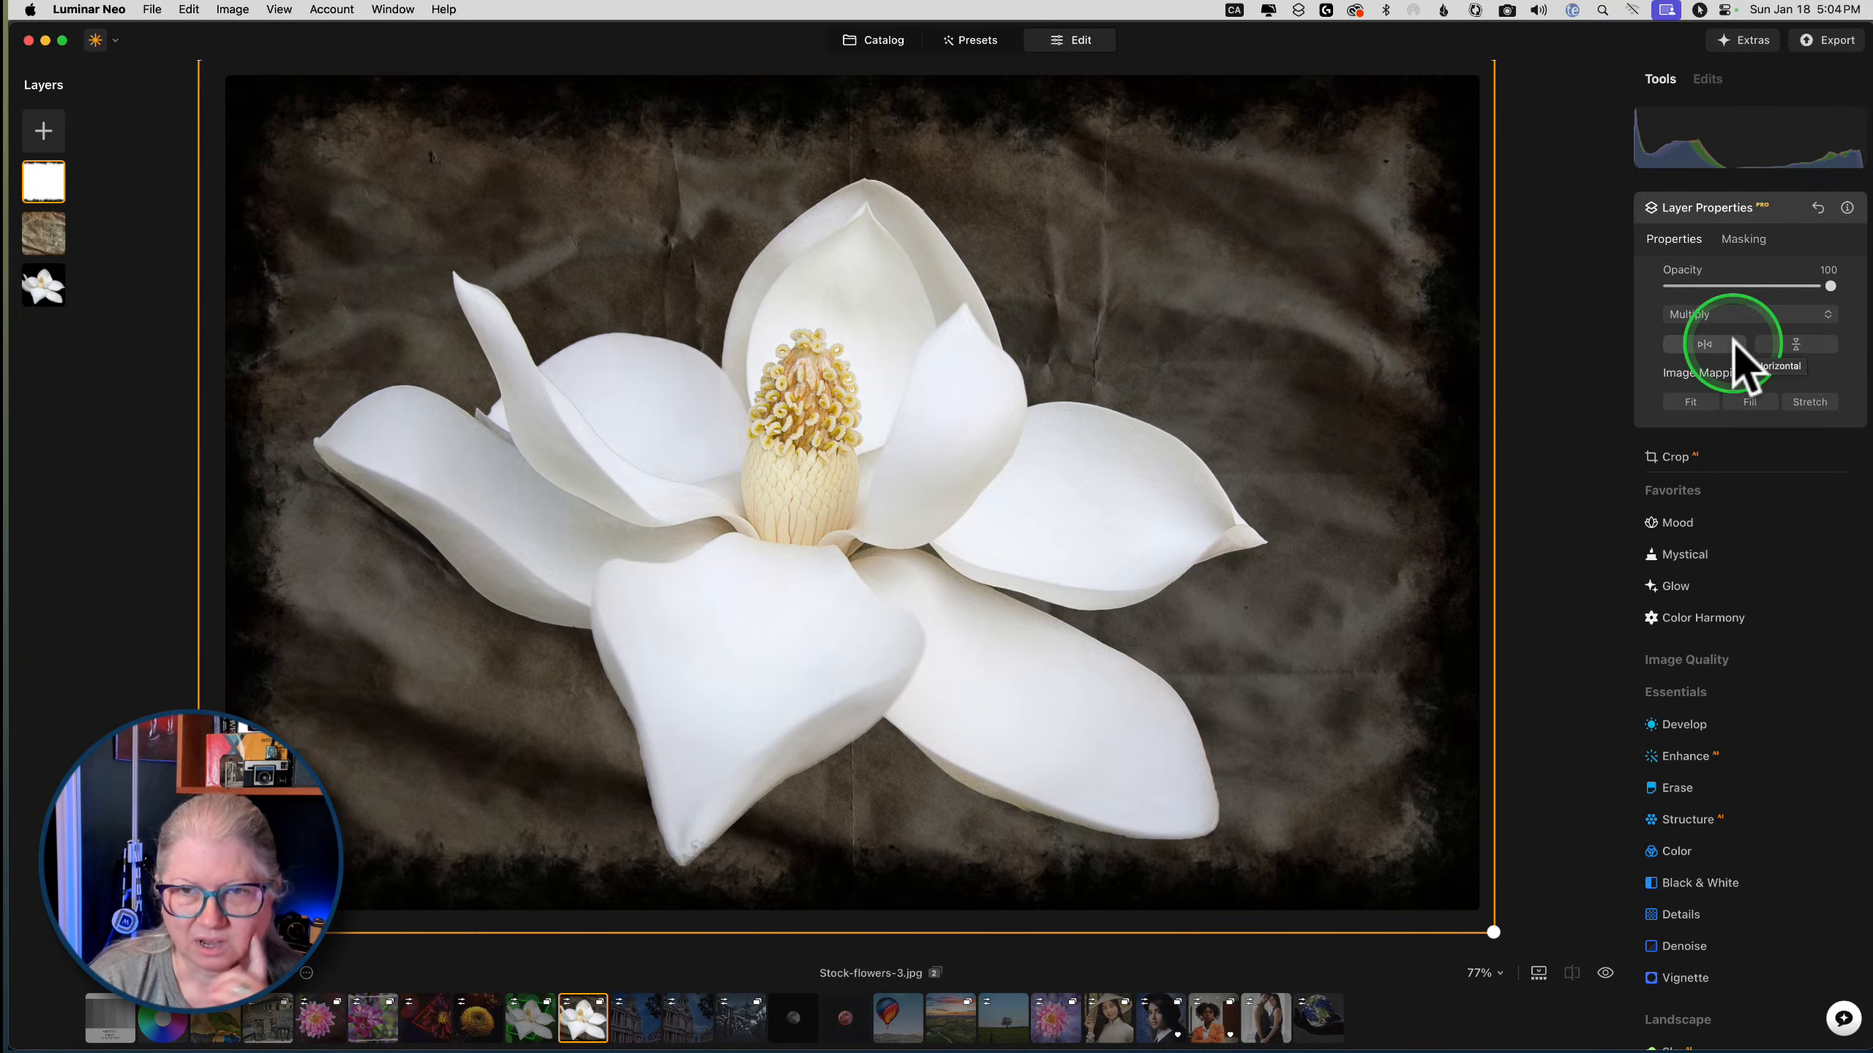
left_click(1766, 213)
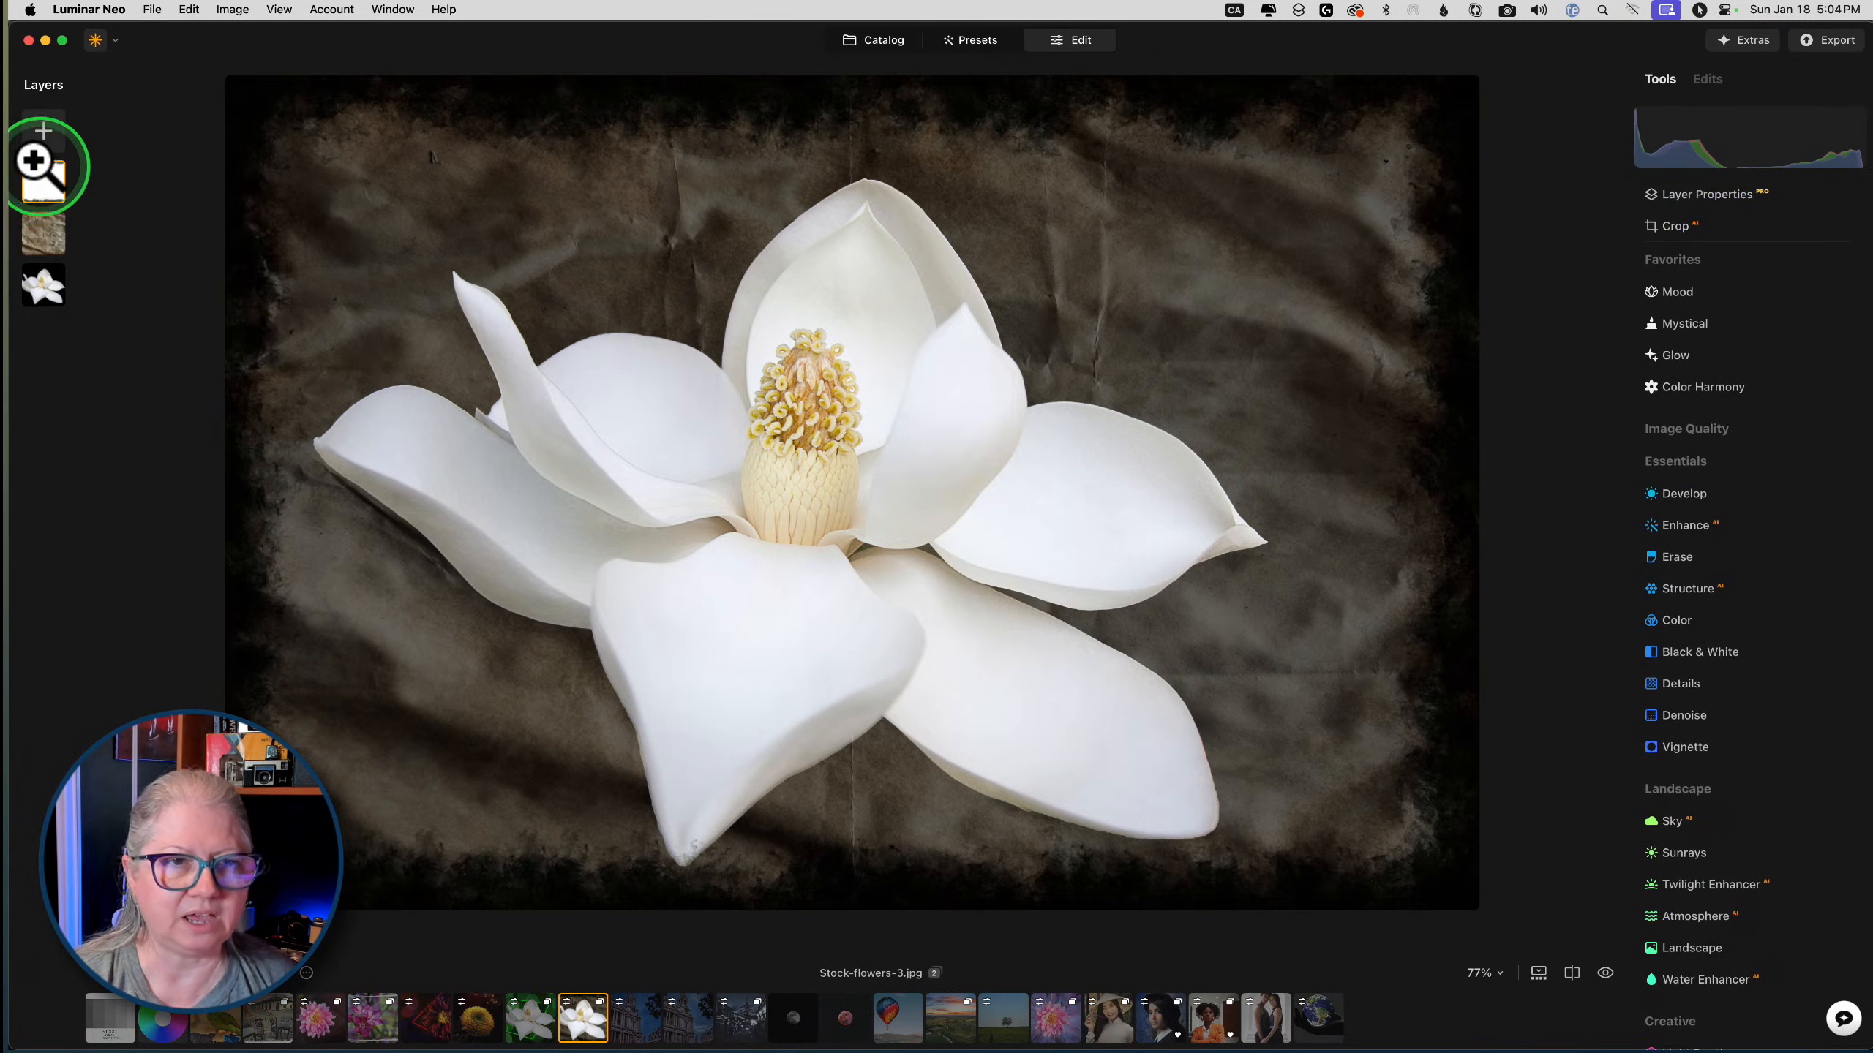
Try a black-and-white conversion on the parchment texture layer and reset it
left_click(43, 233)
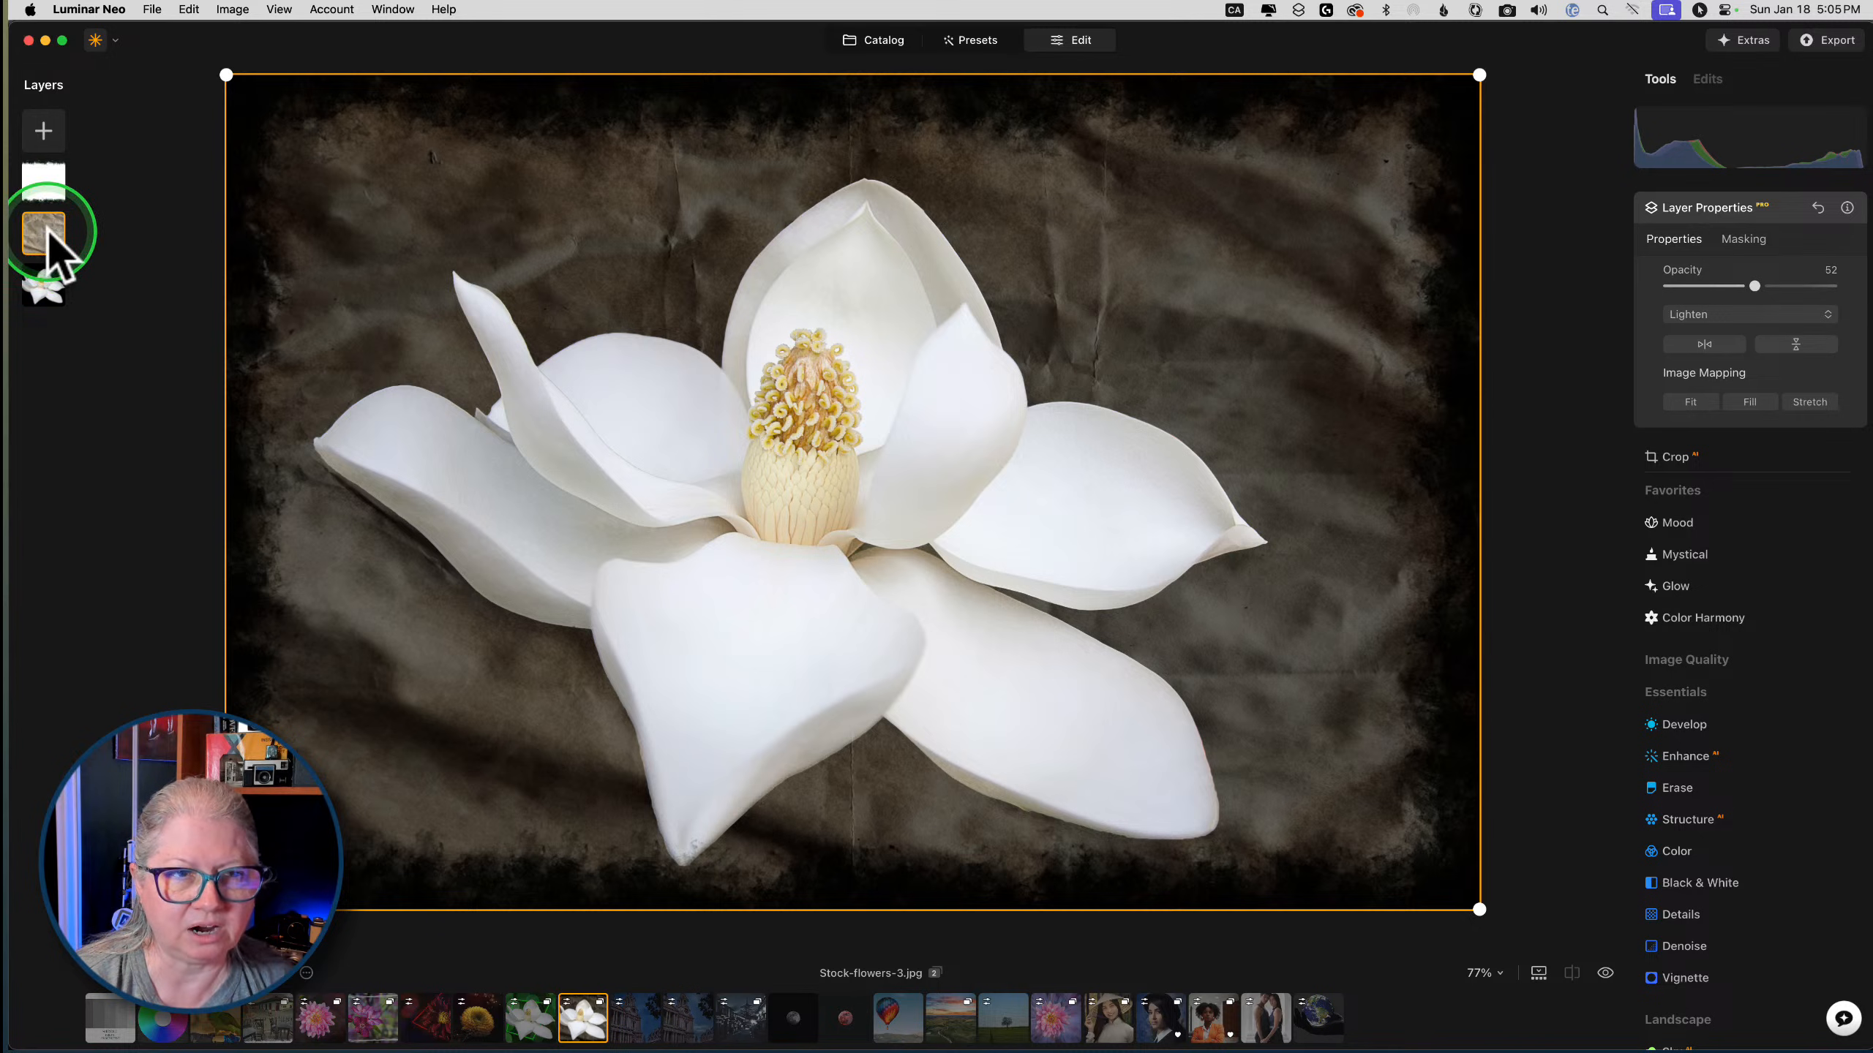
left_click(44, 179)
left_click(38, 234)
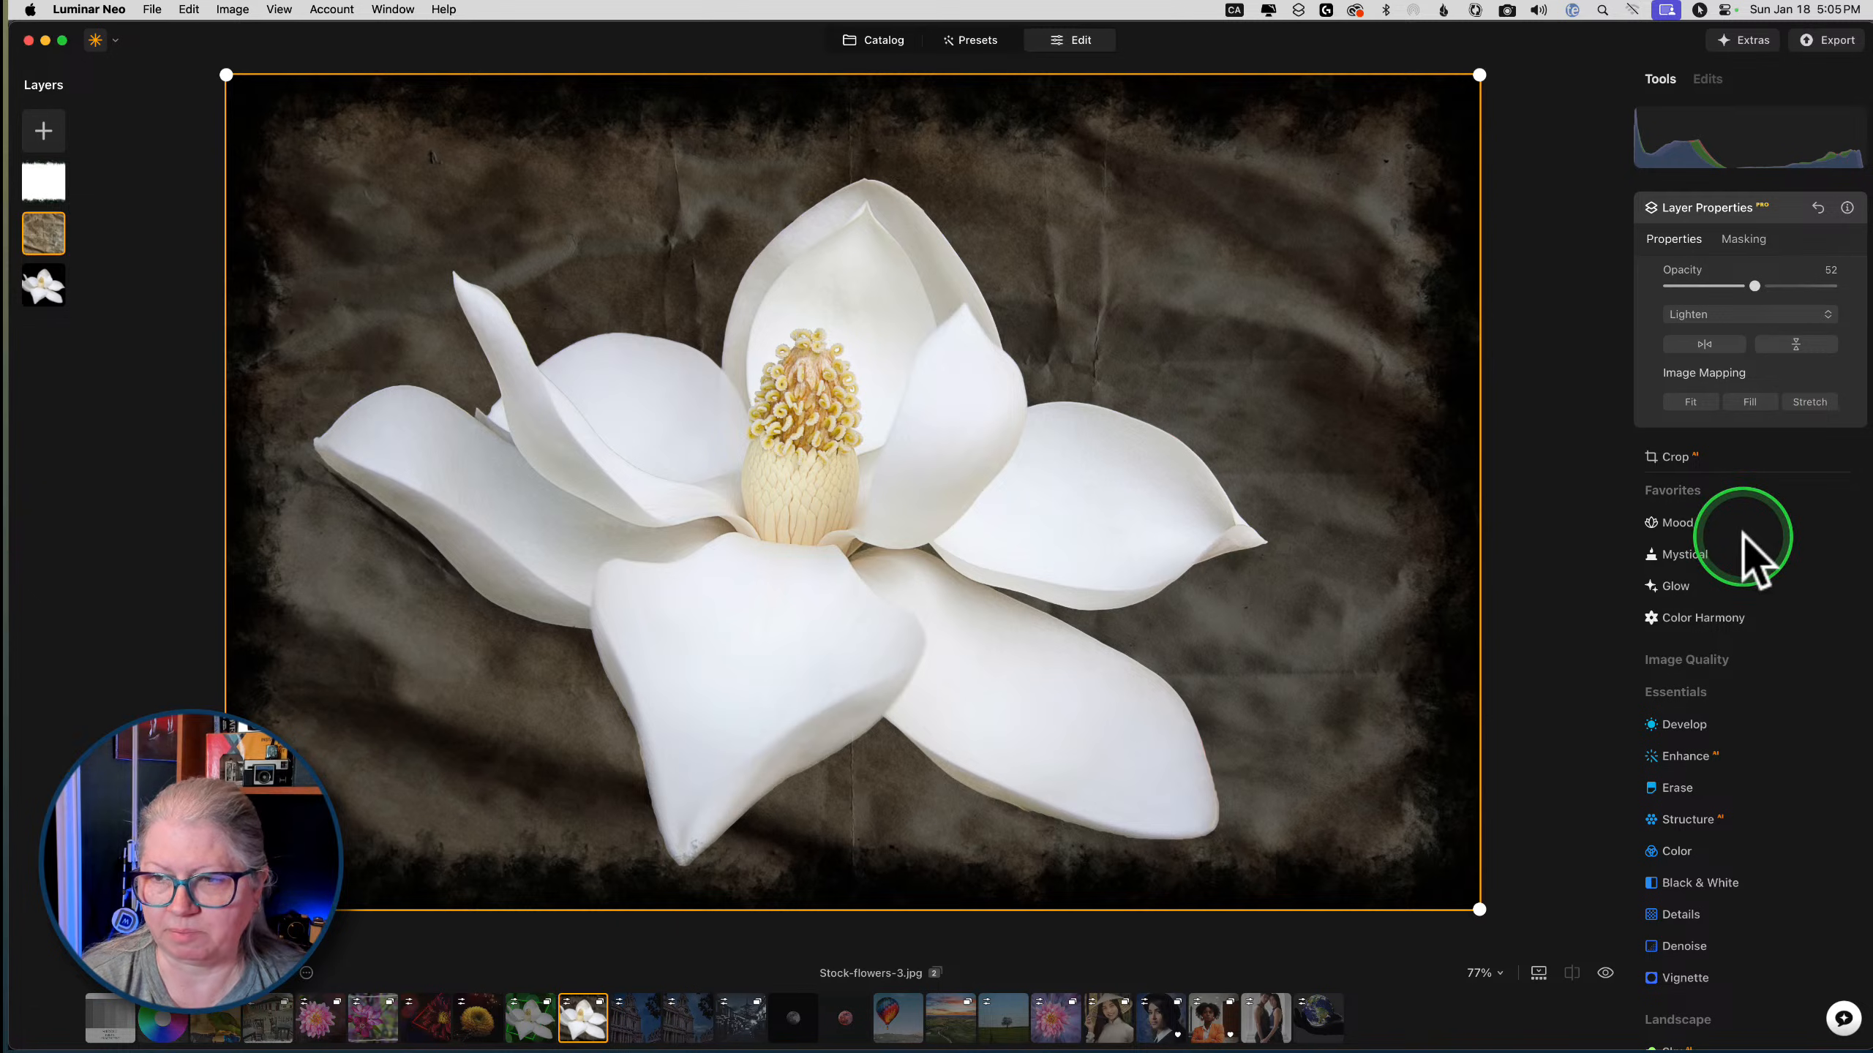
left_click(1681, 881)
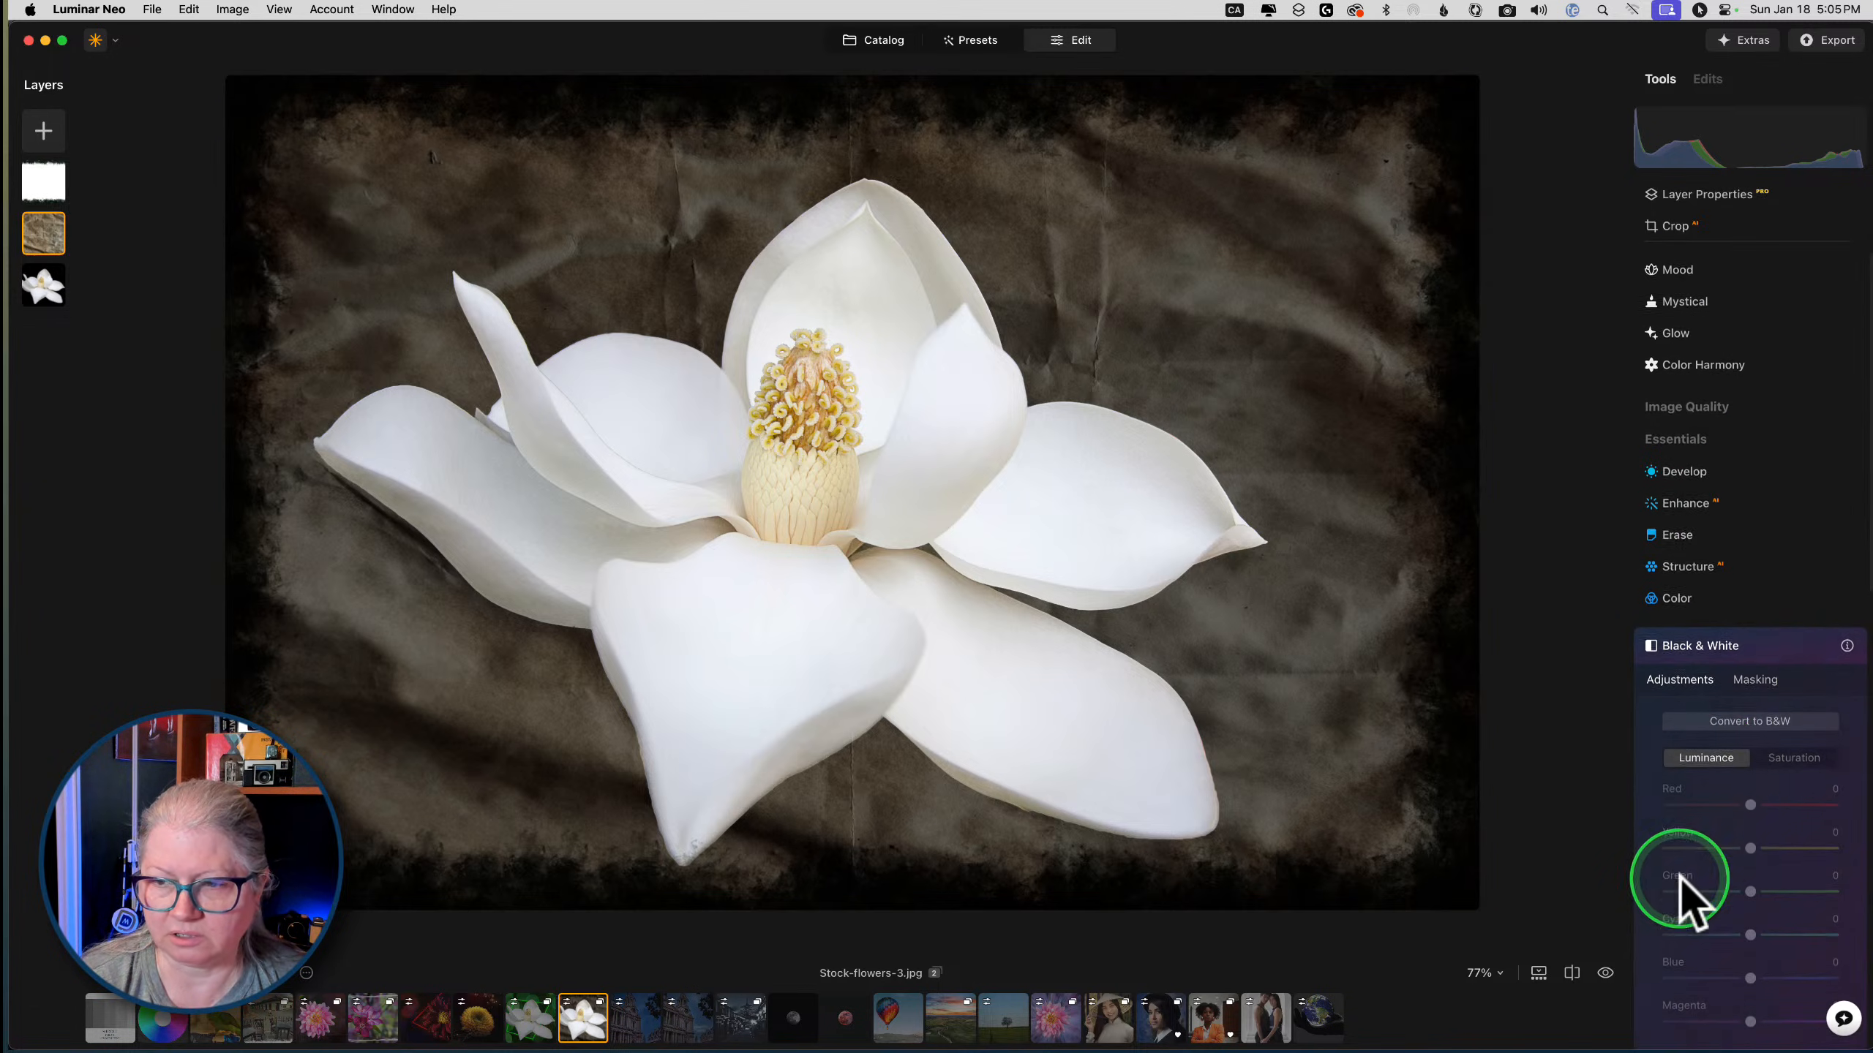
left_click(1749, 719)
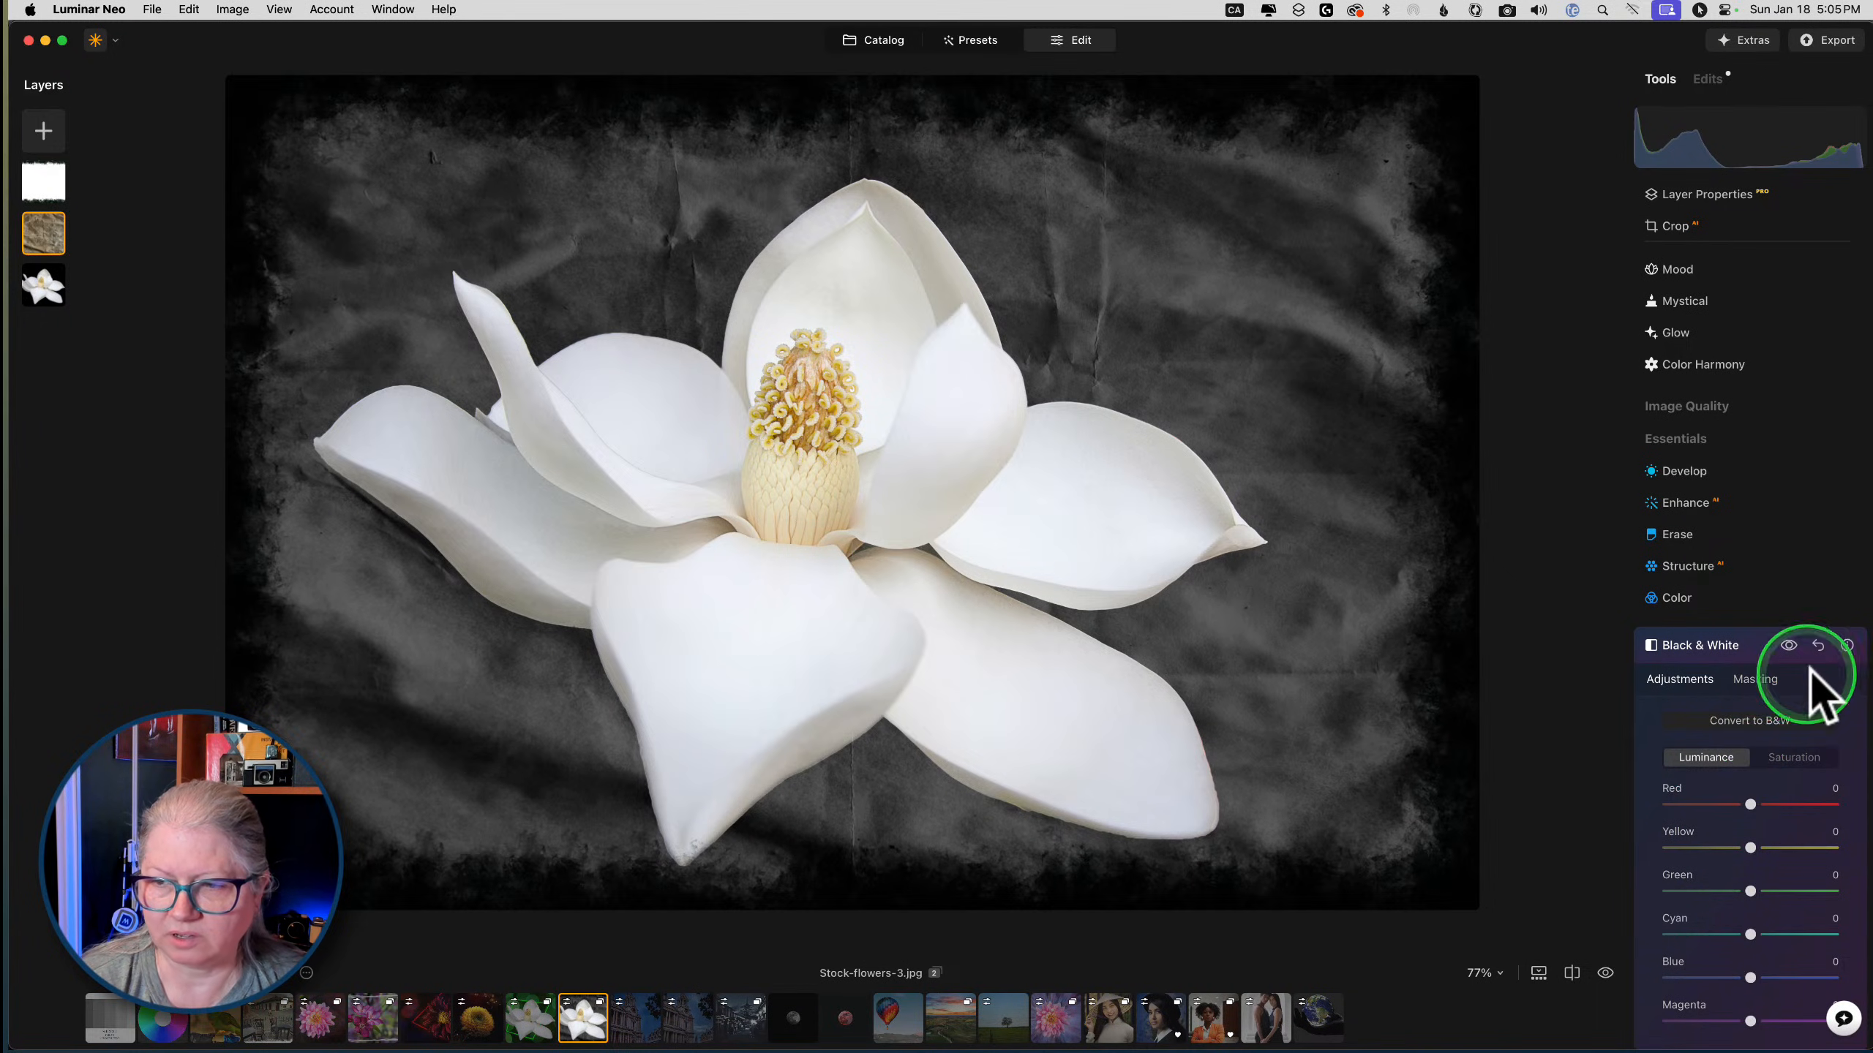
left_click(1818, 646)
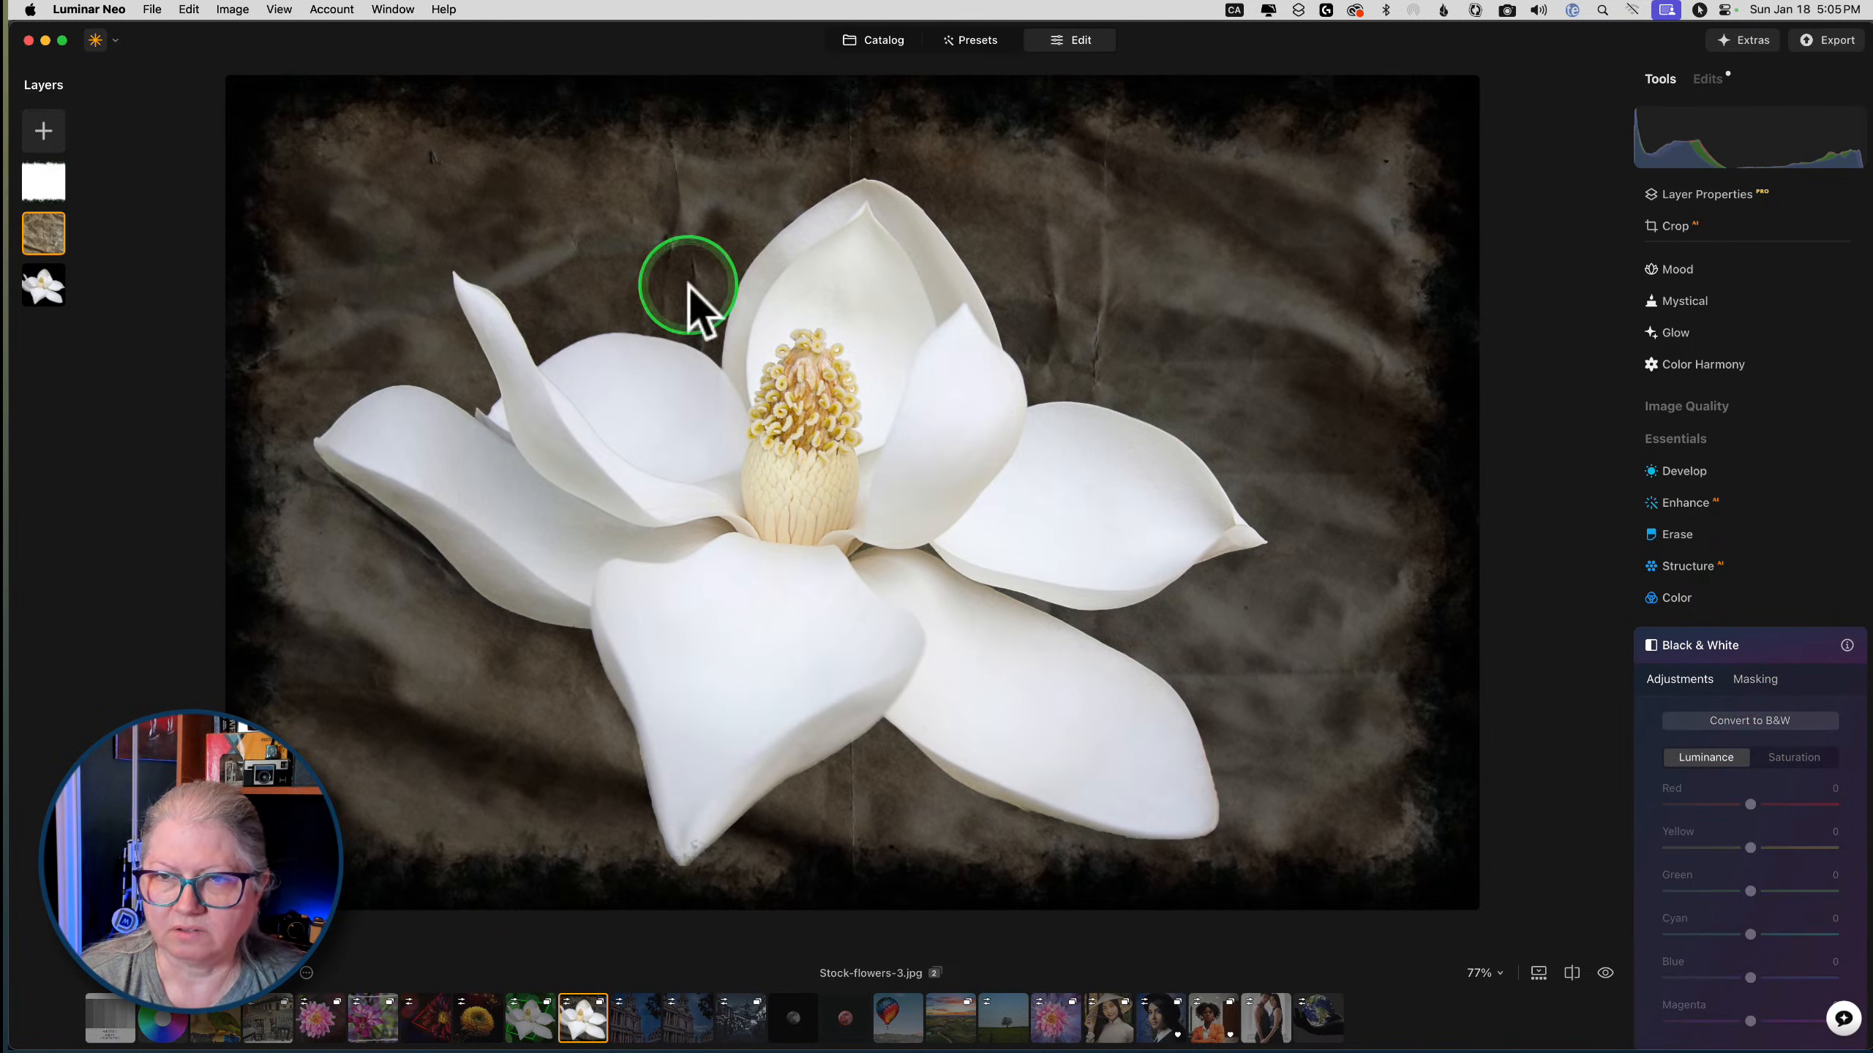
Convert the border layer to black and white
left_click(49, 181)
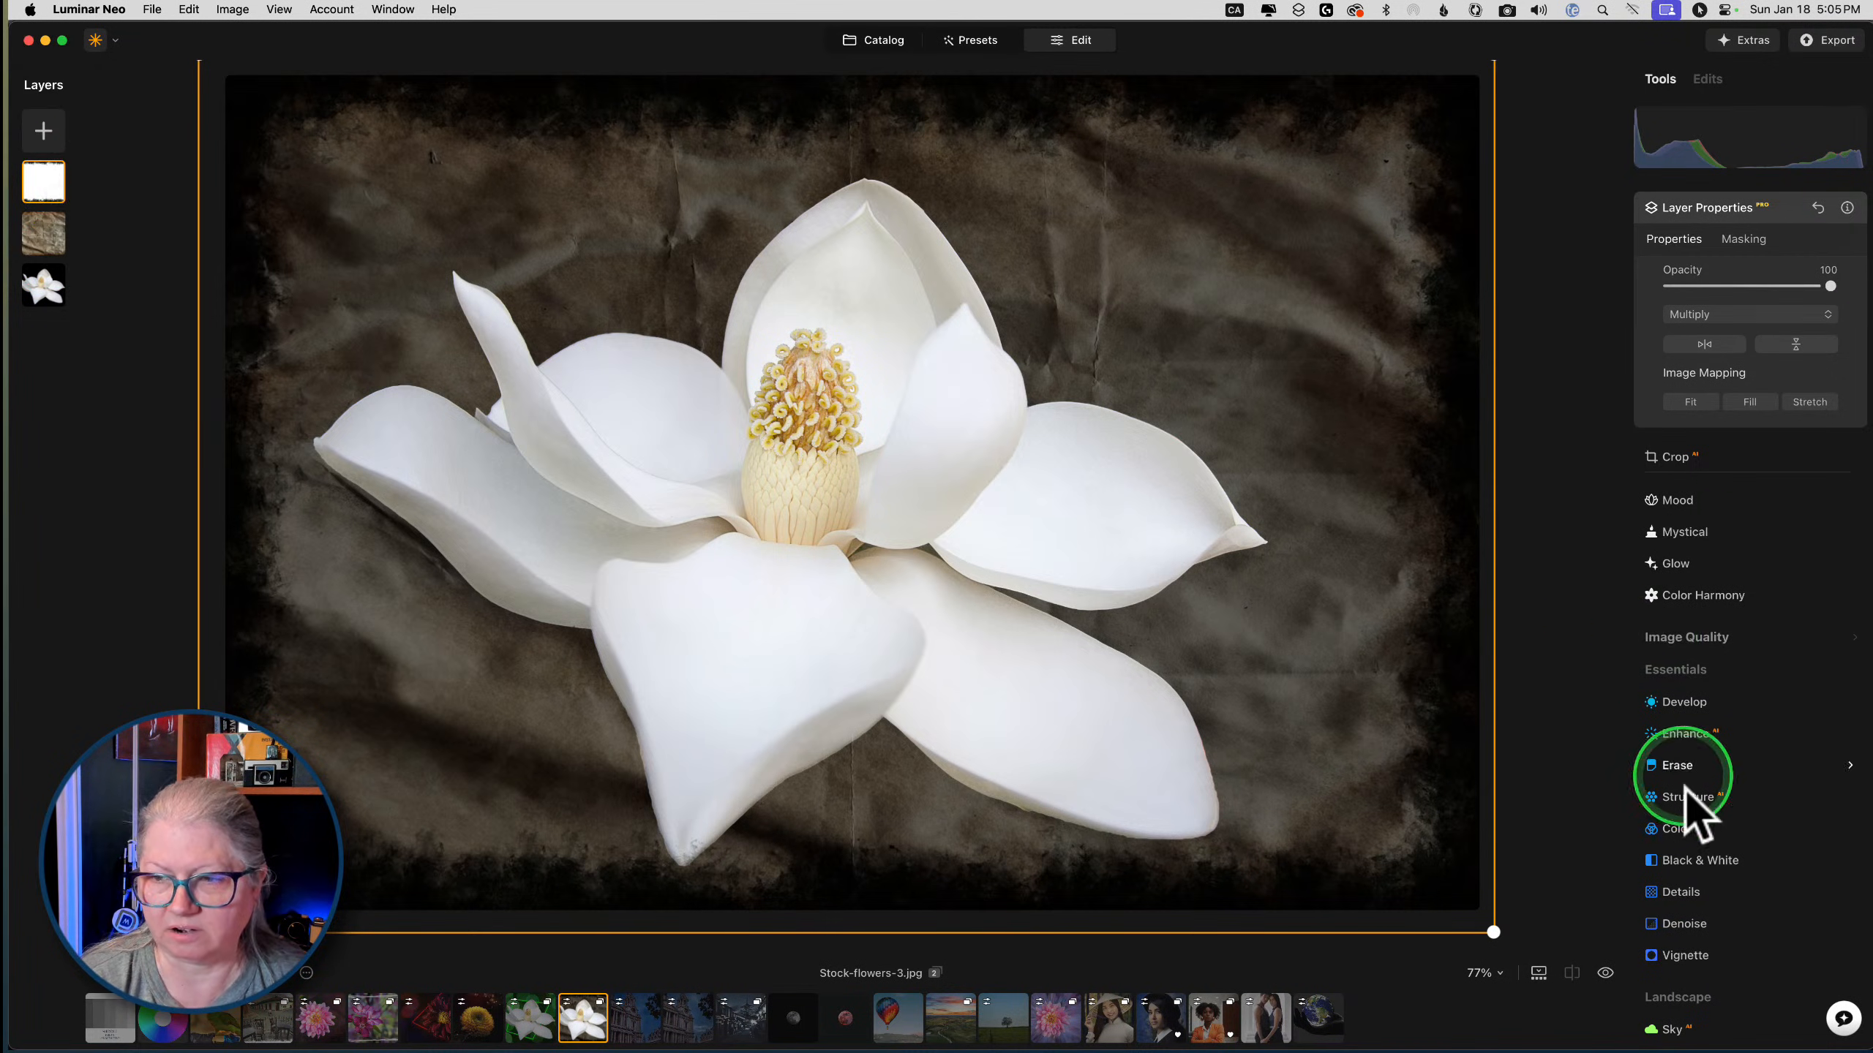
left_click(1690, 860)
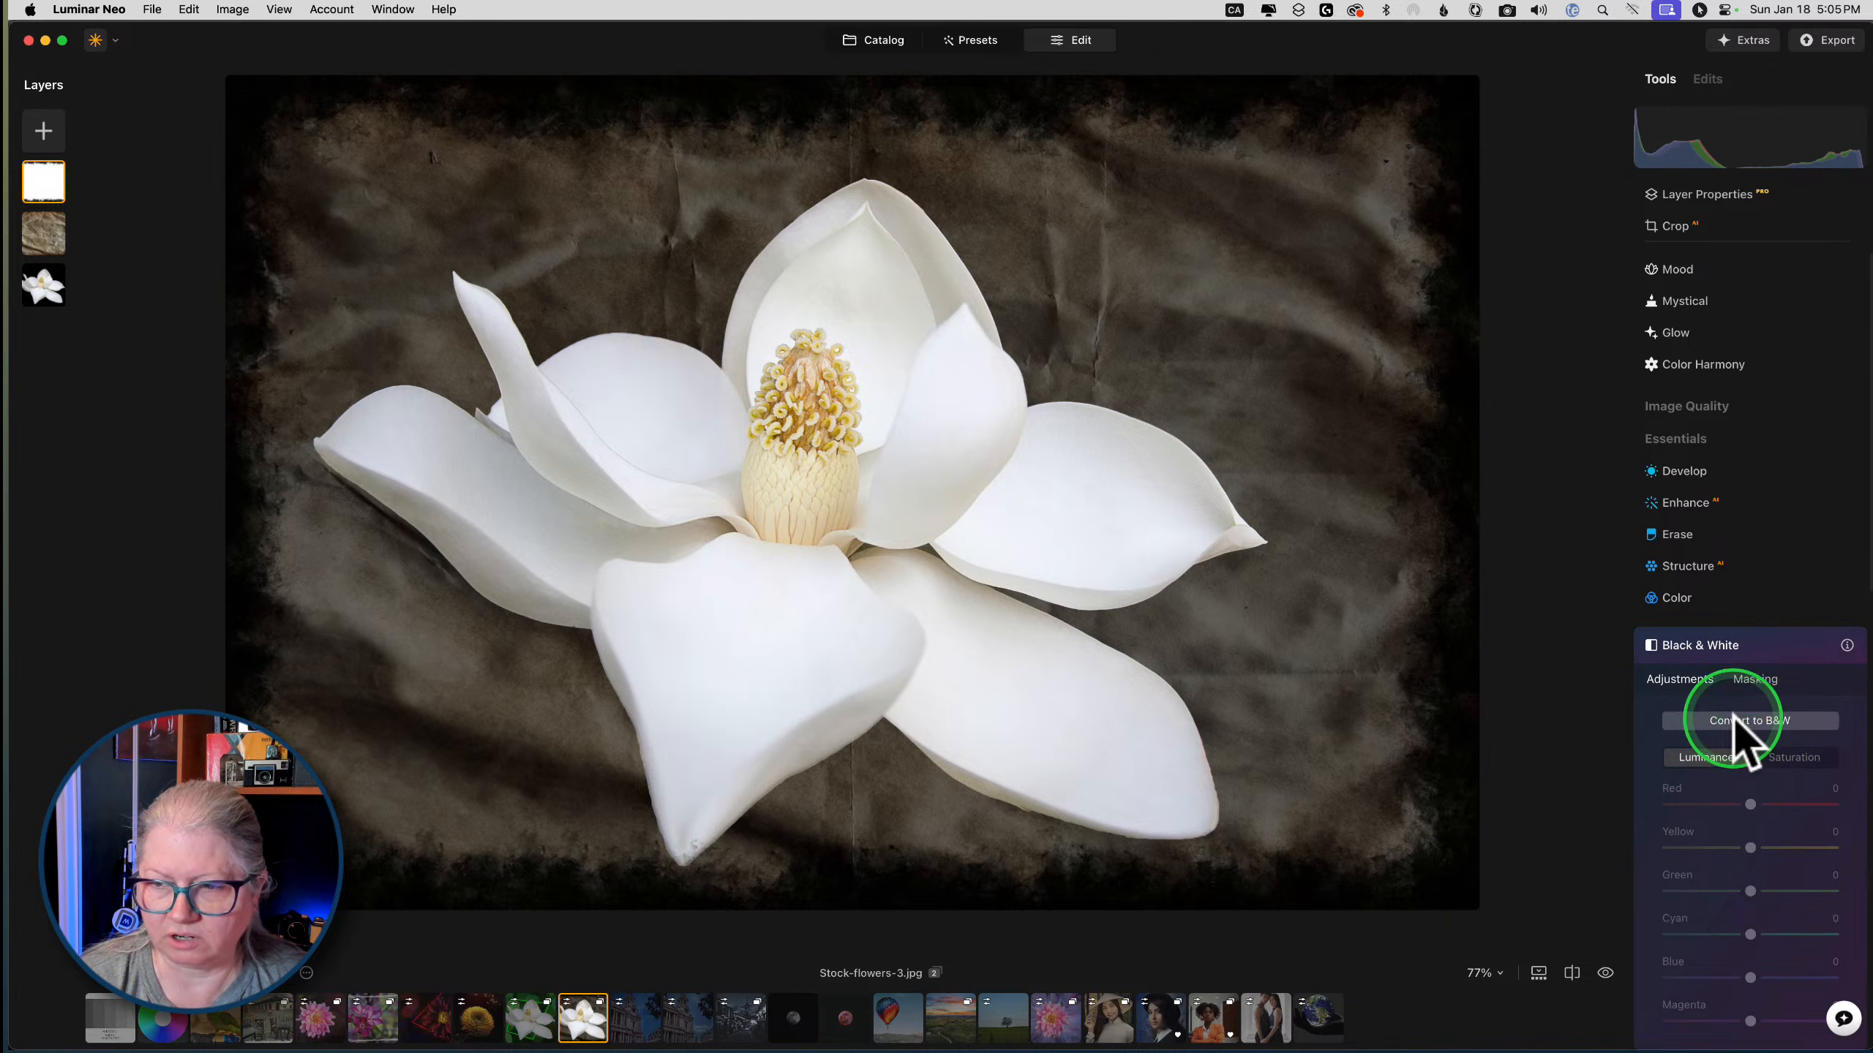
left_click(1748, 648)
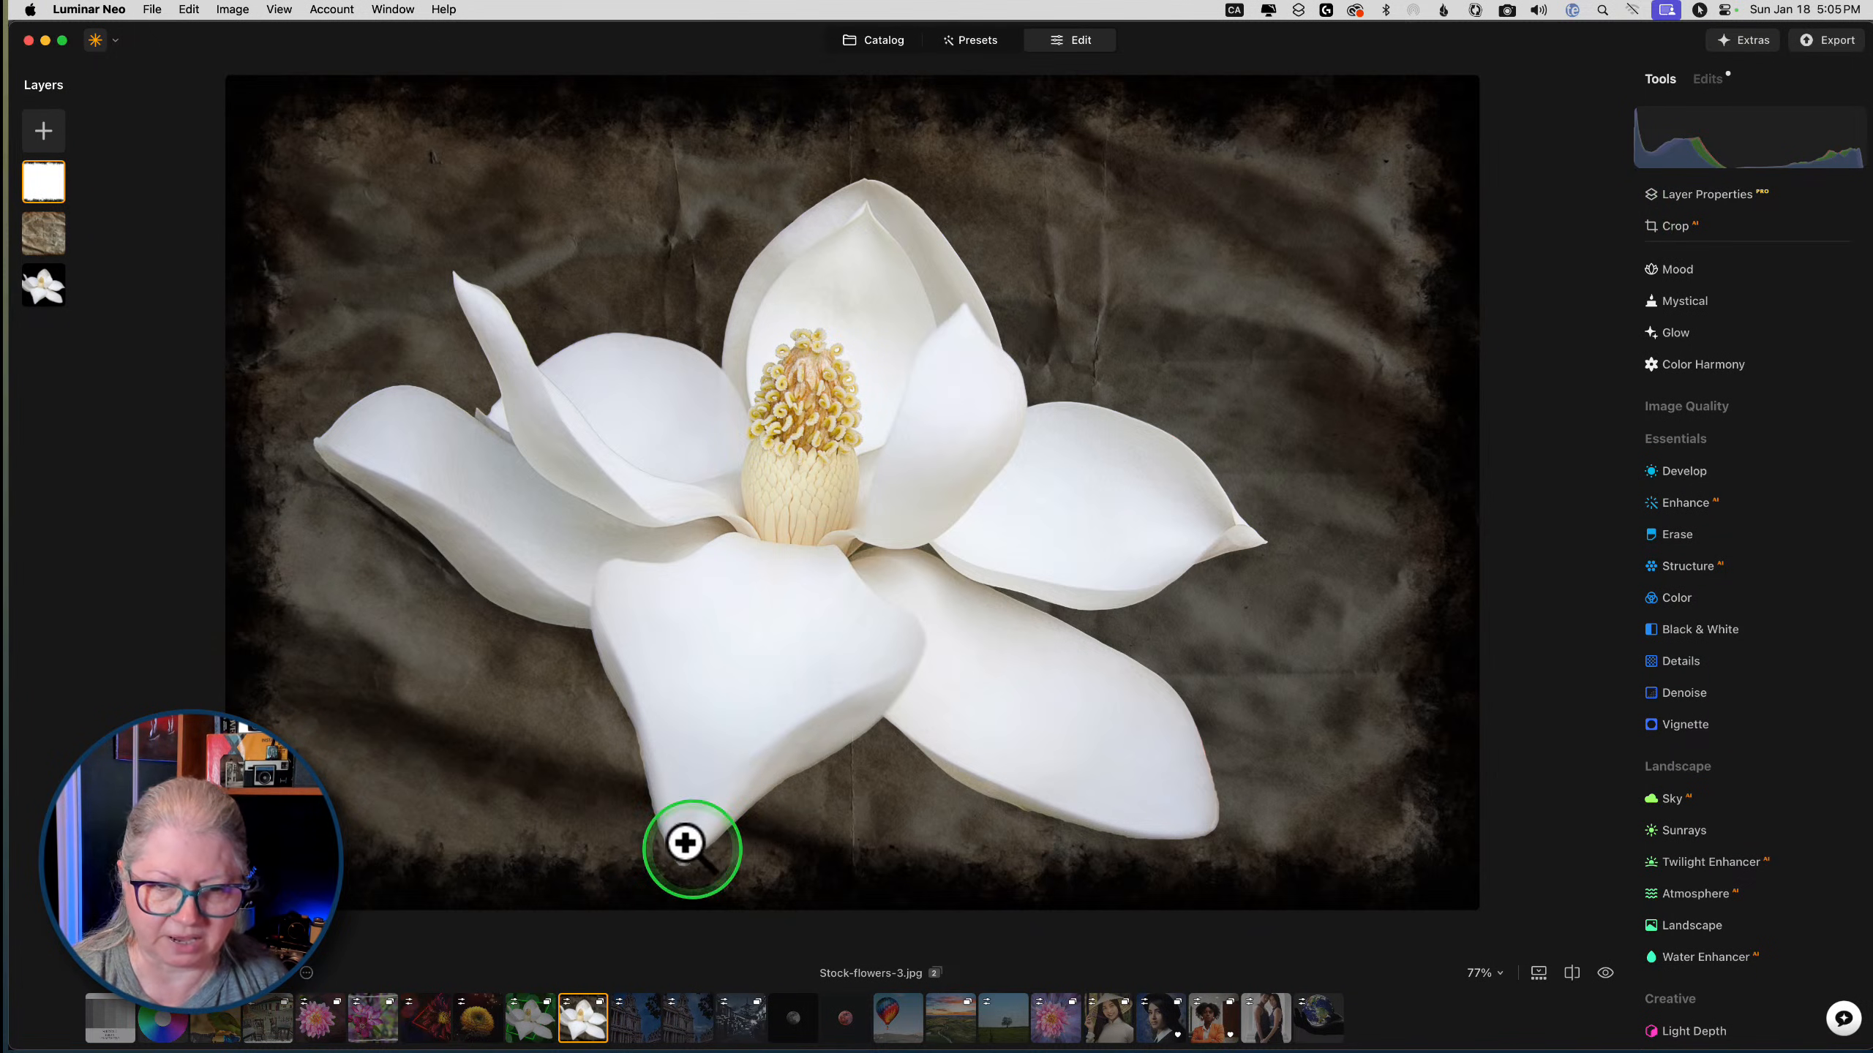
Erase the border layer's mask over the lowest petal's tip with a brush of size 100, softness 100 and strength 84
left_click(1711, 195)
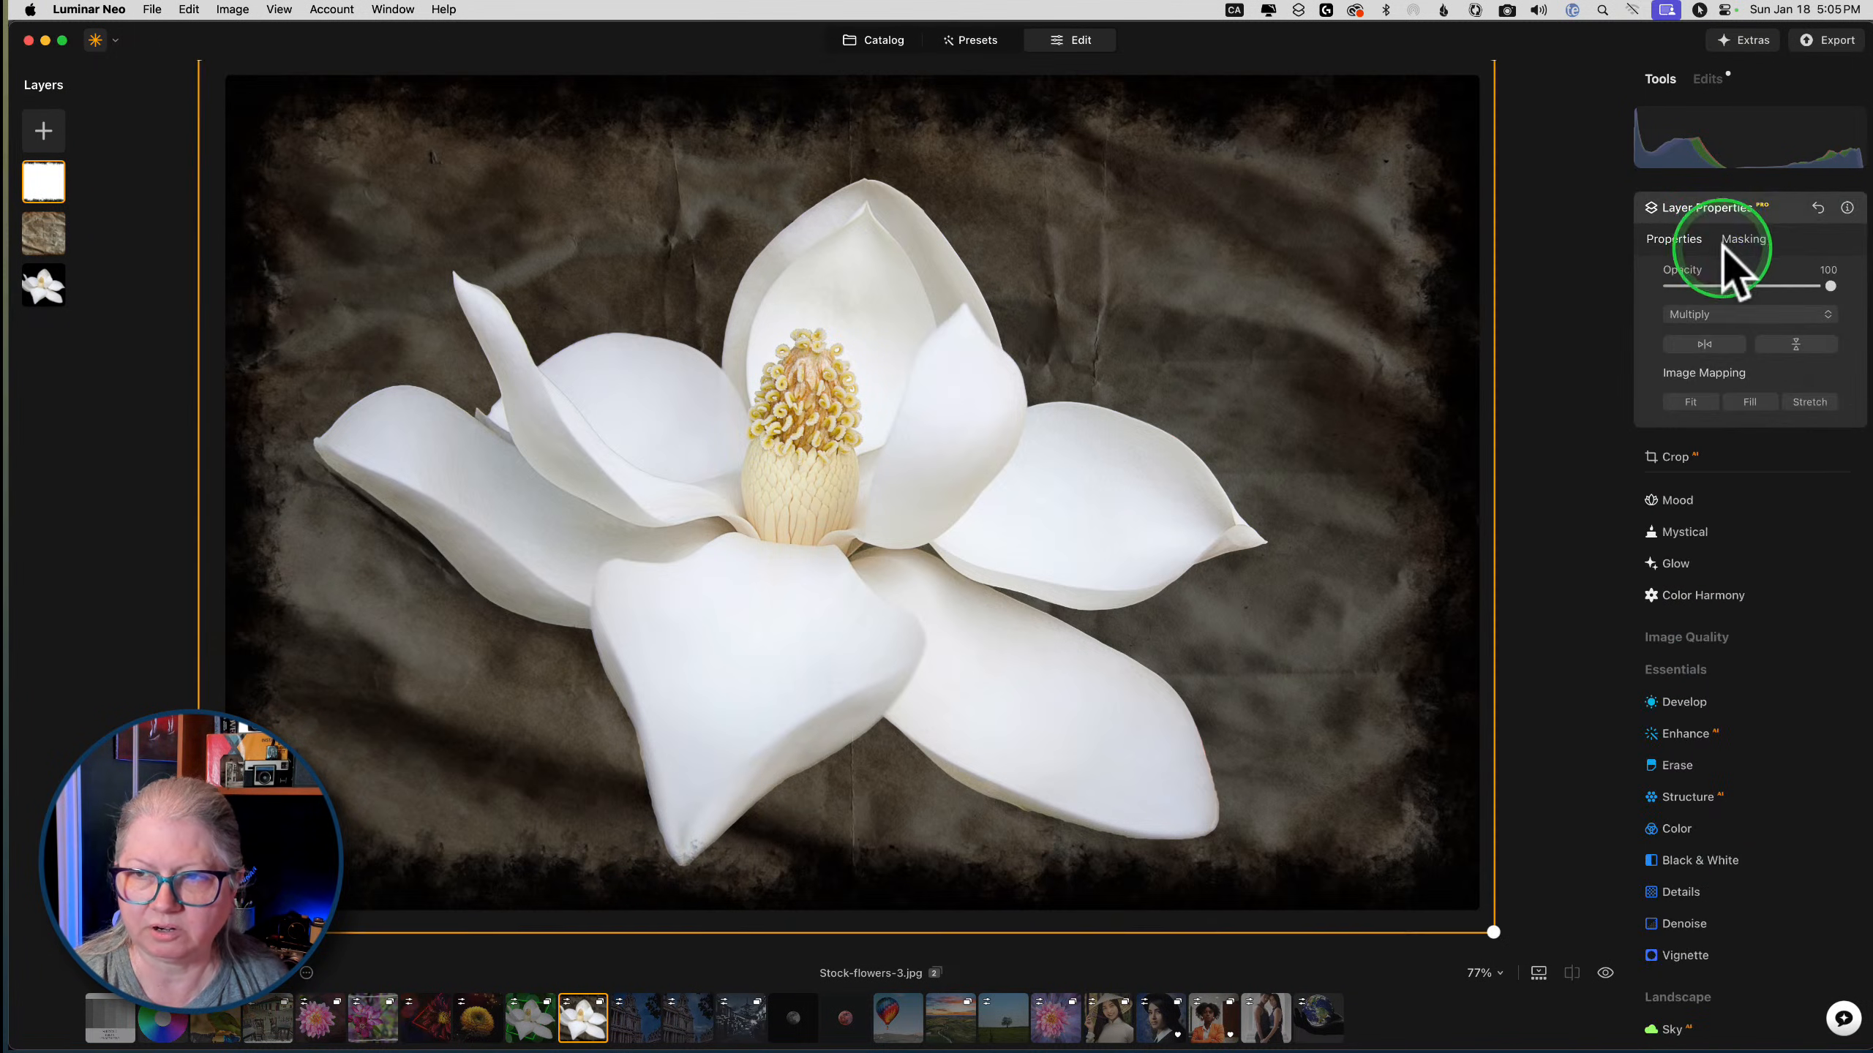
left_click(1740, 239)
left_click(1684, 279)
left_click(1799, 301)
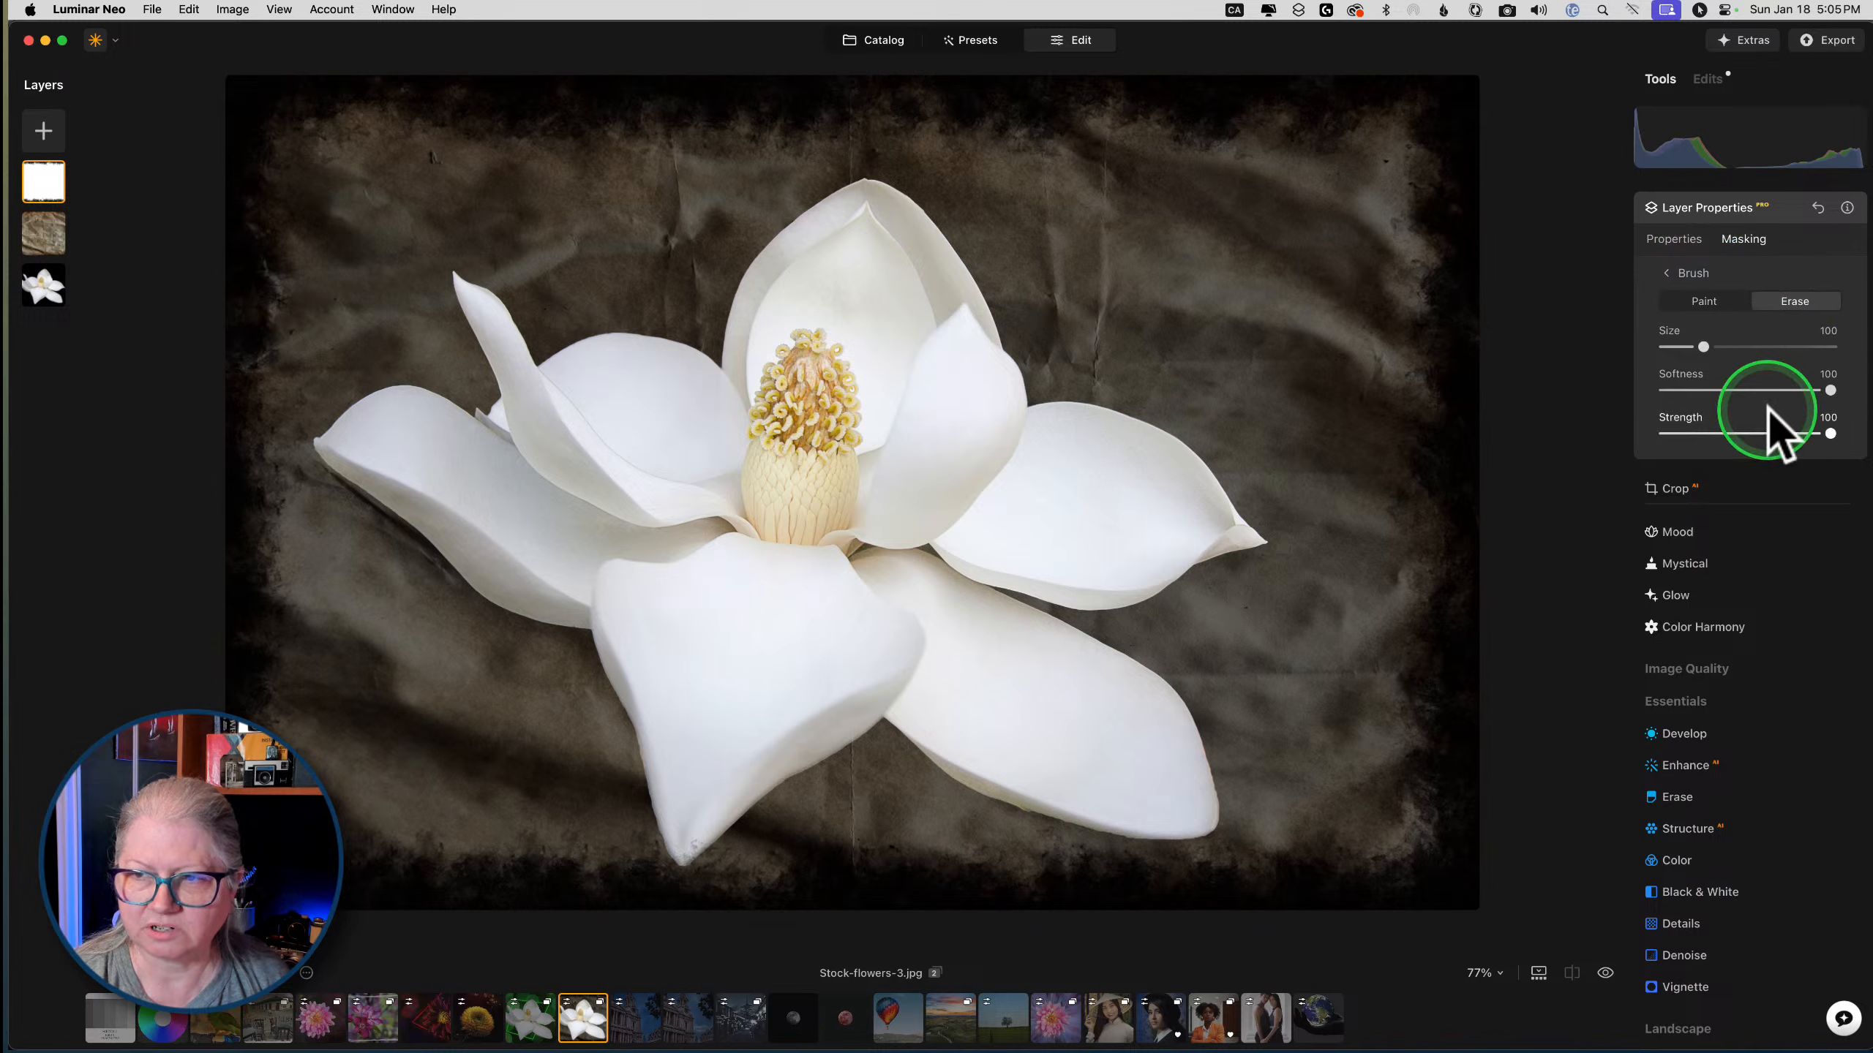
left_click_drag(1800, 433, 1799, 433)
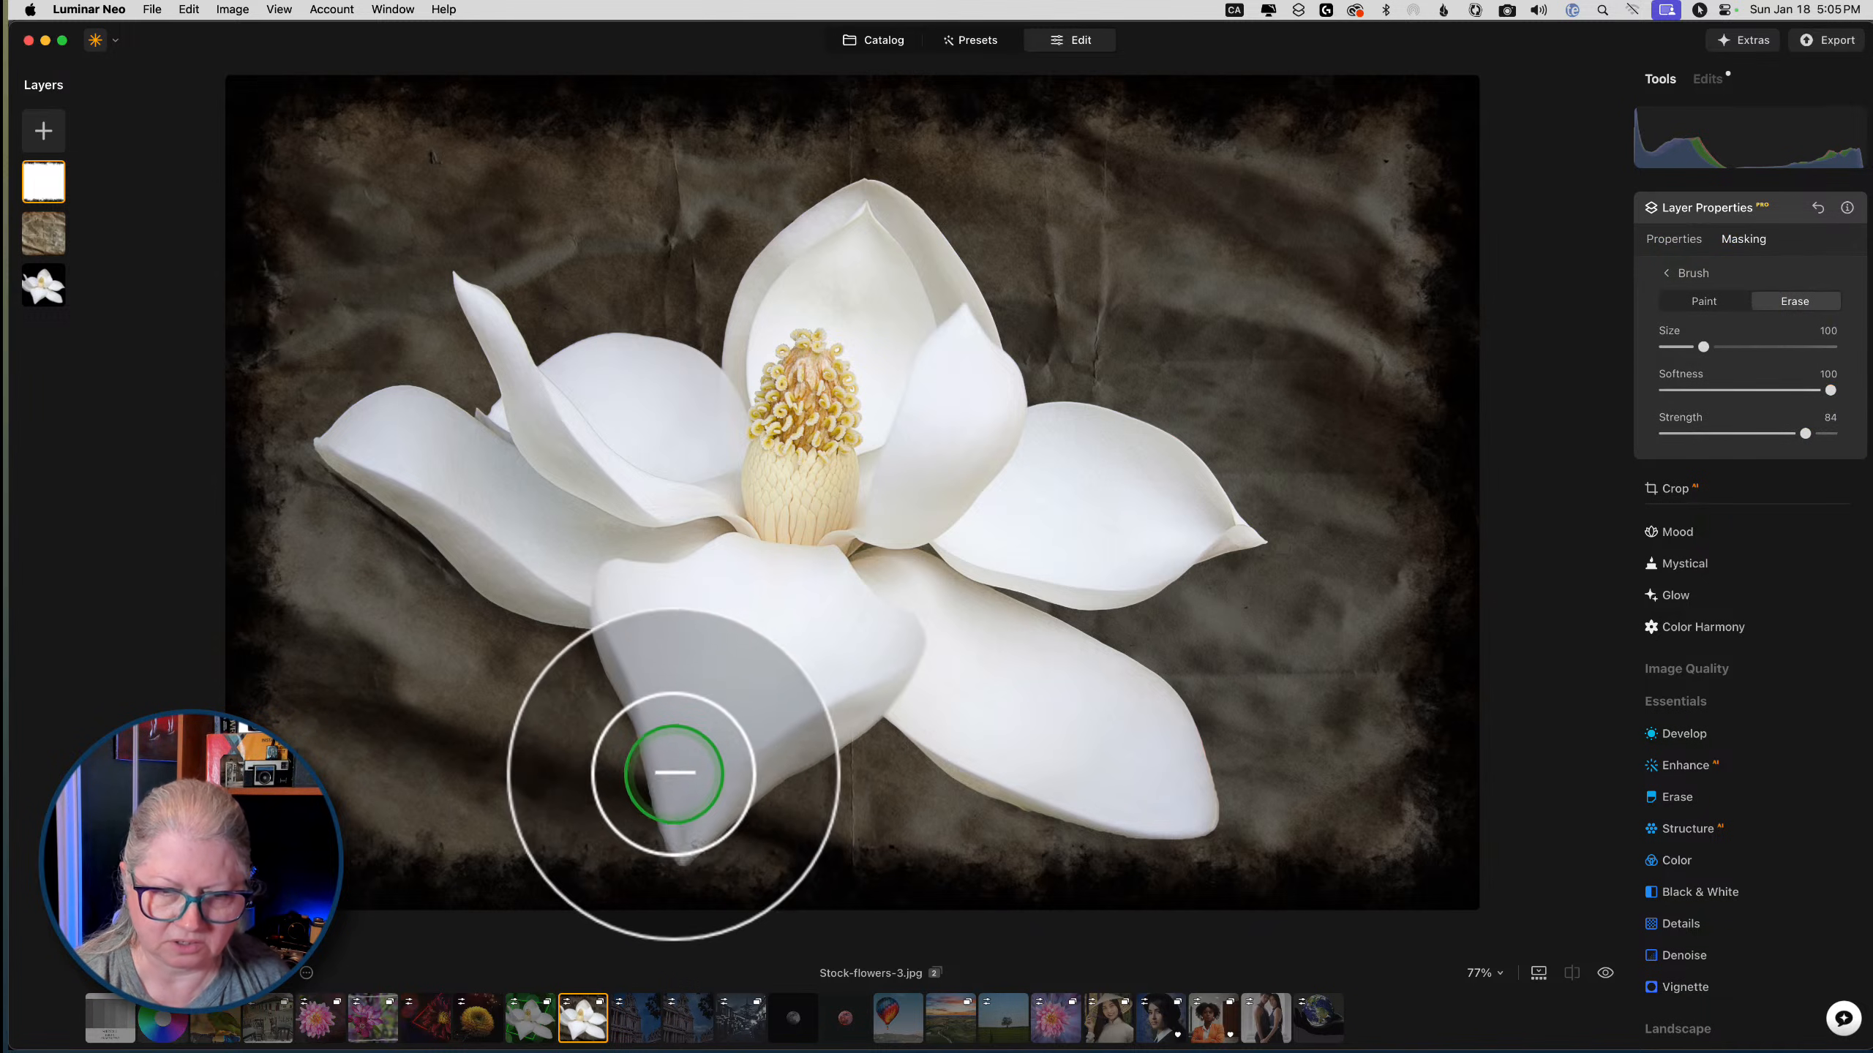
left_click_drag(665, 817, 700, 824)
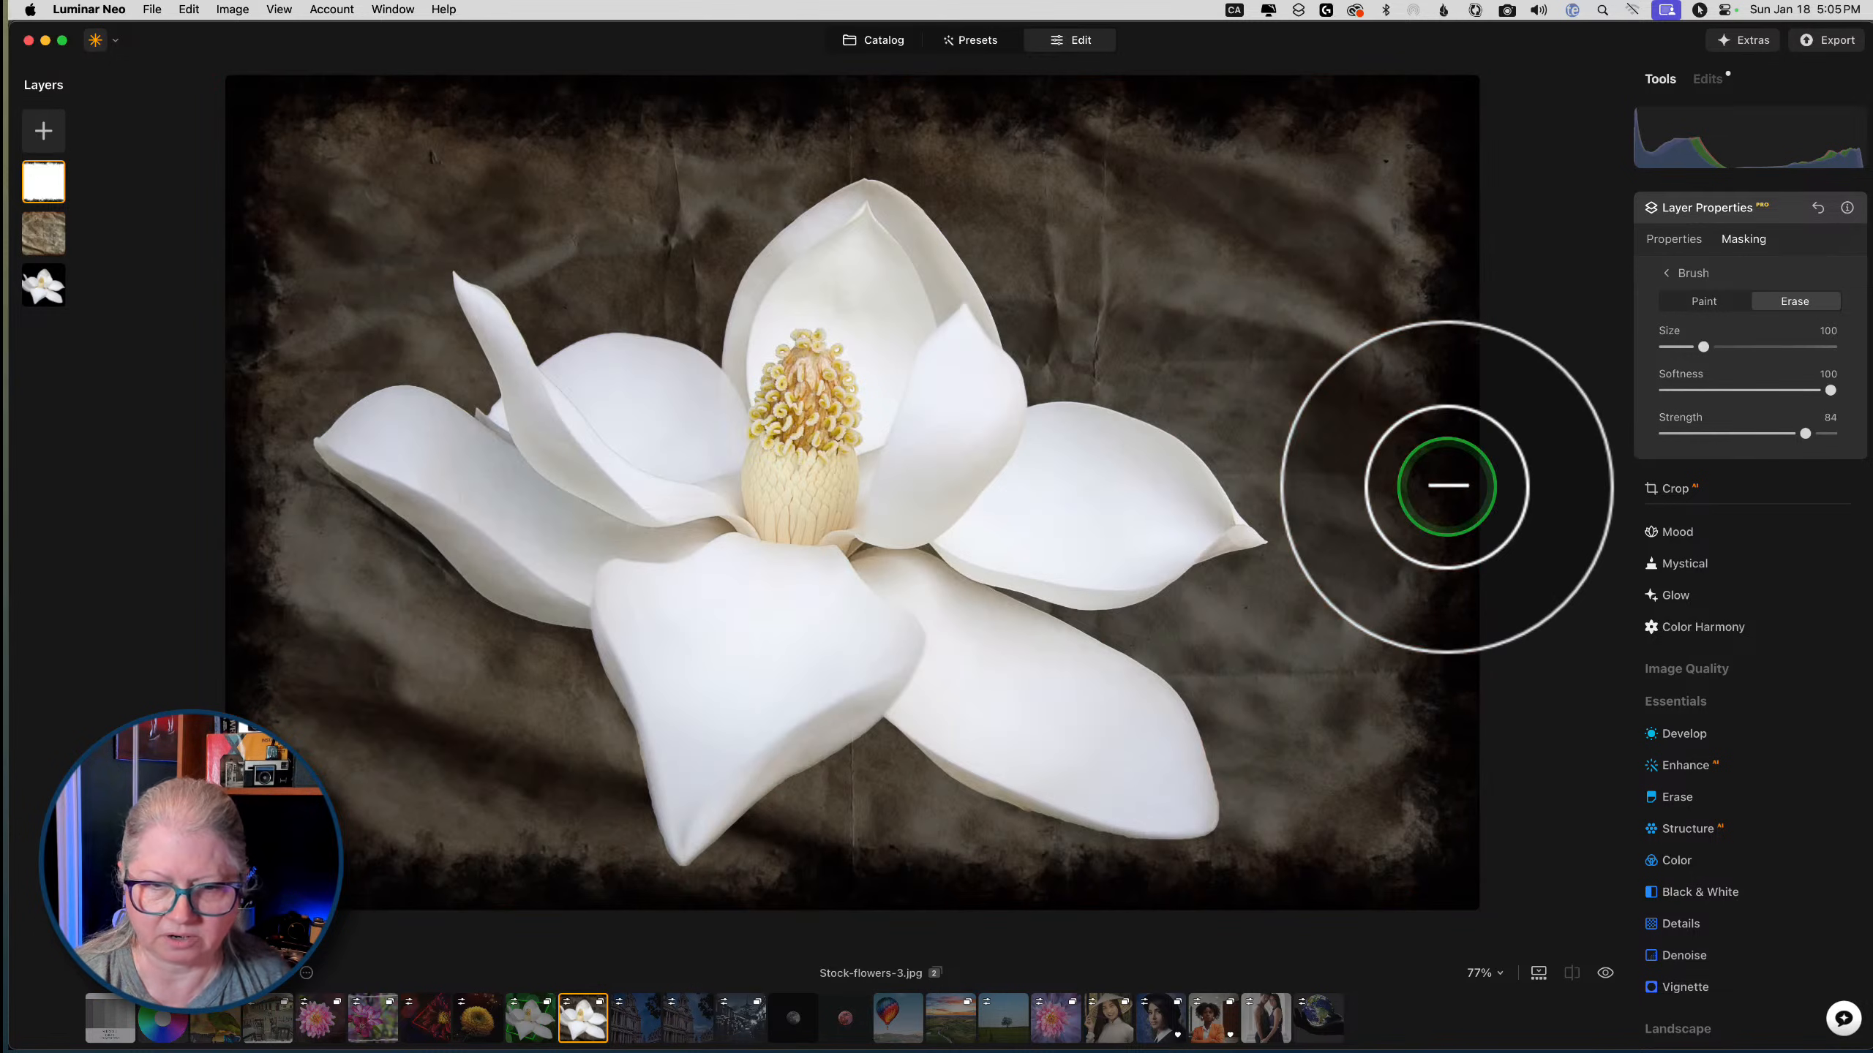
left_click(1670, 237)
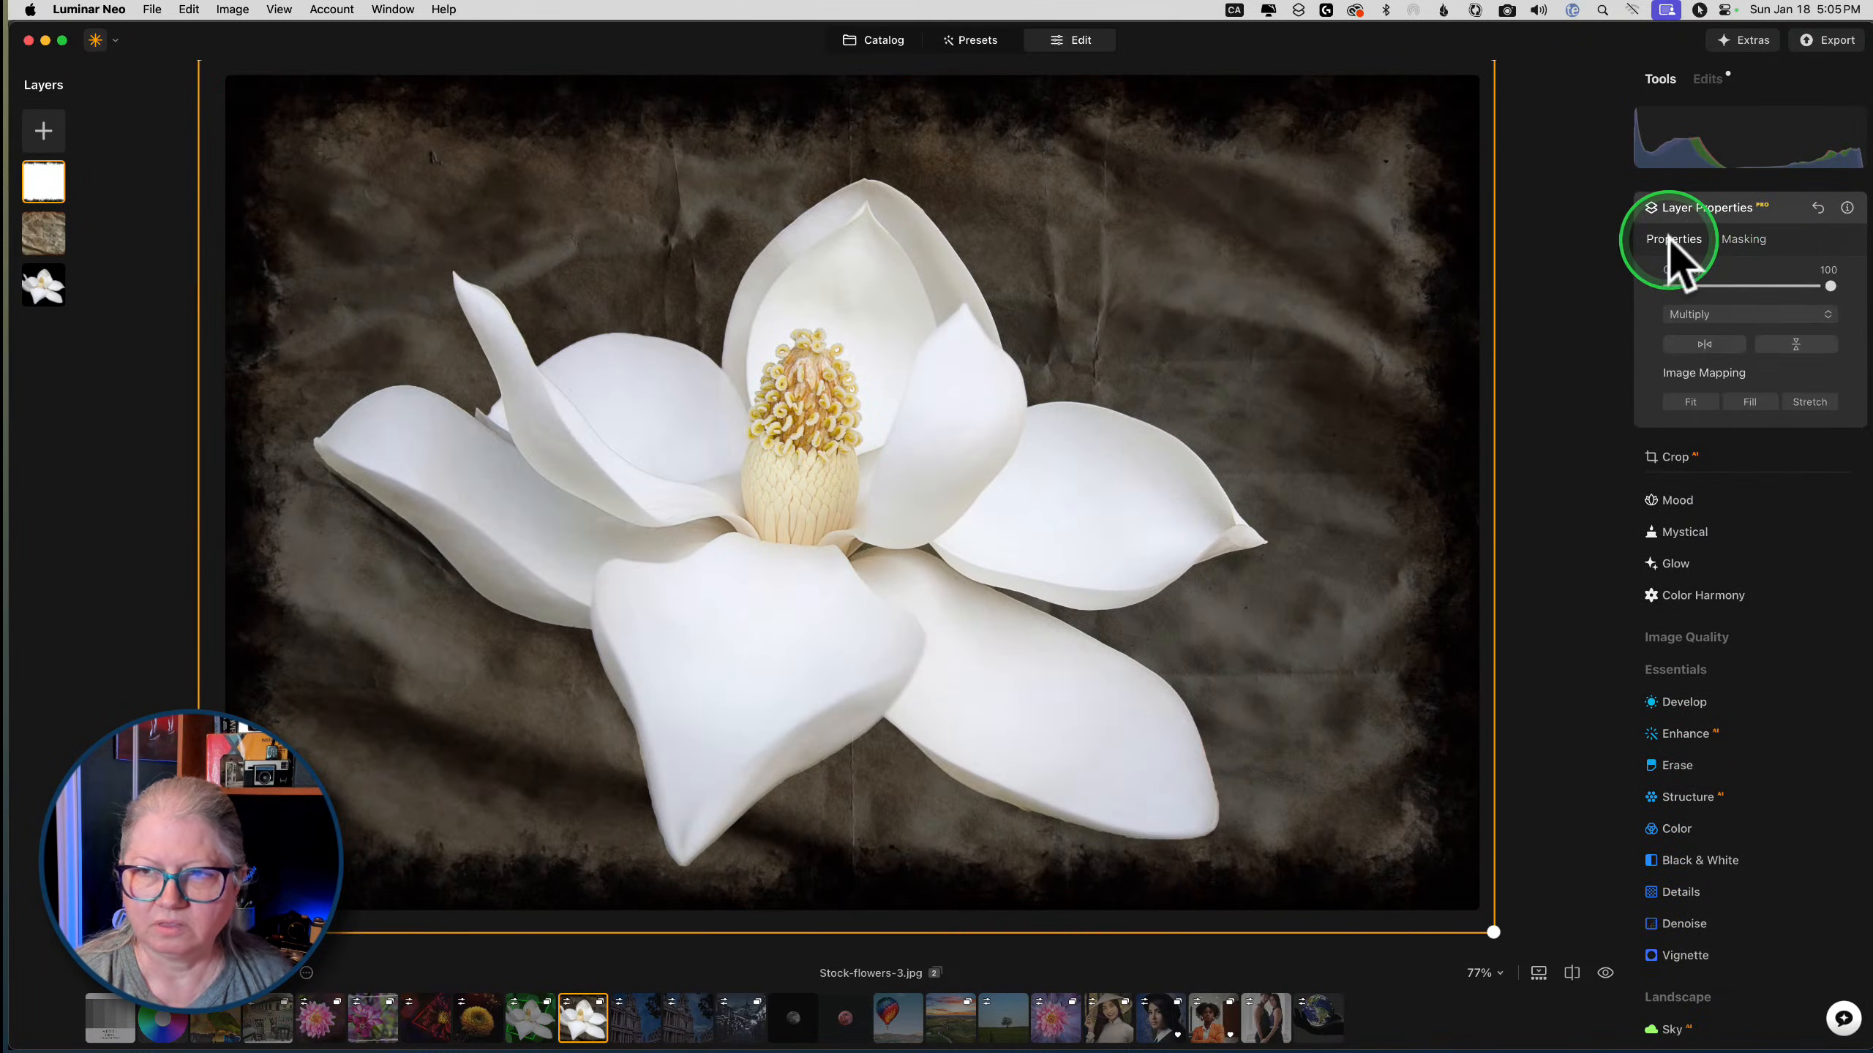
Duplicate the border layer to darken the rough edge and close the layer properties
right_click(42, 189)
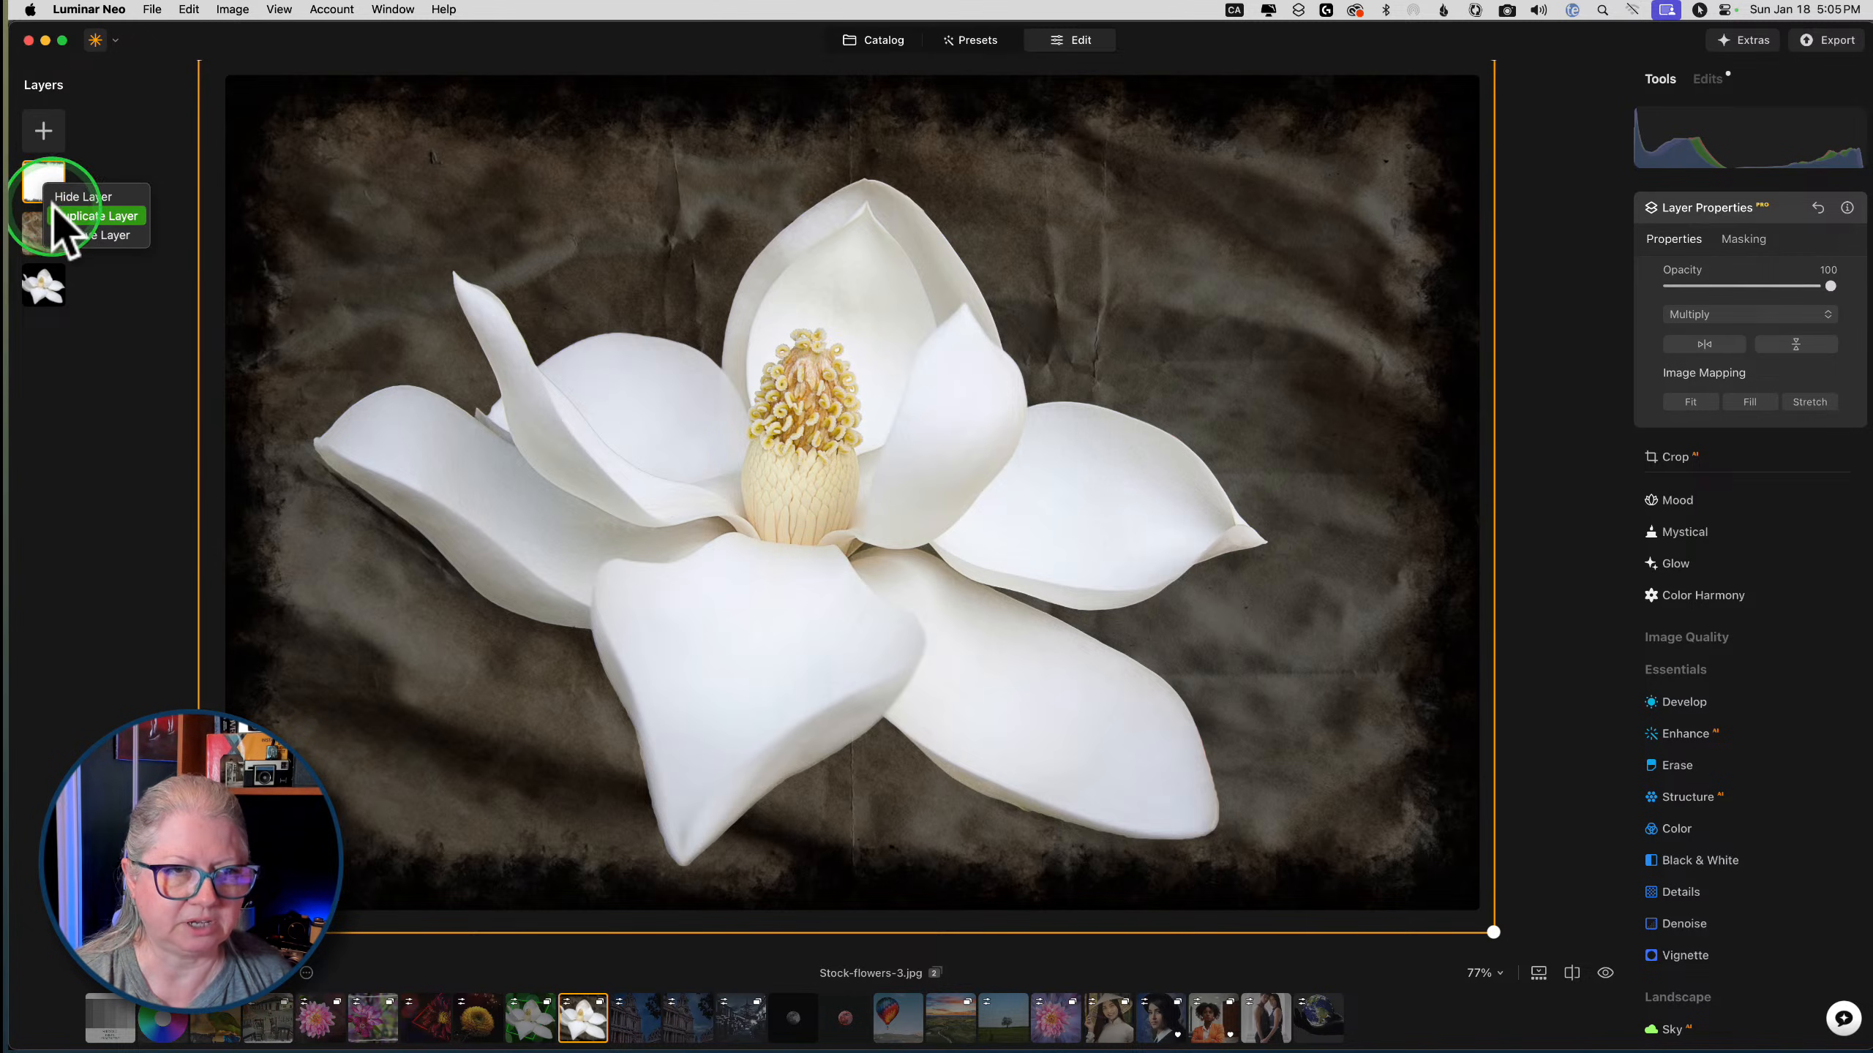
left_click(81, 215)
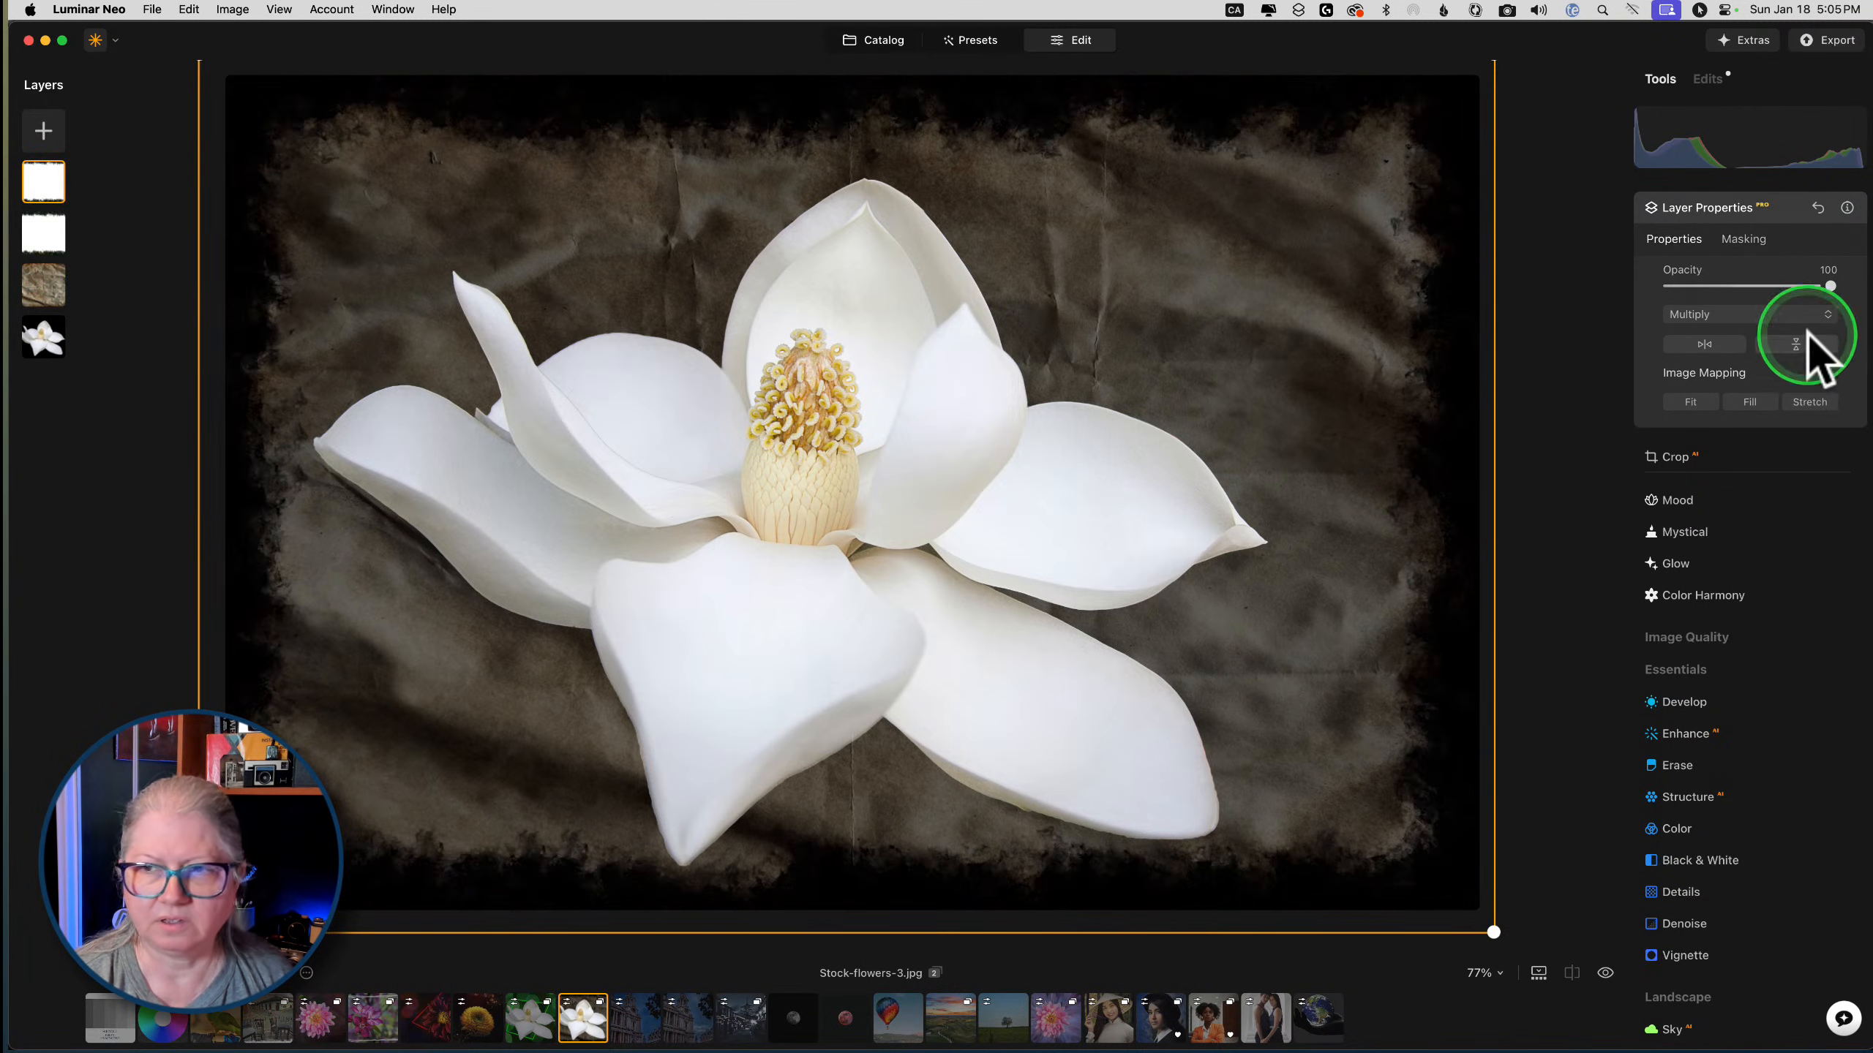
left_click(1780, 209)
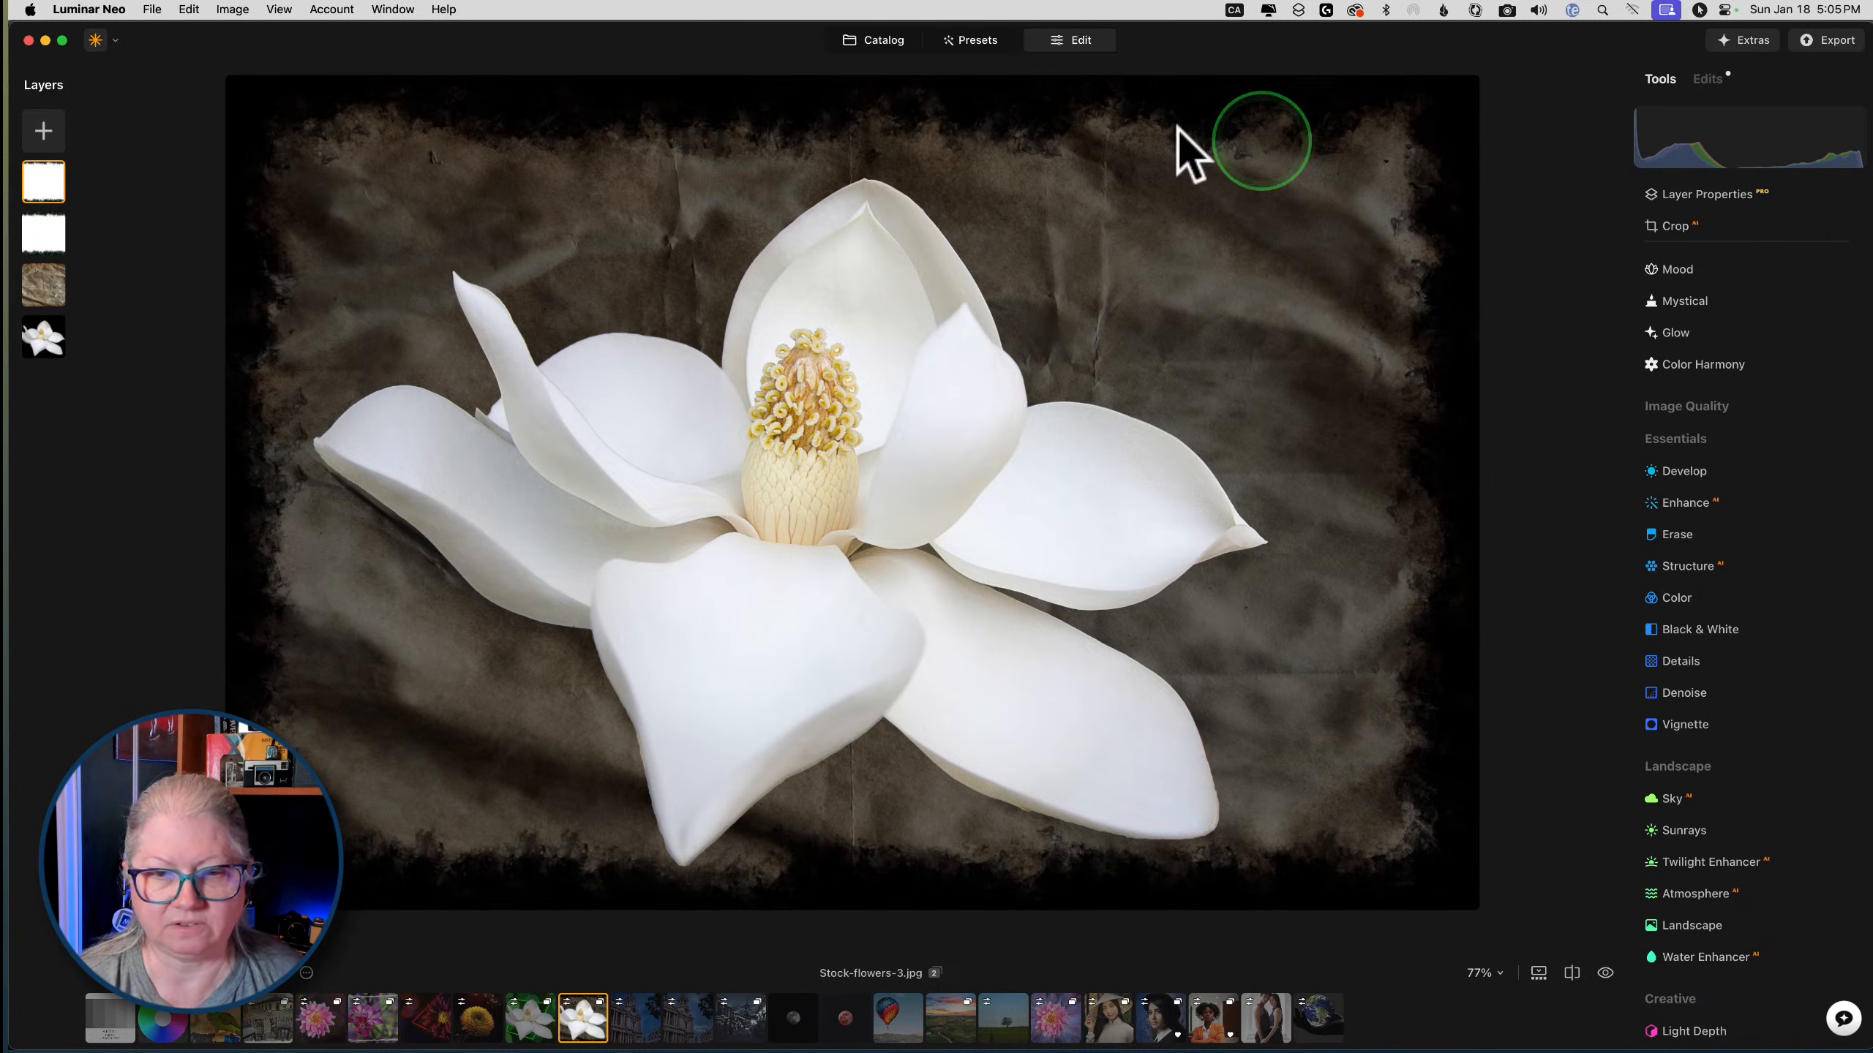
Compare the photo with the duplicated border layer hidden and shown, and review the edits applied to that layer
right_click(53, 185)
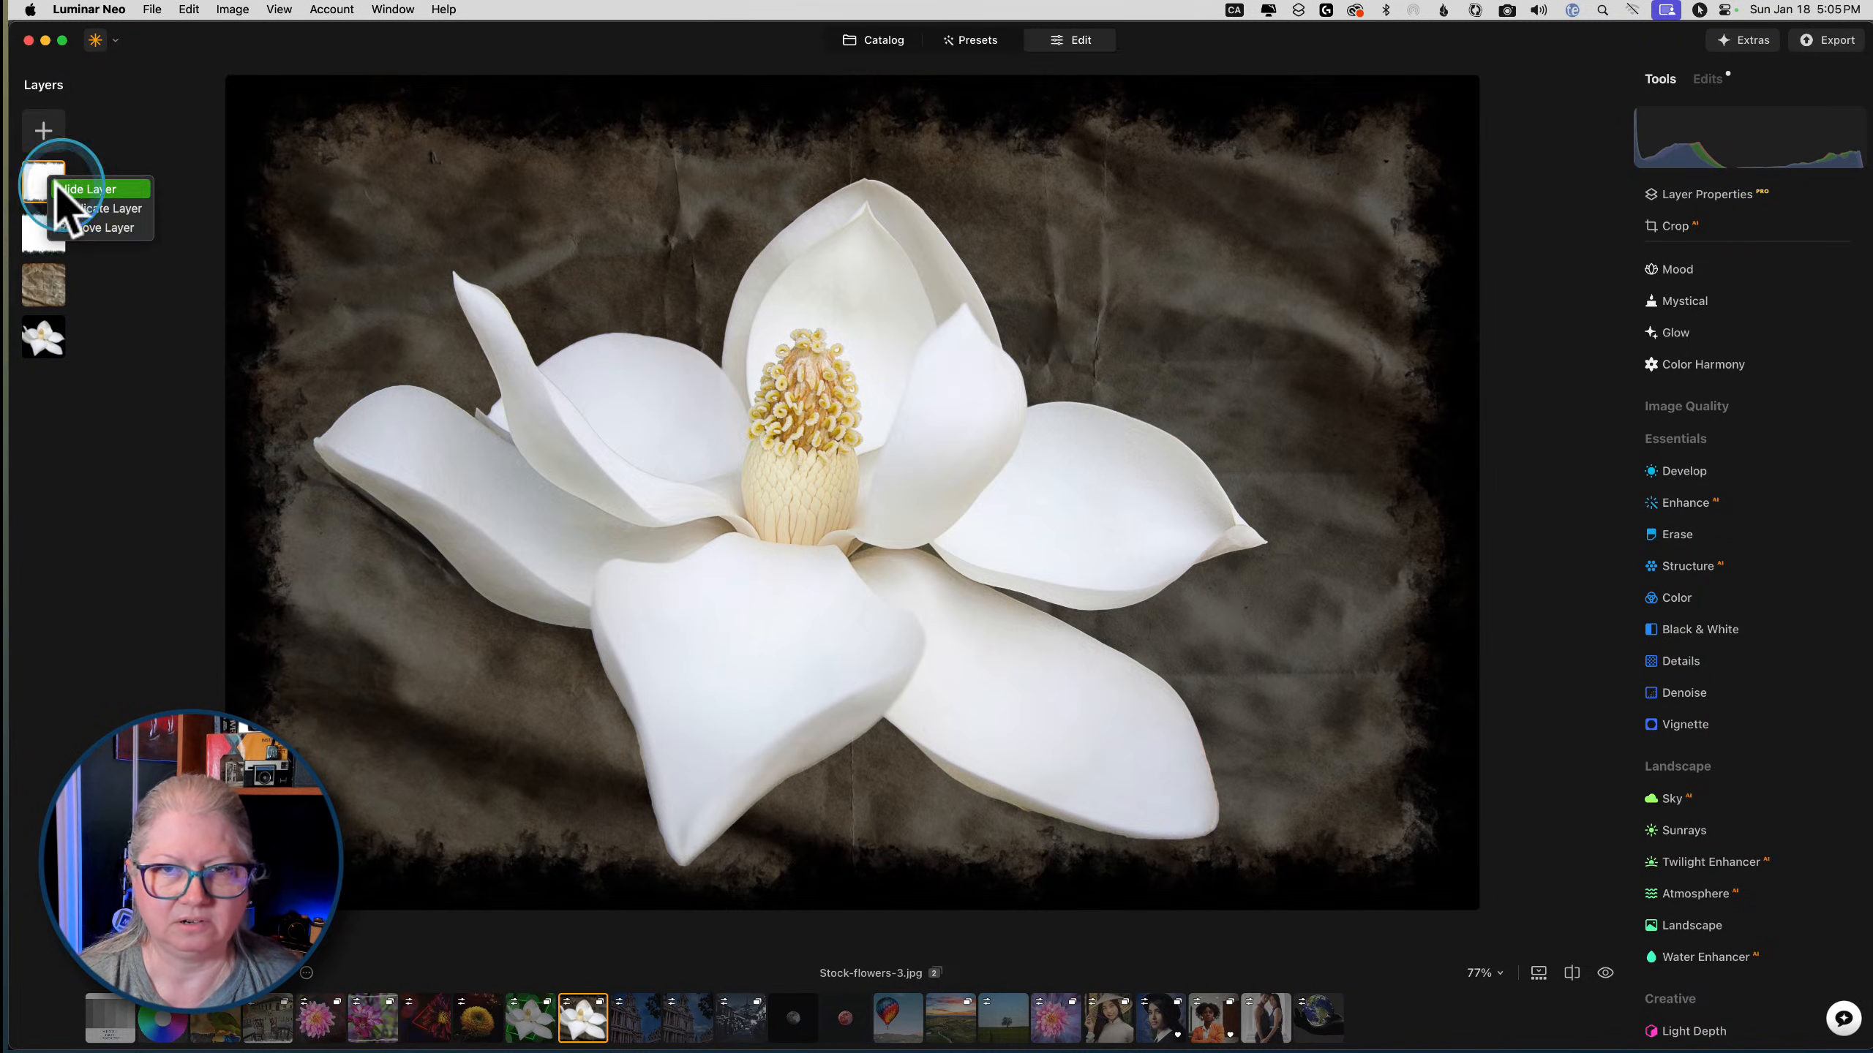
left_click(56, 186)
right_click(55, 193)
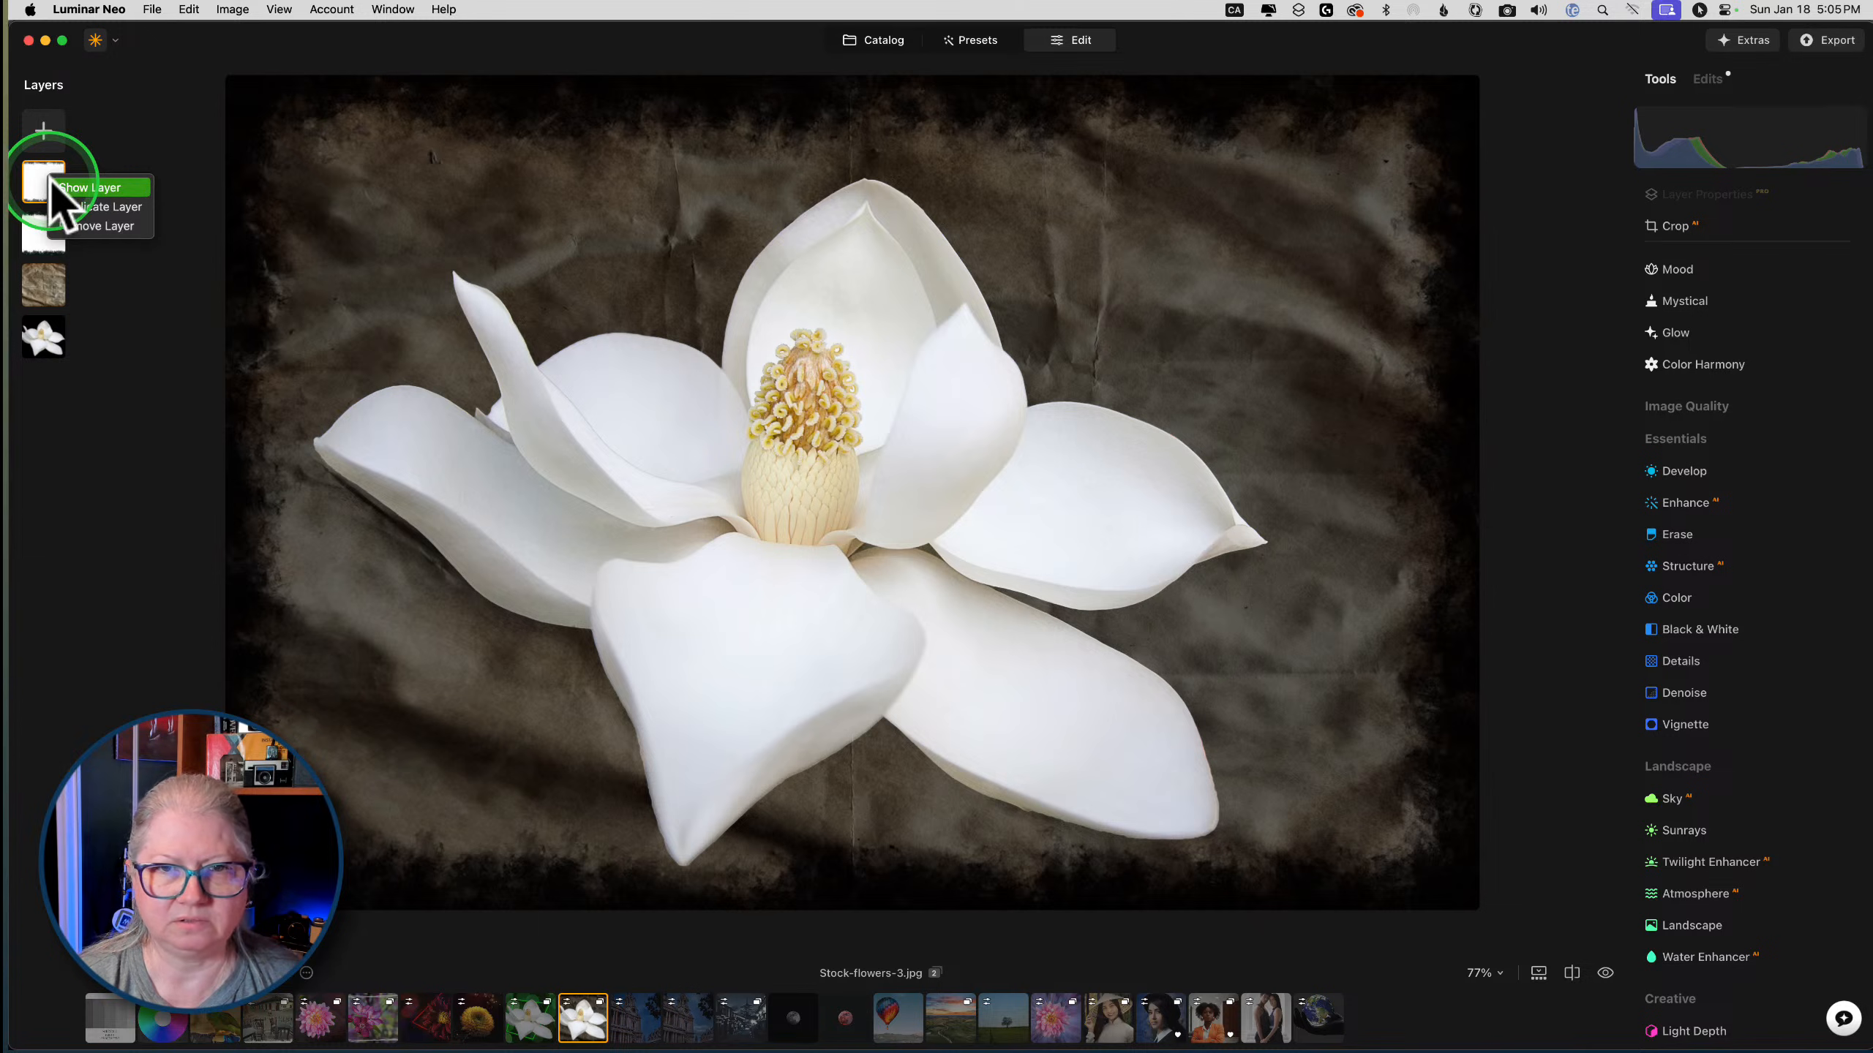
left_click(62, 188)
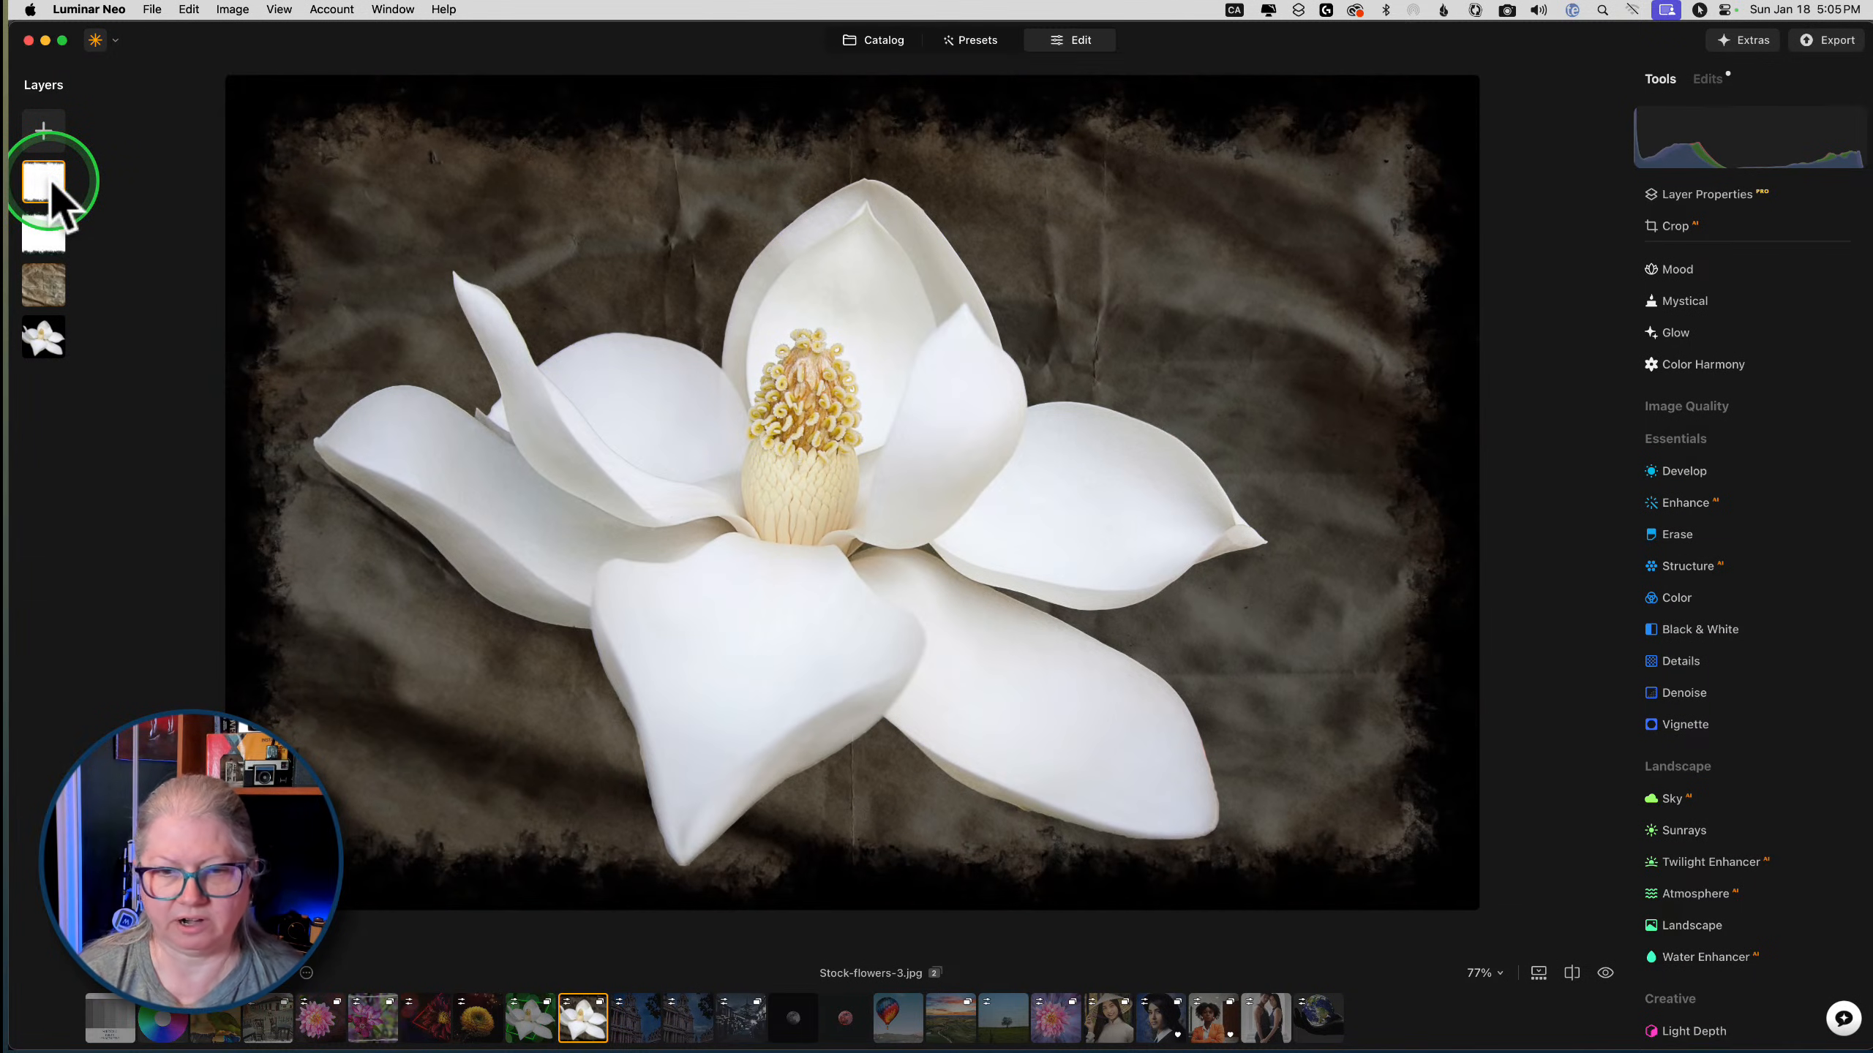
left_click(1696, 80)
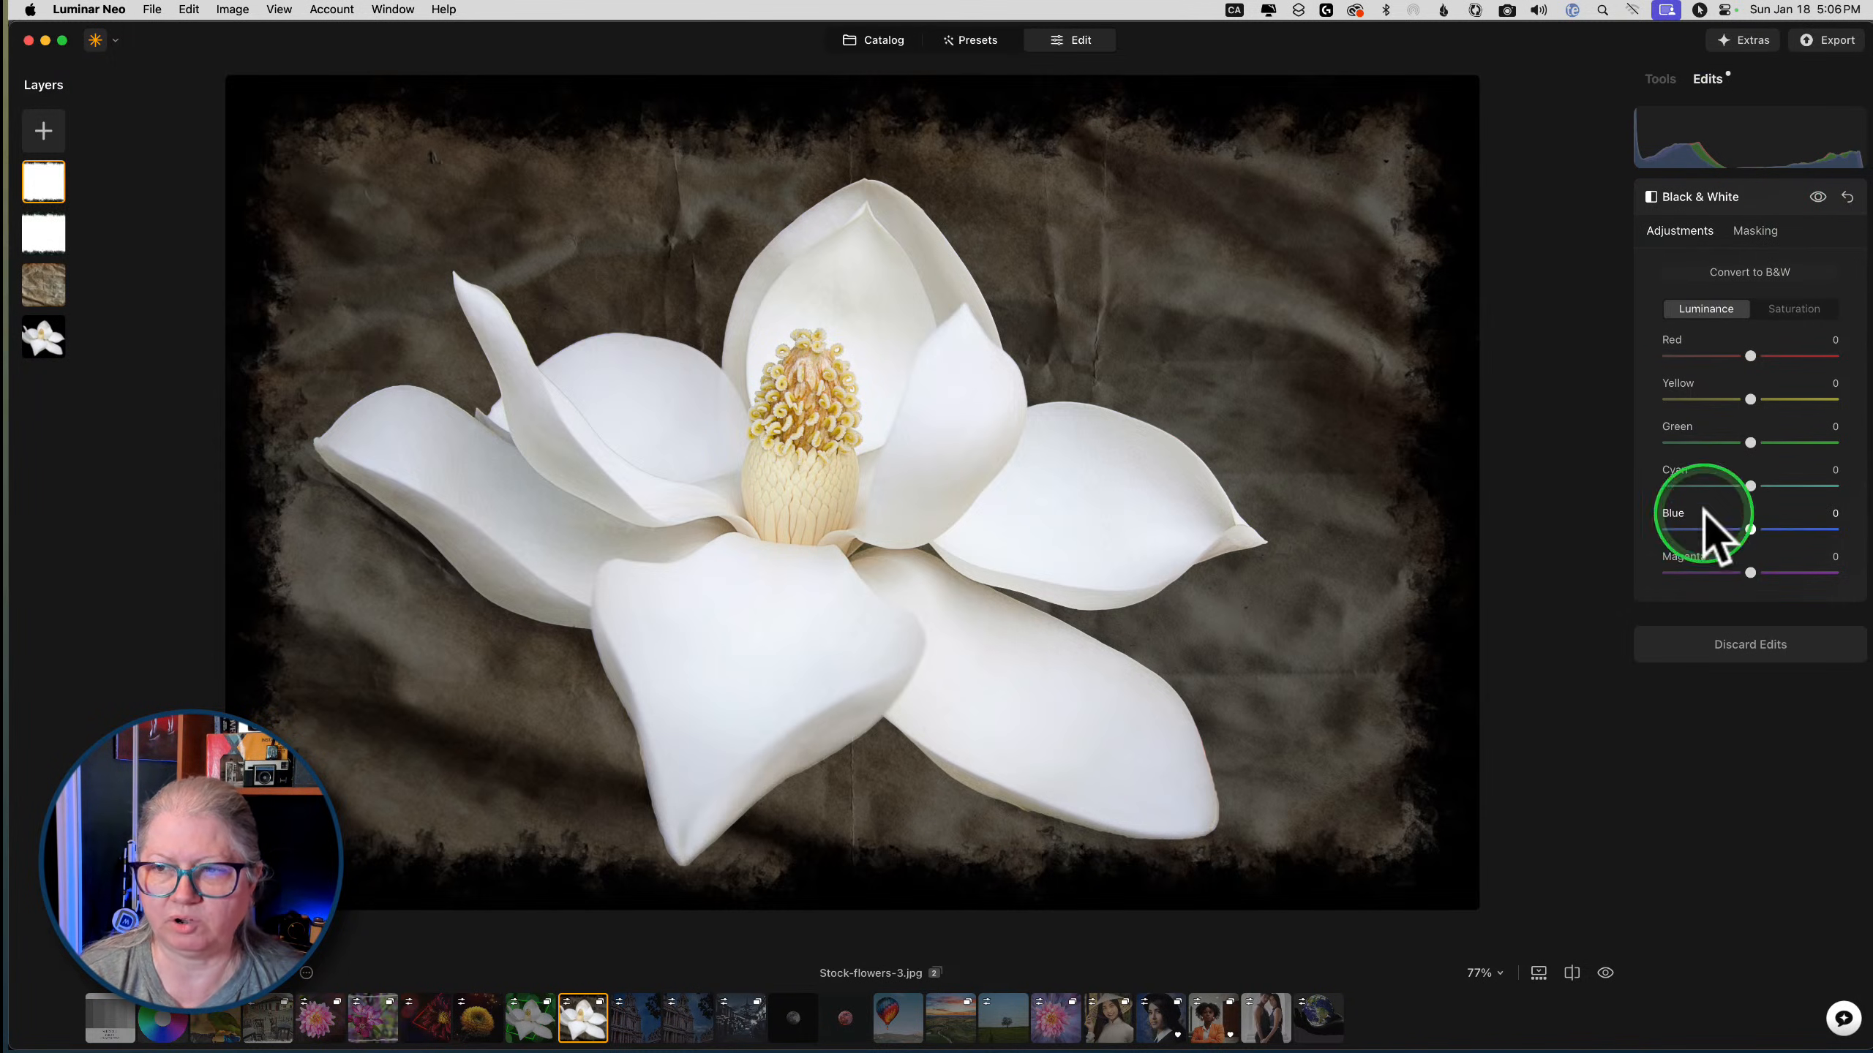
left_click(1660, 78)
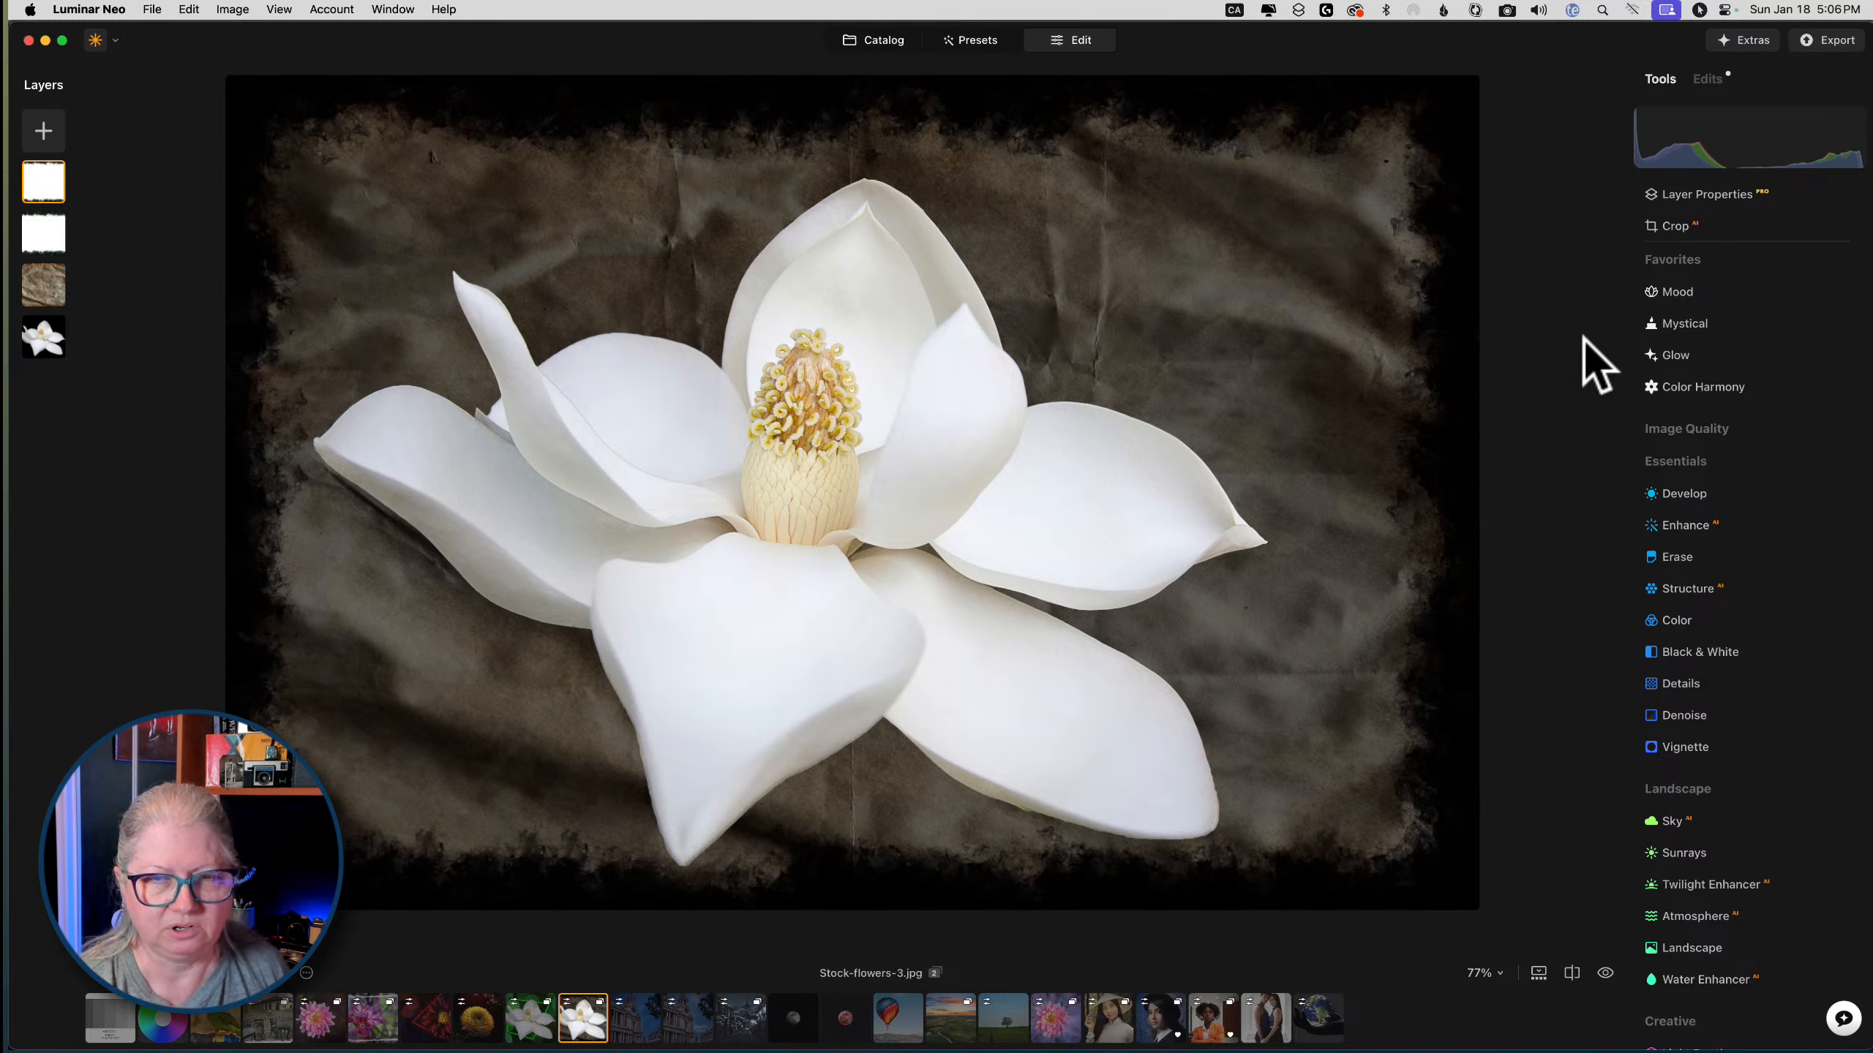
Open the night photo DPM-Luminar-Neo-Course-30-Edit.psd and add the full moon from My Images as a new layer
left_click(633, 1024)
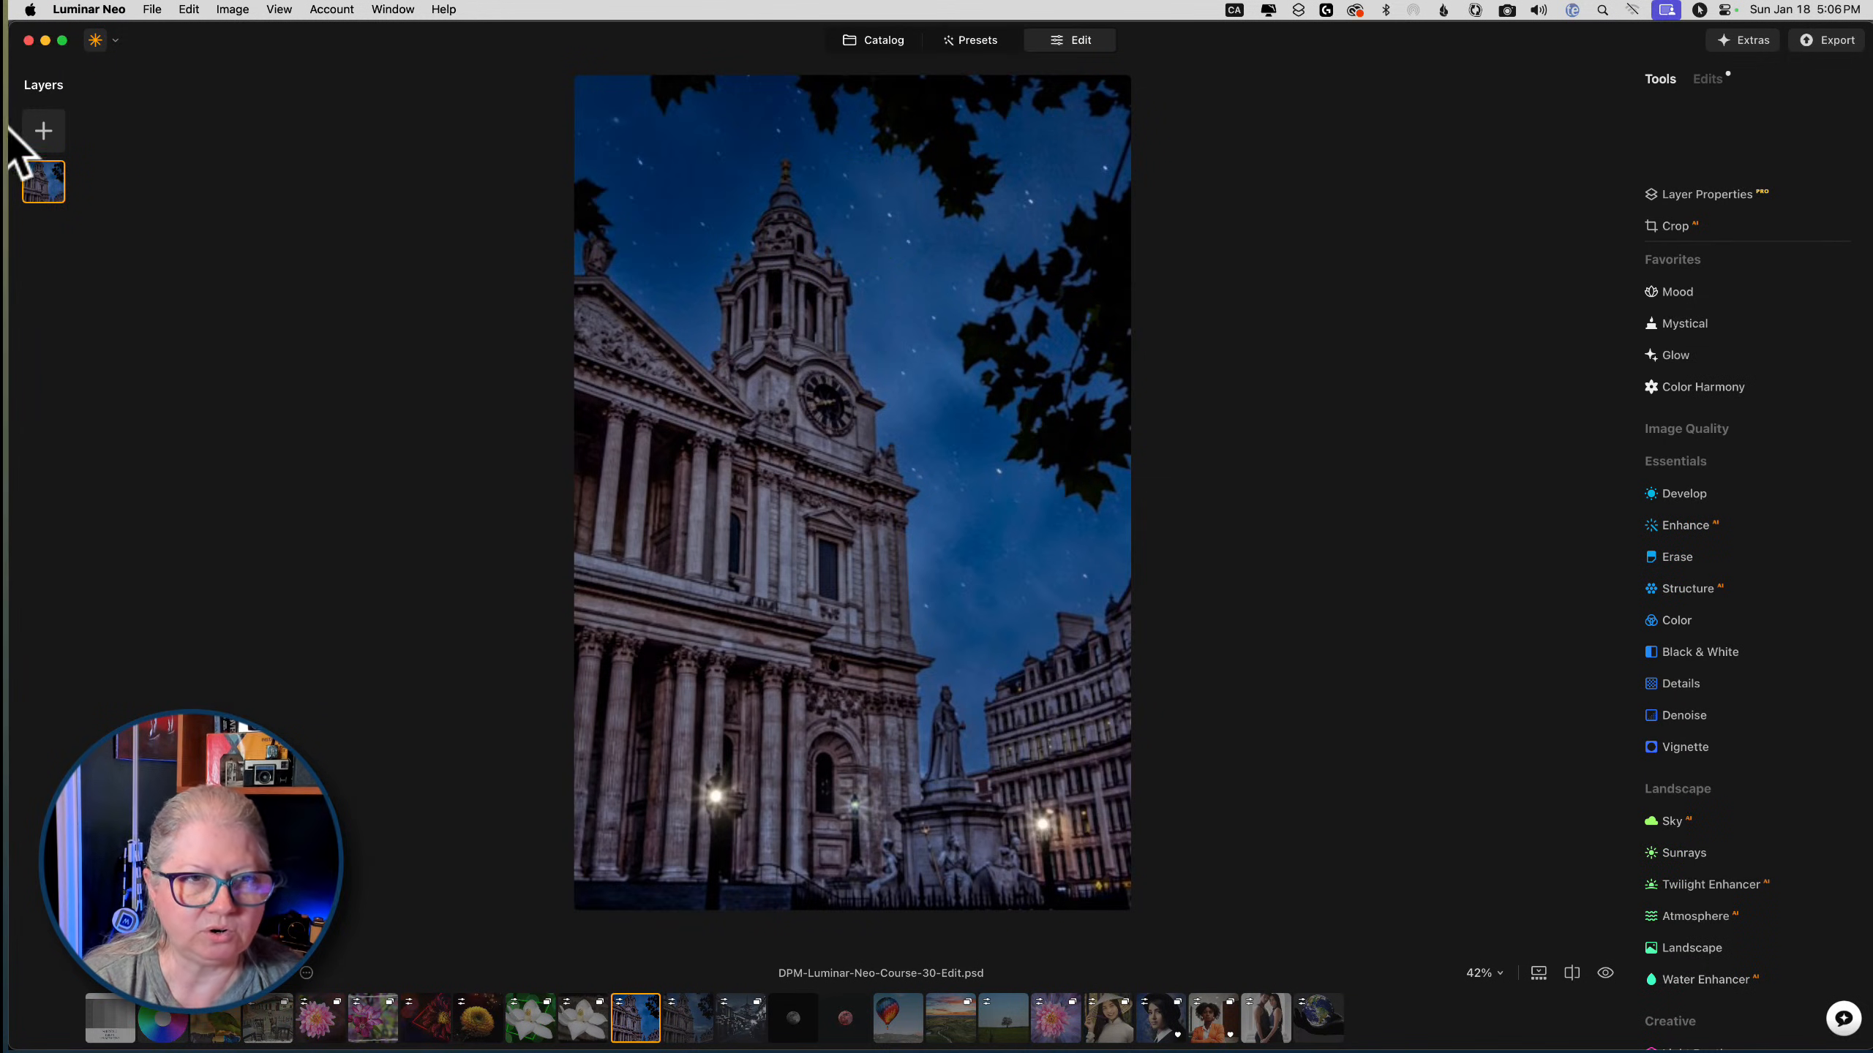
left_click(42, 134)
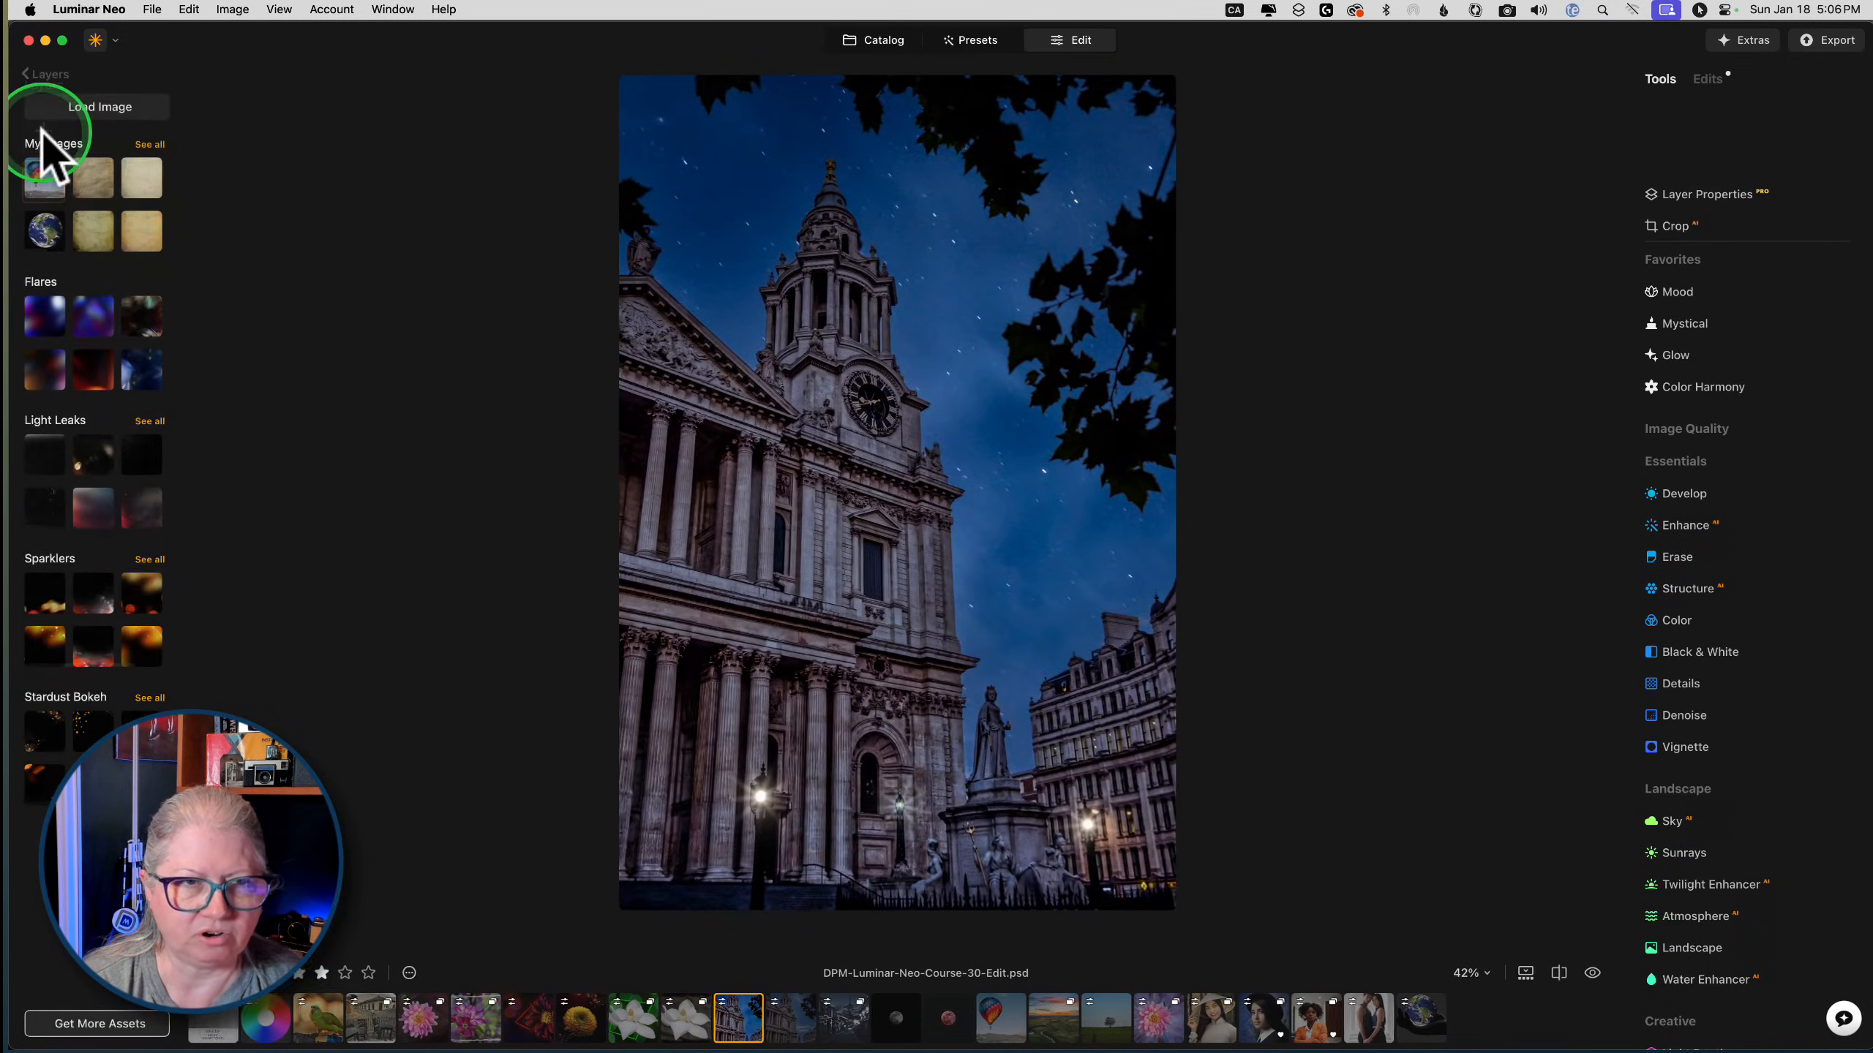
left_click(145, 140)
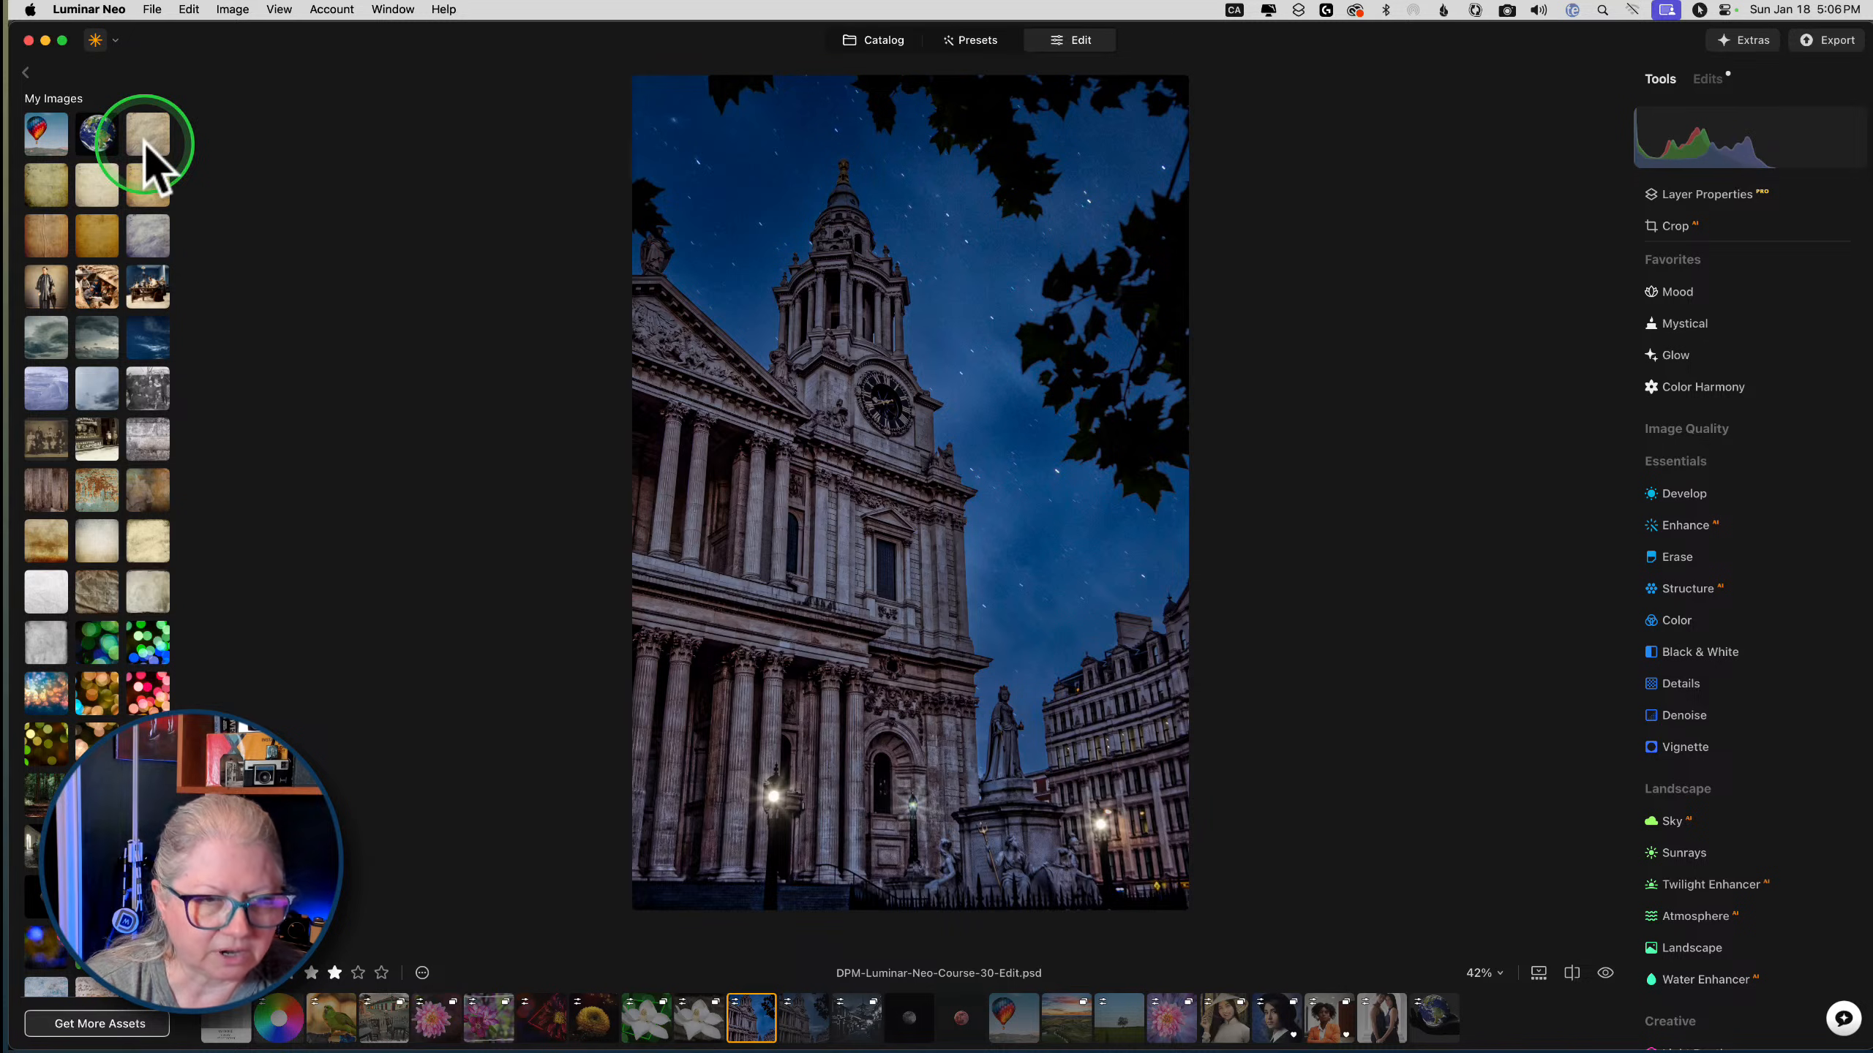
scroll(78, 298, "down", 3)
scroll(74, 287, "down", 5)
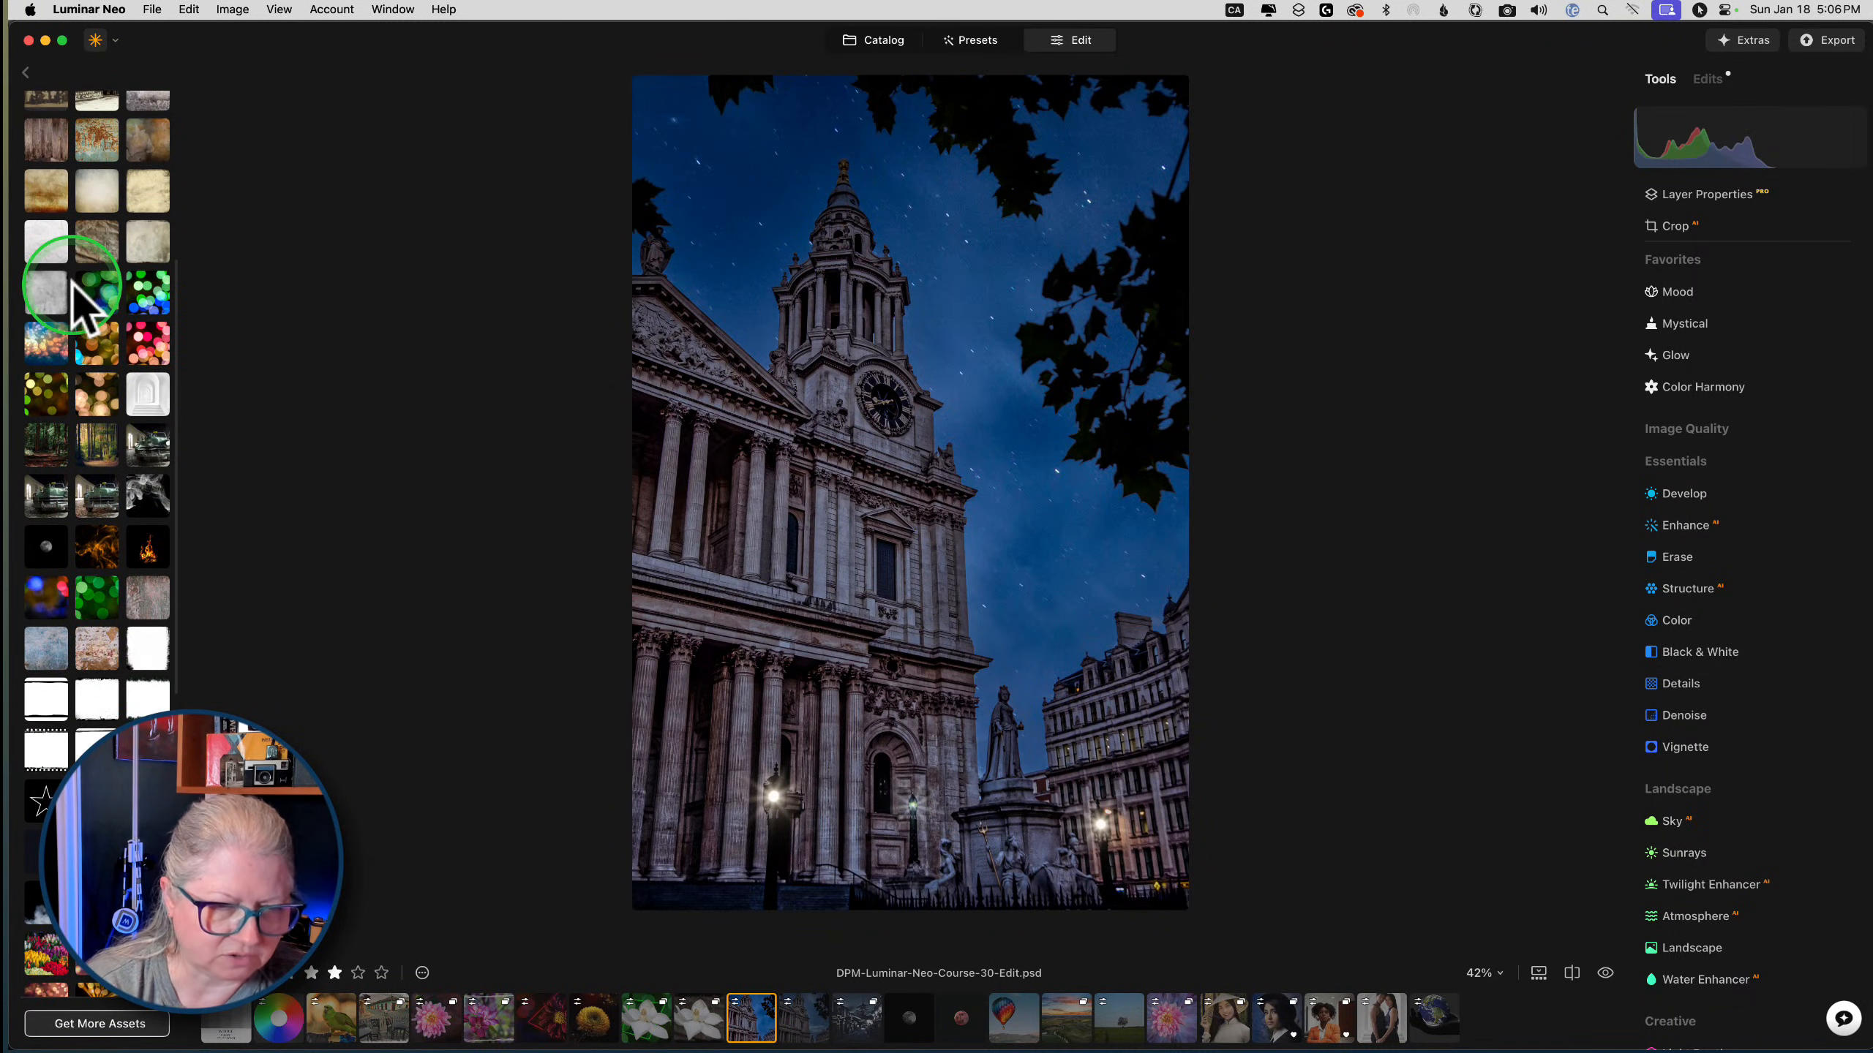
scroll(73, 288, "down", 4)
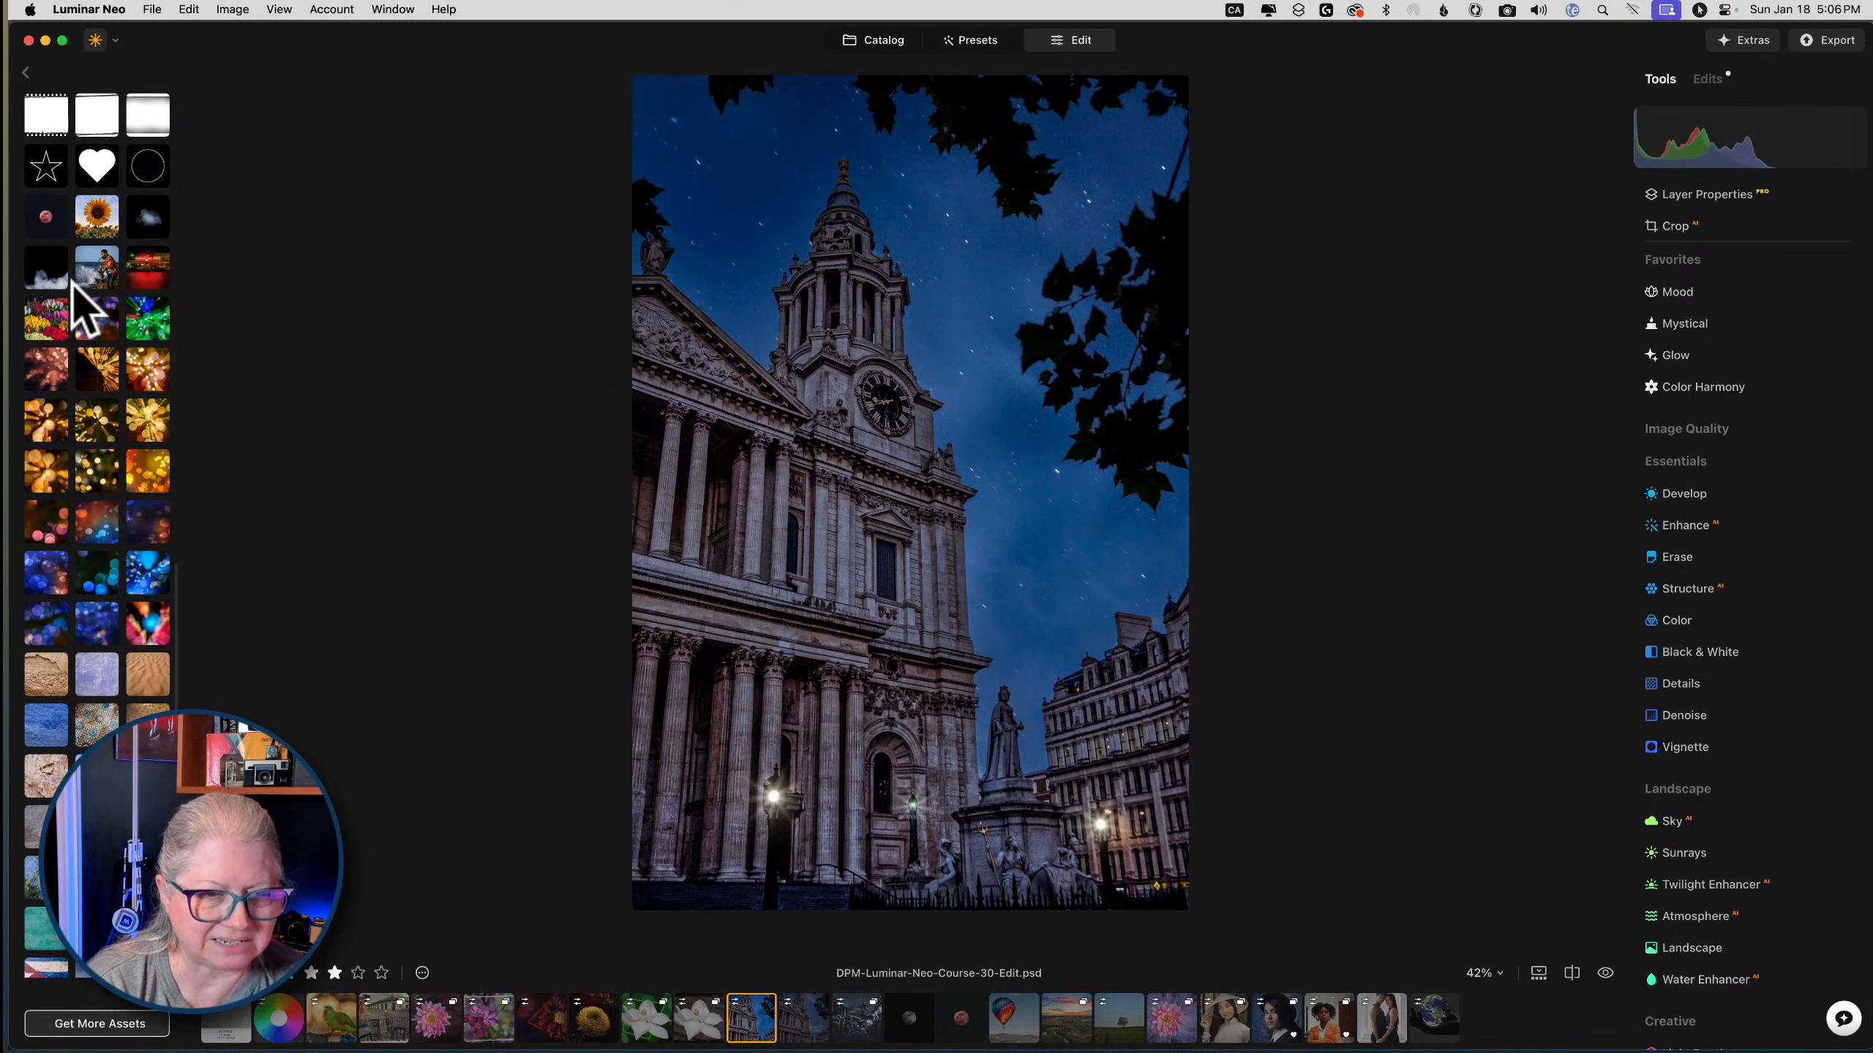
scroll(74, 288, "up", 10)
scroll(83, 306, "up", 2)
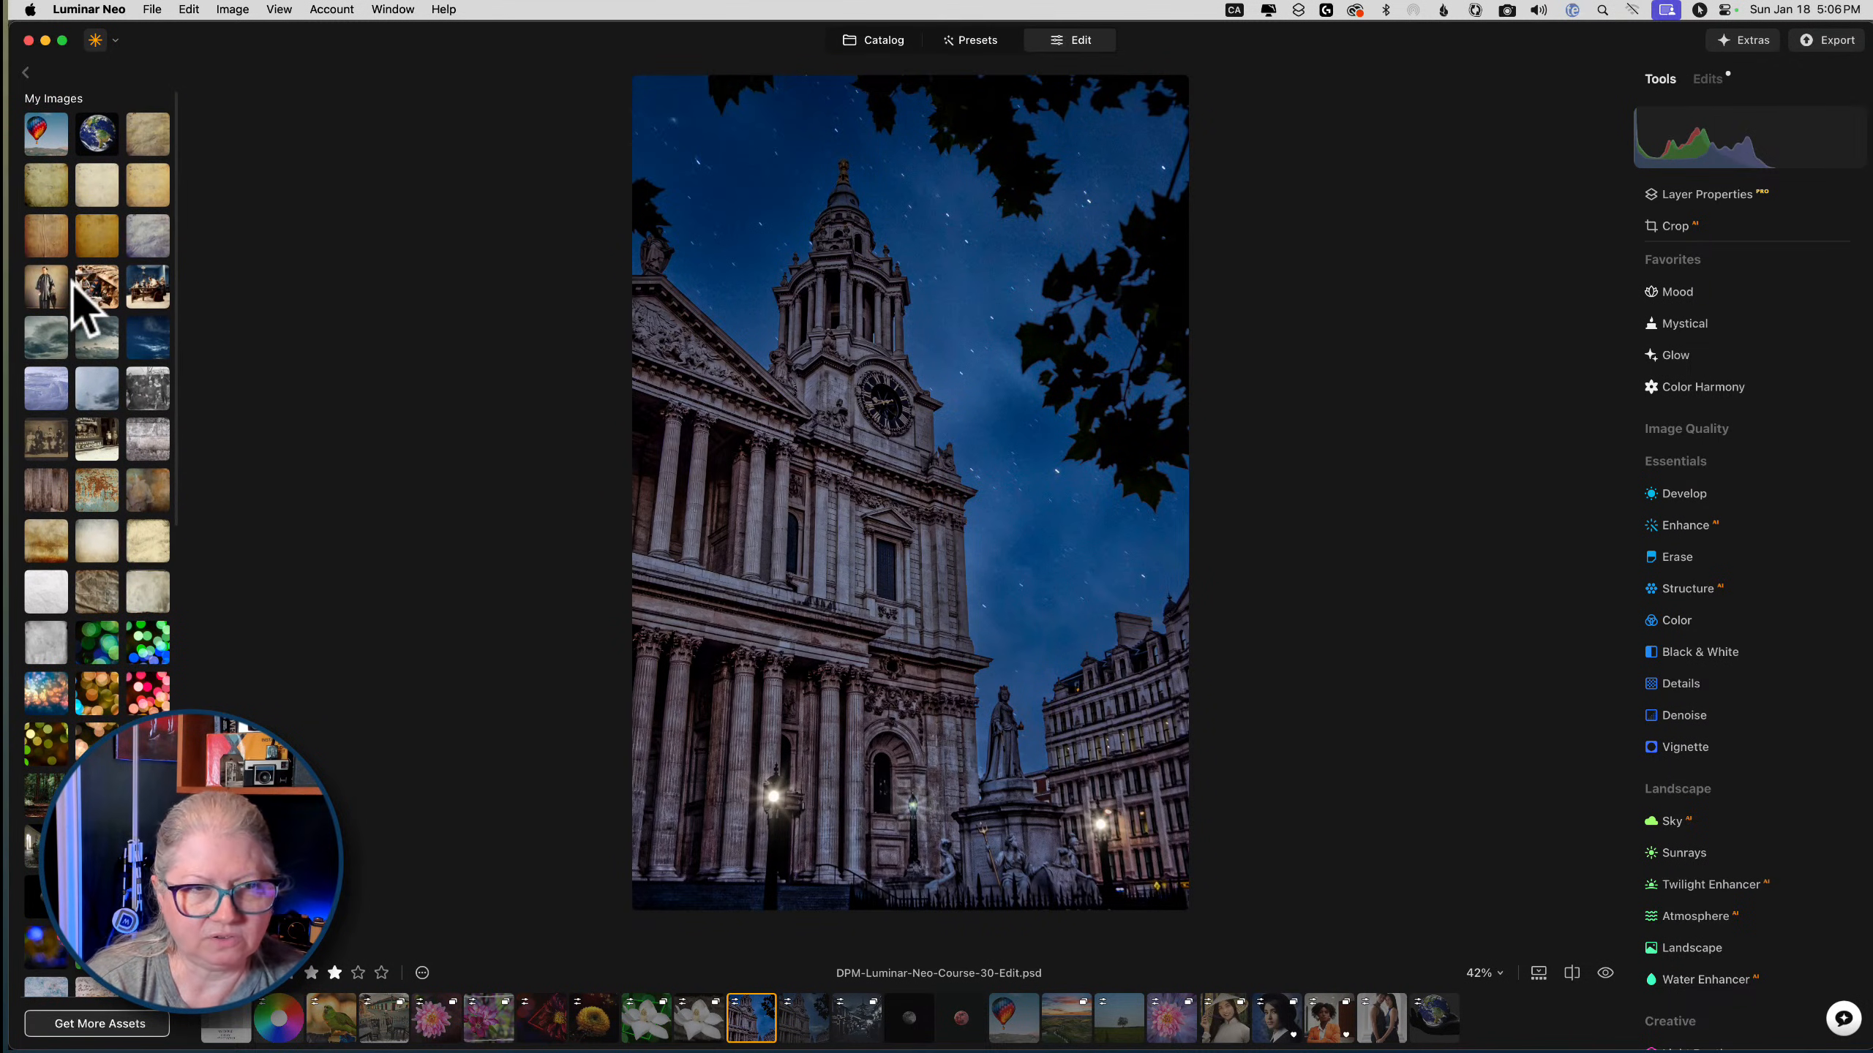
scroll(74, 287, "down", 8)
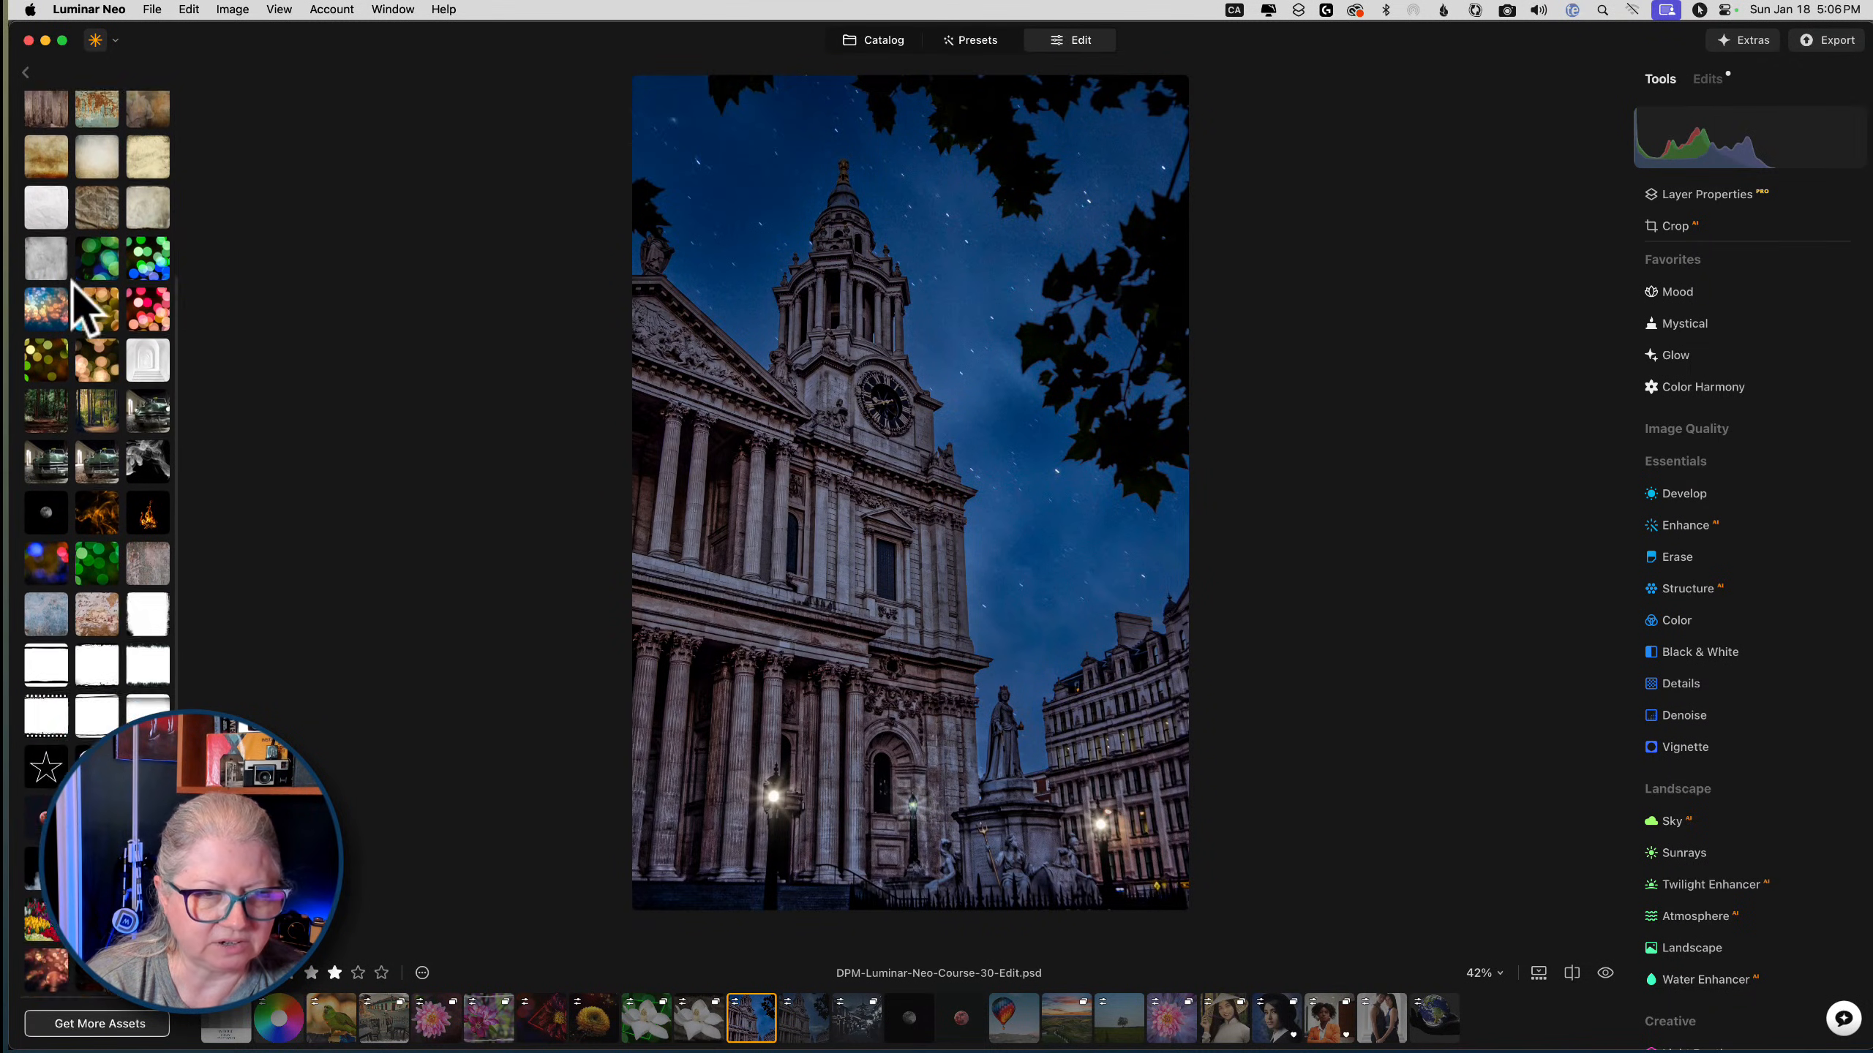
left_click(52, 739)
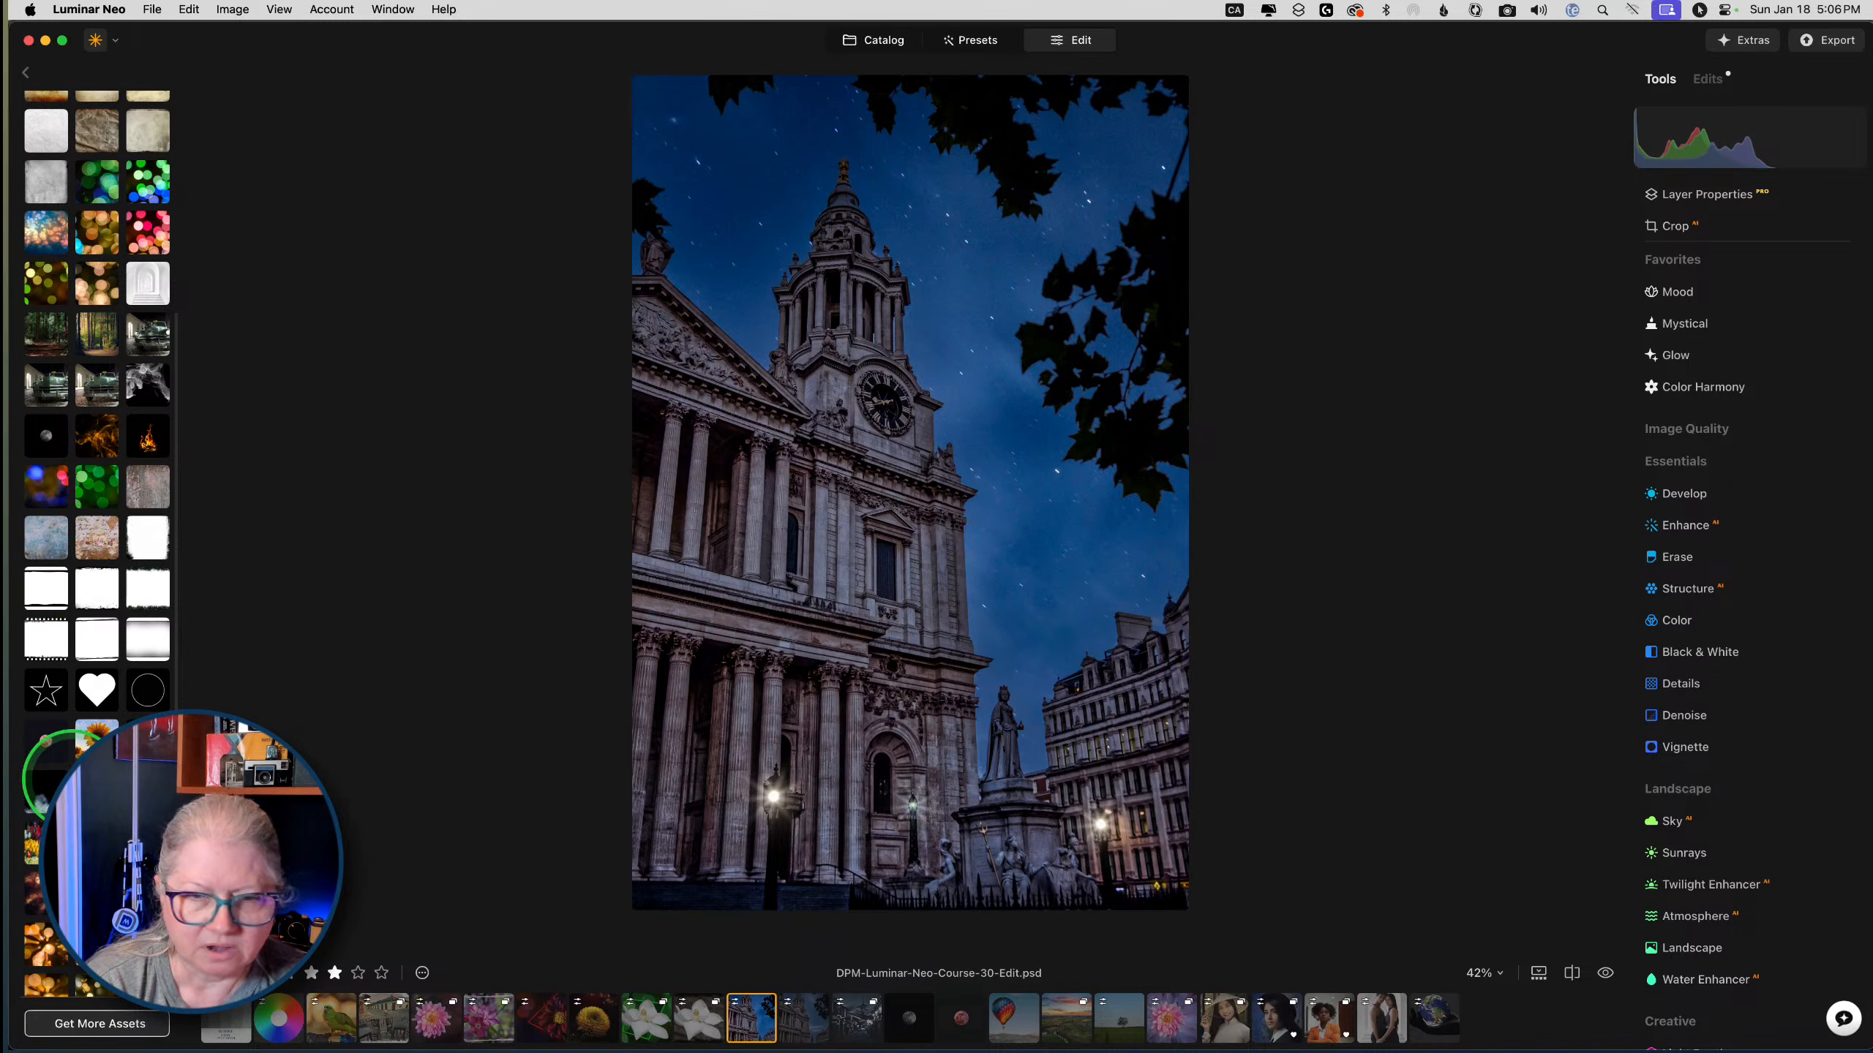
left_click(50, 448)
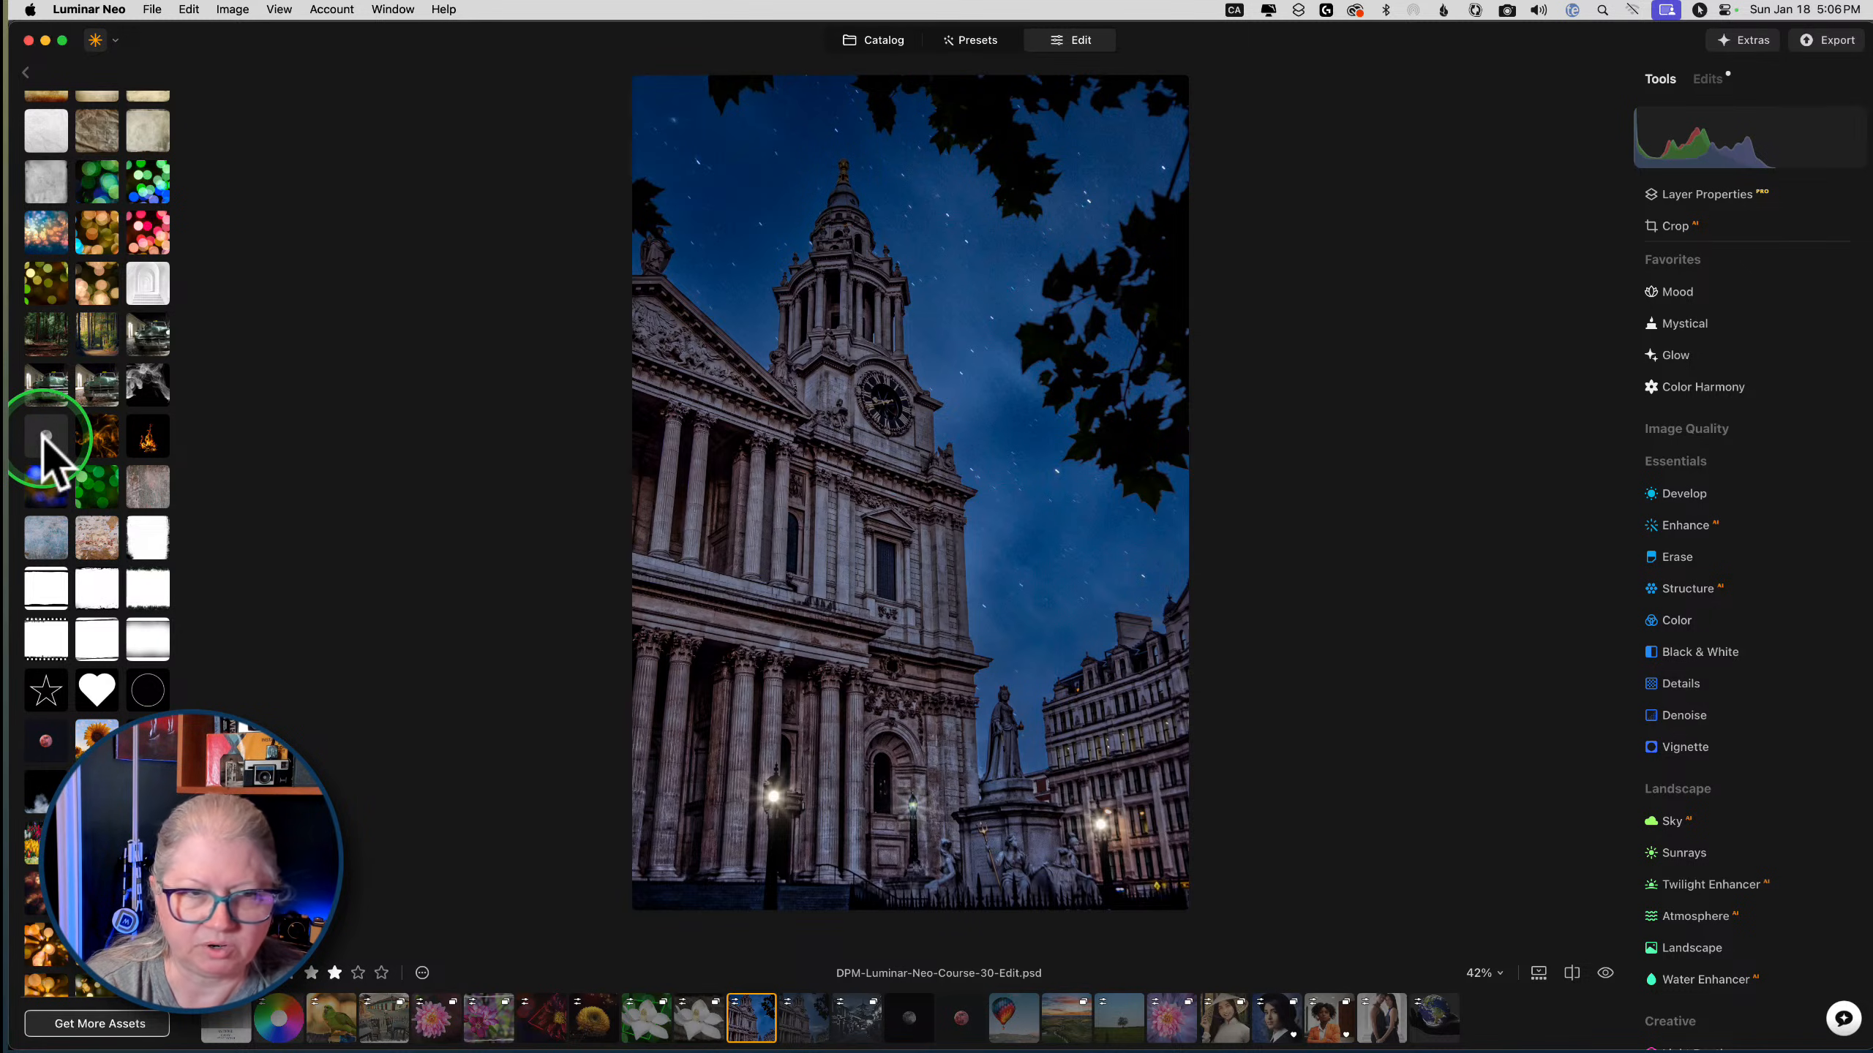
left_click(45, 438)
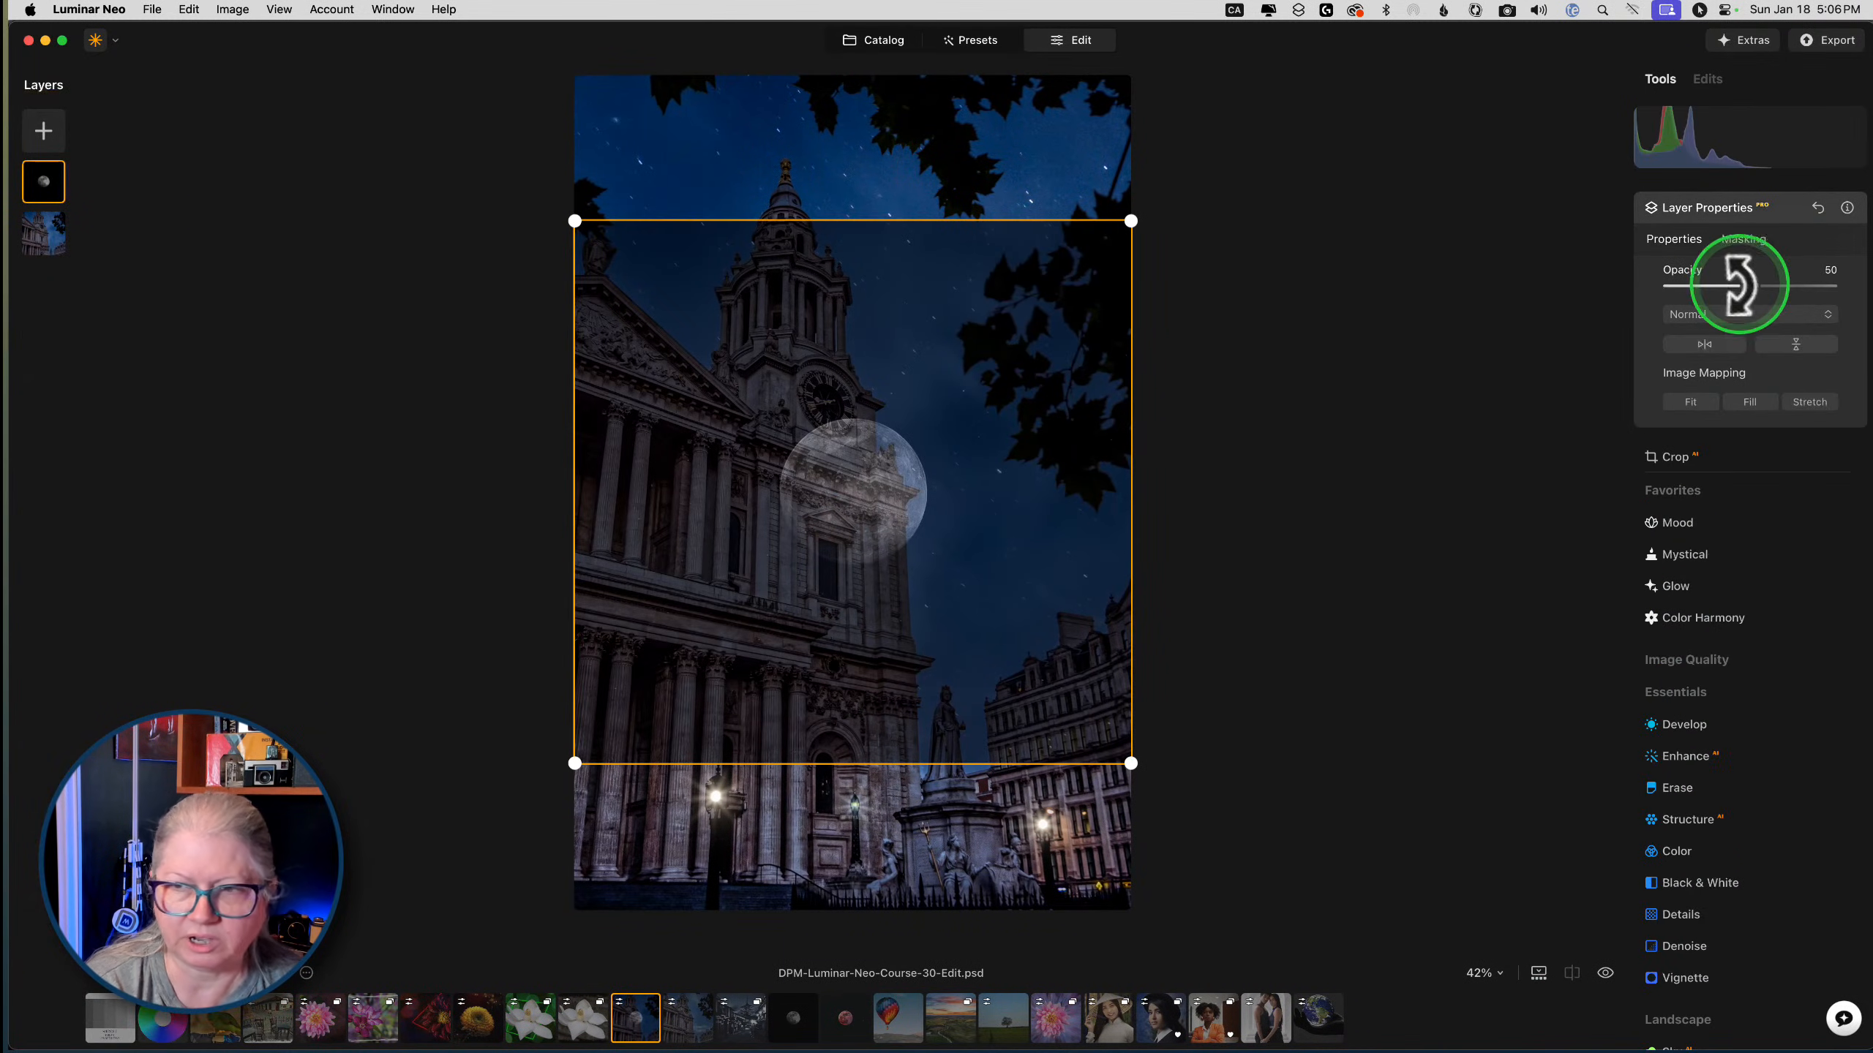
Set the moon layer's opacity to 100 and its blend mode to Lighten
left_click_drag(1778, 284, 1862, 288)
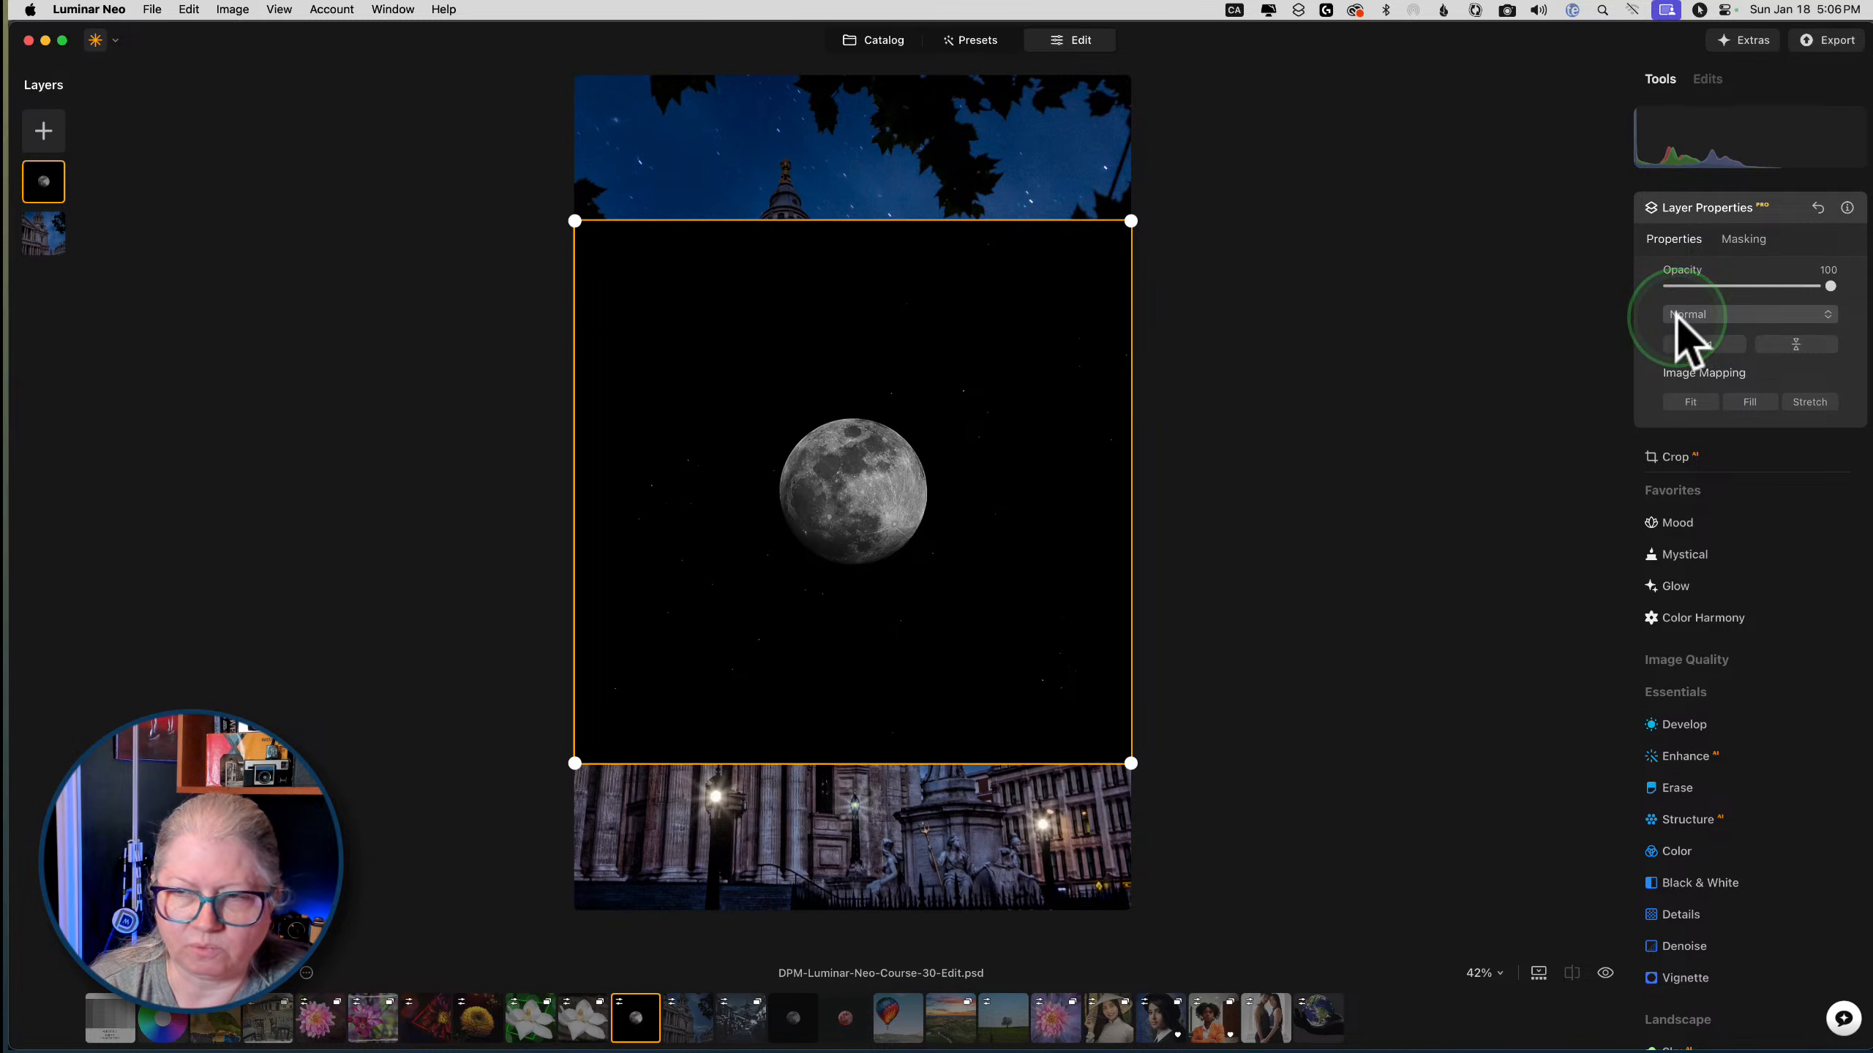
left_click(1698, 316)
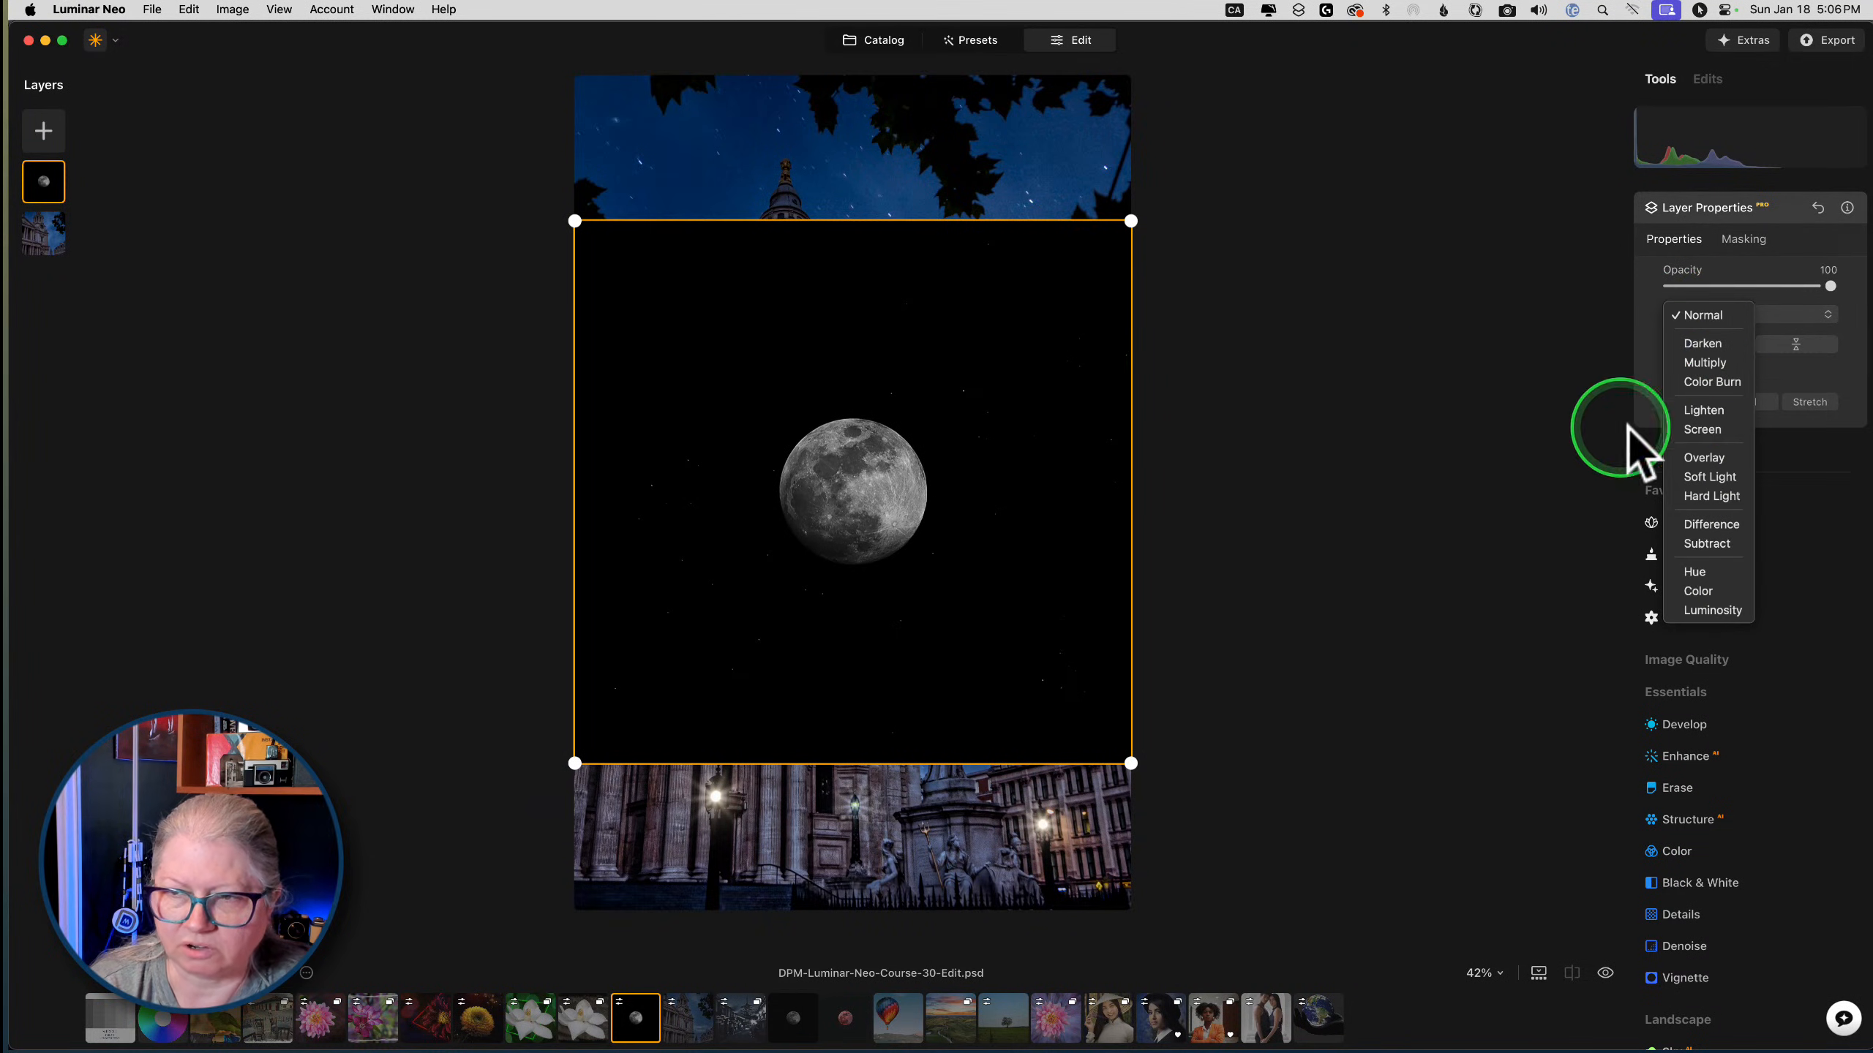
left_click(1703, 410)
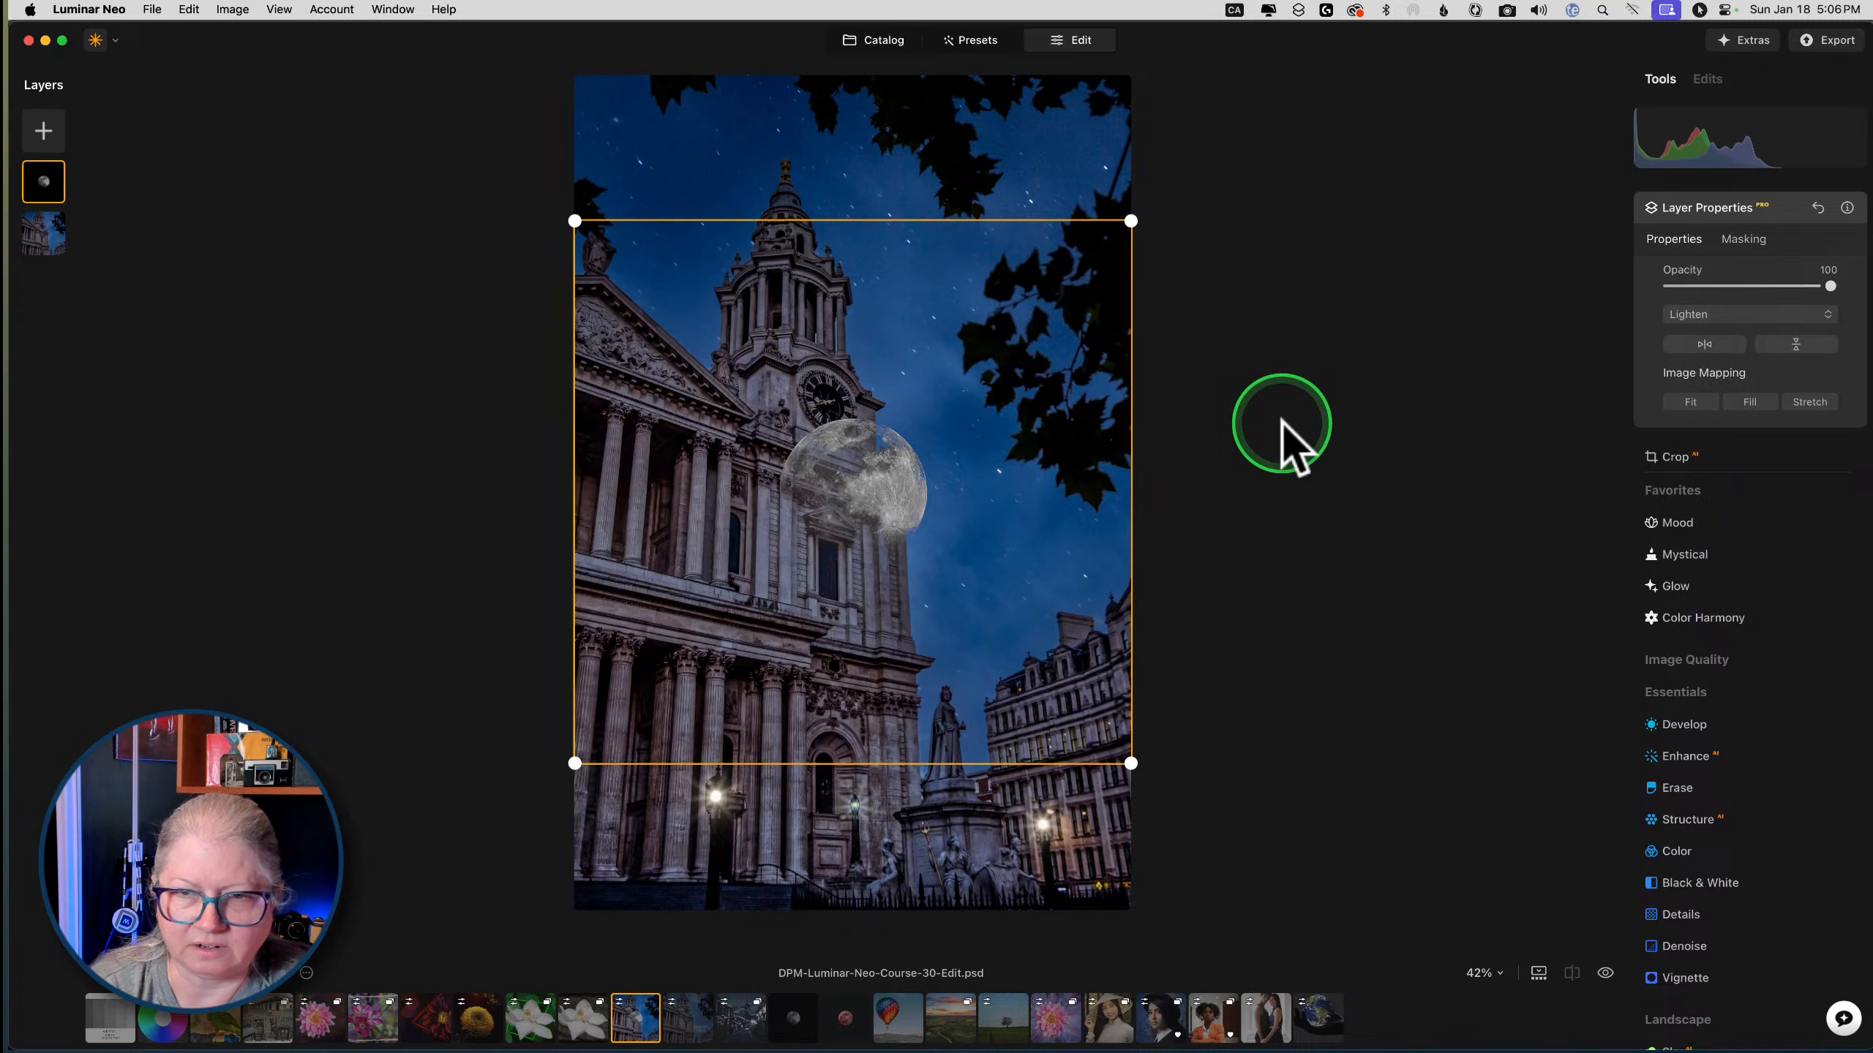
Shrink the moon layer, move it into the open sky beside the clock tower, and open its blend mode choices
left_click_drag(574, 764, 737, 605)
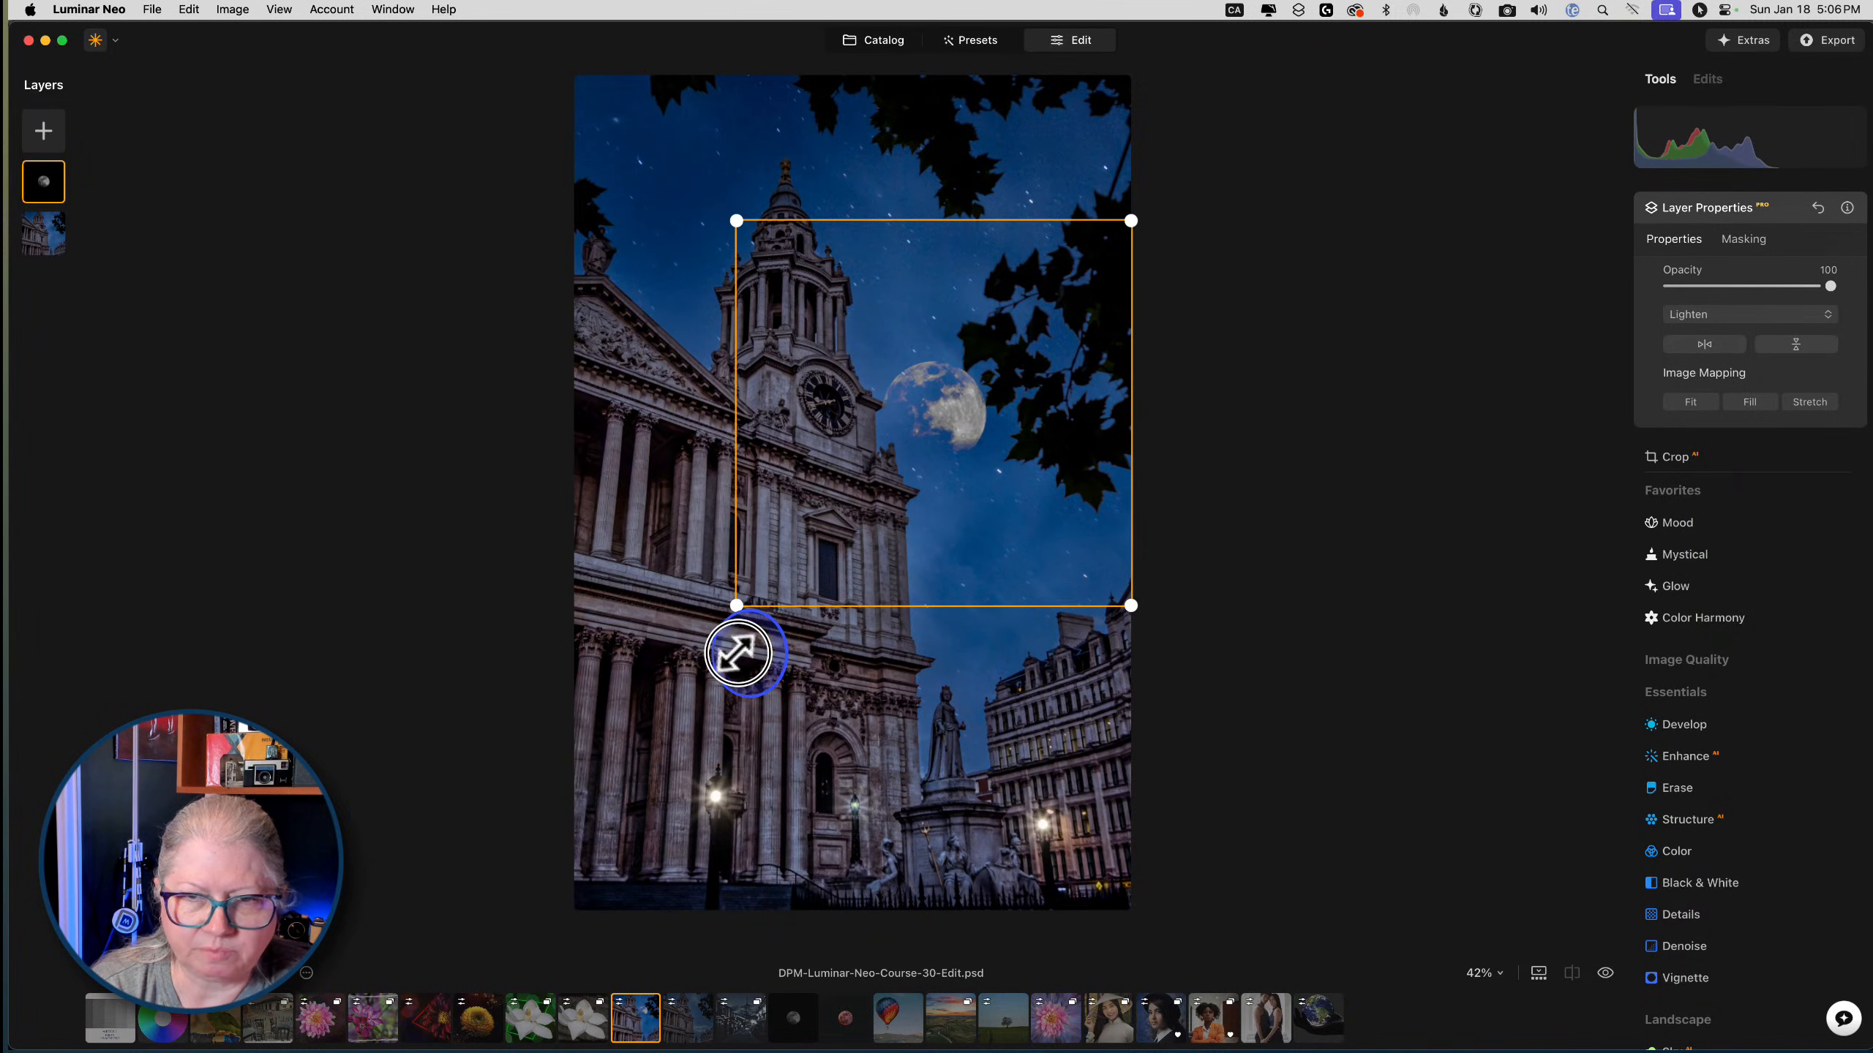
left_click_drag(1066, 388, 989, 536)
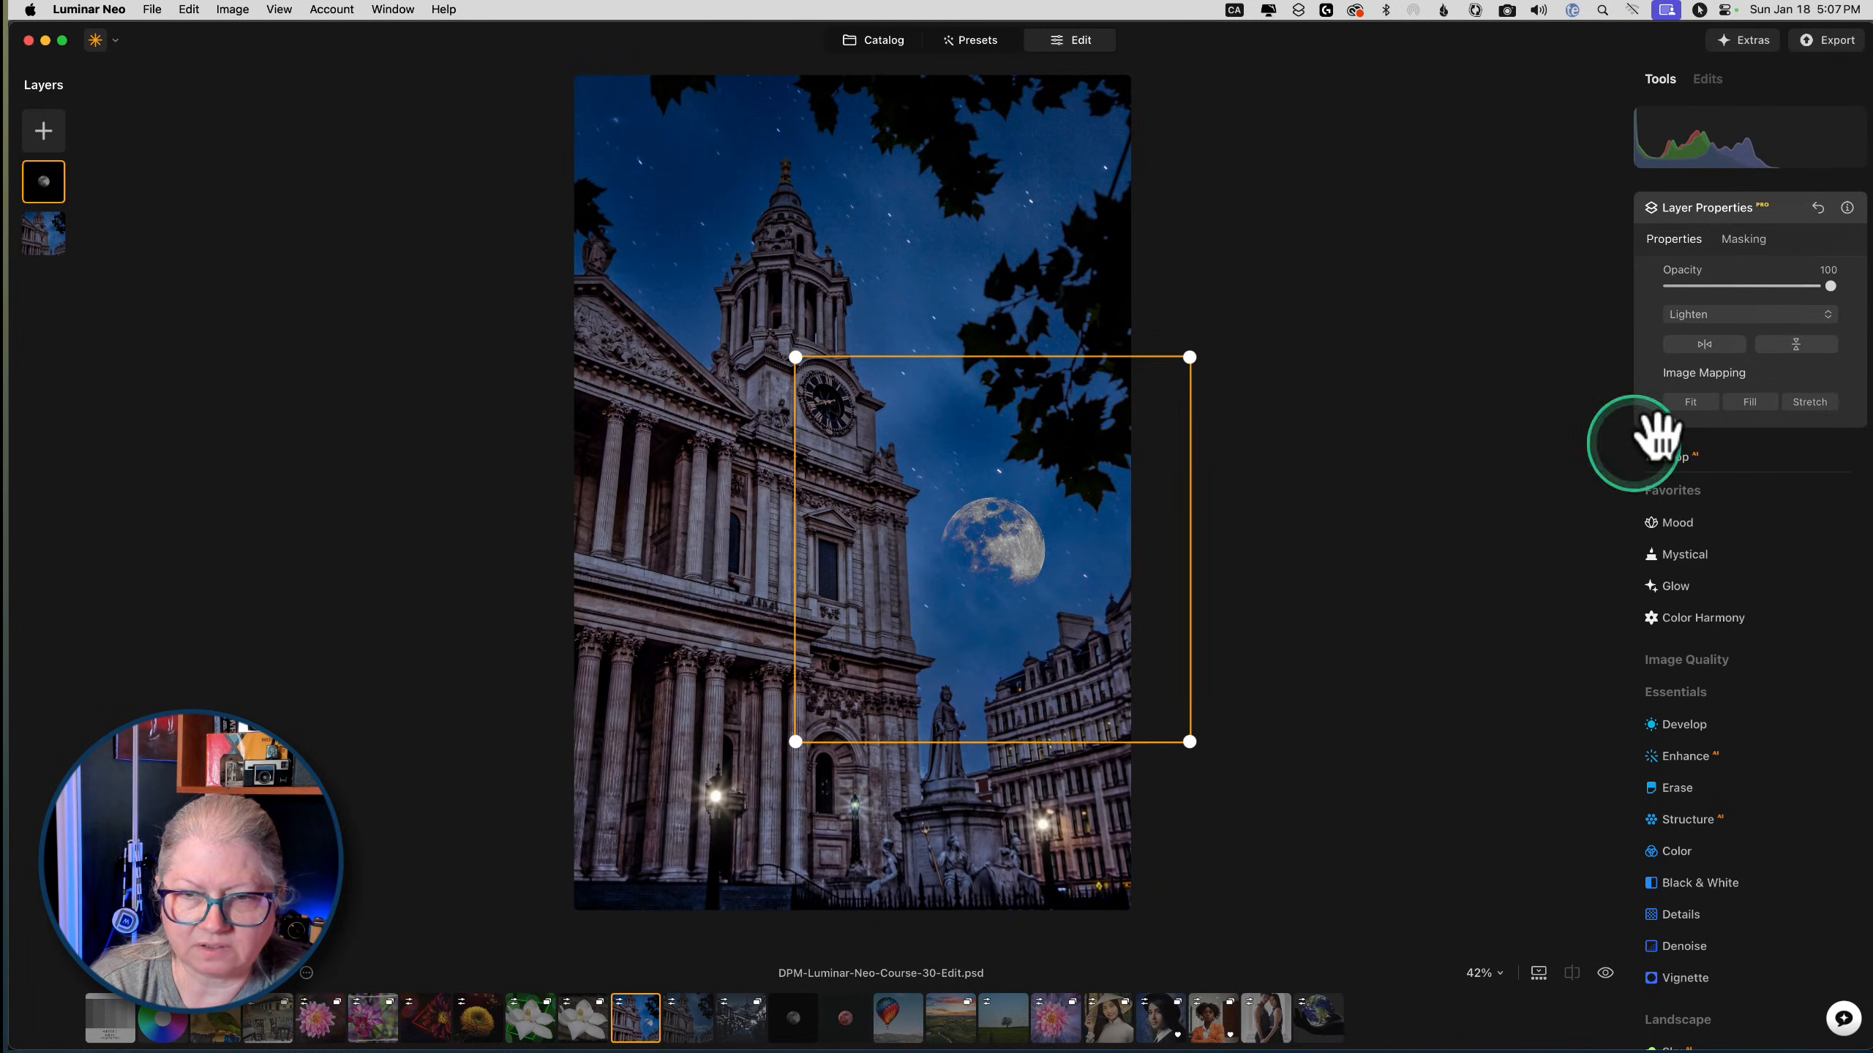
left_click(1715, 316)
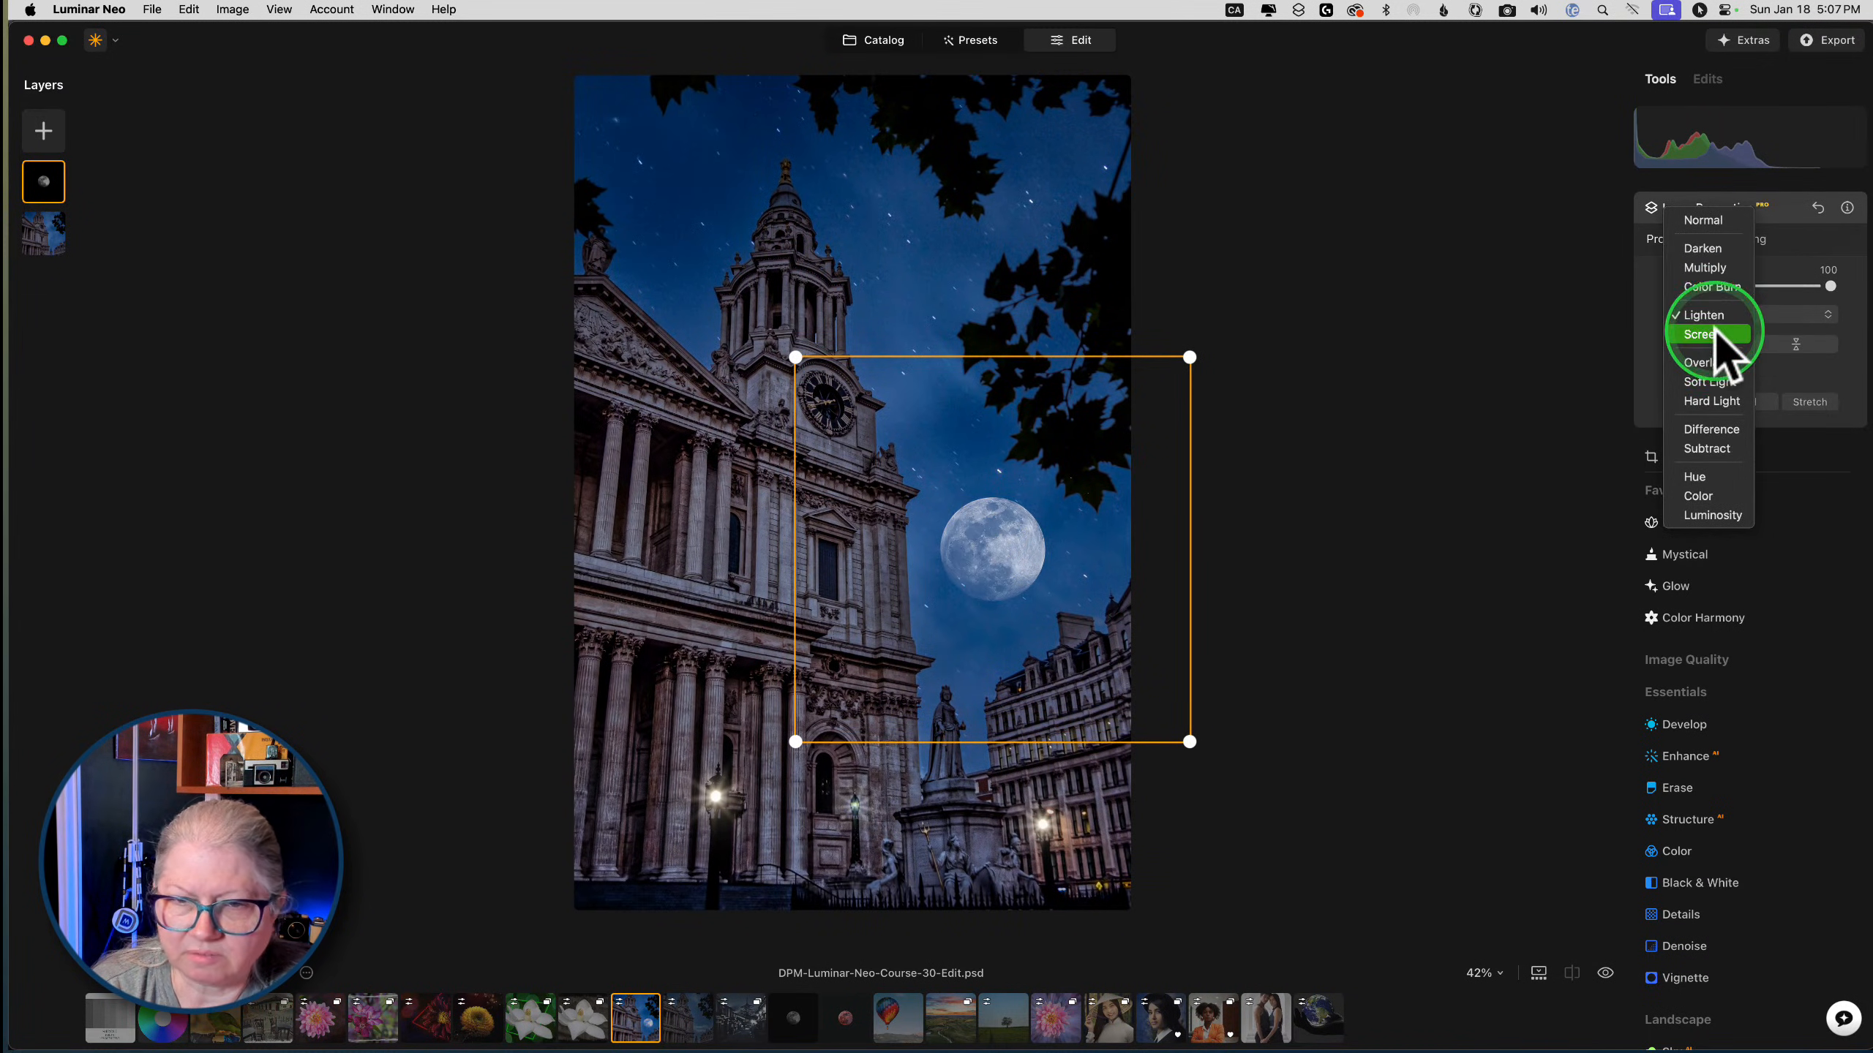
Compare the Lighten and Screen blend modes on the moon layer and keep Screen
left_click(1715, 328)
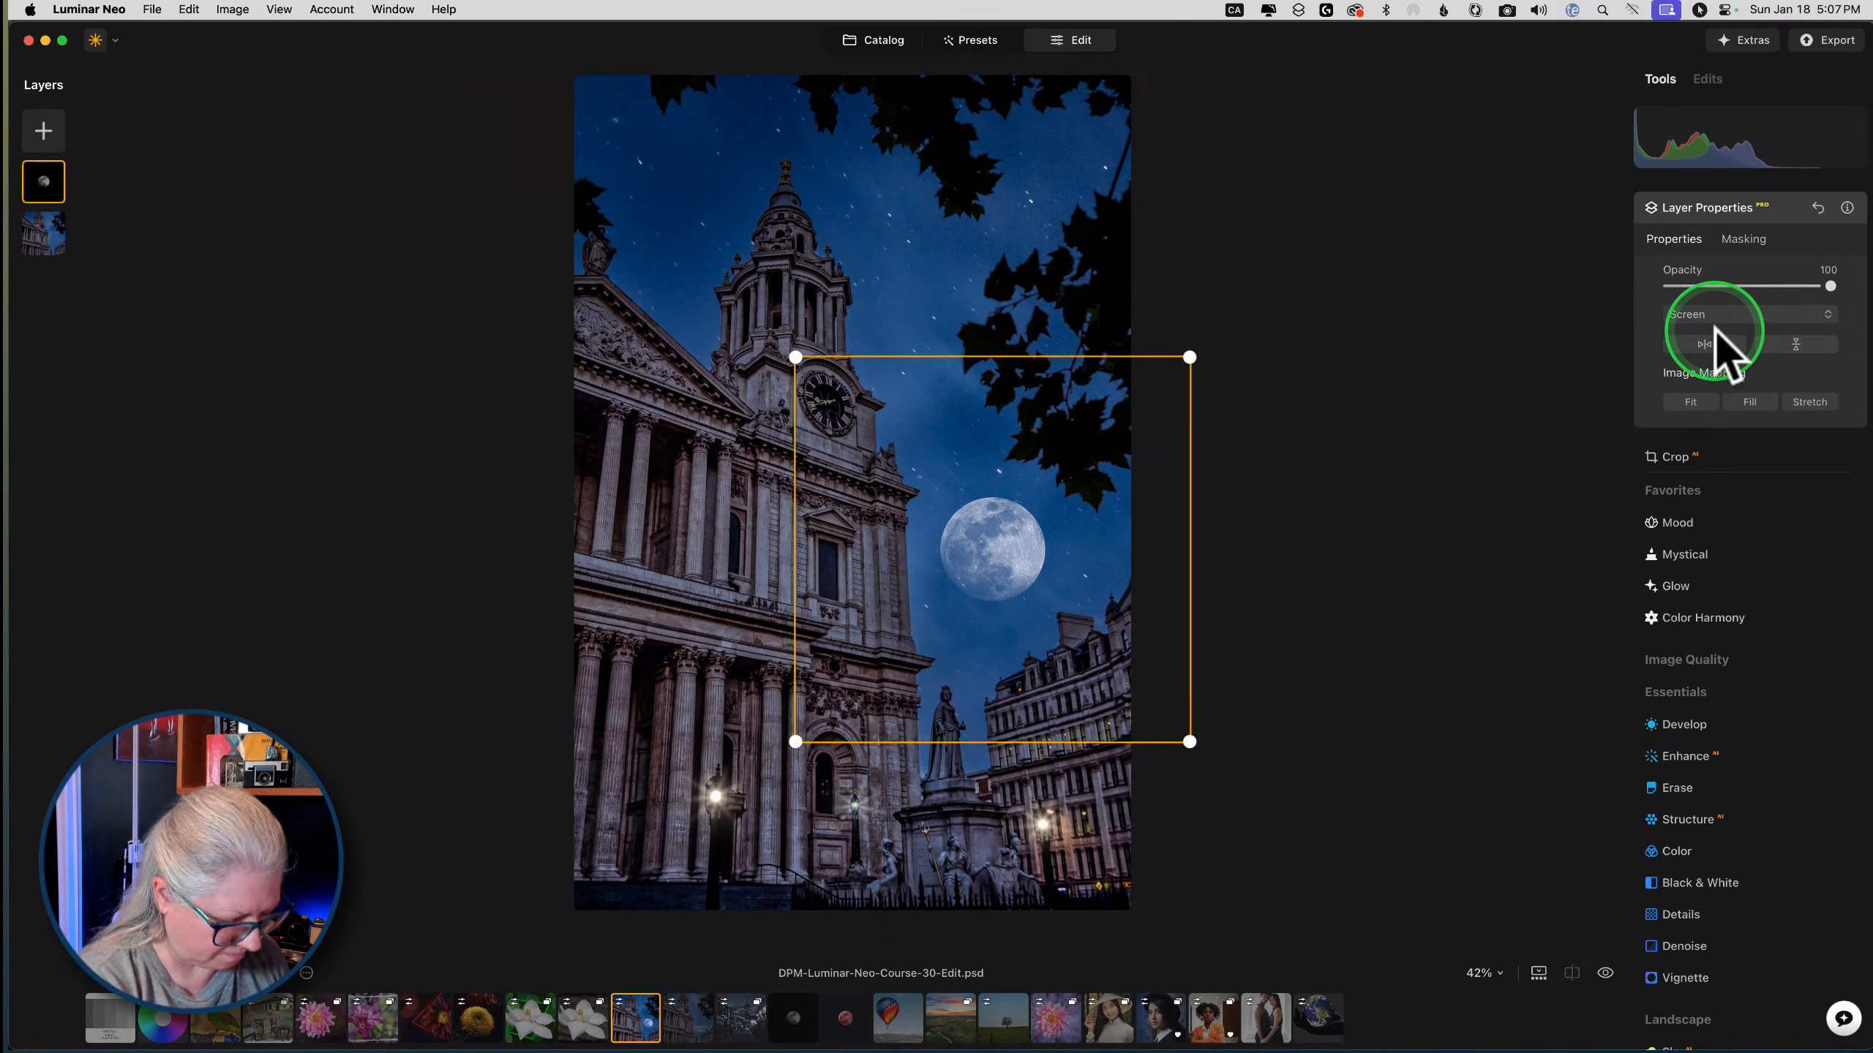
key("super+plus")
key("super+plus")
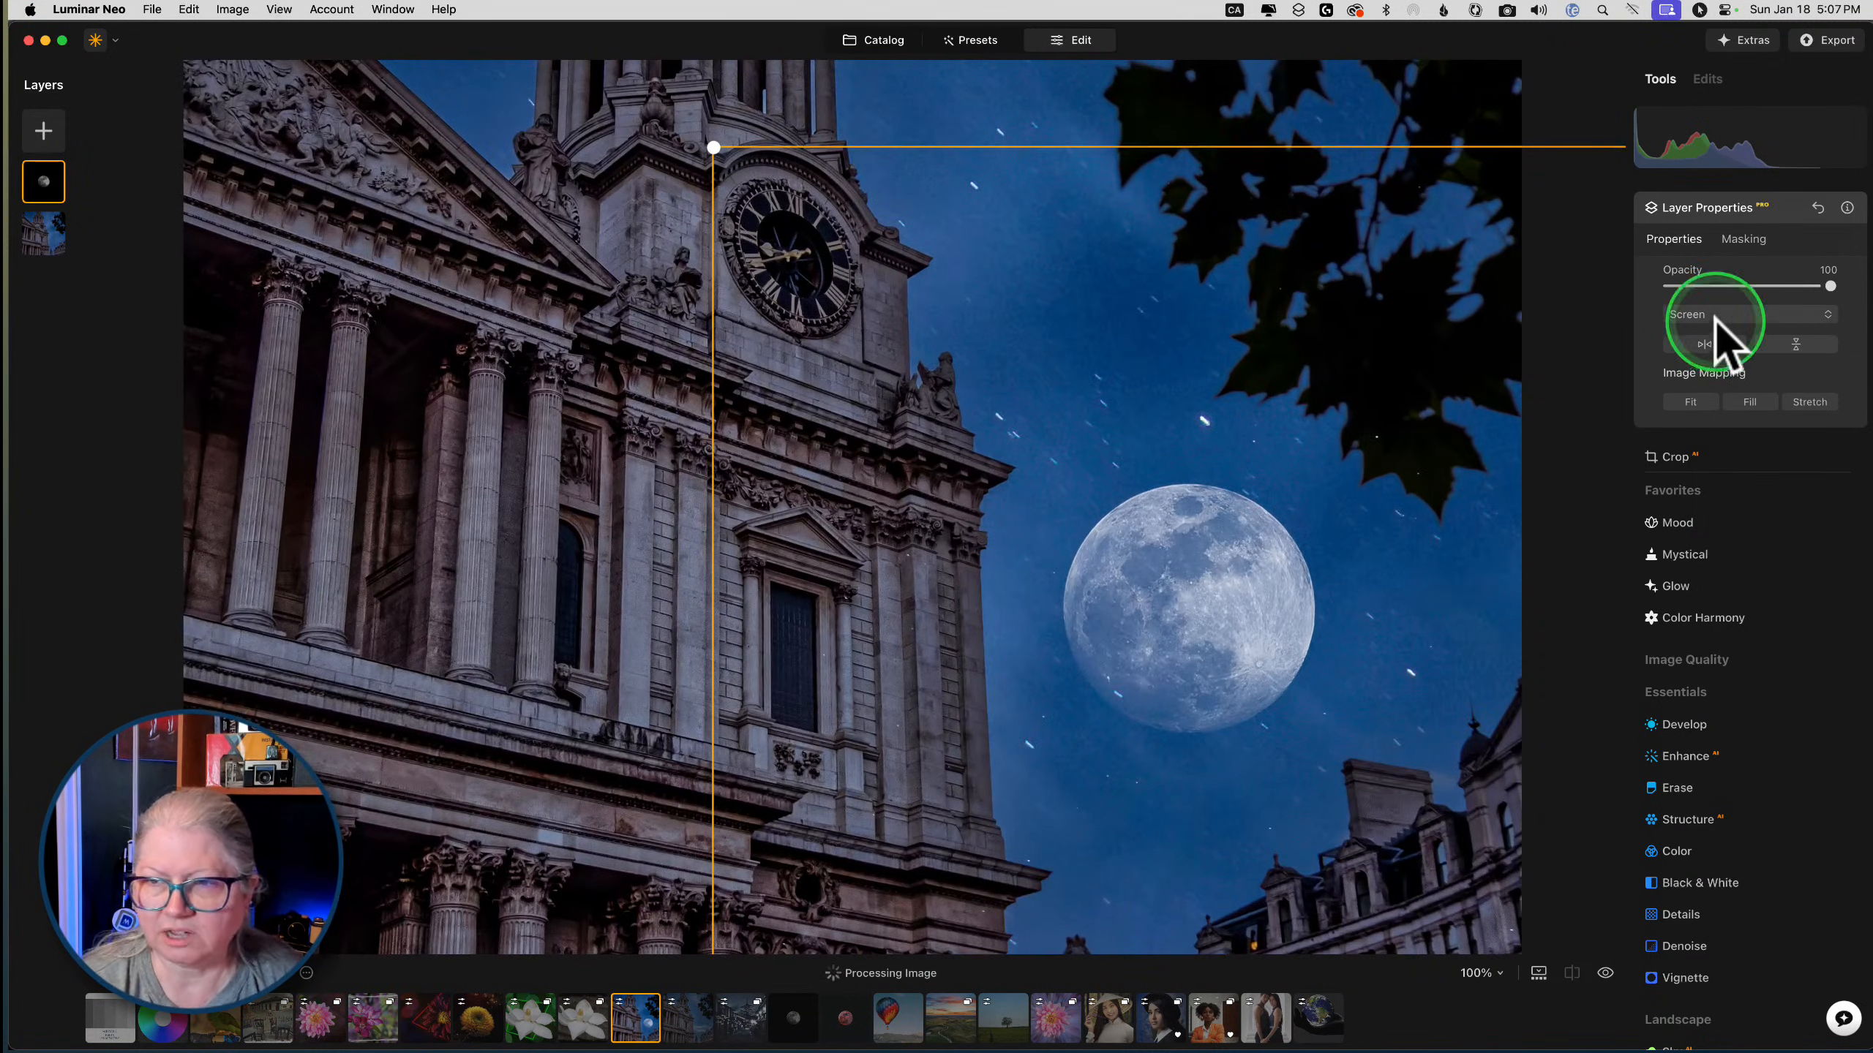
left_click(1714, 328)
left_click(1707, 292)
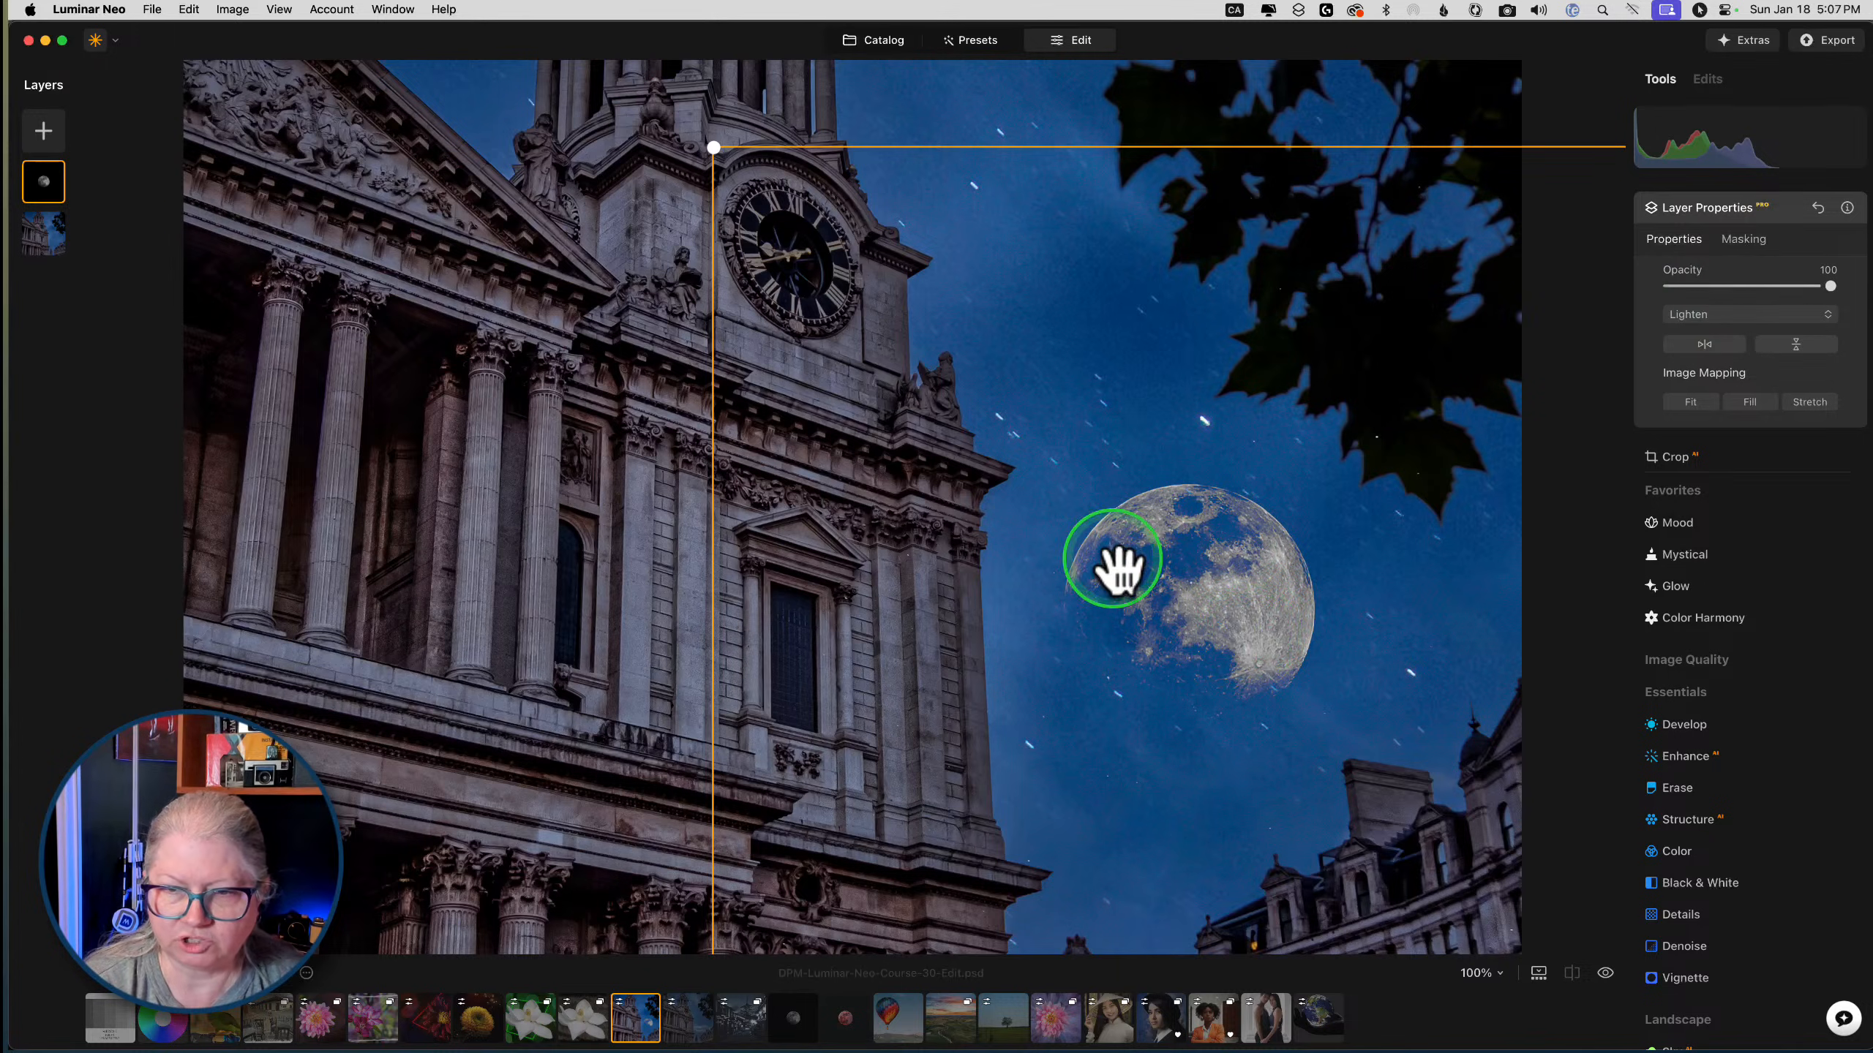
left_click(1728, 314)
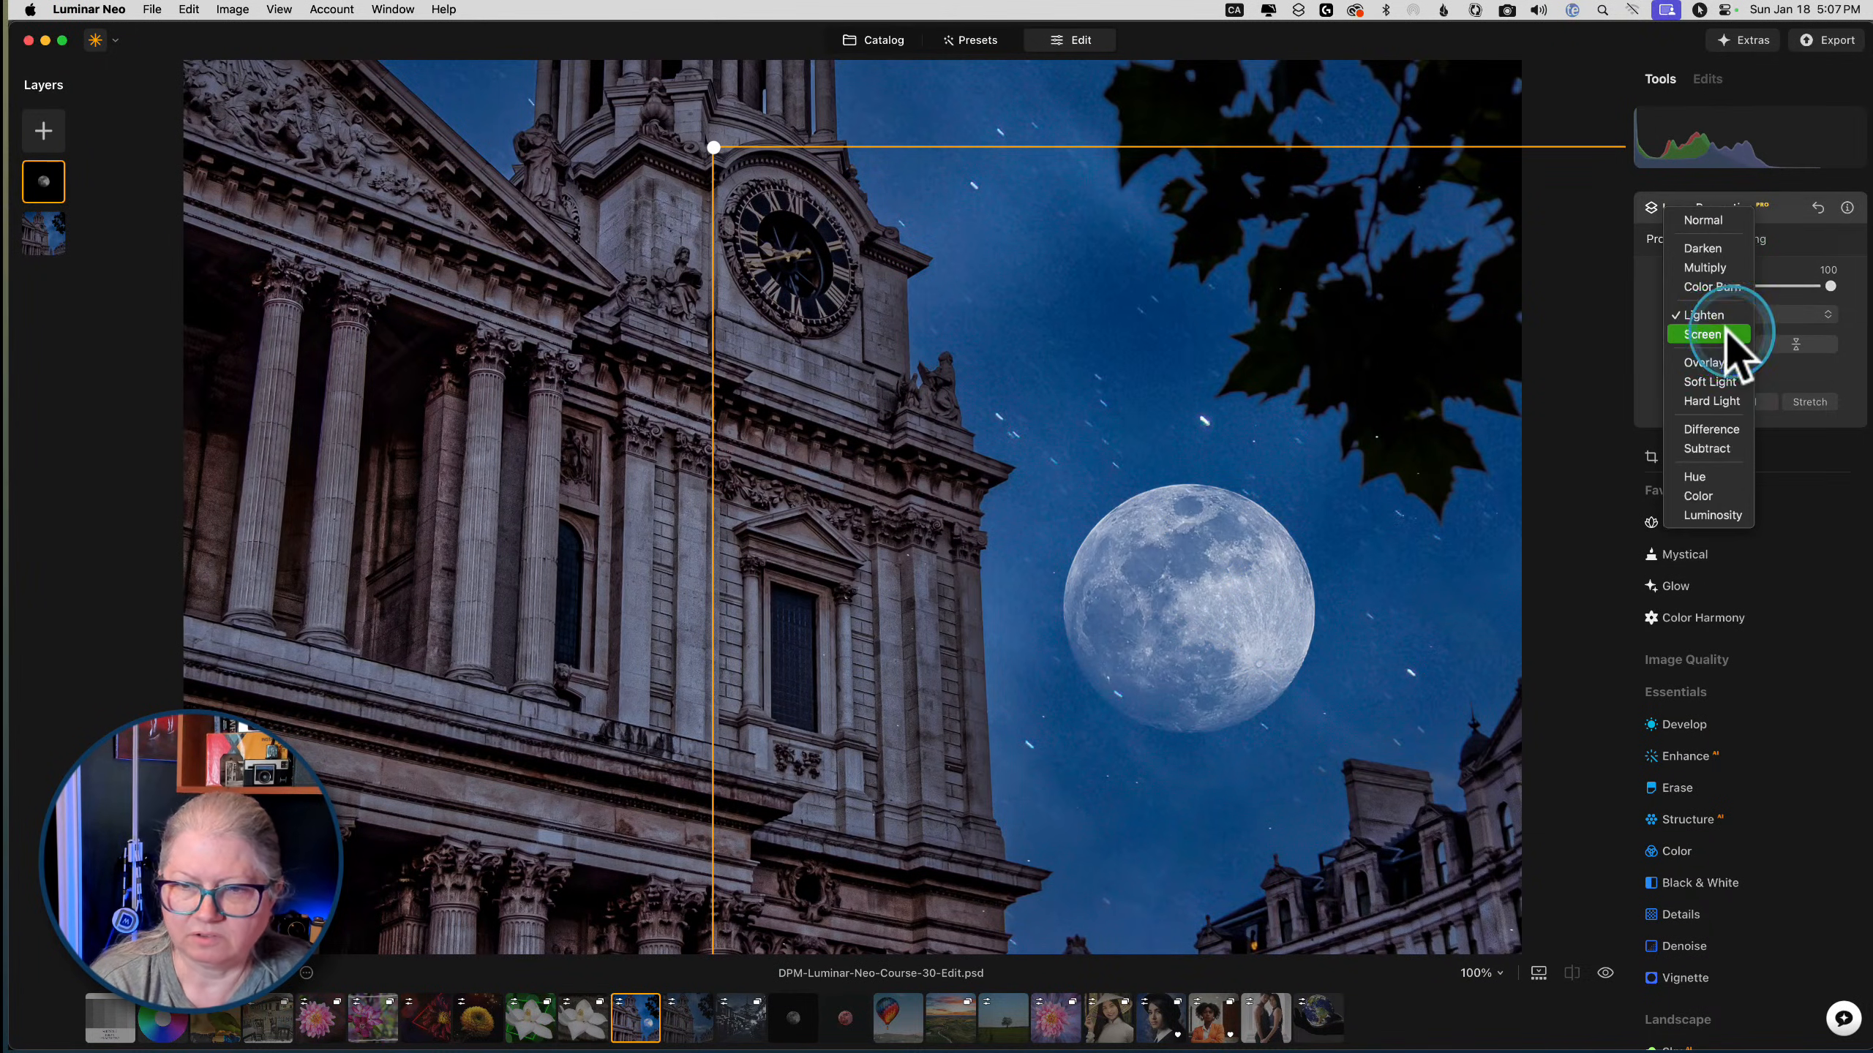
left_click(1725, 330)
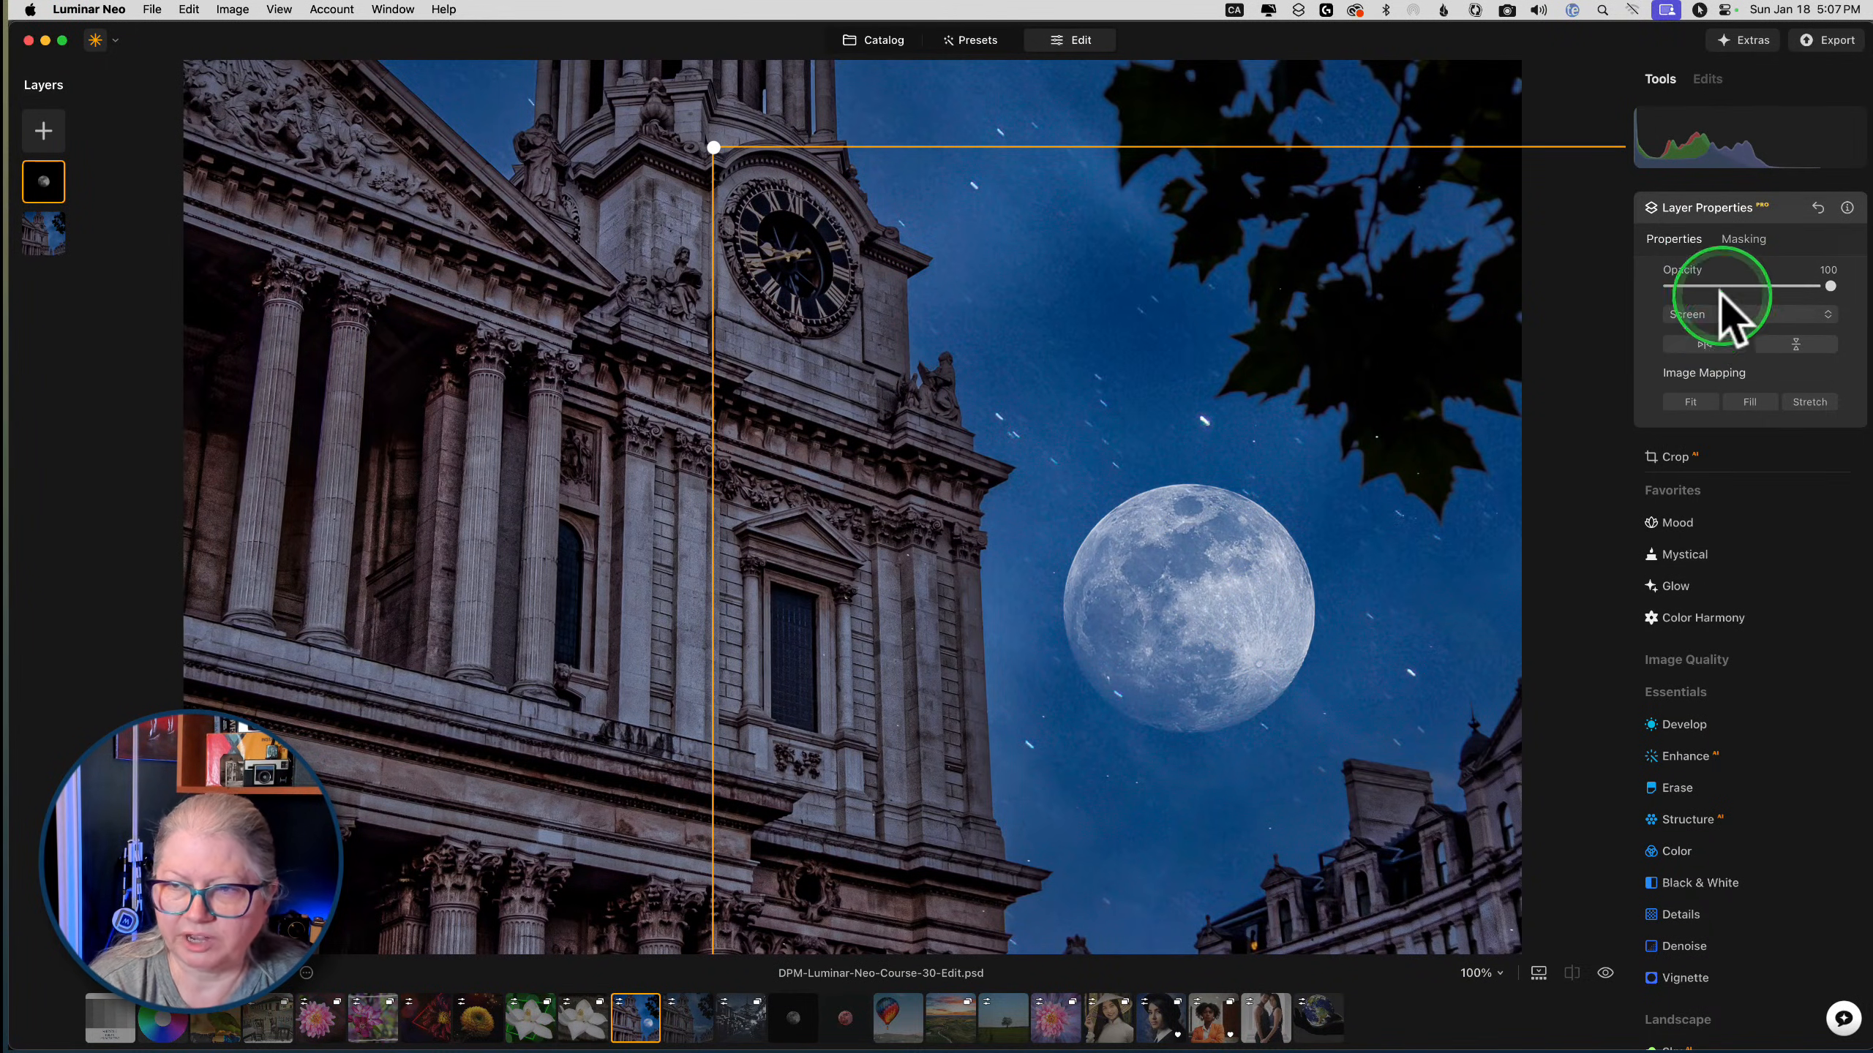
left_click(1712, 316)
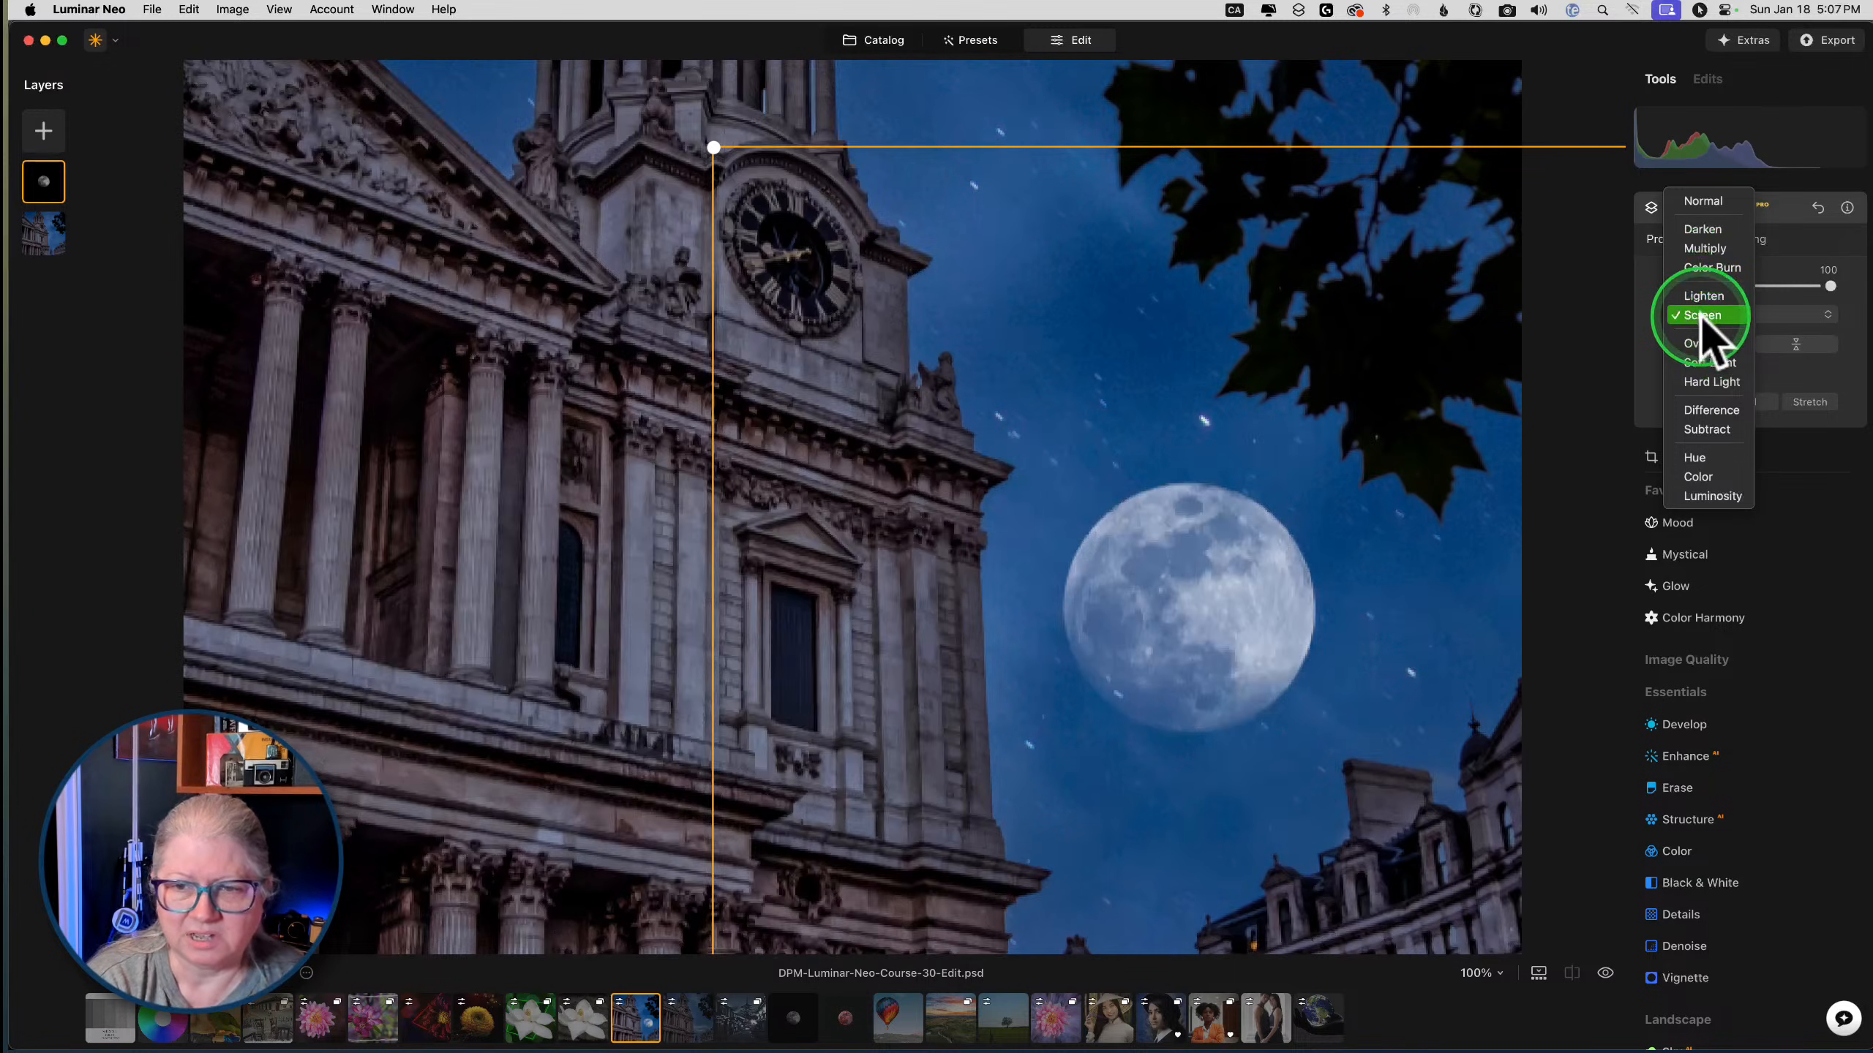
left_click(1699, 315)
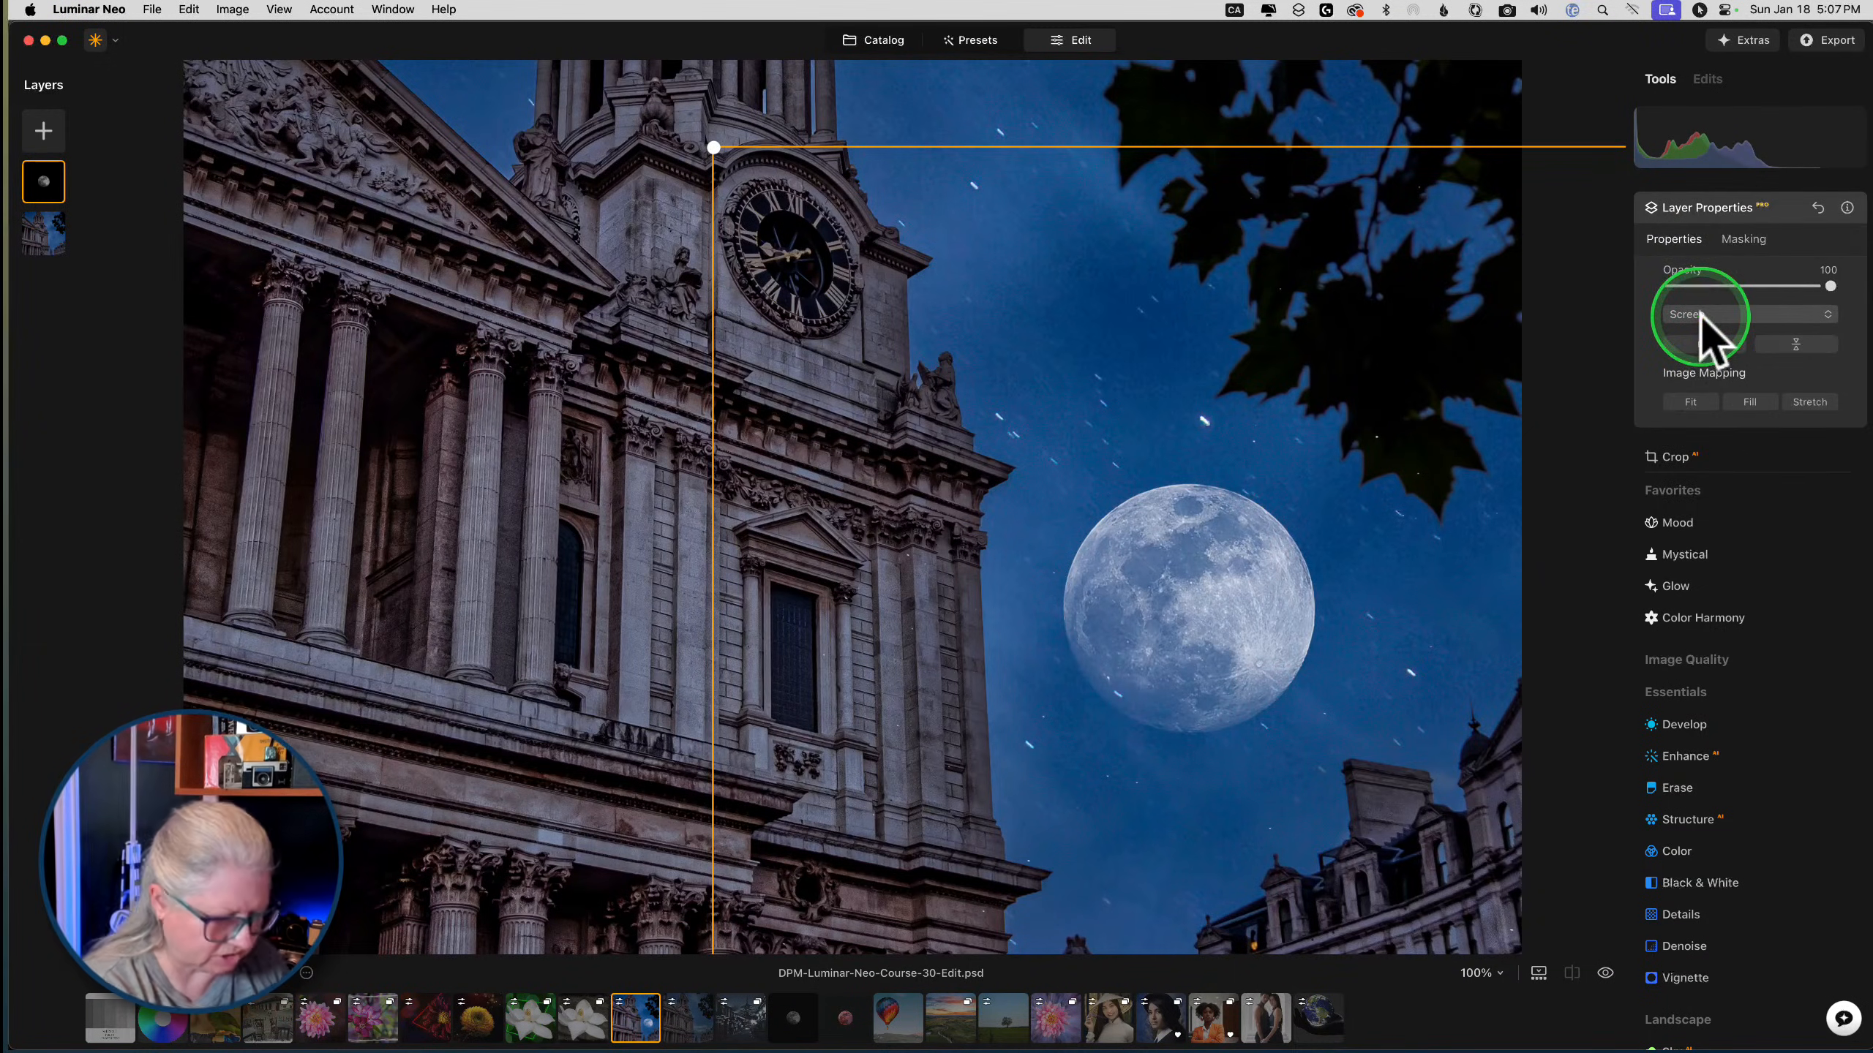
Shrink the white moon layer and position the moon in the open sky above the background buildings
key("super+0")
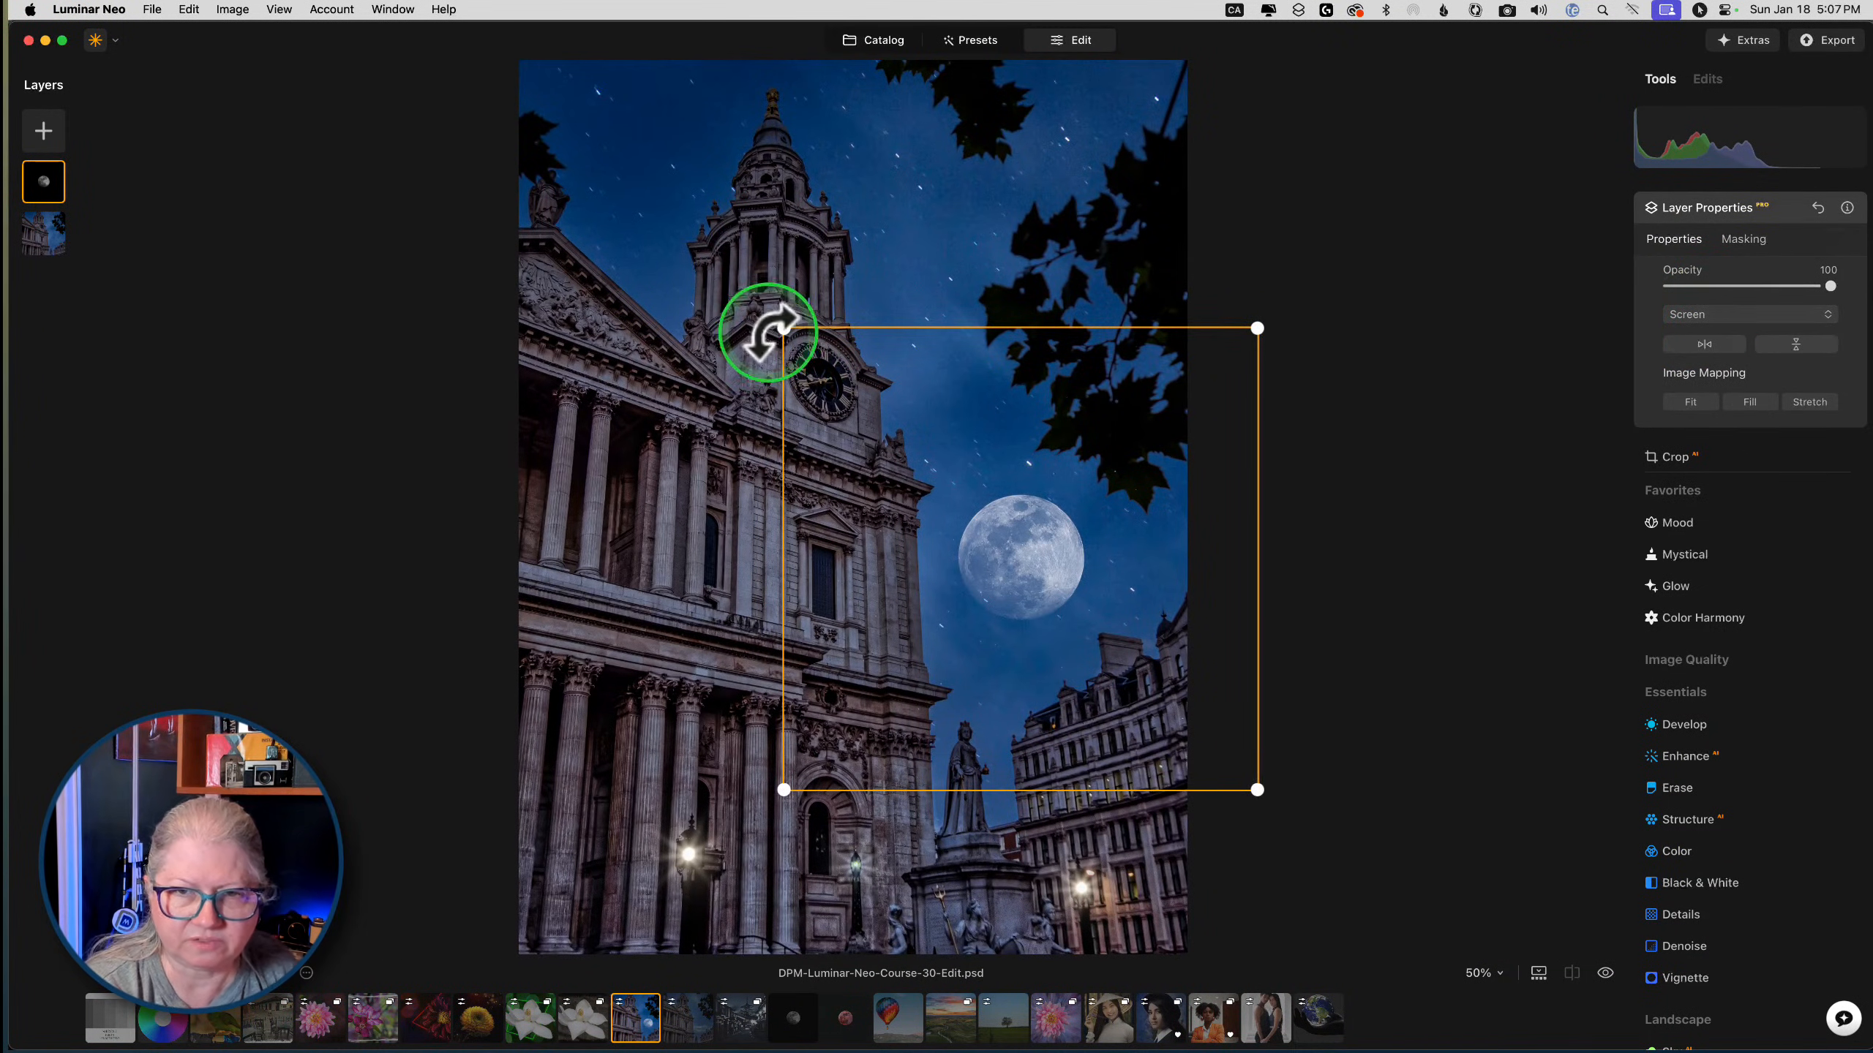
left_click_drag(780, 327, 859, 399)
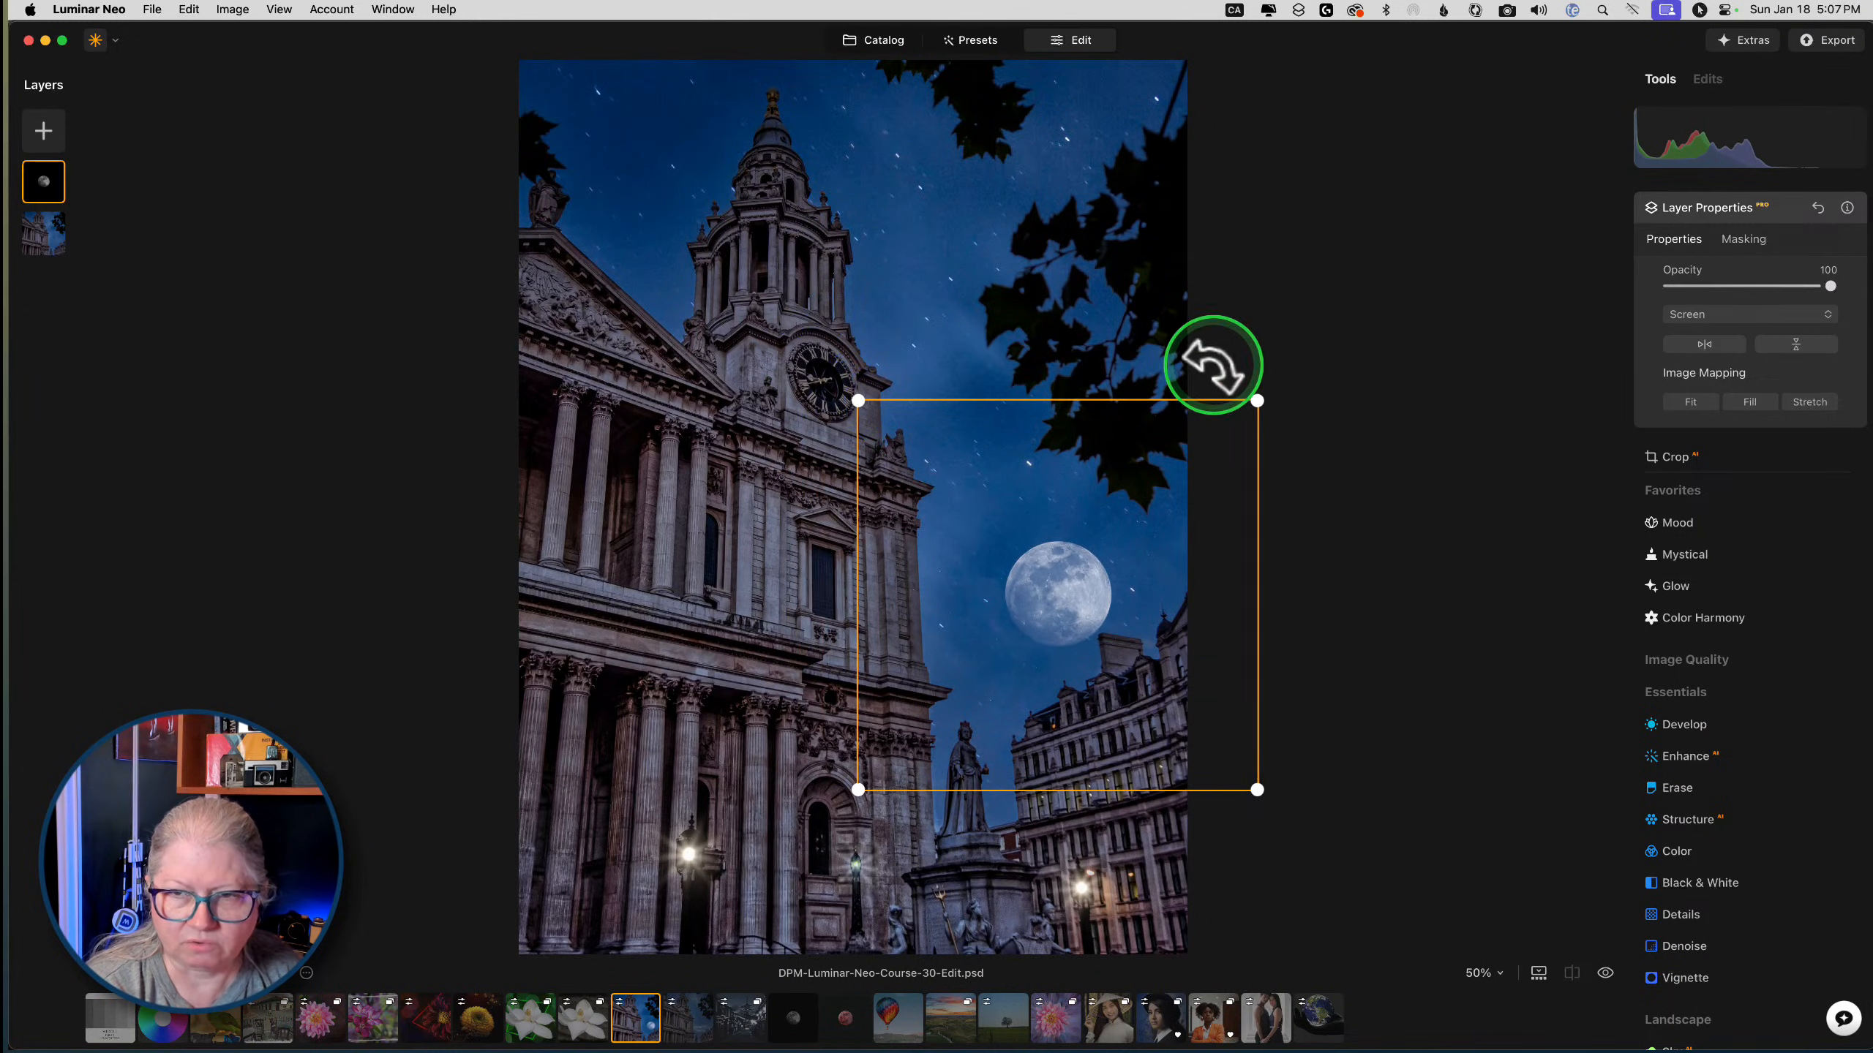
mouse_move(1216, 369)
left_mouse_down()
mouse_move(1304, 419)
mouse_move(974, 239)
mouse_move(1237, 343)
left_mouse_up()
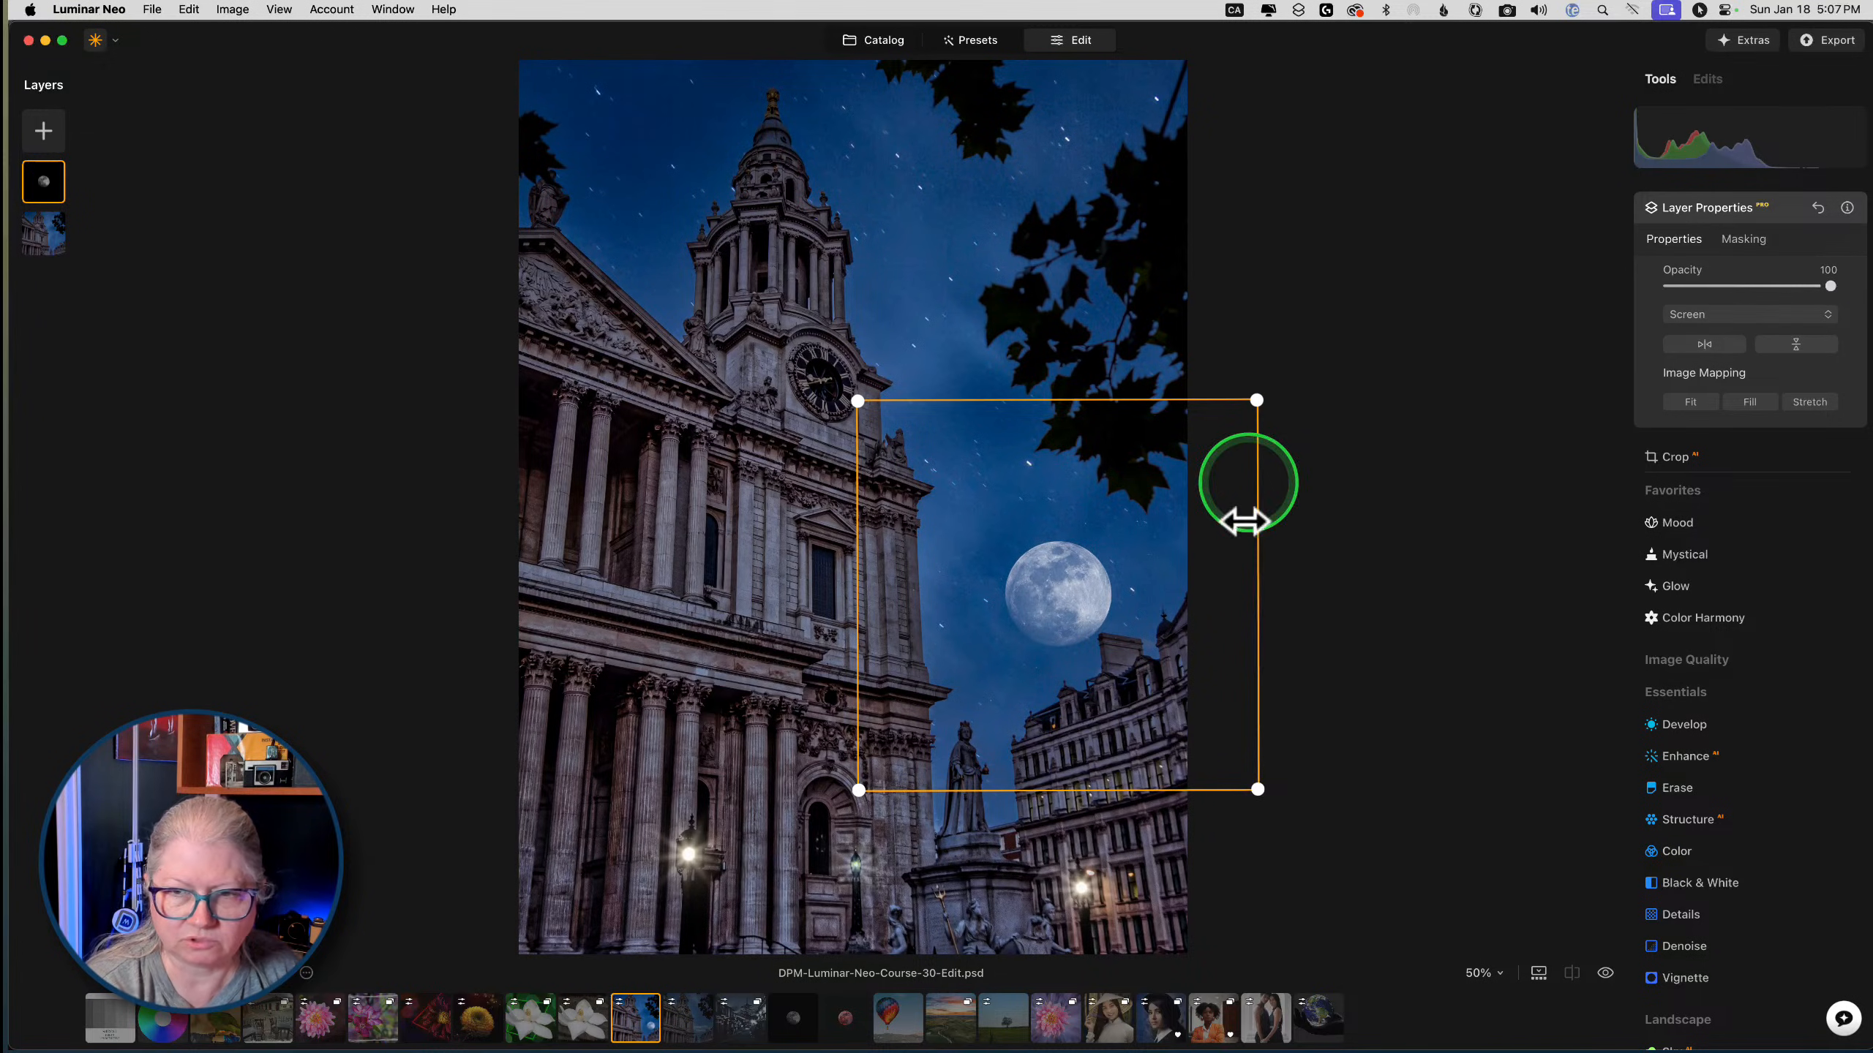
mouse_move(1256, 555)
left_mouse_down()
mouse_move(1505, 552)
mouse_move(1233, 554)
left_mouse_up()
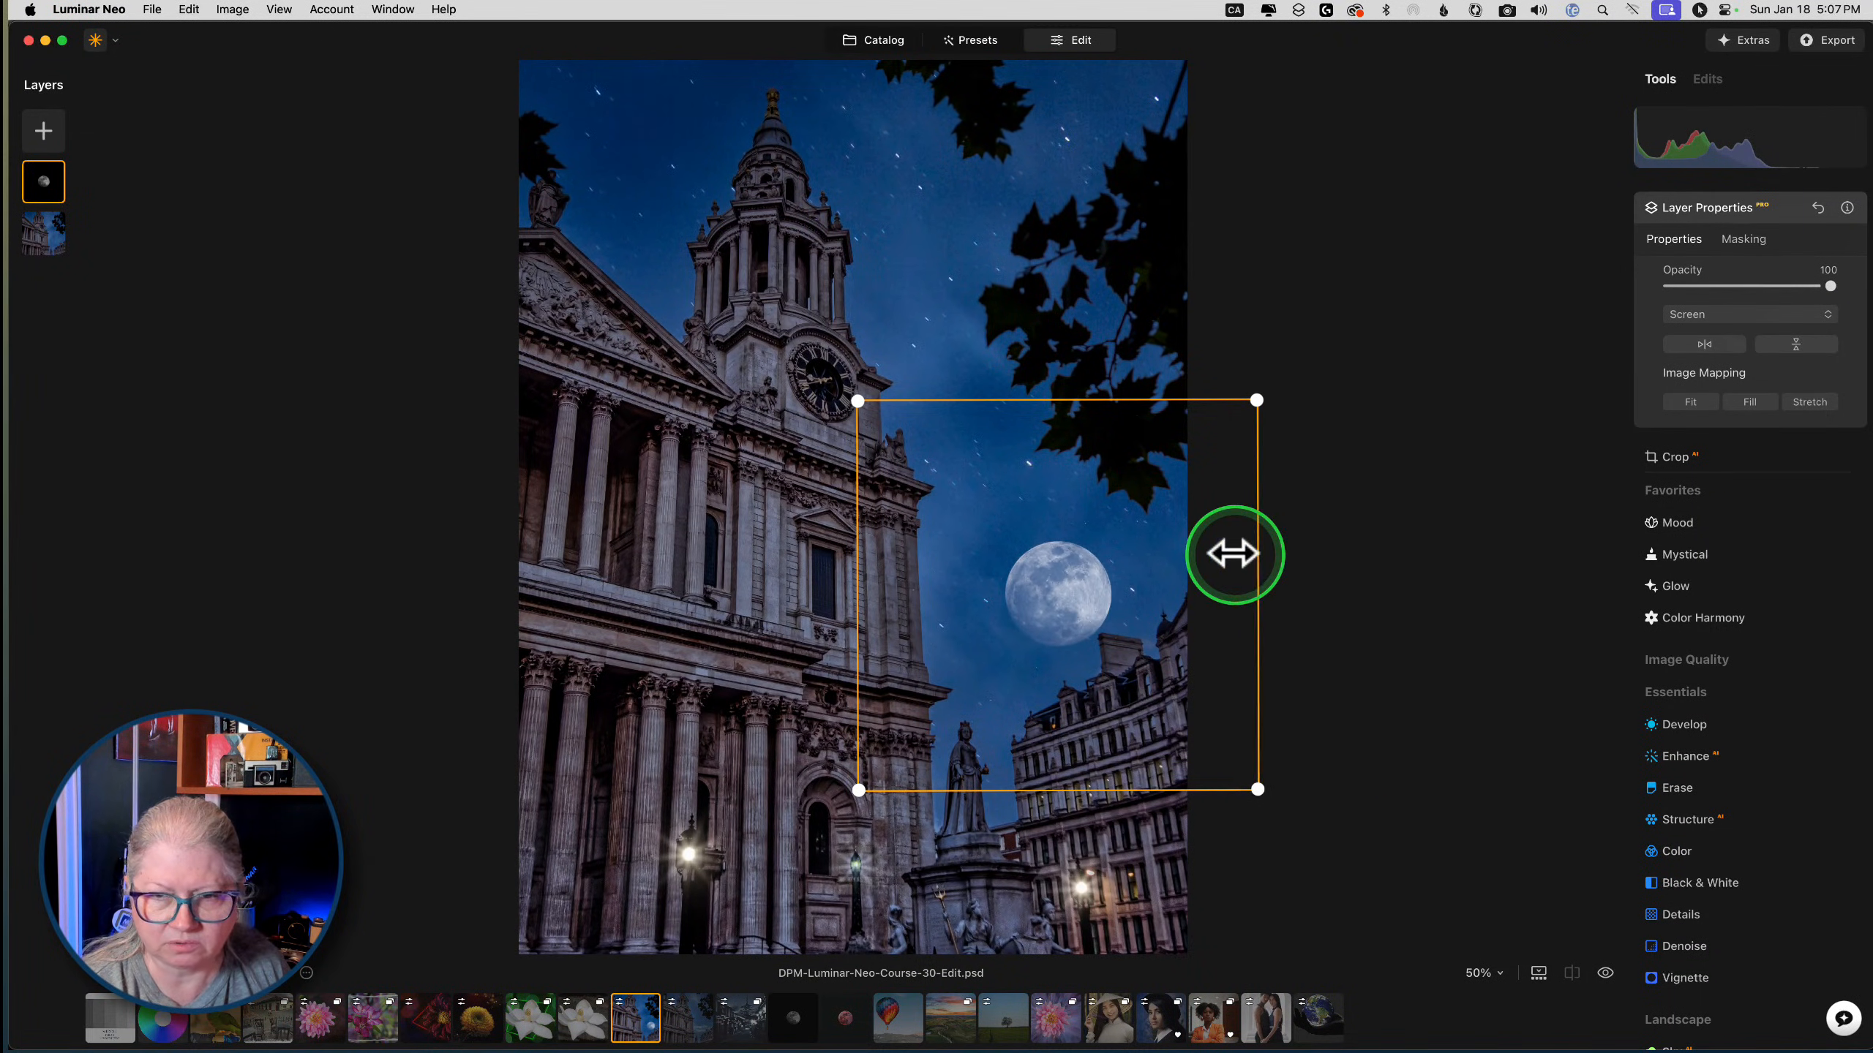
left_click_drag(1053, 587, 1012, 560)
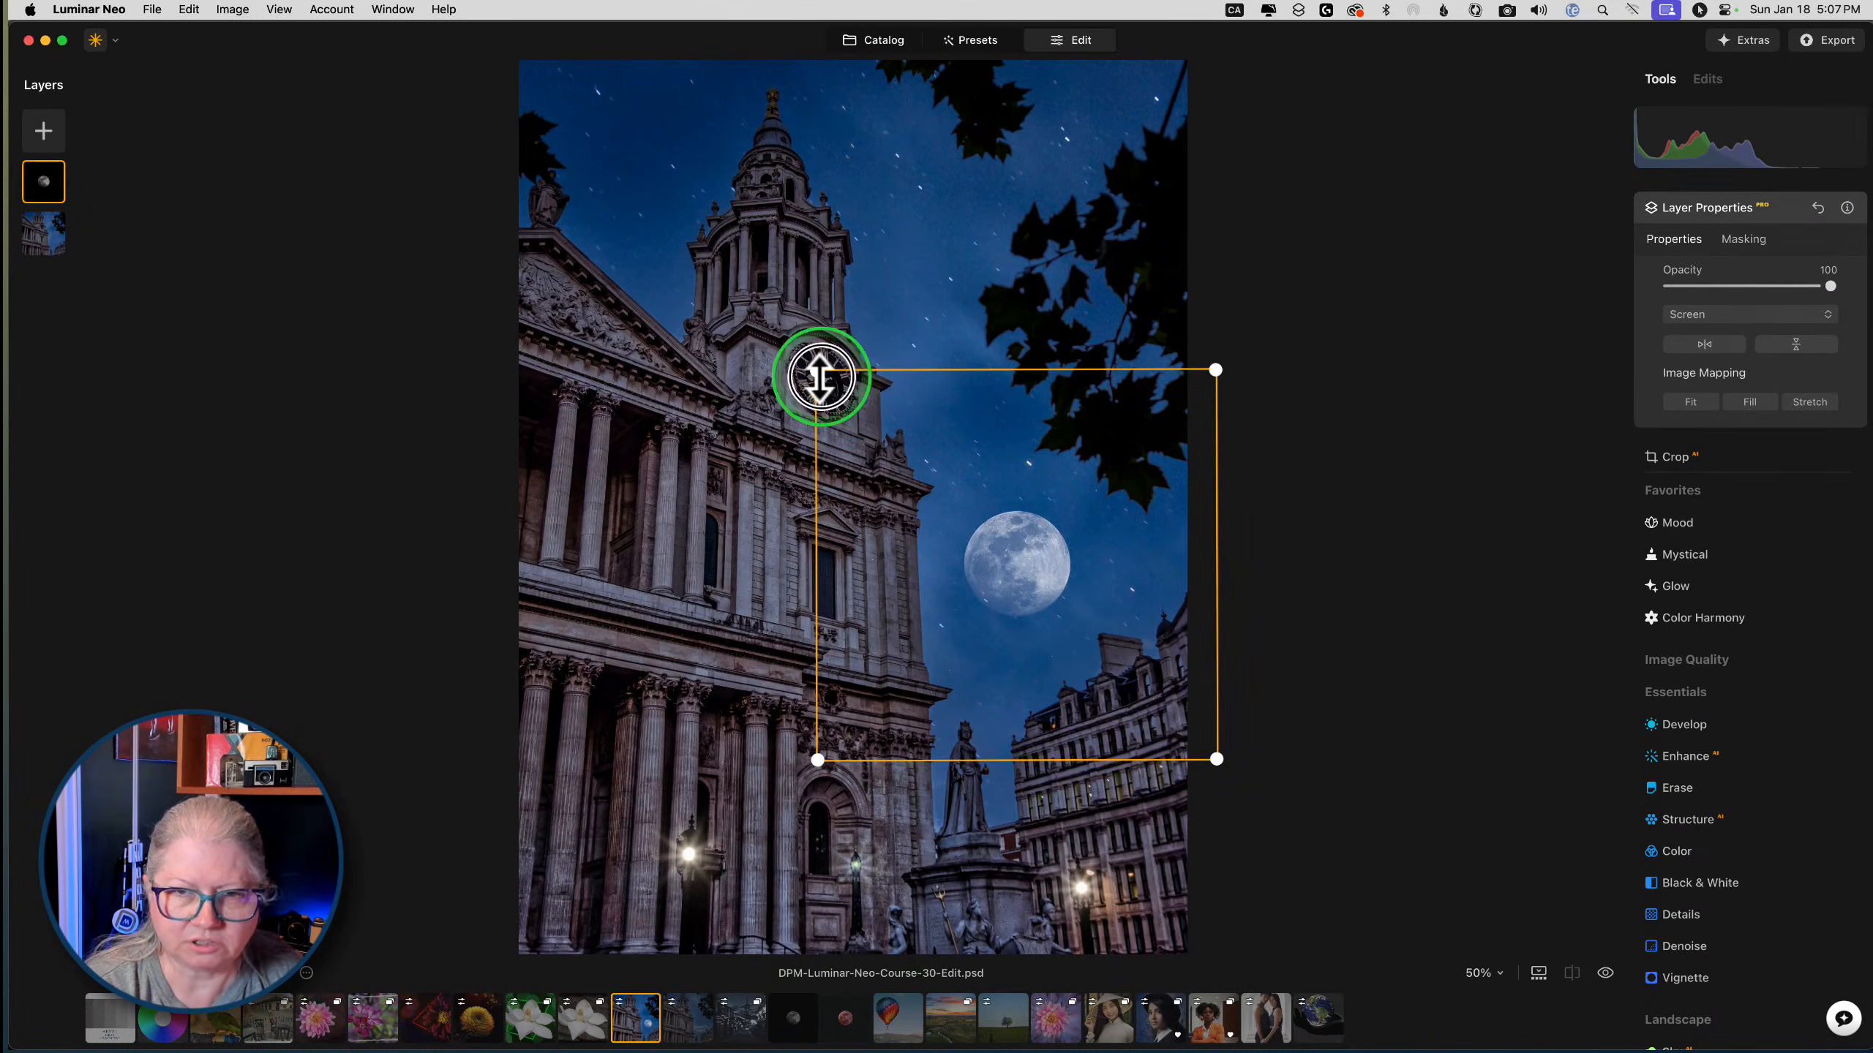
left_click_drag(820, 377, 919, 468)
left_click_drag(1072, 613, 1057, 547)
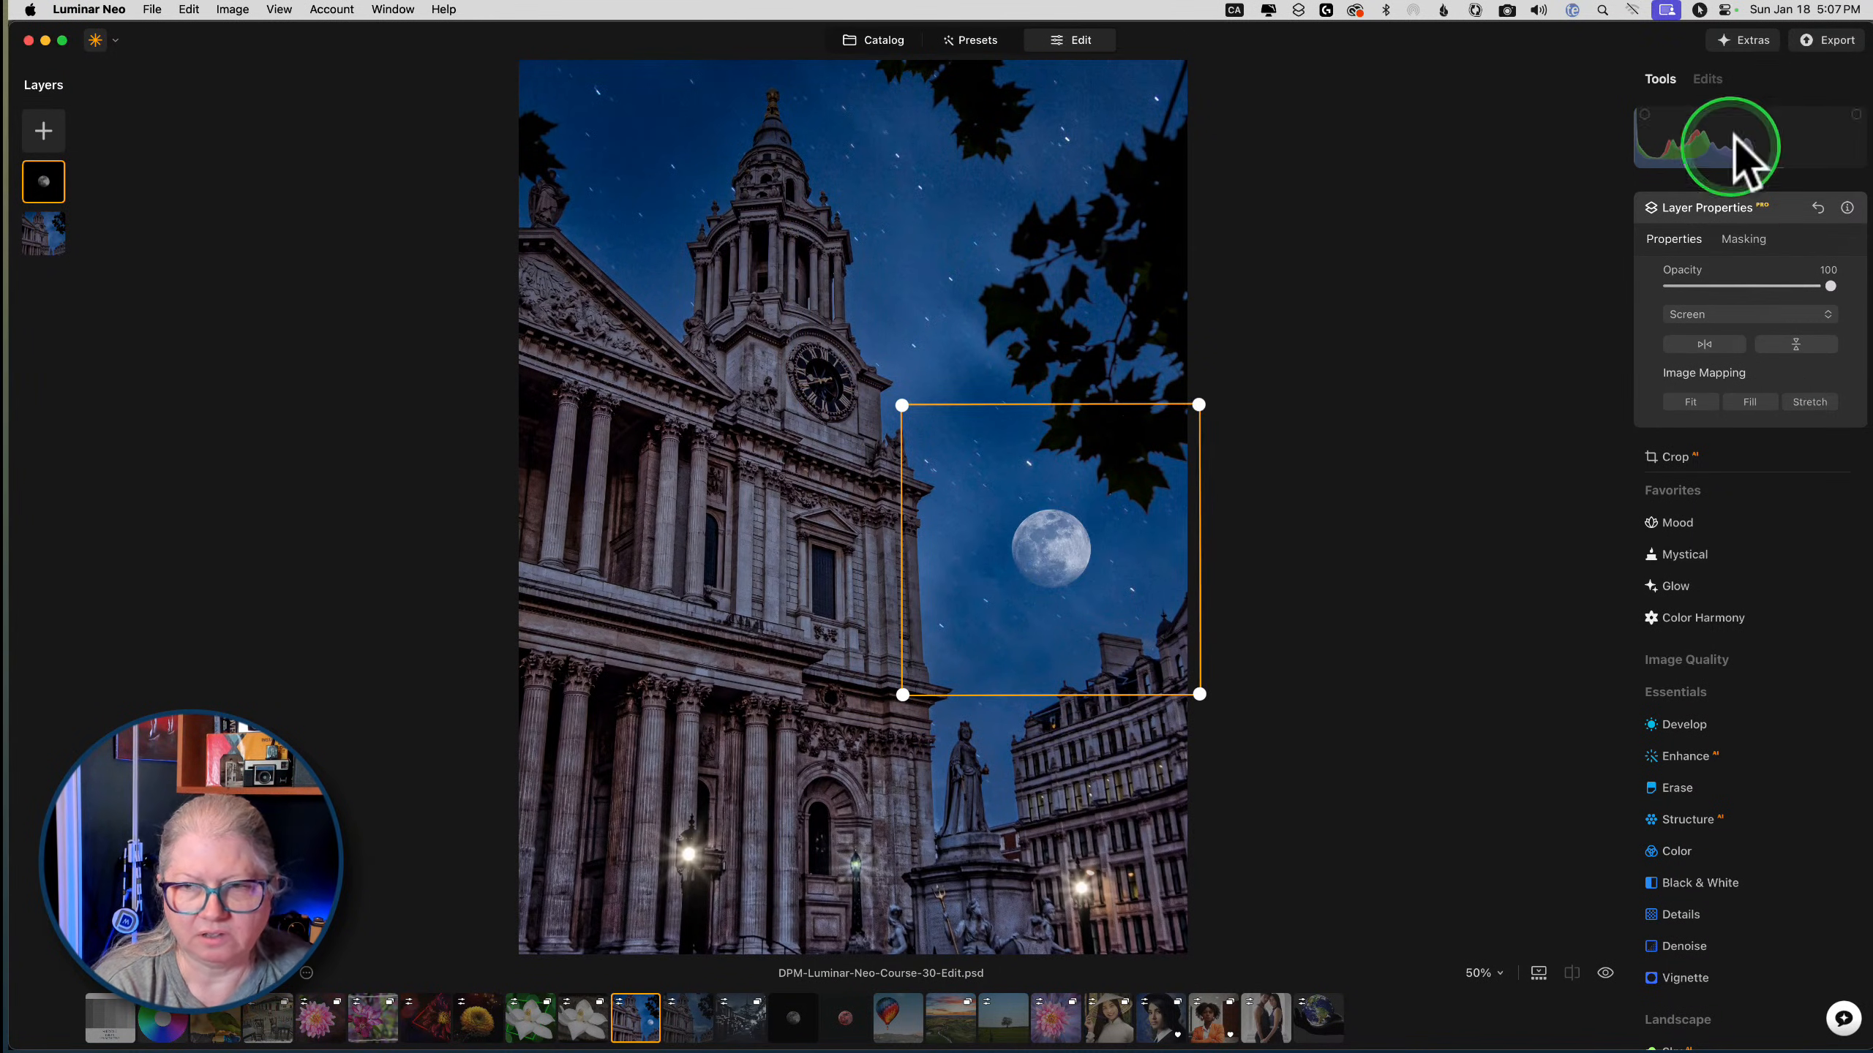
left_click(1785, 208)
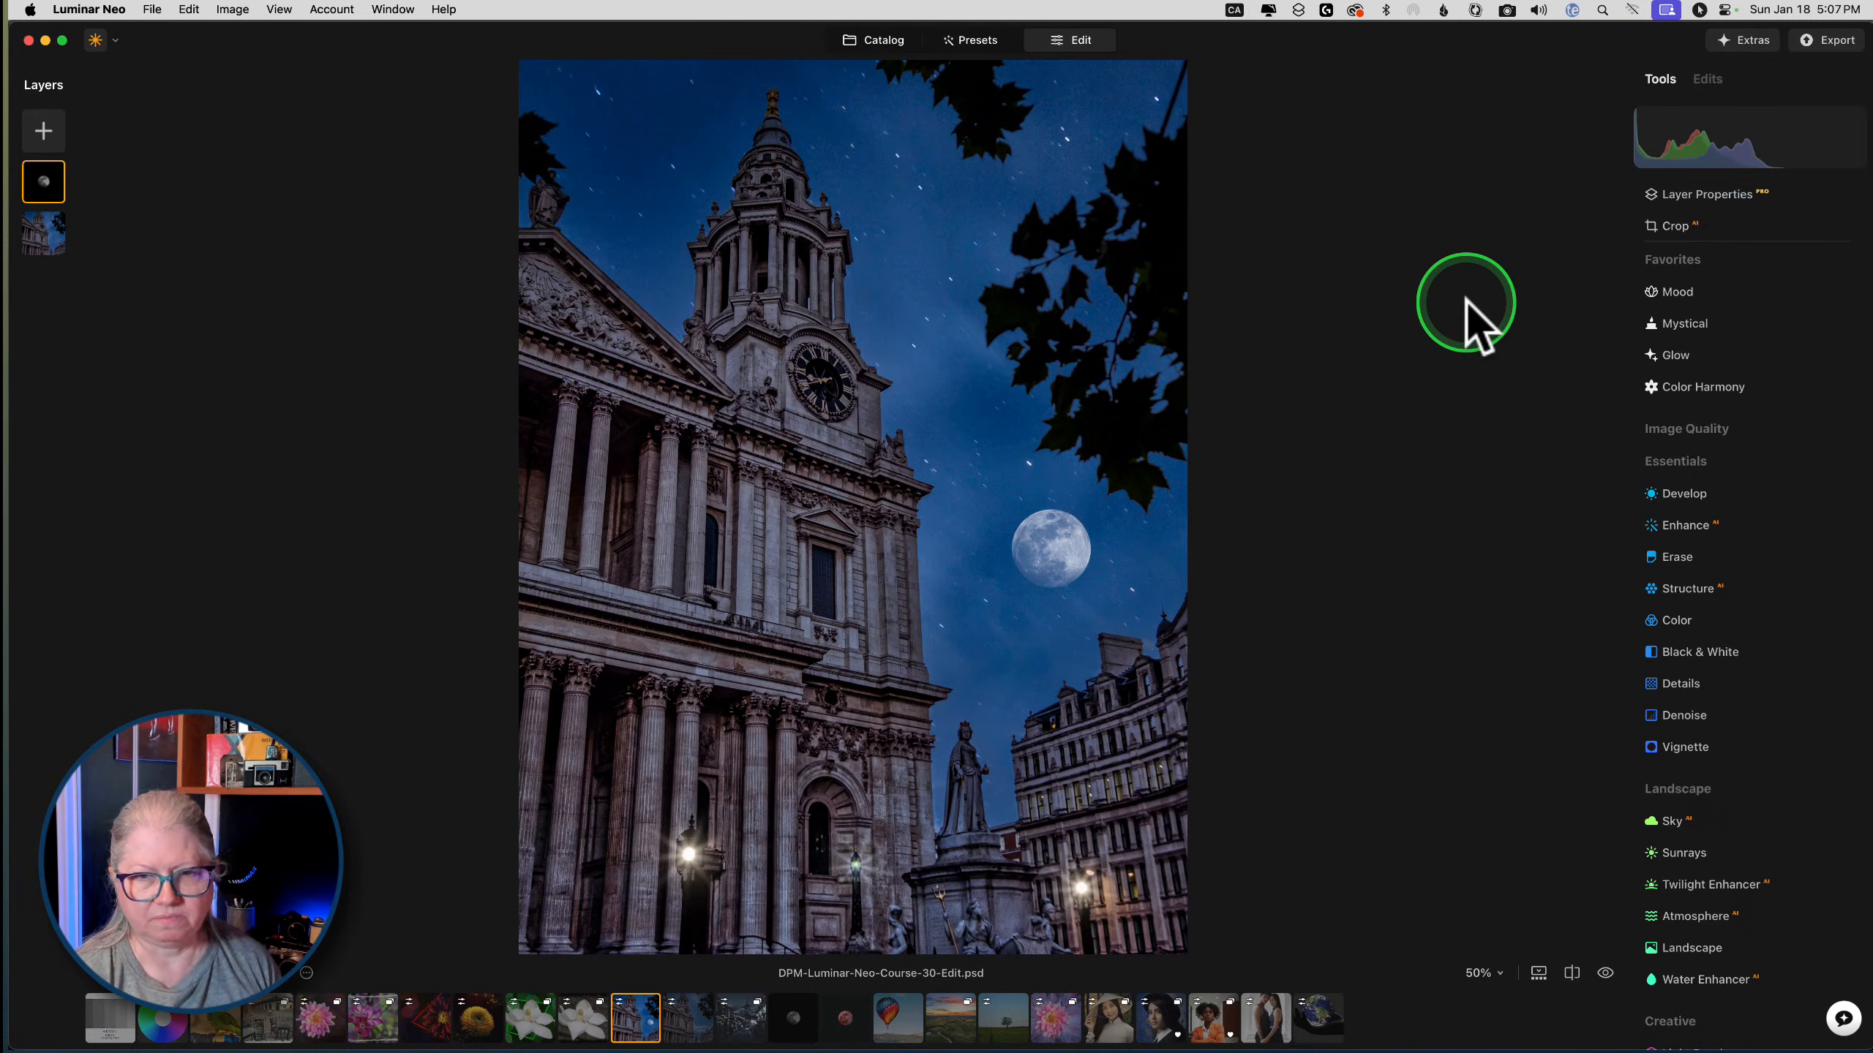
Add the red moon picture from My Images as a new layer
left_click(42, 136)
left_click(148, 145)
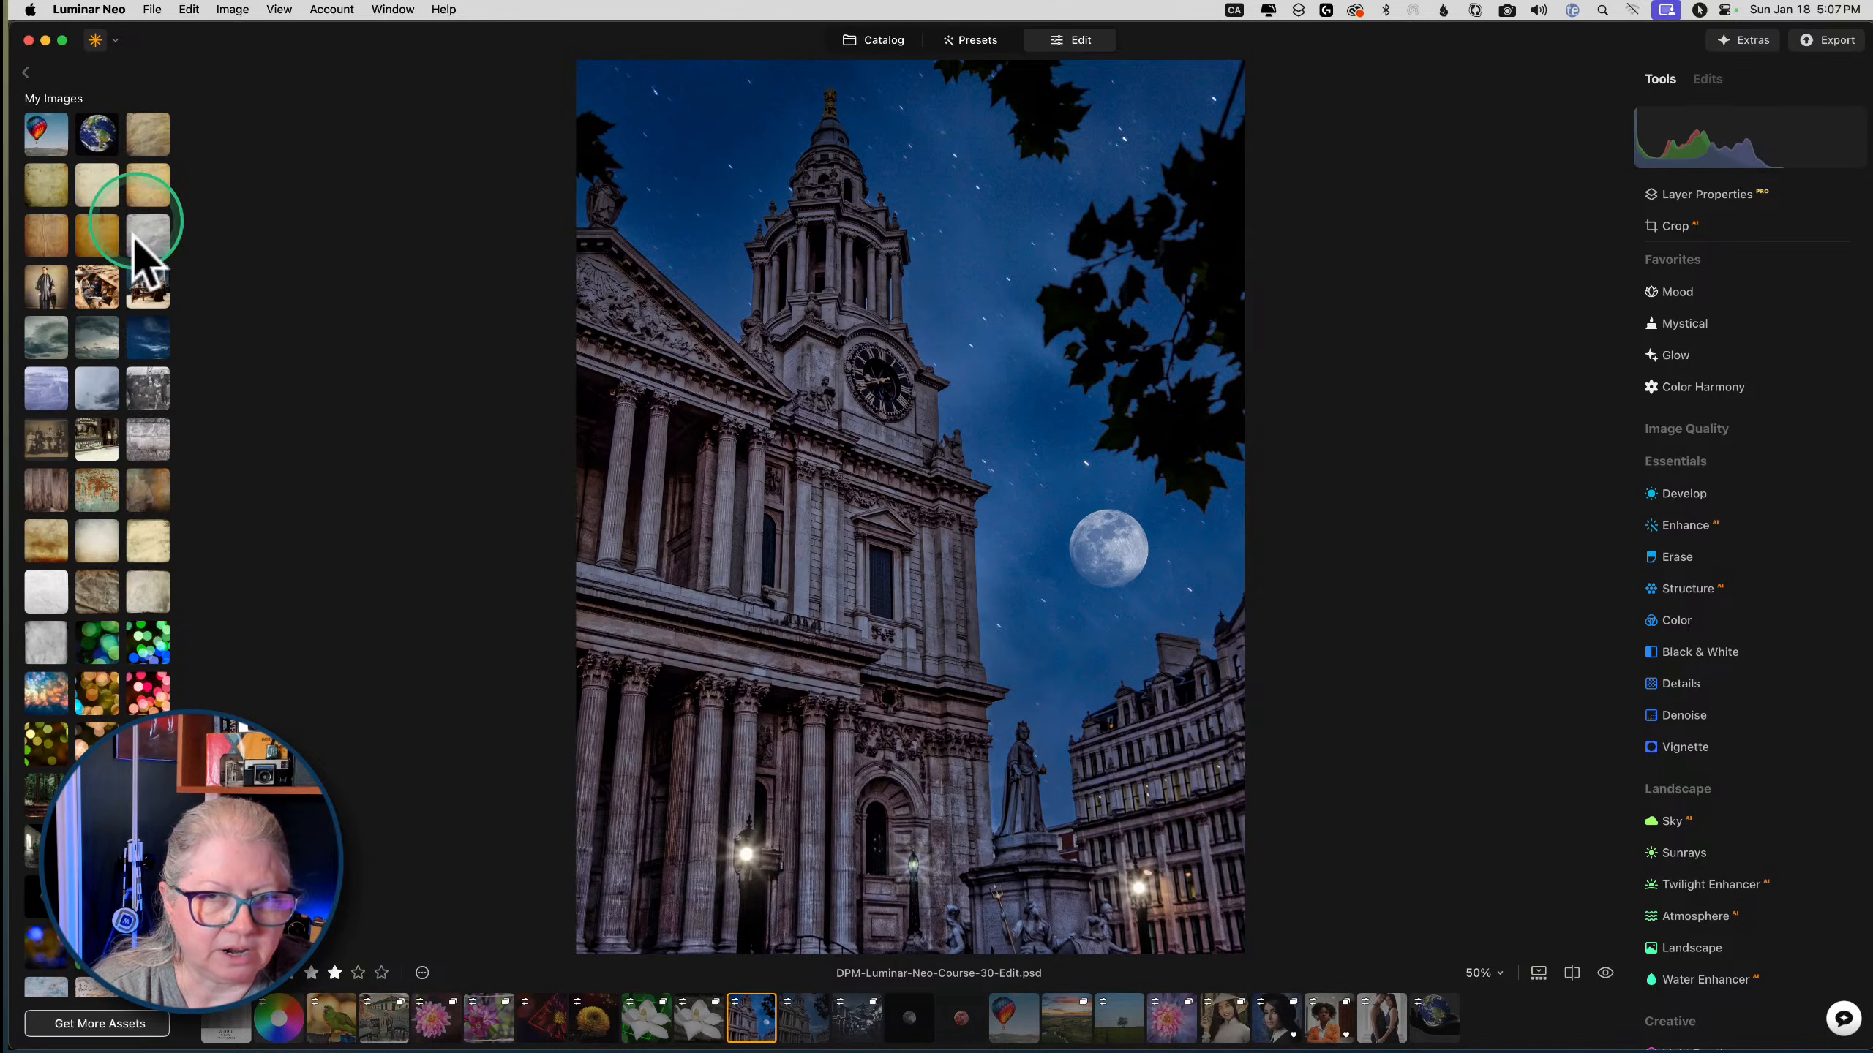
scroll(133, 493, "down", 15)
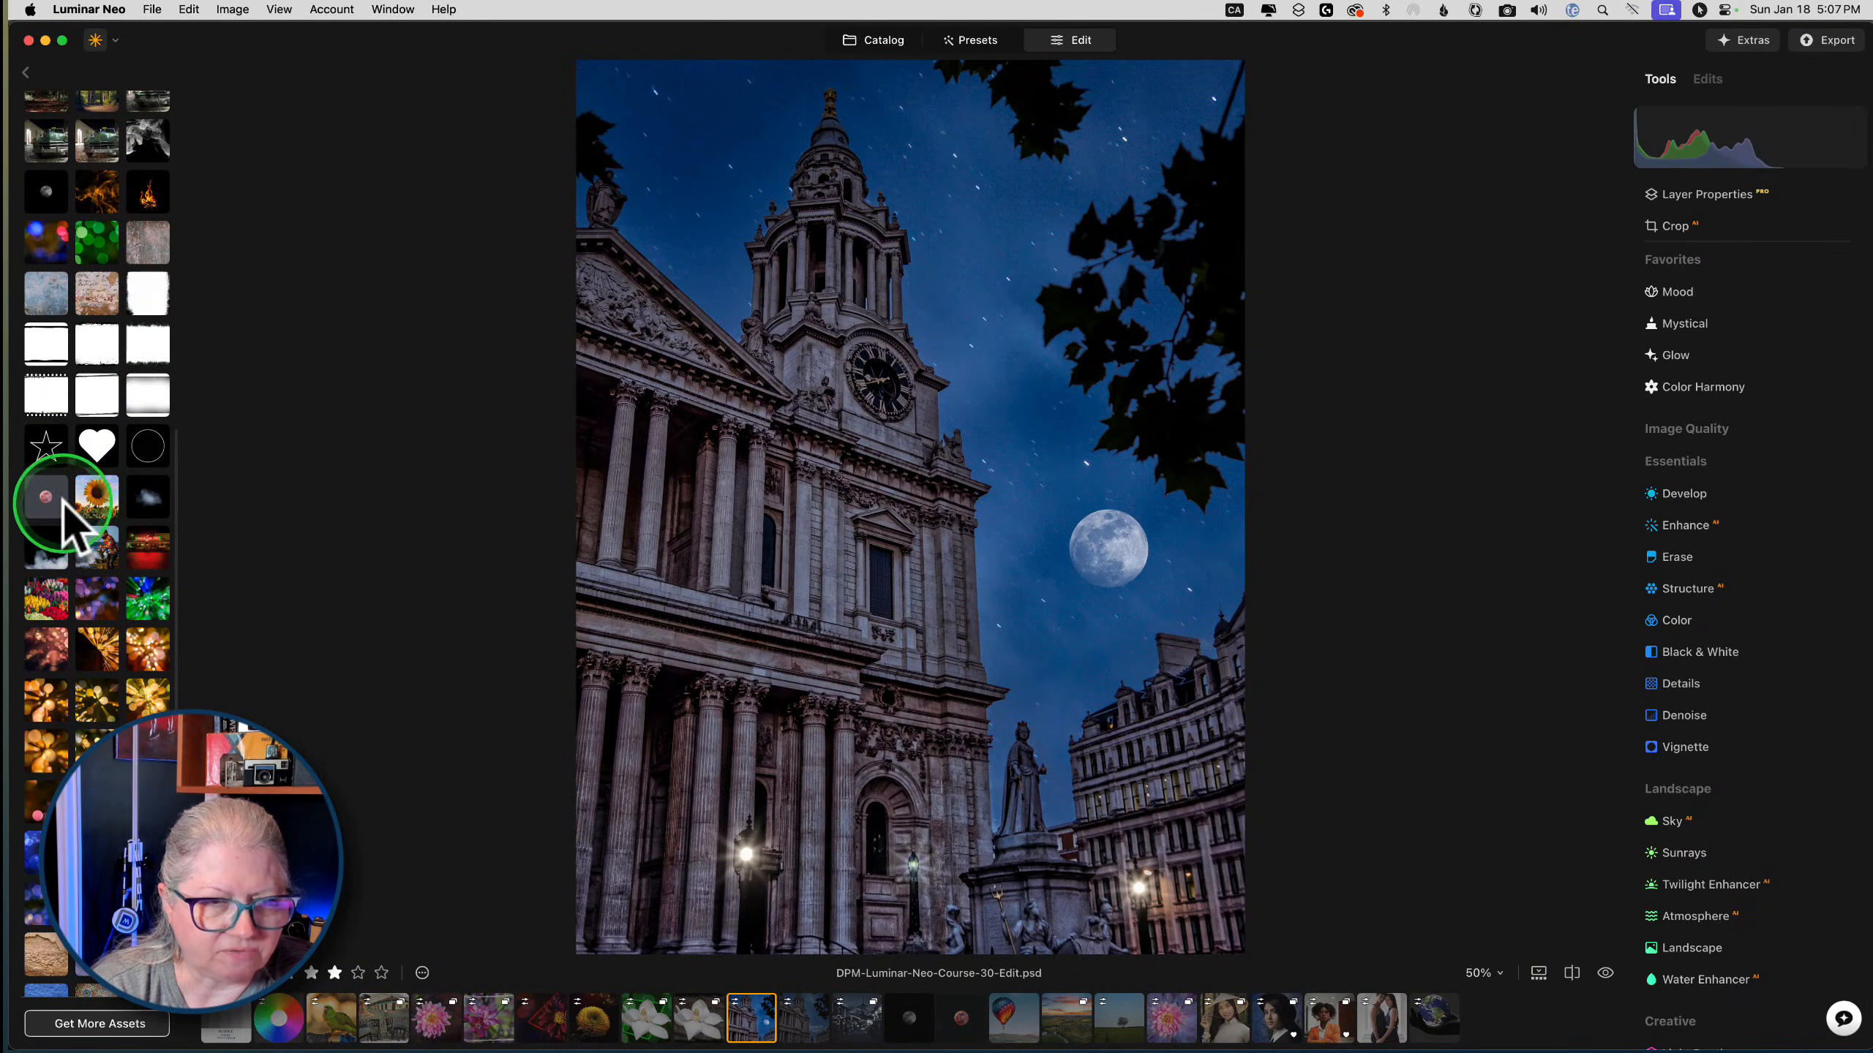
left_click(39, 496)
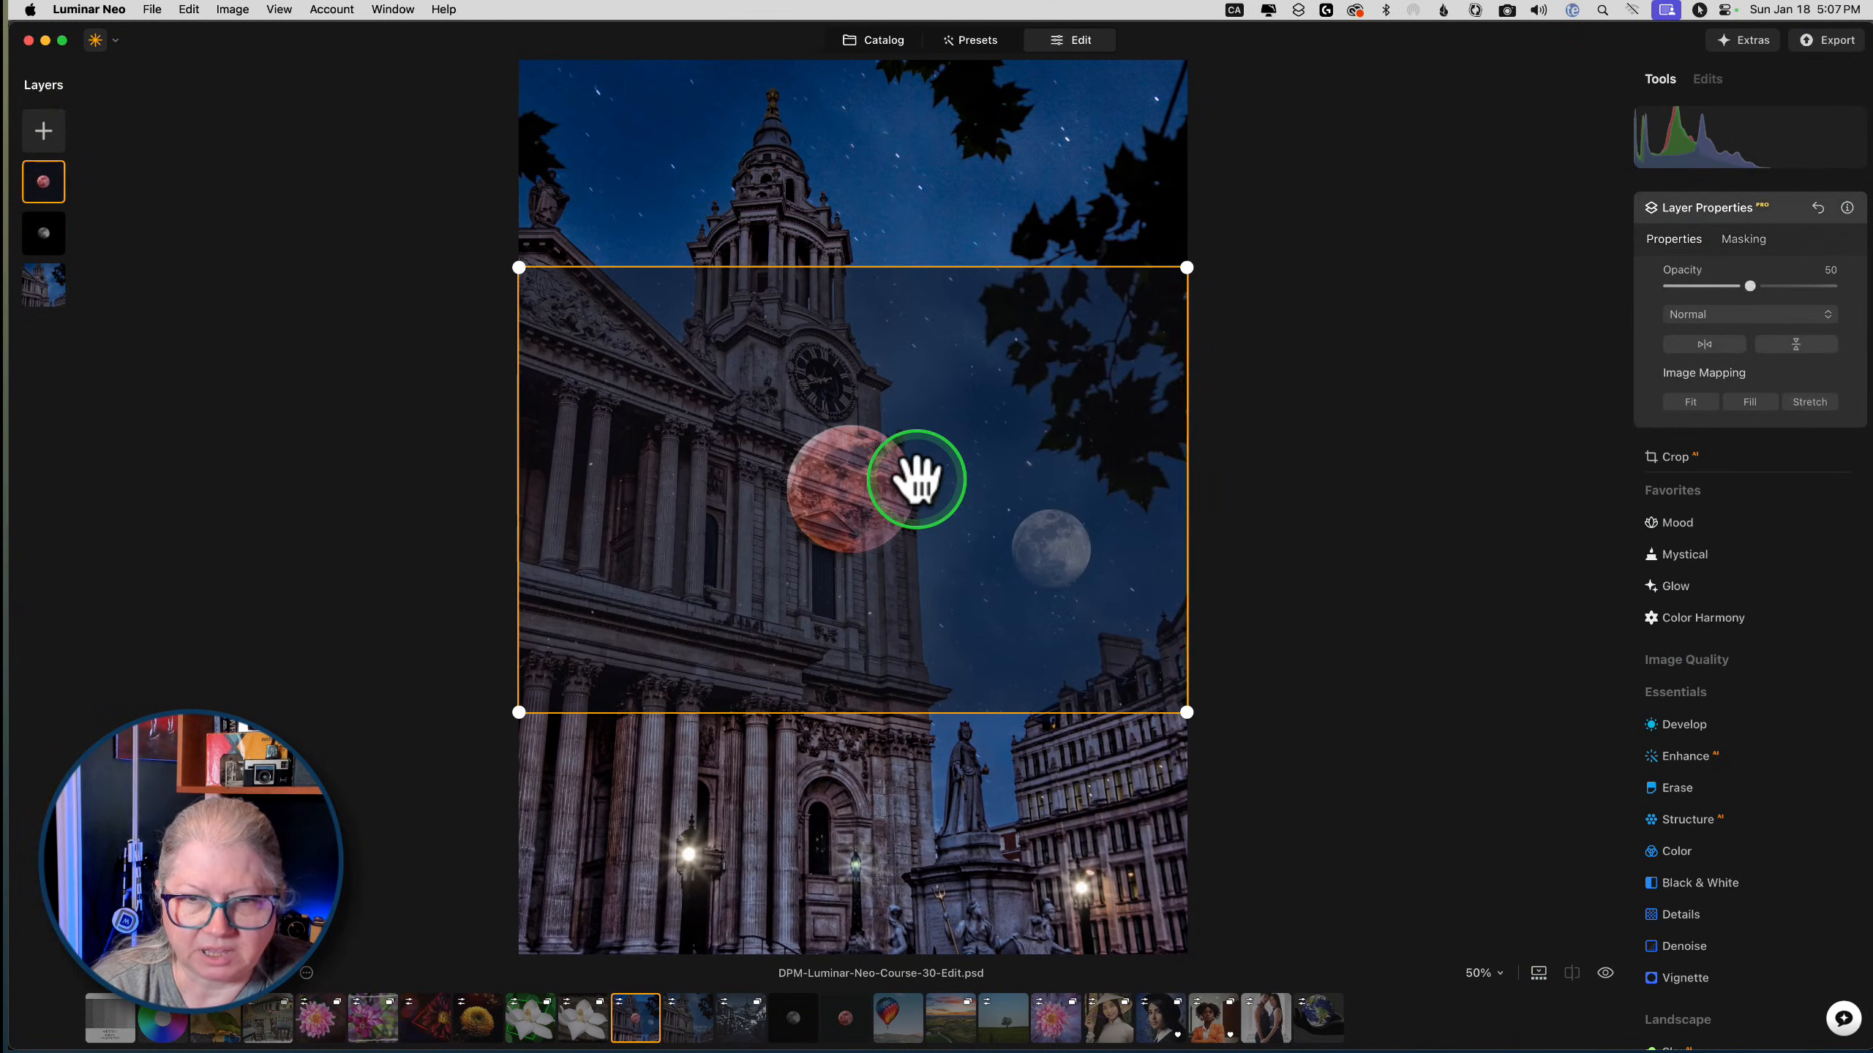
Set the red moon layer to 100 opacity with the Screen blend mode
left_click_drag(1750, 286, 1865, 286)
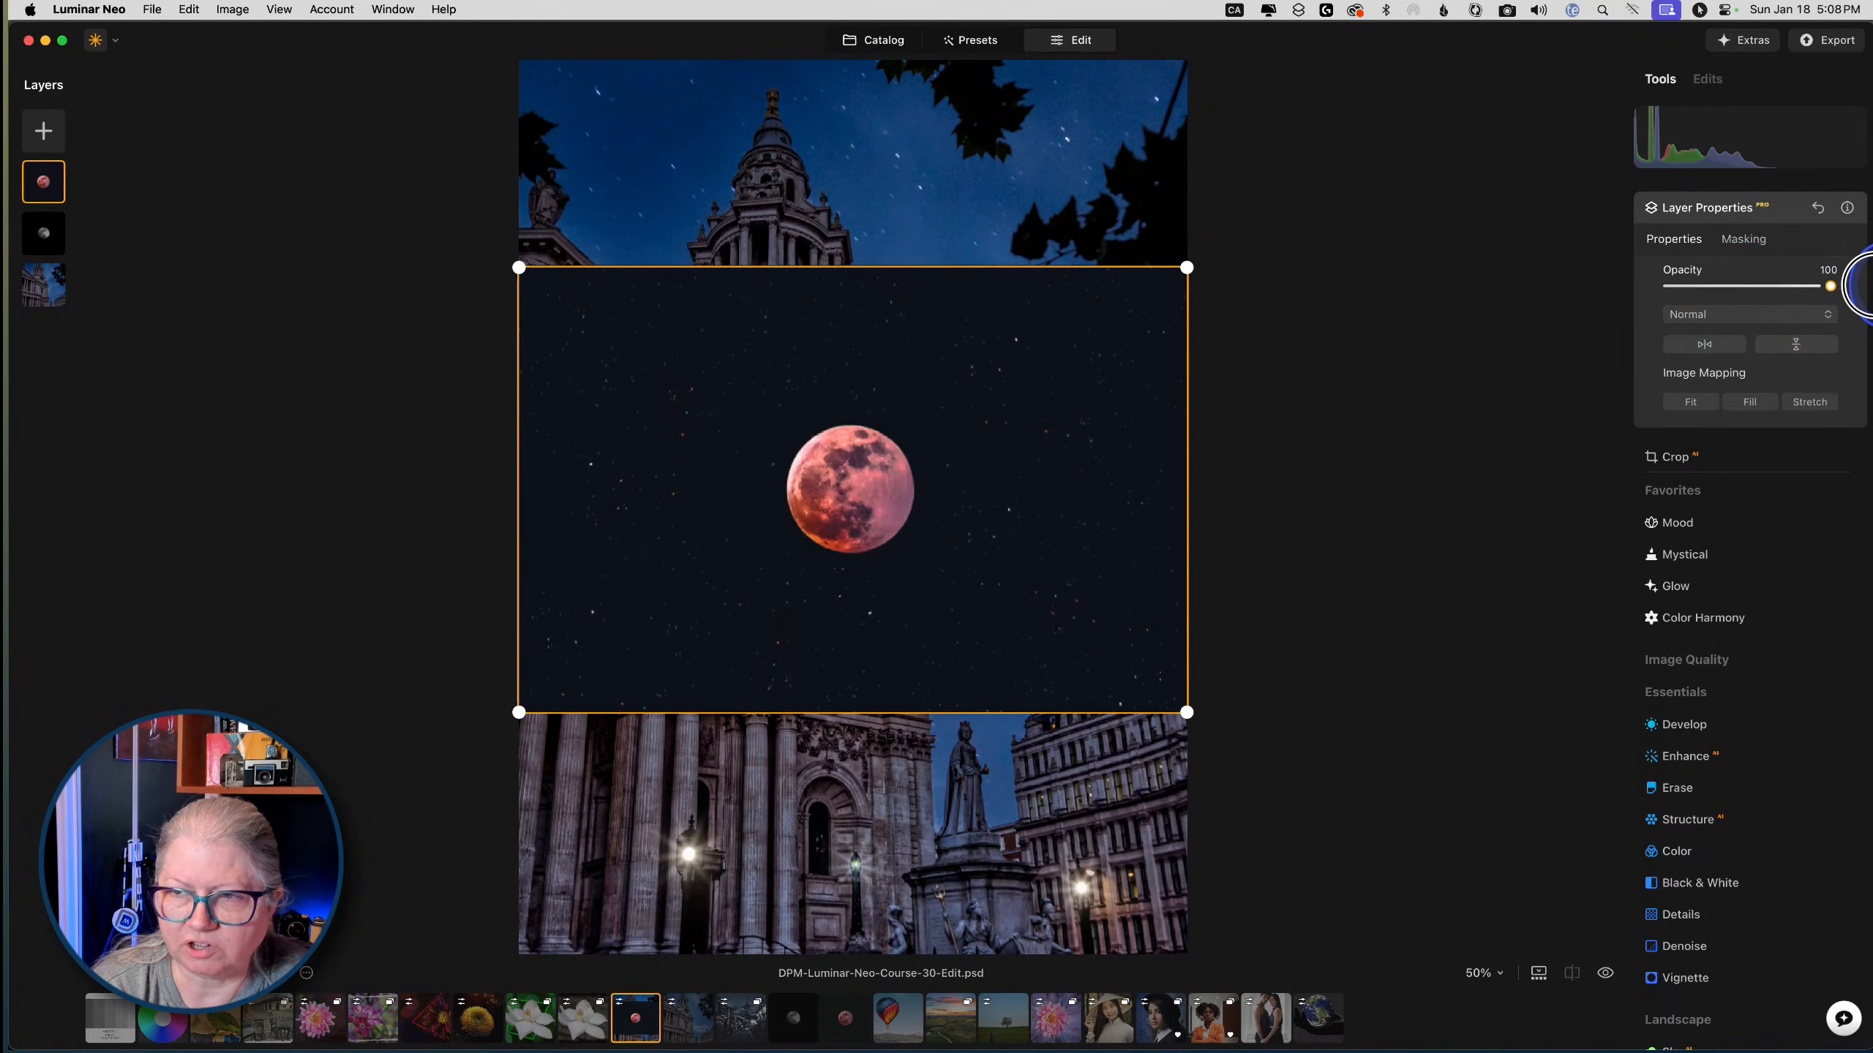
left_click(1724, 310)
left_click(1714, 426)
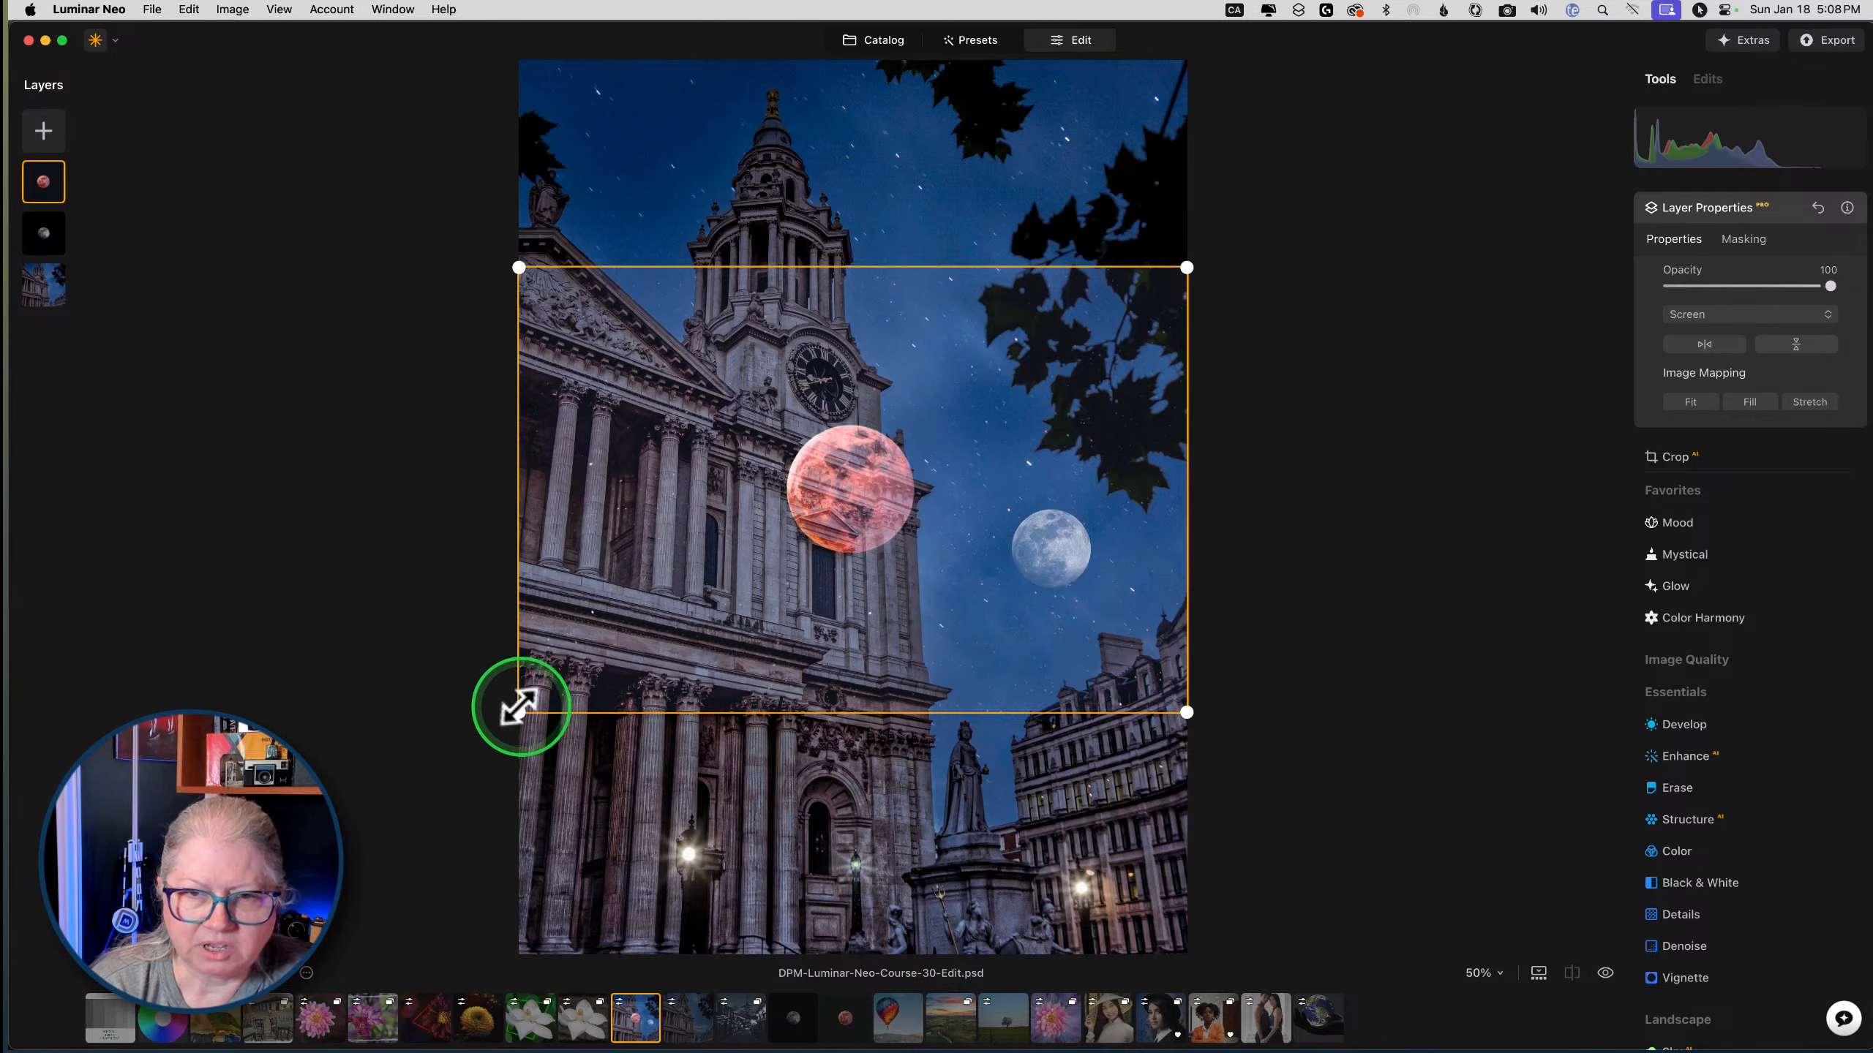
Shrink the red moon layer and move the moon into the sky beside the church tower, keeping Screen blending
left_click_drag(514, 710, 825, 537)
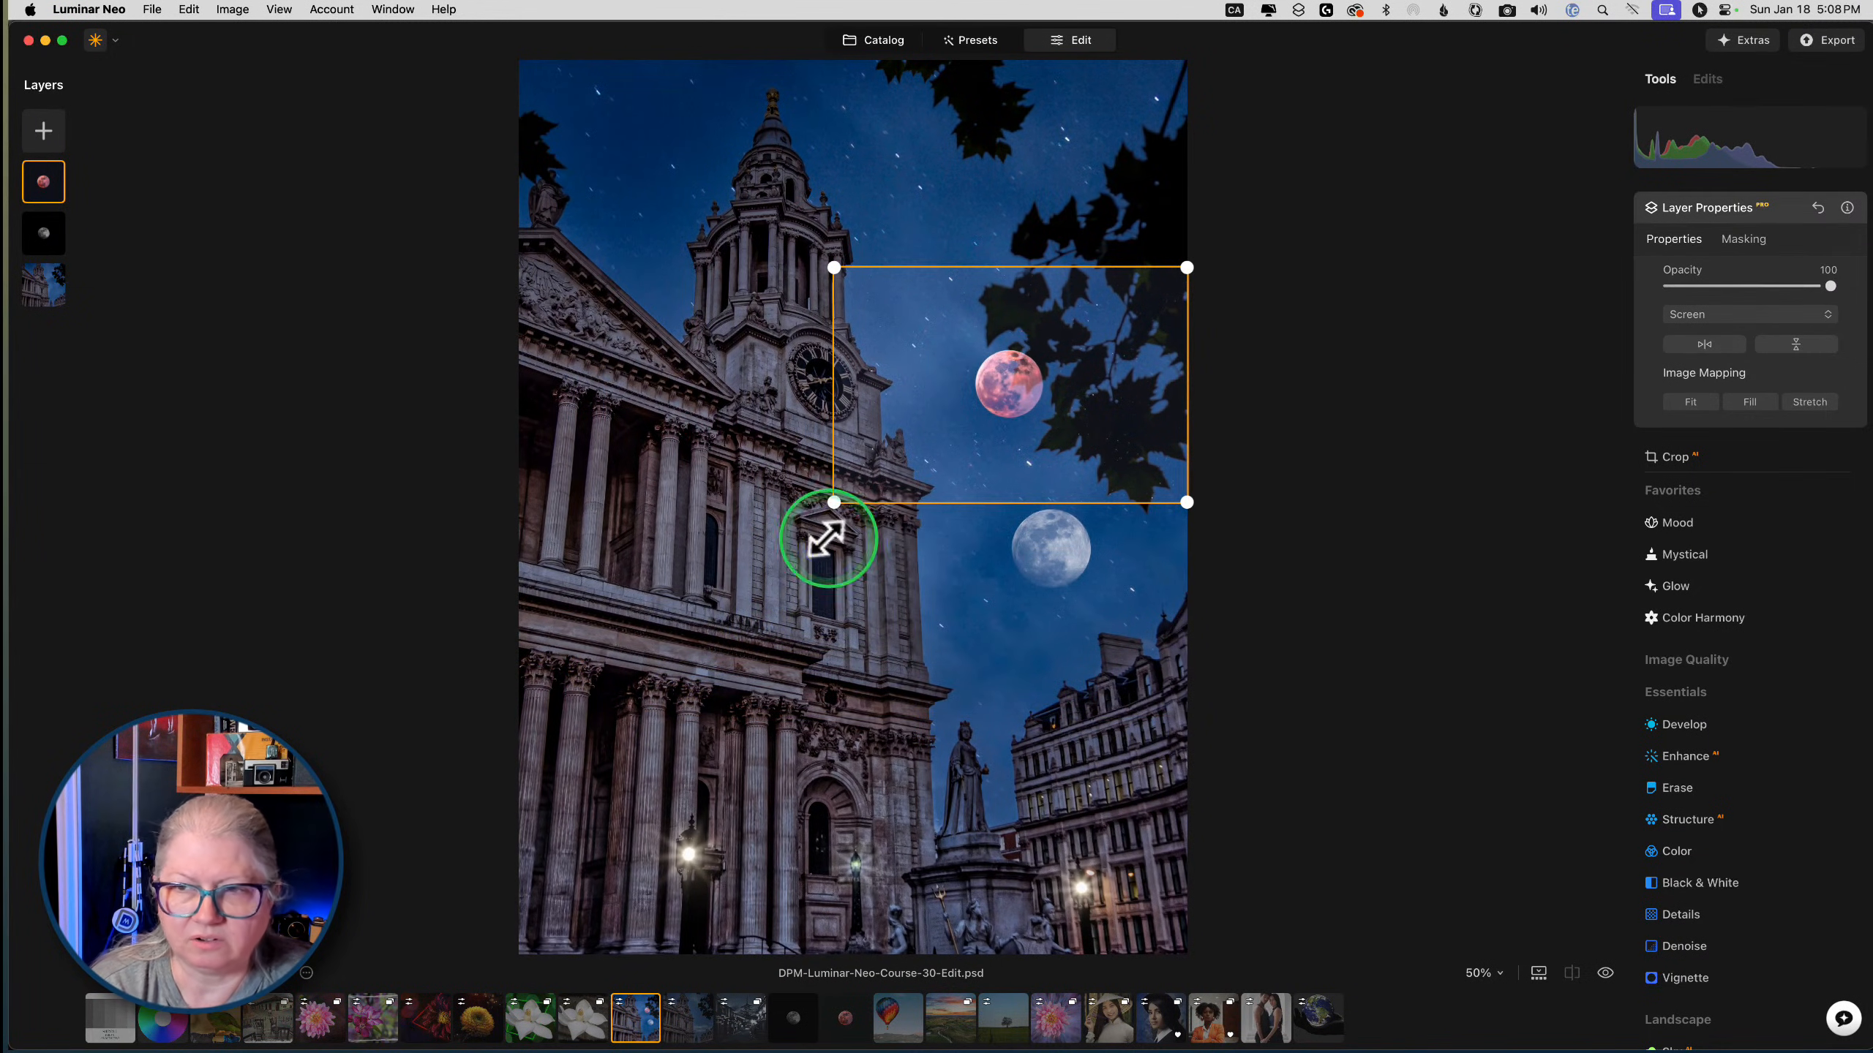
left_click(1685, 315)
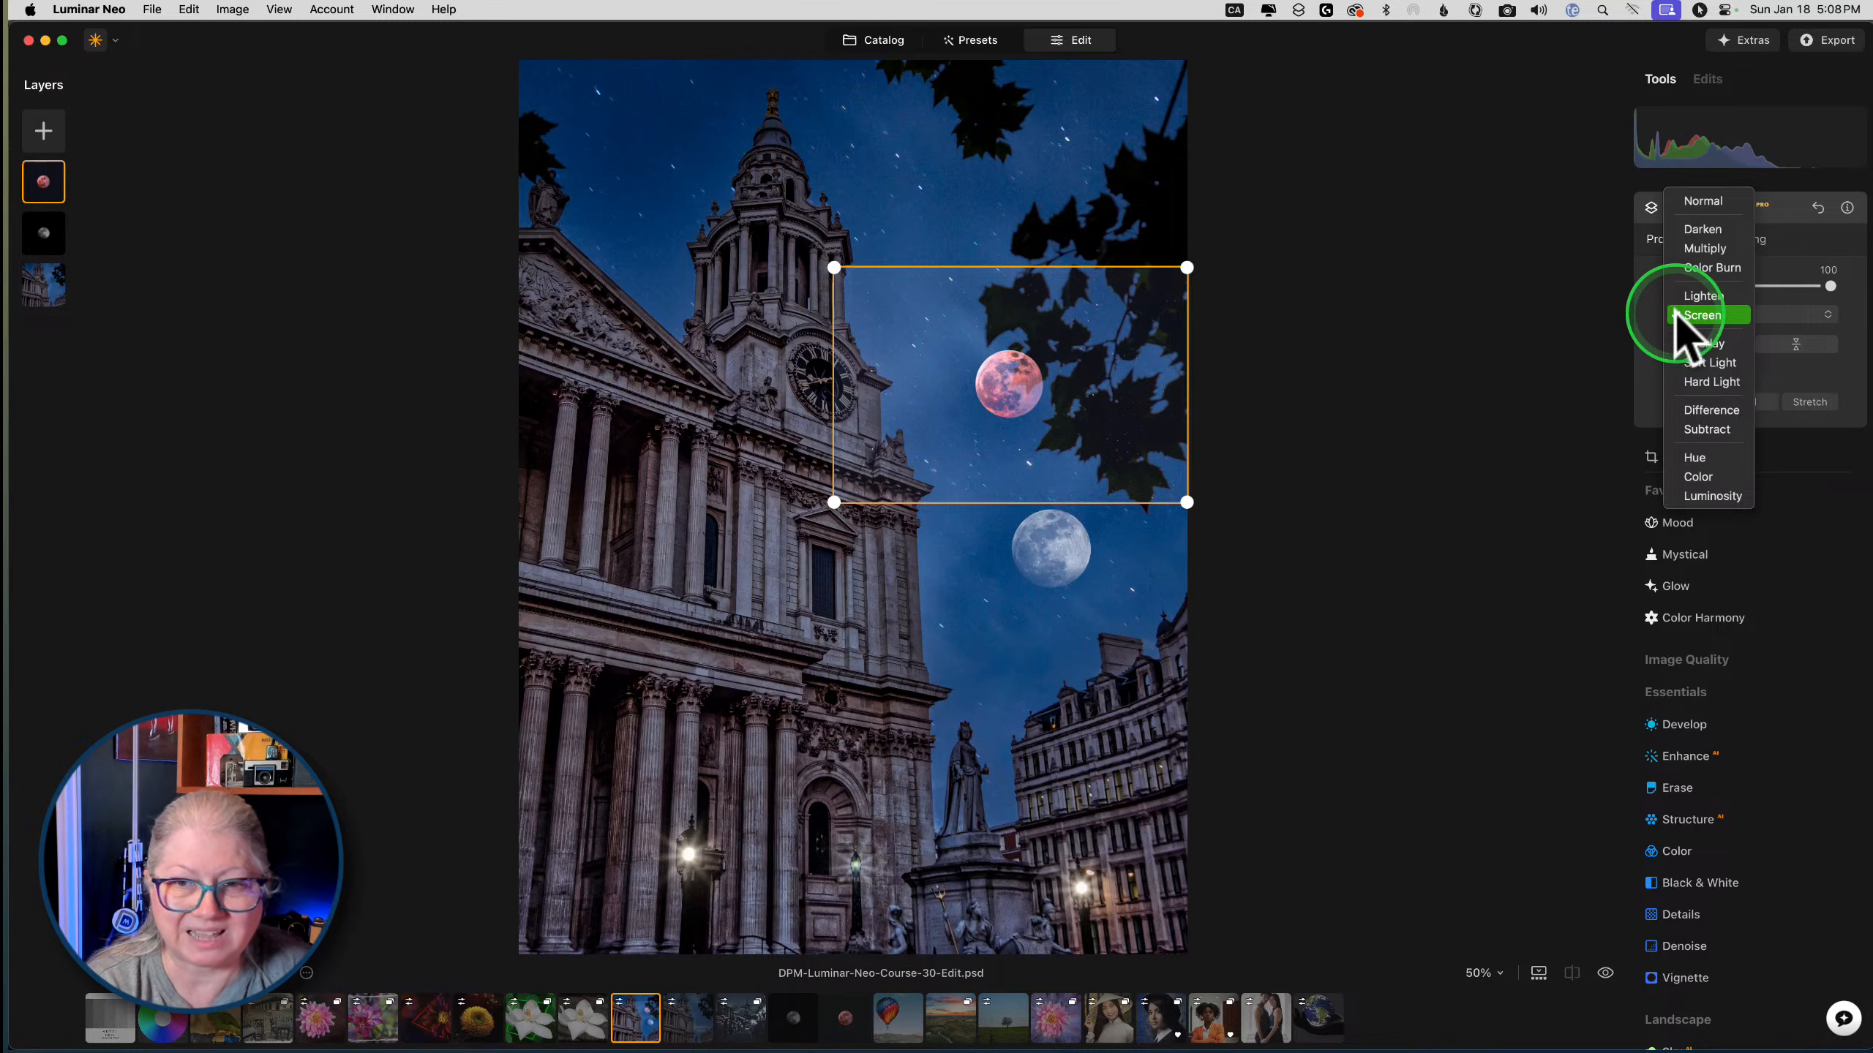
left_click(1688, 315)
left_click_drag(1012, 384, 922, 228)
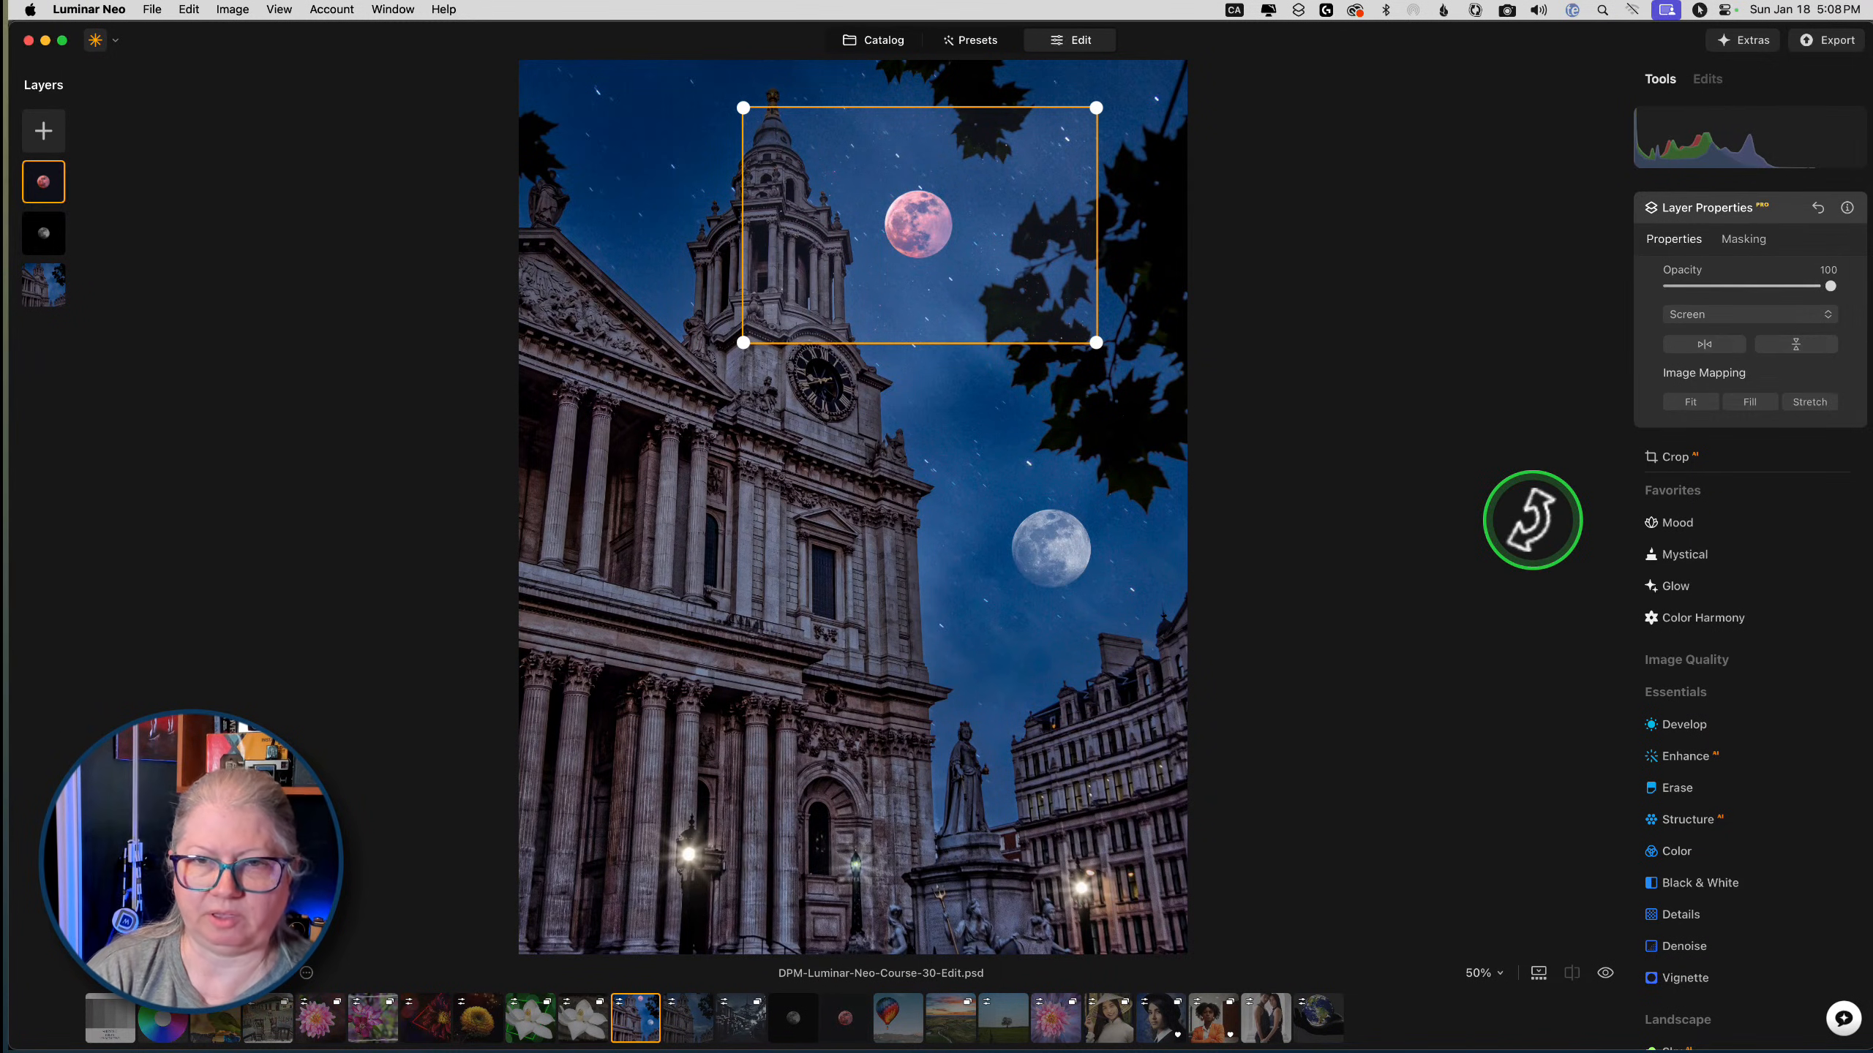
Try lowering the red moon layer's opacity to 80, inspect its edges against the sky, and return it to 100
left_click_drag(1829, 287, 1801, 286)
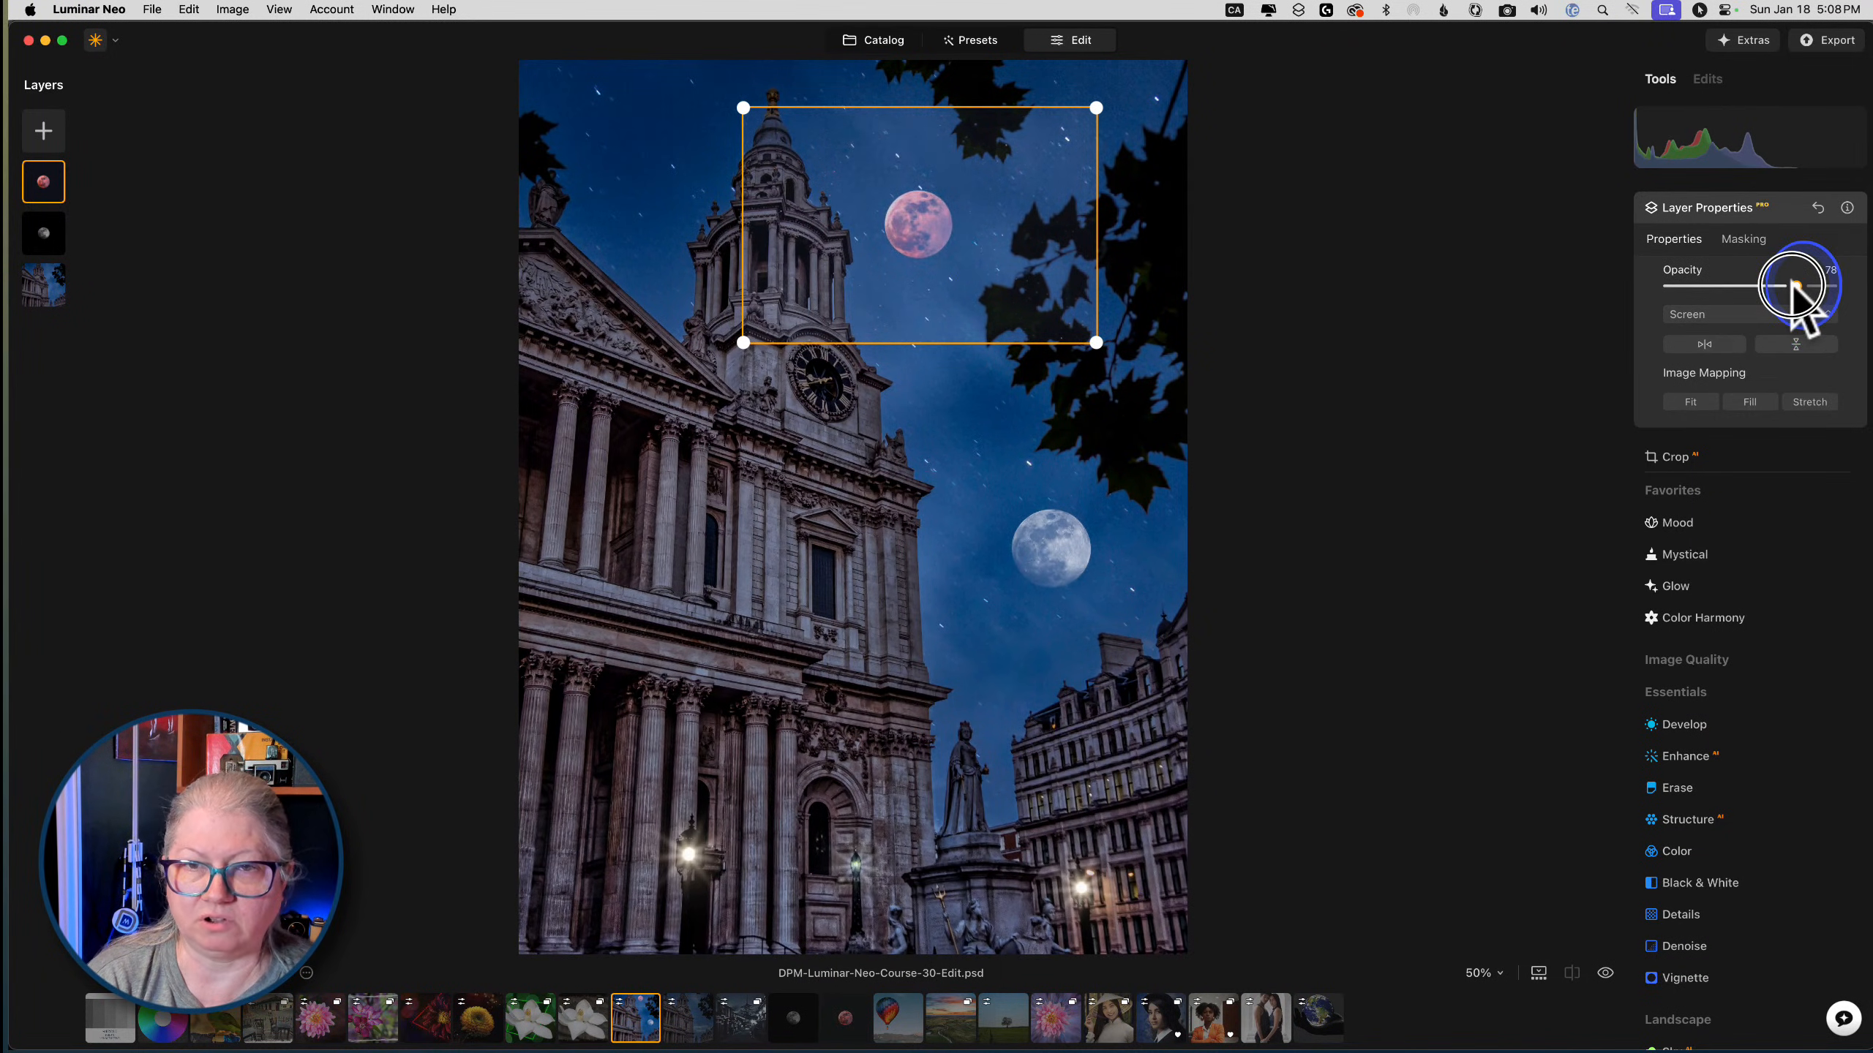
left_click(1554, 726)
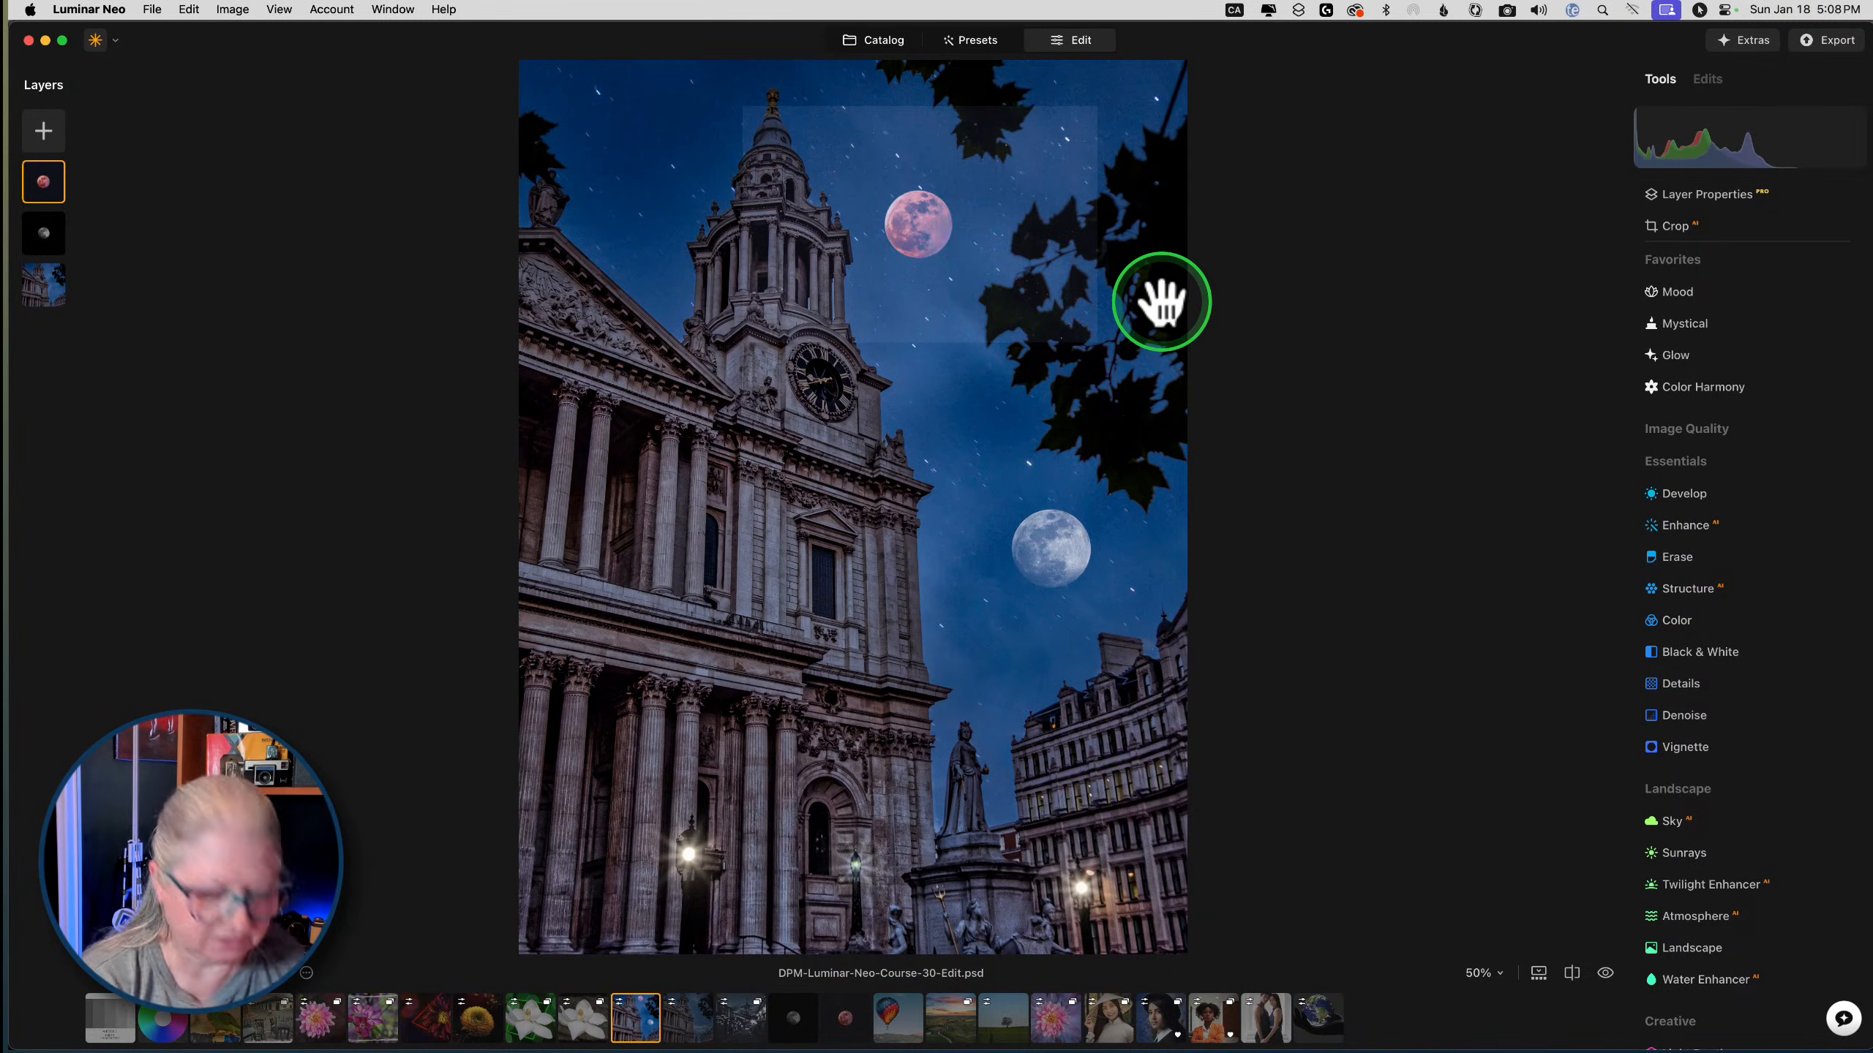
key("super+equal")
scroll(1158, 301, "up", 6)
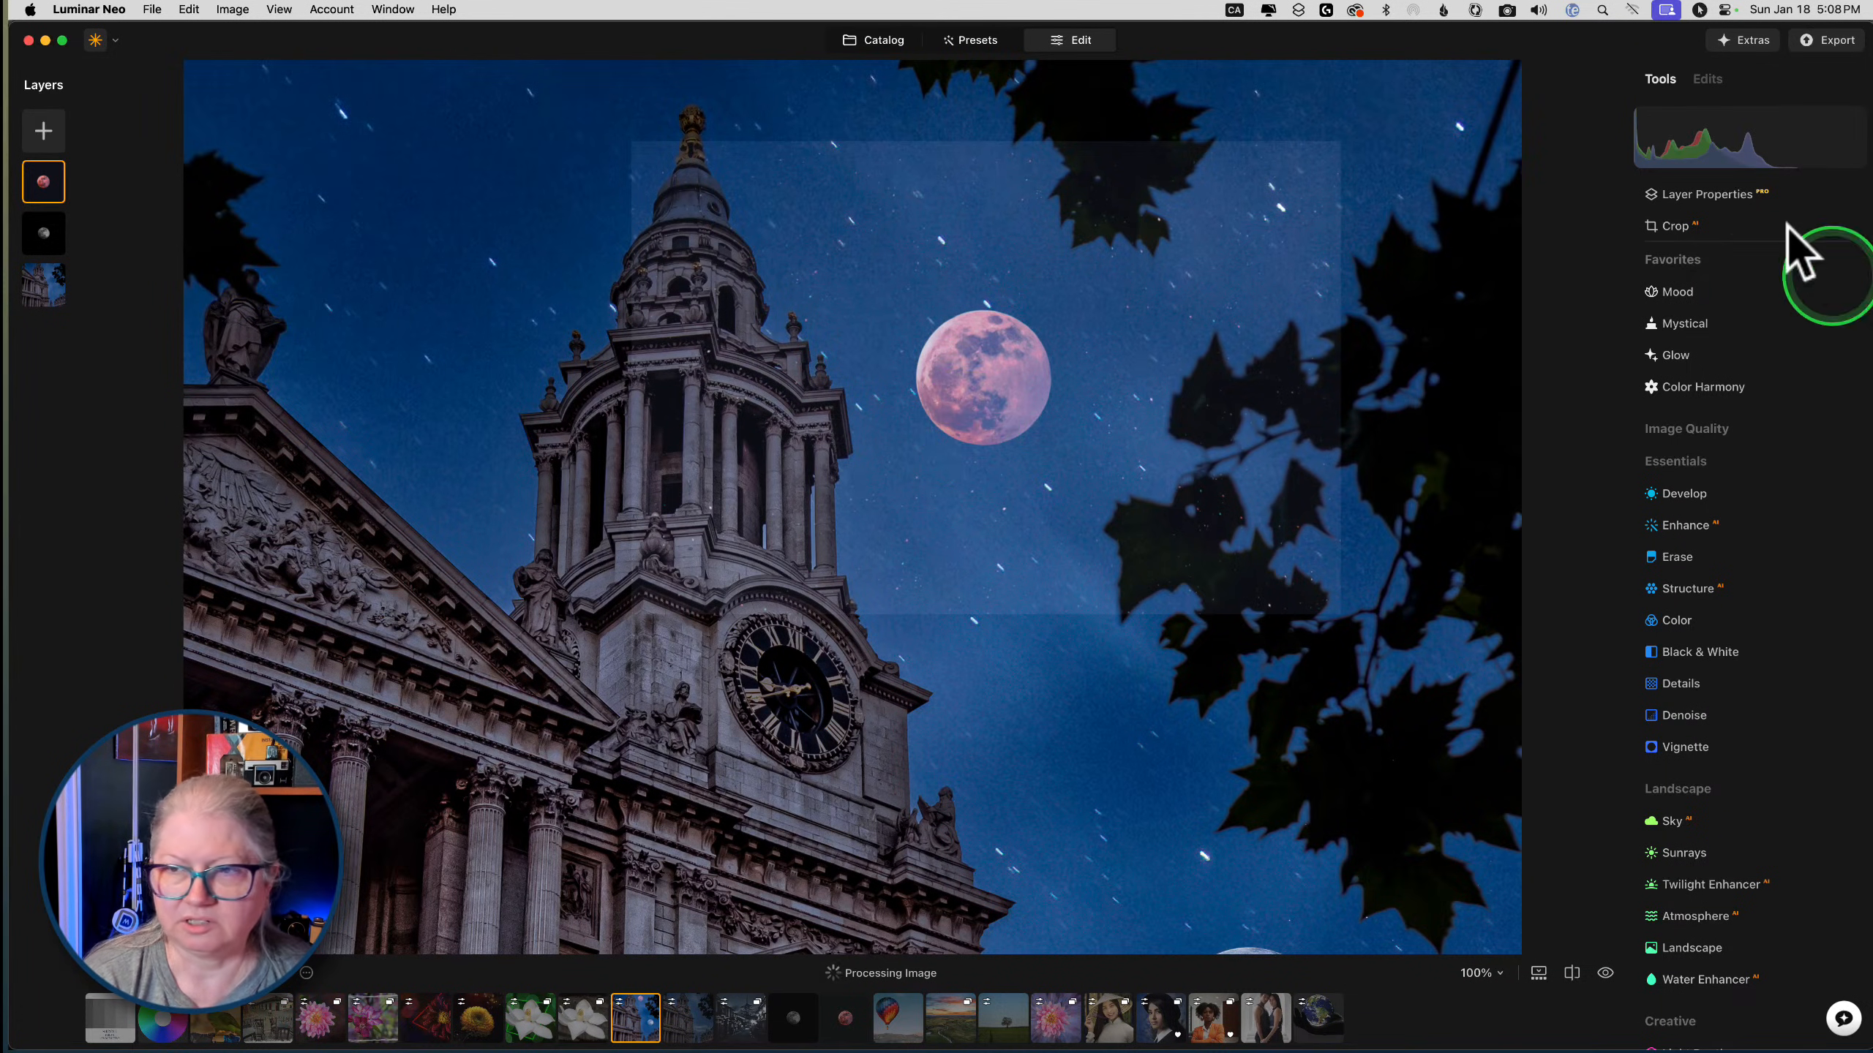
left_click(1714, 196)
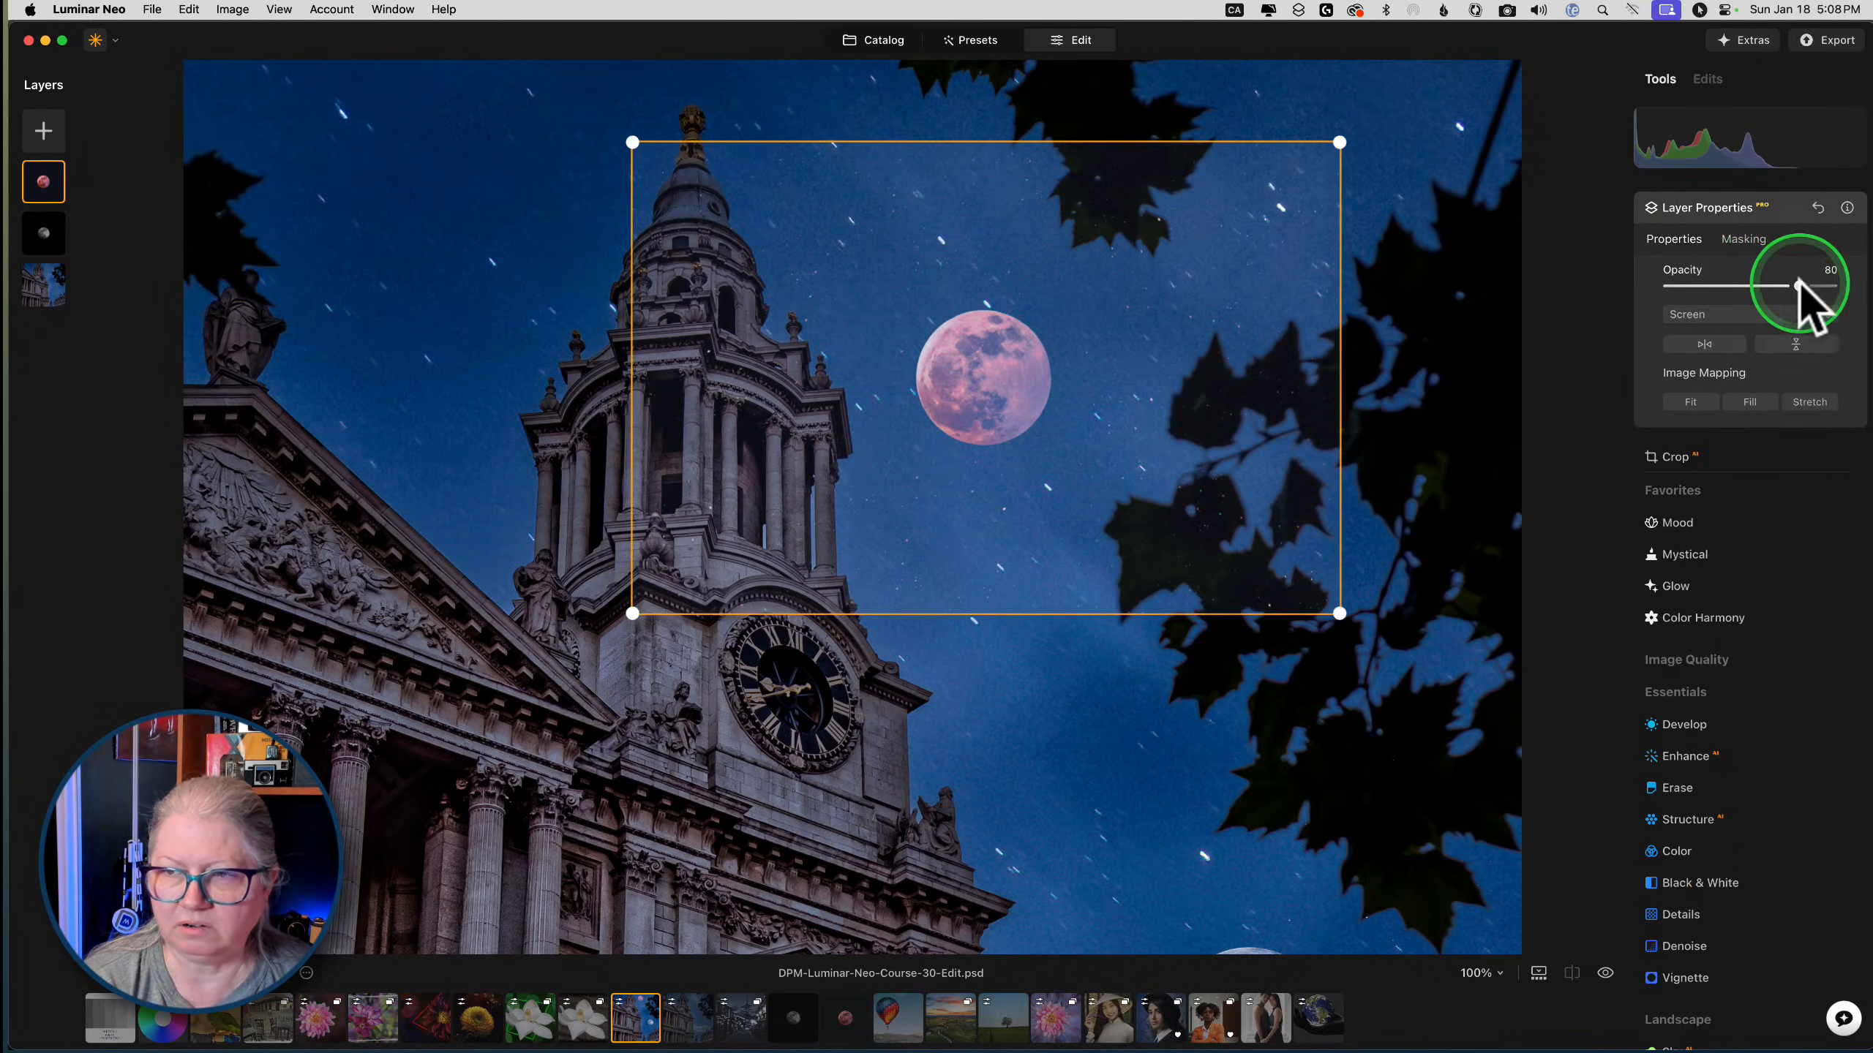
left_click(1777, 210)
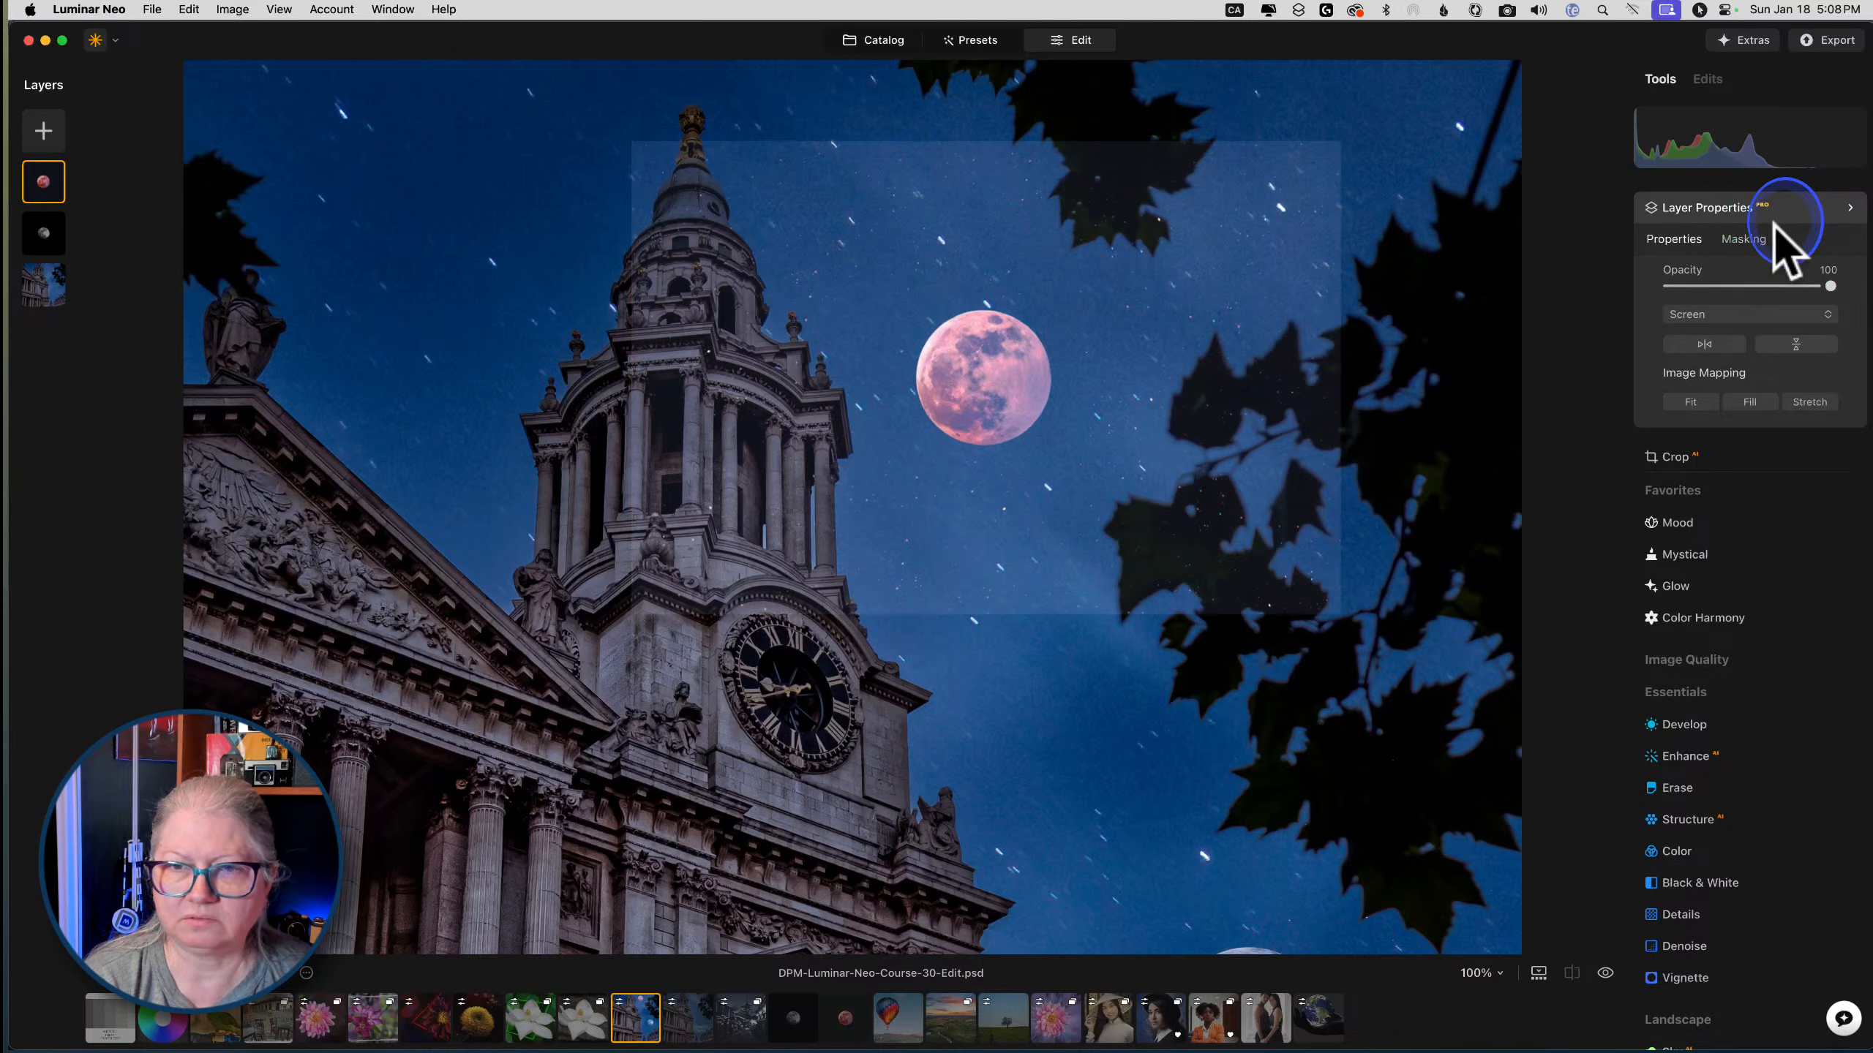
Try the Lighten blend mode on the red moon layer, check its edges, and switch back to Screen
left_click(1714, 208)
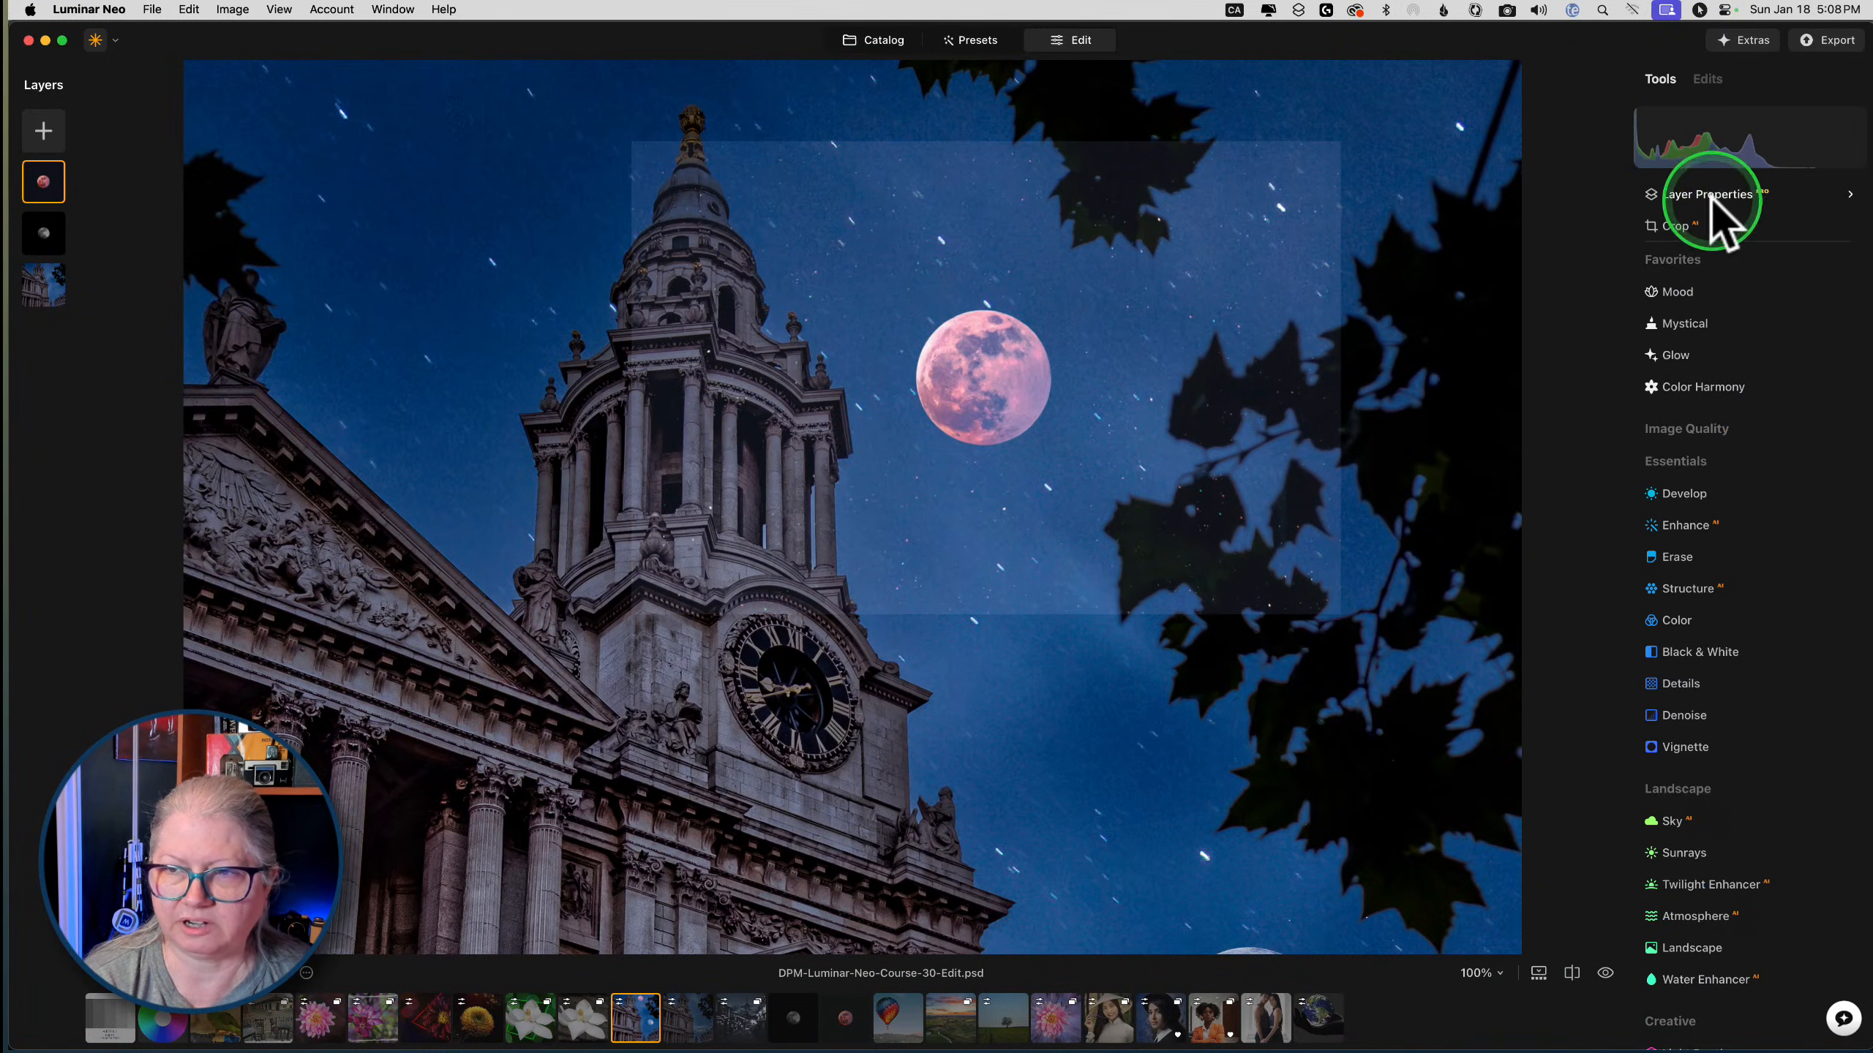
left_click(1721, 325)
left_click(1709, 296)
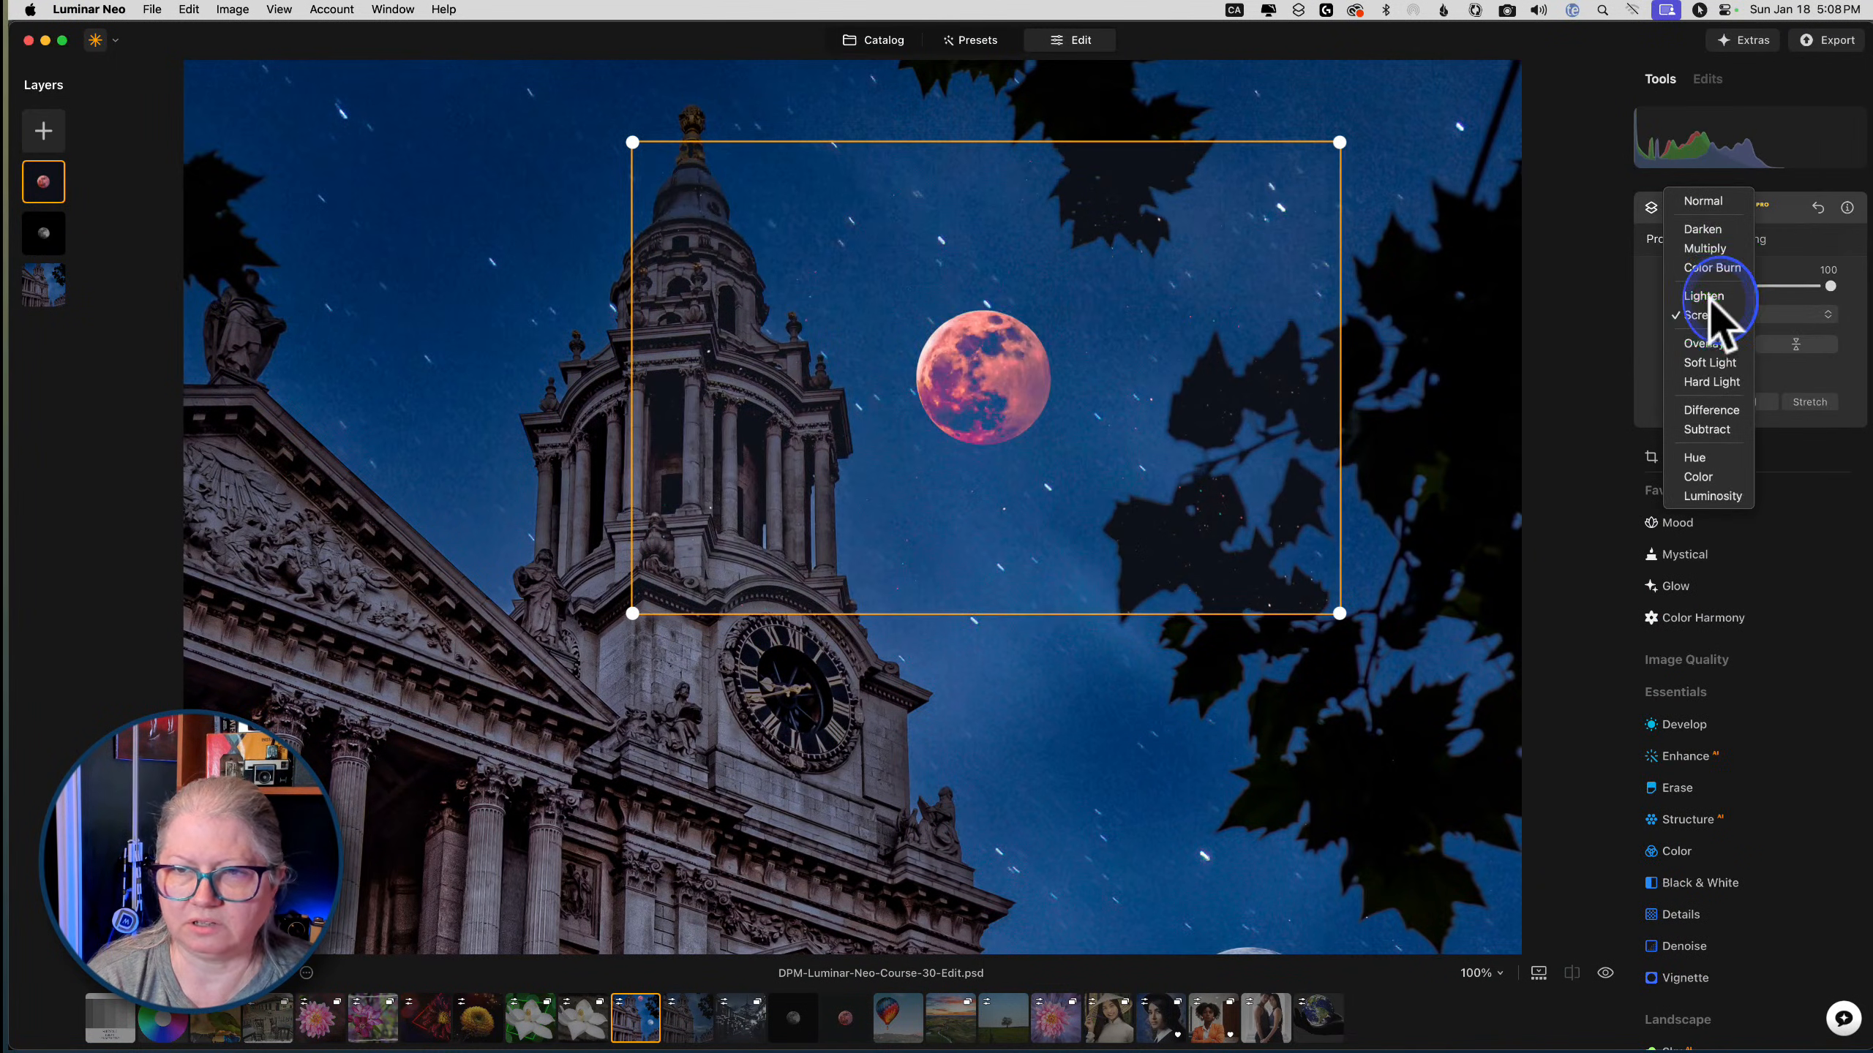
left_click(1770, 213)
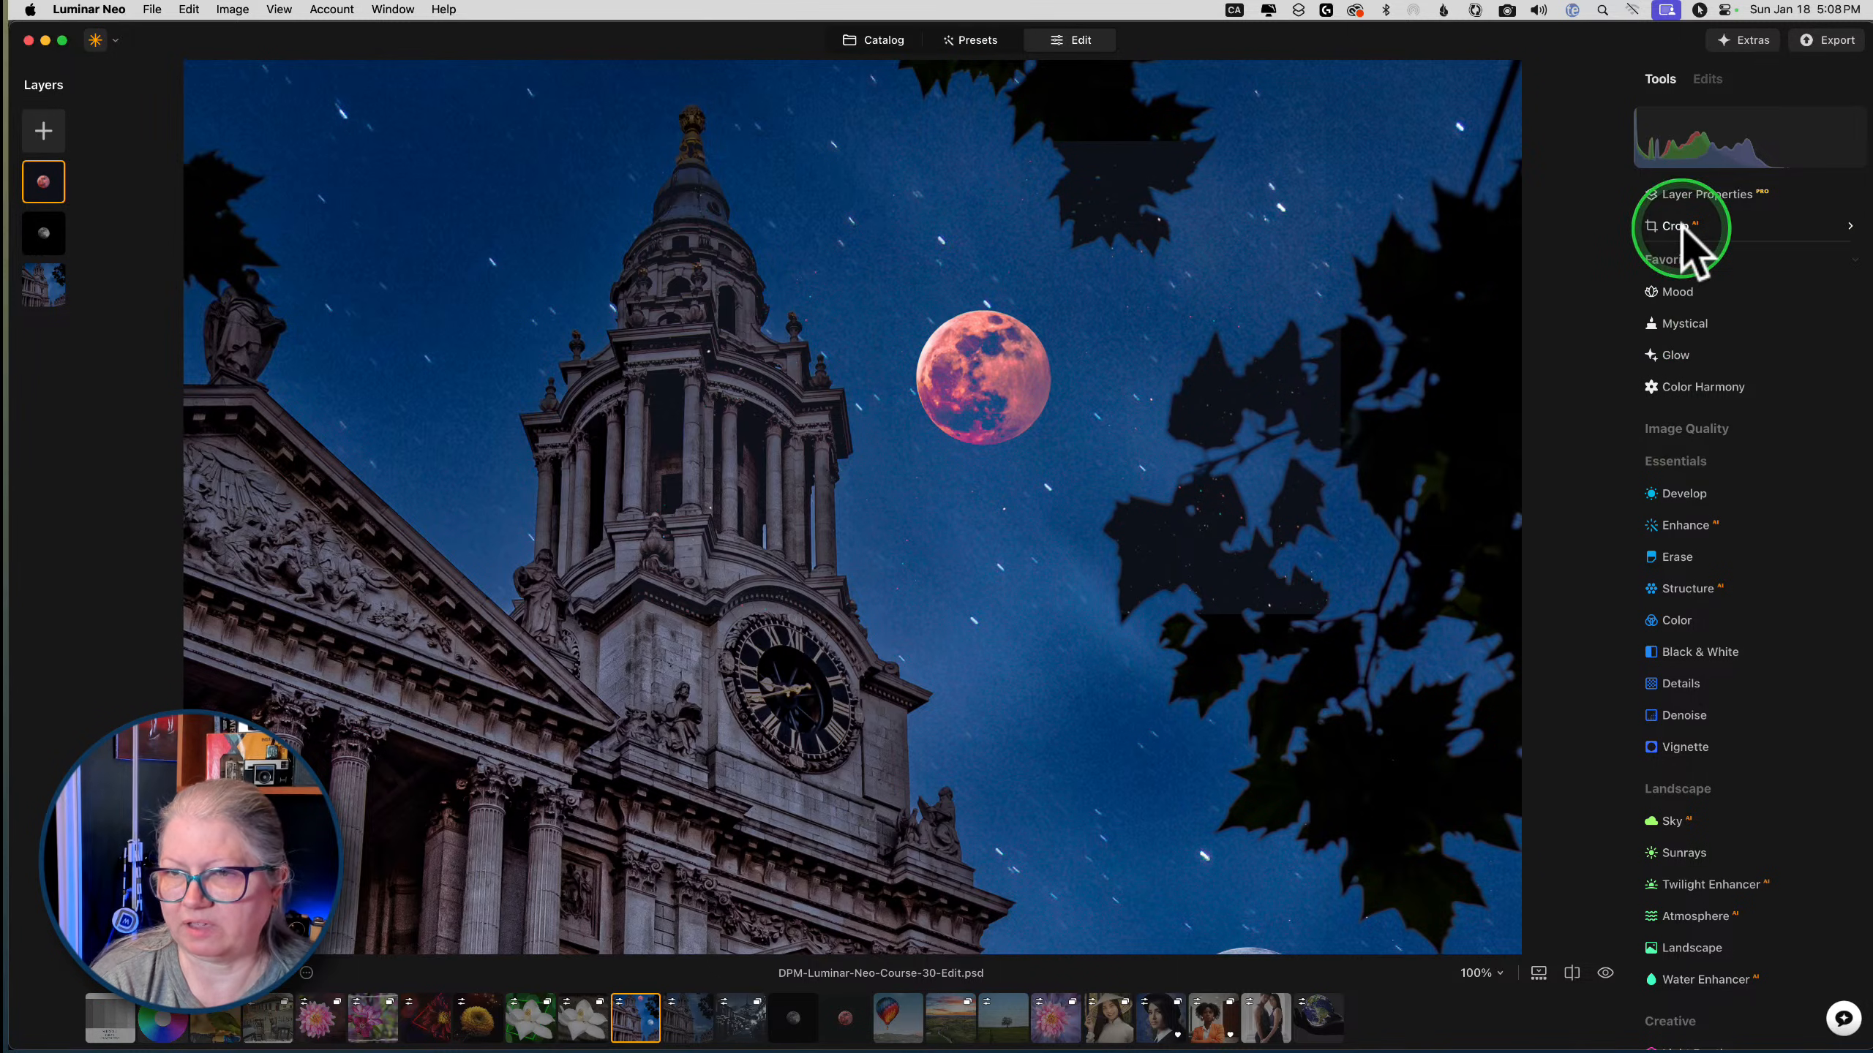
left_click(1696, 194)
left_click(1709, 317)
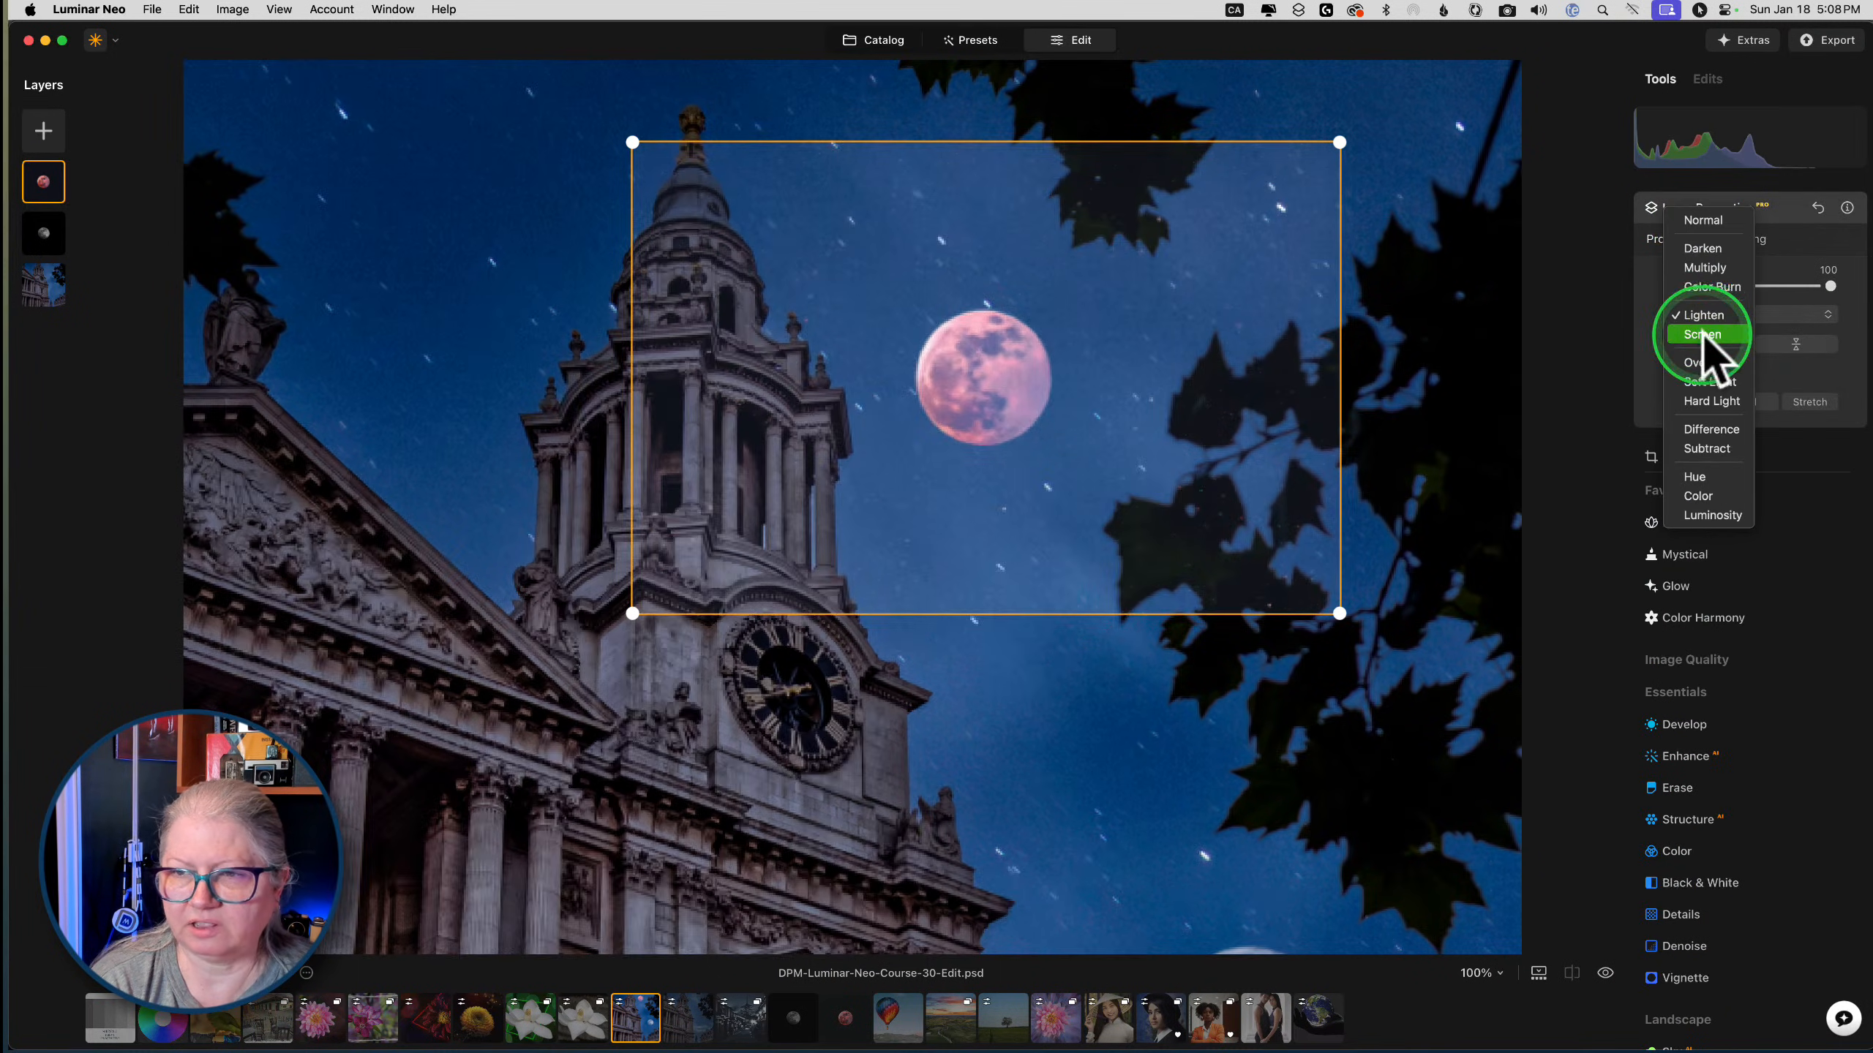
left_click(1708, 350)
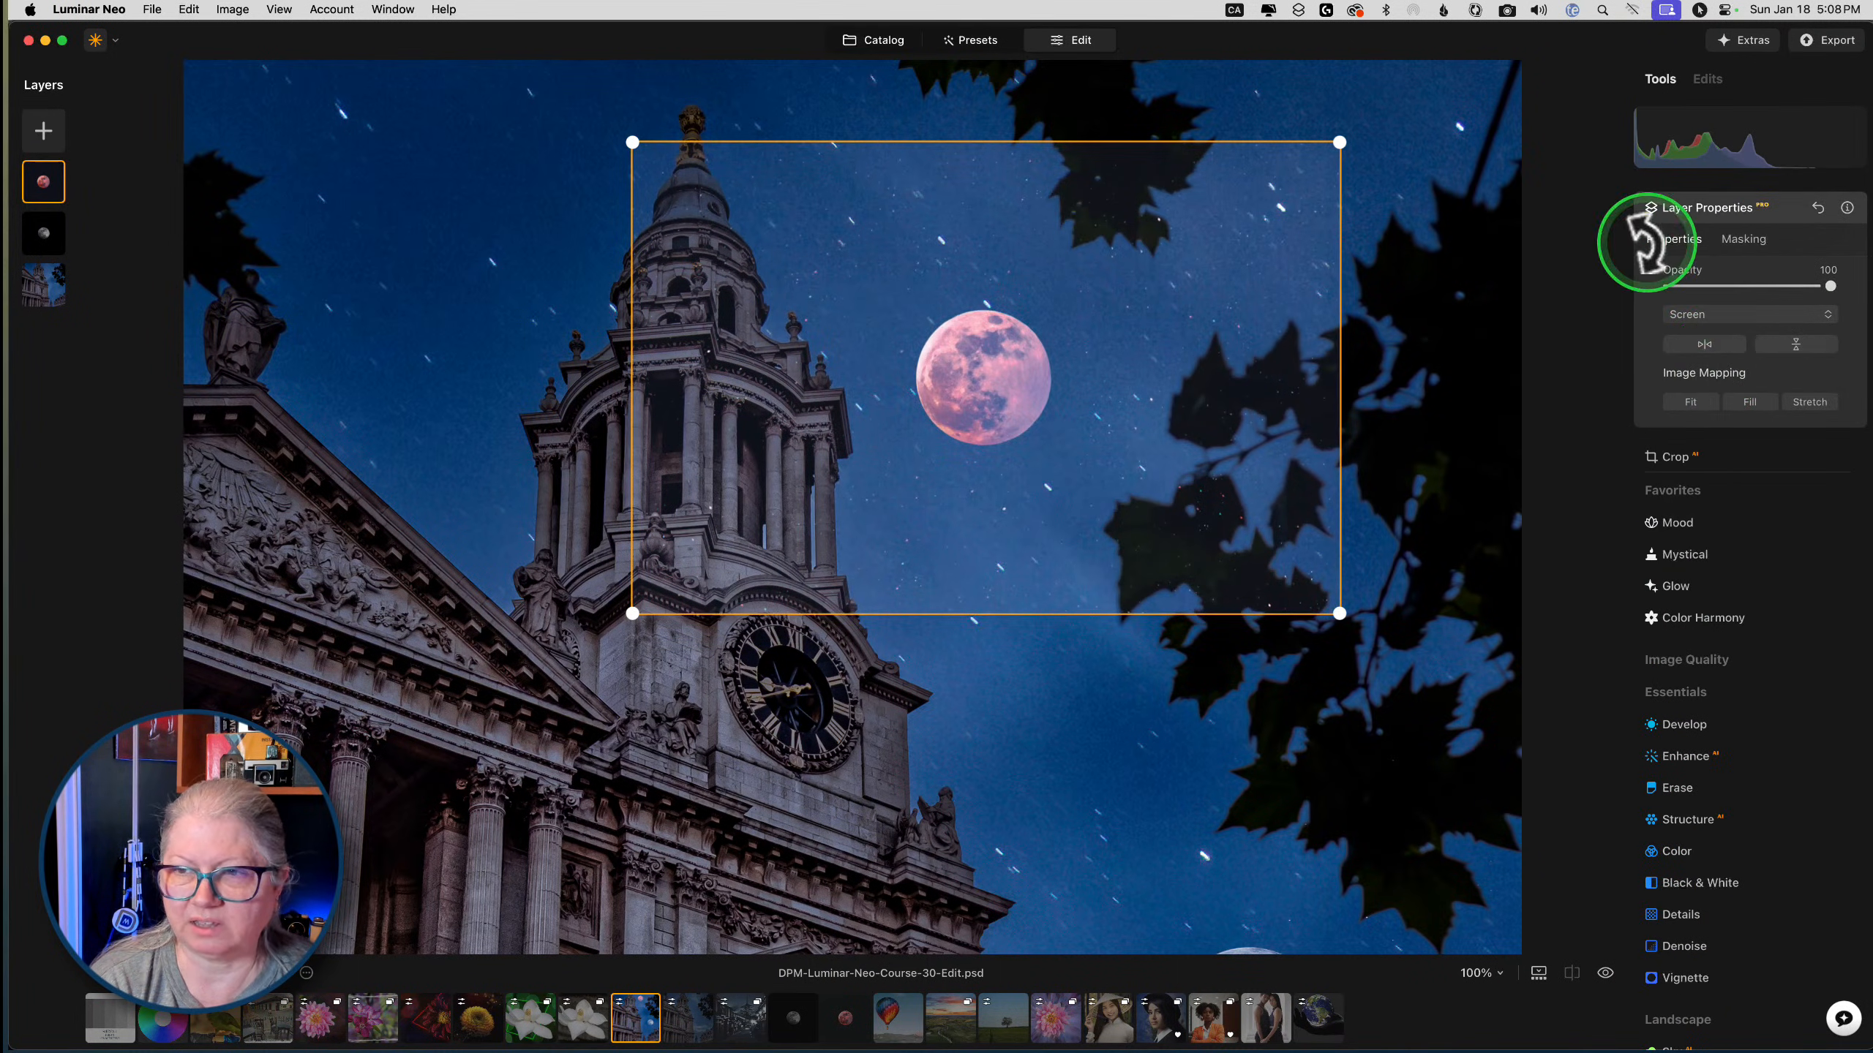
Show the red moon layer's masking options and hide the church base layer to reveal the overlays alone
left_click(1743, 239)
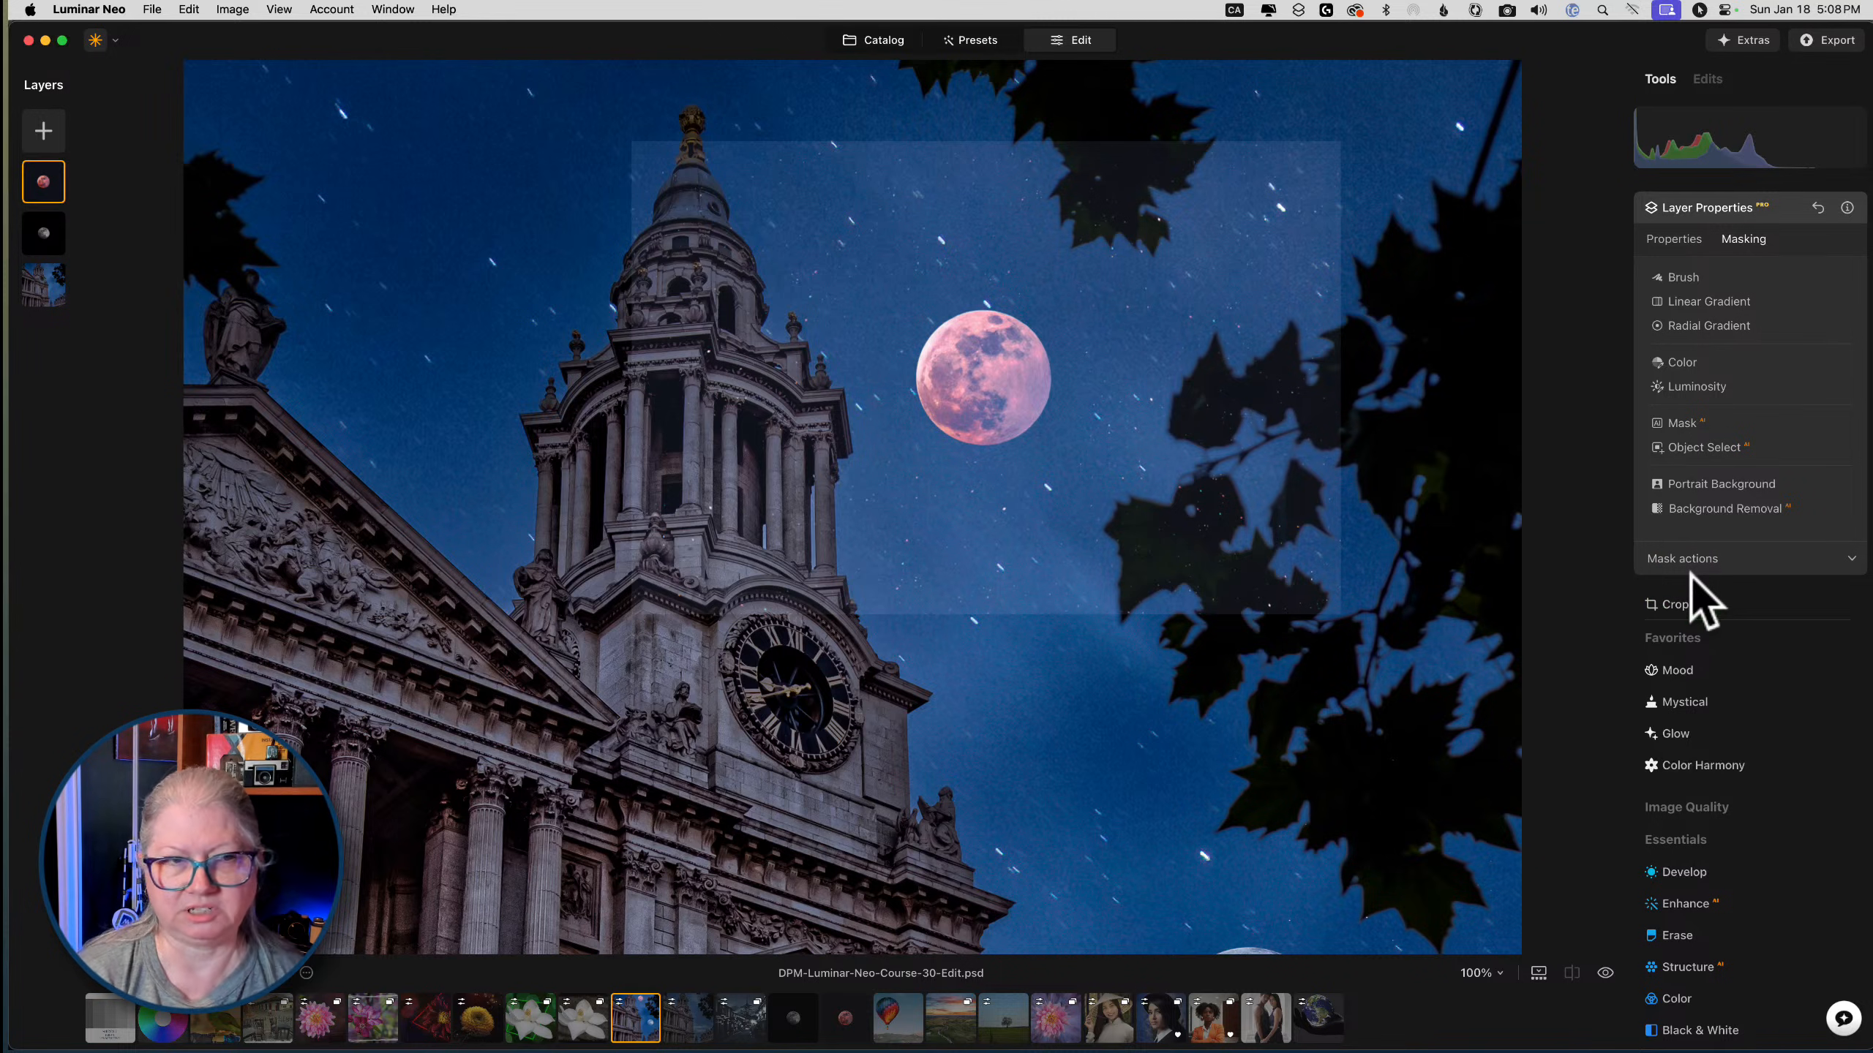
left_click(1696, 509)
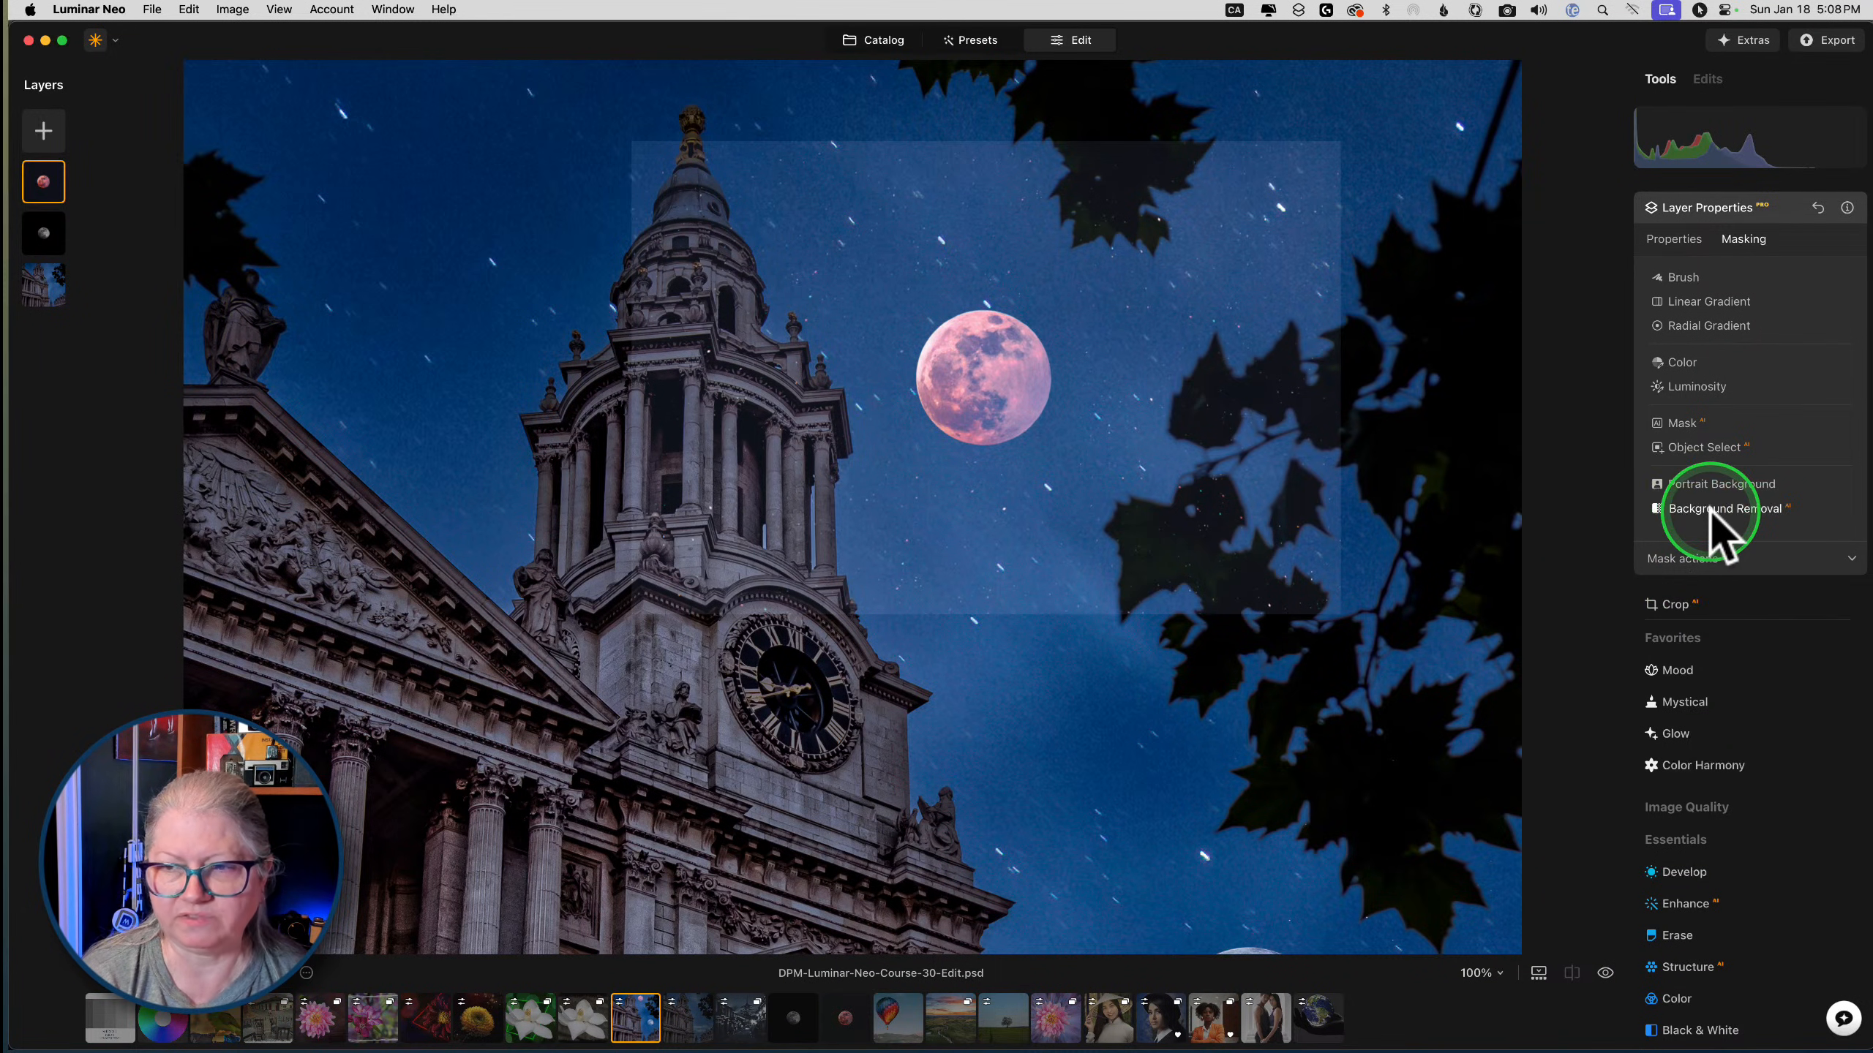
right_click(43, 279)
left_click(85, 294)
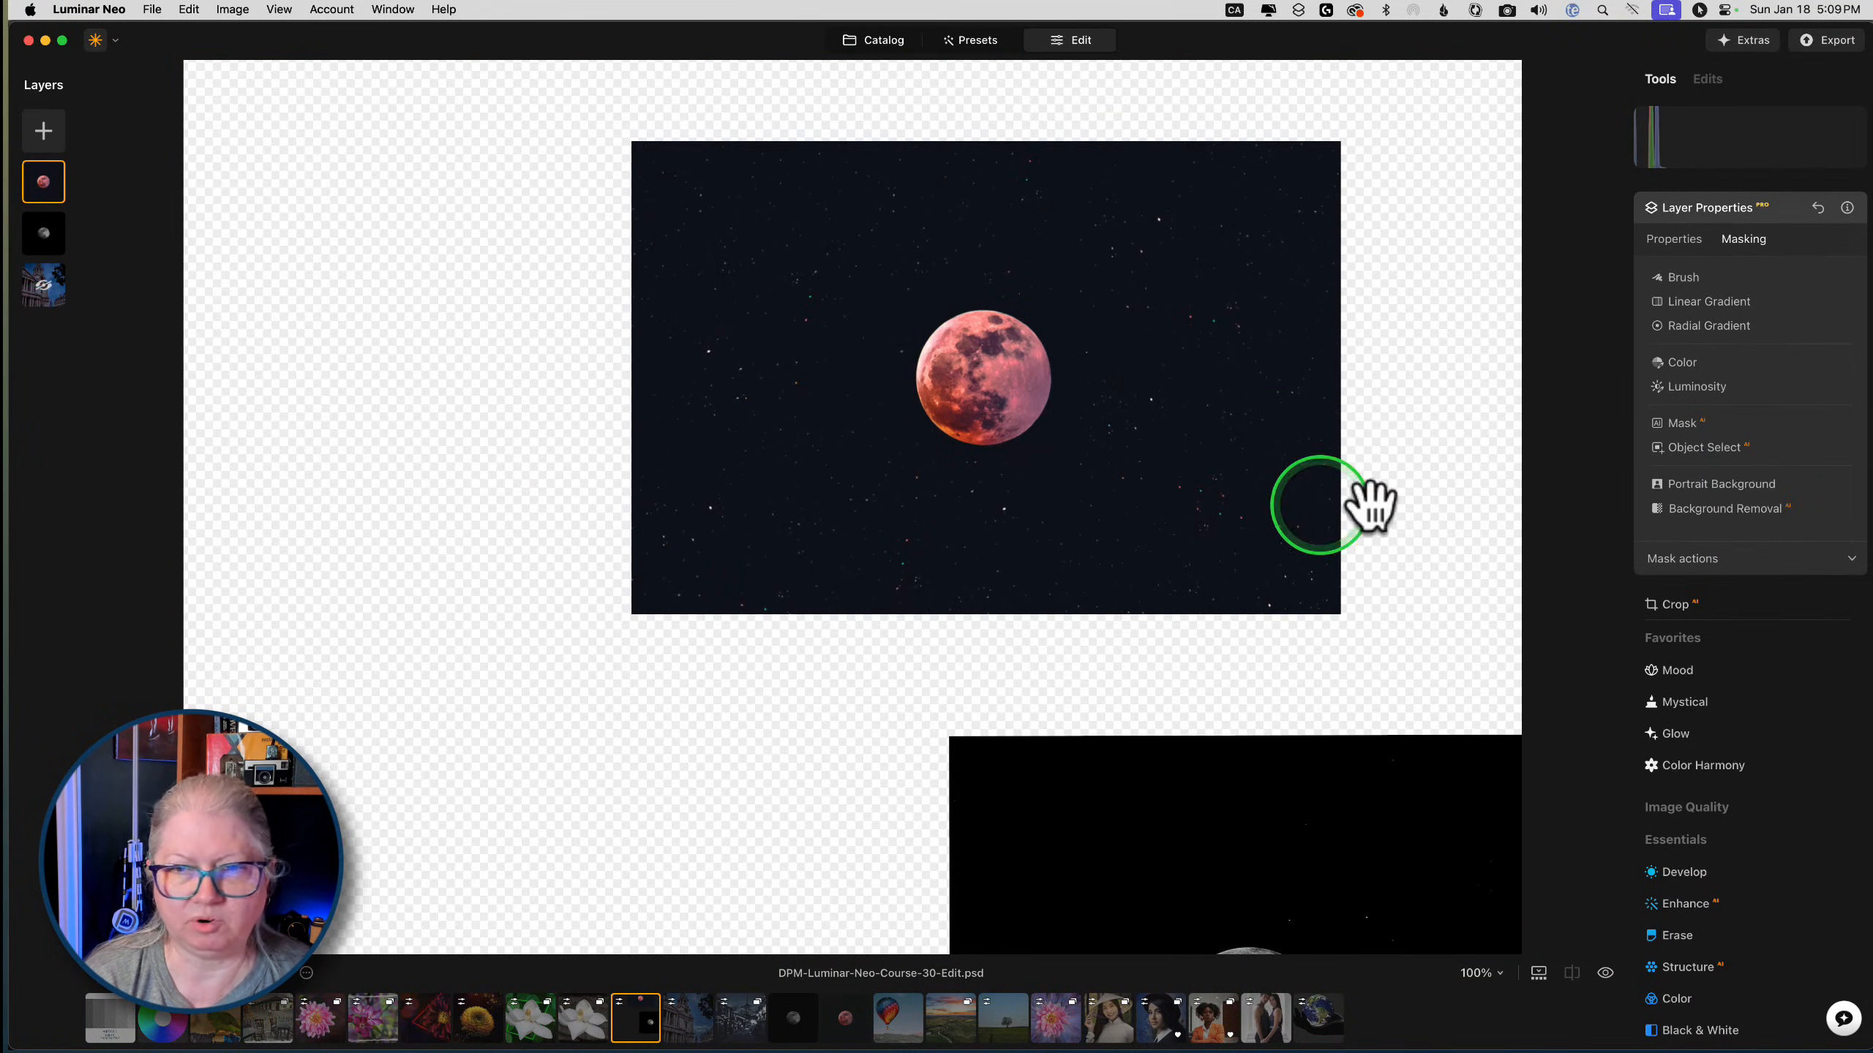
Isolate the moon on the red moon layer by applying Background Removal to its starry background
left_click(1695, 508)
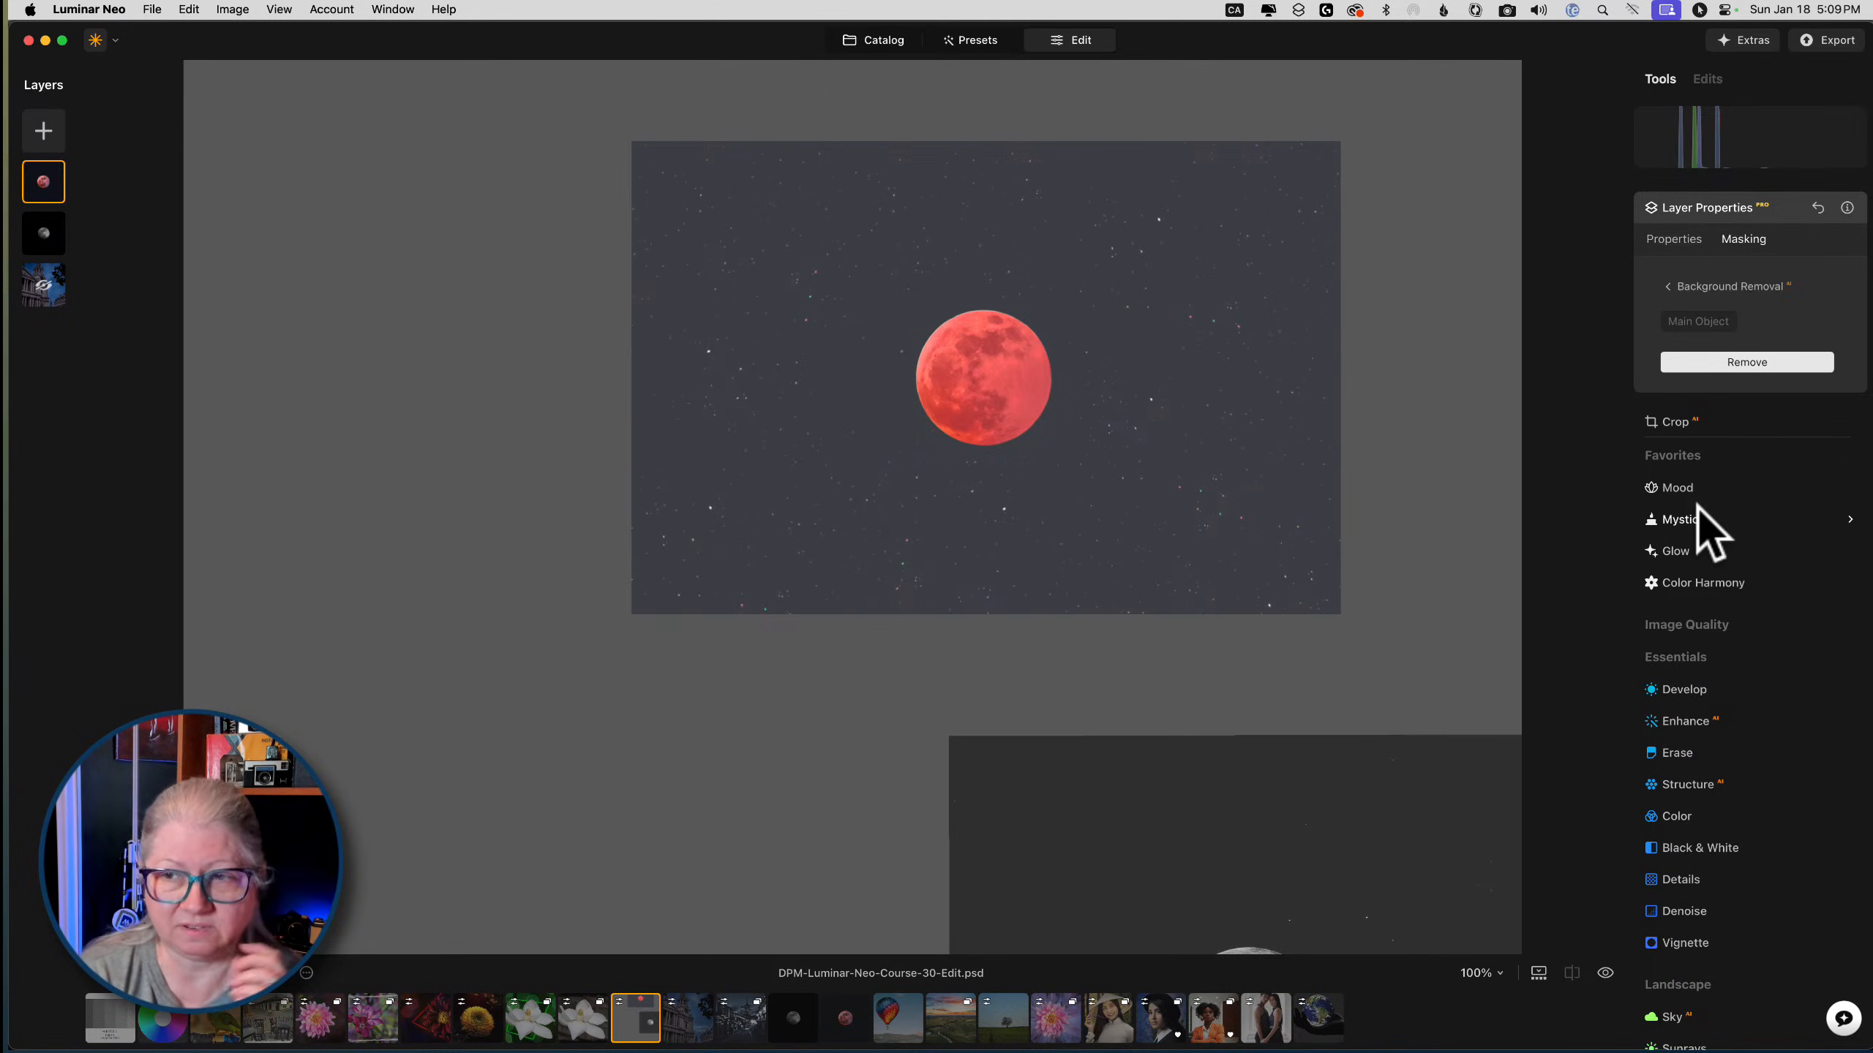
left_click(1737, 362)
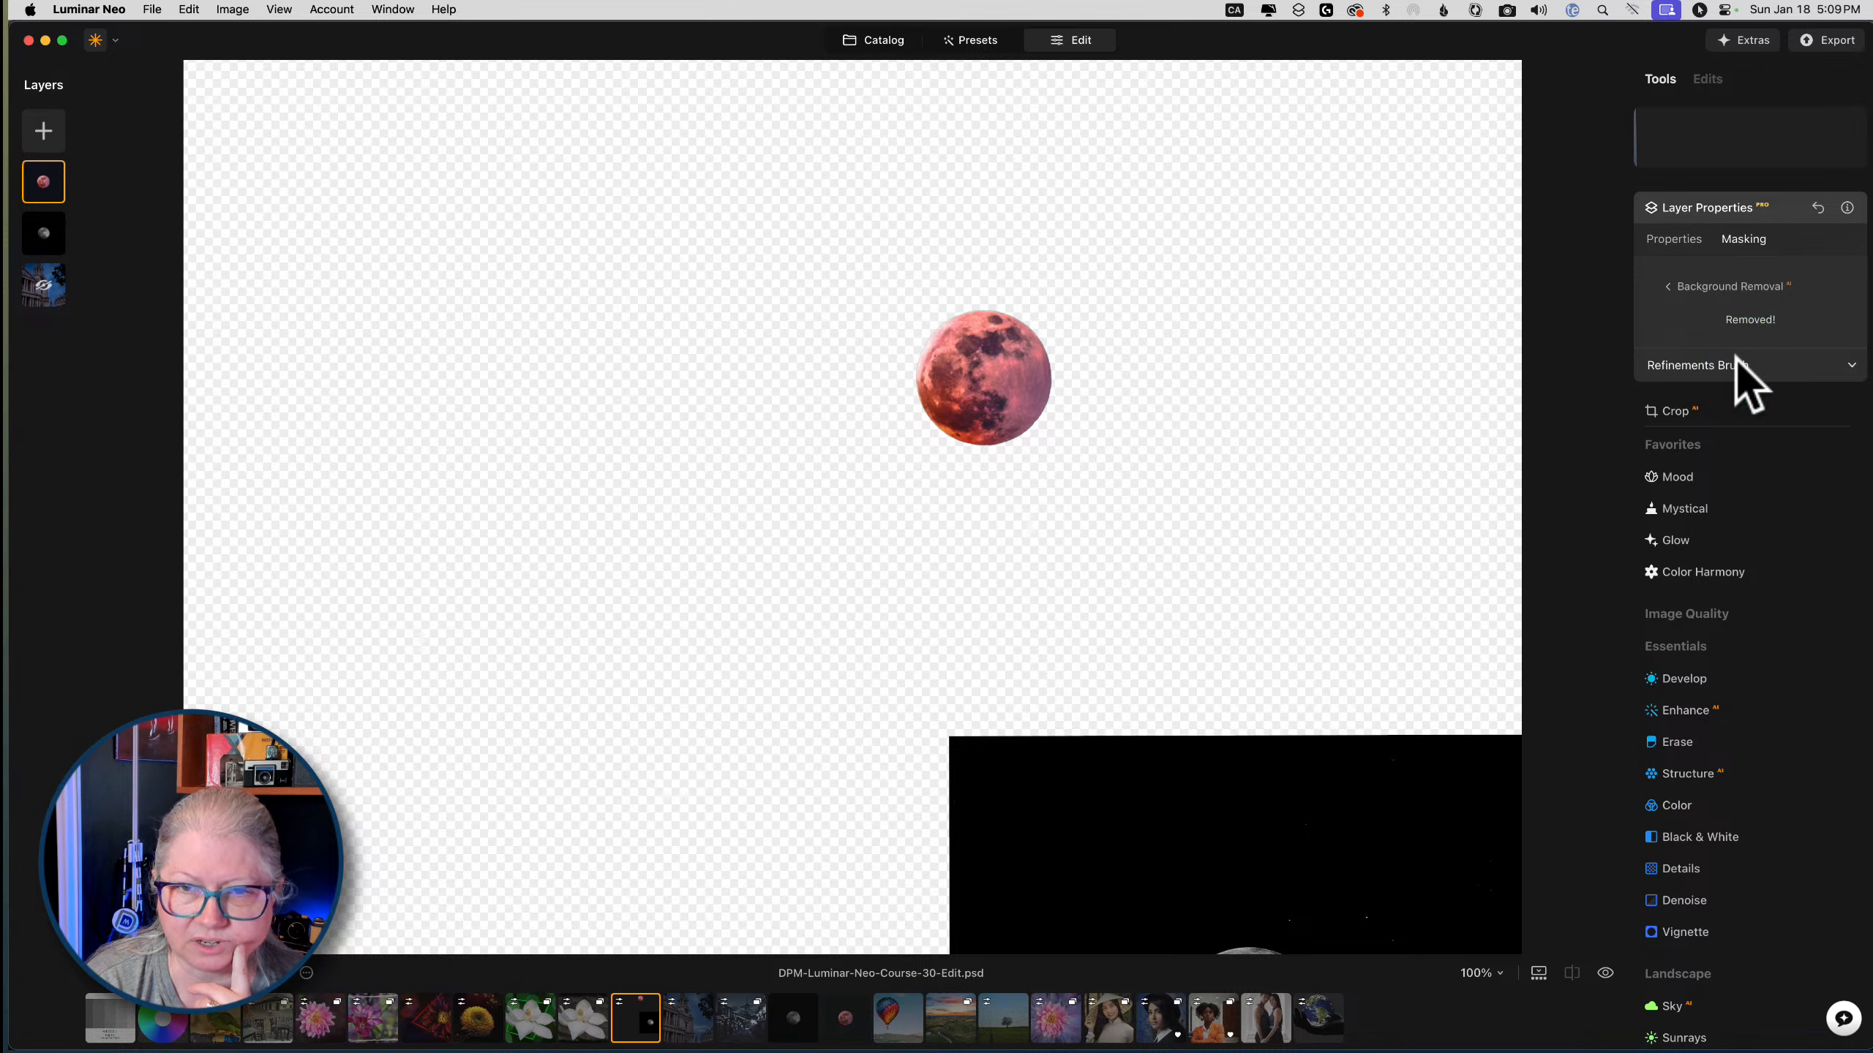
left_click_drag(1072, 353, 1125, 533)
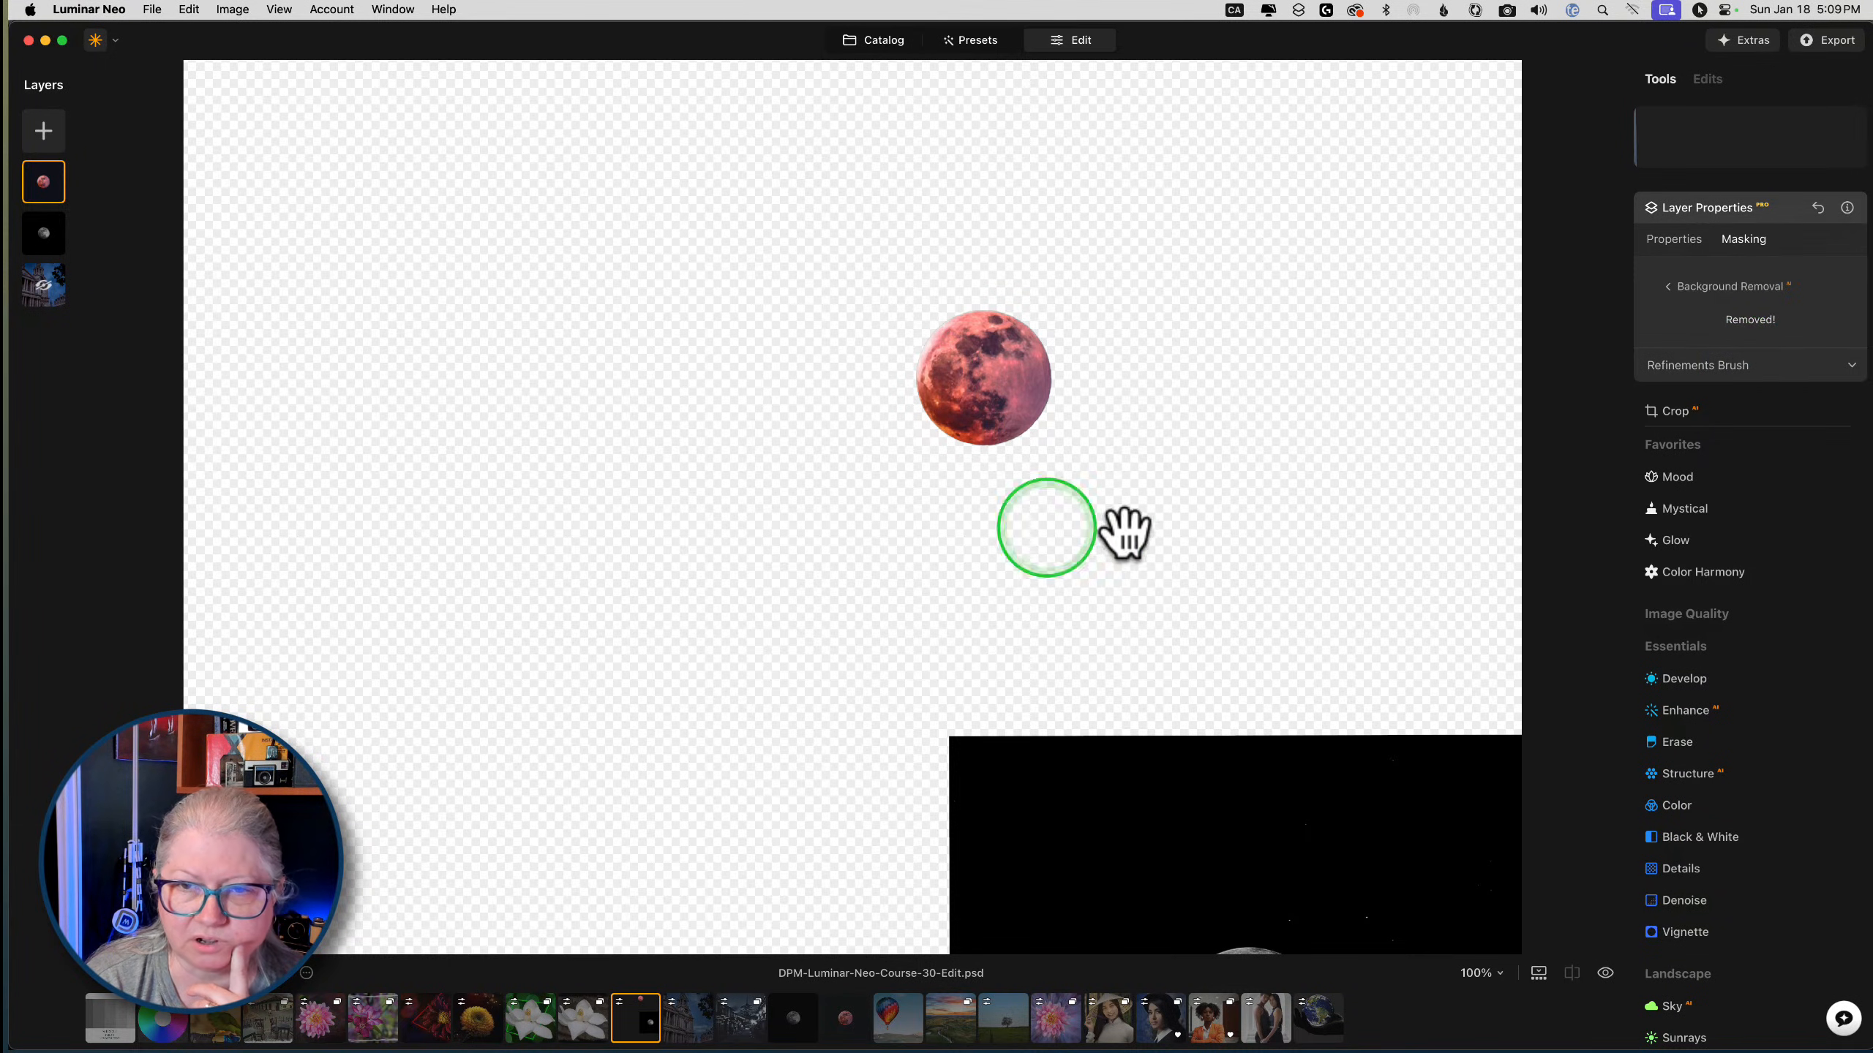
Show the church base layer again, lower the red moon layer's opacity to 72, and view the whole composite
left_click(1673, 238)
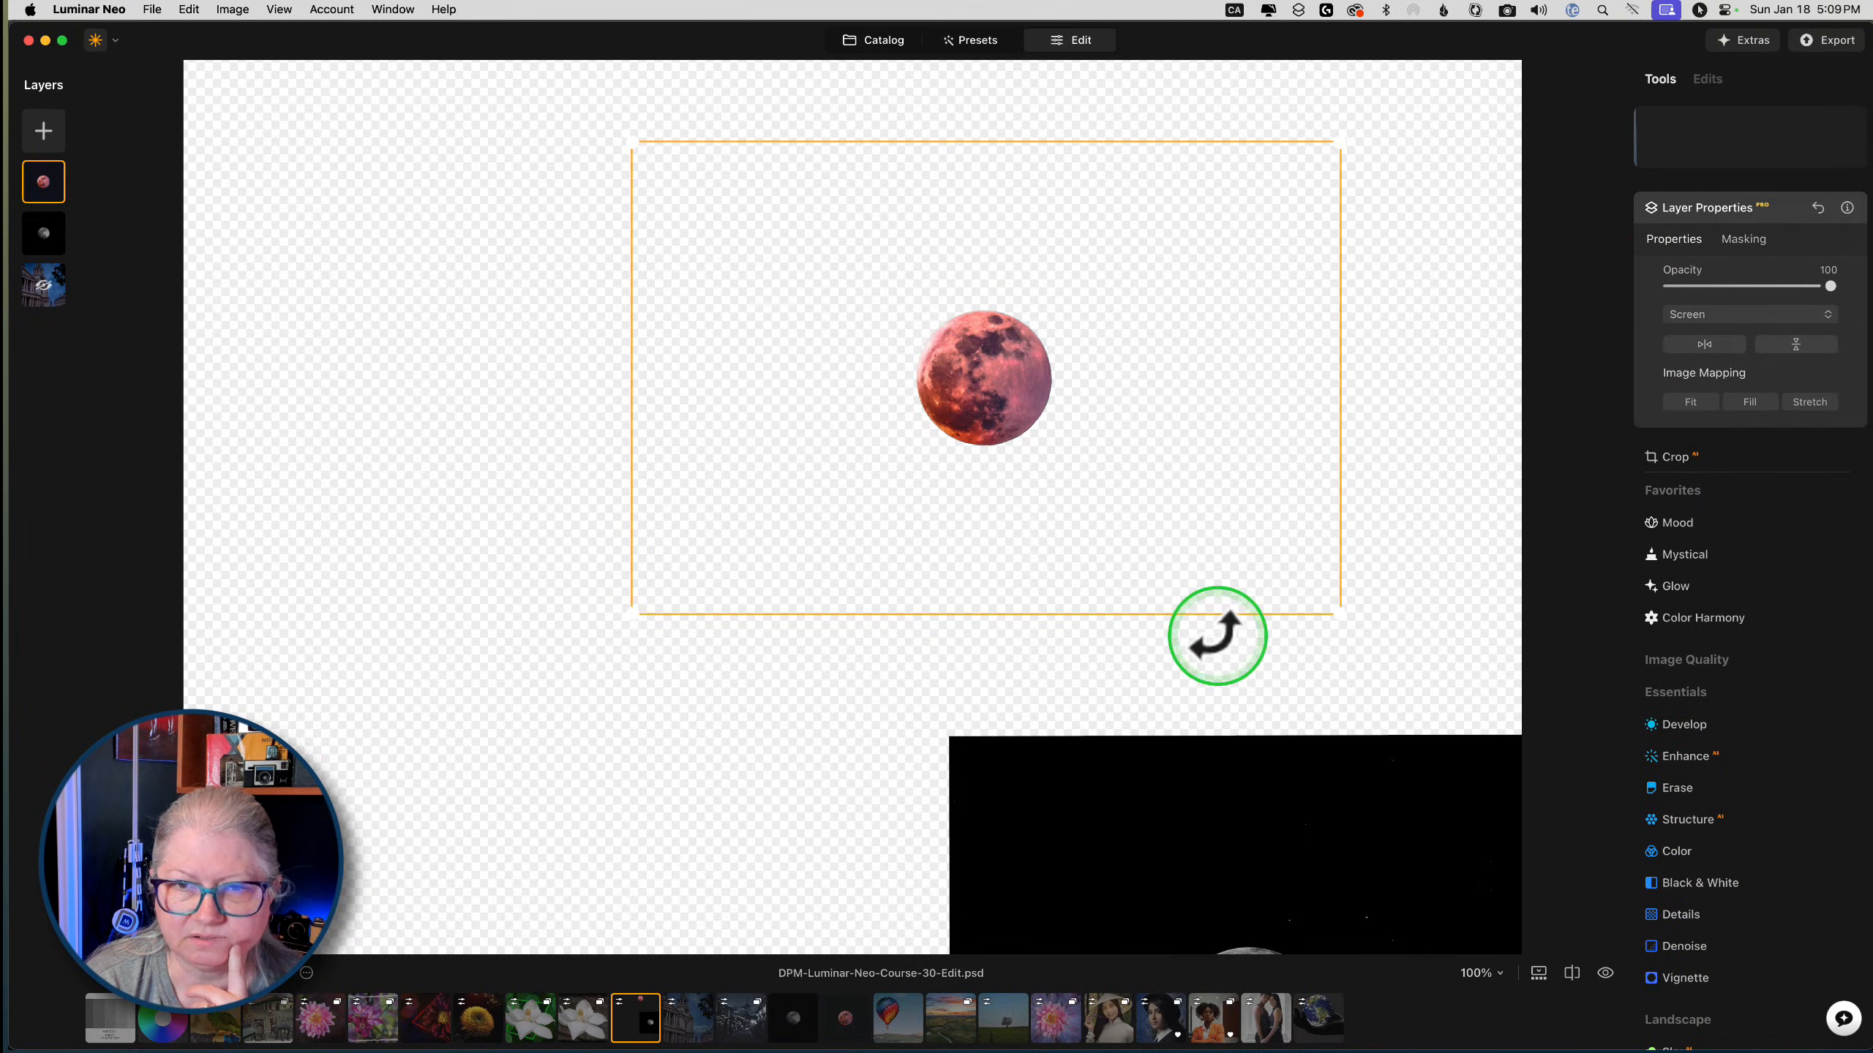
right_click(38, 284)
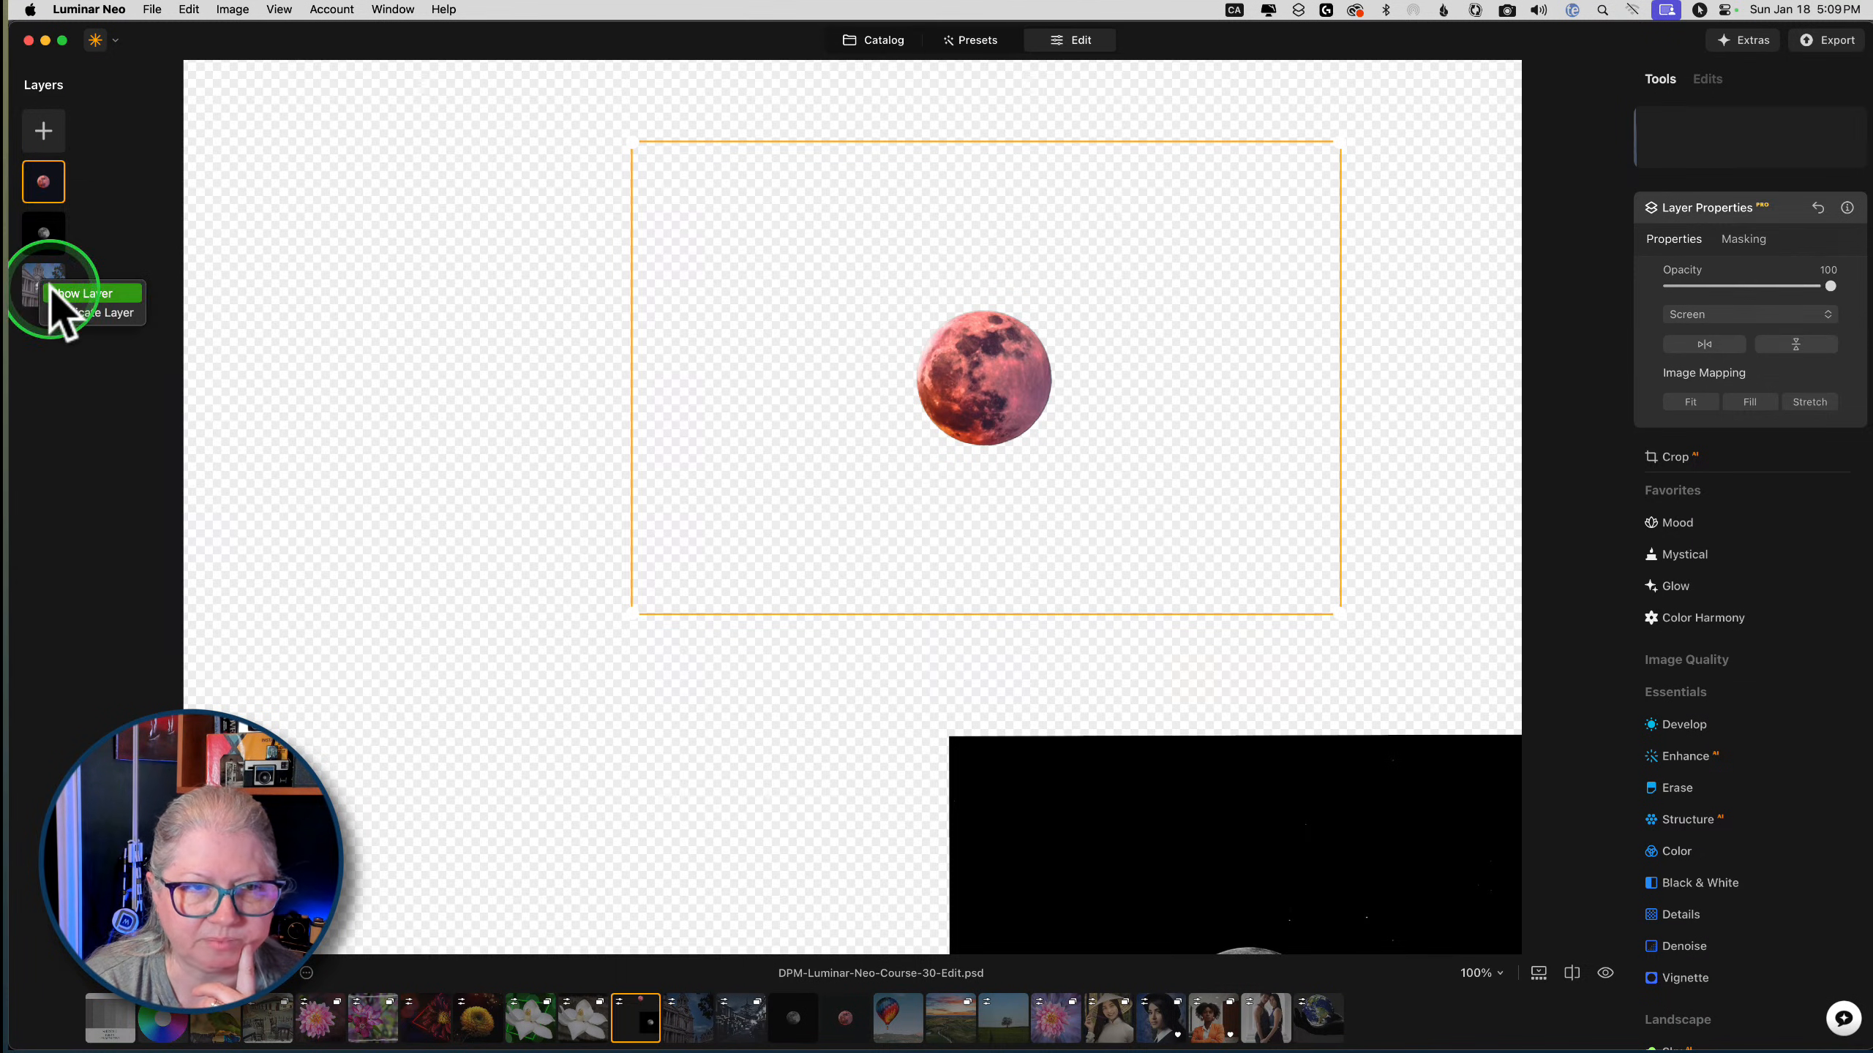
left_click(53, 293)
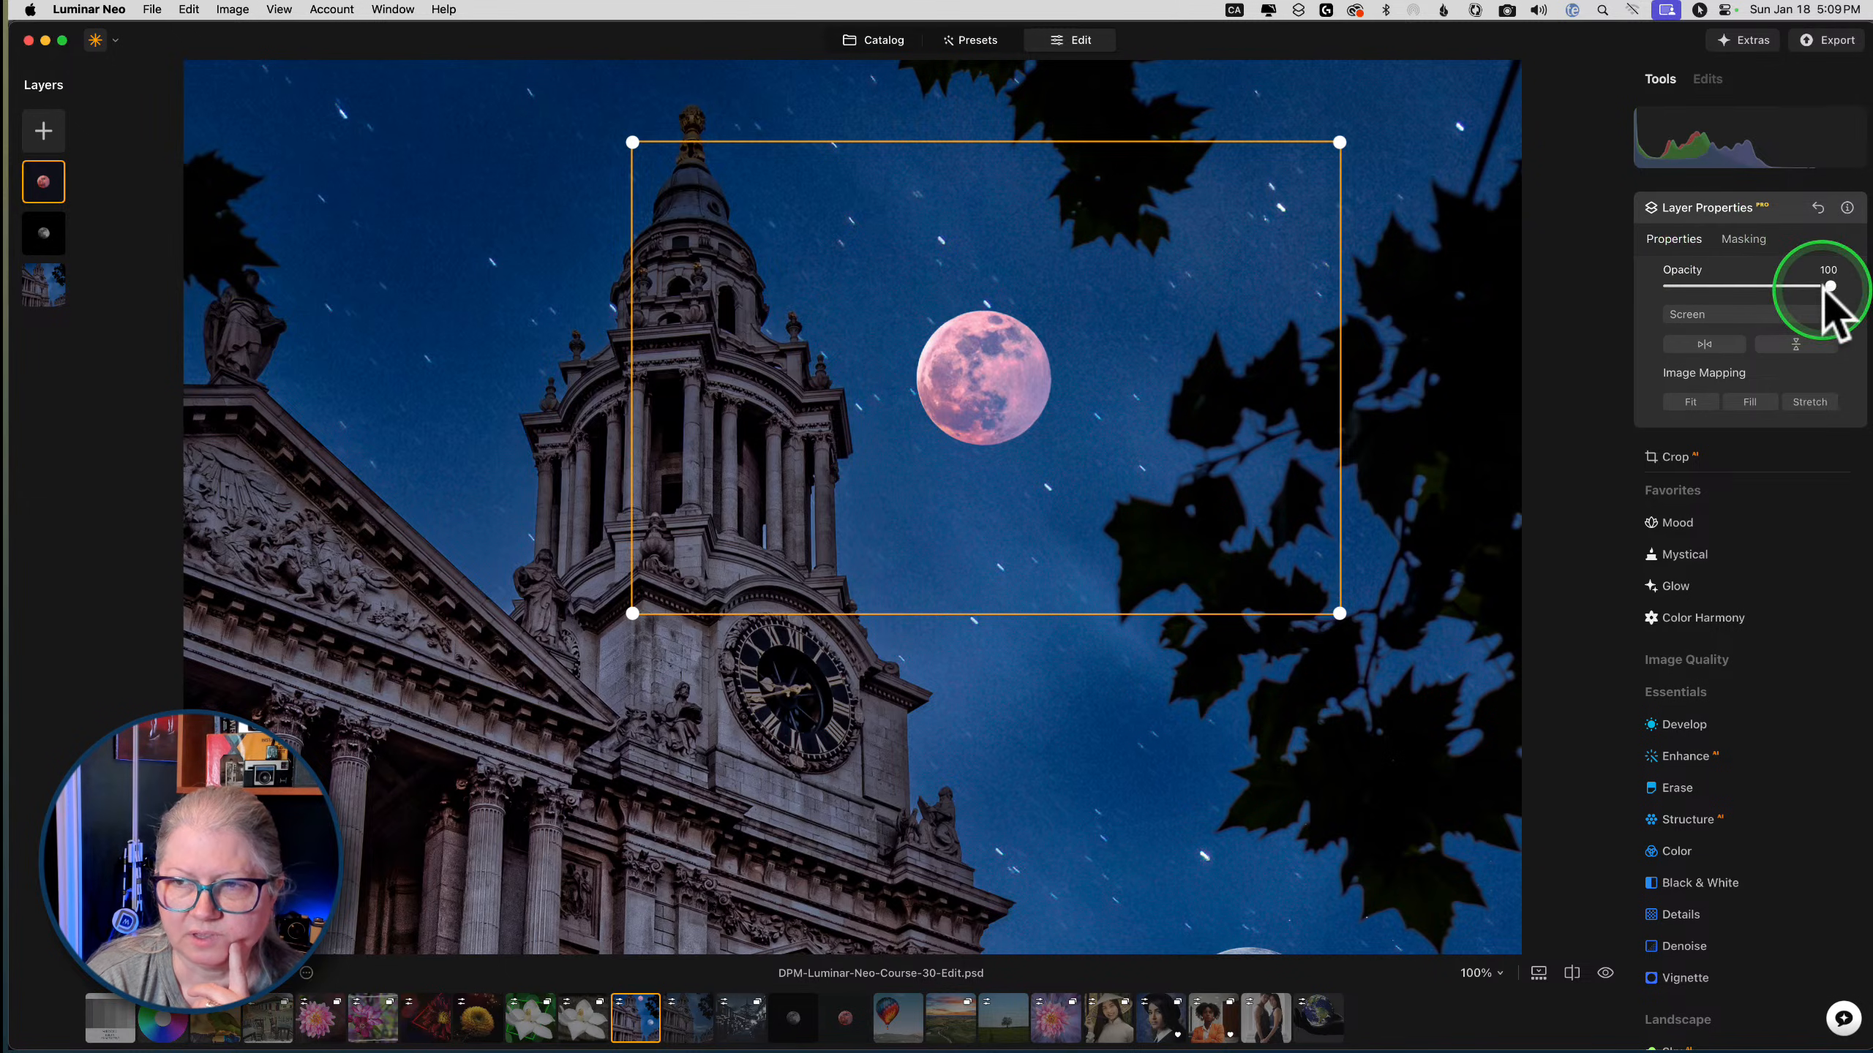
left_click_drag(1829, 289, 1785, 288)
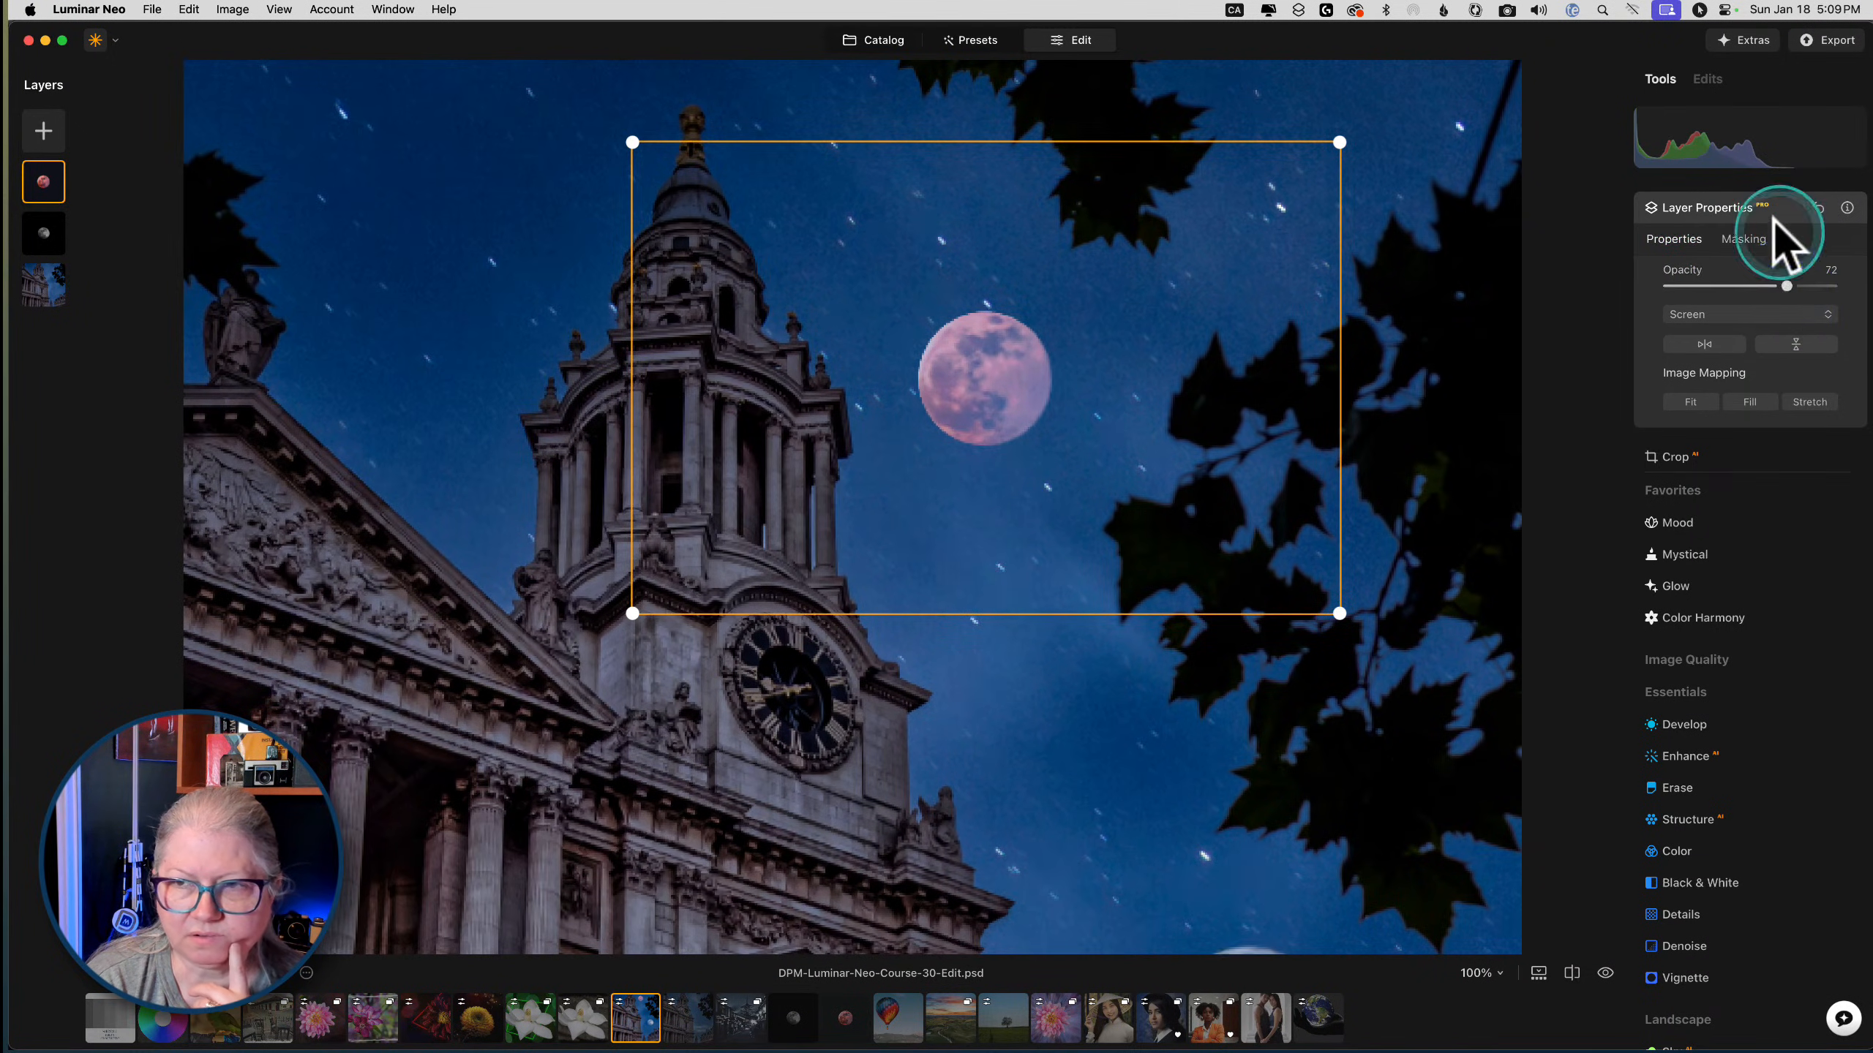
left_click(1773, 214)
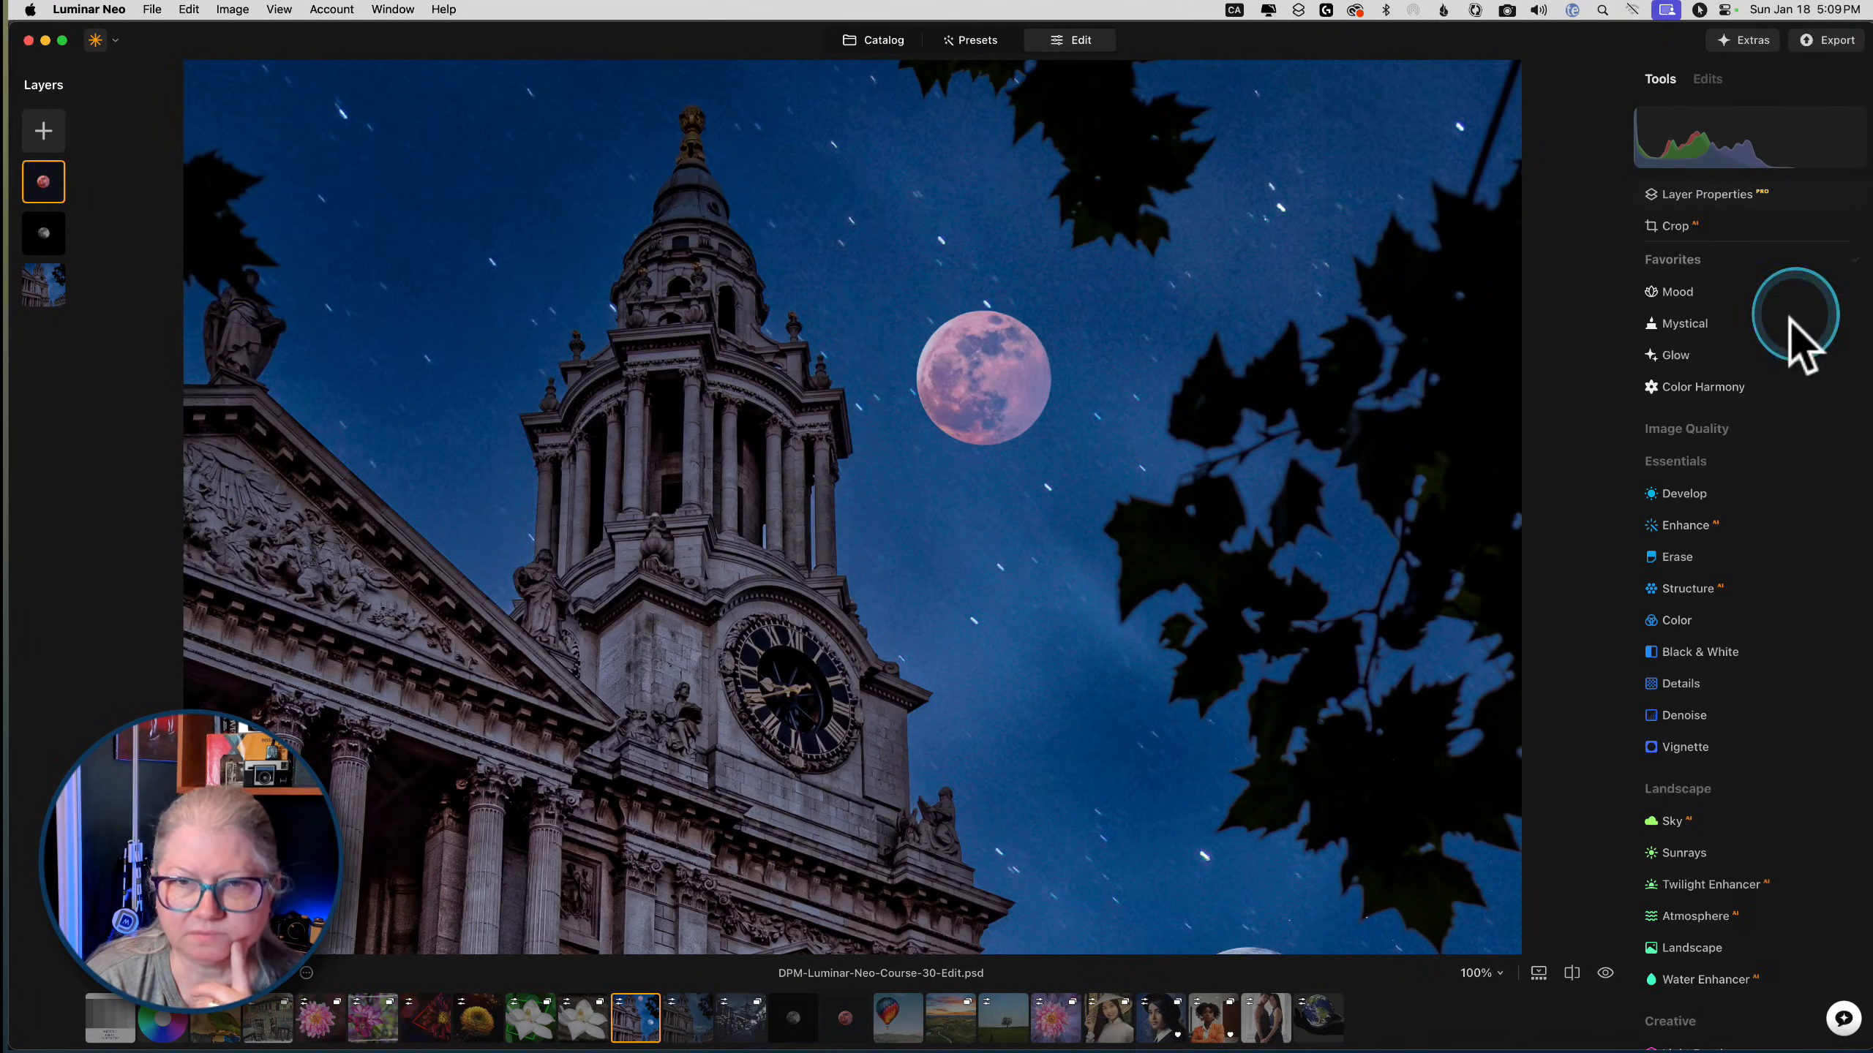
left_click(933, 380)
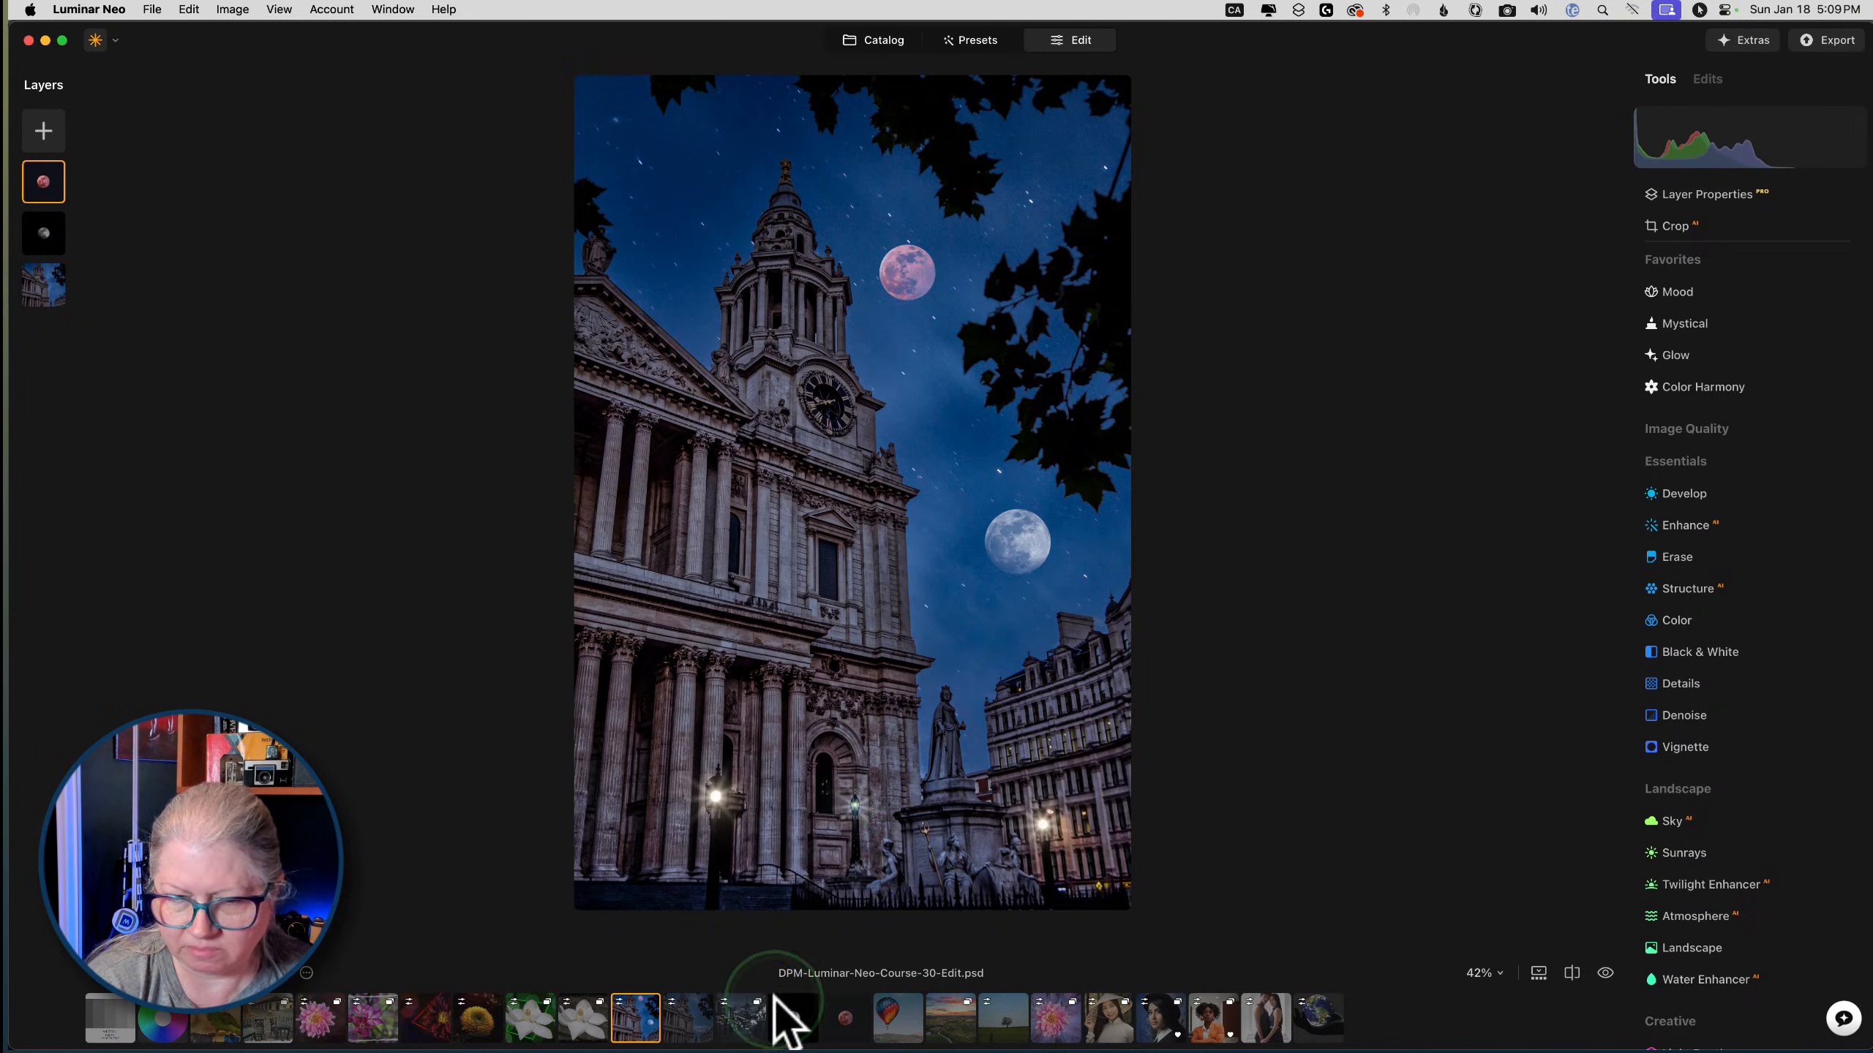
Open the forest portrait DPM-Luminar-Neo-Course-60.RAF and look through the My Images assets available for a new layer
left_click(1005, 1022)
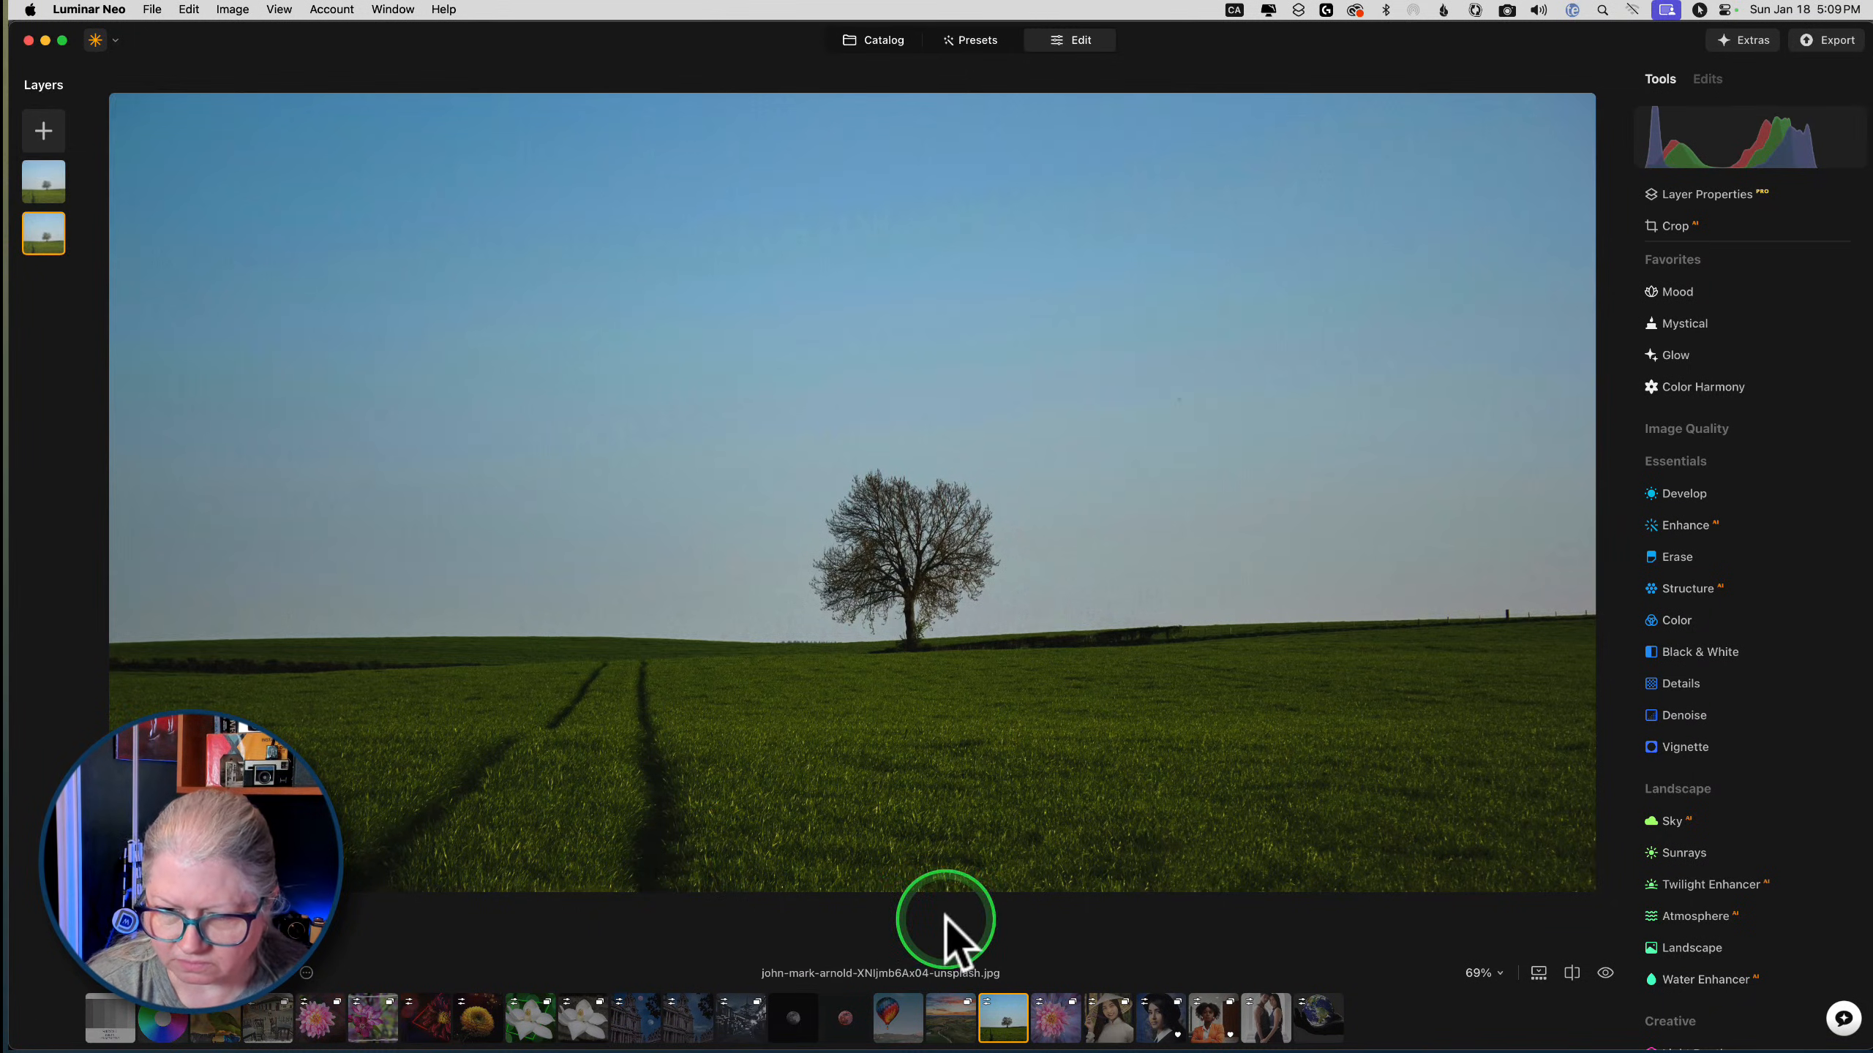
left_click(1107, 1026)
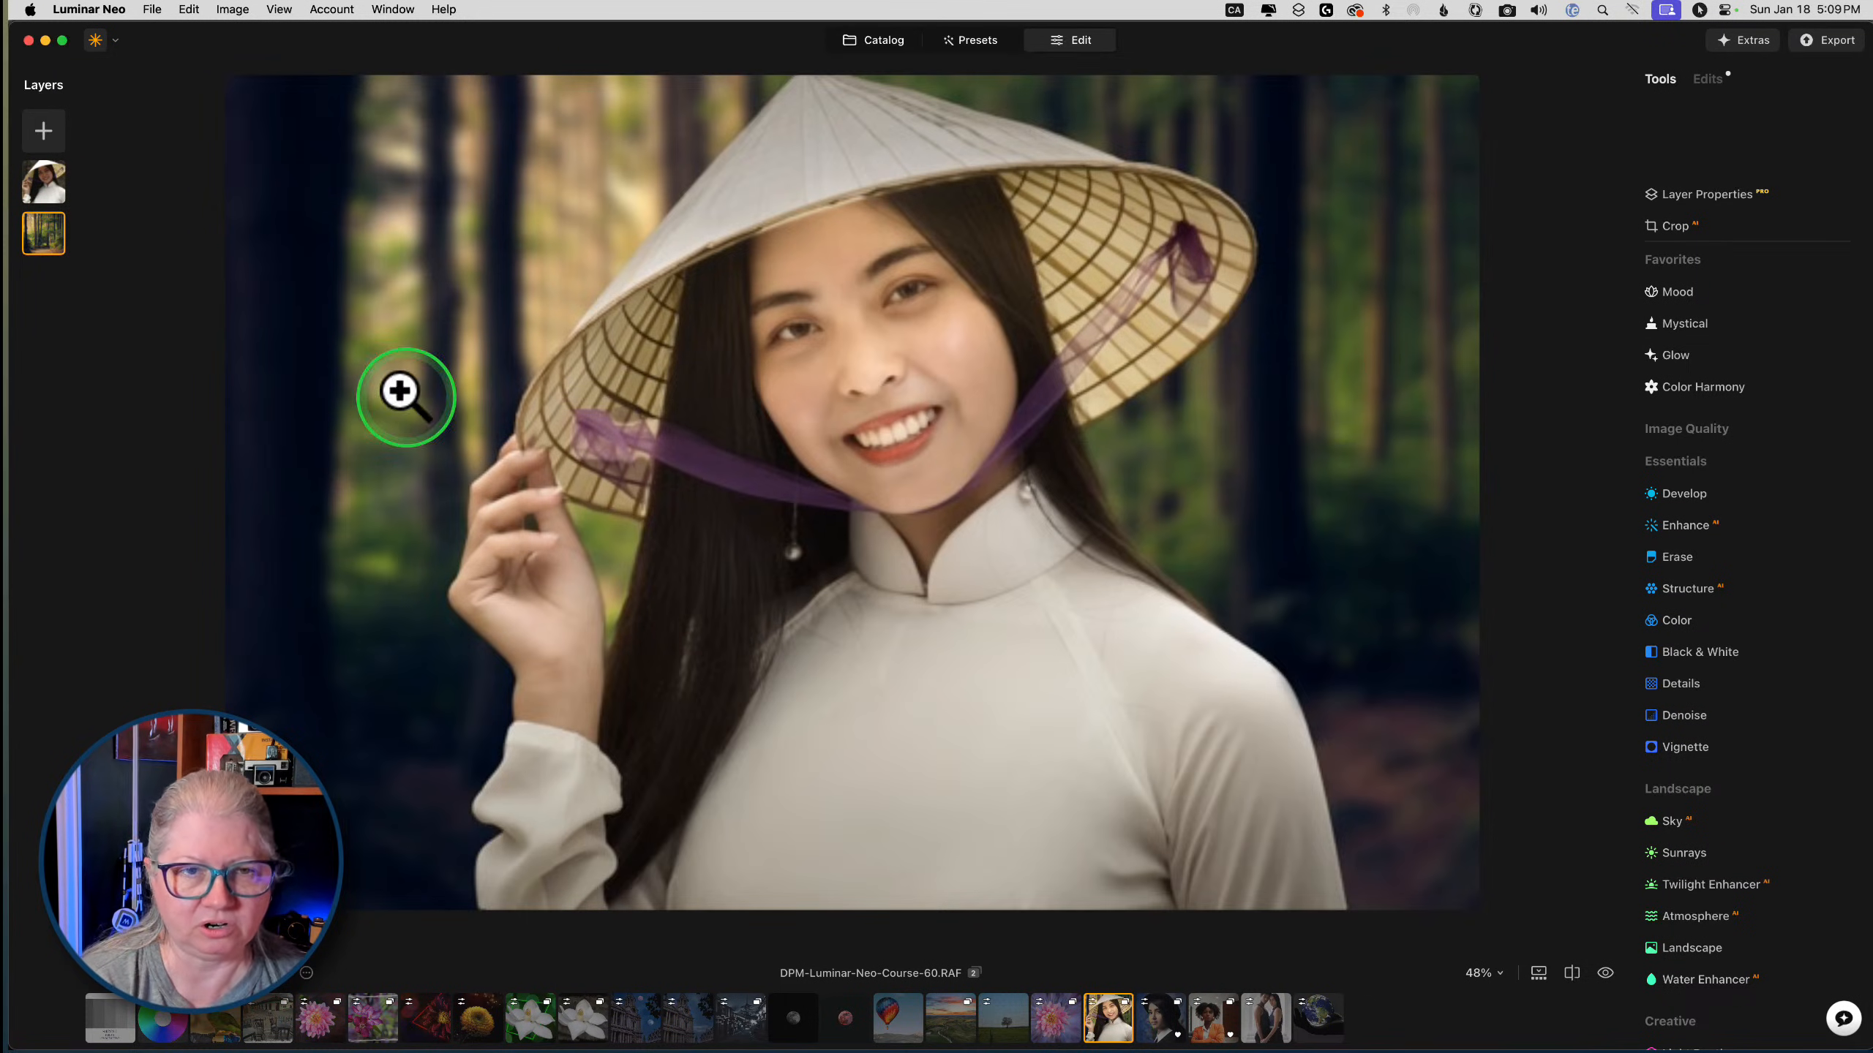
left_click(45, 131)
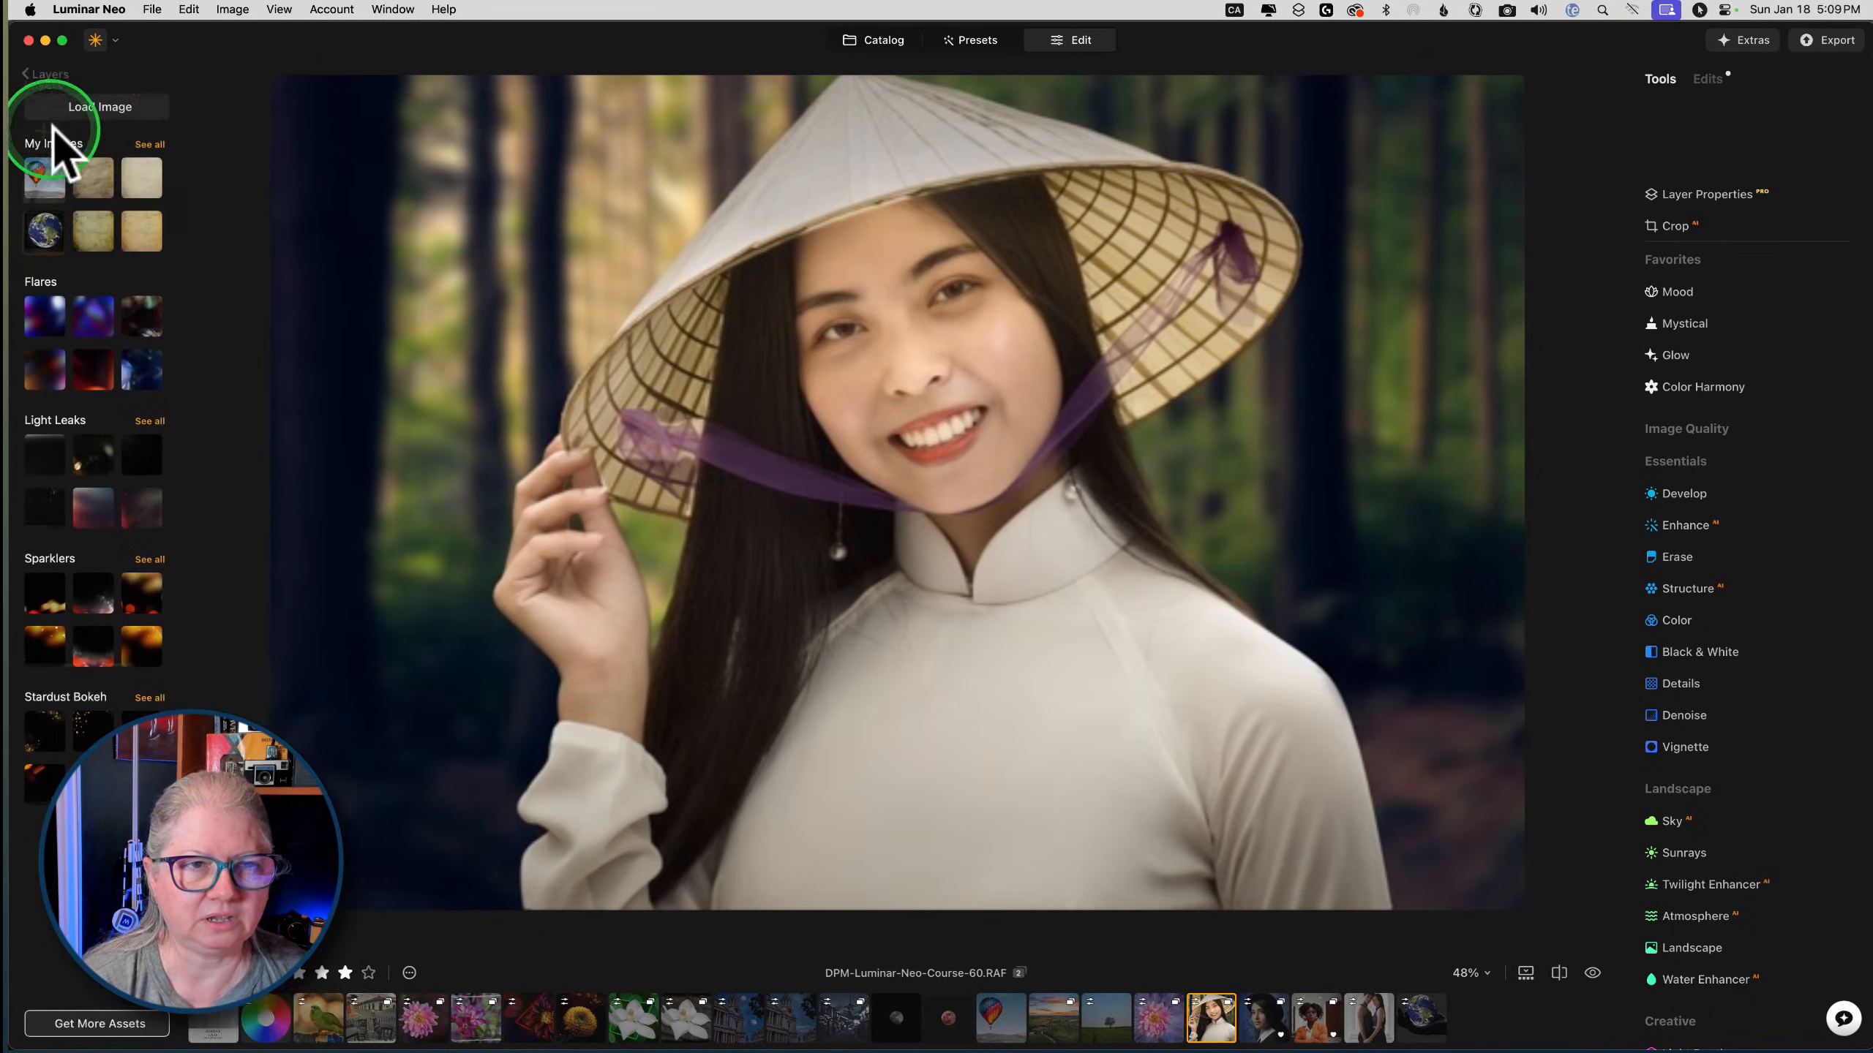
left_click(136, 170)
scroll(95, 421, "down", 15)
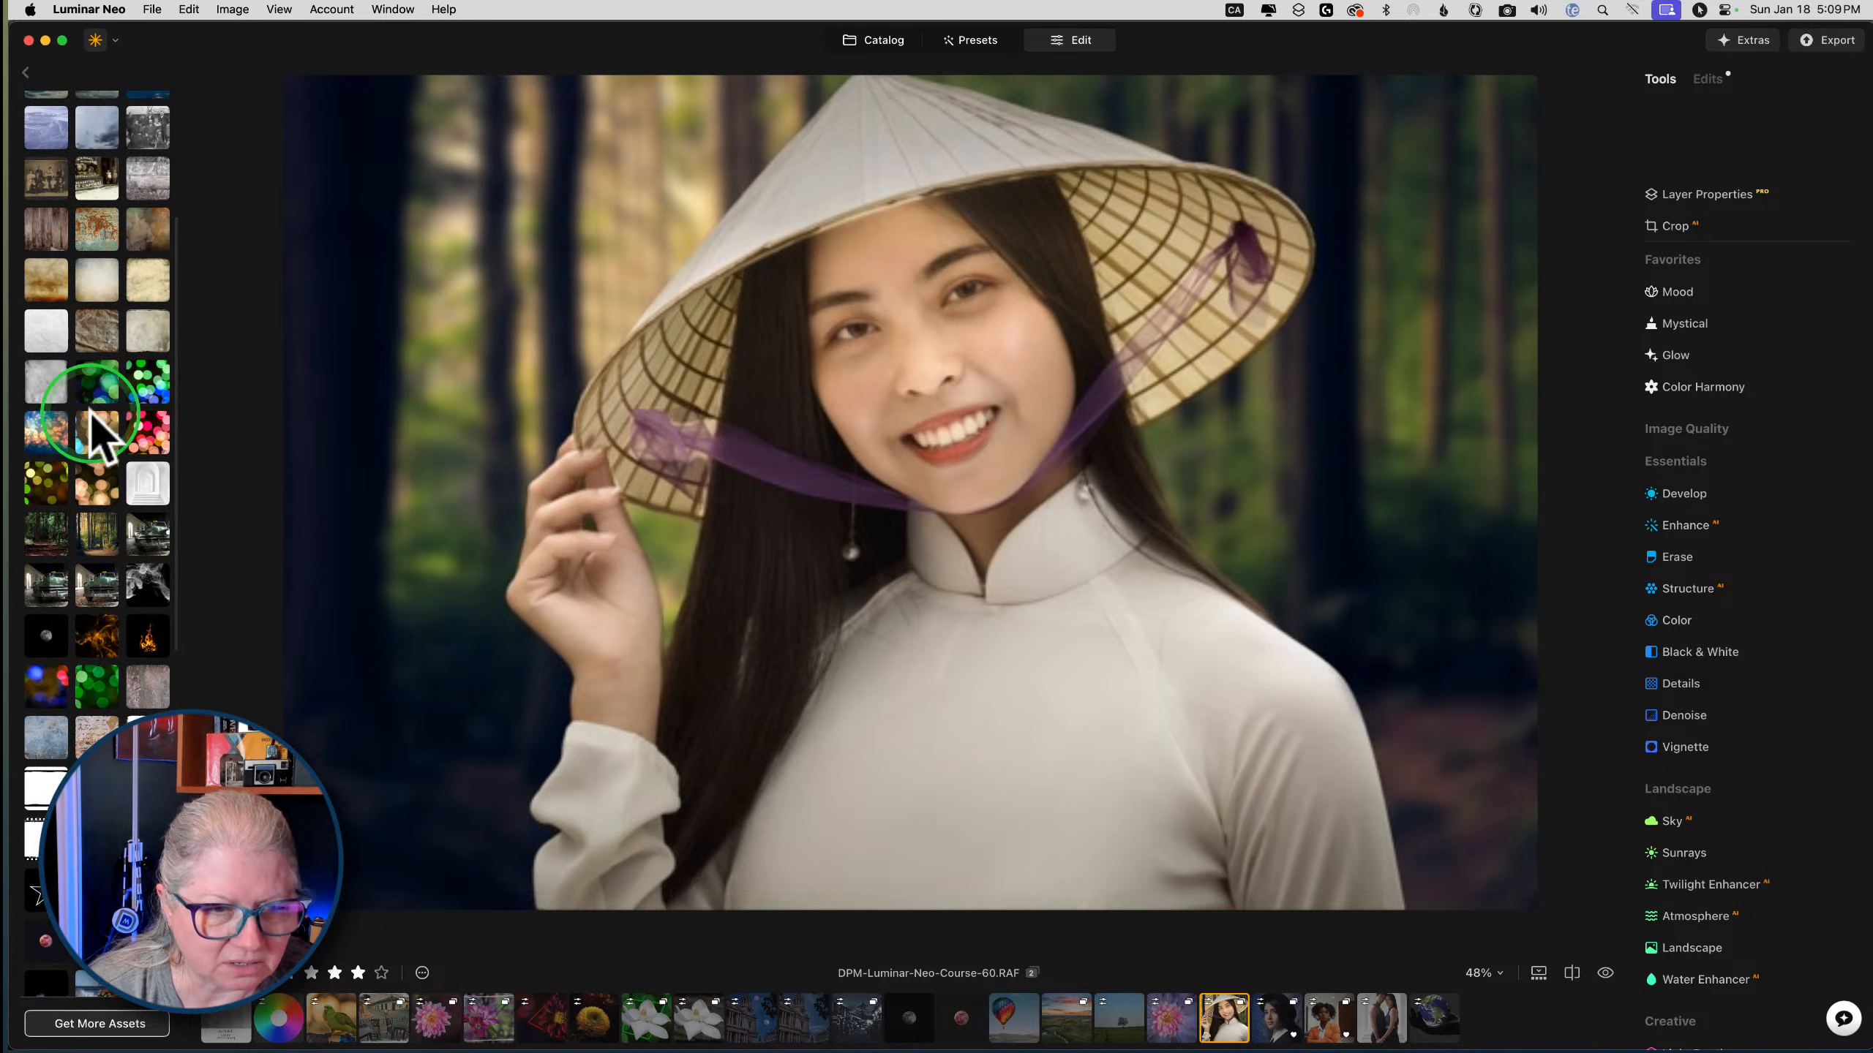
scroll(90, 417, "up", 15)
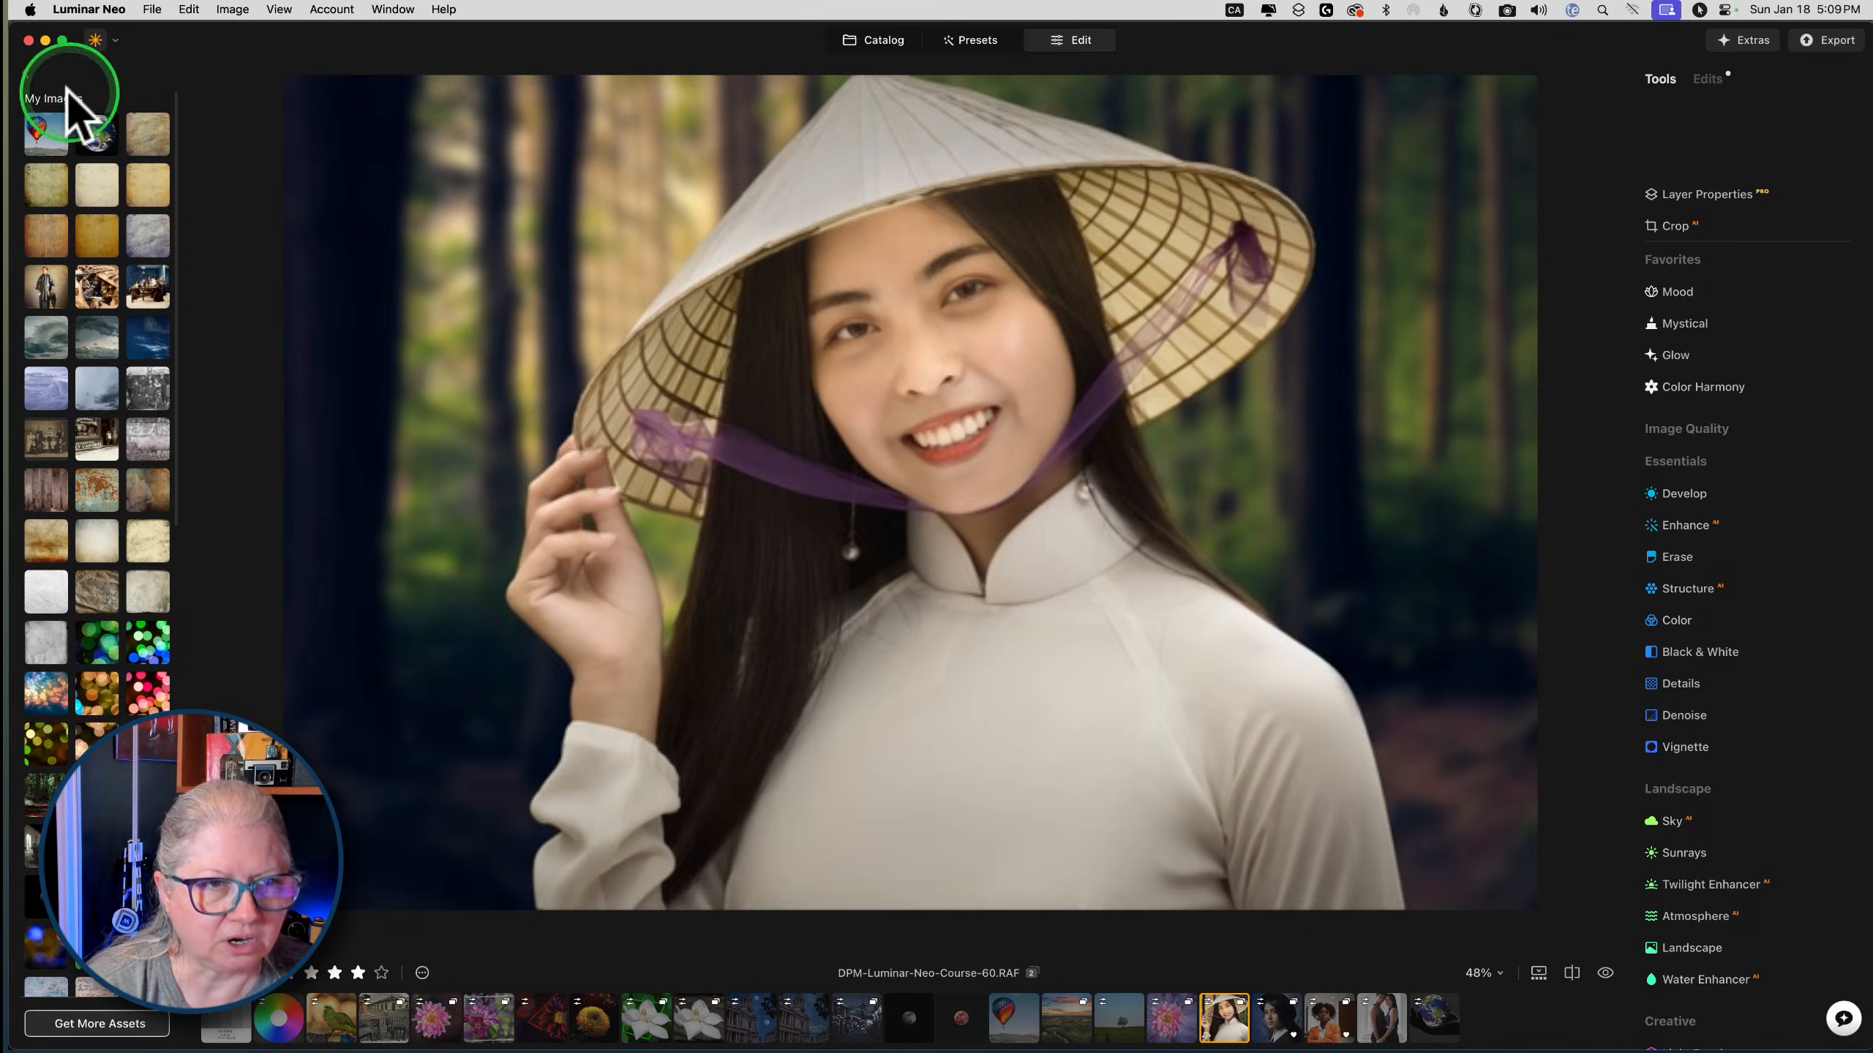
left_click(26, 73)
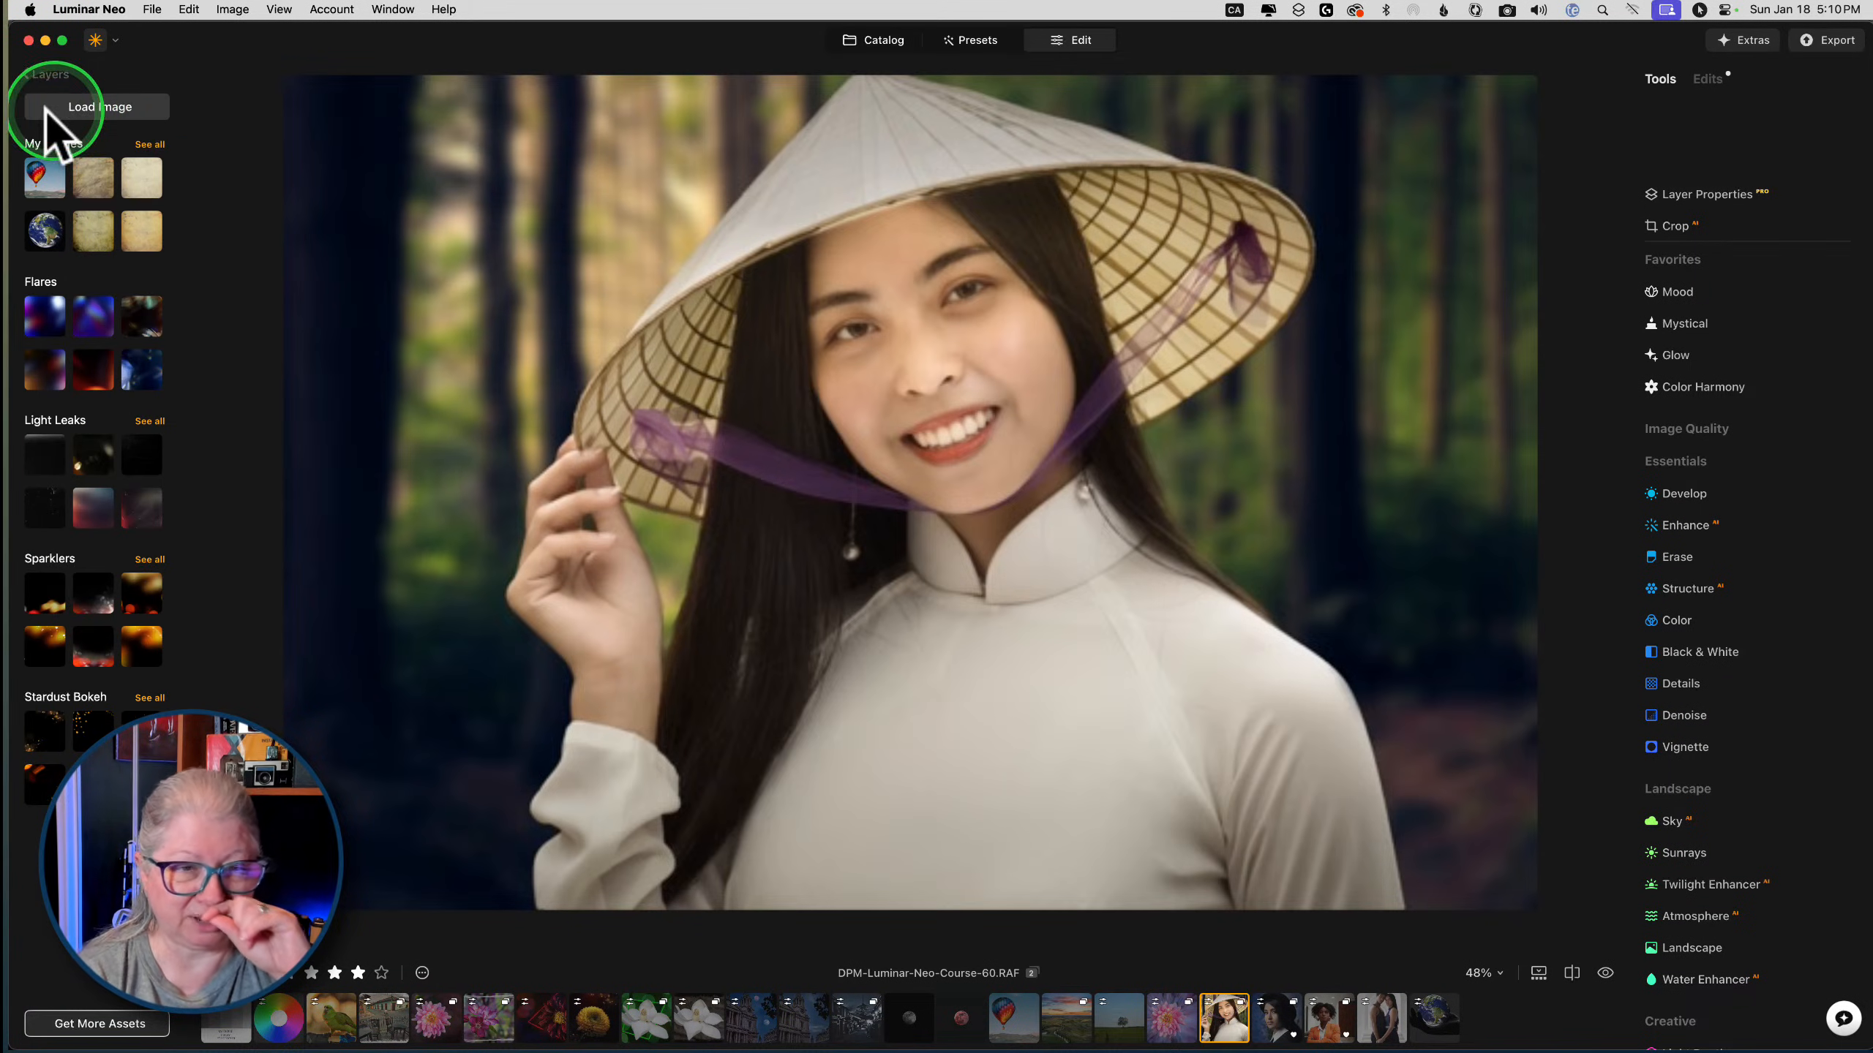
left_click(93, 108)
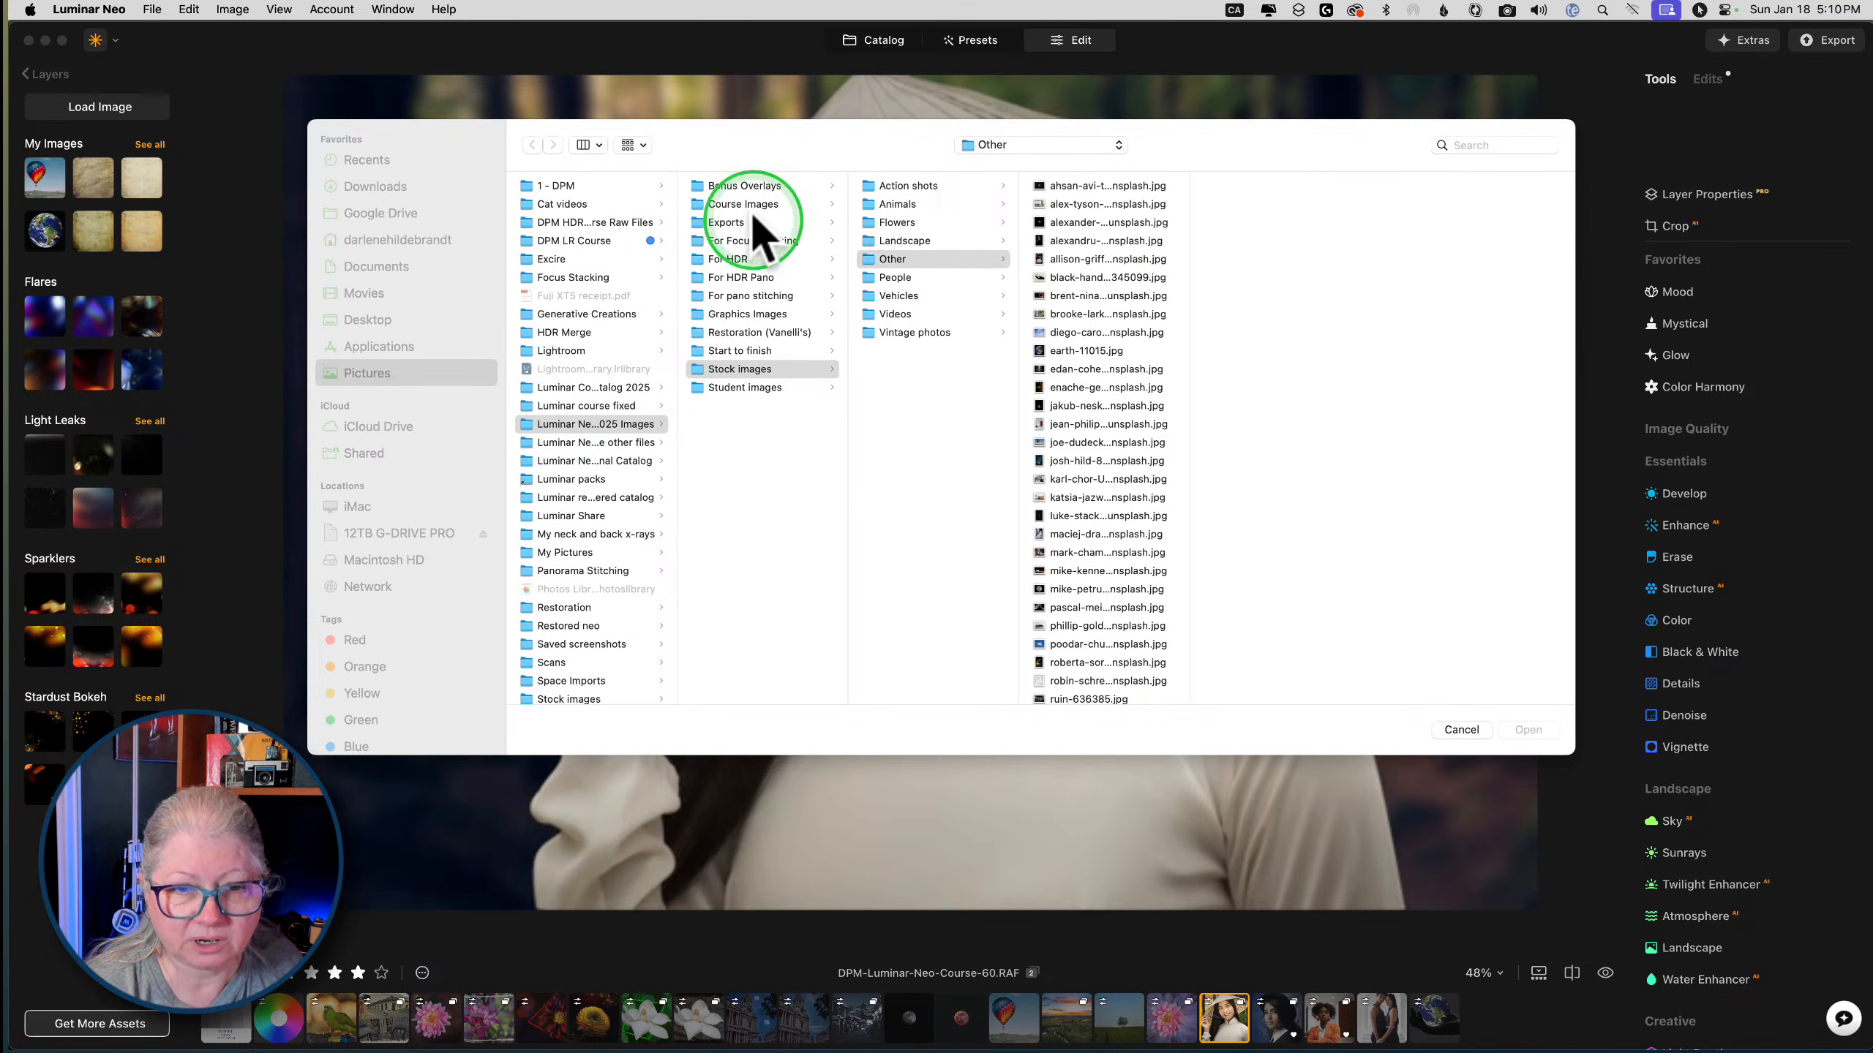
left_click_drag(732, 146, 815, 244)
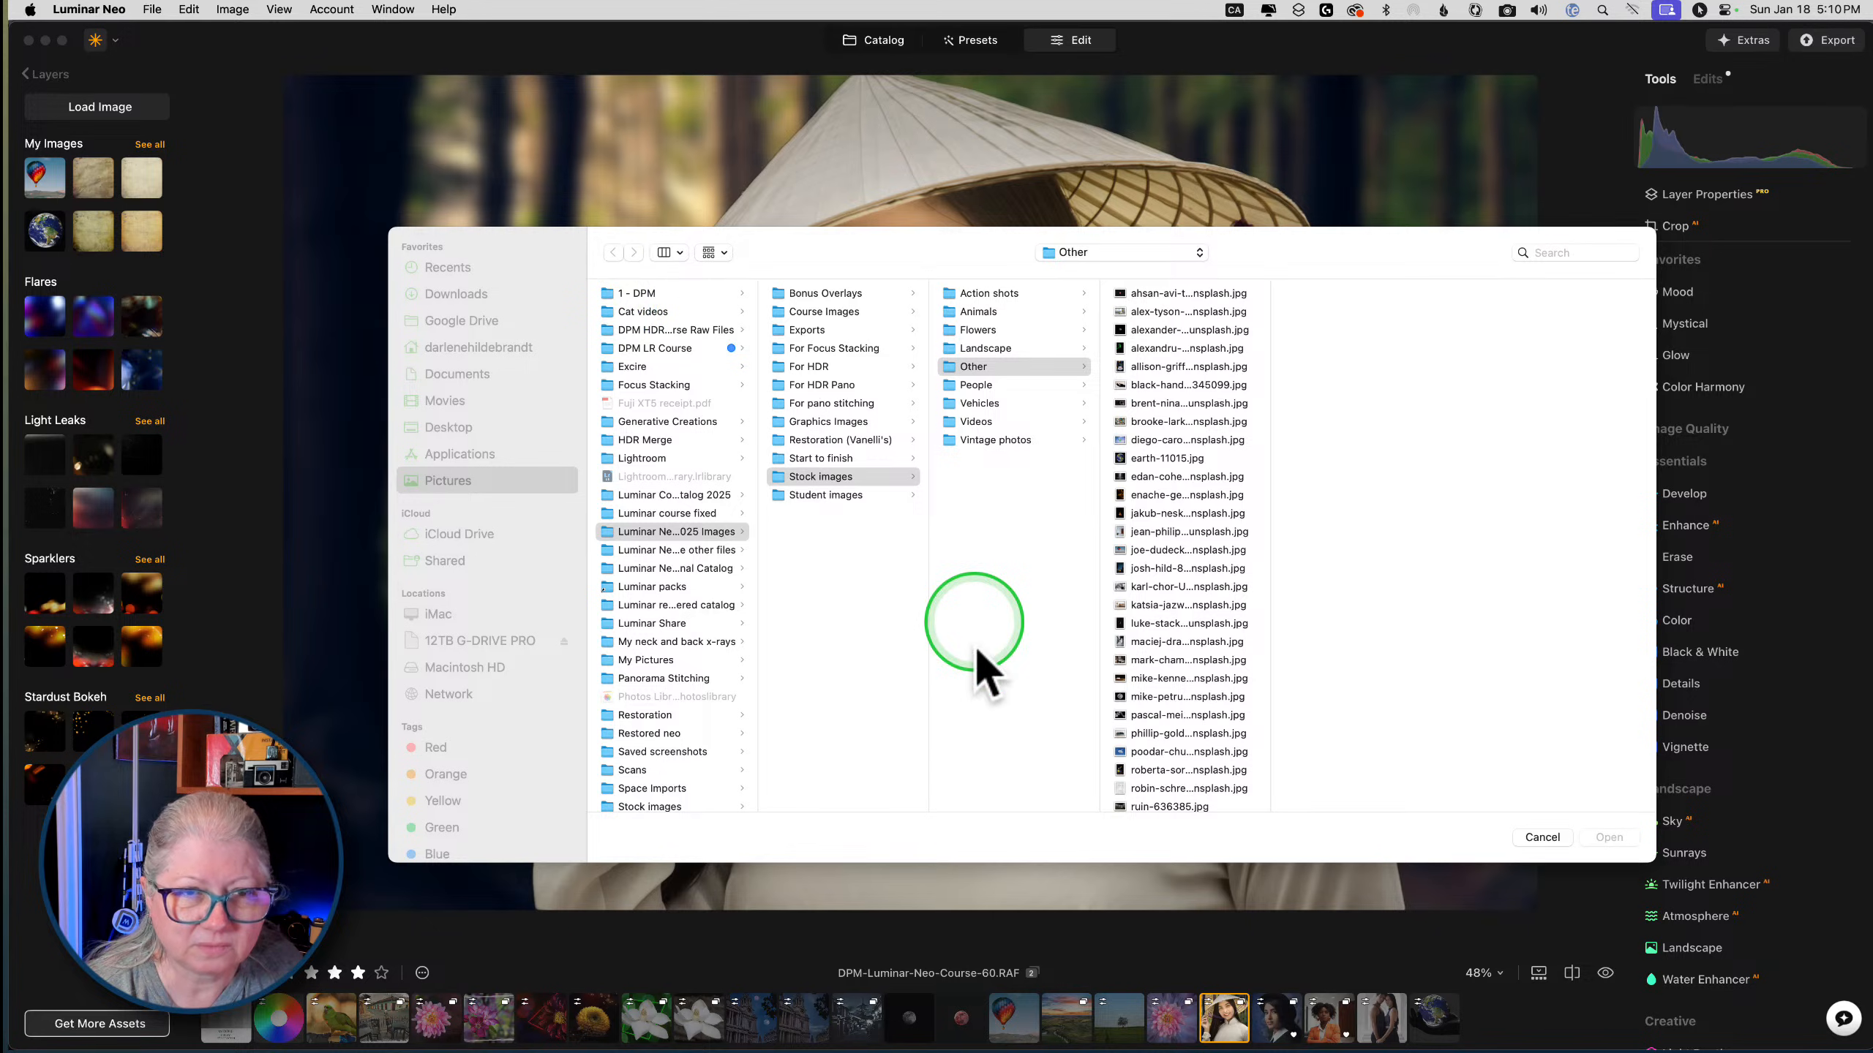
double_click(1163, 755)
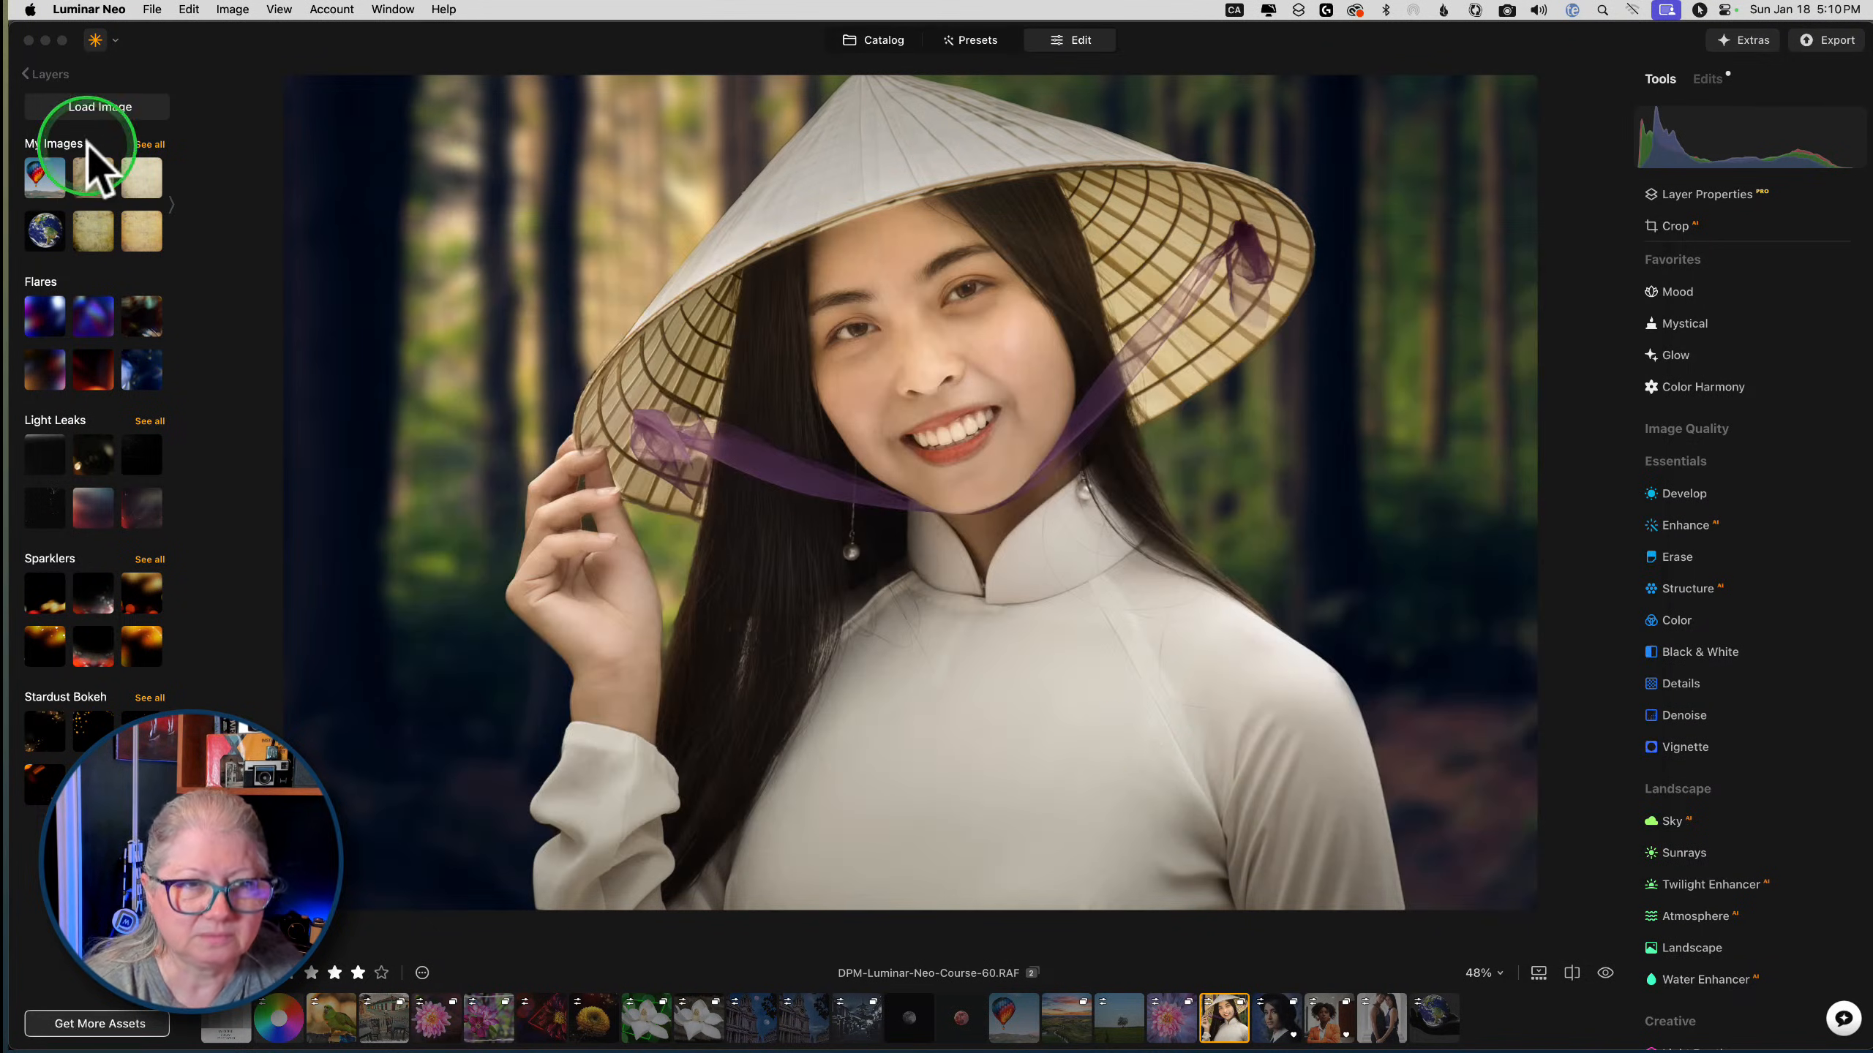
left_click(92, 109)
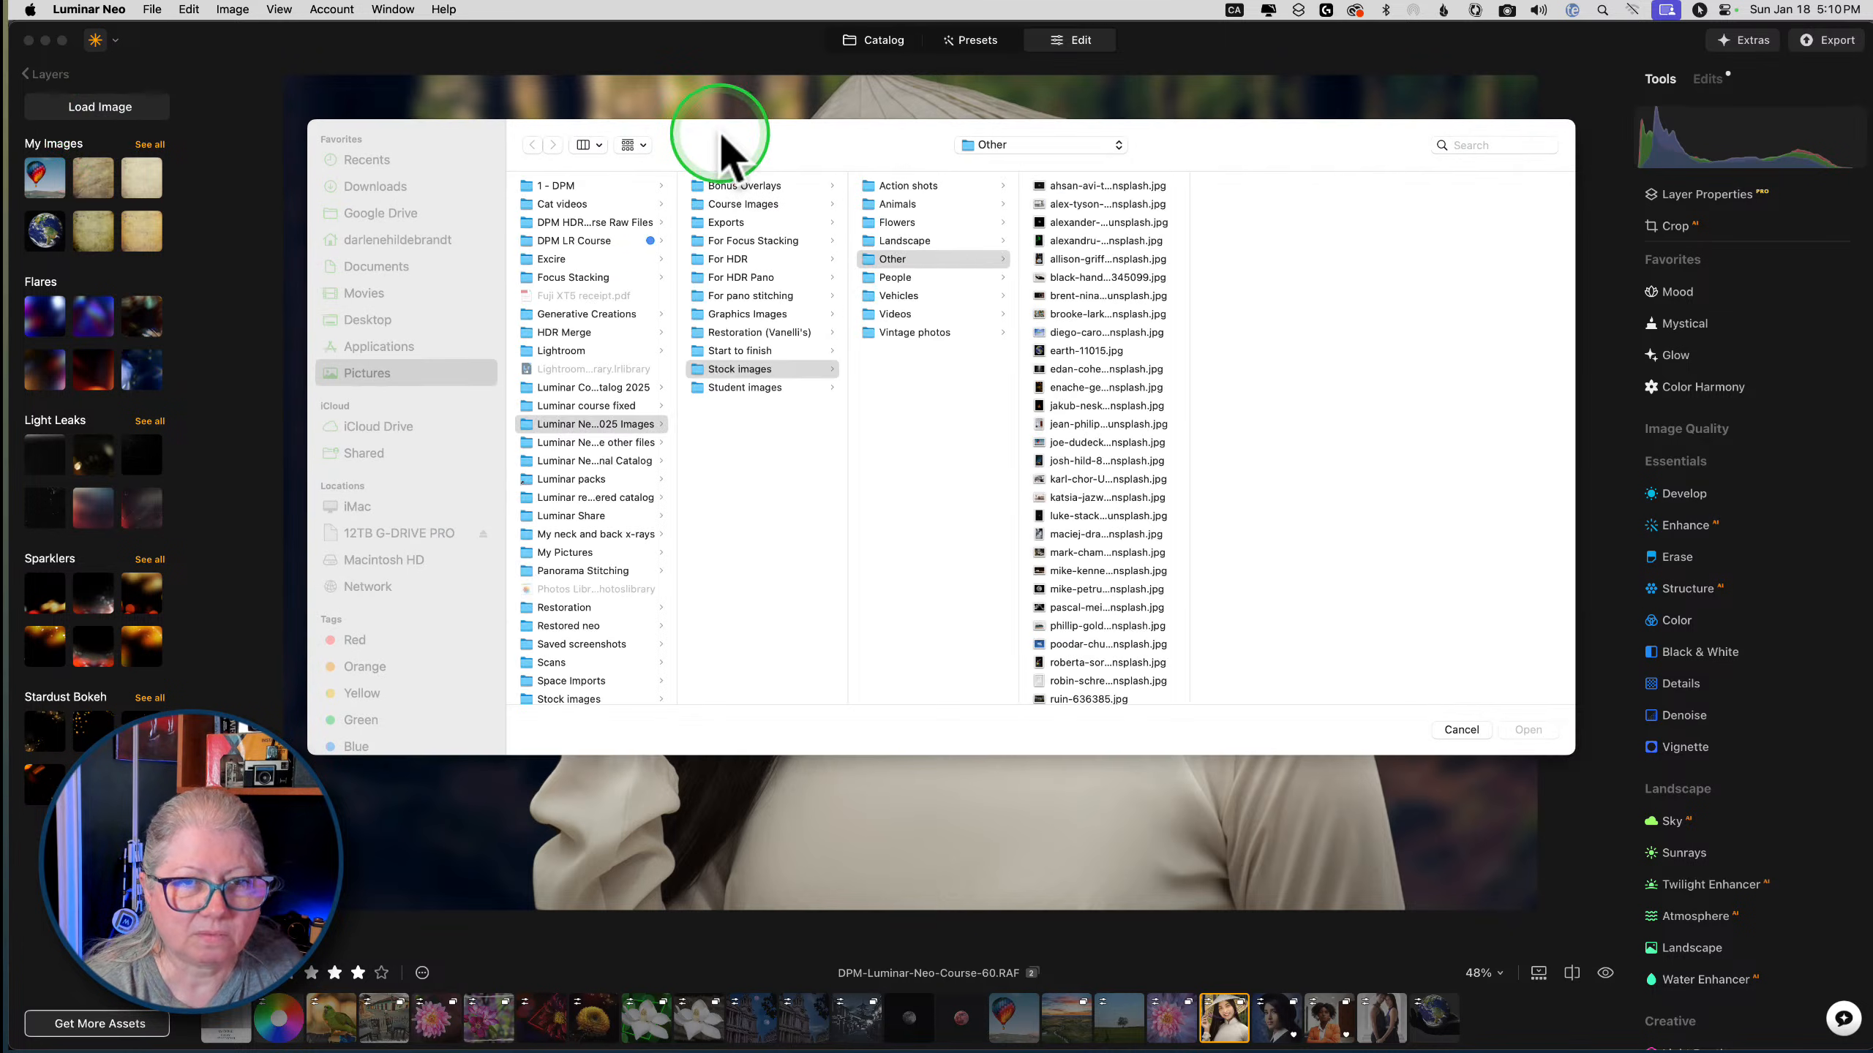
left_click_drag(732, 146, 816, 249)
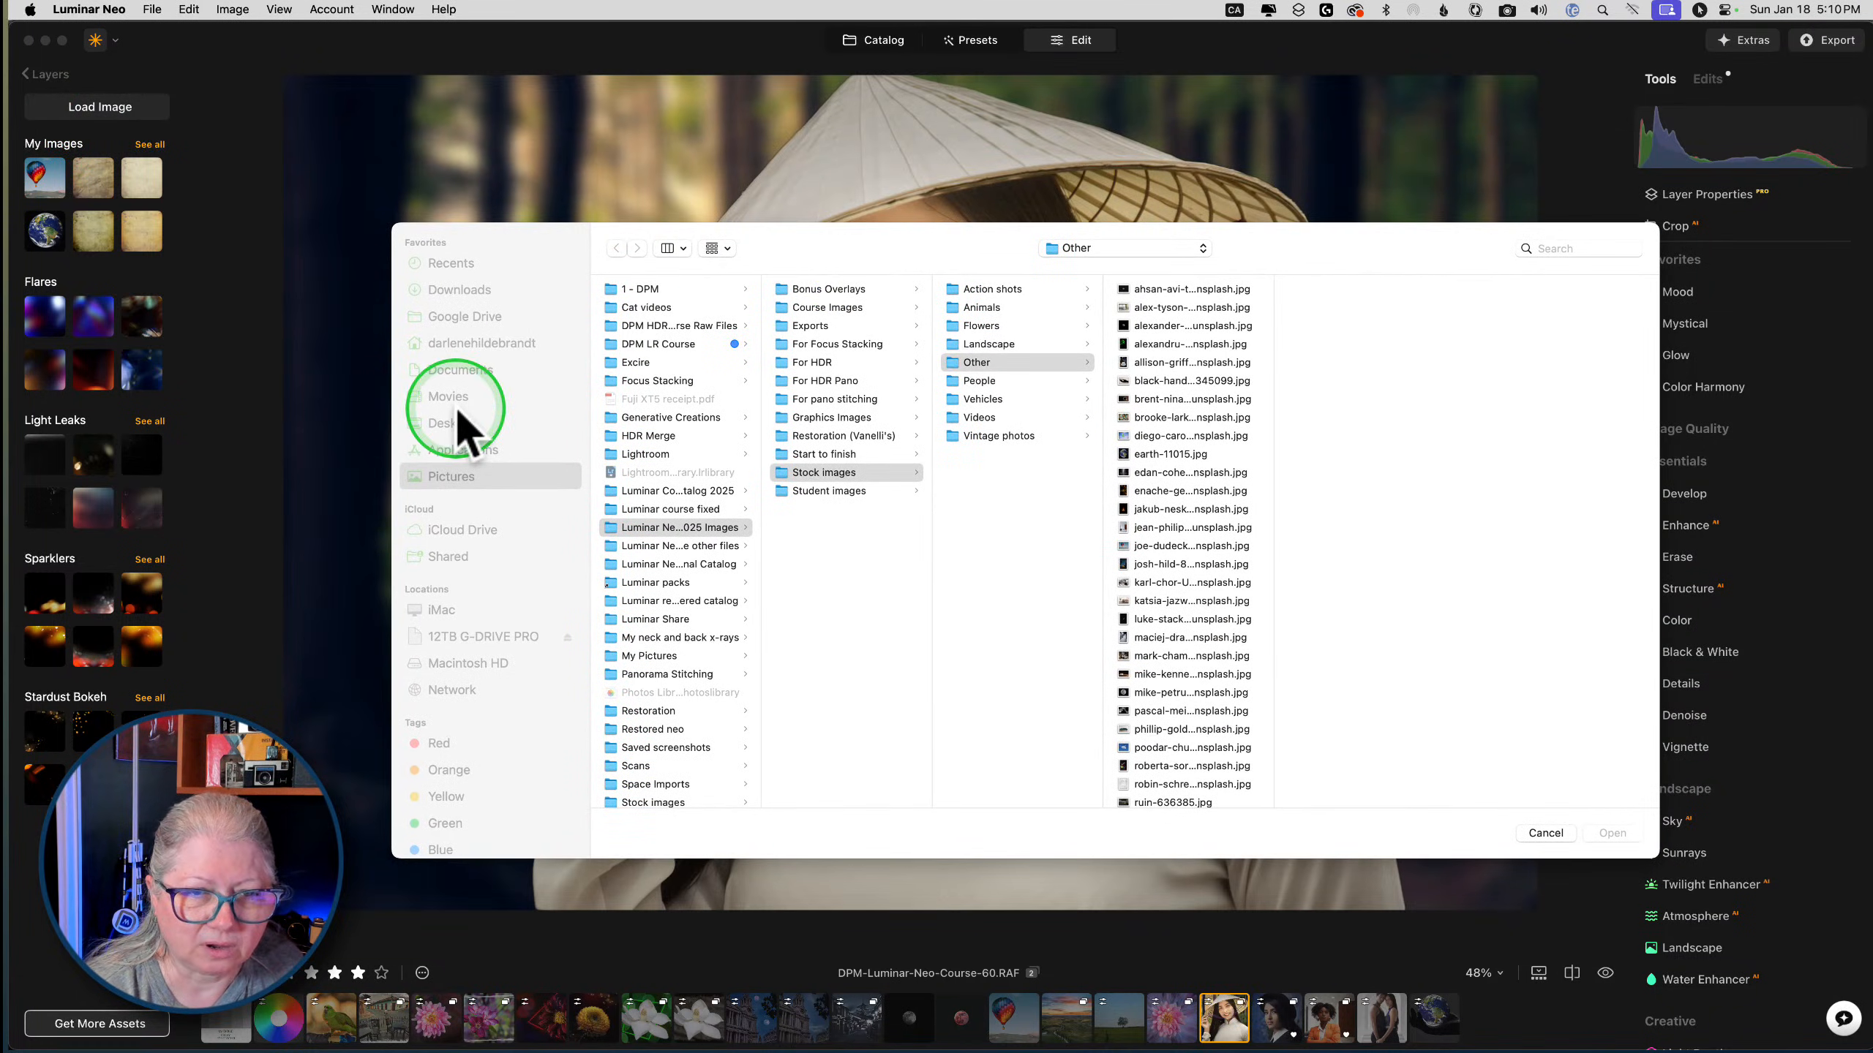
left_click(445, 484)
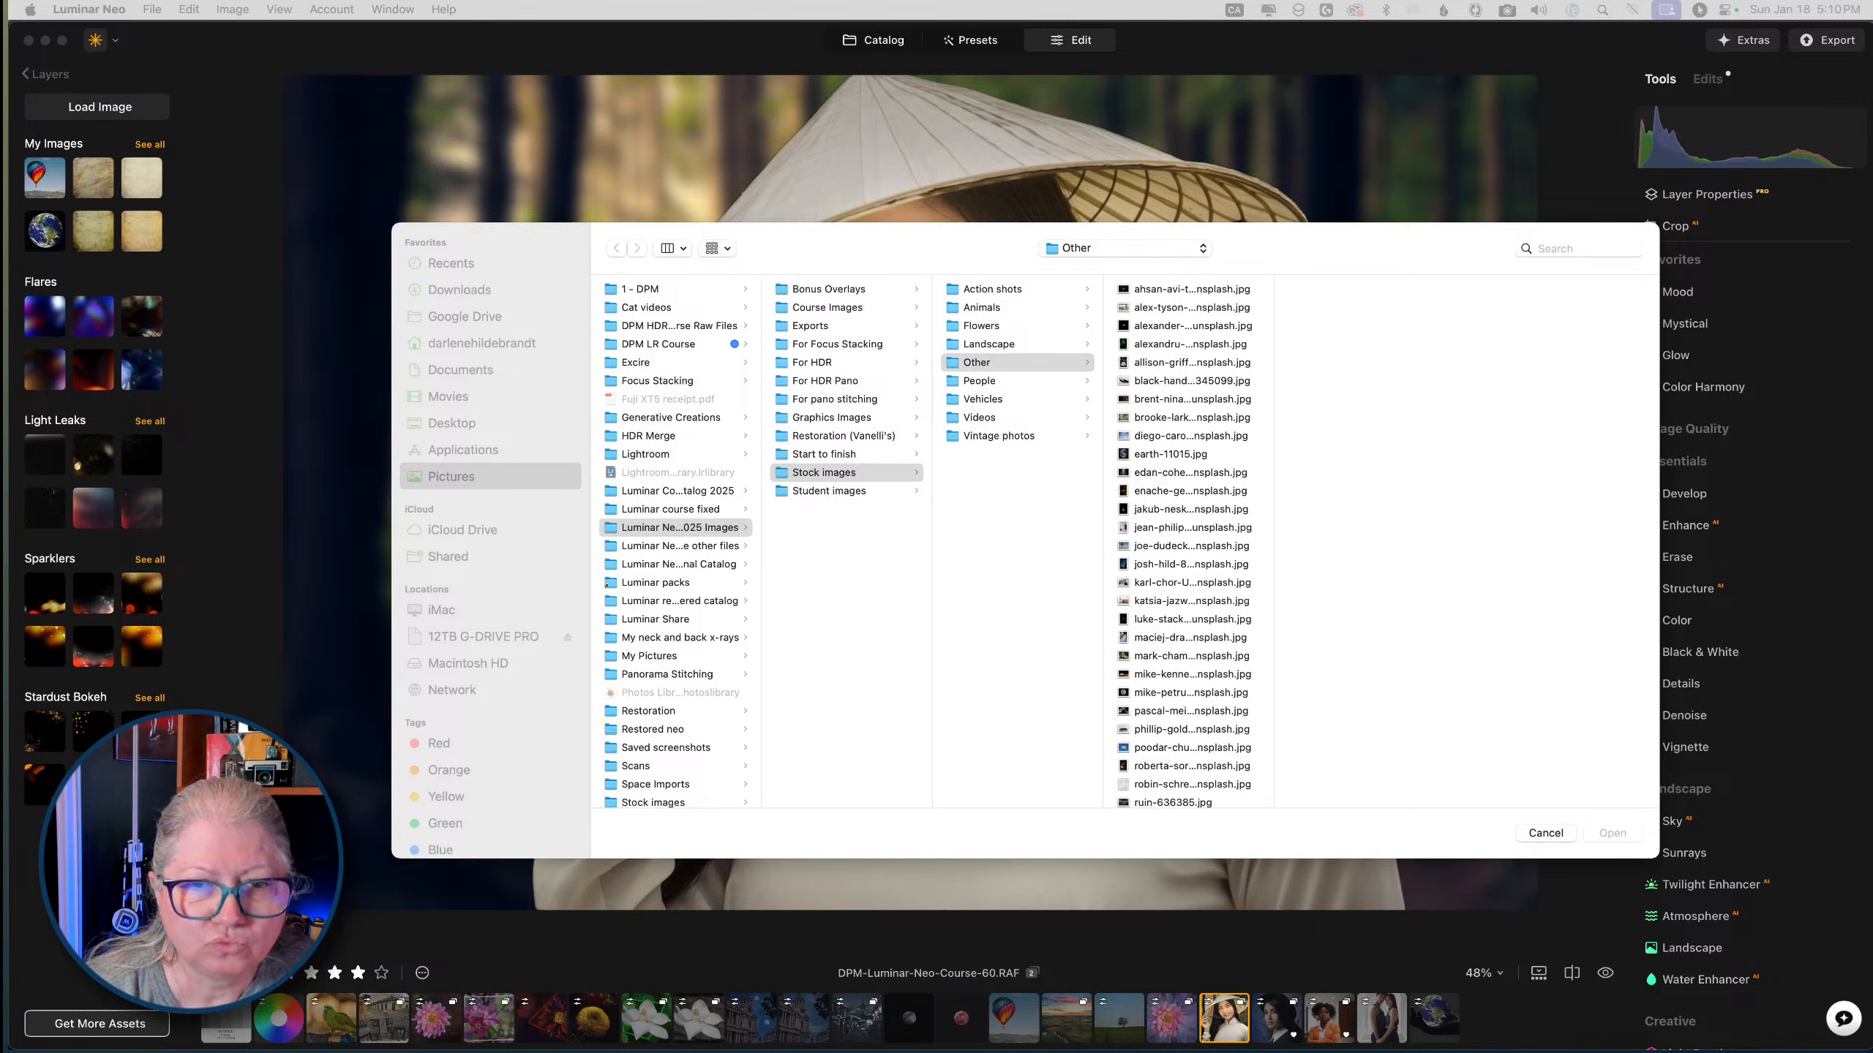
left_click(904, 598)
key("Escape")
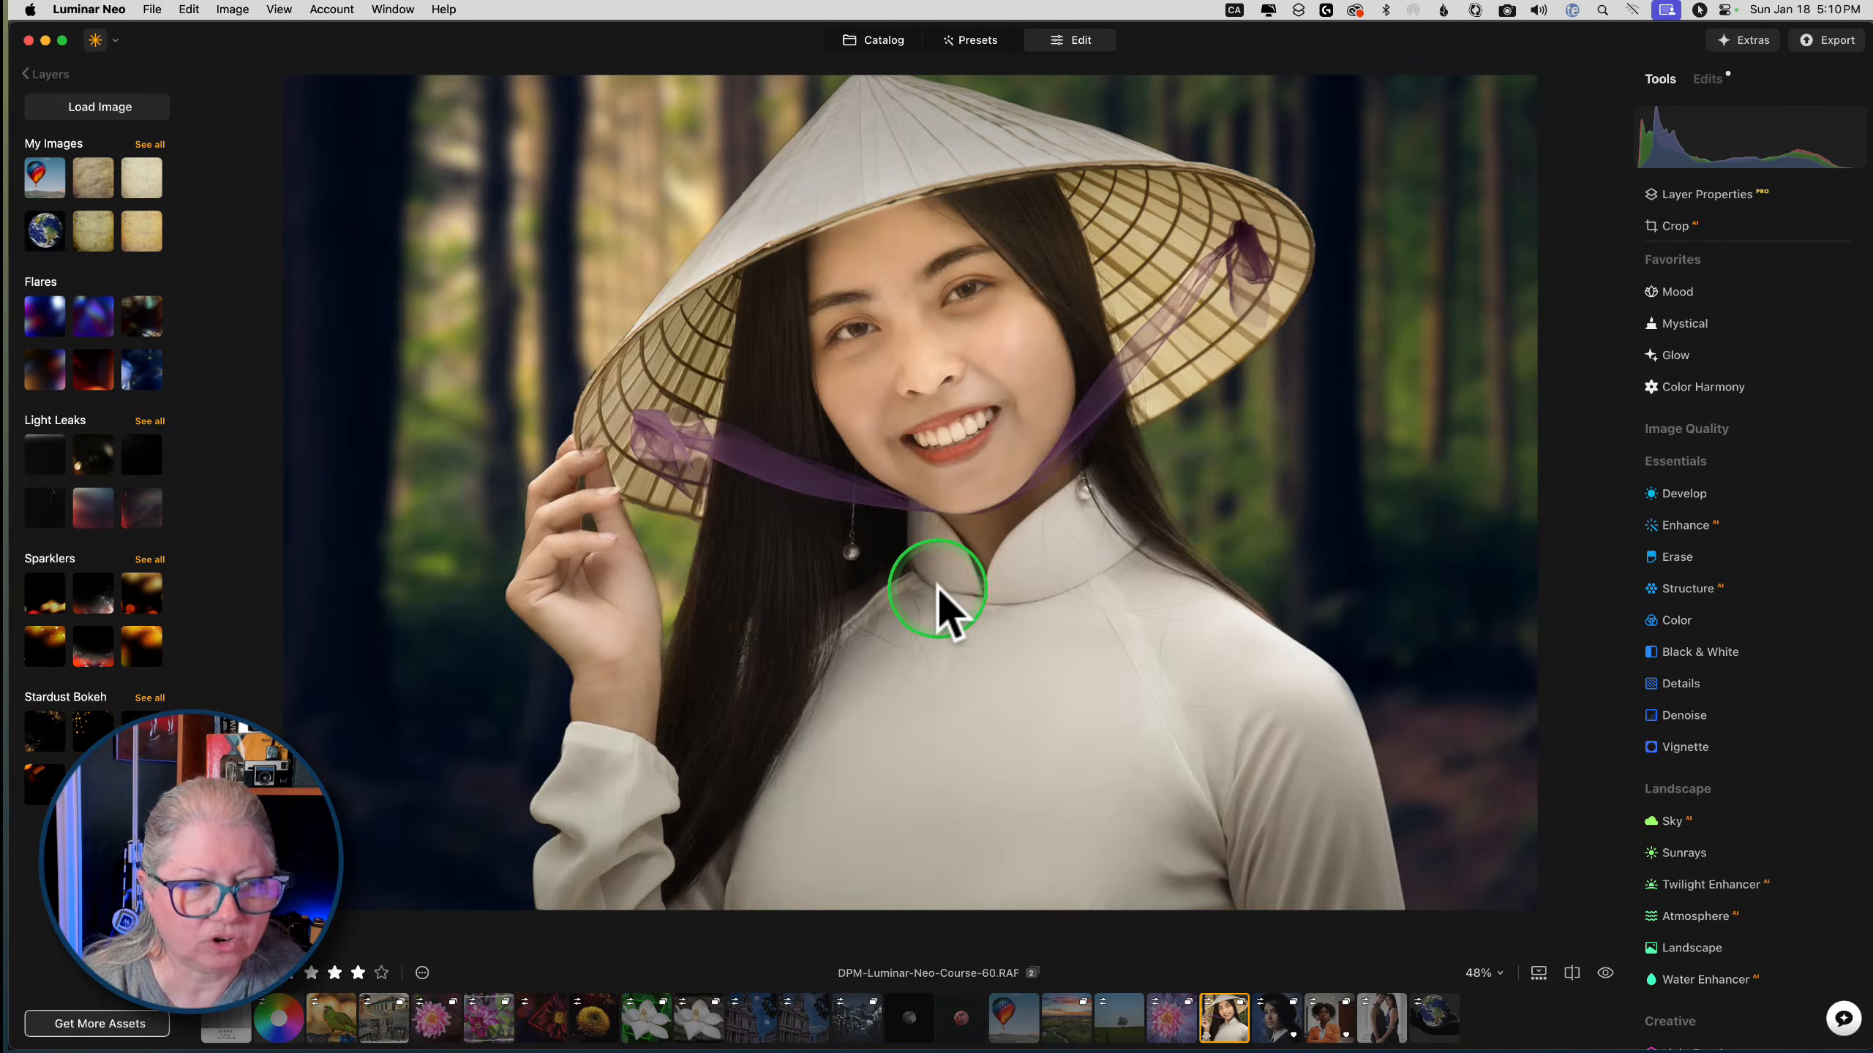
Start loading a layer image from disk and browse from Pictures to the bio and signatures folder inside 1 - DPM
left_click(100, 107)
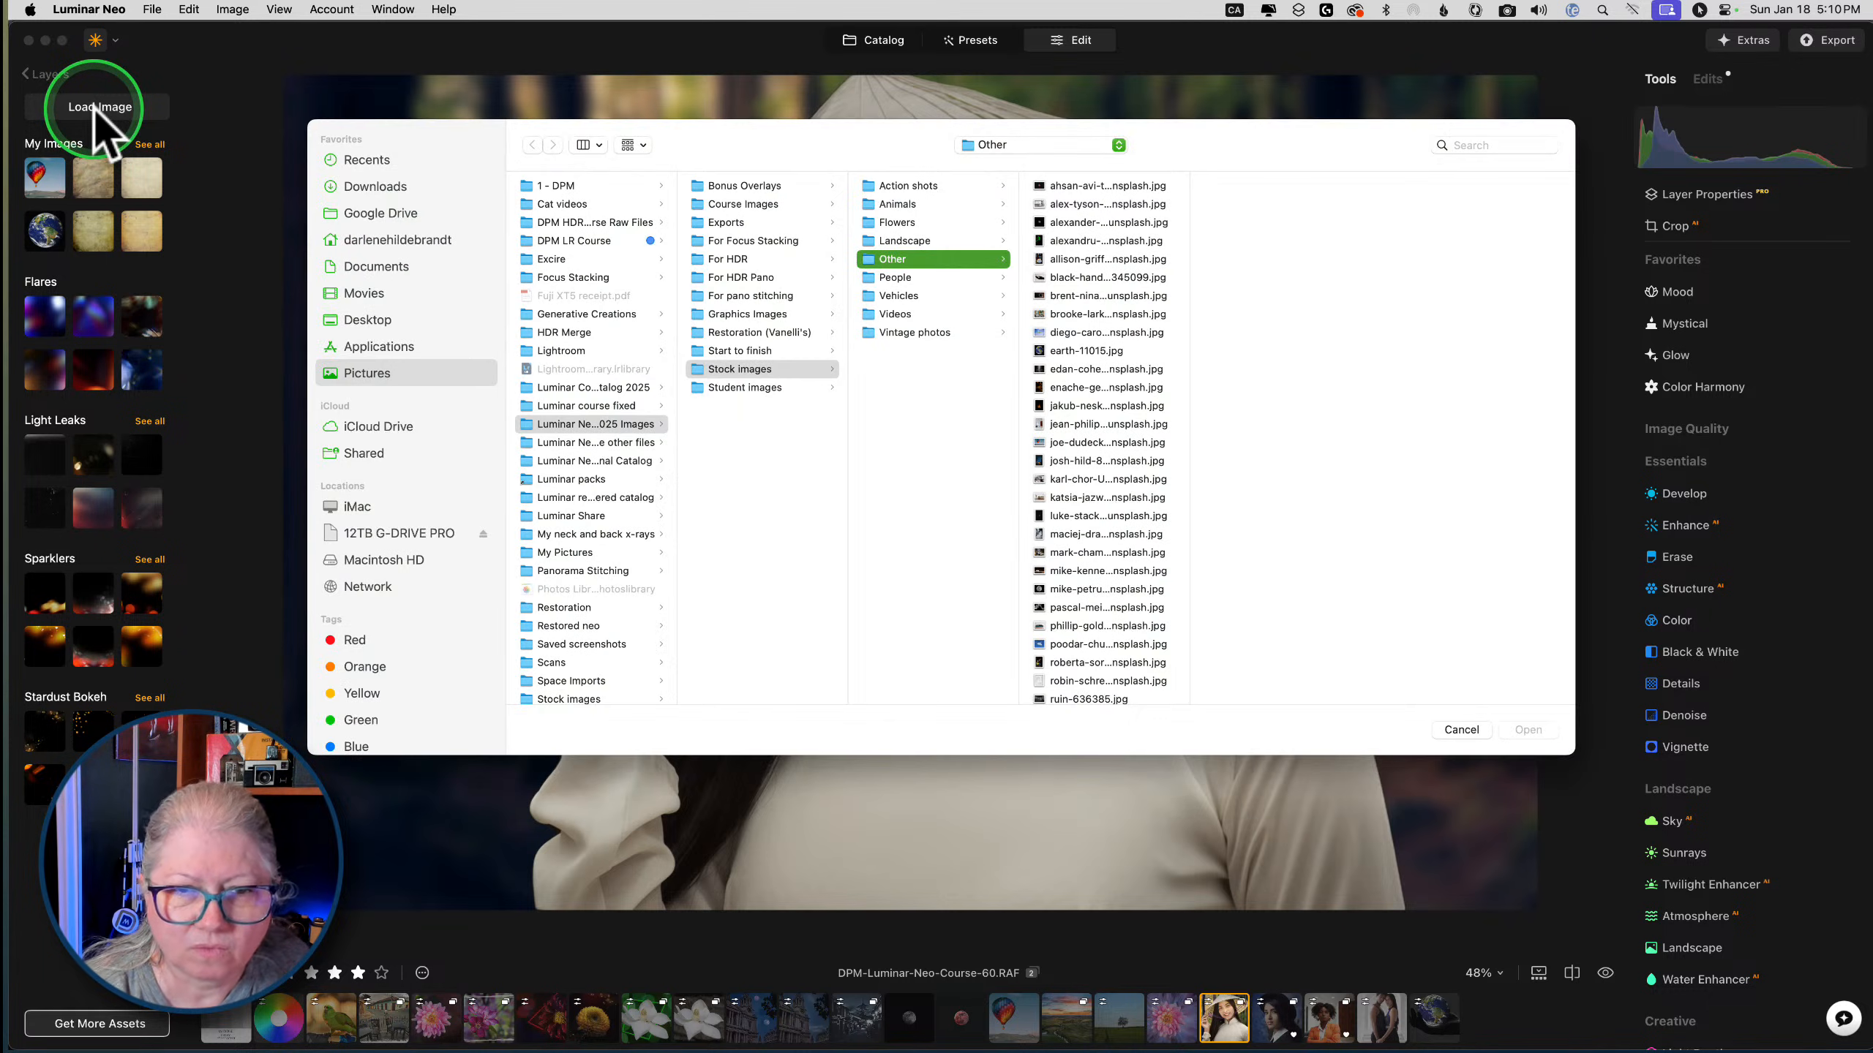
left_click(443, 374)
left_click(564, 186)
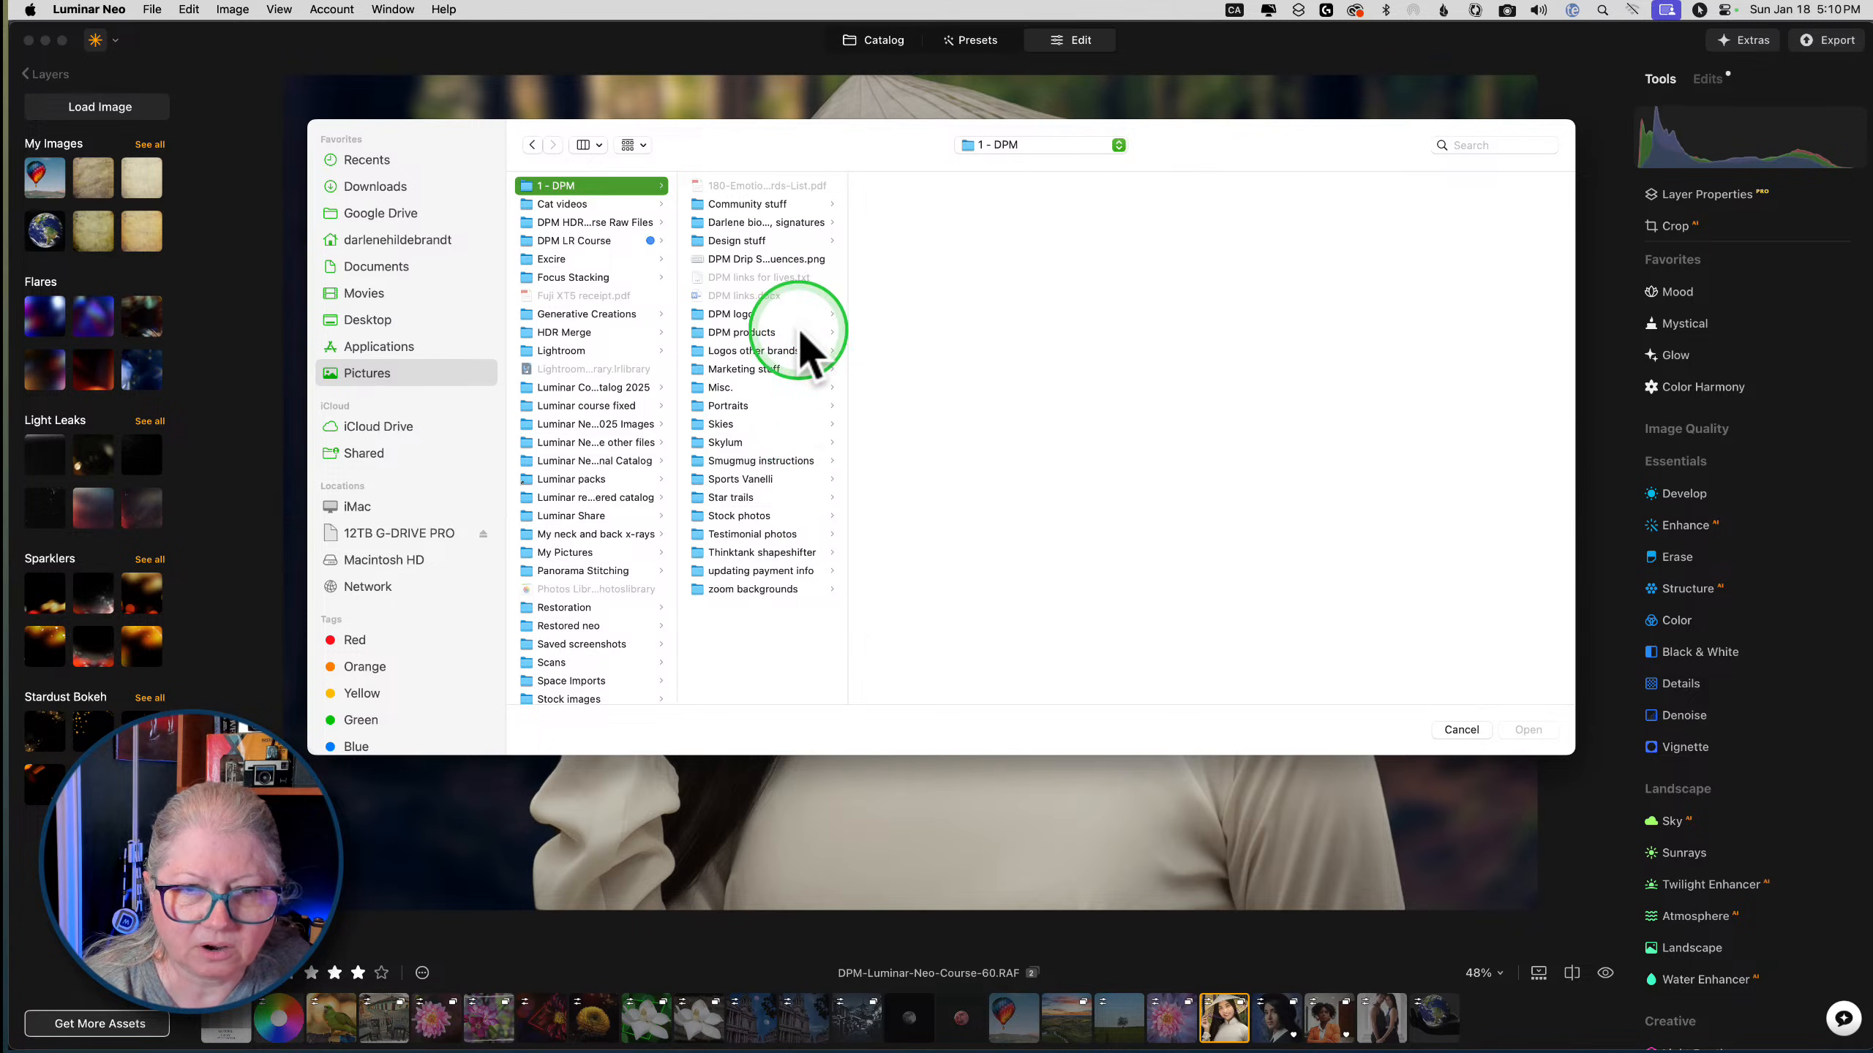
left_click(730, 317)
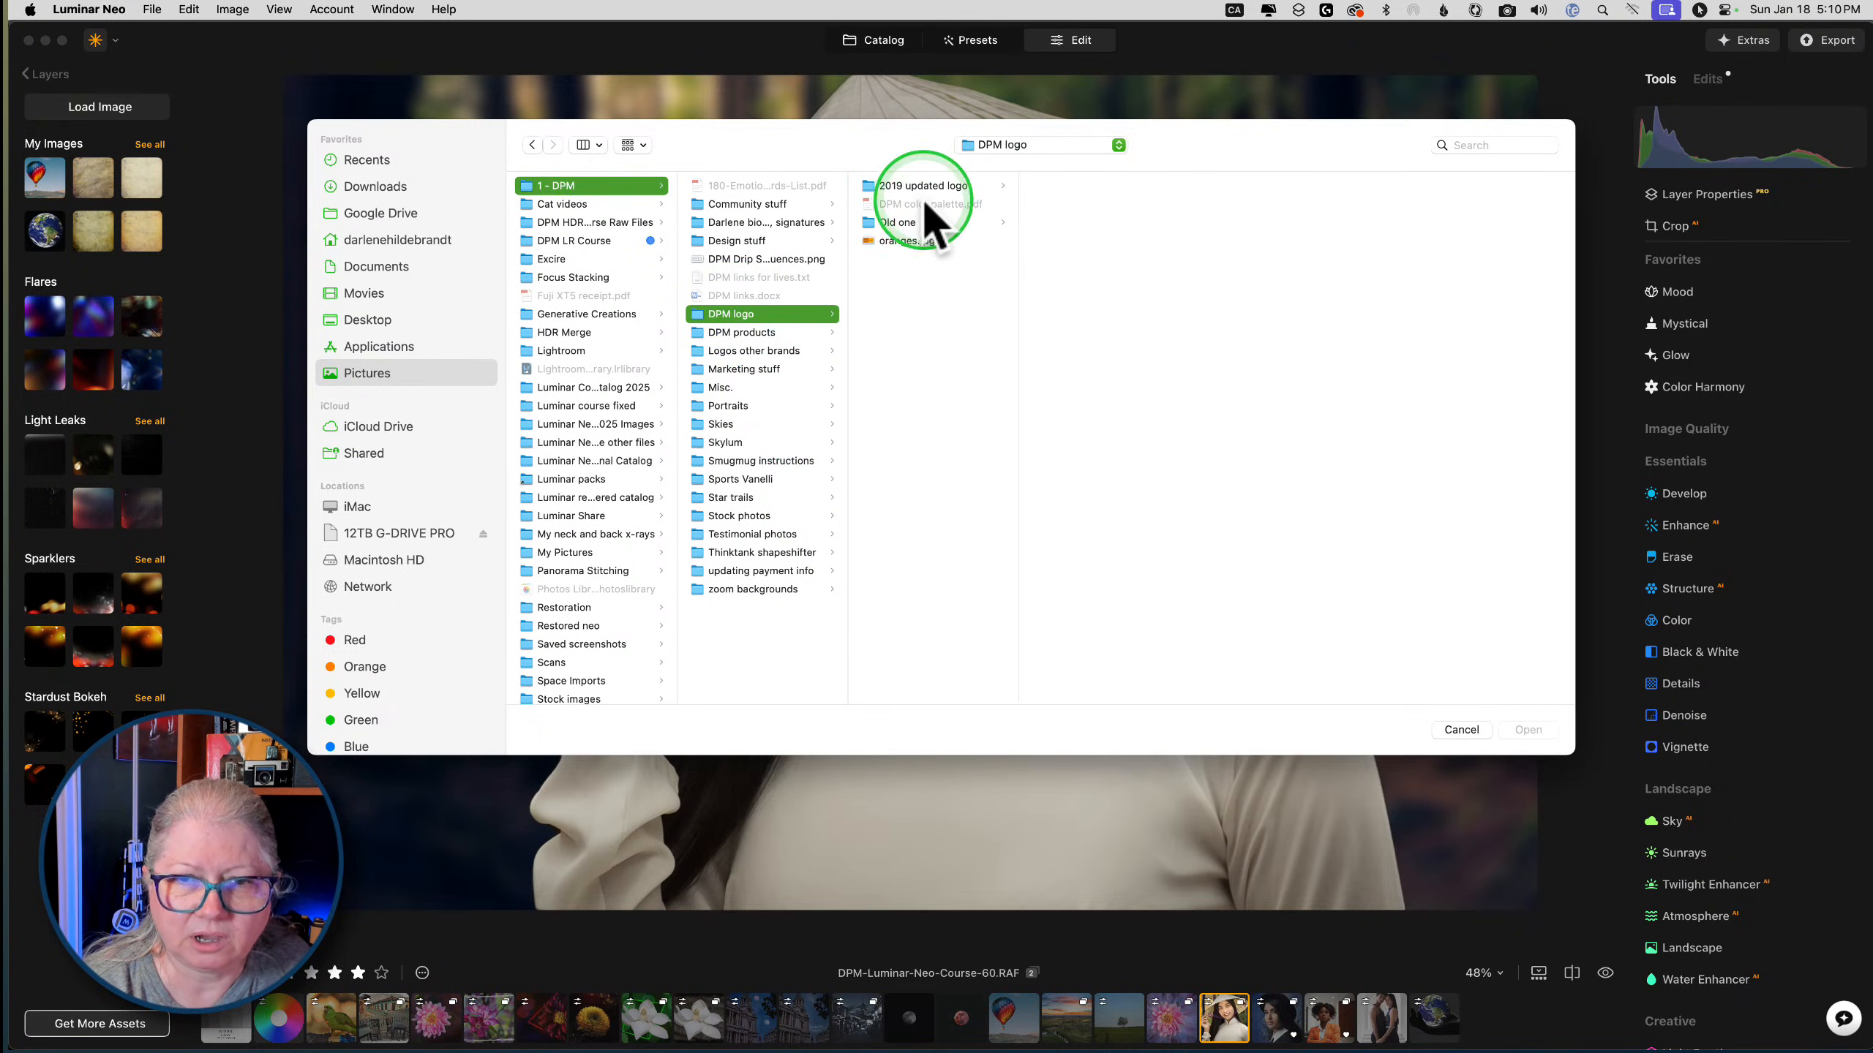
left_click(737, 222)
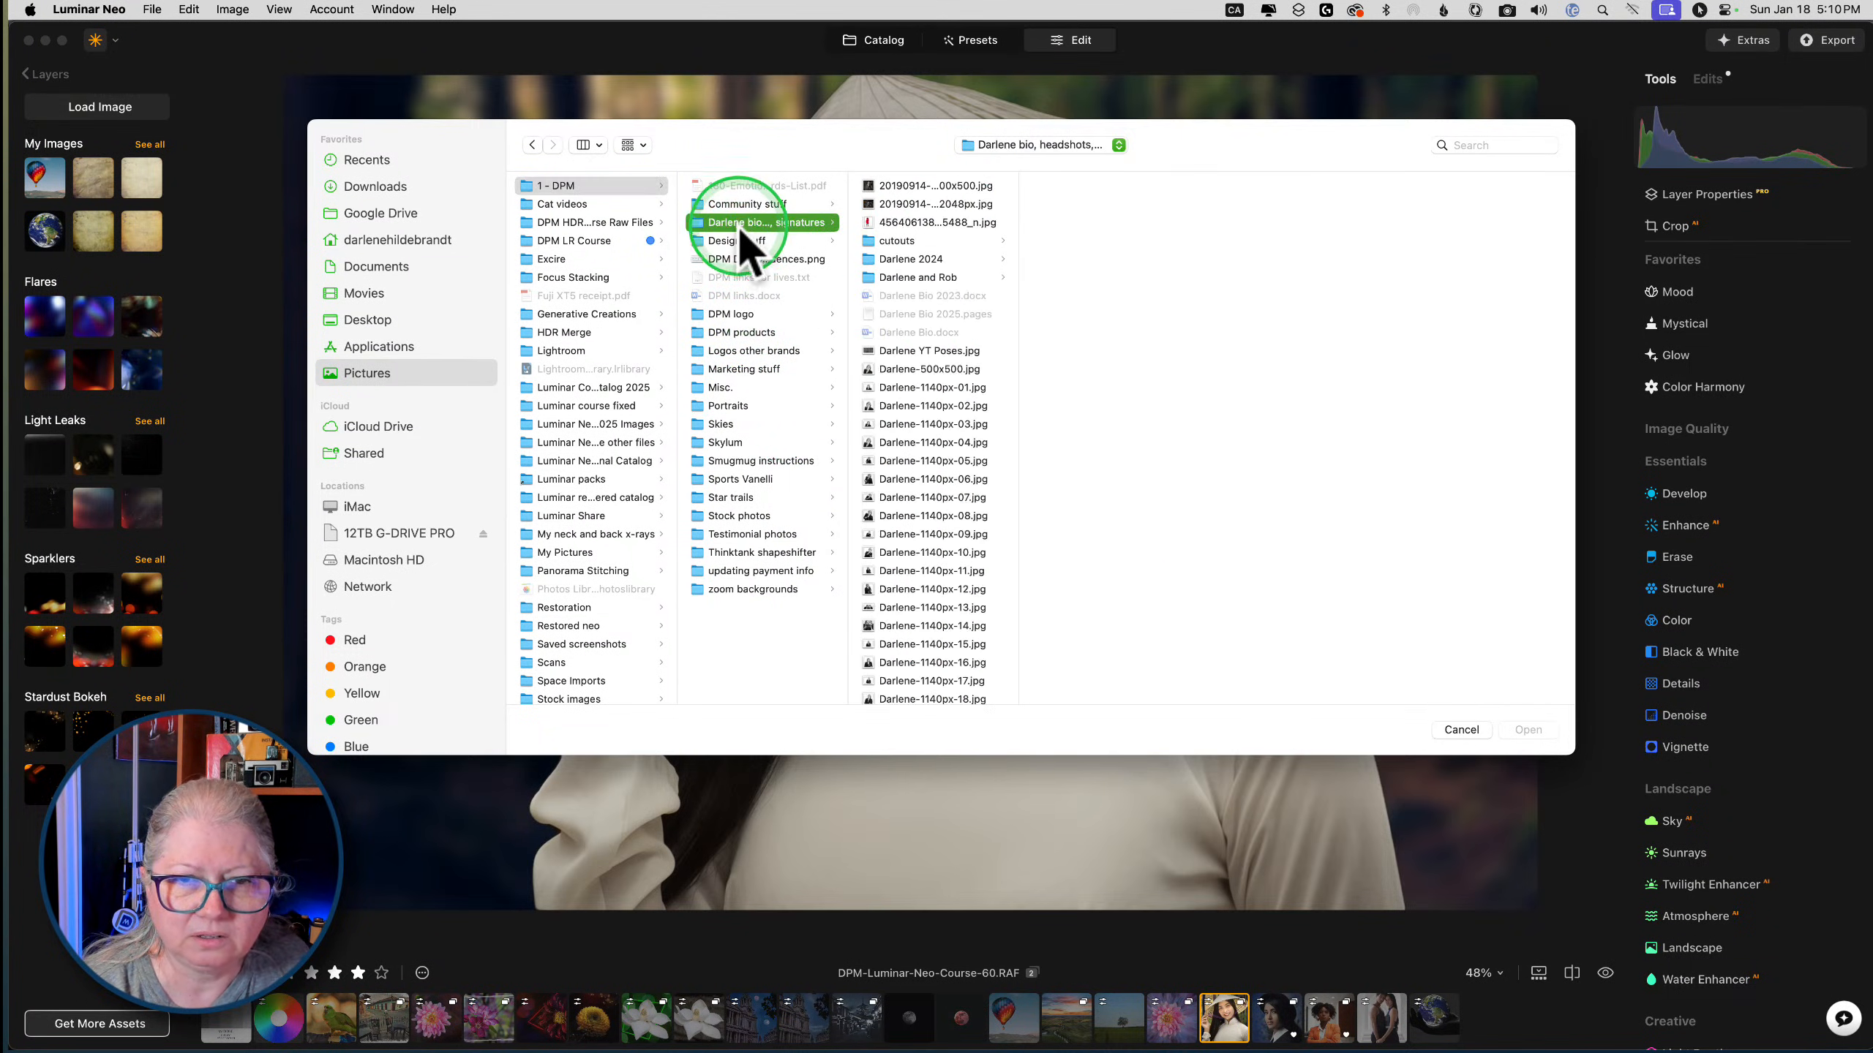
scroll(915, 388, "down", 10)
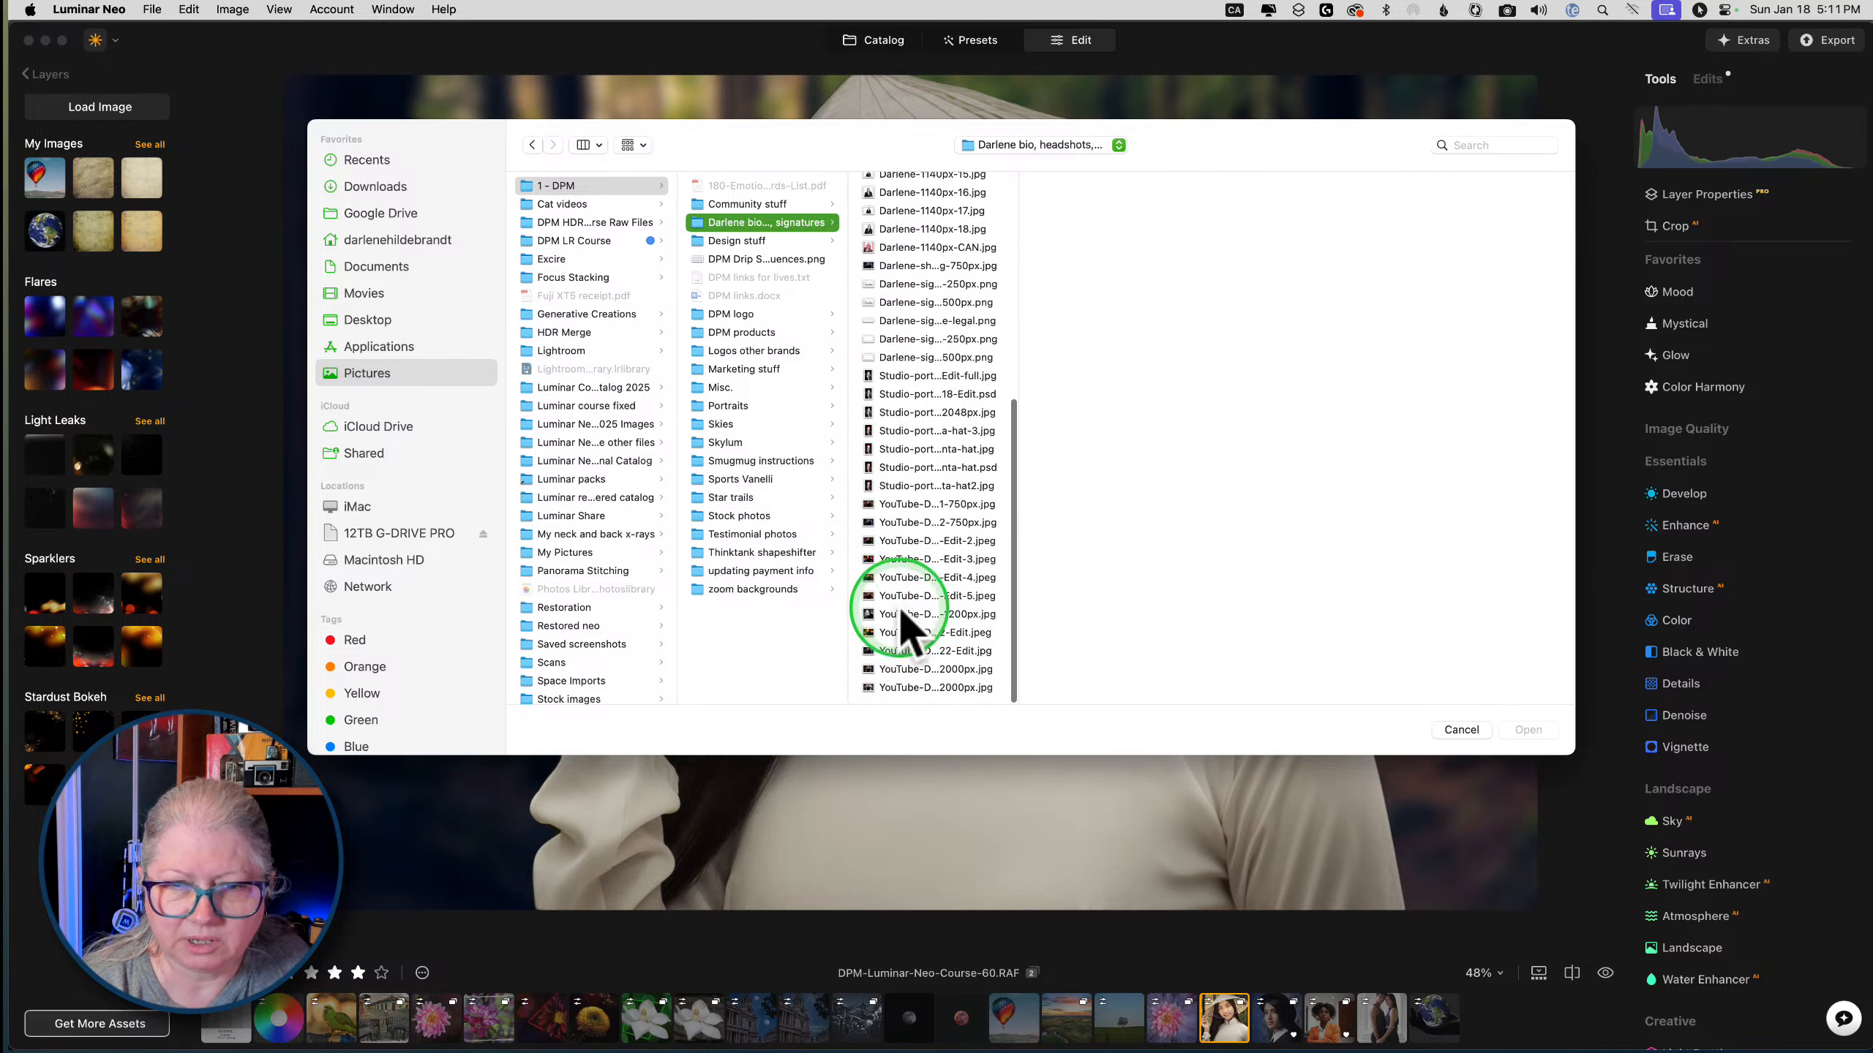
Preview the signature PNG files, load the black 500px version, and add it as a layer above the portrait
left_click(910, 357)
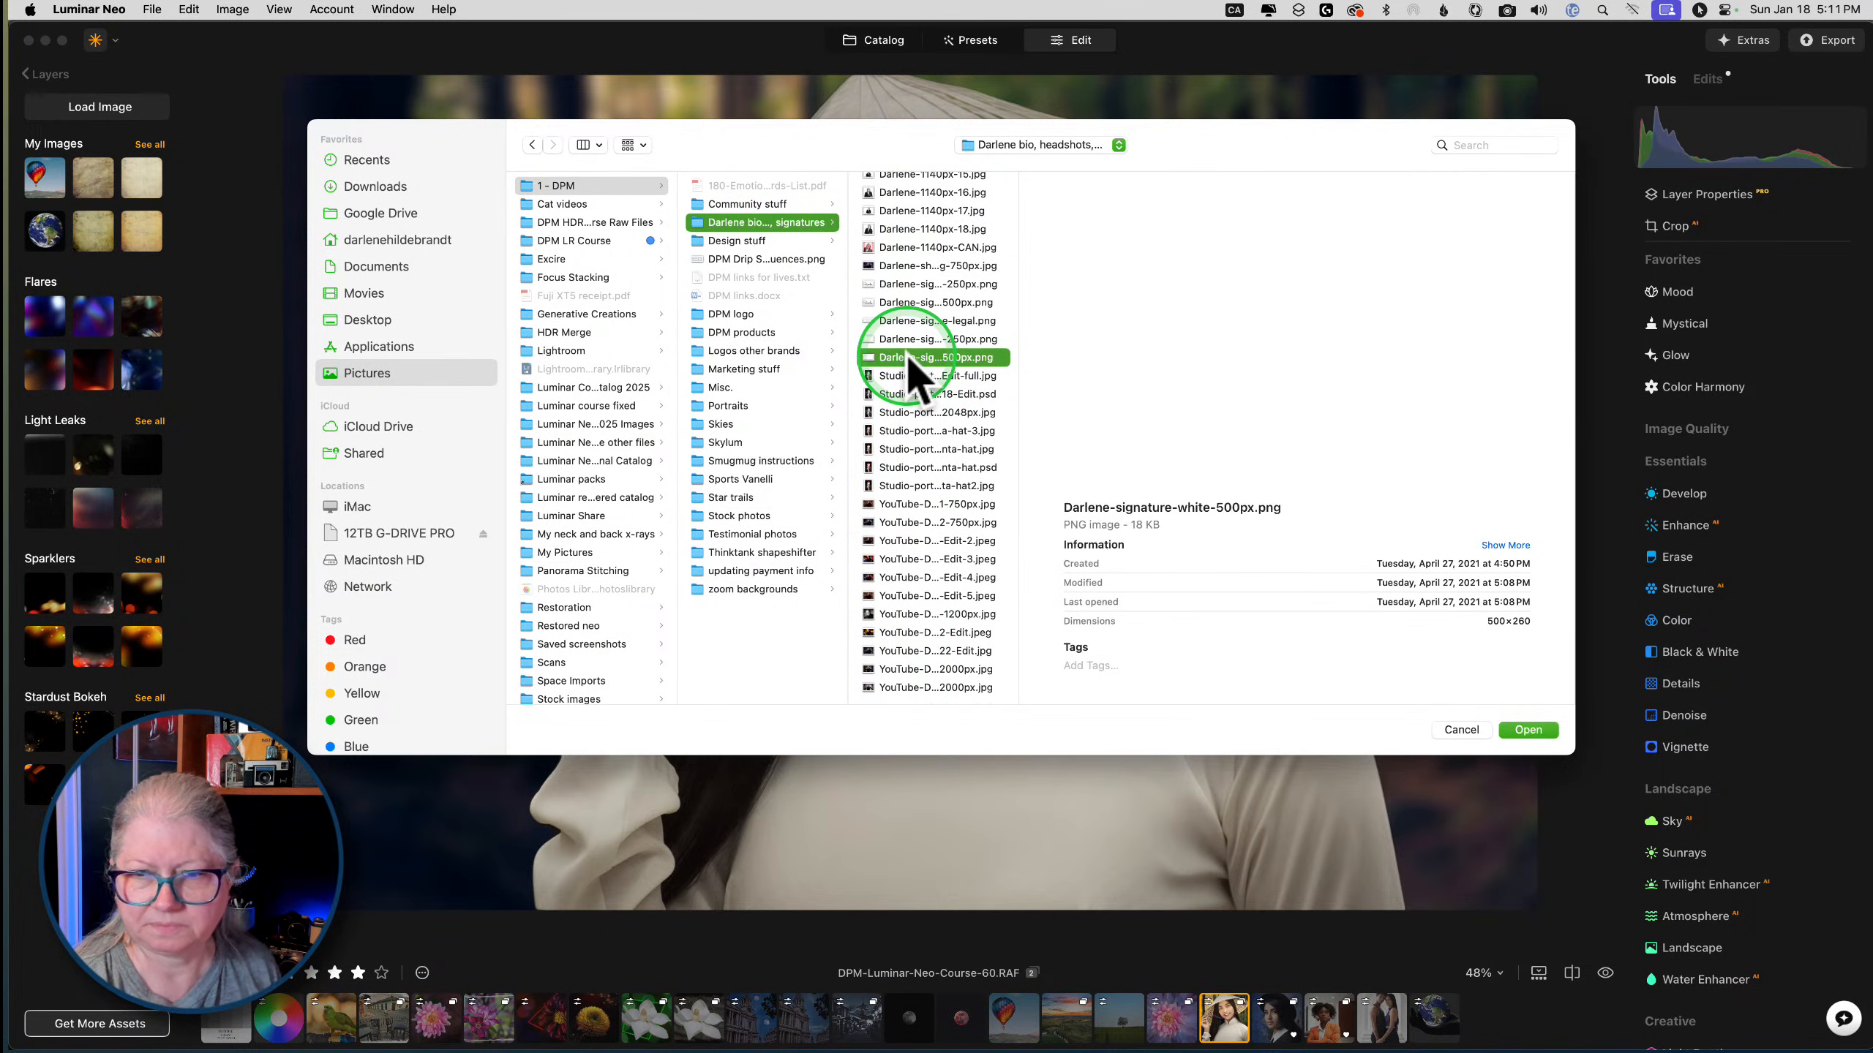
key("Up")
key("Up")
key("Up")
key("Up")
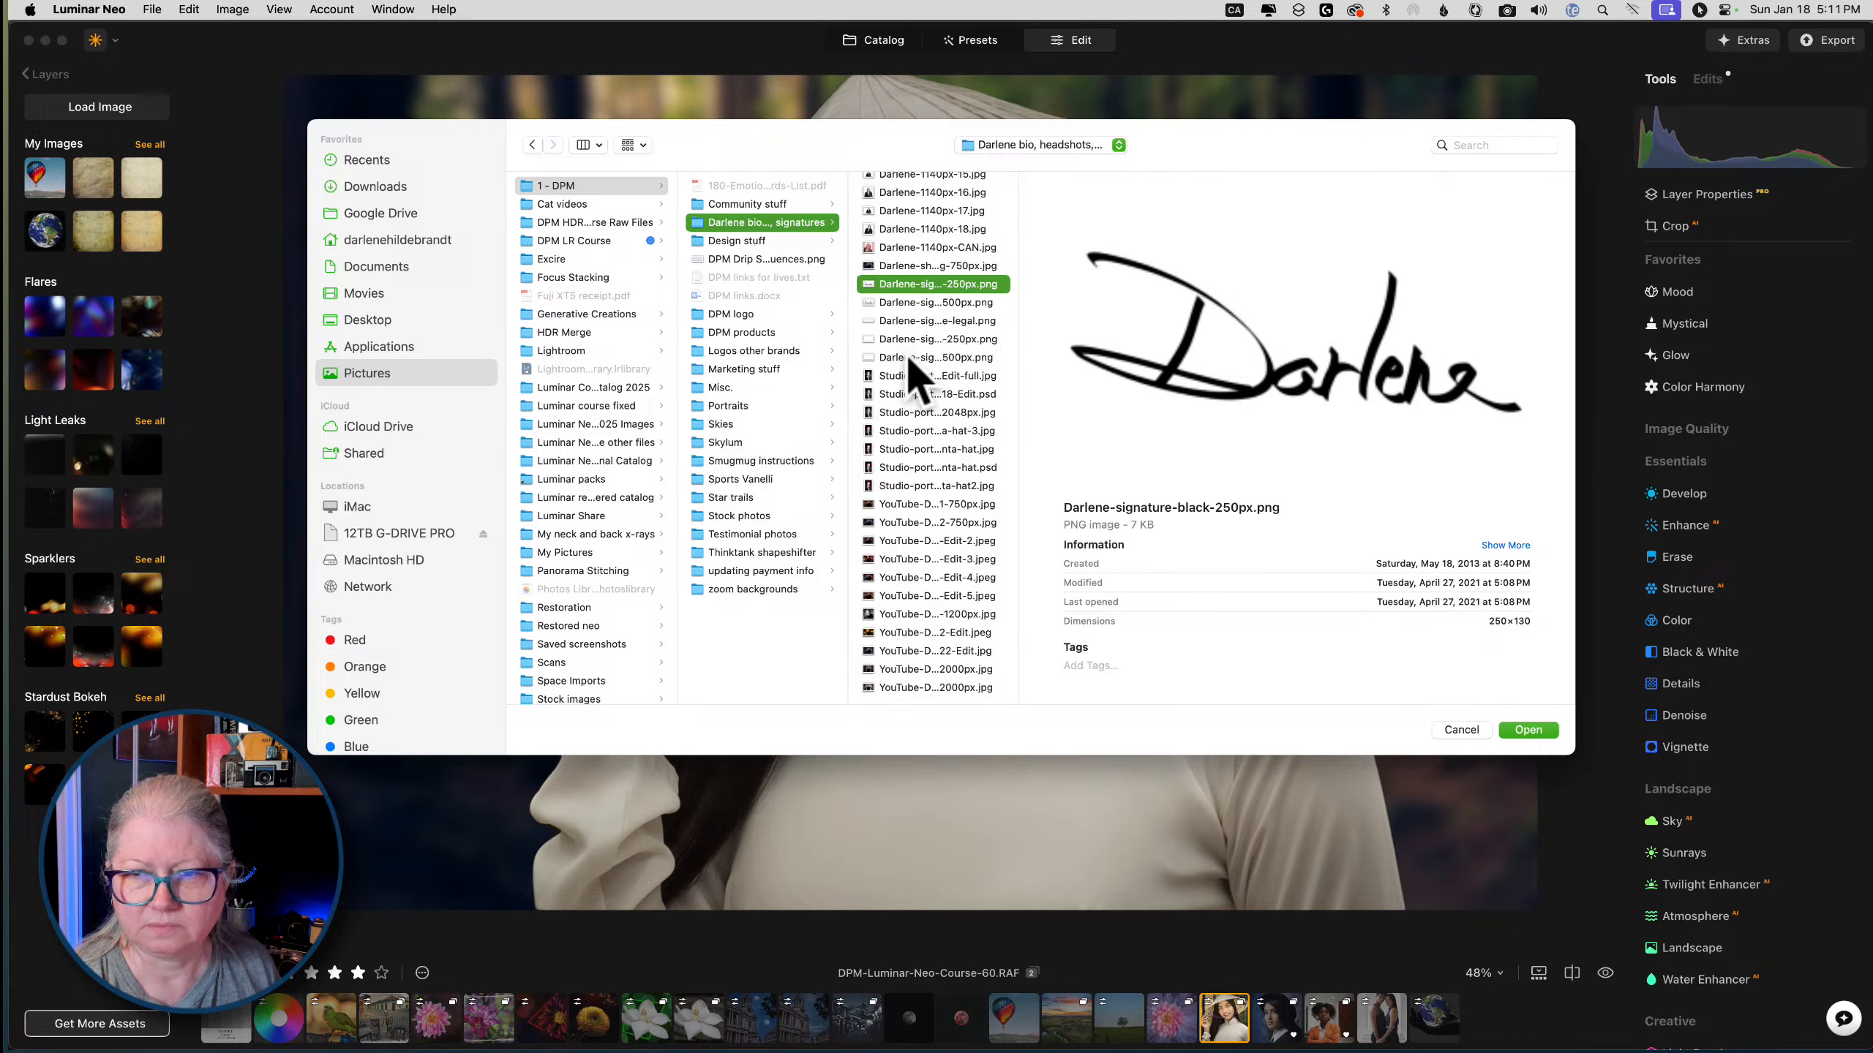
key("Down")
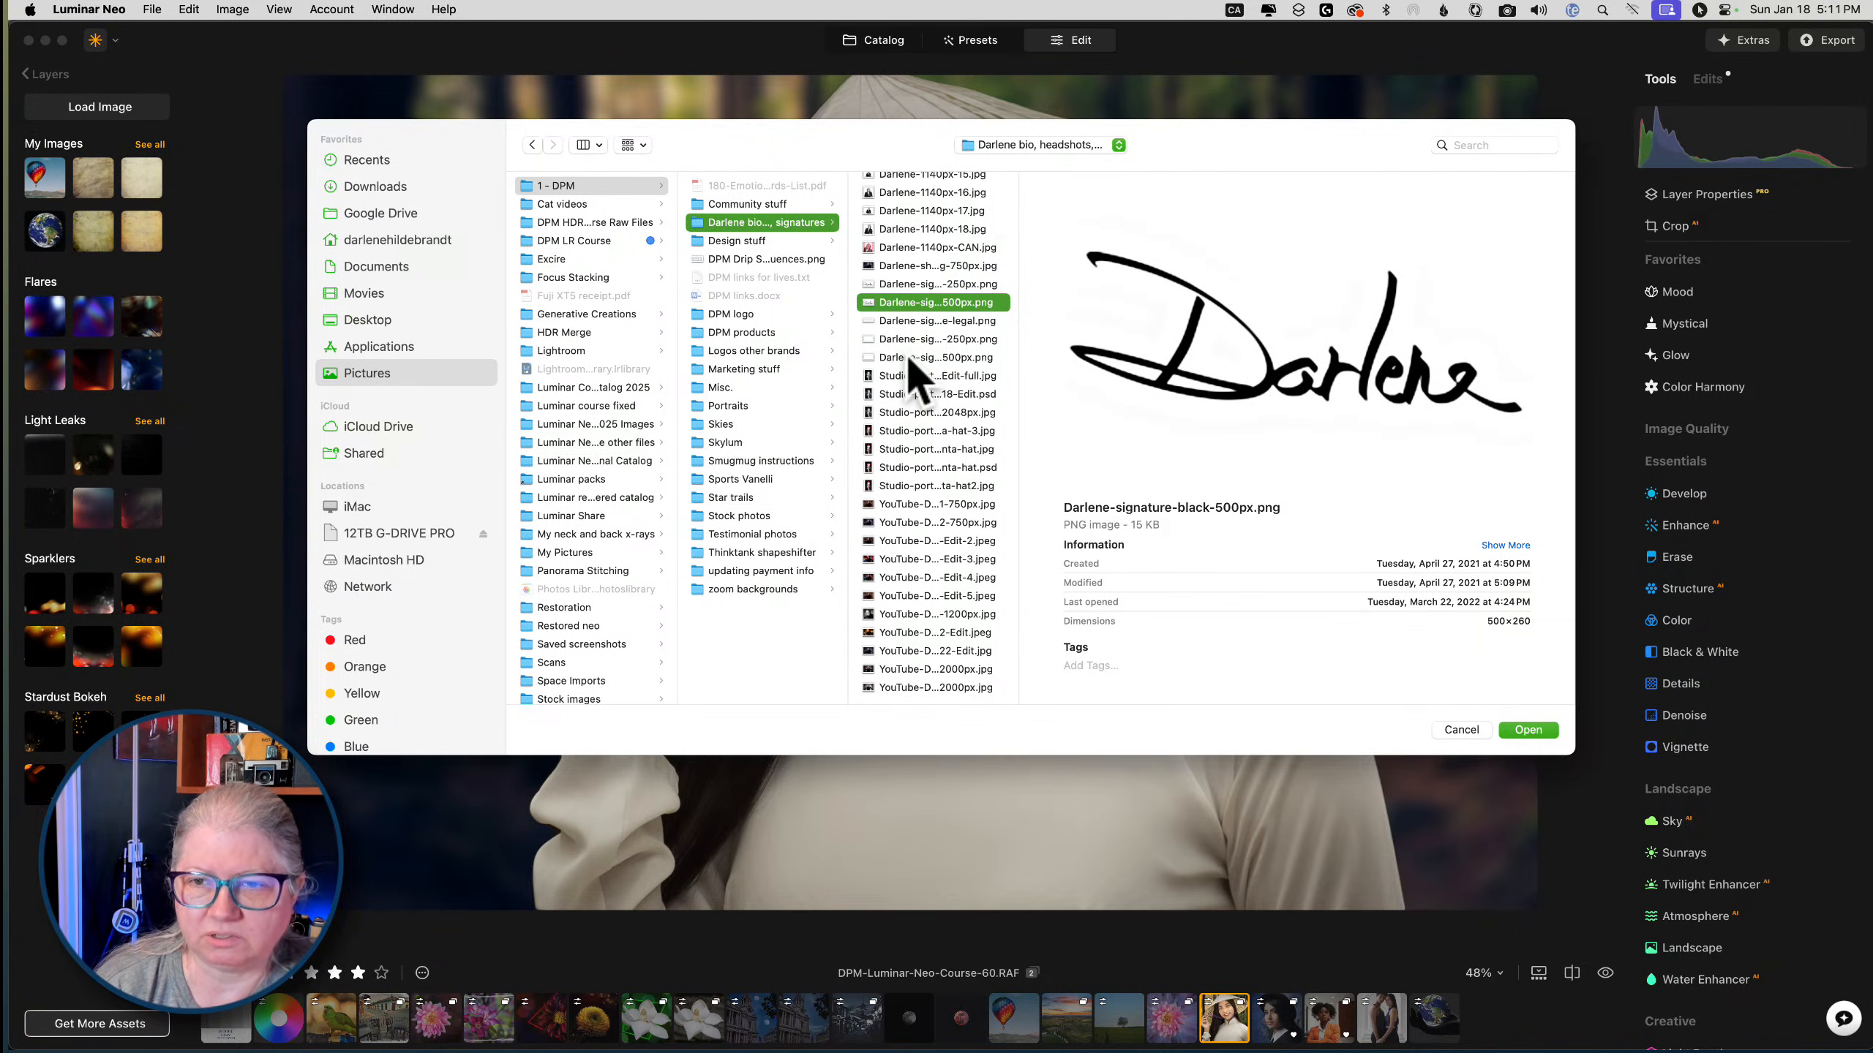
key("Return")
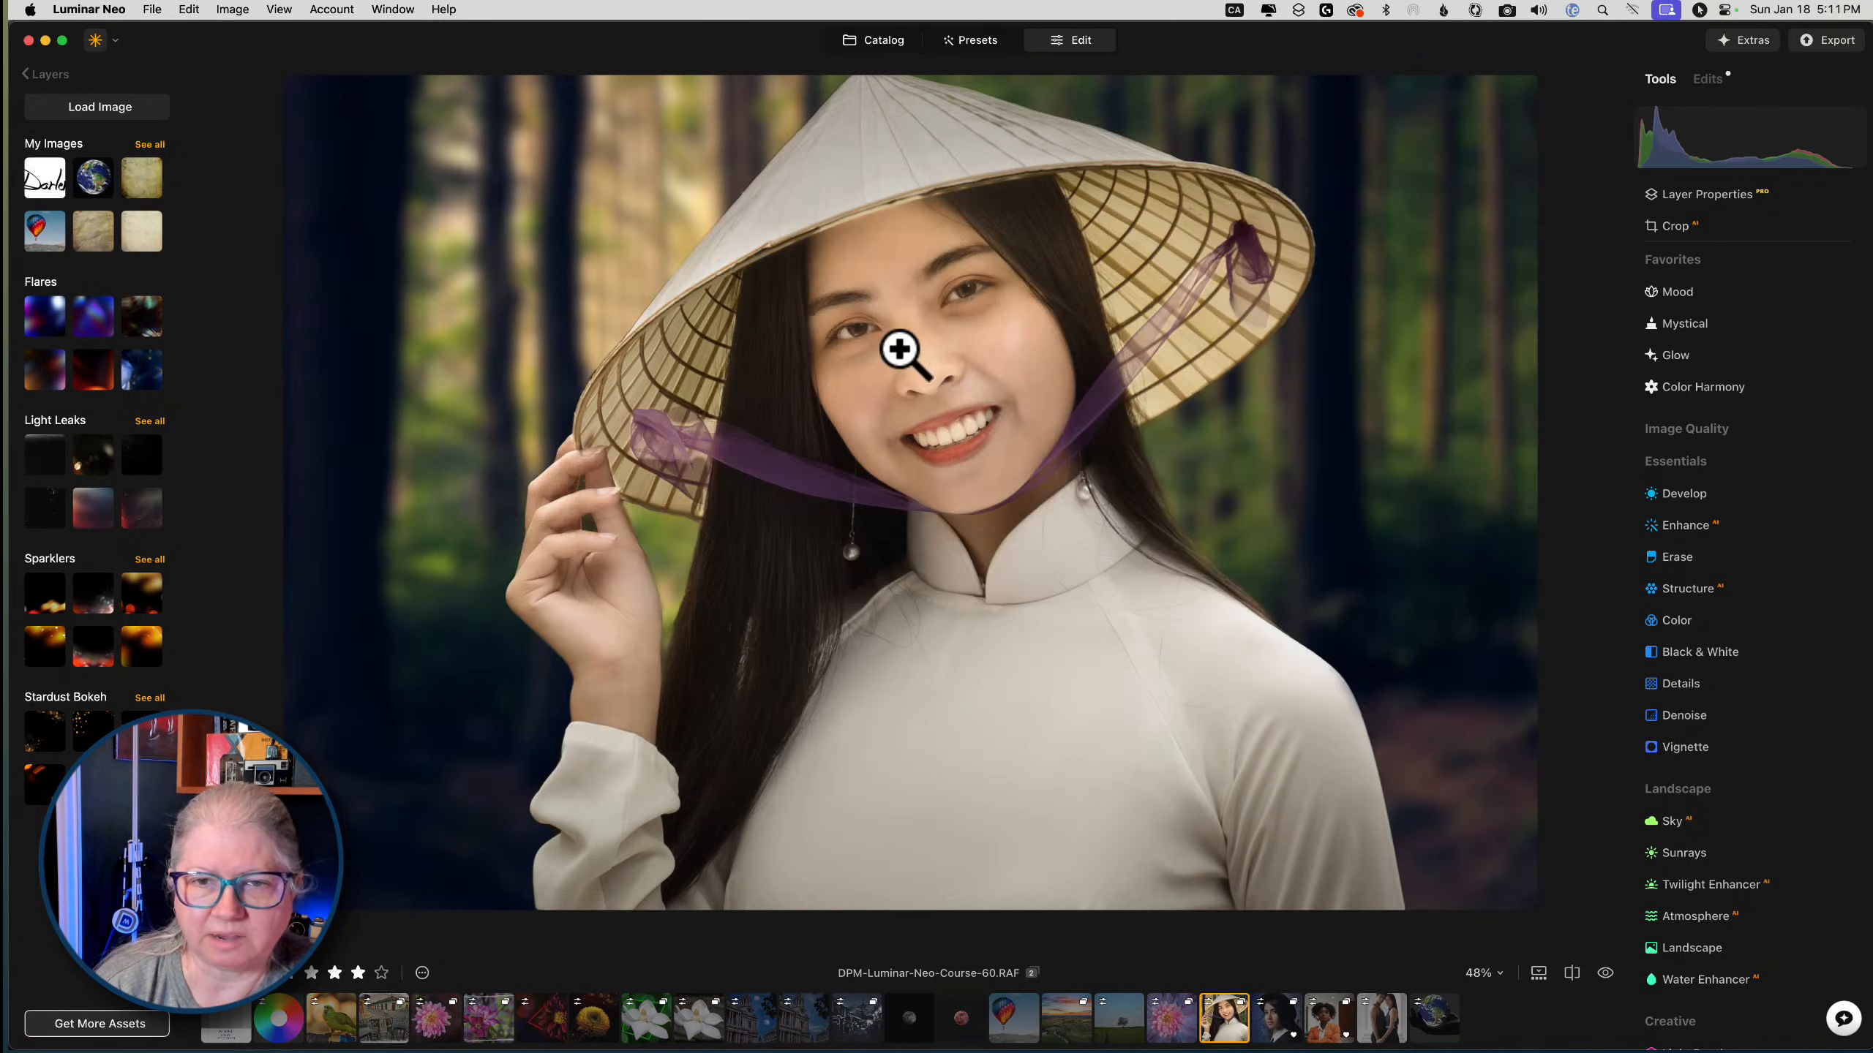
left_click(44, 181)
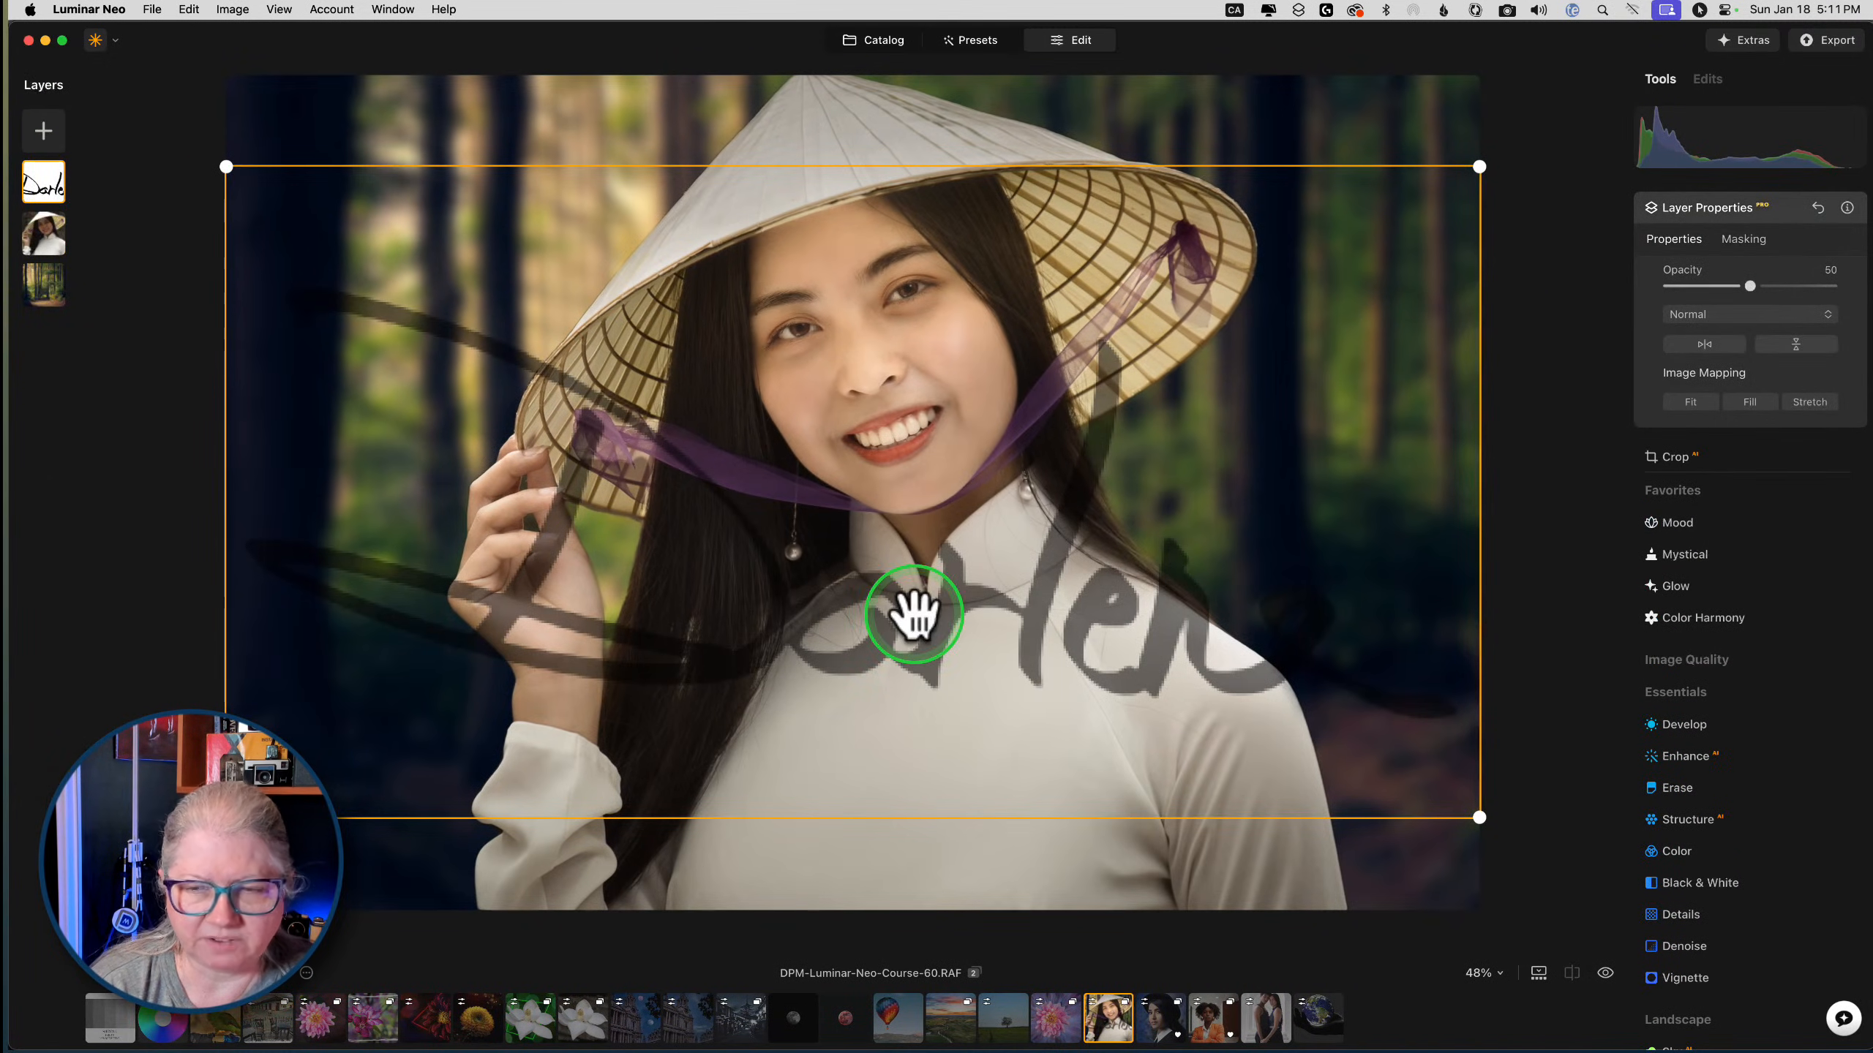
Set the signature layer's blend mode to Darken and its opacity to 100
left_click(1729, 315)
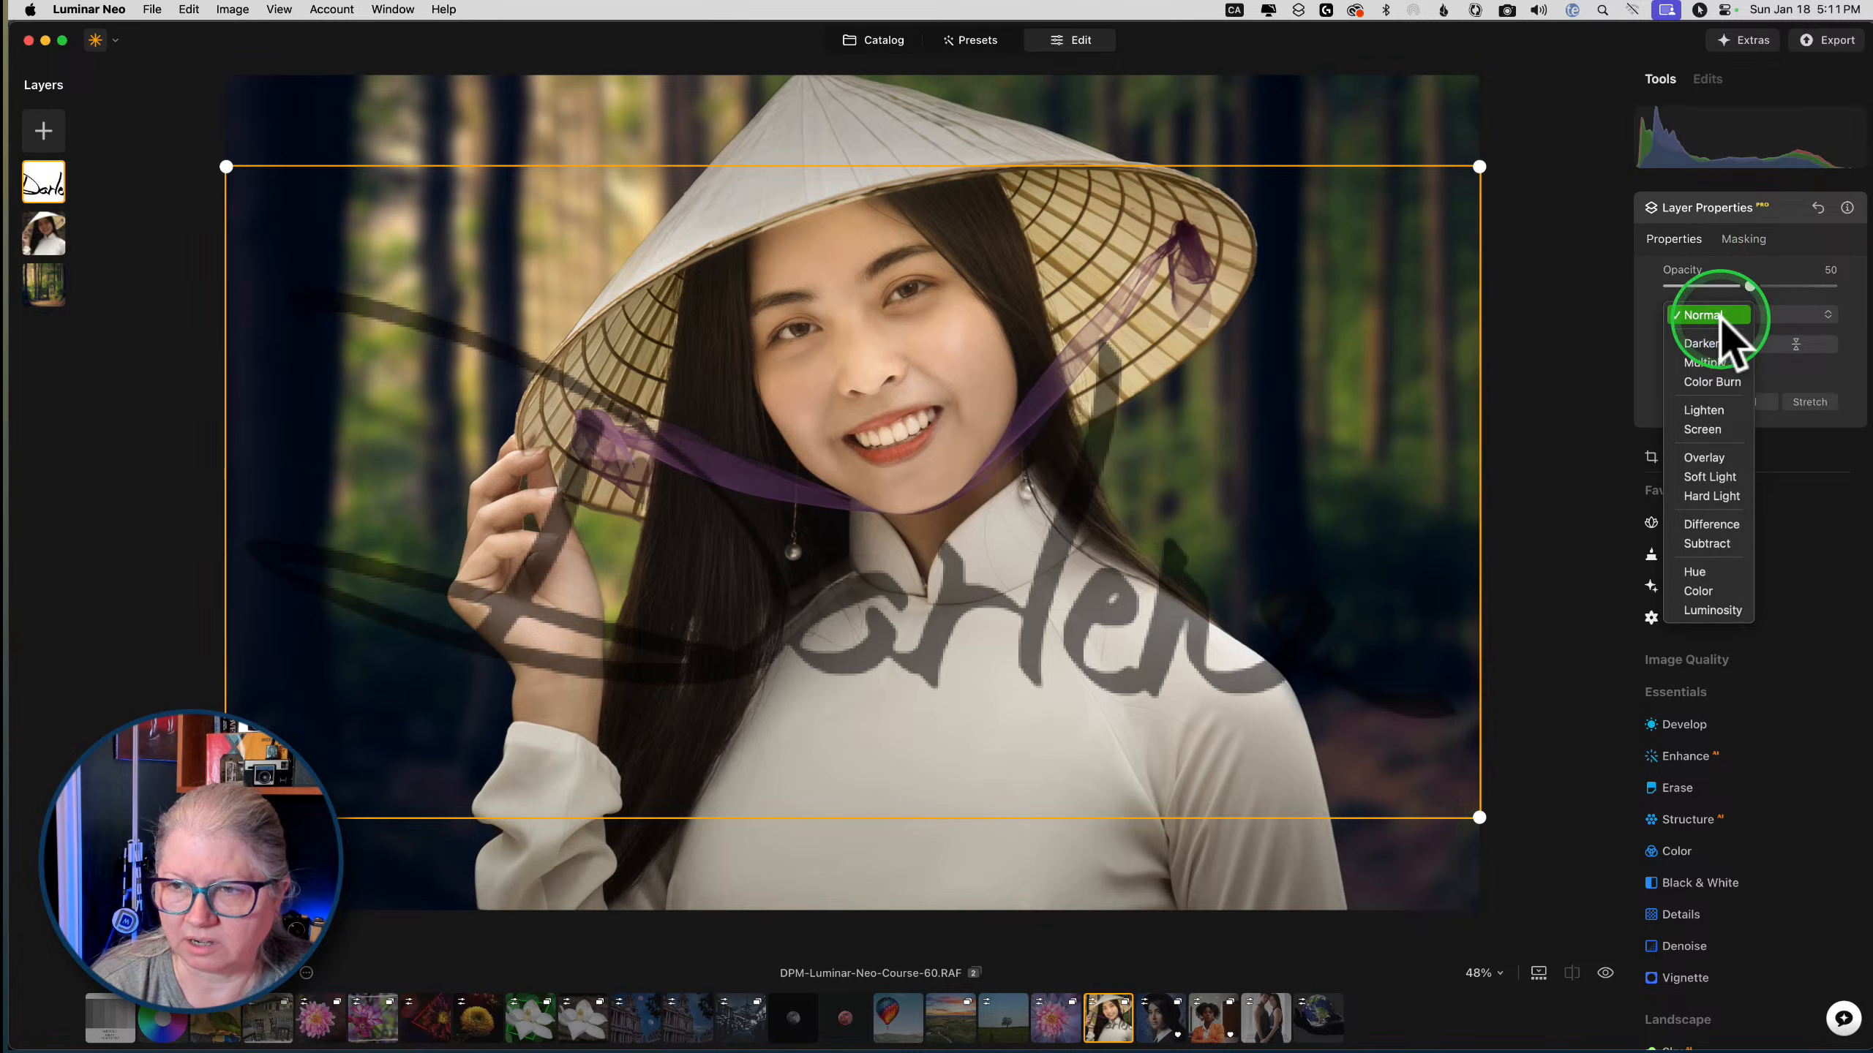
left_click(1709, 343)
left_click_drag(1750, 285, 1855, 287)
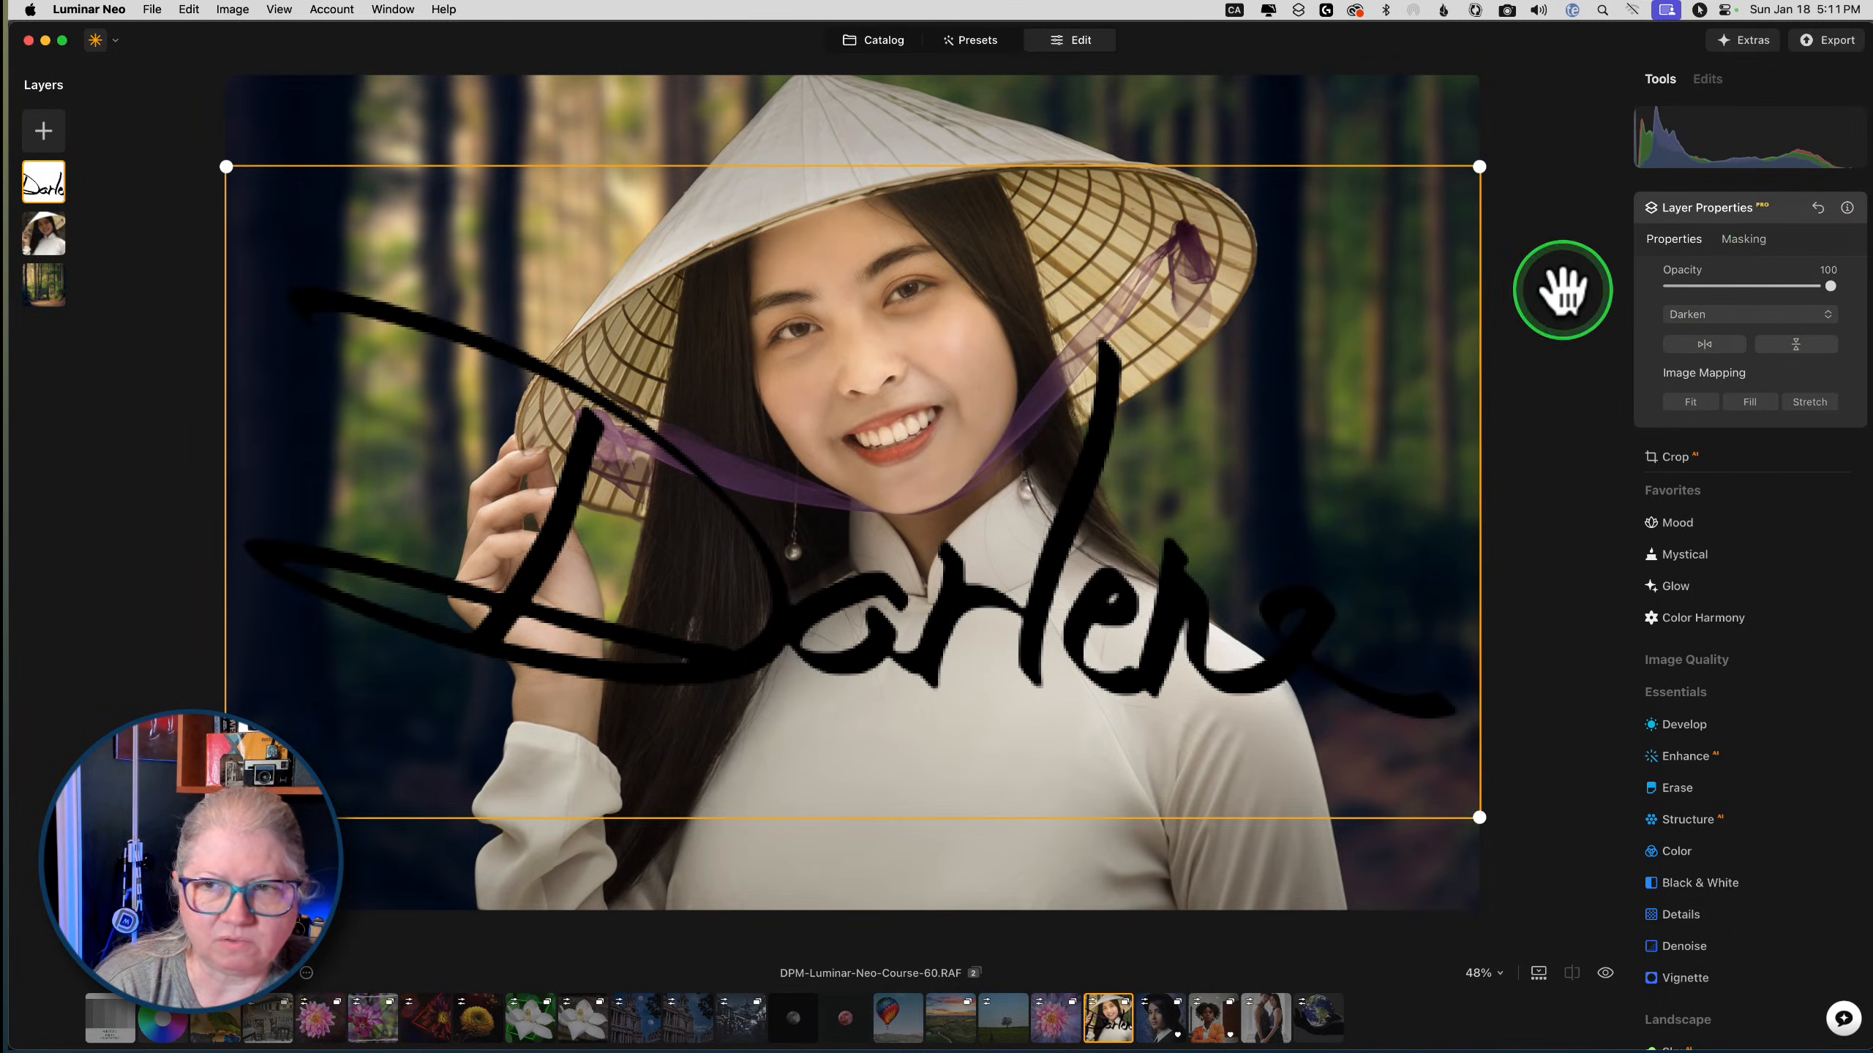
Shrink the signature layer and position it on the lower middle of the woman's white dress
mouse_move(1479, 166)
left_mouse_down()
mouse_move(875, 561)
mouse_move(819, 586)
mouse_move(714, 559)
mouse_move(581, 636)
left_mouse_up()
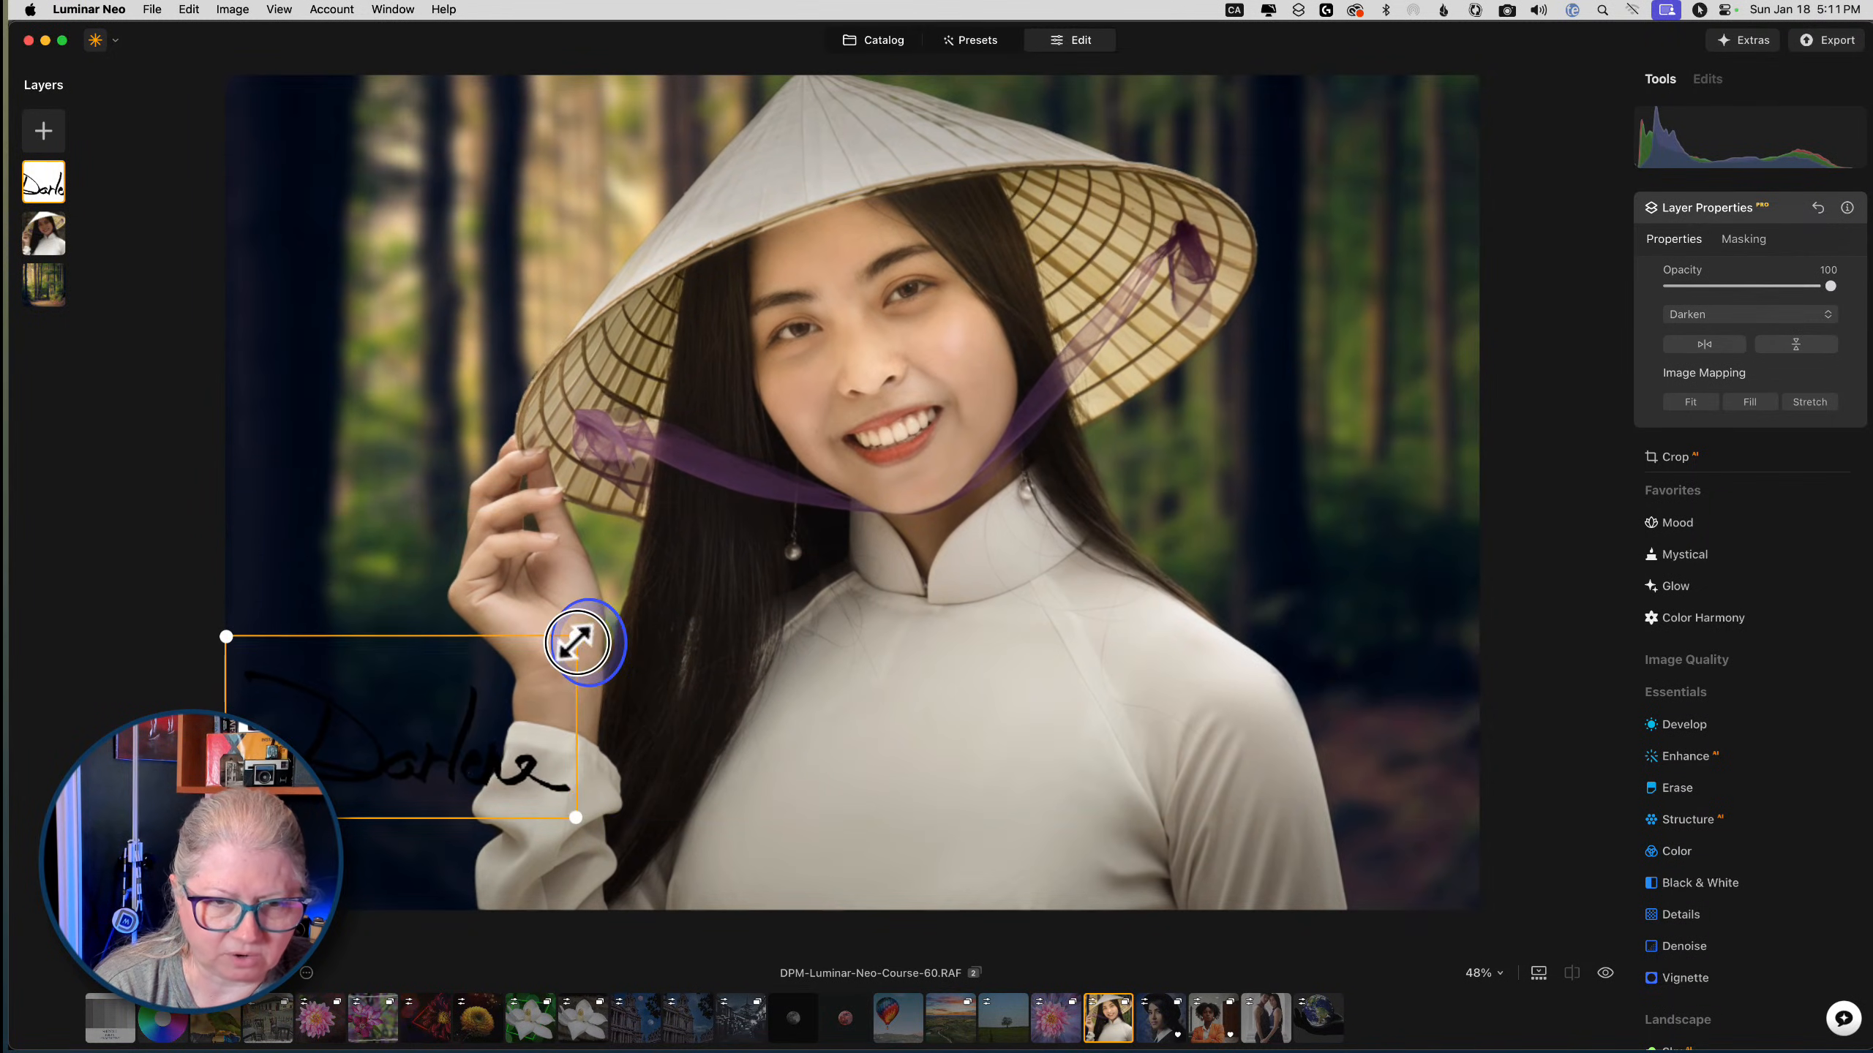
mouse_move(431, 715)
left_mouse_down()
mouse_move(442, 817)
mouse_move(940, 794)
mouse_move(1040, 820)
mouse_move(969, 794)
mouse_move(936, 810)
mouse_move(945, 795)
mouse_move(505, 791)
left_mouse_up()
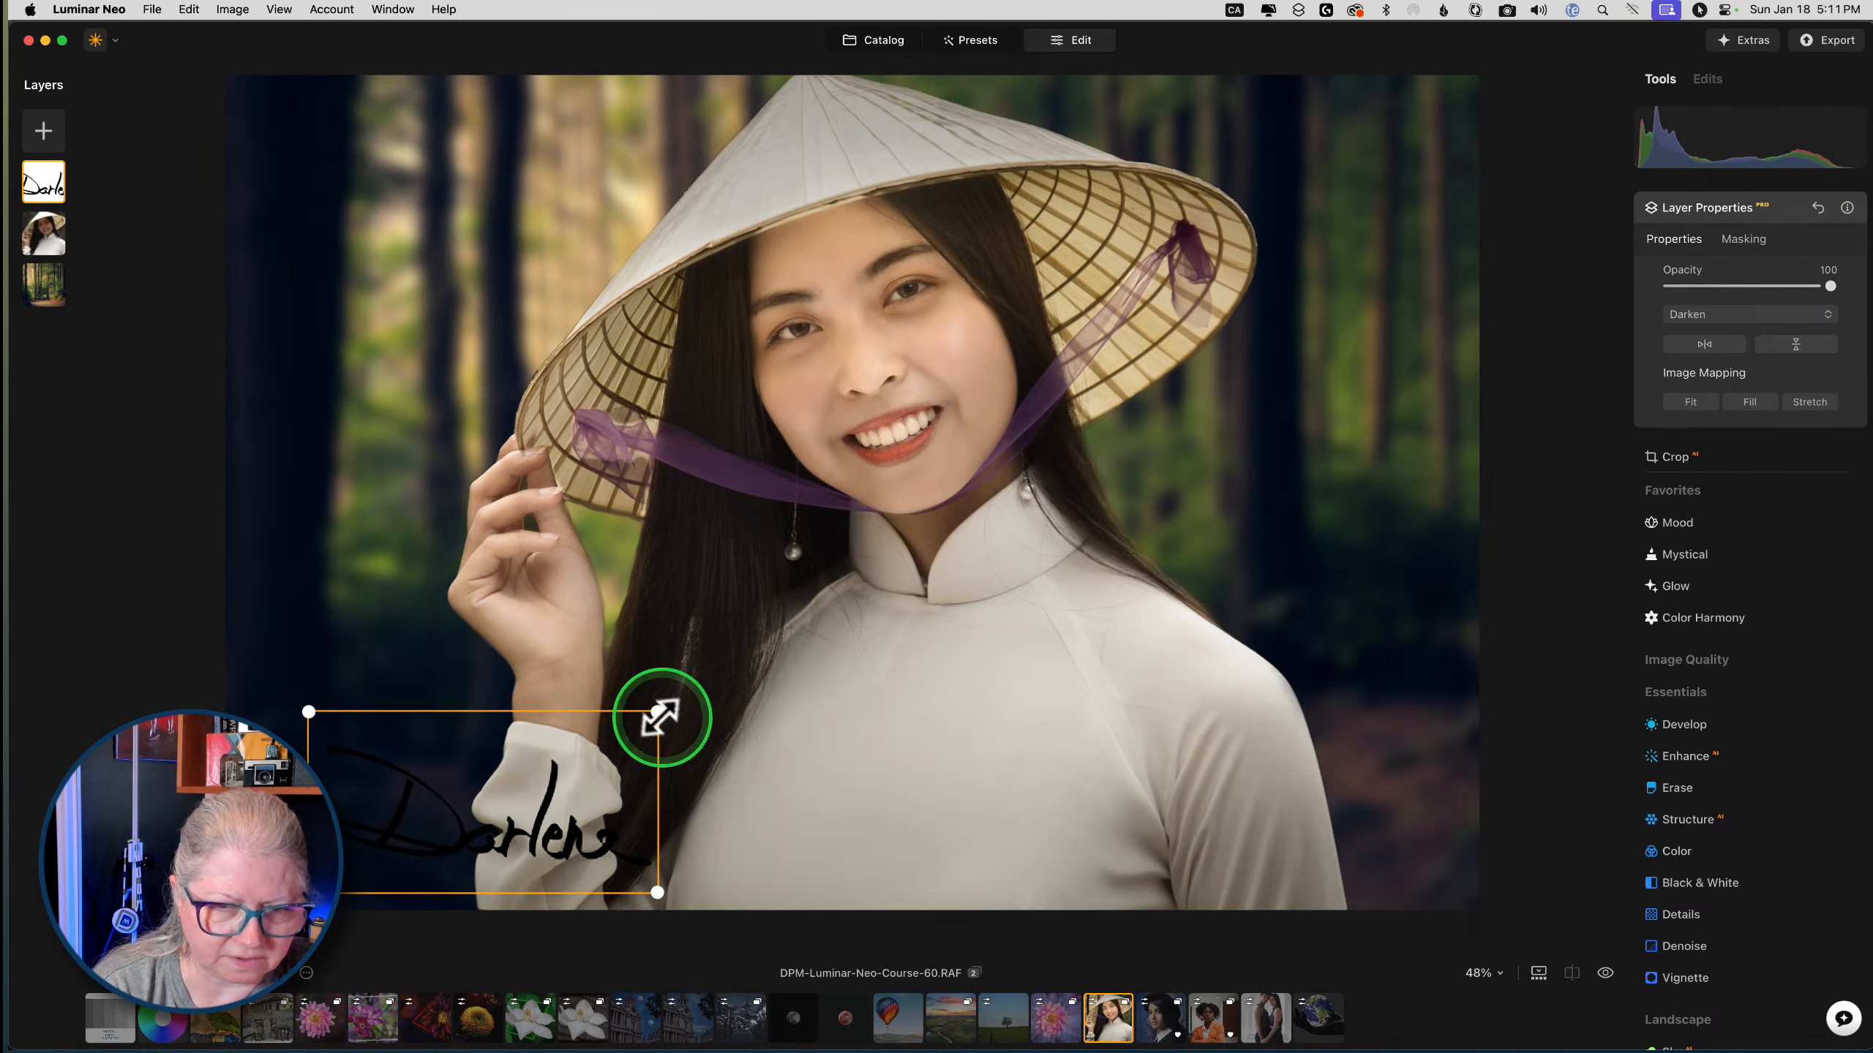
mouse_move(657, 711)
left_mouse_down()
mouse_move(510, 753)
mouse_move(516, 785)
mouse_move(389, 824)
mouse_move(1096, 803)
mouse_move(957, 754)
mouse_move(931, 793)
left_mouse_up()
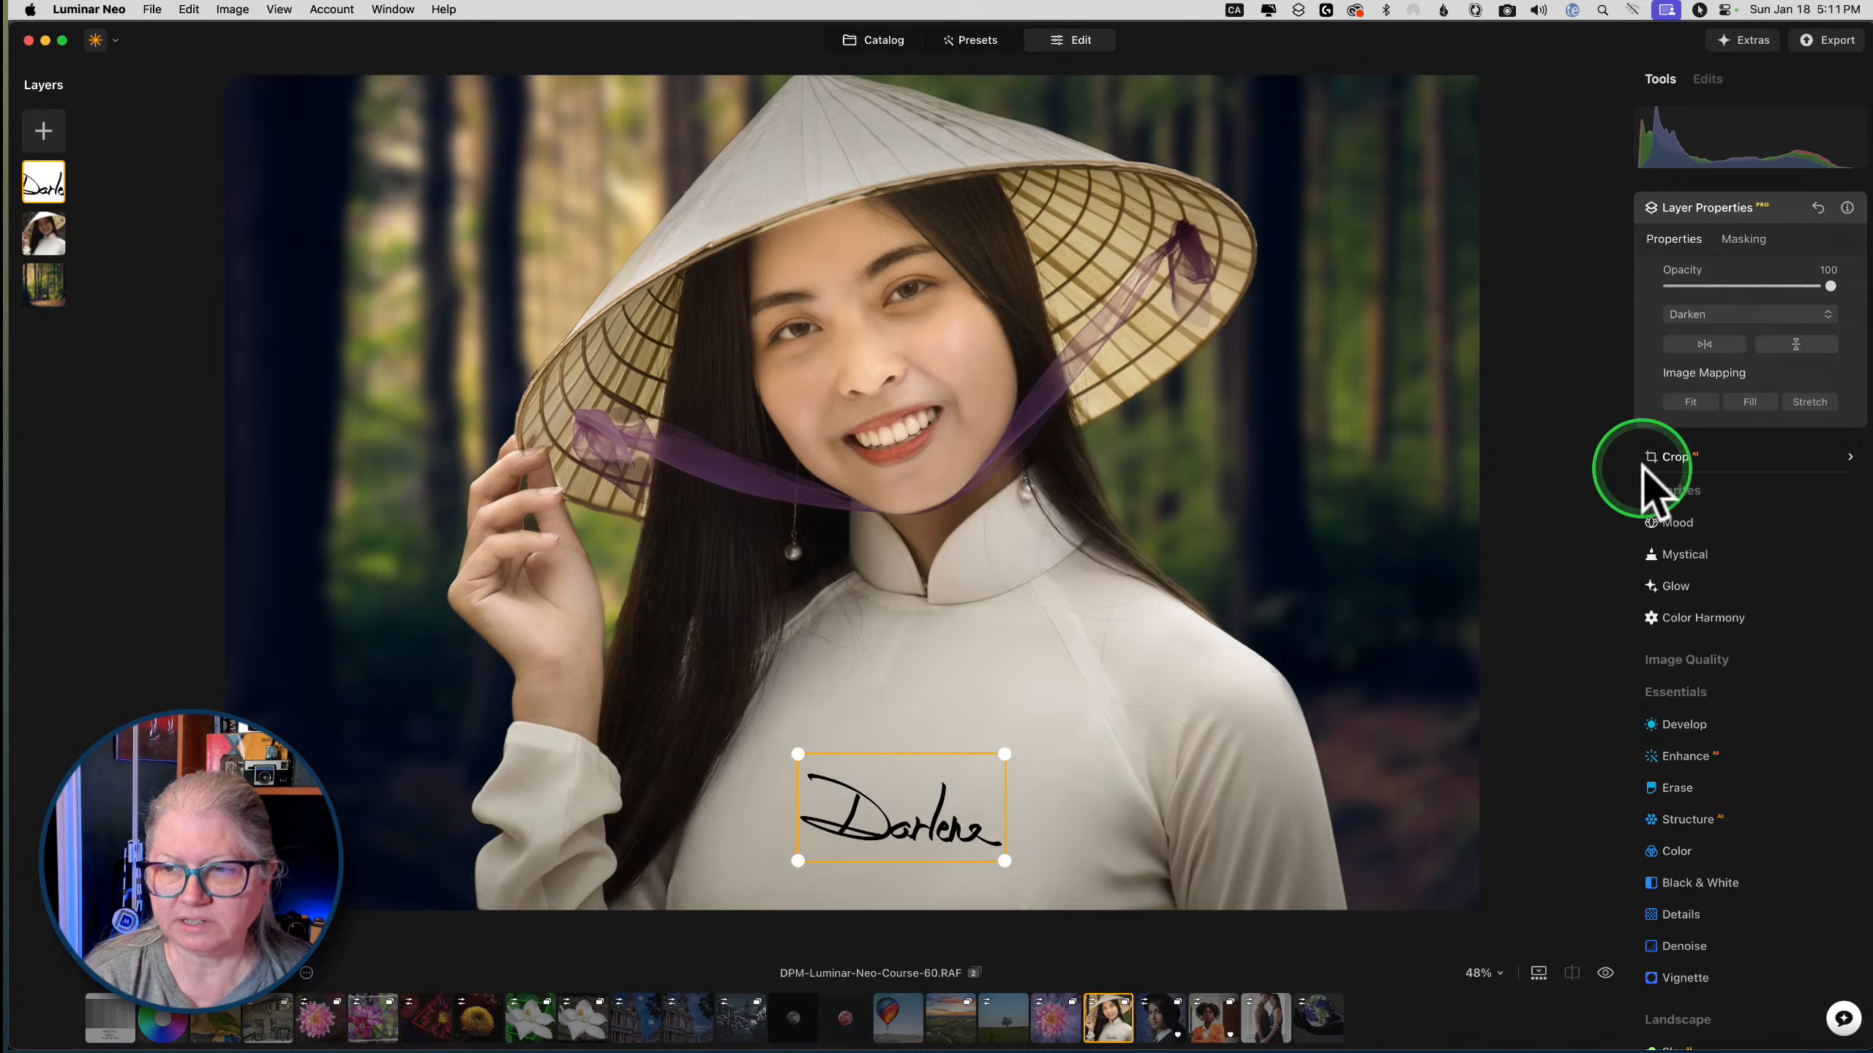
Invert the signature layer's tones with the Develop curve, raising its black point to maximum and lowering its white point to minimum
left_click(1668, 729)
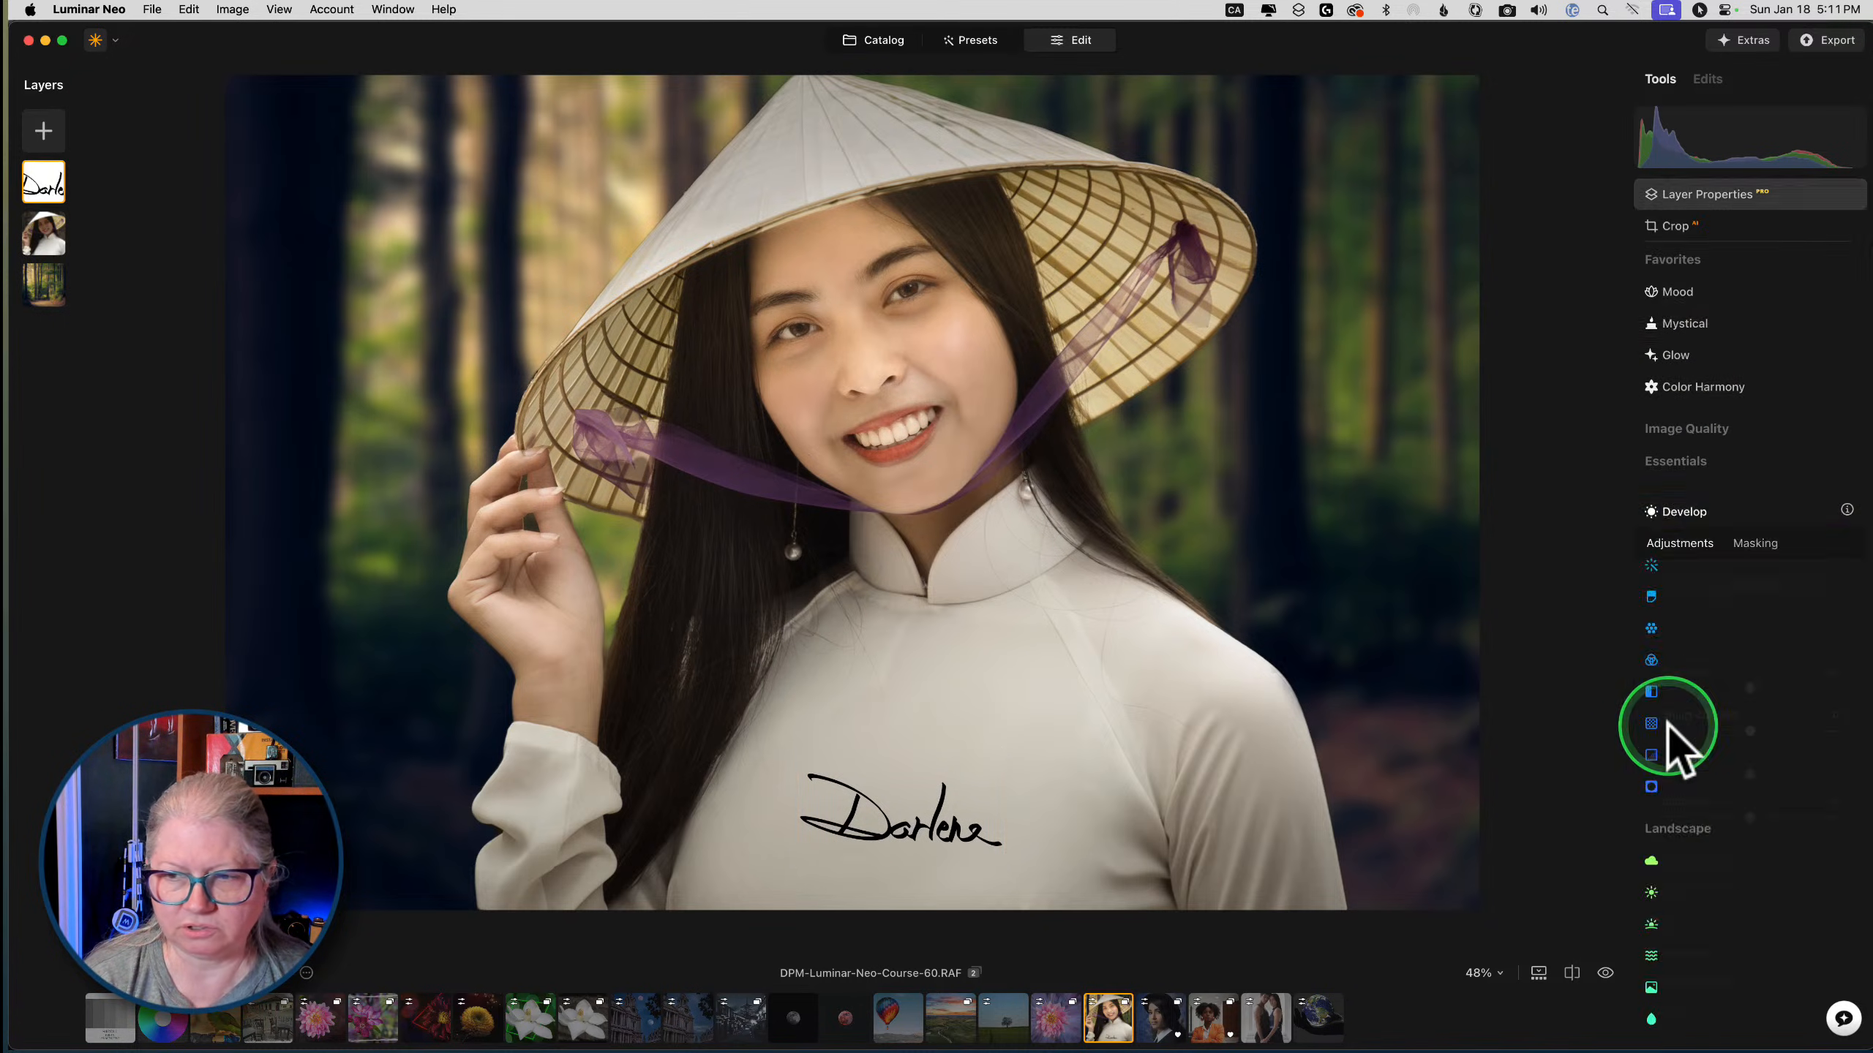
scroll(1668, 896, "down", 10)
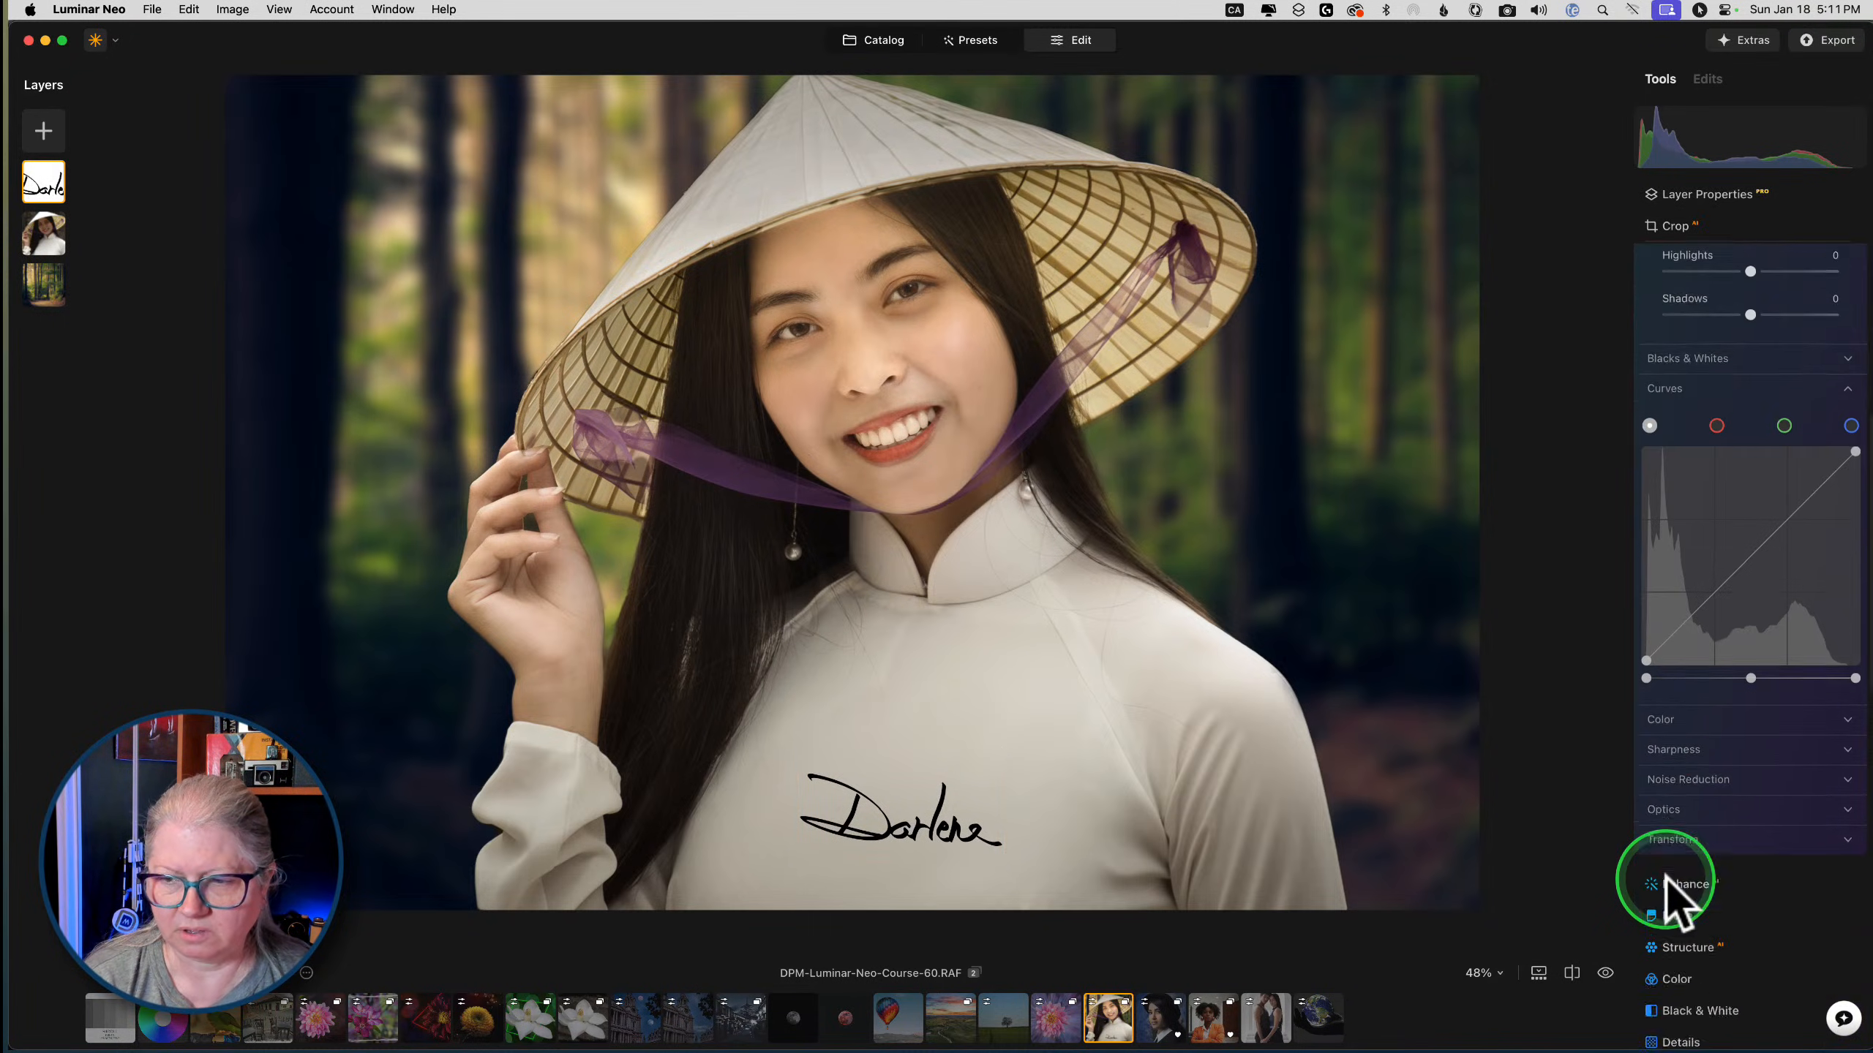
left_click_drag(1646, 540, 1590, 343)
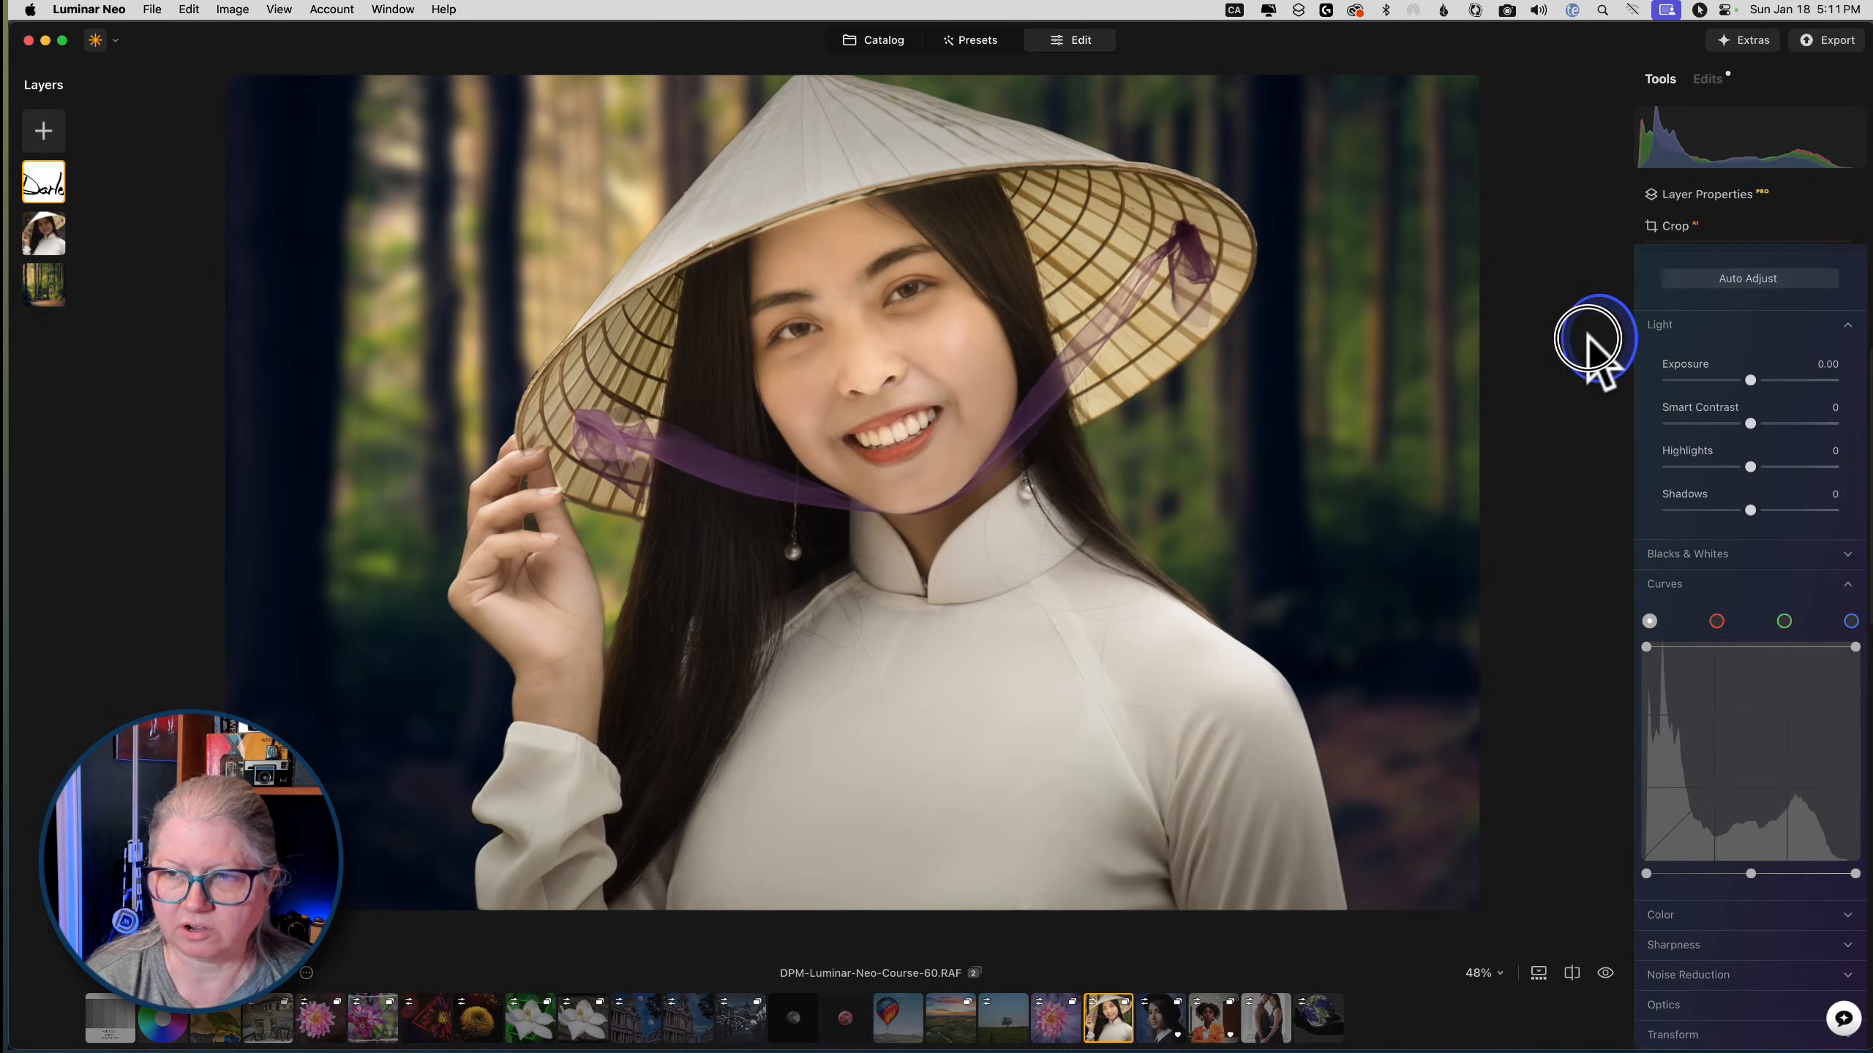
left_click_drag(1853, 647, 1855, 857)
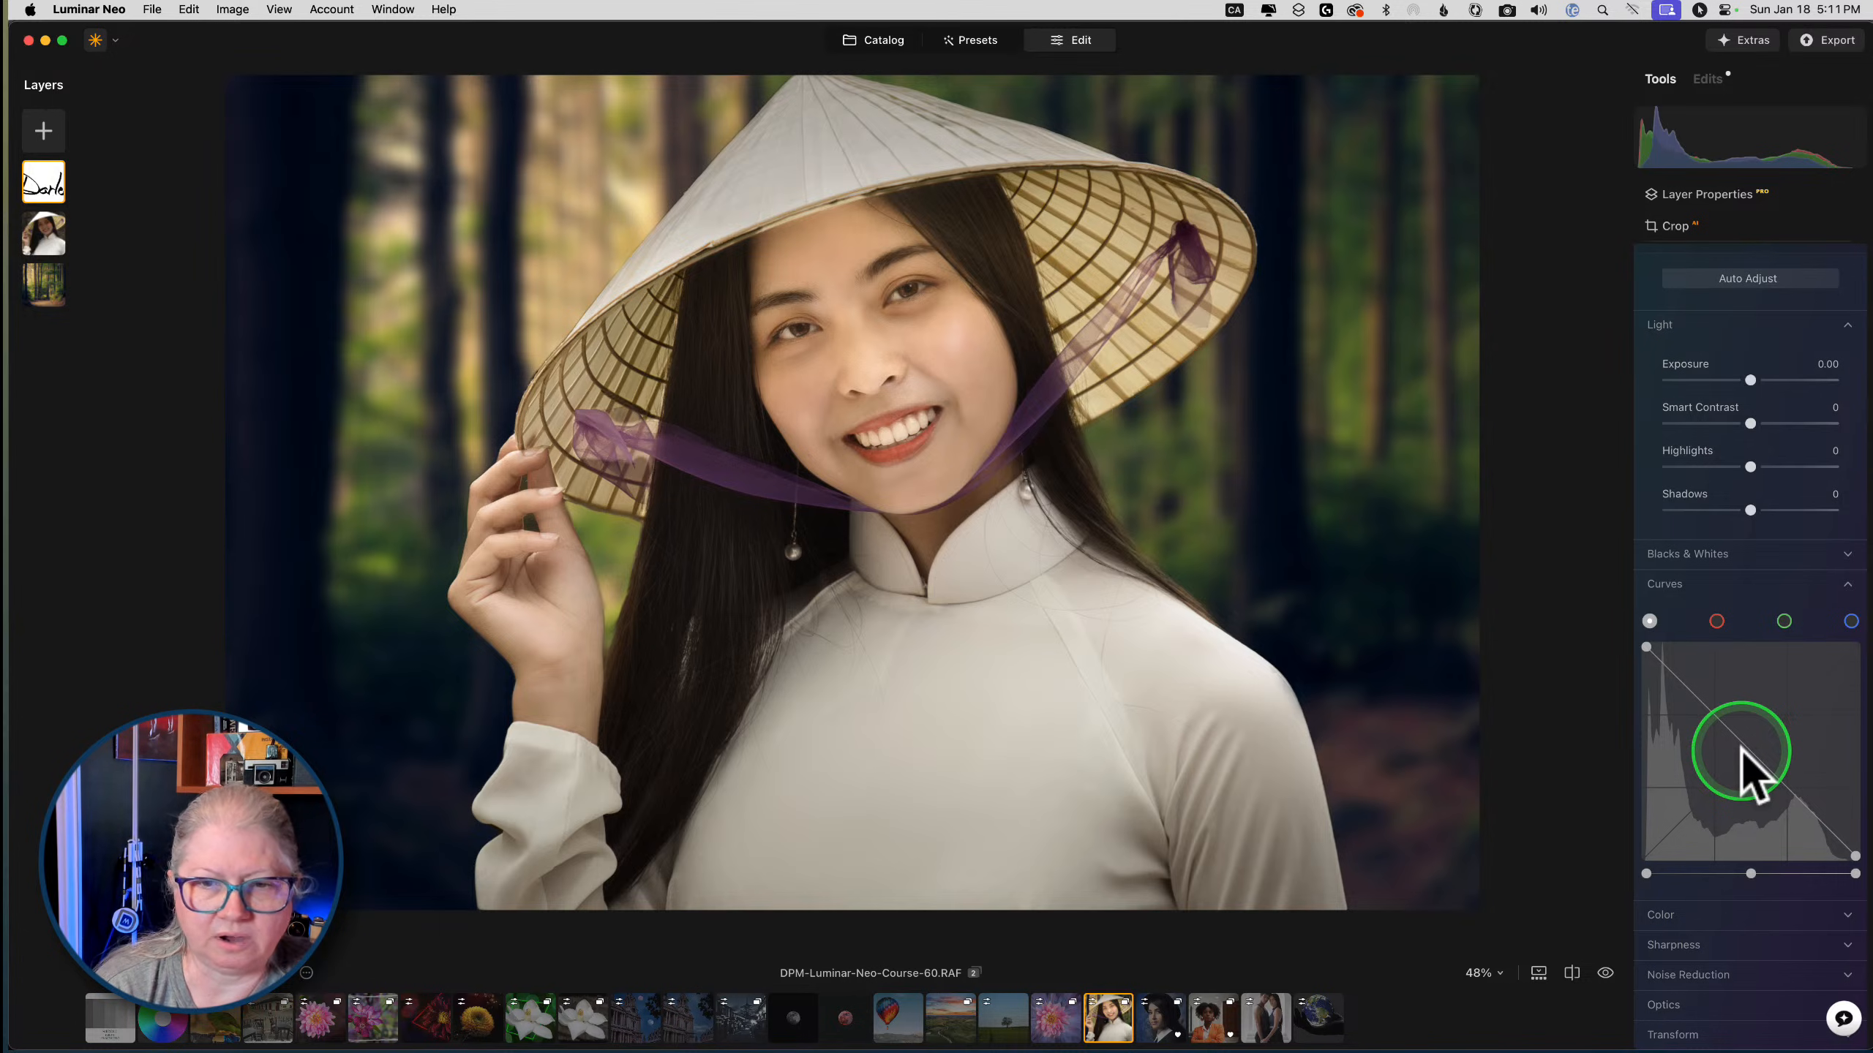
scroll(1741, 749, "up", 6)
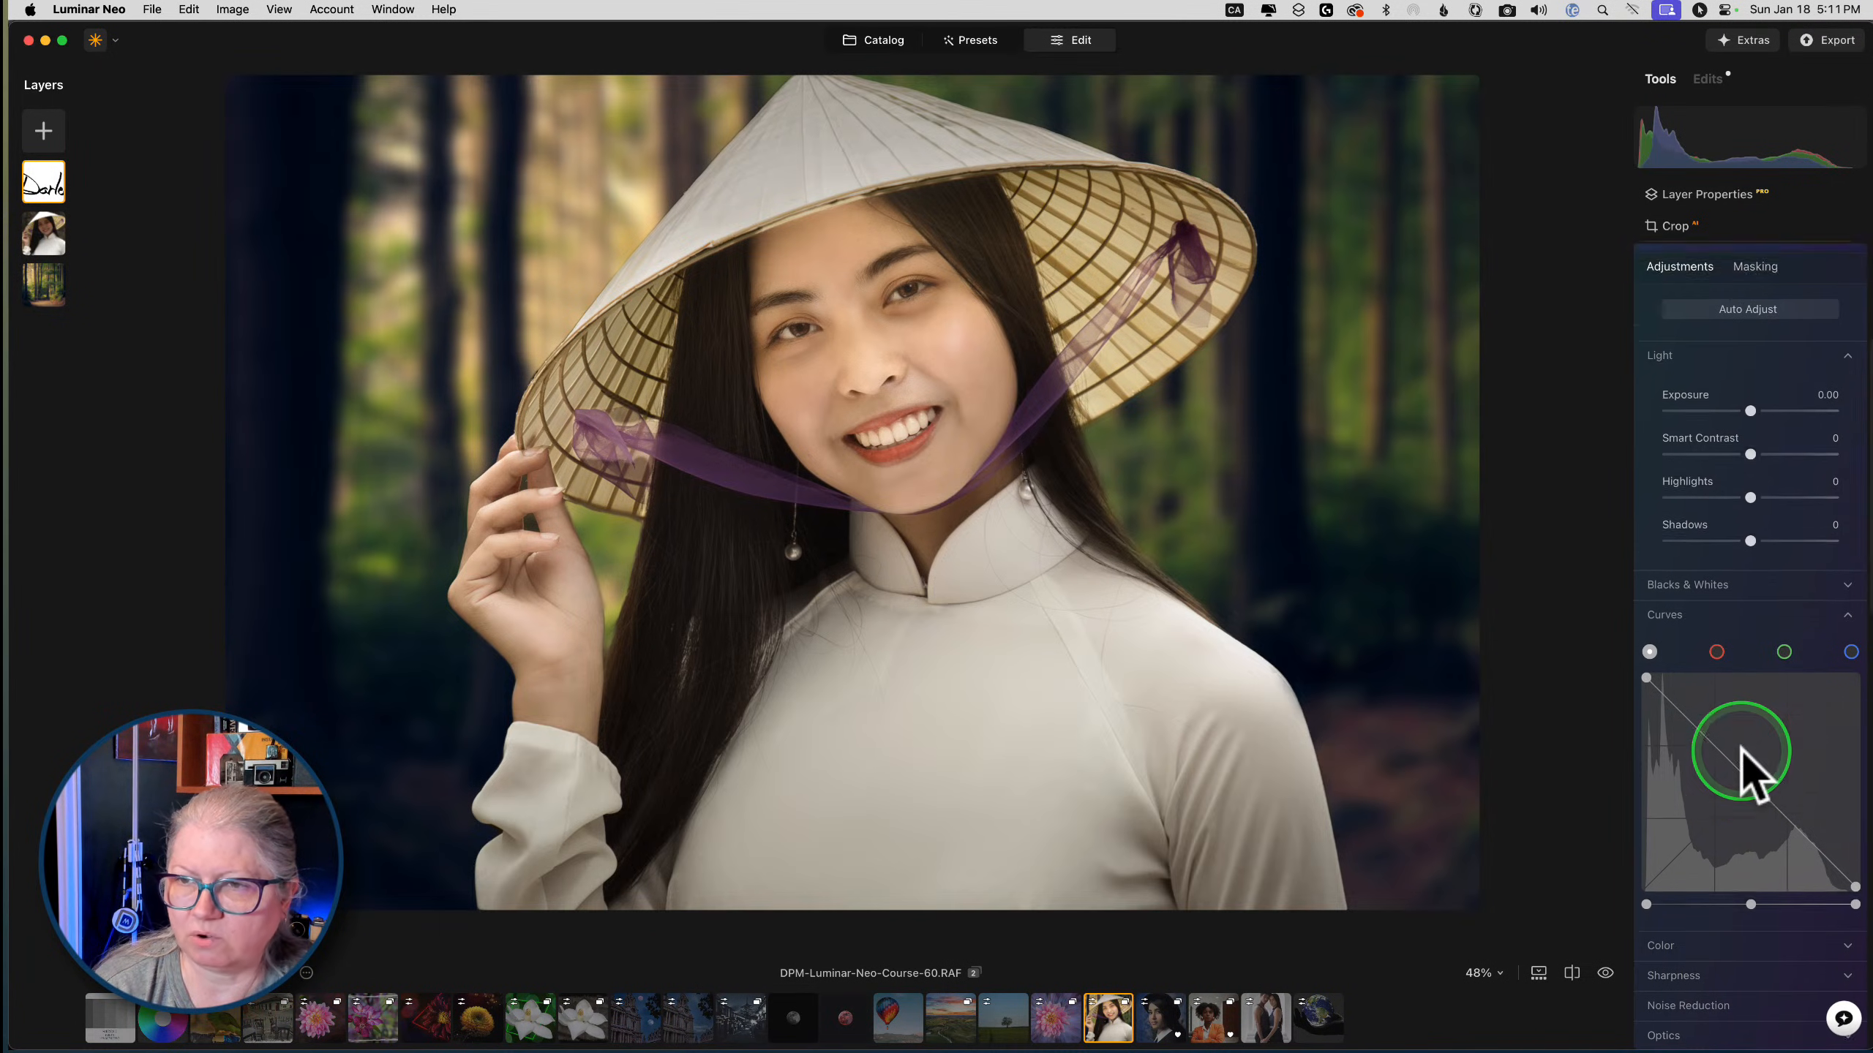
Change the signature layer's blend mode to Lighten in its layer properties
left_click(1718, 195)
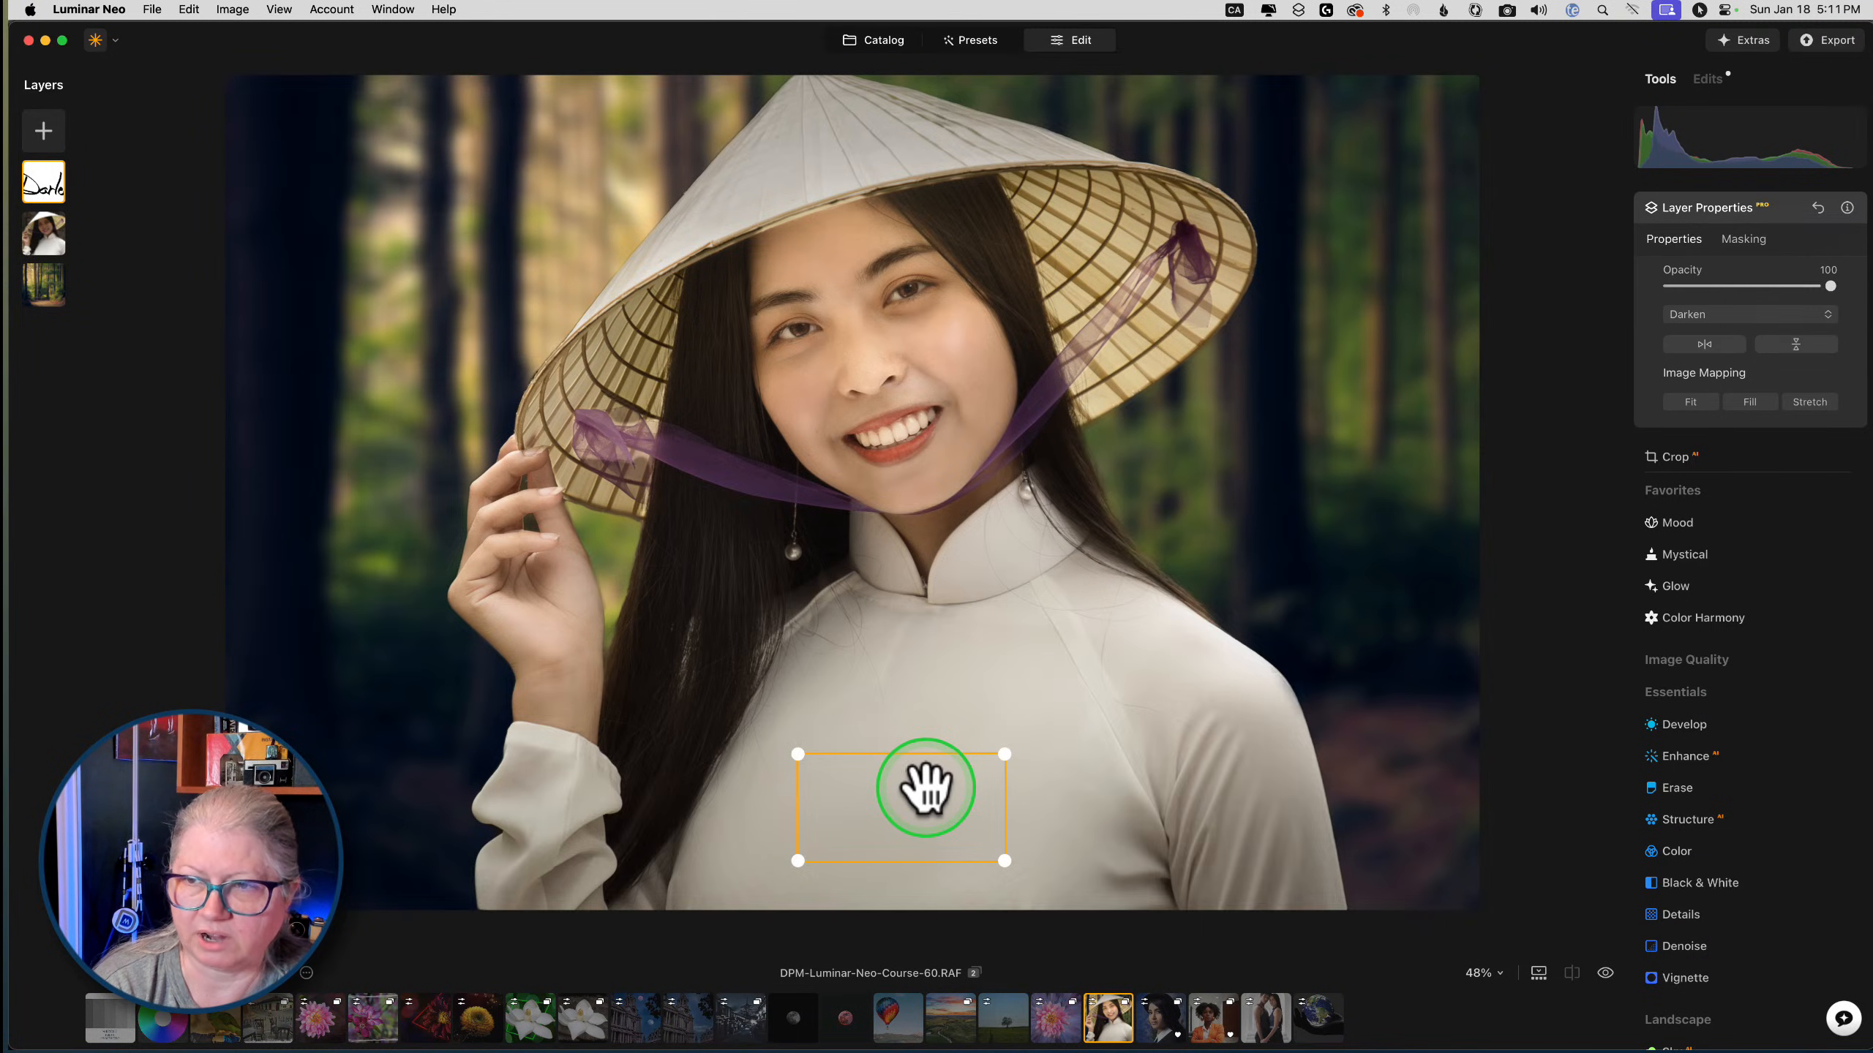
left_click(1709, 316)
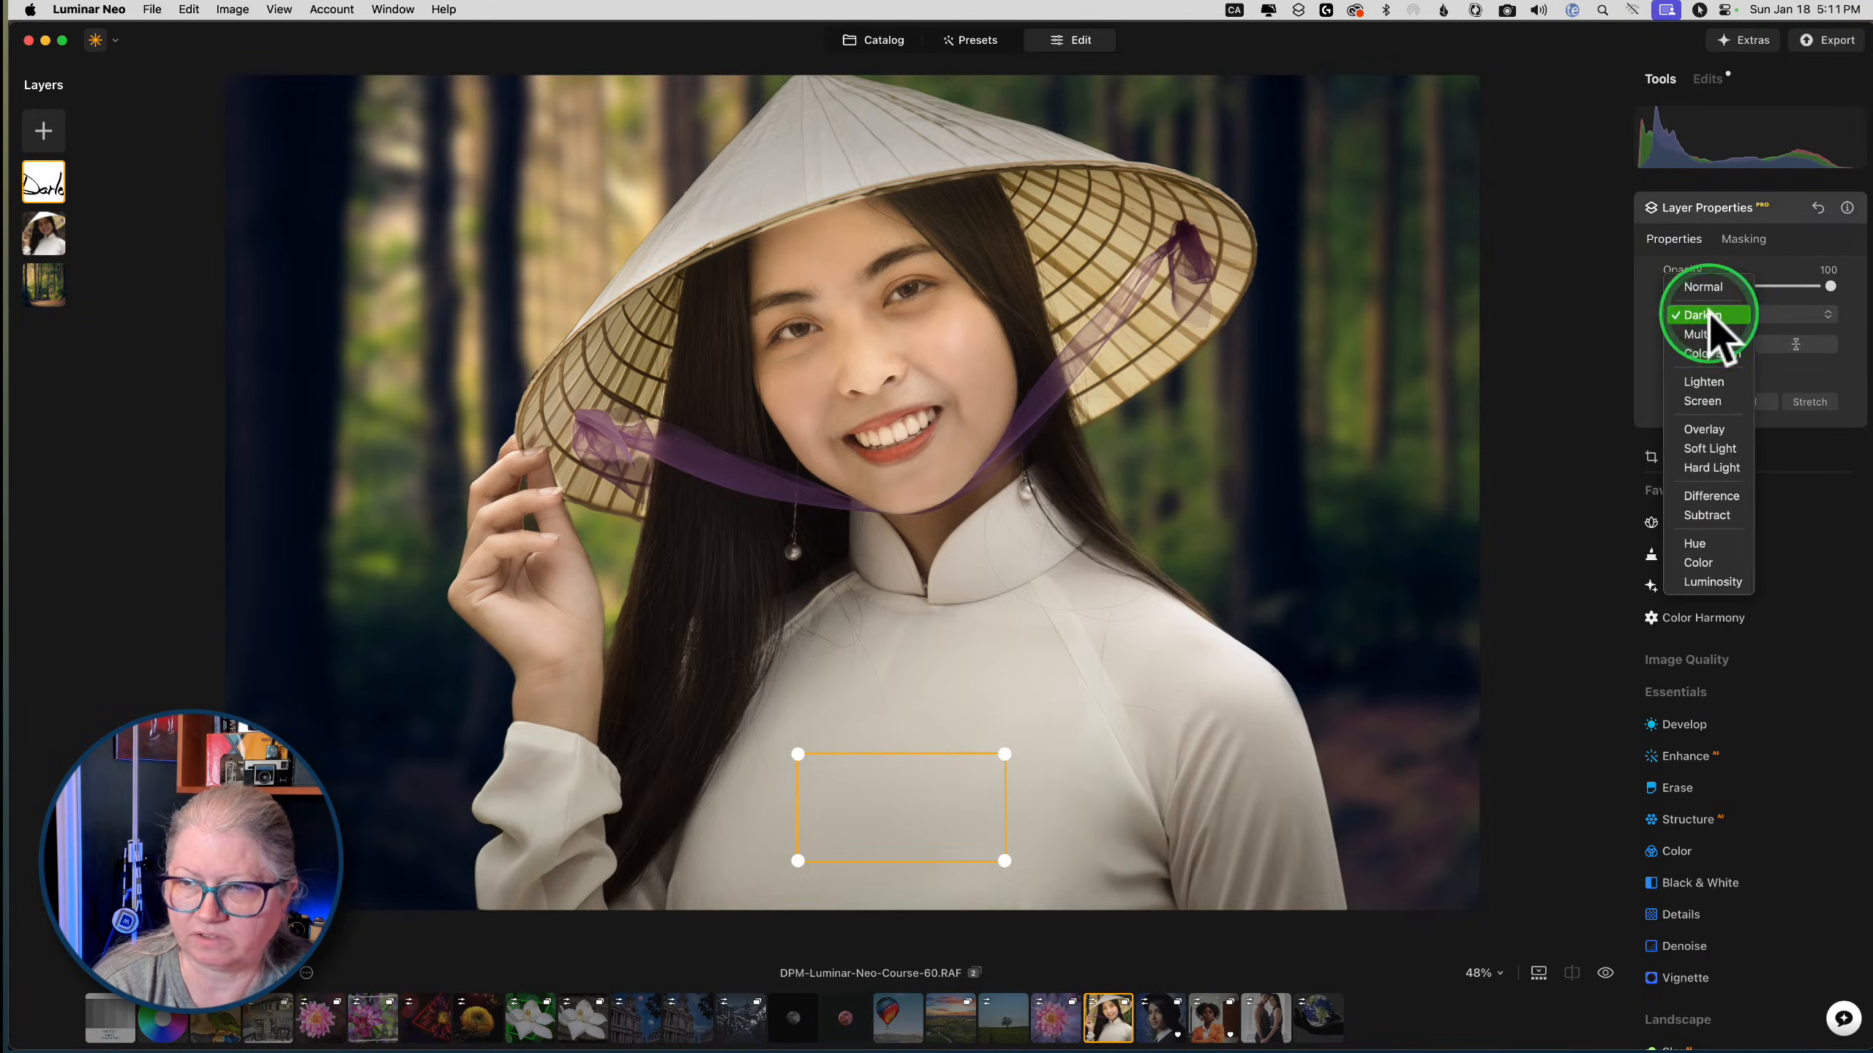
left_click(1704, 384)
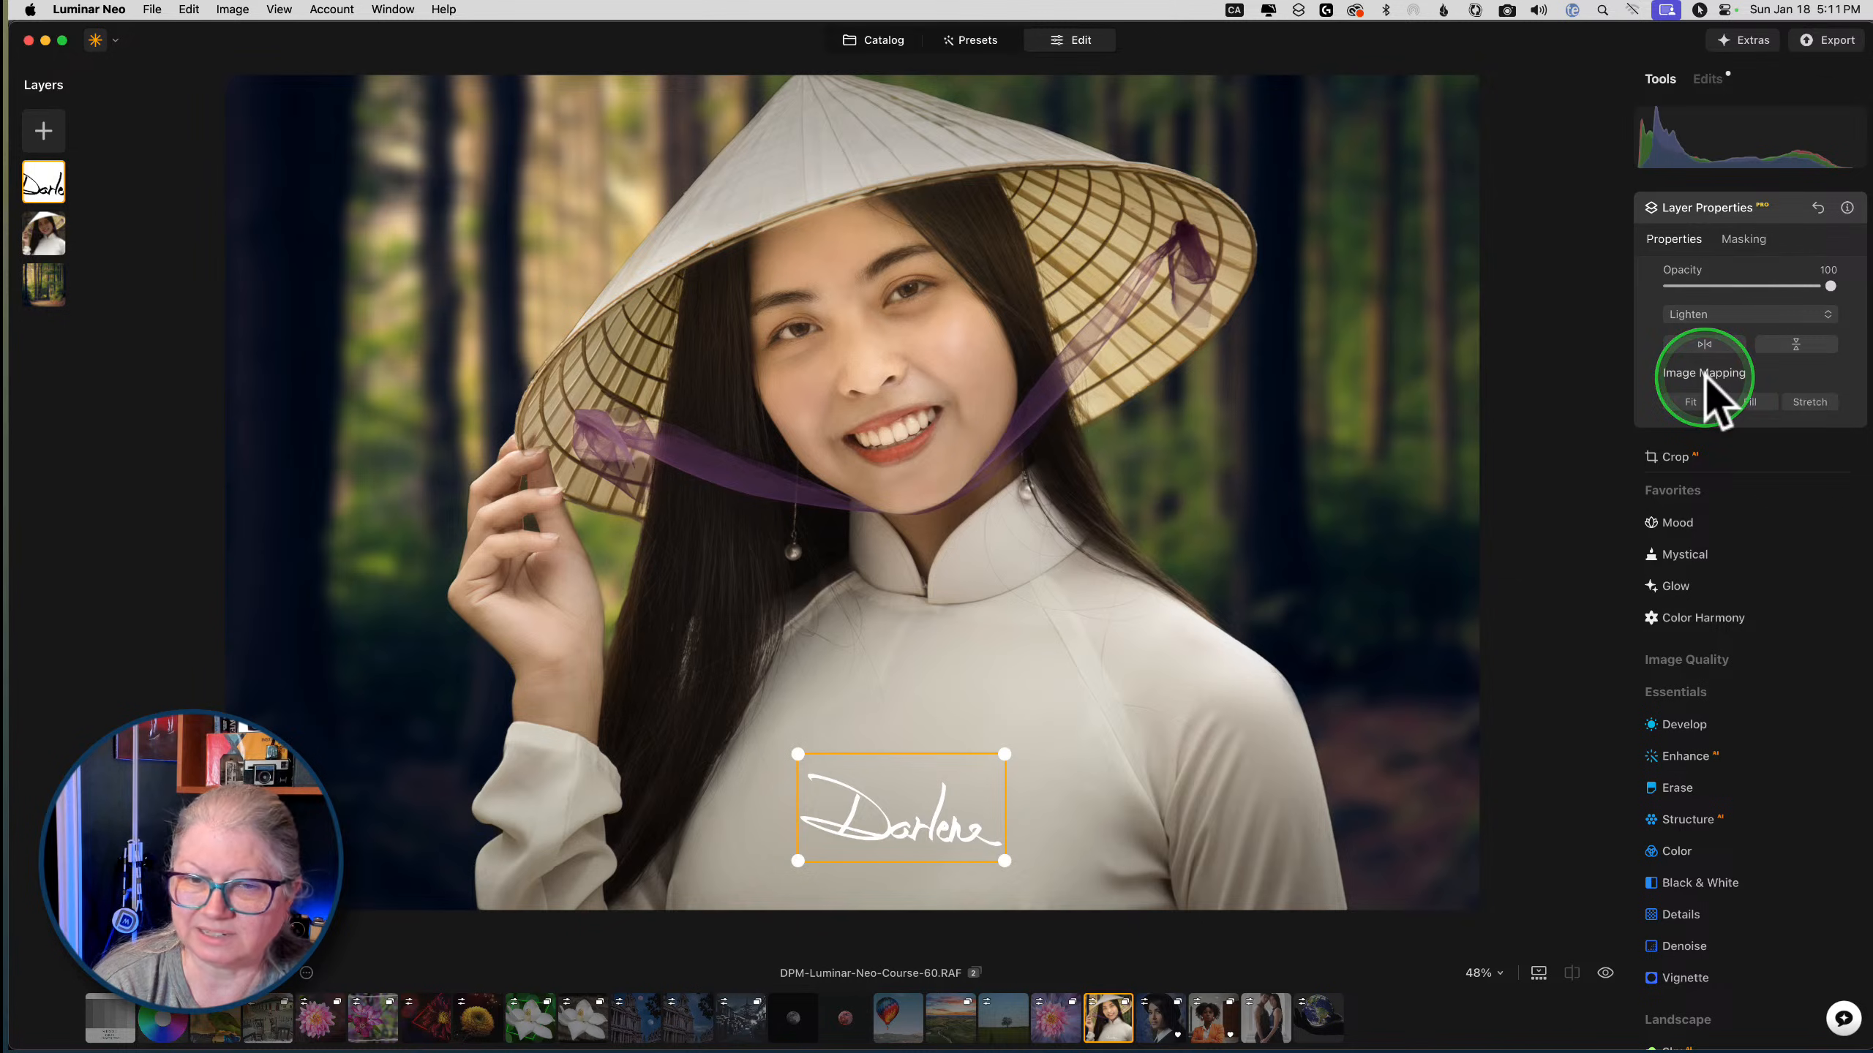
Move the signature to the photo's lower-left corner, shrink it slightly, fine-tune its position, and close the layer properties
left_click_drag(933, 824, 390, 858)
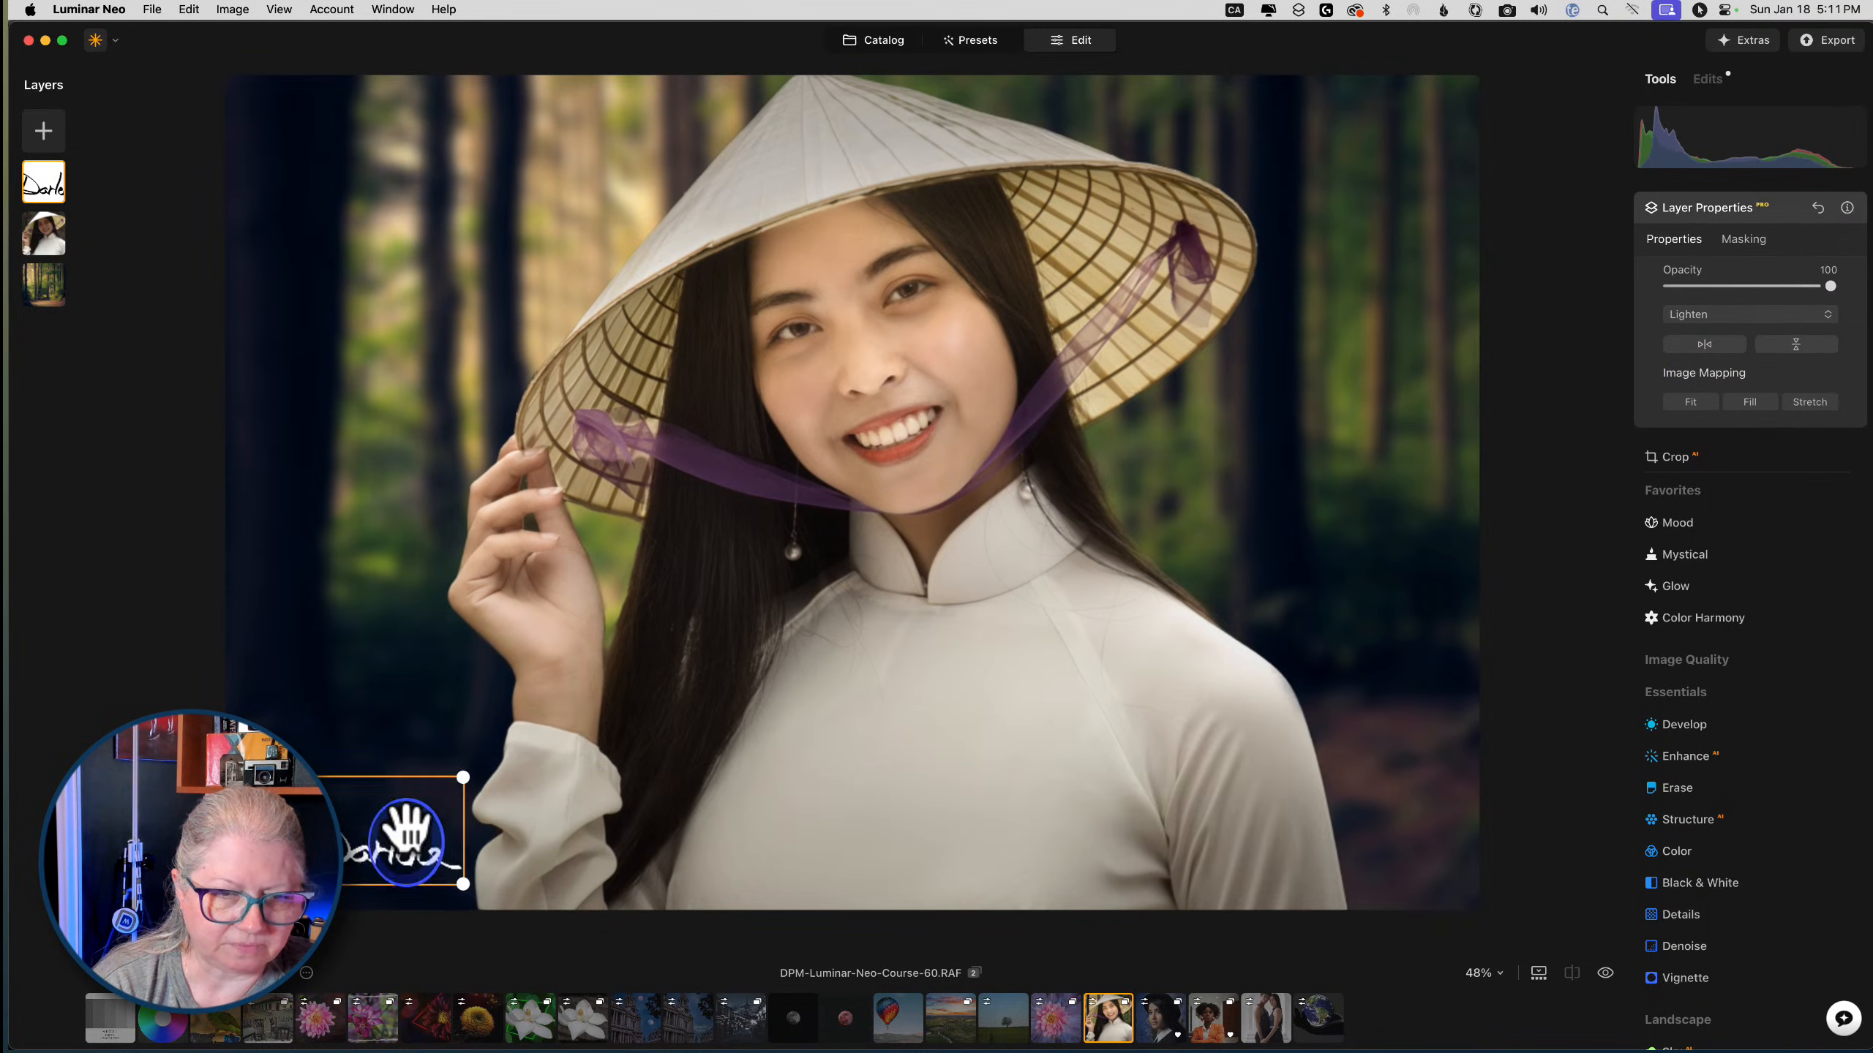
left_click_drag(462, 787, 428, 793)
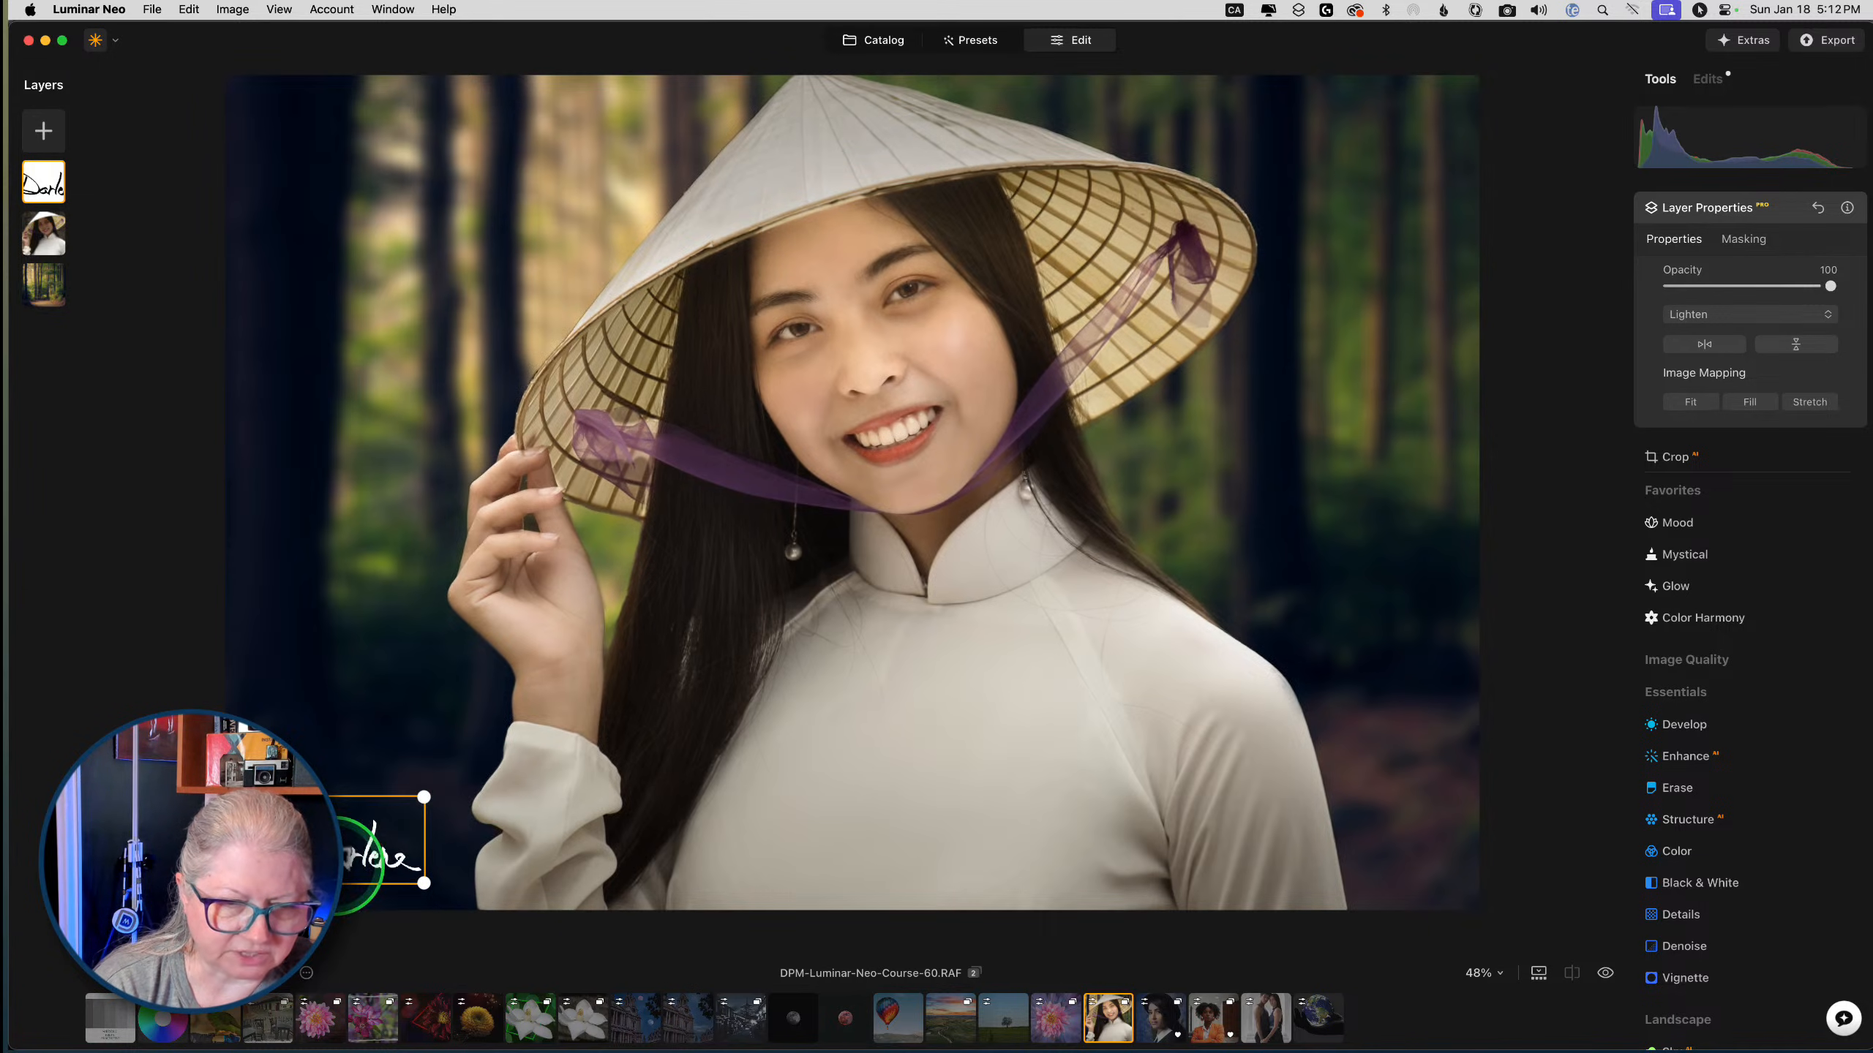
left_click_drag(340, 858, 342, 862)
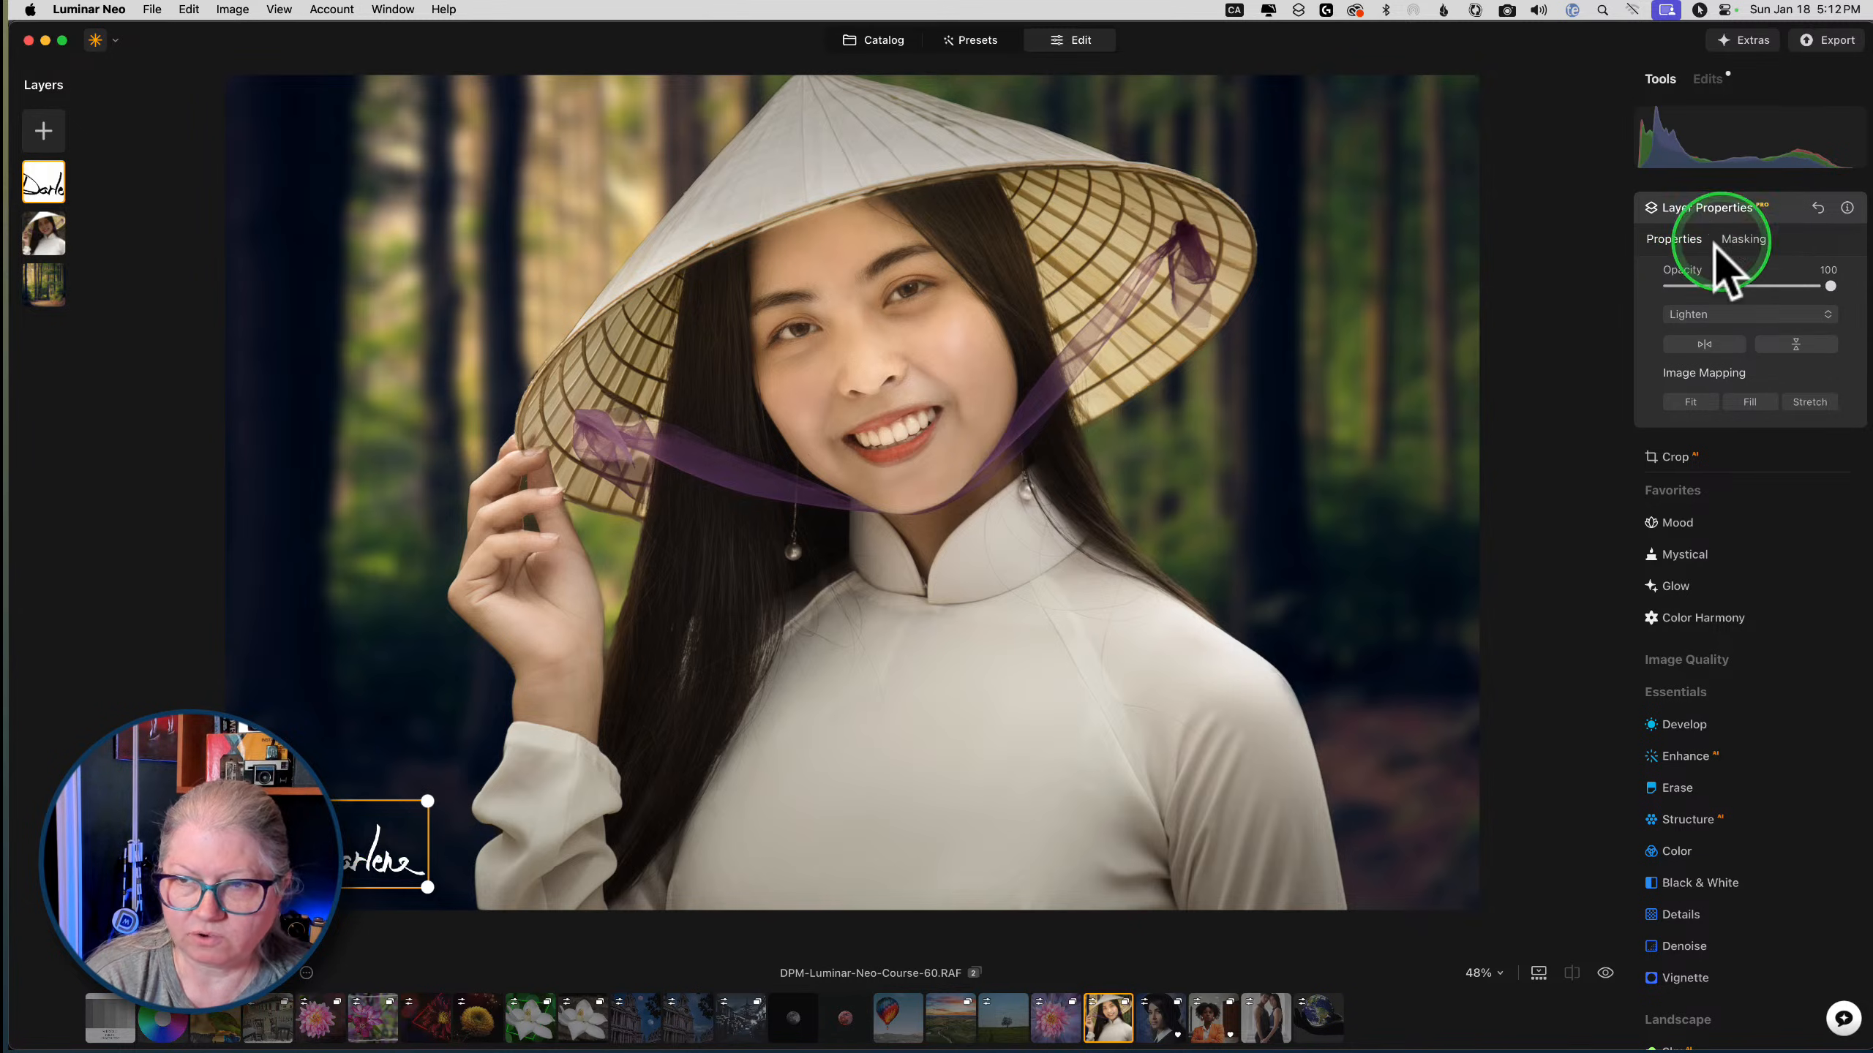
mouse_move(353, 827)
left_mouse_down()
mouse_move(357, 668)
mouse_move(361, 849)
left_mouse_up()
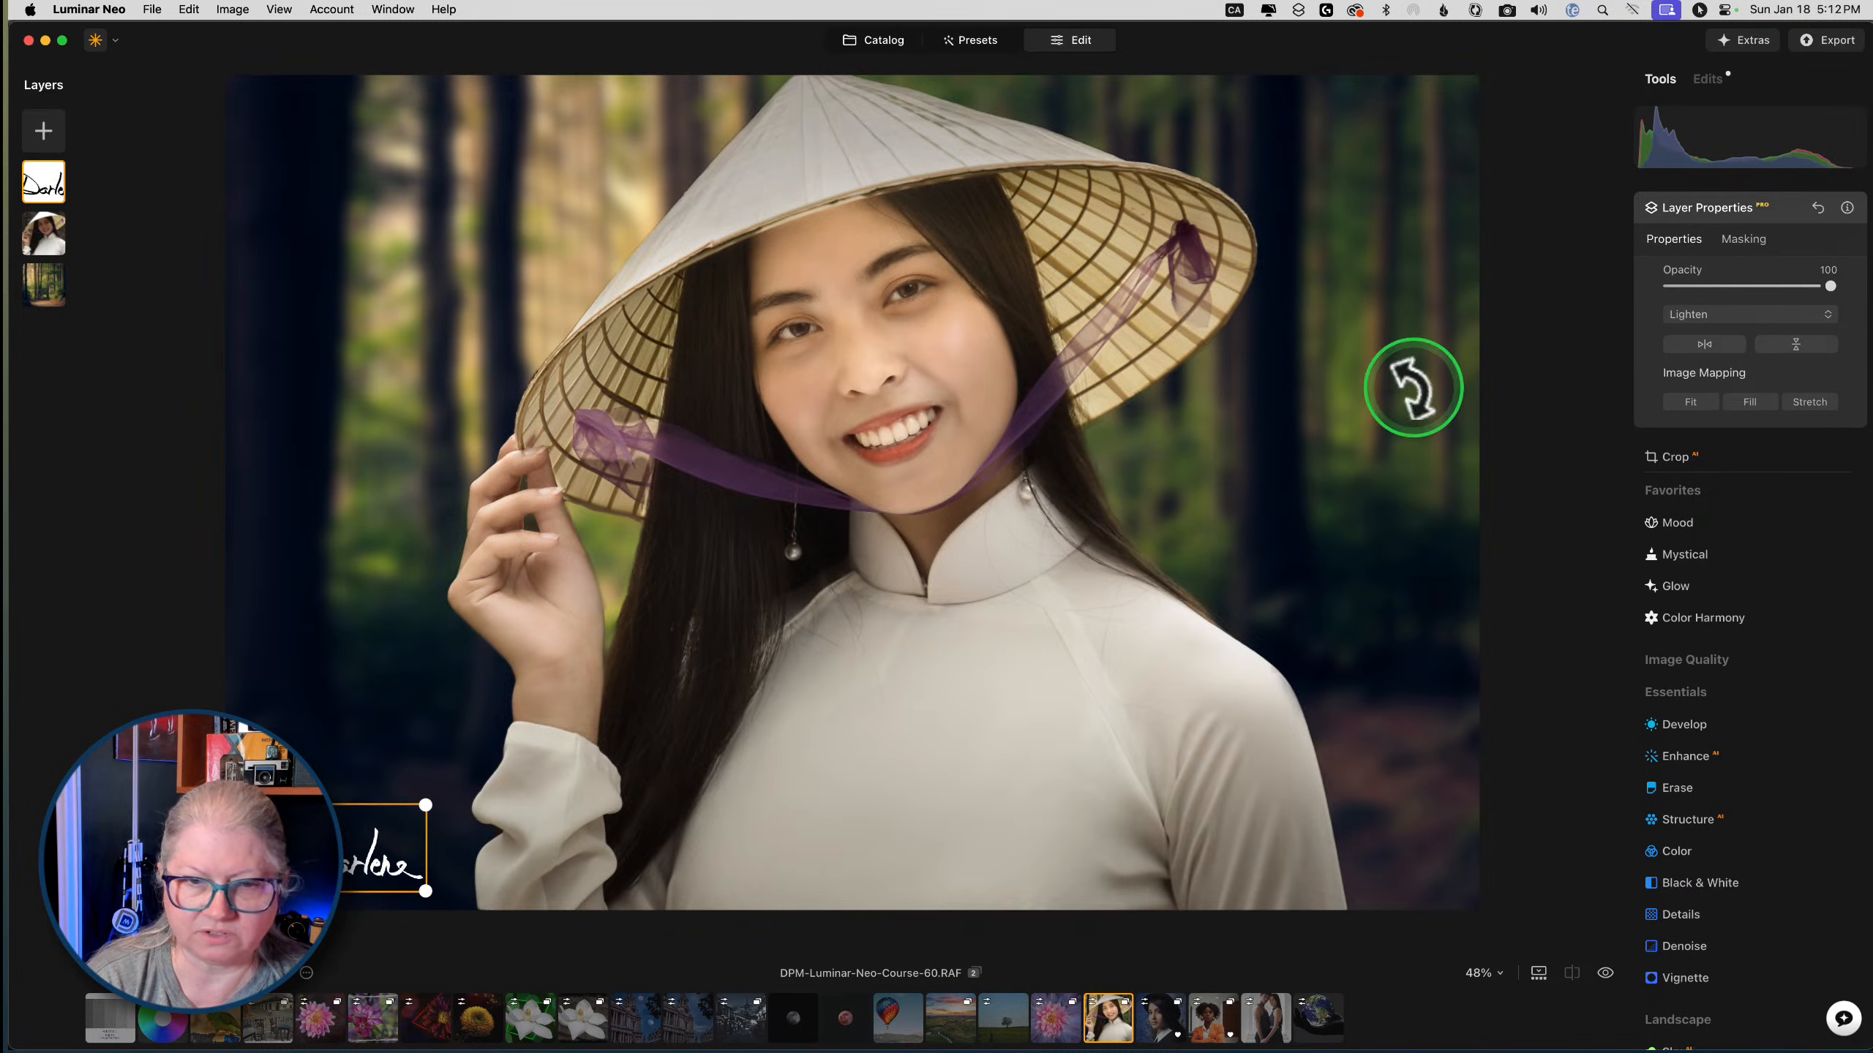
left_click(1696, 224)
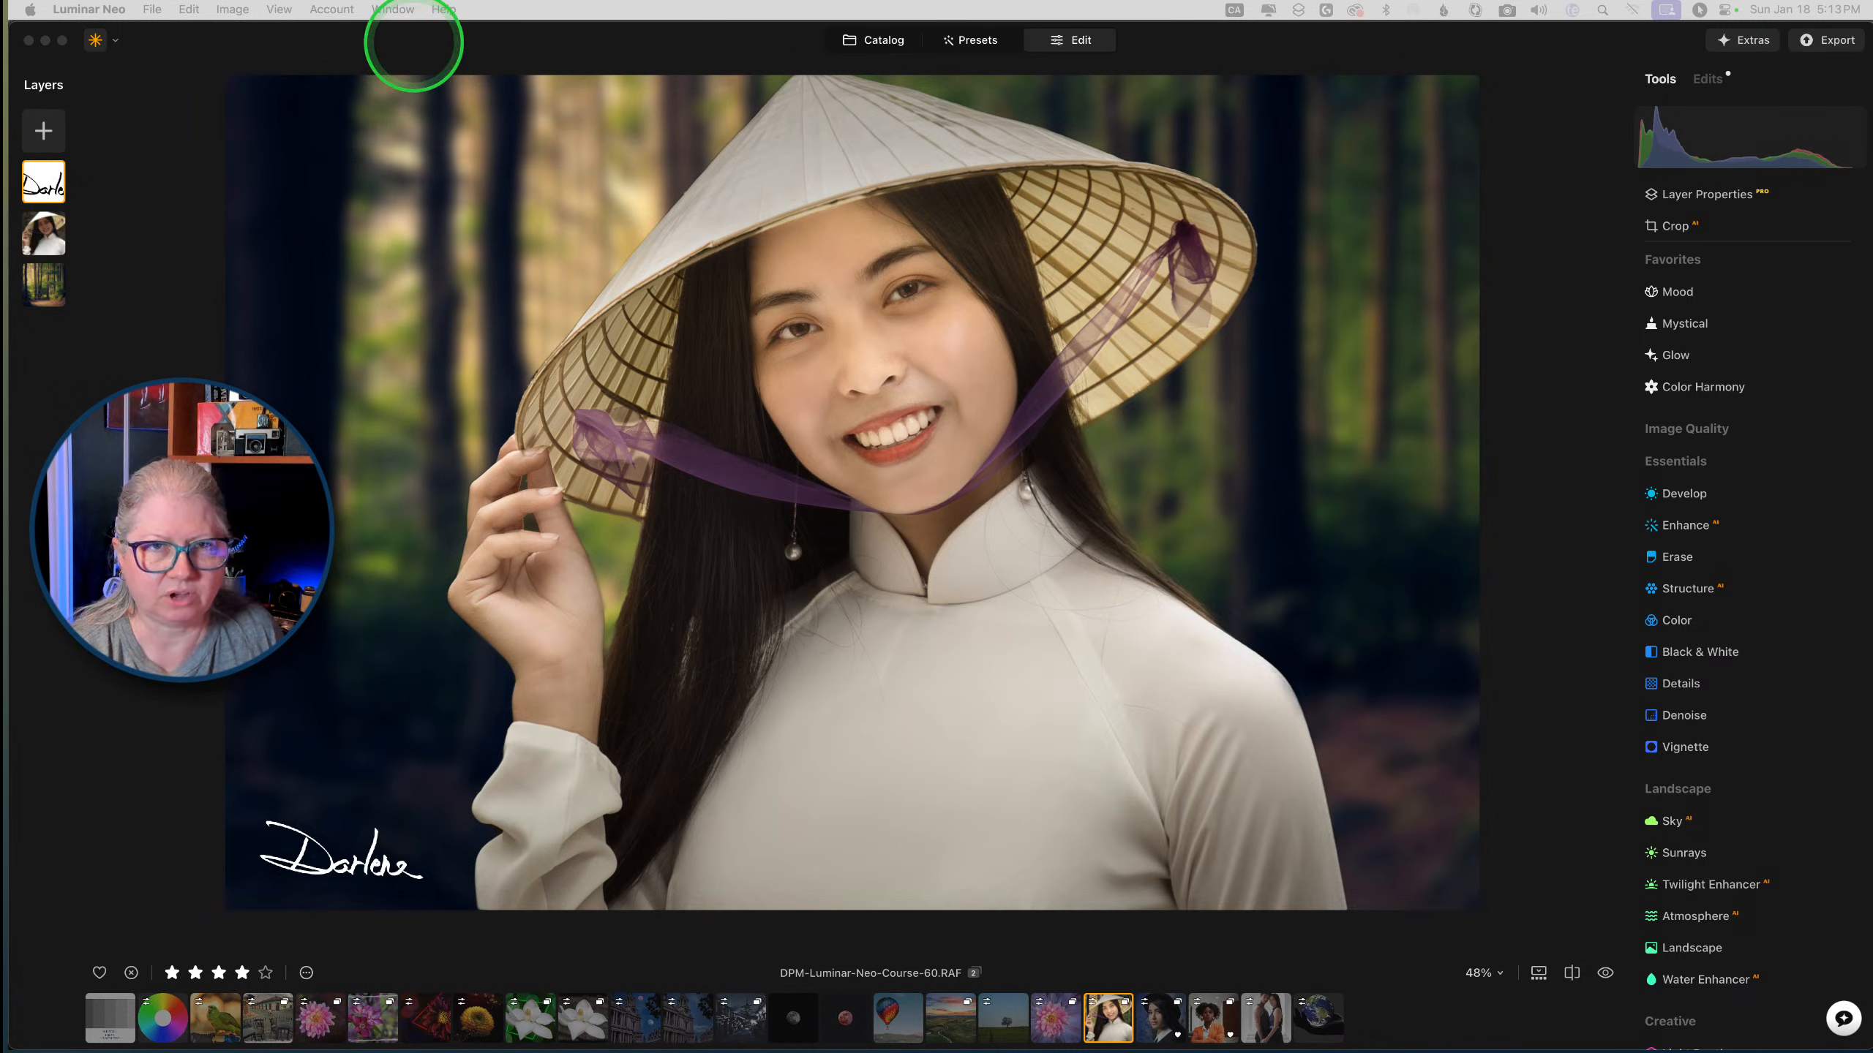
left_click(418, 35)
key("super+Tab")
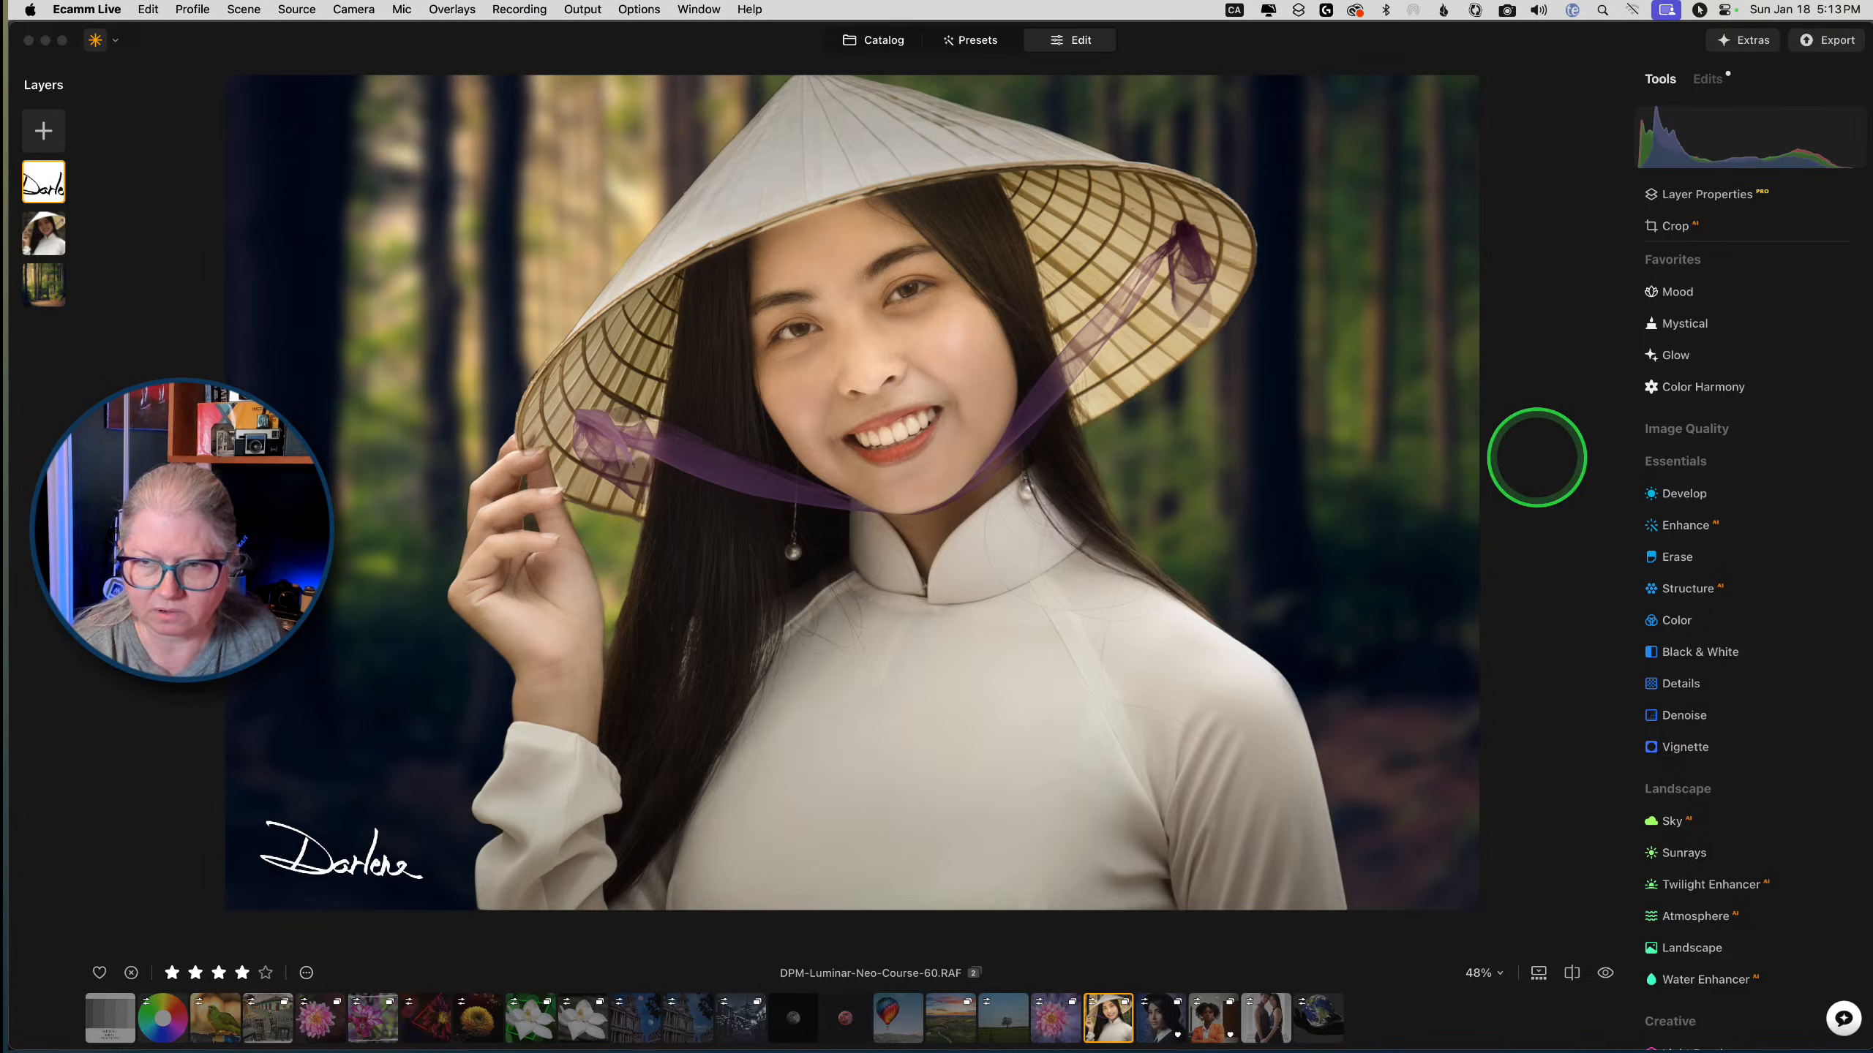
left_click(1537, 457)
Compare the finished portrait composite with the original photo twice
key("backslash")
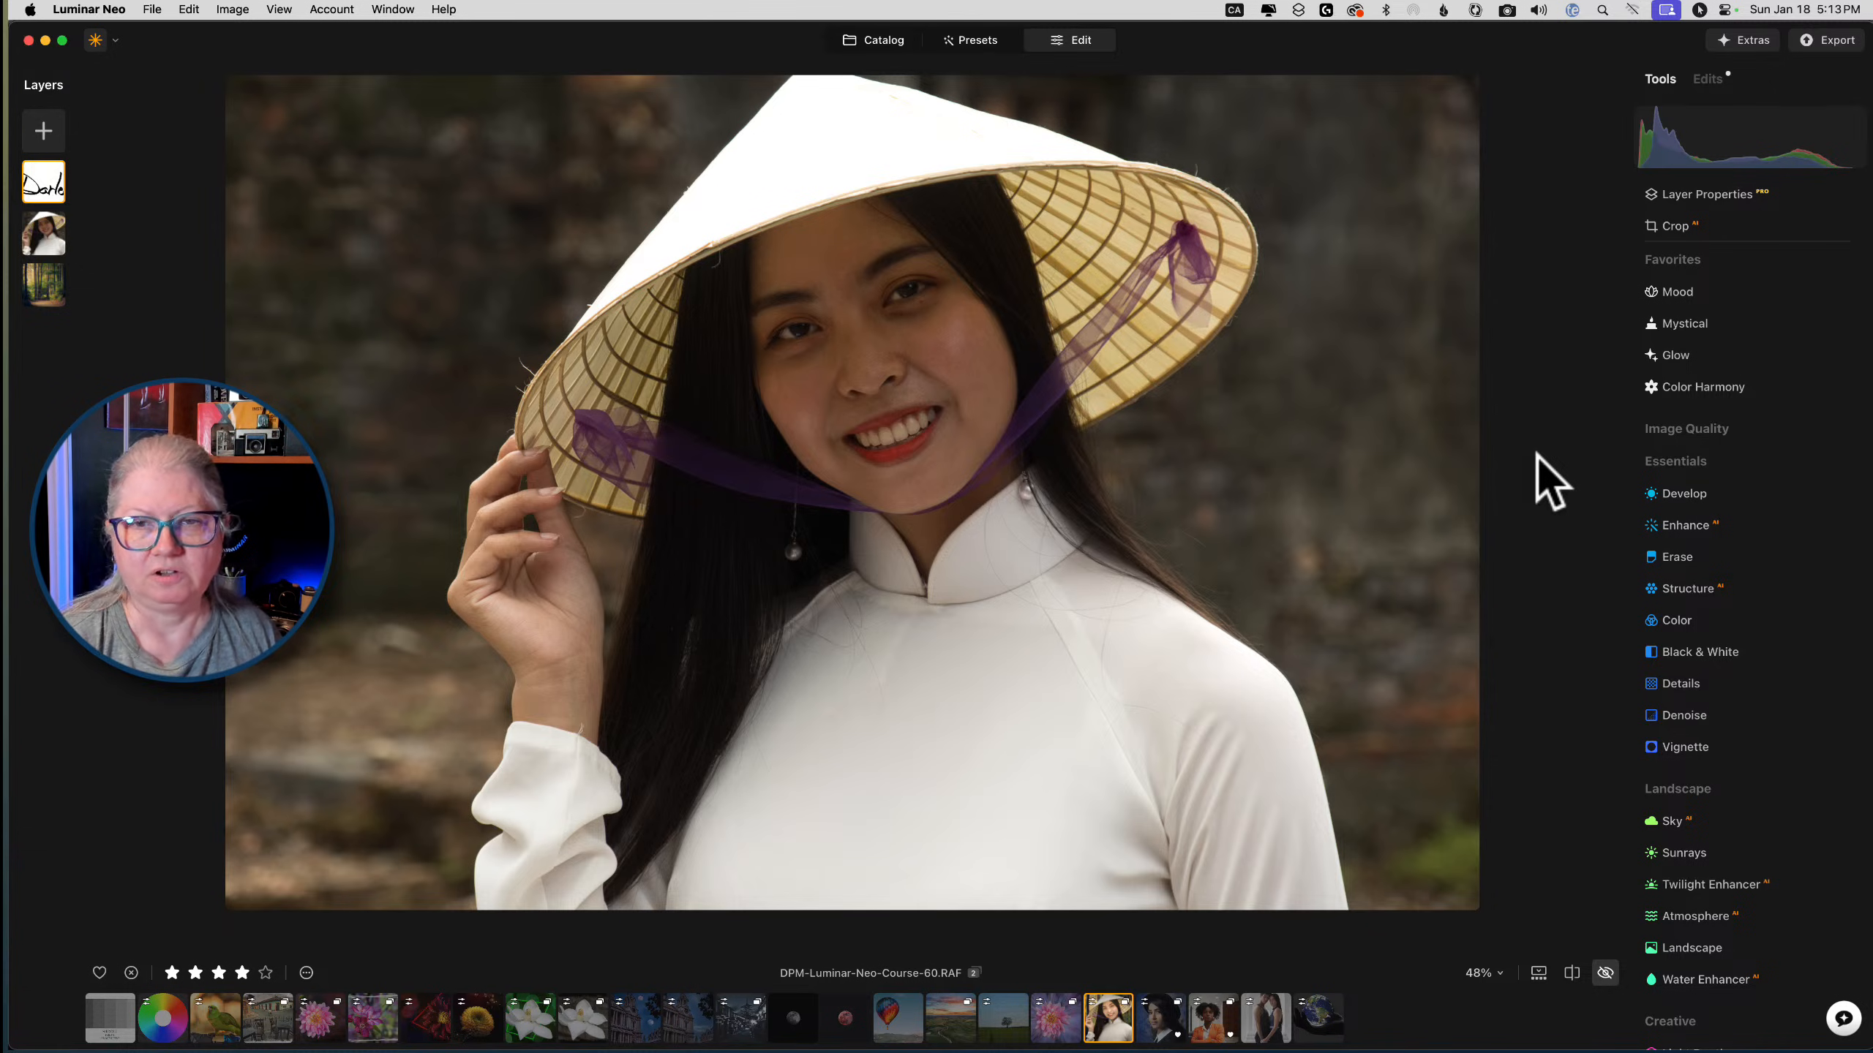
key("backslash")
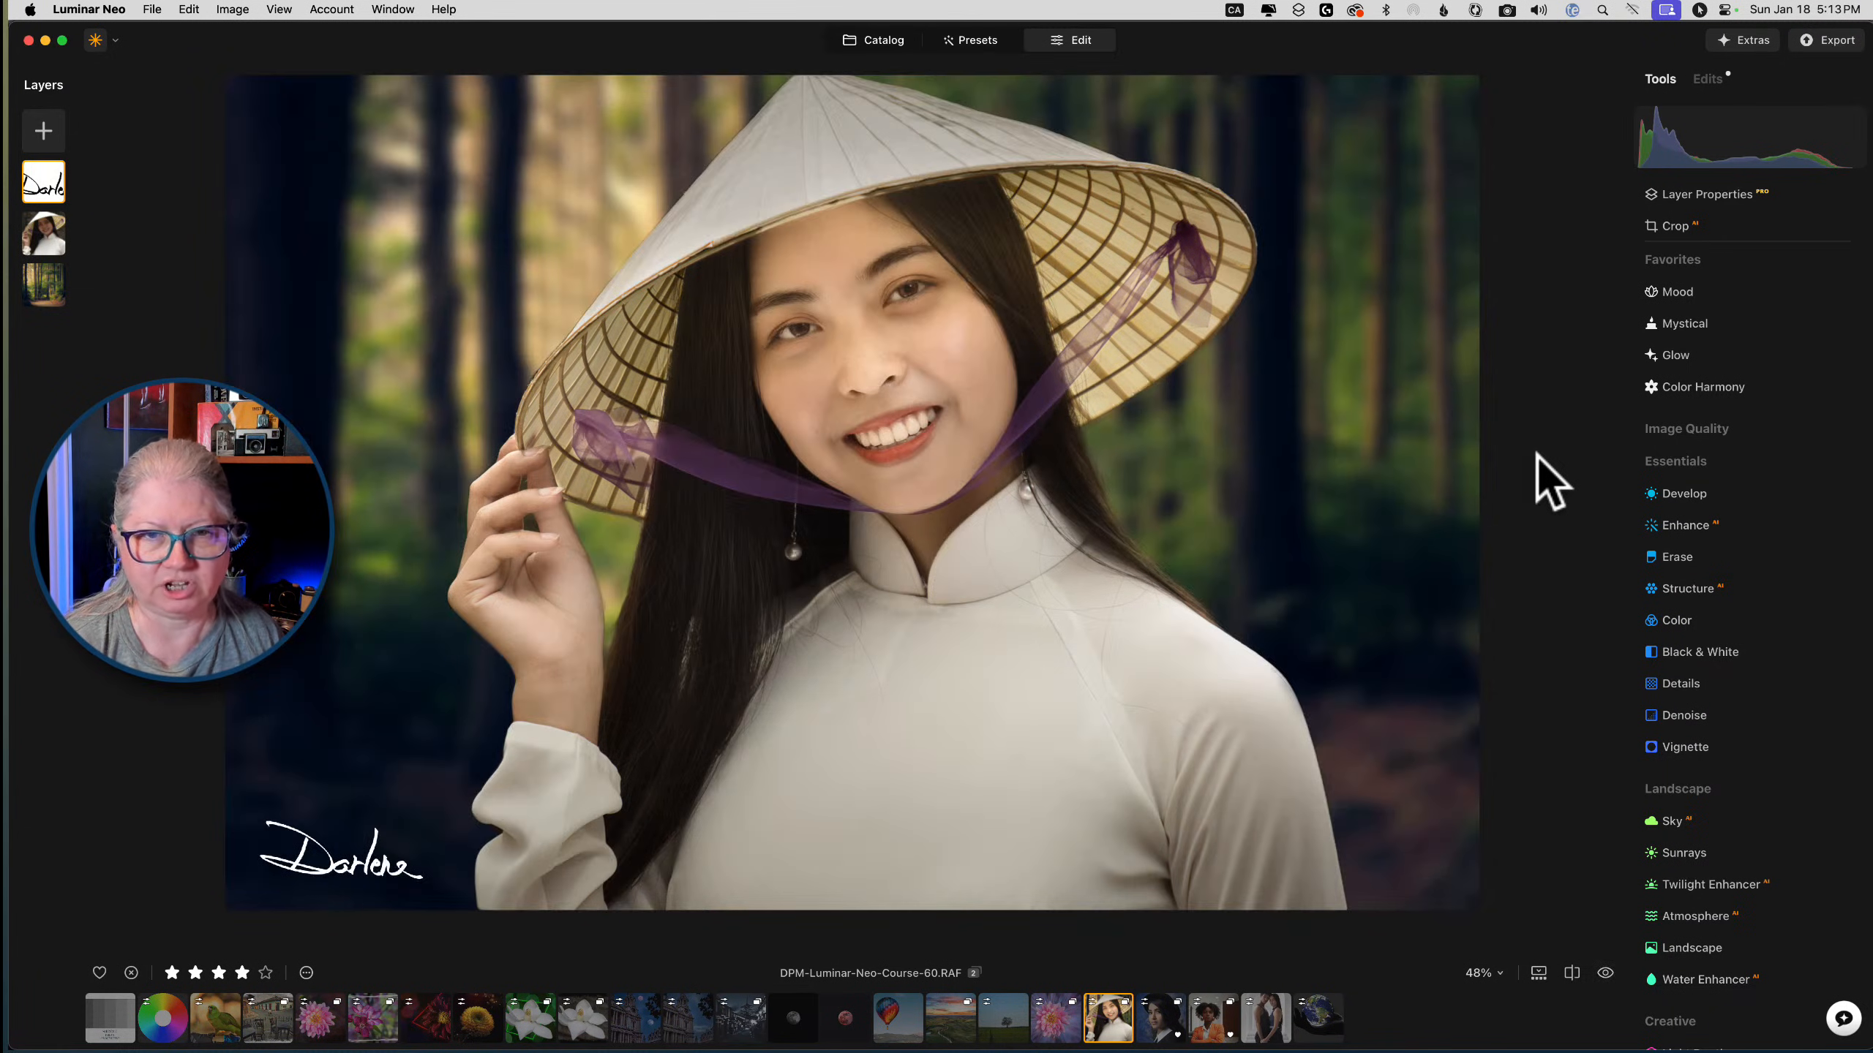
key("backslash")
key("backslash")
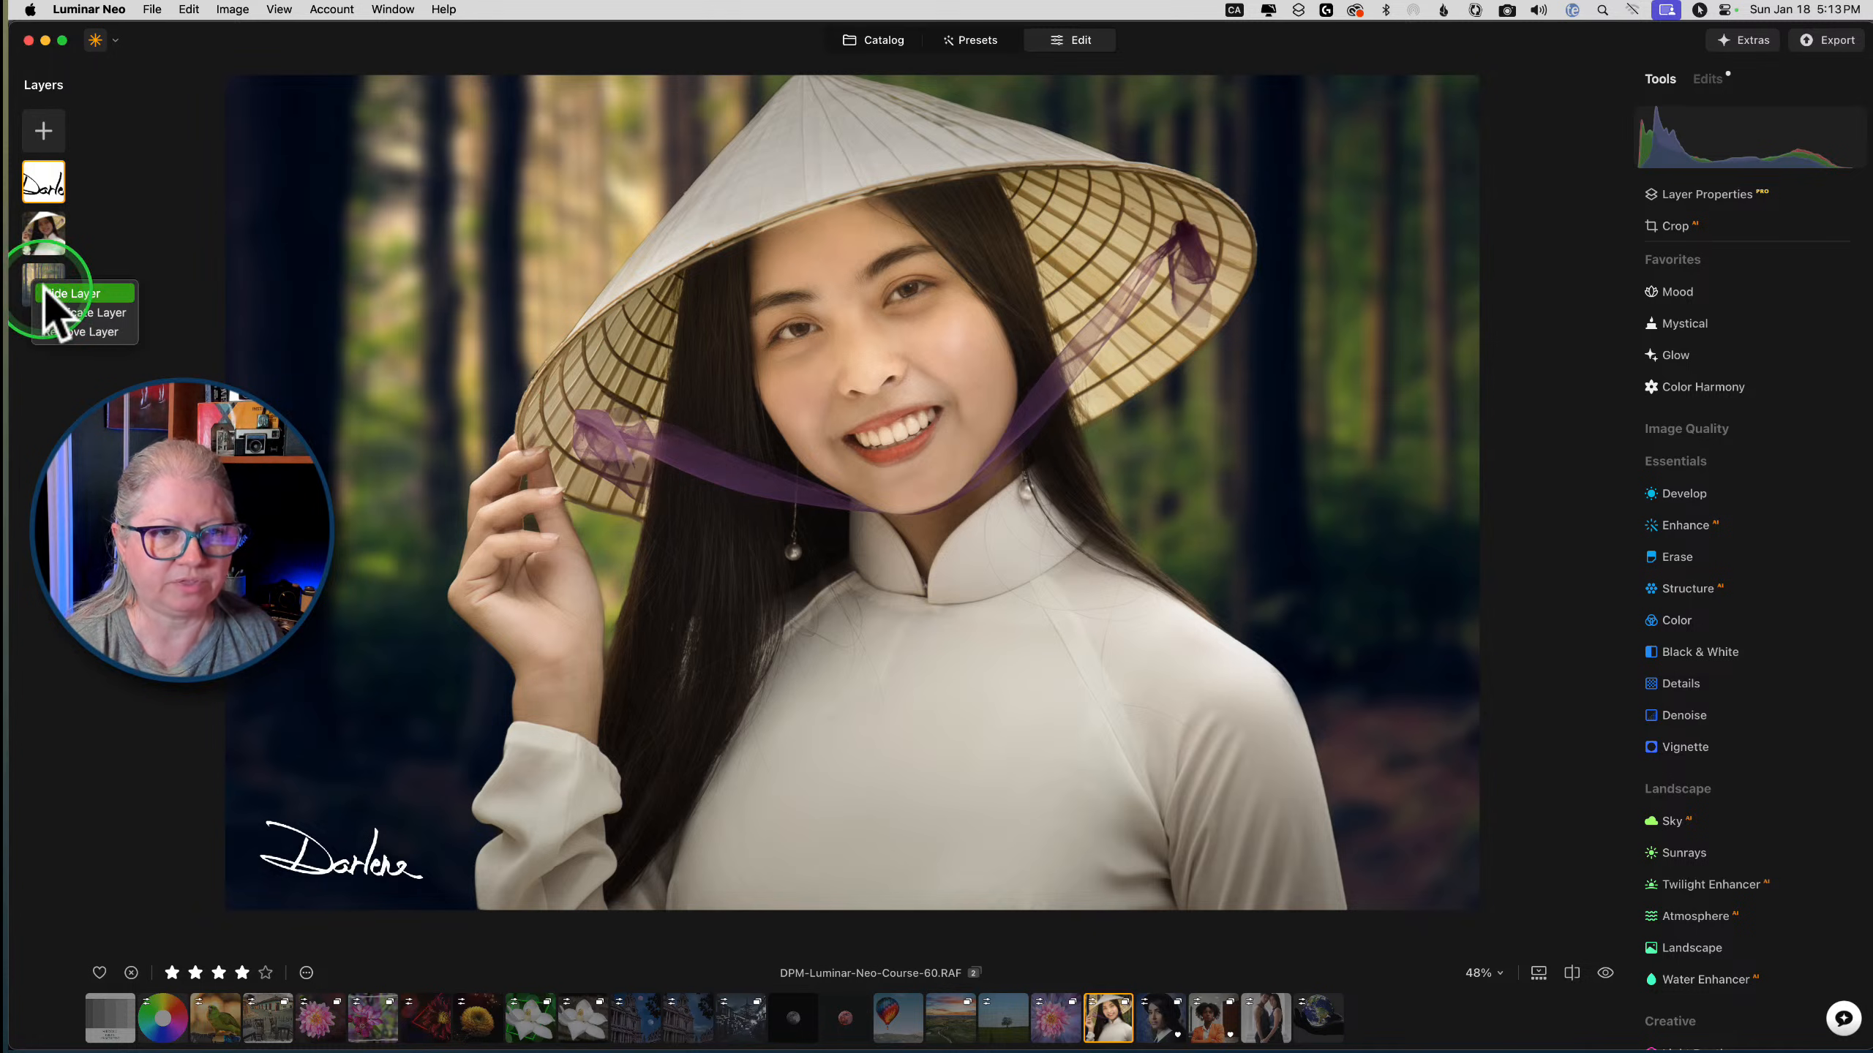
Hide the forest background layer to examine the cut-out portrait, and show the layer again
left_click(44, 289)
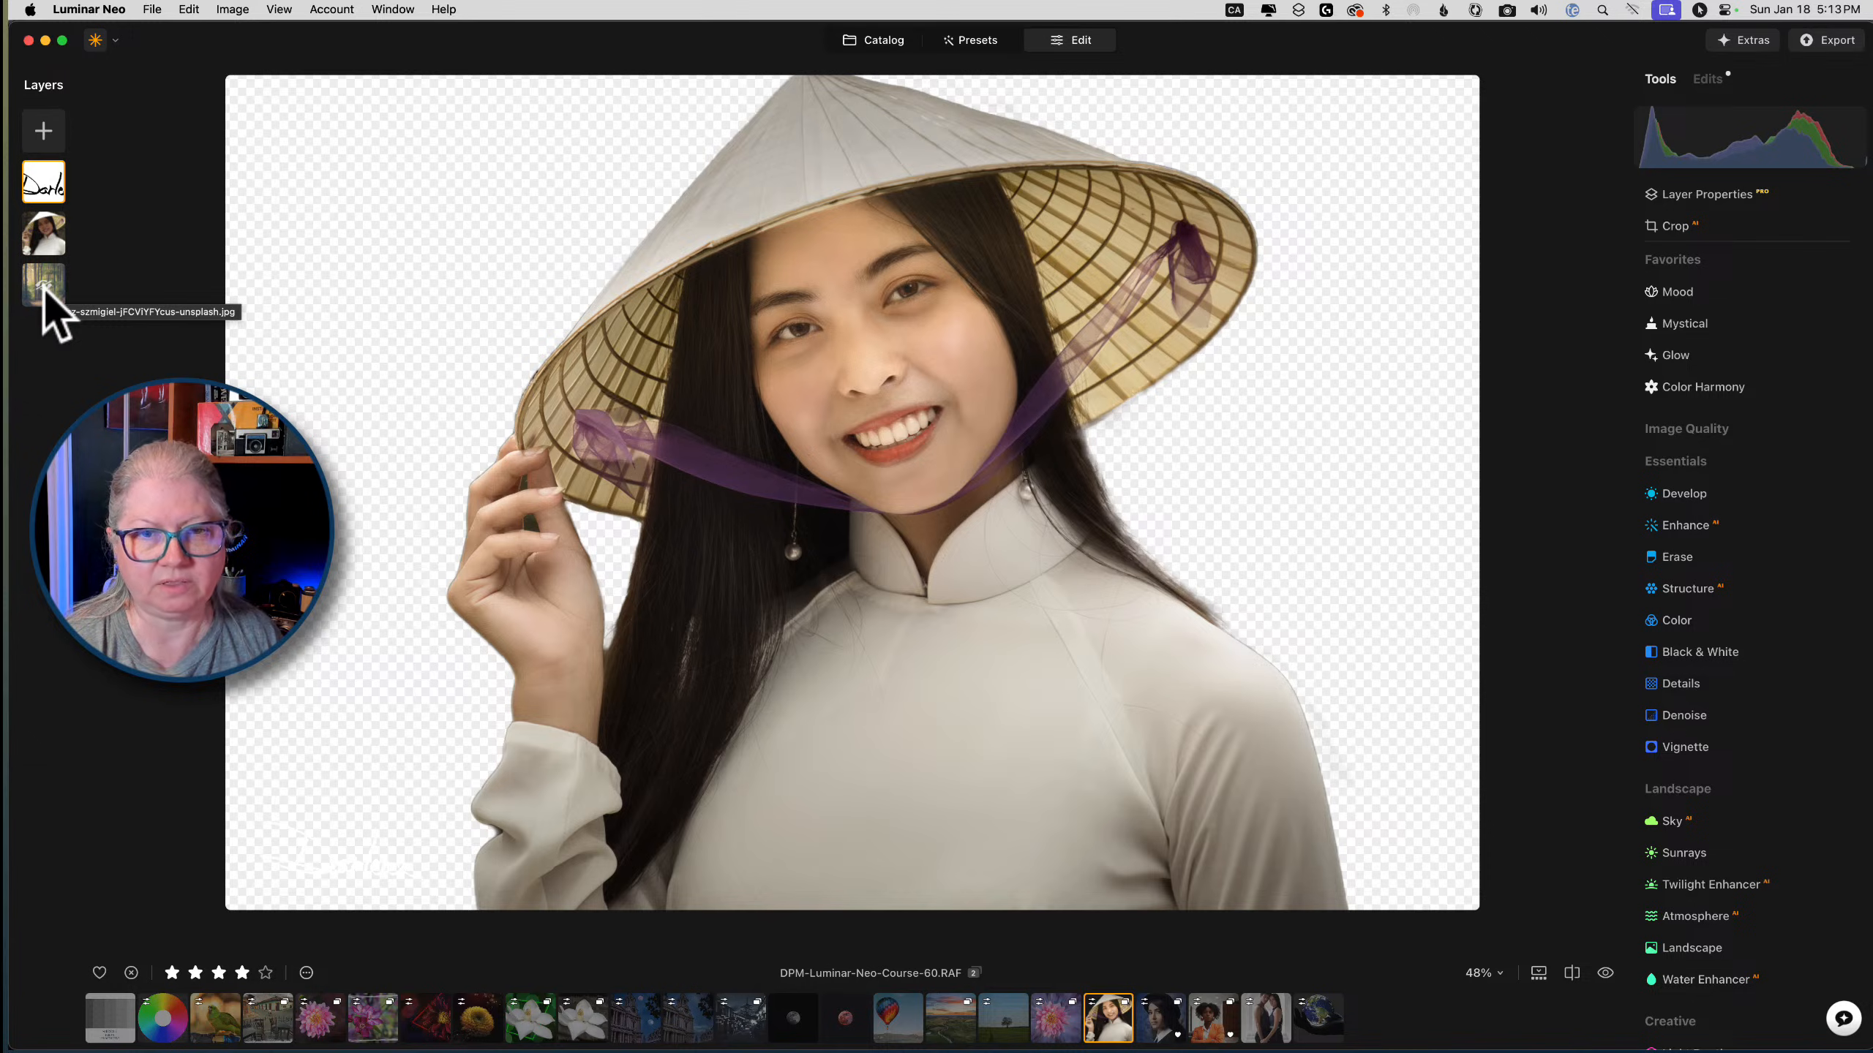
left_click_drag(44, 288, 49, 276)
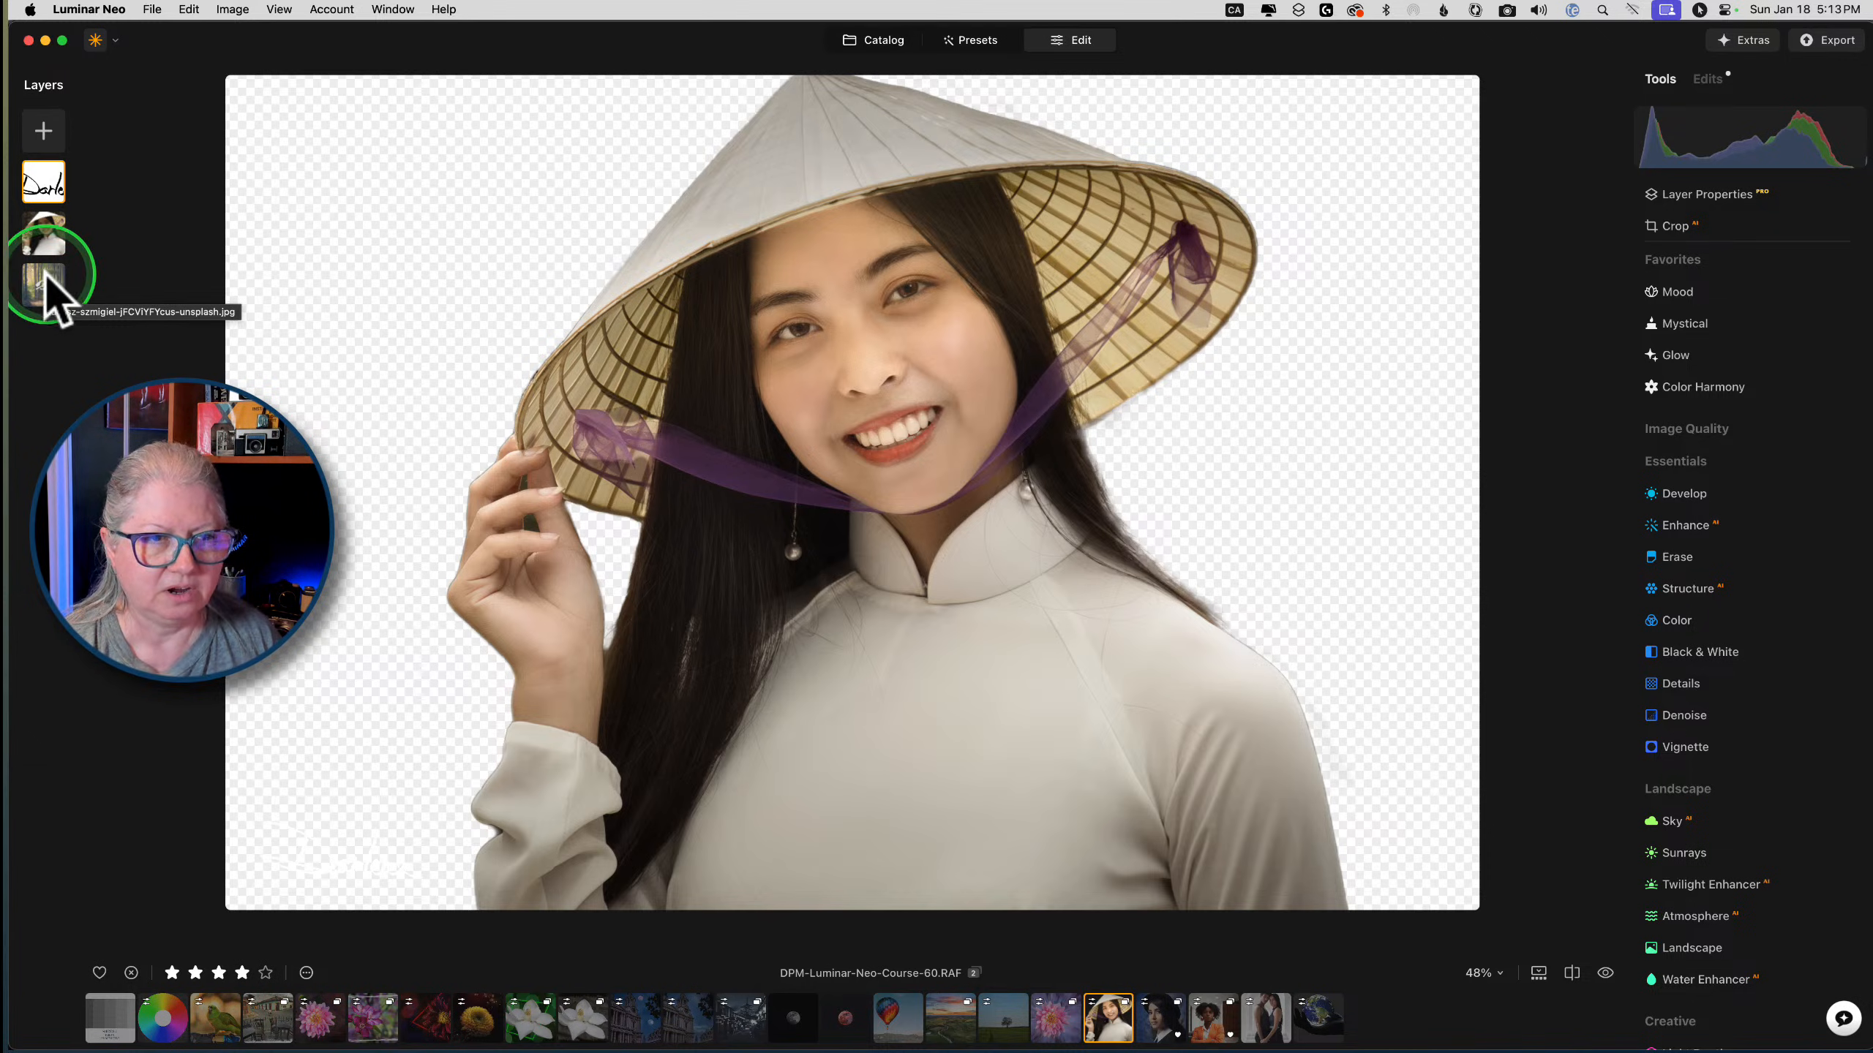
right_click(46, 282)
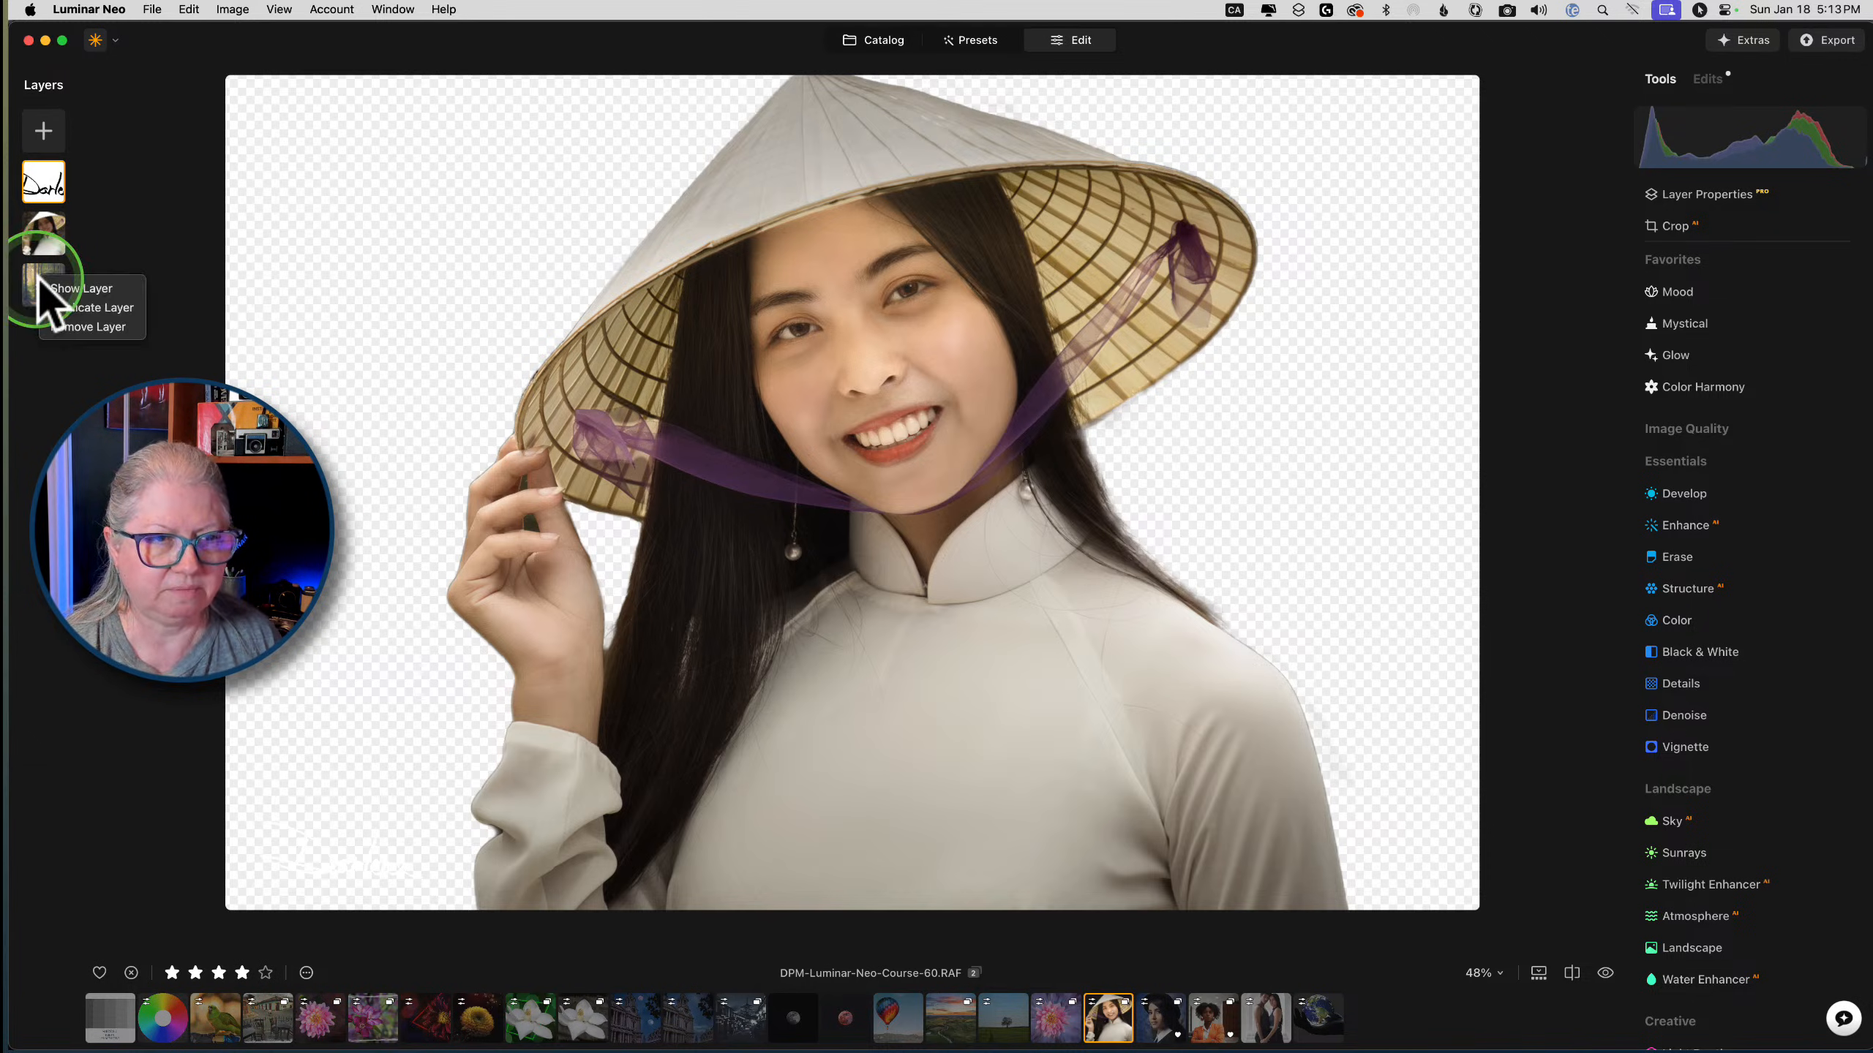
left_click(81, 289)
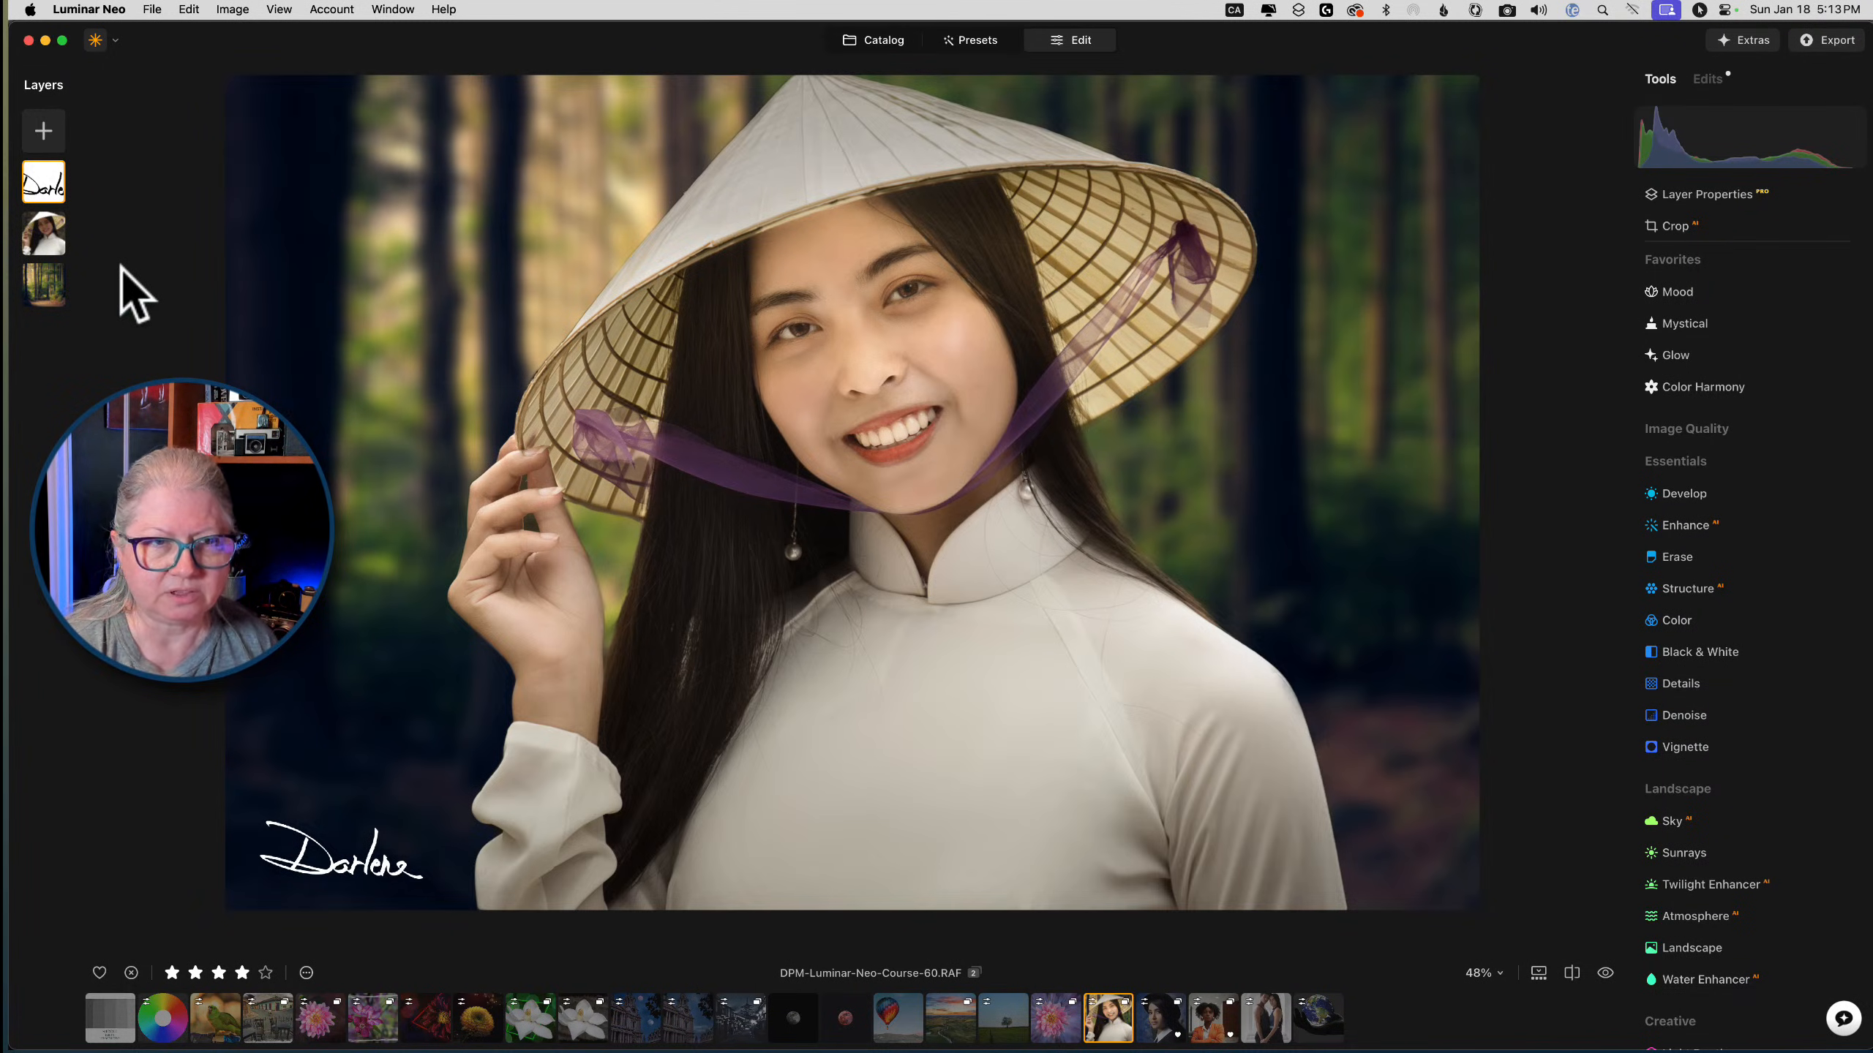
Compare the forest background layer with and without its Gaussian Blur edit, and view the portrait layer's edits
left_click(56, 304)
left_click(1707, 80)
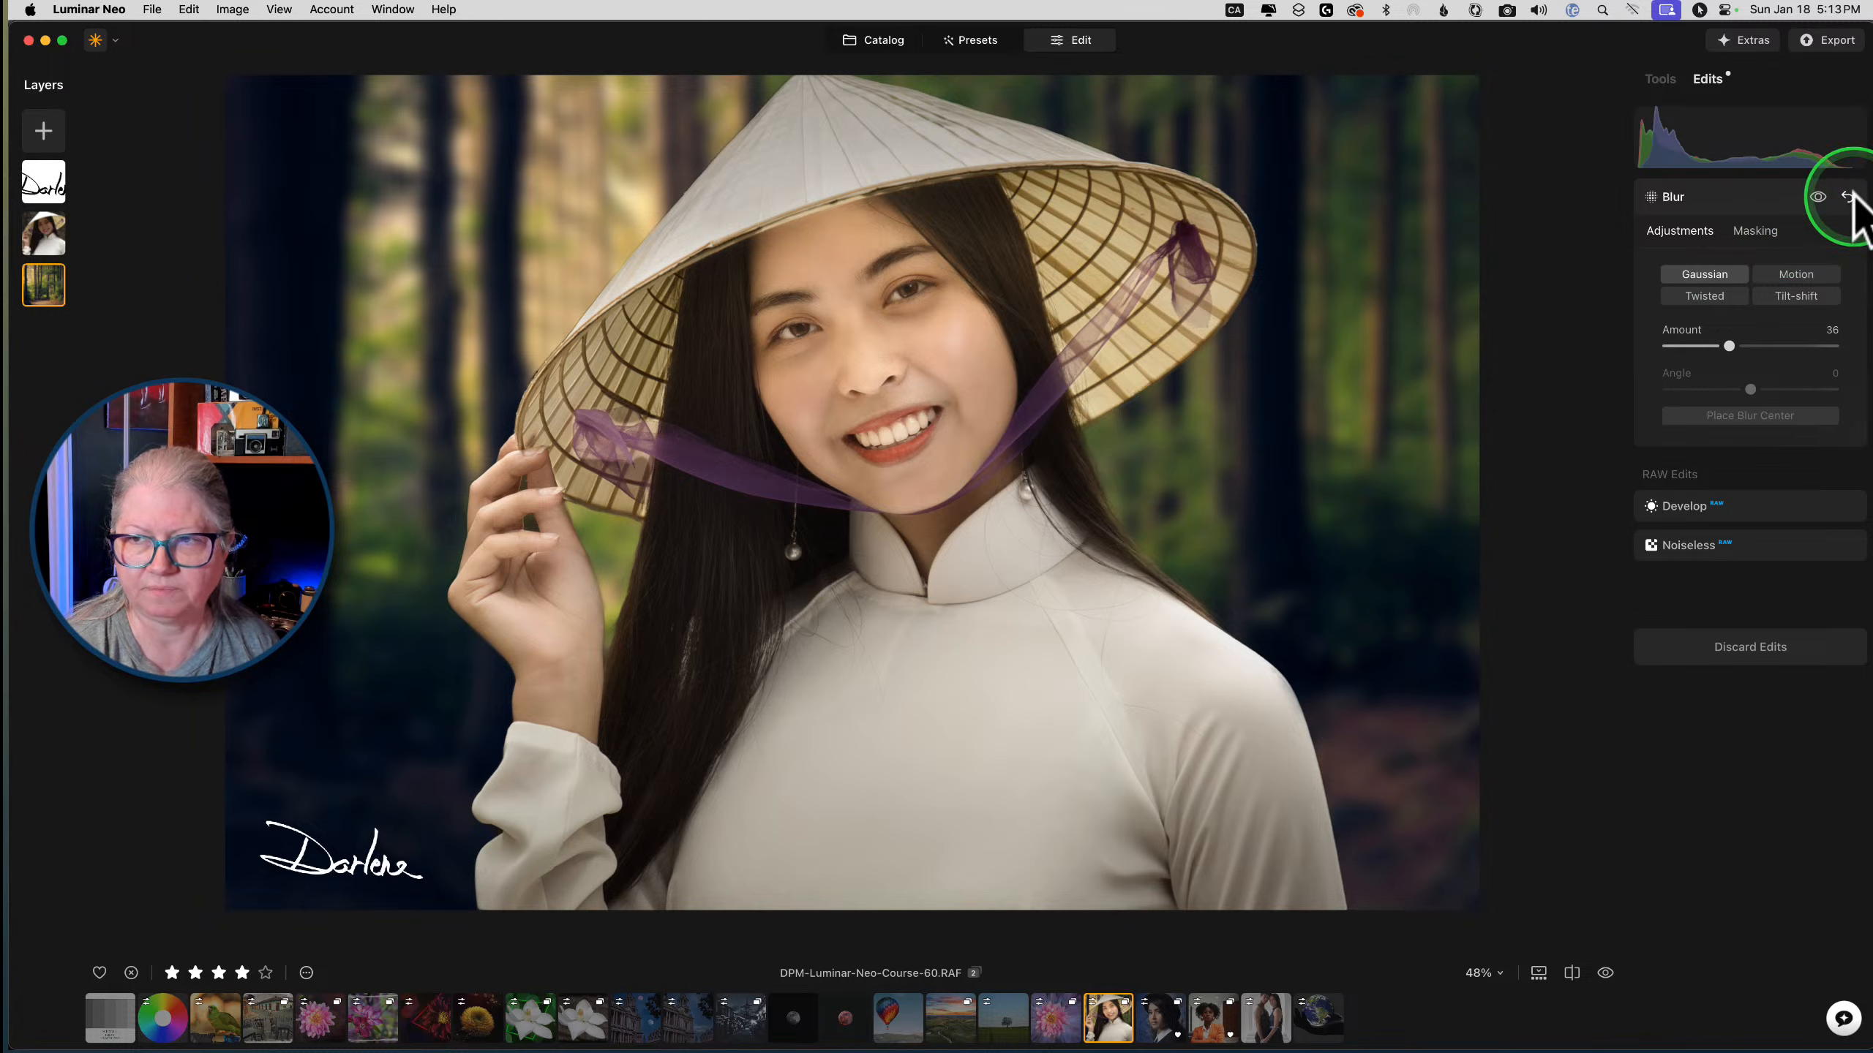
left_click(1849, 197)
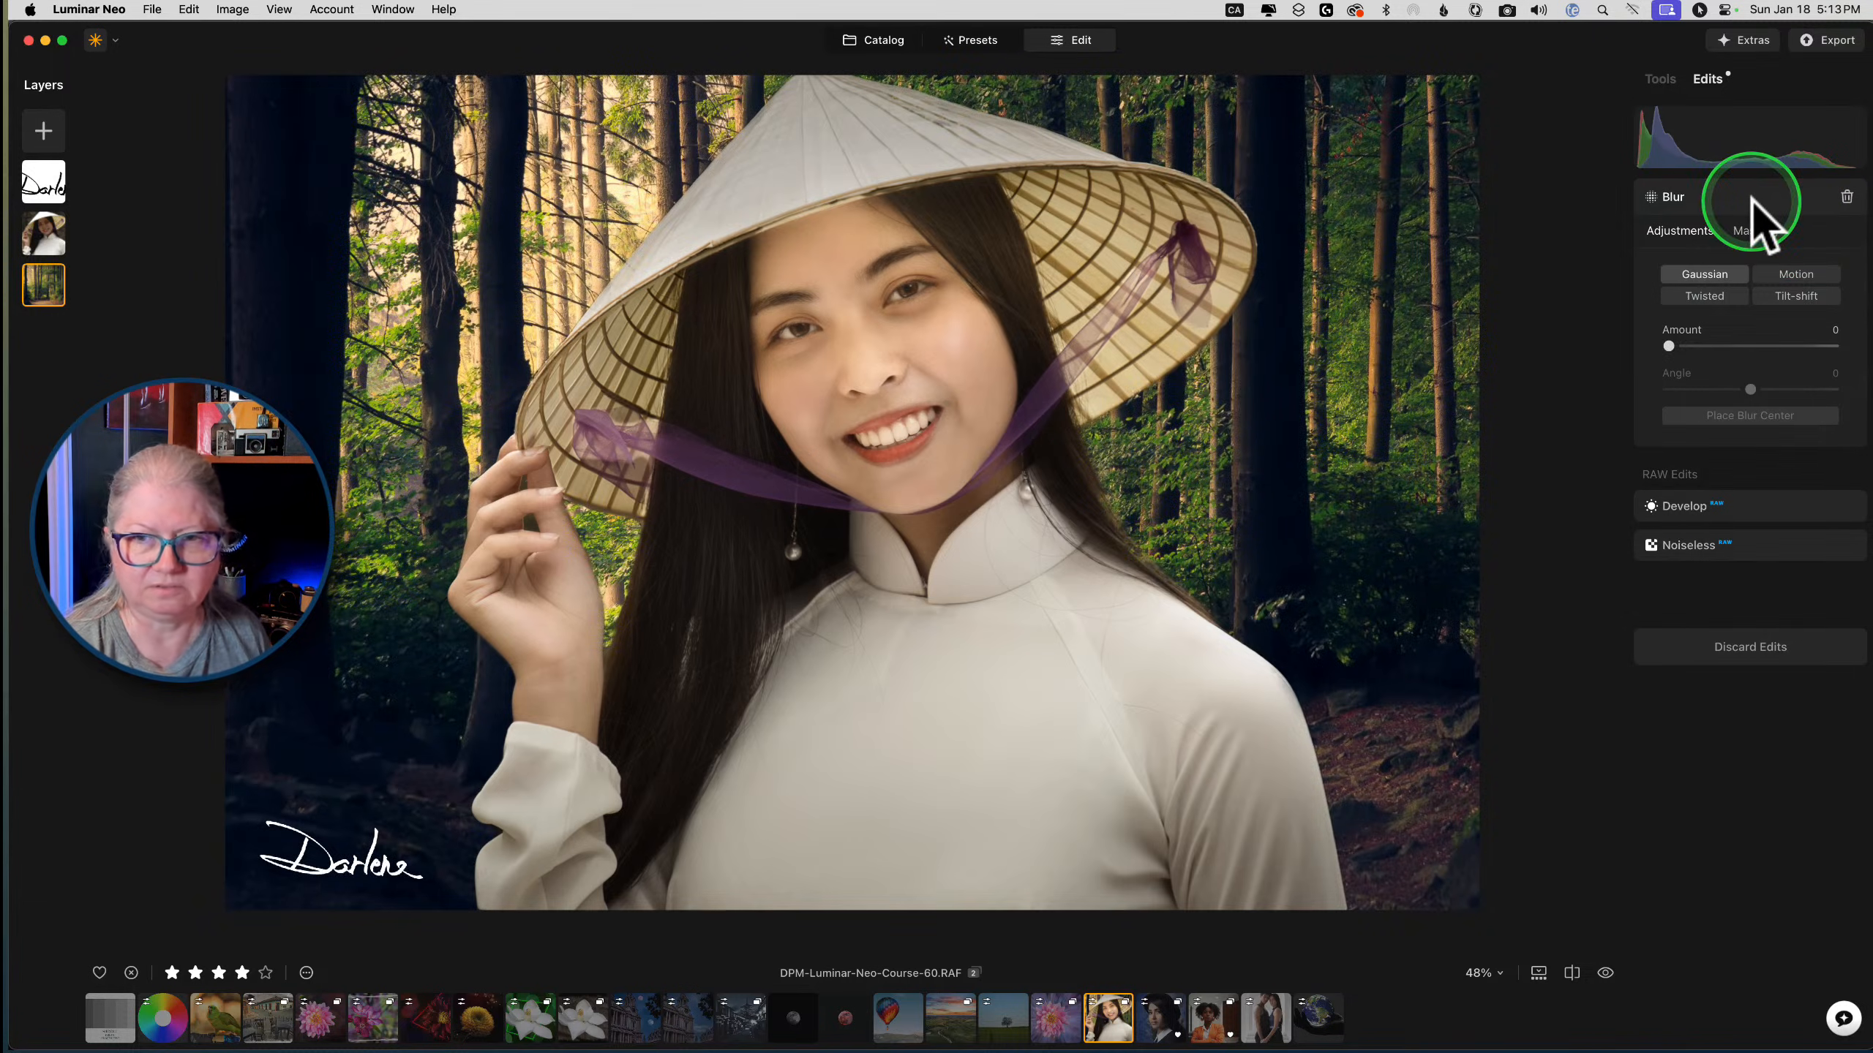
left_click(1816, 197)
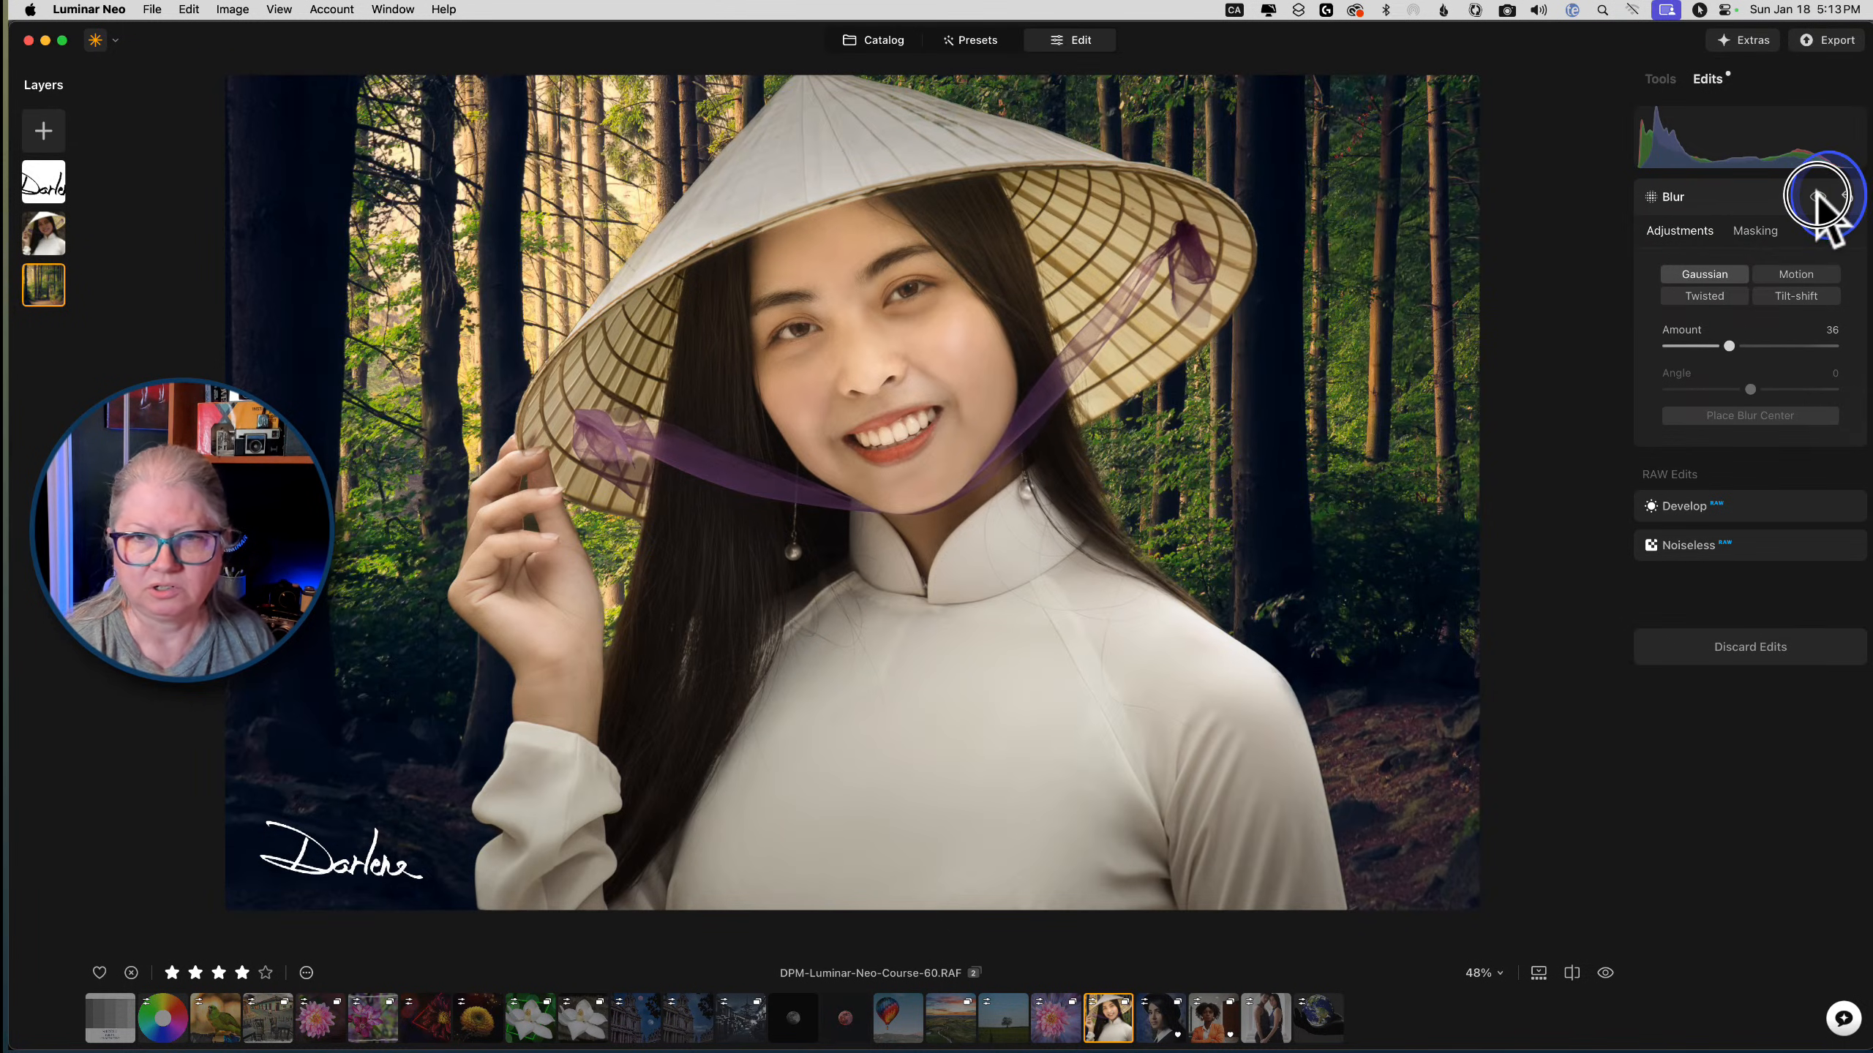
left_click(1817, 196)
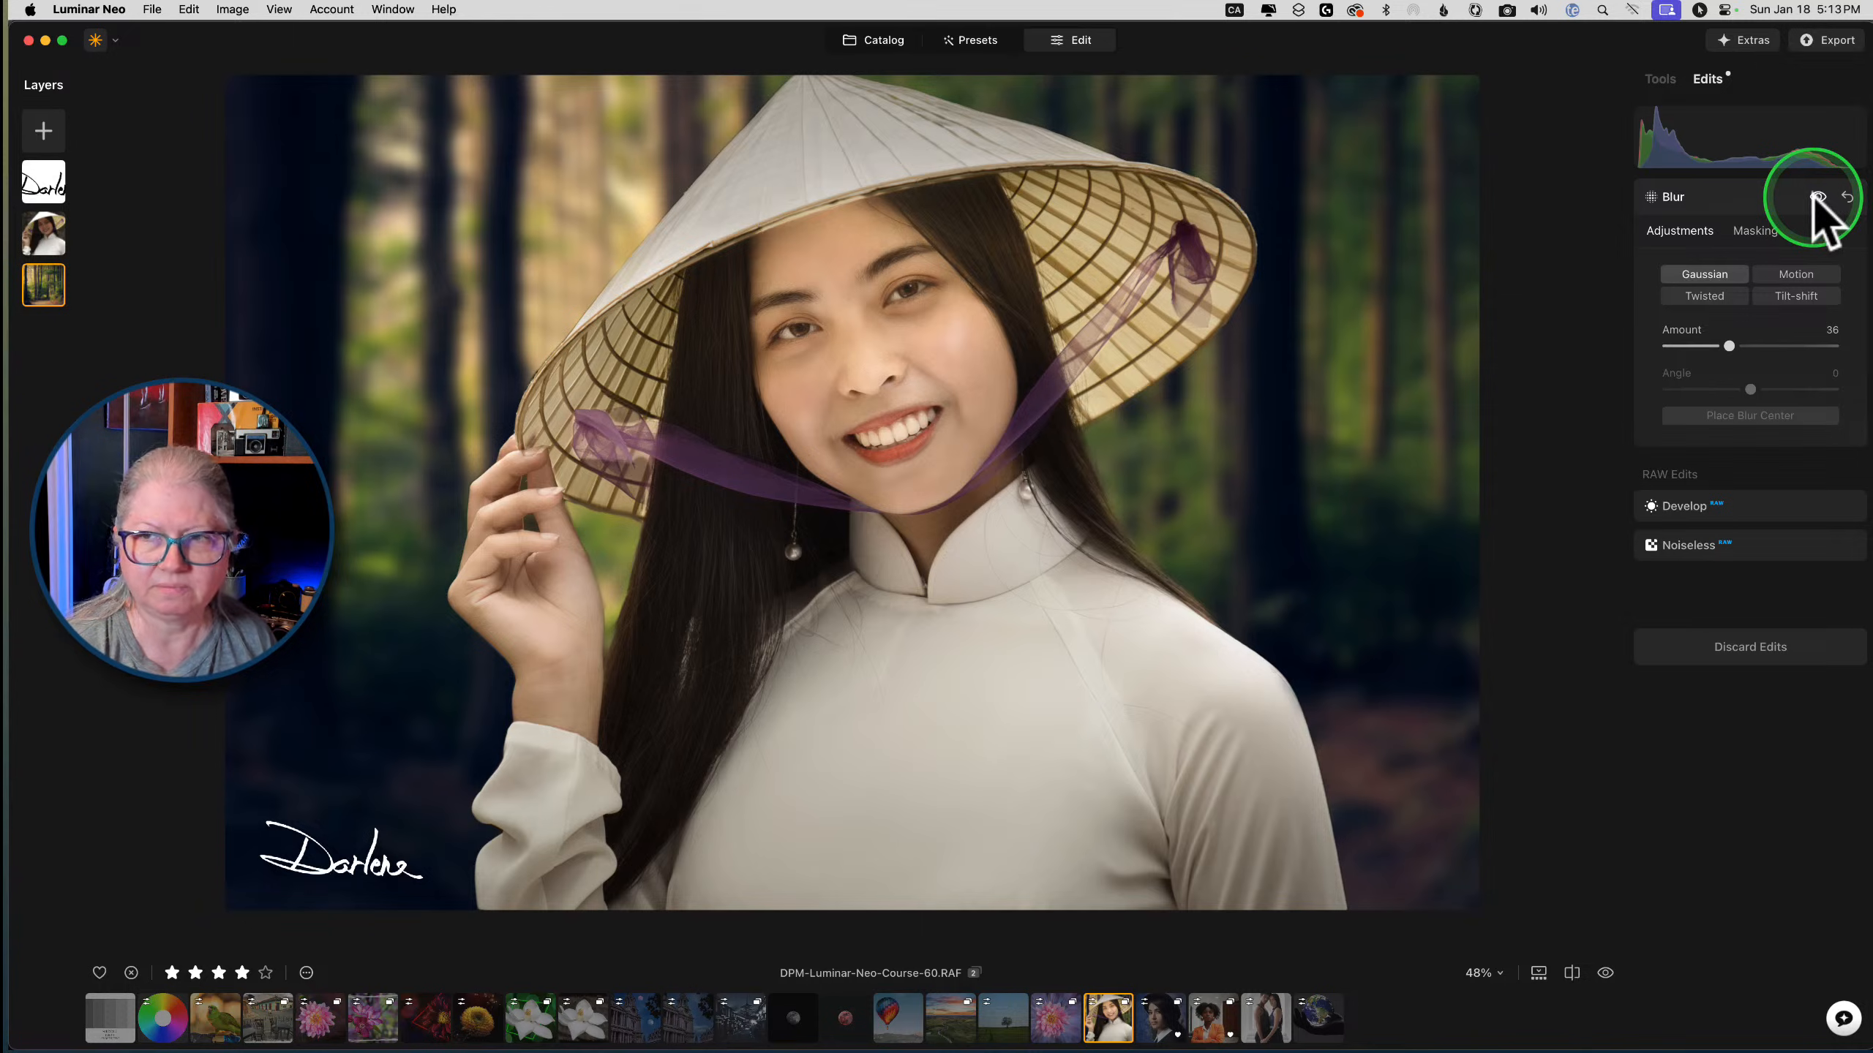
left_click(45, 235)
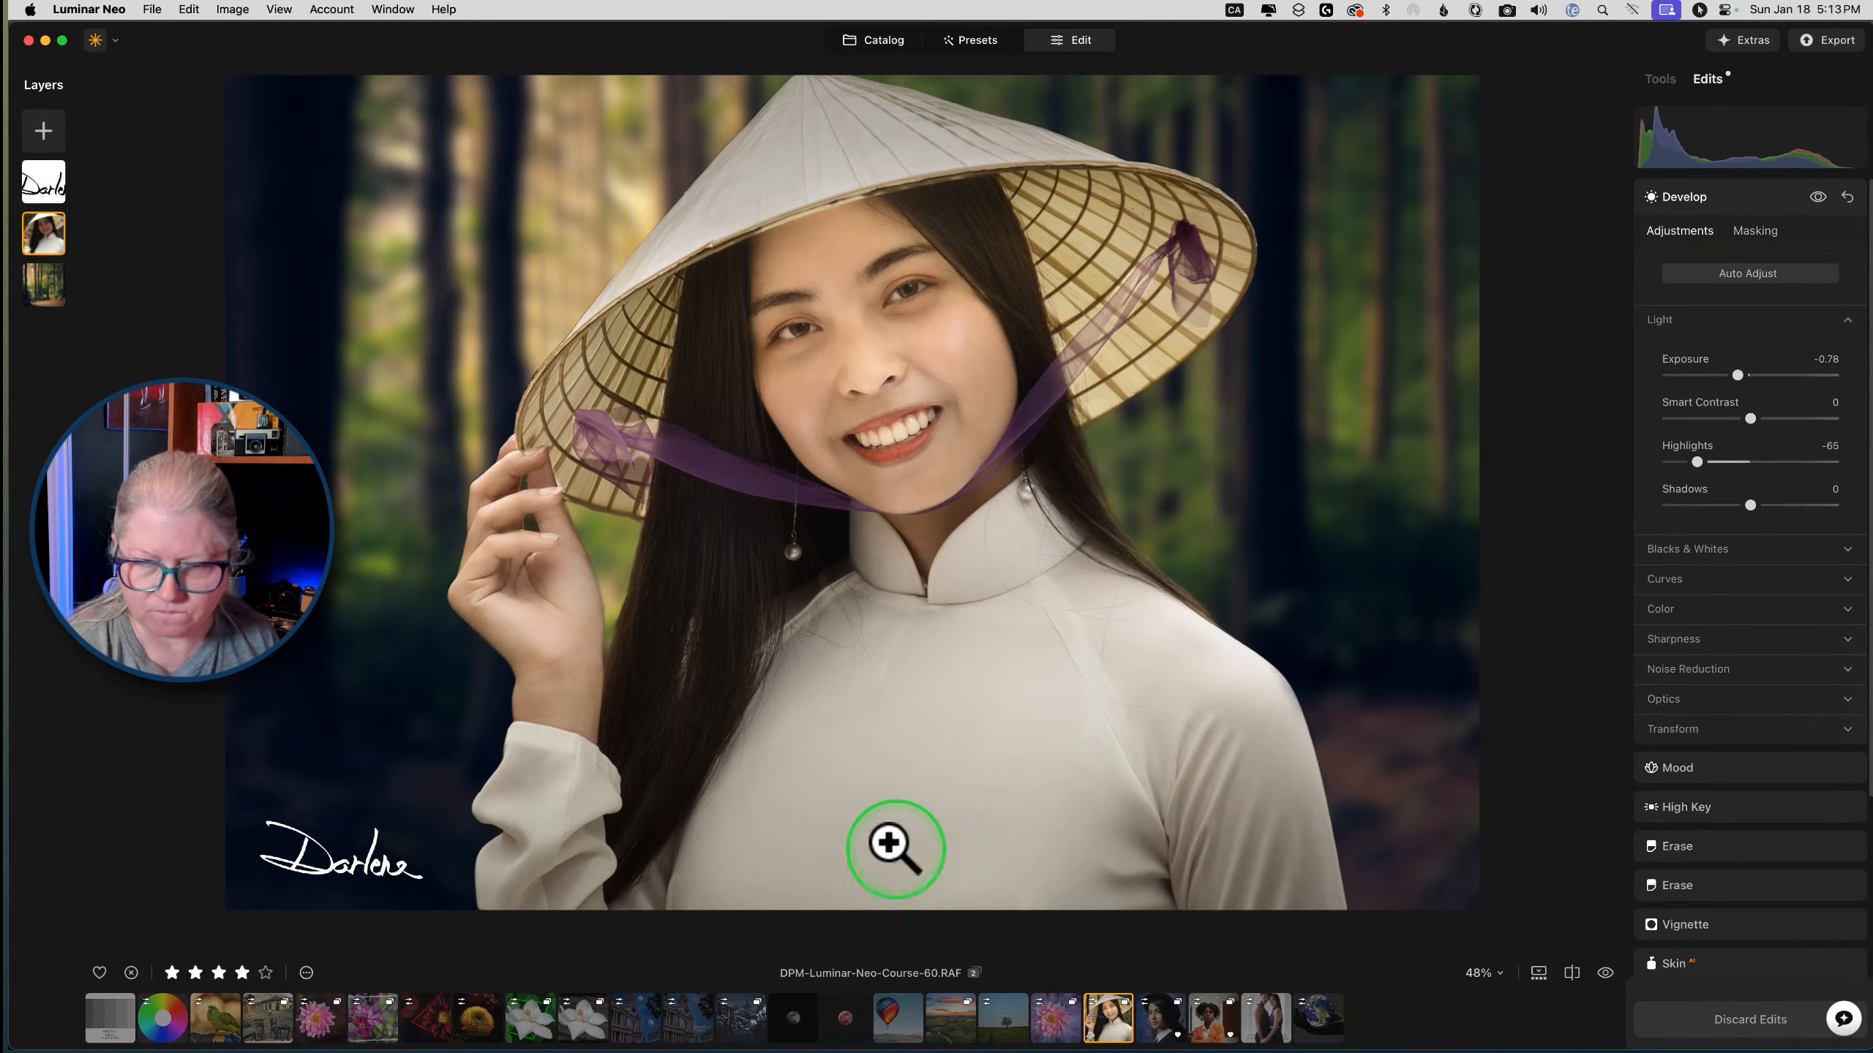
Open the portrait of the woman in the orange blazer, compare it with its original, and inspect it at 100% zoom
left_click(1211, 1020)
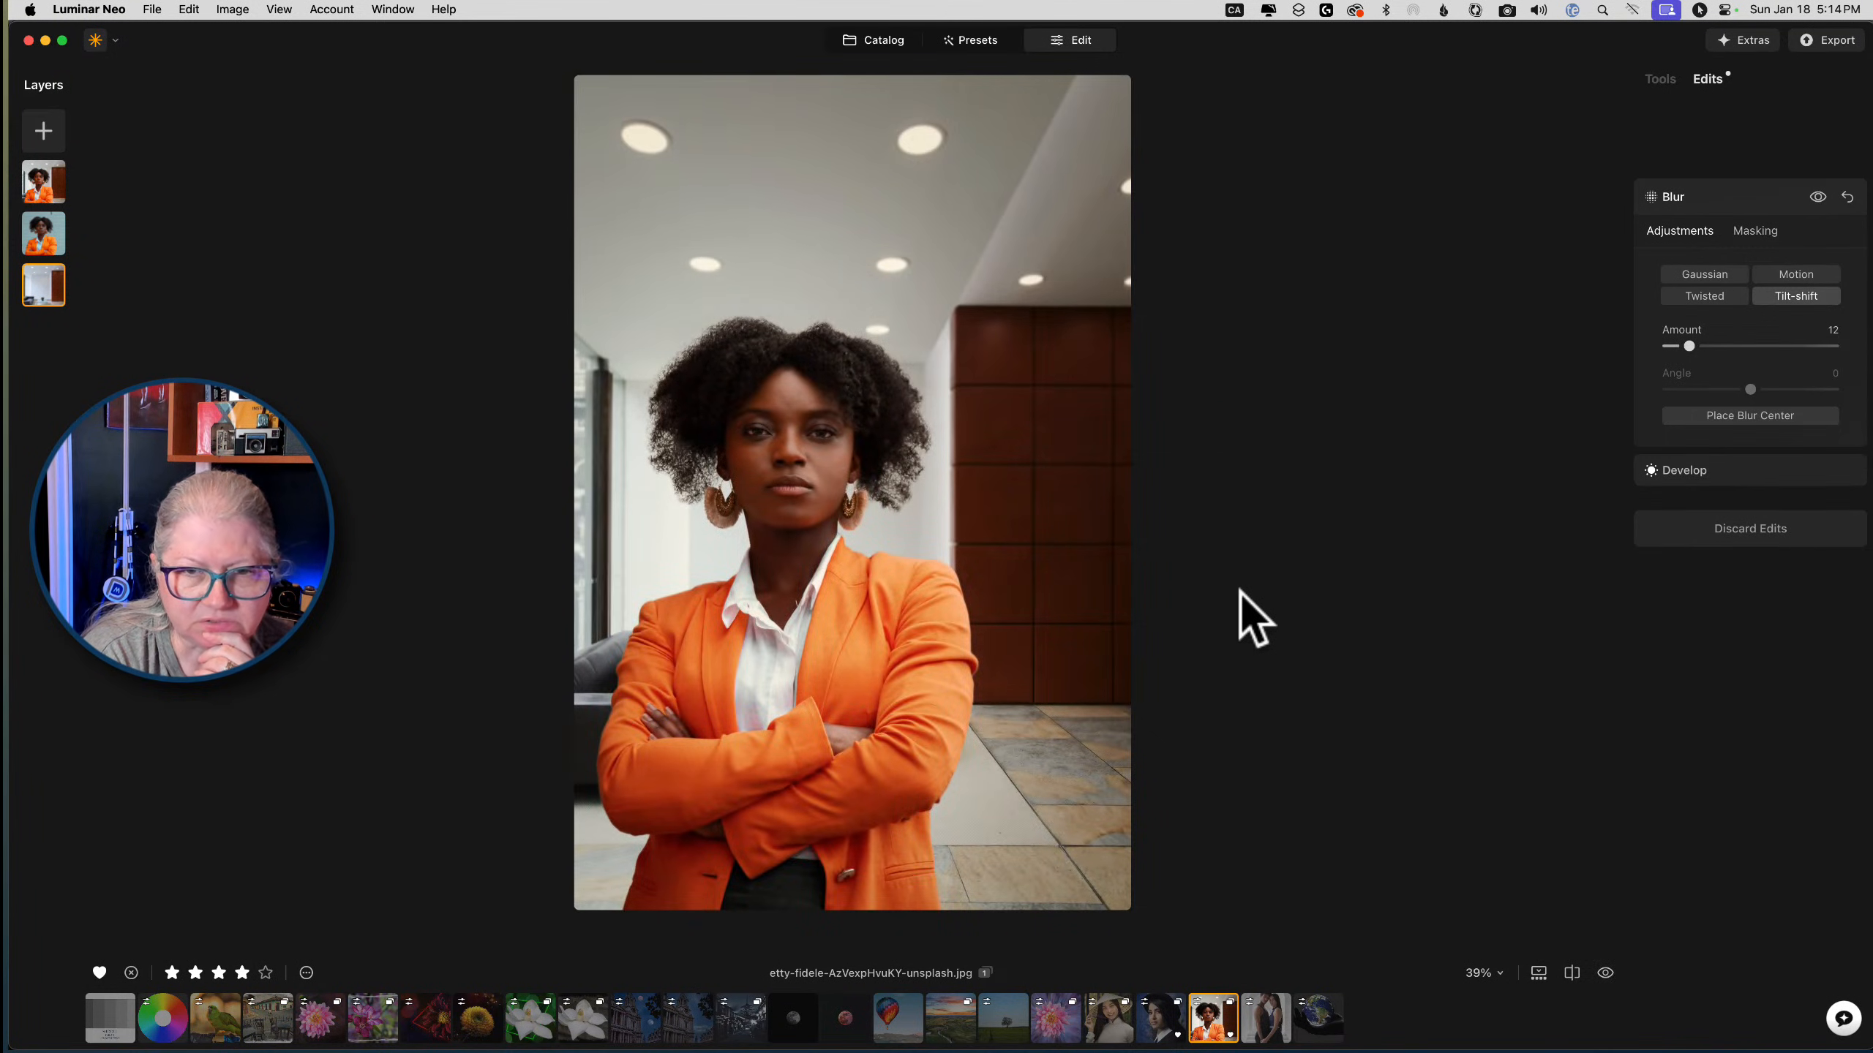
key("backslash")
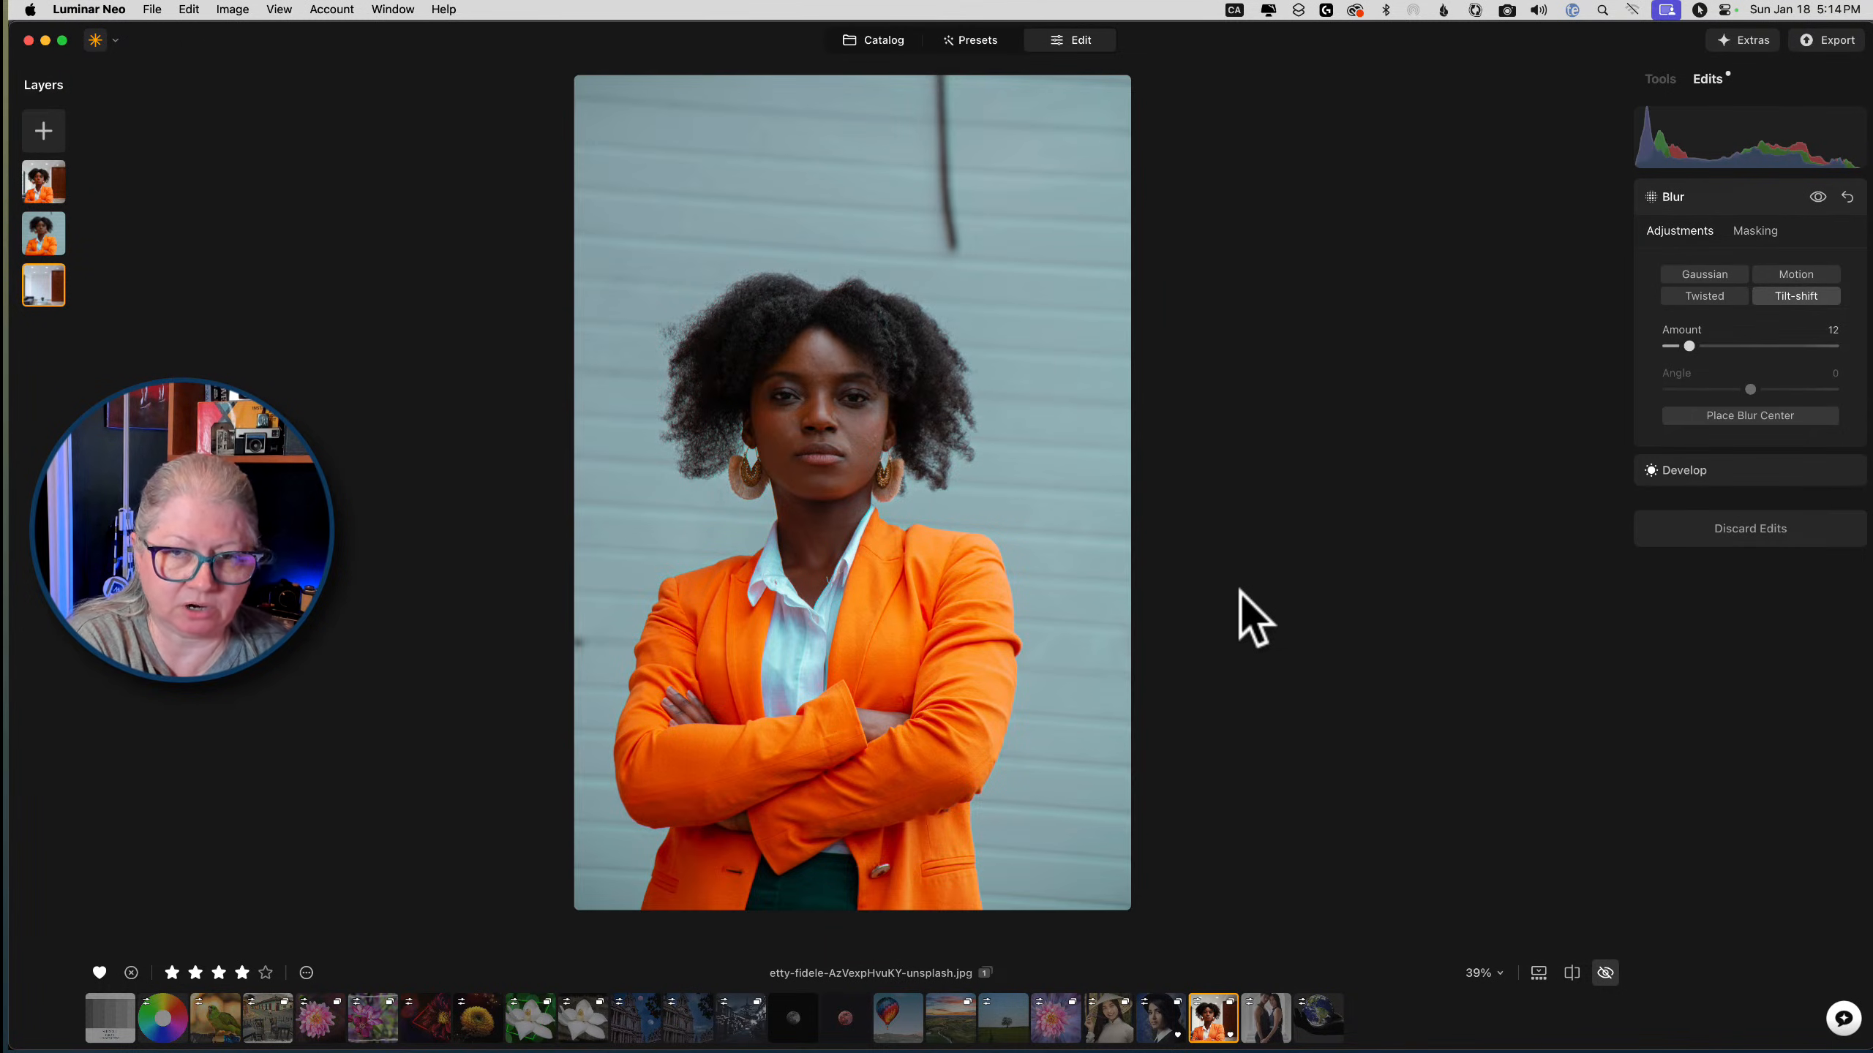
key("backslash")
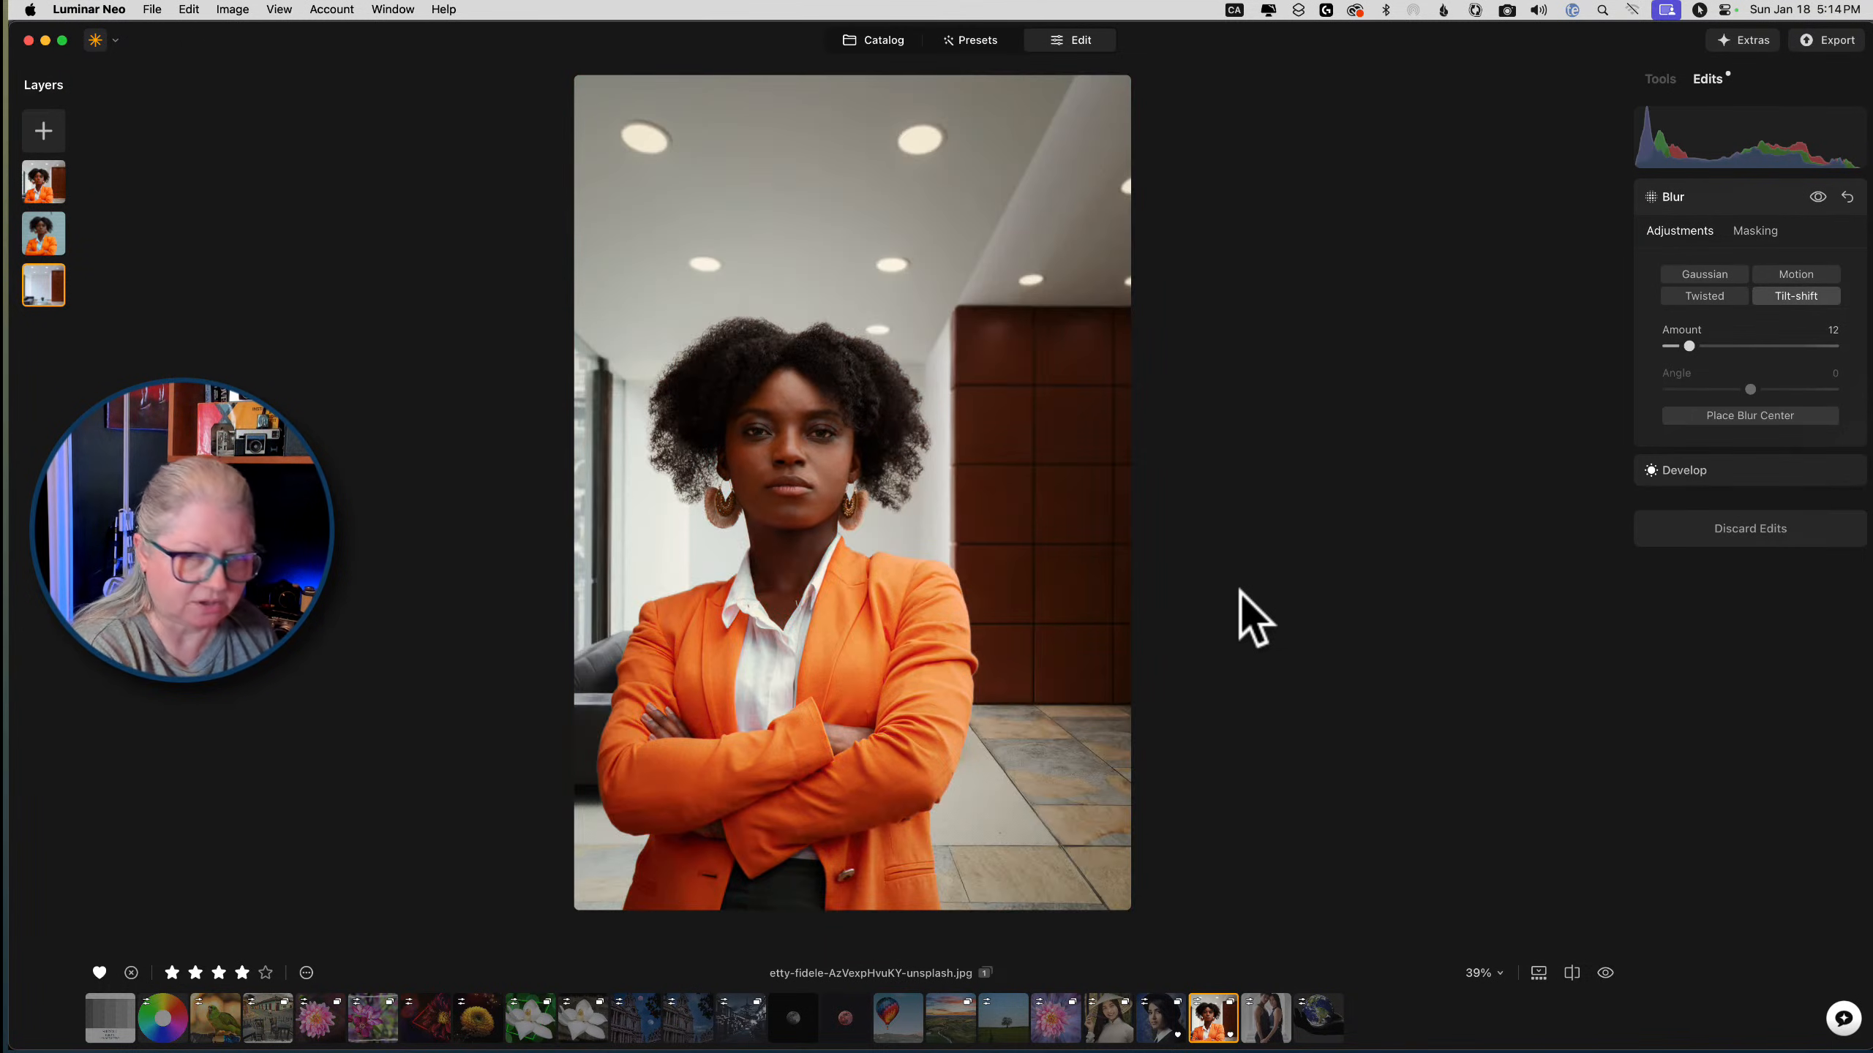
key("super+1")
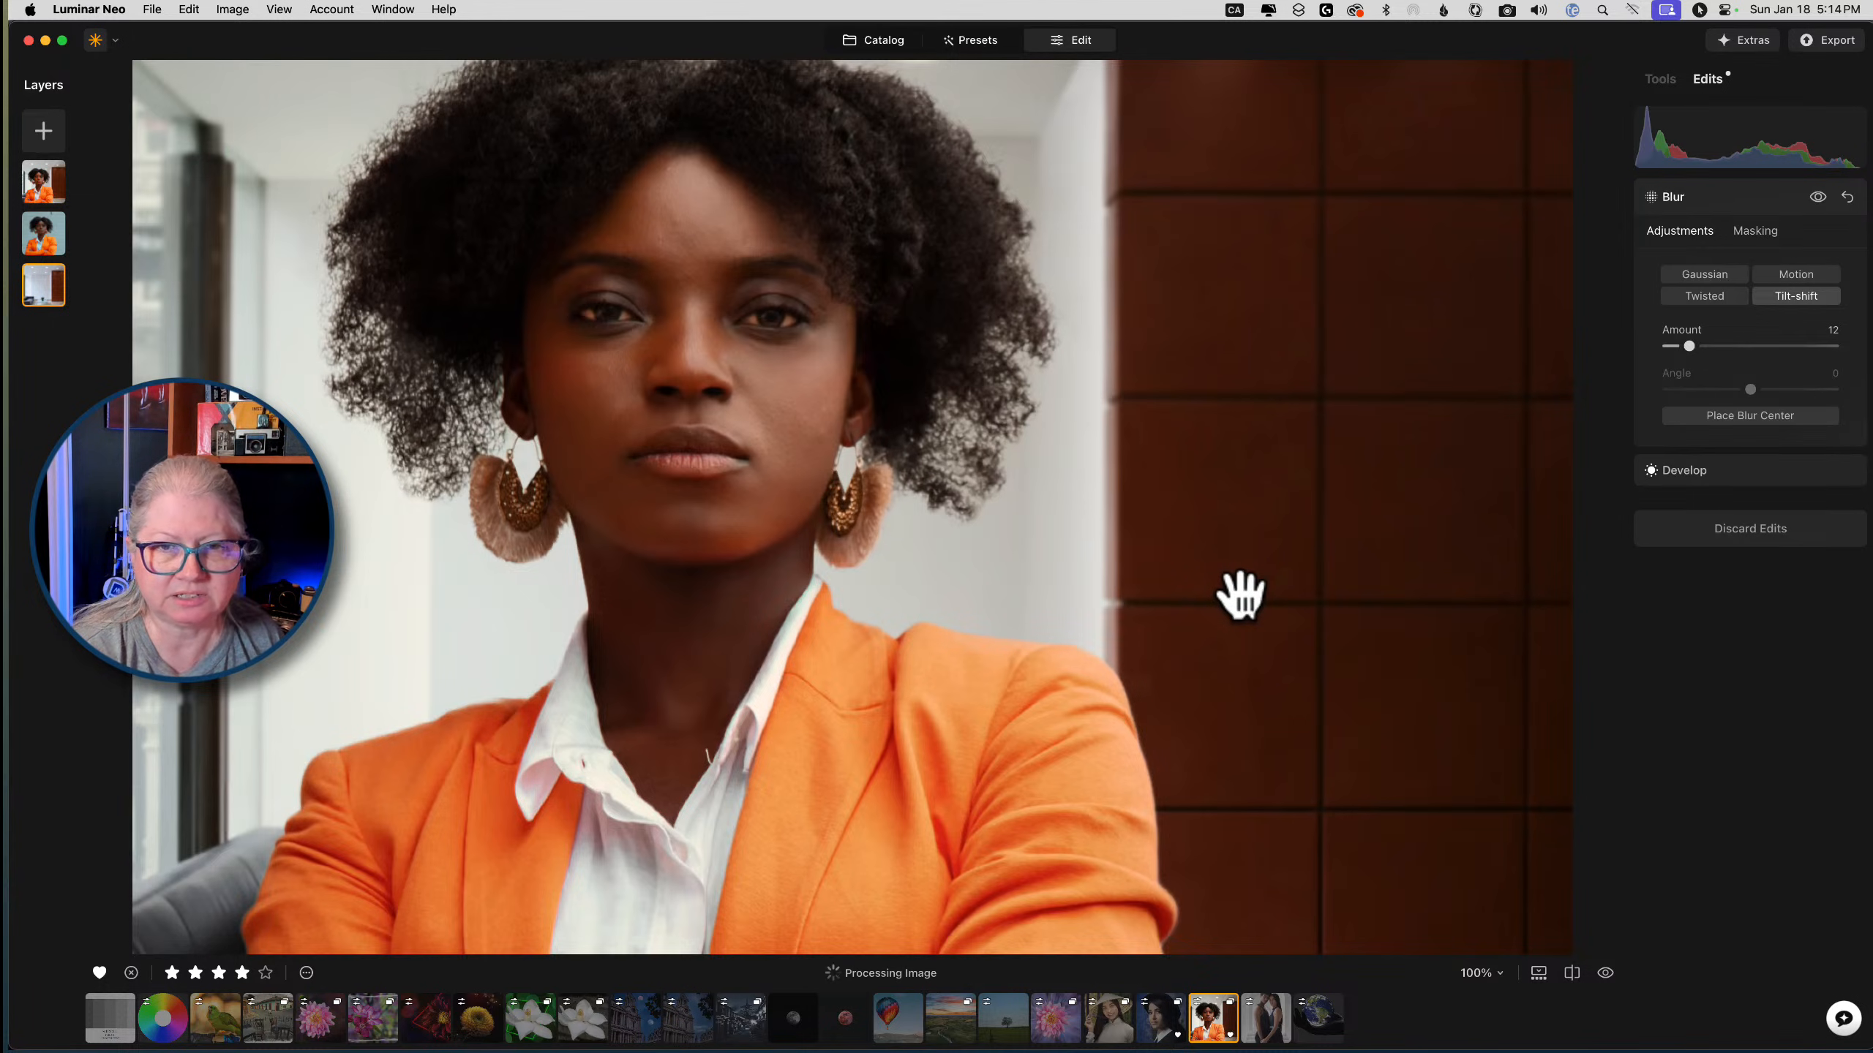
Compare the orange-blazer portrait composite with its original twice at 100% zoom, and return to the full view
mouse_move(1237, 598)
left_mouse_down()
mouse_move(1192, 631)
mouse_move(1215, 602)
left_mouse_up()
key("backslash")
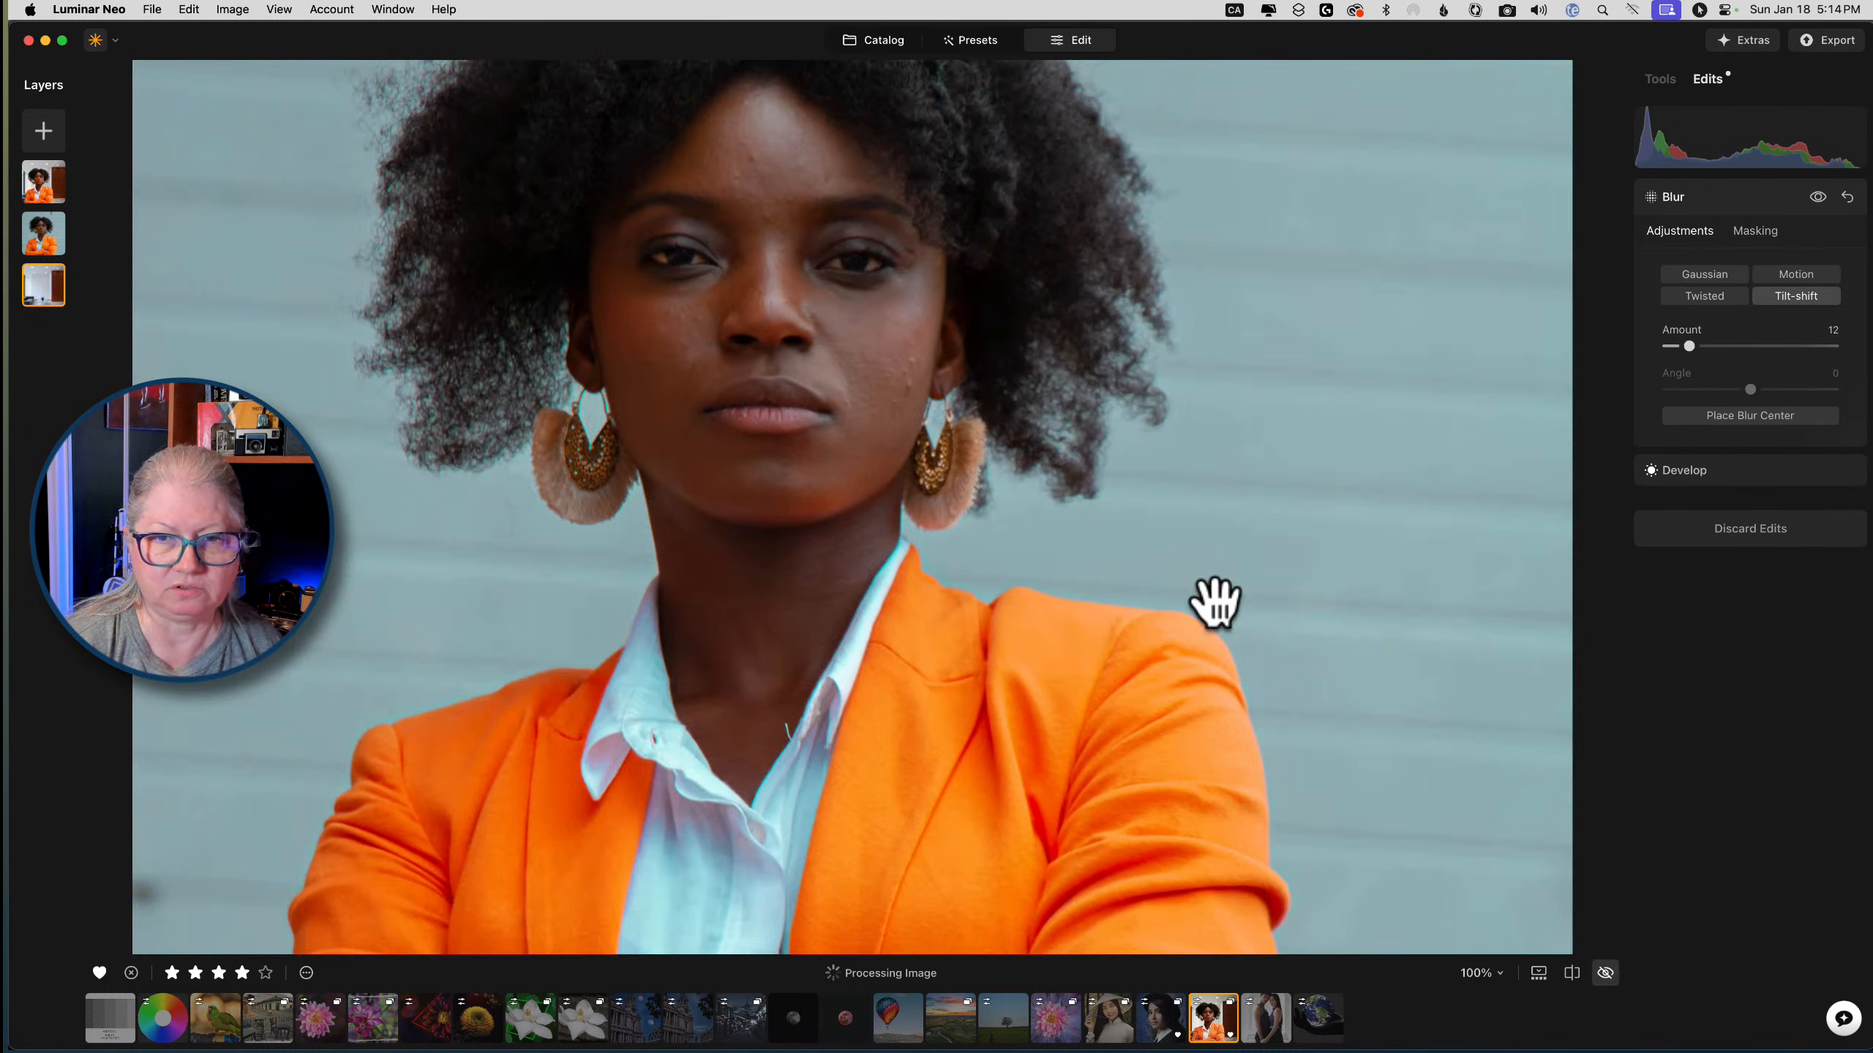
key("backslash")
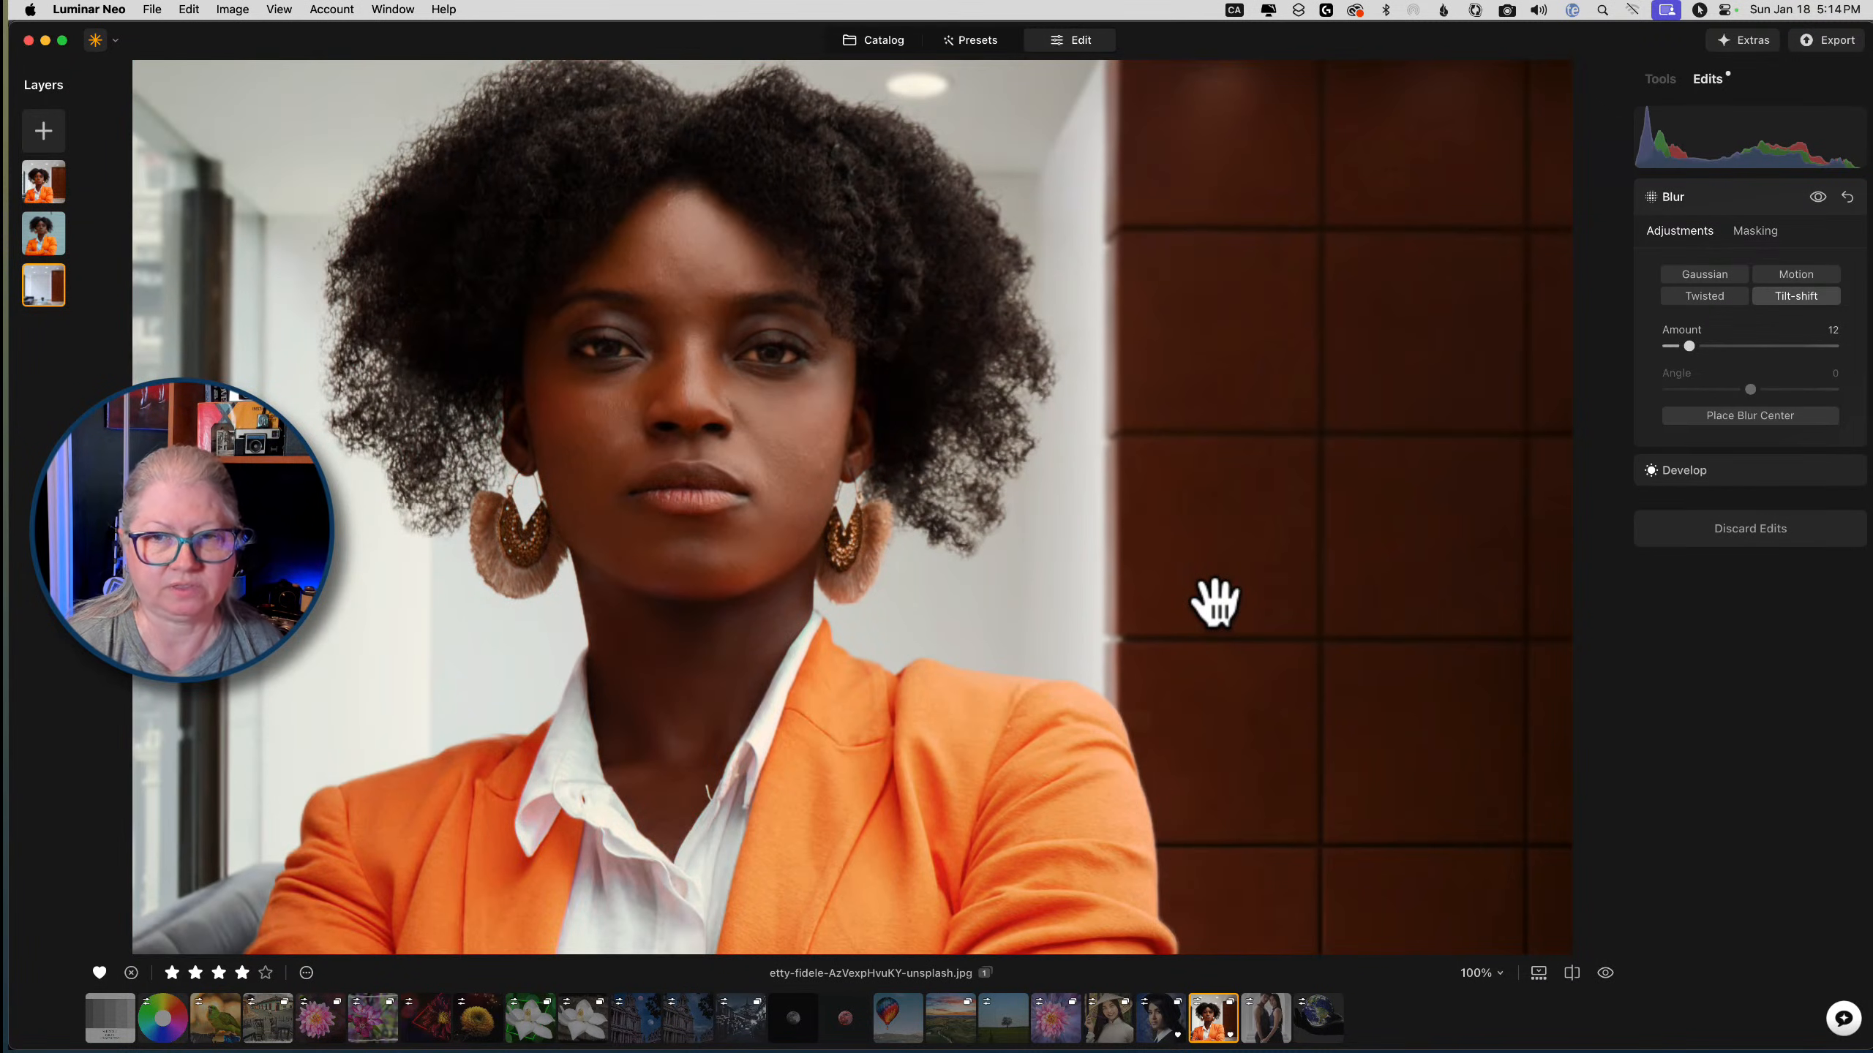
key("backslash")
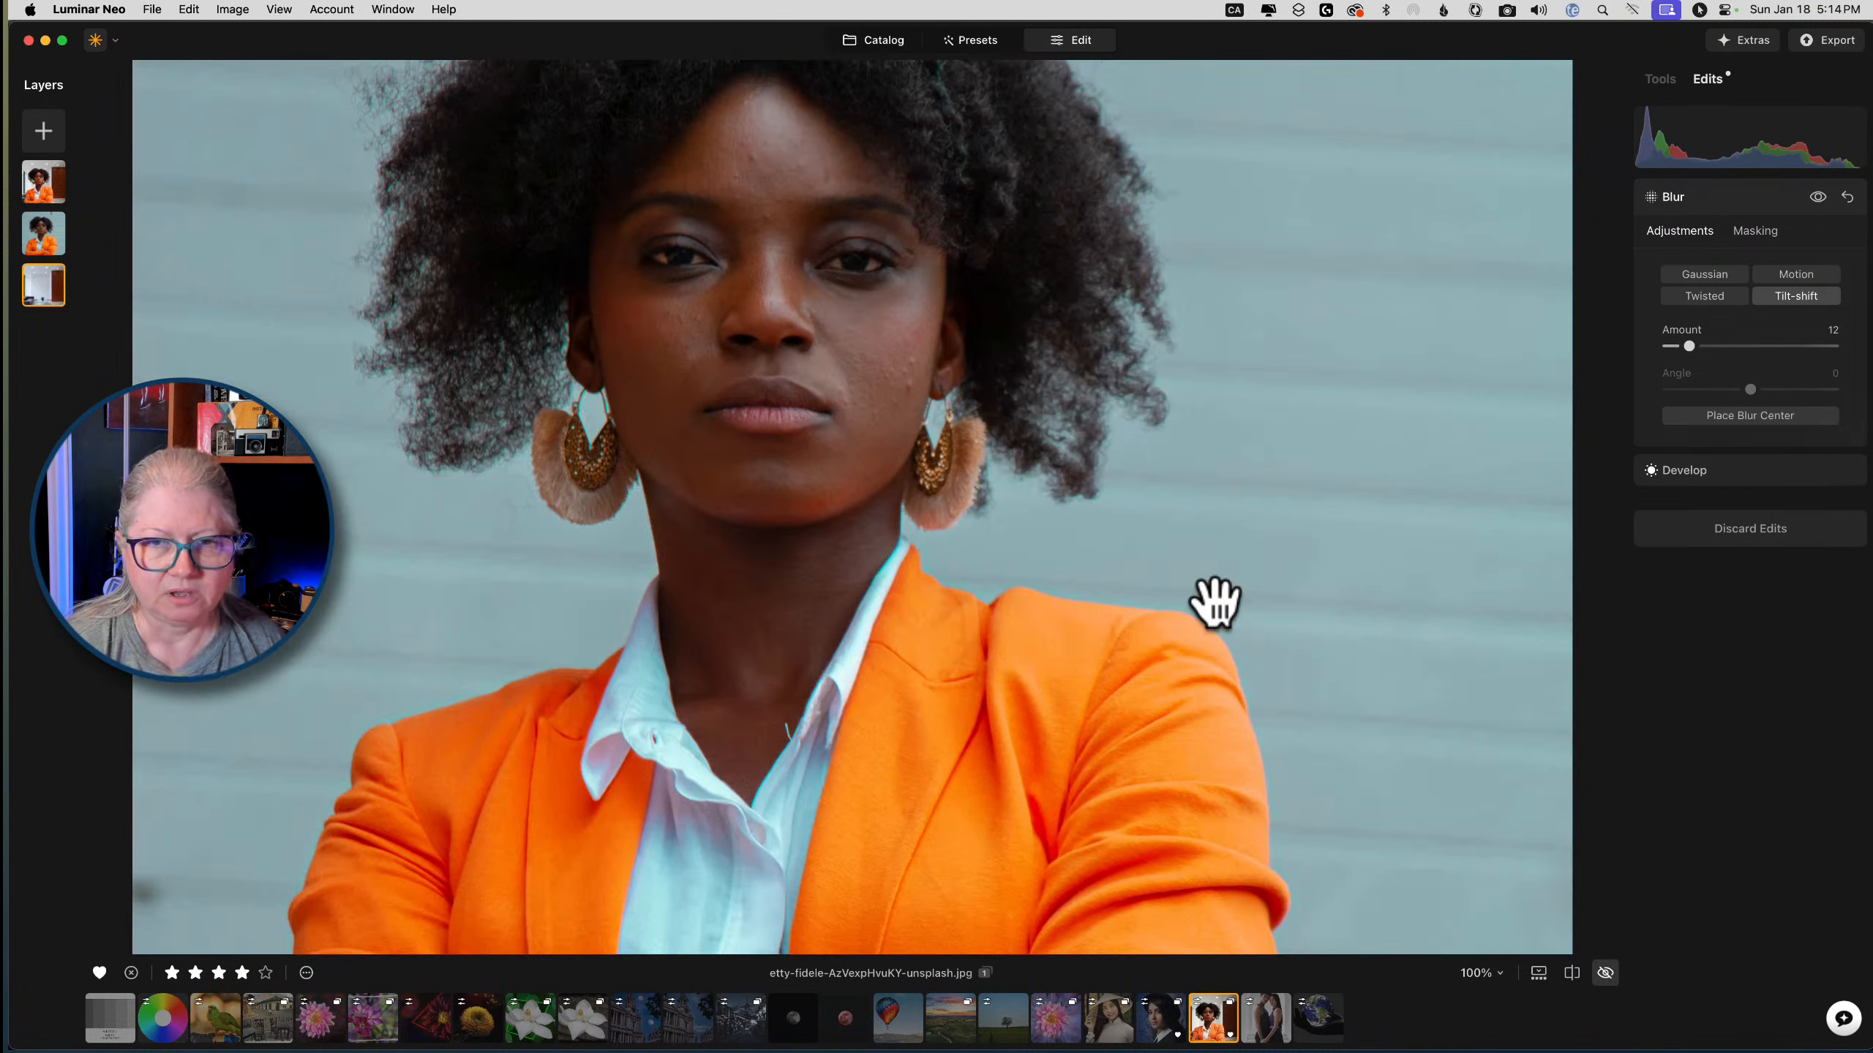
key("backslash")
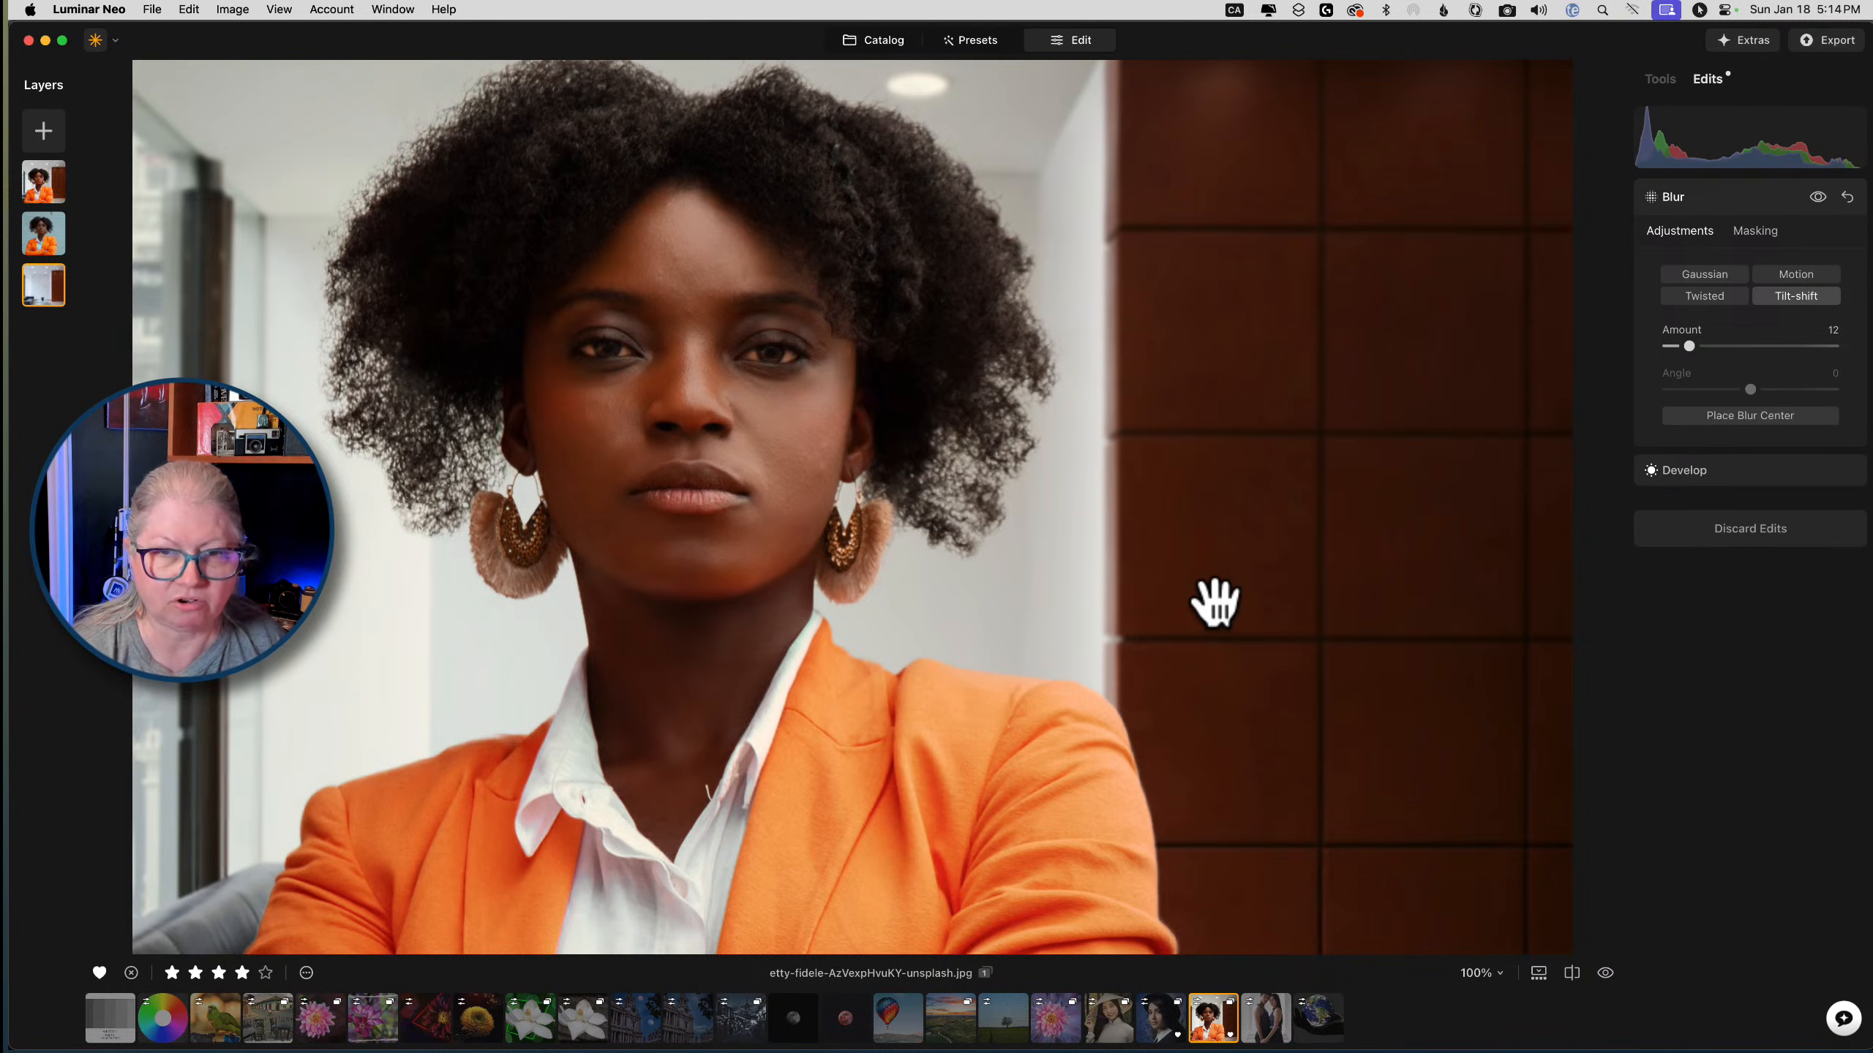
left_click(1215, 602)
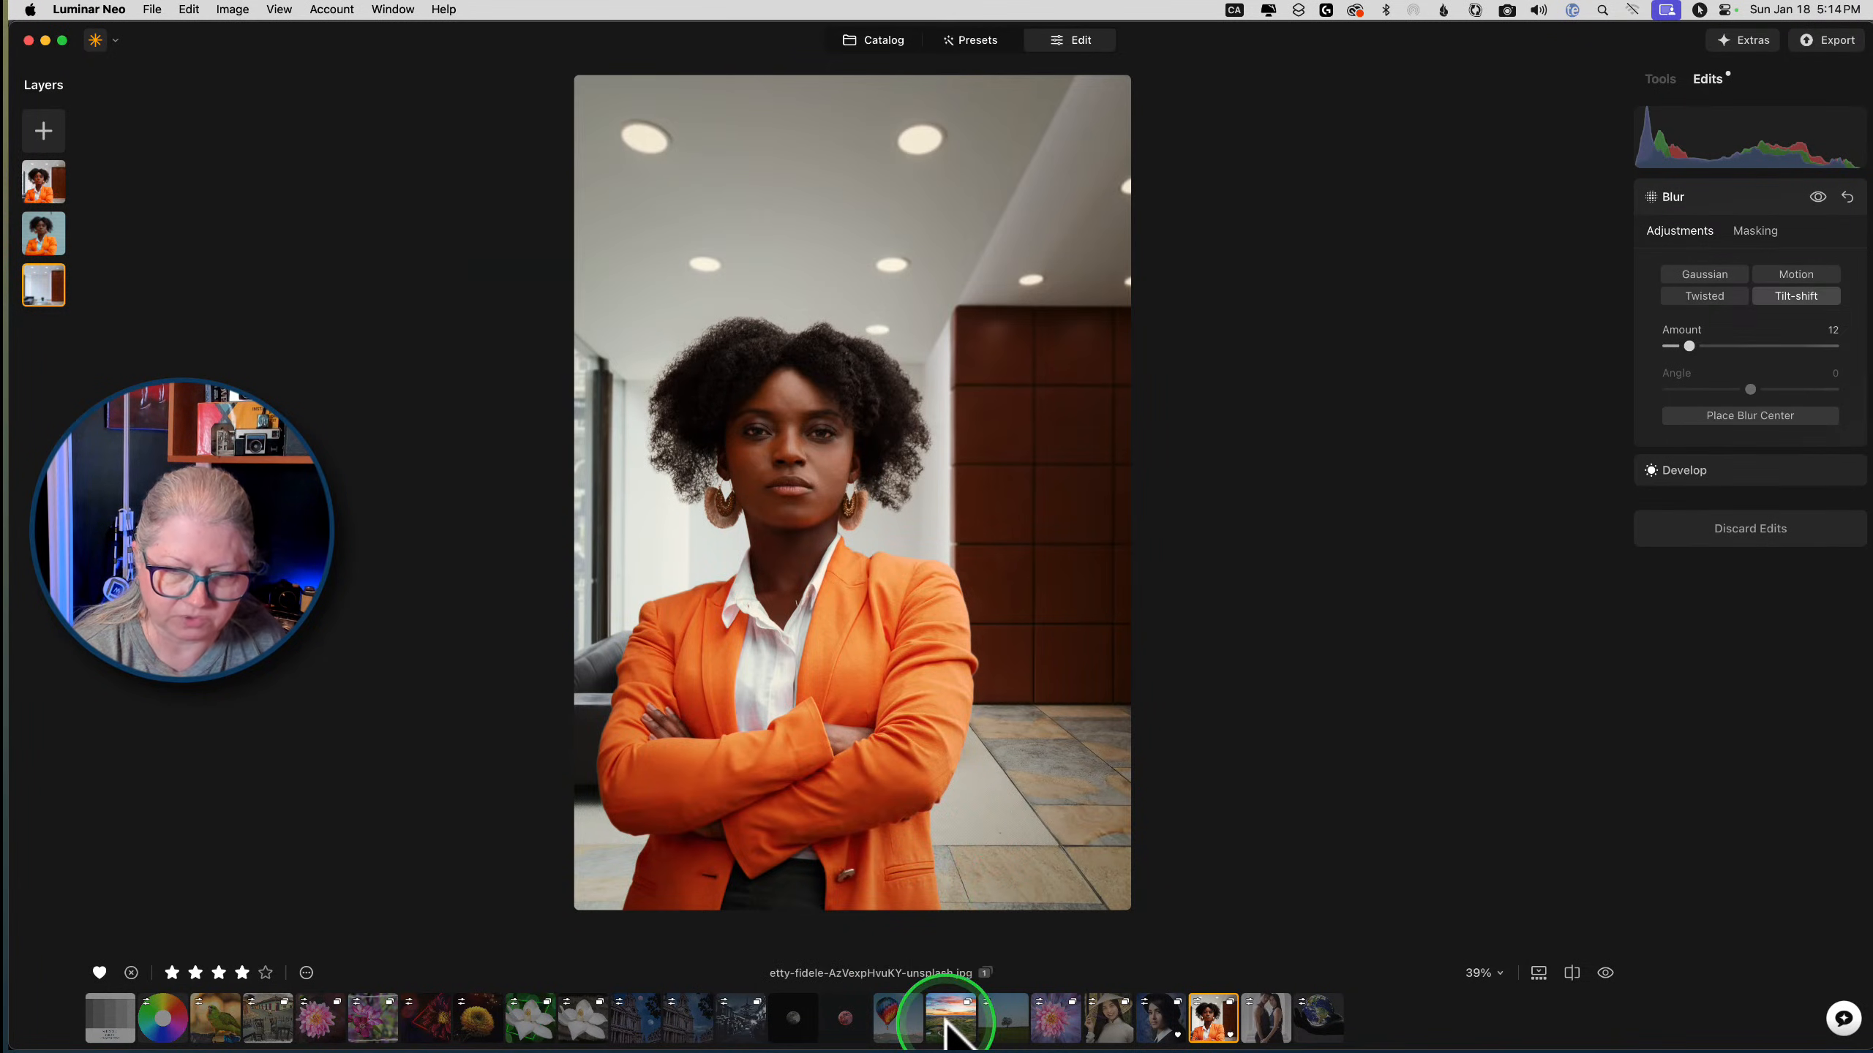
Open the sunset hills landscape and add the hot-air balloon photo as a layer at 100 opacity
left_click(891, 1022)
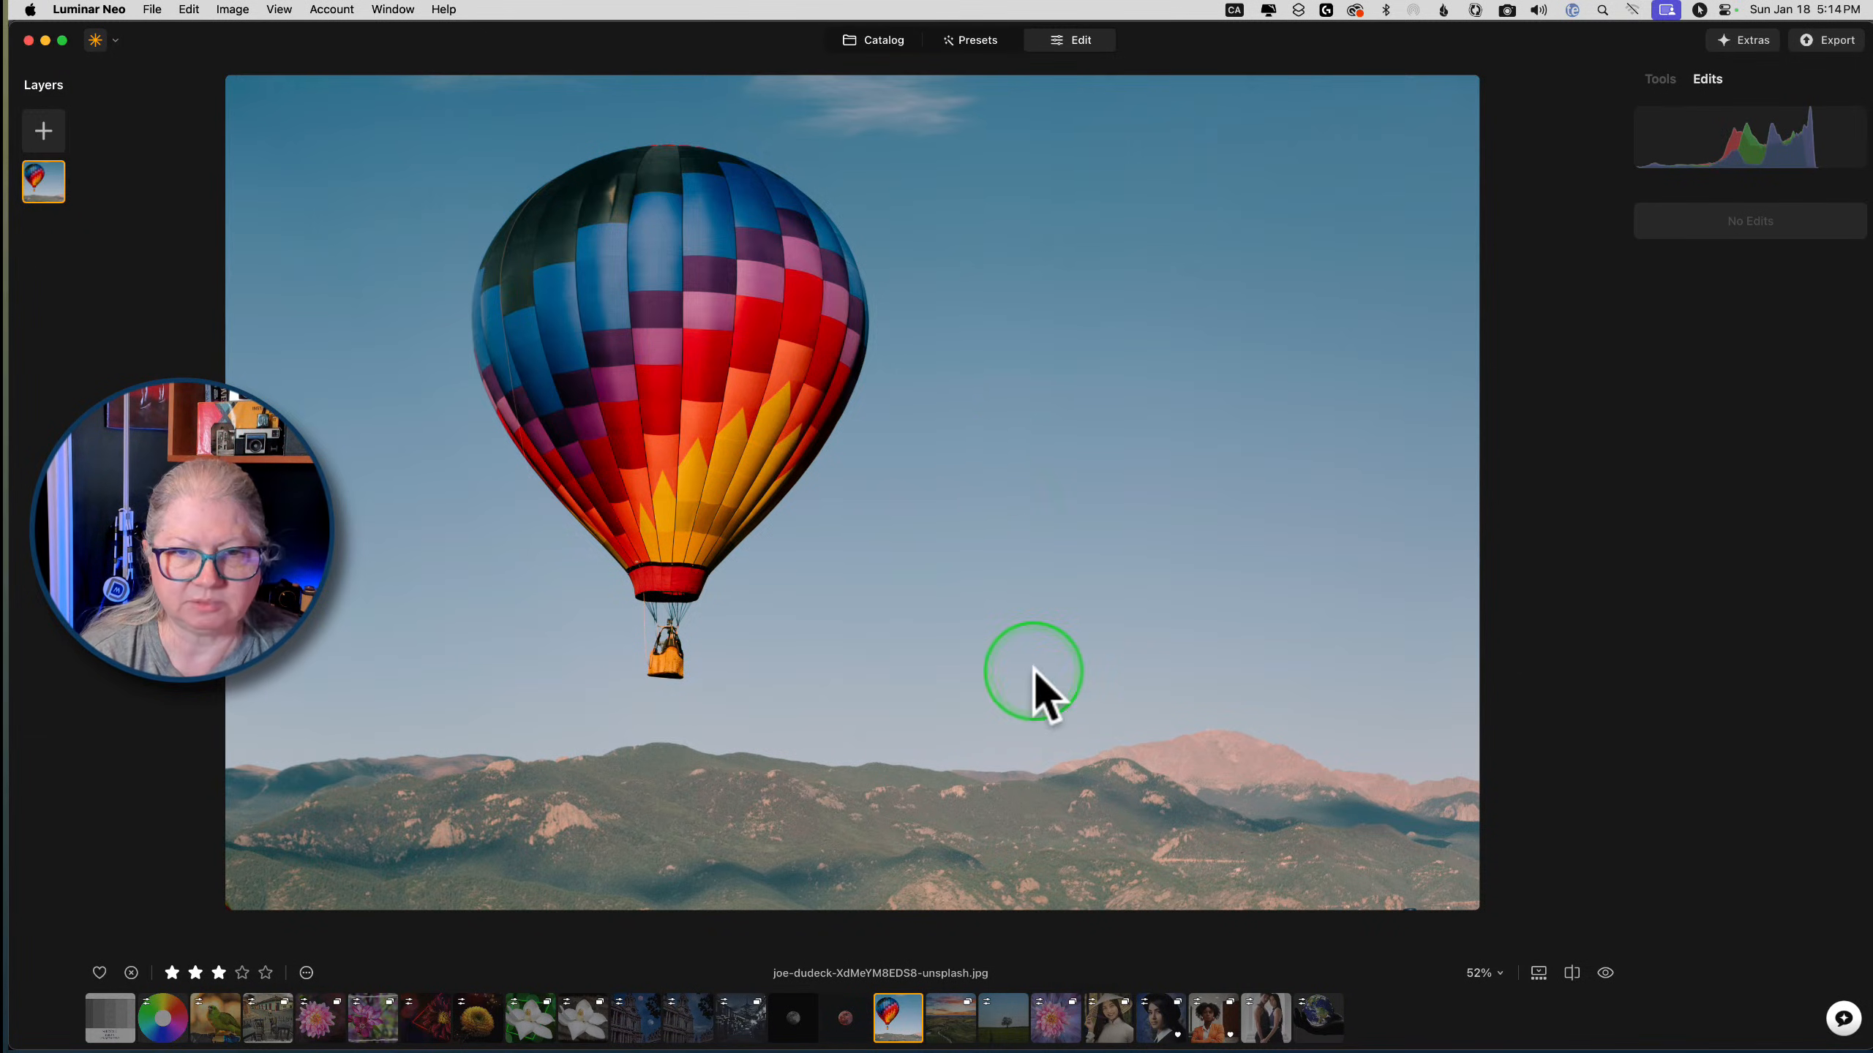
left_click(946, 1020)
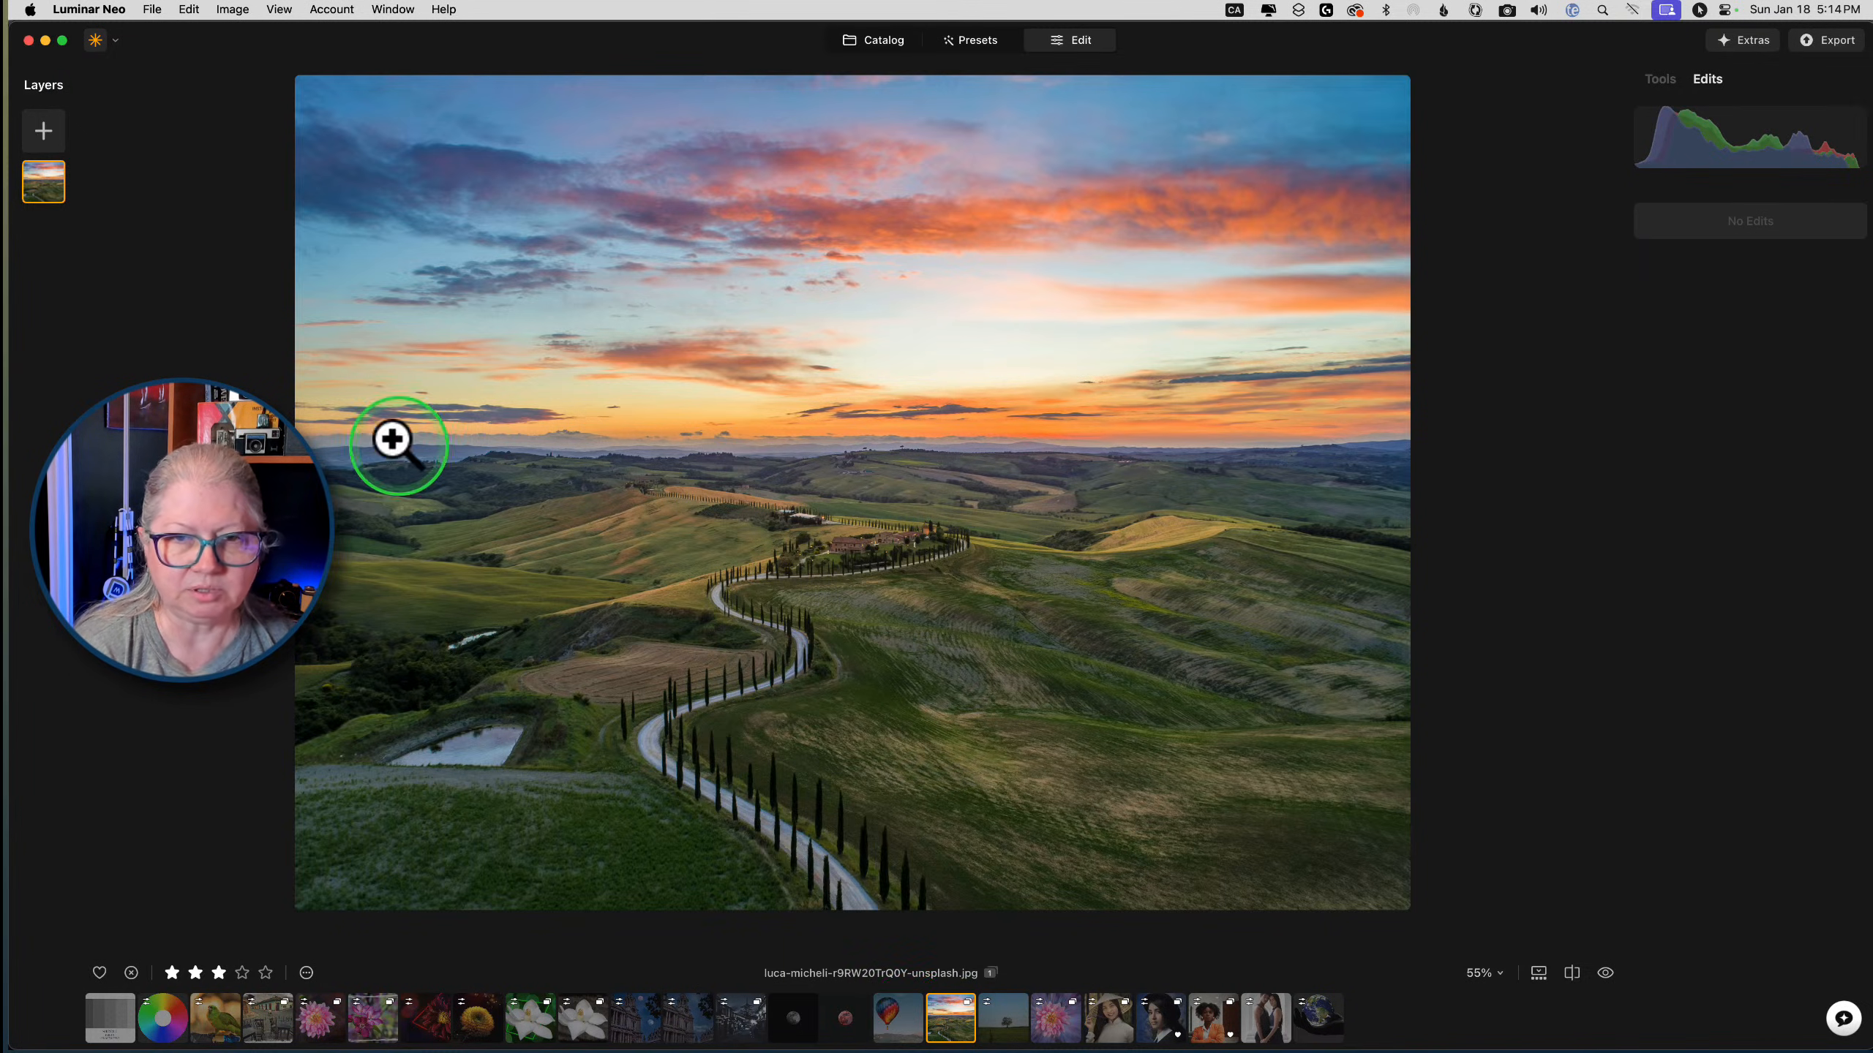
left_click(44, 131)
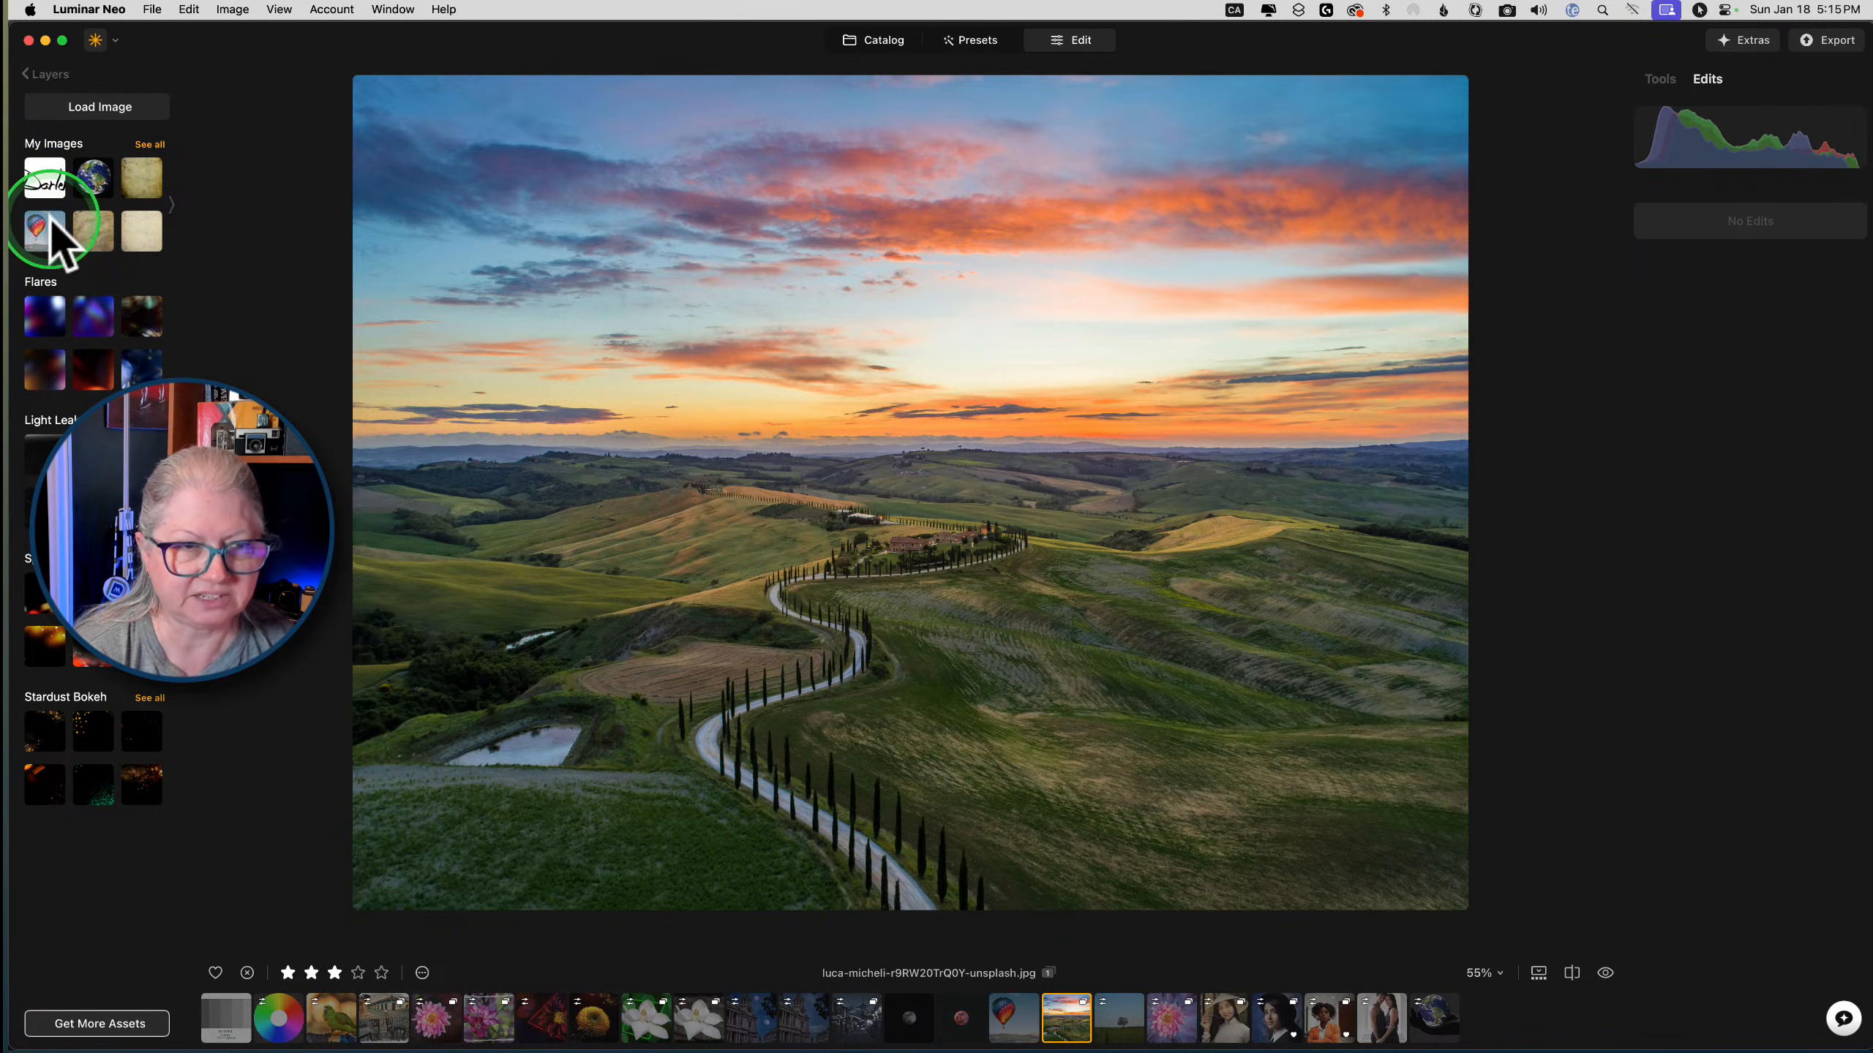
left_click(35, 233)
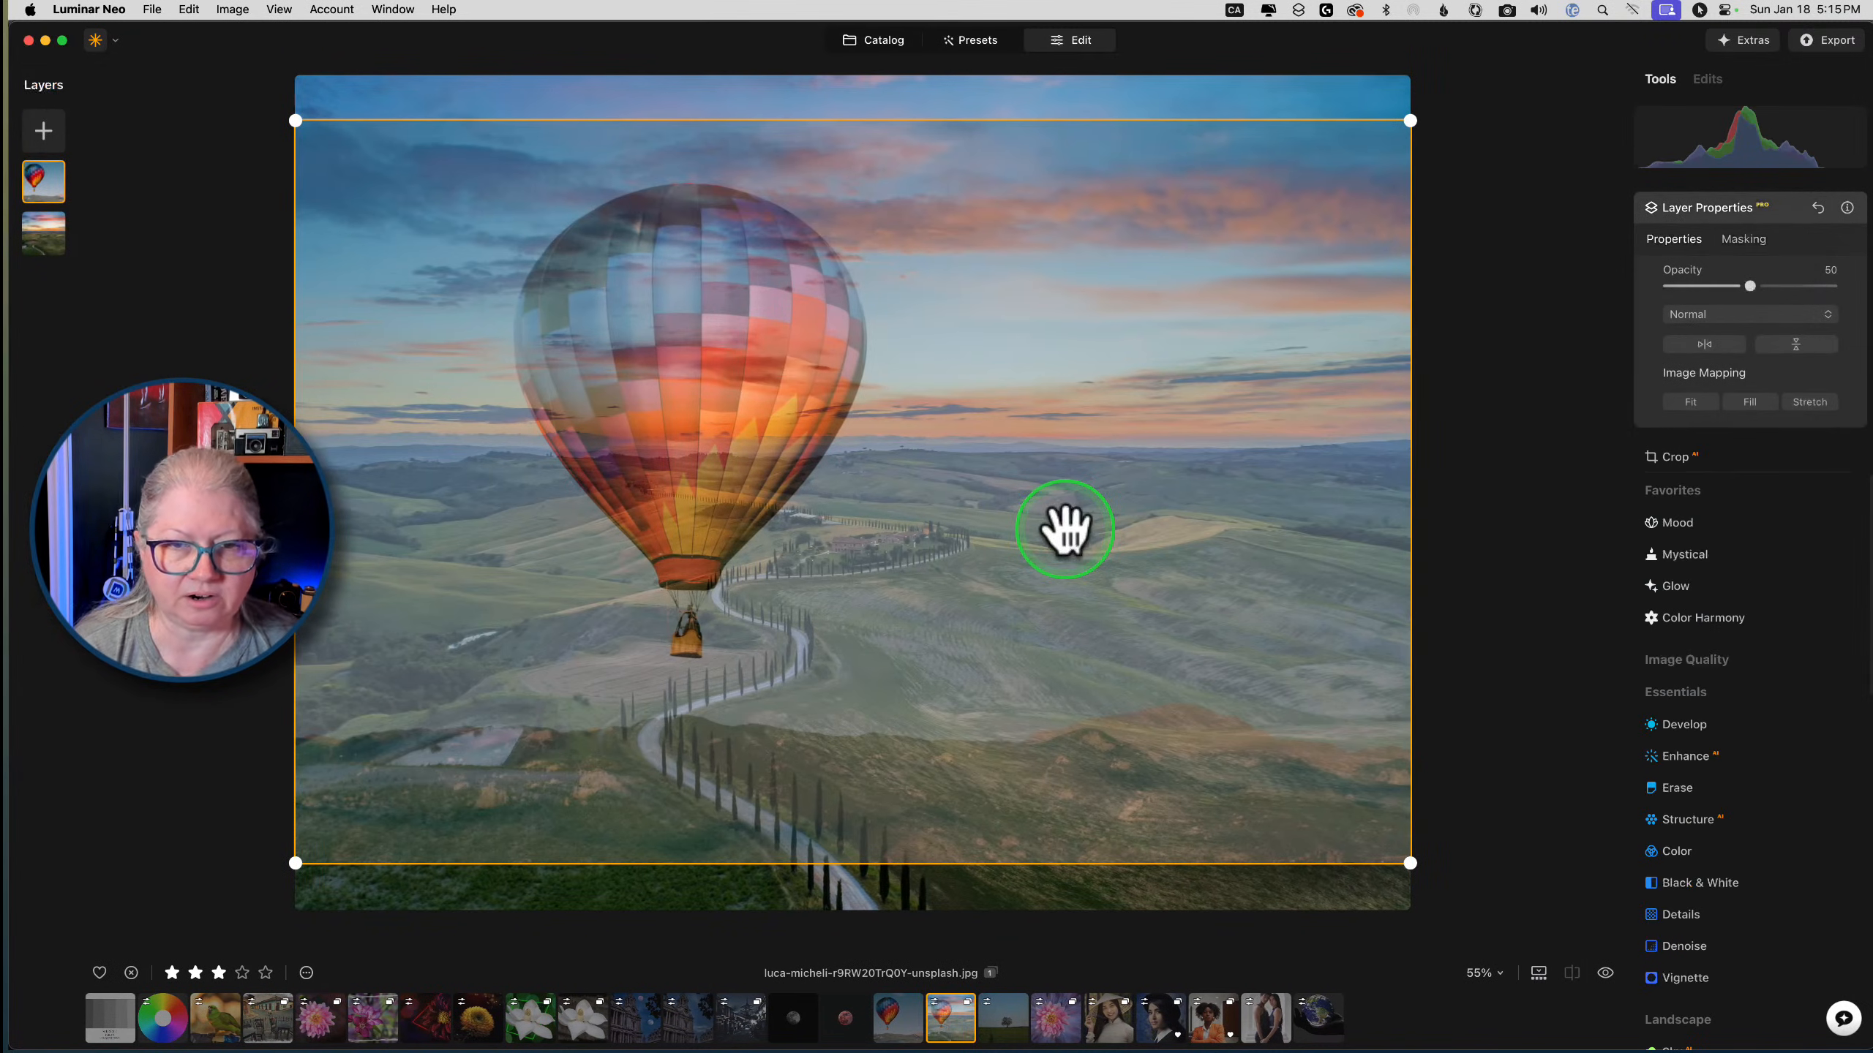
left_click_drag(1750, 286, 1850, 291)
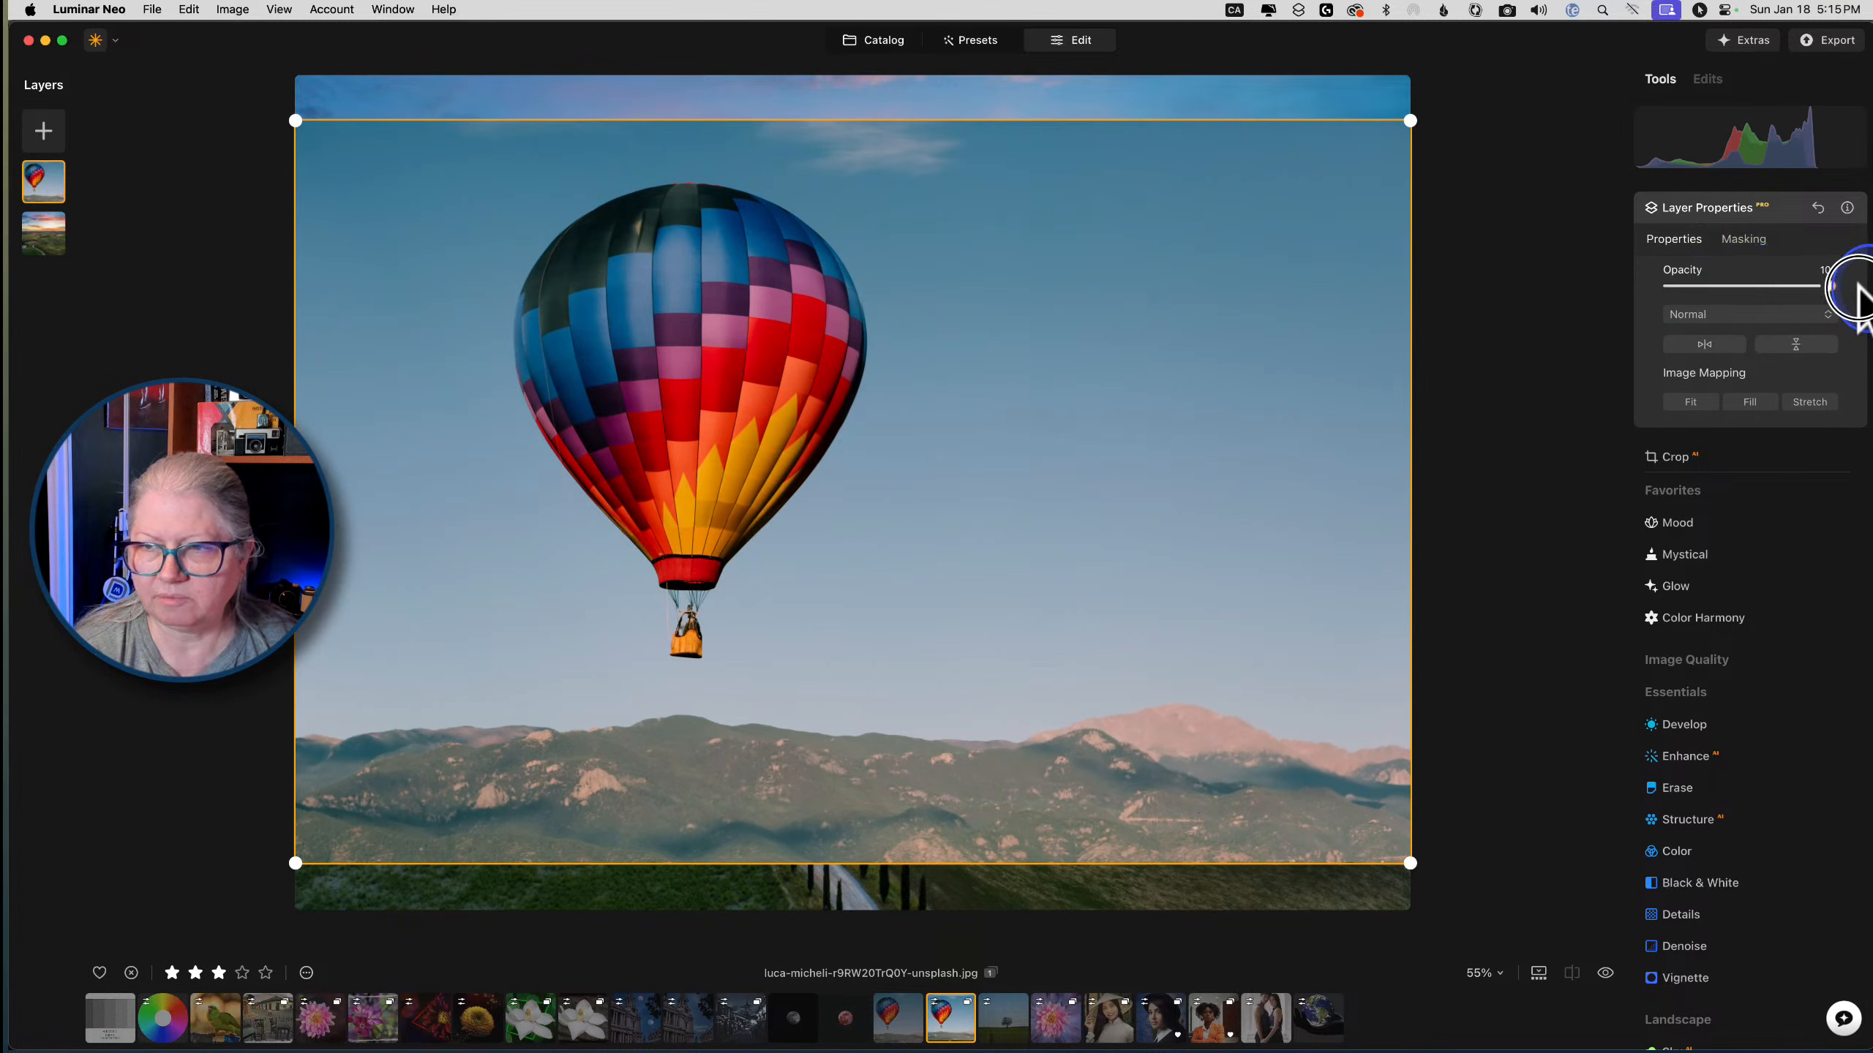
Remove the background from the balloon layer with Background Removal, keeping only the main object
left_click(1755, 246)
left_click(1689, 502)
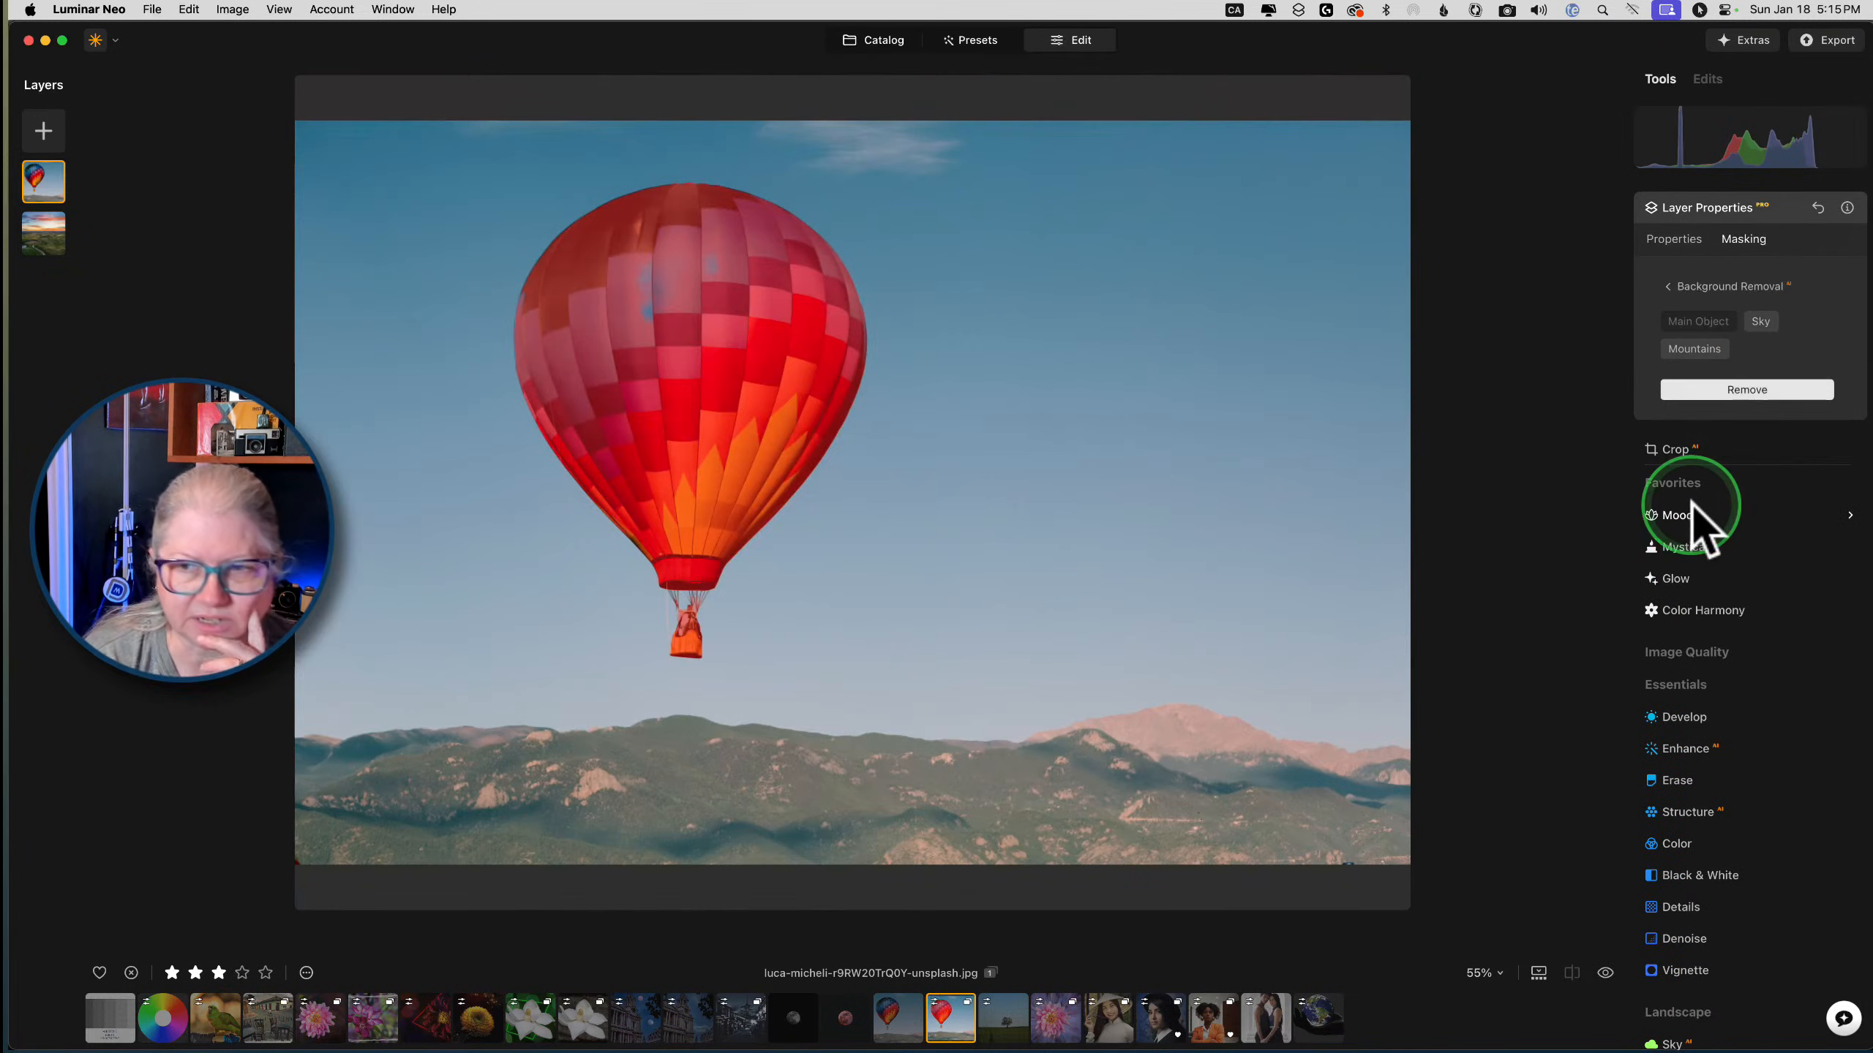
key("super+equal")
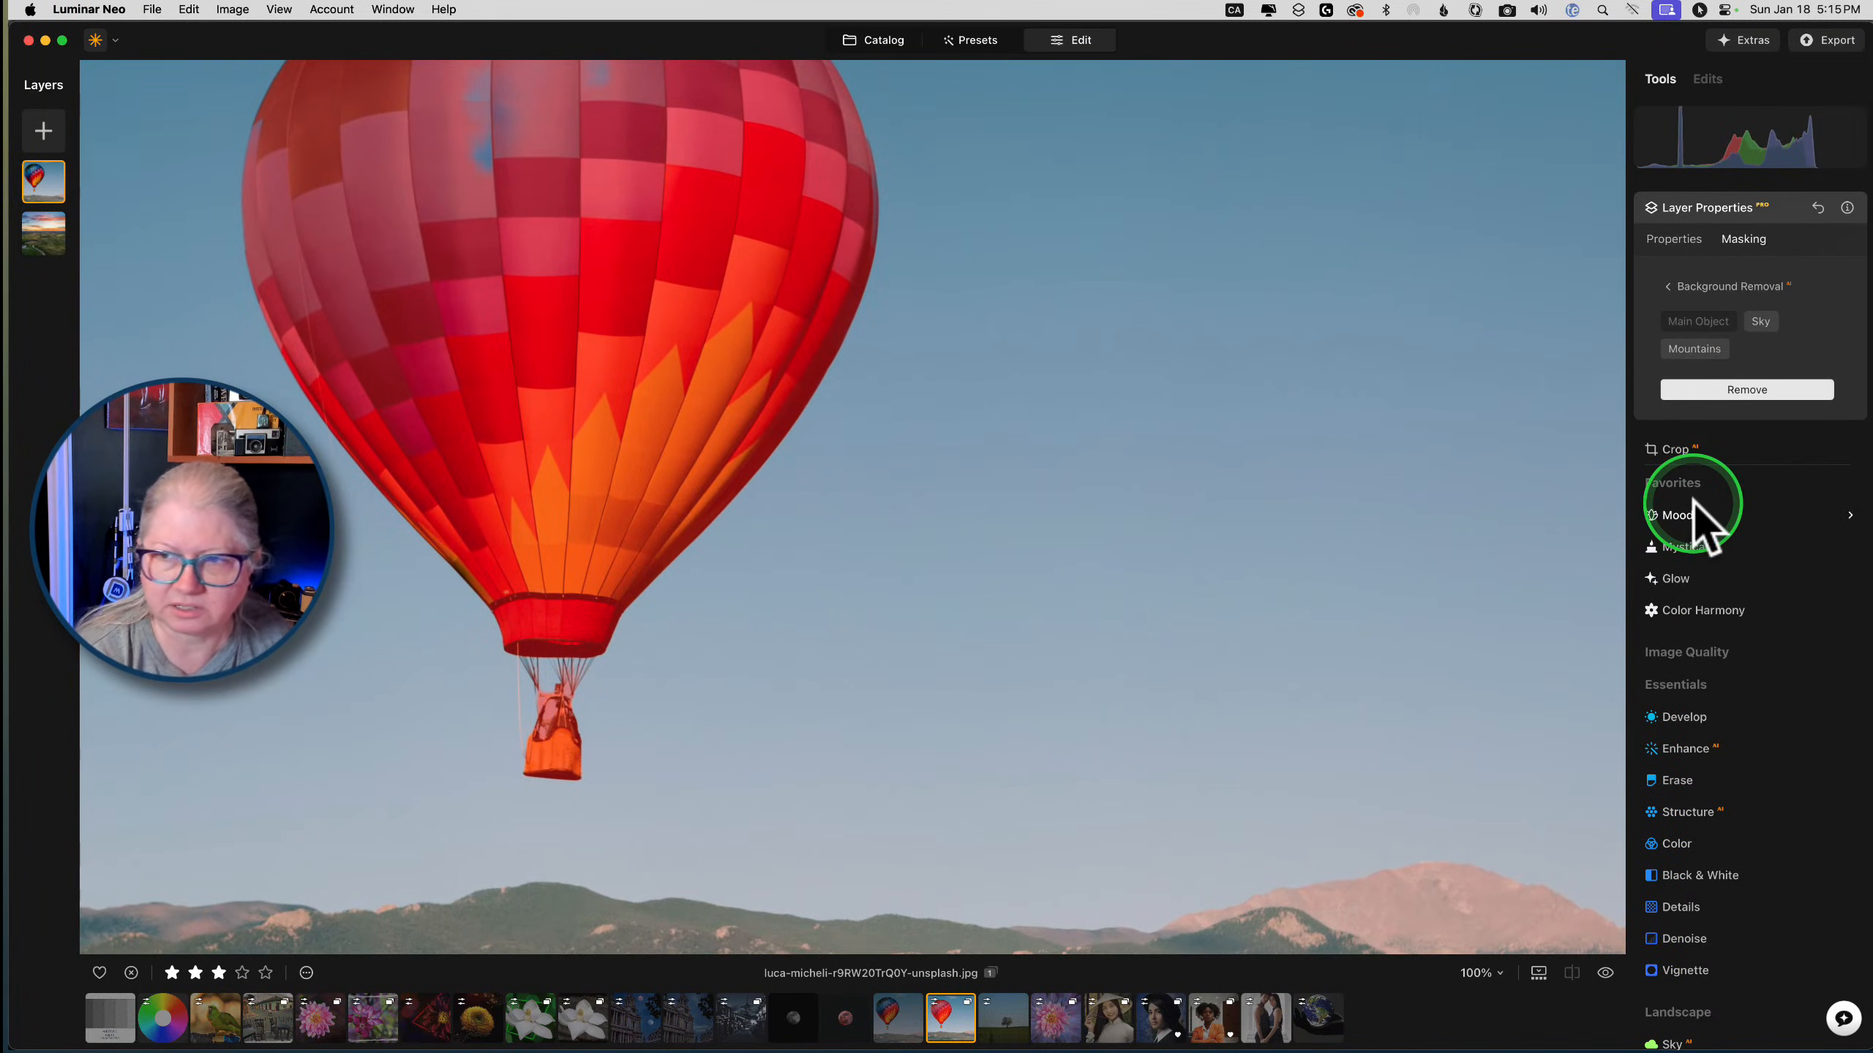
left_click(1692, 389)
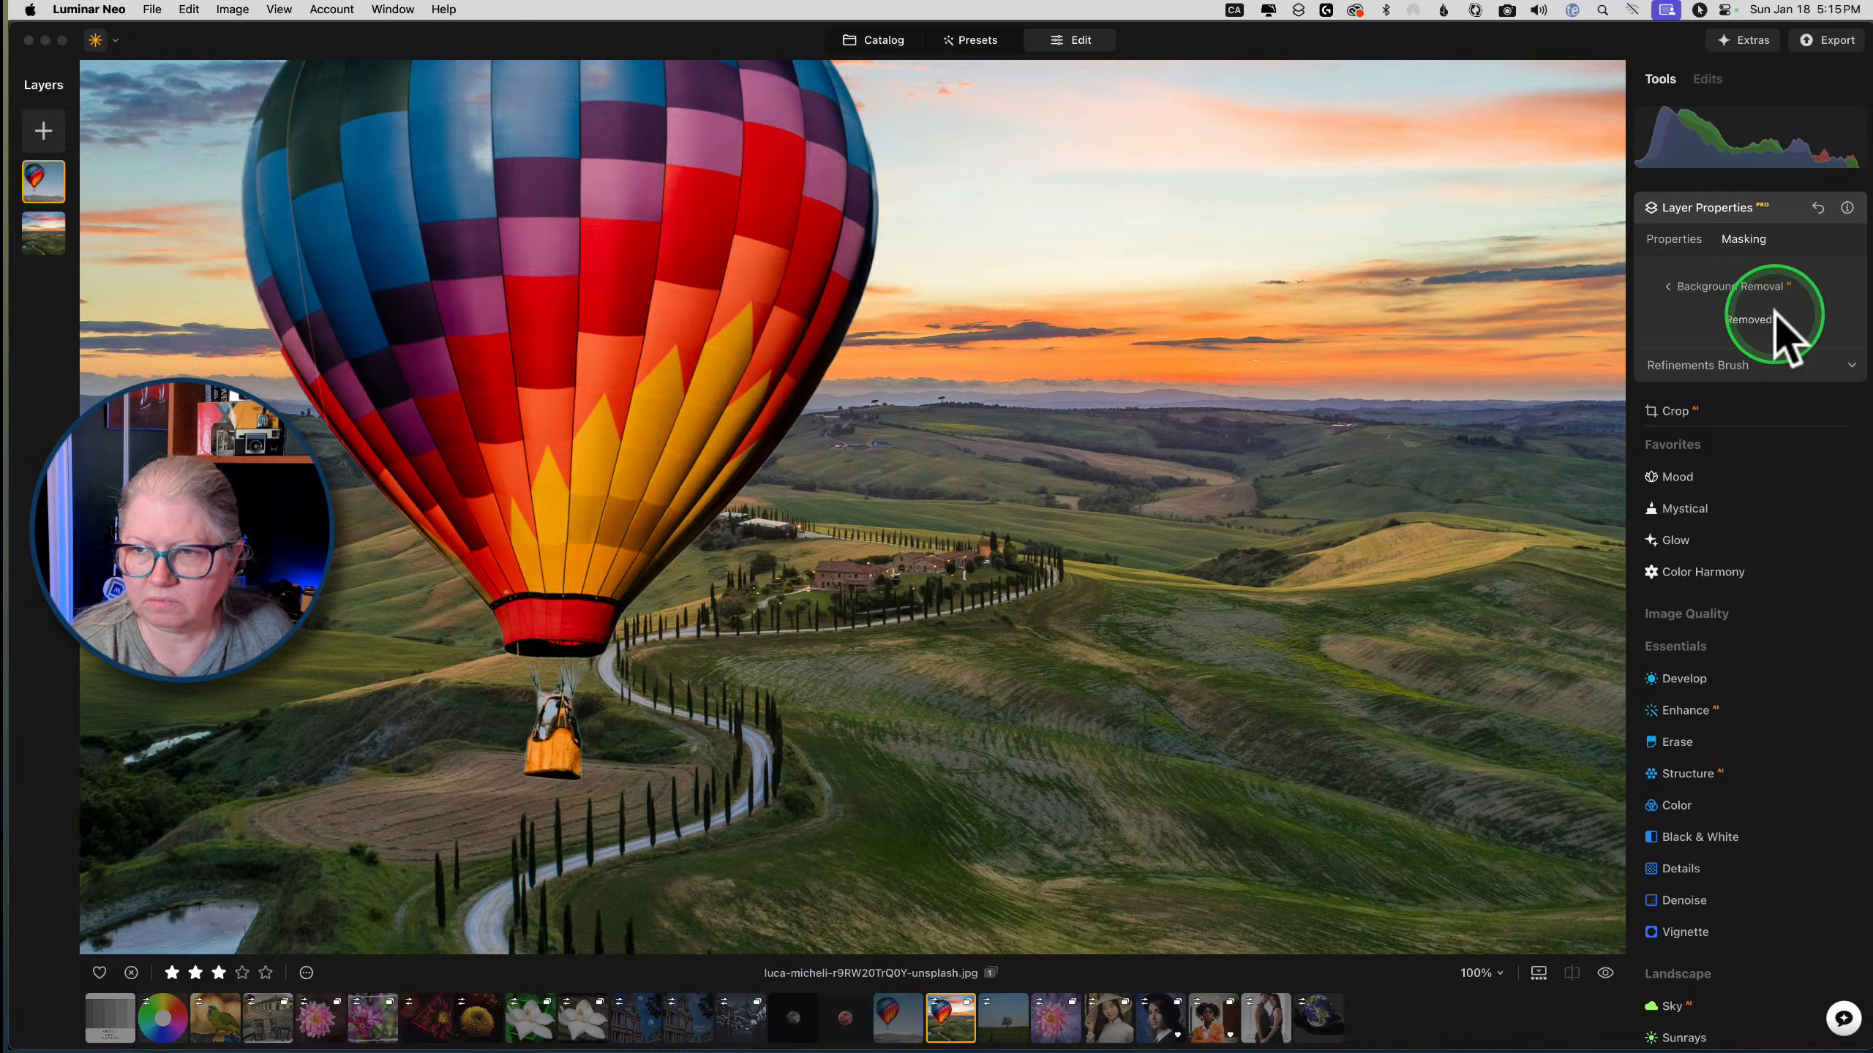
Run Background Removal on the balloon layer again and show its Refinements Brush options
left_click(1668, 289)
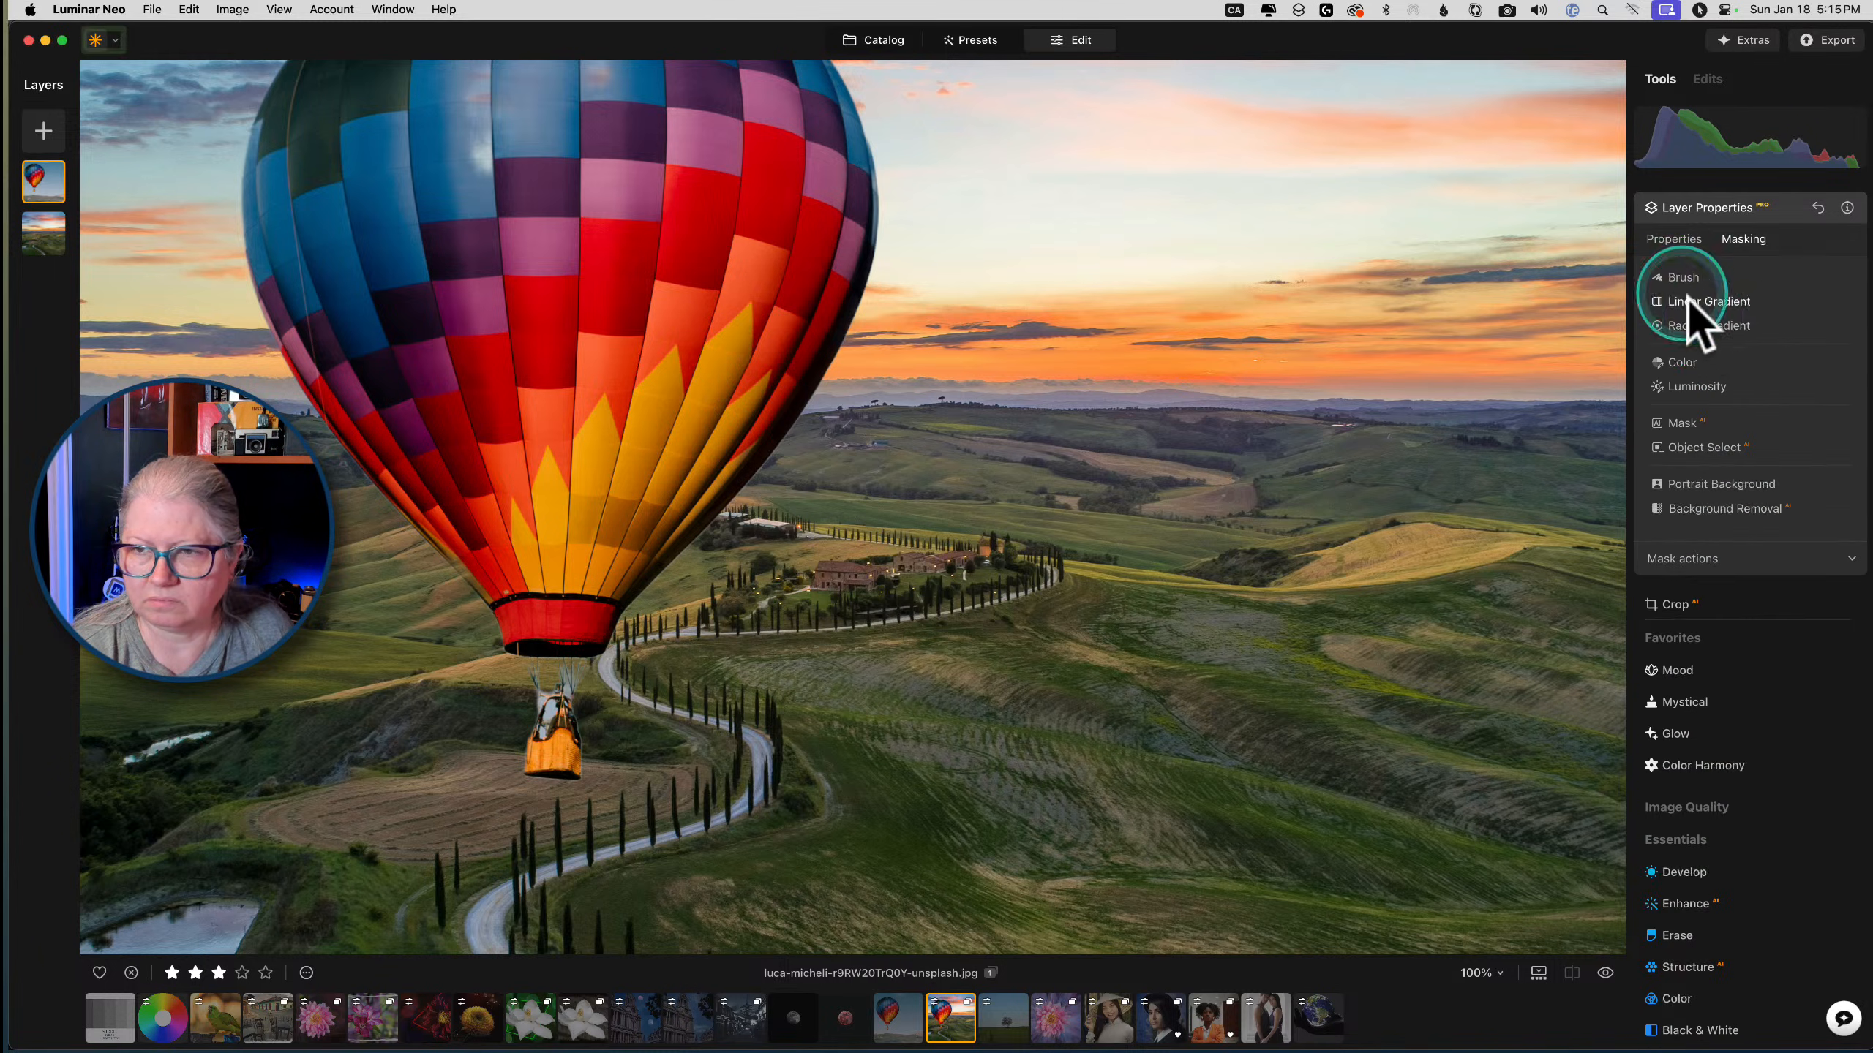
left_click(1691, 510)
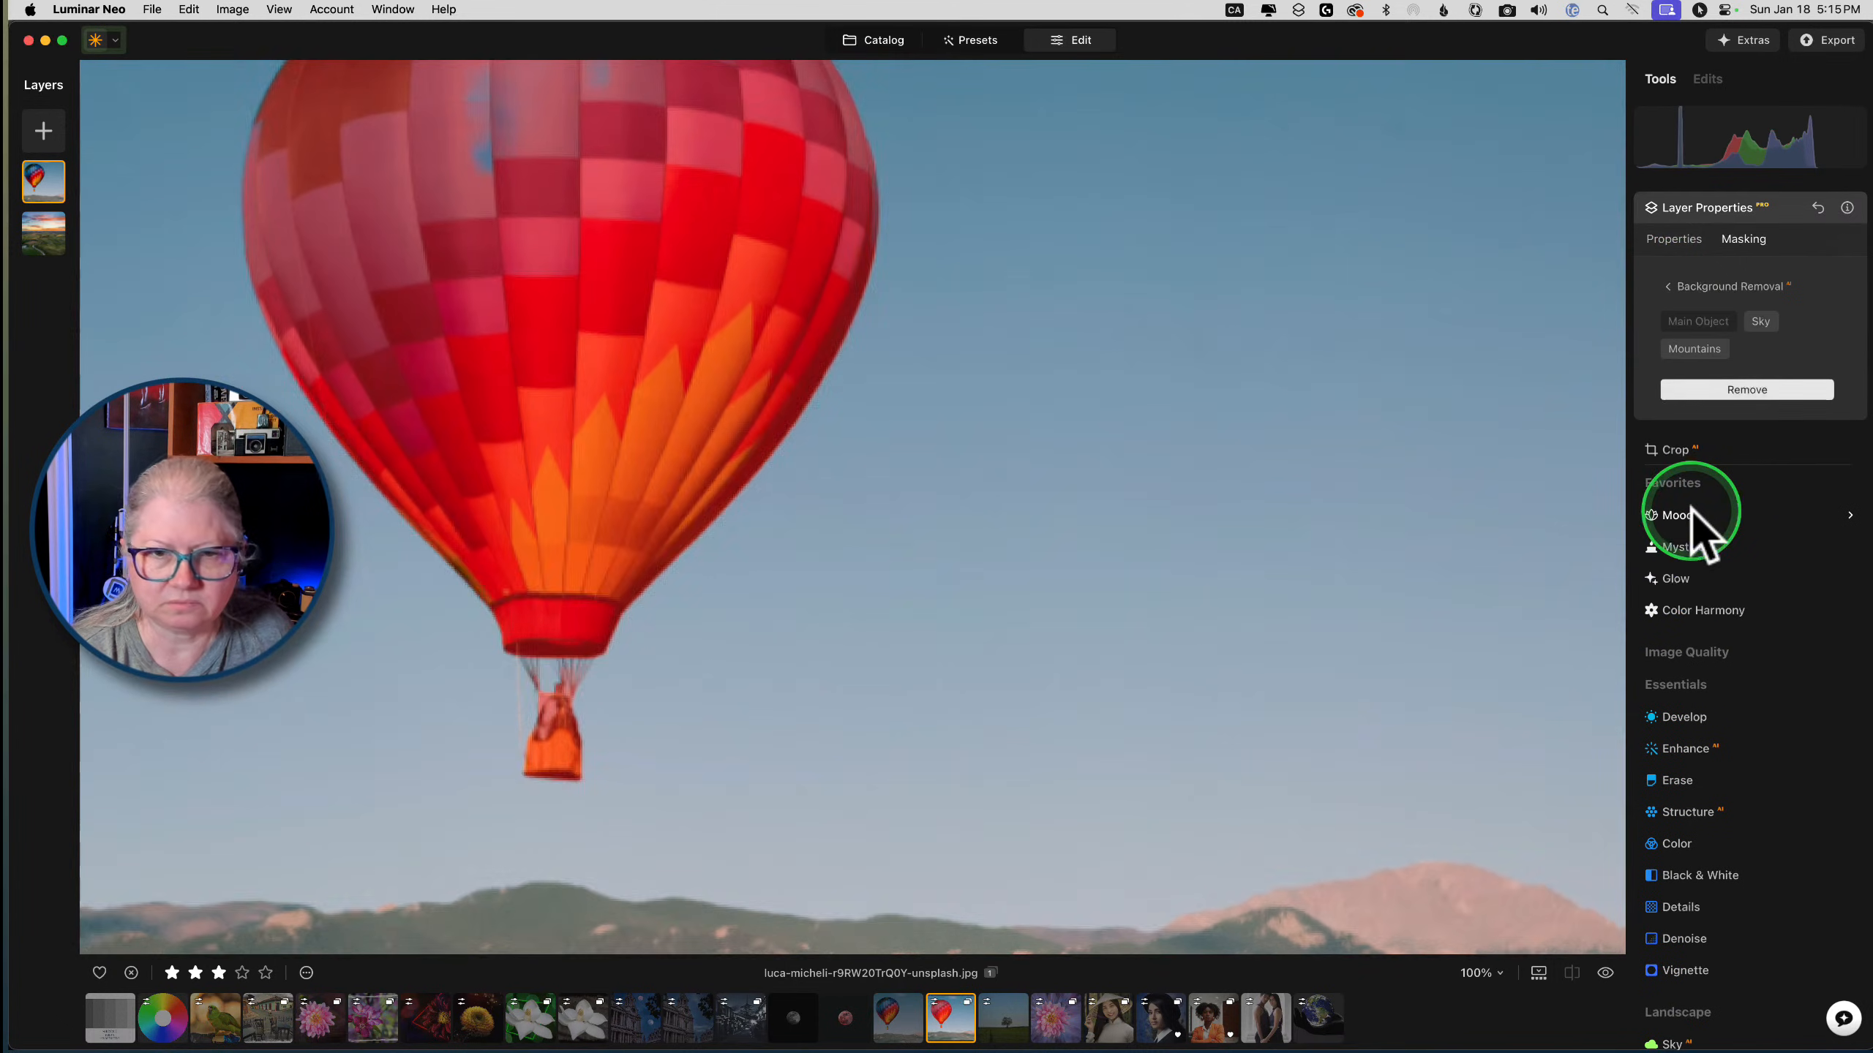
left_click(1721, 390)
left_click(1701, 366)
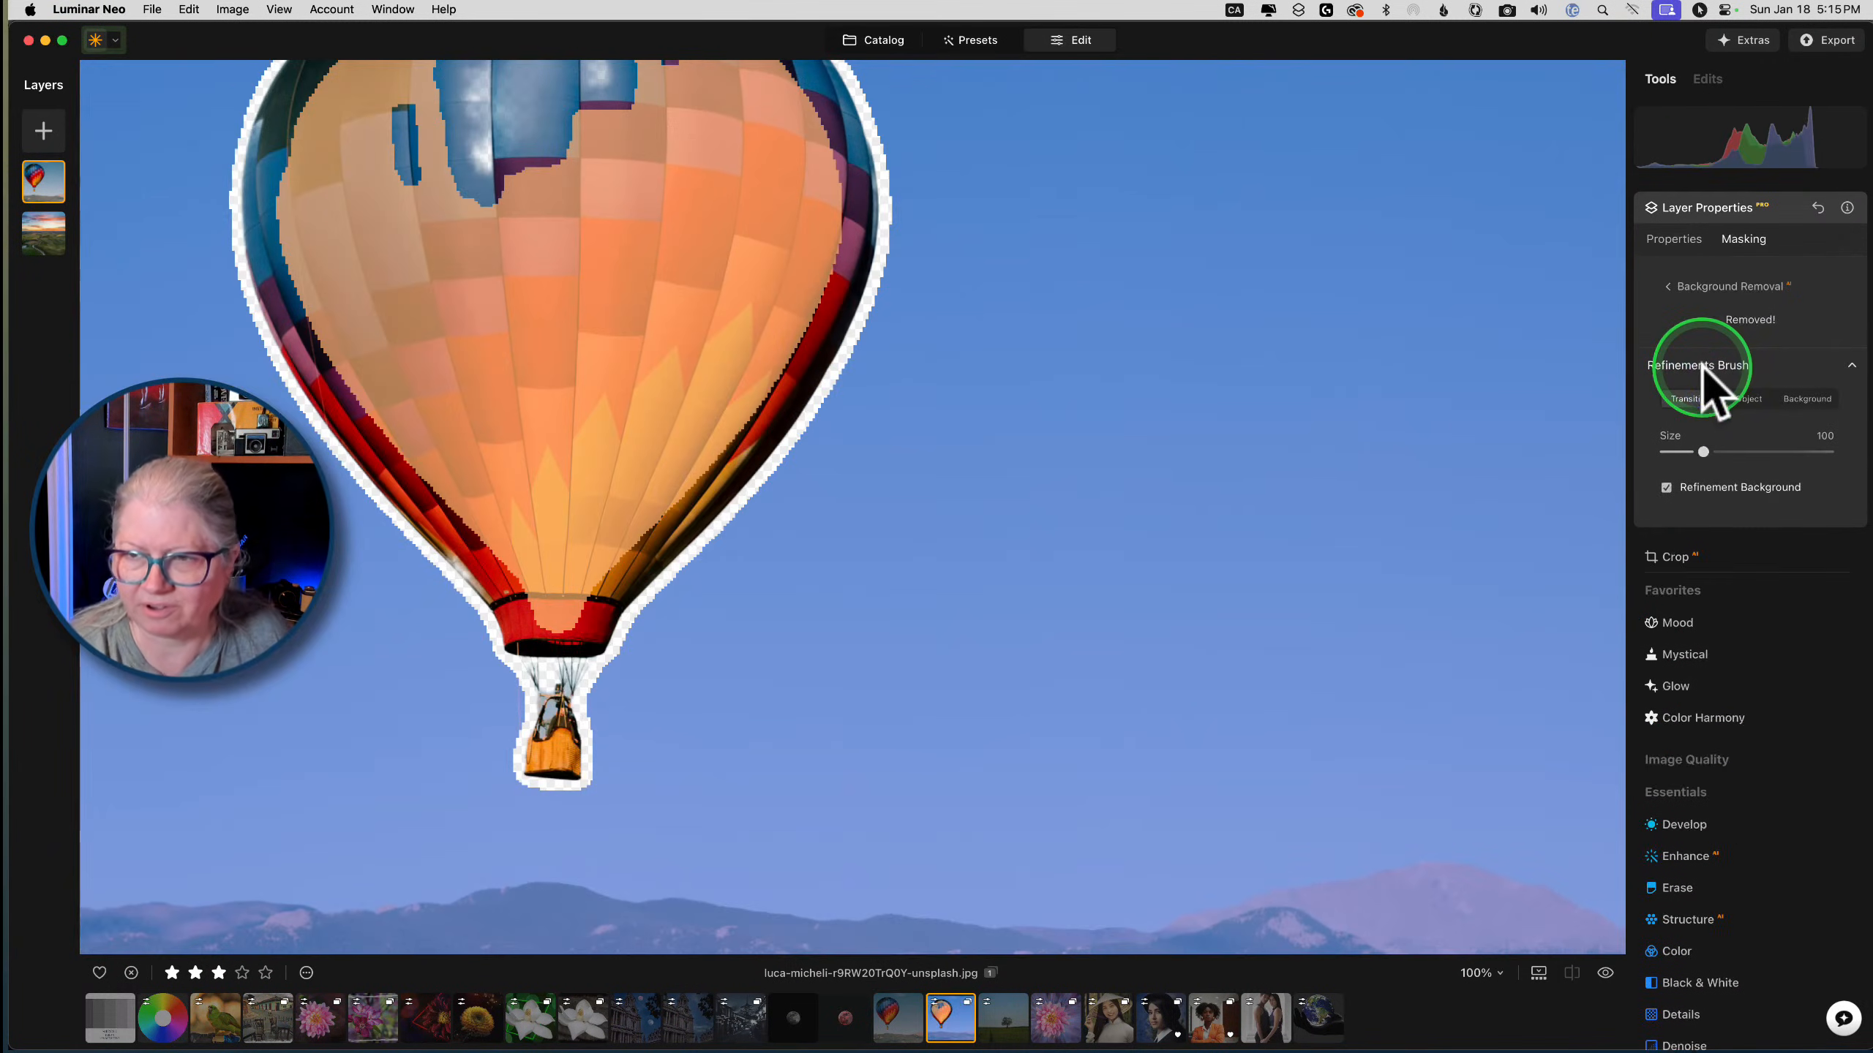
Paint the unmasked panels of the balloon with the Object refinement brush at size 100
scroll(935, 420, "left", 5)
scroll(935, 420, "up", 4)
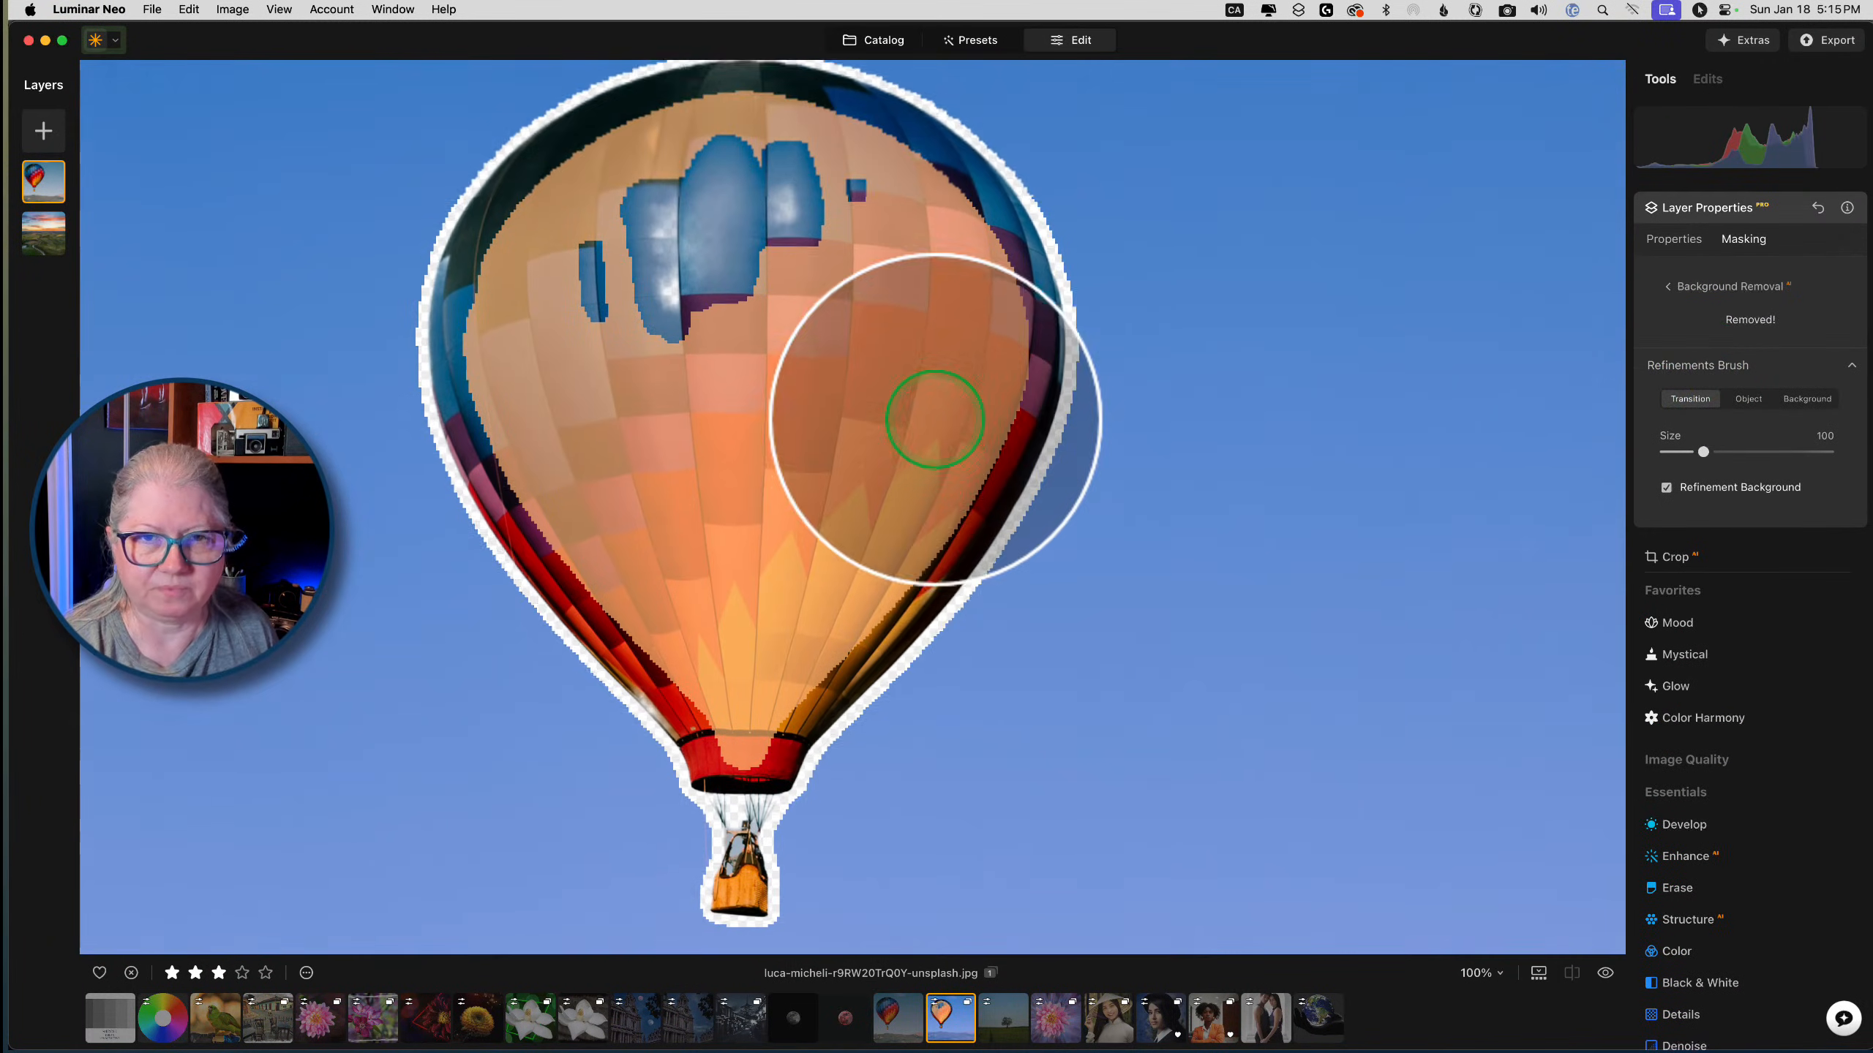
left_click(1751, 397)
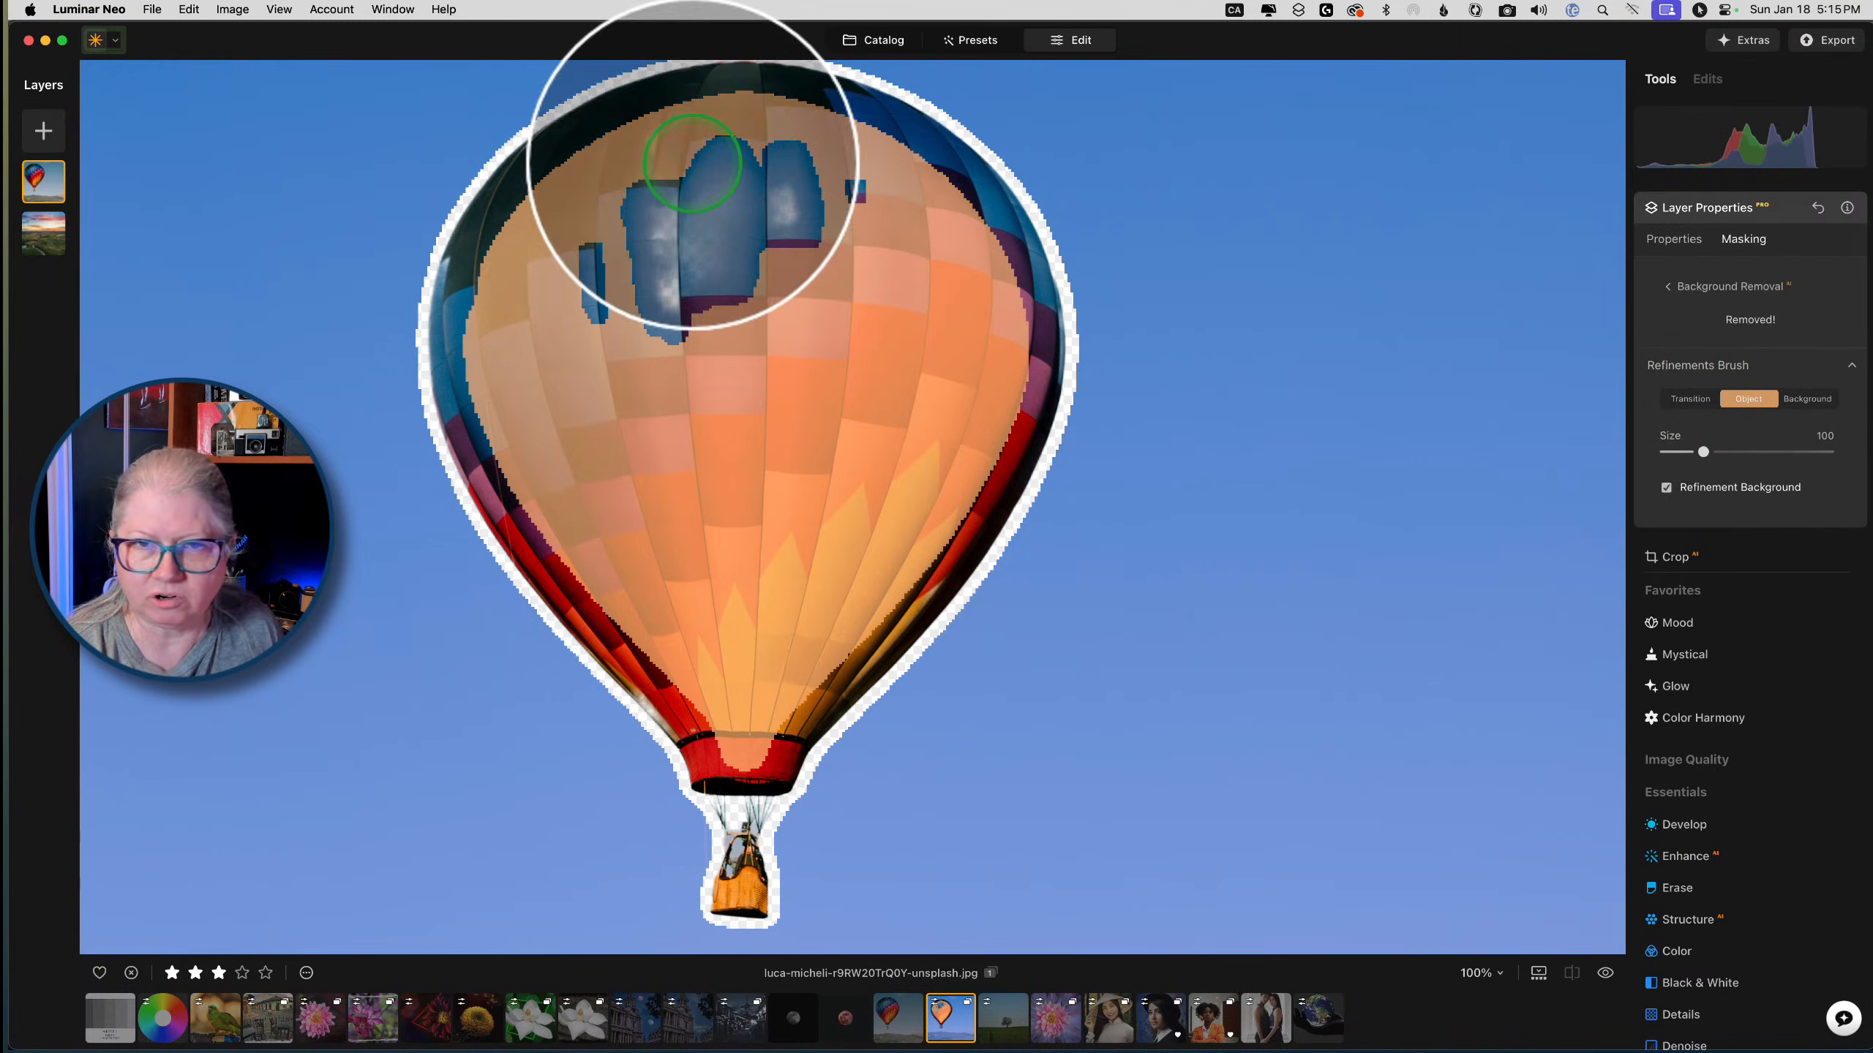
mouse_move(836, 184)
left_mouse_down()
mouse_move(822, 239)
mouse_move(799, 171)
mouse_move(614, 243)
mouse_move(492, 338)
mouse_move(495, 264)
mouse_move(478, 347)
mouse_move(526, 460)
left_mouse_up()
mouse_move(687, 297)
left_mouse_down()
mouse_move(728, 280)
mouse_move(731, 160)
mouse_move(673, 305)
left_mouse_up()
mouse_move(978, 389)
left_mouse_down()
mouse_move(1003, 360)
mouse_move(978, 263)
left_mouse_up()
mouse_move(723, 708)
left_mouse_down()
mouse_move(643, 623)
mouse_move(697, 697)
mouse_move(736, 692)
left_mouse_up()
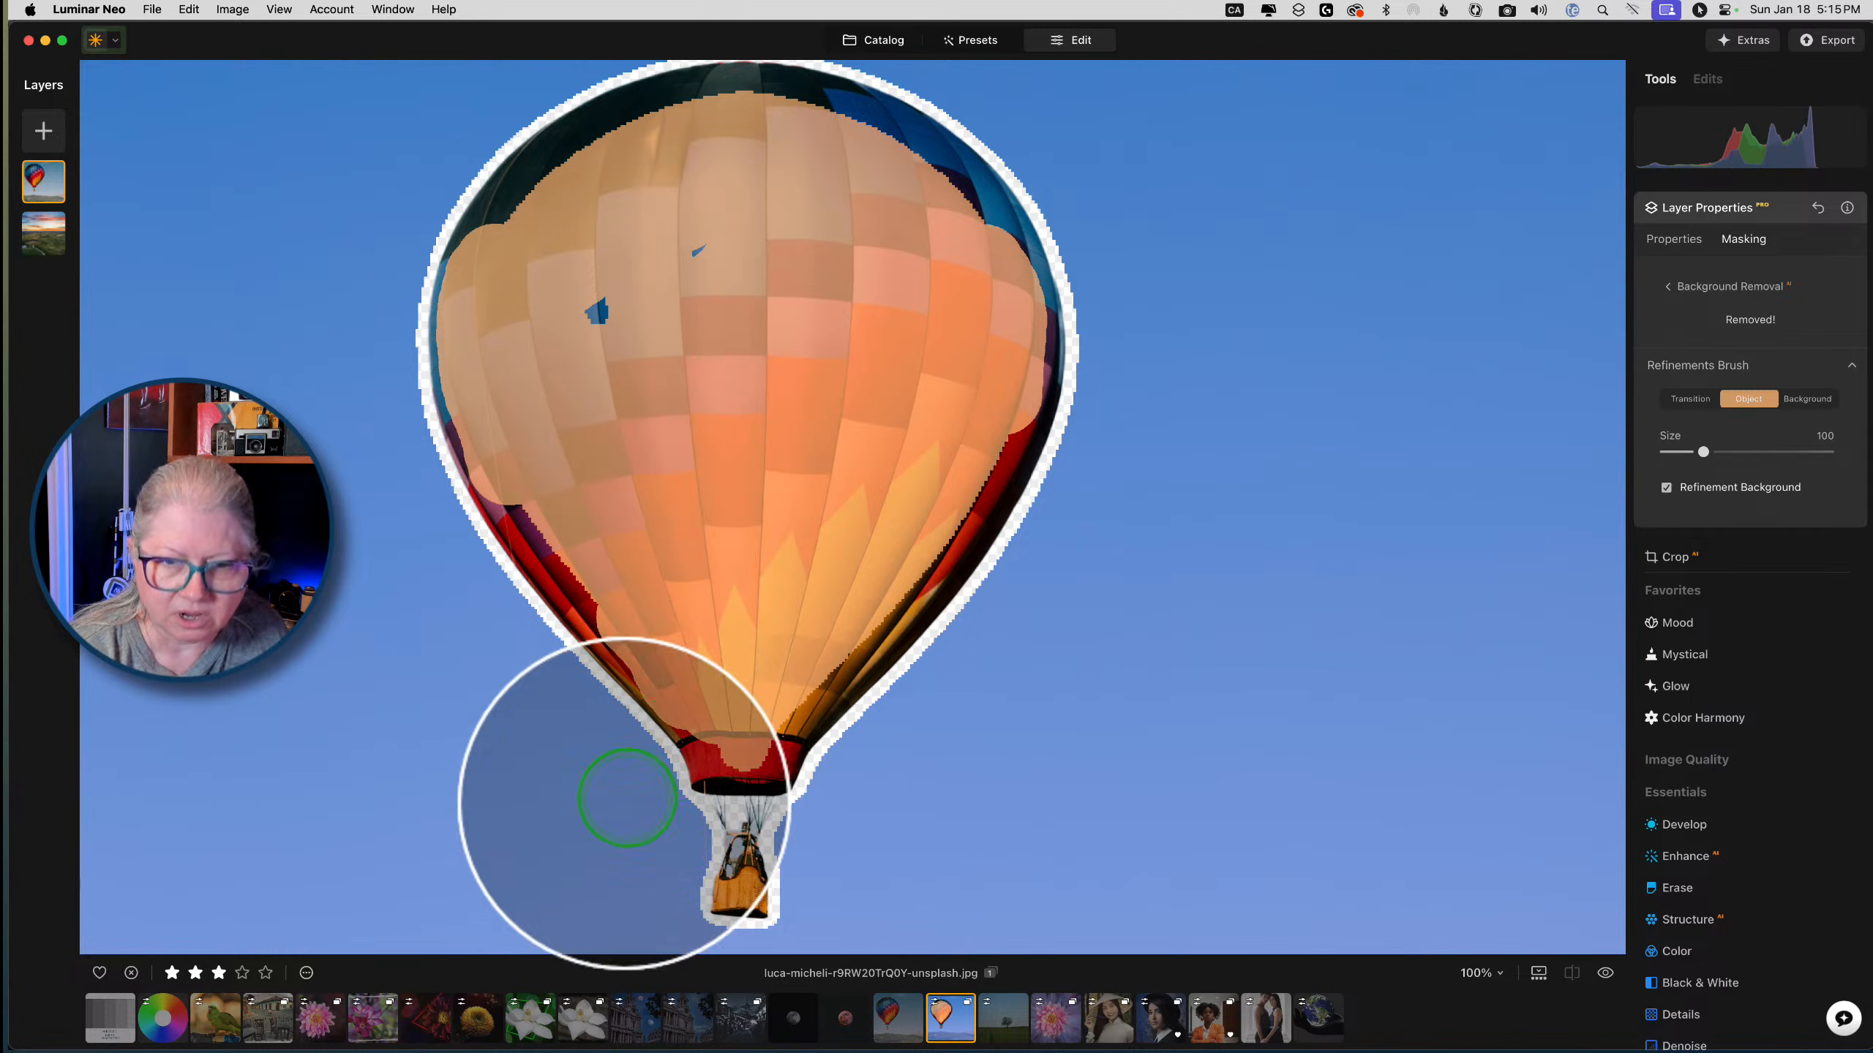
Refine the gaps between the ropes above the balloon's basket with the Transition brush at size 10, and return to the layer properties
left_click(1689, 399)
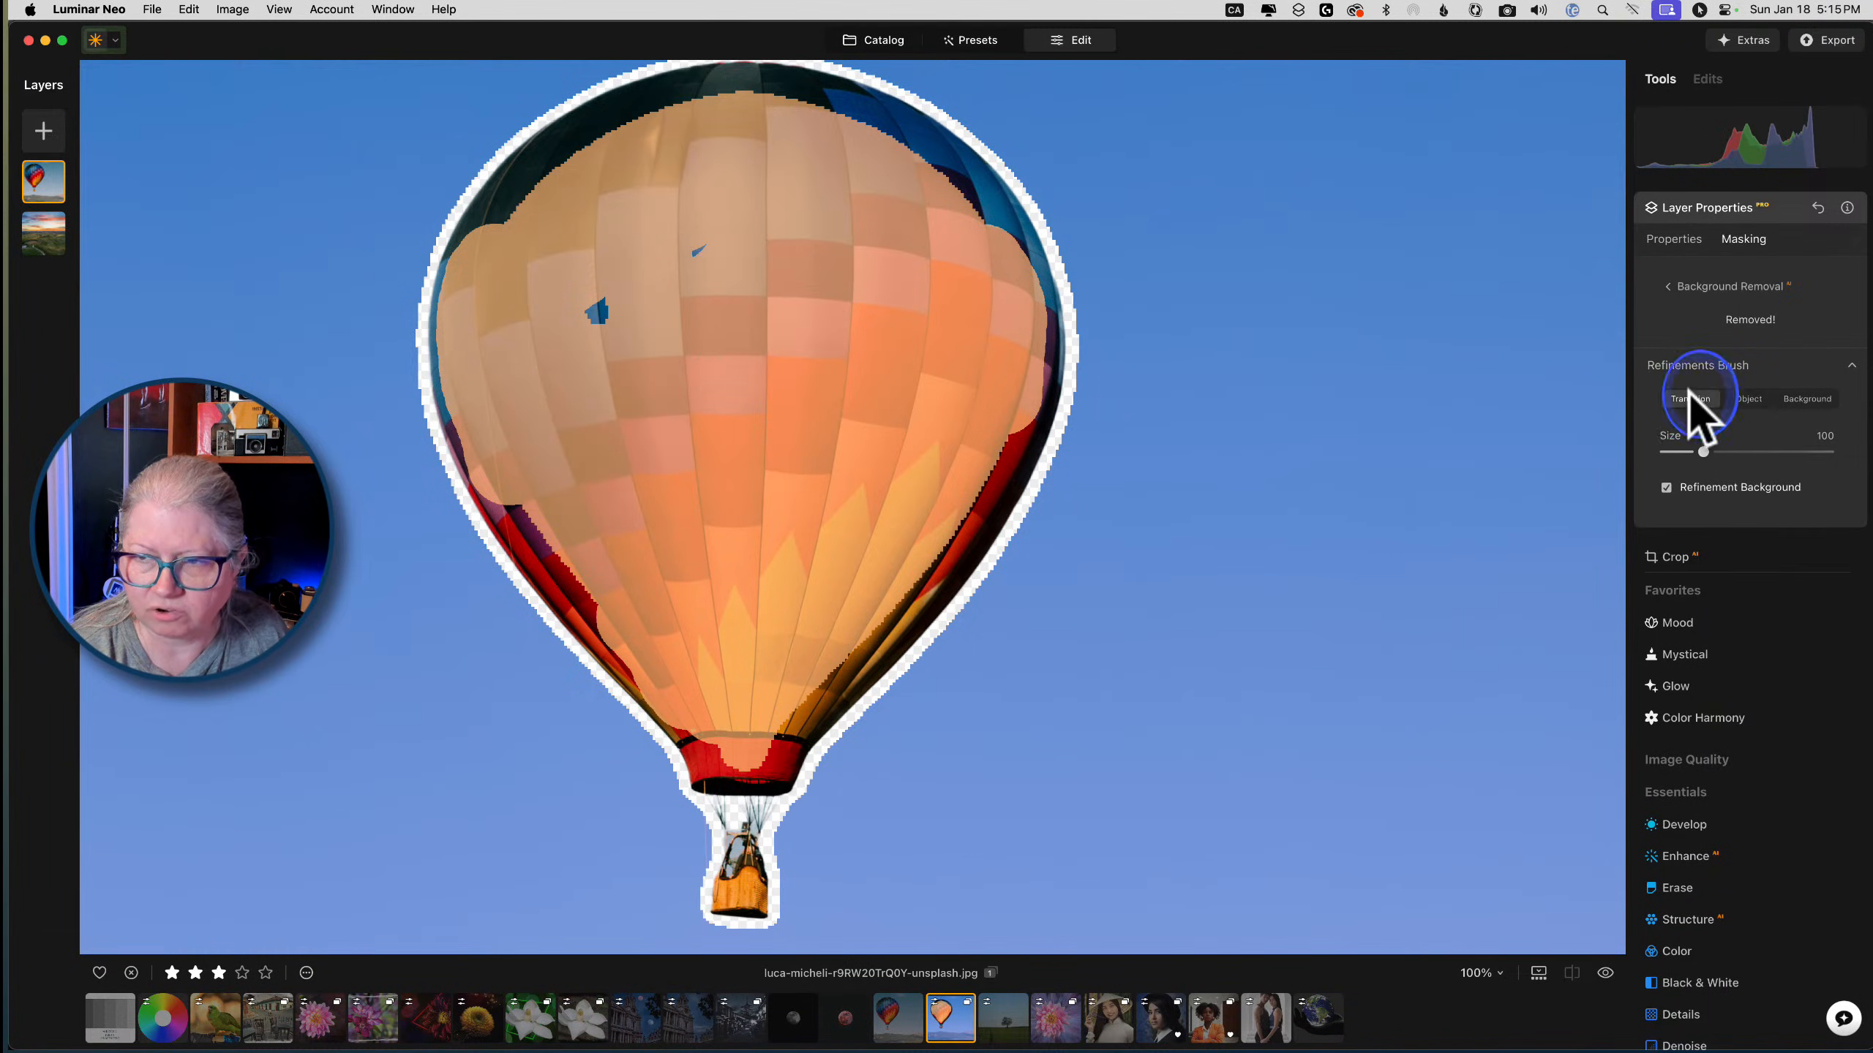
key("super+equal")
scroll(909, 627, "down", 7)
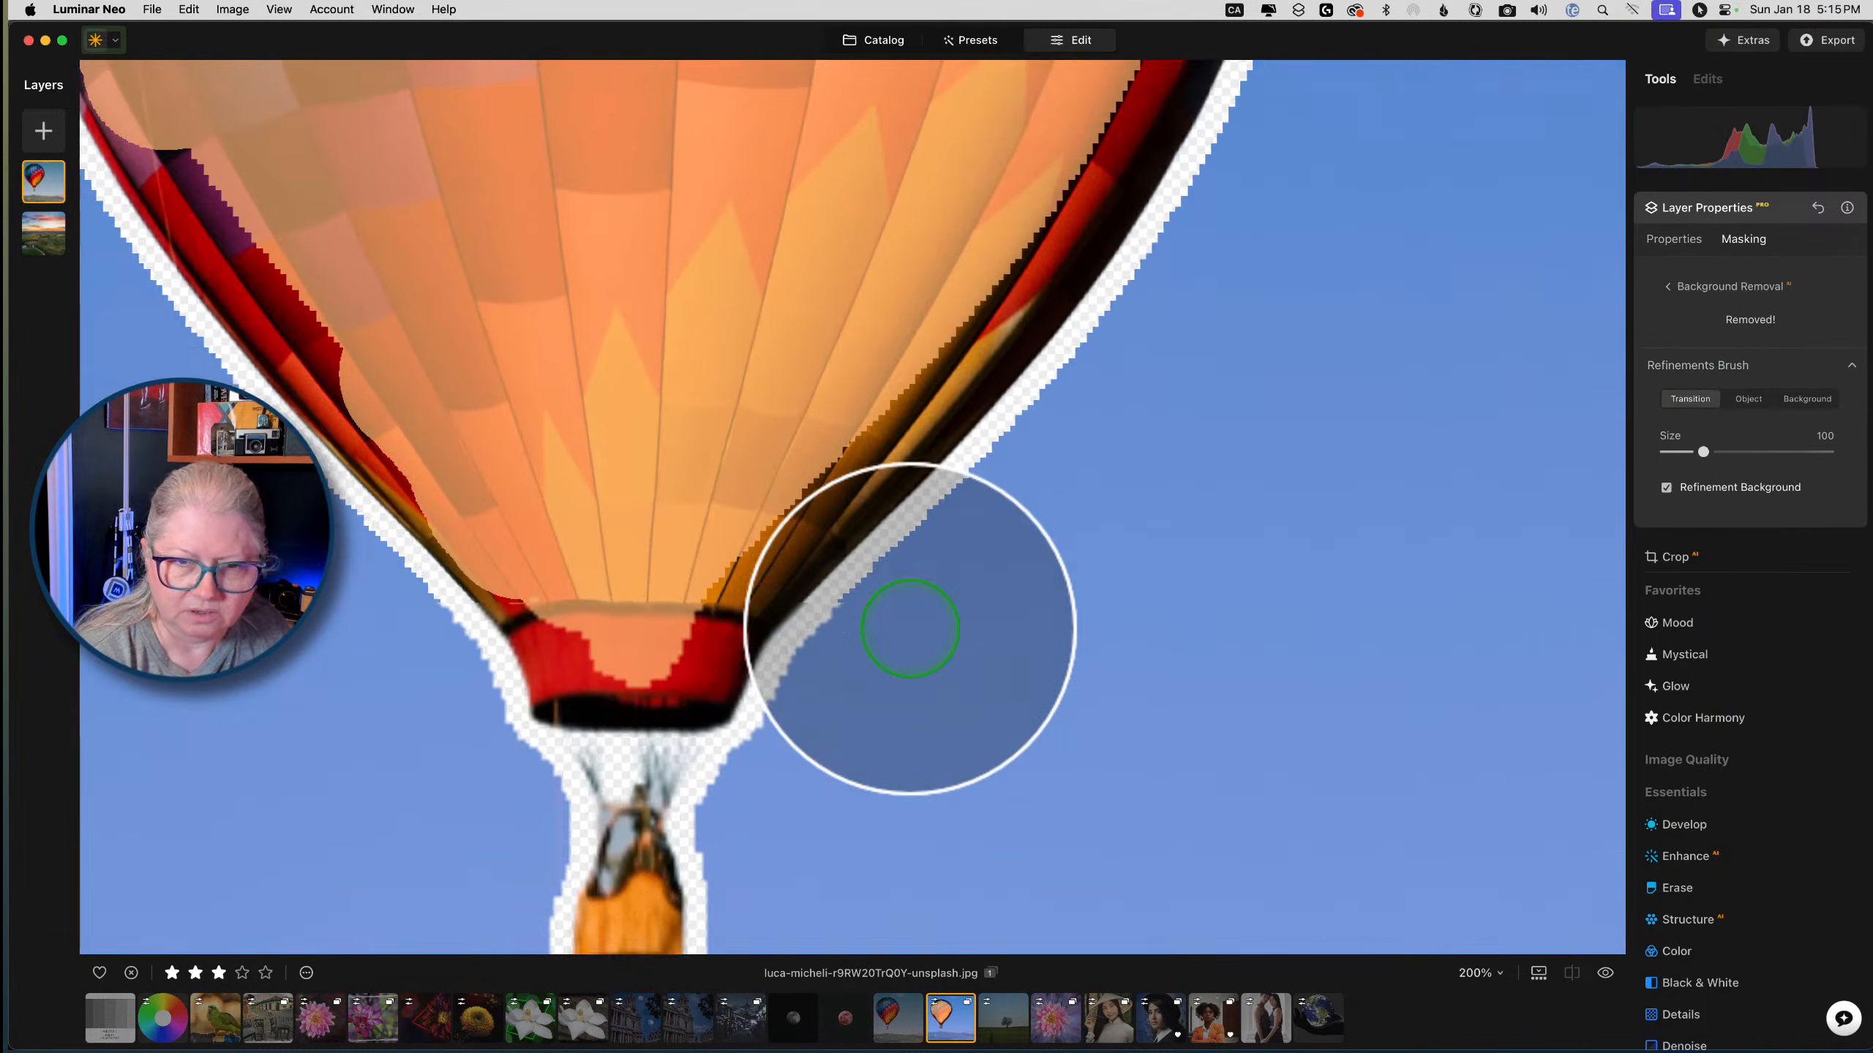
scroll(910, 627, "left", 5)
key("bracketleft")
key("bracketleft")
key("bracketleft")
key("bracketleft")
key("bracketleft")
key("bracketleft")
key("bracketleft")
key("bracketleft")
key("bracketleft")
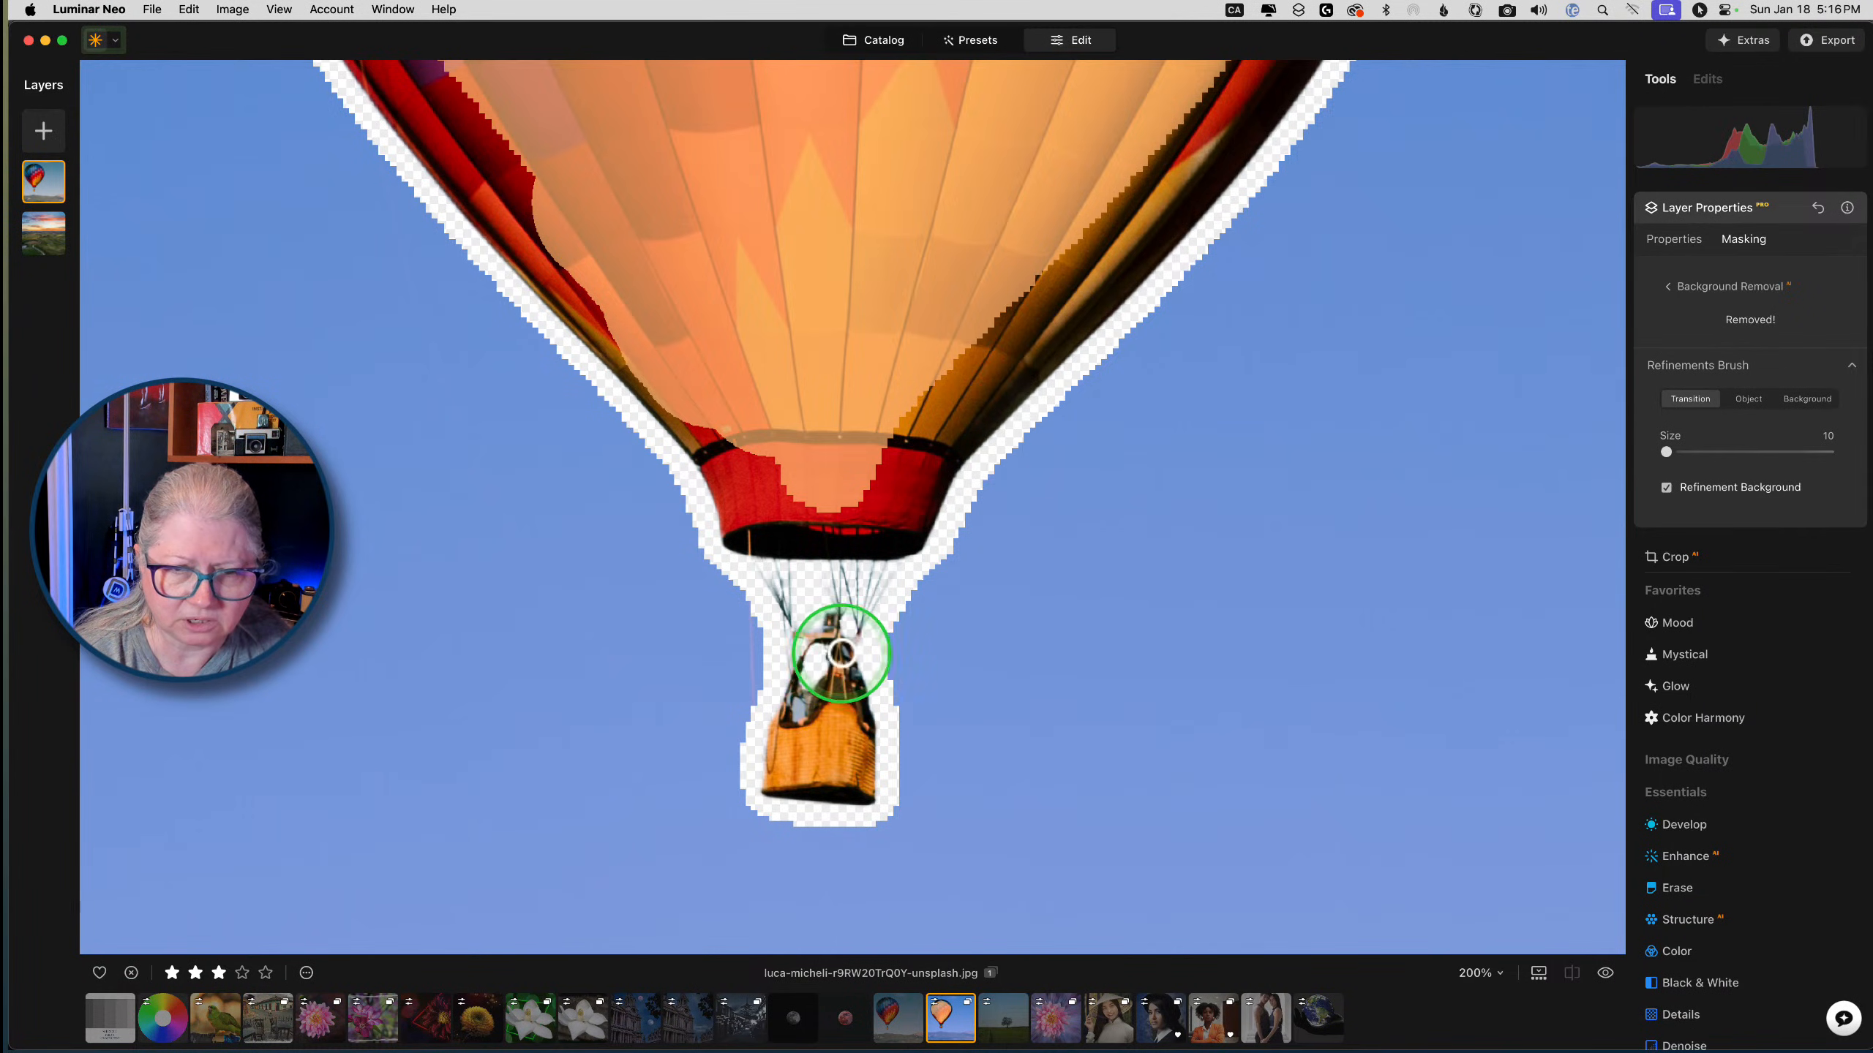
left_click_drag(797, 700, 798, 713)
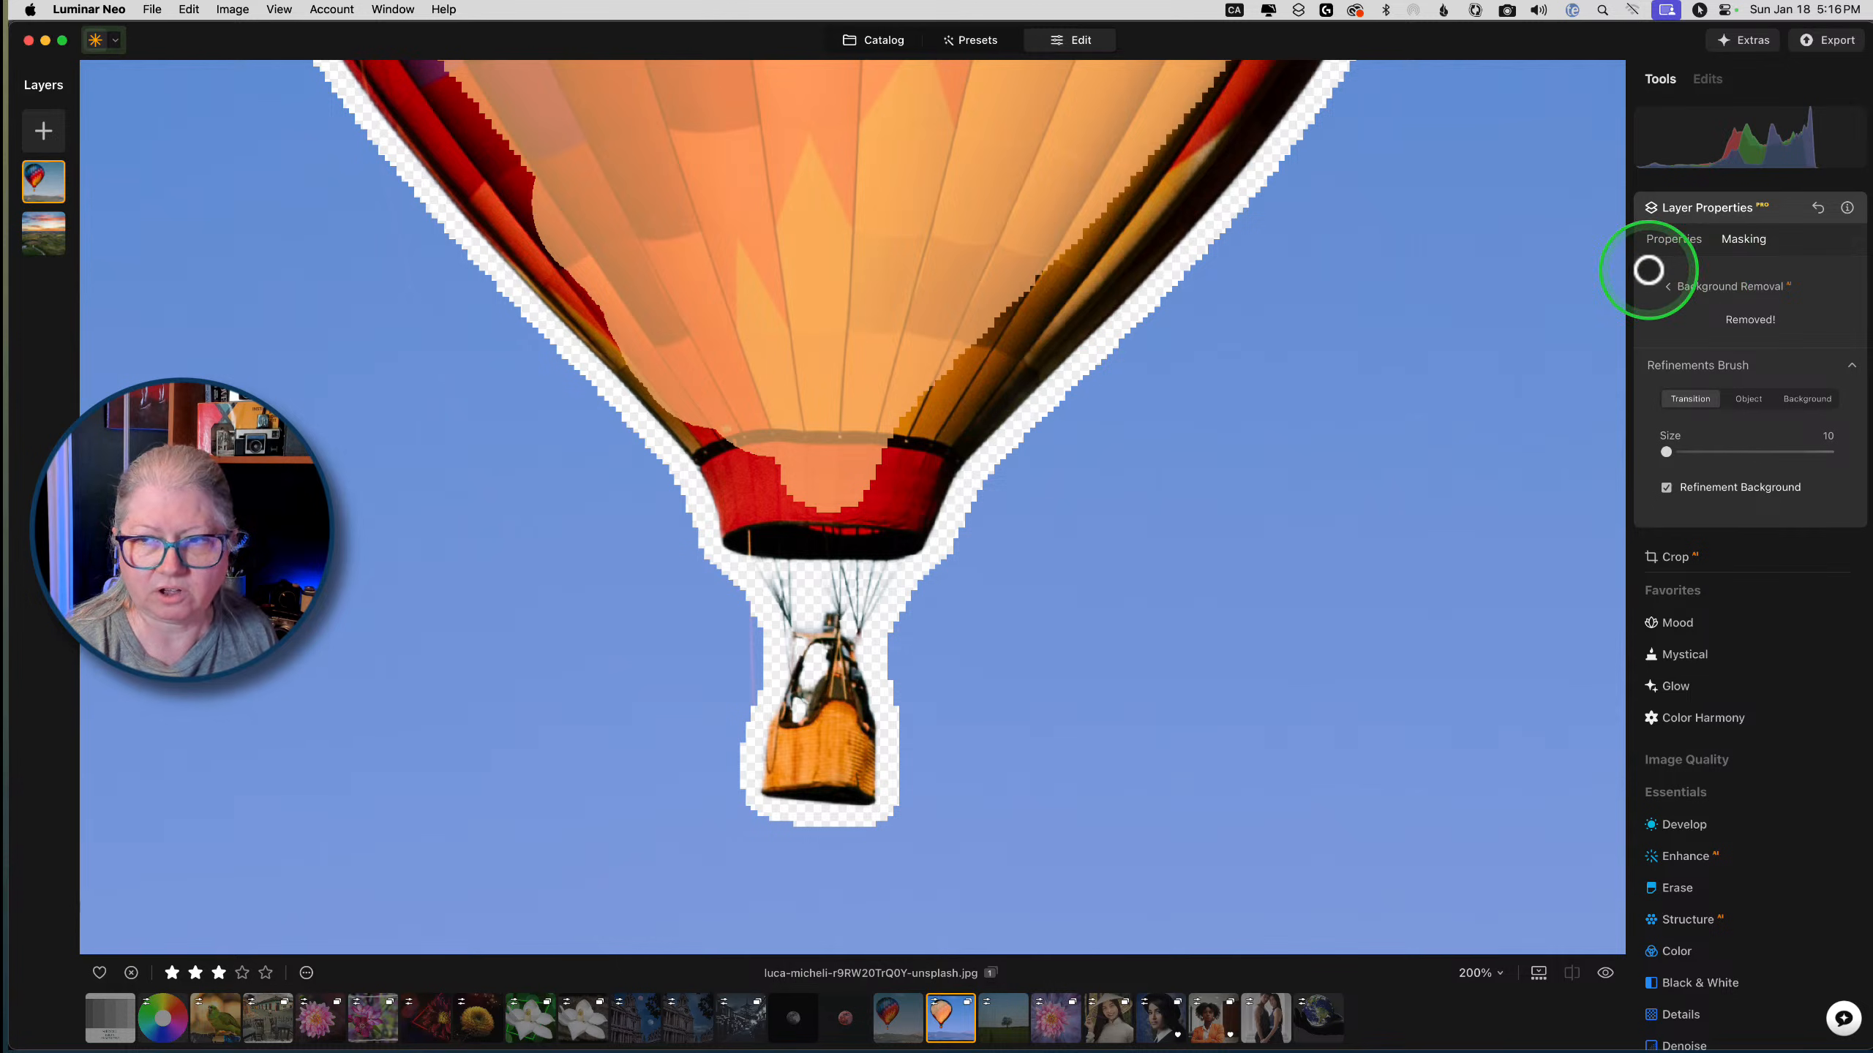
left_click(1678, 240)
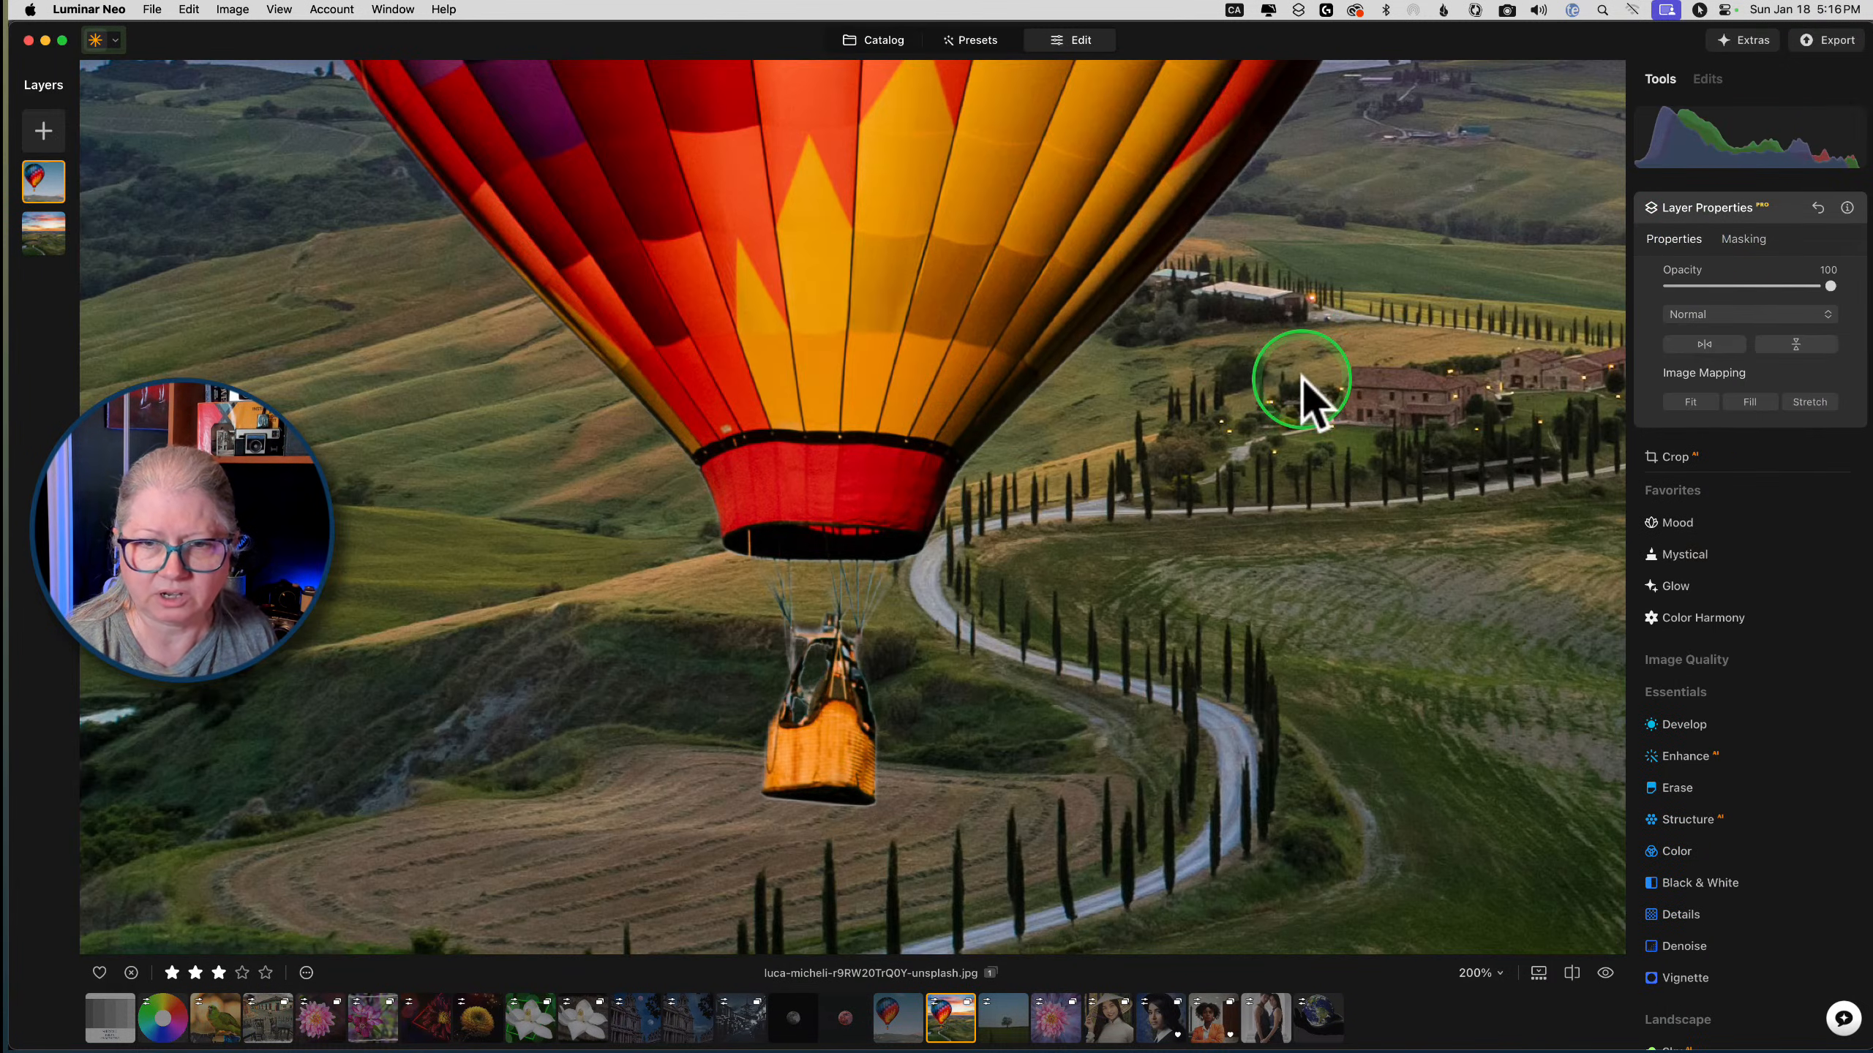
Shrink the balloon layer, flip it horizontally, and place it in the sky on the landscape's right side
key("super+0")
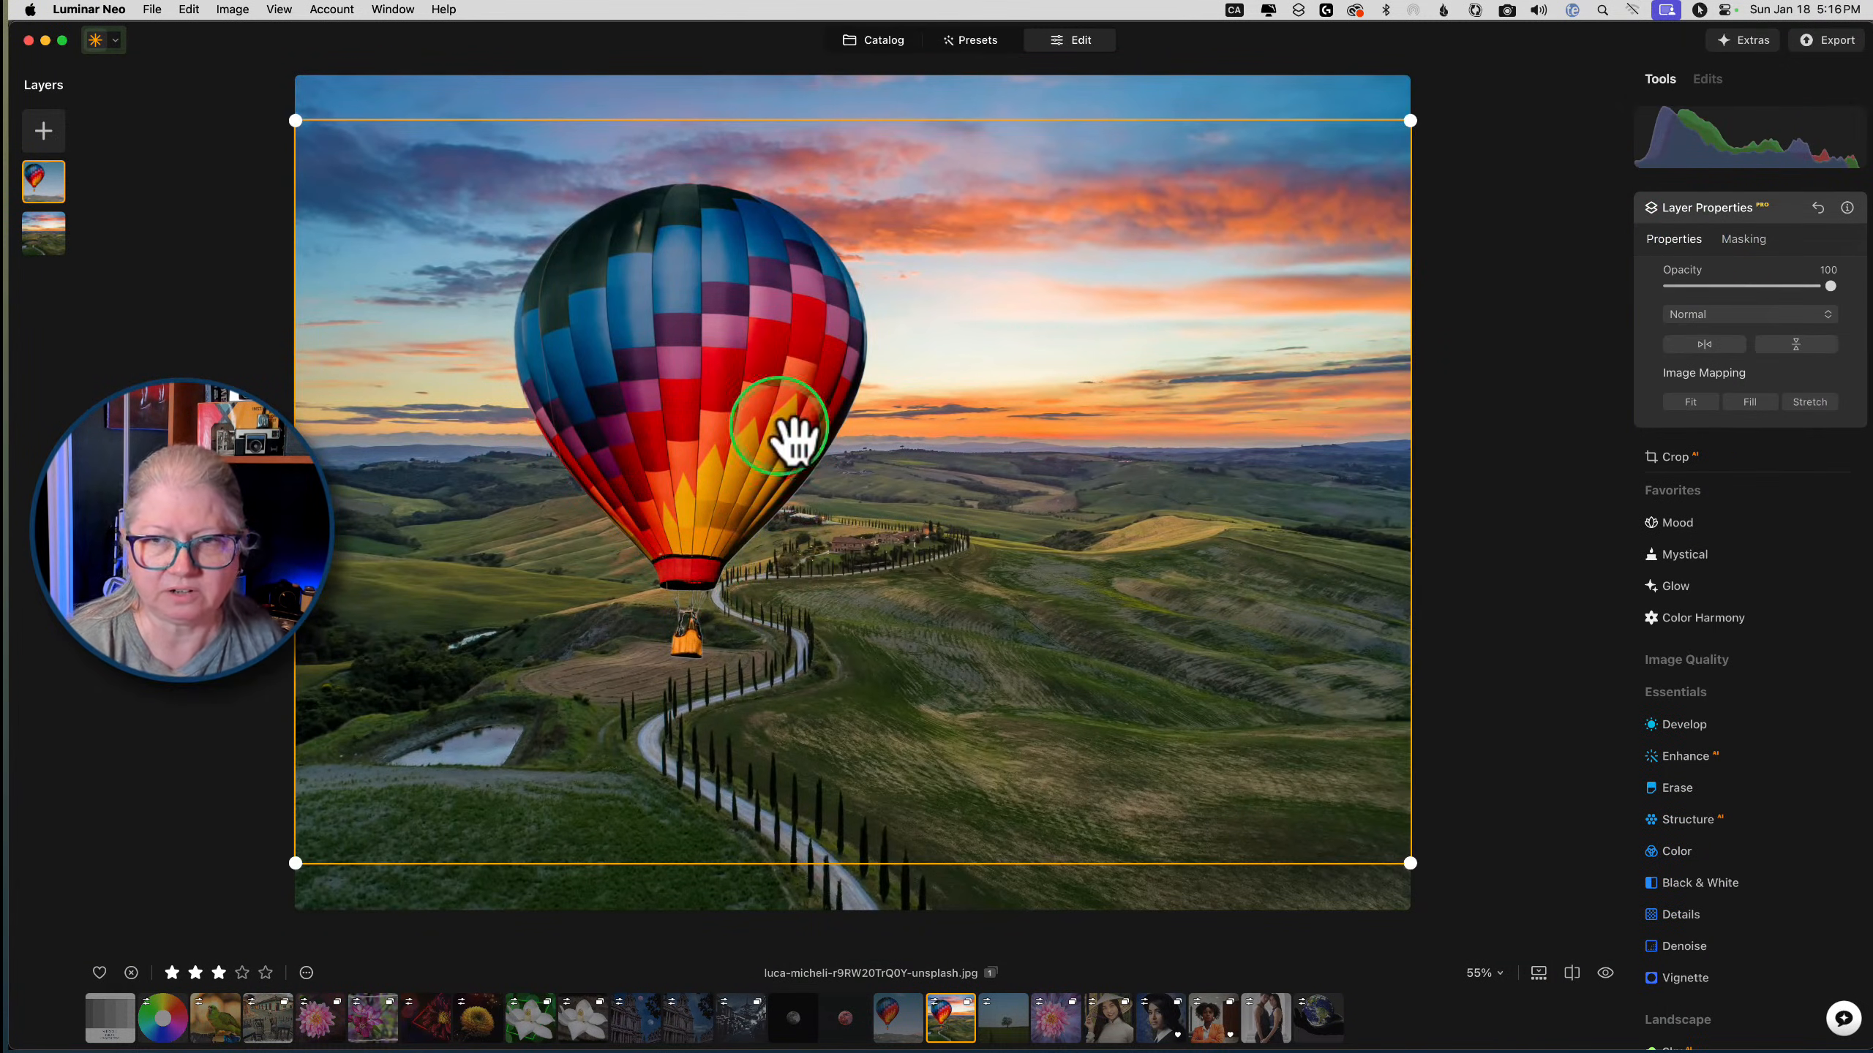
left_click_drag(298, 861, 962, 542)
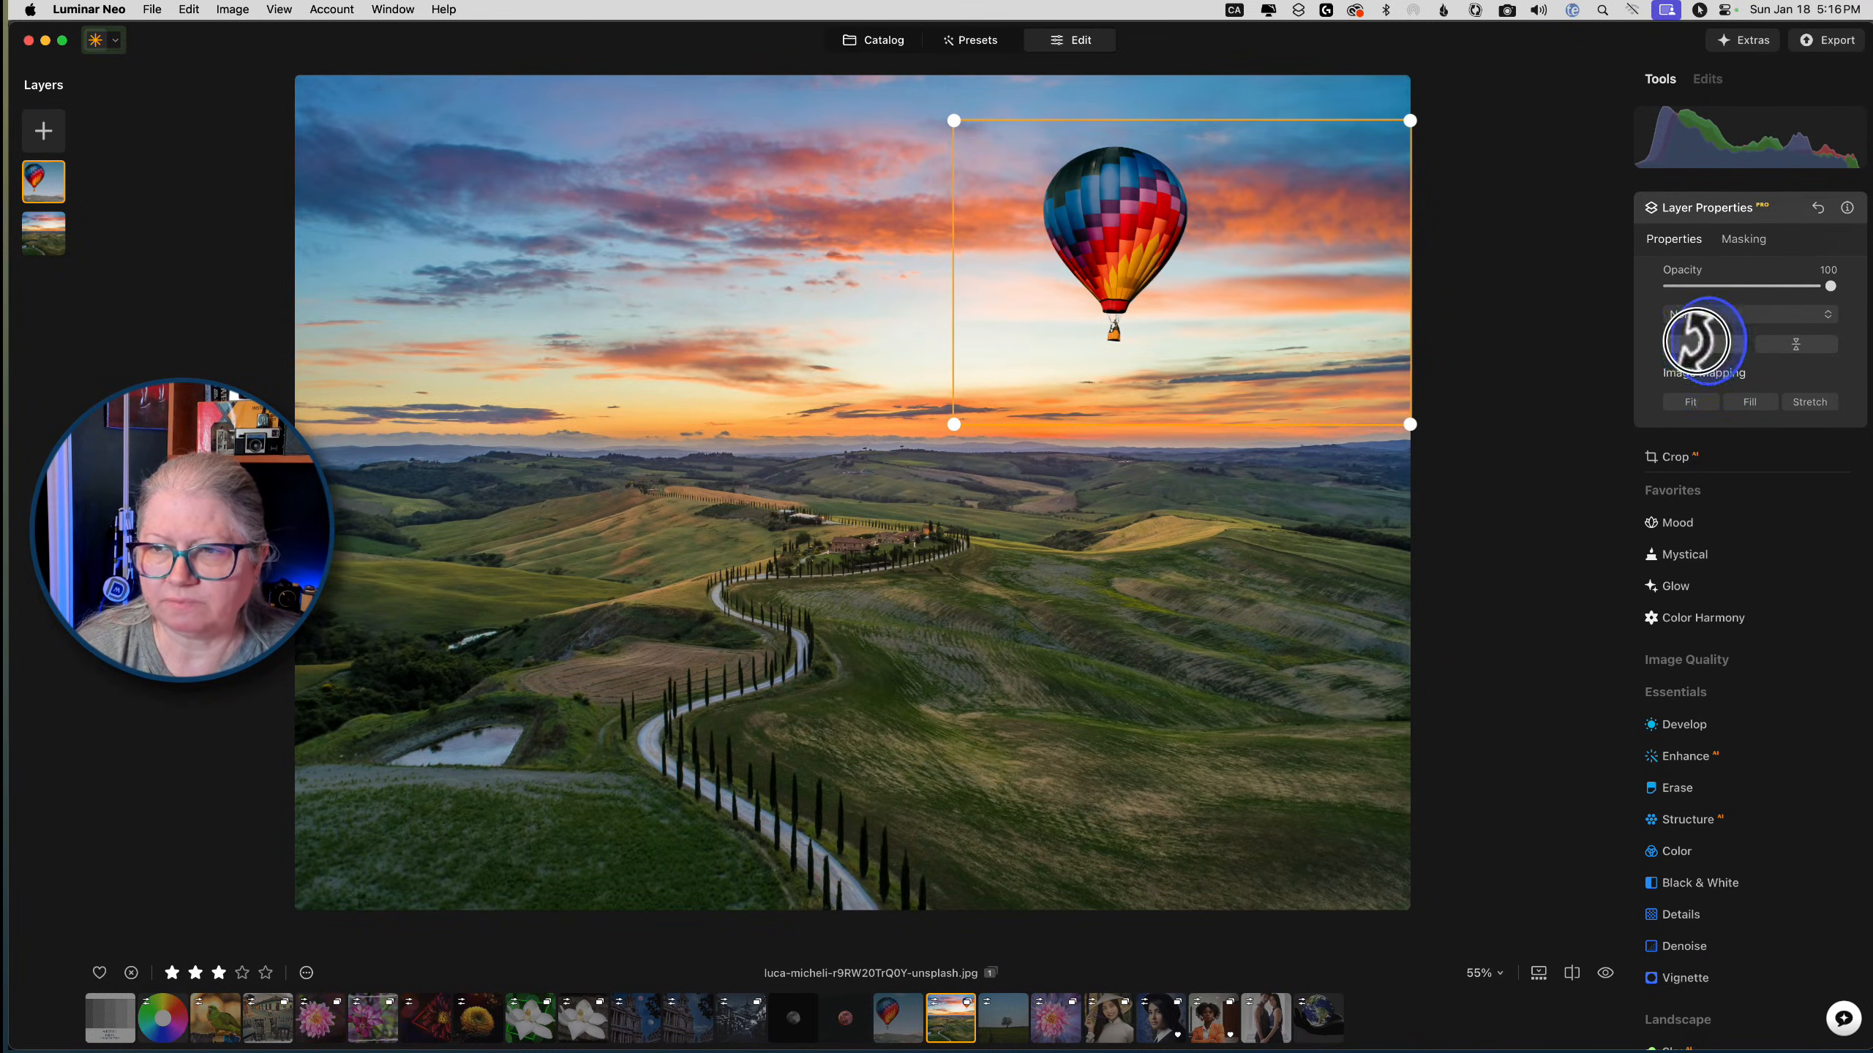
left_click_drag(1254, 247, 1151, 296)
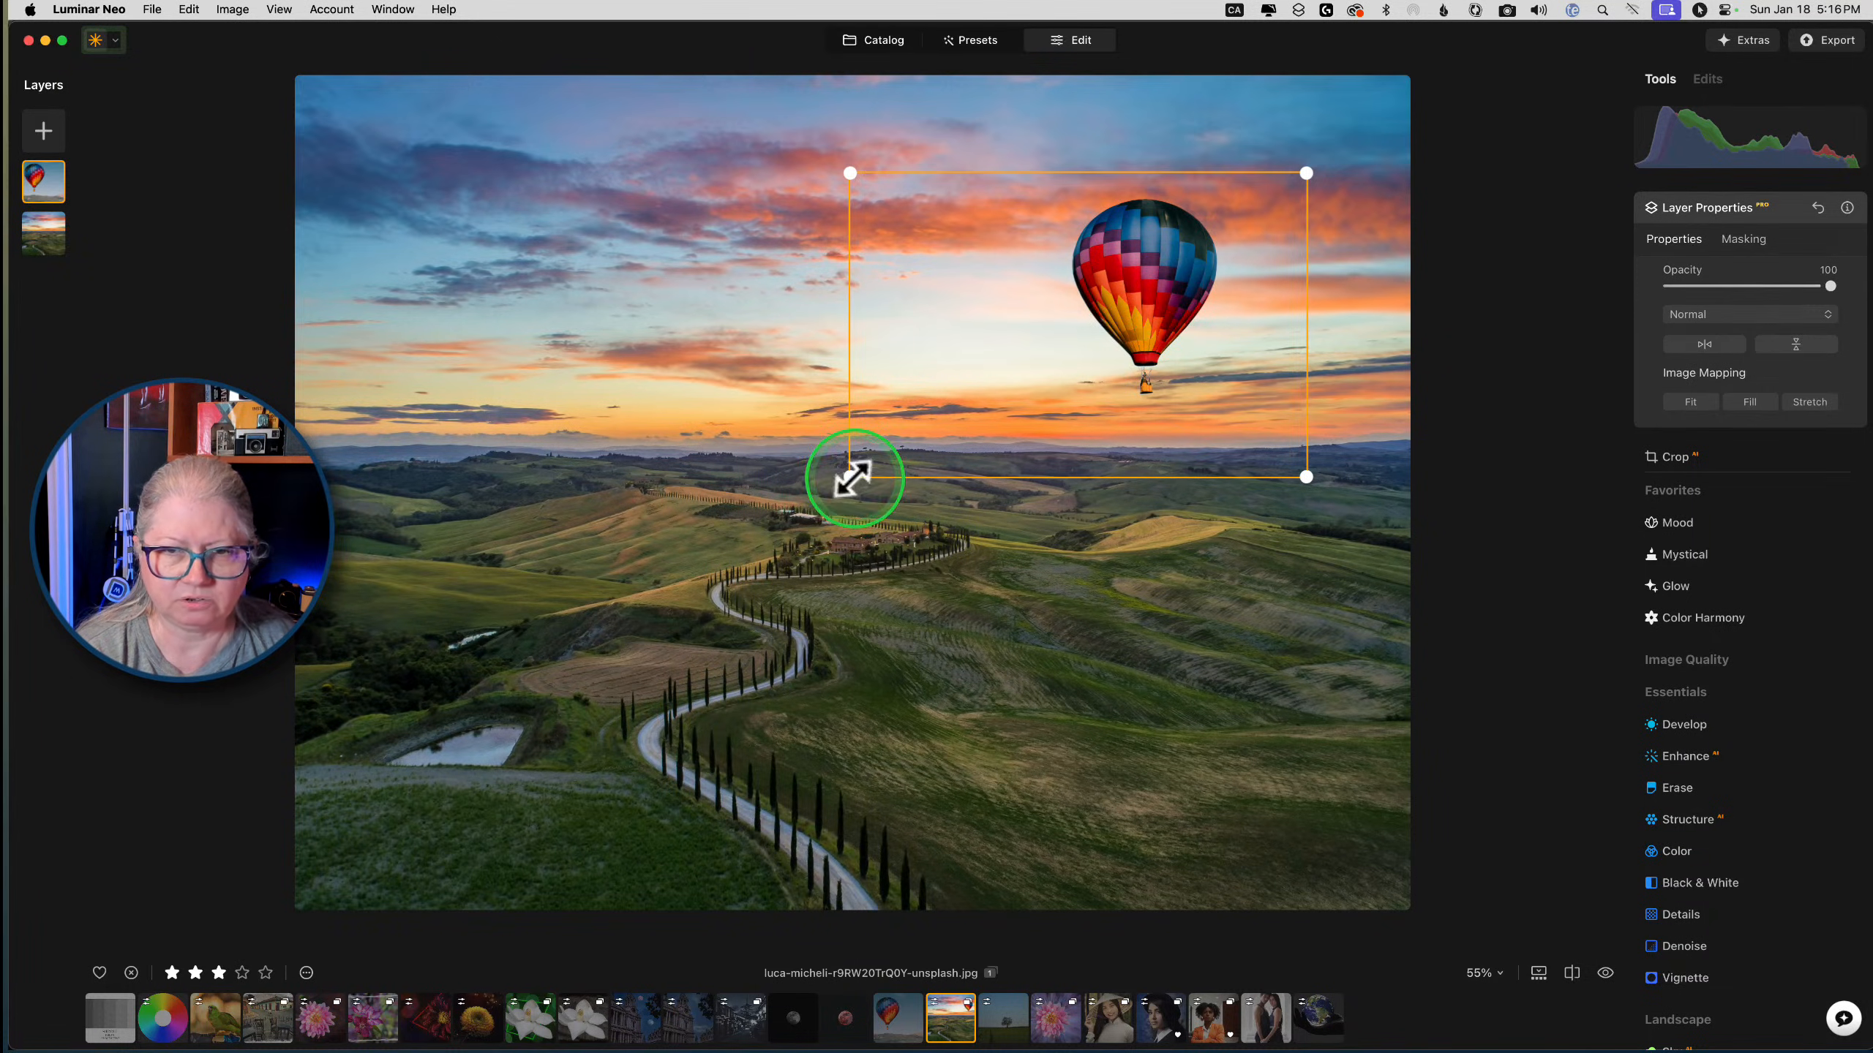
Enlarge the balloon to span sky and hills right of the winding road, and hide the layer's transform frame
left_click_drag(852, 478, 398, 774)
left_click_drag(1025, 385, 1106, 389)
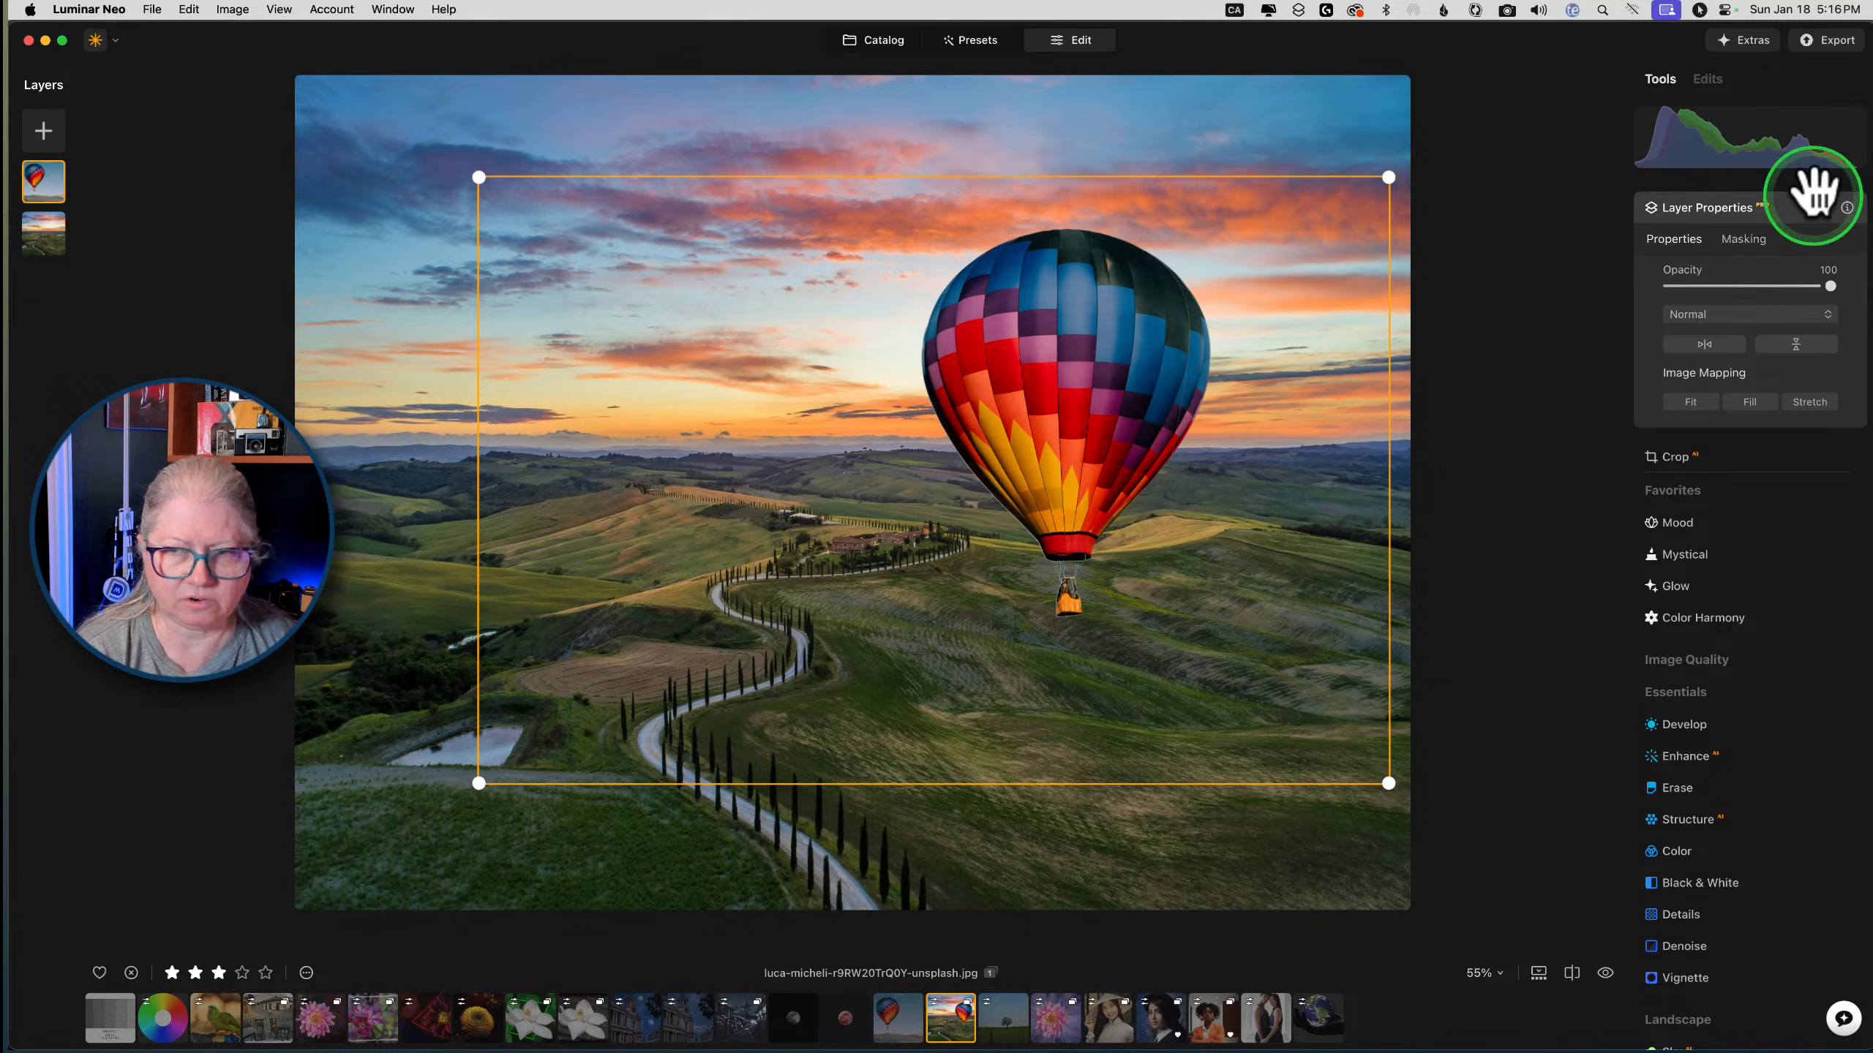
left_click(1791, 205)
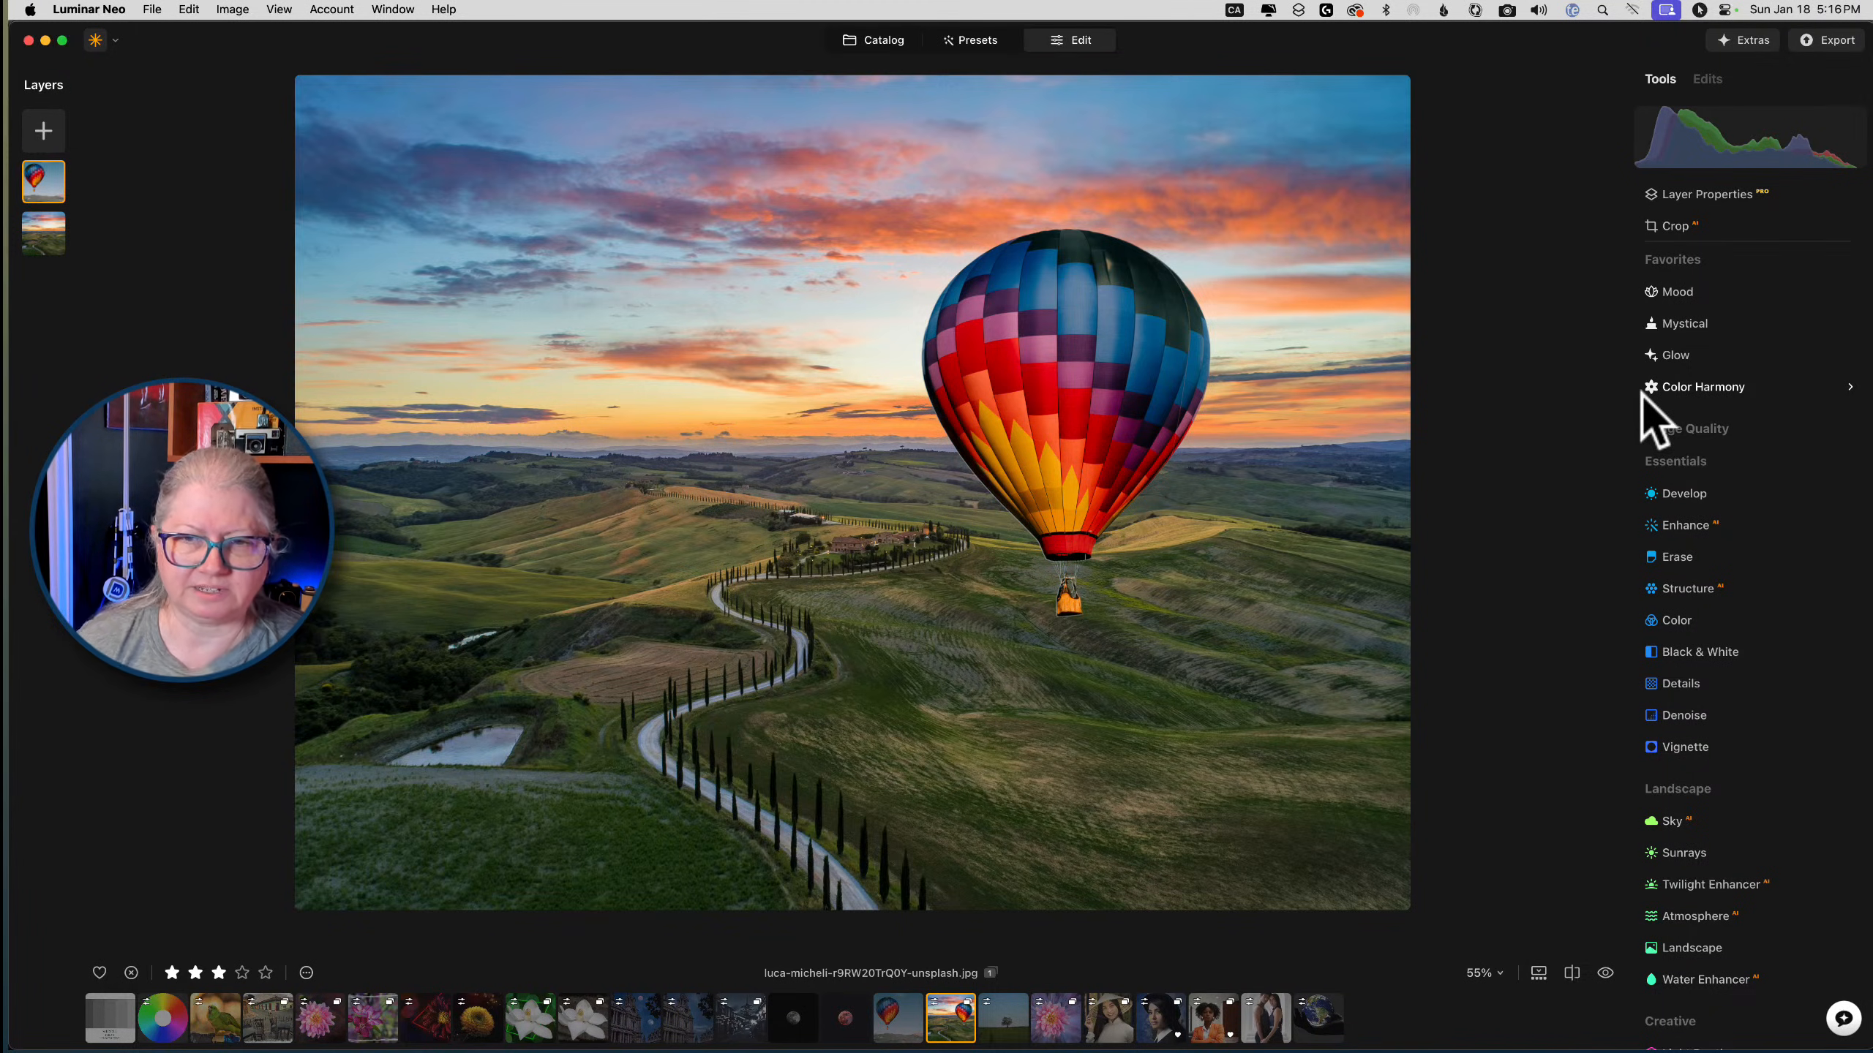
Try the balloon partly cut off by the landscape's right edge, and move it back fully inside the photo
left_click(1709, 196)
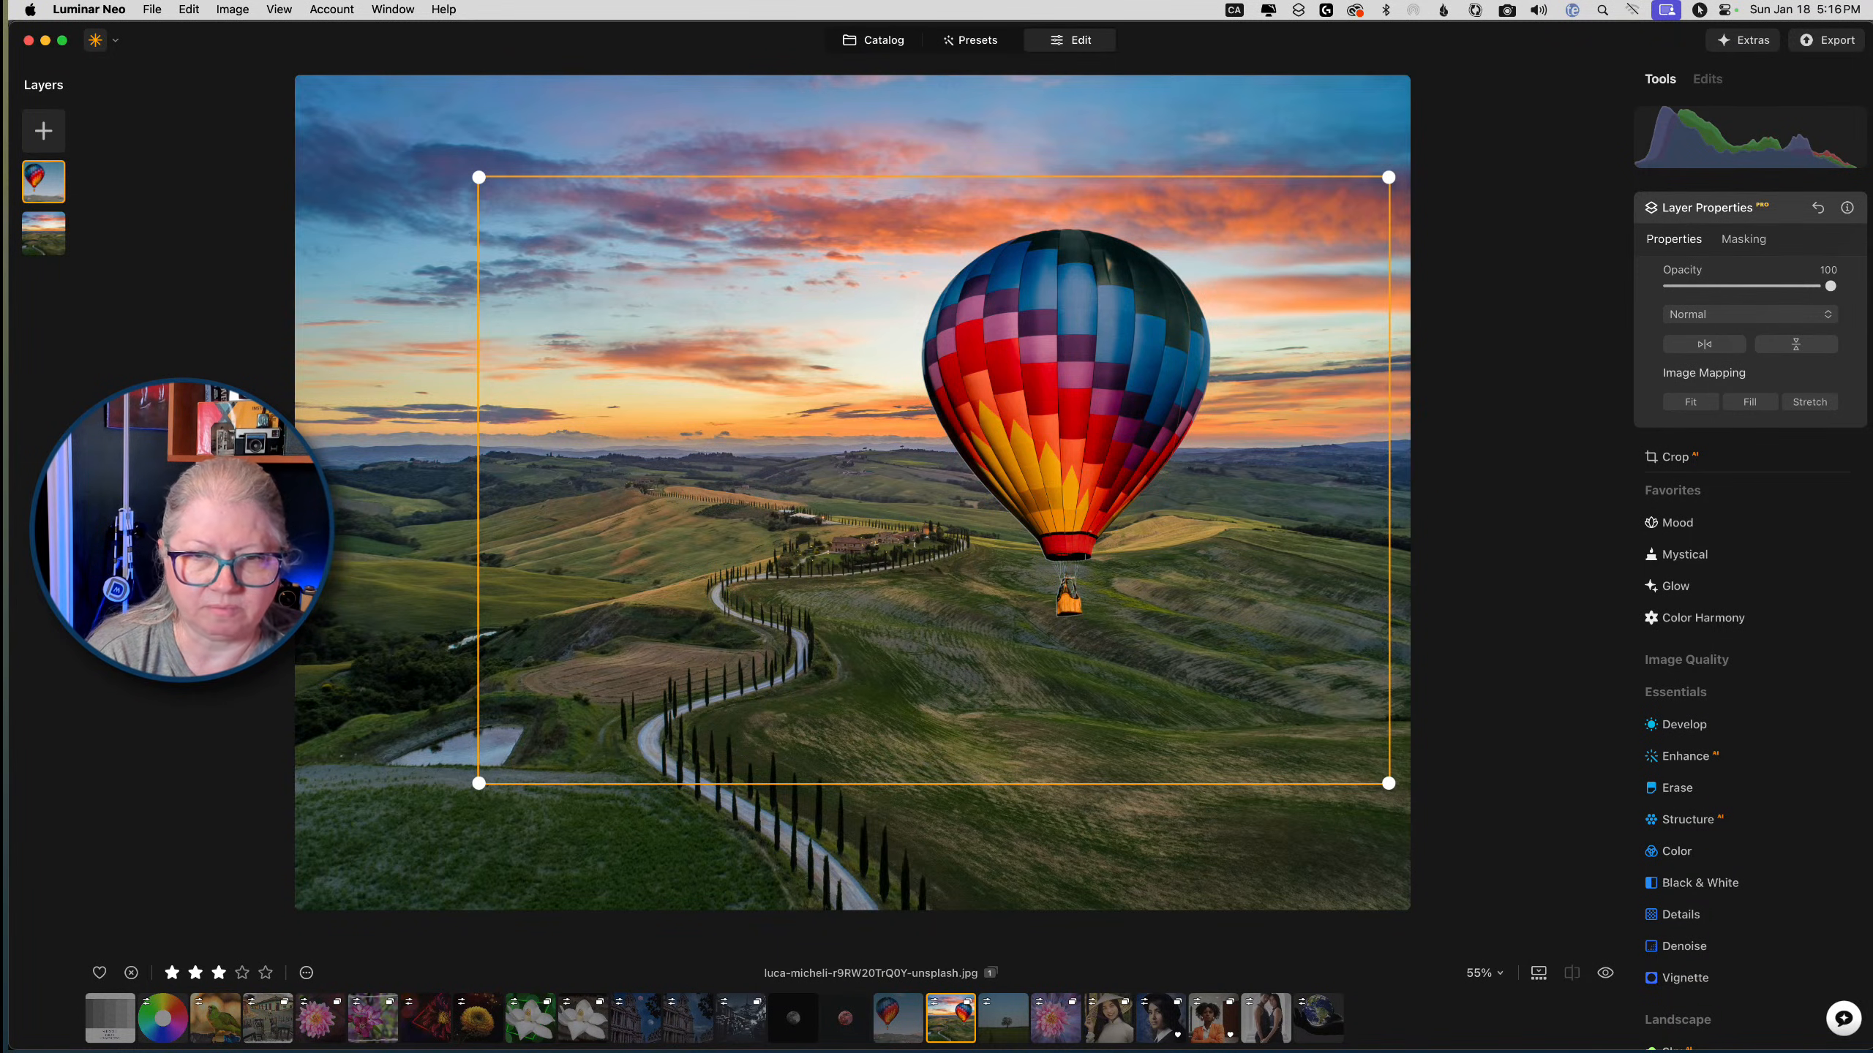
left_click_drag(995, 385, 1431, 412)
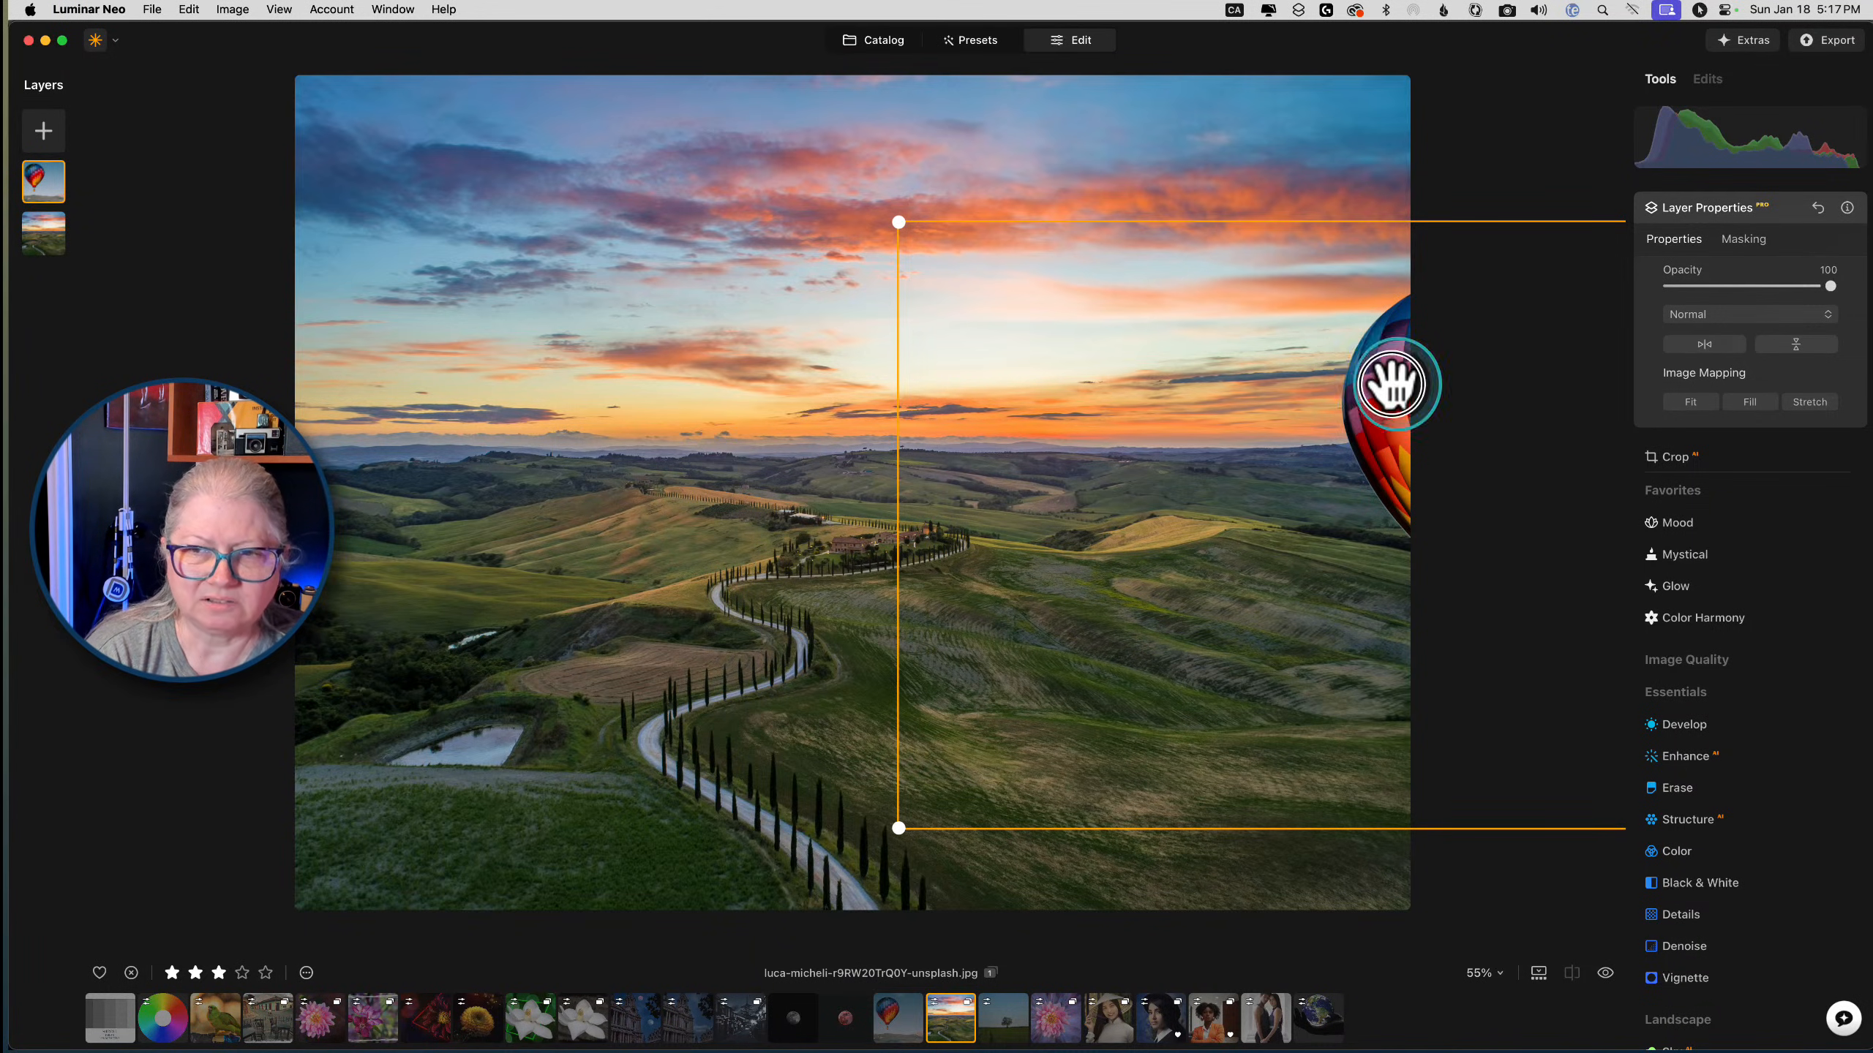
left_click_drag(1391, 383, 1041, 314)
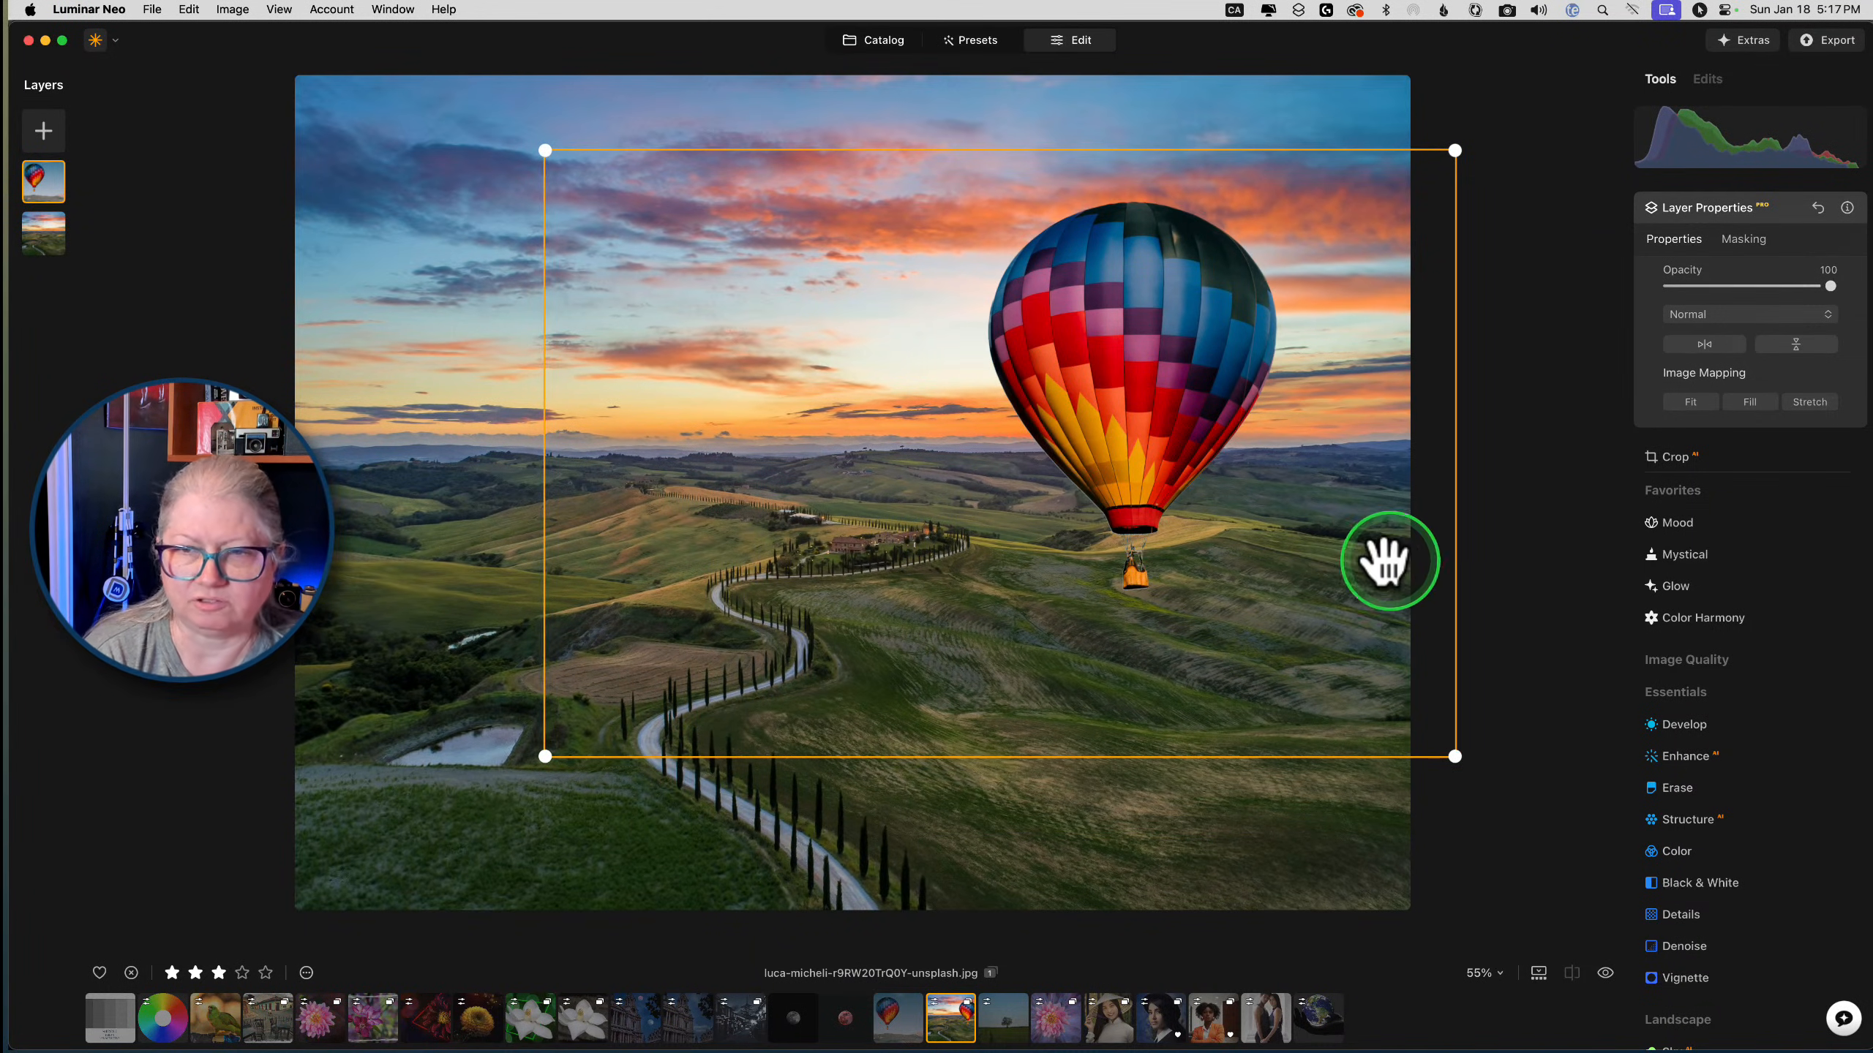
Reduce the balloon layer's size, flip it horizontally, and move it up and right into the sky
left_click_drag(545, 757, 772, 599)
left_click(1704, 344)
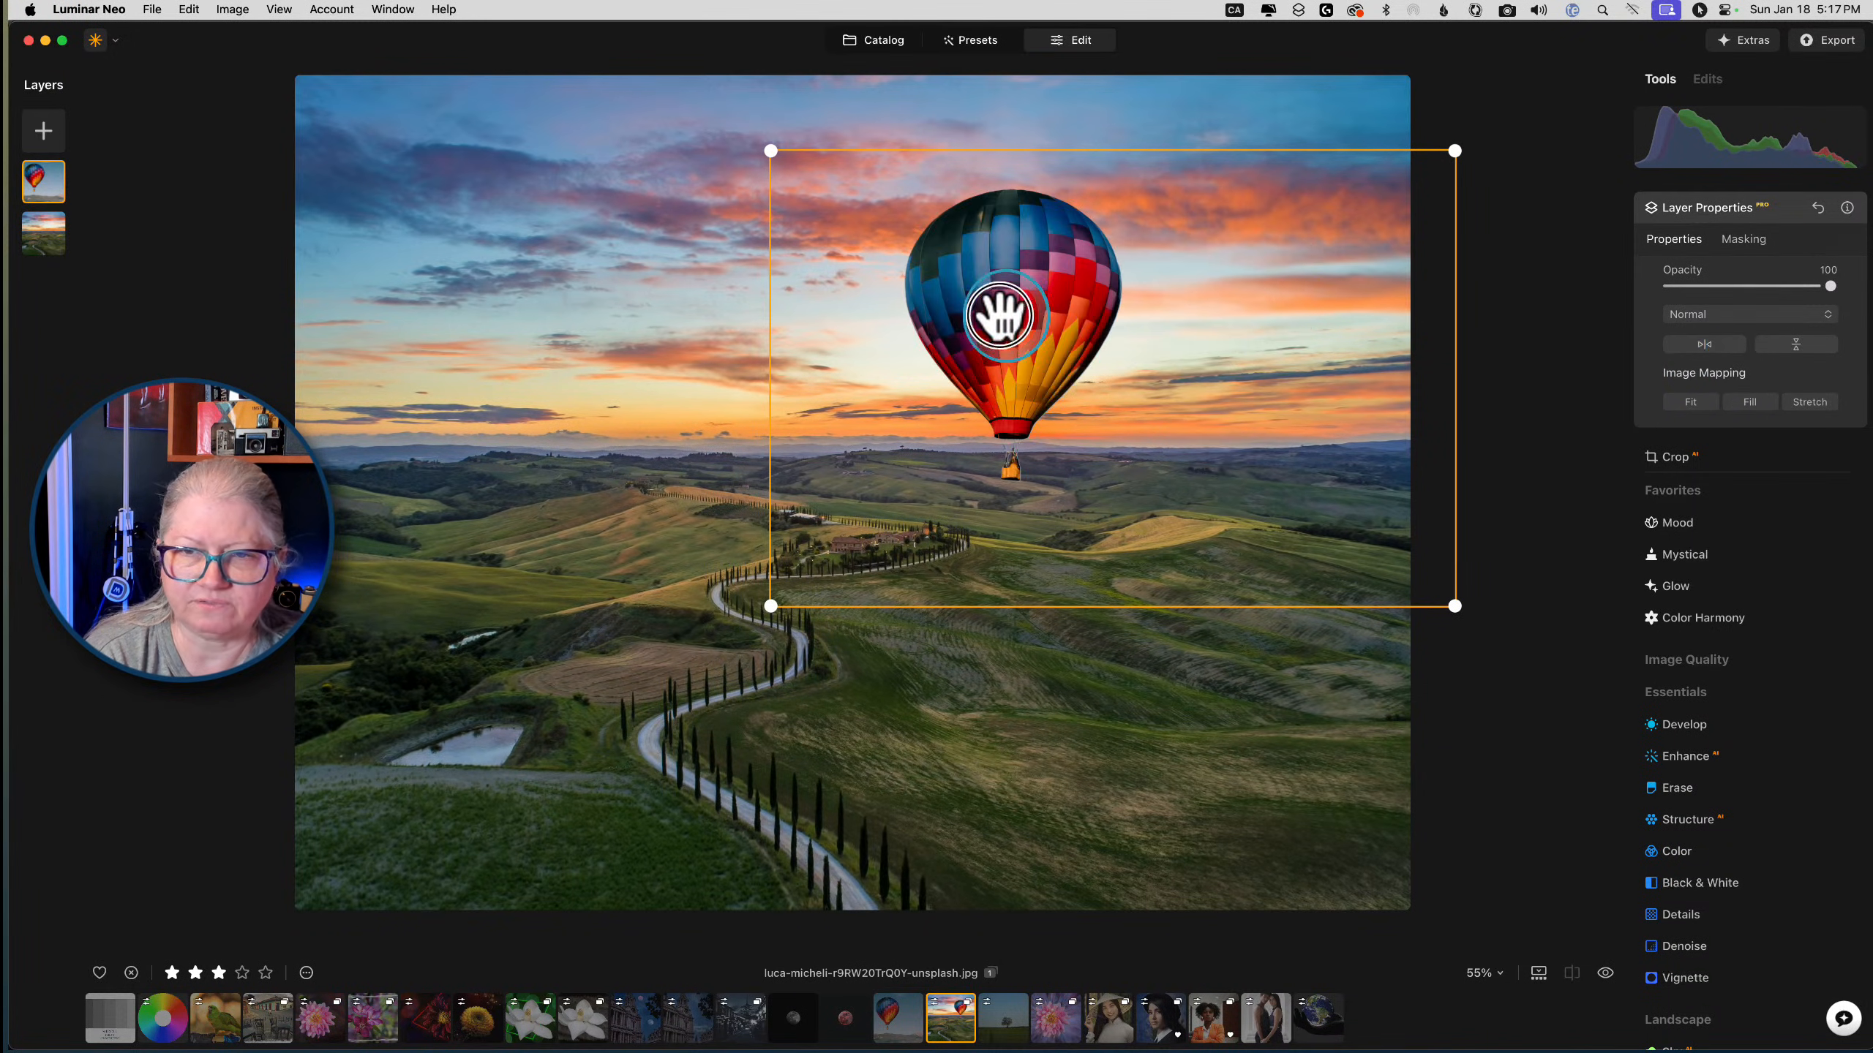
left_click_drag(999, 316, 1079, 260)
Shrink the balloon further and place it in the sunset sky above the horizon, right of the photo's center
left_click_drag(891, 531, 1002, 456)
left_click_drag(1166, 280, 1131, 275)
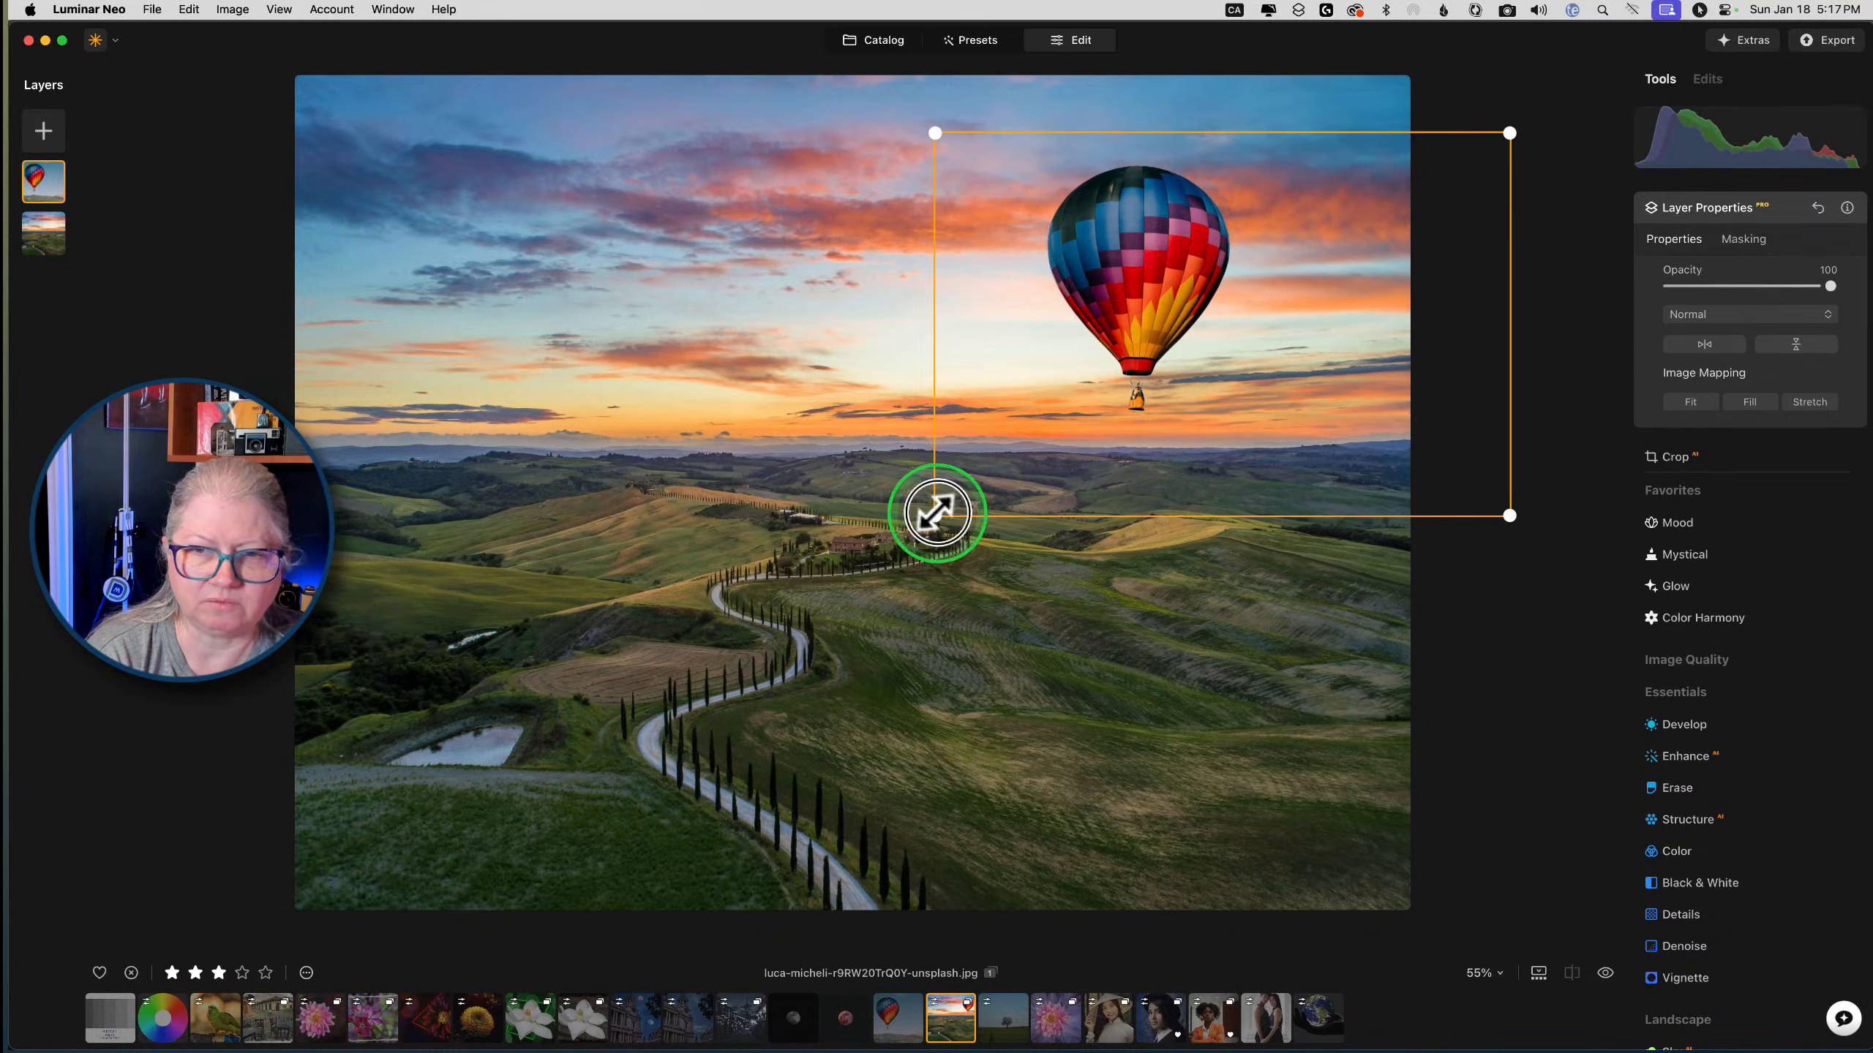
left_click_drag(935, 515, 1101, 405)
left_click_drag(1221, 251, 1098, 284)
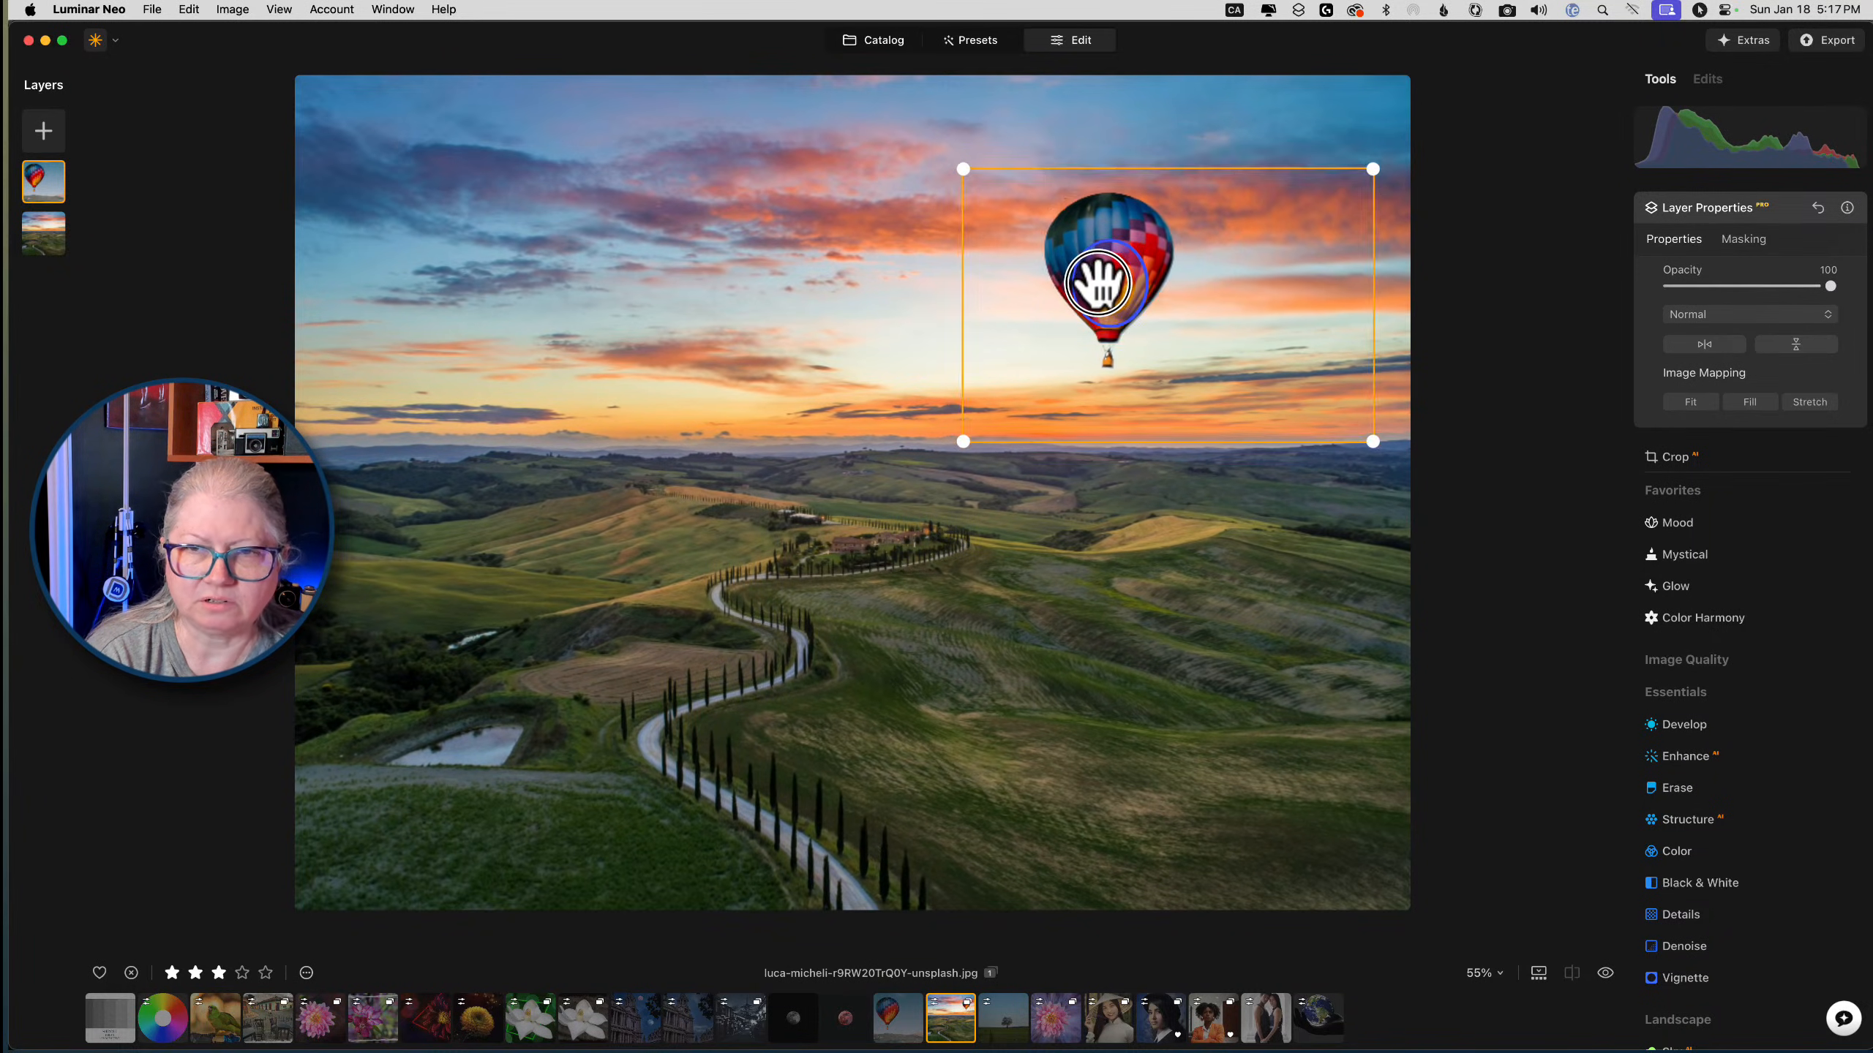
Soften the balloon layer by setting its Structure amount to about -74, checking the balloon at 100% zoom
left_click(1690, 221)
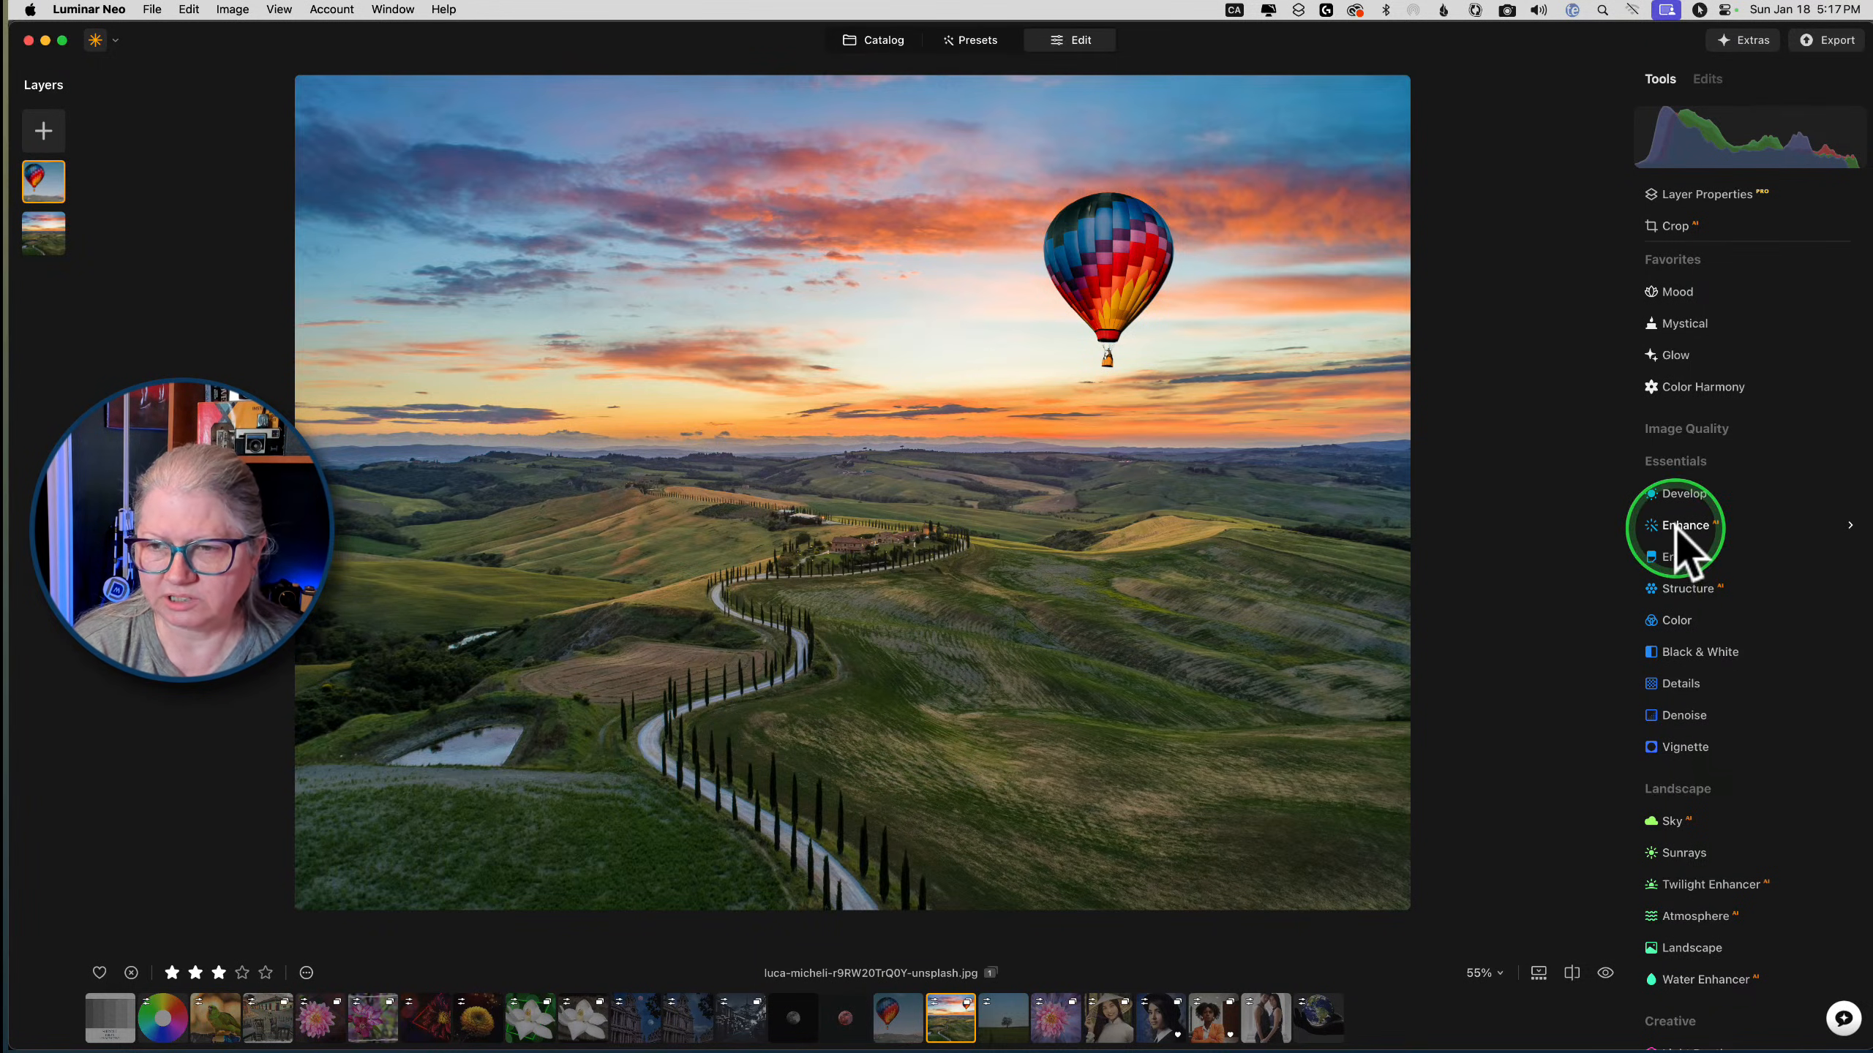
left_click(1671, 588)
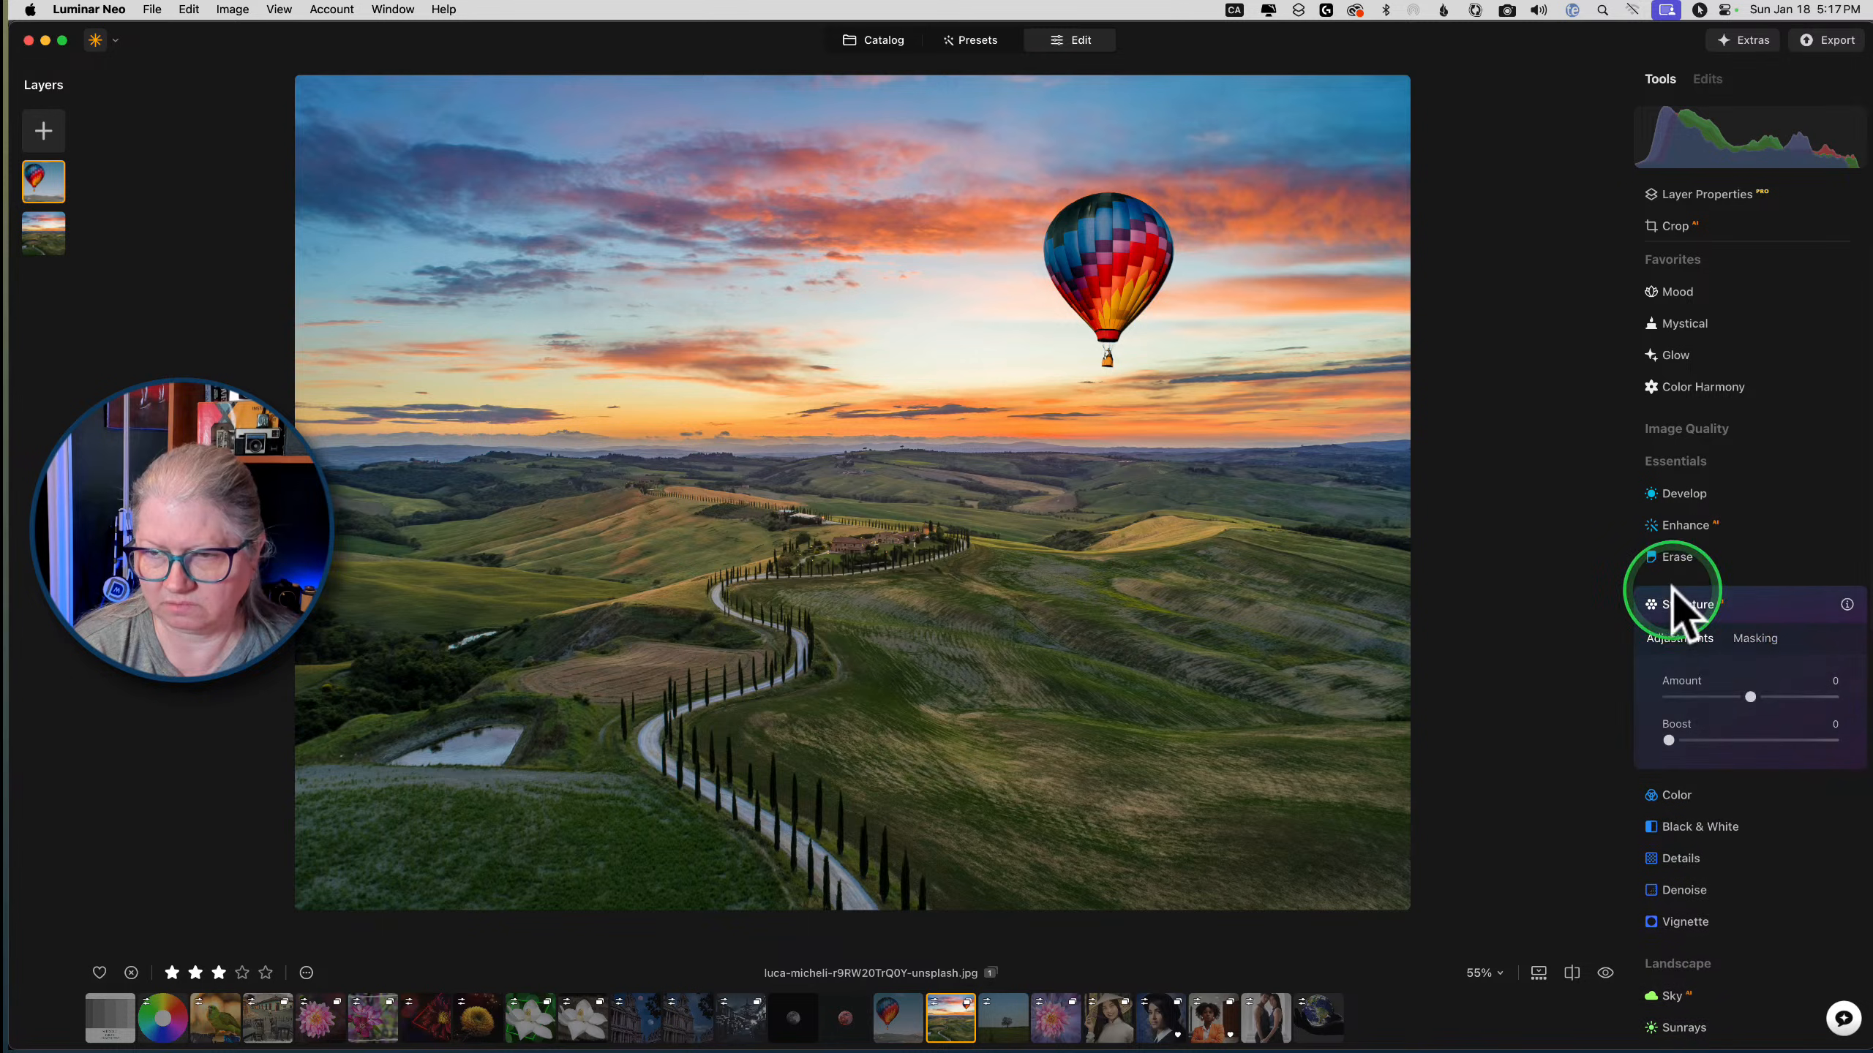
left_click_drag(1750, 698, 1640, 681)
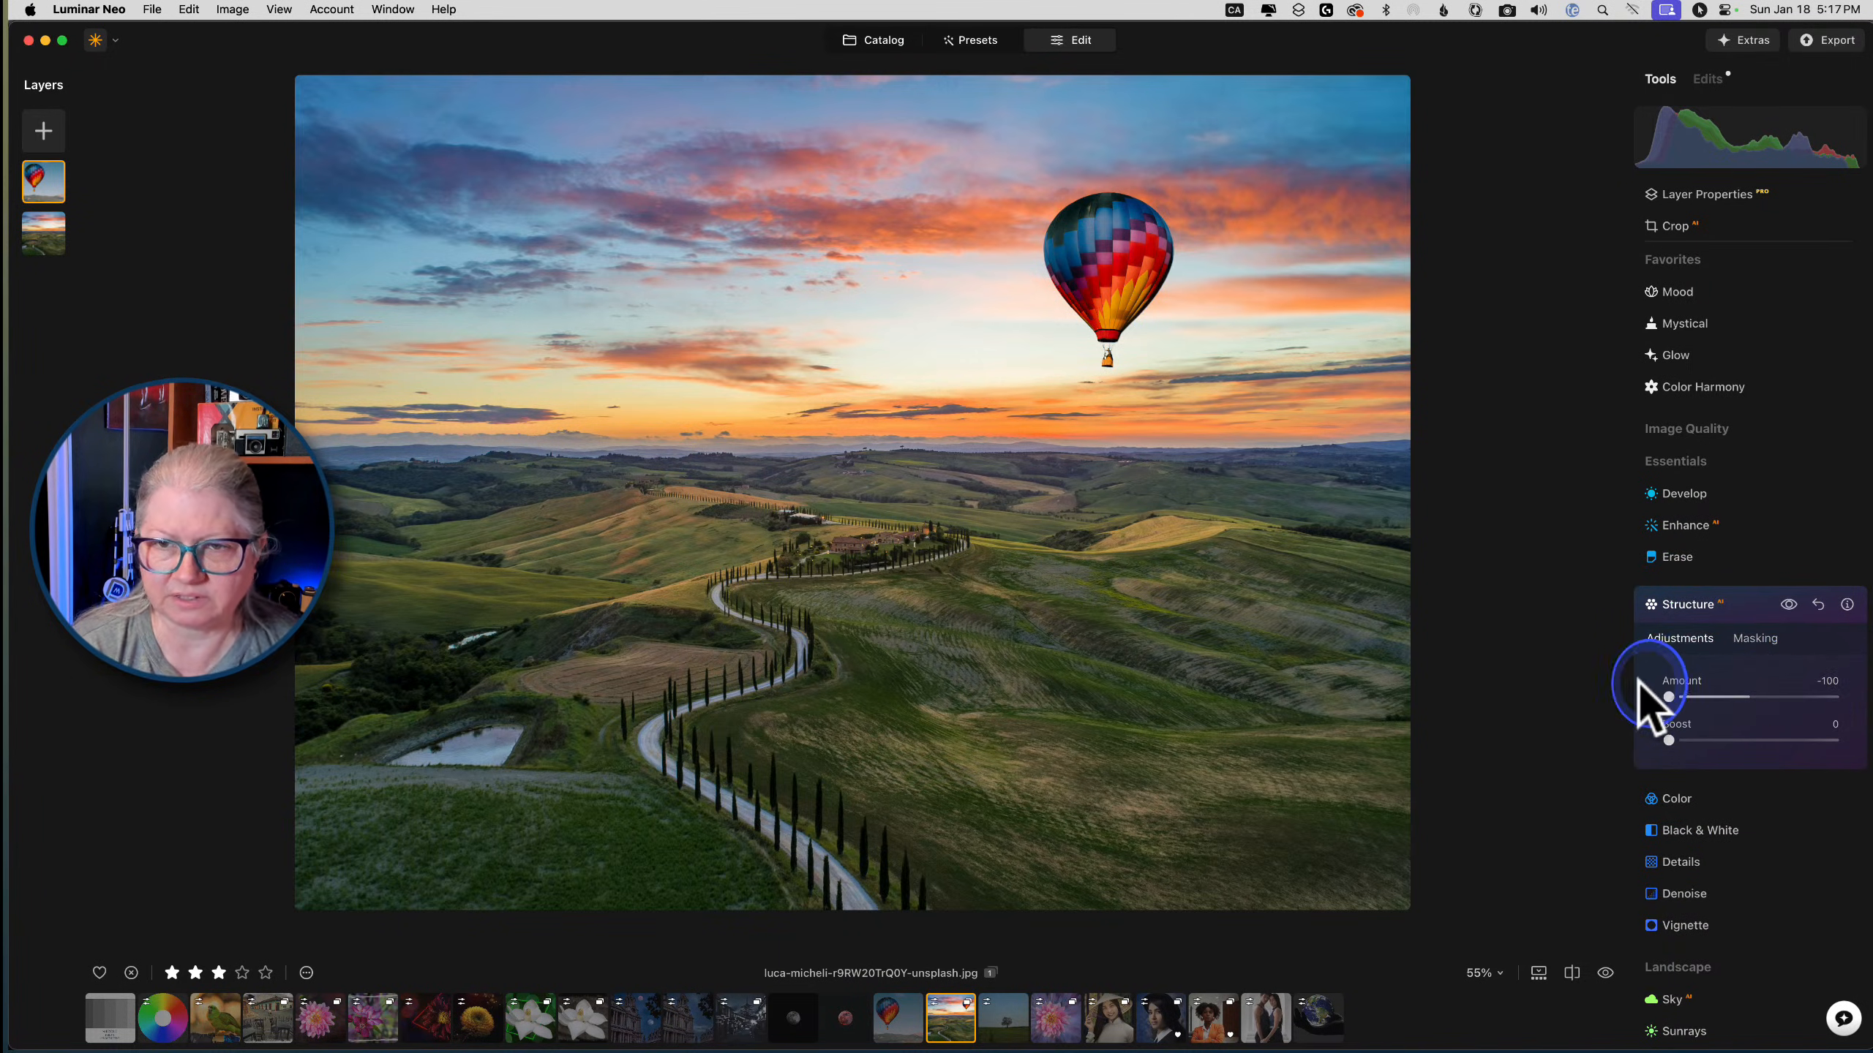
left_click(1292, 353)
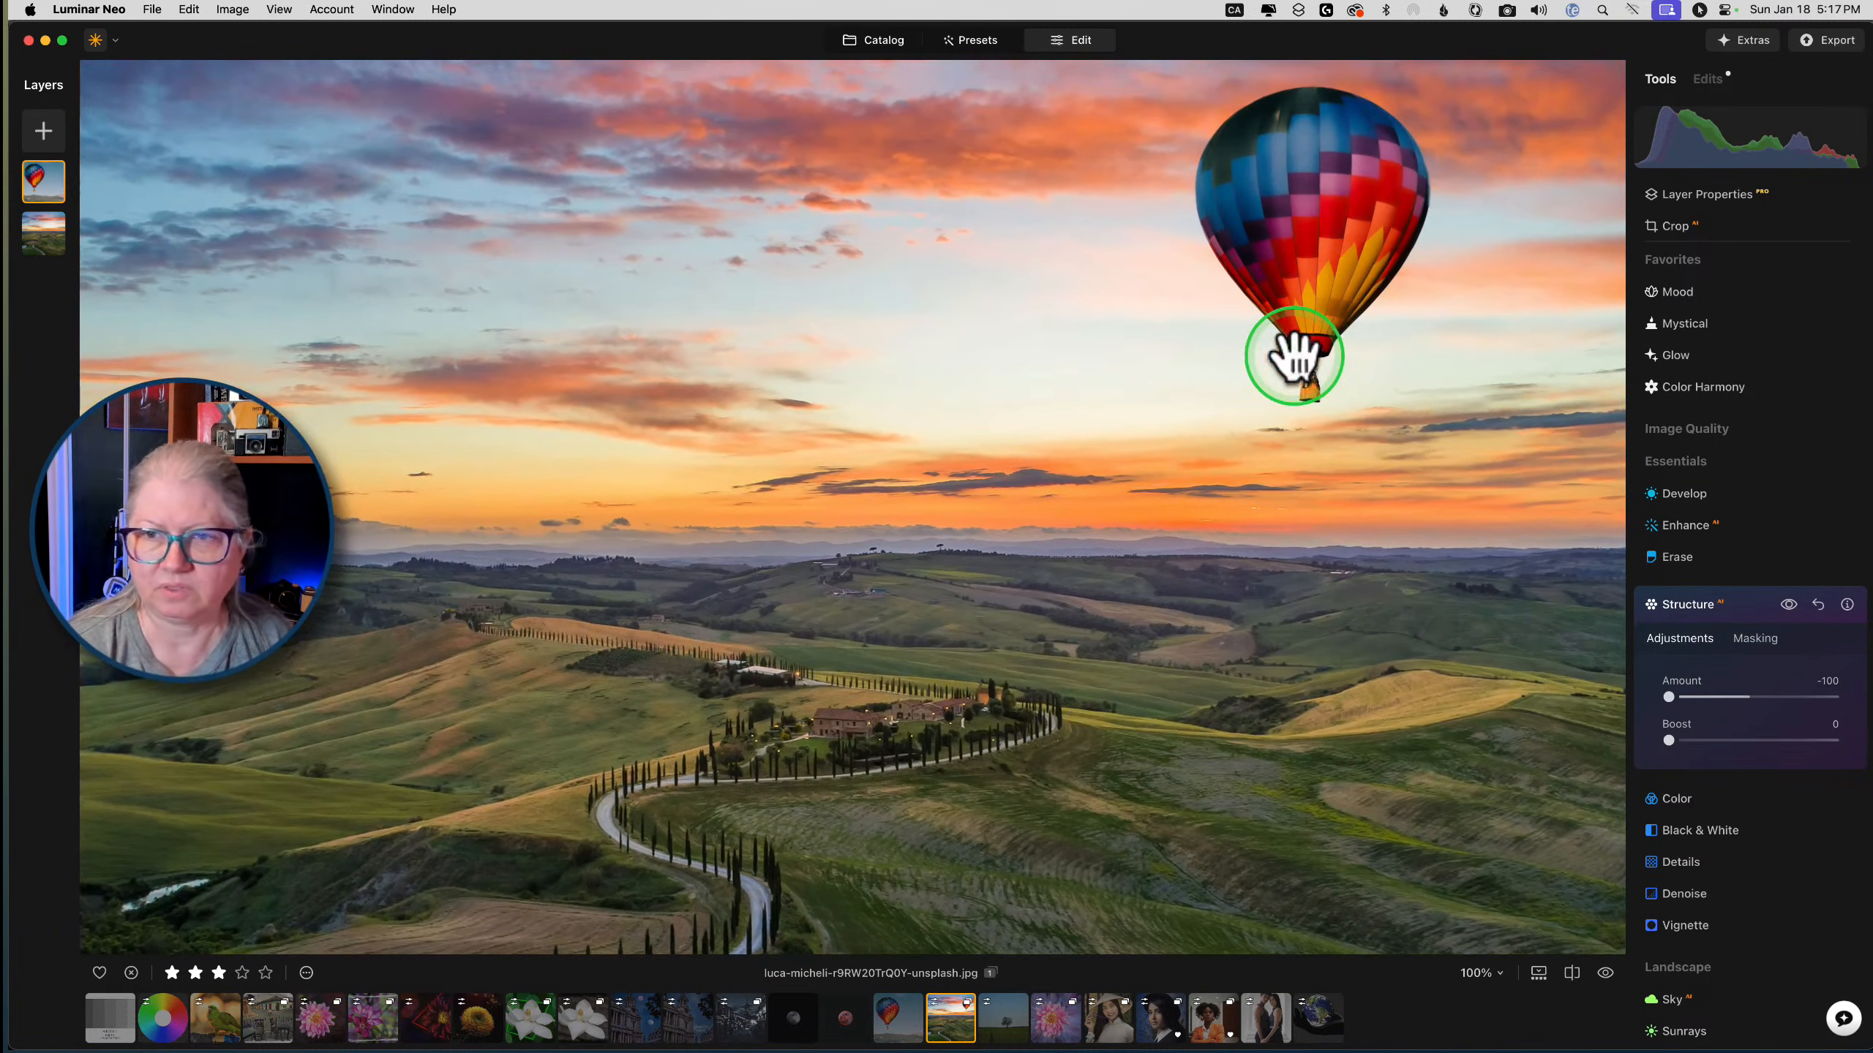
mouse_move(1669, 697)
left_mouse_down()
mouse_move(1849, 697)
mouse_move(1630, 682)
mouse_move(1694, 698)
left_mouse_up()
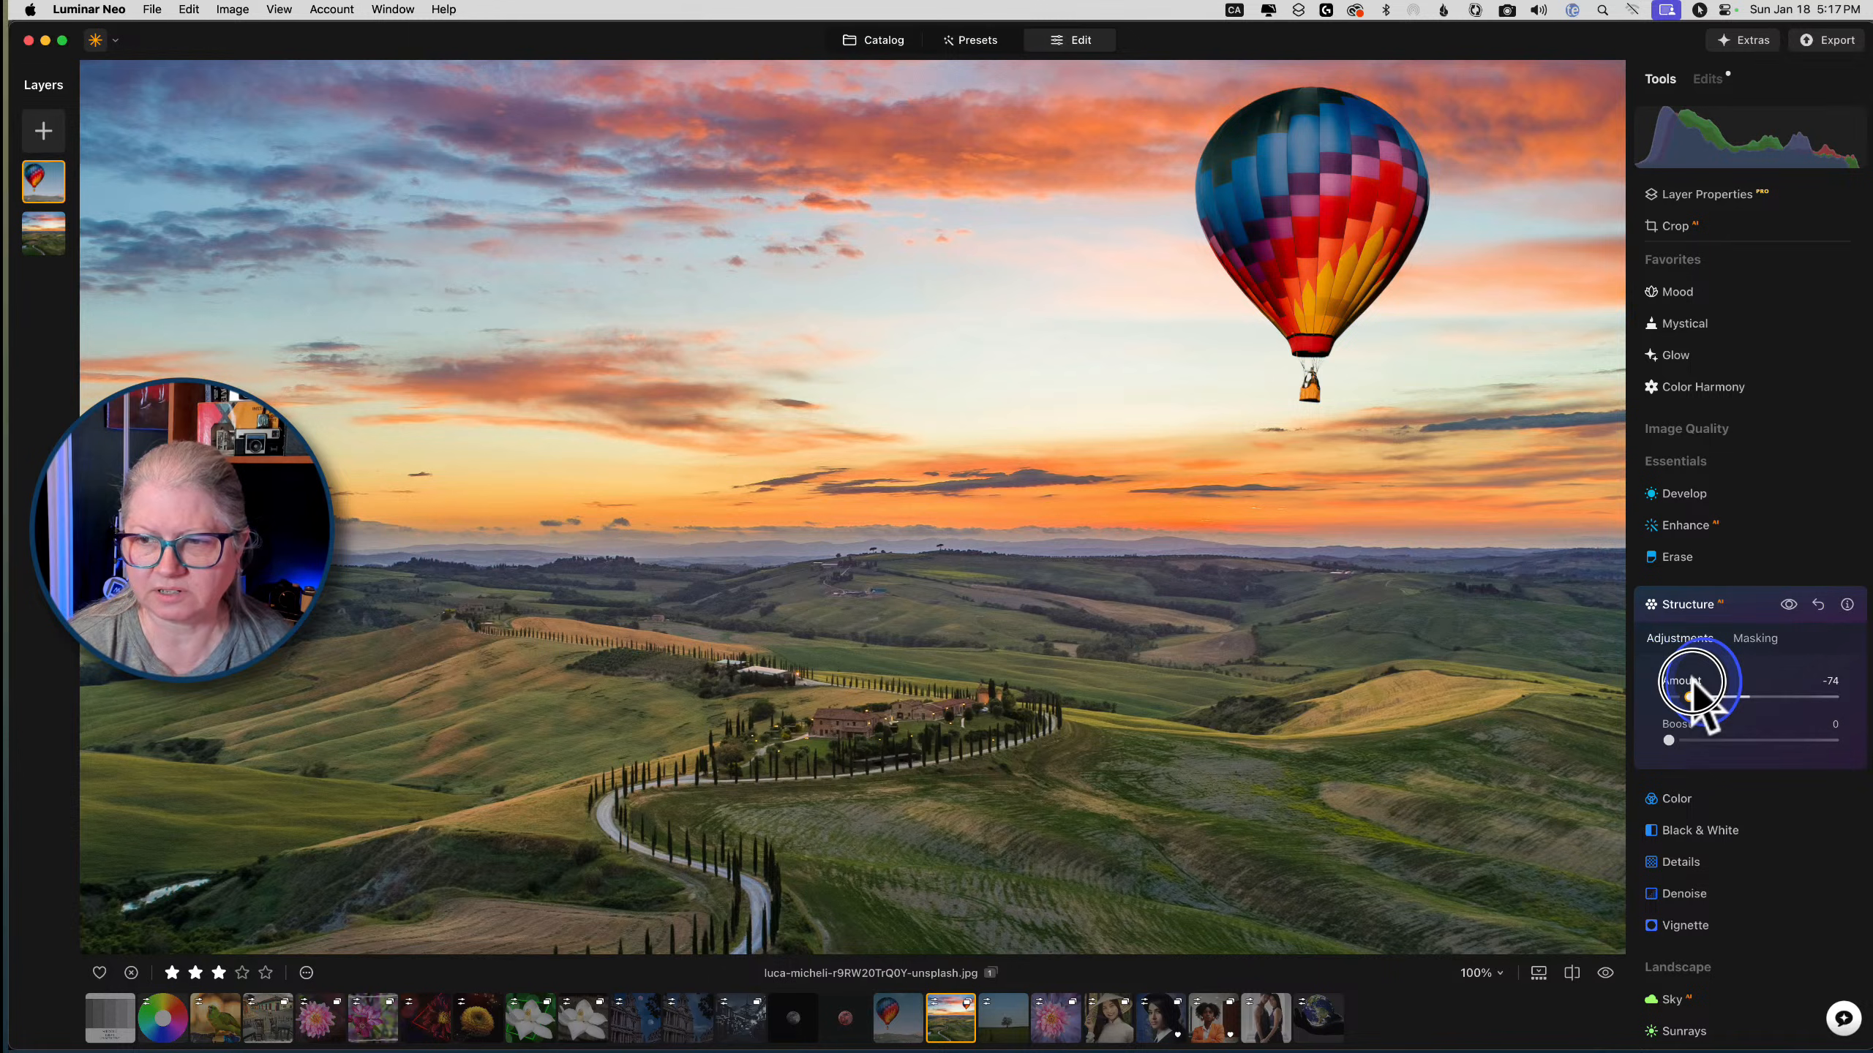
left_click(1726, 590)
left_click(1362, 569)
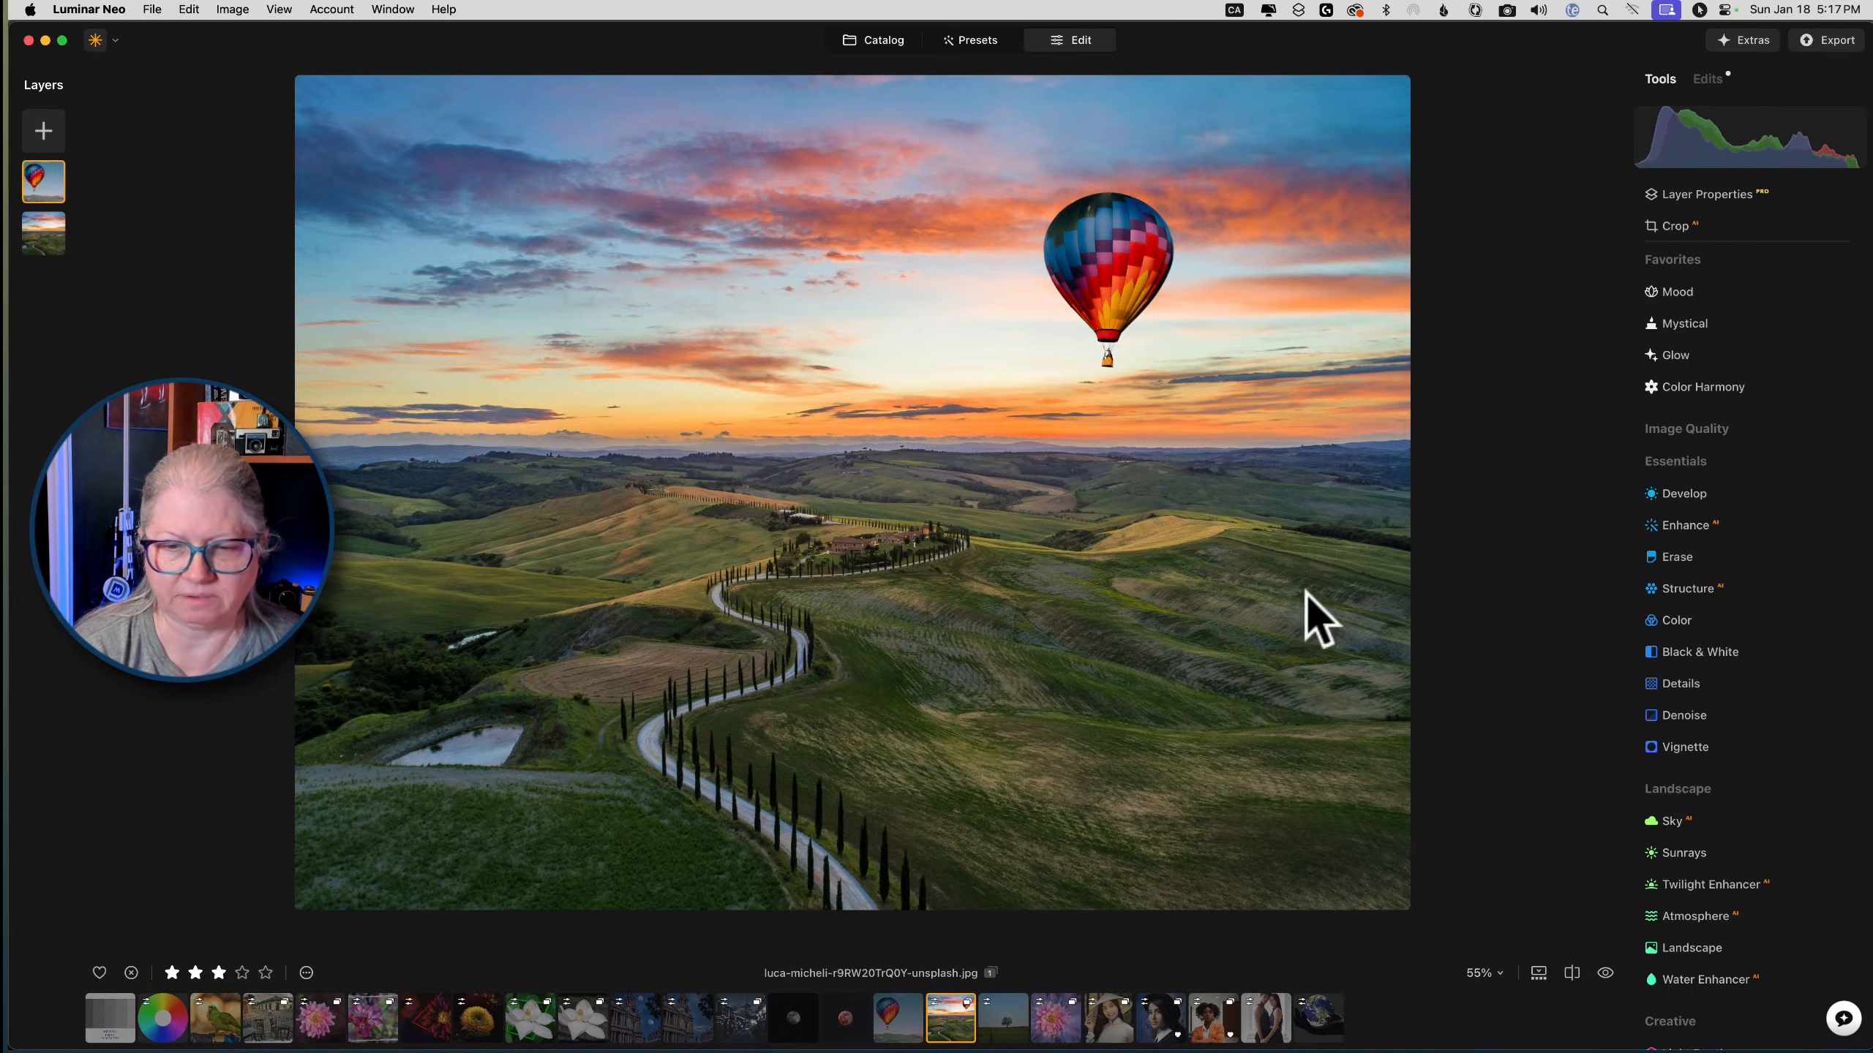
Switch to the photo of the lone tree in the green field and hide its upper darkening layer
left_click(1007, 1024)
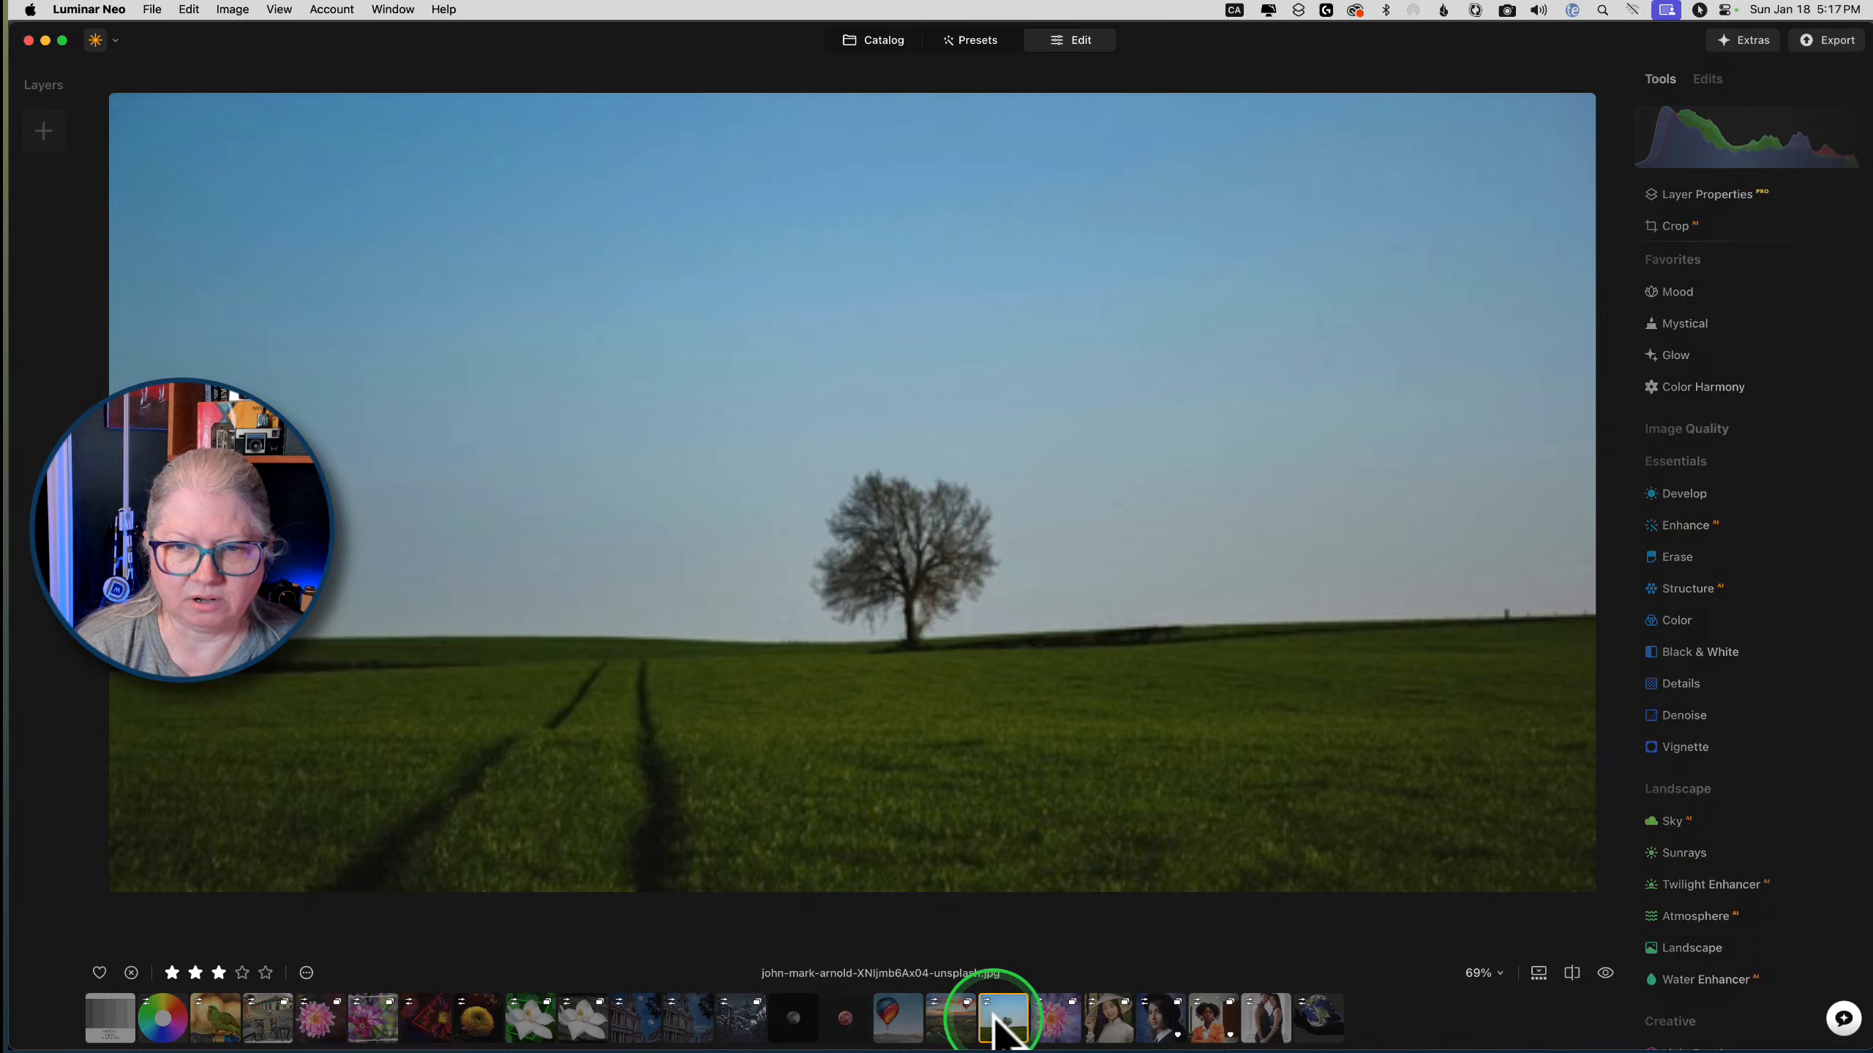
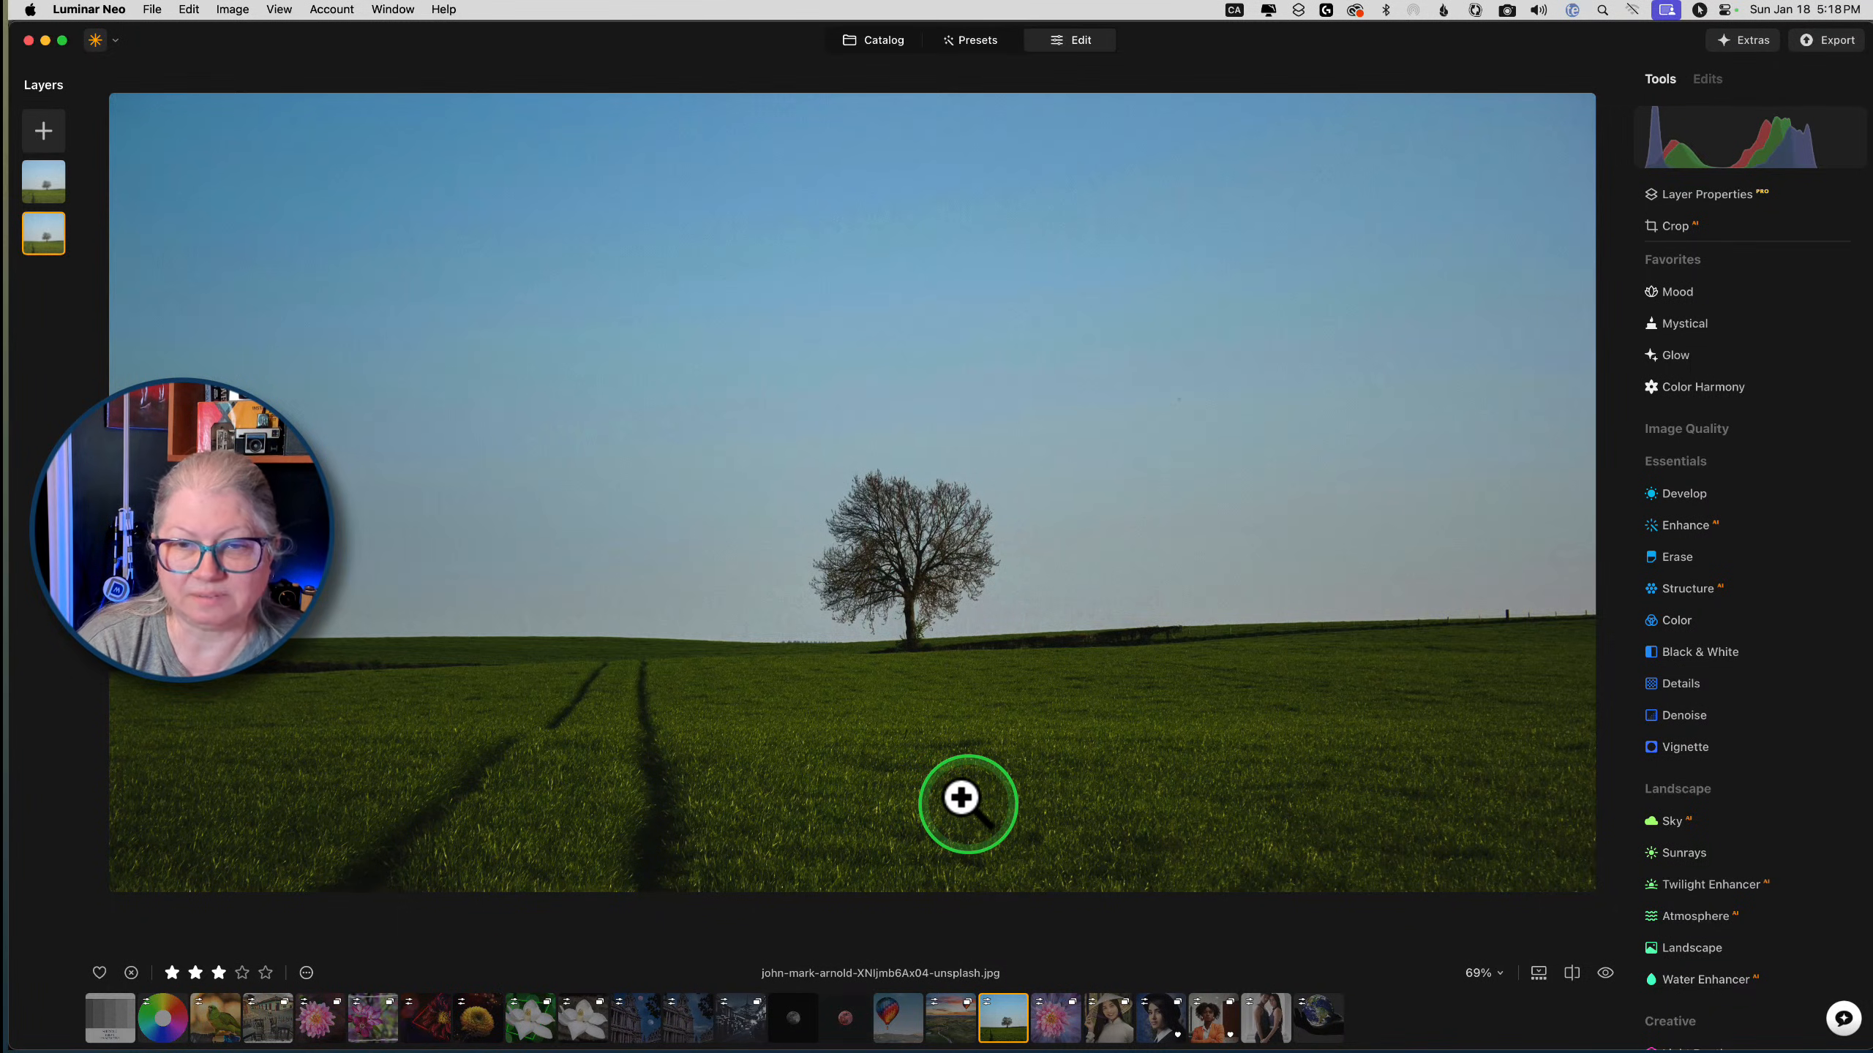
right_click(41, 176)
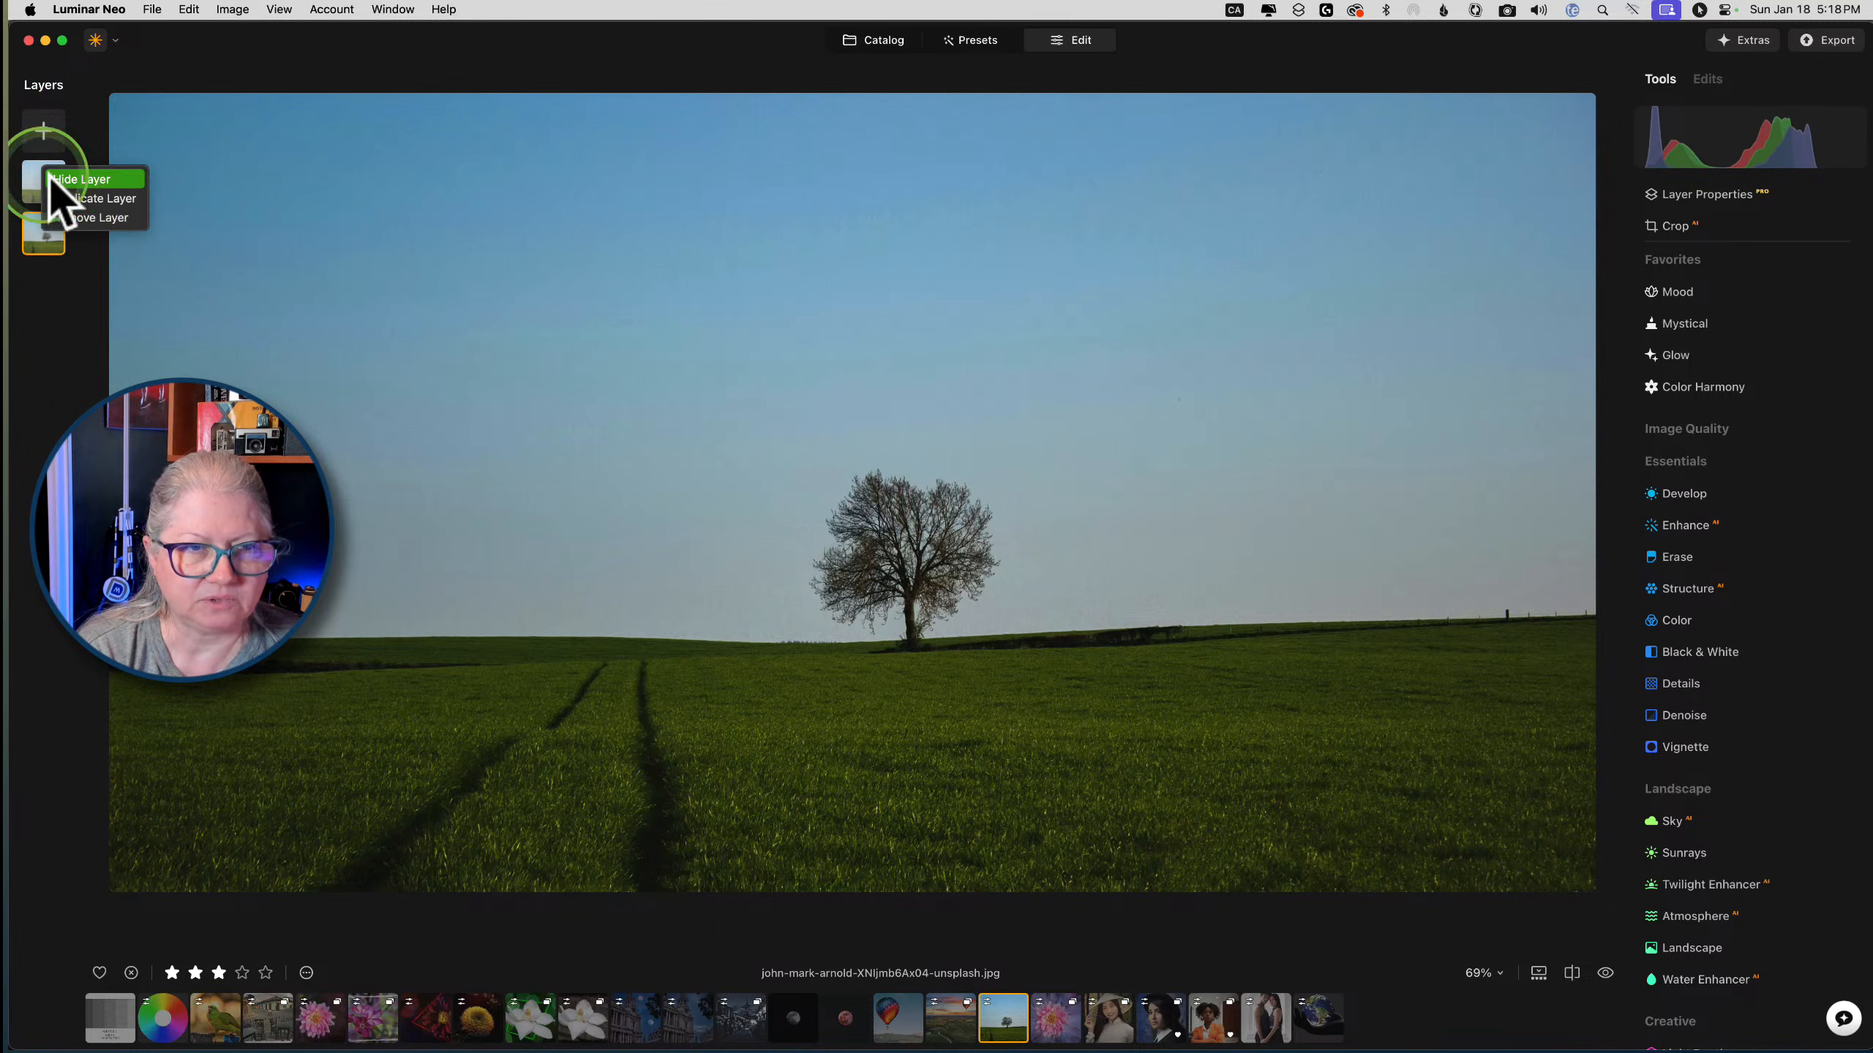
left_click(55, 181)
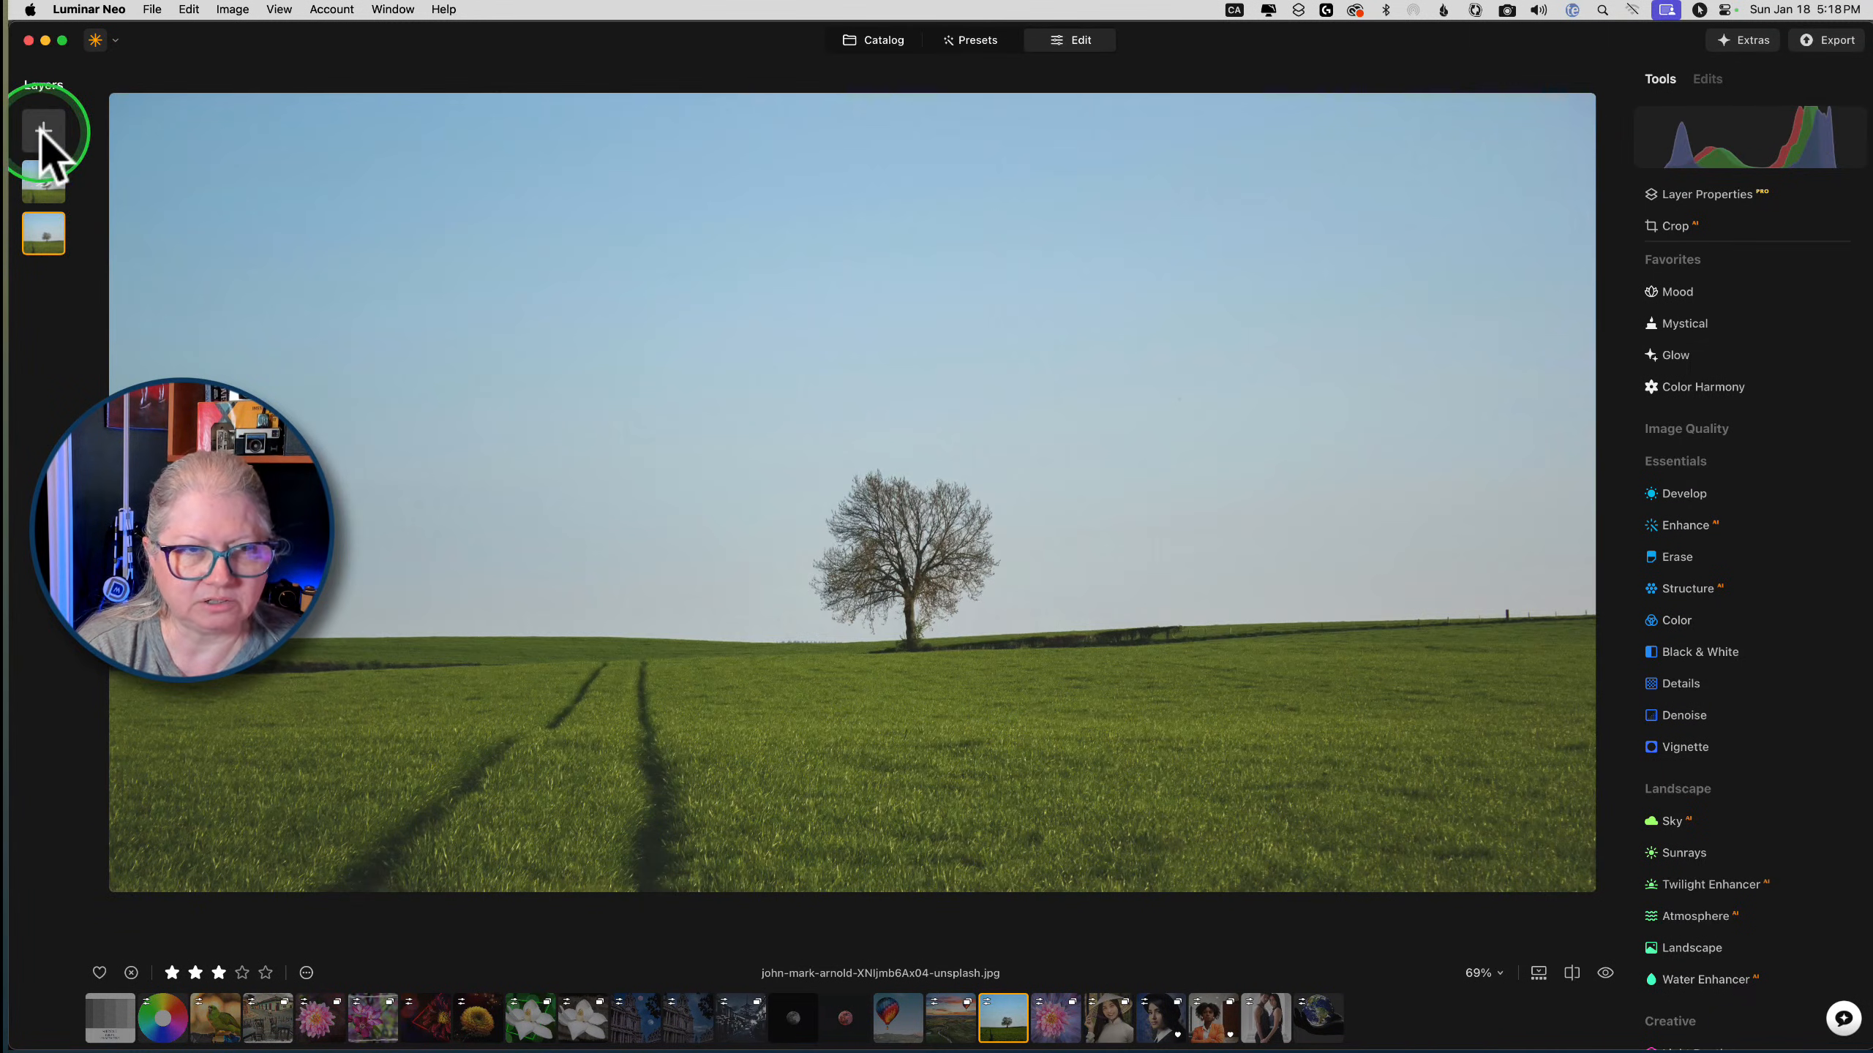
Add the hot-air balloon image as a new layer over the tree photo and set its opacity to 100
left_click(42, 131)
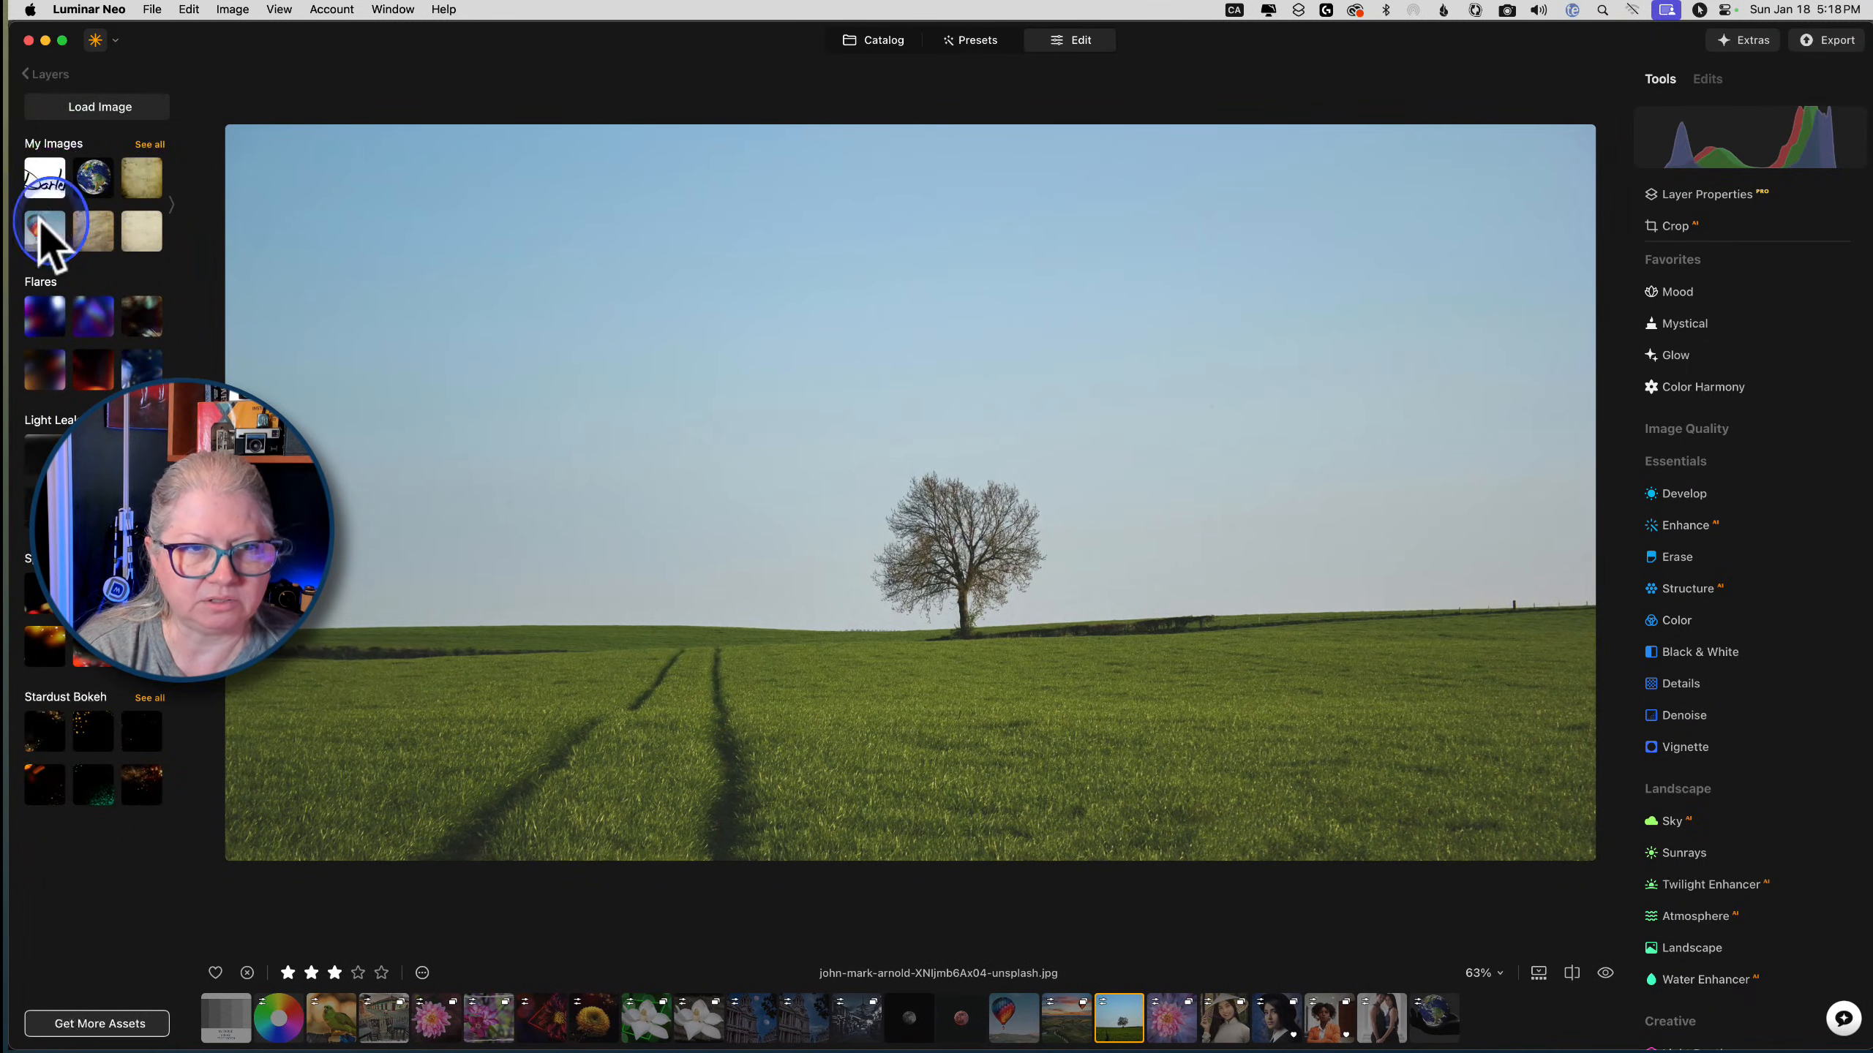
left_click(44, 231)
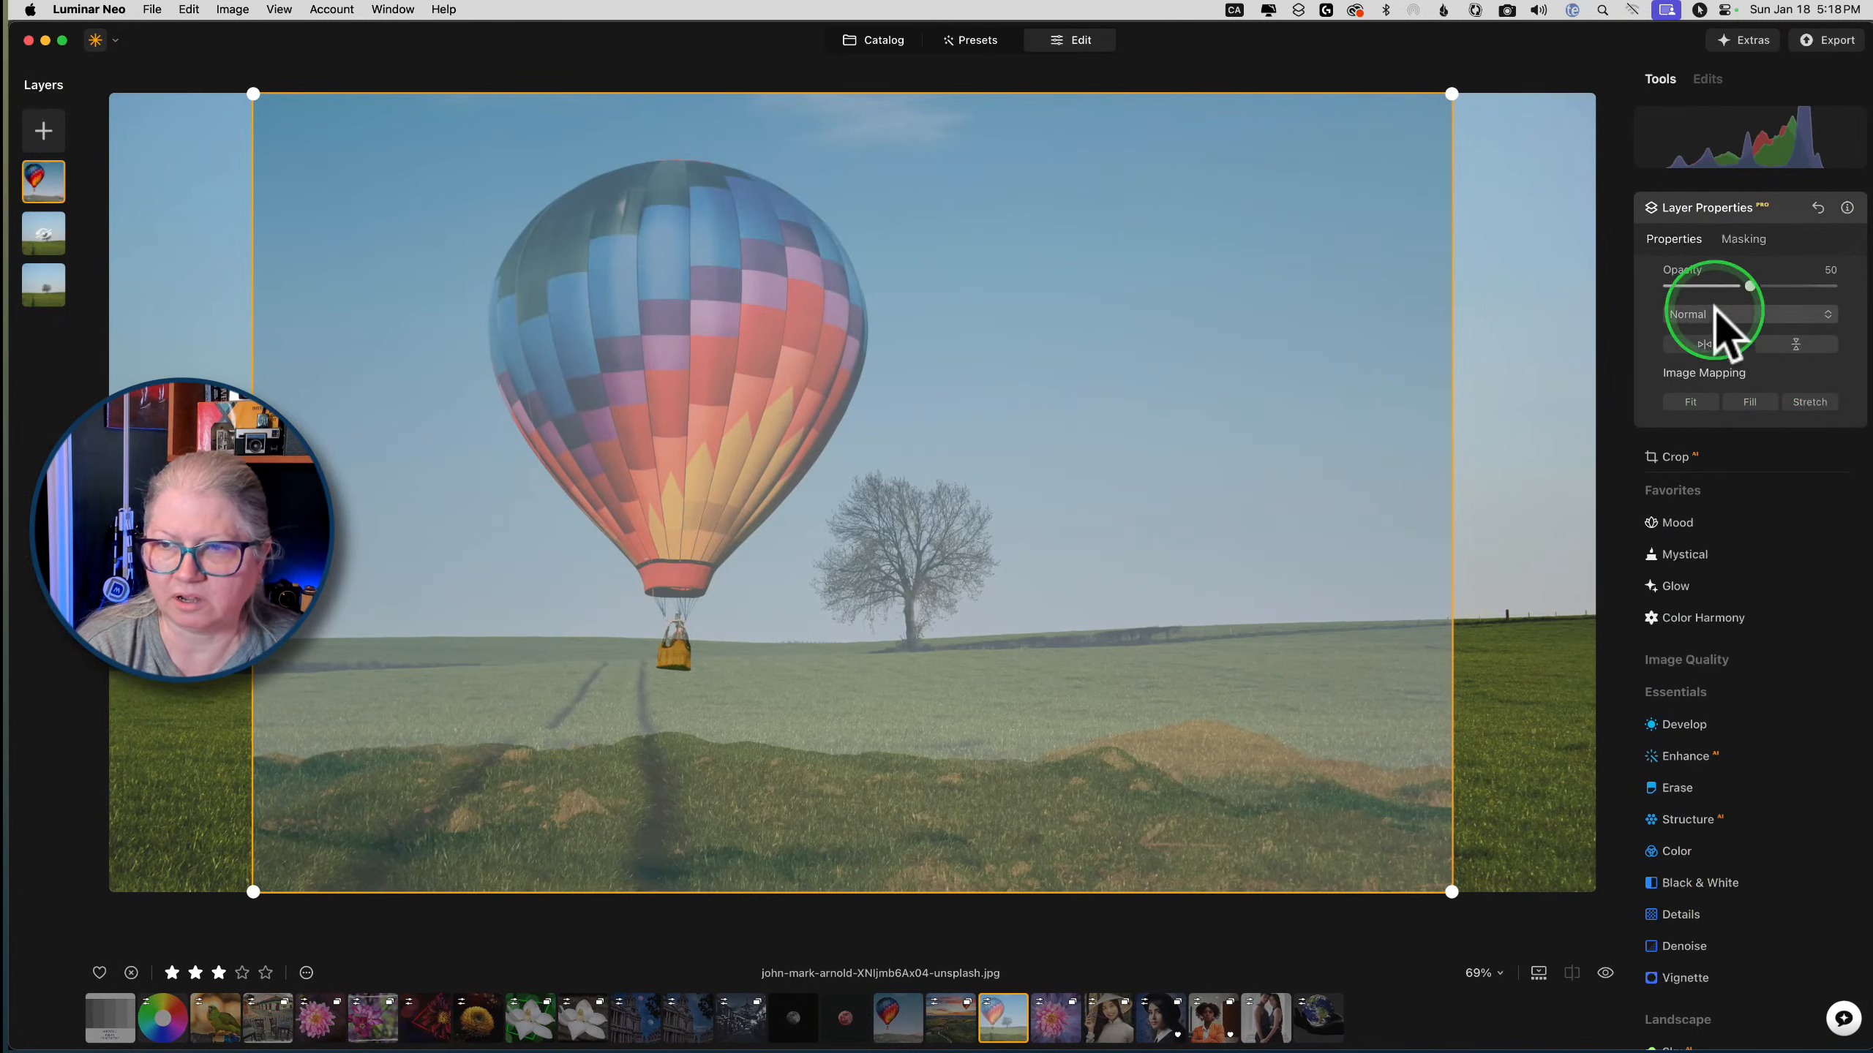
double_click(1750, 288)
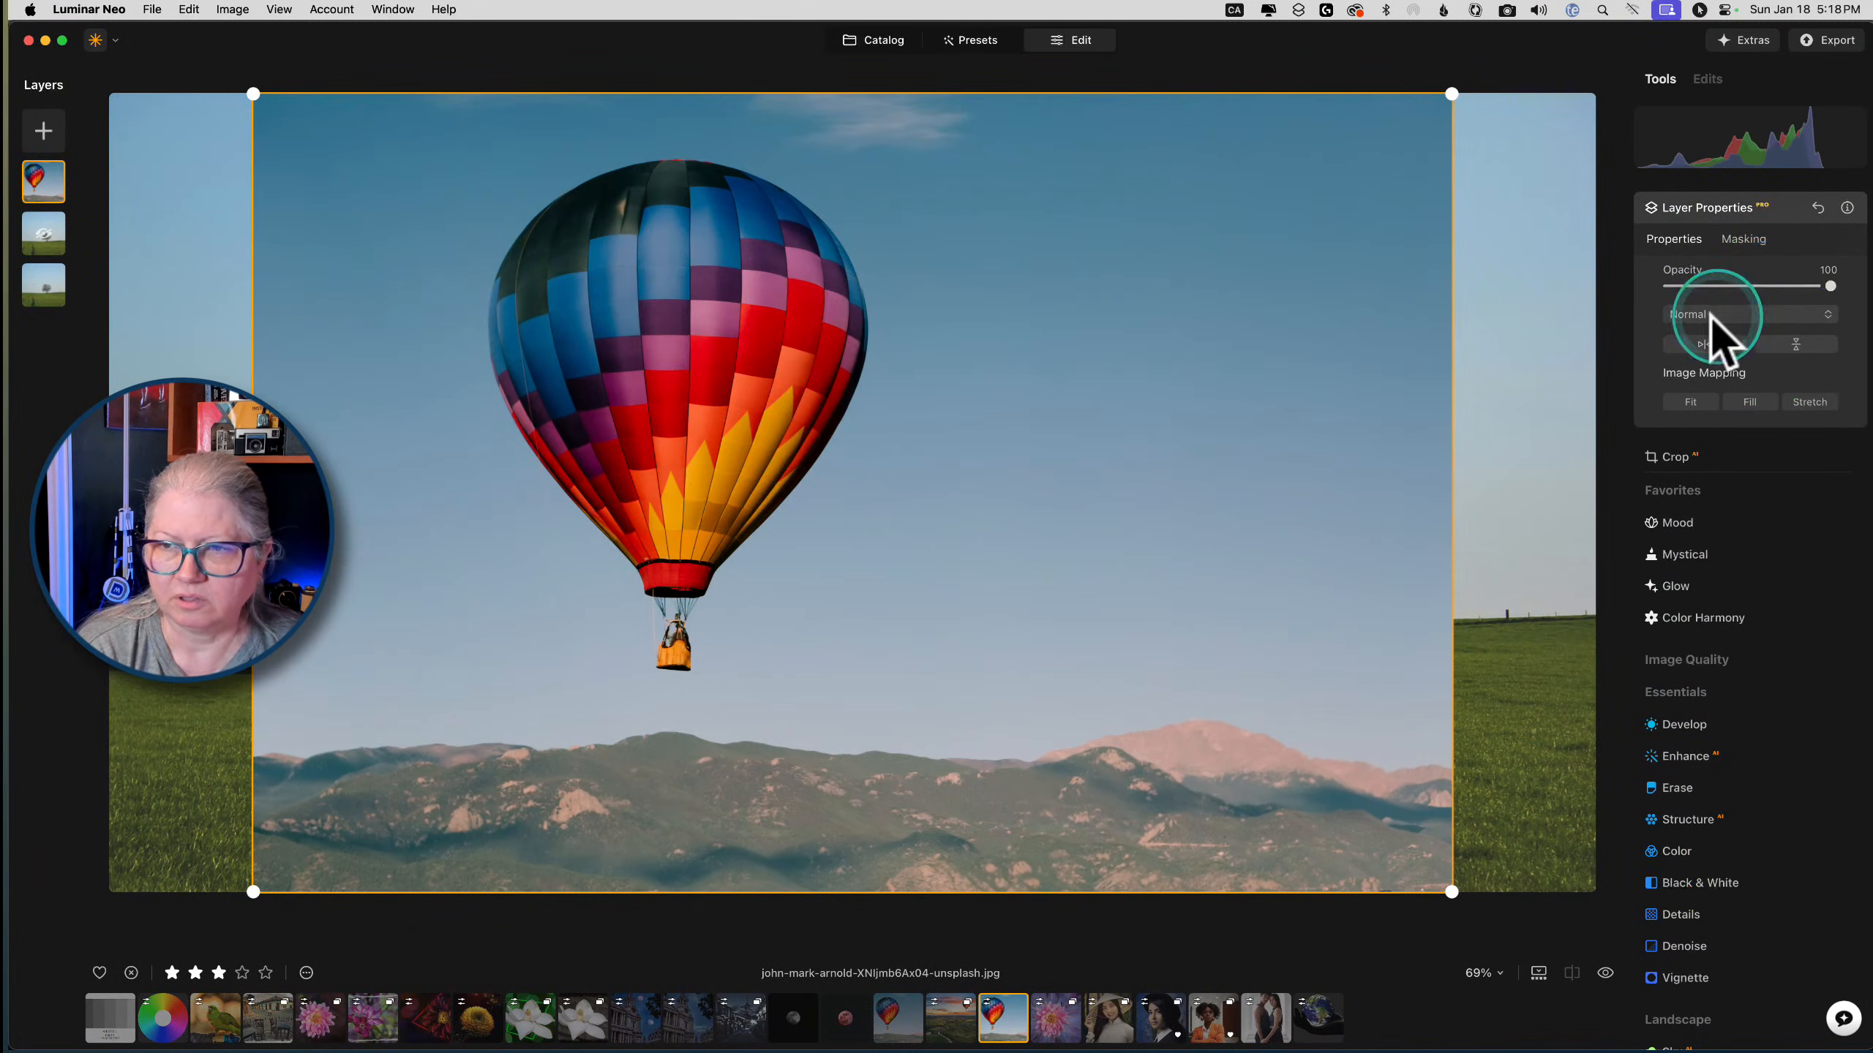
Mask out the balloon layer's sky and mountains with Background Removal, keeping only the balloon
left_click(1745, 240)
left_click(1698, 509)
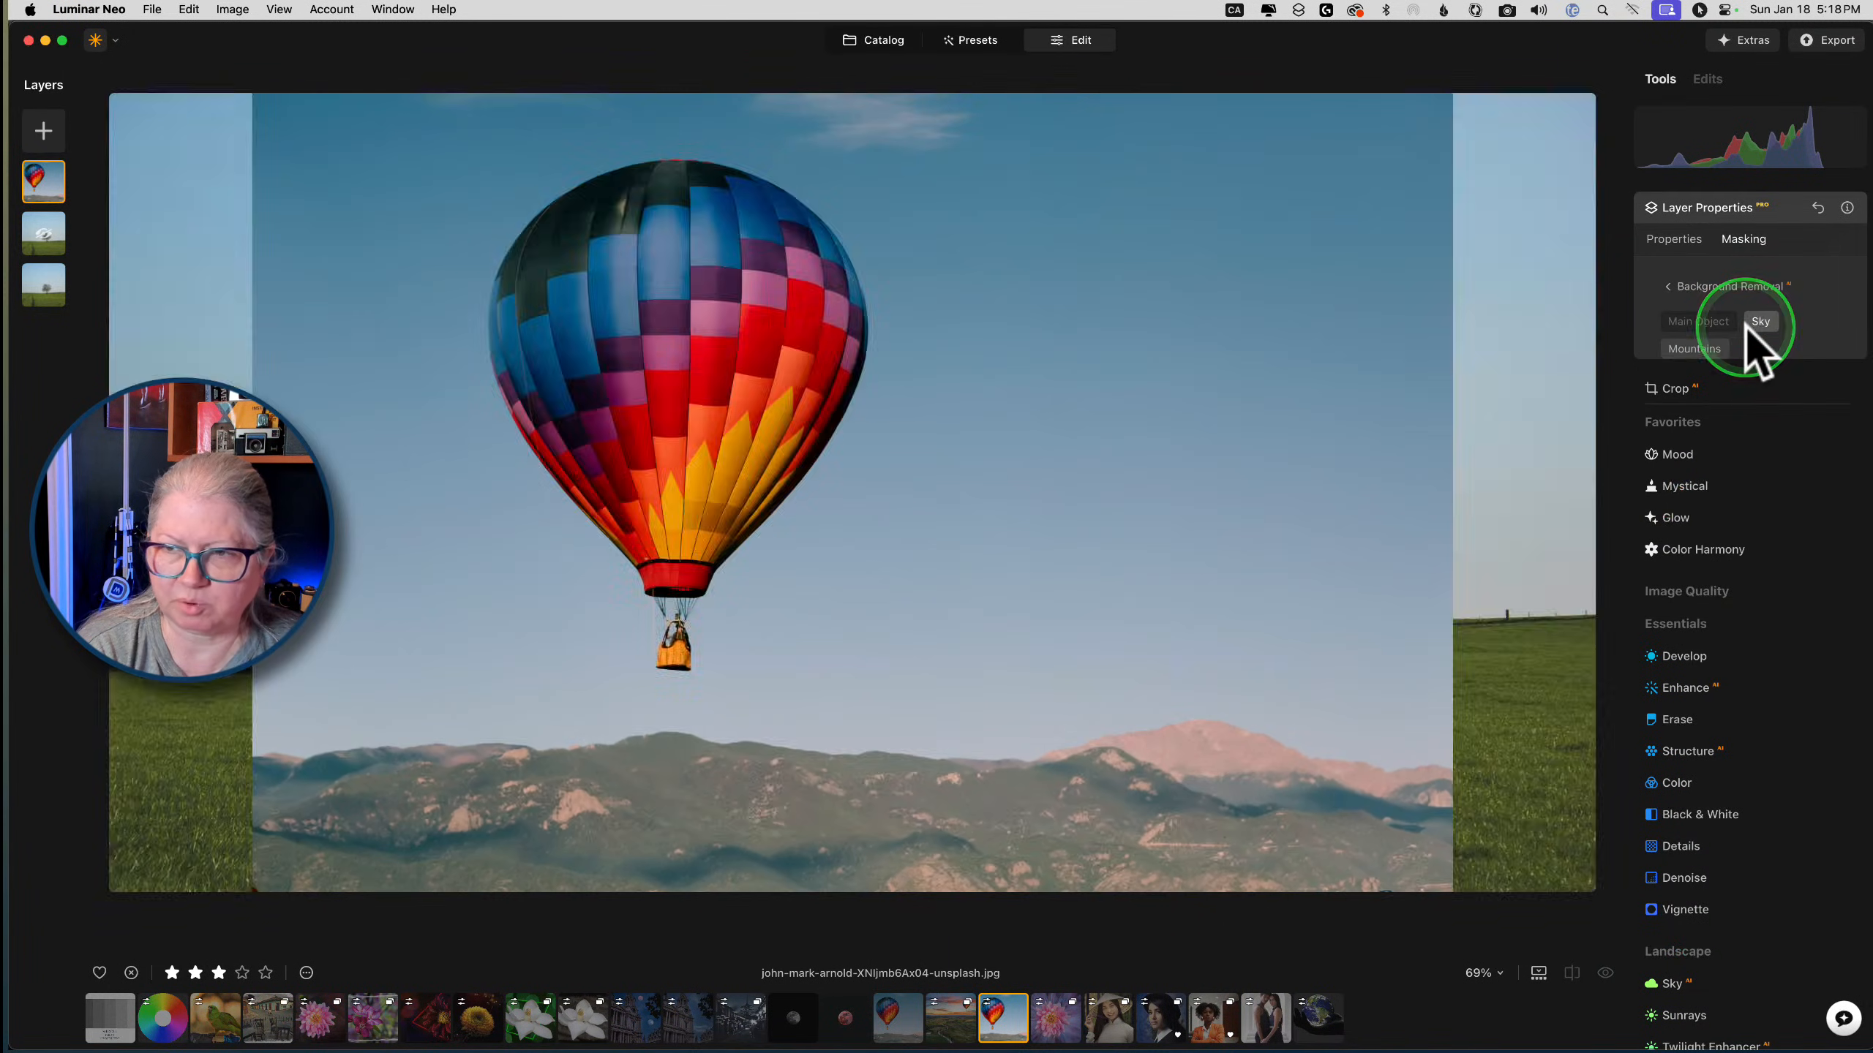
left_click(1760, 322)
left_click(1741, 389)
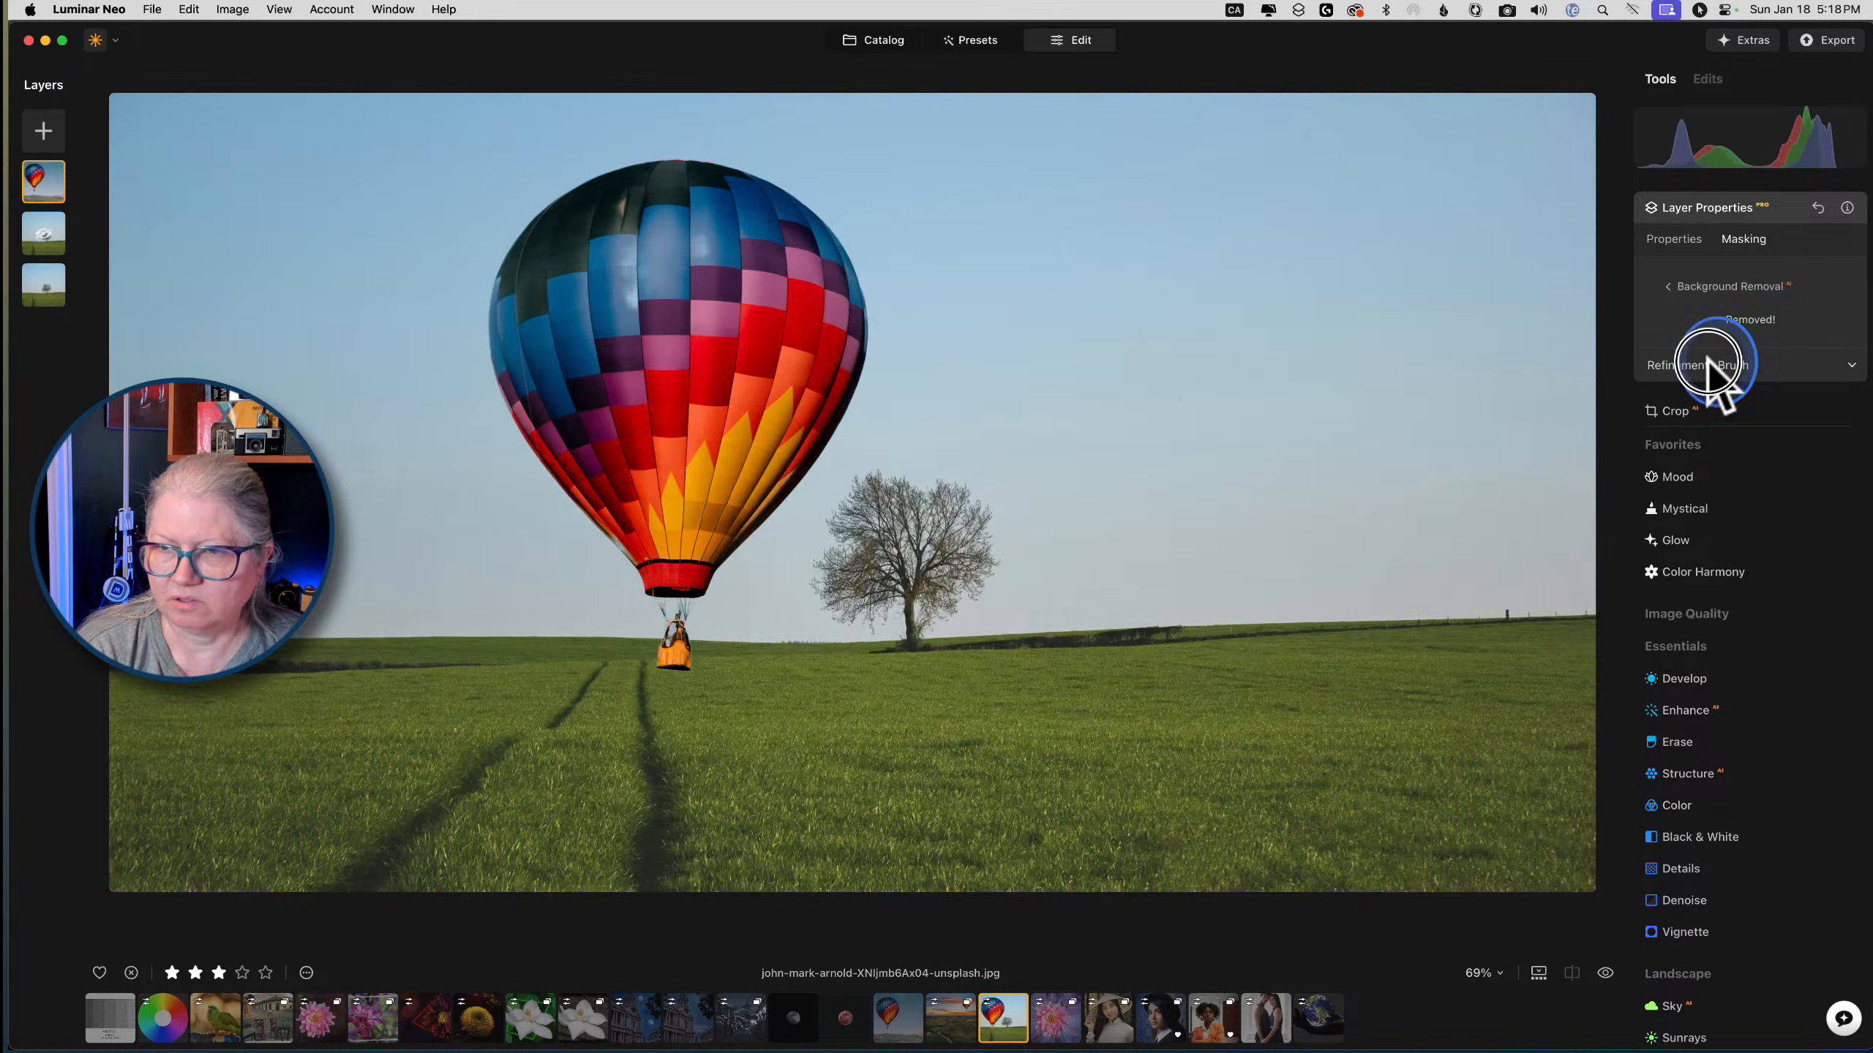
Paint the missed blue panels inside the balloon as Object with the Refinements Brush at size 100
left_click(1708, 364)
left_click(1744, 399)
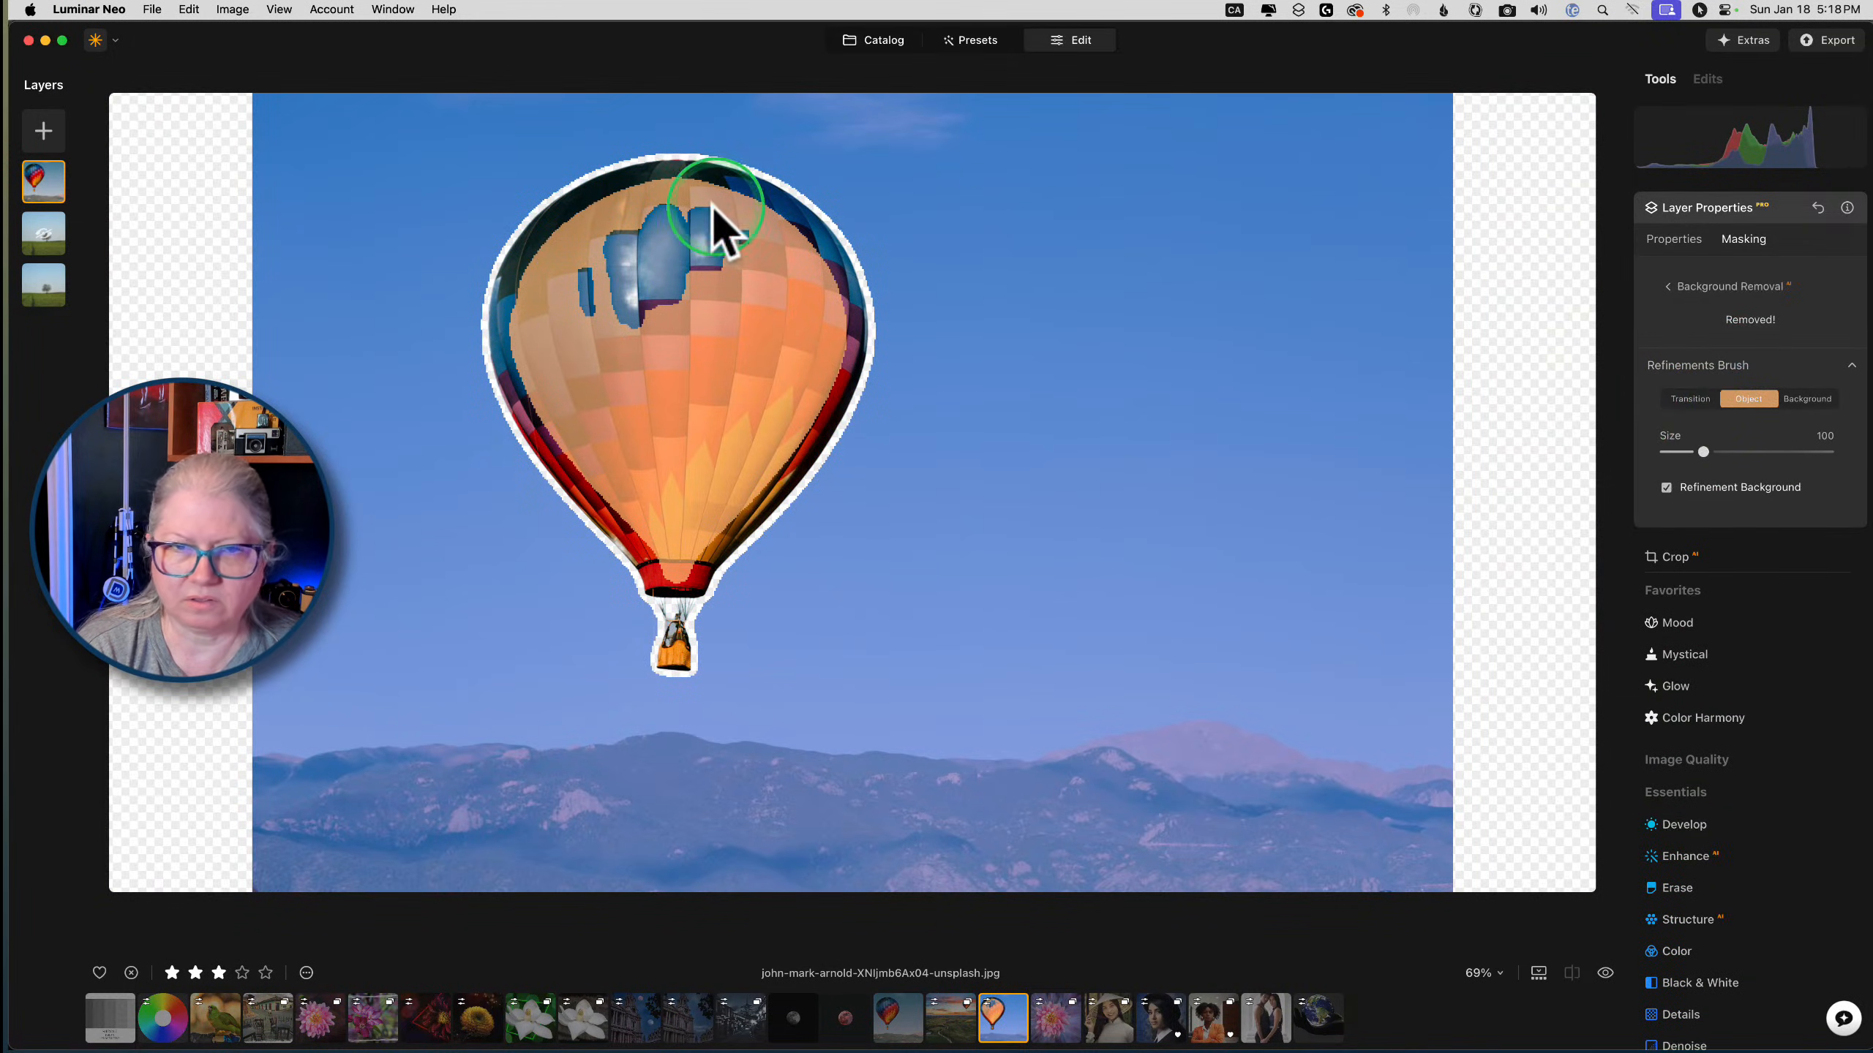
mouse_move(711, 222)
left_mouse_down()
mouse_move(568, 262)
mouse_move(531, 305)
mouse_move(640, 328)
mouse_move(636, 293)
mouse_move(669, 536)
mouse_move(650, 489)
mouse_move(659, 512)
left_mouse_up()
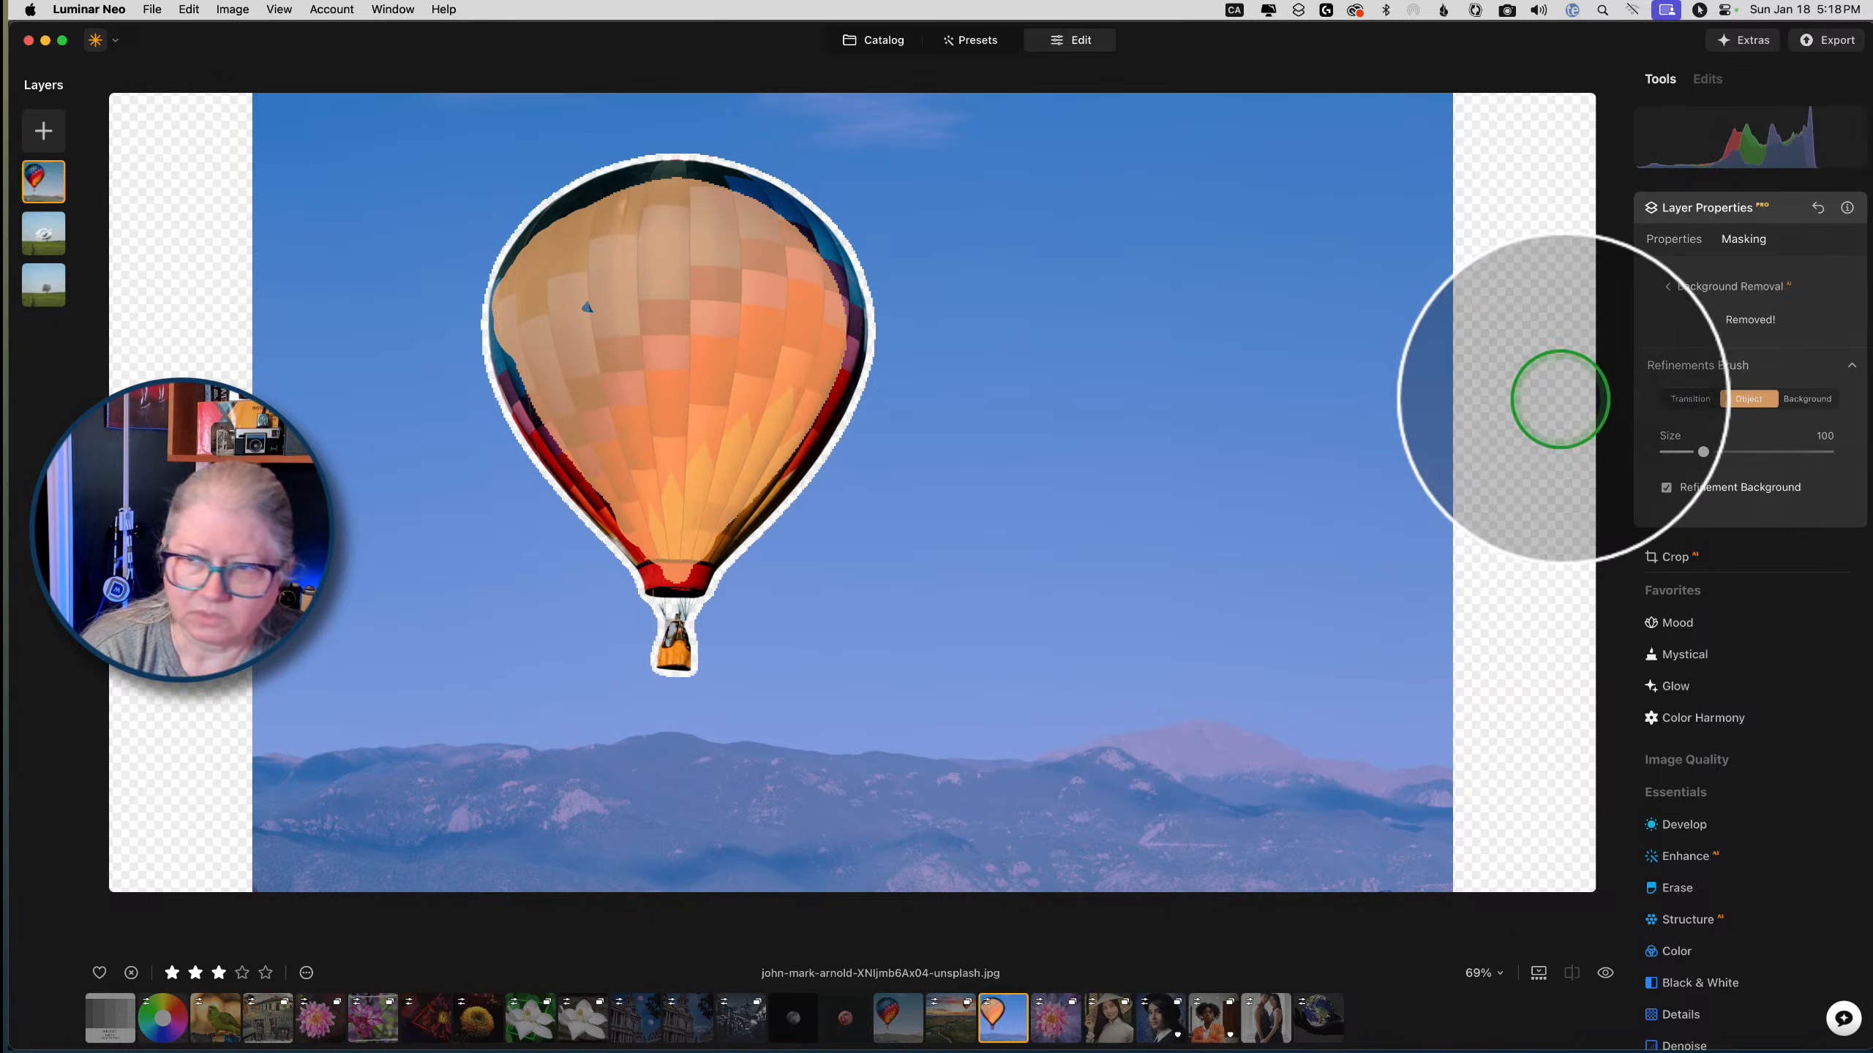
Reduce the Refinements Brush to size 28 in Transition mode and paint over the ropes between balloon and basket
left_click(1683, 401)
key("bracketleft")
key("bracketleft")
key("bracketleft")
key("bracketleft")
key("bracketleft")
key("bracketleft")
key("bracketleft")
key("bracketleft")
key("bracketleft")
key("bracketleft")
key("bracketleft")
key("bracketleft")
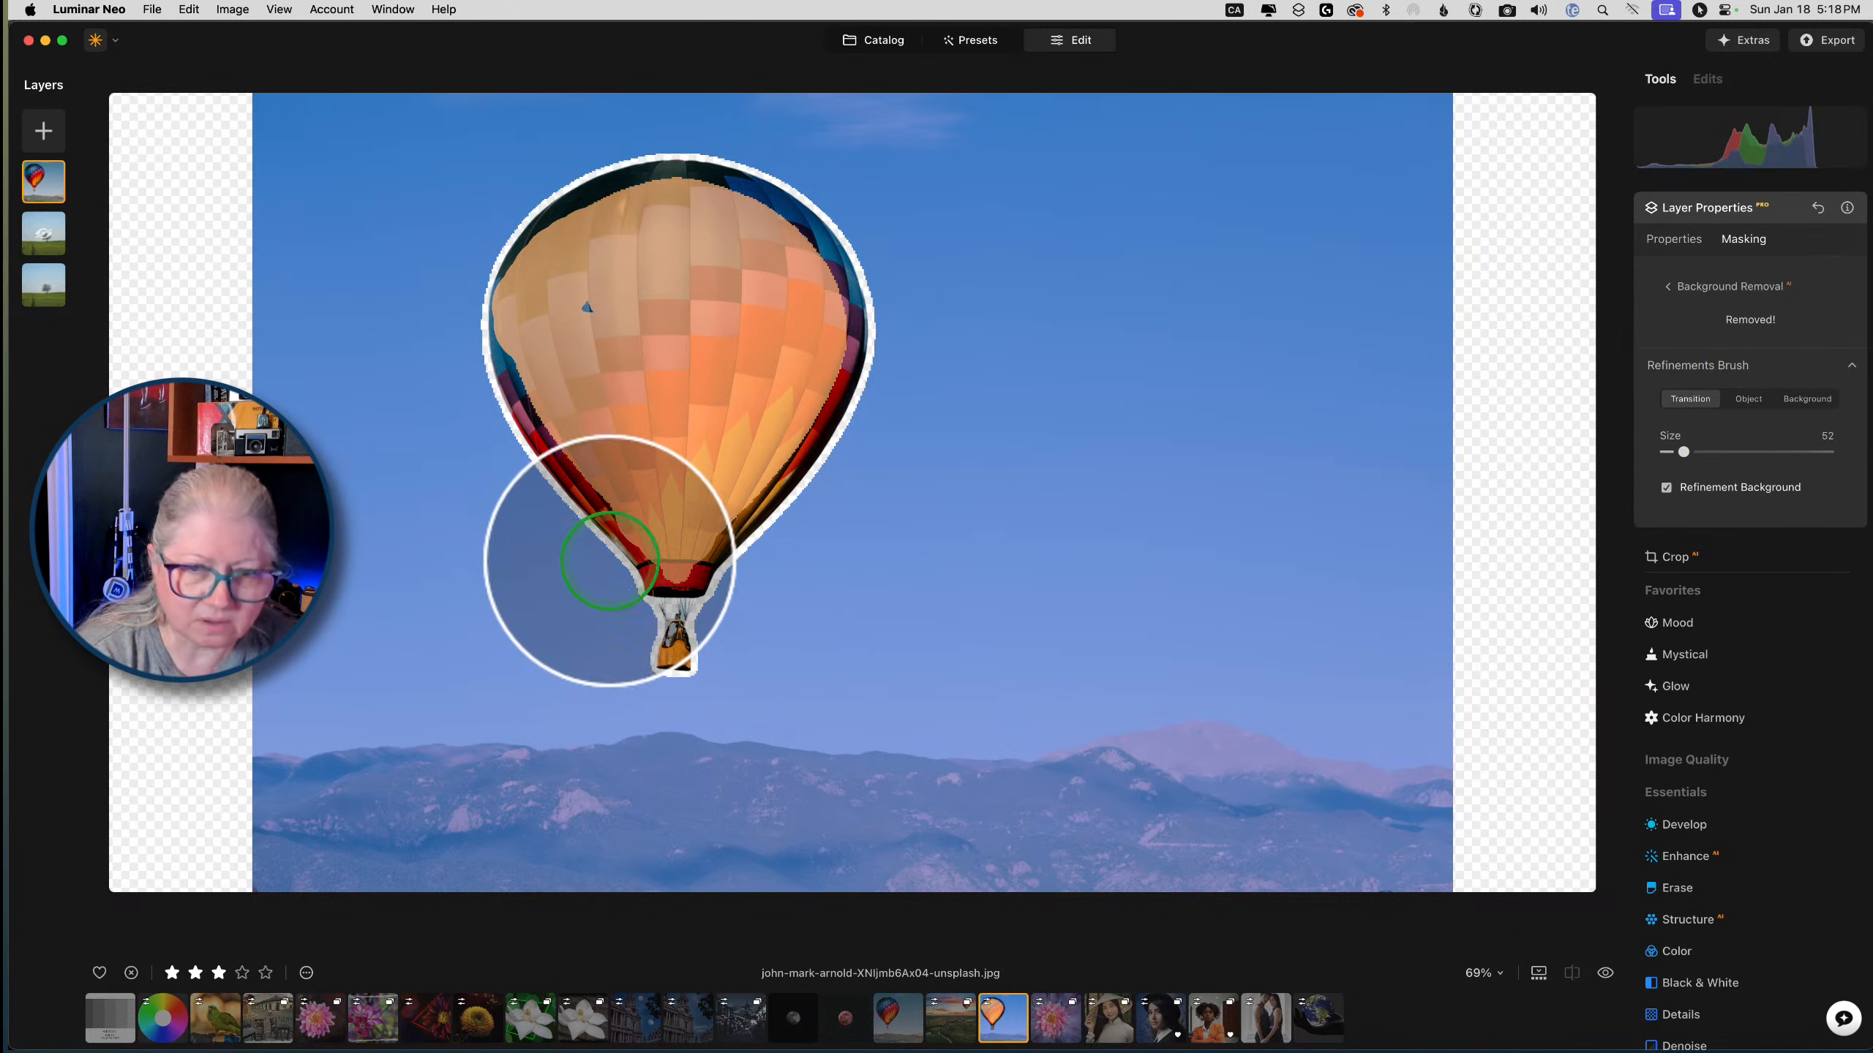
mouse_move(654, 609)
left_mouse_down()
mouse_move(700, 609)
mouse_move(656, 635)
left_mouse_up()
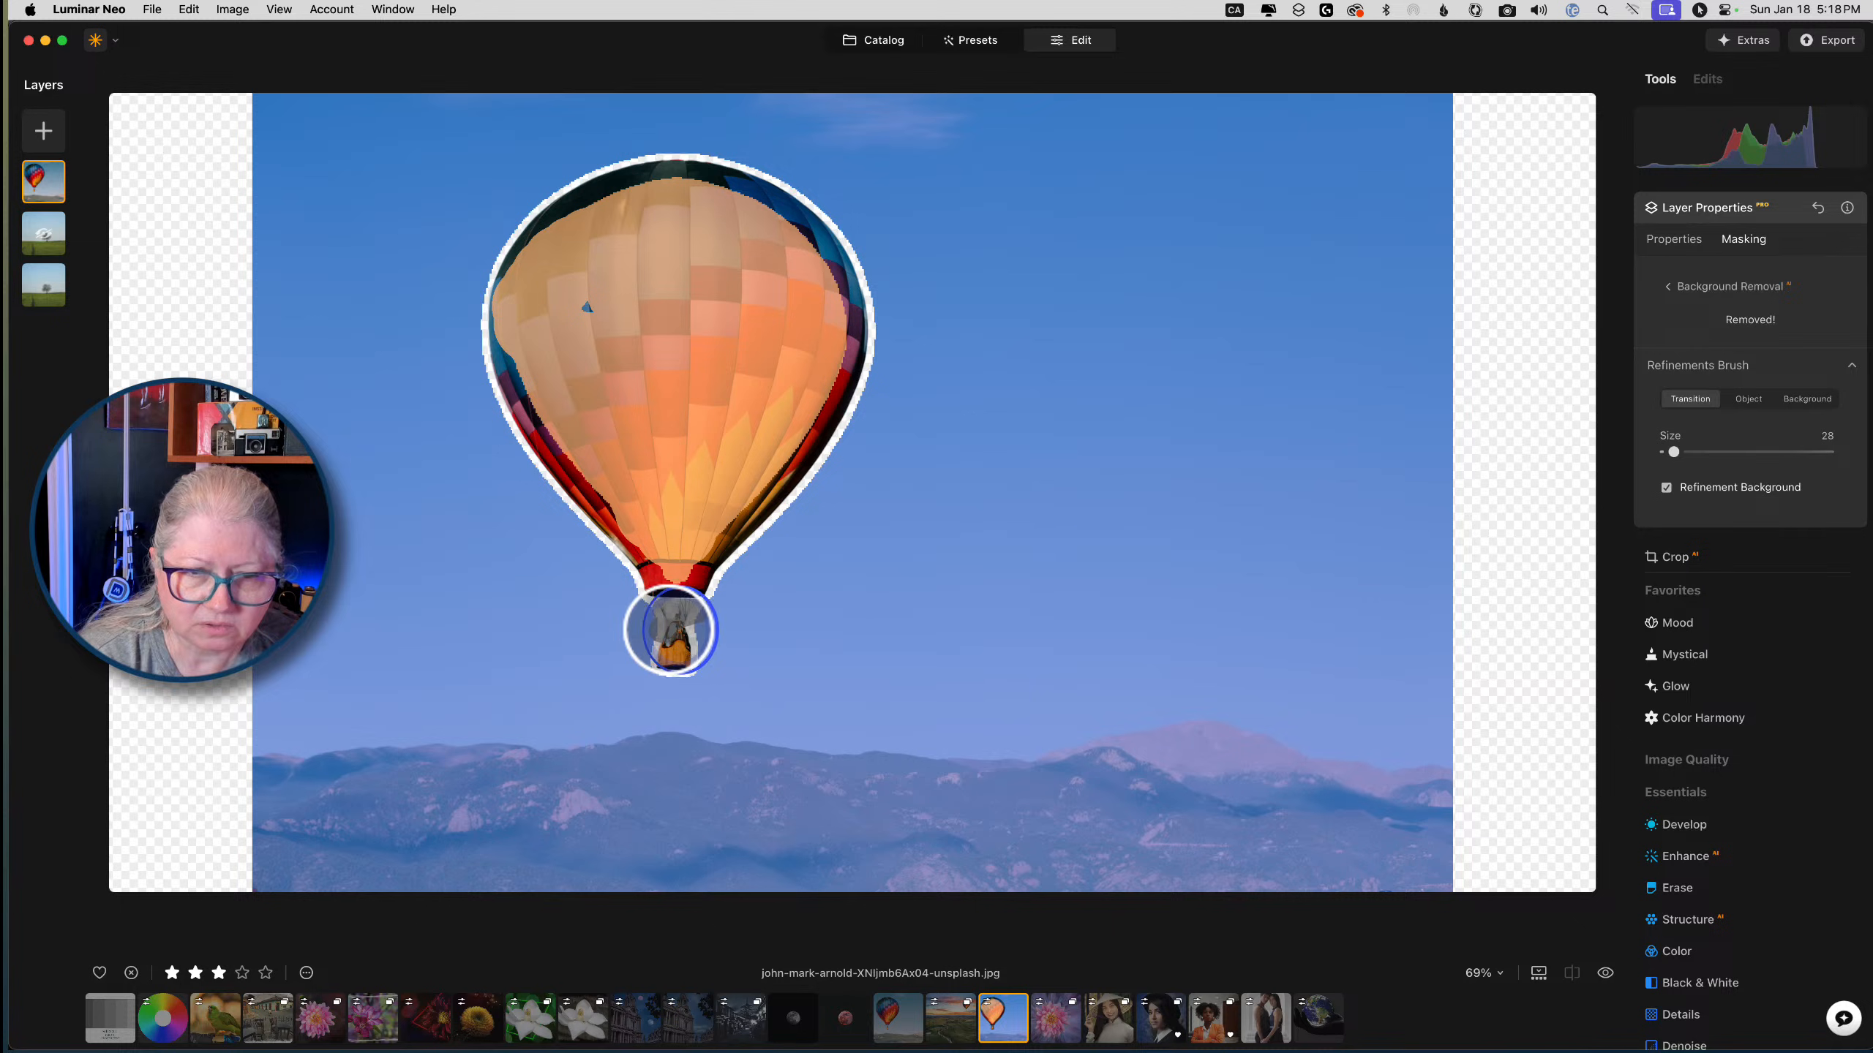
Shrink the balloon layer and place it in the blue sky to the right of the tree
left_click(1674, 239)
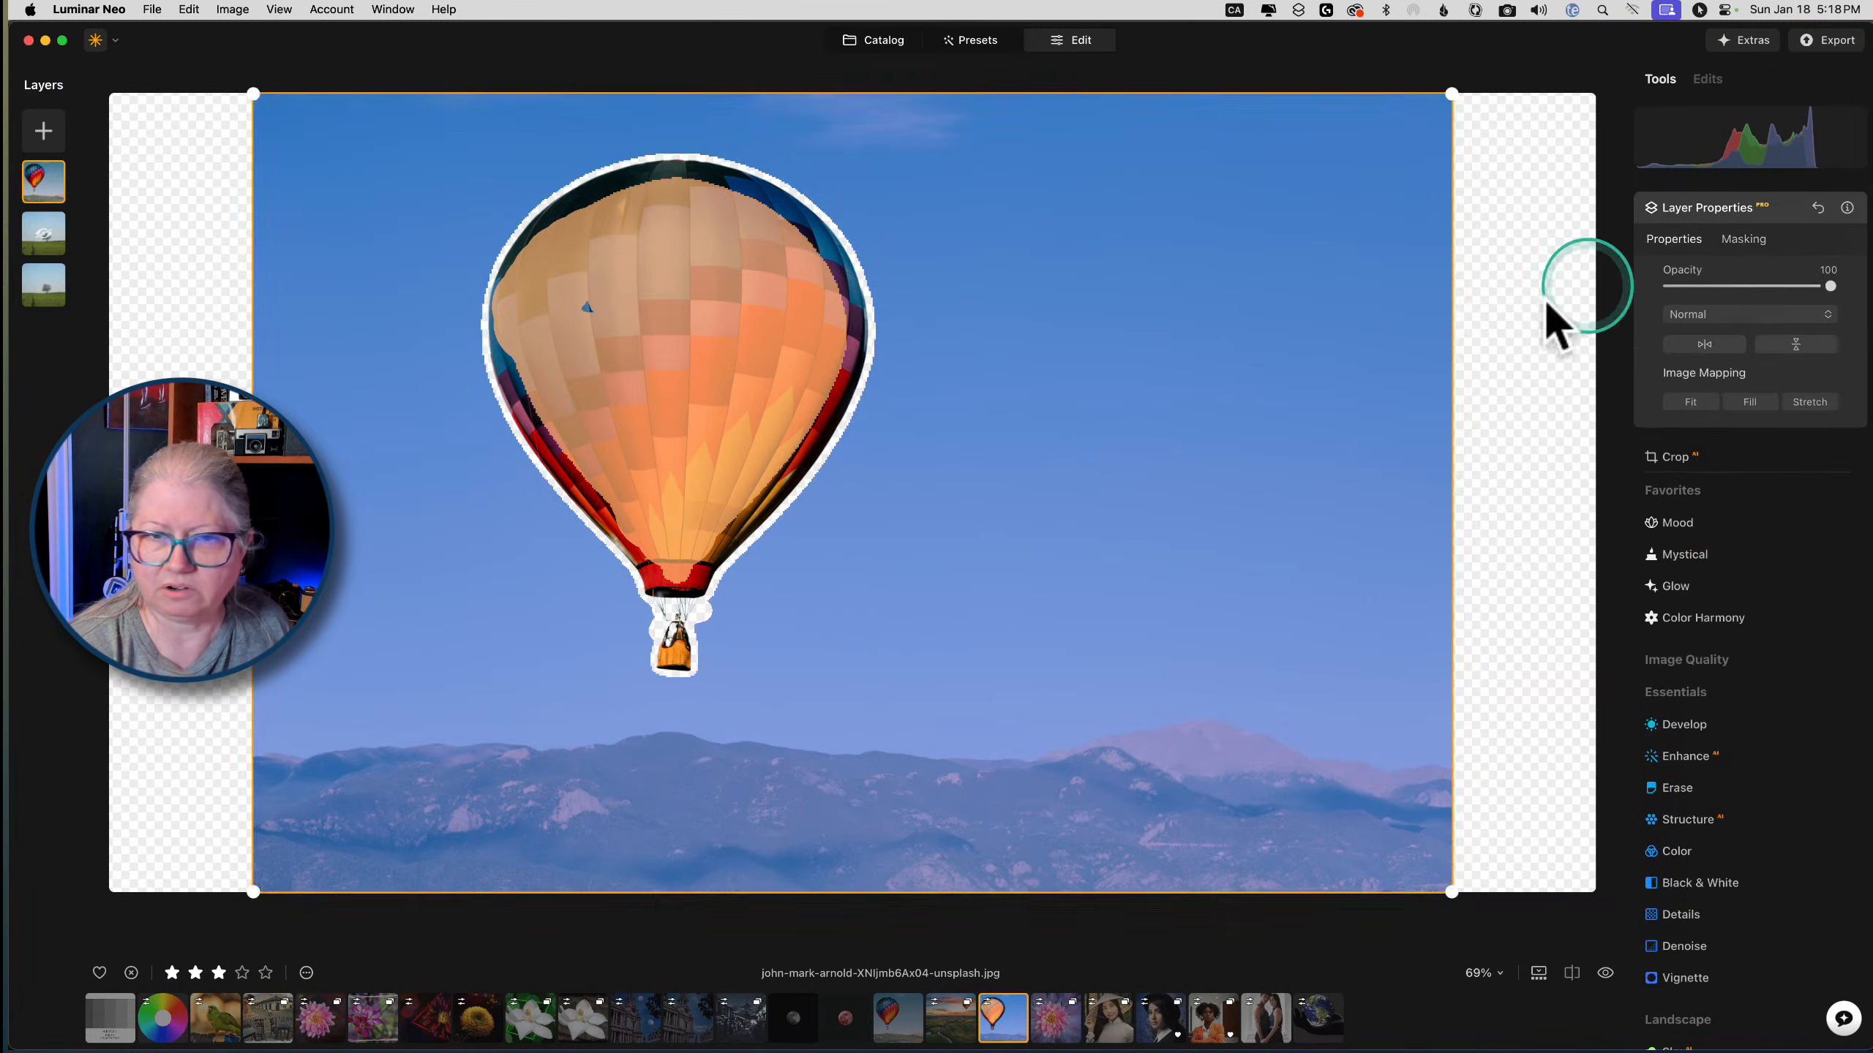
key("super+minus")
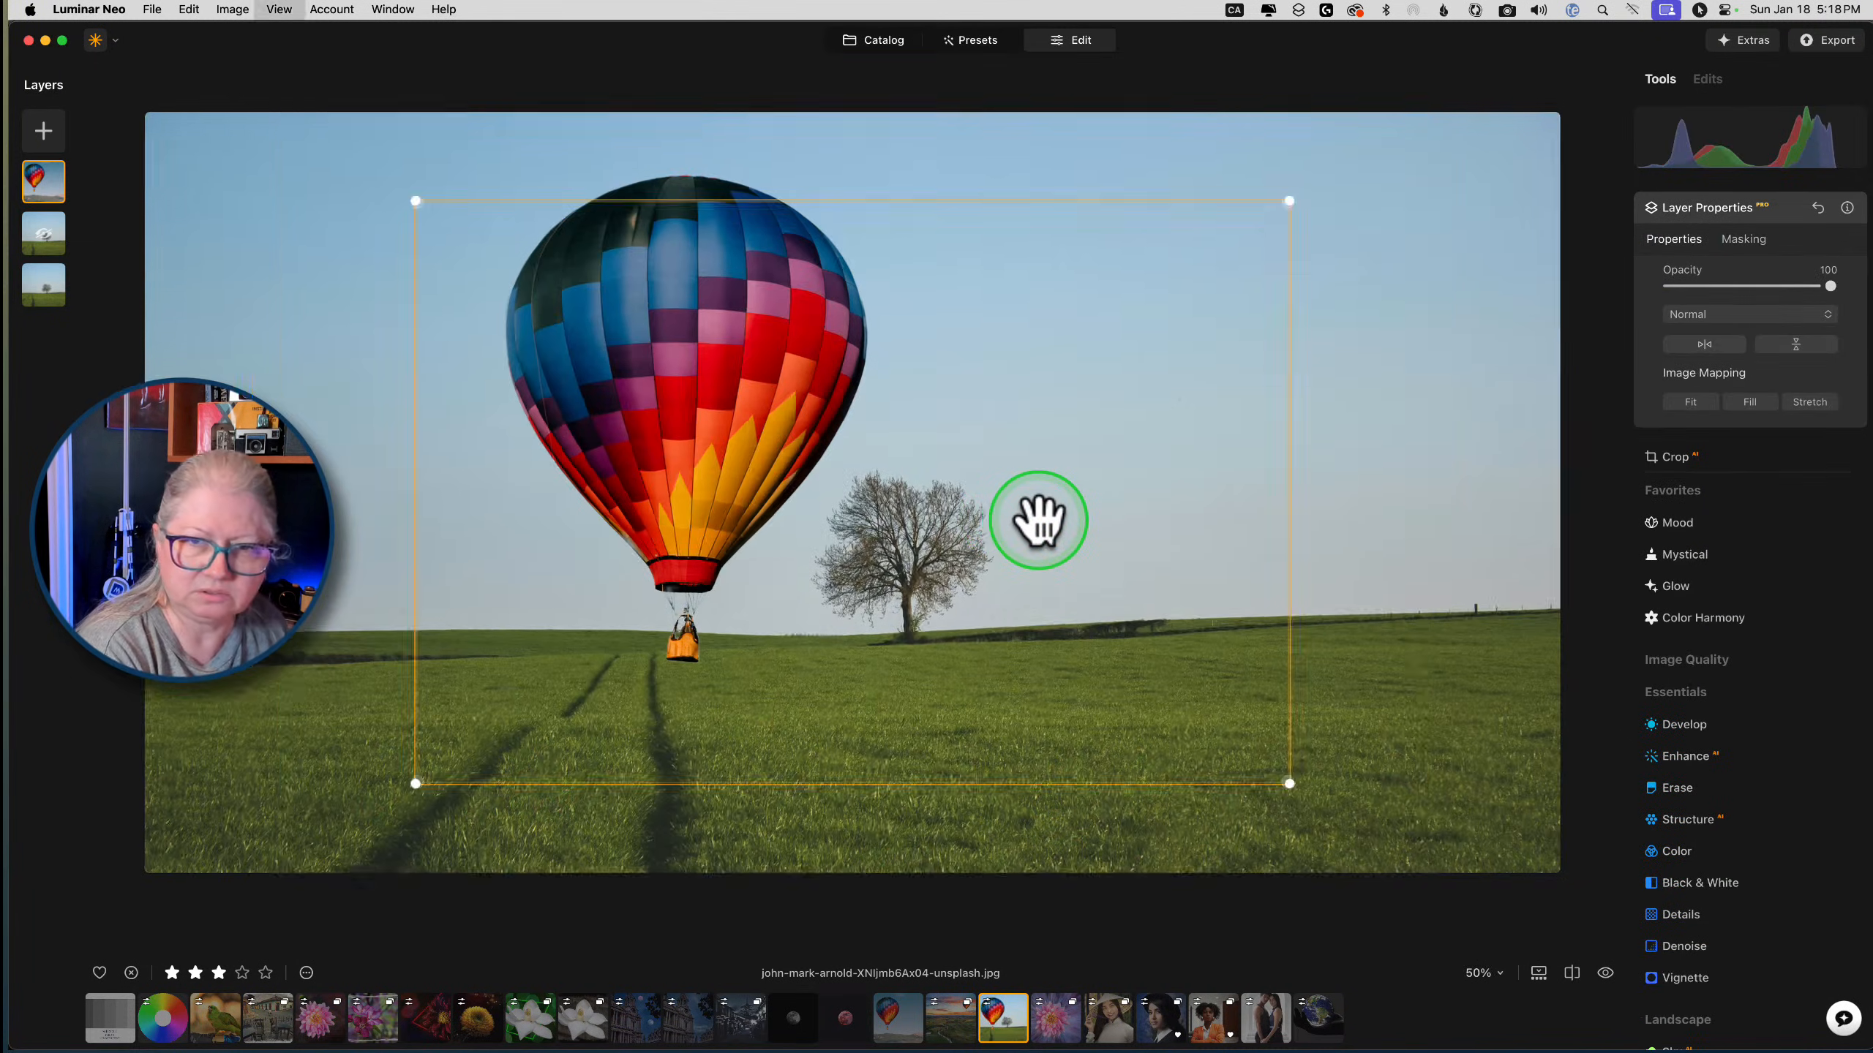
left_click_drag(448, 765, 676, 659)
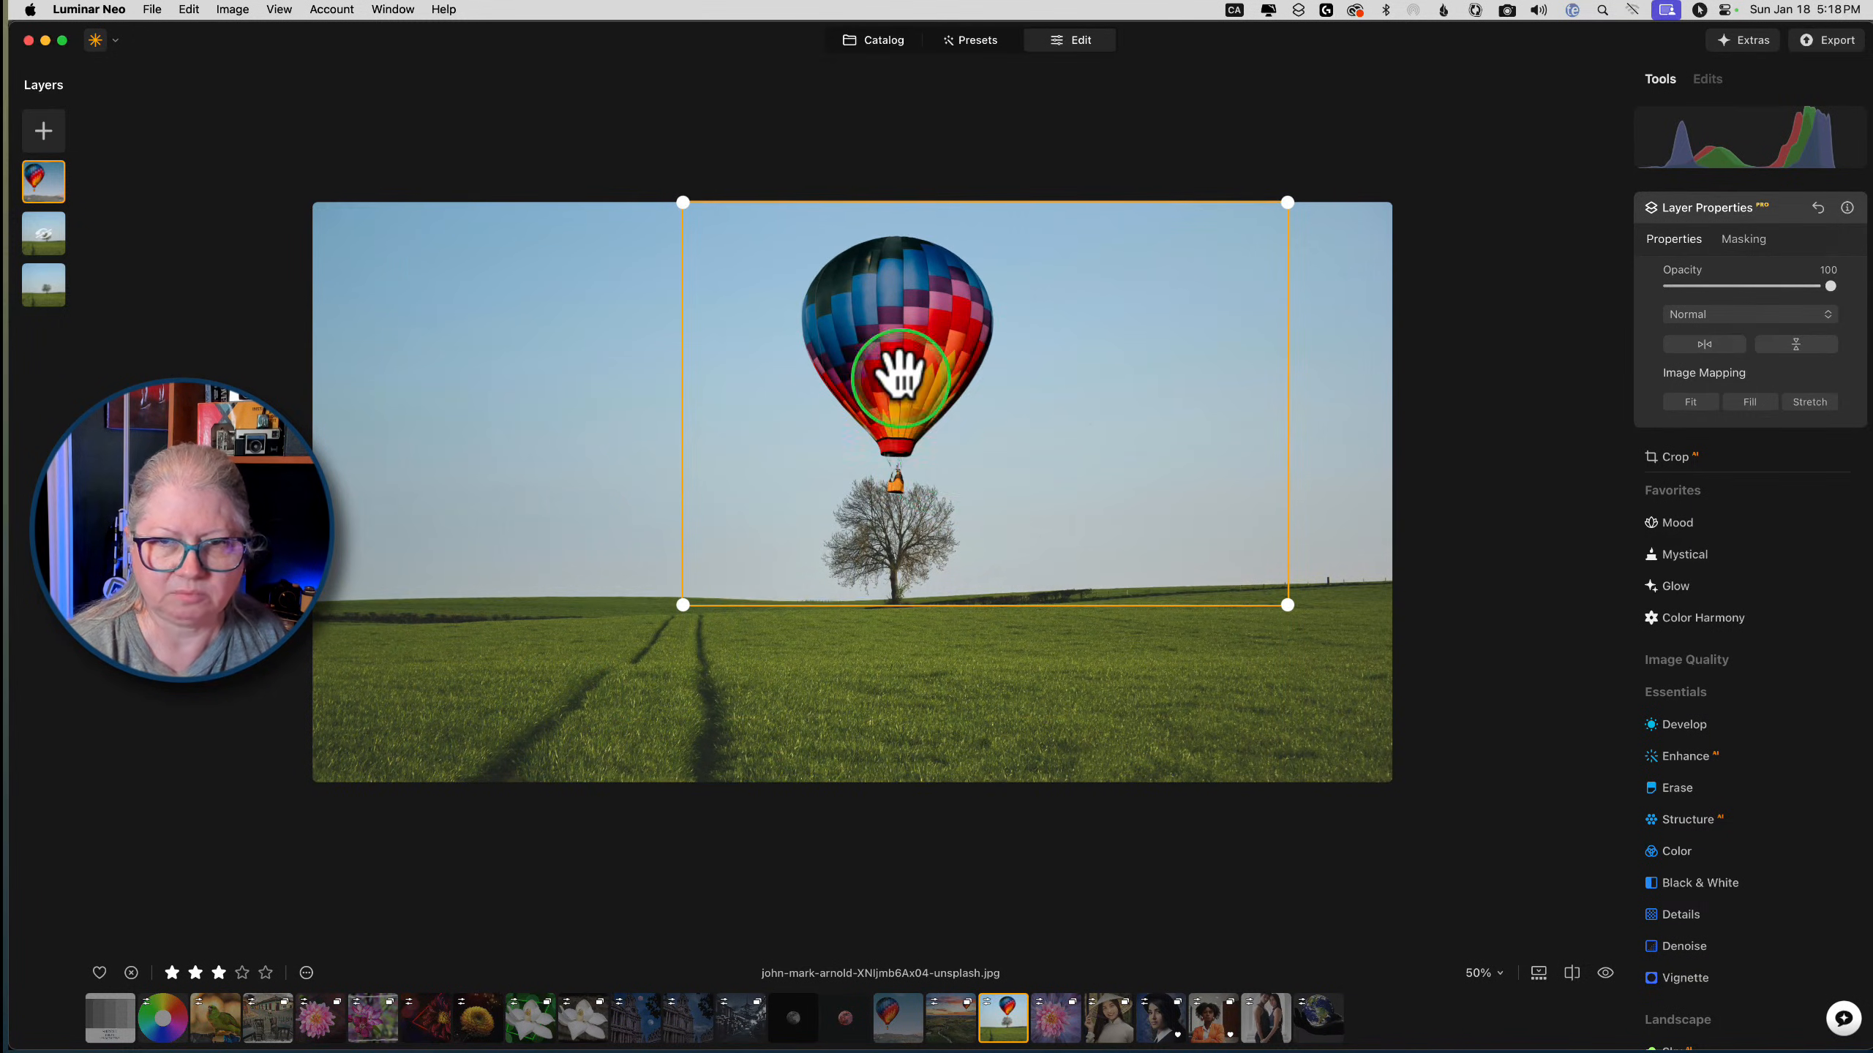
left_click_drag(894, 373, 1126, 398)
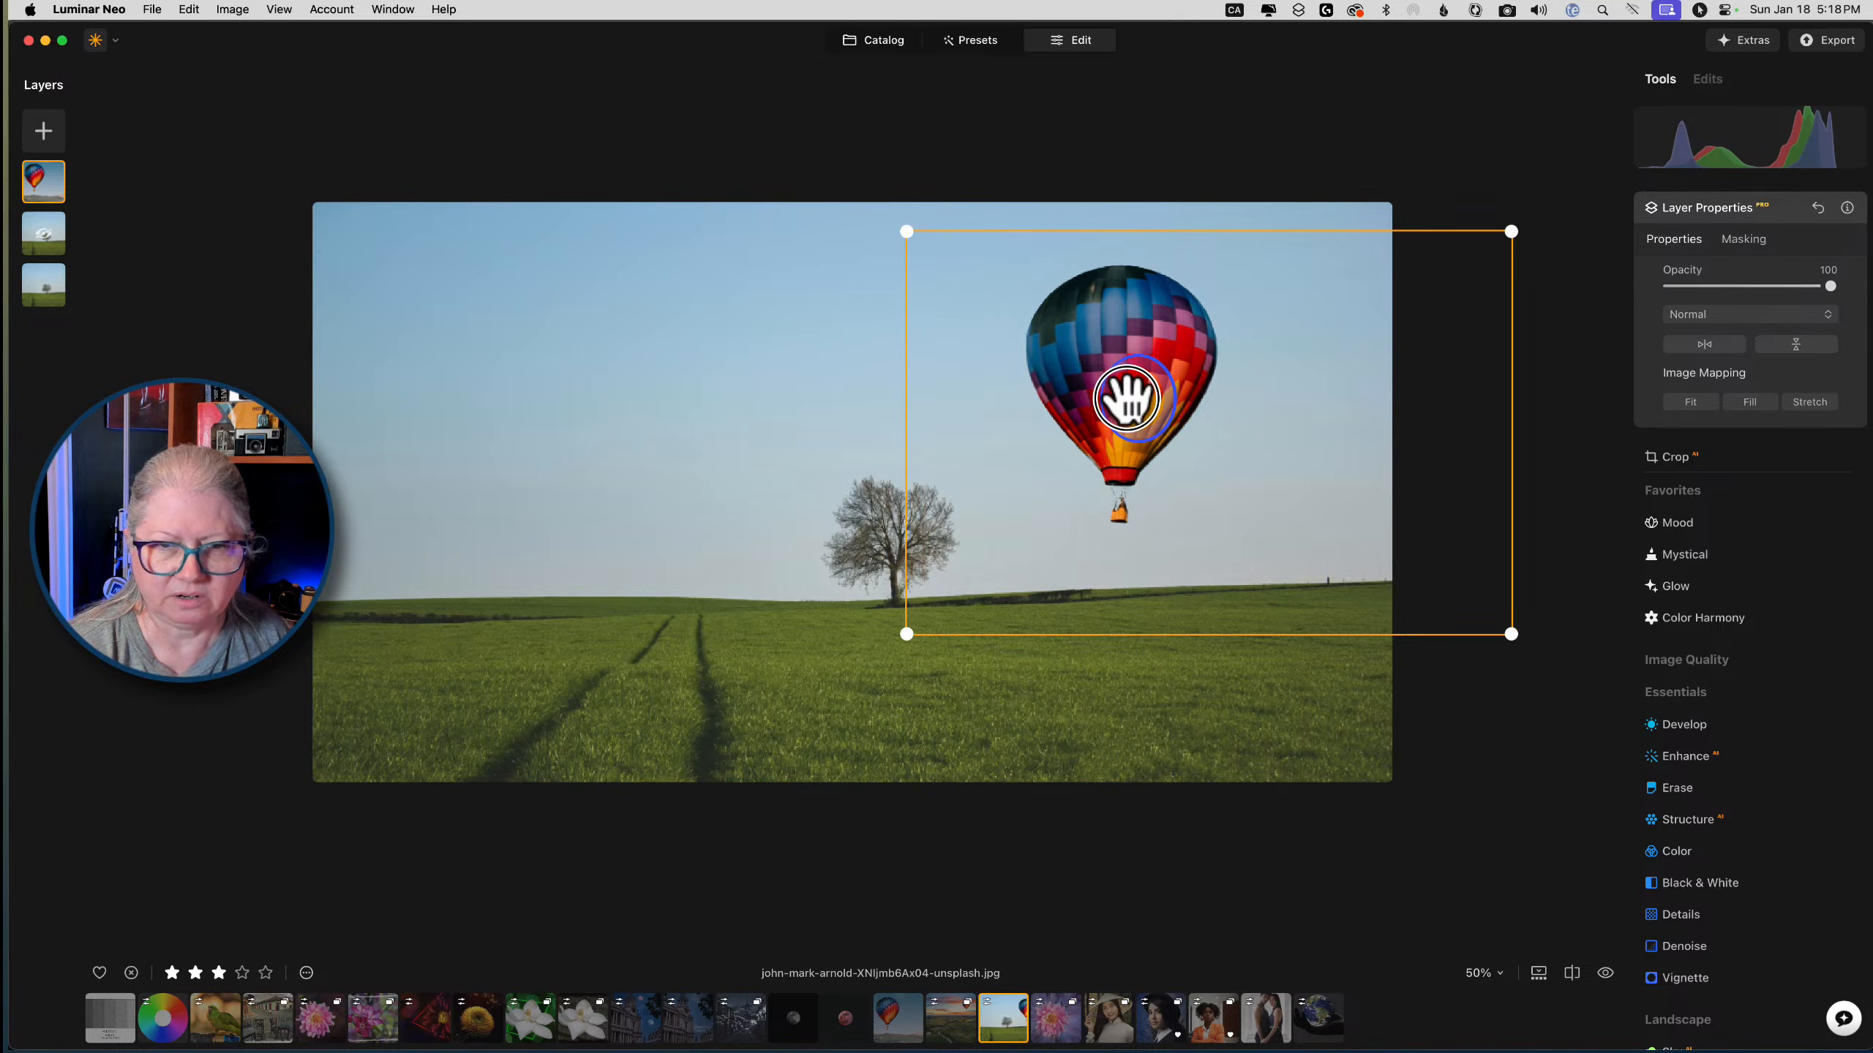
left_click(1694, 209)
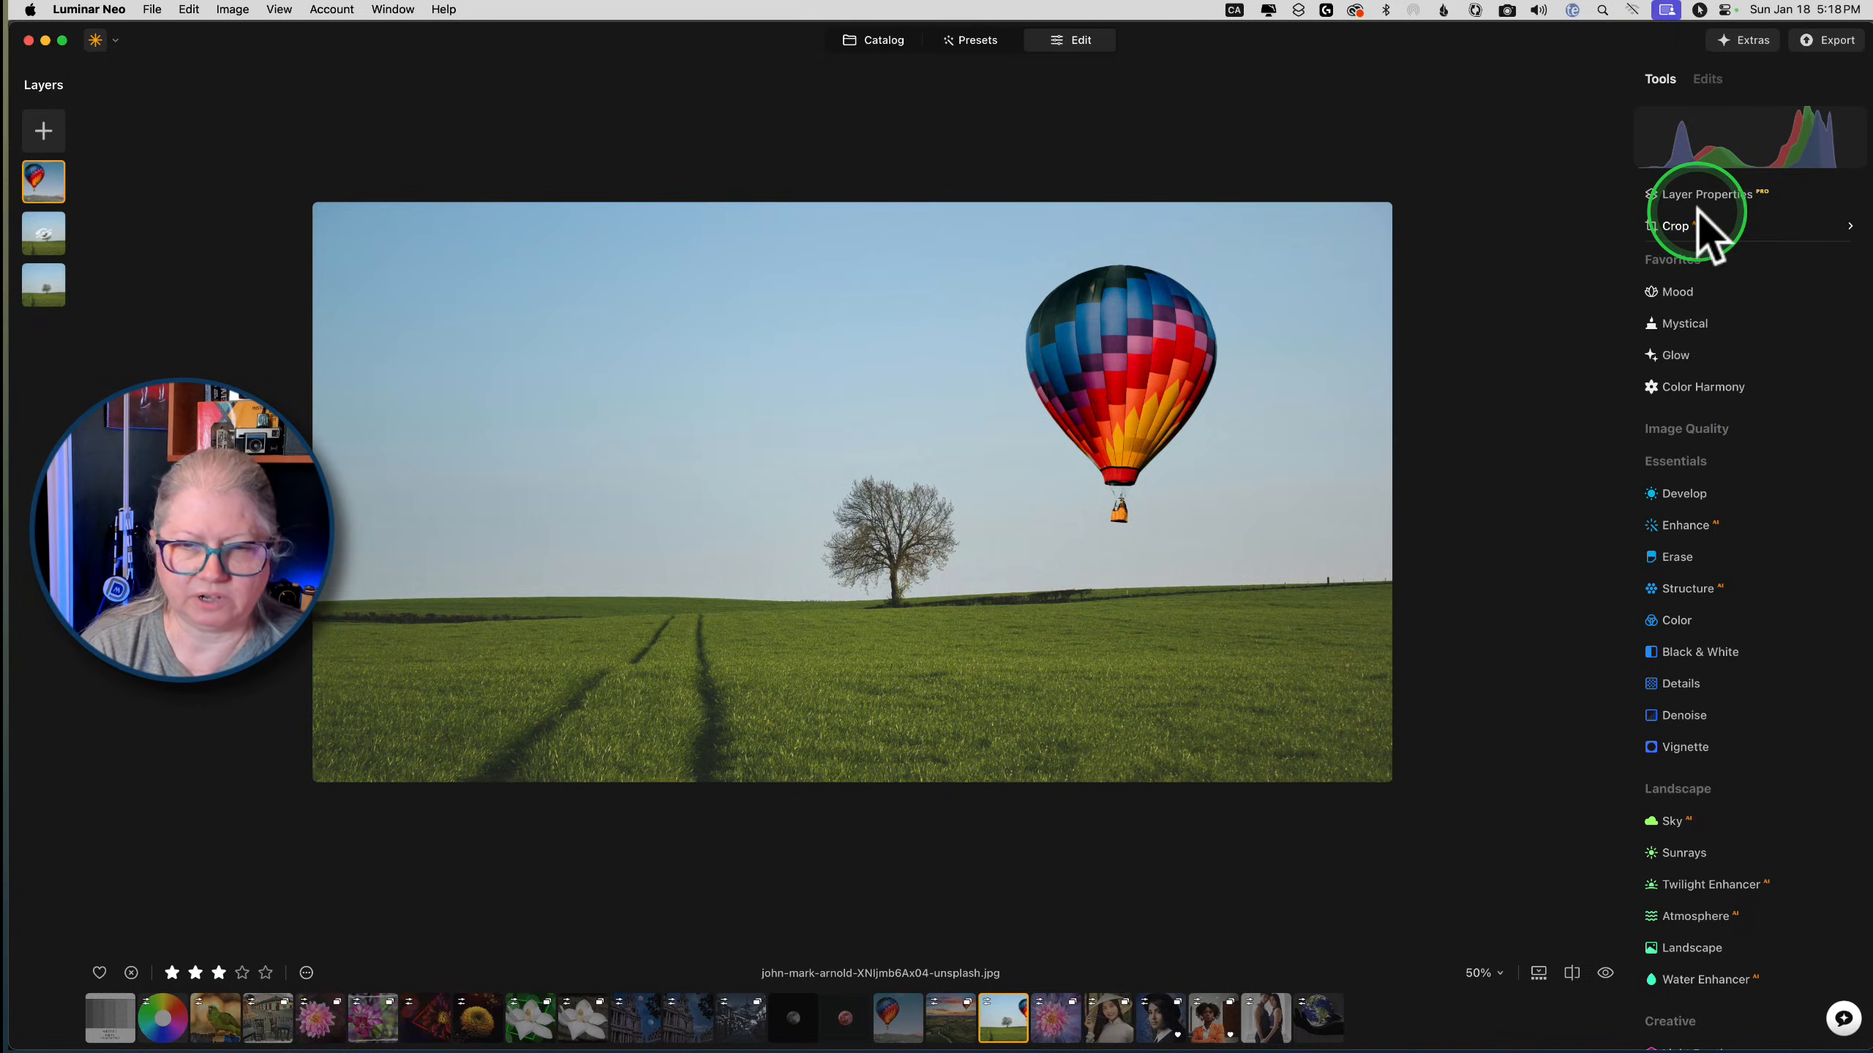
left_click(847, 641)
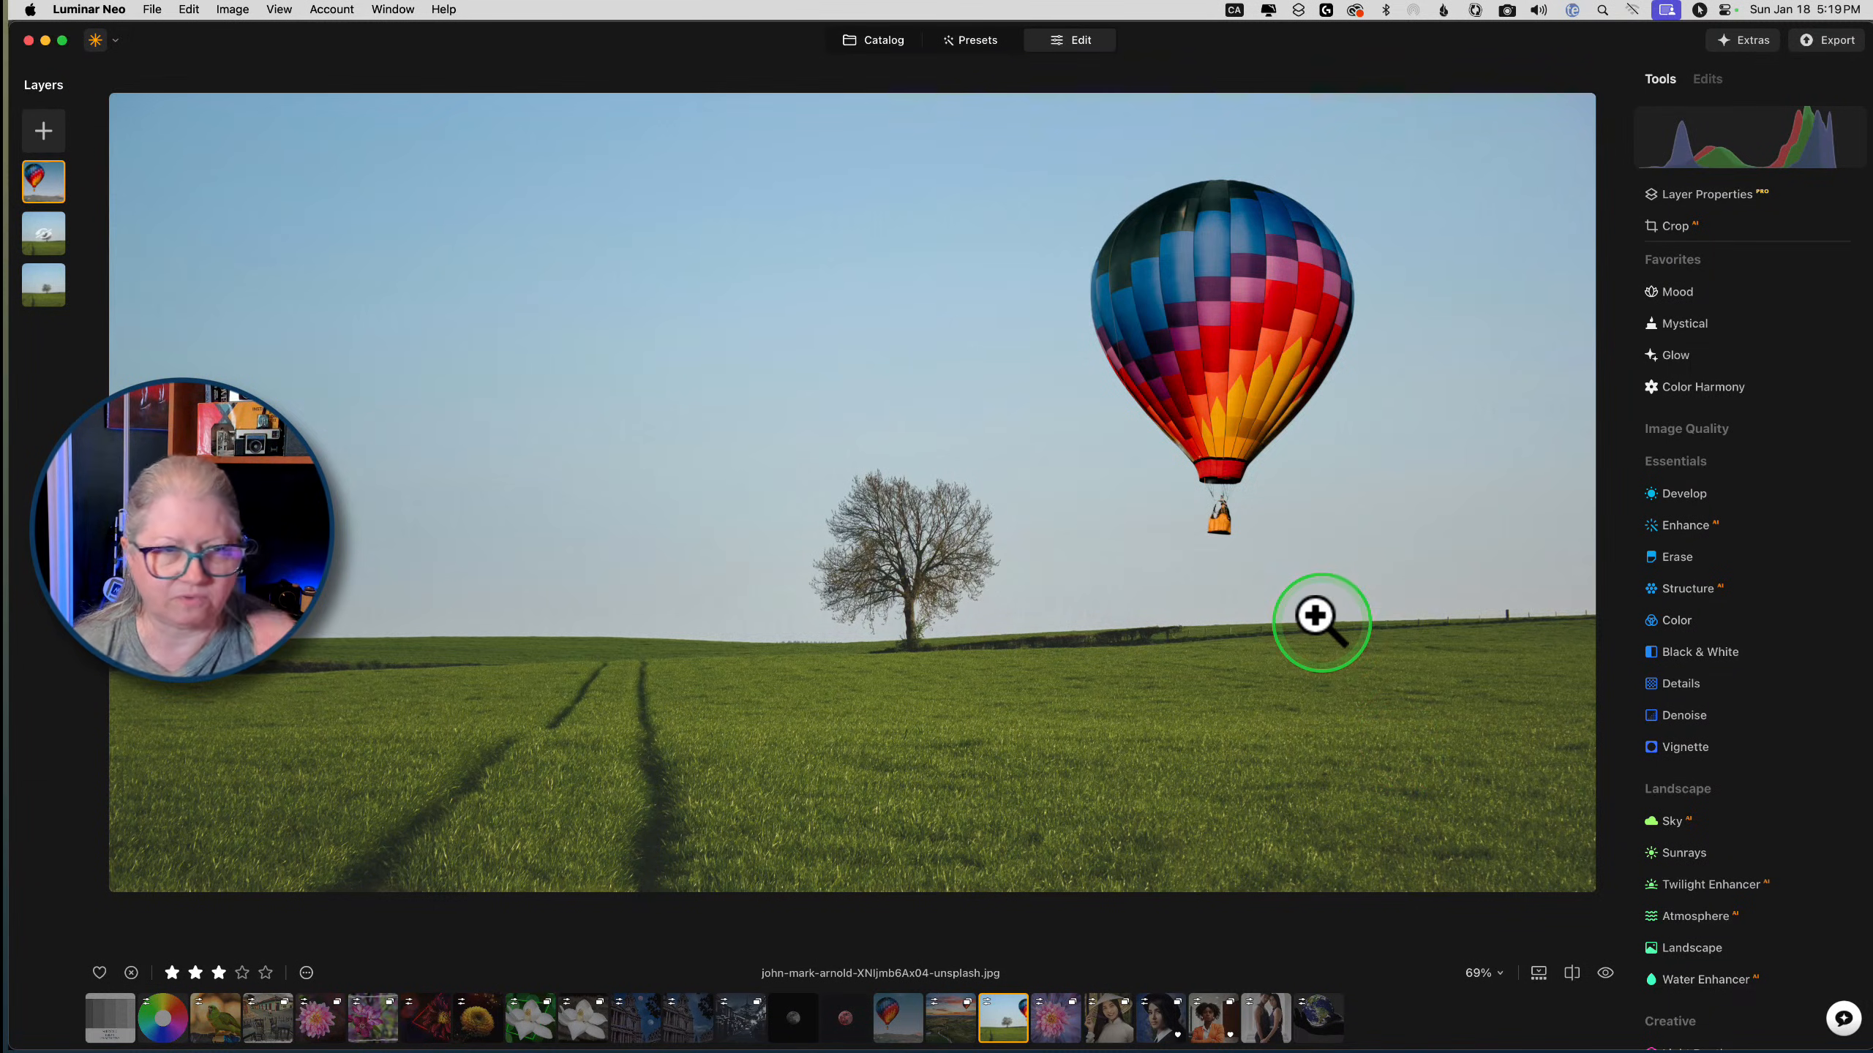
Hide the balloon layer and remove the hidden duplicate layer of the tree photo
right_click(40, 180)
left_click(50, 188)
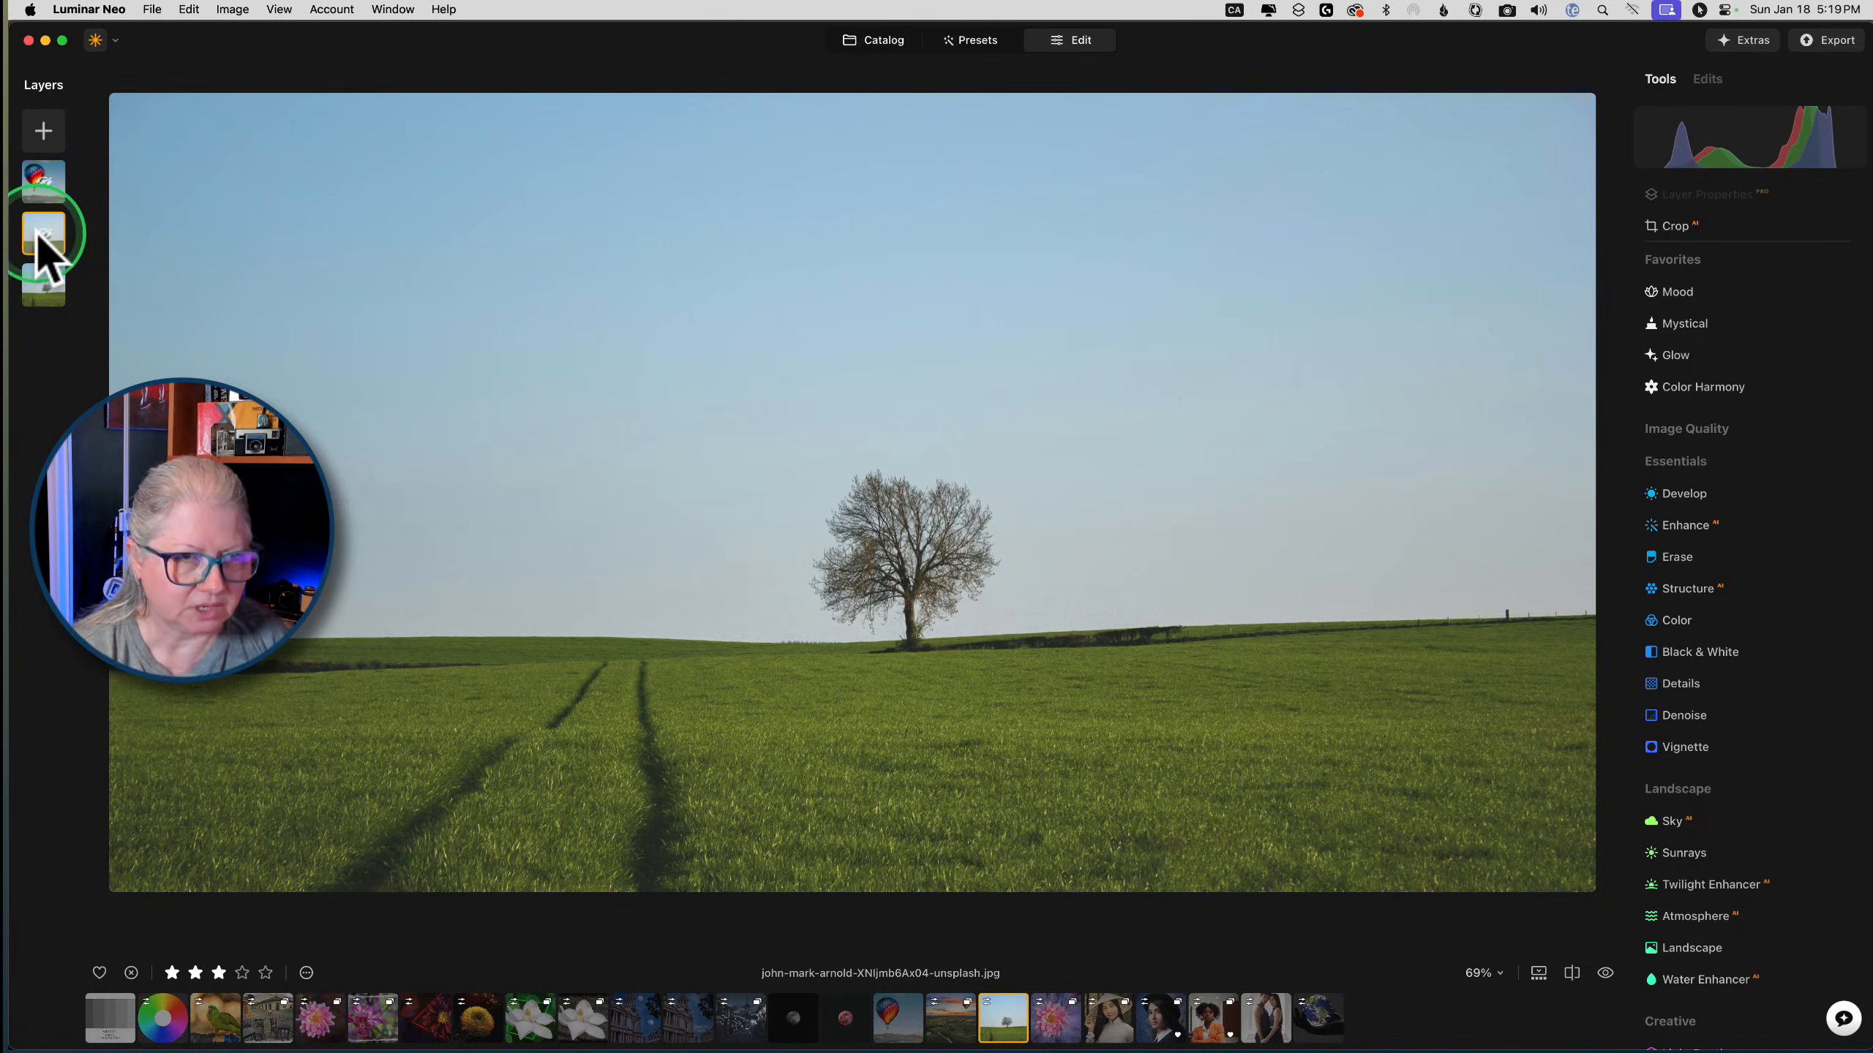
left_click(38, 237)
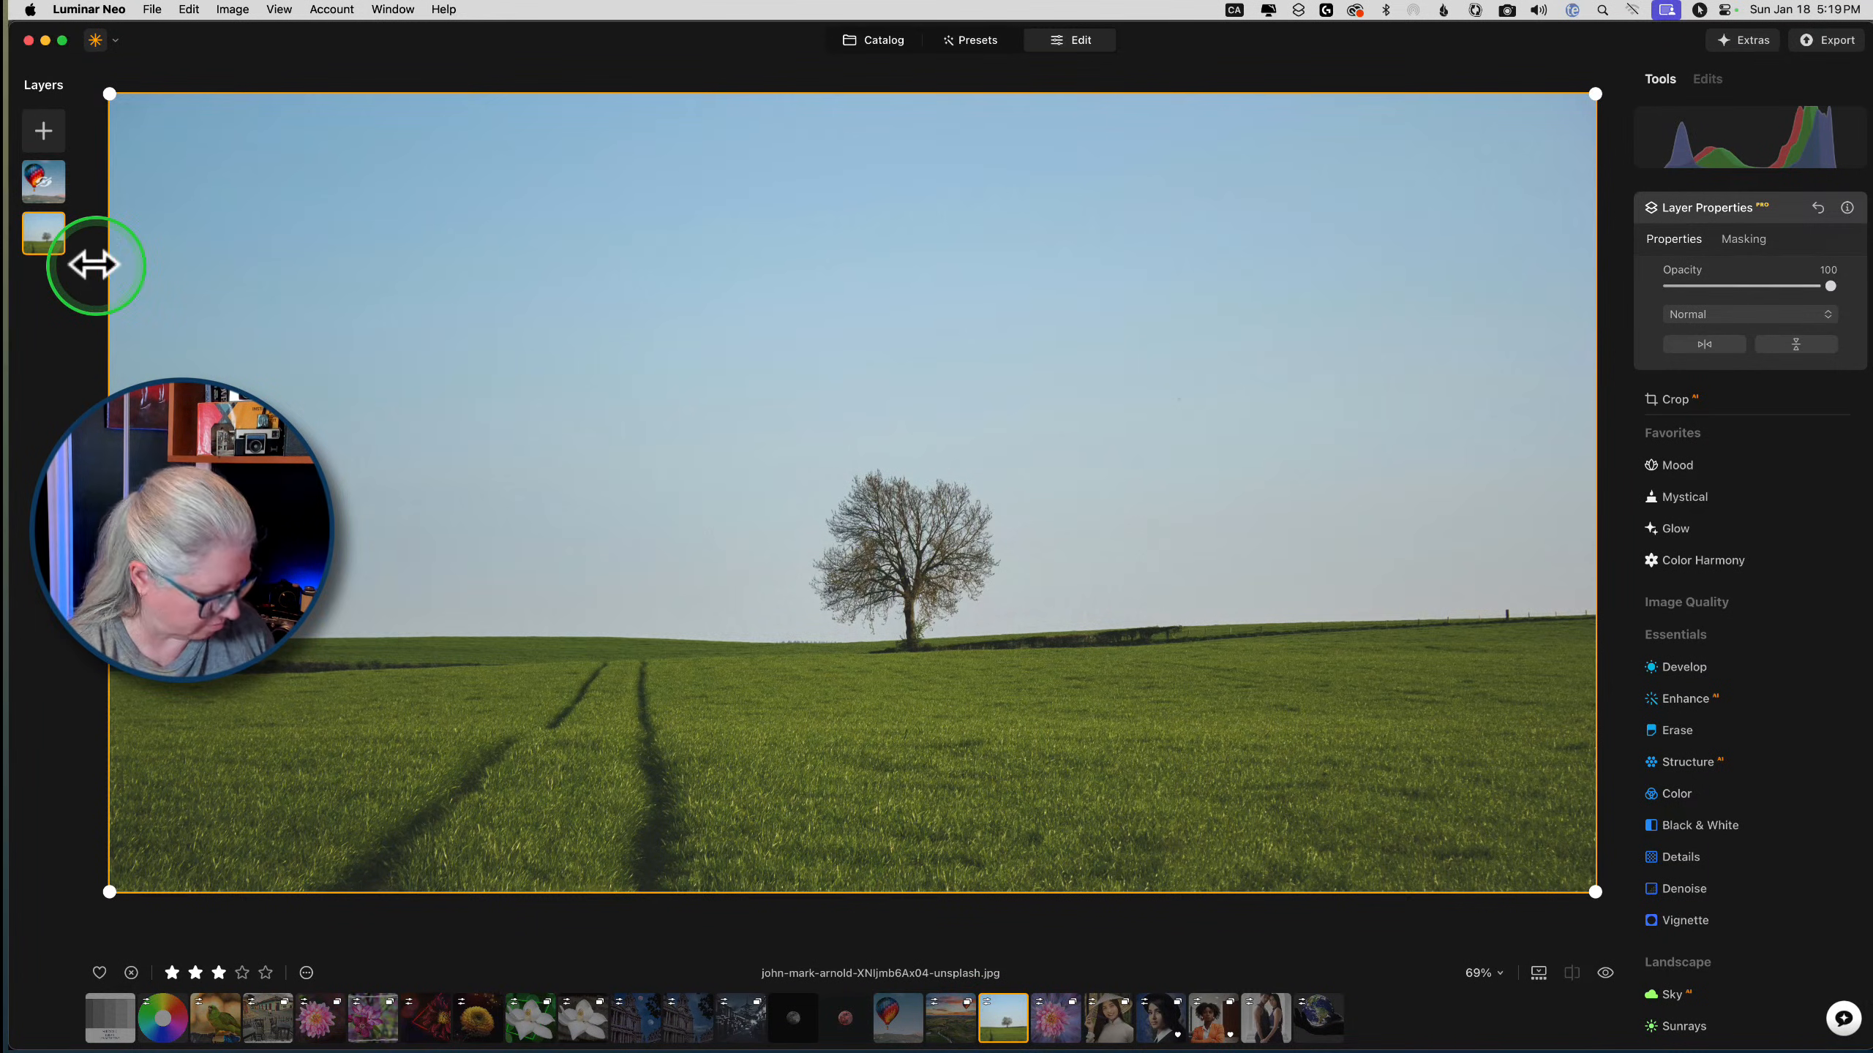
Duplicate the tree photo layer, set the copy's blend mode to Multiply, and lower its opacity
key("super+j")
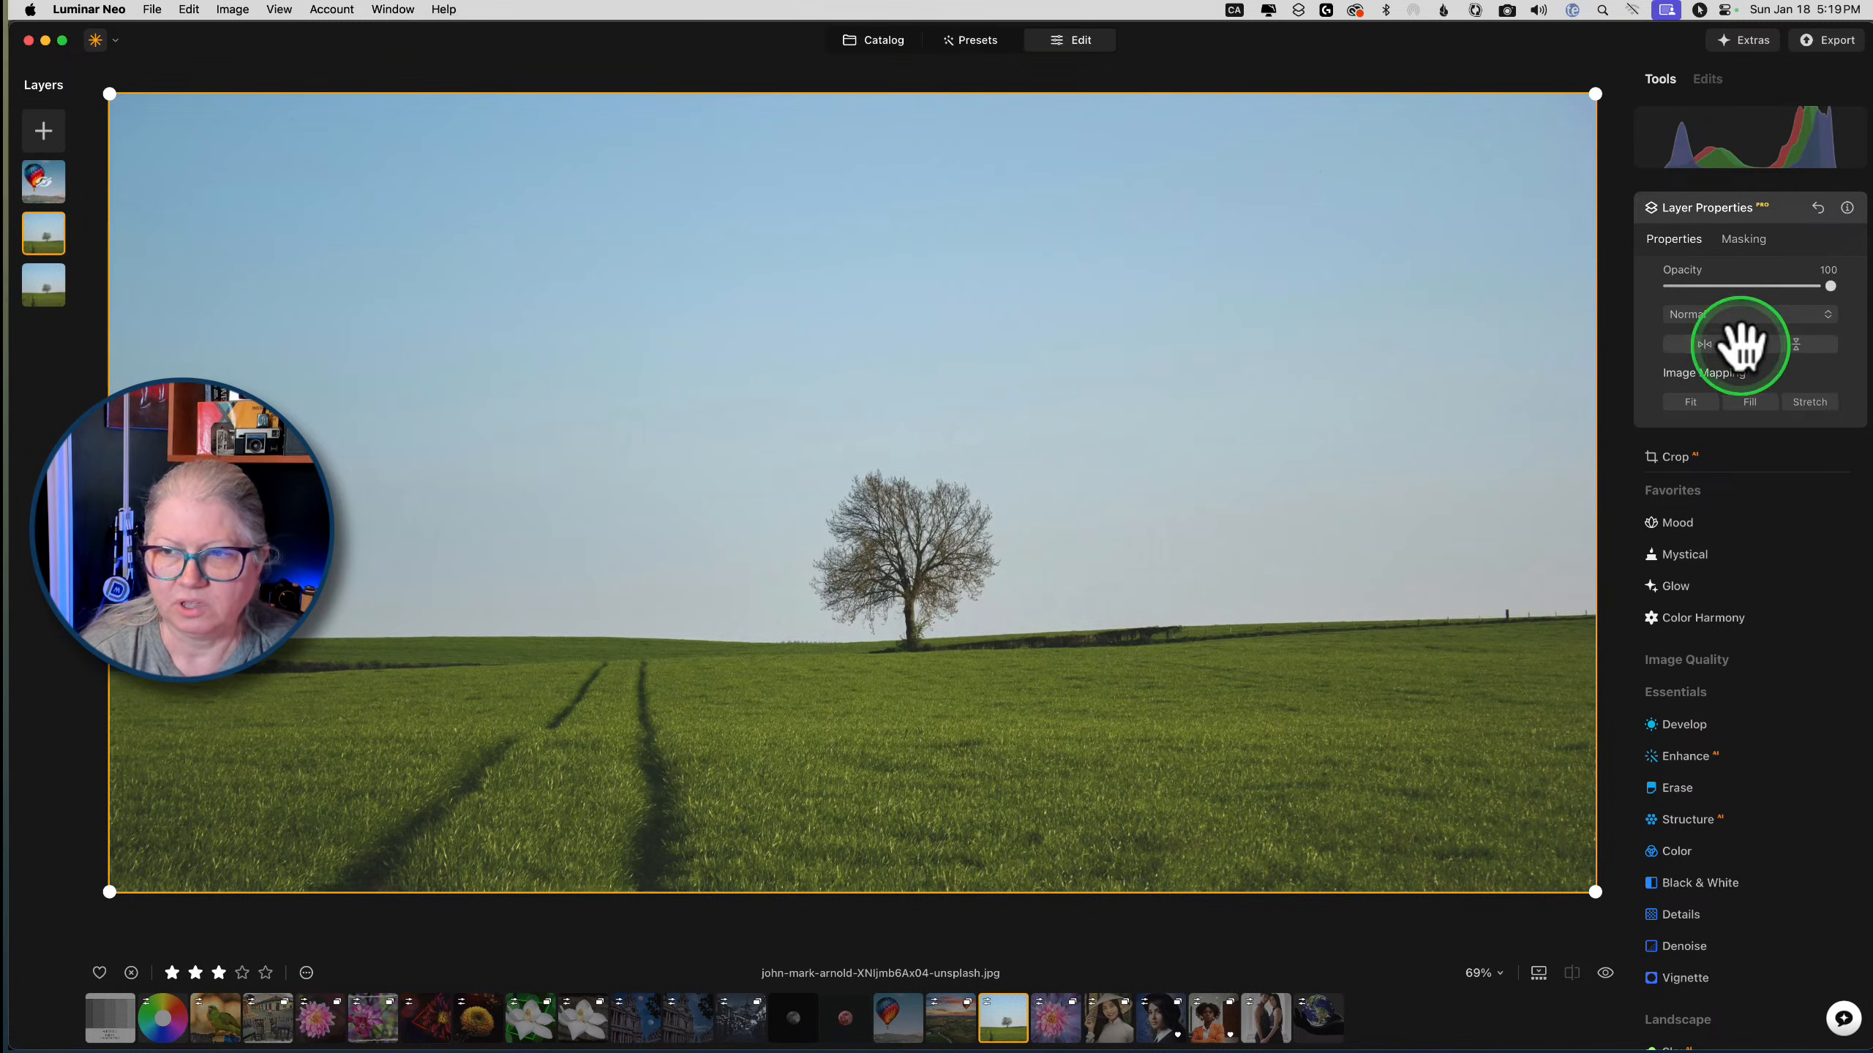
left_click(1723, 316)
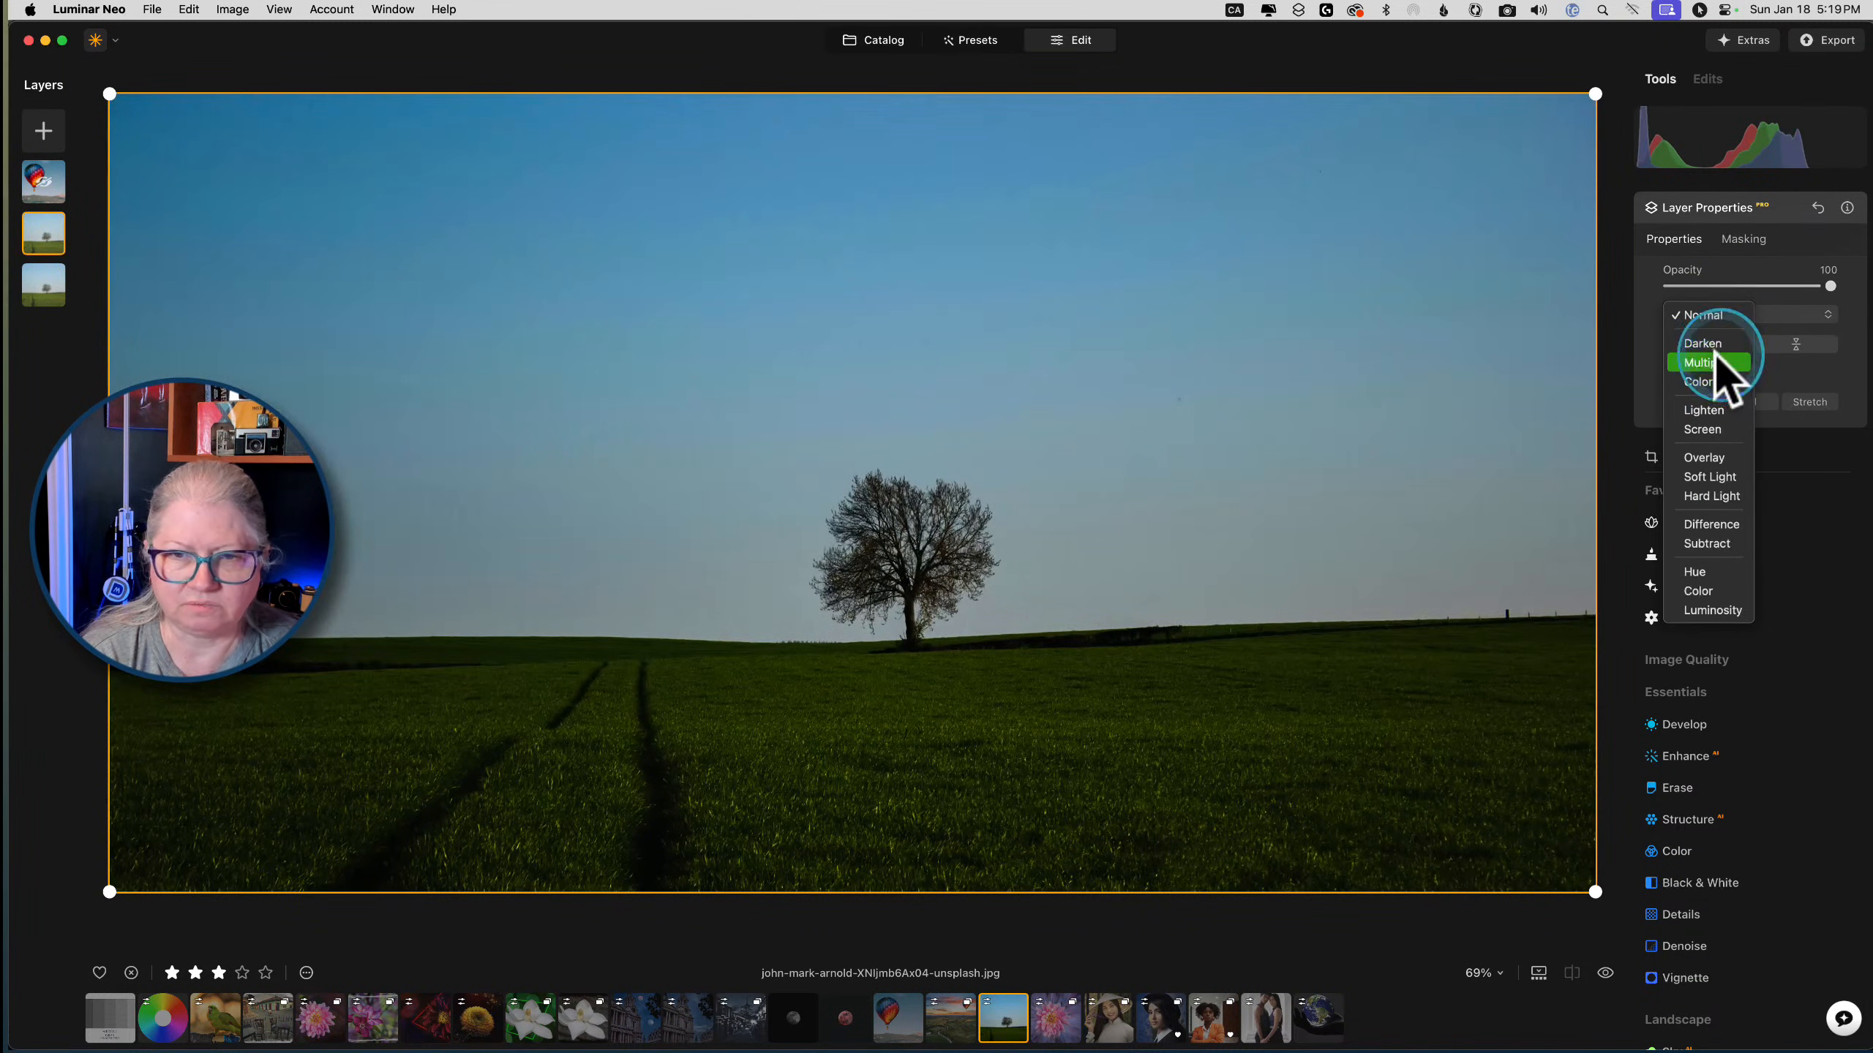
left_click(1717, 363)
left_click_drag(1831, 288, 1755, 280)
left_click(1778, 210)
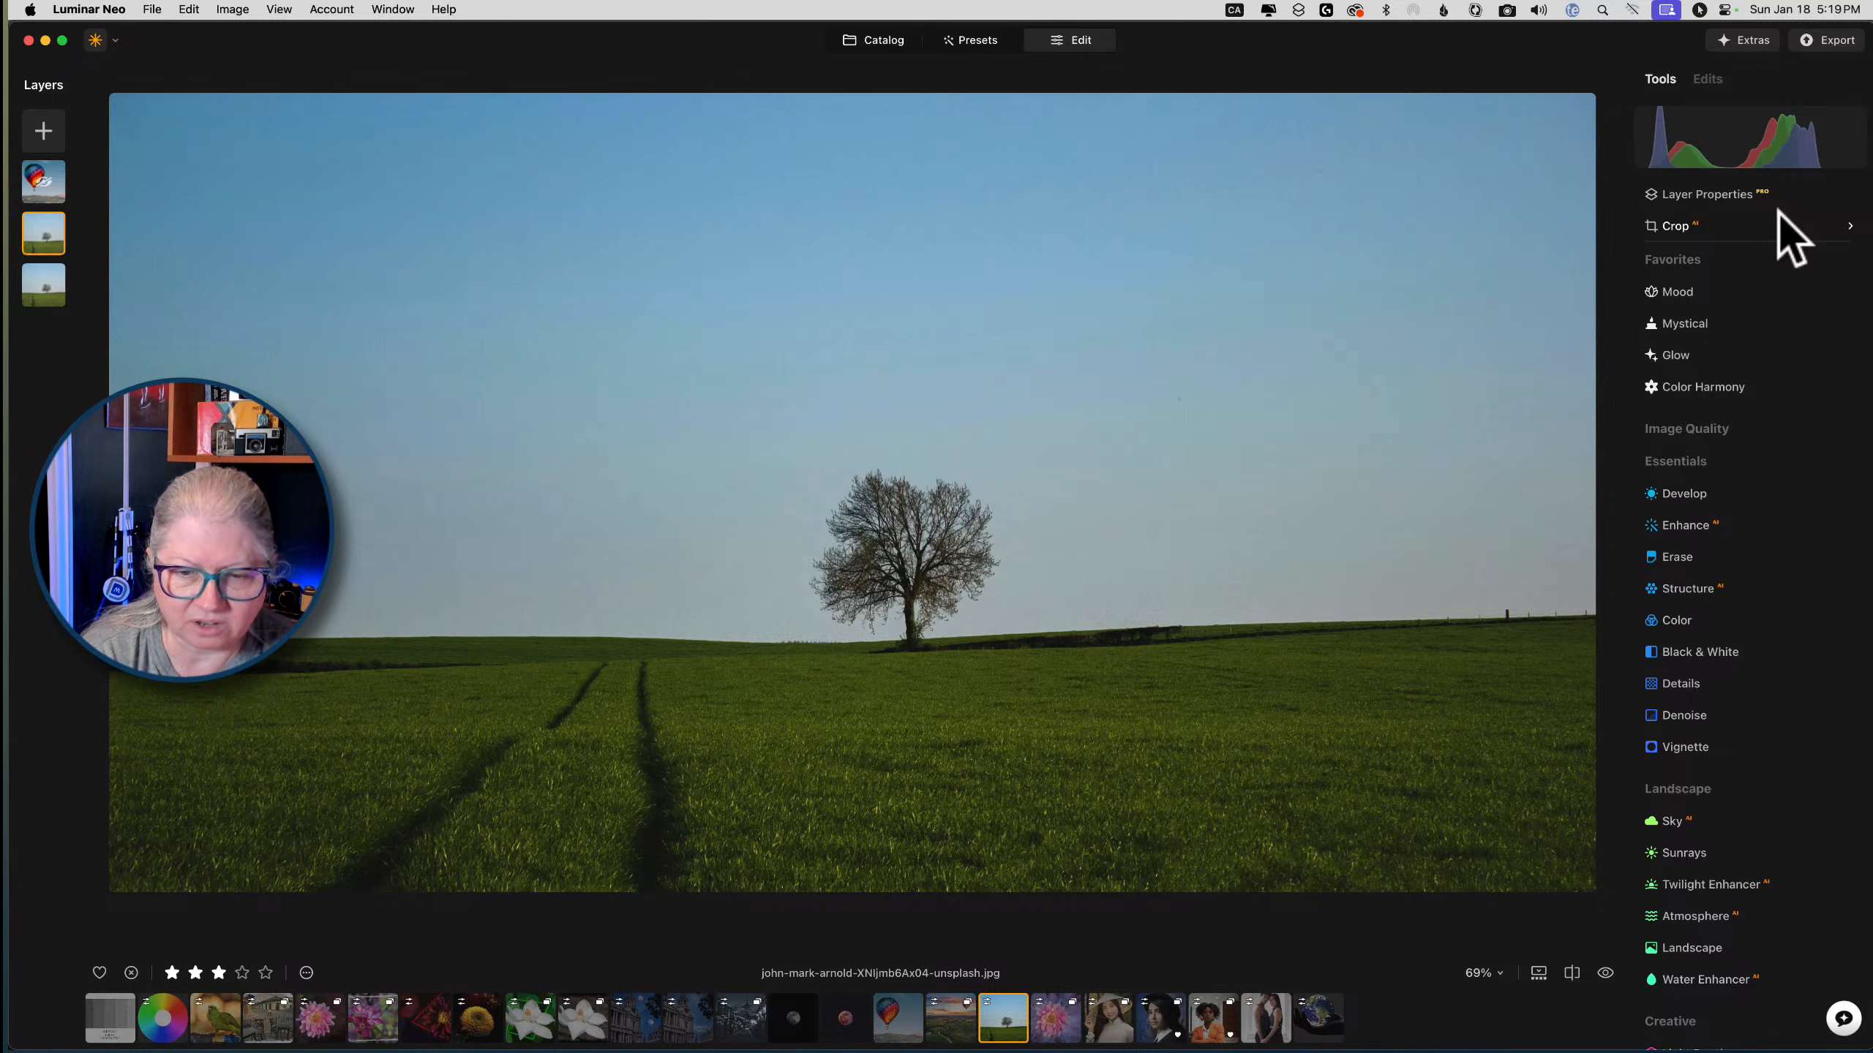
Switch to the original balloon photo, duplicate its layer, and set the copy to Screen blending at 23 opacity
key("Left")
key("Left")
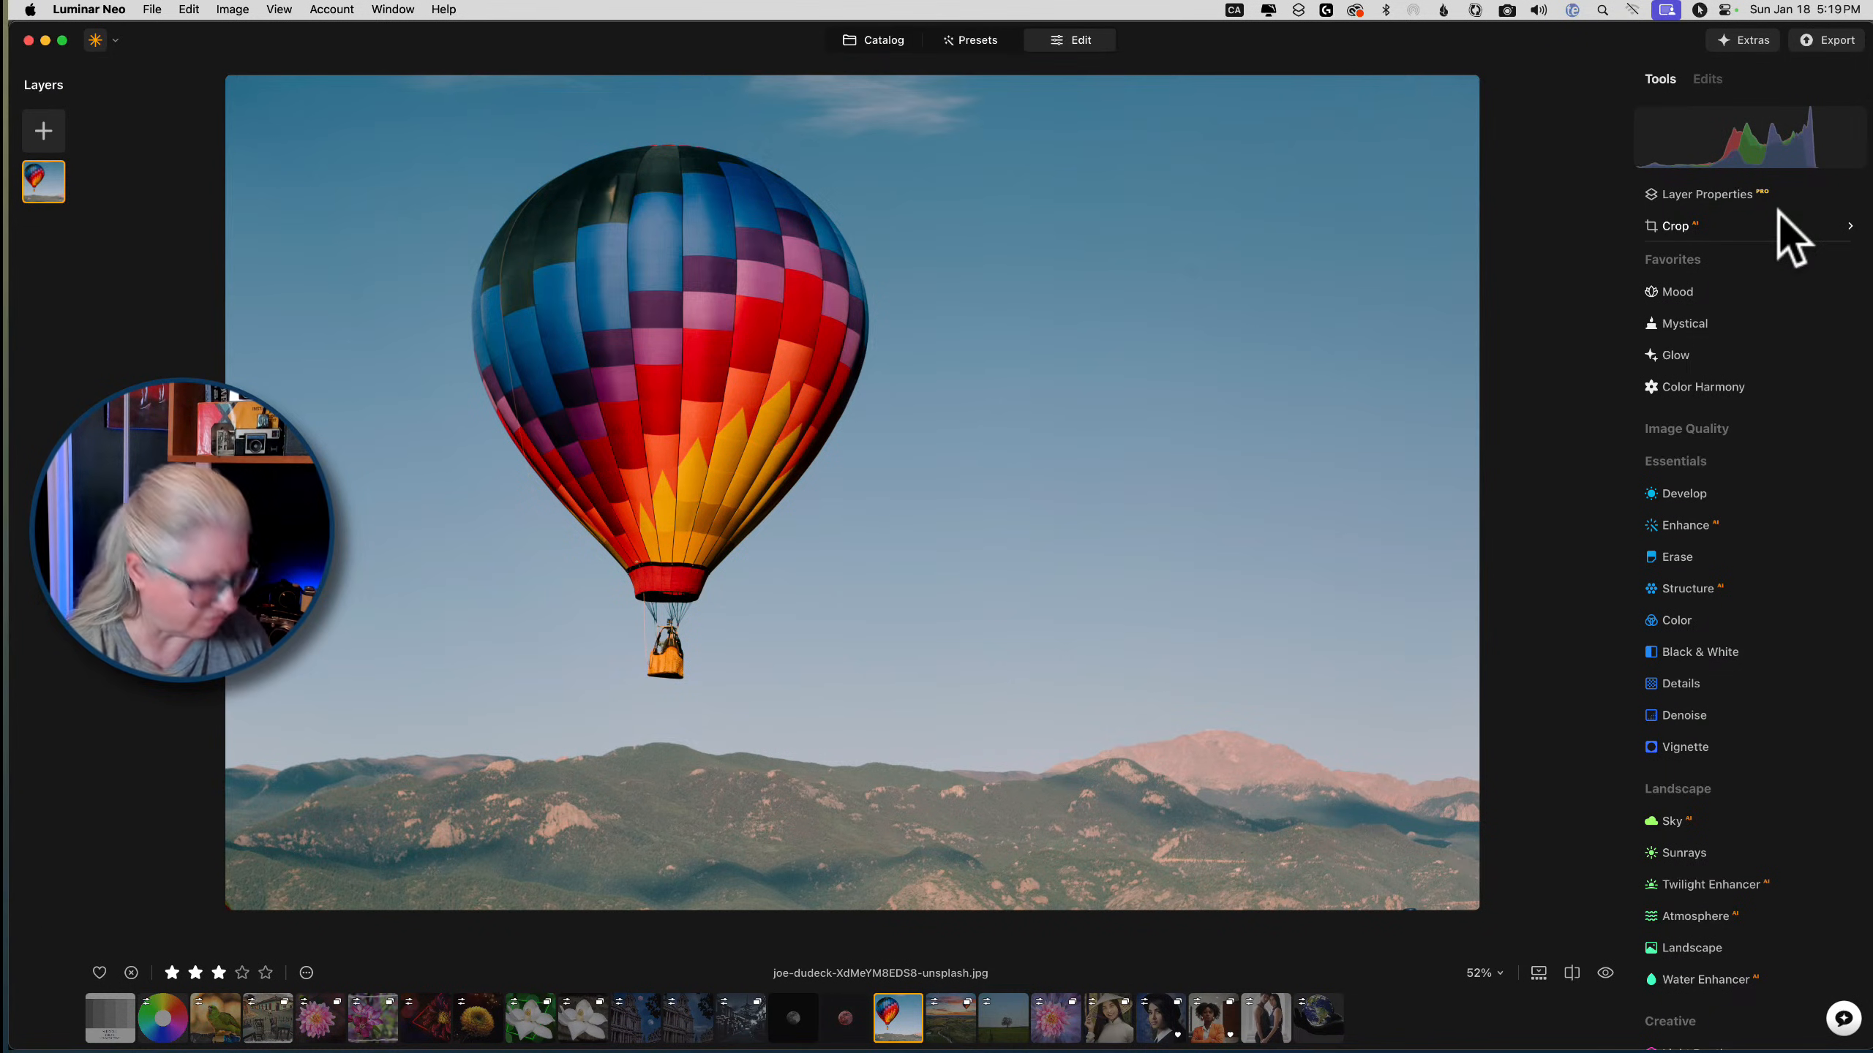
left_click(1777, 200)
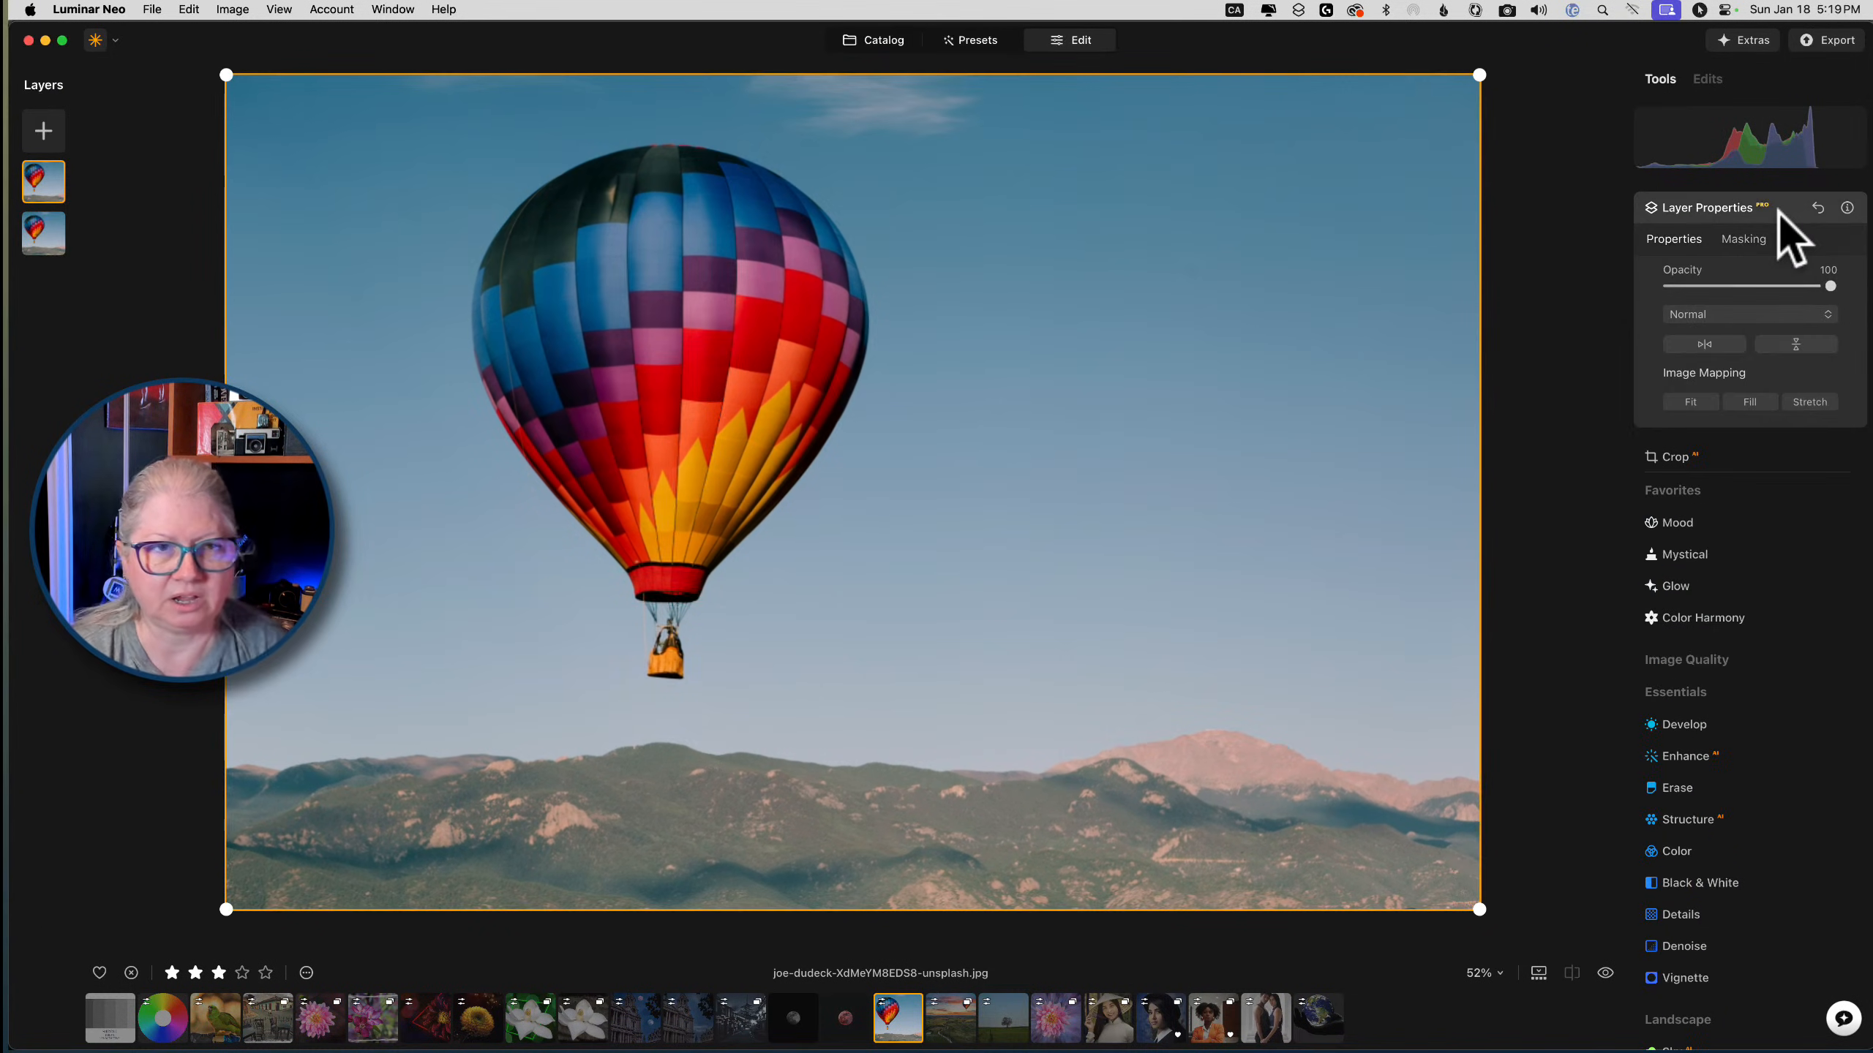
left_click(1696, 314)
left_click(1700, 429)
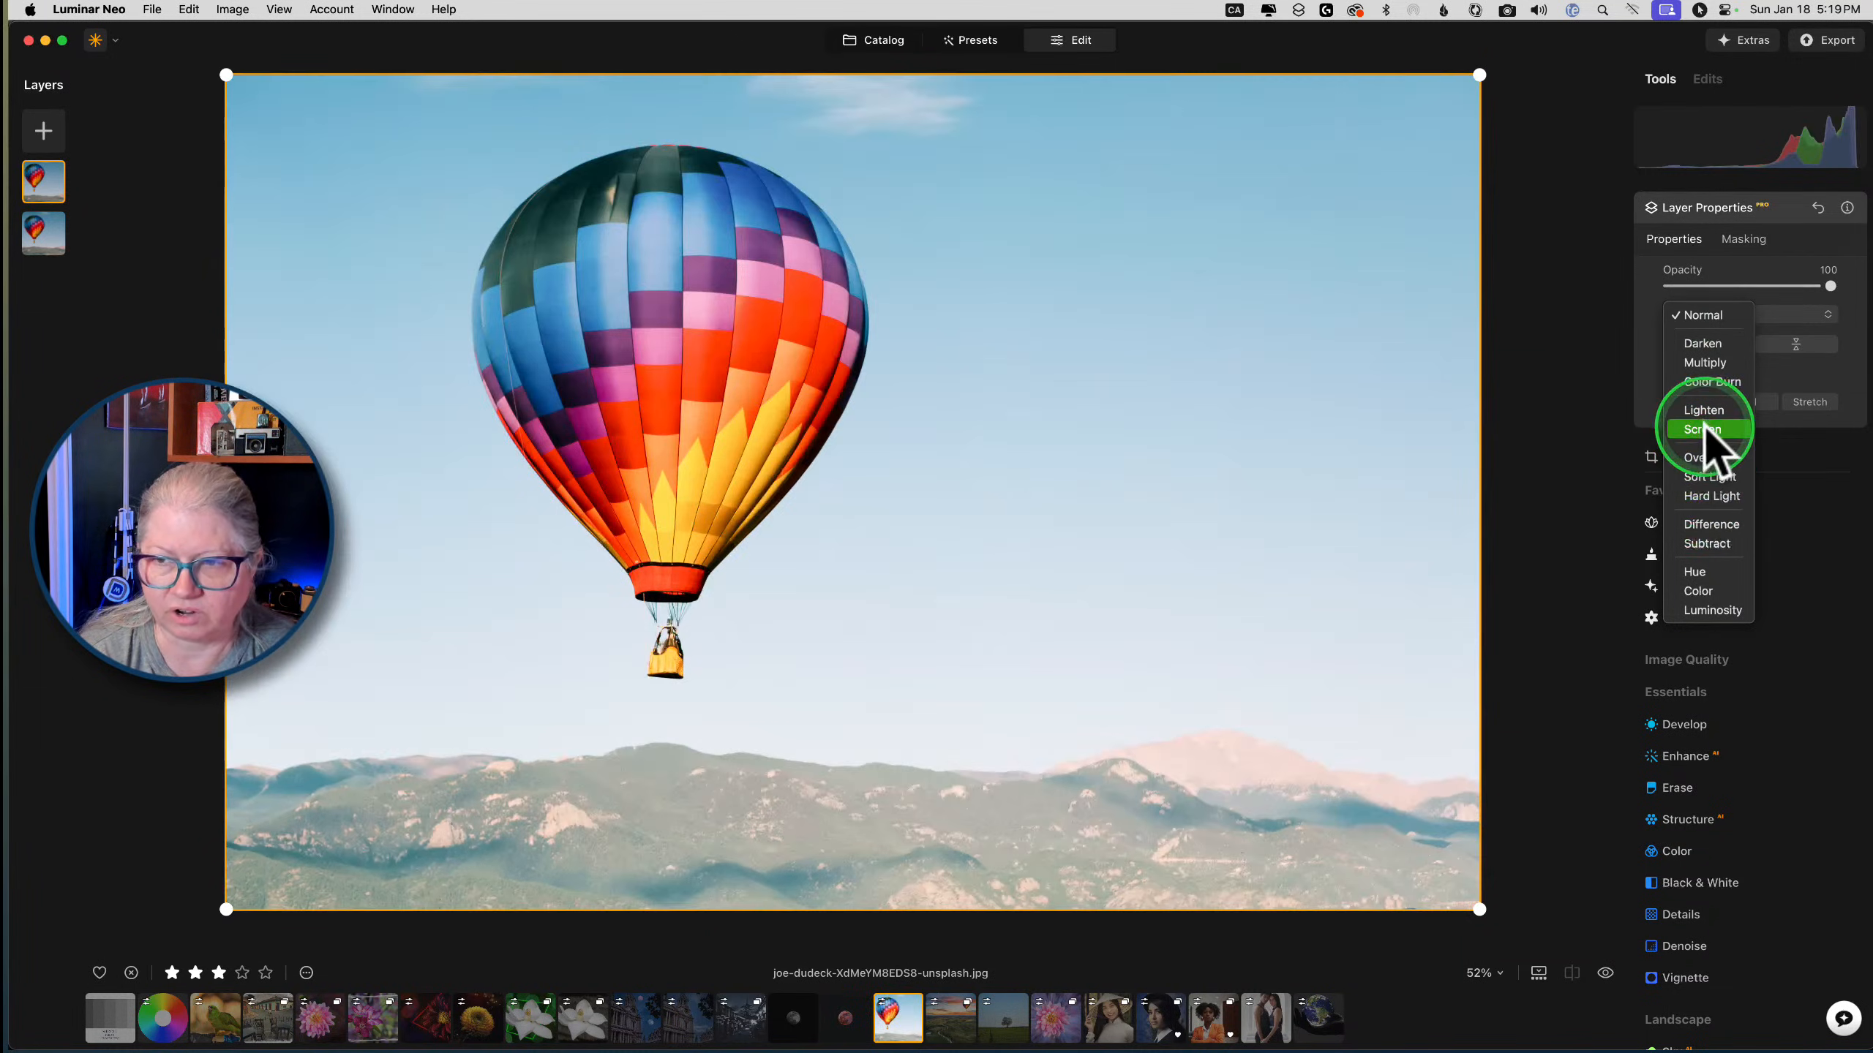
left_click(1702, 429)
left_click_drag(1826, 284, 1703, 284)
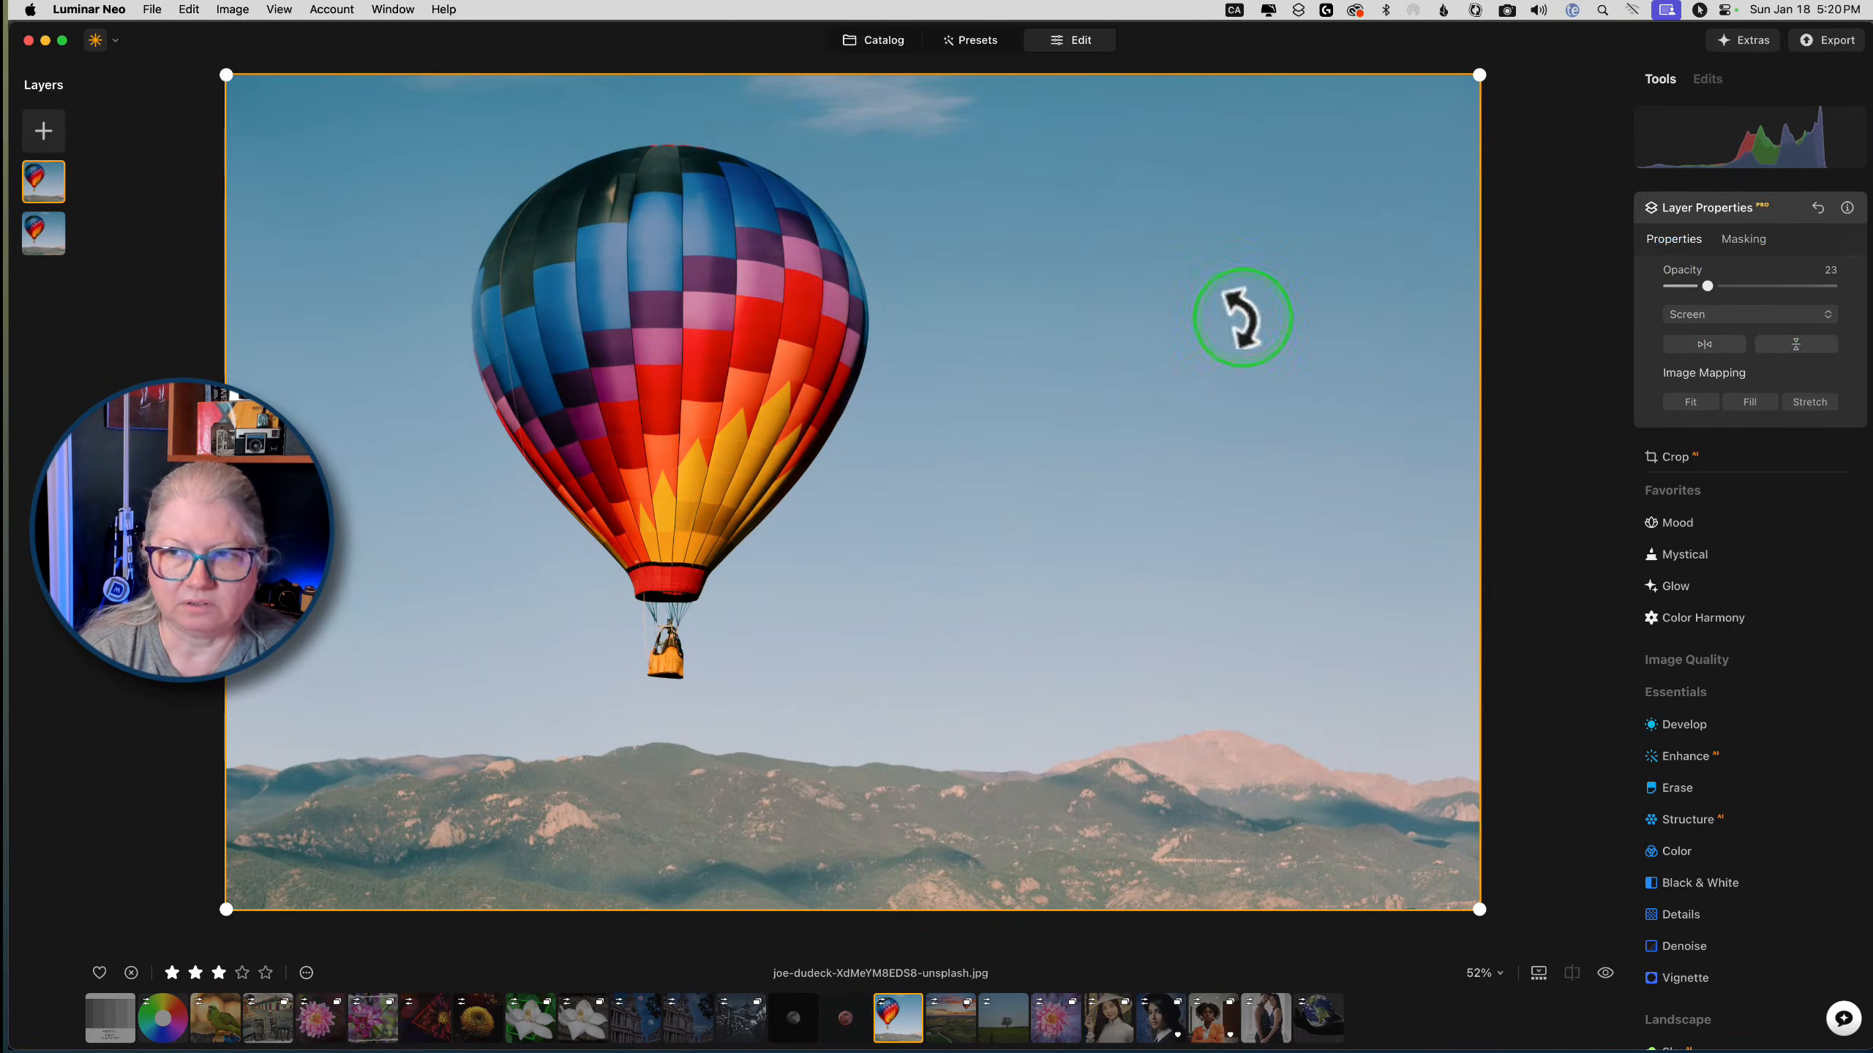
Toggle the visibility of the Screen-blended balloon duplicate off and on to compare the brightening
right_click(42, 175)
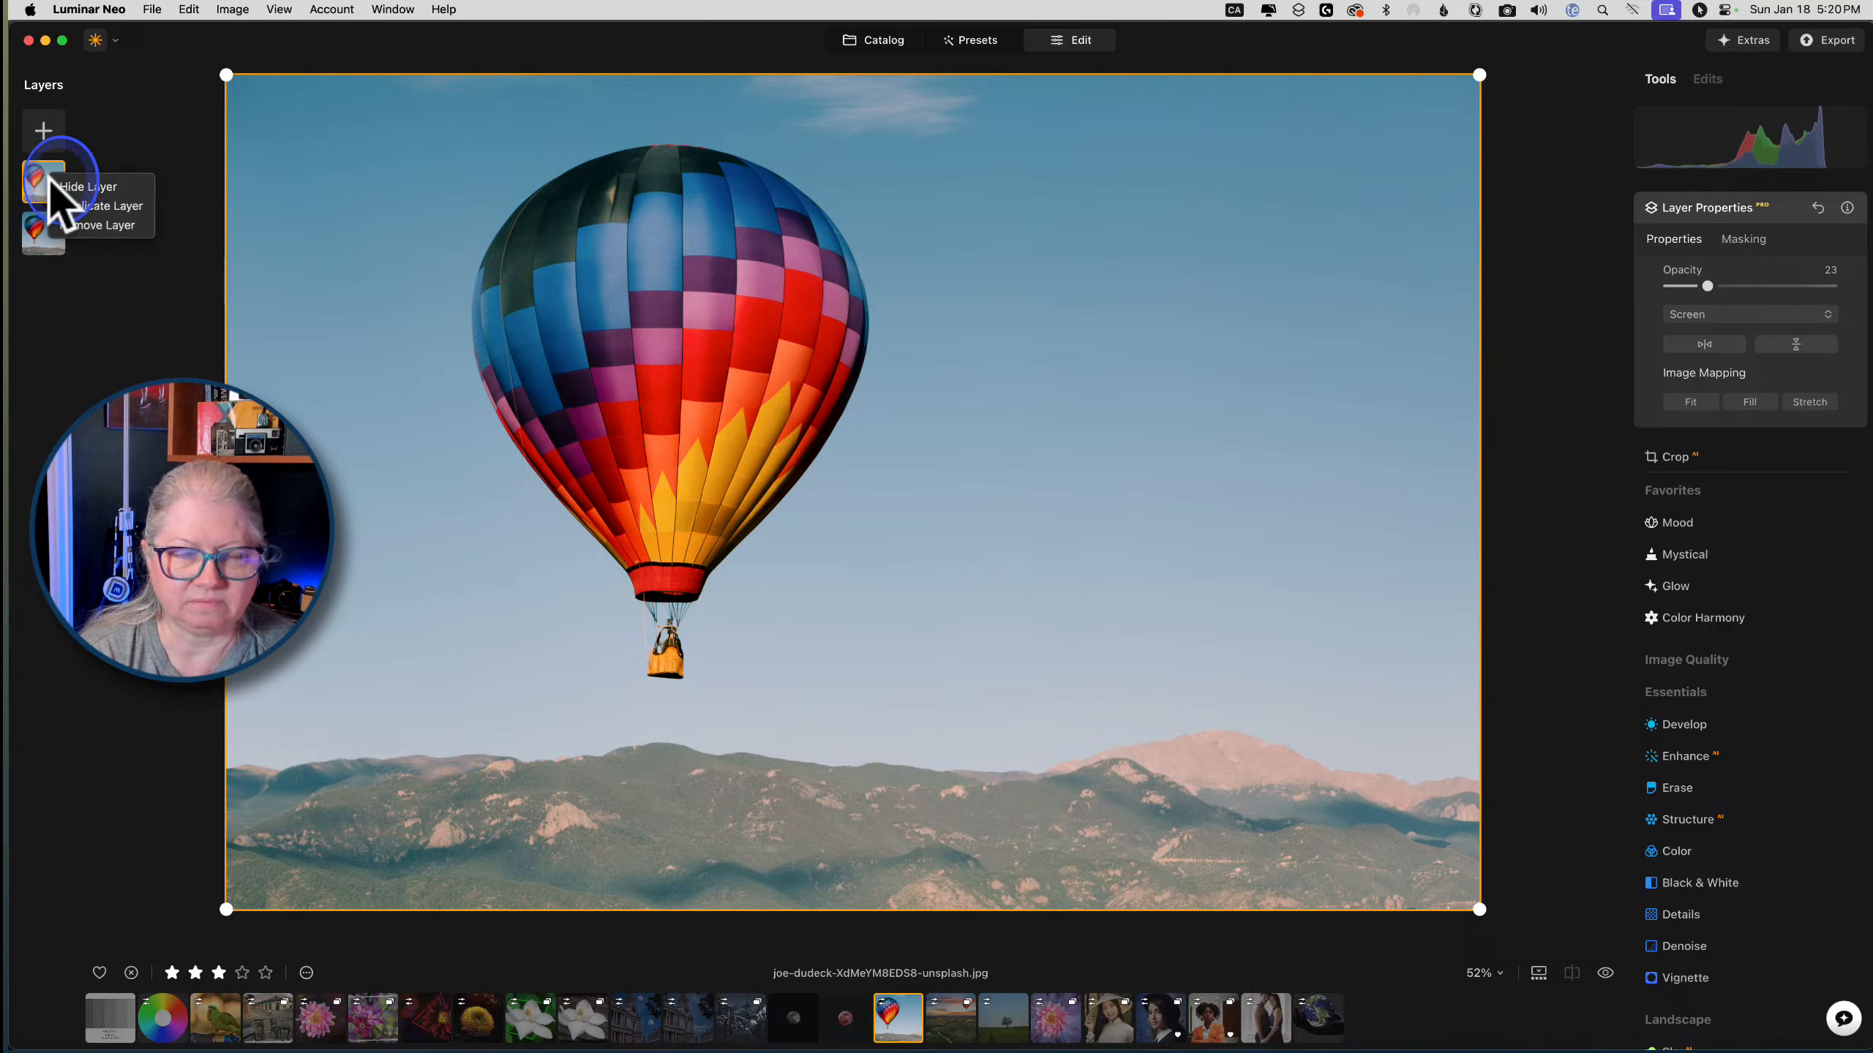
left_click(70, 181)
right_click(41, 176)
left_click(50, 181)
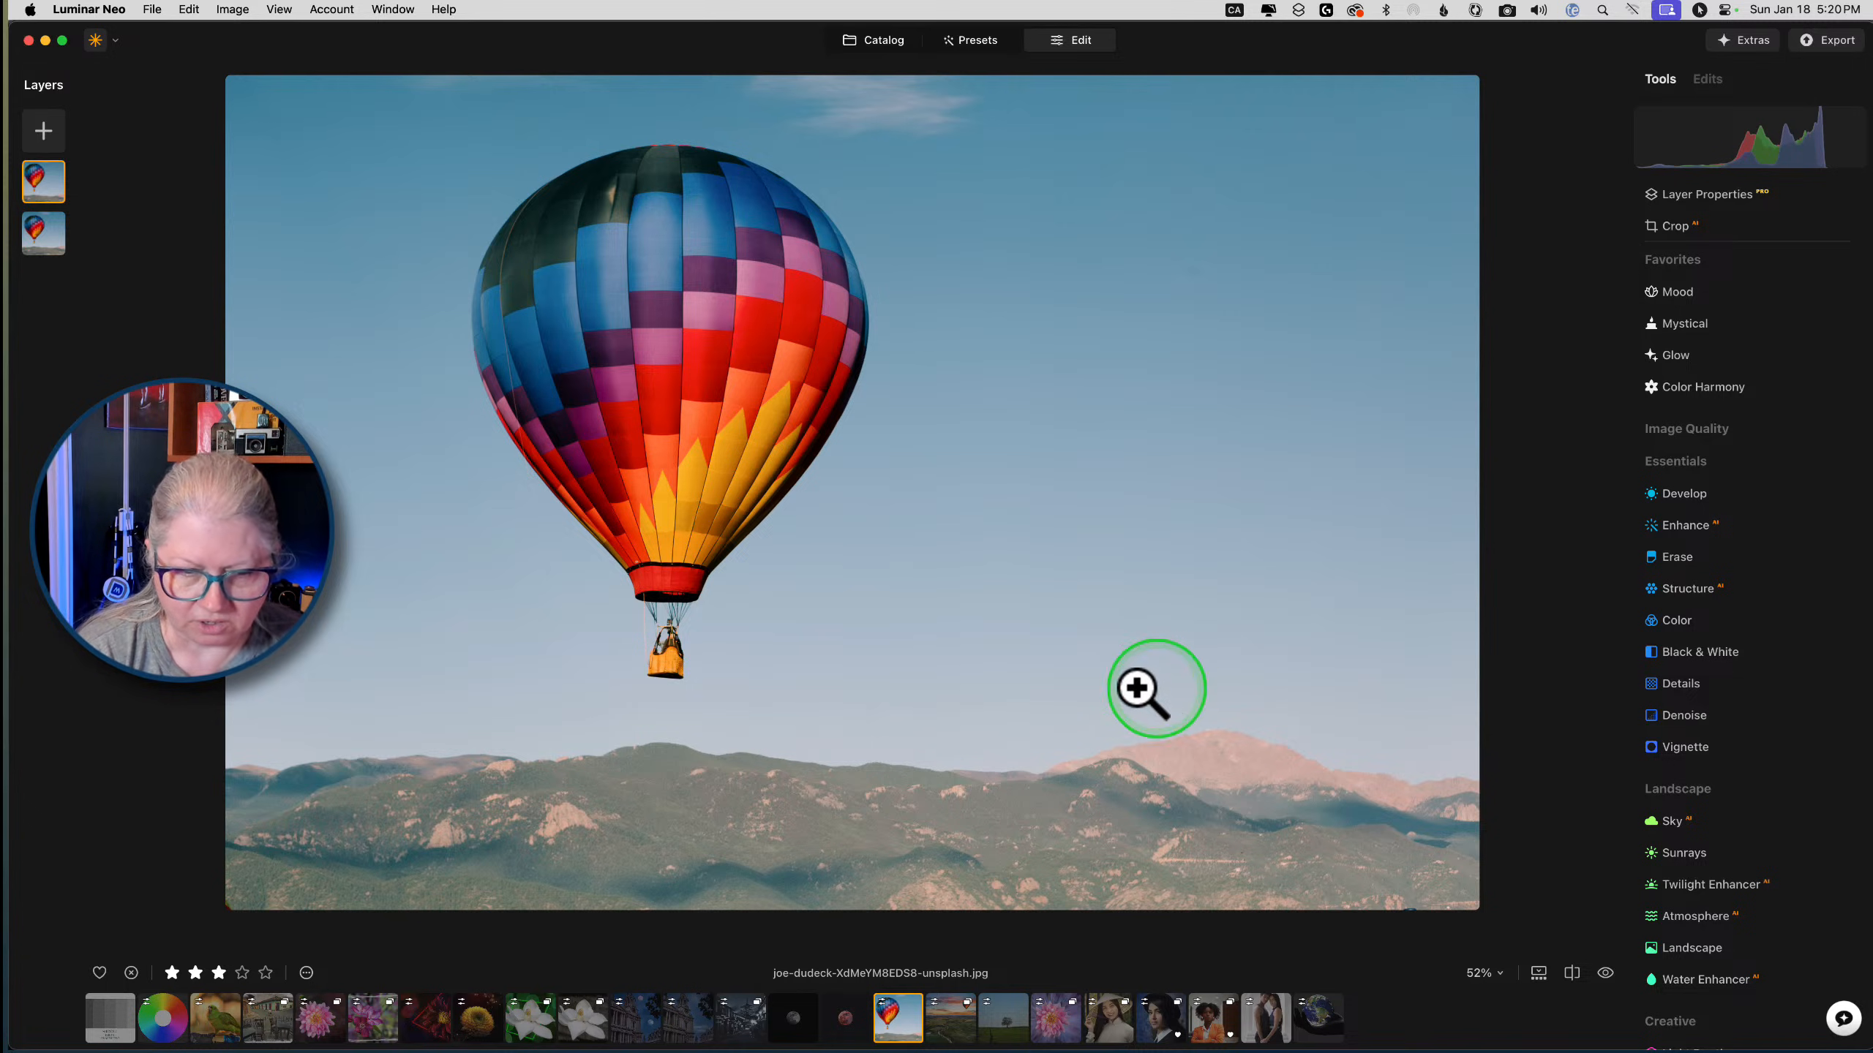
Open the pink dahlia composite, hide both texture layers under the flower, and compare it with the original photo
left_click(1054, 1022)
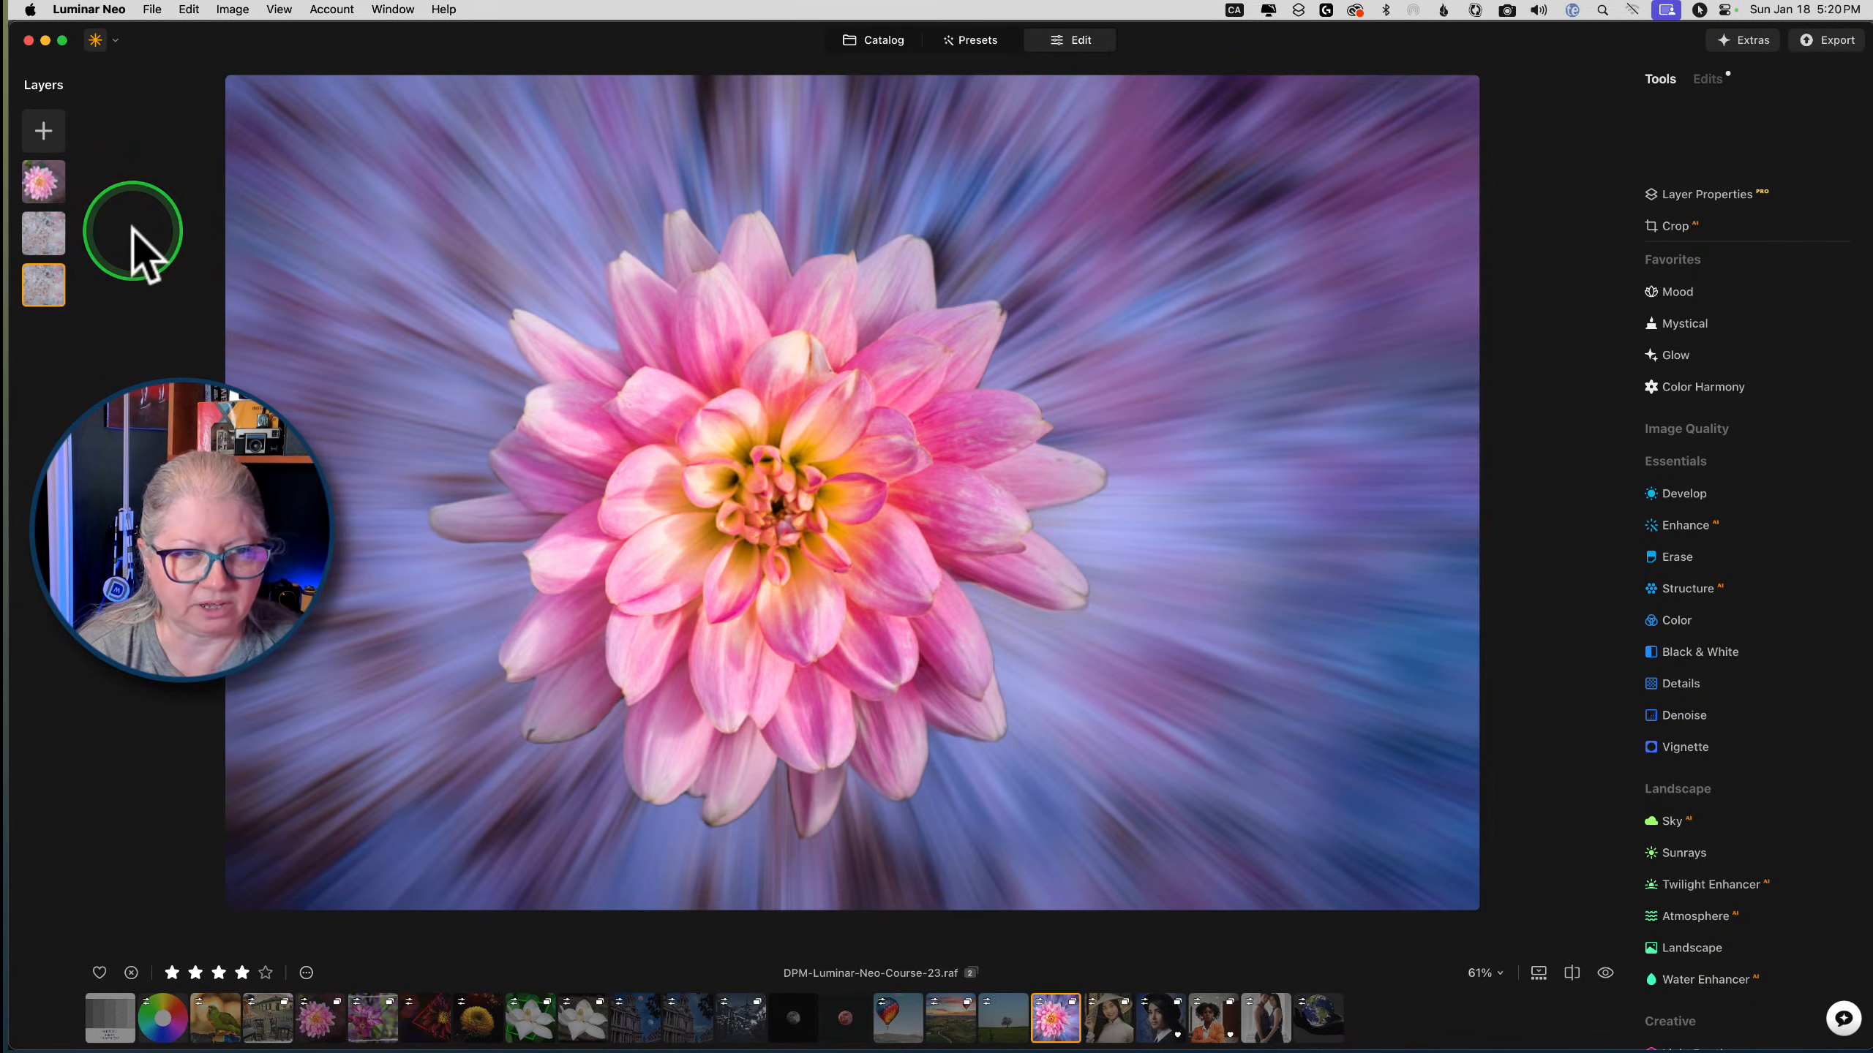
right_click(33, 284)
left_click(41, 290)
right_click(32, 227)
left_click(41, 238)
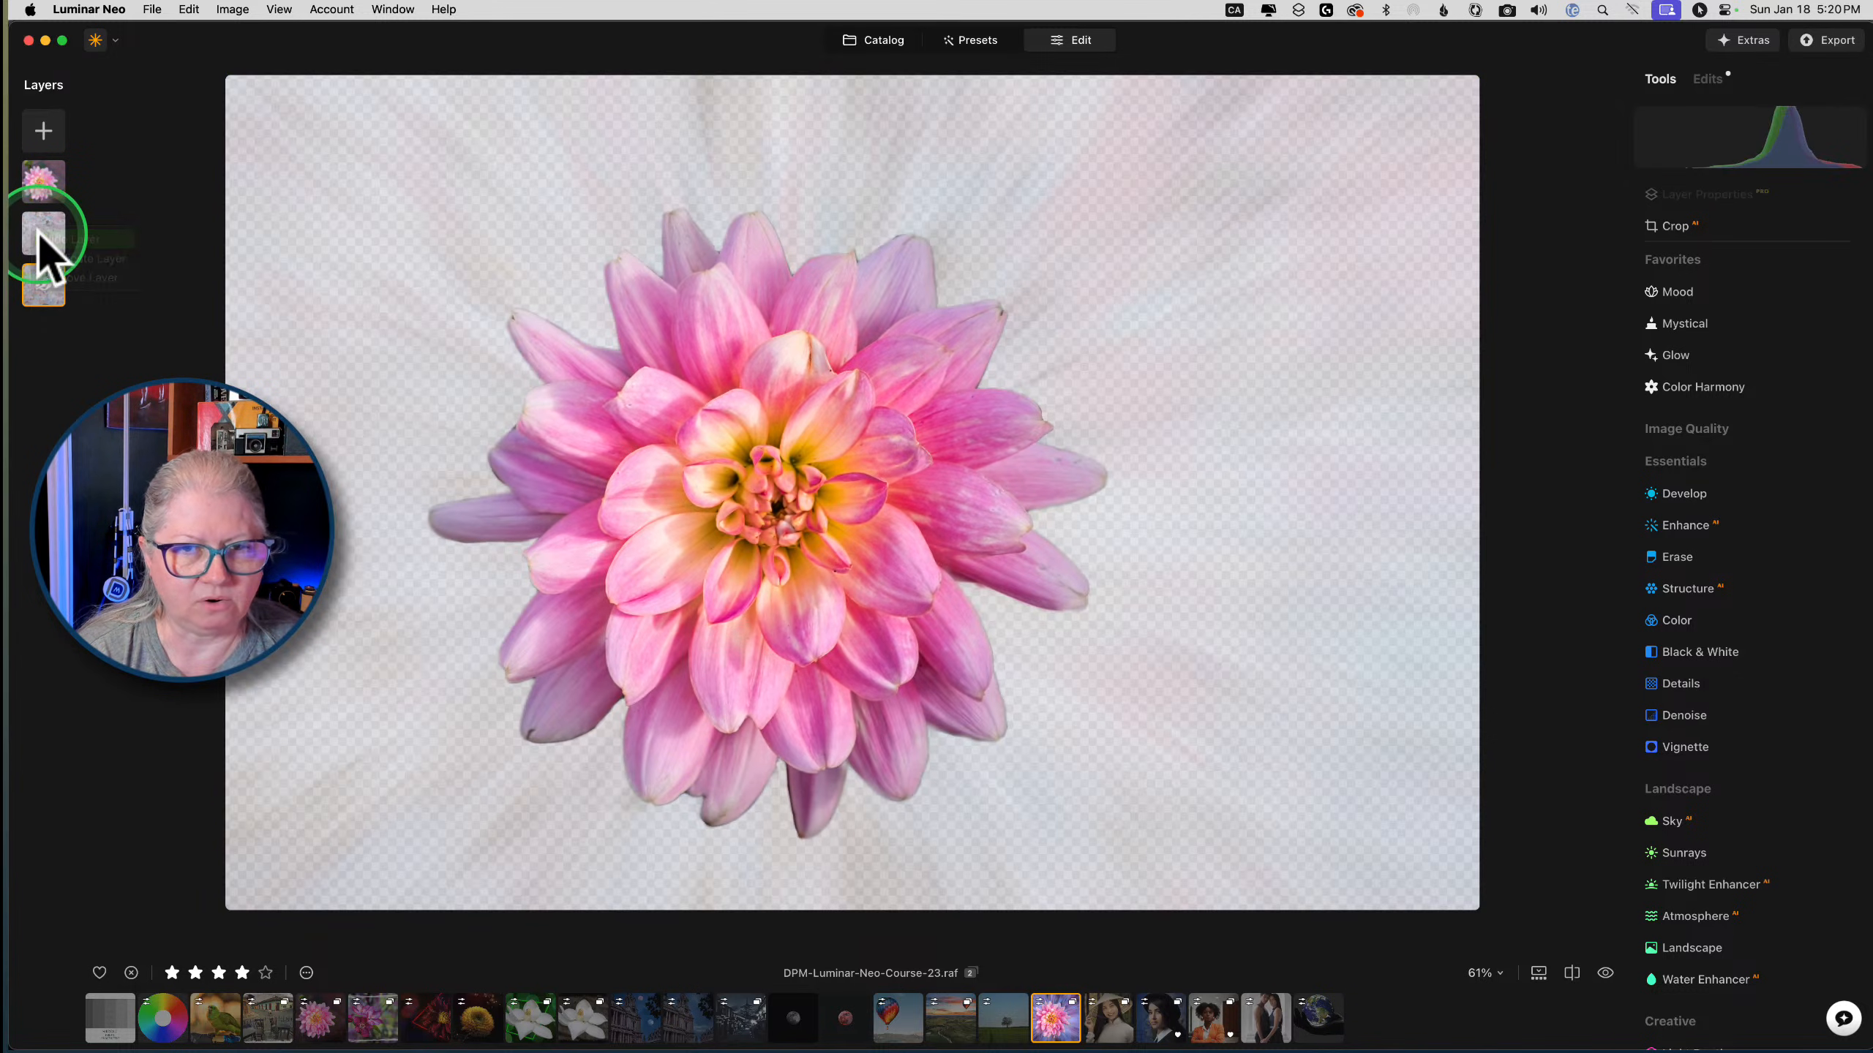
key("backslash")
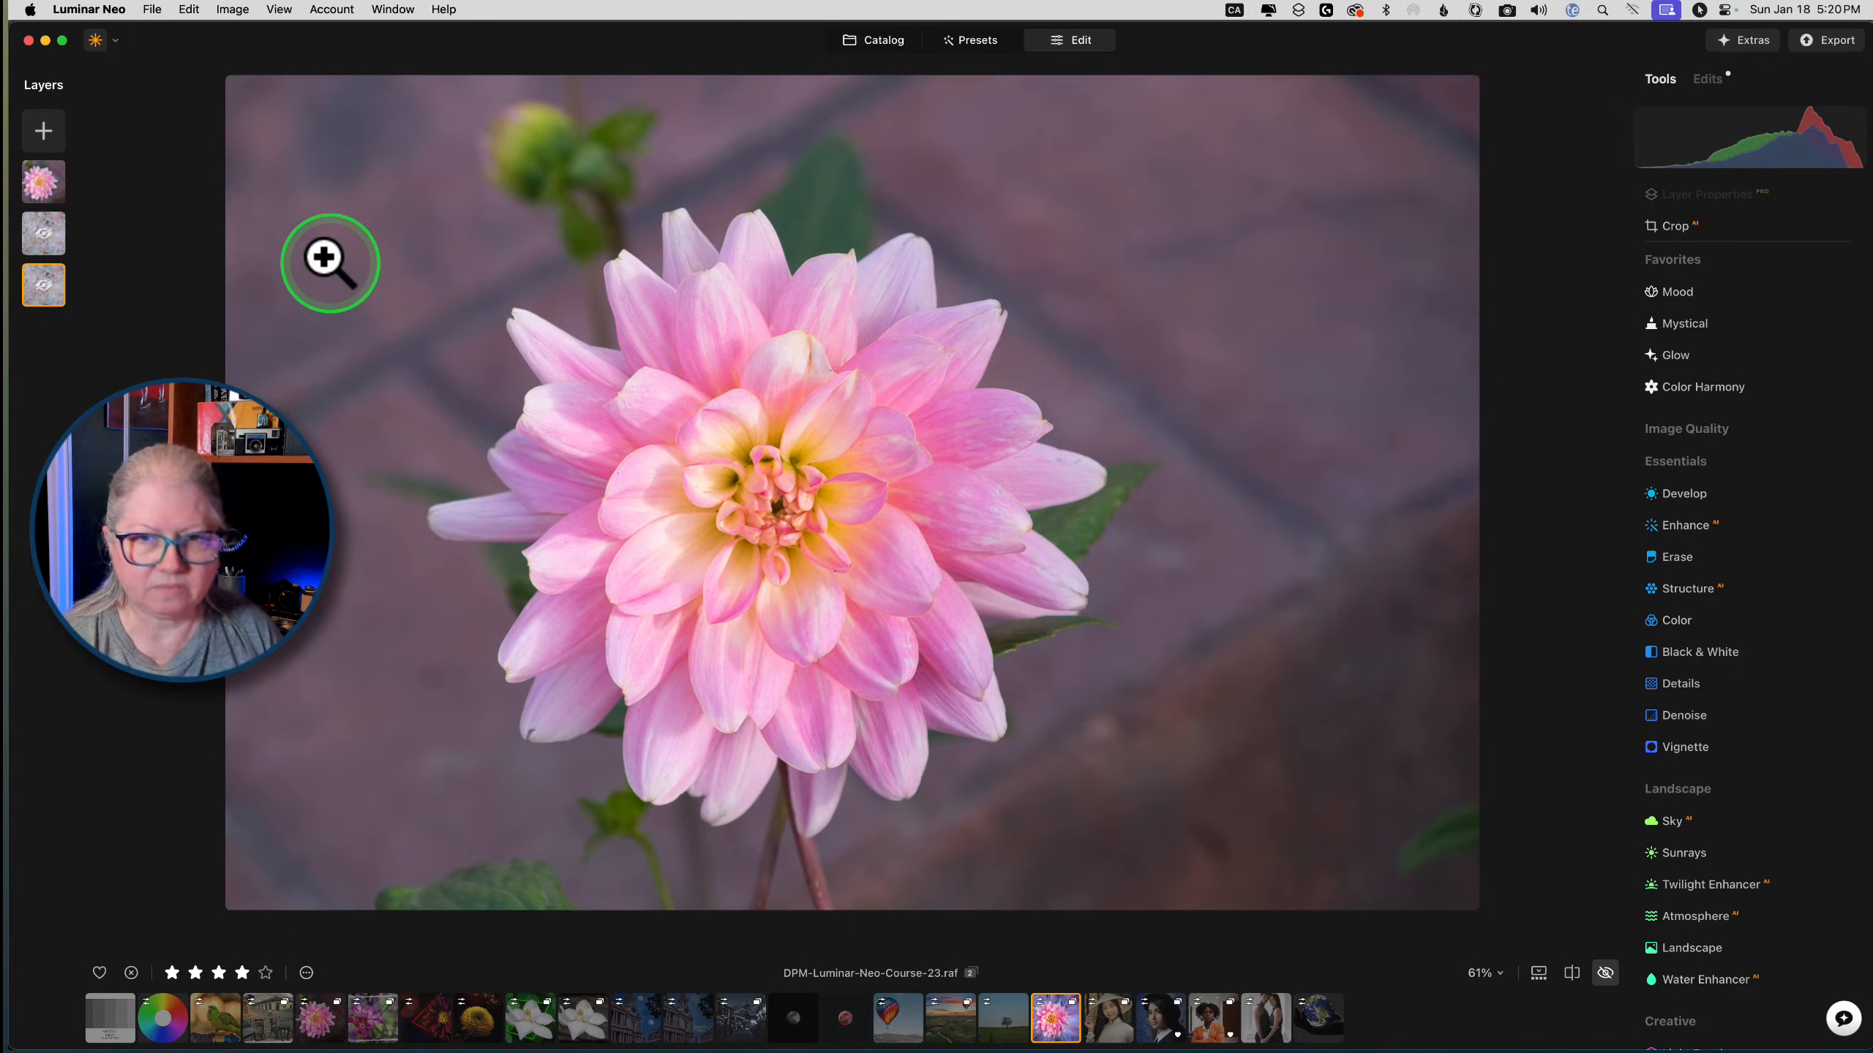
Examine the layer properties of the flower and the middle texture layer, showing the texture and hiding it again
left_click(41, 182)
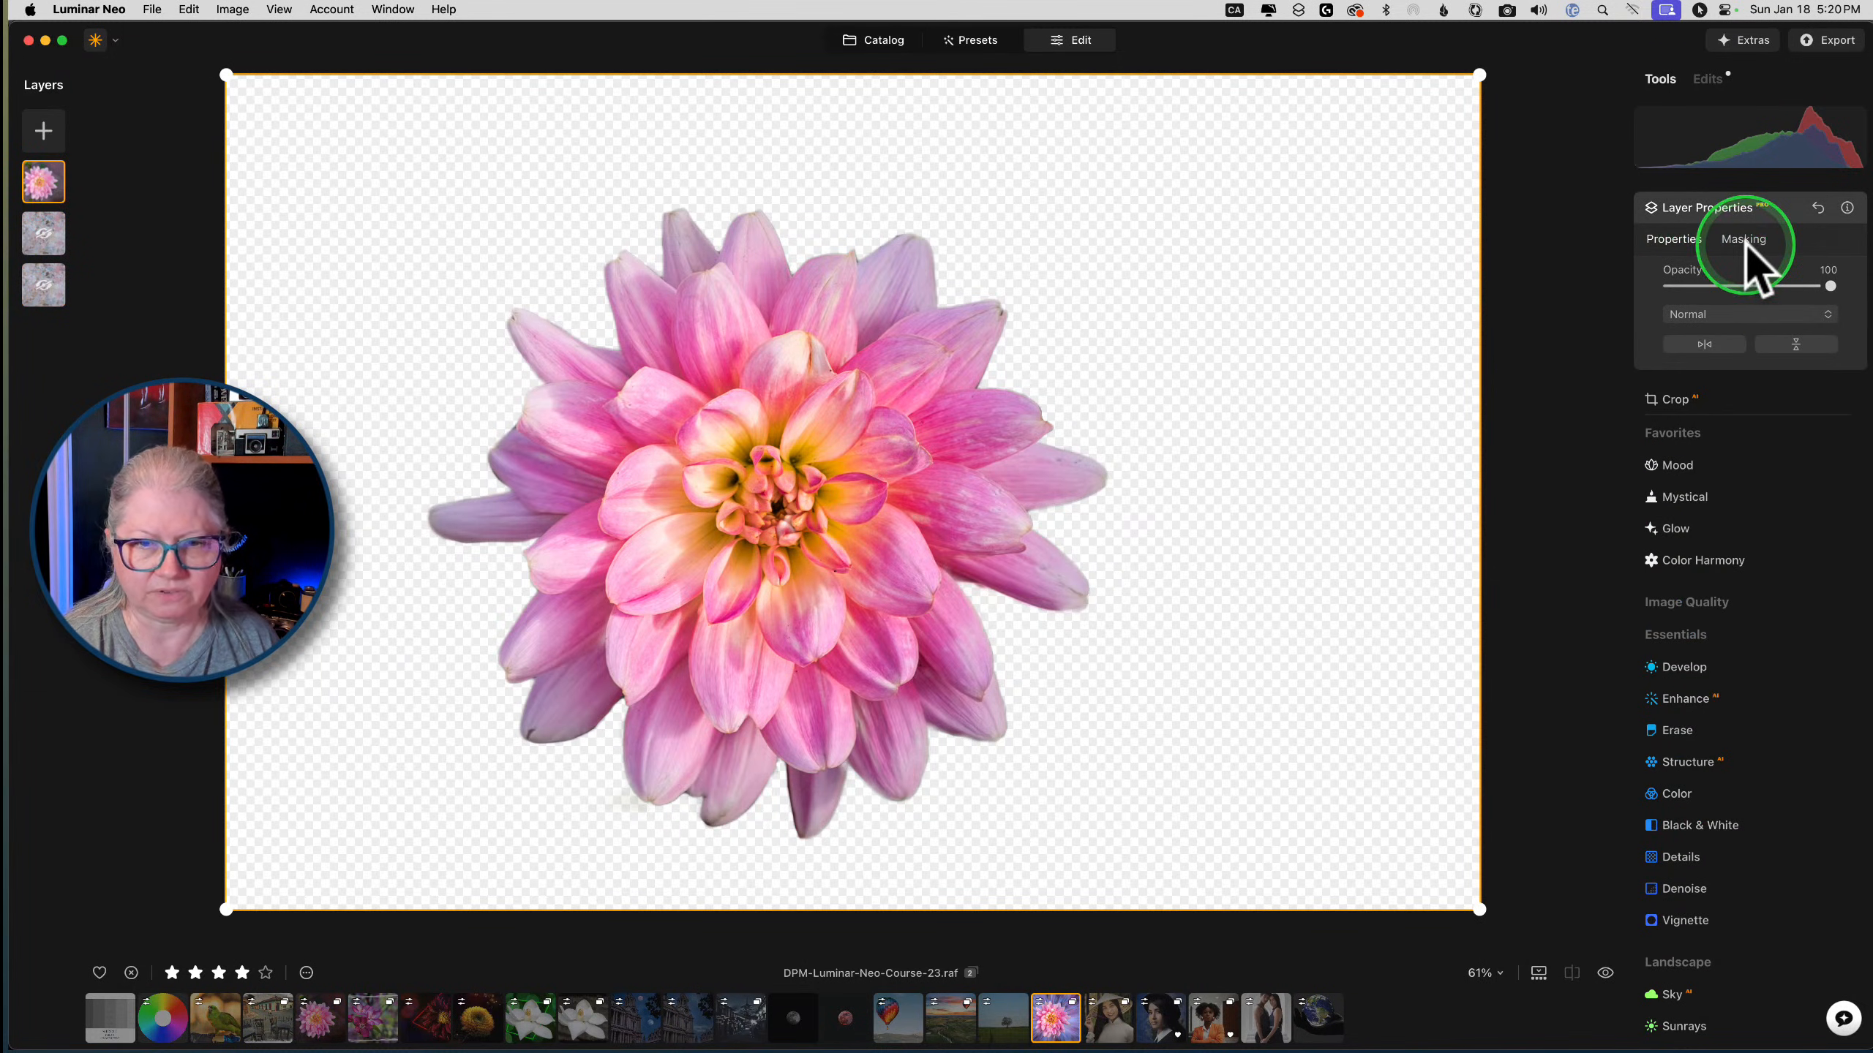
right_click(37, 236)
left_click(49, 236)
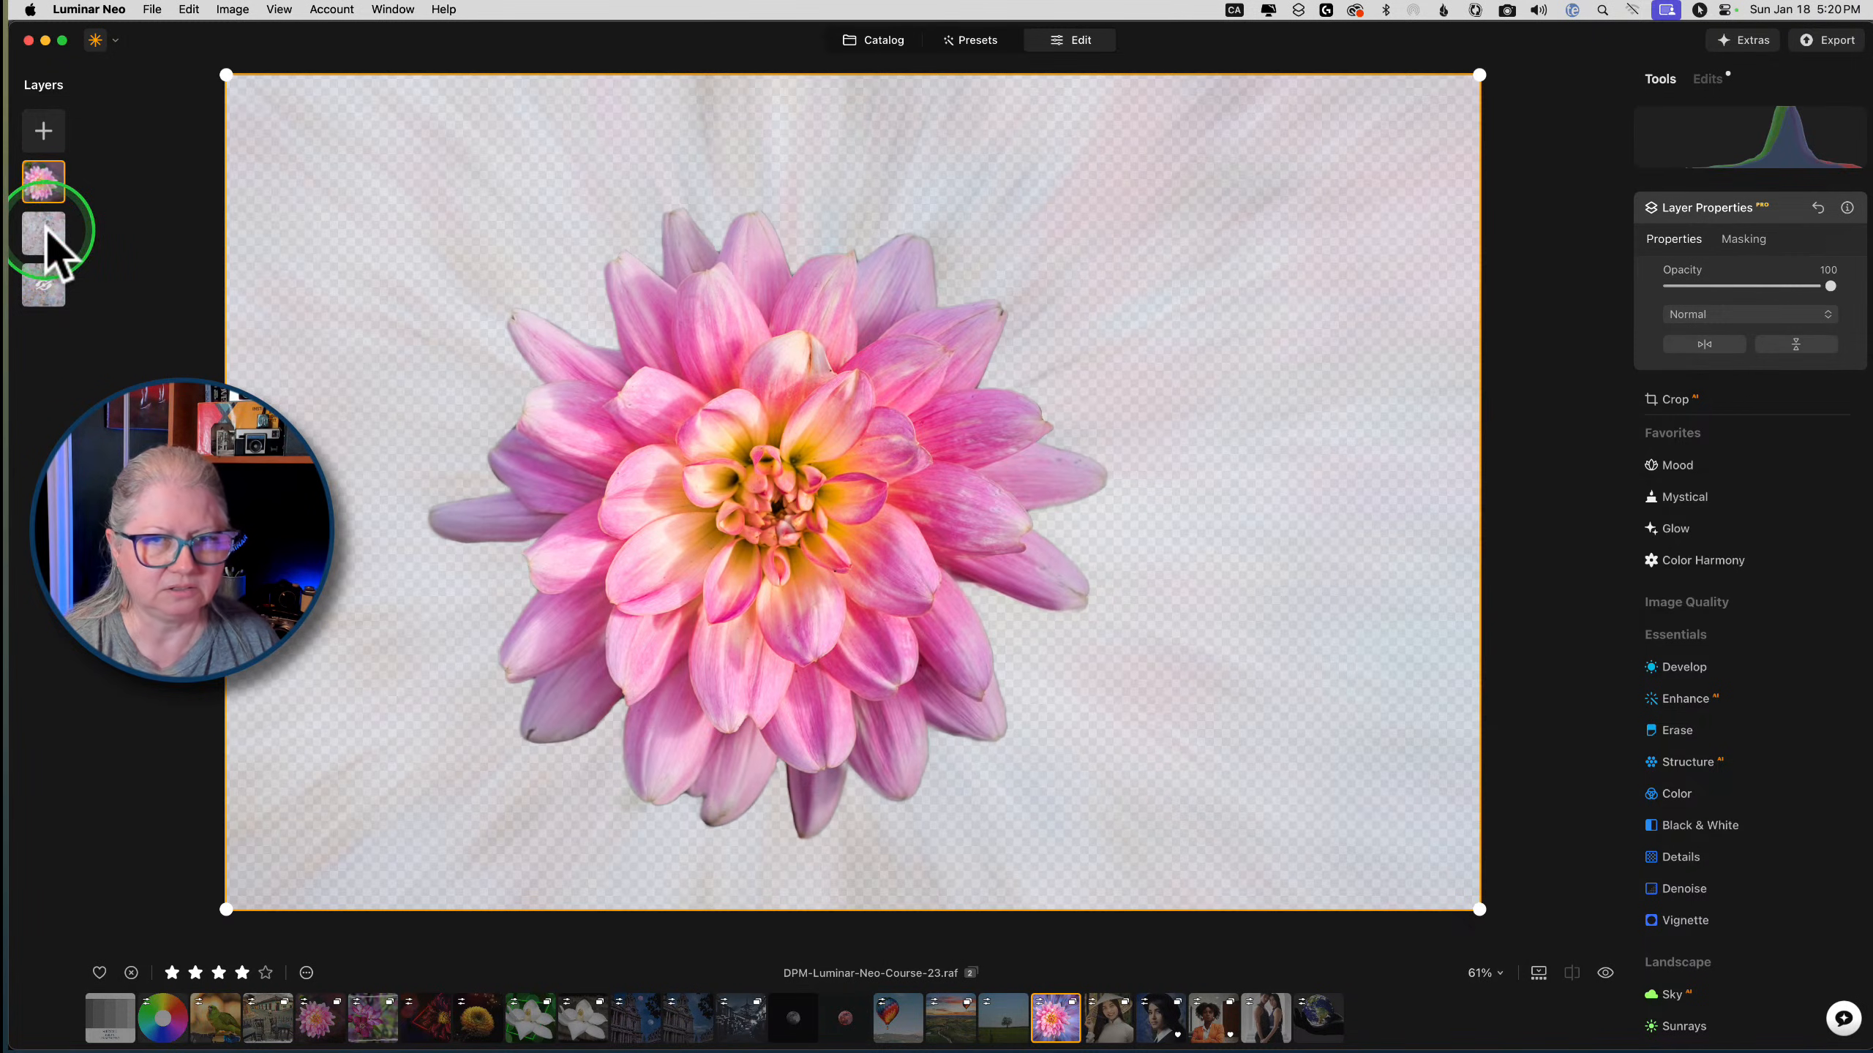
left_click(44, 235)
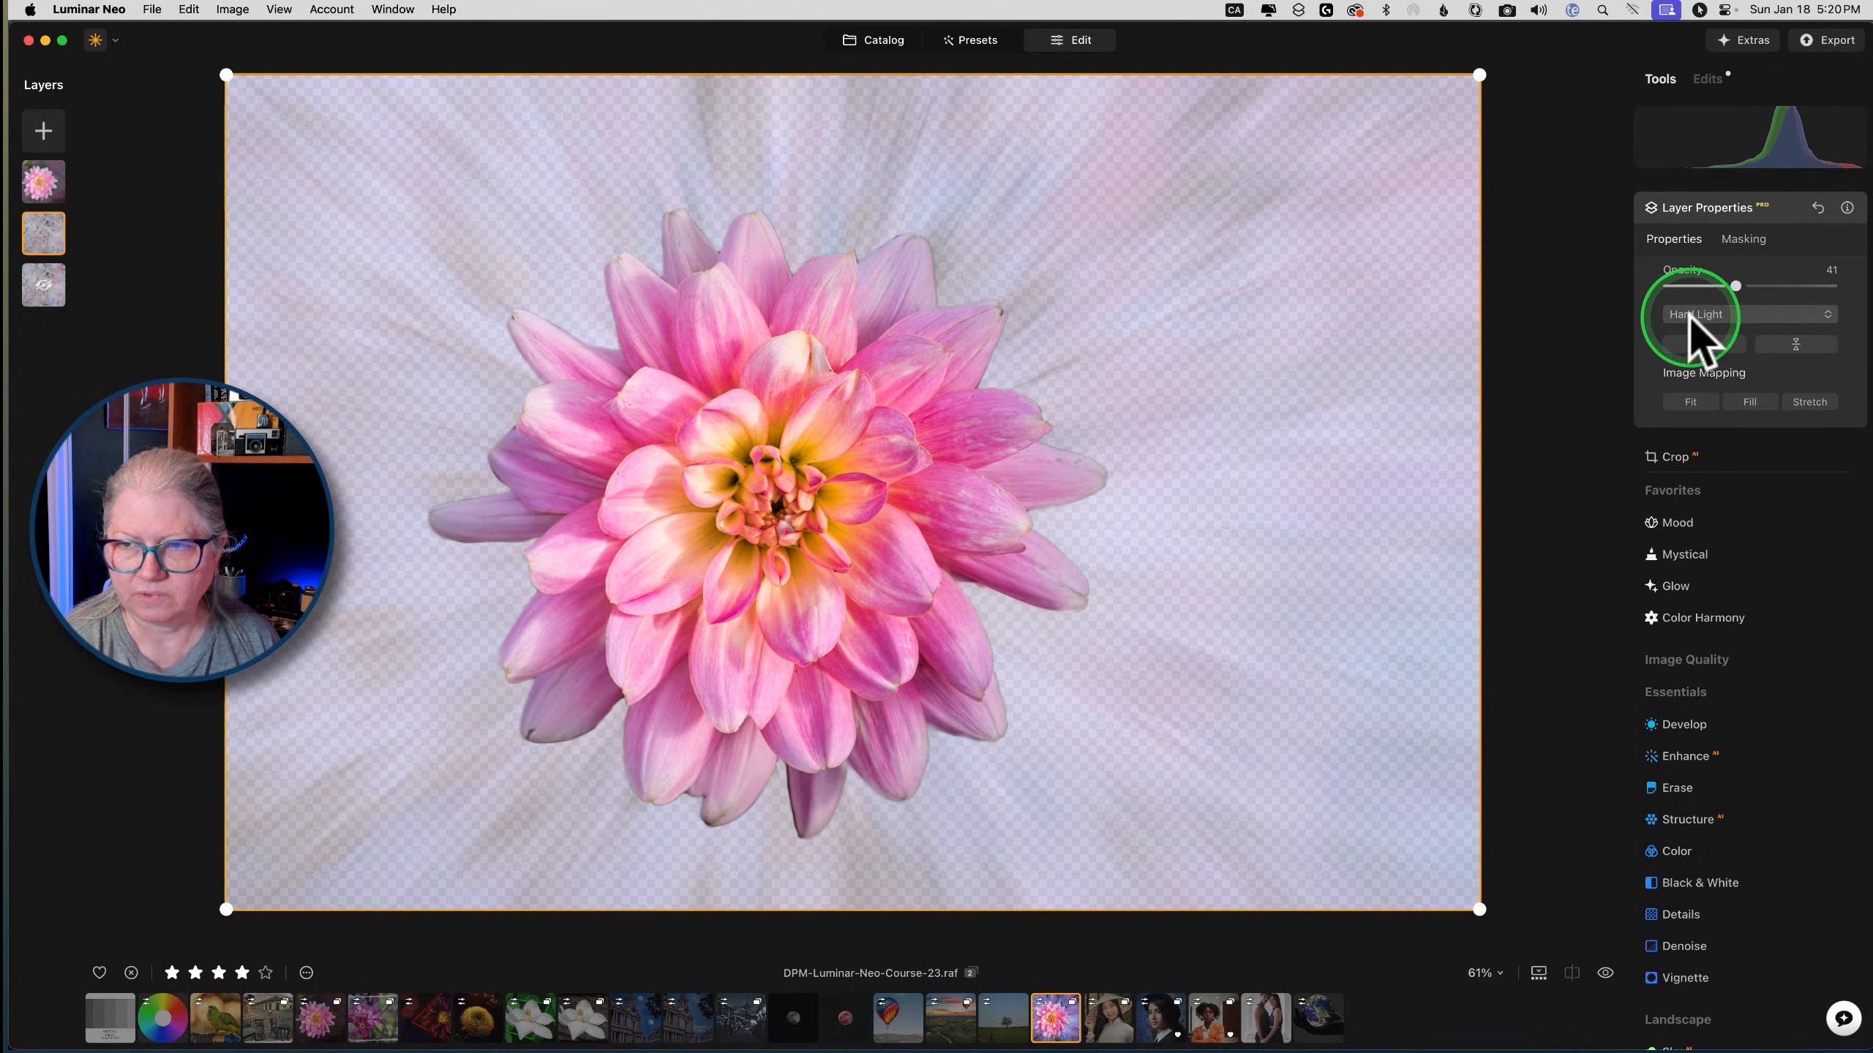
right_click(48, 233)
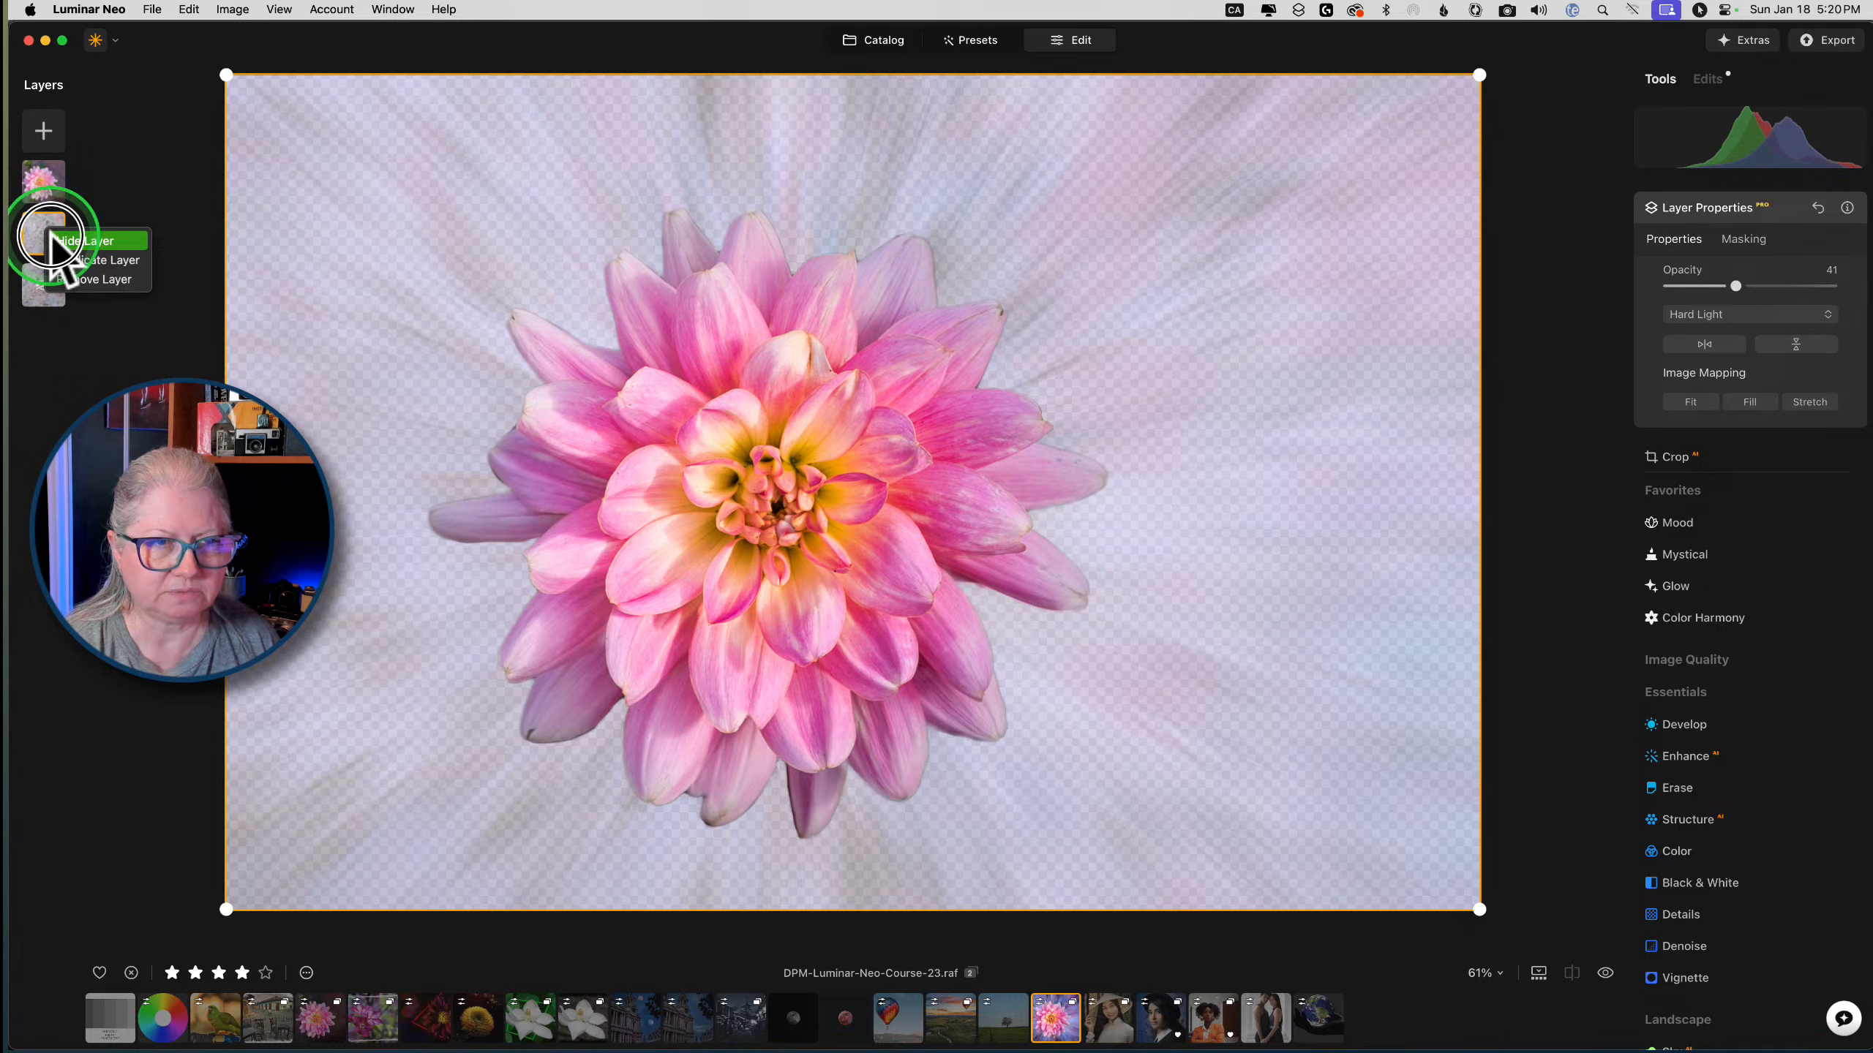
left_click(52, 241)
Show the bottom texture layer and review the edits applied to it, including its RAW Develop settings
right_click(26, 284)
left_click(52, 292)
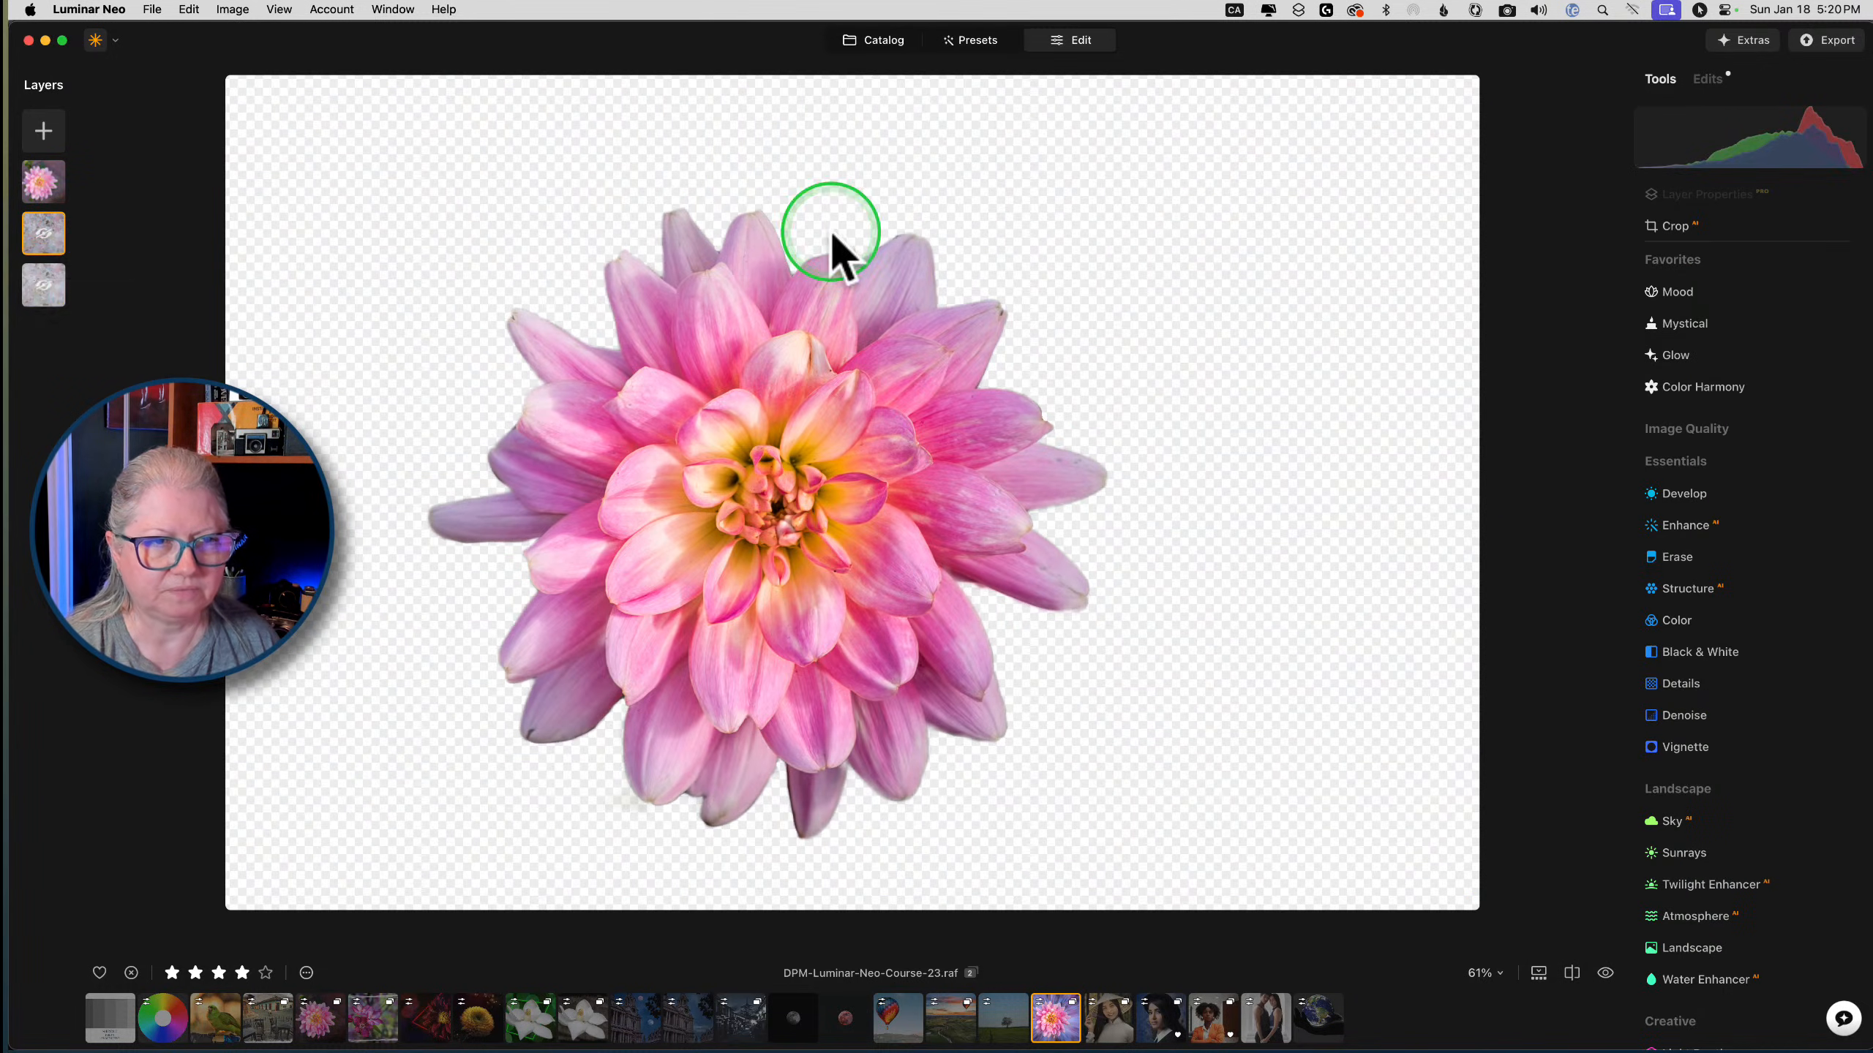
key("super+z")
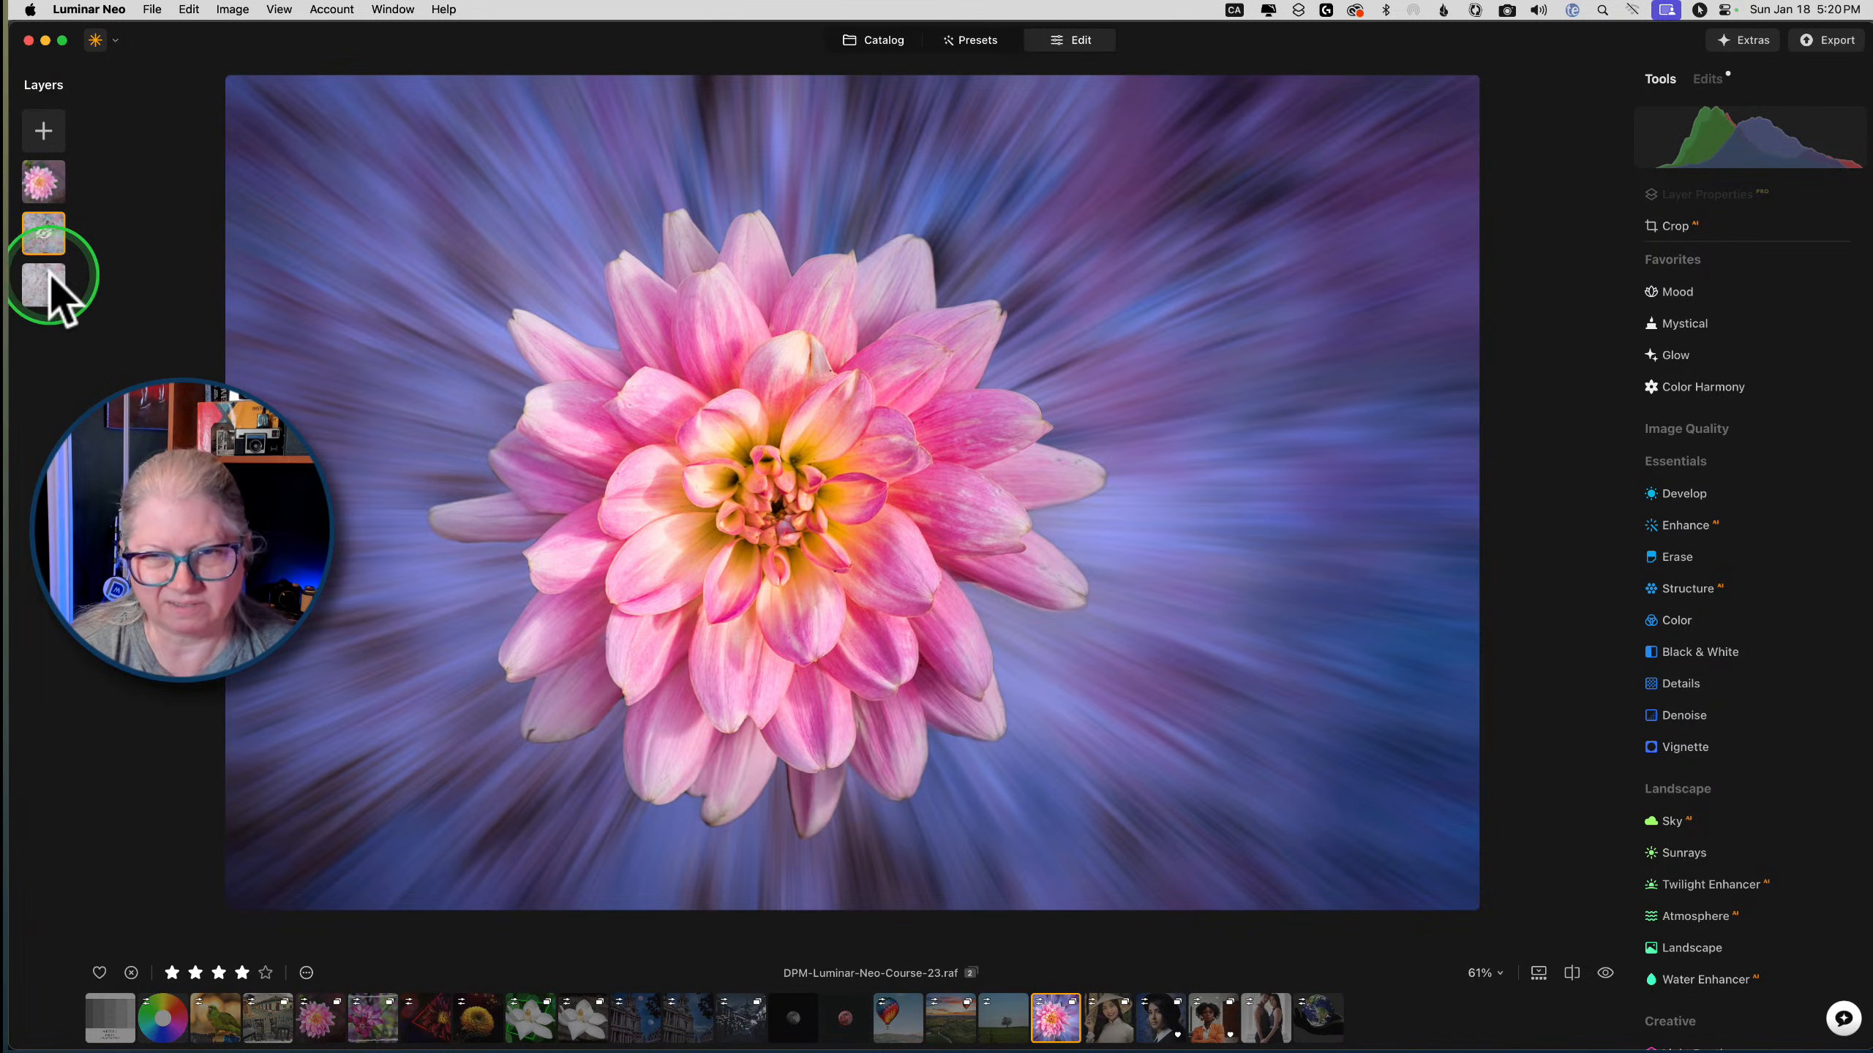
left_click(38, 185)
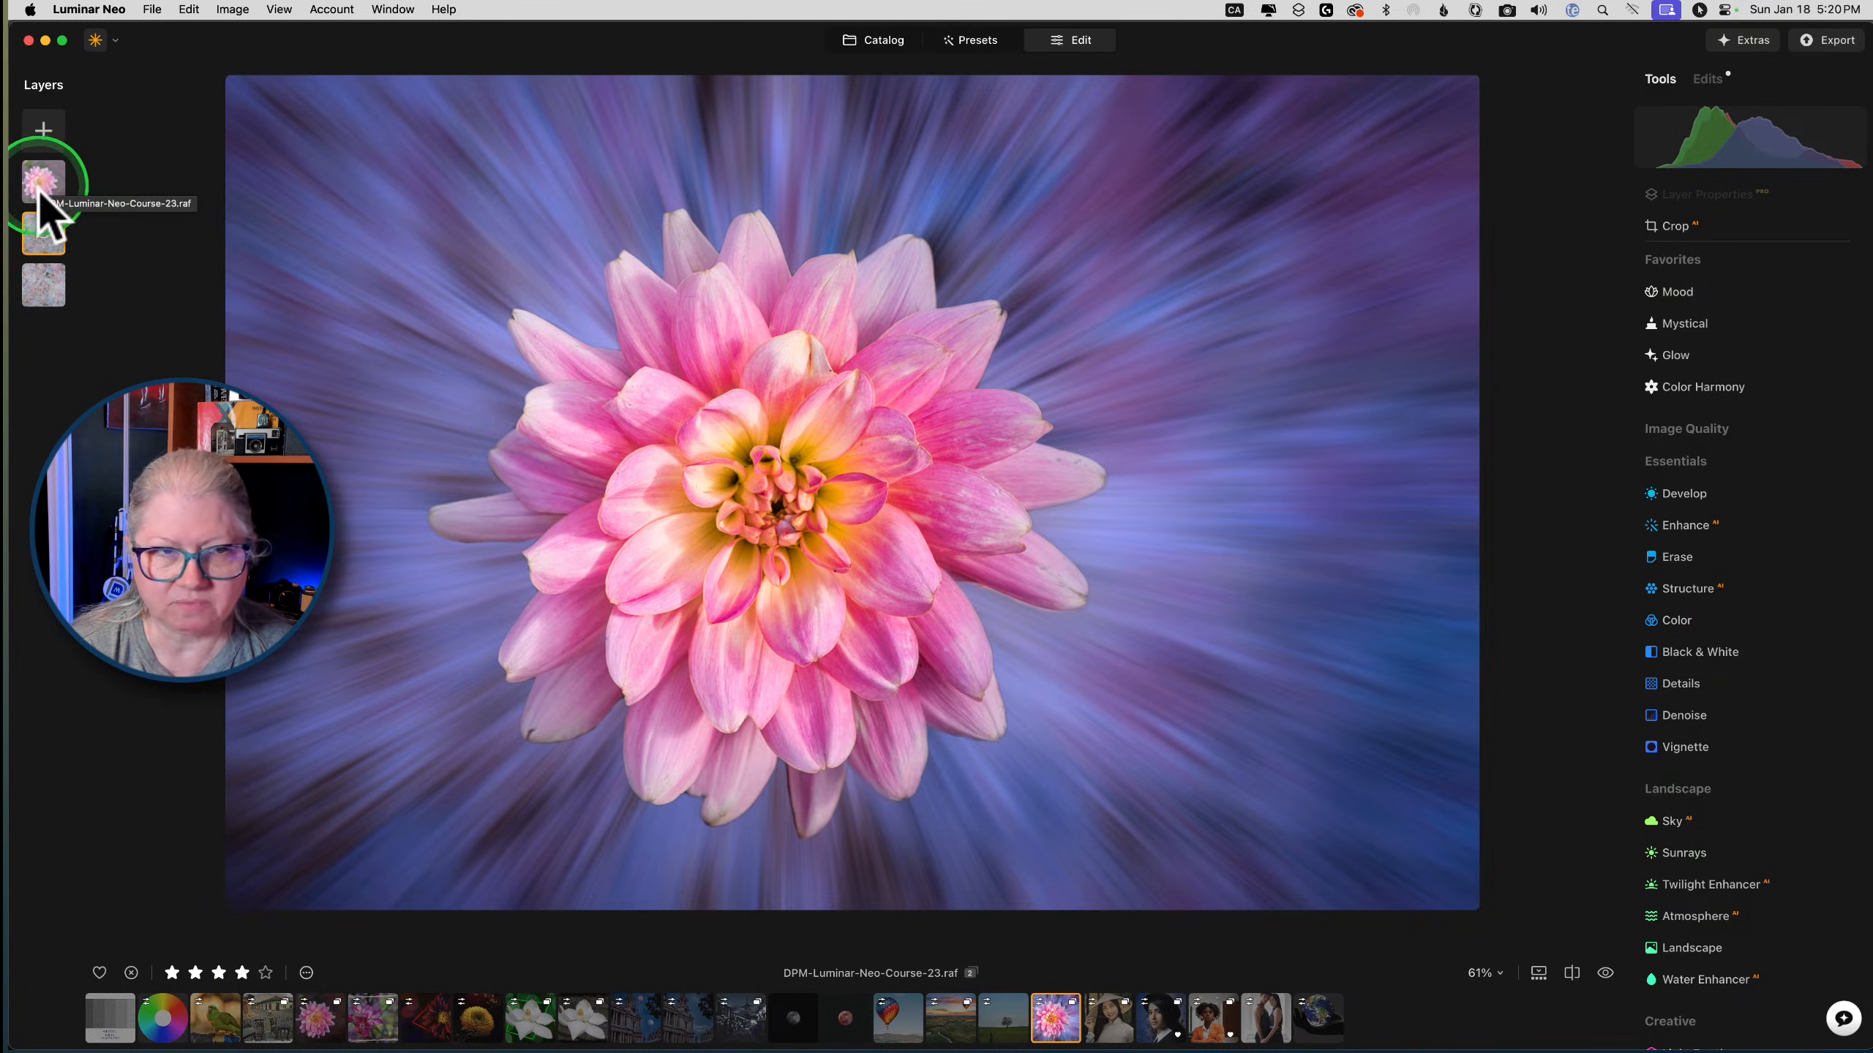
mouse_move(54, 184)
left_mouse_down()
mouse_move(52, 332)
mouse_move(51, 167)
left_mouse_up()
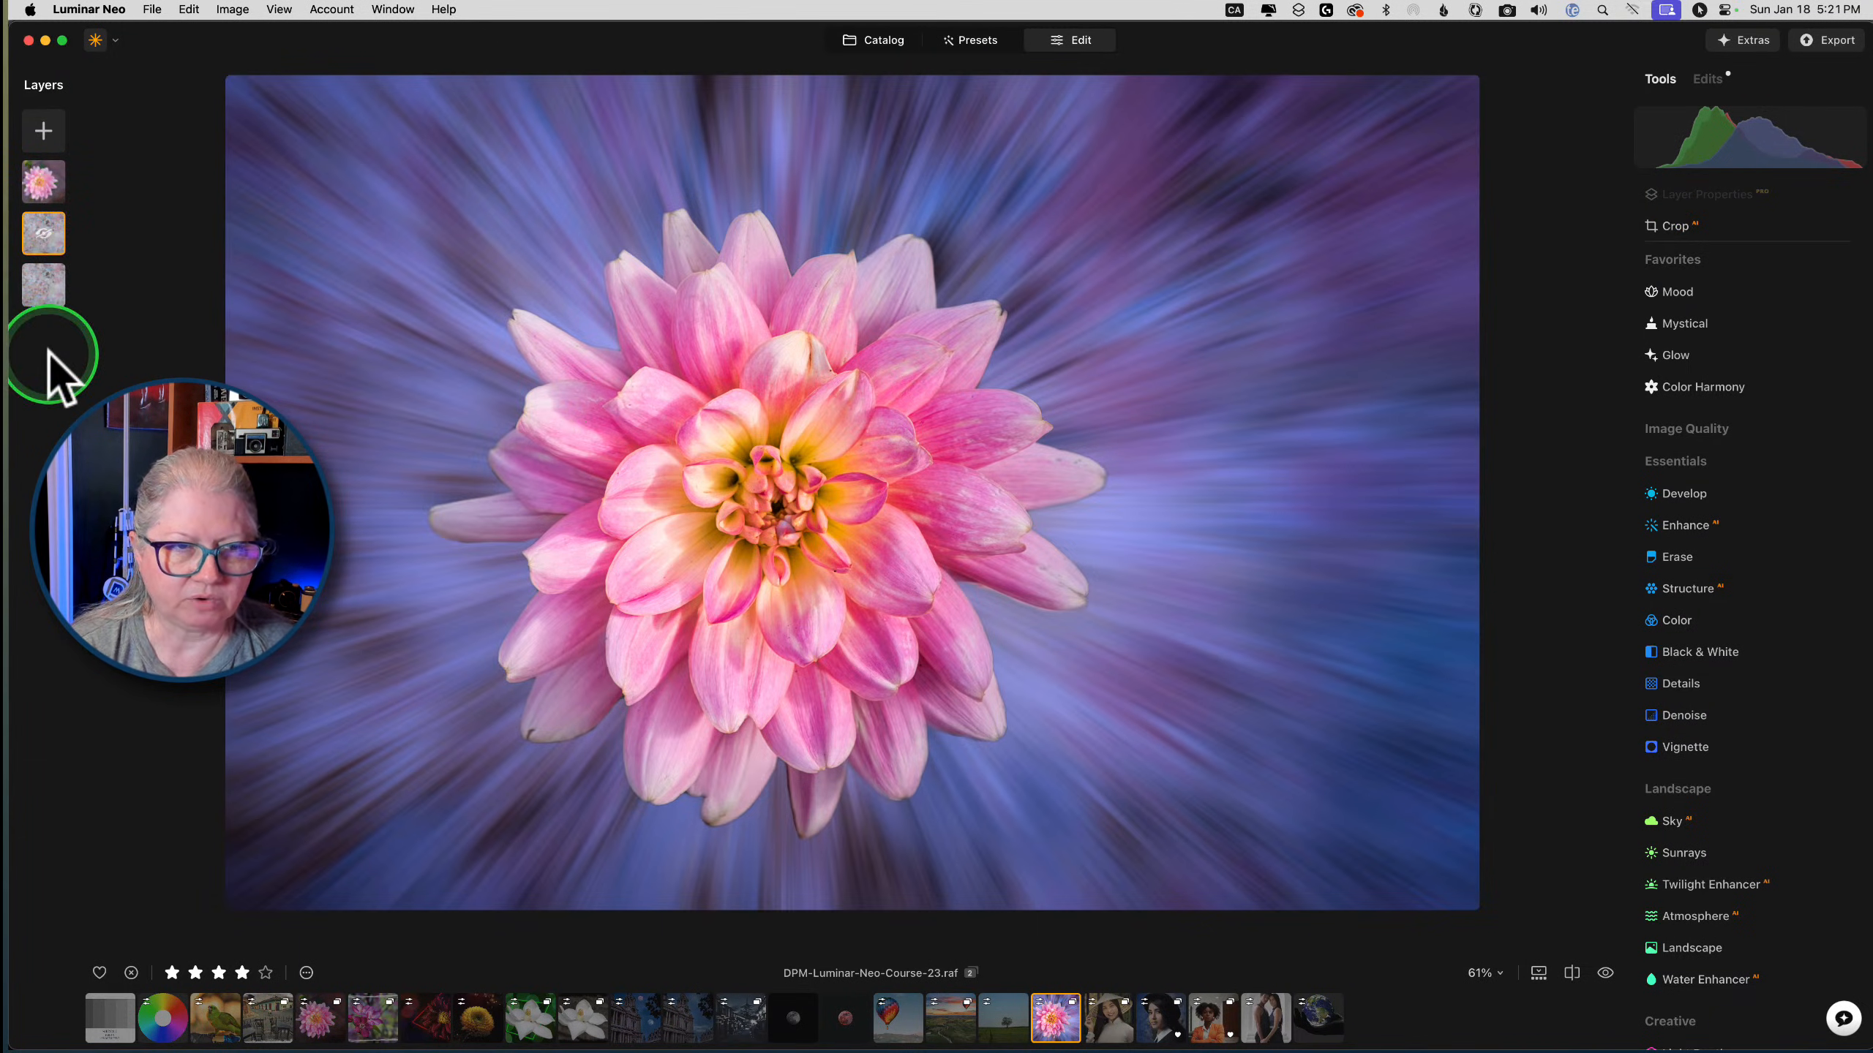
left_click(42, 288)
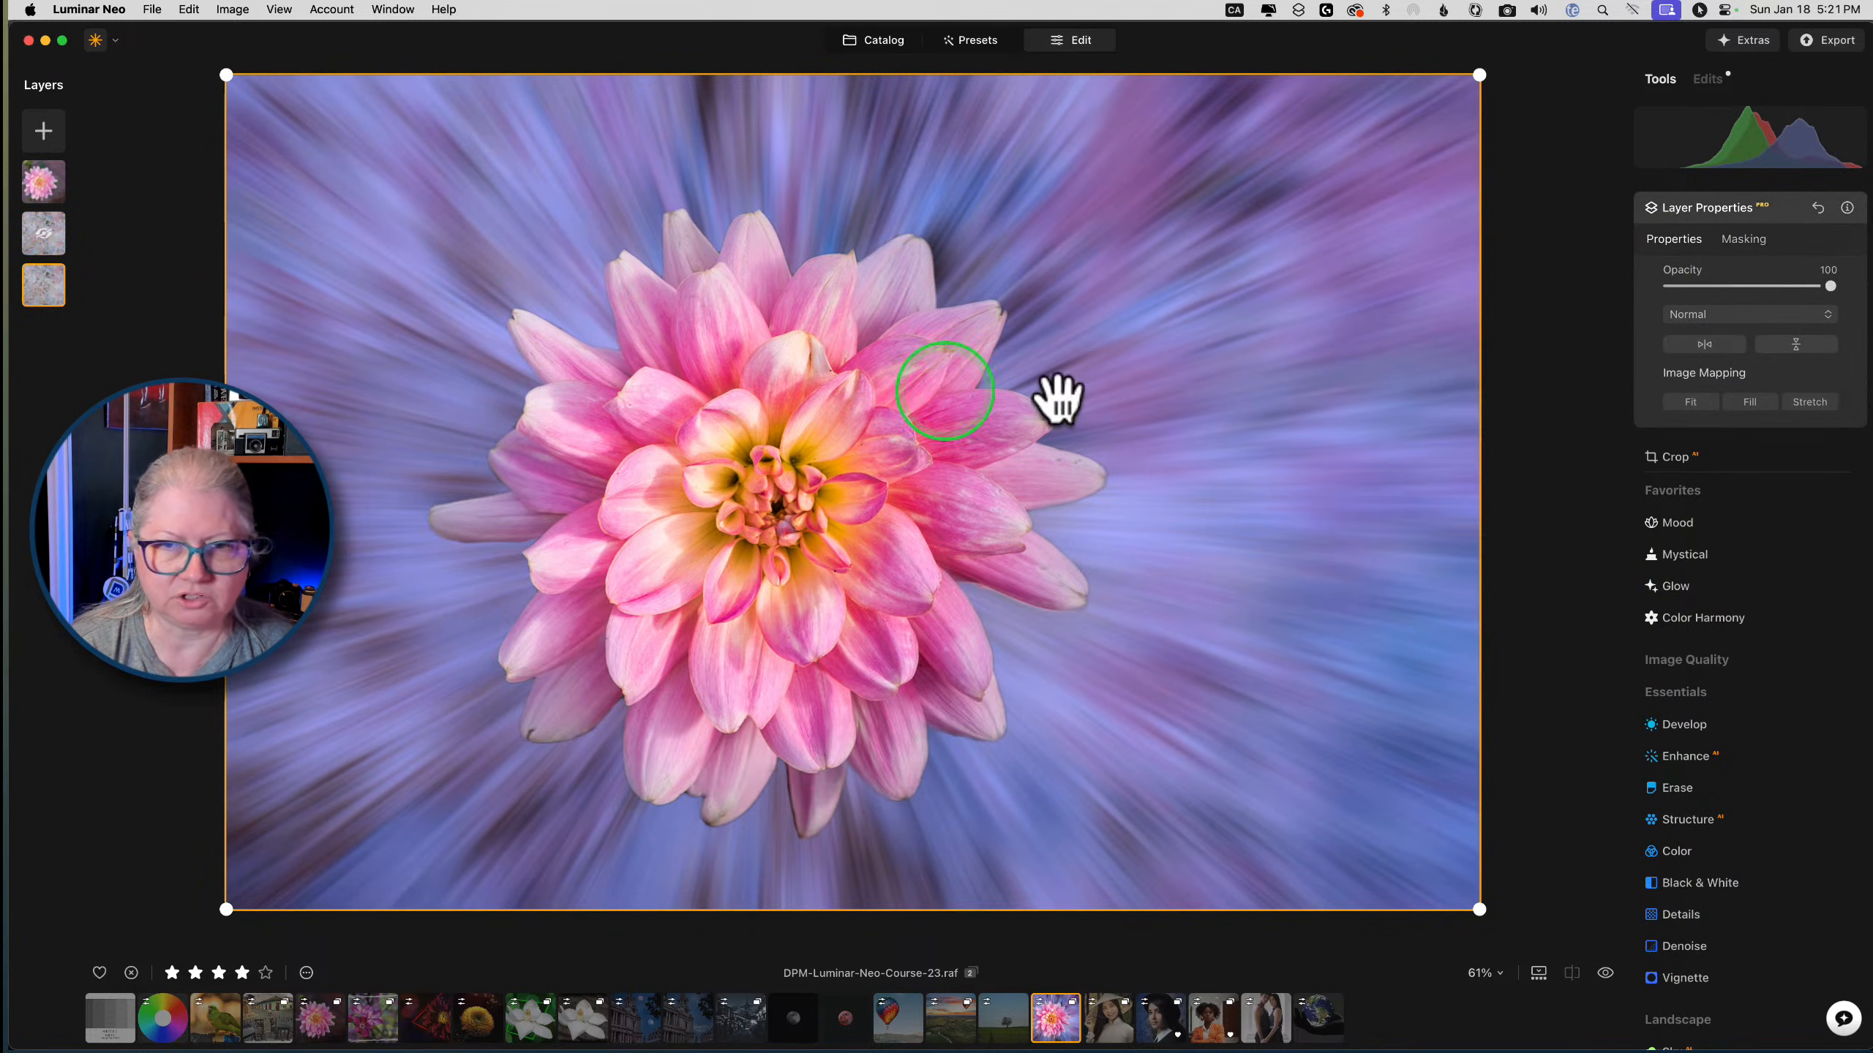
left_click(1707, 79)
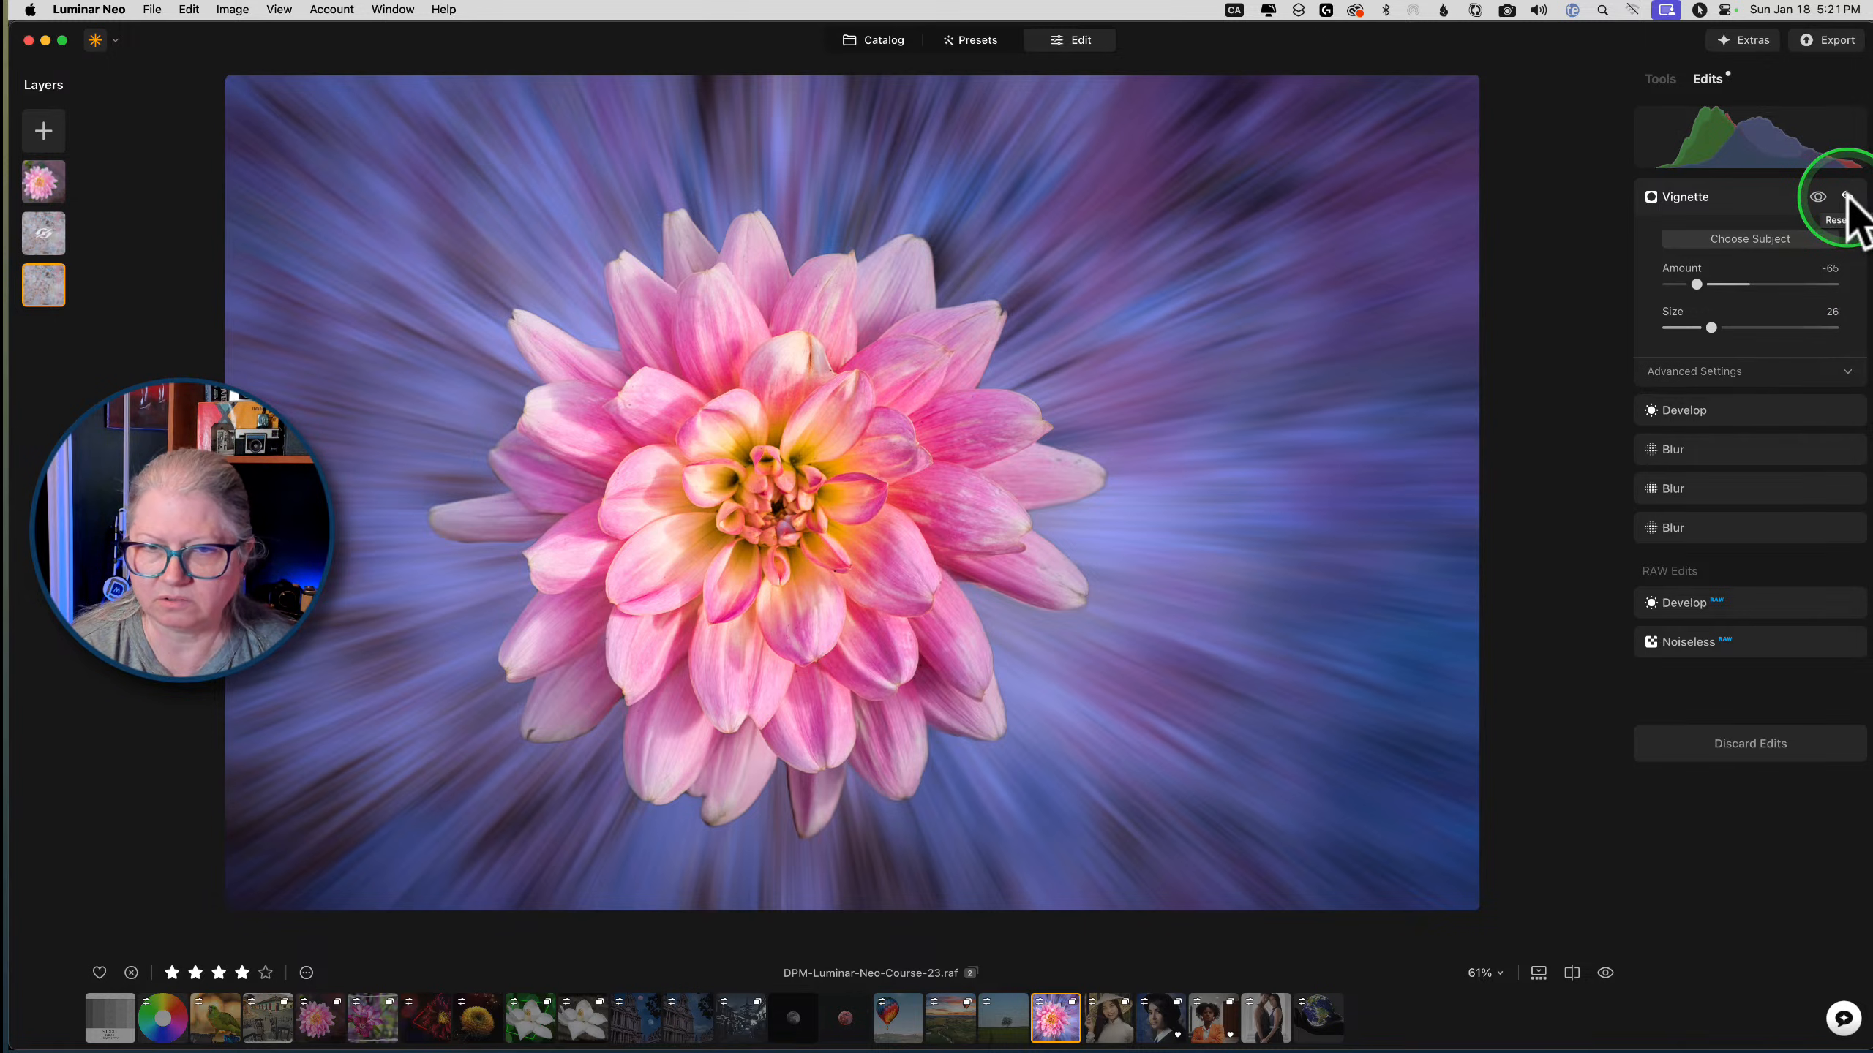
left_click(1739, 605)
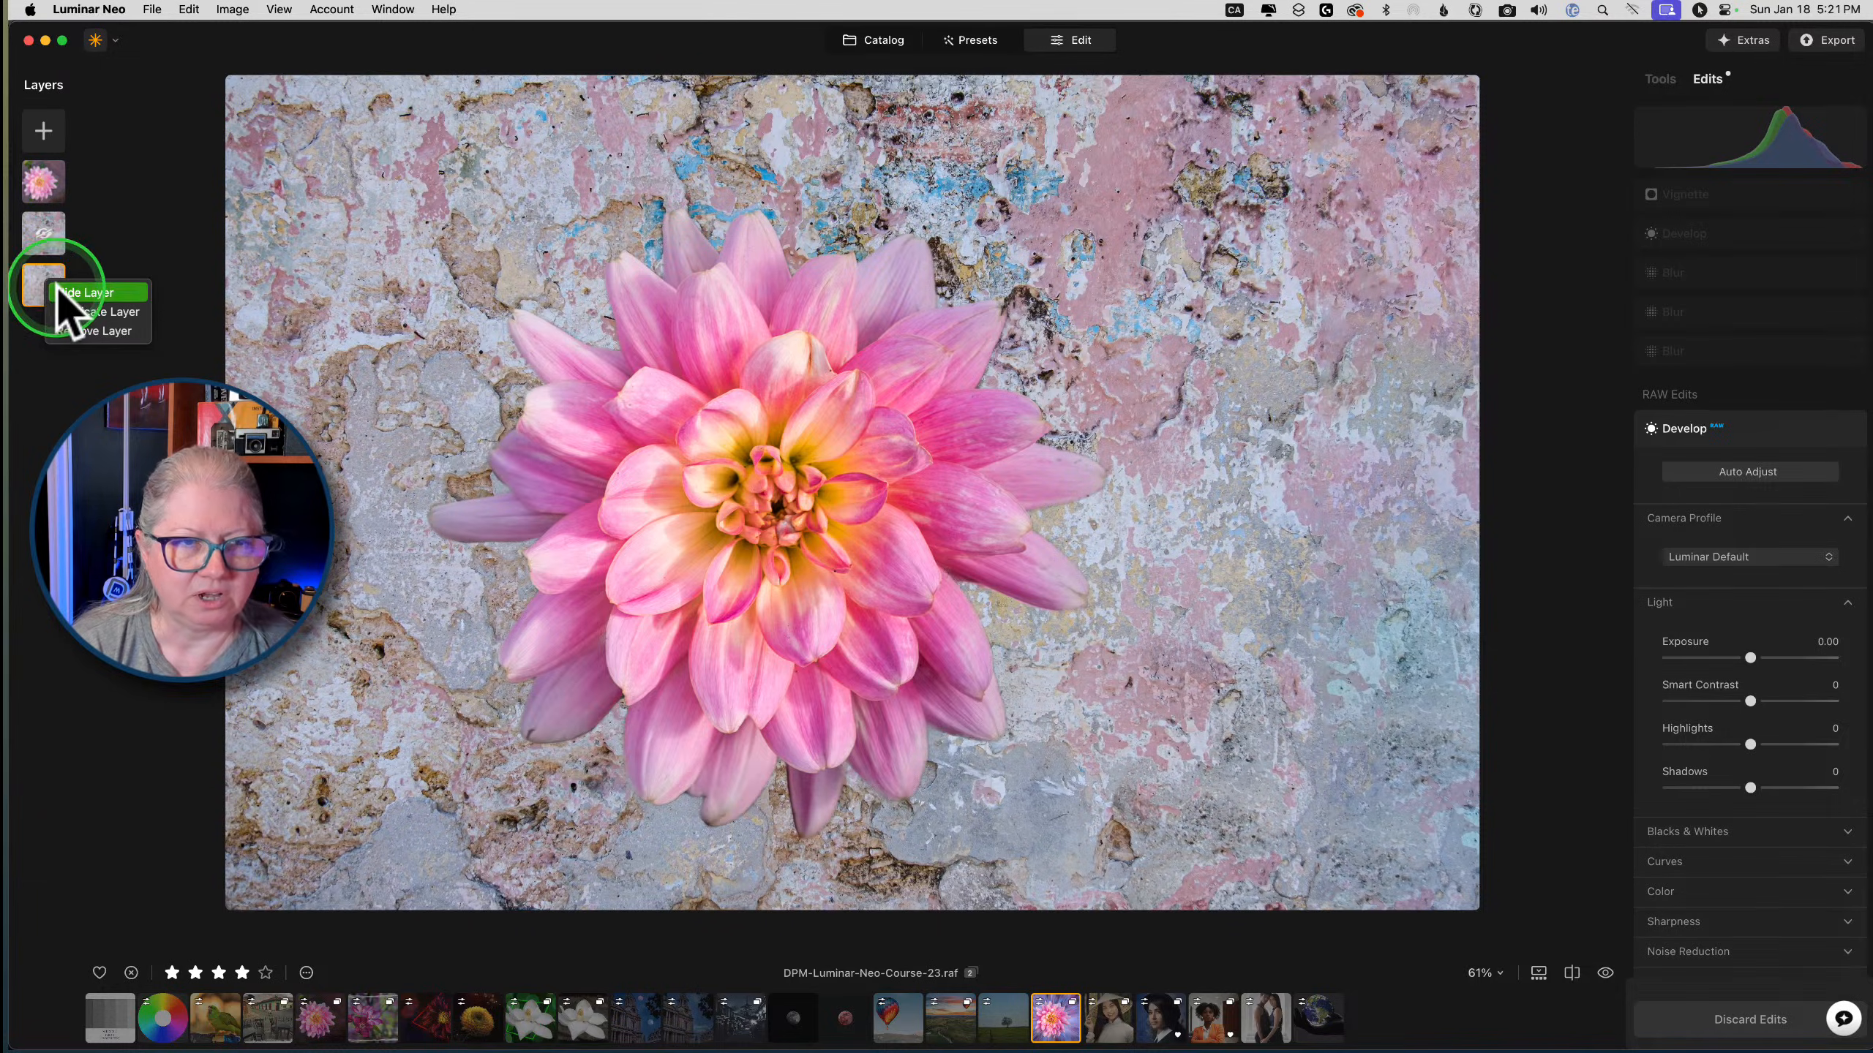
Hide the bottom texture layer and add the green zoom-style bokeh image from My Images as a new layer above the flower
left_click(42, 284)
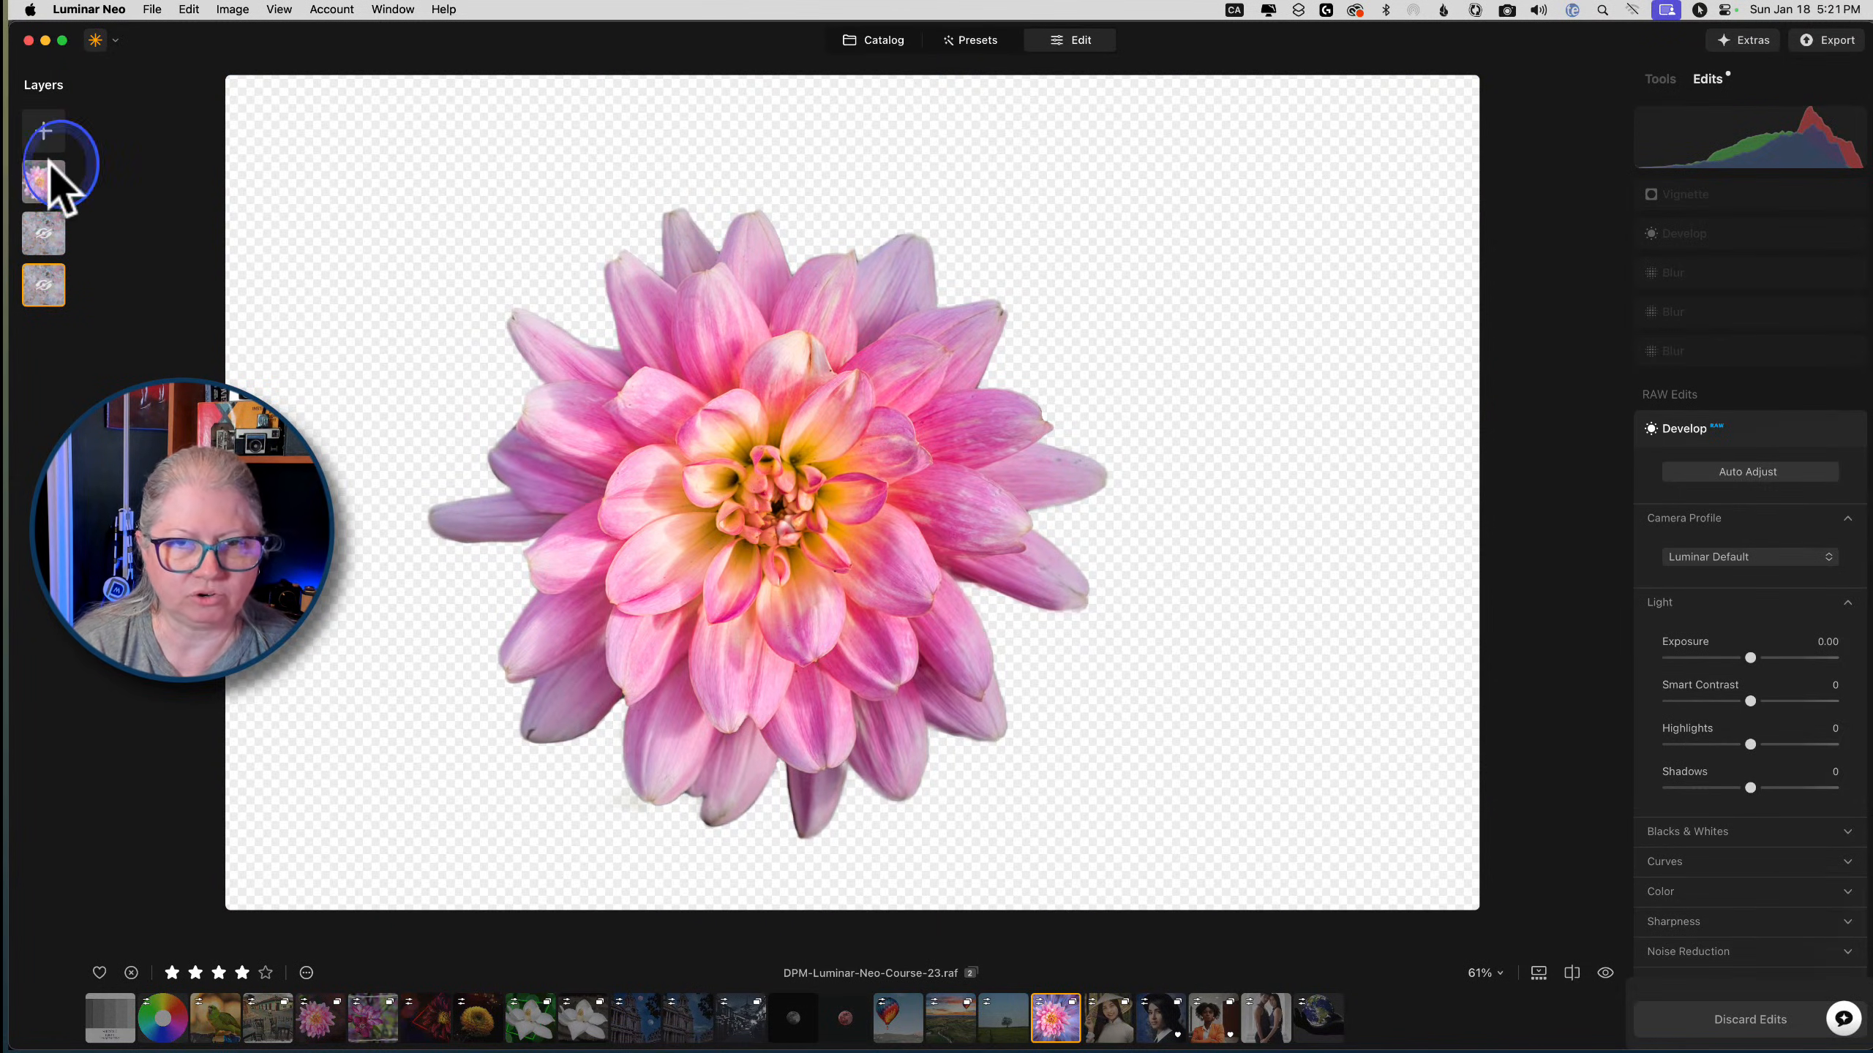
left_click(51, 171)
left_click(46, 133)
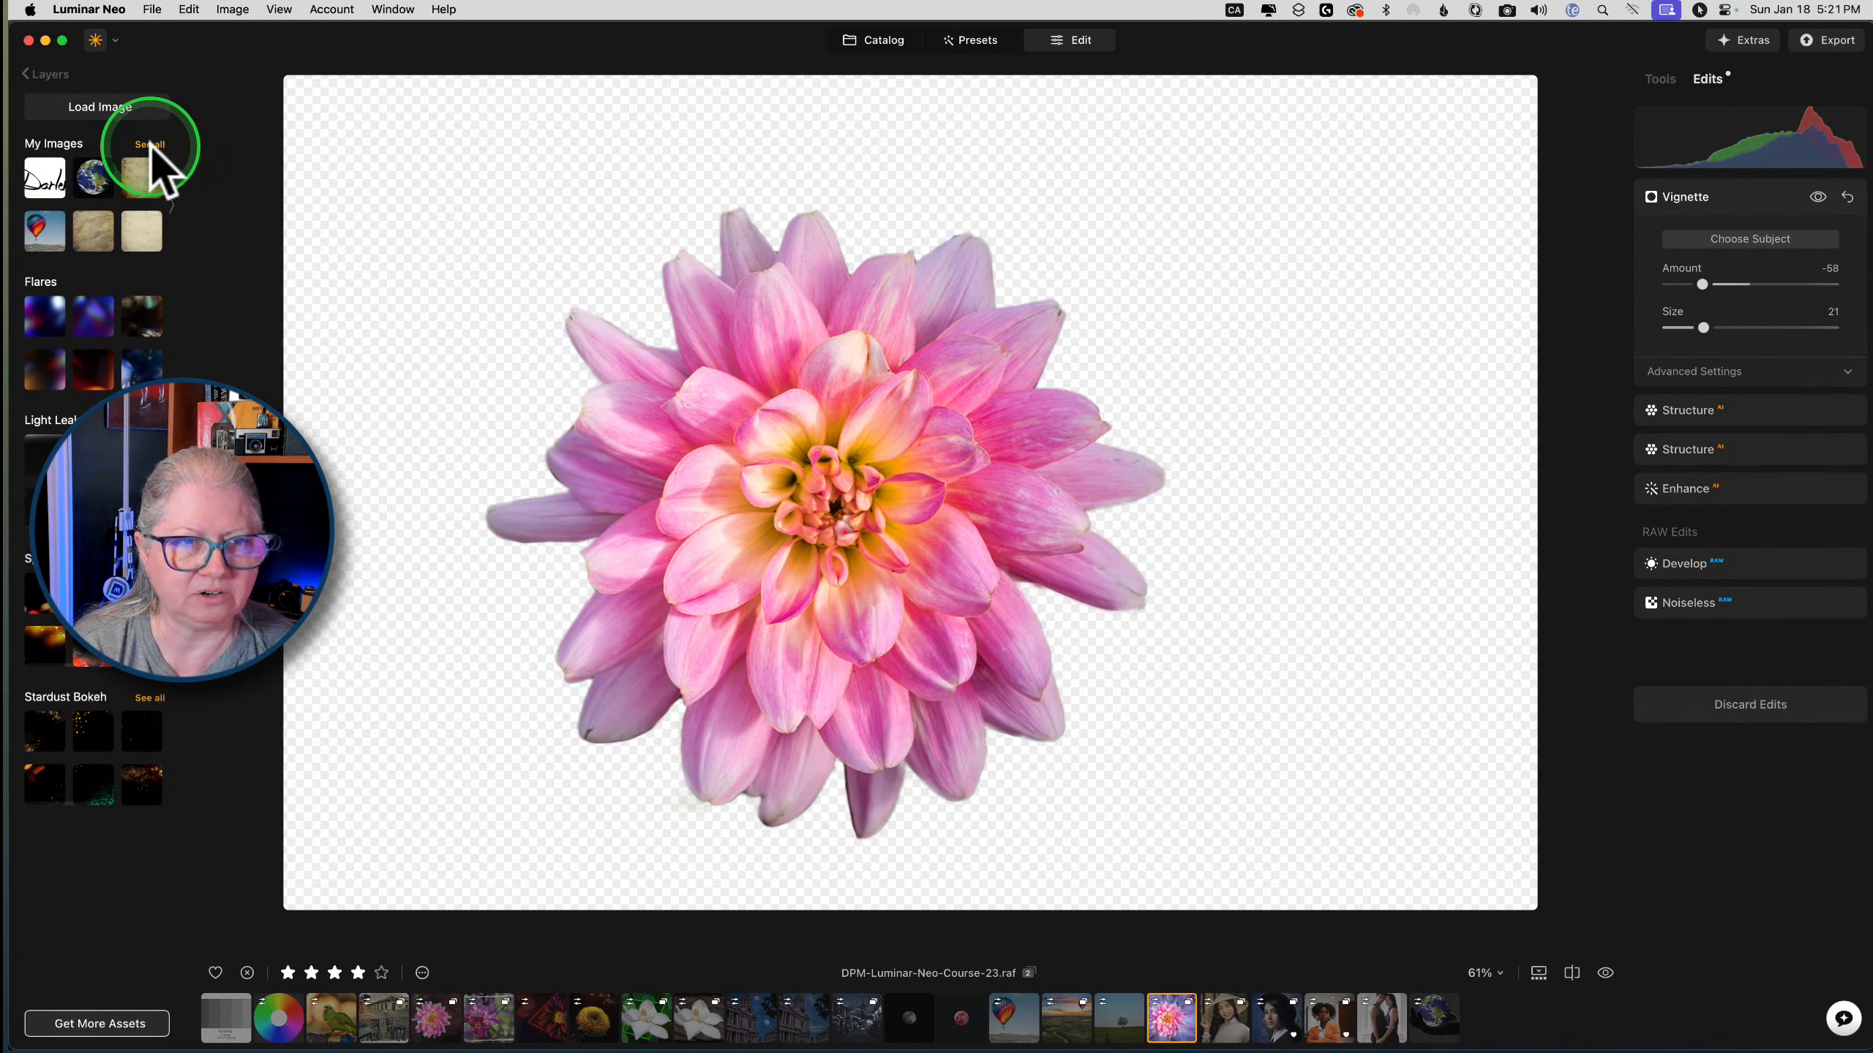
left_click(146, 159)
scroll(97, 394, "down", 10)
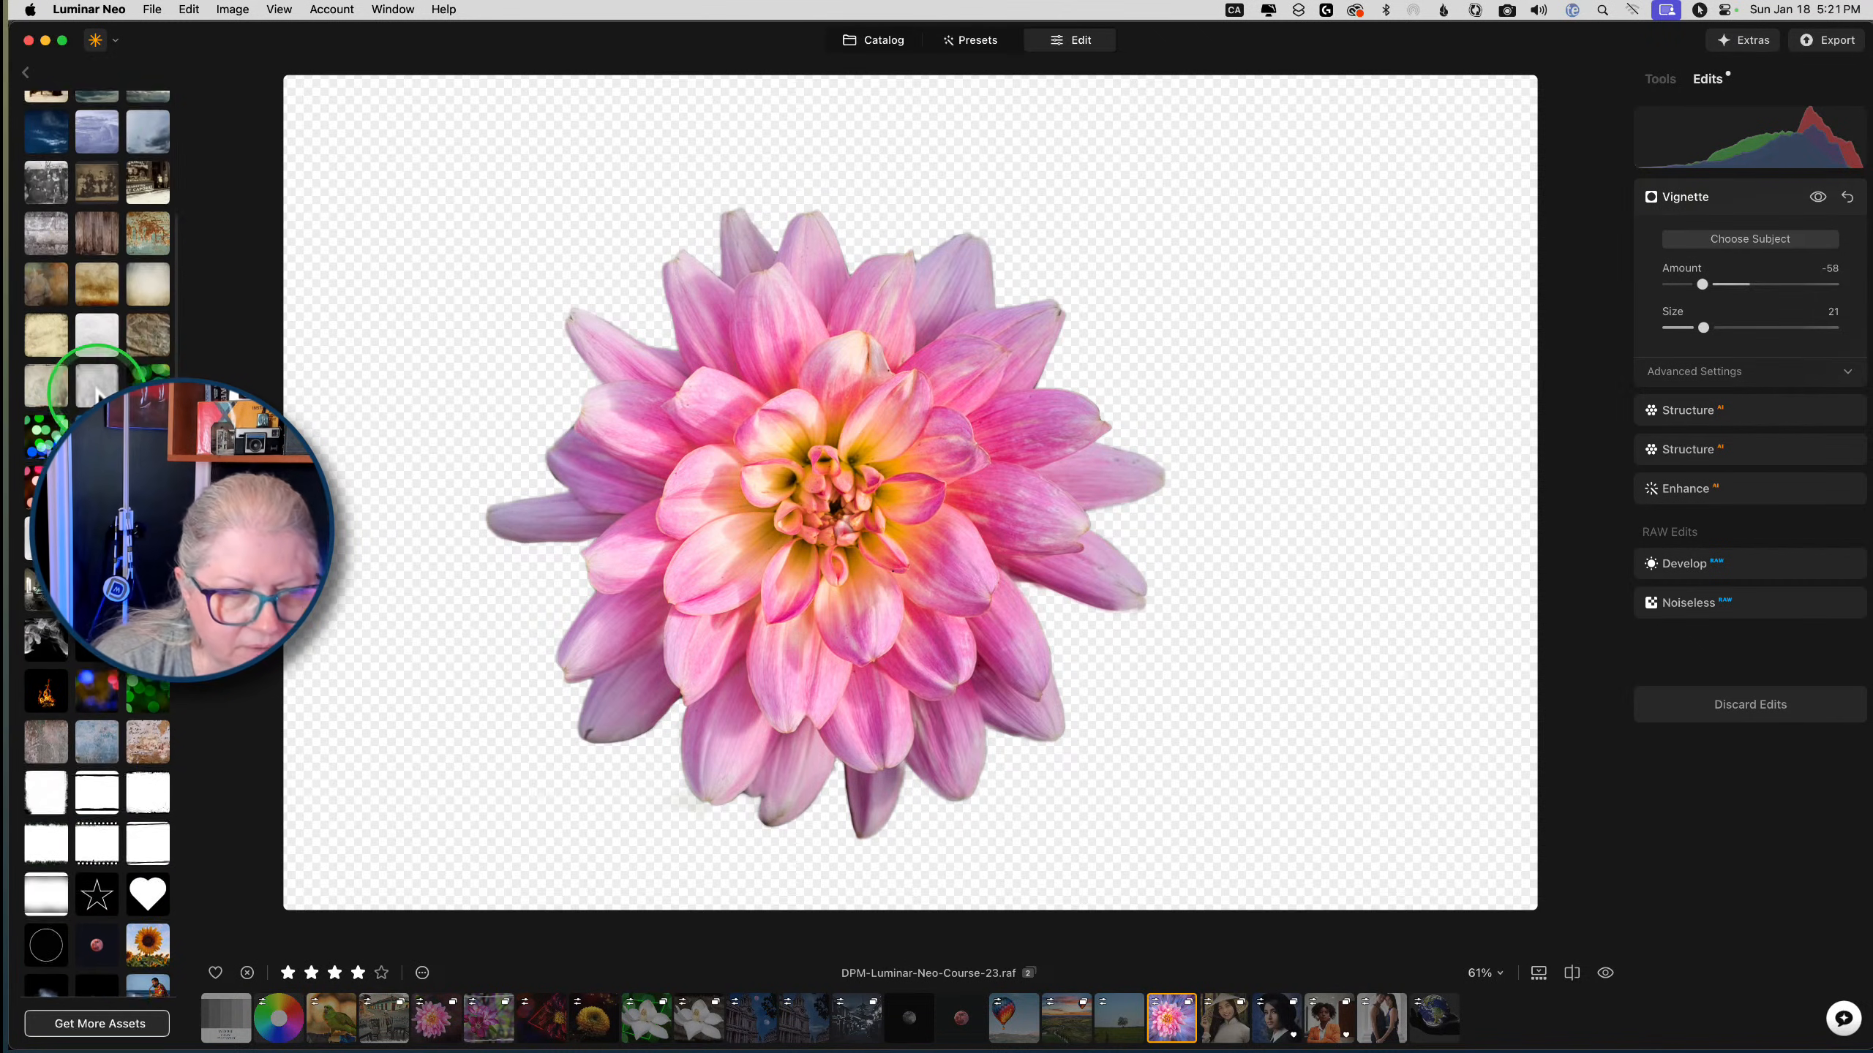
scroll(96, 394, "down", 5)
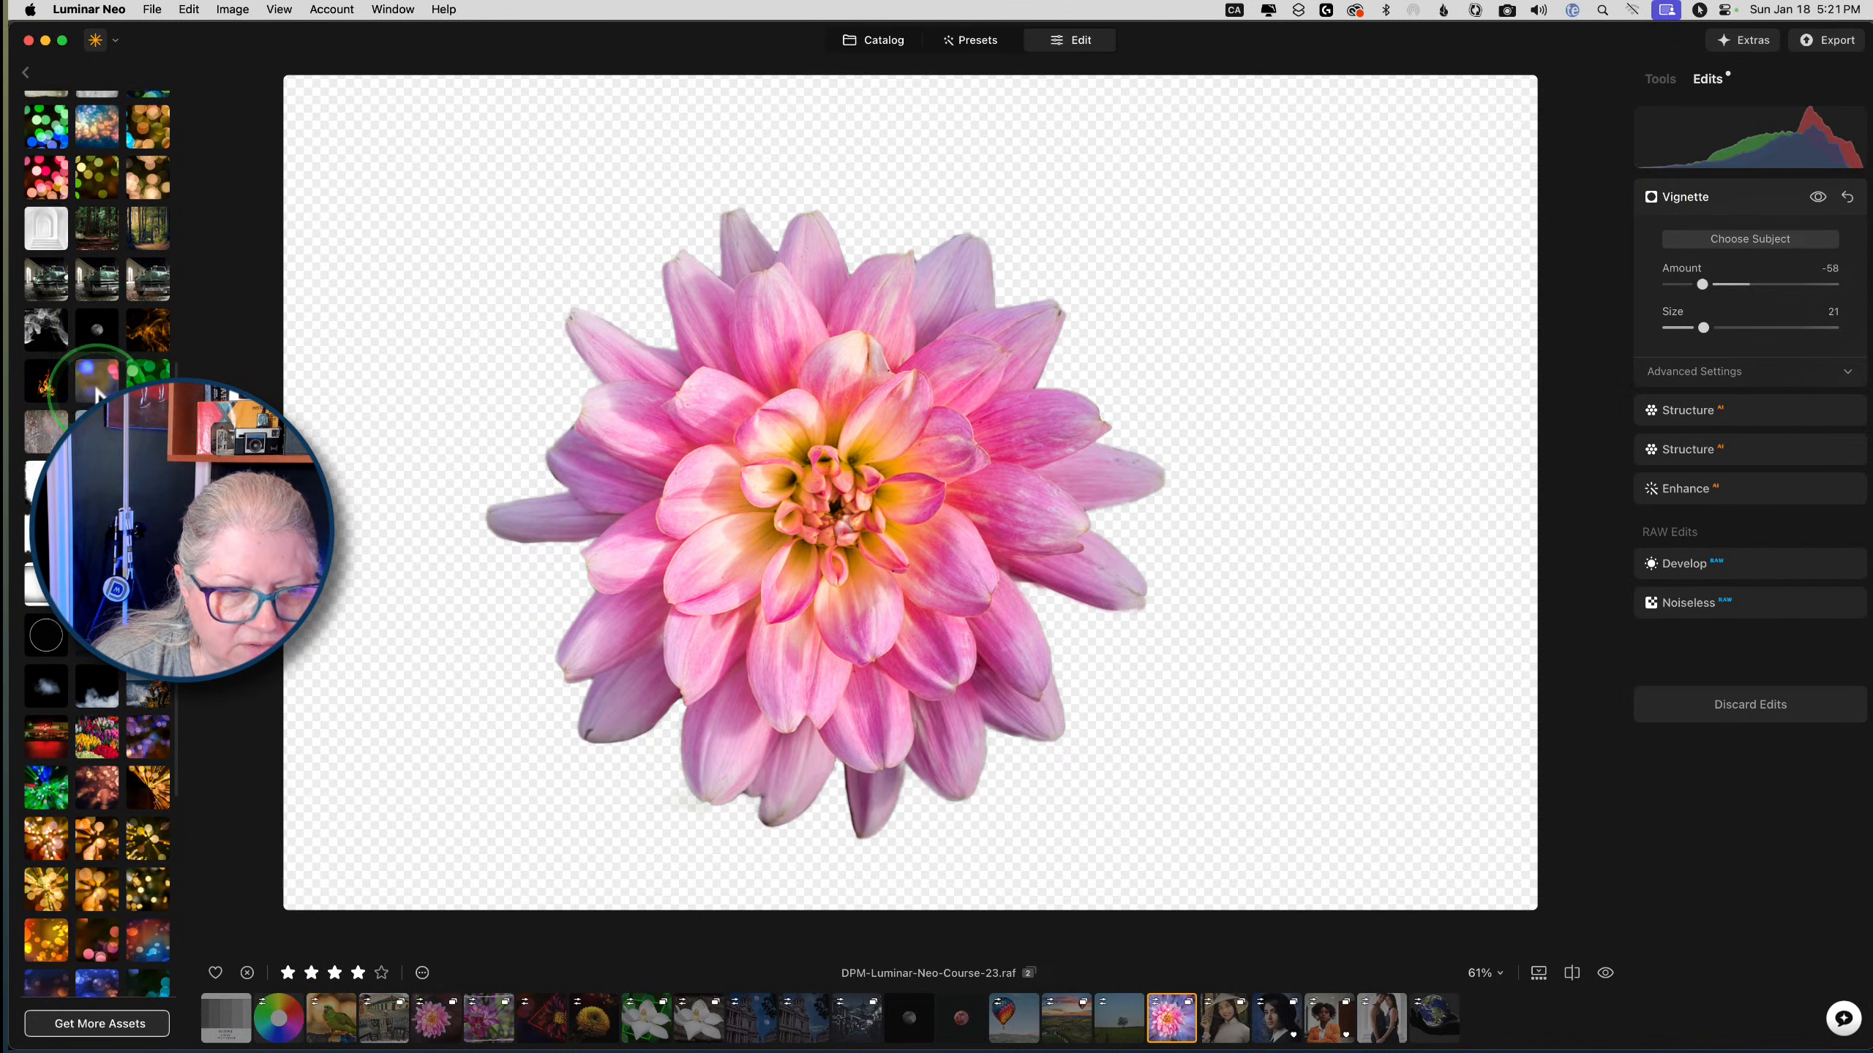
scroll(97, 394, "down", 2)
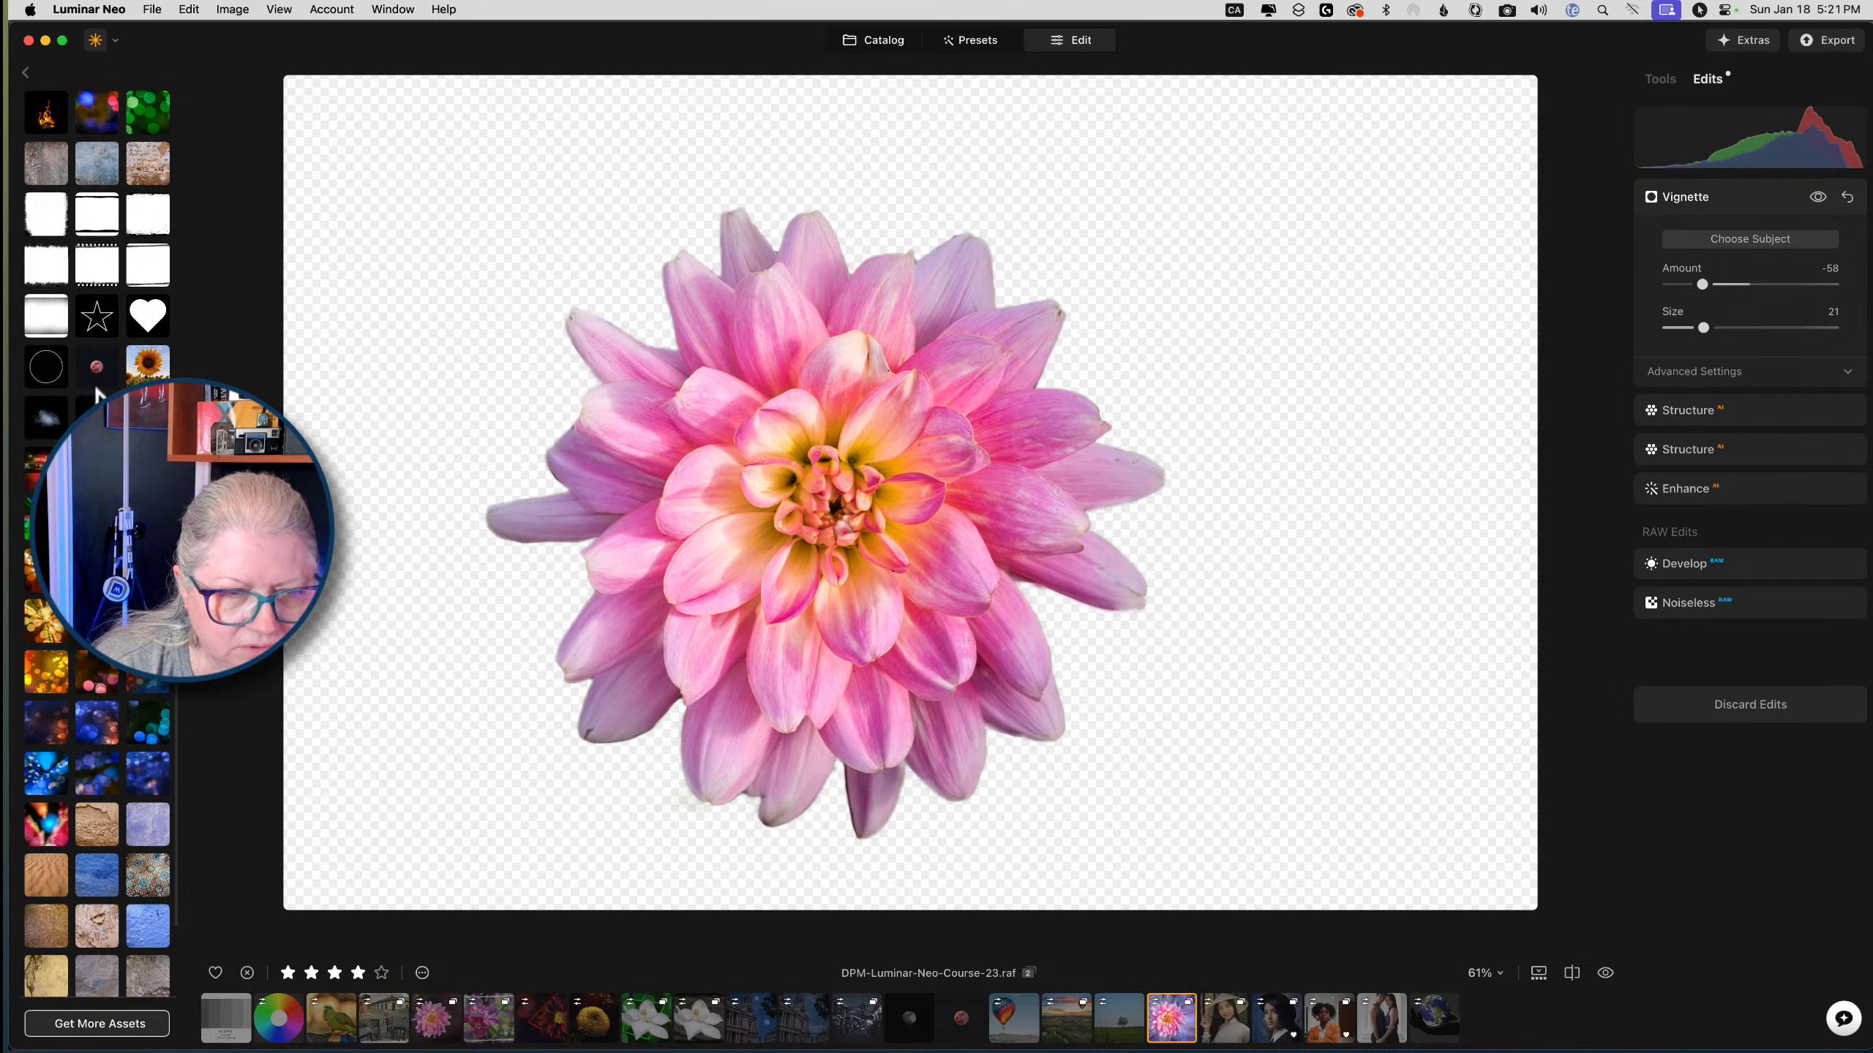
left_click(31, 488)
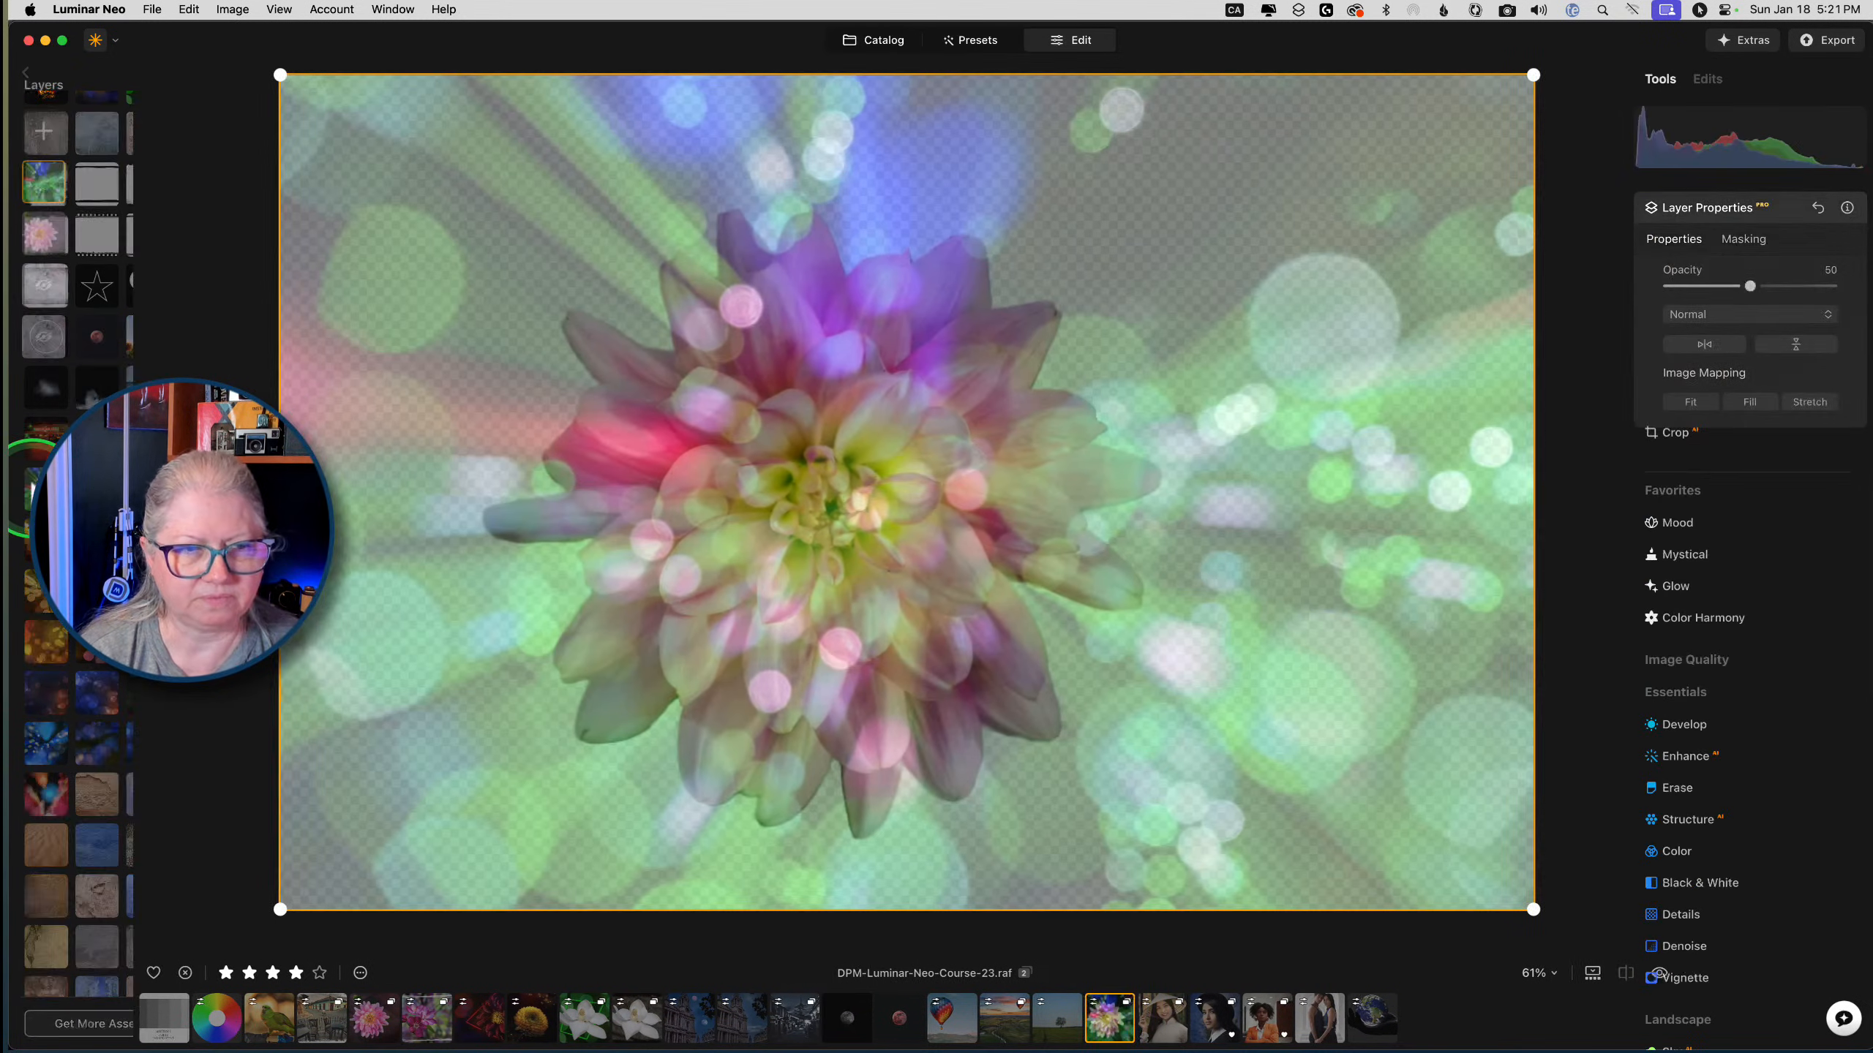
Set the bokeh layer's opacity to 100 and move it directly beneath the flower layer
left_click_drag(1750, 287, 1865, 282)
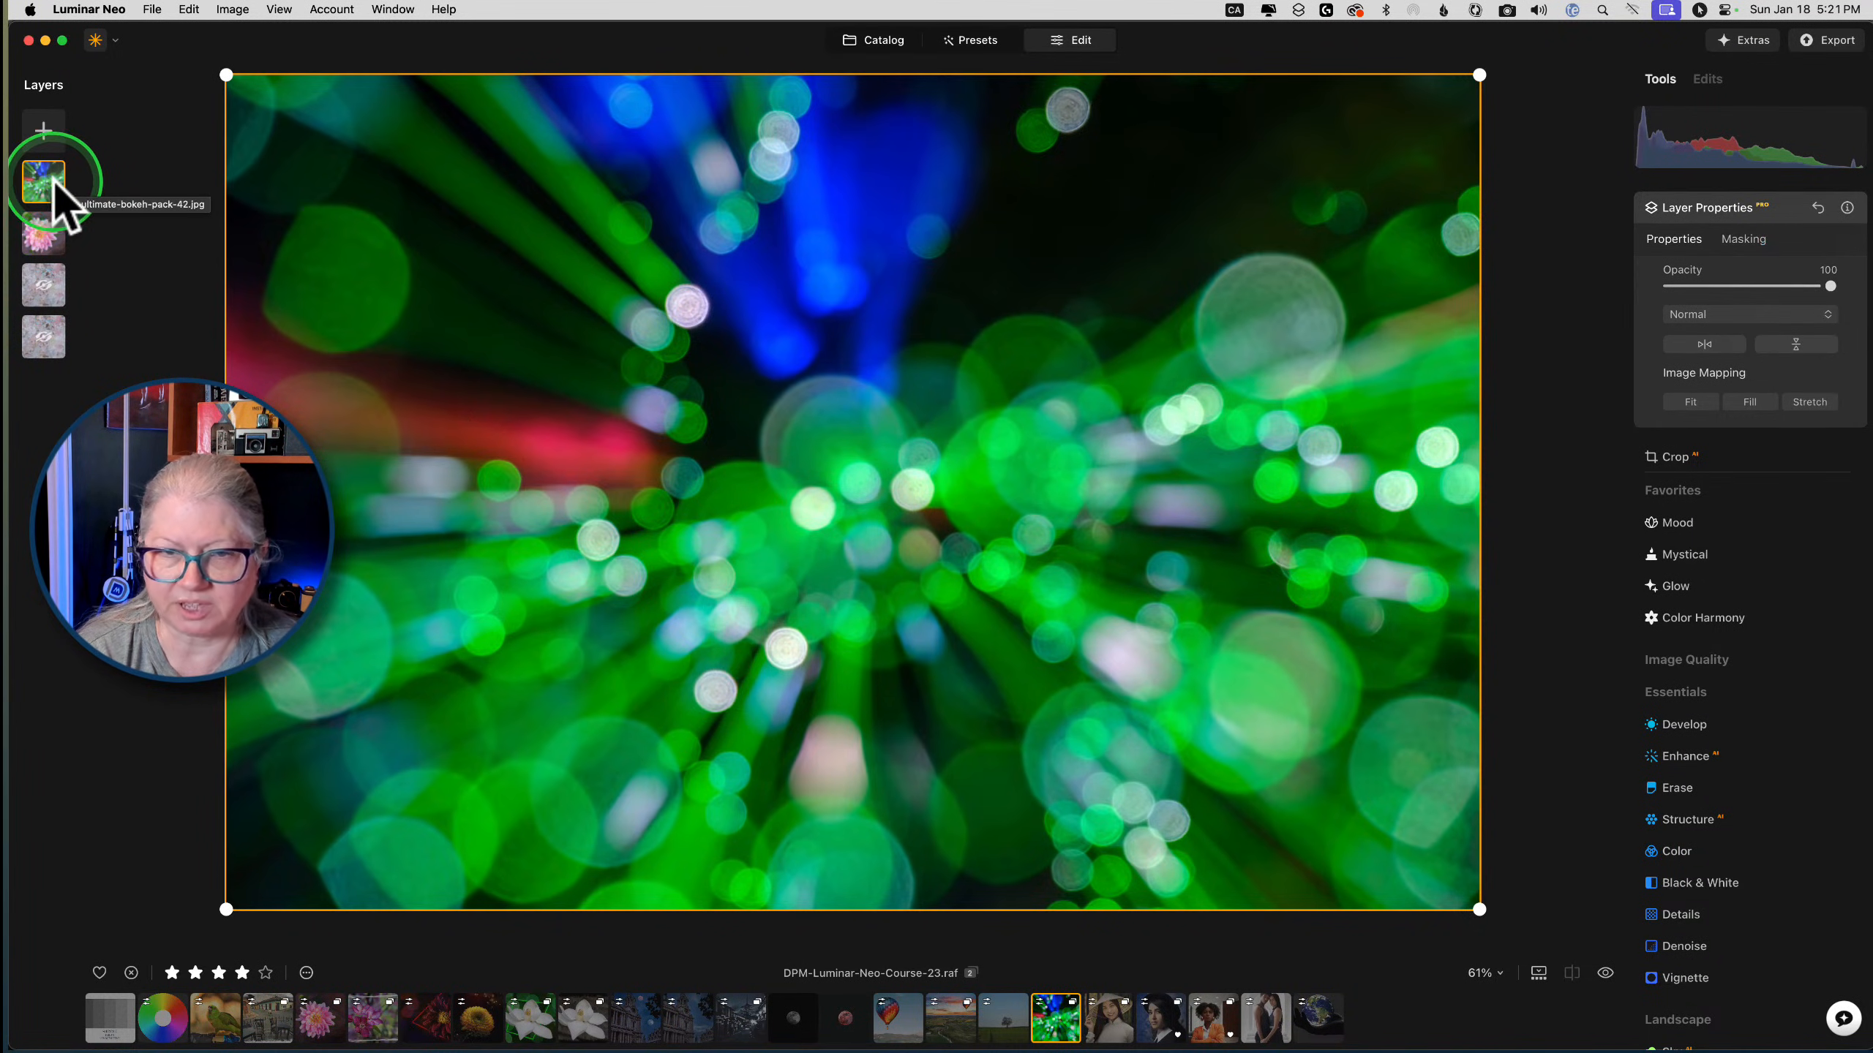
left_click_drag(51, 183, 45, 235)
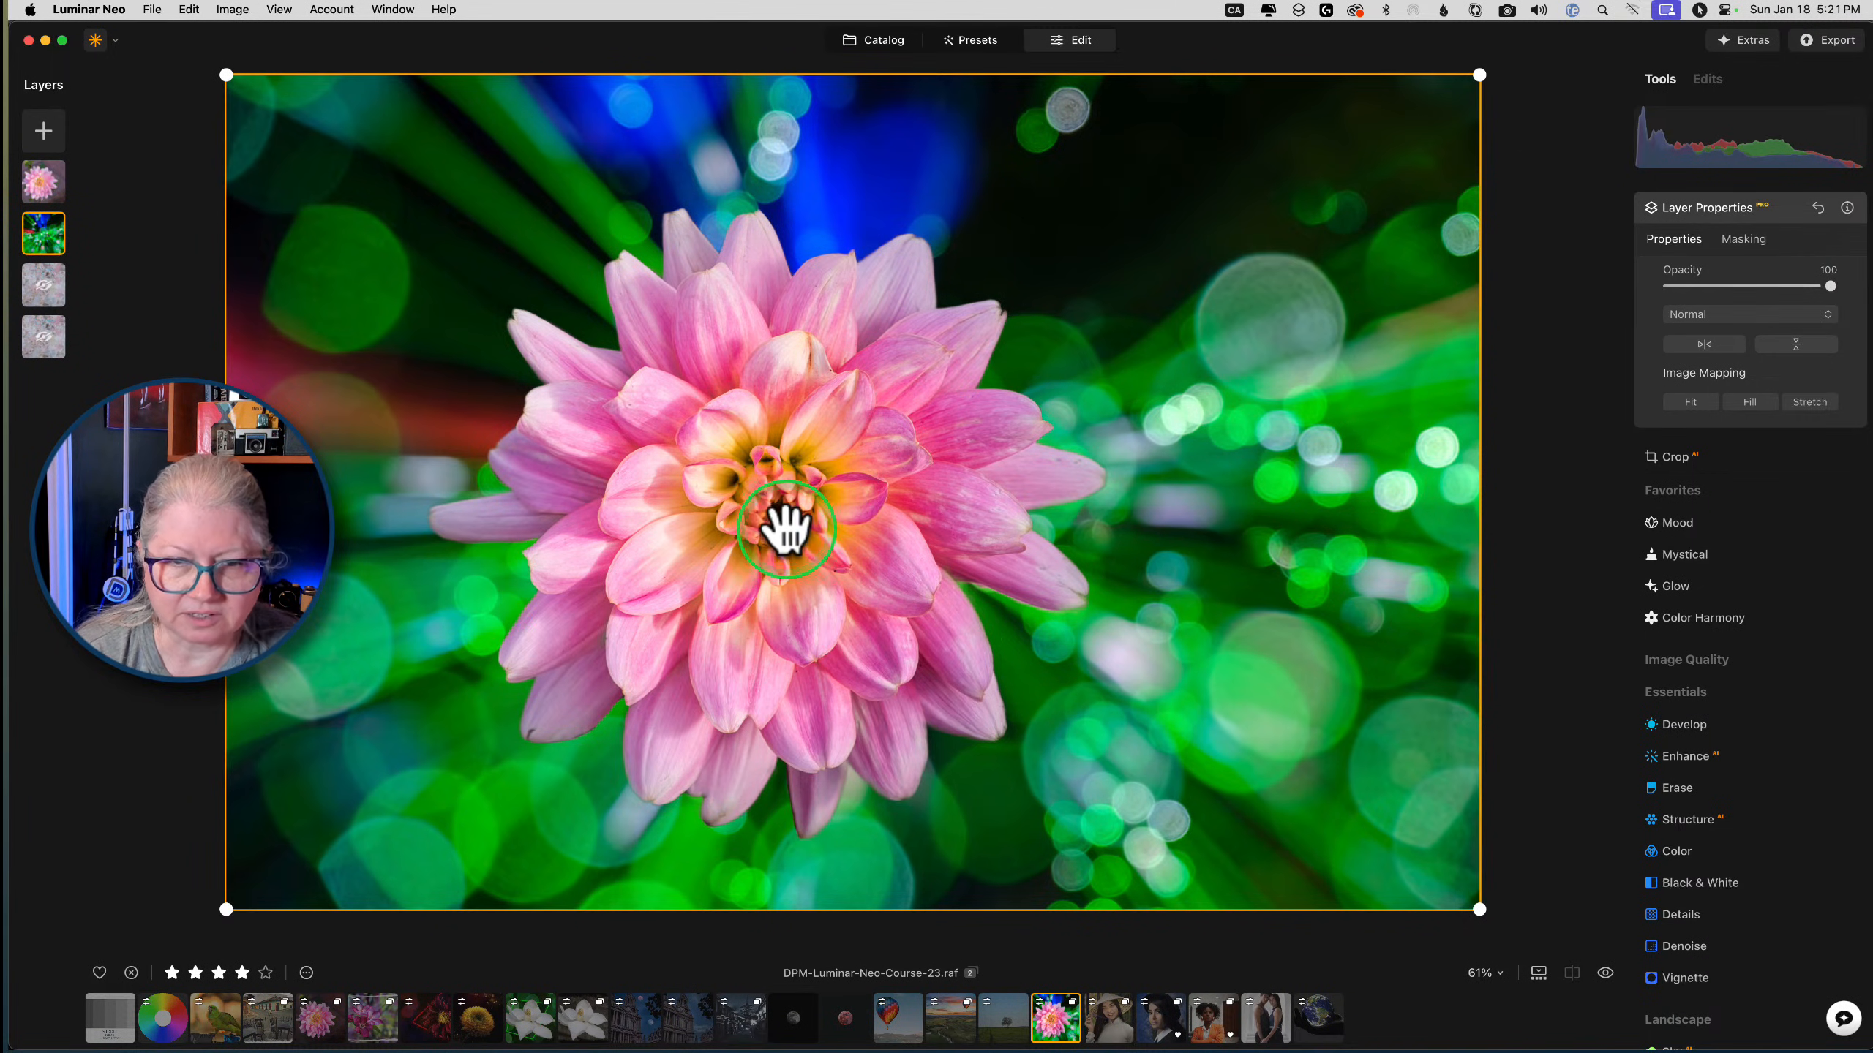
left_click(1772, 211)
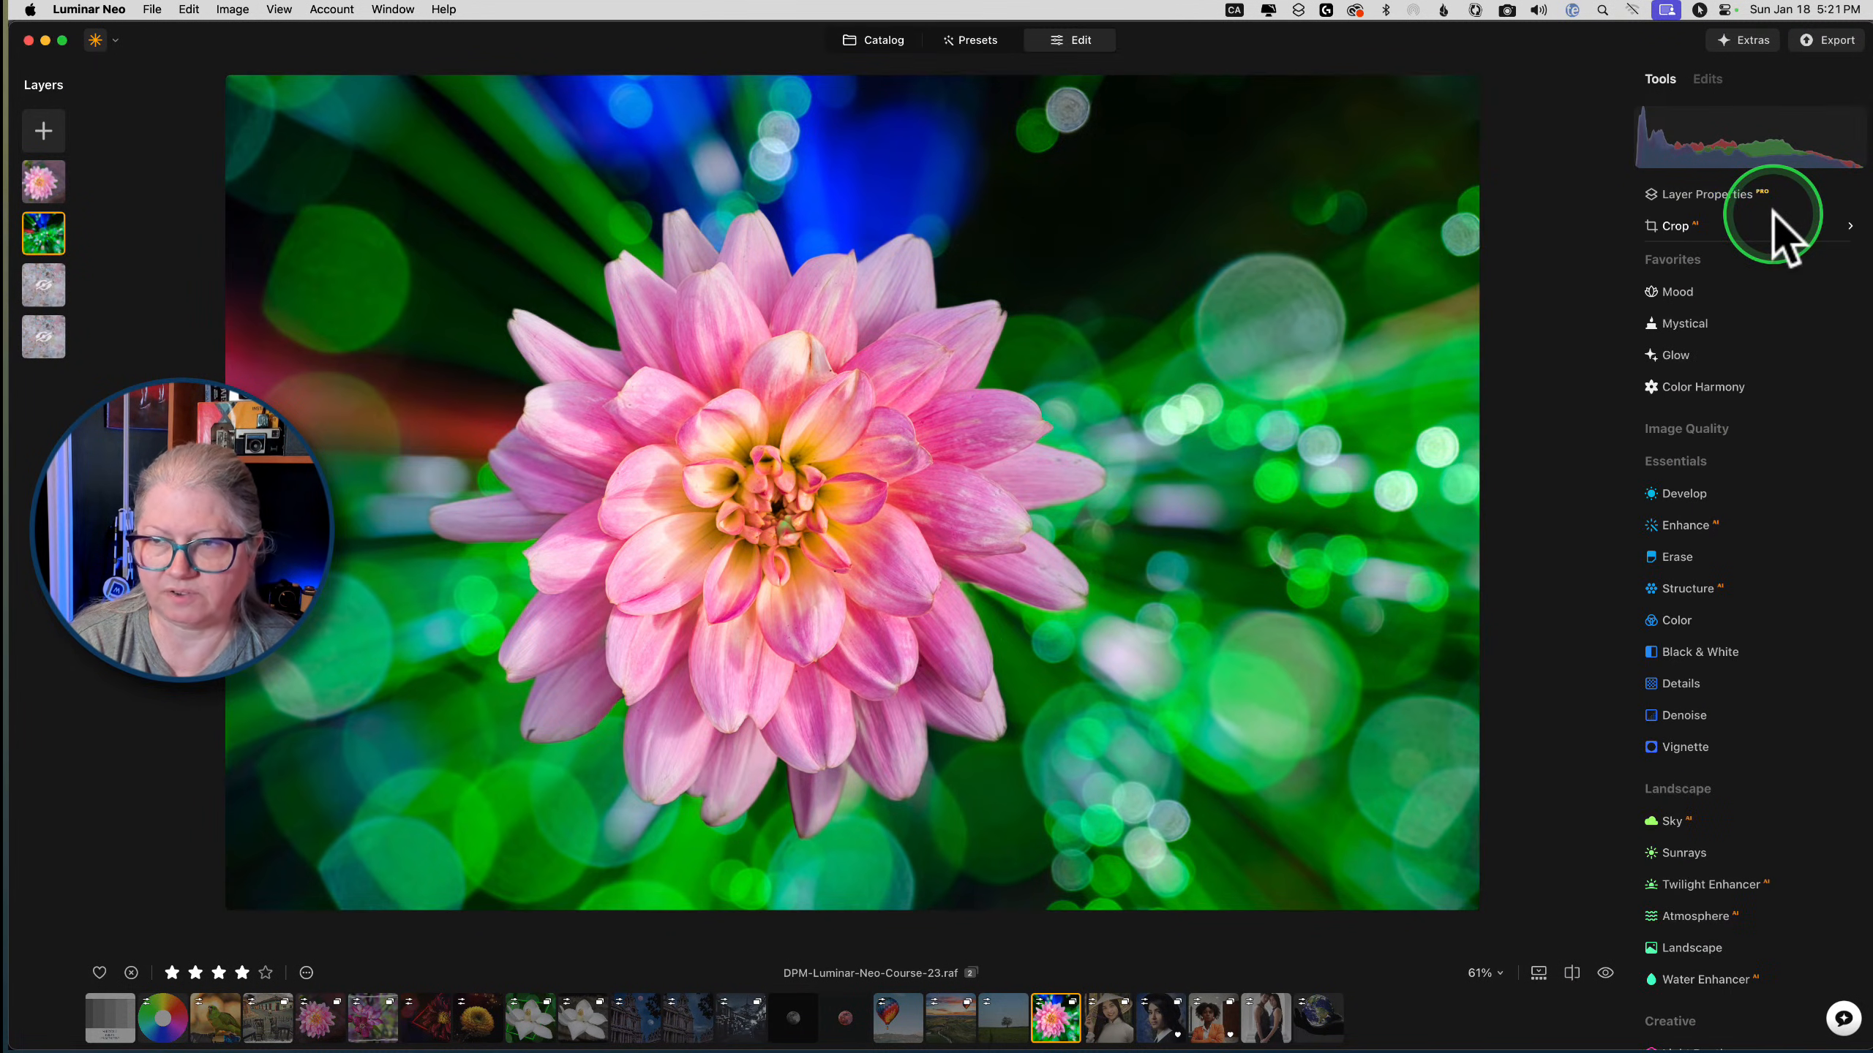
Apply a Twisted blur to the bokeh layer with an amount of 100
scroll(1737, 446, "down", 7)
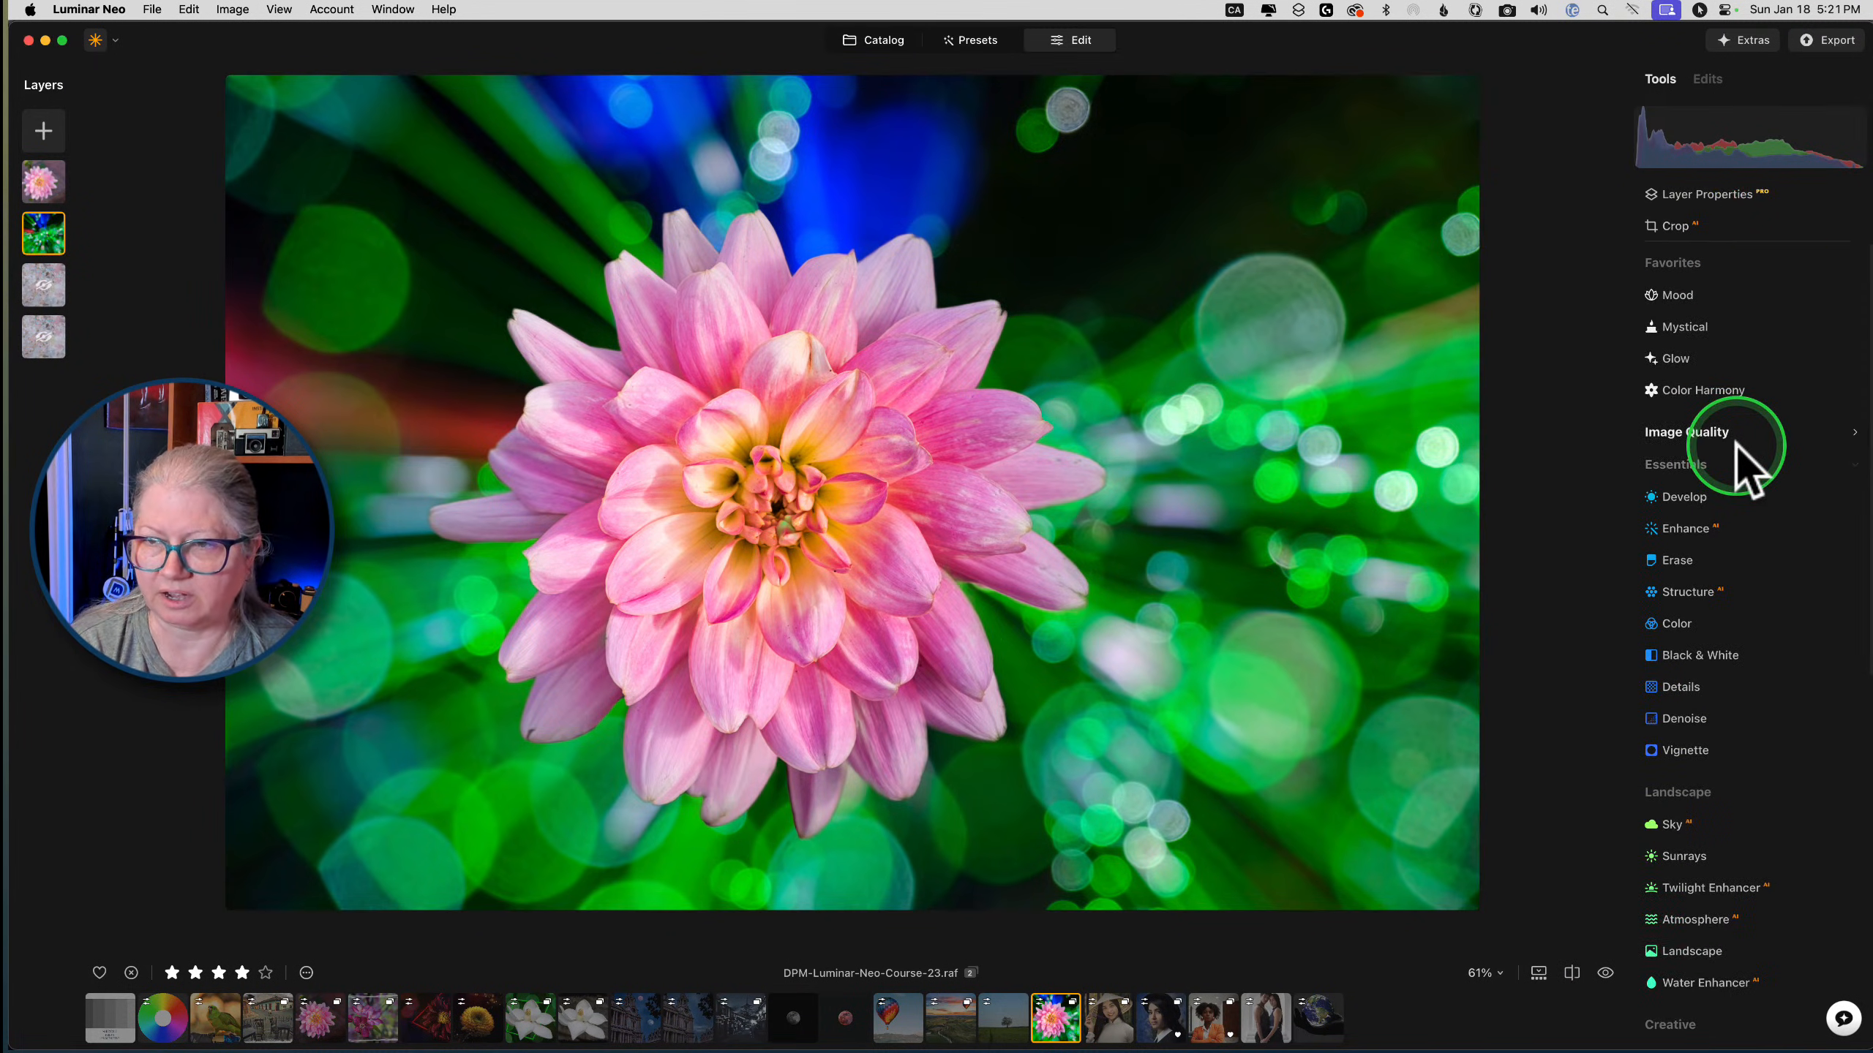
scroll(1736, 446, "down", 3)
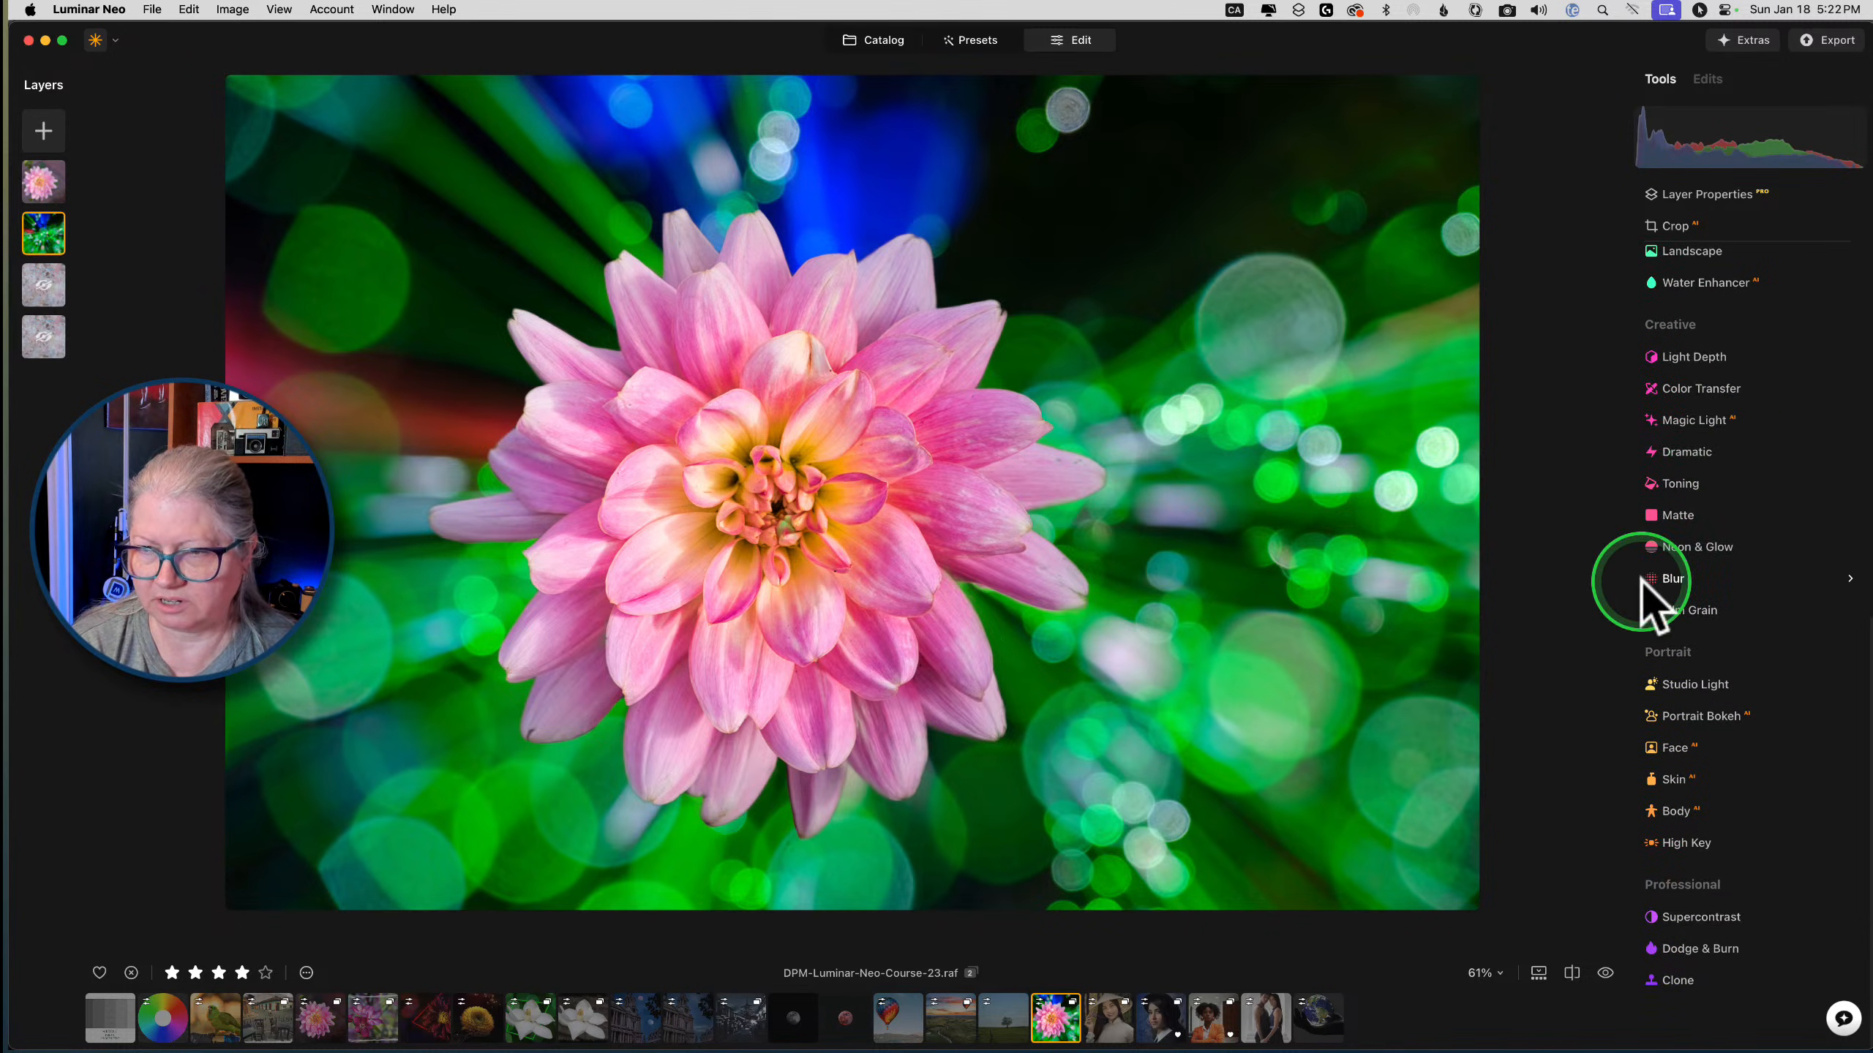
left_click(1685, 585)
left_click(1694, 430)
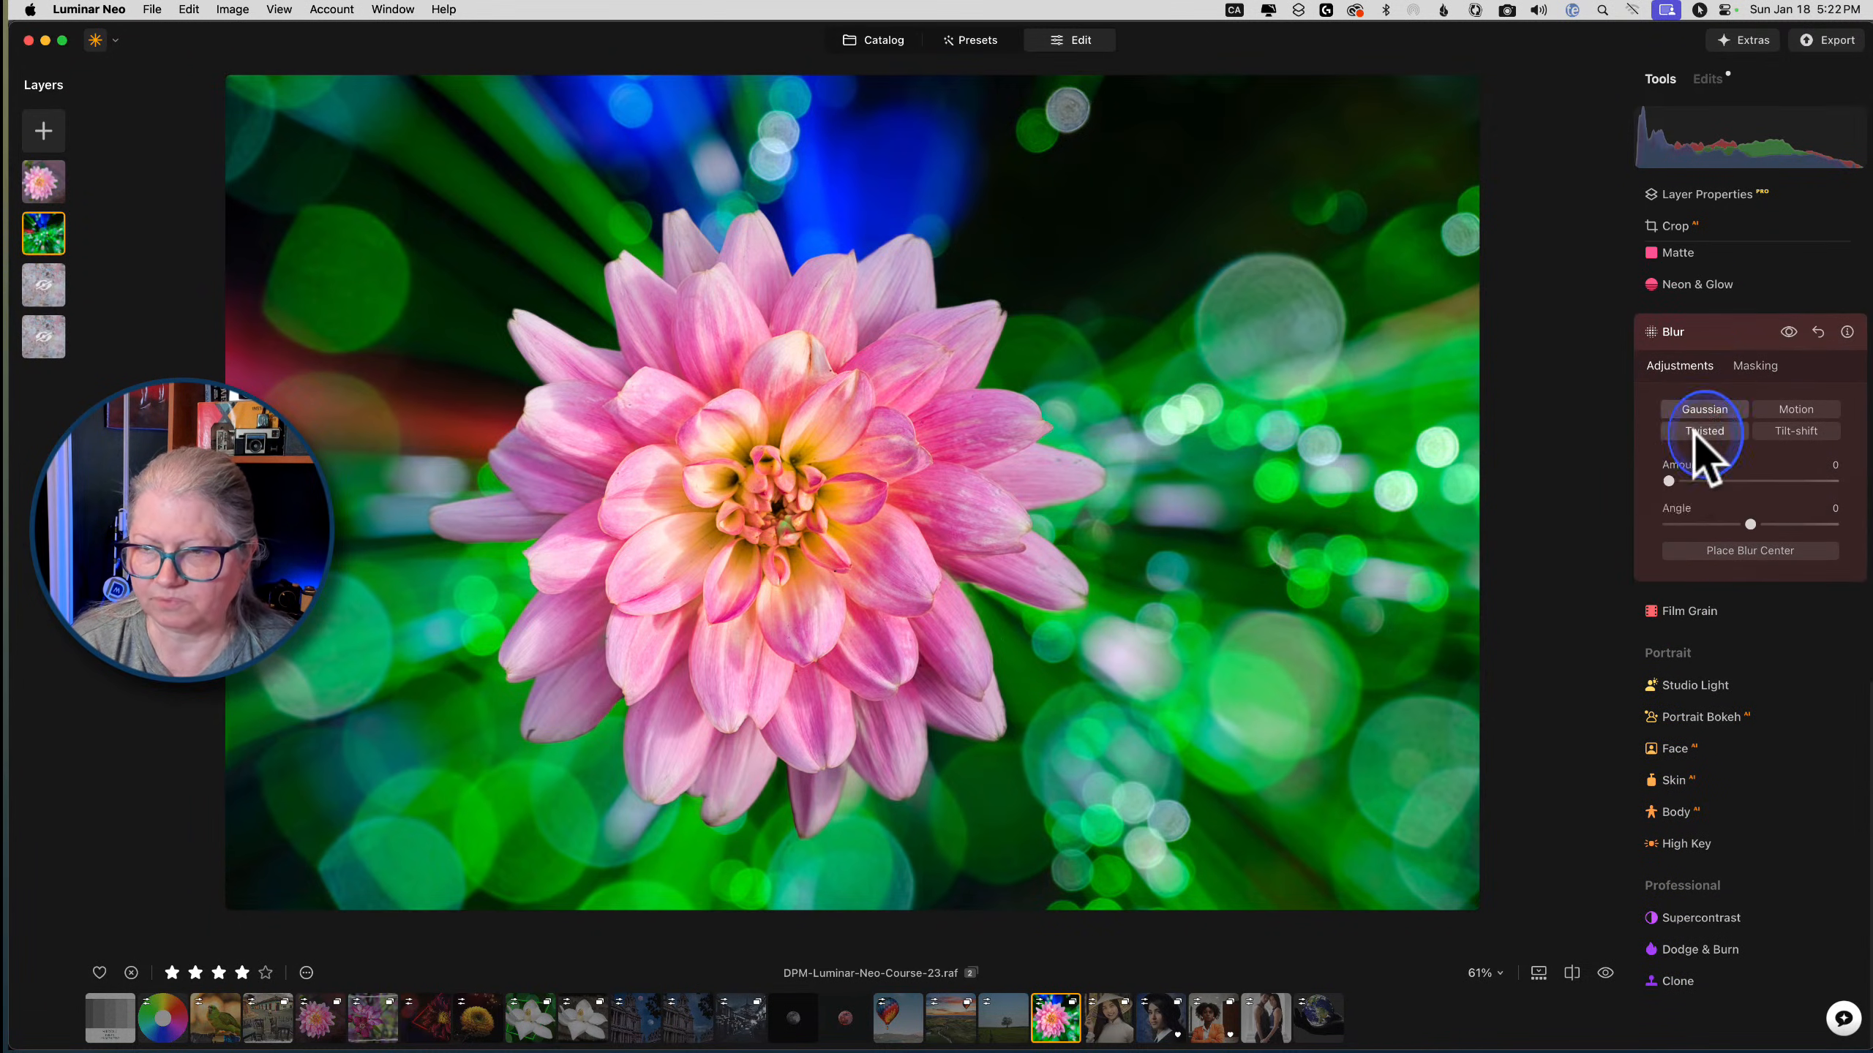
left_click_drag(1668, 479, 1843, 481)
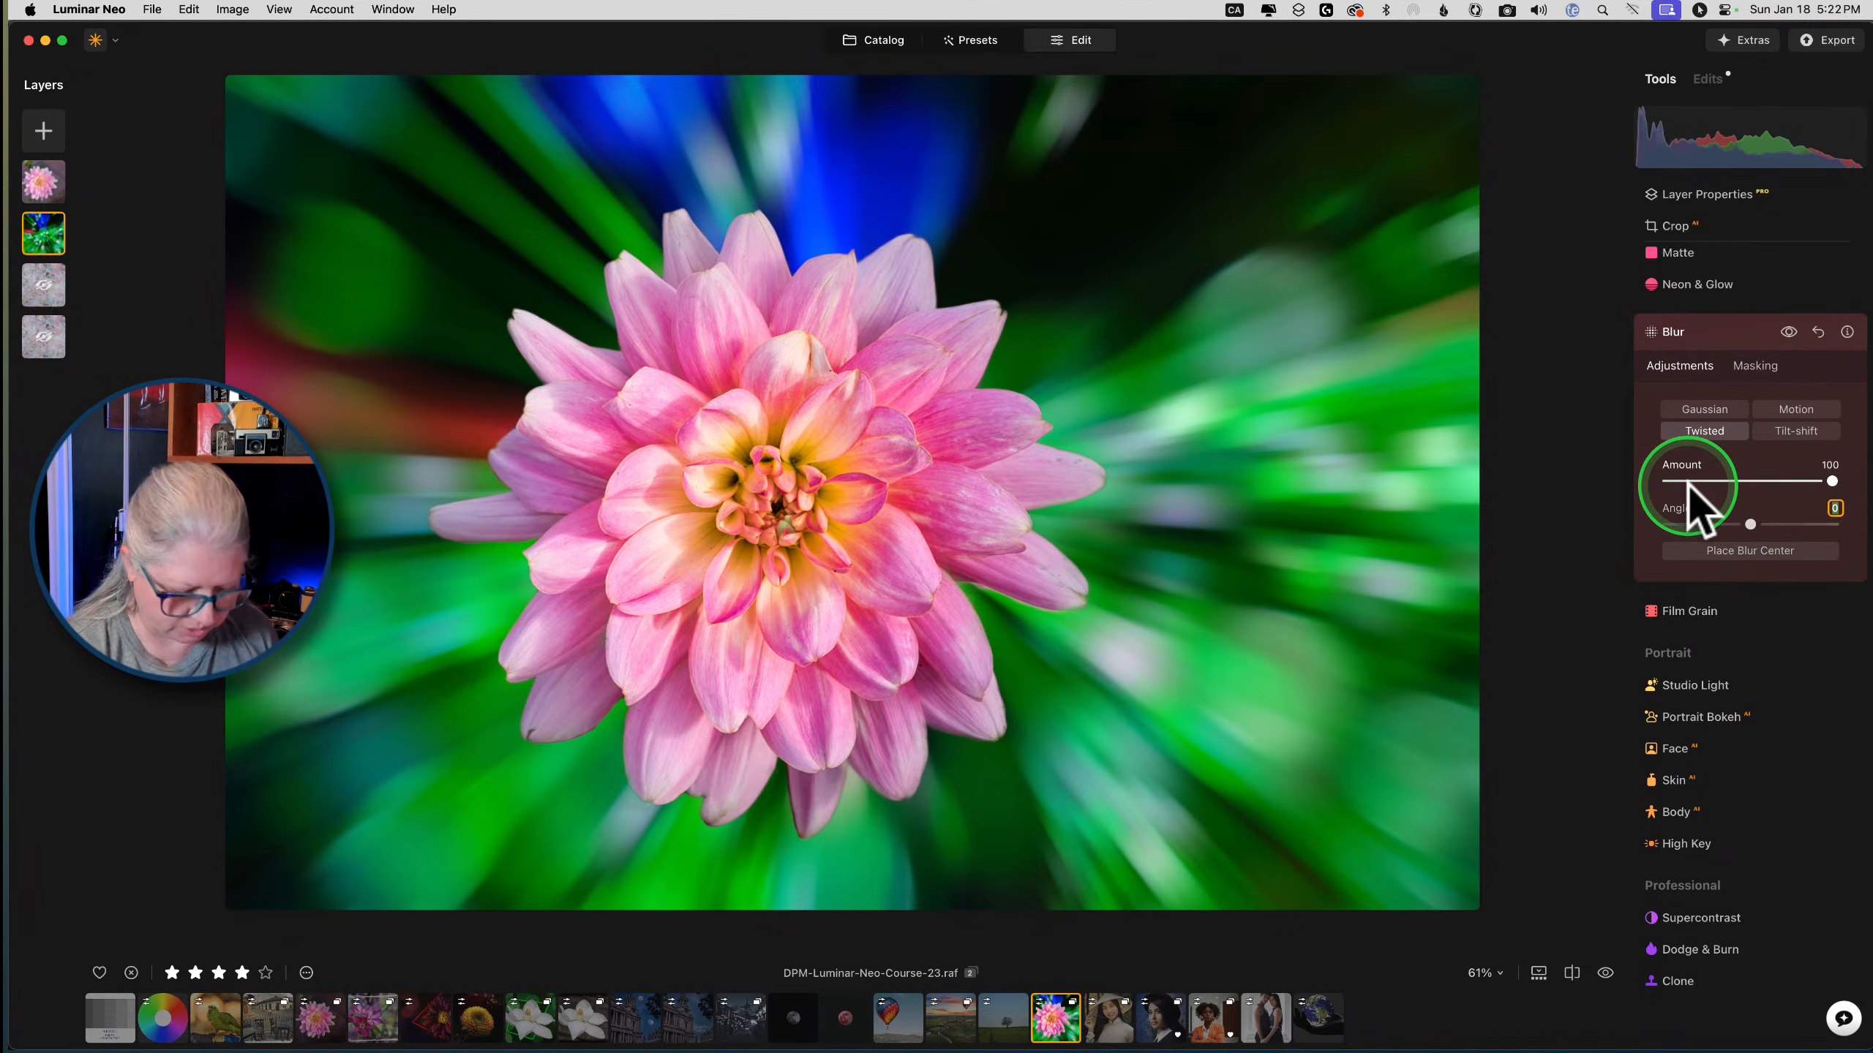
Try an angle of 45 on the Twisted blur, then reset the angle to its default
type("45")
key("Return")
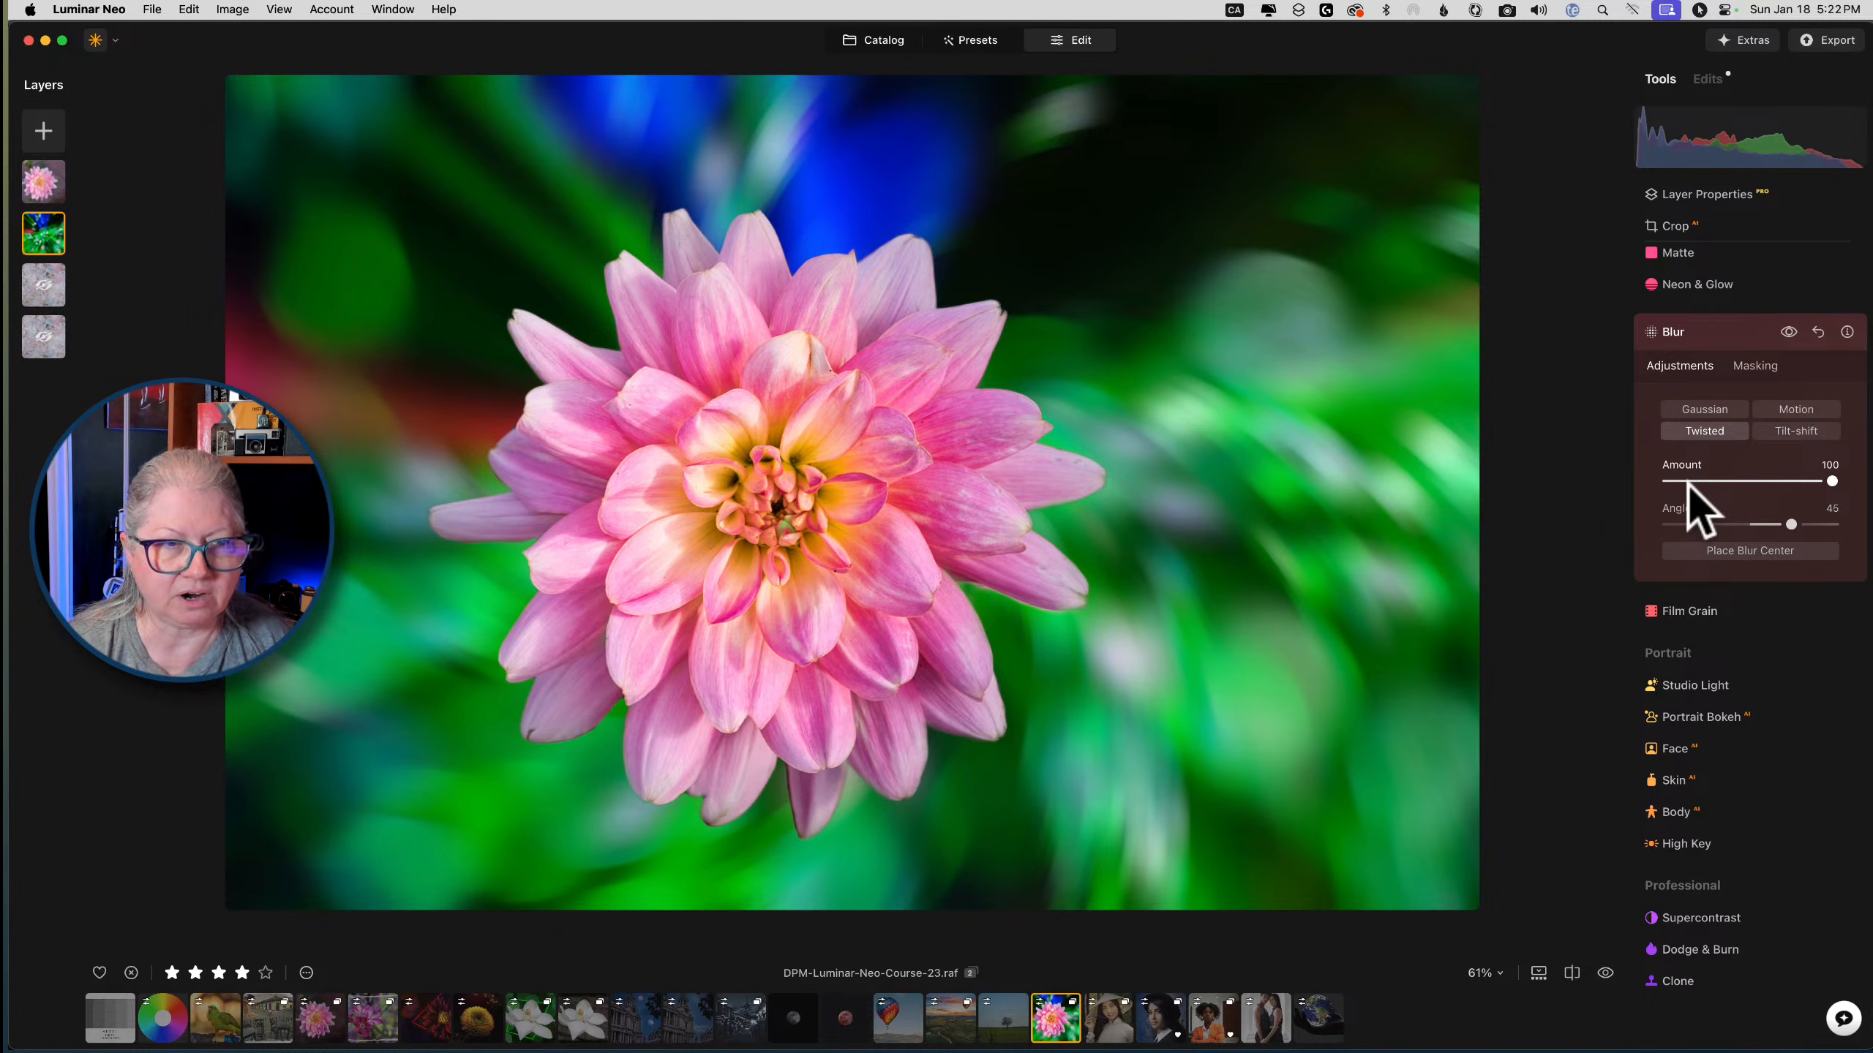
double_click(1669, 512)
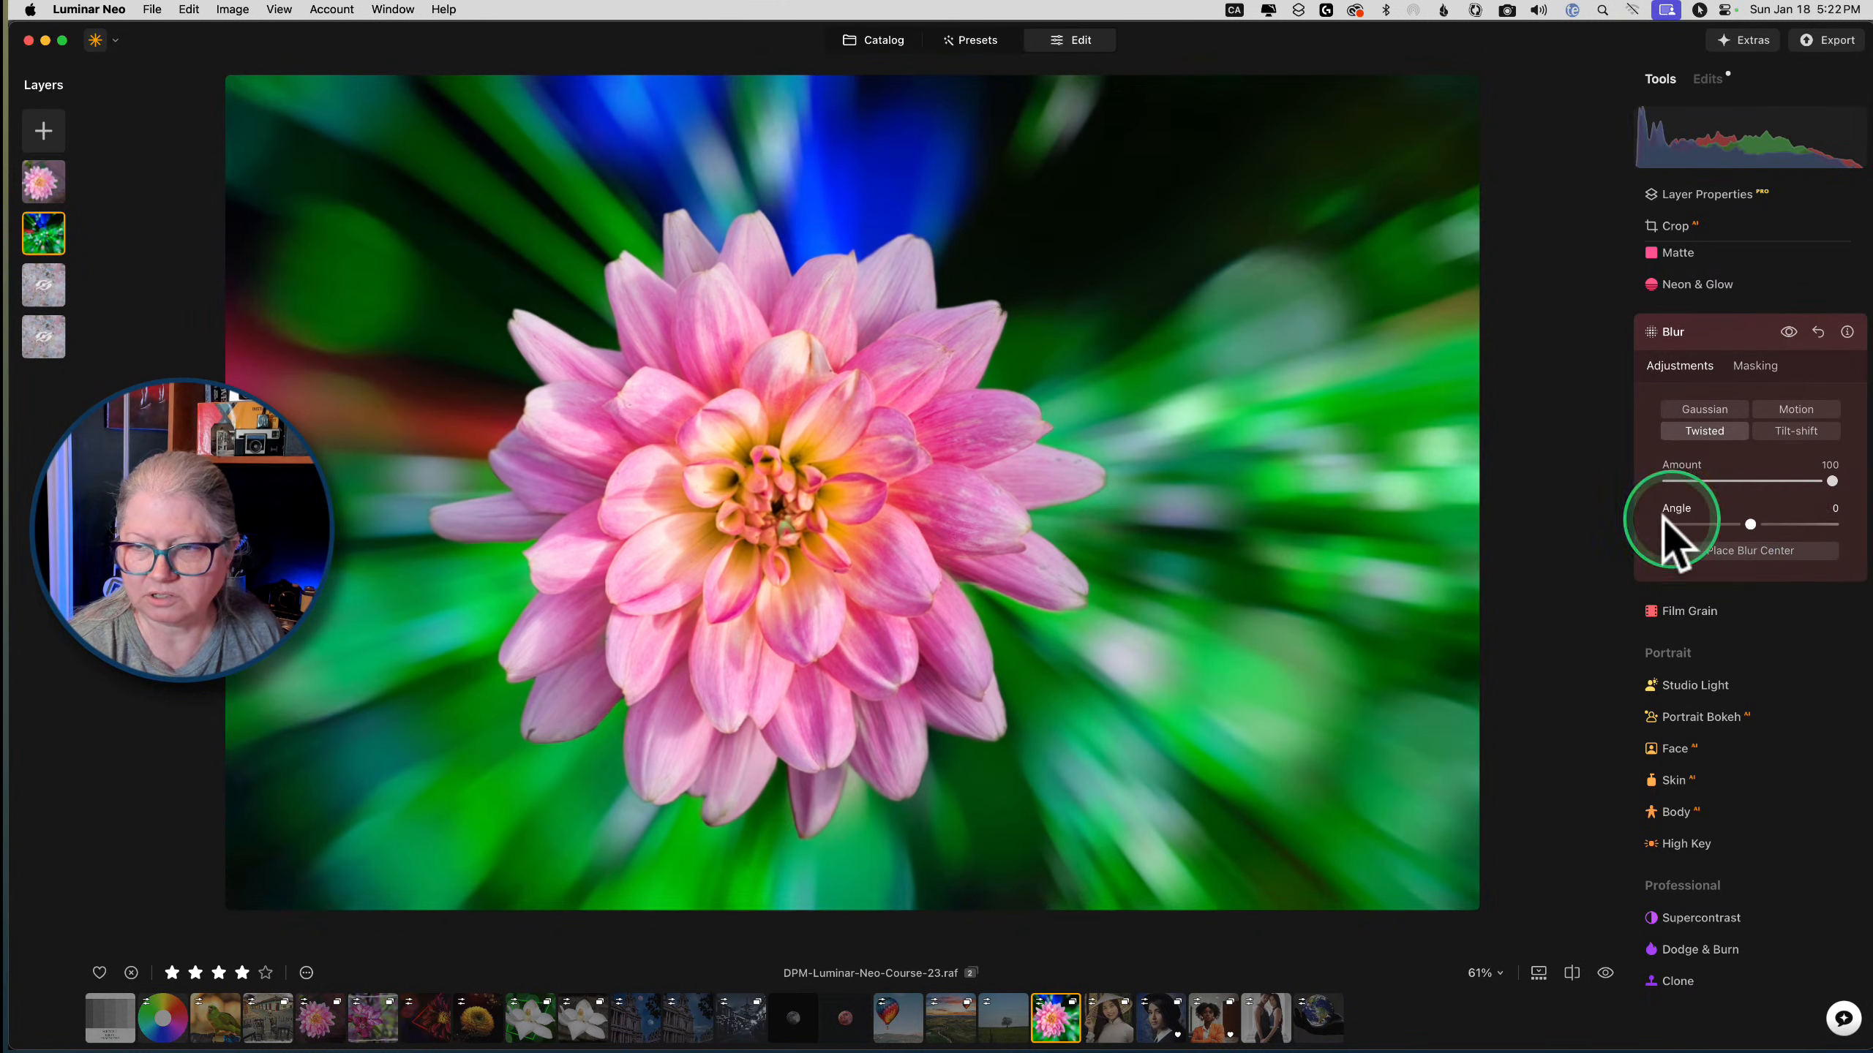
Add a second Blur to the bokeh layer, set to Twisted with an amount of 100
left_click(1725, 336)
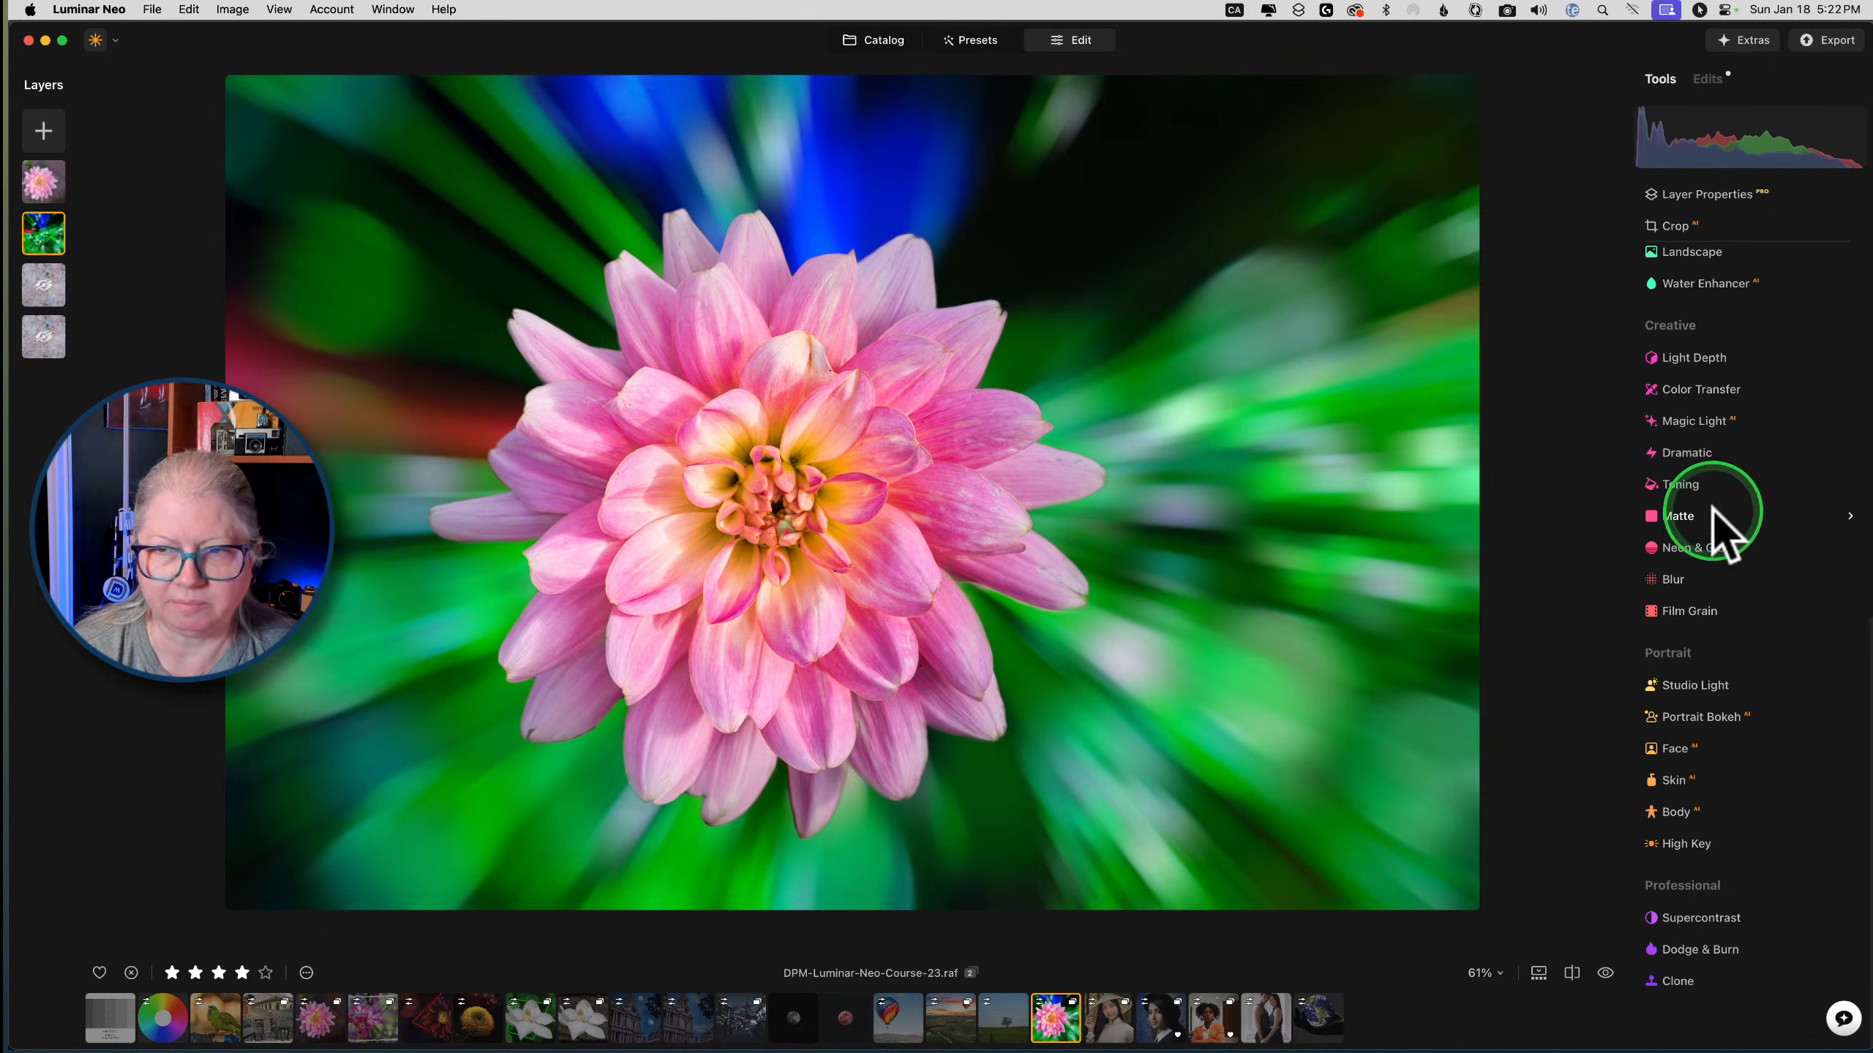
left_click(1675, 582)
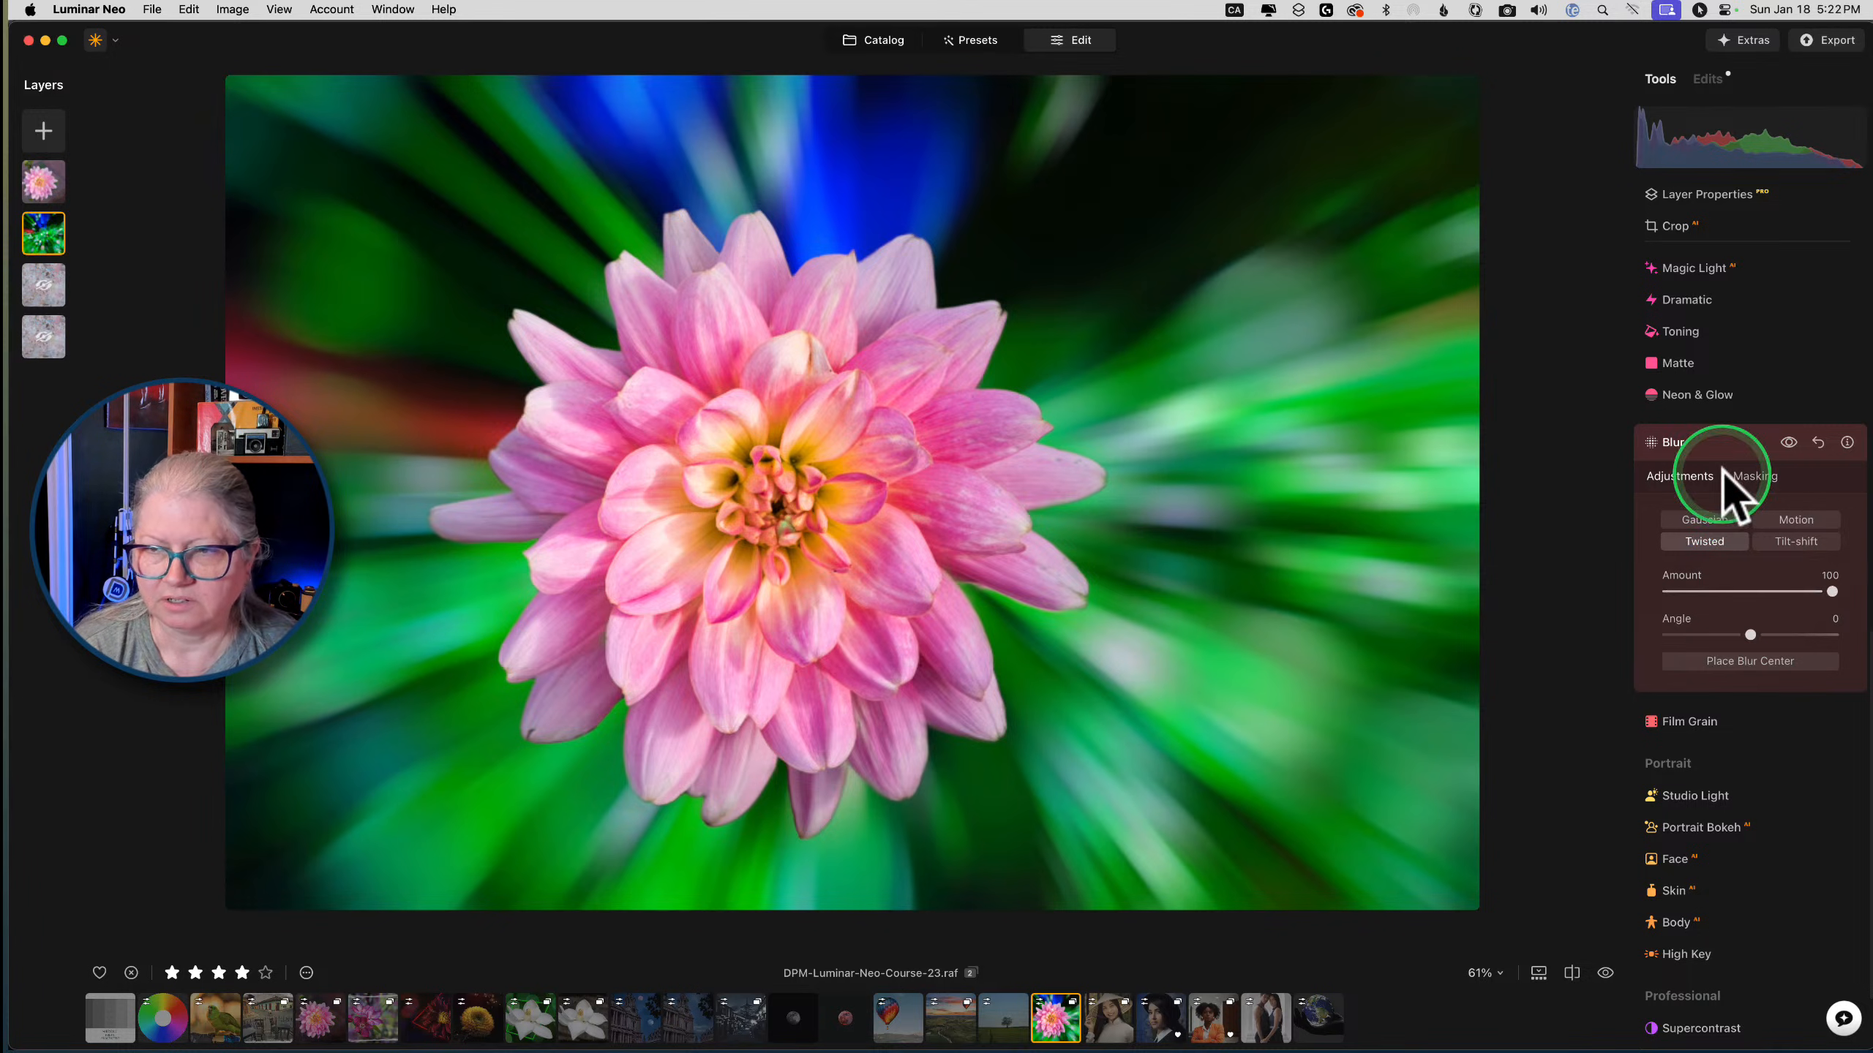
left_click(1724, 448)
left_click(1674, 581)
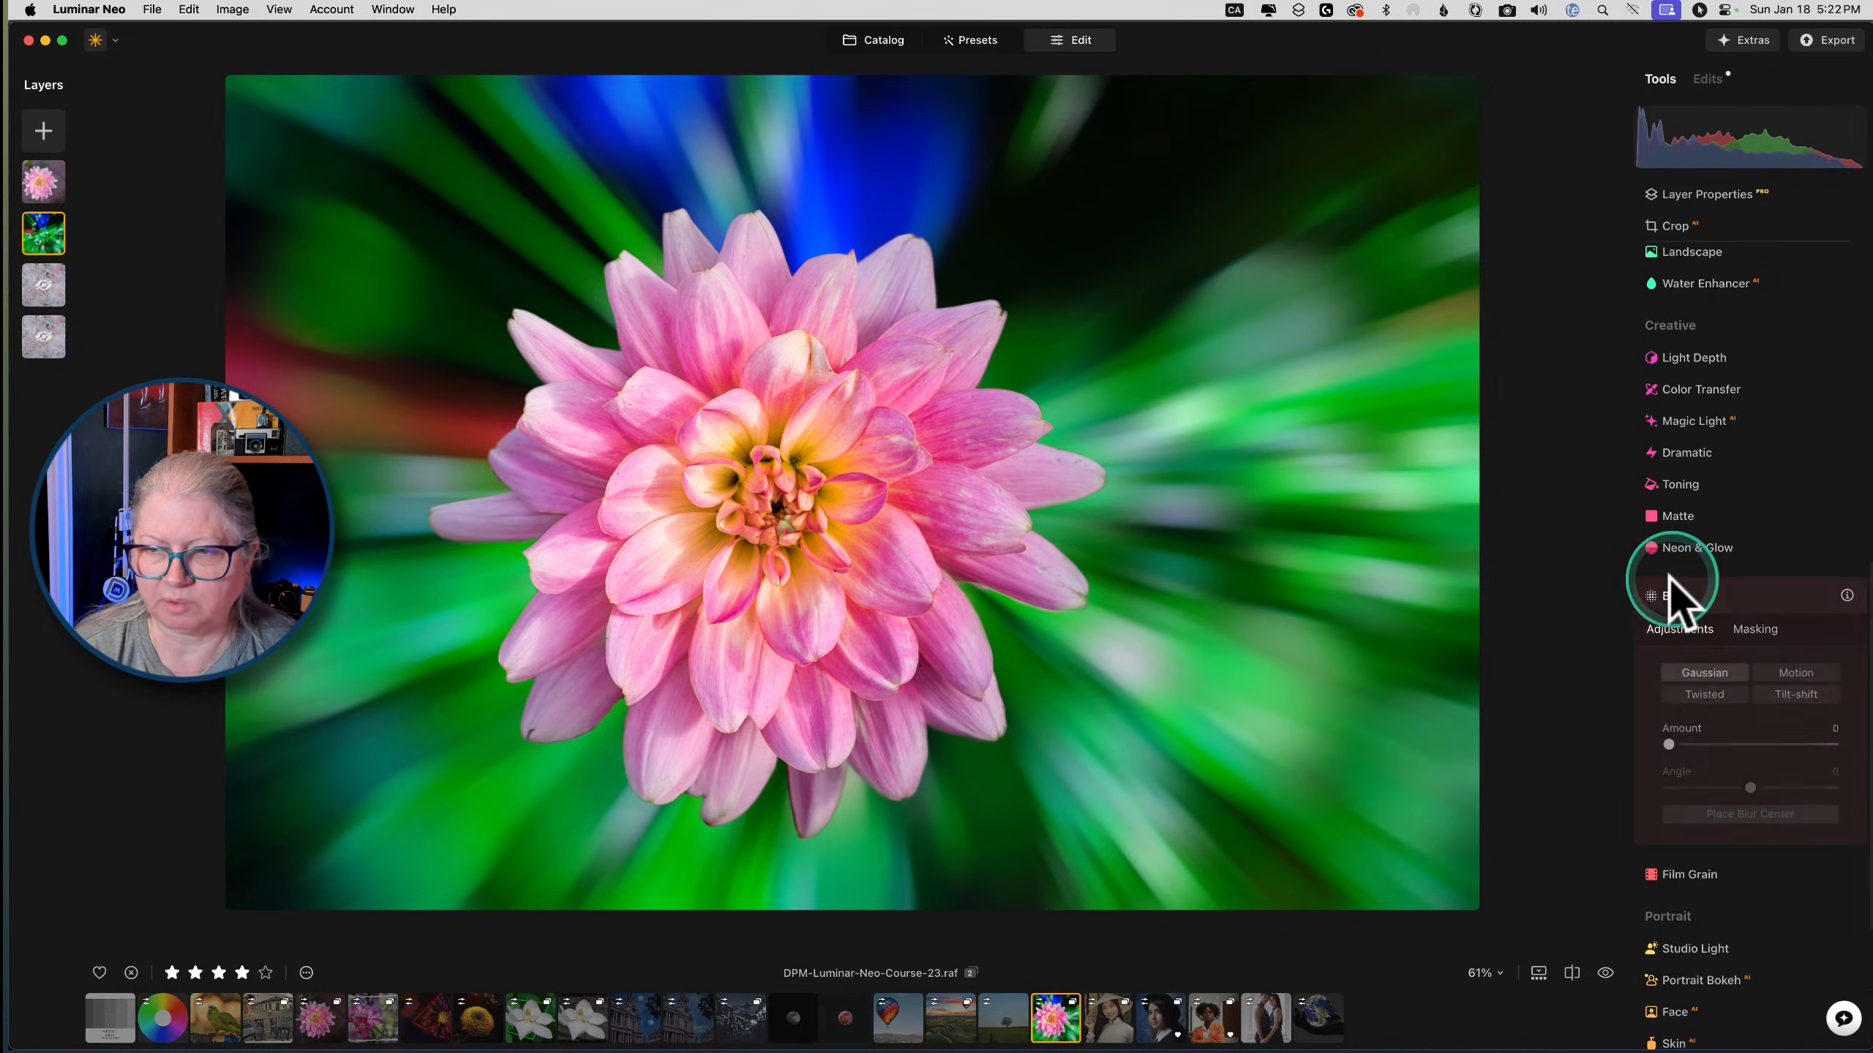
left_click(1696, 474)
left_click_drag(1667, 525, 1865, 517)
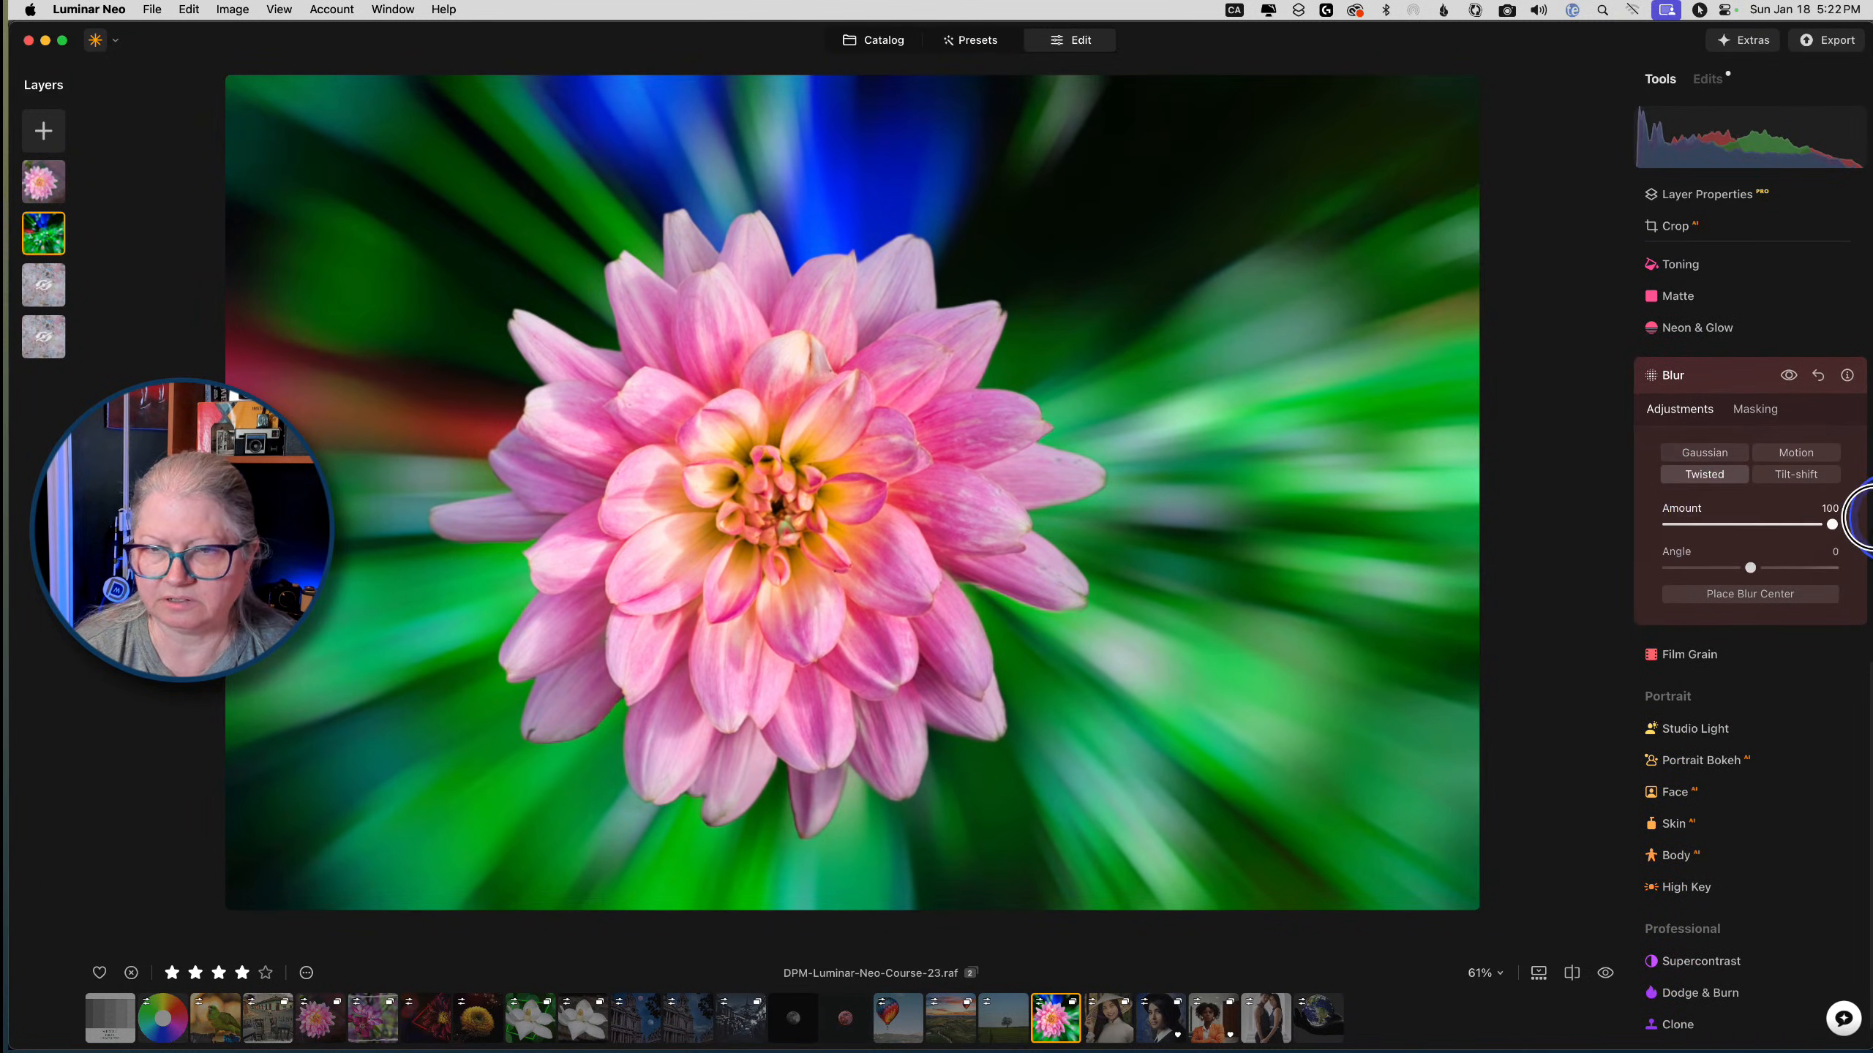
Use Develop on the bokeh layer to set the saturation to -19 and the temperature to -29
left_click(1725, 375)
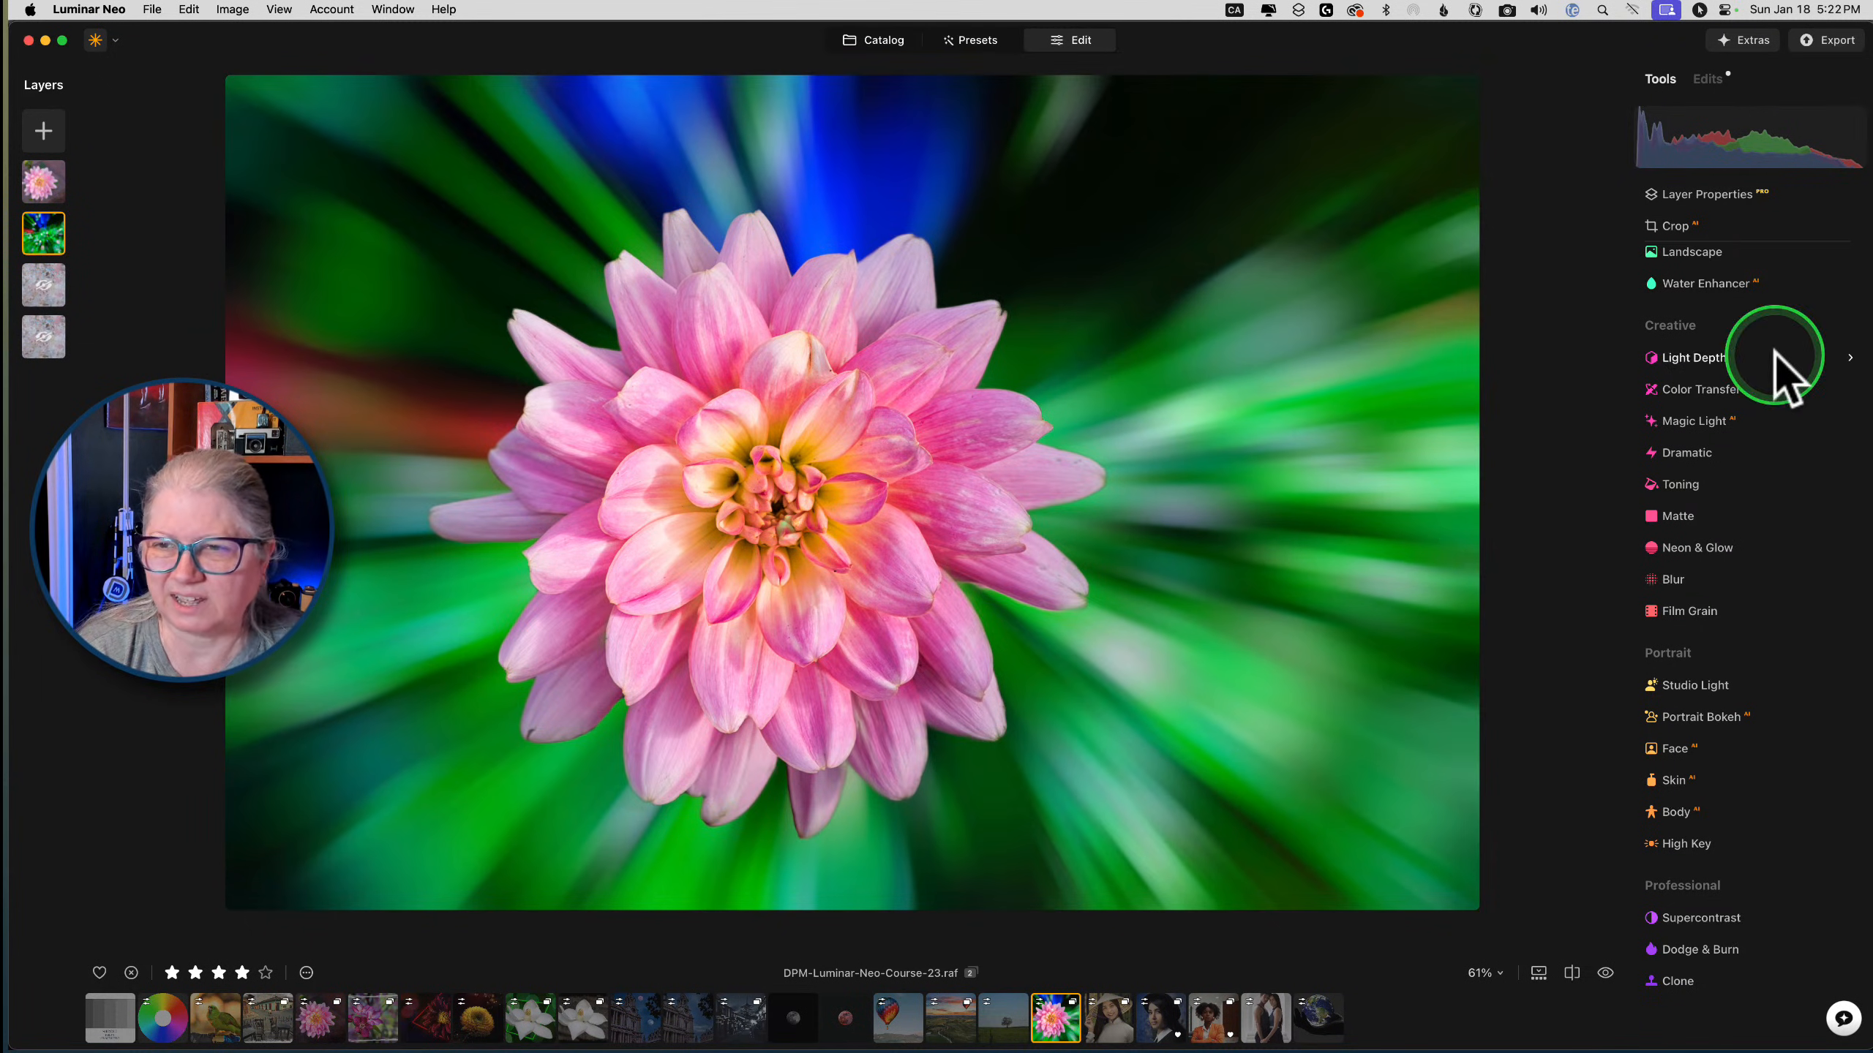
scroll(1714, 538, "up", 5)
scroll(1714, 538, "up", 5)
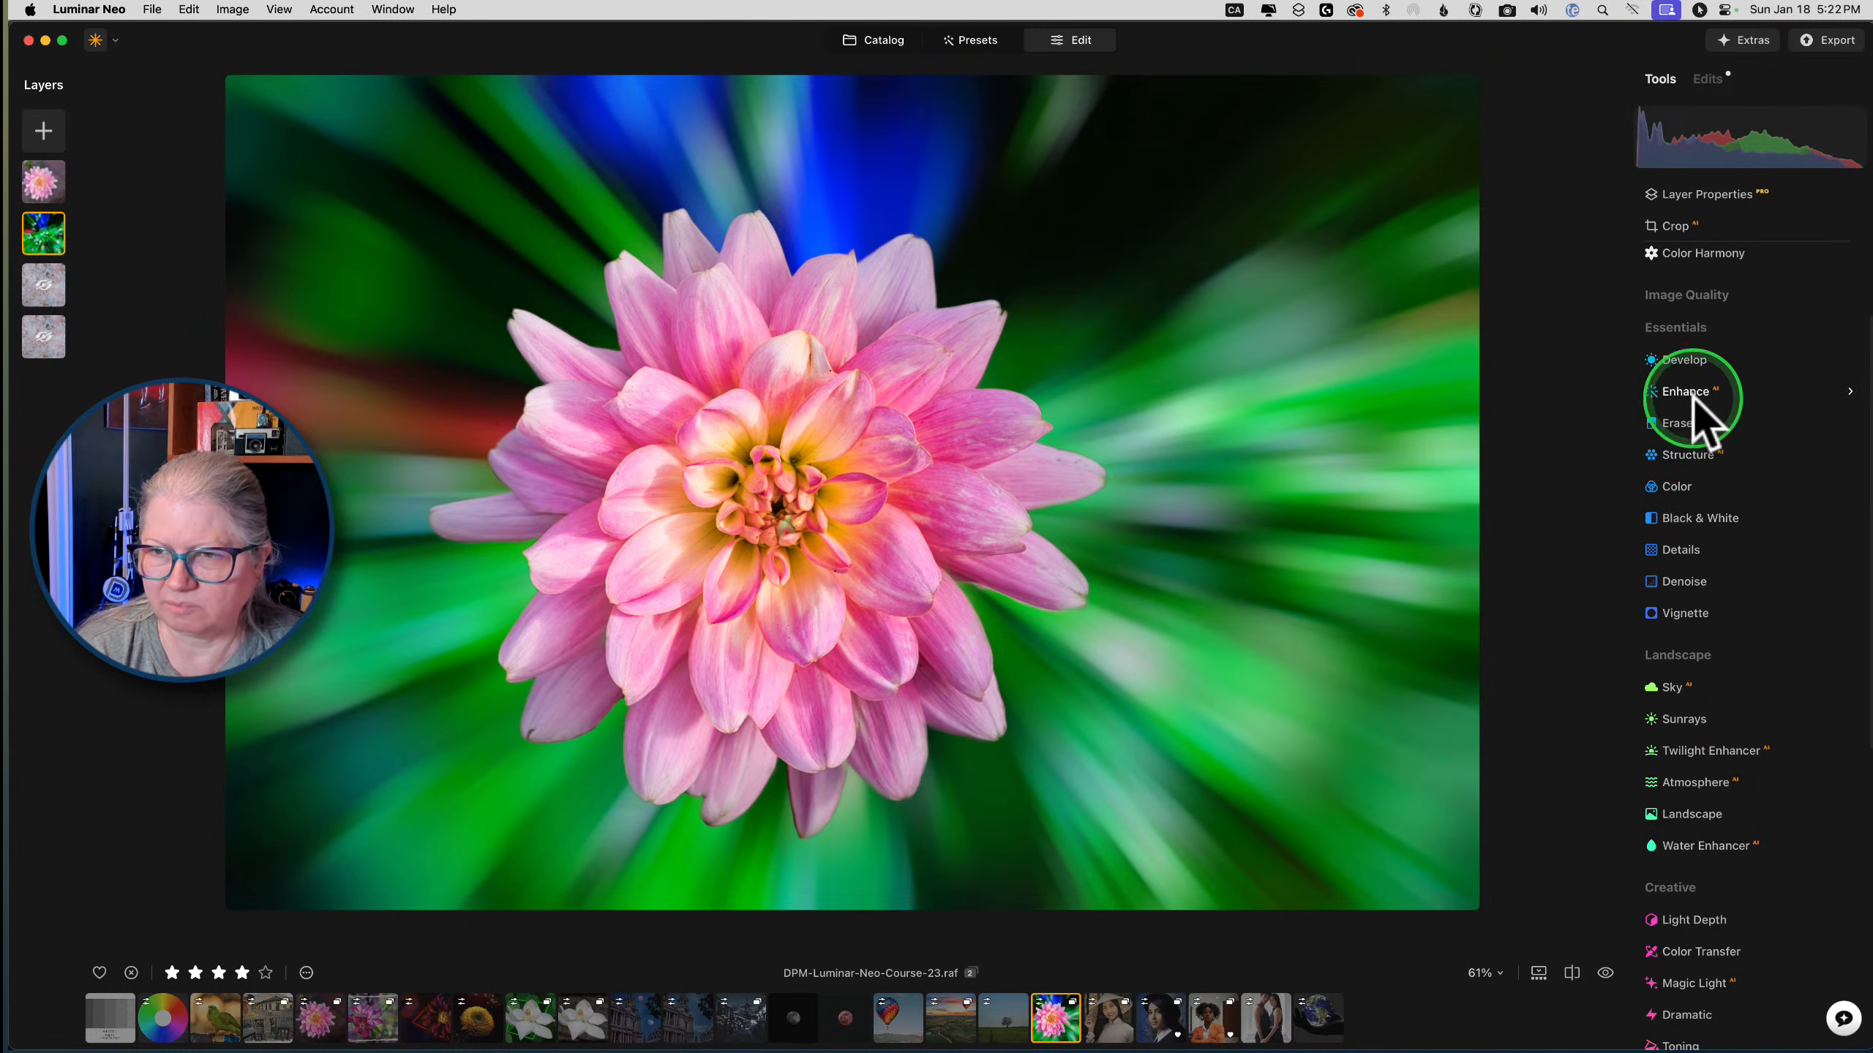
left_click(1703, 387)
scroll(1740, 605, "down", 3)
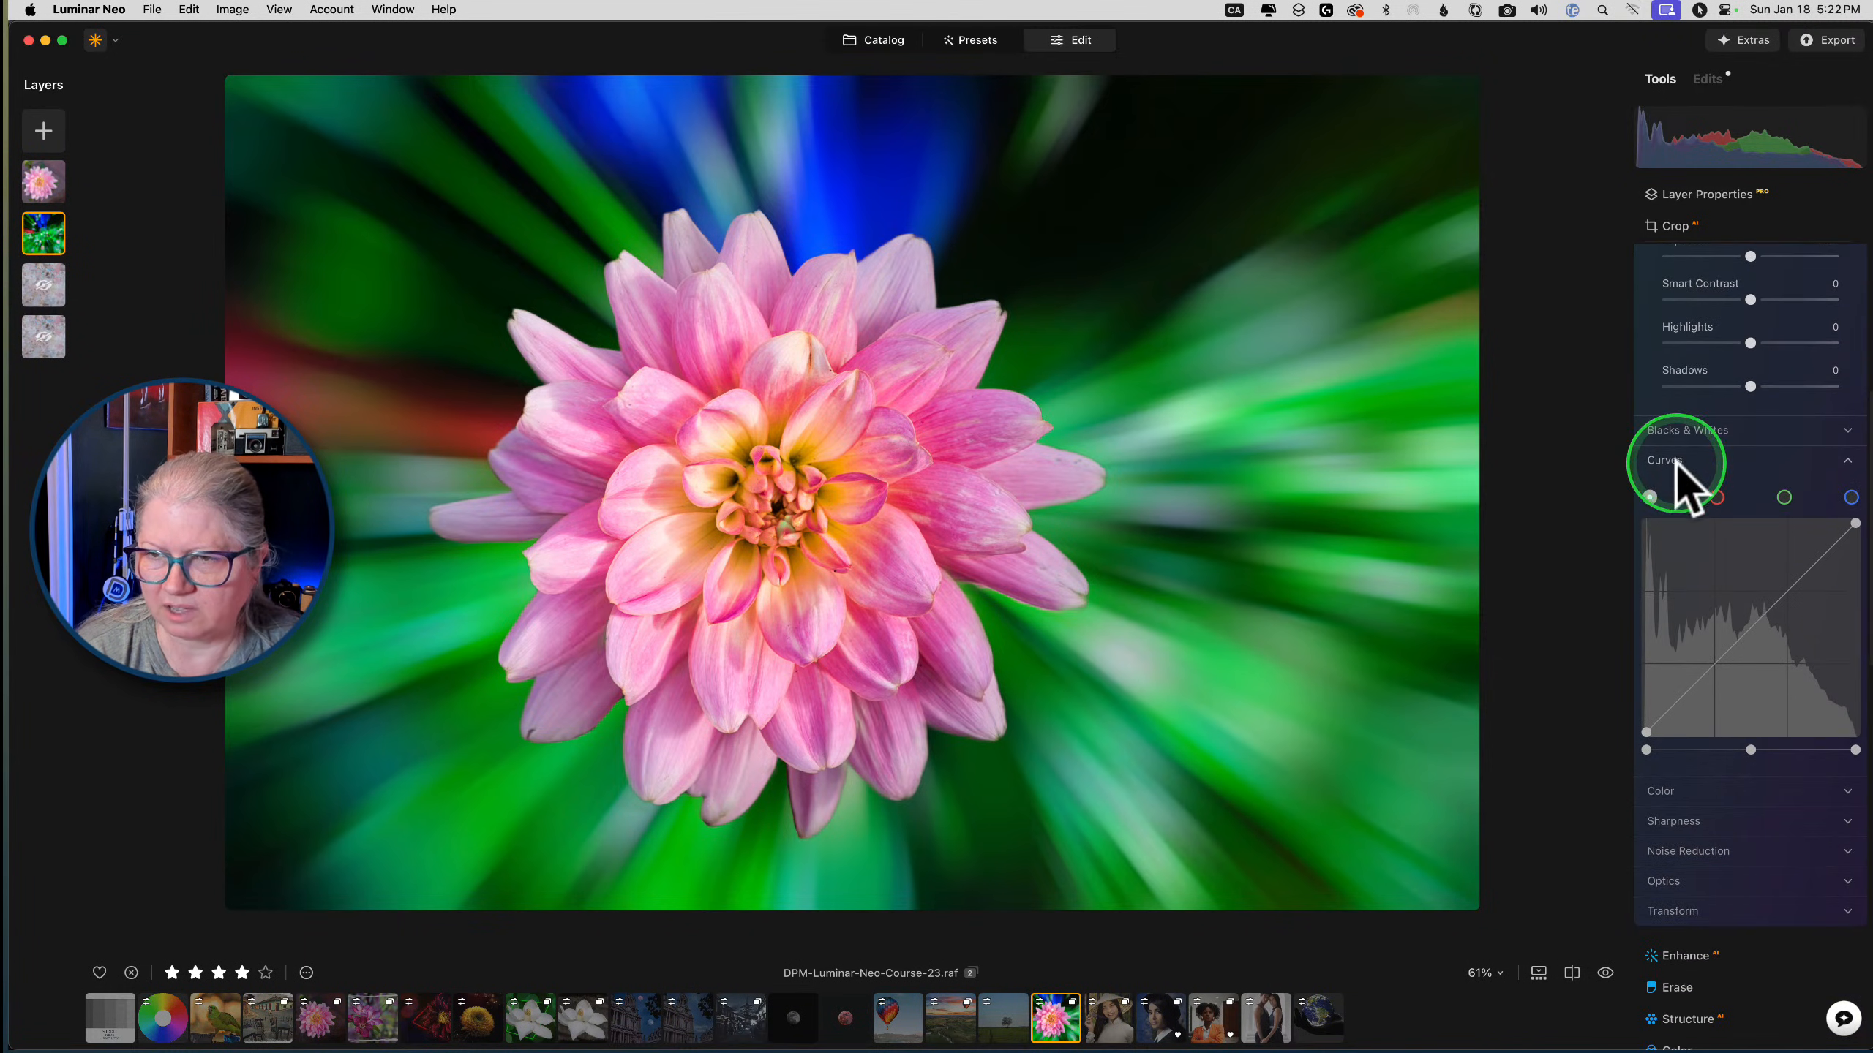
left_click(1677, 478)
left_click(1664, 633)
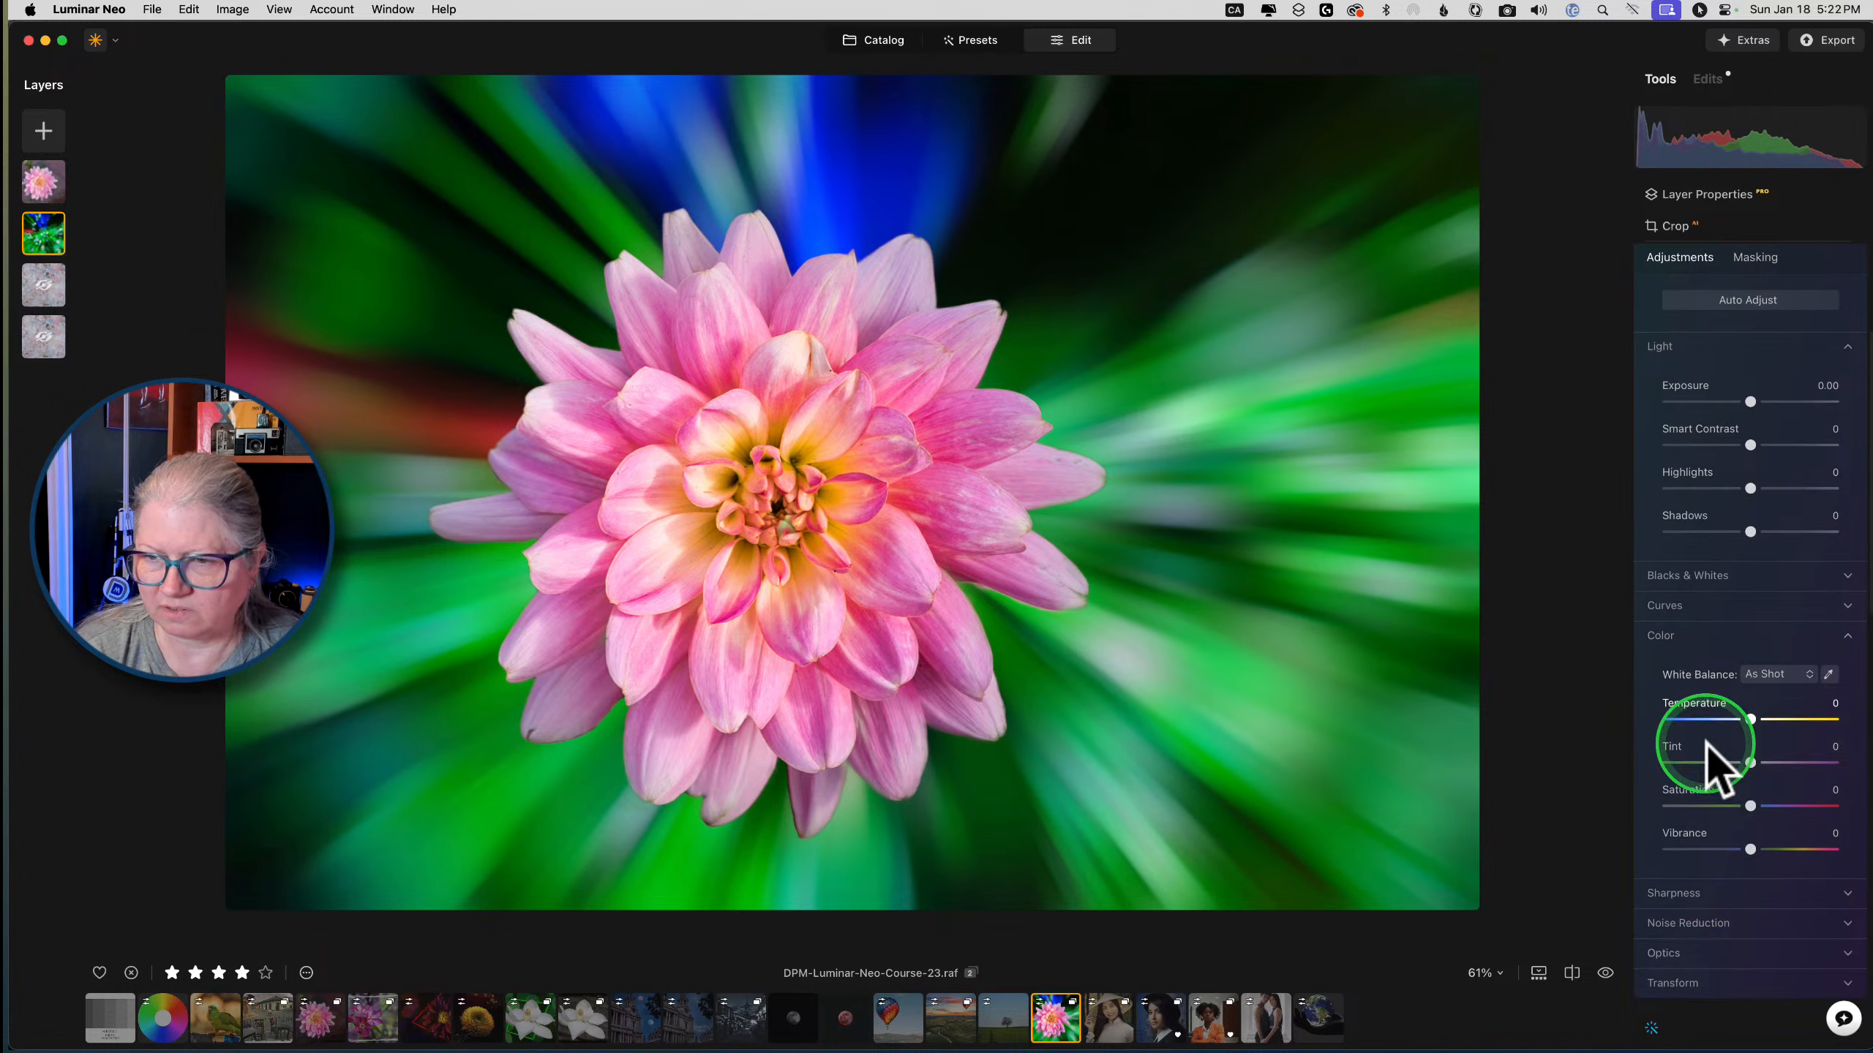
left_click_drag(1751, 846, 1736, 844)
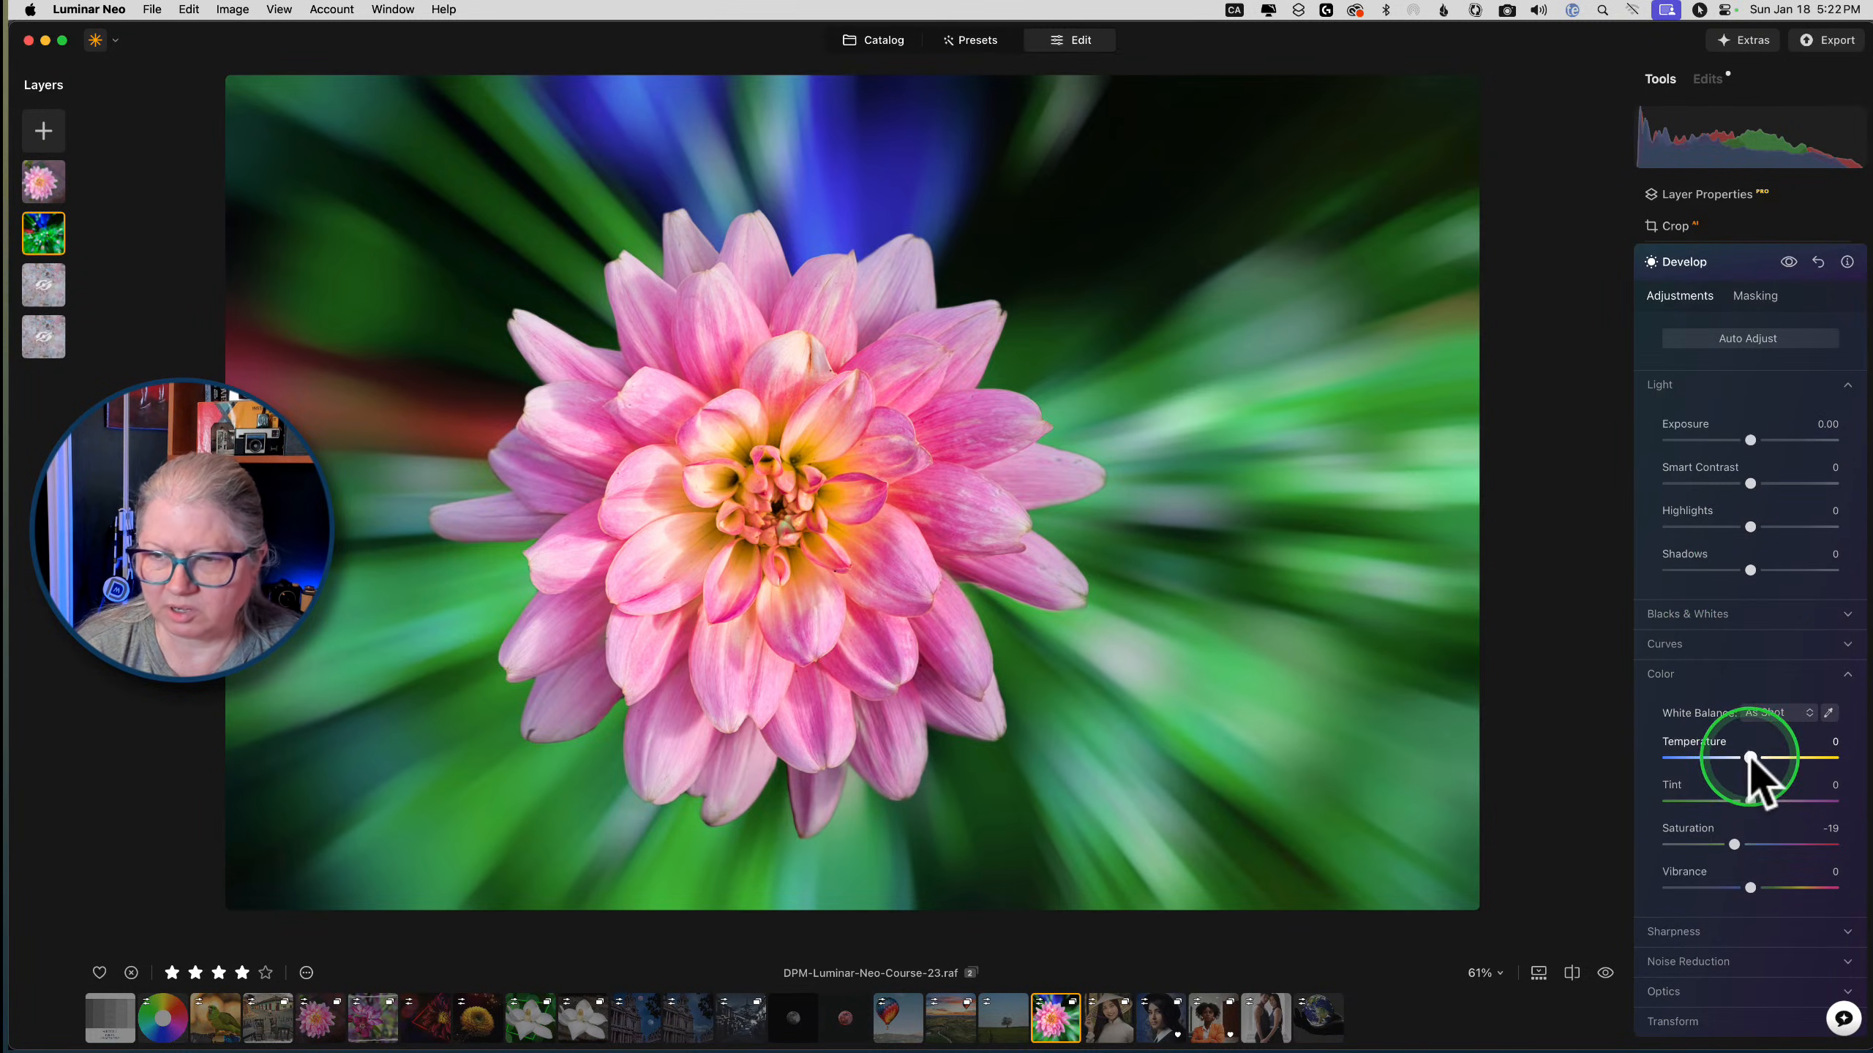
mouse_move(1752, 760)
left_mouse_down()
mouse_move(1772, 760)
mouse_move(1726, 756)
left_mouse_up()
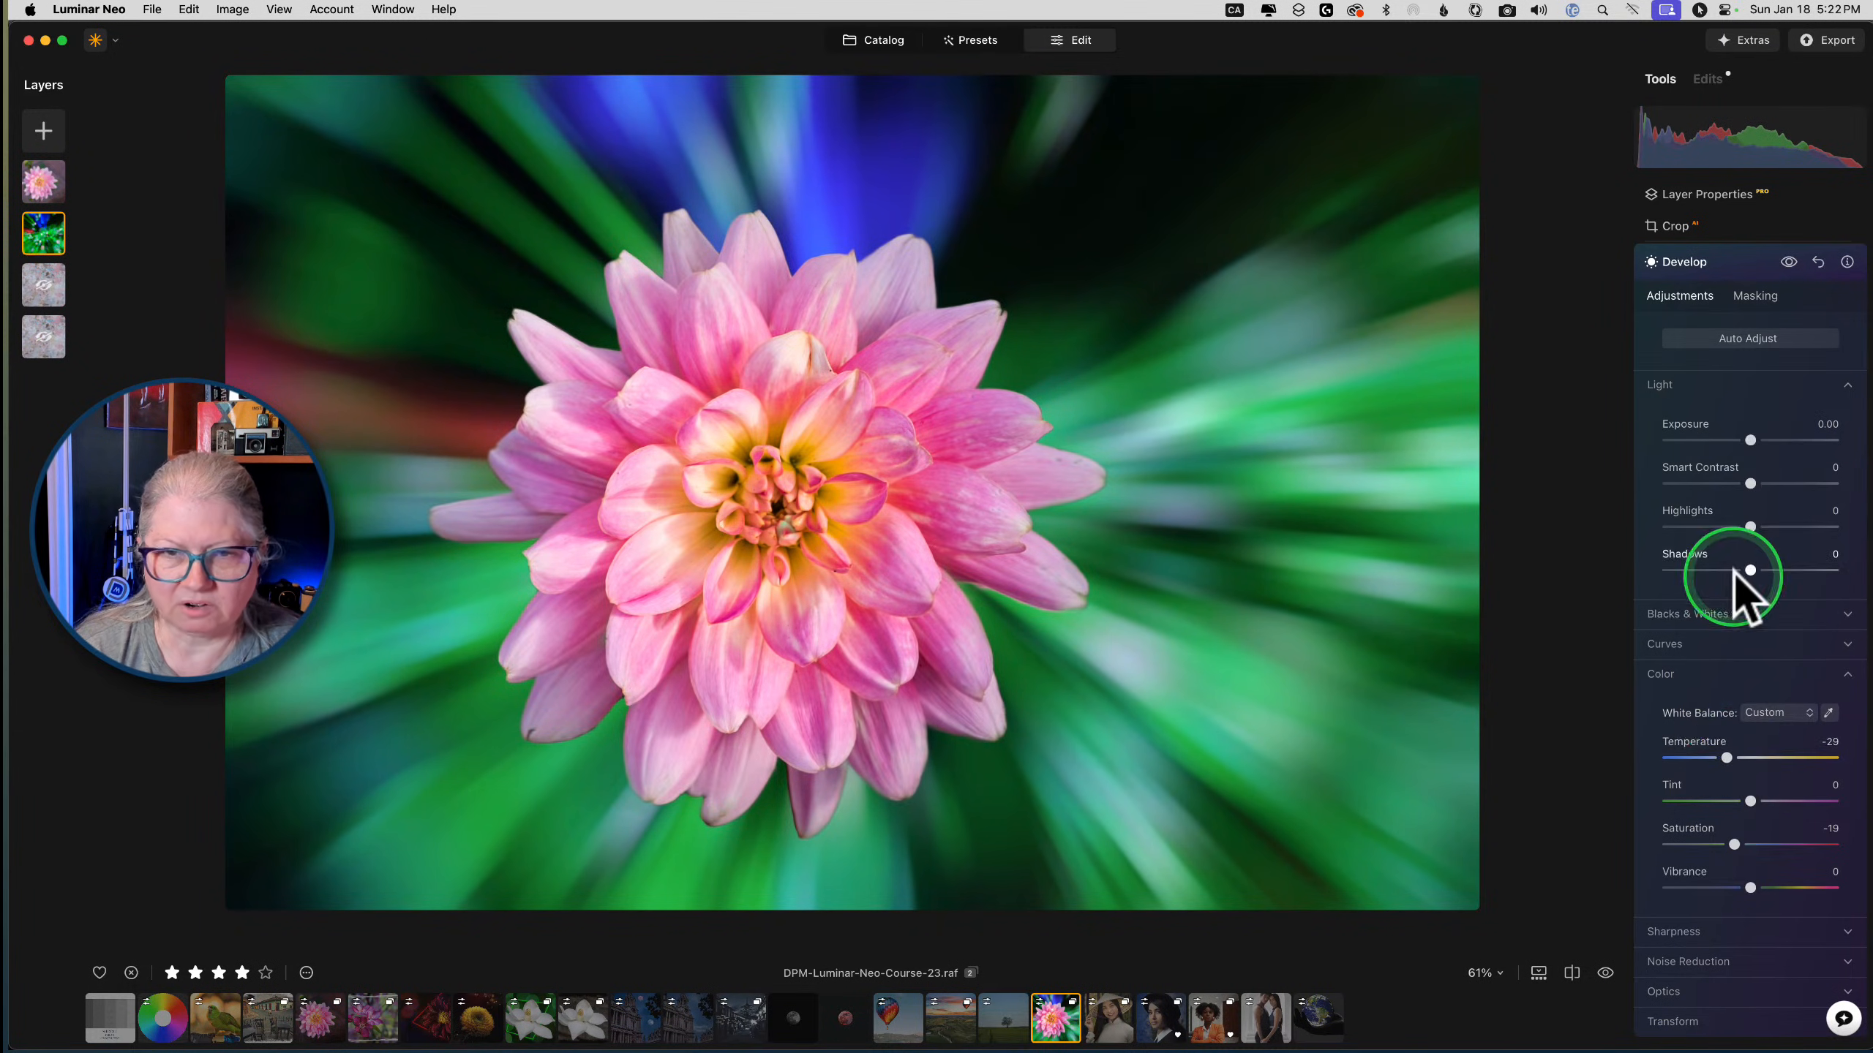
scroll(1736, 575, "up", 5)
left_click(1740, 510)
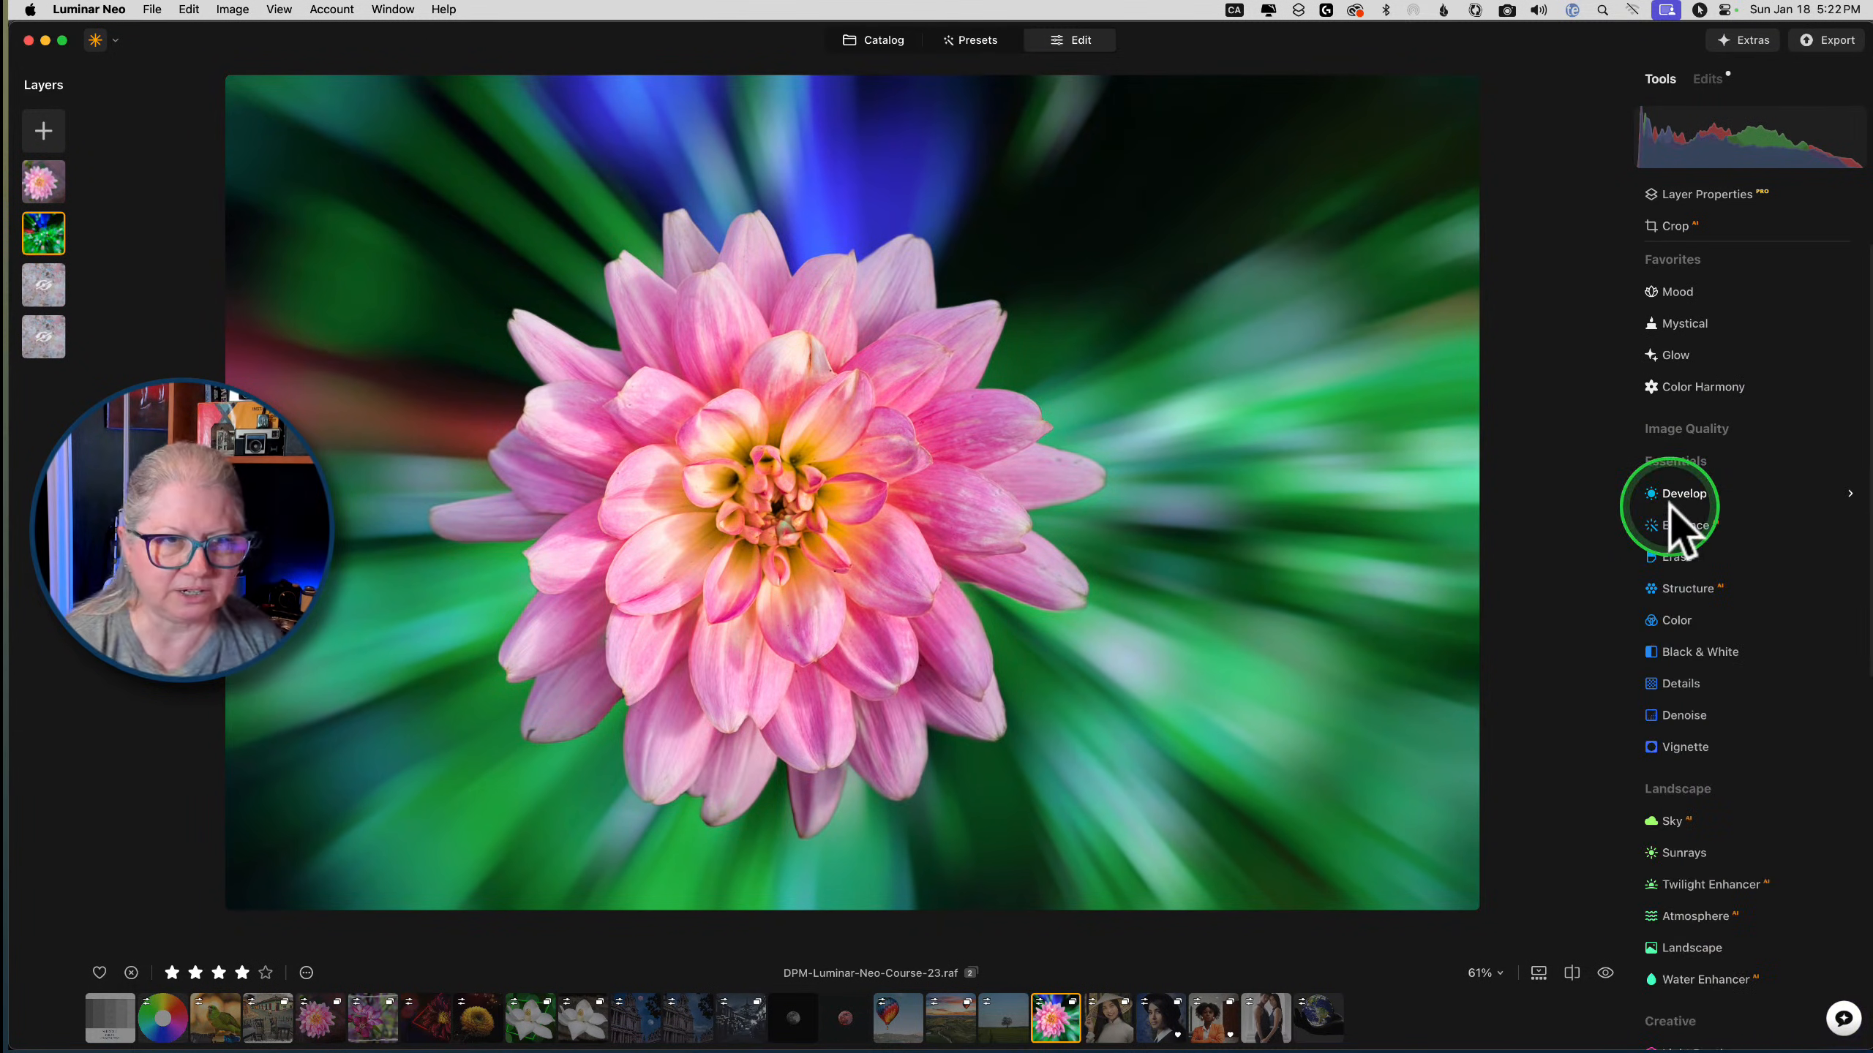
Duplicate the blurred bokeh layer and flip the copy vertically
right_click(44, 235)
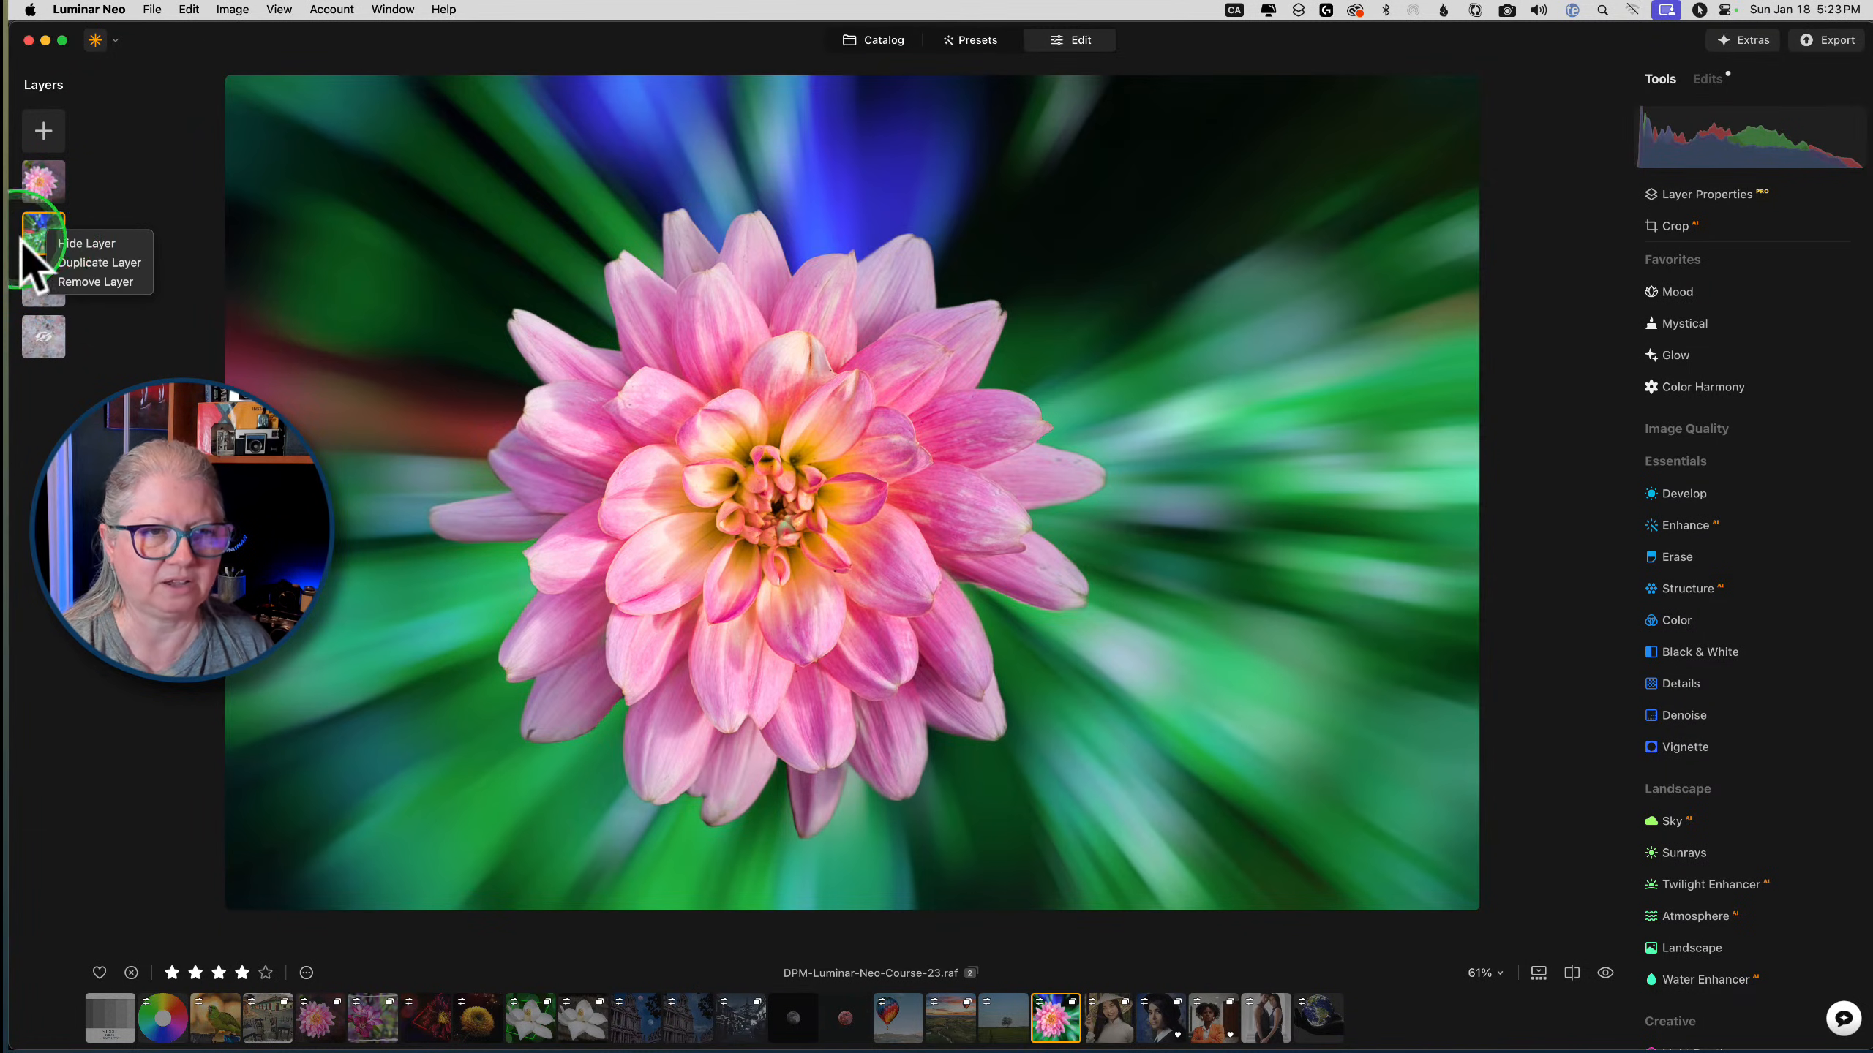
left_click(88, 260)
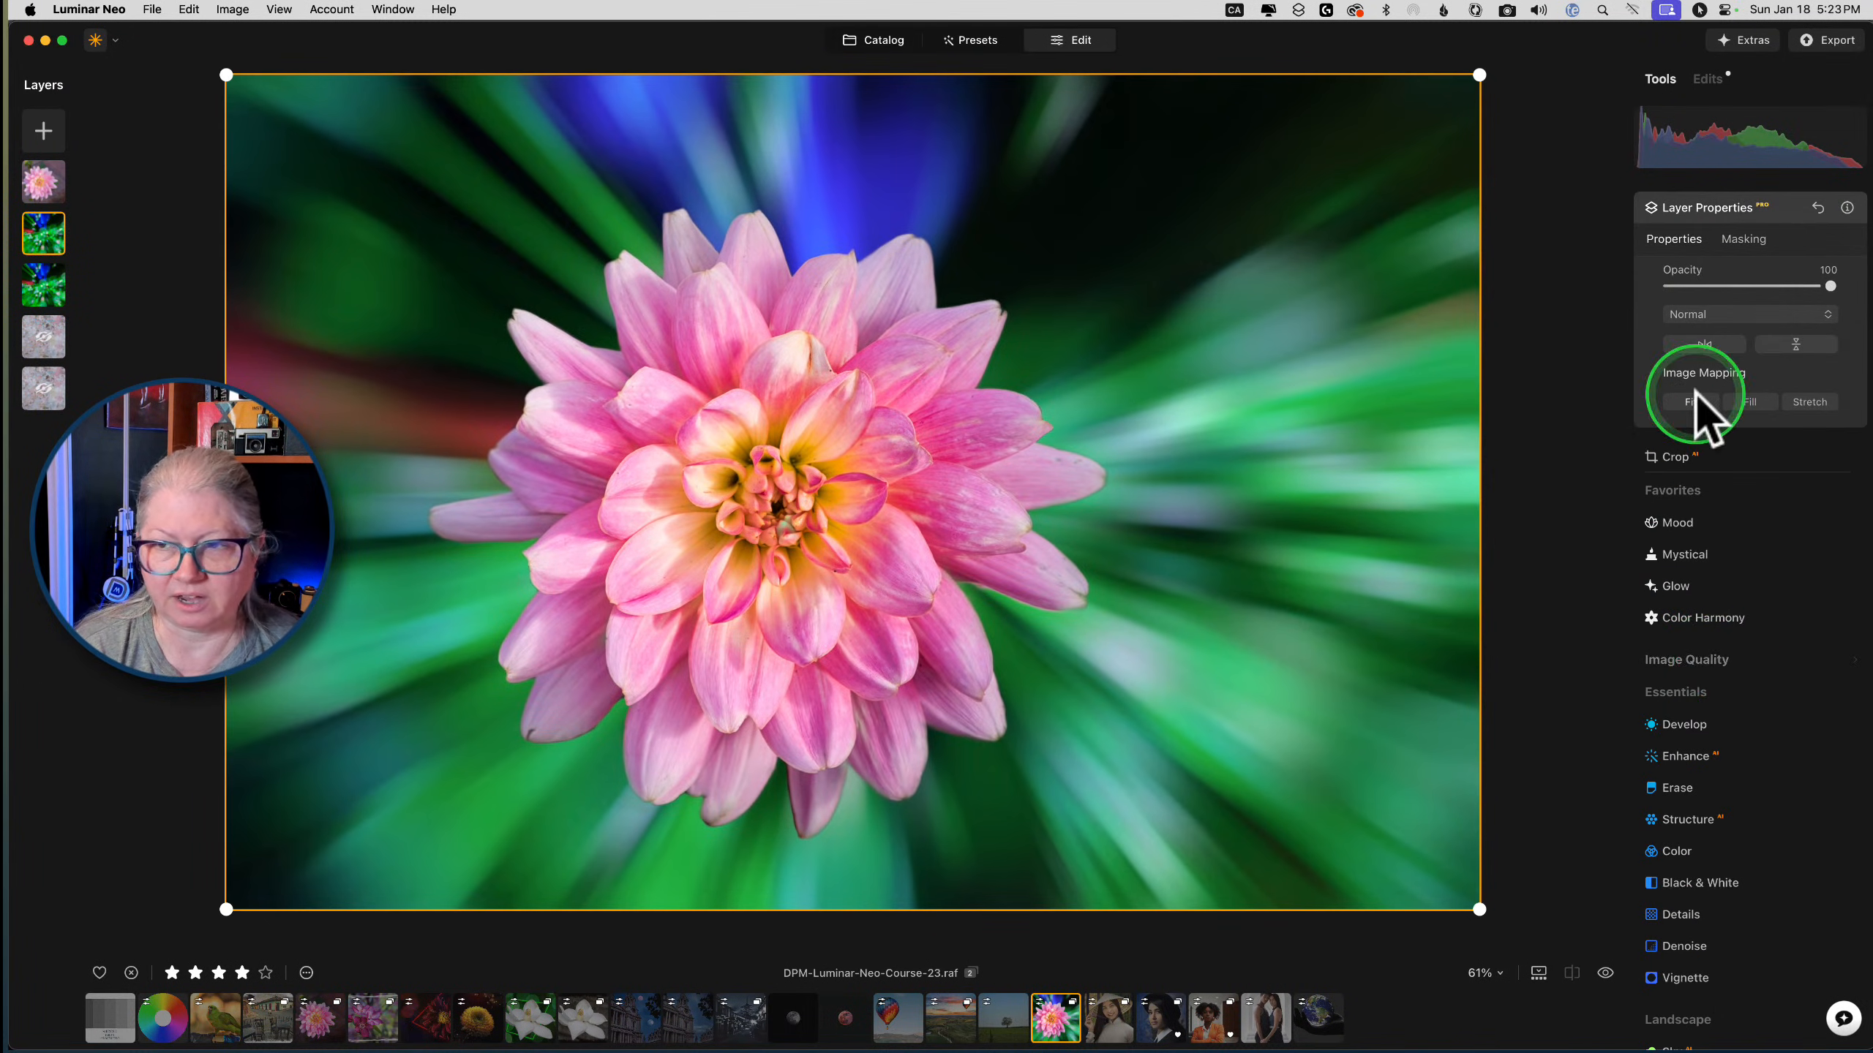
left_click(1796, 343)
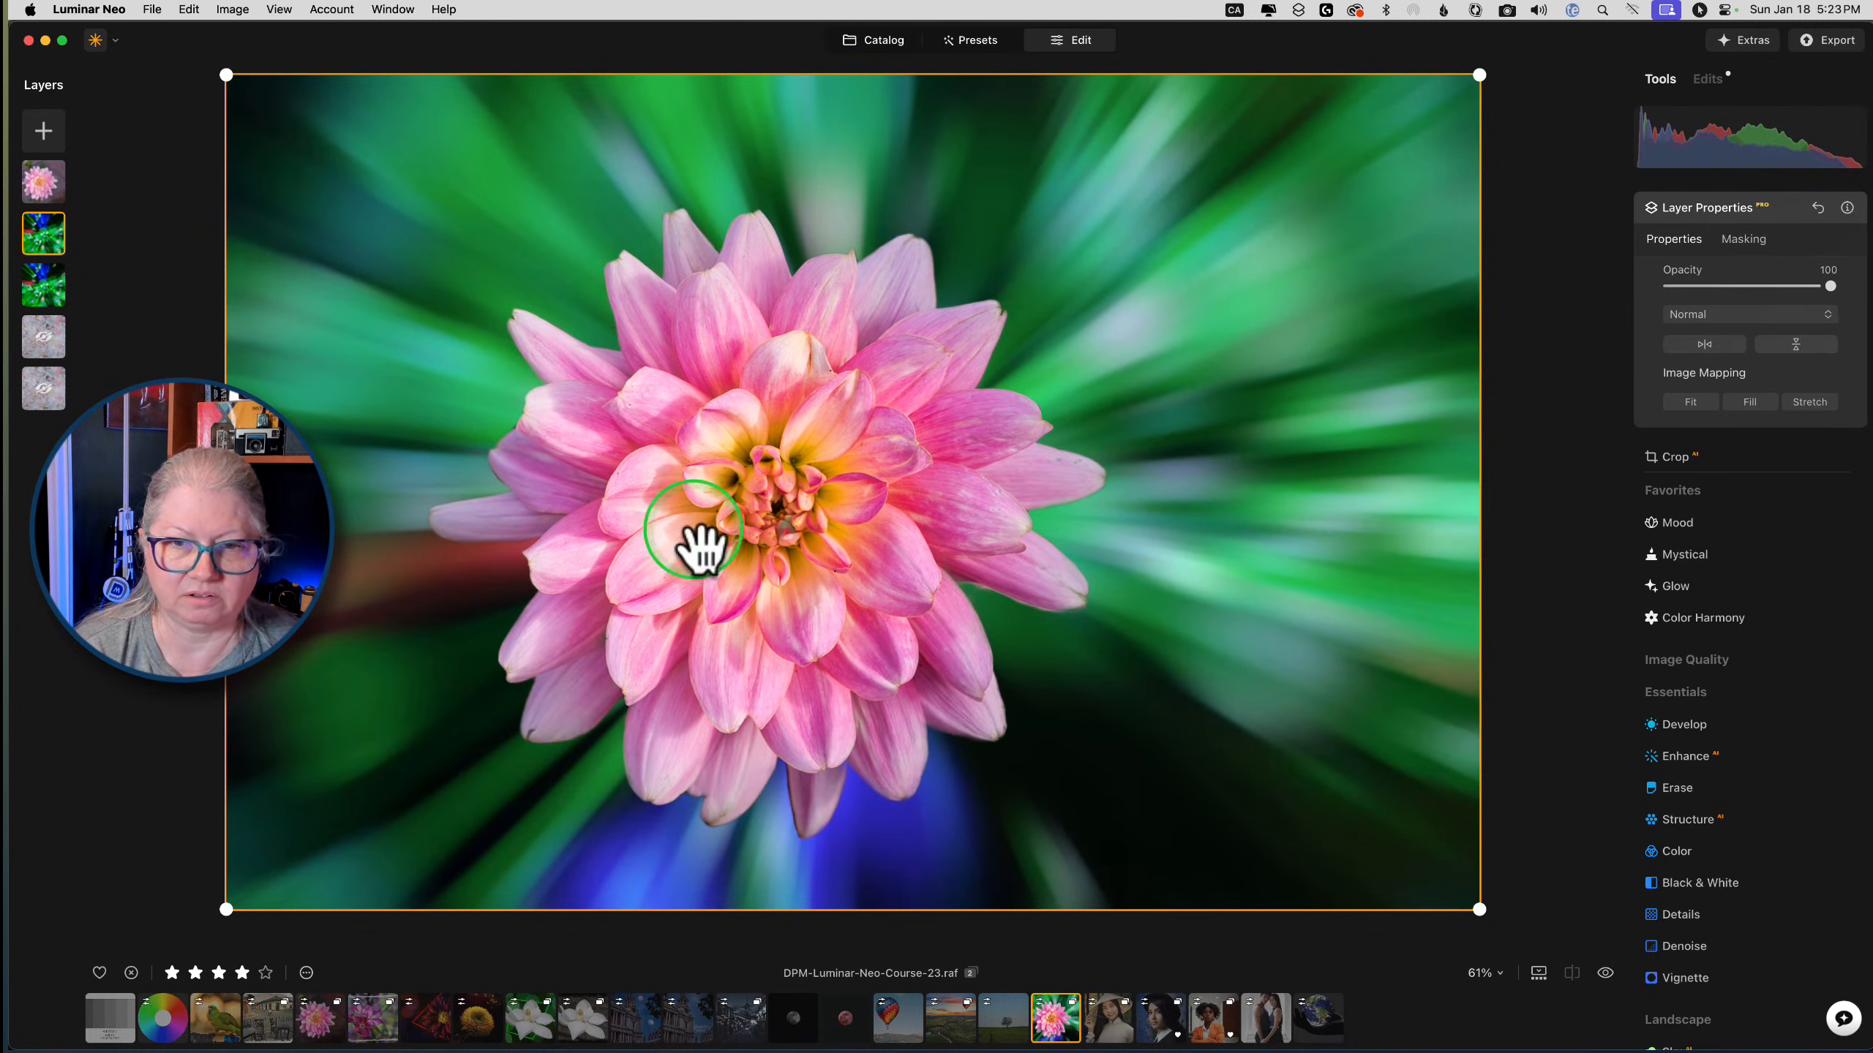
Set the duplicate bokeh layer's blend mode to Screen and lower its opacity to 74
left_click(1714, 312)
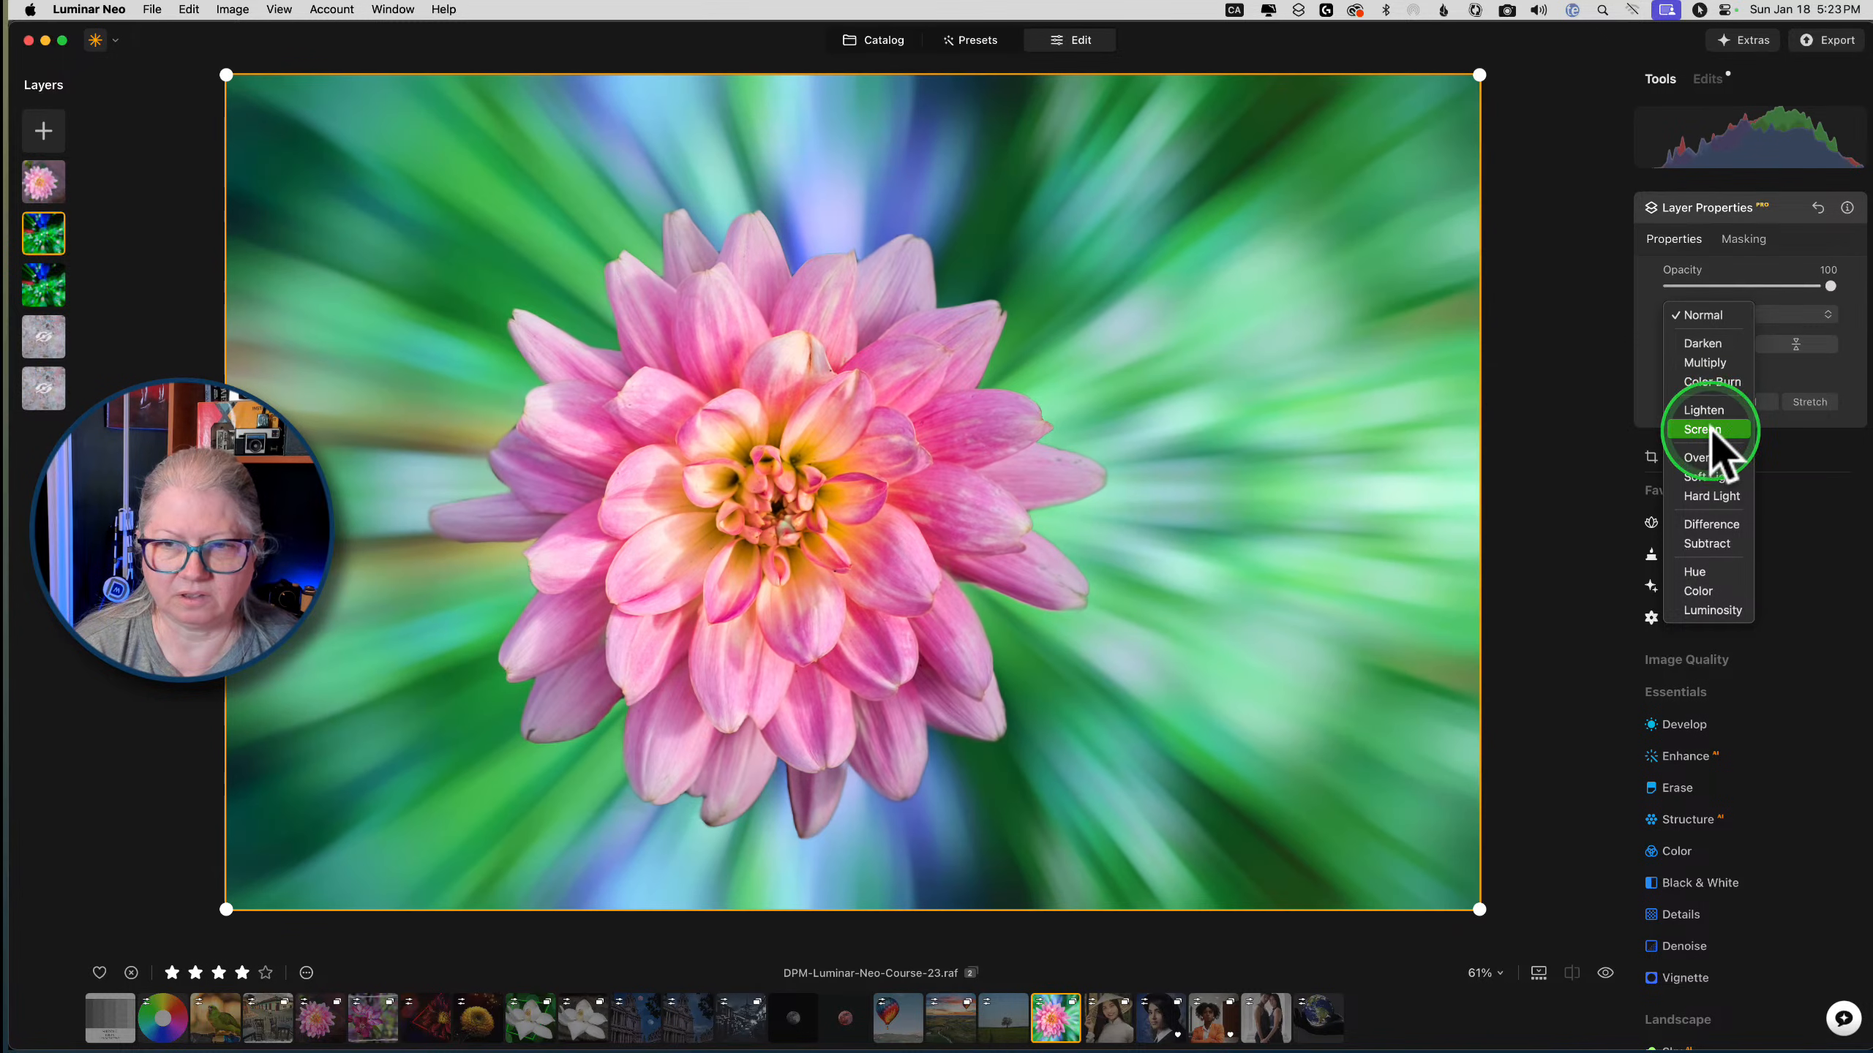
left_click(1709, 431)
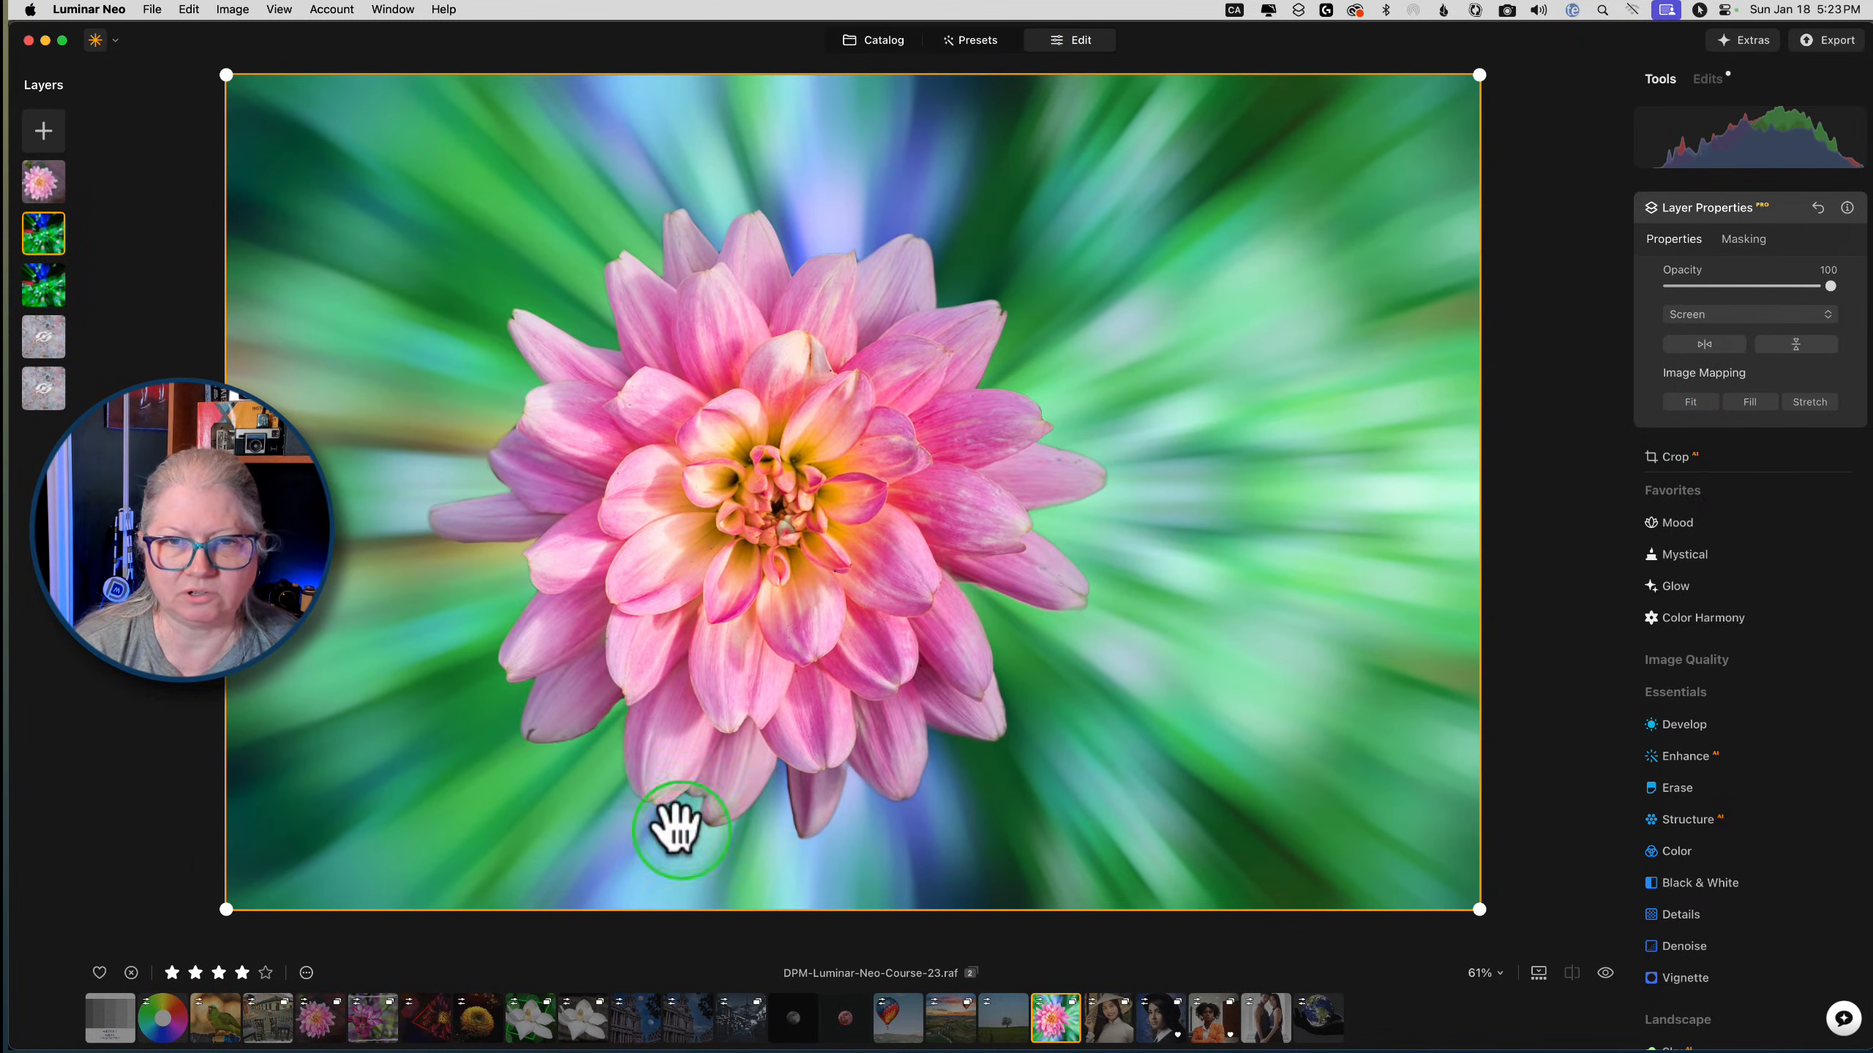
left_click_drag(1829, 286, 1789, 286)
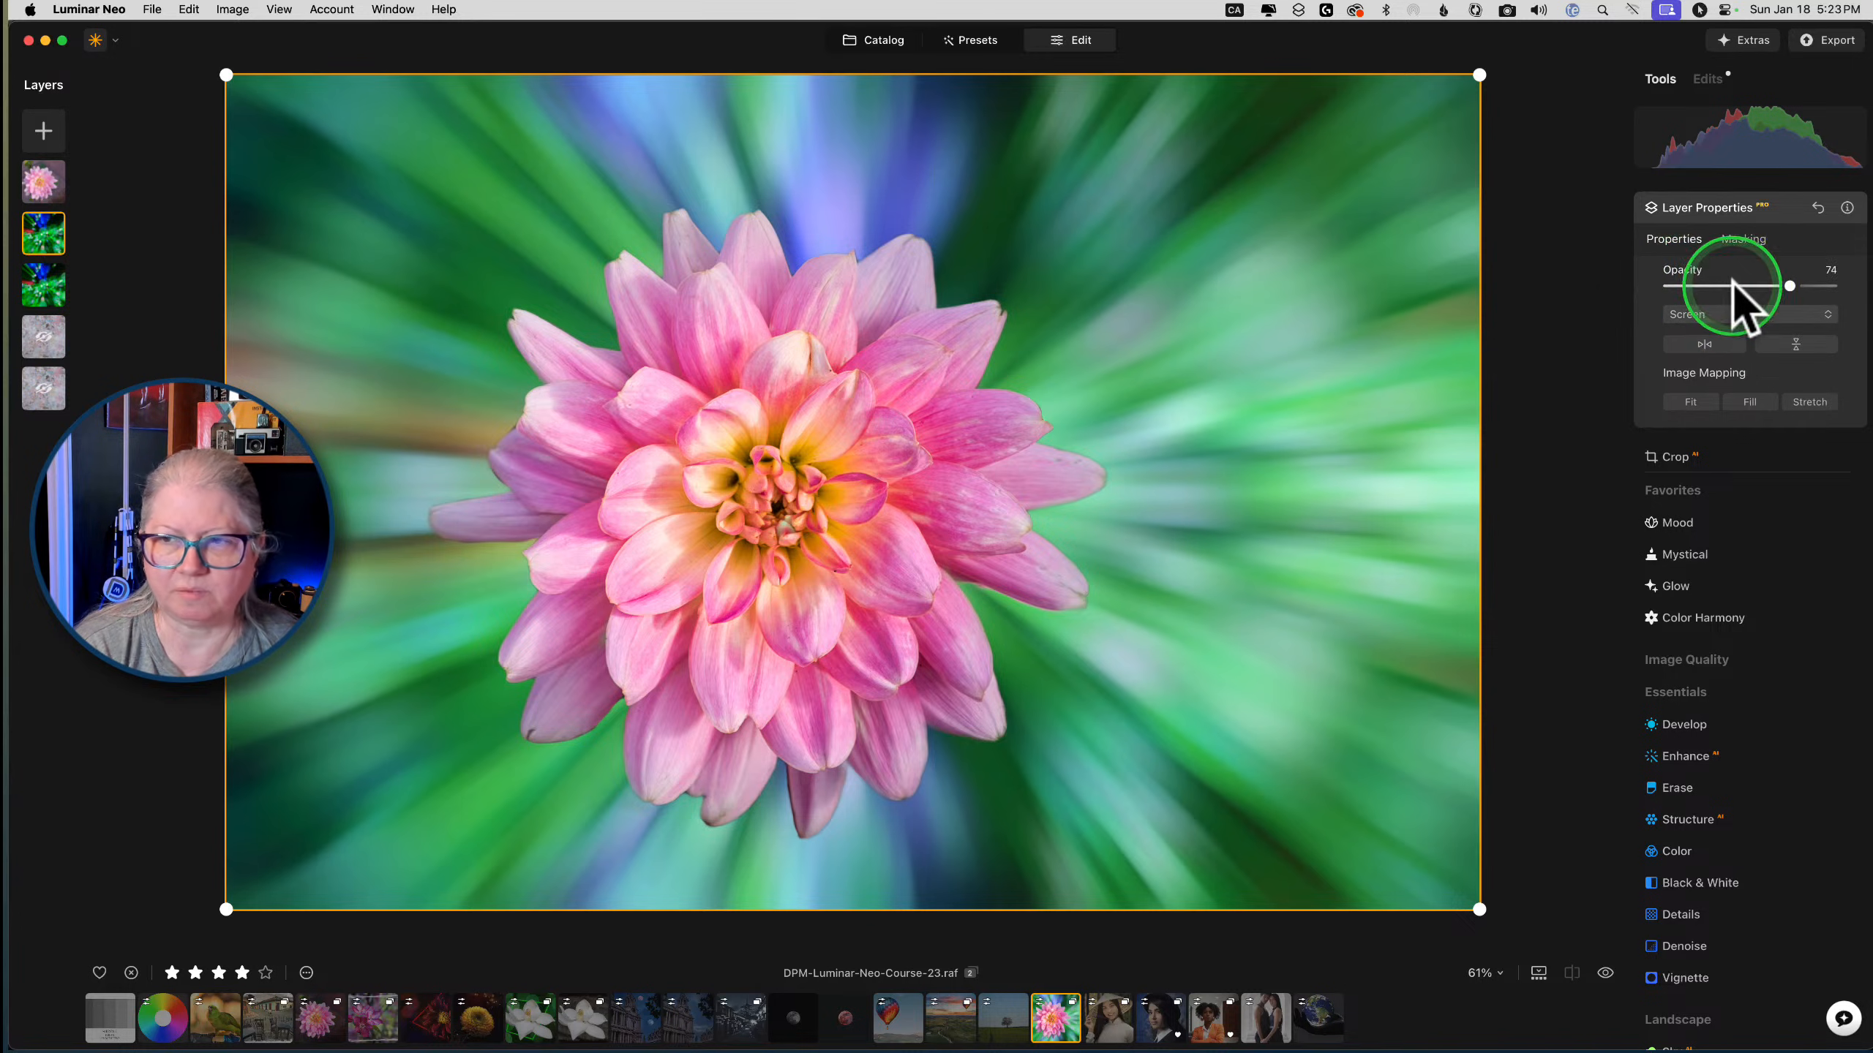
Mask the duplicate bokeh layer with a linear gradient fading from the top of the flower down to its lower petals
left_click(1743, 238)
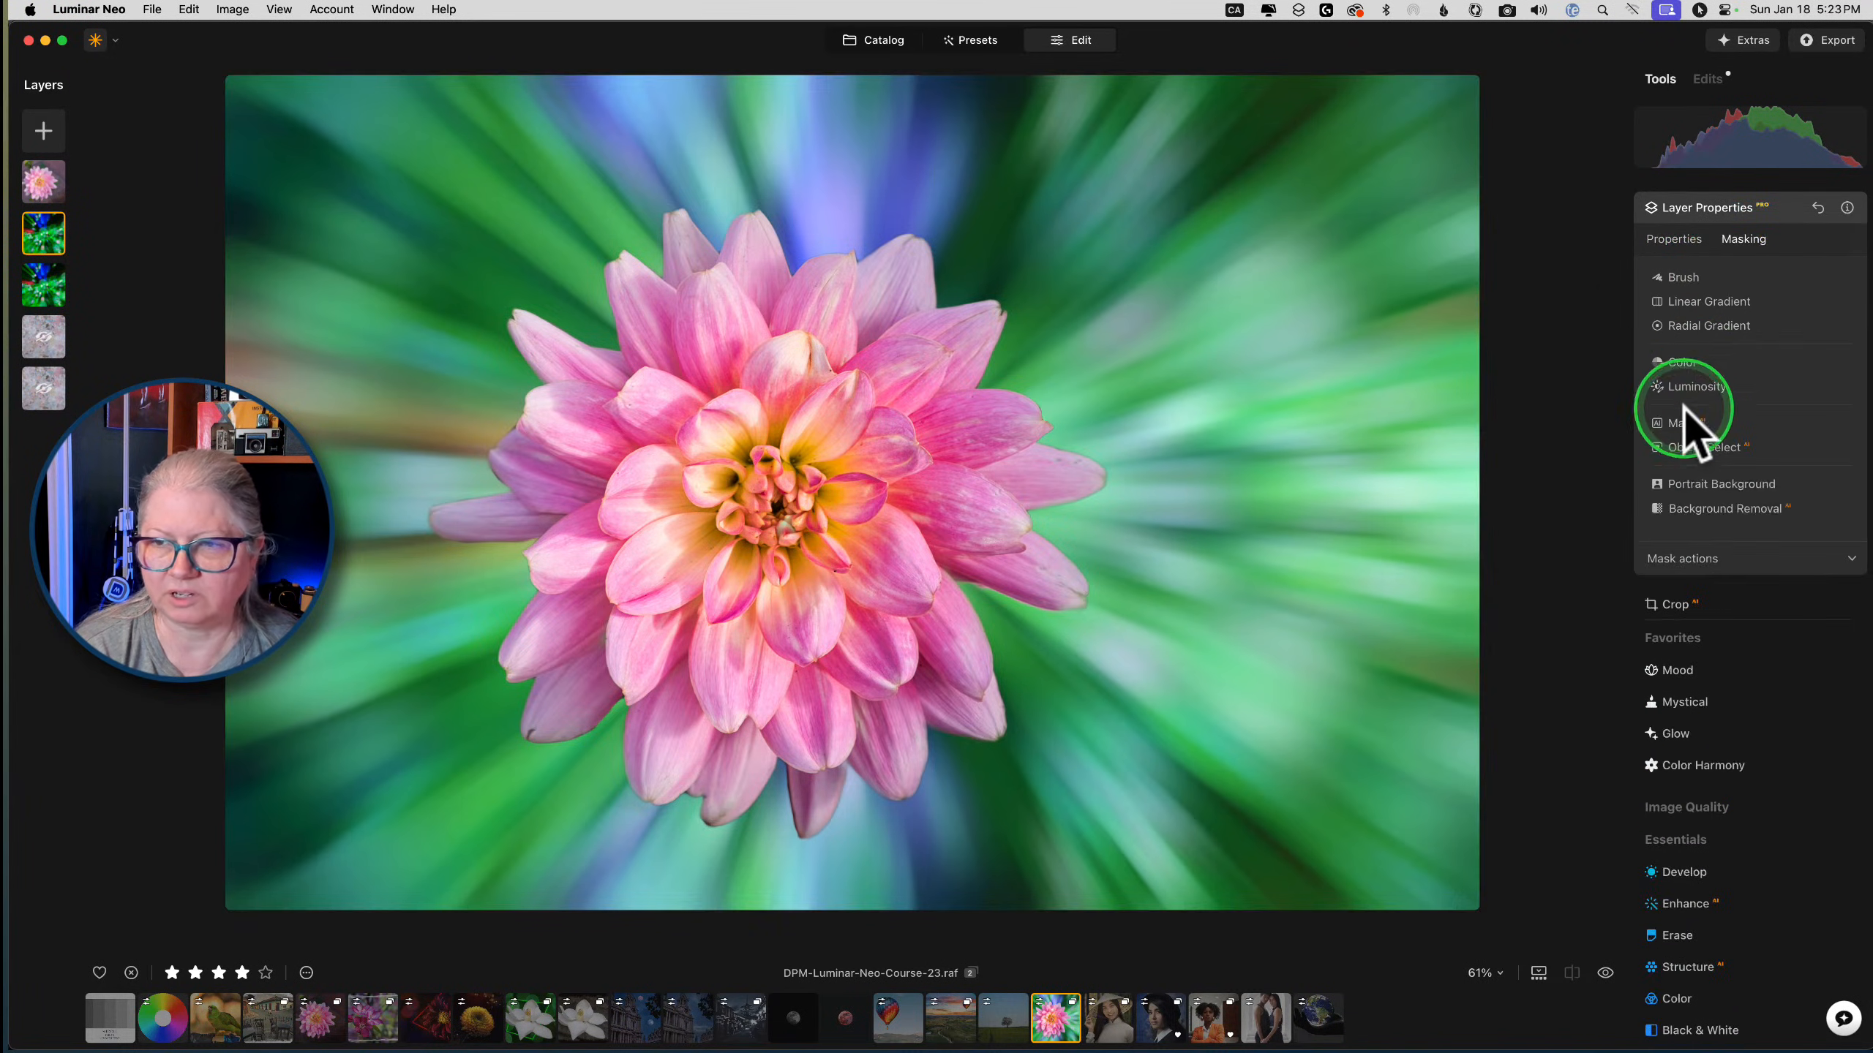
left_click(1700, 302)
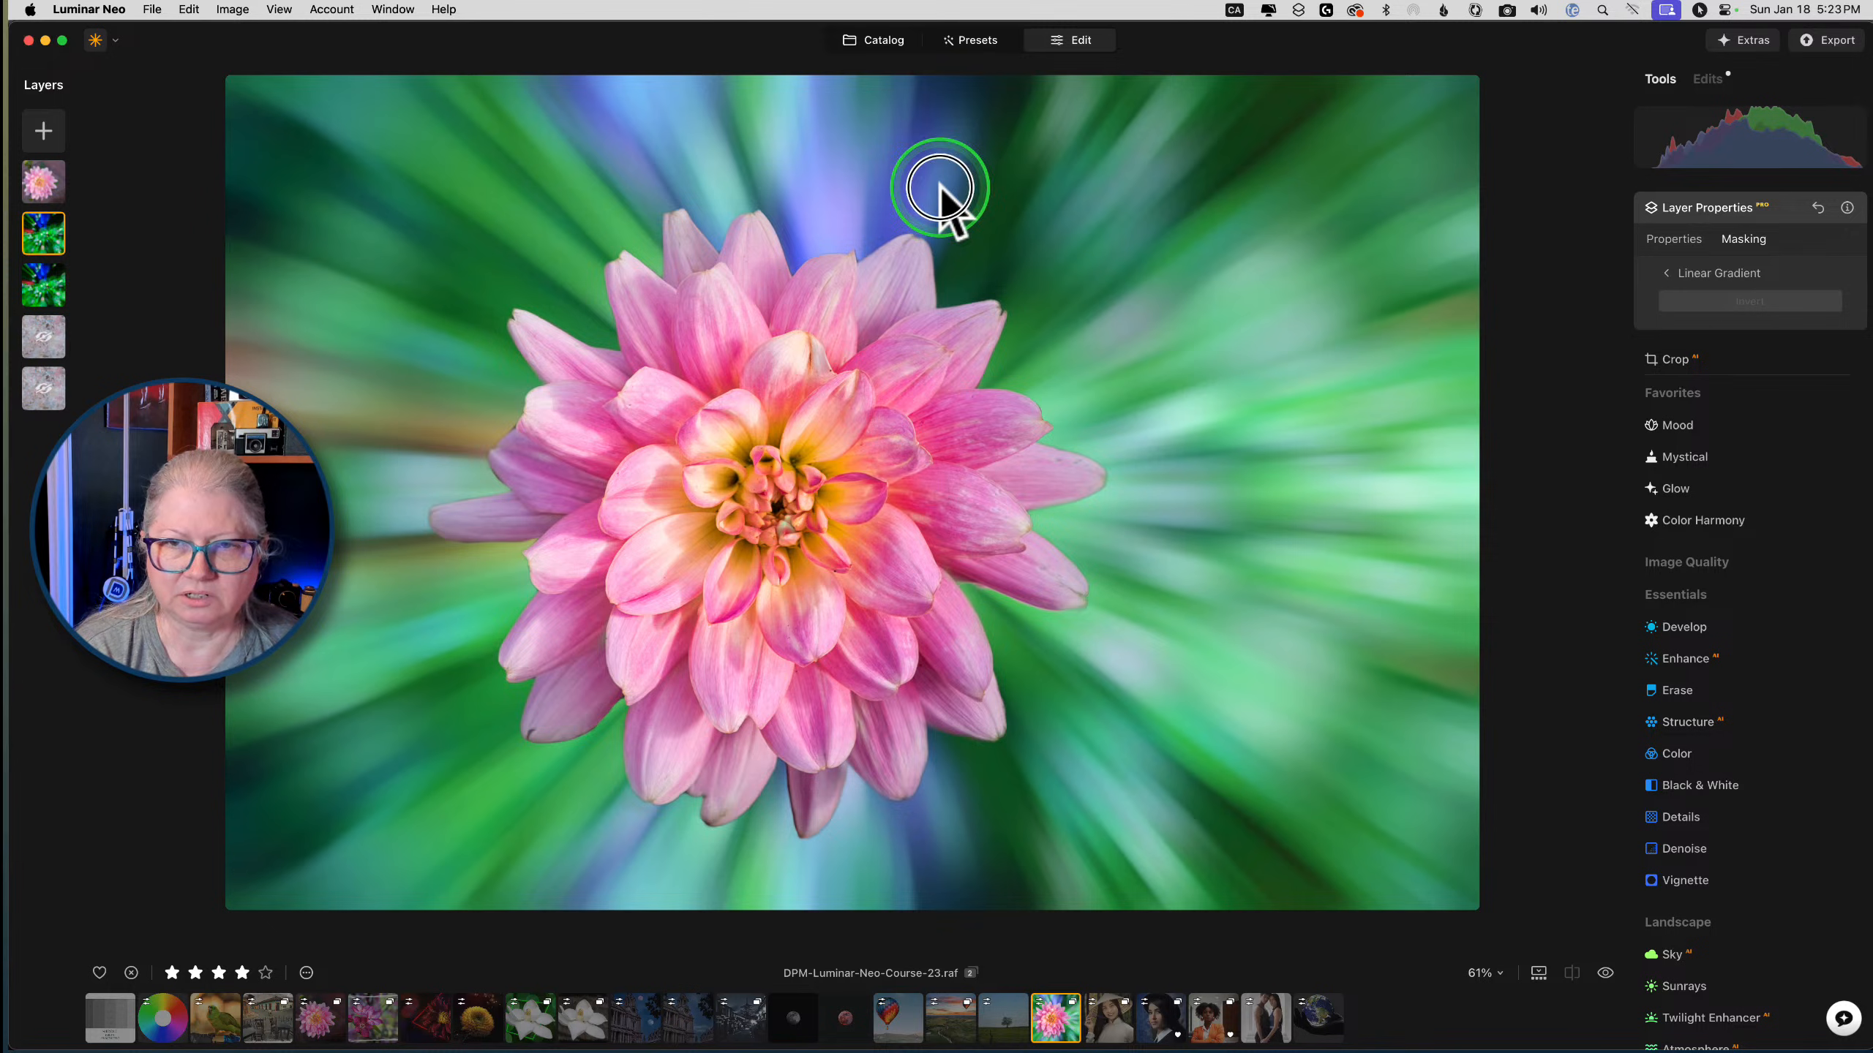
mouse_move(956, 201)
left_mouse_down()
mouse_move(911, 640)
mouse_move(953, 730)
left_mouse_up()
left_click_drag(939, 460, 936, 491)
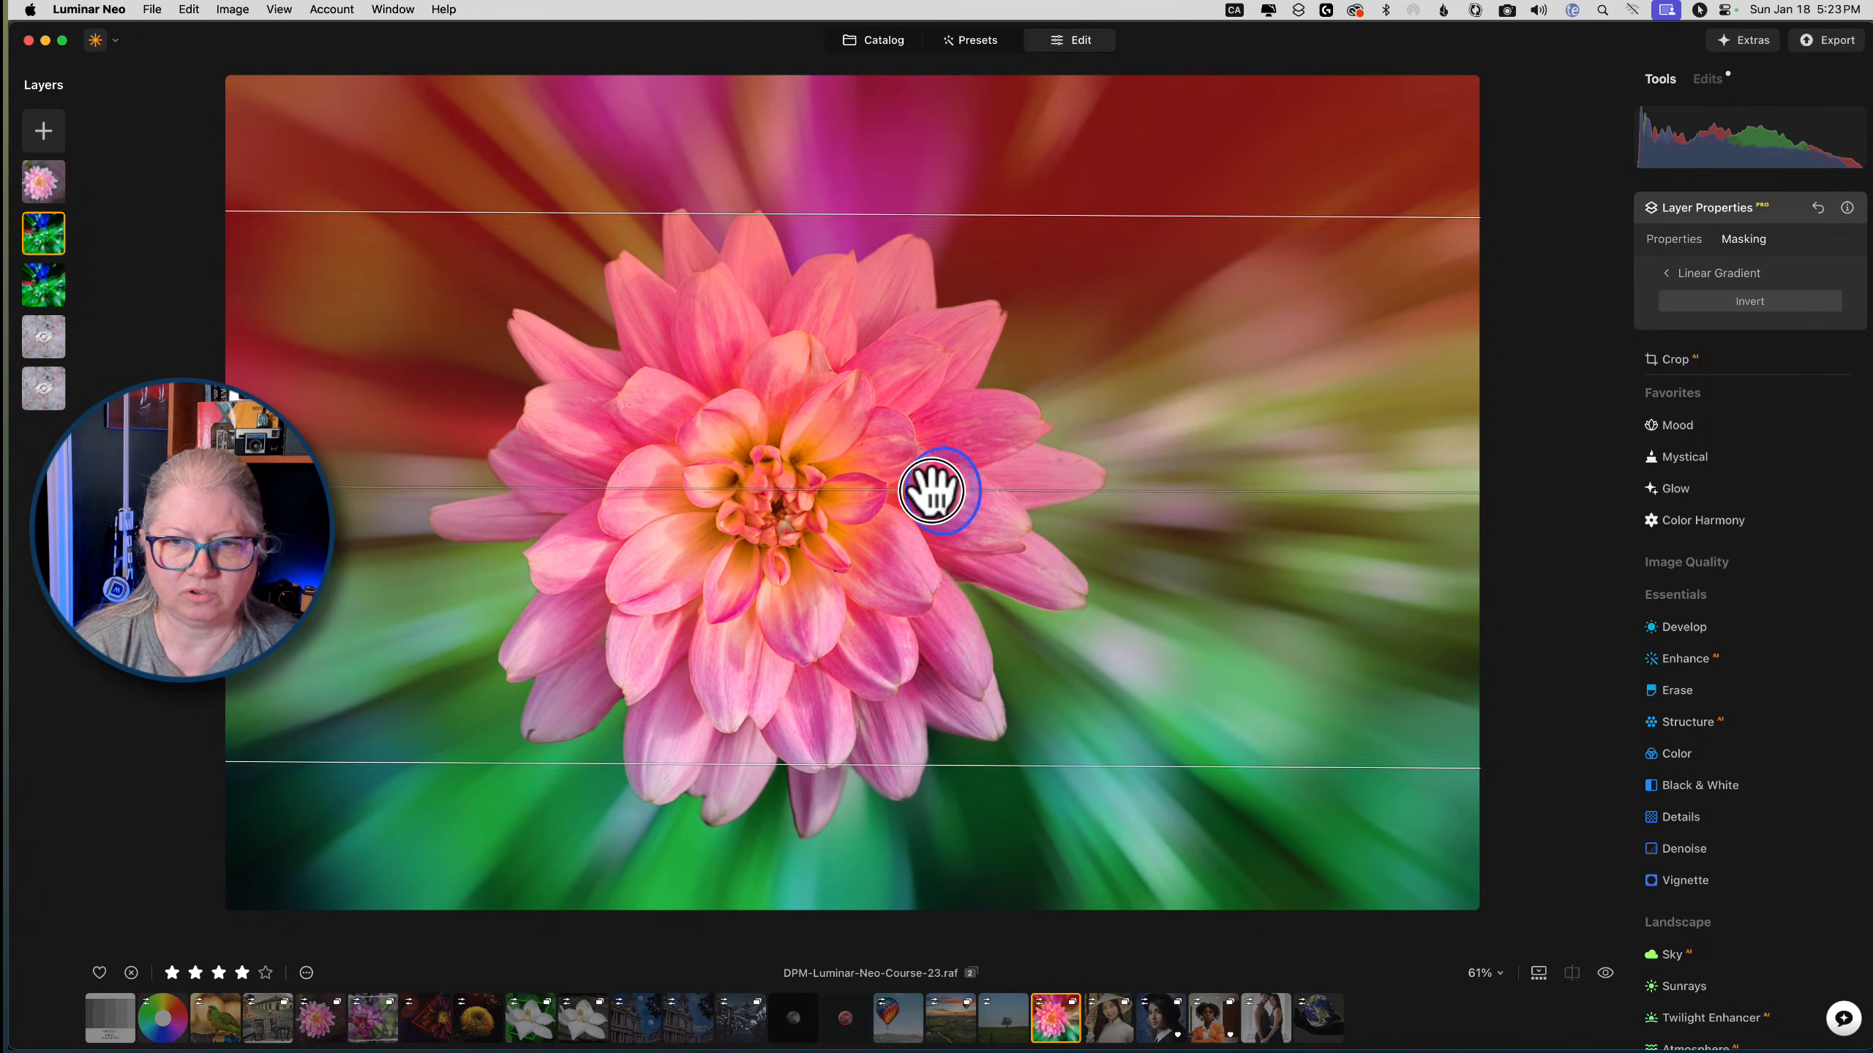
Raise the duplicate bokeh layer's opacity to 99 and flip it horizontally, comparing both orientations
left_click(1674, 243)
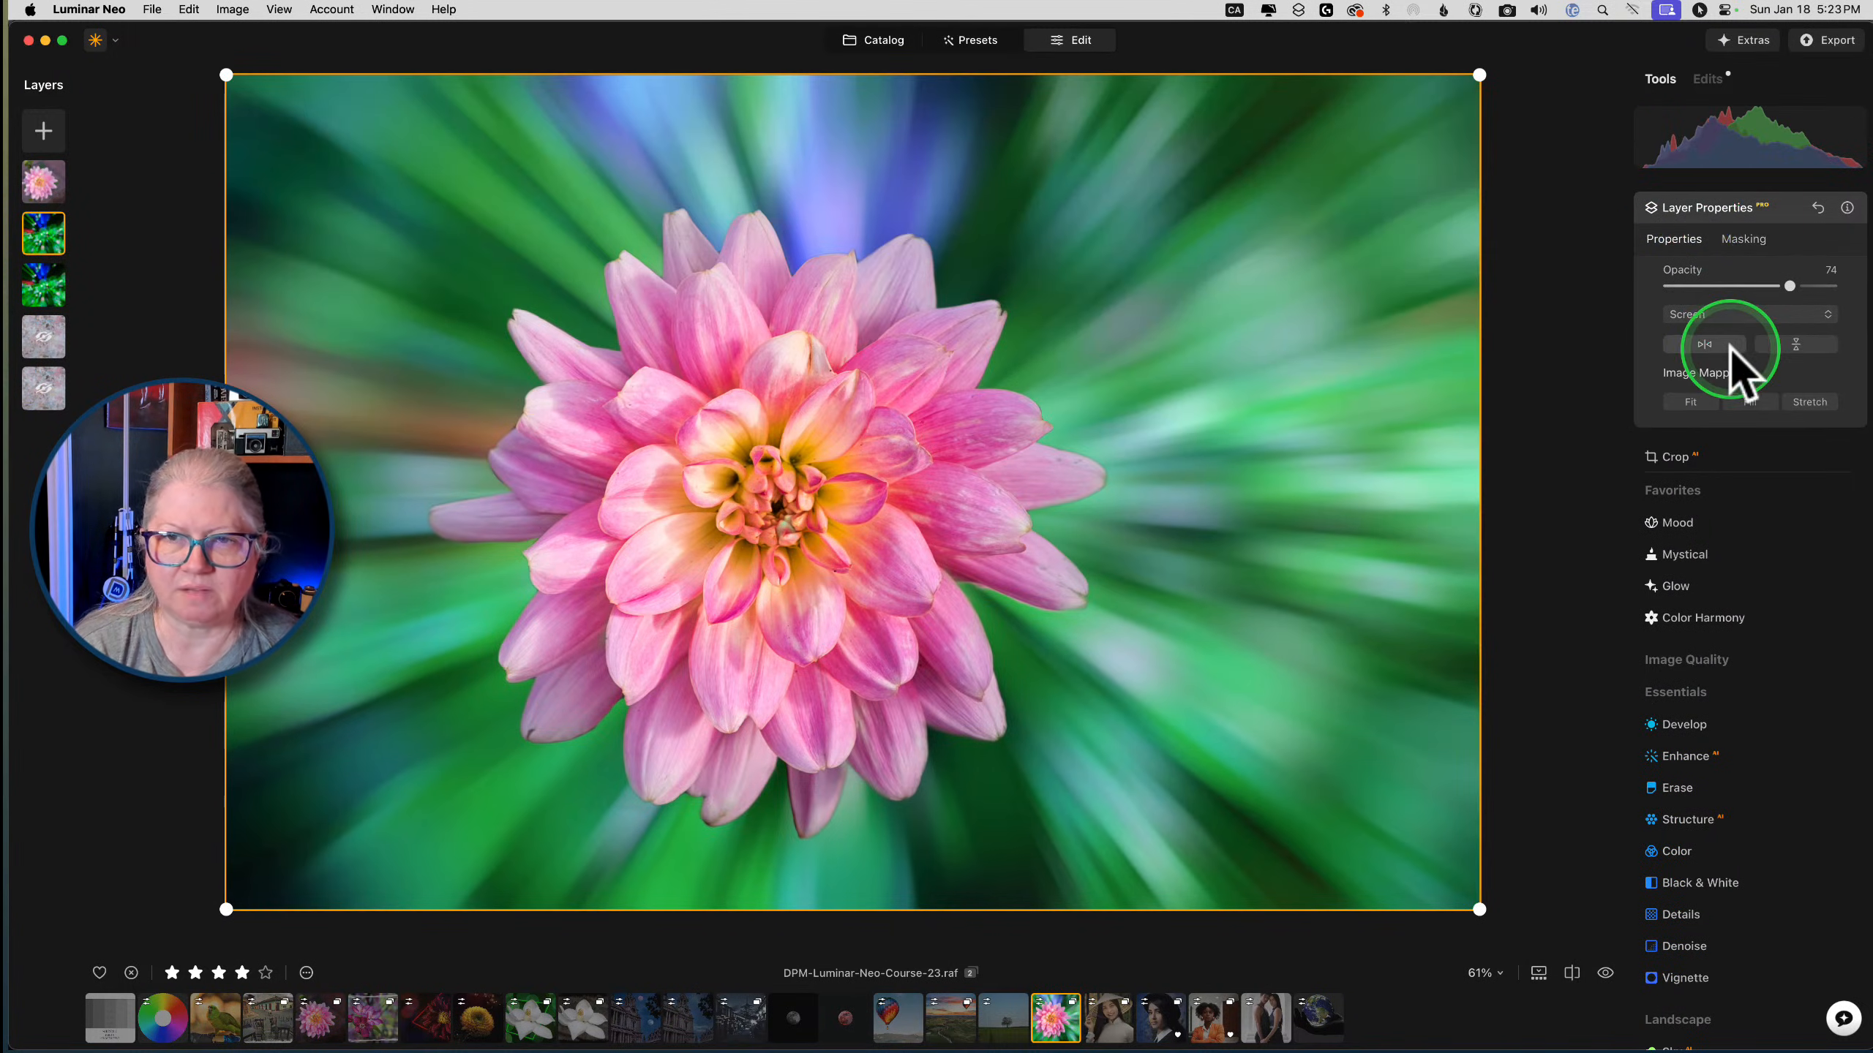
left_click_drag(1790, 285, 1830, 285)
left_click(1699, 344)
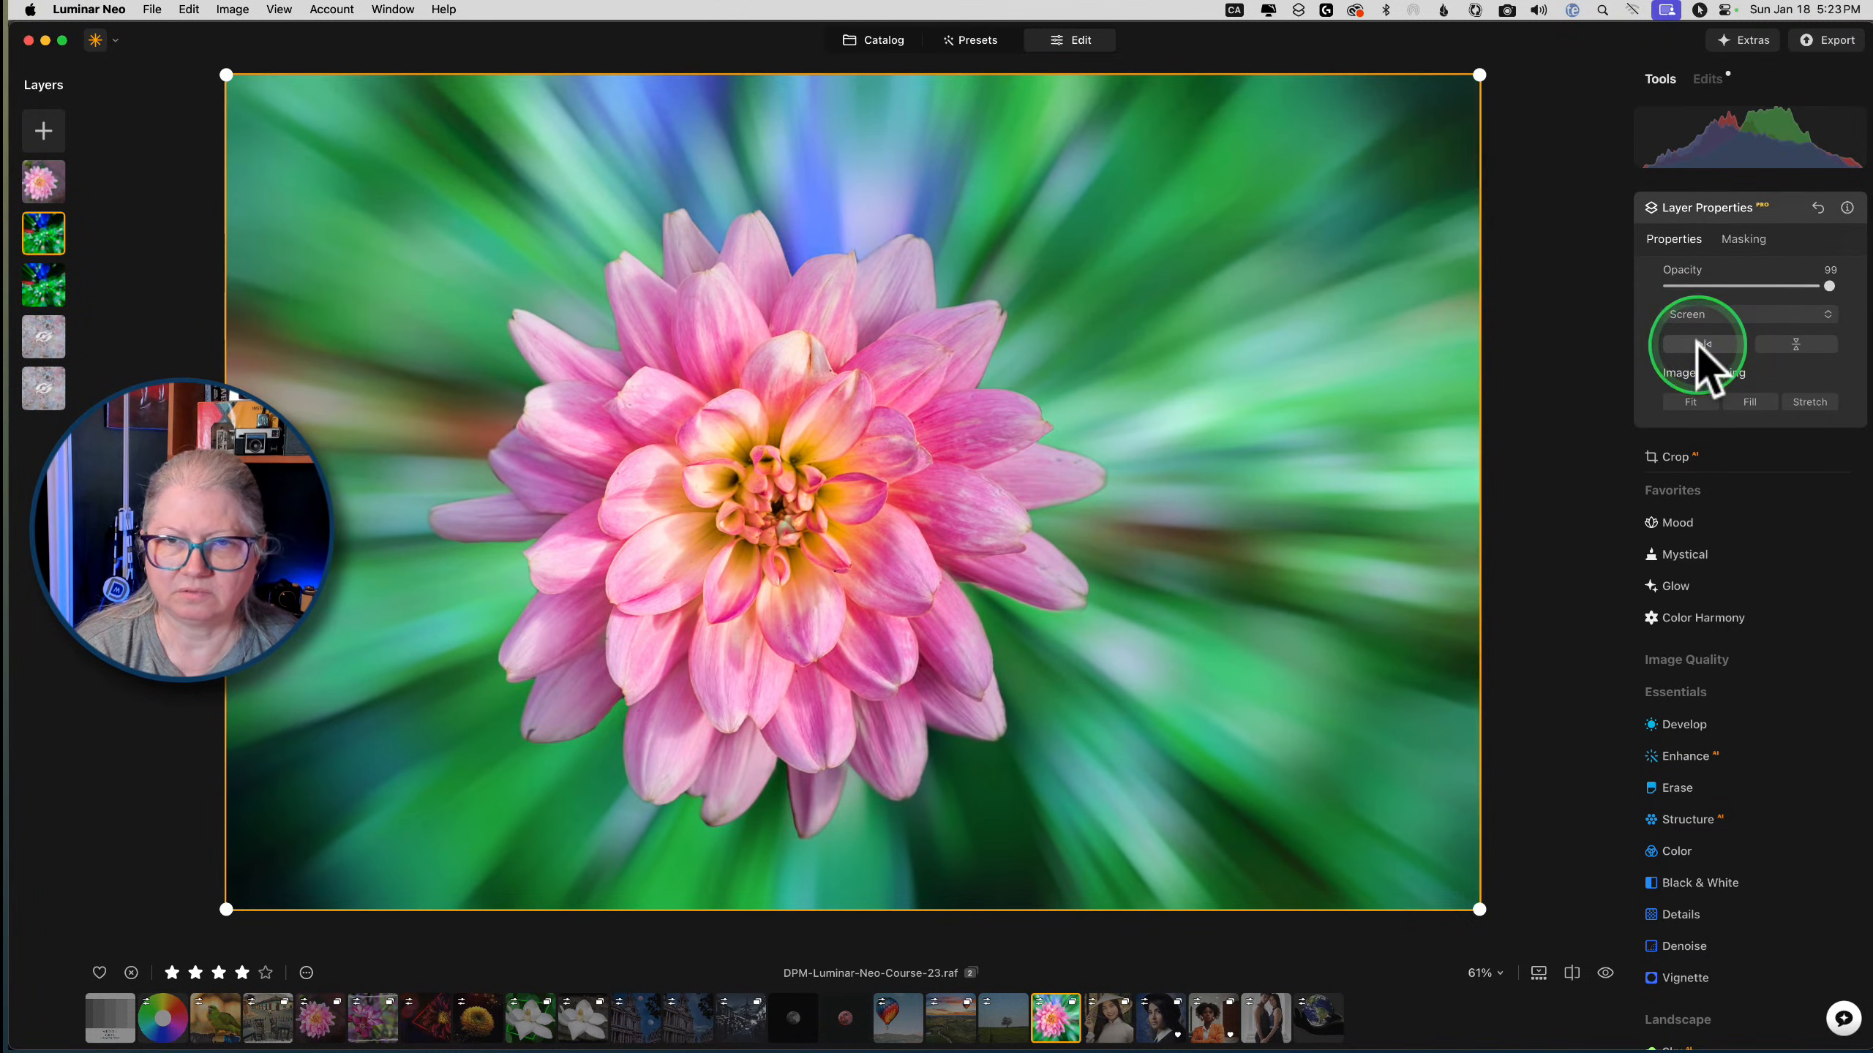
left_click(1704, 345)
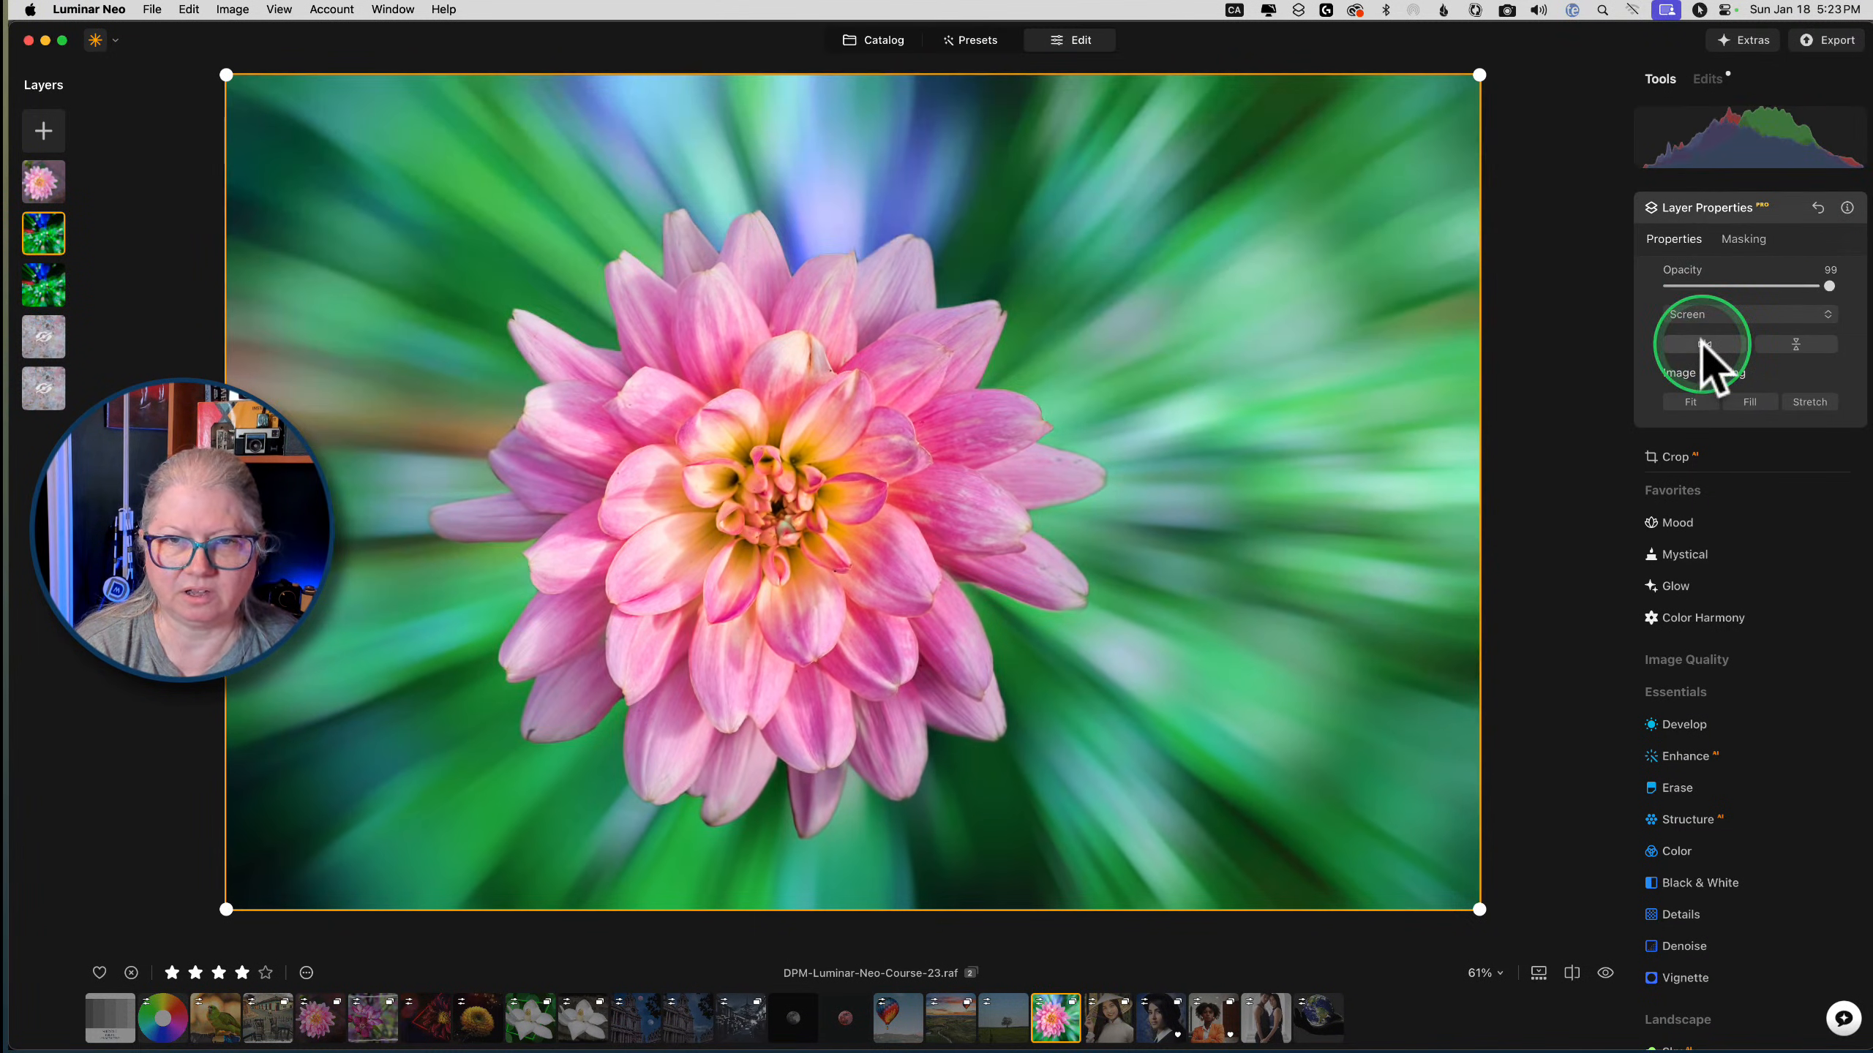
left_click(1704, 346)
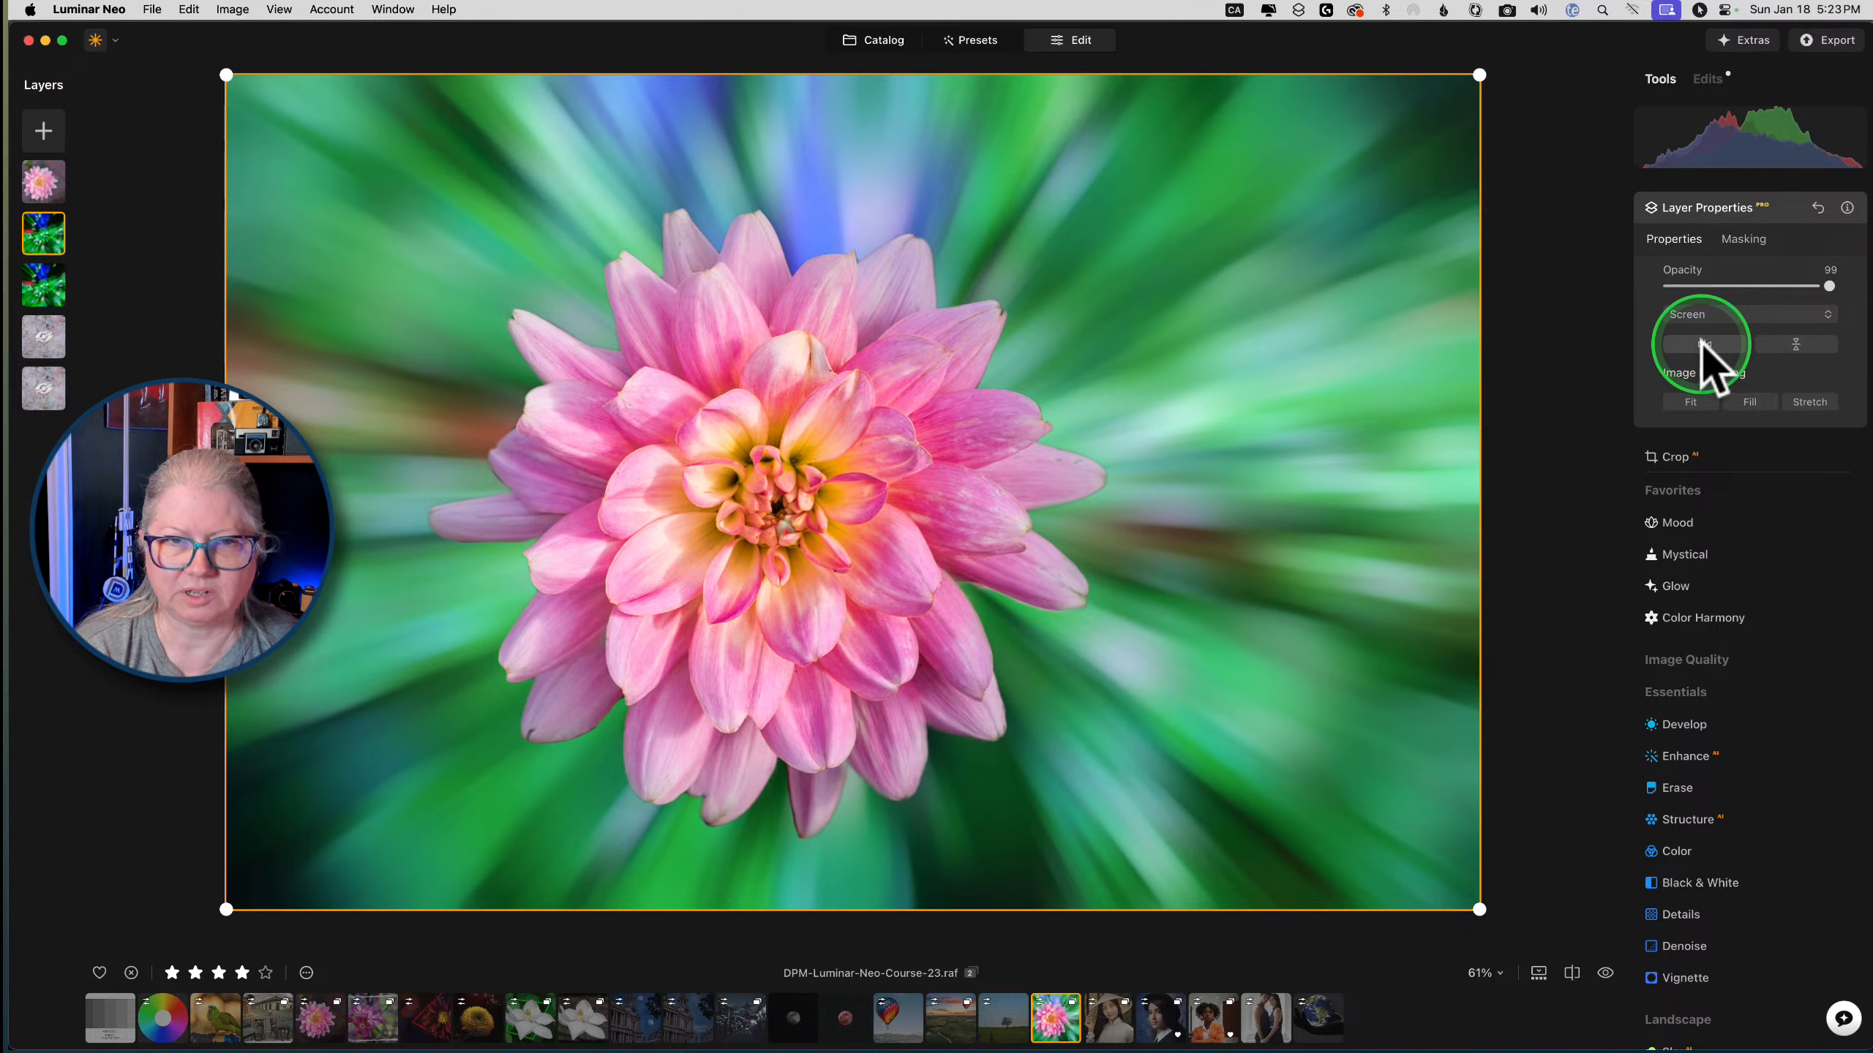
left_click(1773, 208)
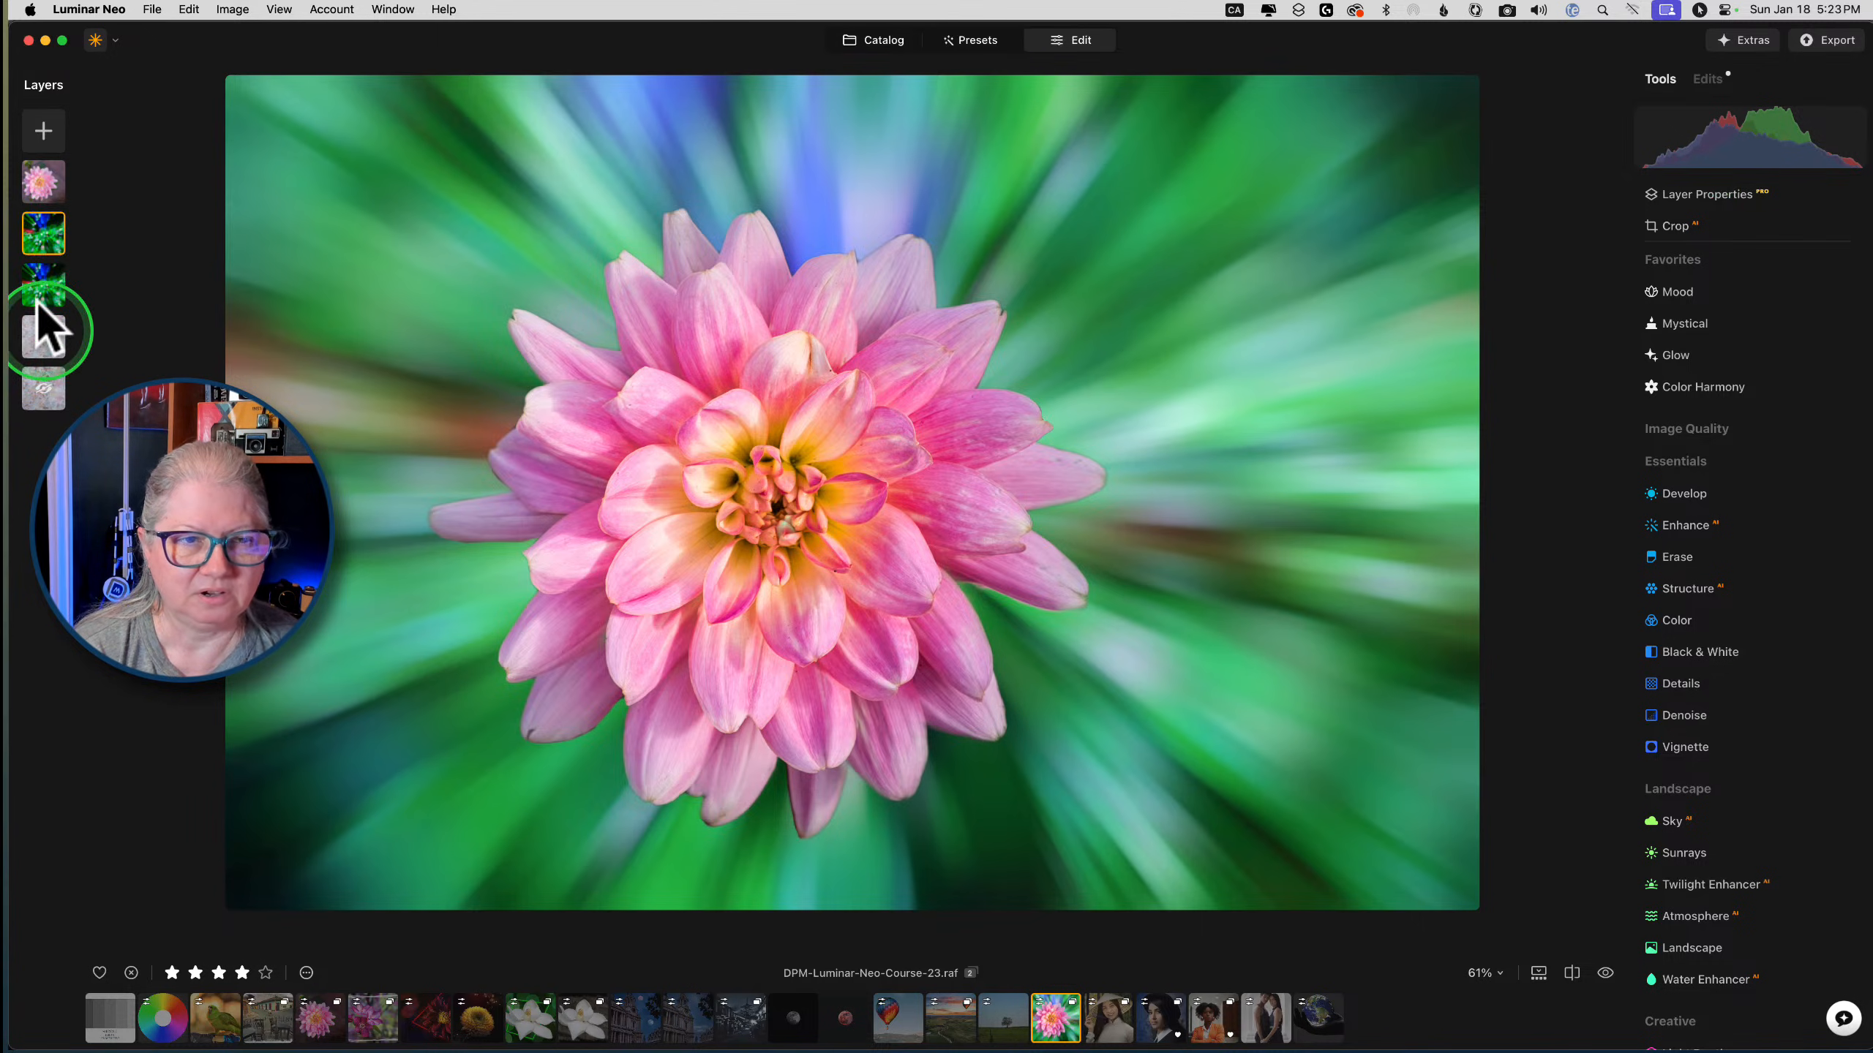
Hide both bokeh layers, then reveal and select the textured wall layer at the base of the stack
left_click(33, 224)
left_click(44, 235)
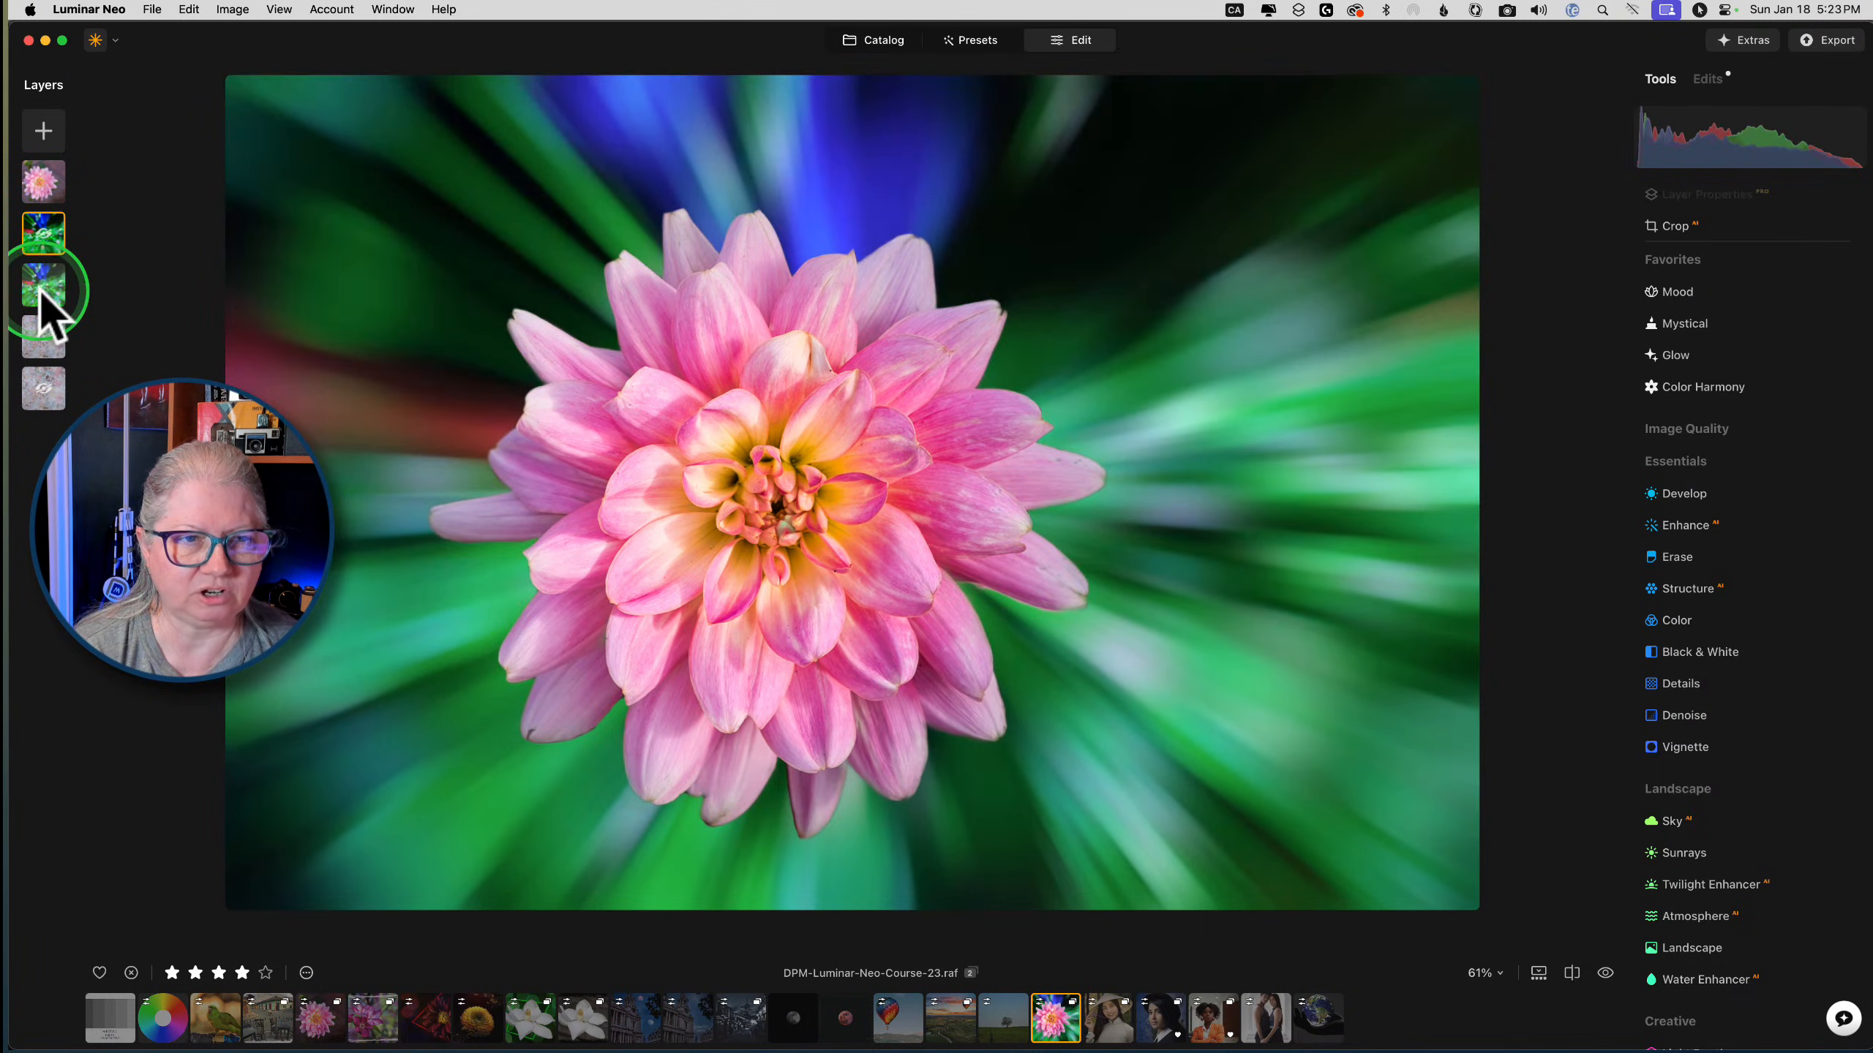
right_click(38, 284)
left_click(42, 292)
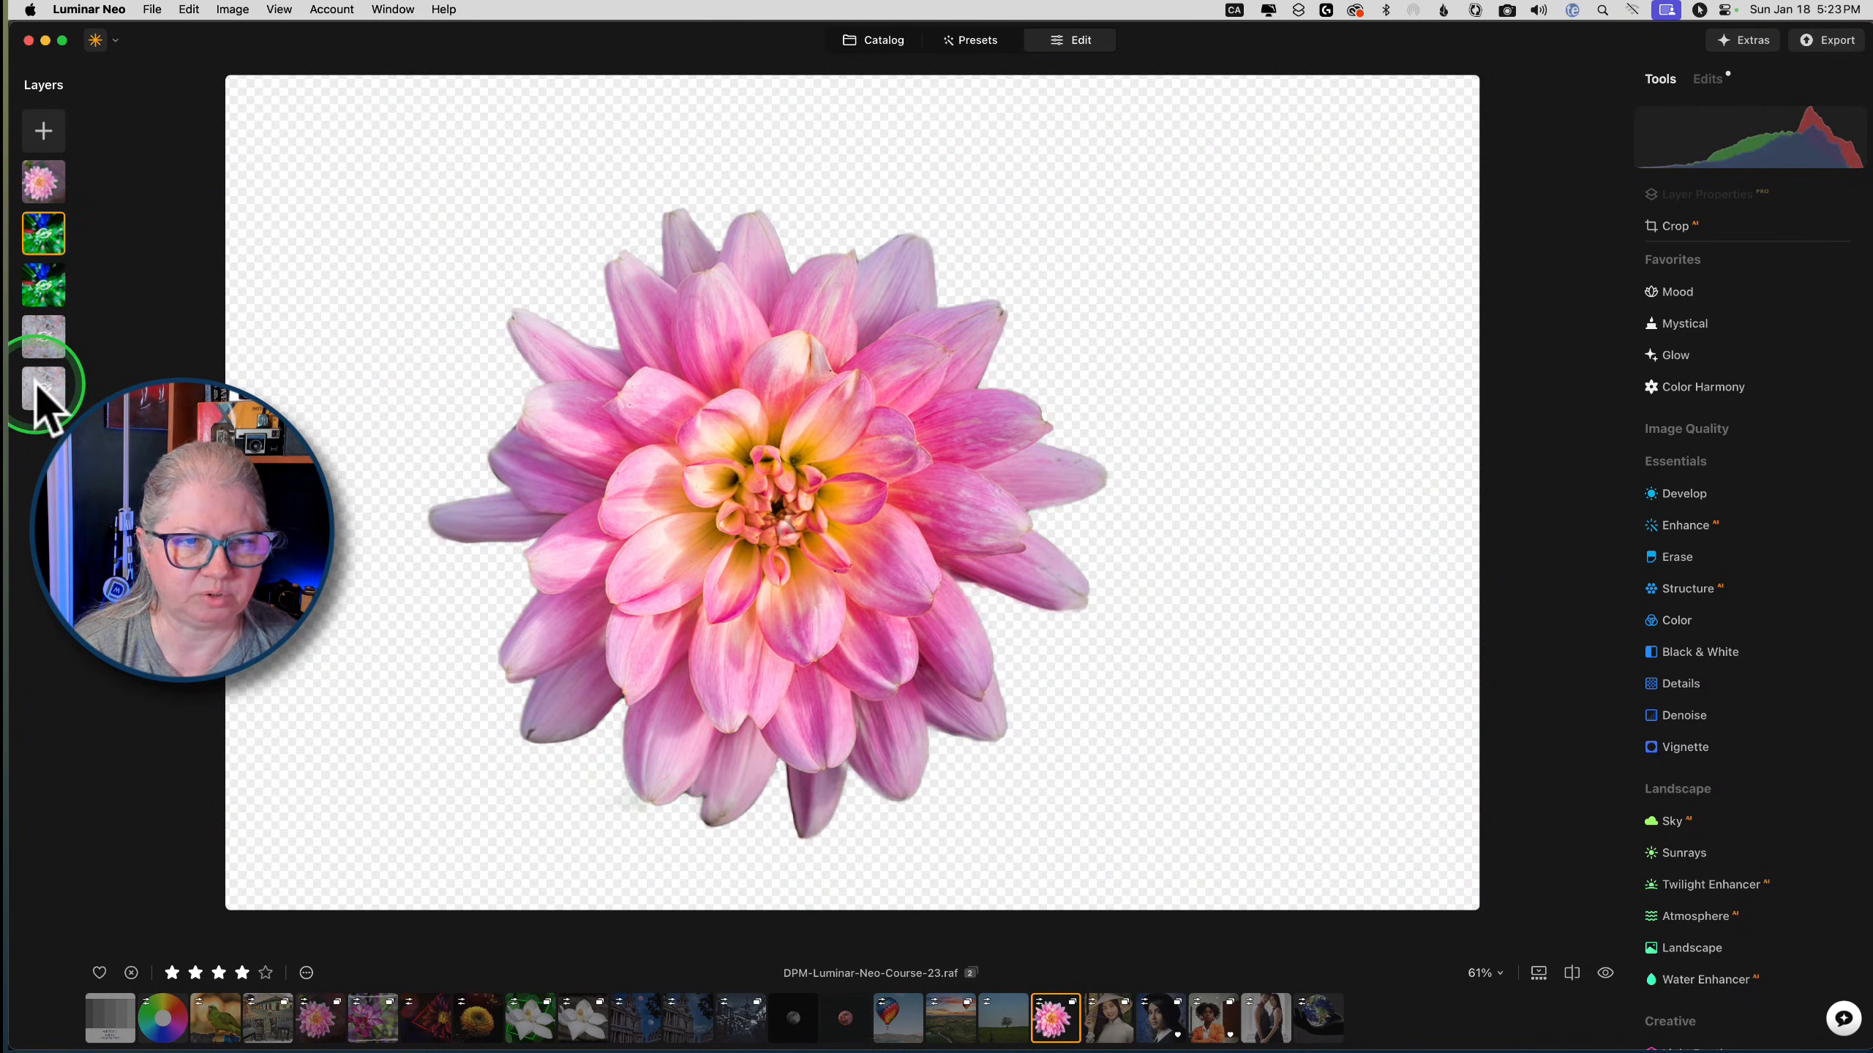
left_click(40, 338)
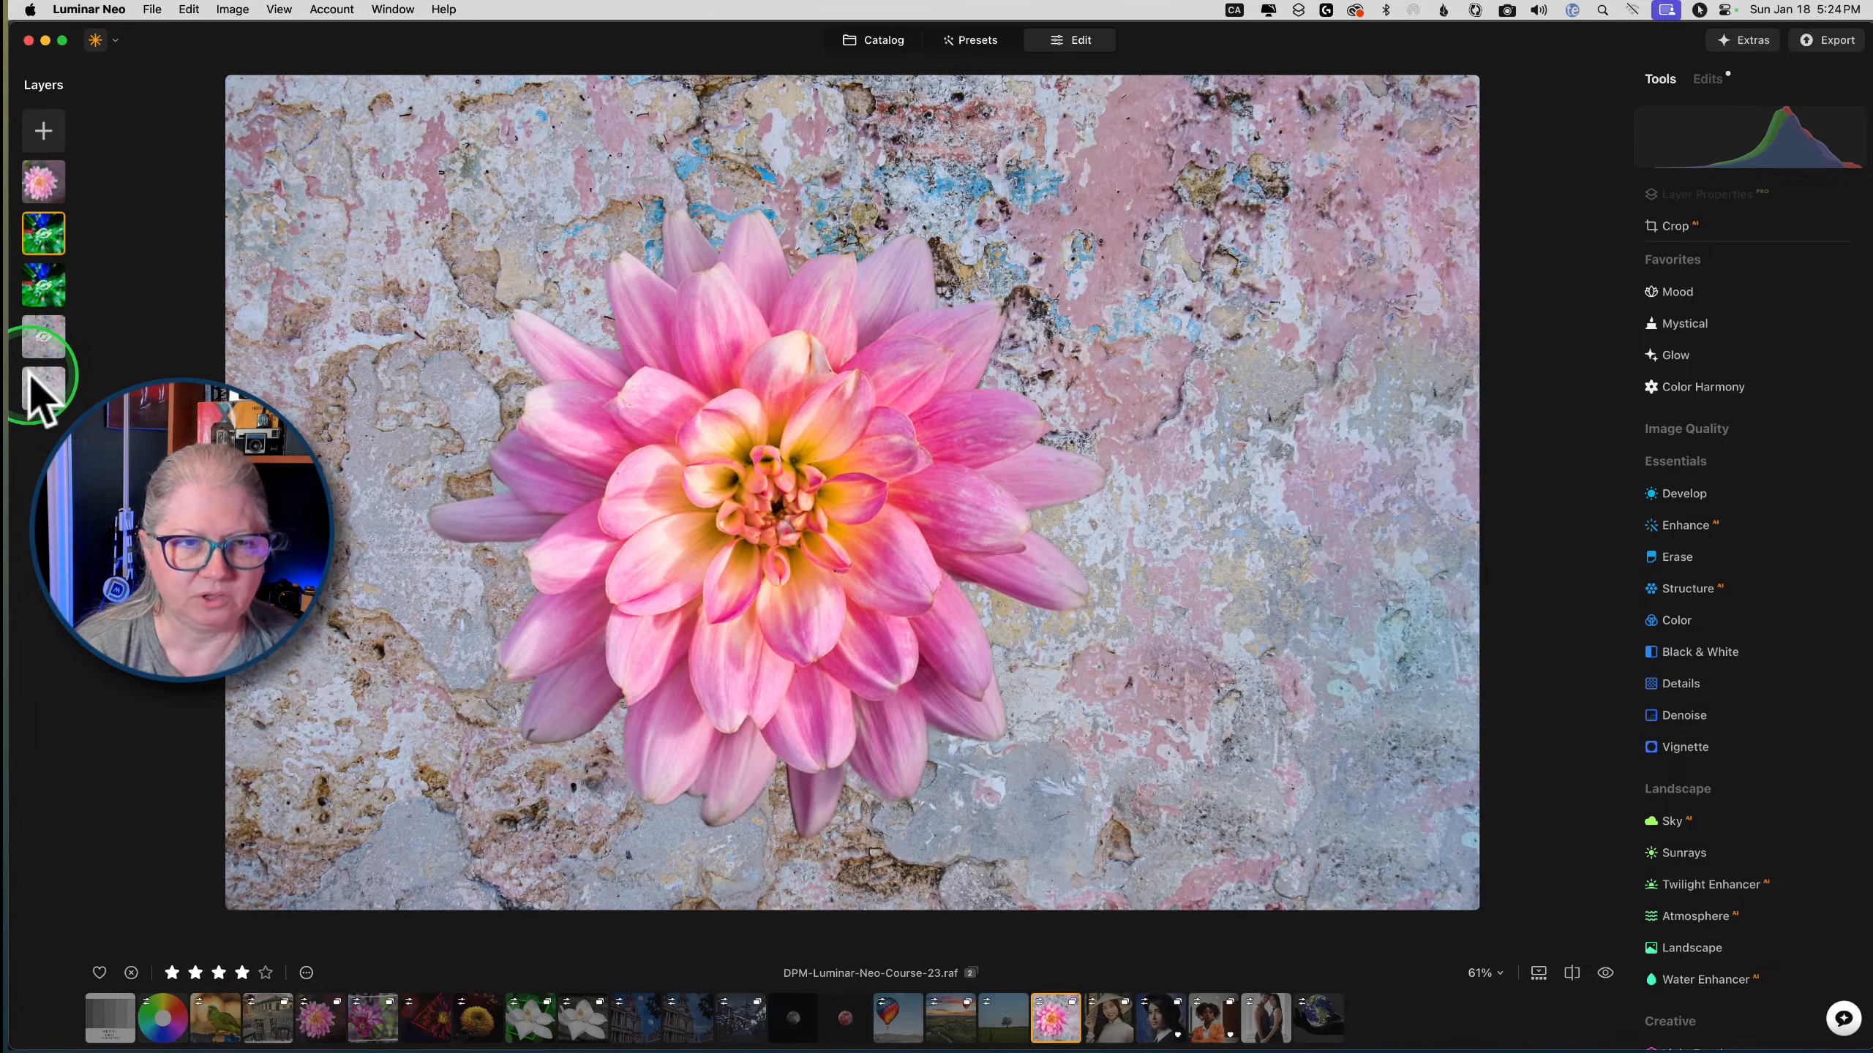
left_click(35, 392)
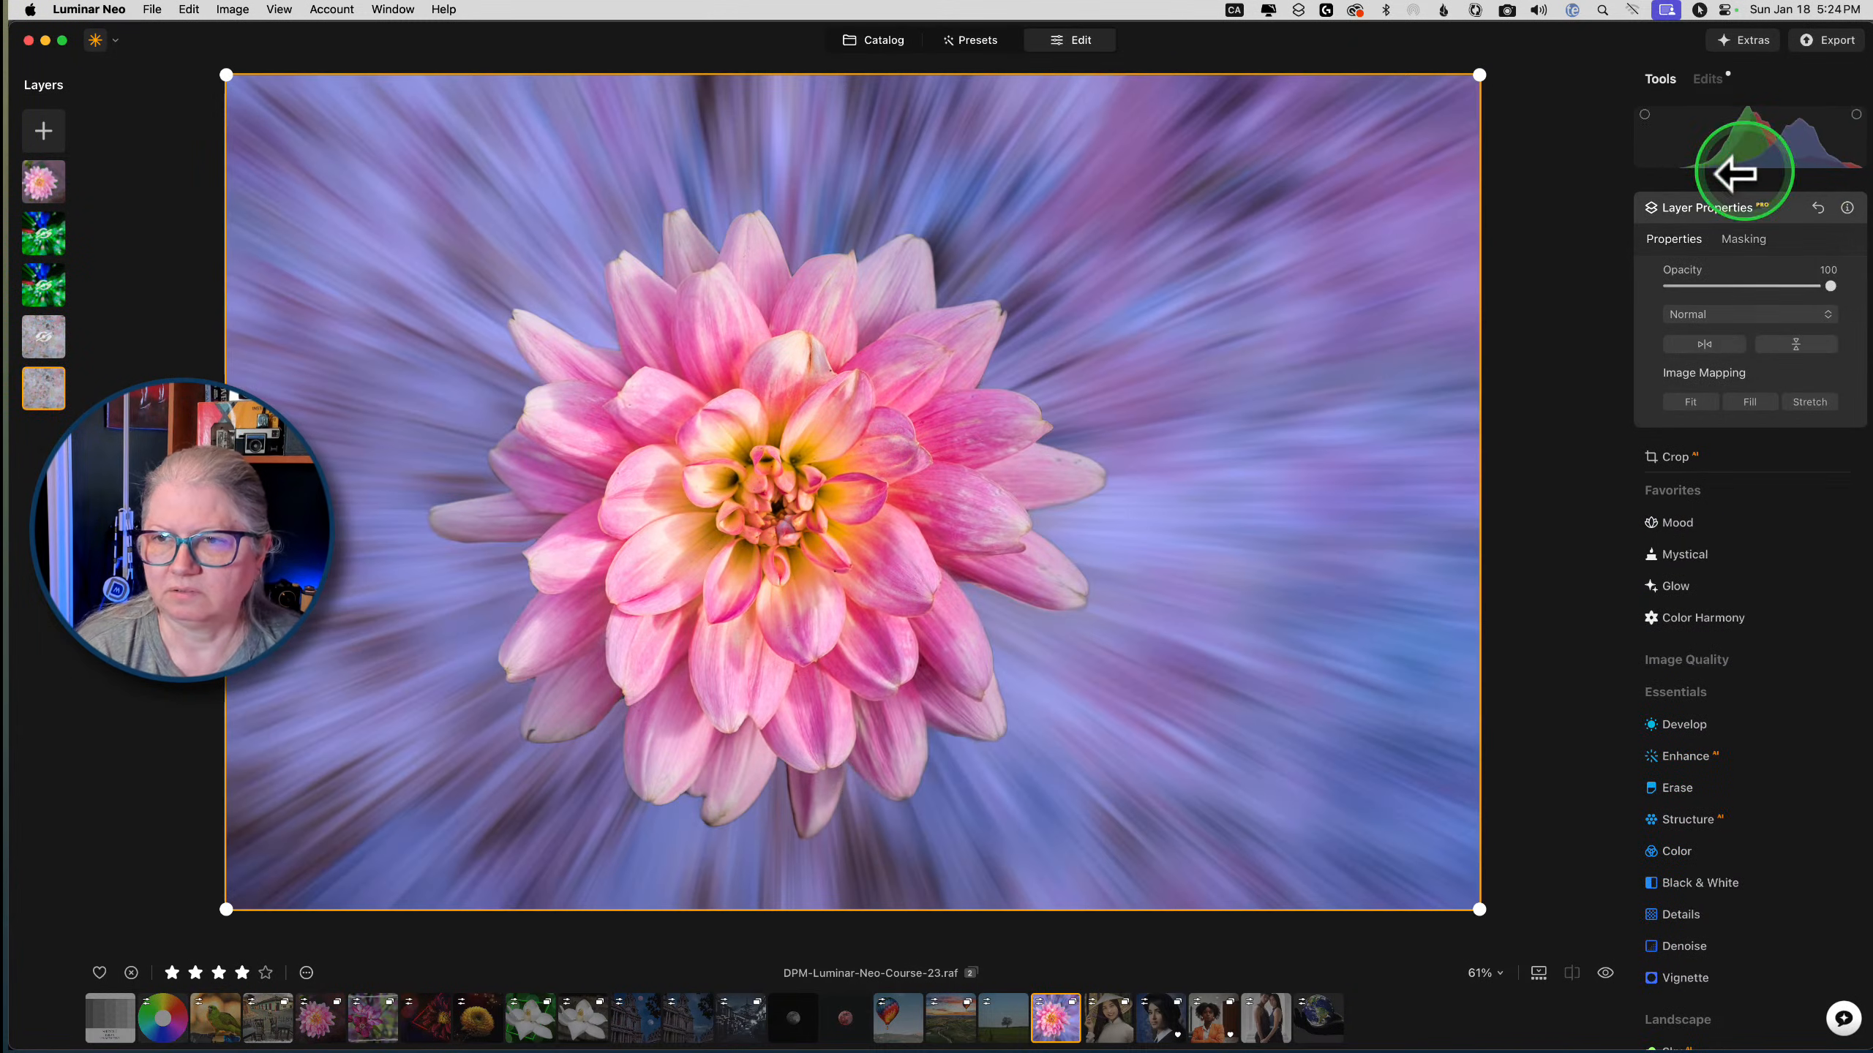
Reopen the earliest Blur in the wall layer's edit history and set its Twisted angle to 45
left_click(1709, 77)
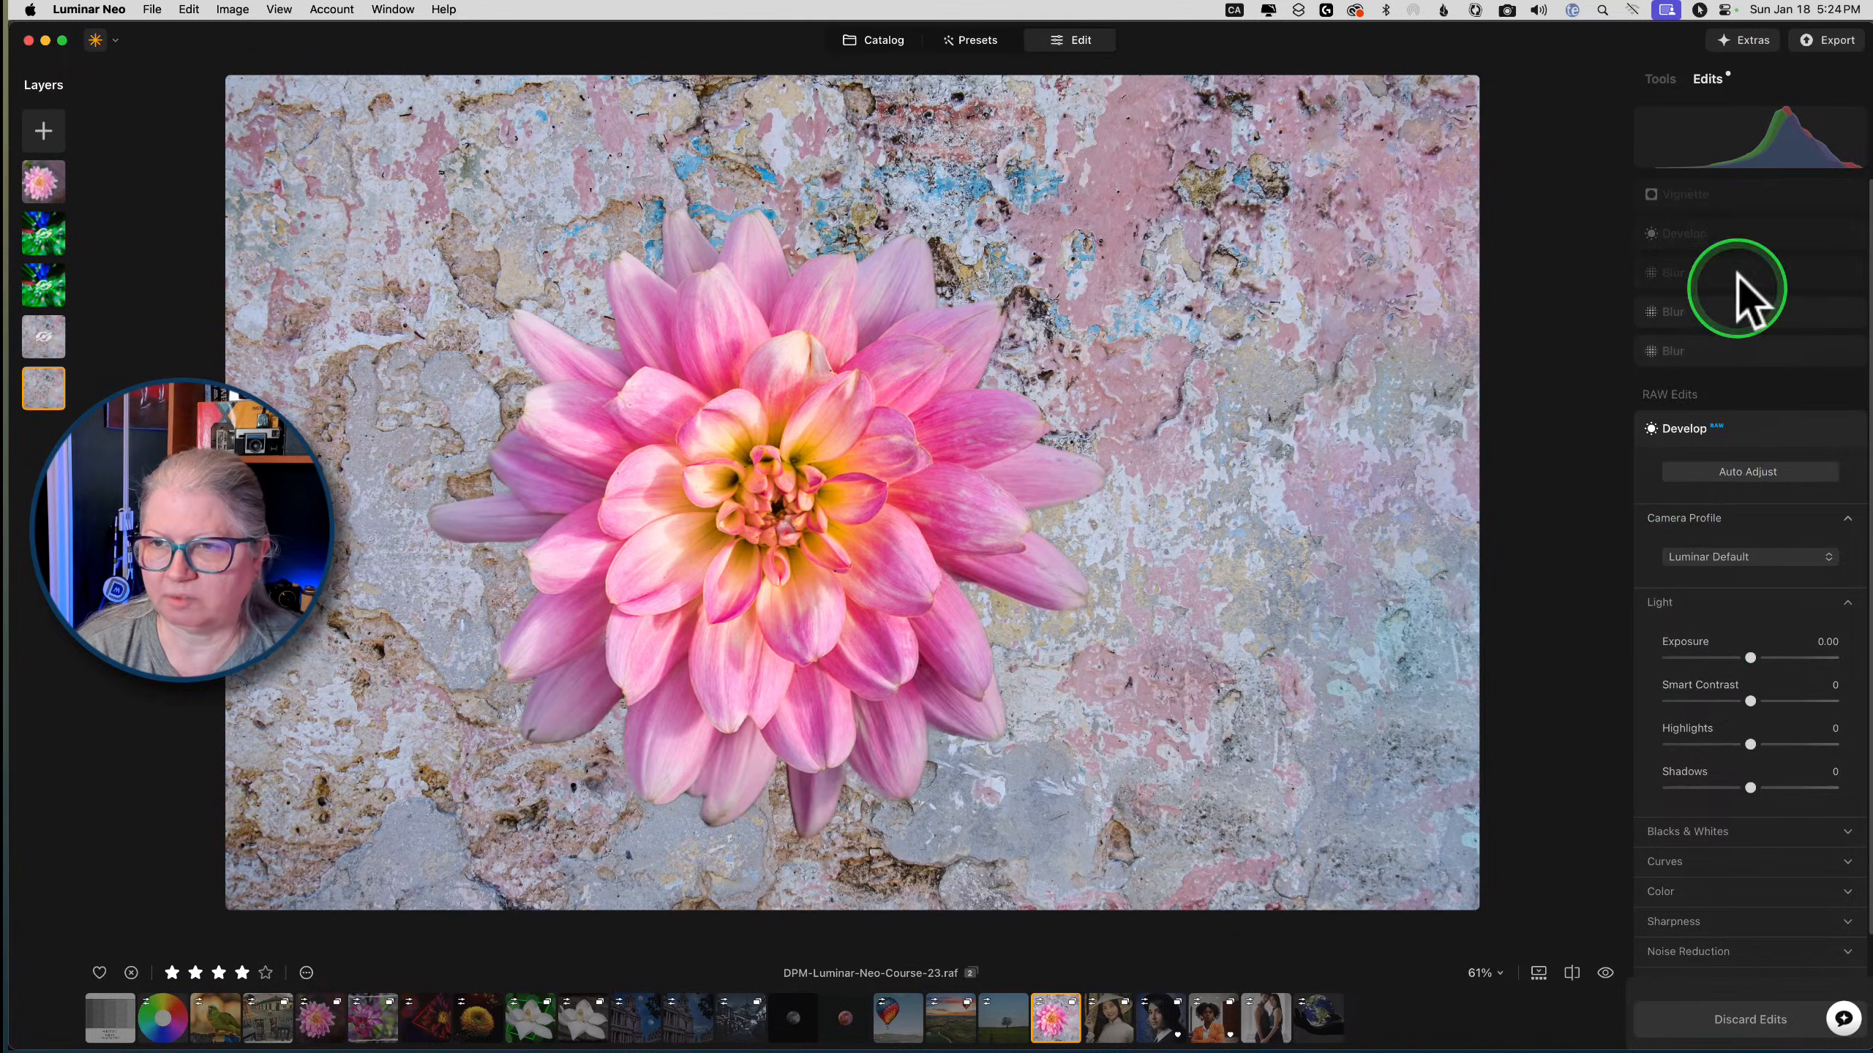
left_click(1741, 248)
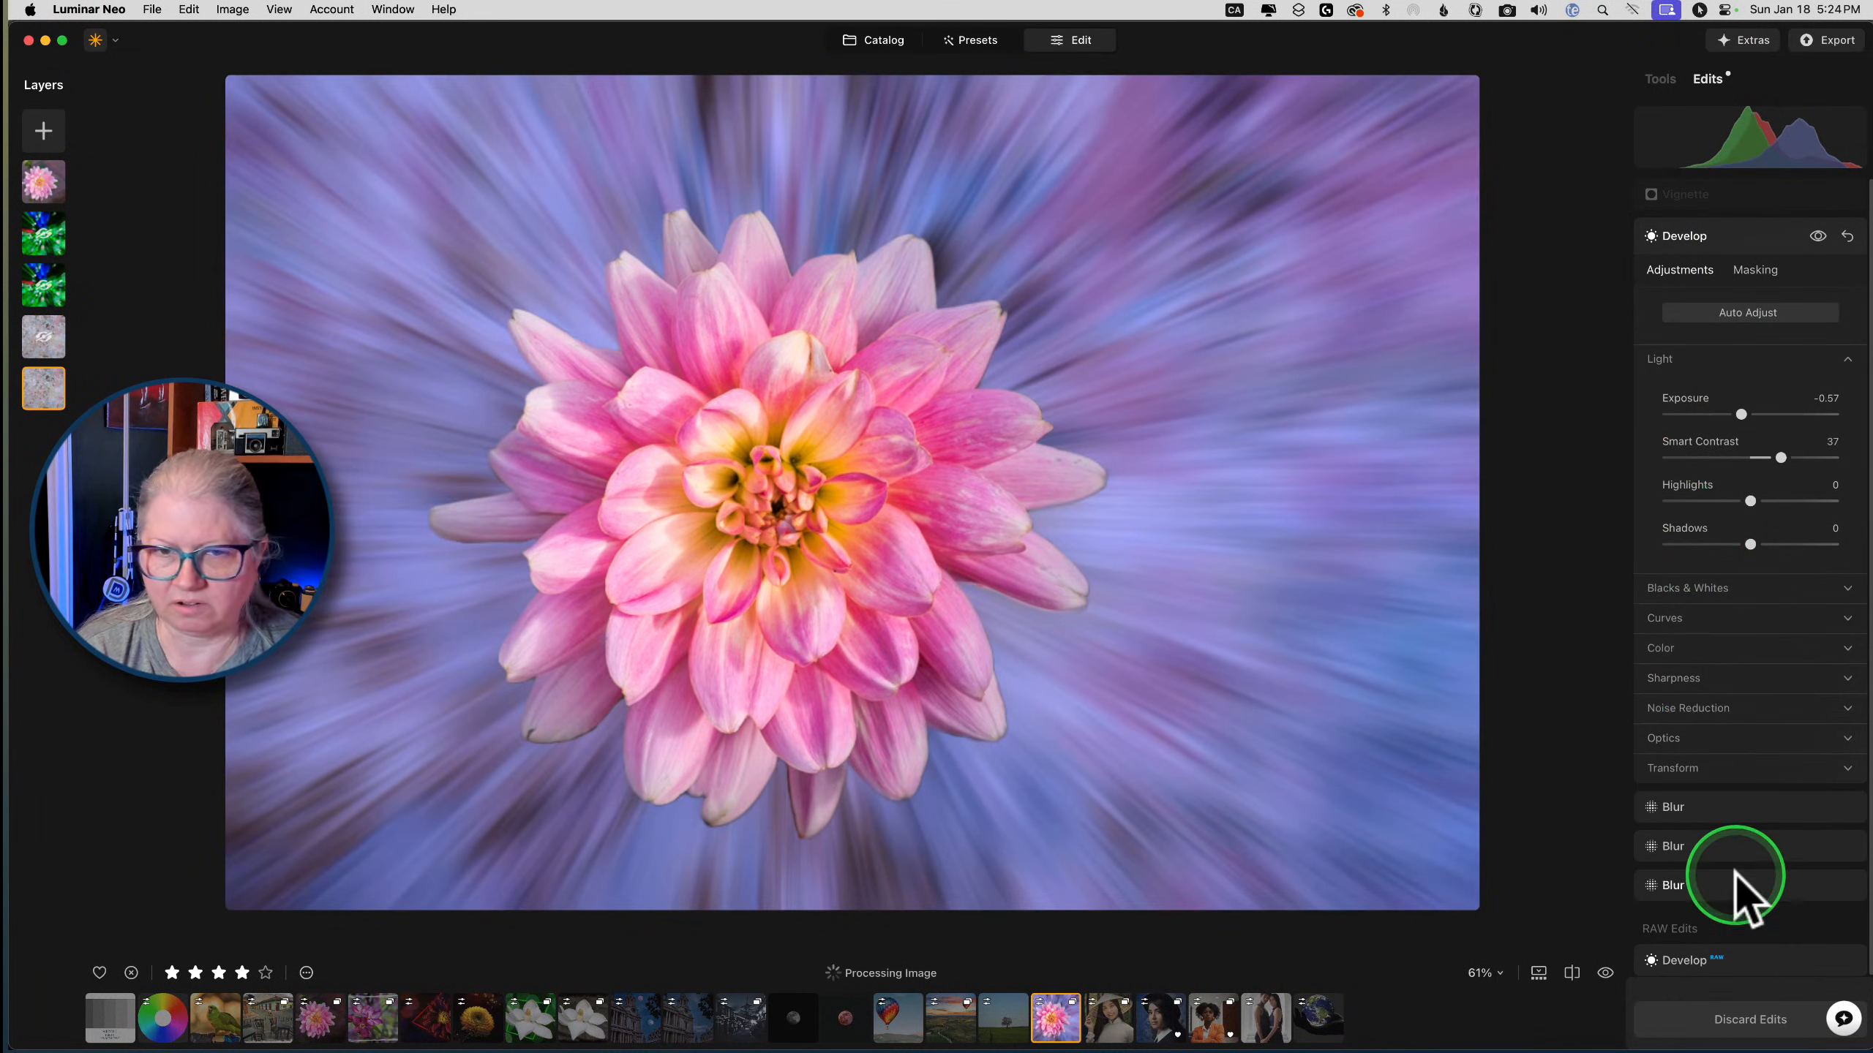
left_click(1729, 889)
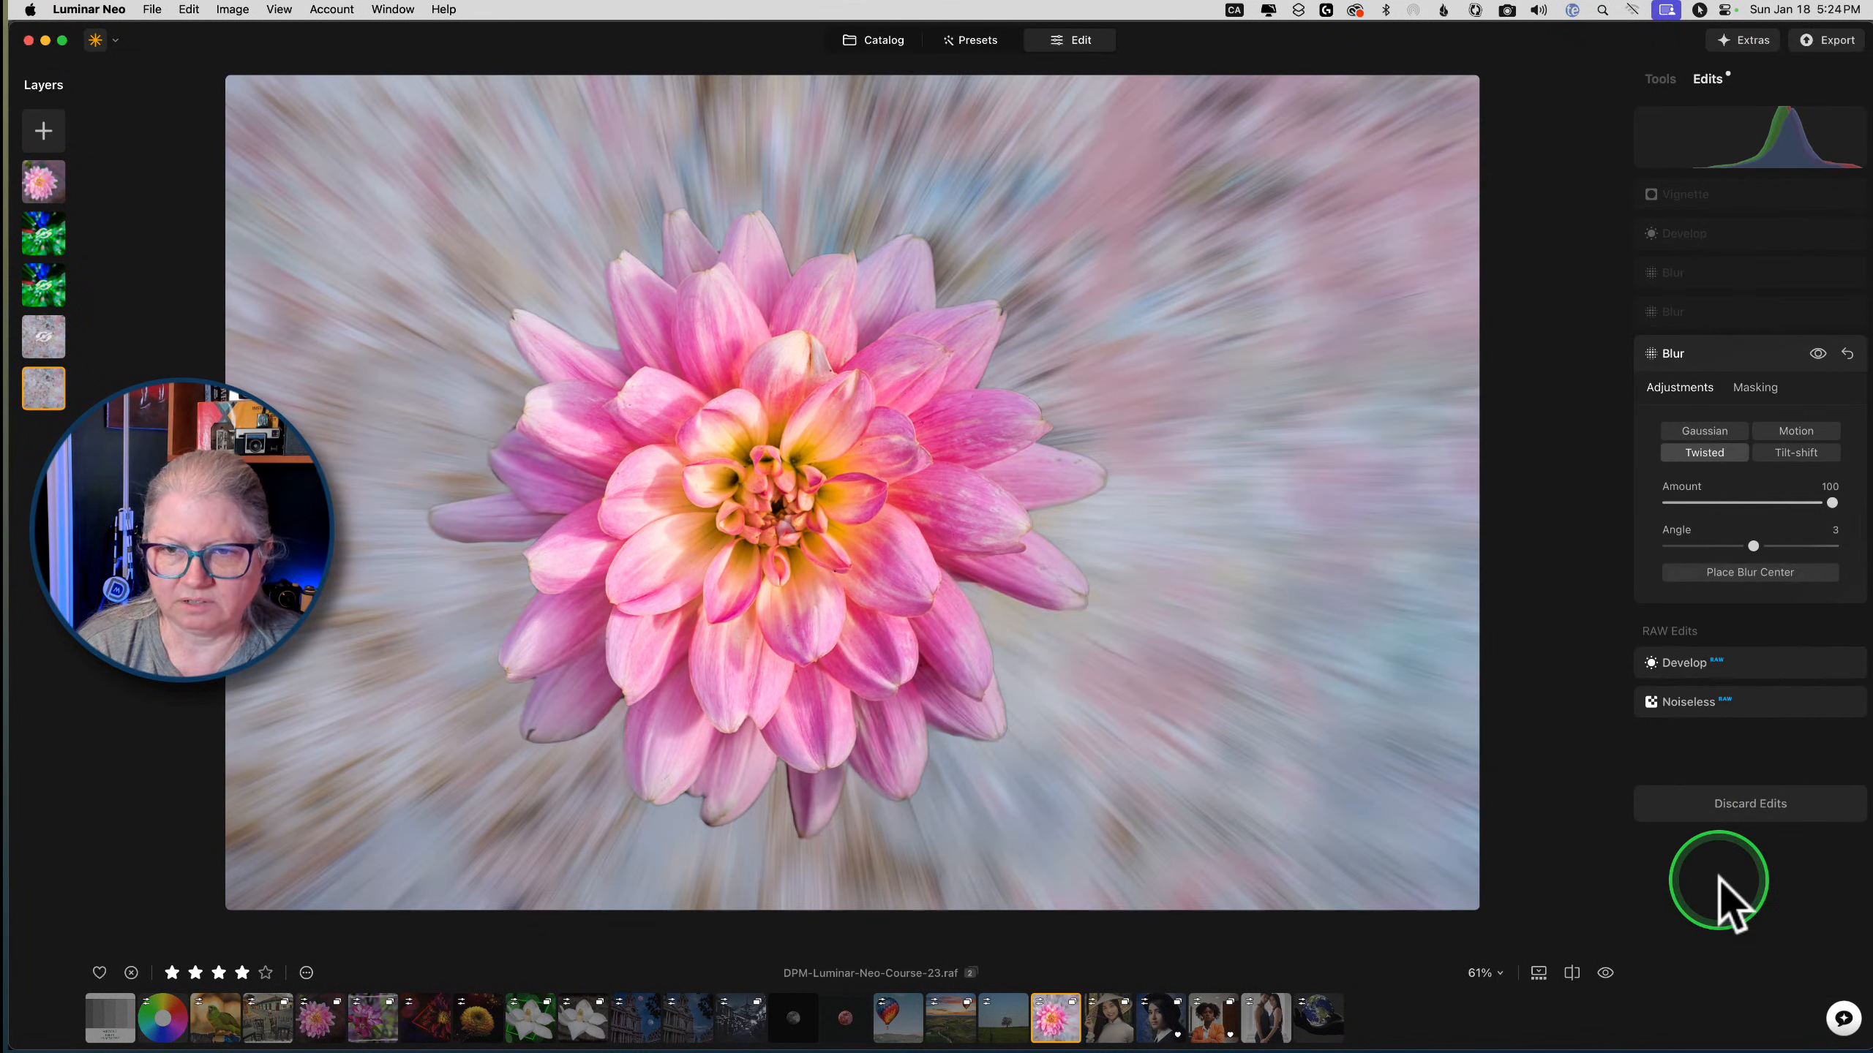
left_click(1835, 532)
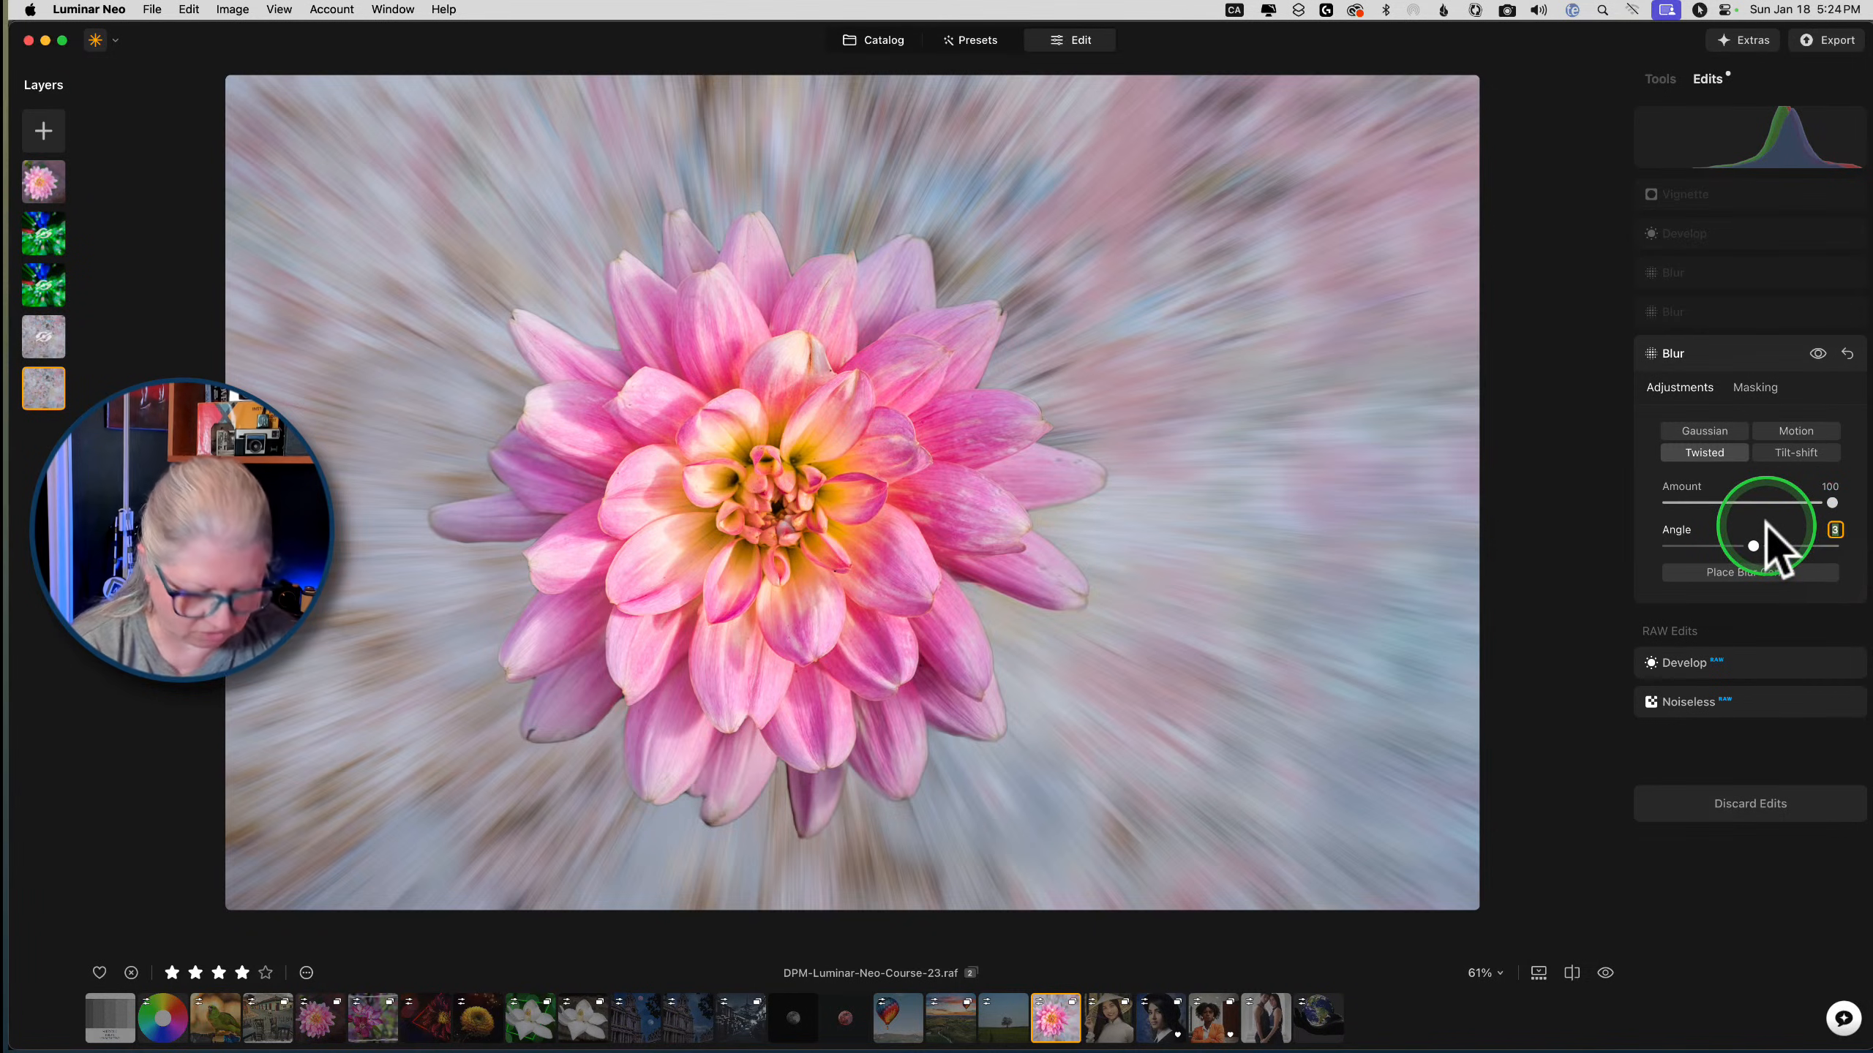
key("Return")
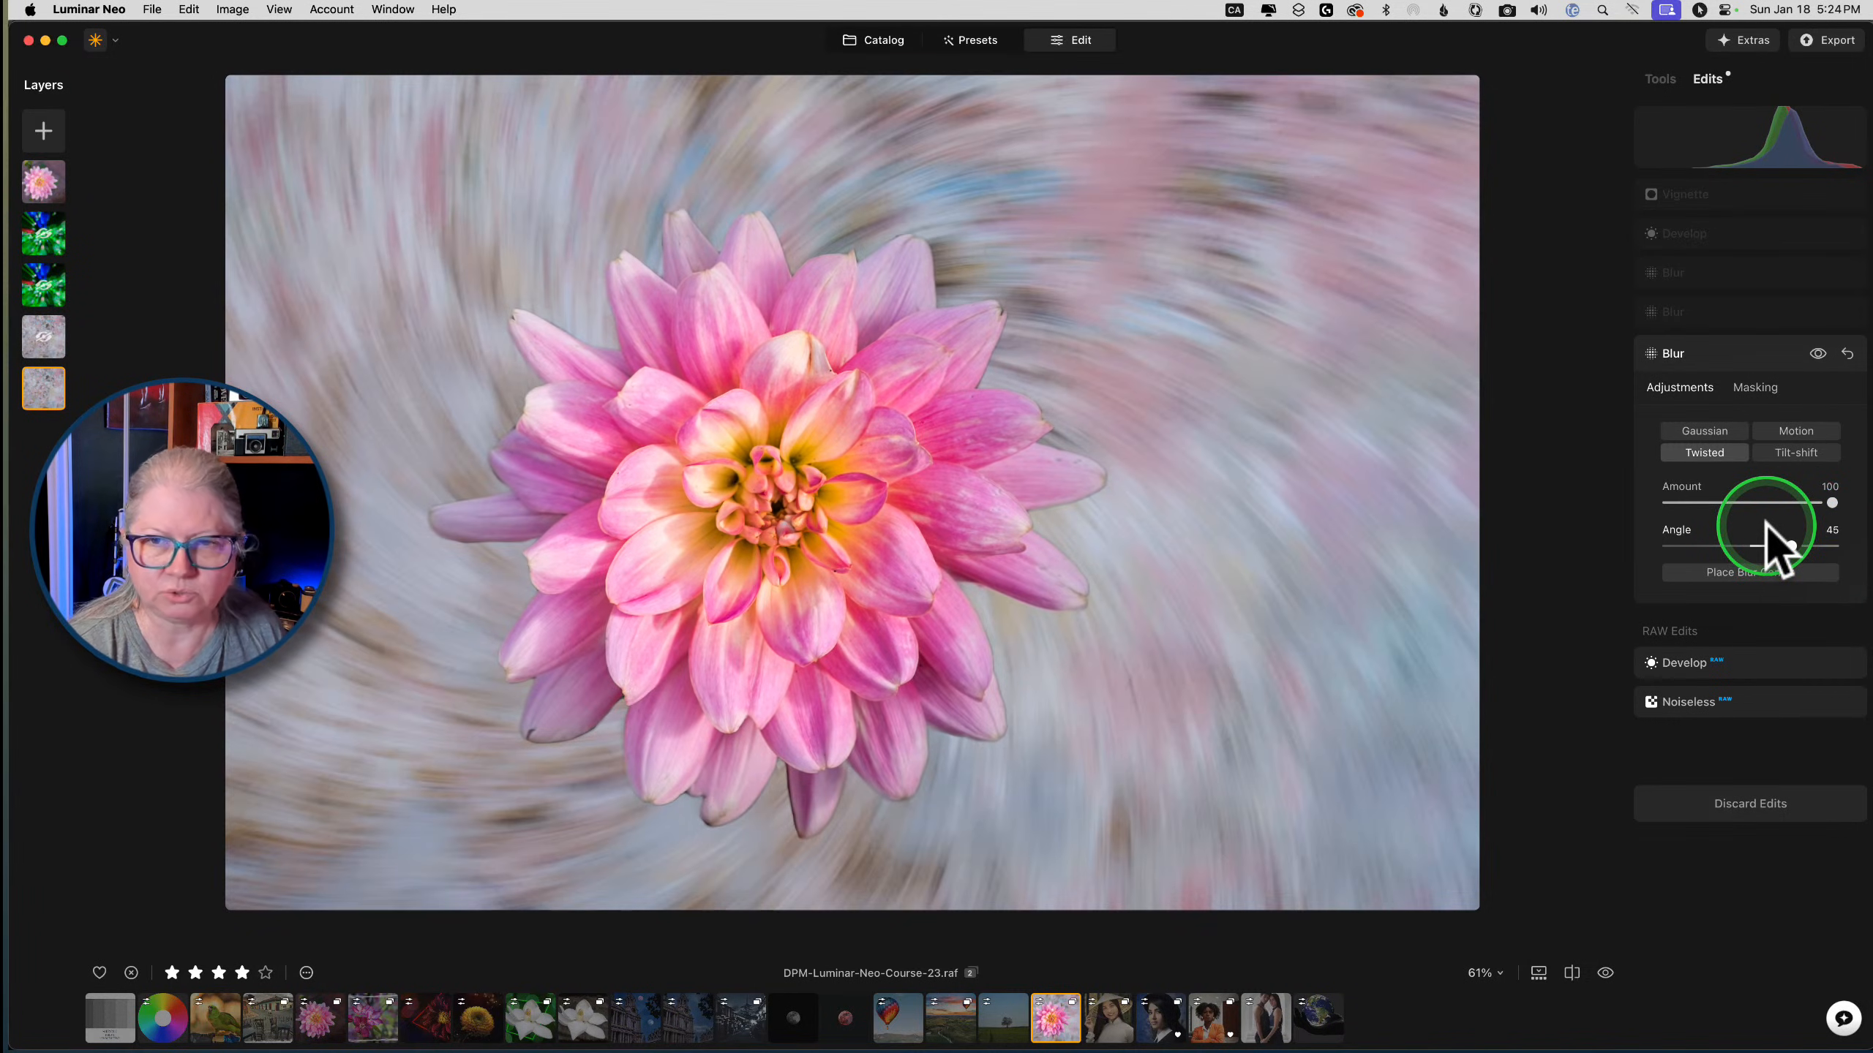
Set the Twisted angle of the wall layer's second Blur edit to 45
left_click(1747, 321)
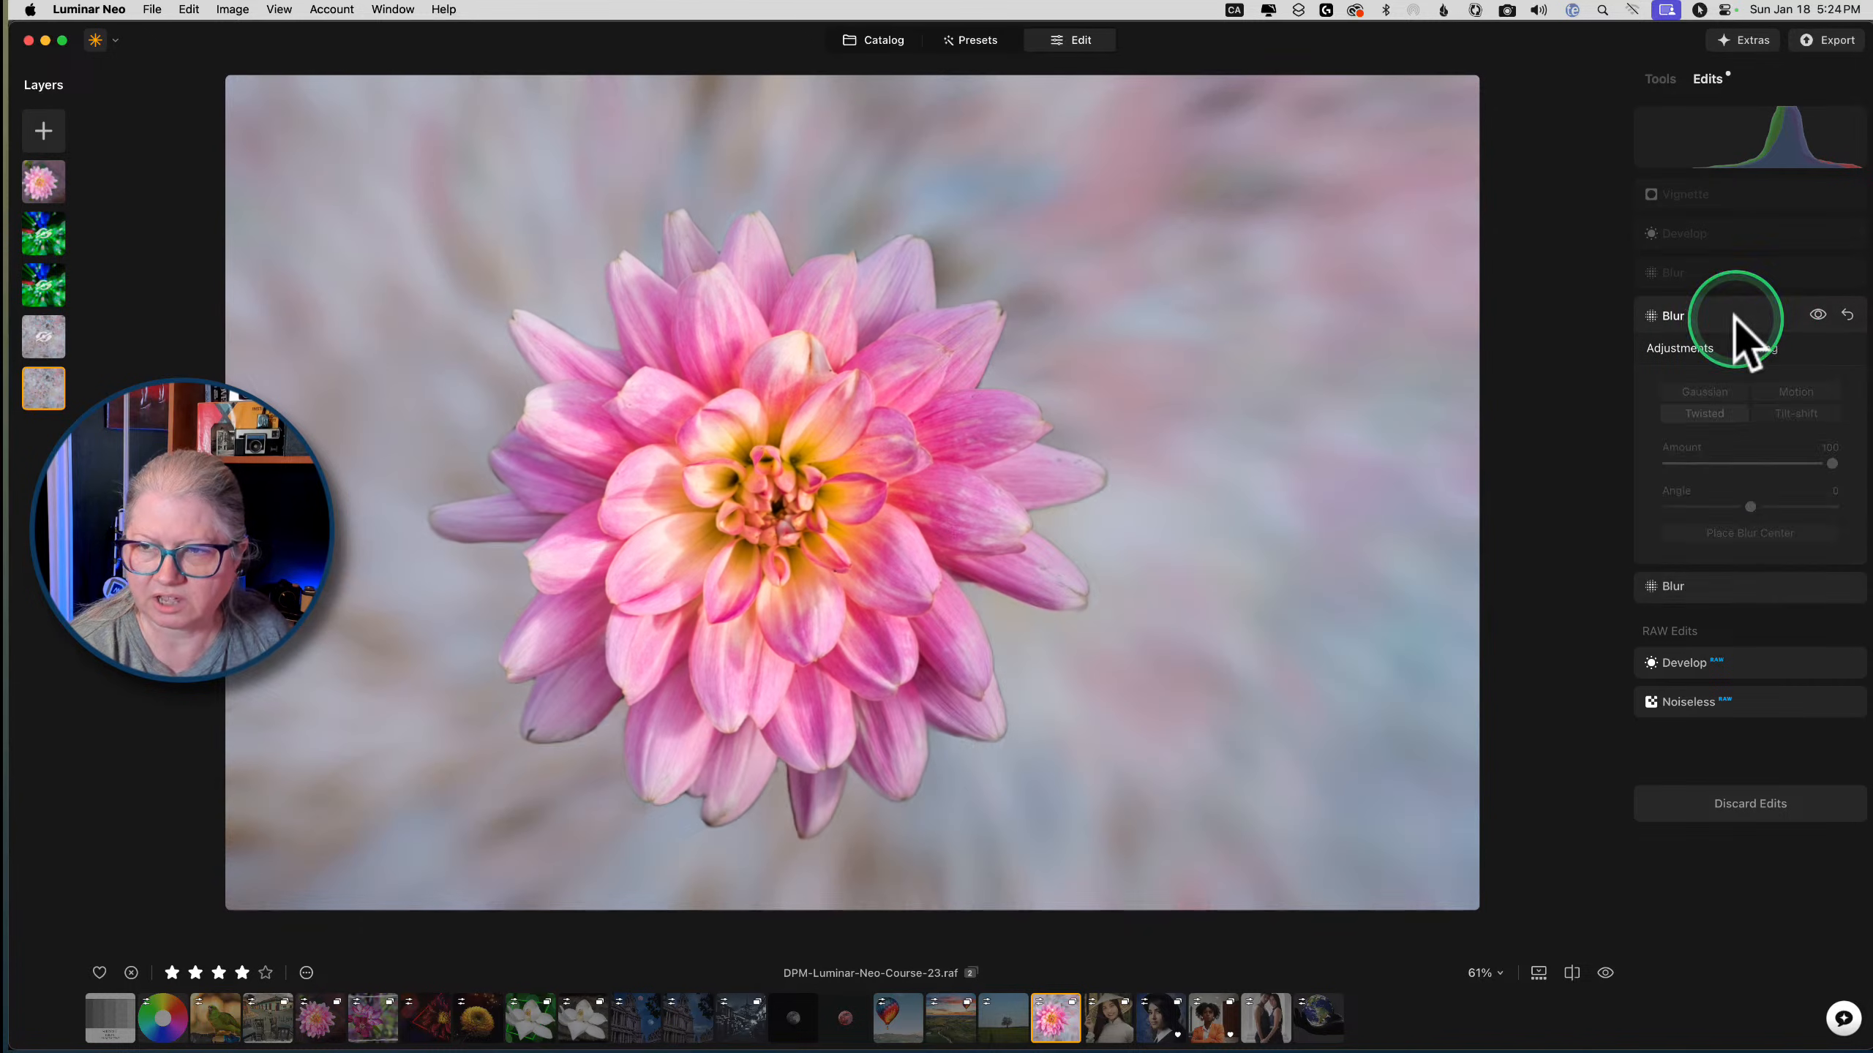
left_click(1835, 491)
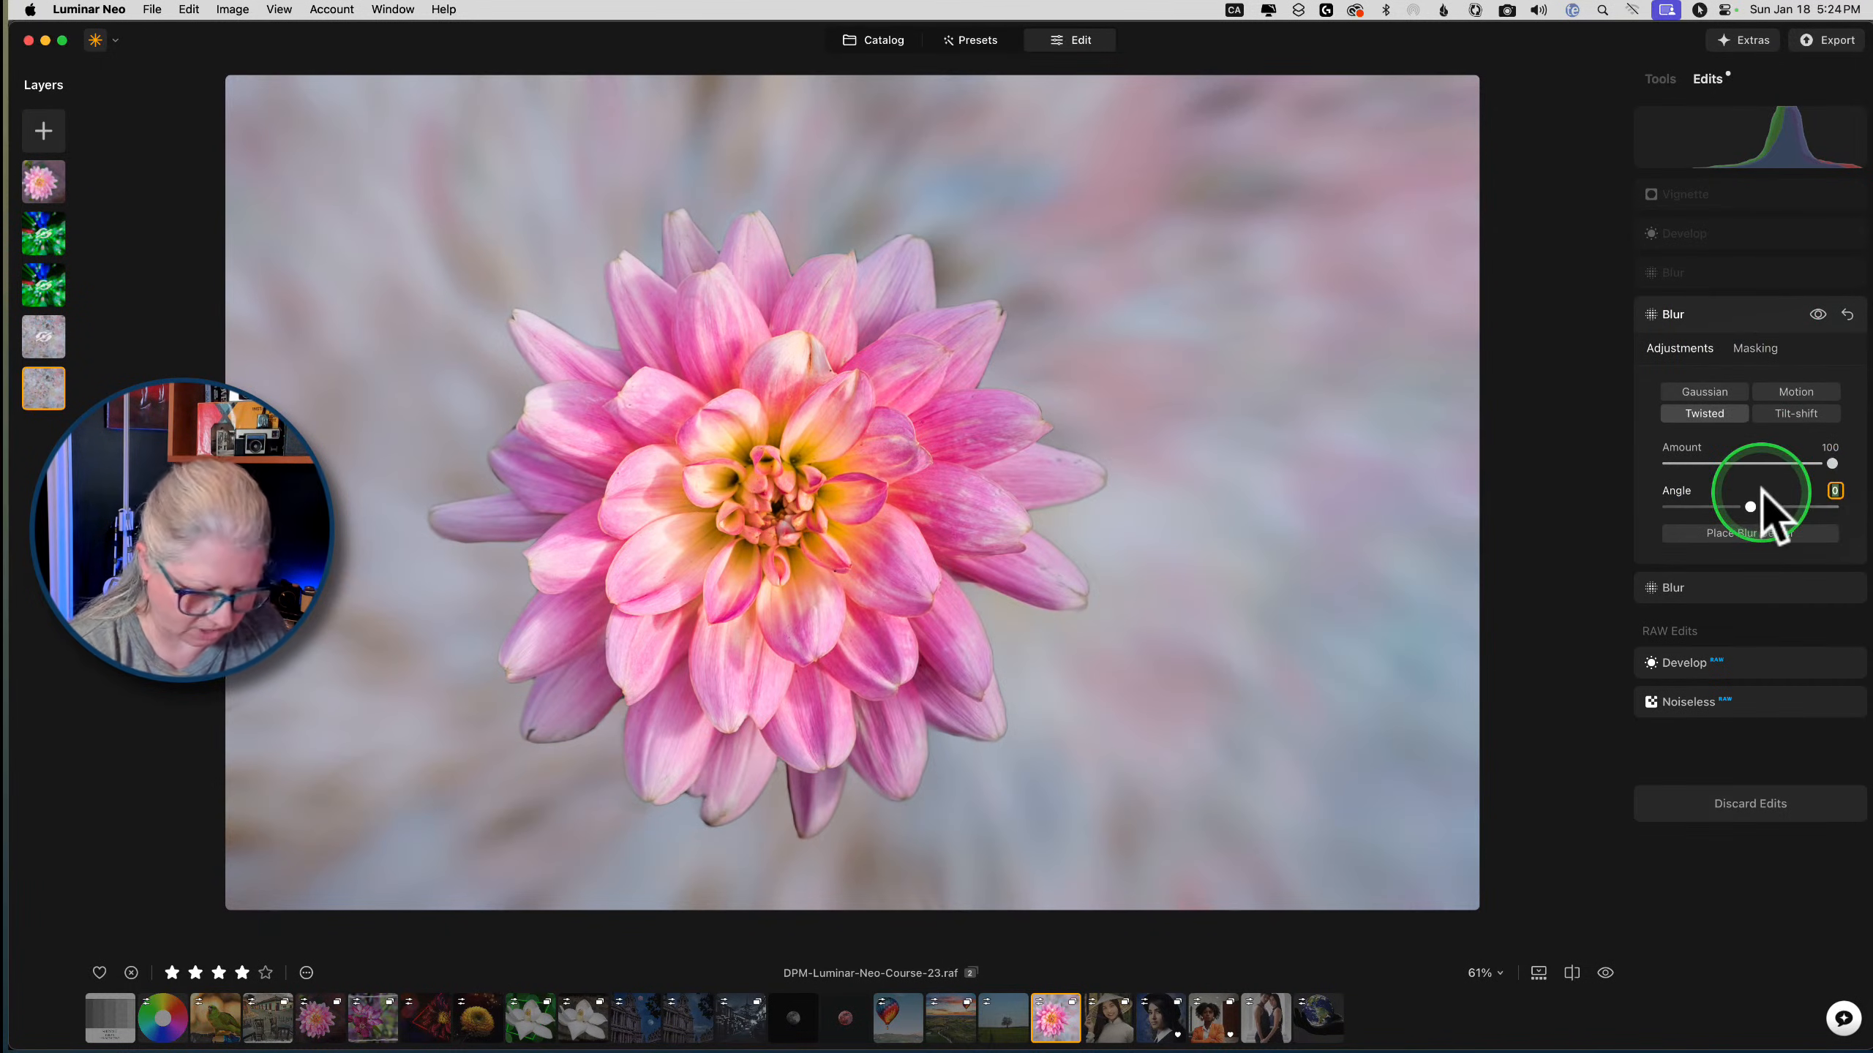
type("45")
key("Return")
Set the Twisted angle of the wall layer's third Blur edit to 45
left_click(1727, 275)
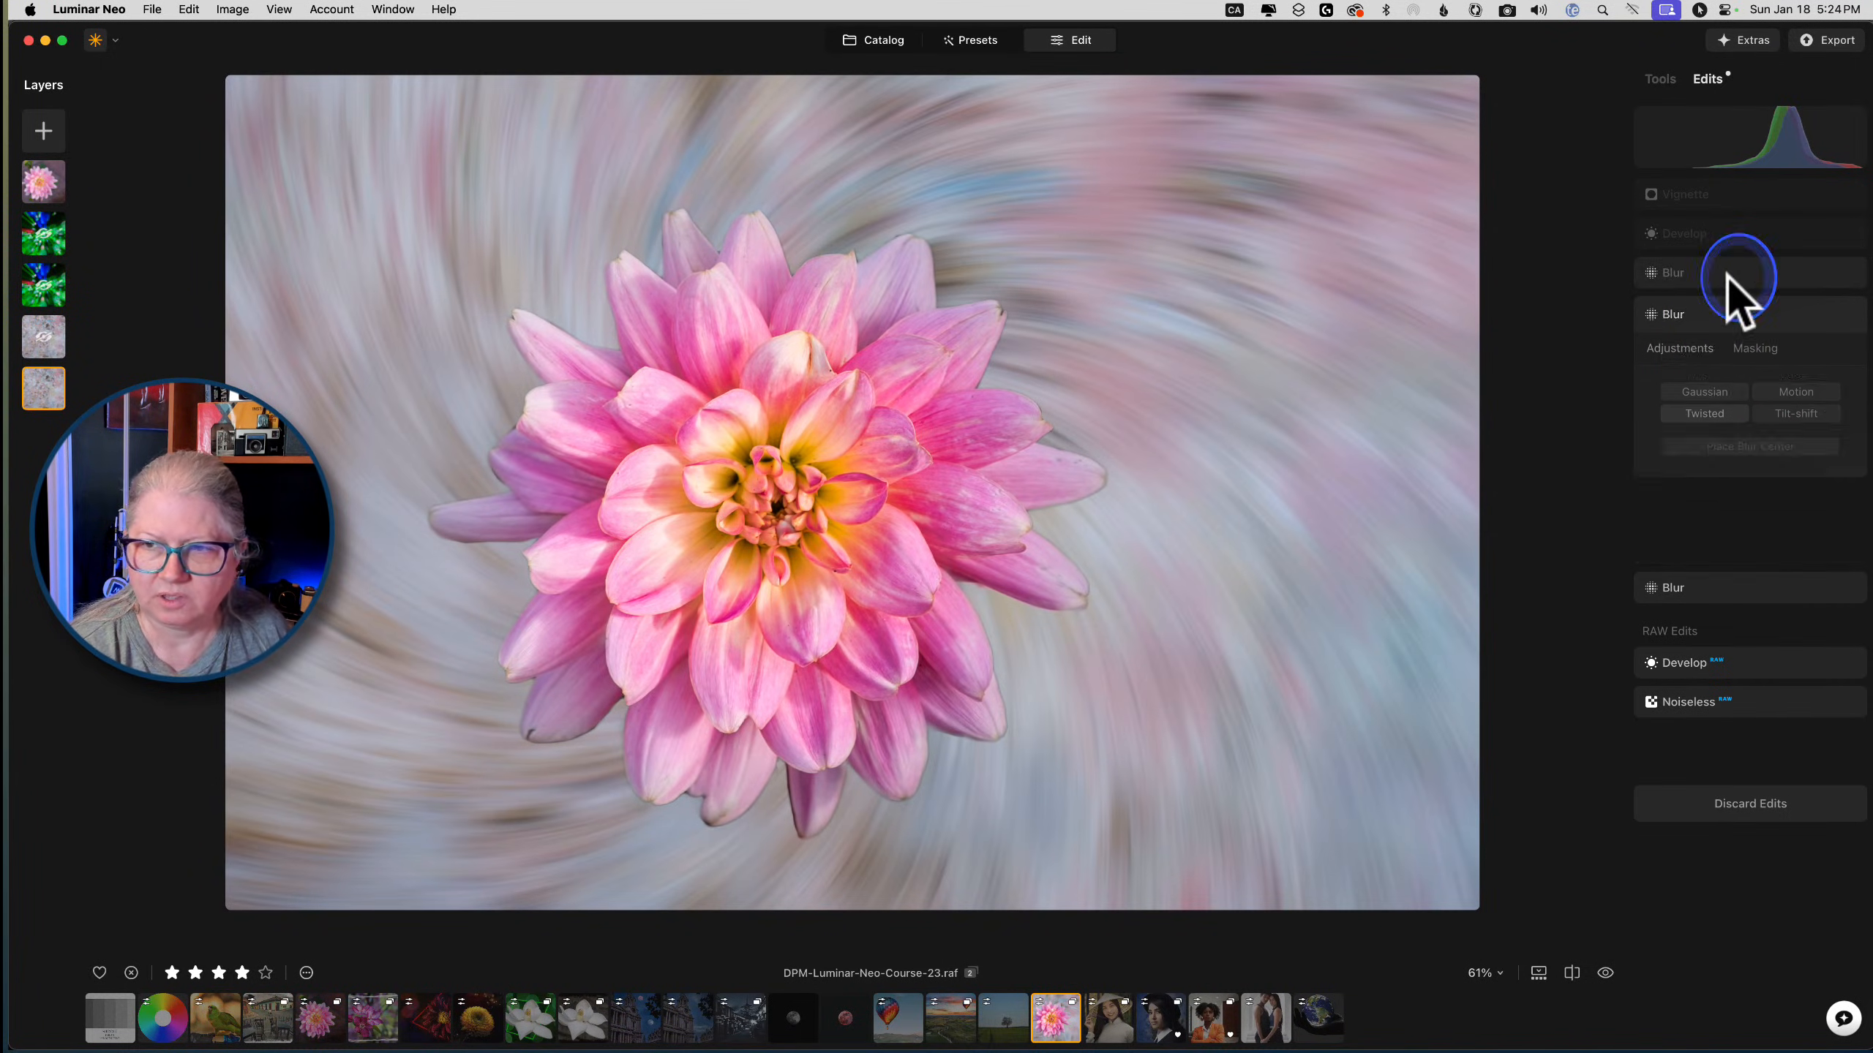
left_click(1835, 452)
type("4")
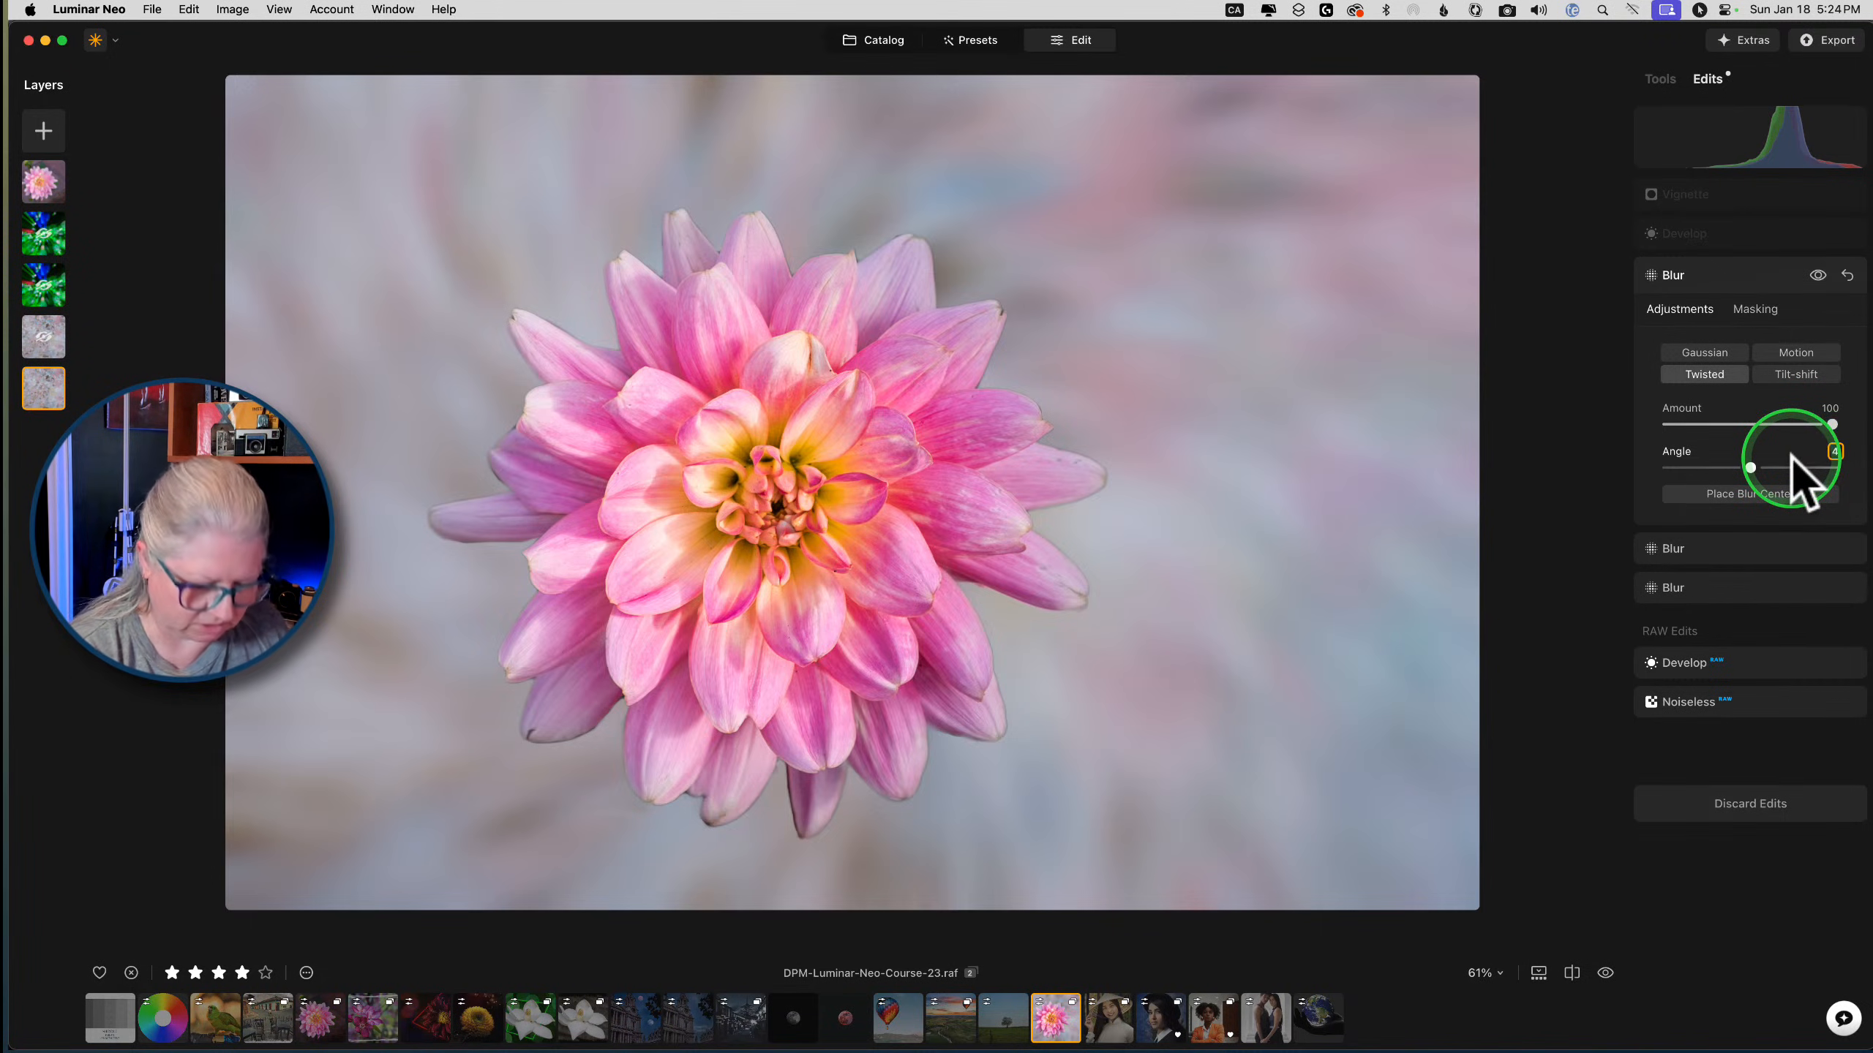
type("5")
key("Return")
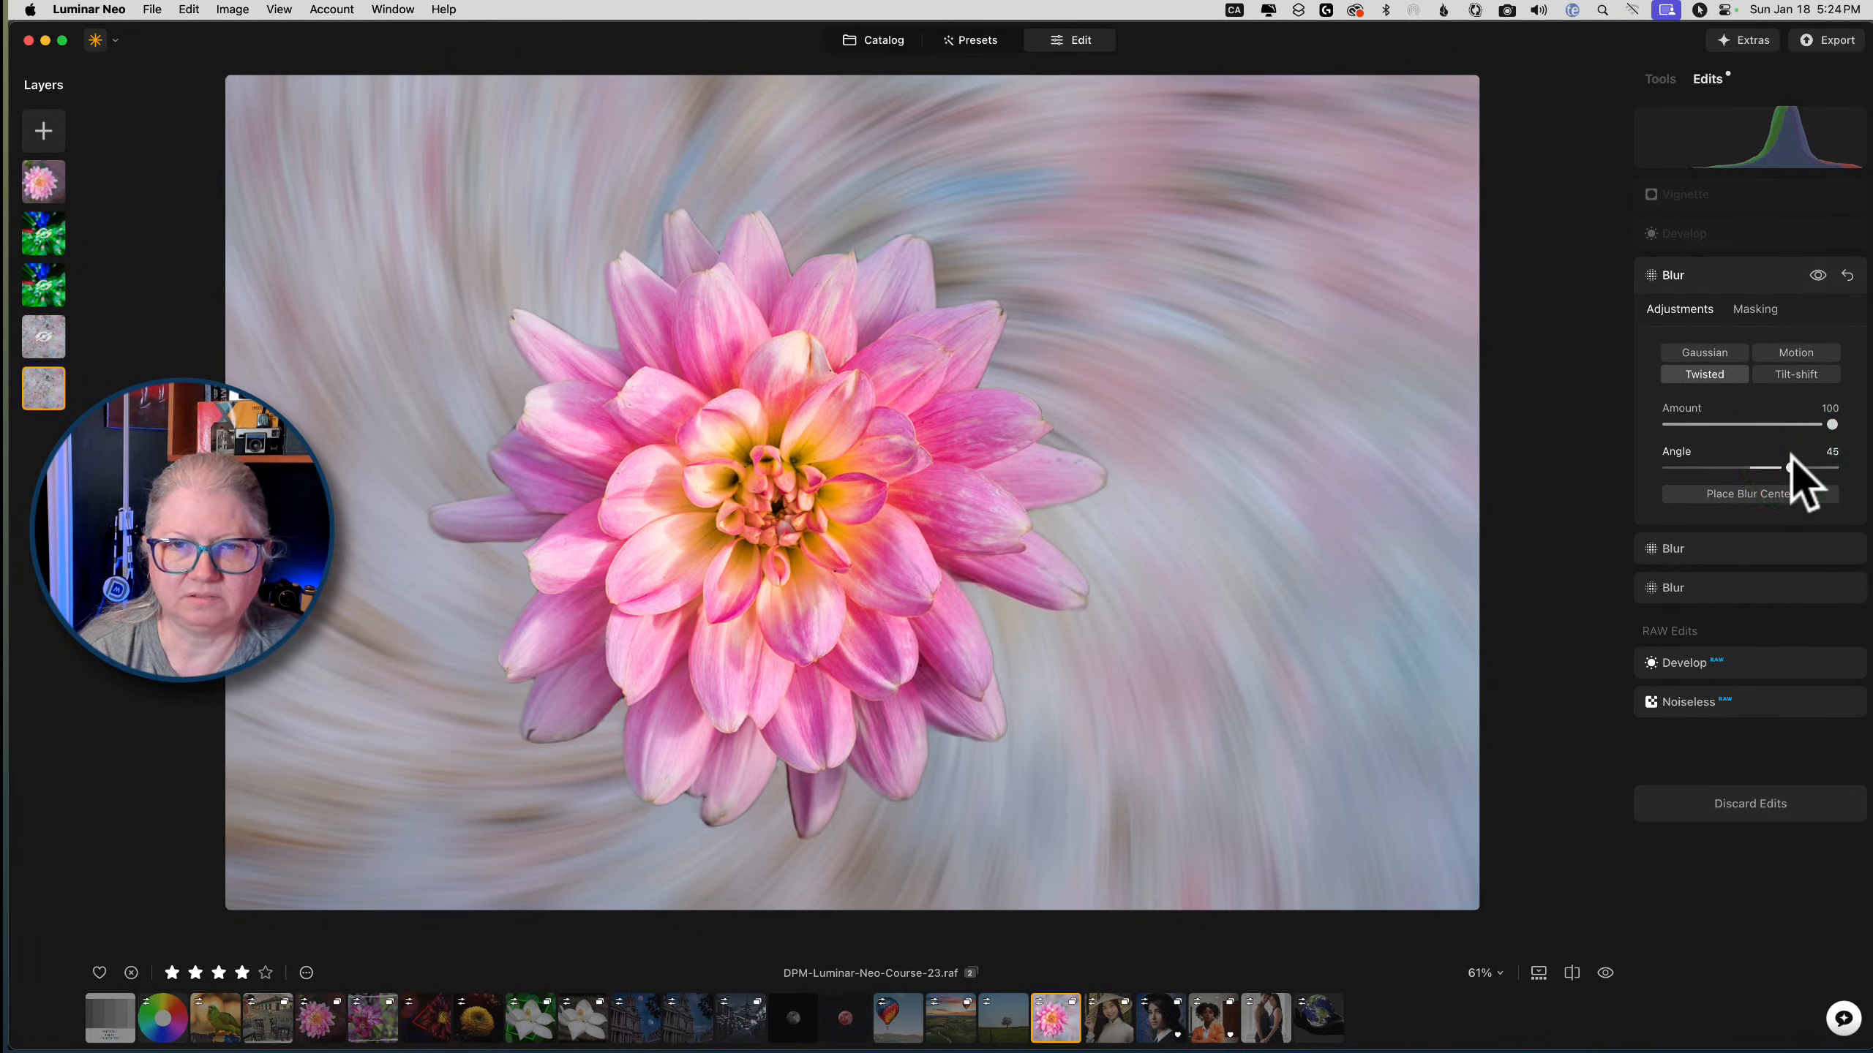
Blend a duplicate of the textured wall layer over the original in Multiply mode and lower the duplicate's opacity
left_click(1748, 278)
left_click(1746, 197)
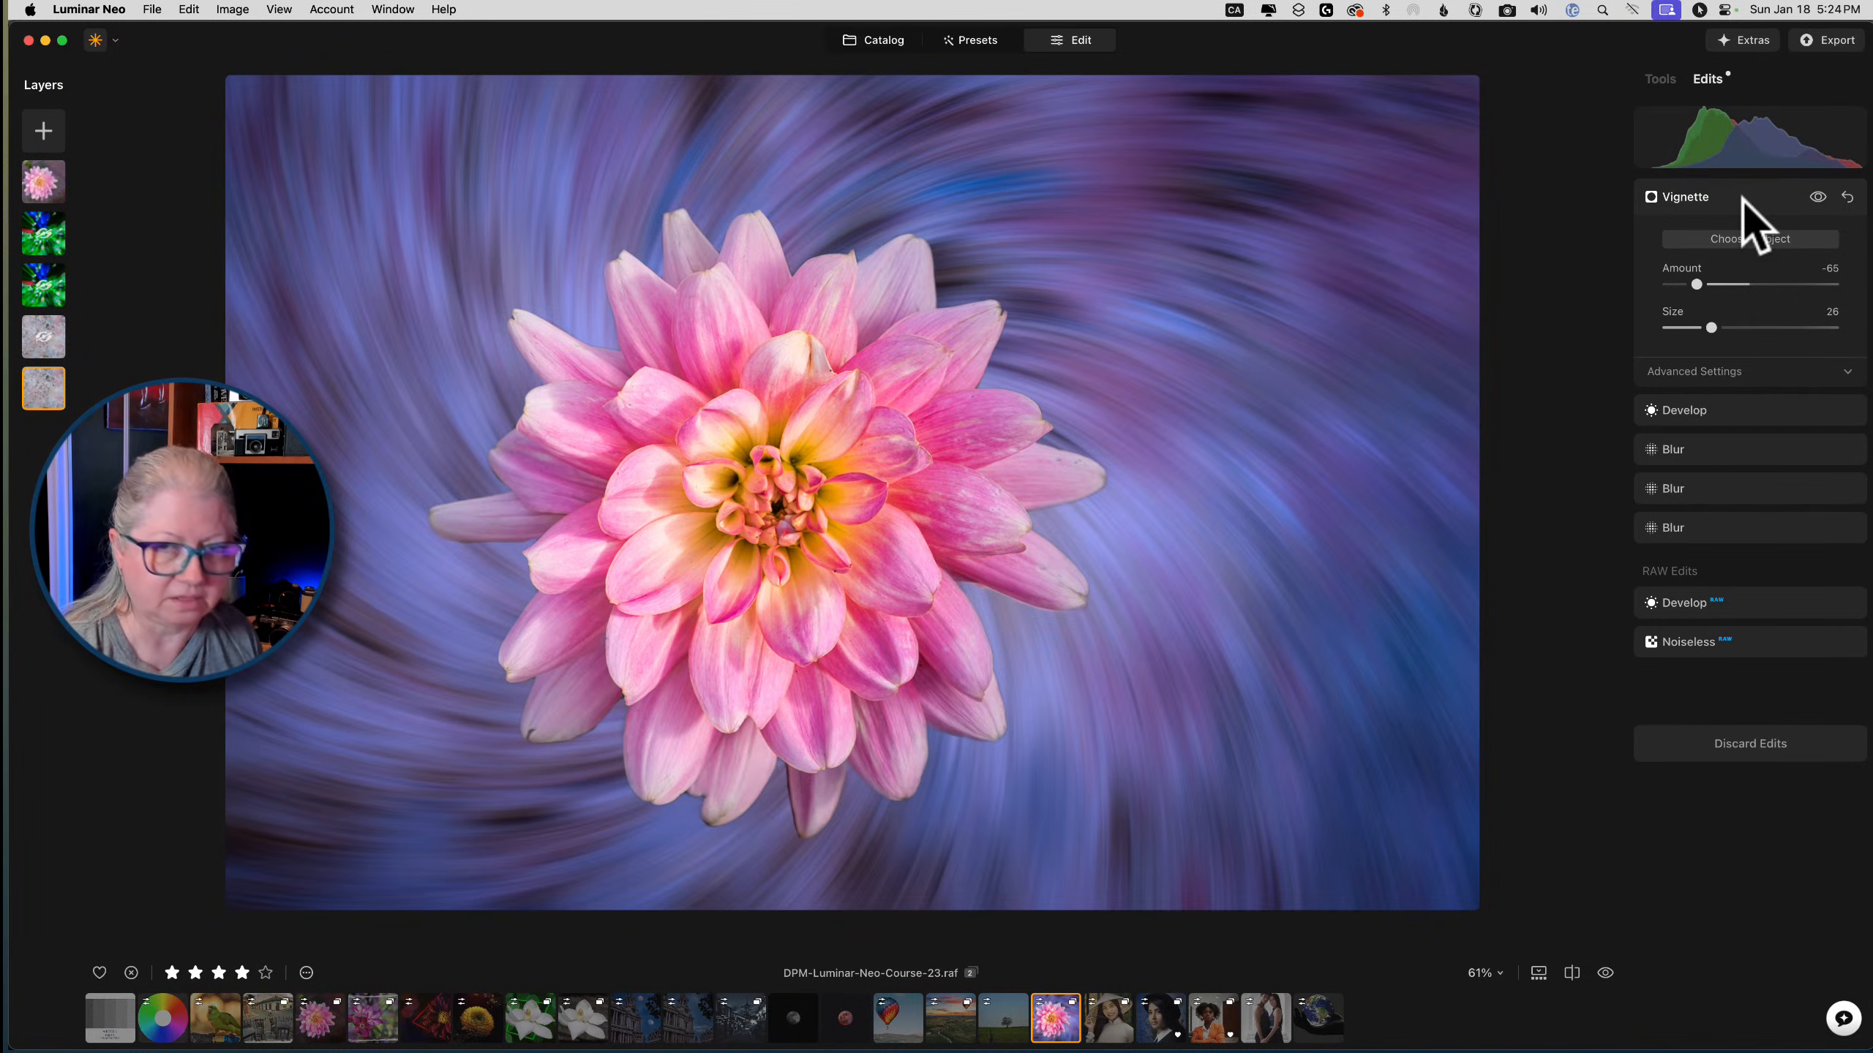
left_click(1710, 316)
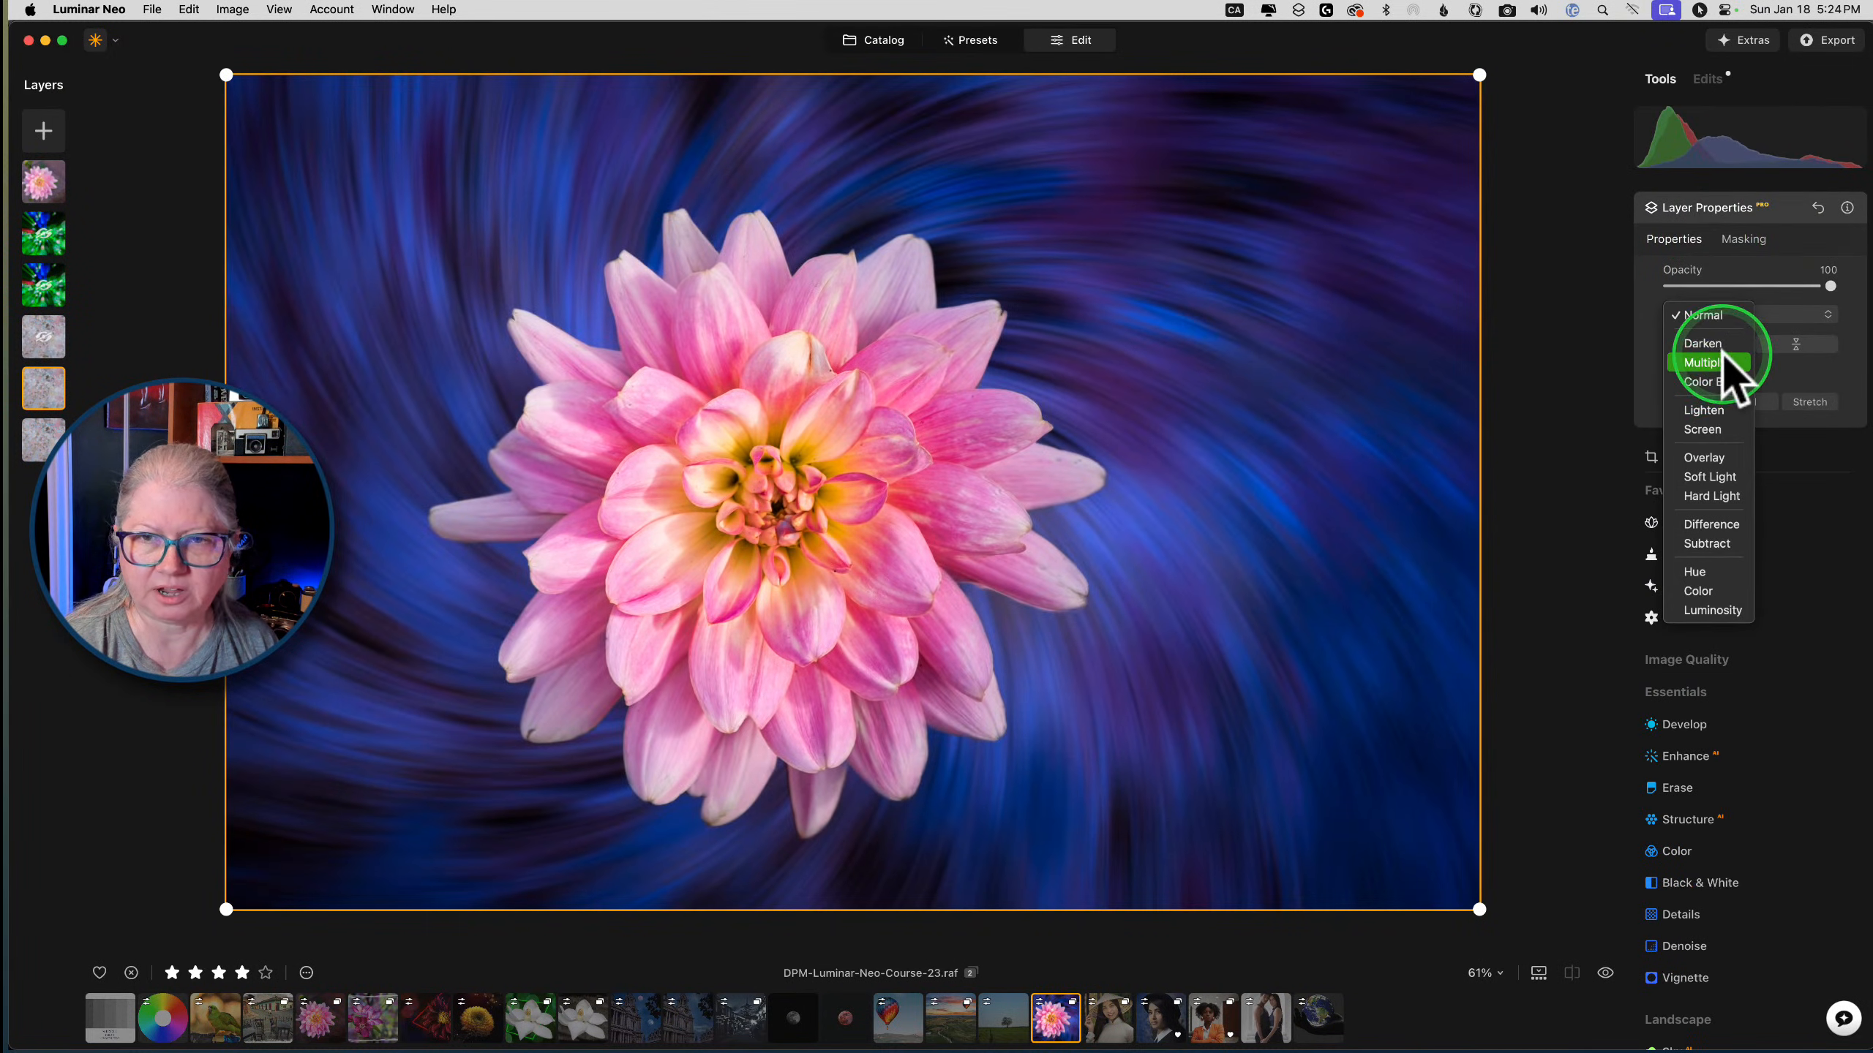
left_click(1725, 361)
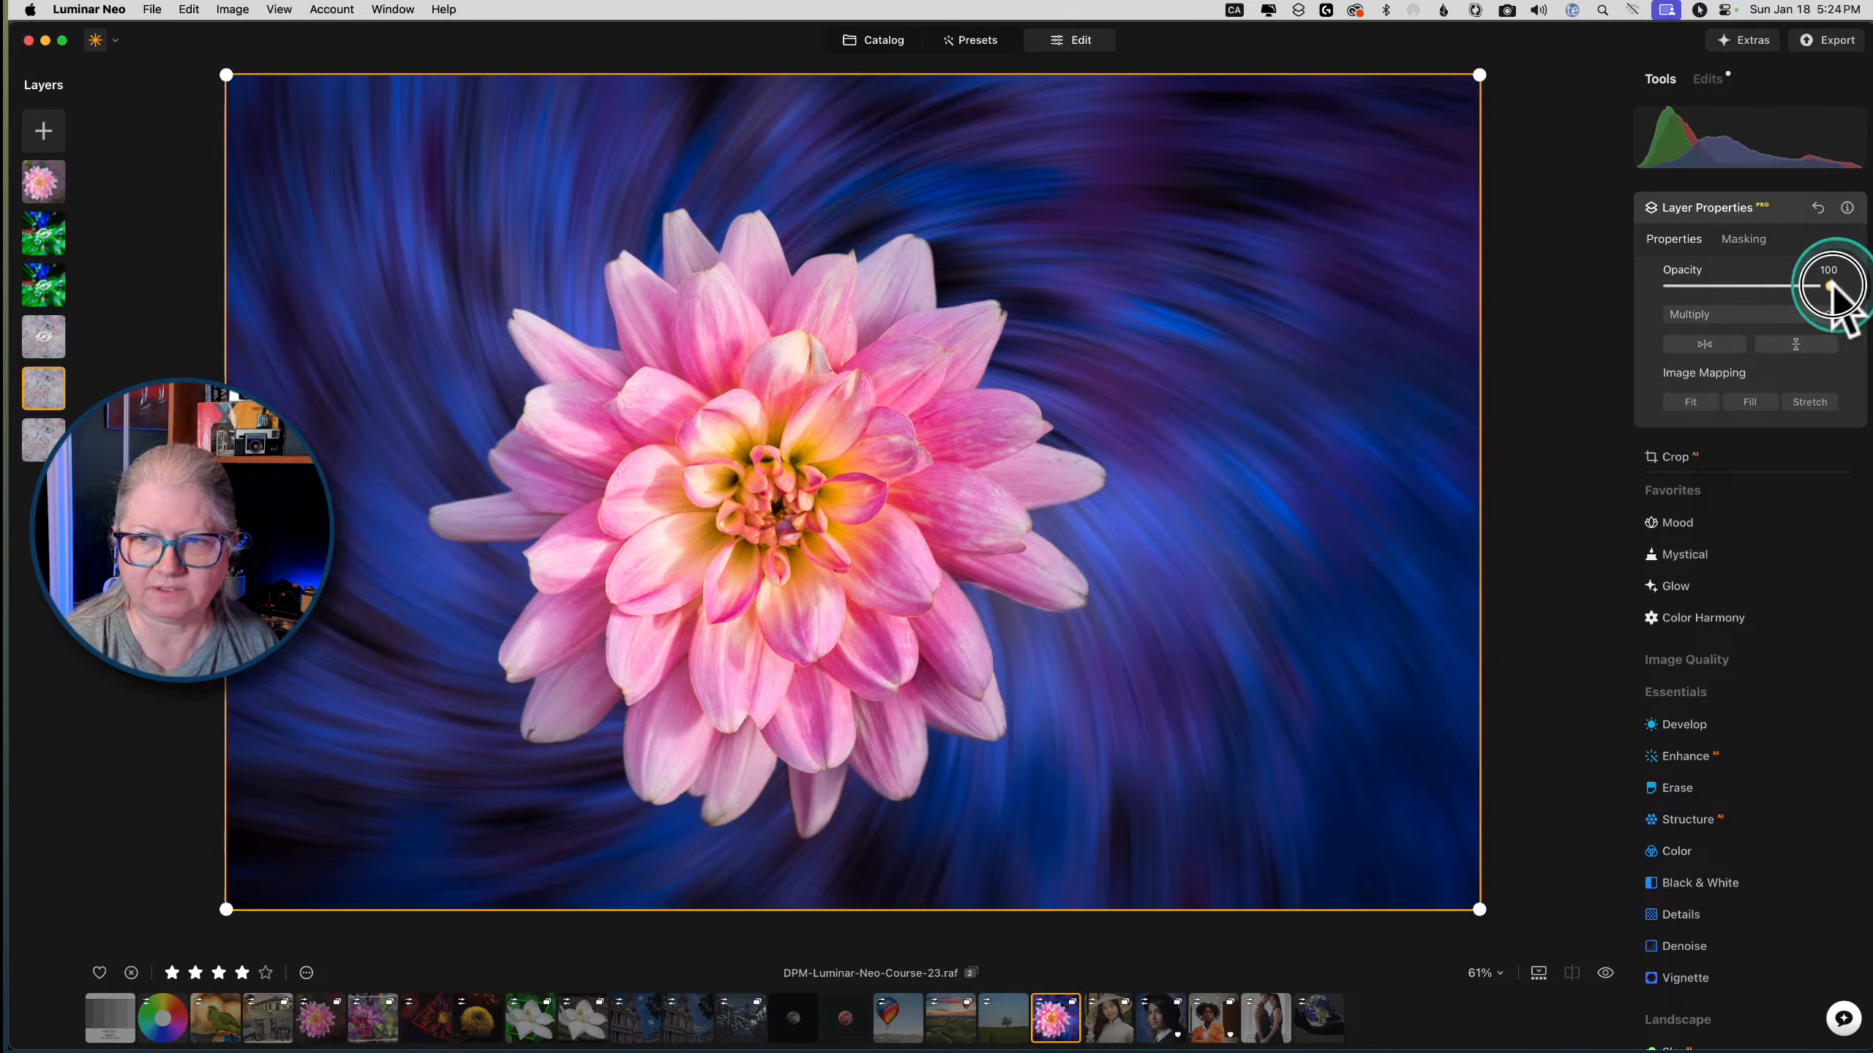
left_click_drag(1830, 287, 1714, 286)
left_click(1760, 208)
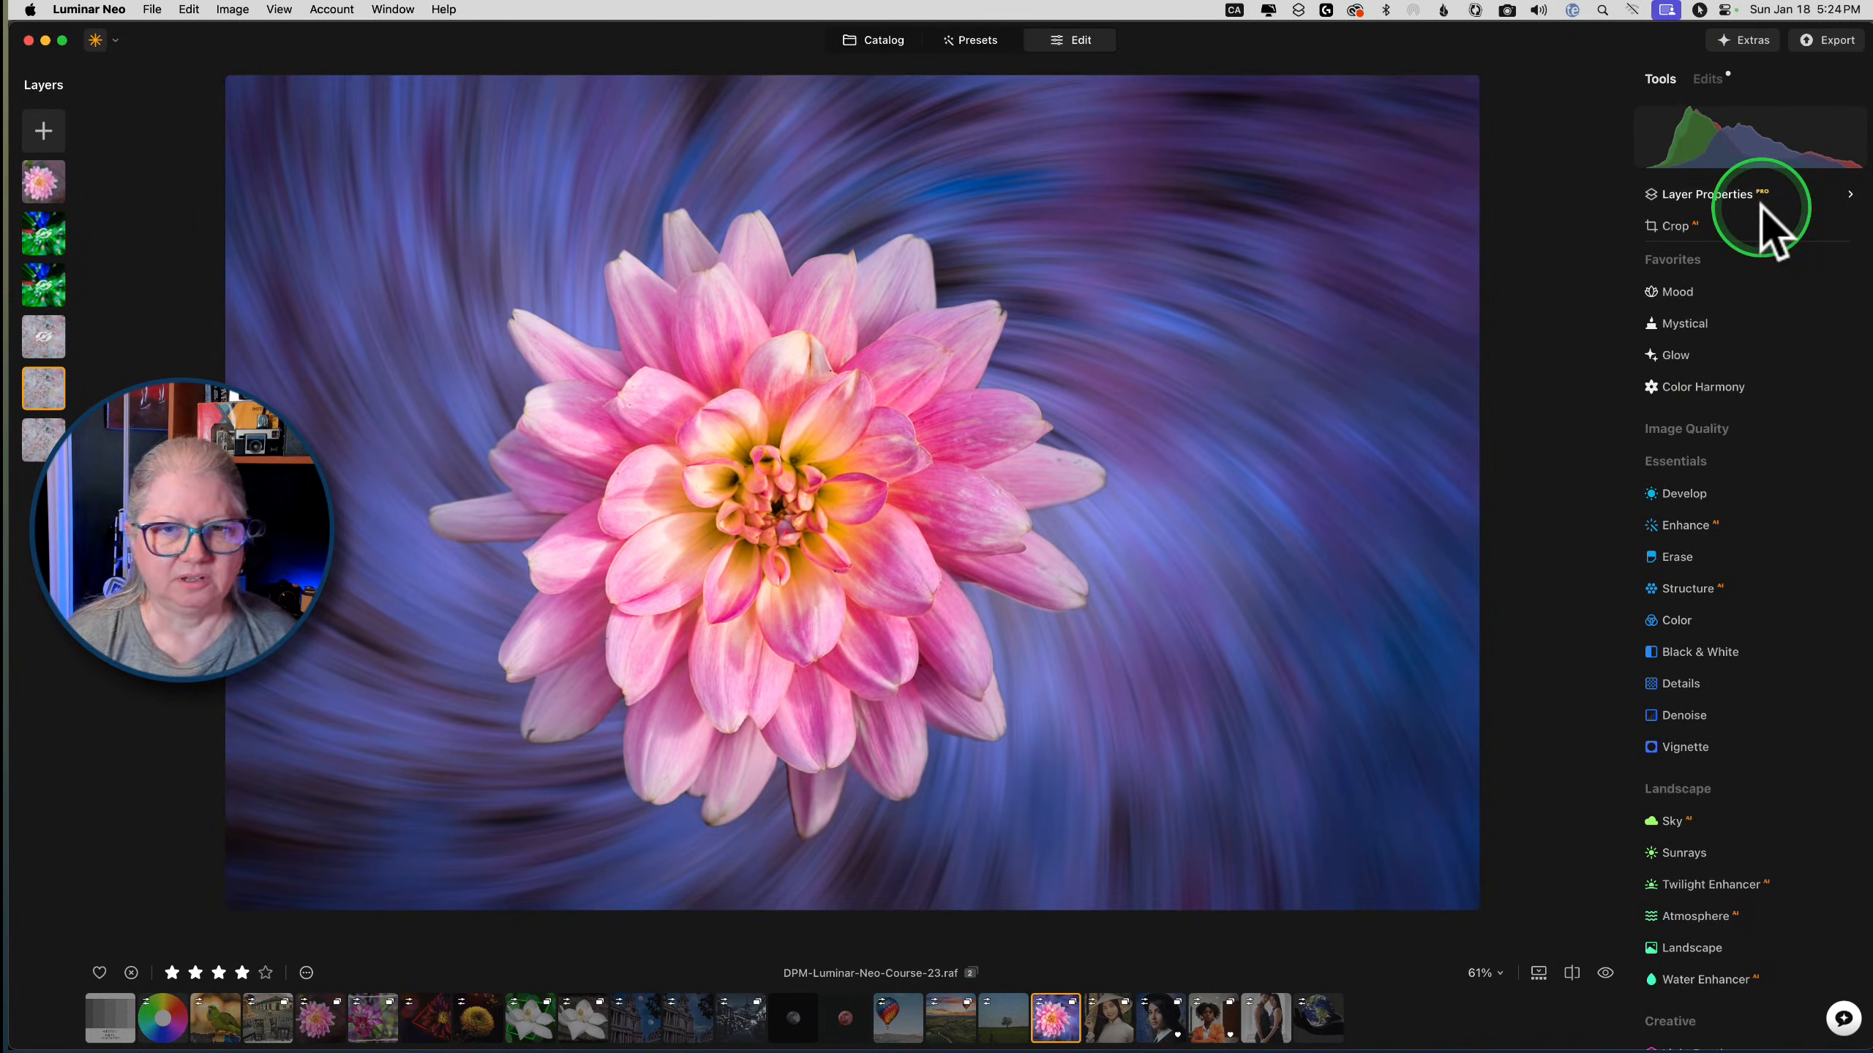
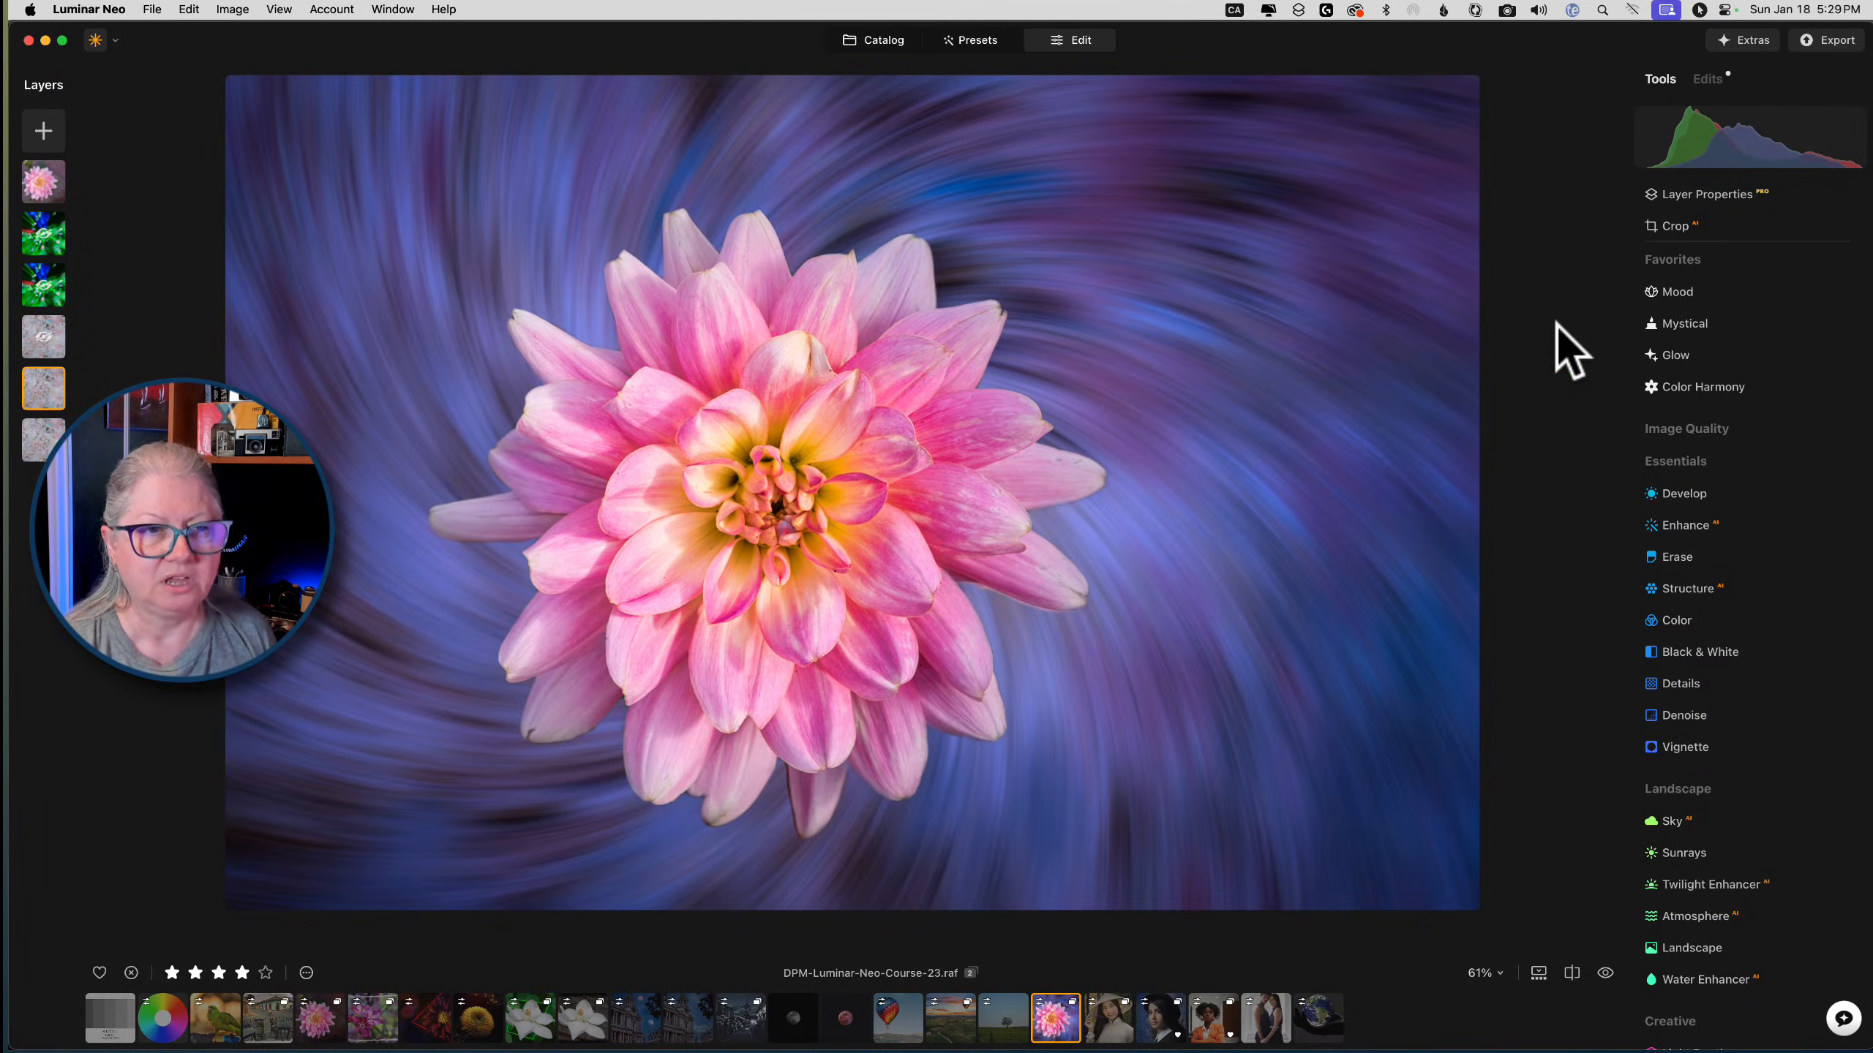
Remove the two hidden bokeh layers and the hidden textured wall layer from the stack
right_click(44, 232)
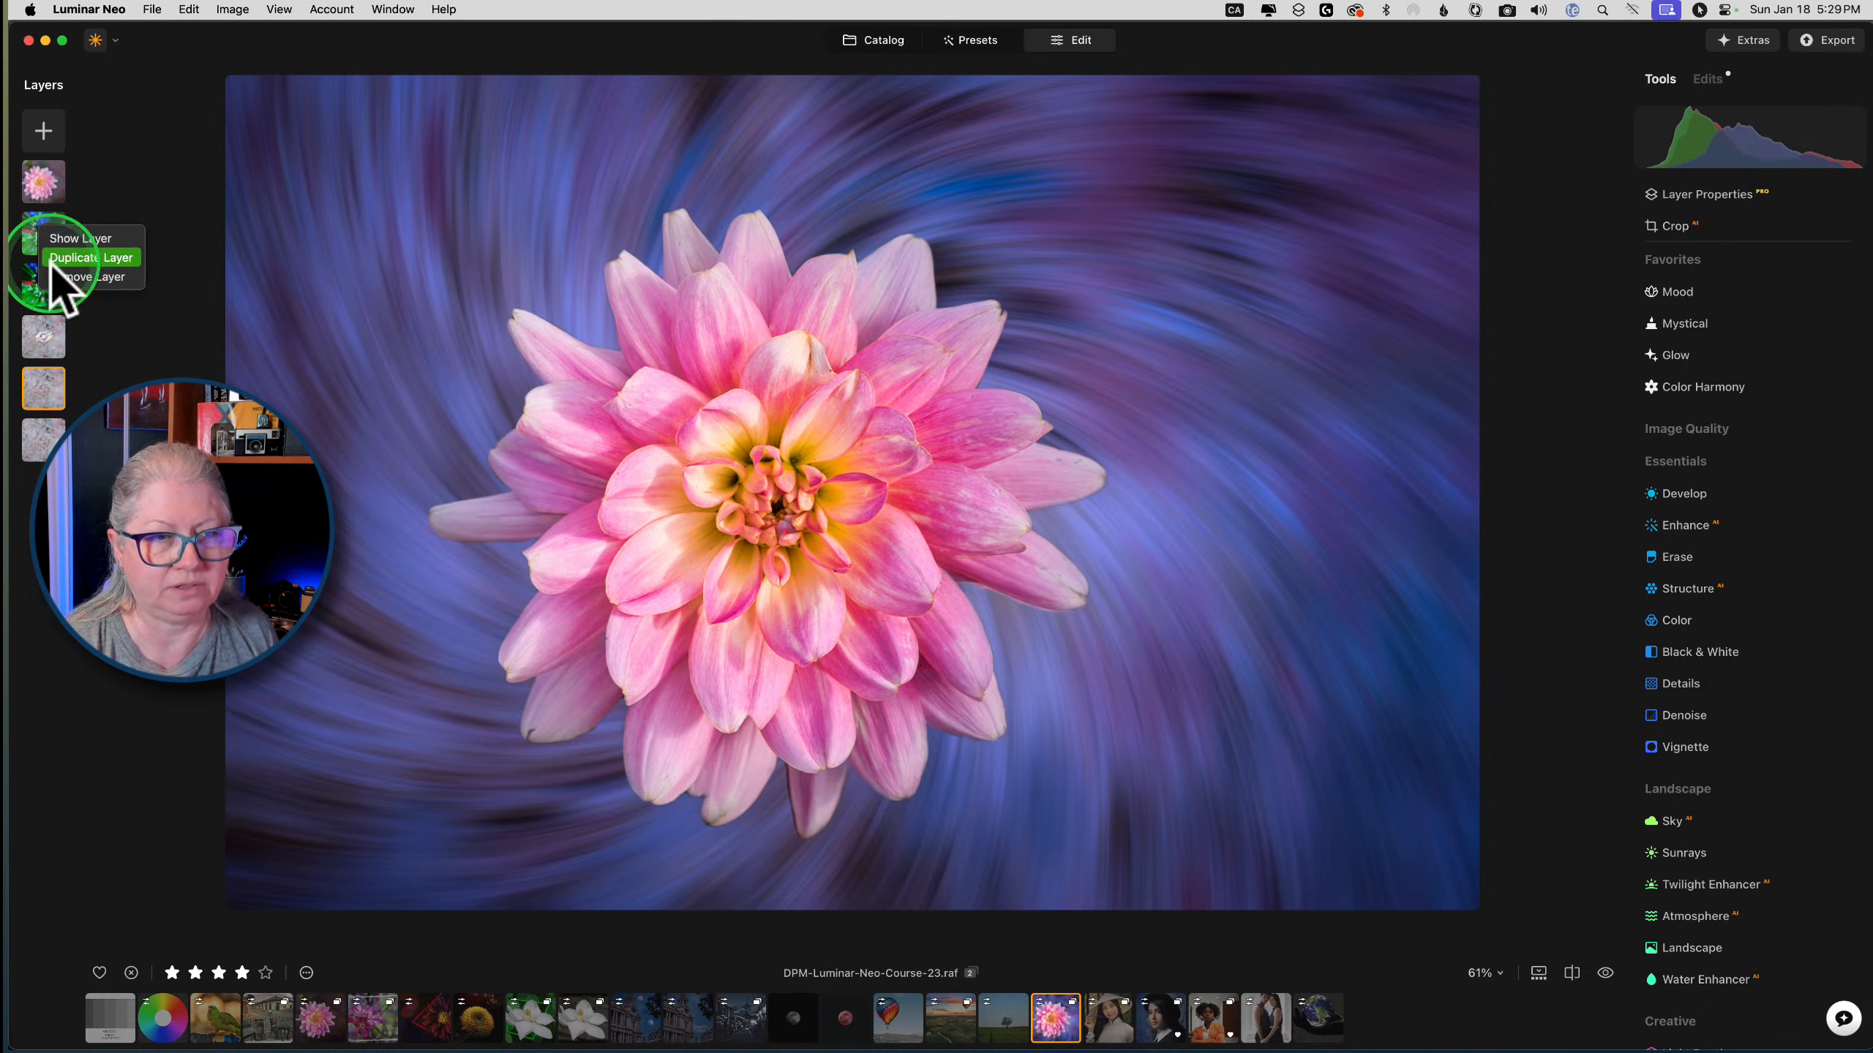
left_click(51, 275)
right_click(37, 224)
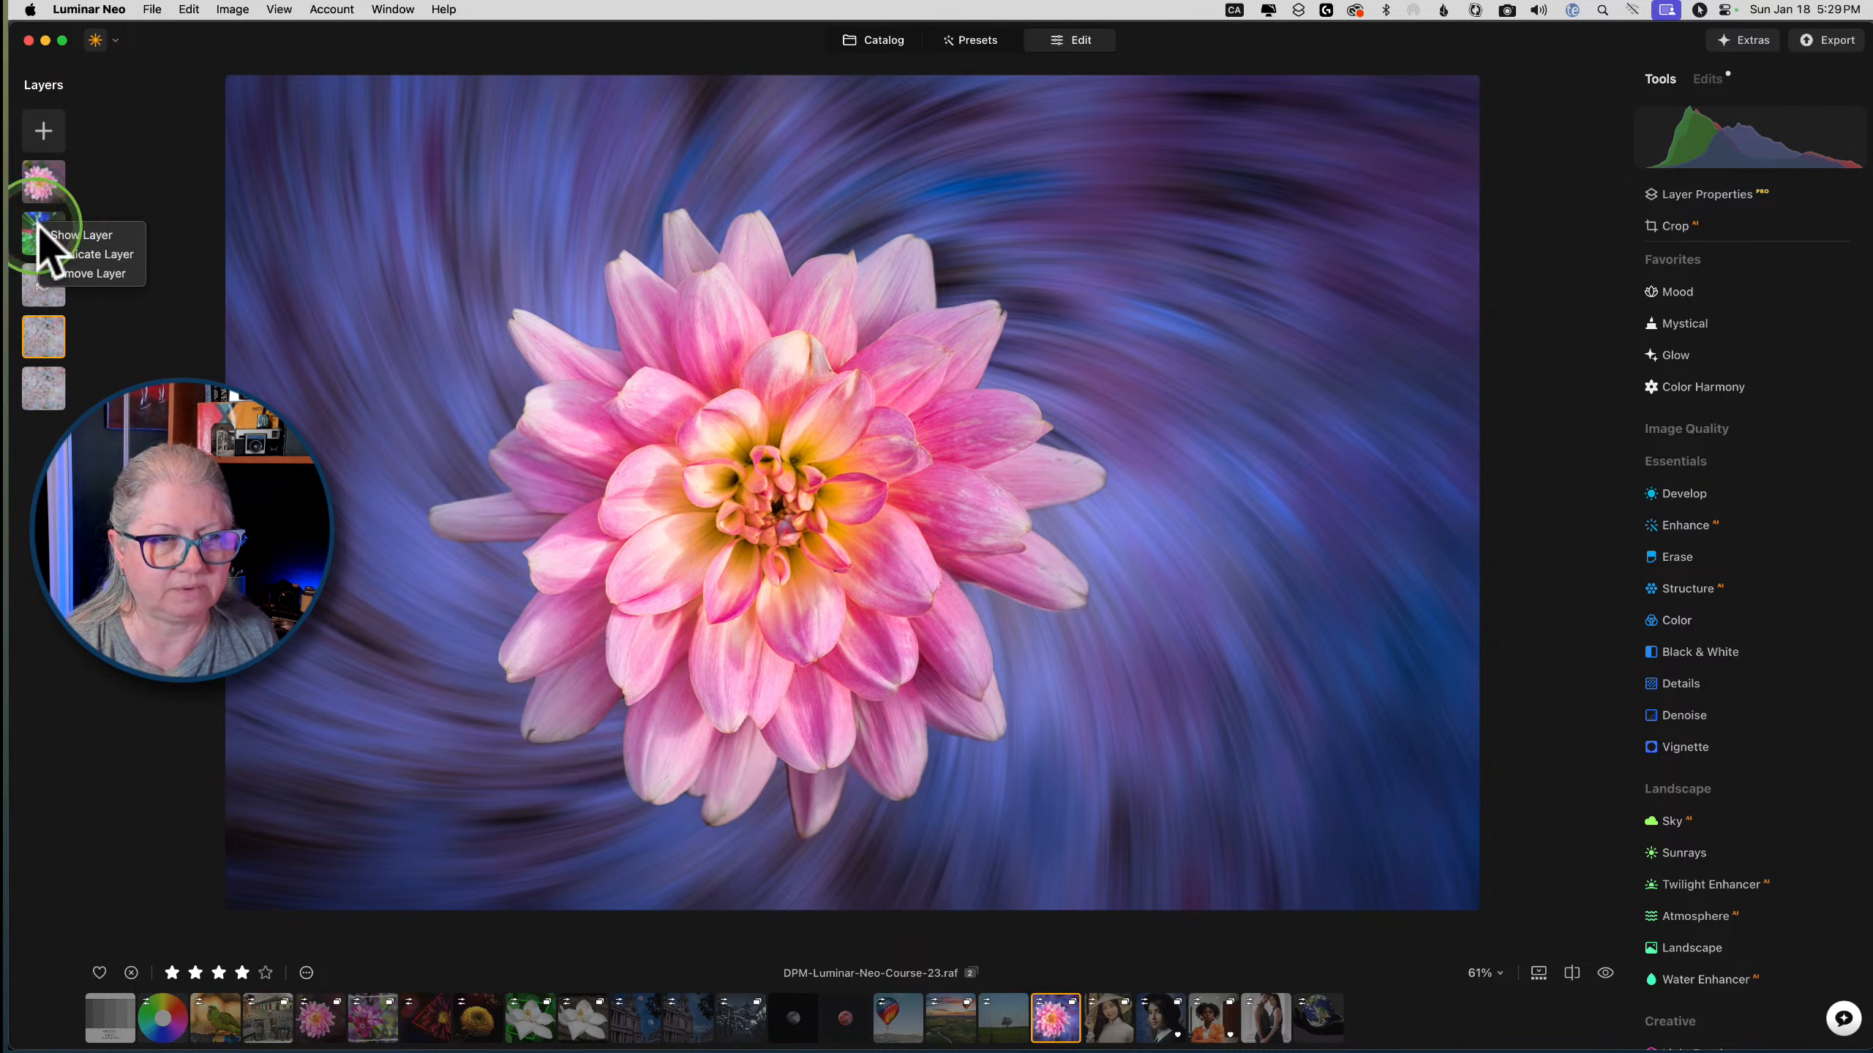
left_click(88, 274)
left_click(42, 235)
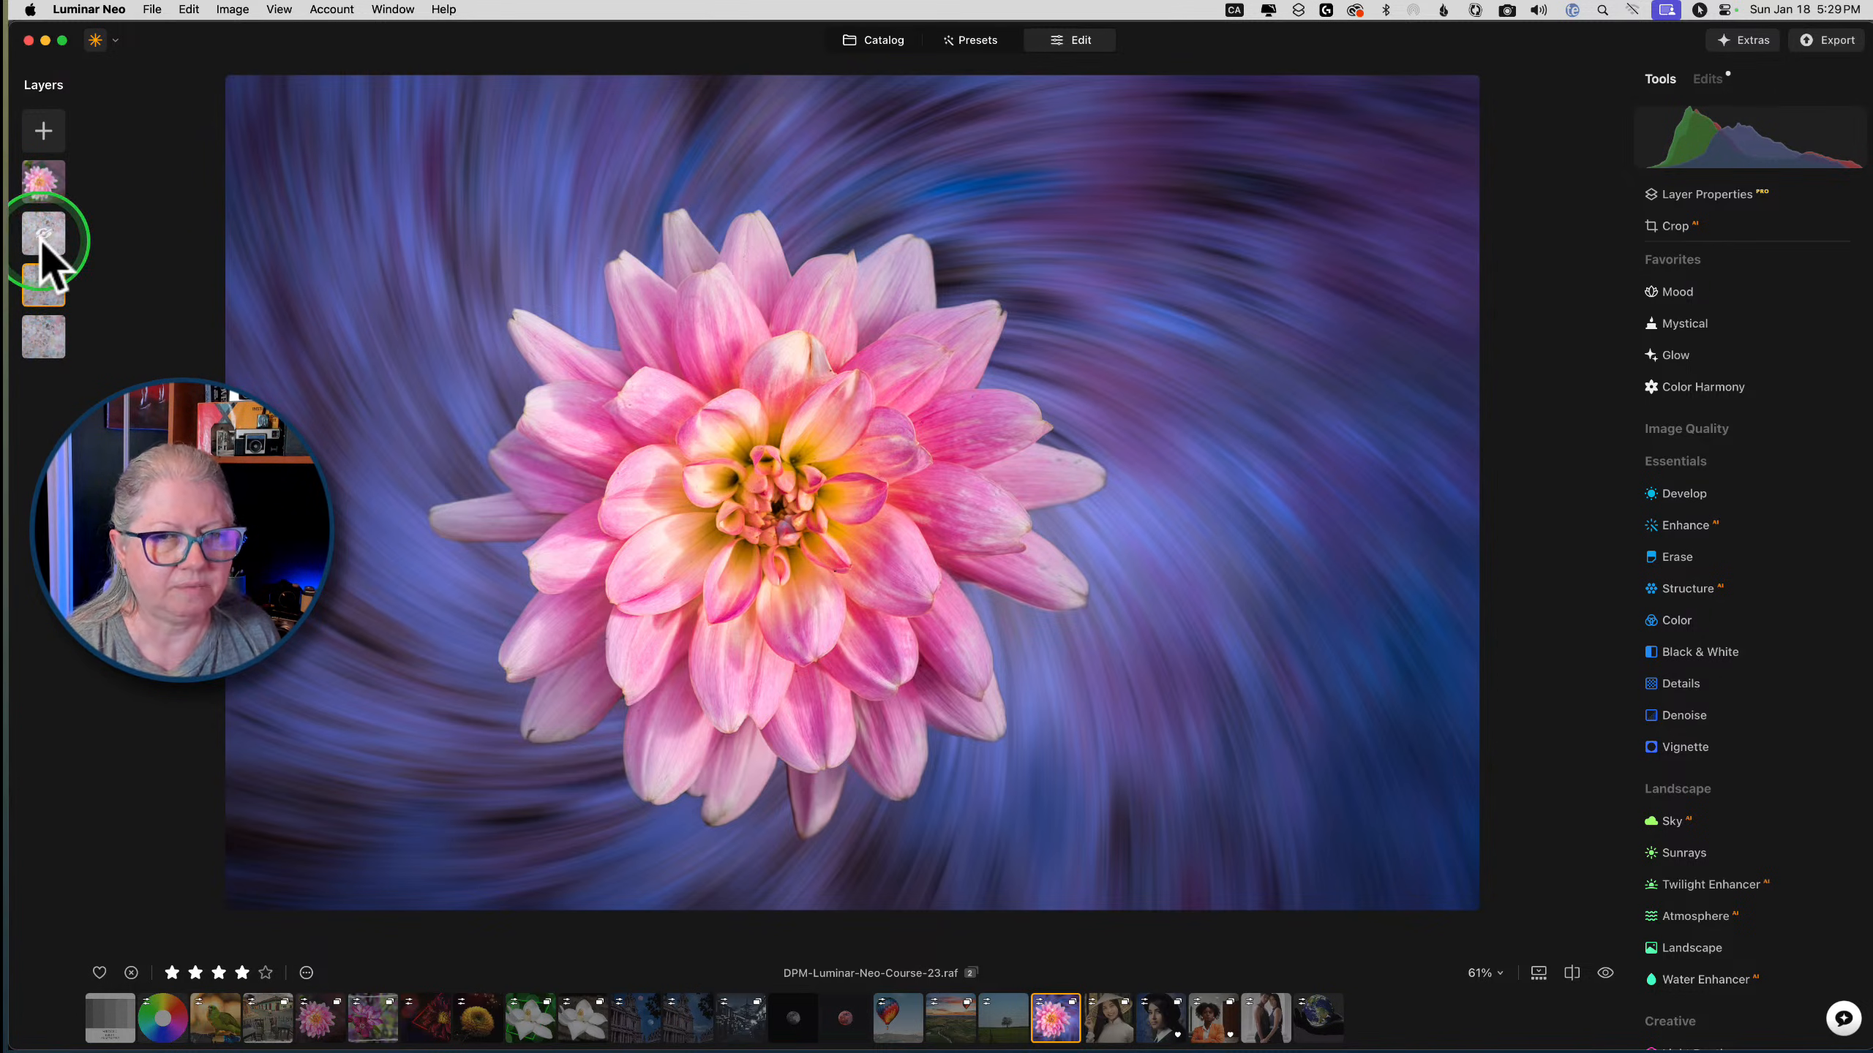
left_click(45, 246)
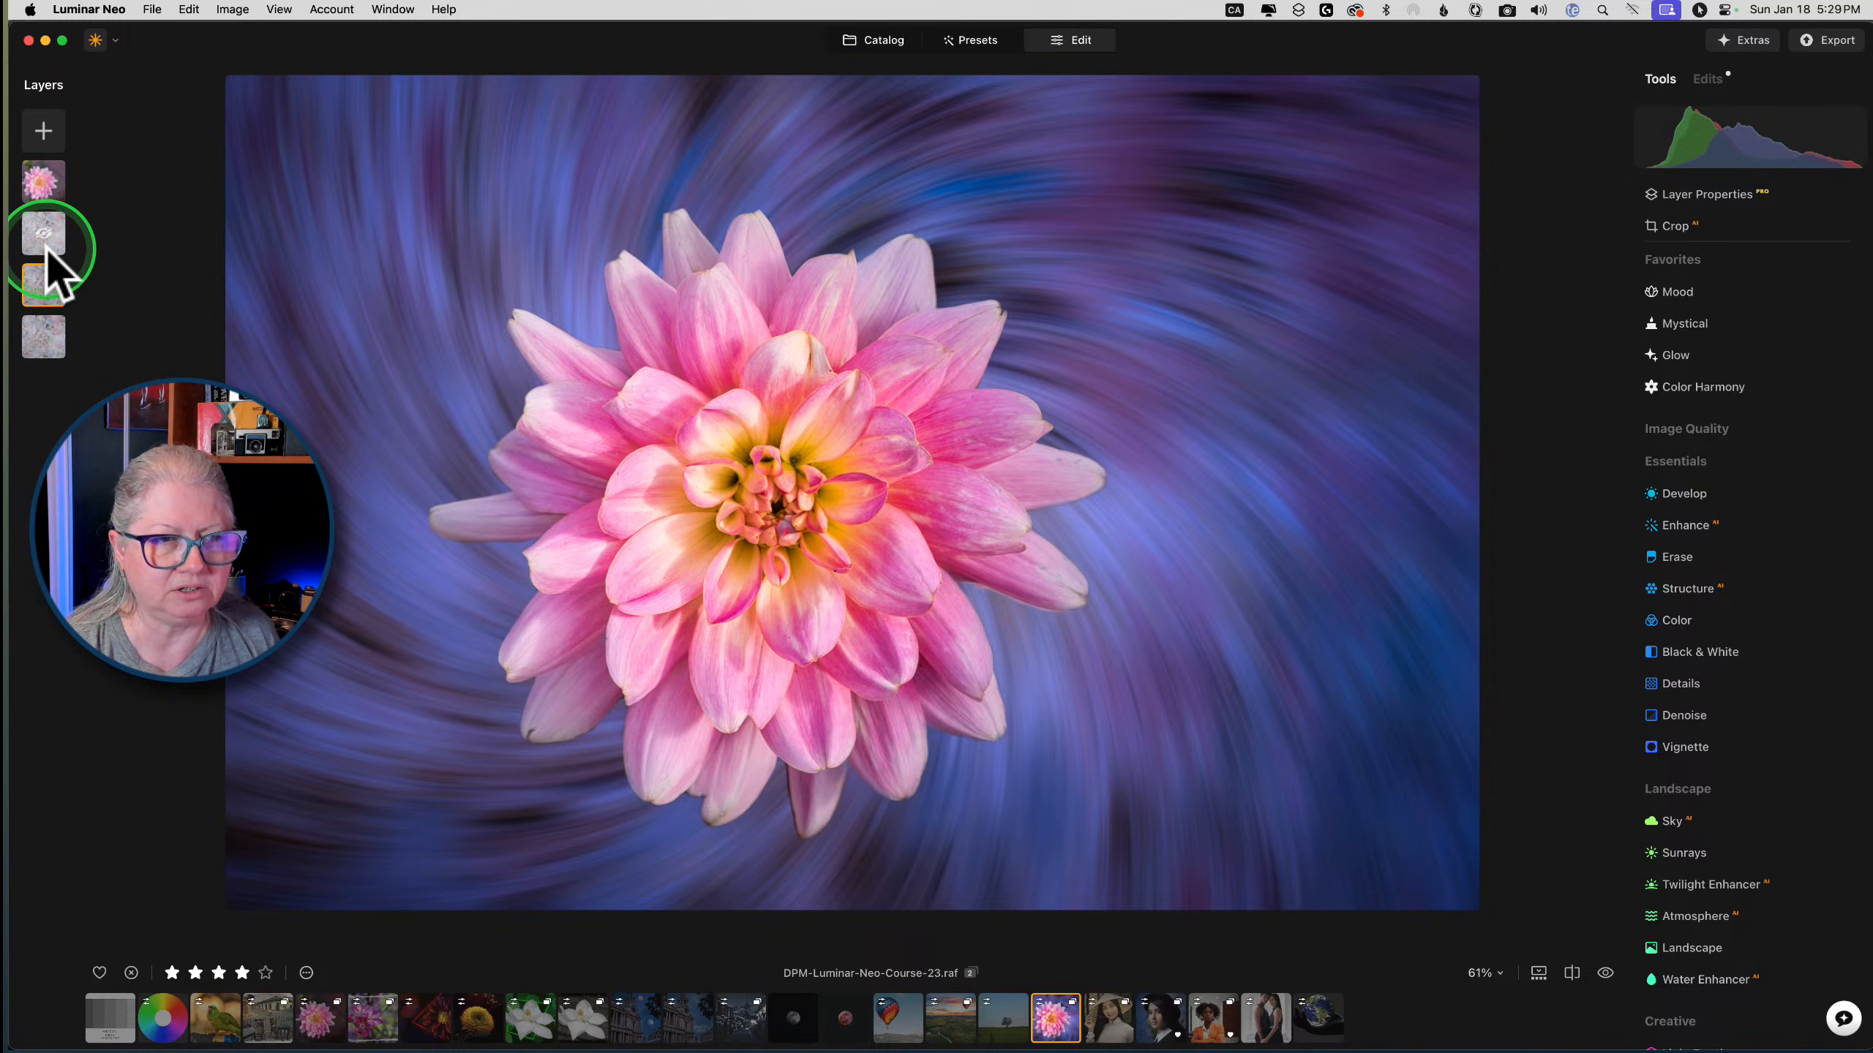
right_click(48, 243)
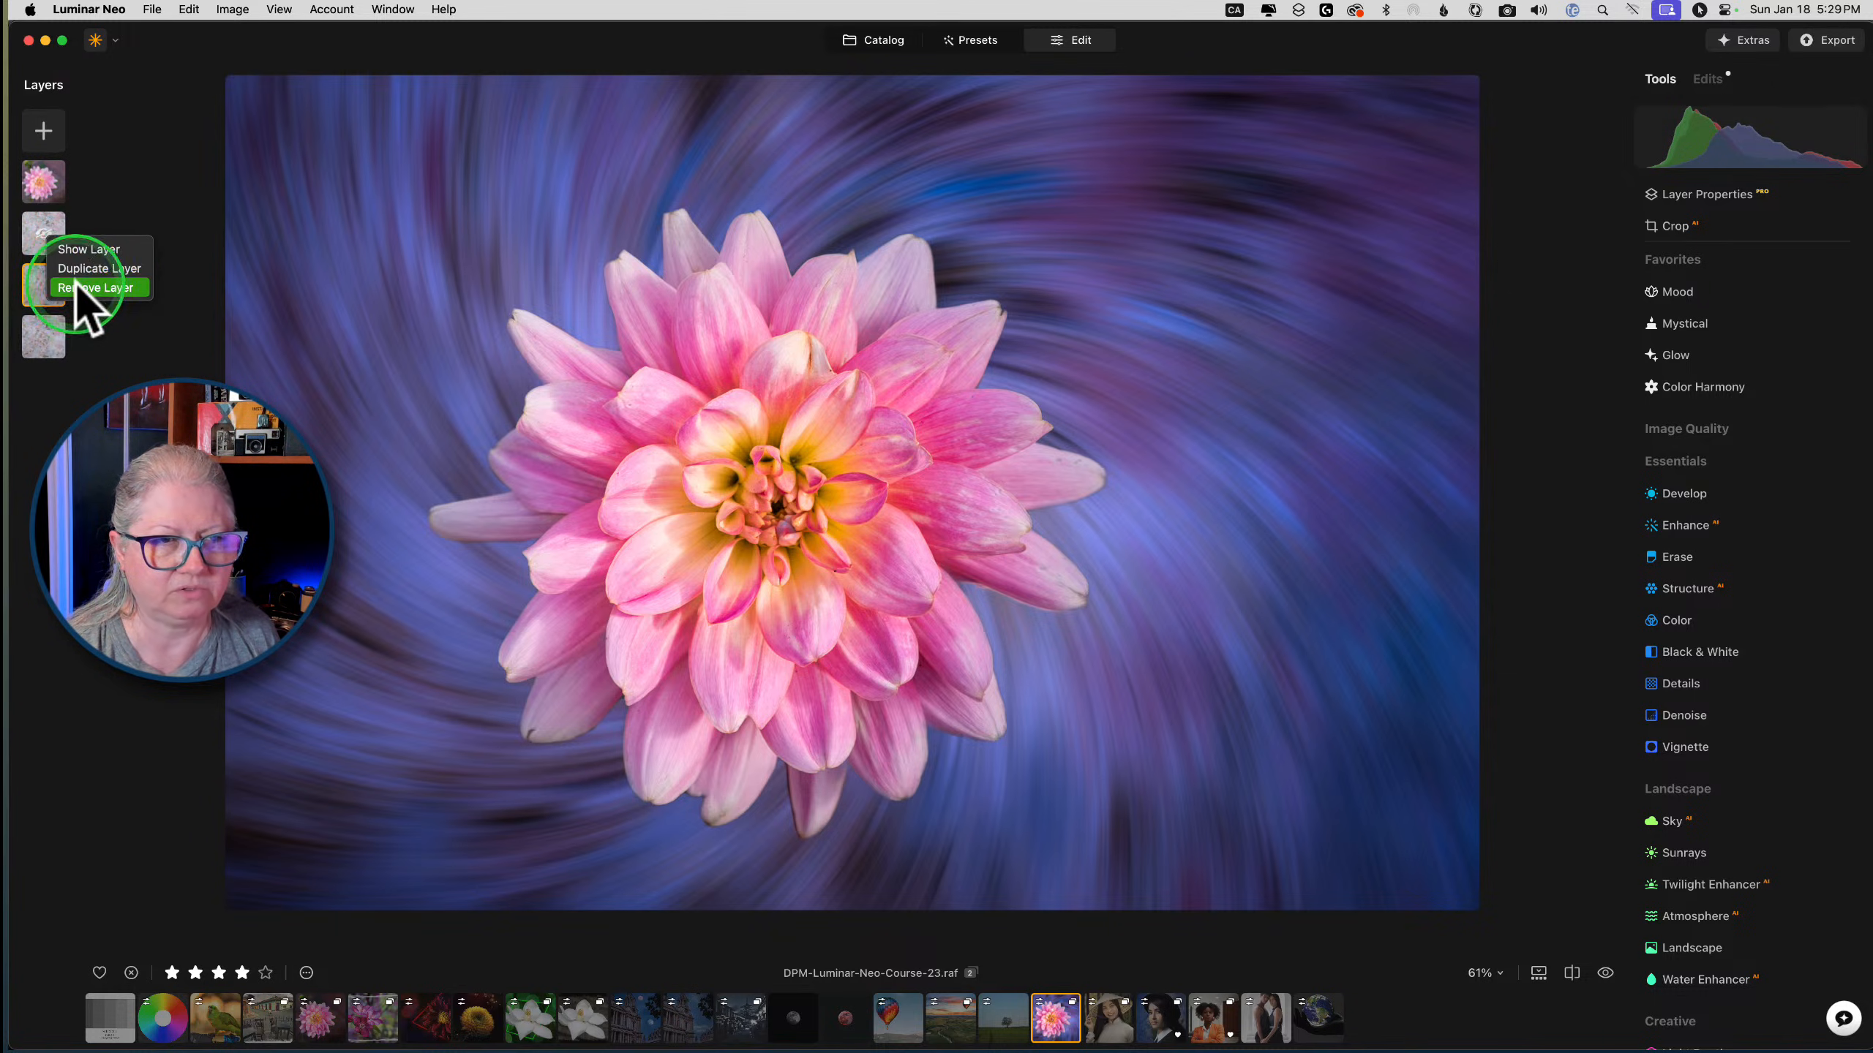
left_click(81, 287)
Select the dahlia layer and both wall layers, and merge them into a new layer
left_click(43, 181)
left_click(53, 280)
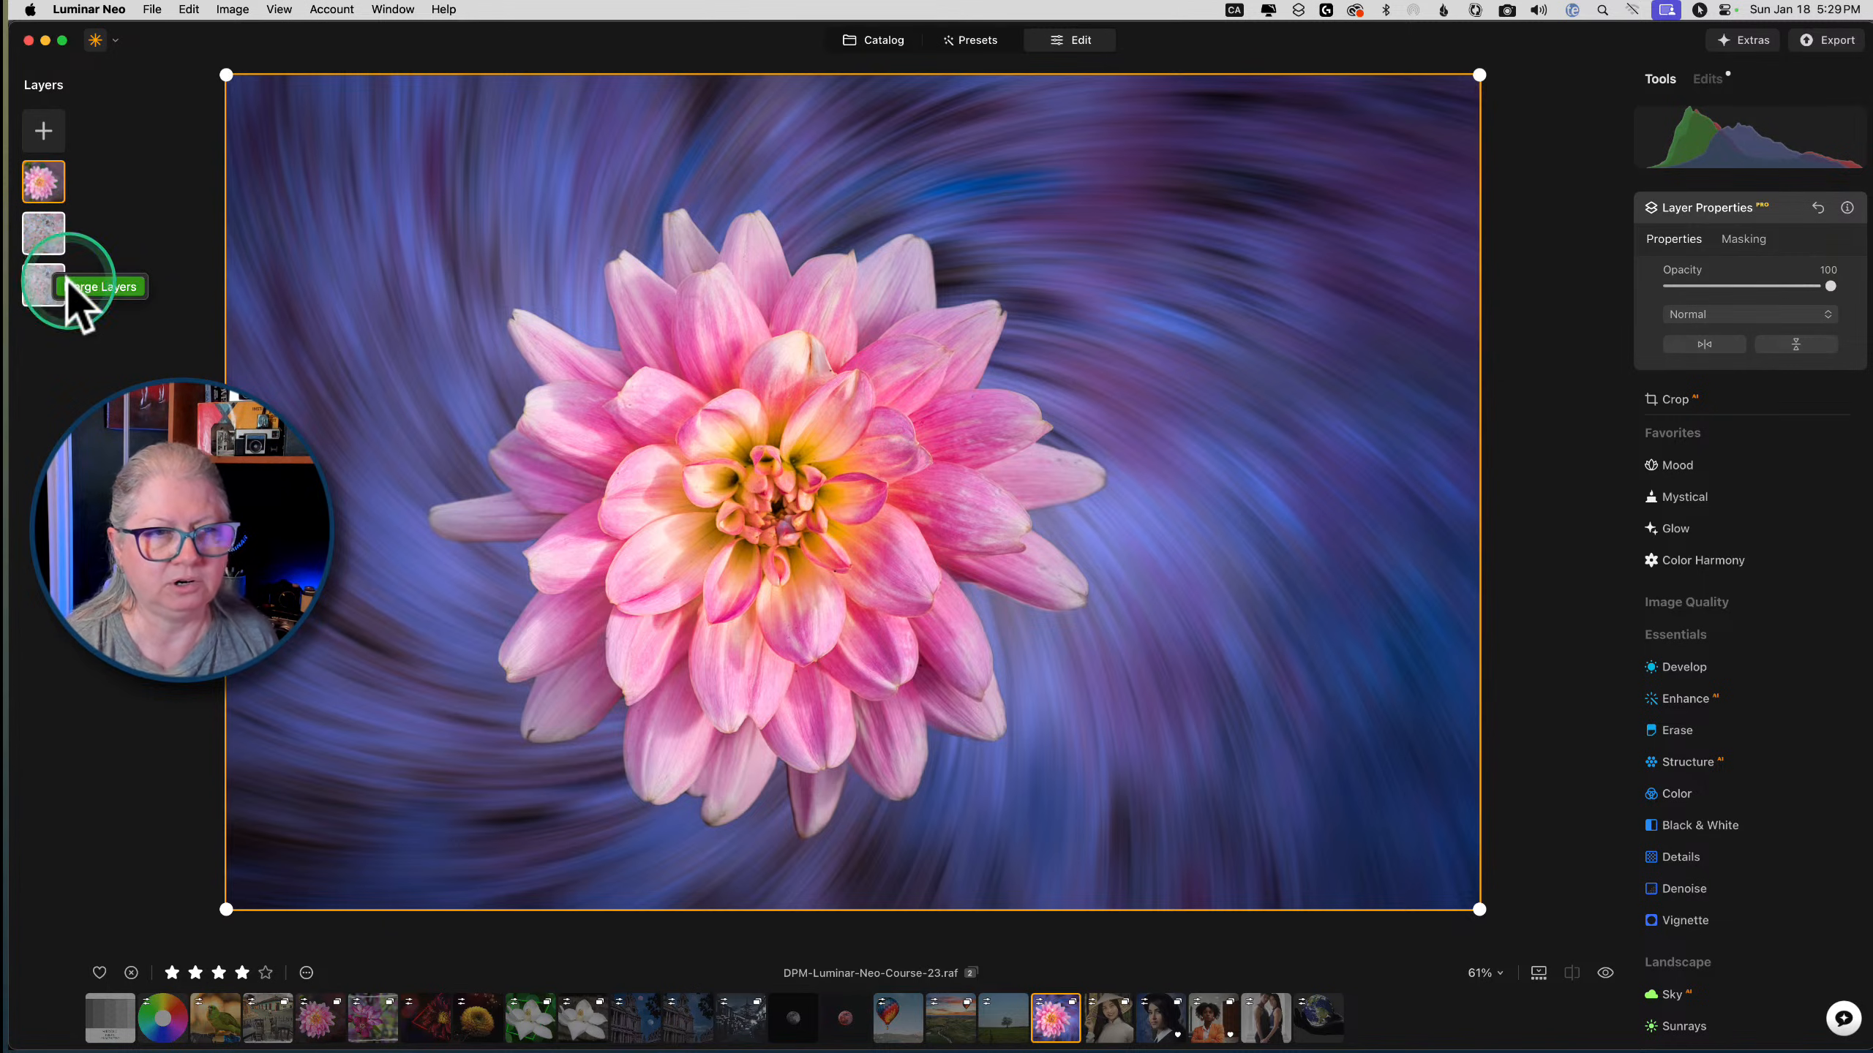
left_click(66, 278)
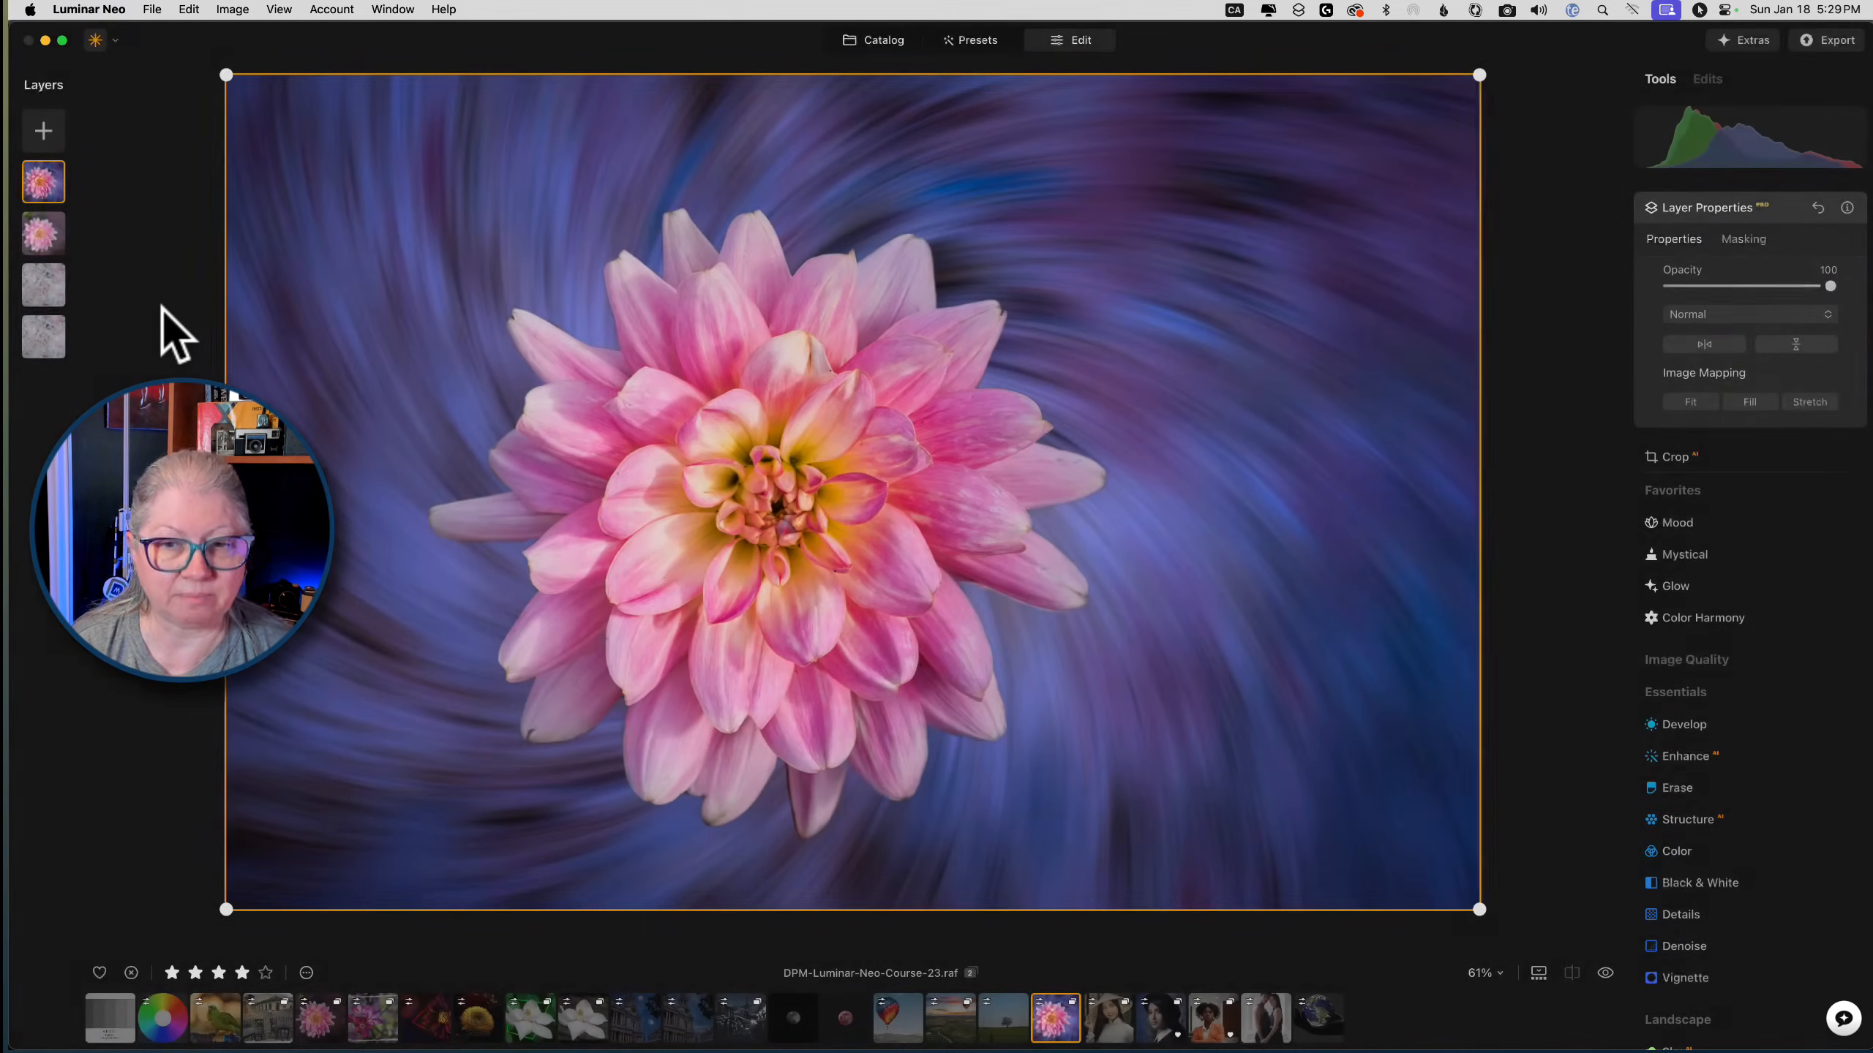
Hide the original dahlia layer and the two textured wall layers beneath the merged layer
left_click(44, 178)
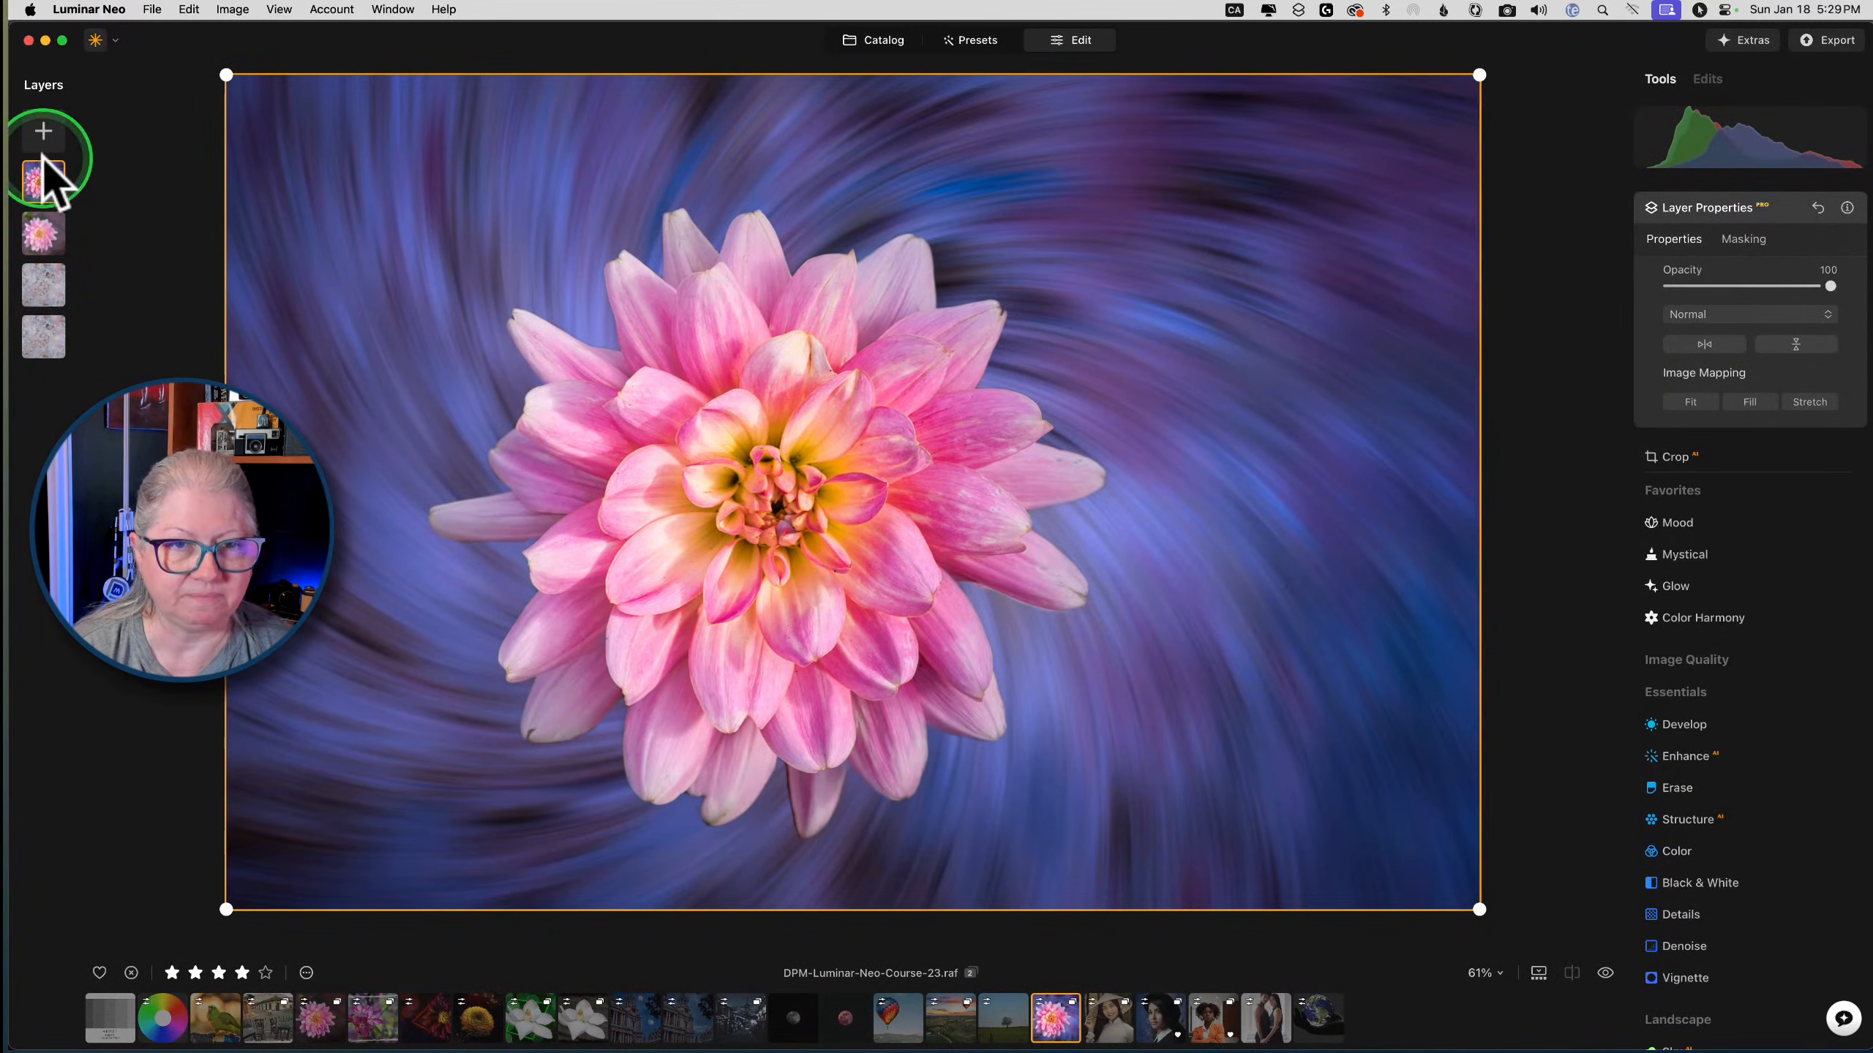
right_click(51, 229)
left_click(56, 236)
right_click(39, 267)
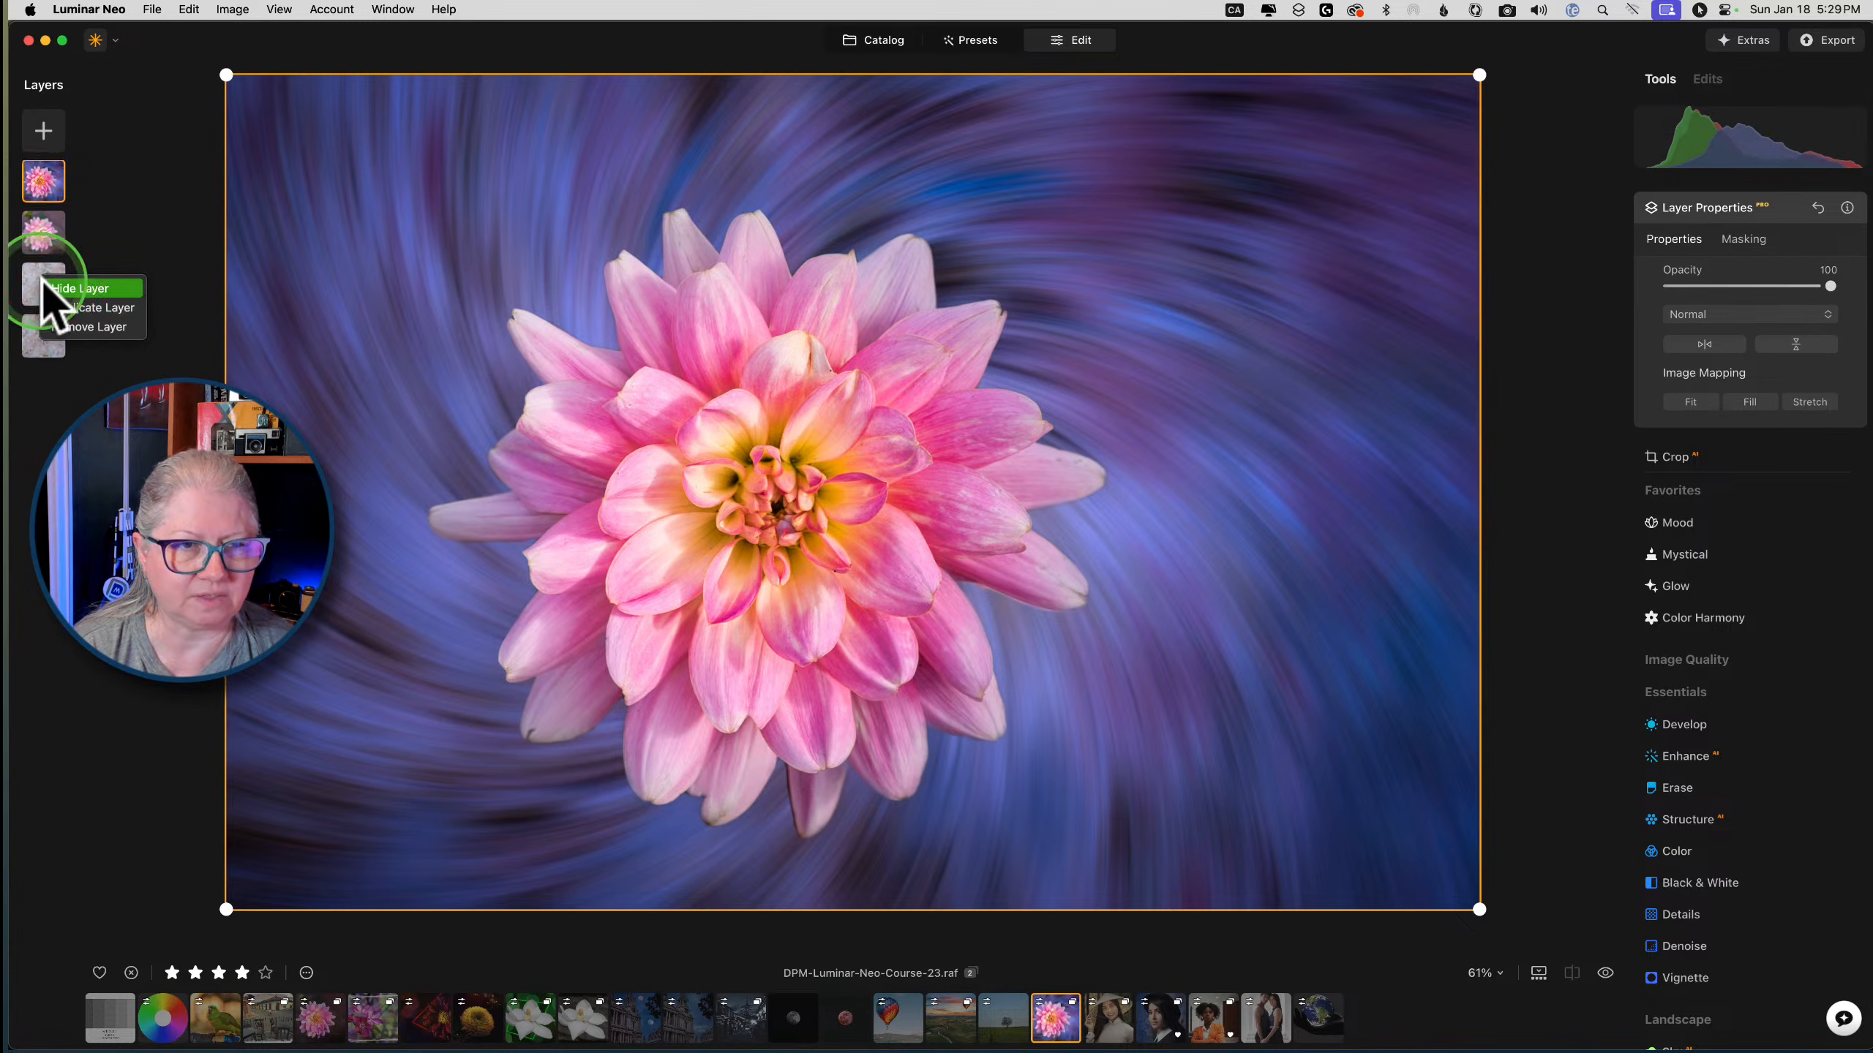
left_click(59, 277)
right_click(54, 319)
left_click(81, 329)
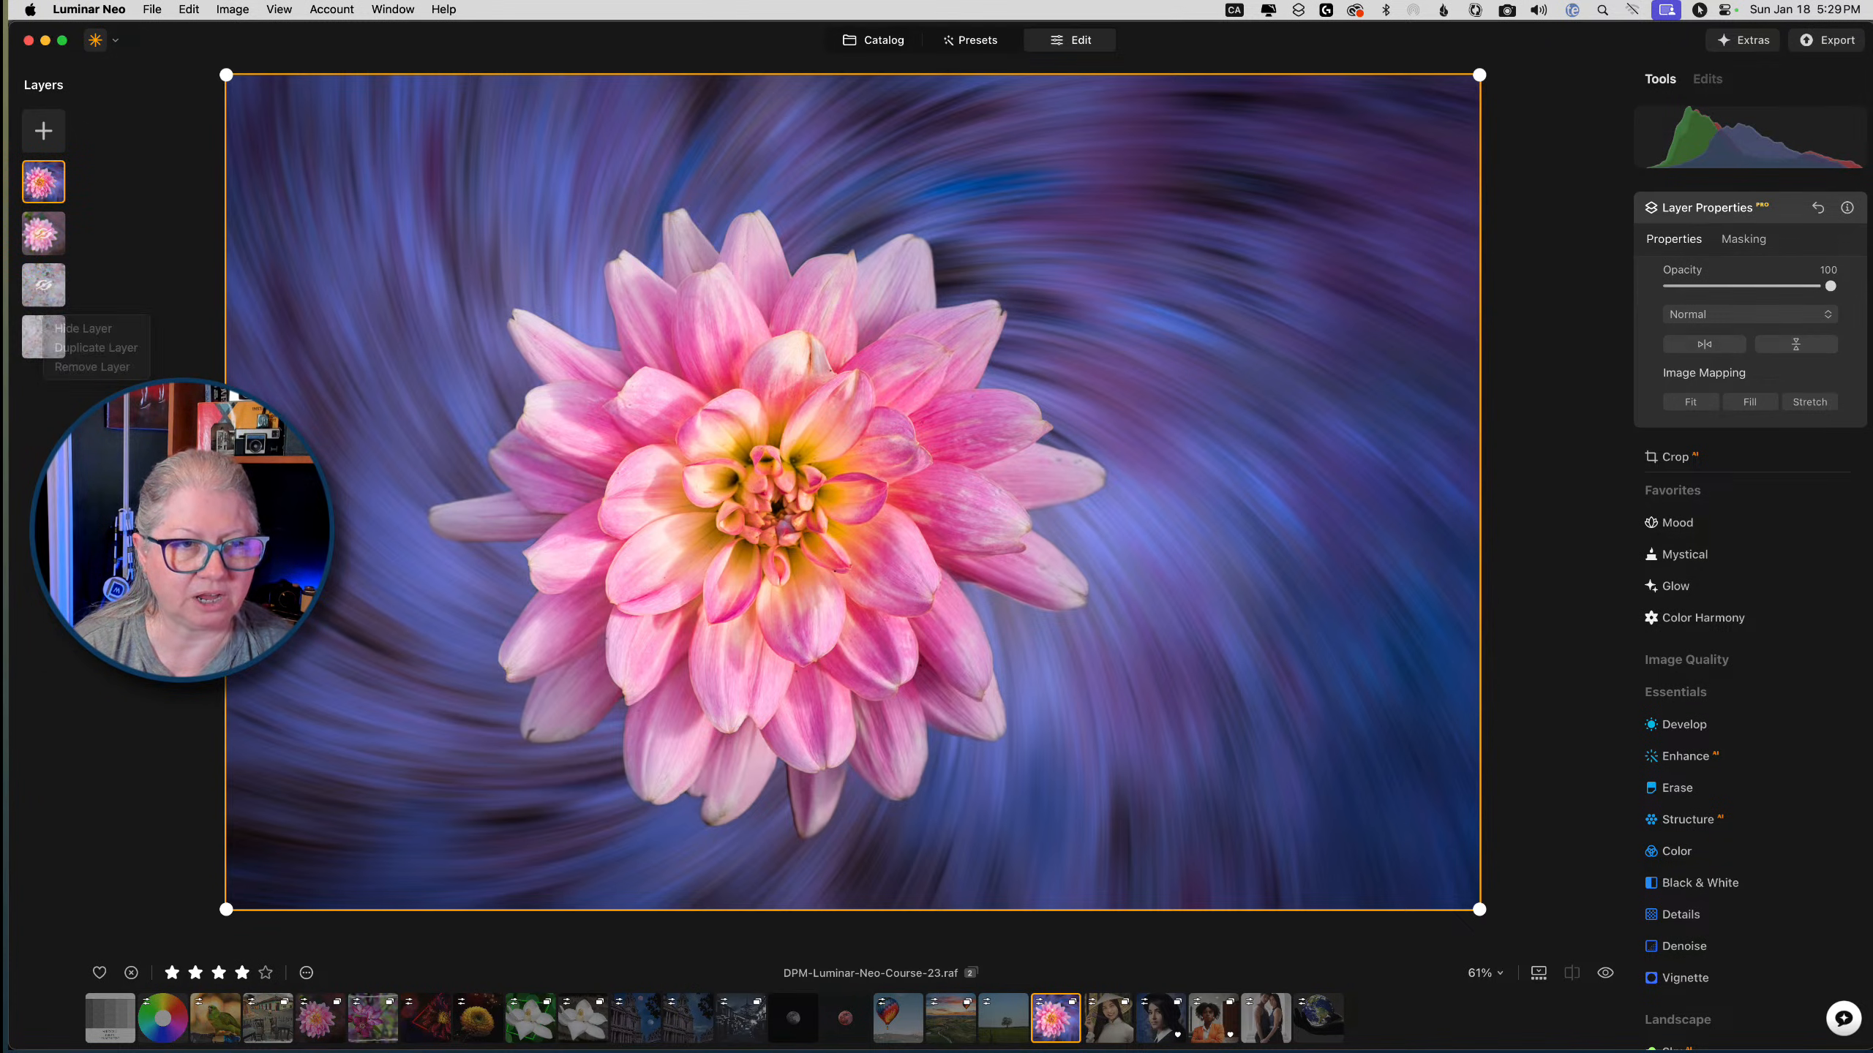
Check the merged layer by hiding it and showing it again
left_click(42, 178)
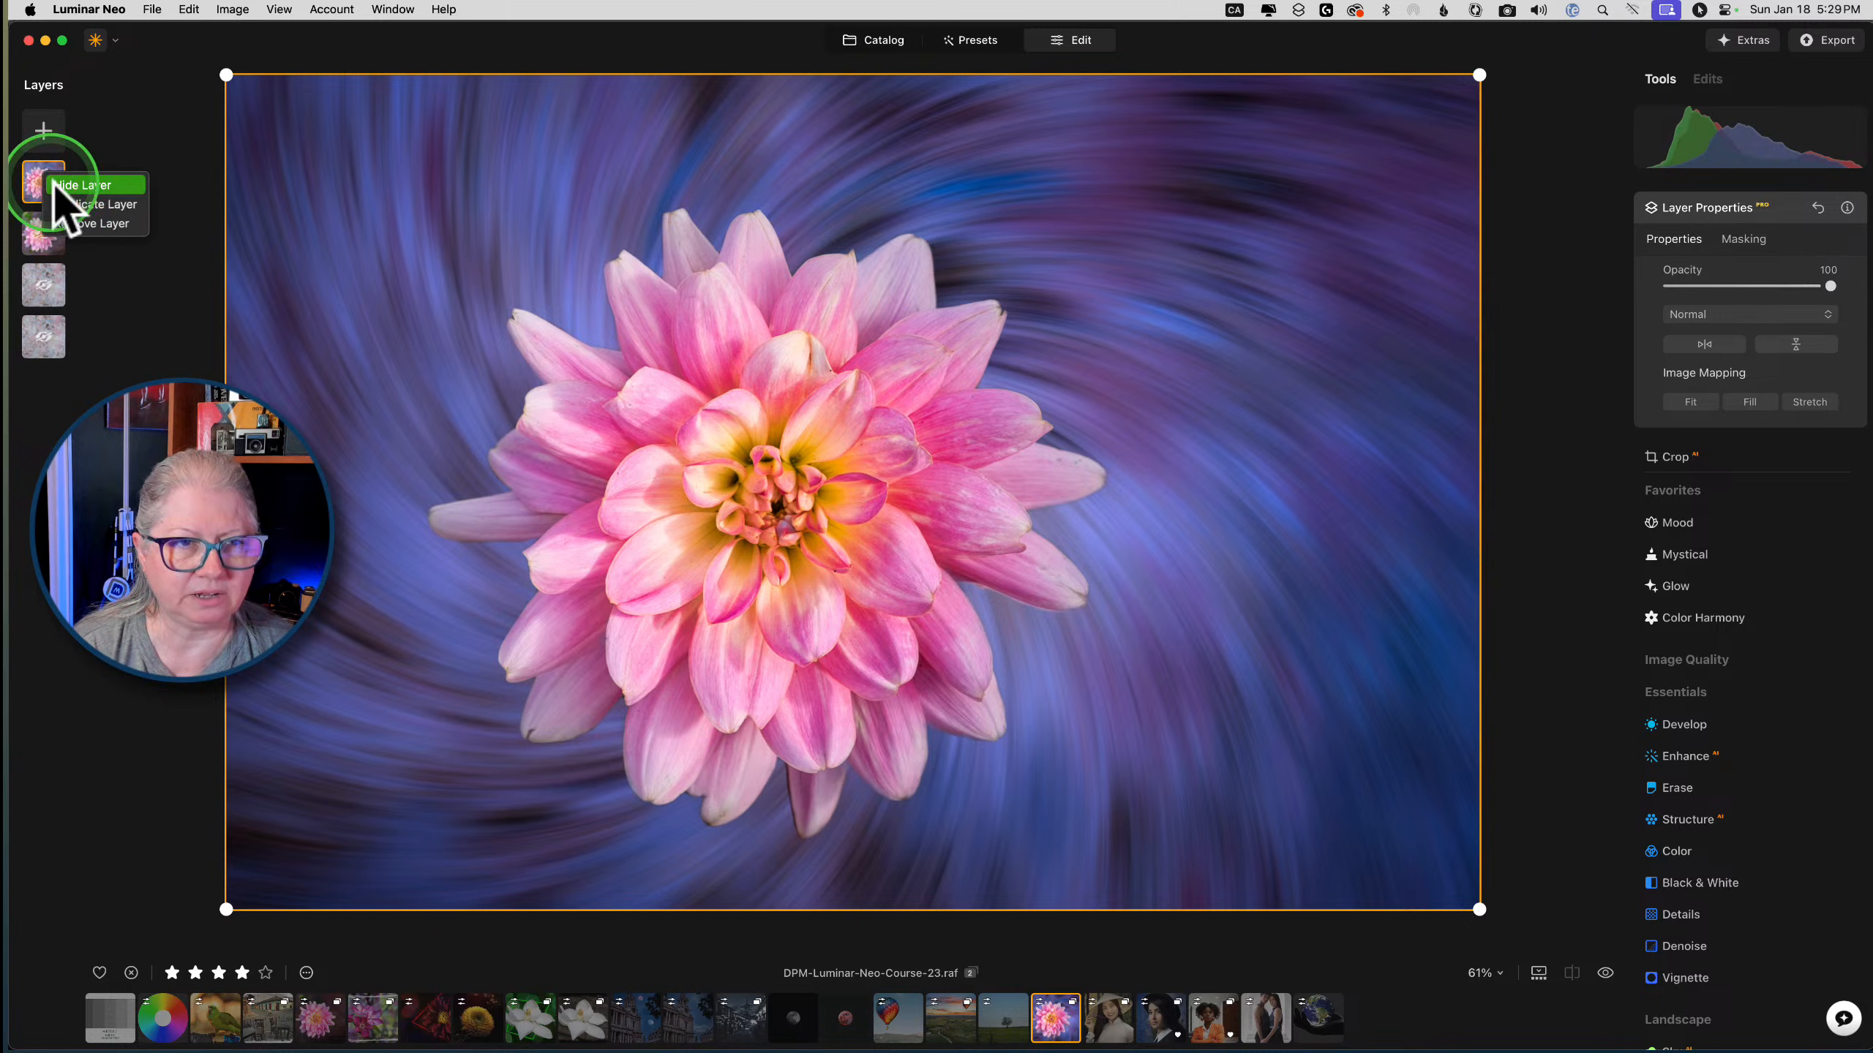
left_click(58, 186)
right_click(46, 179)
left_click(54, 187)
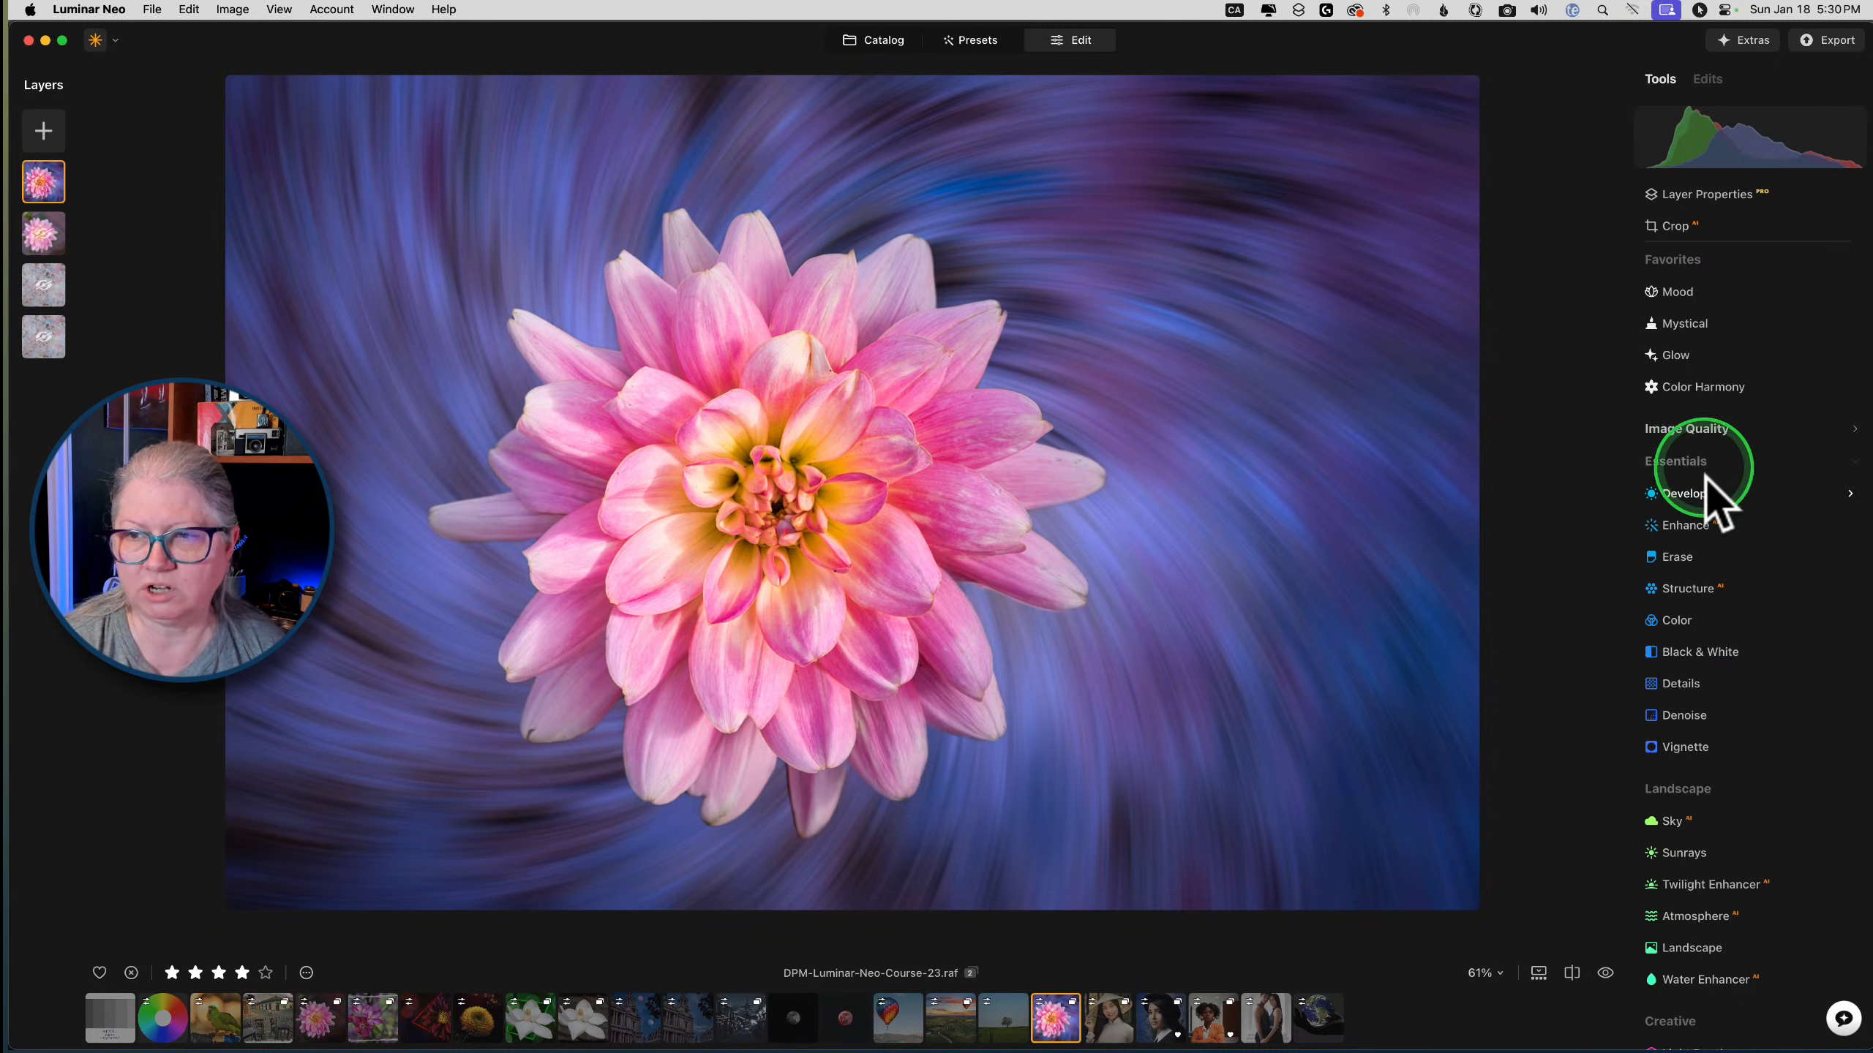
Apply the creative Tritone LUT to the merged layer with Mood, setting Amount to 45 and Contrast to 57
left_click(1674, 293)
left_click_drag(1718, 428, 1792, 429)
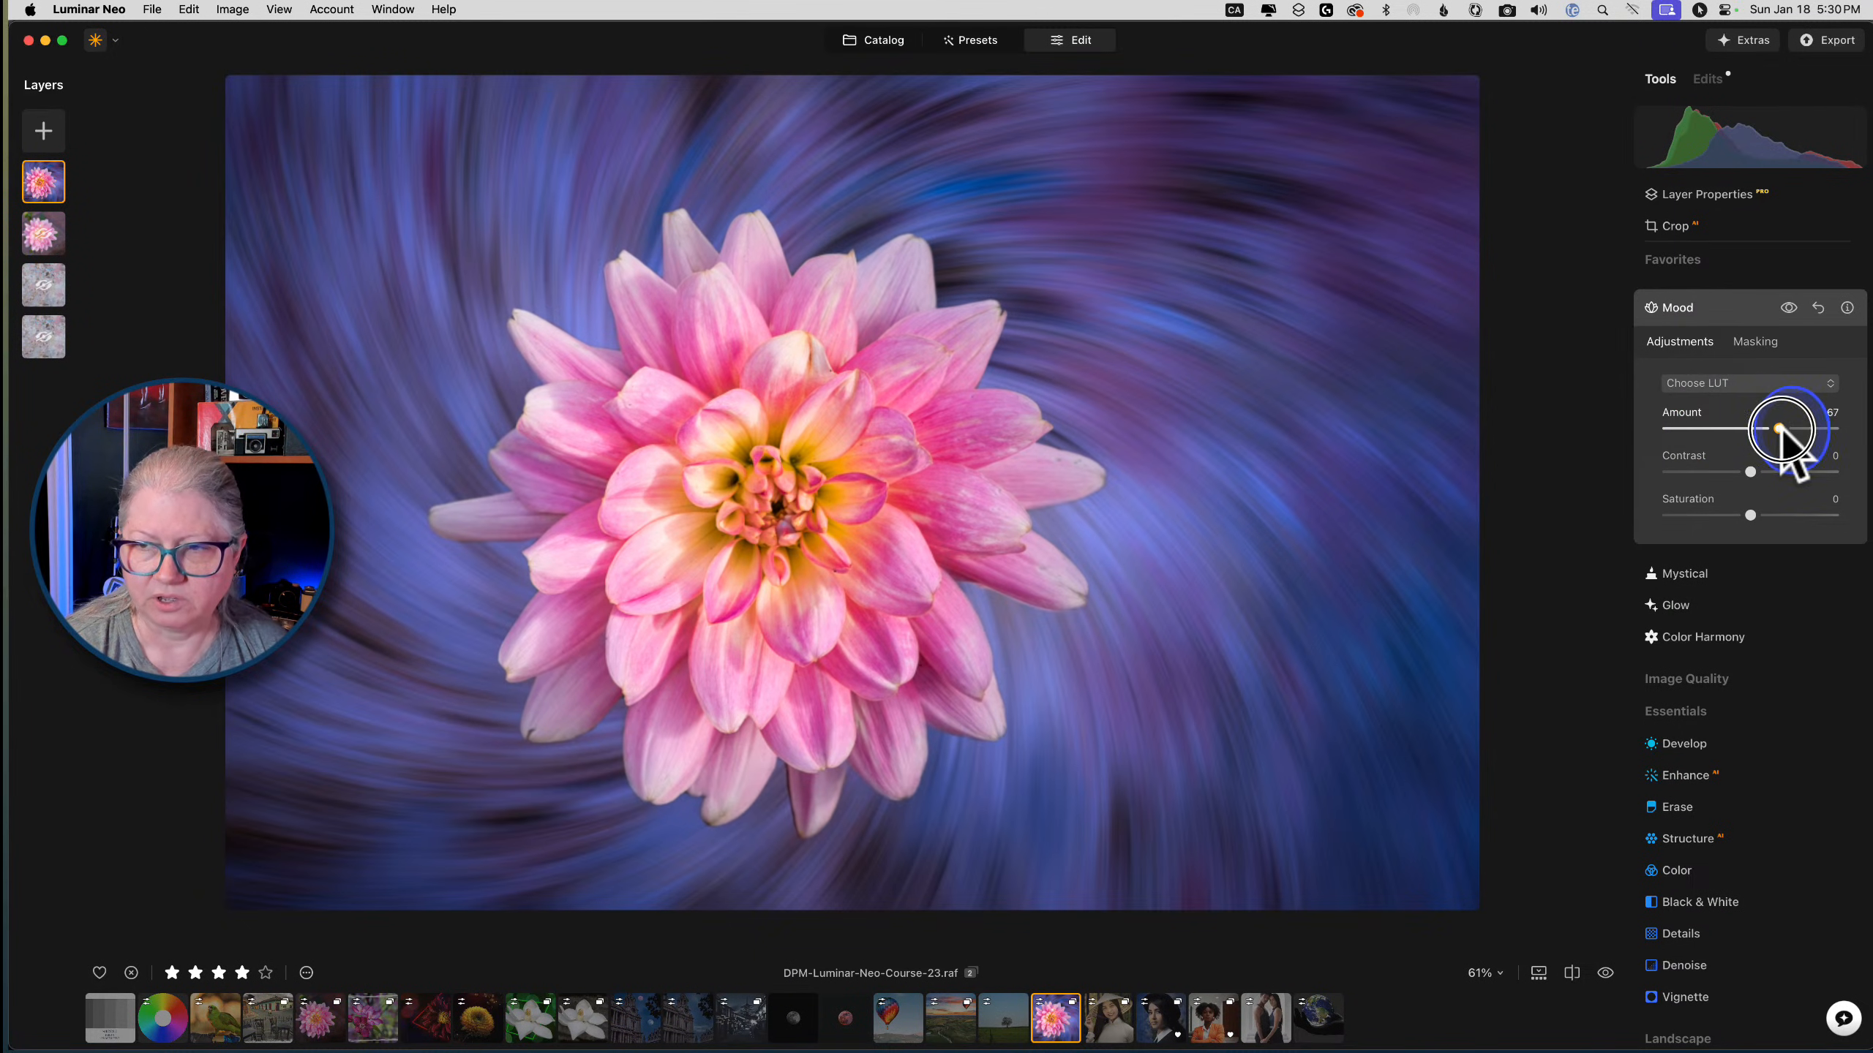
left_click(1742, 380)
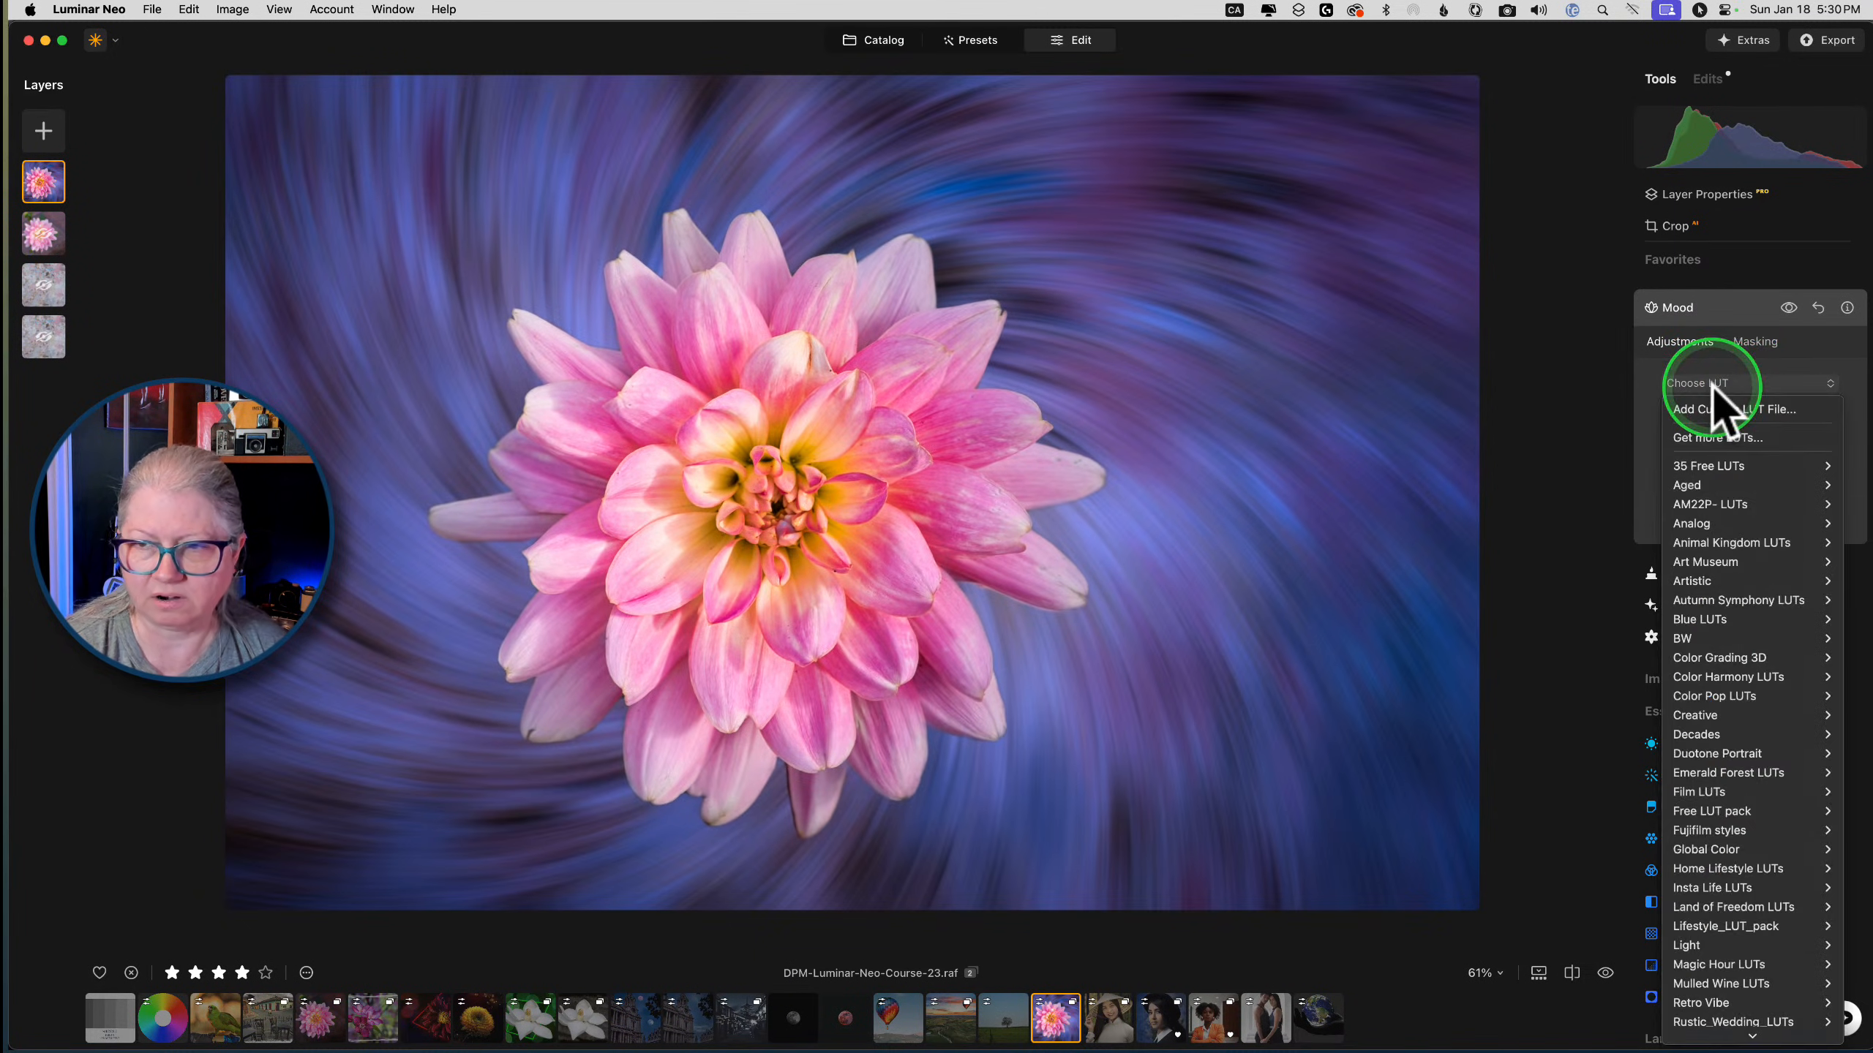
mouse_move(1721, 610)
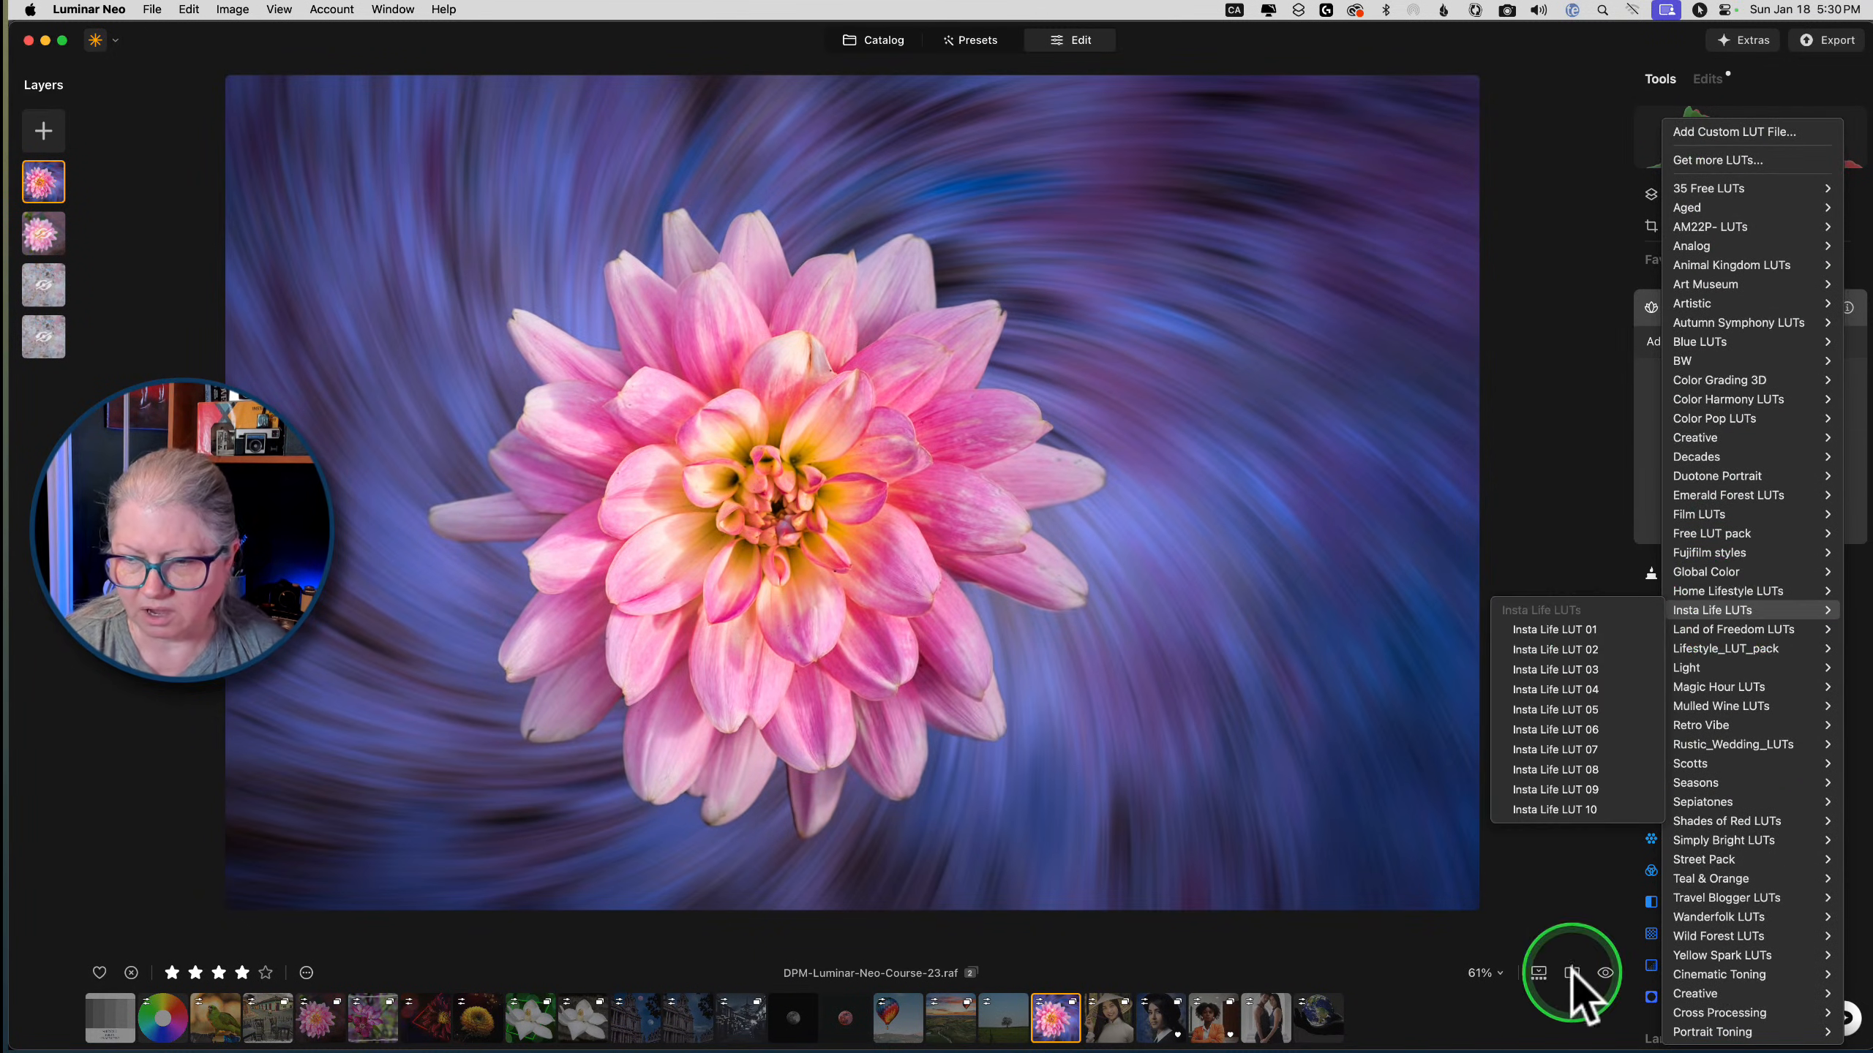
mouse_move(1696, 992)
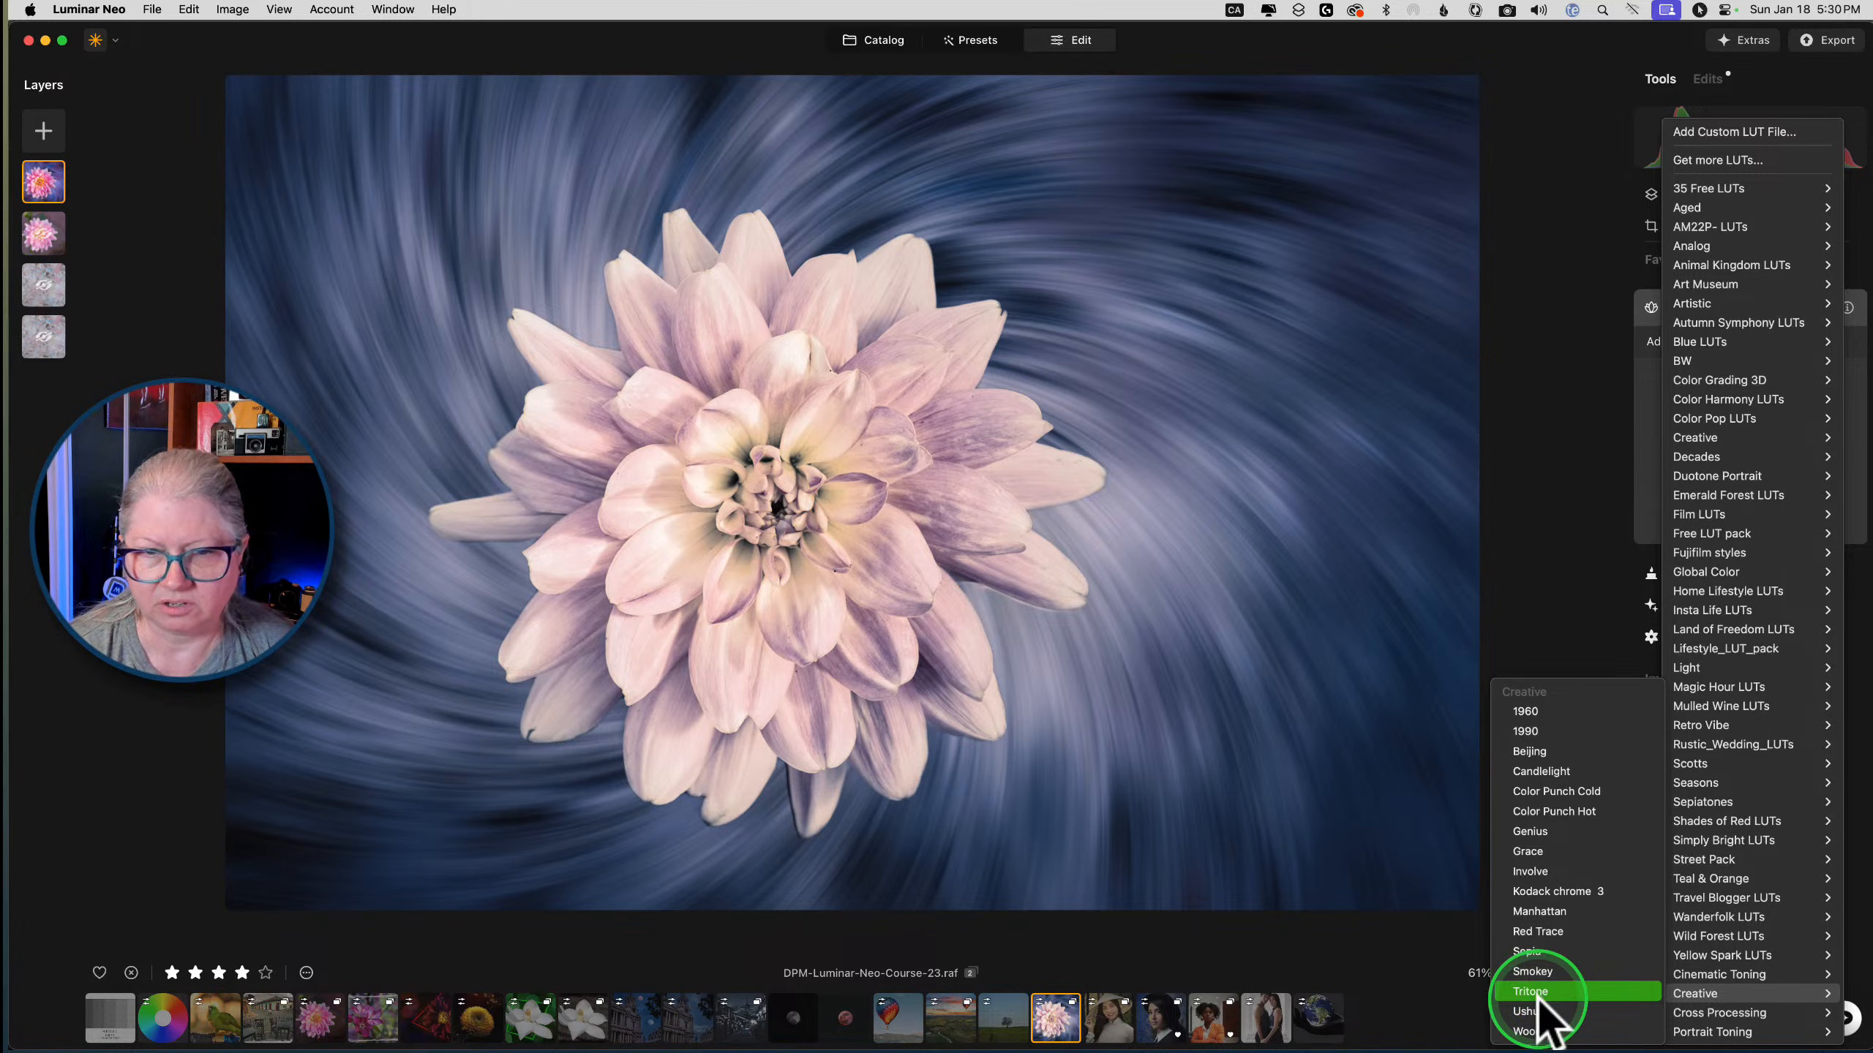
left_click(1537, 991)
left_click_drag(1631, 426, 1797, 460)
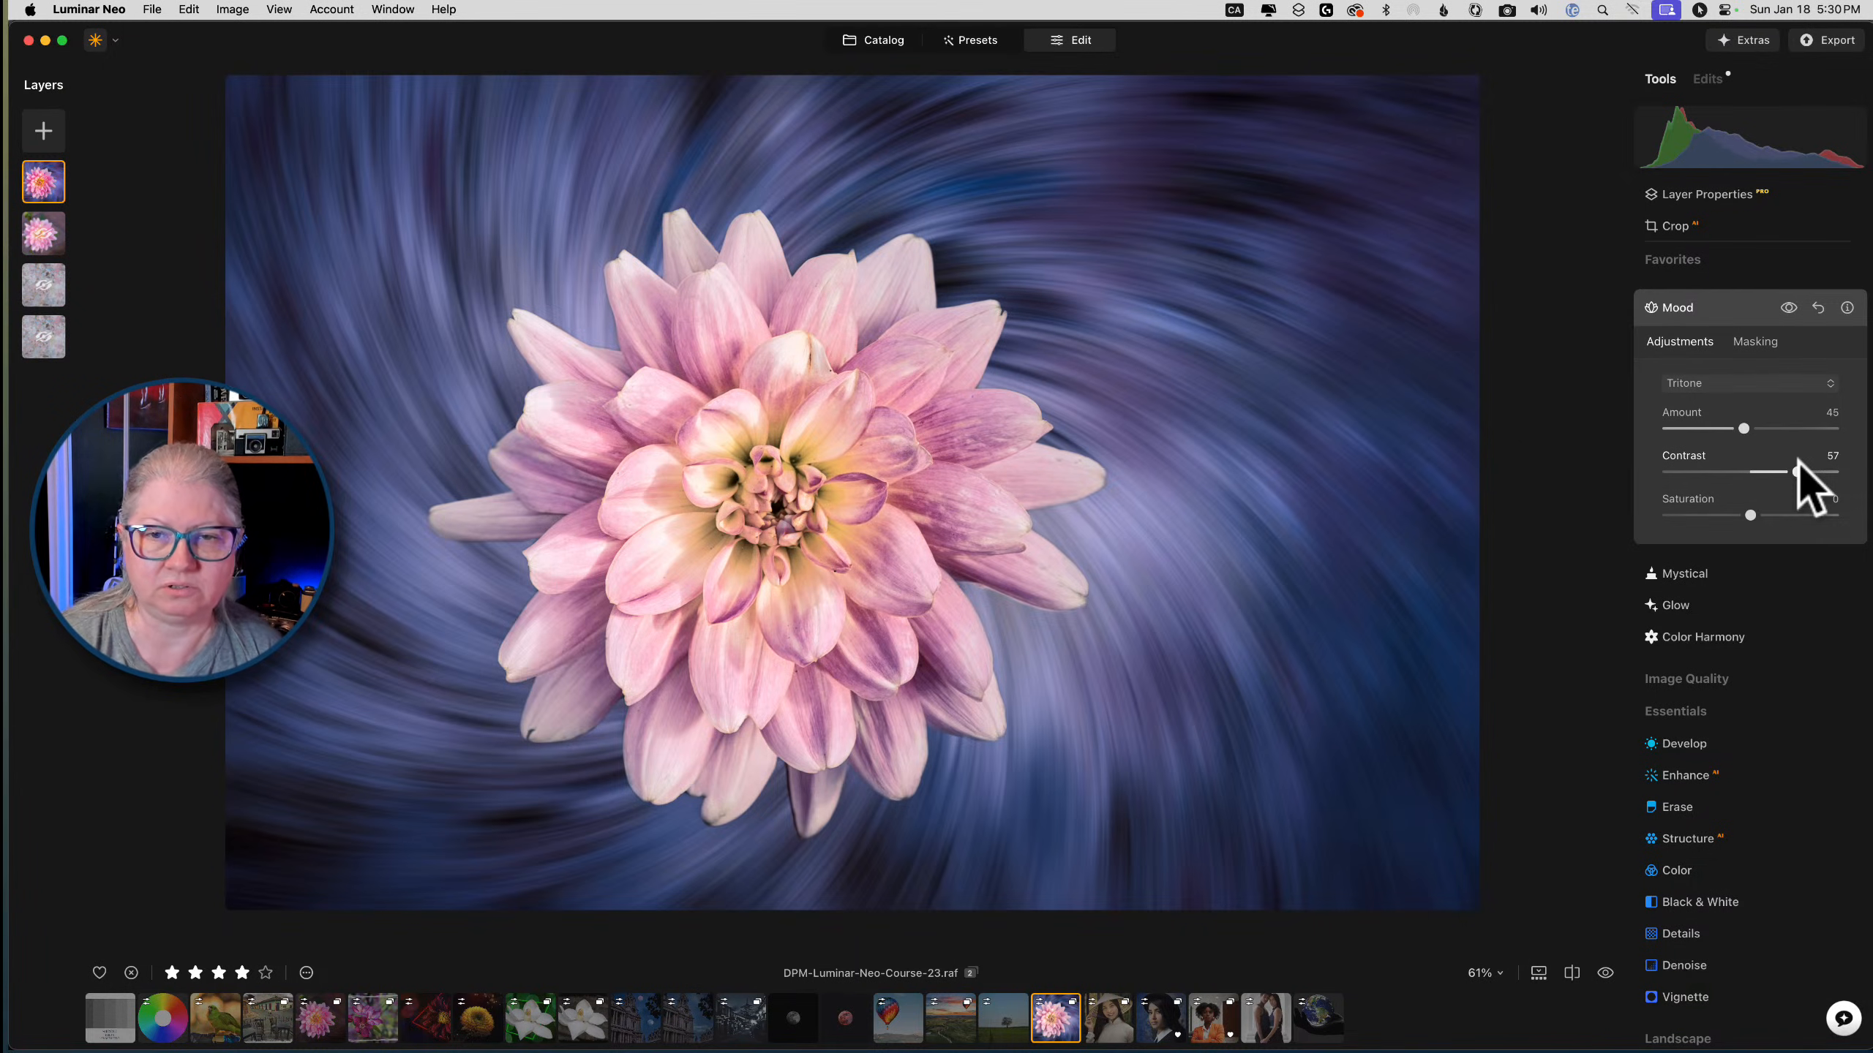
Compare the merged image with and without the Mood effect, leaving the effect on and closing its settings
left_click(1788, 306)
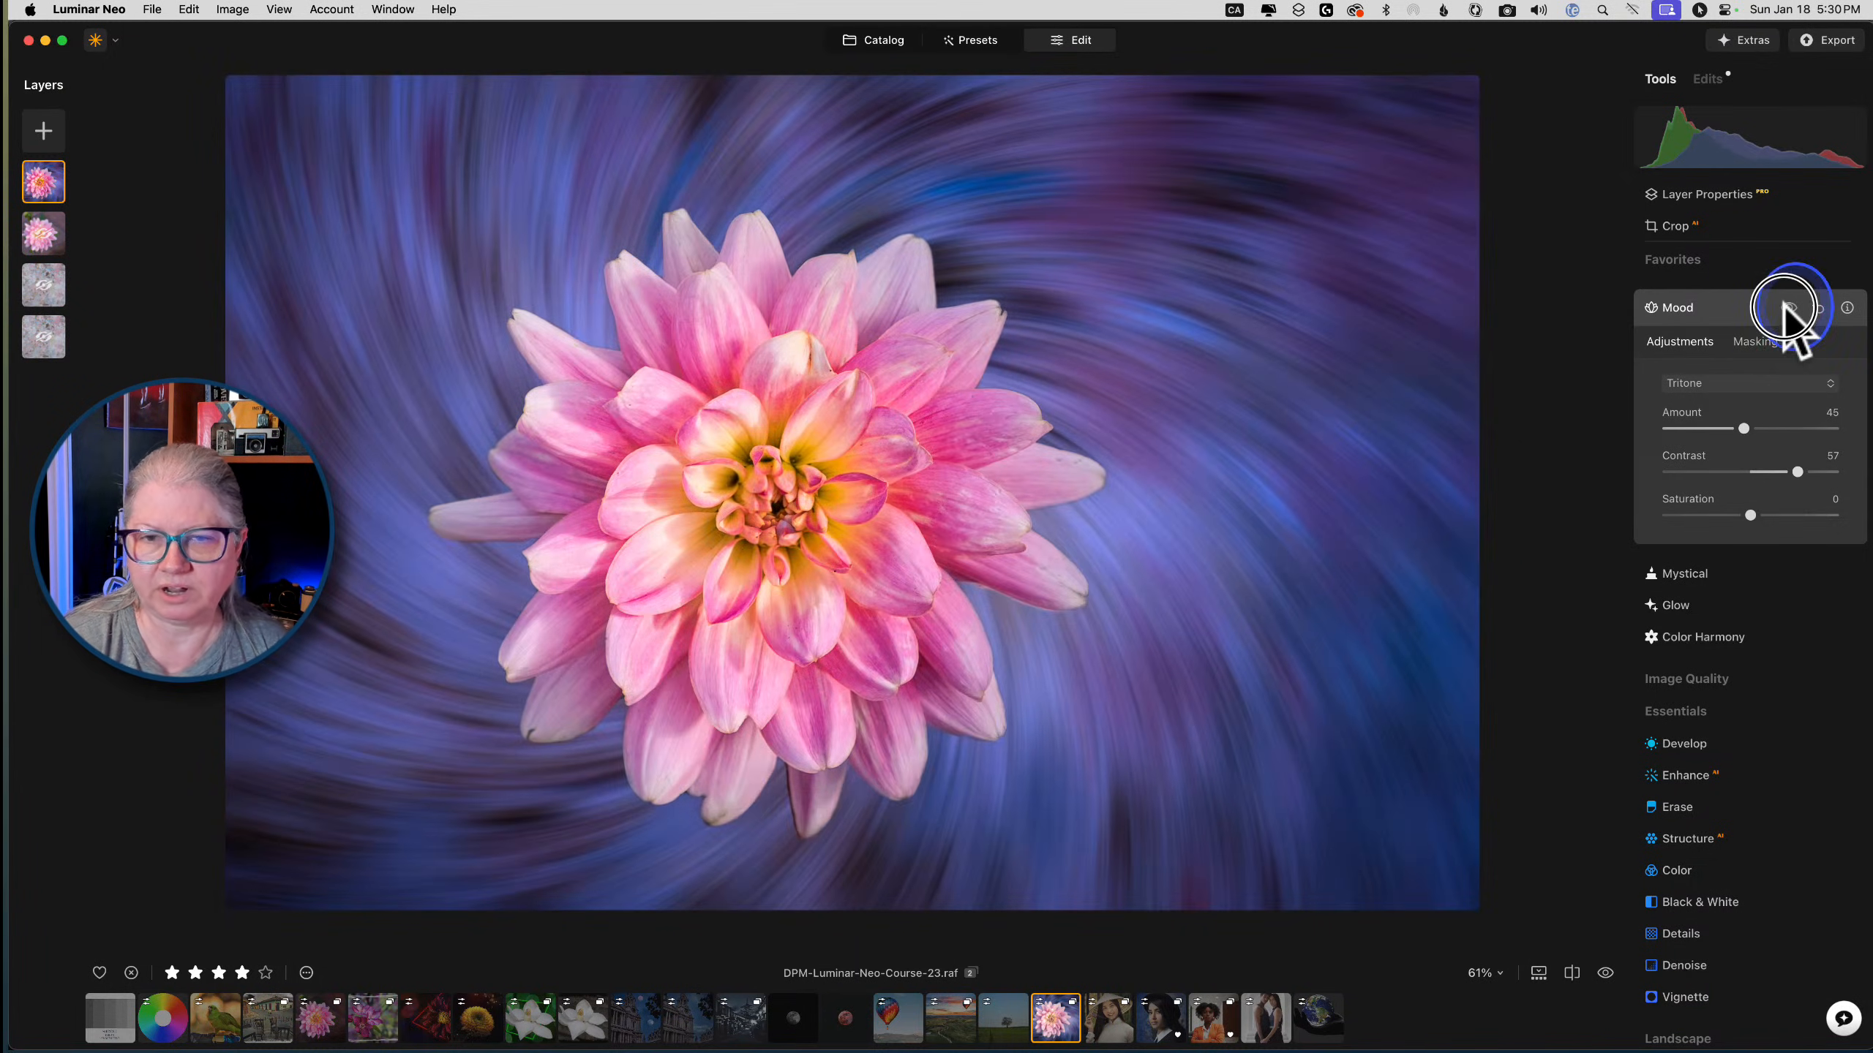
left_click(1788, 307)
left_click(1788, 306)
left_click(1788, 307)
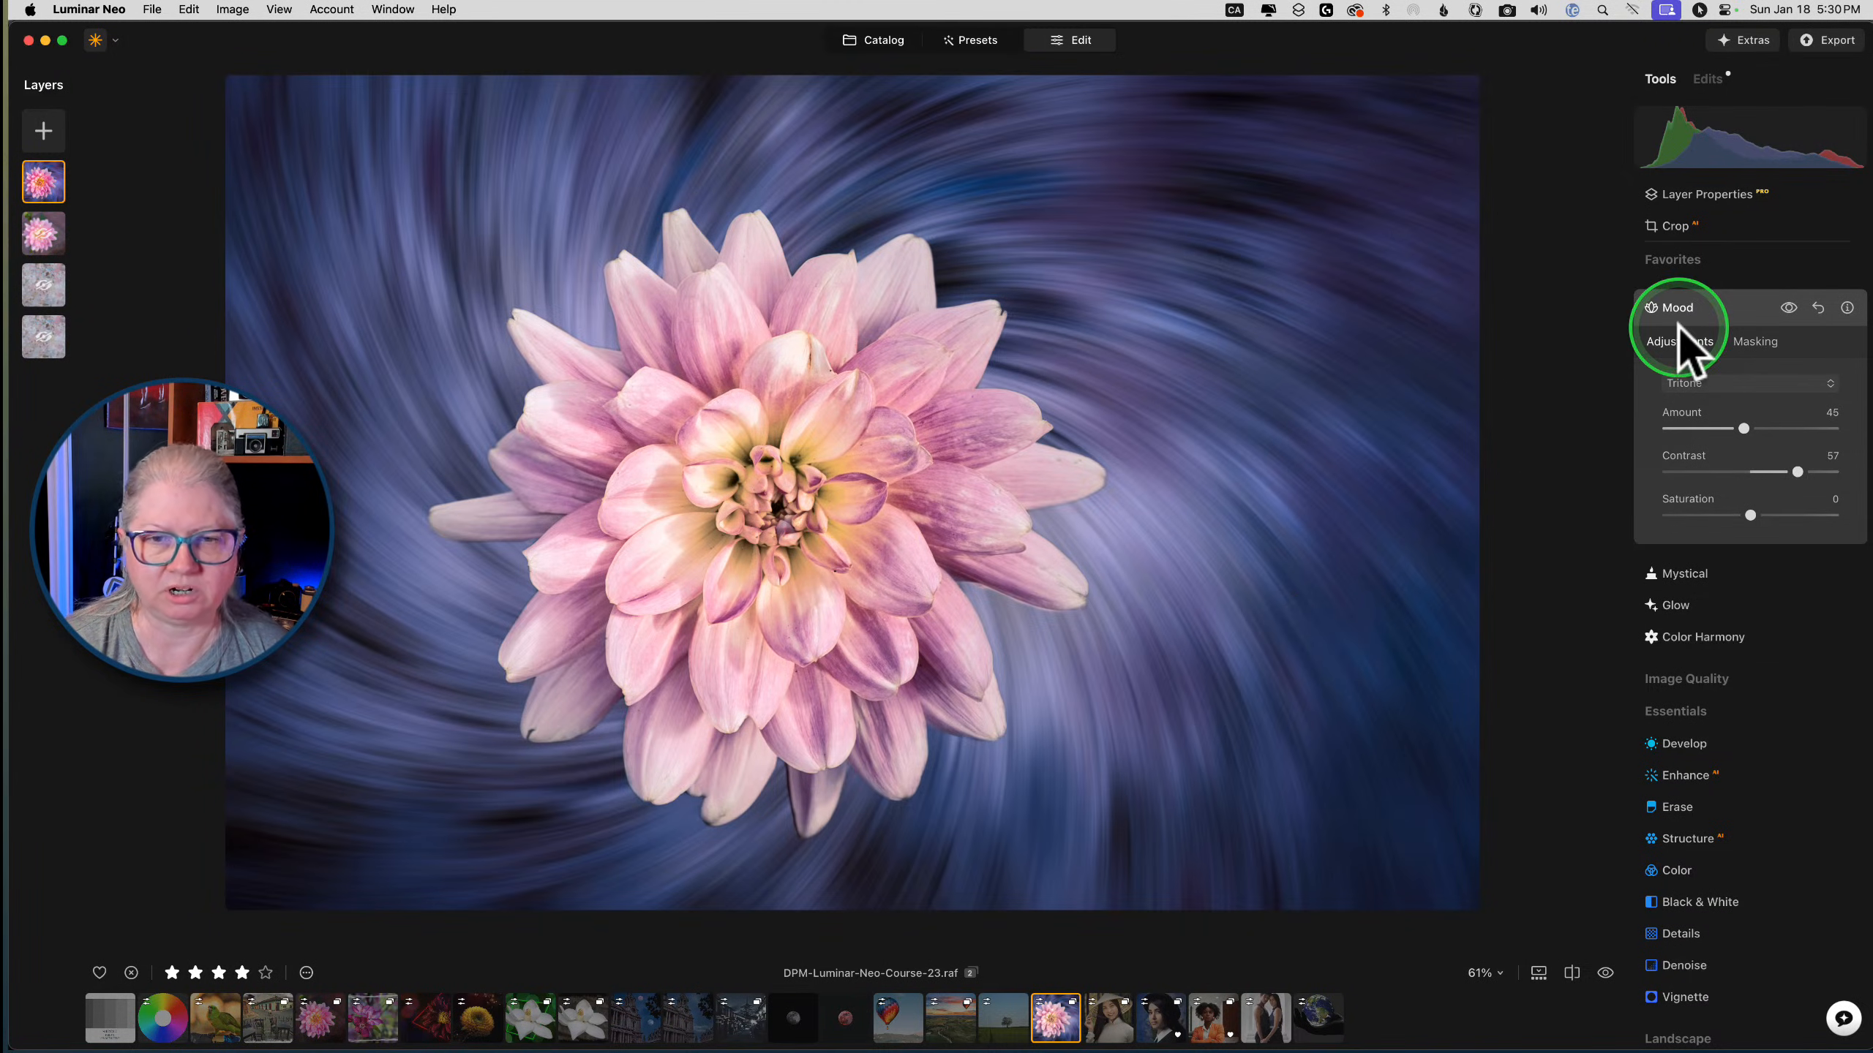
left_click(1737, 314)
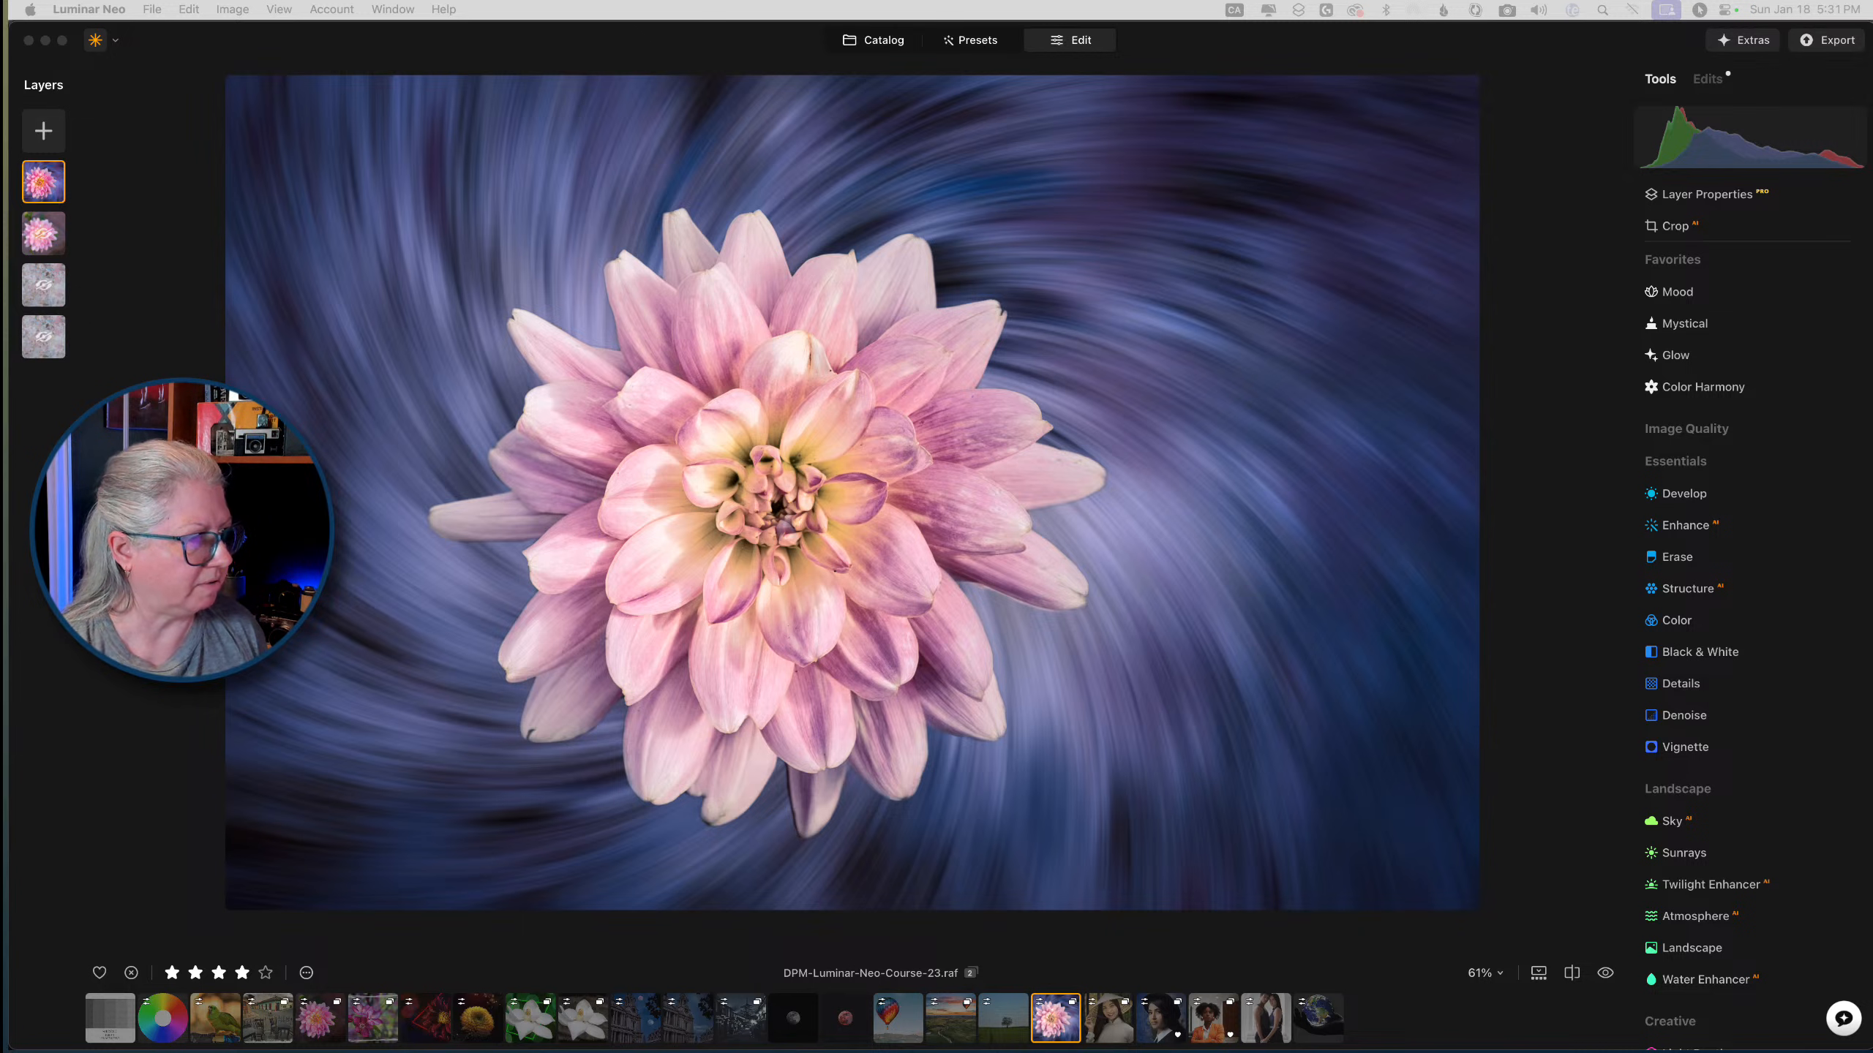
Switch to Lightroom Classic and open the original DPM-LR-course-0005-Edit-4.psd in Adobe Photoshop 2026
key("super+Tab")
key("super+Tab")
key("super+Tab")
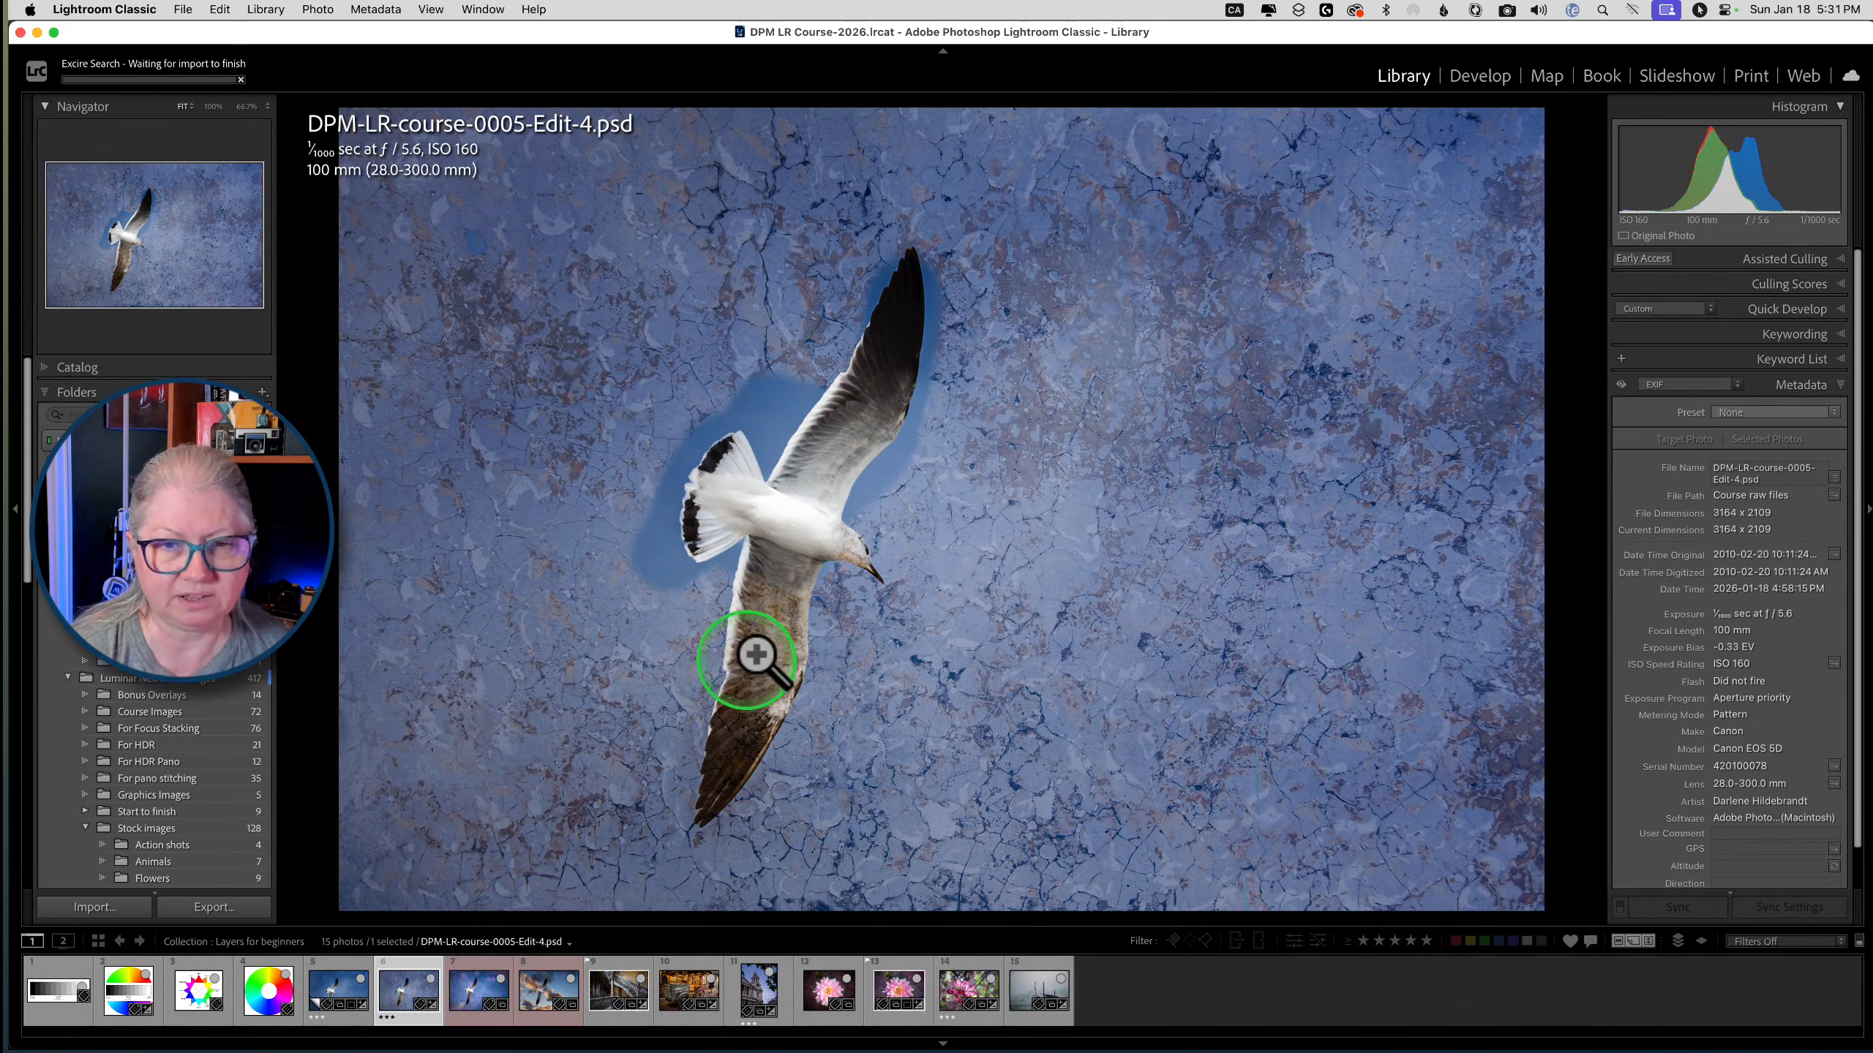
right_click(798, 356)
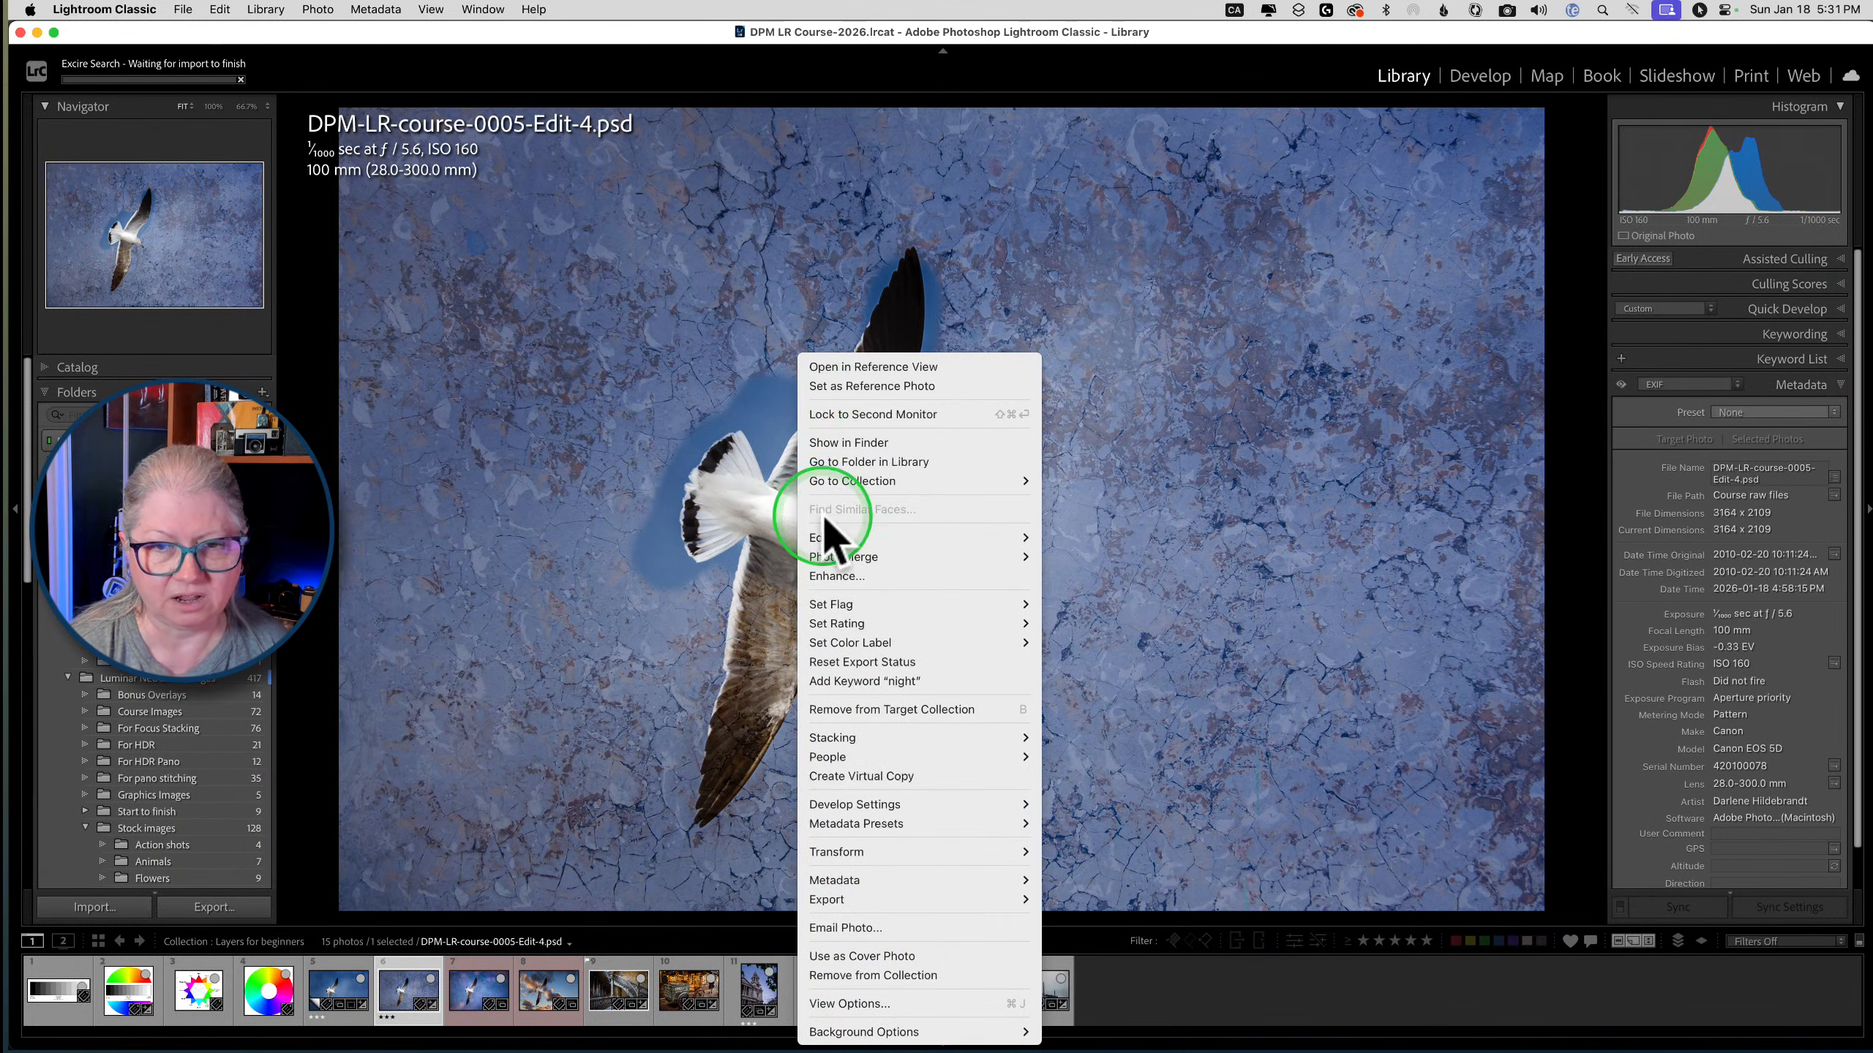
mouse_move(825, 540)
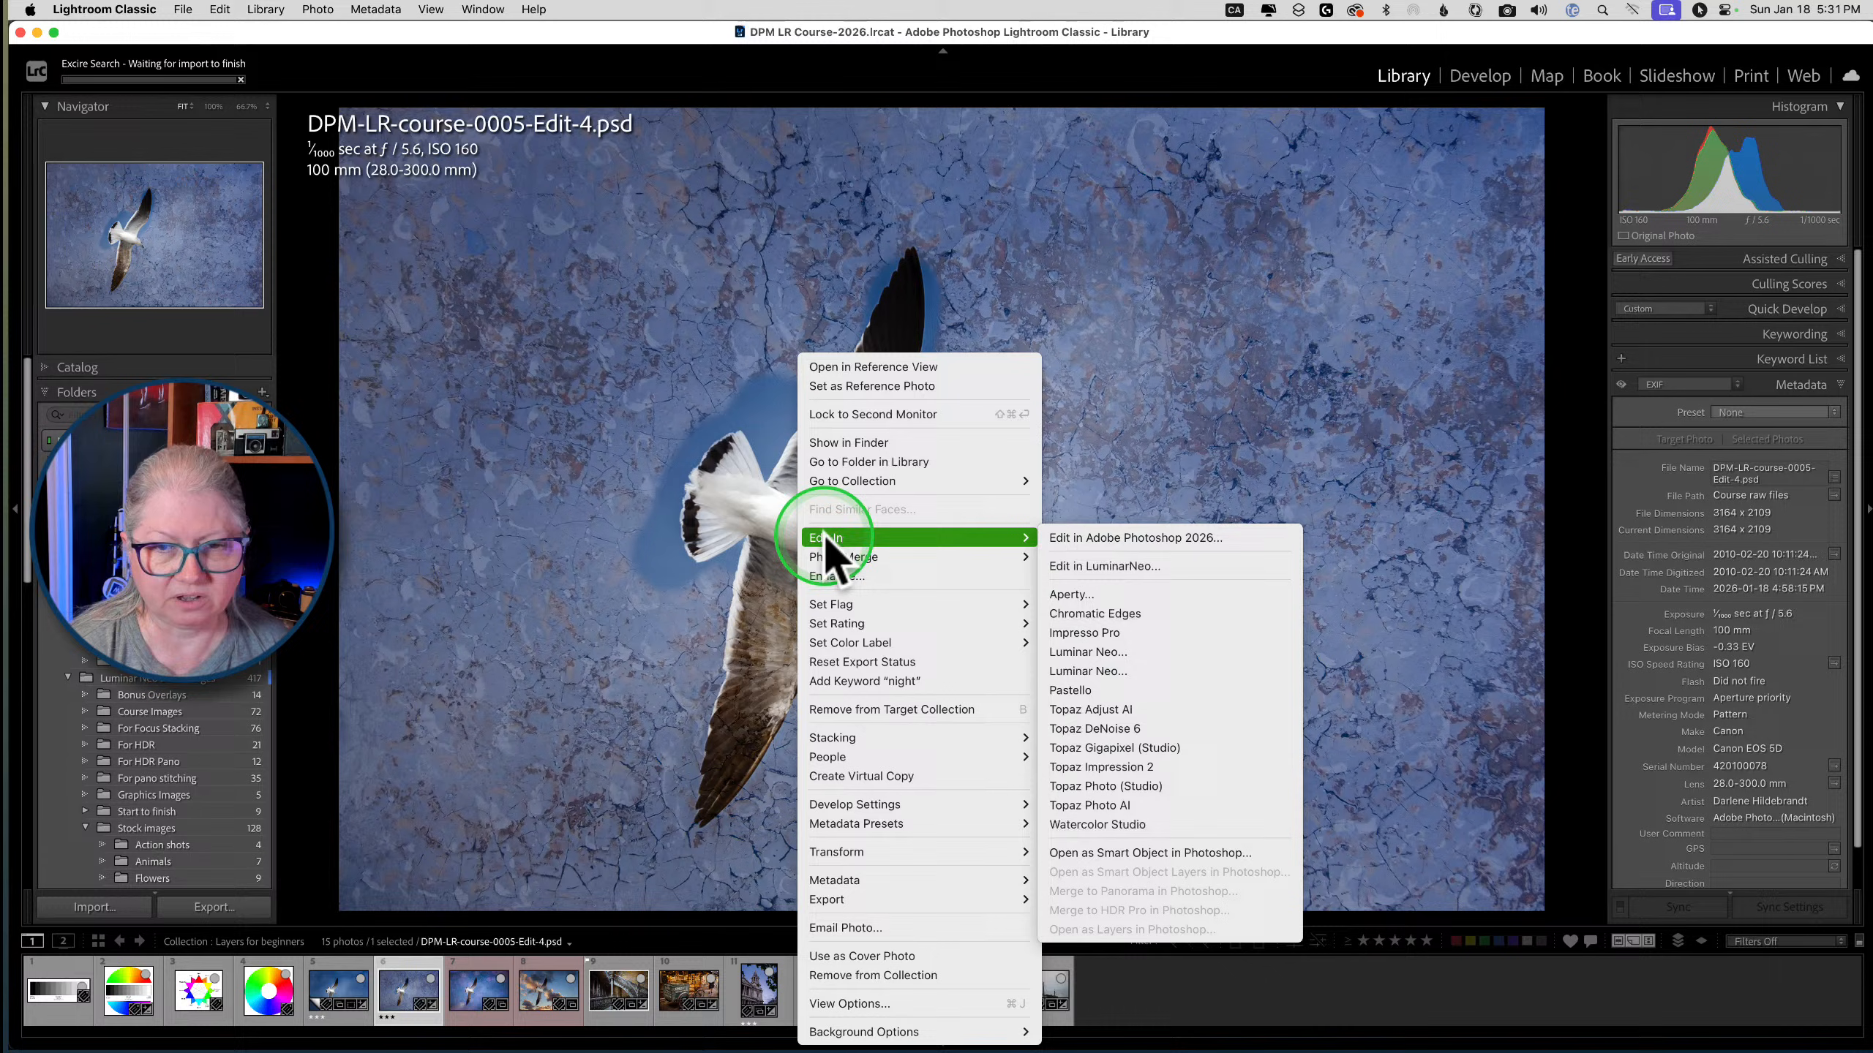
left_click(1135, 537)
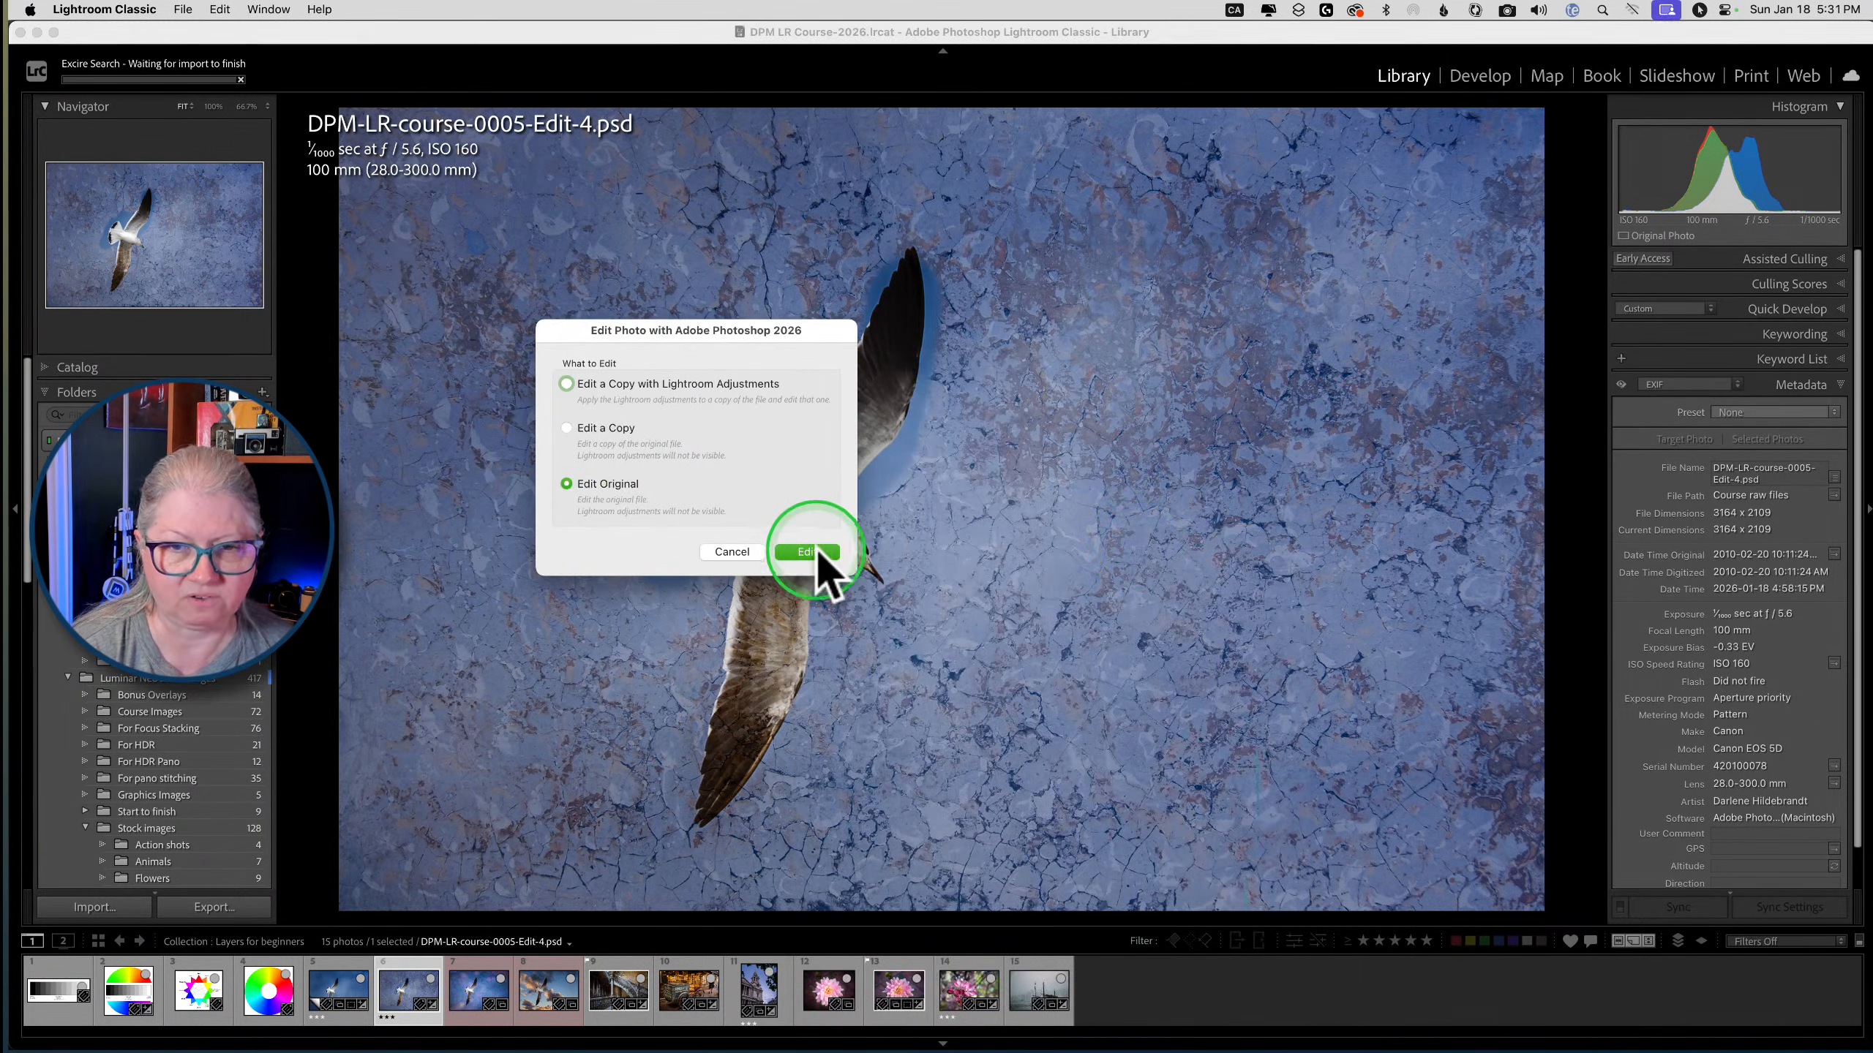
left_click(807, 552)
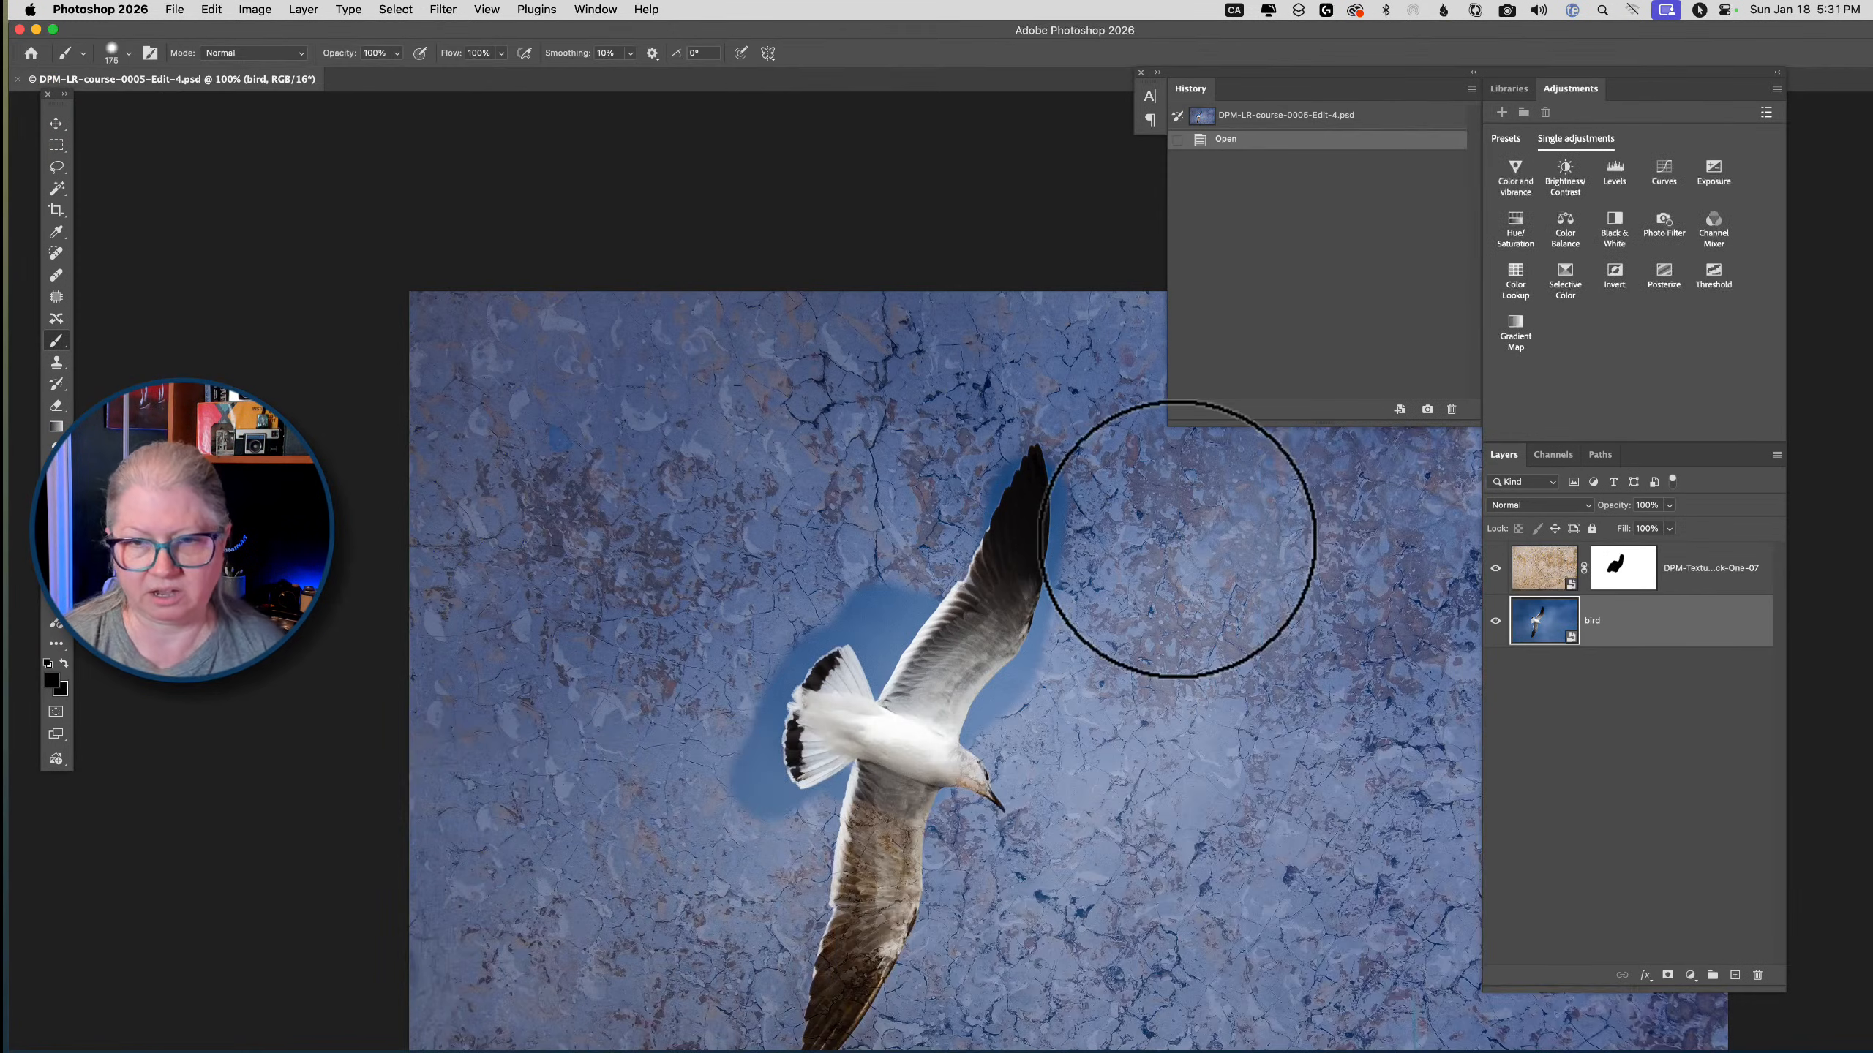
View the bird image full screen, compare it with and without the texture layer, and inspect that layer's mask
key("f")
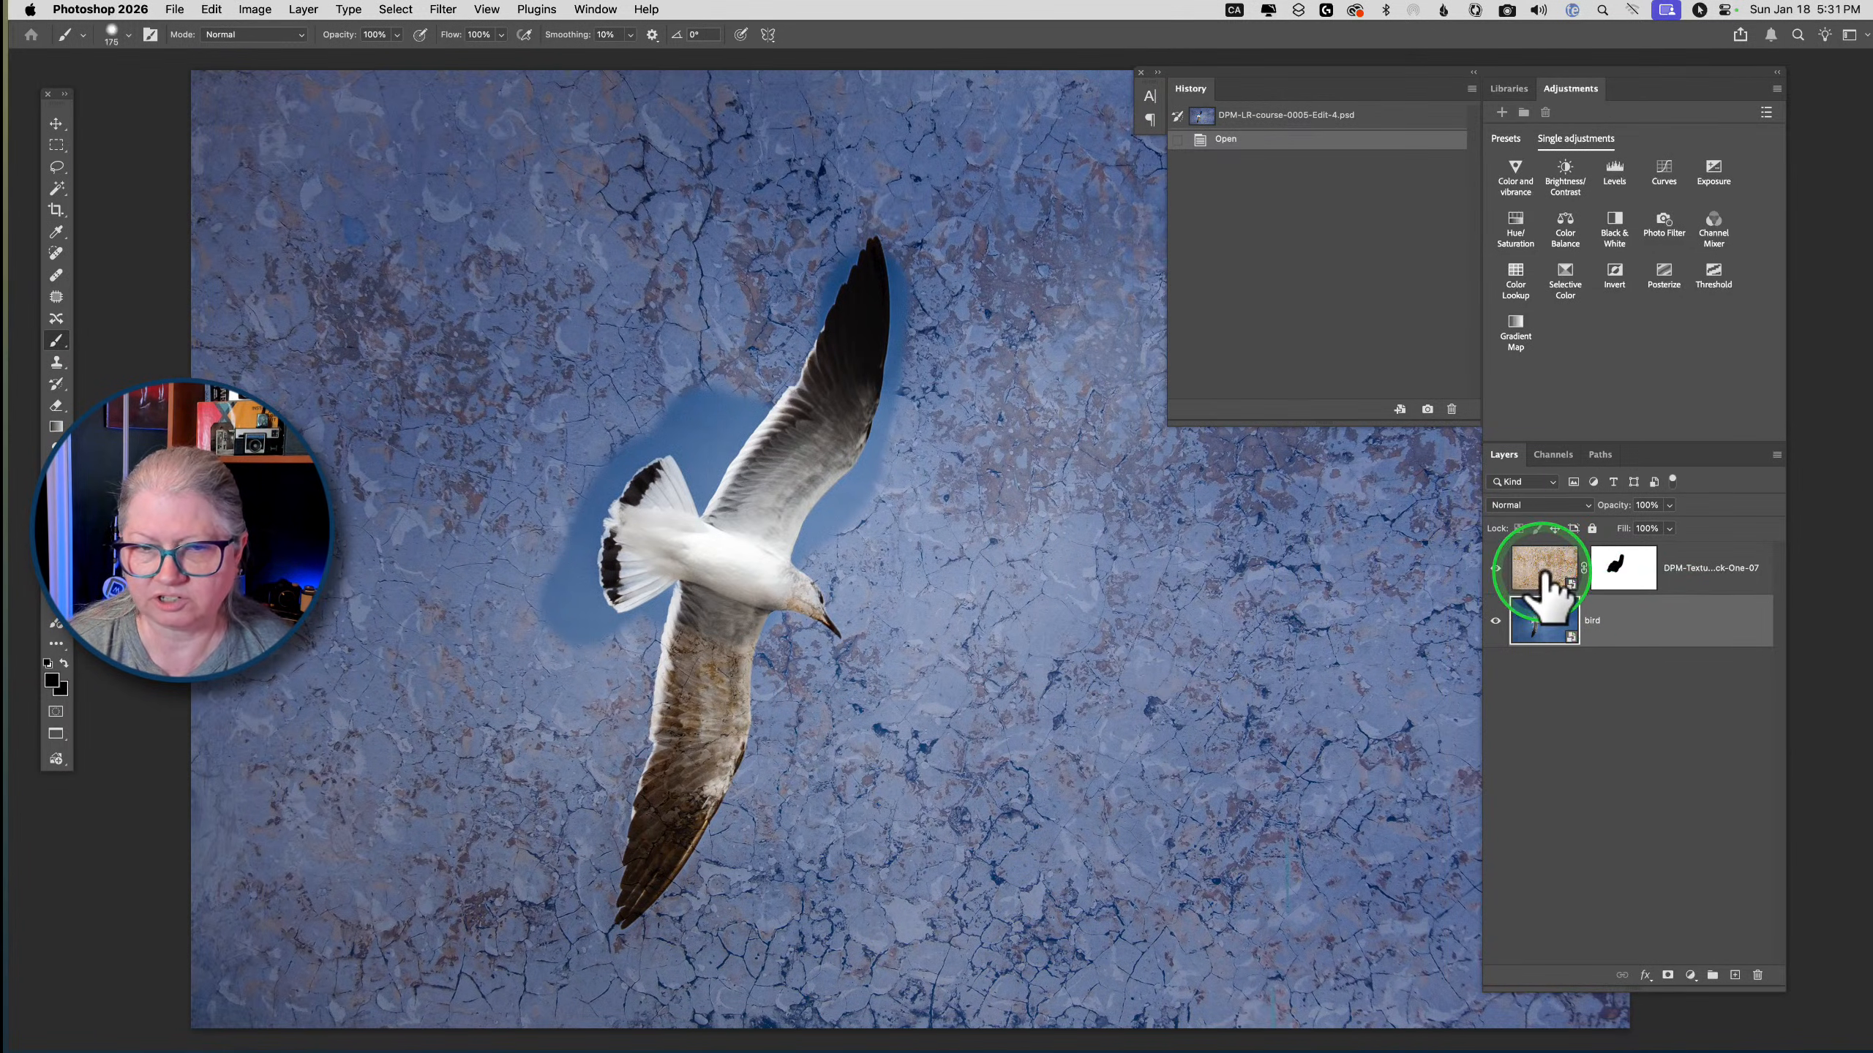
left_click(1496, 567)
left_click(1497, 569)
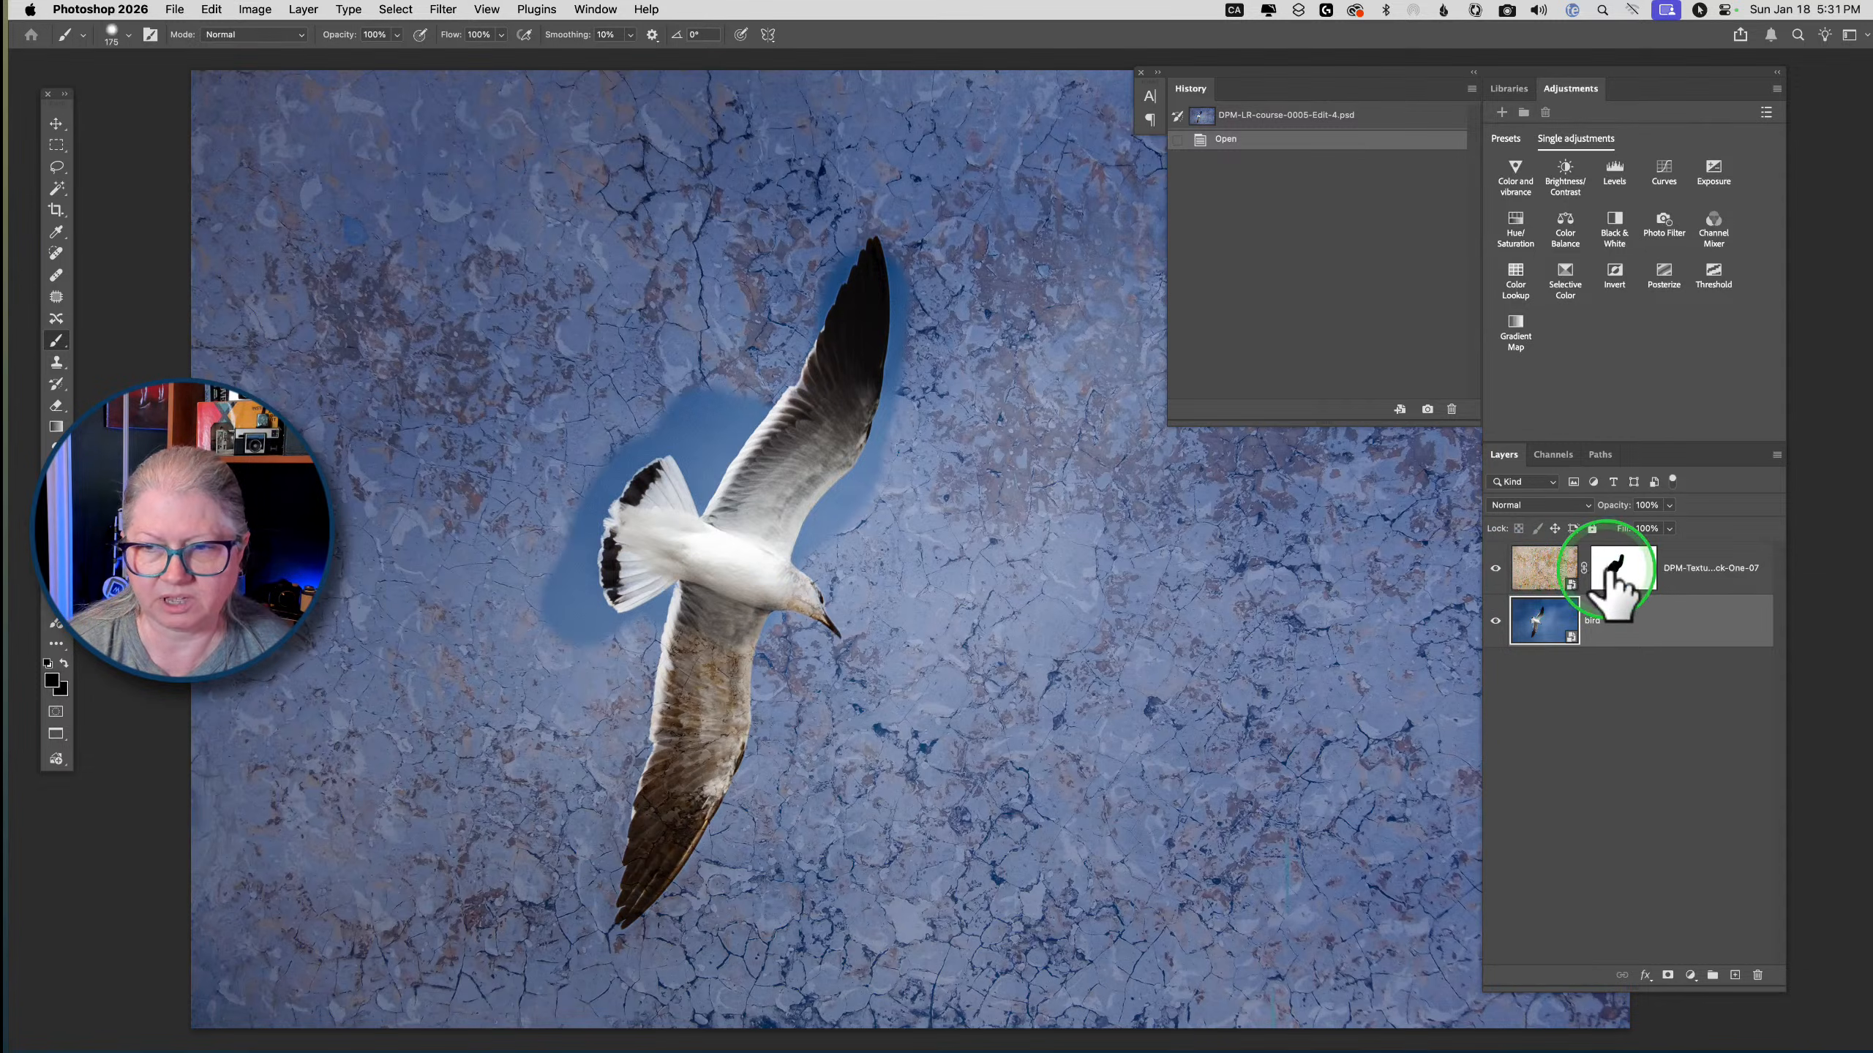
left_click(1622, 572)
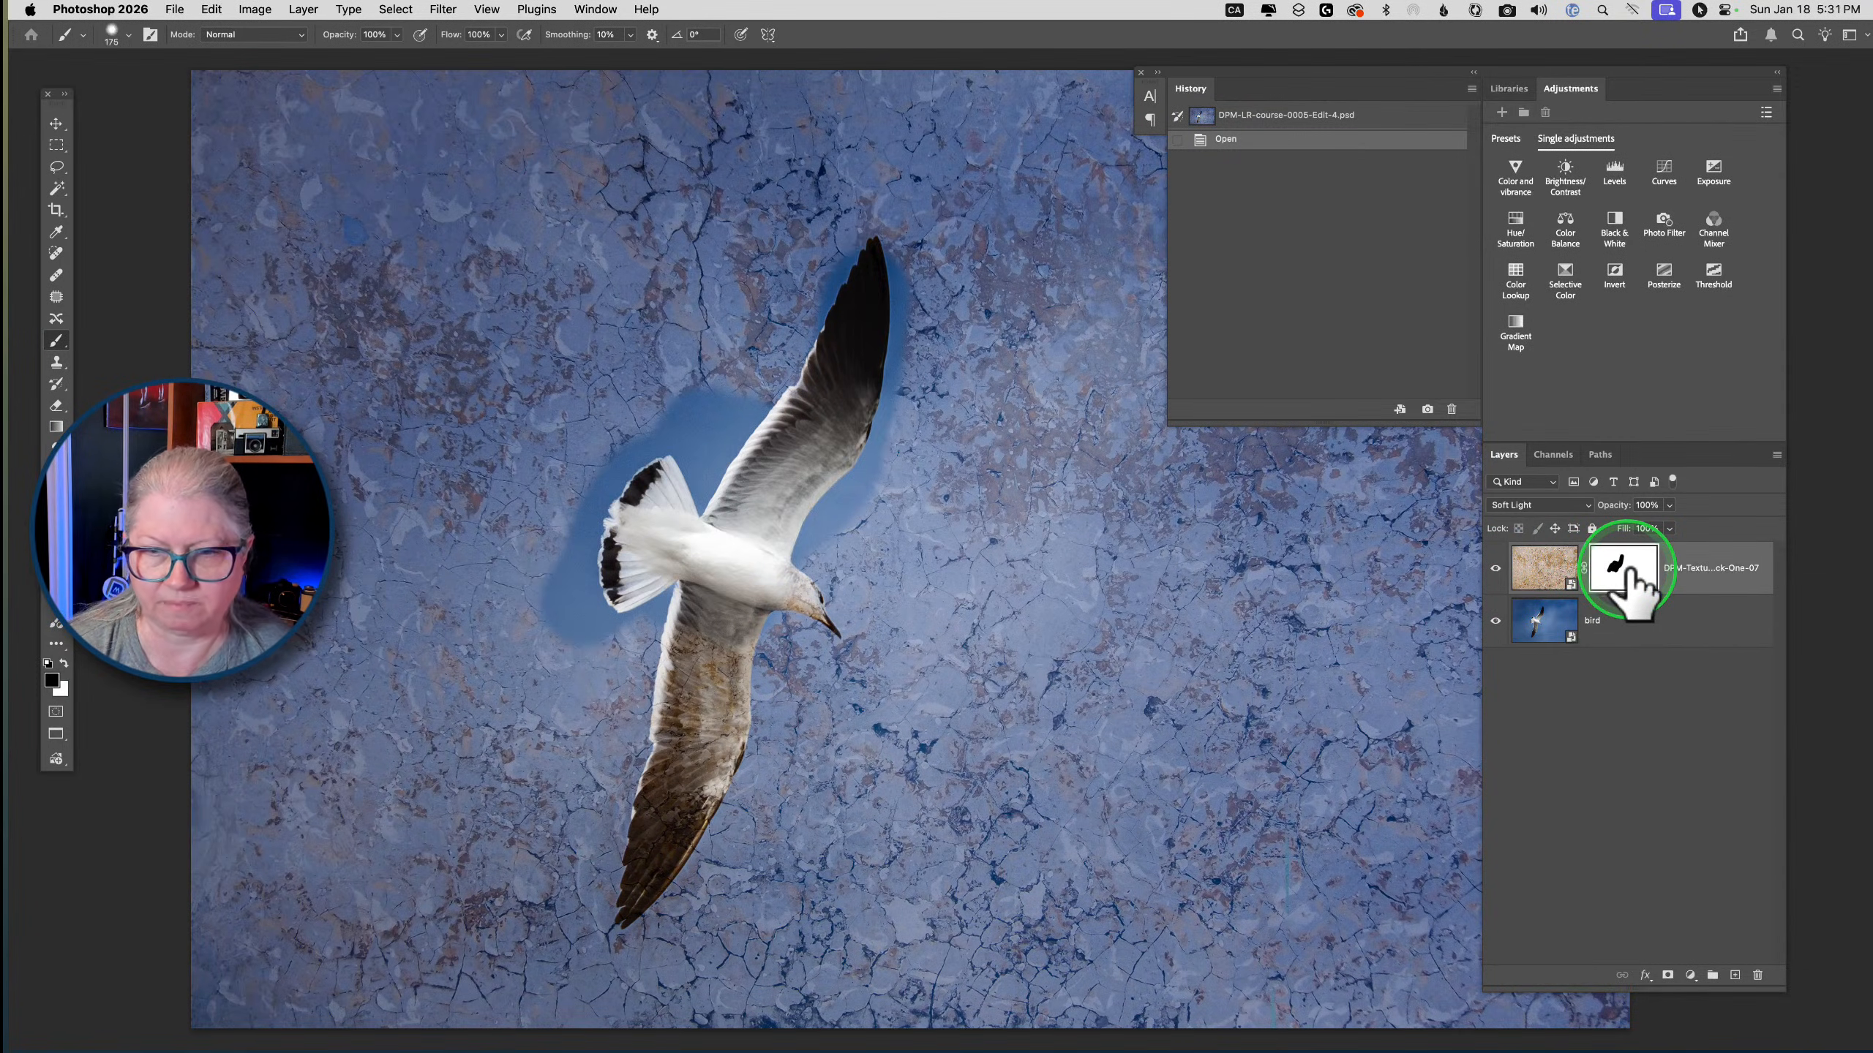
Select the bird automatically as the subject, working from the bird layer
left_click(1544, 623)
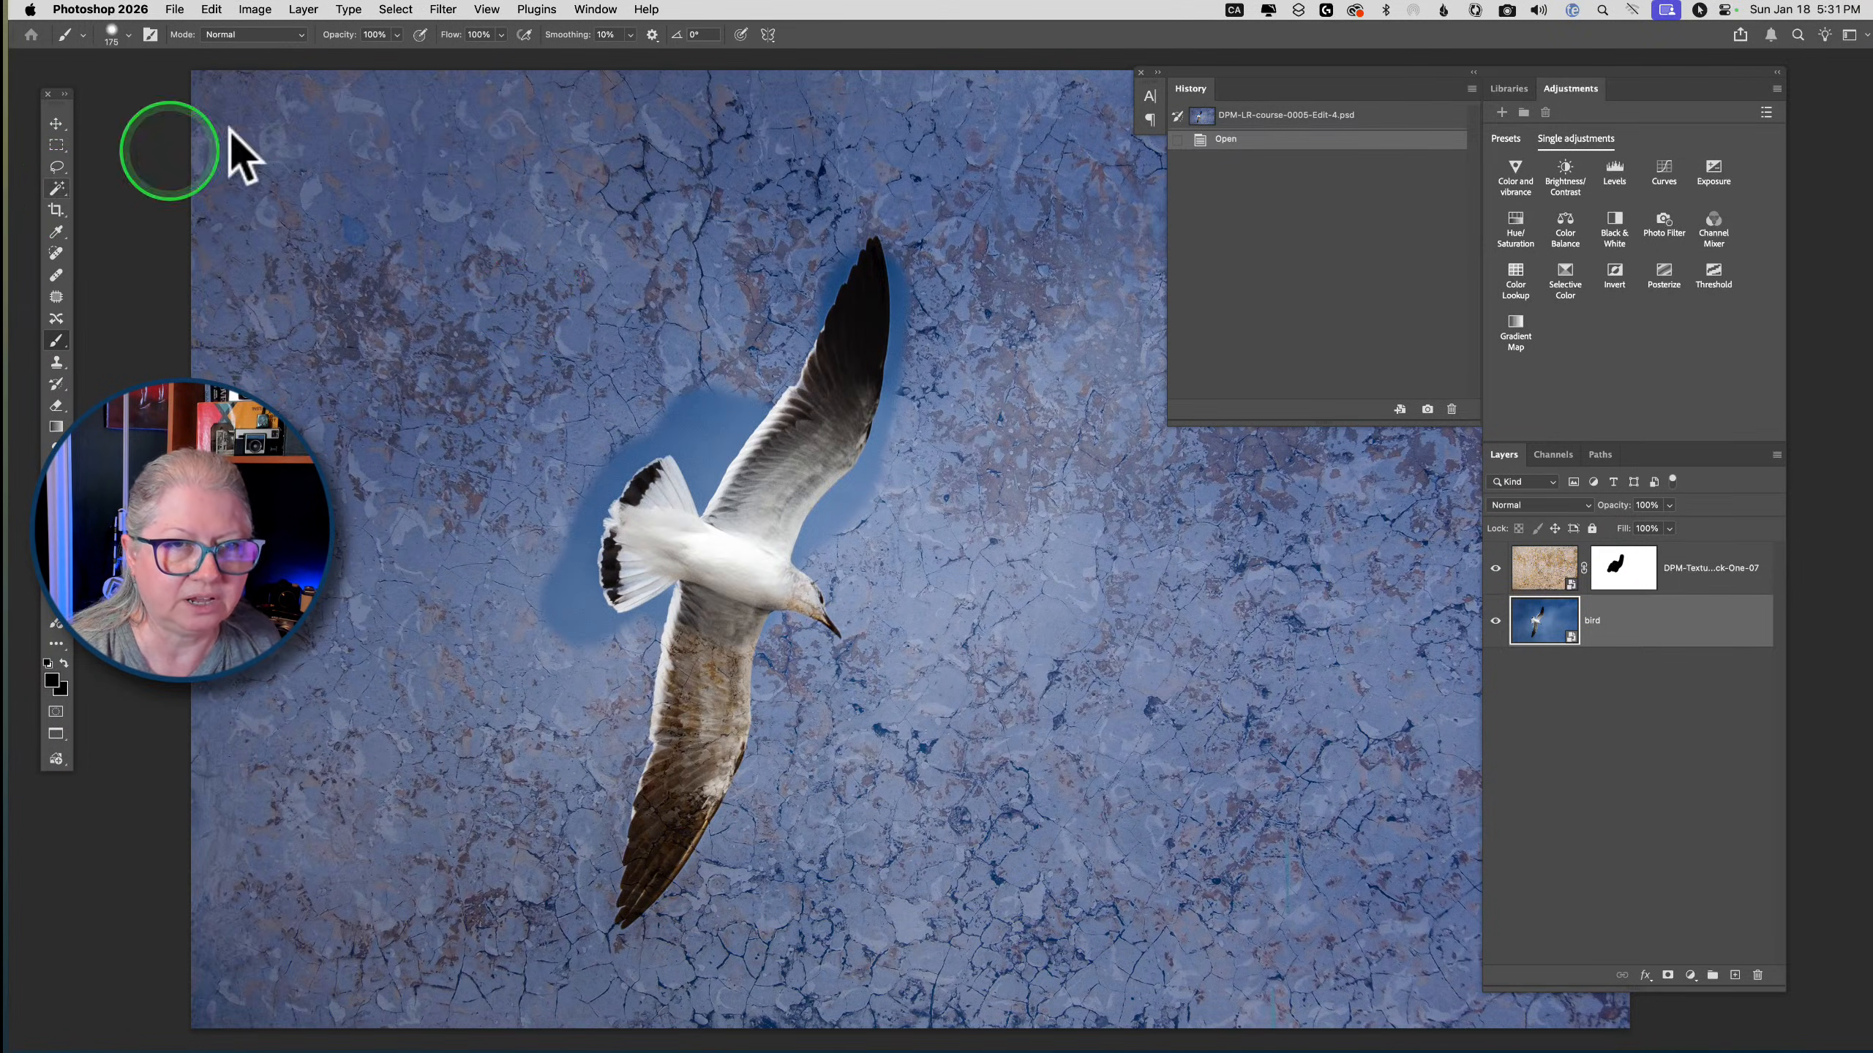
left_click(395, 10)
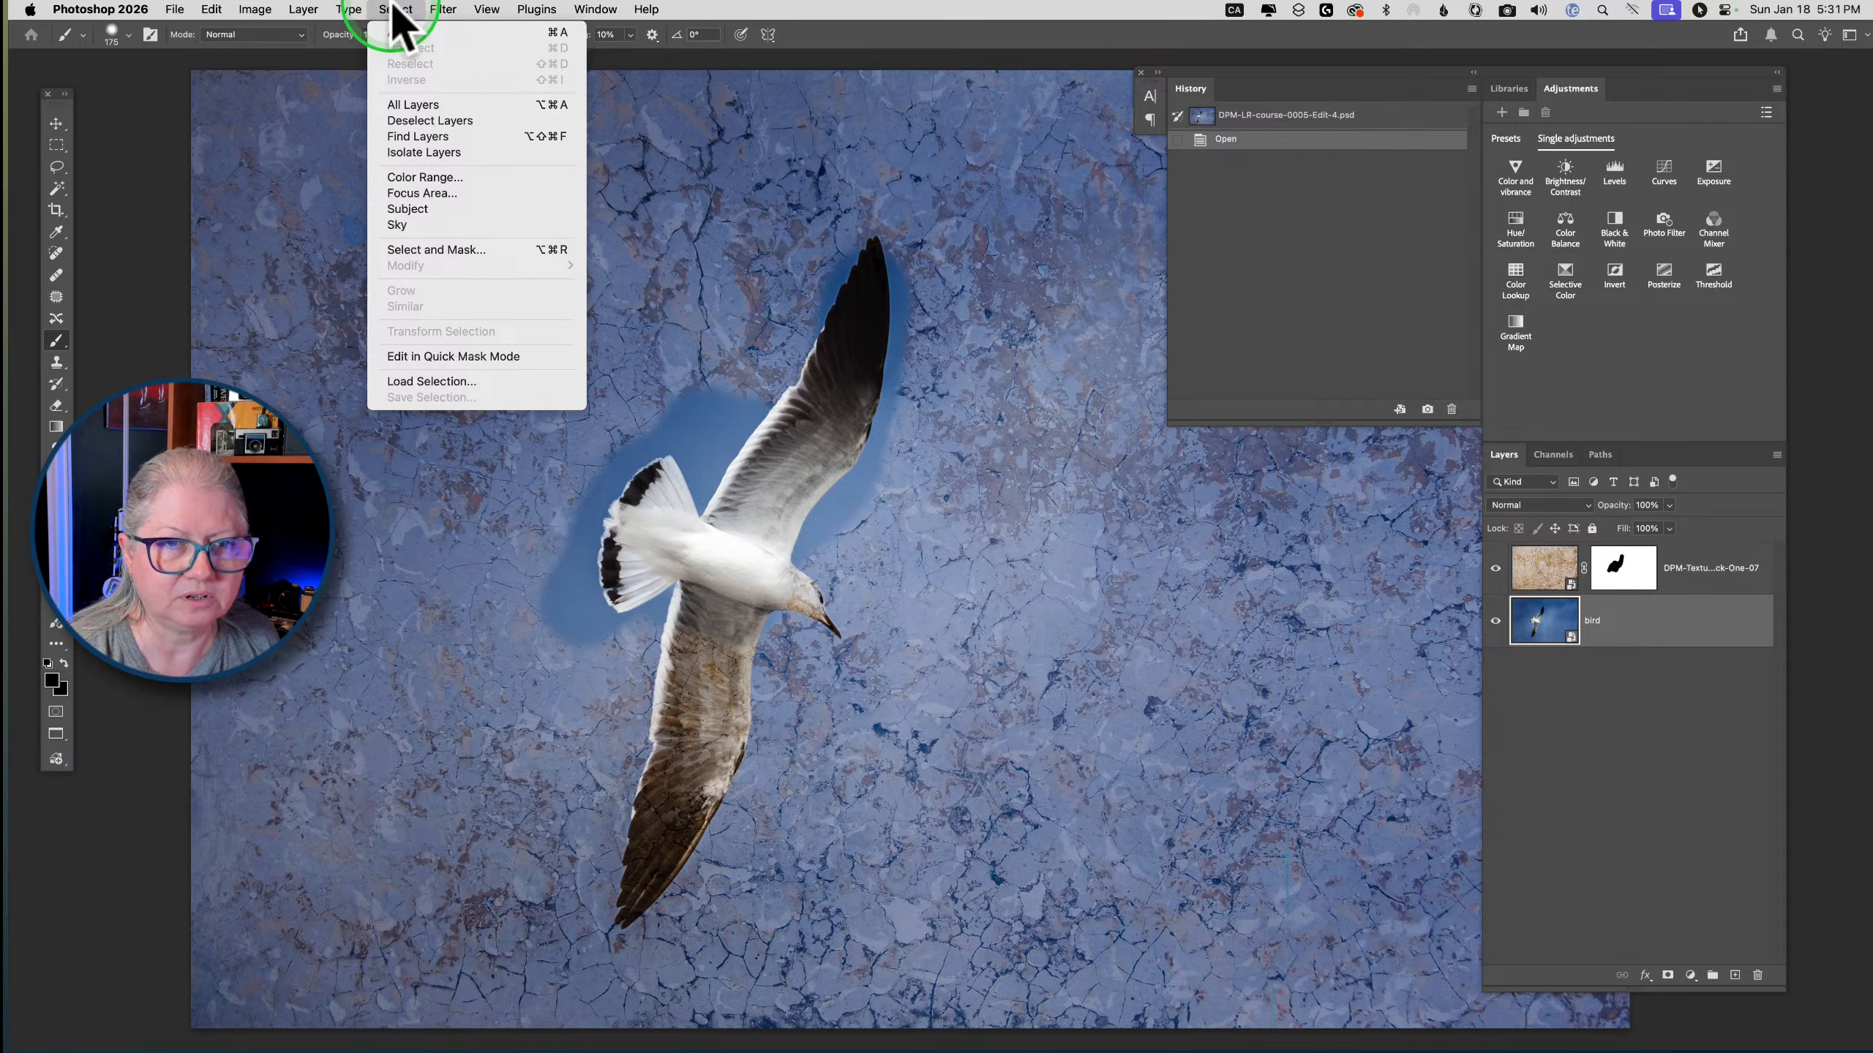
left_click(410, 209)
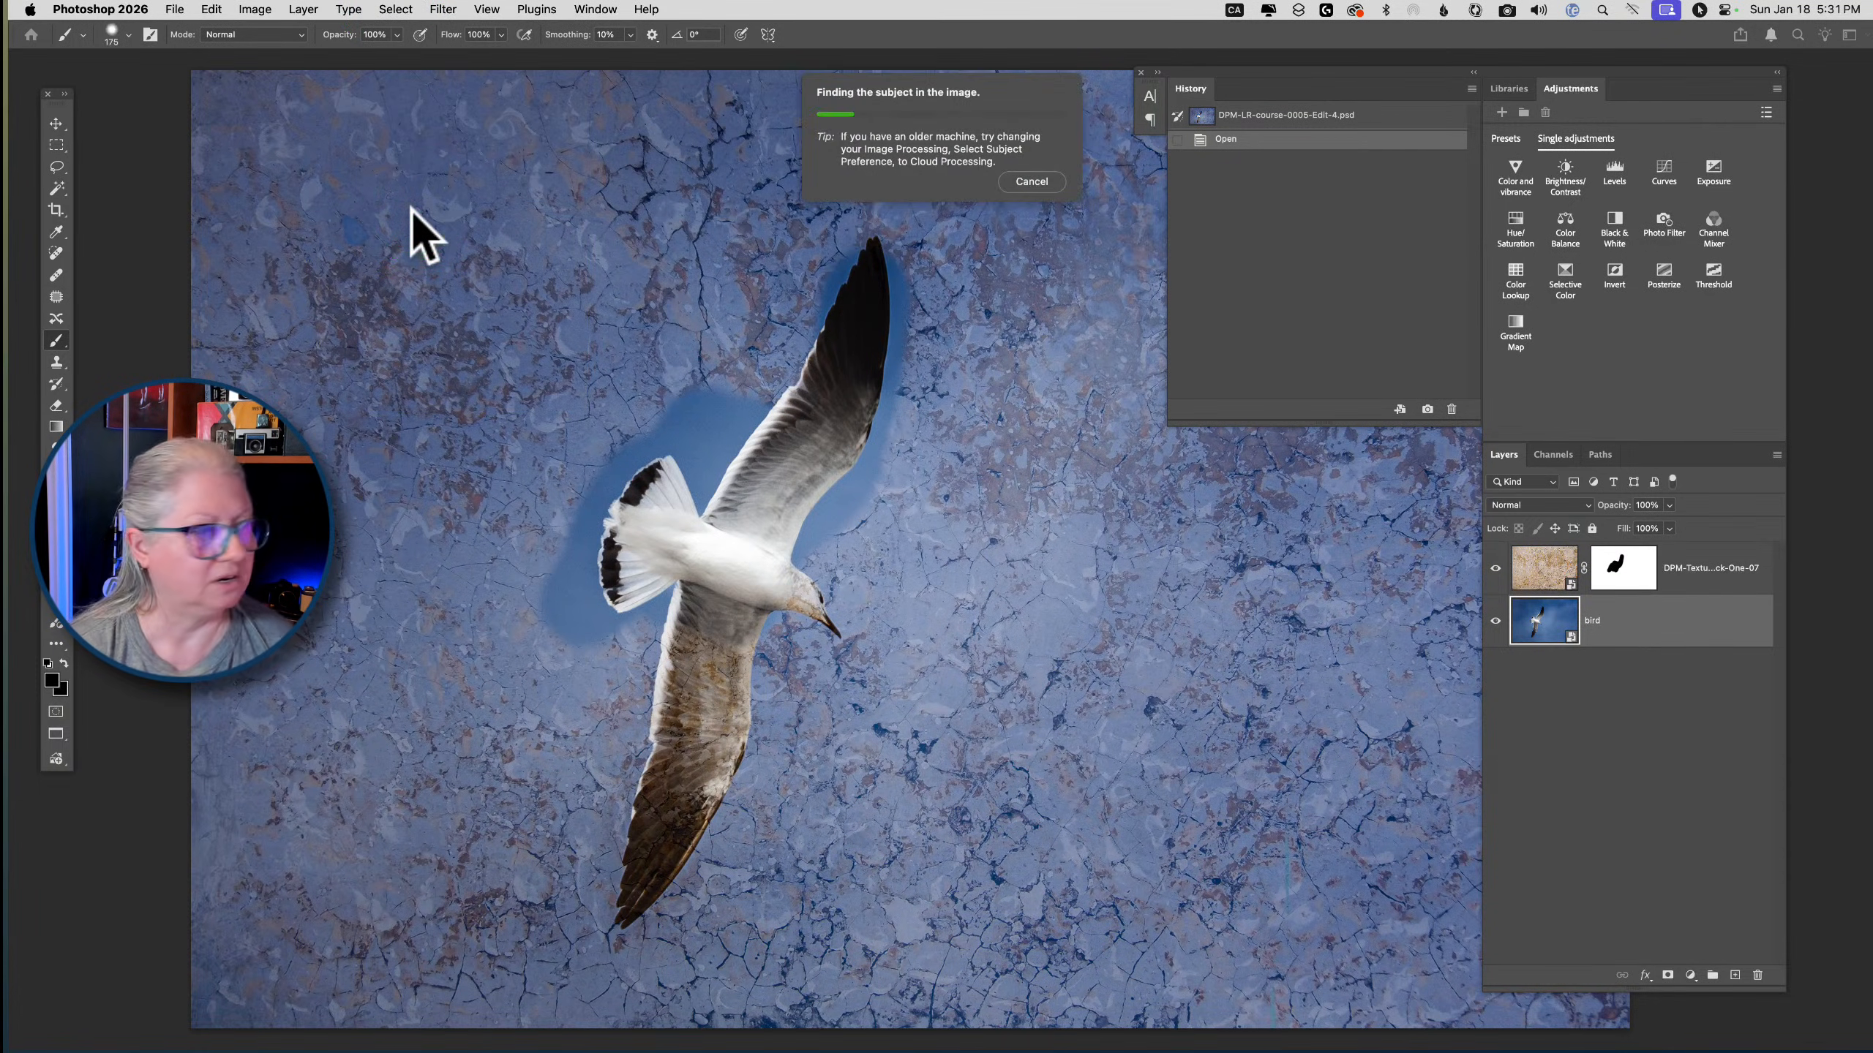
left_click(1320, 590)
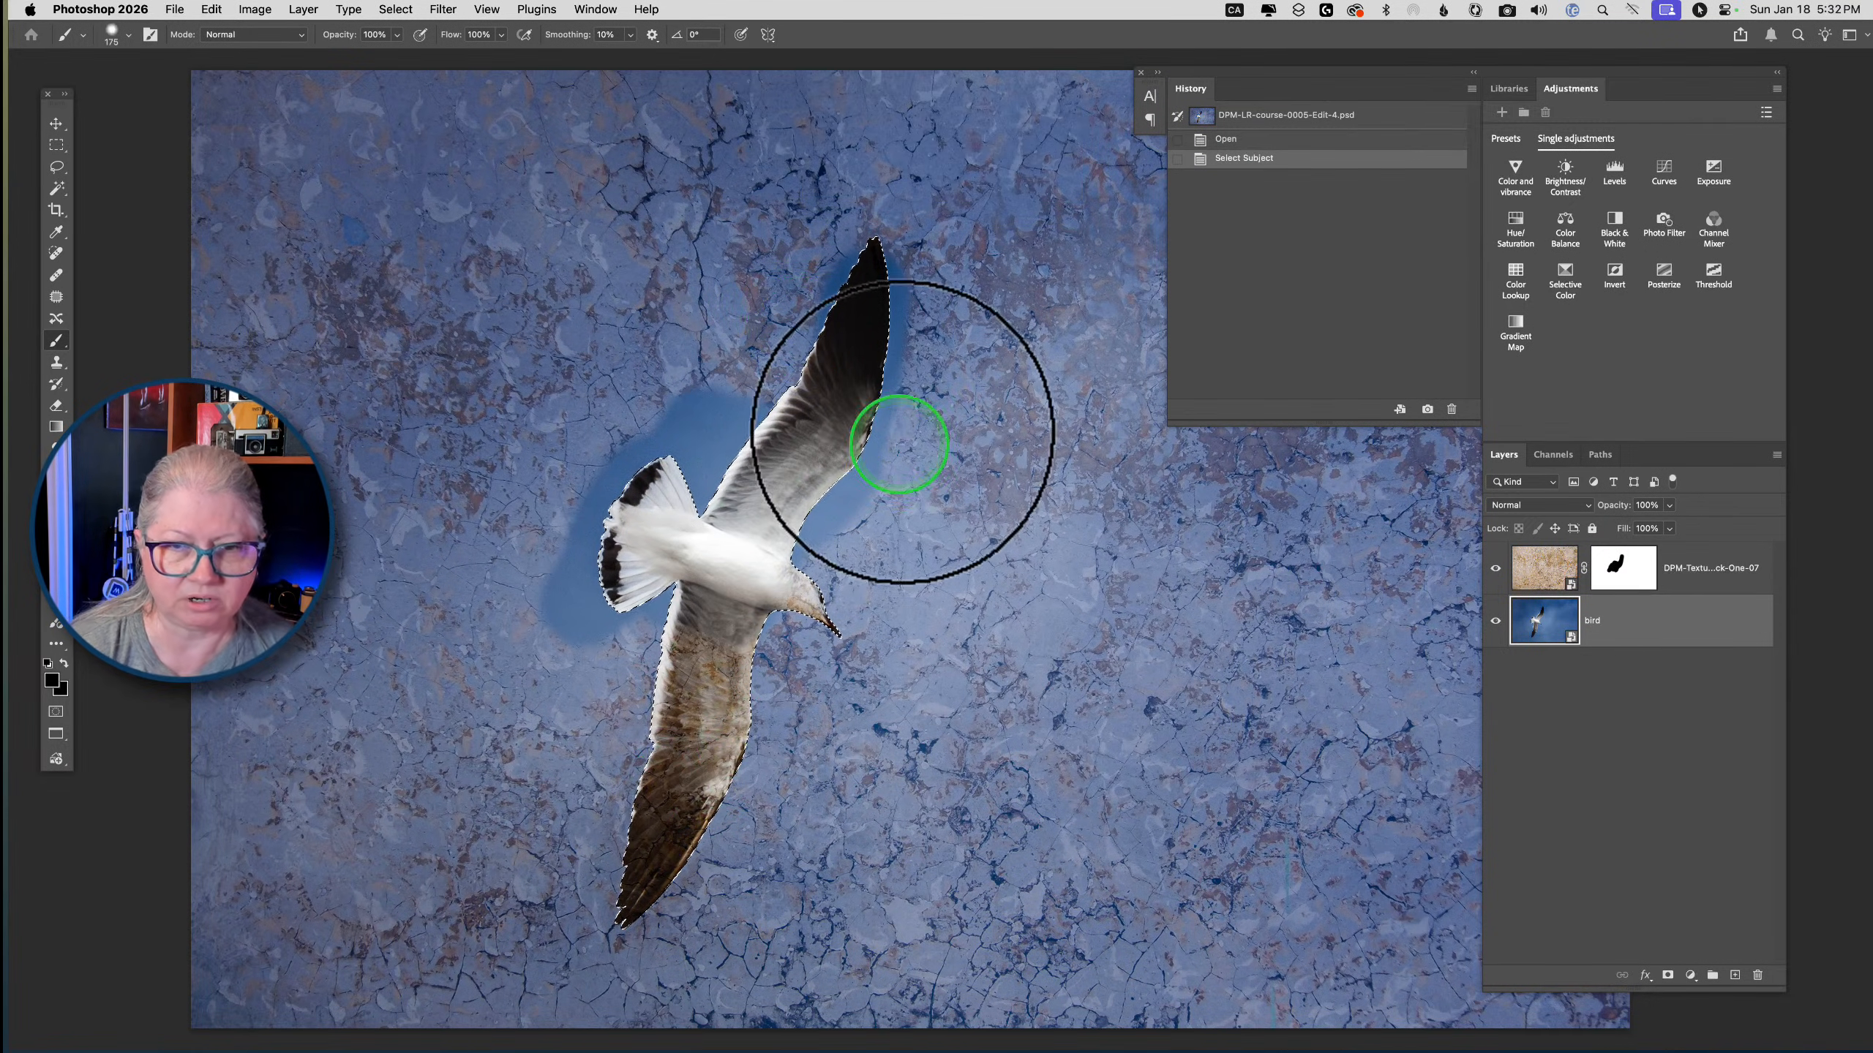
Paint black on the texture layer's mask within the bird selection to remove the texture from its body and wings
scroll(899, 431, "up", 2)
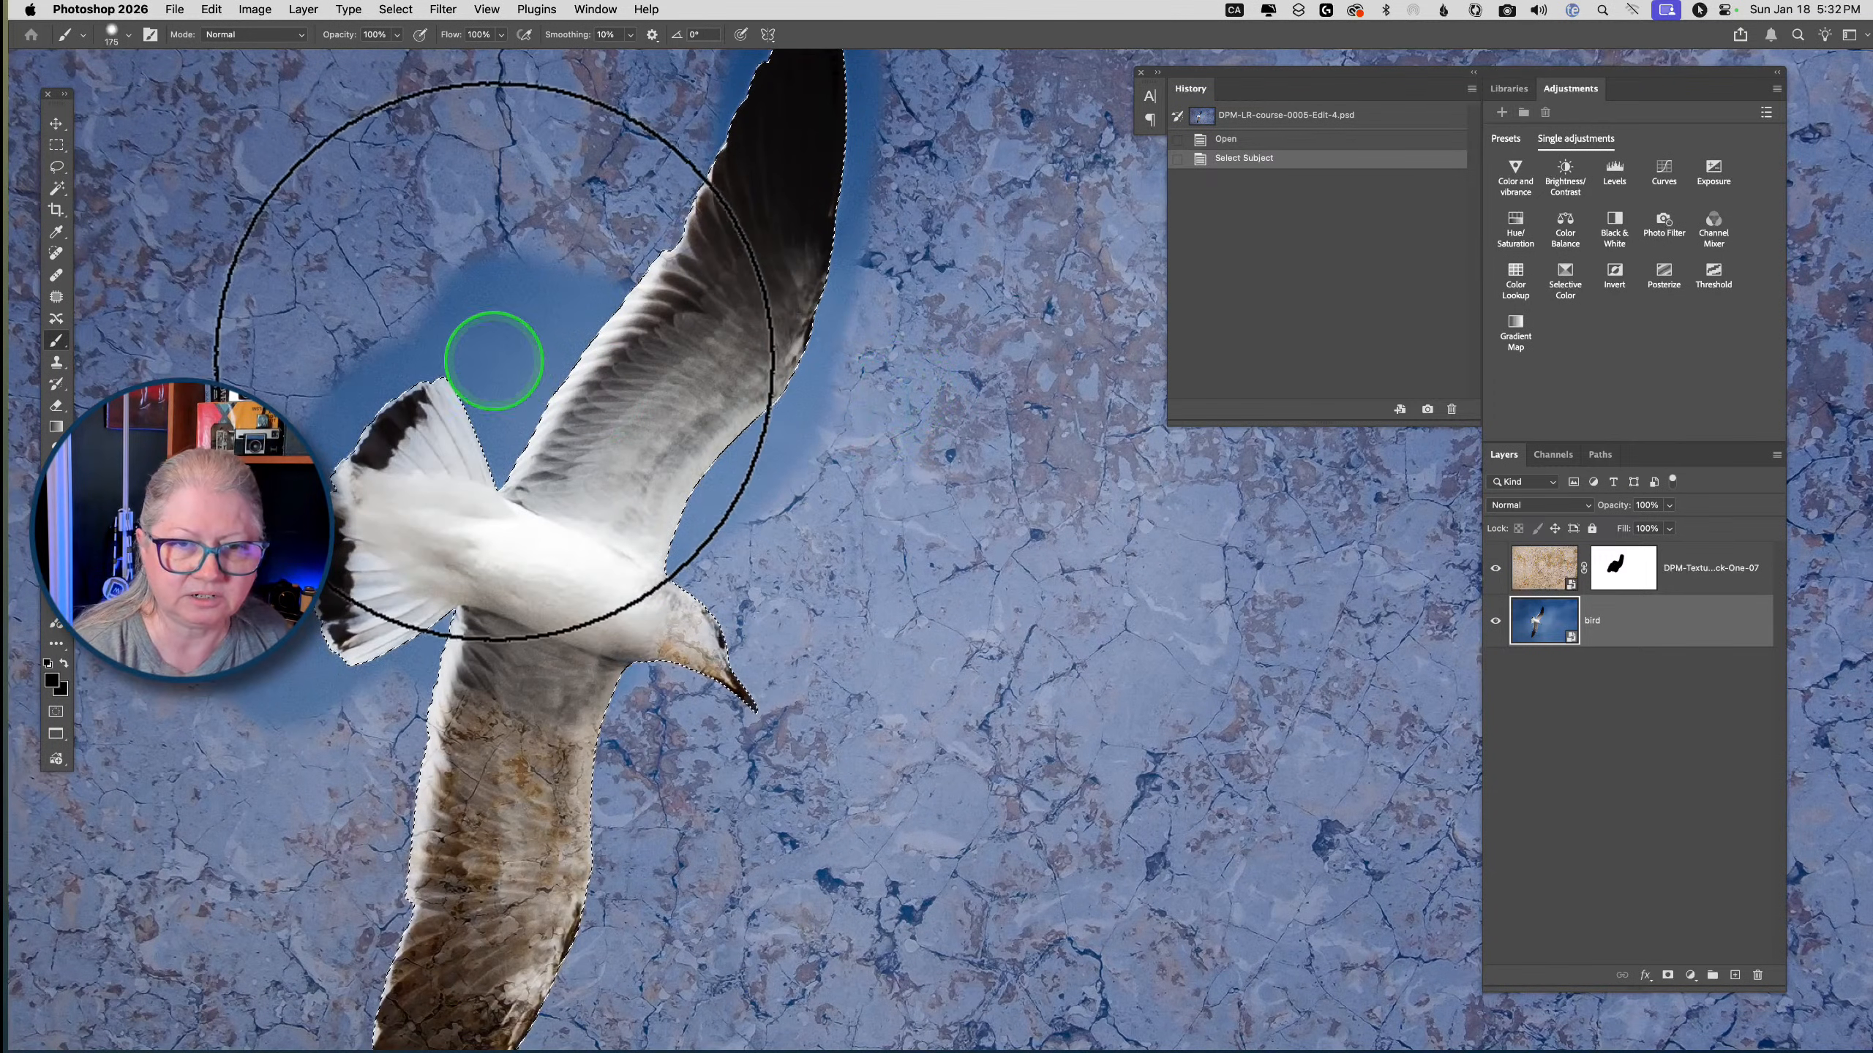
left_click(1624, 568)
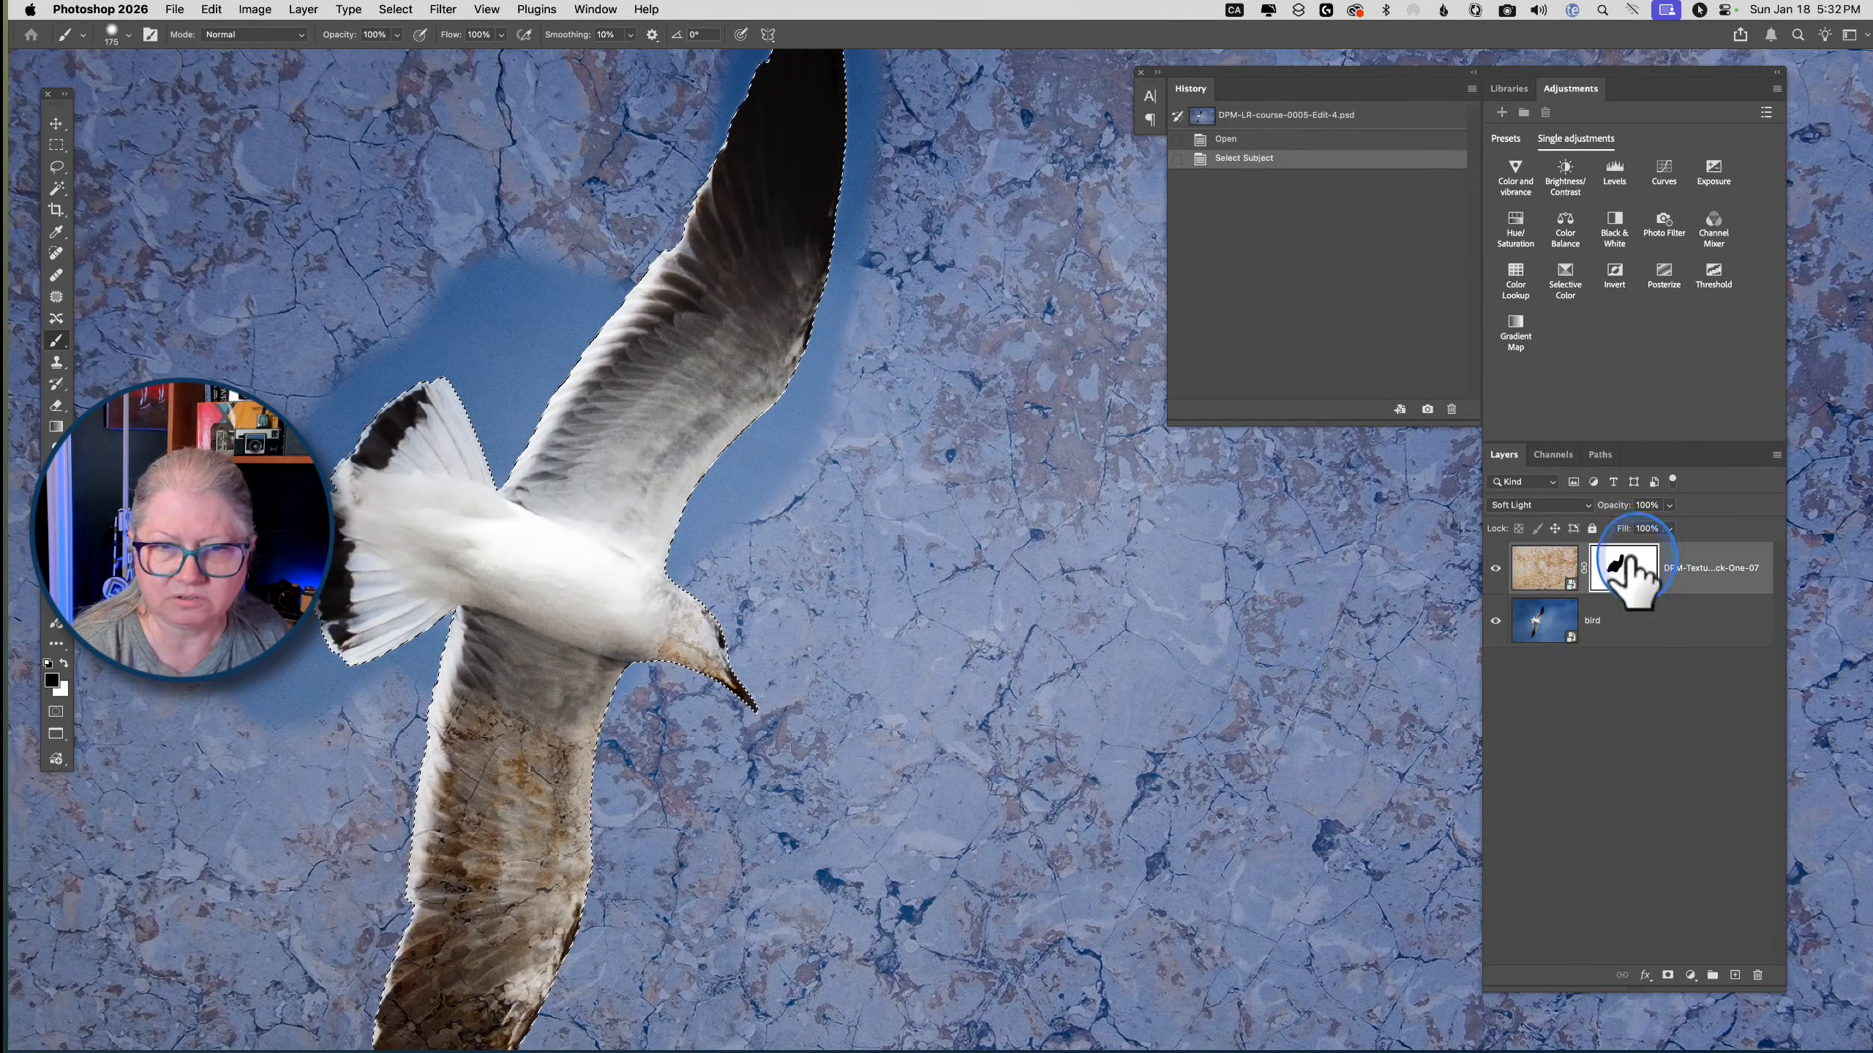
scroll(1088, 679, "left", 3)
scroll(1088, 679, "down", 2)
scroll(1095, 684, "left", 3)
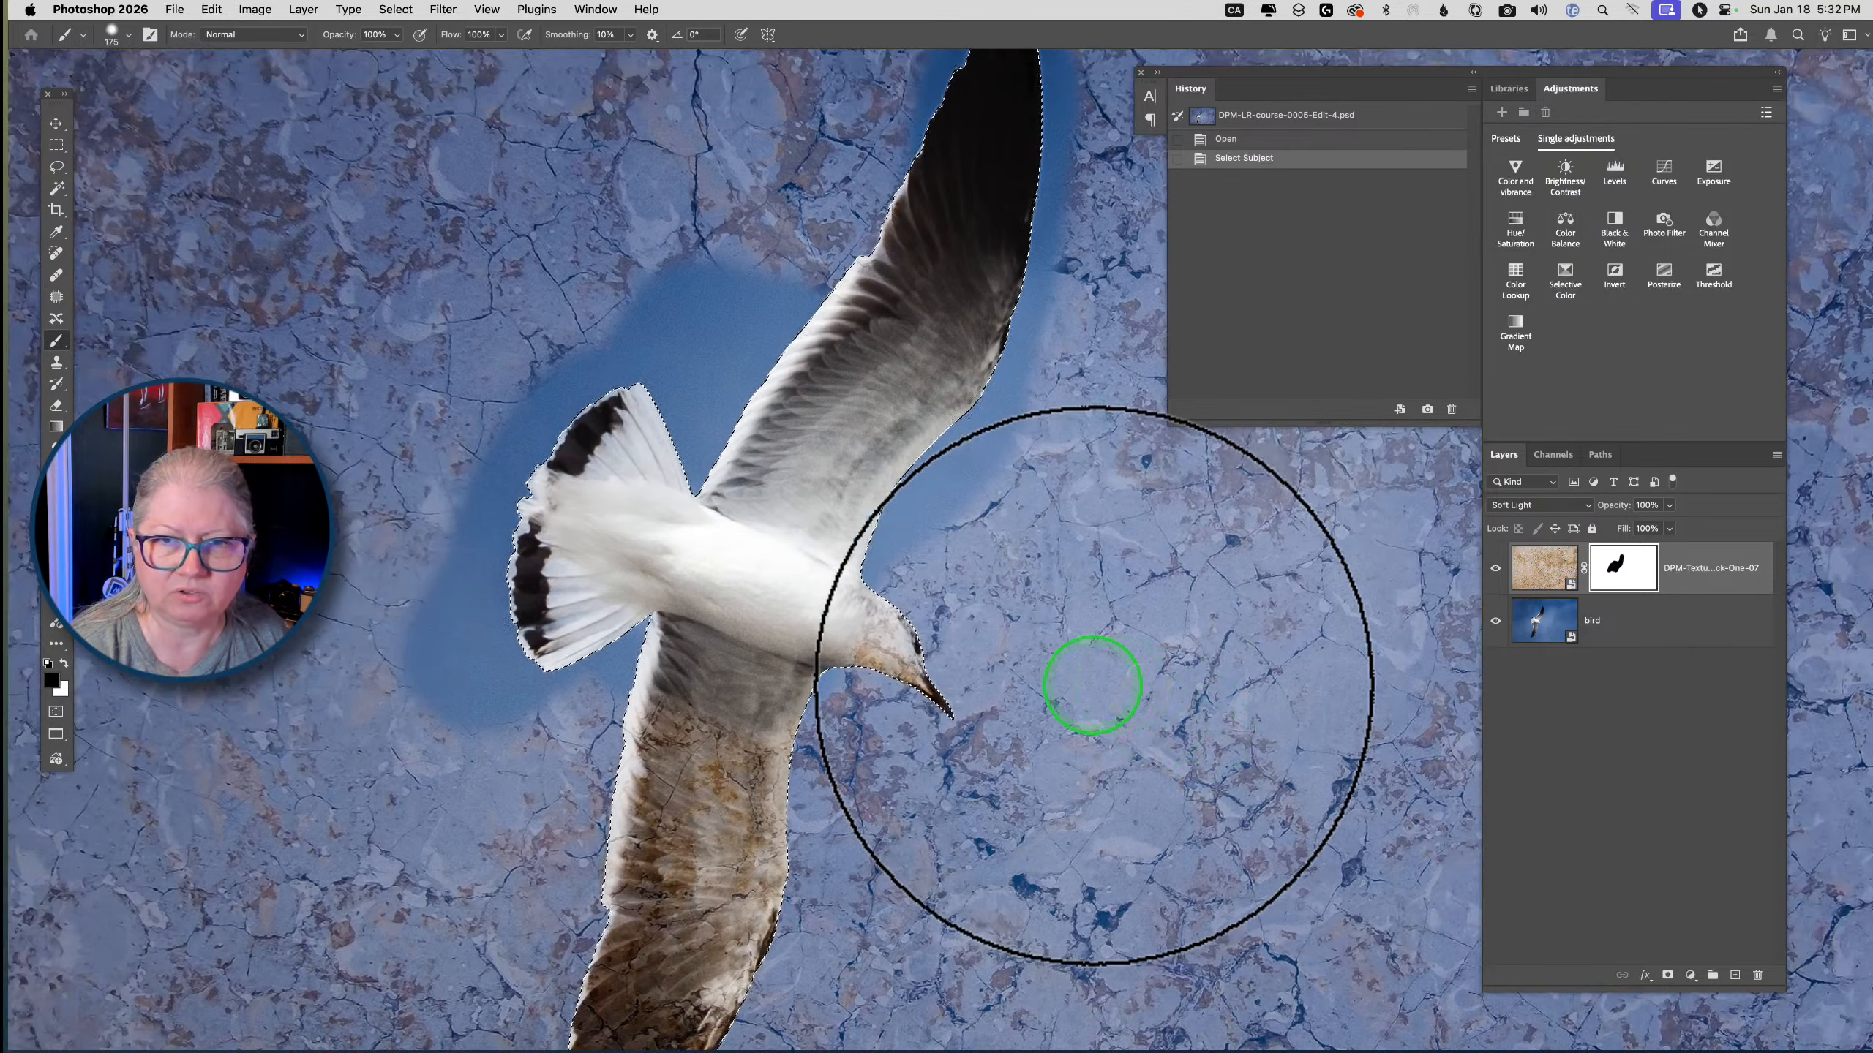
scroll(1095, 684, "up", 3)
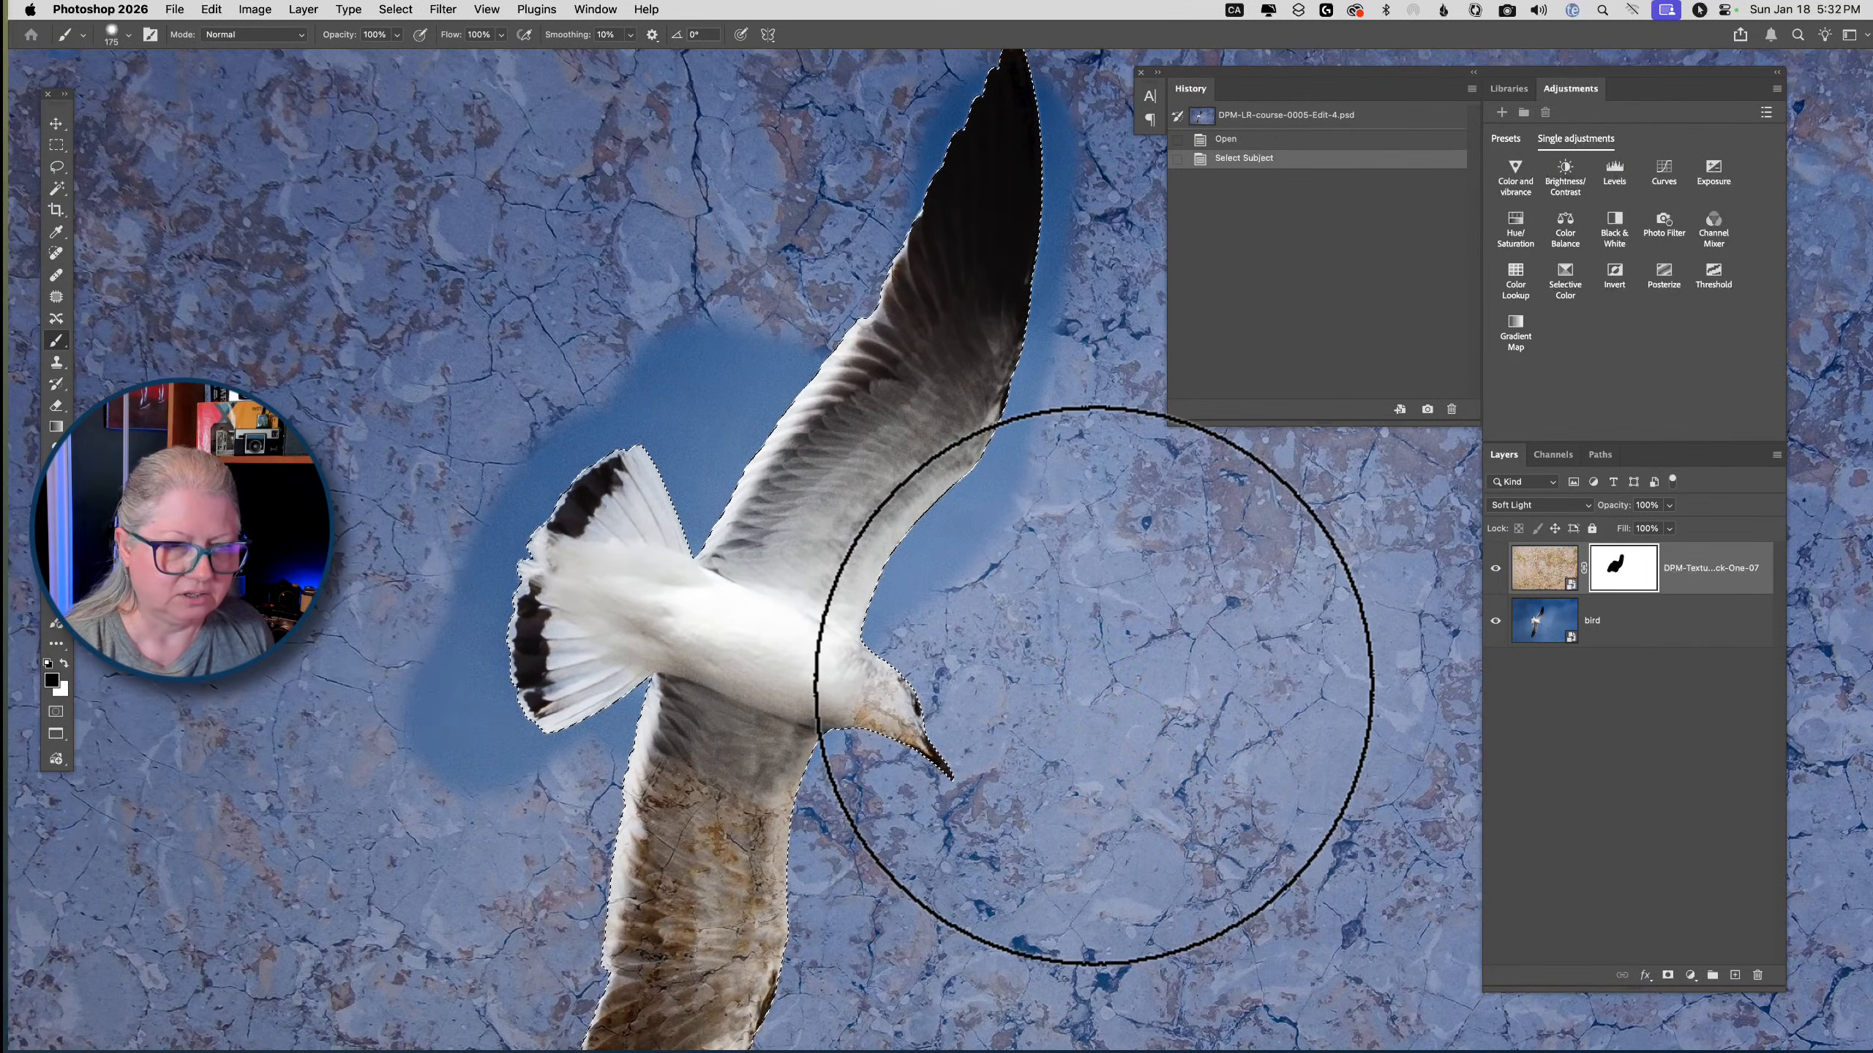
mouse_move(855, 688)
left_mouse_down()
mouse_move(933, 756)
mouse_move(780, 694)
mouse_move(696, 857)
mouse_move(603, 493)
mouse_move(533, 664)
mouse_move(551, 690)
mouse_move(840, 514)
mouse_move(952, 404)
mouse_move(1052, 170)
mouse_move(1032, 53)
mouse_move(802, 437)
mouse_move(731, 490)
mouse_move(734, 675)
left_mouse_up()
mouse_move(743, 642)
left_mouse_down()
mouse_move(748, 572)
mouse_move(870, 303)
left_mouse_up()
mouse_move(965, 347)
left_mouse_down()
mouse_move(830, 344)
mouse_move(833, 610)
mouse_move(797, 774)
mouse_move(628, 956)
mouse_move(607, 952)
mouse_move(714, 590)
mouse_move(701, 442)
mouse_move(669, 910)
mouse_move(773, 599)
mouse_move(753, 463)
mouse_move(794, 440)
mouse_move(739, 620)
mouse_move(775, 469)
mouse_move(752, 545)
mouse_move(794, 551)
left_mouse_up()
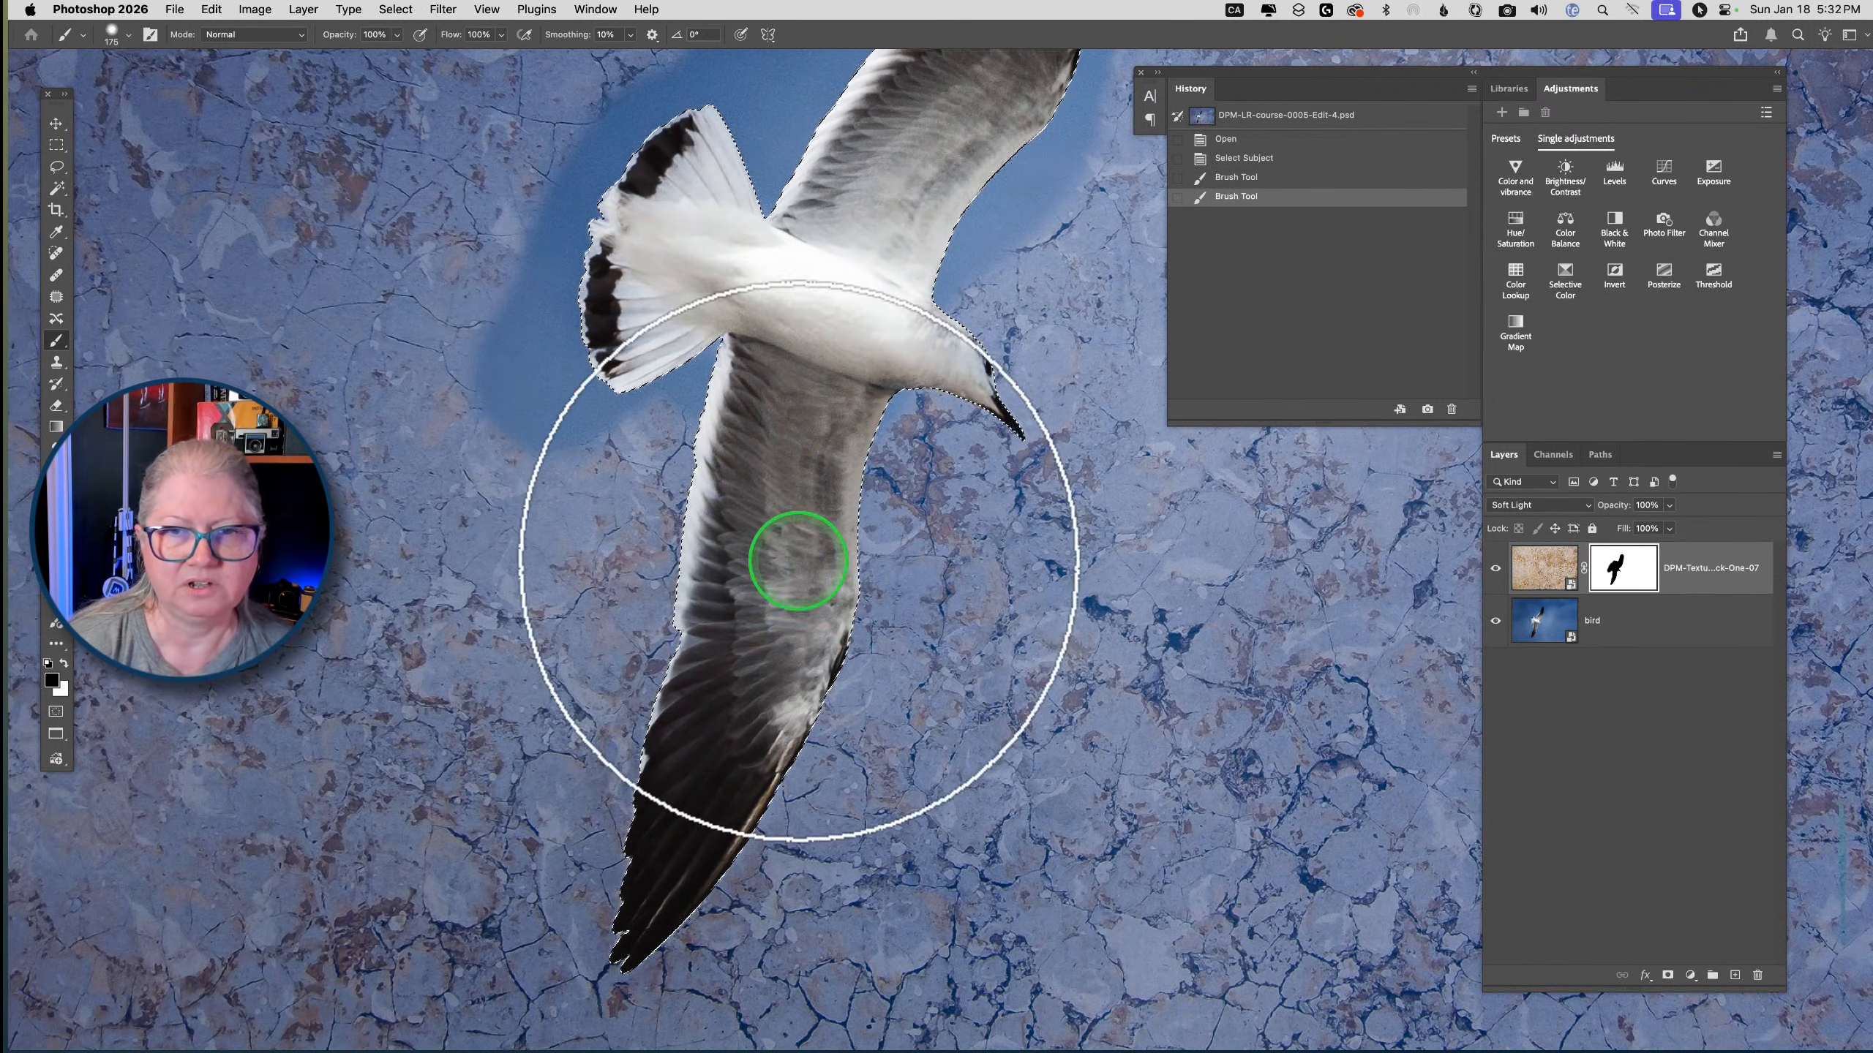
Invert the selection and paint white on the texture layer's mask to restore the texture in the blue areas around the bird
left_click(398, 10)
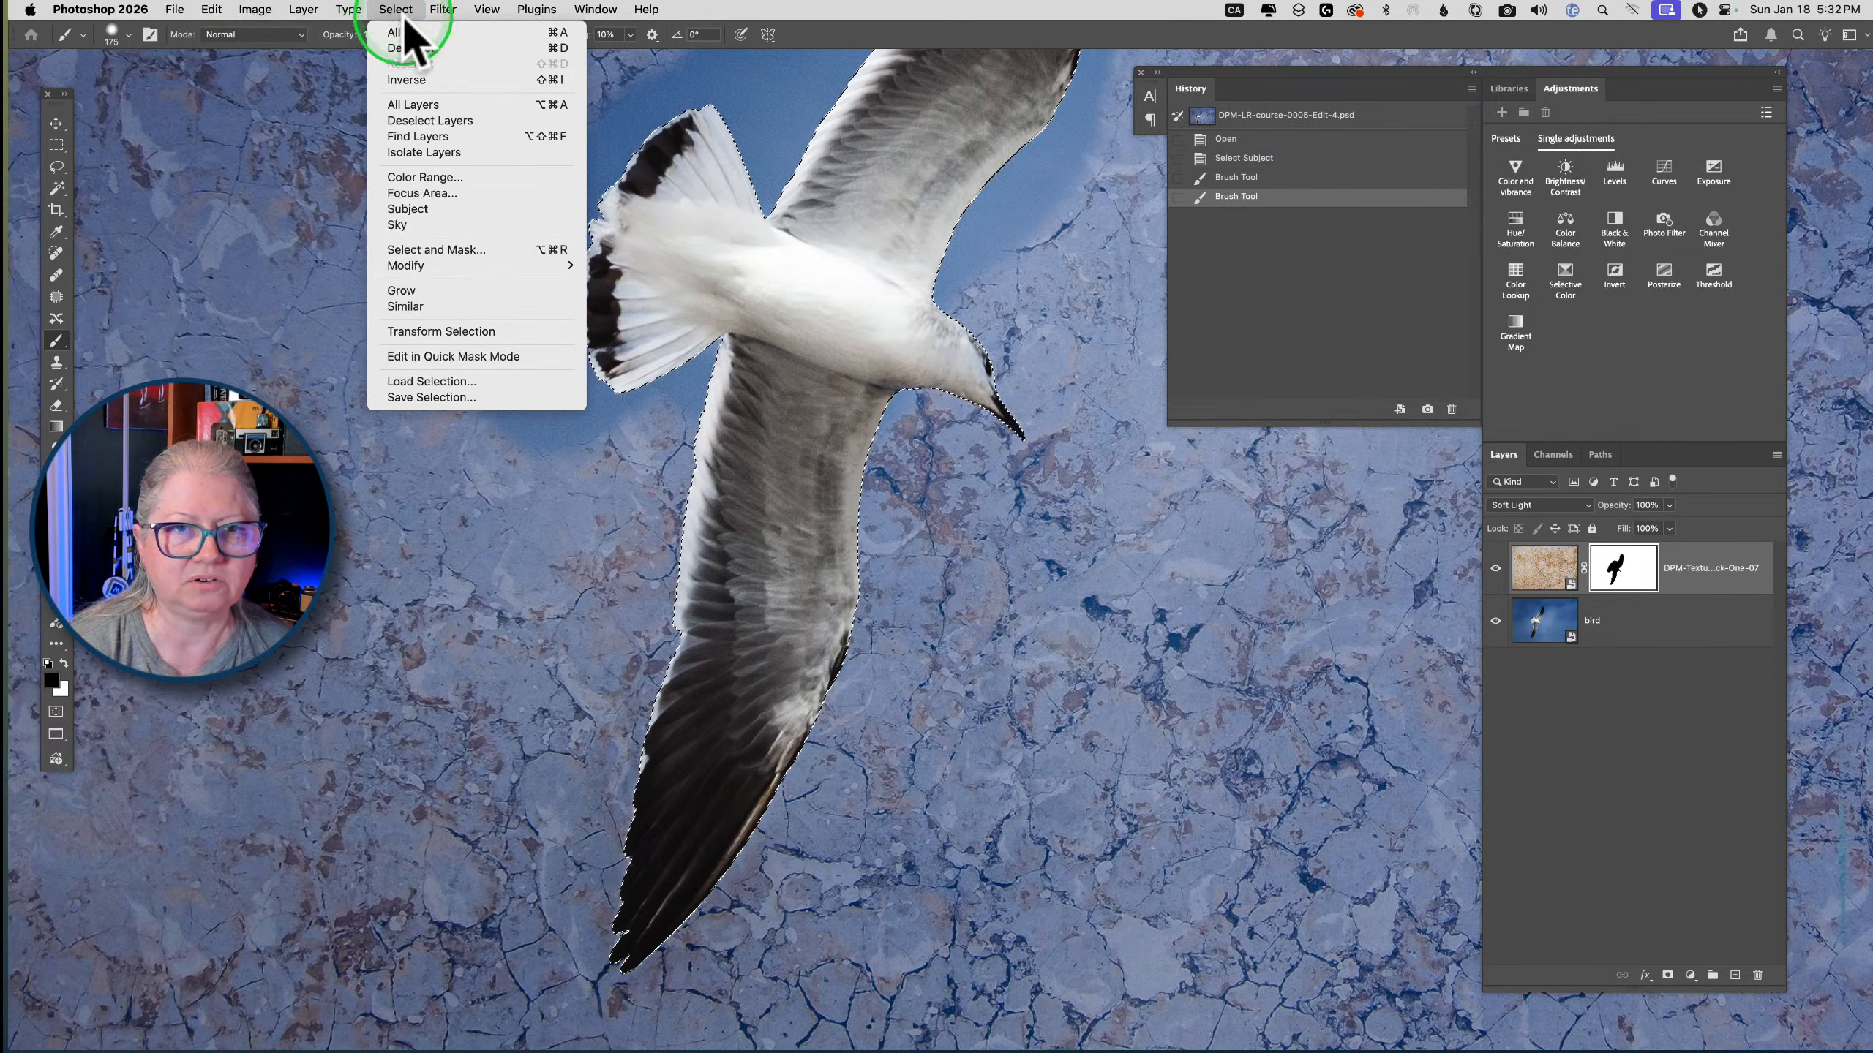
left_click(406, 79)
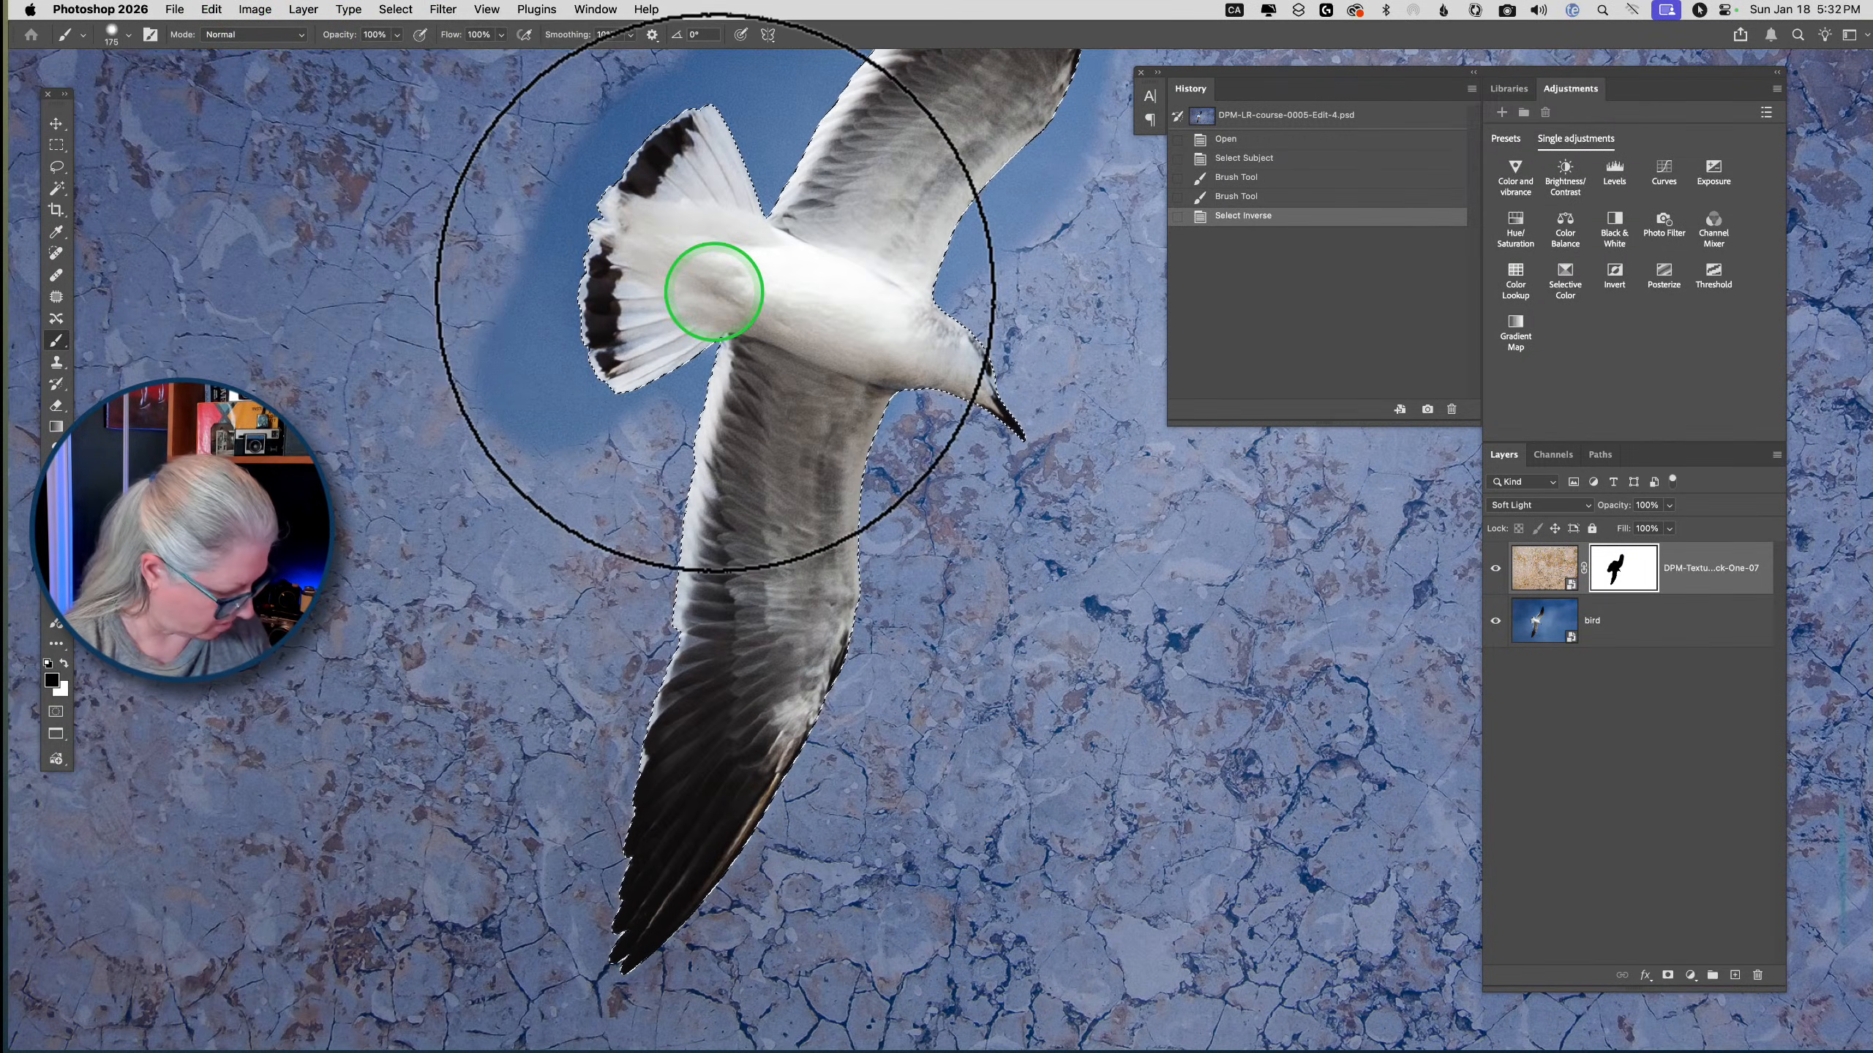
key("x")
left_click_drag(709, 251, 726, 445)
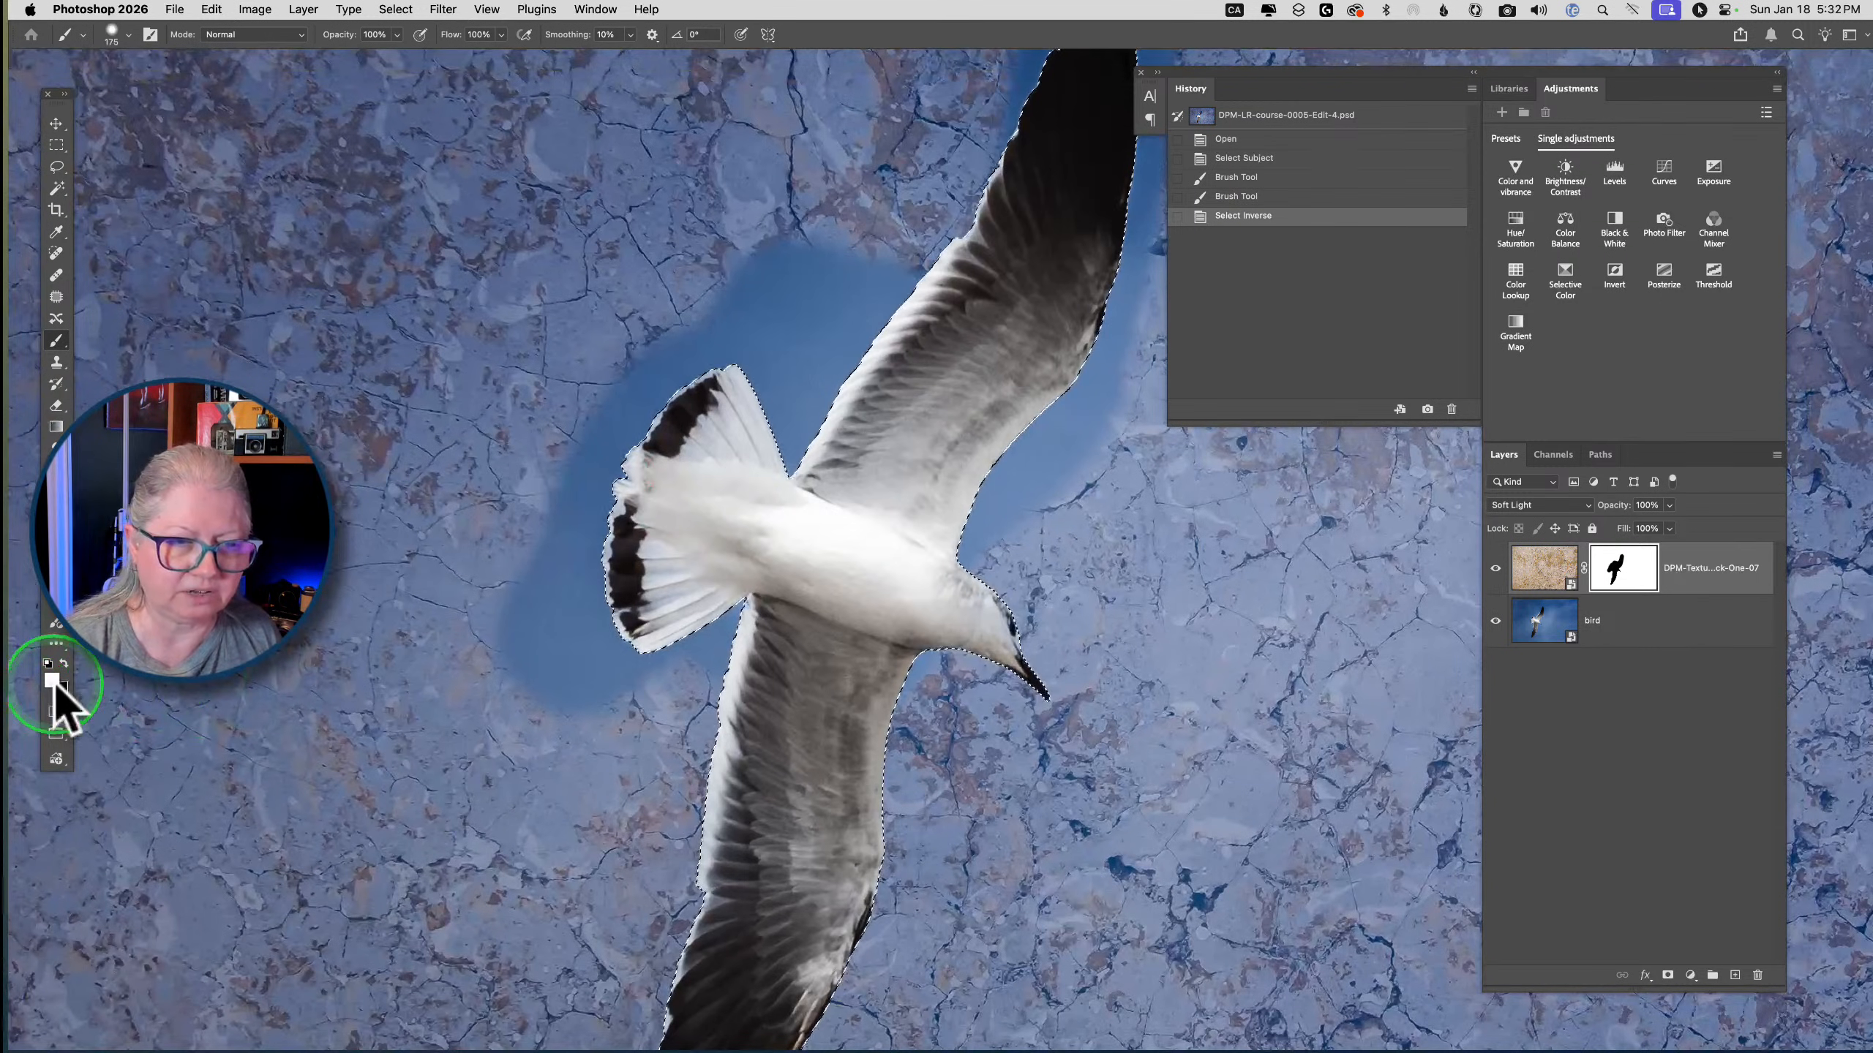
mouse_move(836, 238)
left_mouse_down()
mouse_move(809, 453)
mouse_move(919, 209)
mouse_move(585, 452)
mouse_move(636, 698)
mouse_move(553, 727)
mouse_move(856, 636)
left_mouse_up()
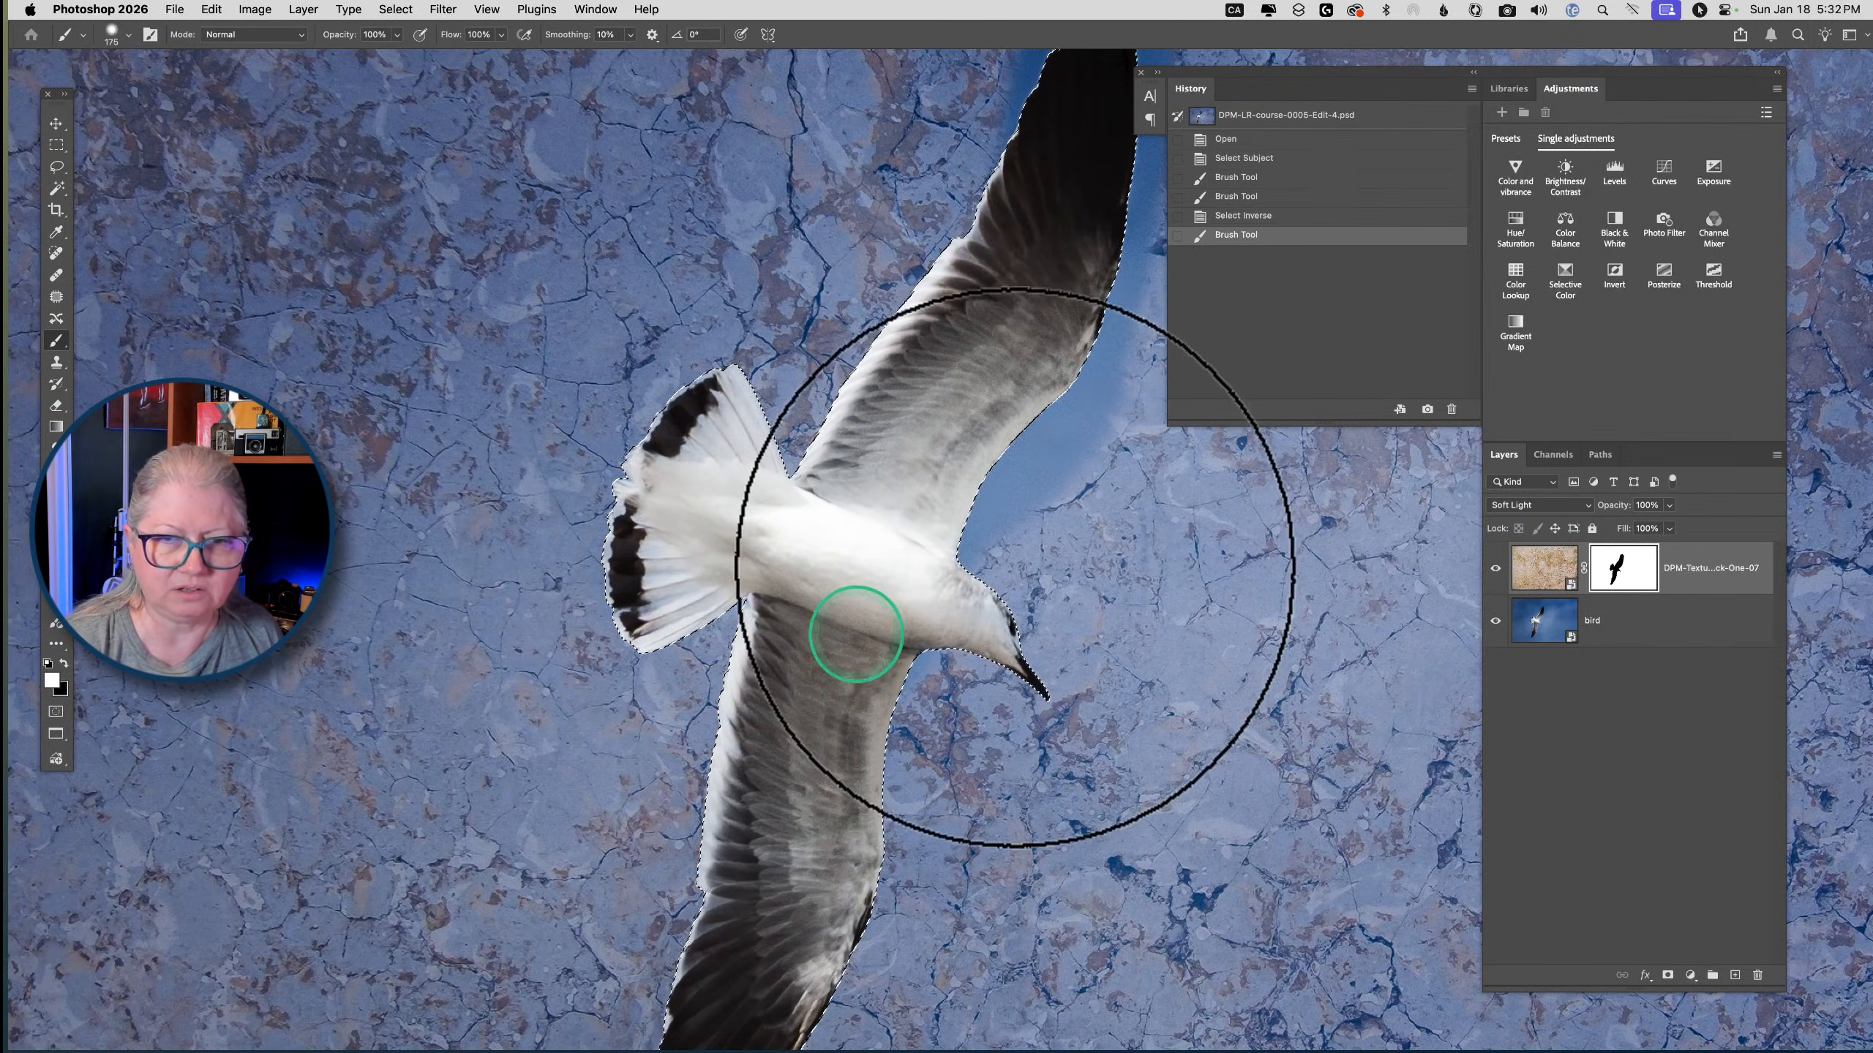
left_click_drag(885, 753, 975, 714)
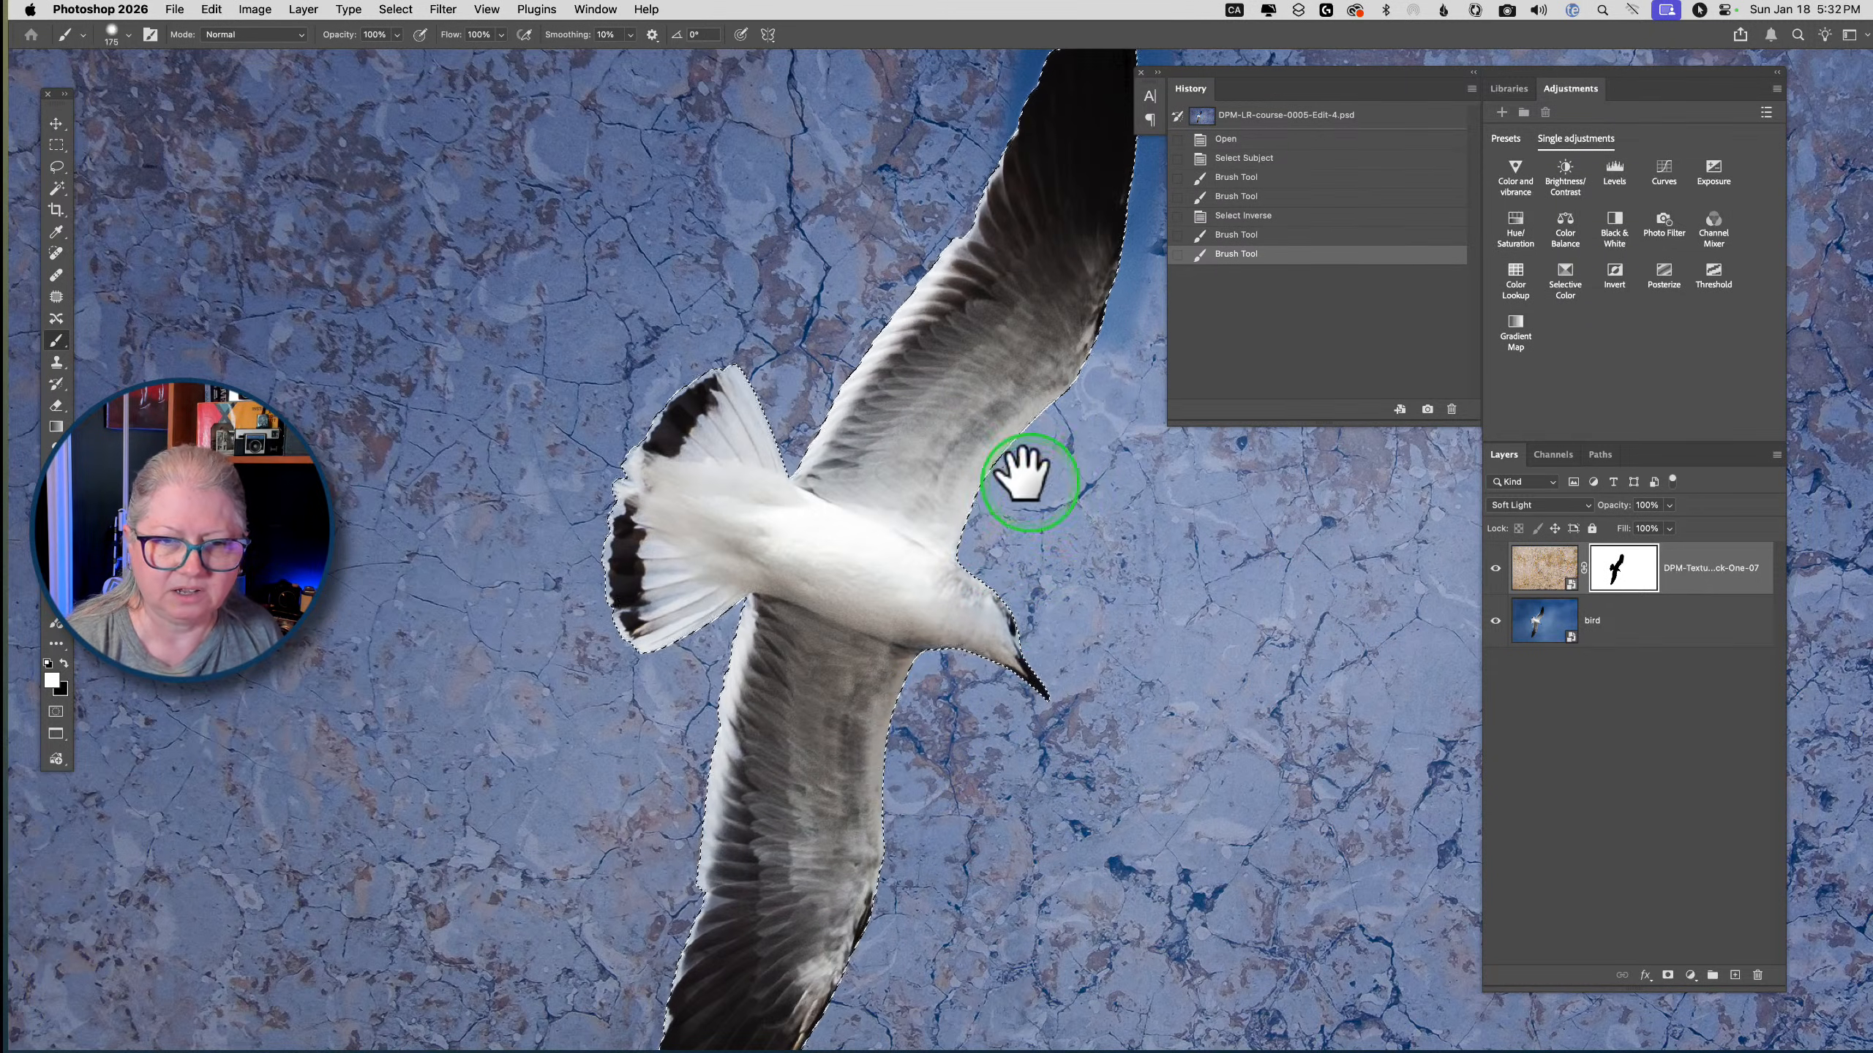
left_click_drag(1023, 473, 857, 553)
mouse_move(940, 464)
left_mouse_down()
mouse_move(962, 390)
mouse_move(980, 29)
mouse_move(777, 301)
mouse_move(632, 401)
mouse_move(752, 388)
left_mouse_up()
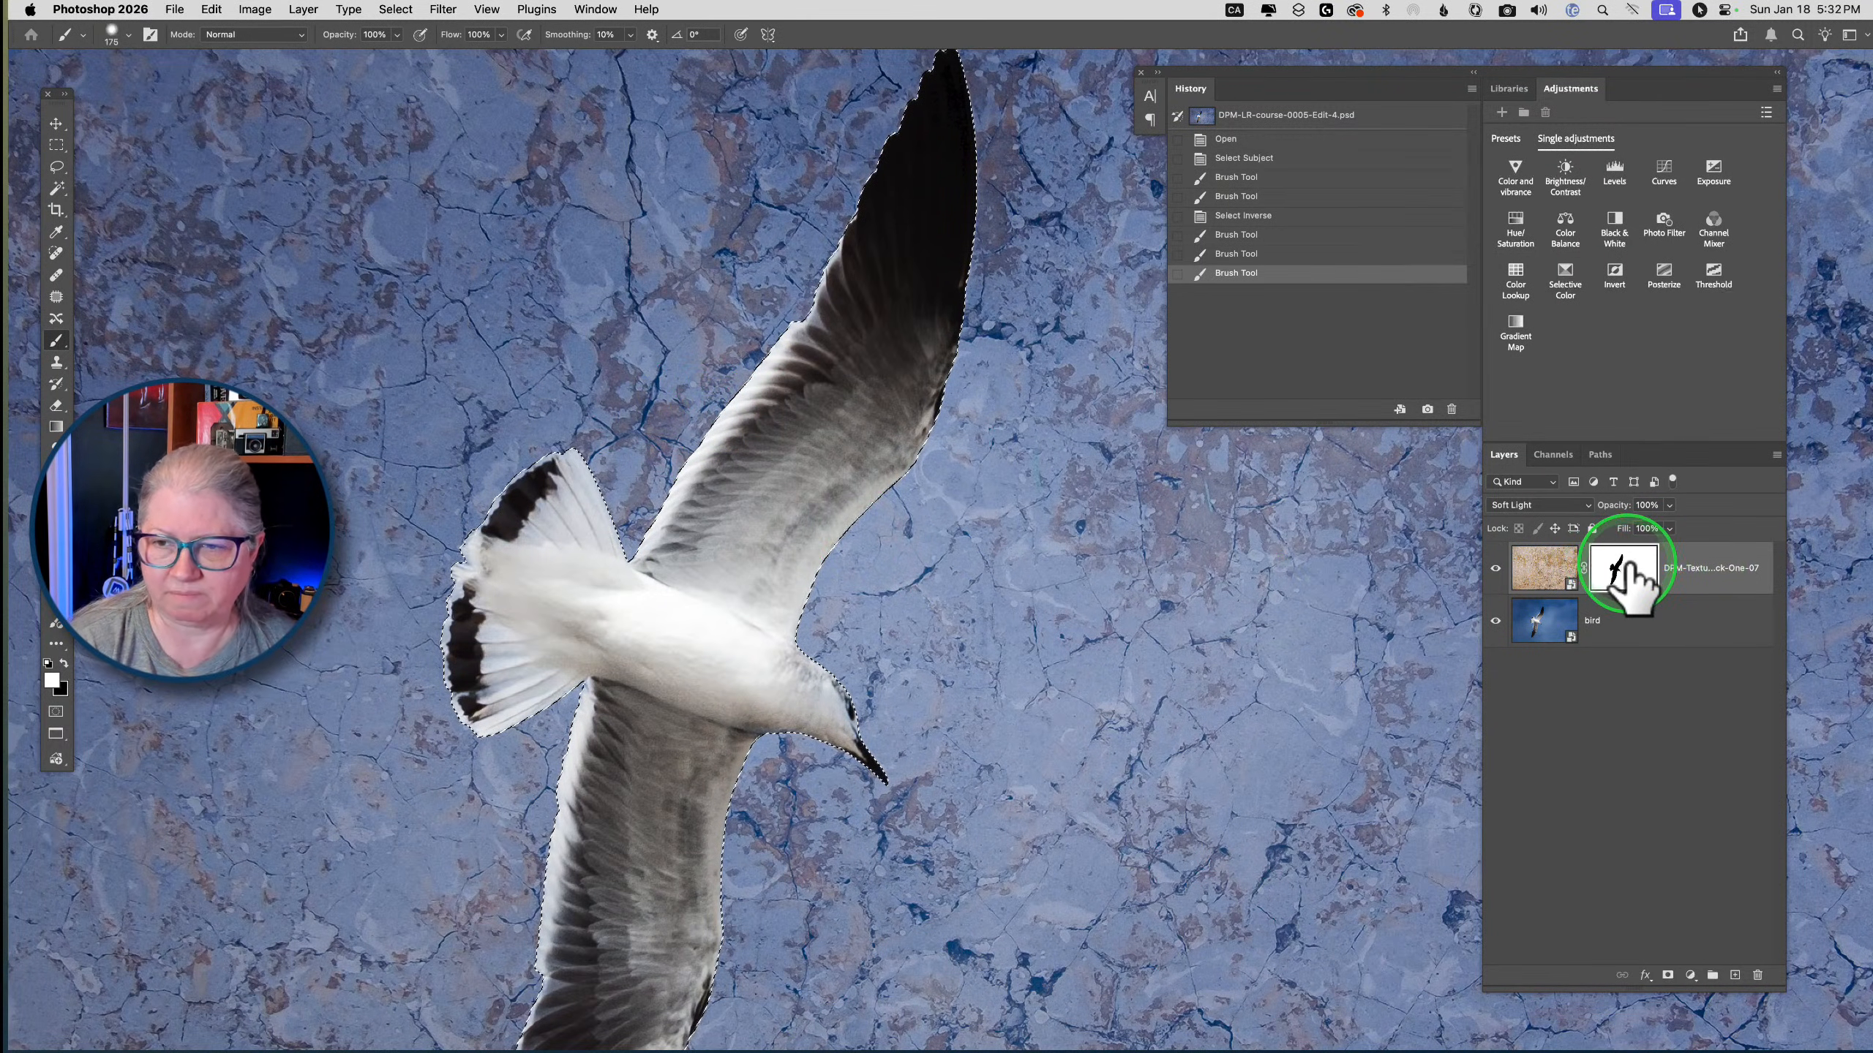
left_click(1542, 564)
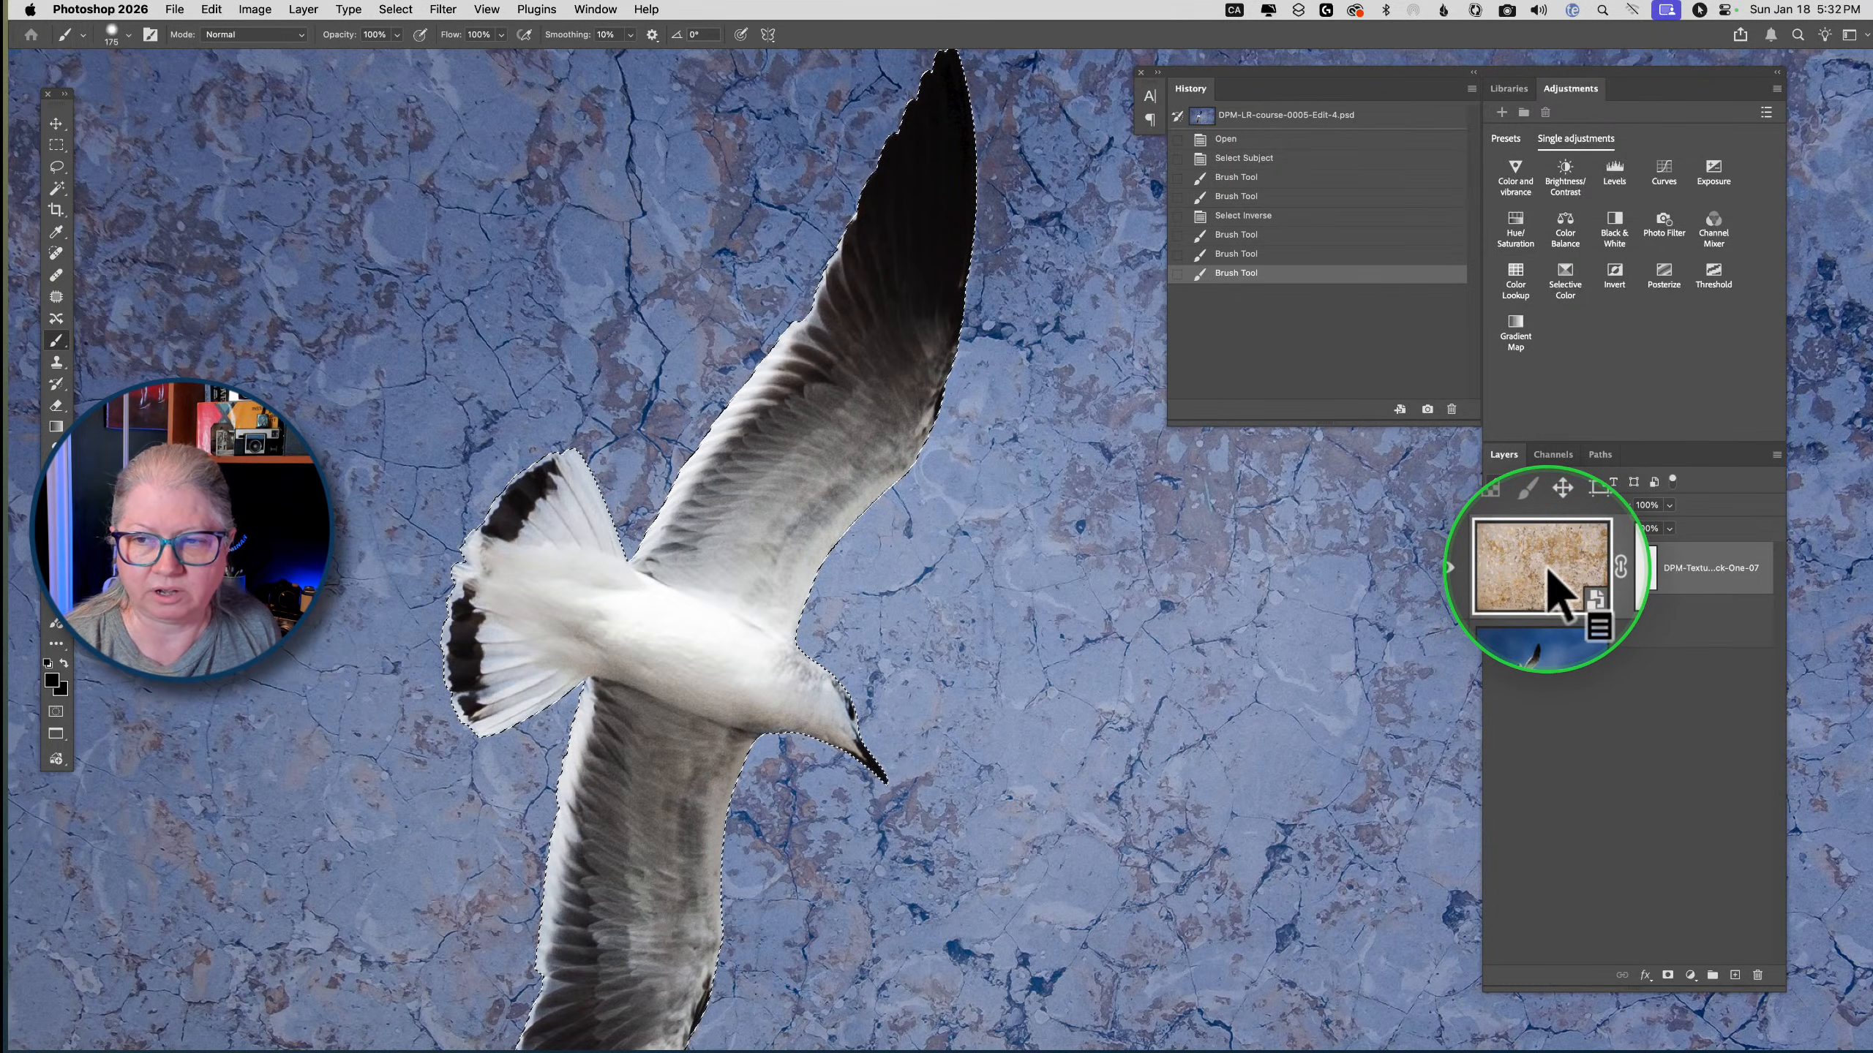
left_click(1618, 568, "ctrl")
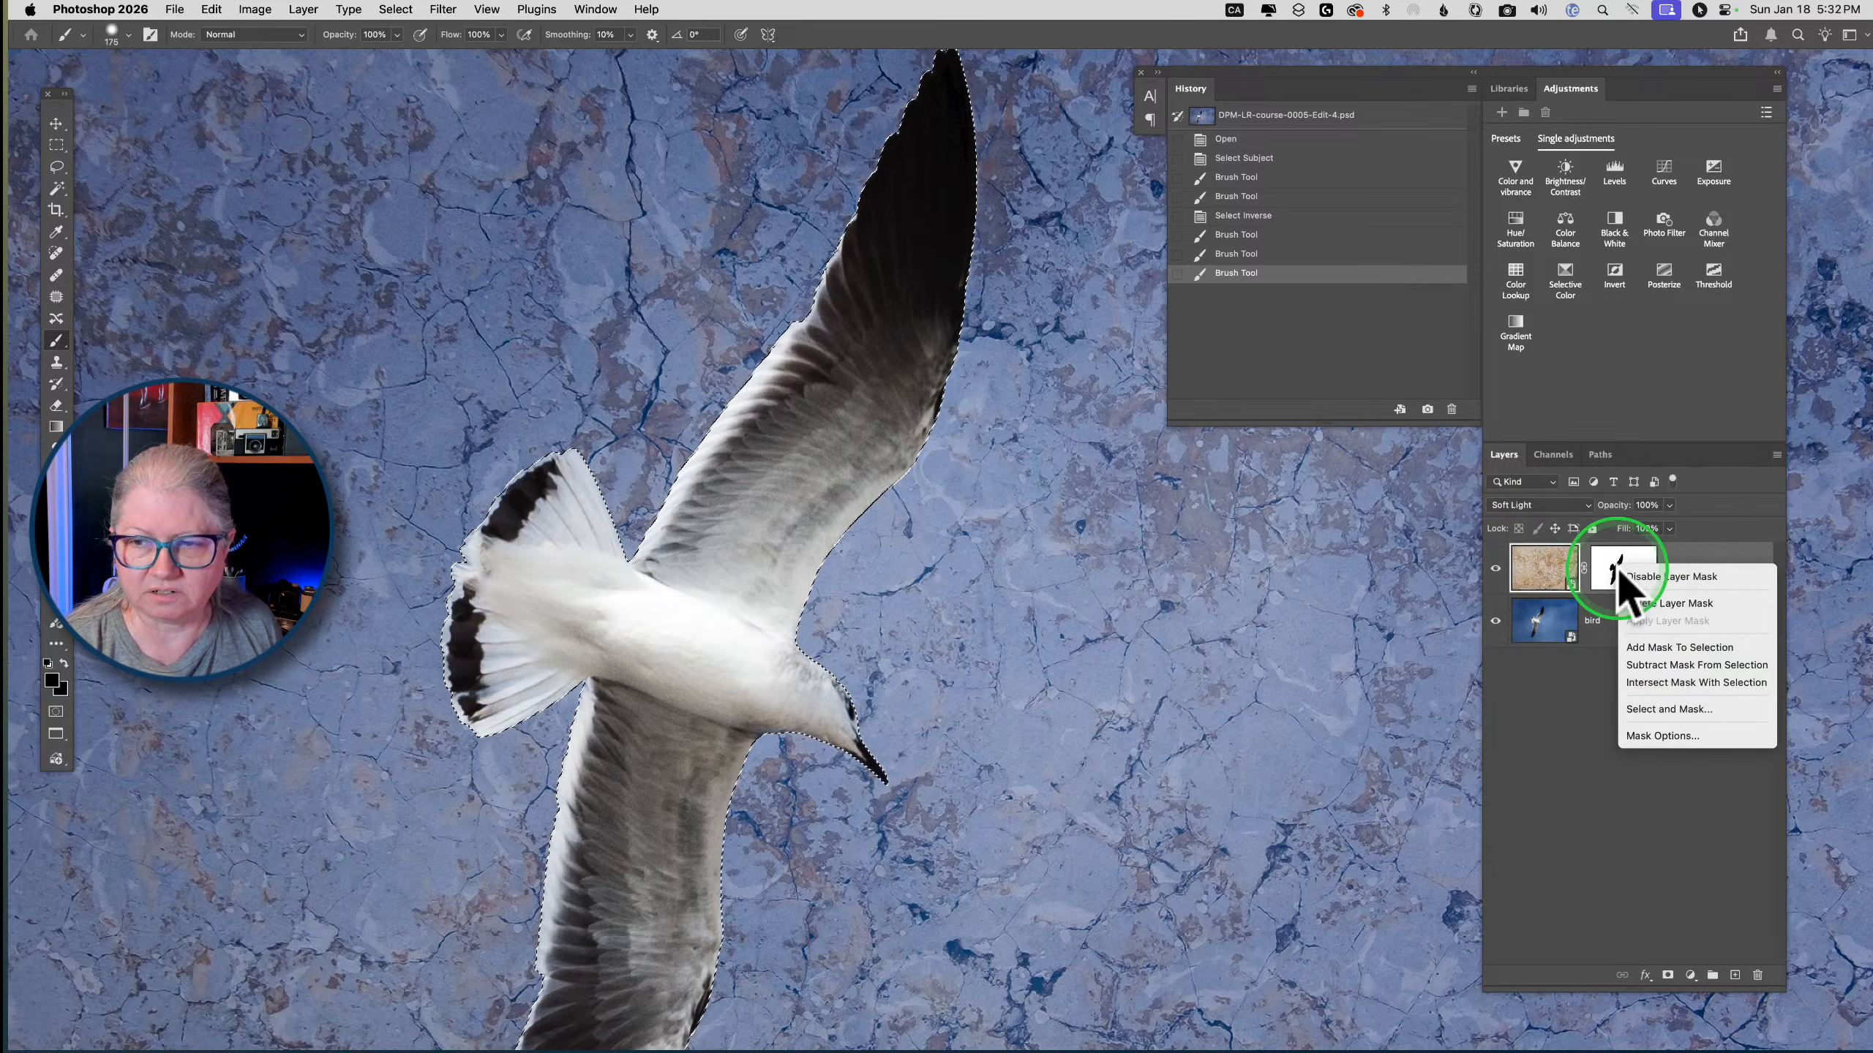
left_click(1618, 568)
double_click(1618, 568)
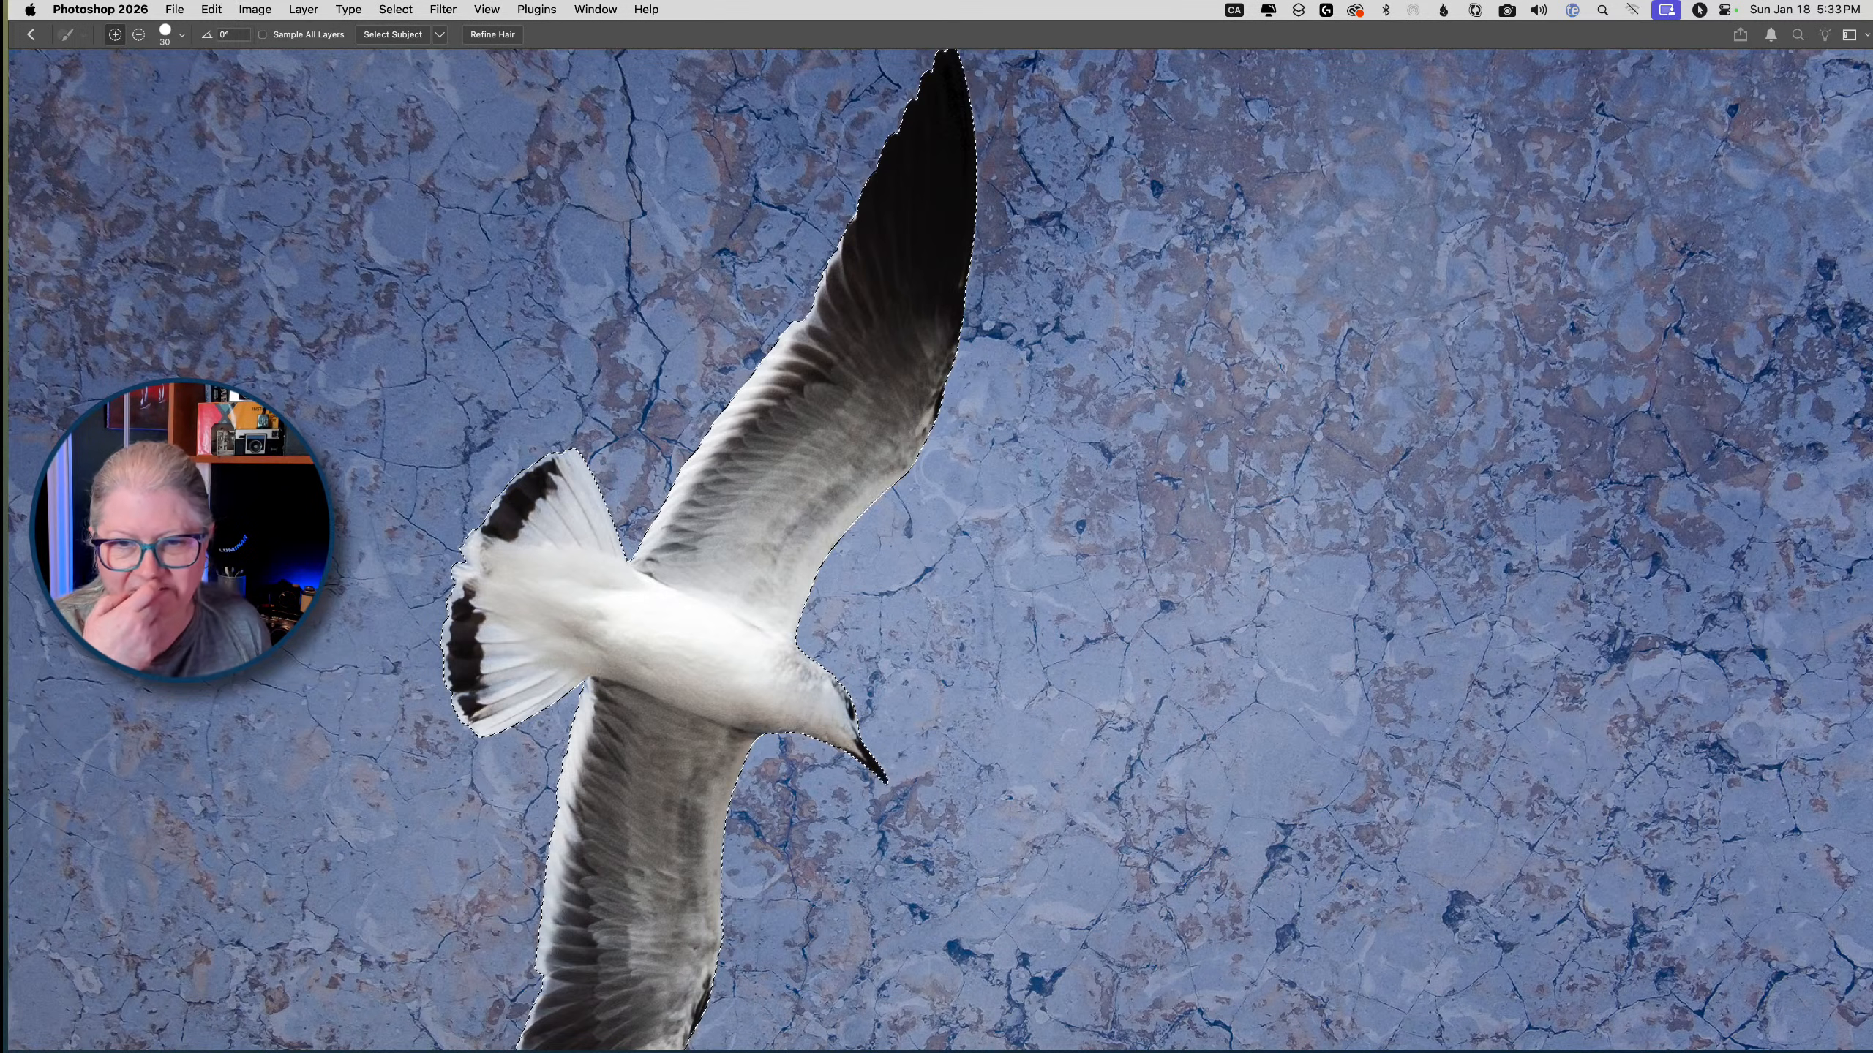
key("Escape")
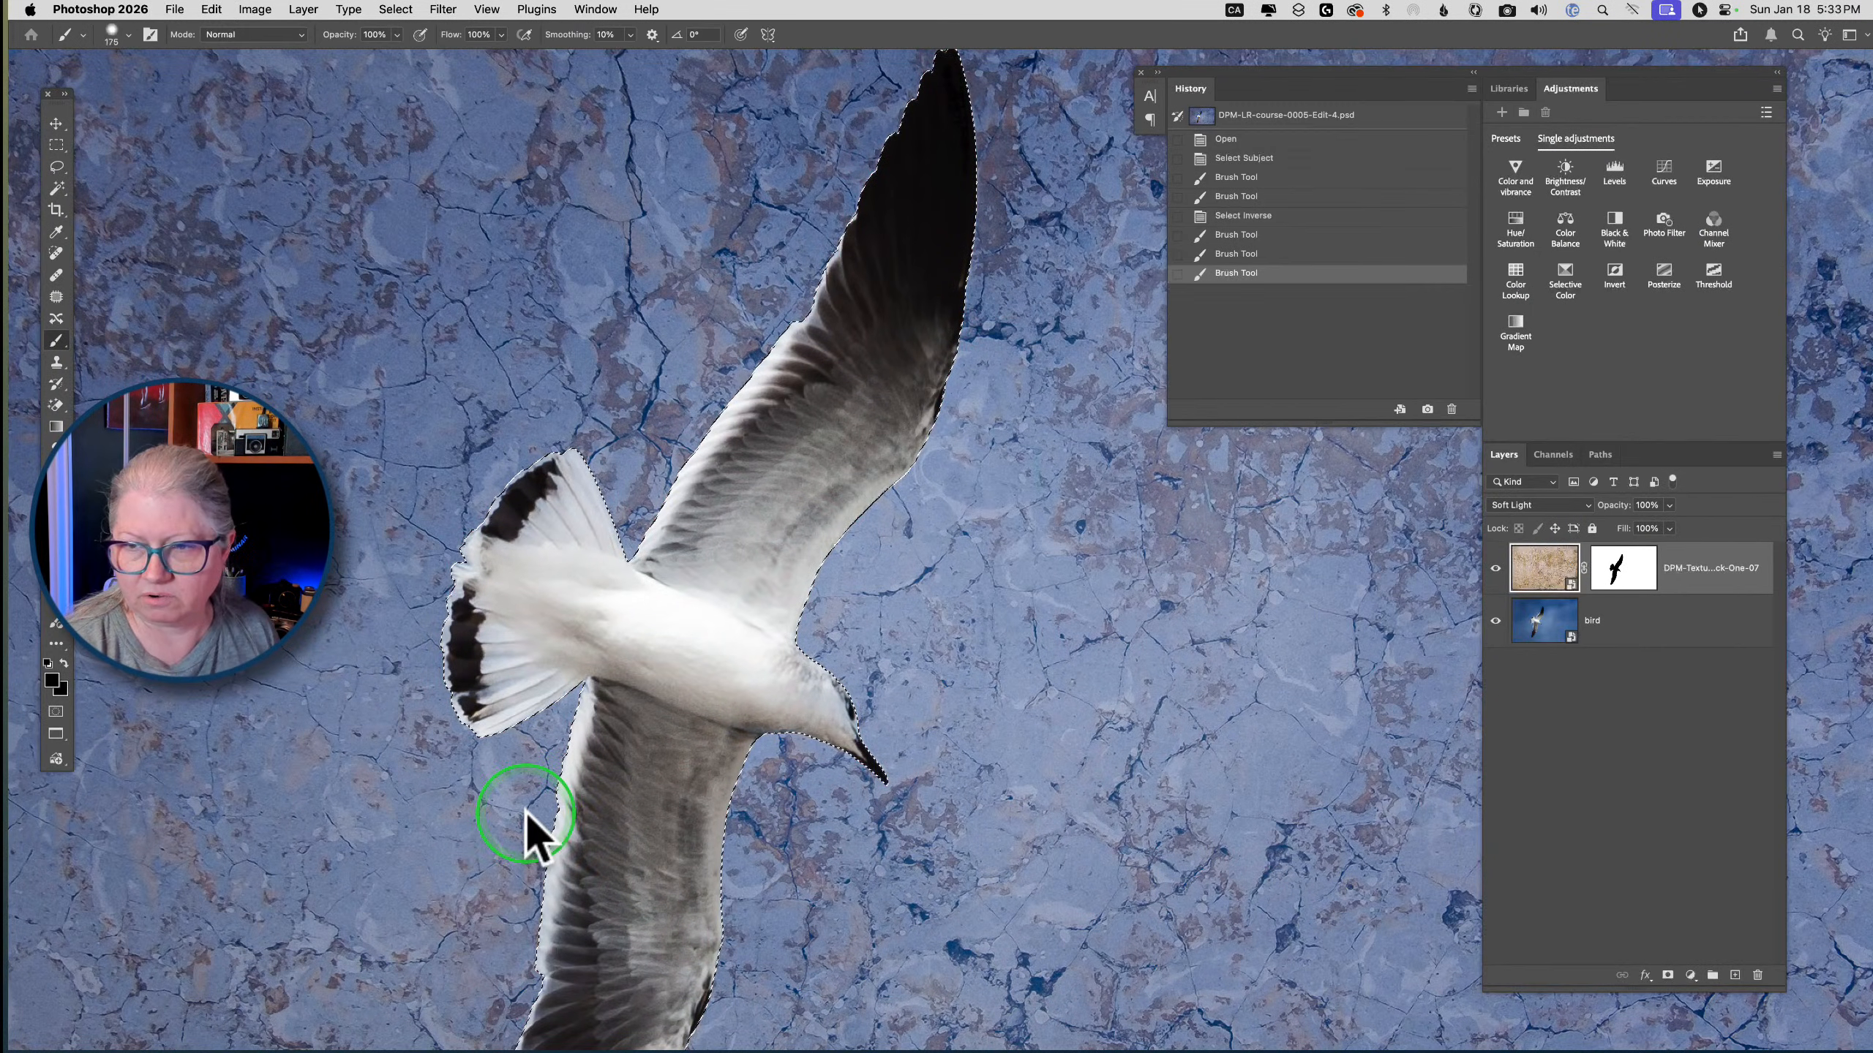
Make the texture layer's mask the active target with white as the foreground color, and clear the selection
left_click(1626, 569)
key("x")
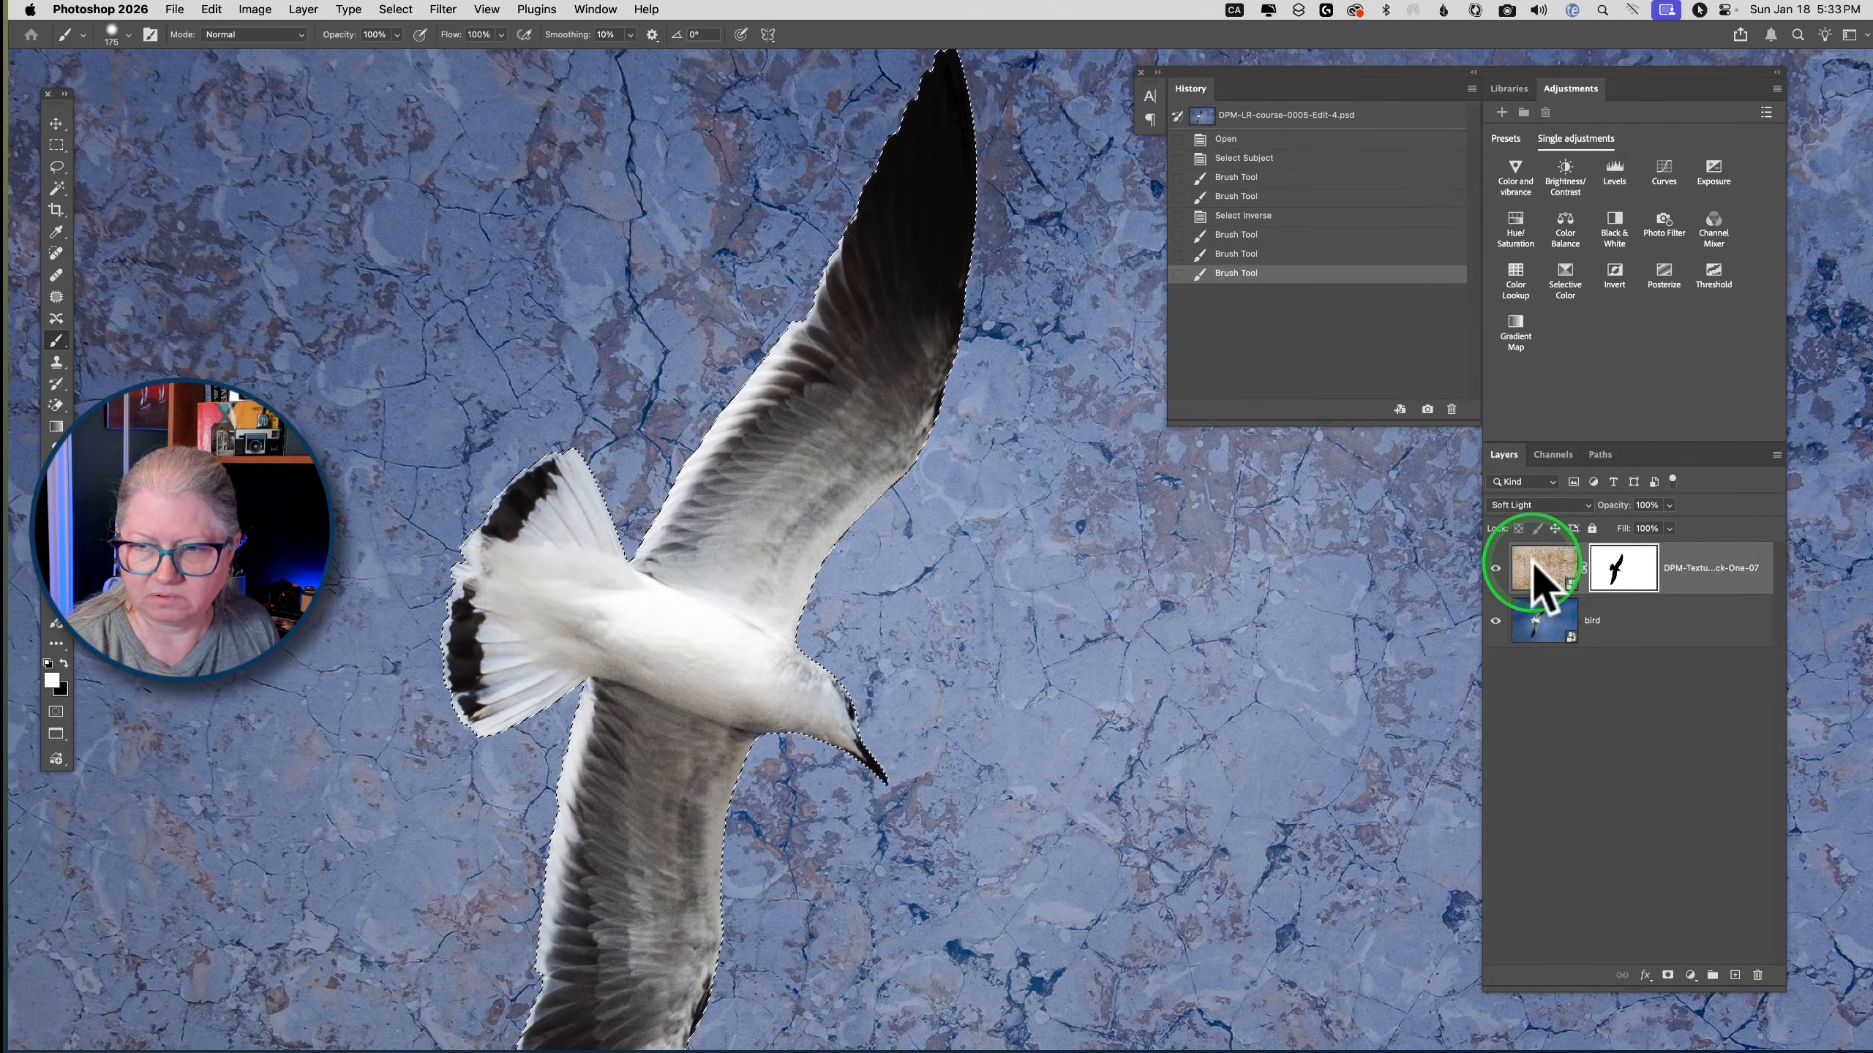
left_click(1548, 621)
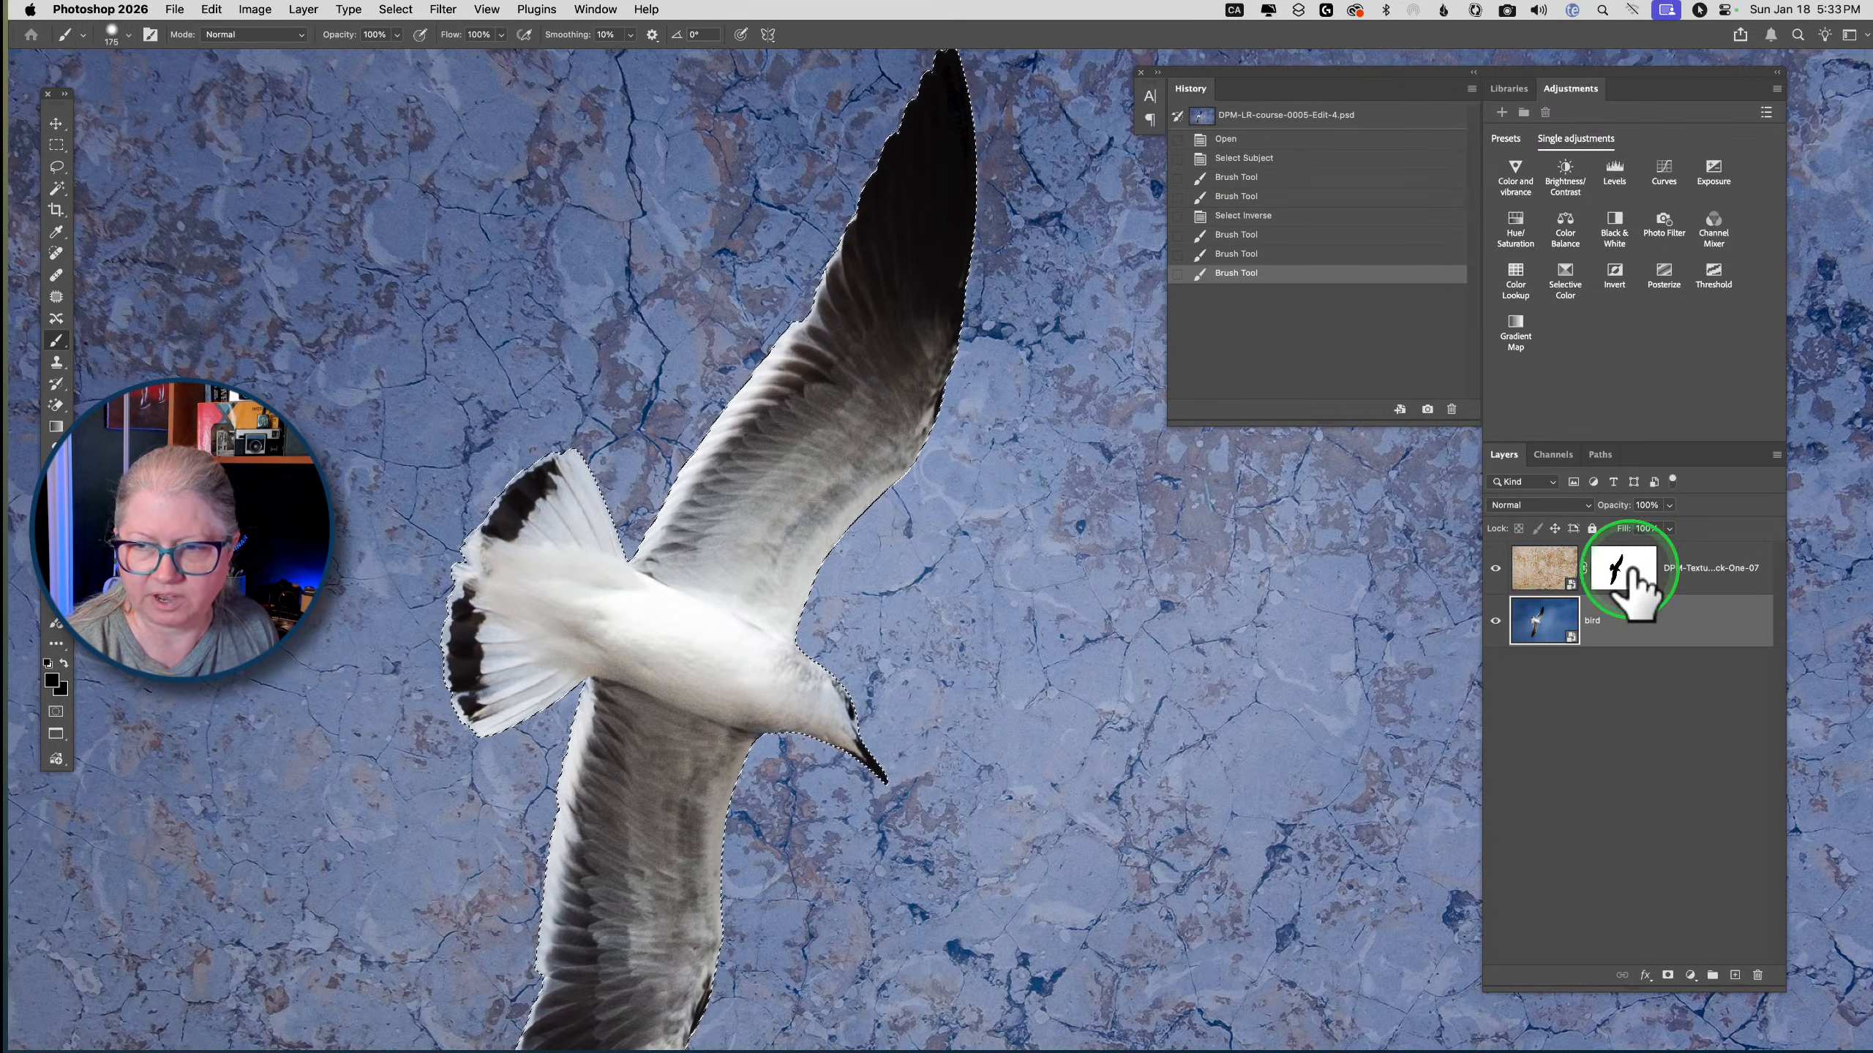
left_click(1622, 569)
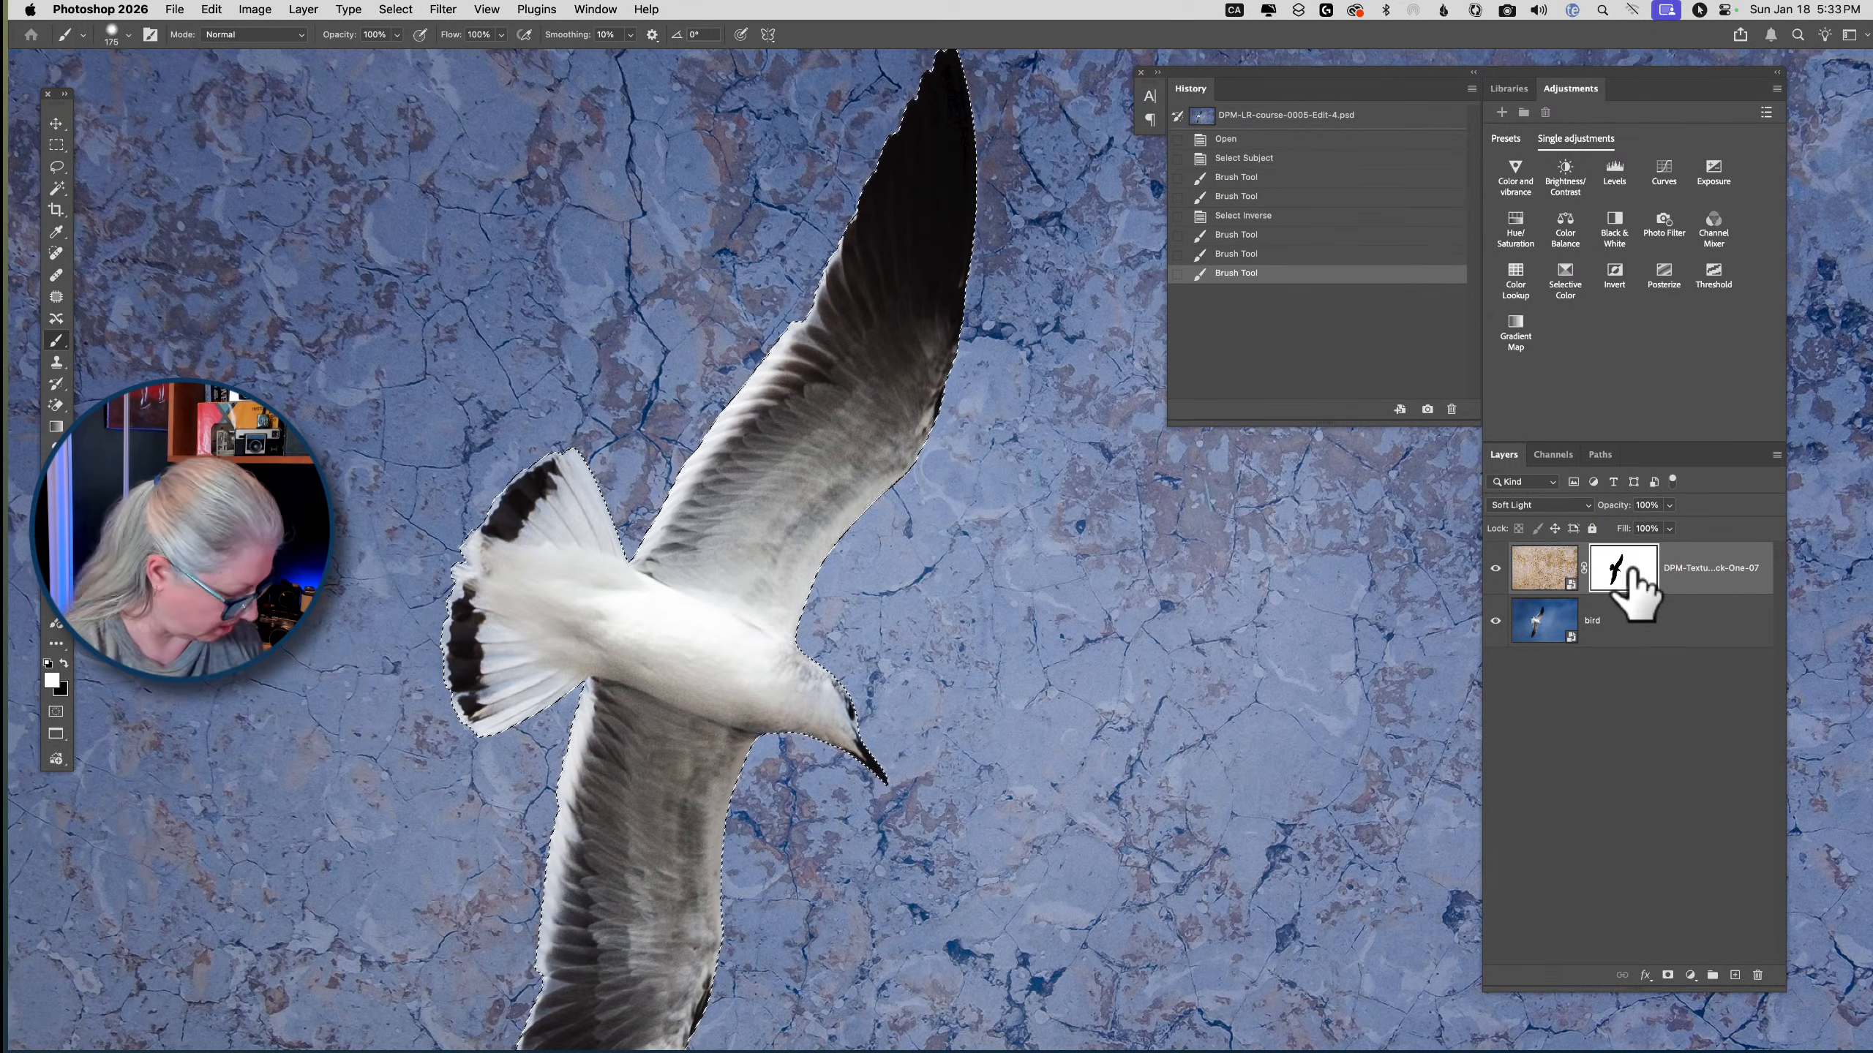
key("super+d")
Try painting black beside the bird with the texture image targeted instead of its mask, and undo the stroke
left_click(1545, 579)
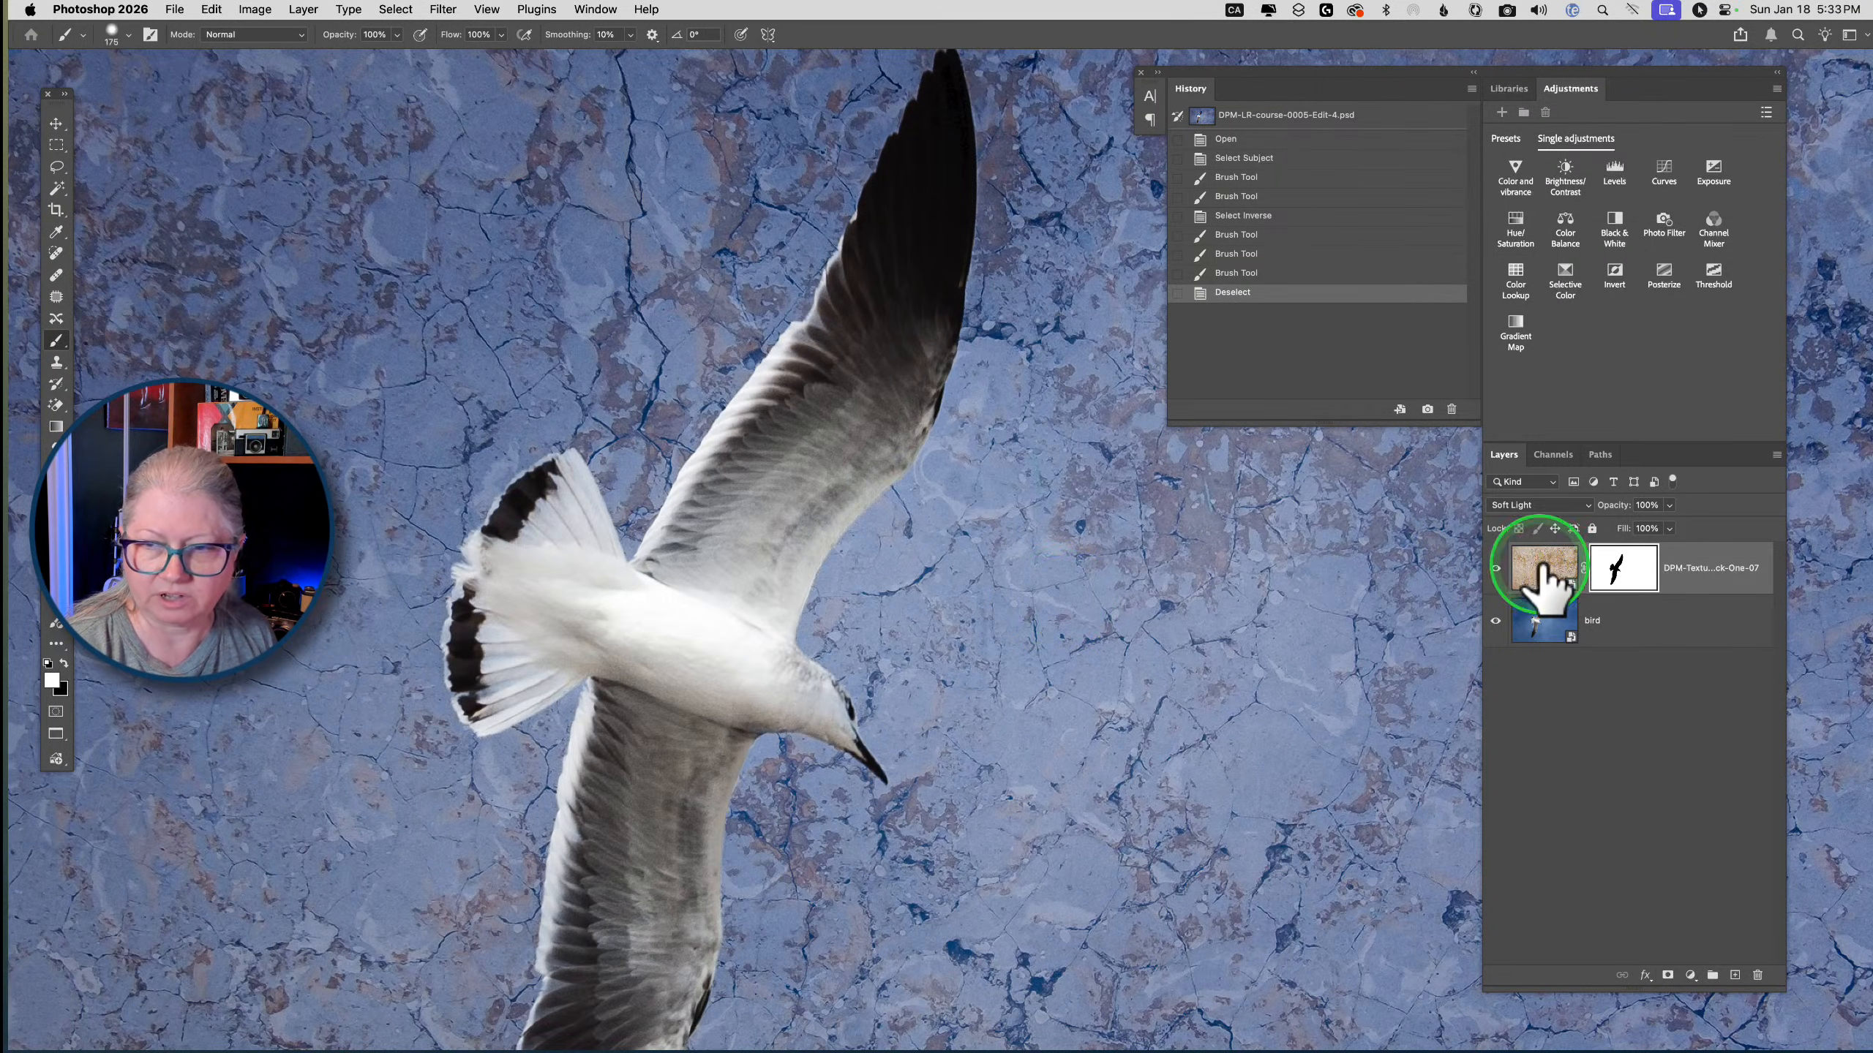
left_click(1541, 567)
mouse_move(956, 589)
left_mouse_down()
mouse_move(1236, 626)
mouse_move(1155, 748)
left_mouse_up()
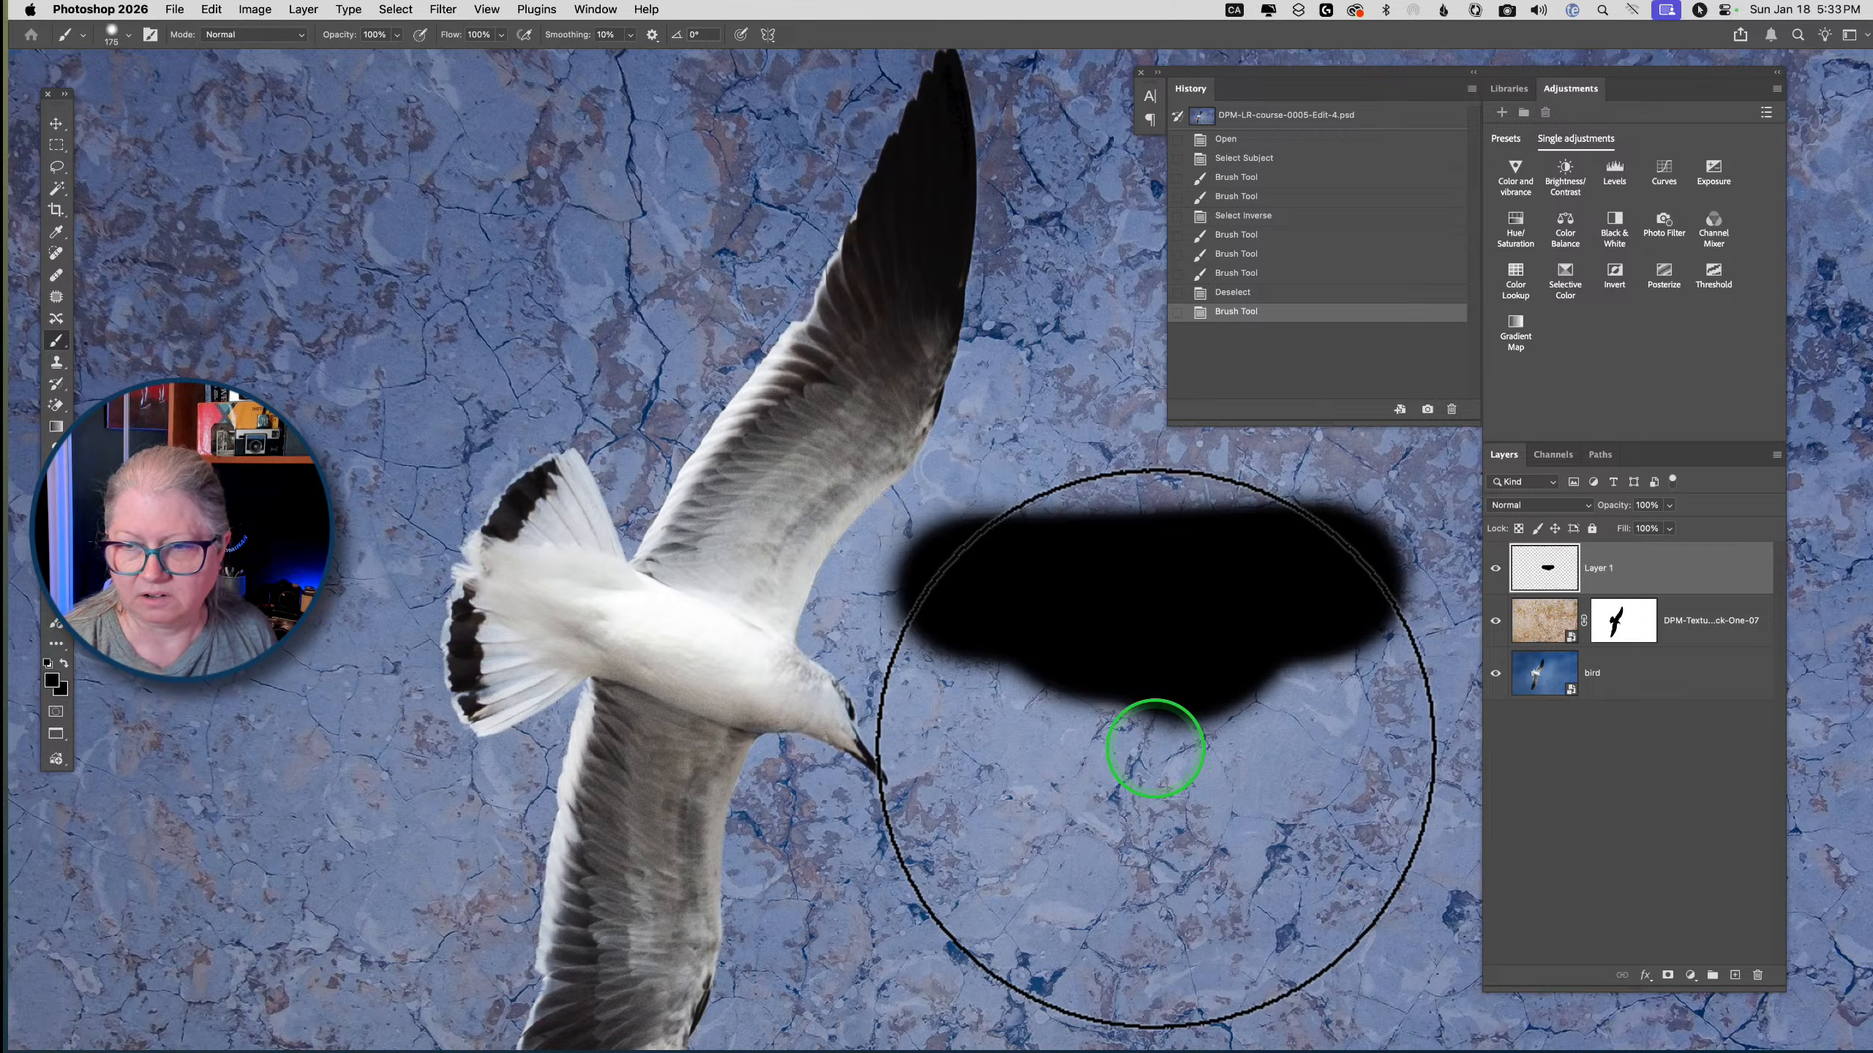
key("super+z")
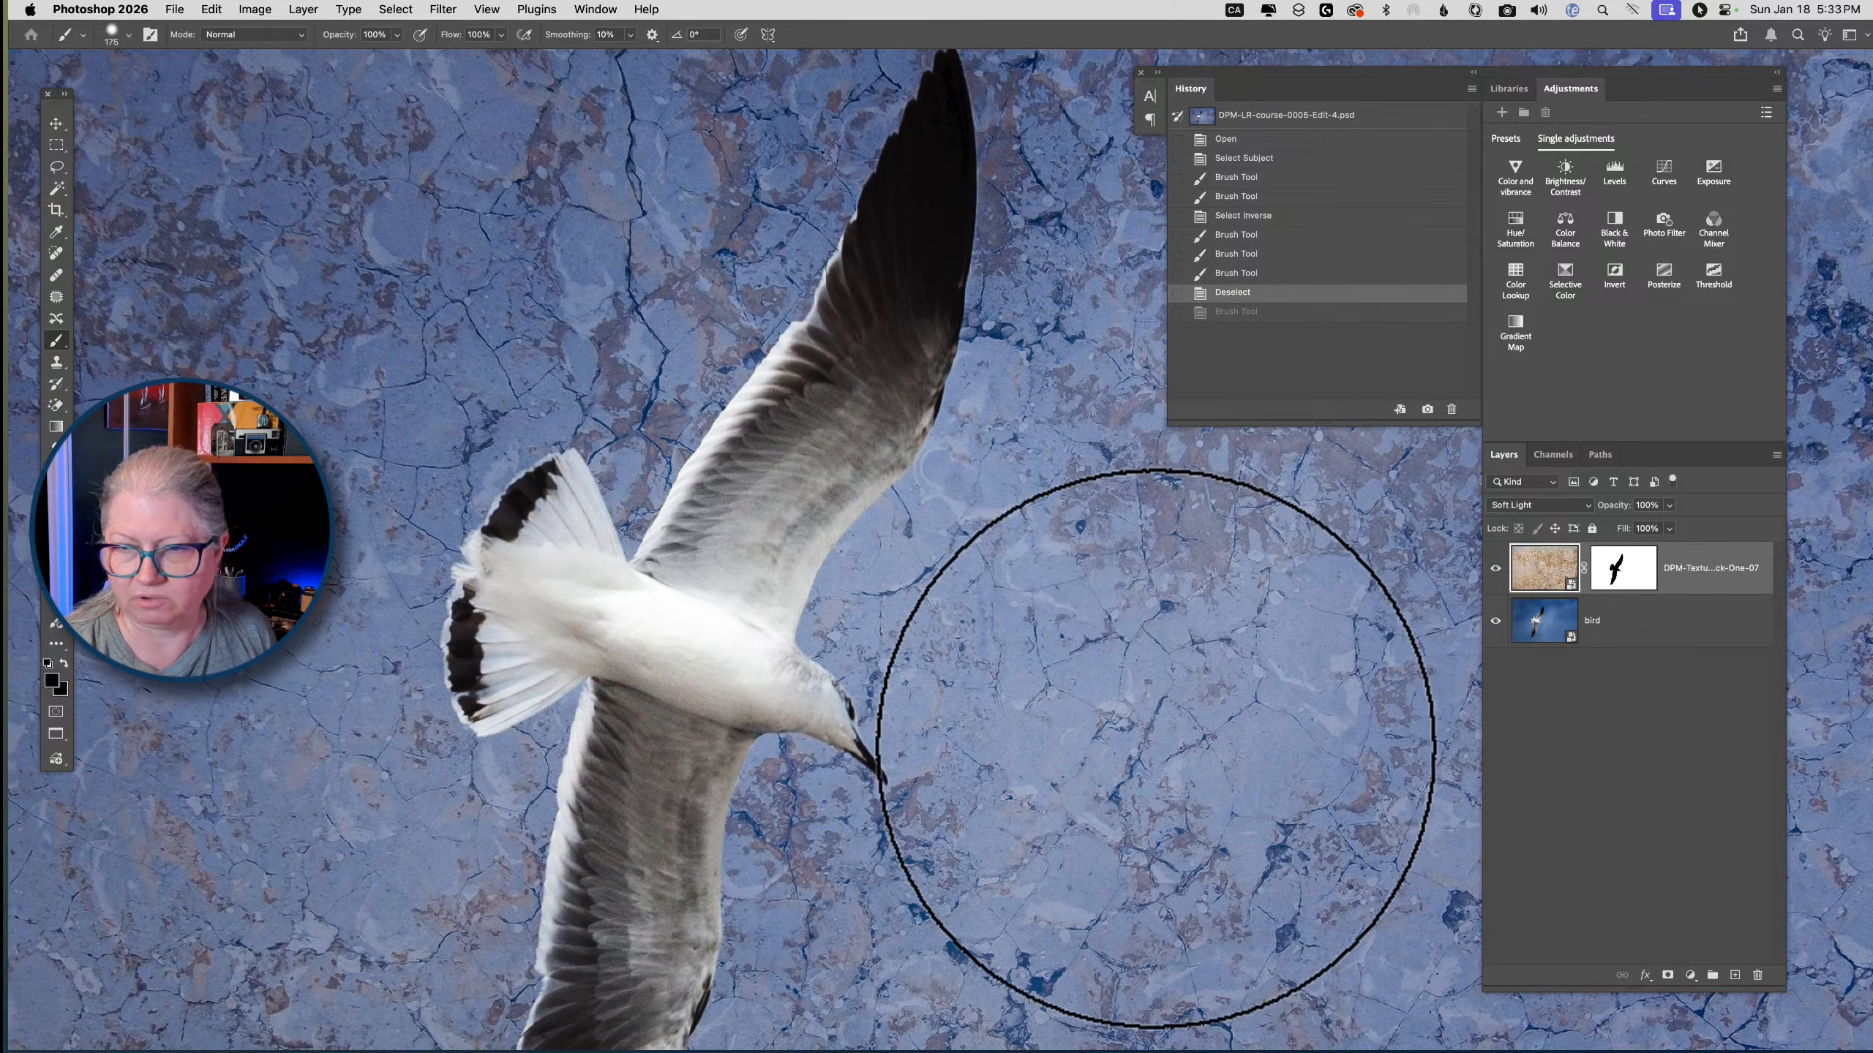
Target the texture layer's mask again with white as the foreground color, and save the bird composite
left_click(1548, 572)
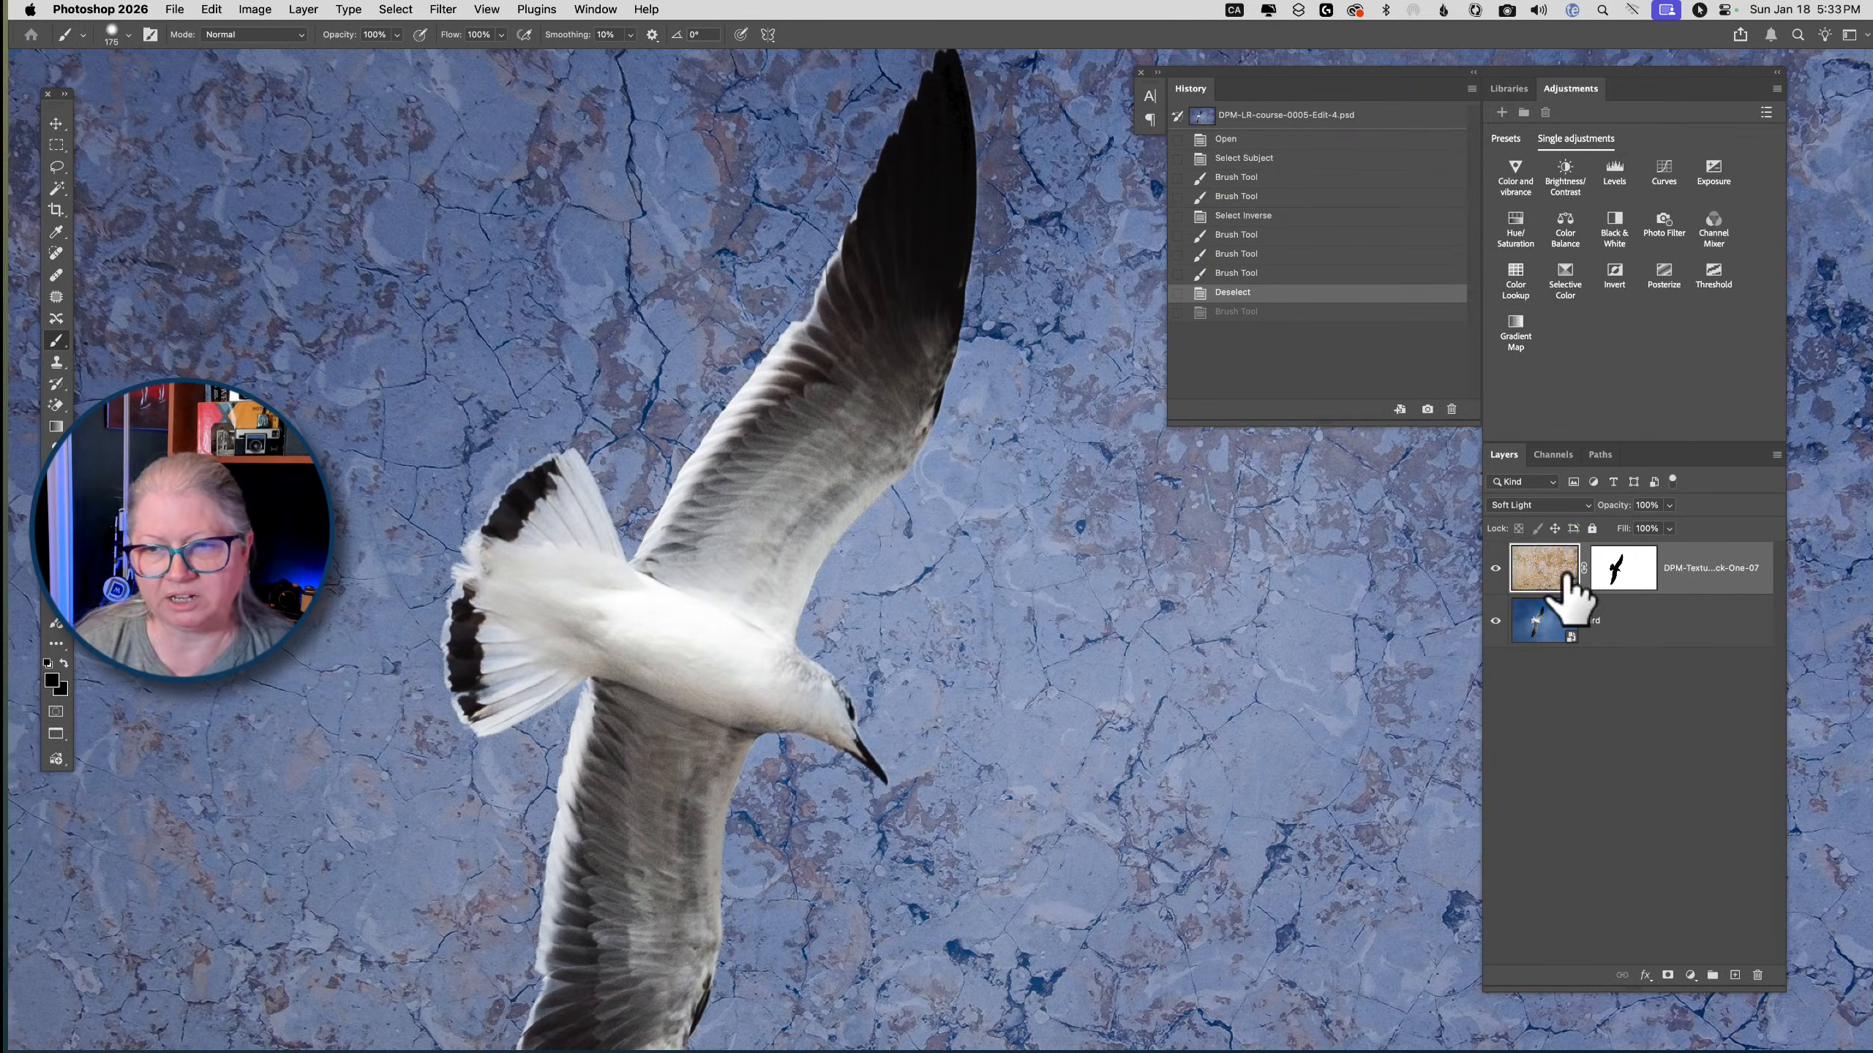
left_click(1535, 585)
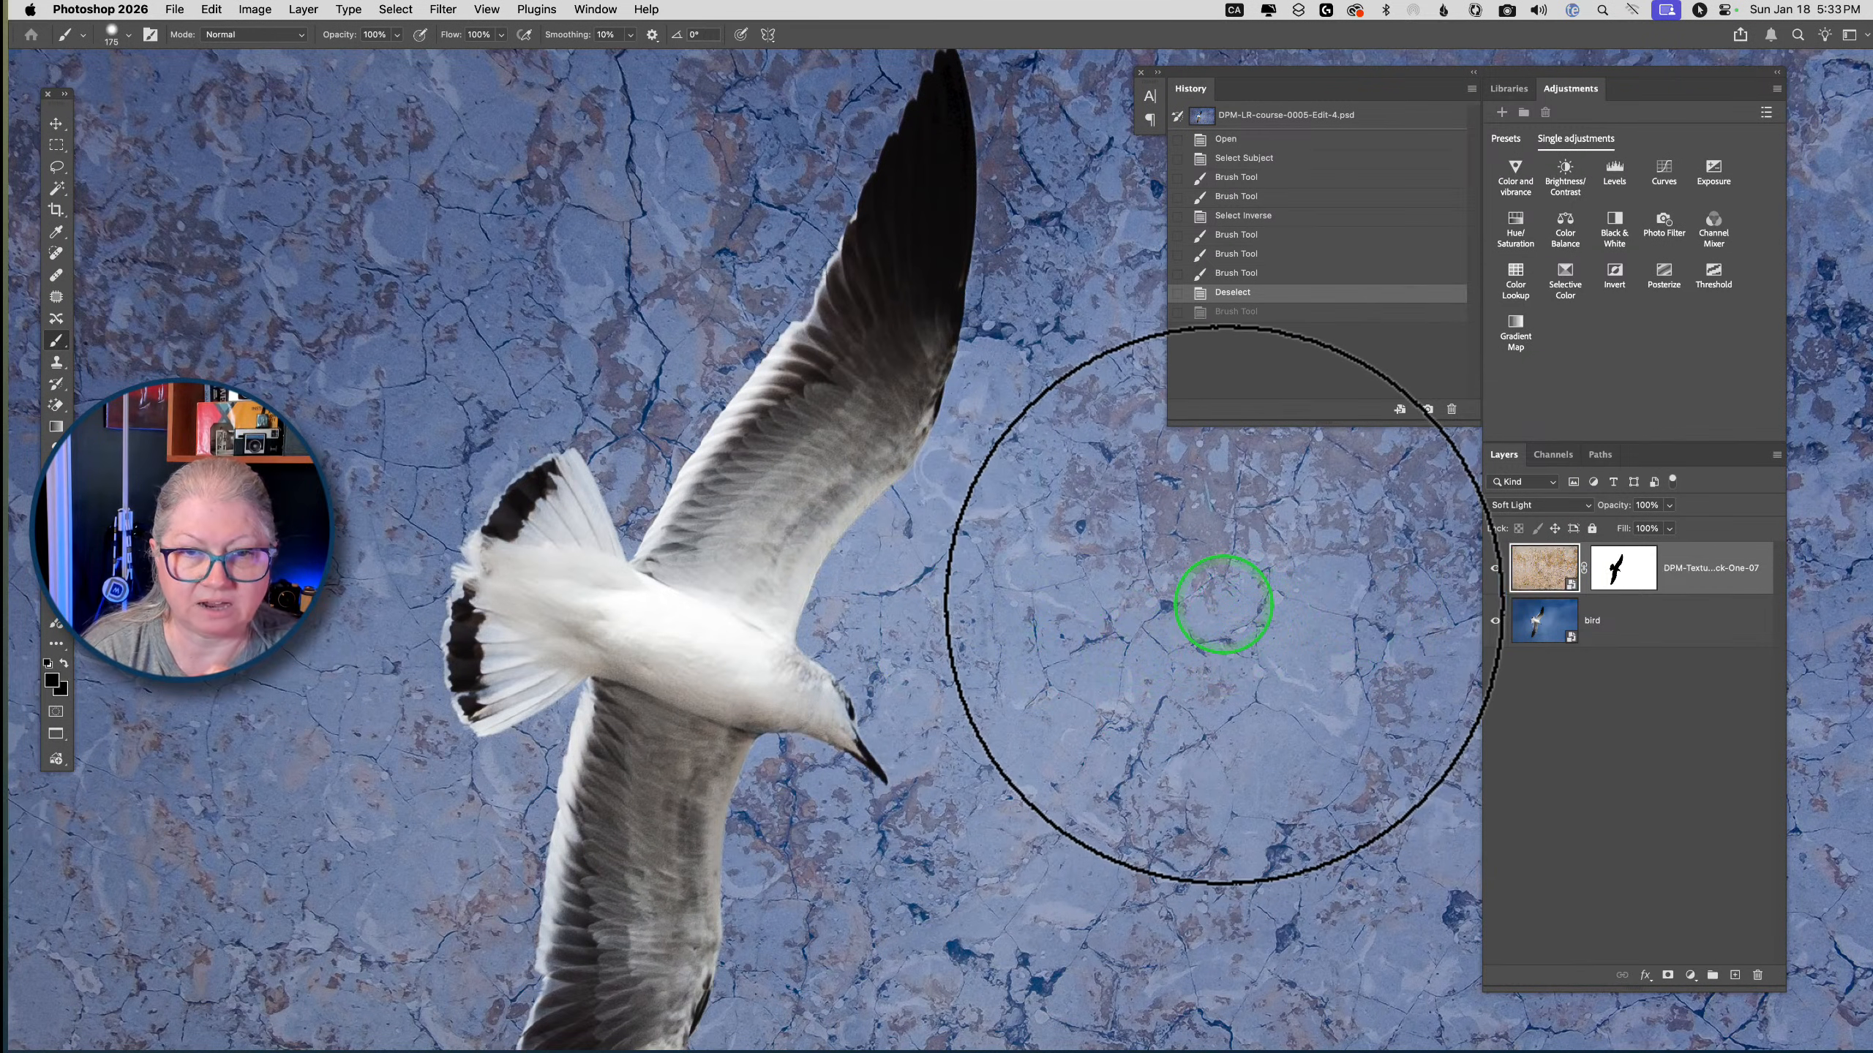
left_click(1615, 564)
key("x")
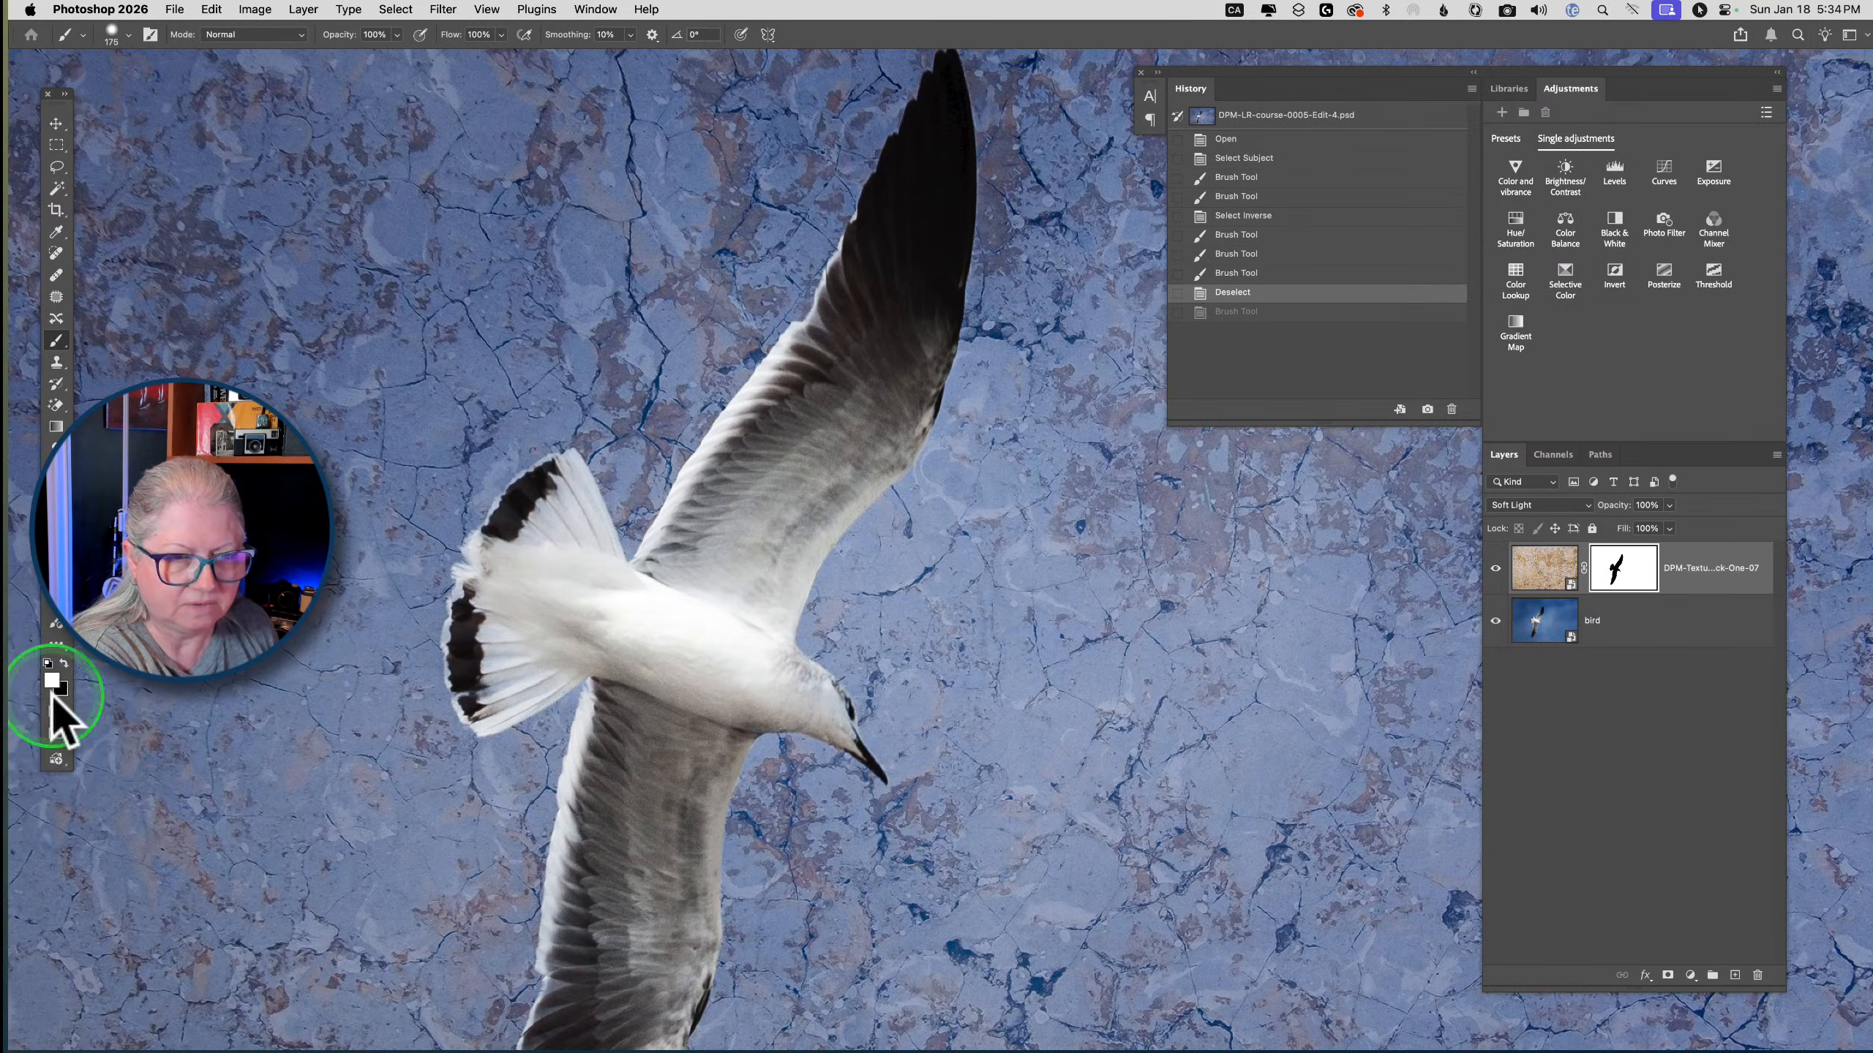
key("x")
key("x")
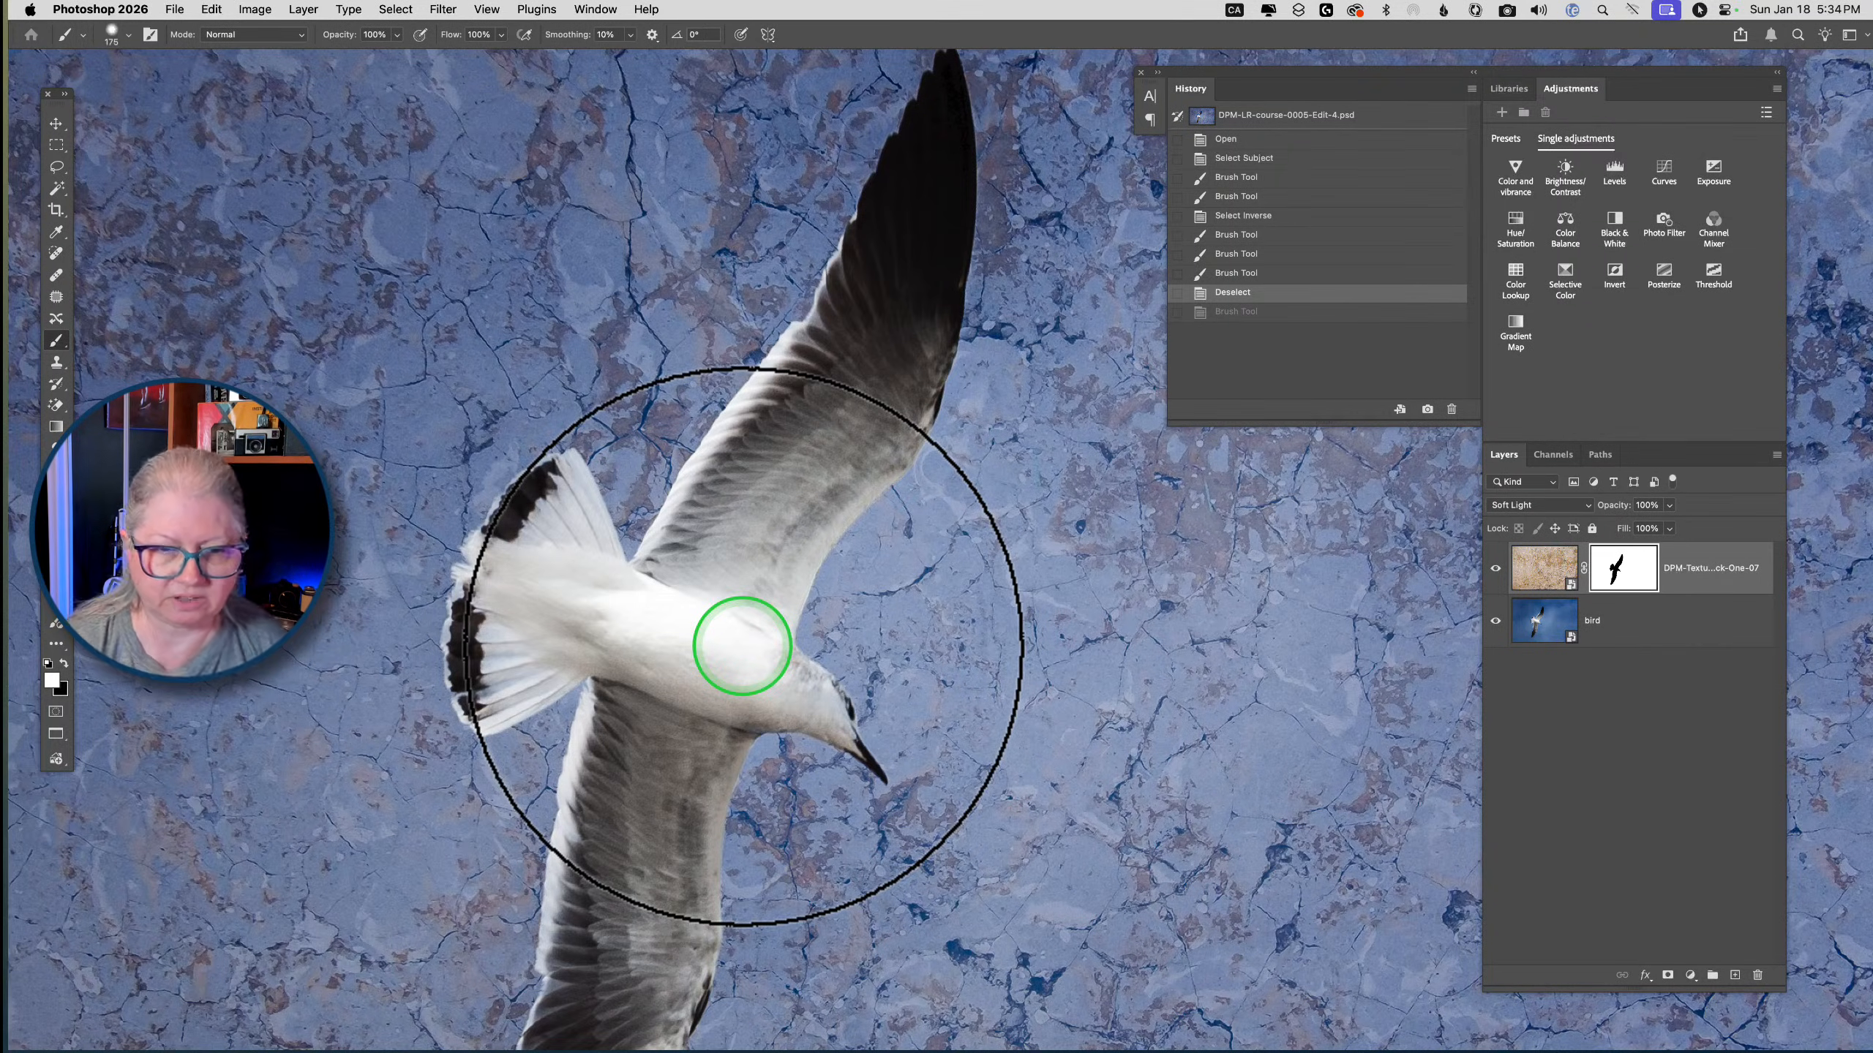
key("super+s")
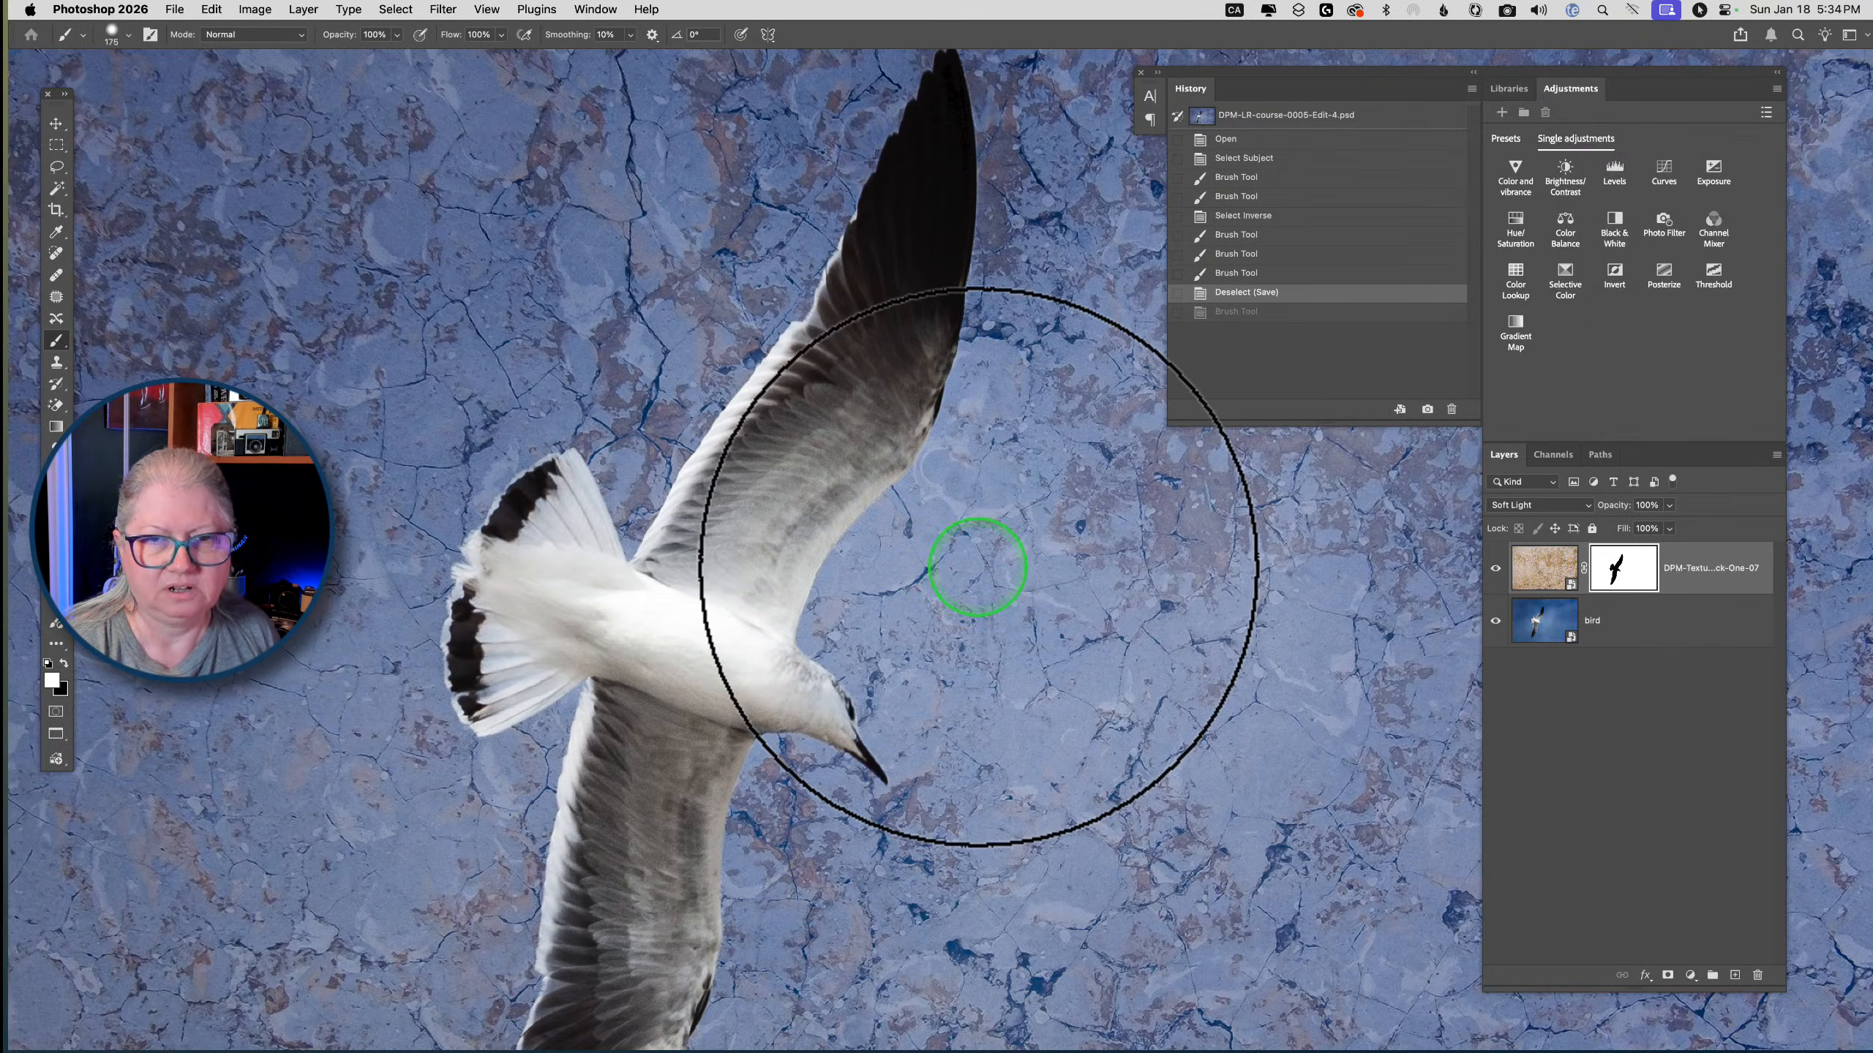
Close the current bird document, switch to Lightroom Classic, and open DPM-LR-course-0005-Edit-2.psd for editing in Photoshop
key("super+w")
key("super+Tab")
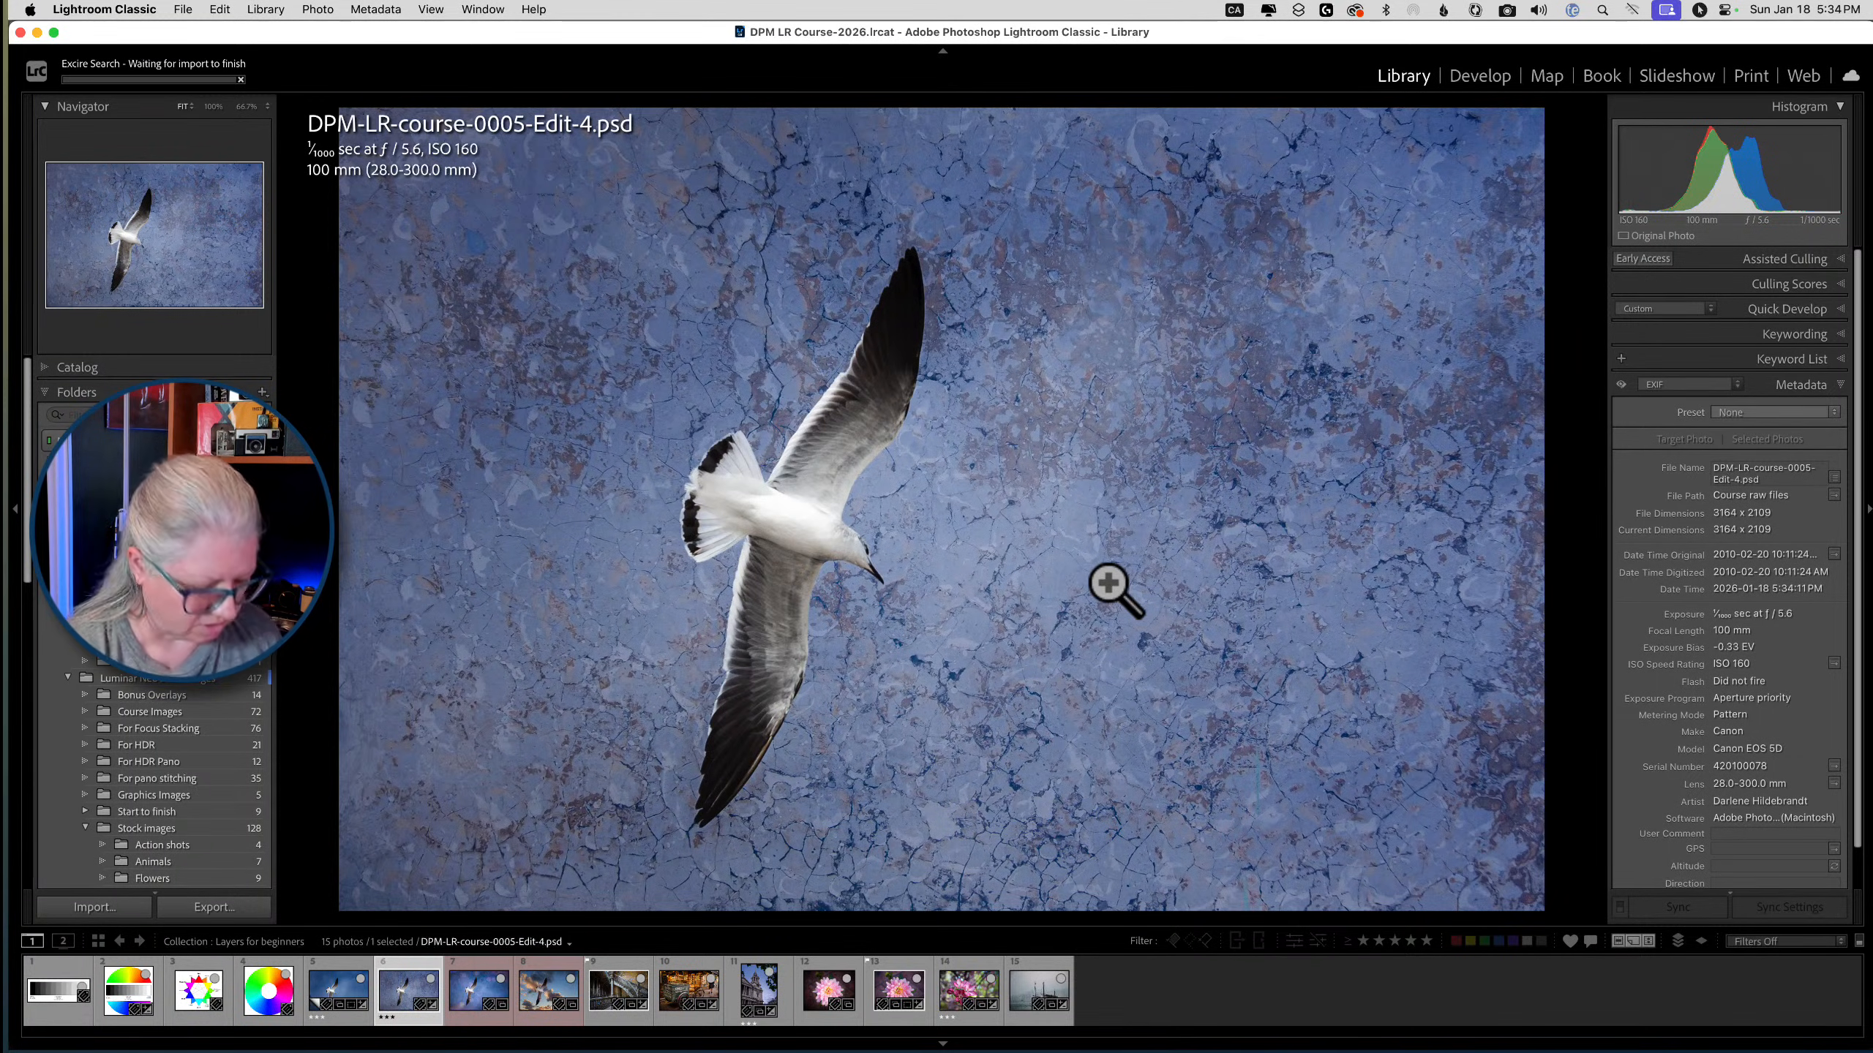
key("Right")
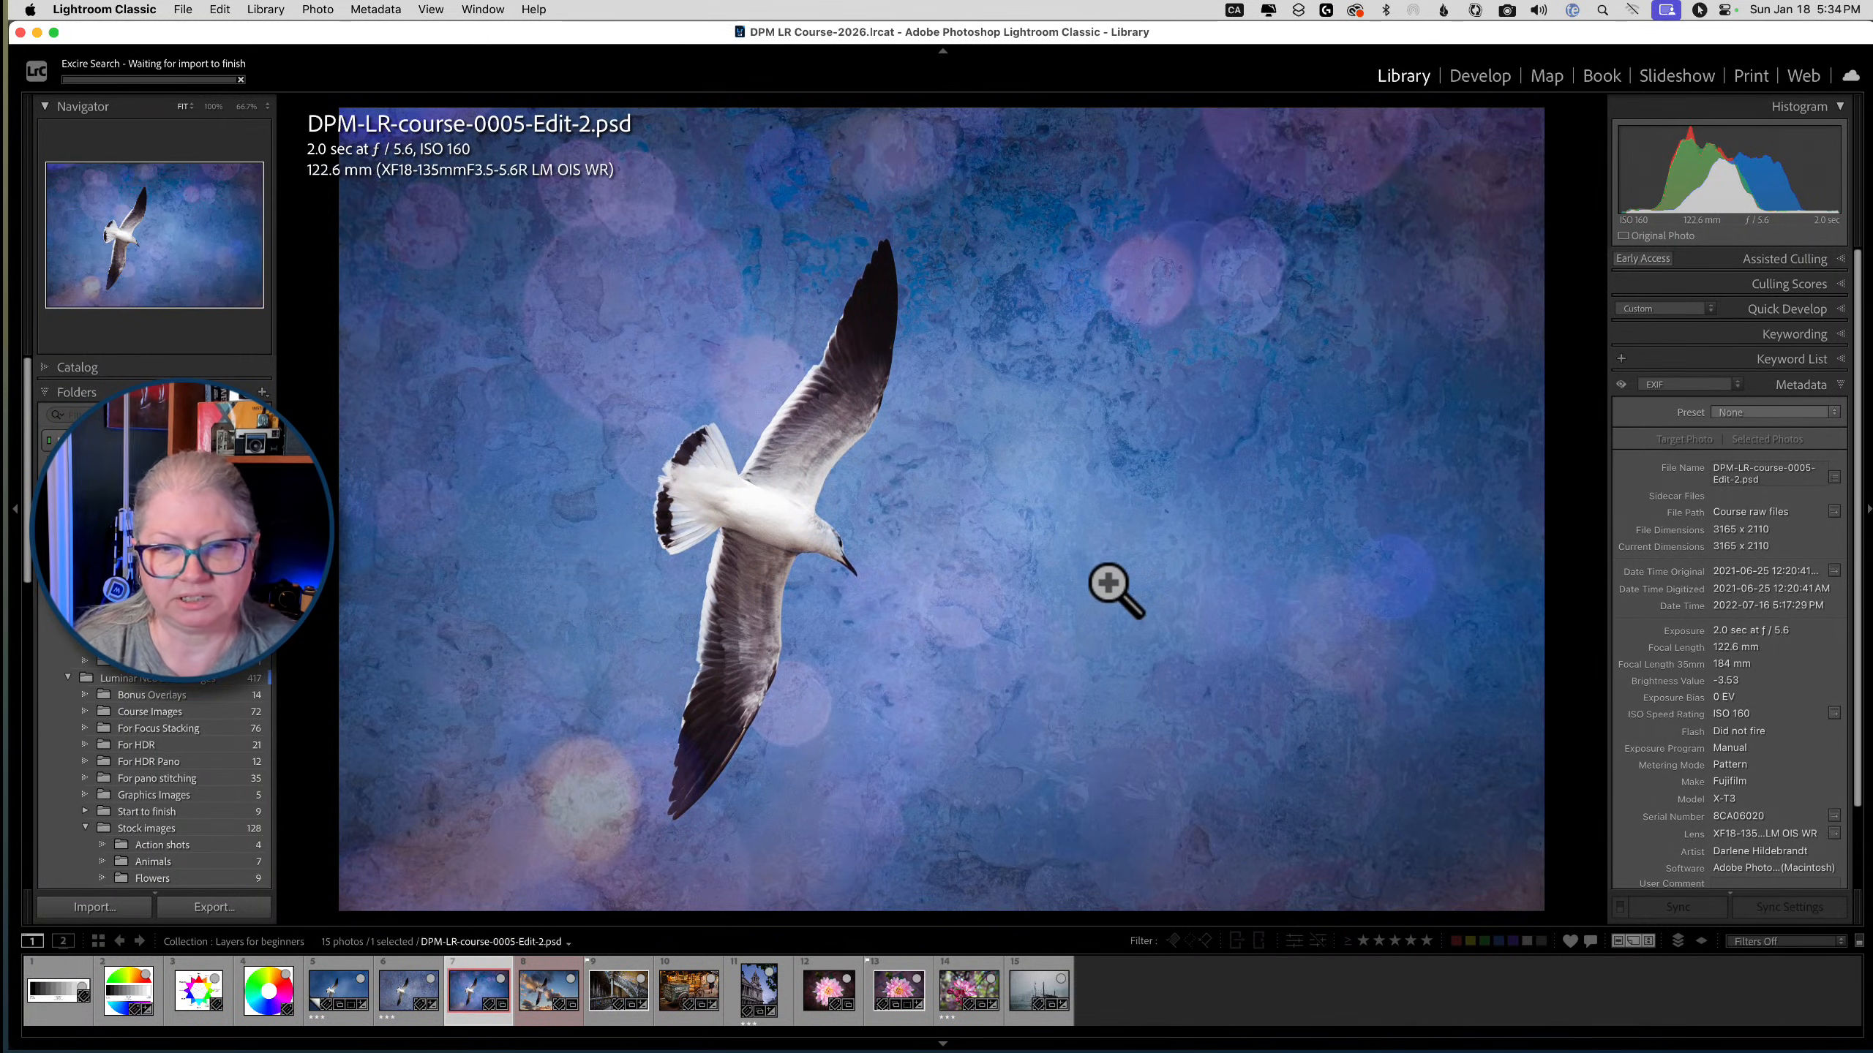
right_click(967, 396)
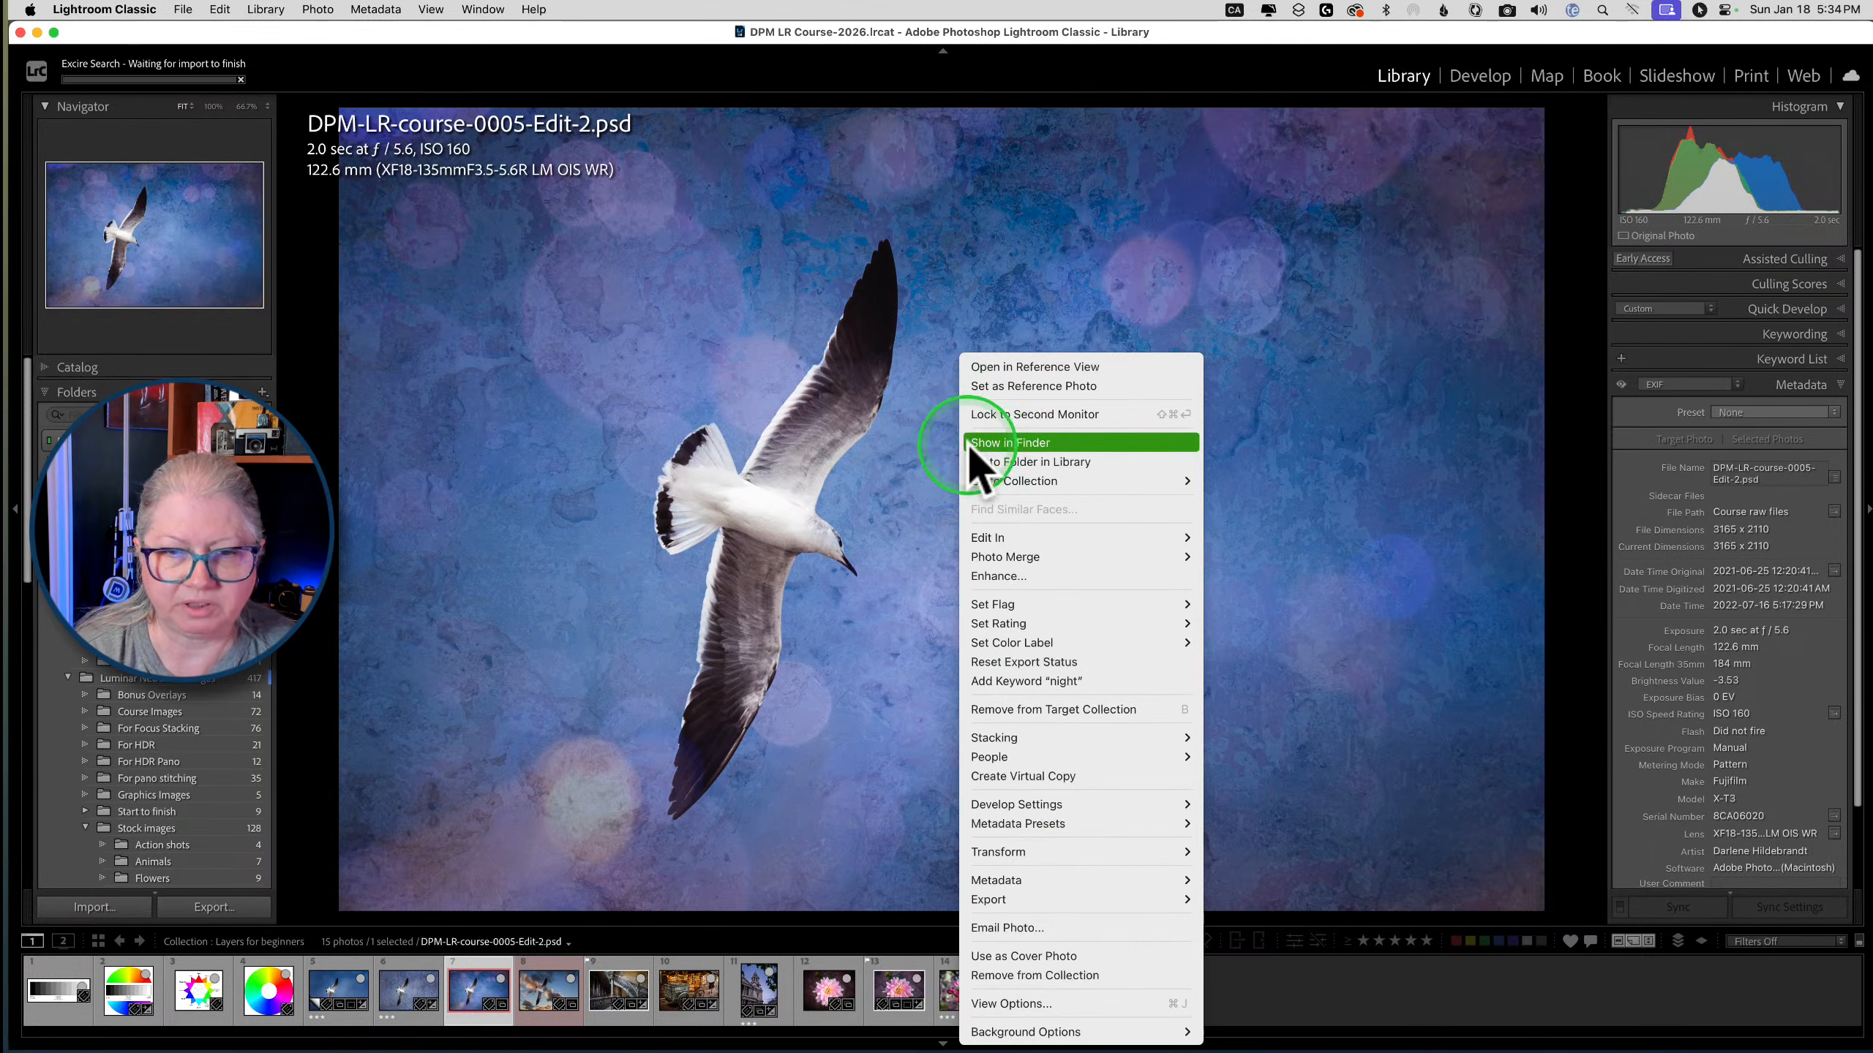
mouse_move(1020, 540)
left_click(1224, 539)
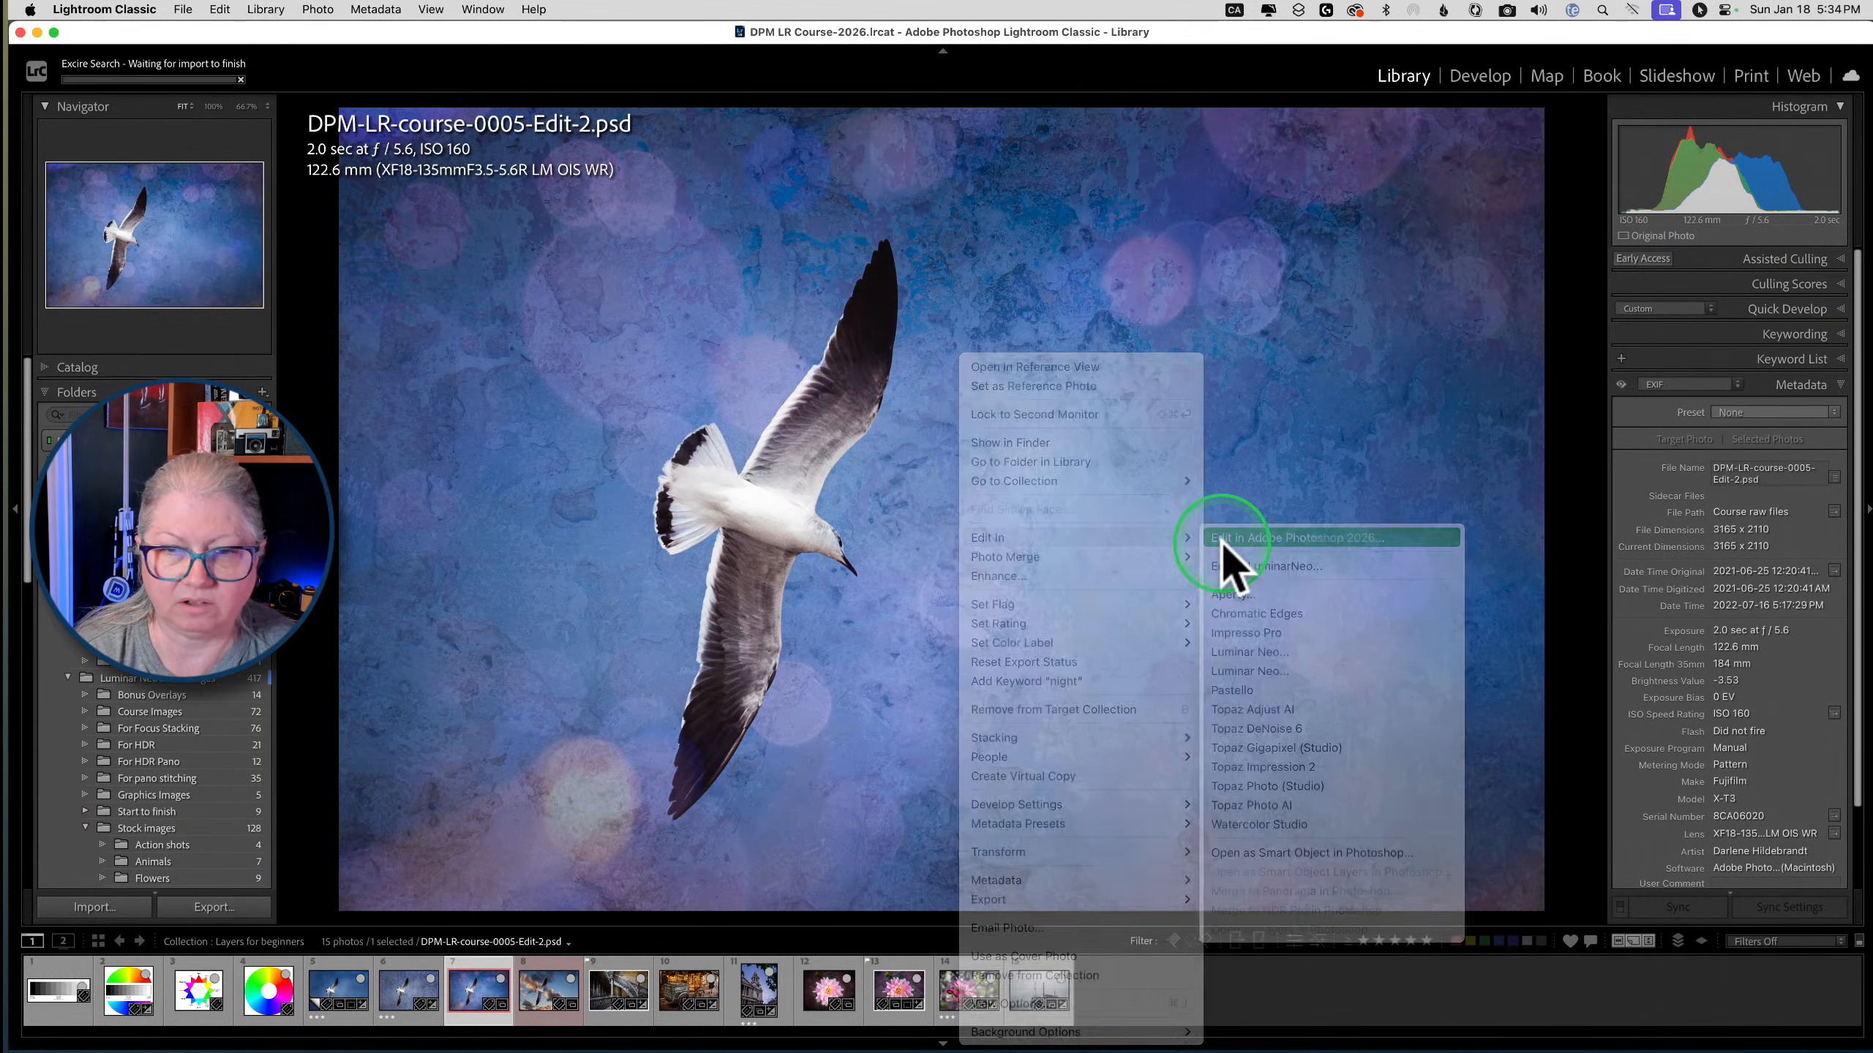
left_click(809, 553)
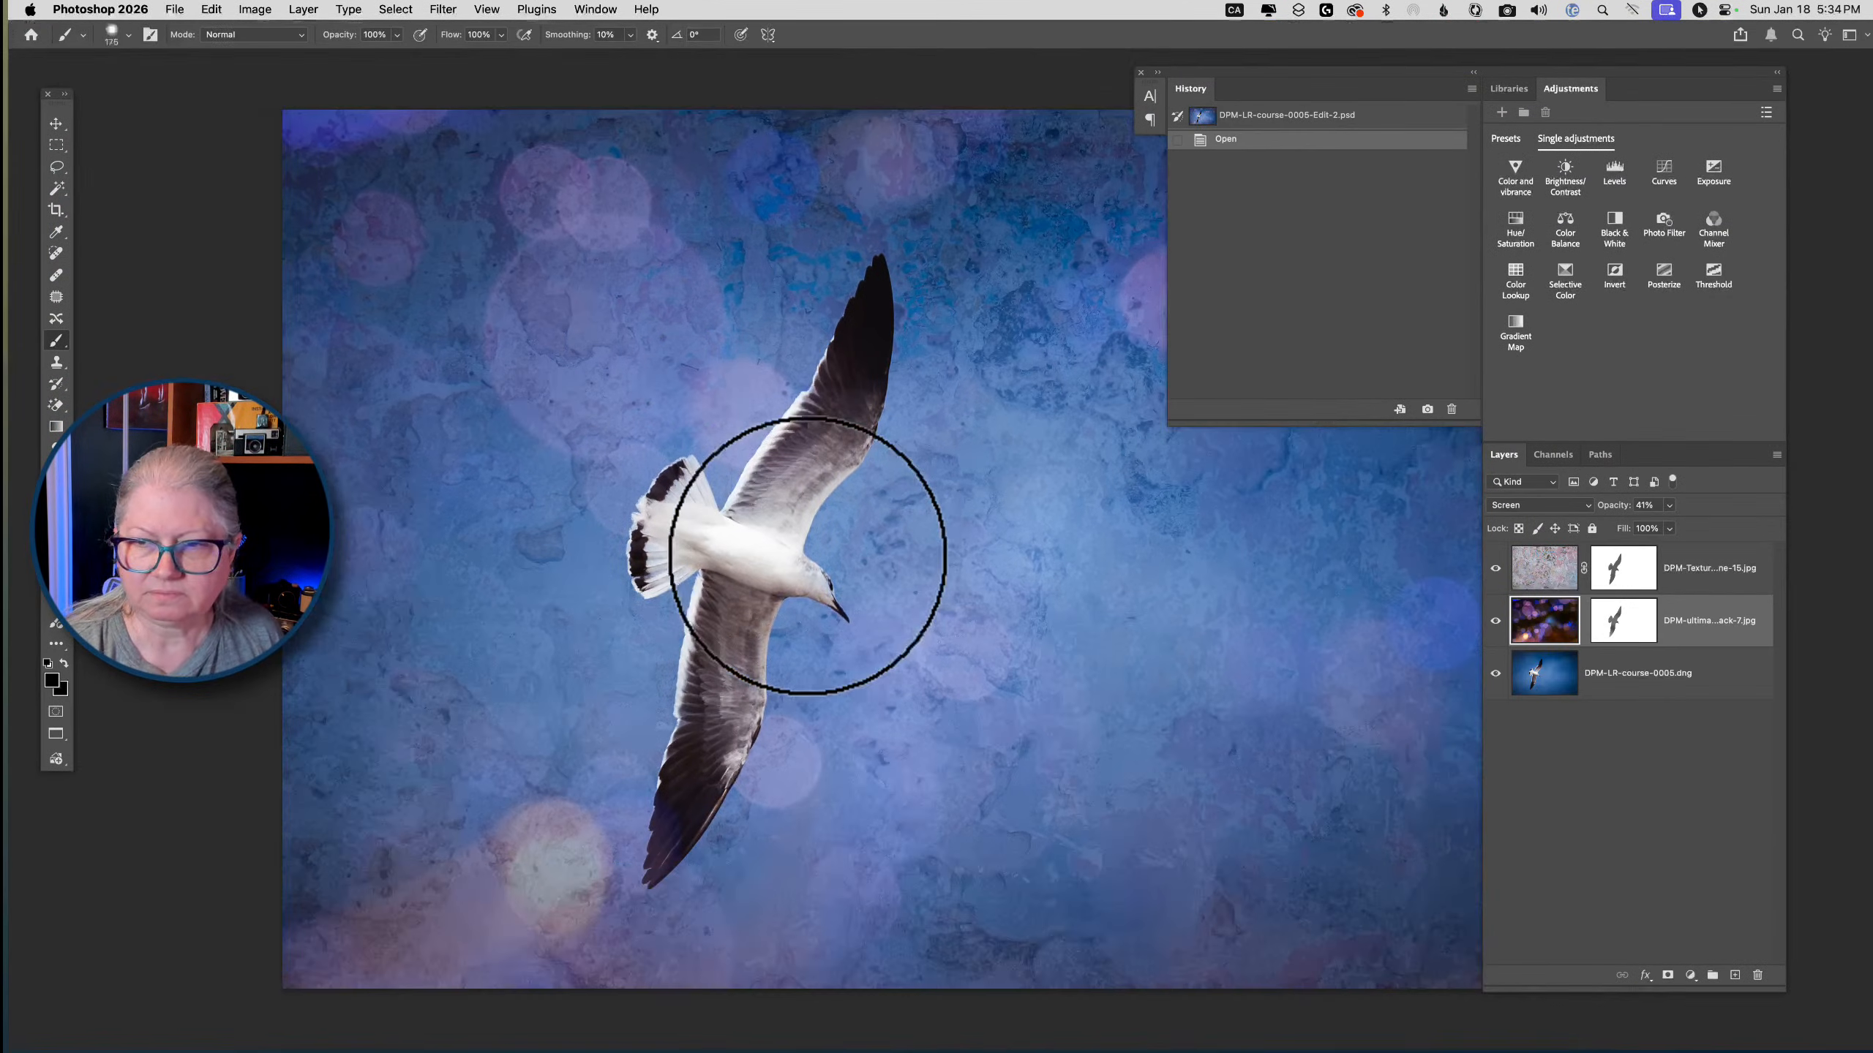
Hide the texture and bokeh overlay layers to view the original bird photo, and show the bokeh layer again
left_click(1495, 568)
left_click(1495, 620)
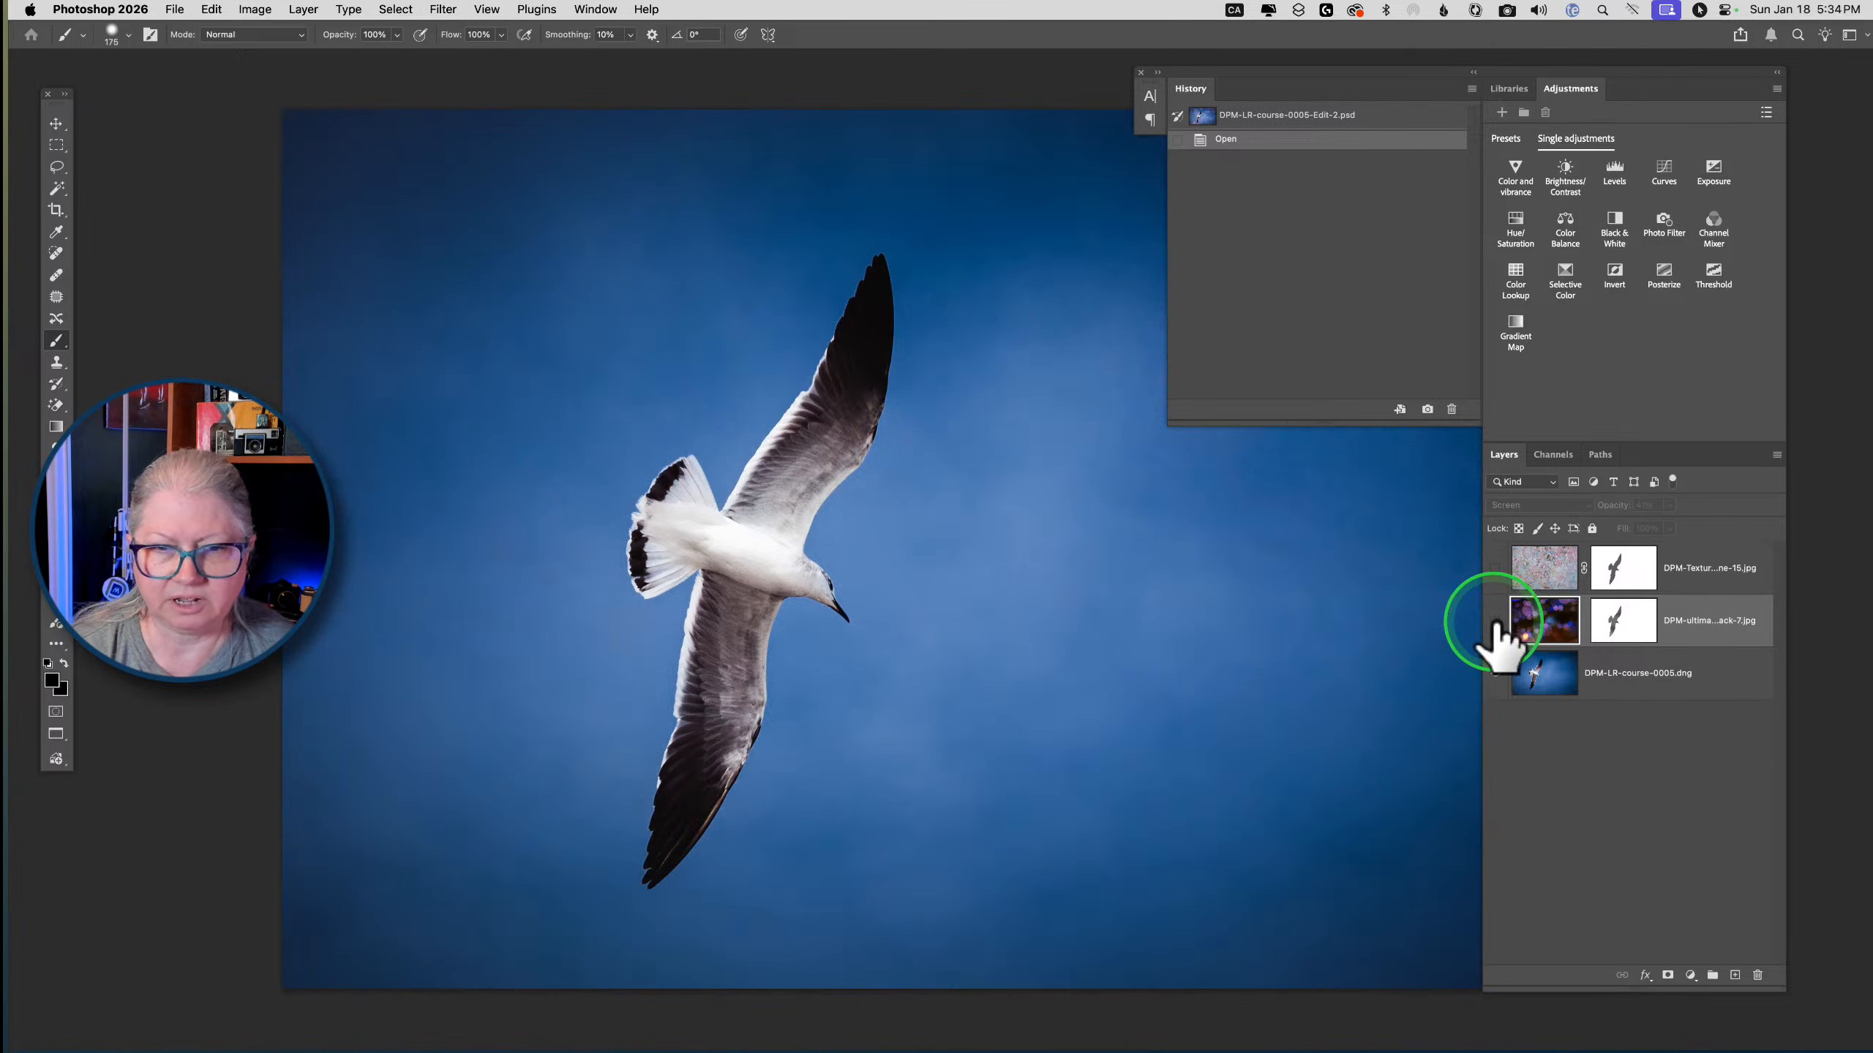
left_click(1495, 621)
Disable and re-enable the layer masks on the bokeh and texture layers to check their effect on the bird
left_click(1618, 623)
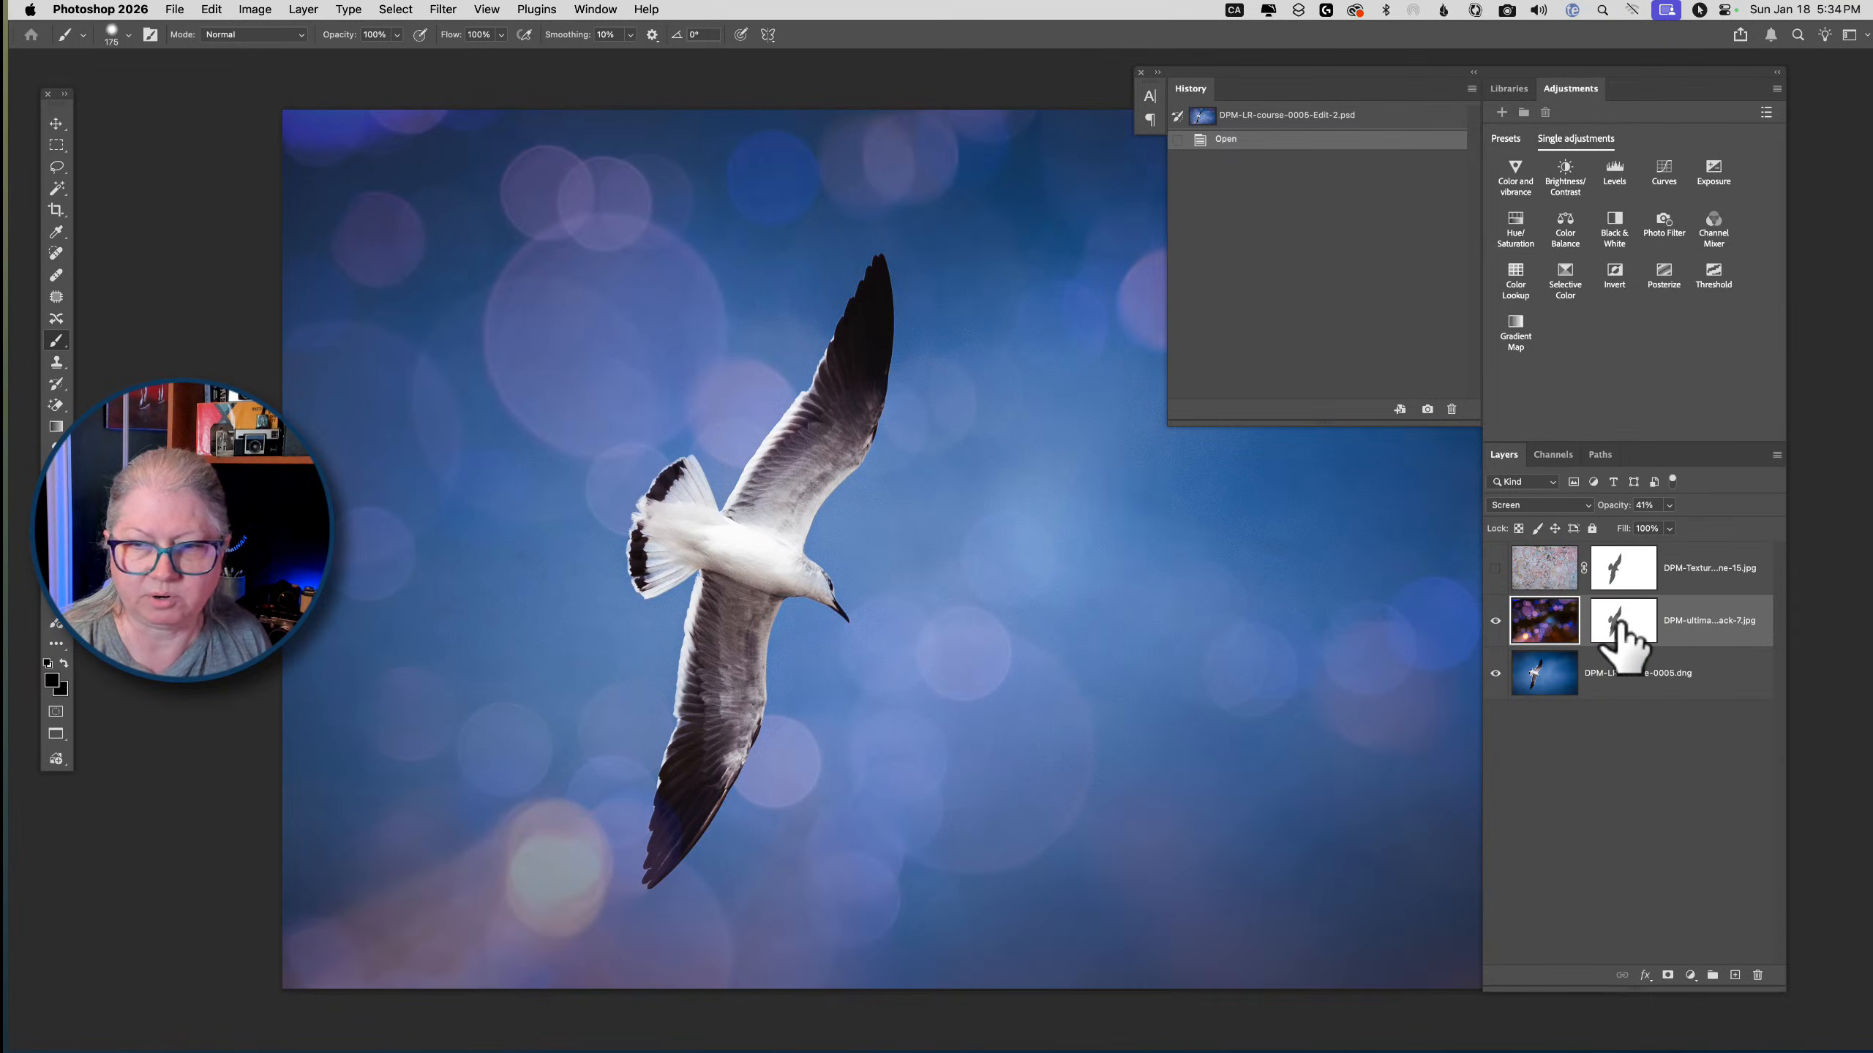
left_click(1616, 620, "shift")
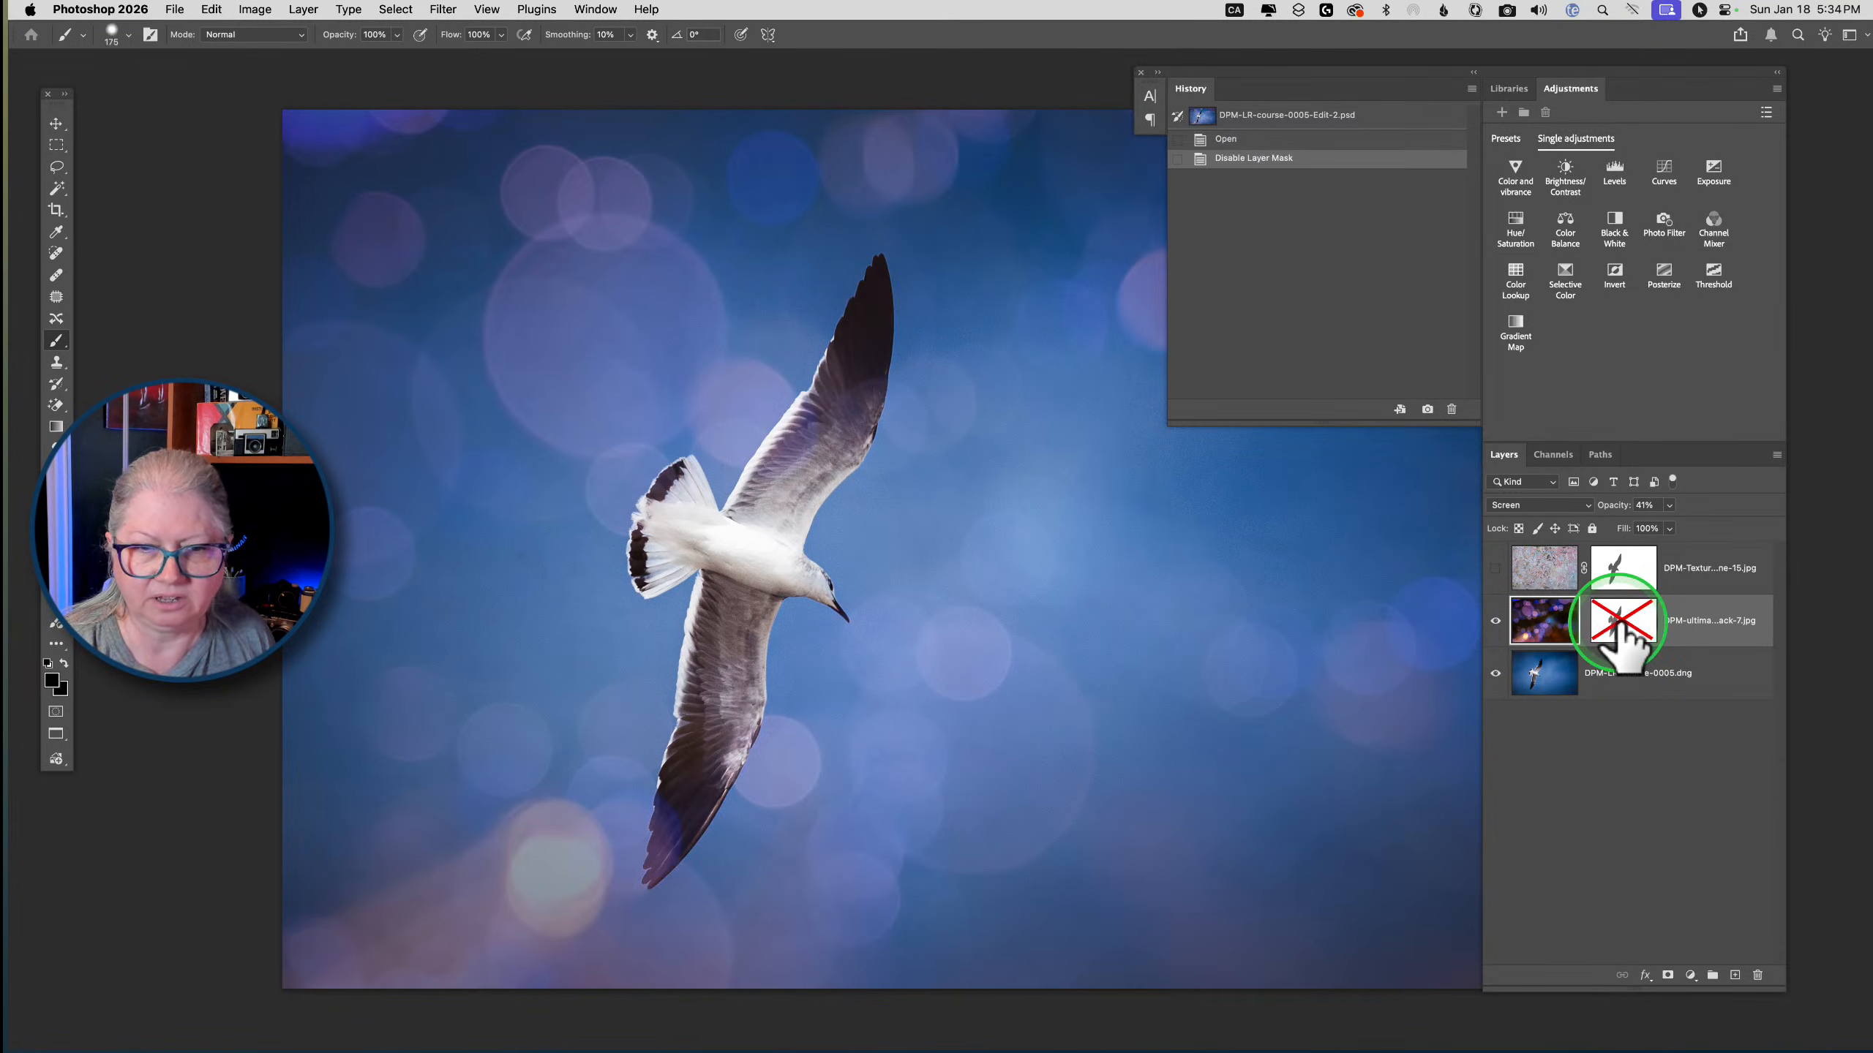
left_click(1616, 619, "shift")
left_click(1621, 572, "shift")
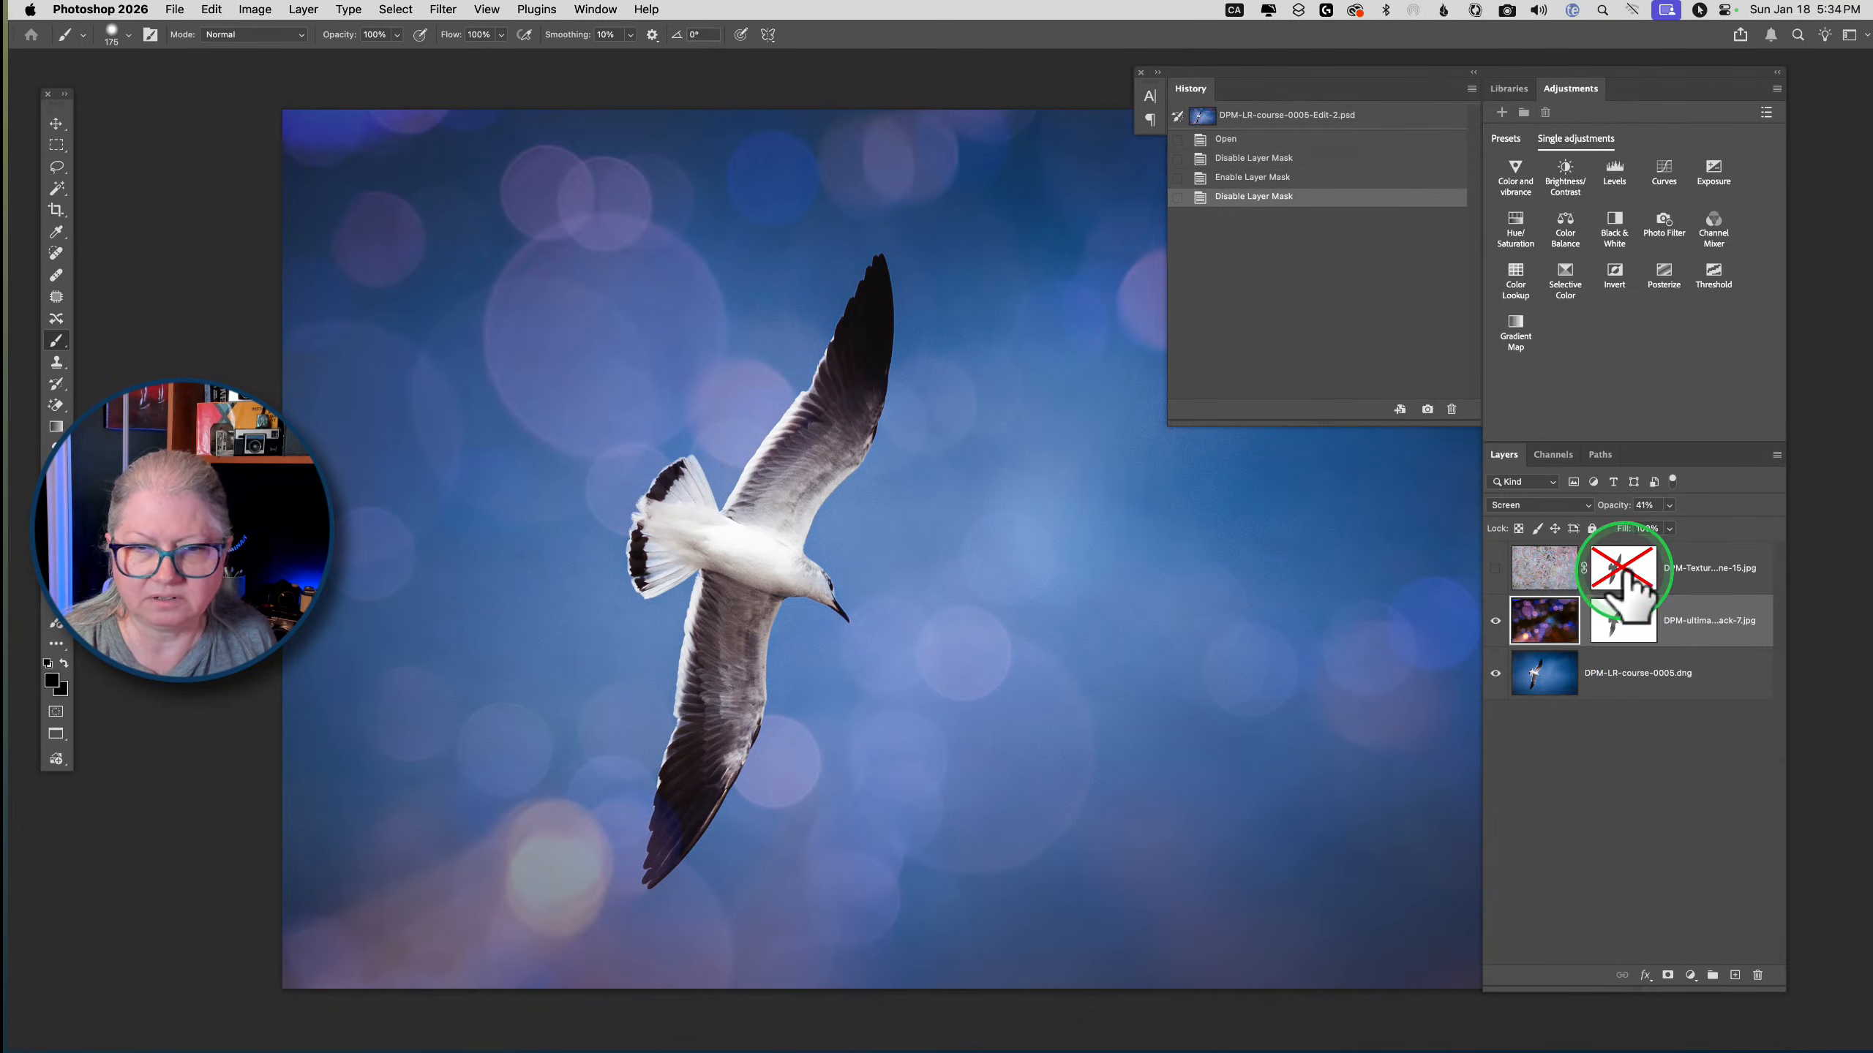
left_click(1622, 572, "shift")
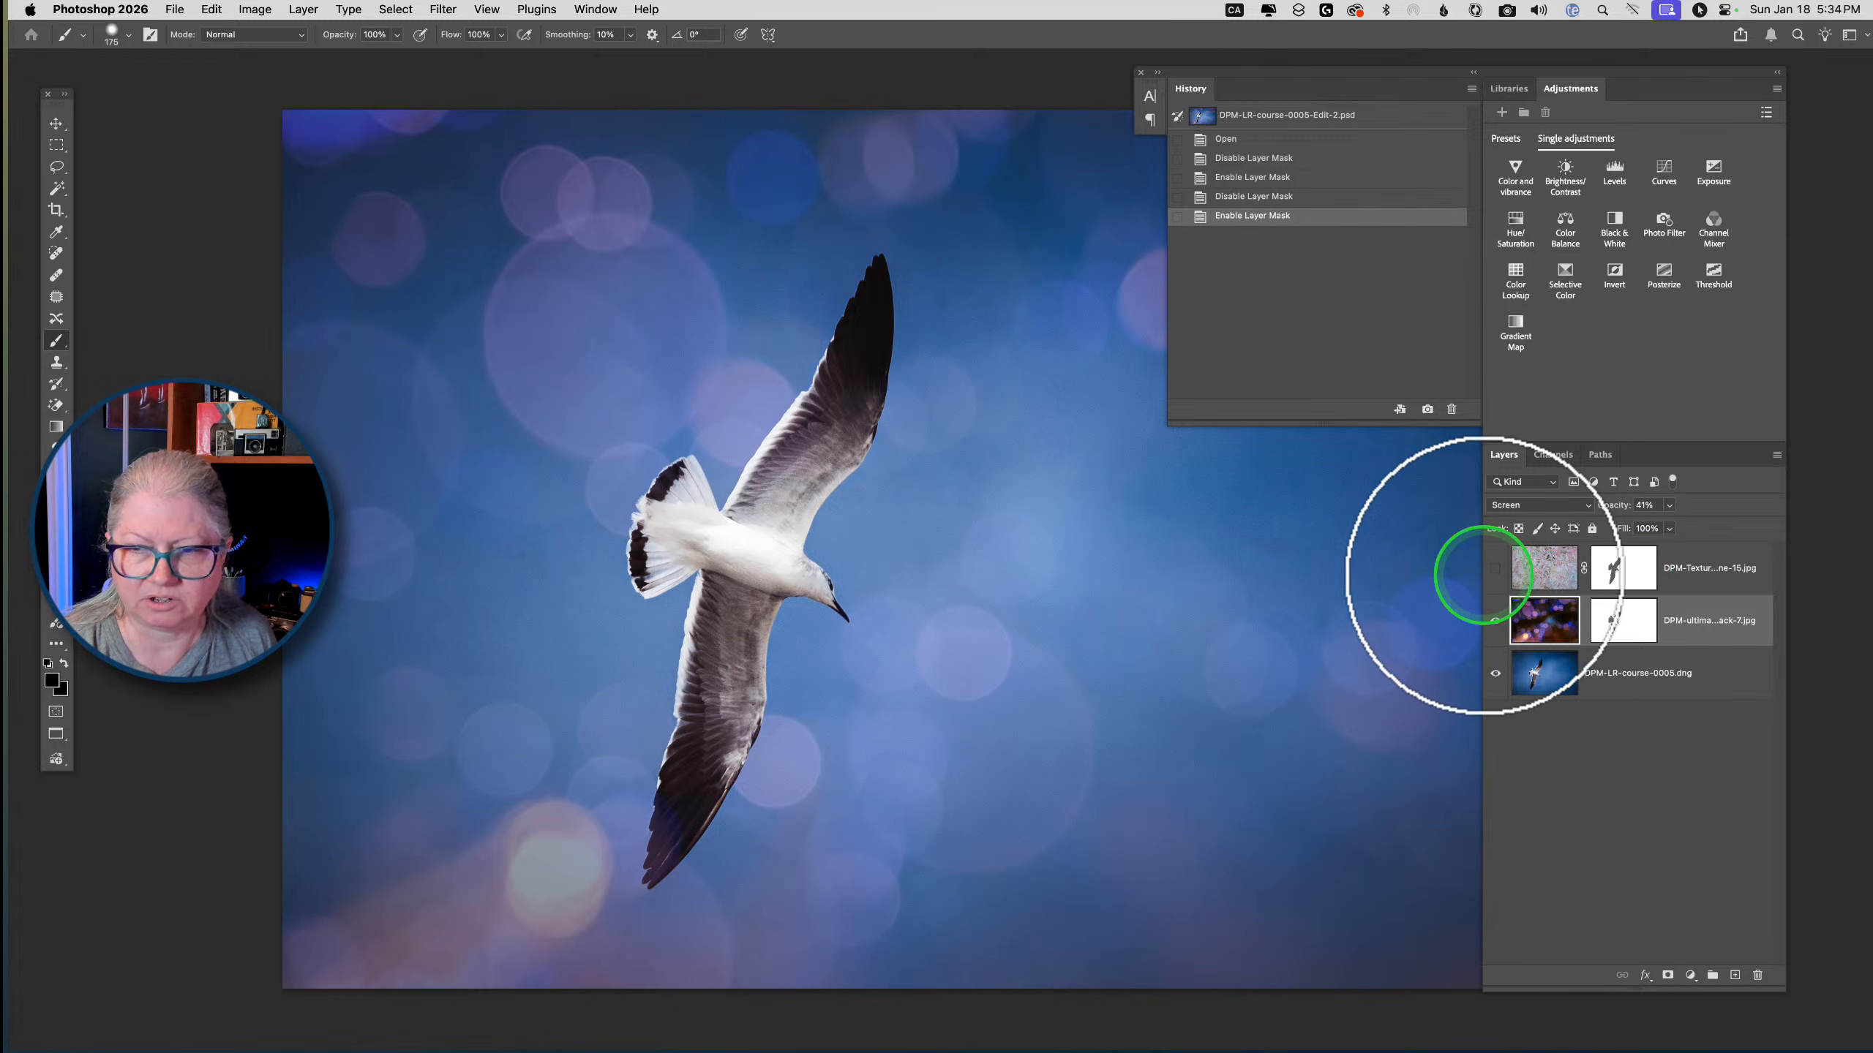
Show the texture layer again and switch its mask off and back on to compare the texture over the bird
left_click(1495, 567)
left_click(1622, 572, "shift")
left_click(1622, 572, "shift")
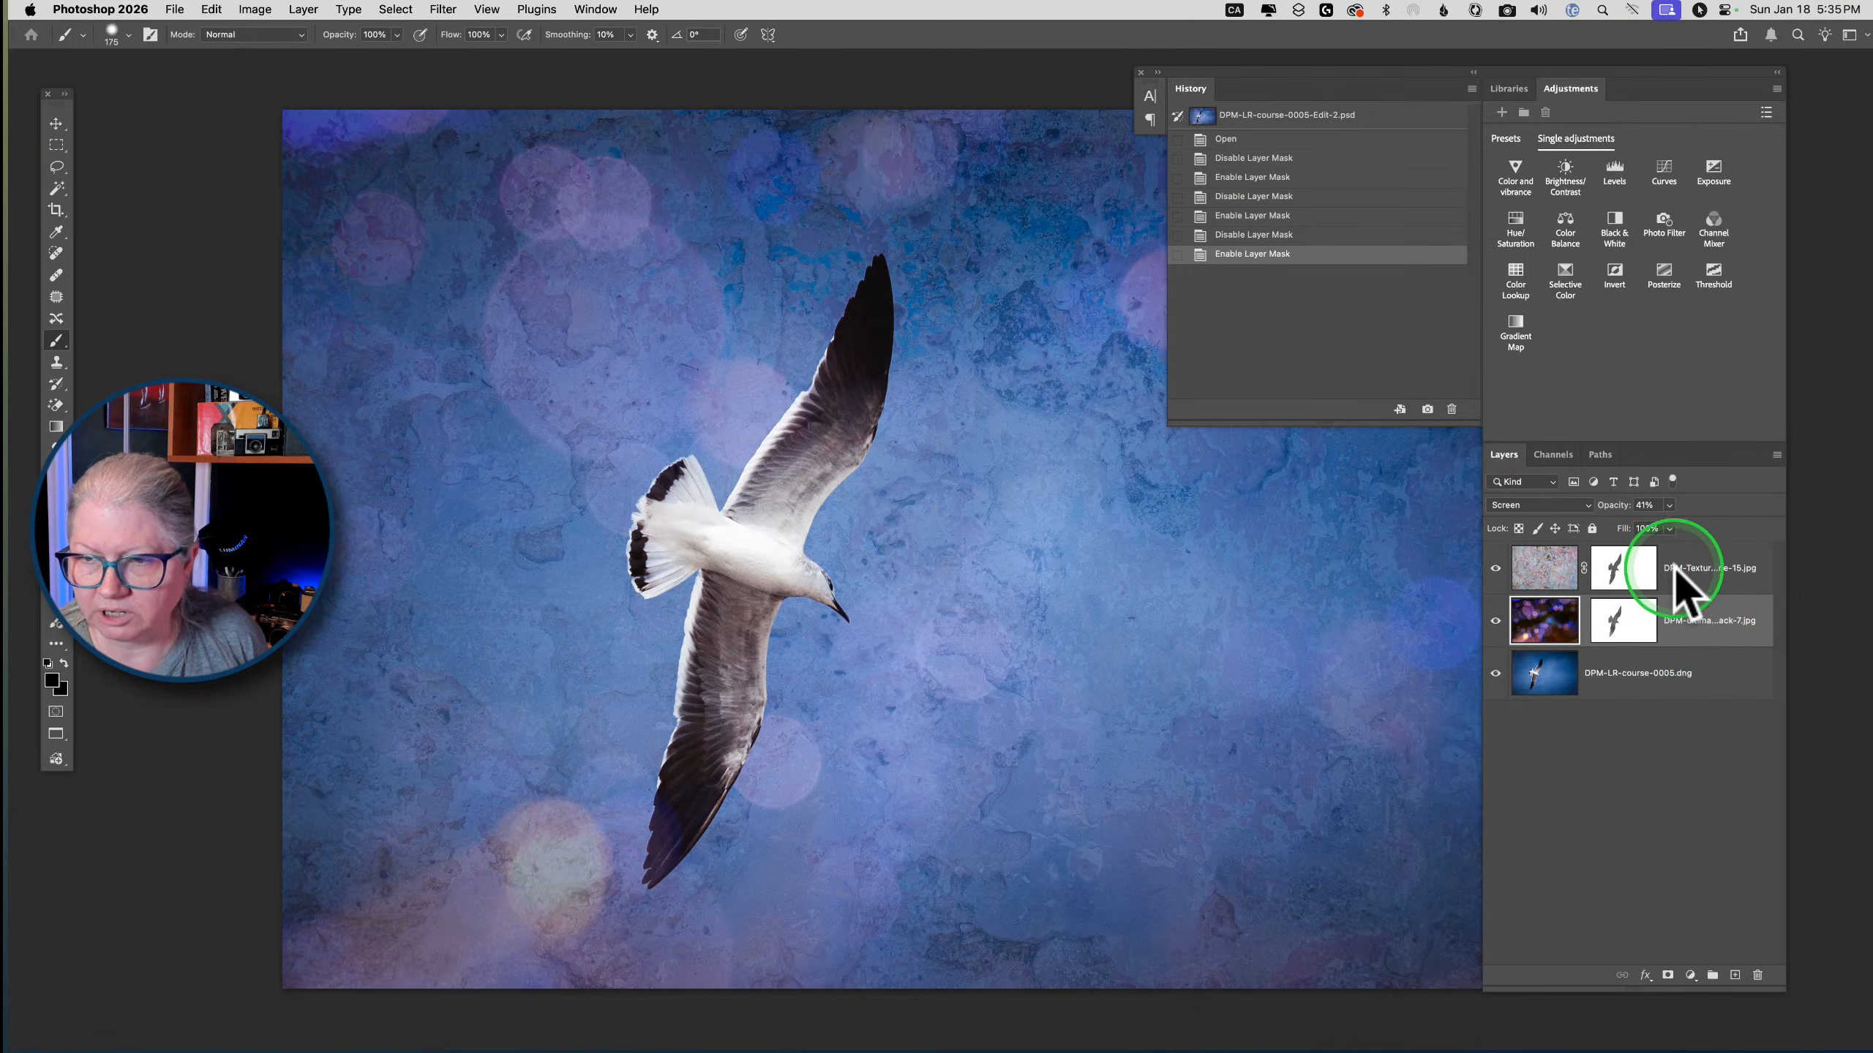
Set the texture layer's blend mode to Hard Light and its opacity to 20%
left_click(1696, 576)
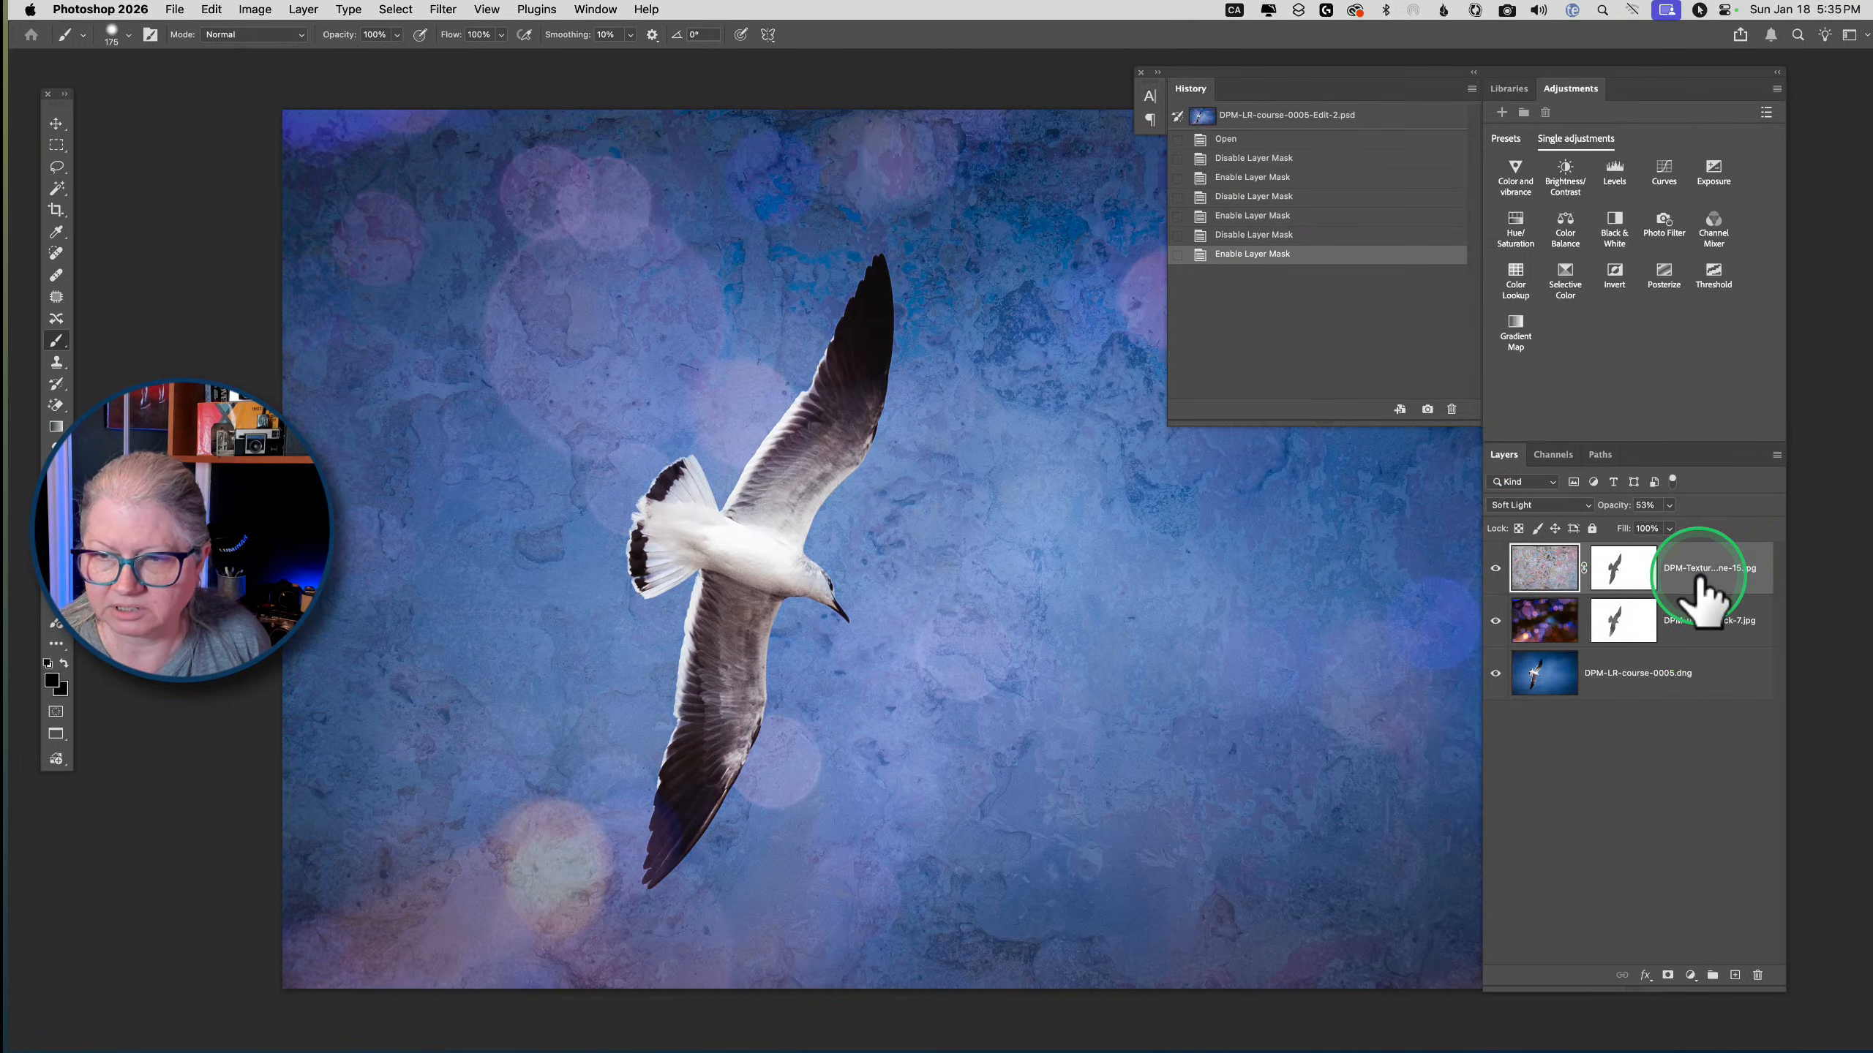
left_click(1525, 507)
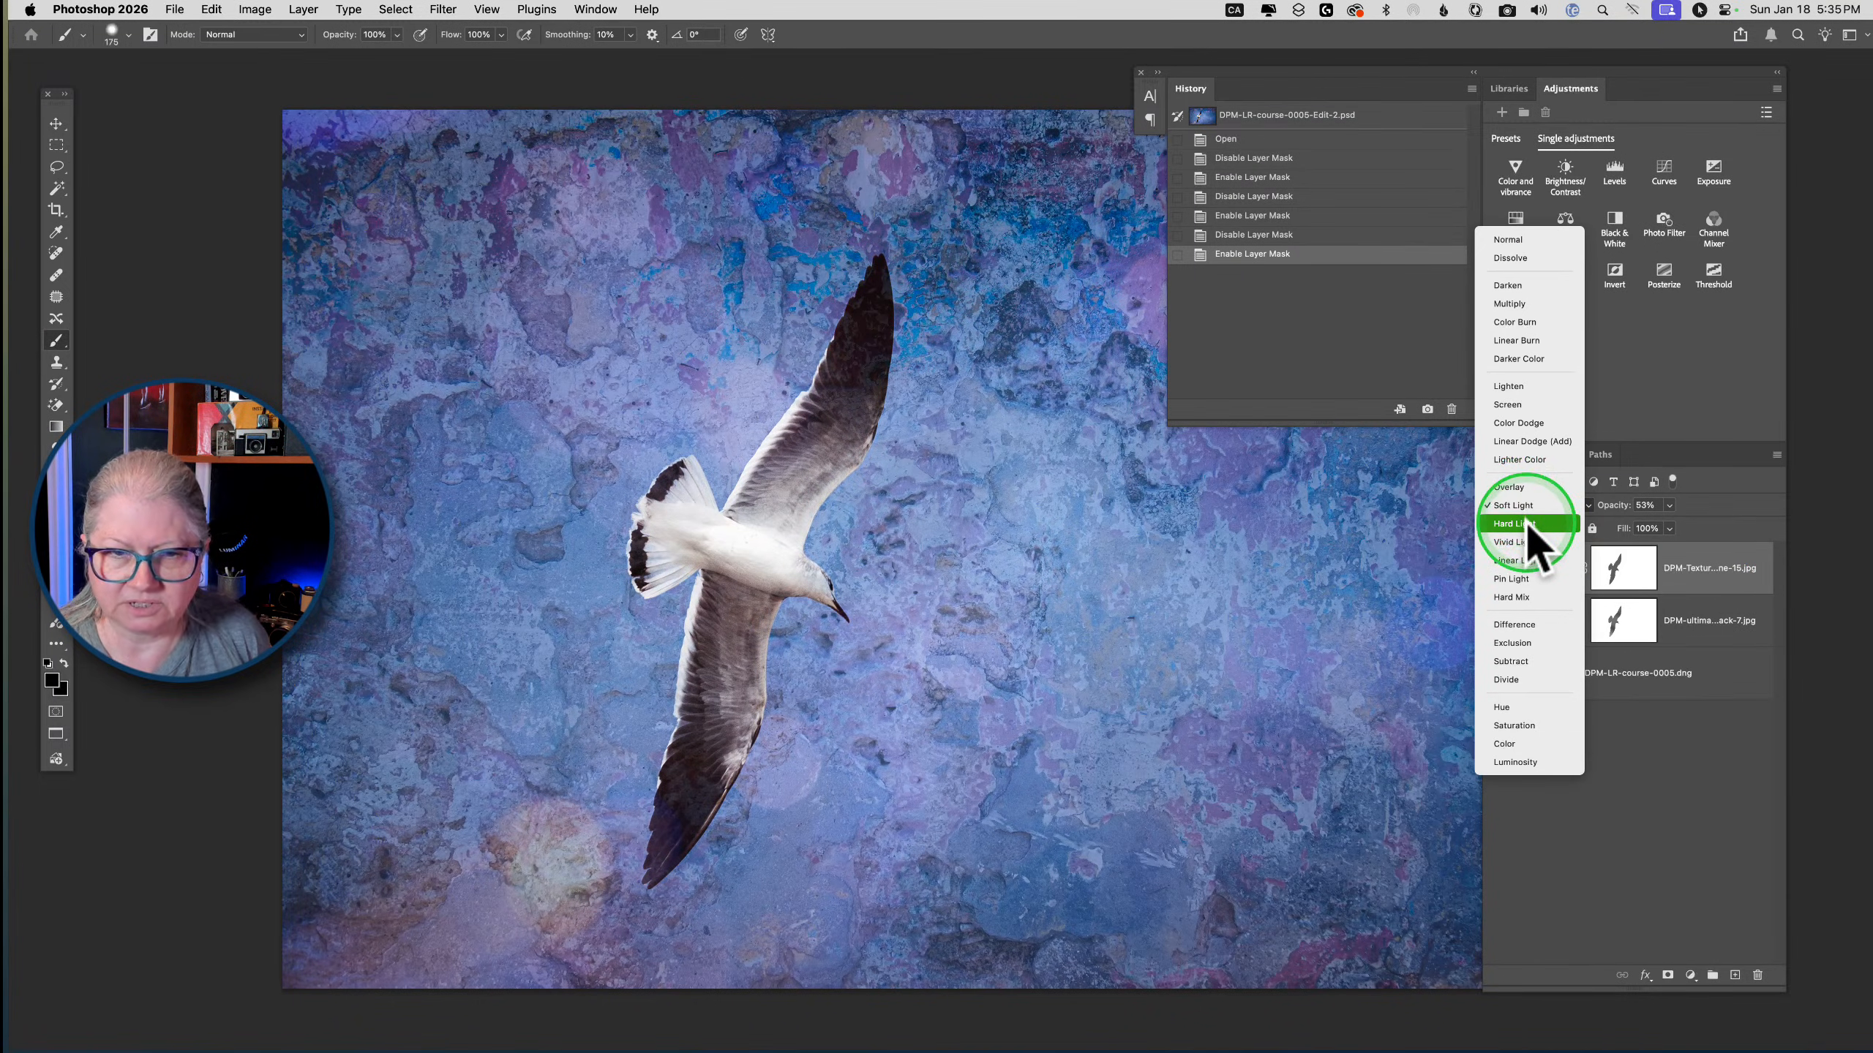
left_click(1537, 524)
left_click(1670, 505)
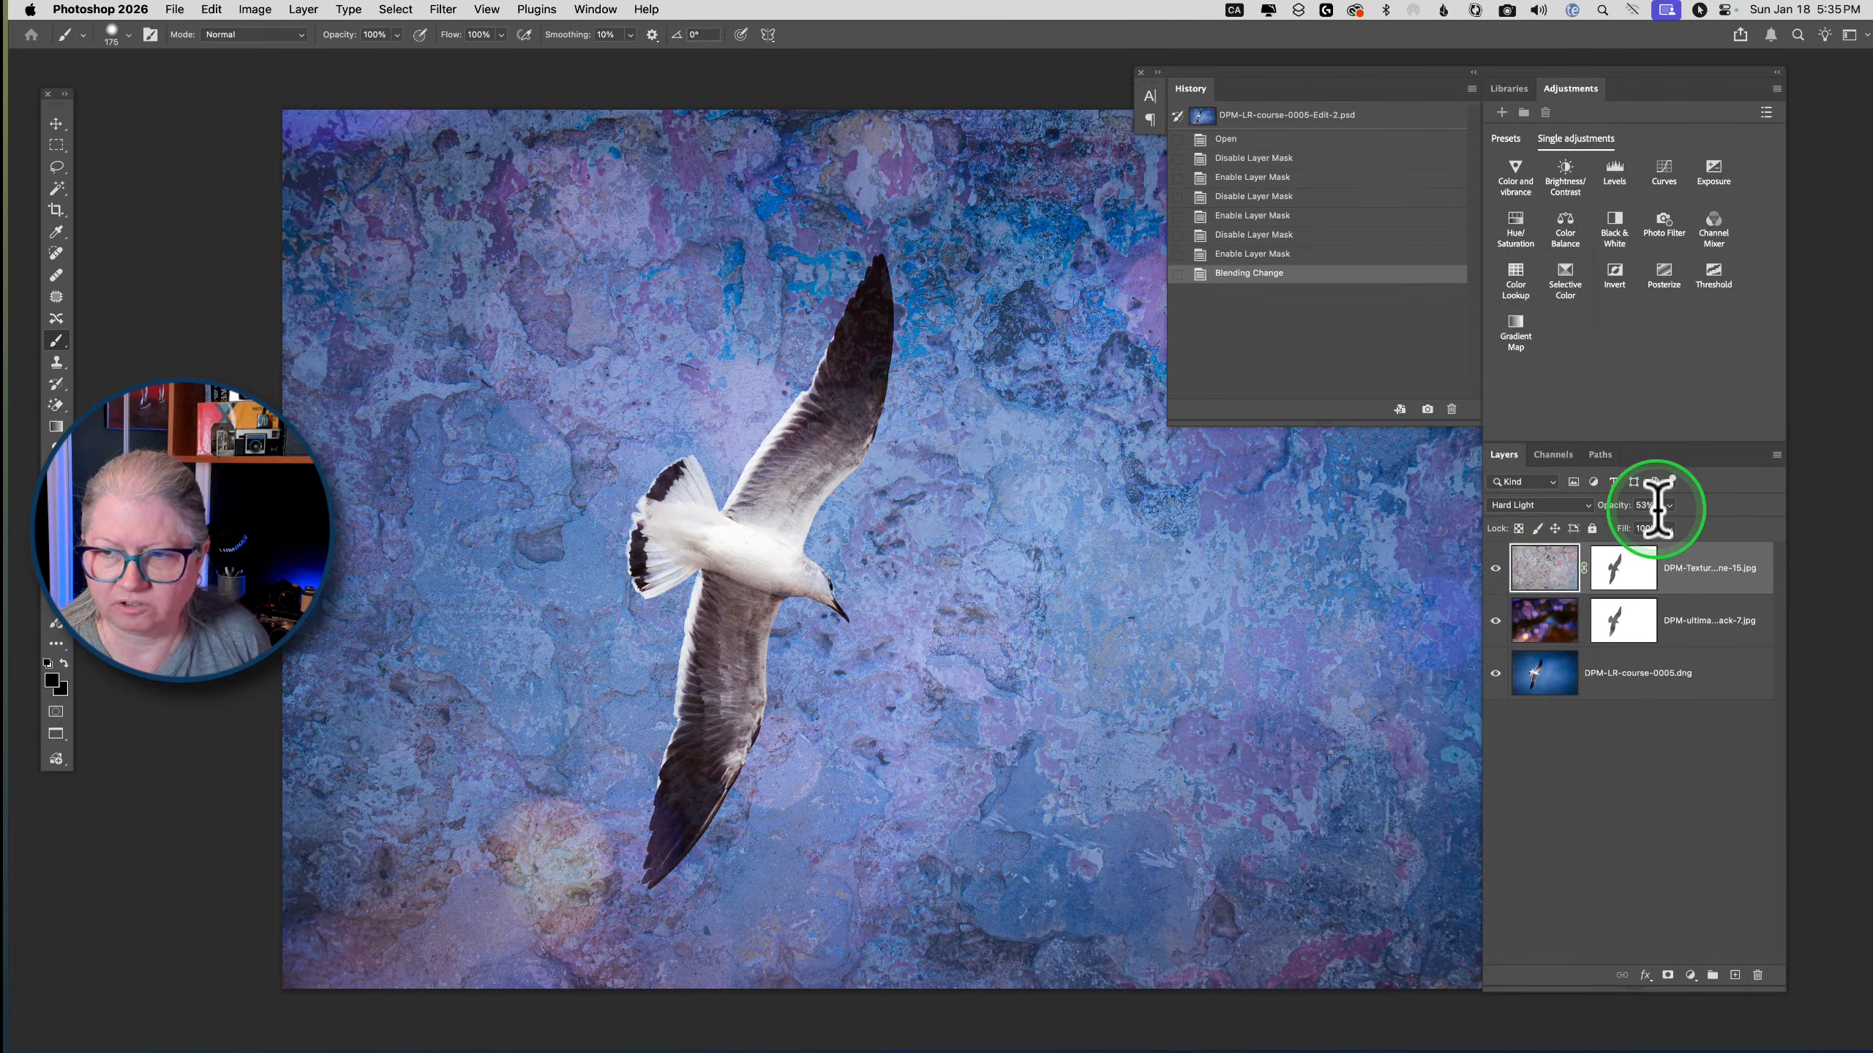
left_click_drag(1671, 521, 1645, 522)
Set the bokeh layer's blend mode to Linear Dodge (Add) and its opacity to 42%
left_click(1544, 623)
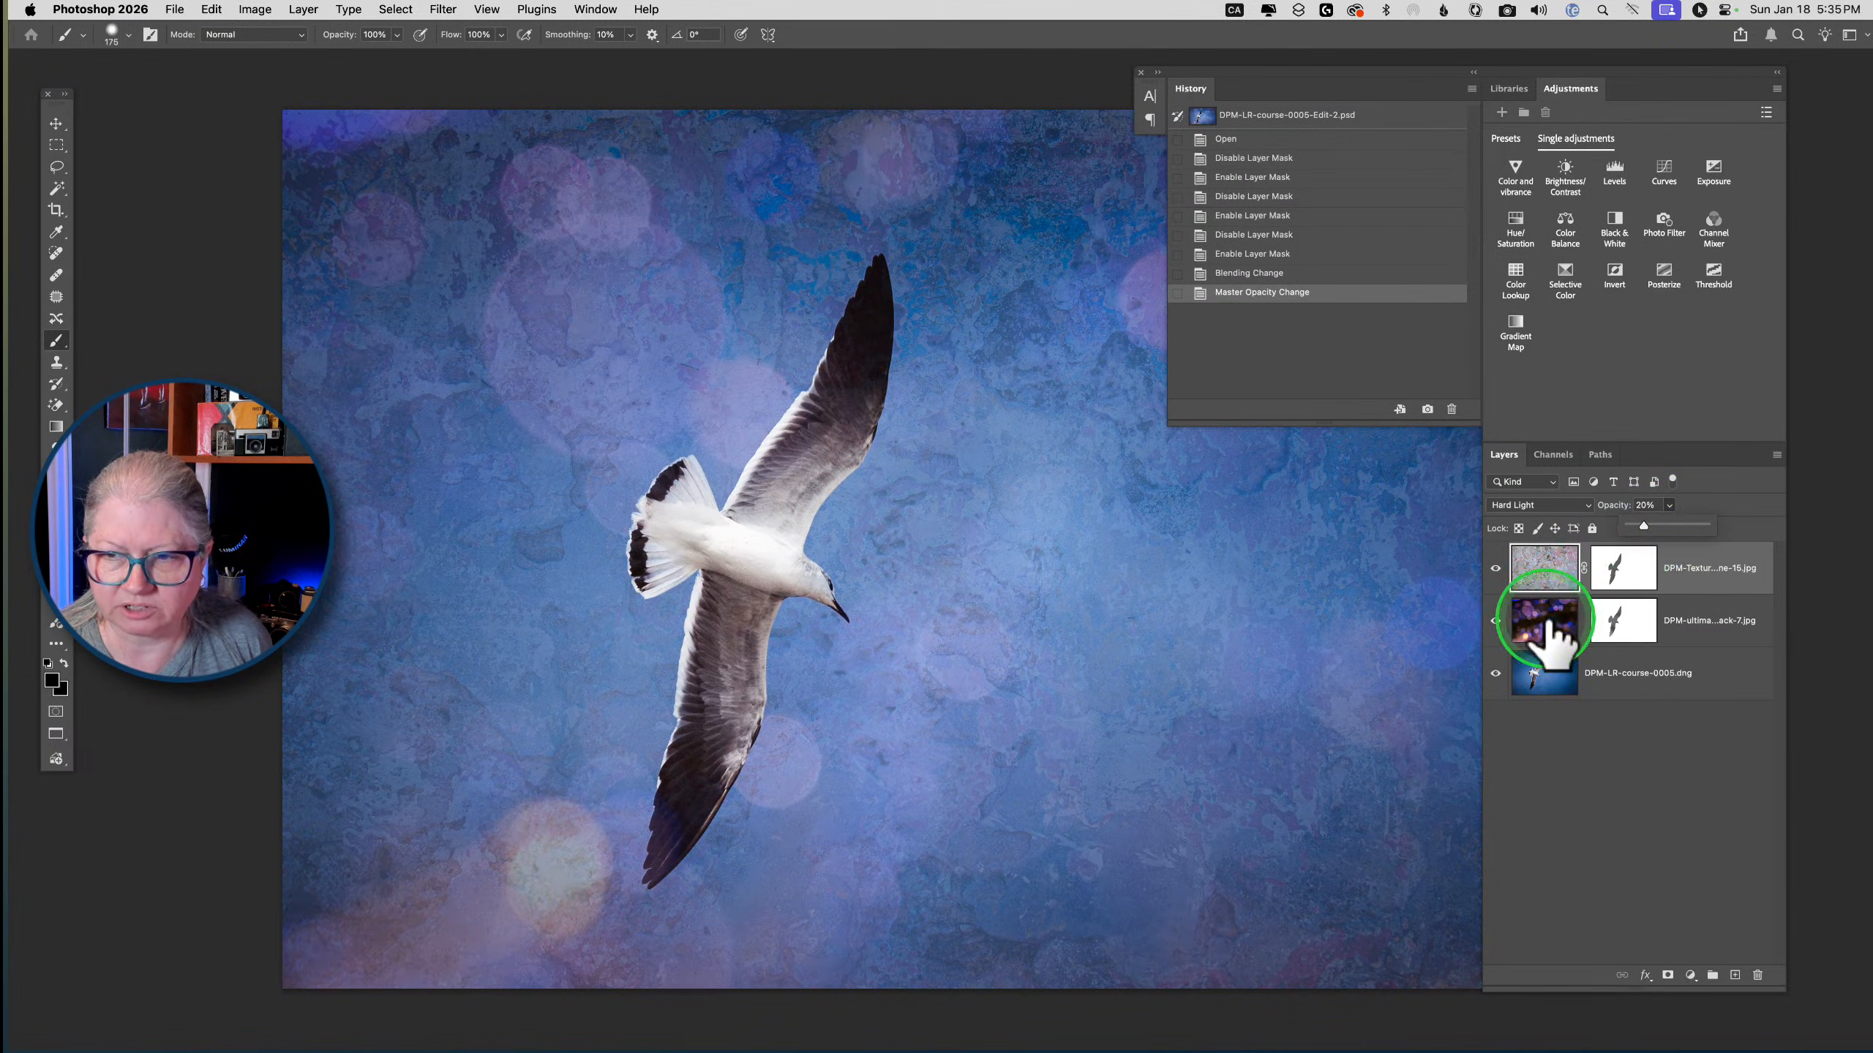
left_click(1524, 502)
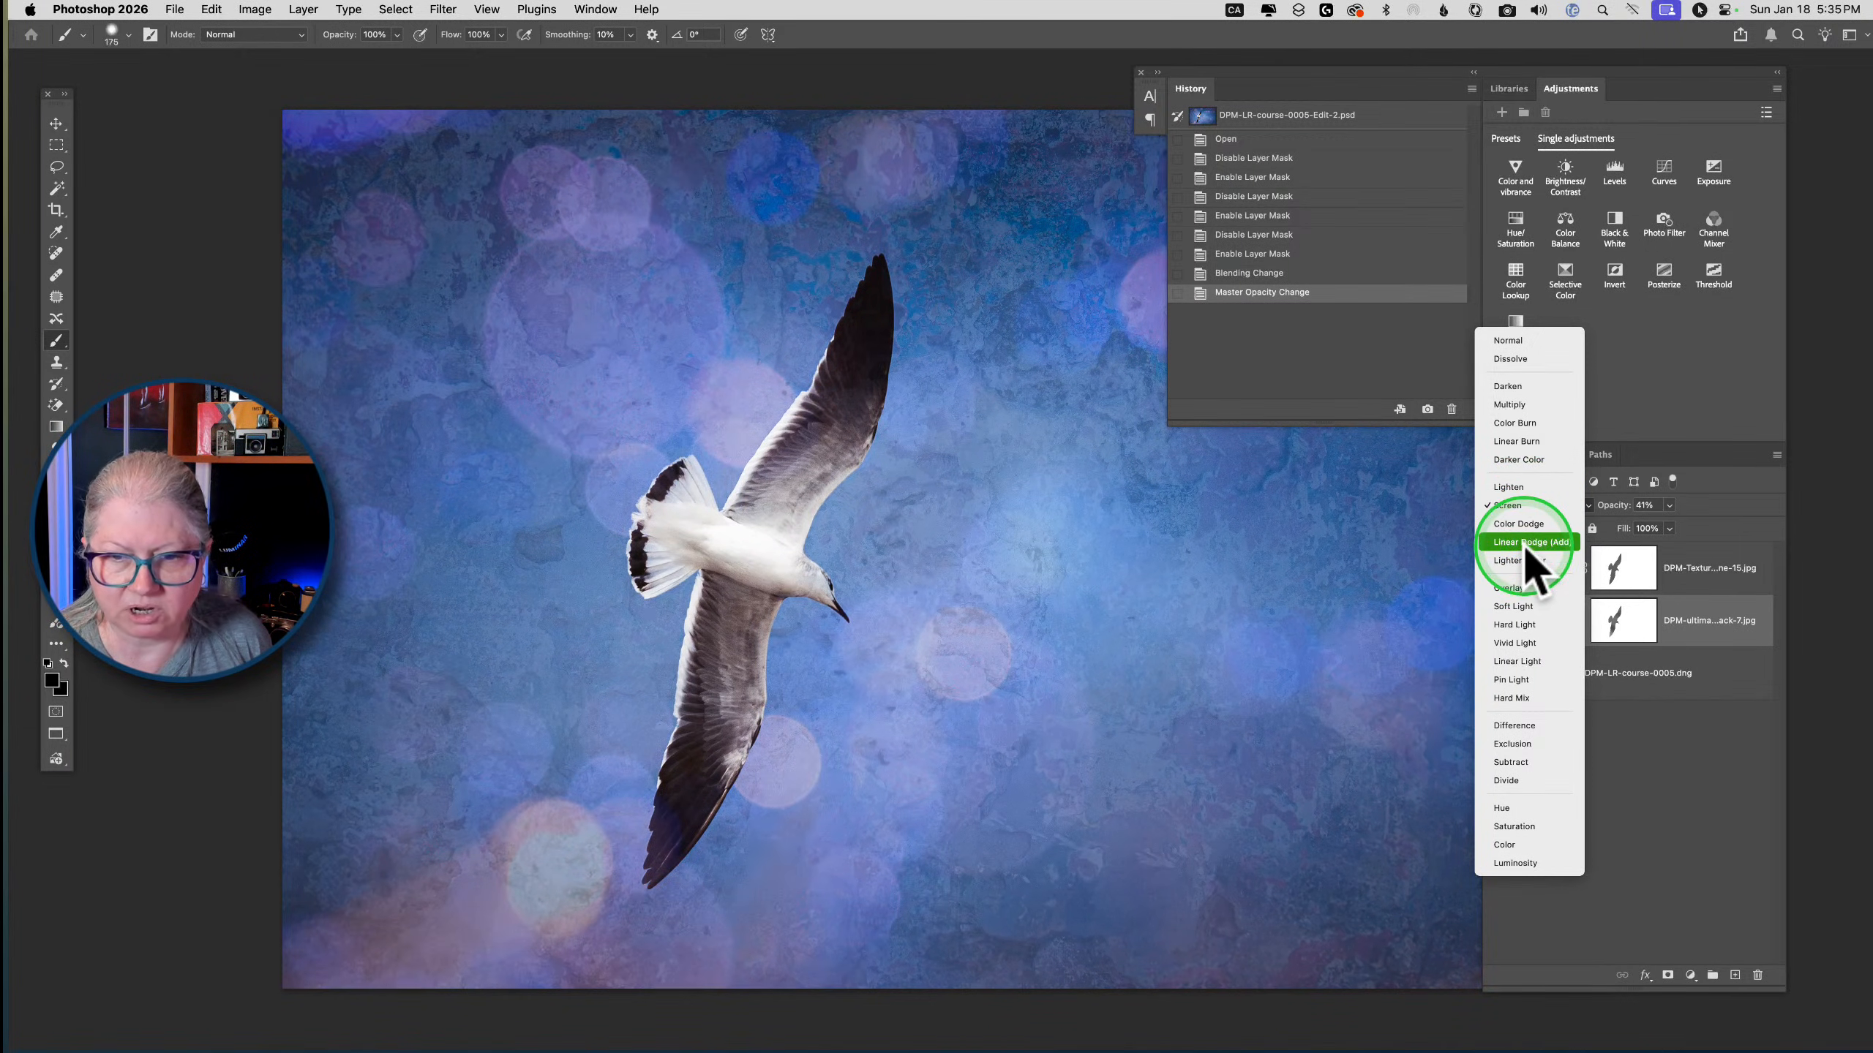
left_click(1521, 543)
left_click(1670, 504)
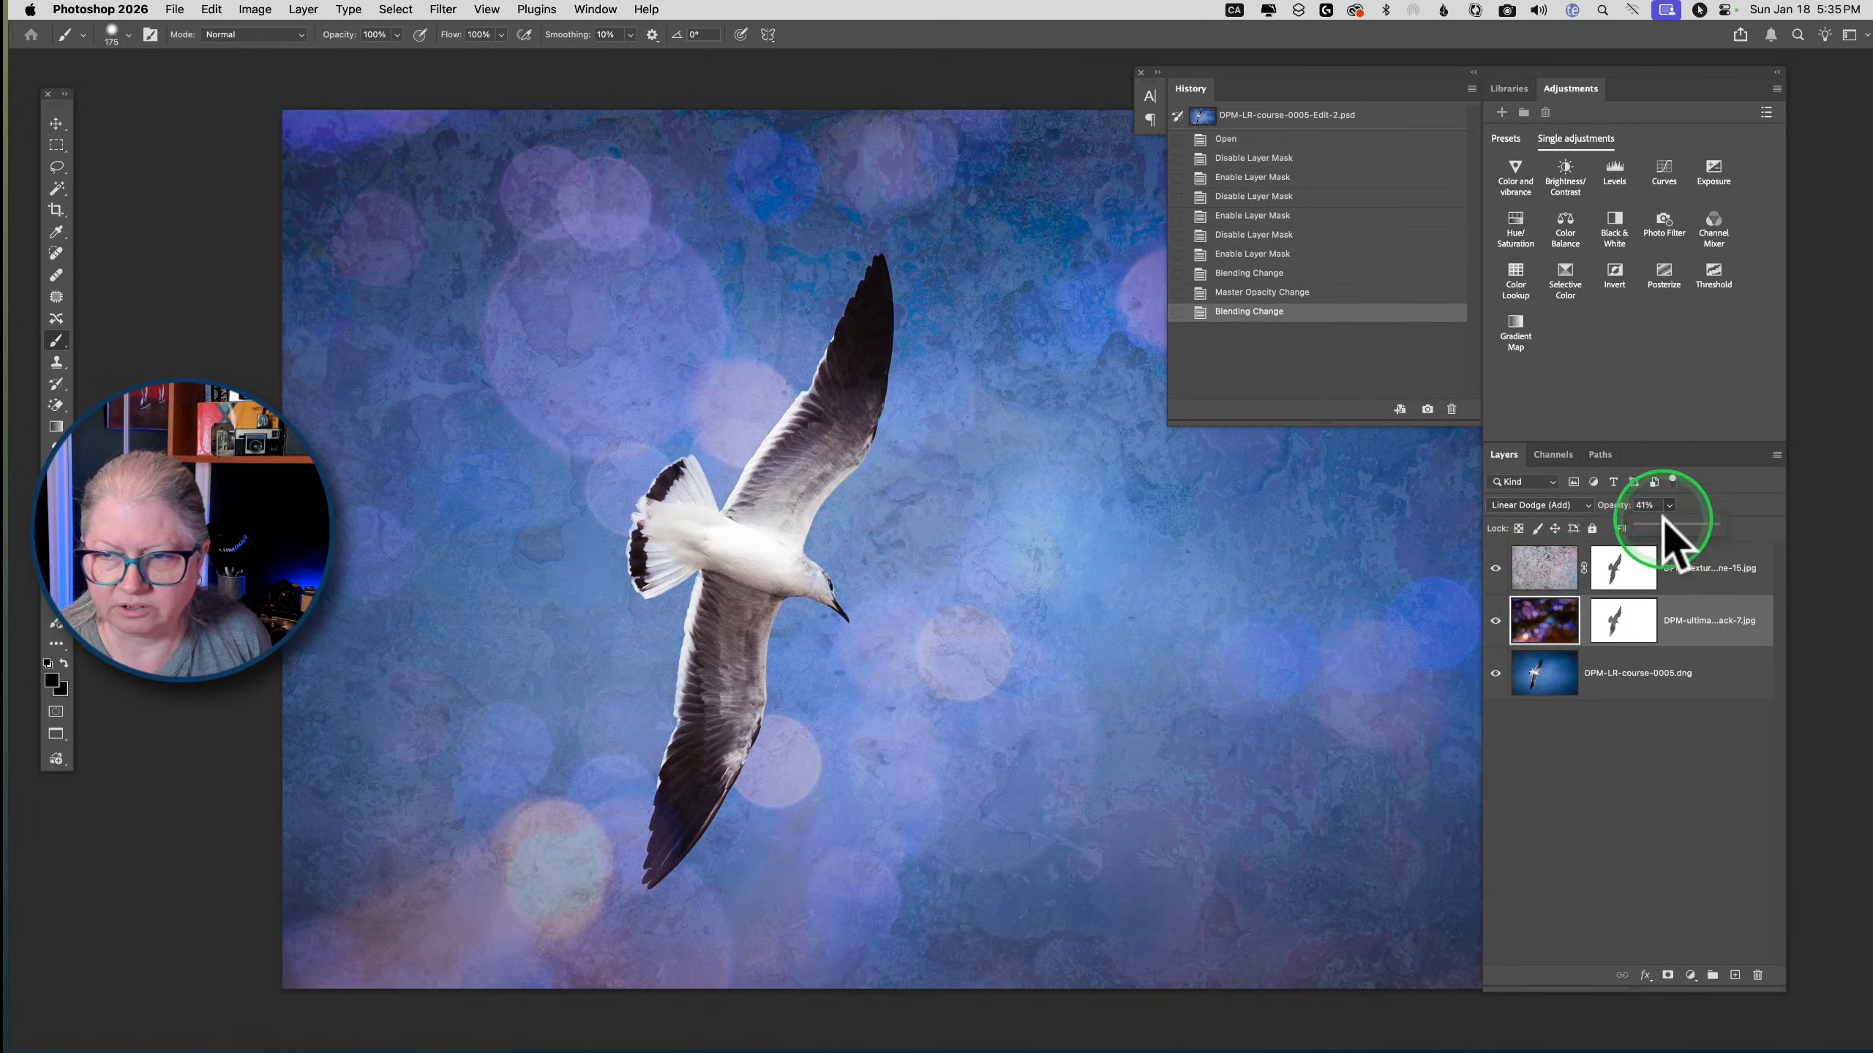
mouse_move(1670, 525)
left_mouse_down()
mouse_move(1705, 526)
mouse_move(1670, 525)
left_mouse_up()
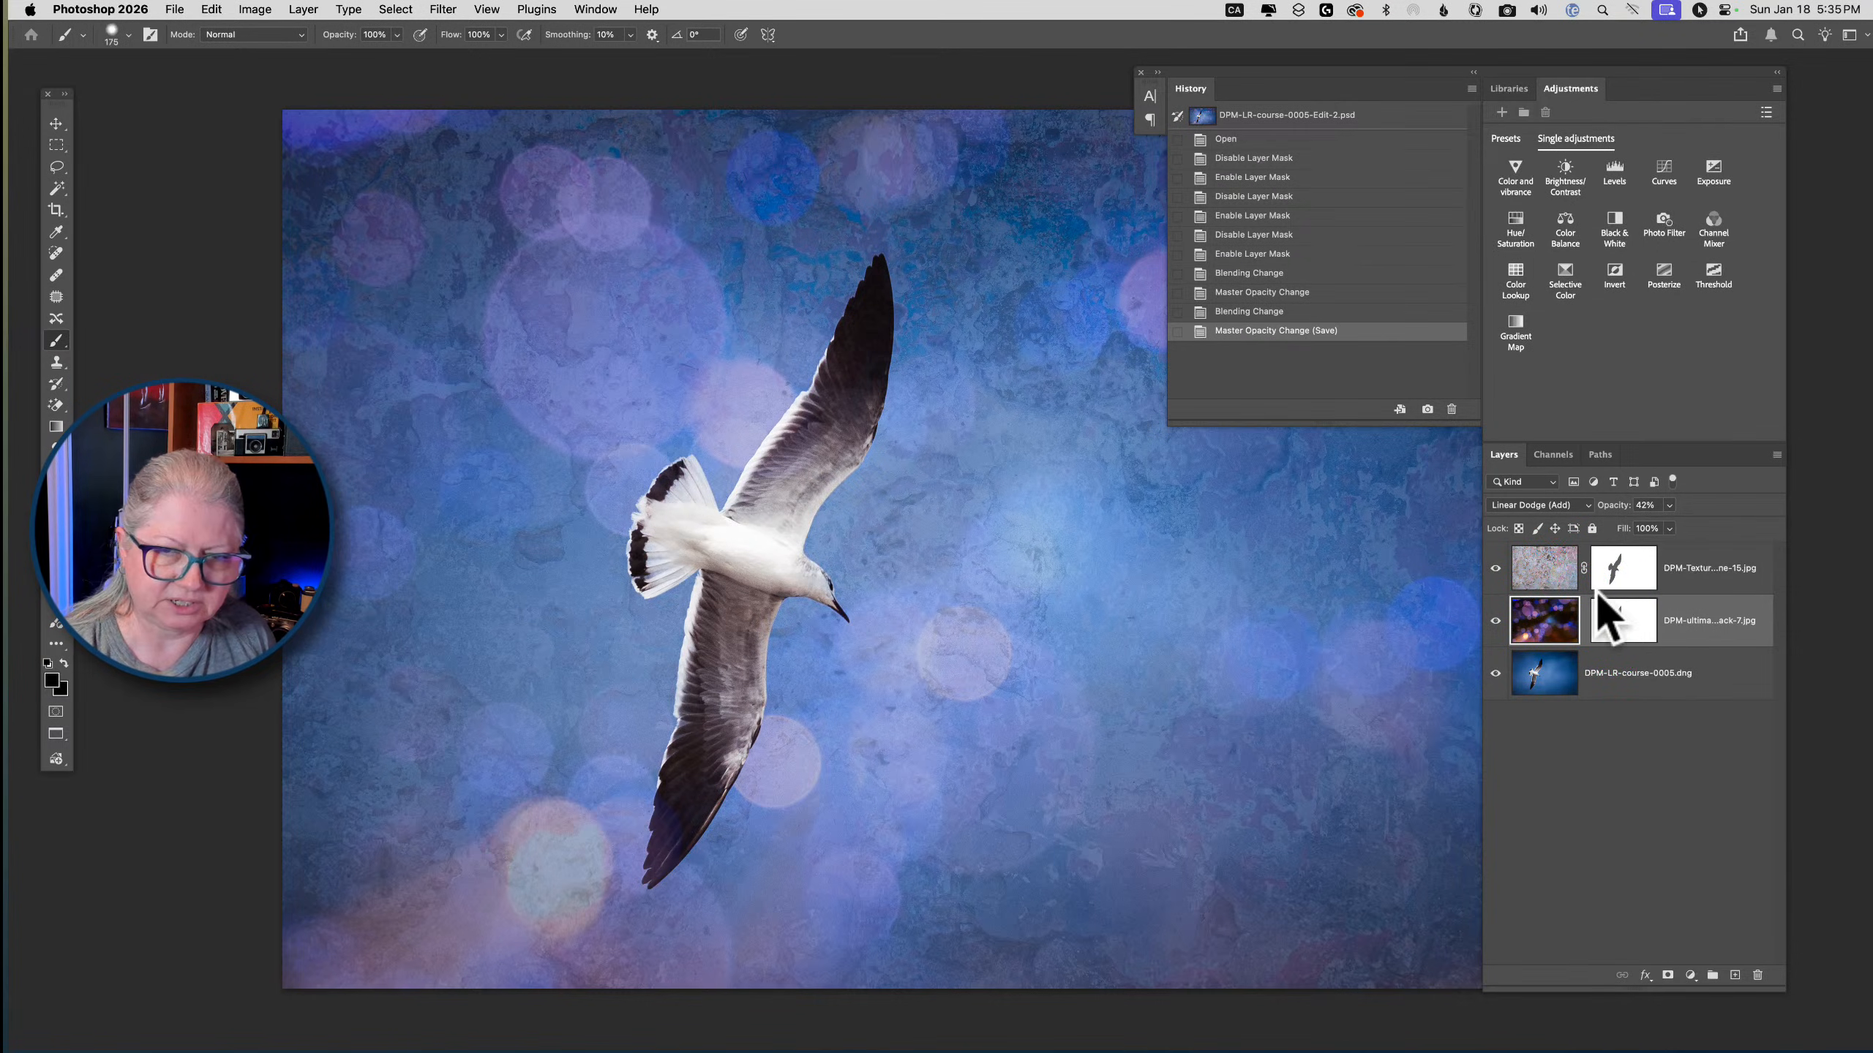
Switch to Lightroom Classic, browse to the staircase photo DPM-LR-course-0017.raf, and view its Develop settings
key("super+Tab")
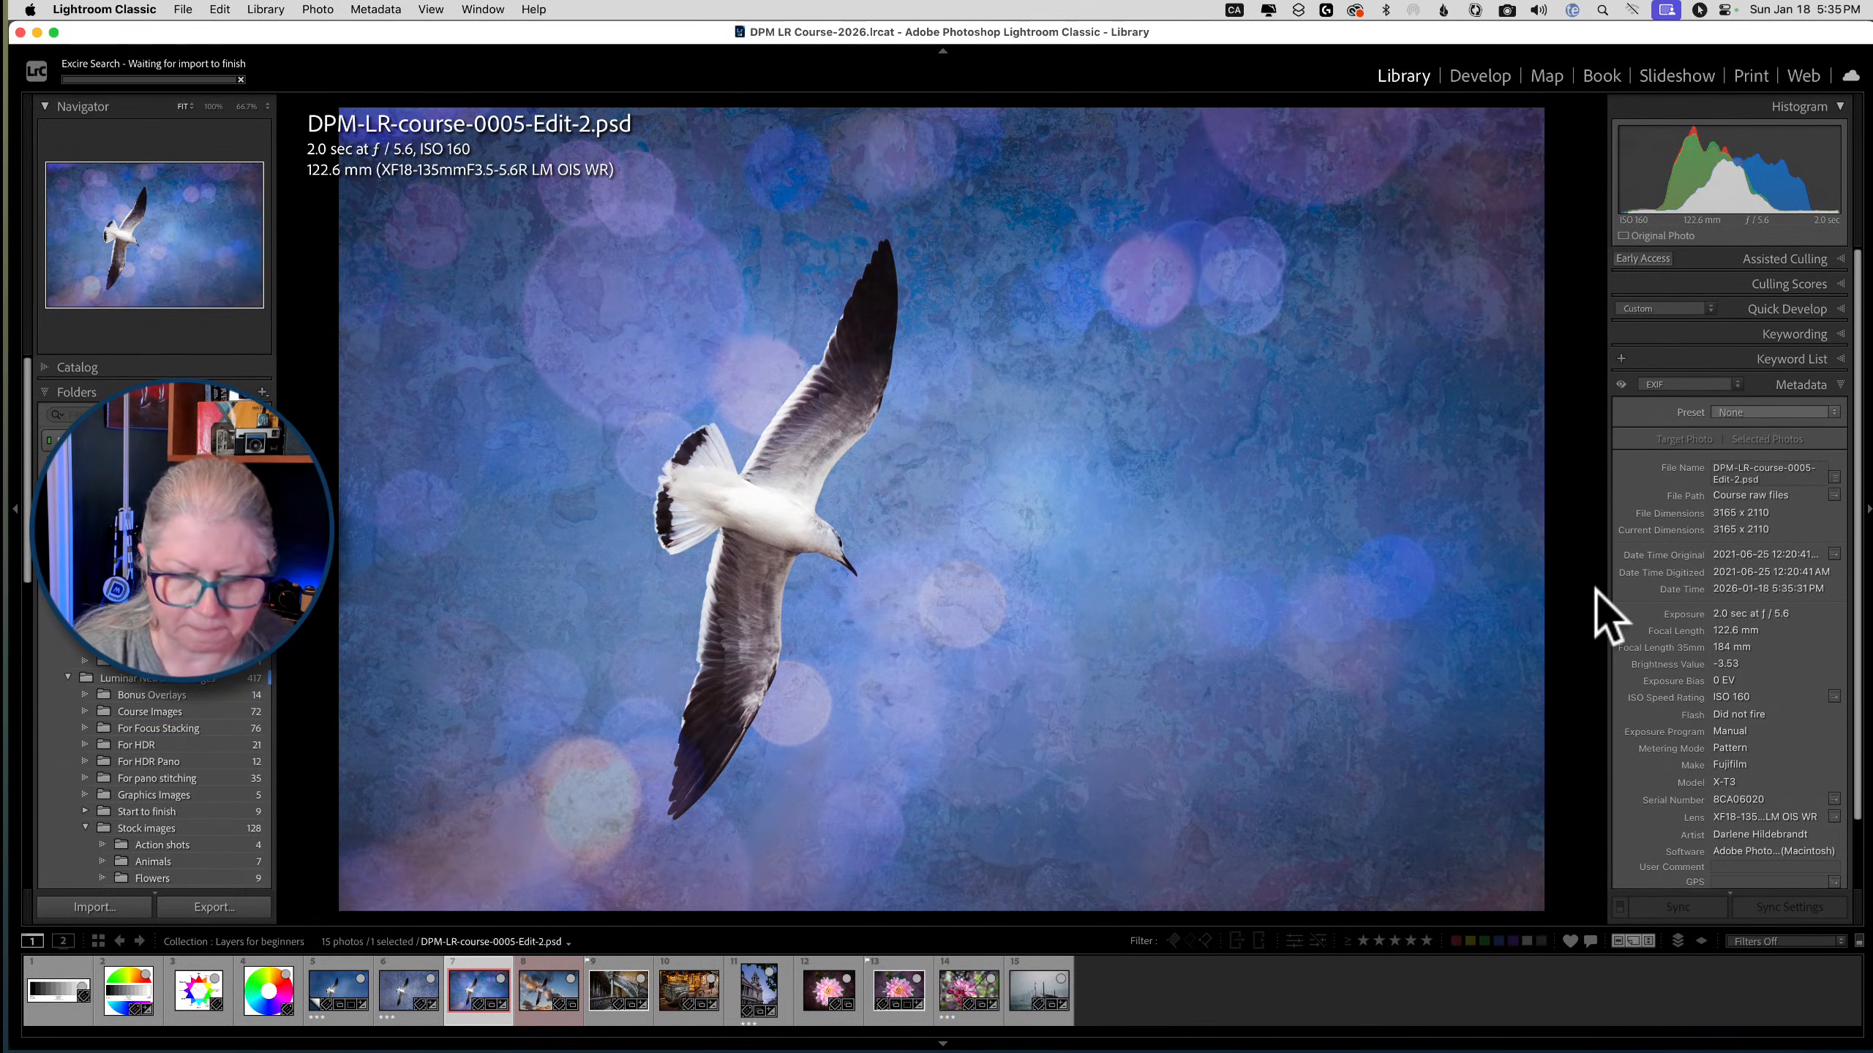
key("Right")
key("Right")
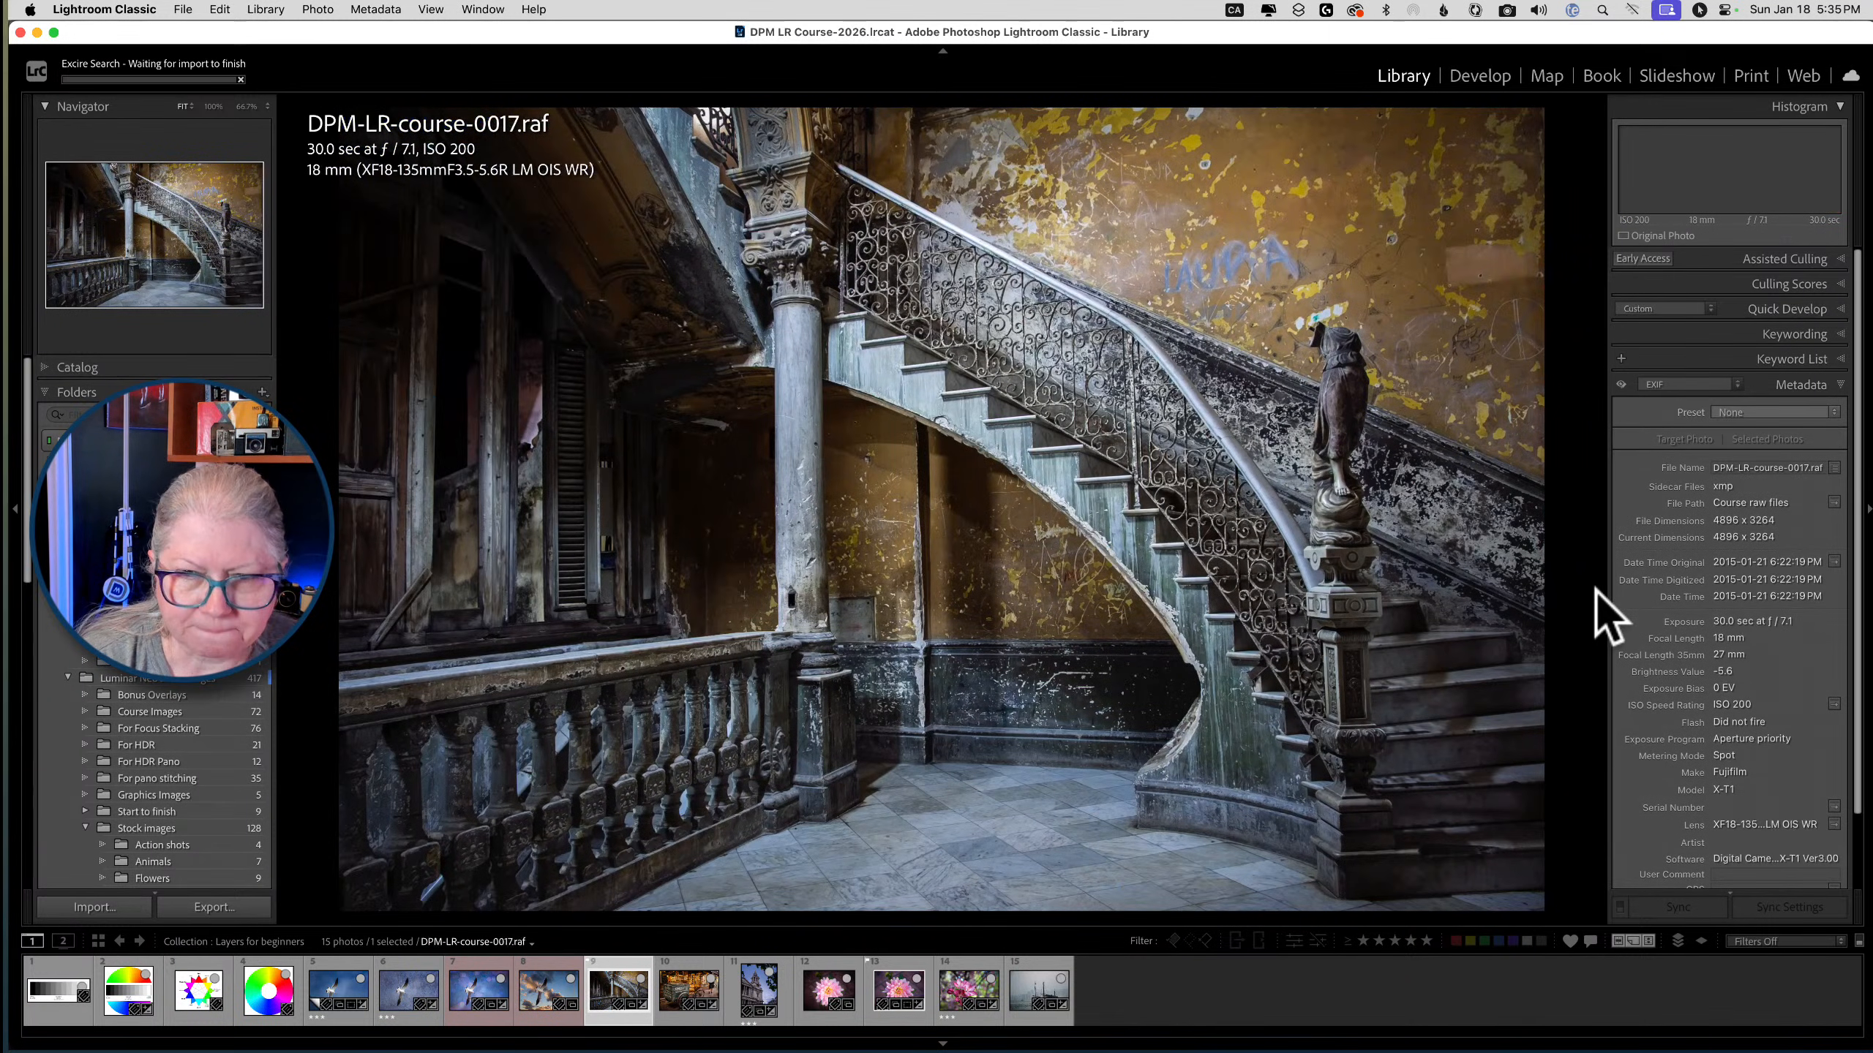
key("Right")
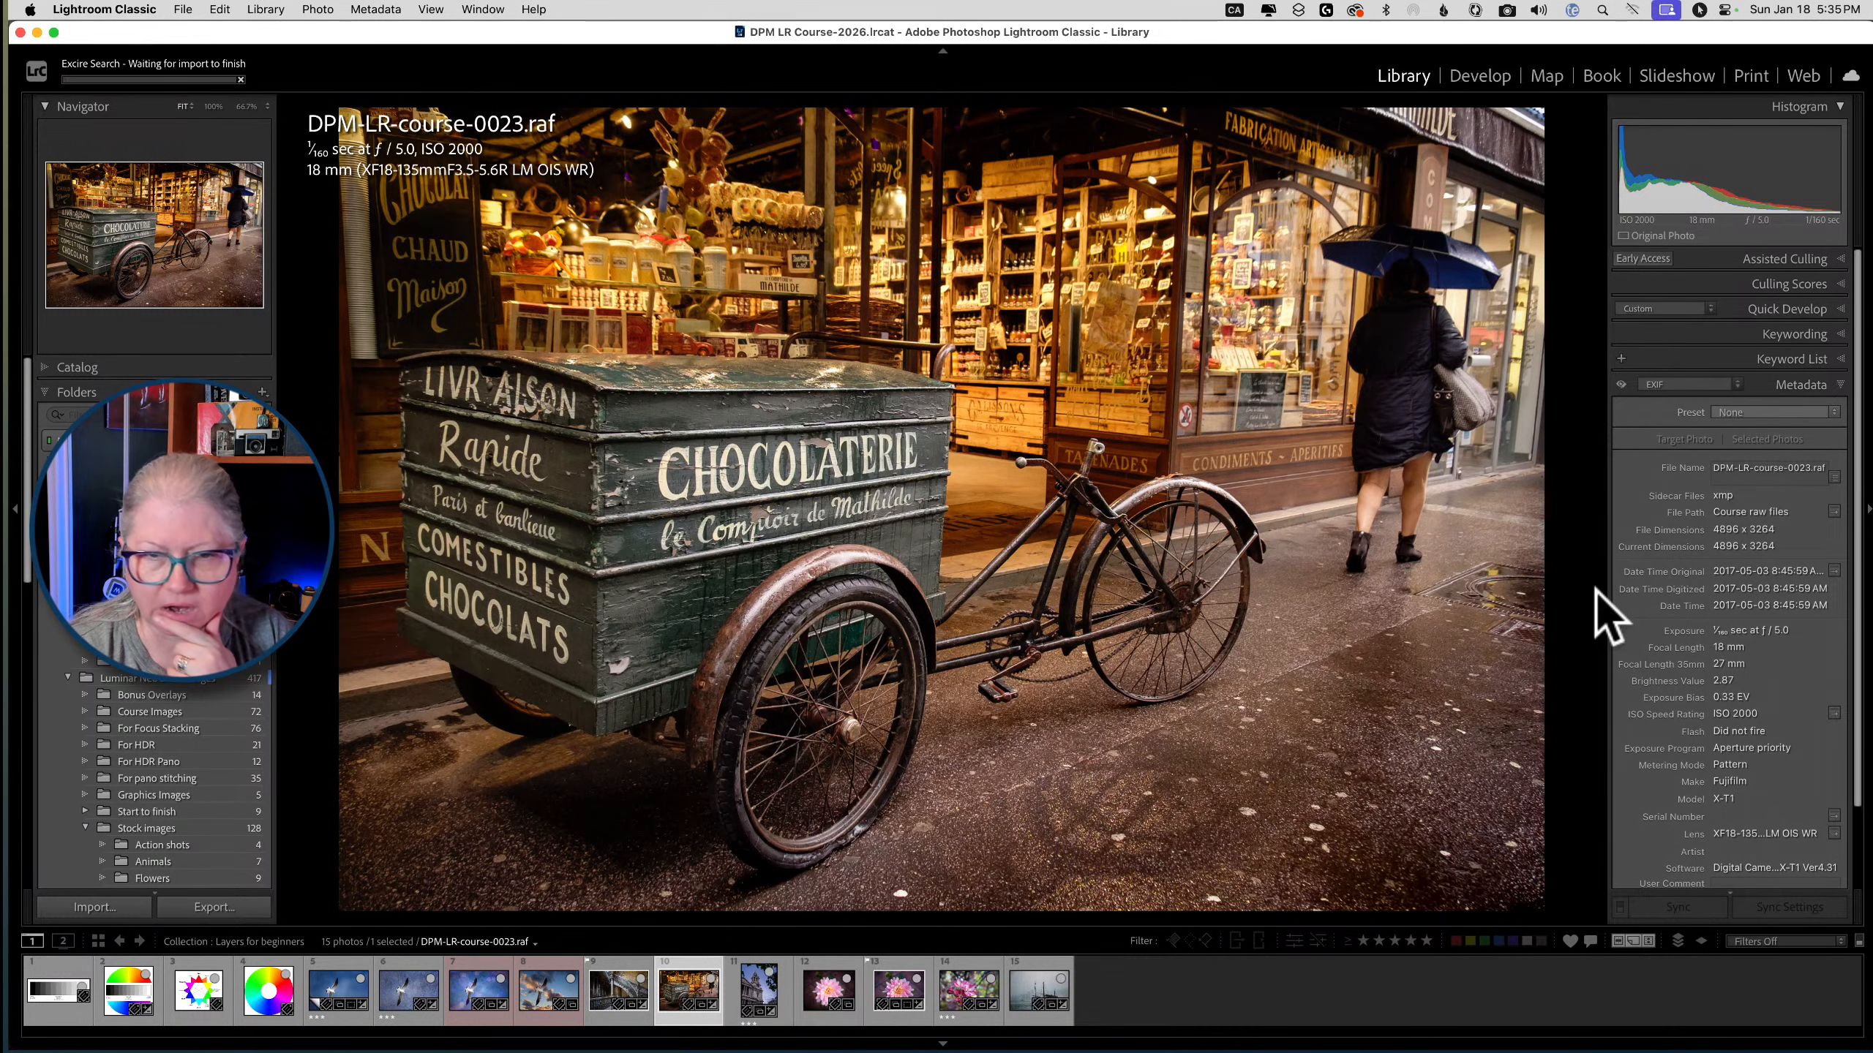
key("Left")
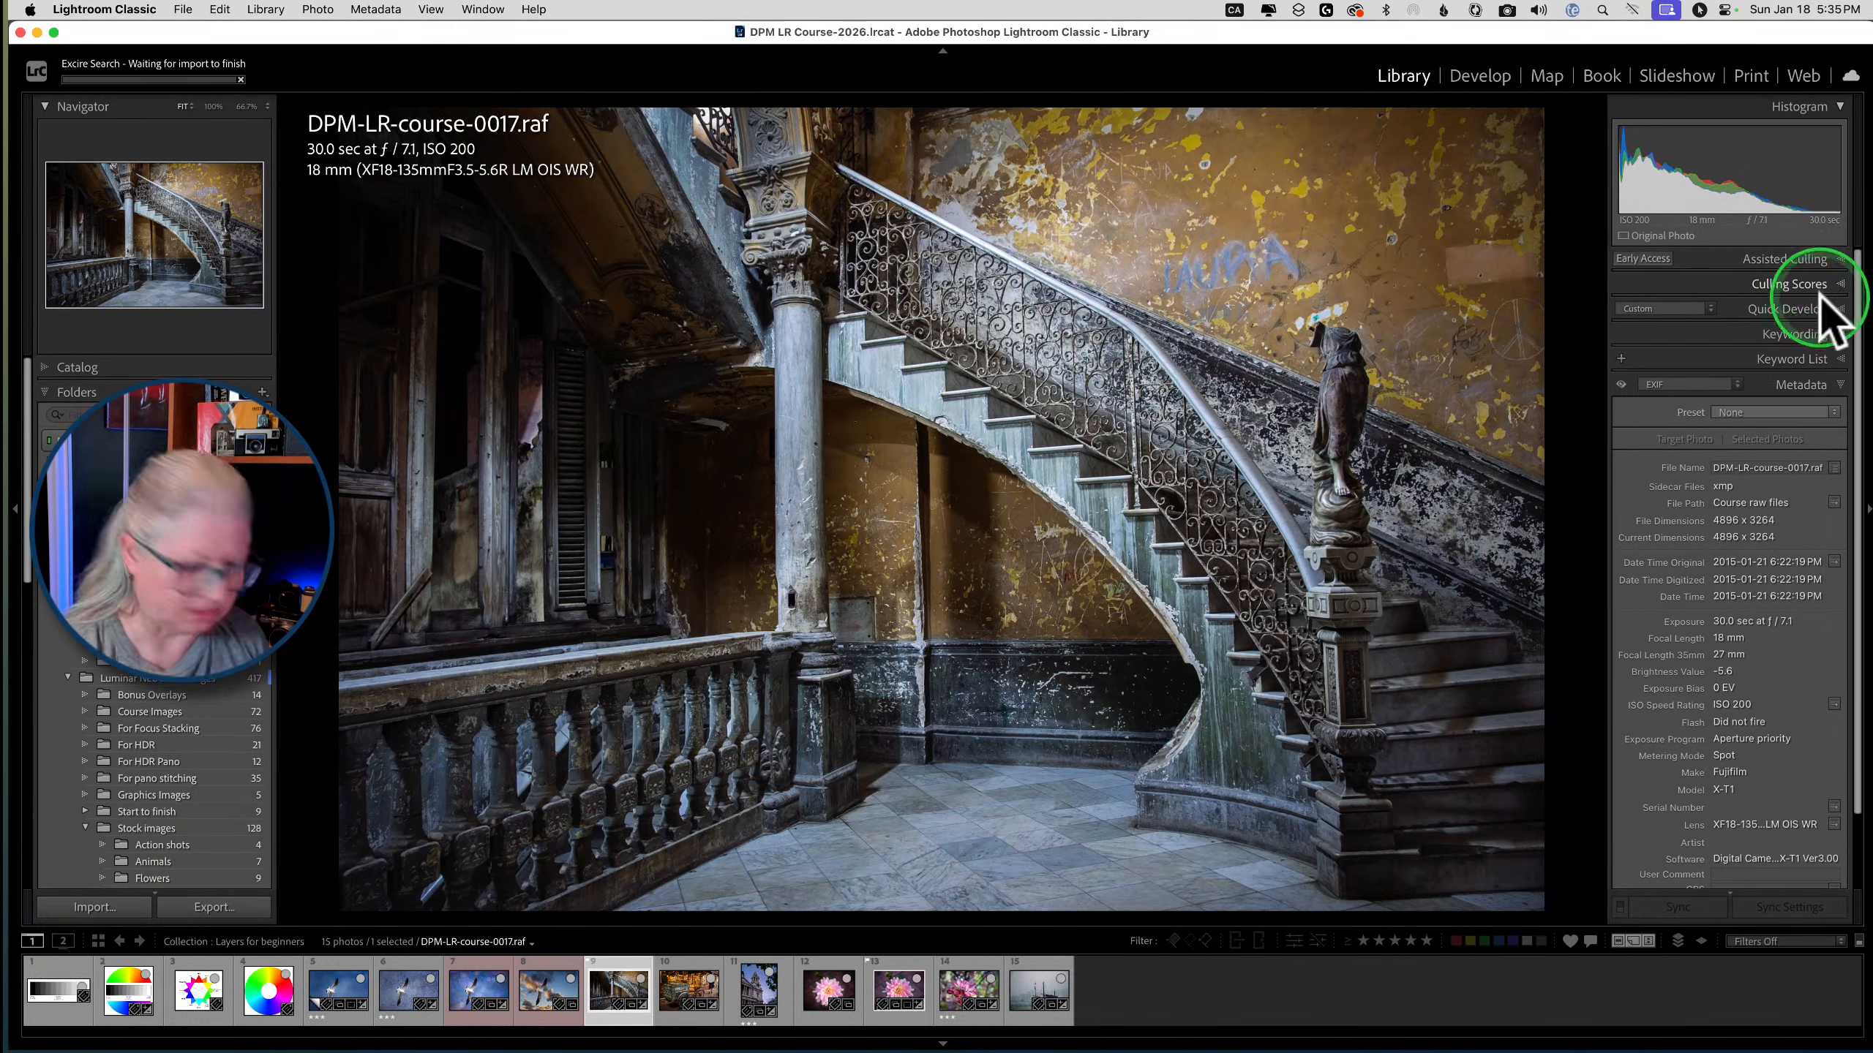
left_click(1489, 76)
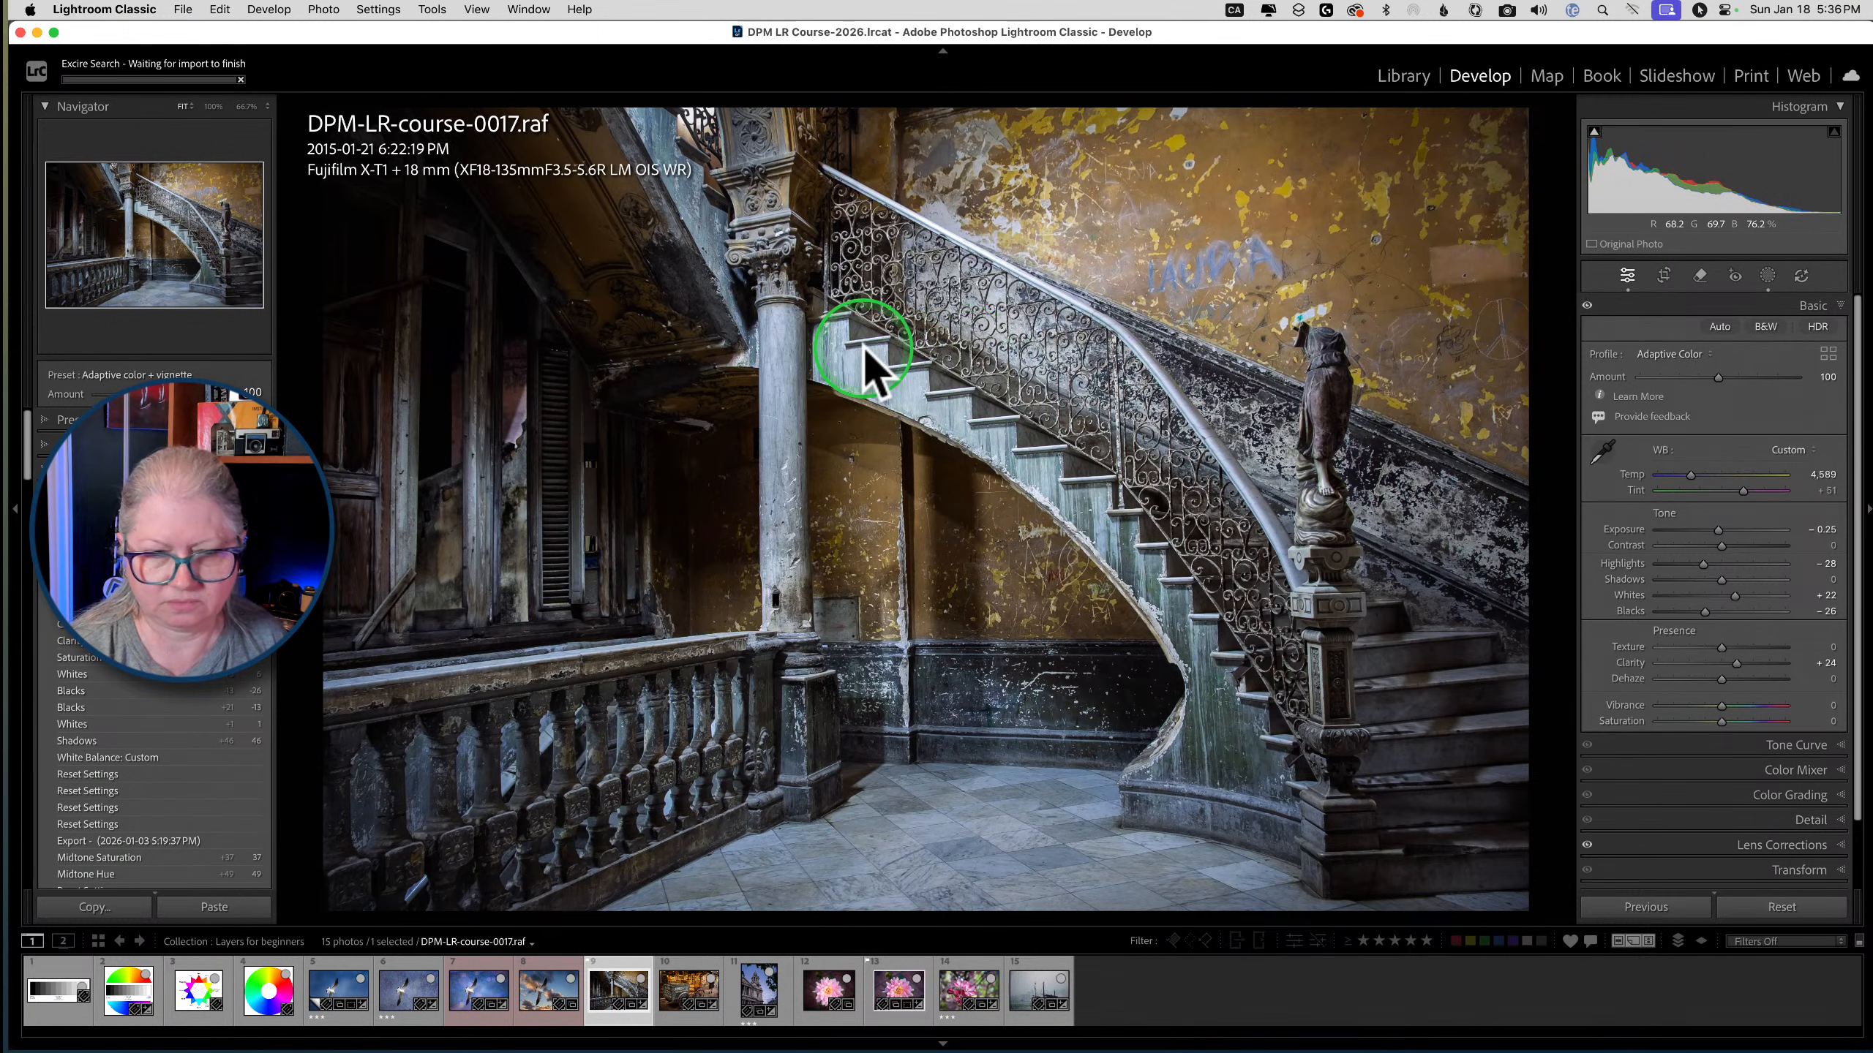
Open the staircase photo from the Library grid as a smart object in Photoshop and show it full screen, fitted to view
key("g")
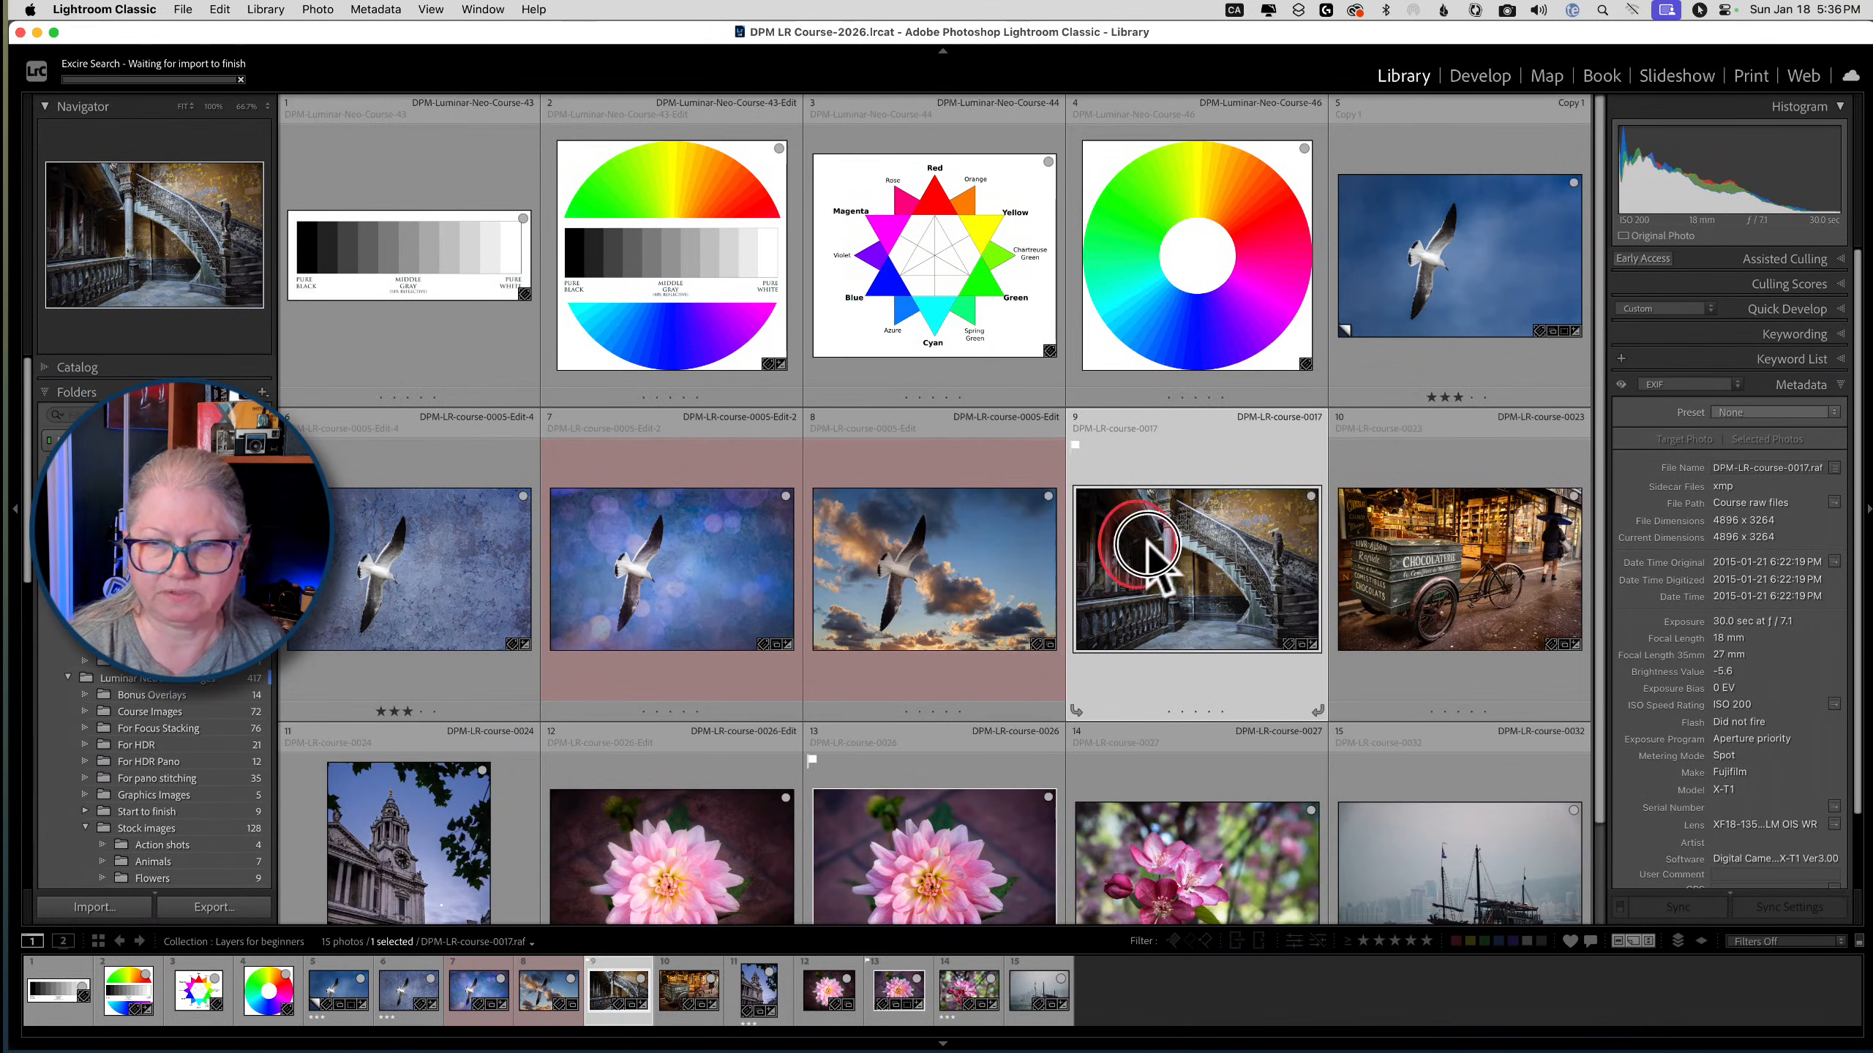
right_click(1147, 544)
mouse_move(1184, 565)
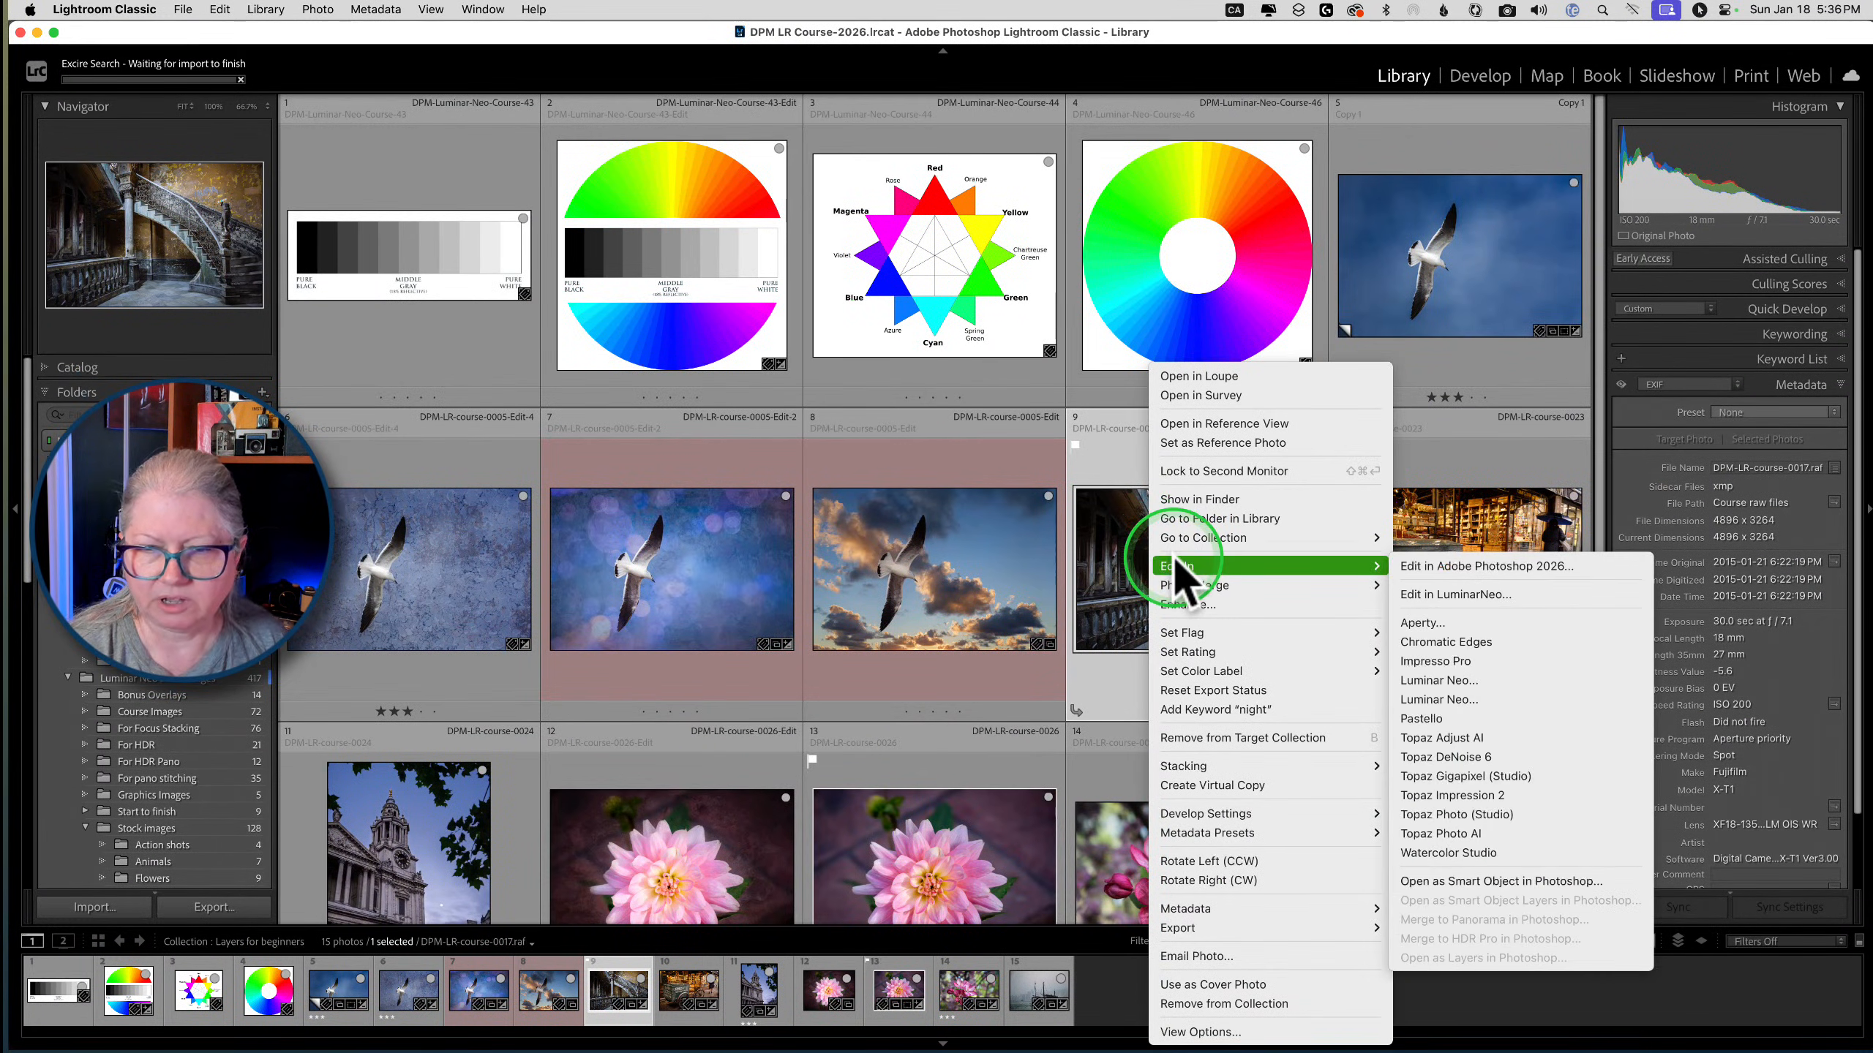
left_click(1466, 881)
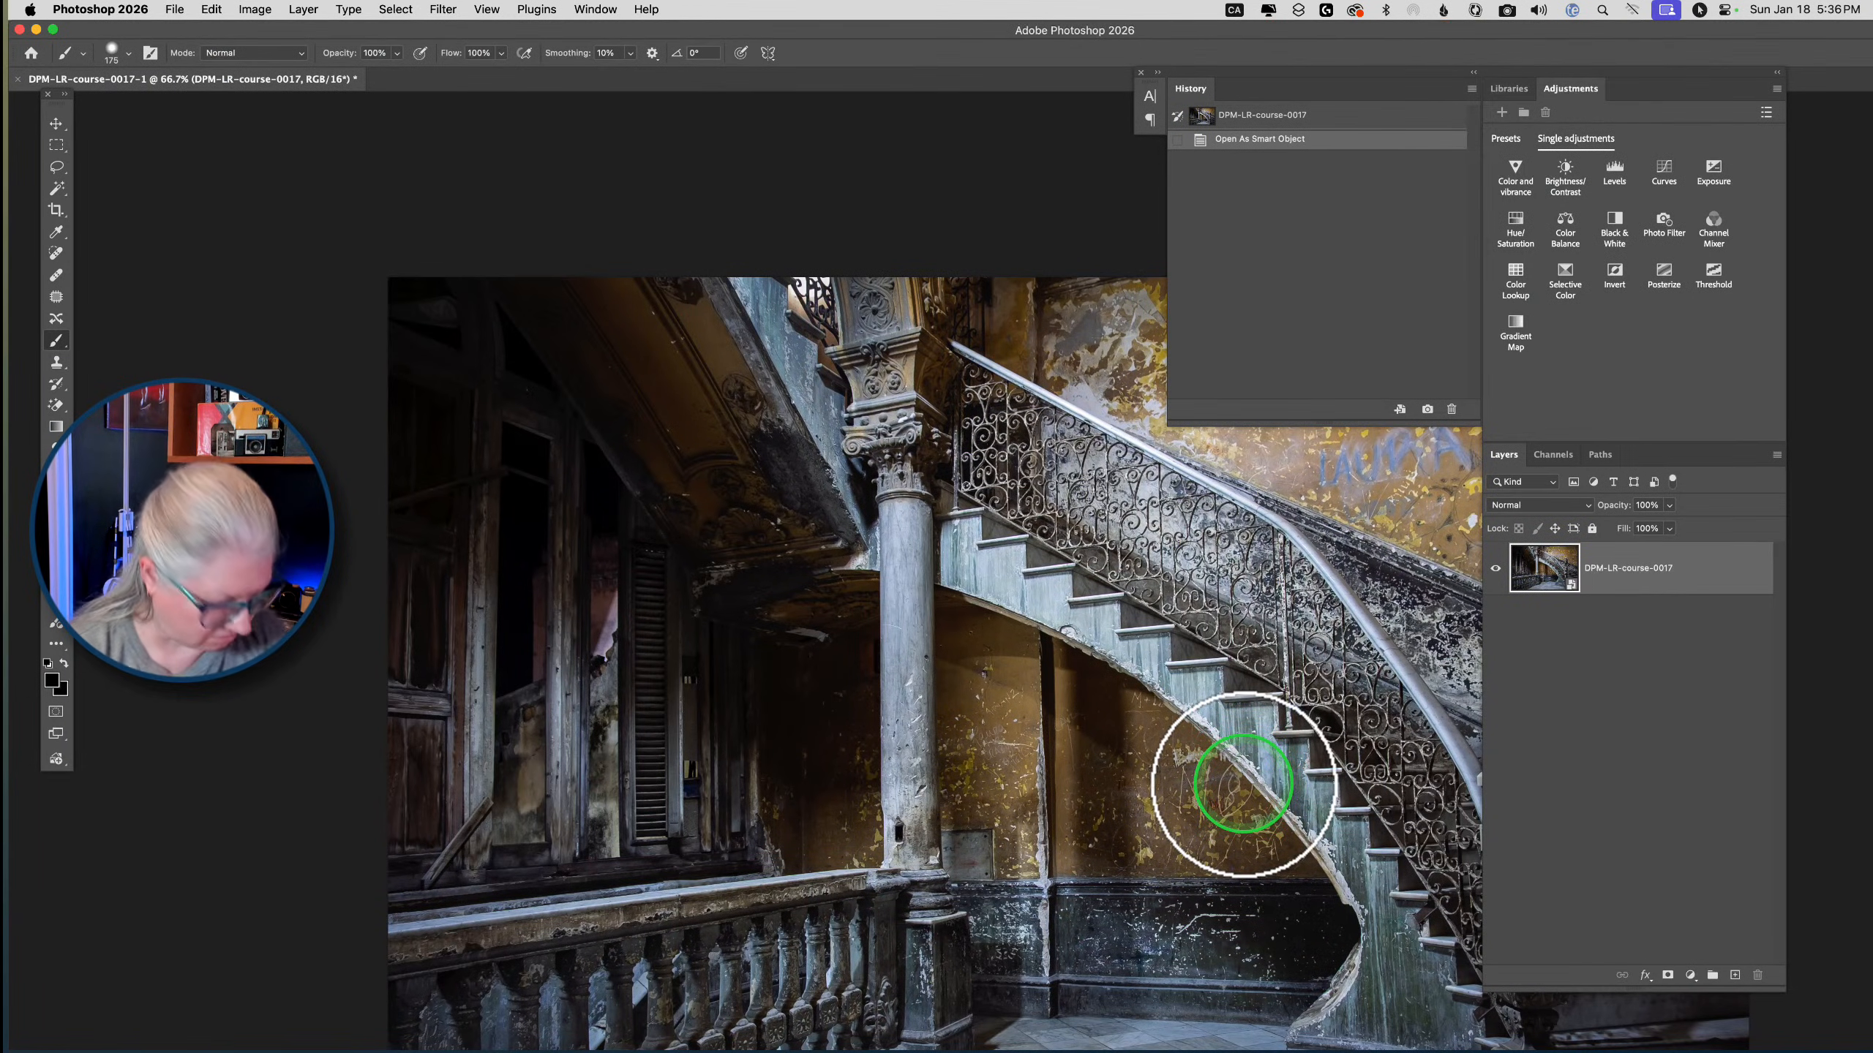
key("f")
key("super+0")
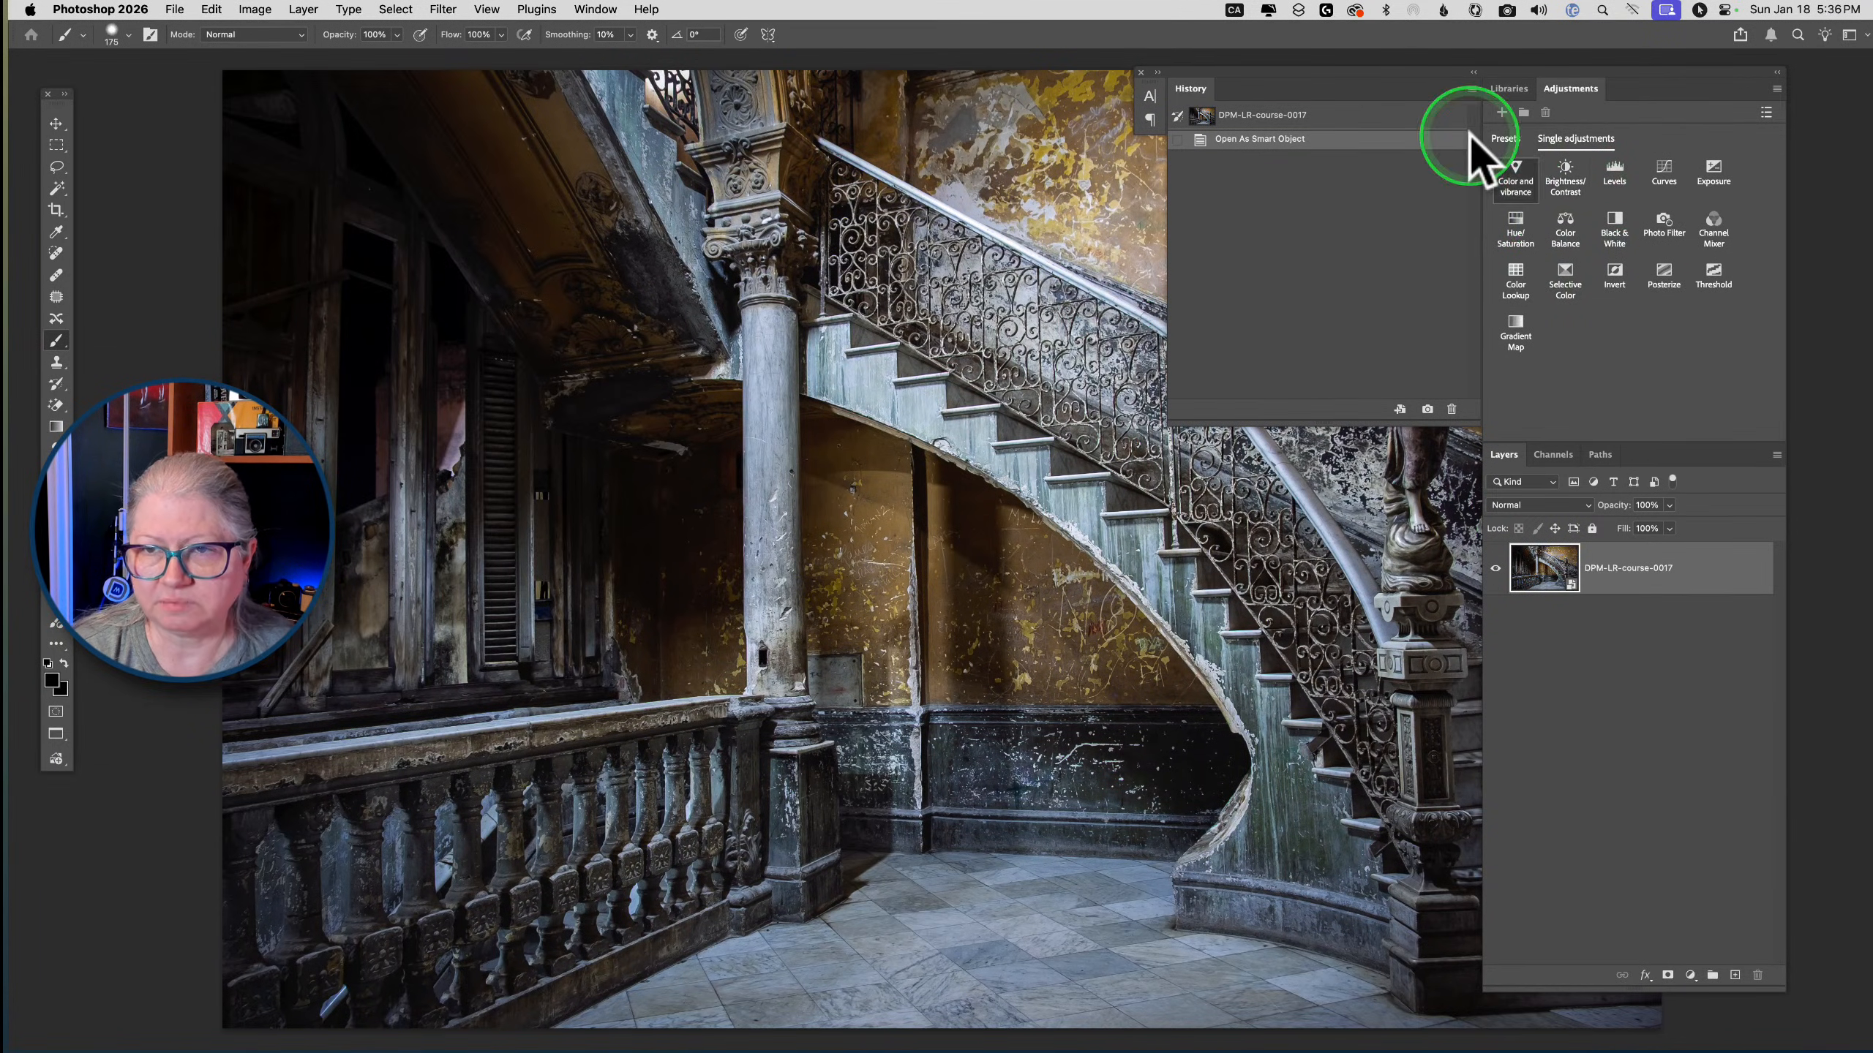
Collapse the History panel, move the Adjustments and Layers group off the image, and check the list of available panels
left_click(1473, 73)
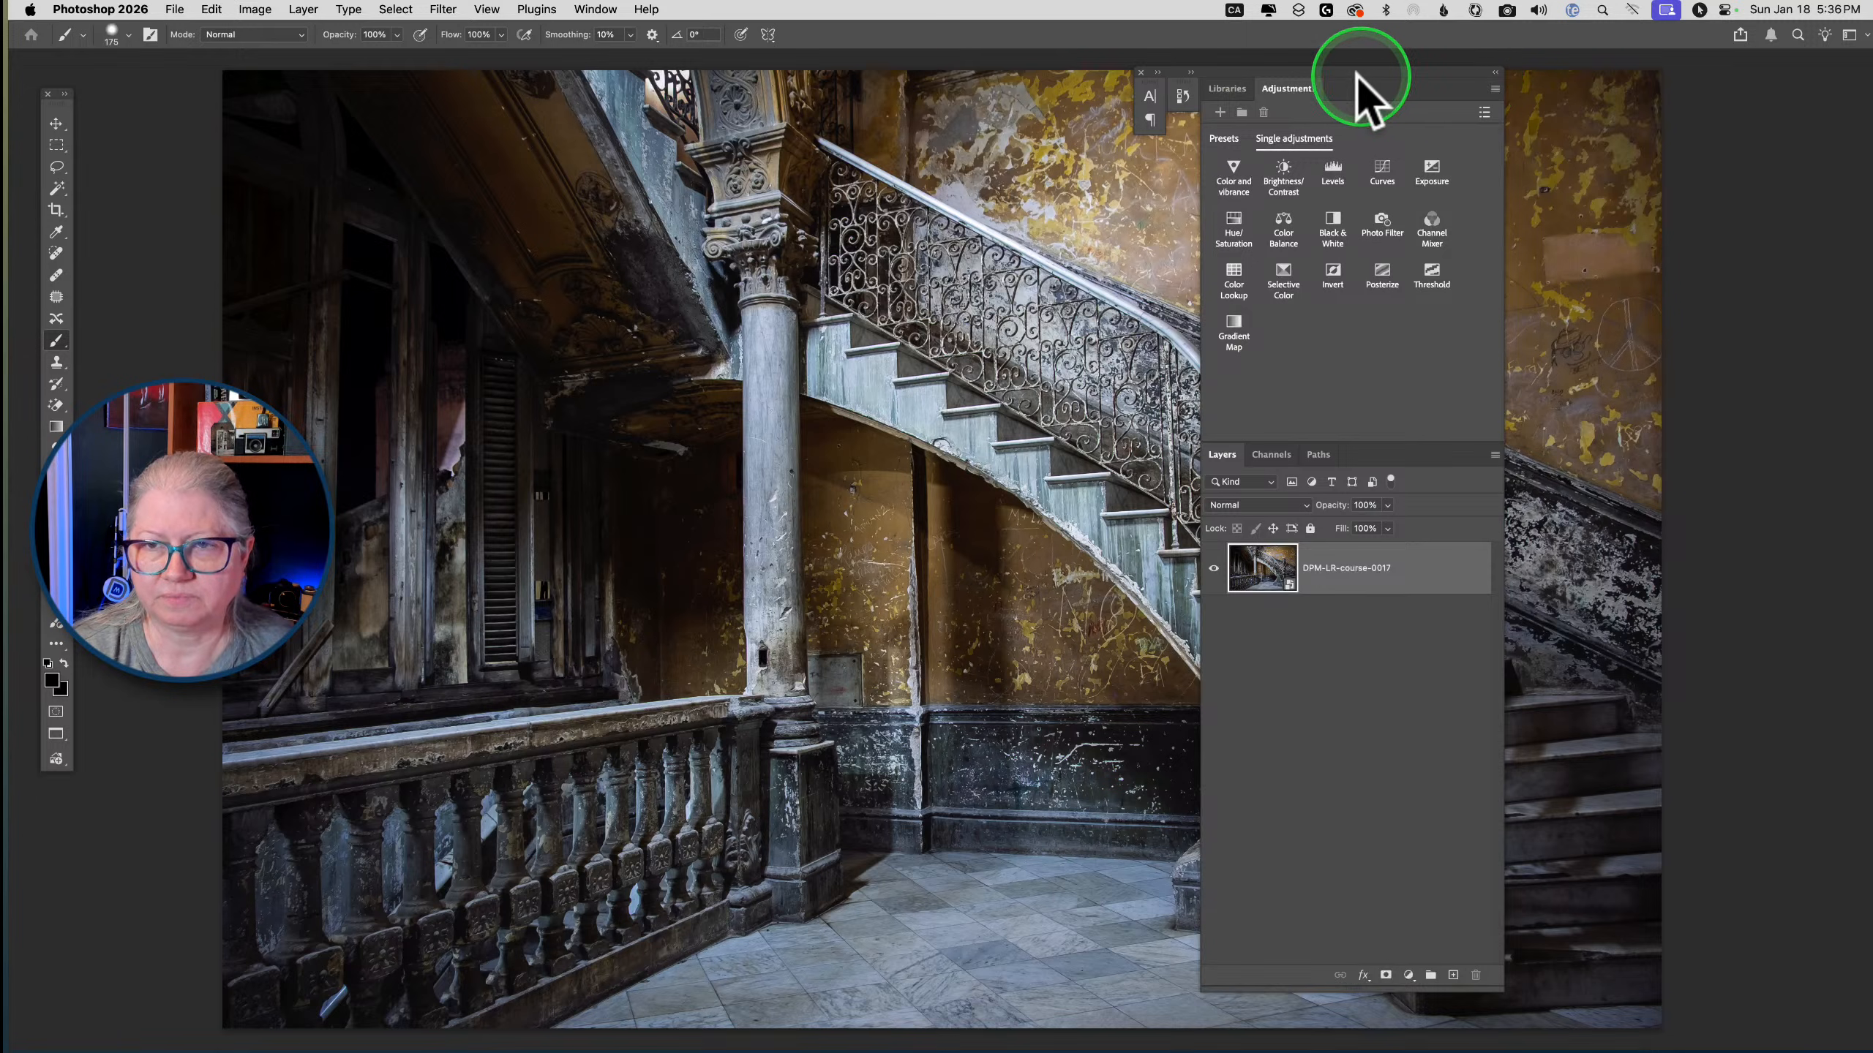
left_click_drag(1321, 75, 1609, 75)
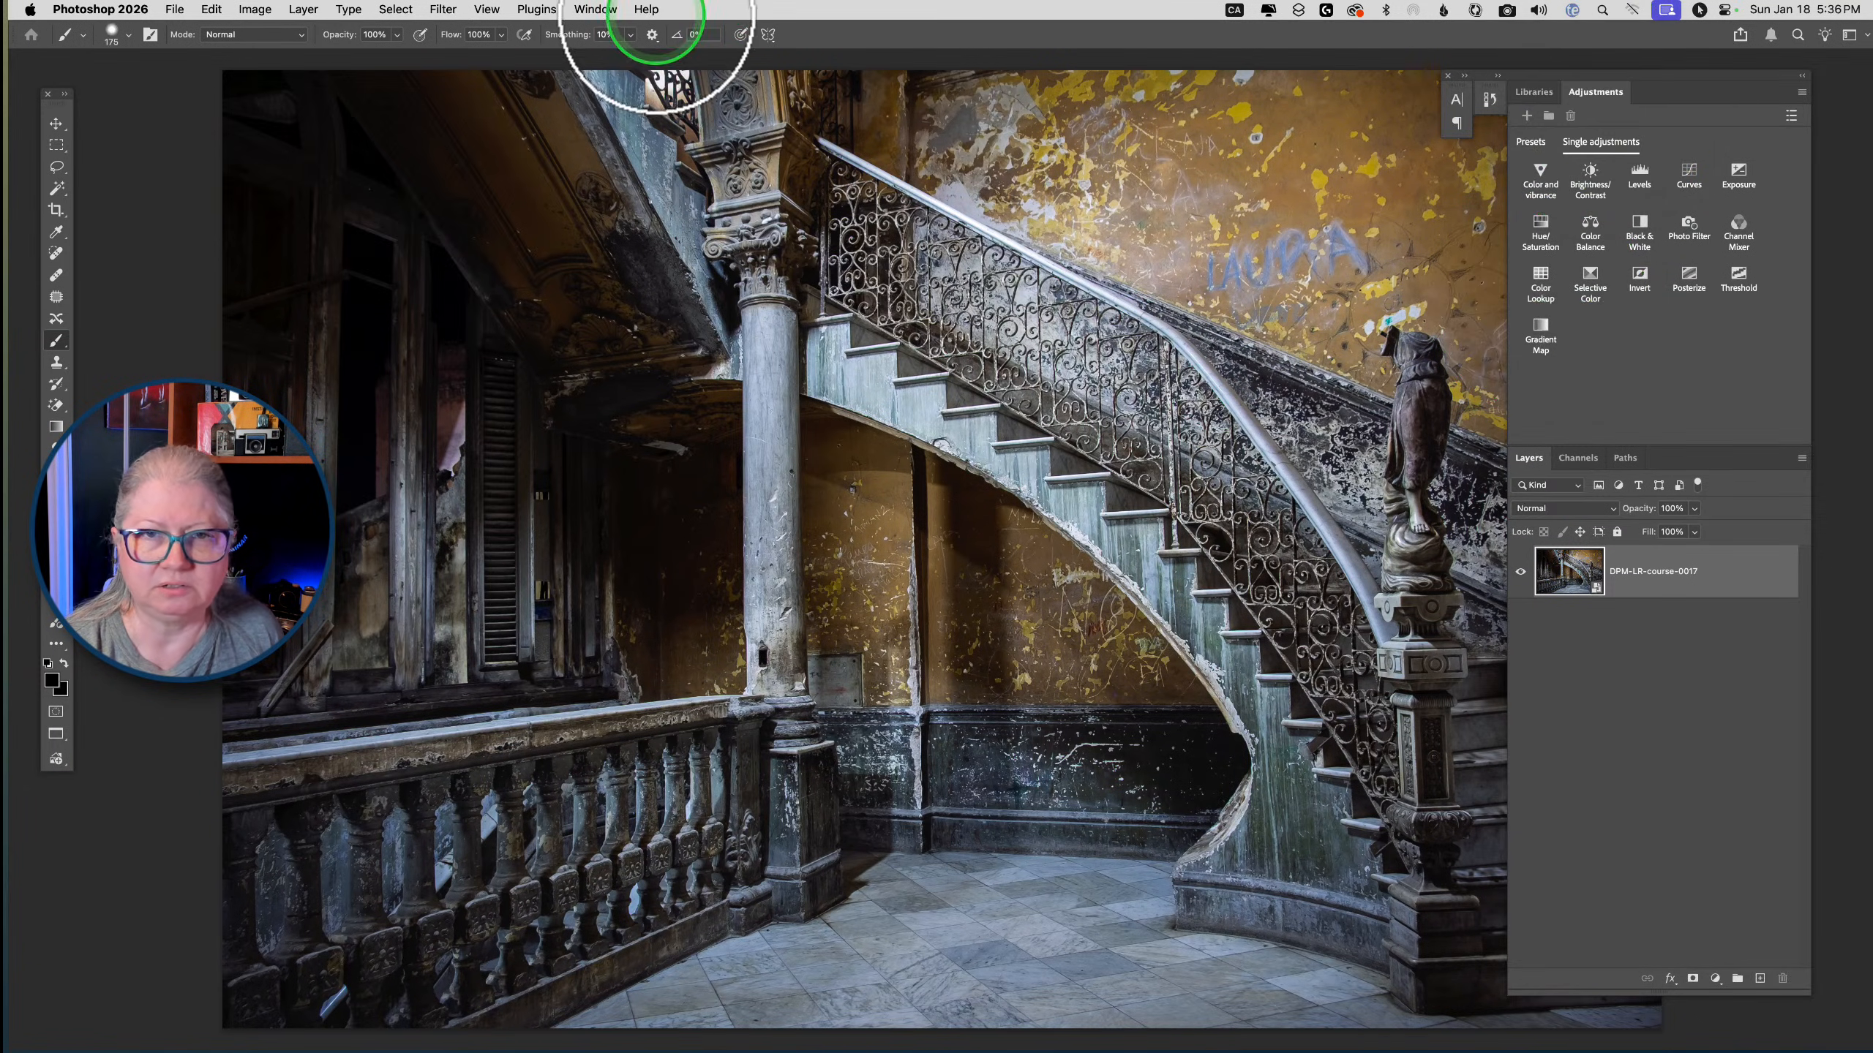
left_click(598, 8)
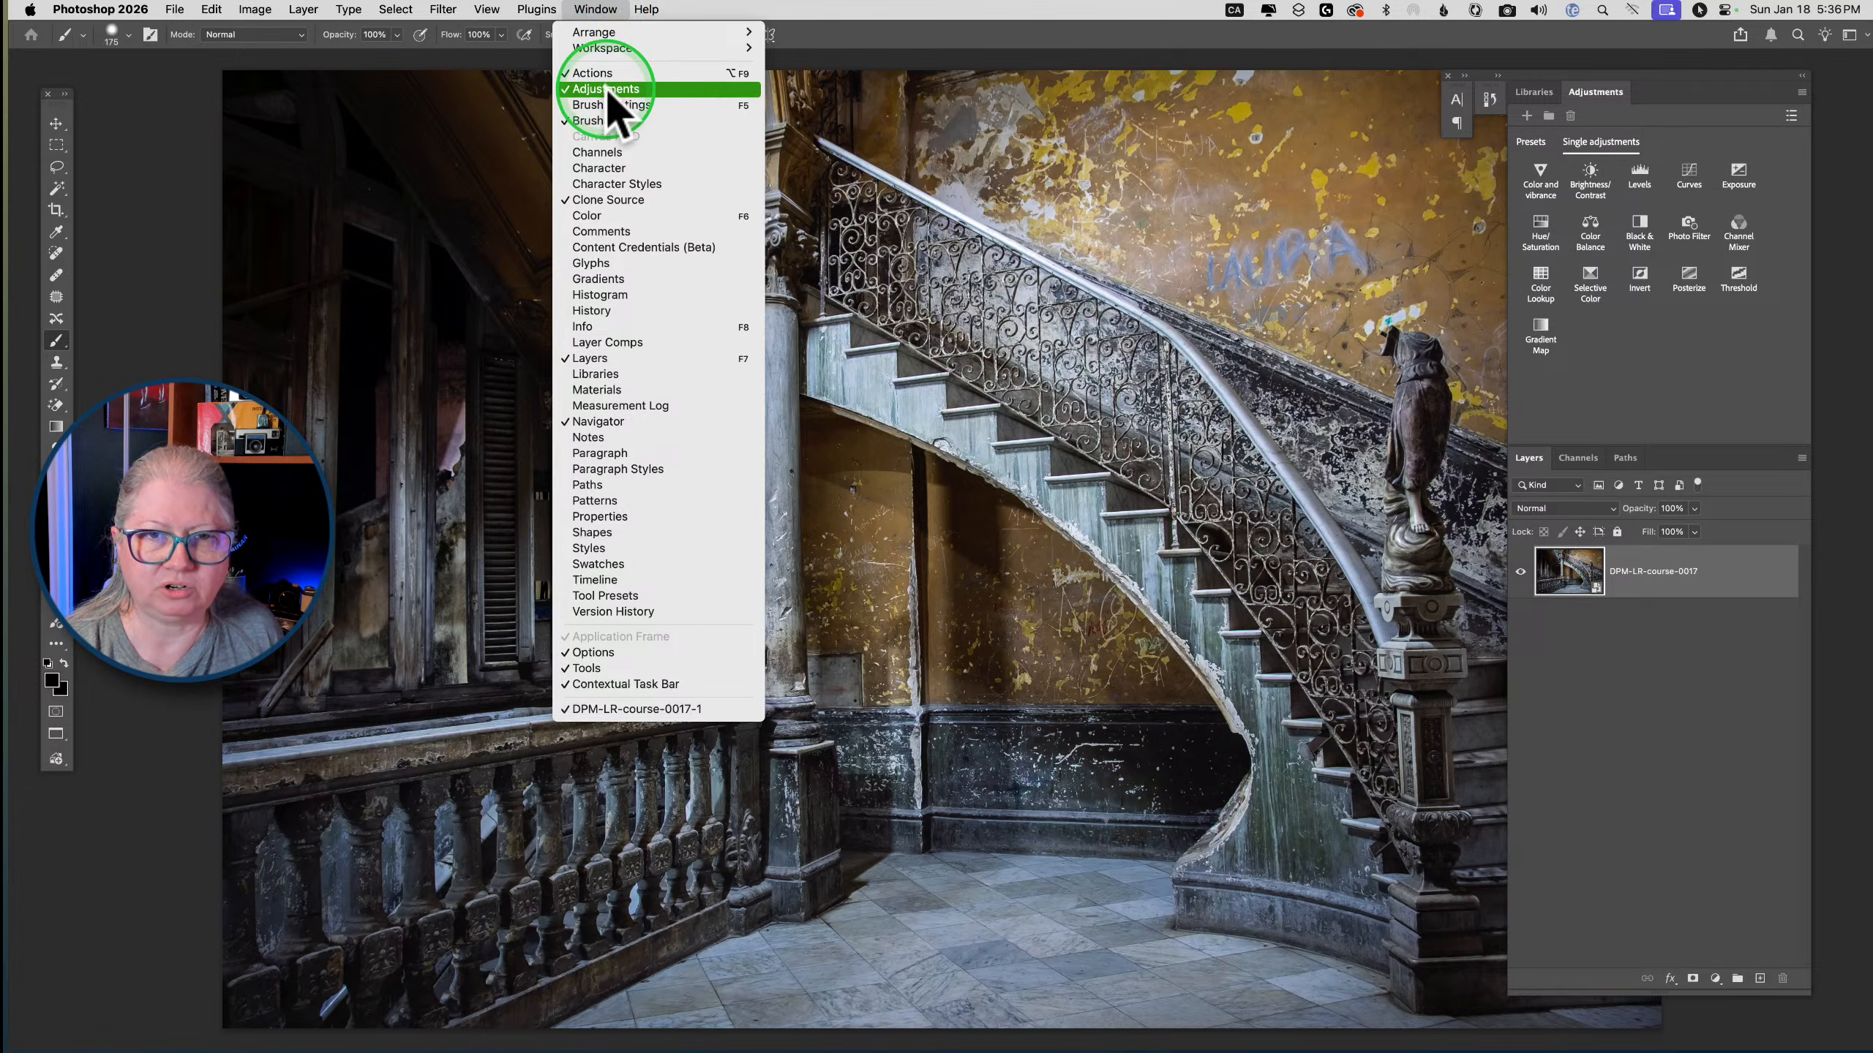
left_click(1656, 355)
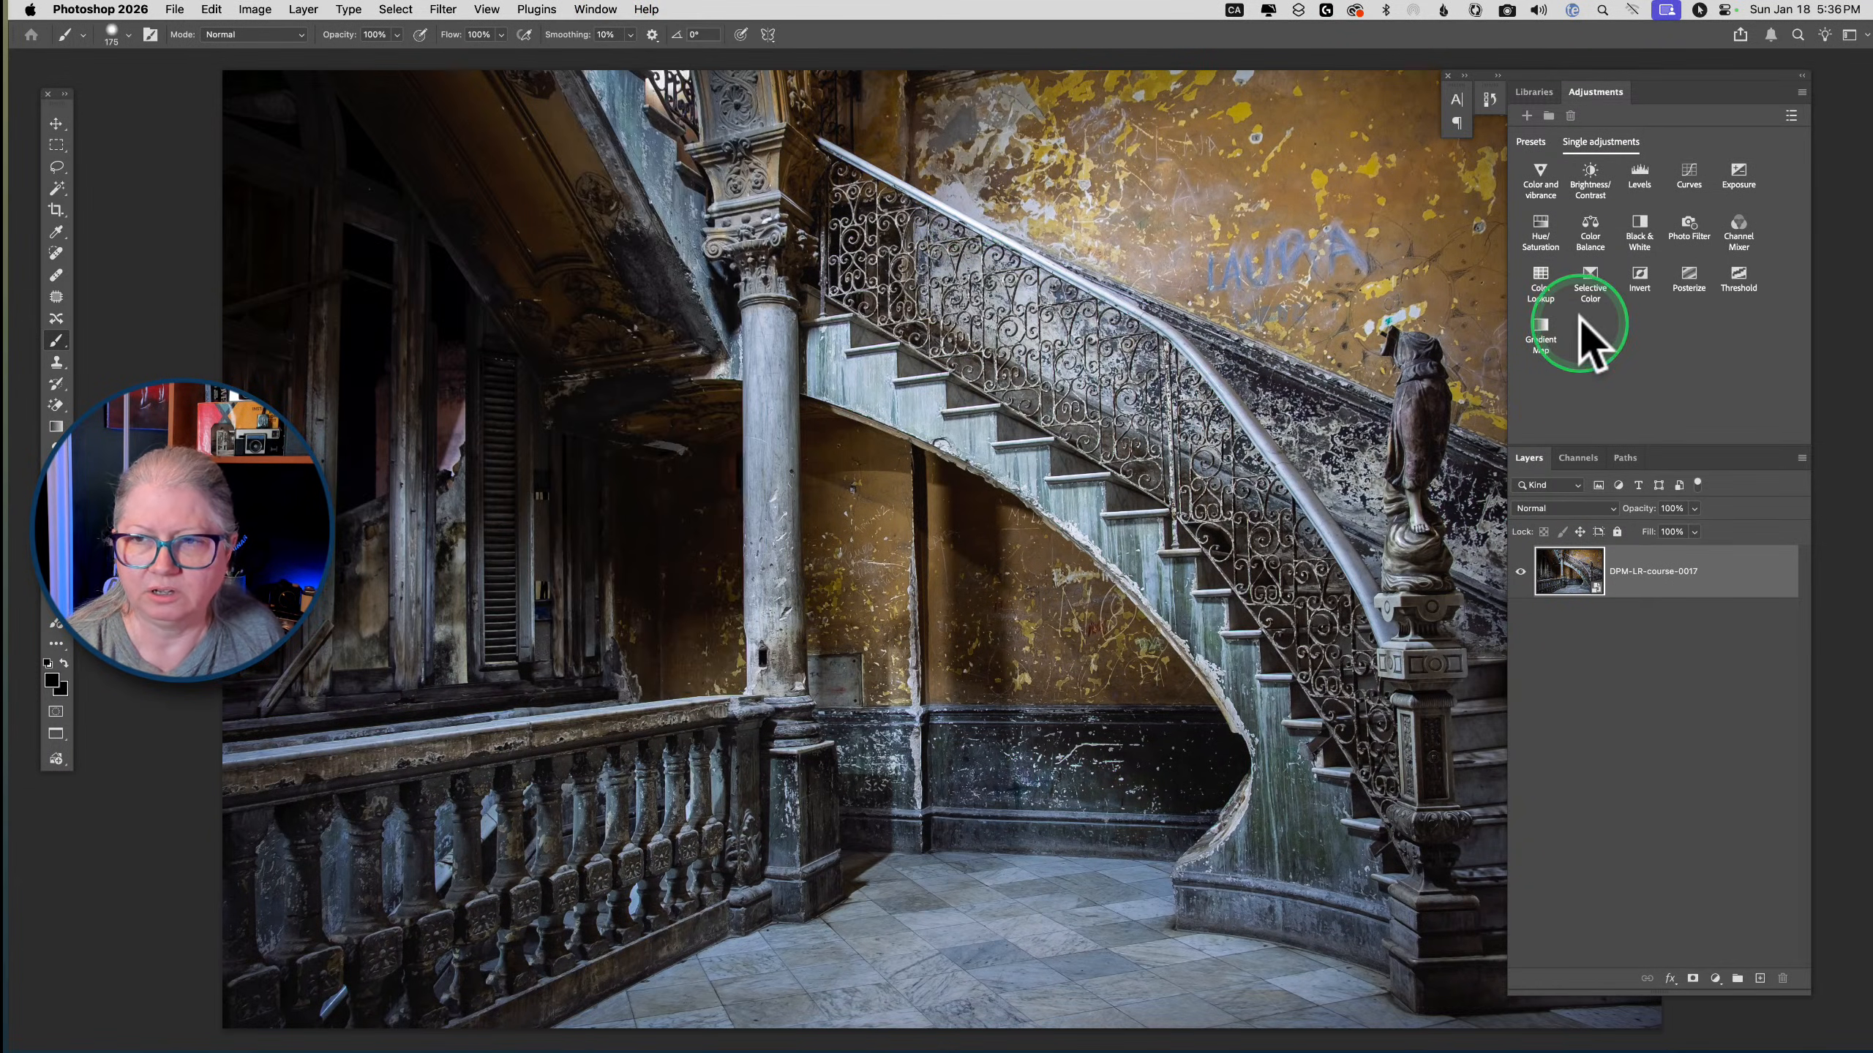
Add a Color Lookup adjustment layer using the Bleach Bypass.look 3D LUT, move its properties off the staircase, and select the layer
left_click(1540, 279)
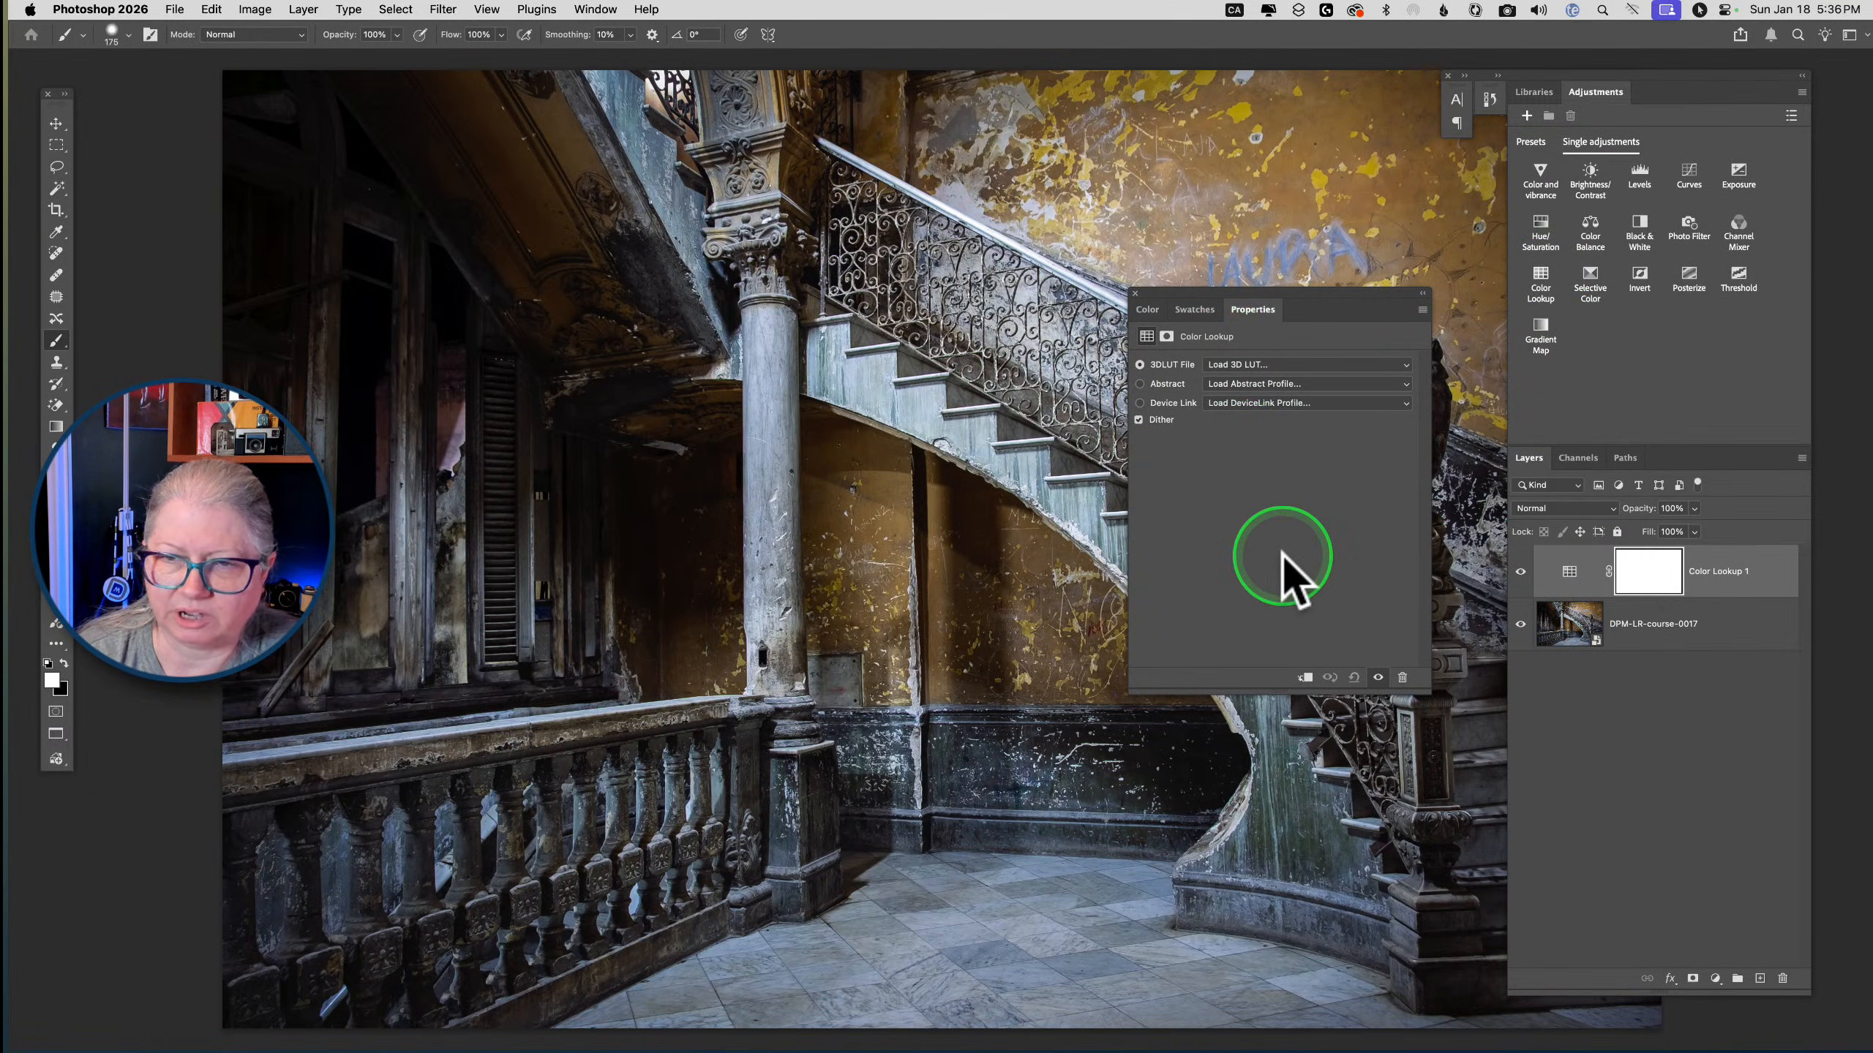
left_click(1246, 365)
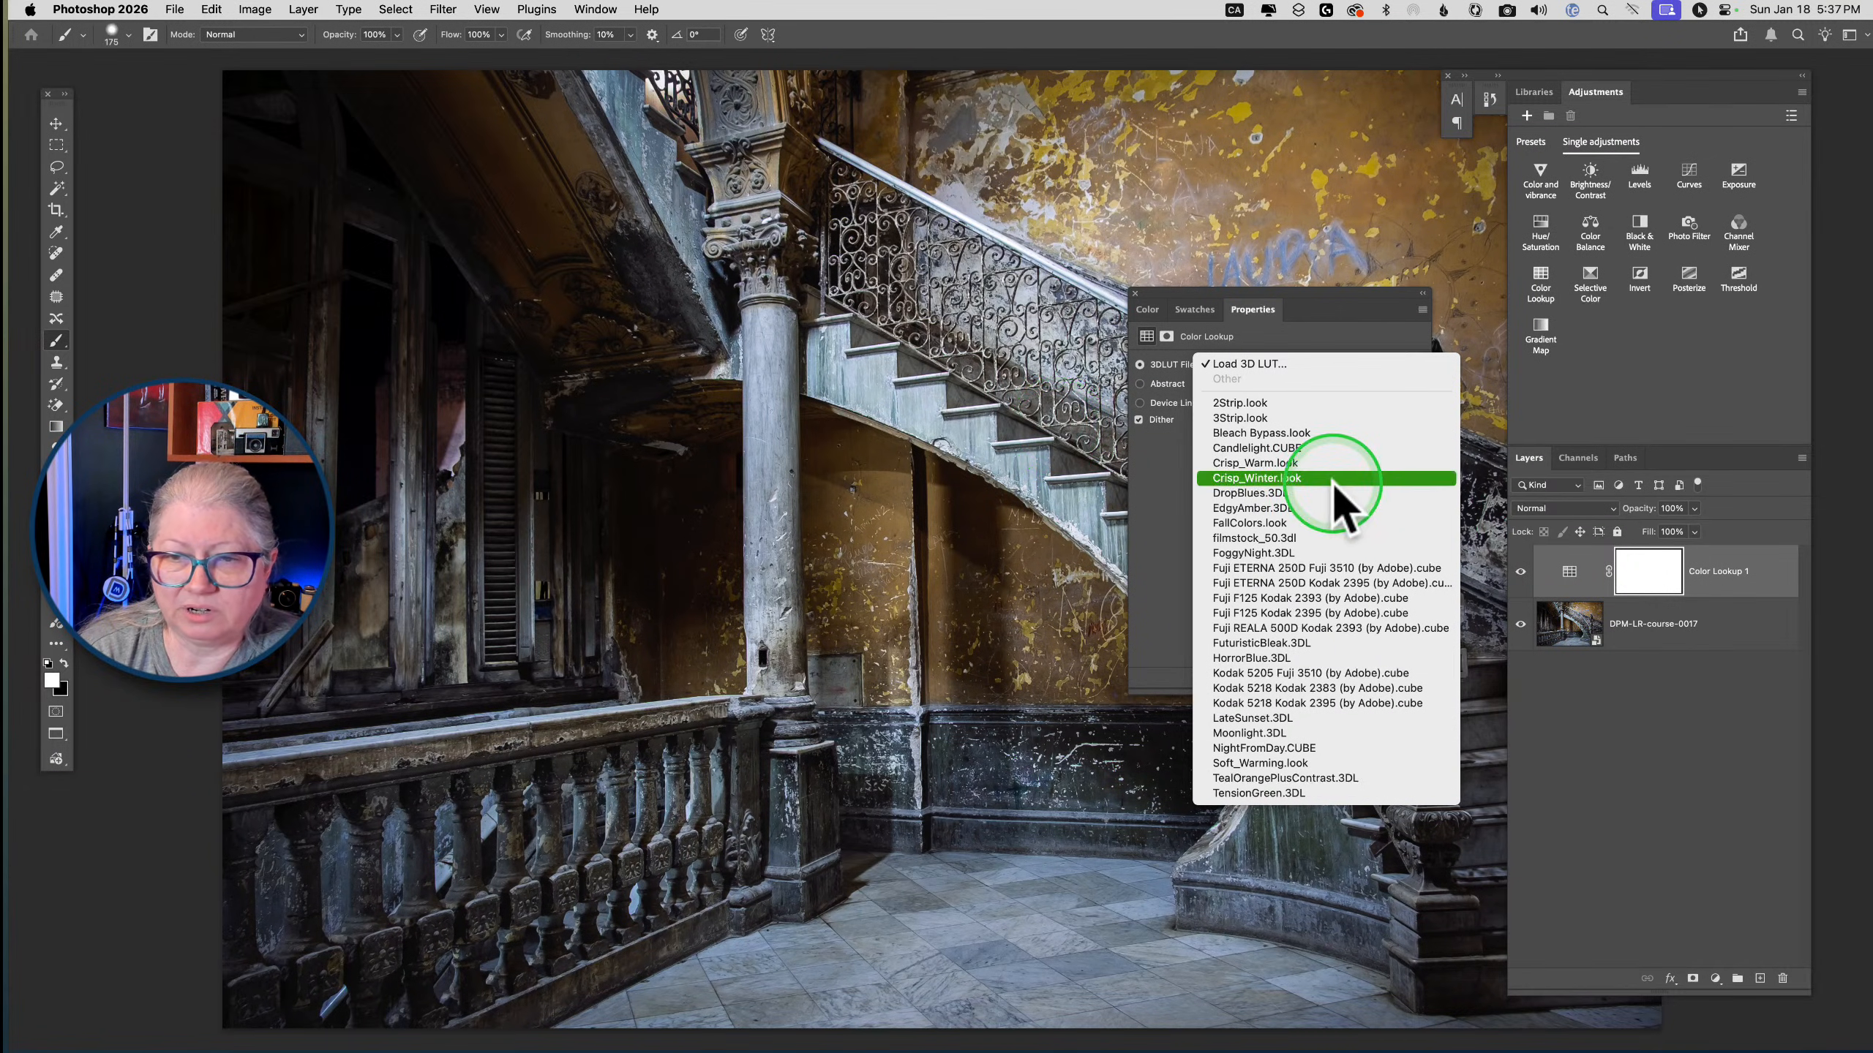
left_click(1251, 435)
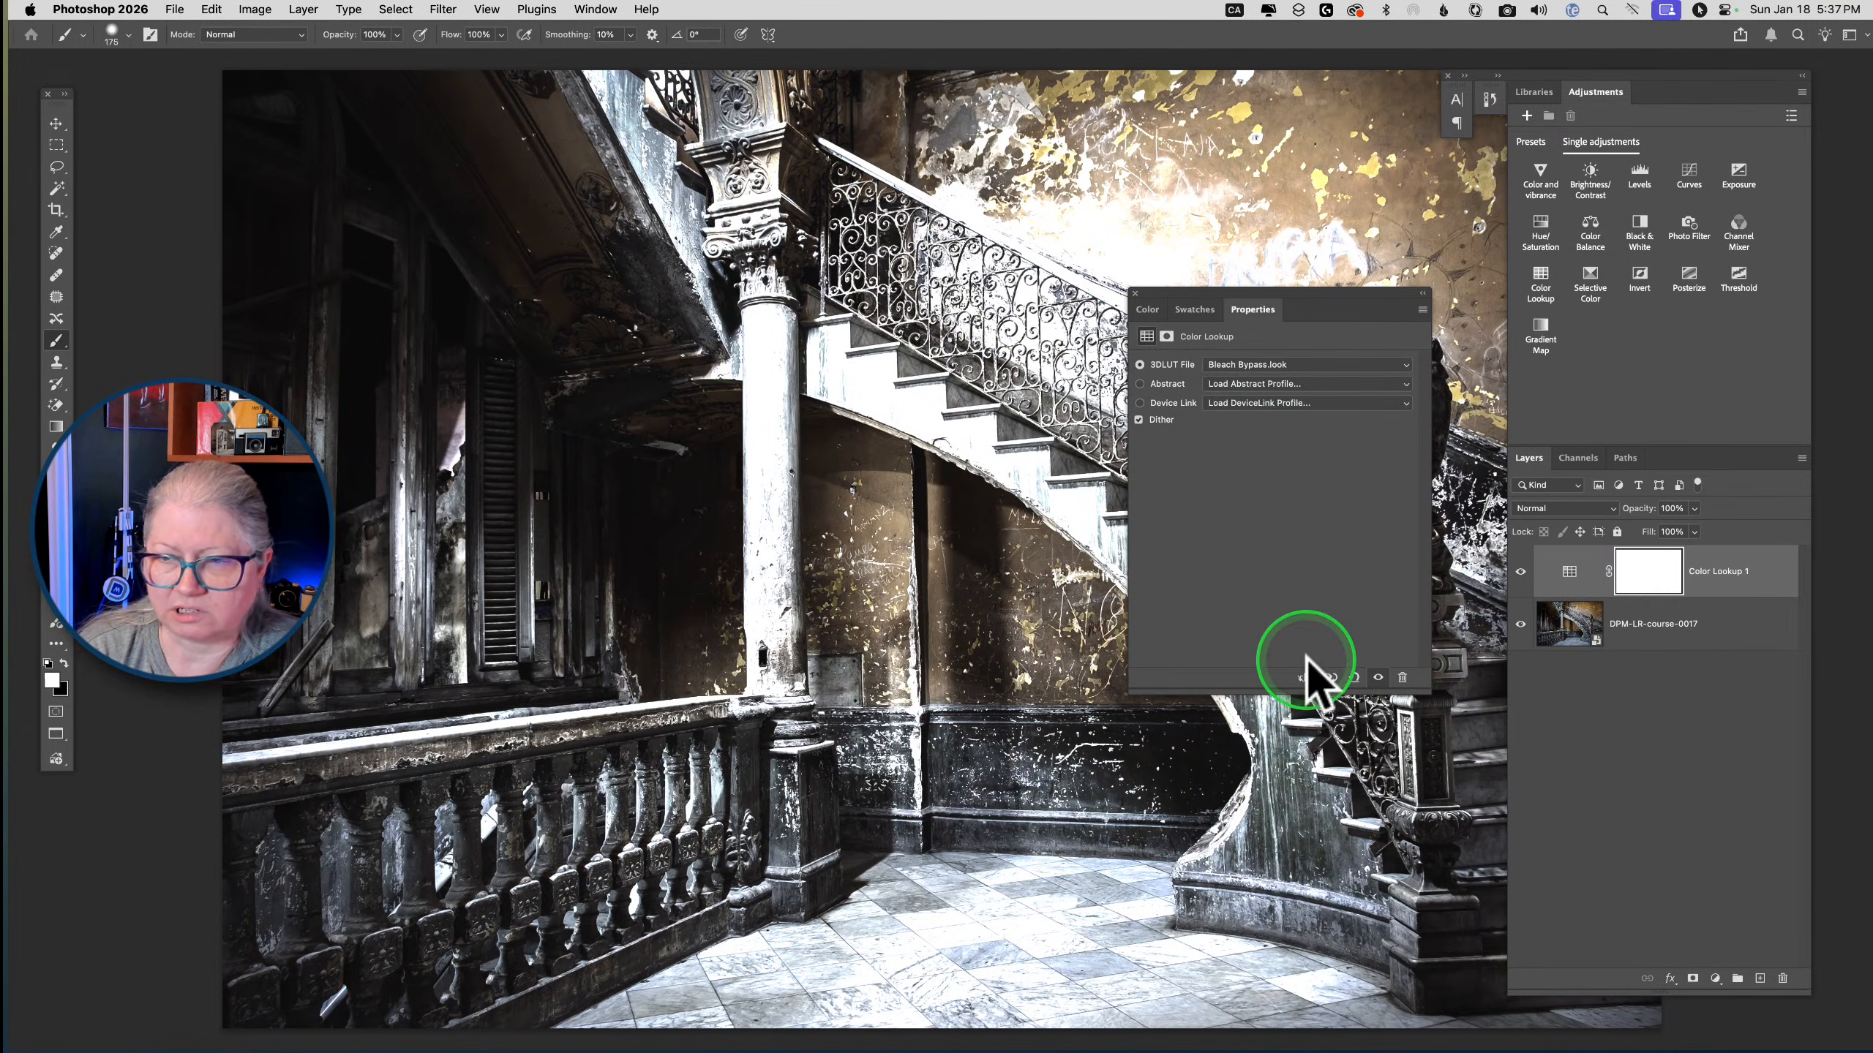
left_click_drag(1351, 296, 1415, 66)
left_click(1725, 585)
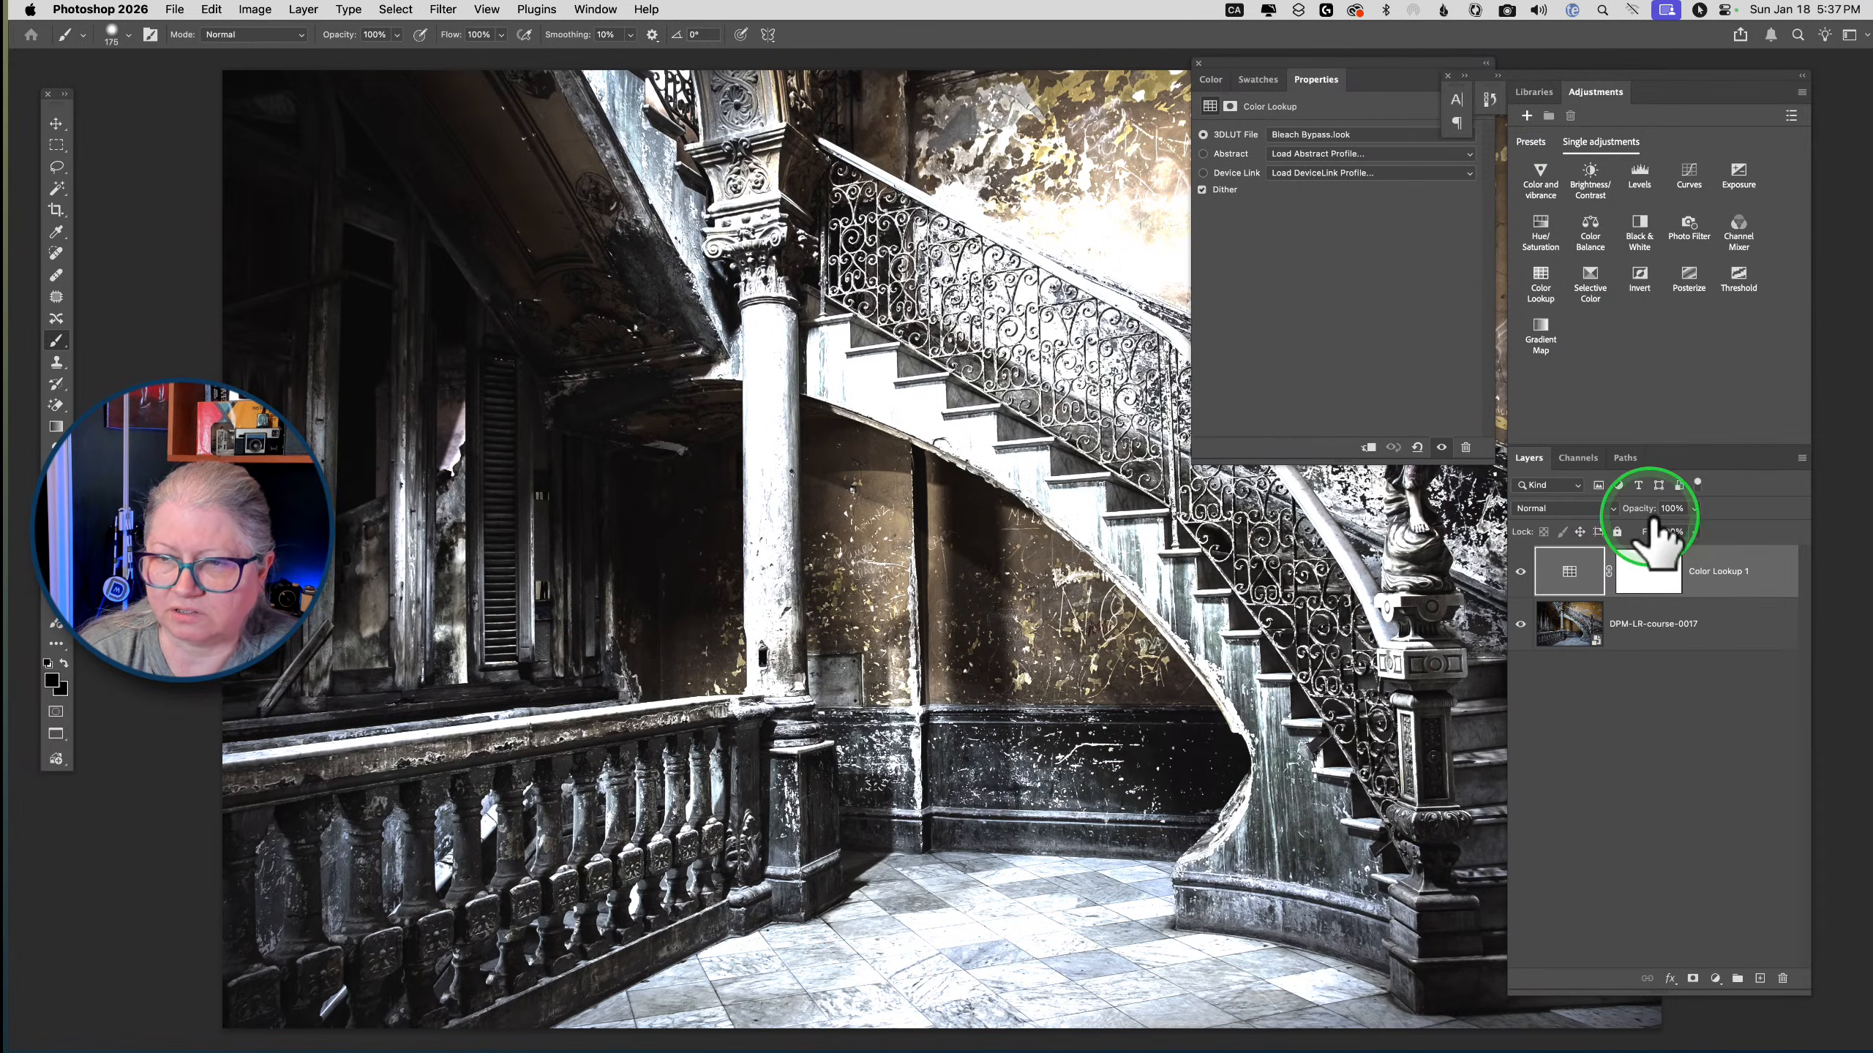
Try other opacity and blend mode settings on the Color Lookup layer, keeping it at Normal
key("v")
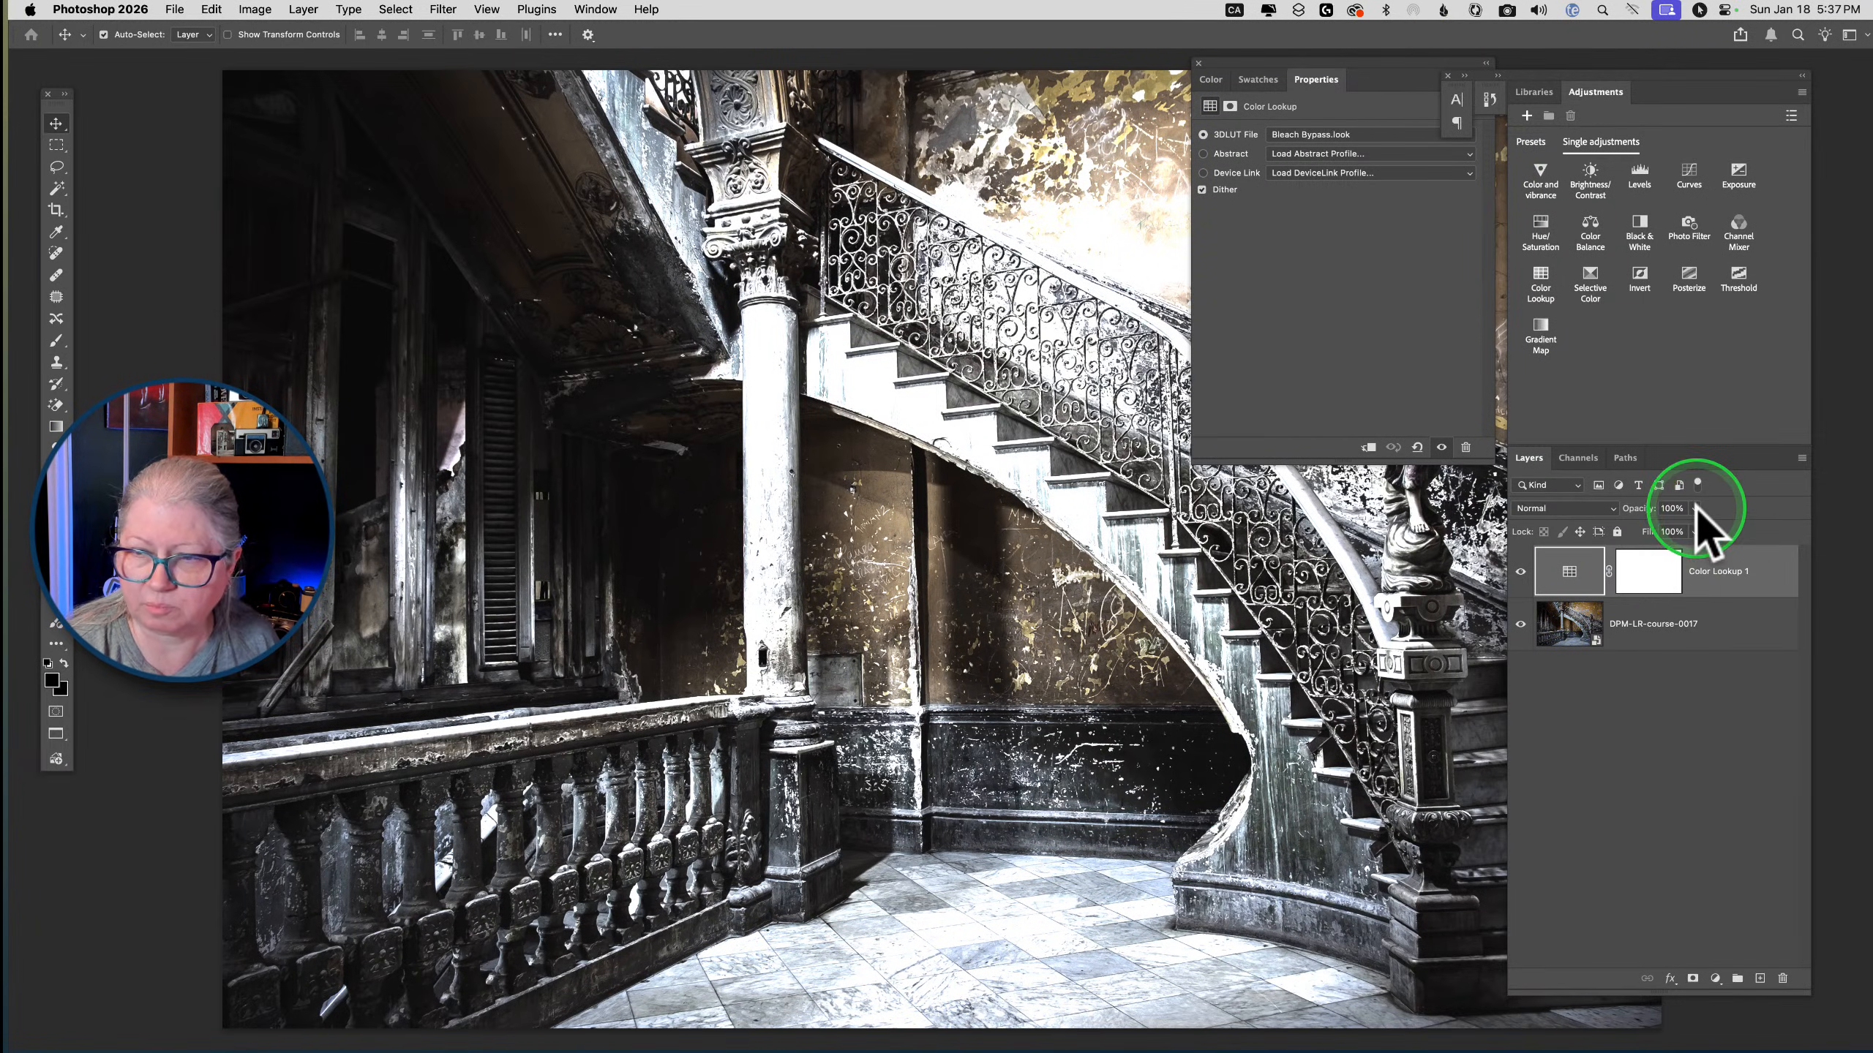
mouse_move(1694, 509)
left_mouse_down()
mouse_move(1691, 527)
mouse_move(1622, 527)
mouse_move(1710, 528)
left_mouse_up()
left_click(1570, 509)
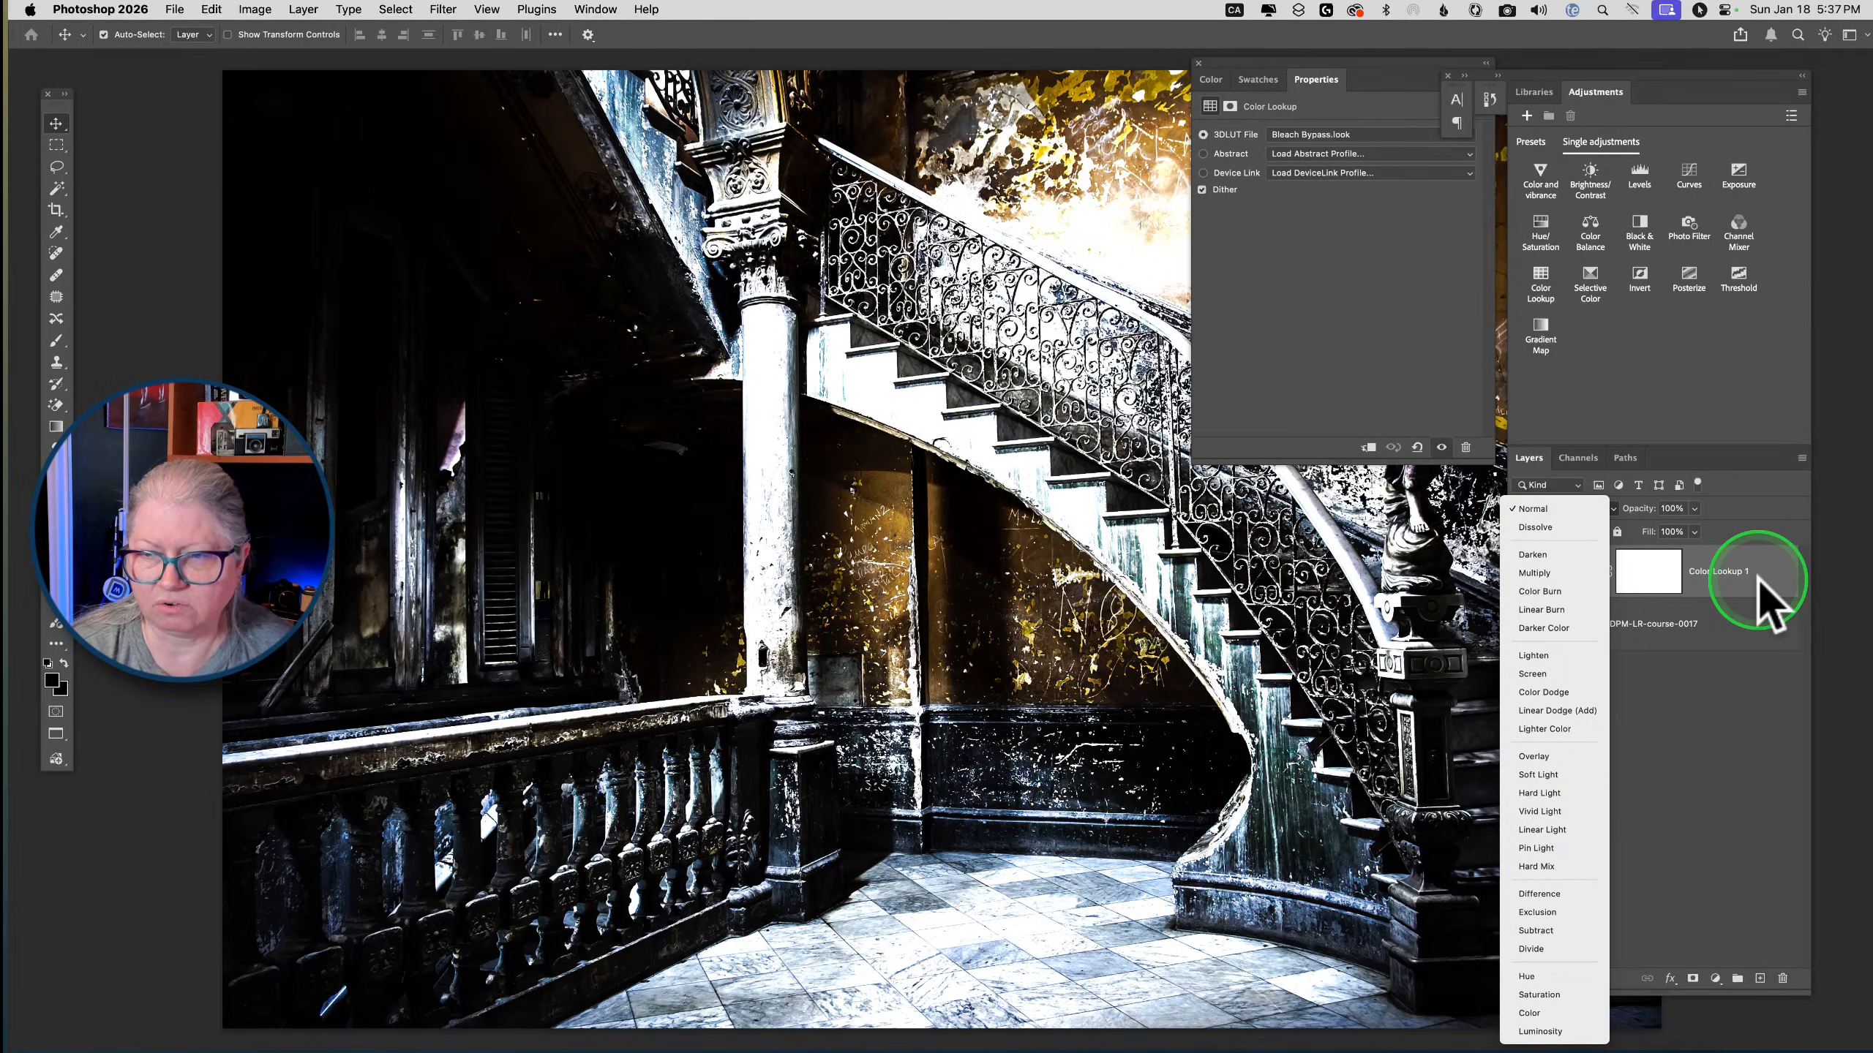
left_click(1758, 577)
left_click(1569, 573)
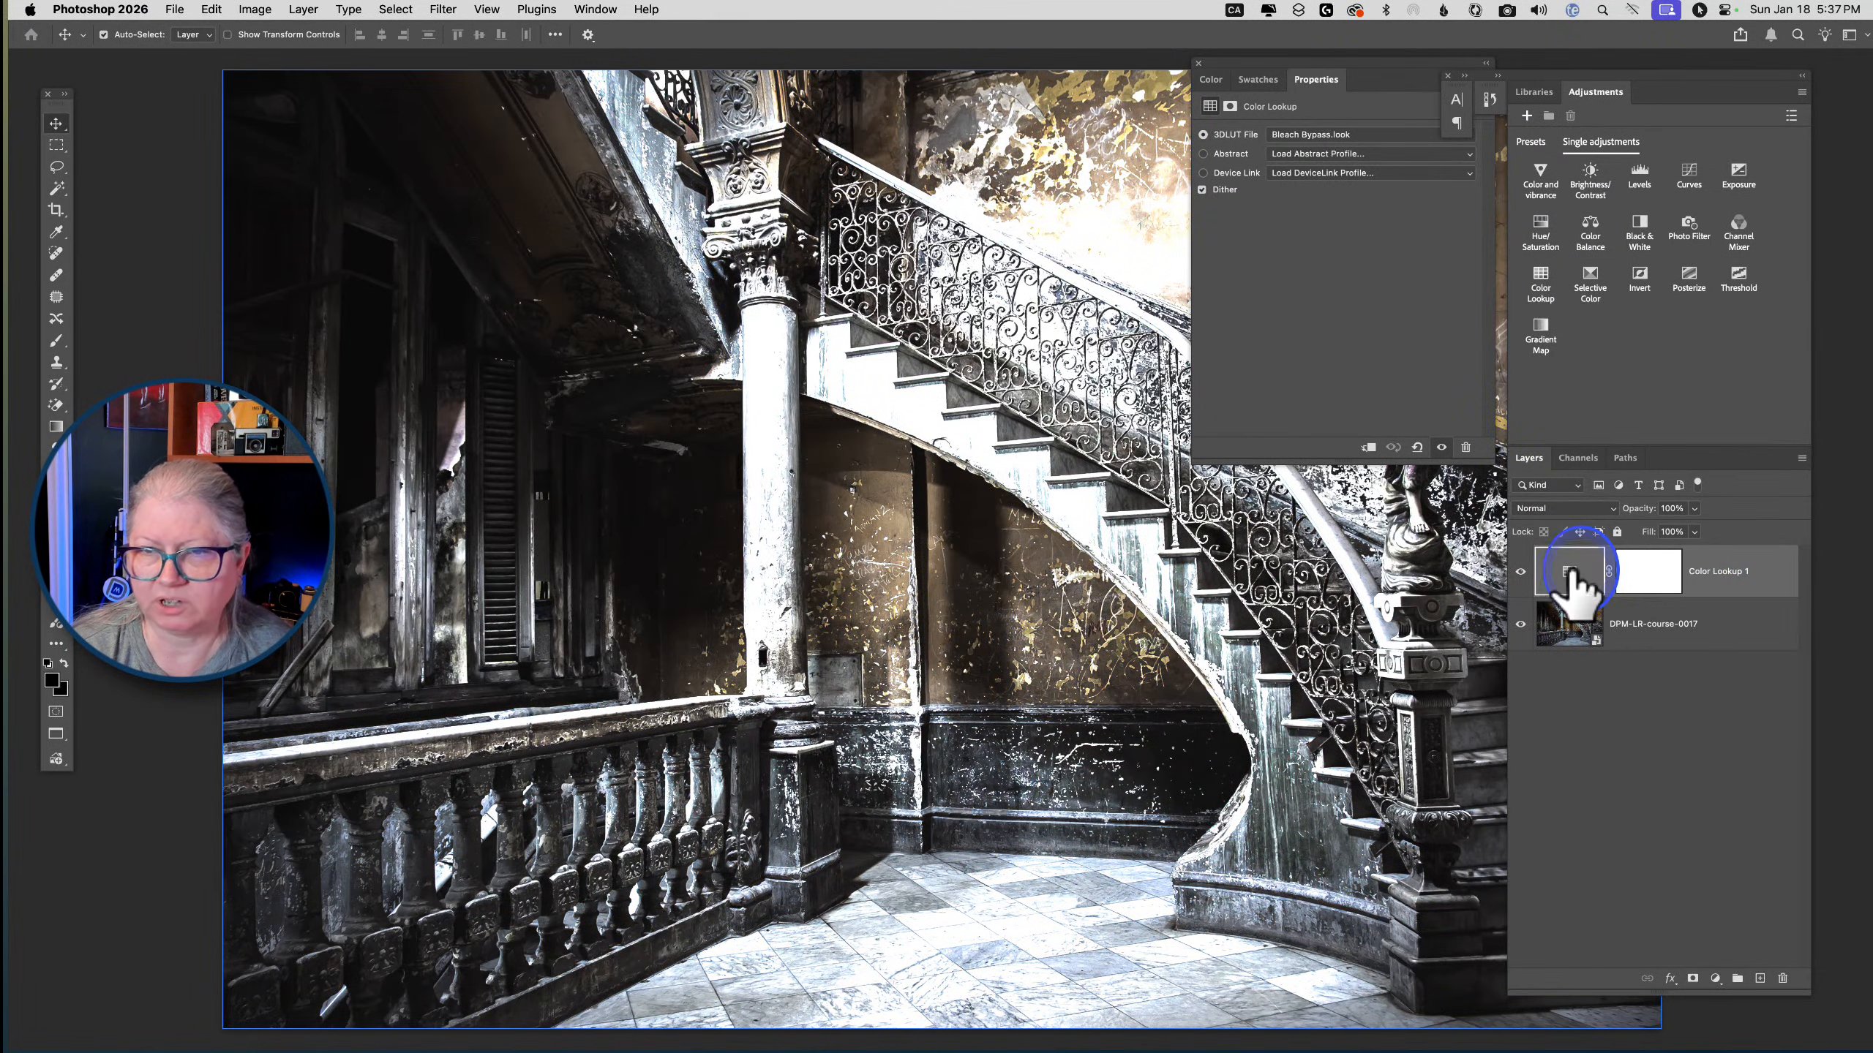
Try the EdgyAmber.3DL and HorrorBlue.3DL 3D LUTs on the Color Lookup layer
left_click(1299, 126)
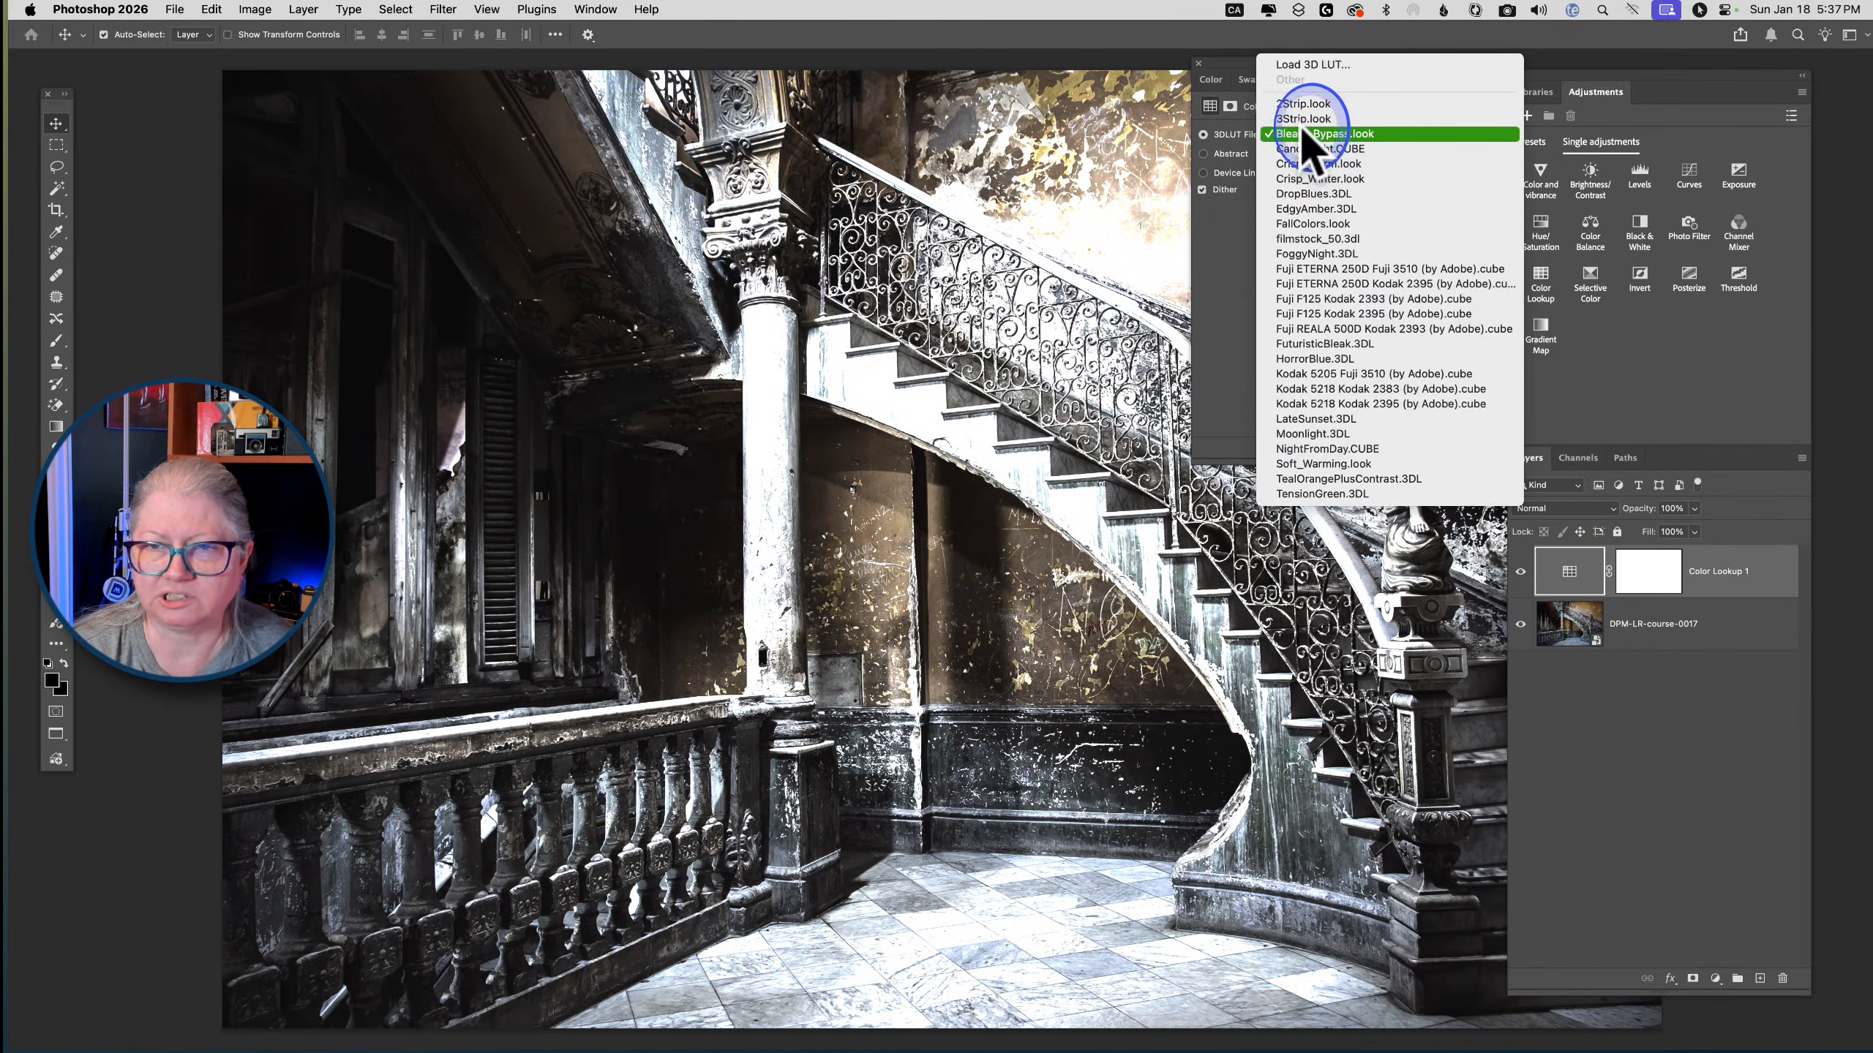
left_click(1308, 209)
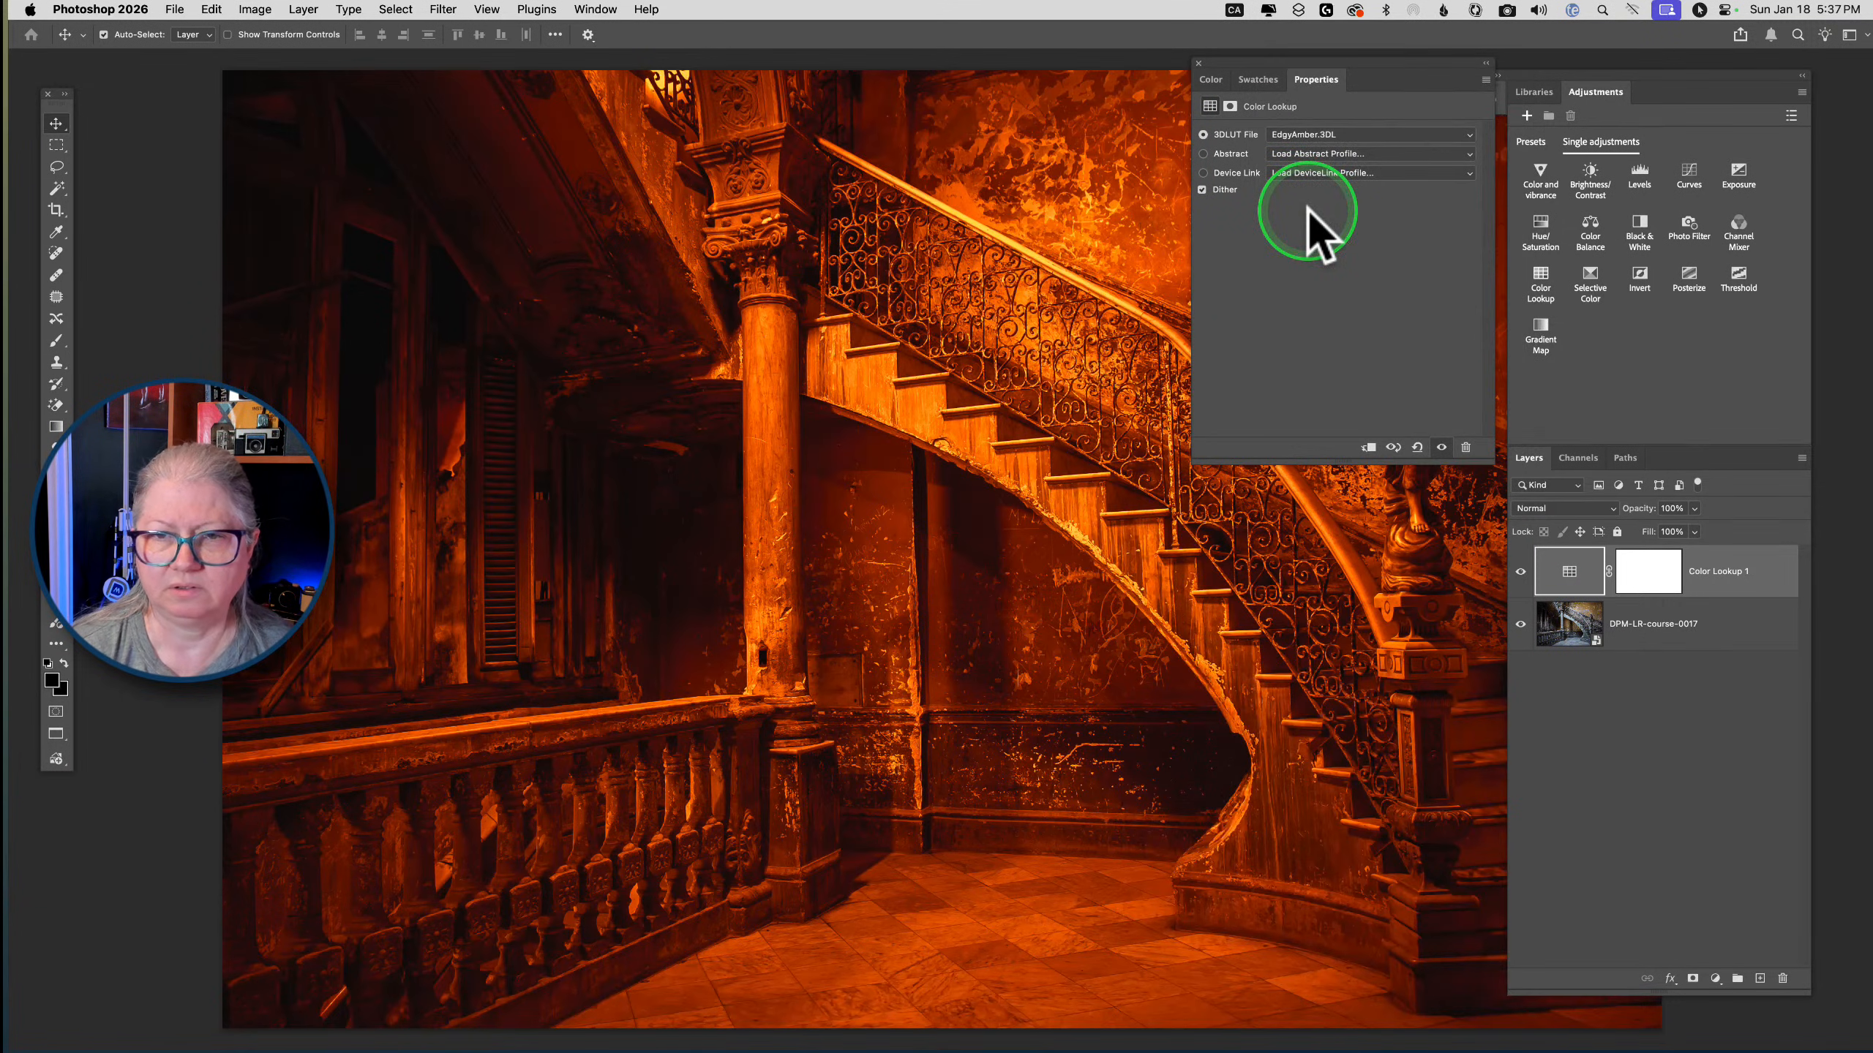
left_click(1305, 136)
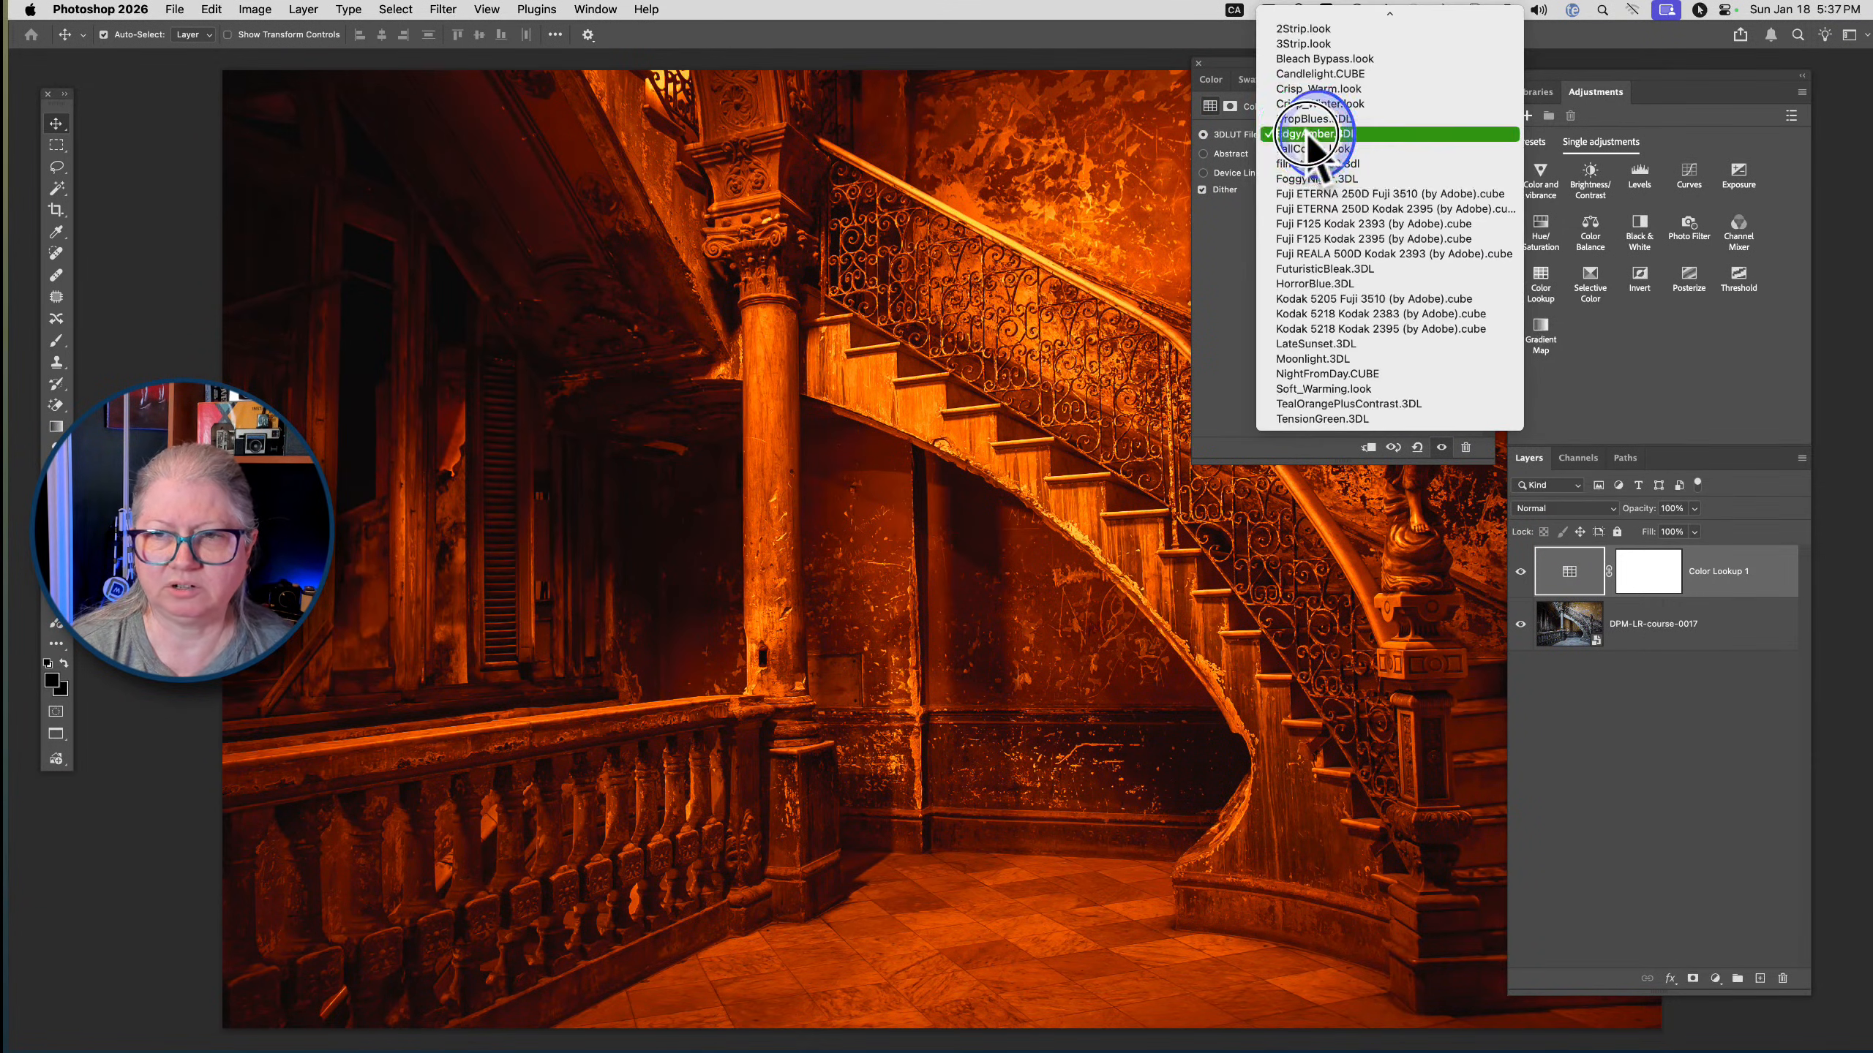
left_click(1301, 288)
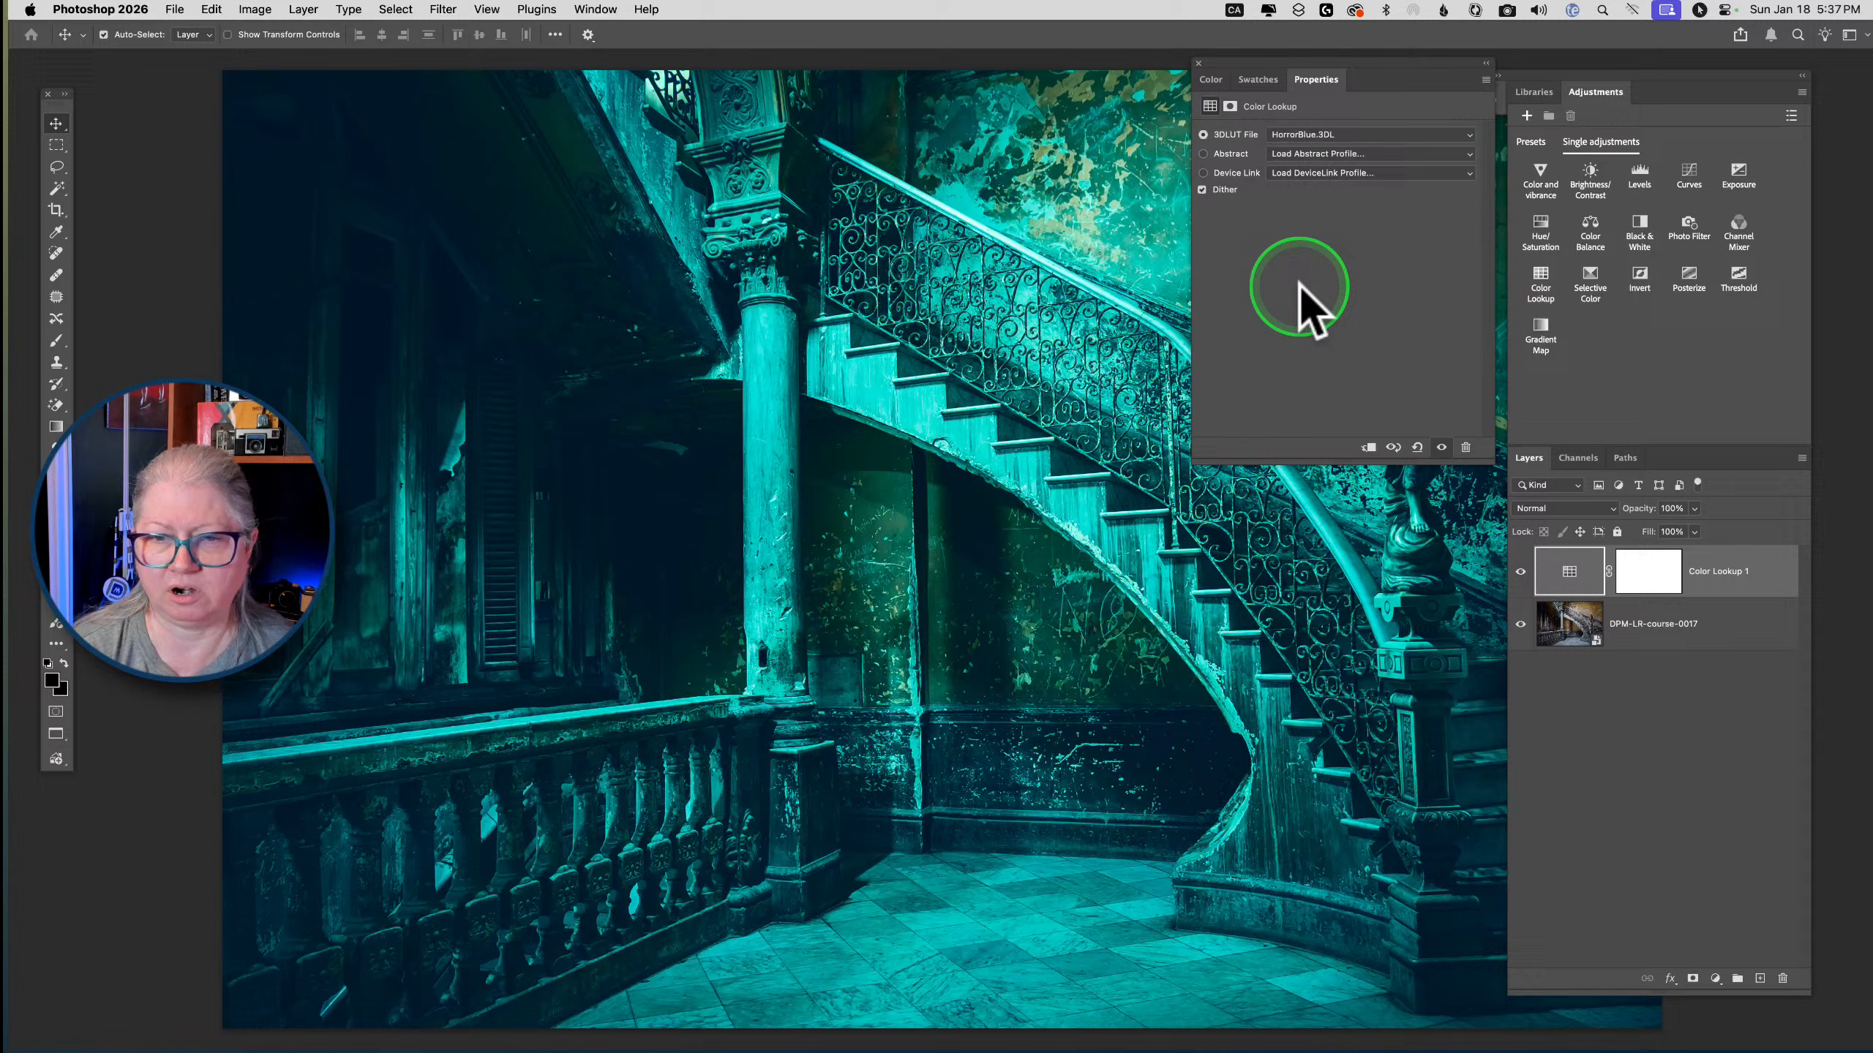
Try the Kodak 5218 Kodak 2383 and Kodak 5218 Kodak 2395 LUTs, testing the Color Lookup layer's opacity with the latter
left_click(1307, 136)
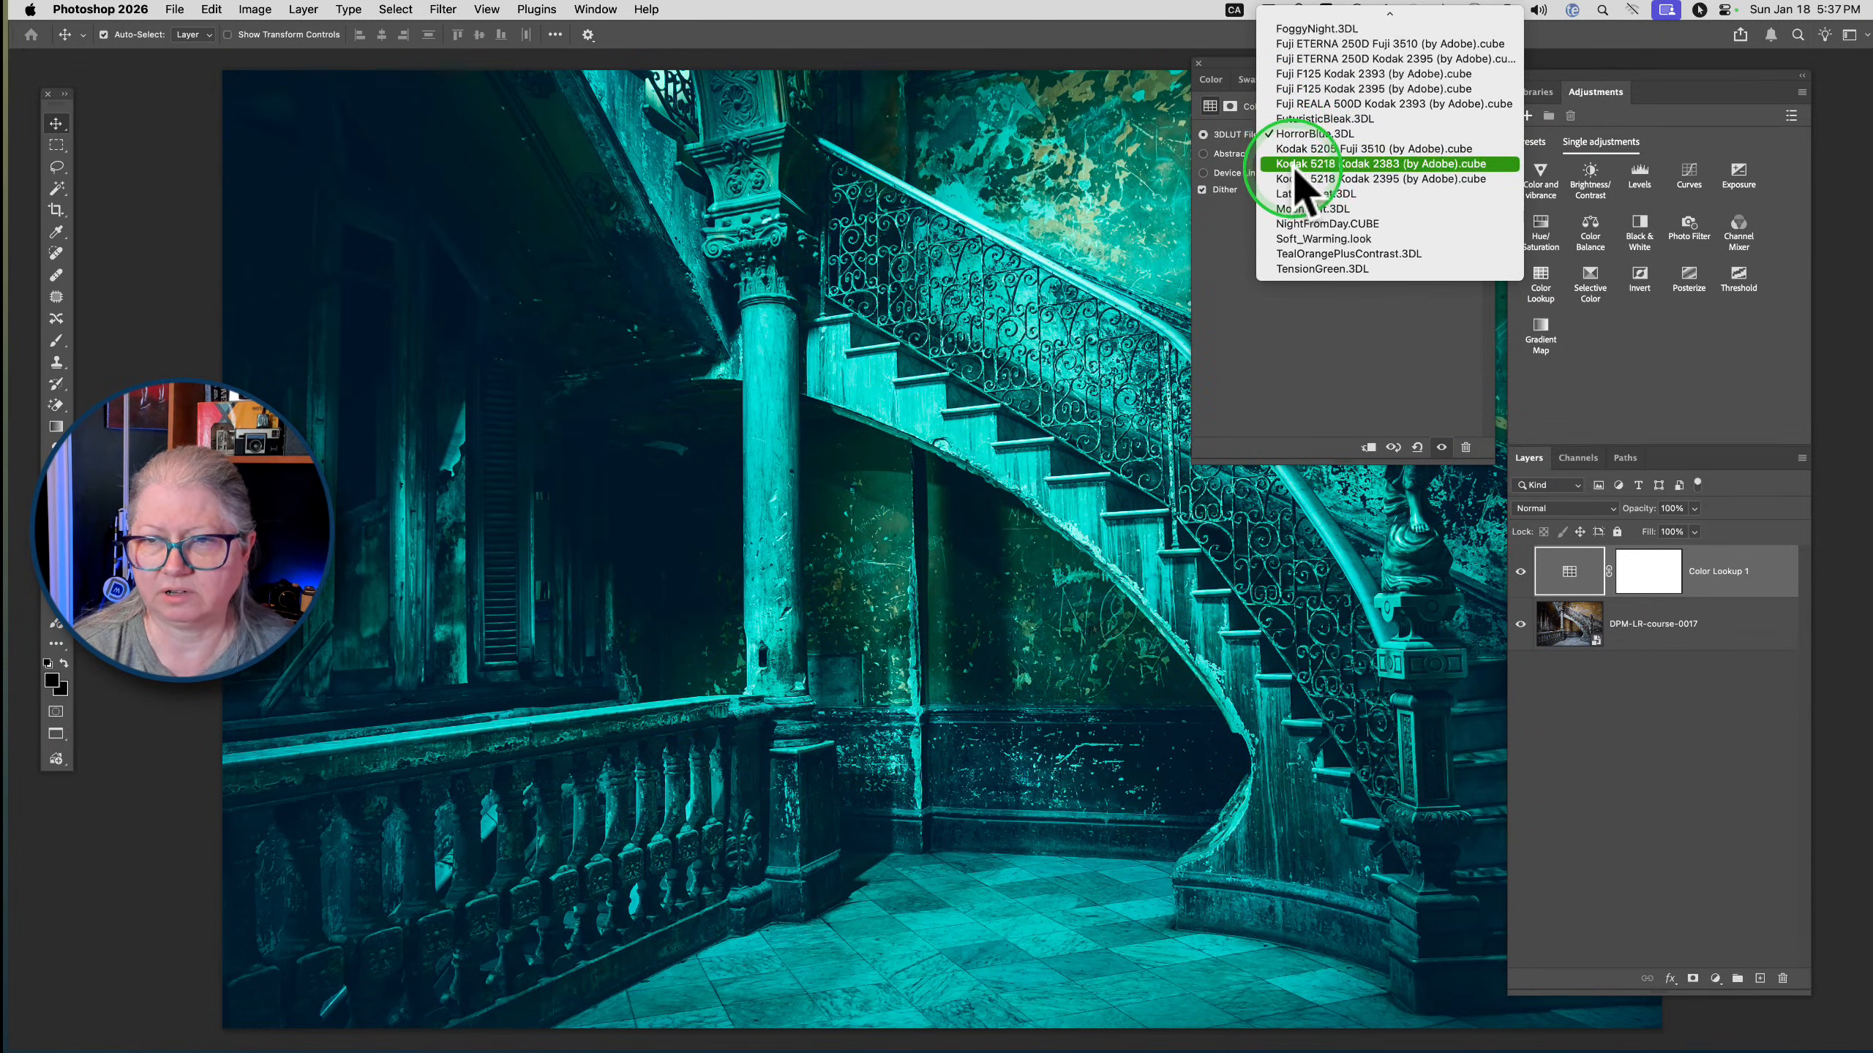
left_click(1292, 164)
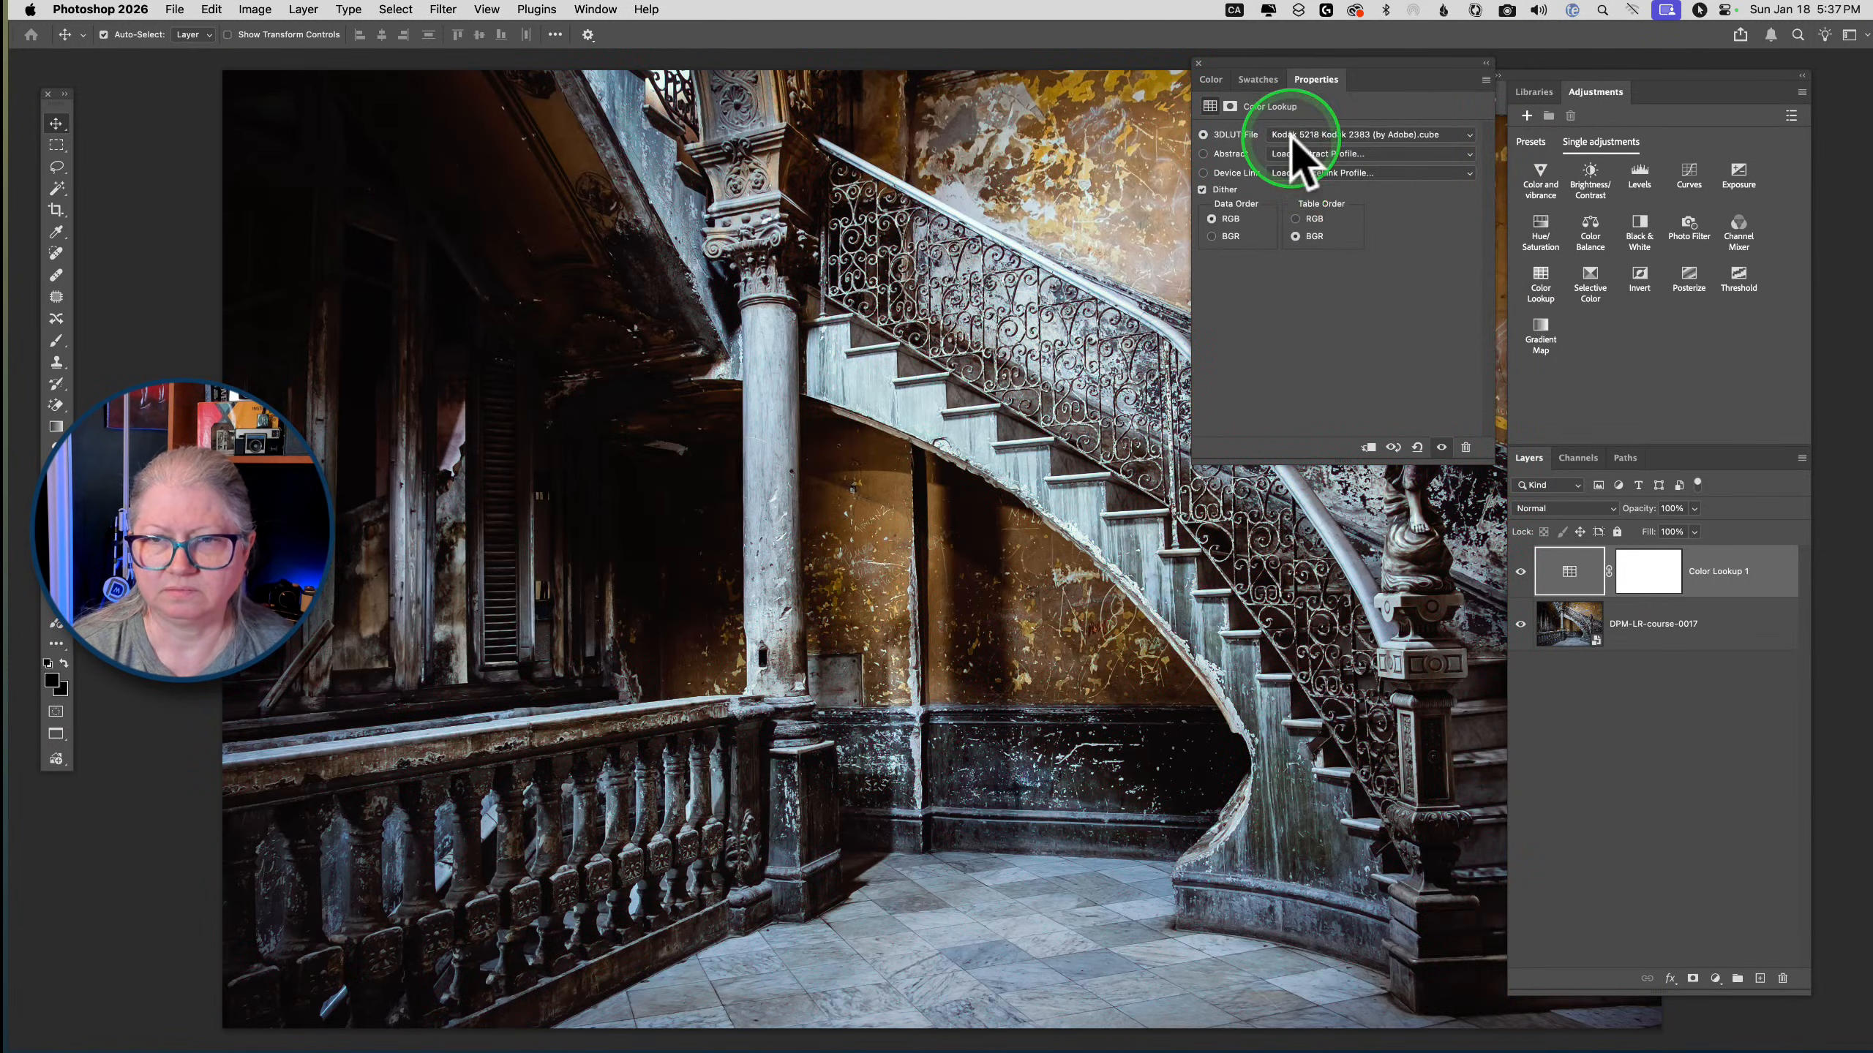
left_click(1290, 136)
left_click(1293, 152)
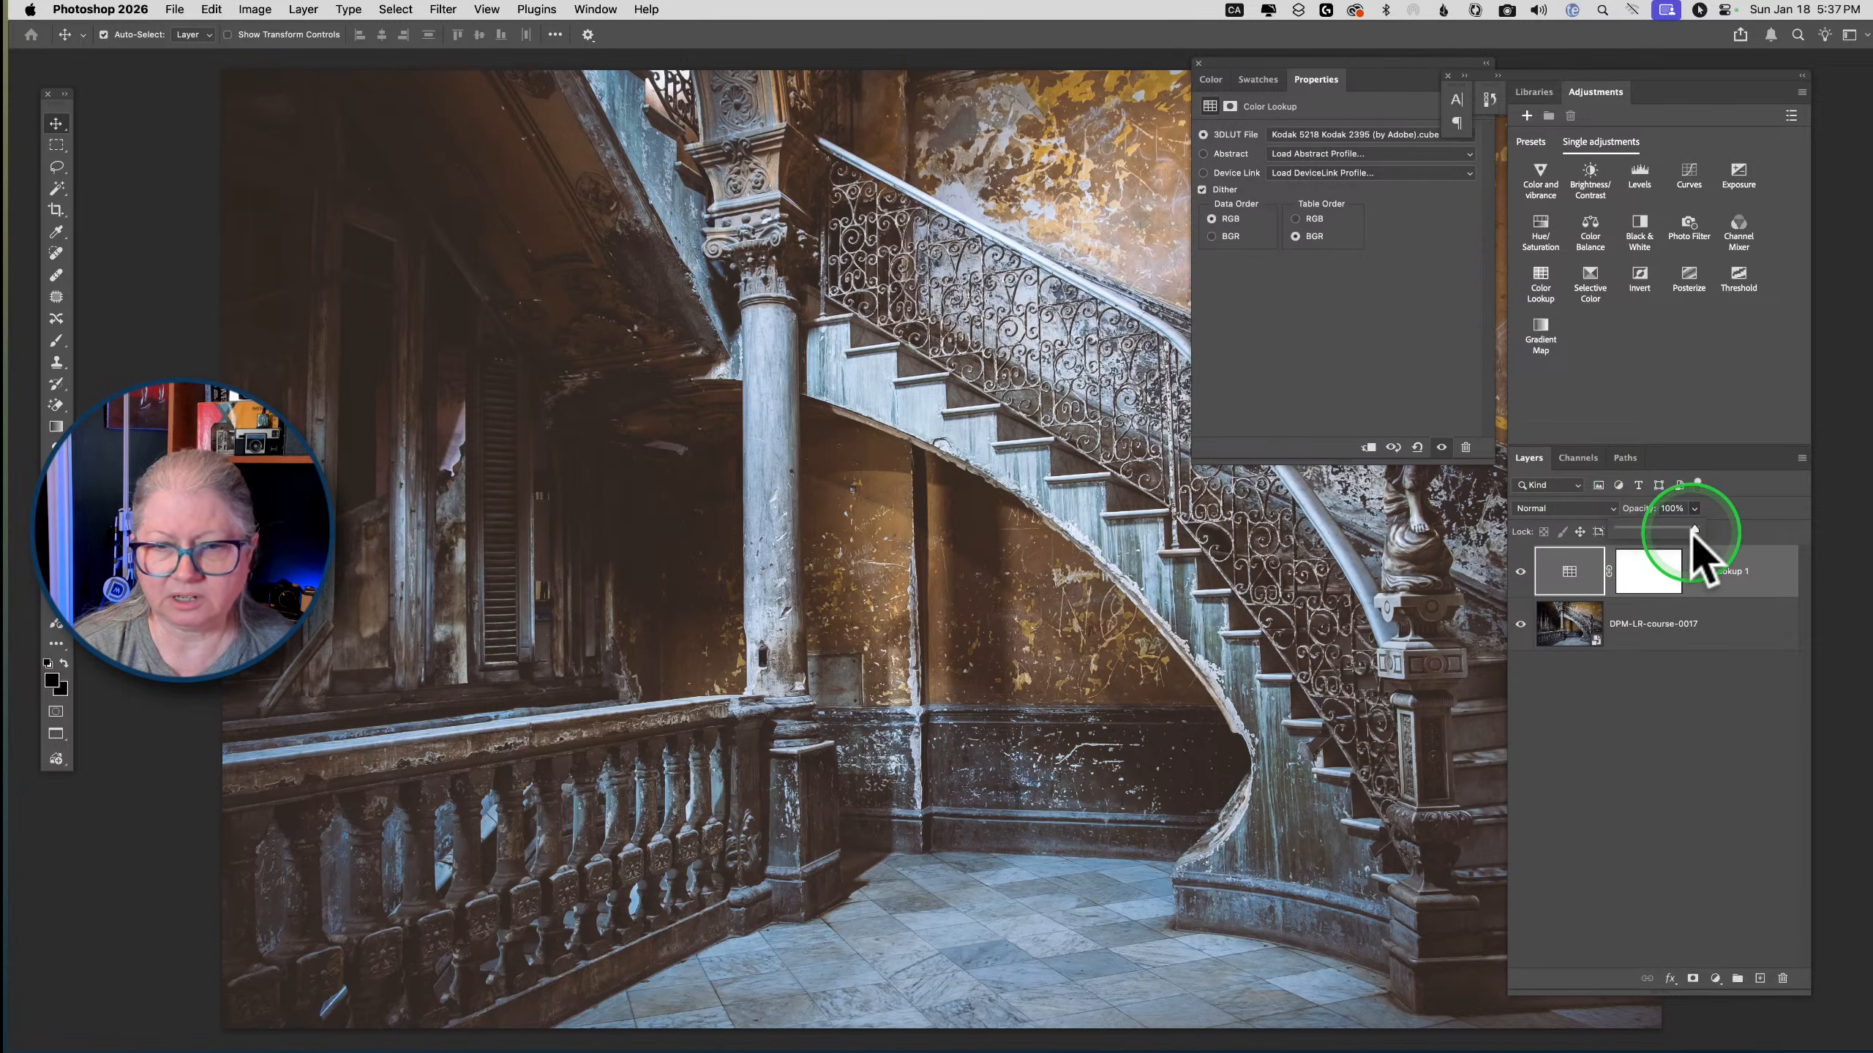
left_click_drag(1696, 530, 1814, 530)
Try the NightFromDay.CUBE and Soft_Warming.look LUTs on the Color Lookup layer
left_click(1336, 135)
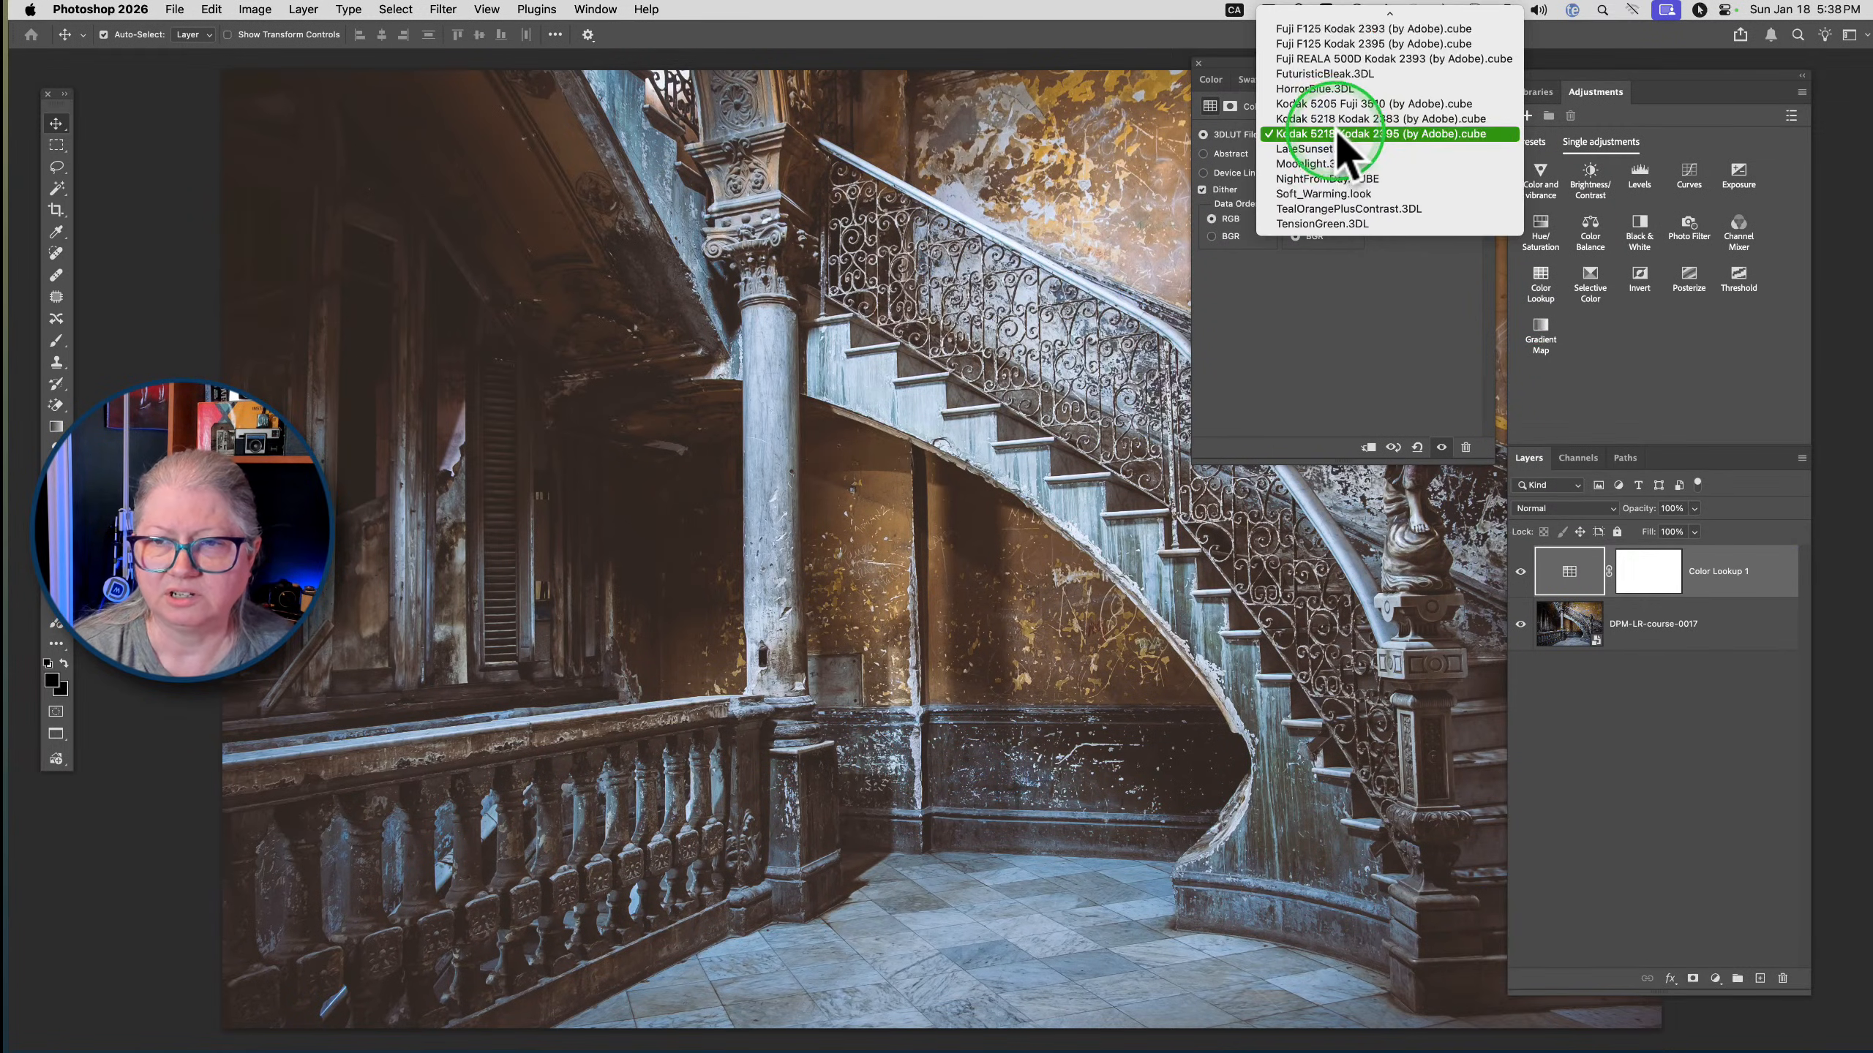
left_click(1330, 178)
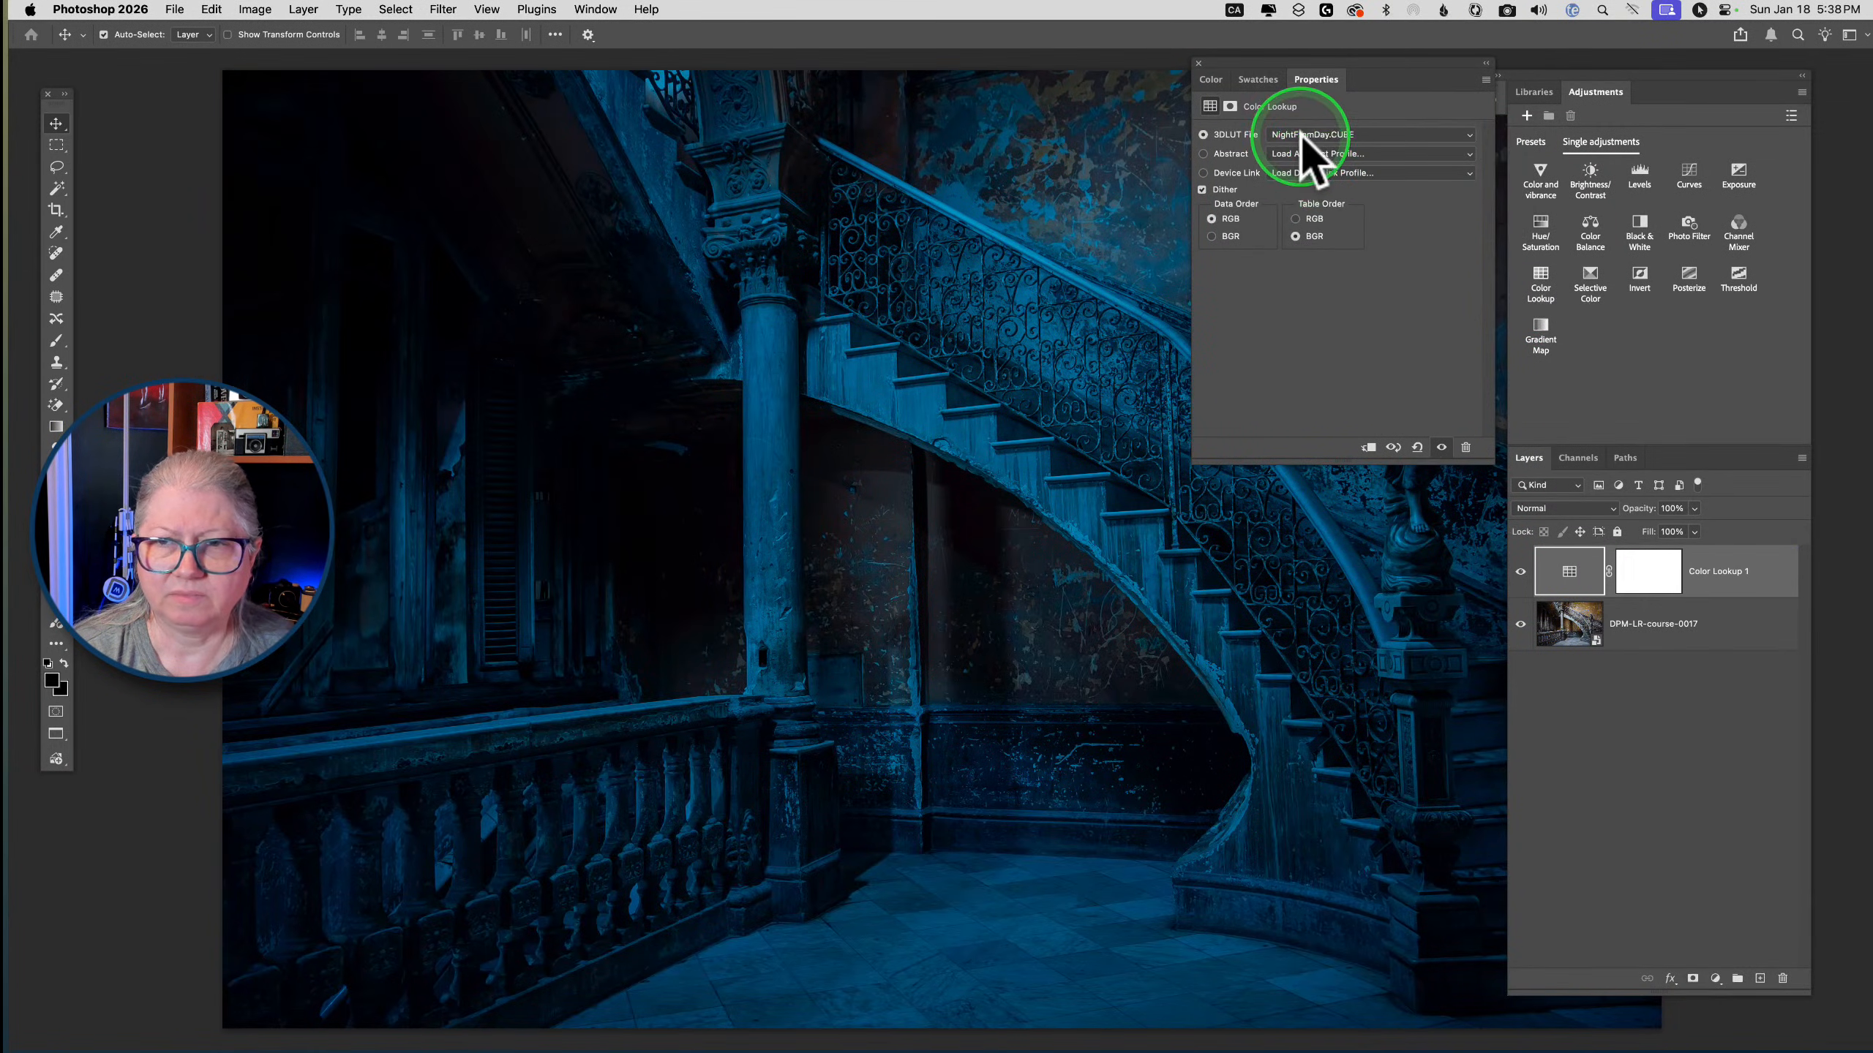
left_click(1307, 147)
left_click(1307, 150)
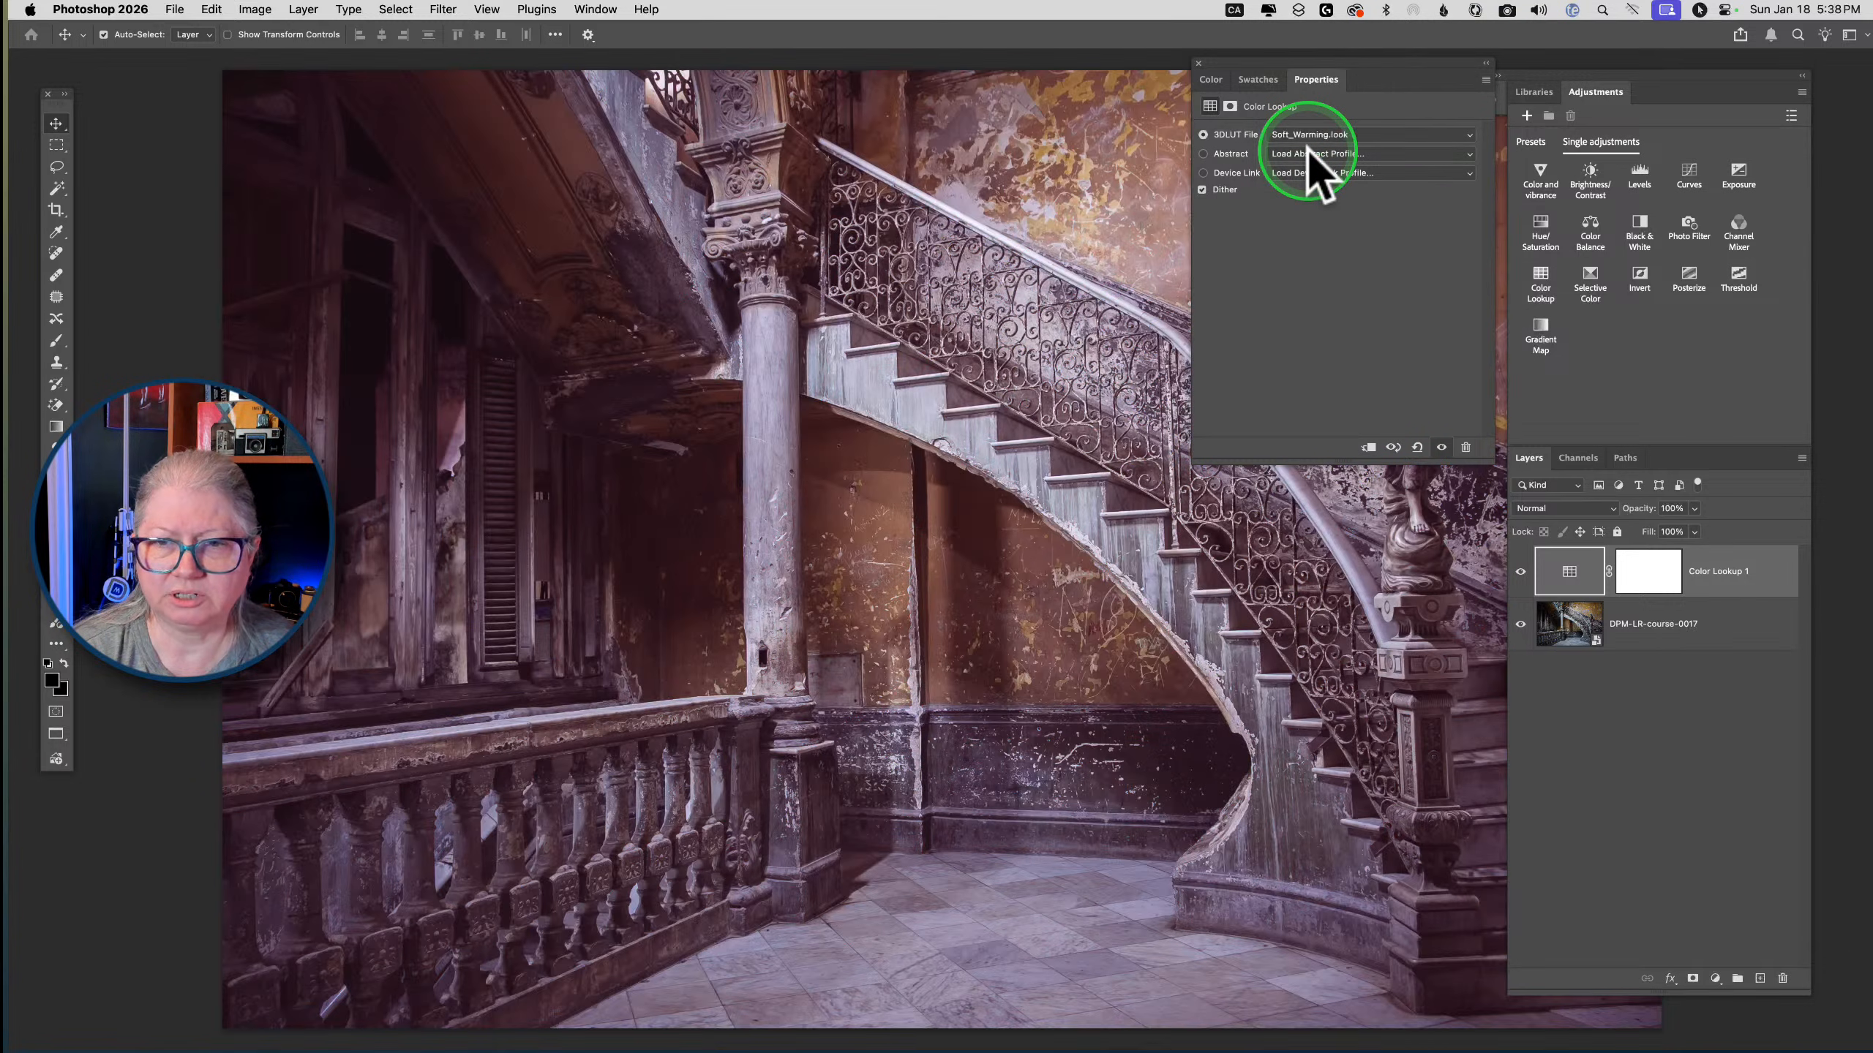
Set the Color Lookup layer's 3D LUT to TealOrangePlusContrast.3DL and reduce the layer's opacity to about 48%
left_click(1291, 138)
left_click(1290, 149)
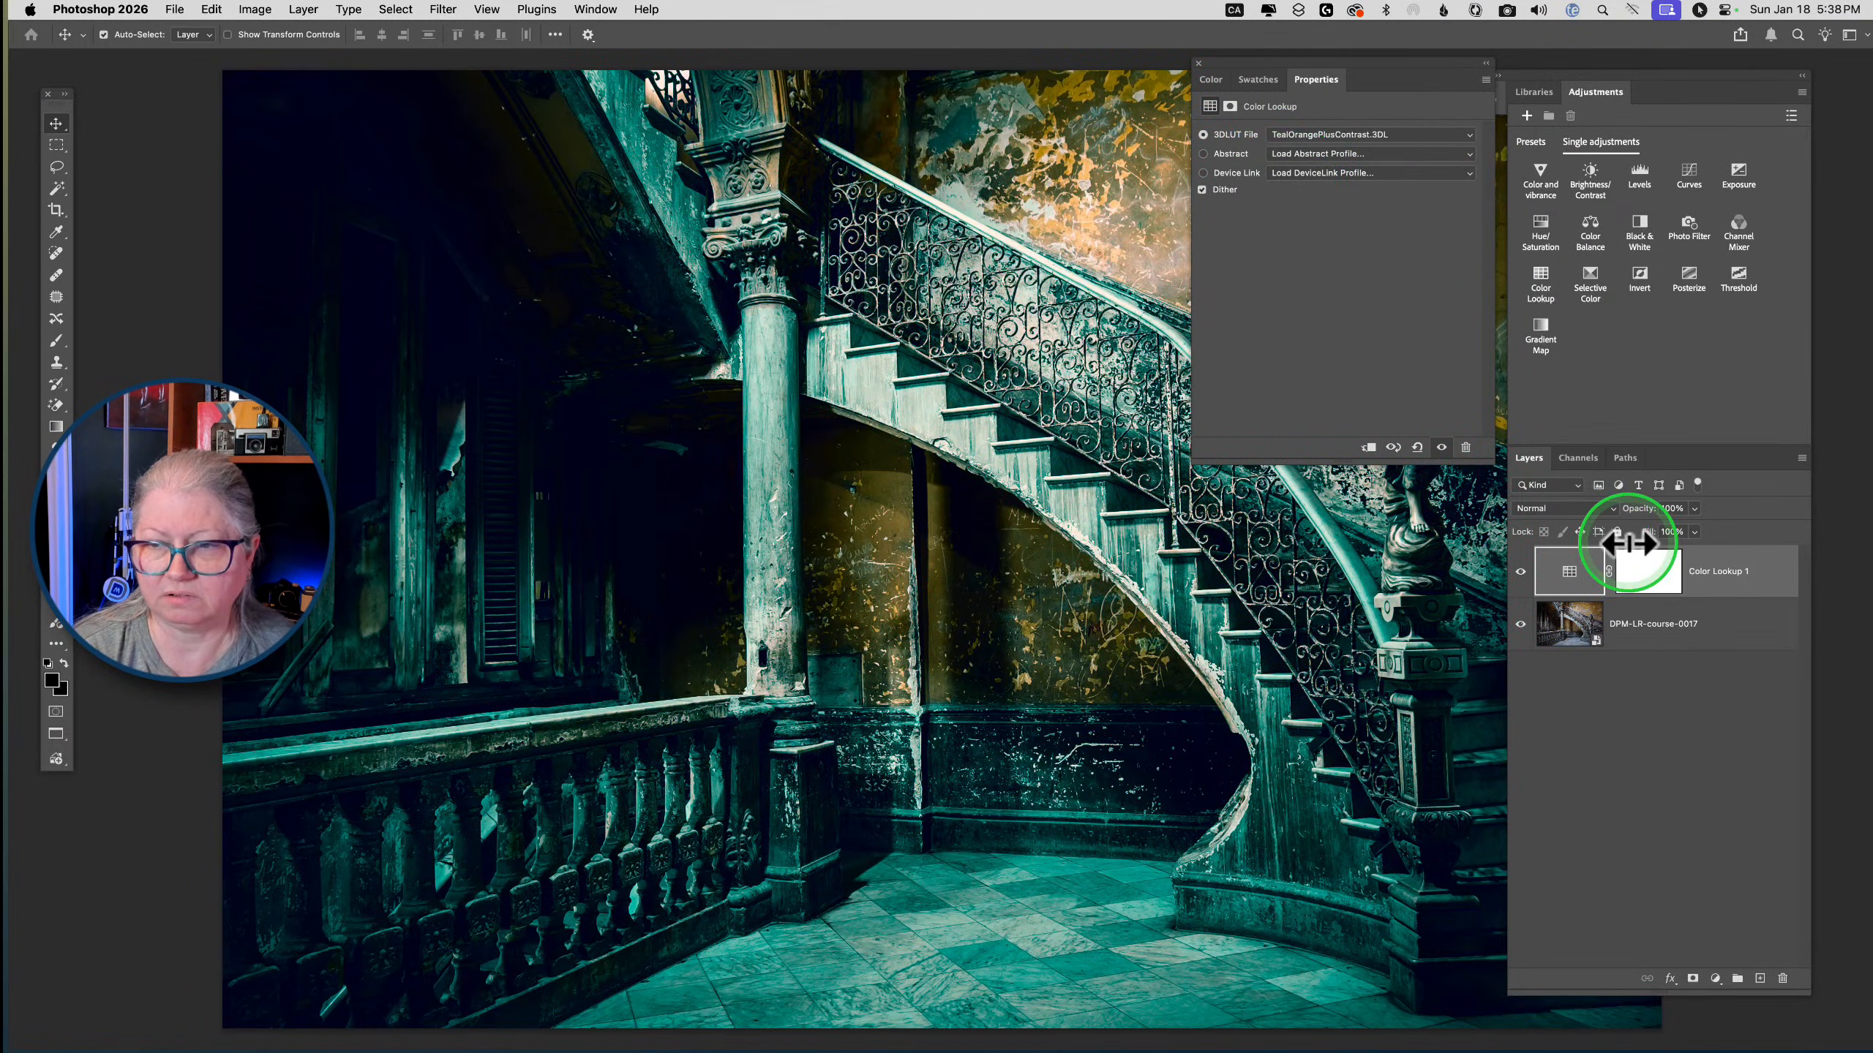
left_click(1693, 508)
left_click_drag(1695, 527, 1635, 528)
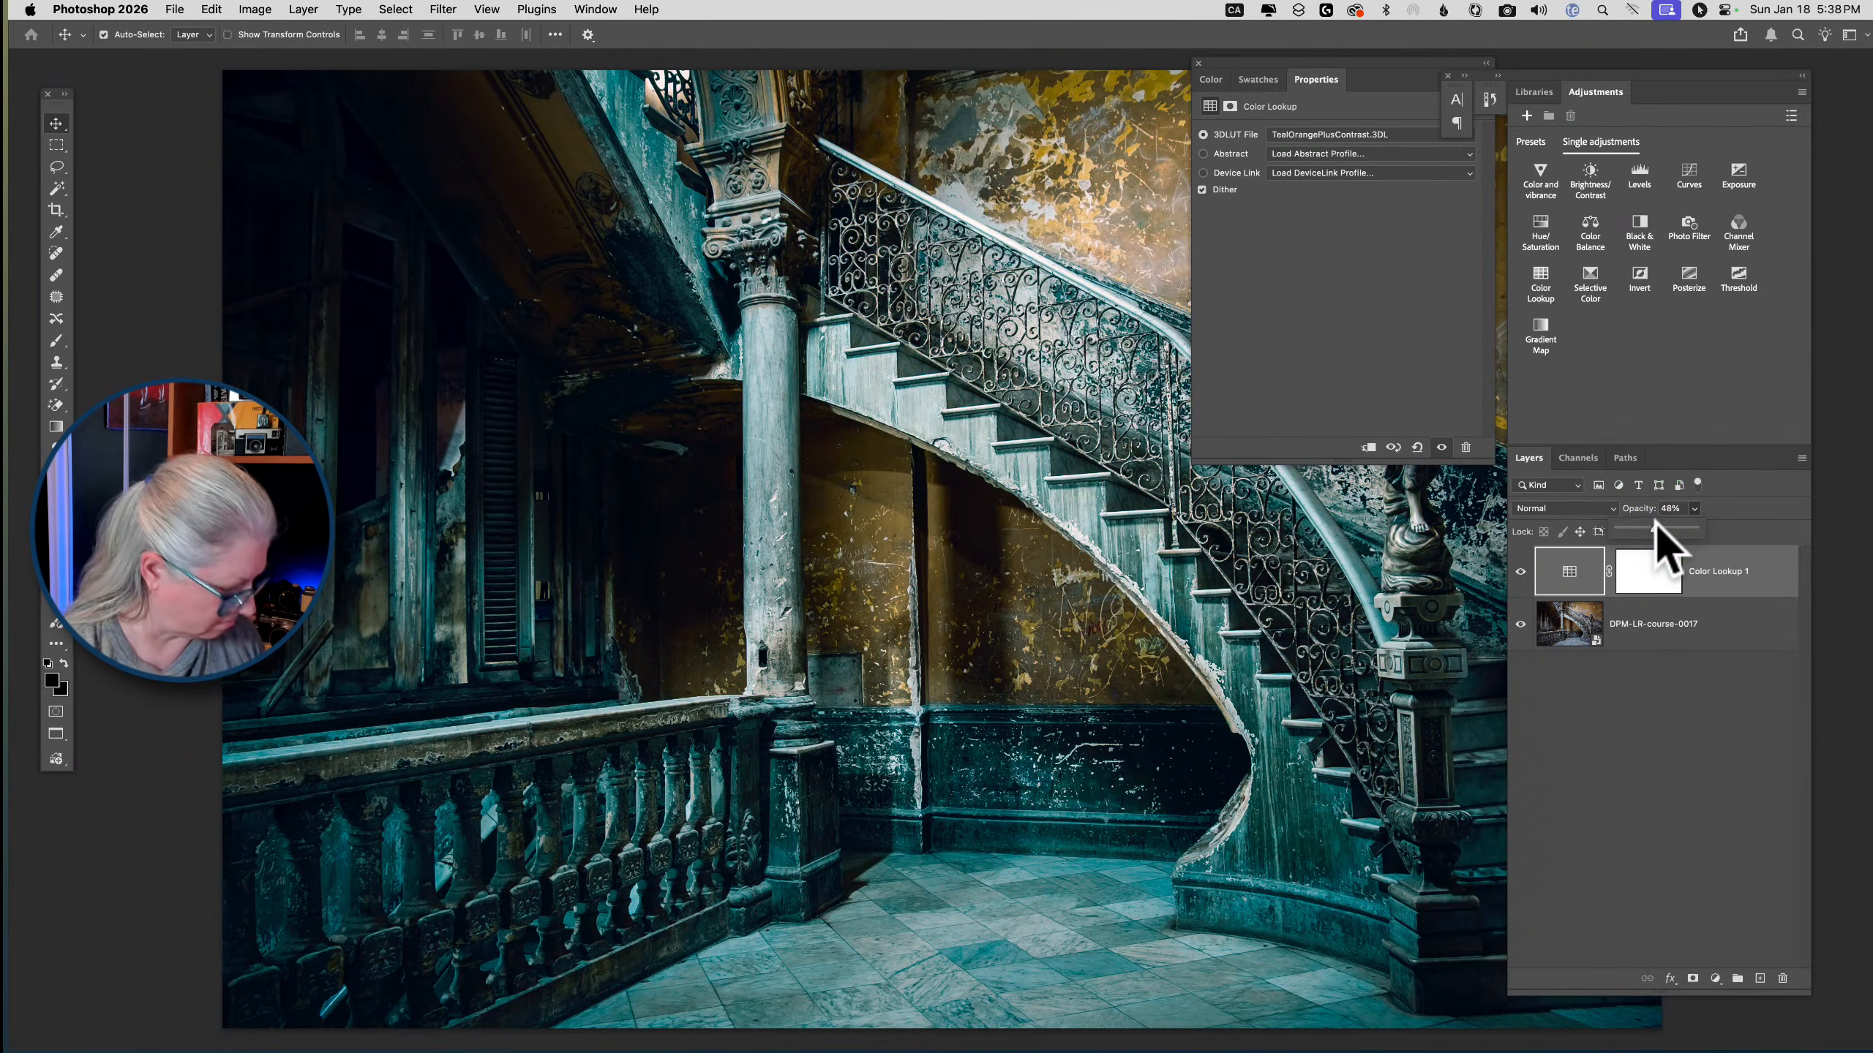
Switch to Lightroom Classic and view the original staircase photo and DPM-LR-course-0017-Edit.psd enlarged in the Library
key("super+Tab")
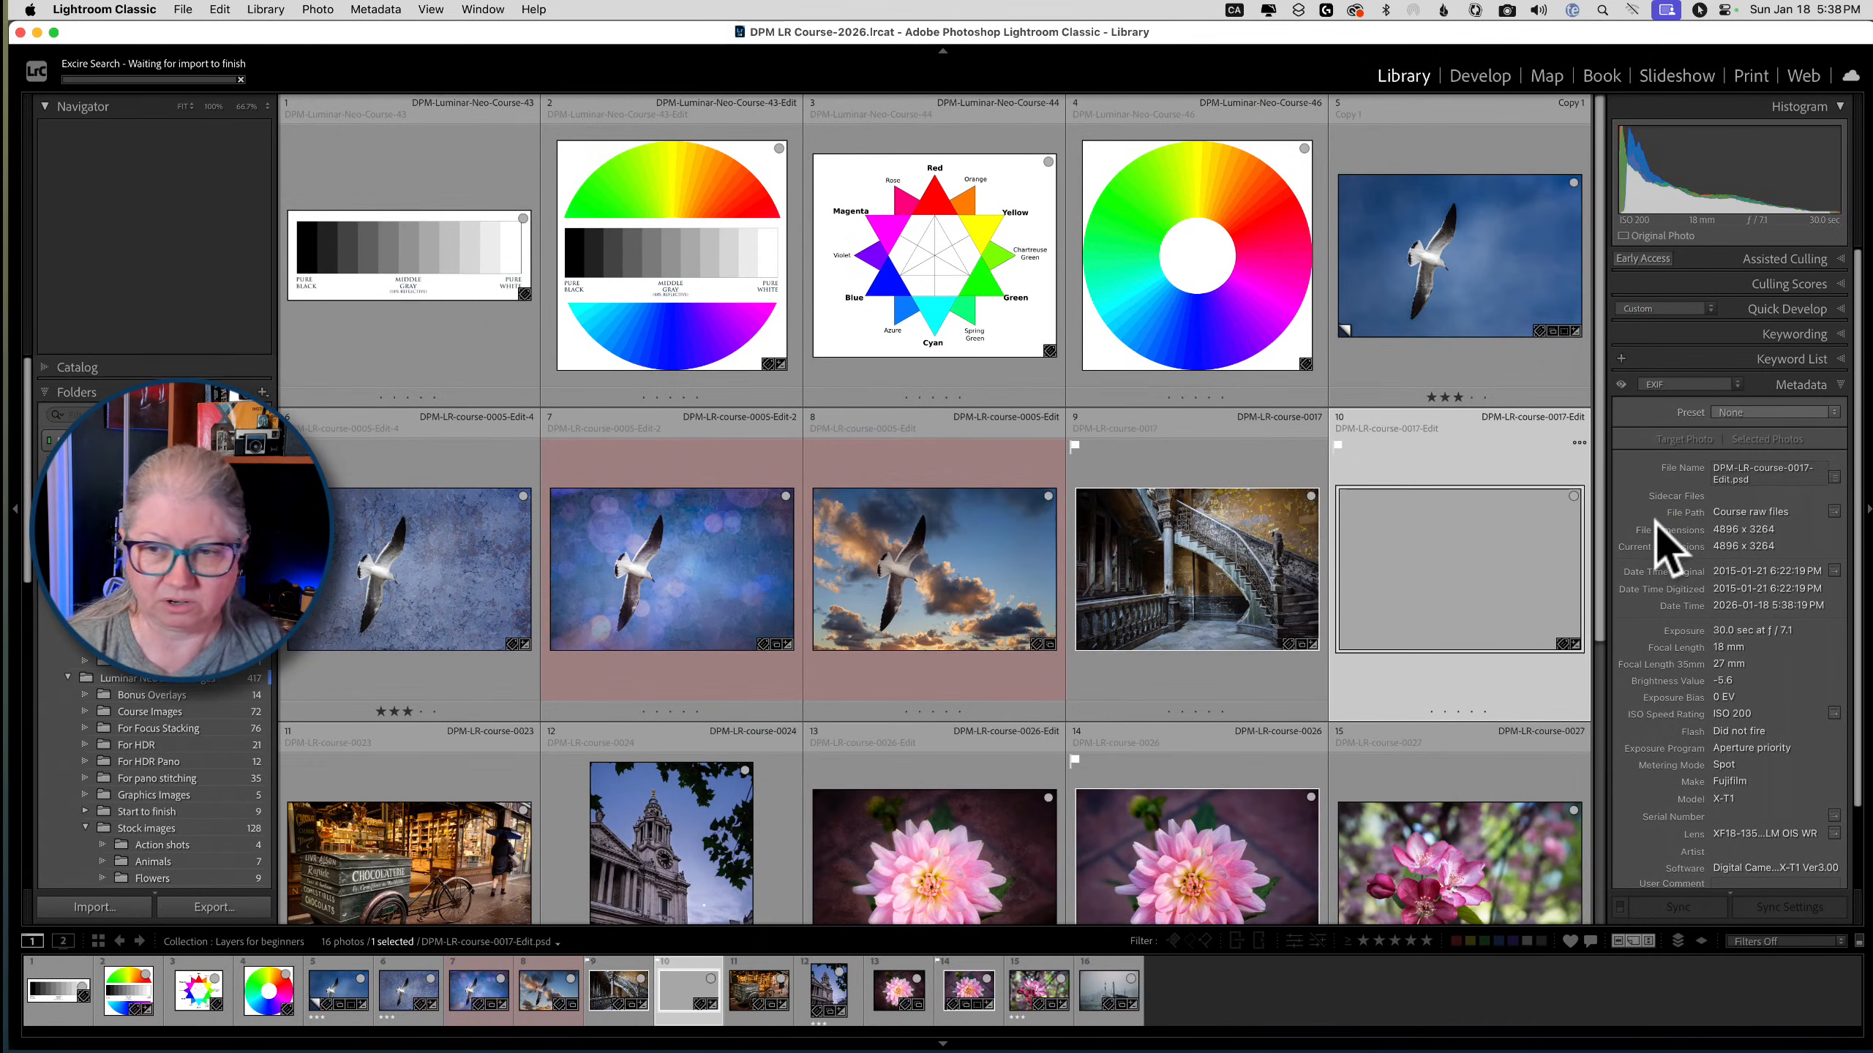
left_click(1333, 563)
double_click(1196, 577)
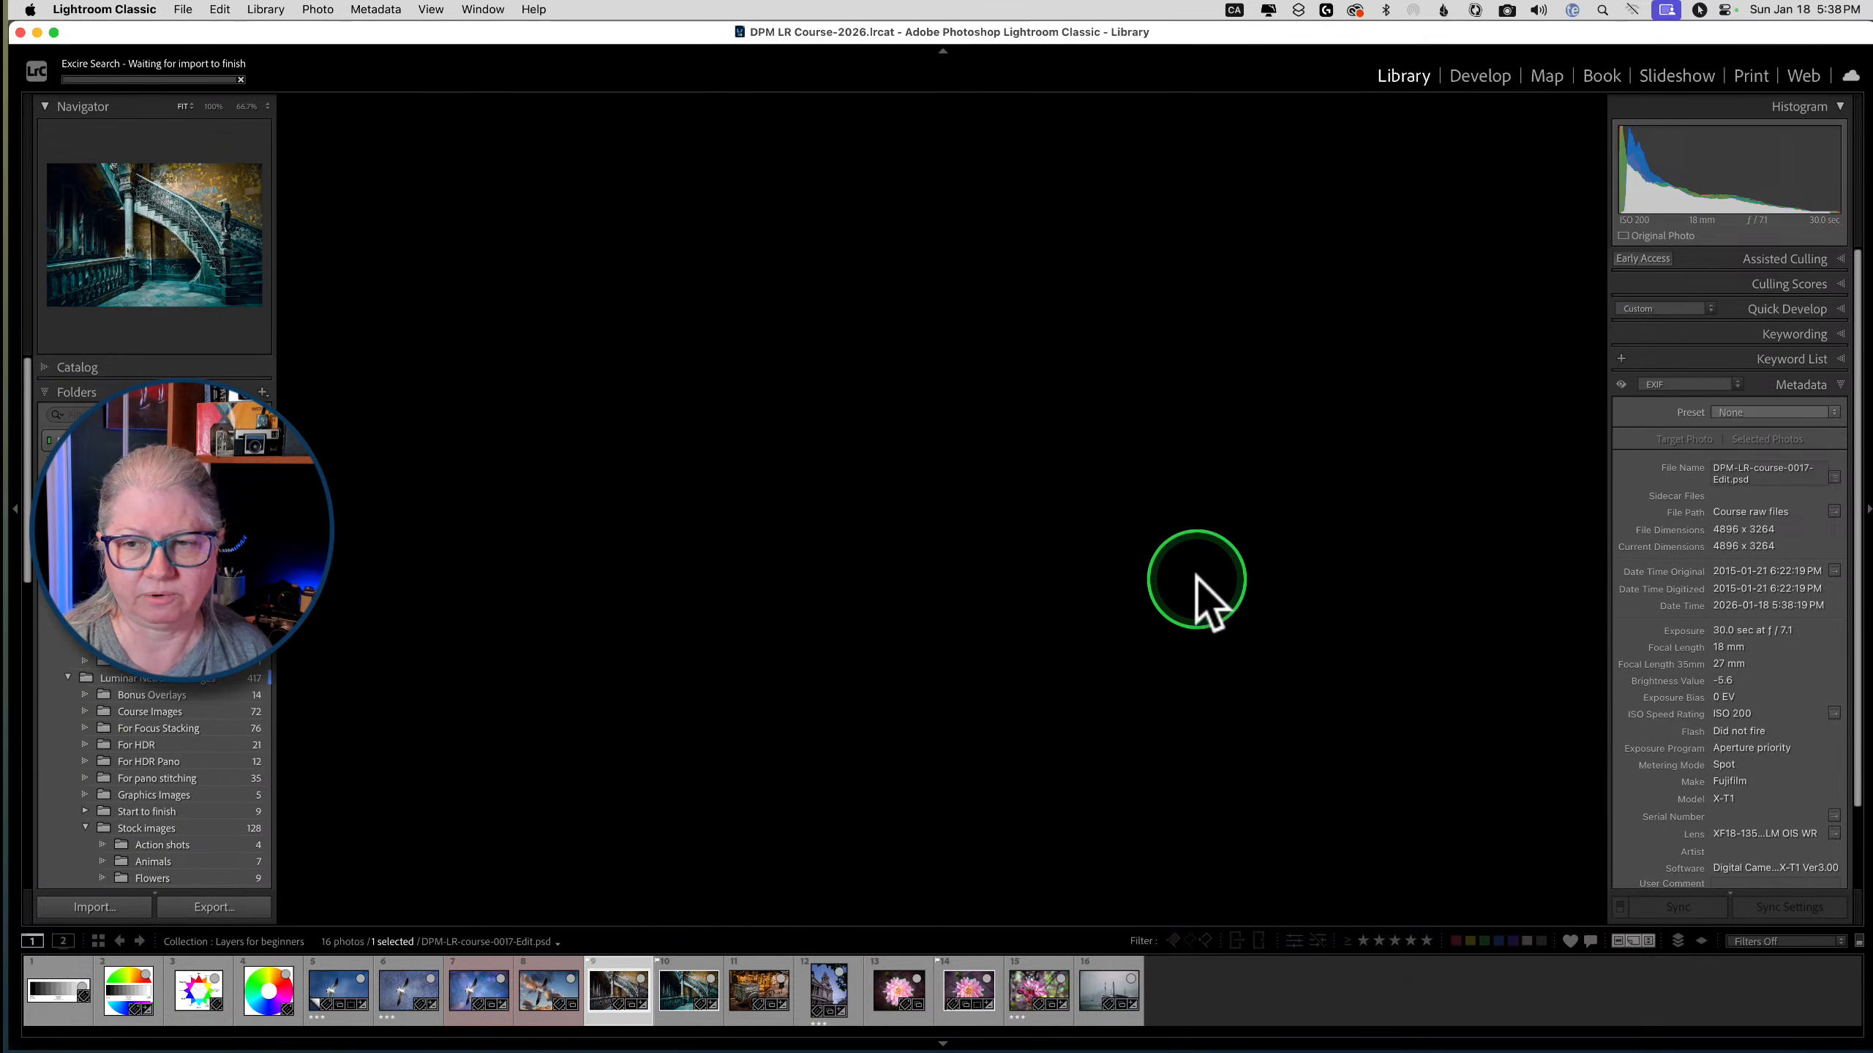
key("Right")
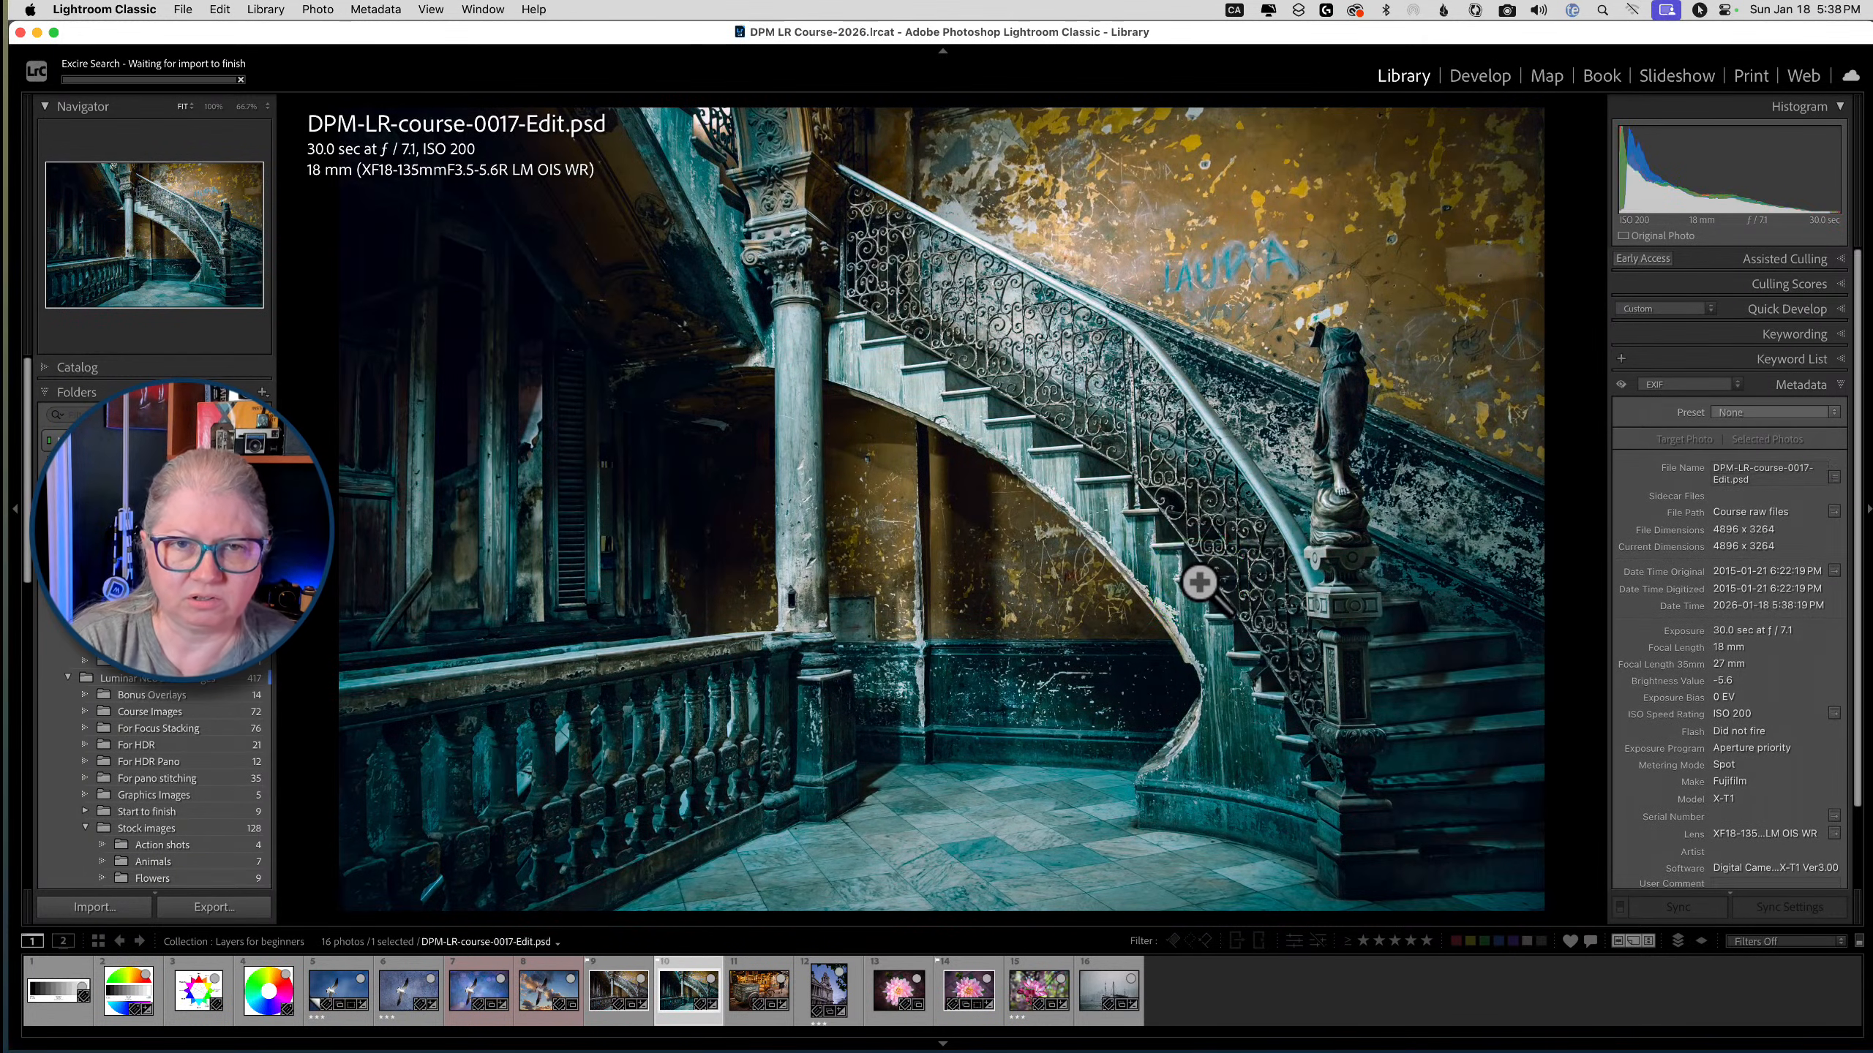
left_click(944, 546)
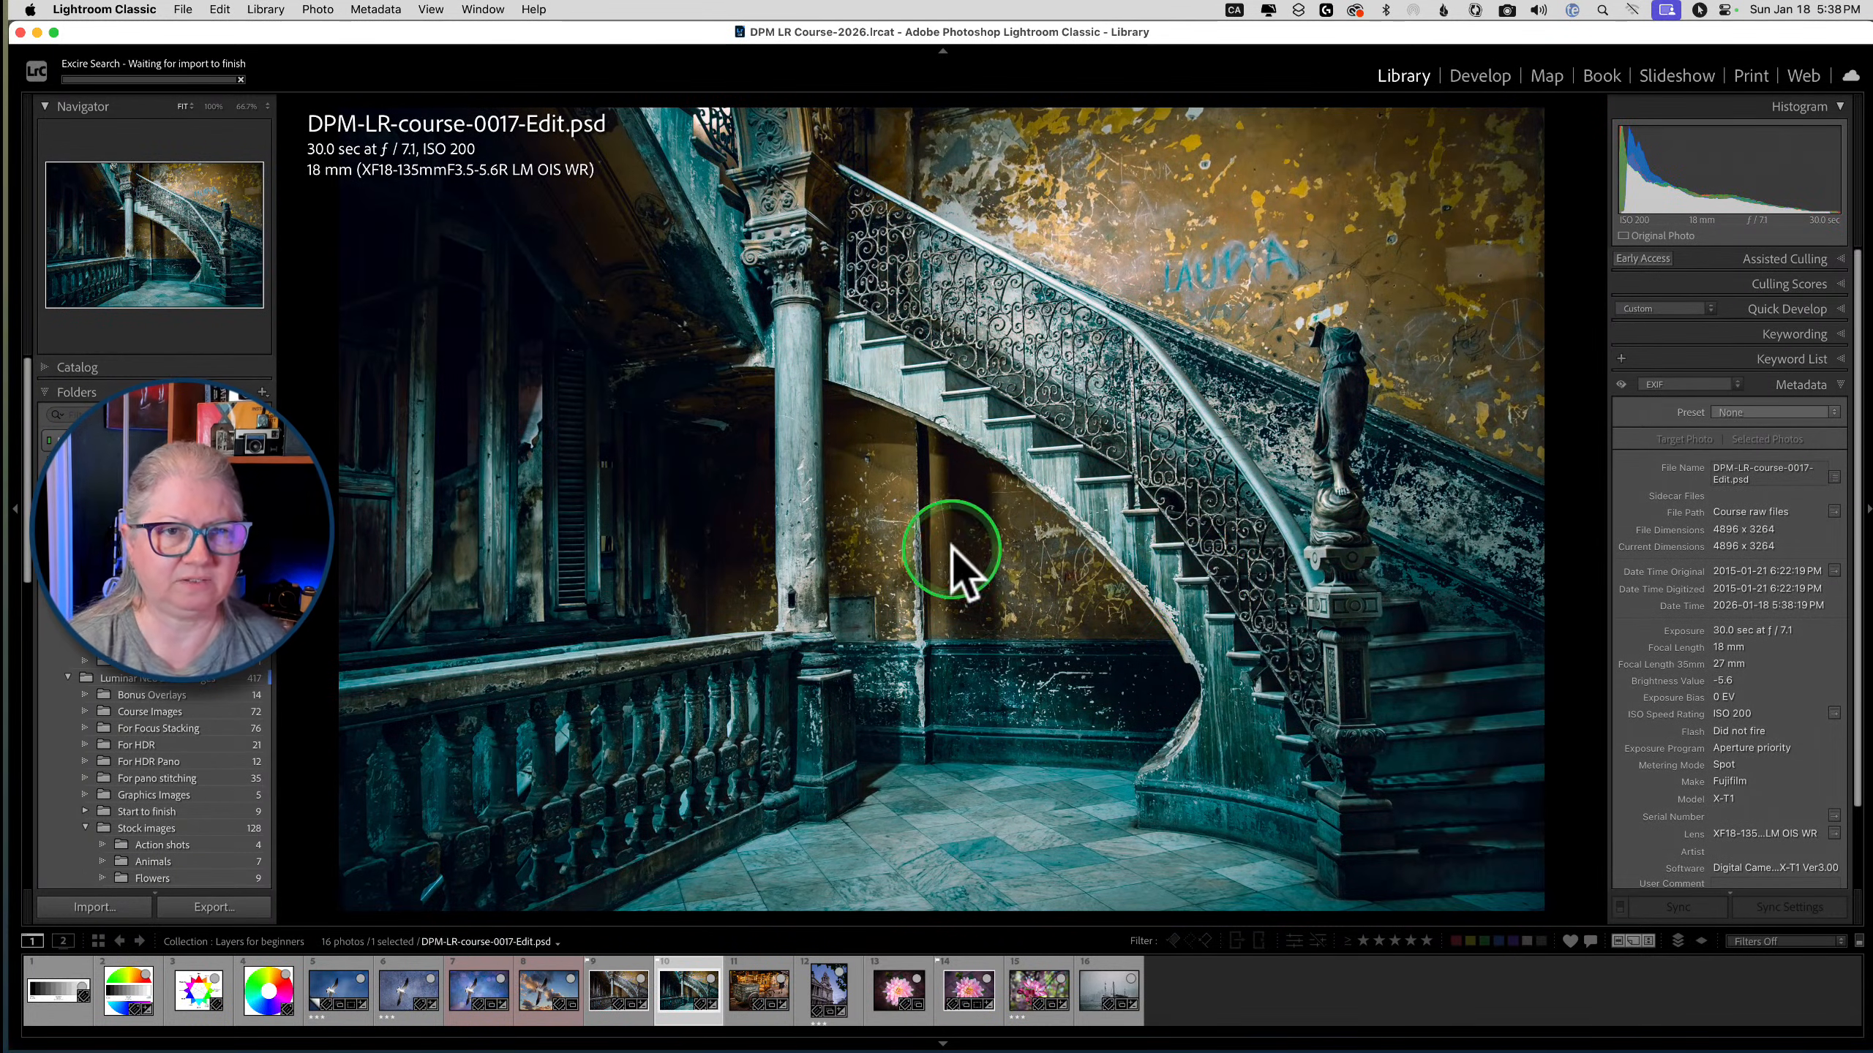
left_click_drag(182, 529, 182, 833)
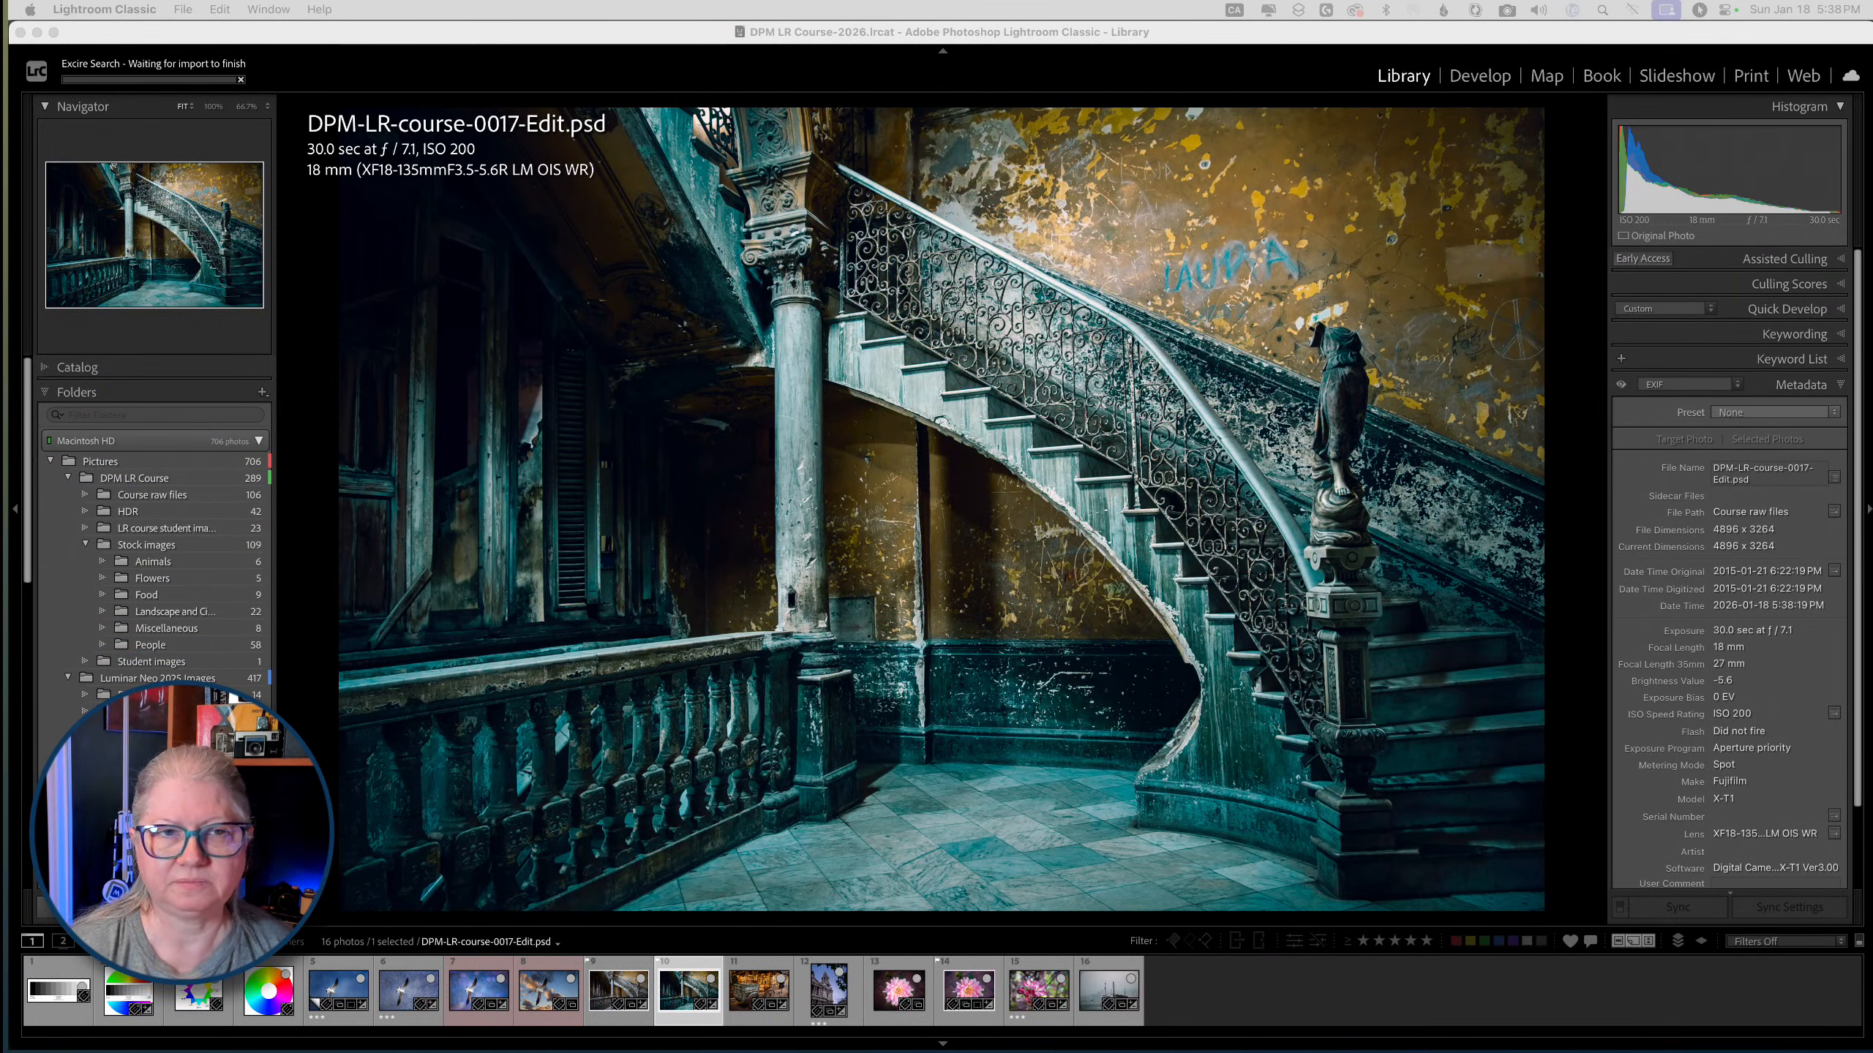
left_click(1070, 196)
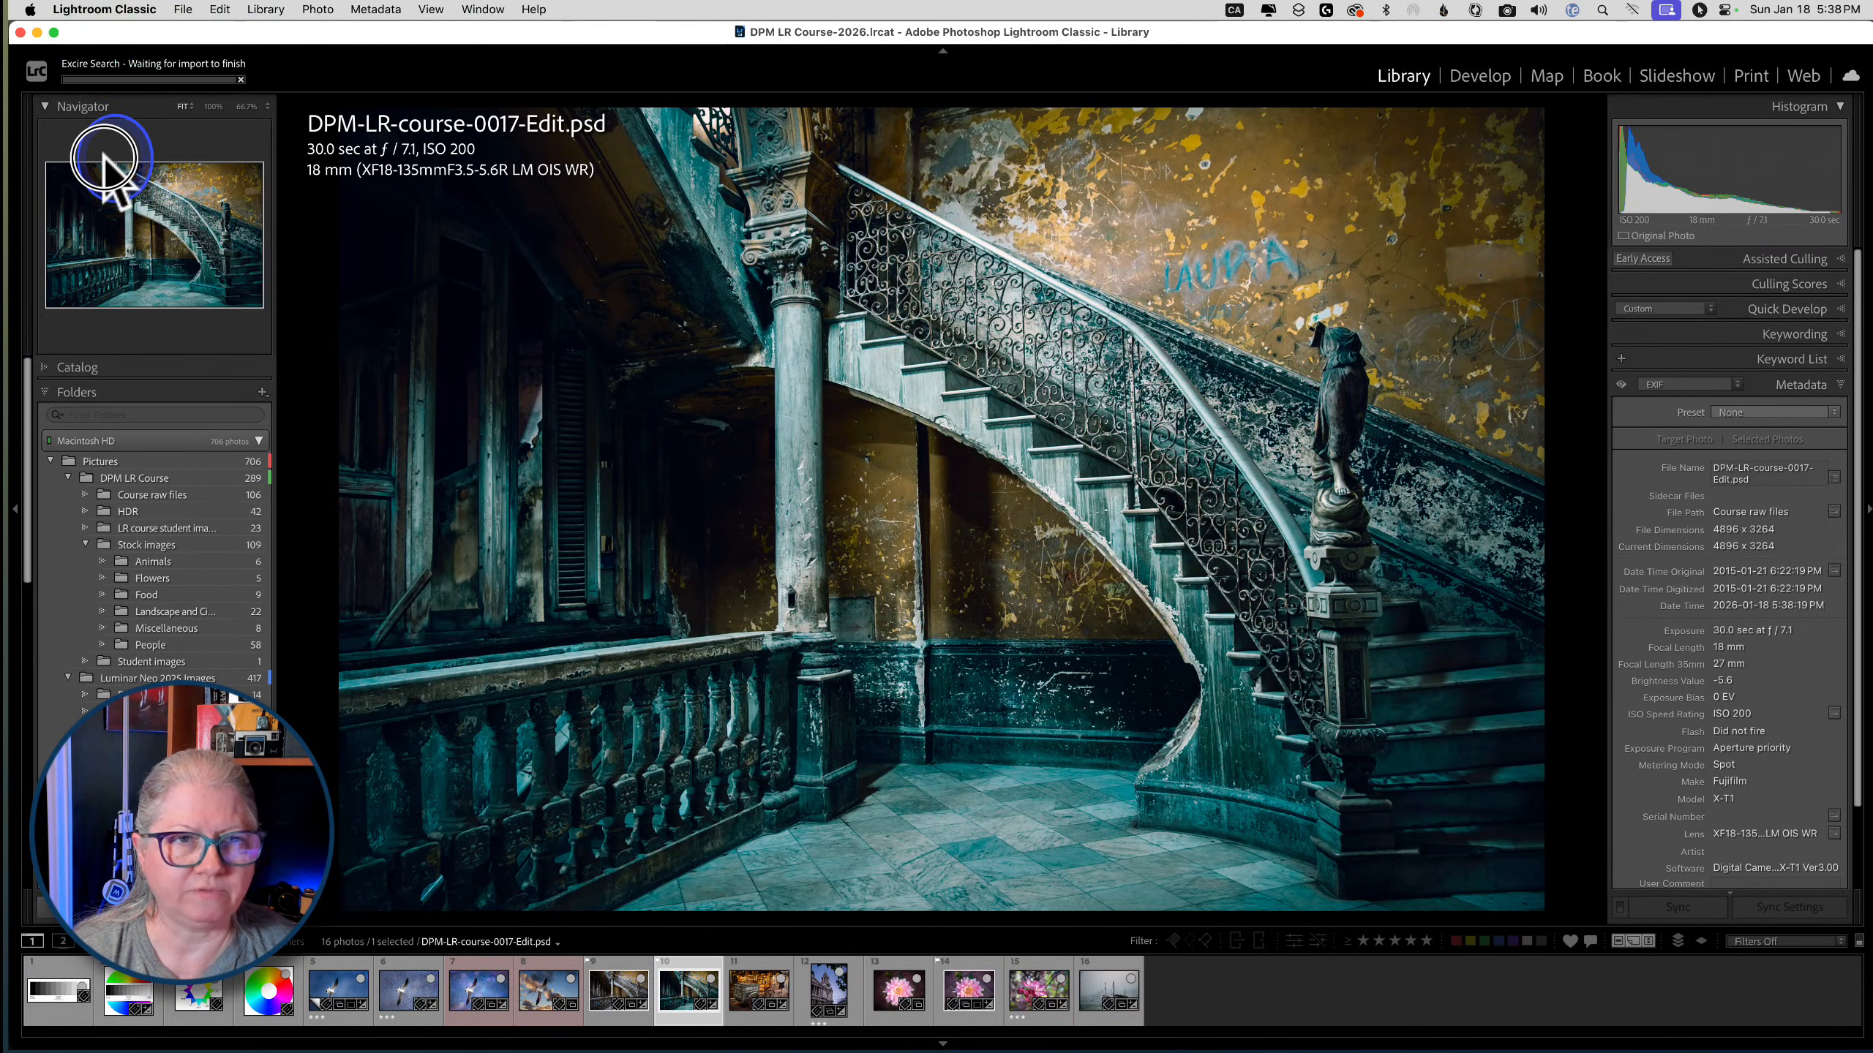
Cancel the pending Excire Search task and open the External Editing preferences
left_click(242, 81)
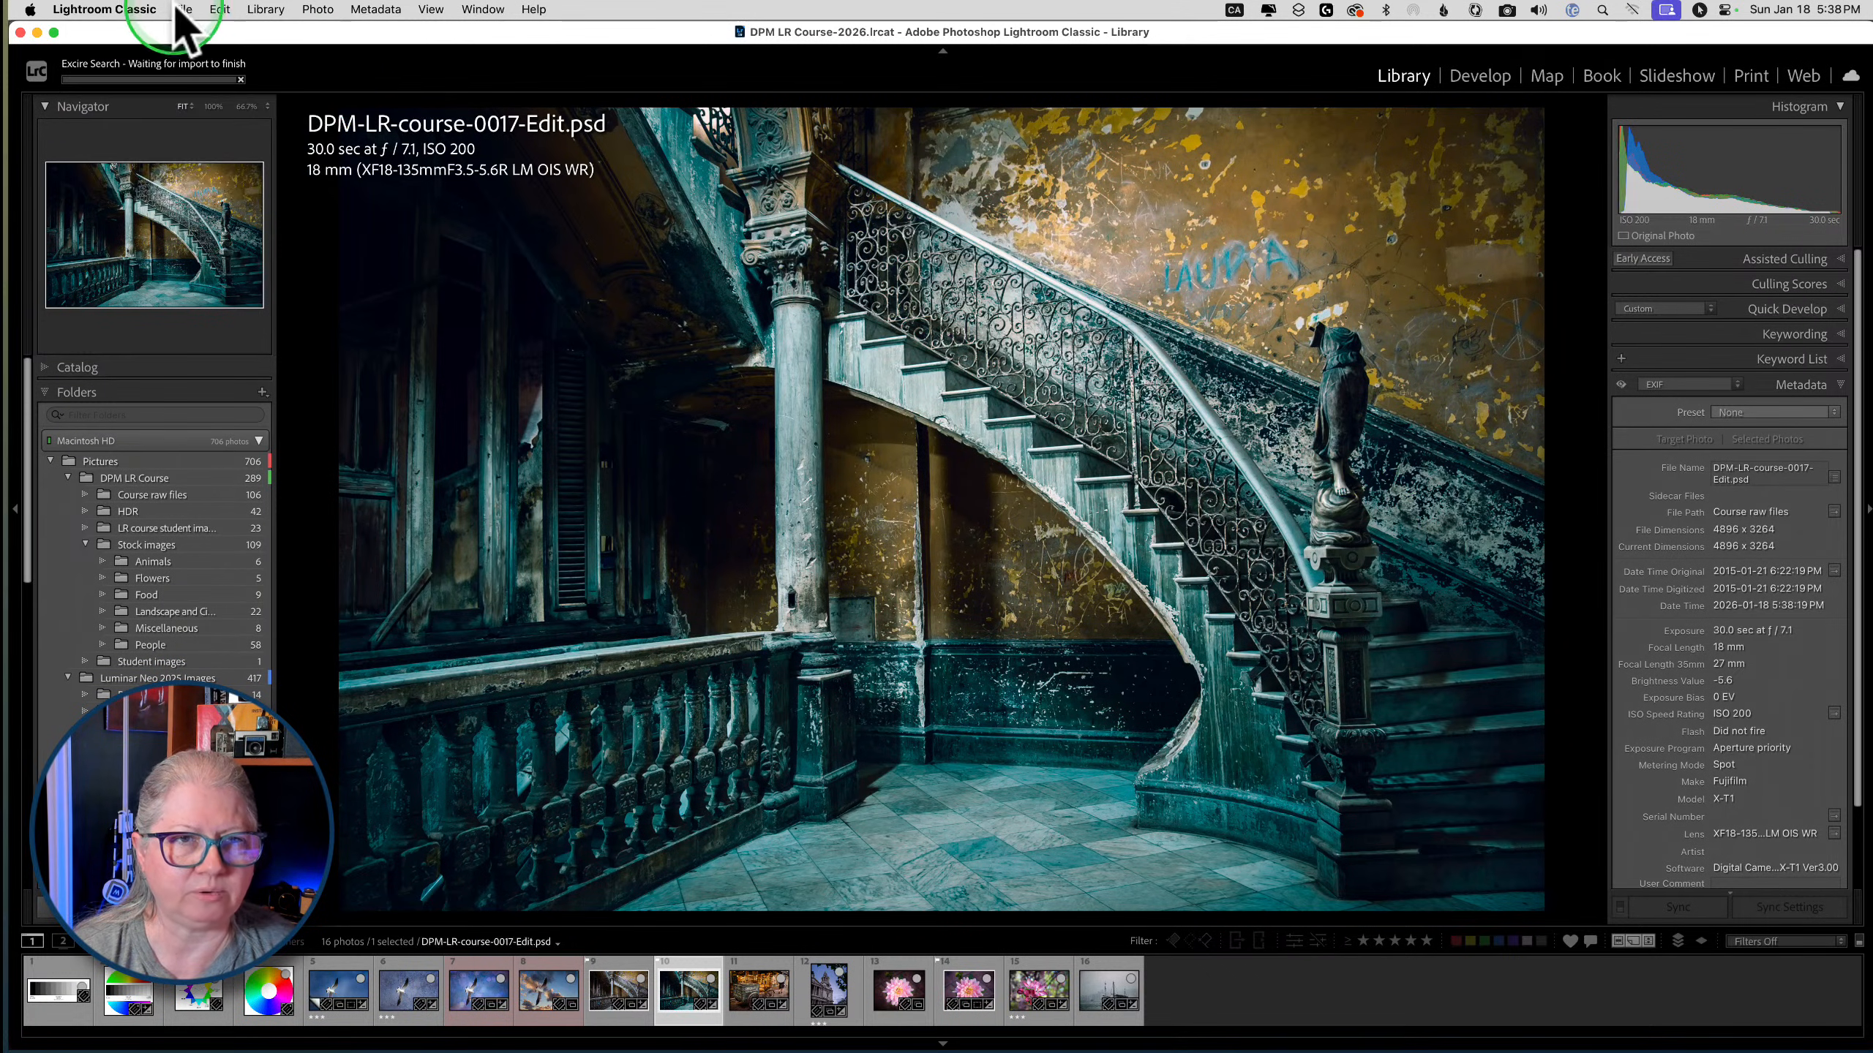
left_click(140, 11)
left_click(908, 323)
key("super+comma")
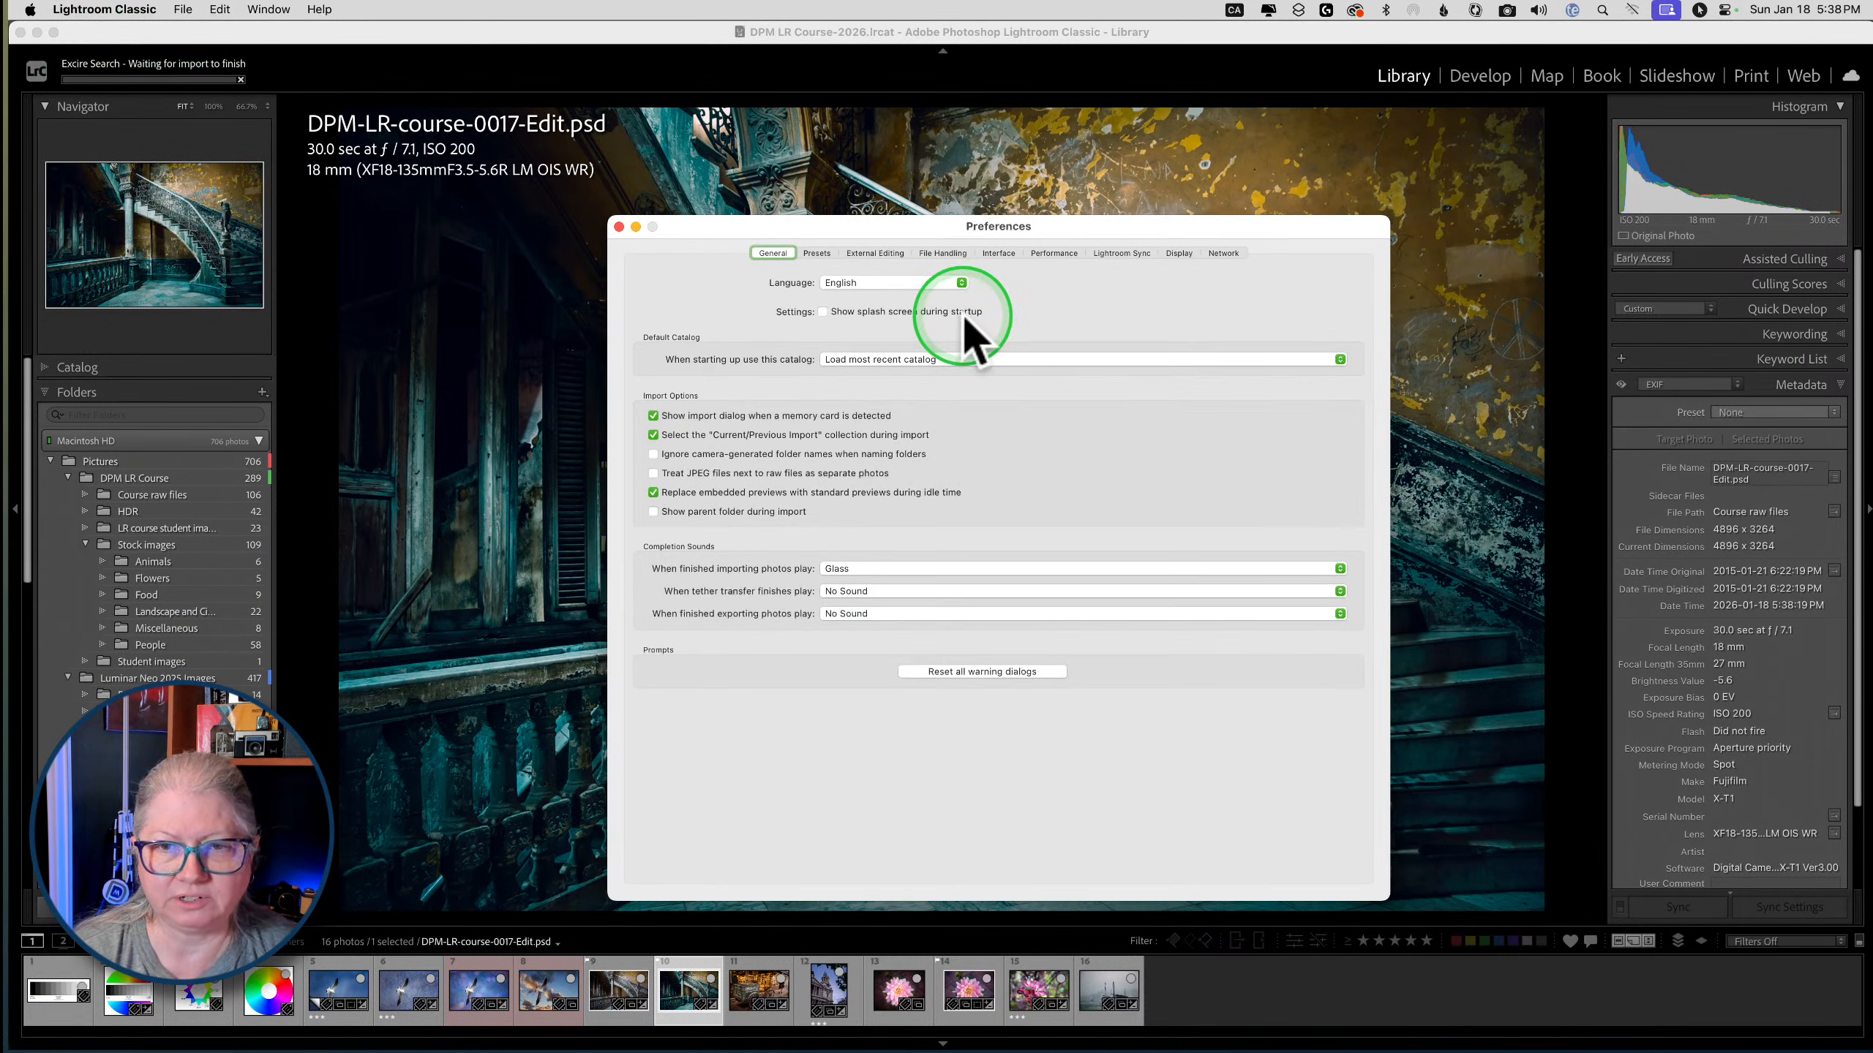
left_click(872, 254)
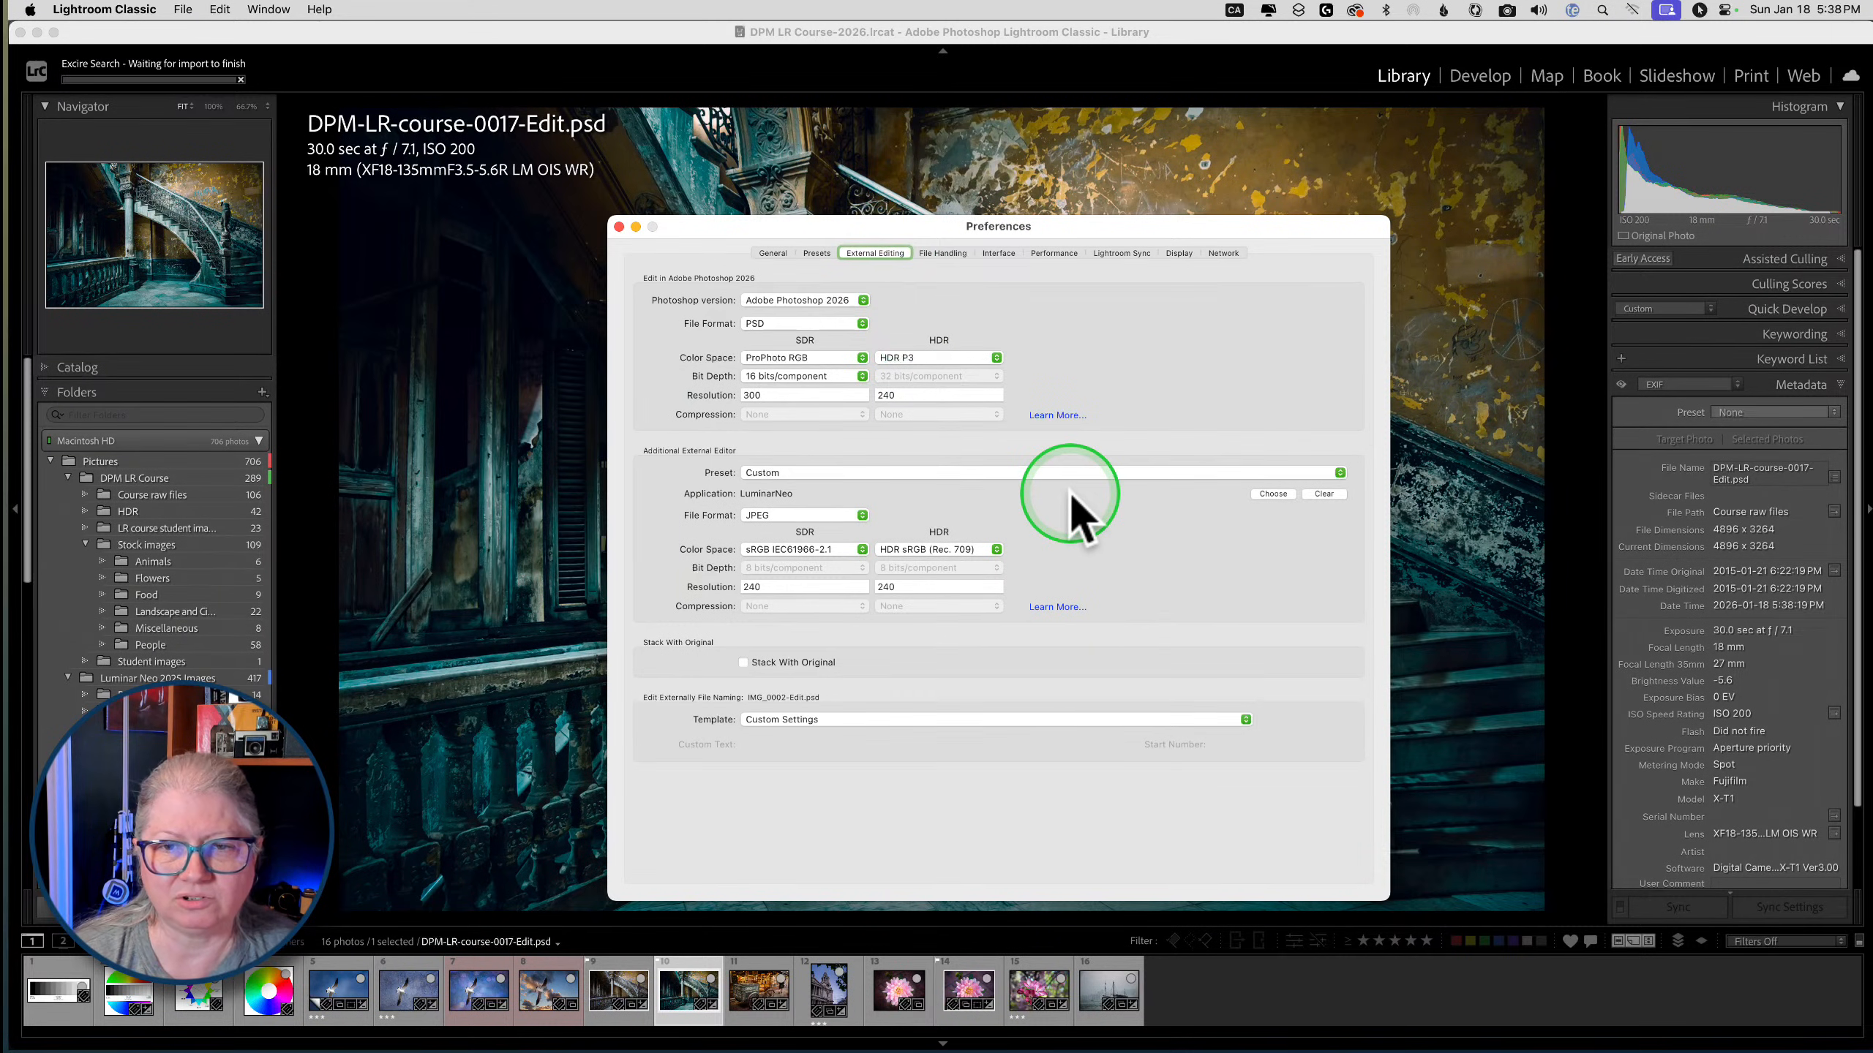
Check the available Photoshop versions and file formats for external editing, keeping Adobe Photoshop 2026 and PSD
left_click(783, 302)
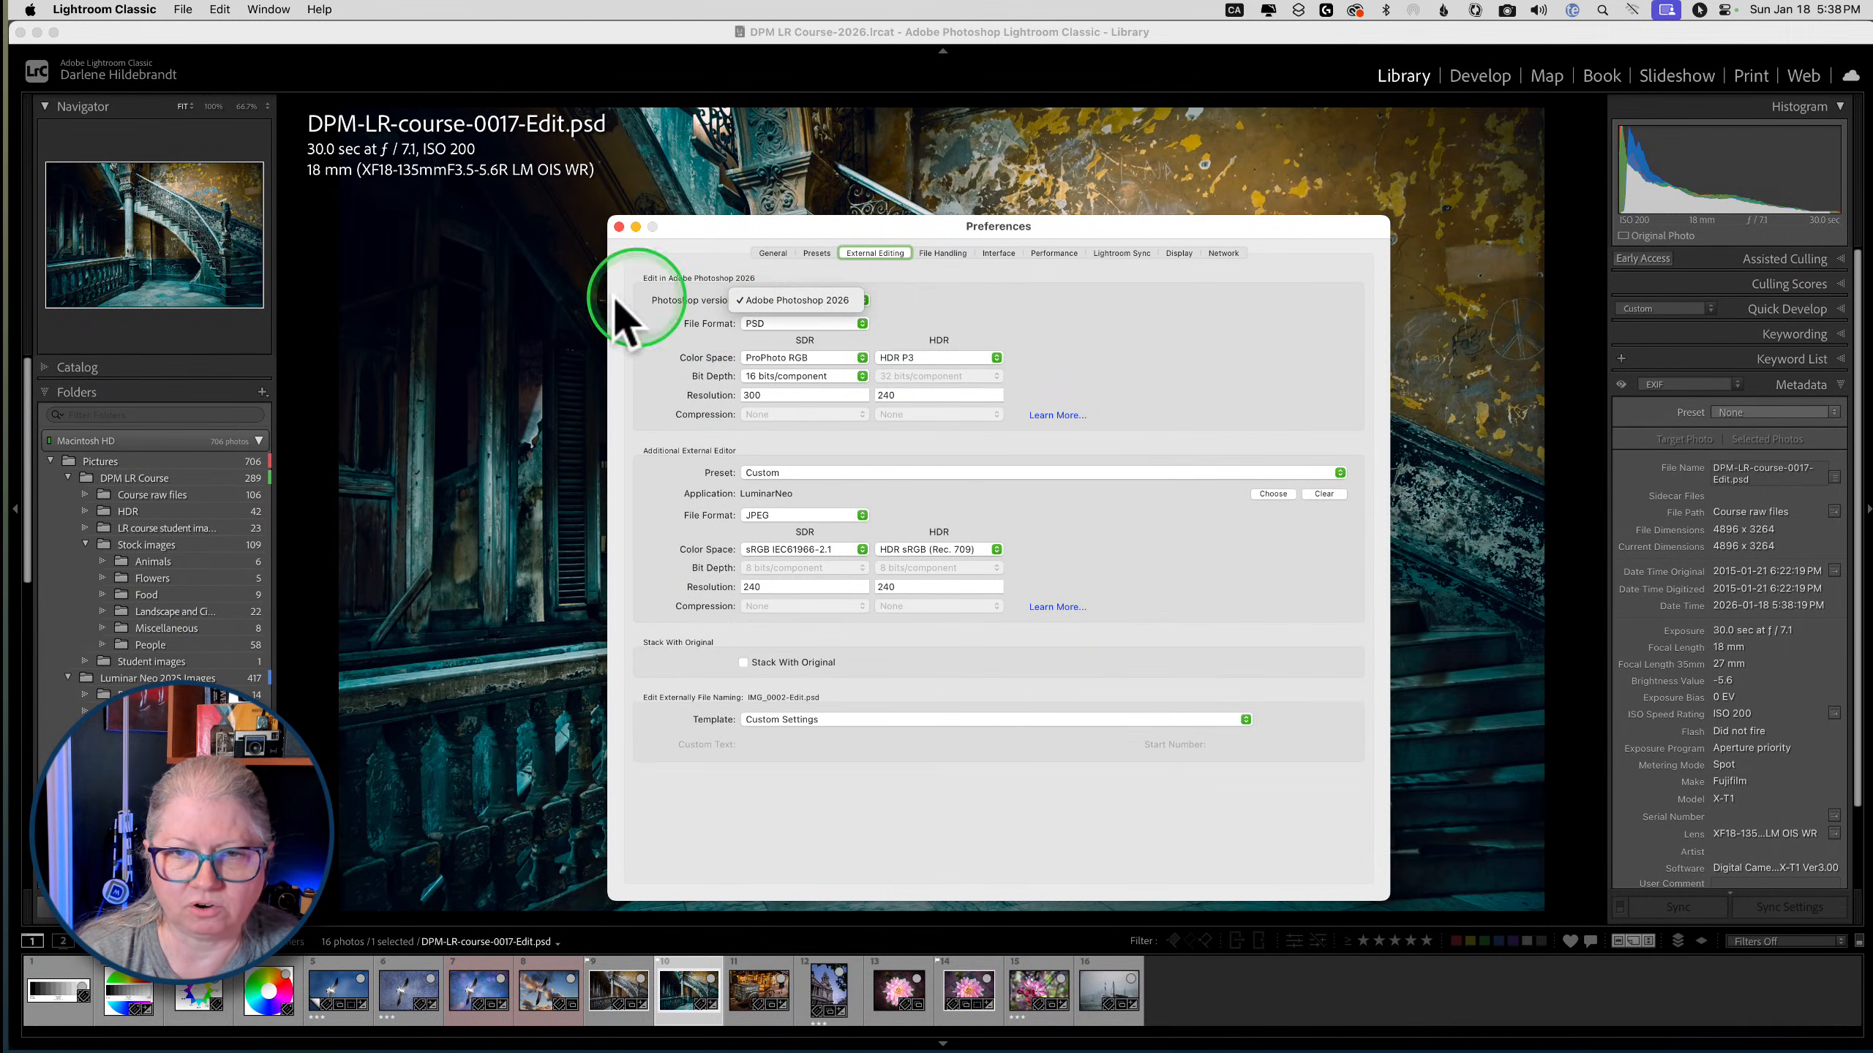
left_click(638, 361)
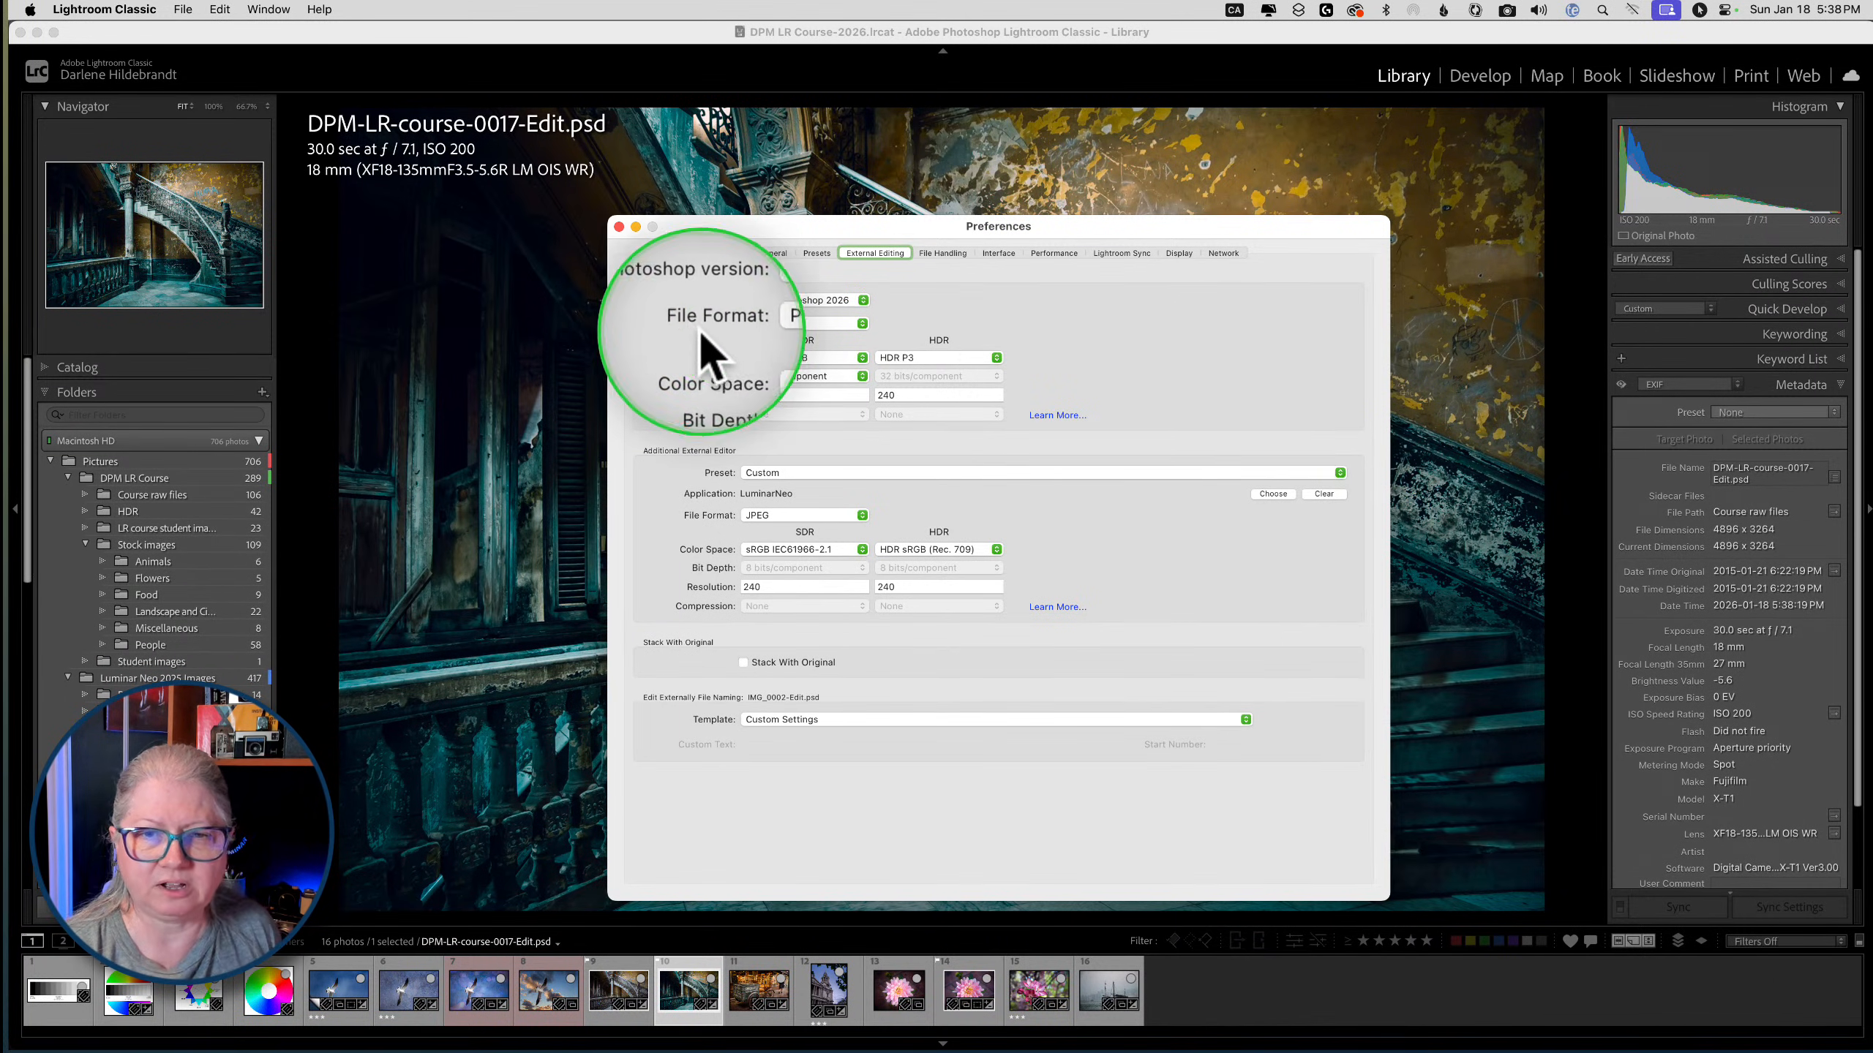
left_click(767, 326)
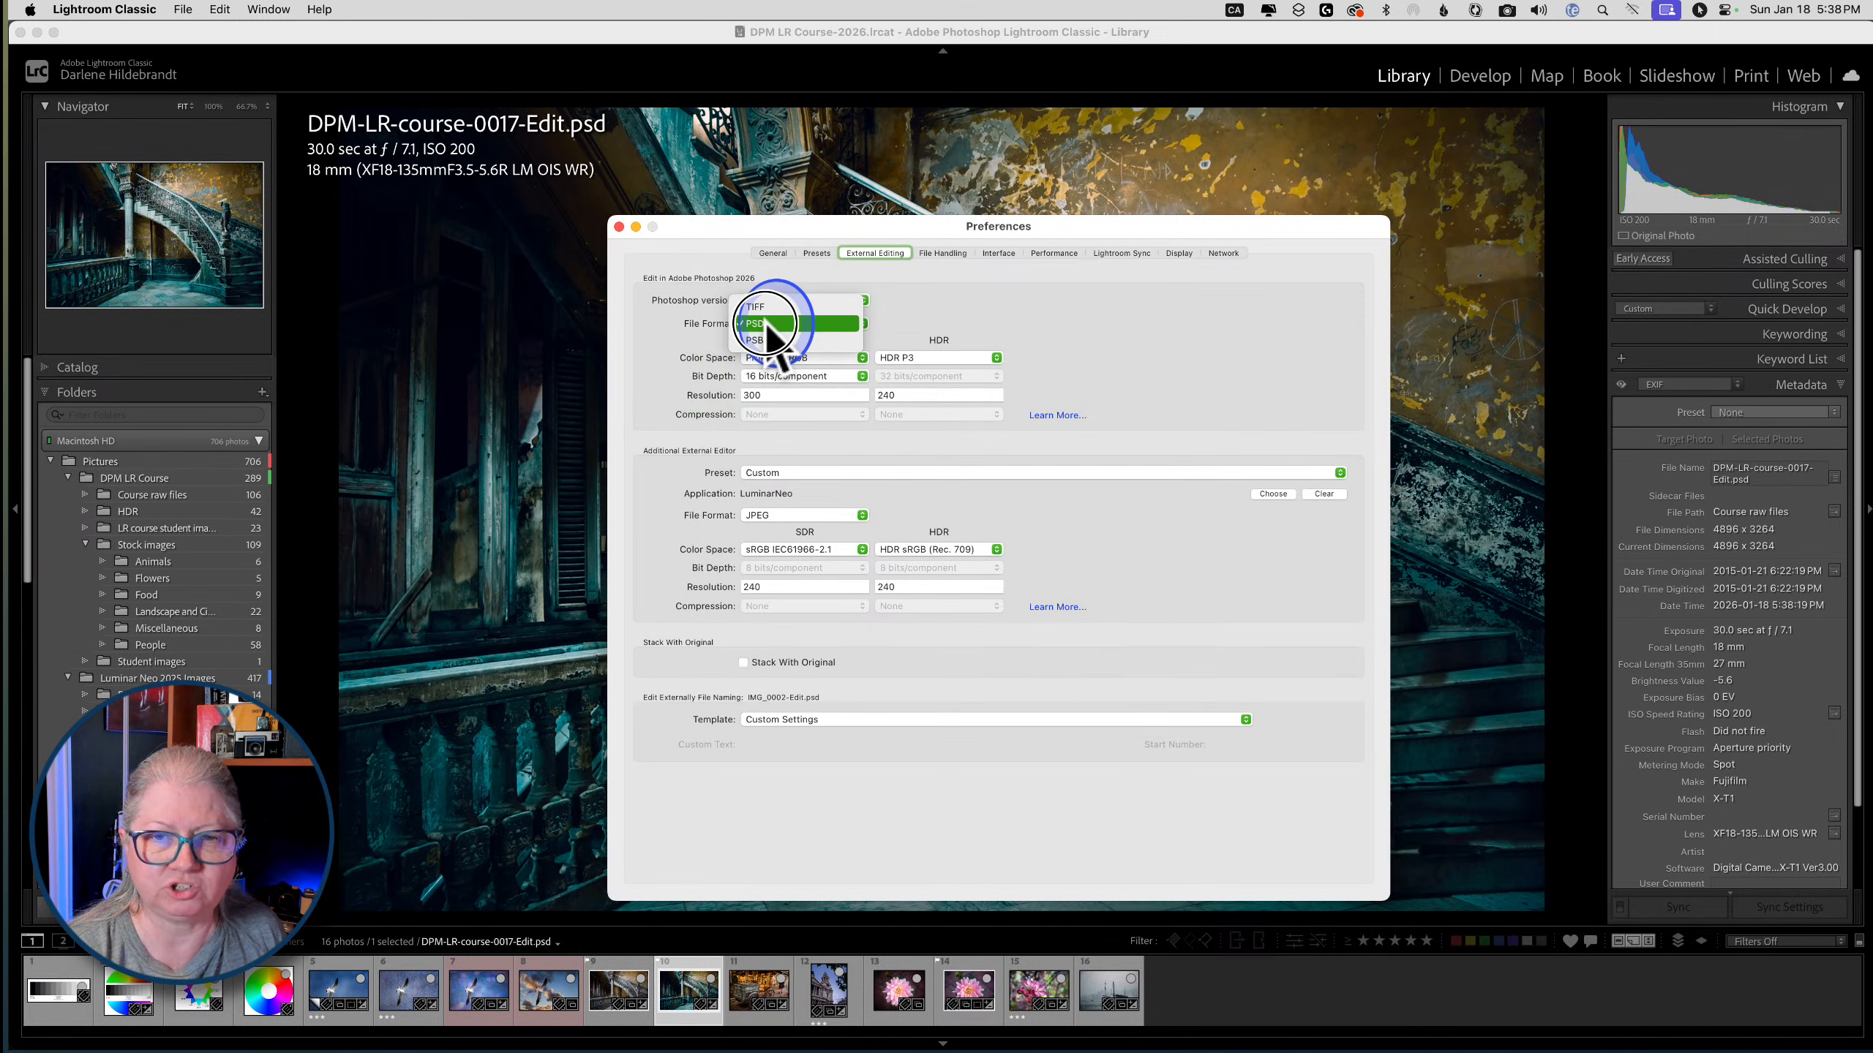
left_click(767, 326)
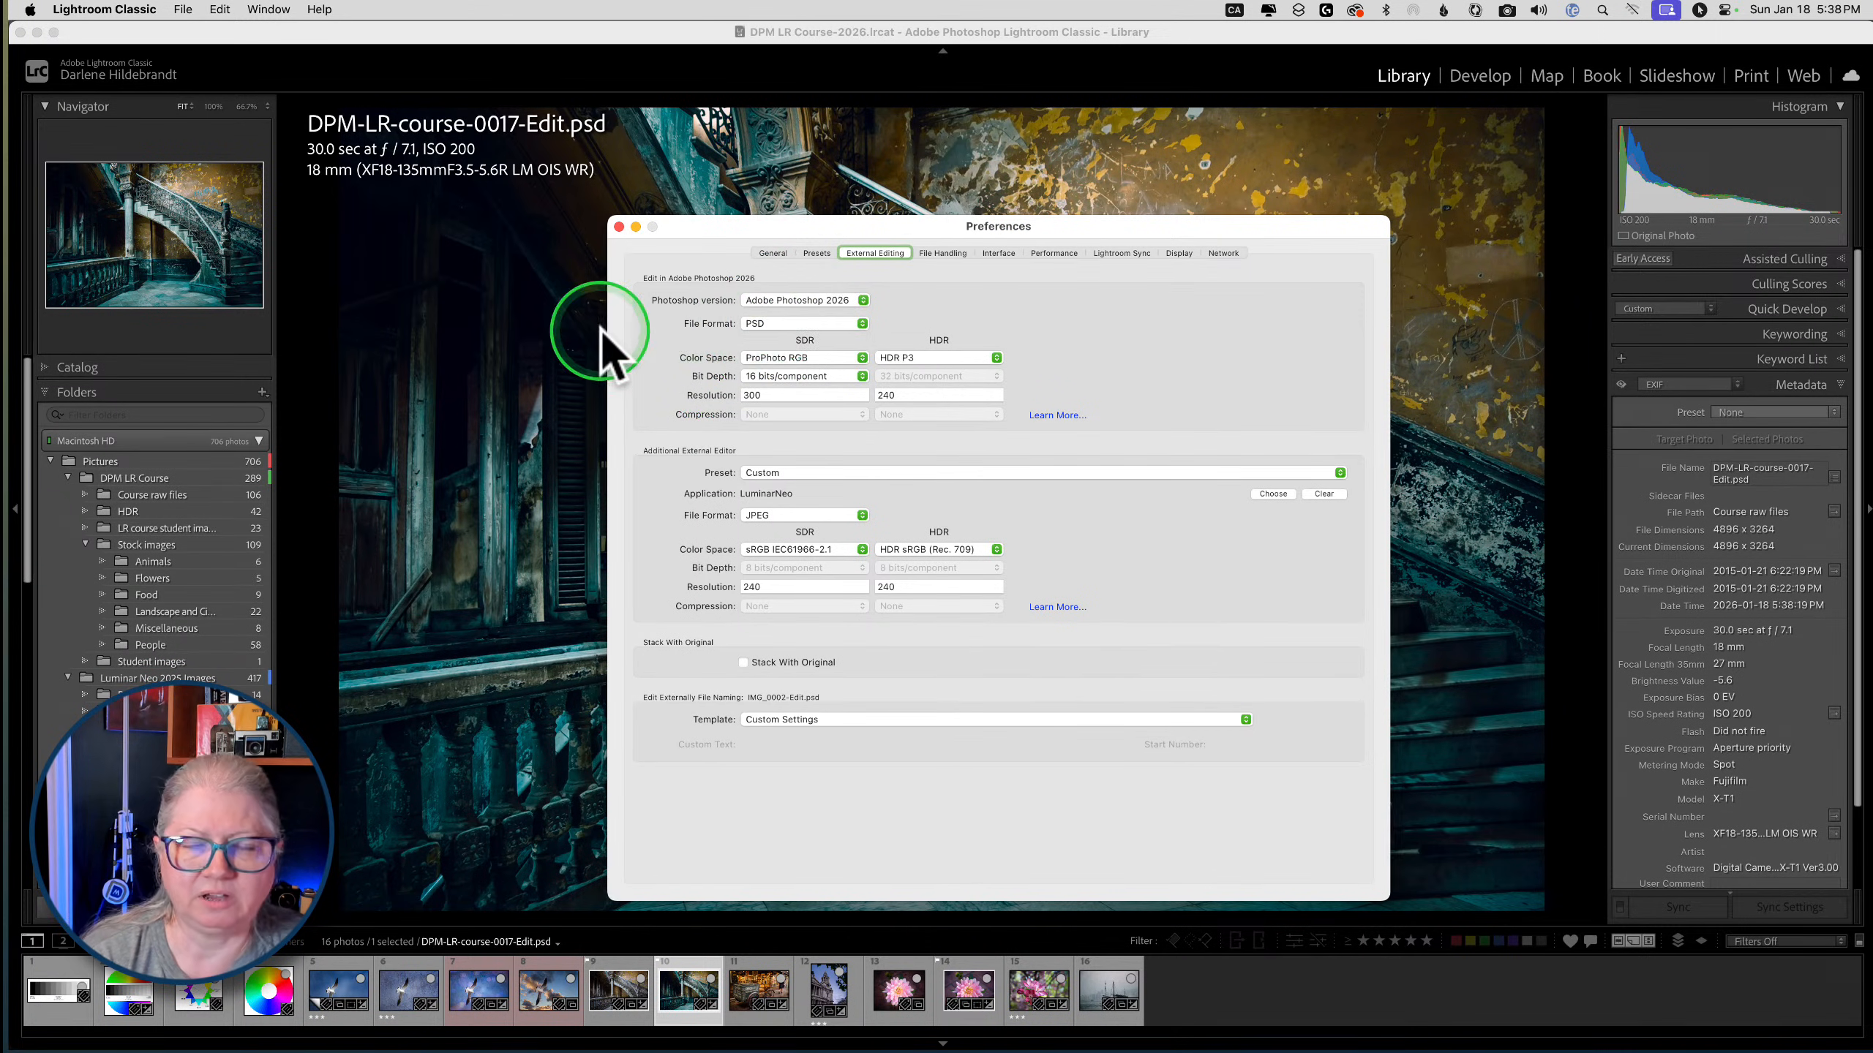
Try PSB as the file format for Photoshop edits and return it to PSD
left_click(767, 325)
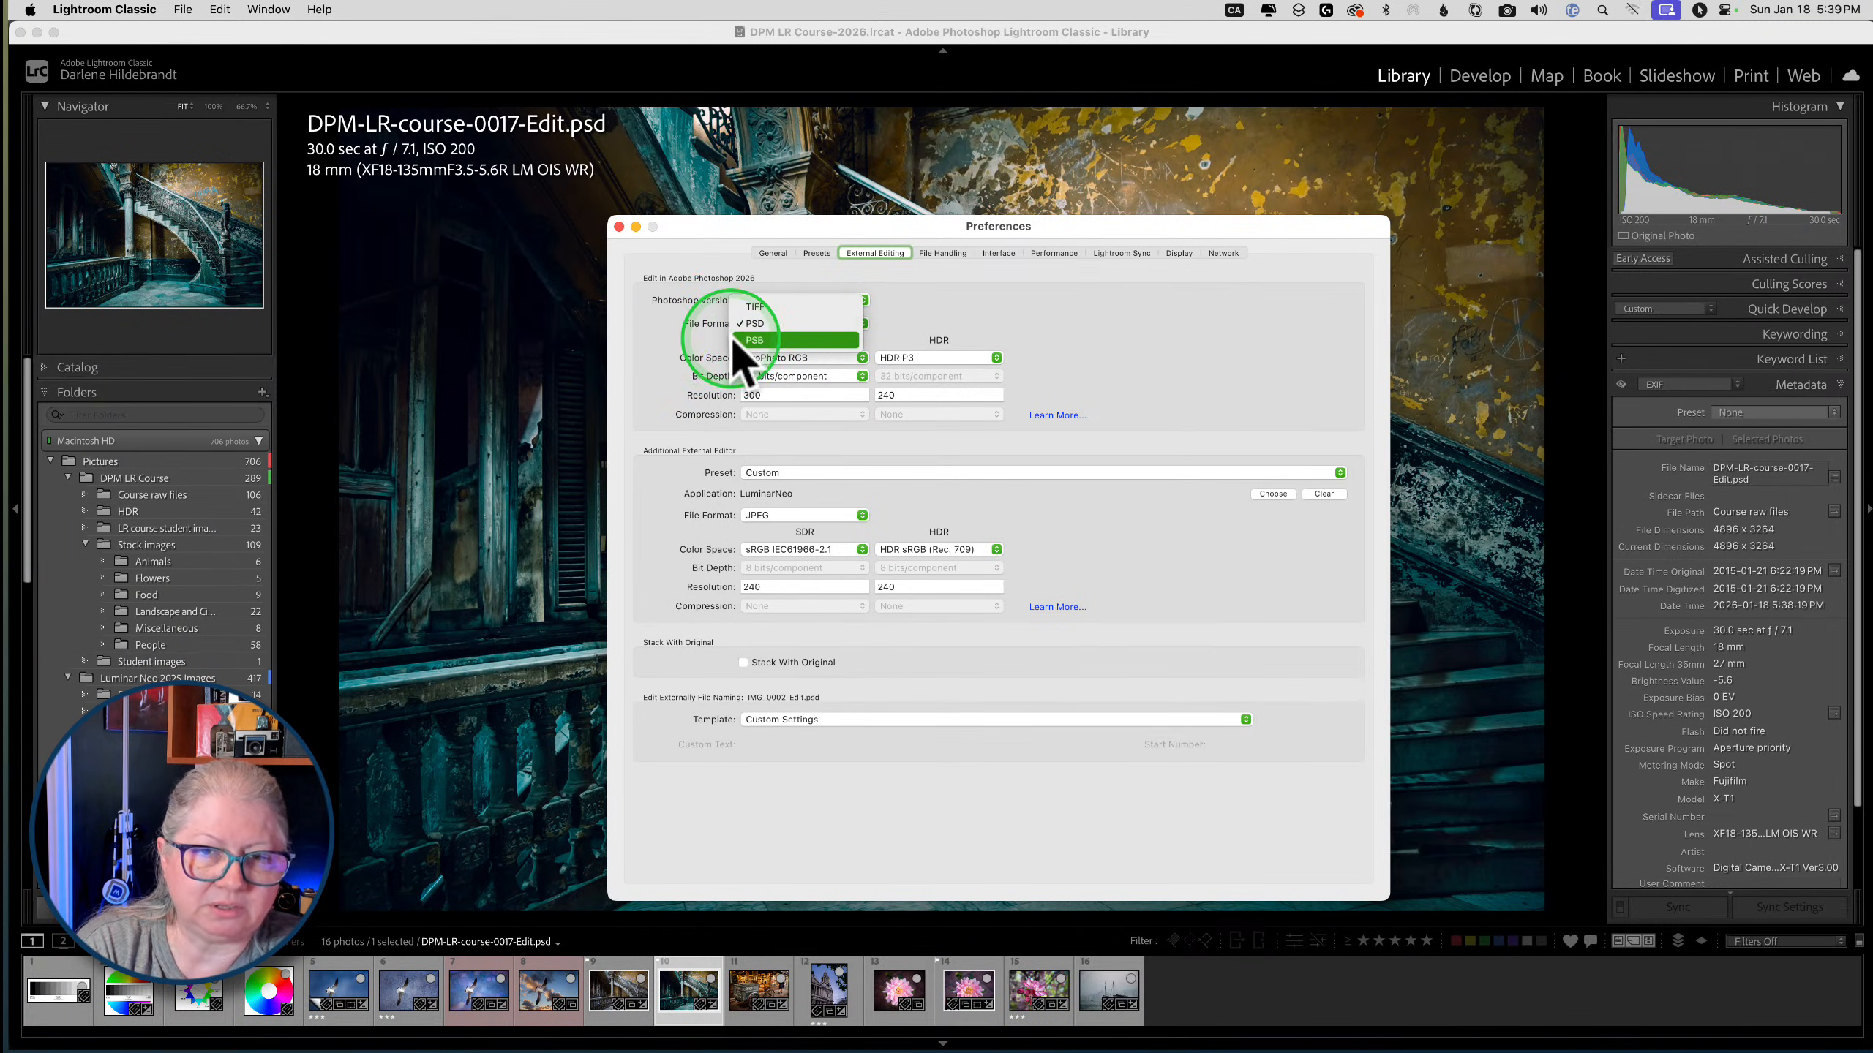
left_click(766, 341)
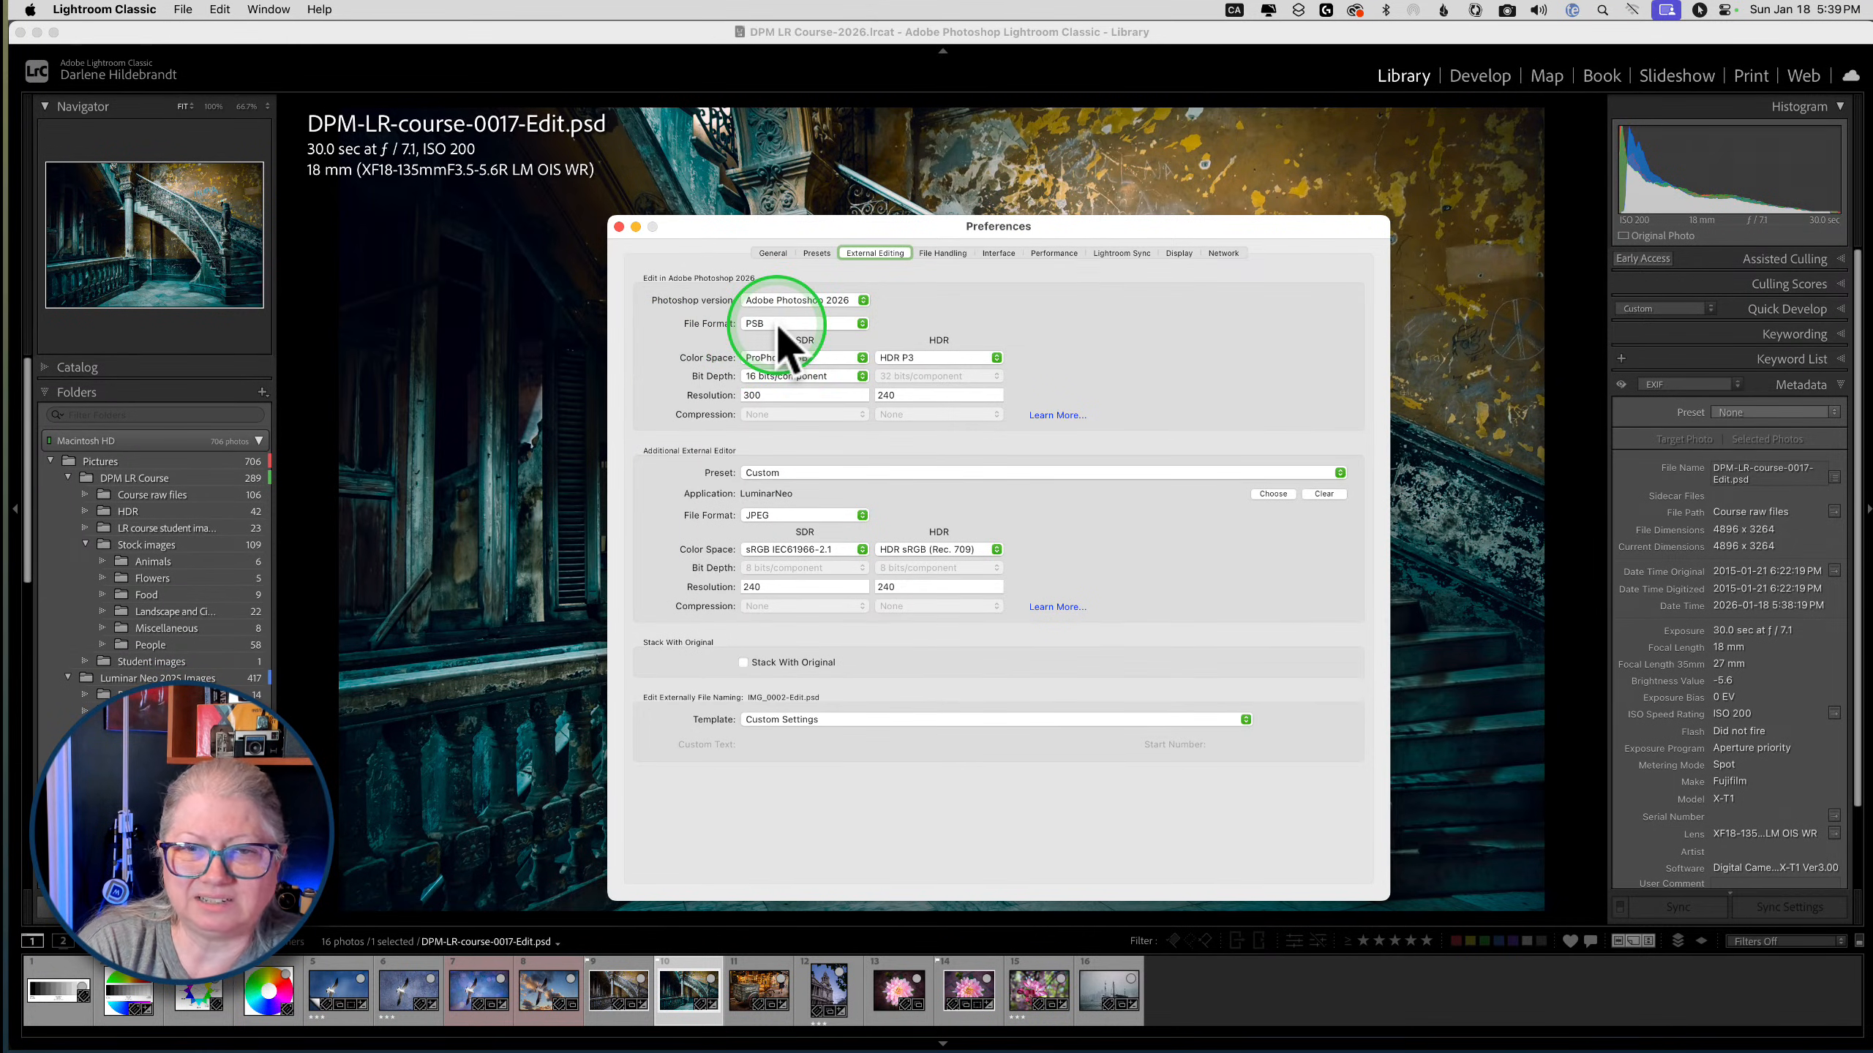
left_click(775, 322)
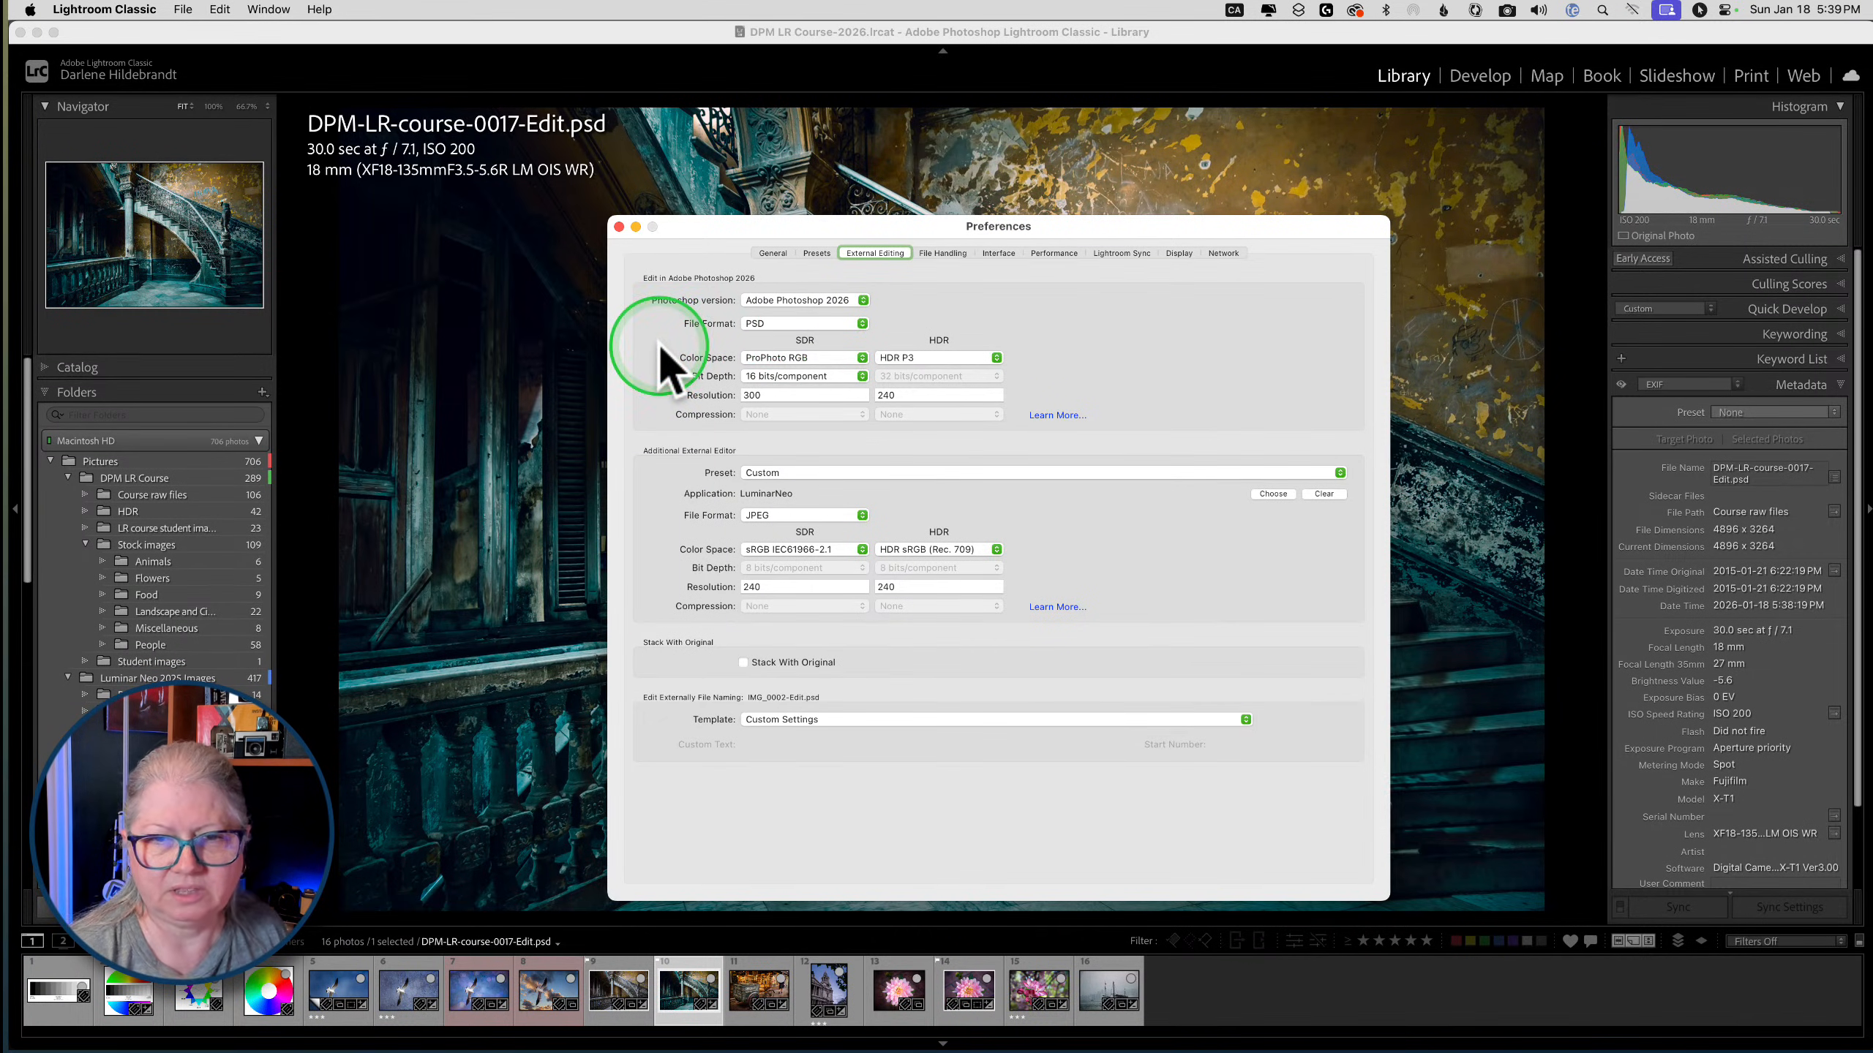
Review the SDR color space and bit depth options for Photoshop edits, keeping ProPhoto RGB and 16 bits/component
left_click(753, 363)
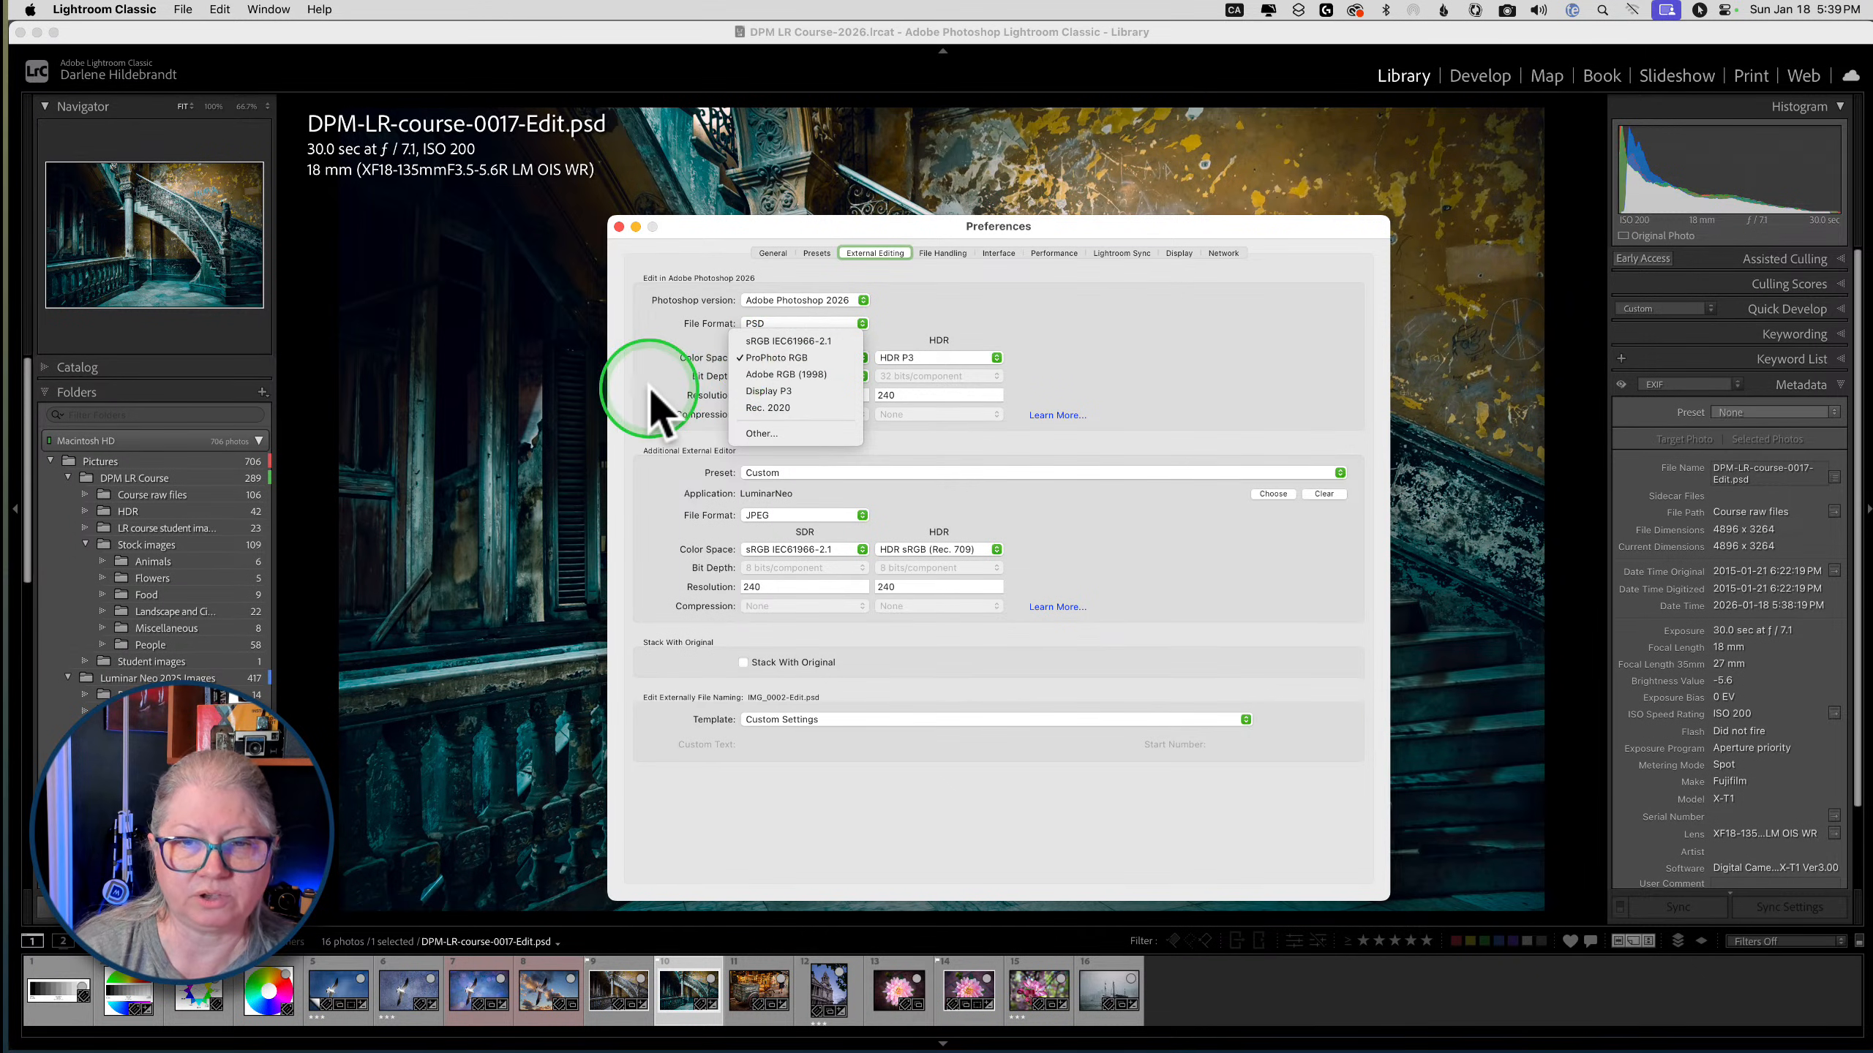
left_click(648, 385)
left_click(774, 378)
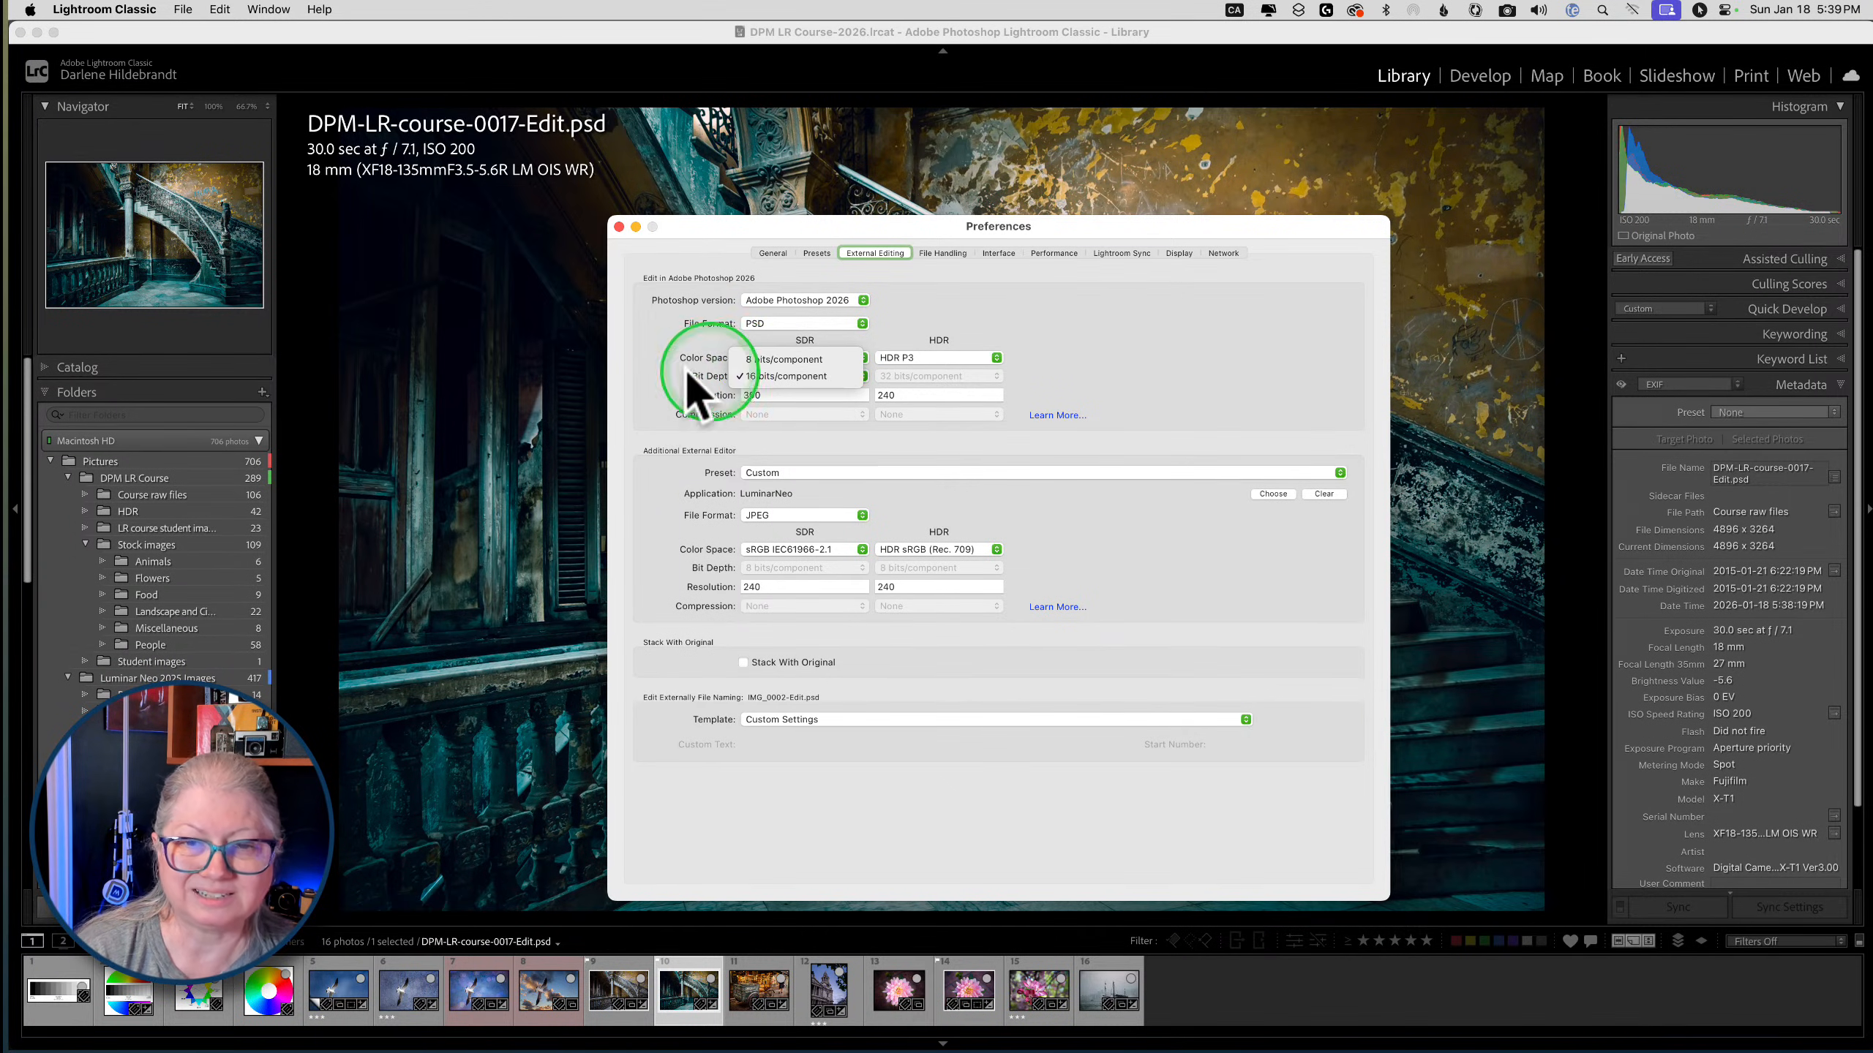
left_click(638, 373)
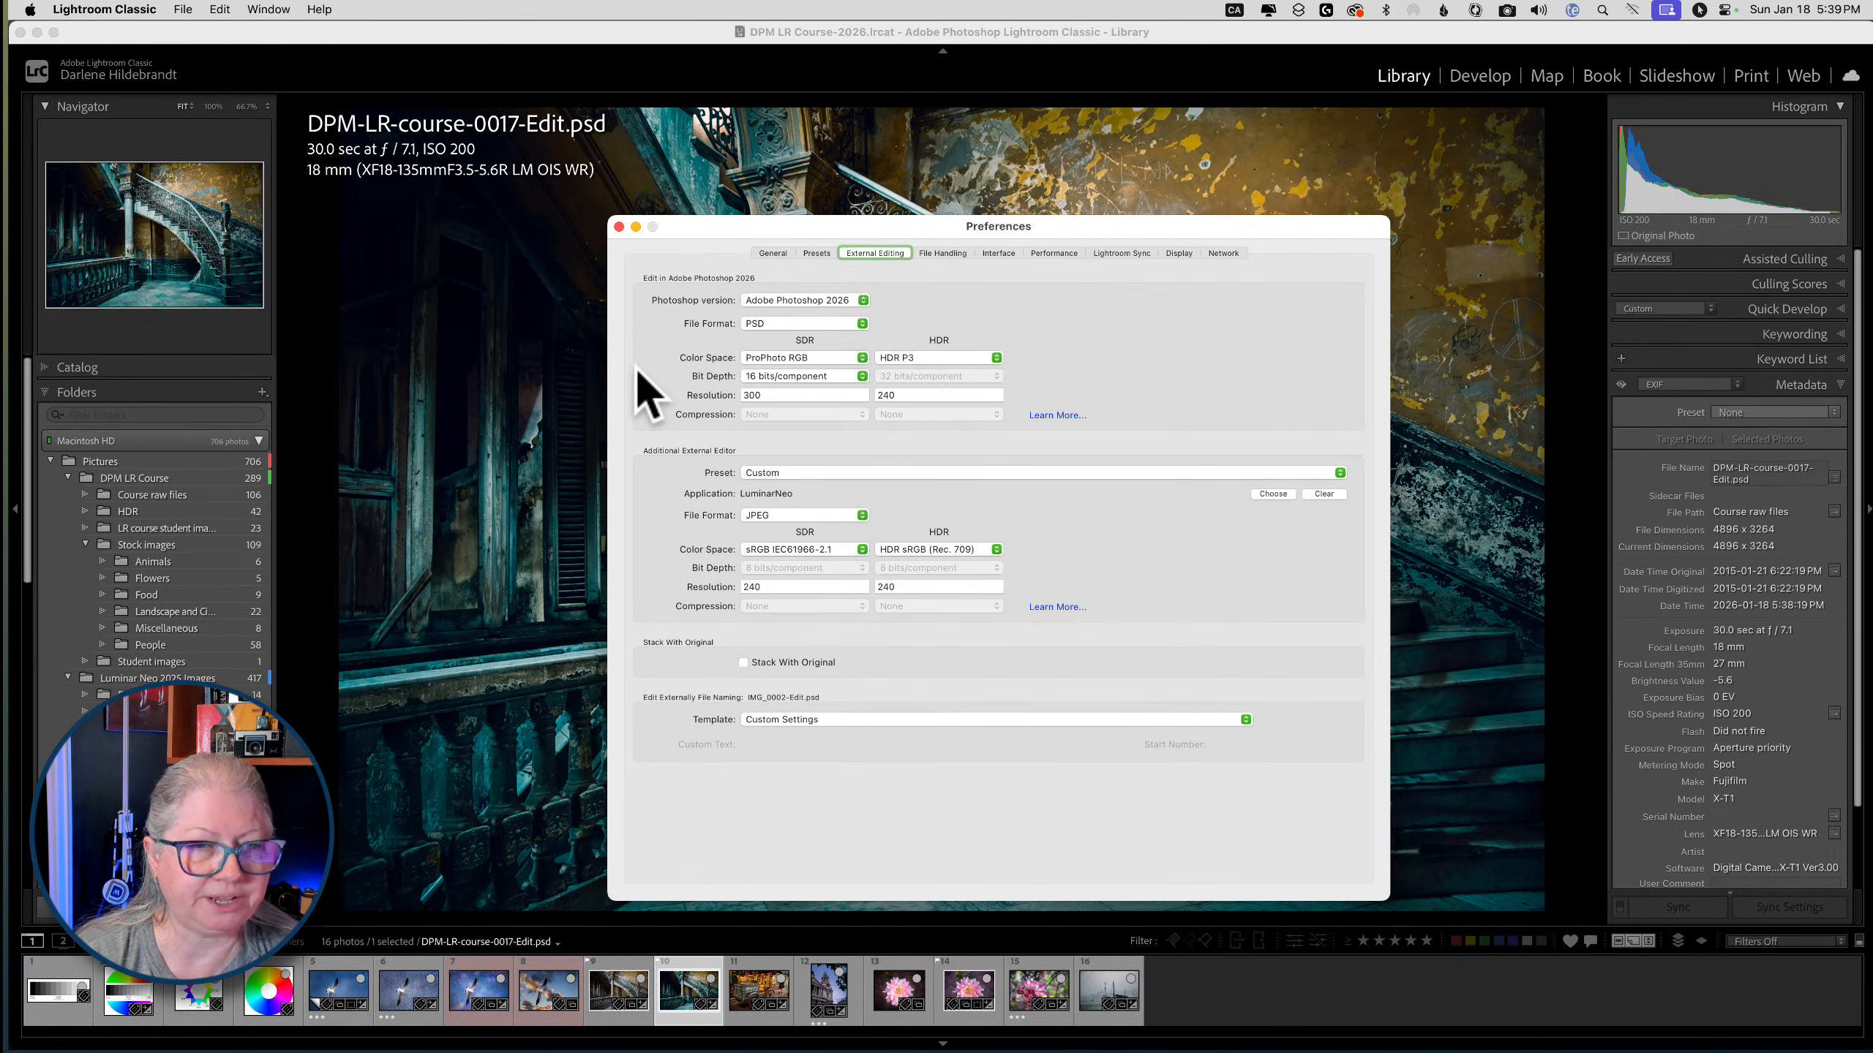
left_click(627, 377)
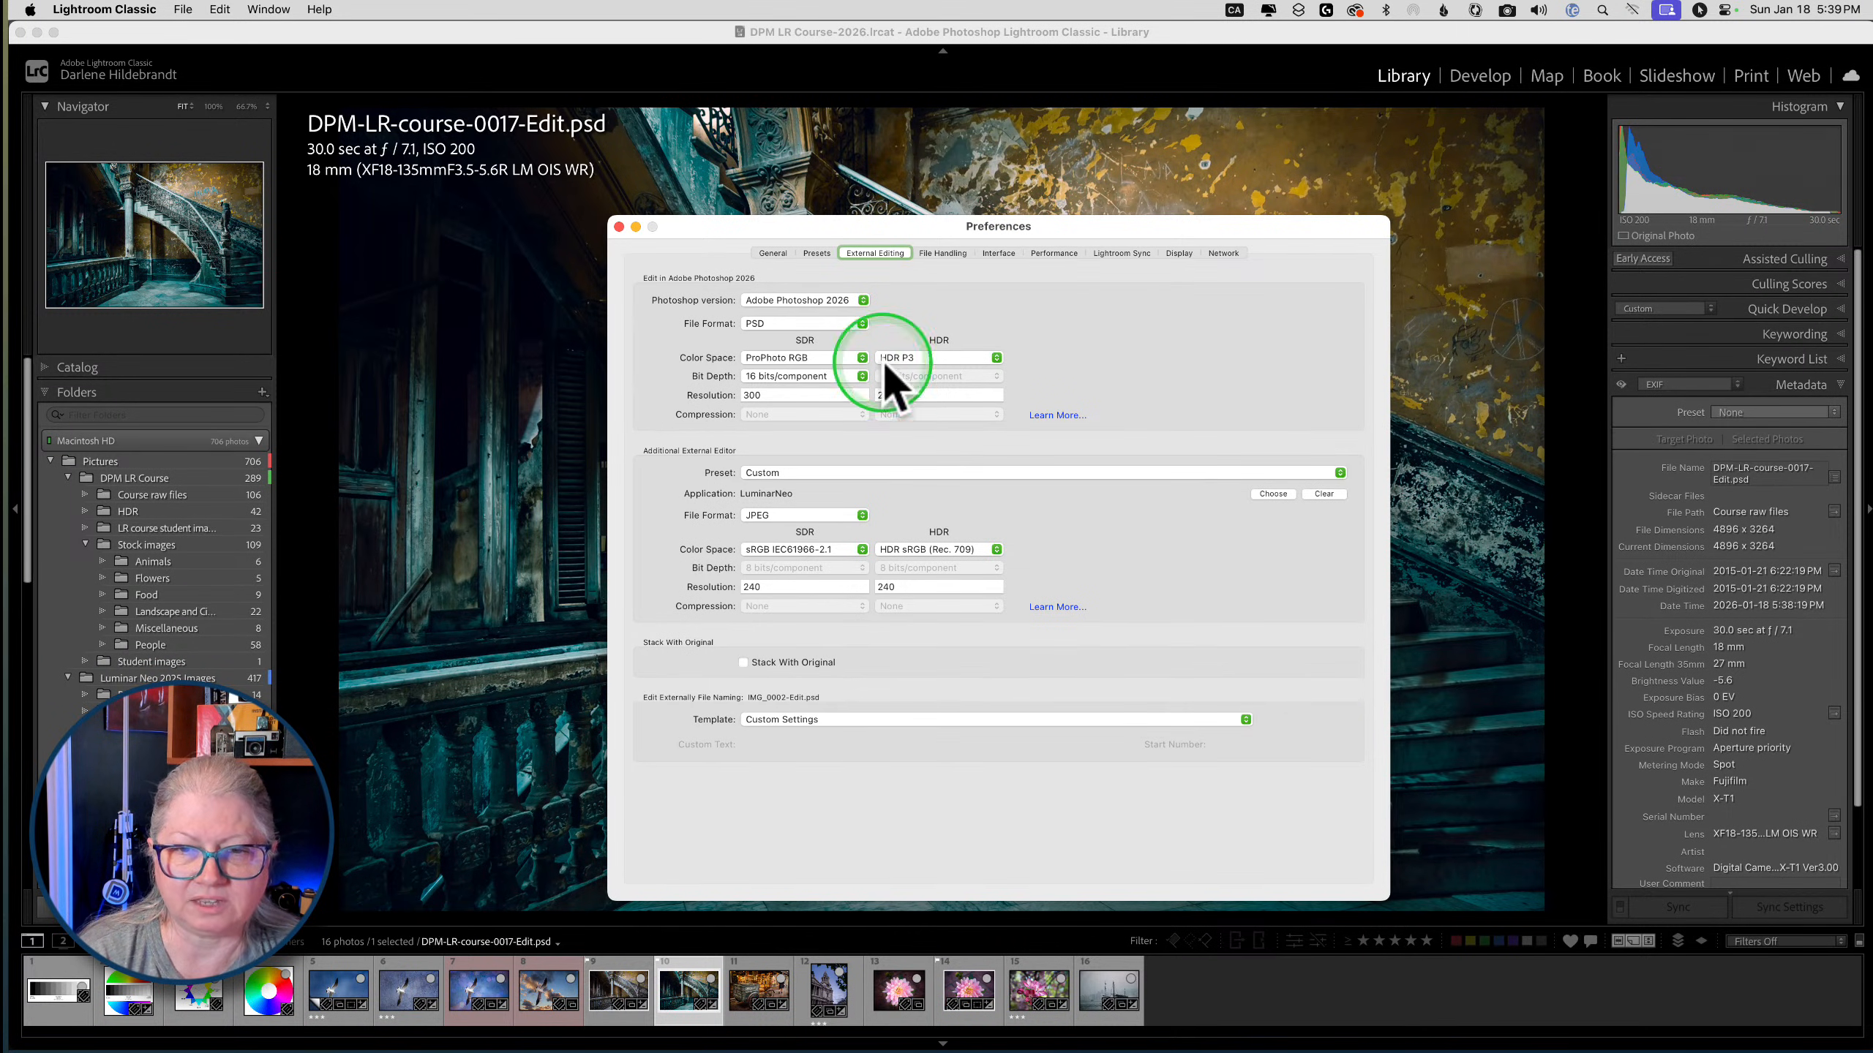
Review the SDR bit depth and color space for Photoshop edits, keeping 16 bits/component and ProPhoto RGB, and close the preferences
left_click(772, 375)
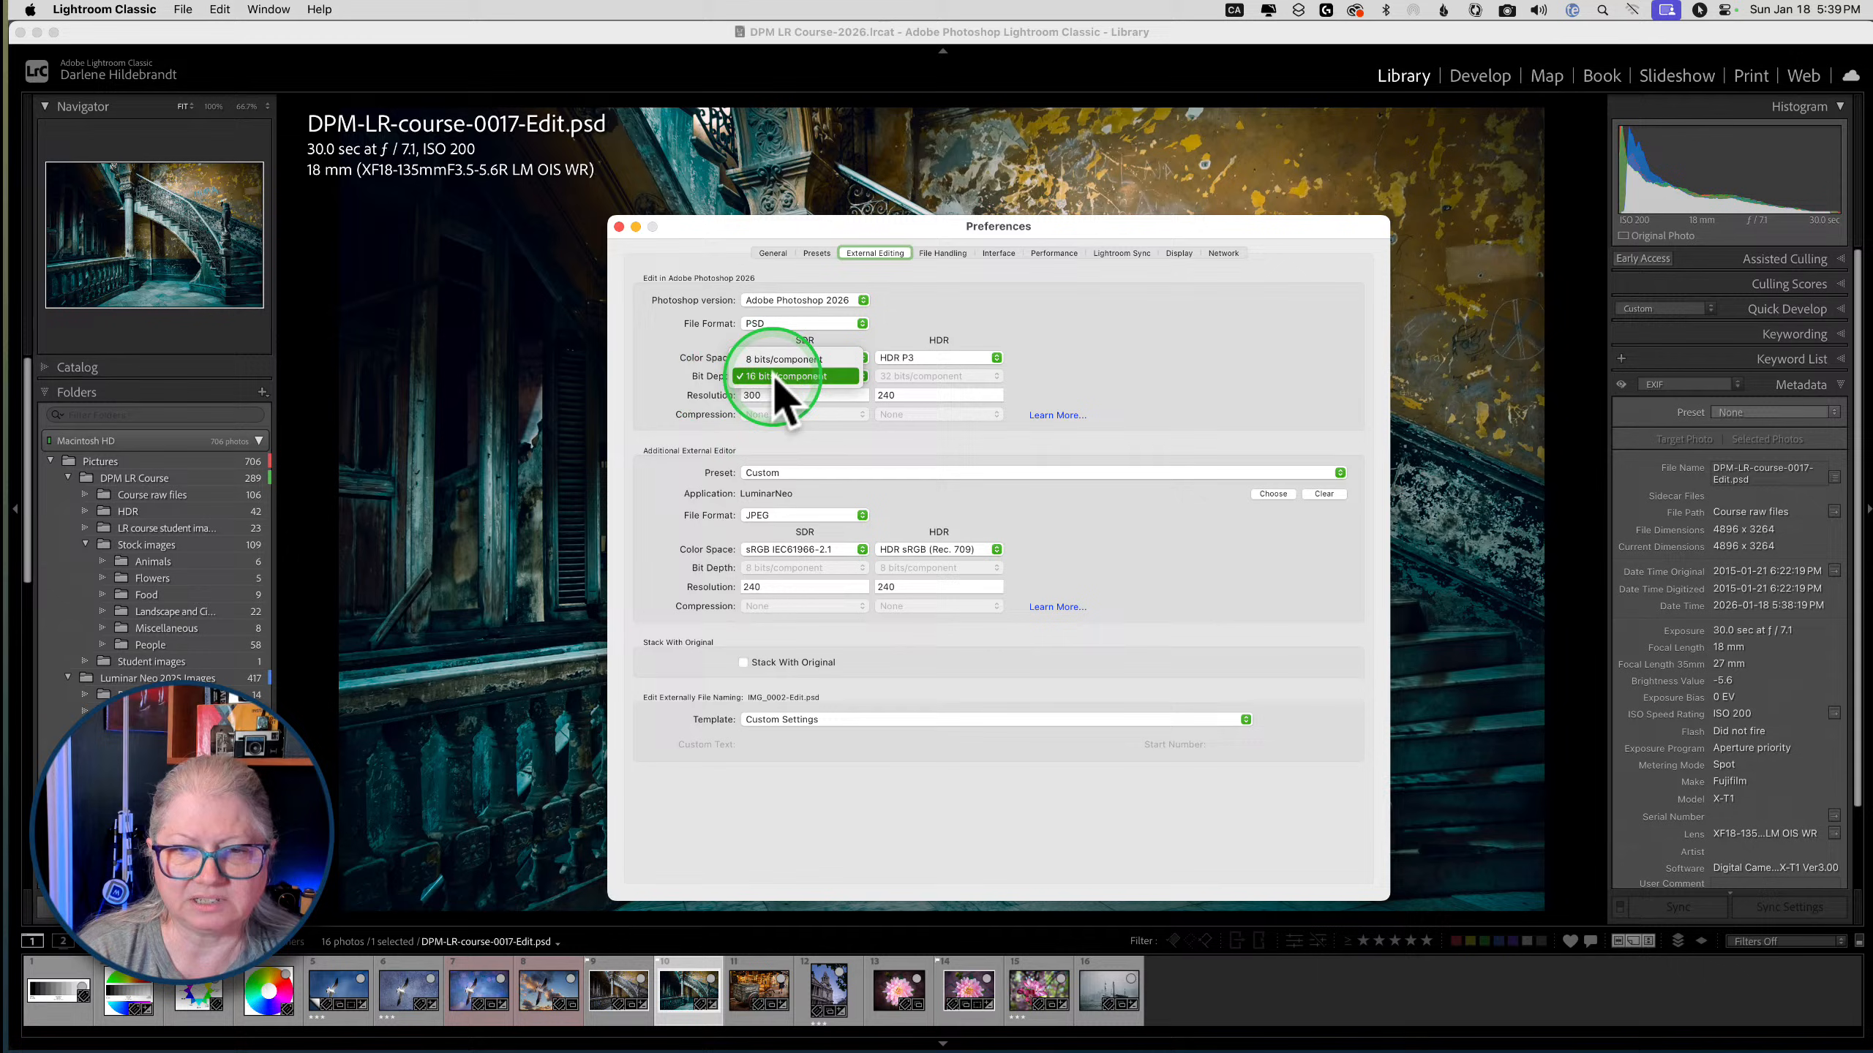
left_click(663, 389)
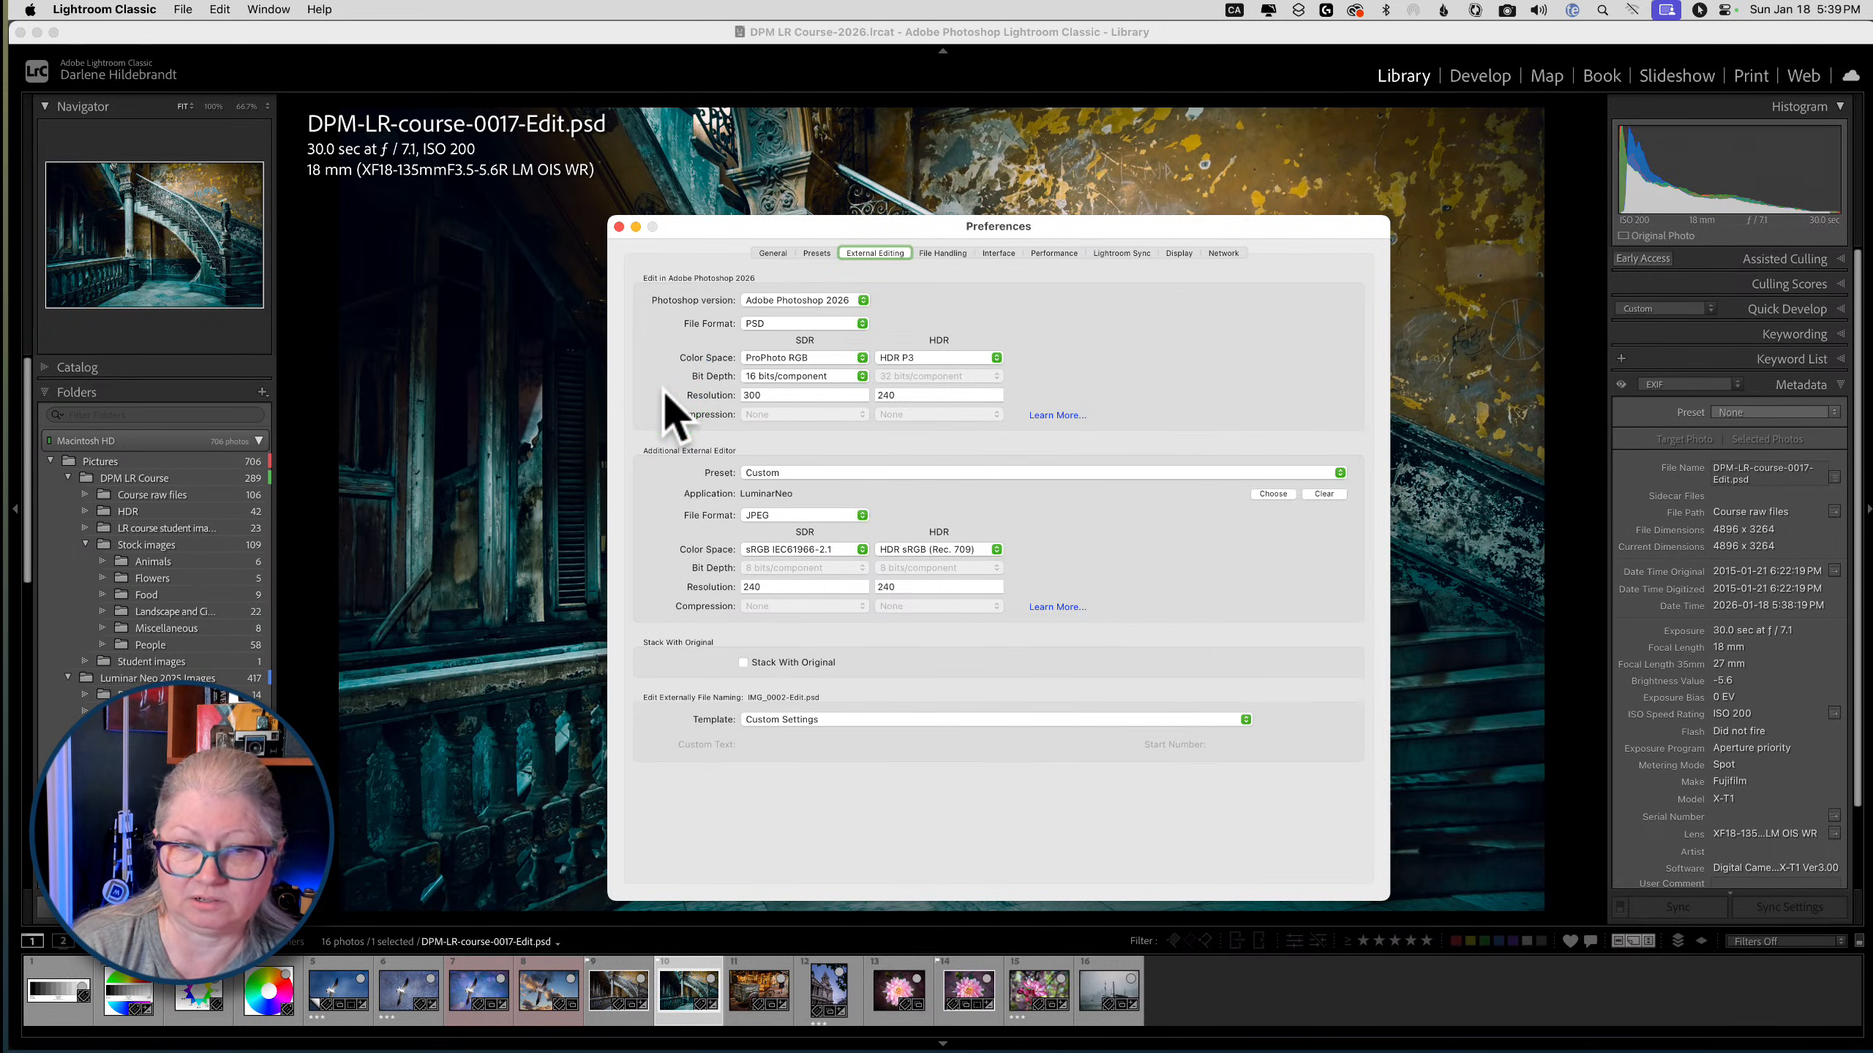
left_click(782, 357)
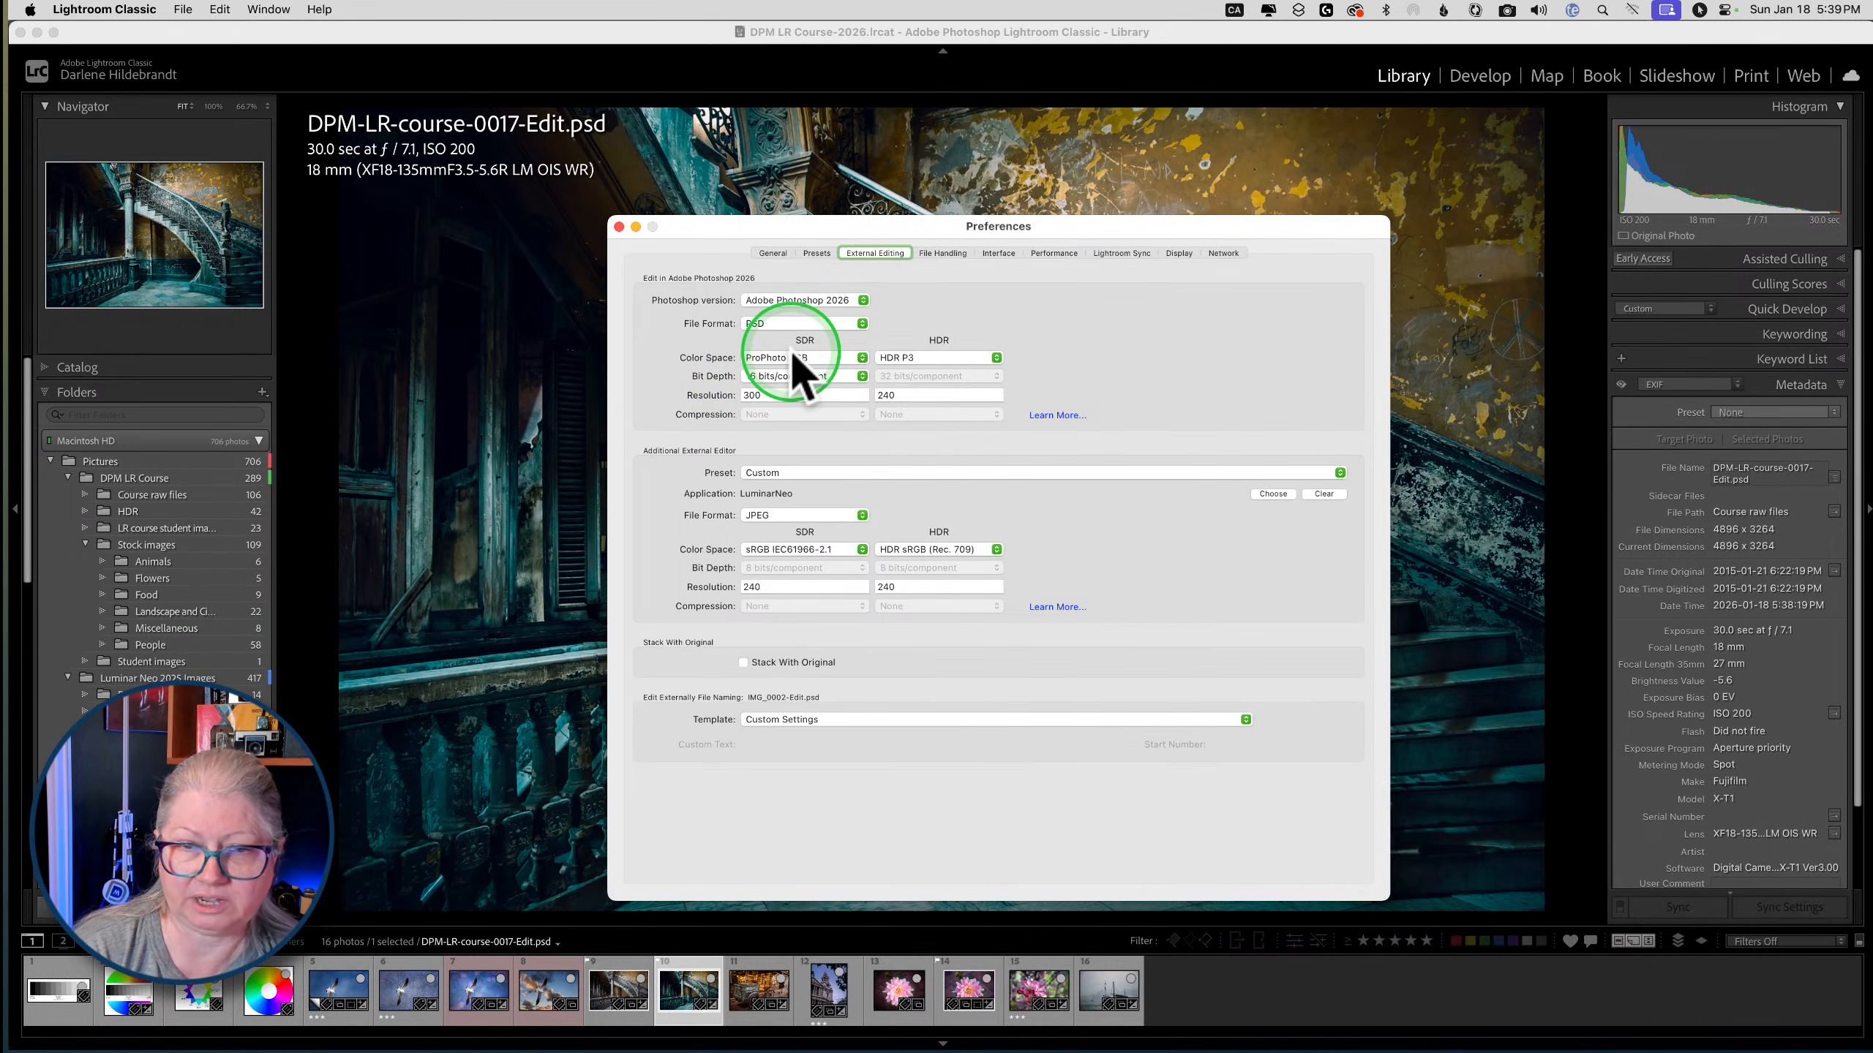
left_click(648, 390)
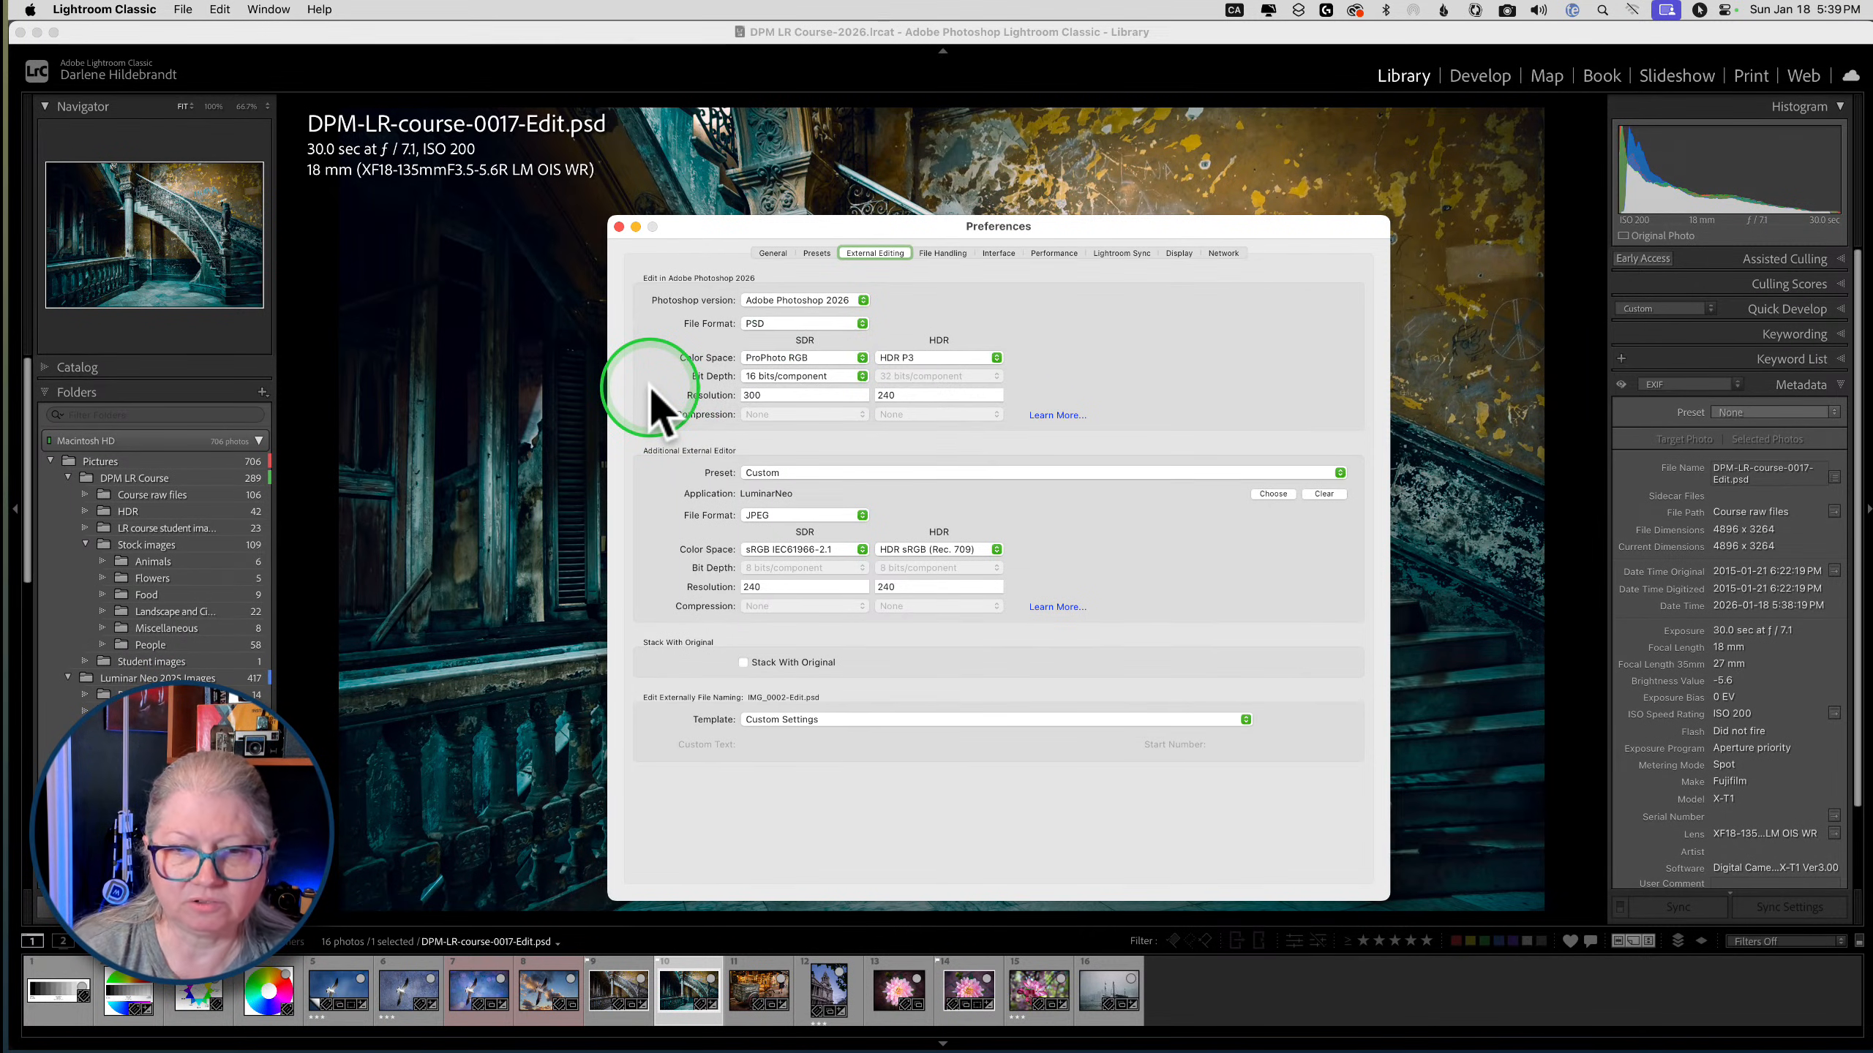
left_click(620, 226)
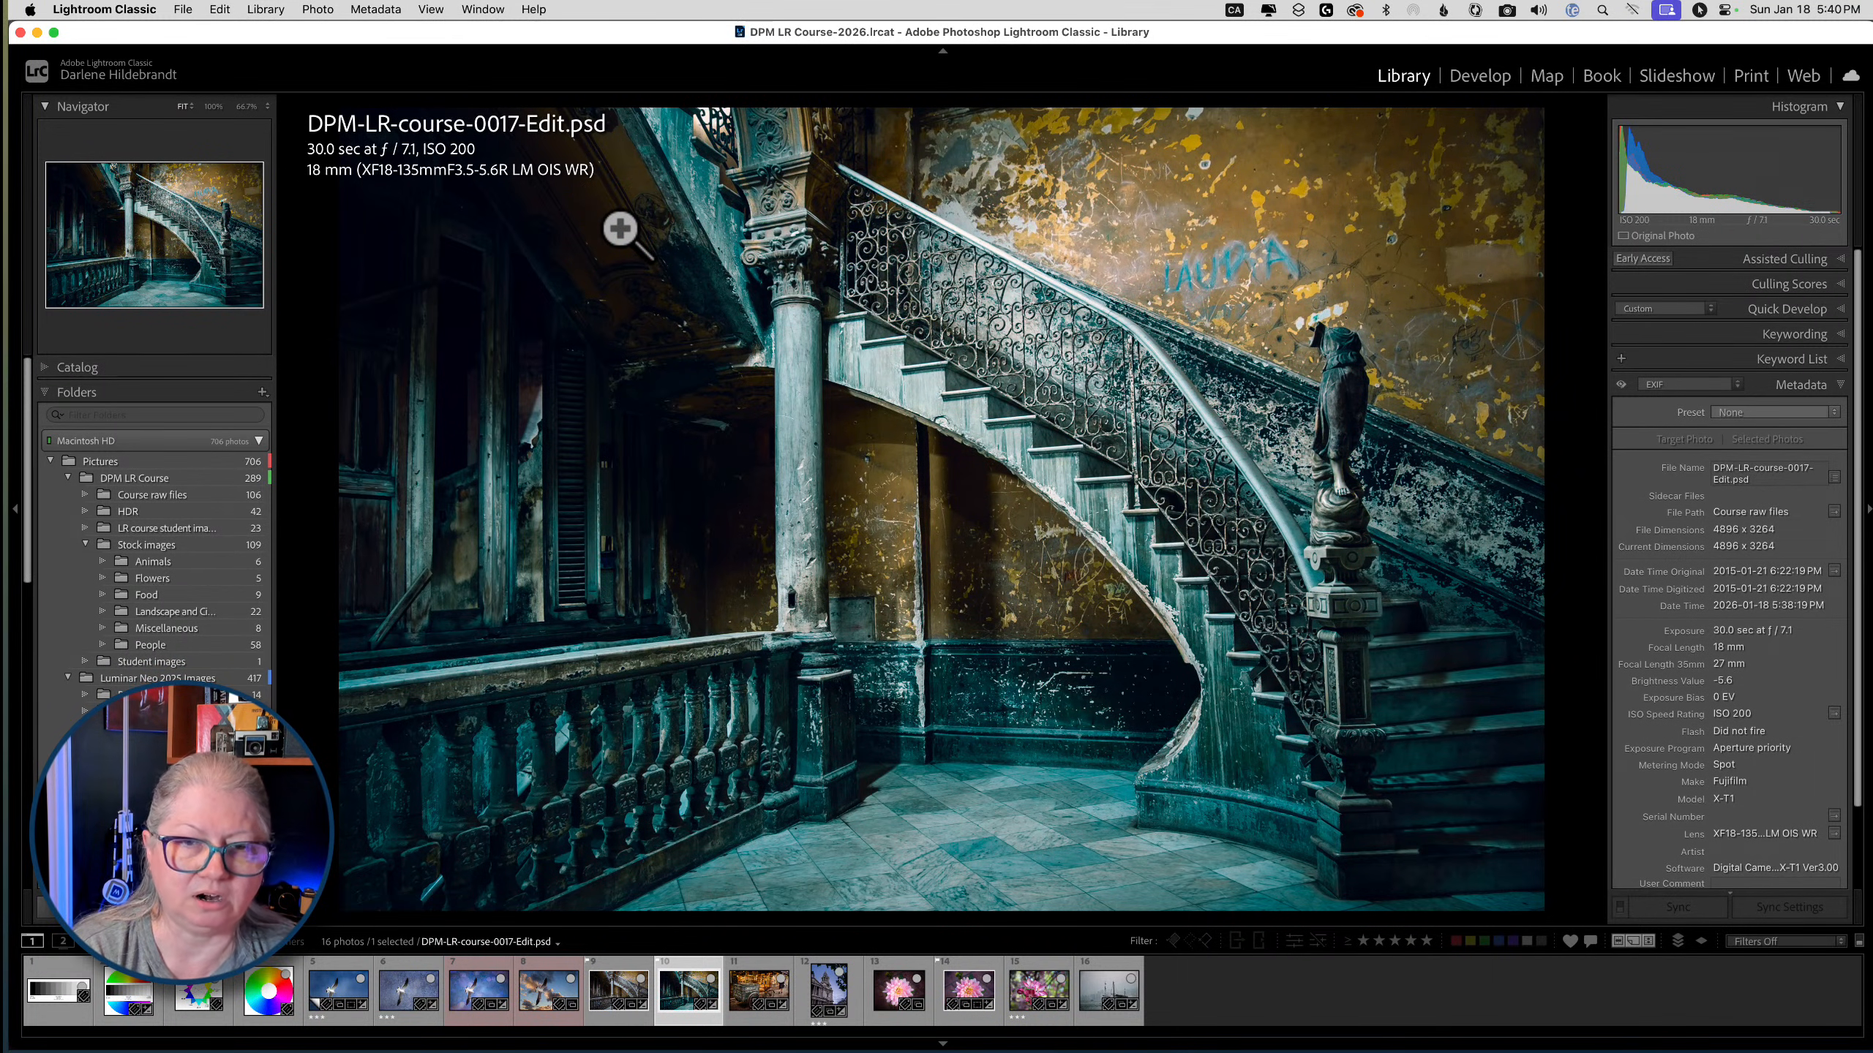
Show the external editors available for DPM-LR-course-0017.raf, including LuminarNeo, and leave the list without choosing one
key("Left")
right_click(713, 284)
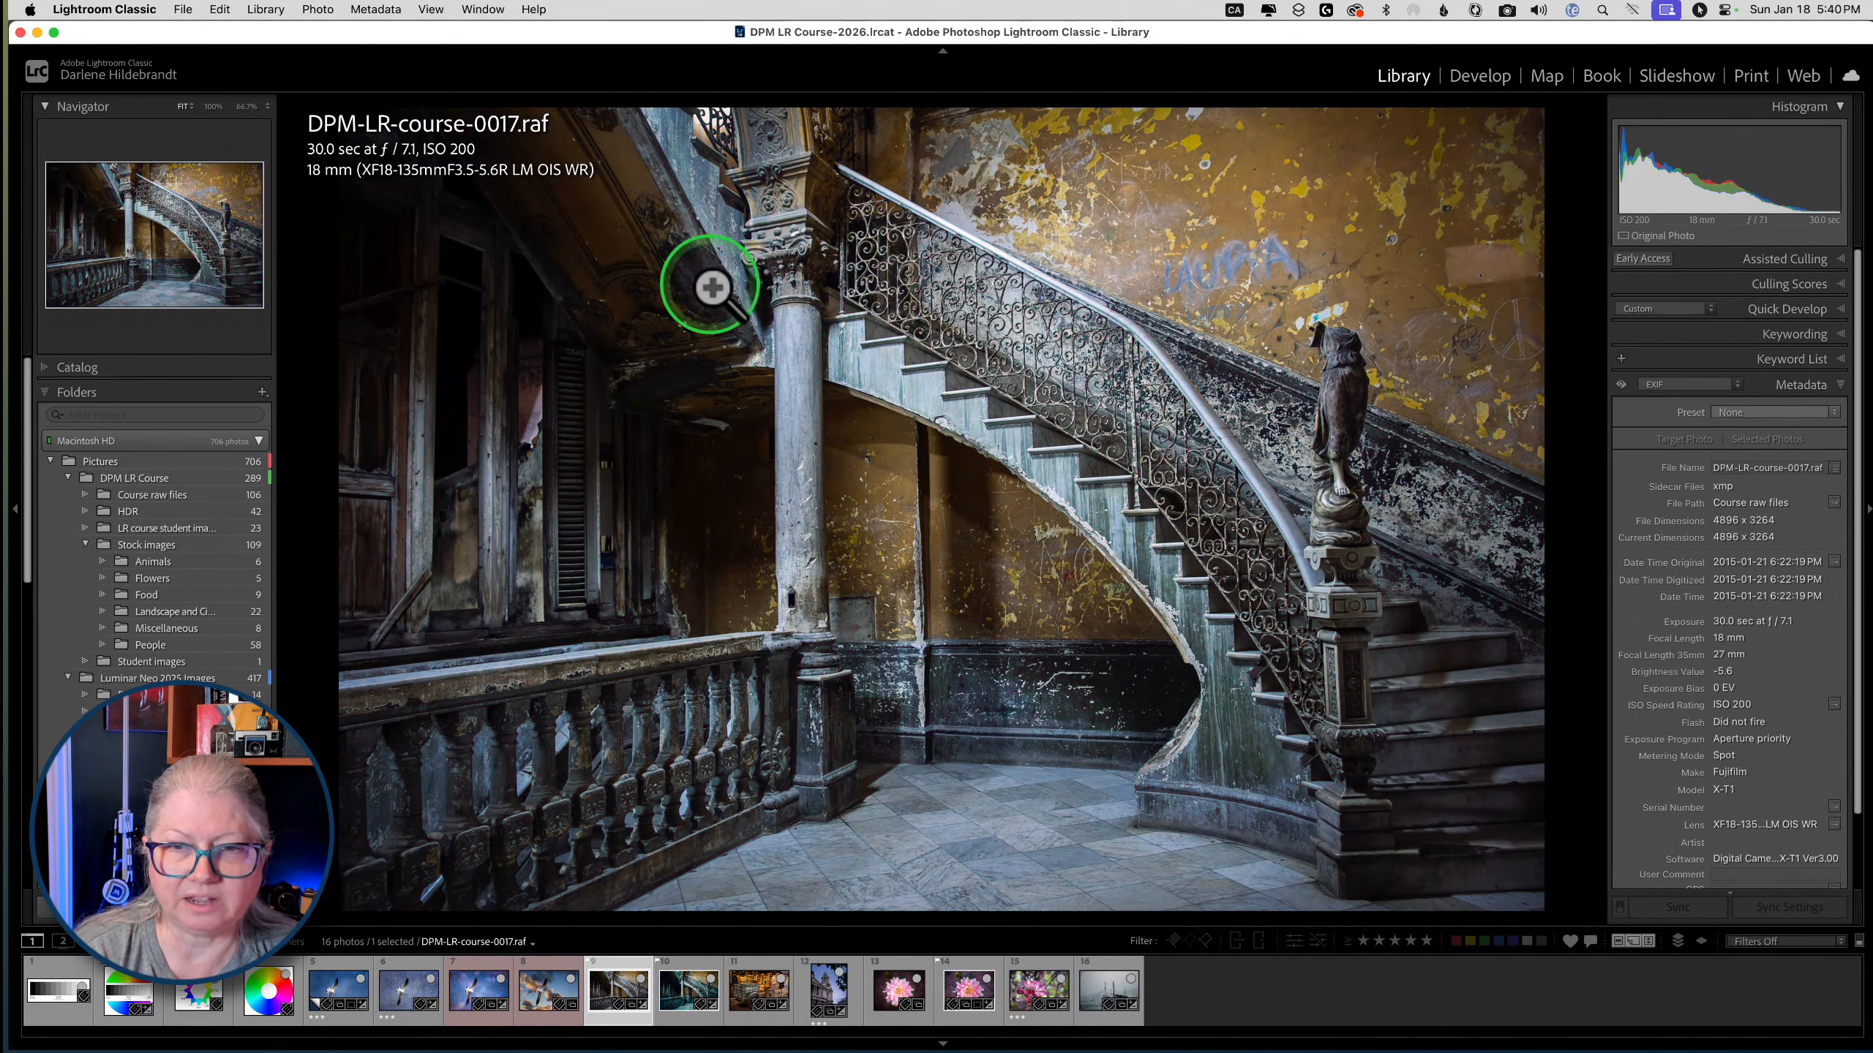
left_click(752, 464)
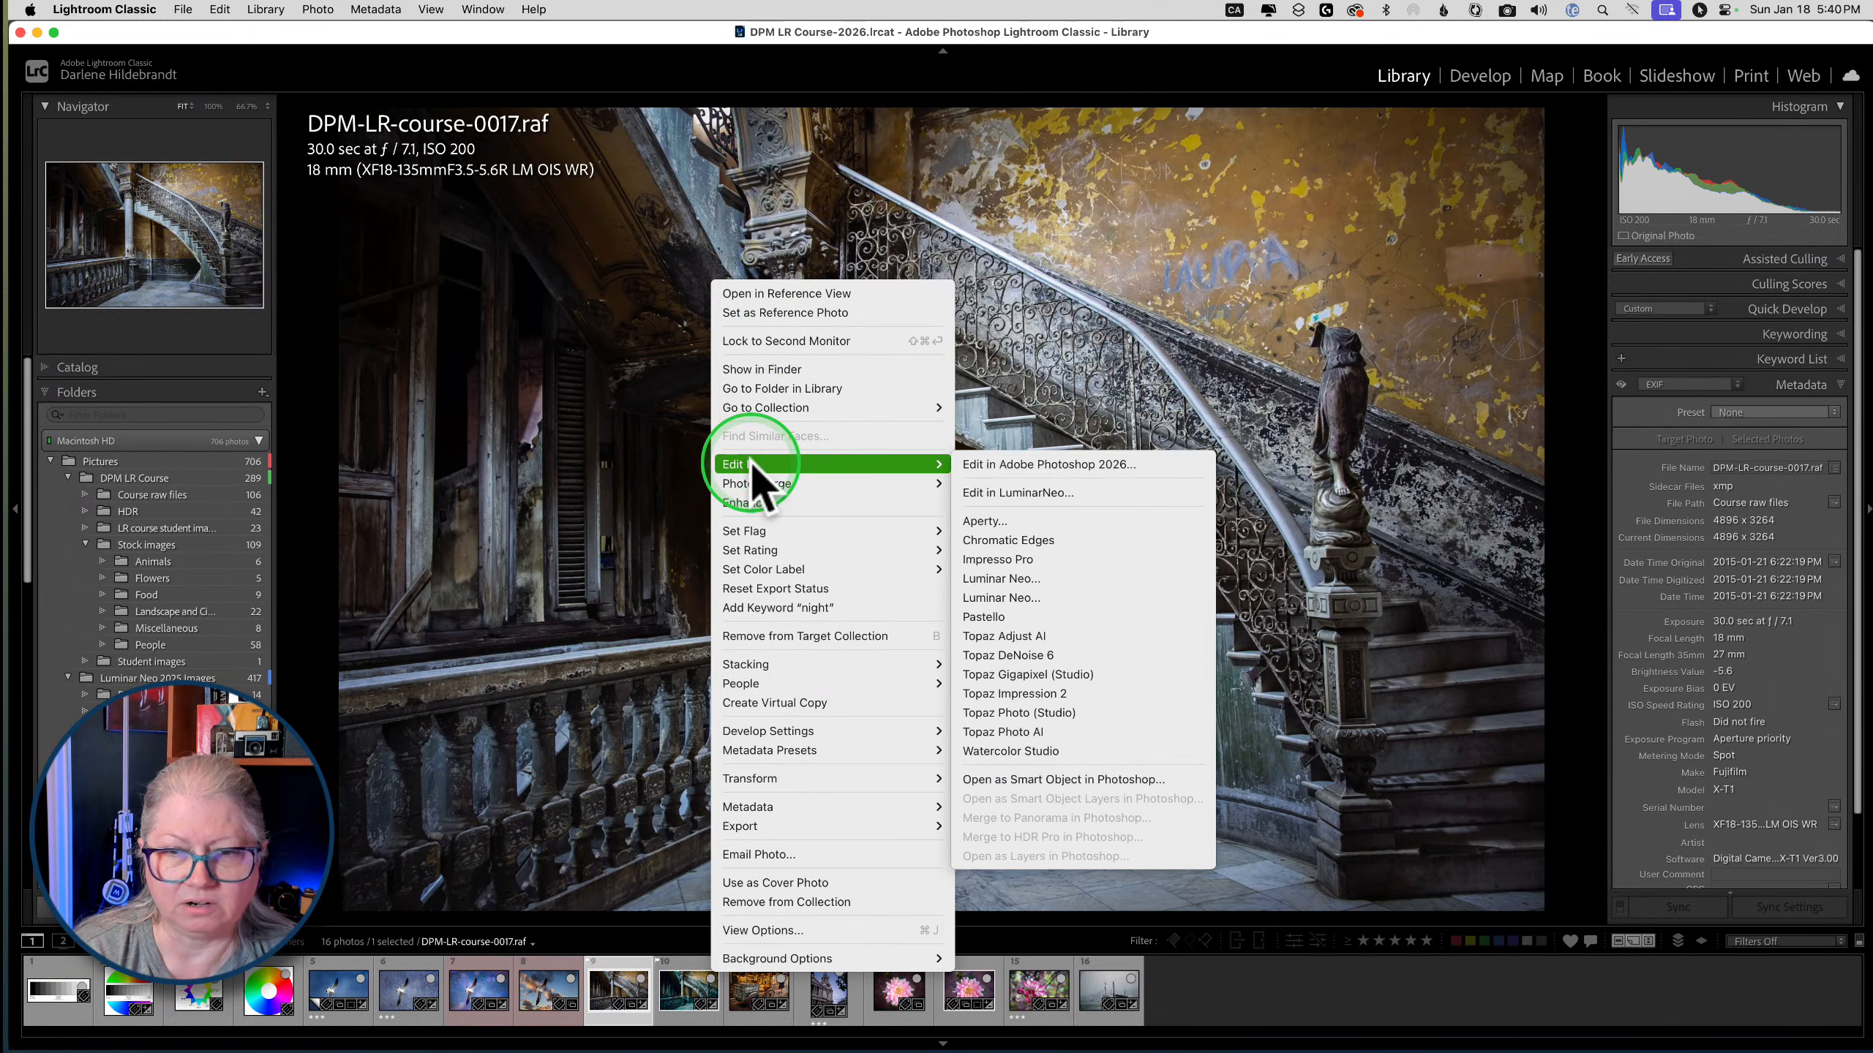
left_click(1036, 494)
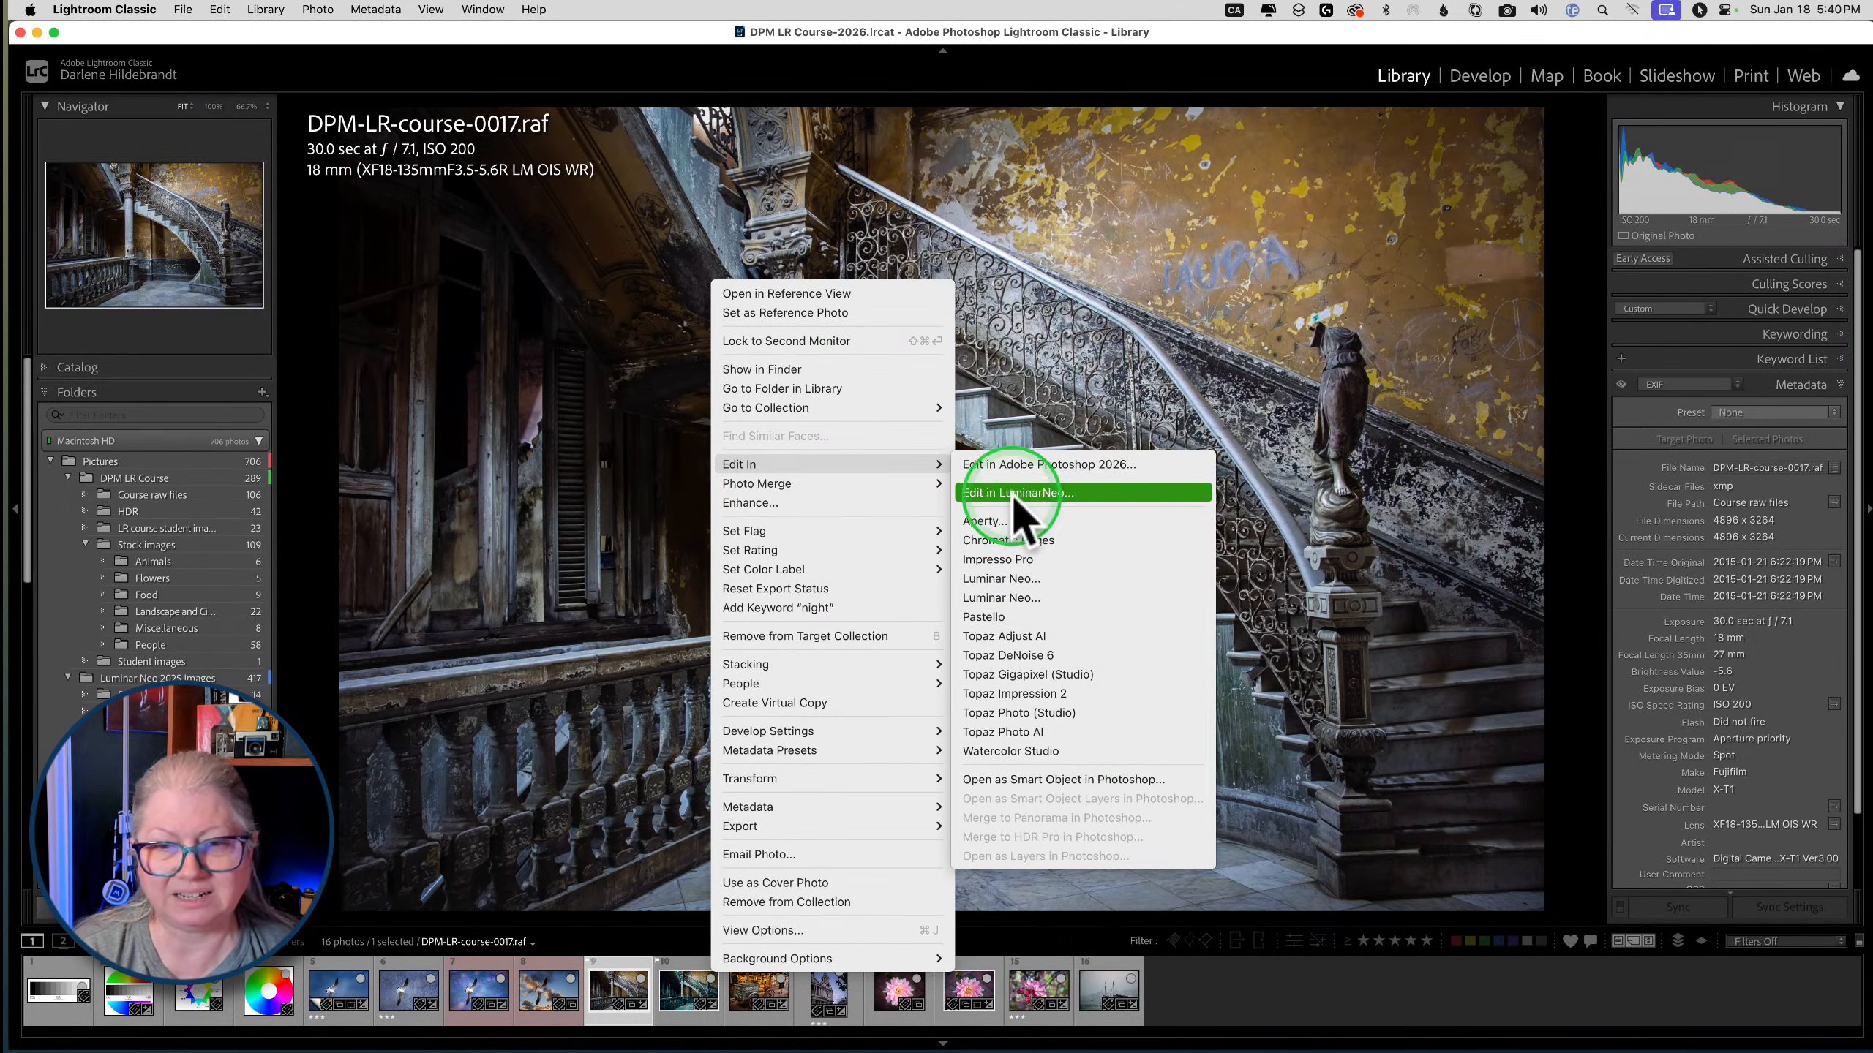
left_click(552, 533)
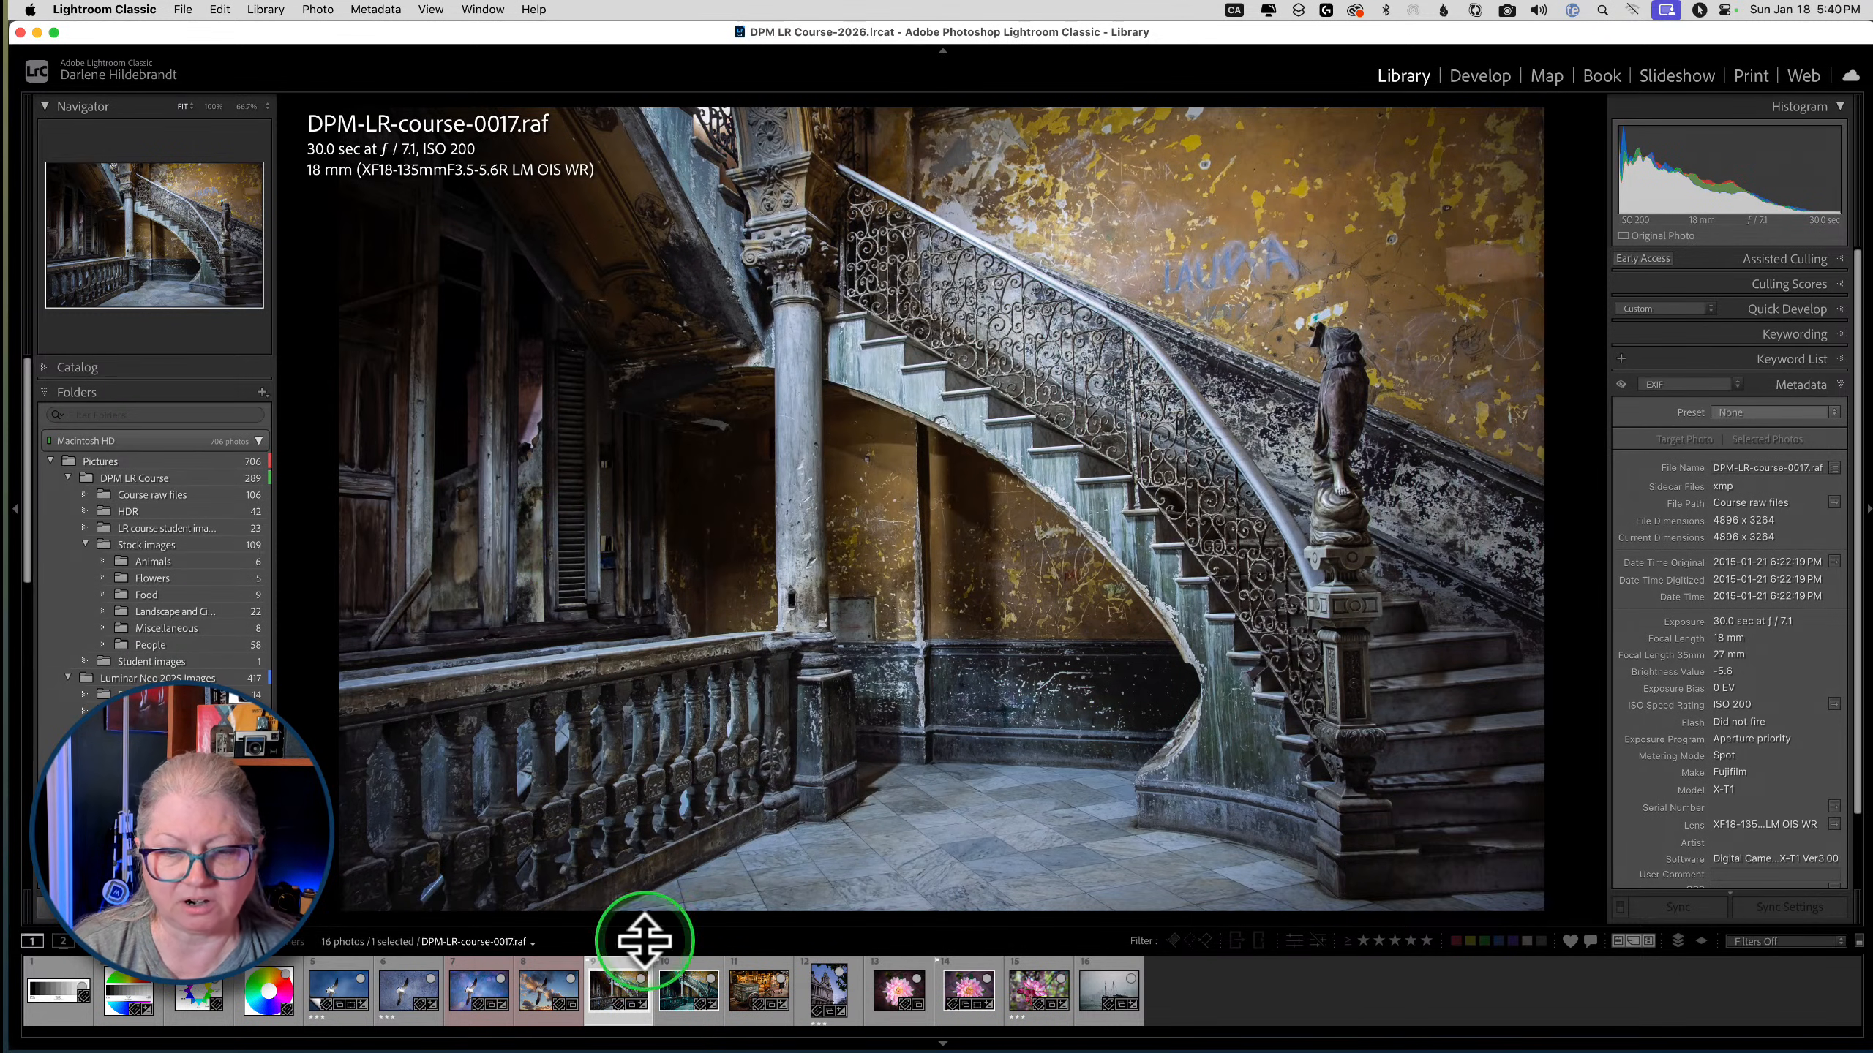
Open DPM-LR-course-0017-Edit.psd in Adobe Photoshop 2026 with Edit Original and show it in full-screen mode with the menu bar
left_click(684, 992)
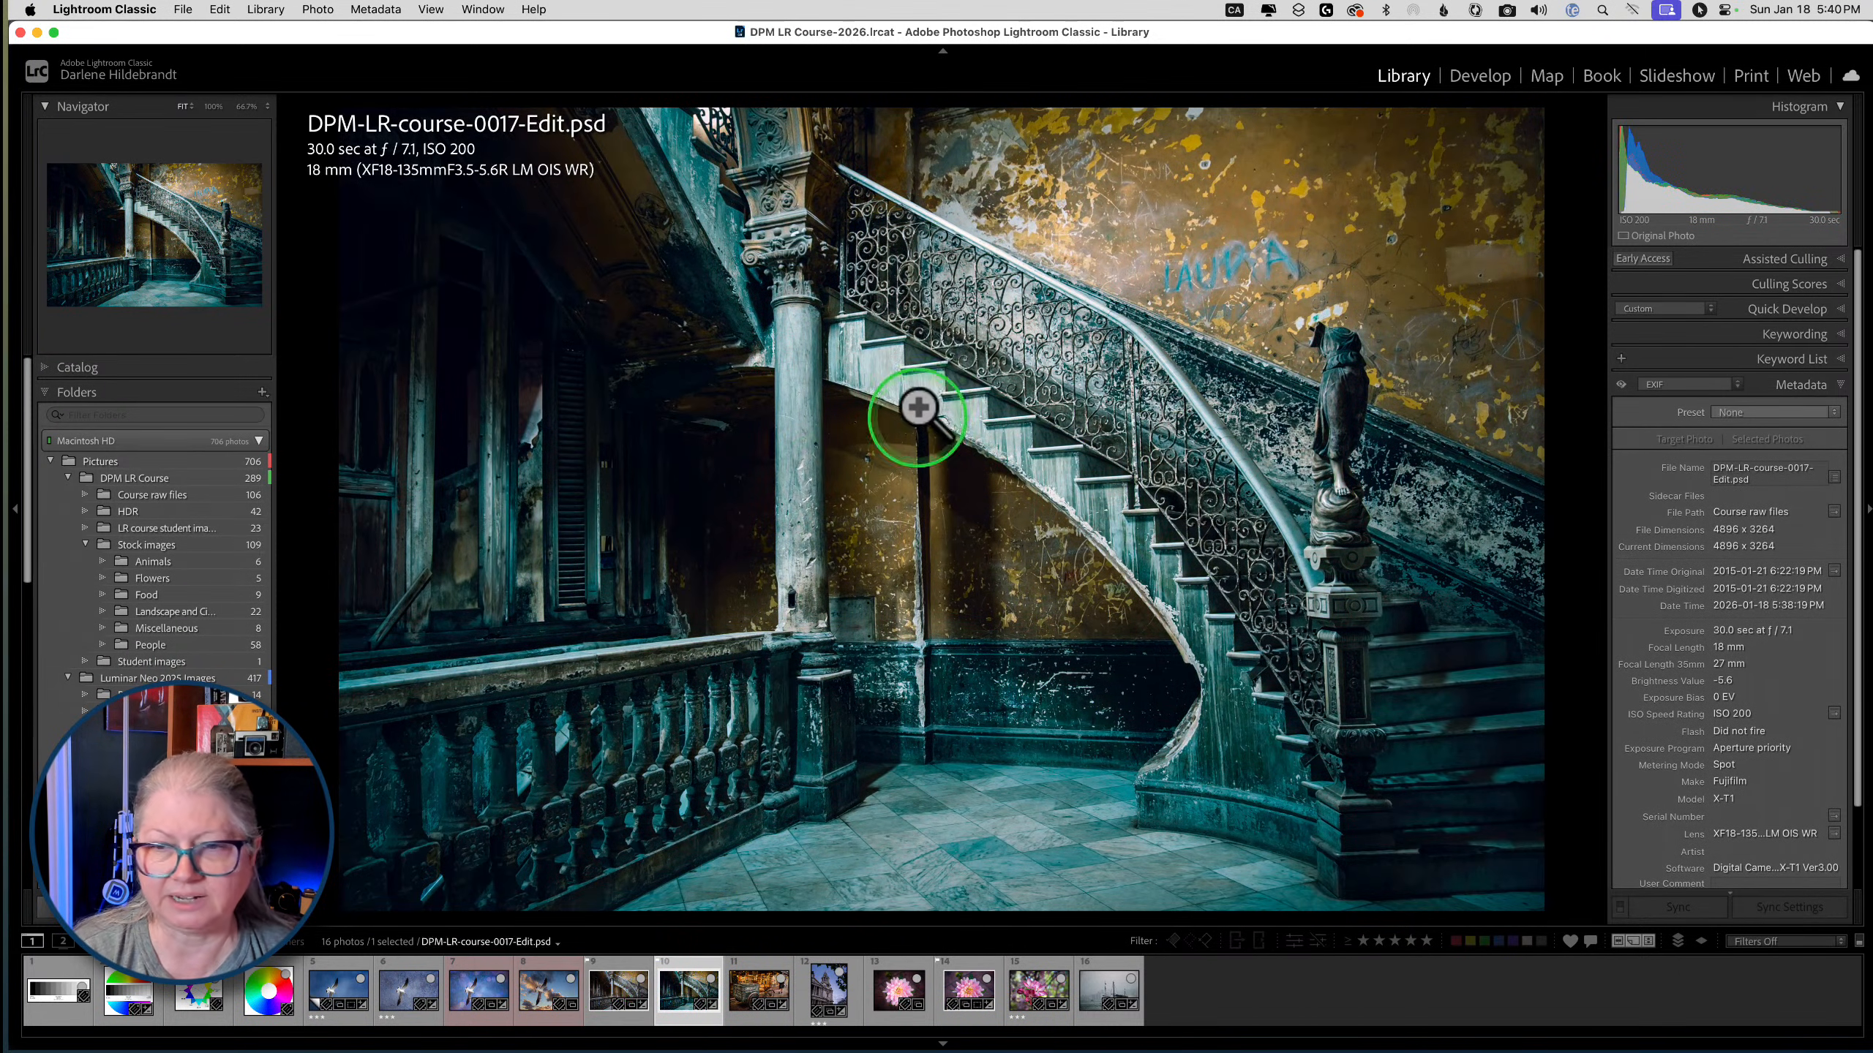
right_click(921, 357)
mouse_move(973, 539)
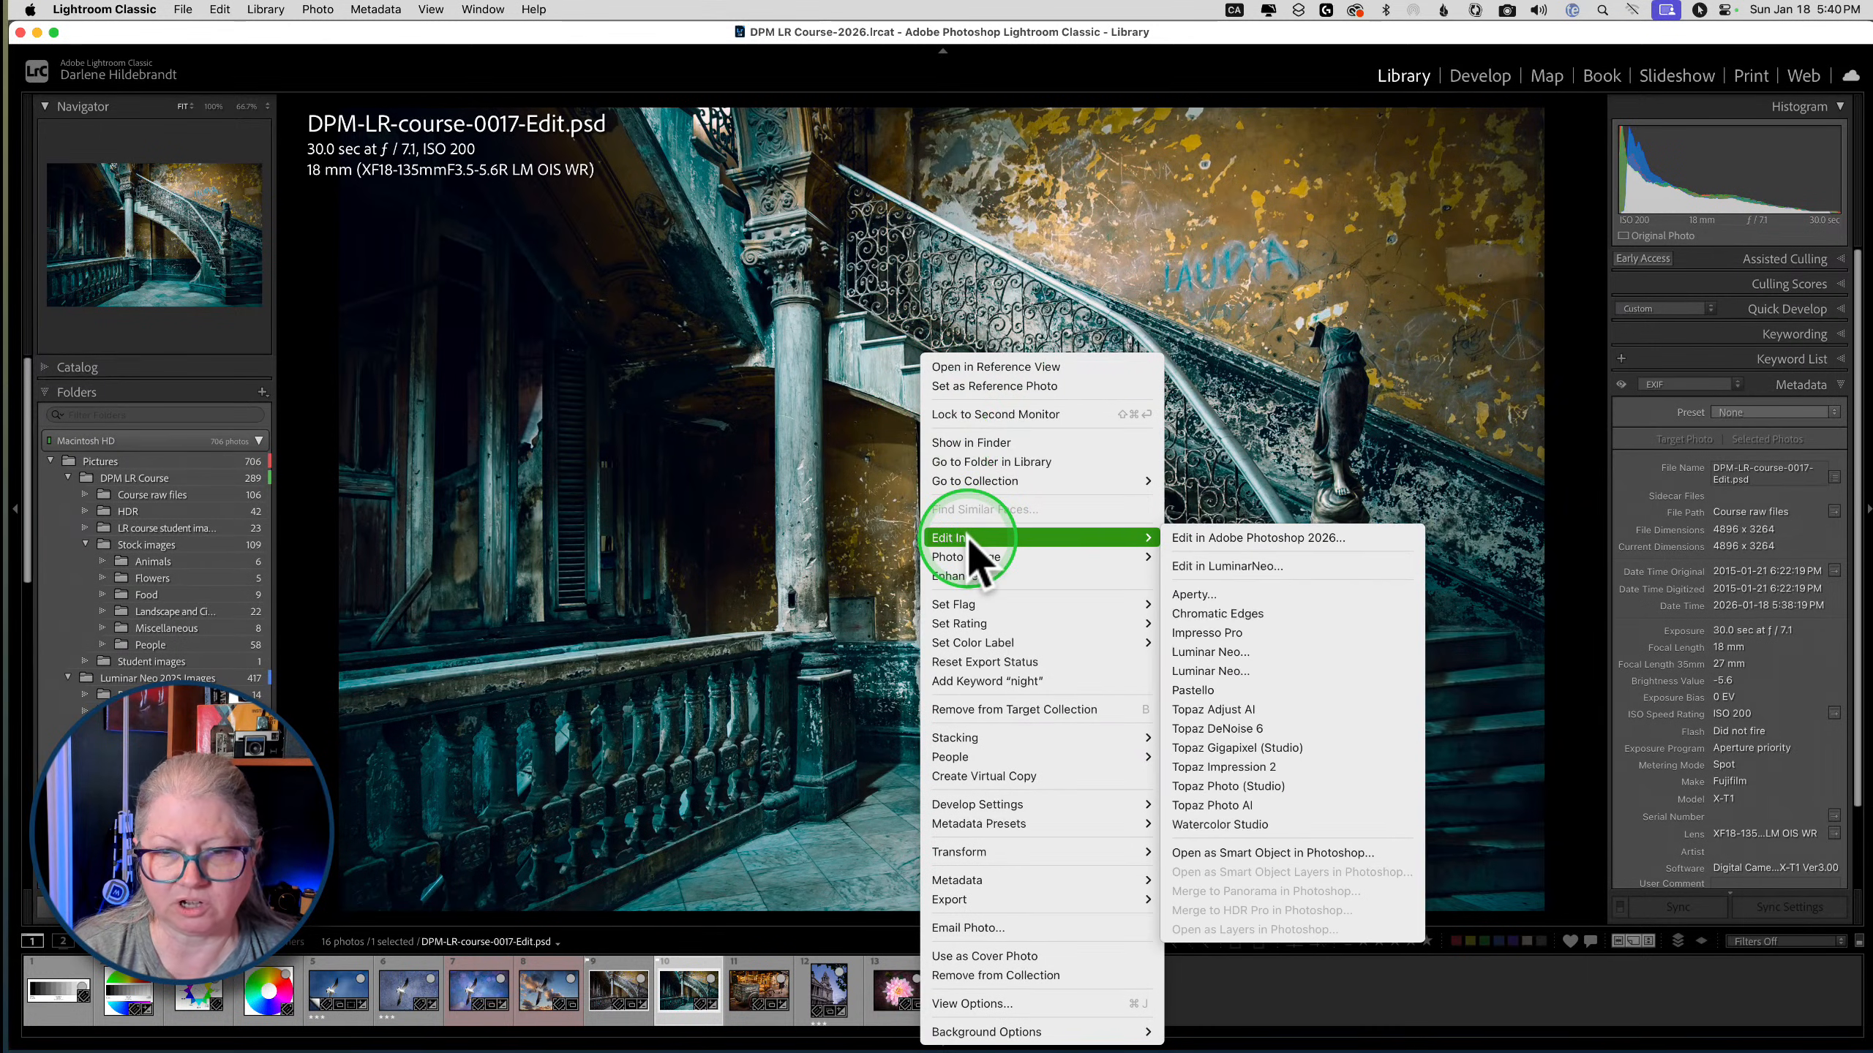
left_click(1182, 530)
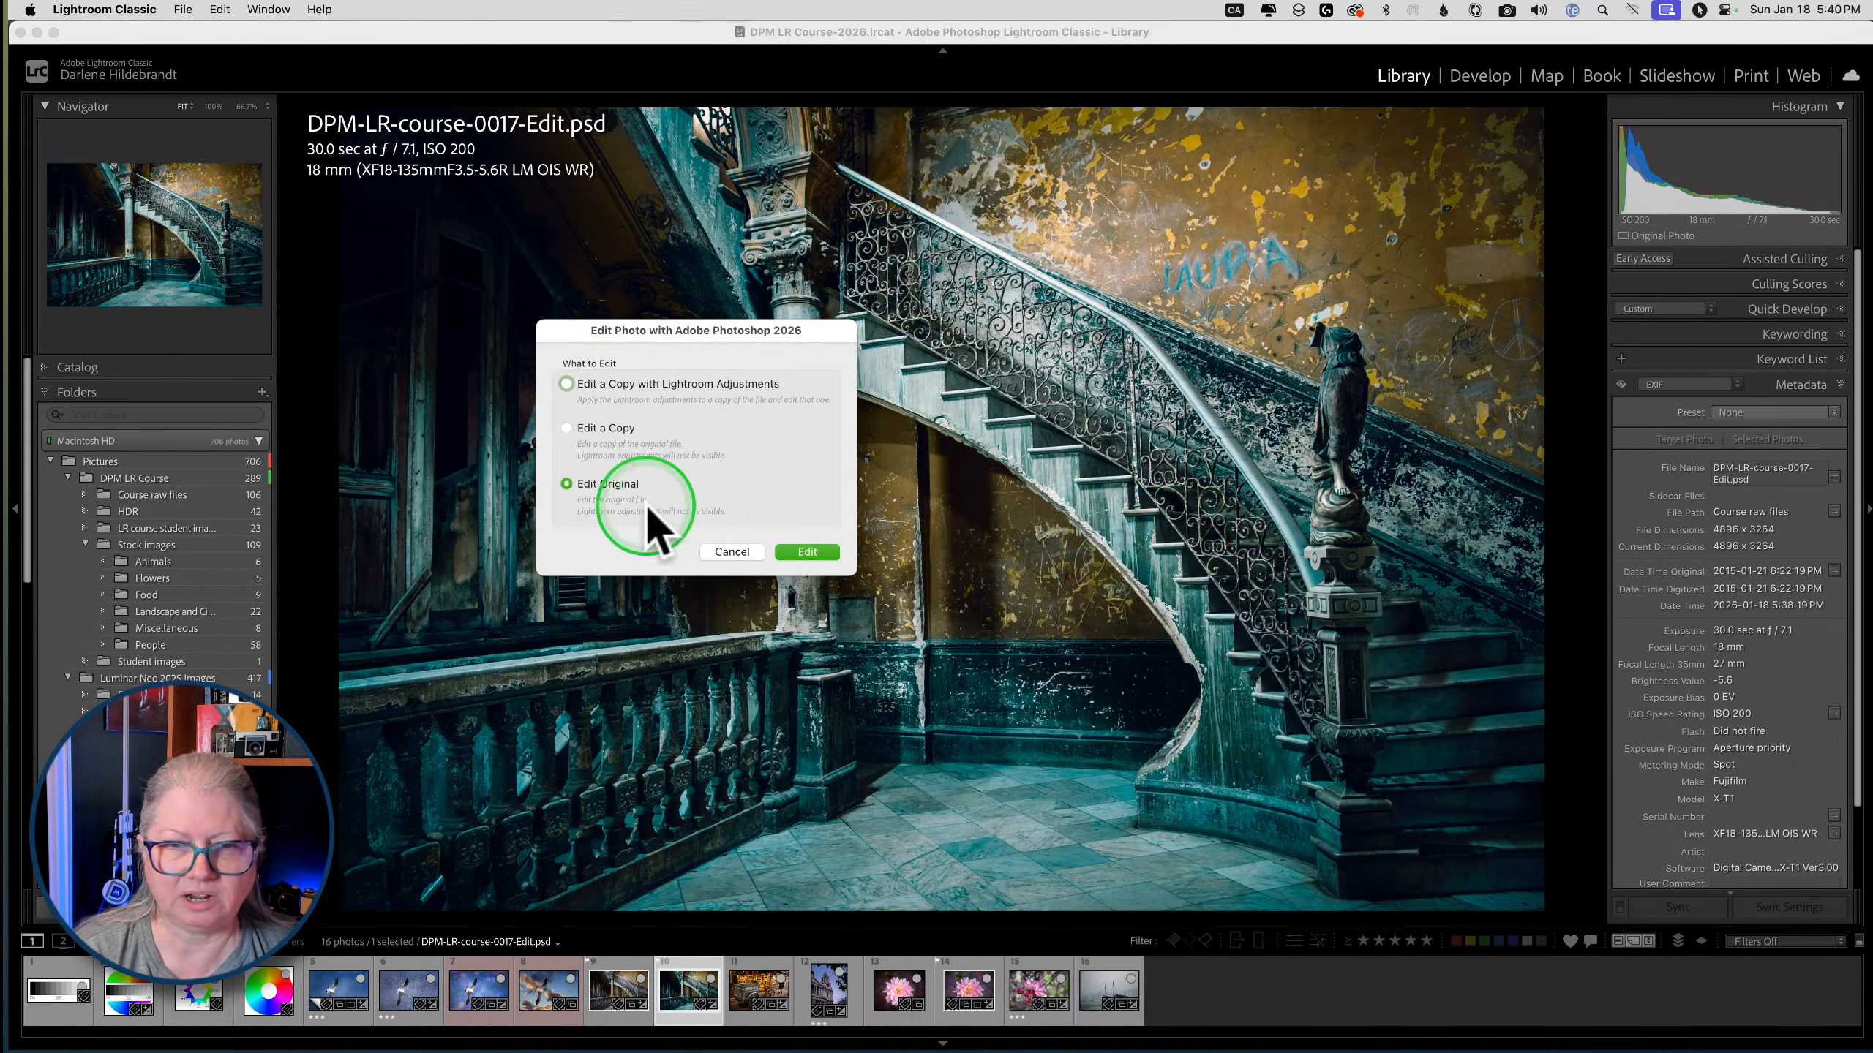
left_click(807, 552)
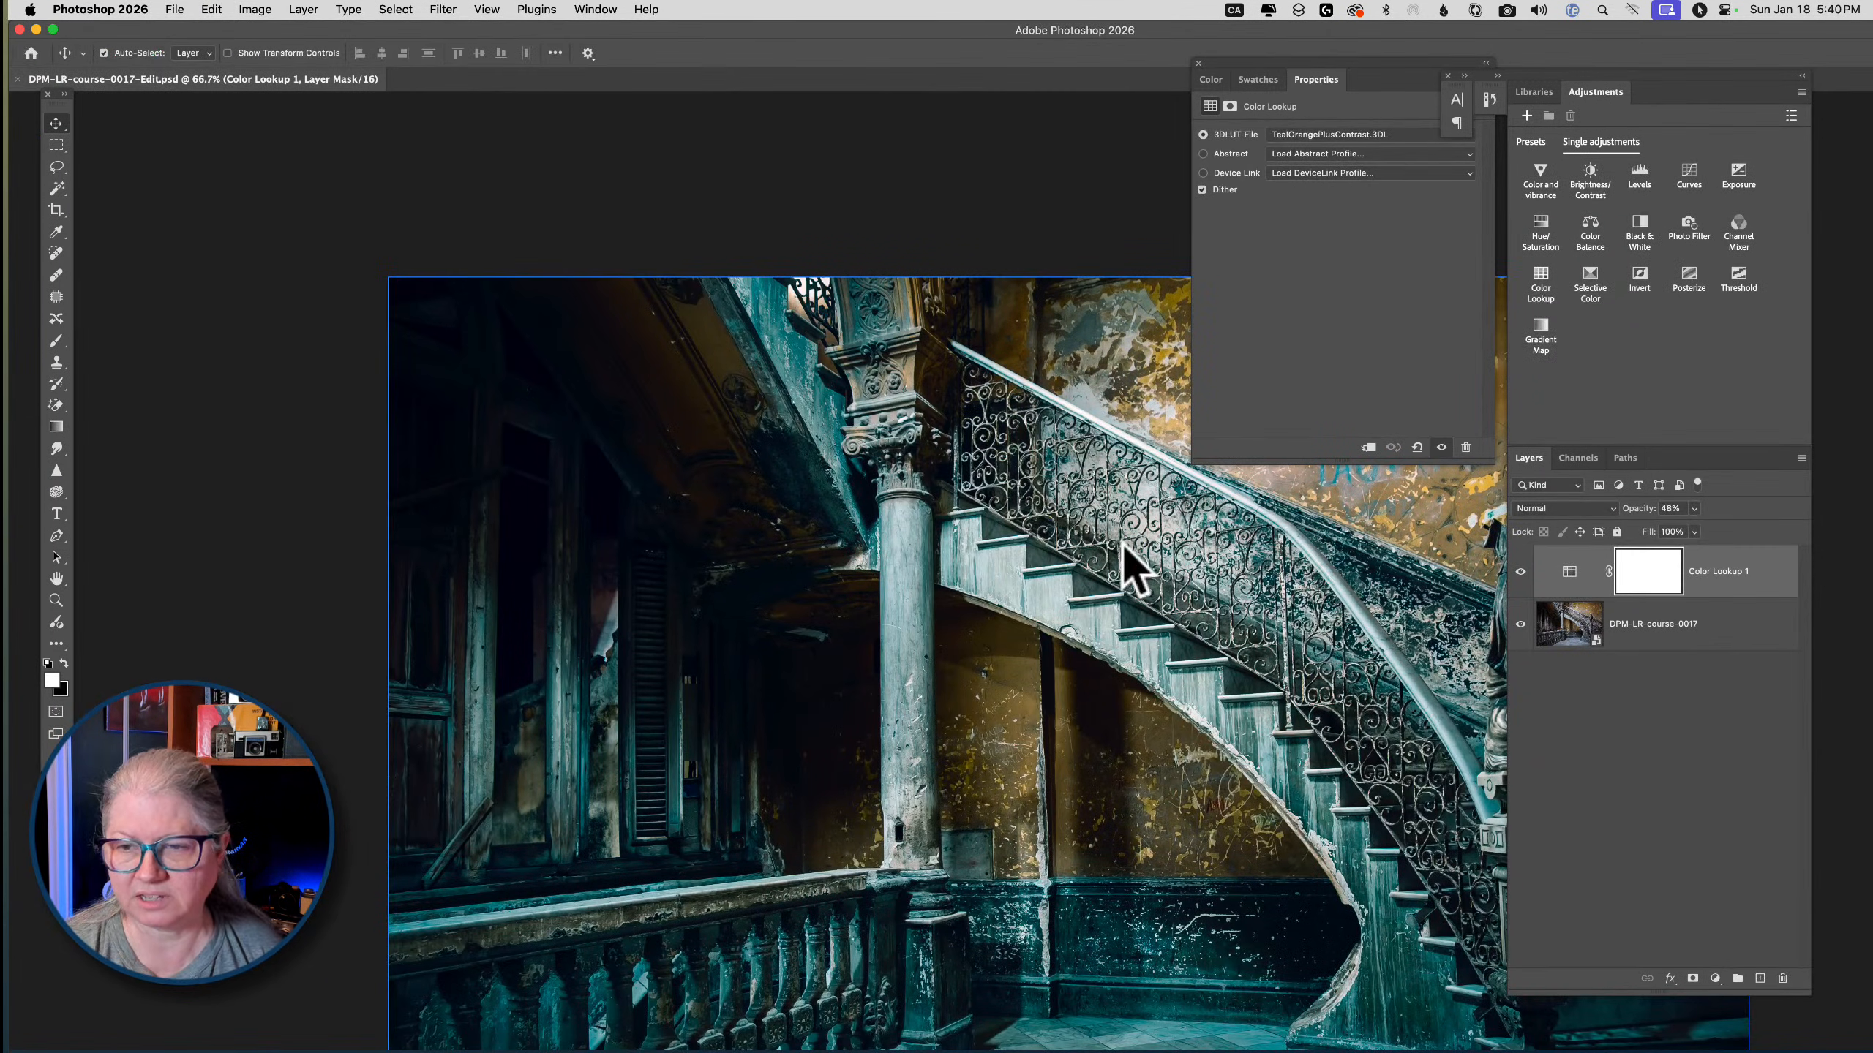
key("f")
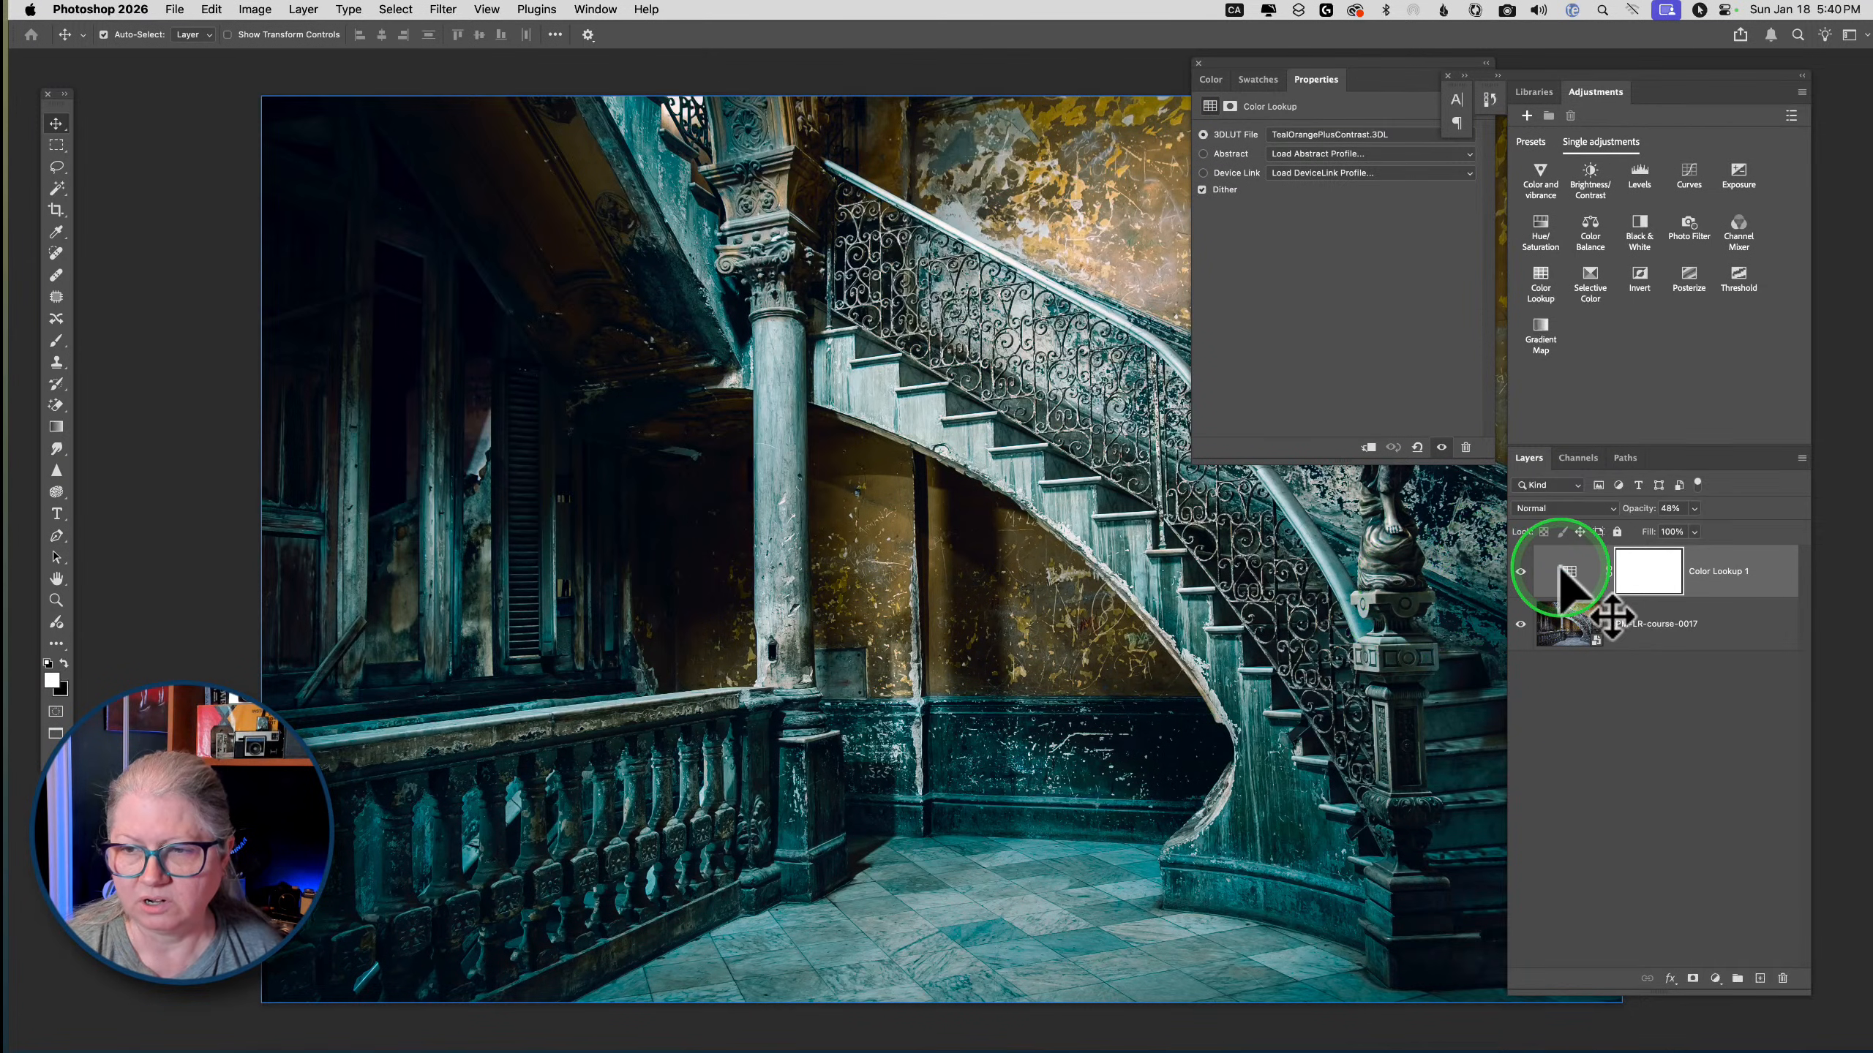
Try the filmstock_50.3dl 3D LUT on the Color Lookup adjustment layer
left_click(1316, 136)
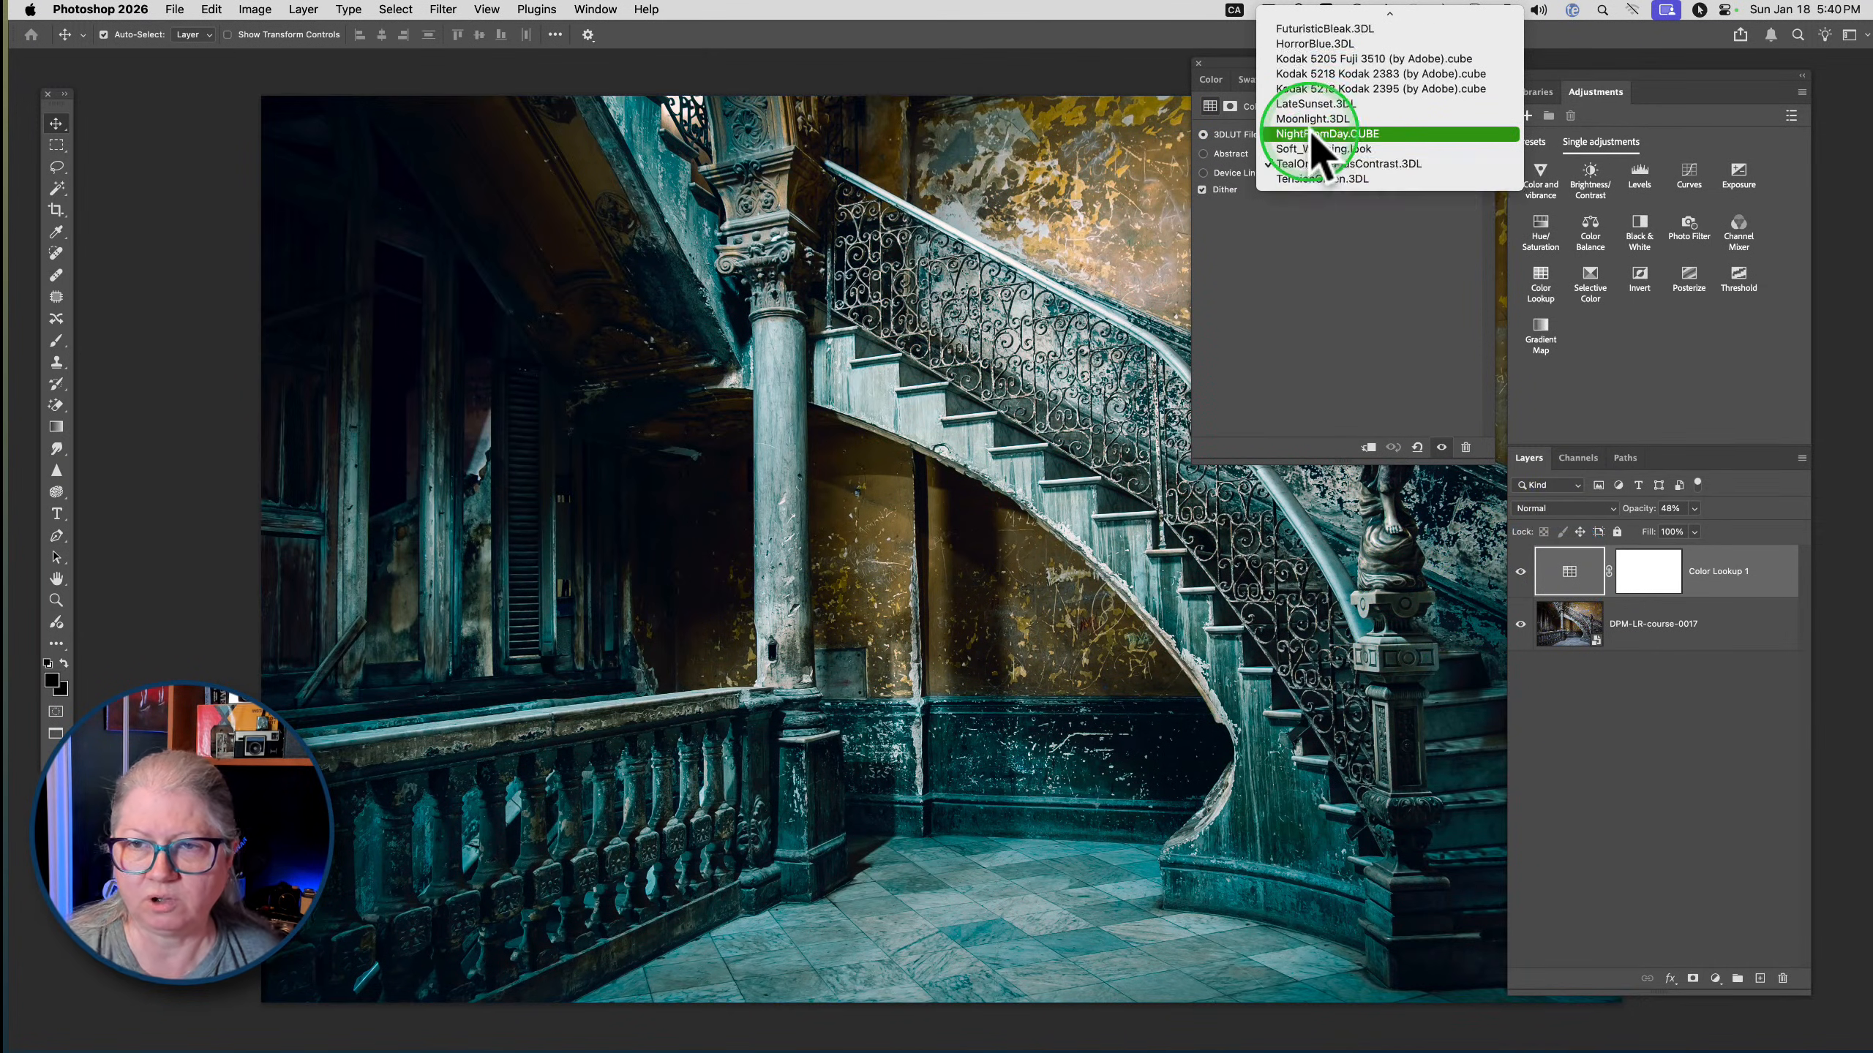
scroll(1316, 136, "up", 5)
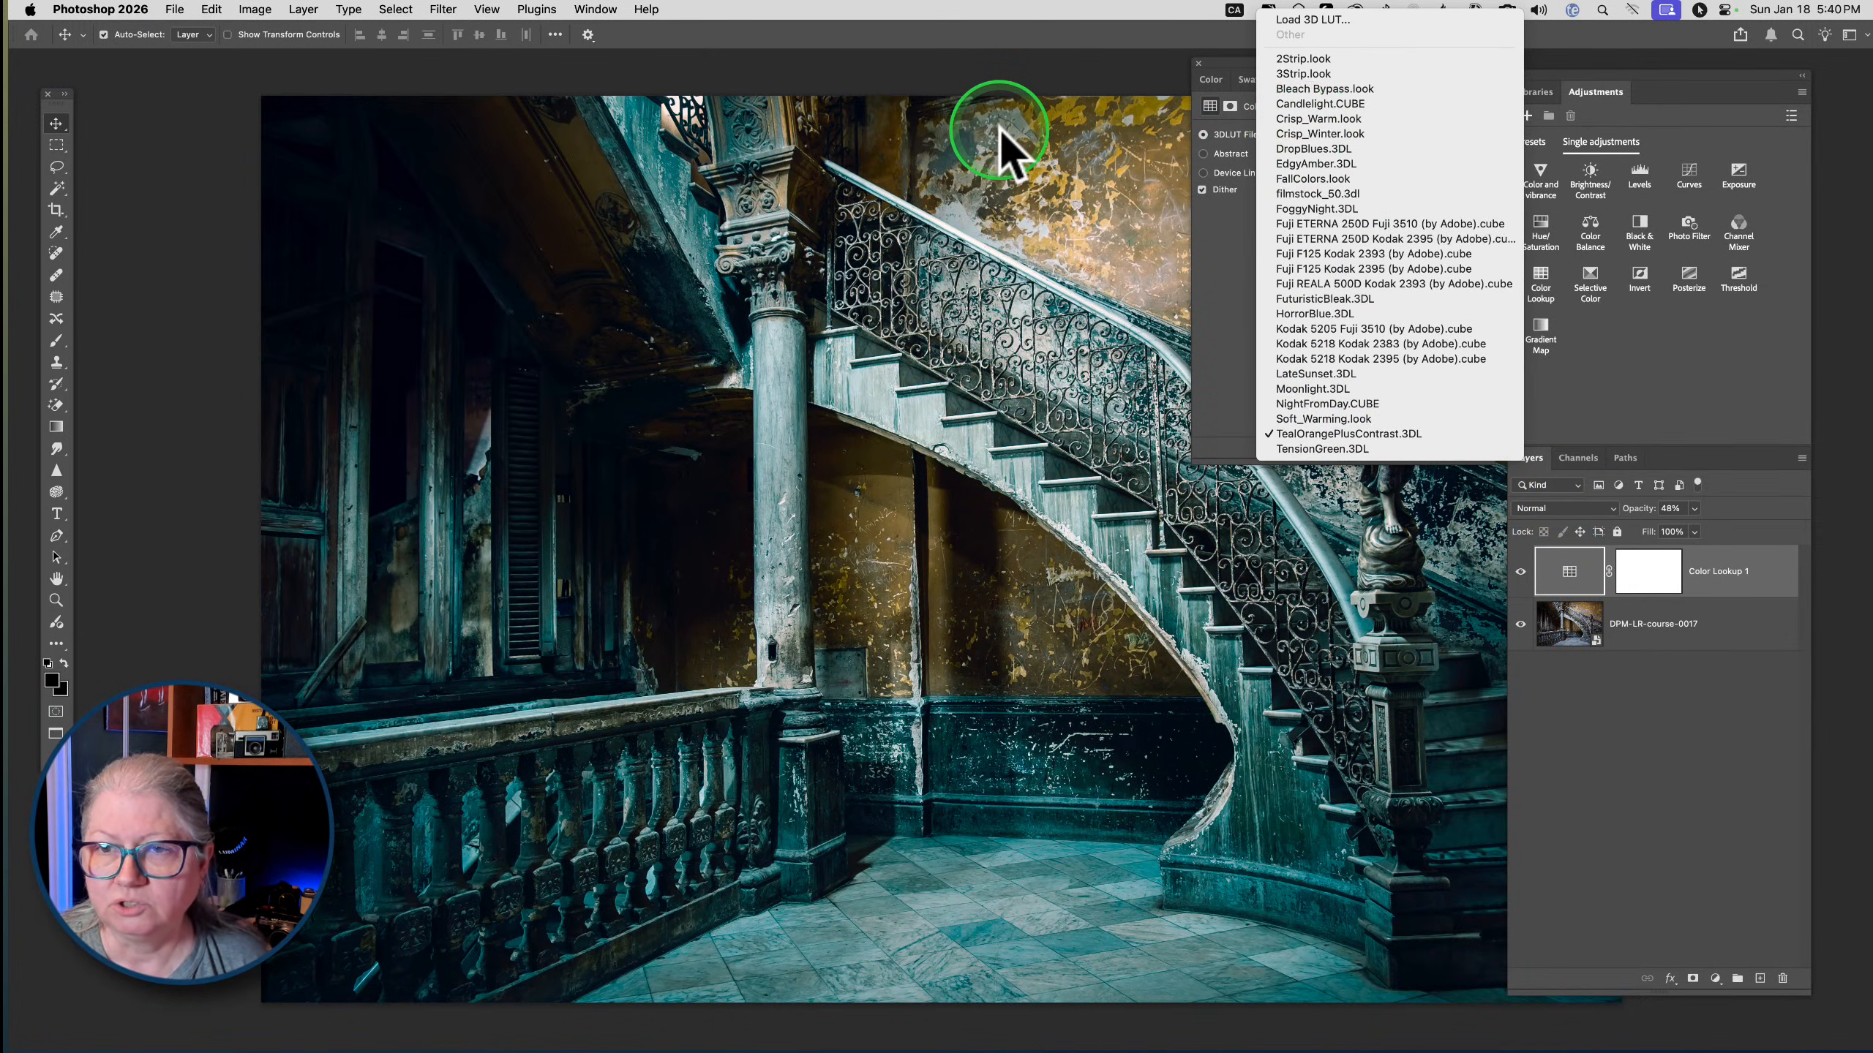
left_click(1305, 191)
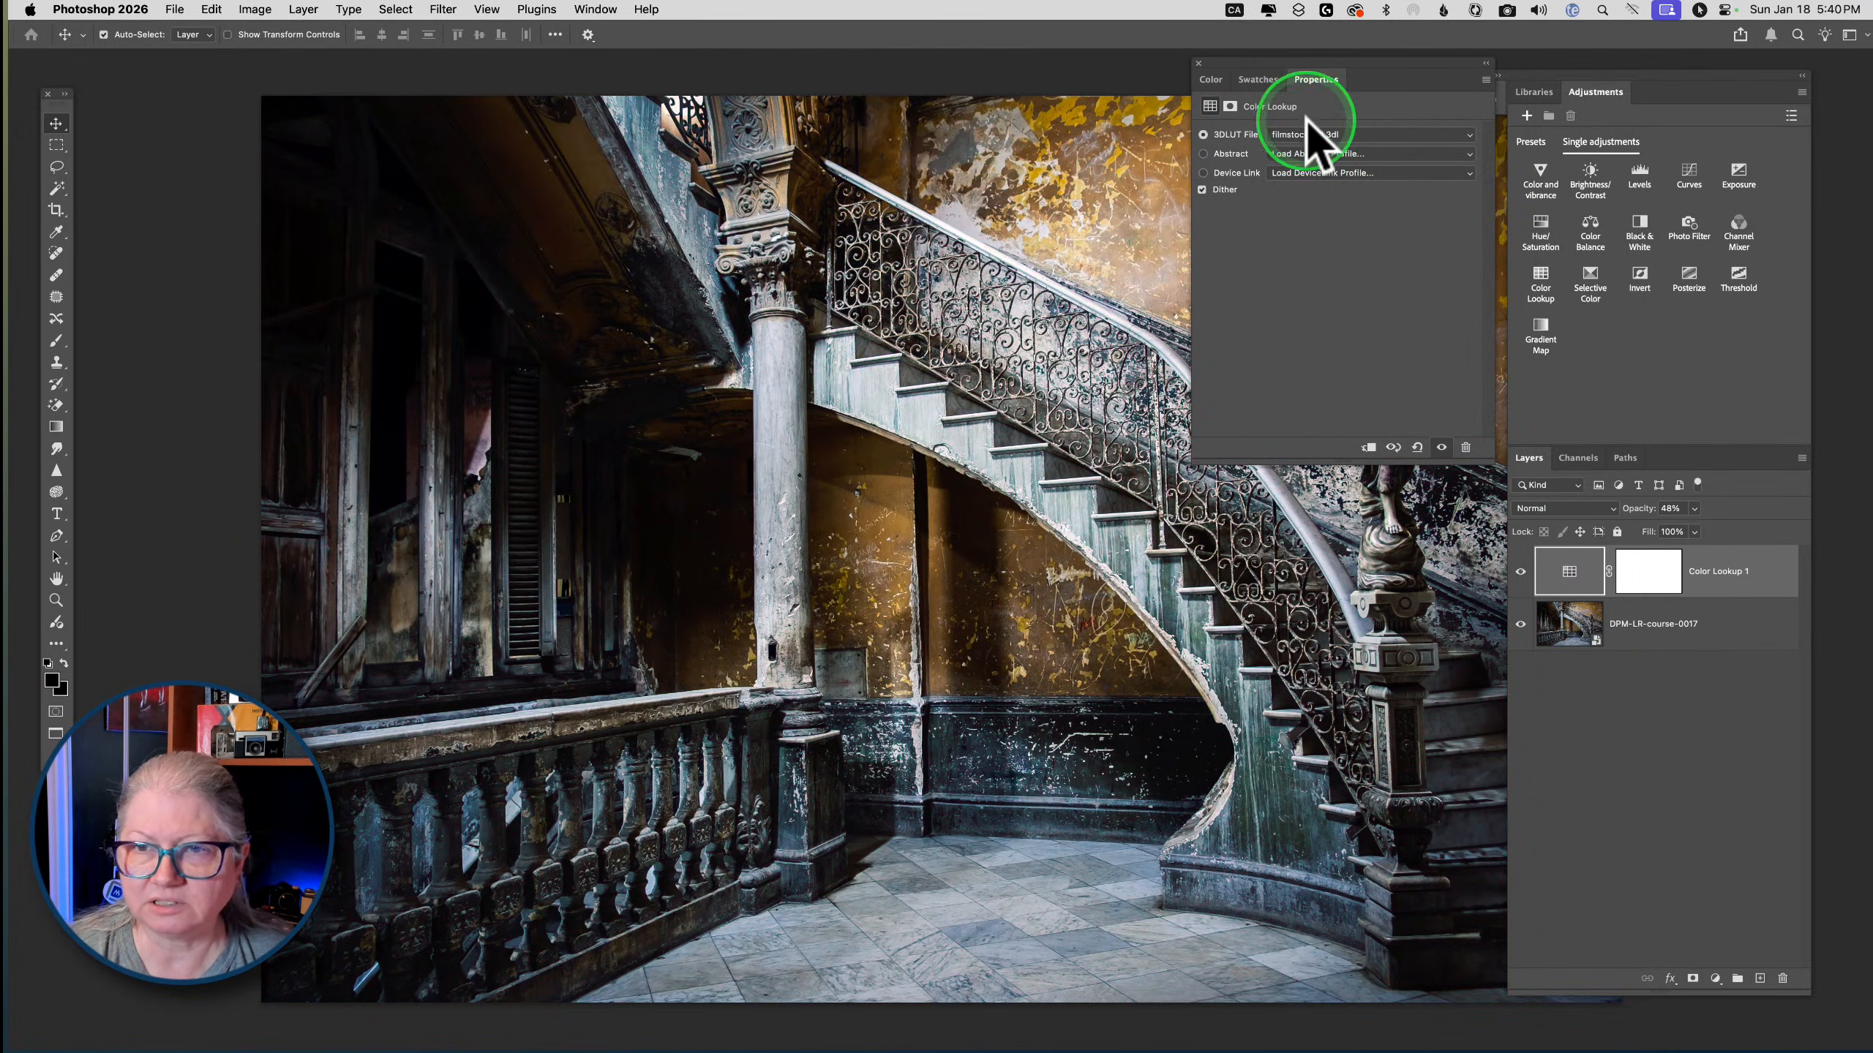
Set the Color Lookup layer's 3DLUT file to 2Strip.look
left_click(1308, 134)
scroll(1410, 203, "up", 3)
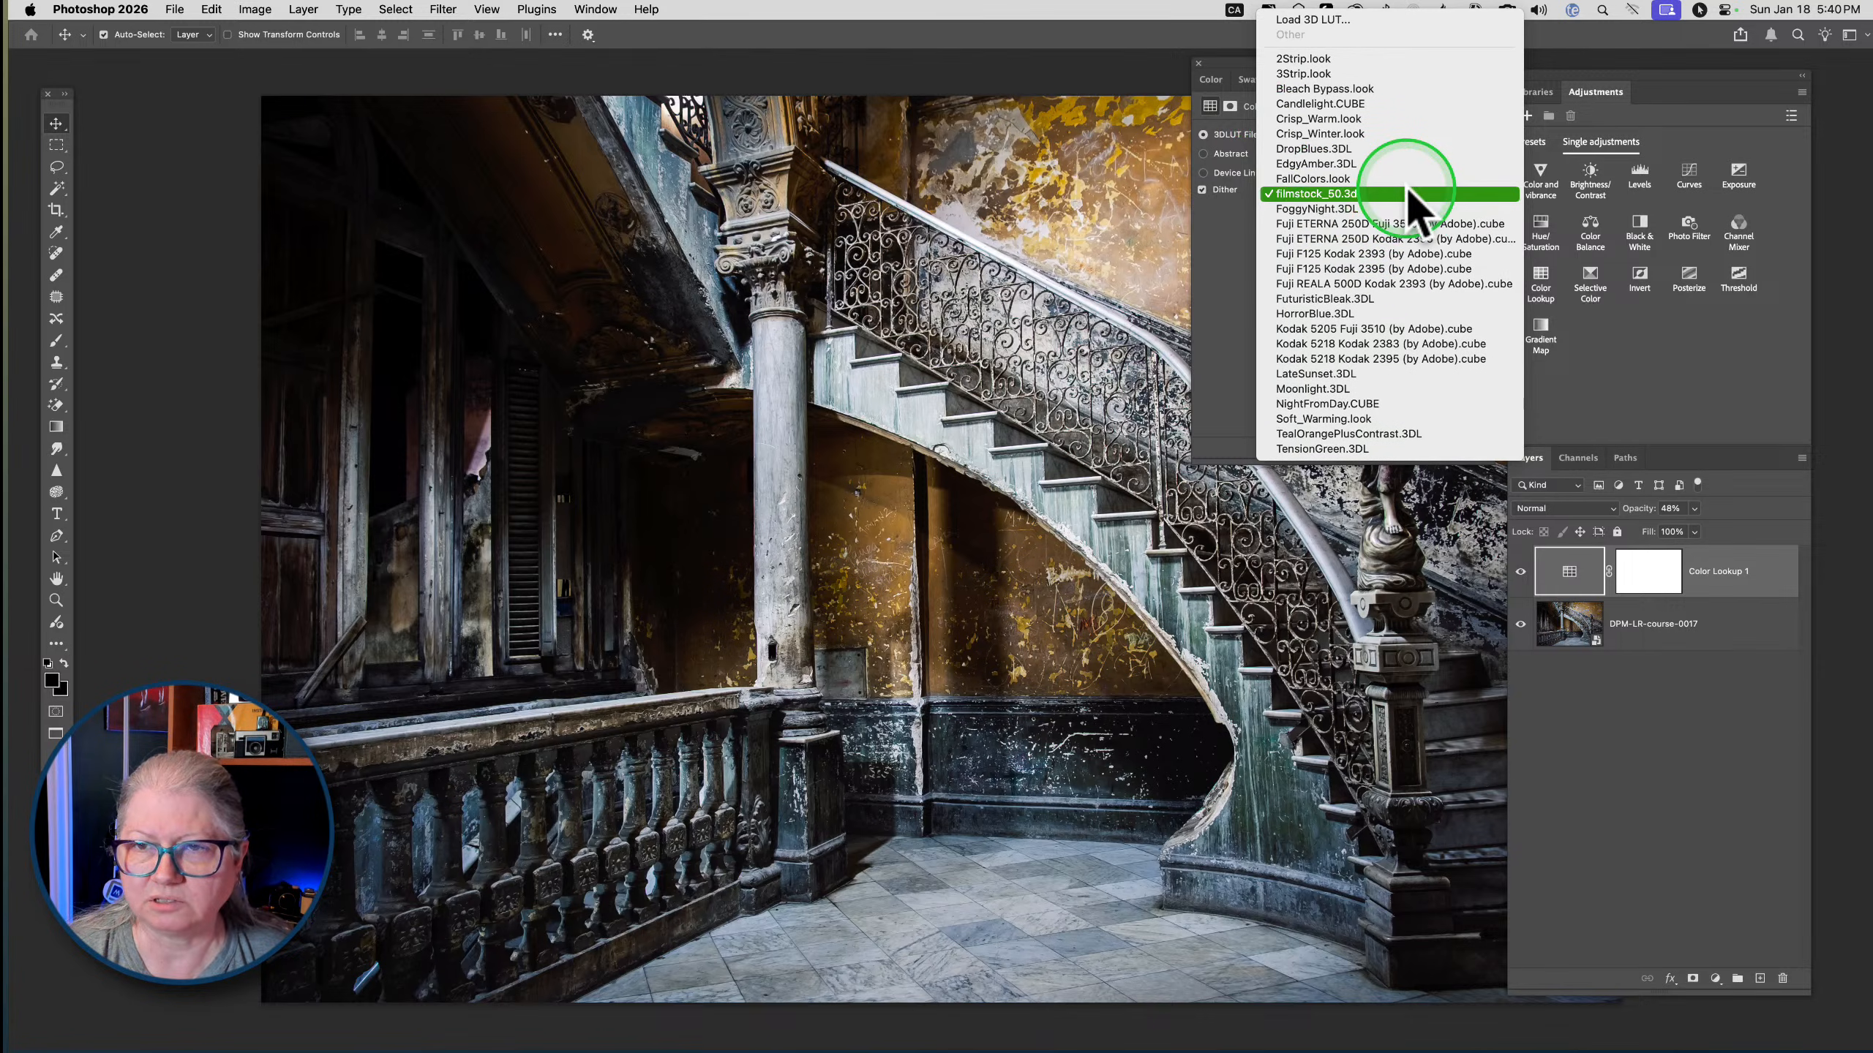
left_click(1299, 59)
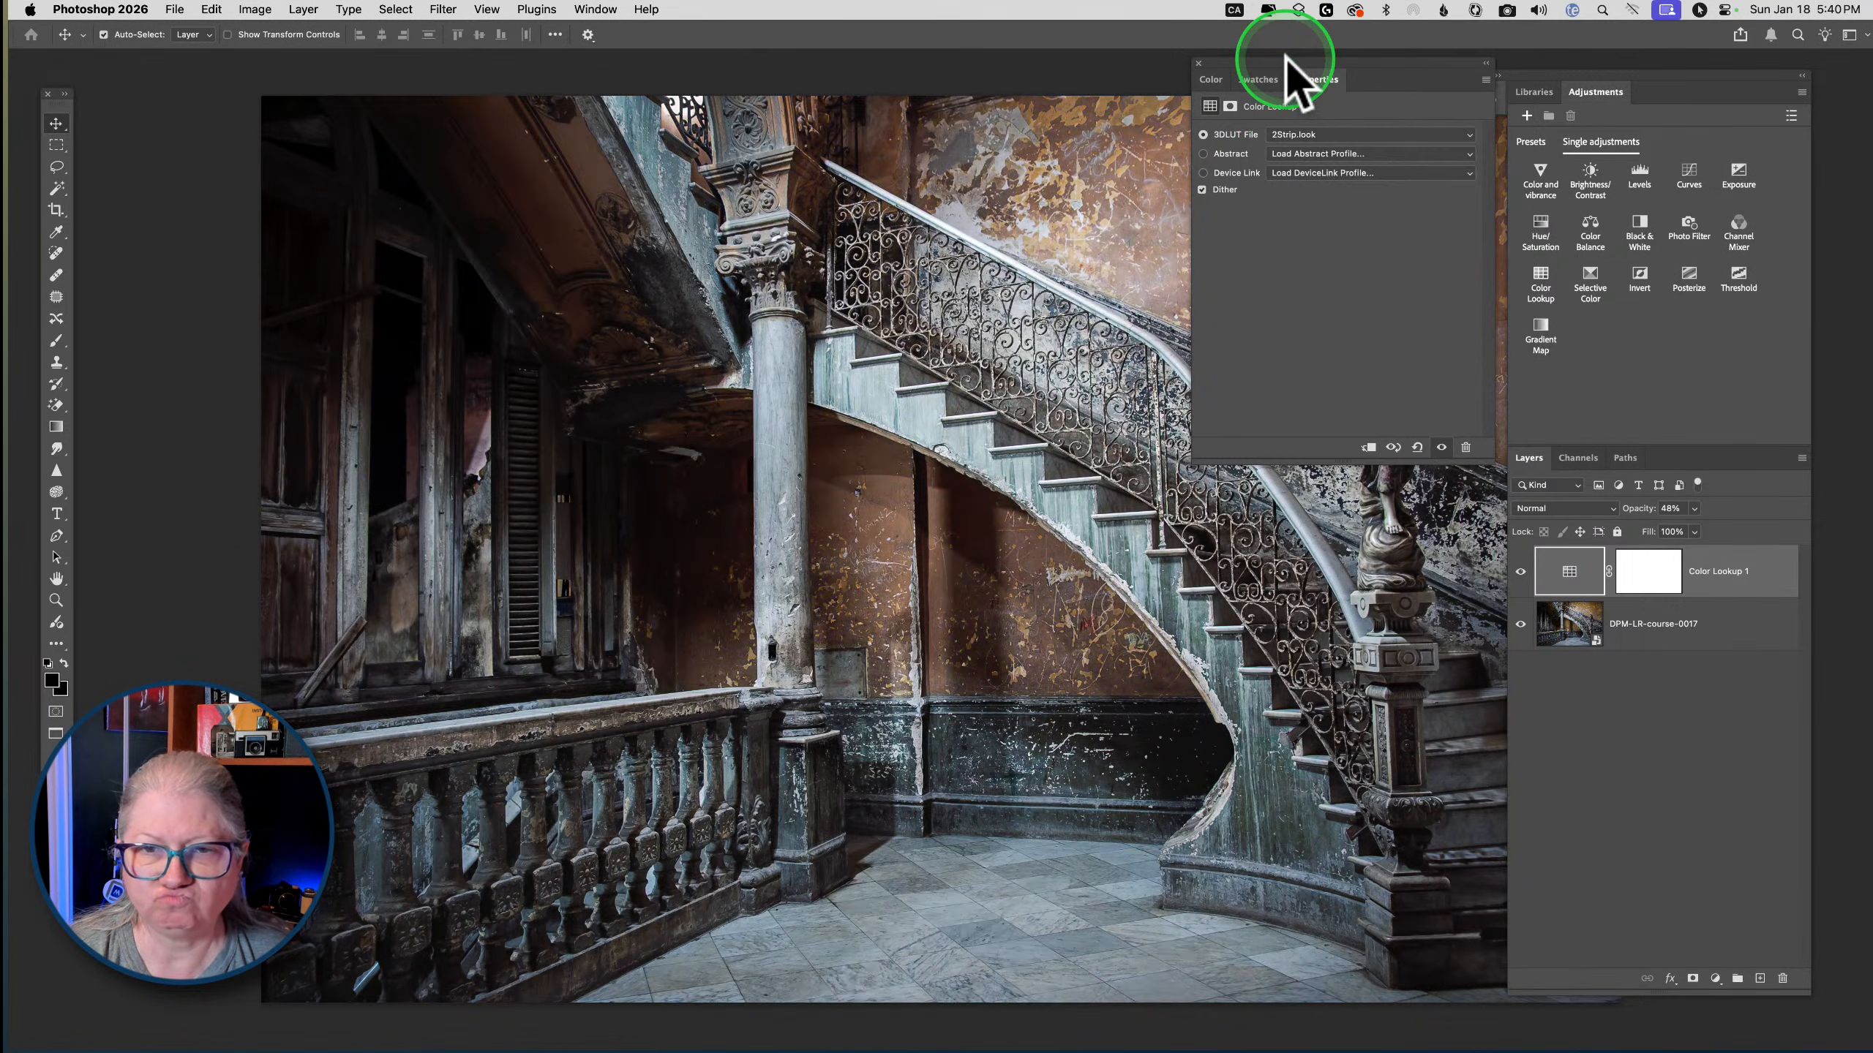
Start loading an external 3D LUT and browse the Adobe folder inside the home folder's Library, Application Support
left_click(1310, 135)
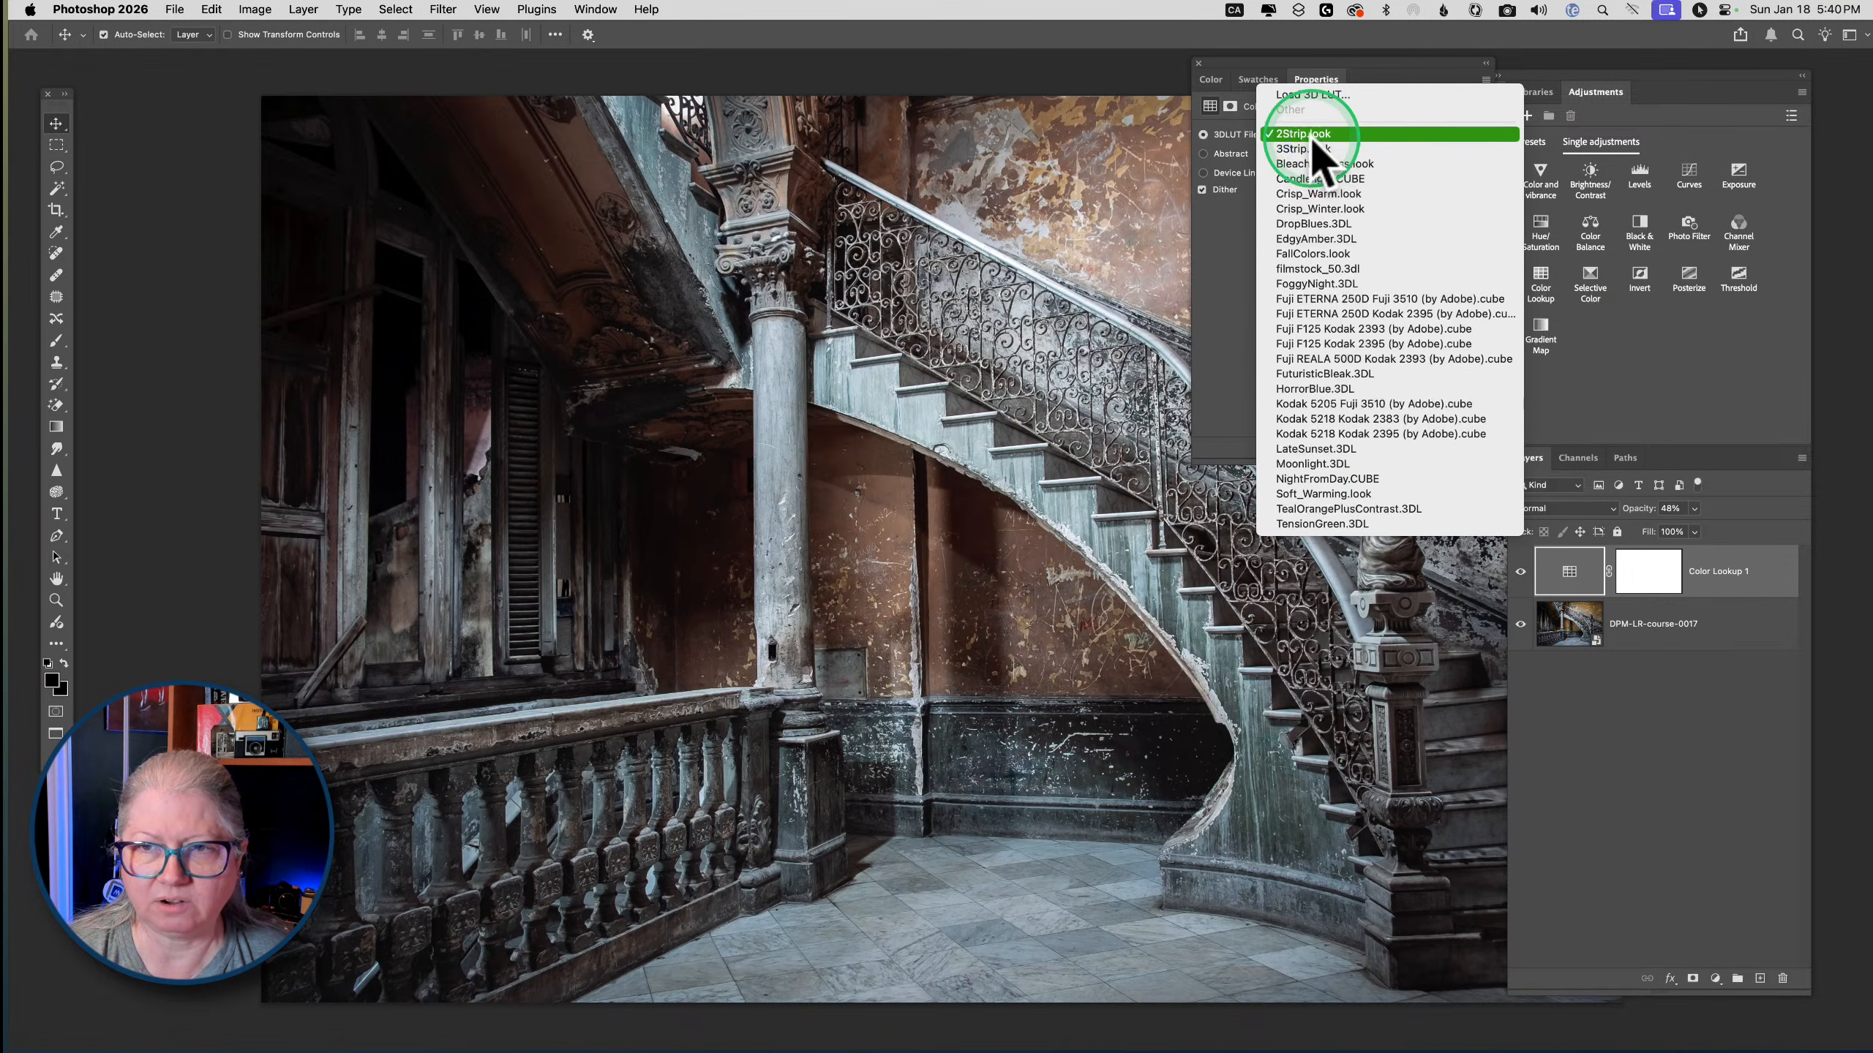
left_click(1301, 96)
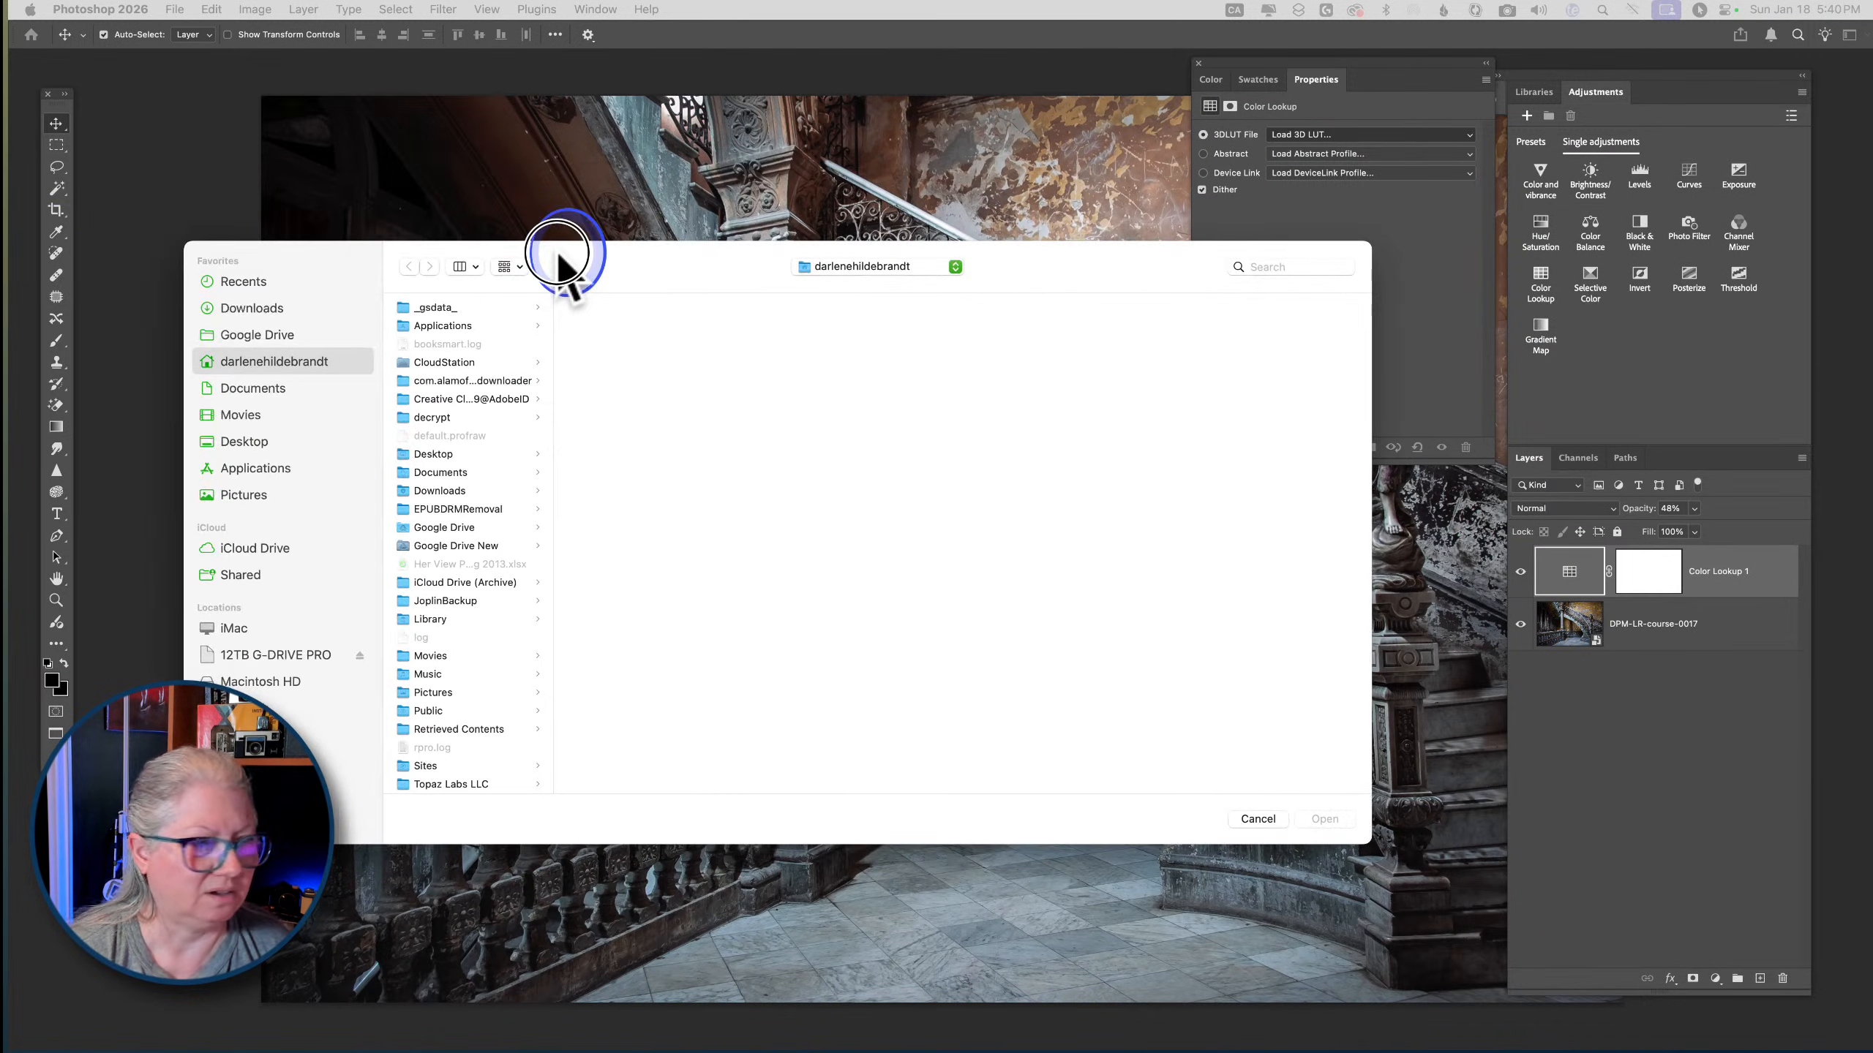
left_click_drag(561, 260, 914, 199)
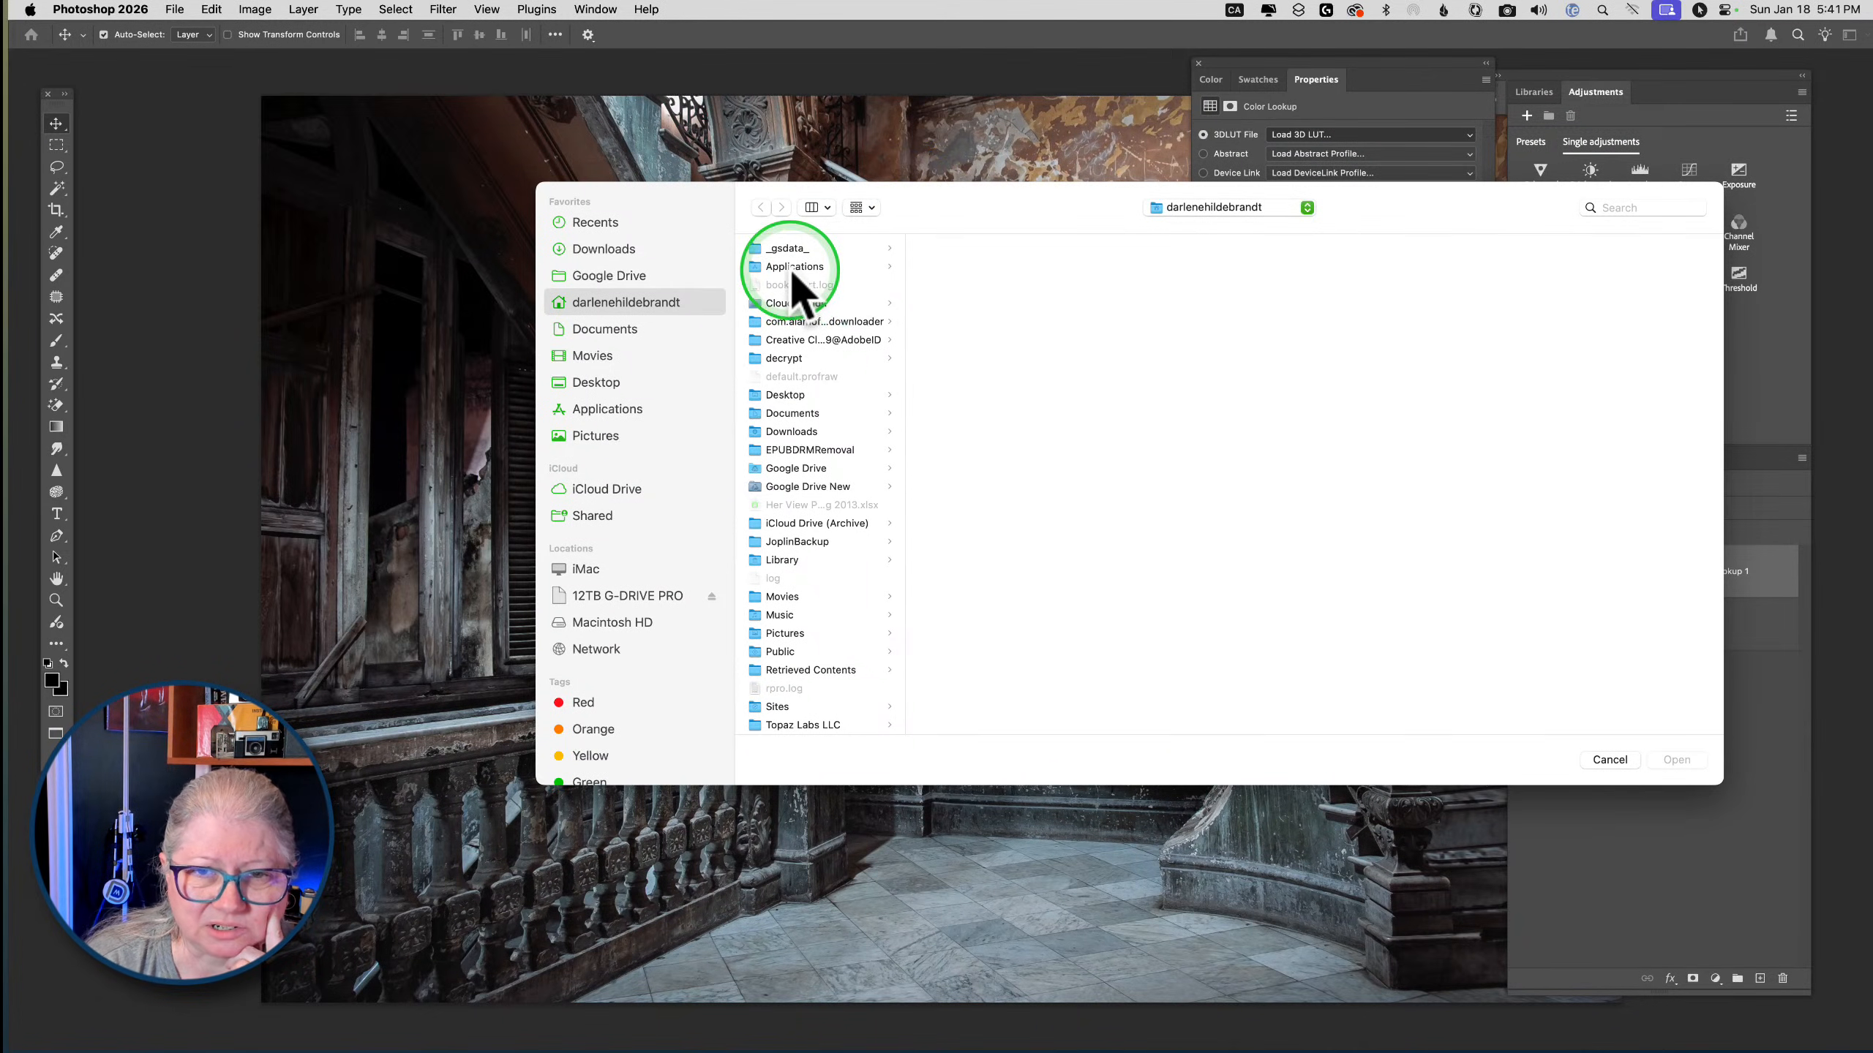
left_click(783, 560)
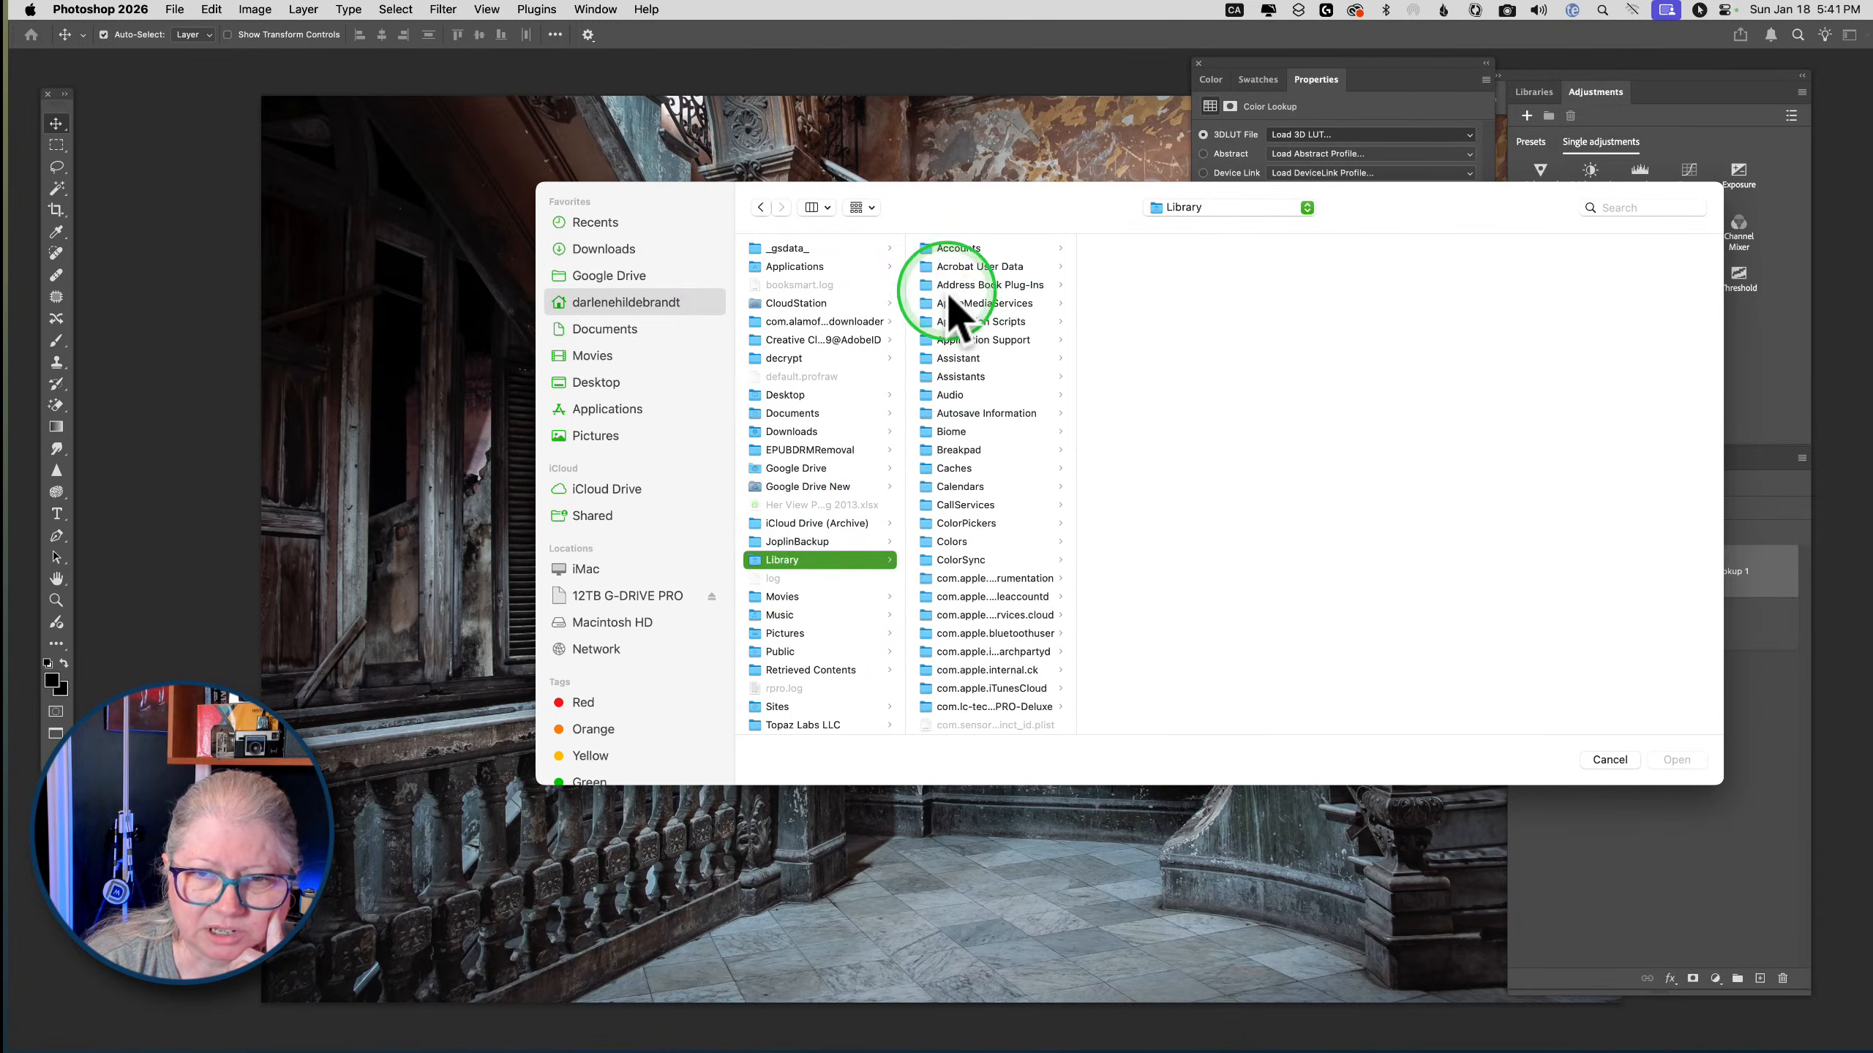
left_click(966, 339)
left_click(1124, 302)
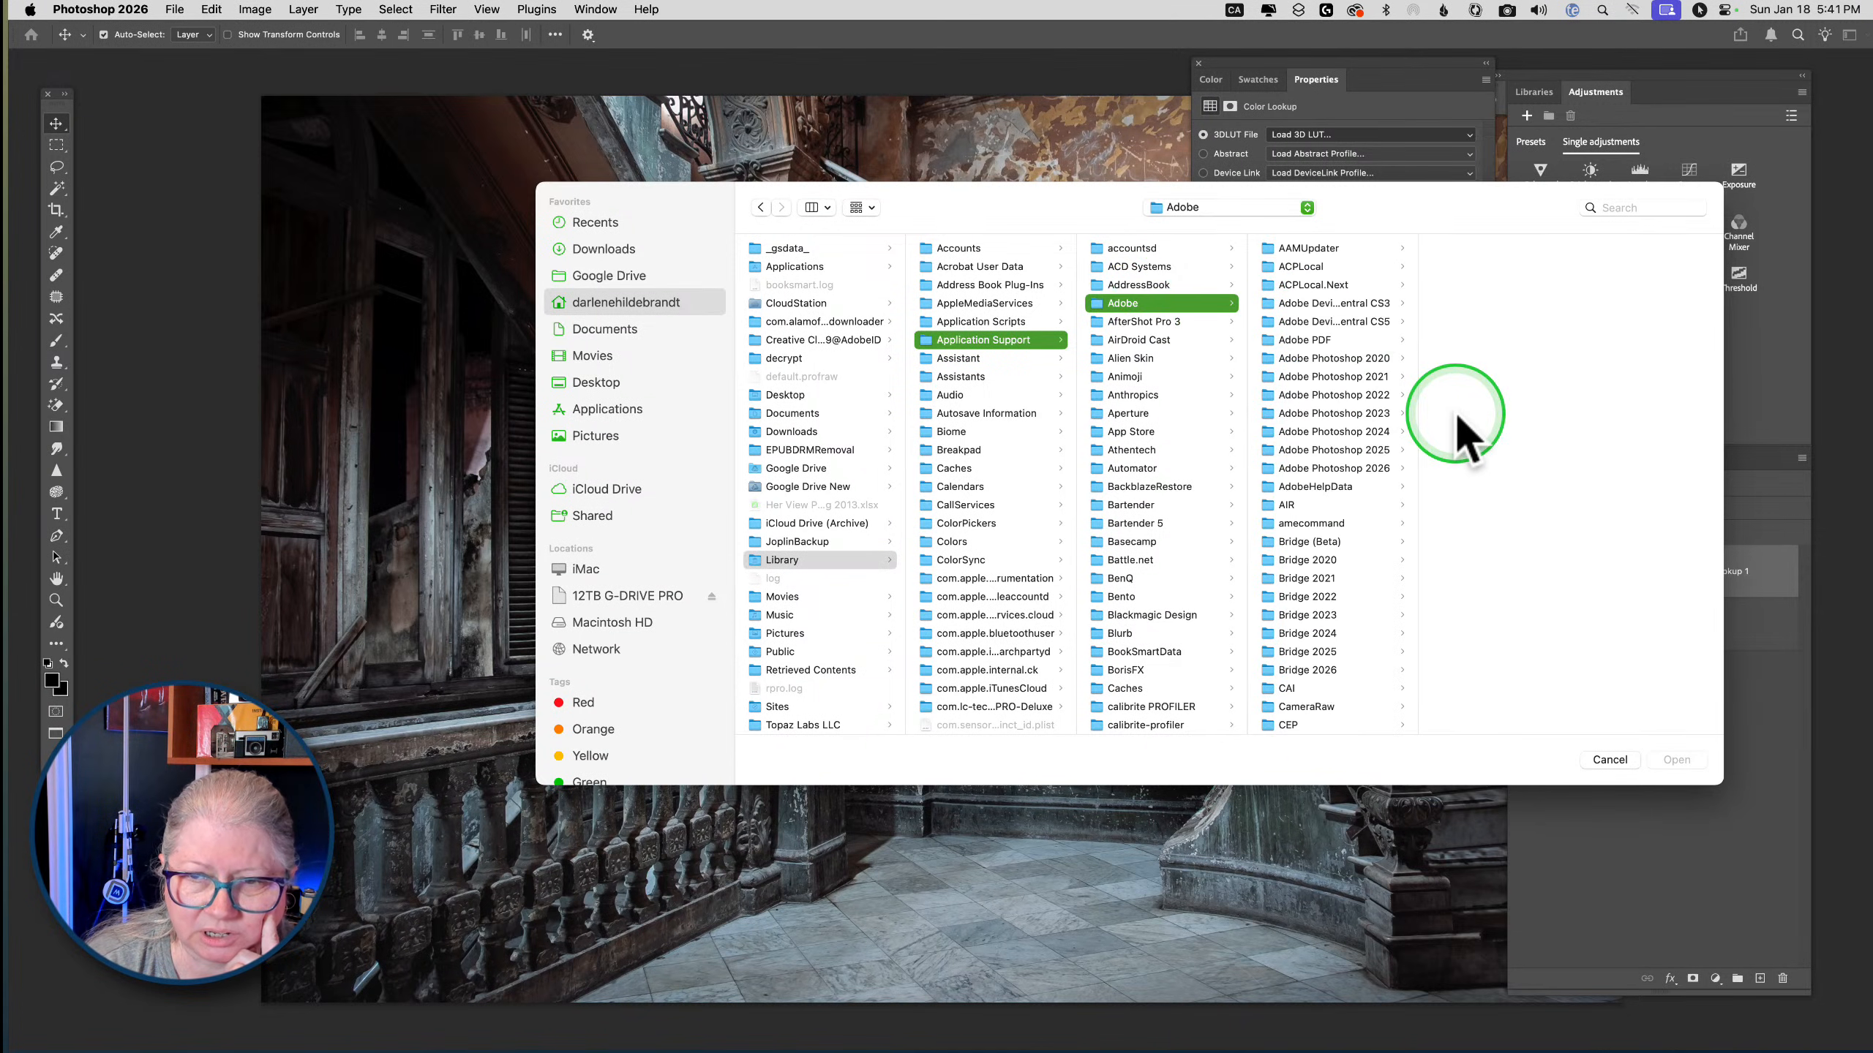
scroll(1385, 457, "down", 8)
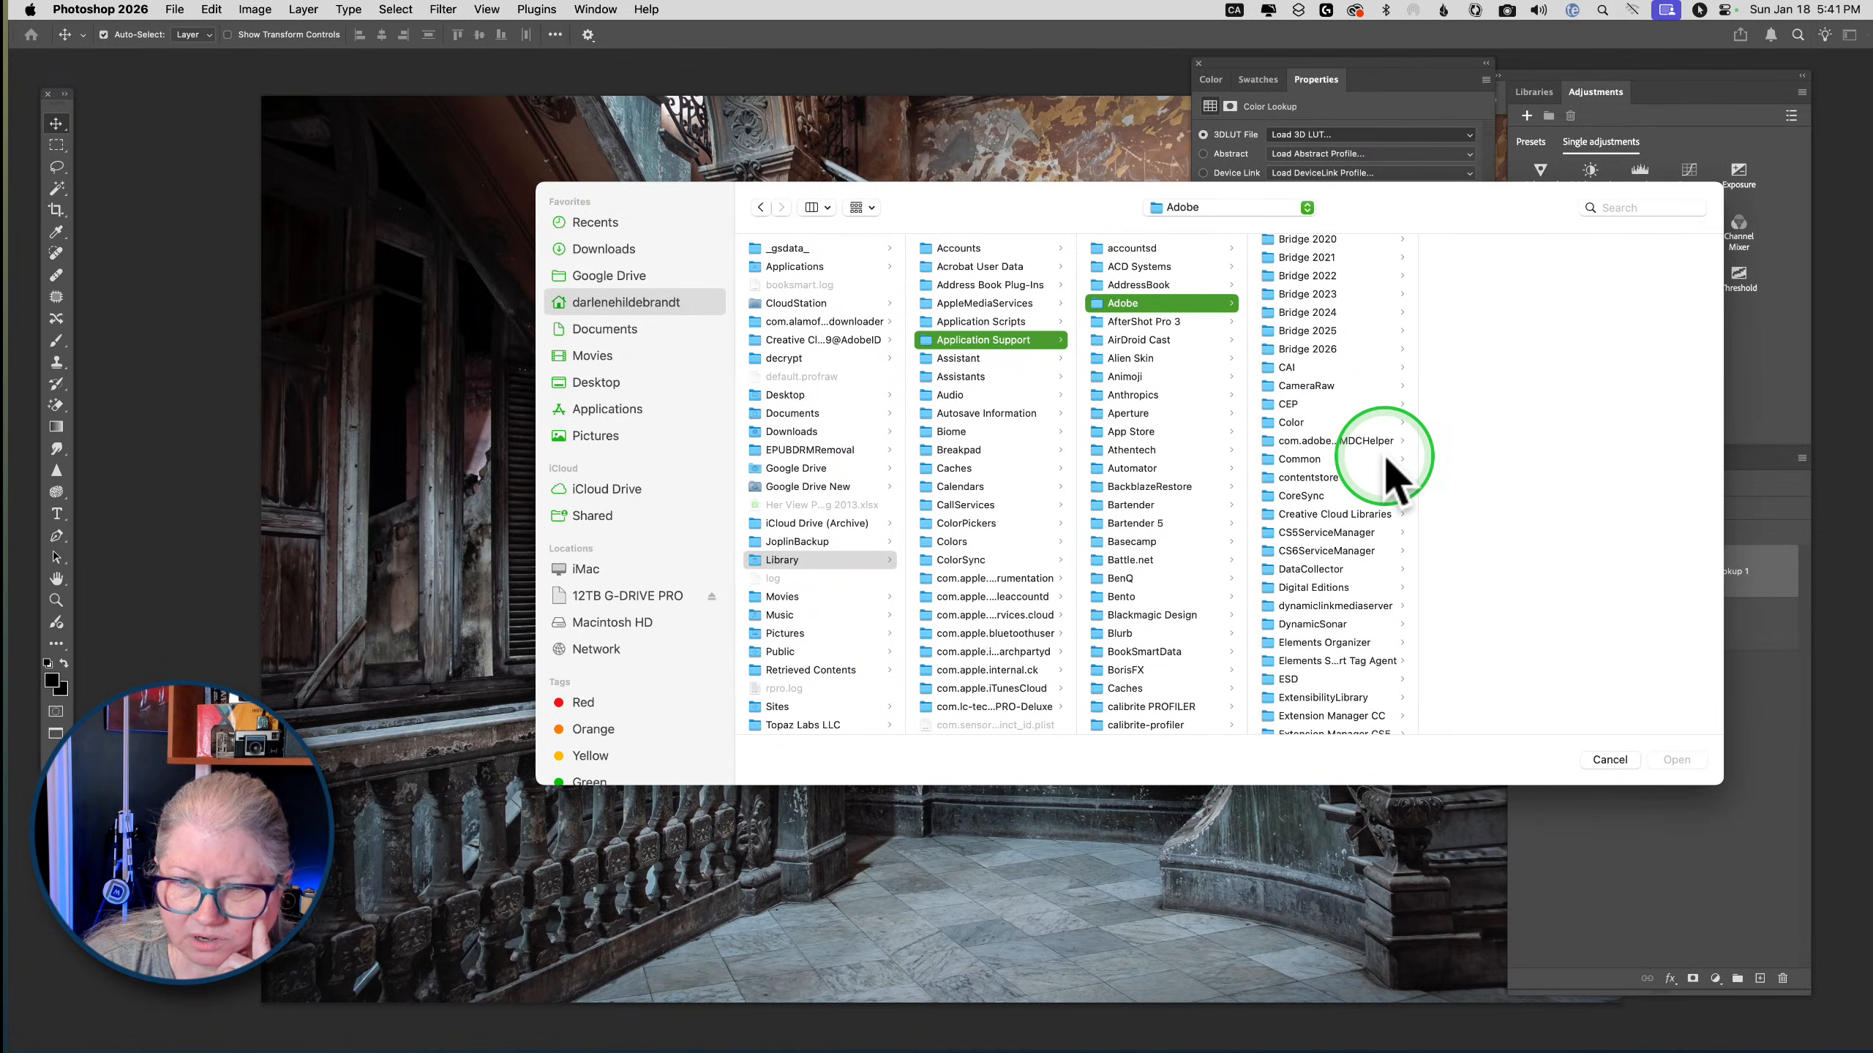
scroll(1387, 457, "down", 6)
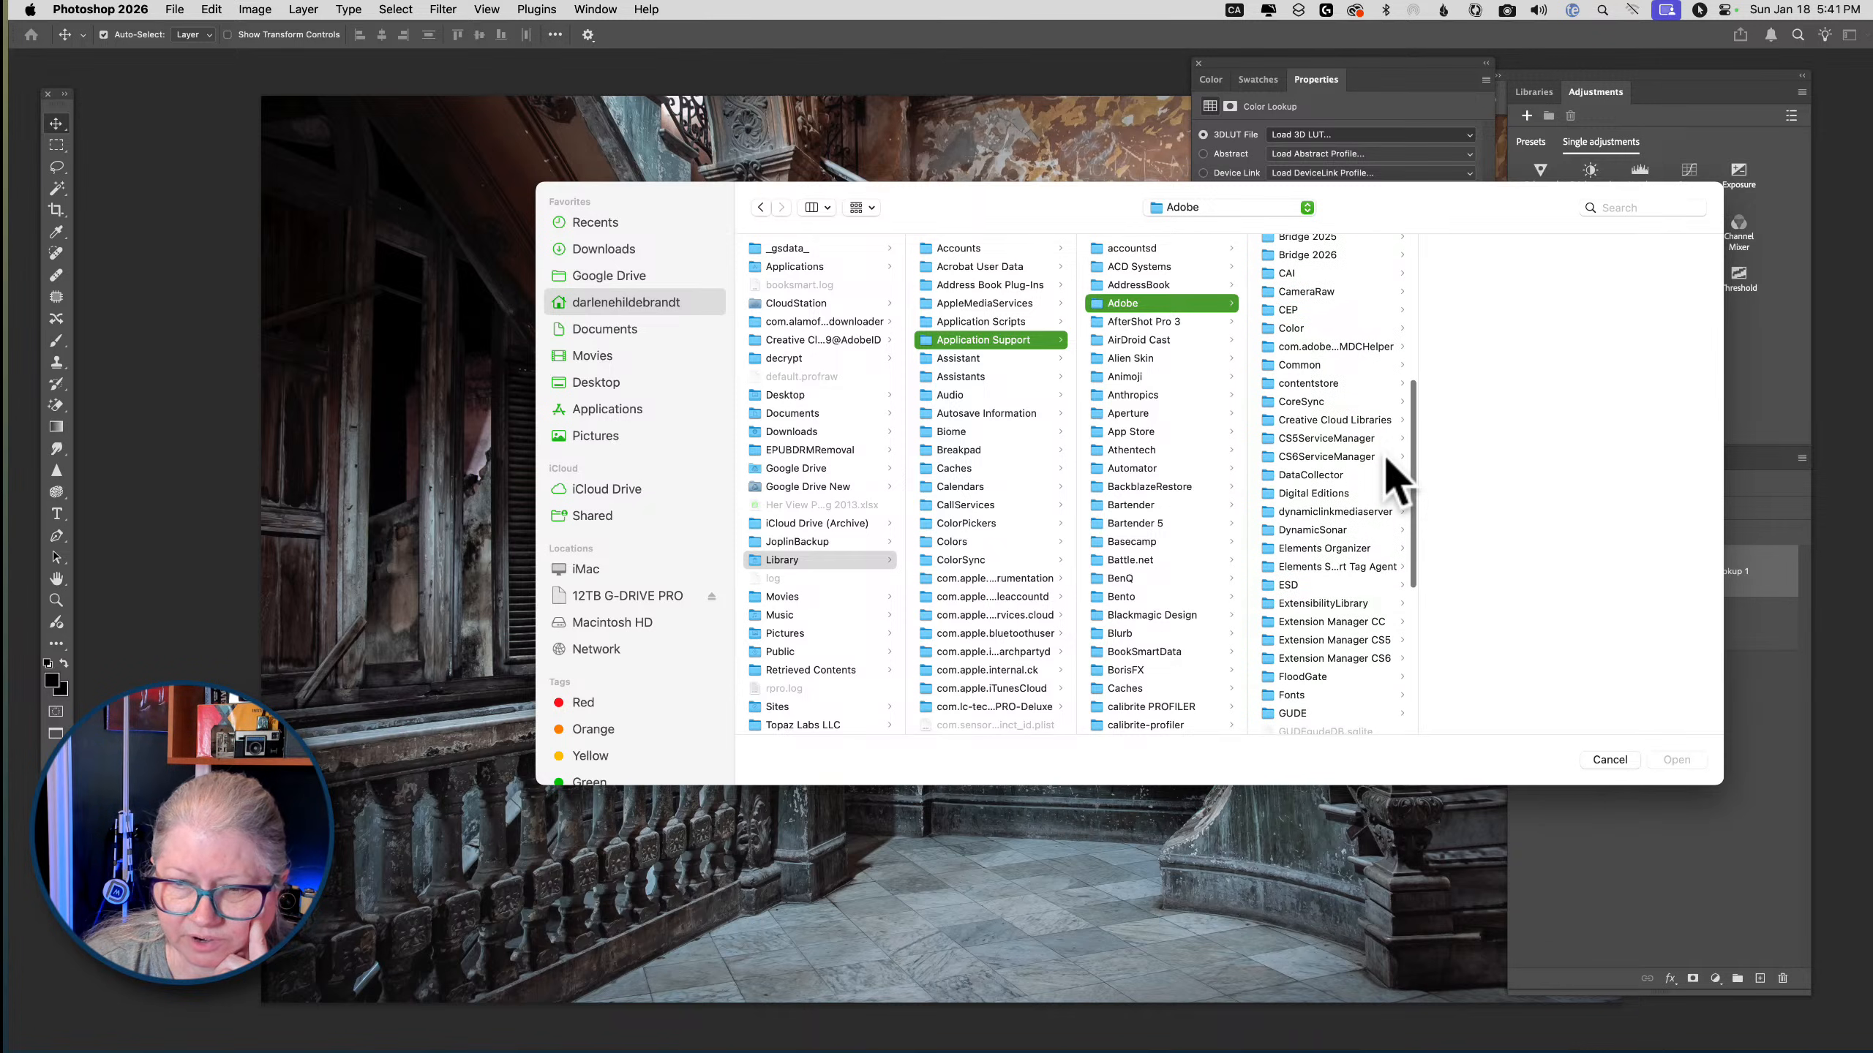
scroll(1385, 471, "up", 15)
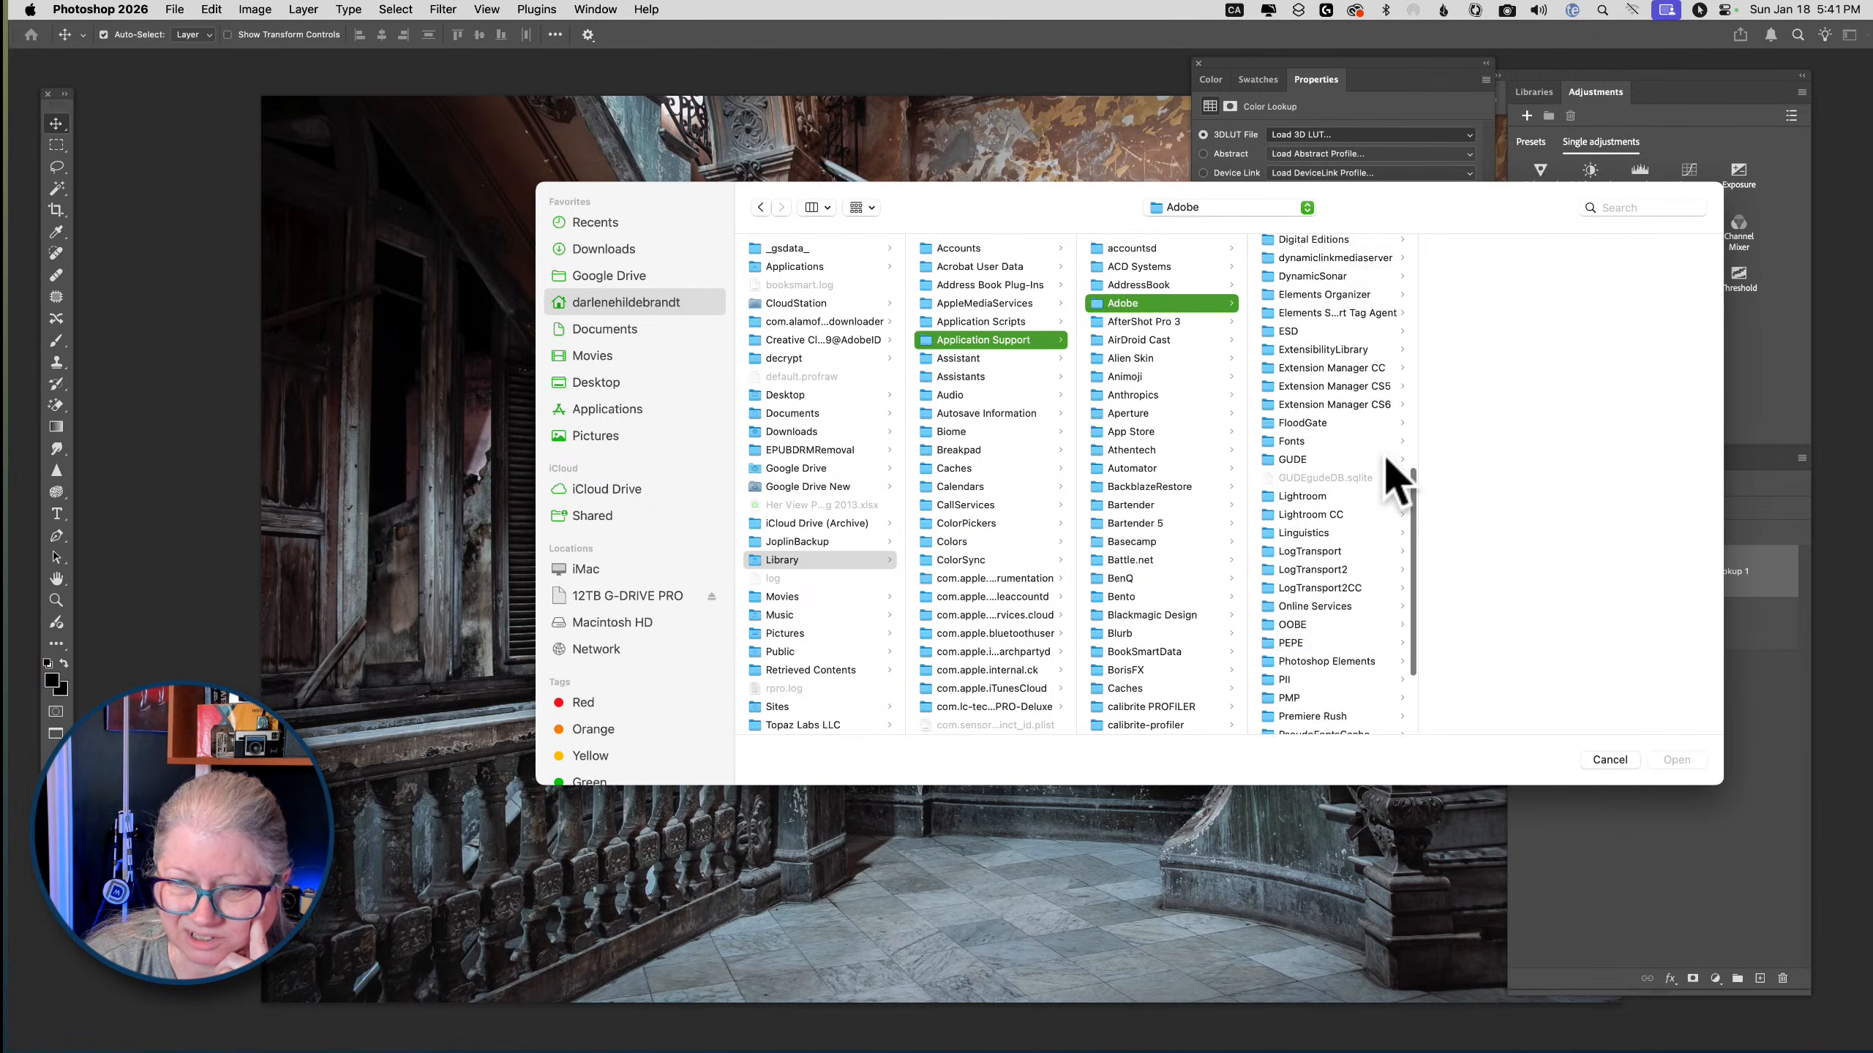
left_click(1533, 284)
Search this Mac for file names containing "luts" and clear the search
left_click(1624, 206)
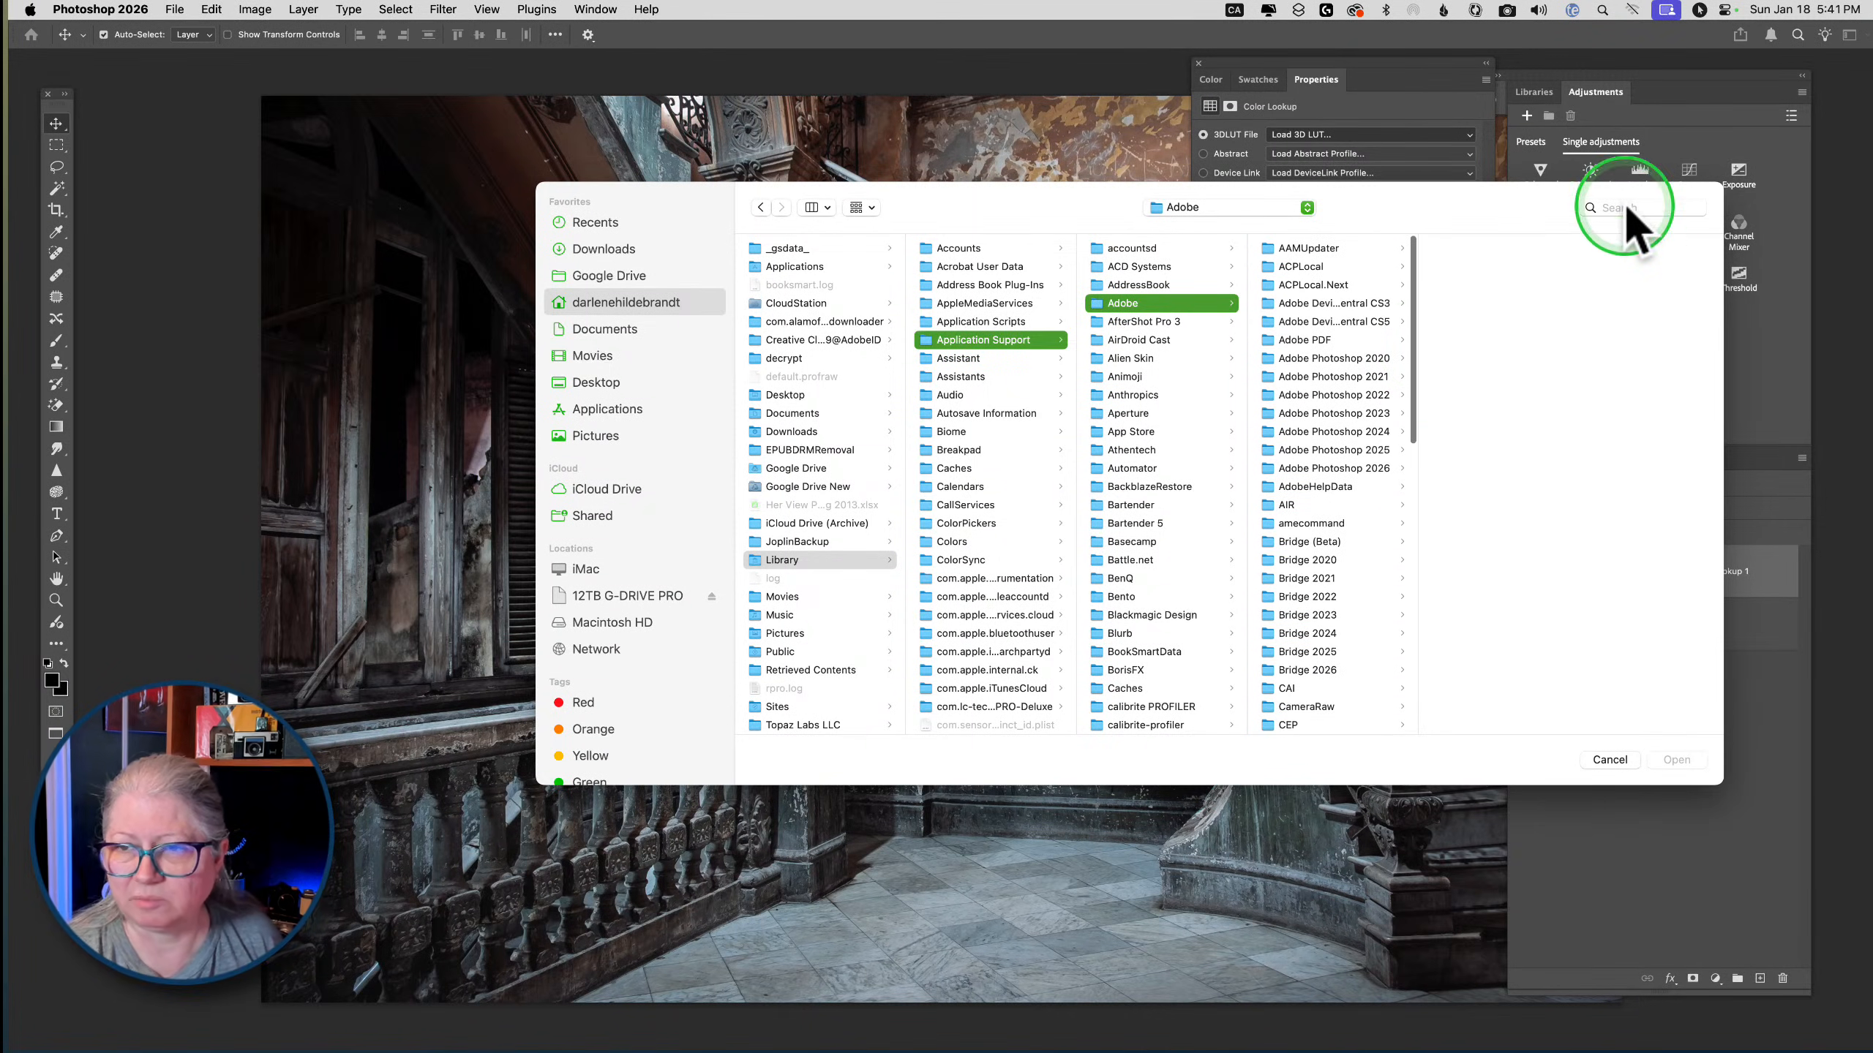
type("luts")
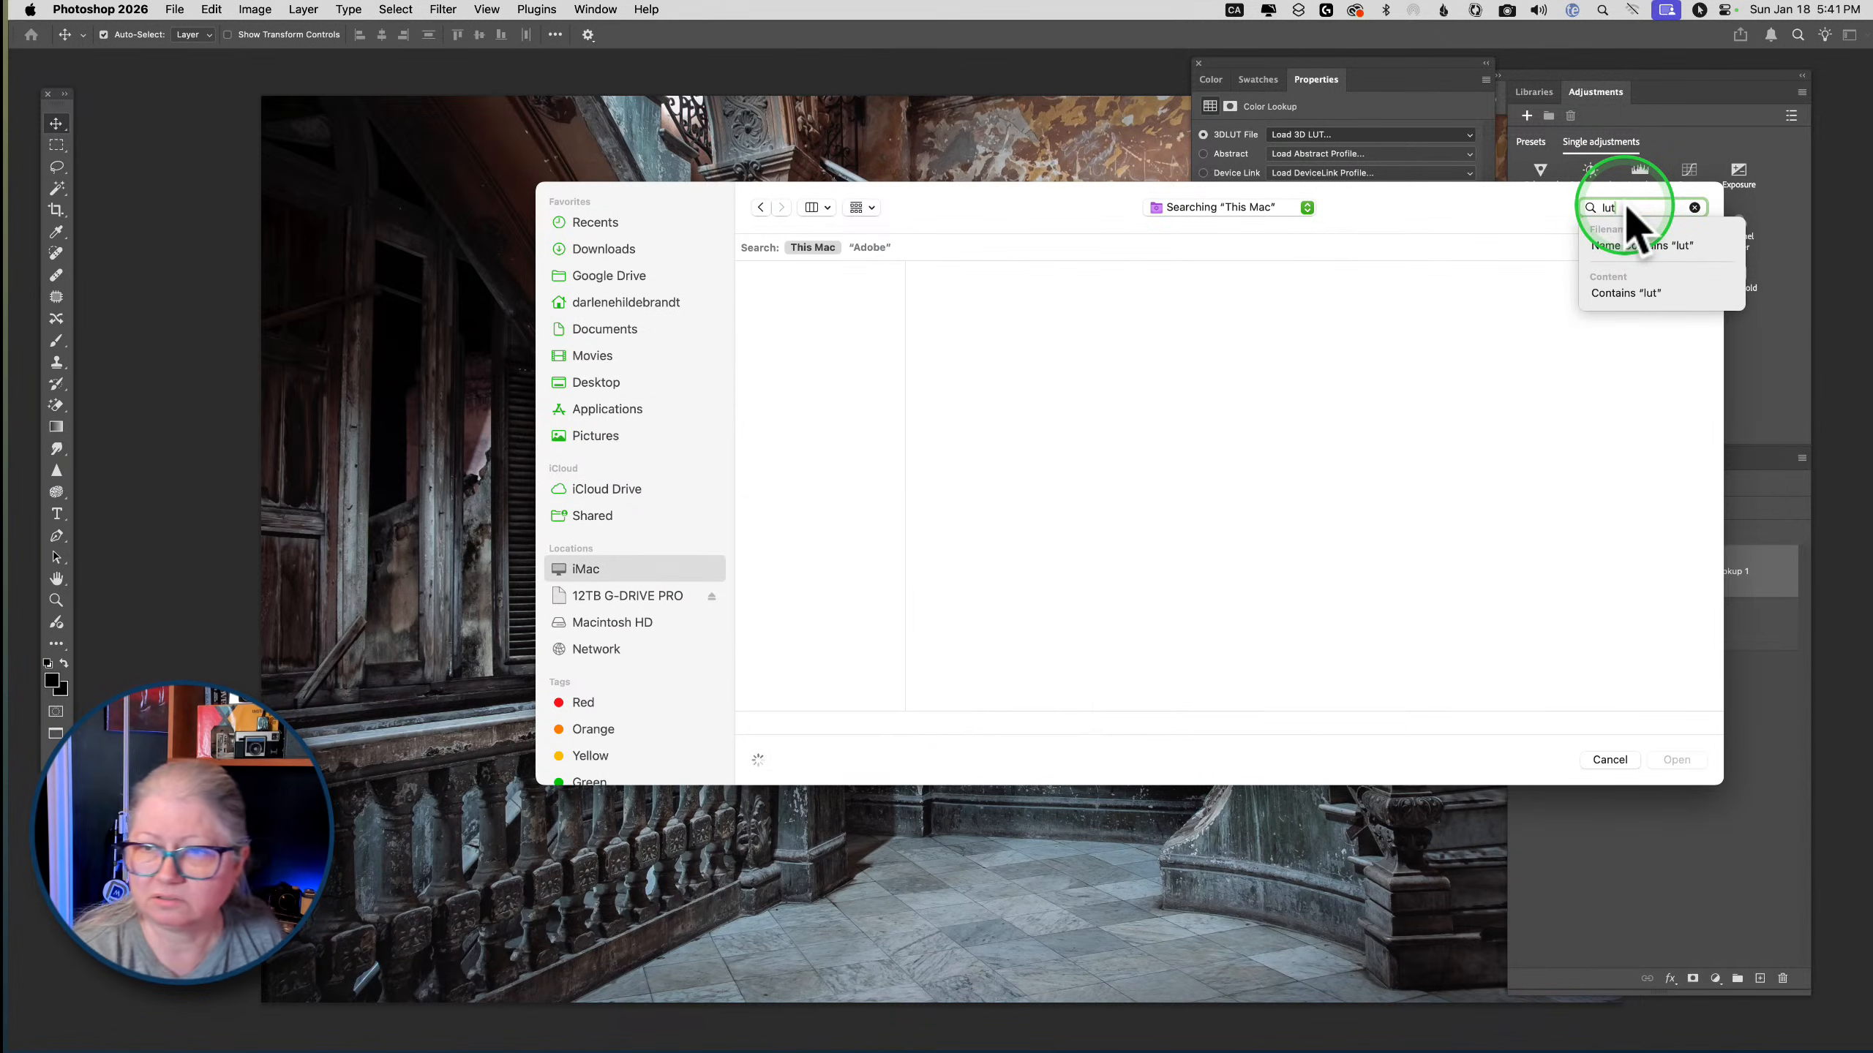
left_click(1618, 247)
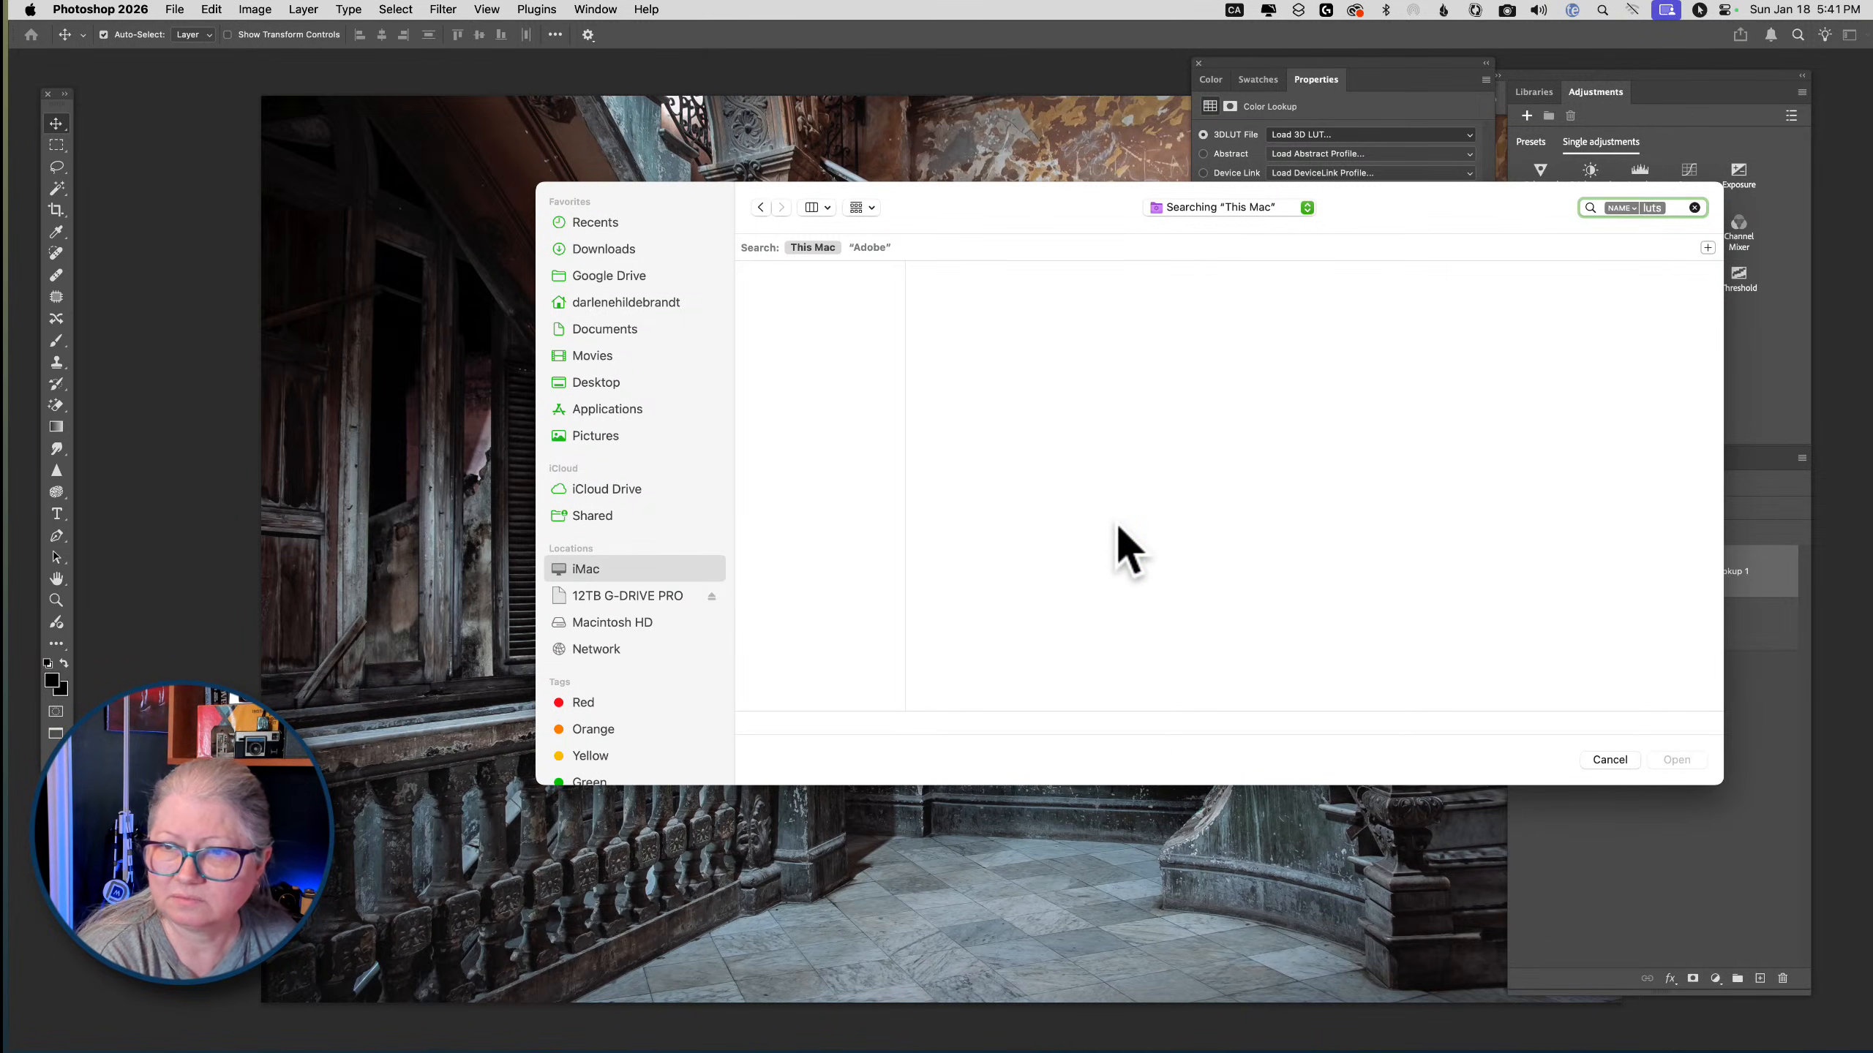
key("BackSpace")
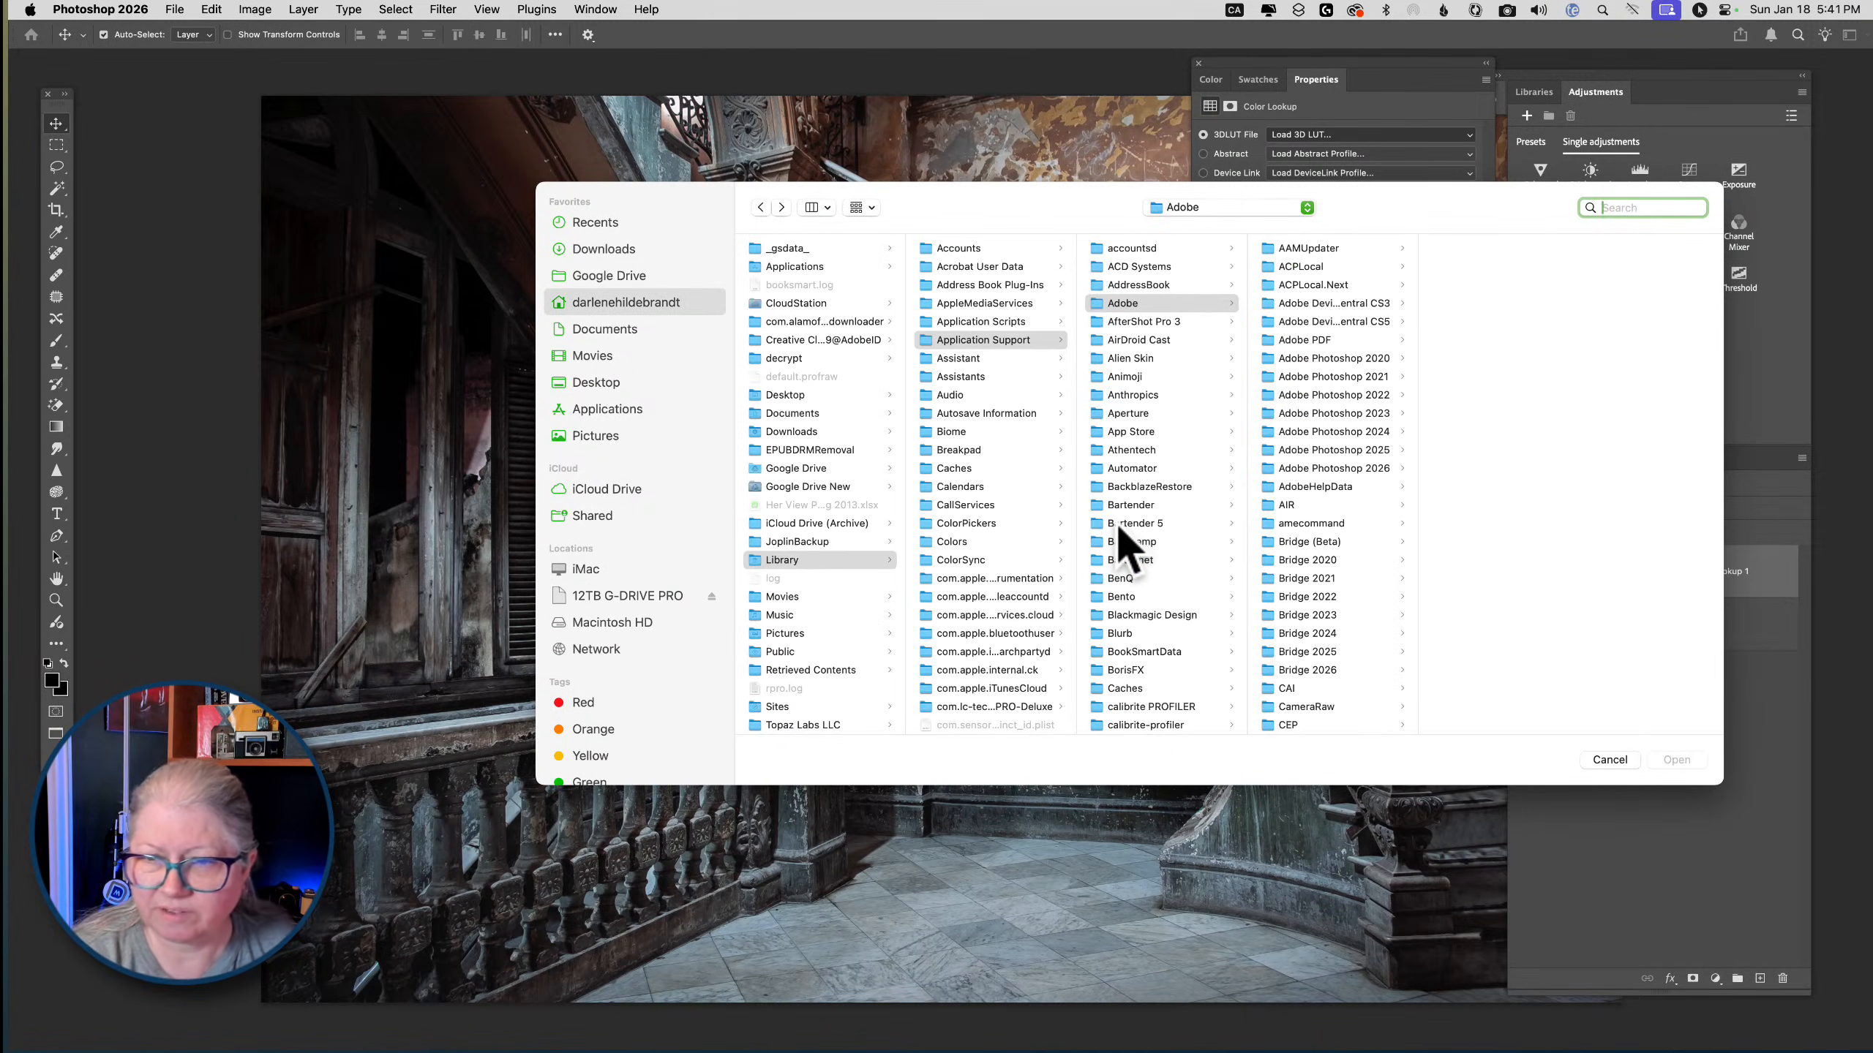
Look through the Adobe folder for the LUT location and open the Adobe Photoshop 2026 folder
scroll(1345, 491, "down", 5)
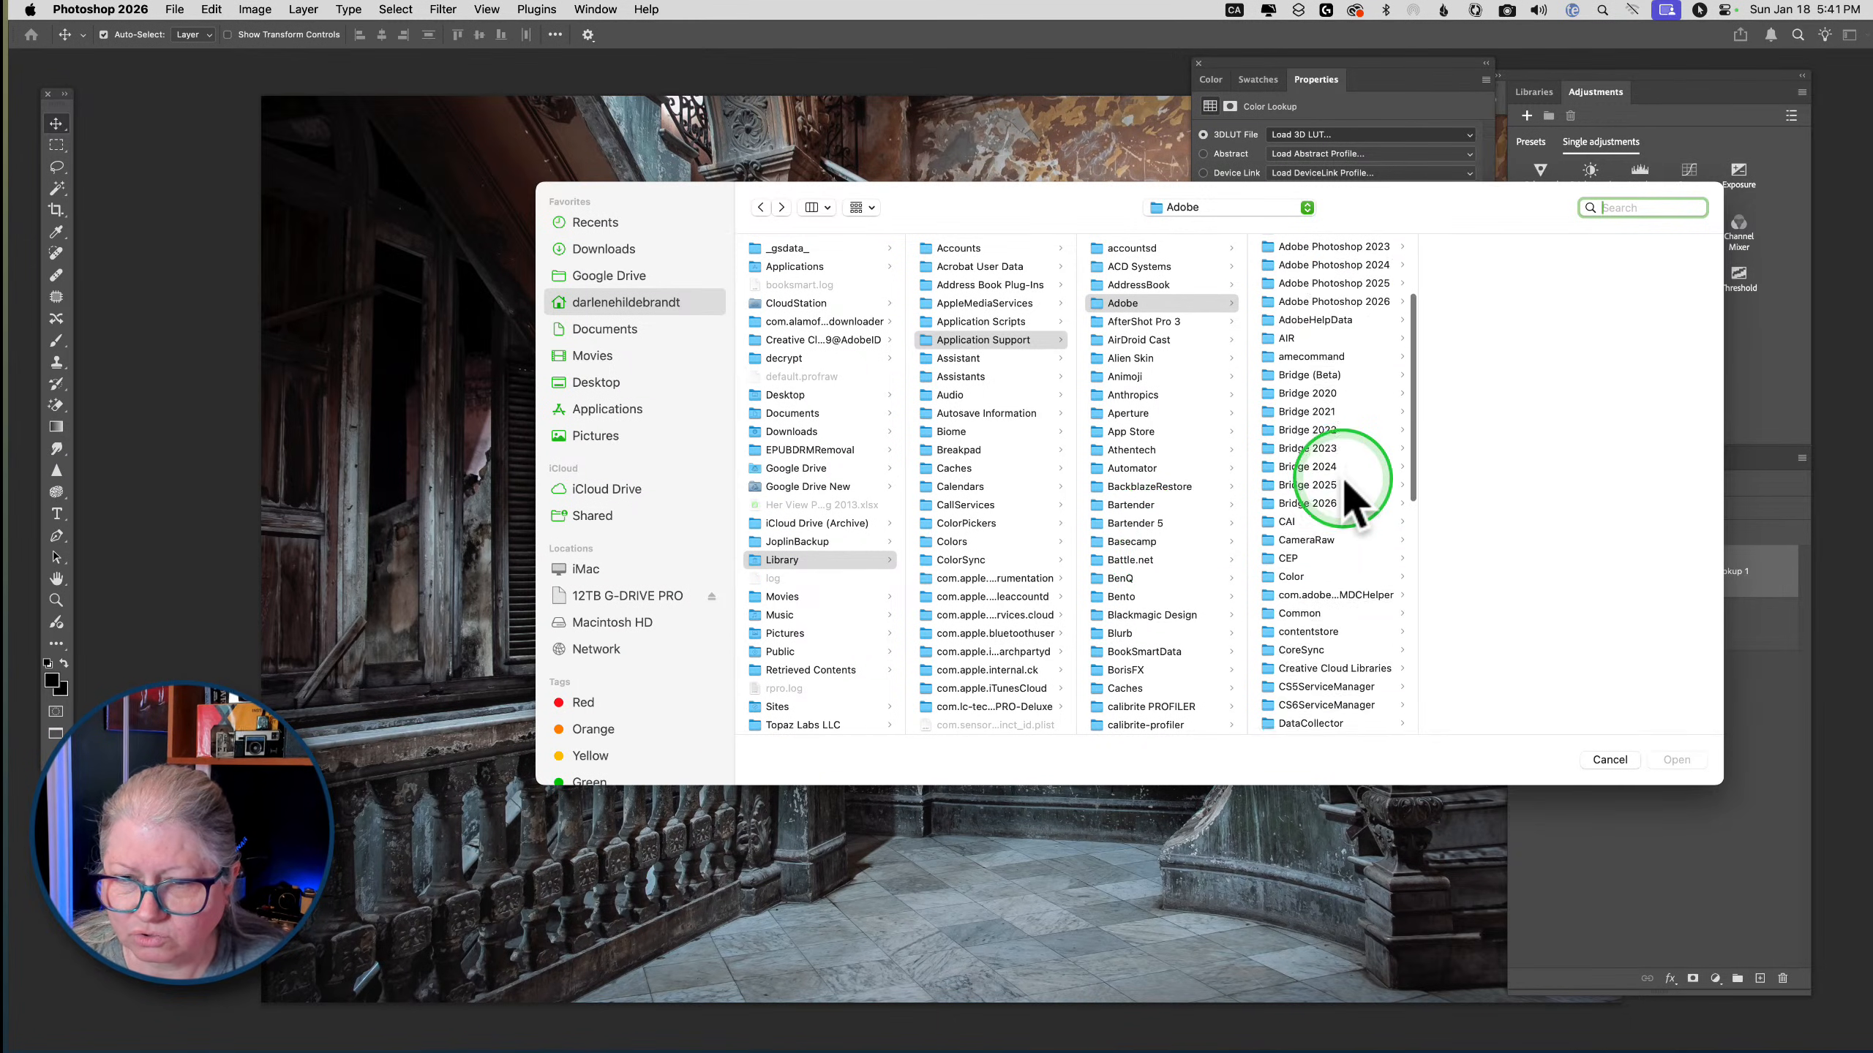
scroll(1345, 496, "up", 5)
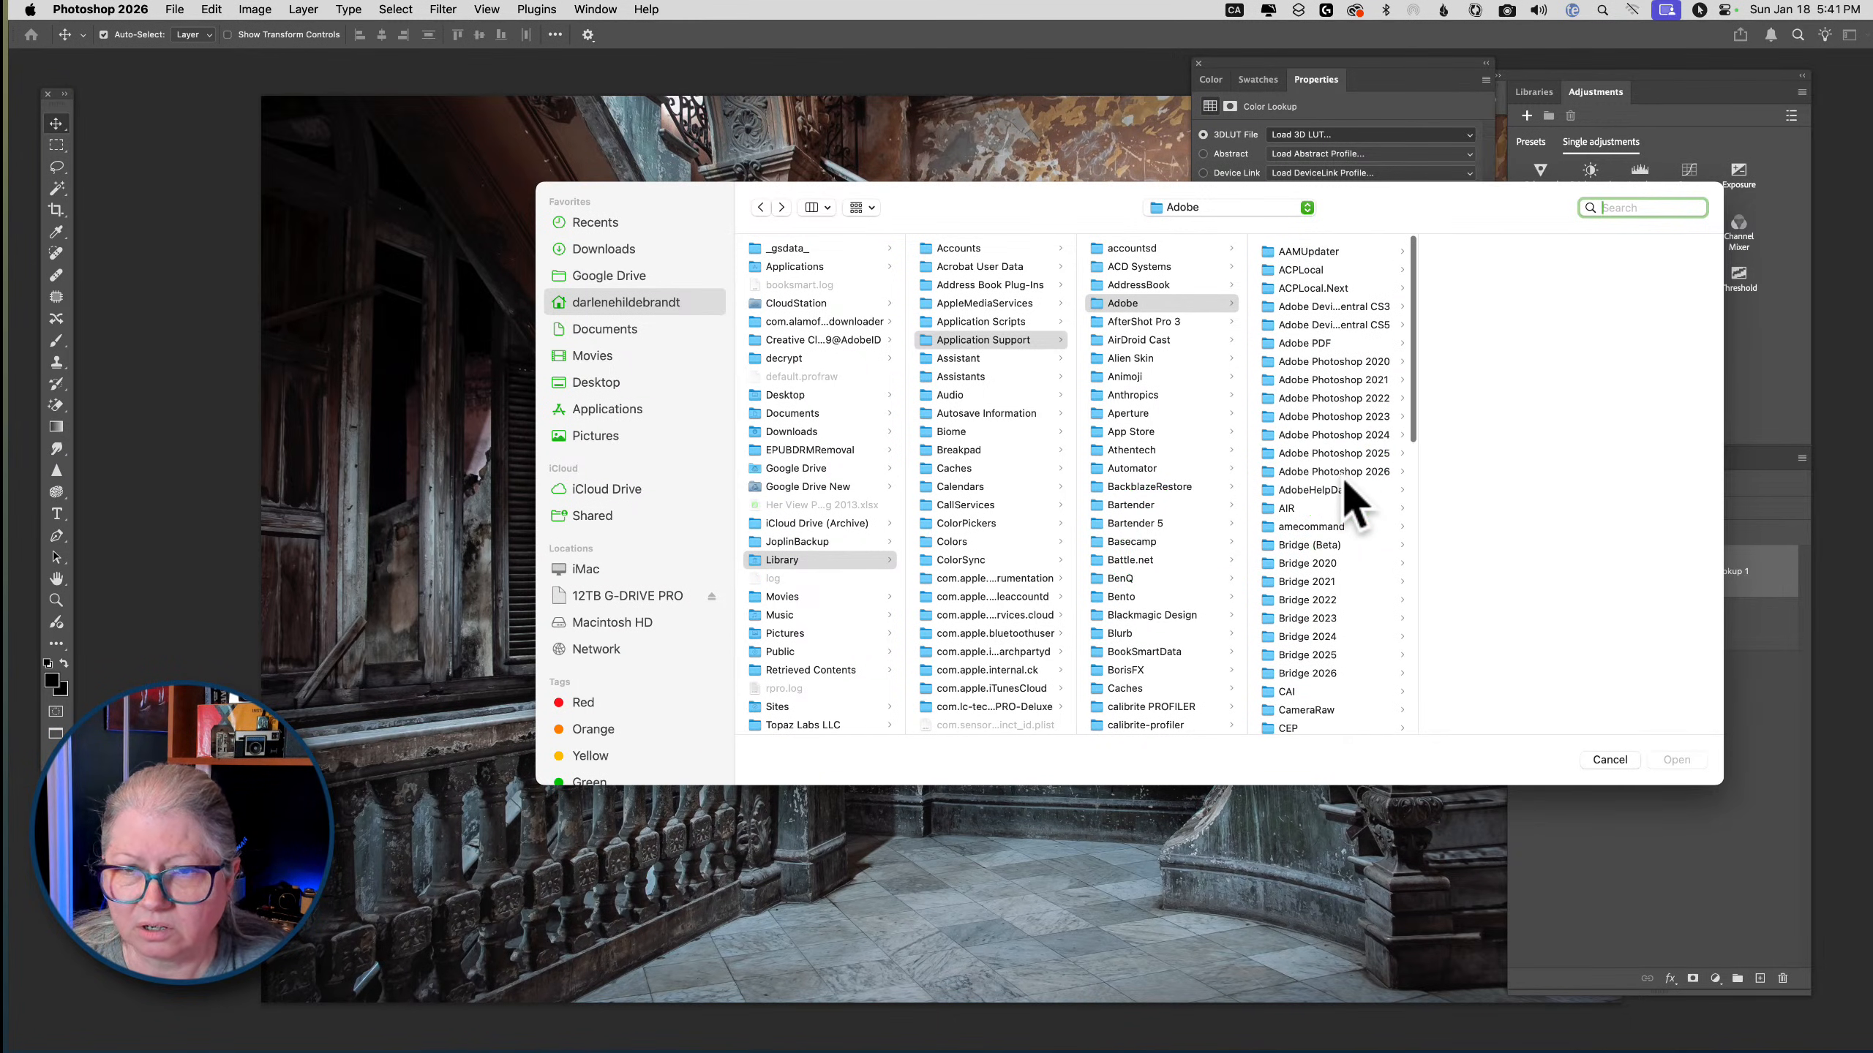
left_click(1433, 472)
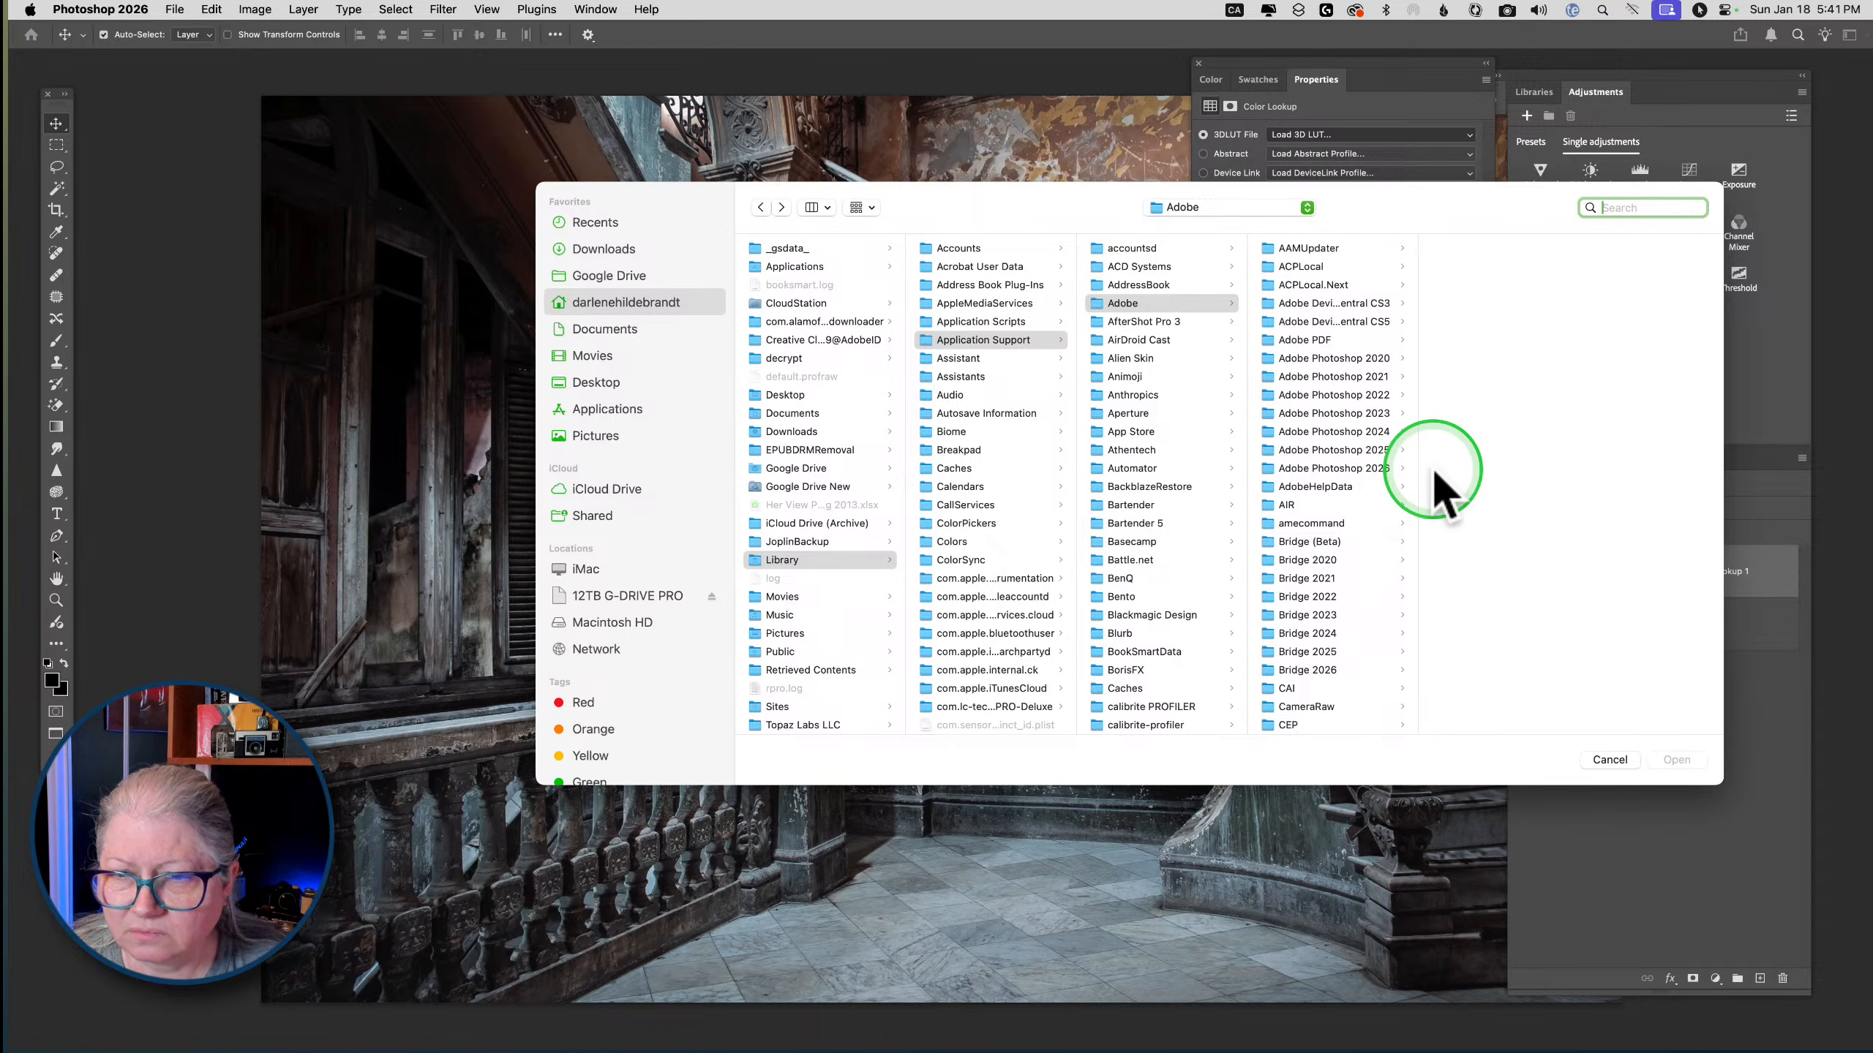
left_click(1346, 468)
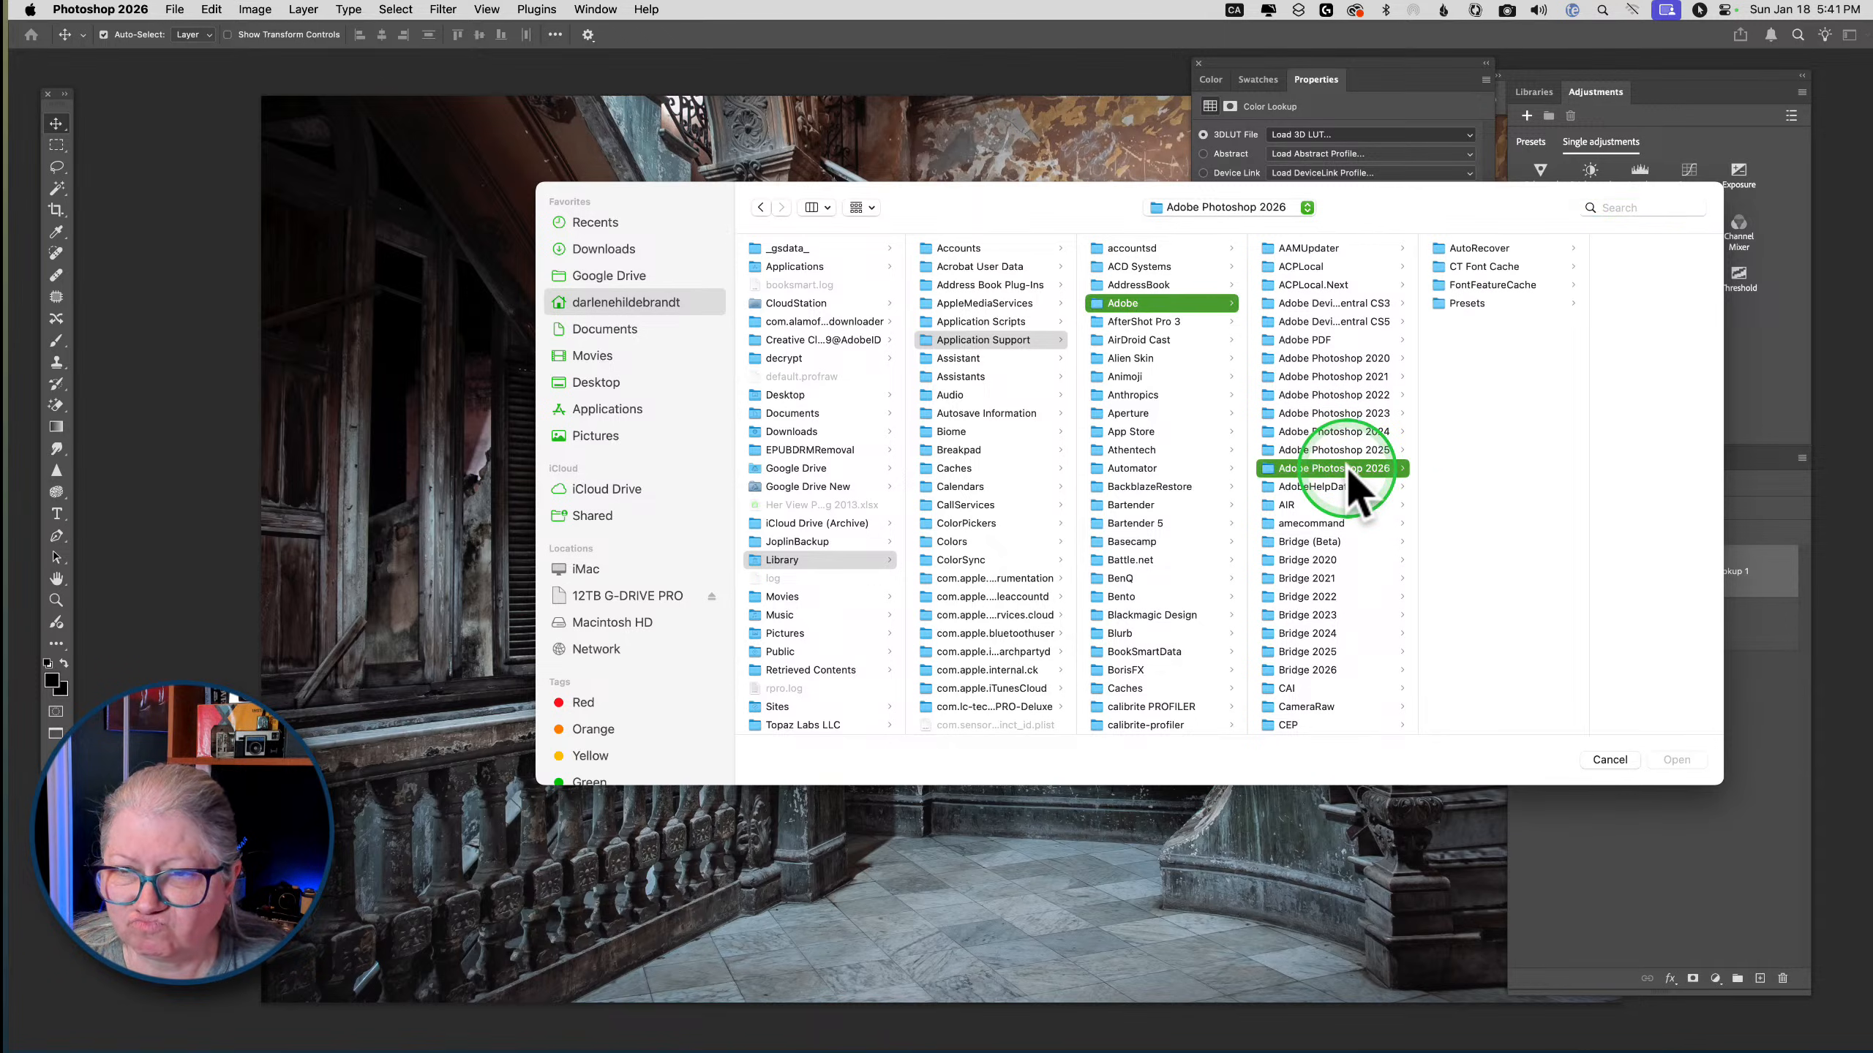
Check the Adobe Photoshop 2025 folder for the LUT location and cancel loading the LUT
left_click(1346, 450)
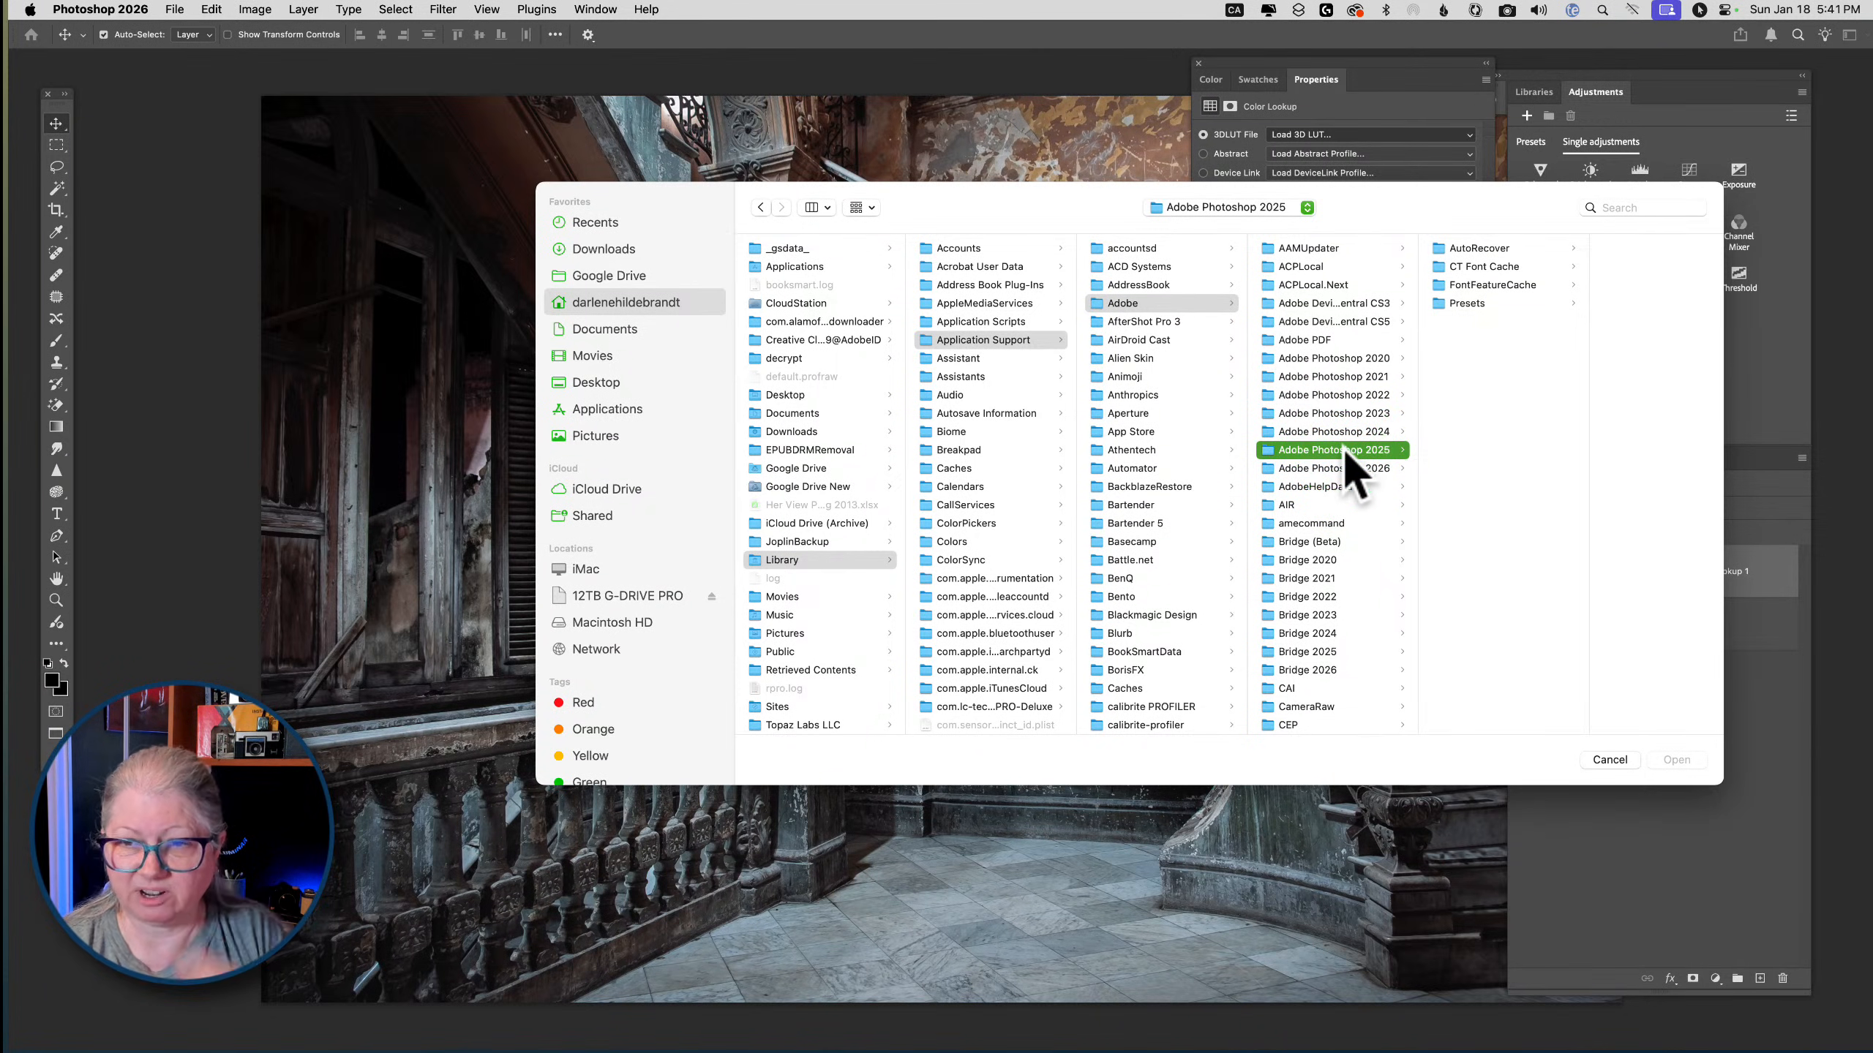
left_click(1610, 760)
left_click(1278, 80)
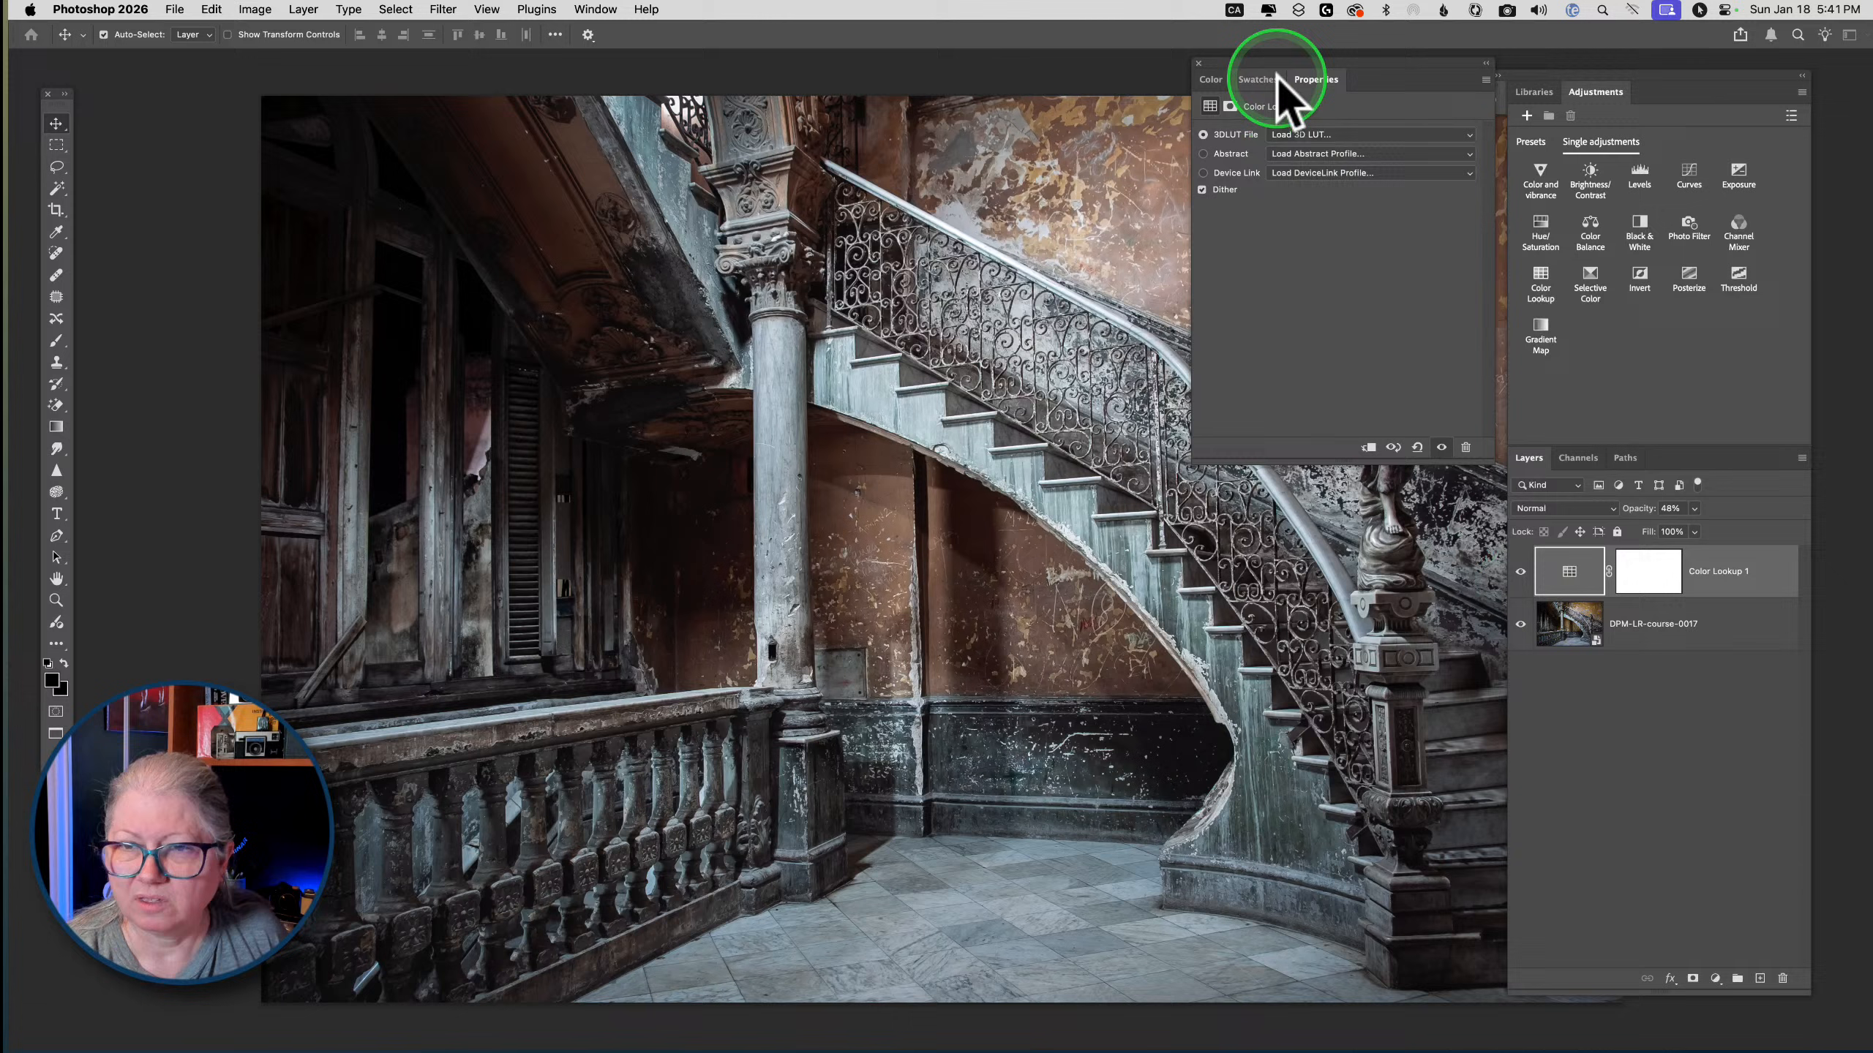
left_click(1298, 135)
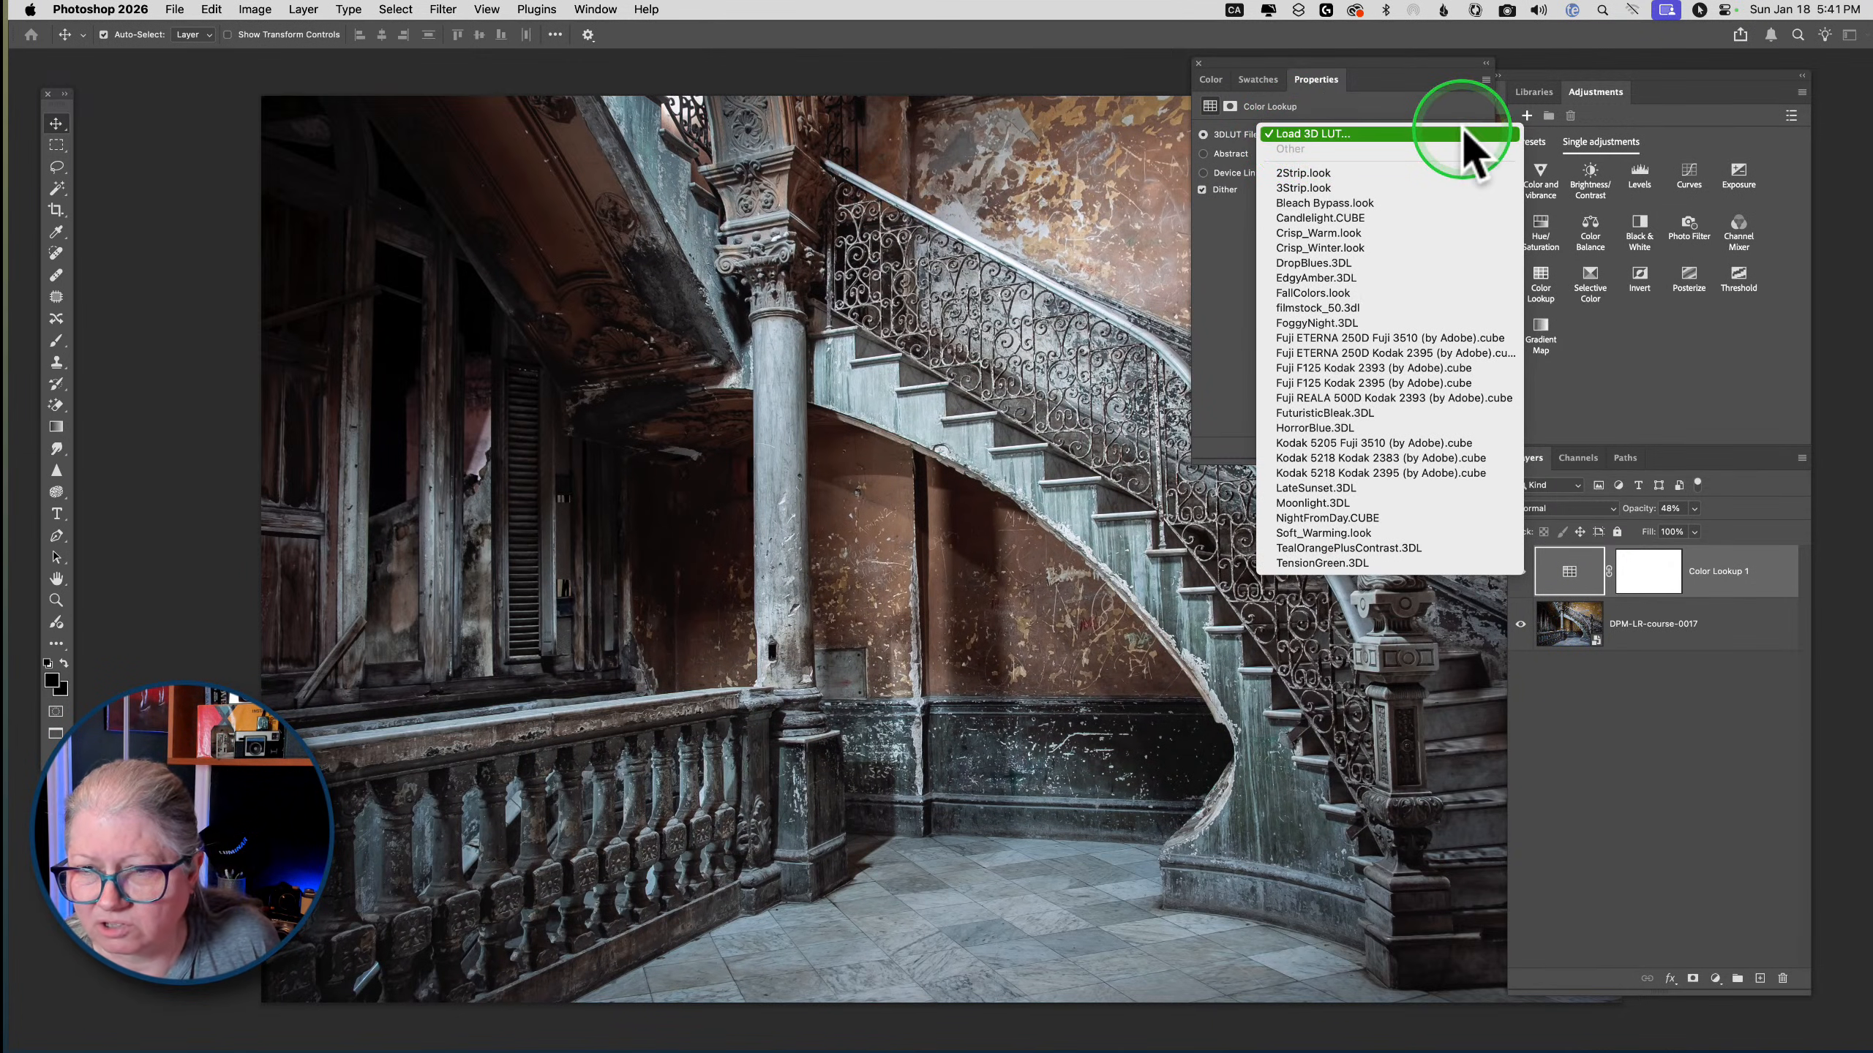
left_click(1217, 267)
key("super+Tab")
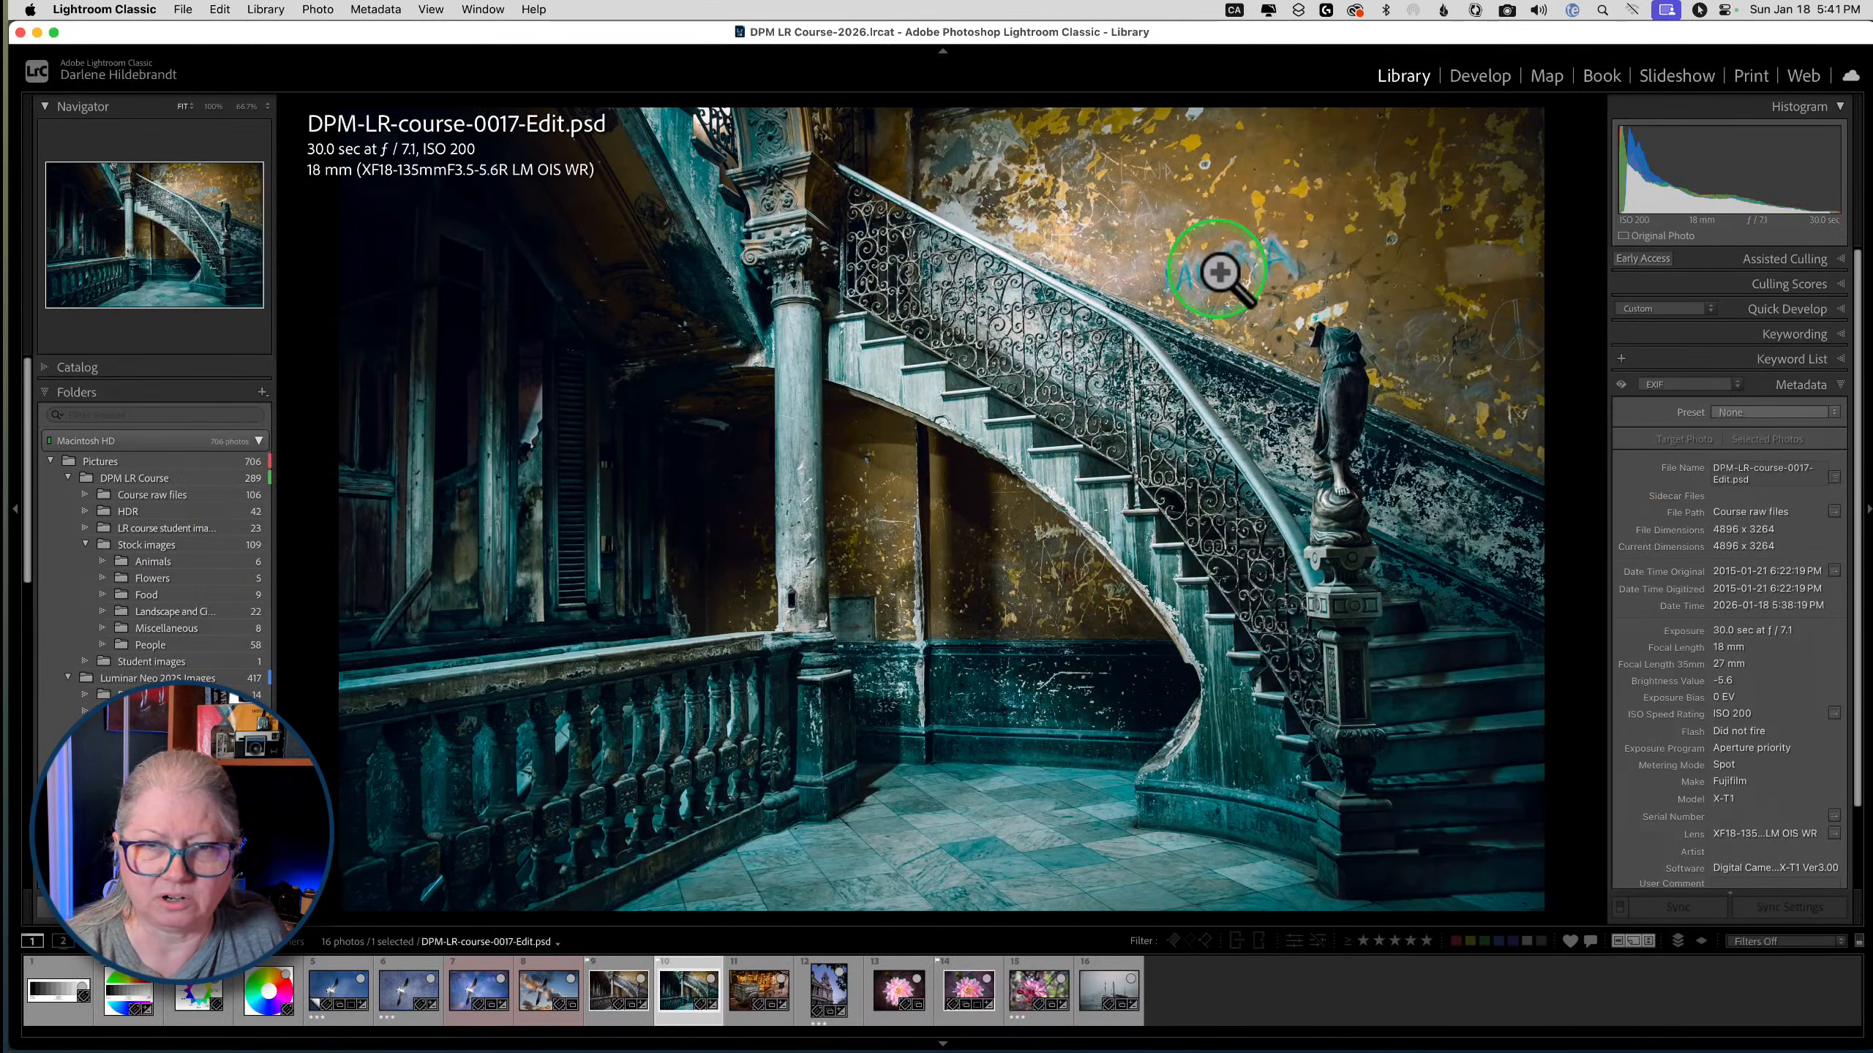
key("super+Tab")
Start loading an external 3D LUT again and search this Mac for file names containing ".cube"
left_click(1325, 140)
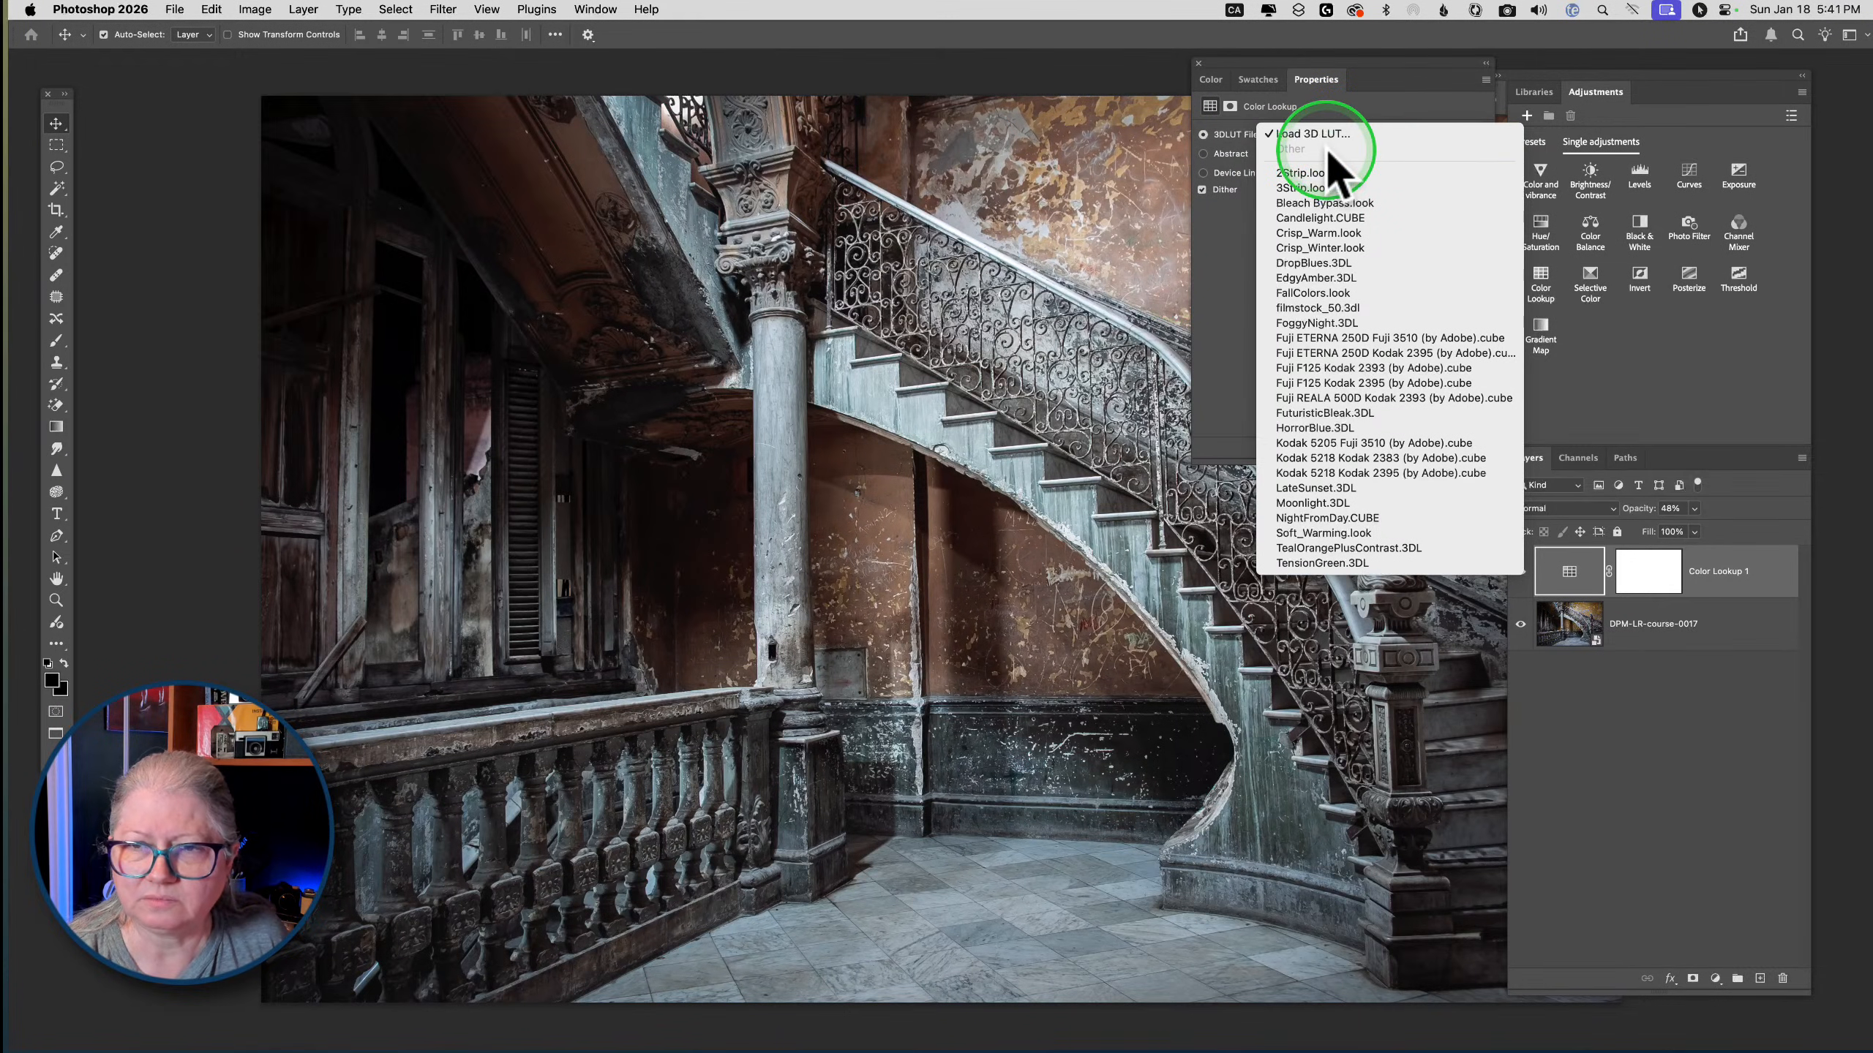
left_click(1316, 134)
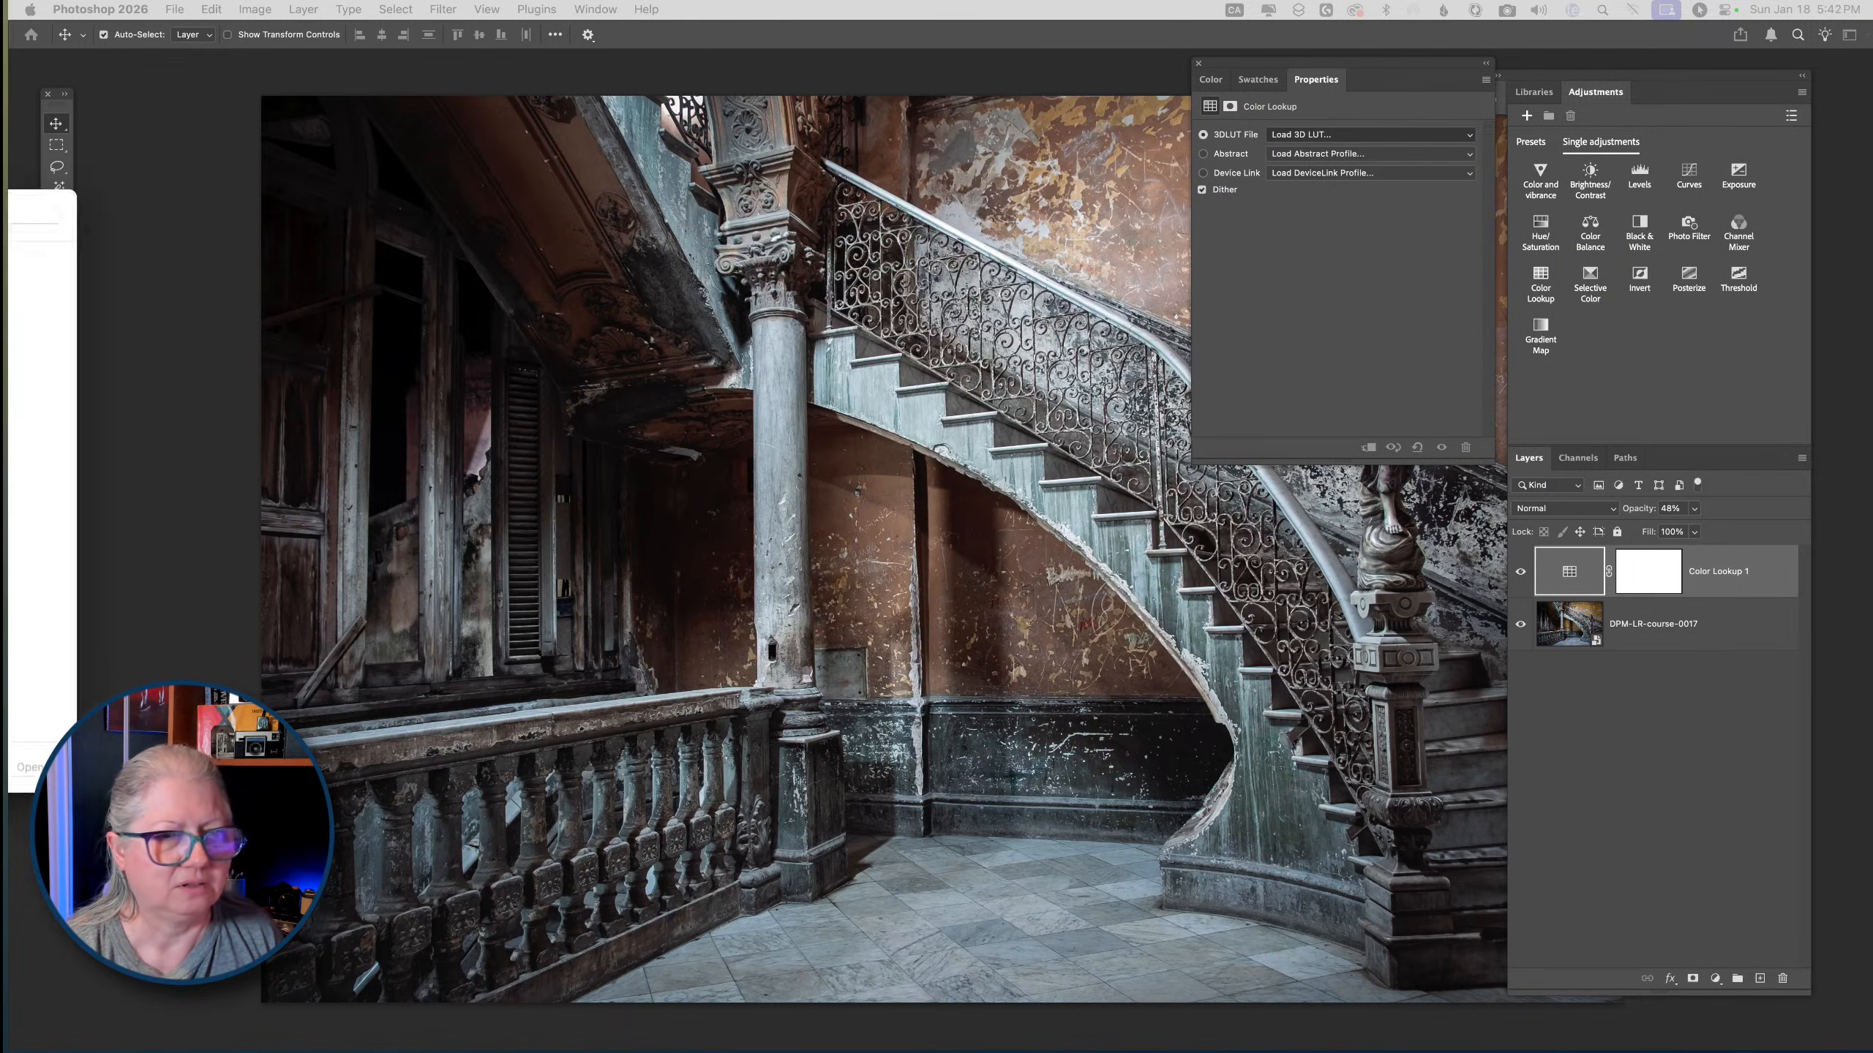
left_click(1551, 218)
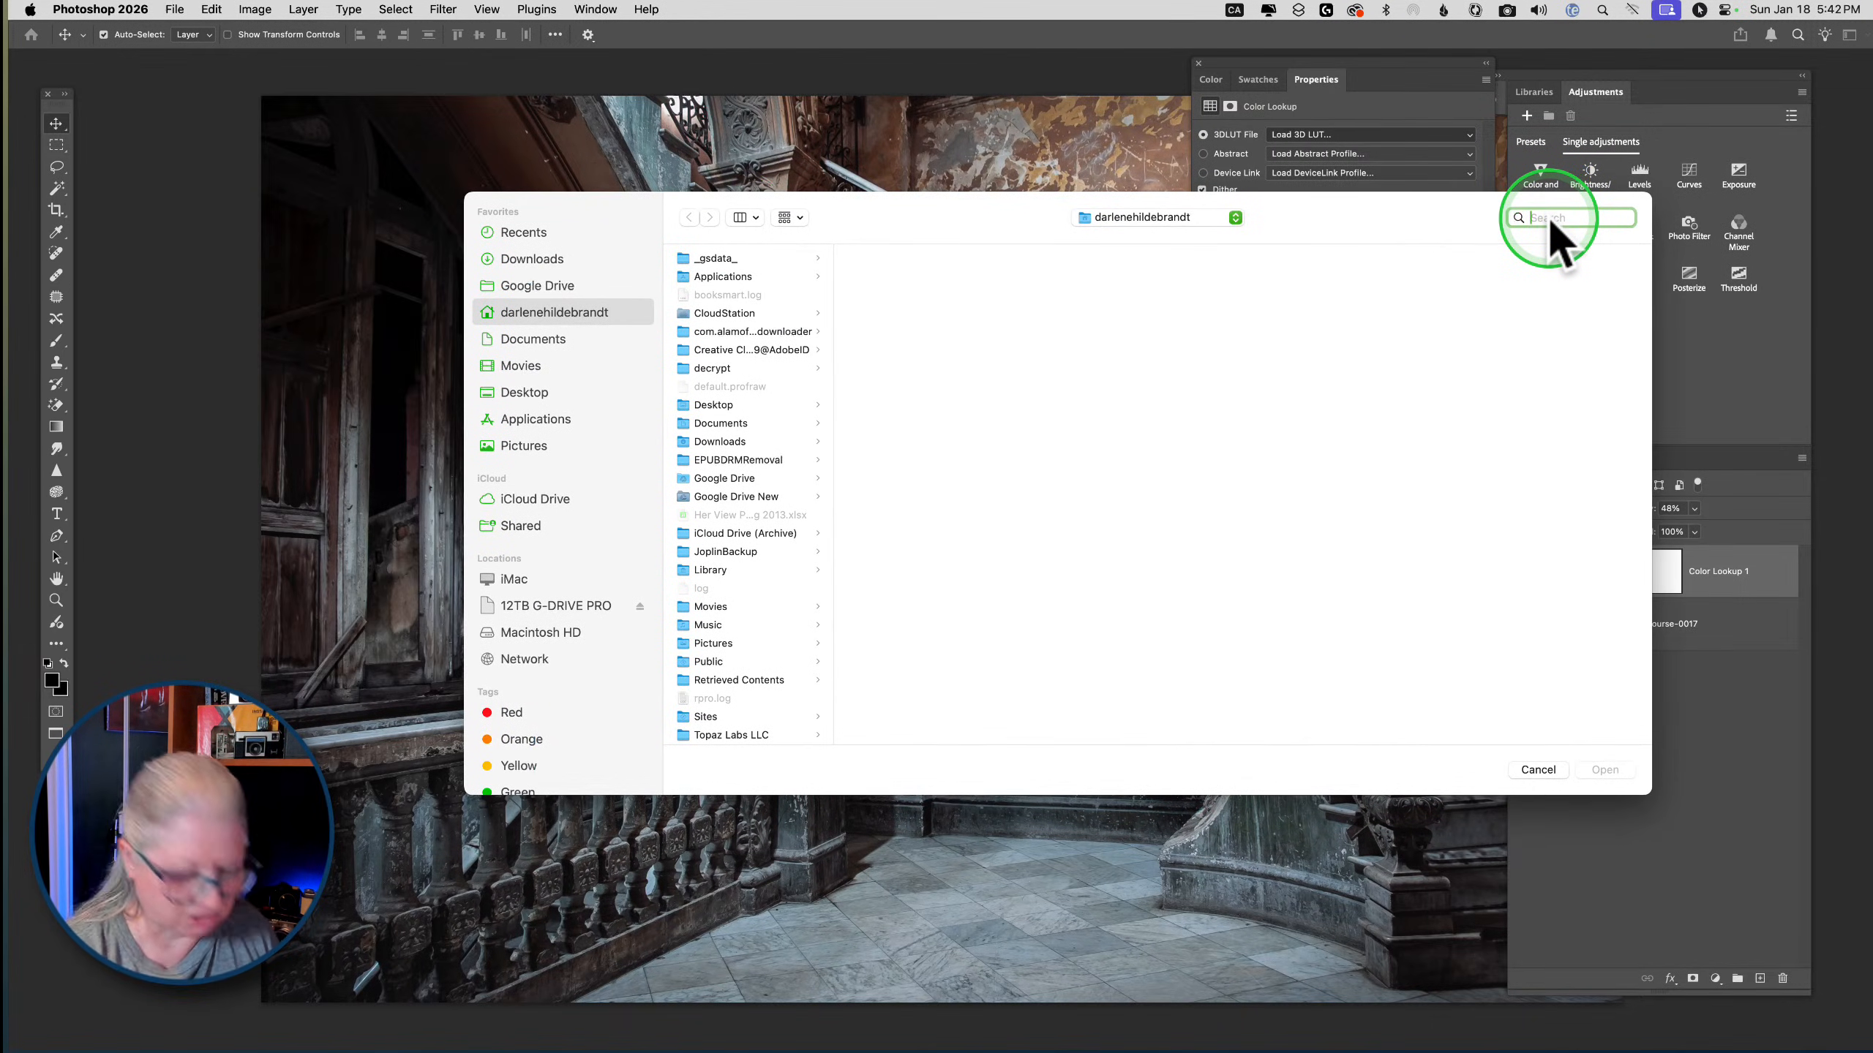
type(".cube")
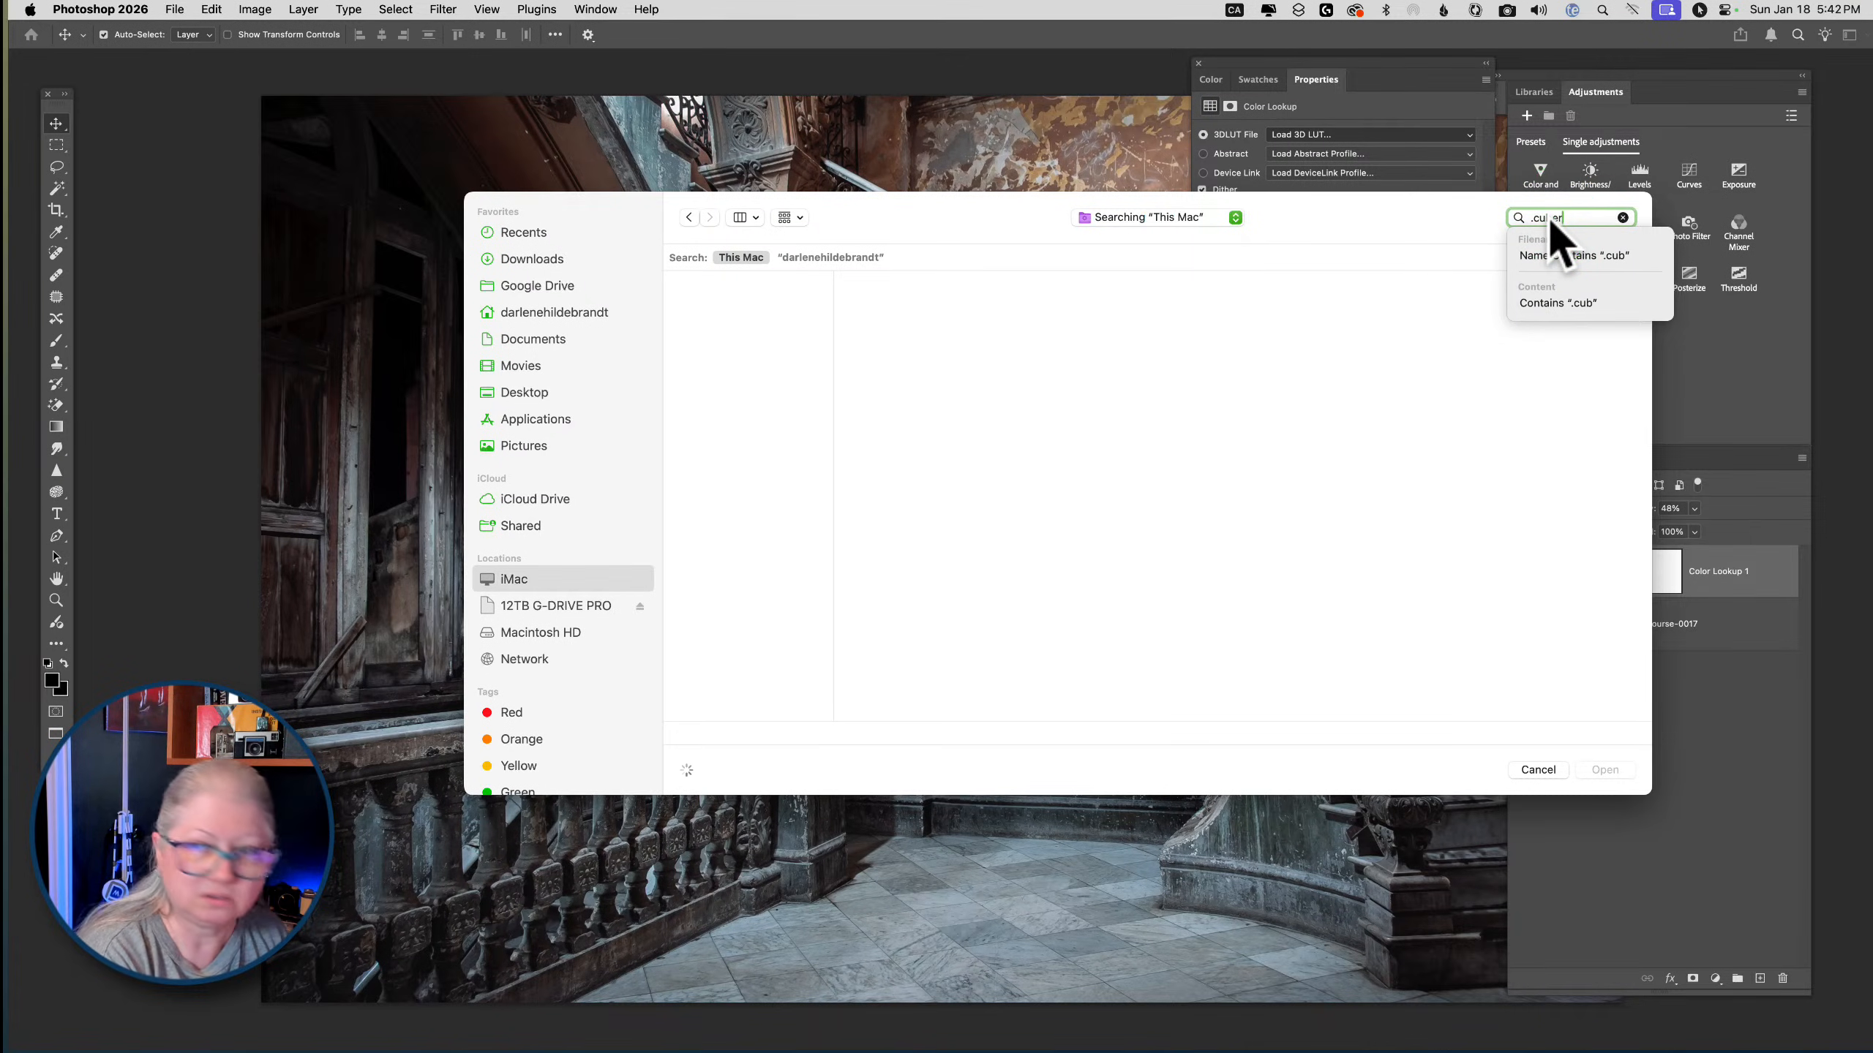
type("r")
left_click(1535, 258)
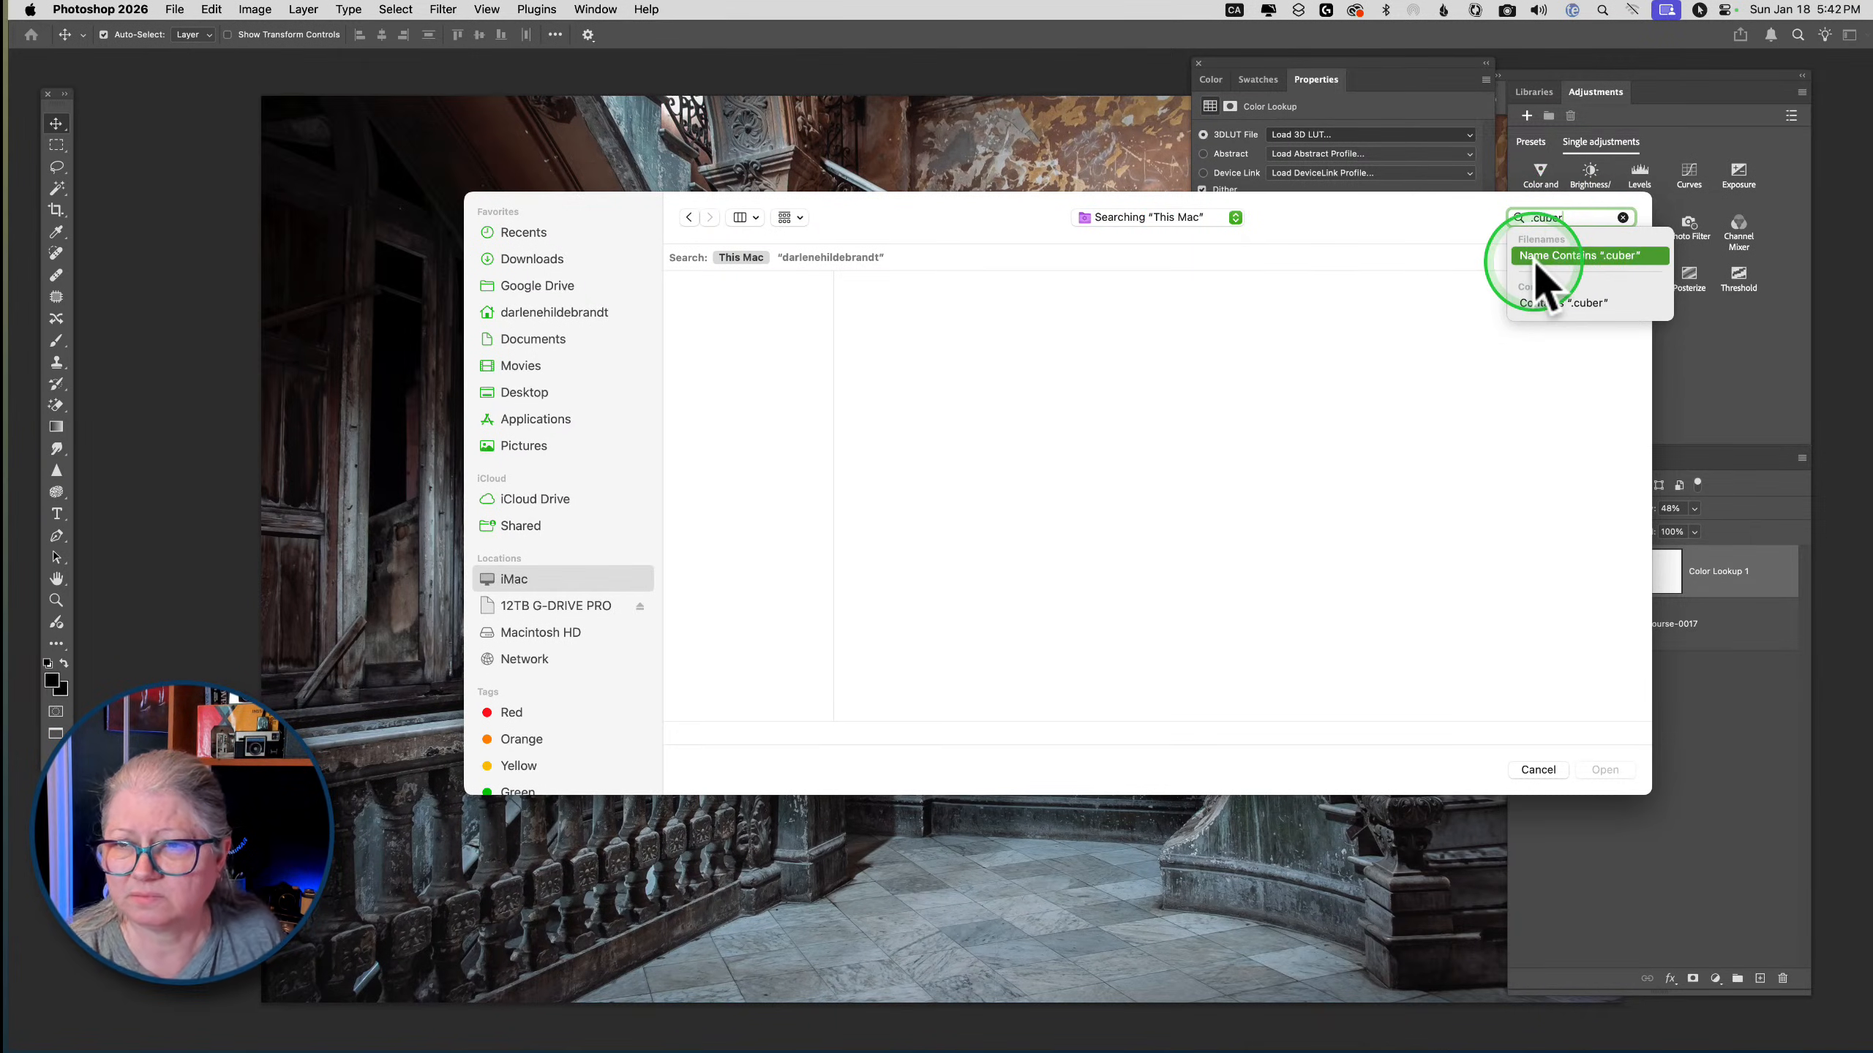
key("BackSpace")
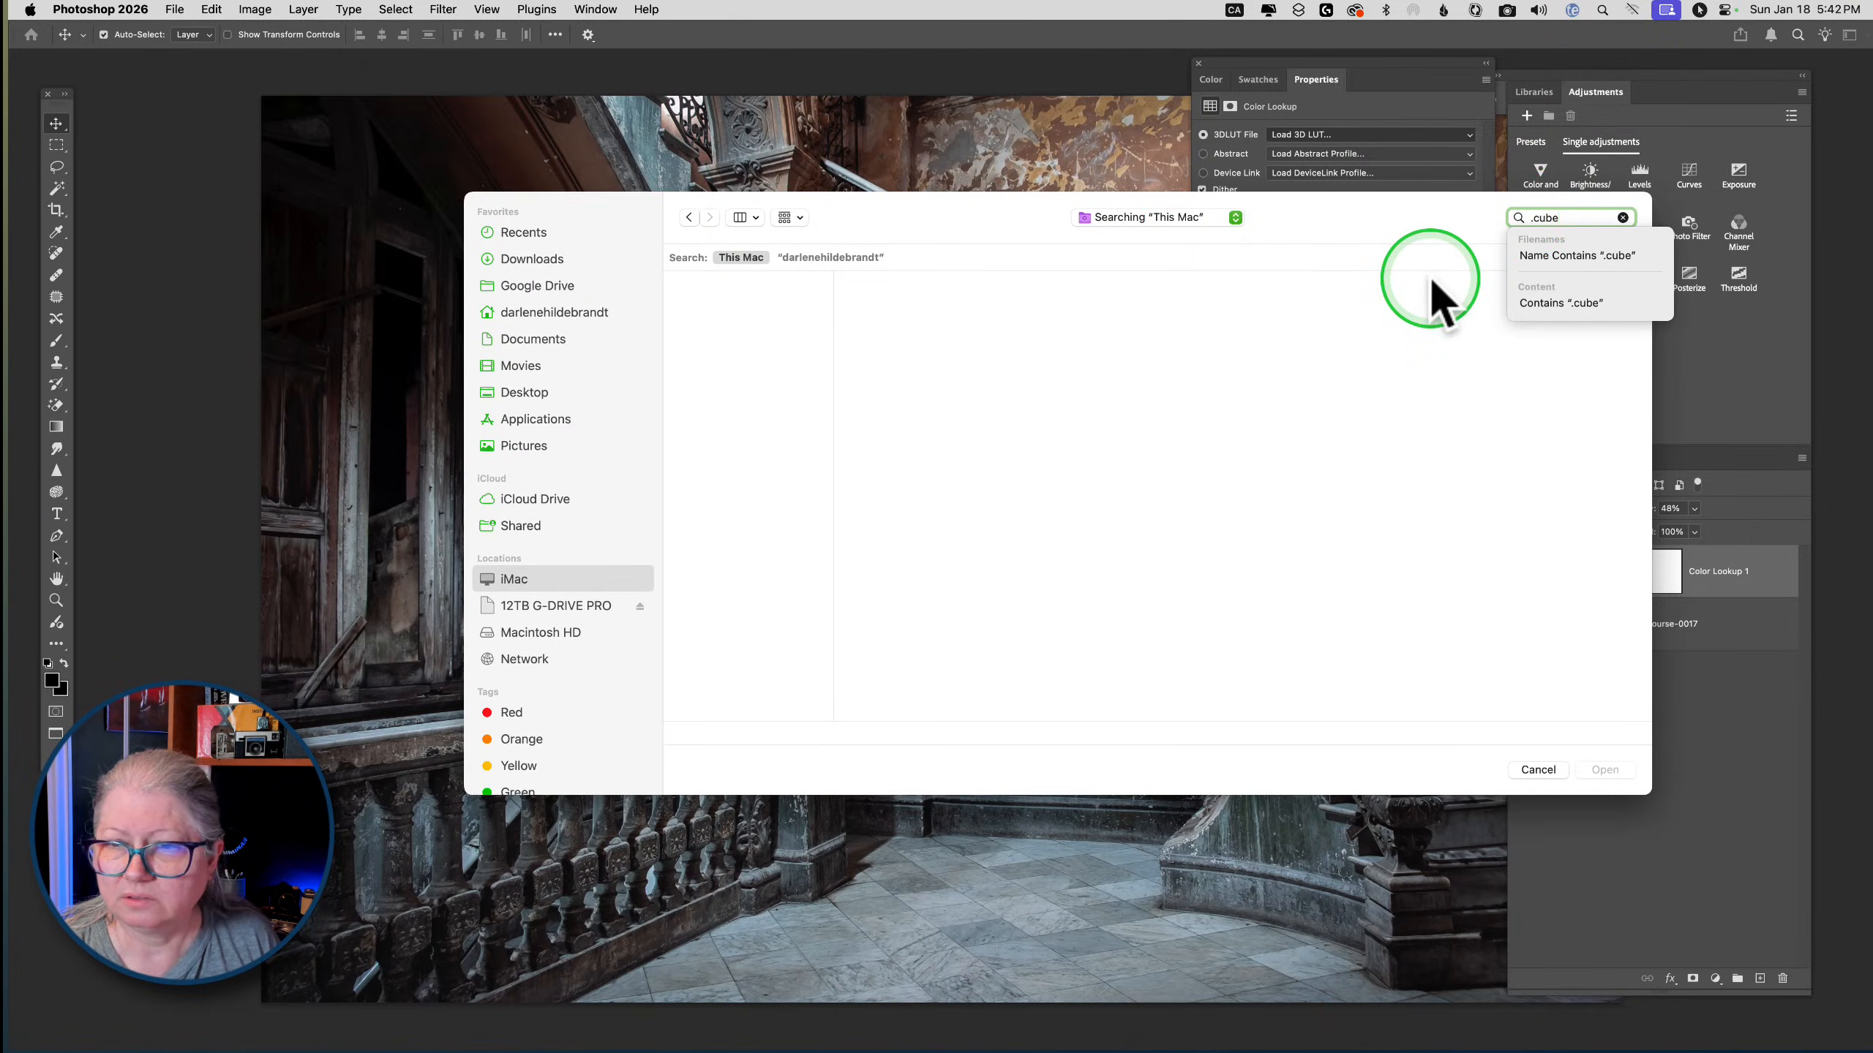
left_click(1549, 257)
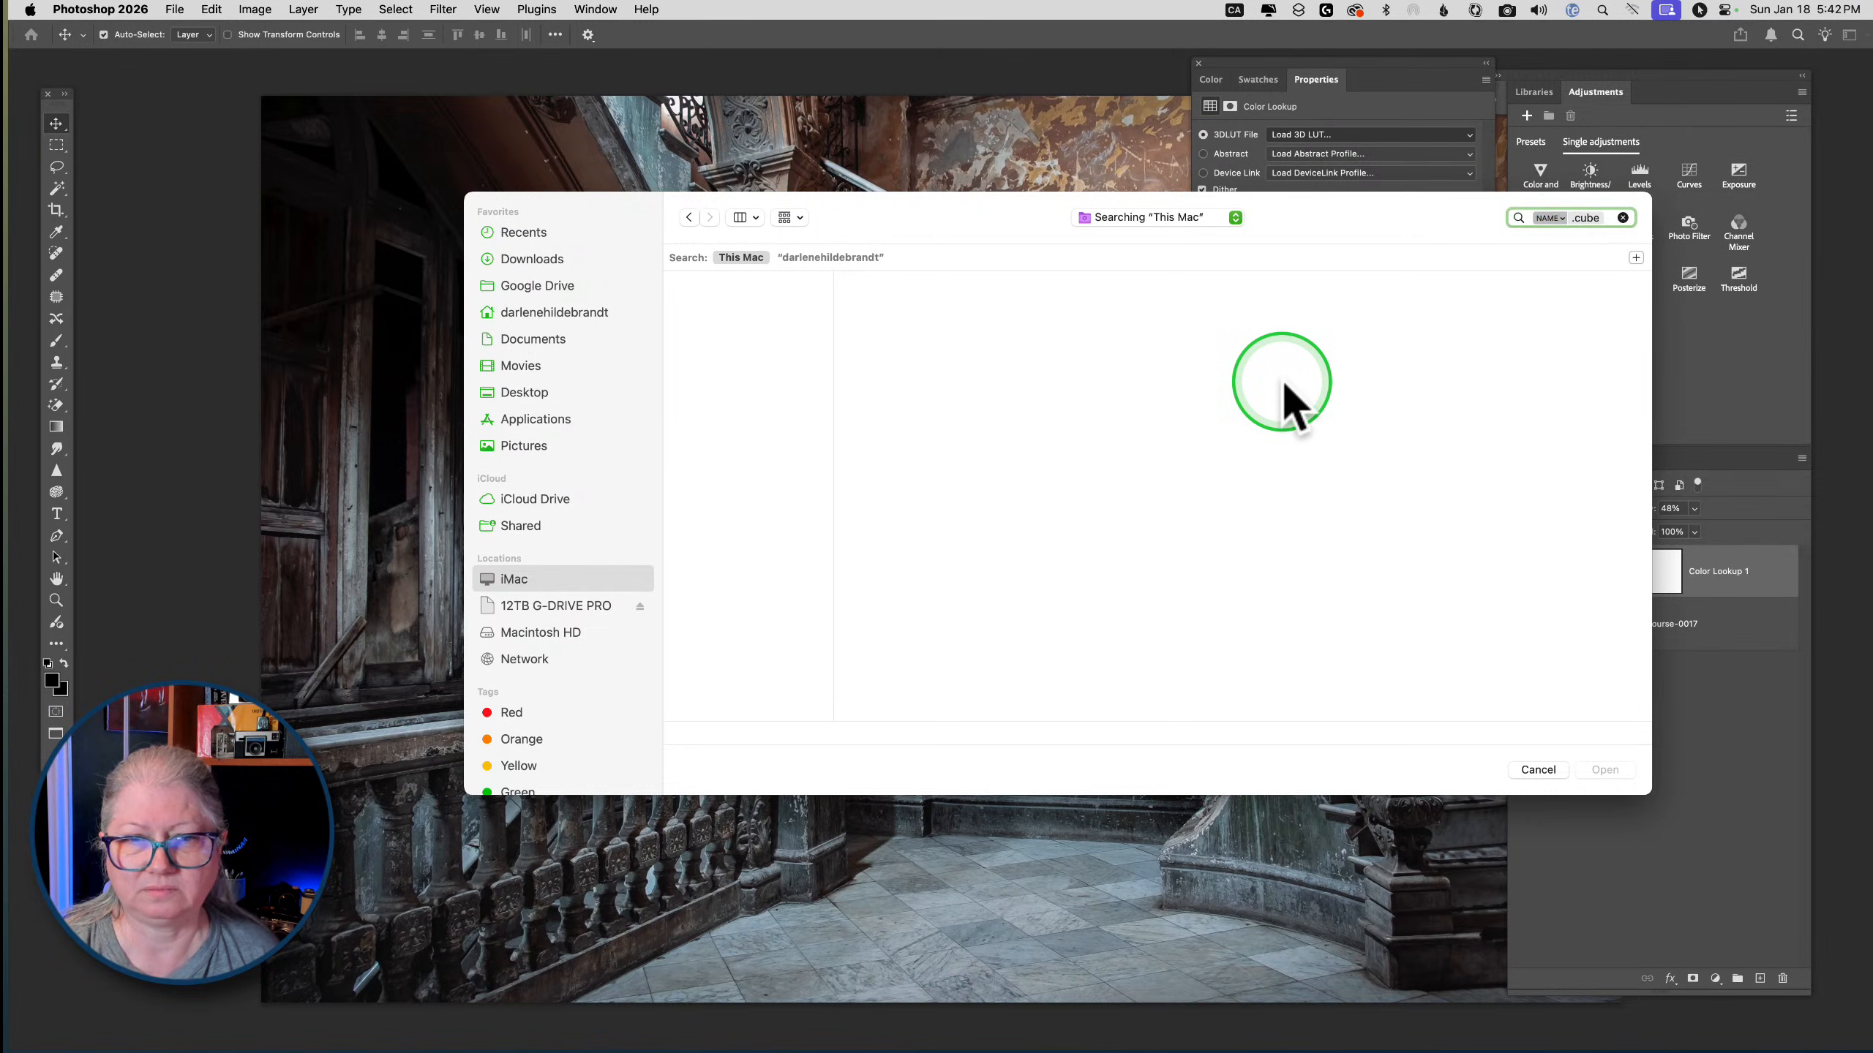
Widen the ".cube" search to everything, check the Pictures folder, and cancel loading the LUT
left_click(1549, 217)
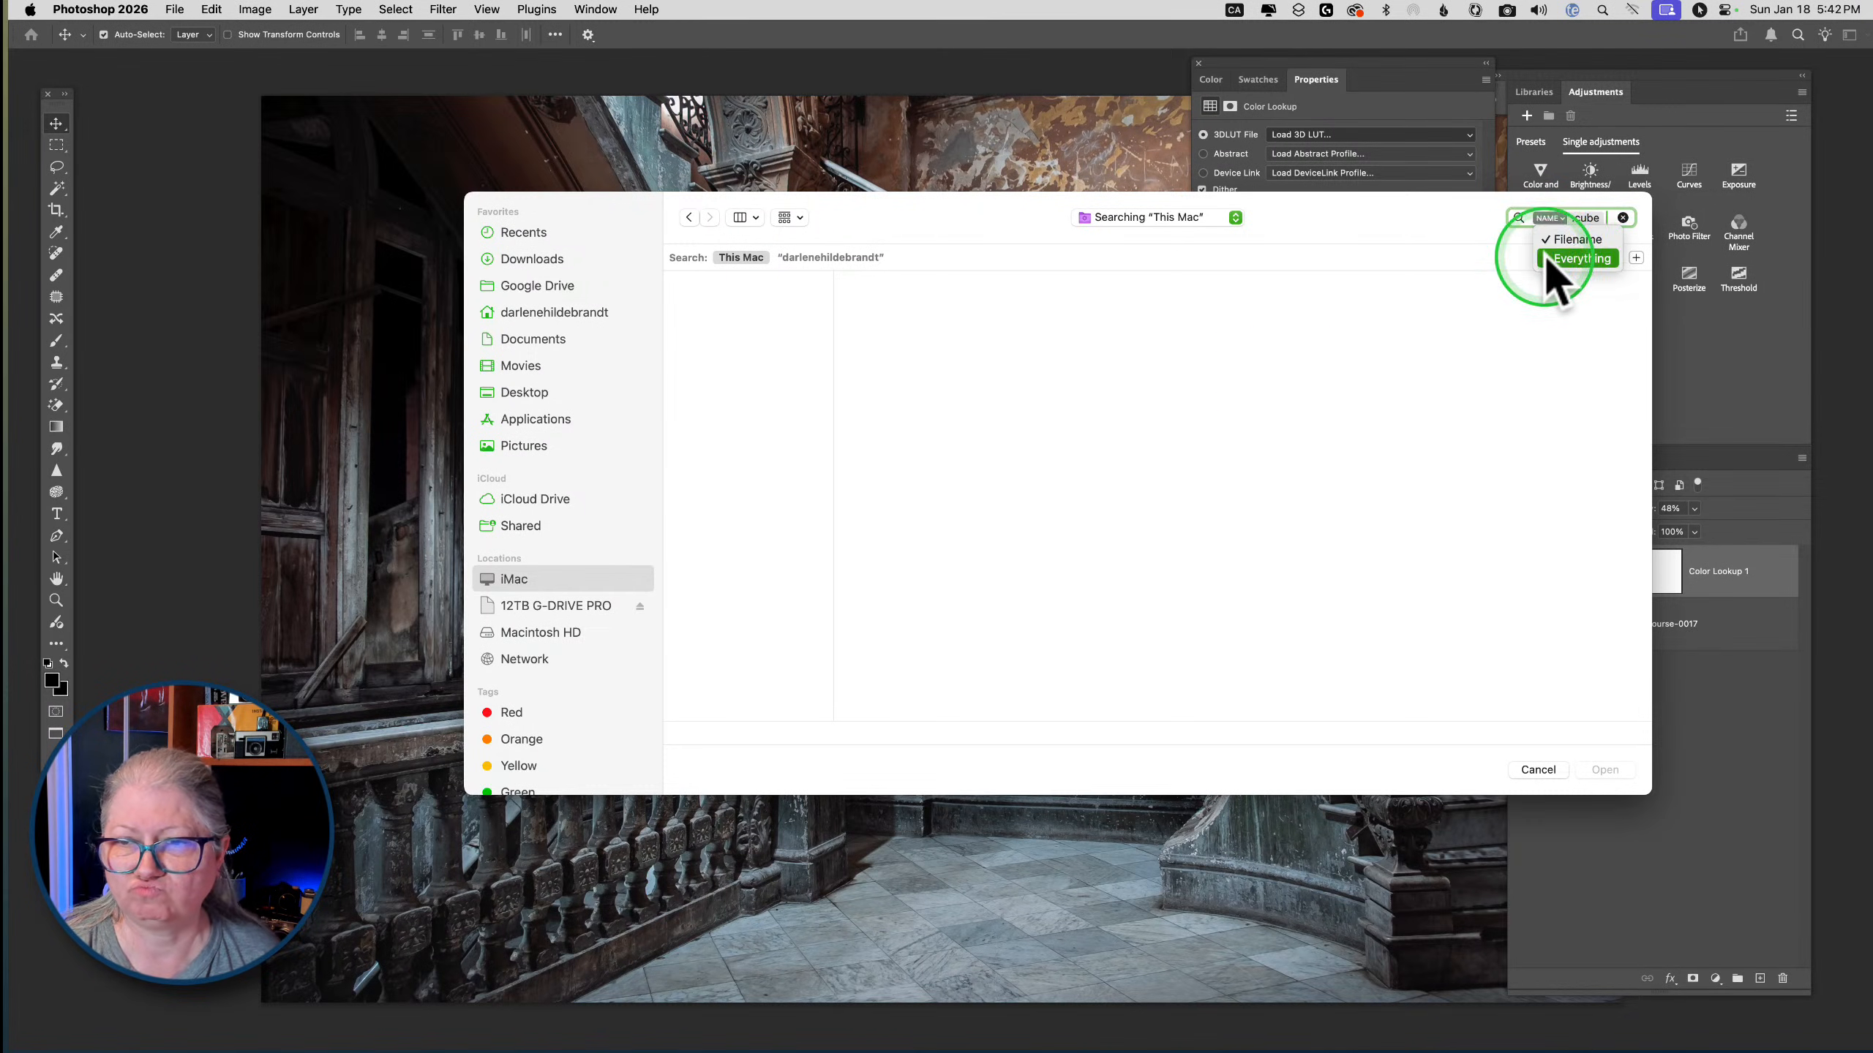
left_click(1547, 273)
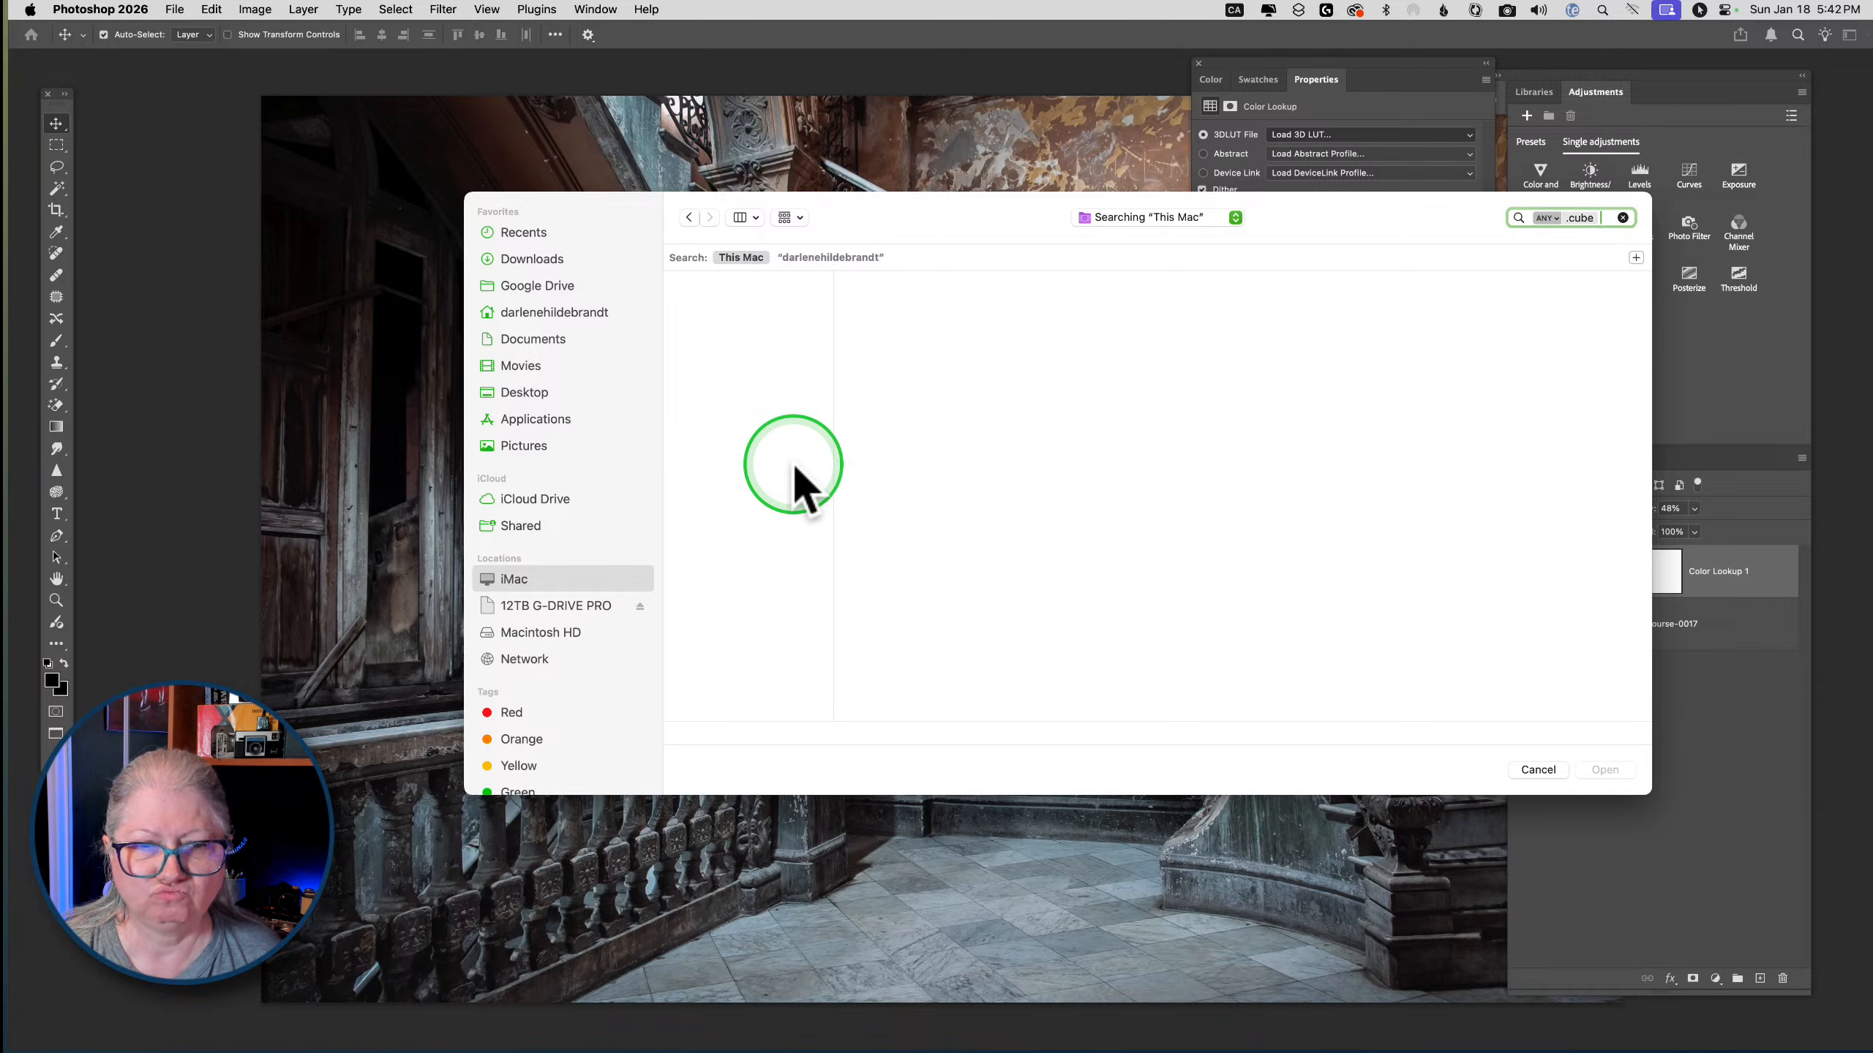
left_click(526, 446)
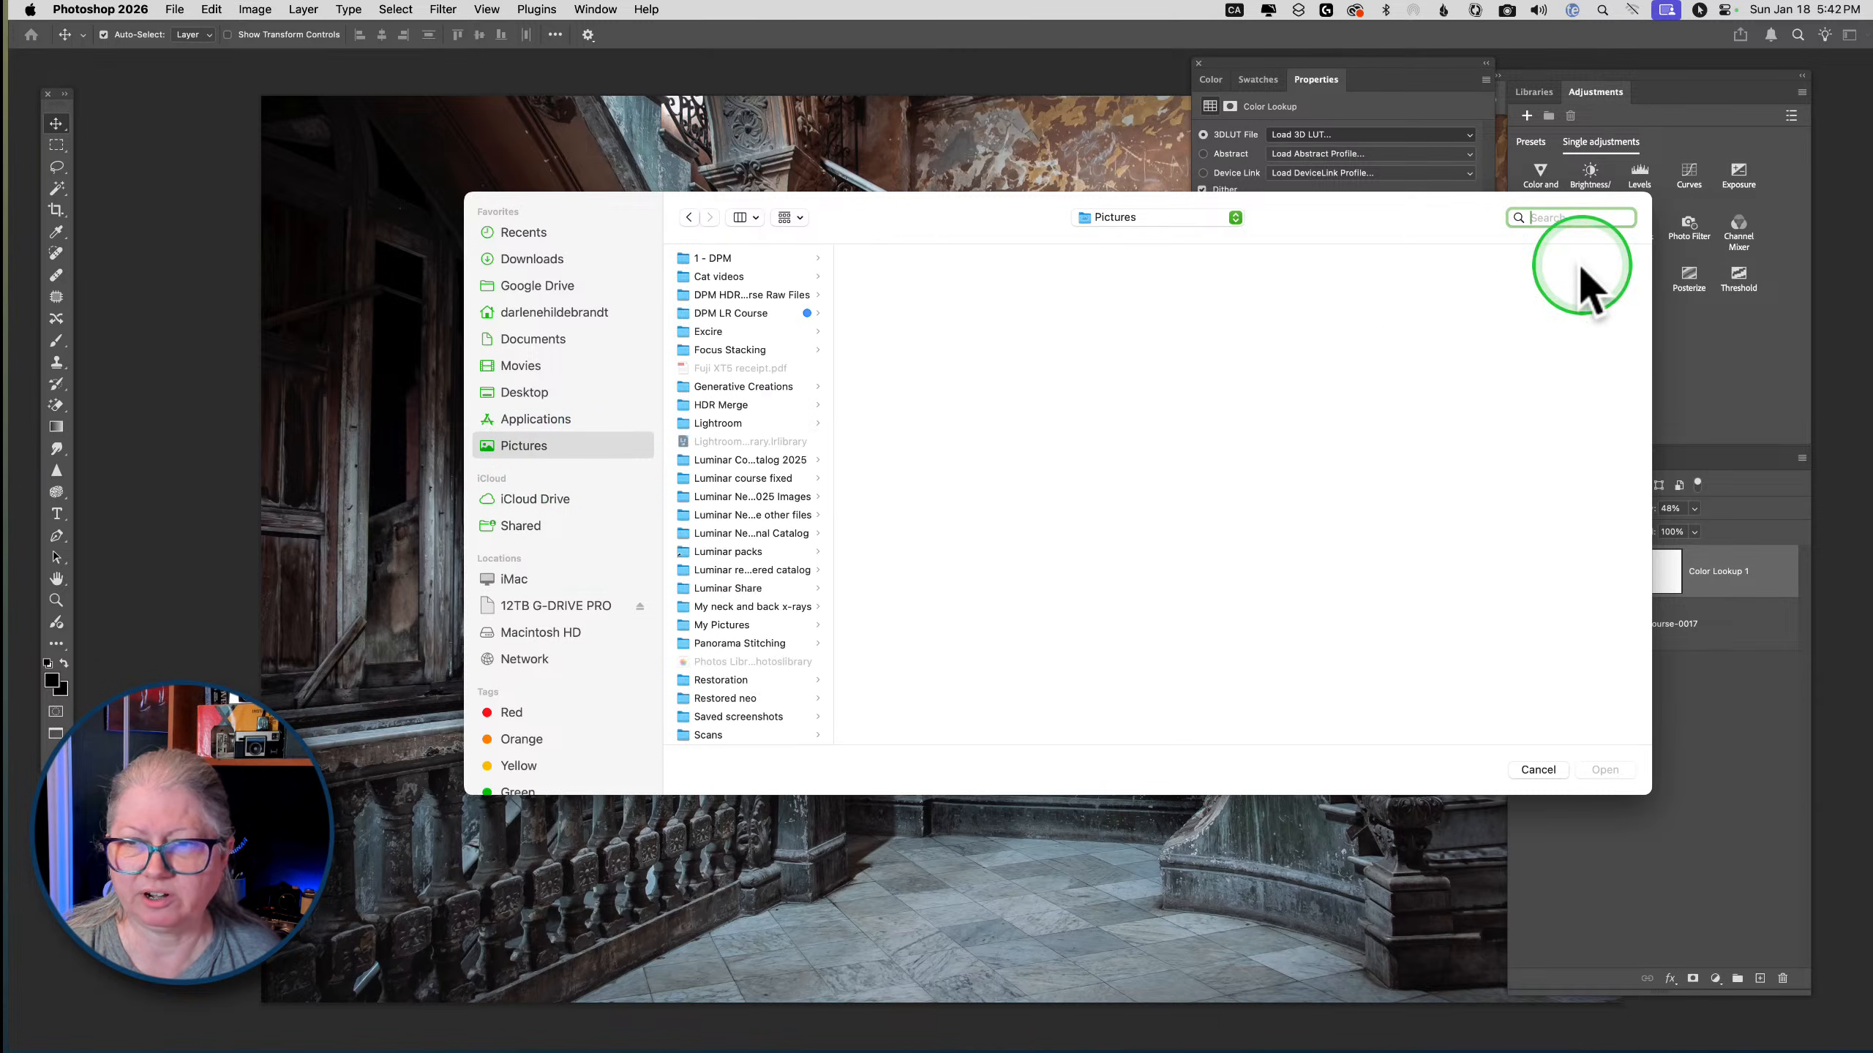
left_click(1535, 771)
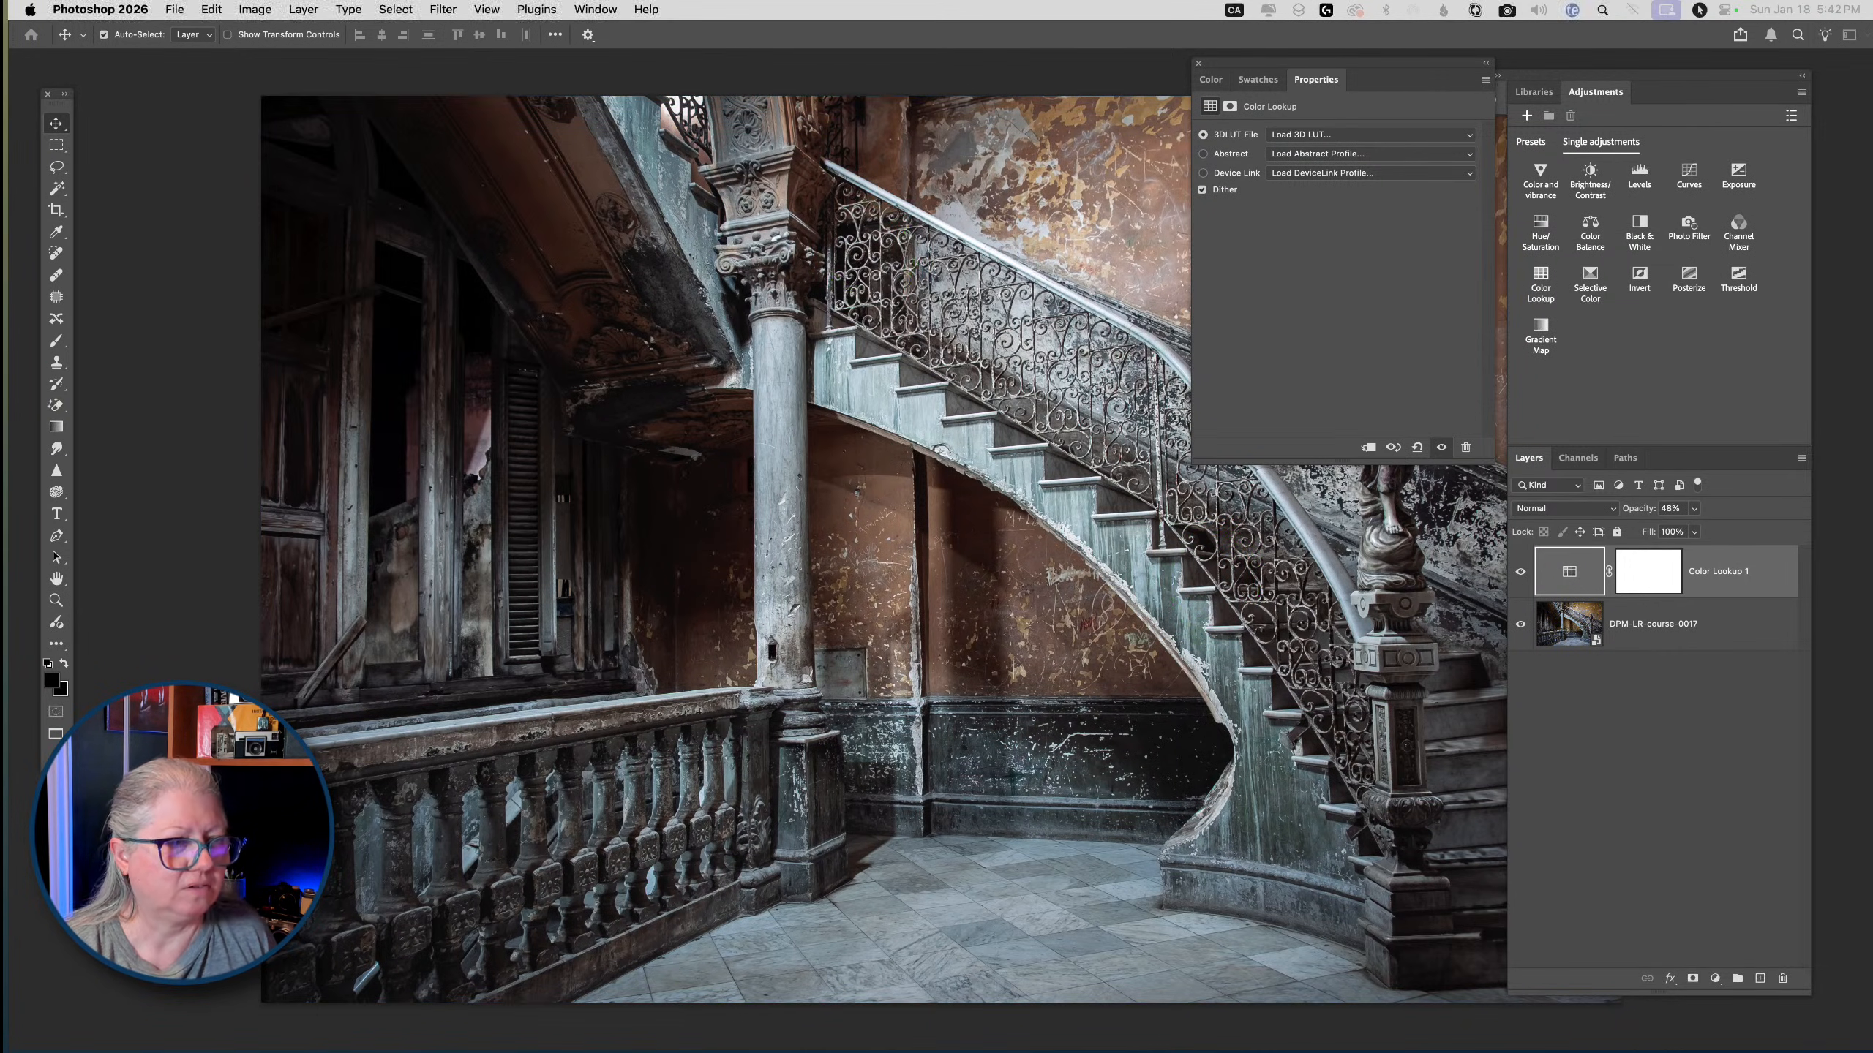
Leave Photoshop and switch to Luminar Neo with the layered flower photo
key("super+w")
key("super+Tab")
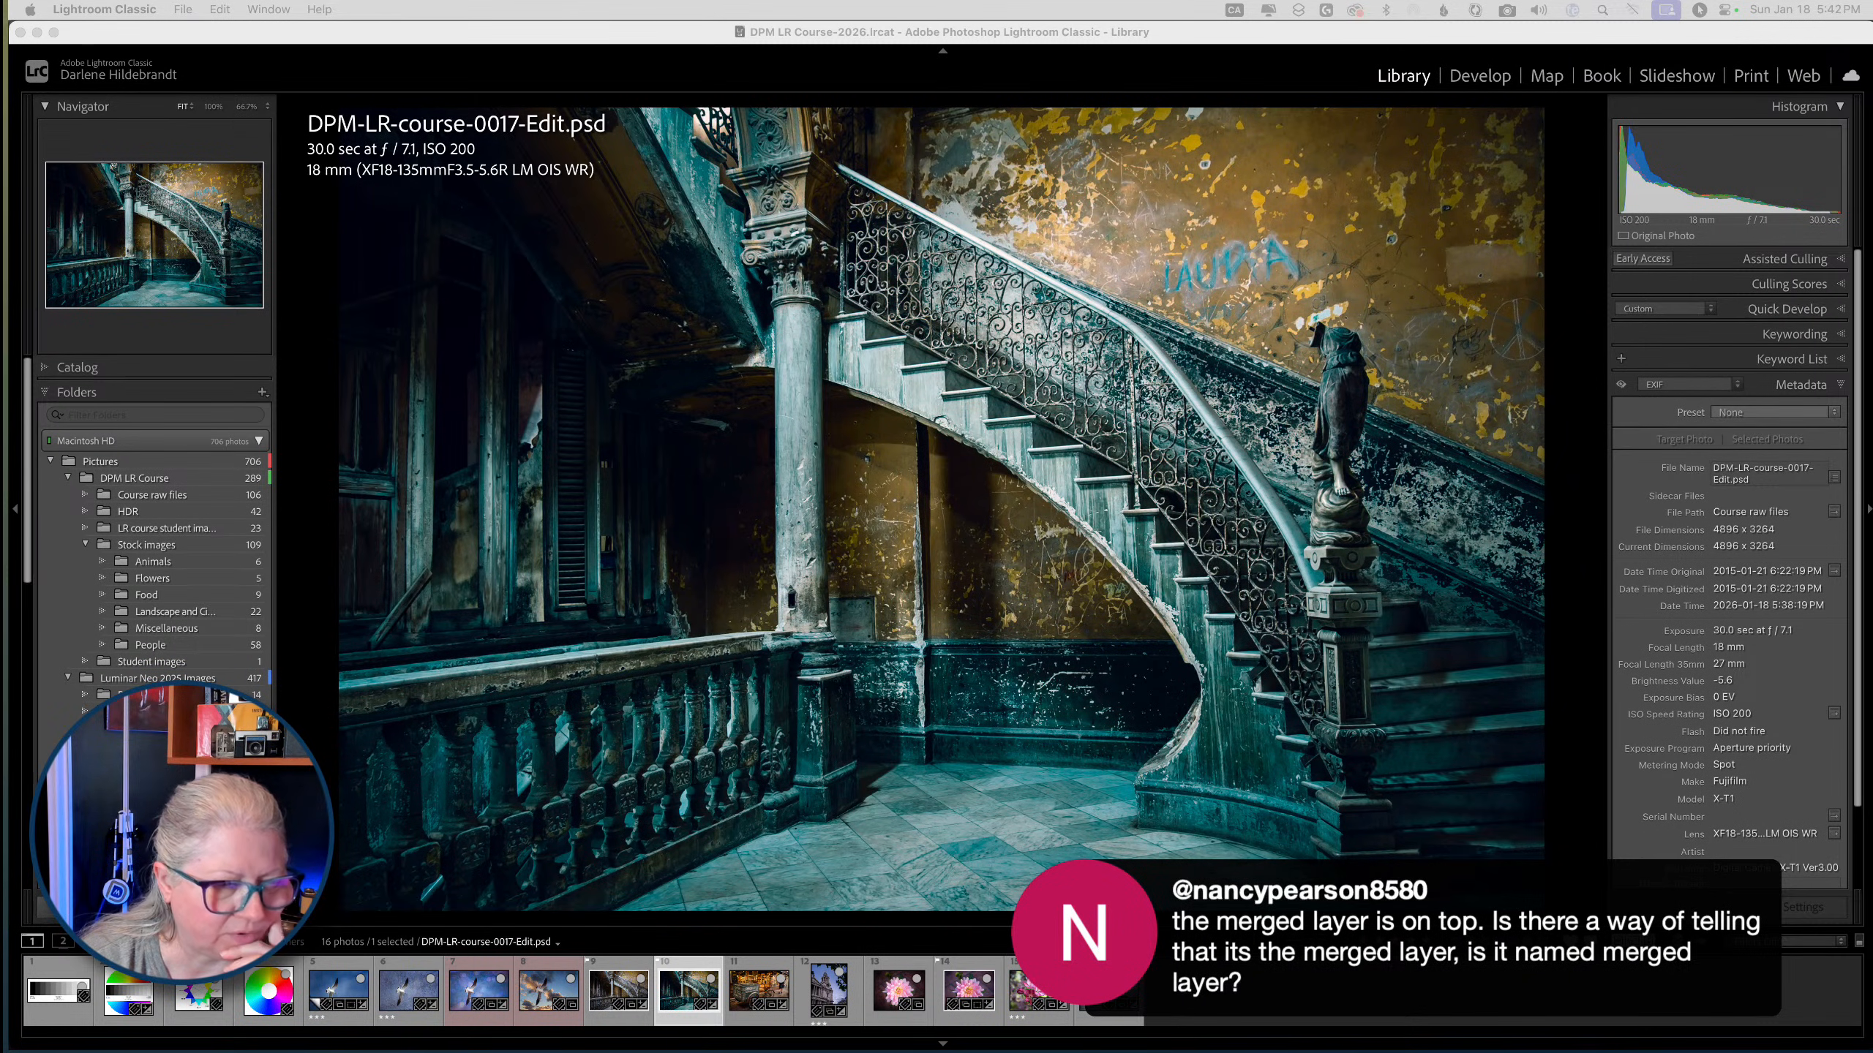
key("super+Tab")
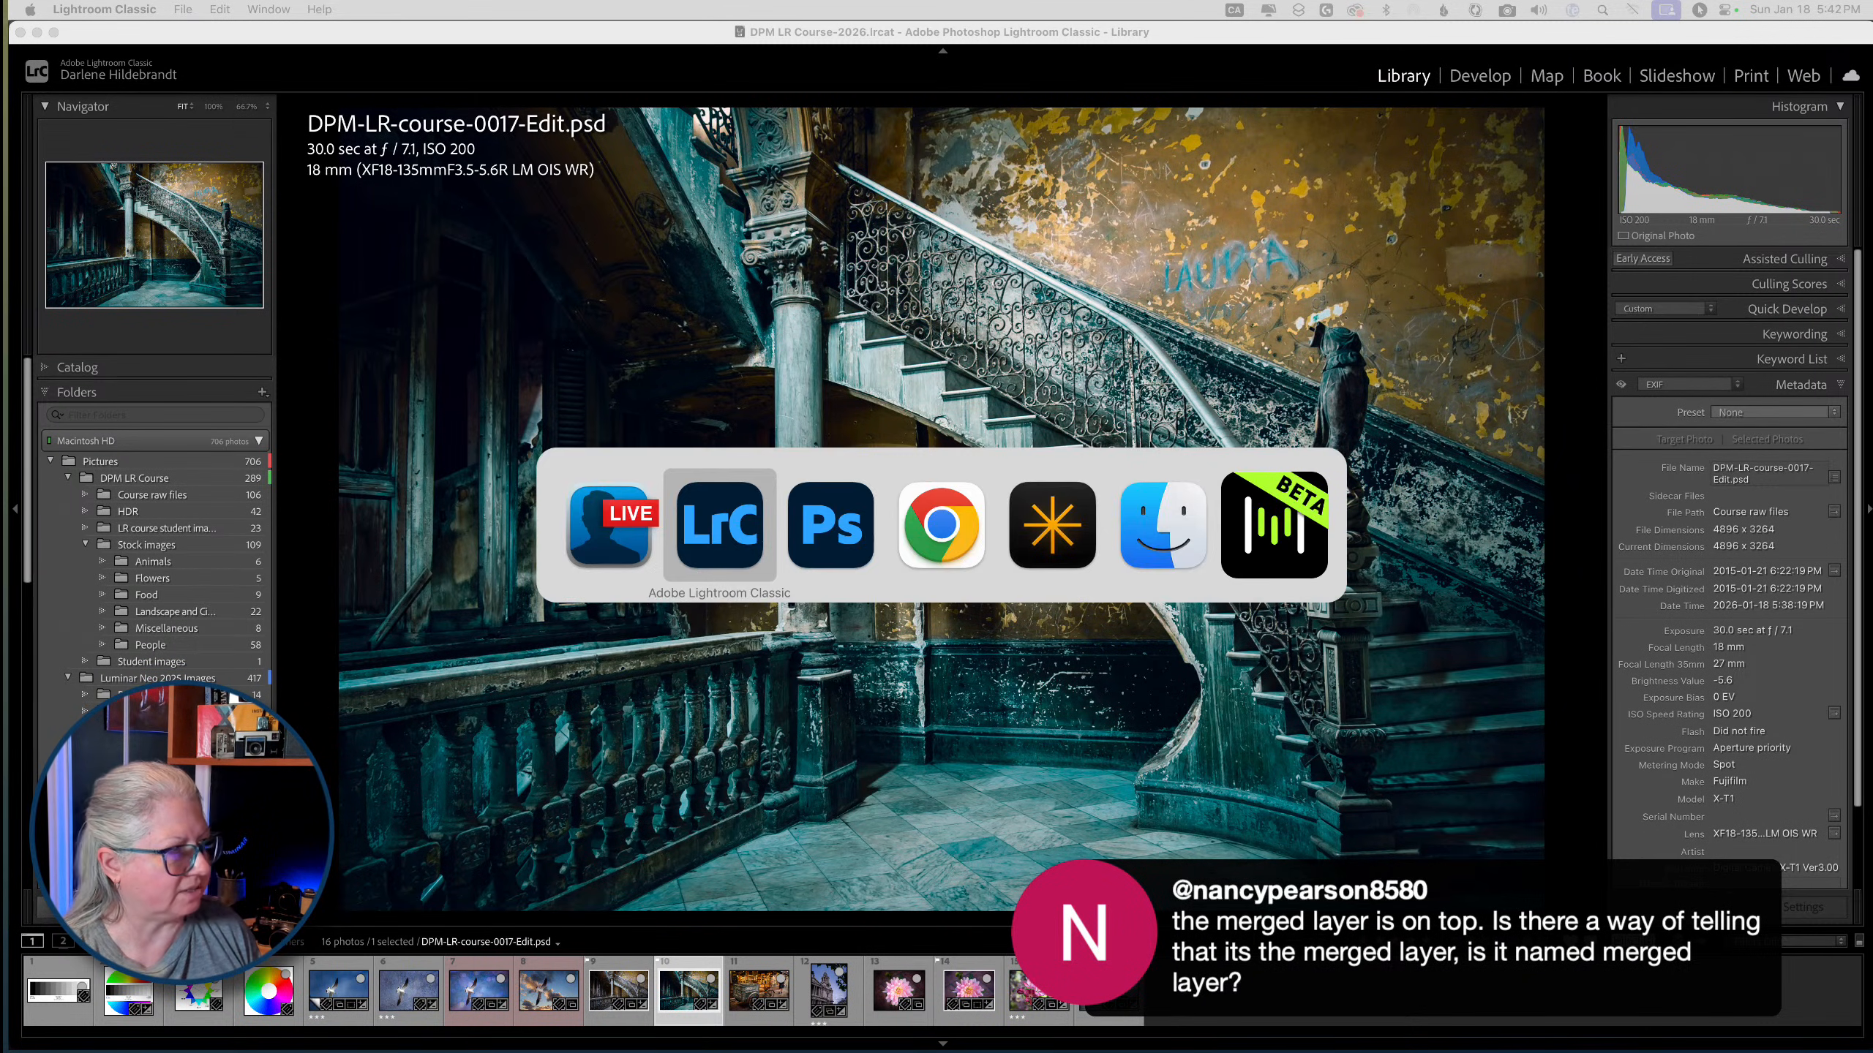
key("super+Tab")
key("super+Tab")
key("super+Tab")
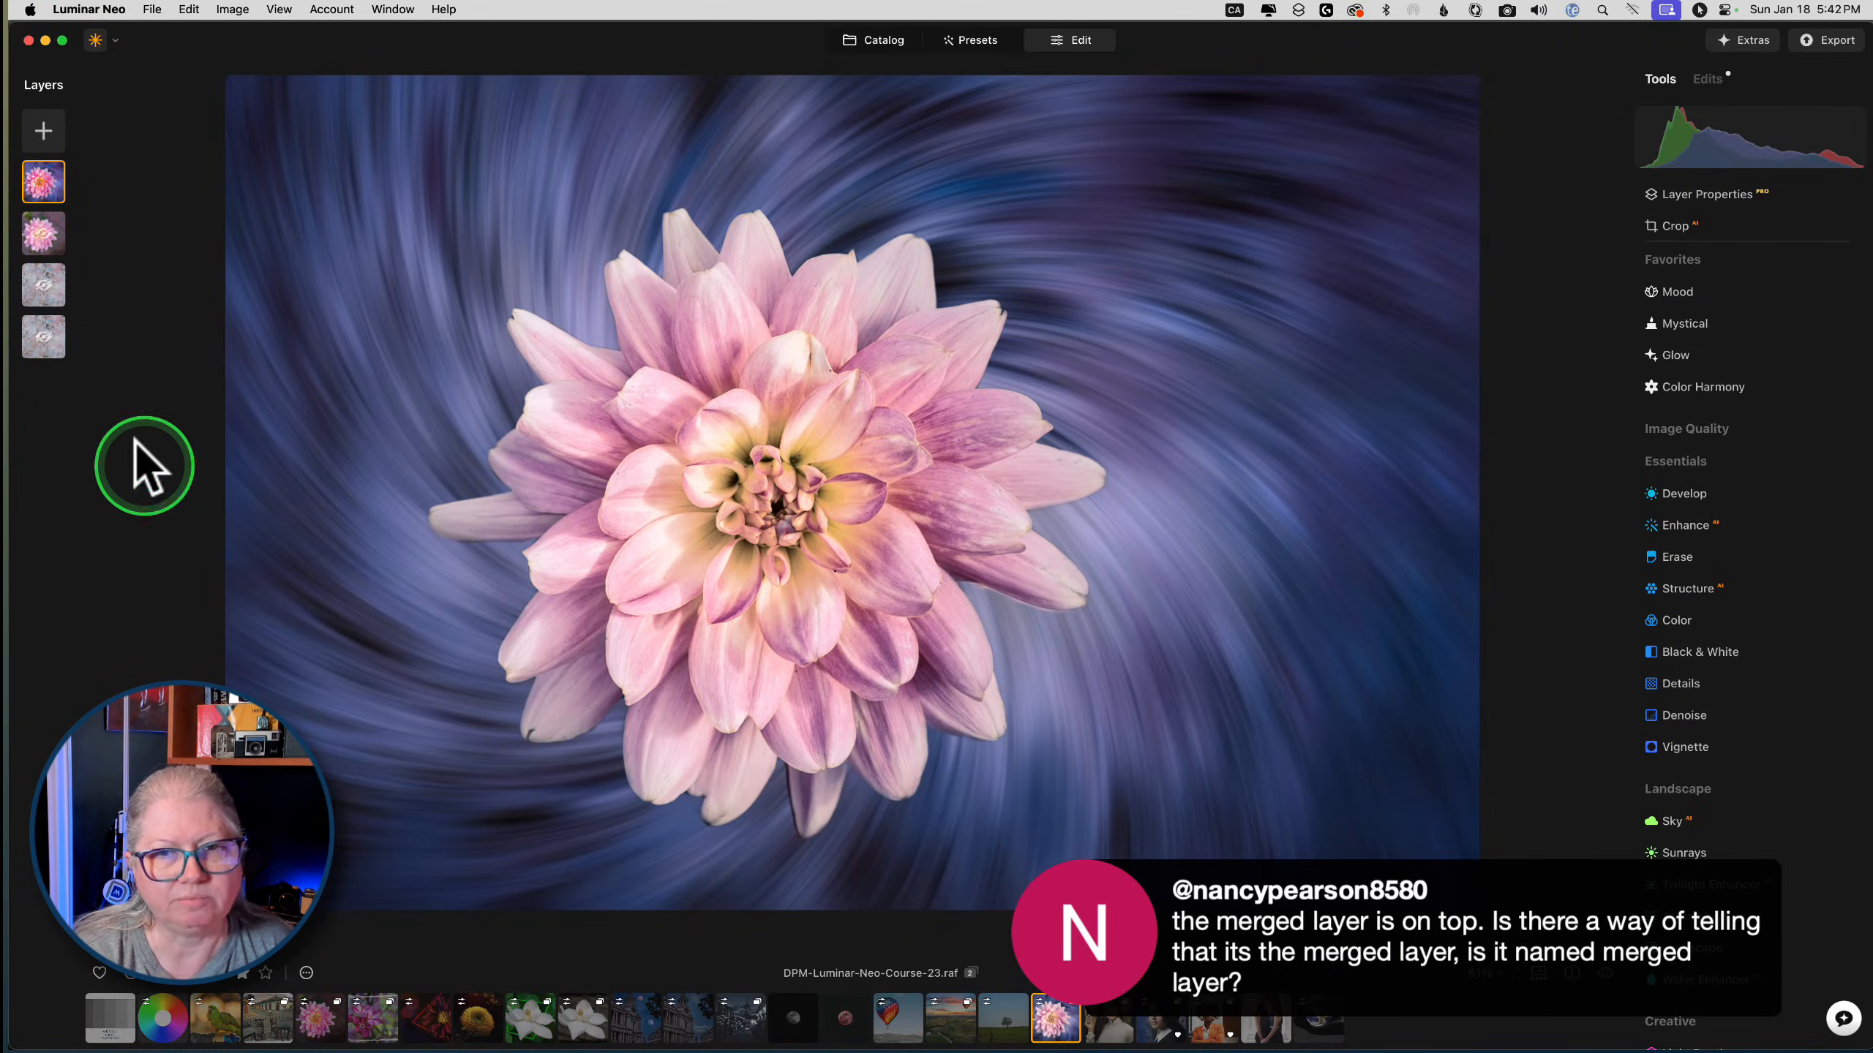
Move the top merged flower layer to the bottom of the layer stack and show the two hidden texture layers
left_click_drag(44, 180, 69, 391)
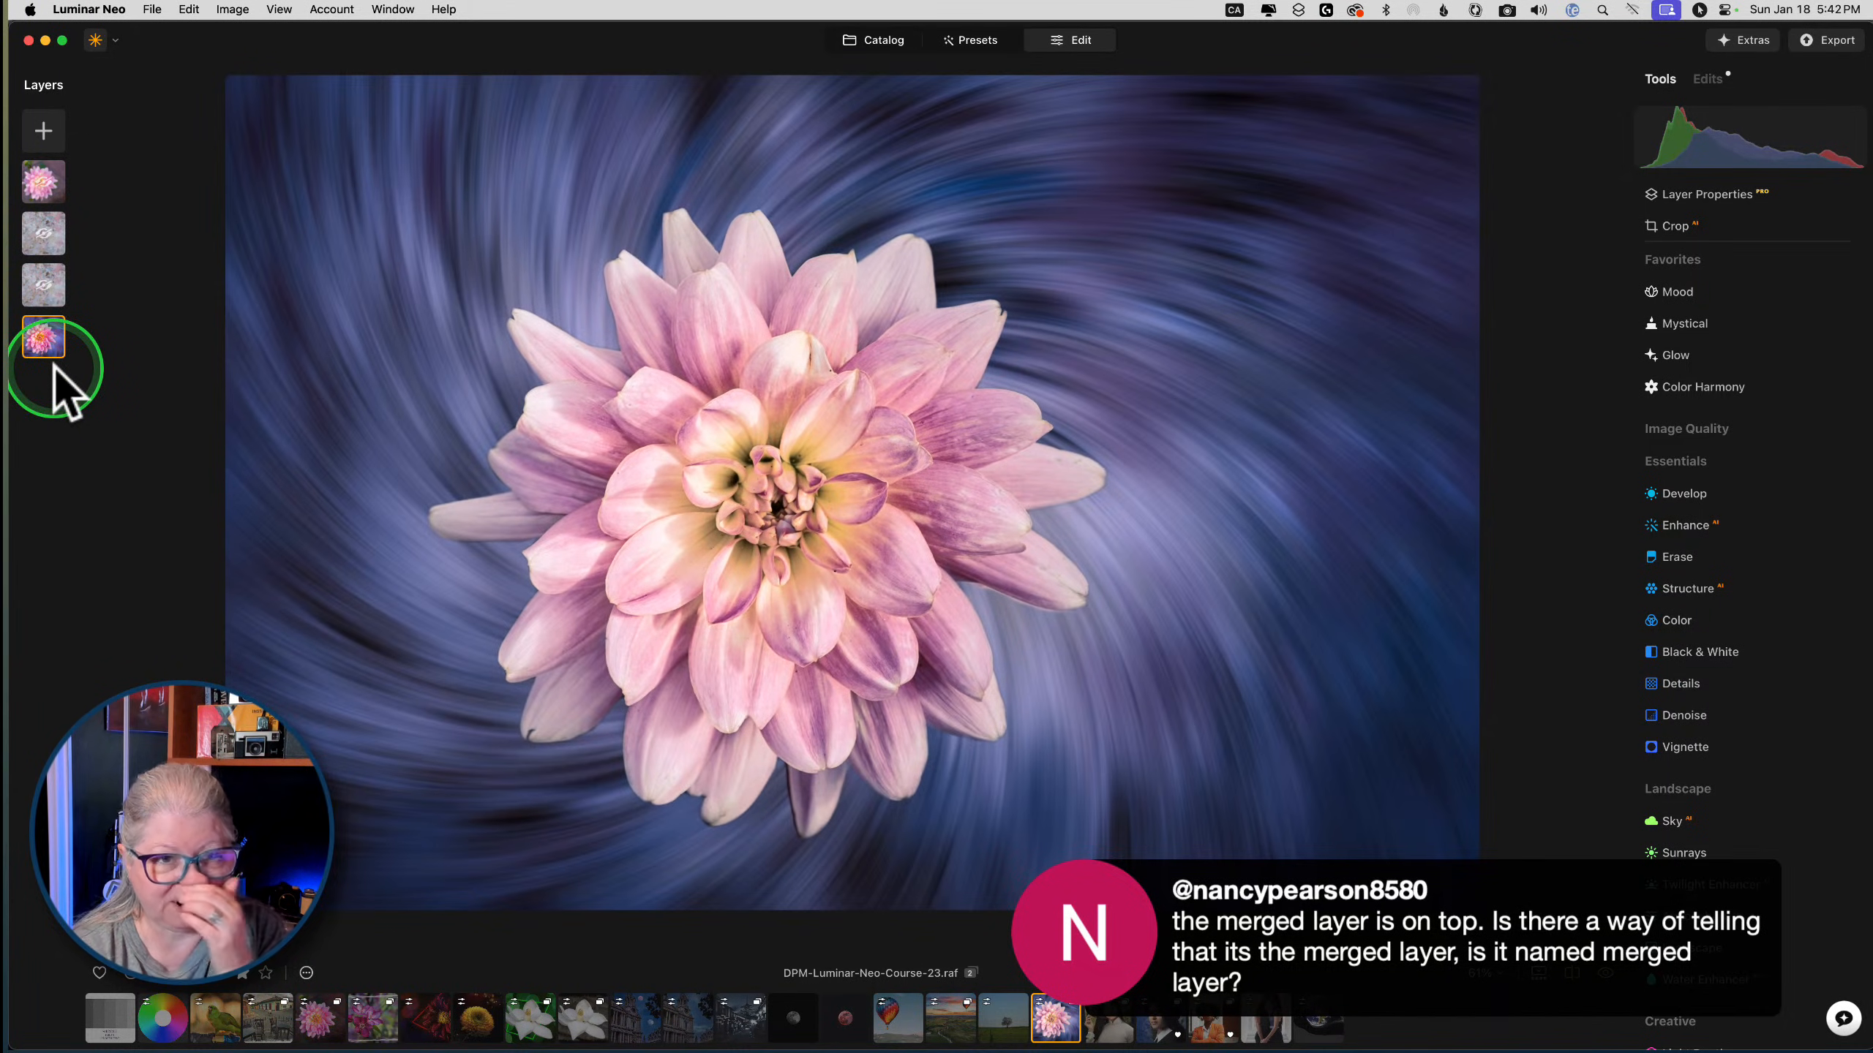
left_click(42, 232)
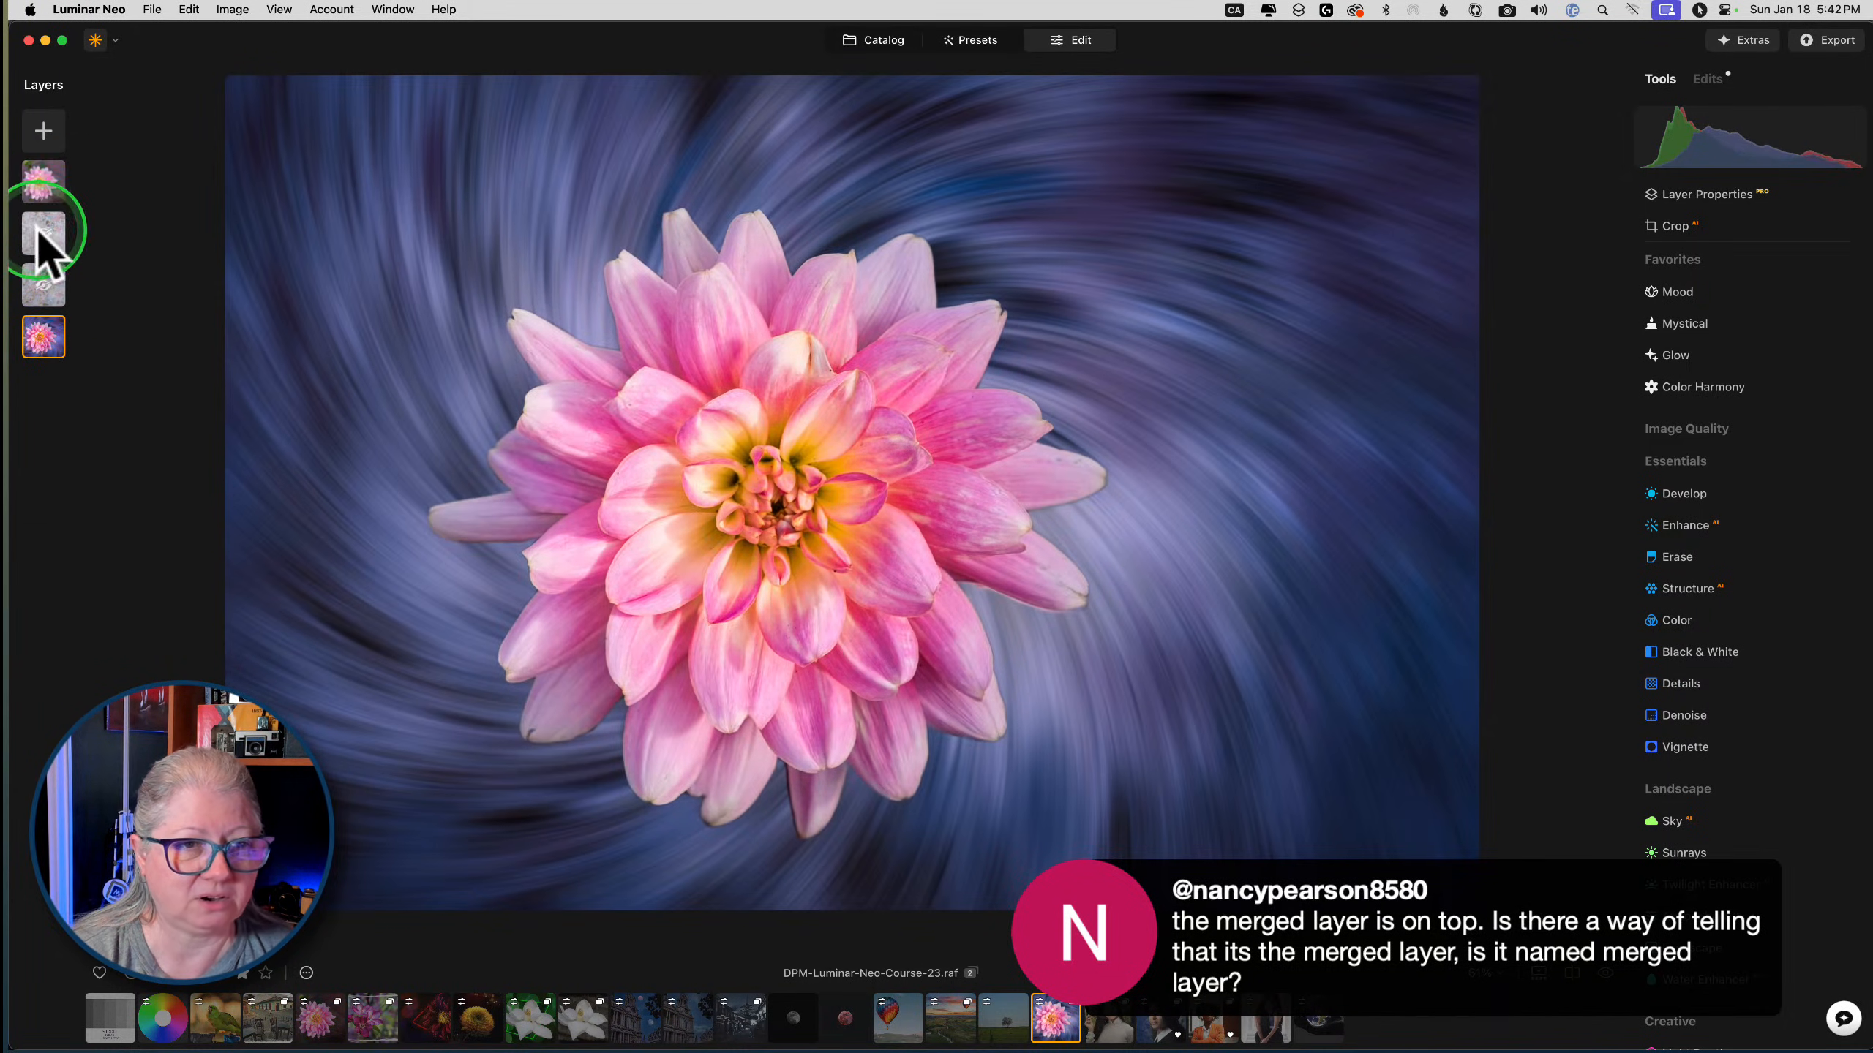
right_click(42, 283)
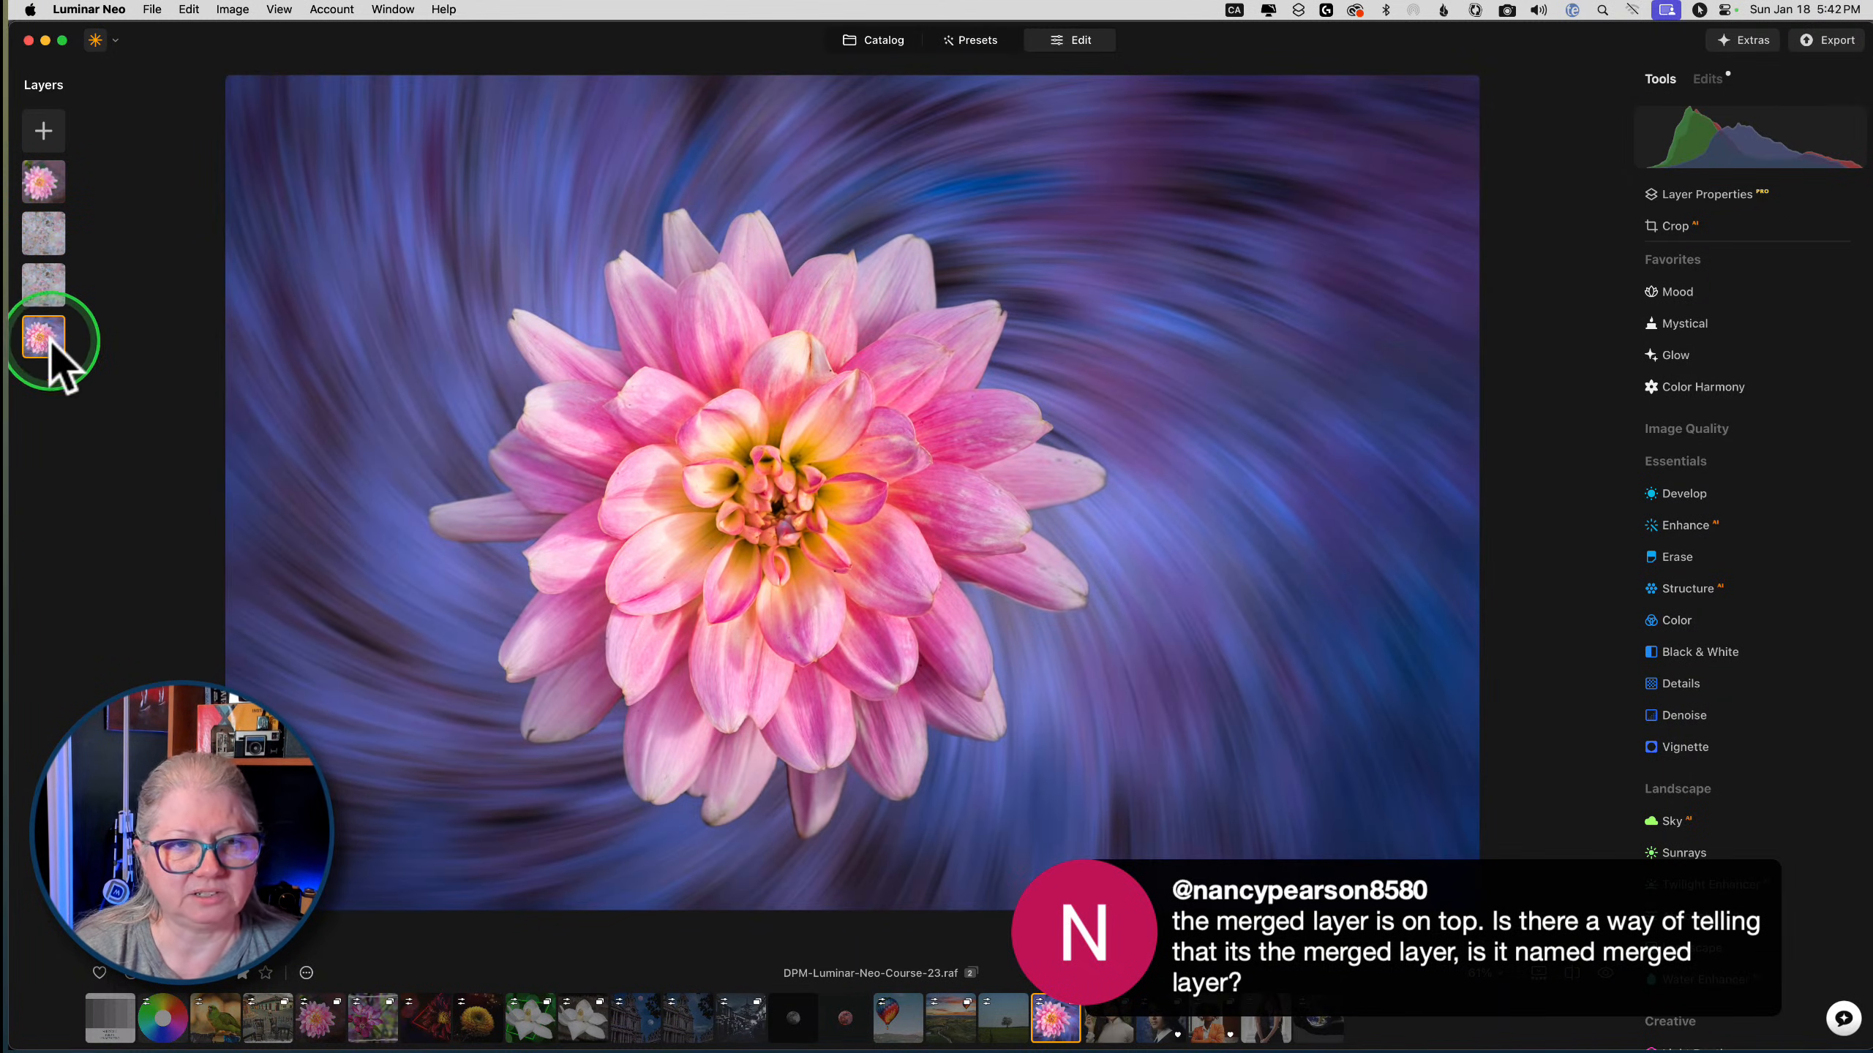
Move the merged flower layer back to the top of the layer stack and check its Layer Properties
left_click_drag(52, 343, 45, 177)
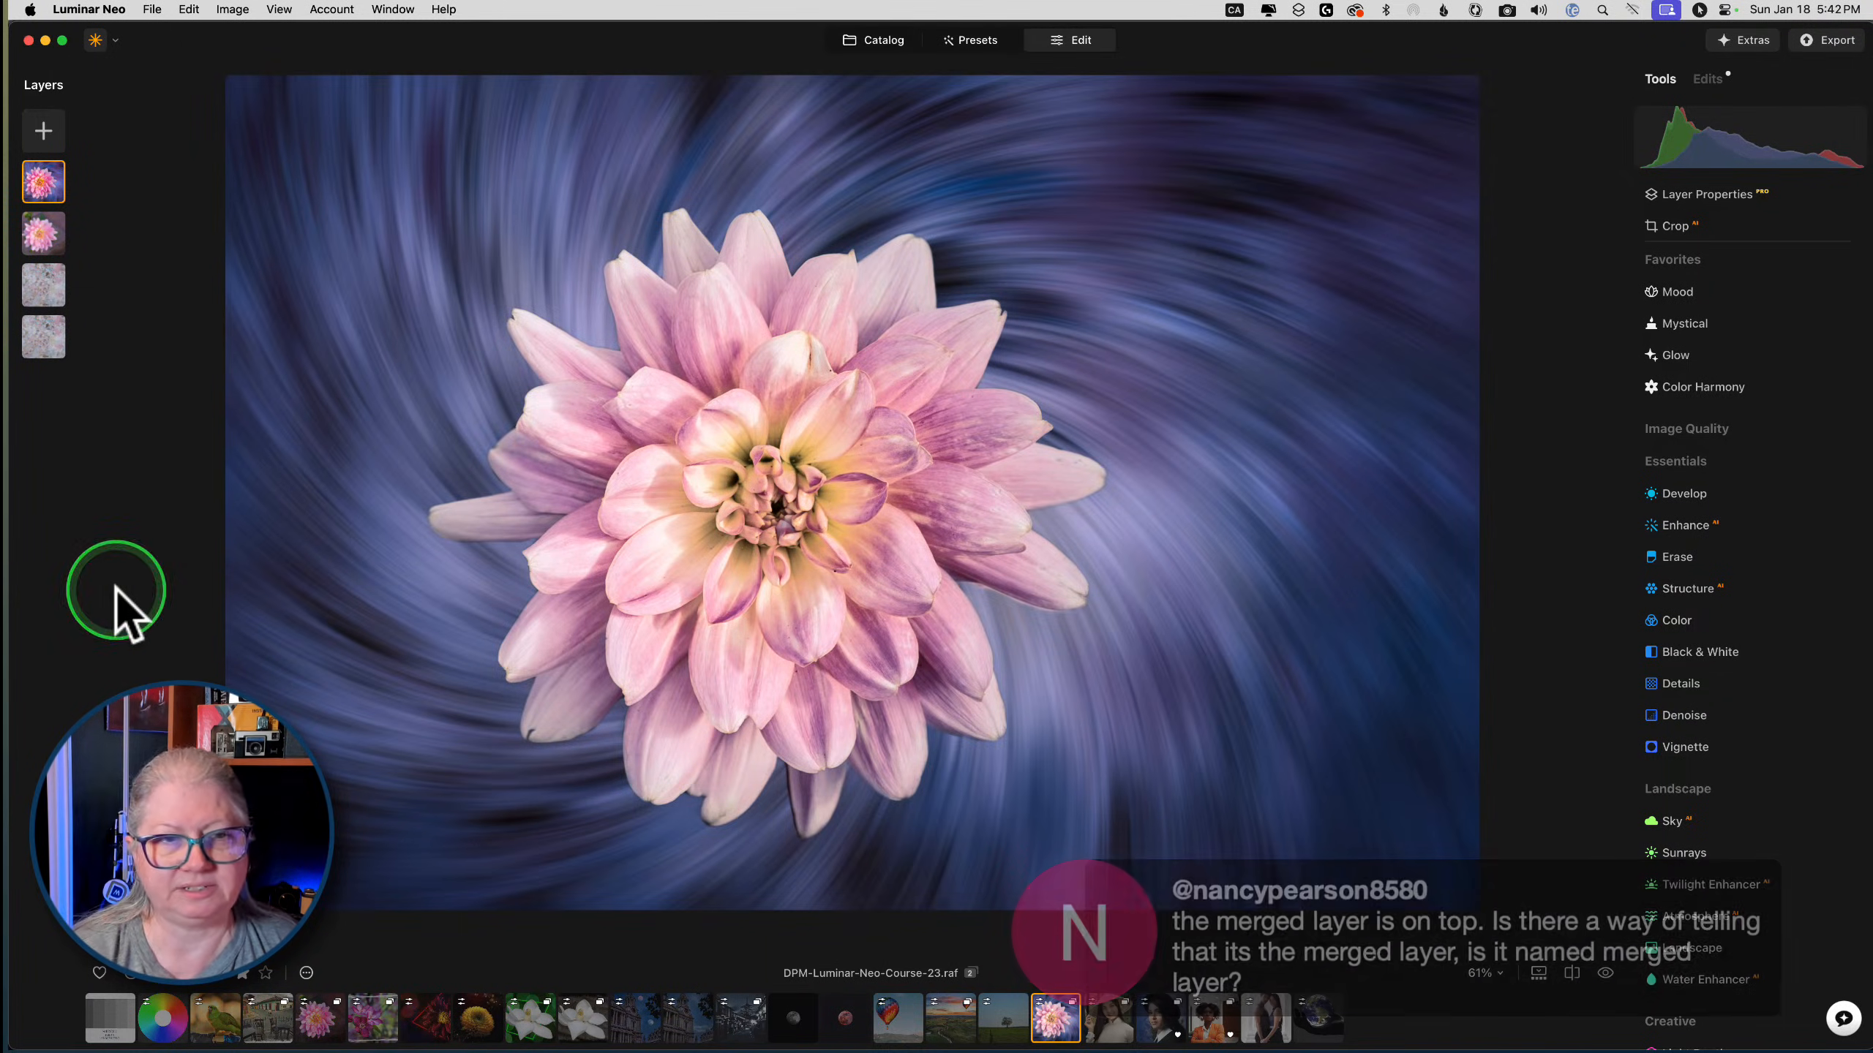
left_click(1708, 193)
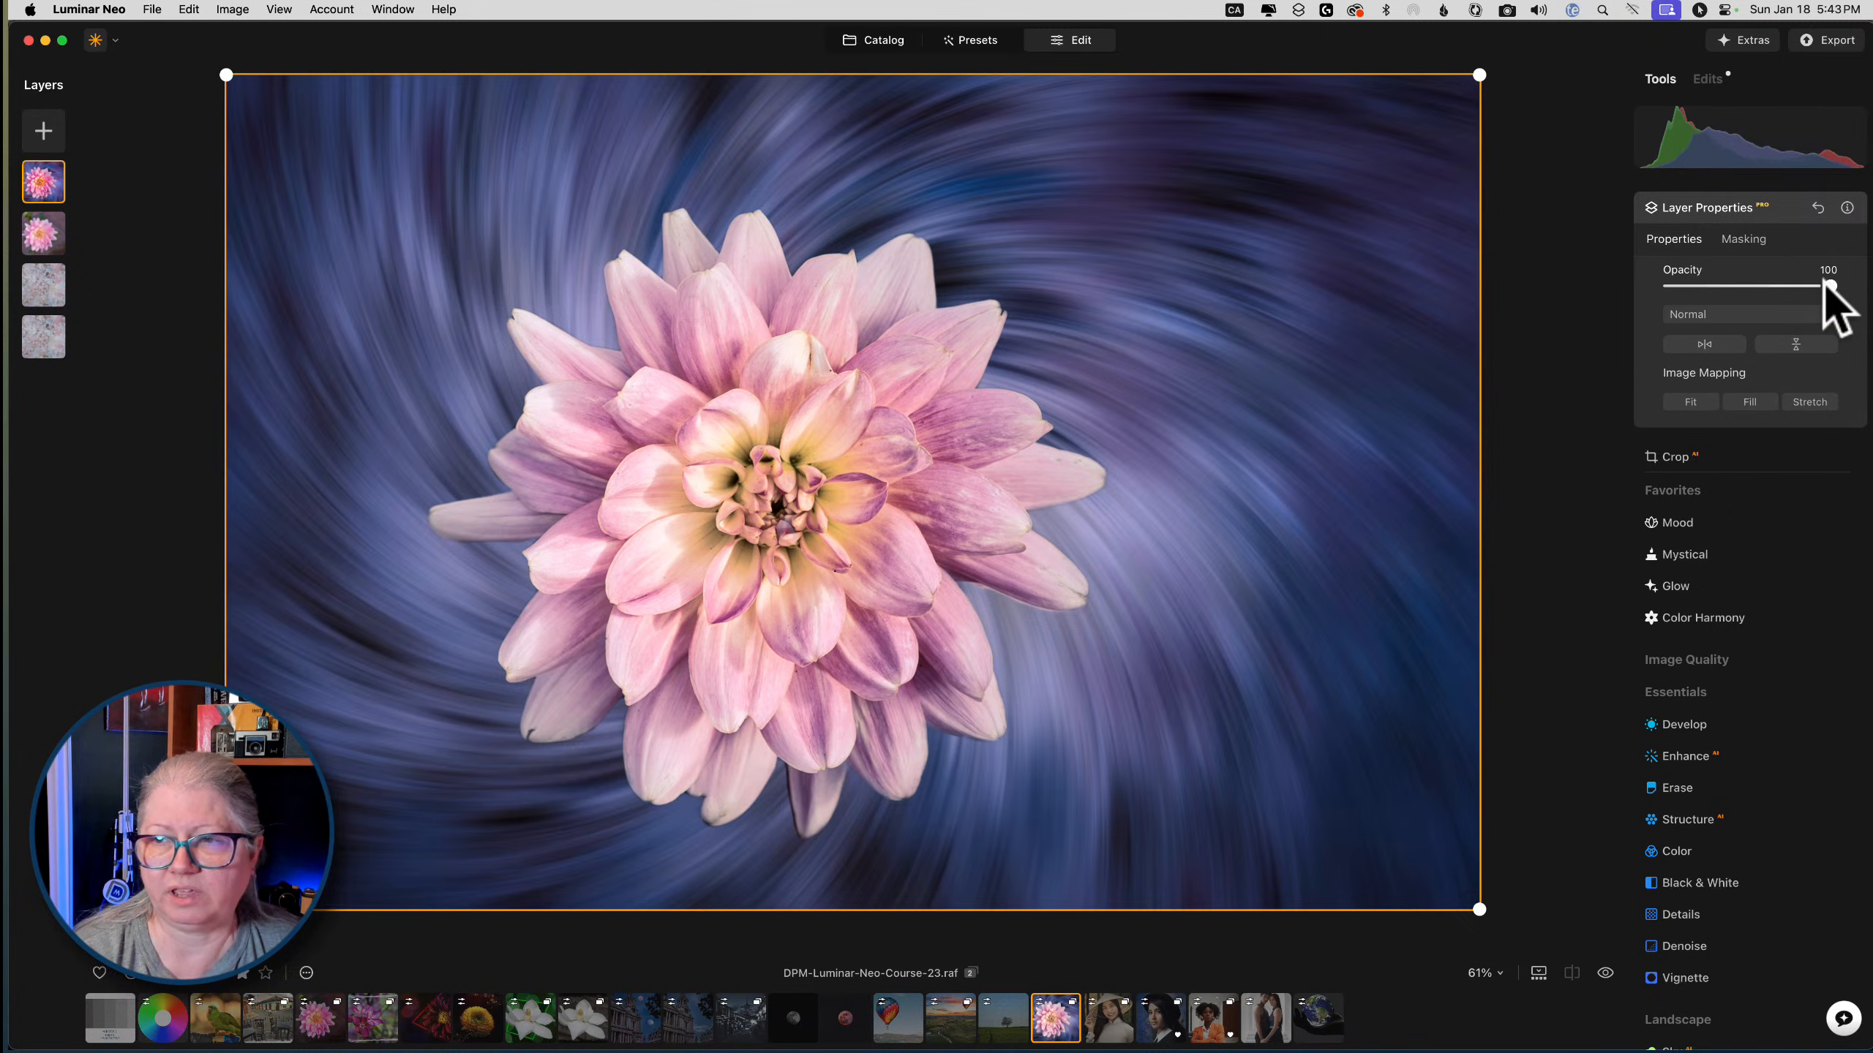
left_click(1782, 214)
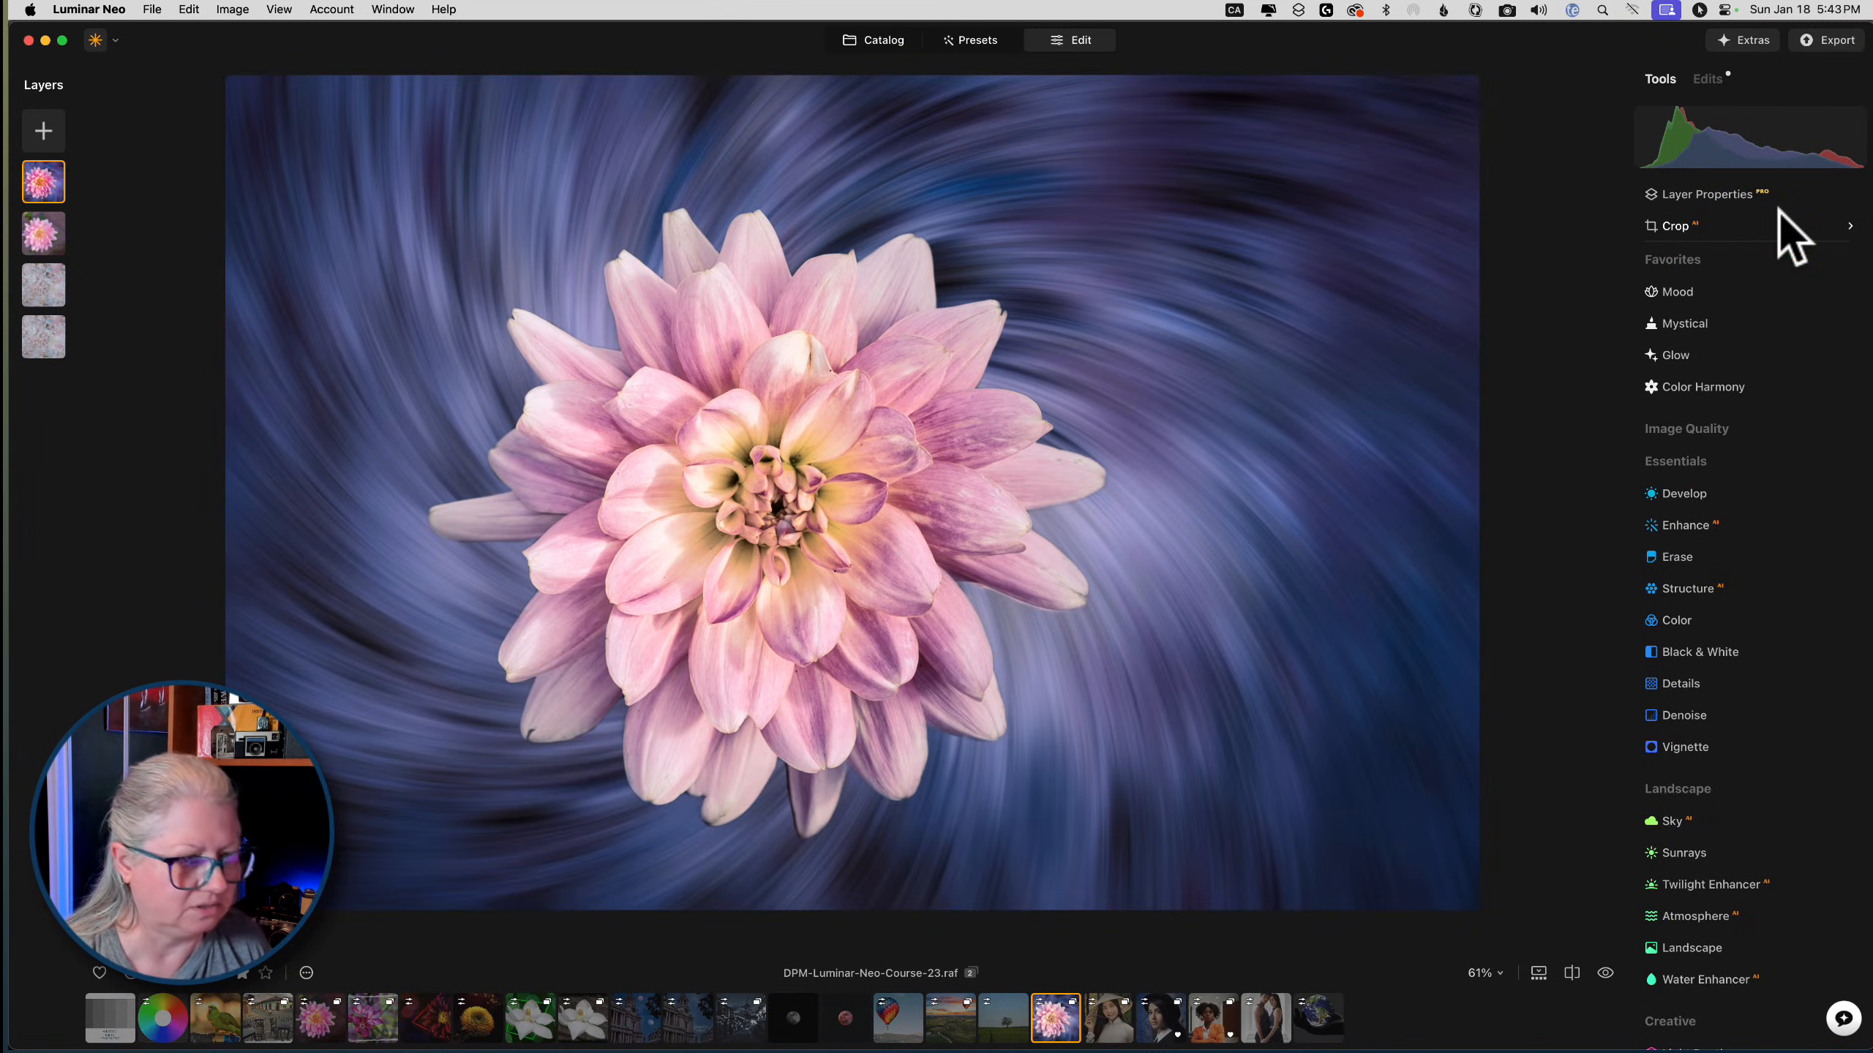
Select the second flower layer, try the Black & White conversion on it, and turn the conversion off
left_click(641, 567)
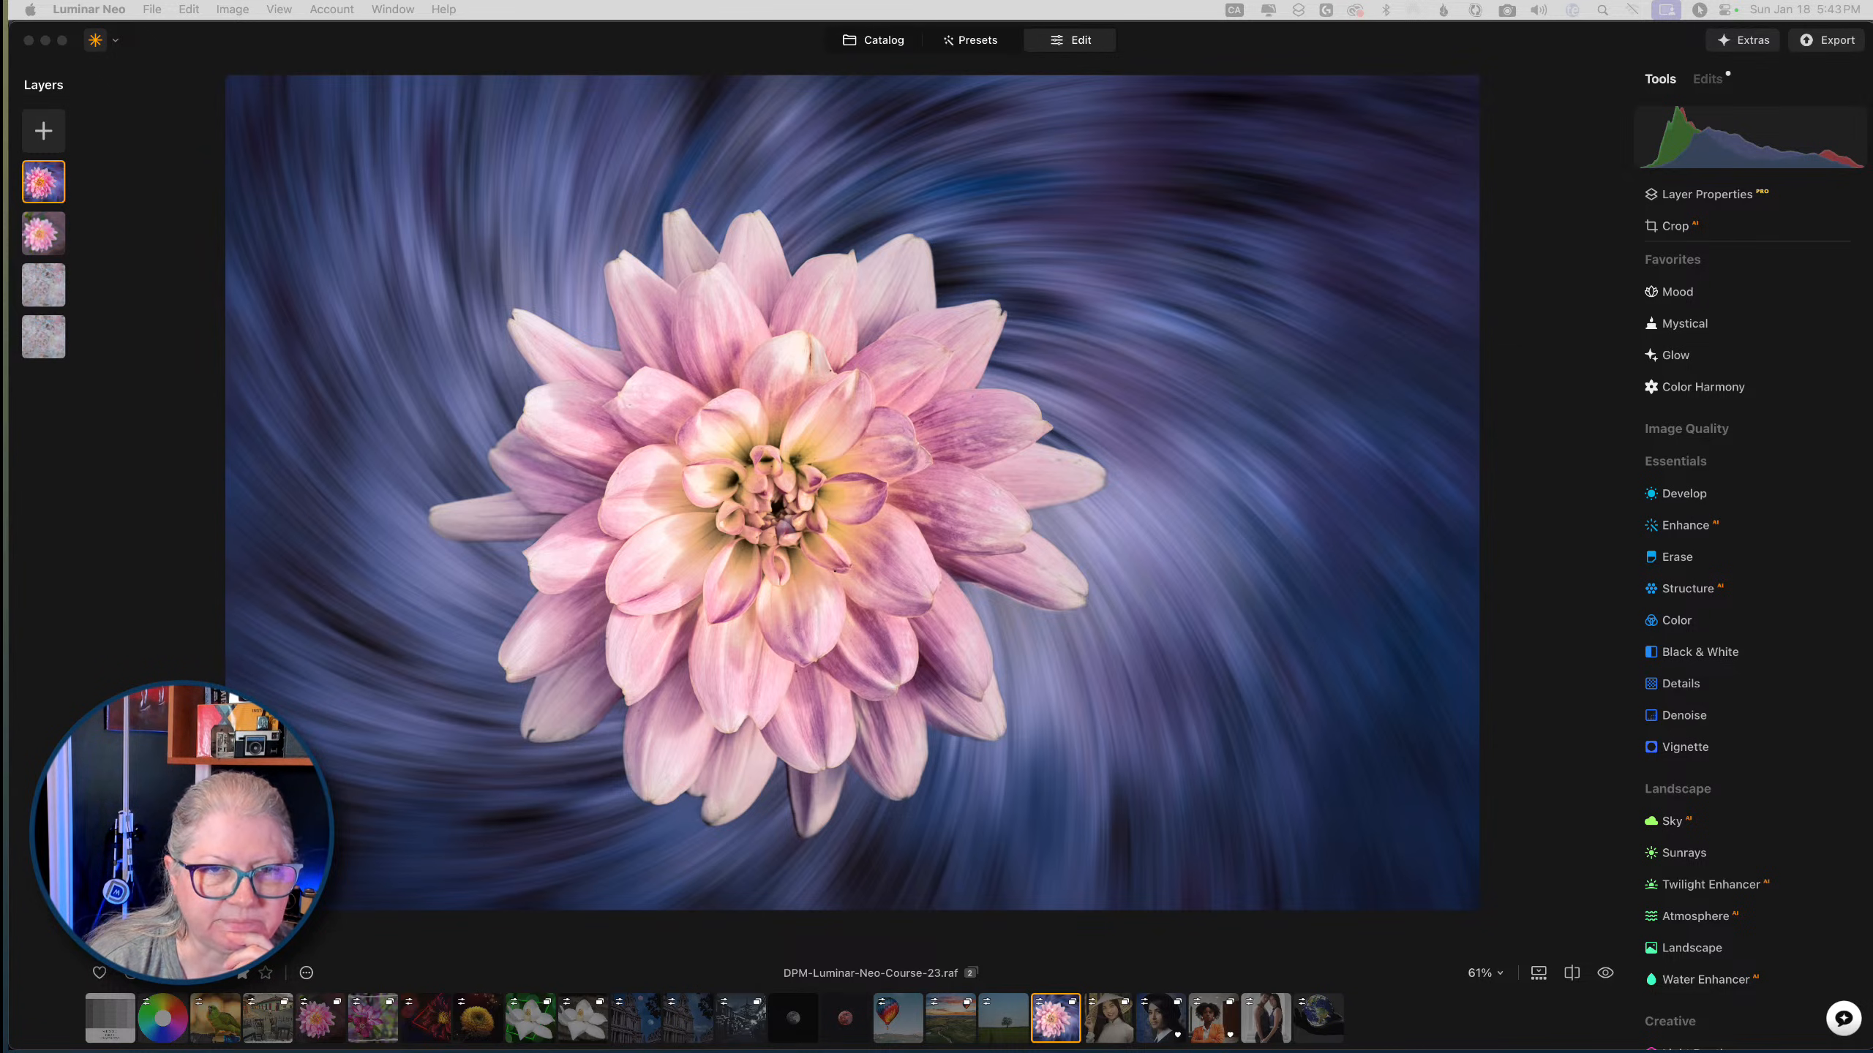
left_click(118, 604)
left_click(94, 247)
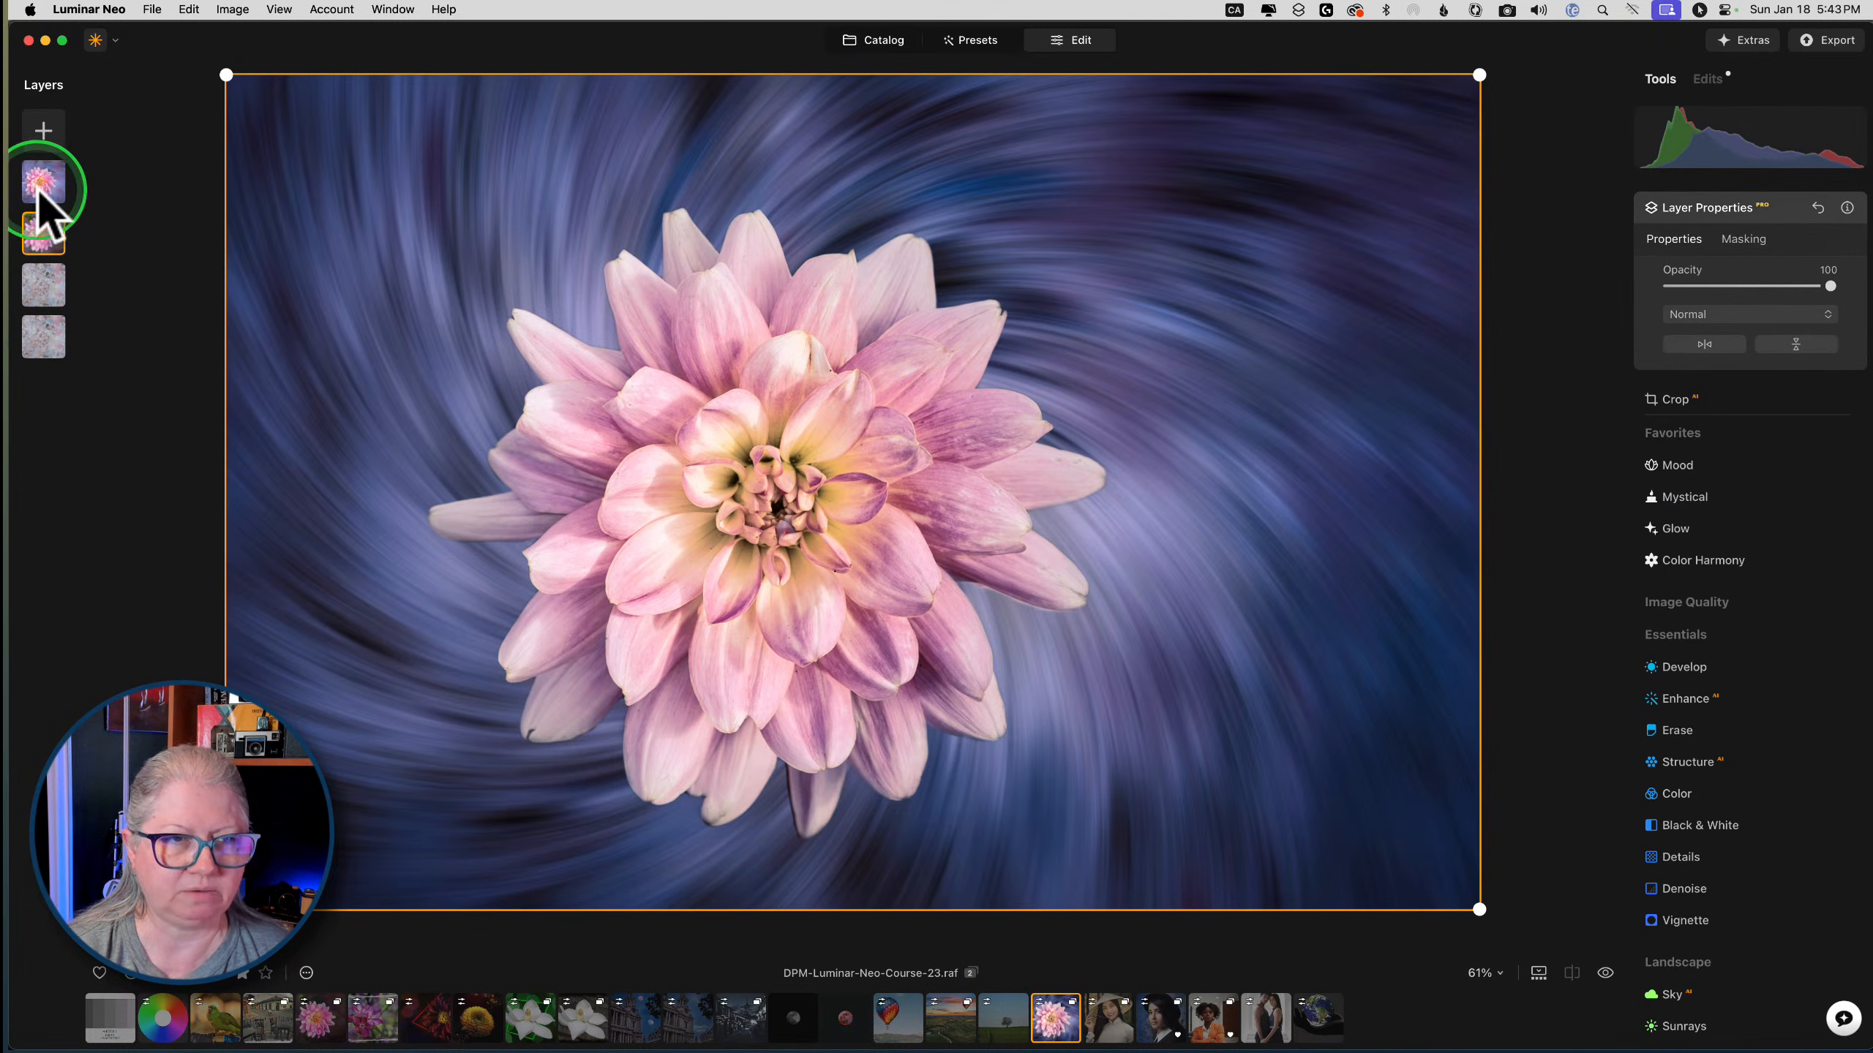
left_click(1696, 210)
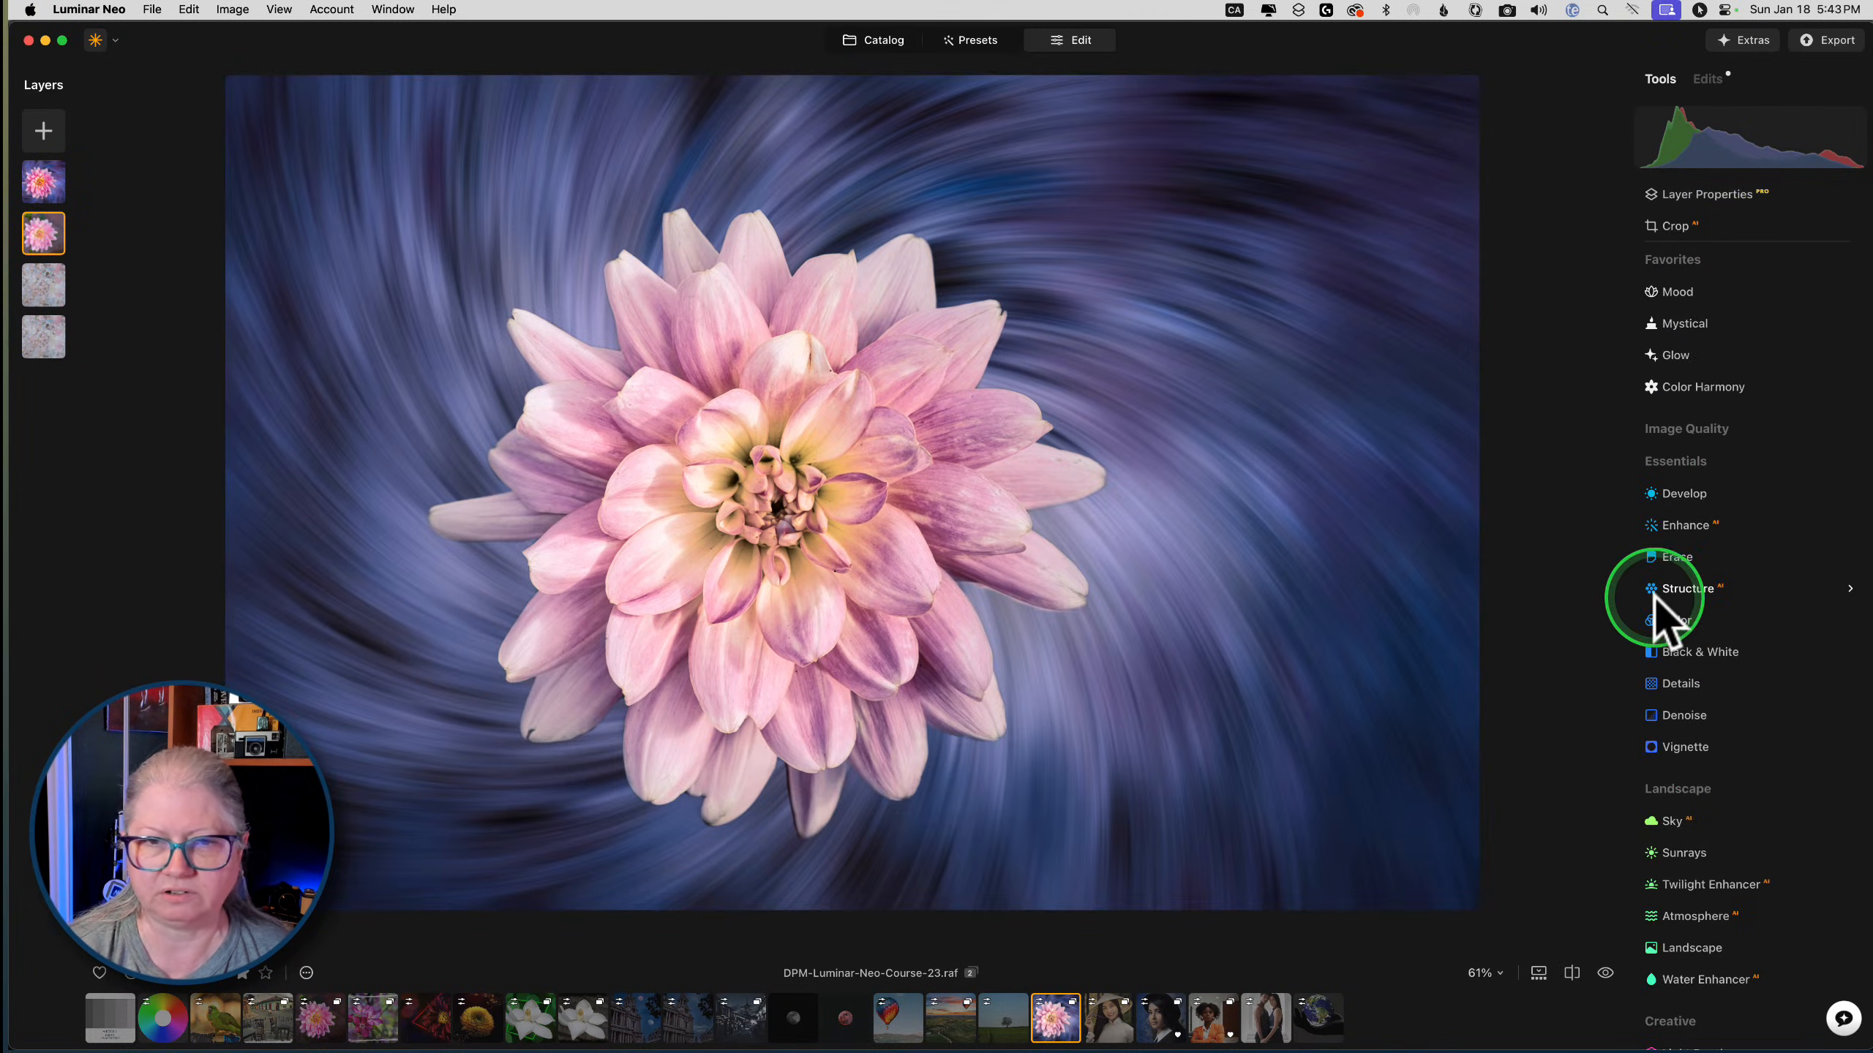
left_click(1687, 653)
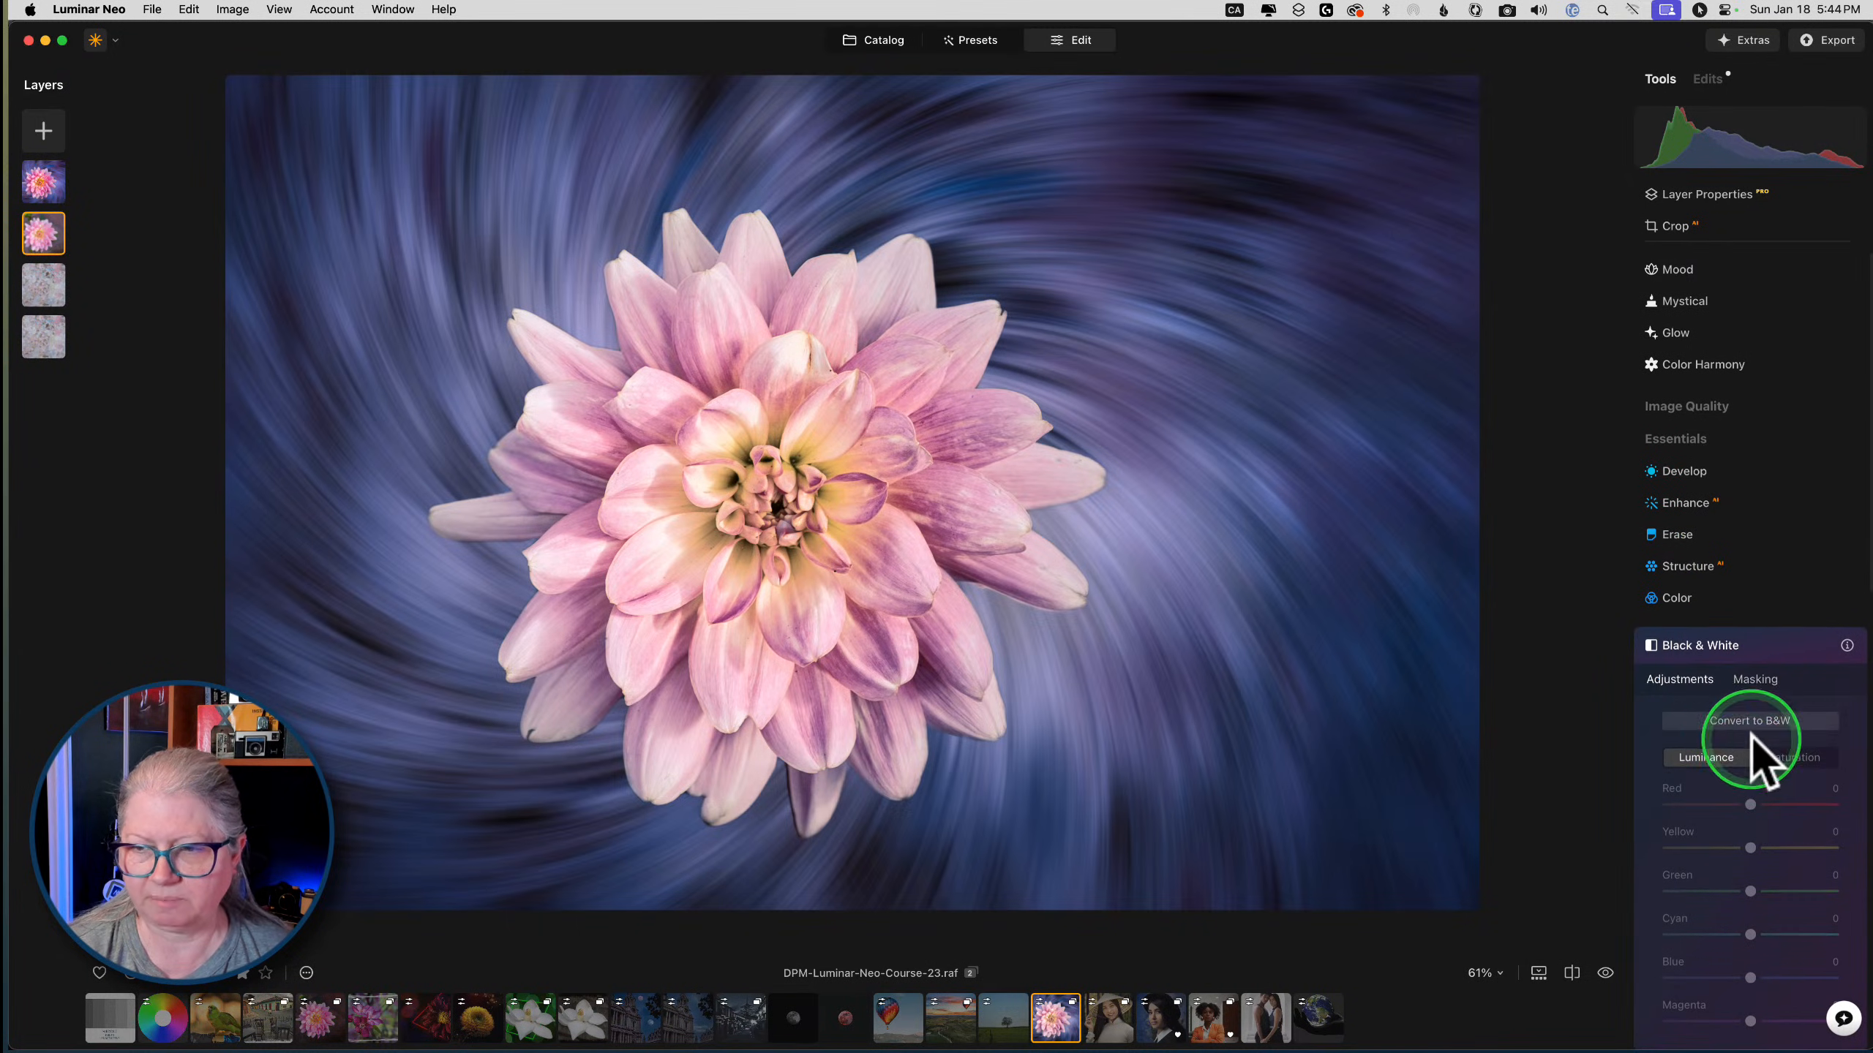
scroll(1750, 728, "down", 3)
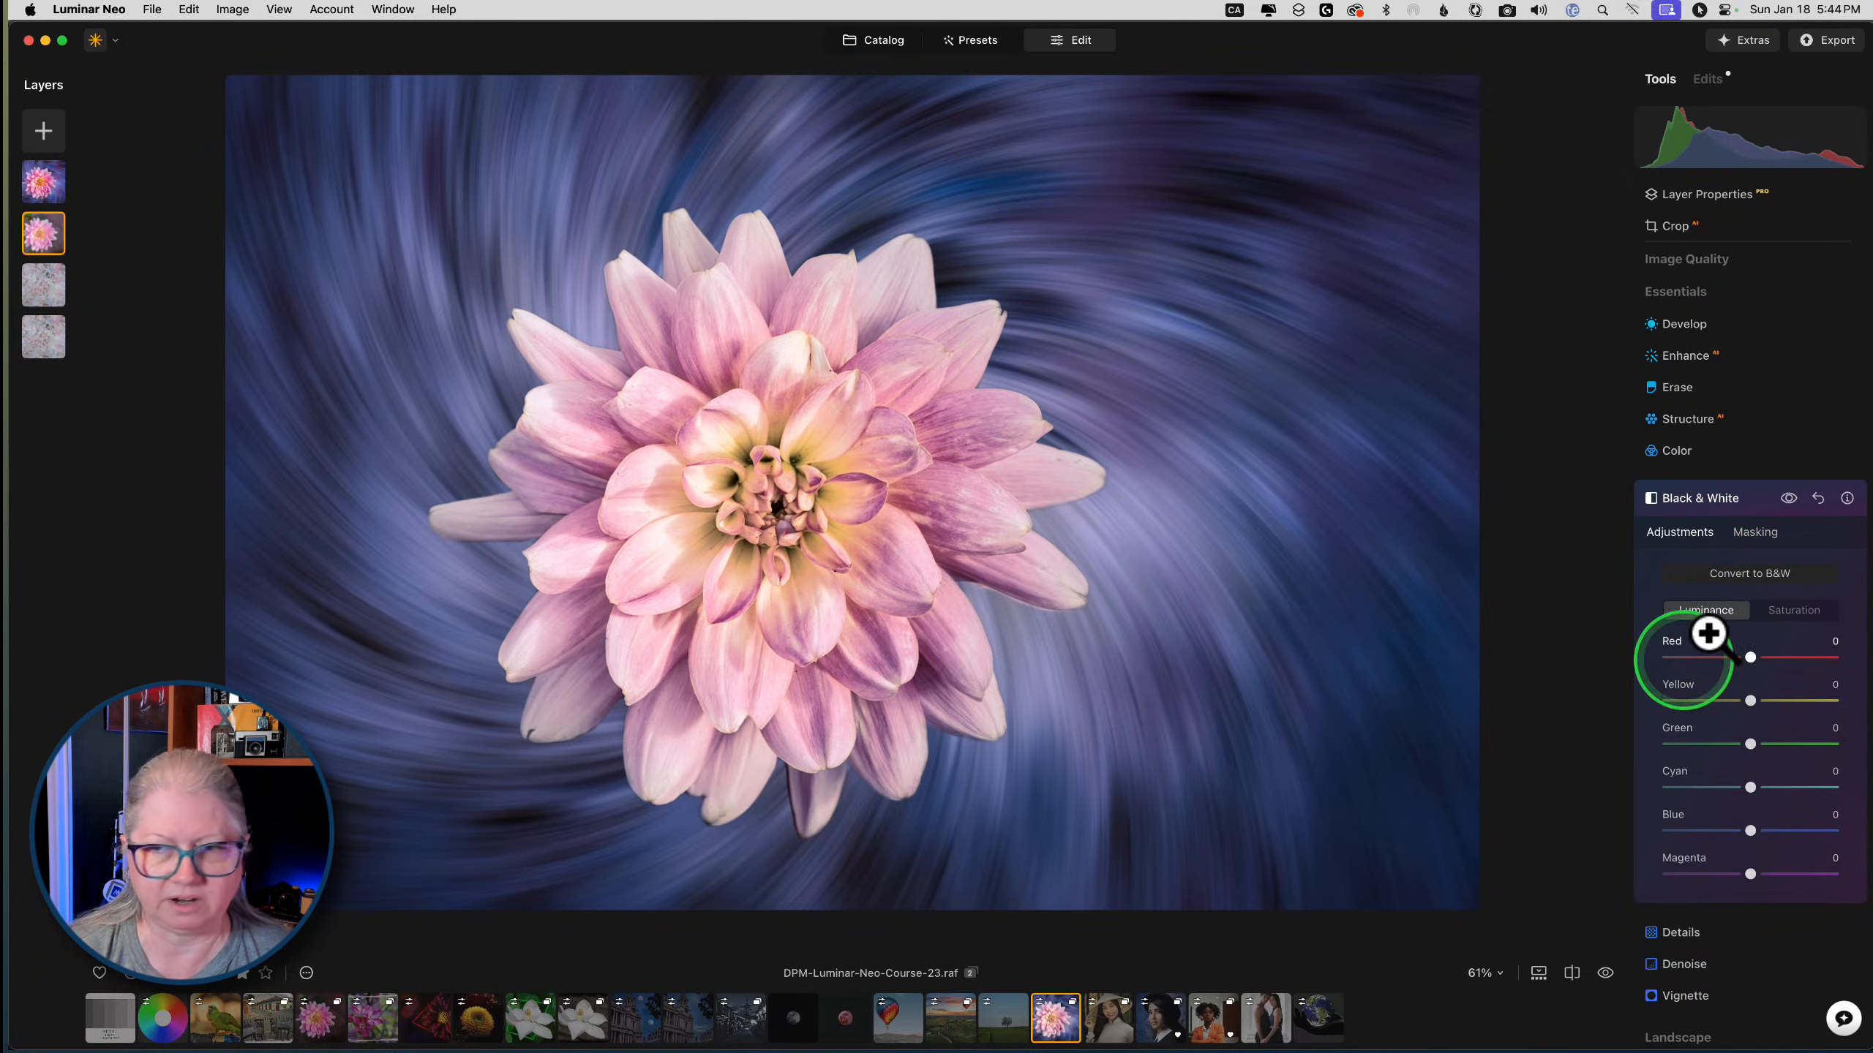
left_click(1747, 576)
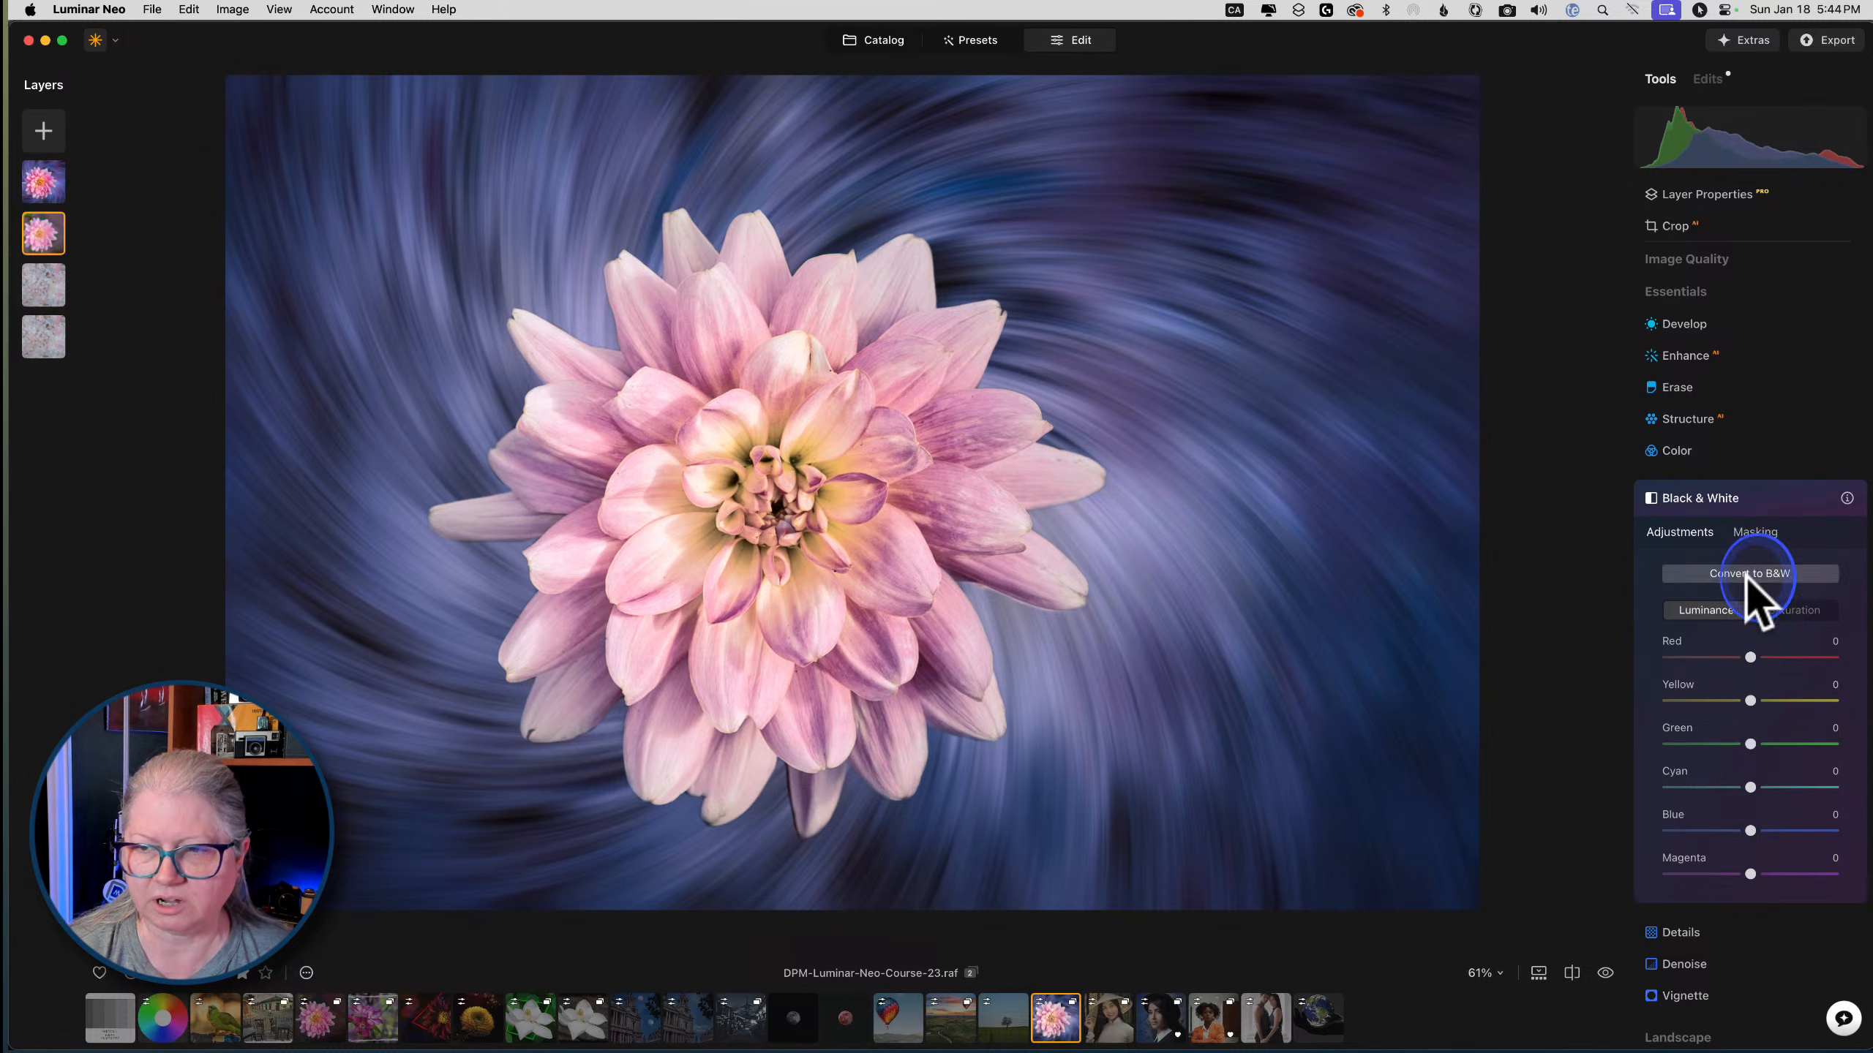
left_click(1775, 502)
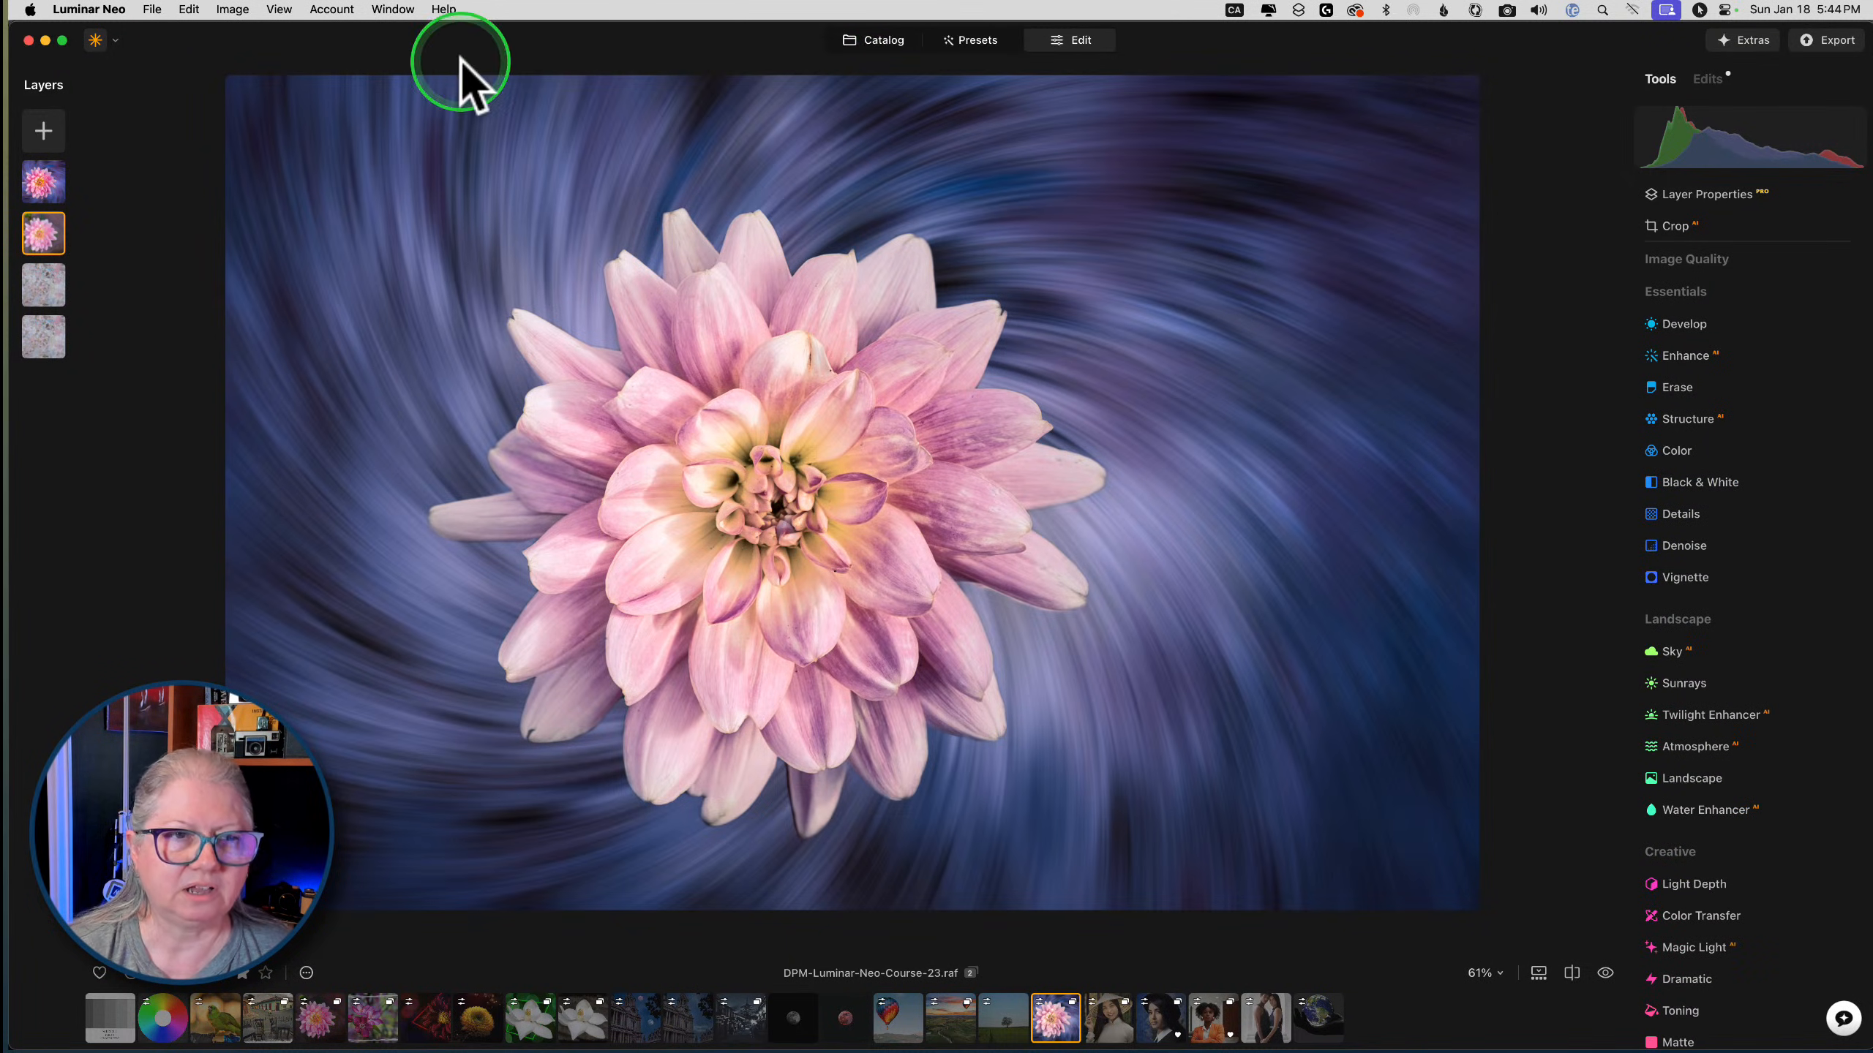
Select the top merged layer, convert it to black and white, and reset the Black & White tool
left_click(42, 181)
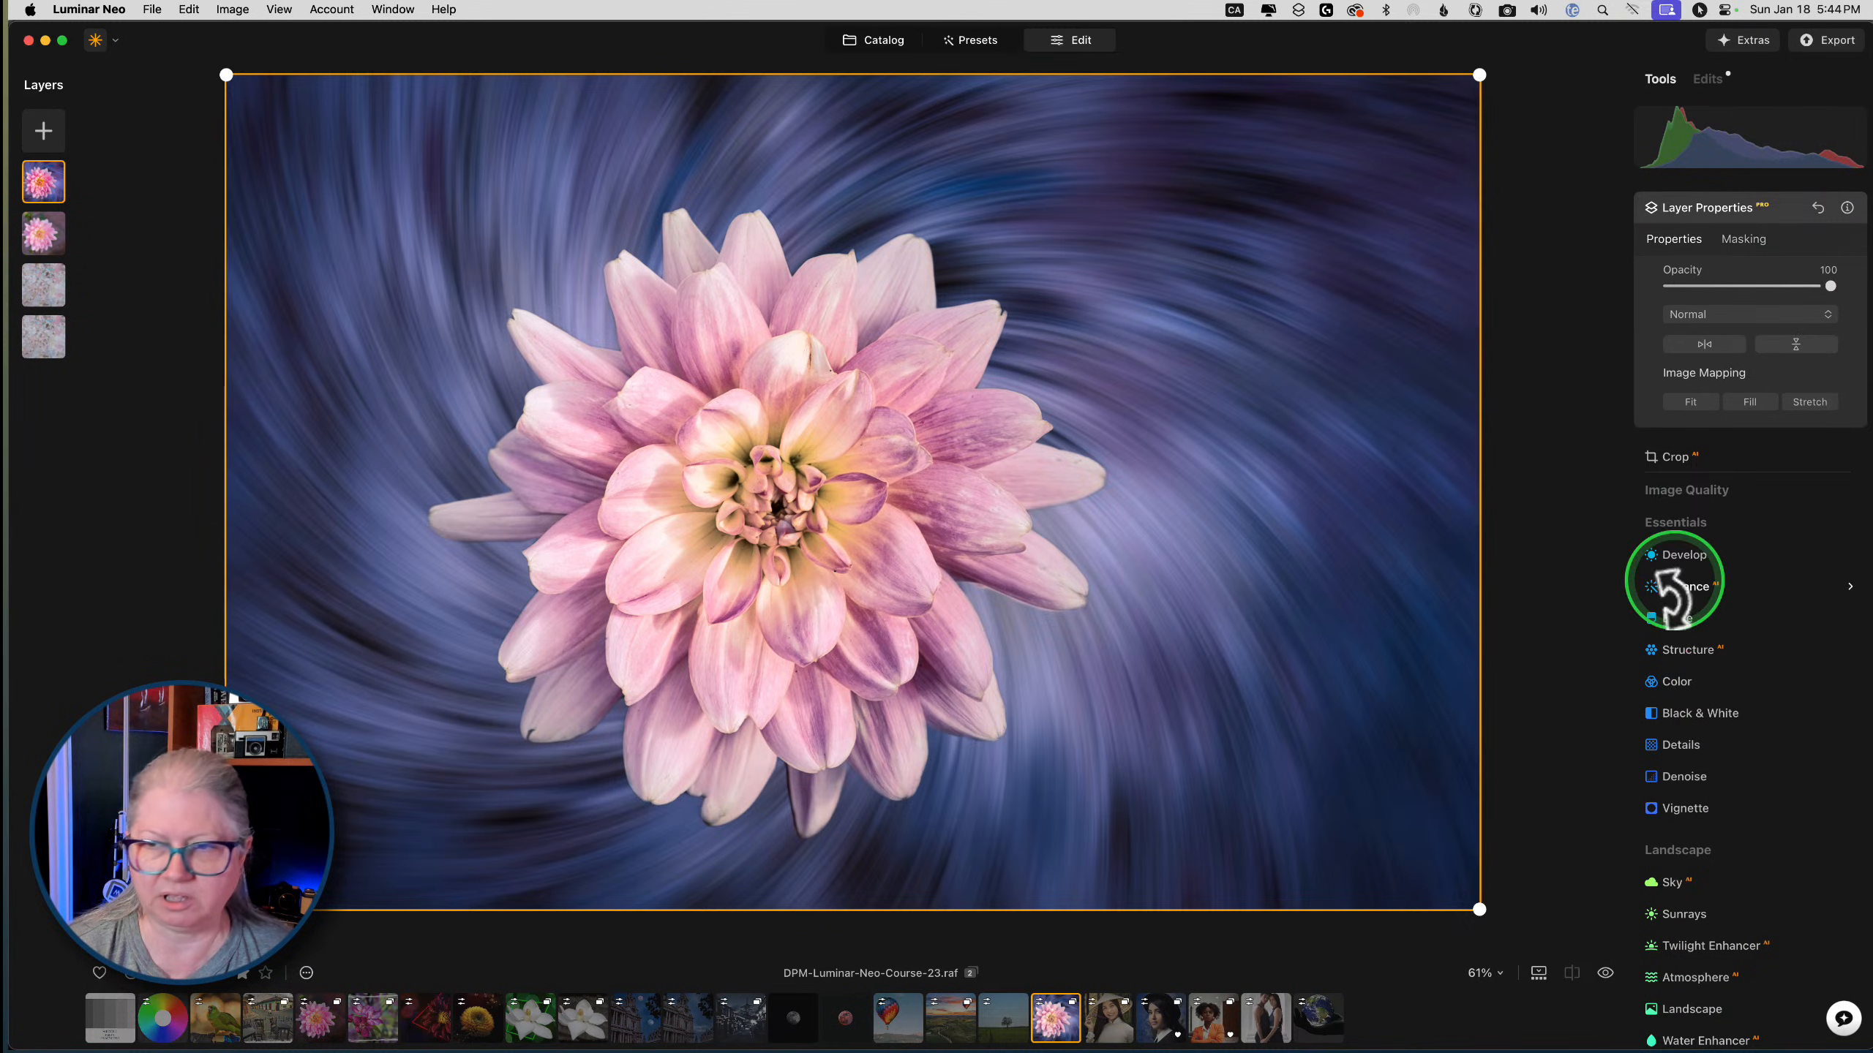
left_click(1684, 708)
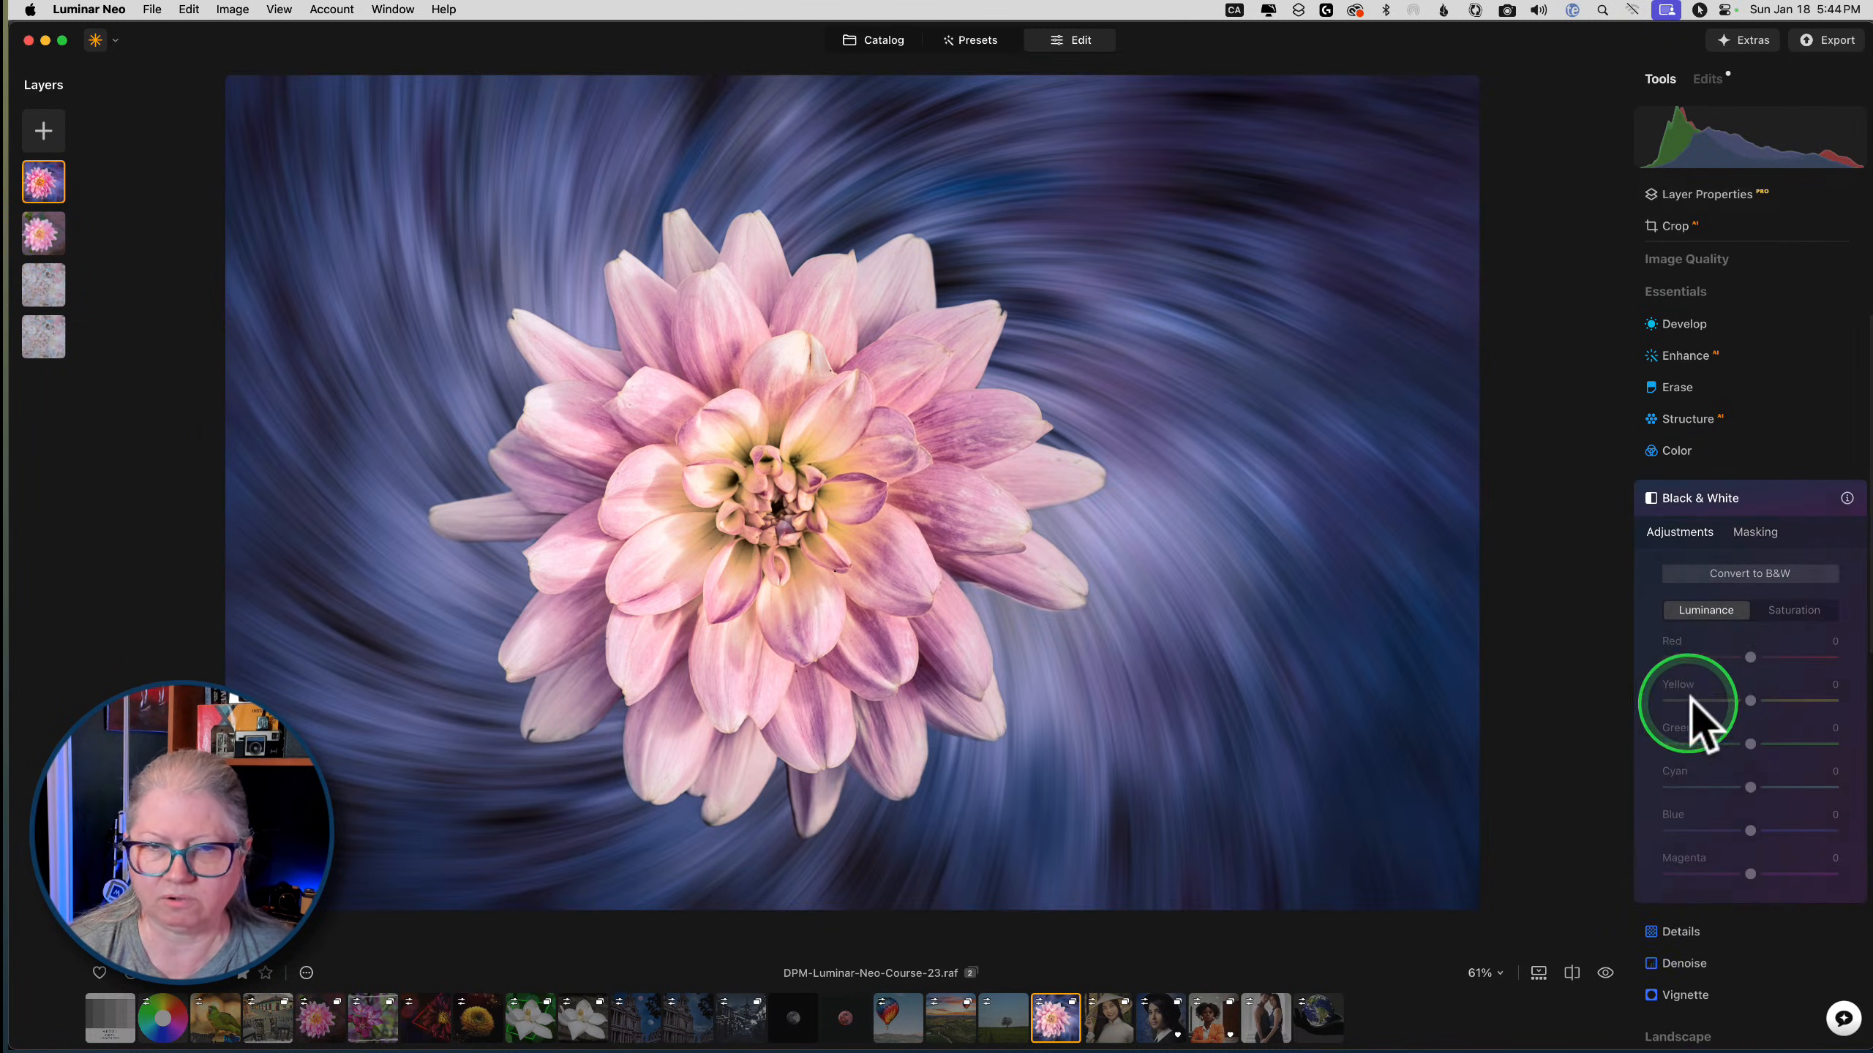
left_click(1754, 571)
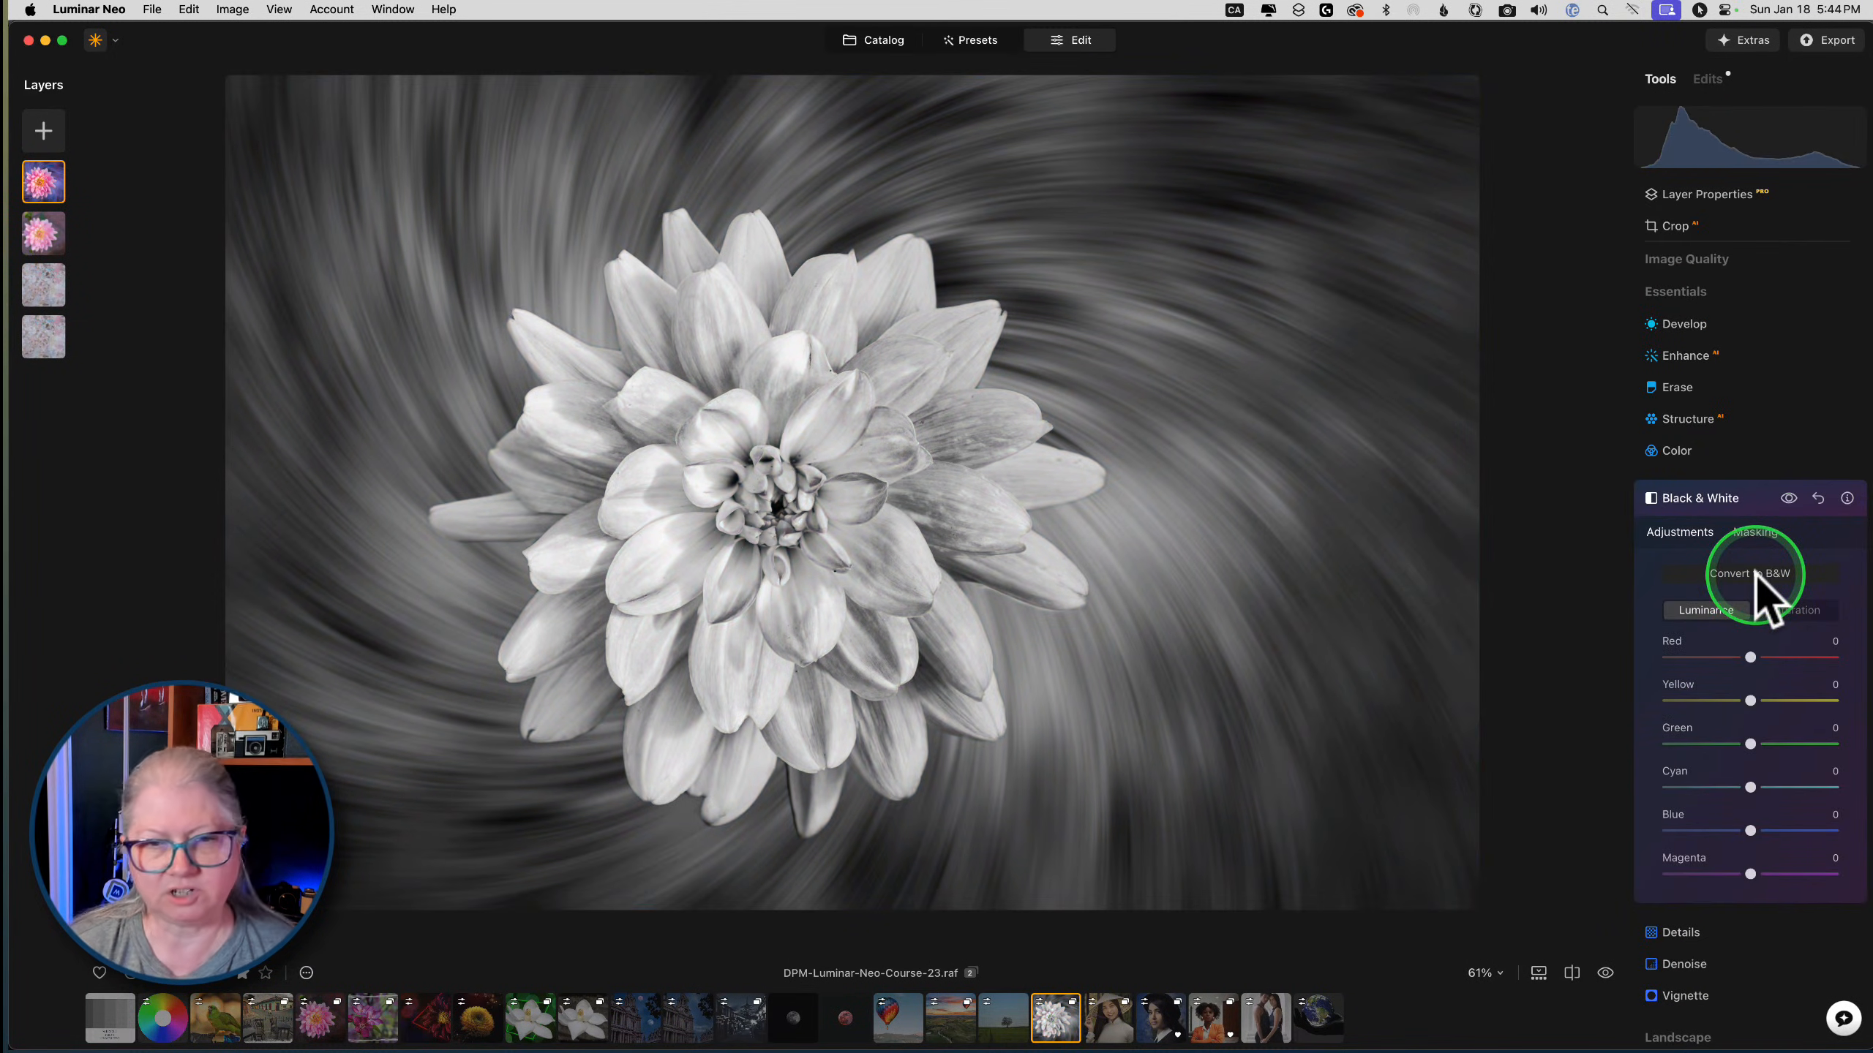
left_click(1818, 498)
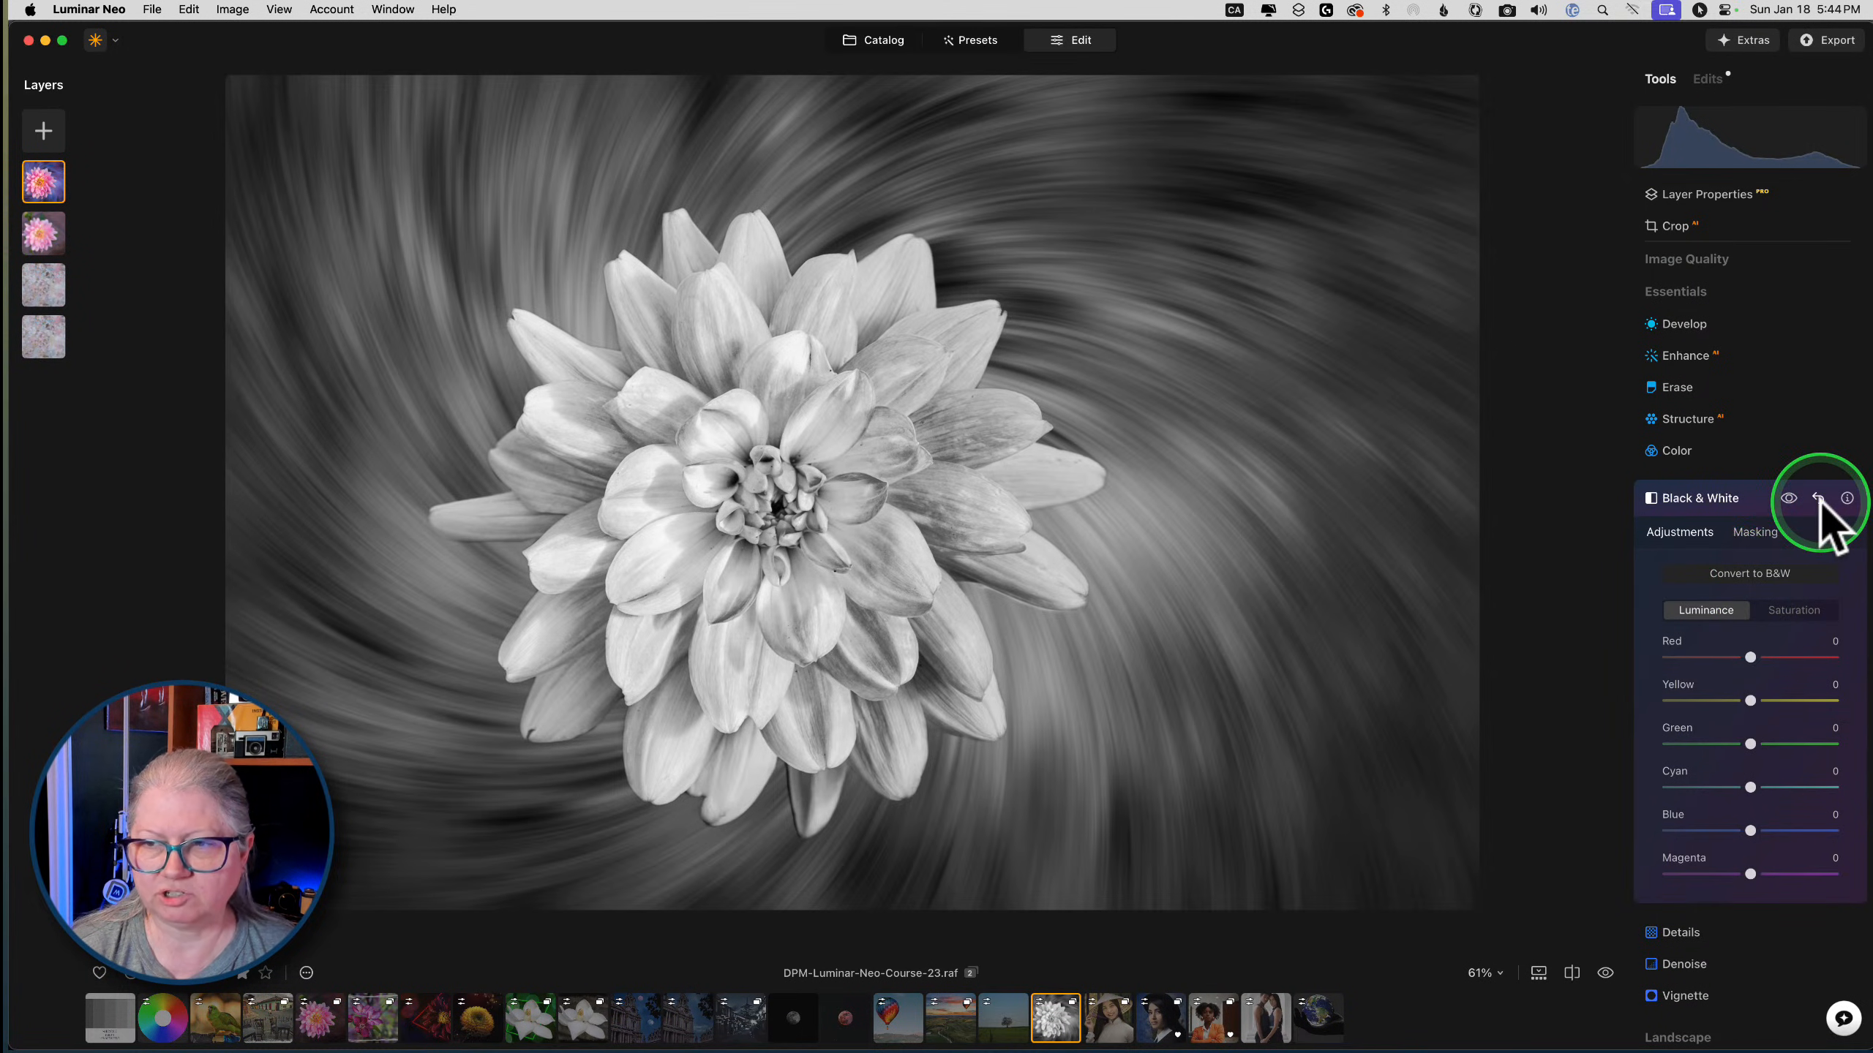
Close the Black & White tool, switch to Lightroom Classic and select the seagull composite DPM-LR-course-0005-Edit-2.psd
left_click(1755, 502)
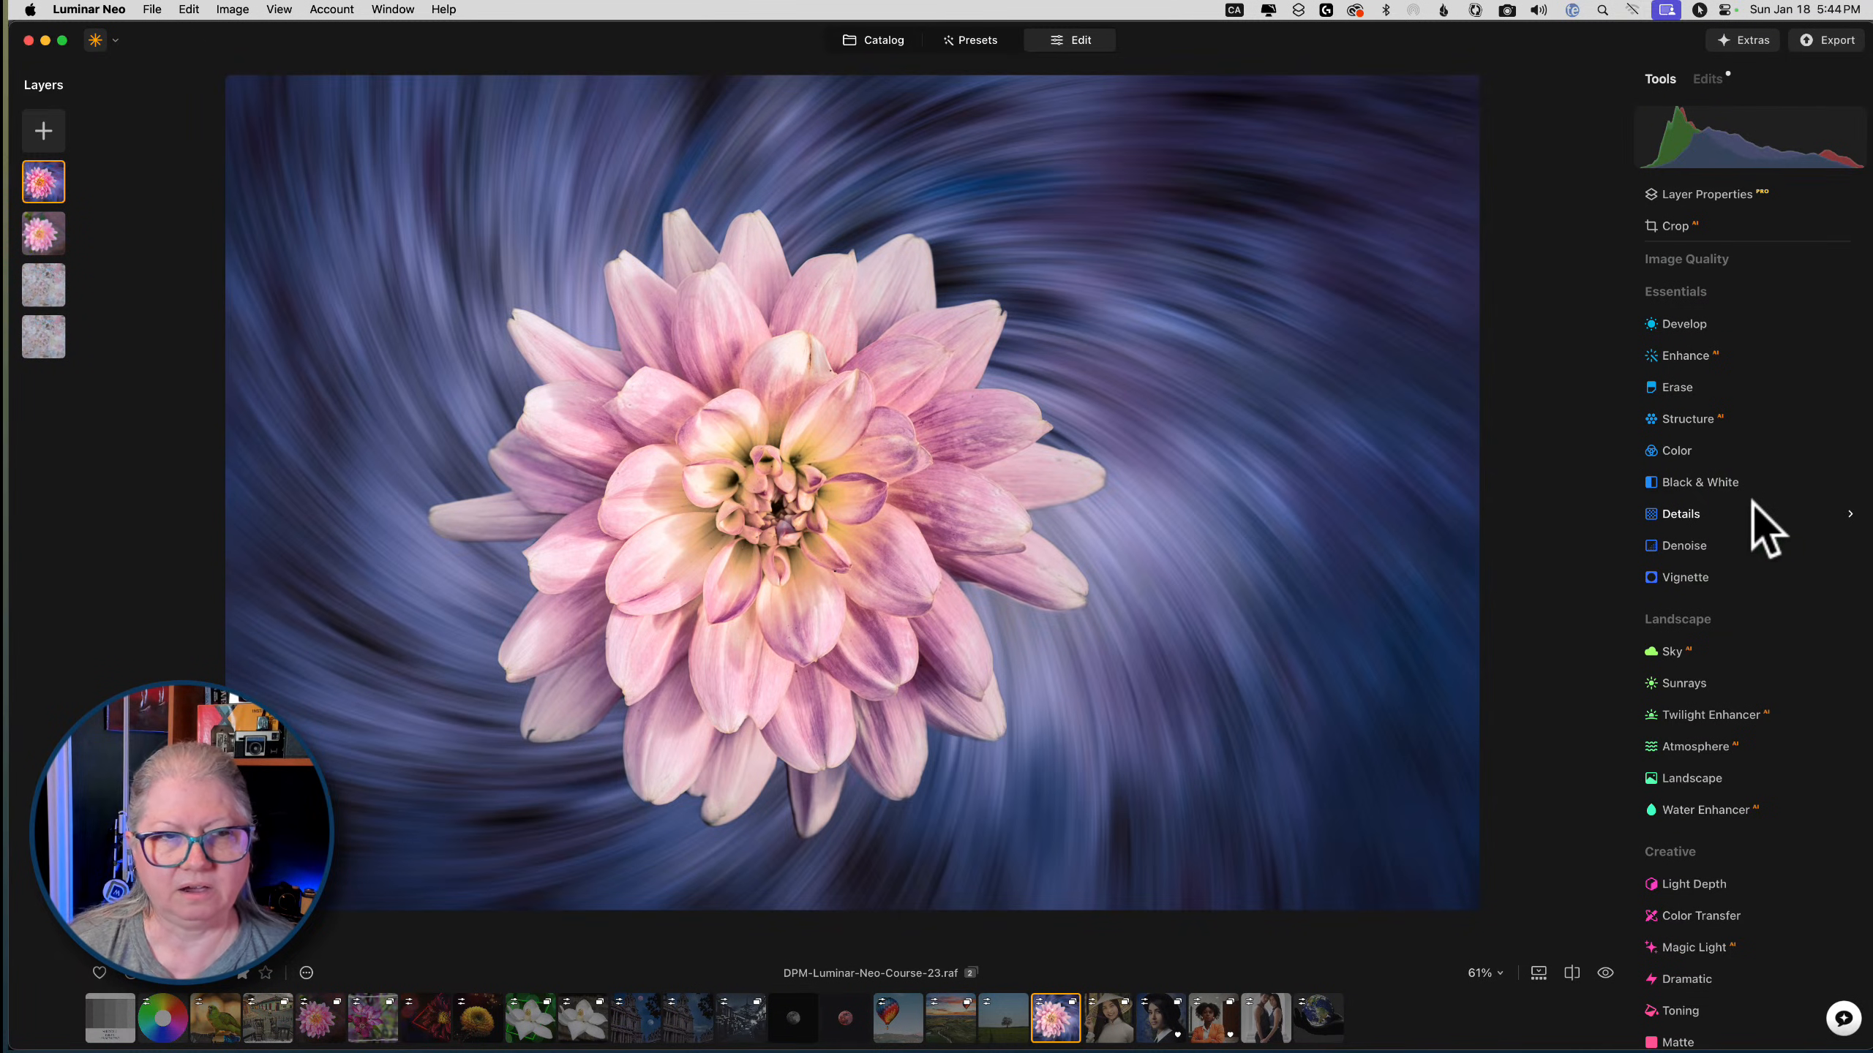
key("super+Tab")
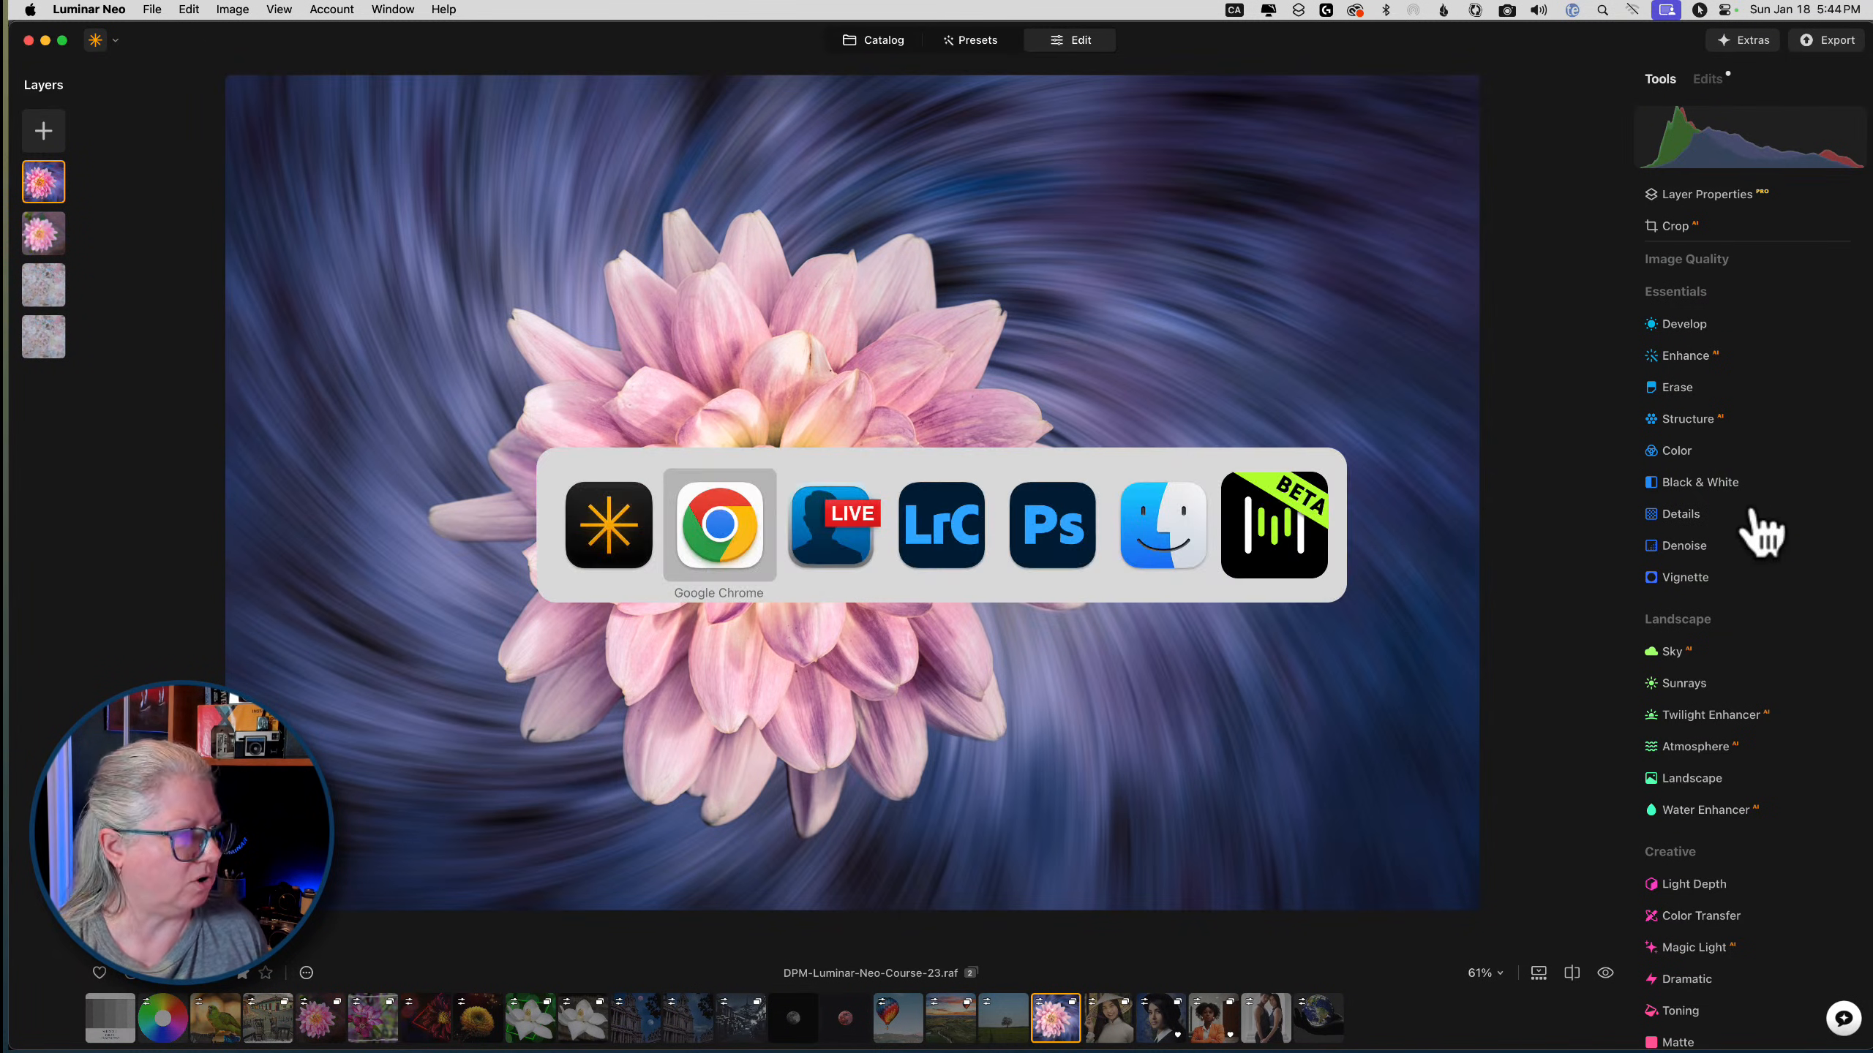
key("super+Tab")
key("super+Tab")
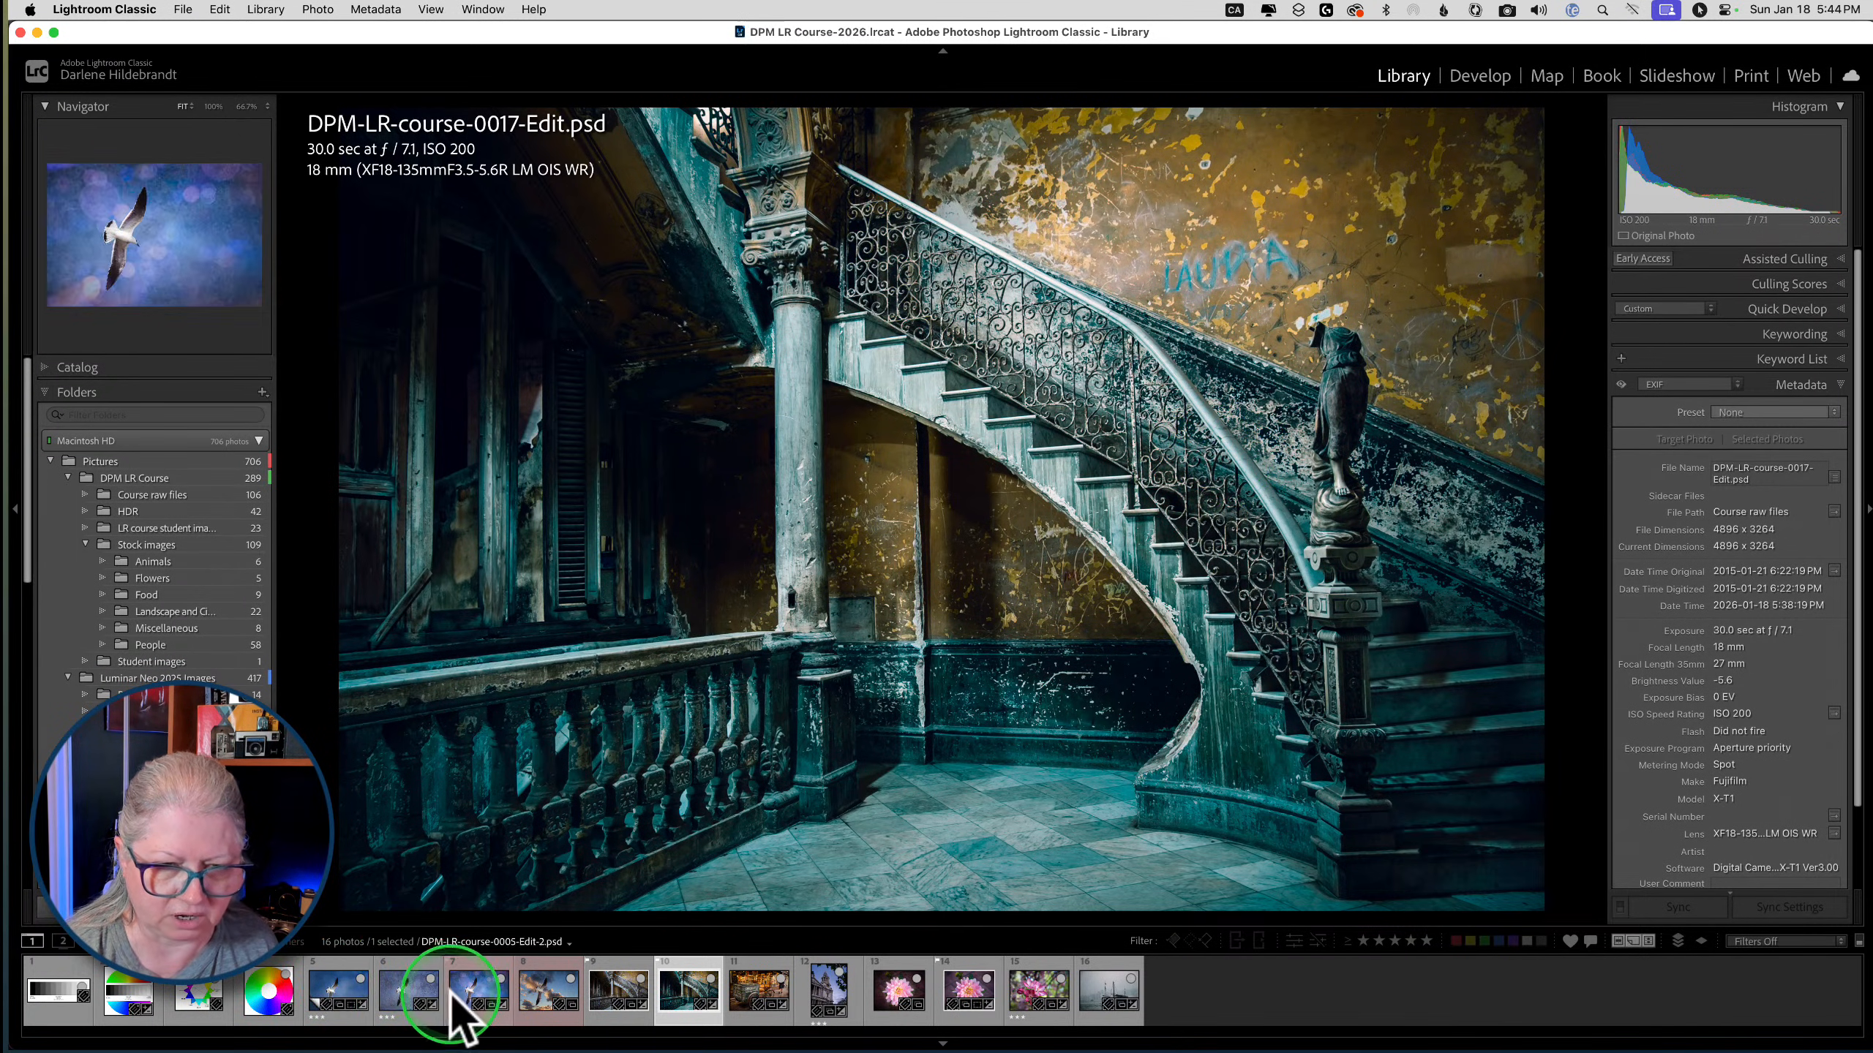
left_click(348, 986)
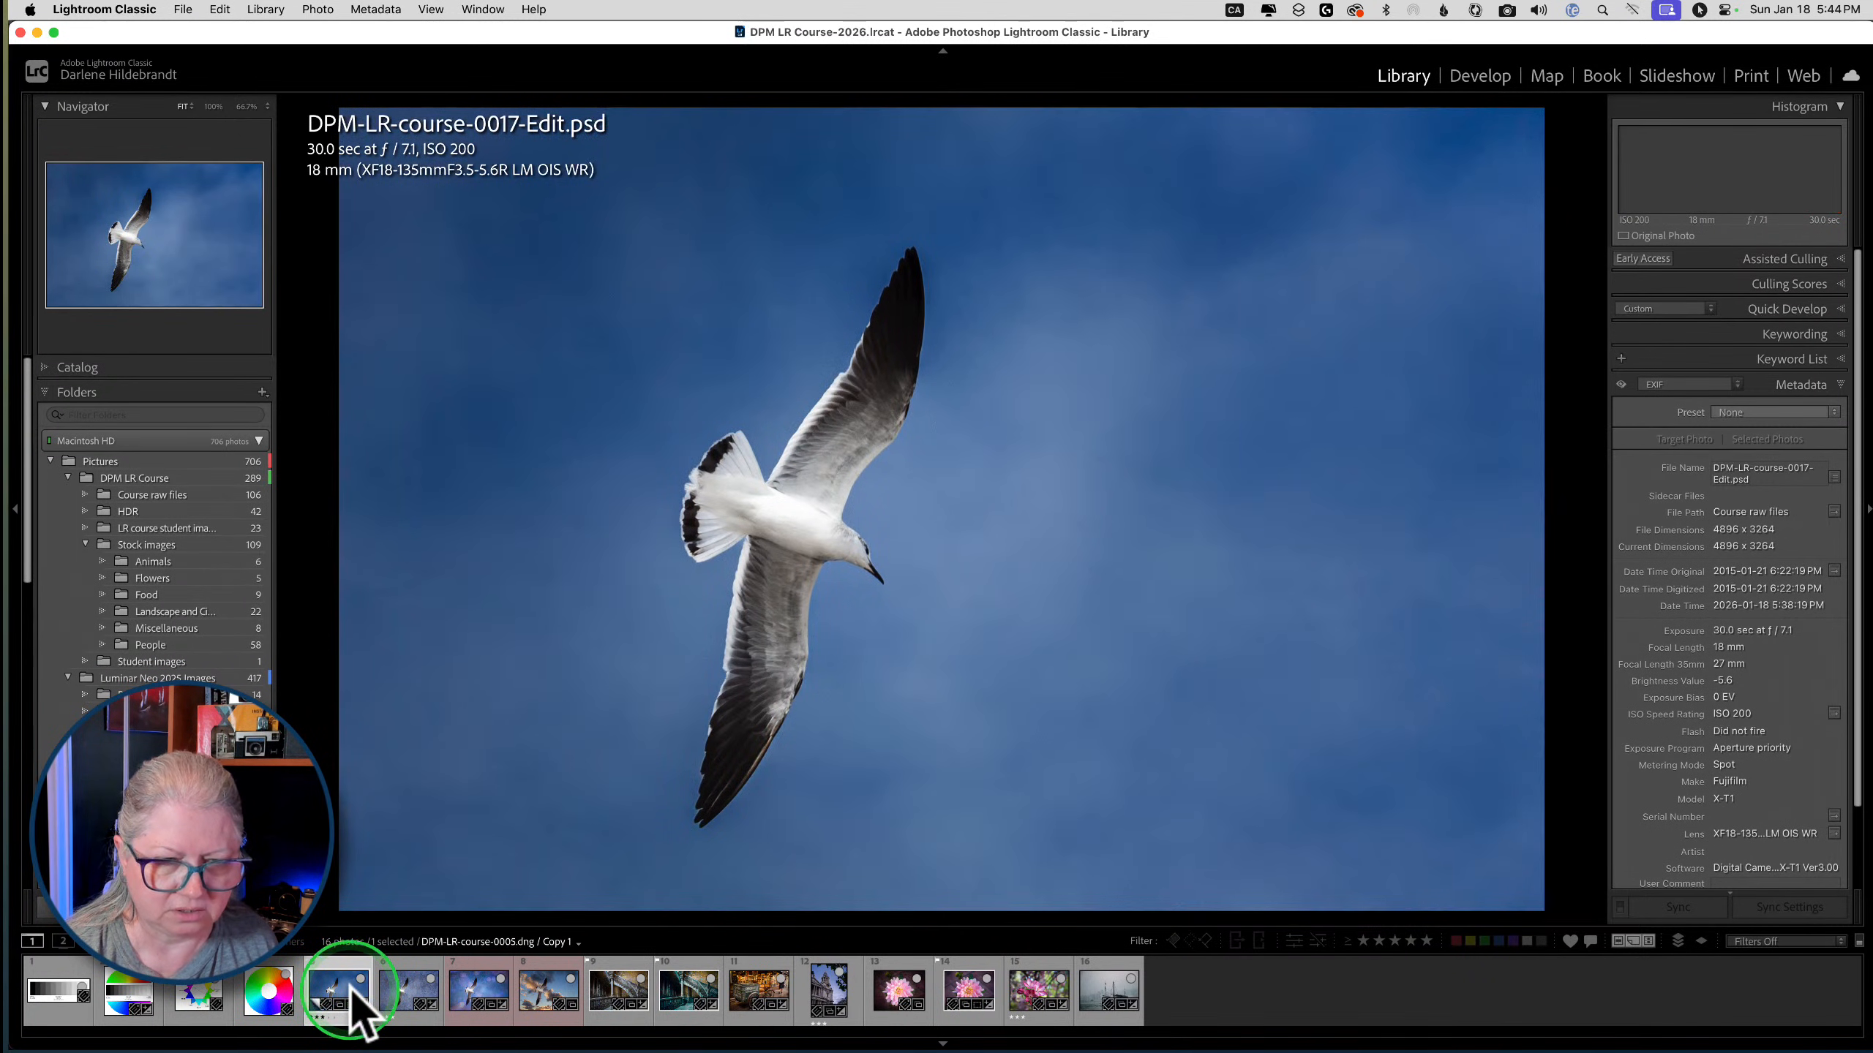
left_click(400, 985)
left_click(461, 990)
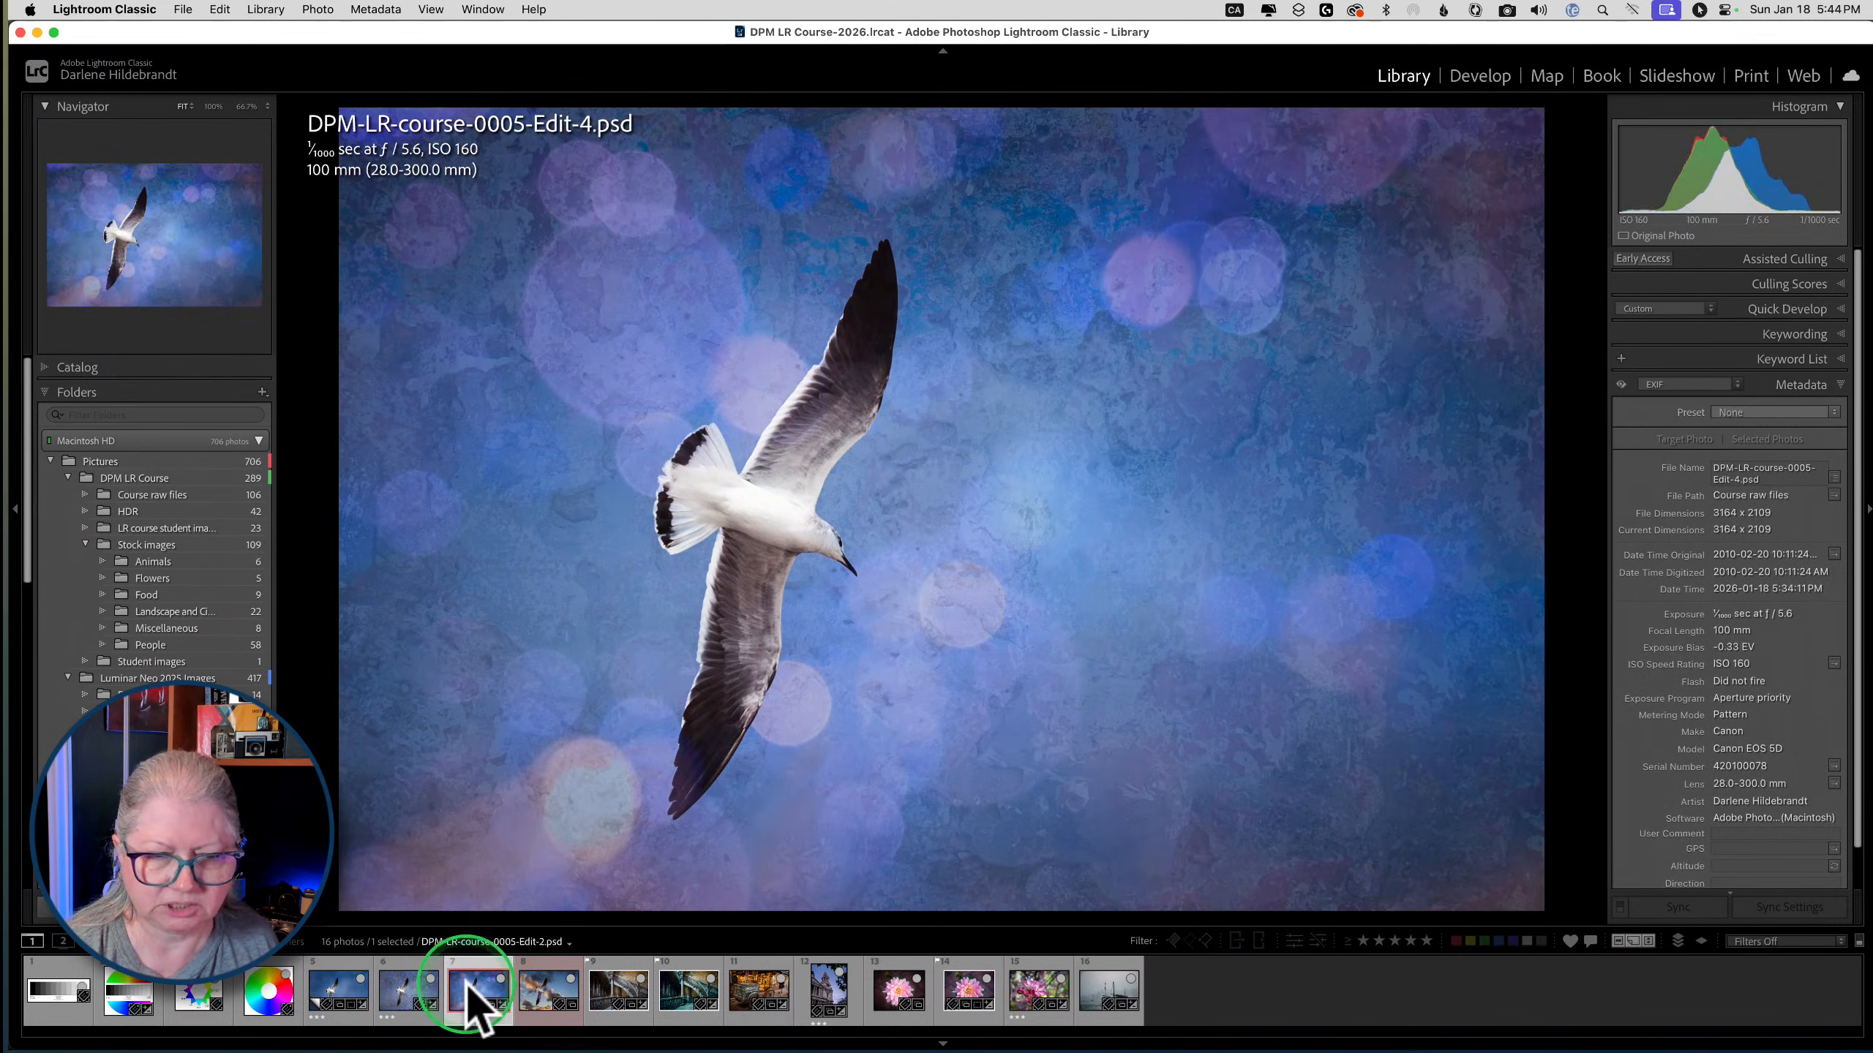
Open the original seagull PSD for editing in Adobe Photoshop 2026 and show it in full screen mode
right_click(912, 384)
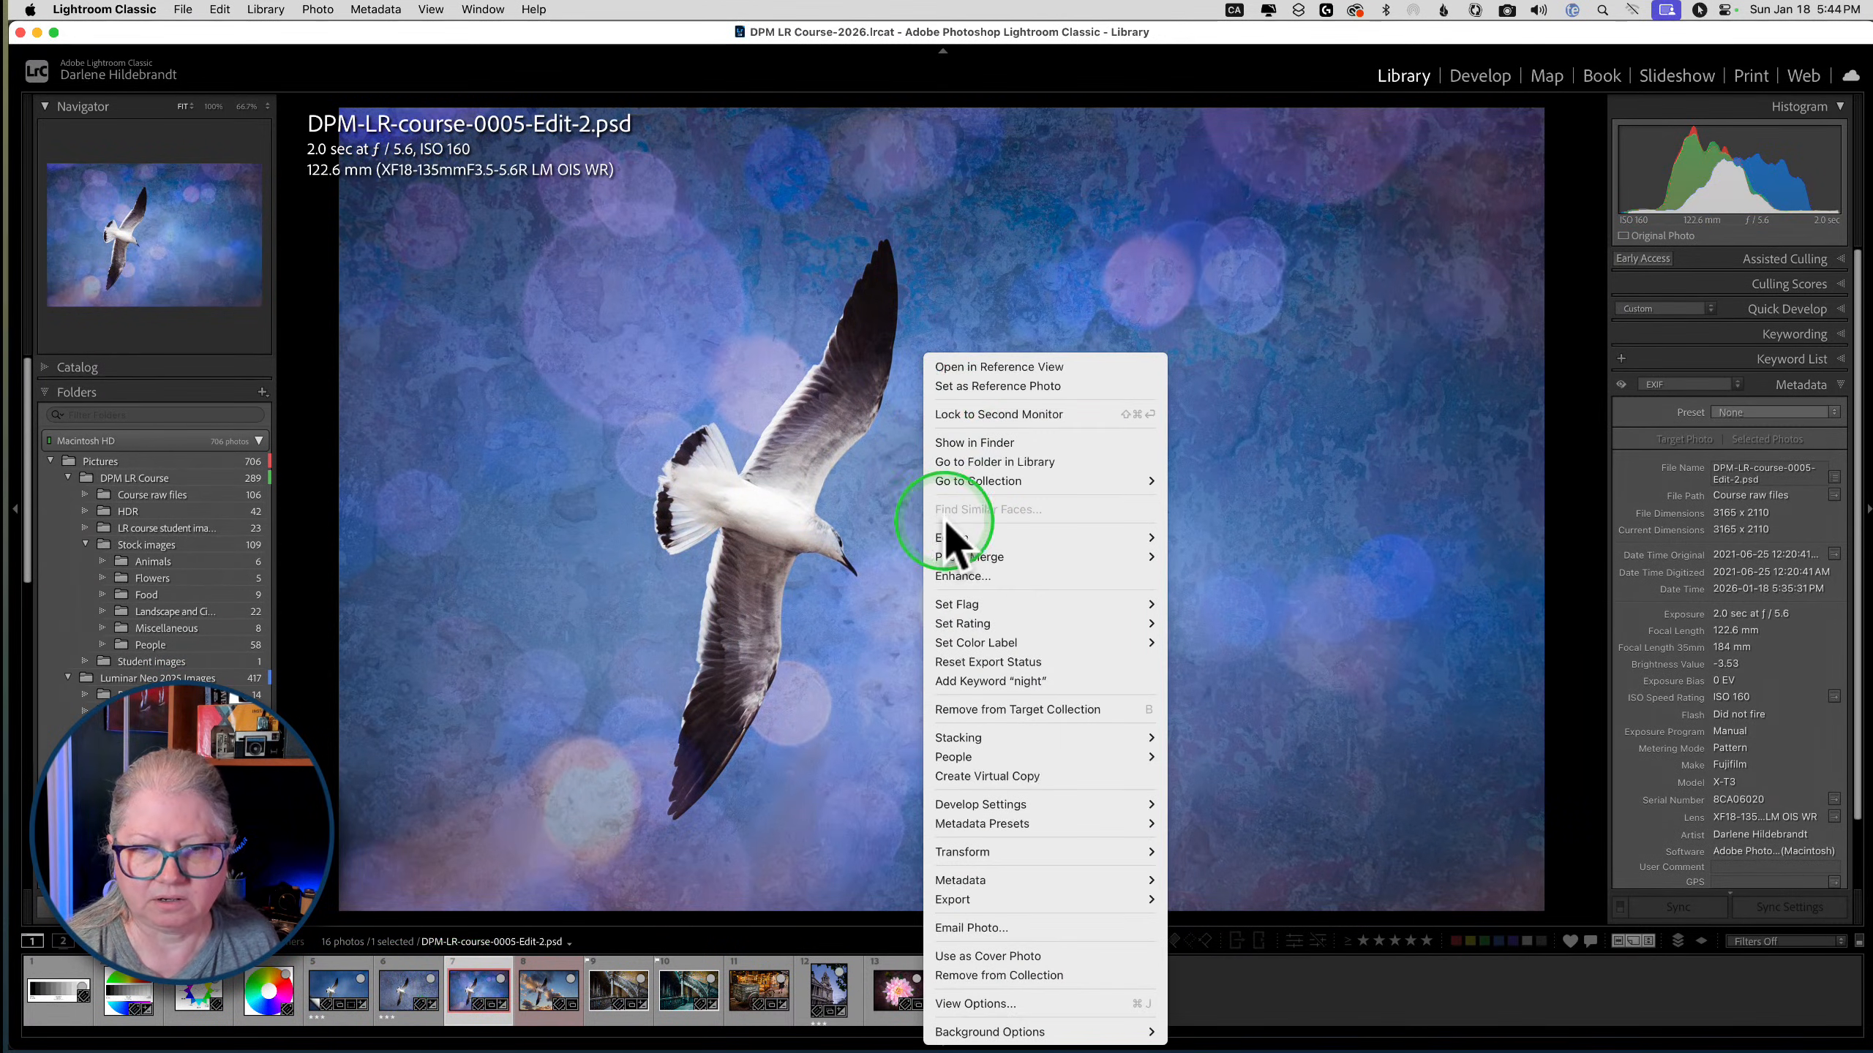
mouse_move(953, 542)
left_click(1199, 538)
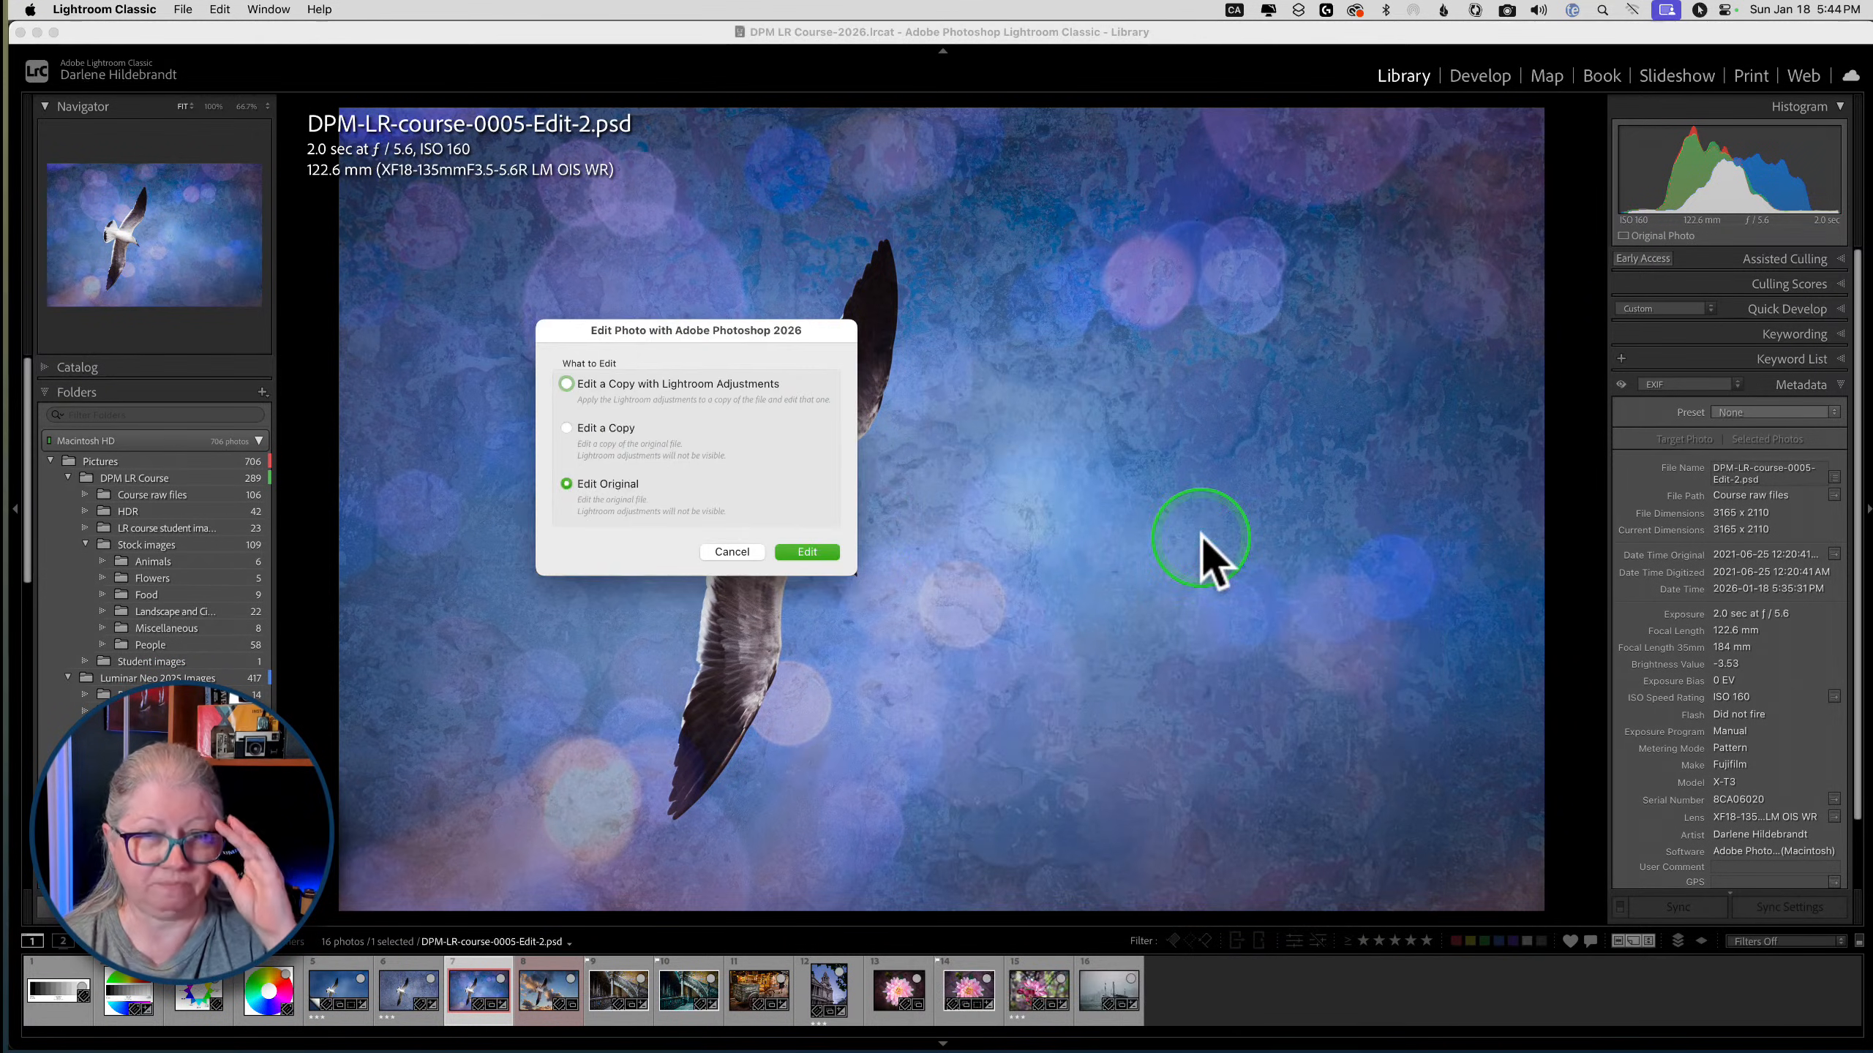
left_click(808, 552)
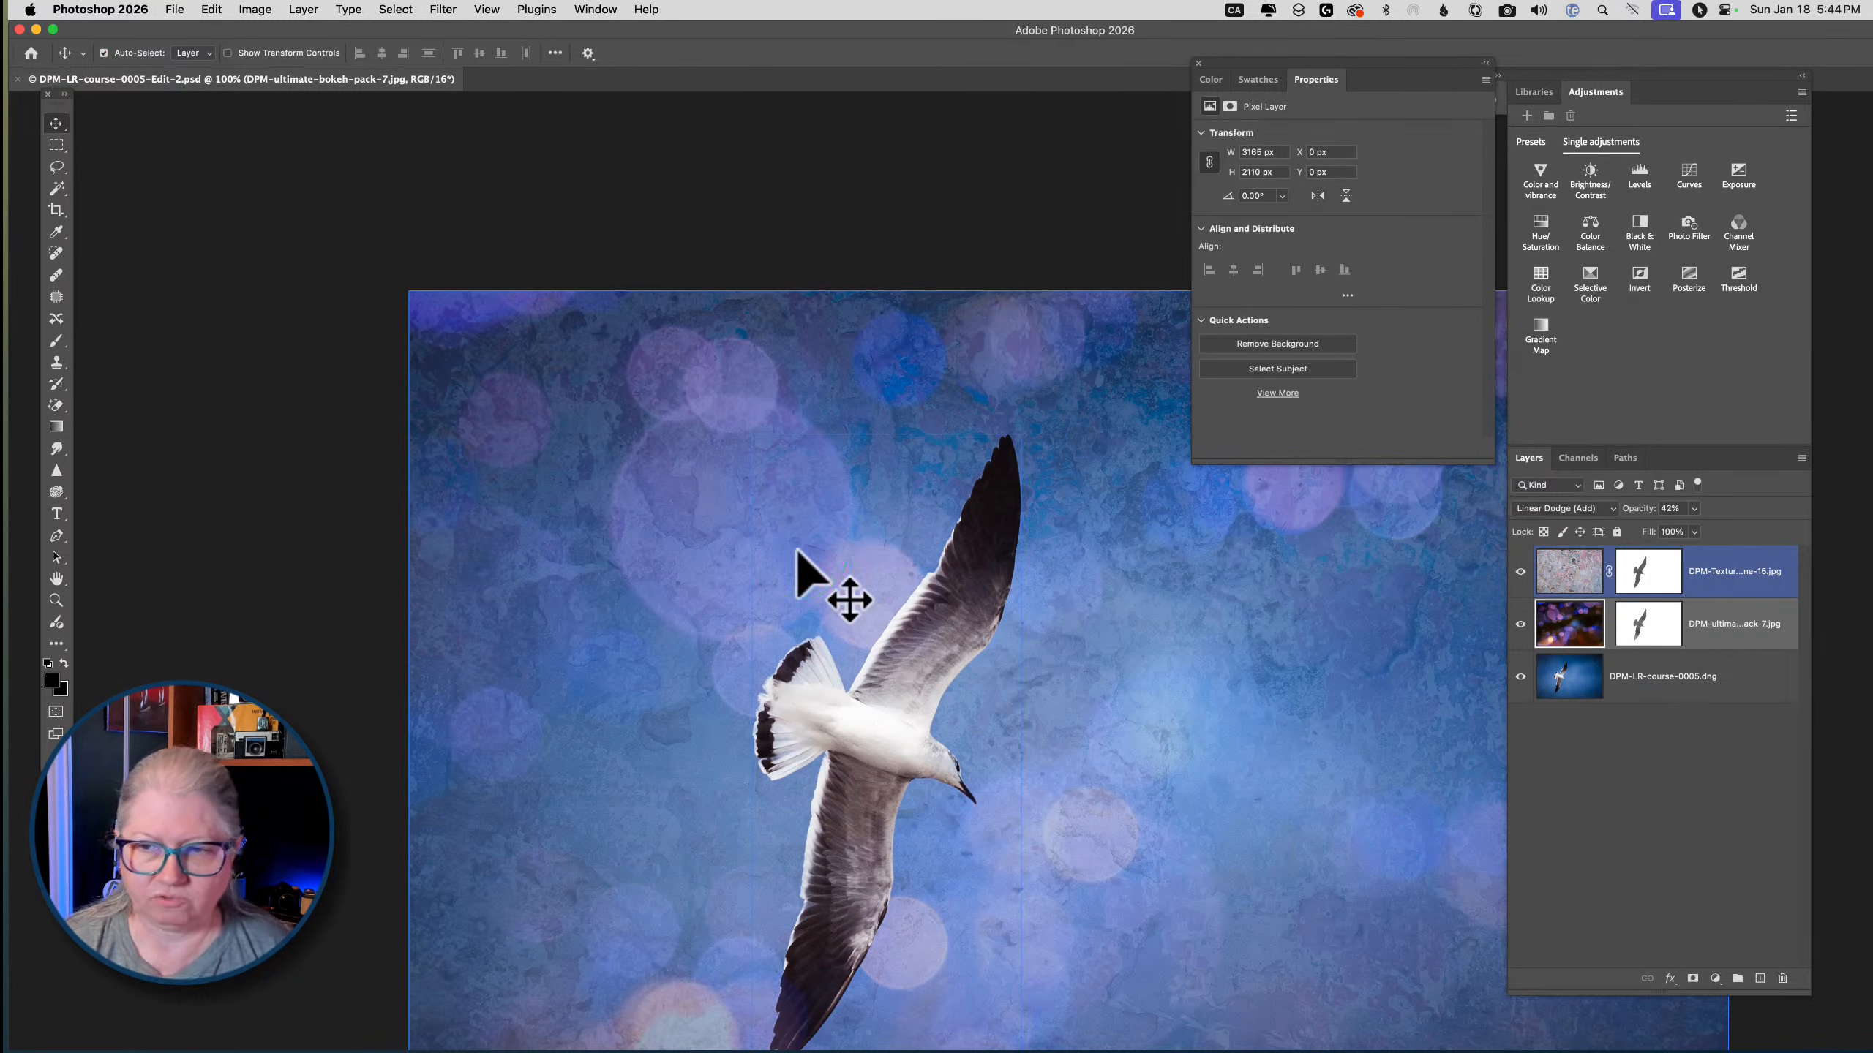
key("f")
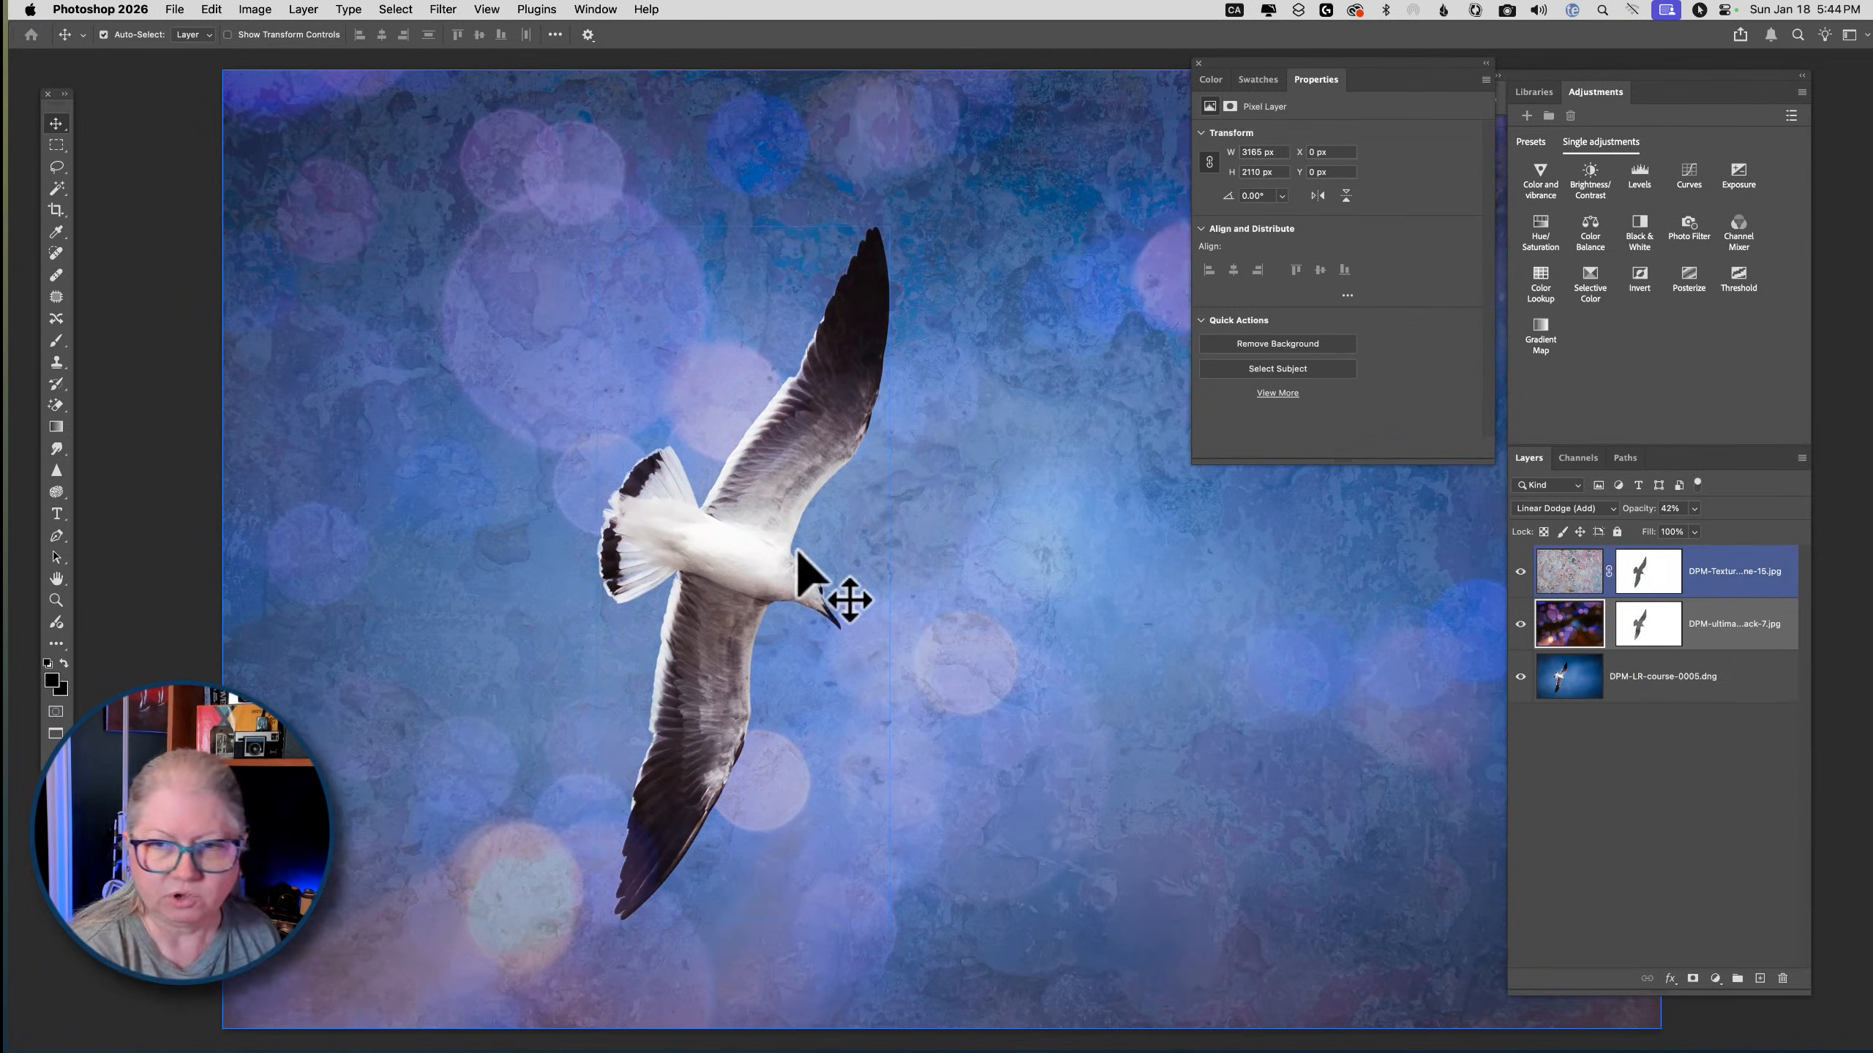
Point out the bird masks on the bokeh and texture layers and make the top texture layer's mask active
left_click_drag(1628, 602, 1659, 606)
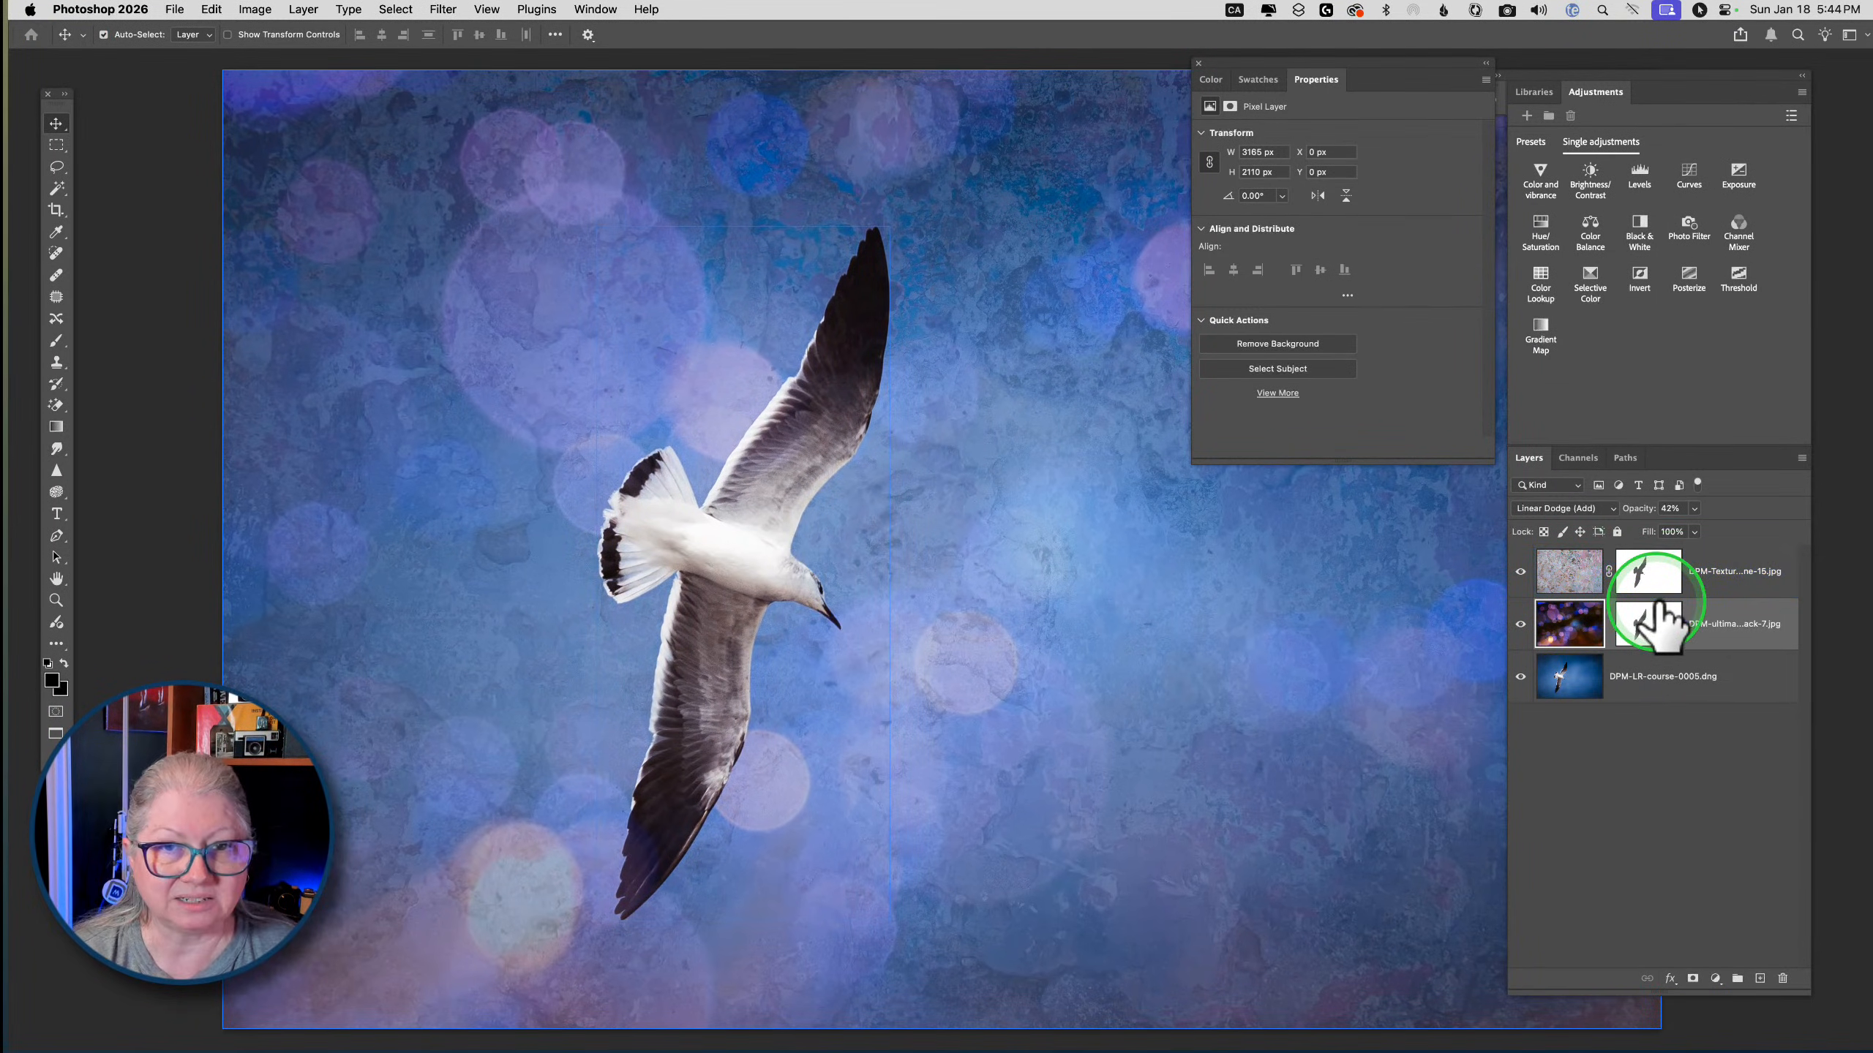
left_click(1650, 587)
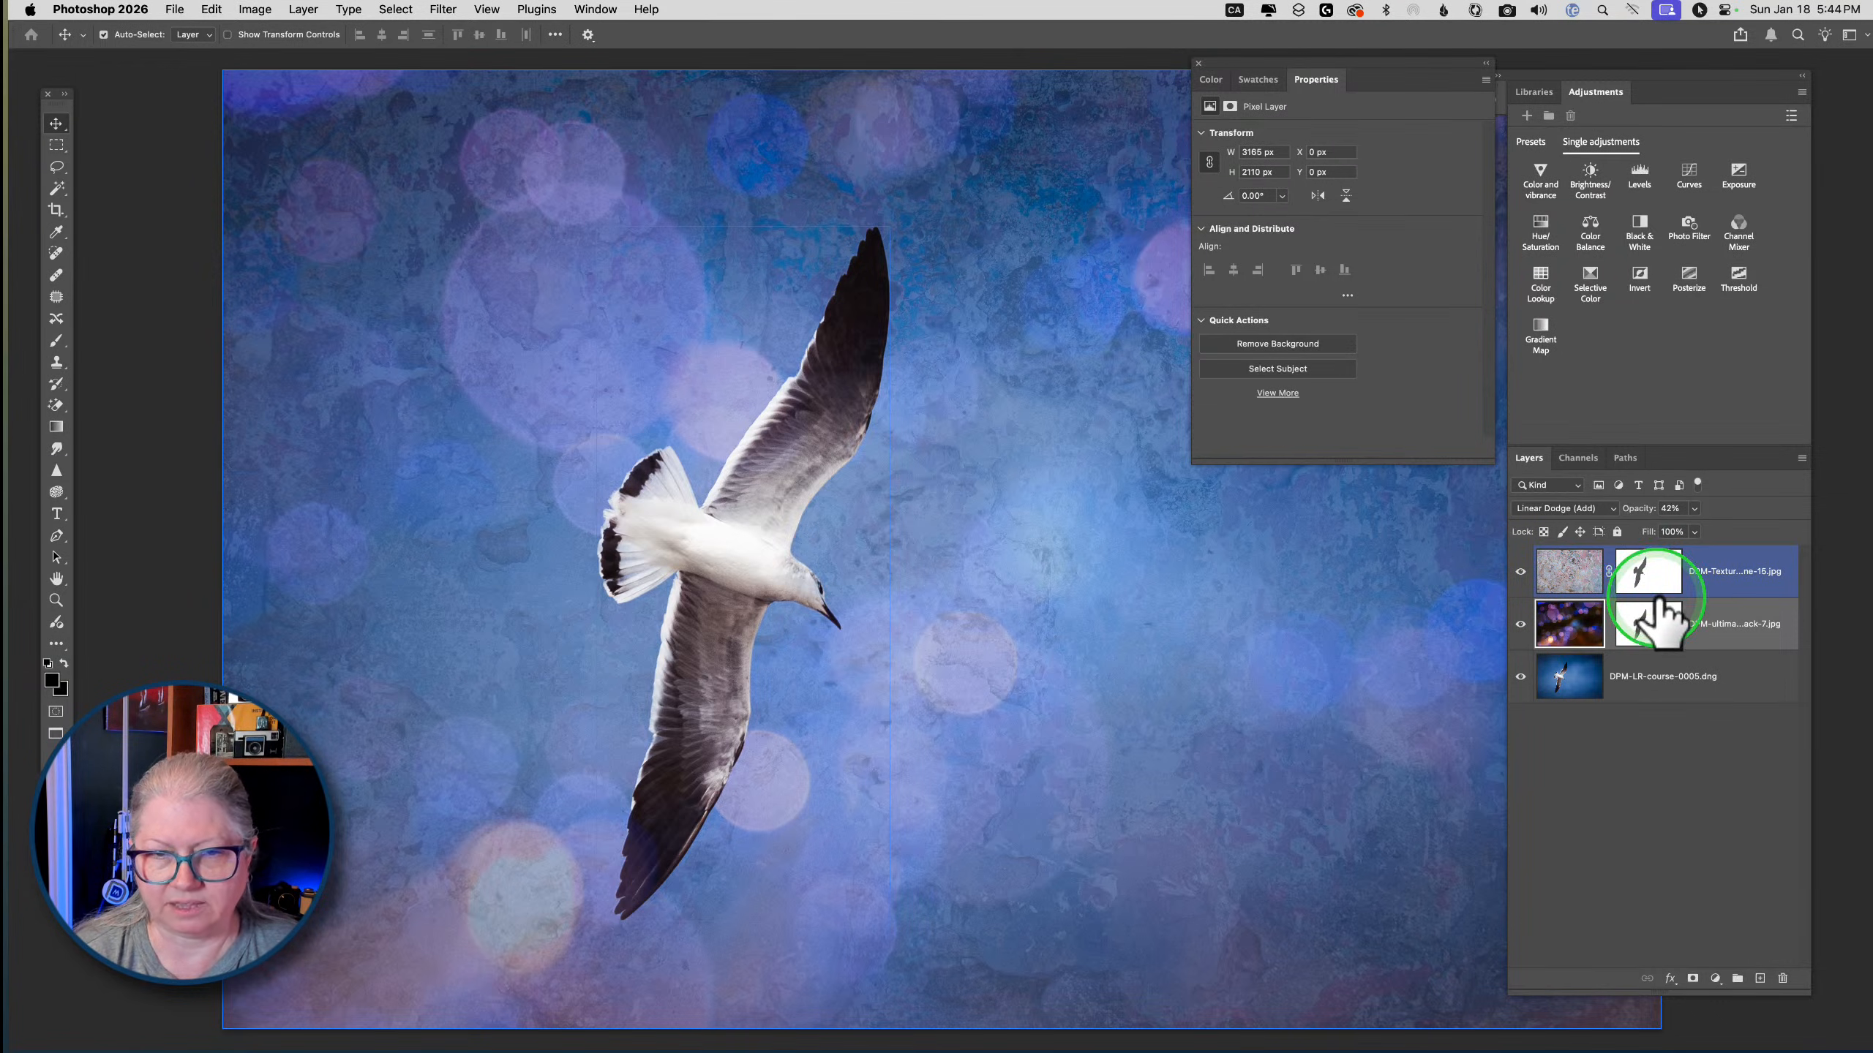
left_click(1661, 609)
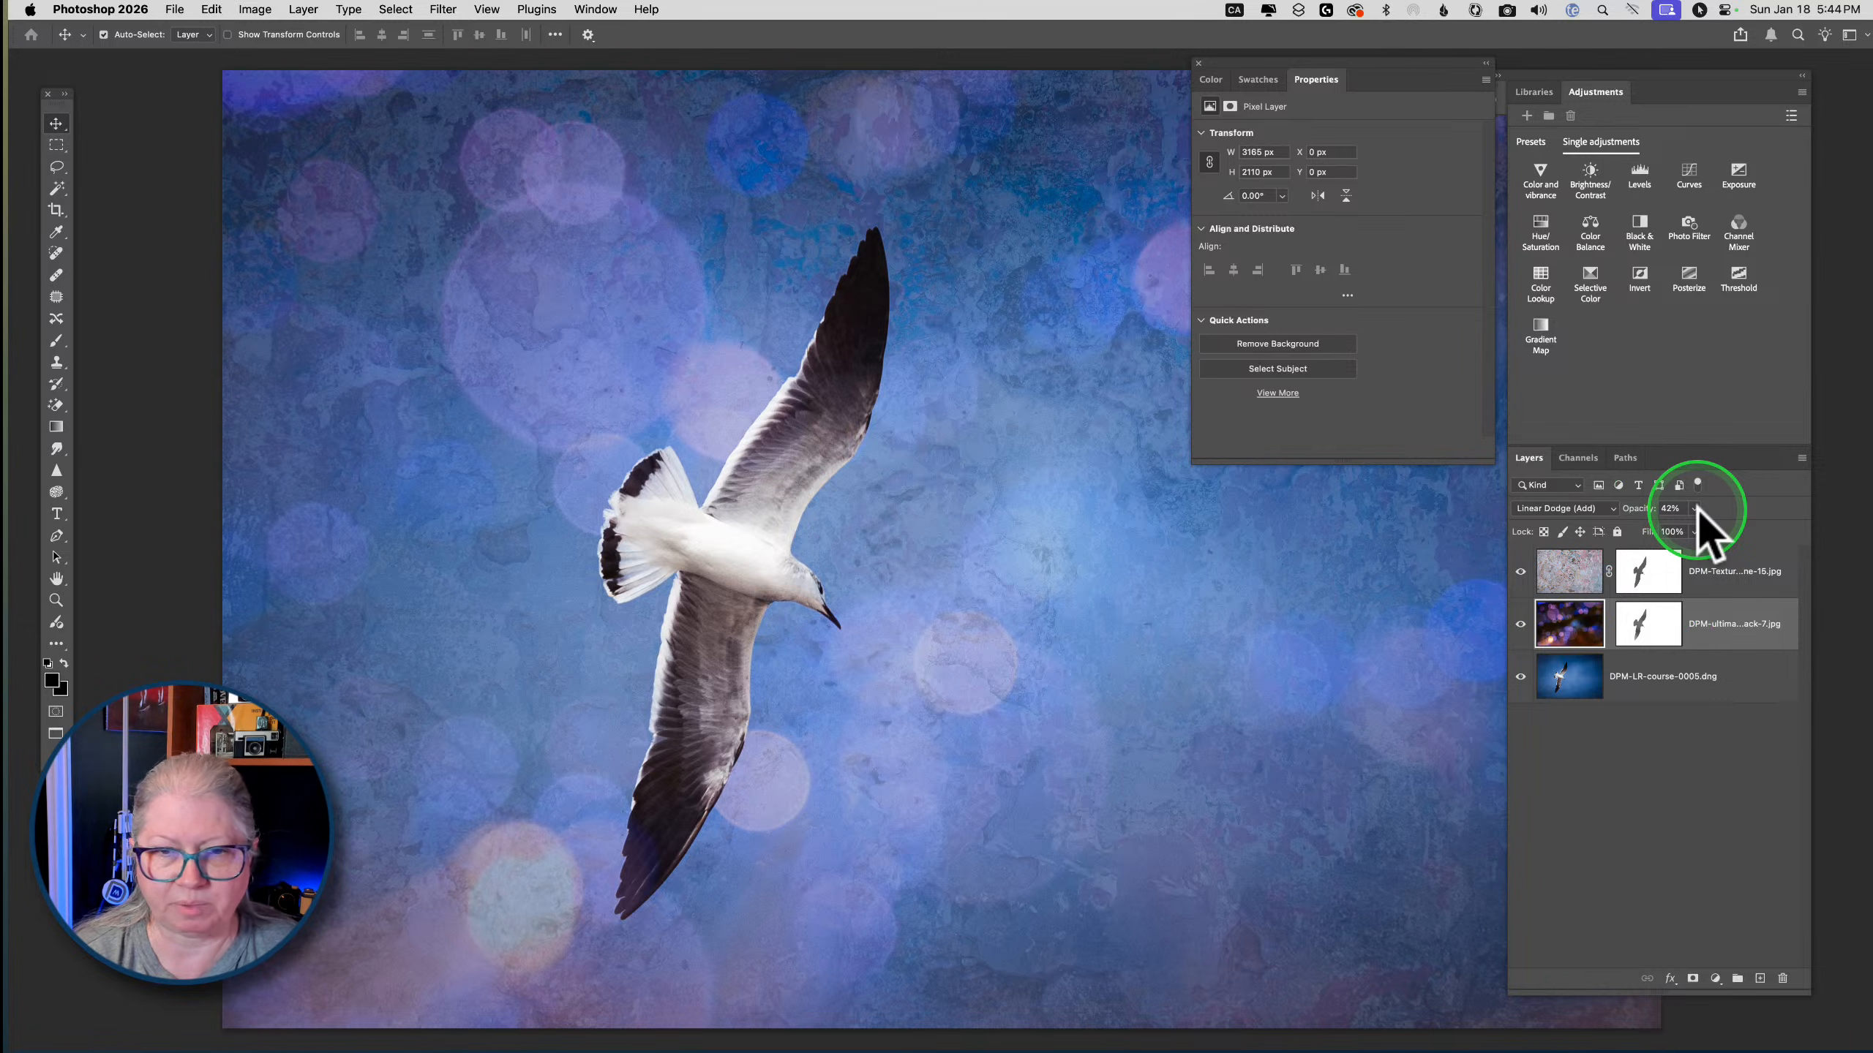
left_click(1648, 621)
left_click(1648, 578)
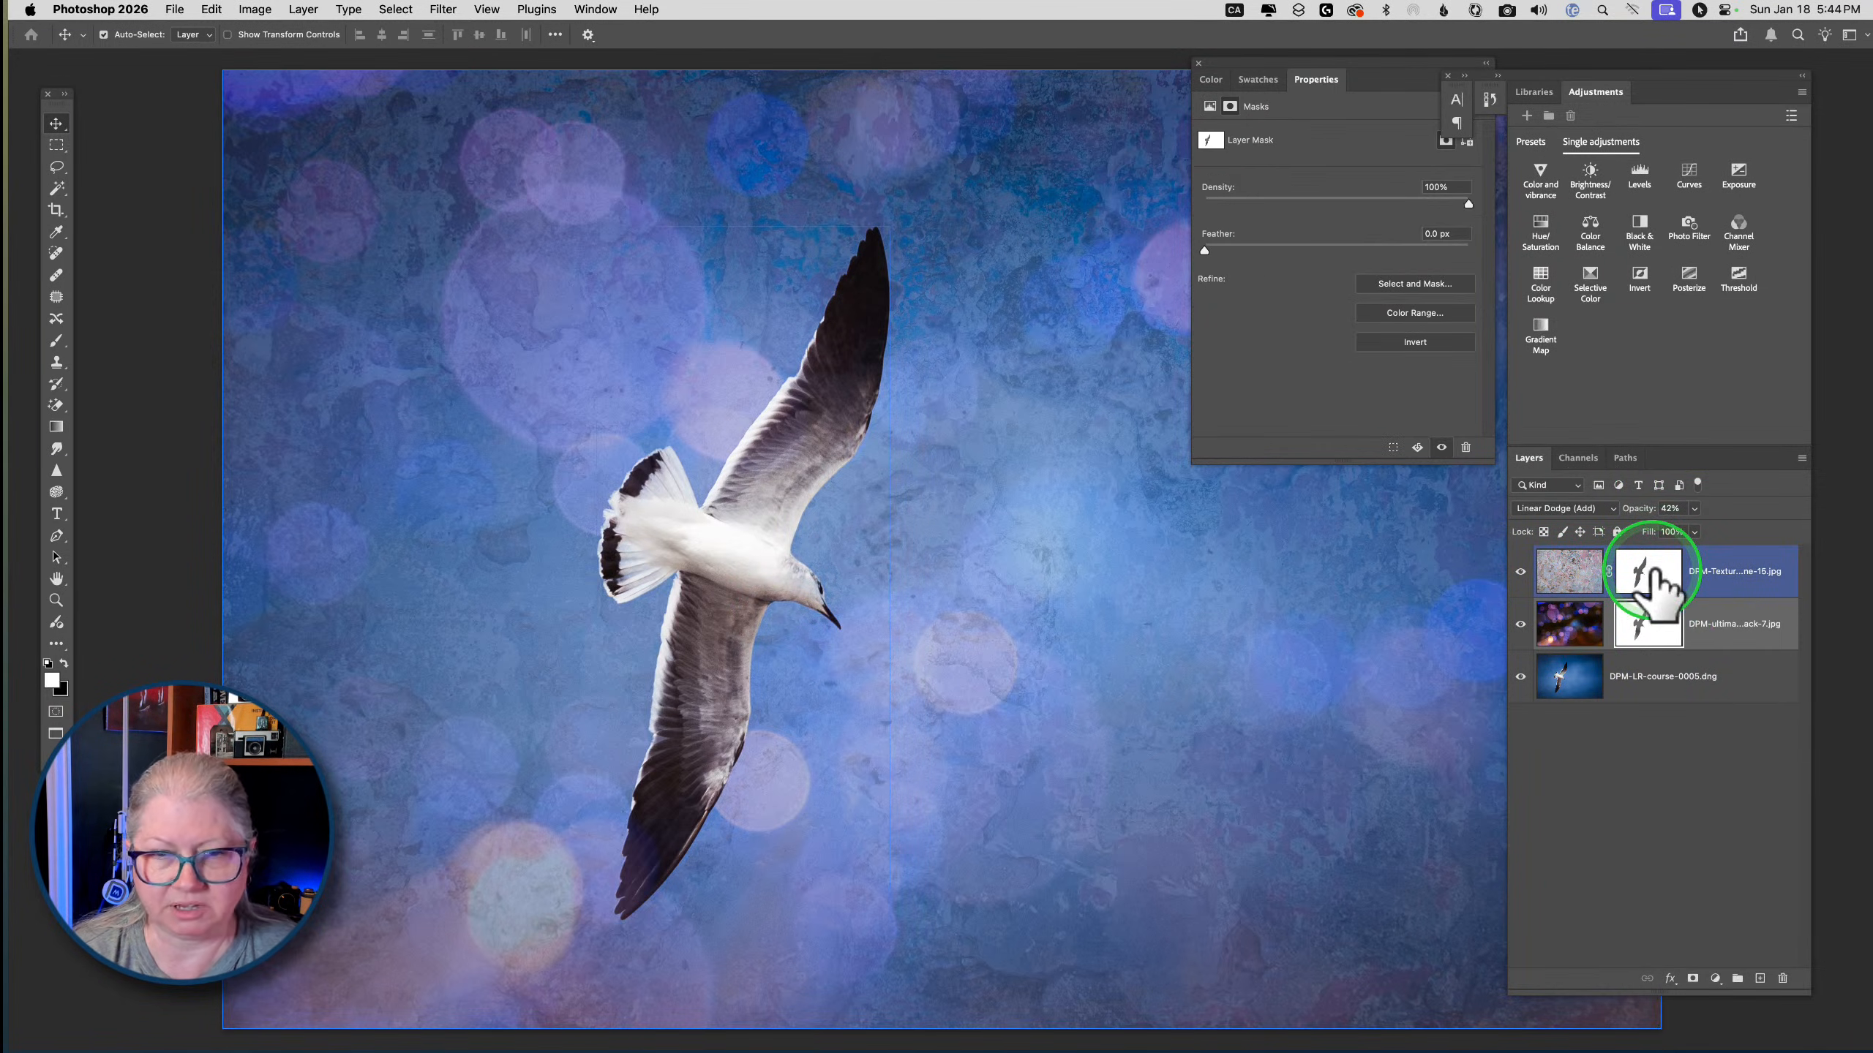
left_click(1653, 570)
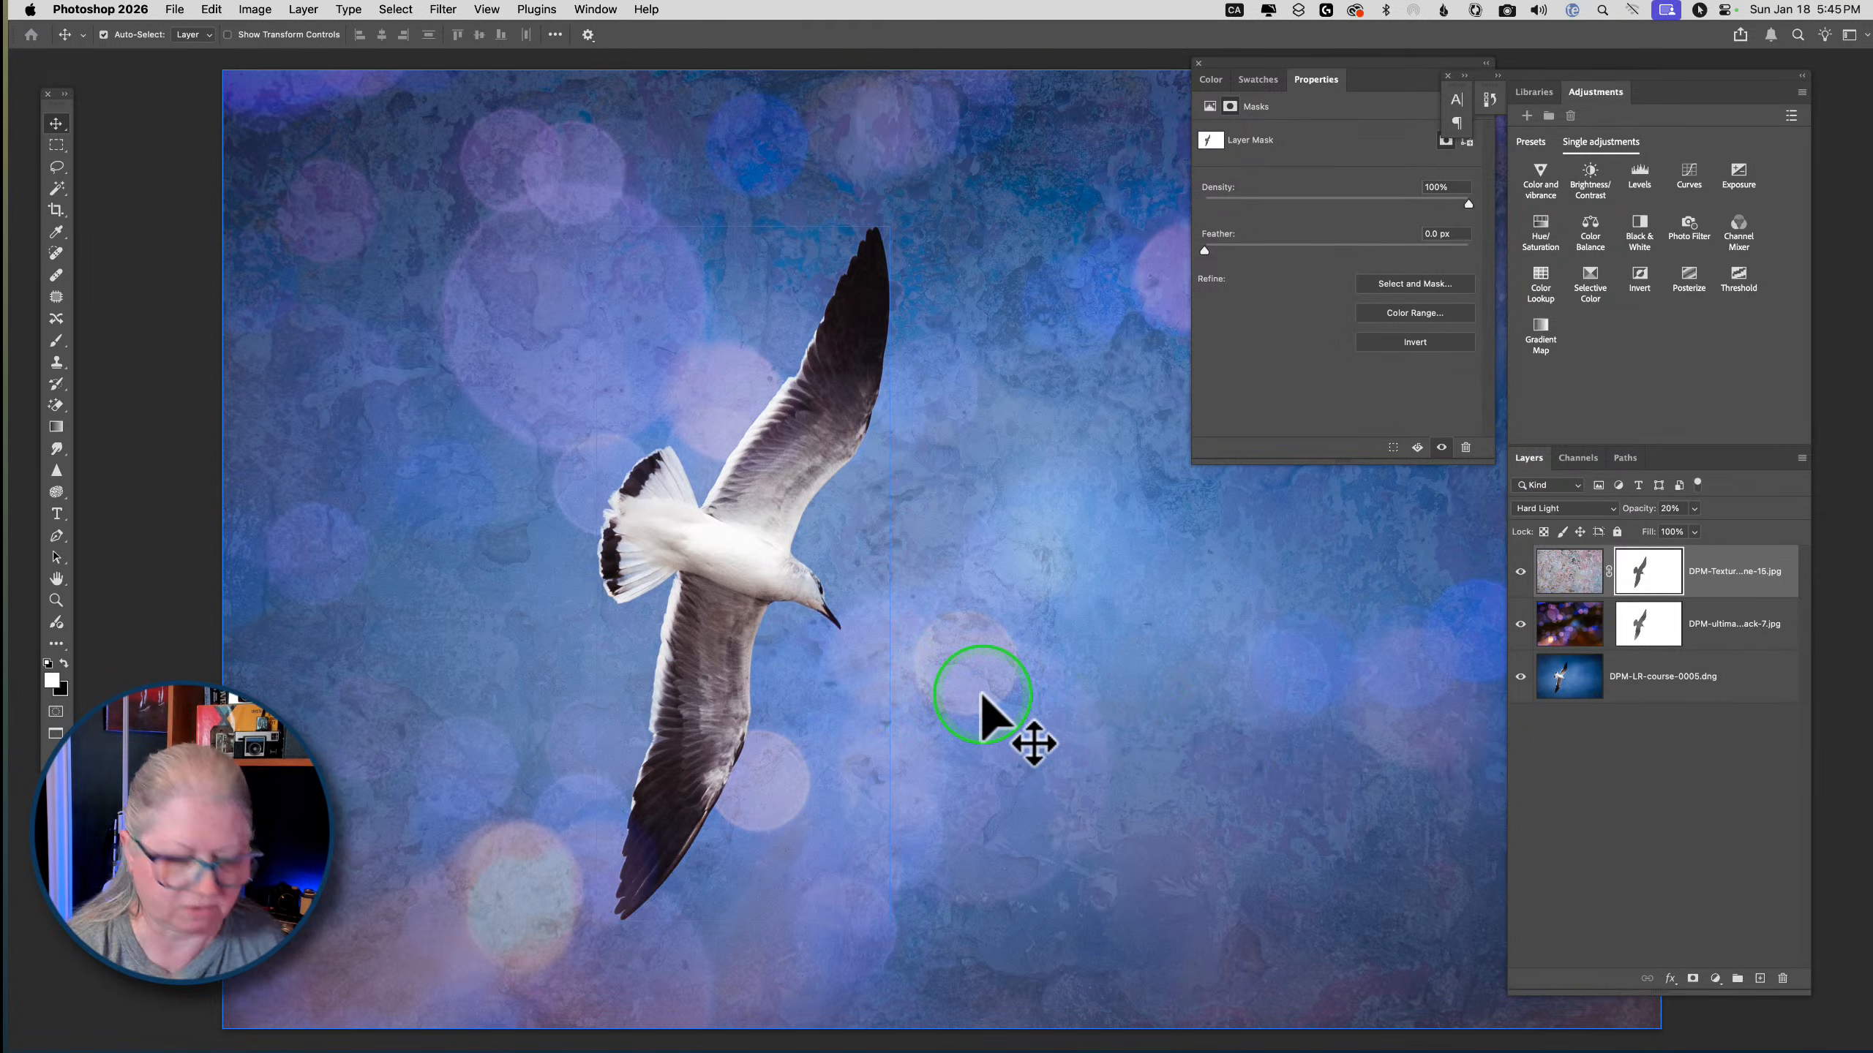
Brush black at 100% opacity on the texture layer's mask to hide the texture beside the bird
key("super+plus")
key("super+plus")
scroll(981, 695, "down", 5)
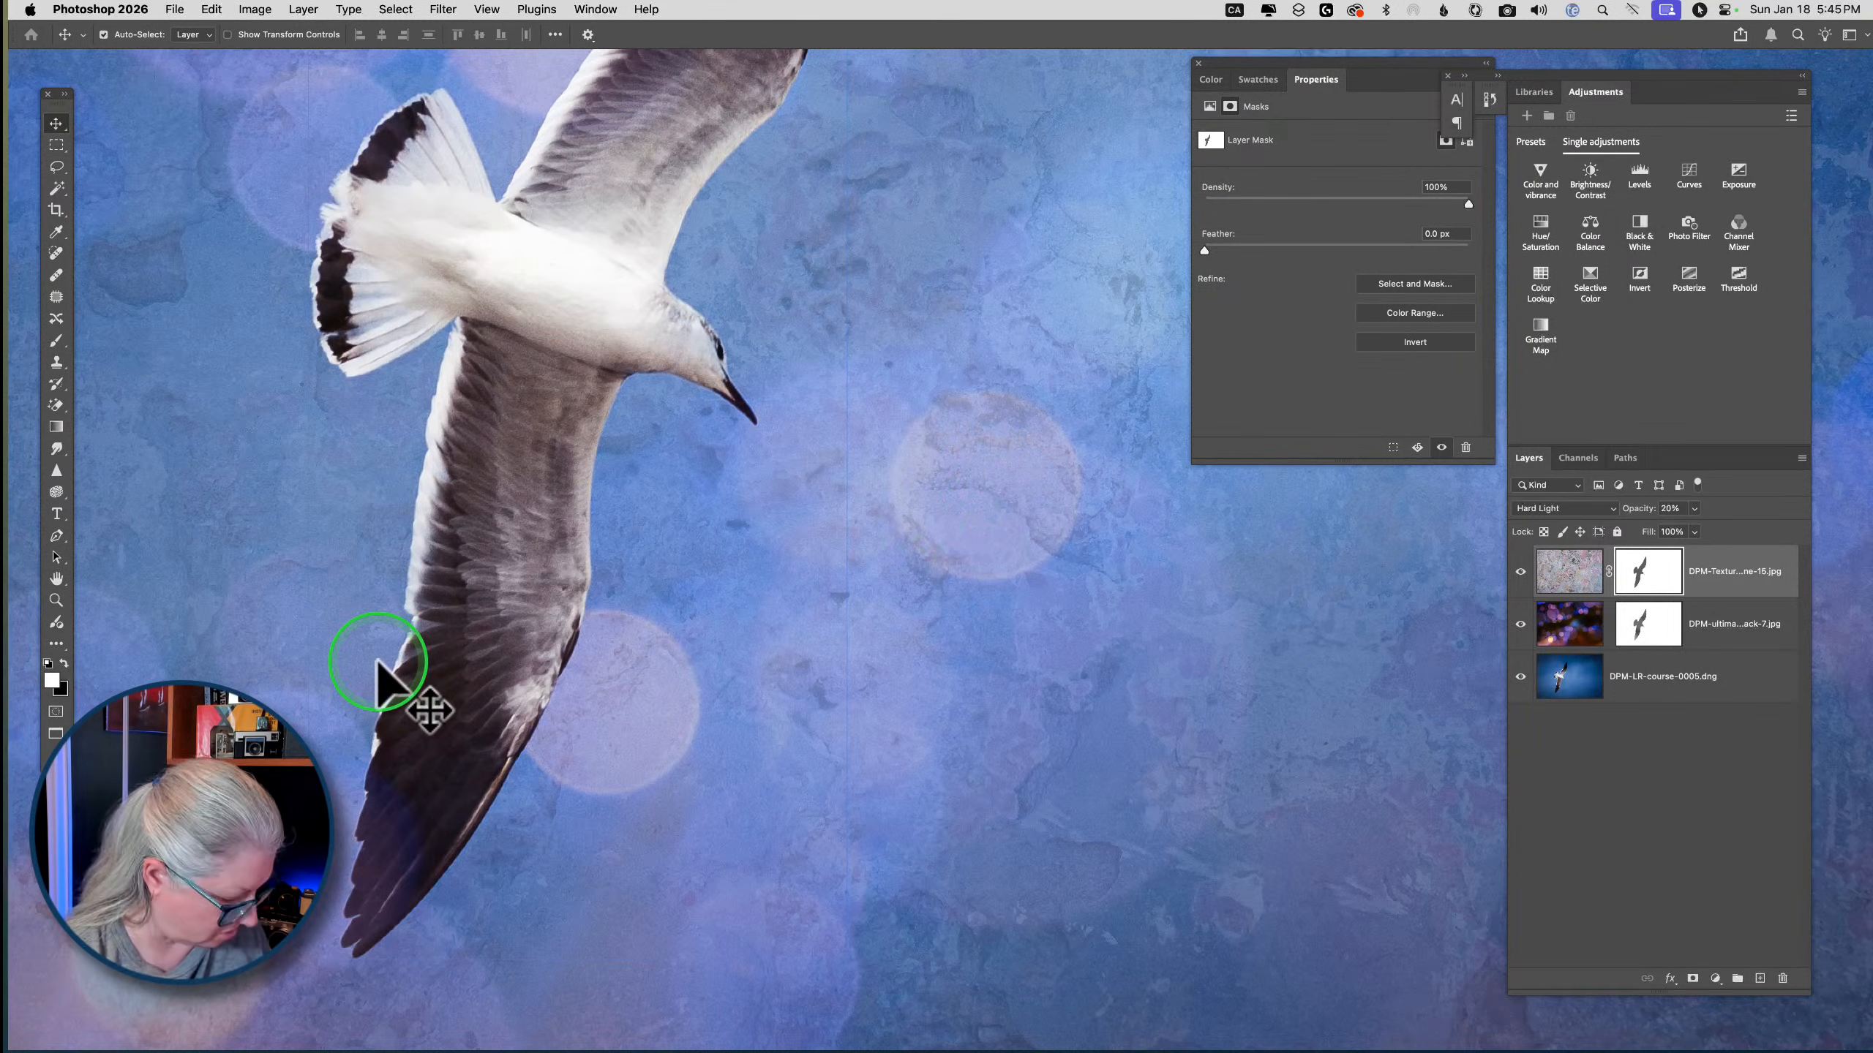
key("x")
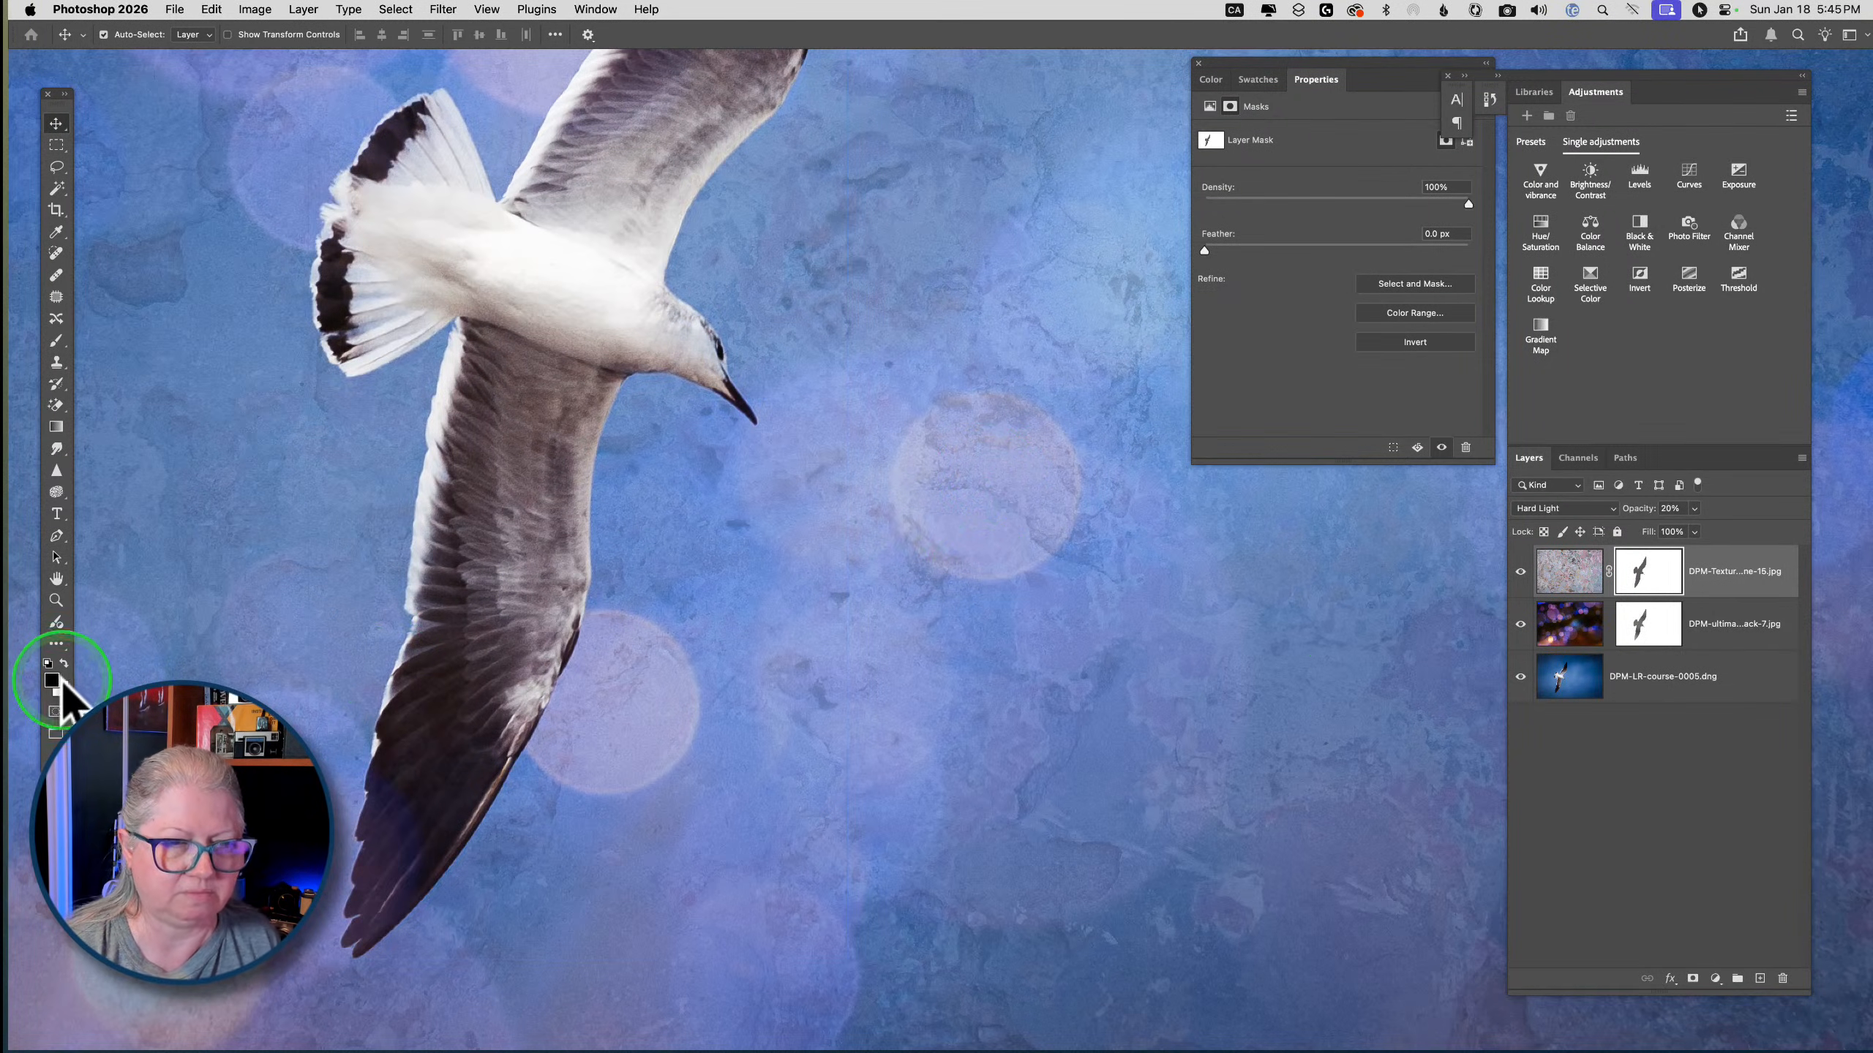
key("b")
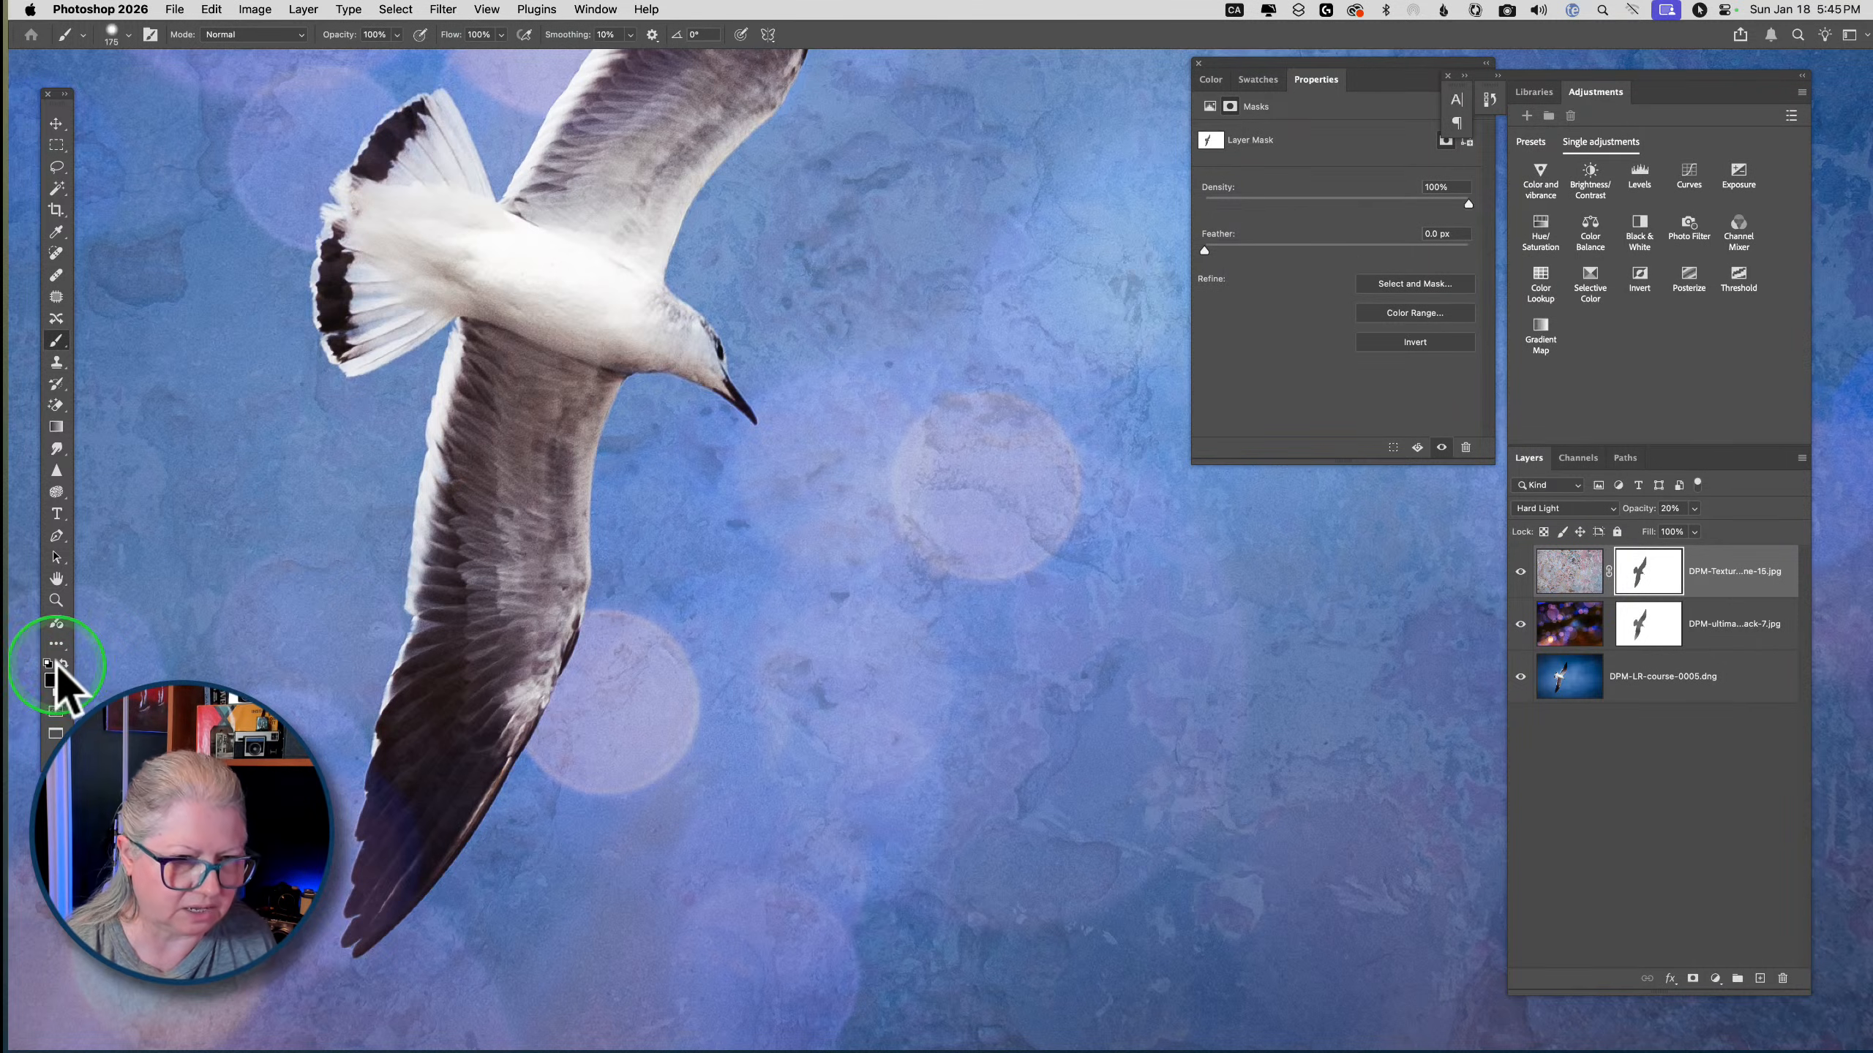
left_click(396, 35)
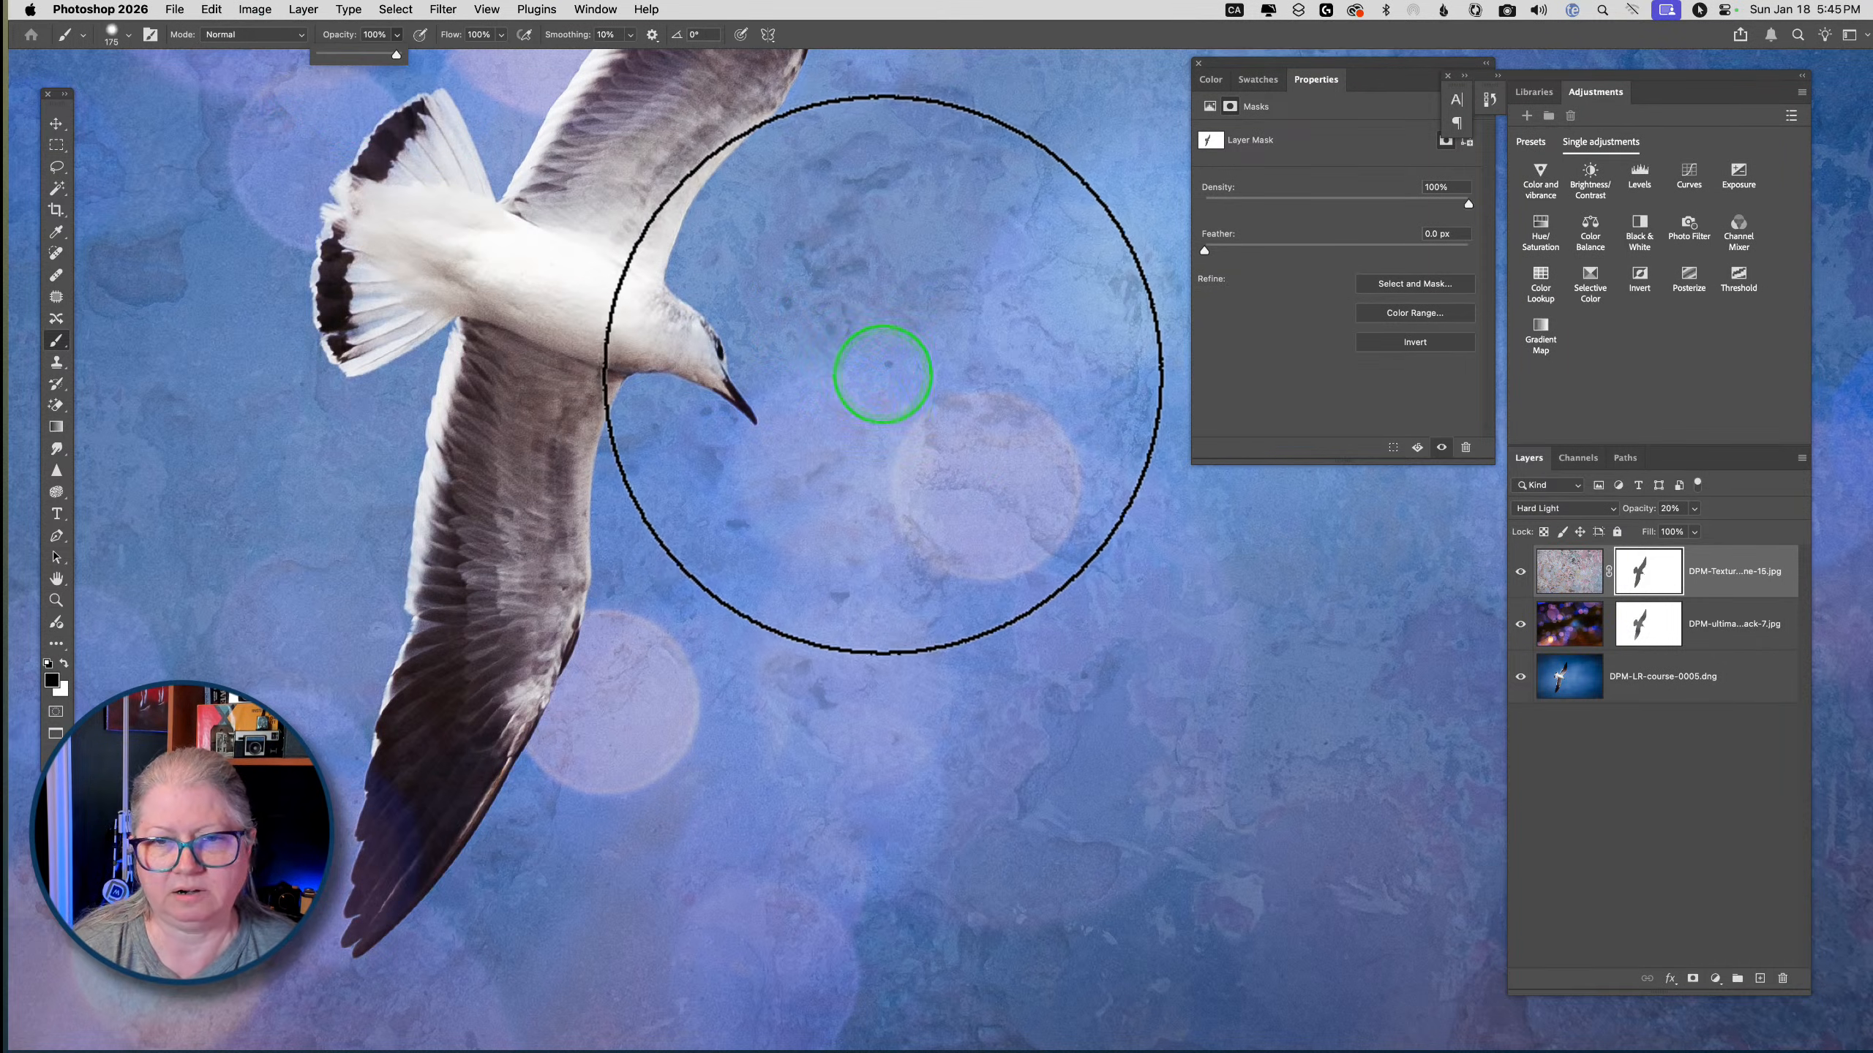
left_click(887, 379)
mouse_move(887, 379)
left_mouse_down()
mouse_move(1112, 560)
mouse_move(1204, 657)
left_mouse_up()
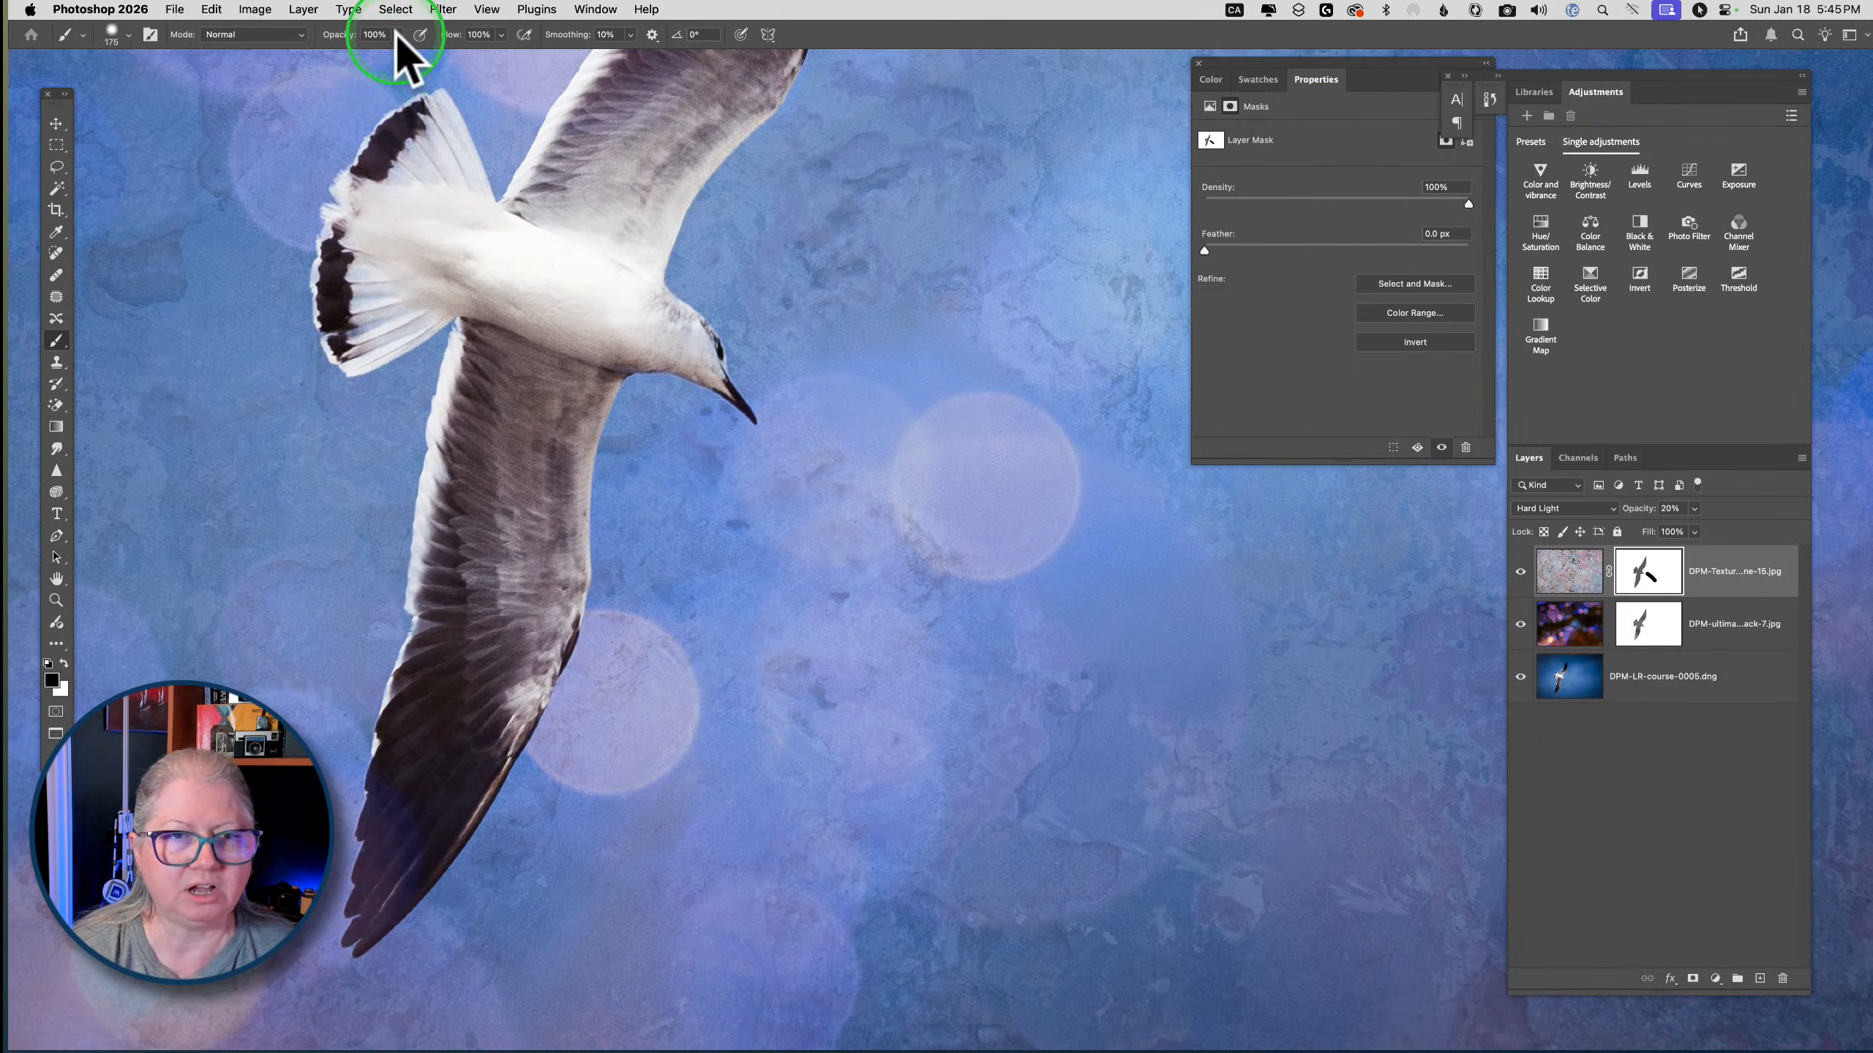
Set the brush opacity to 10%, build up black strokes on the texture mask below the beak, and keep the brush mode Normal
mouse_move(397, 34)
left_mouse_down()
mouse_move(376, 59)
mouse_move(326, 55)
left_mouse_up()
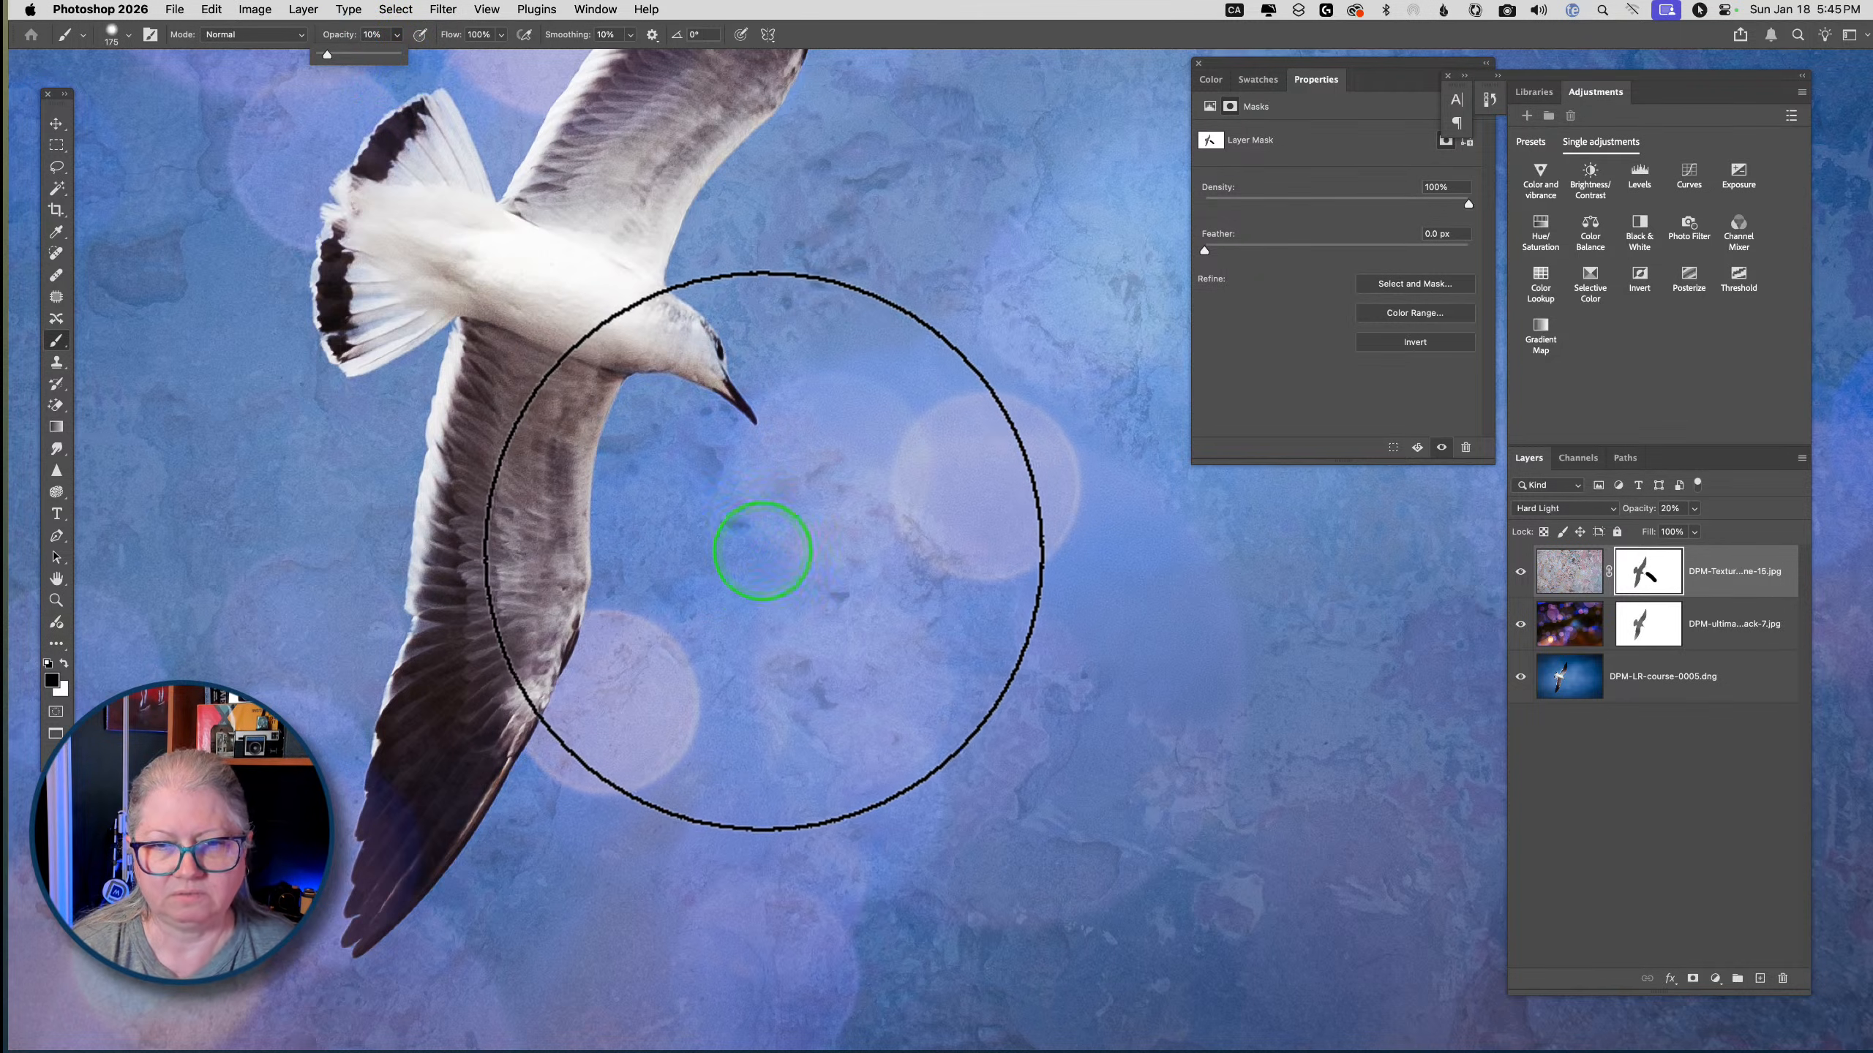
mouse_move(763, 551)
left_mouse_down()
mouse_move(1136, 830)
mouse_move(787, 548)
mouse_move(1090, 799)
mouse_move(796, 557)
mouse_move(847, 584)
mouse_move(1077, 793)
mouse_move(691, 498)
mouse_move(899, 641)
mouse_move(1060, 815)
mouse_move(721, 522)
mouse_move(1026, 764)
mouse_move(735, 526)
mouse_move(919, 661)
mouse_move(1083, 822)
mouse_move(725, 509)
mouse_move(1017, 759)
mouse_move(960, 722)
mouse_move(749, 540)
mouse_move(1104, 811)
mouse_move(813, 536)
mouse_move(1136, 820)
left_mouse_up()
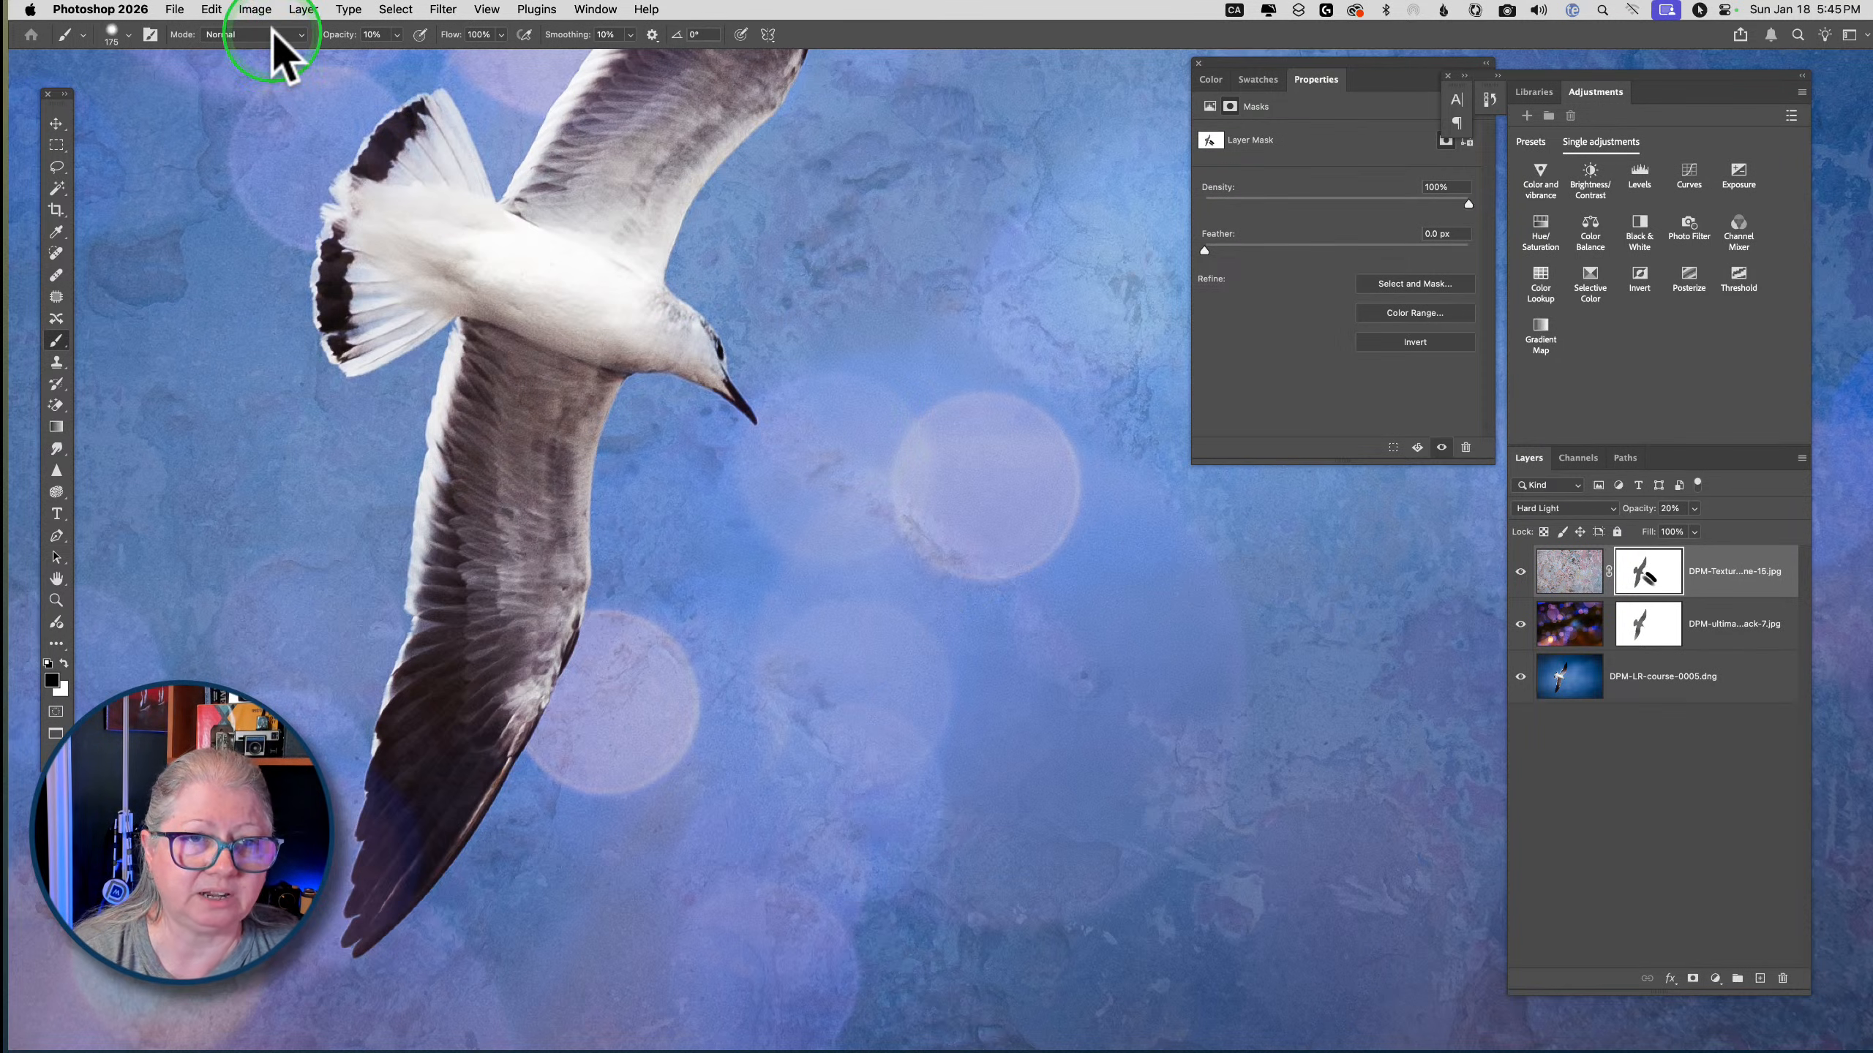
left_click(284, 54)
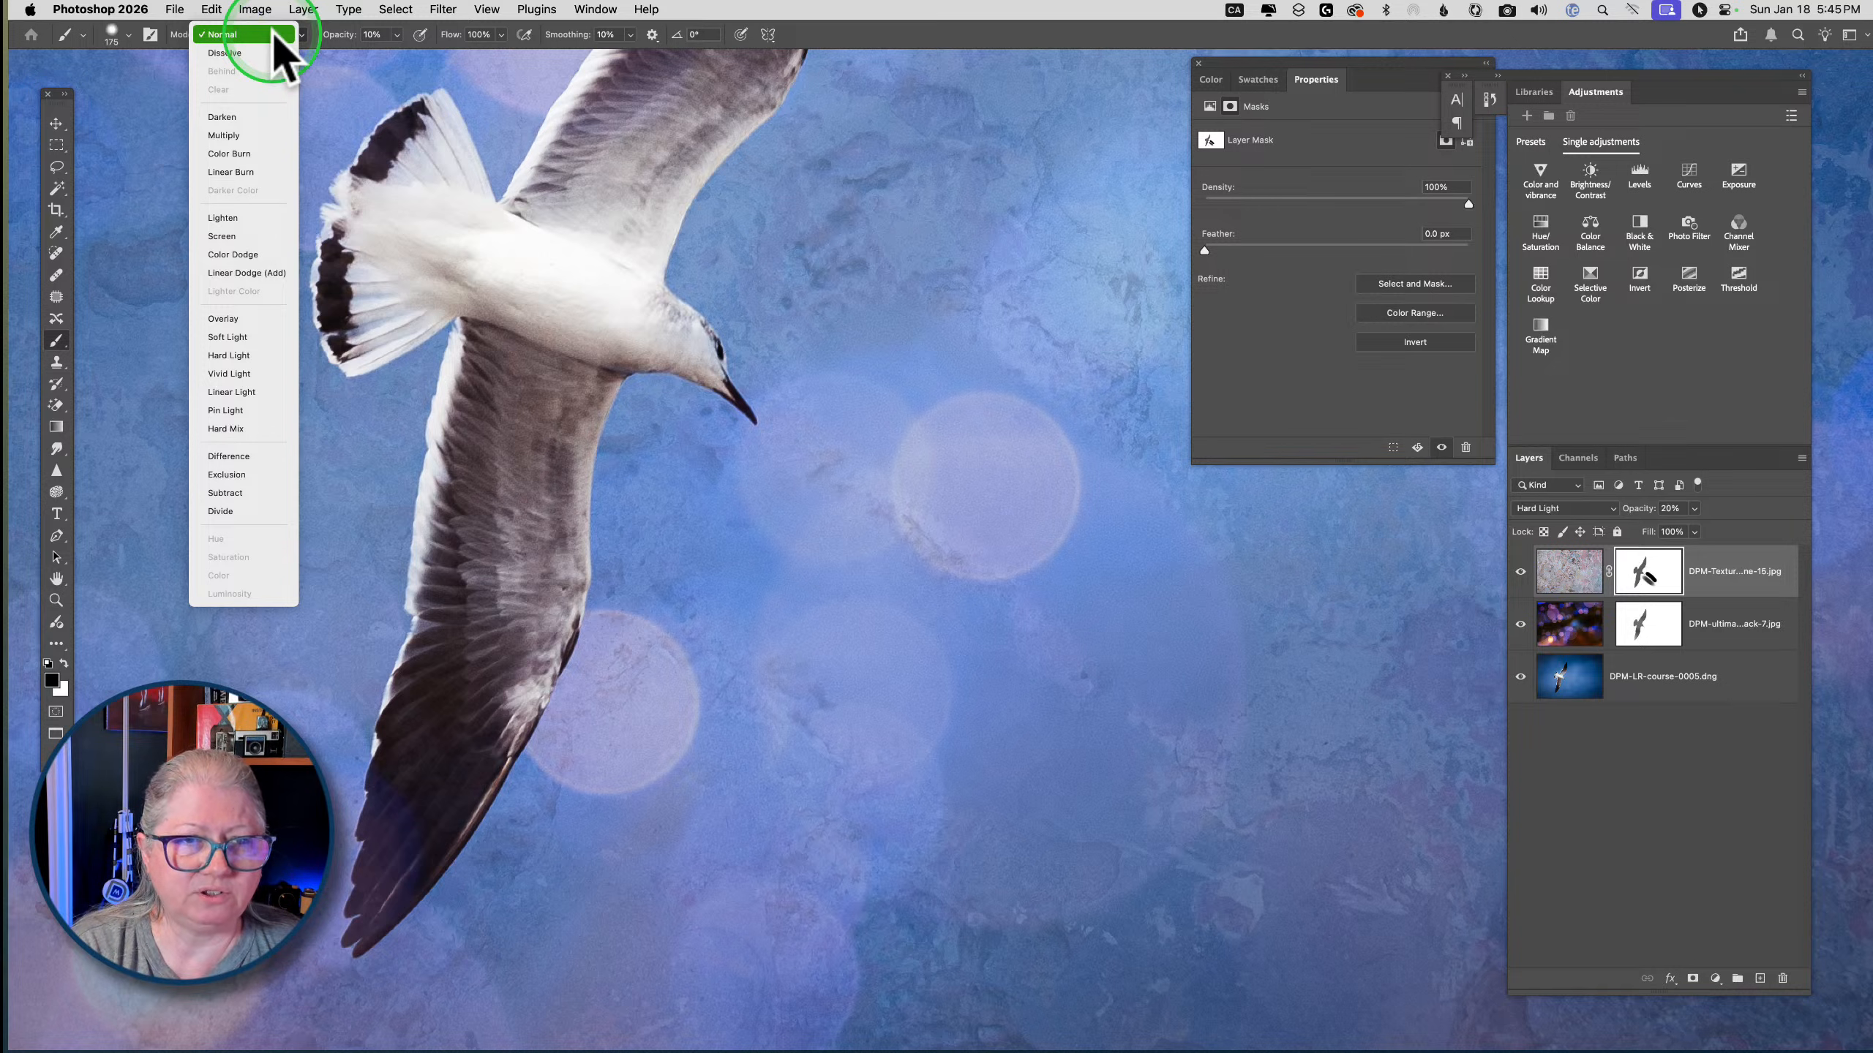
left_click(276, 37)
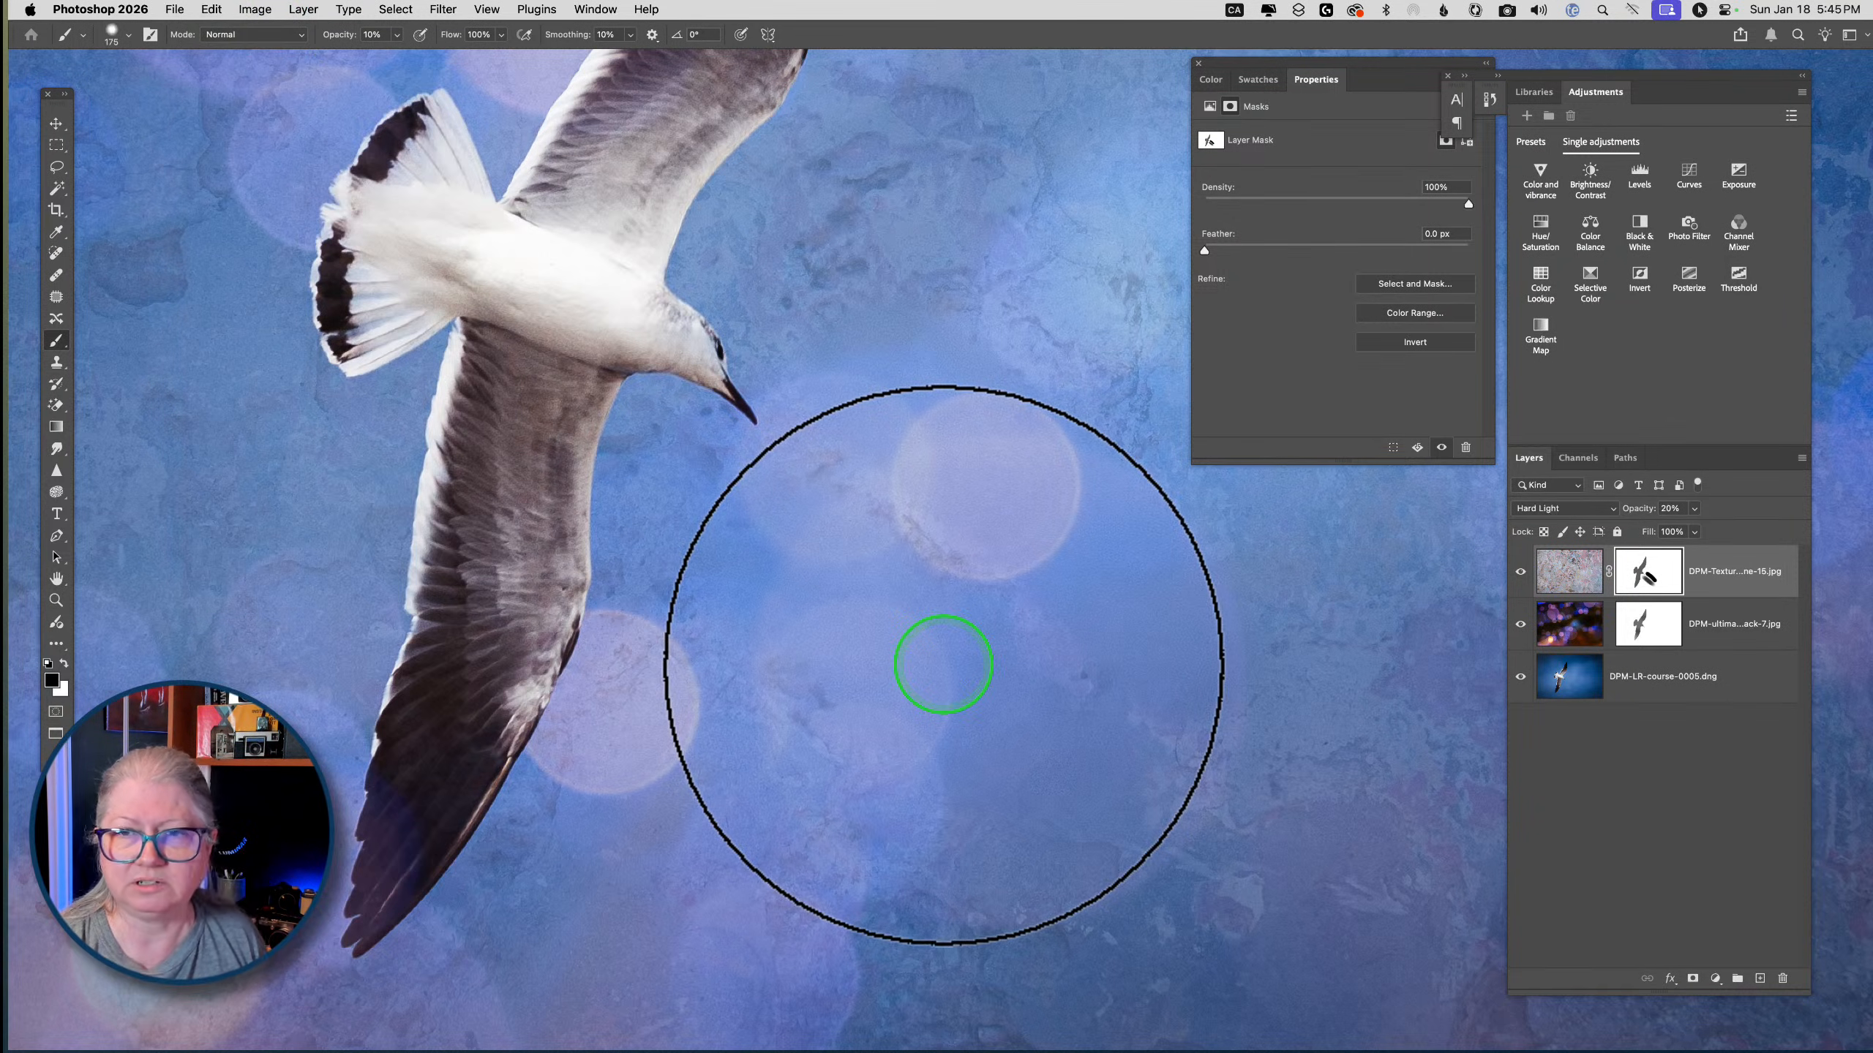
Revert the document to its Open state in the History, discarding all brush strokes
left_click(1490, 99)
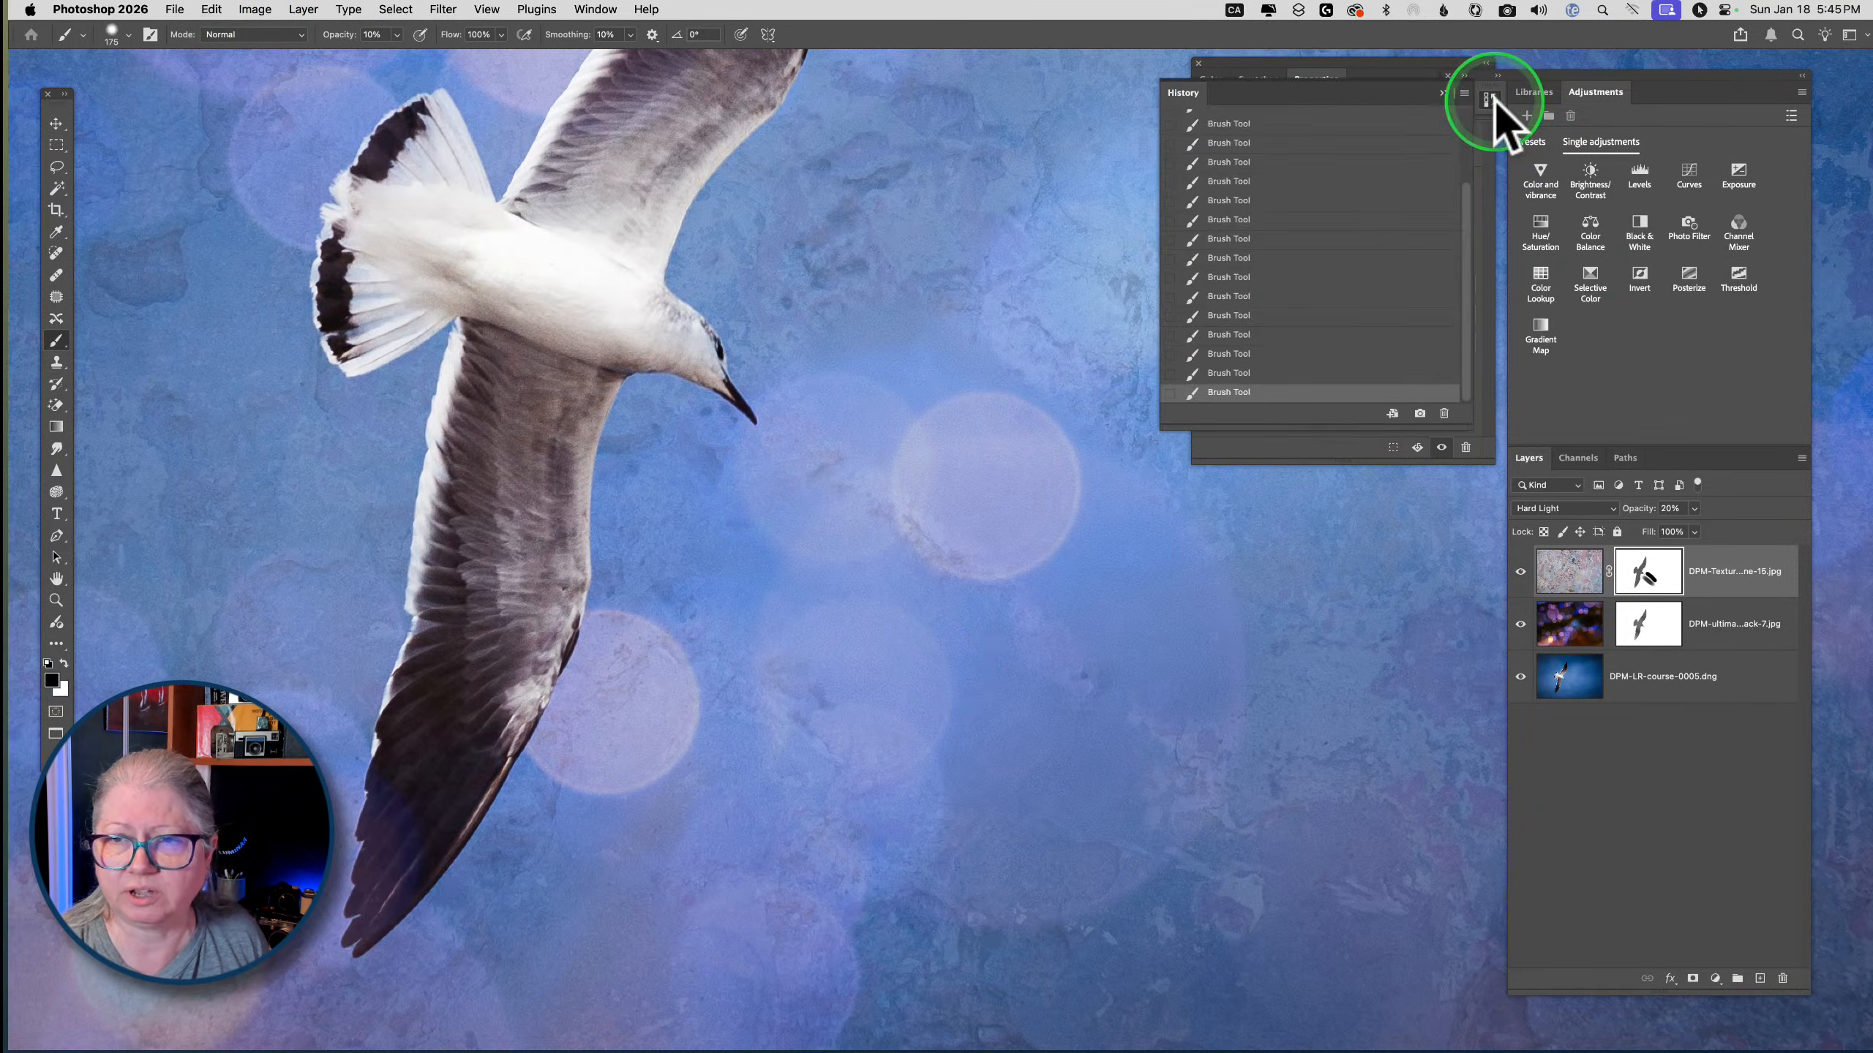
scroll(1287, 229, "up", 5)
left_click(1283, 144)
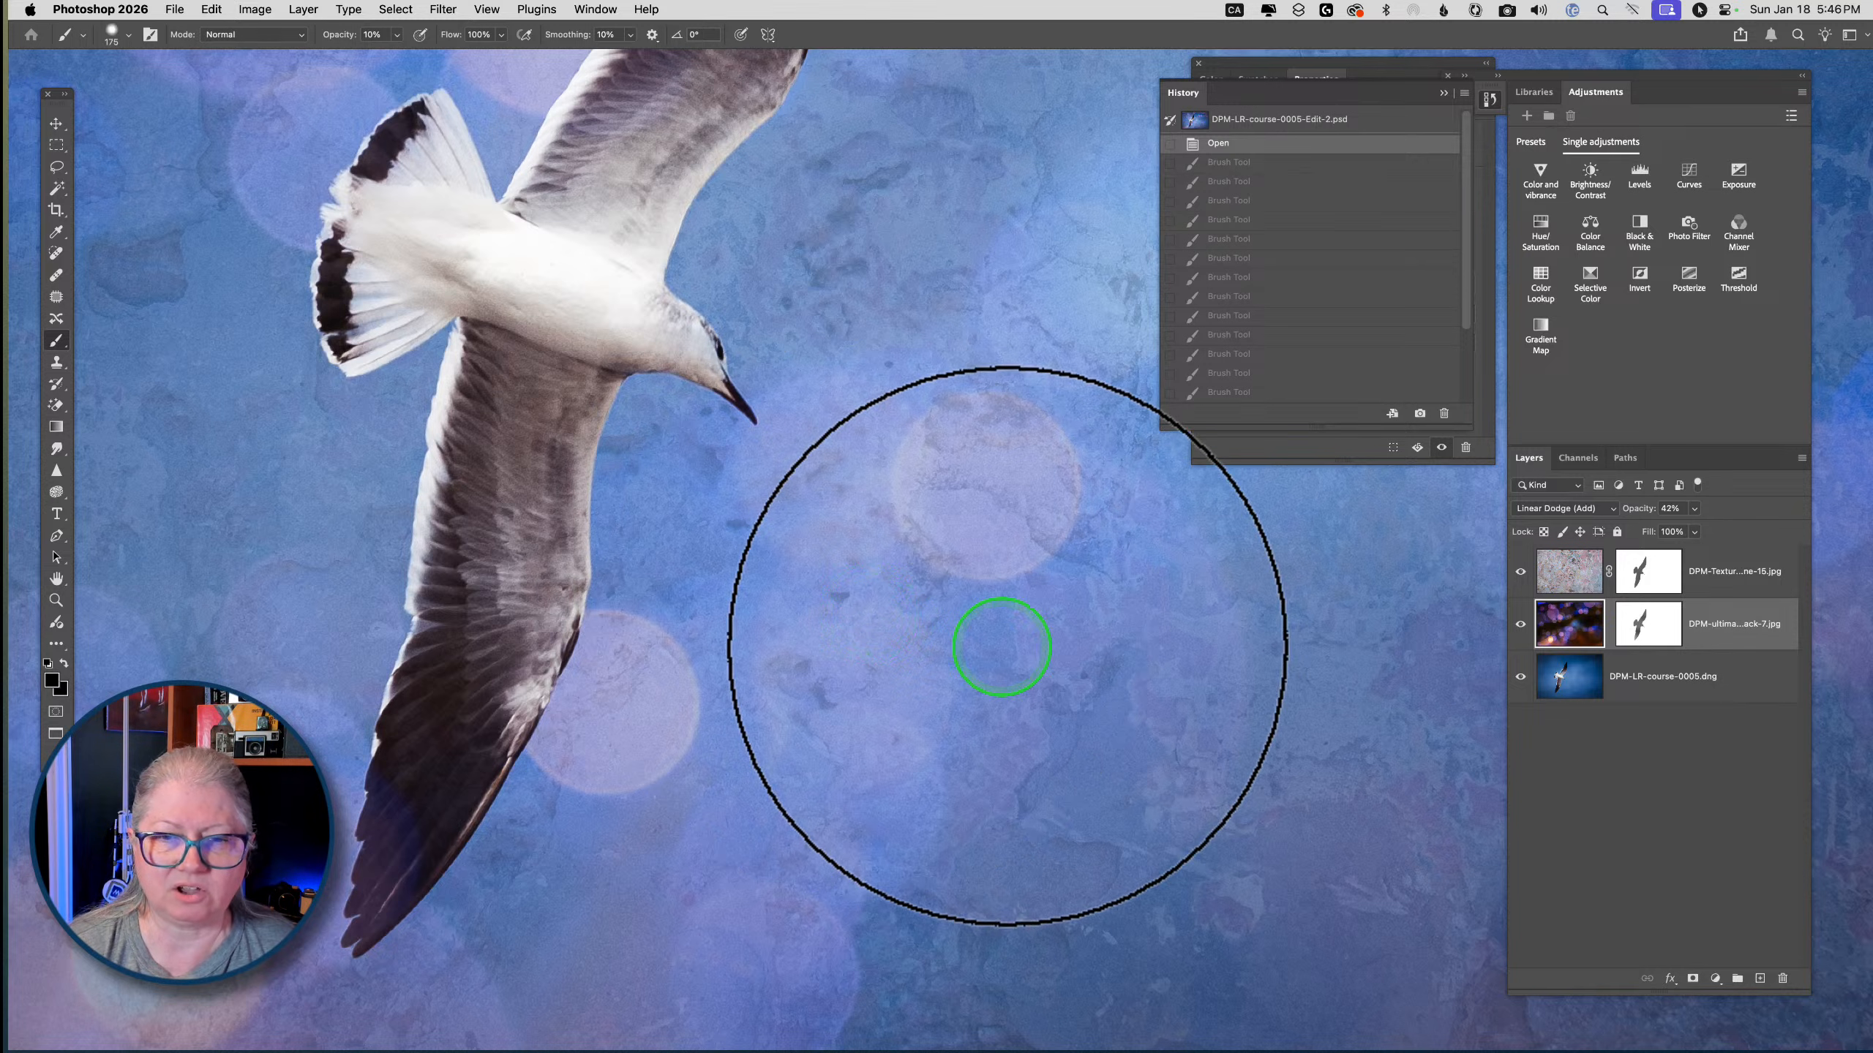
scroll(1274, 199, "down", 5)
scroll(1273, 198, "up", 5)
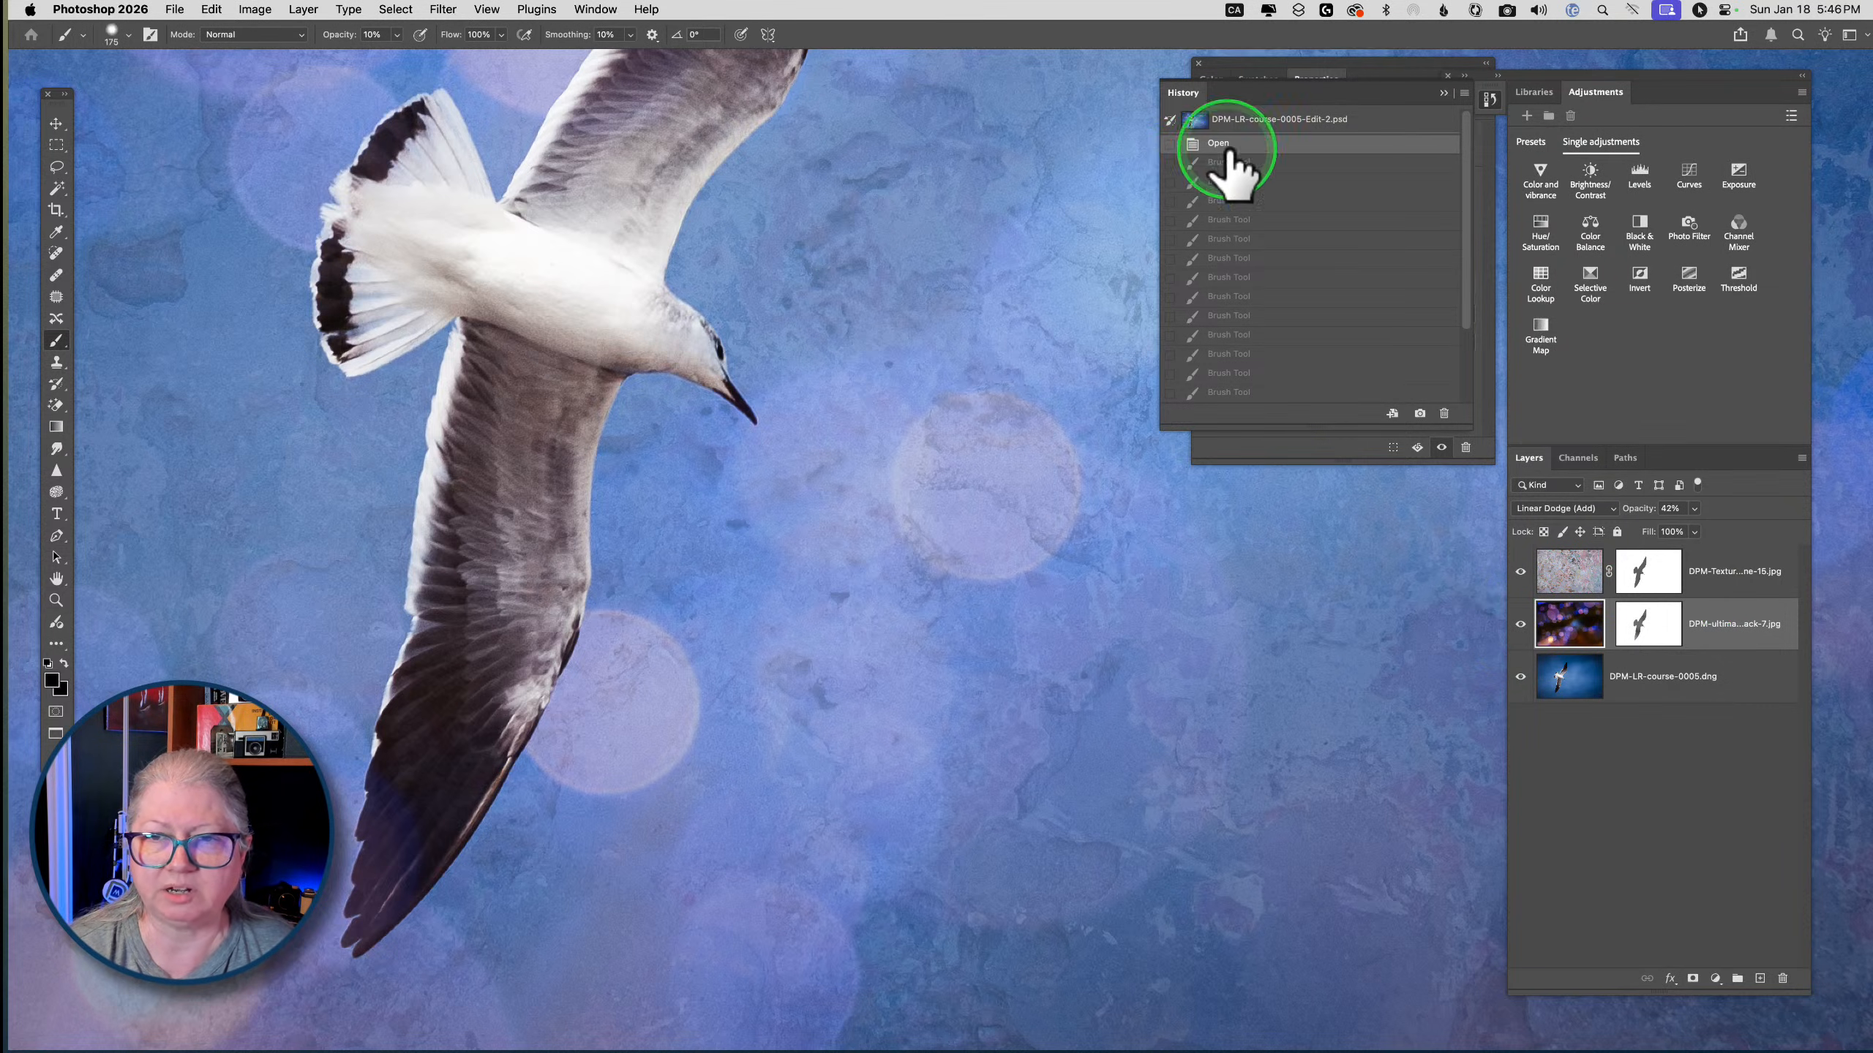
left_click(1444, 92)
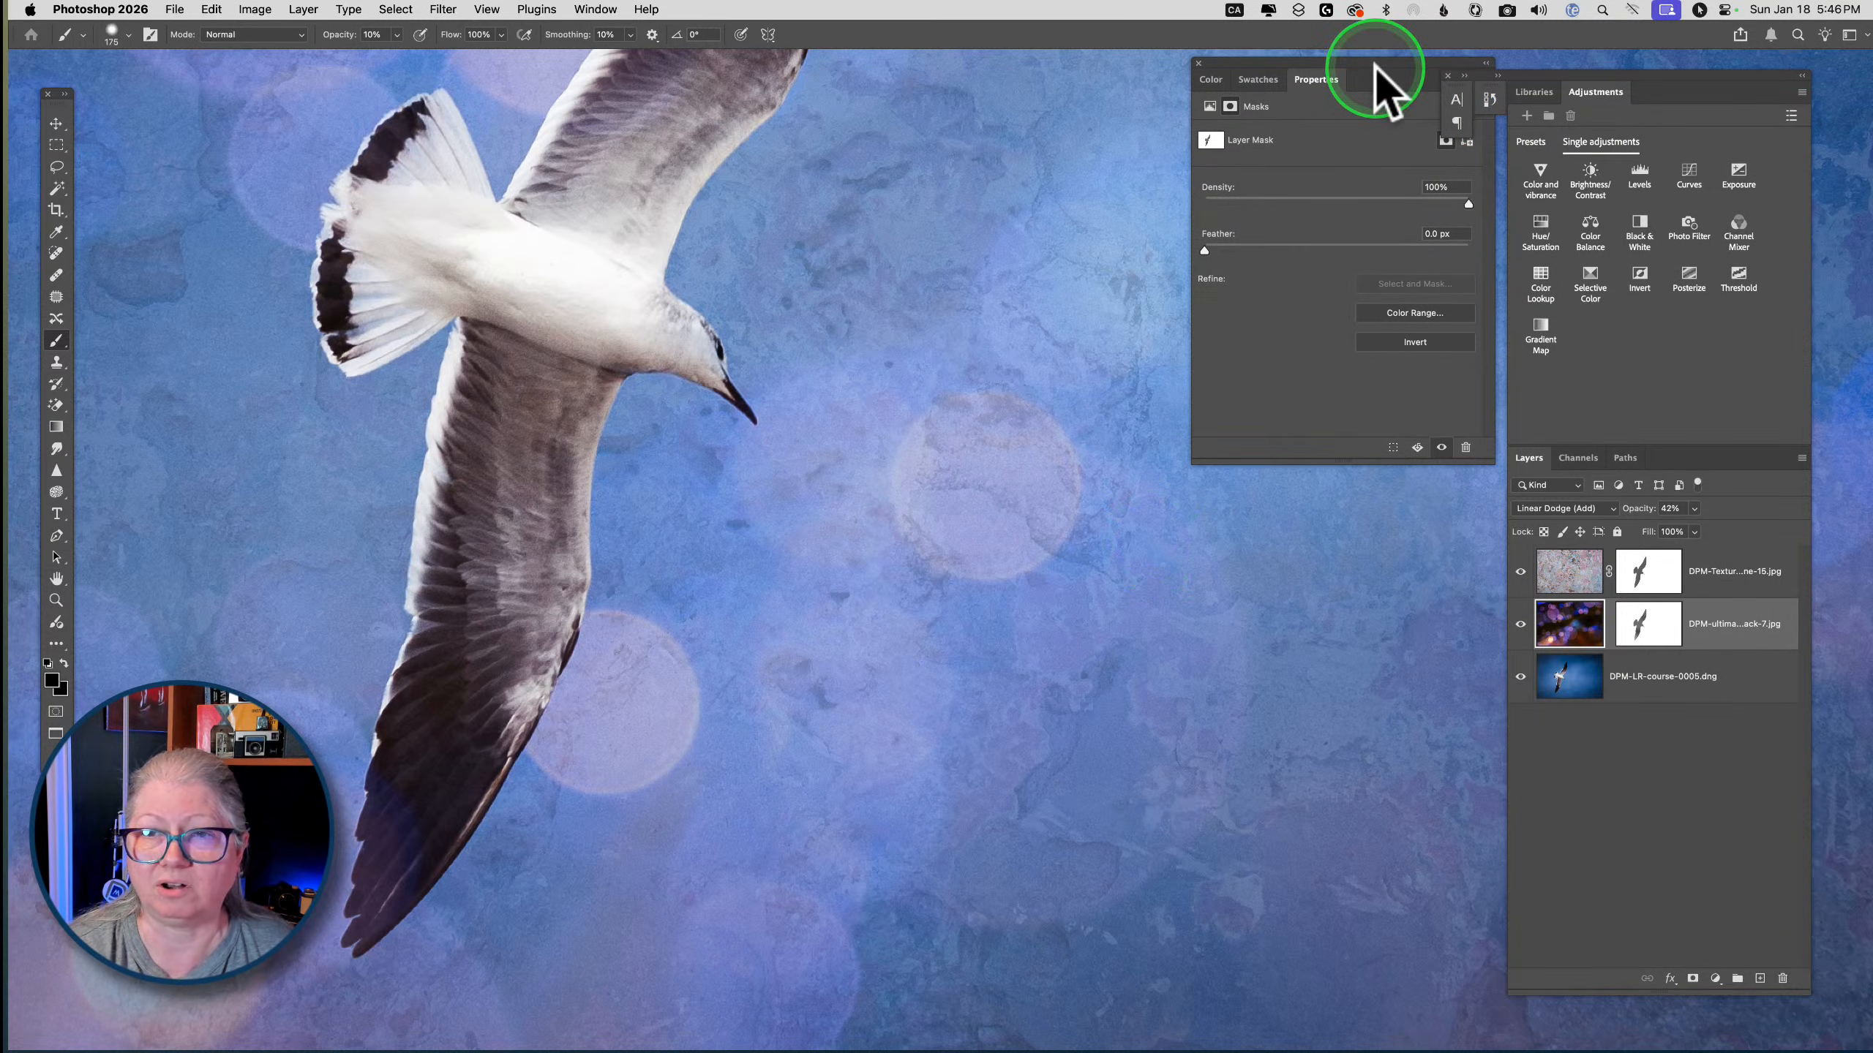
Collapse the floating Properties panel group to icons and dock it below the History icon
left_click_drag(1379, 74, 1326, 68)
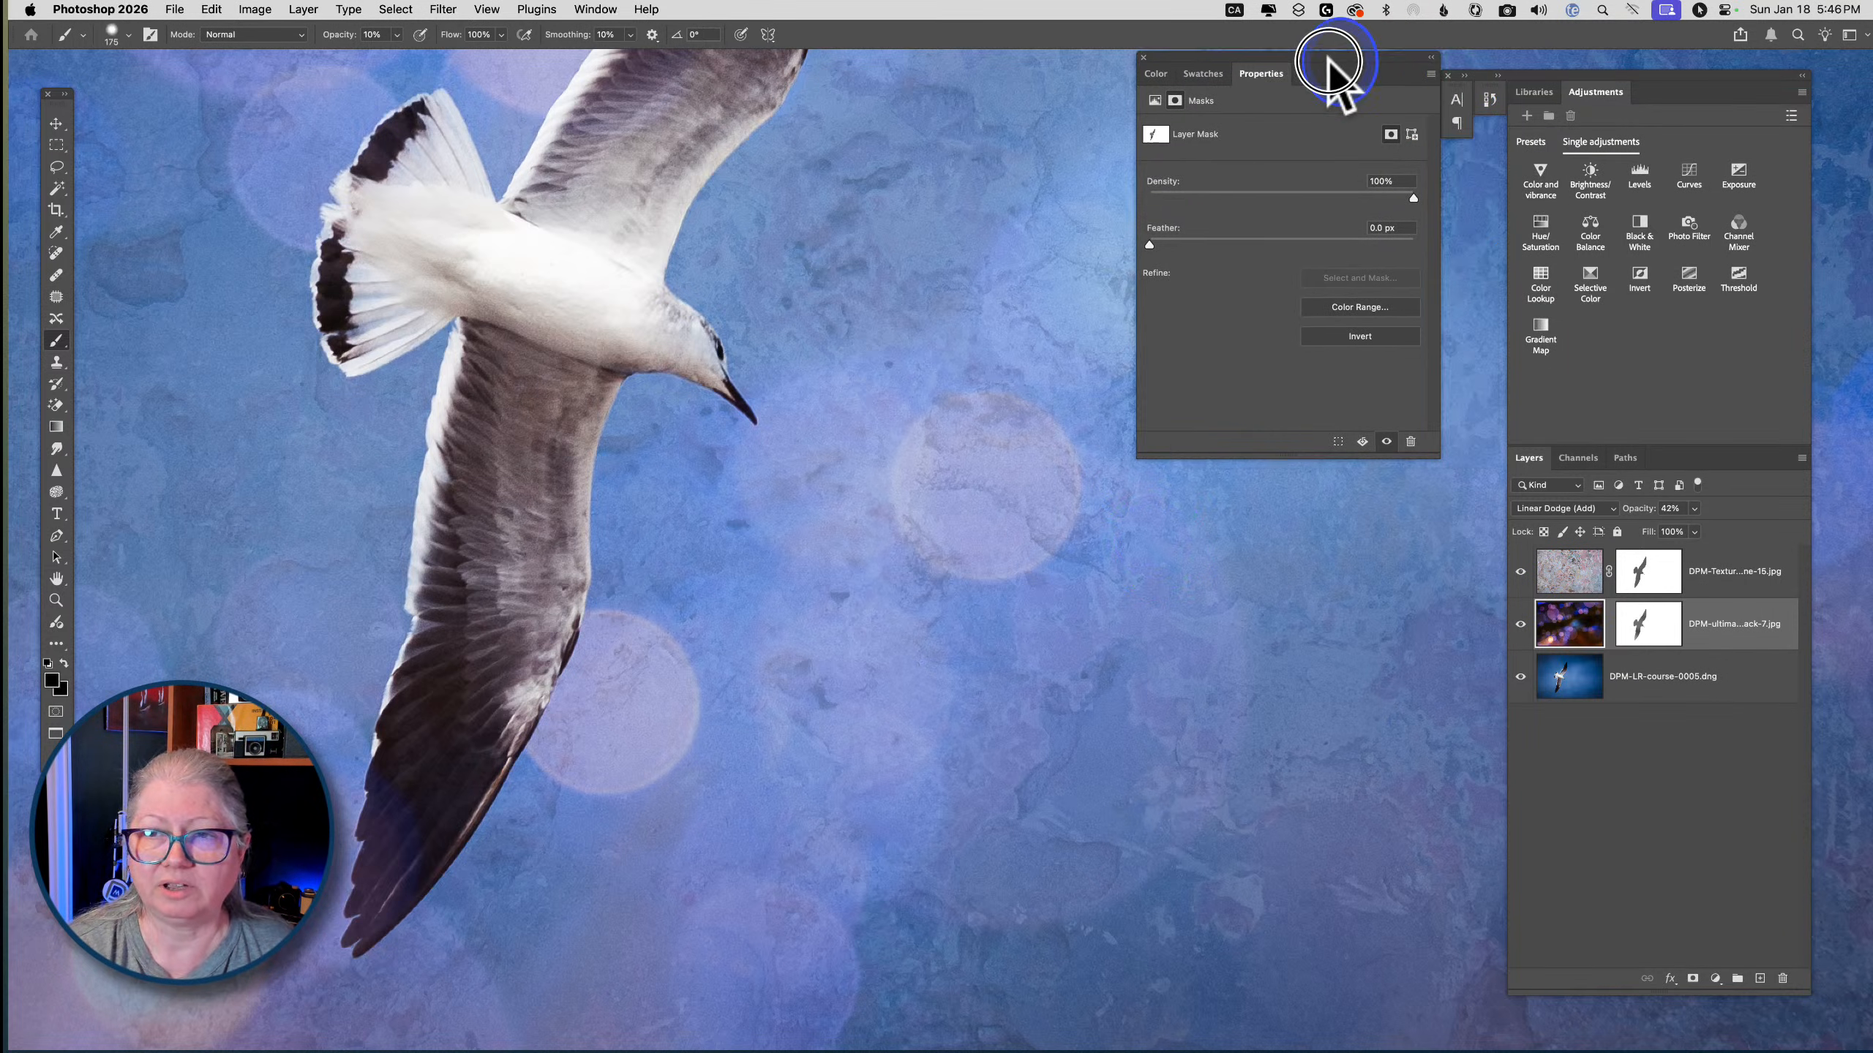
left_click(1430, 58)
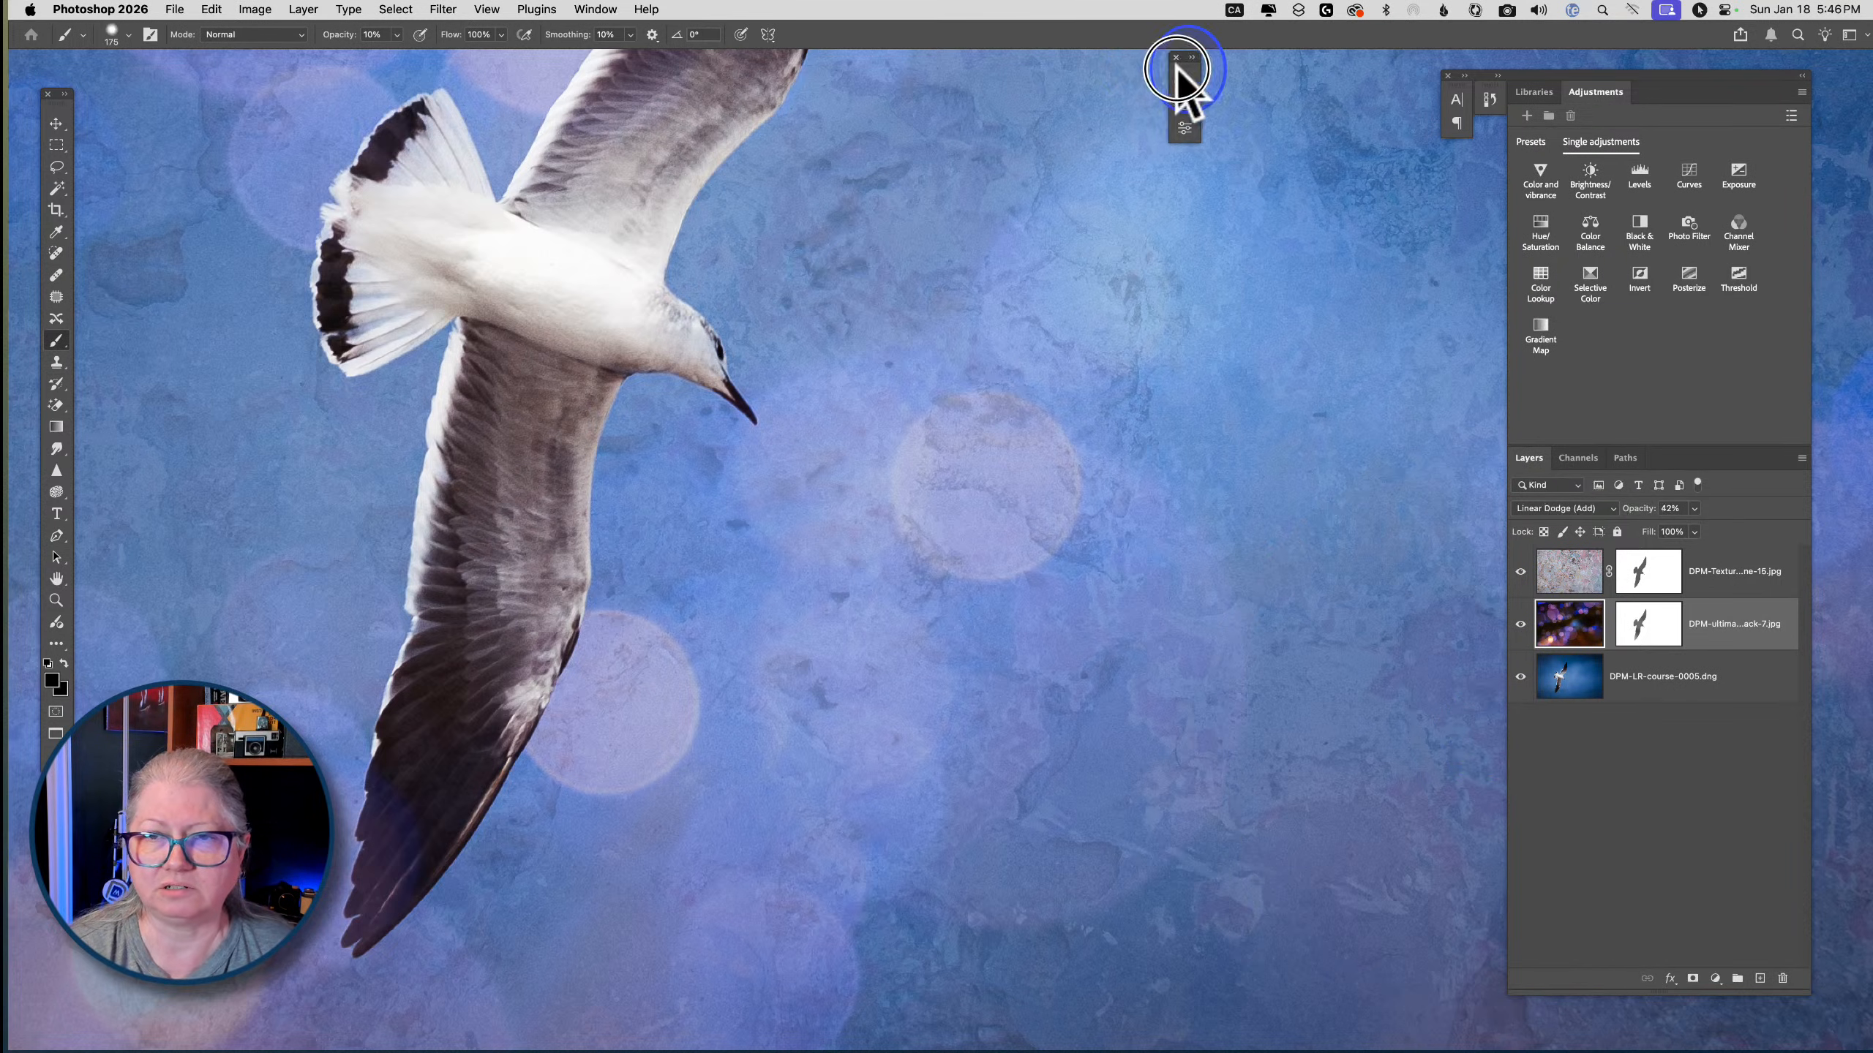
mouse_move(1178, 66)
left_mouse_down()
mouse_move(1422, 84)
mouse_move(1396, 83)
mouse_move(1492, 188)
mouse_move(1484, 146)
left_mouse_up()
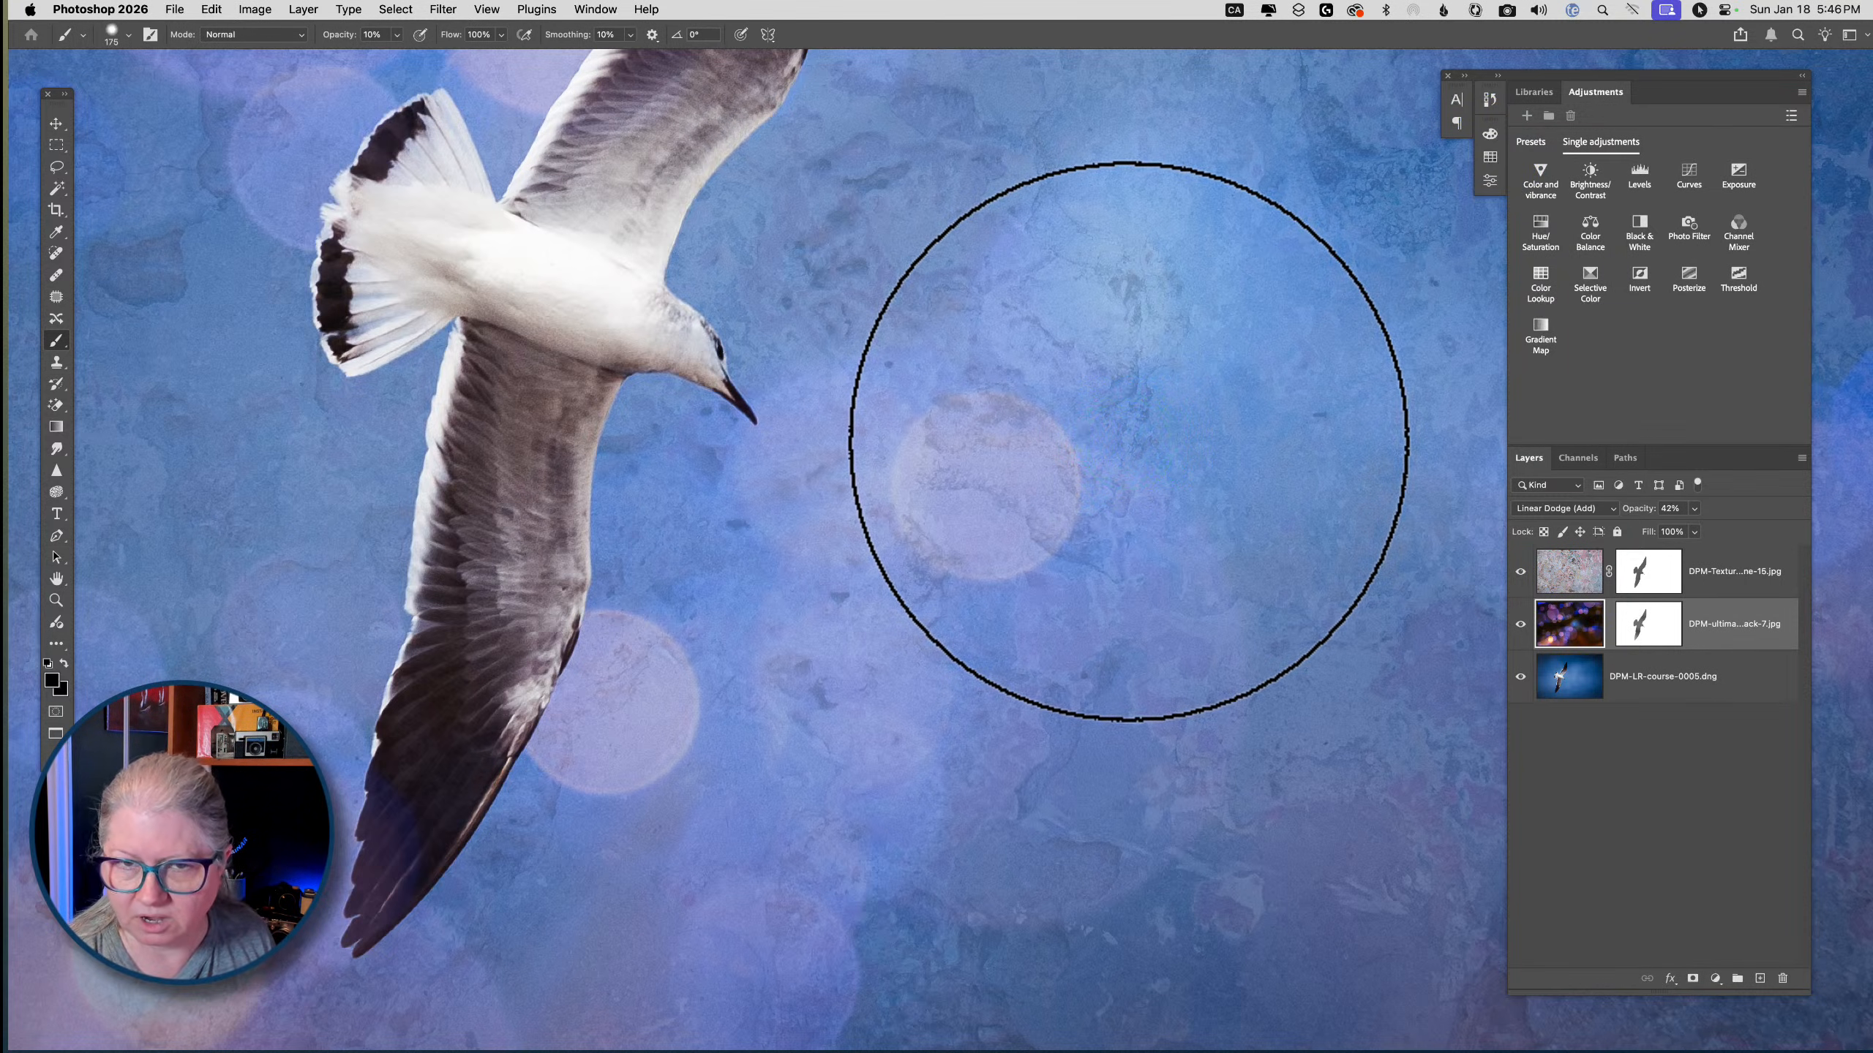
Add a Levels adjustment above the texture layer and raise its black input level to about 112
left_click(1733, 575)
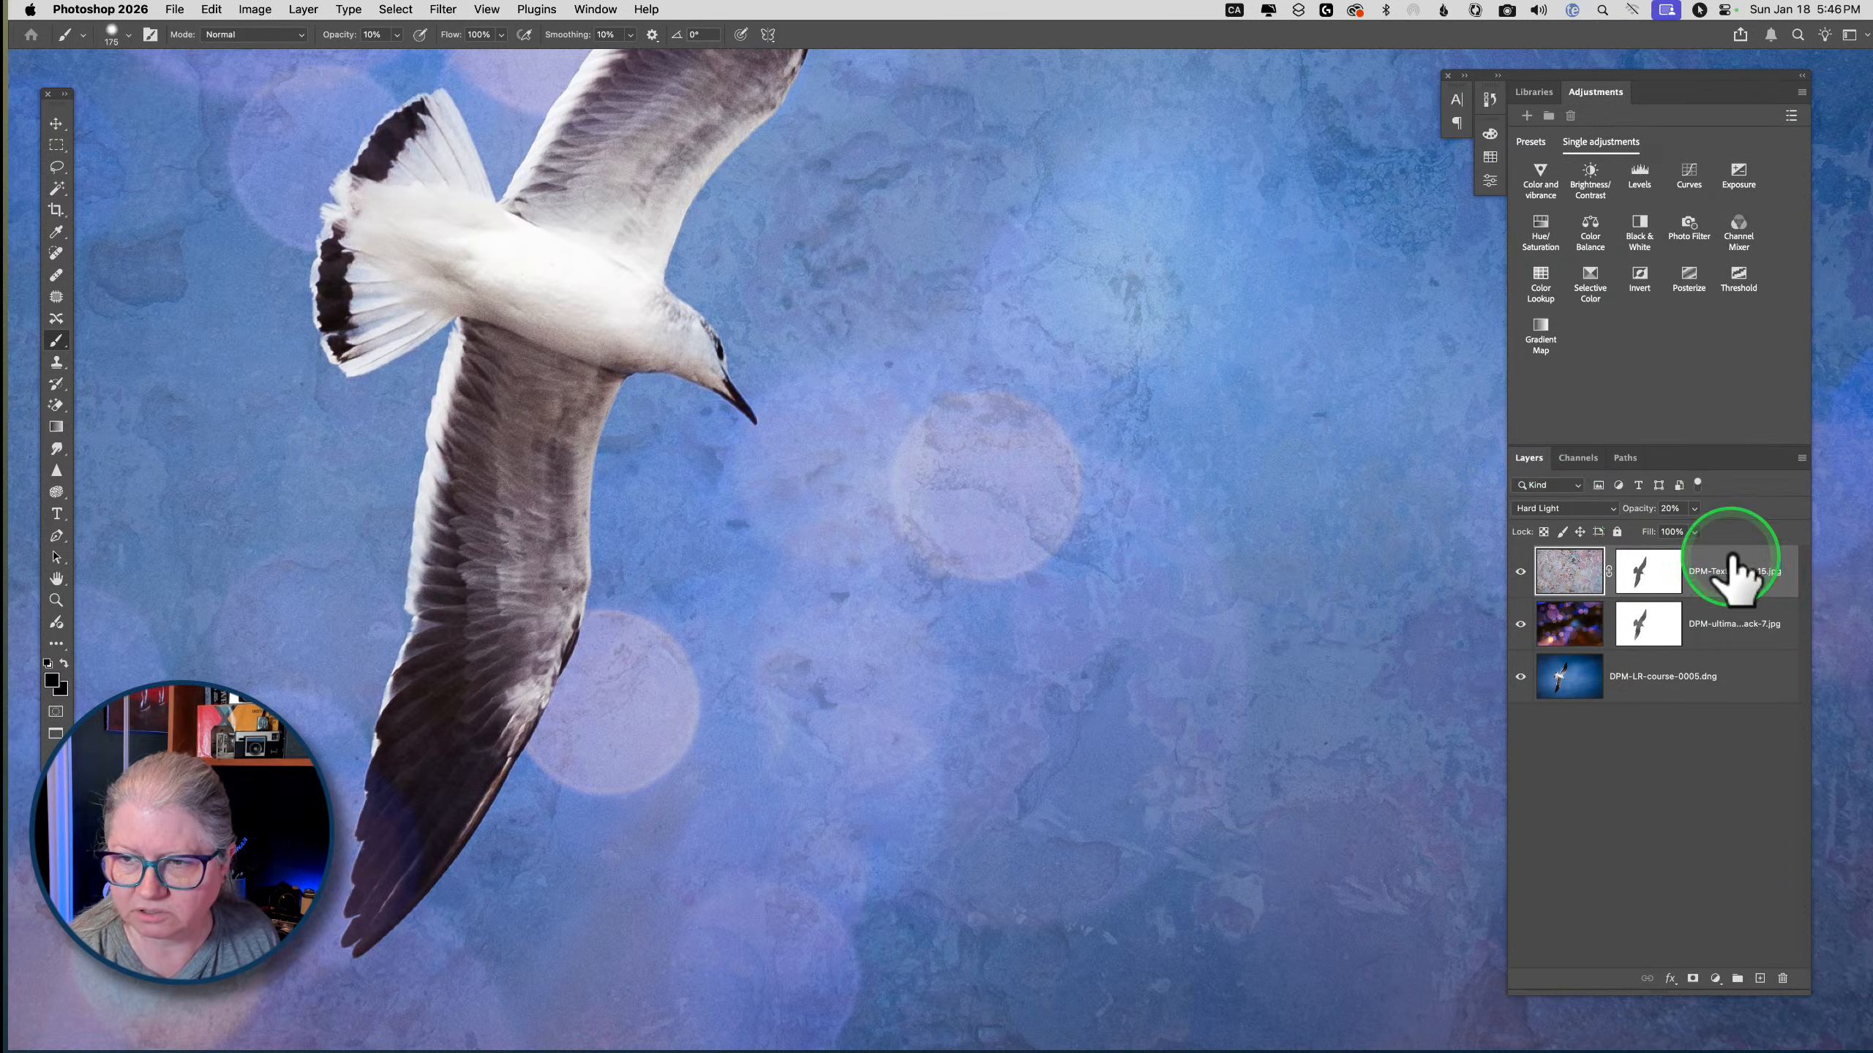
left_click(1636, 181)
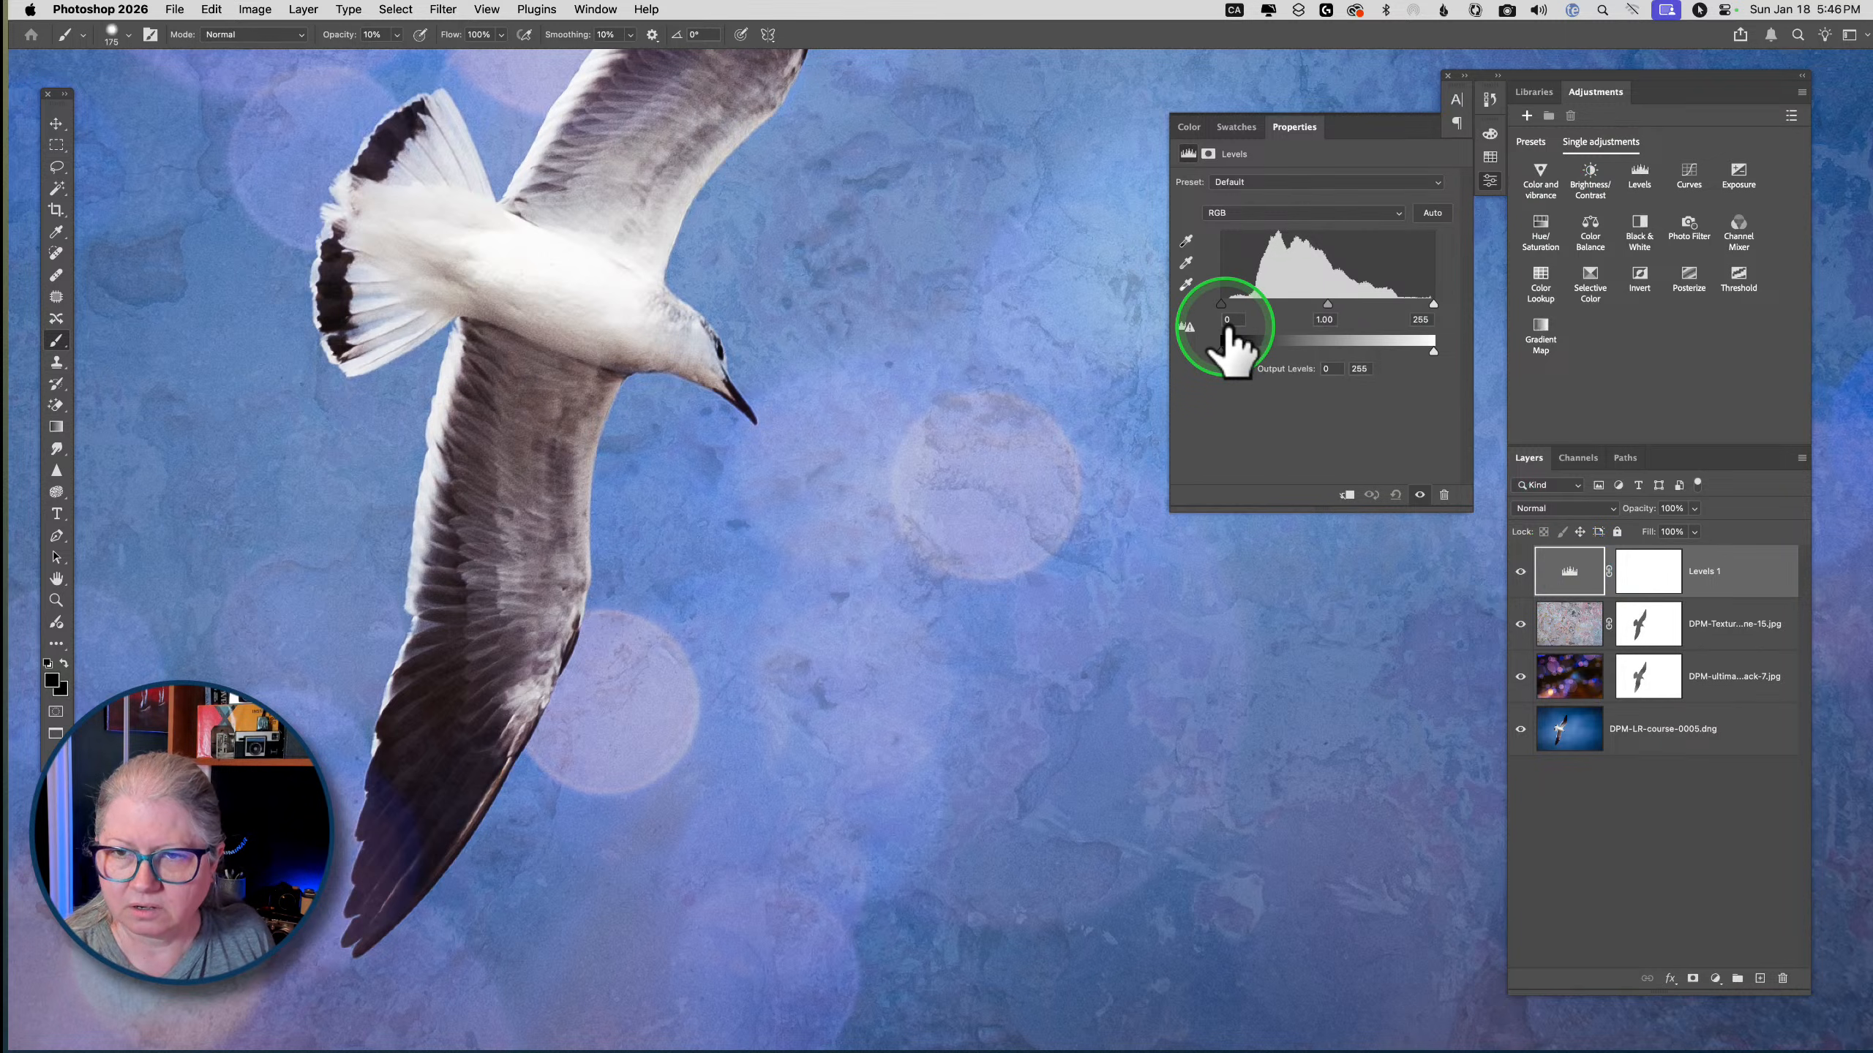
left_click_drag(1227, 327, 1312, 303)
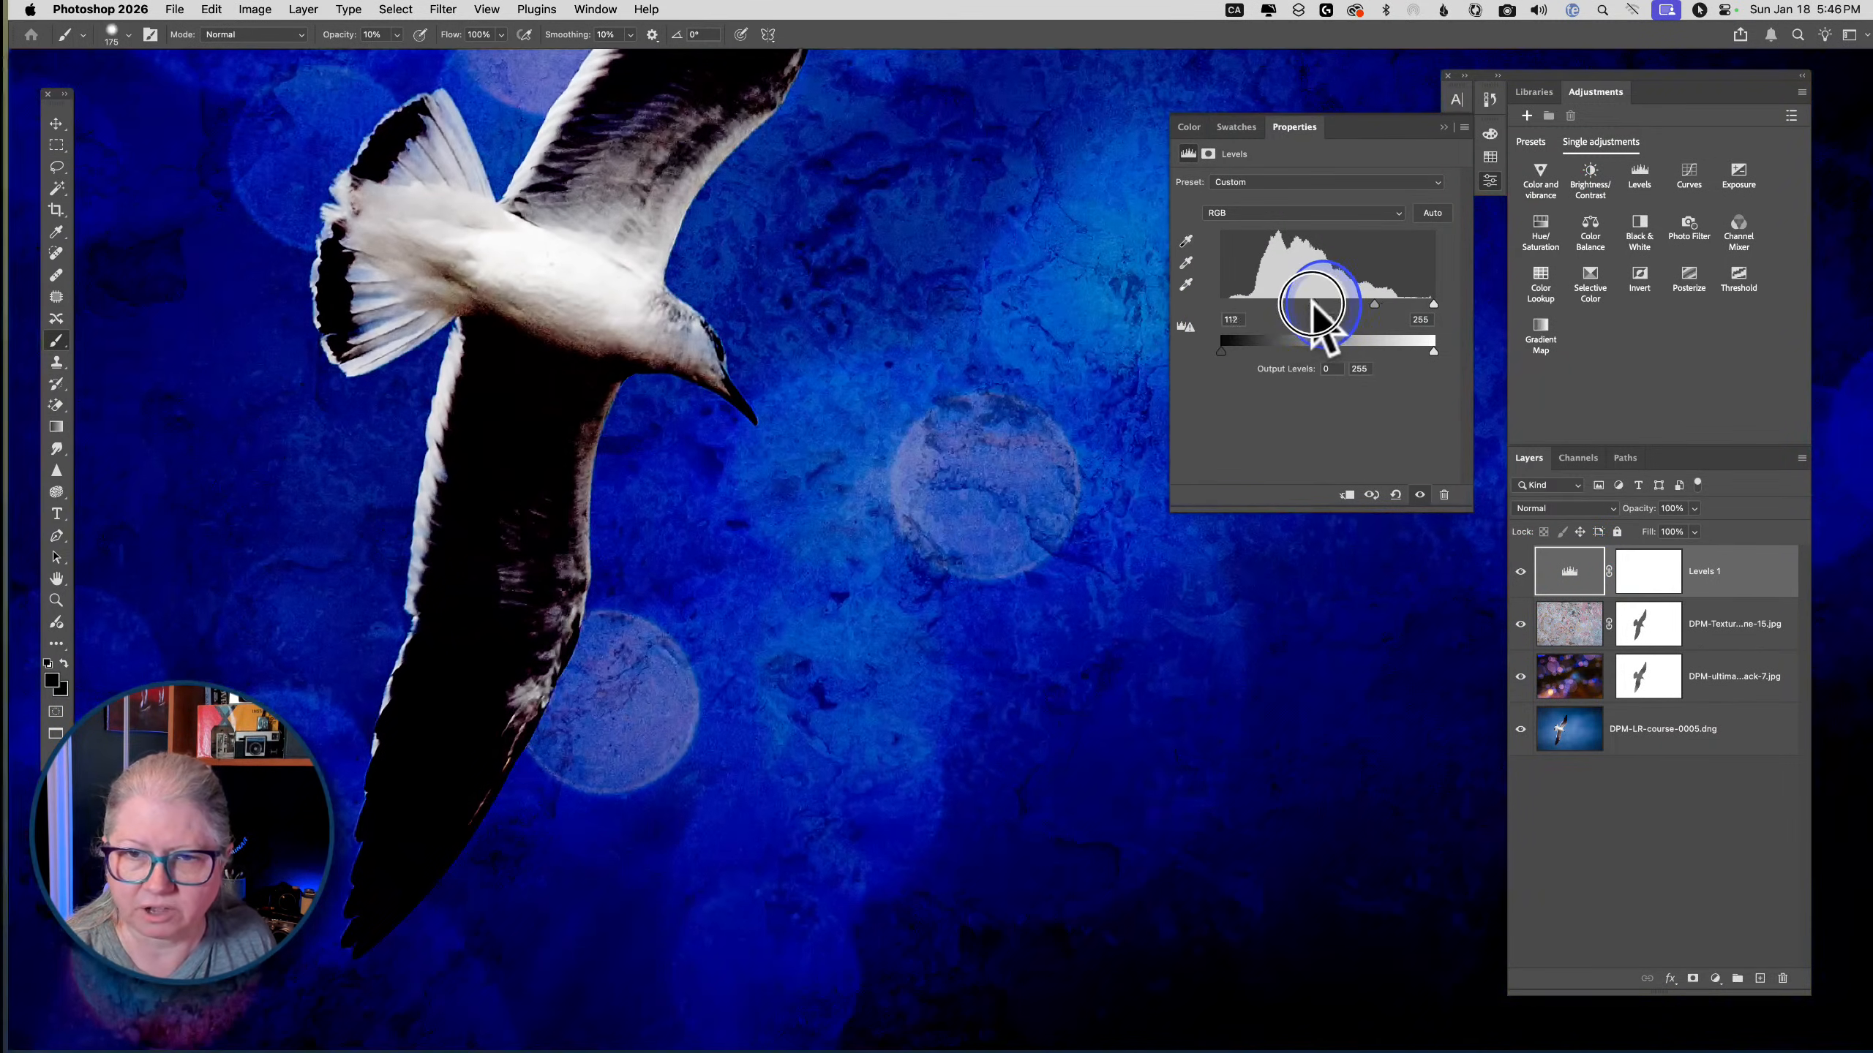
Set the brush opacity to 100% and paint a diagonal black stroke on the Levels mask beside the bird's beak
left_click(1659, 587)
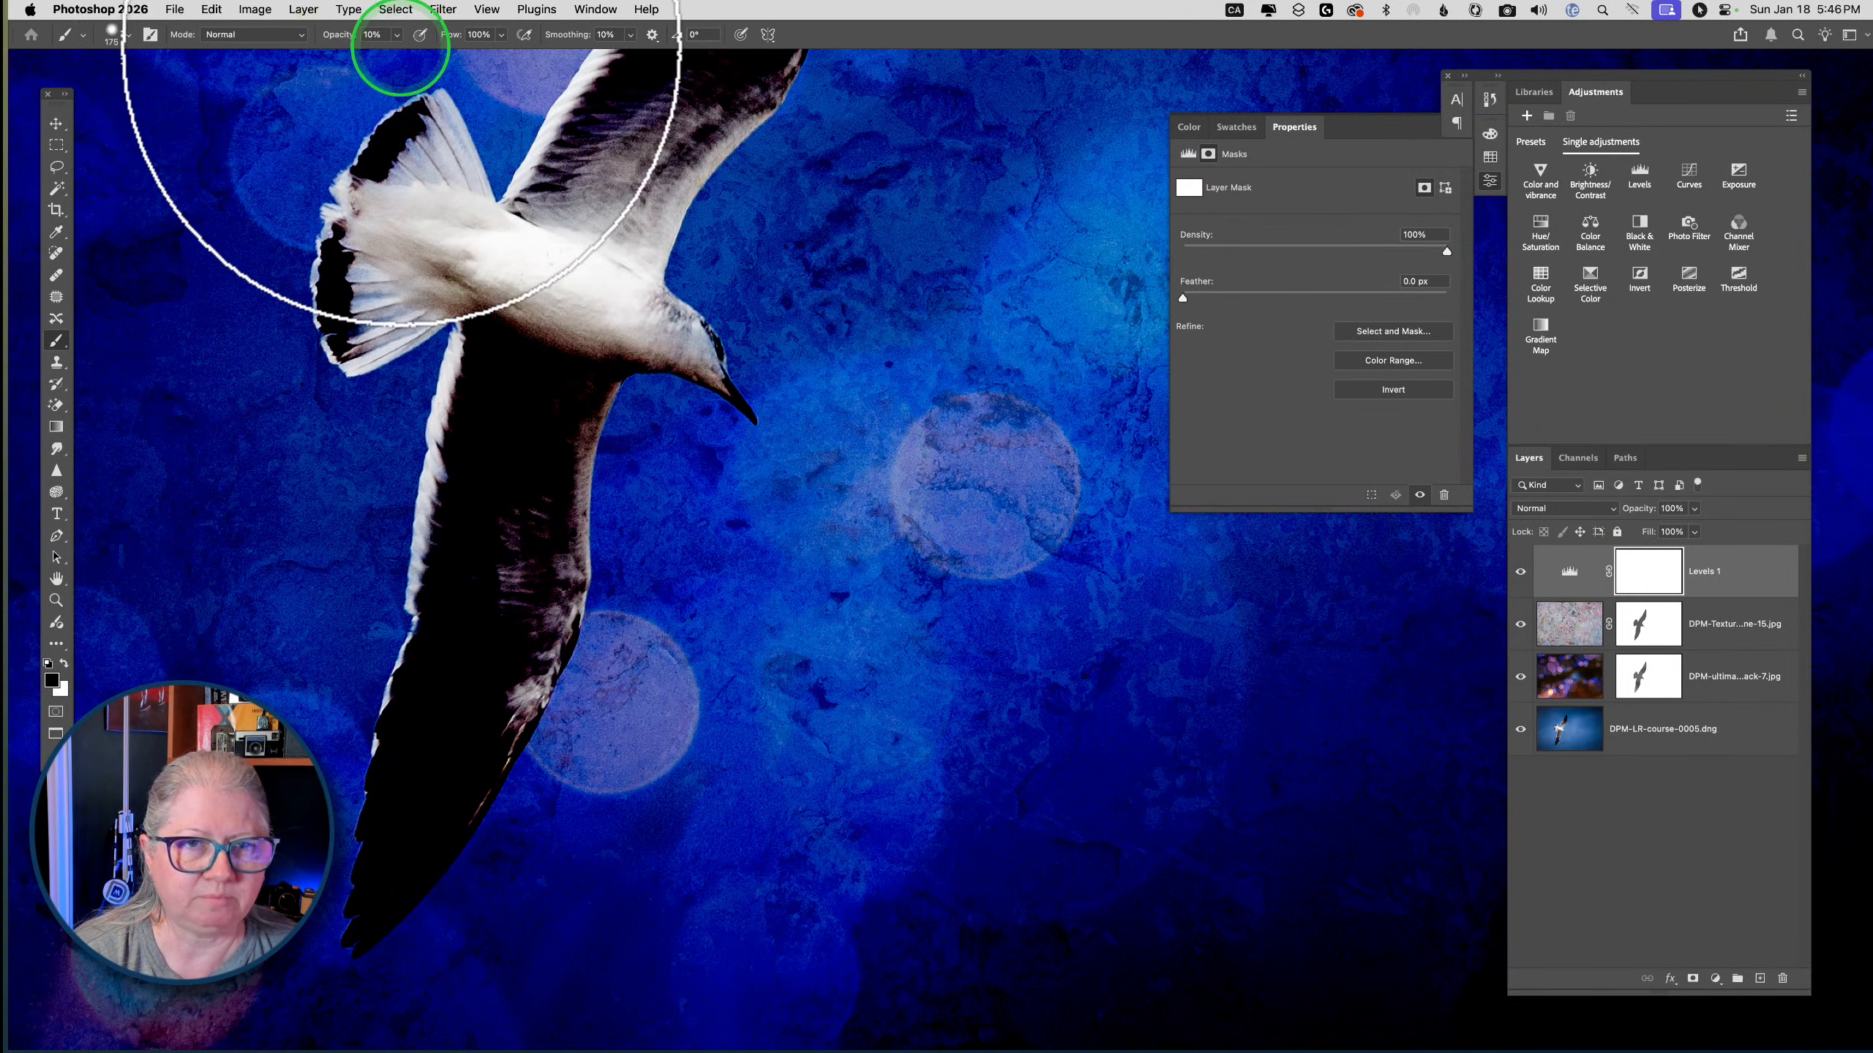
left_click(397, 37)
left_click_drag(394, 55, 480, 59)
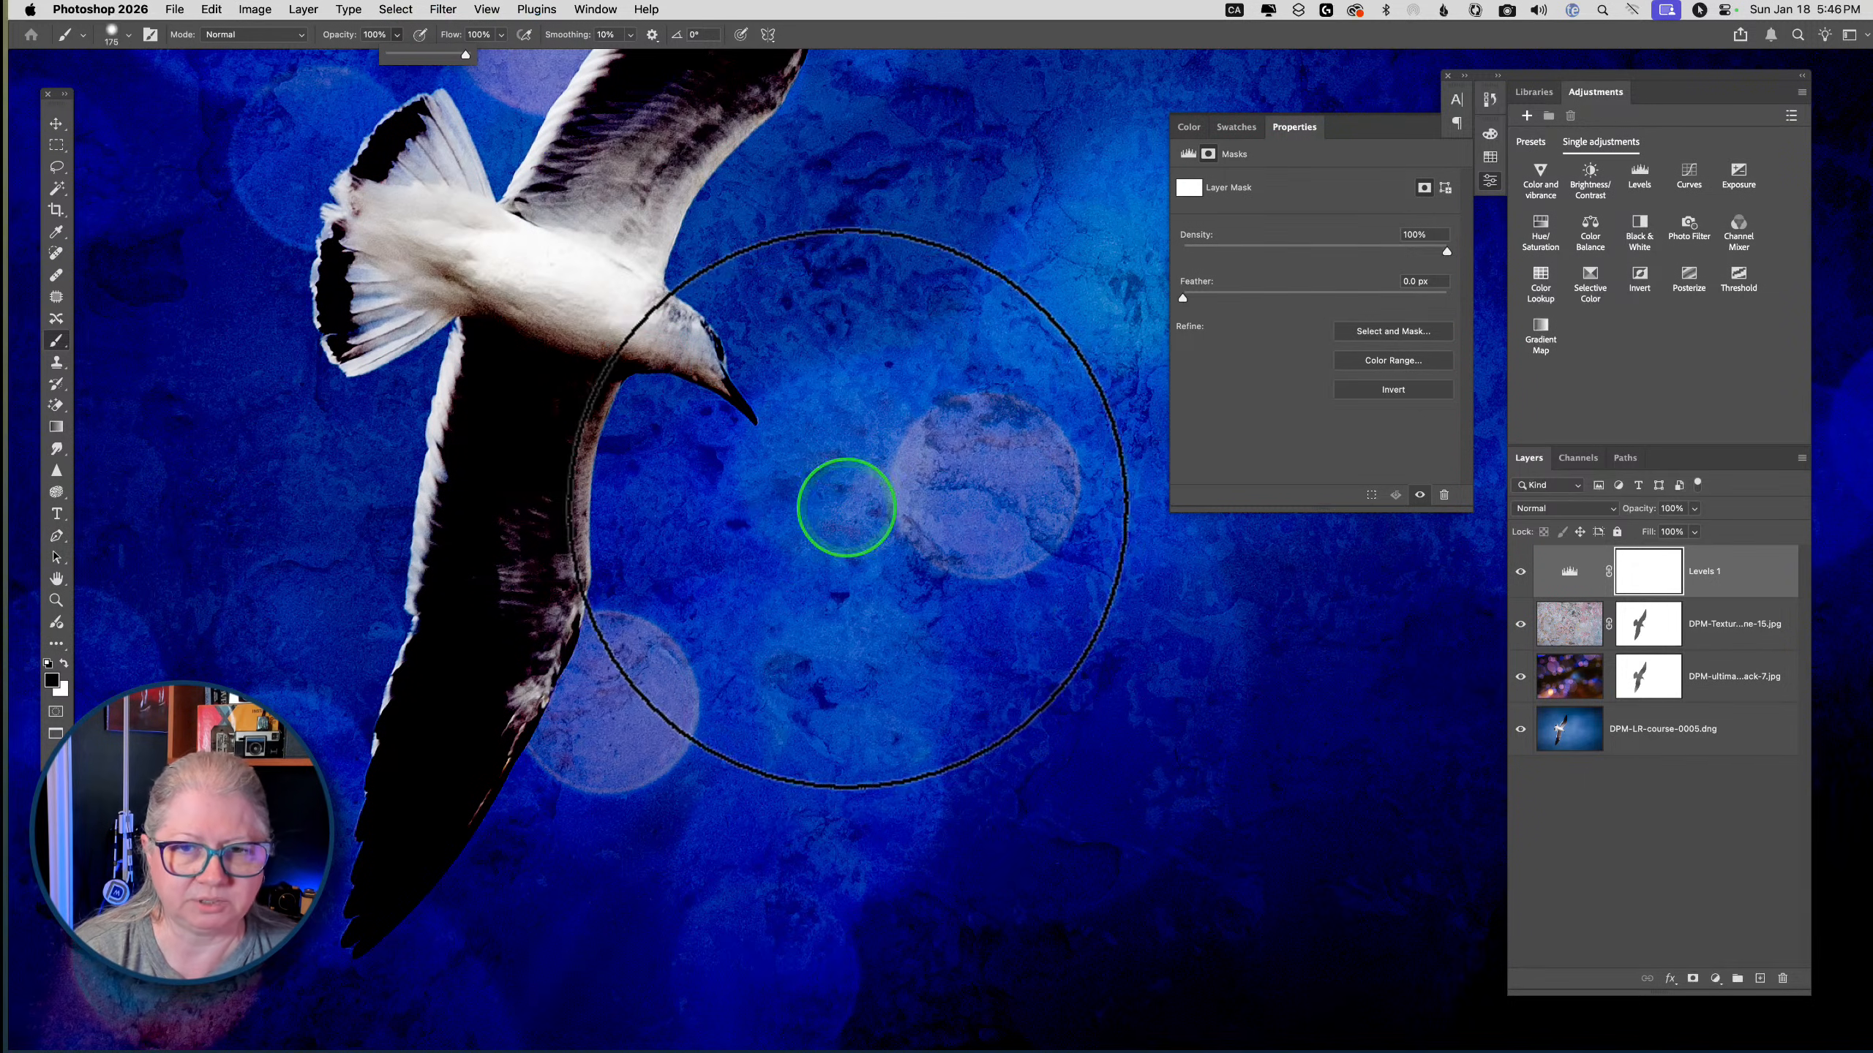
left_click_drag(846, 330, 1150, 760)
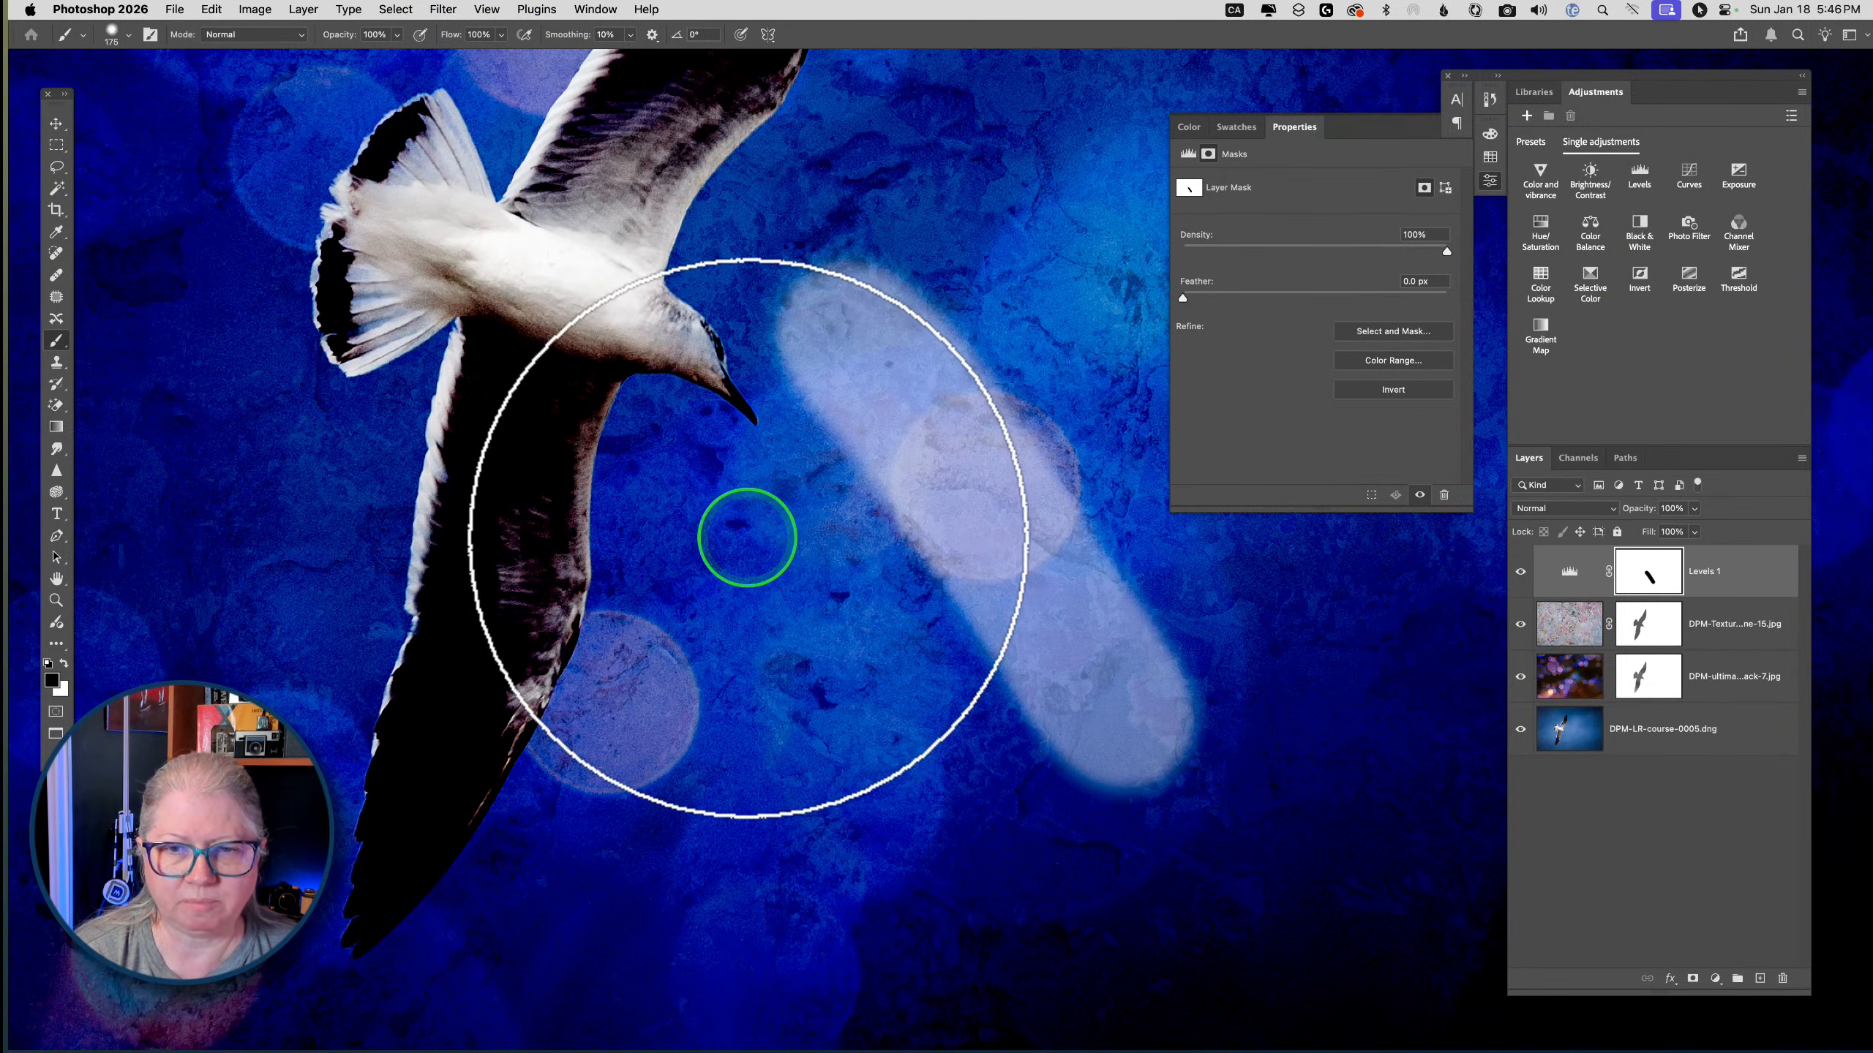
Paint two more parallel black strokes on the Levels mask, one at 100% brush hardness and one at 0%
right_click(761, 532)
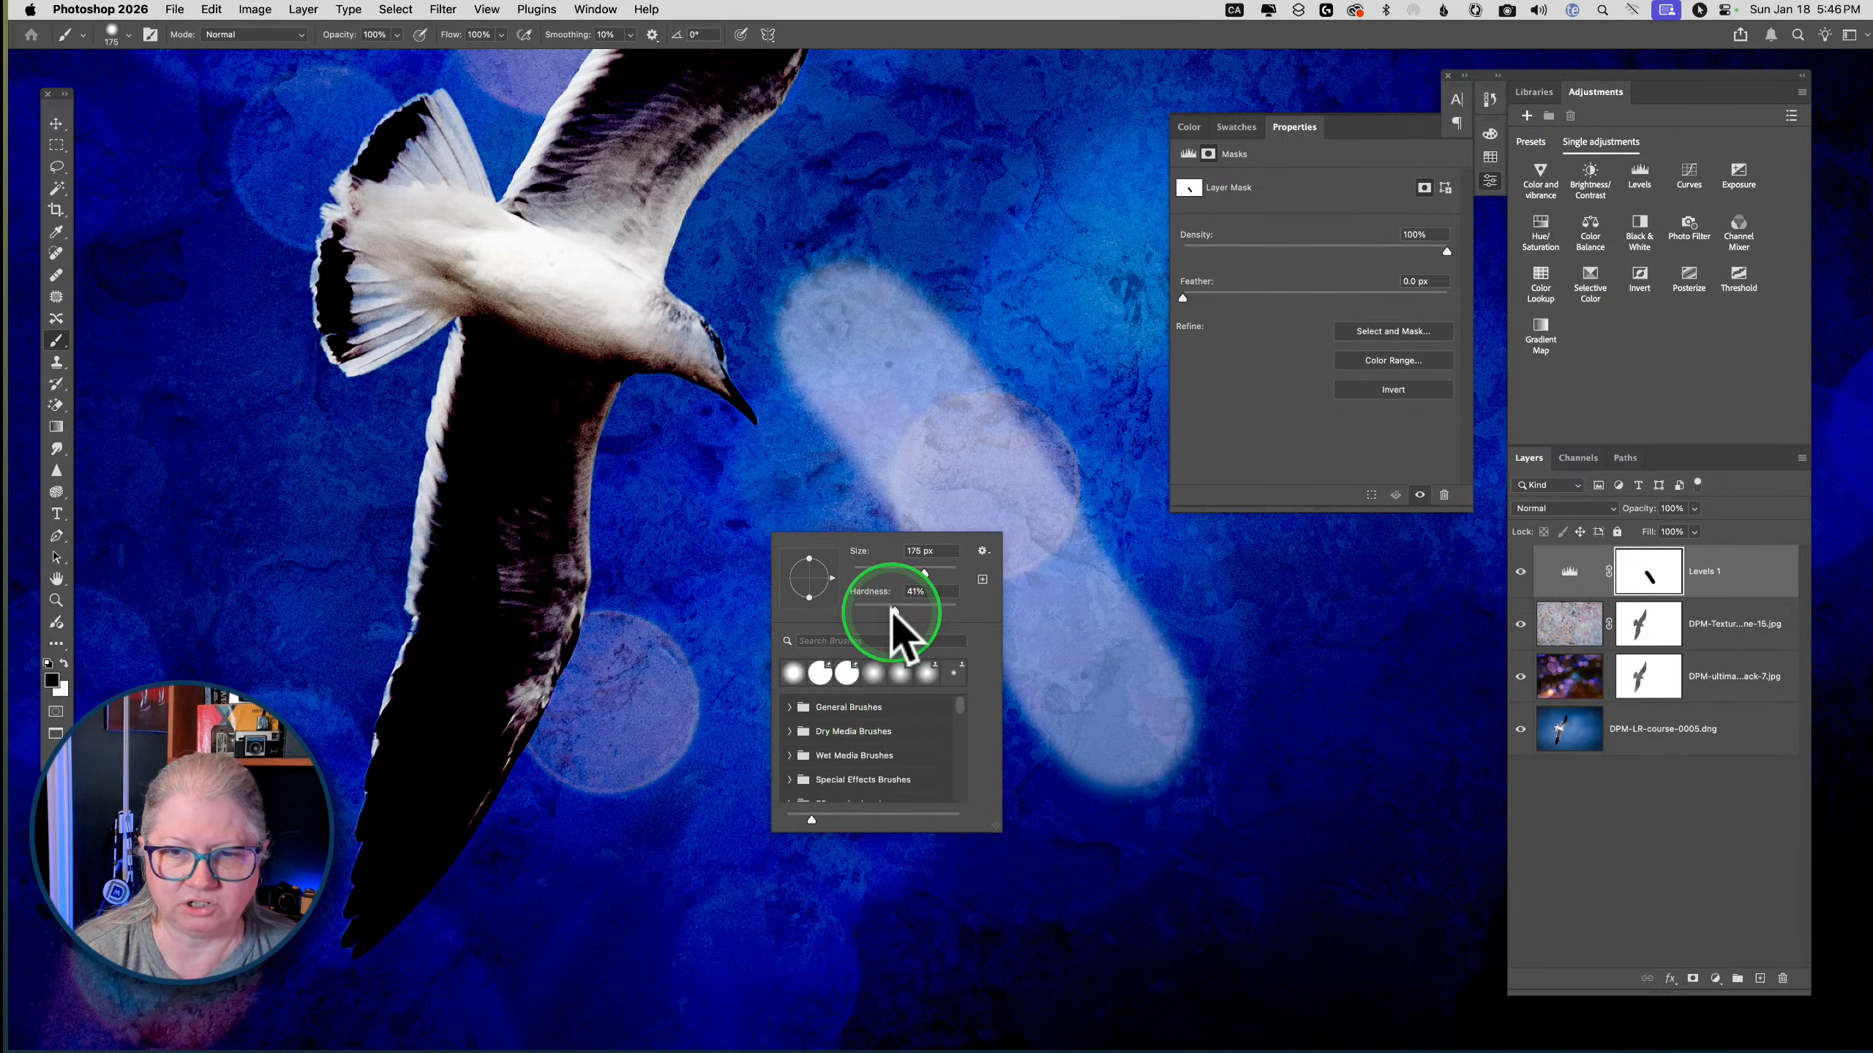
left_click(730, 511)
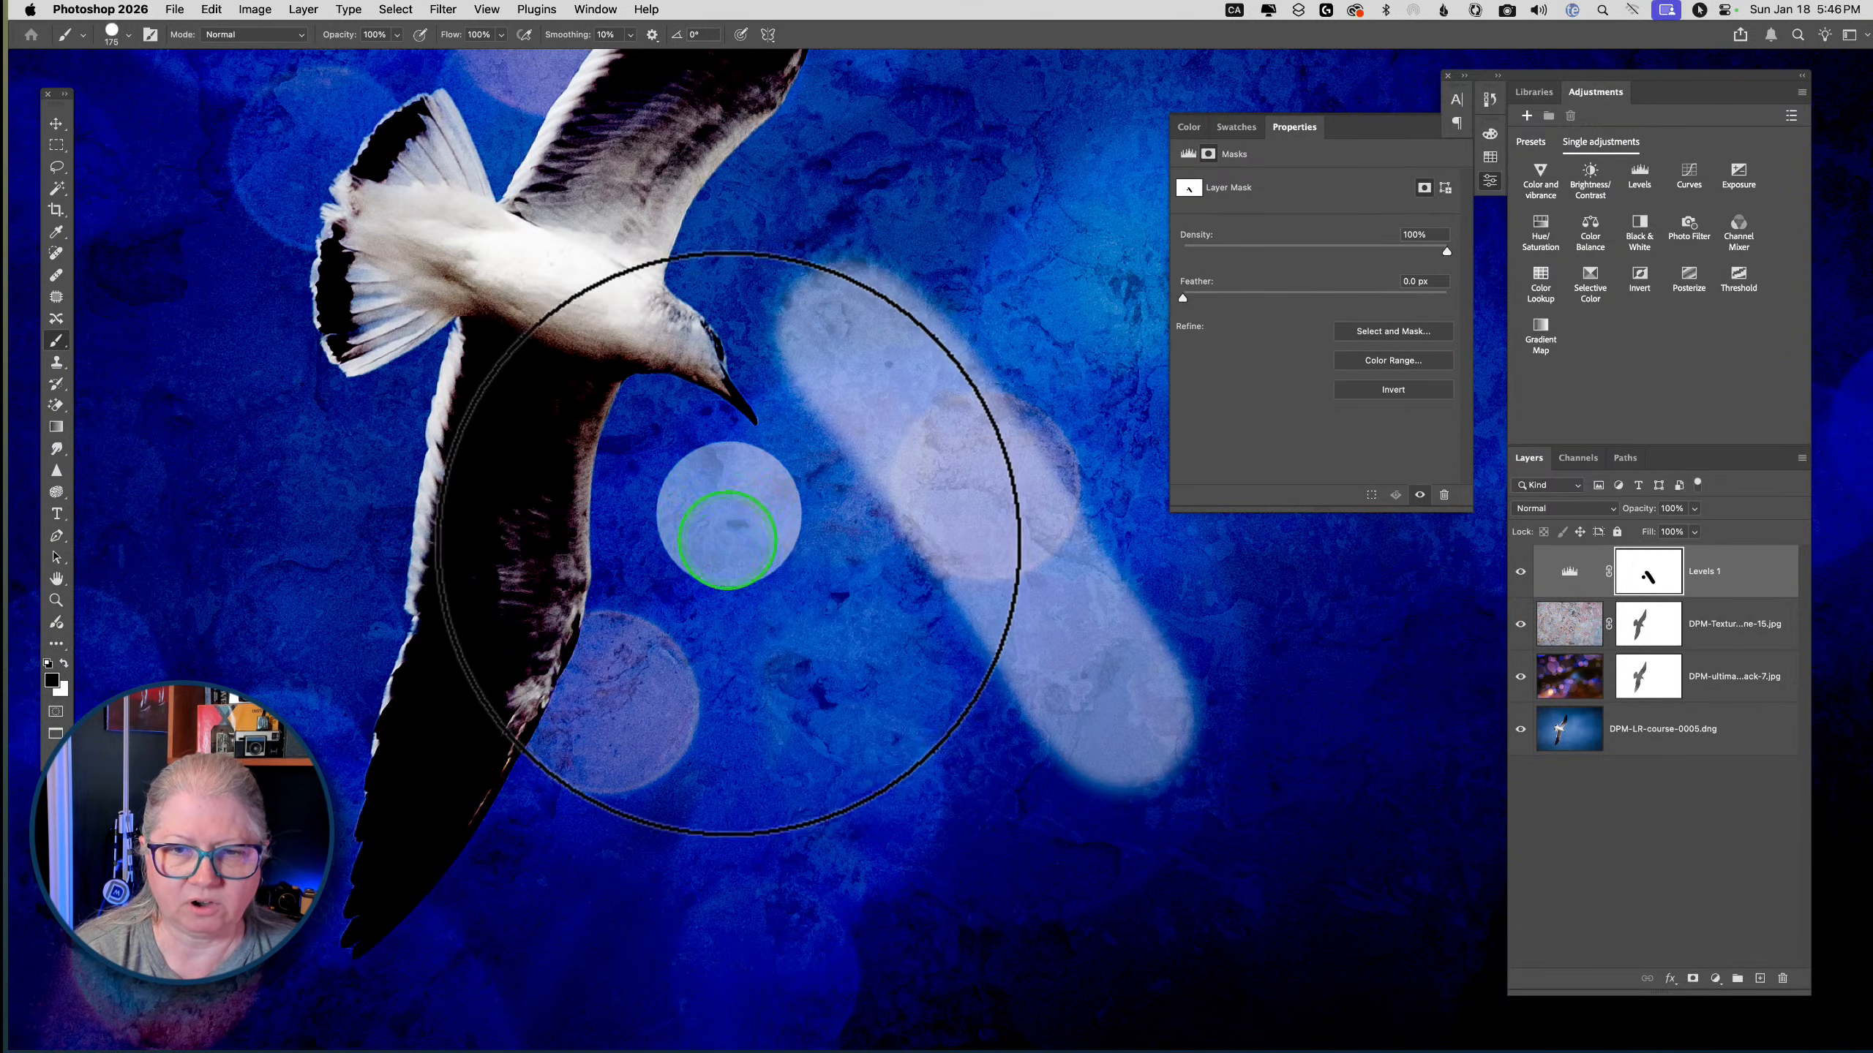
left_click(917, 781, "shift")
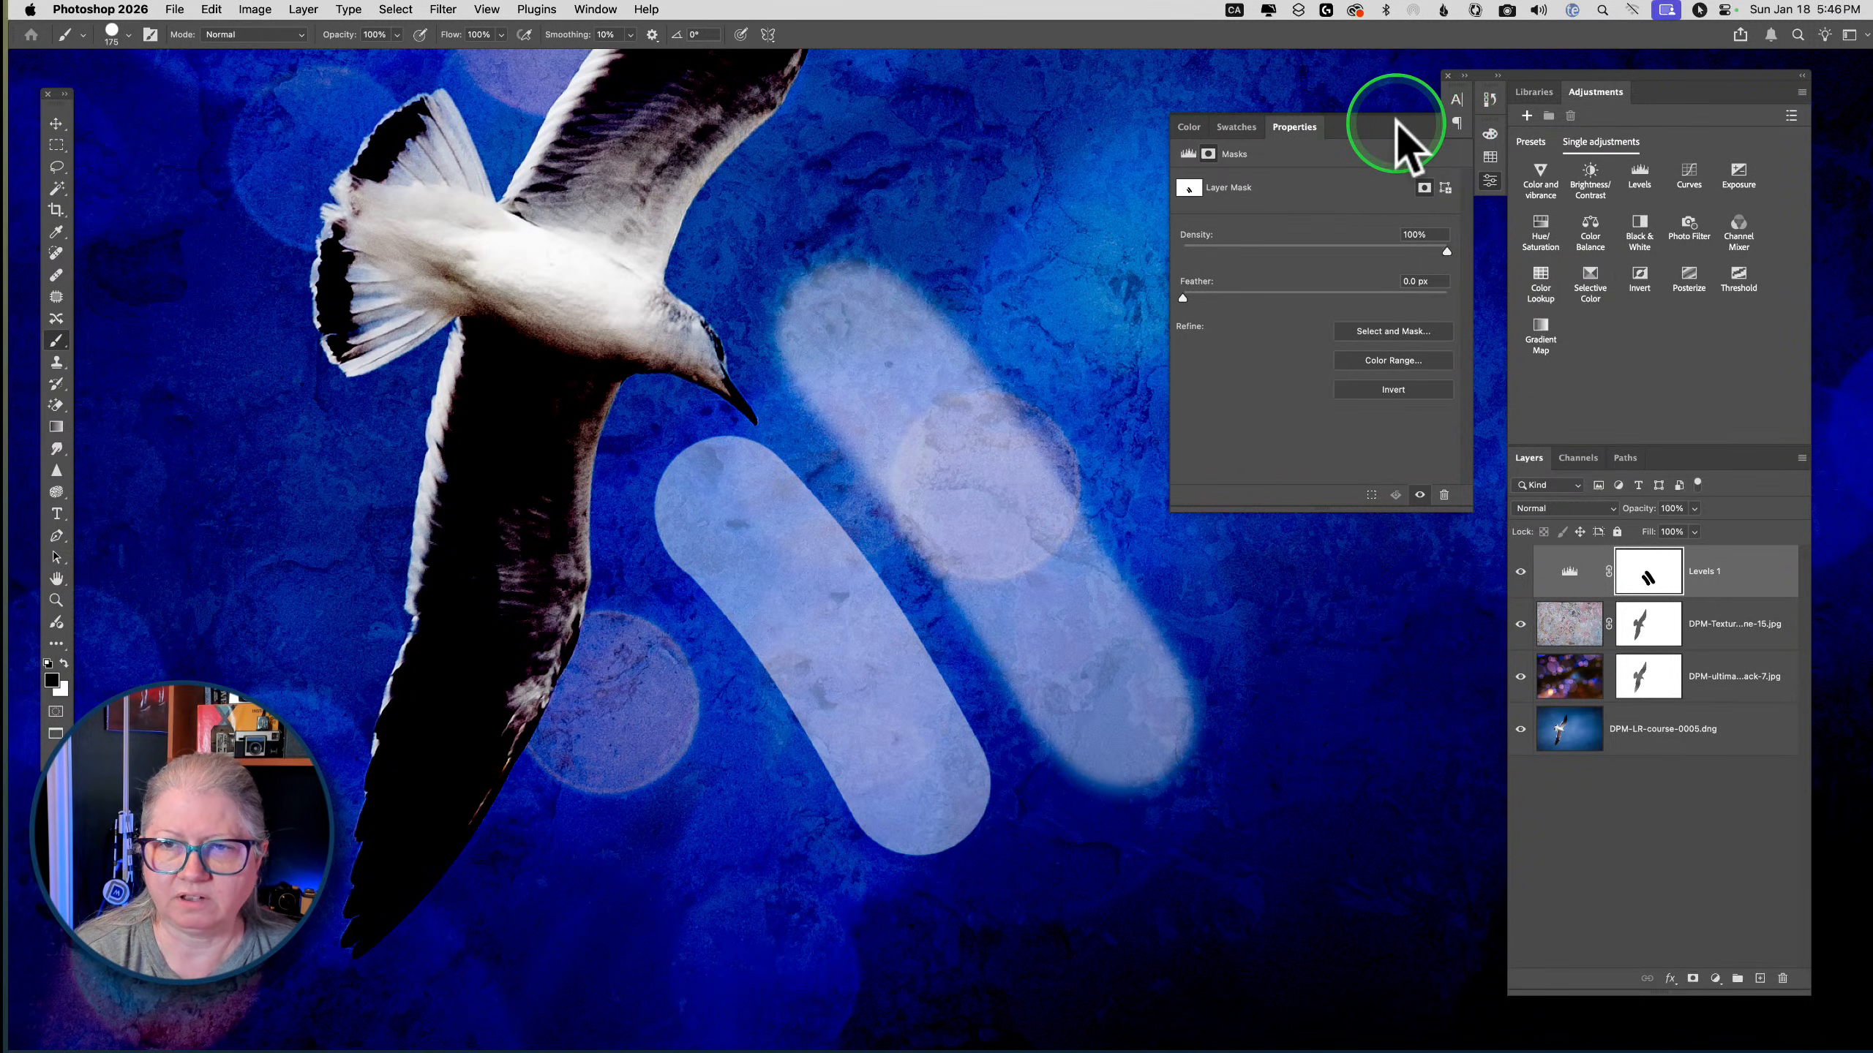
right_click(1047, 150)
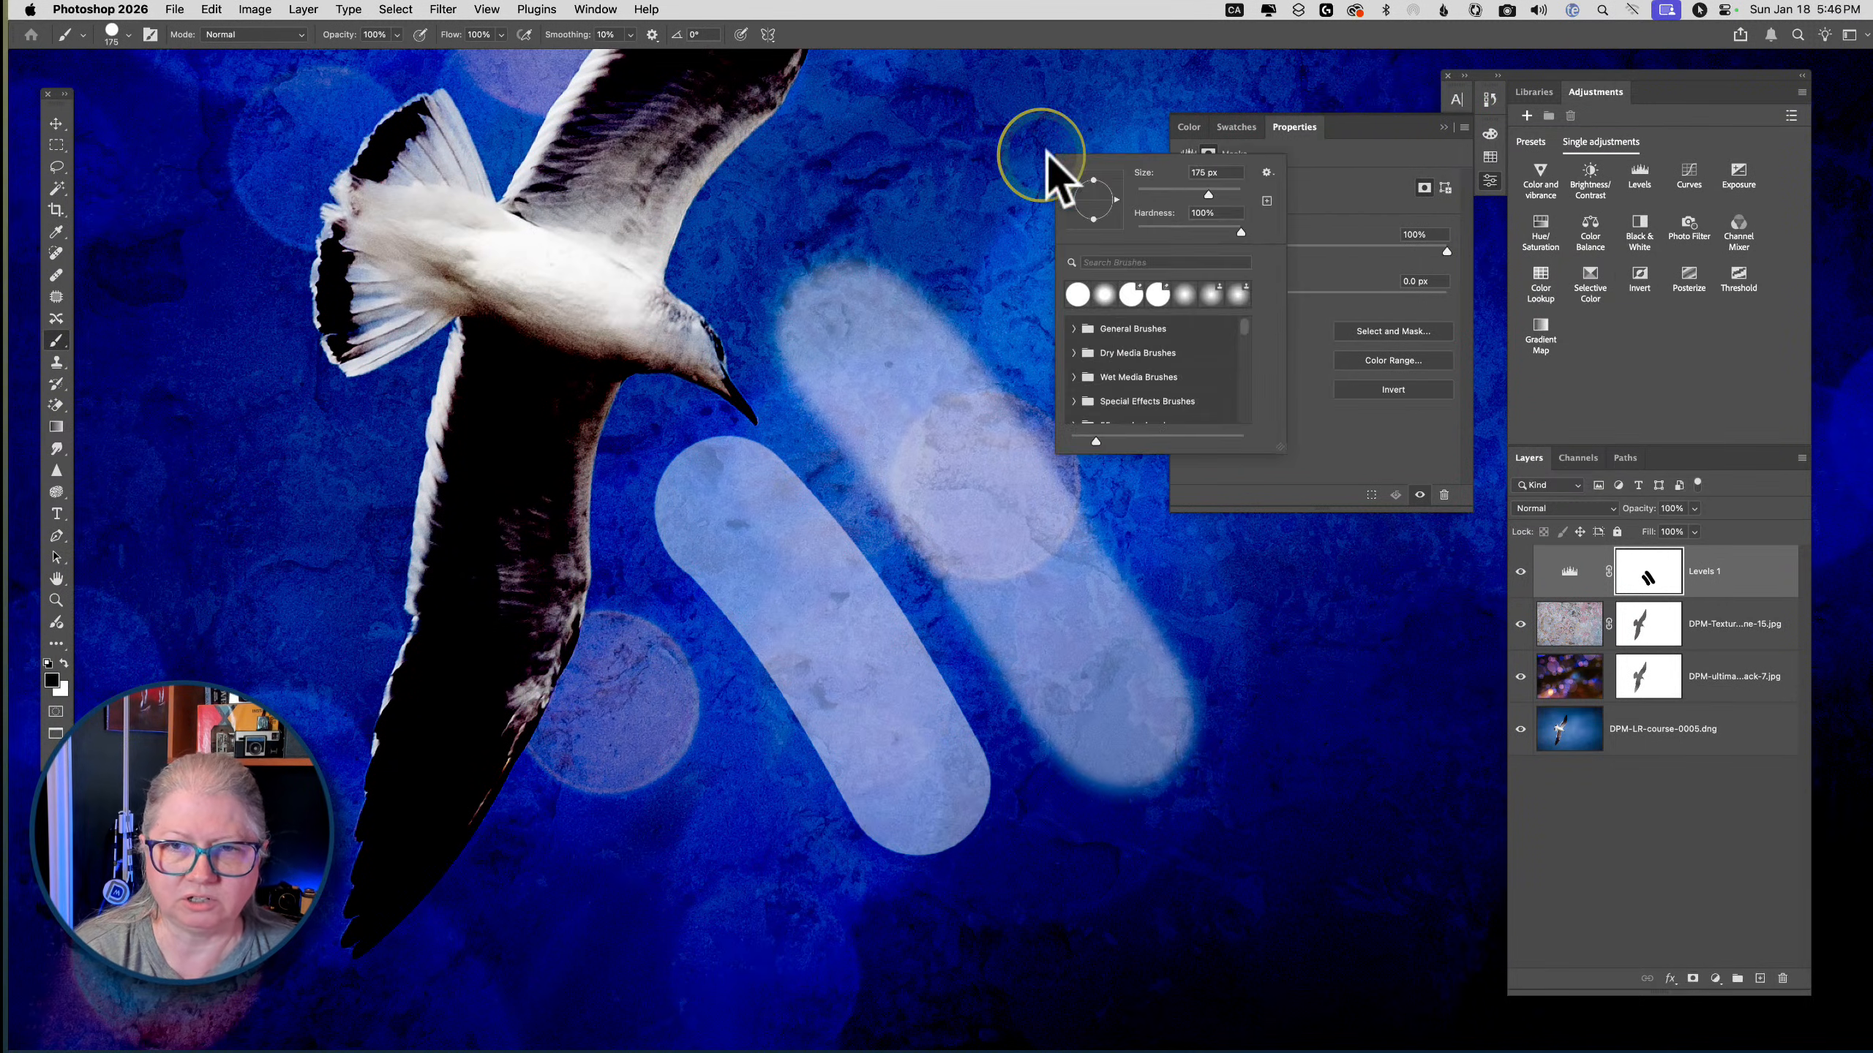
left_click(1137, 234)
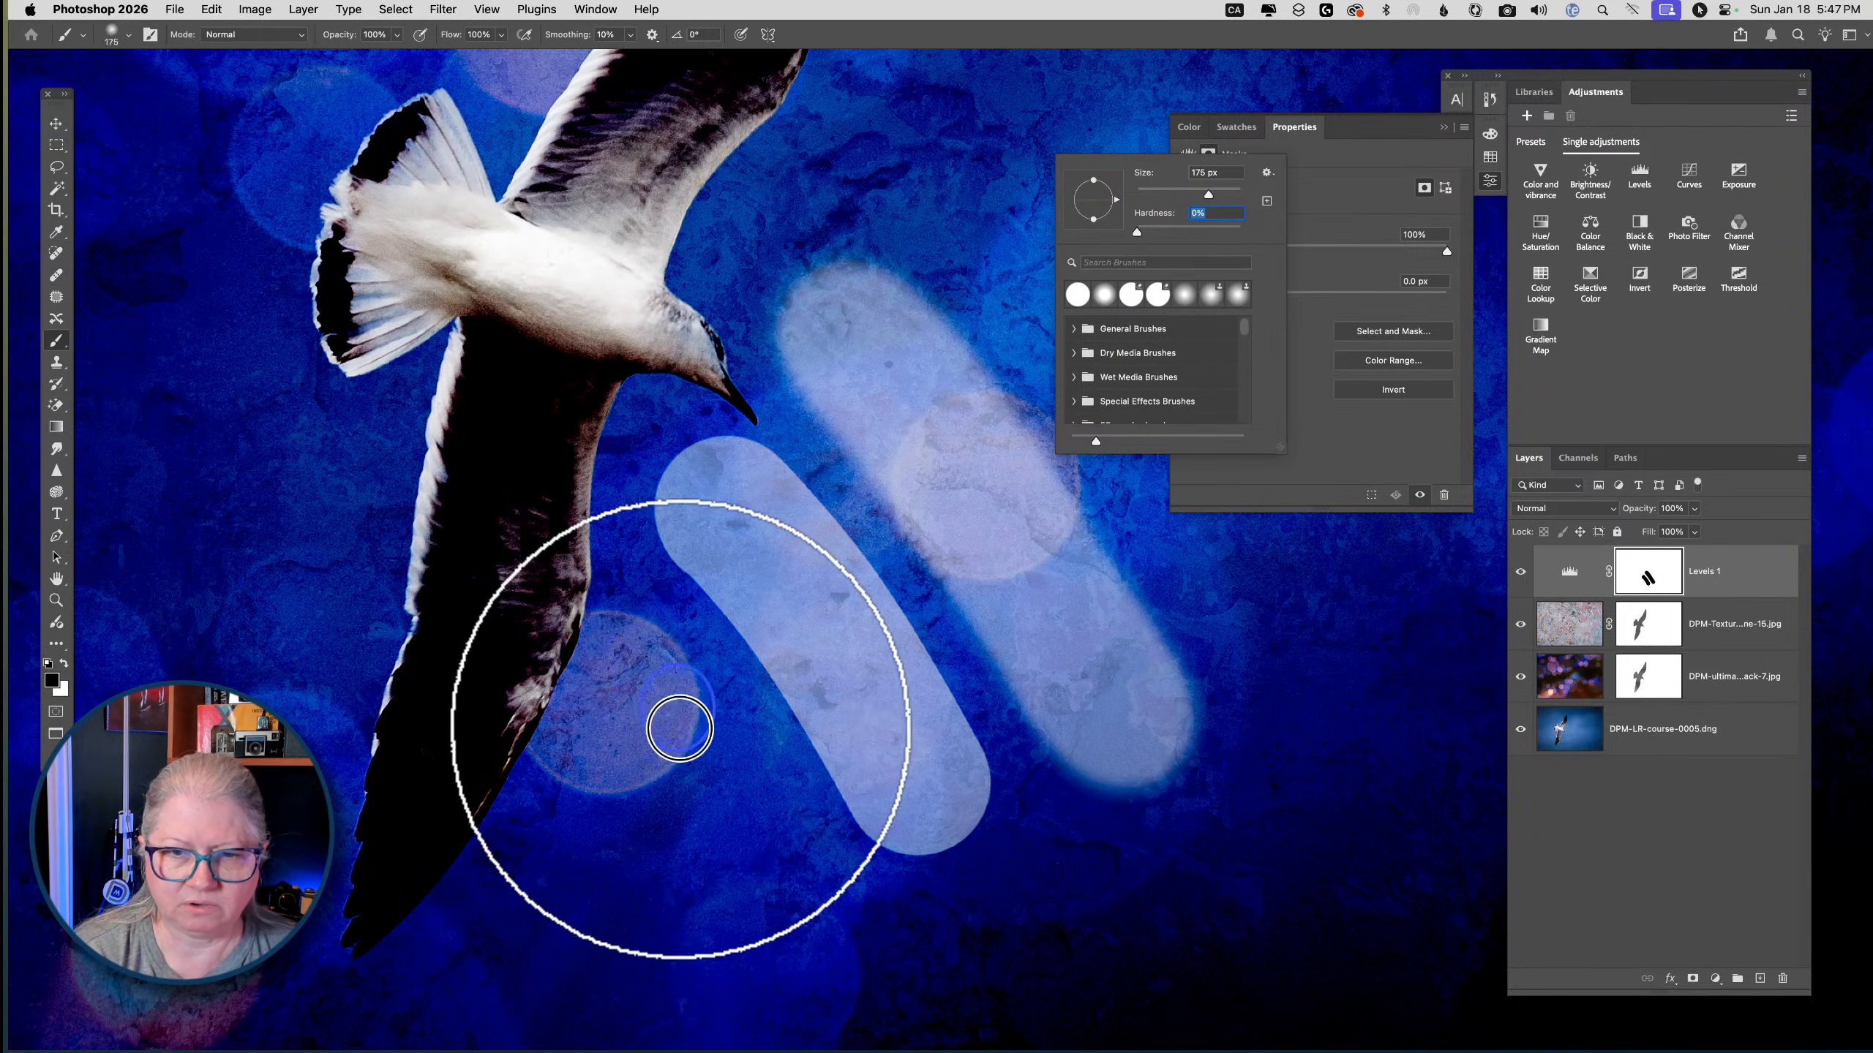
left_click_drag(679, 728, 824, 954)
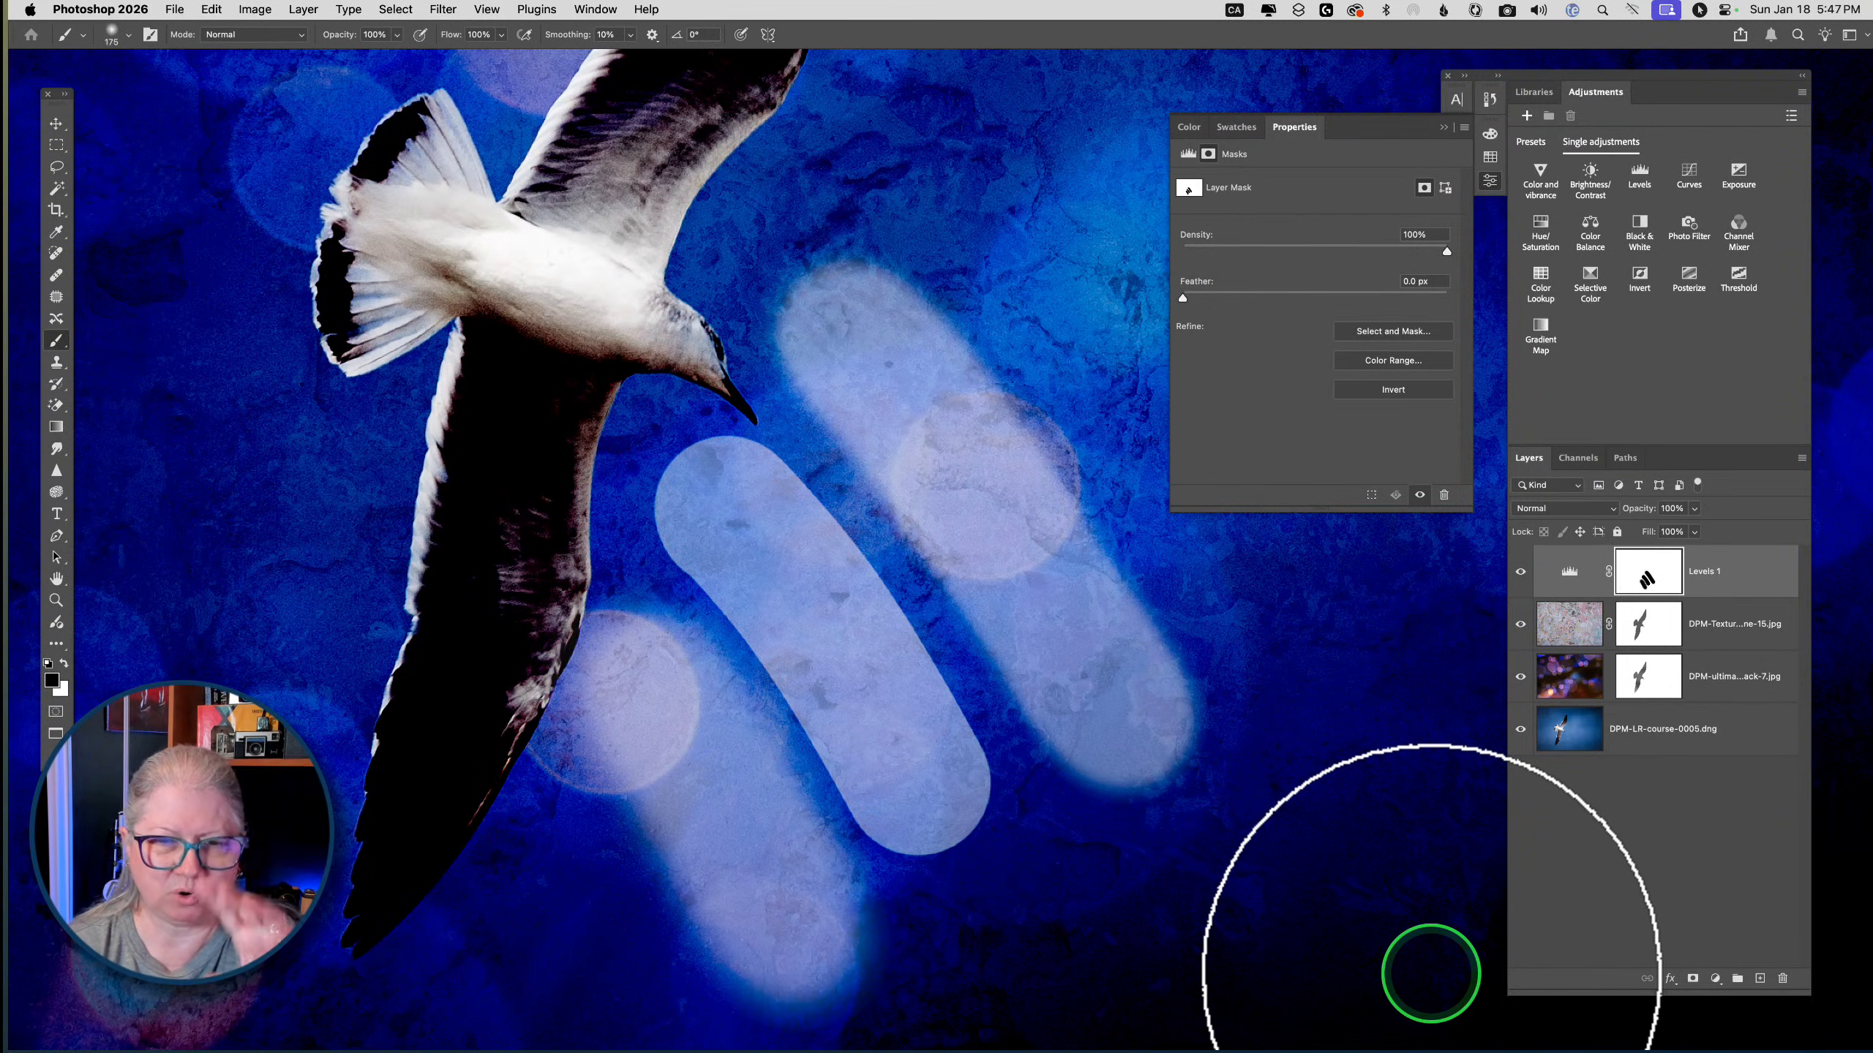
Undo the three brush strokes on the Levels mask
key("super+z")
key("super+z")
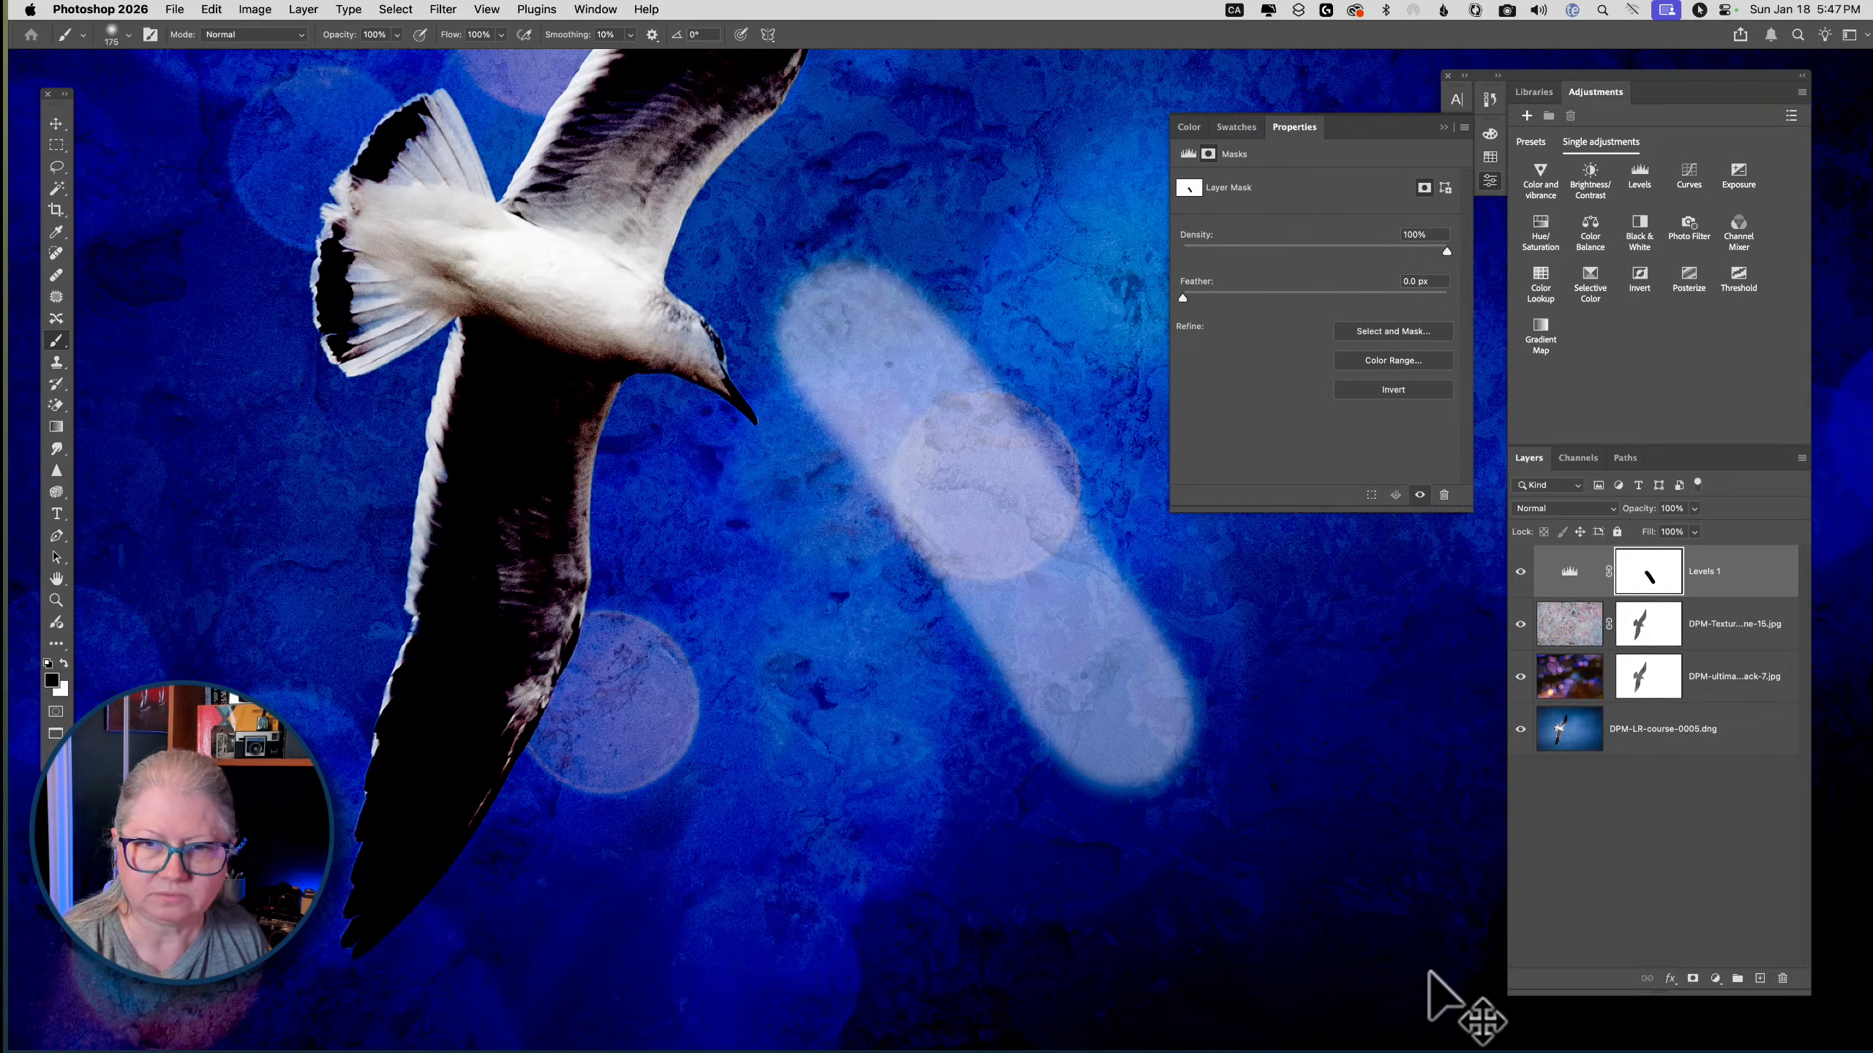
key("super+z")
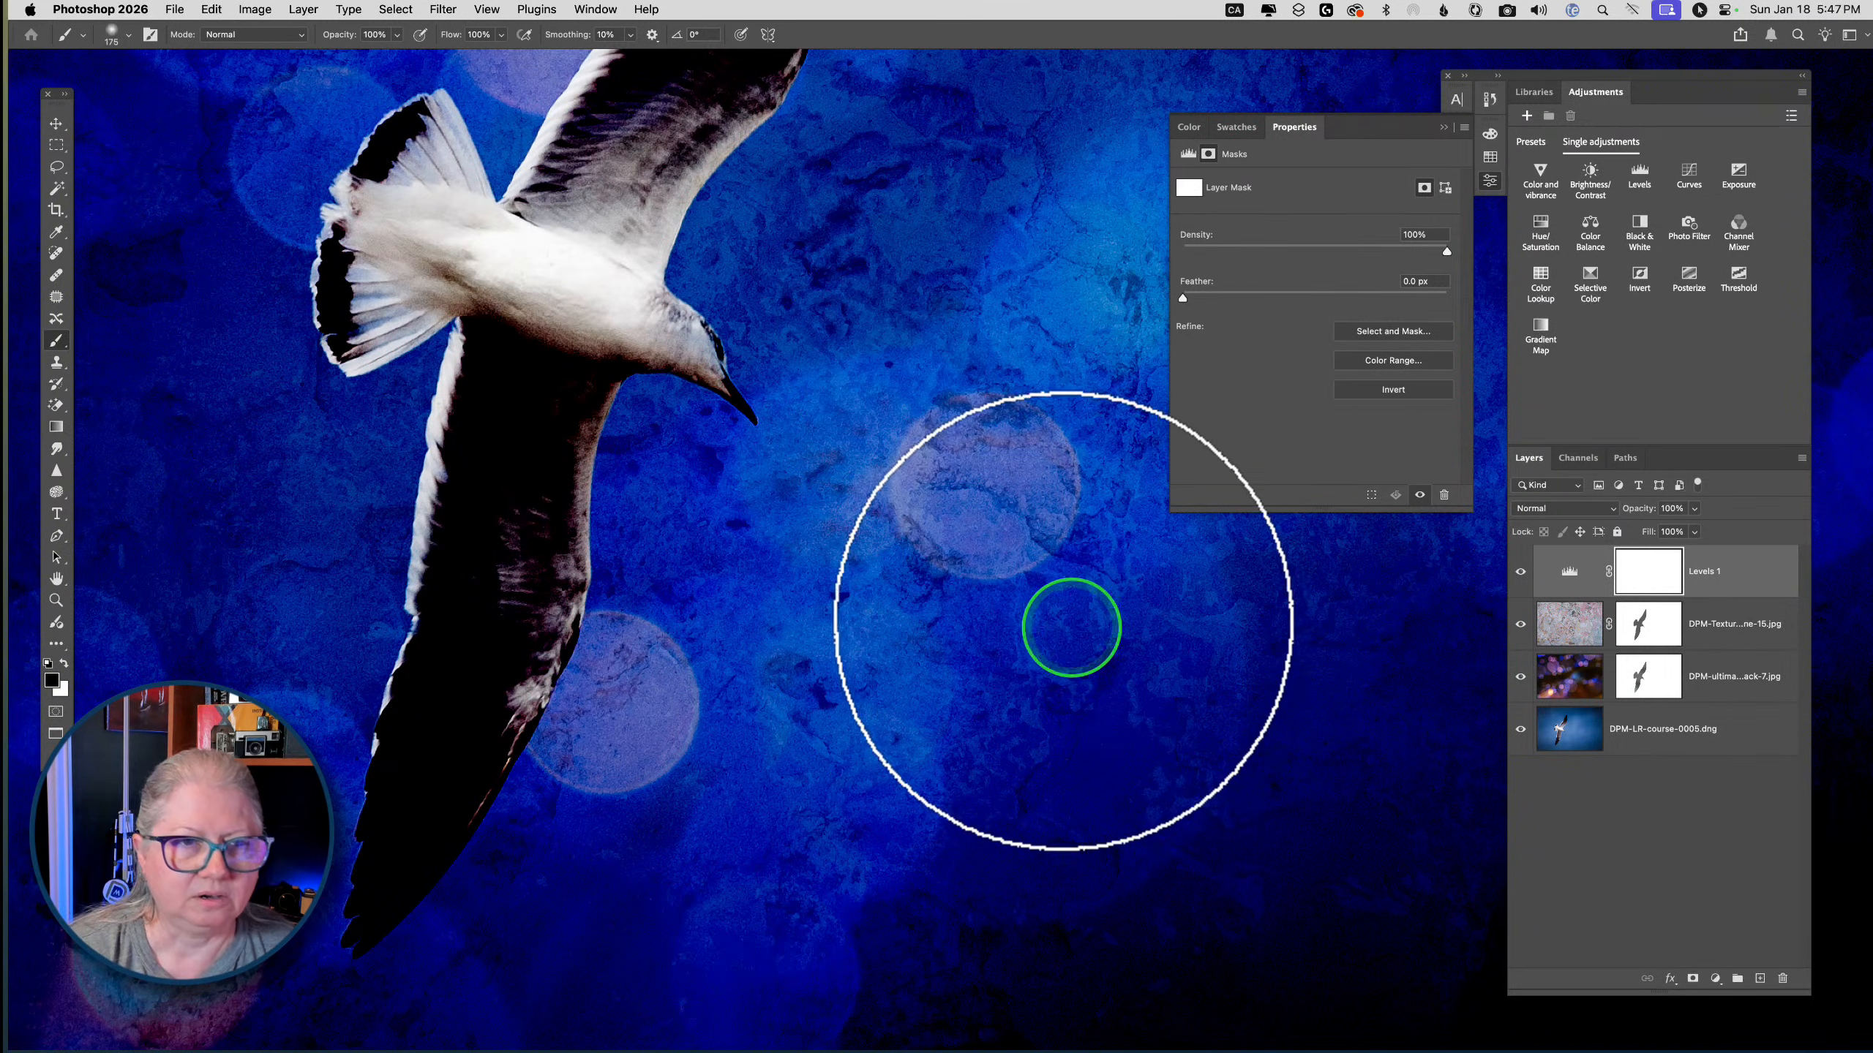
Set the brush opacity to 18% and build up overlapping diagonal black strokes on the Levels mask beside the beak
left_click_drag(397, 54, 334, 54)
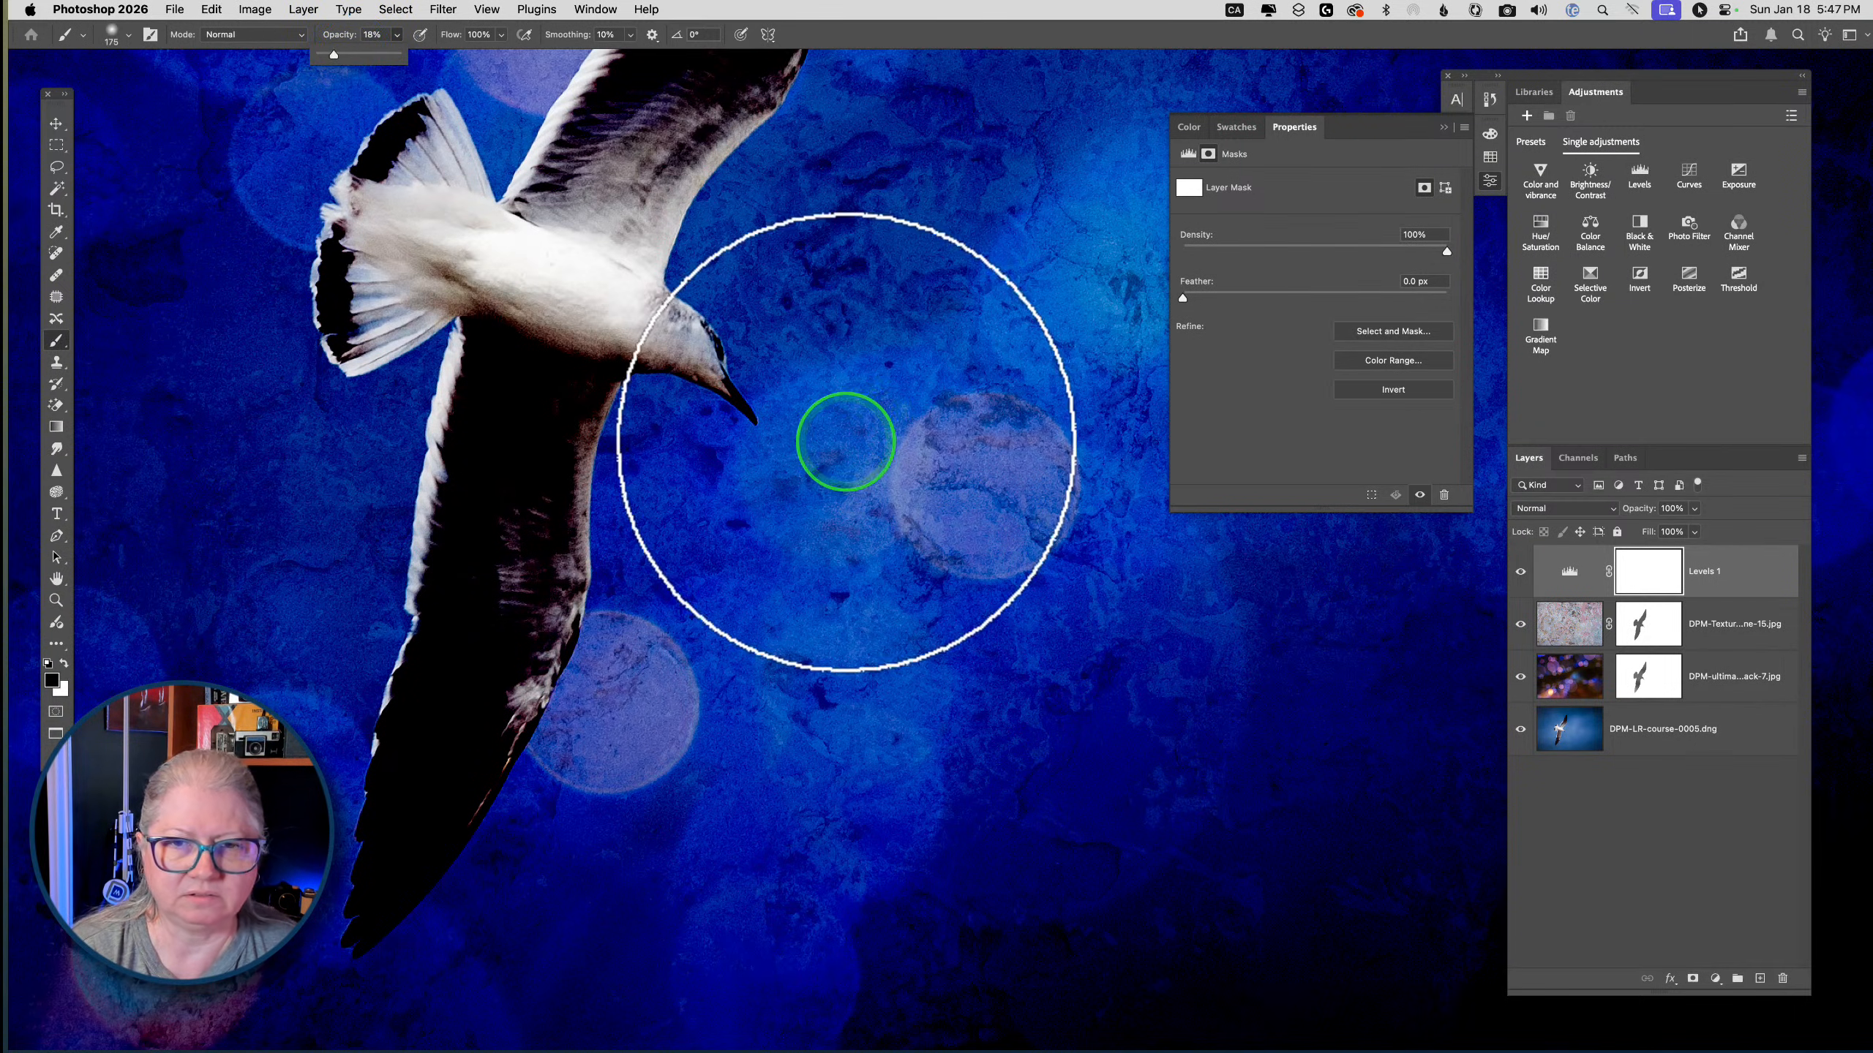
left_click_drag(842, 424, 1209, 758)
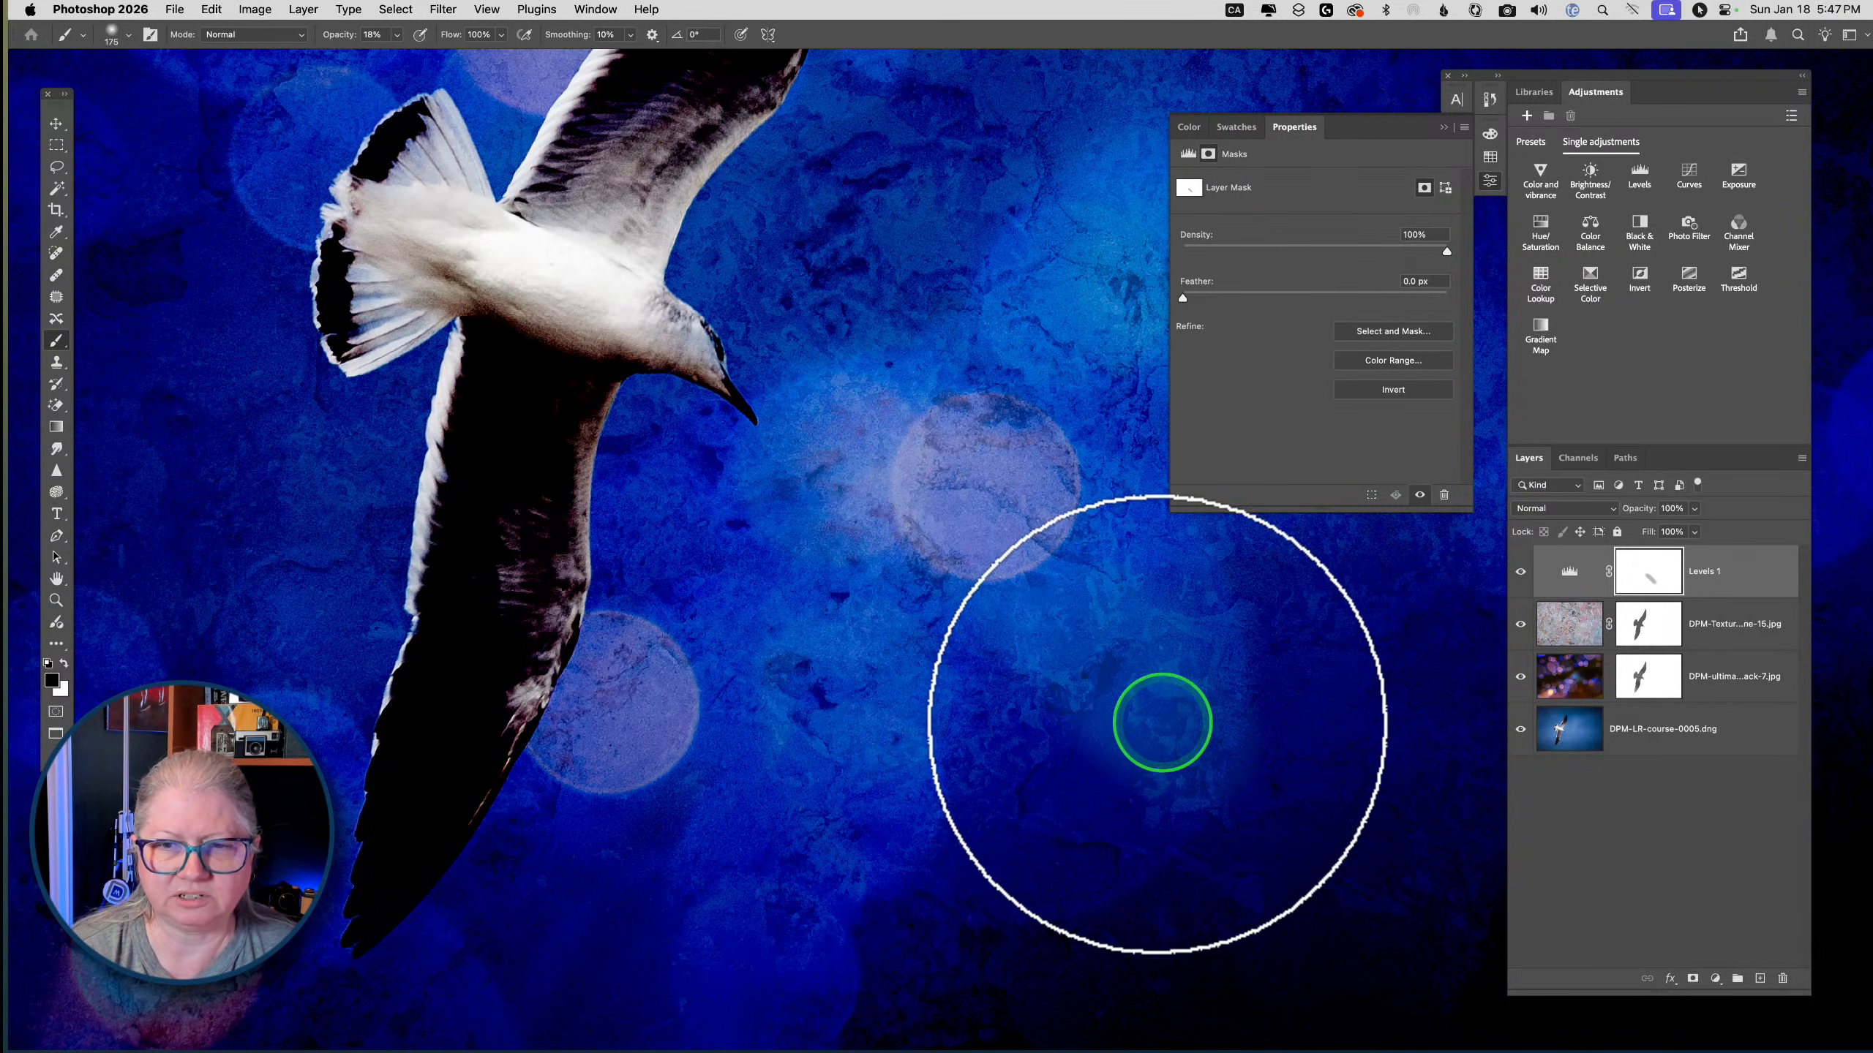
mouse_move(832, 423)
left_mouse_down()
mouse_move(1175, 744)
mouse_move(819, 411)
mouse_move(1180, 749)
mouse_move(848, 426)
mouse_move(1153, 740)
mouse_move(882, 431)
mouse_move(1132, 732)
mouse_move(875, 450)
mouse_move(1153, 731)
mouse_move(903, 489)
mouse_move(953, 547)
mouse_move(1104, 703)
mouse_move(878, 436)
mouse_move(1108, 713)
left_mouse_up()
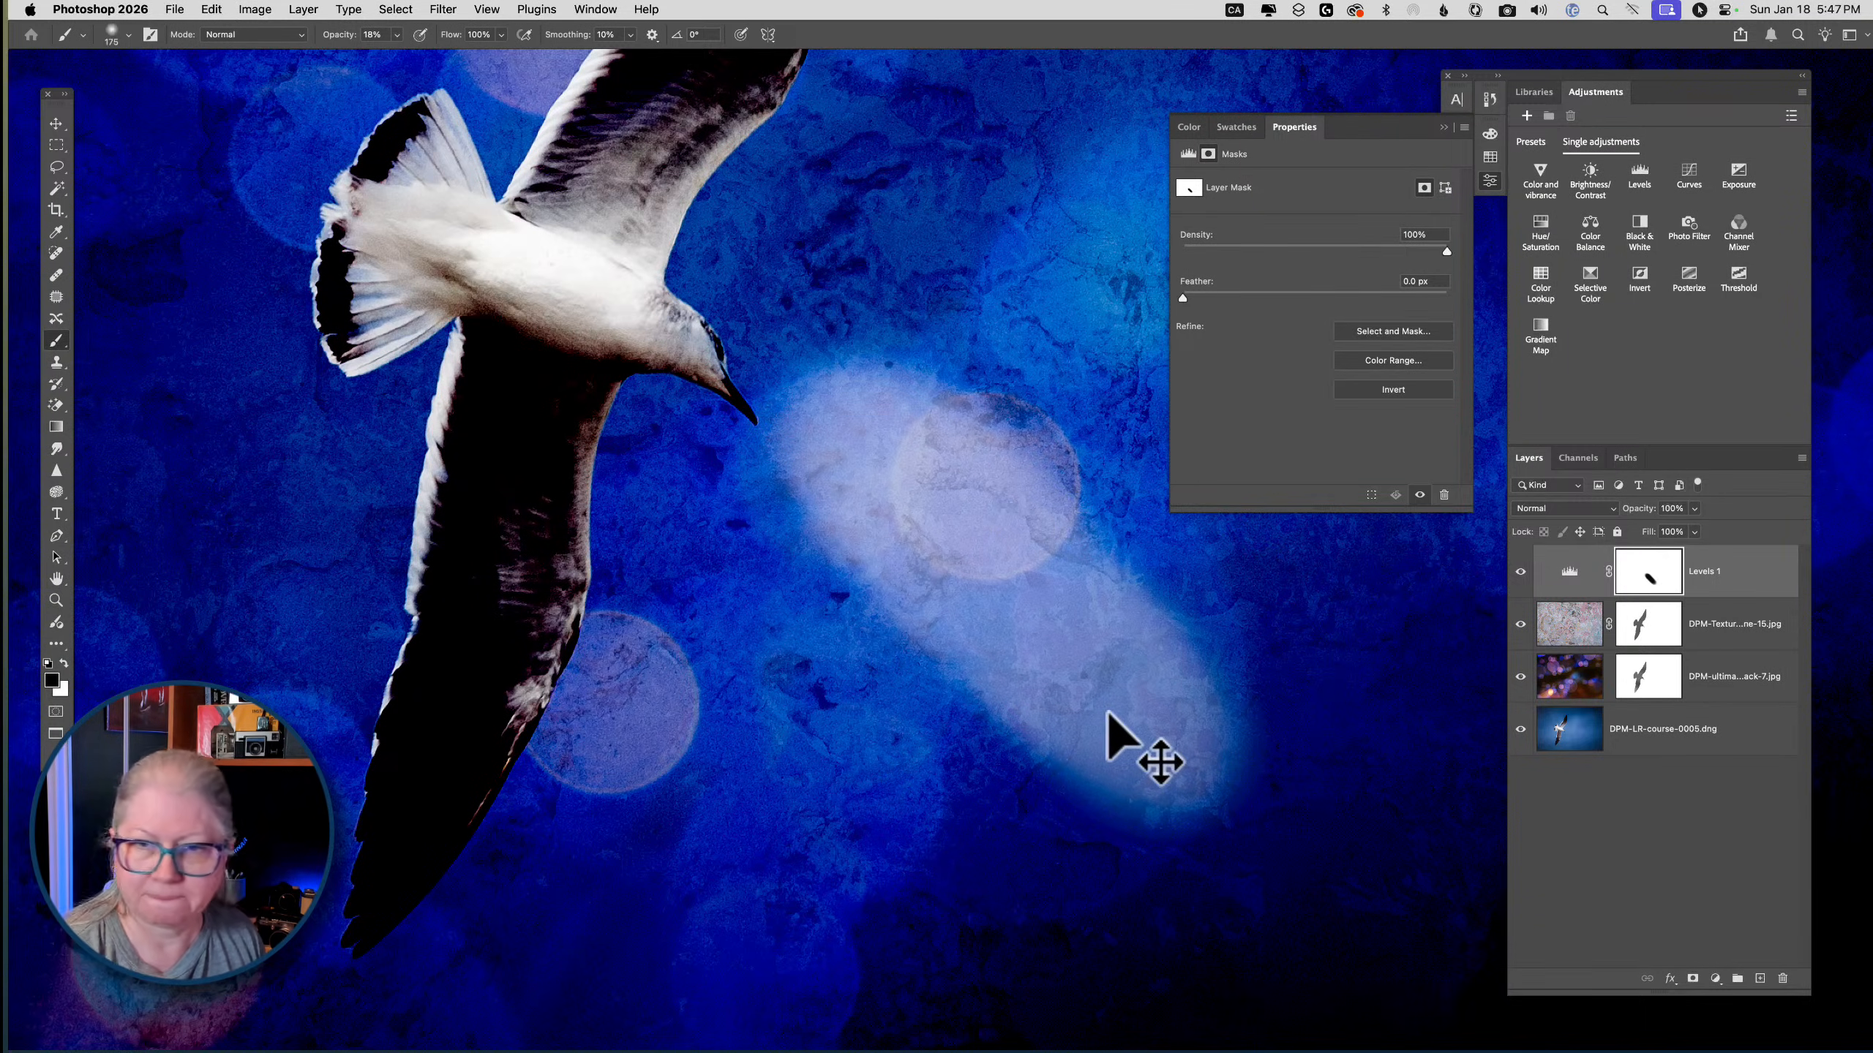
Compare the image with the Levels layer off and on, including a view with all panels hidden
left_click(1520, 571)
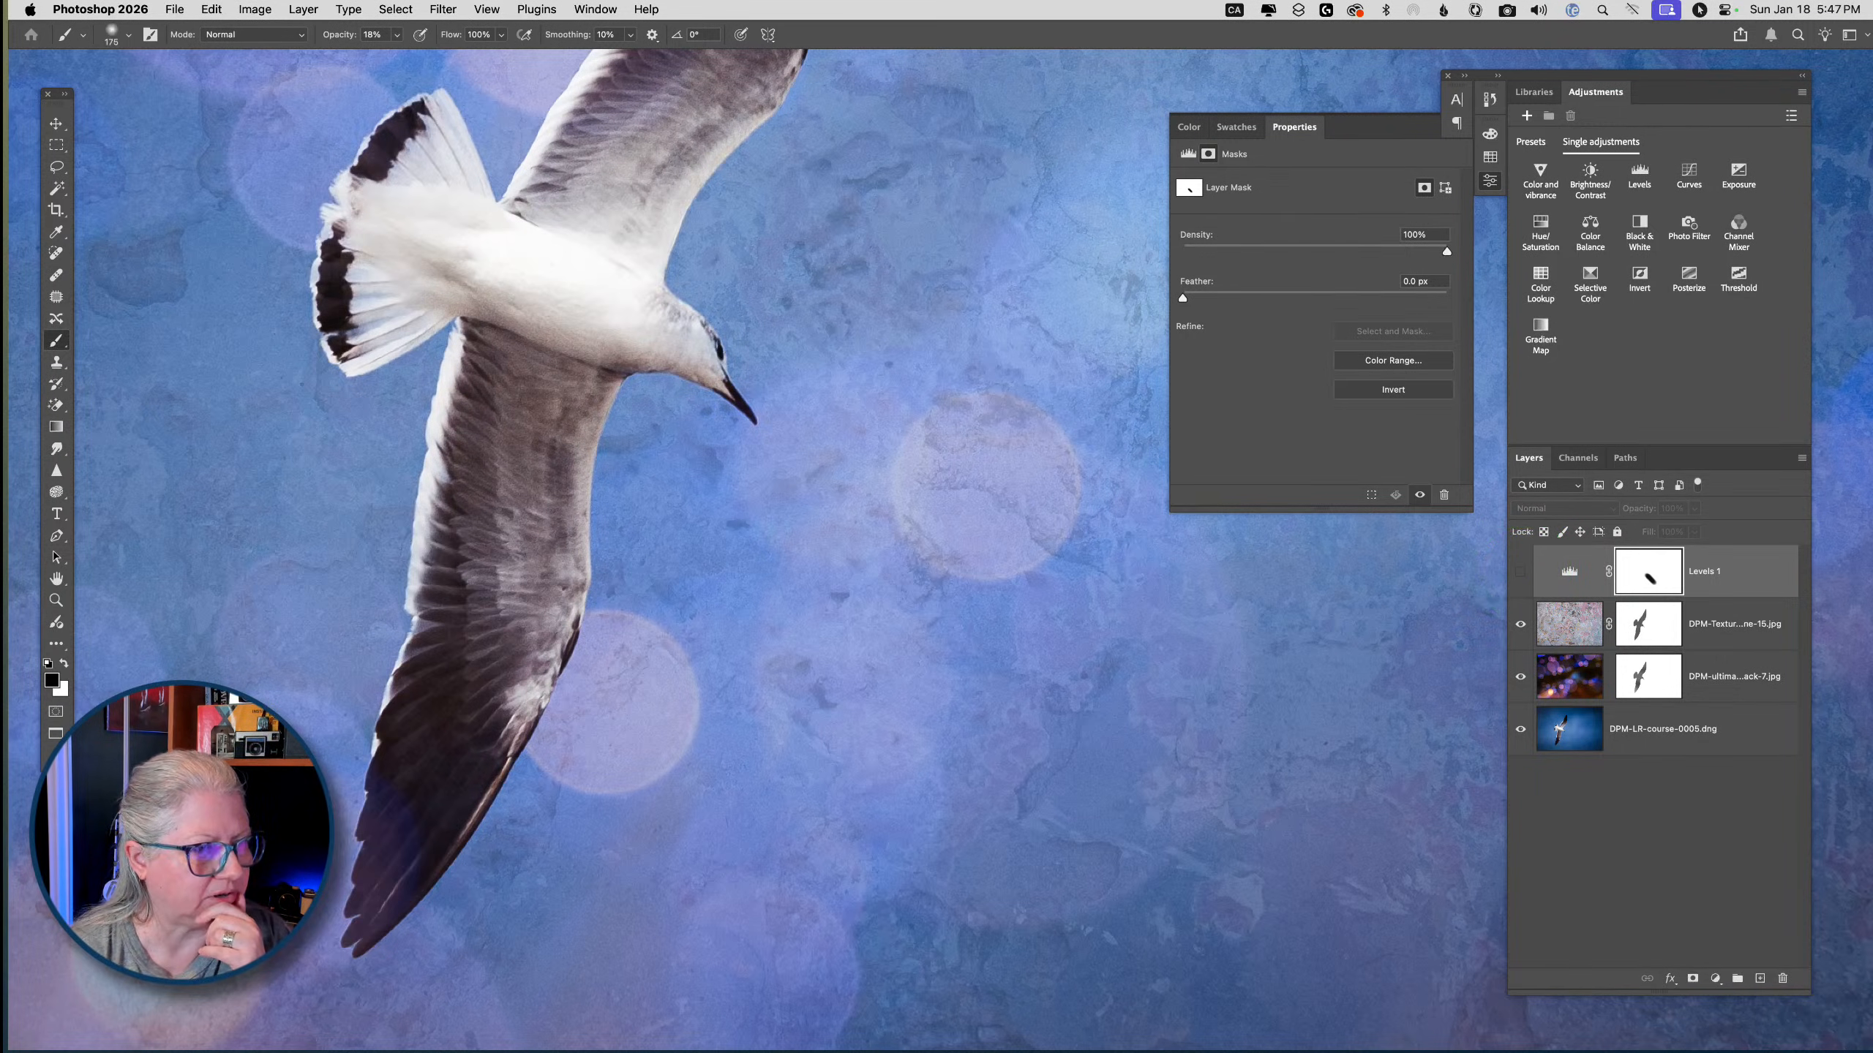
key("Tab")
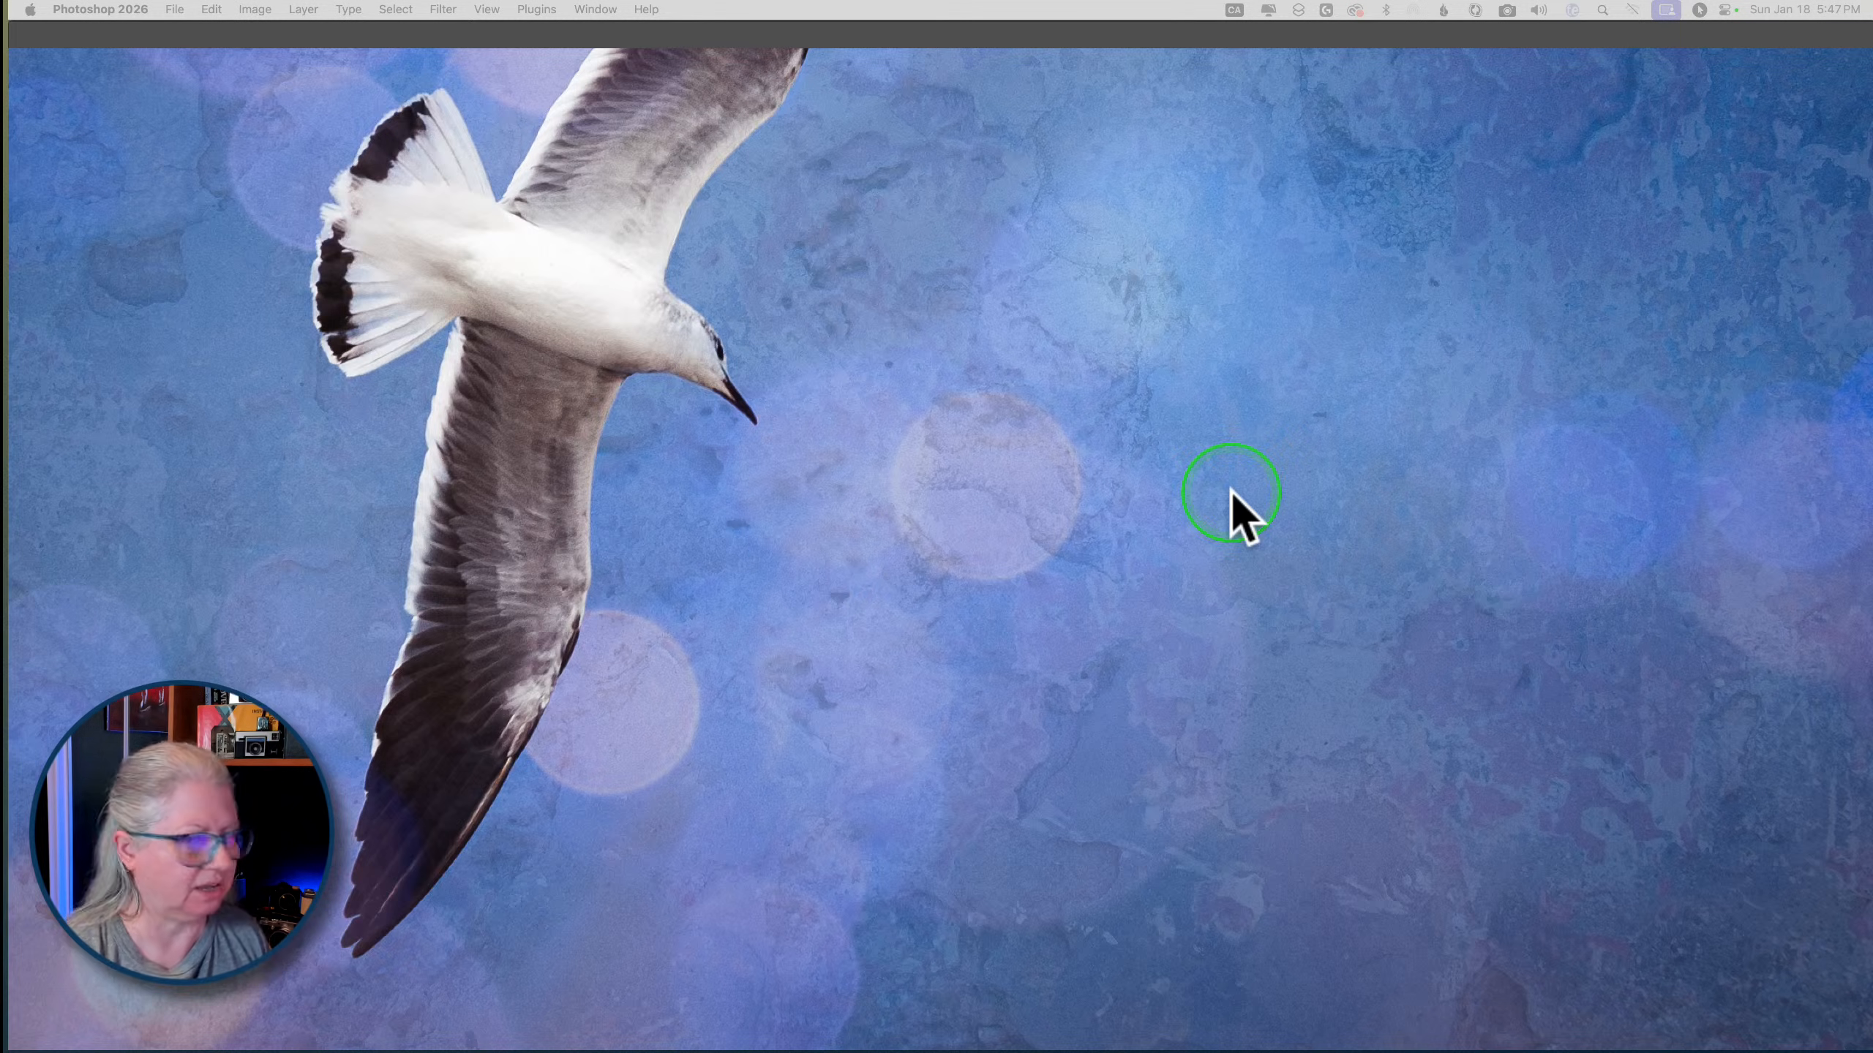
key("Tab")
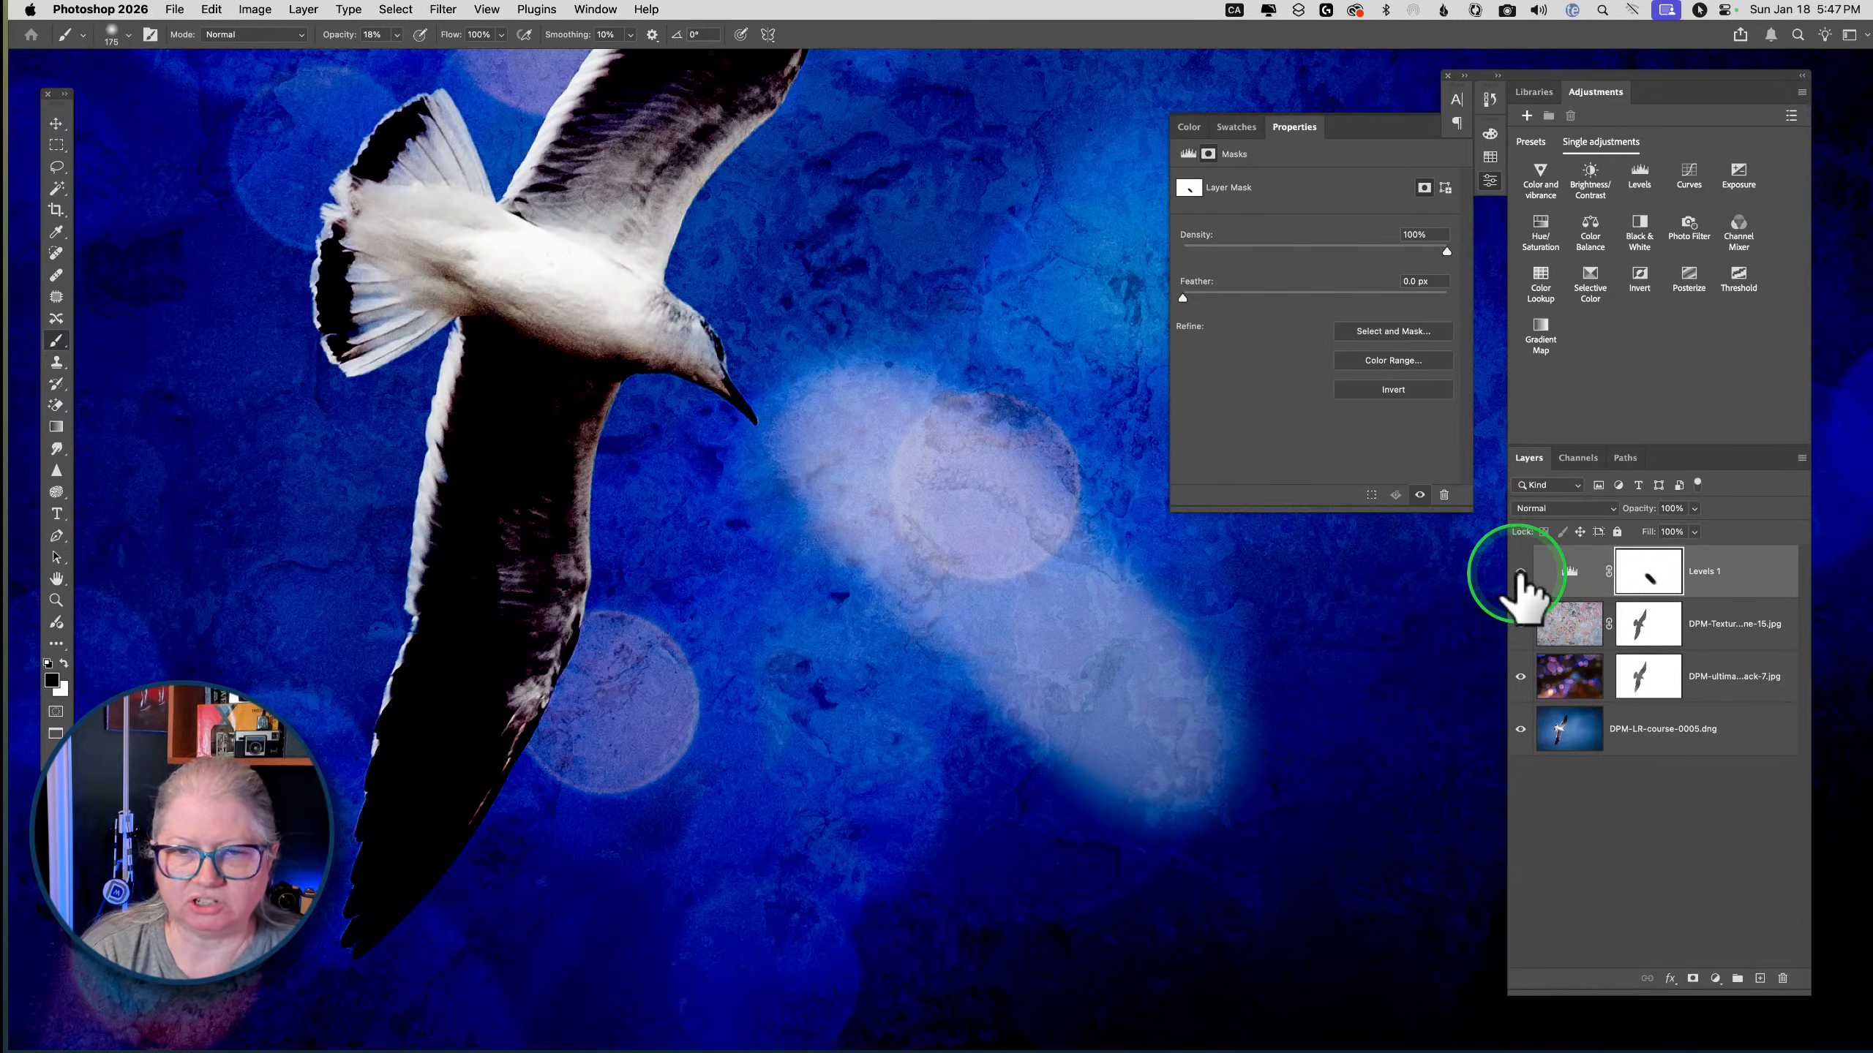
left_click(1520, 573)
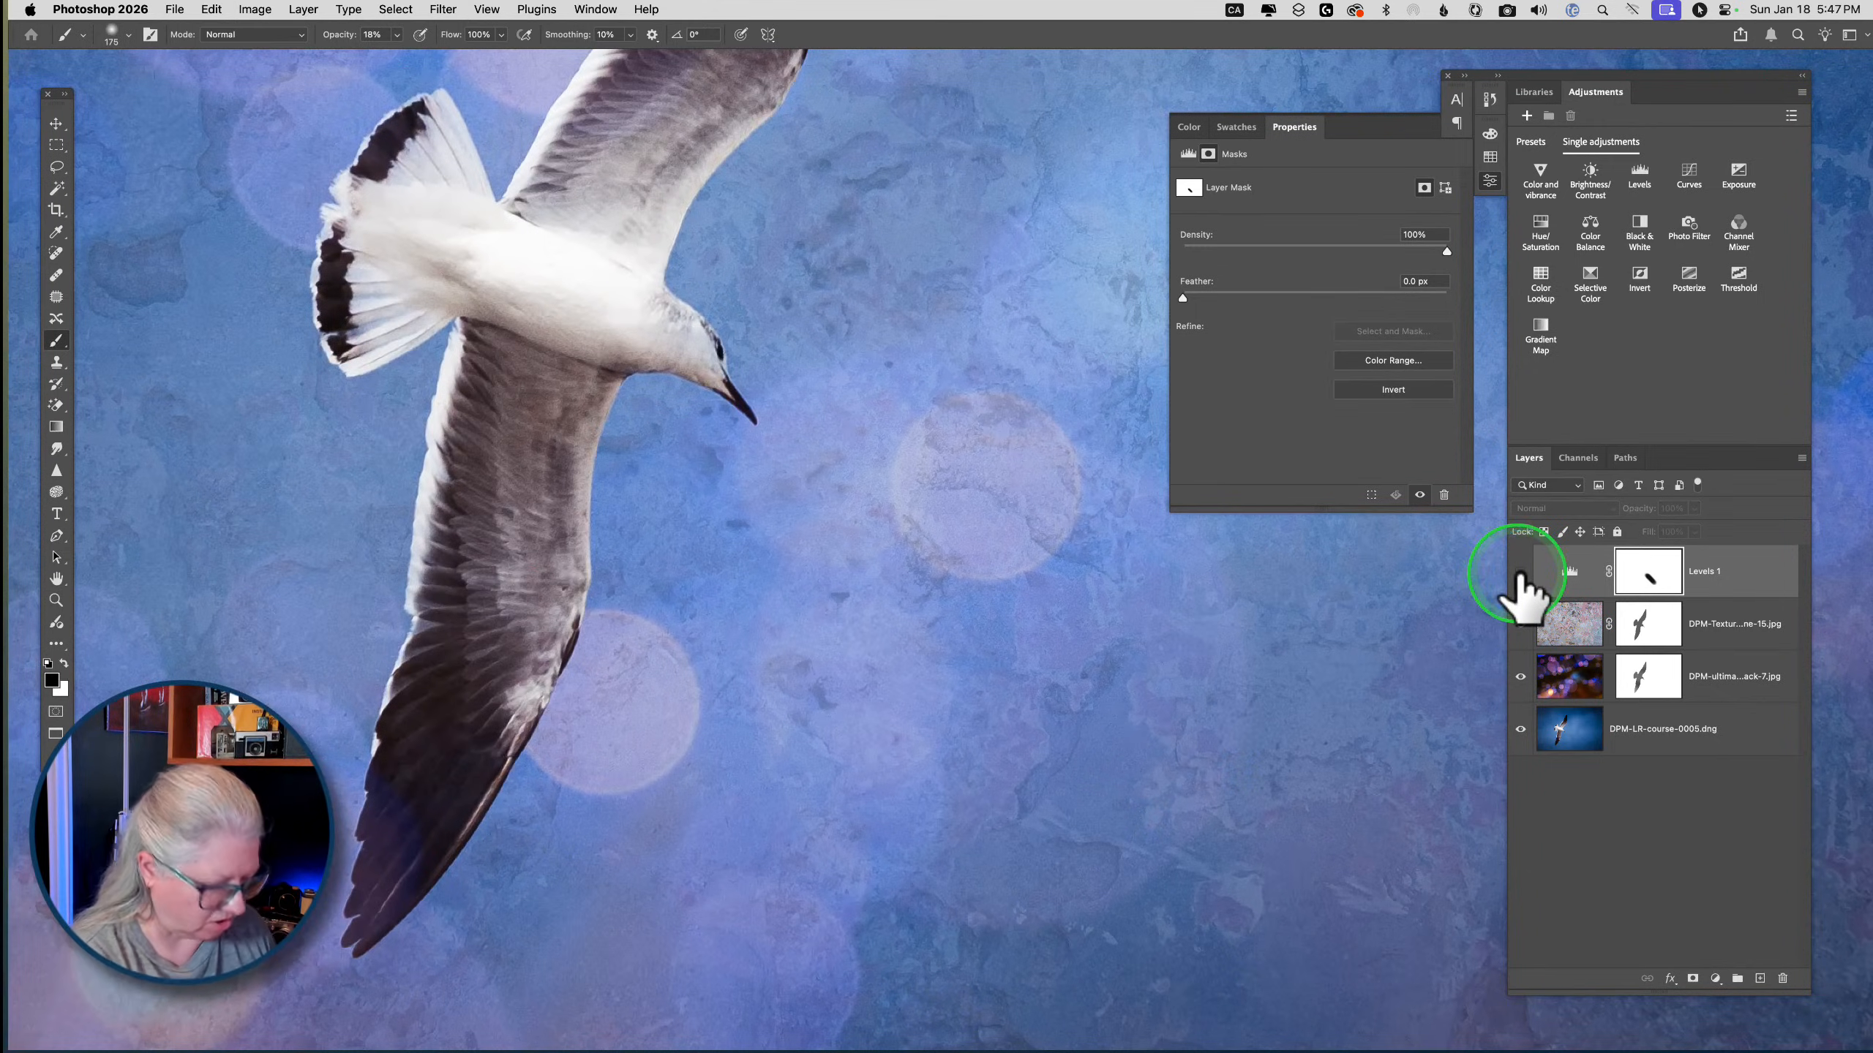
Delete the Levels adjustment layer and toggle the texture layer off and on to compare the whole image
key("super+0")
left_click(1520, 624)
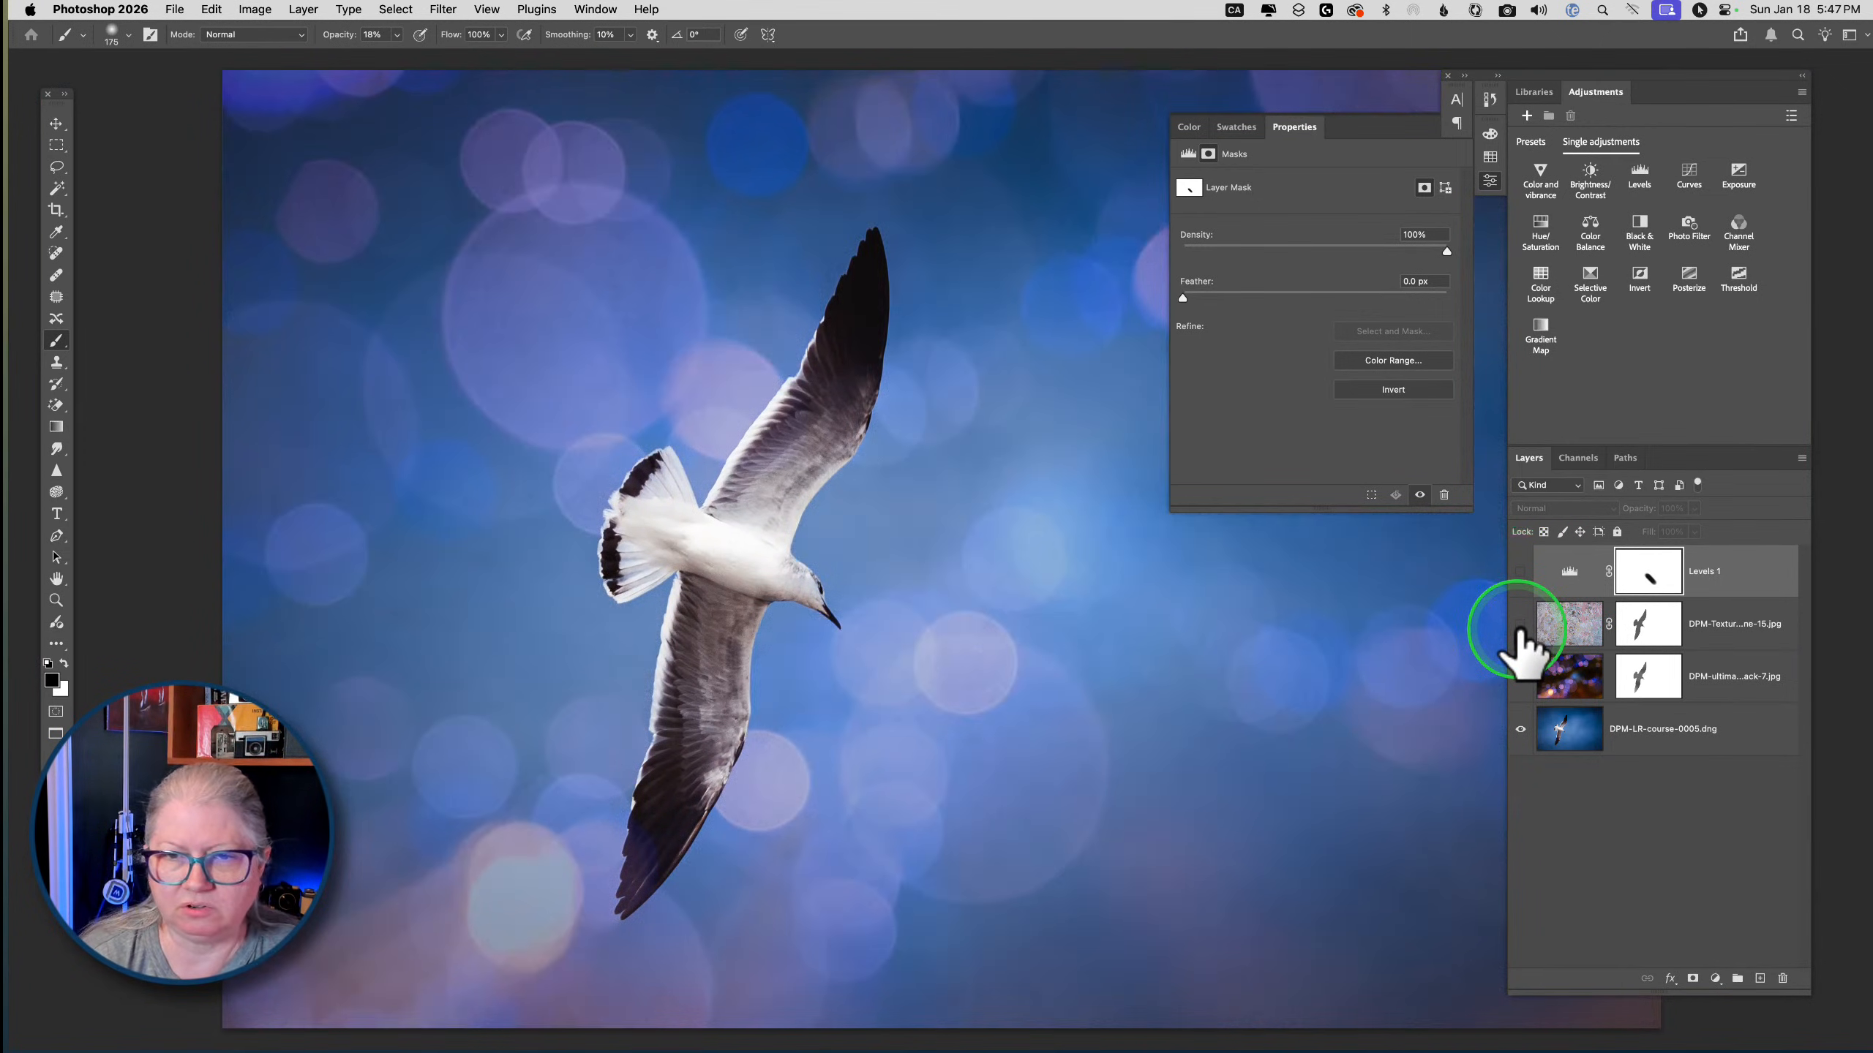
left_click_drag(1768, 590, 1778, 979)
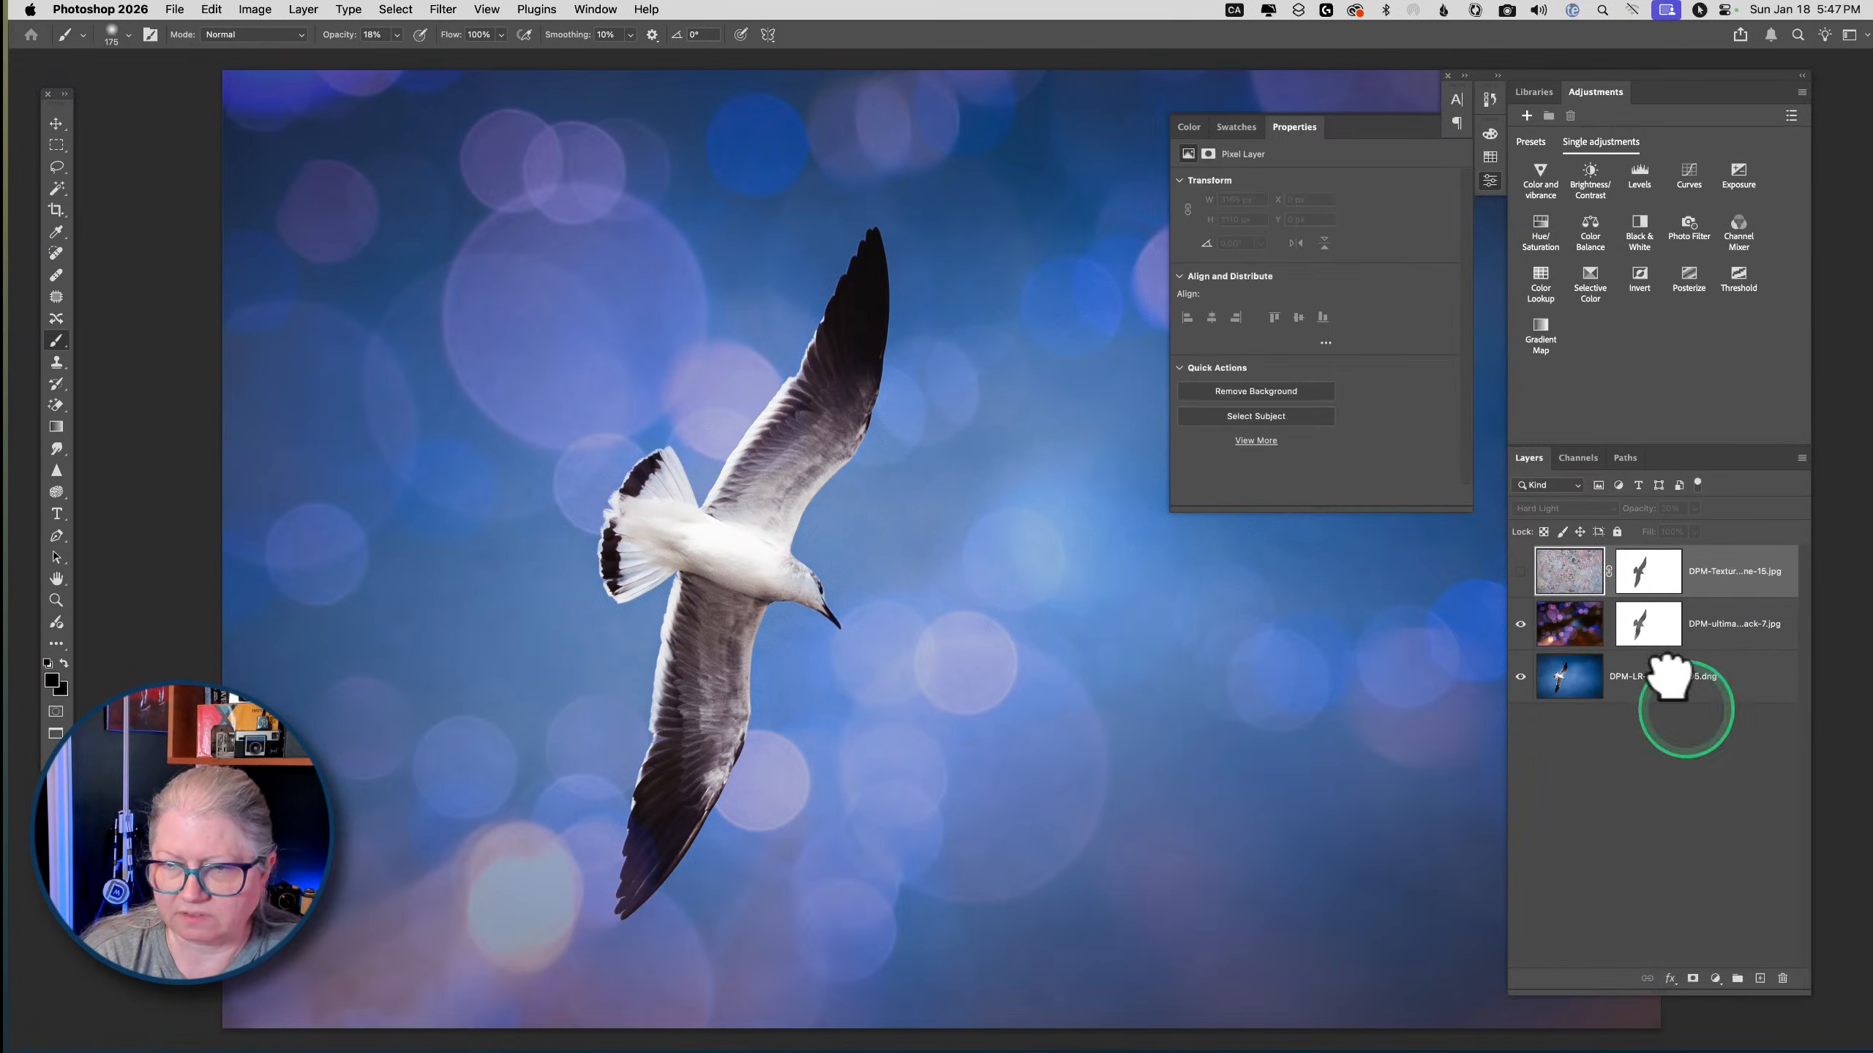
left_click(1520, 572)
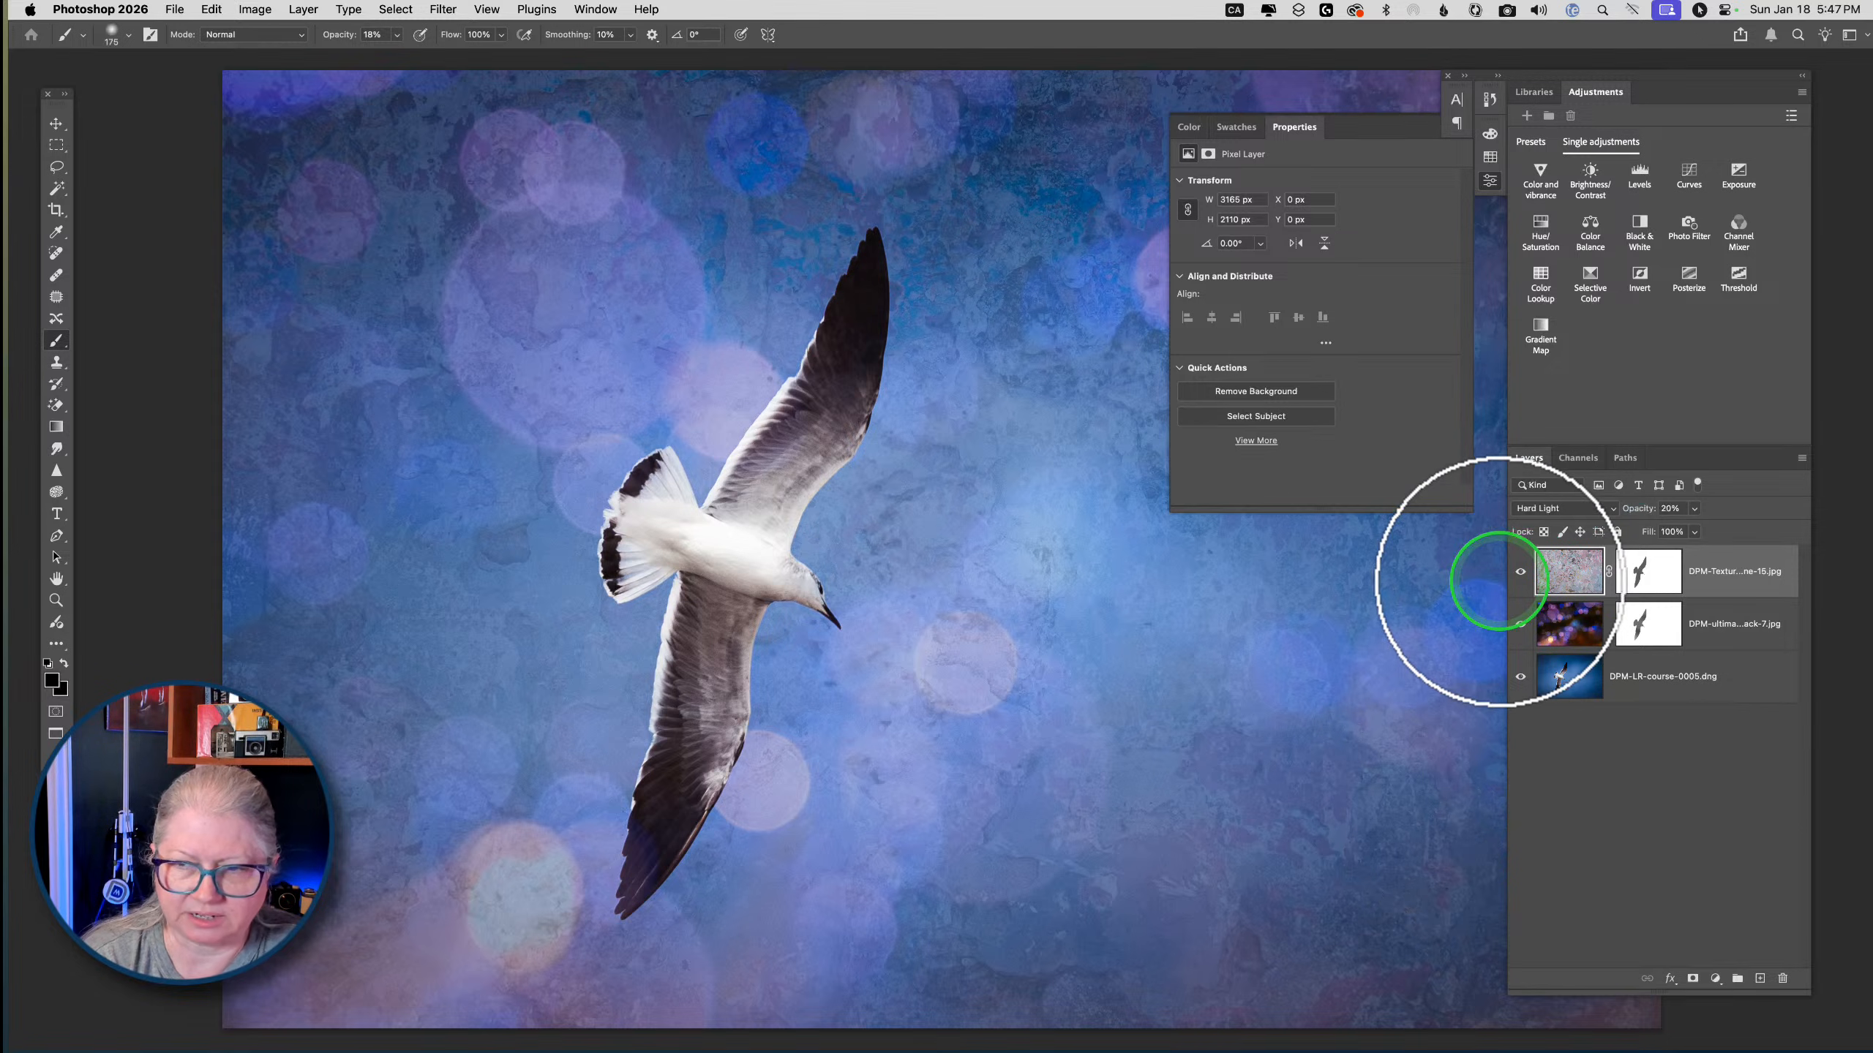
left_click(1520, 571)
left_click(1521, 572)
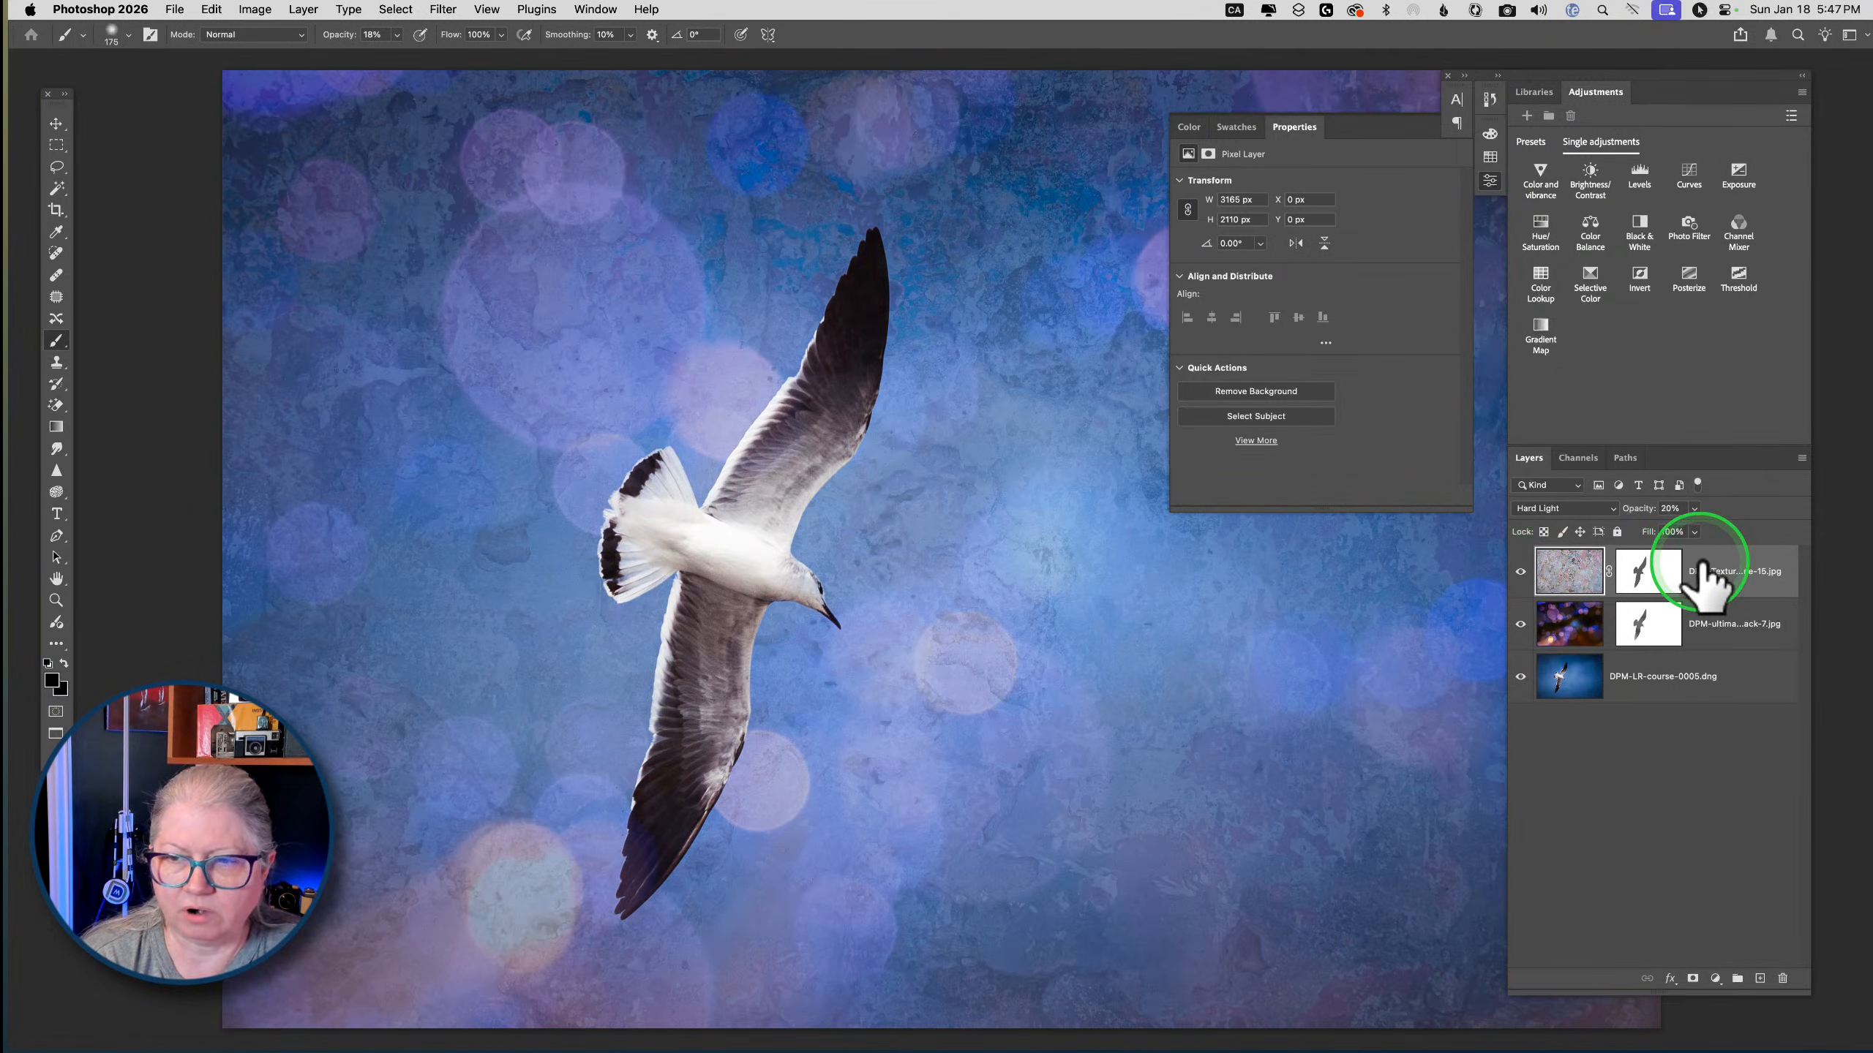
Move the texture layer below the base bird photo and briefly hide the photo to reveal what lies beneath
left_click_drag(1707, 572, 1702, 699)
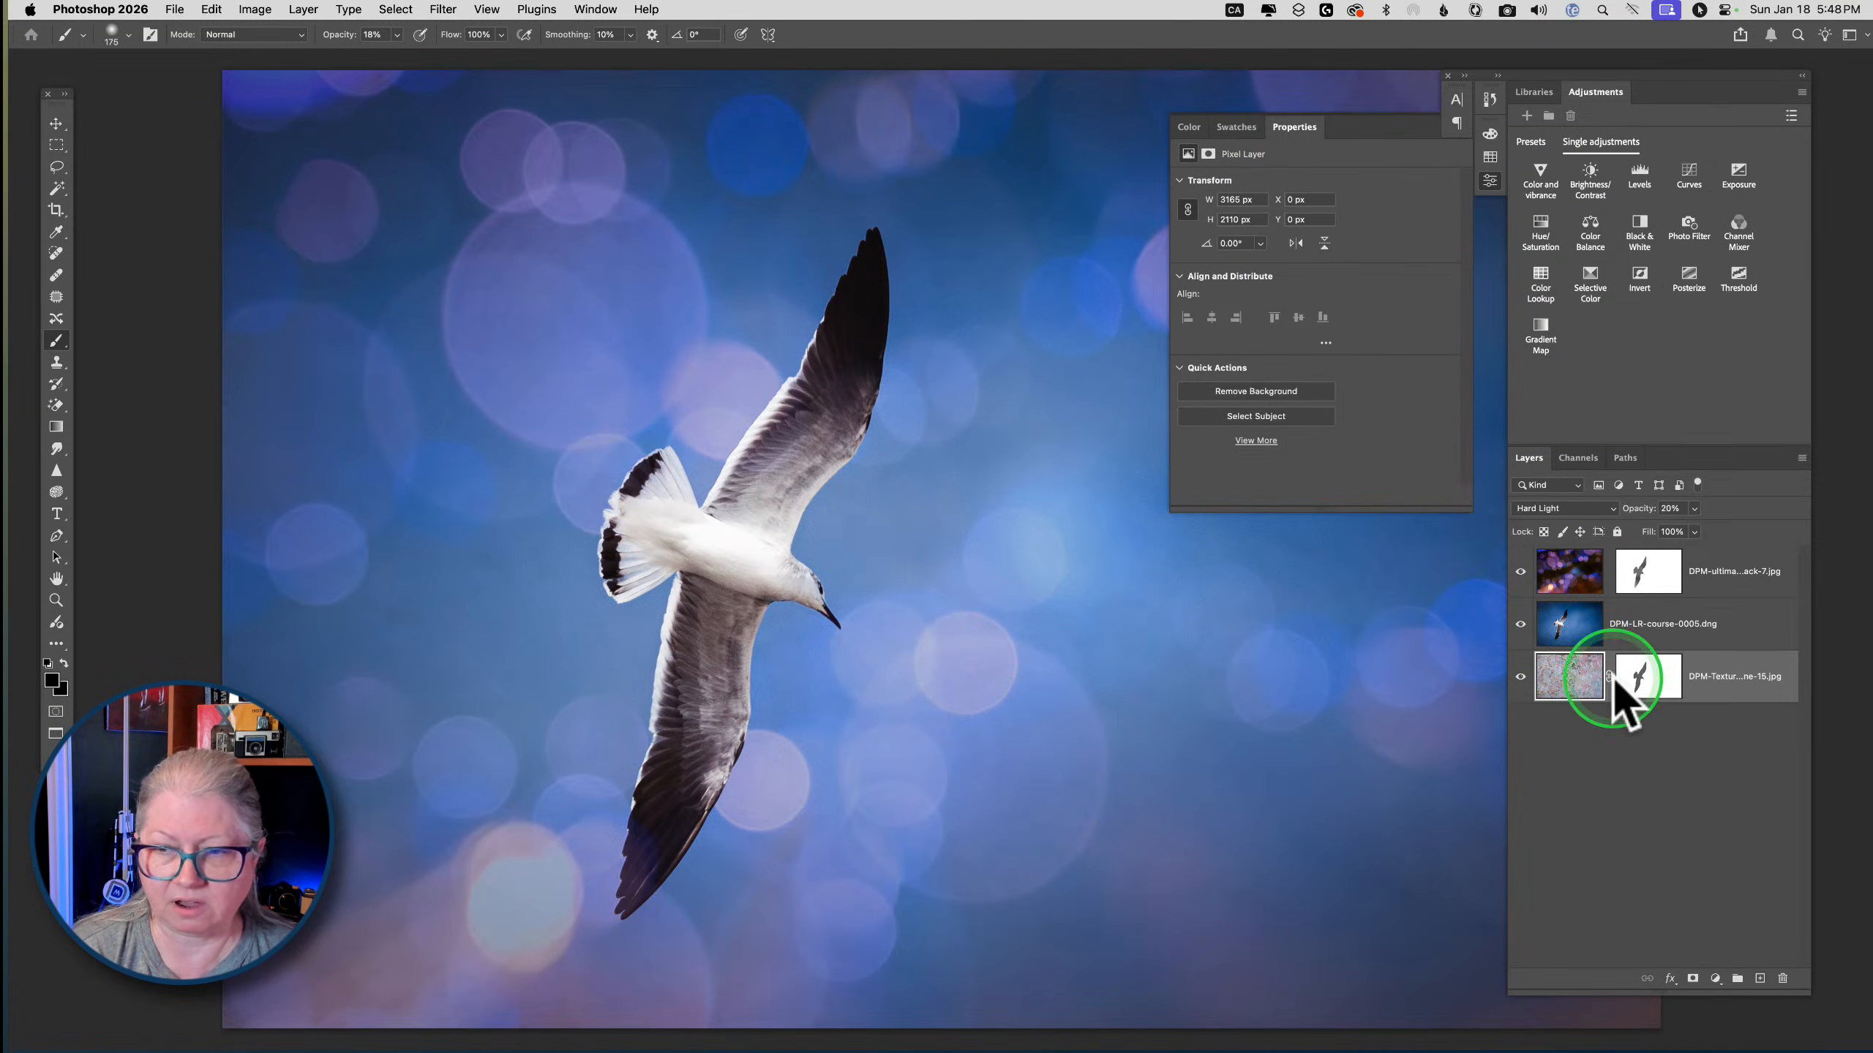
left_click(1521, 624)
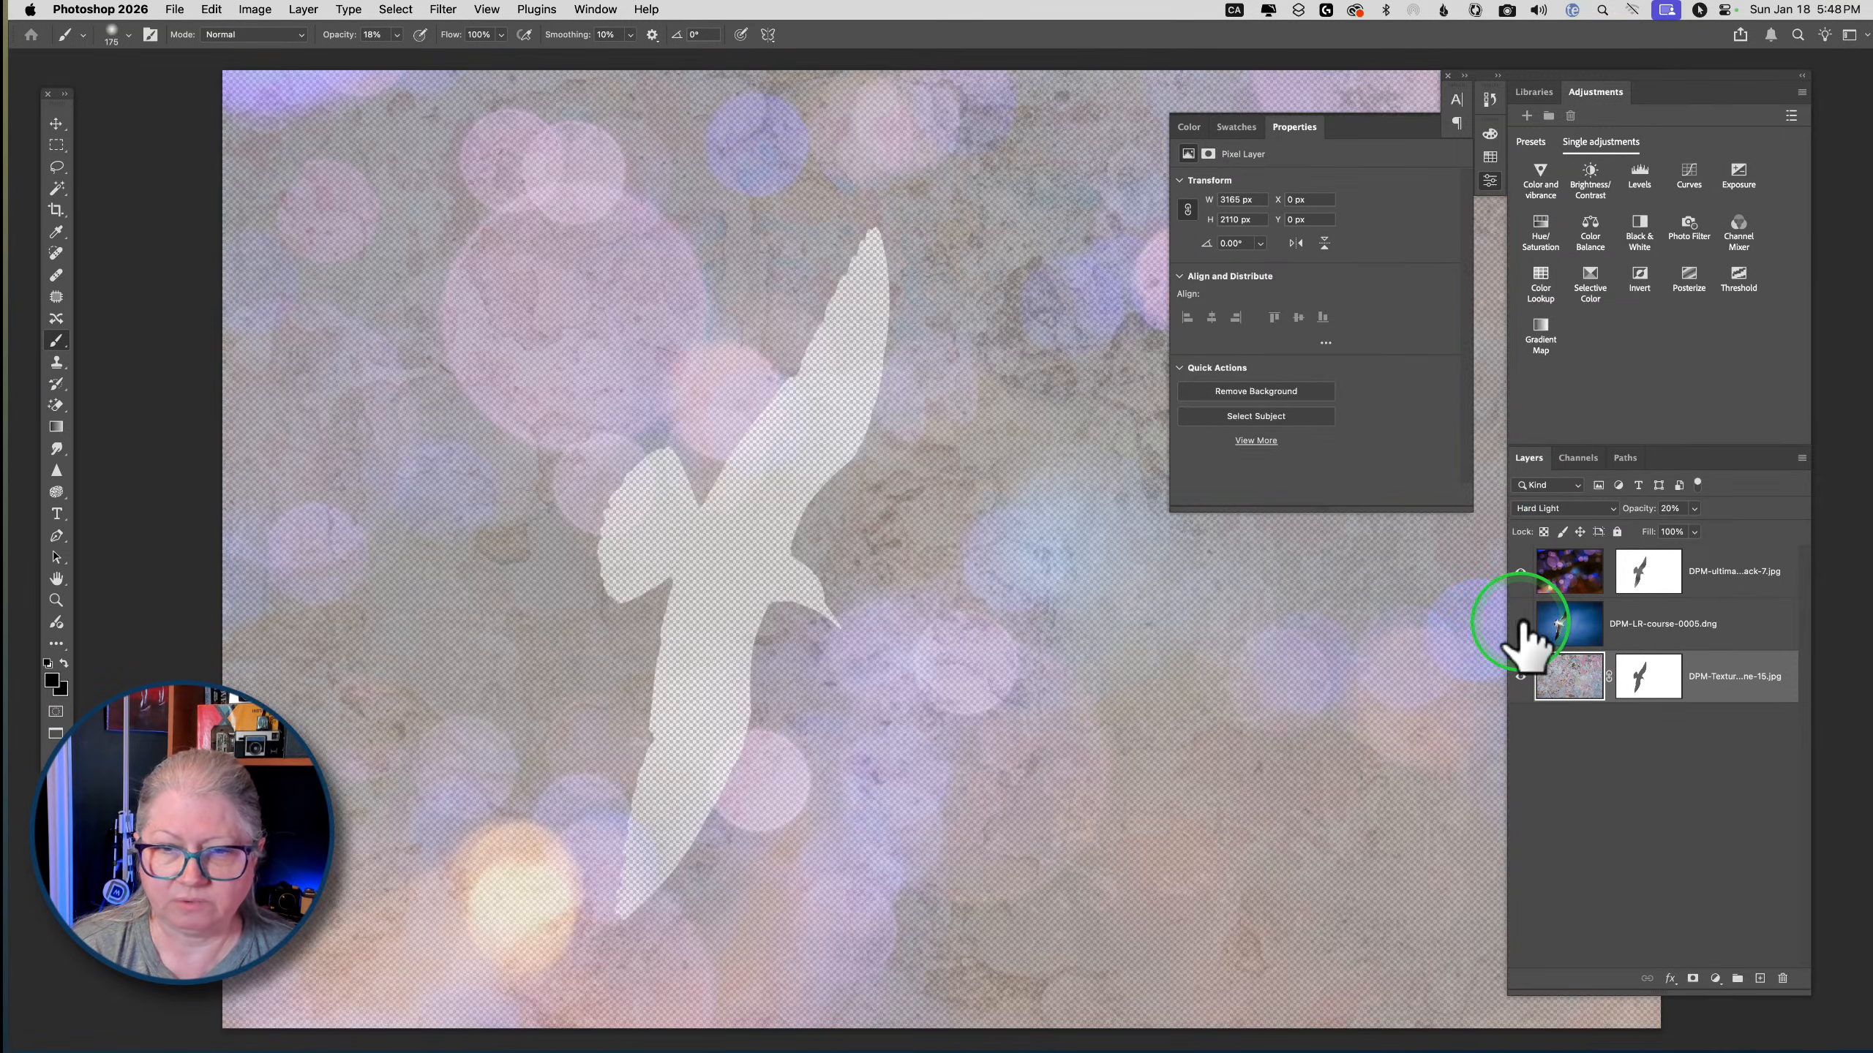
left_click(1520, 624)
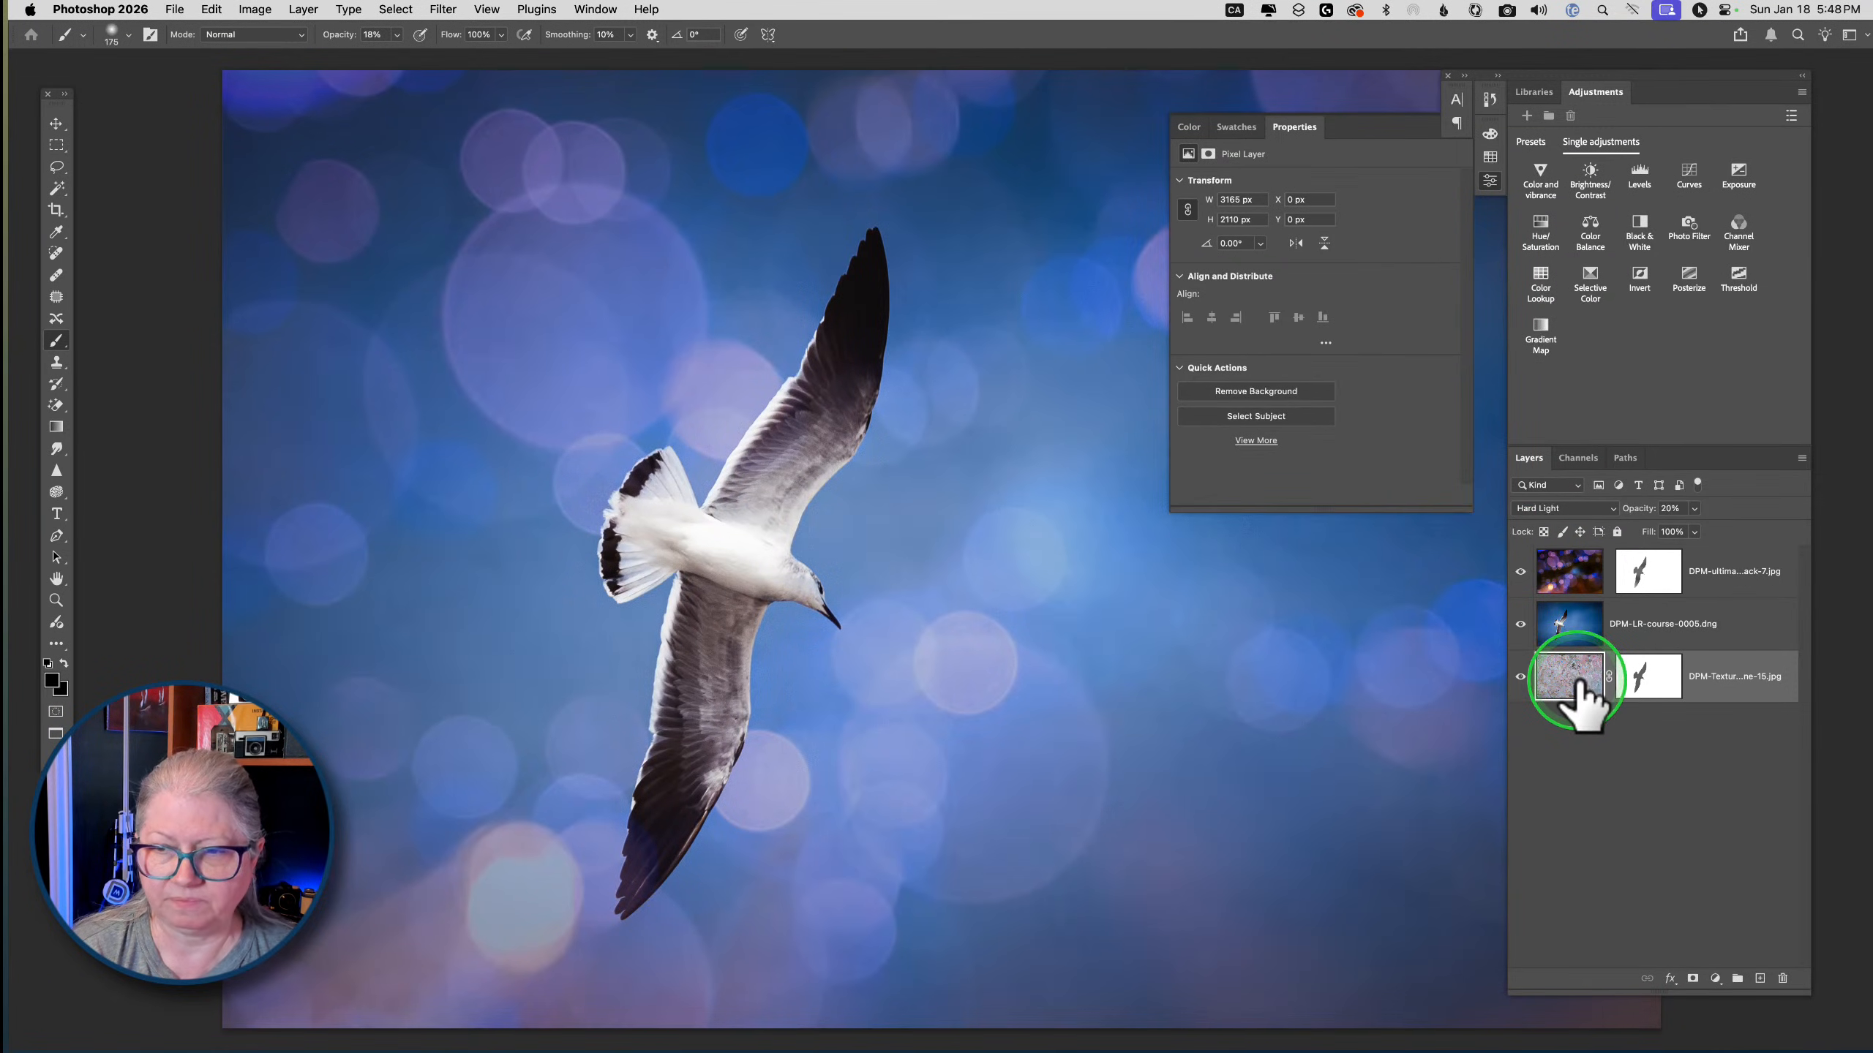
Set the texture layer's opacity to 27% and return the layer to the top of the stack
left_click_drag(1577, 679, 1565, 643)
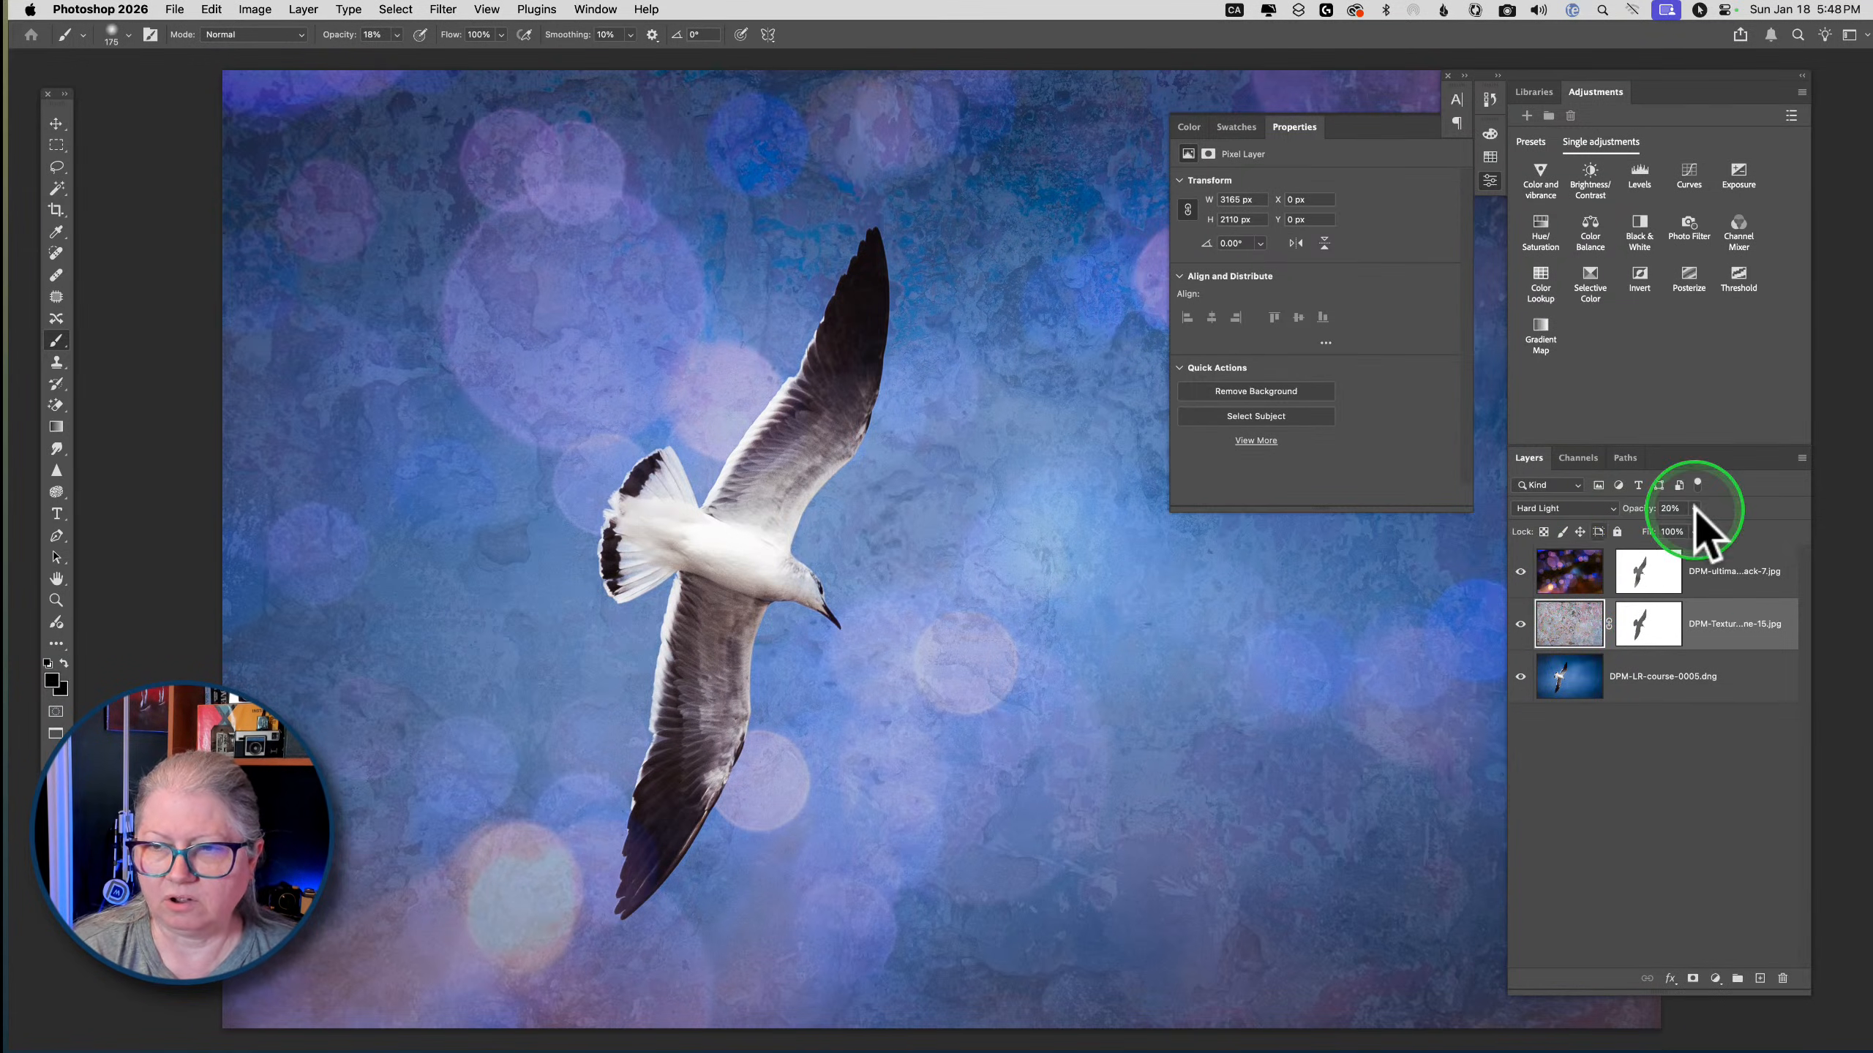
mouse_move(1679, 524)
left_mouse_down()
mouse_move(1643, 525)
mouse_move(1814, 525)
mouse_move(1607, 524)
mouse_move(1700, 525)
left_mouse_up()
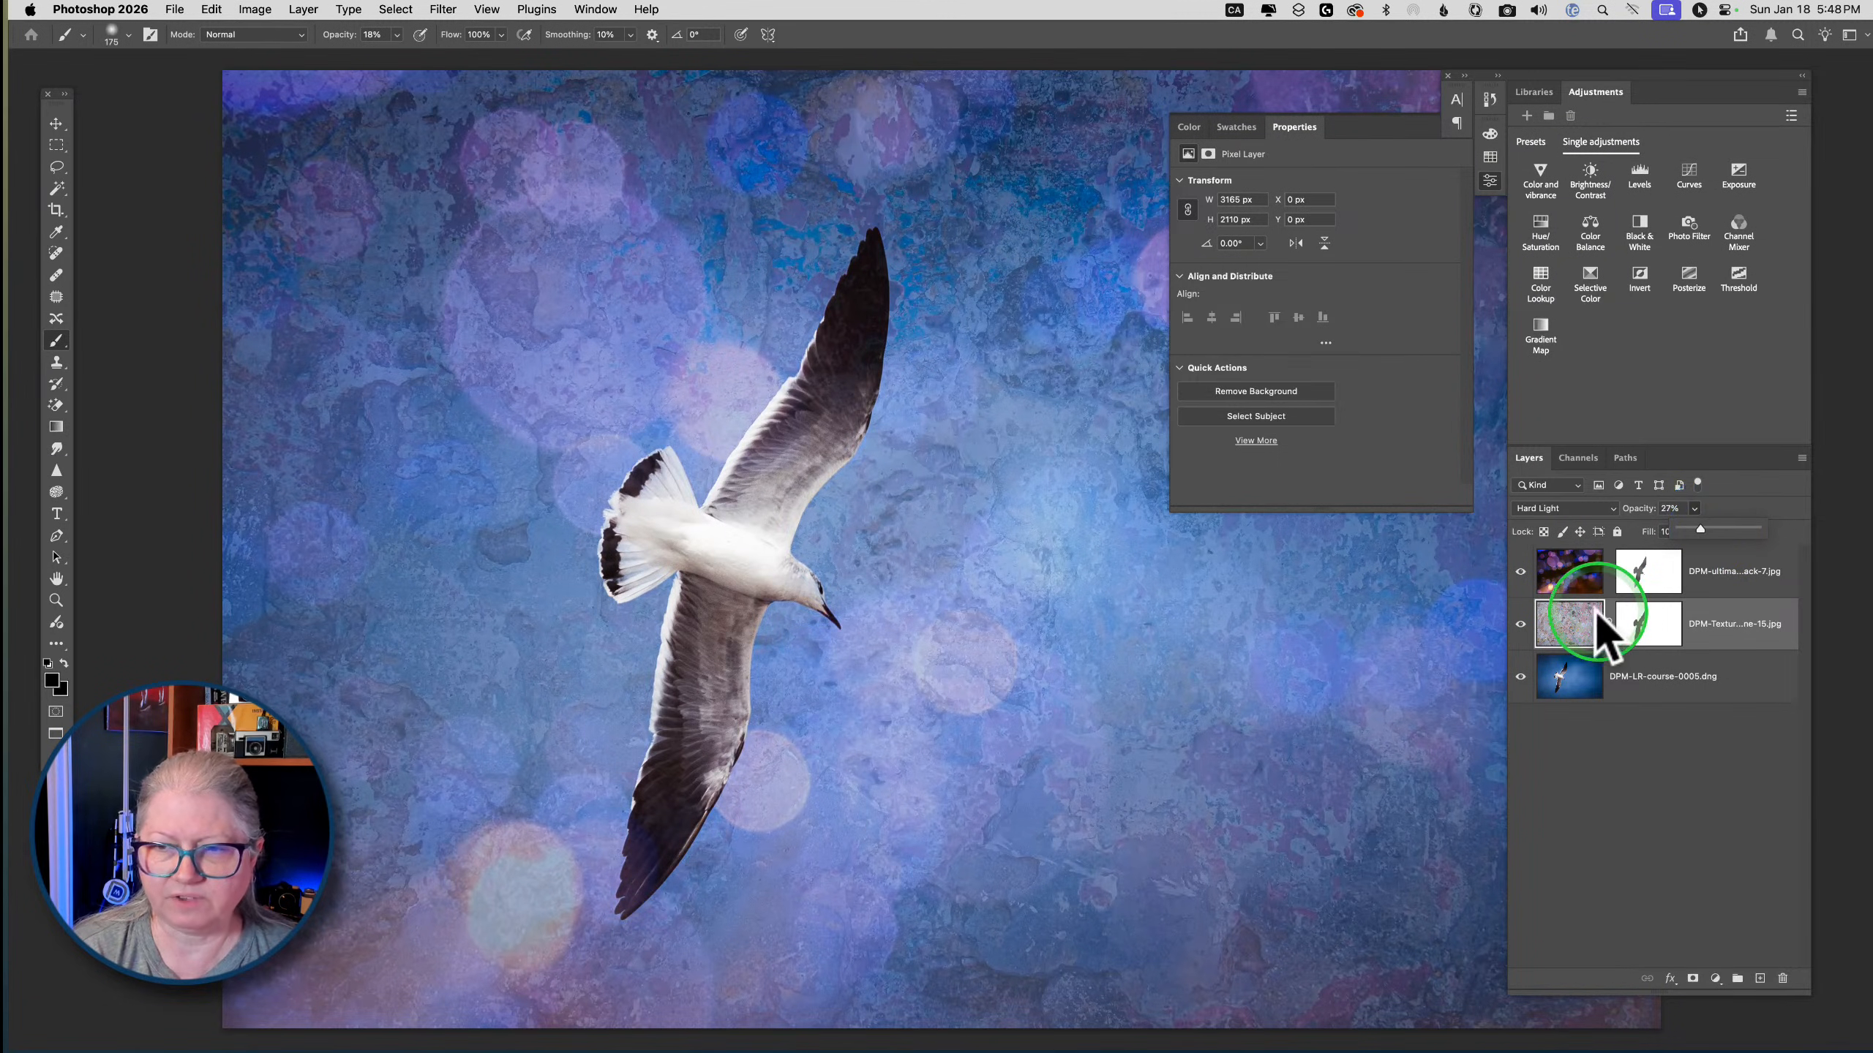
left_click_drag(1599, 616, 1565, 567)
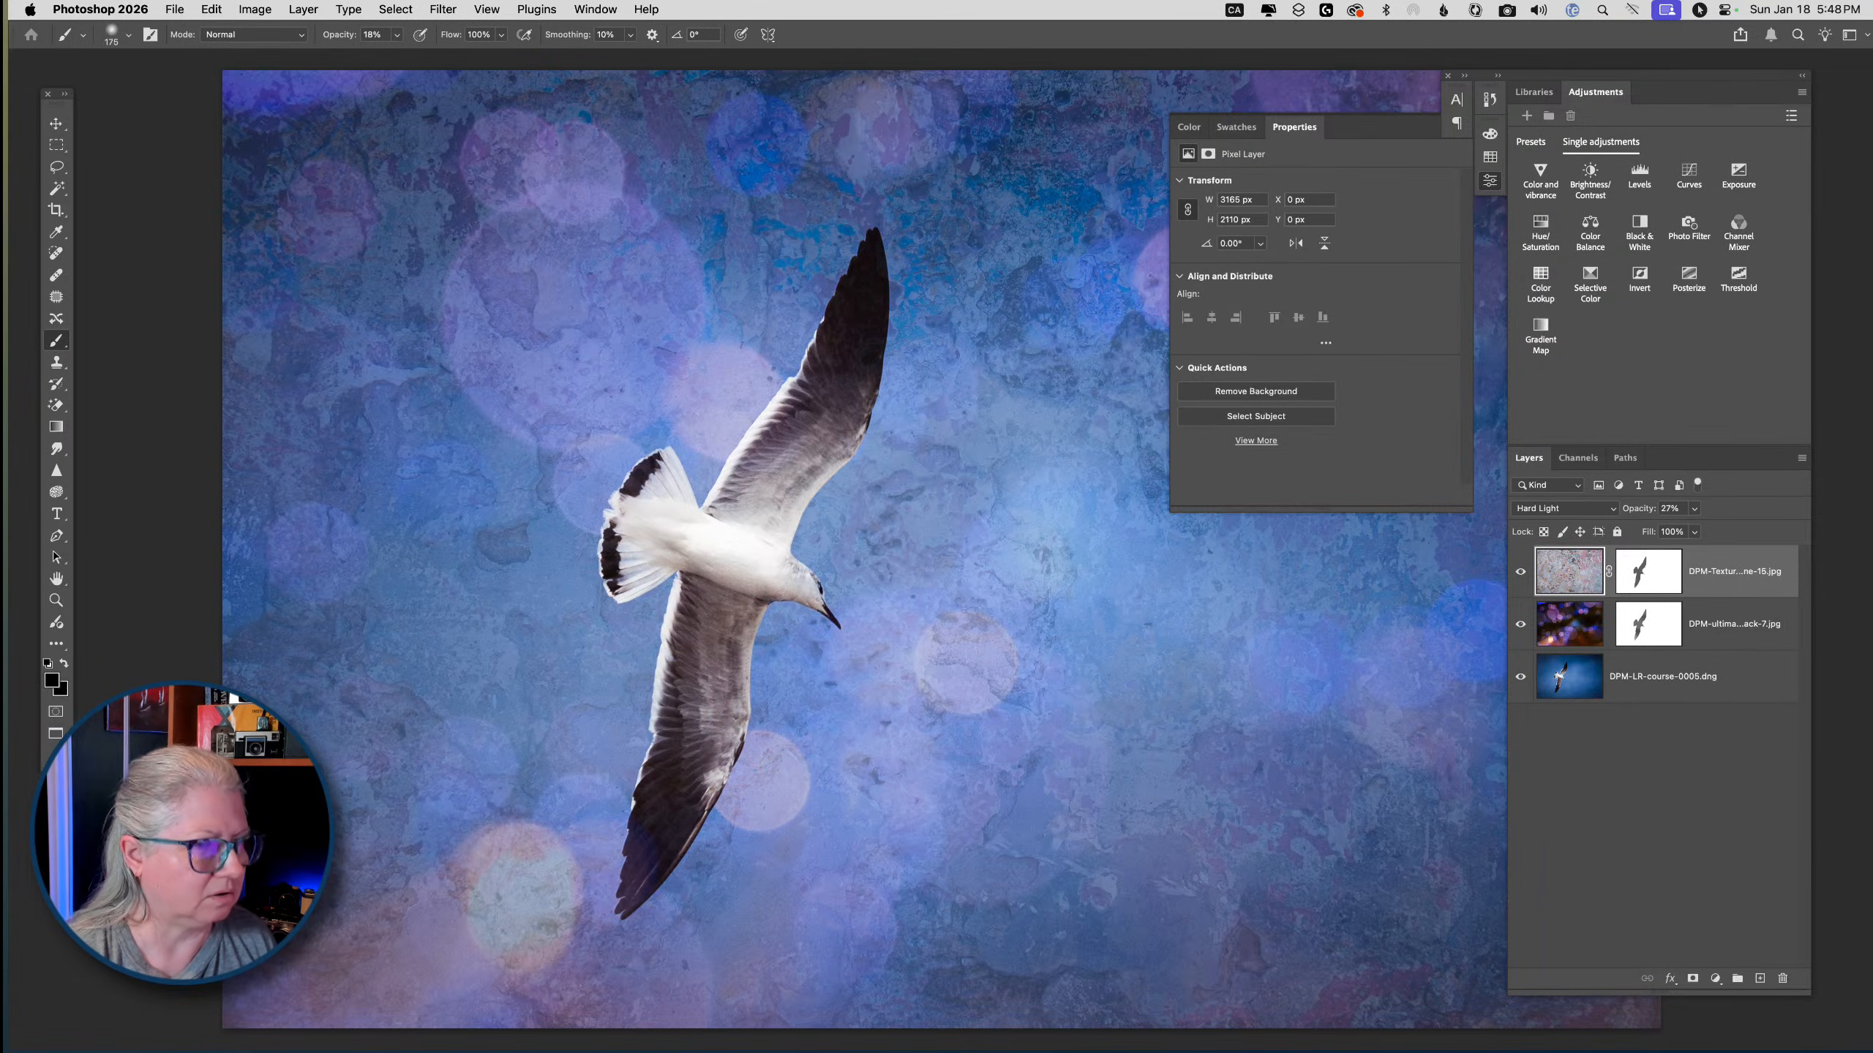
Switch to Luminar Neo and toggle the visibility of the top layer in the flower composite
key("Tab")
key("super+Tab")
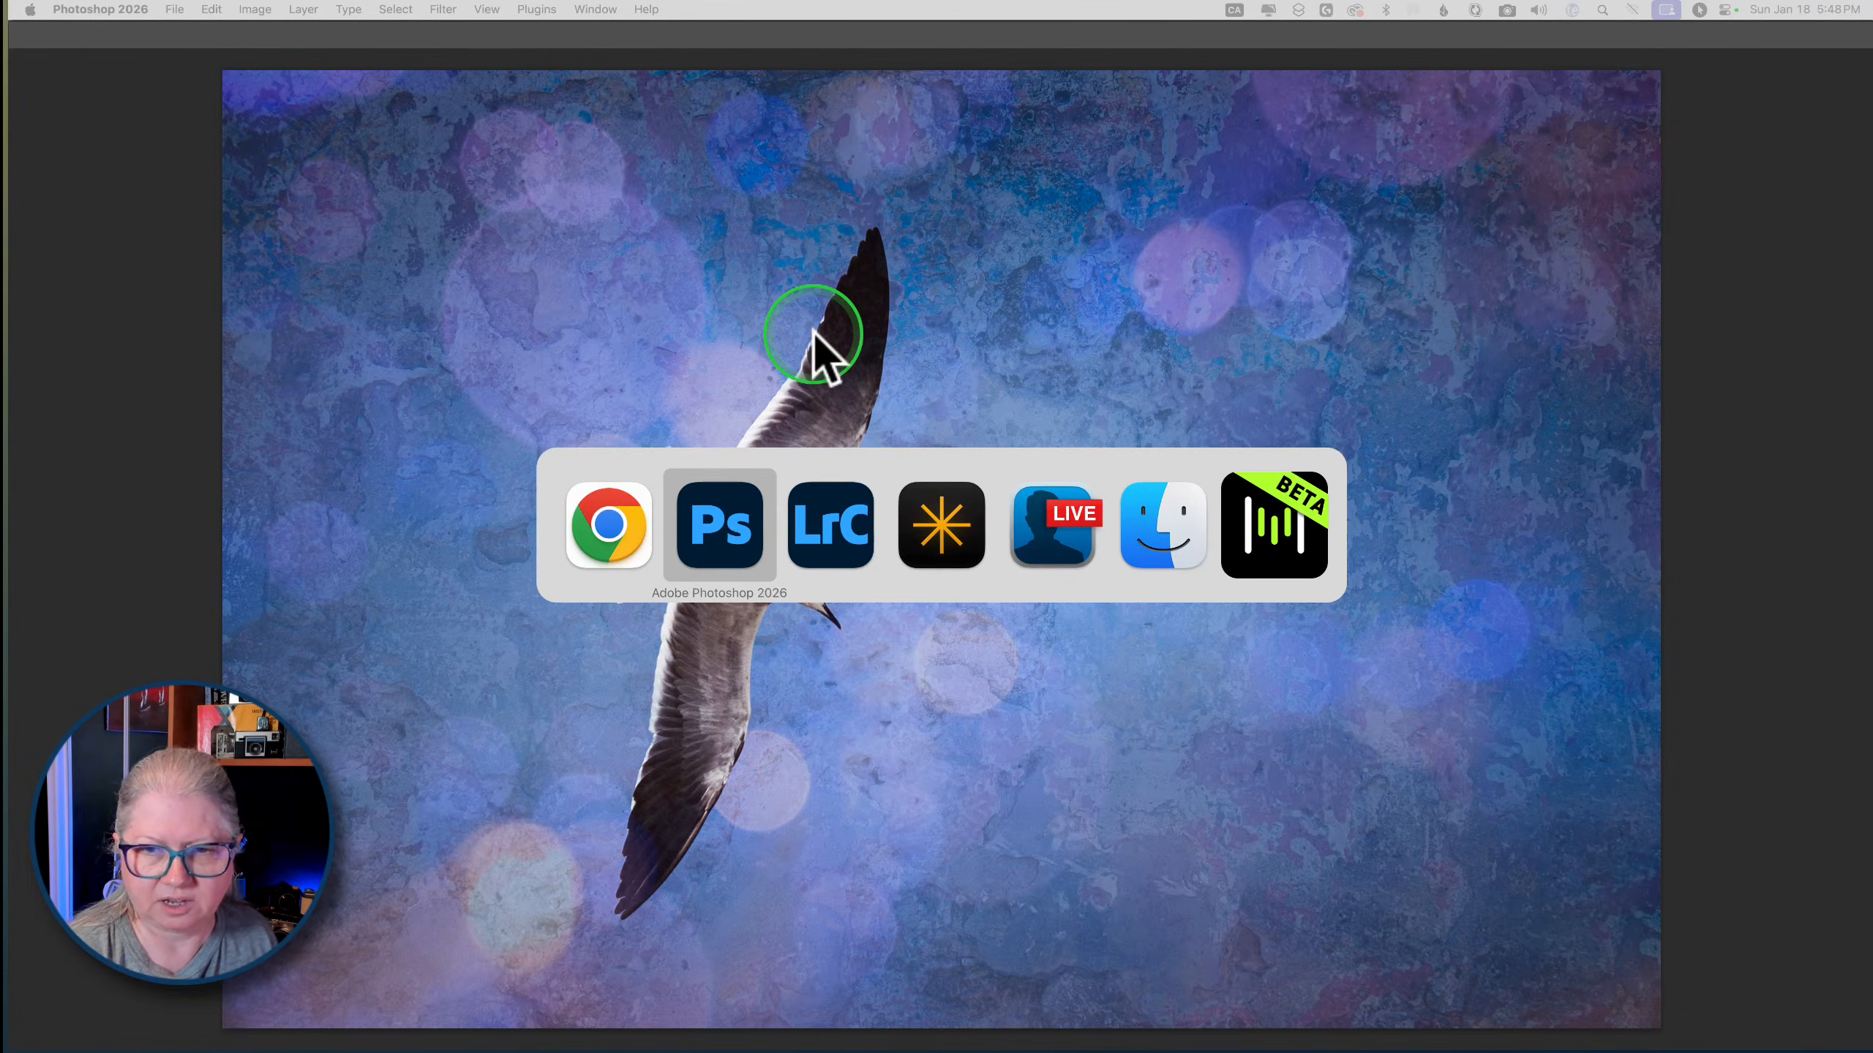
key("super+Tab")
key("super+Tab")
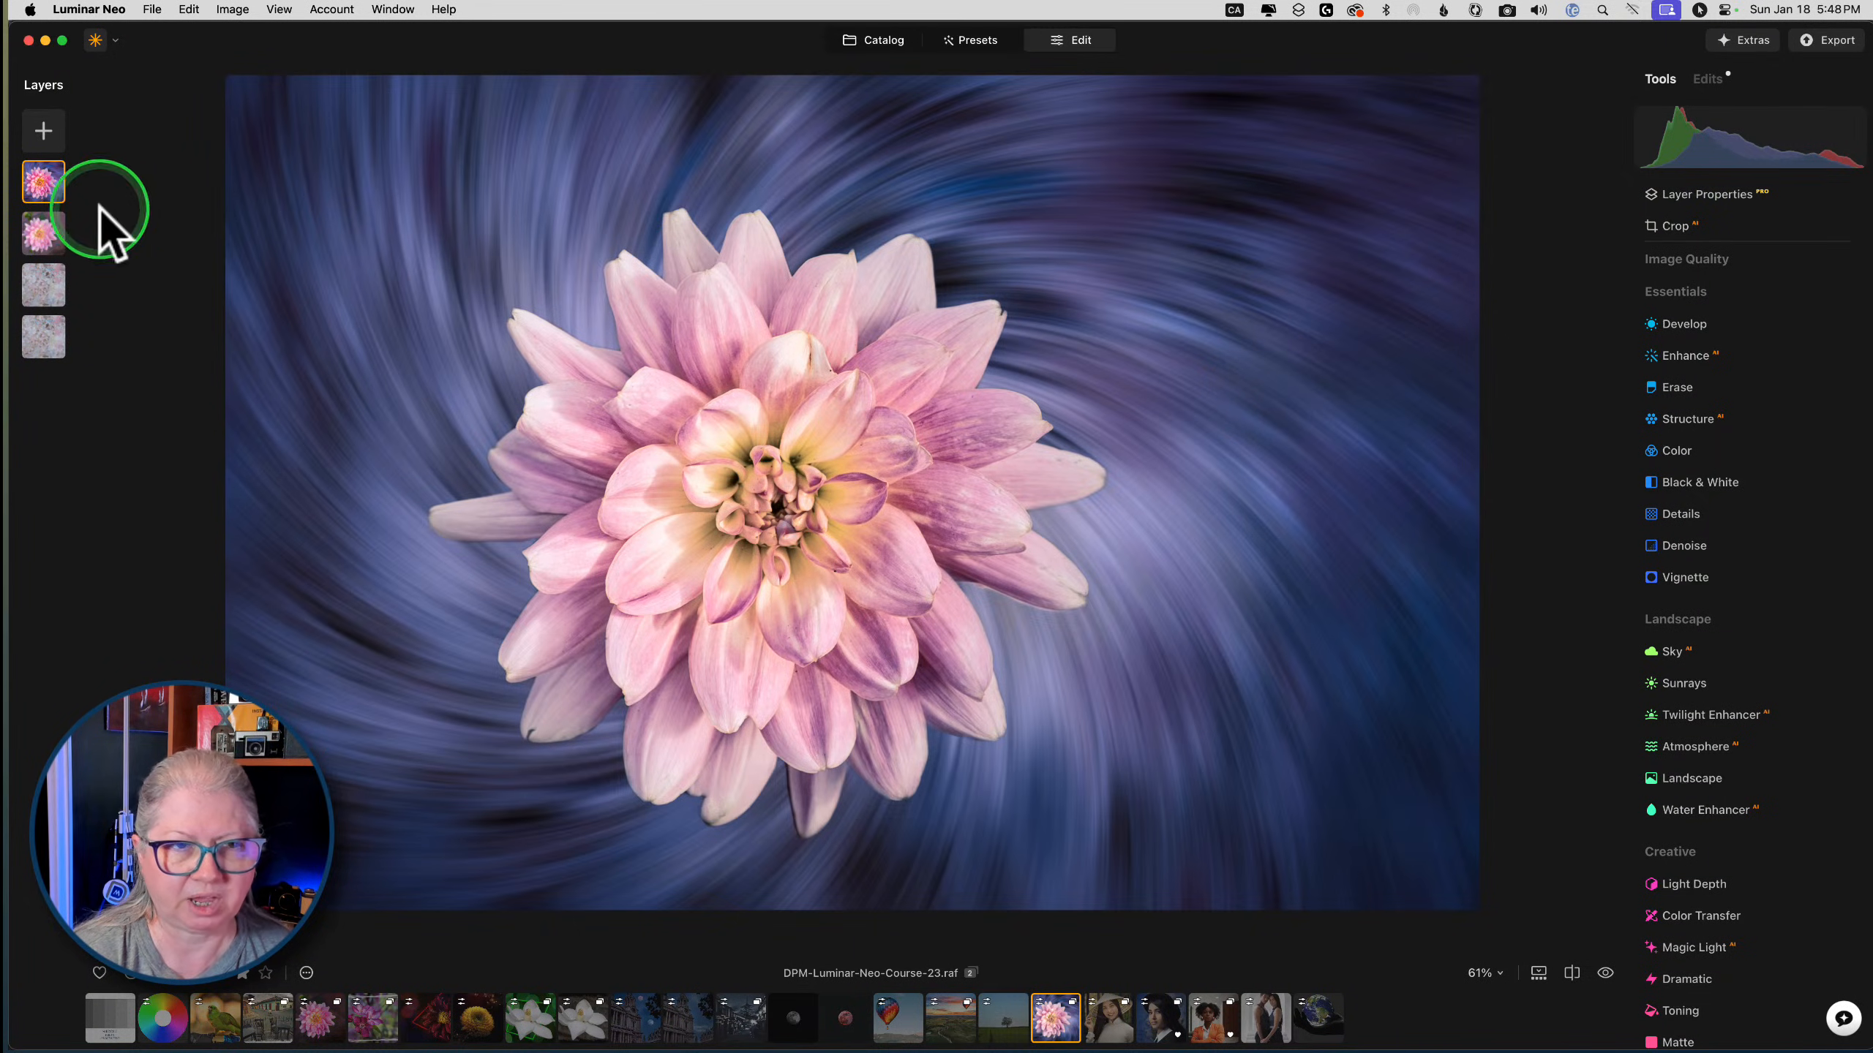
right_click(44, 181)
left_click(53, 184)
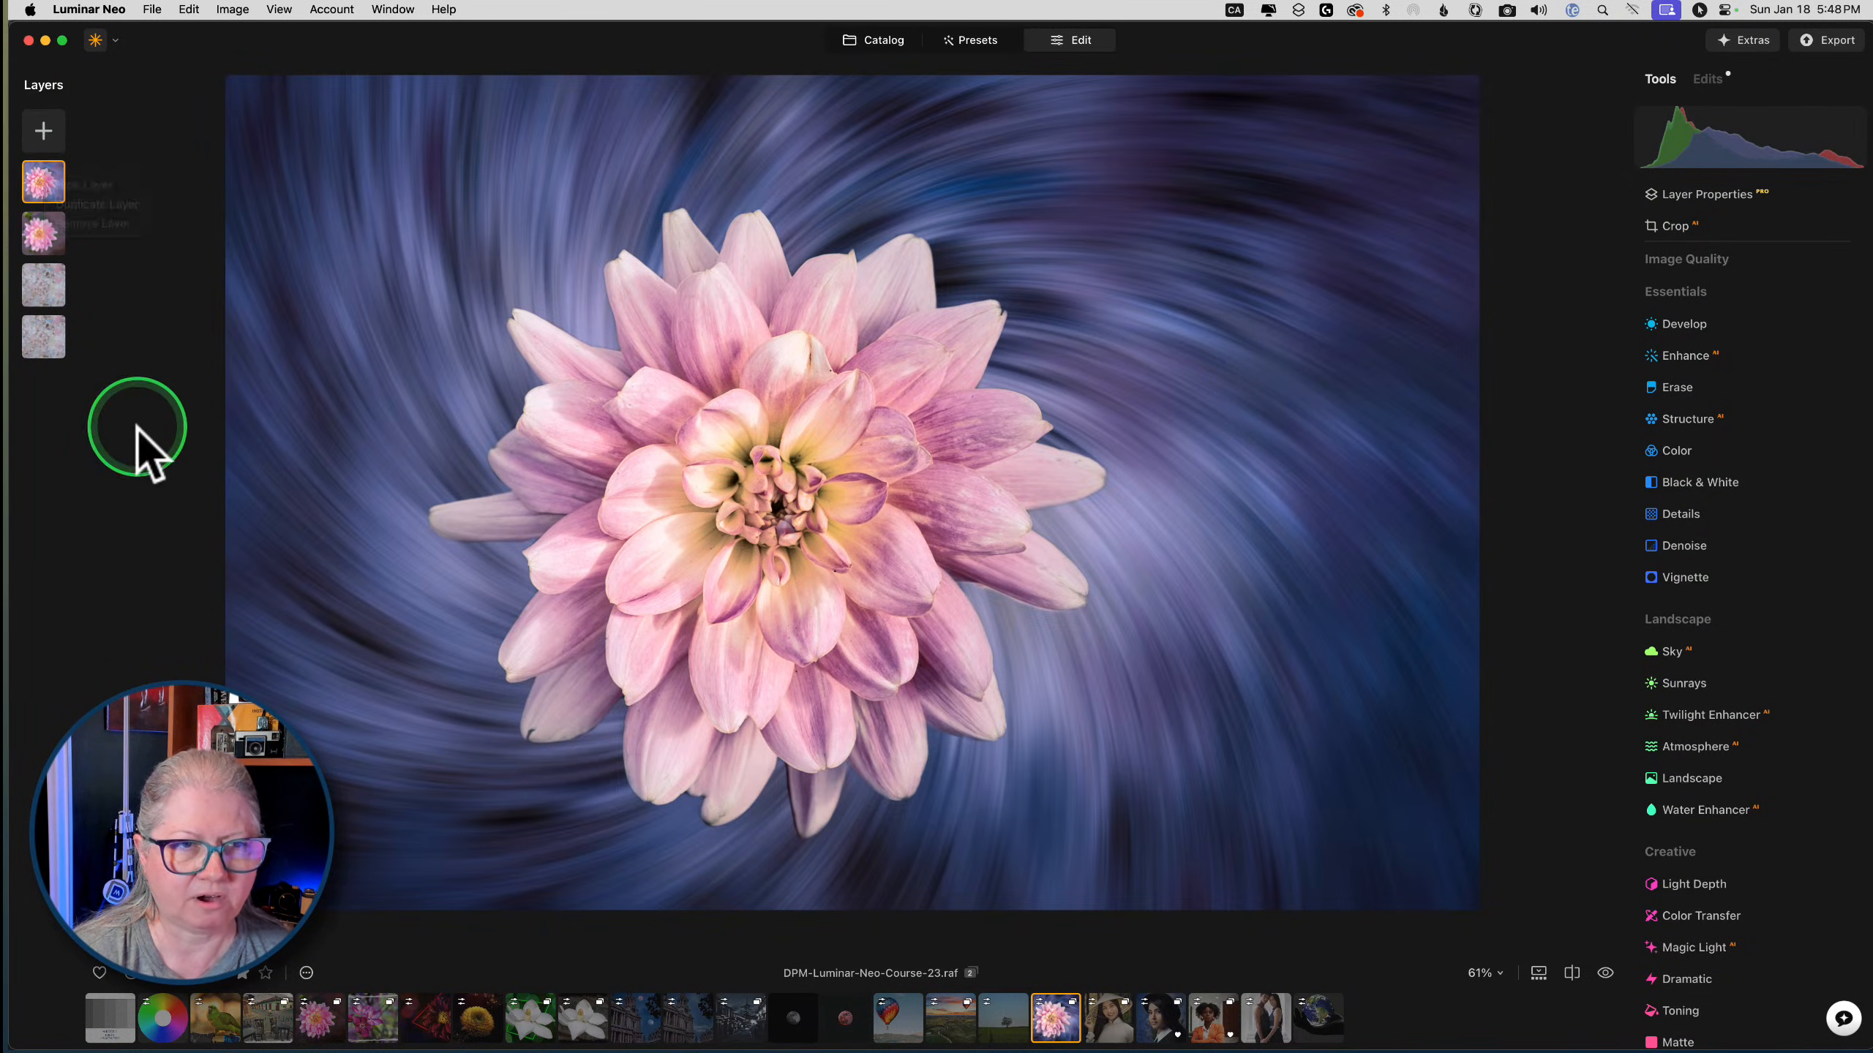
Try different opacities on the second flower layer, restore it to full strength and close its layer properties
left_click(44, 232)
mouse_move(1828, 287)
left_mouse_down()
mouse_move(1564, 292)
mouse_move(1829, 285)
left_mouse_up()
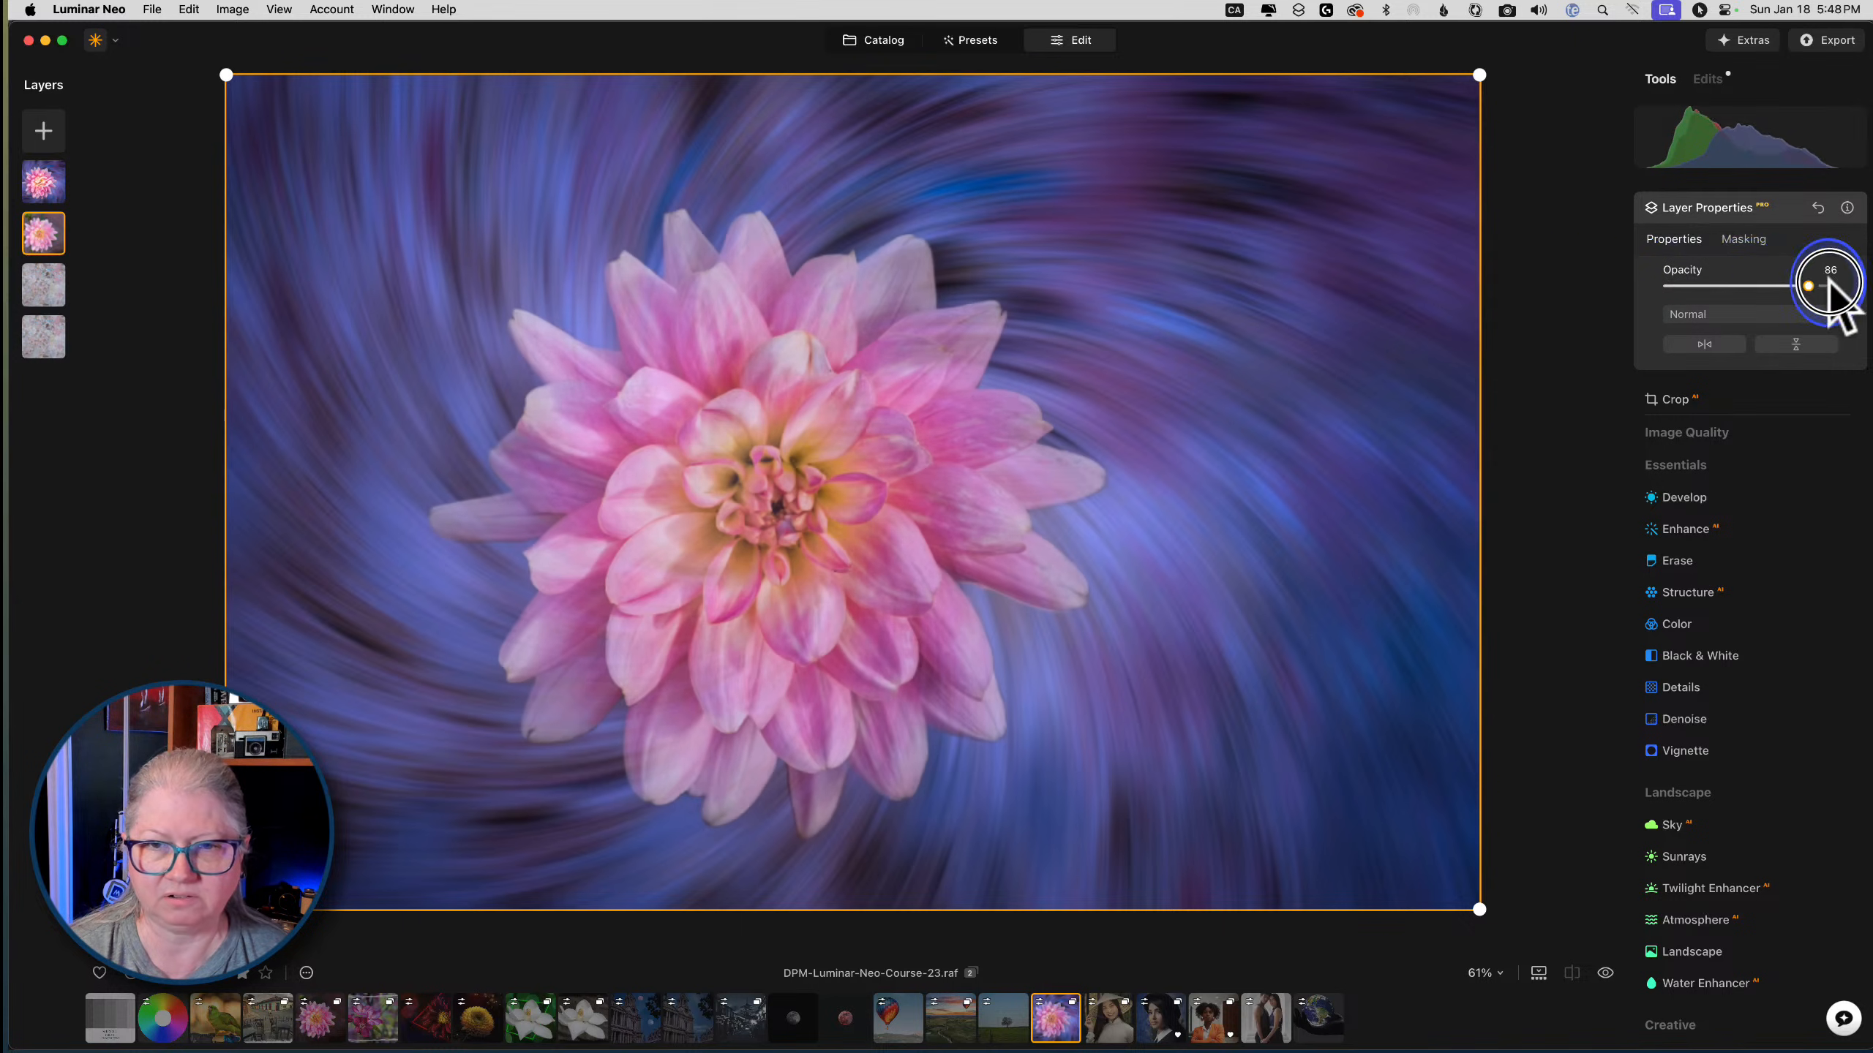
left_click(1744, 209)
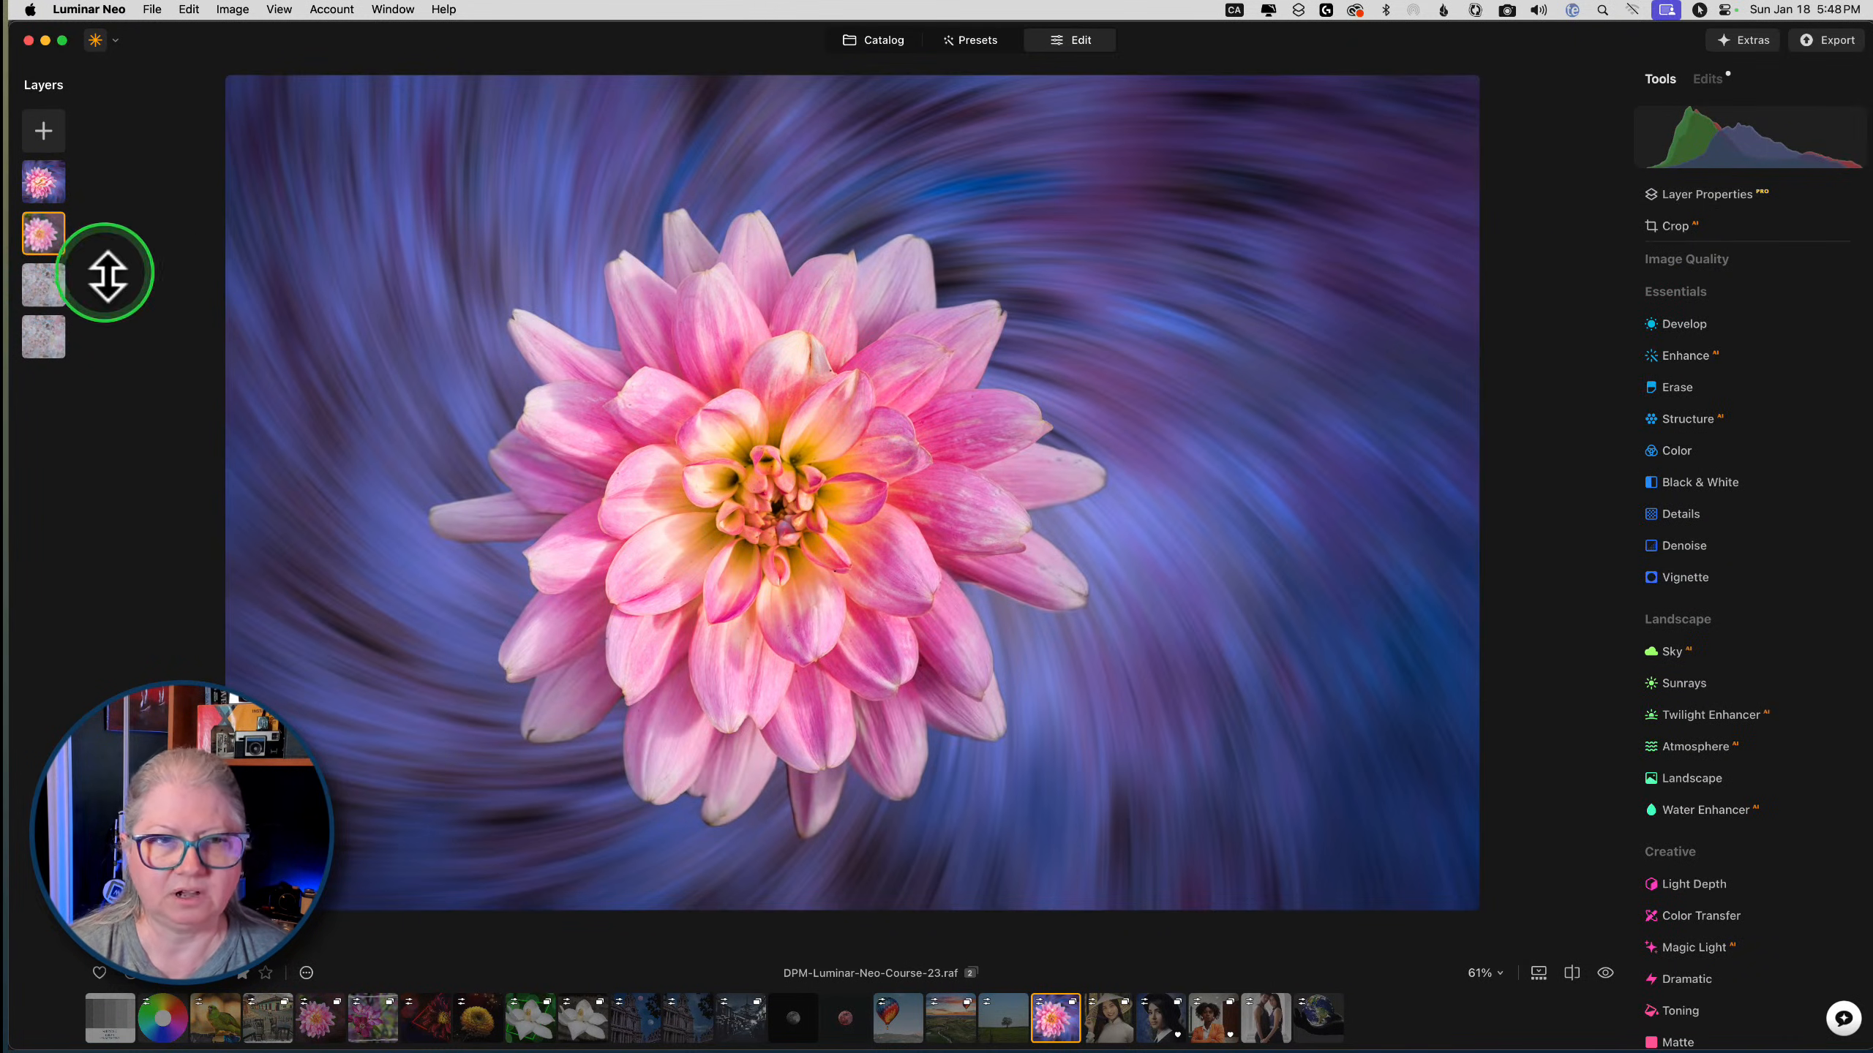
Hide the second flower layer to reveal the swirled background, and show the layer again
right_click(30, 230)
left_click(74, 239)
right_click(44, 233)
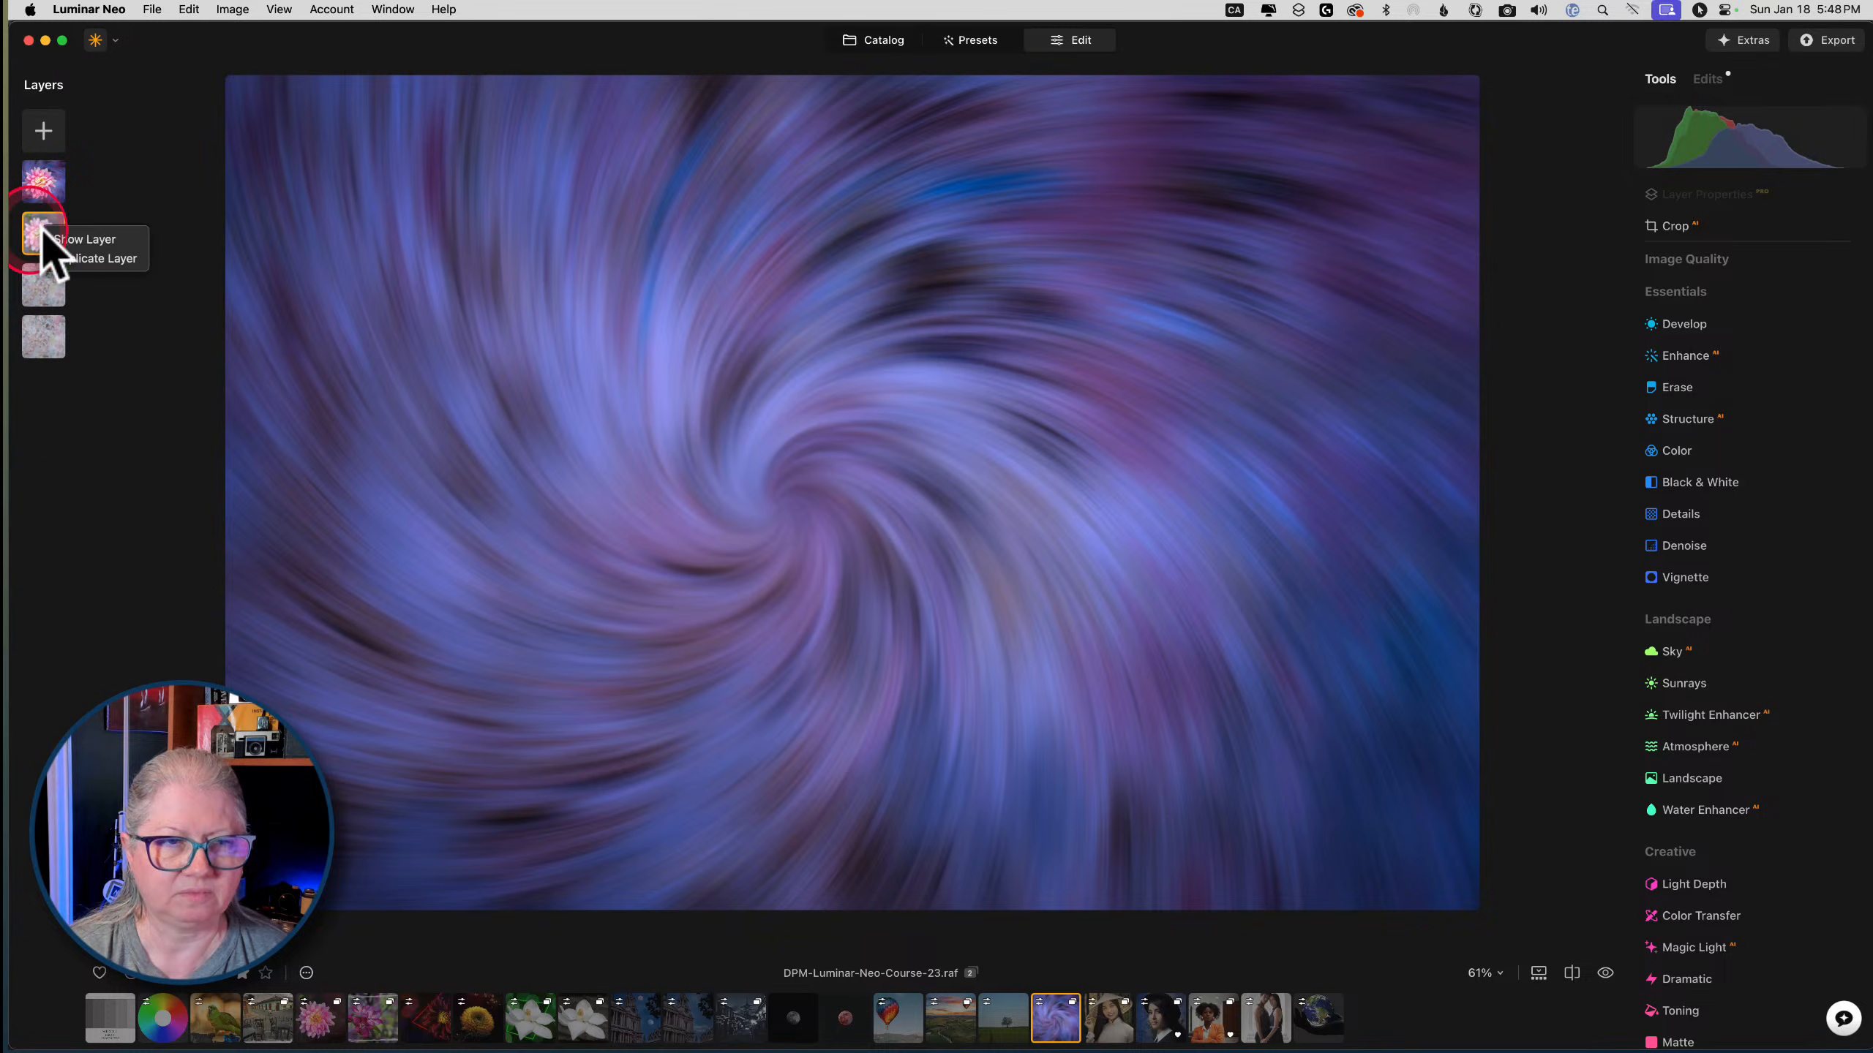
left_click(51, 235)
mouse_move(42, 236)
left_mouse_down()
mouse_move(42, 338)
mouse_move(42, 235)
left_mouse_up()
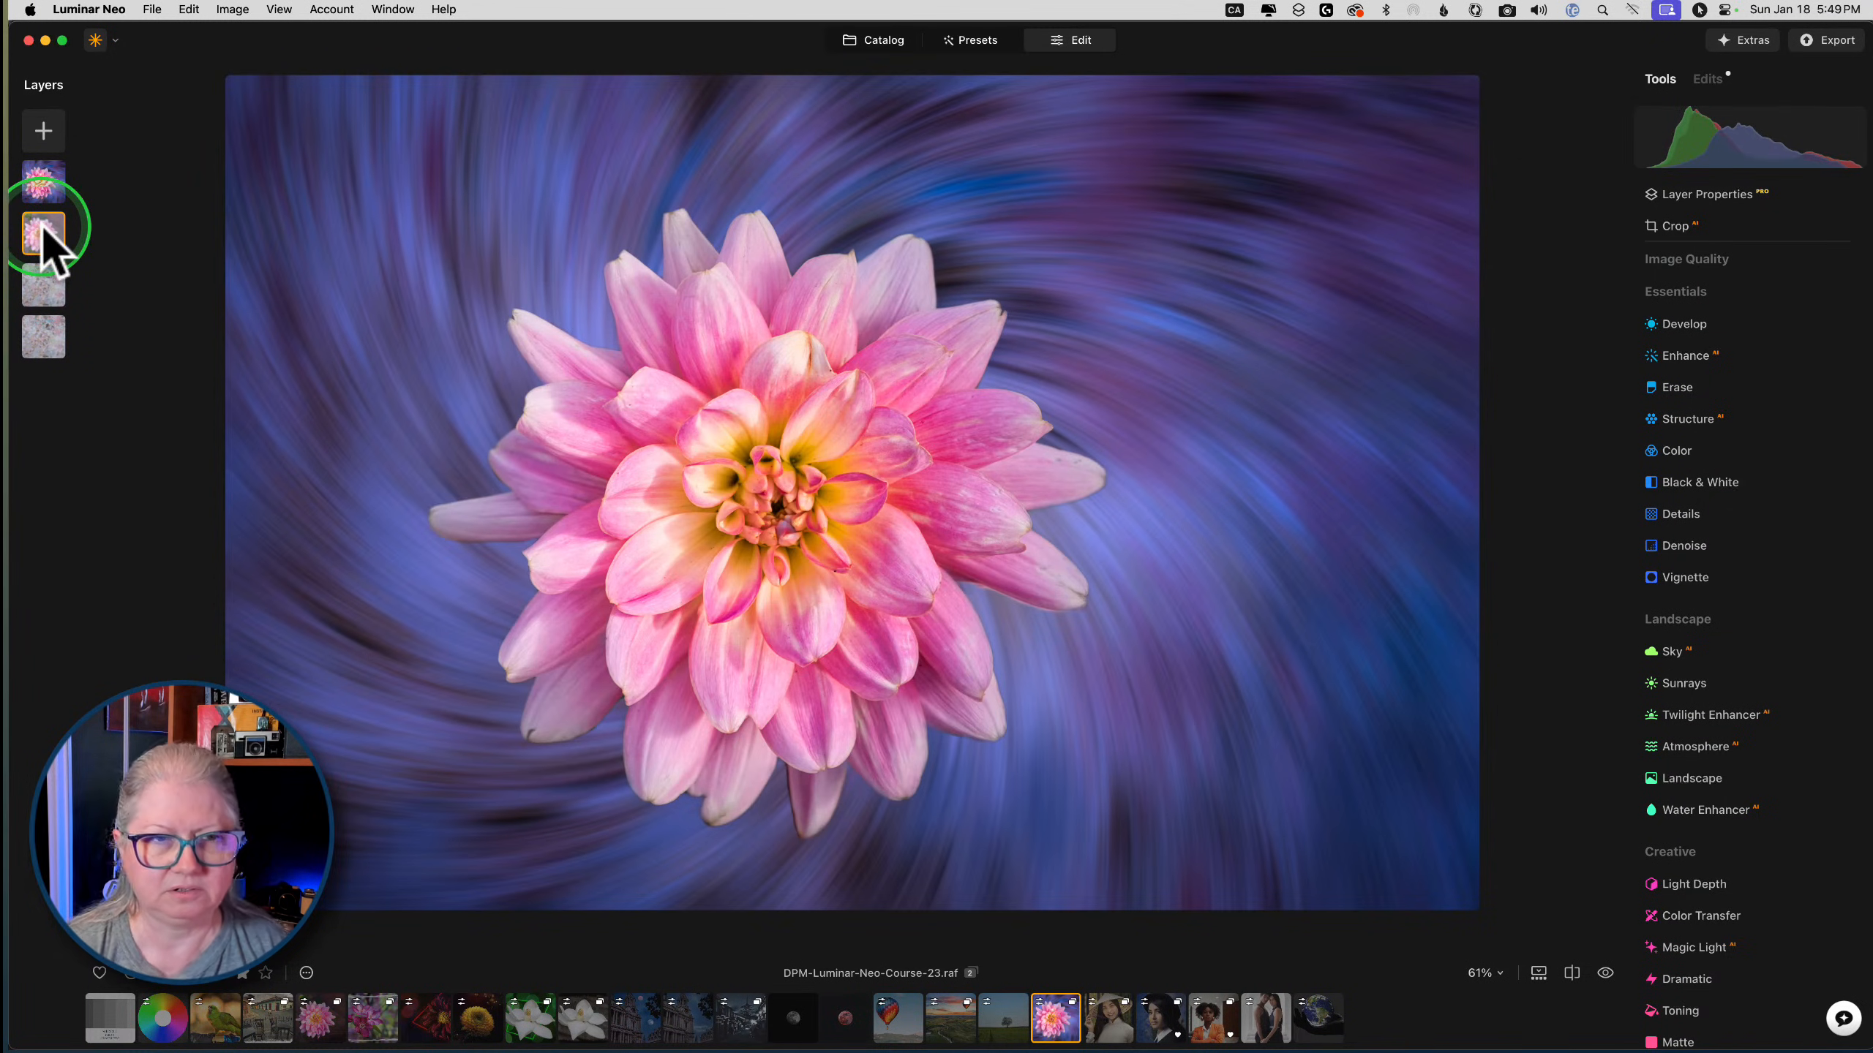
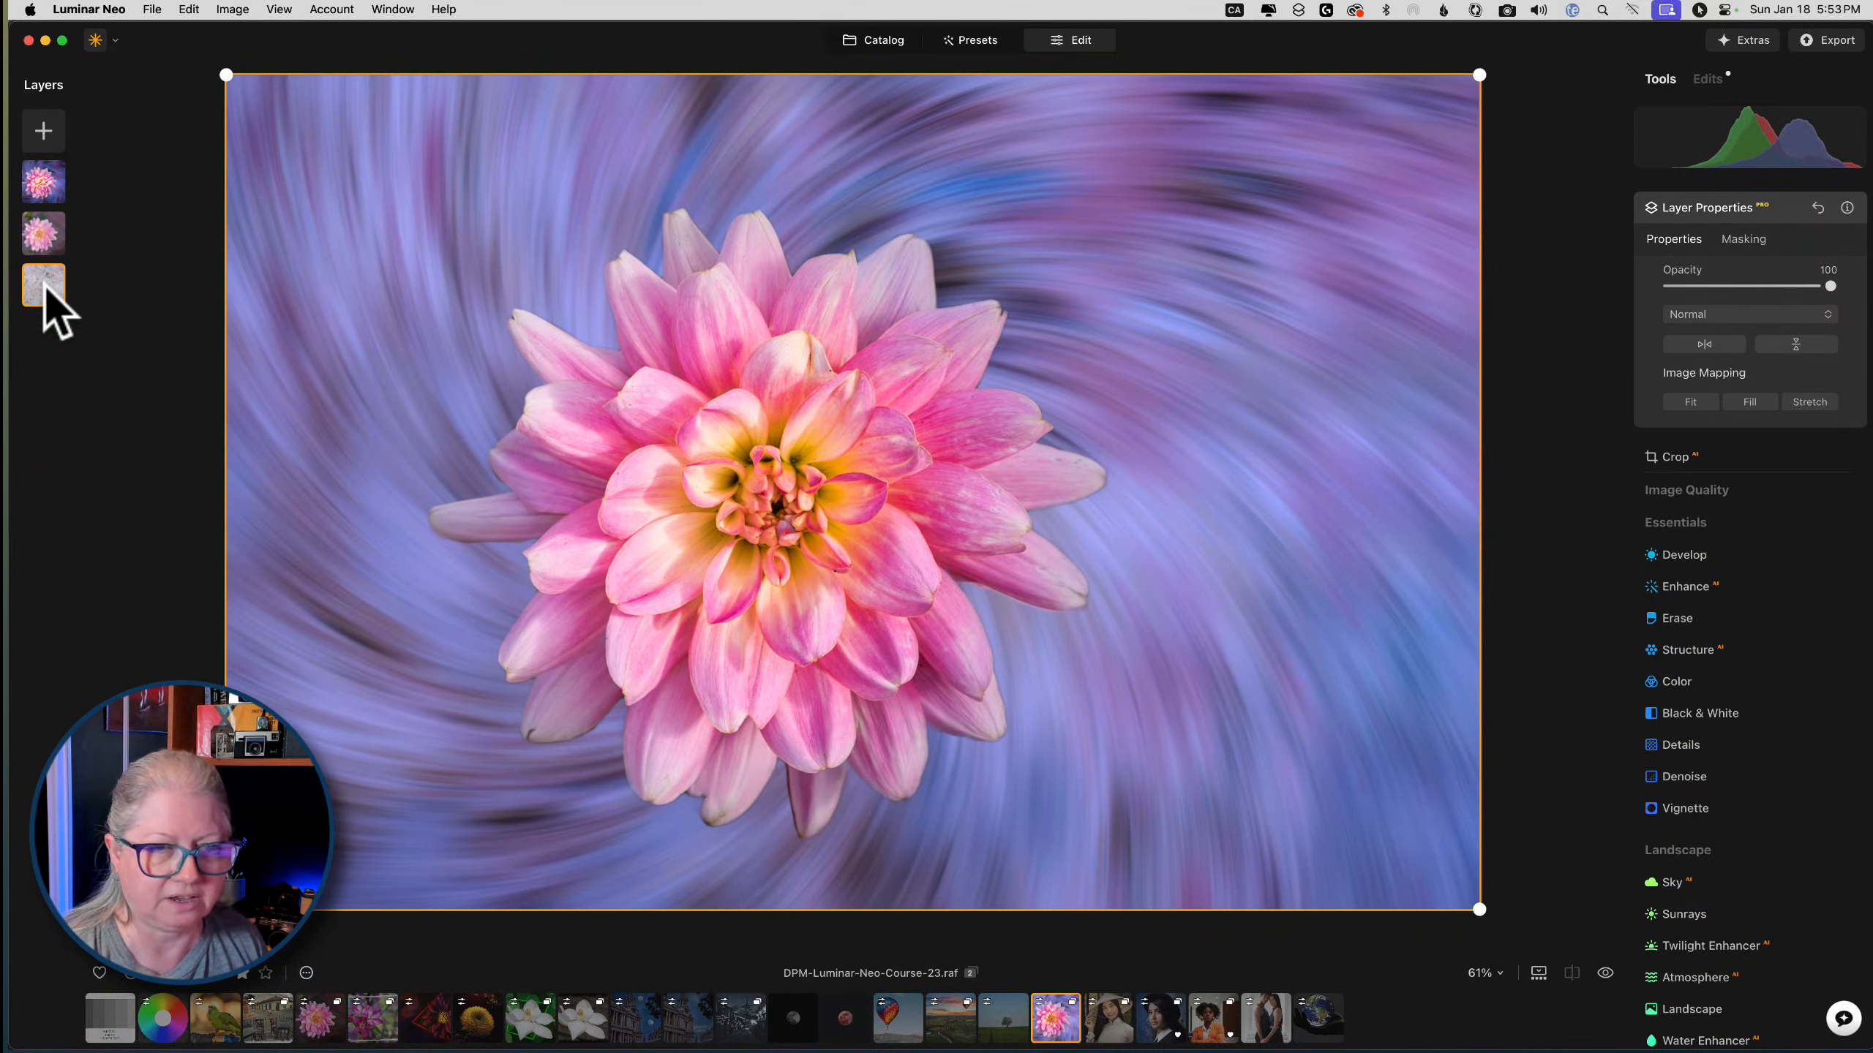
Undo the removal of a background layer and set the lowest Twisted blur's angle to -45 on the upper background layer
key("super+z")
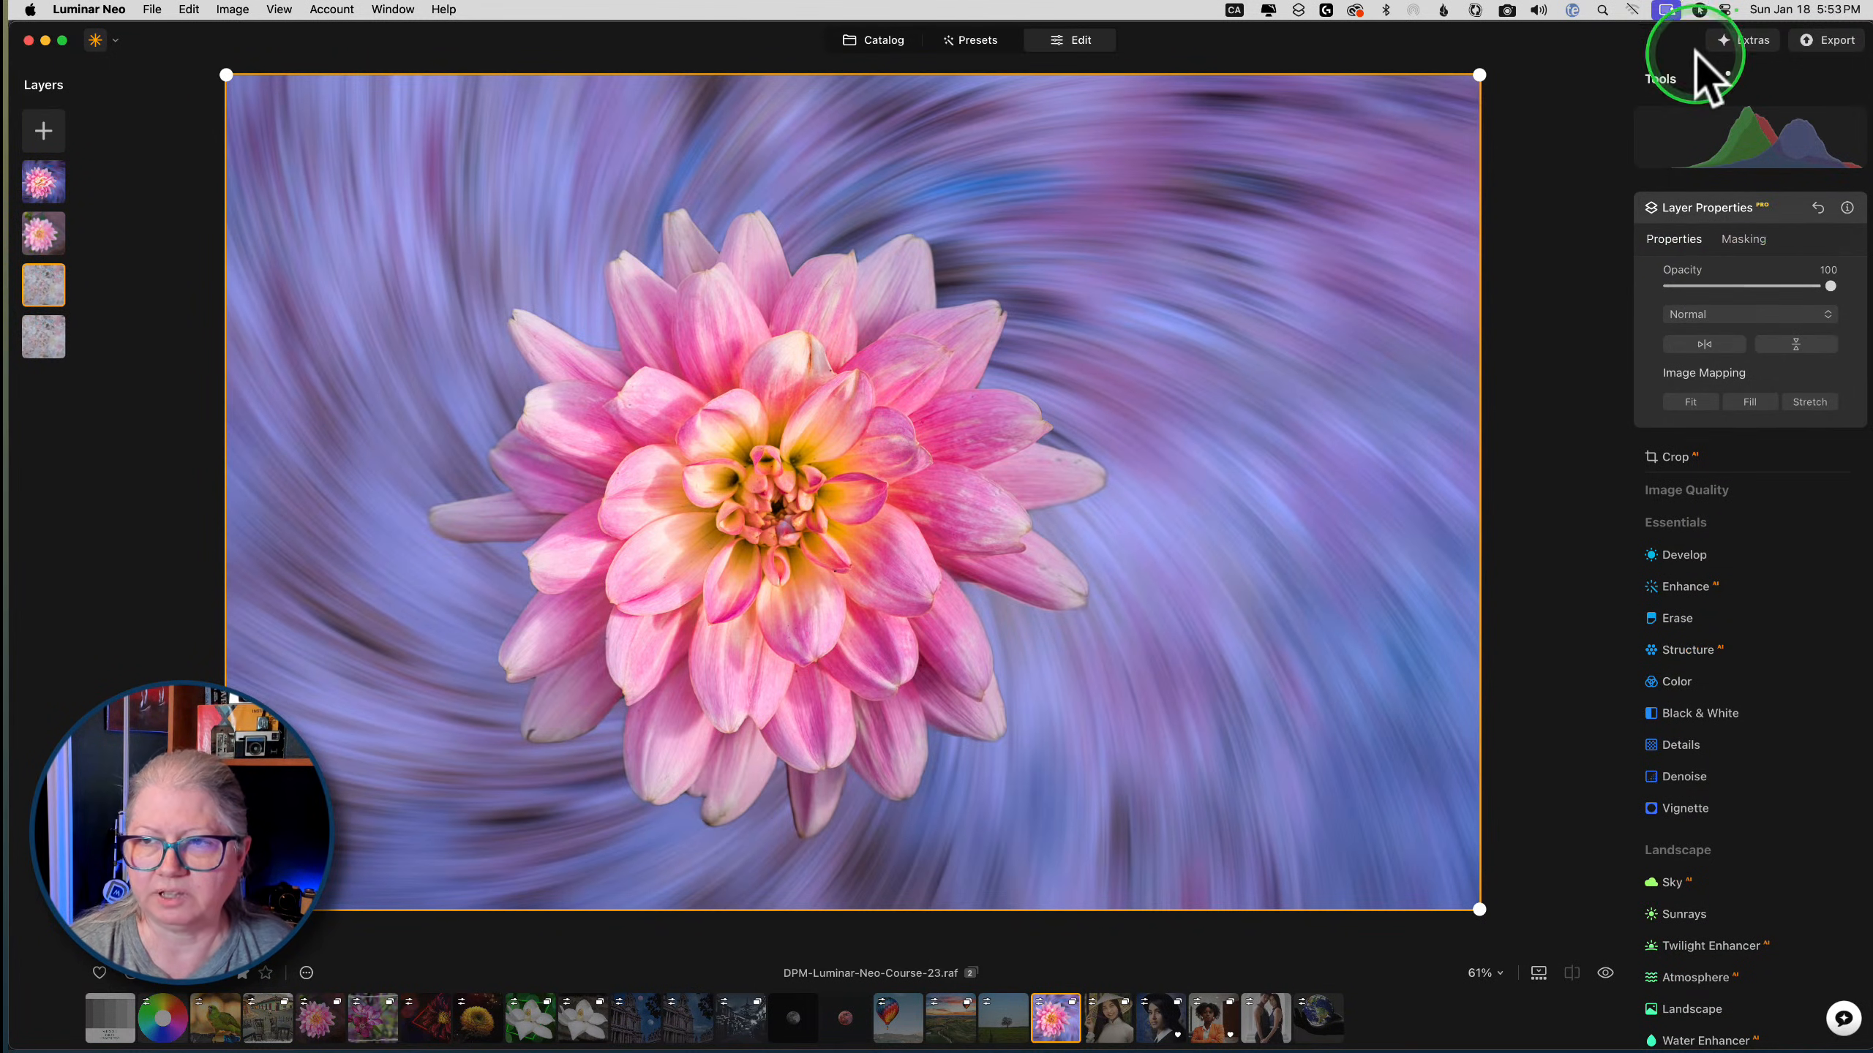
left_click(1707, 78)
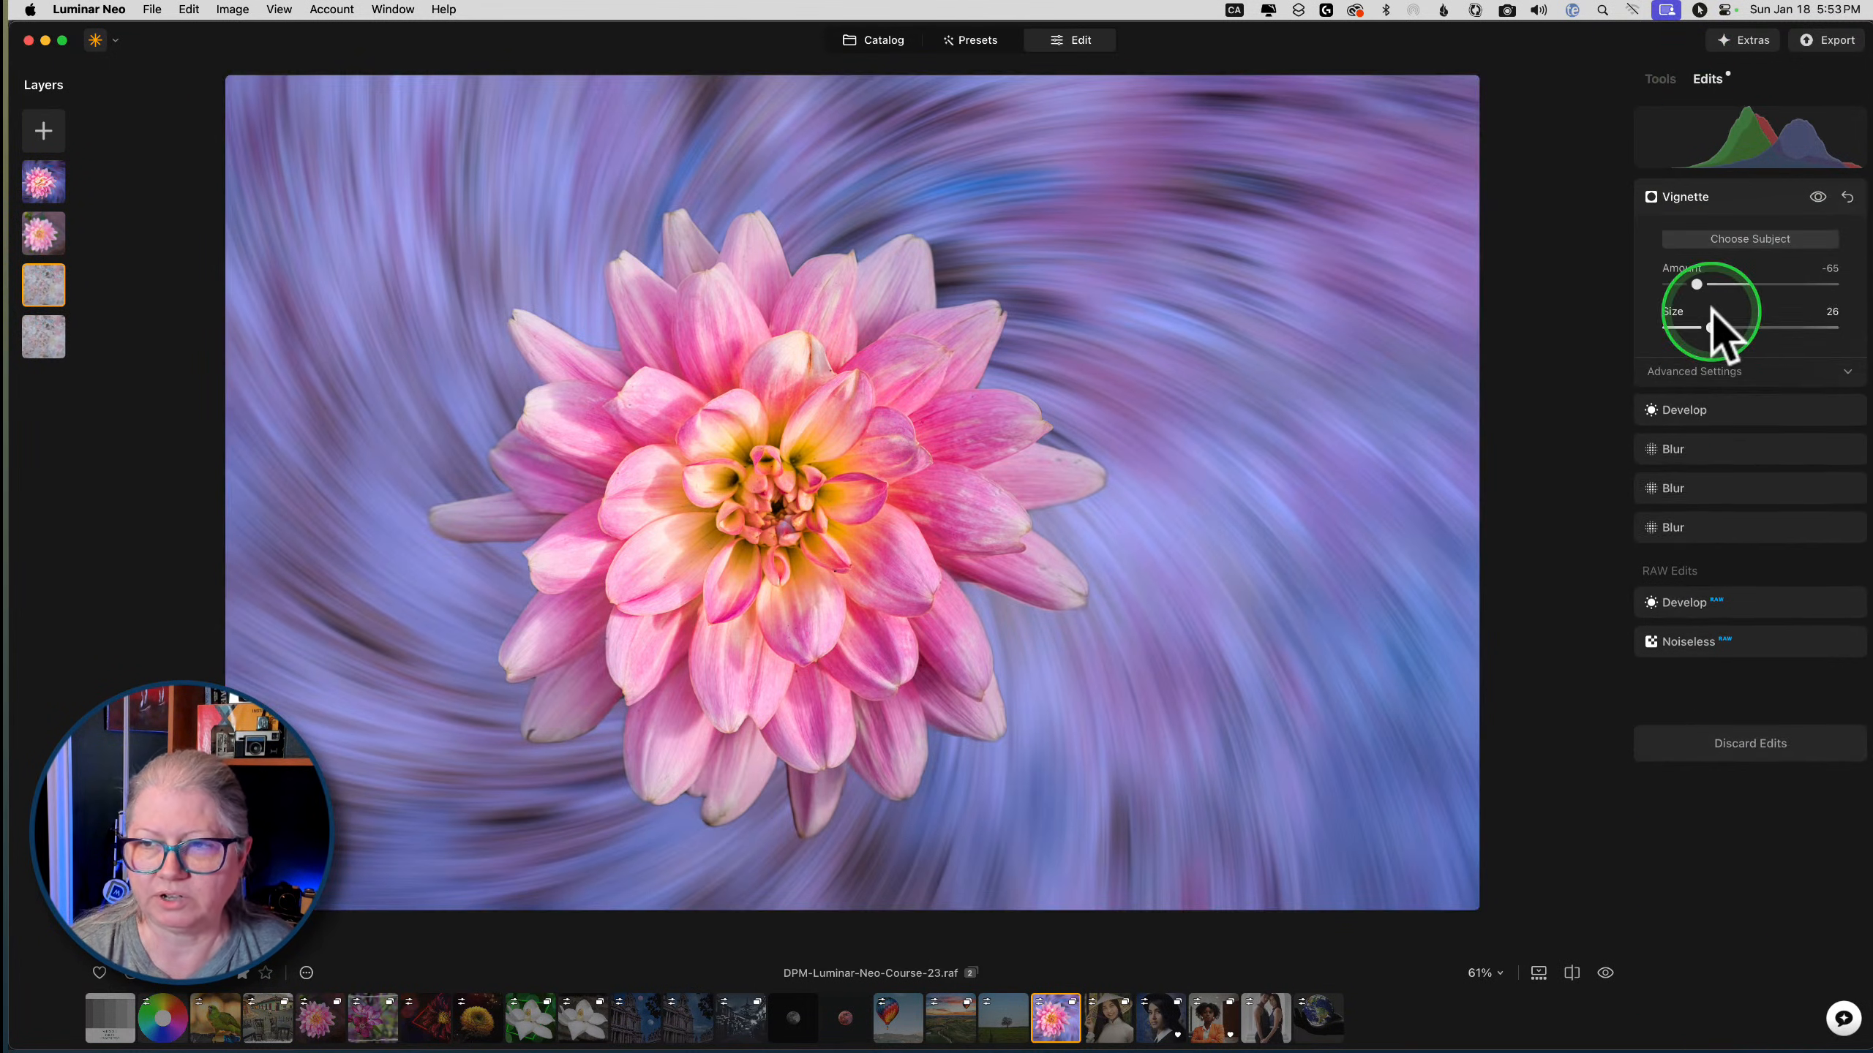
left_click(1733, 535)
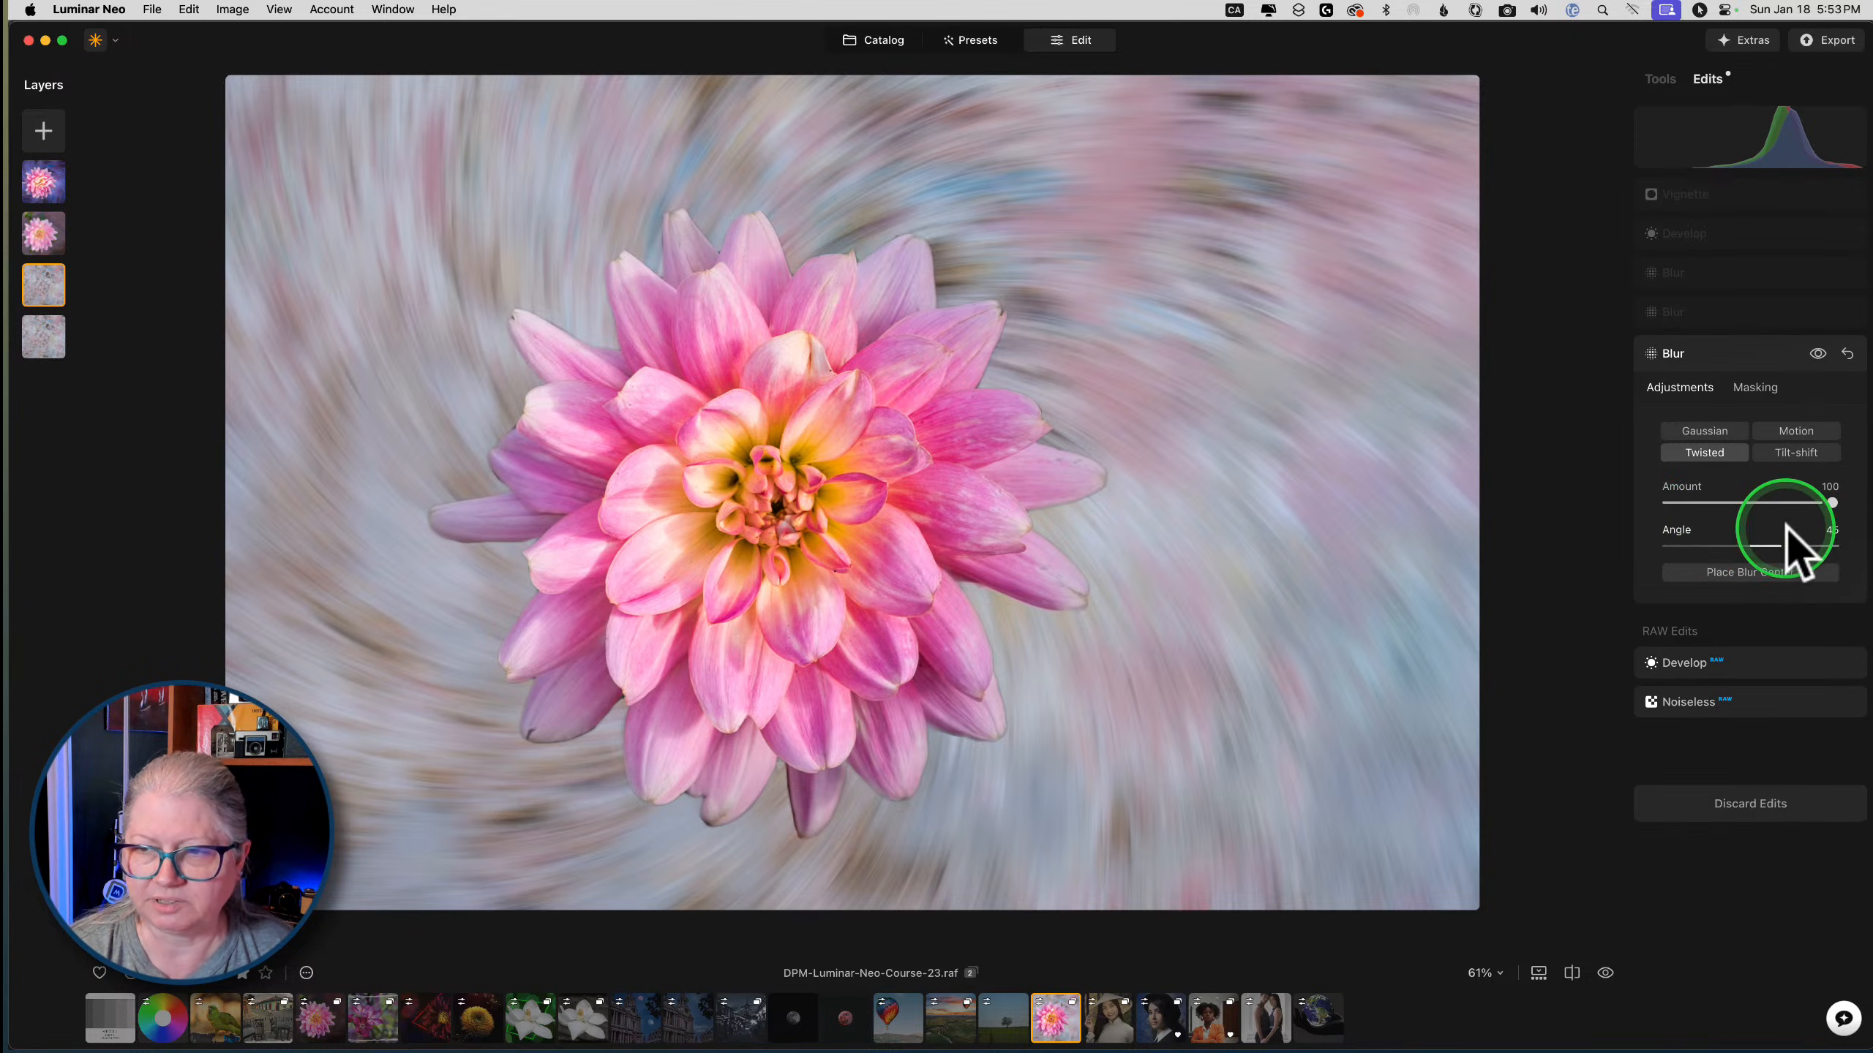
left_click(1832, 529)
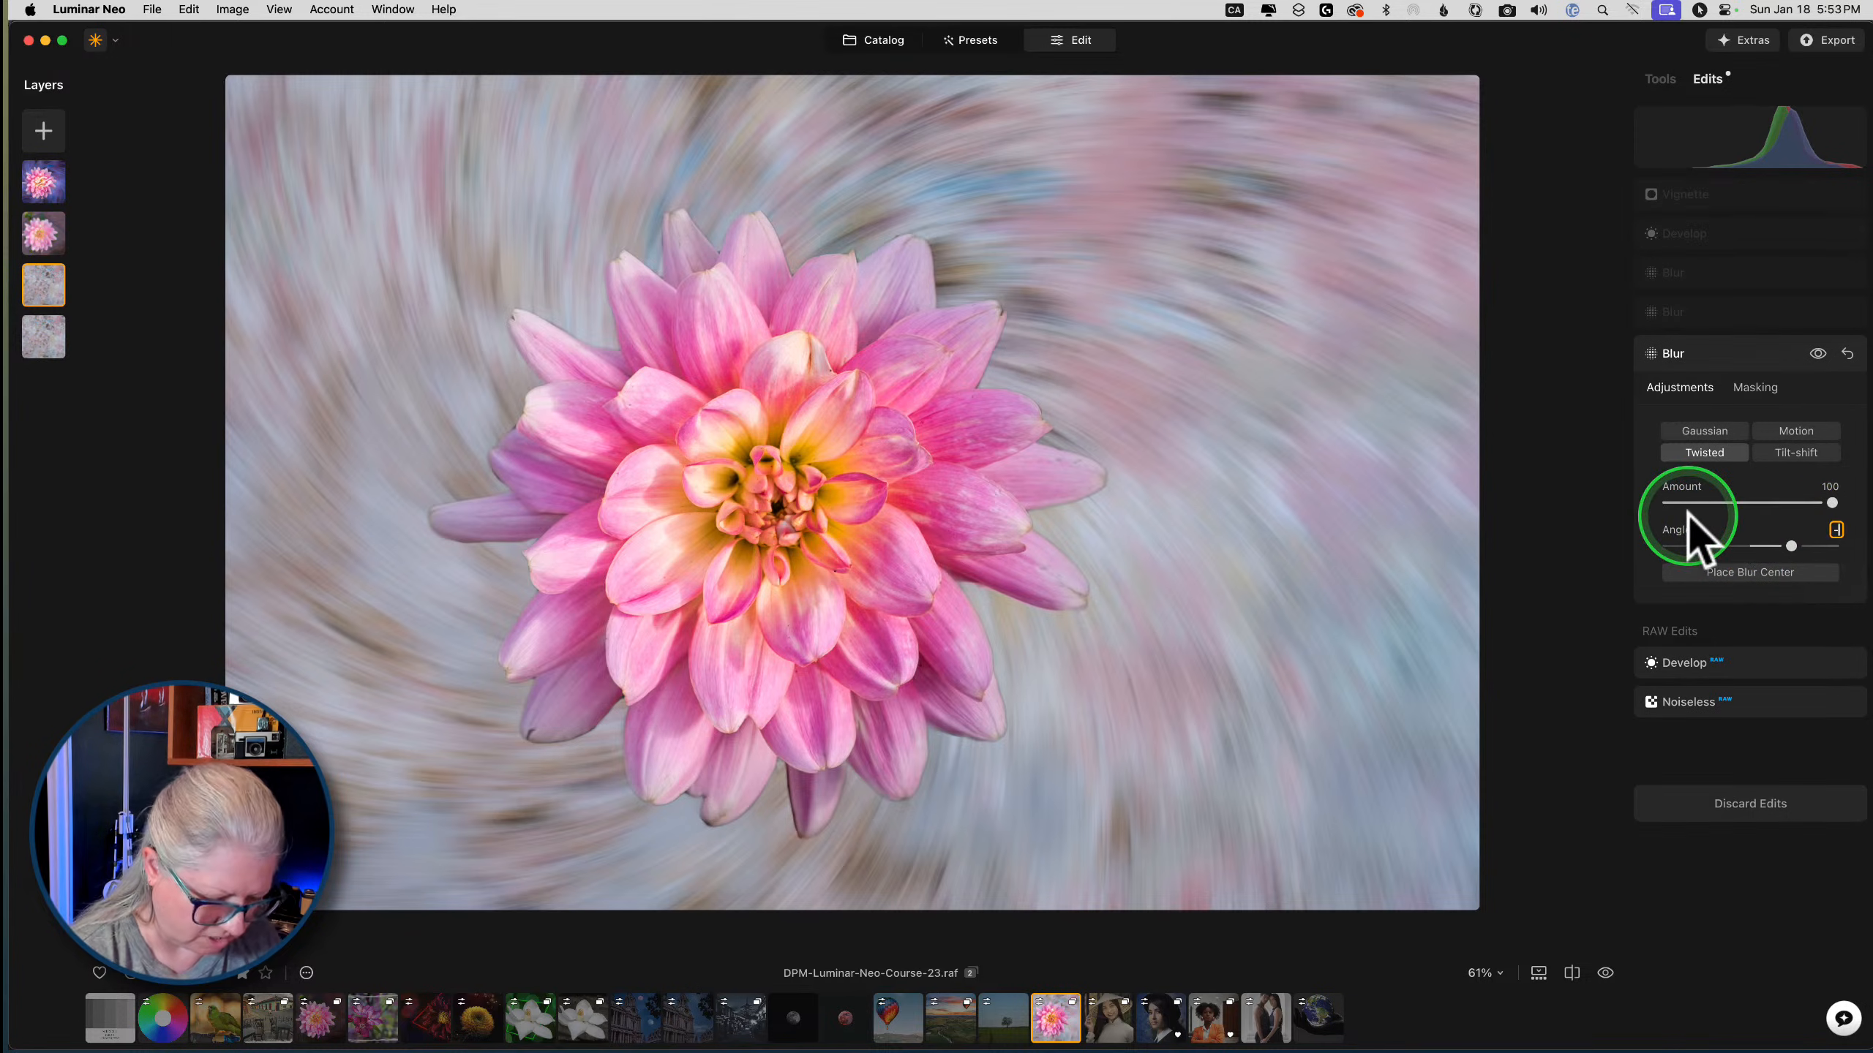
key("Return")
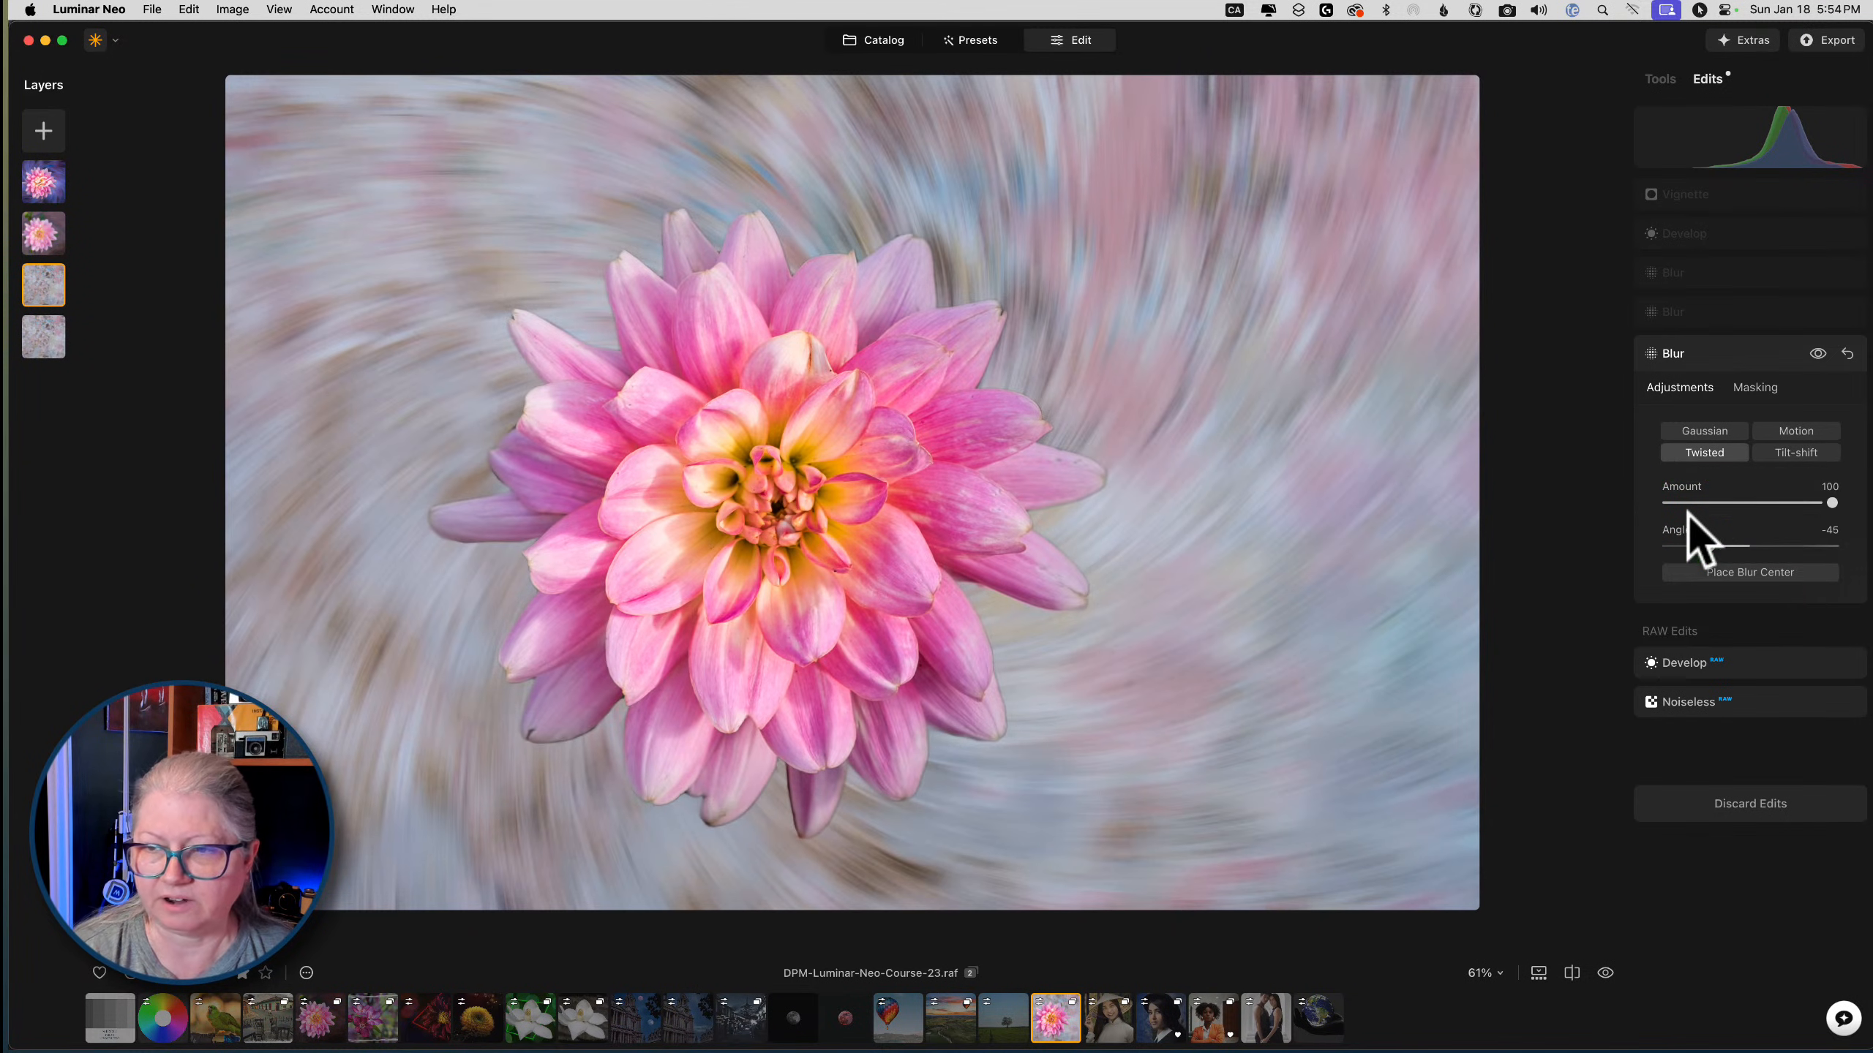
Set the angle of the other two Twisted blurs on the upper background layer to -45
left_click_drag(1681, 352, 1685, 321)
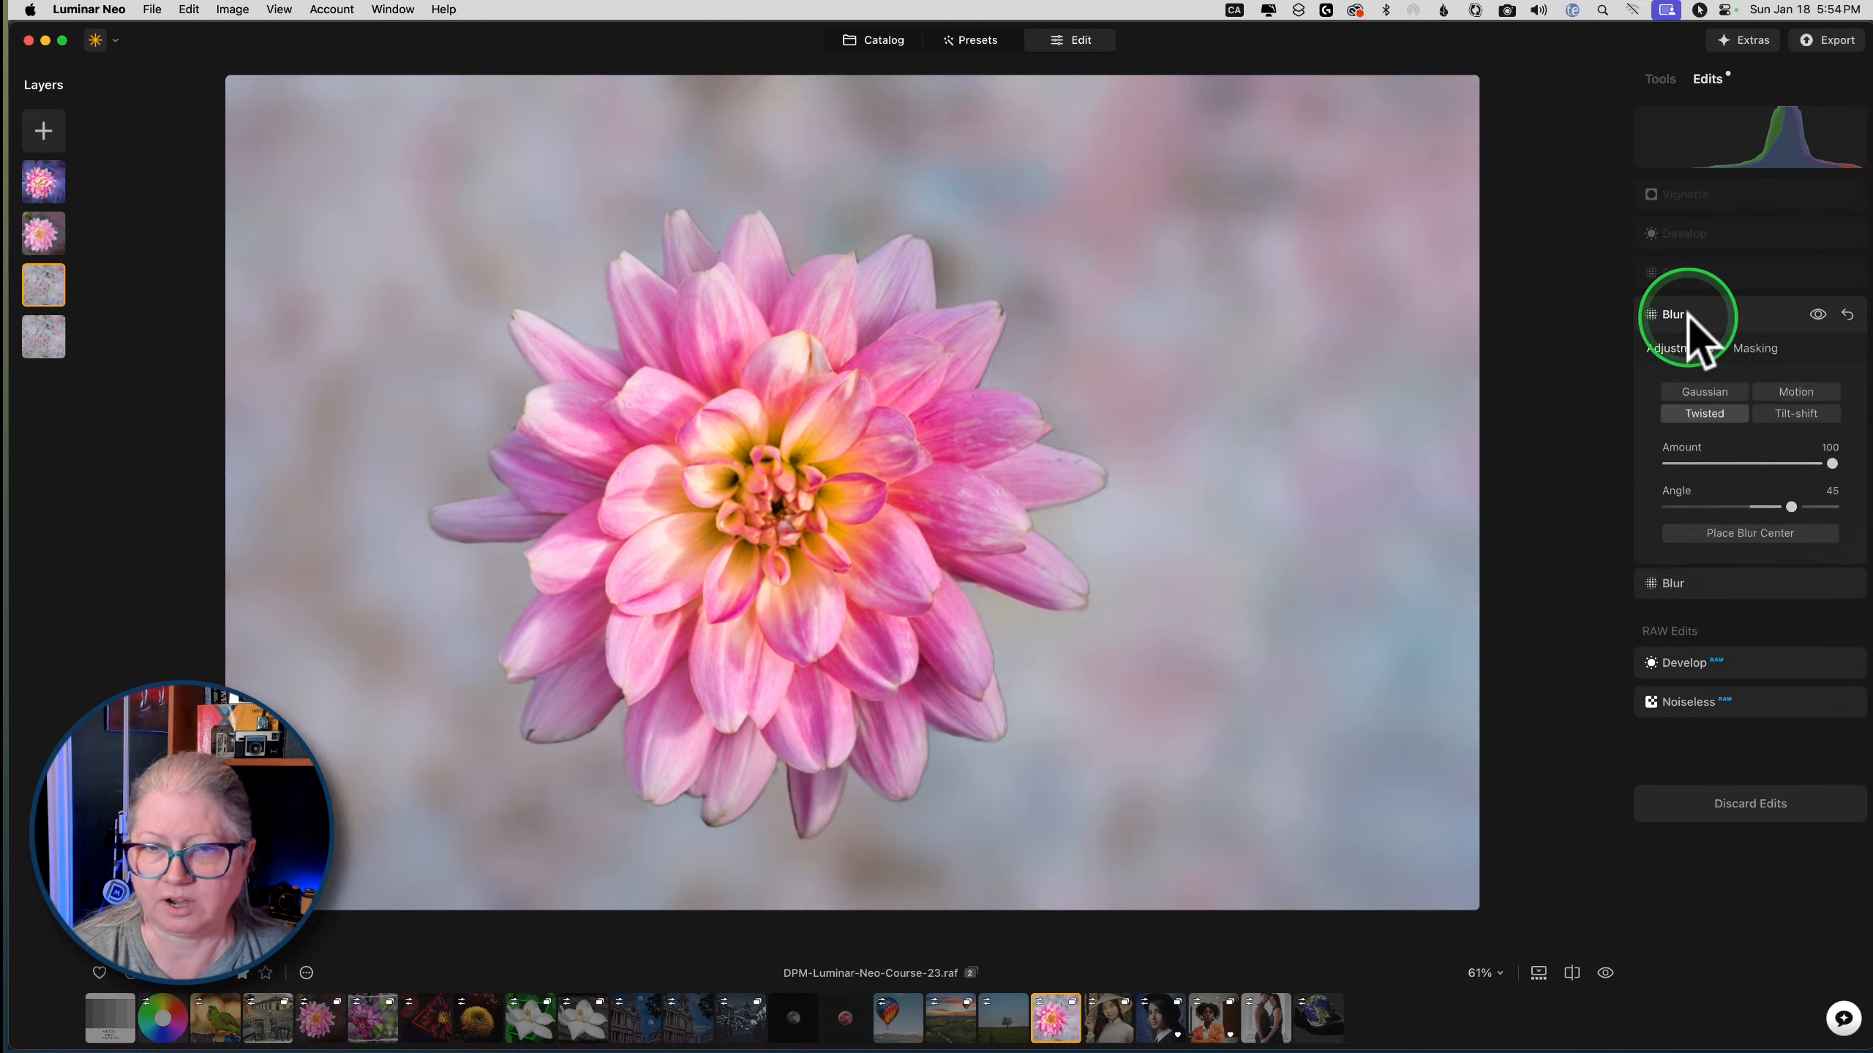
left_click(1832, 491)
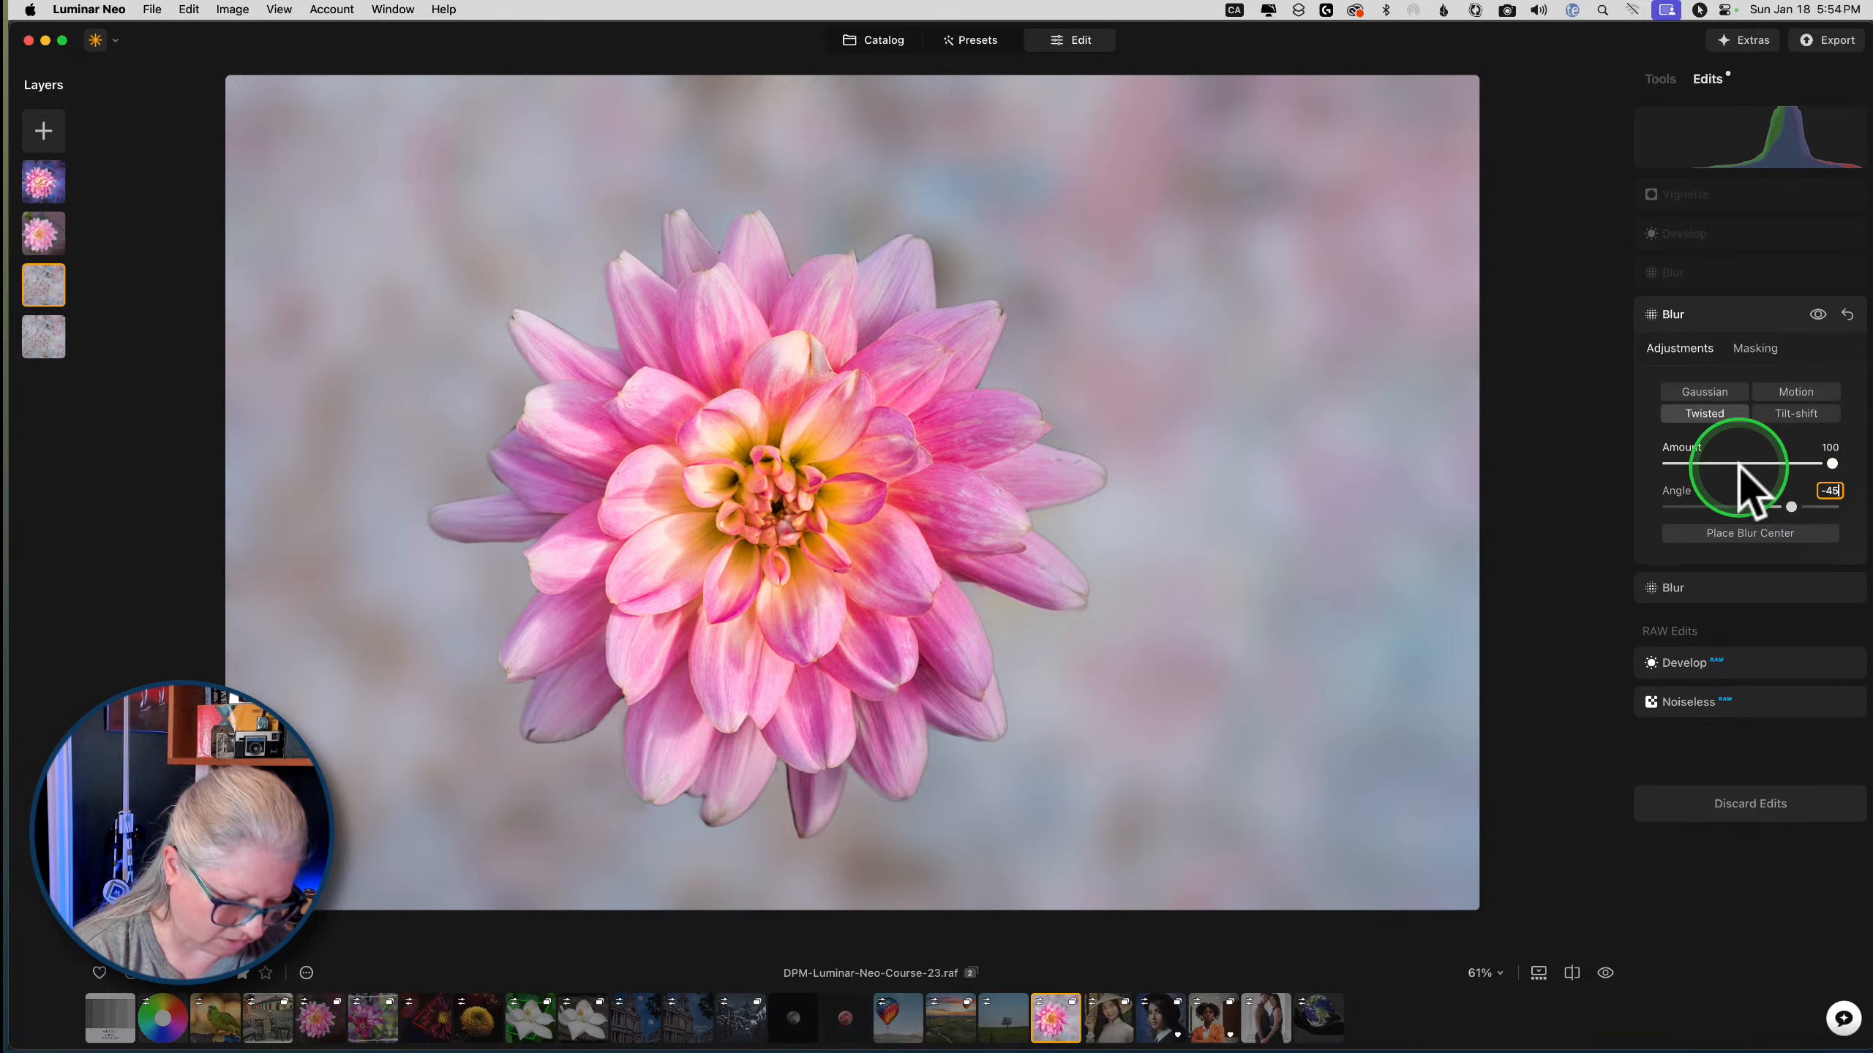
key("Return")
left_click(1743, 275)
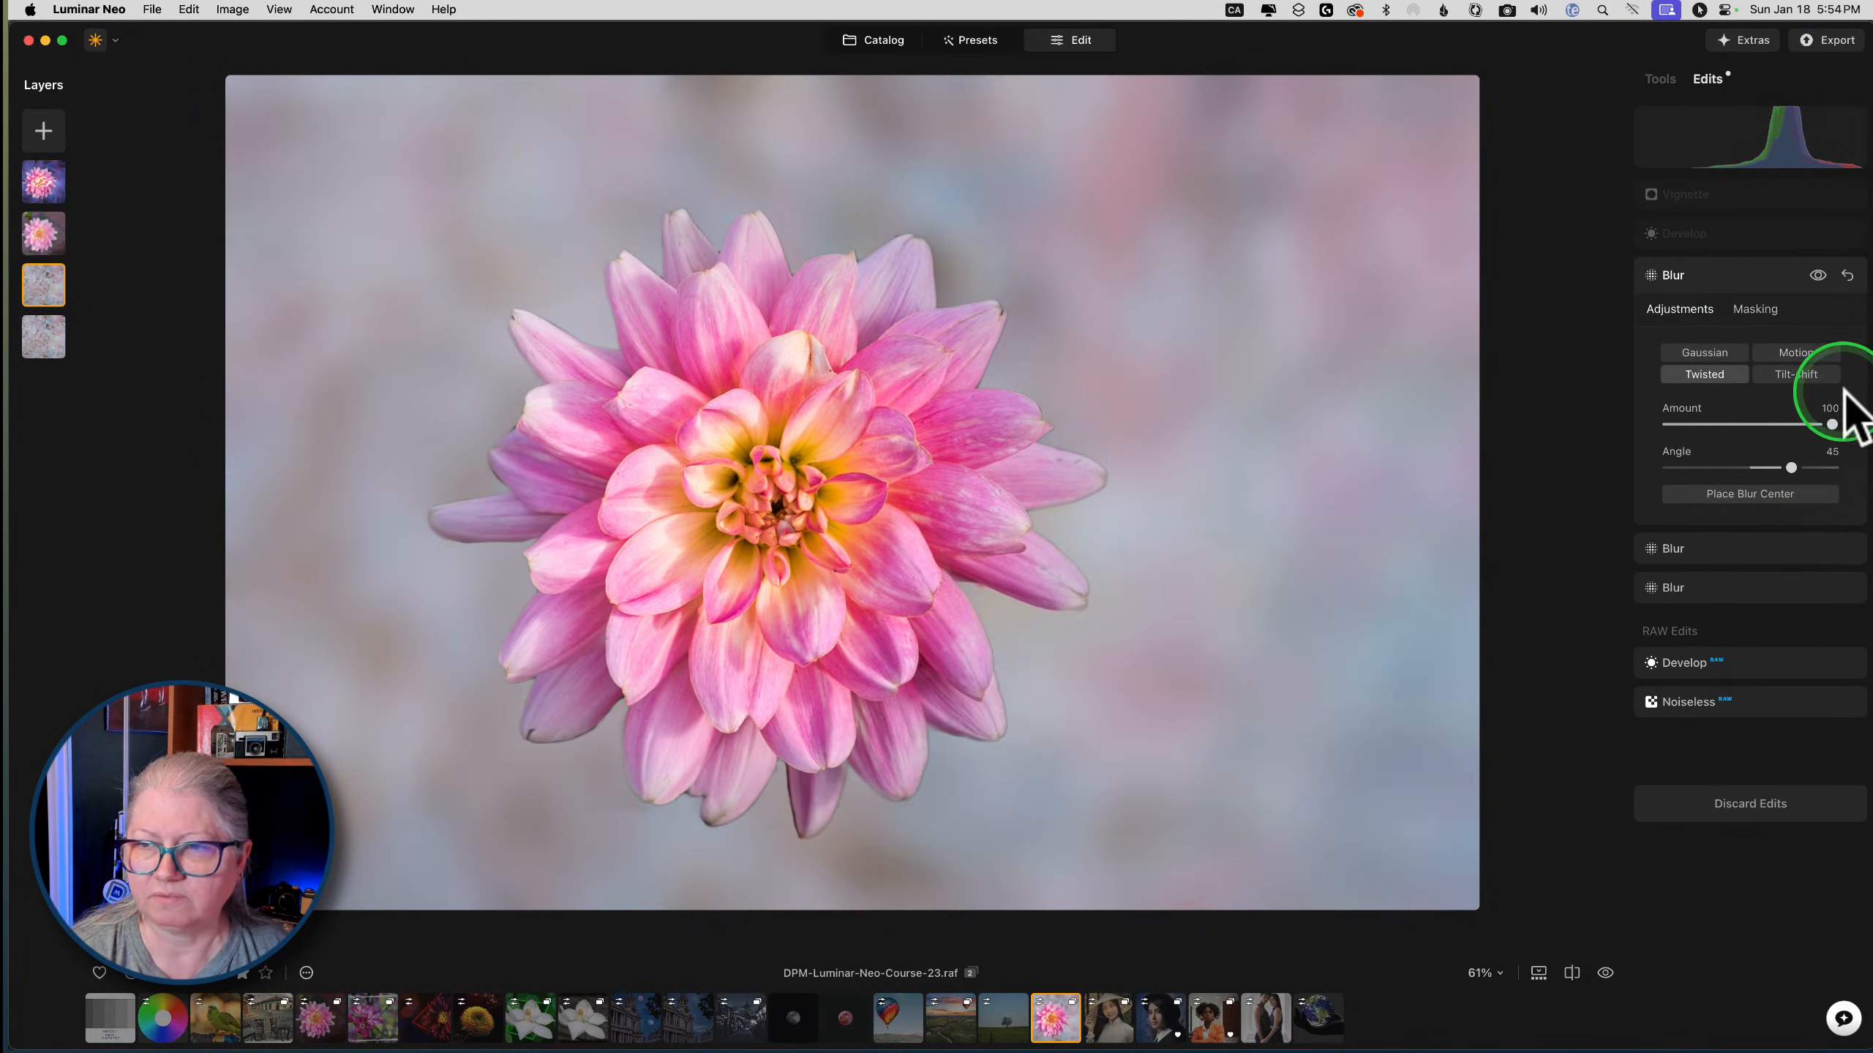
left_click(1832, 452)
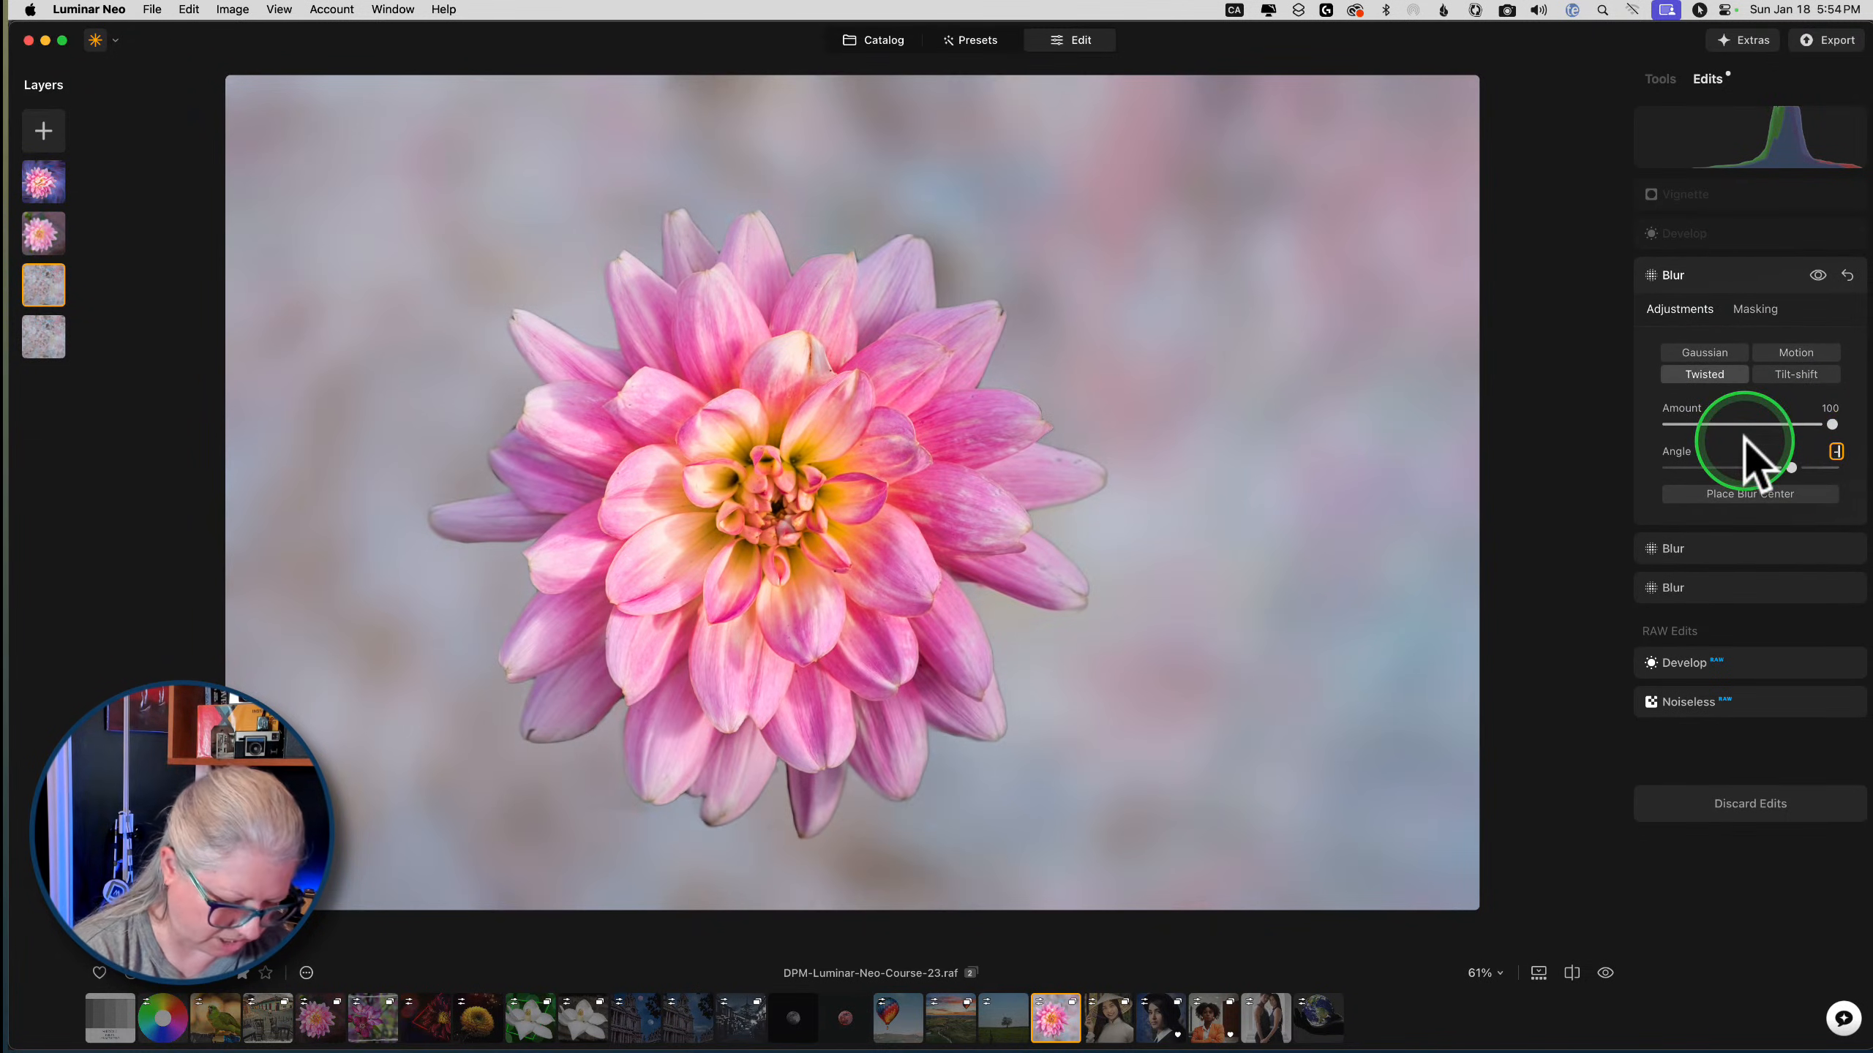
key("Return")
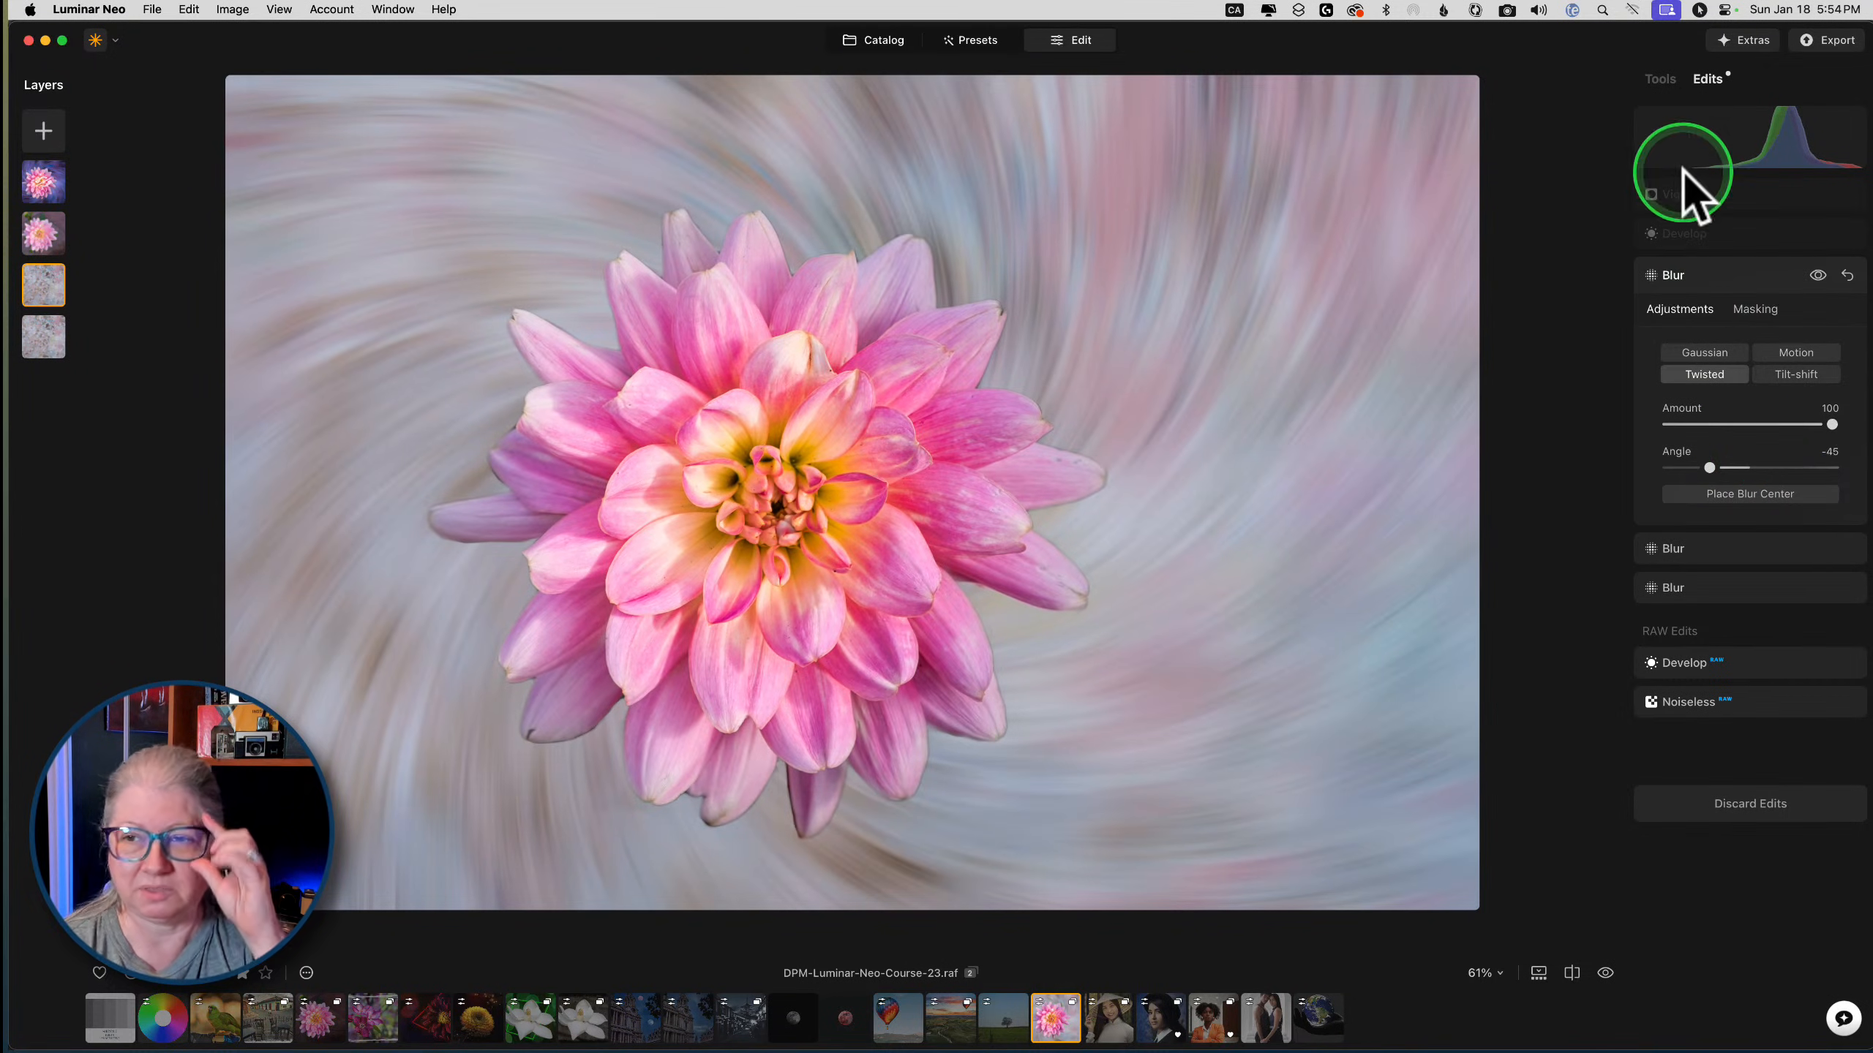
Return to the full edit result and toggle the upper background layer's visibility to compare the two swirl directions
left_click(1718, 199)
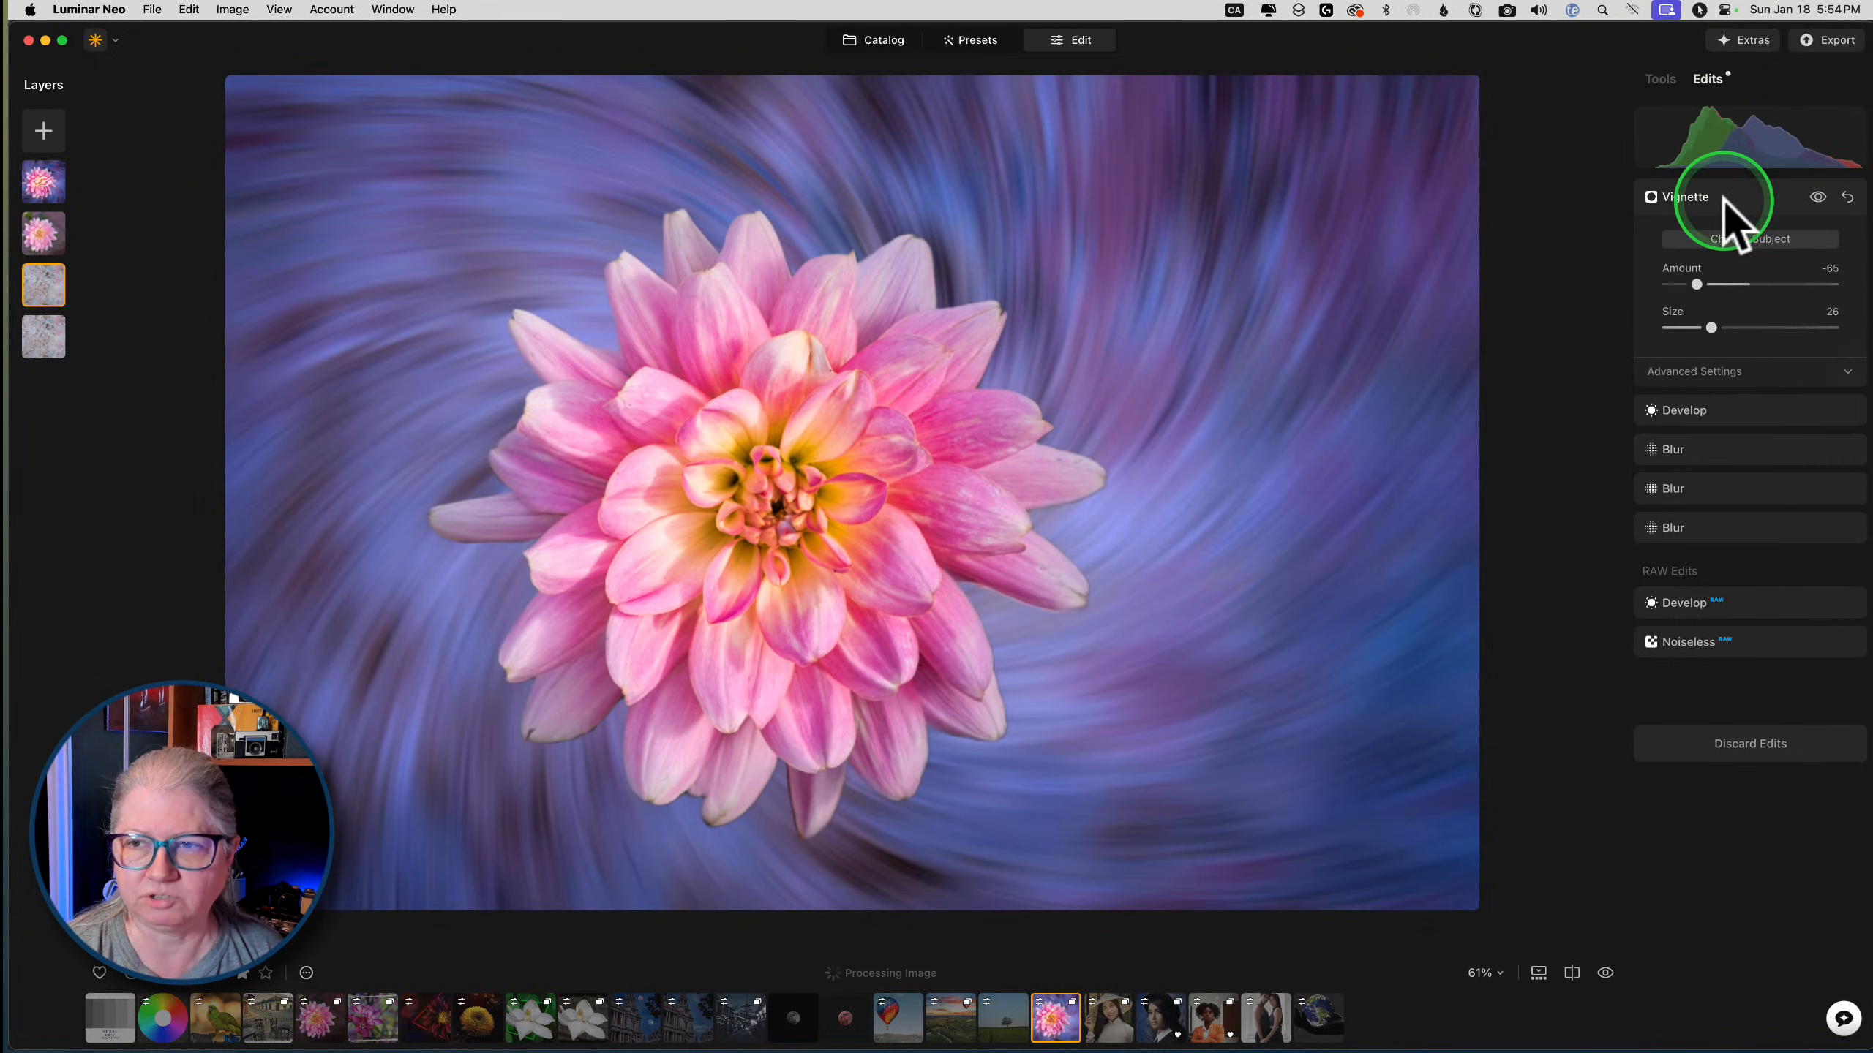
left_click(1660, 80)
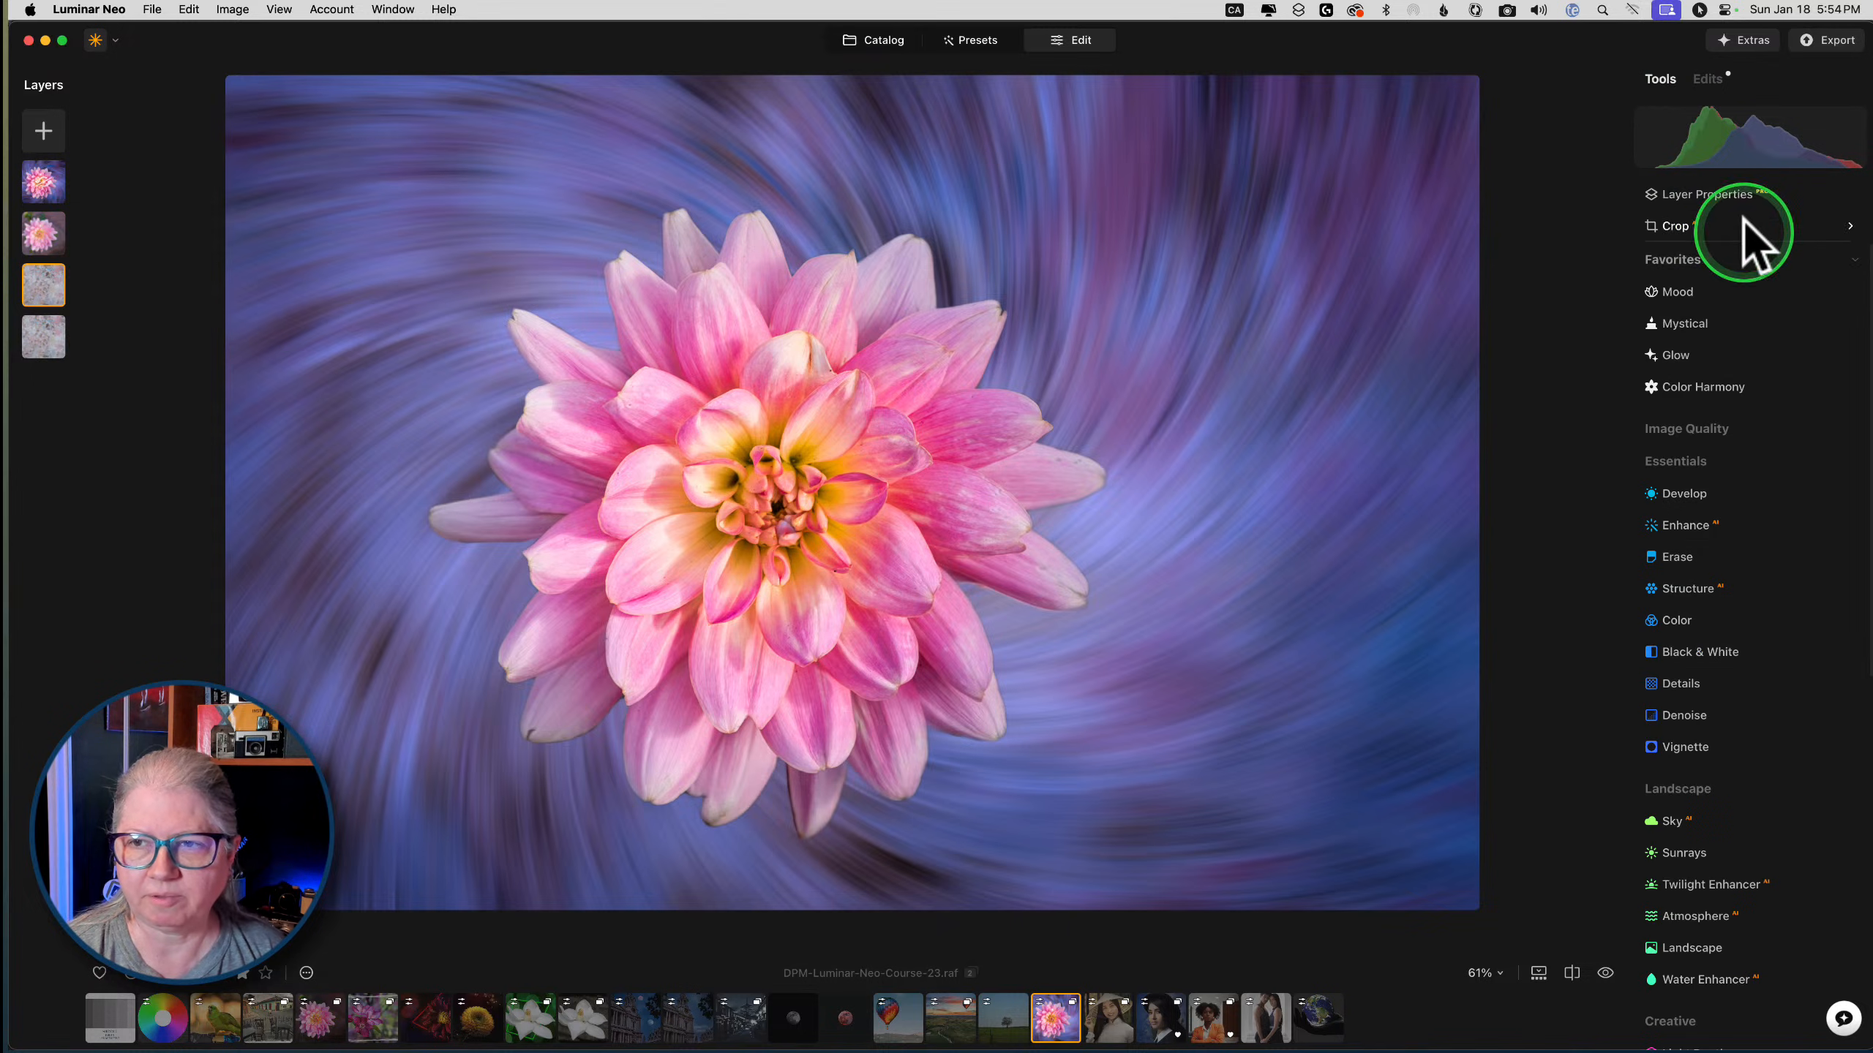
left_click(1733, 210)
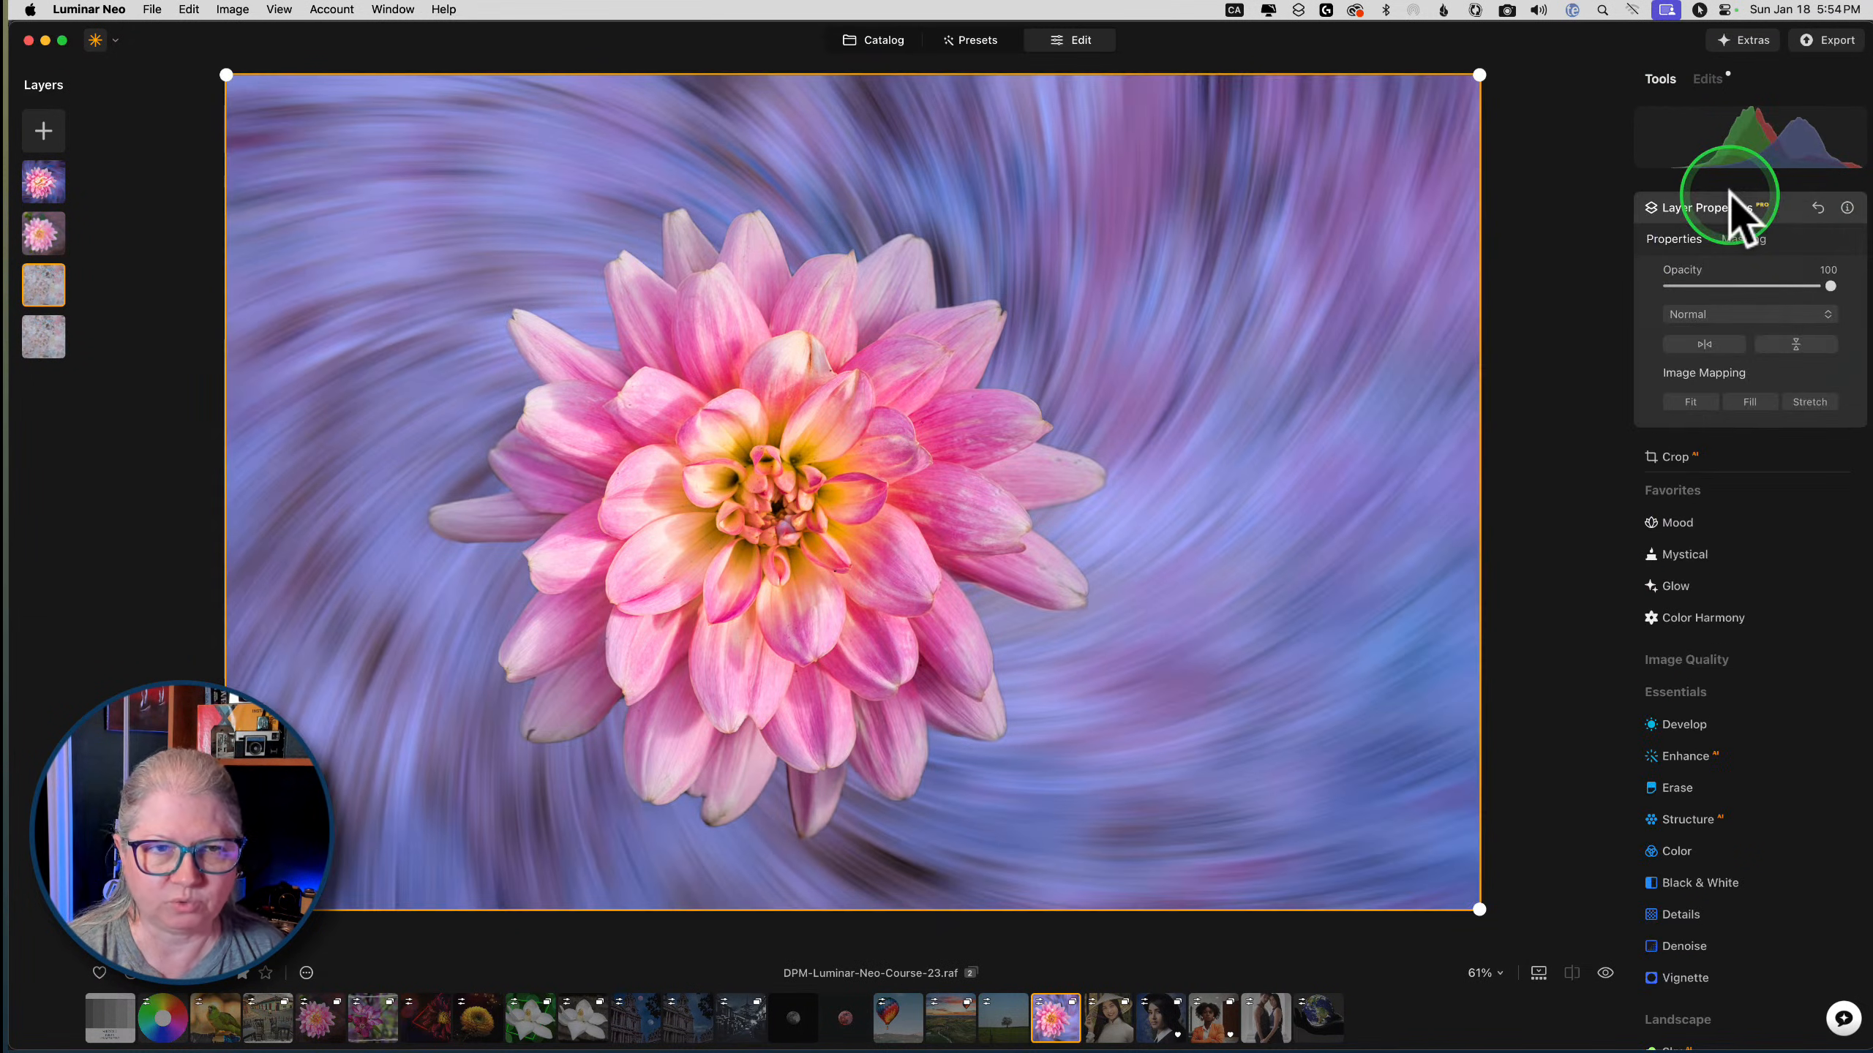
right_click(52, 284)
left_click(56, 285)
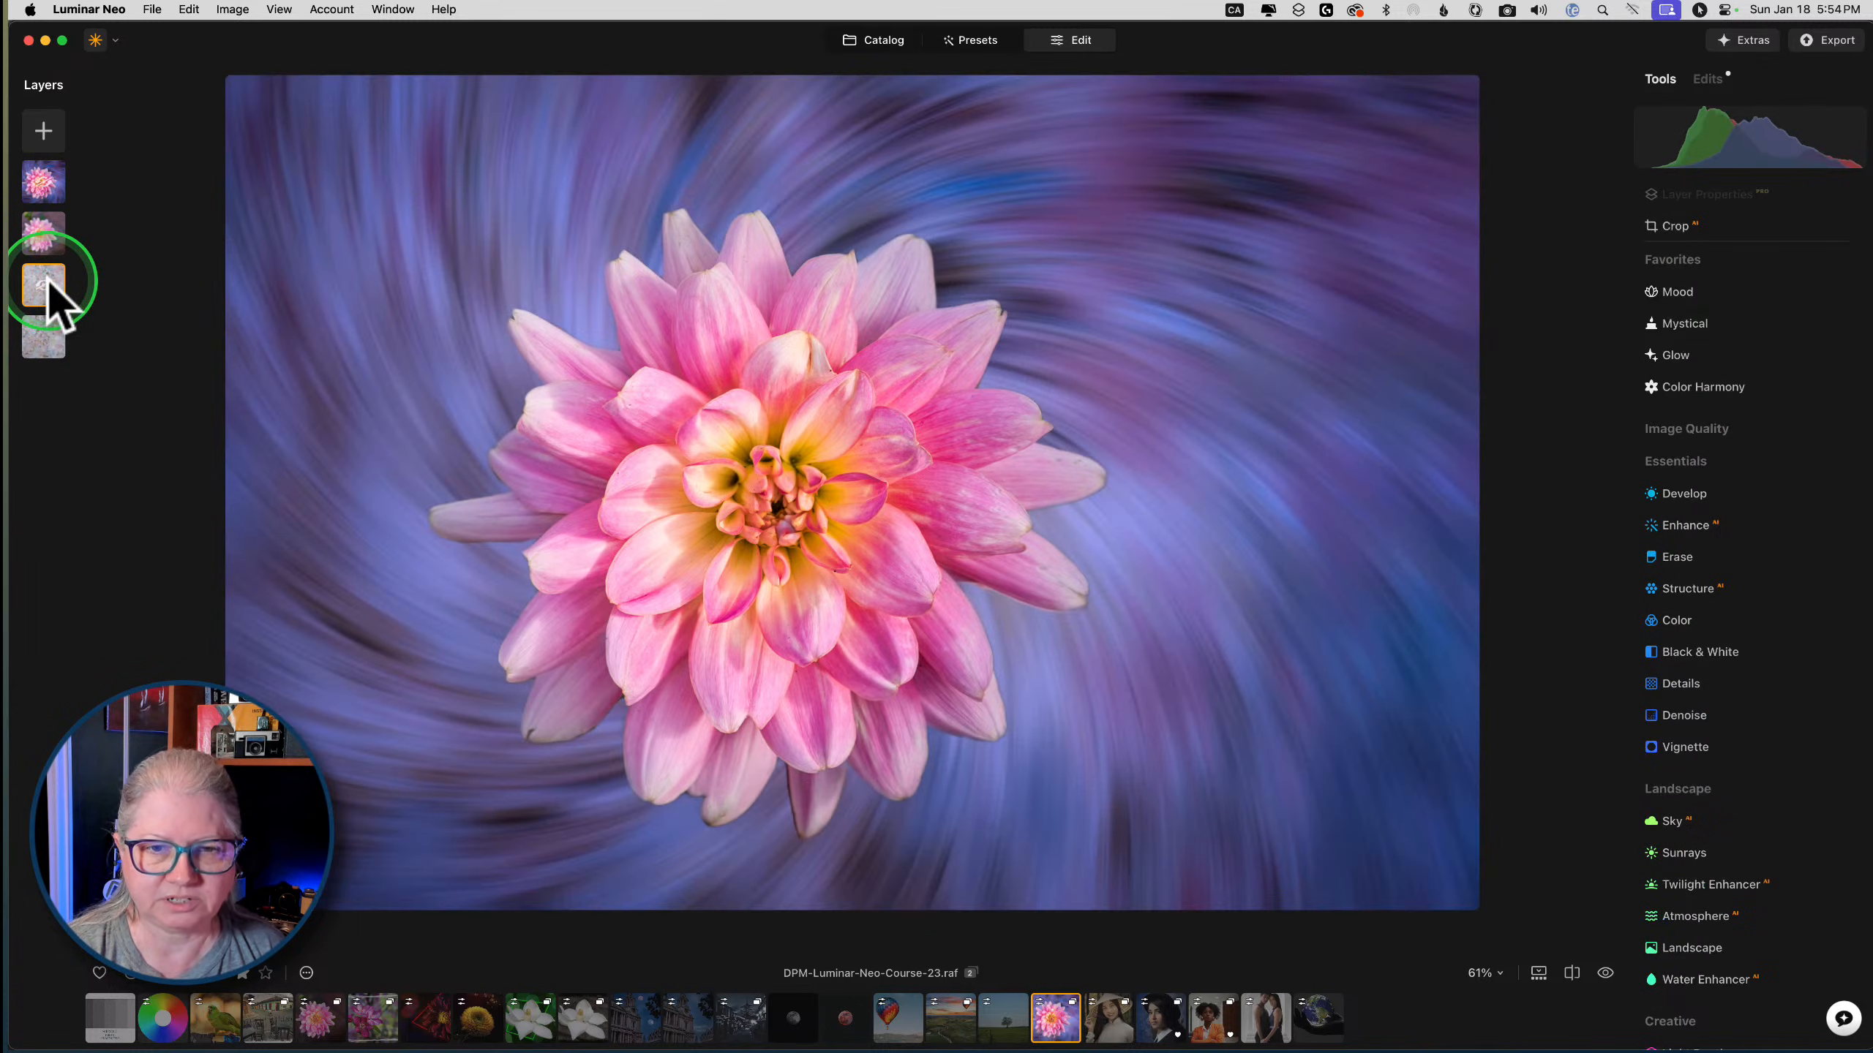
right_click(53, 294)
left_click(55, 290)
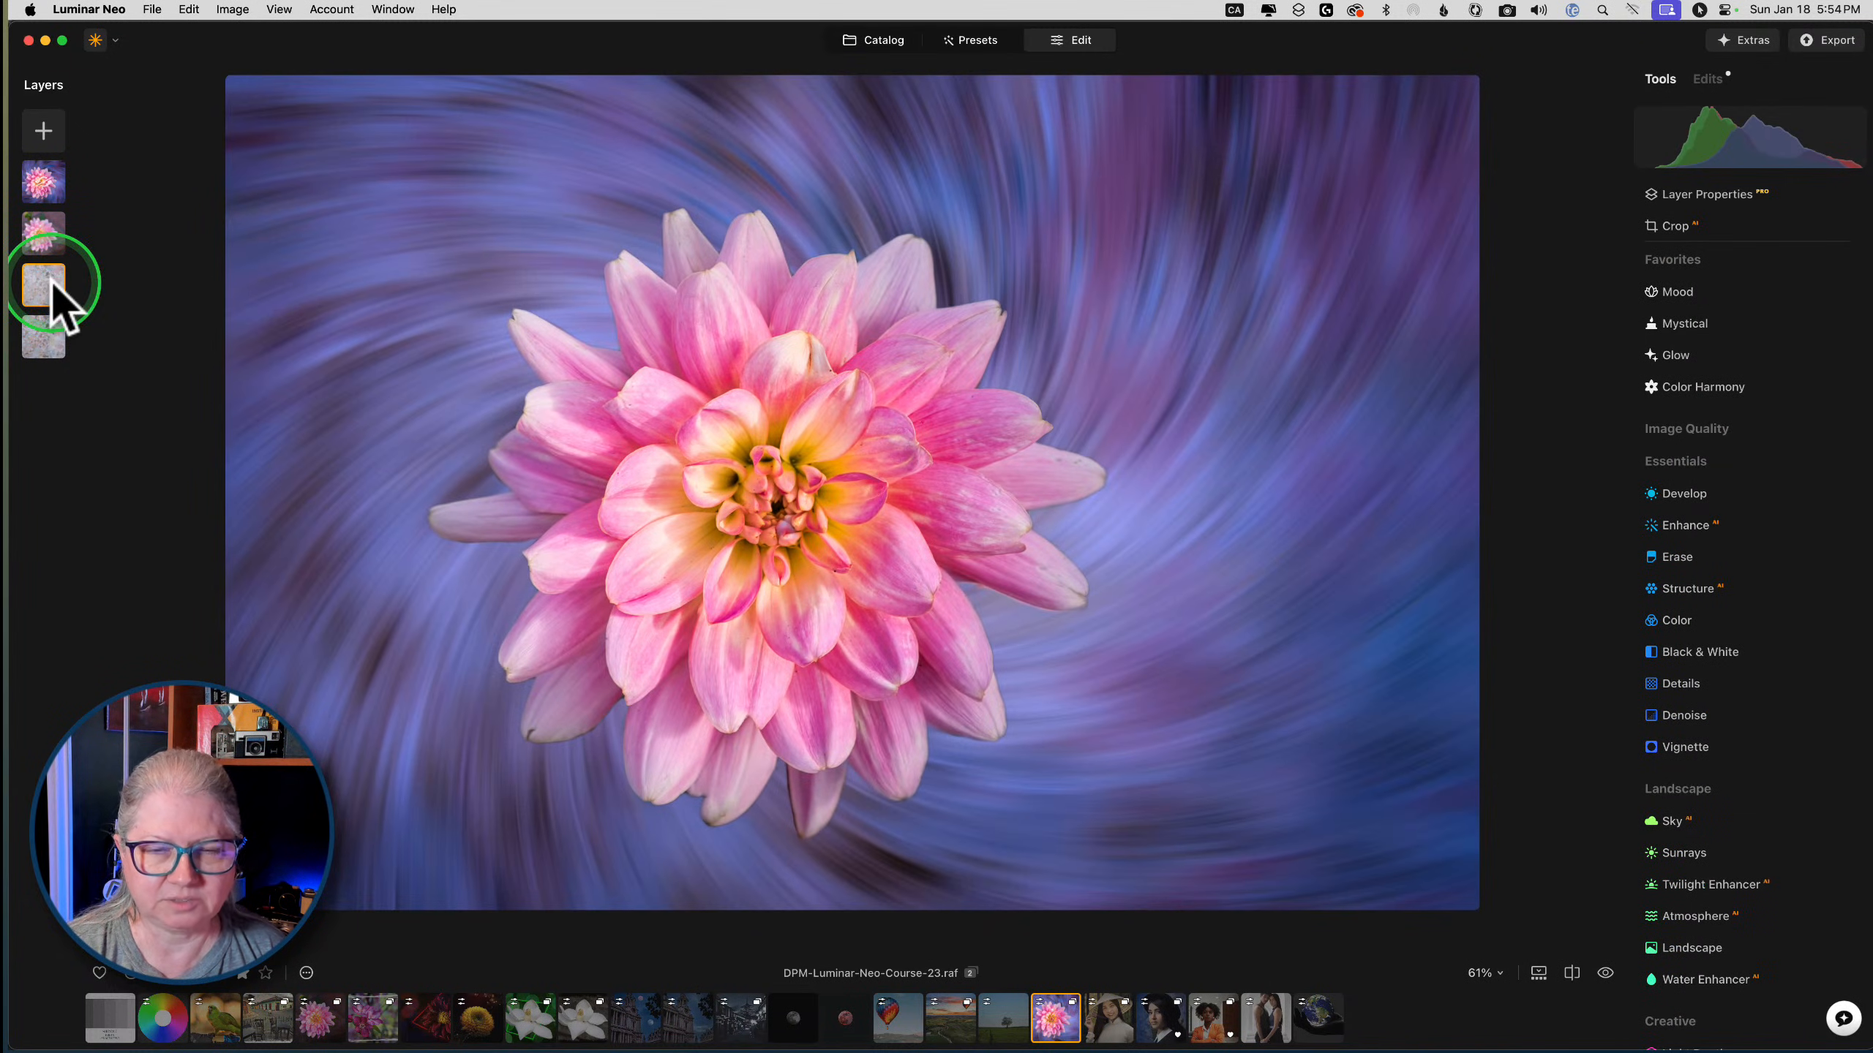
Try the Soft Light blend mode on the upper background layer at 100 opacity
left_click(1686, 193)
left_click(1691, 309)
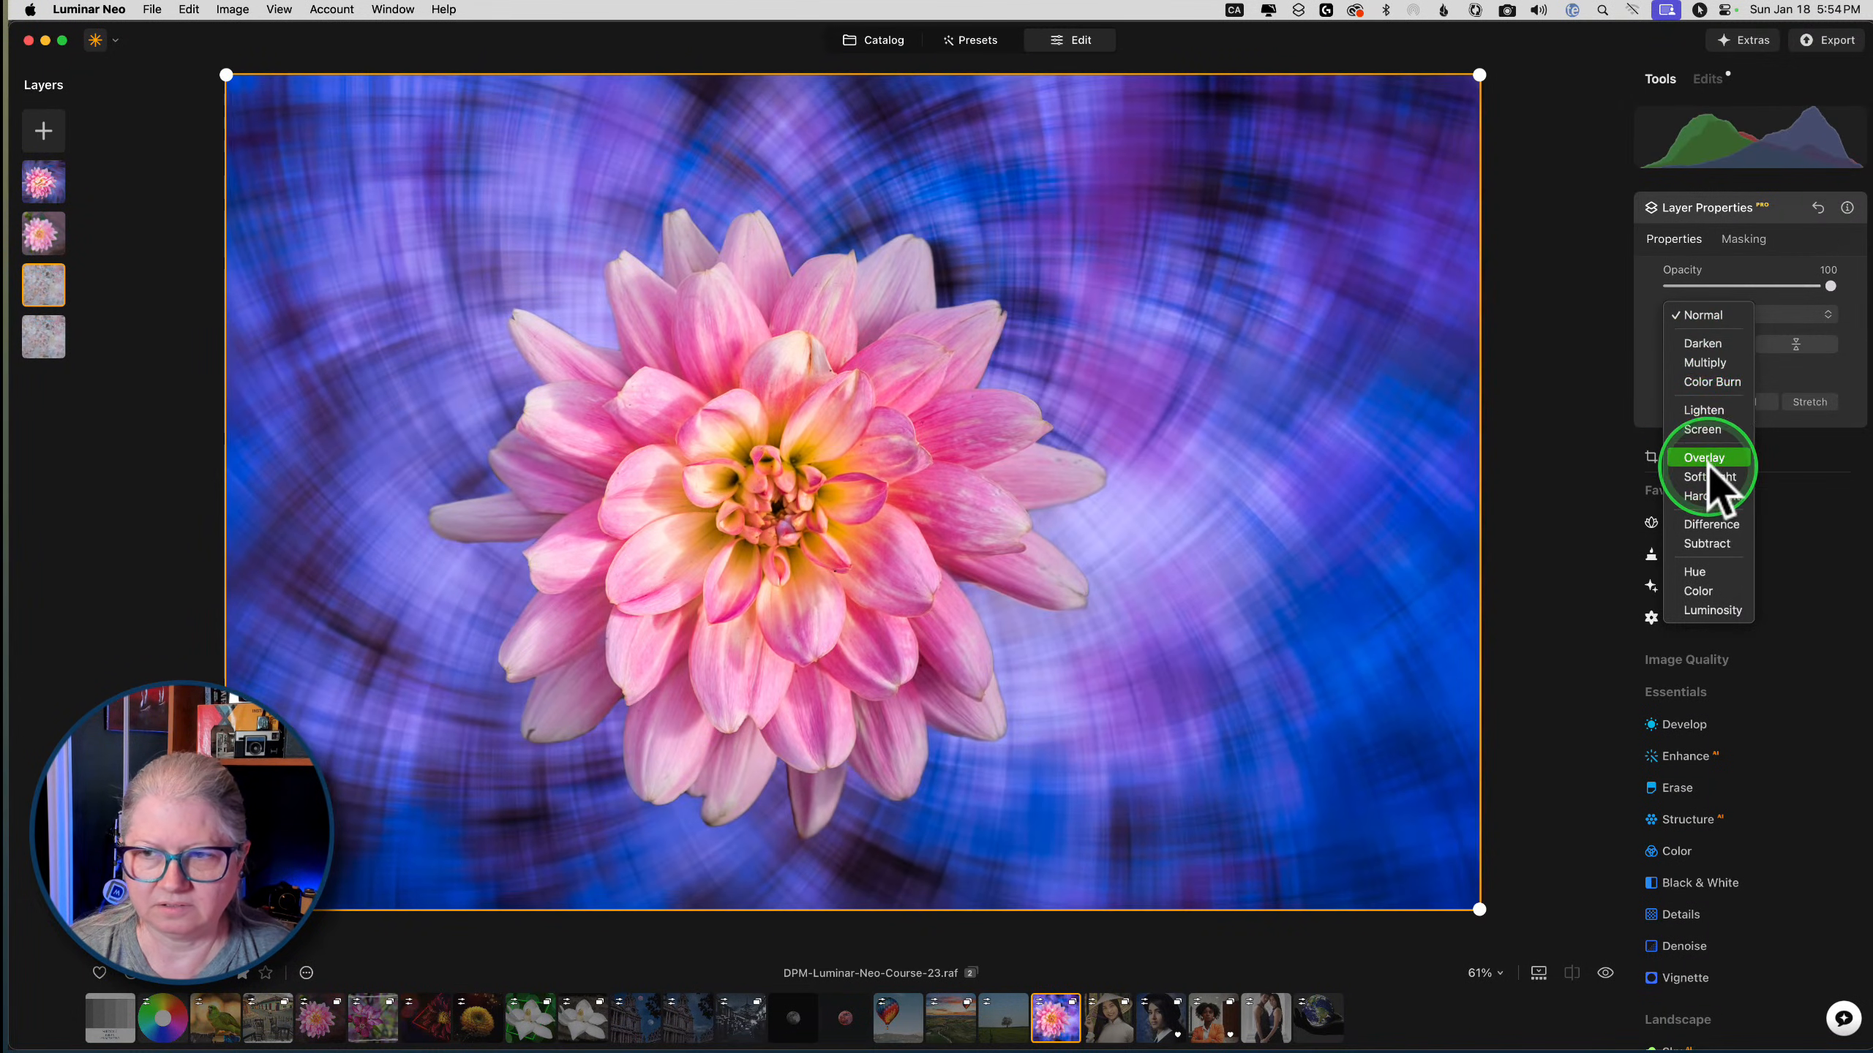
left_click(1710, 476)
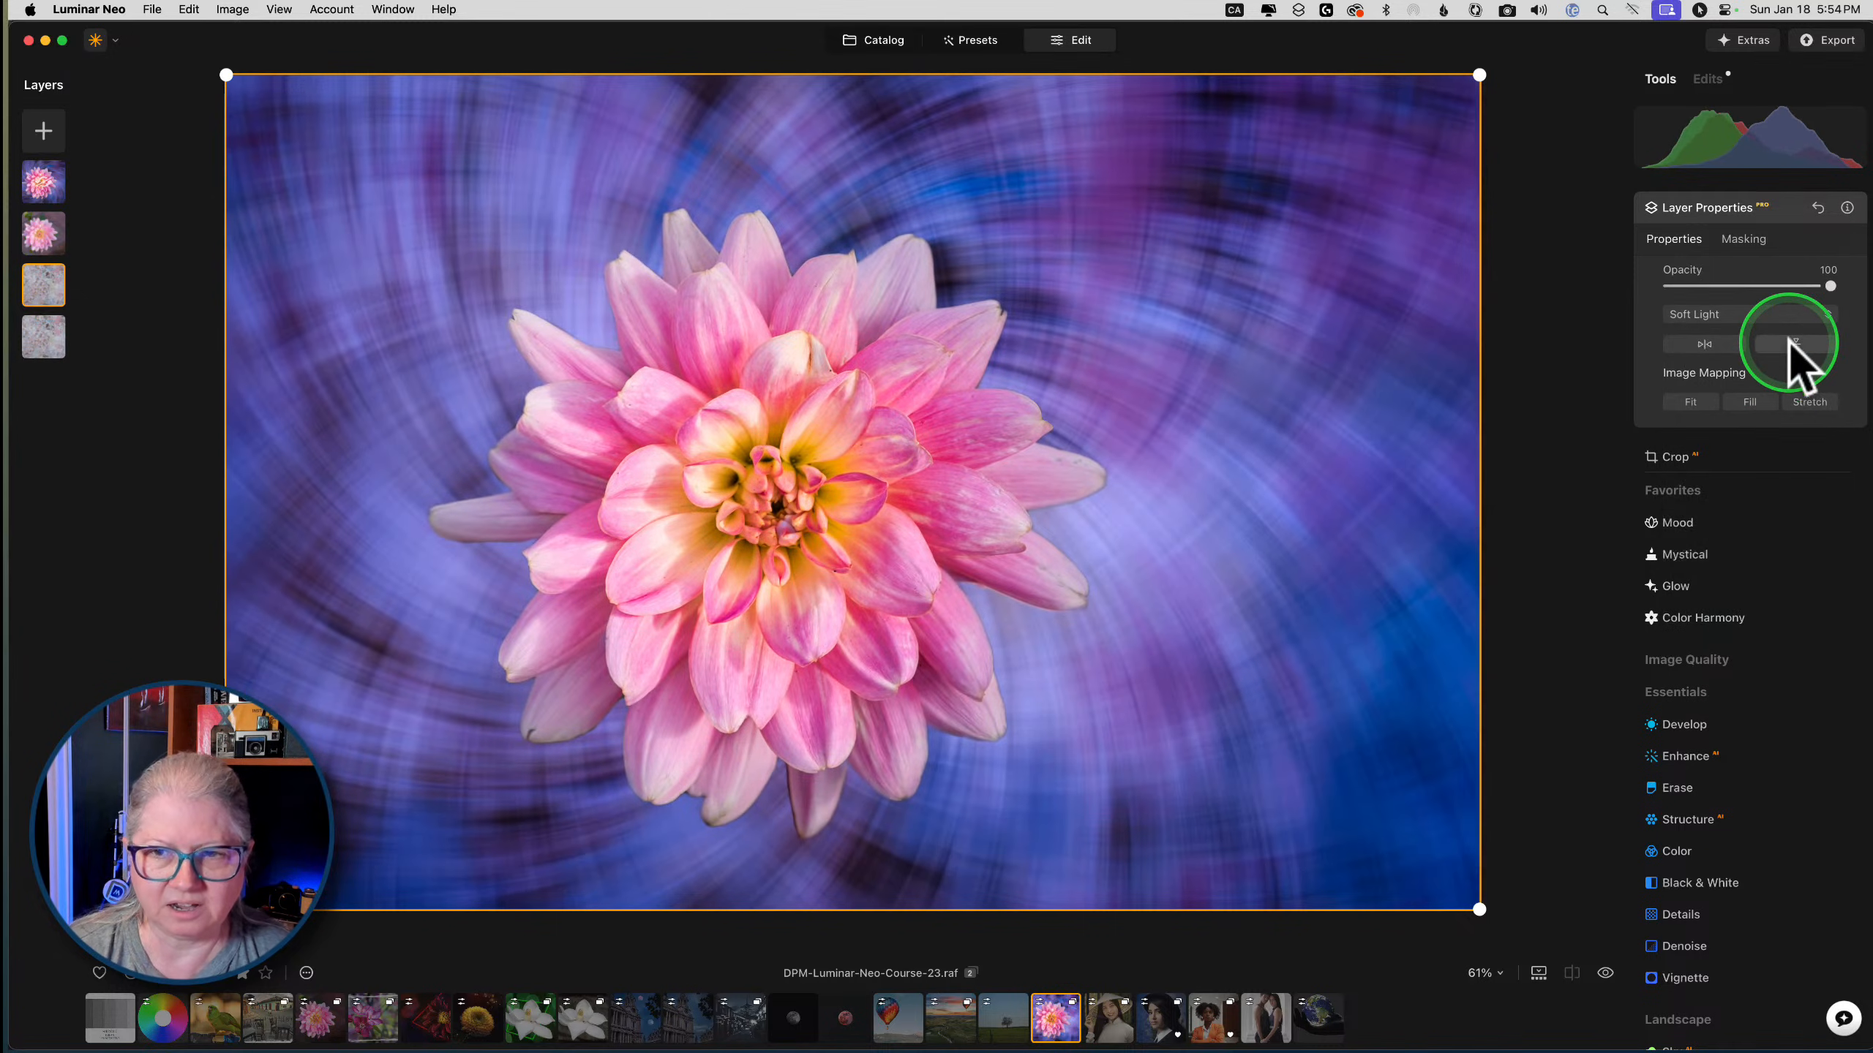
left_click_drag(1831, 285, 1872, 291)
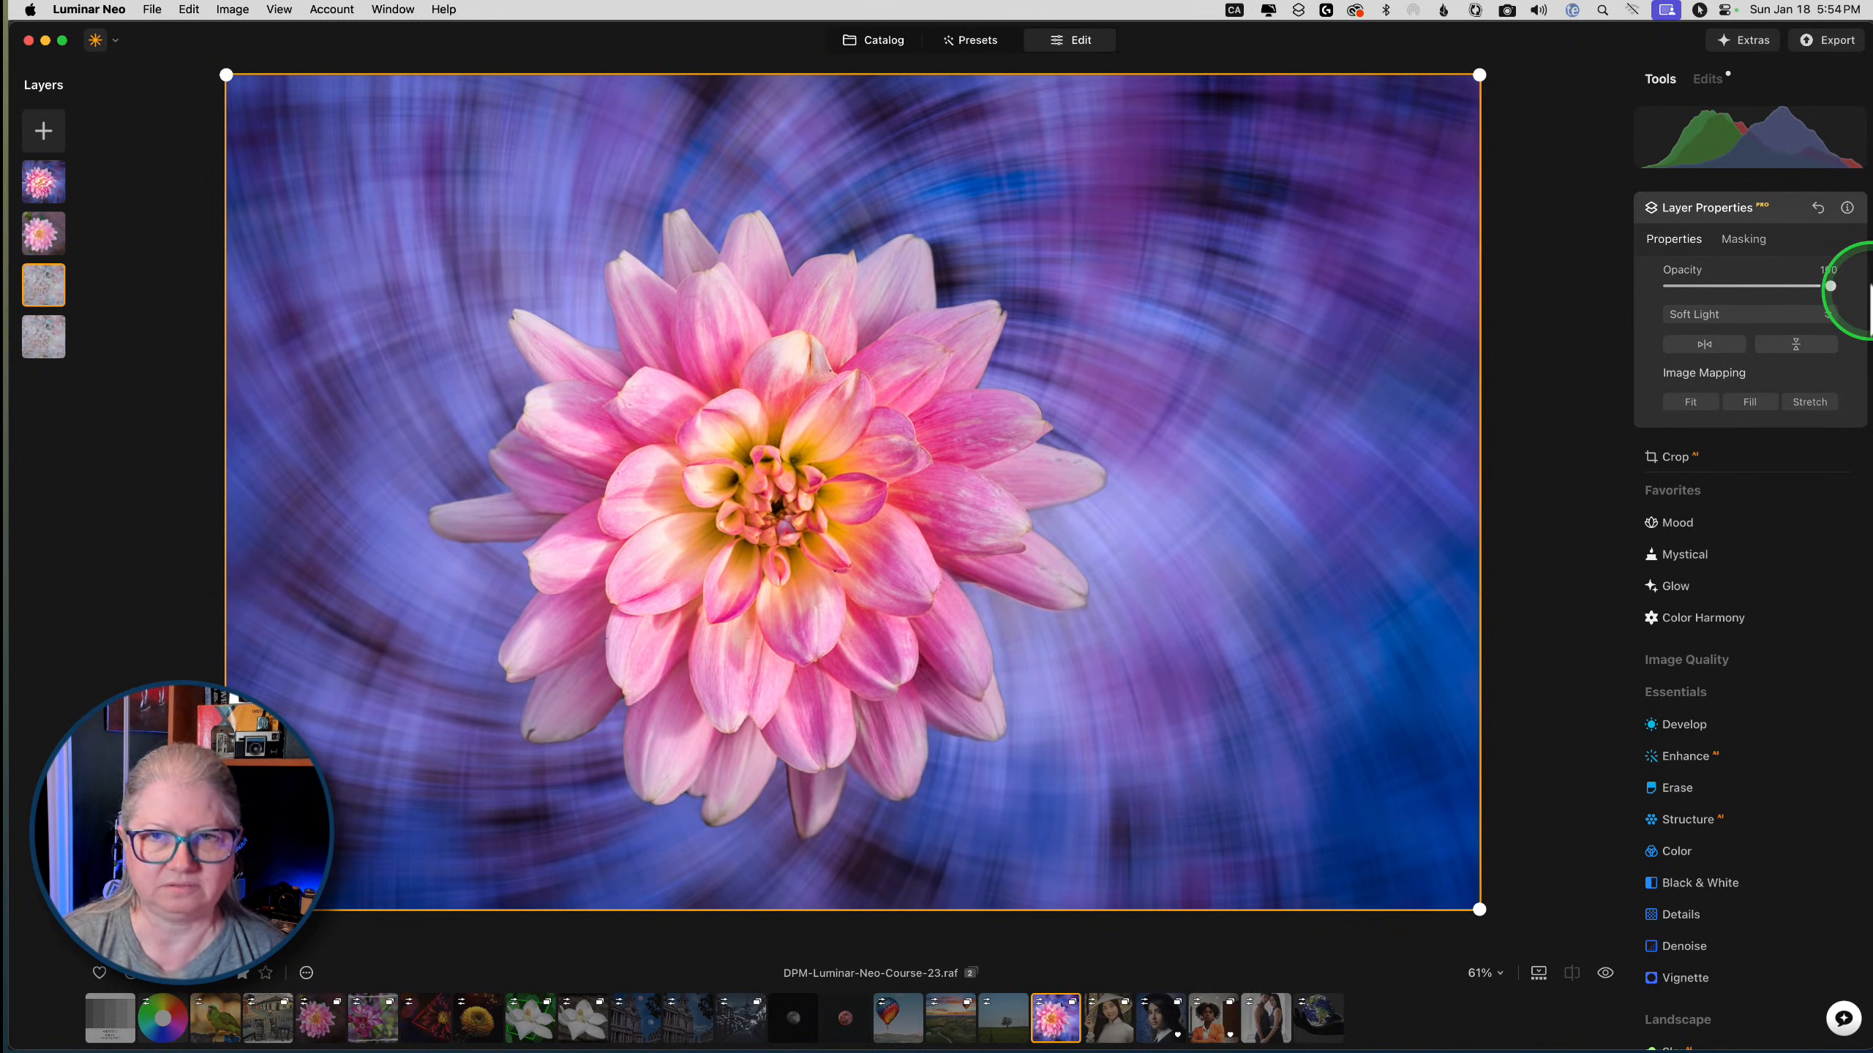
Try the upper background layer in Multiply at 60 opacity and in Darken
left_click(1729, 315)
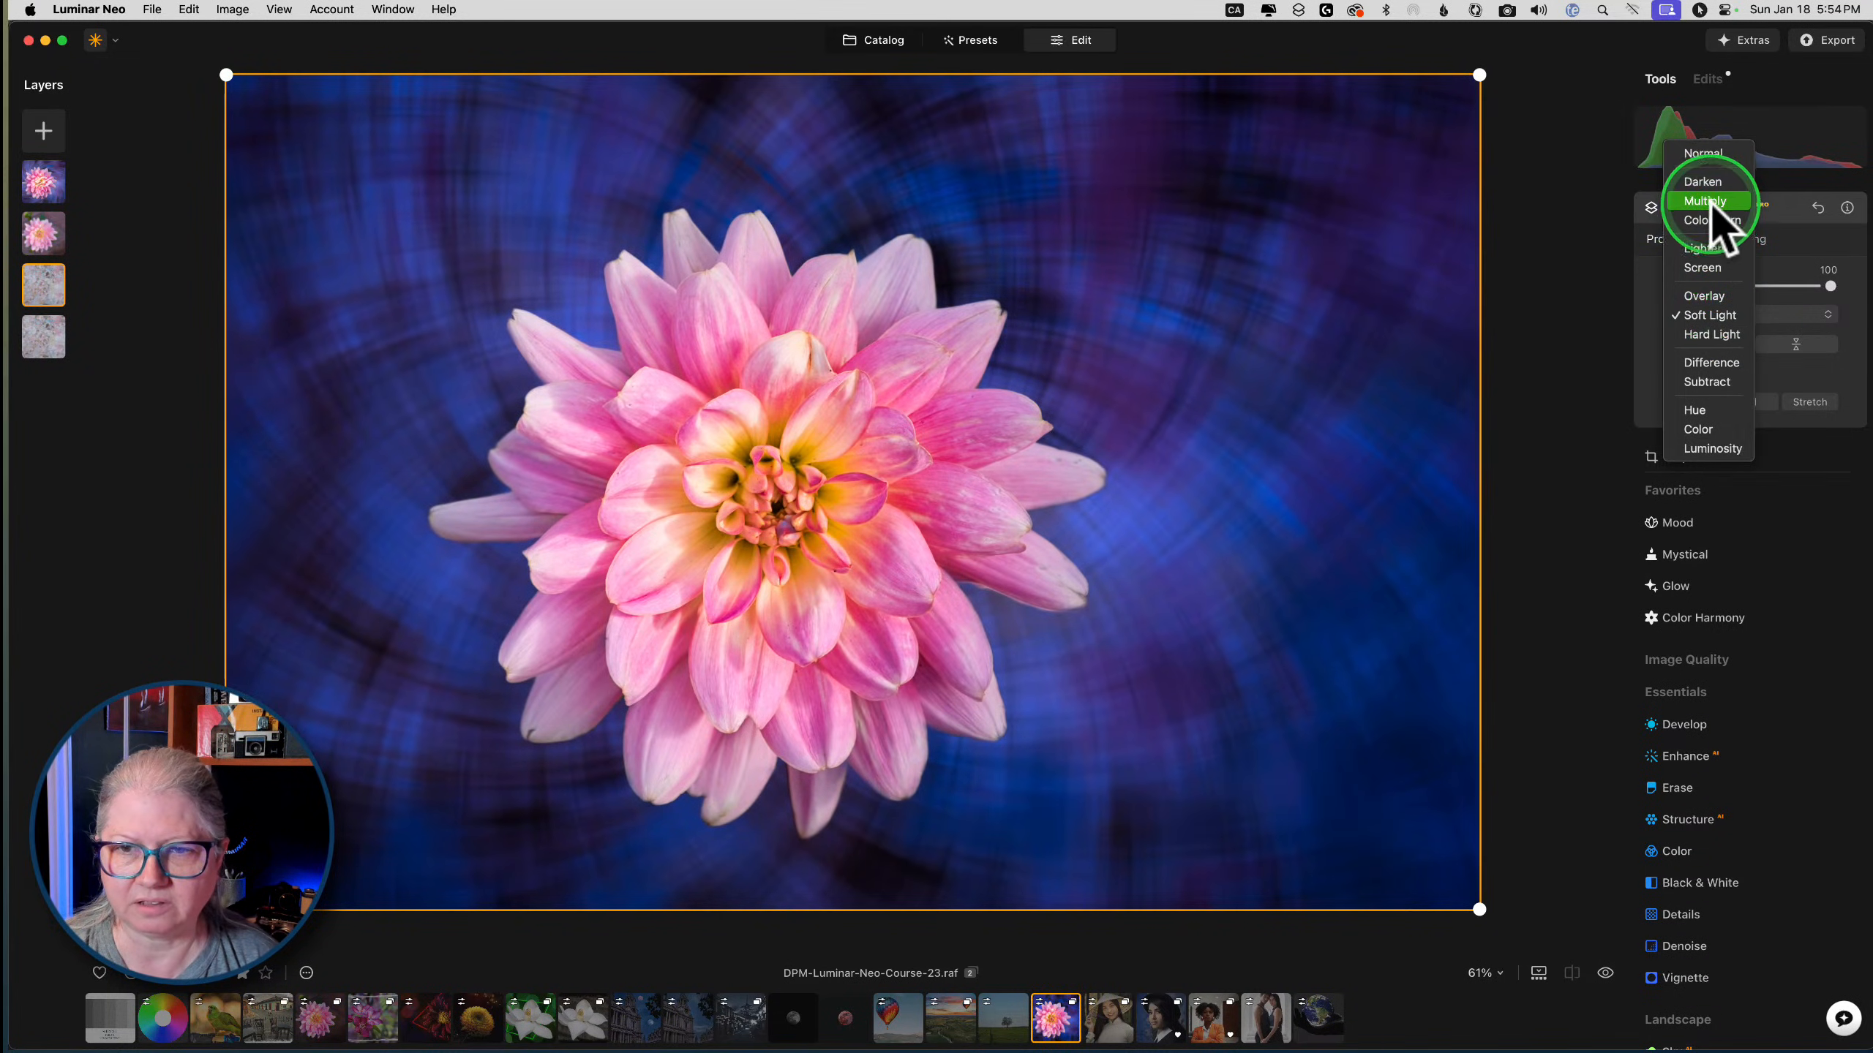
left_click(1705, 201)
left_click_drag(1830, 288, 1768, 285)
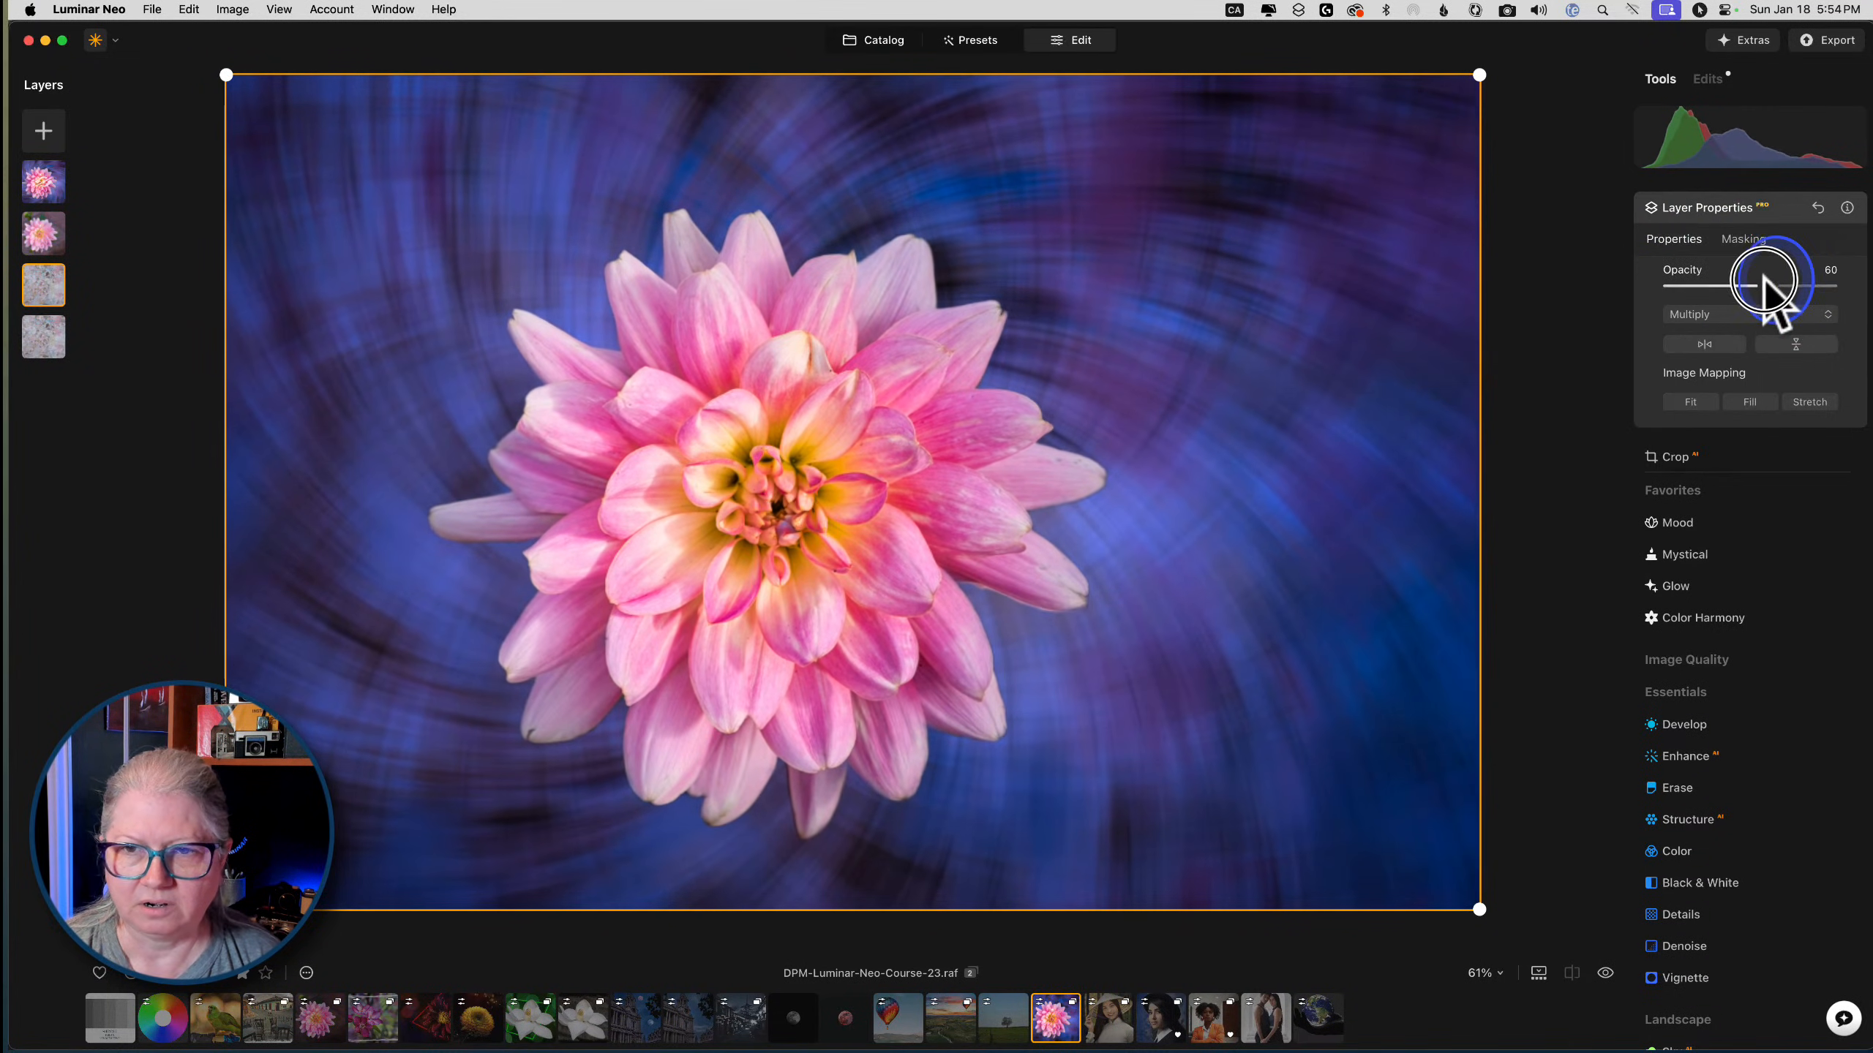
left_click(1689, 314)
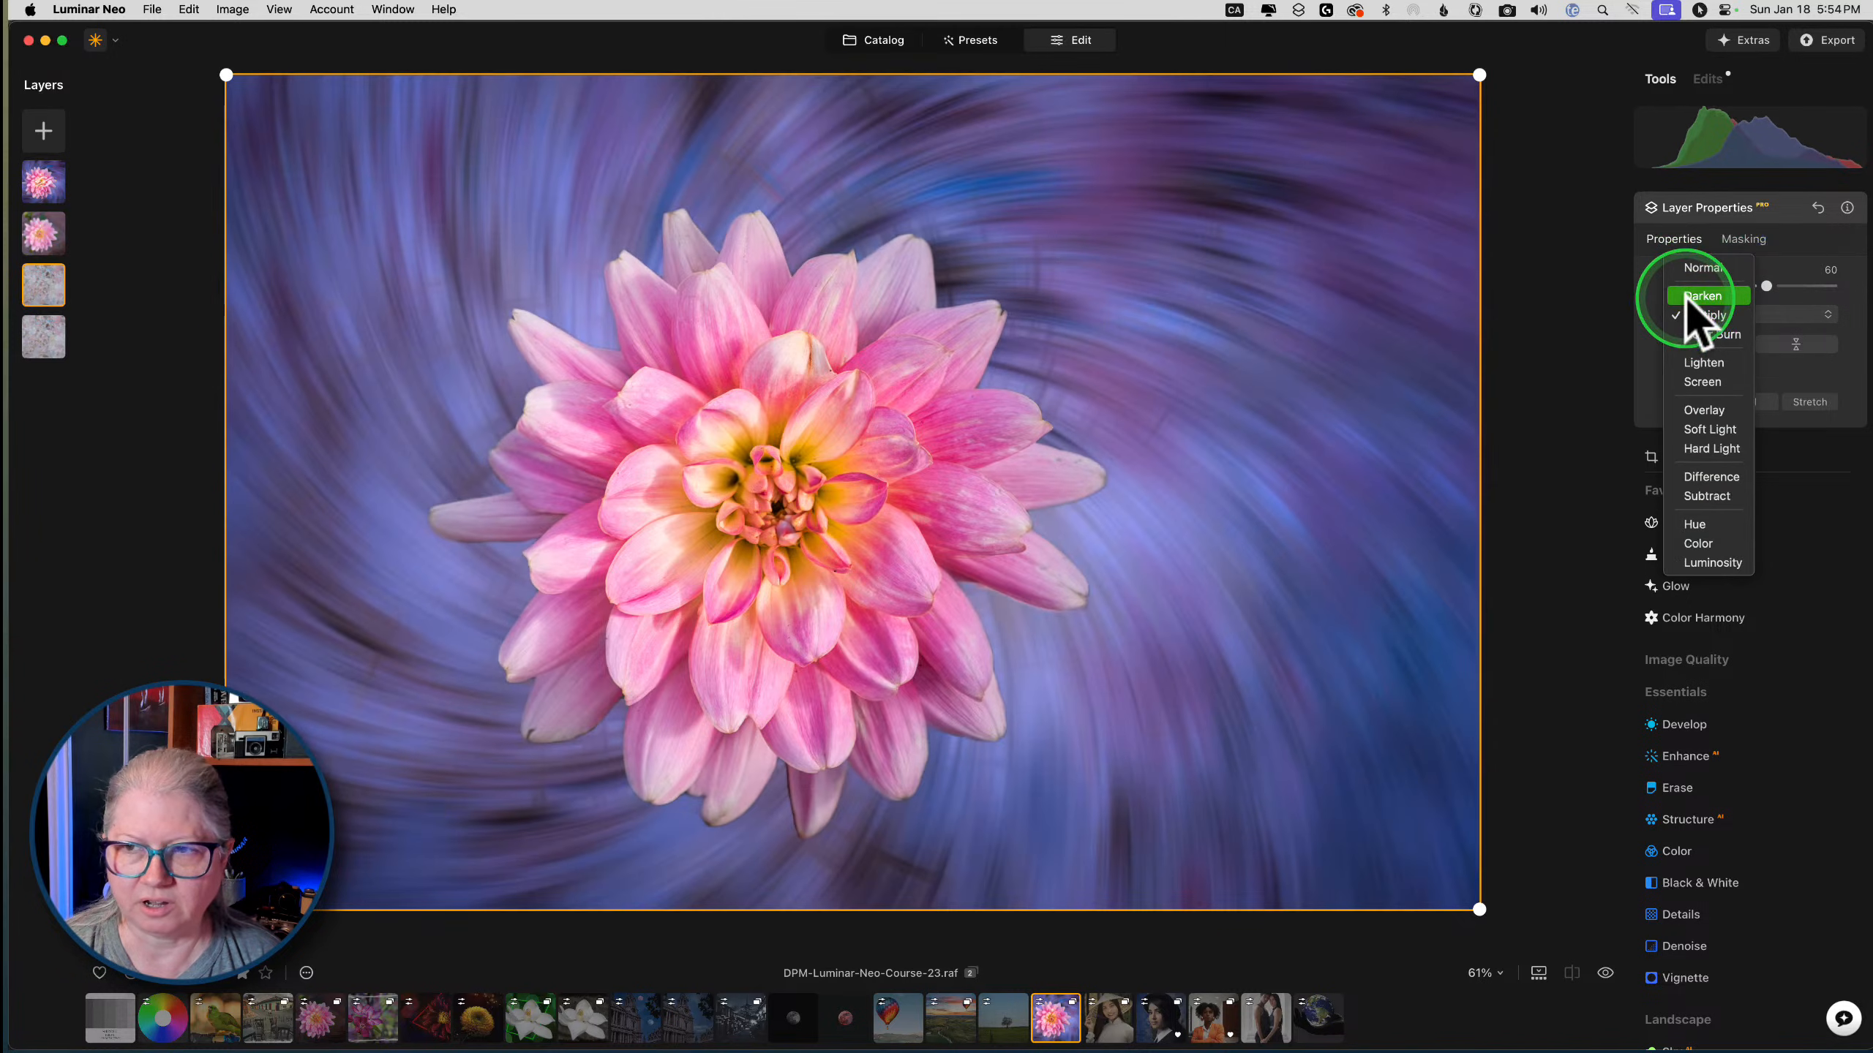
left_click(1746, 293)
left_click(1720, 325)
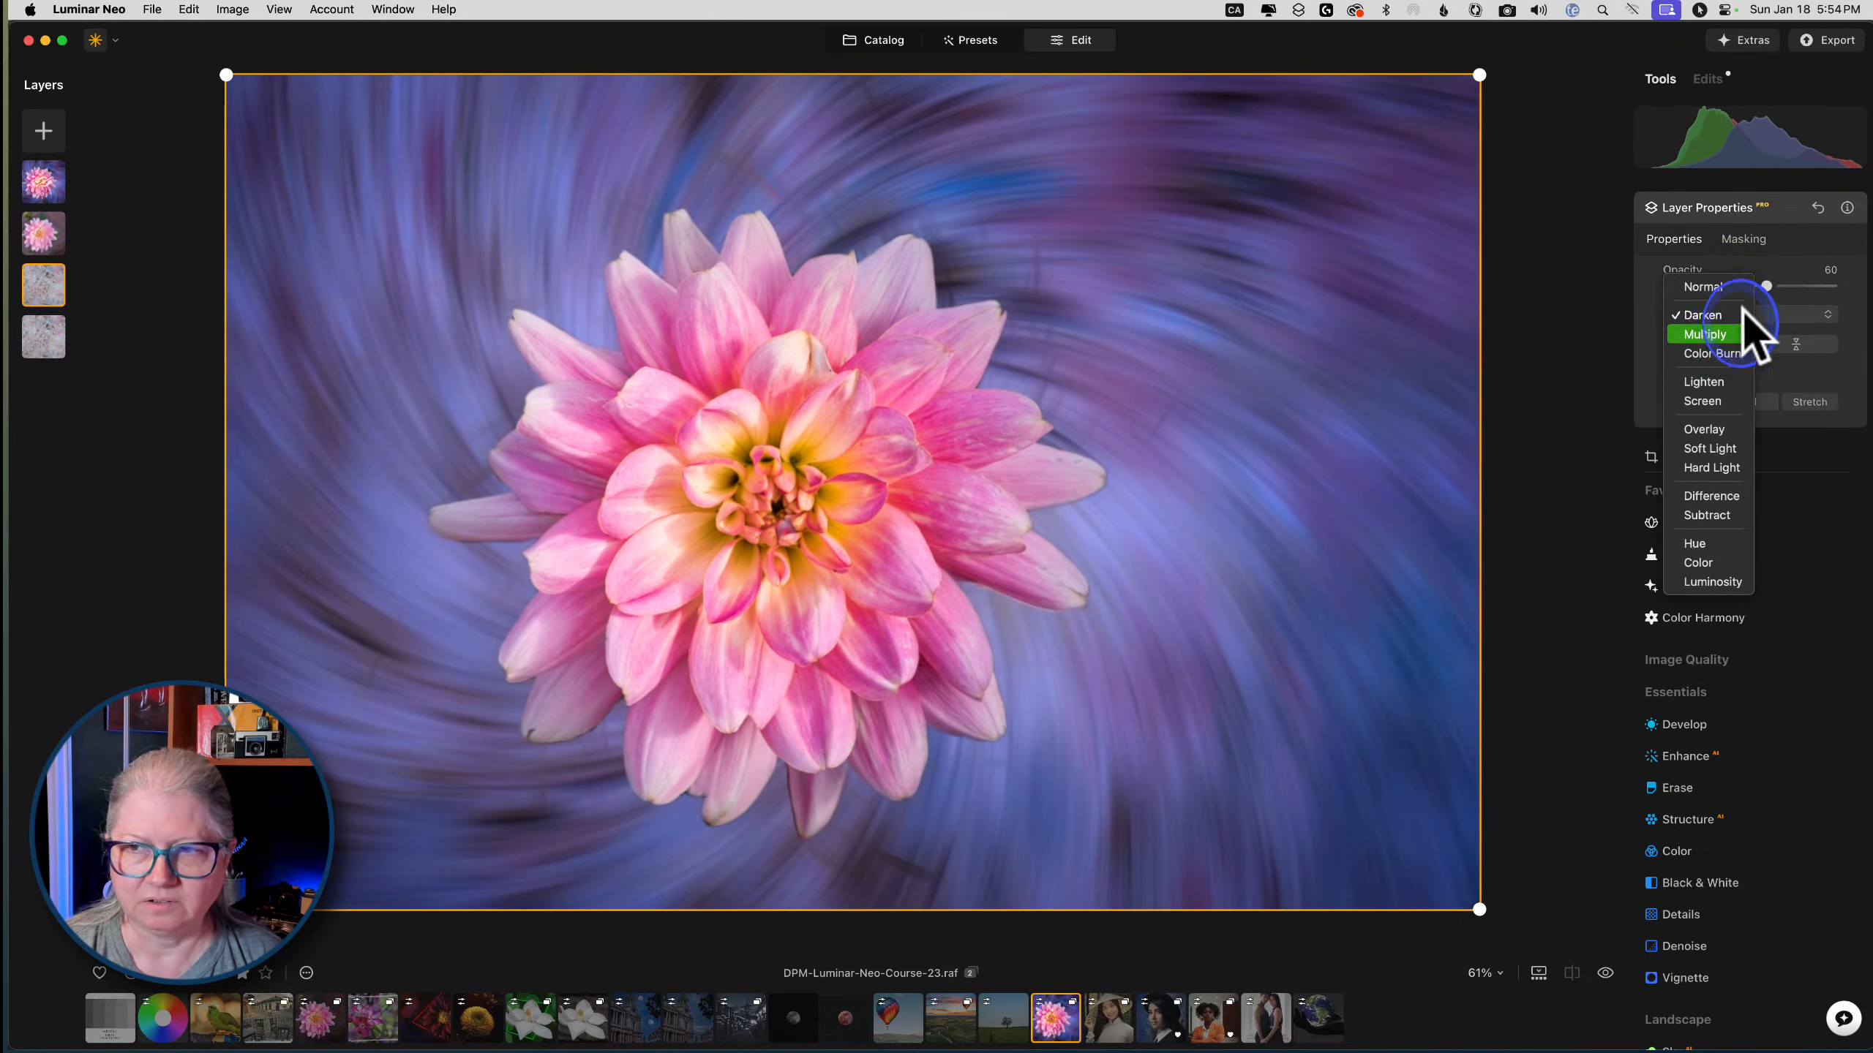
Set the upper background layer's opacity to 70 while previewing Multiply, and change its blend mode to Overlay
left_click(1719, 334)
mouse_move(1766, 286)
left_mouse_down()
mouse_move(1712, 285)
mouse_move(1782, 286)
left_mouse_up()
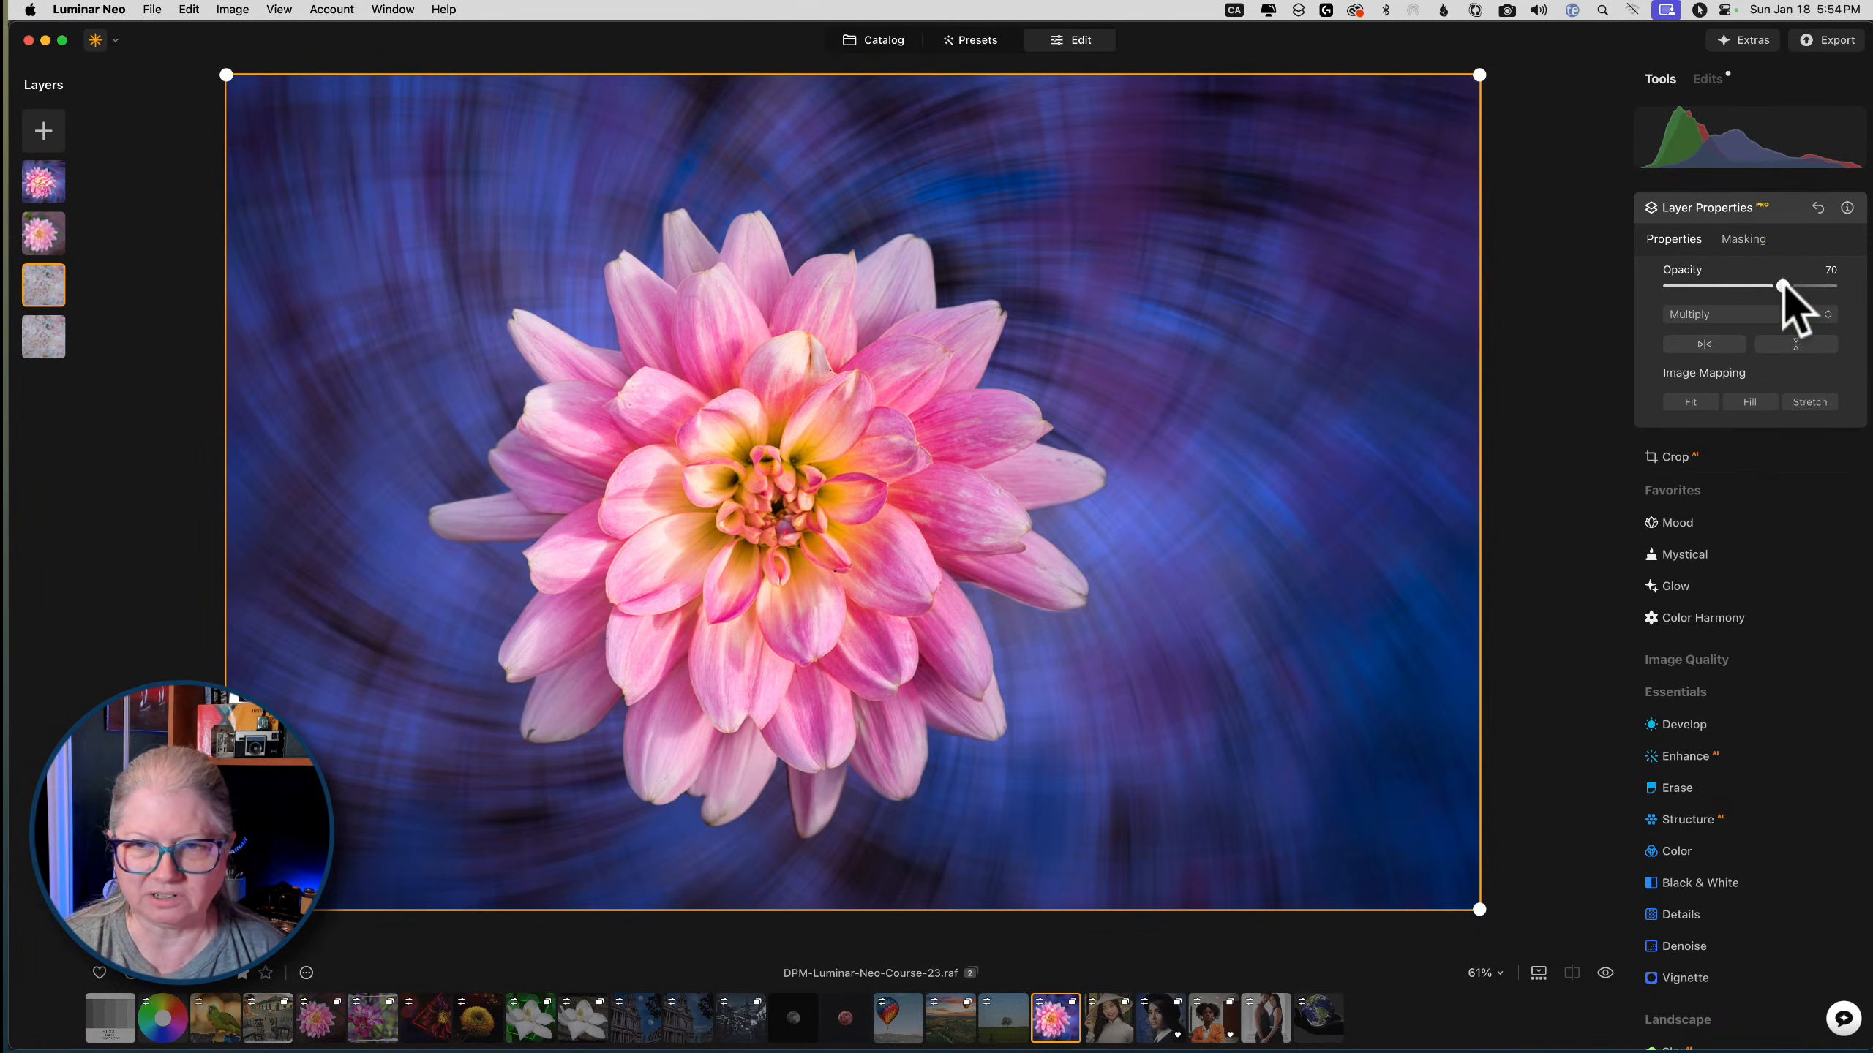
left_click(1709, 313)
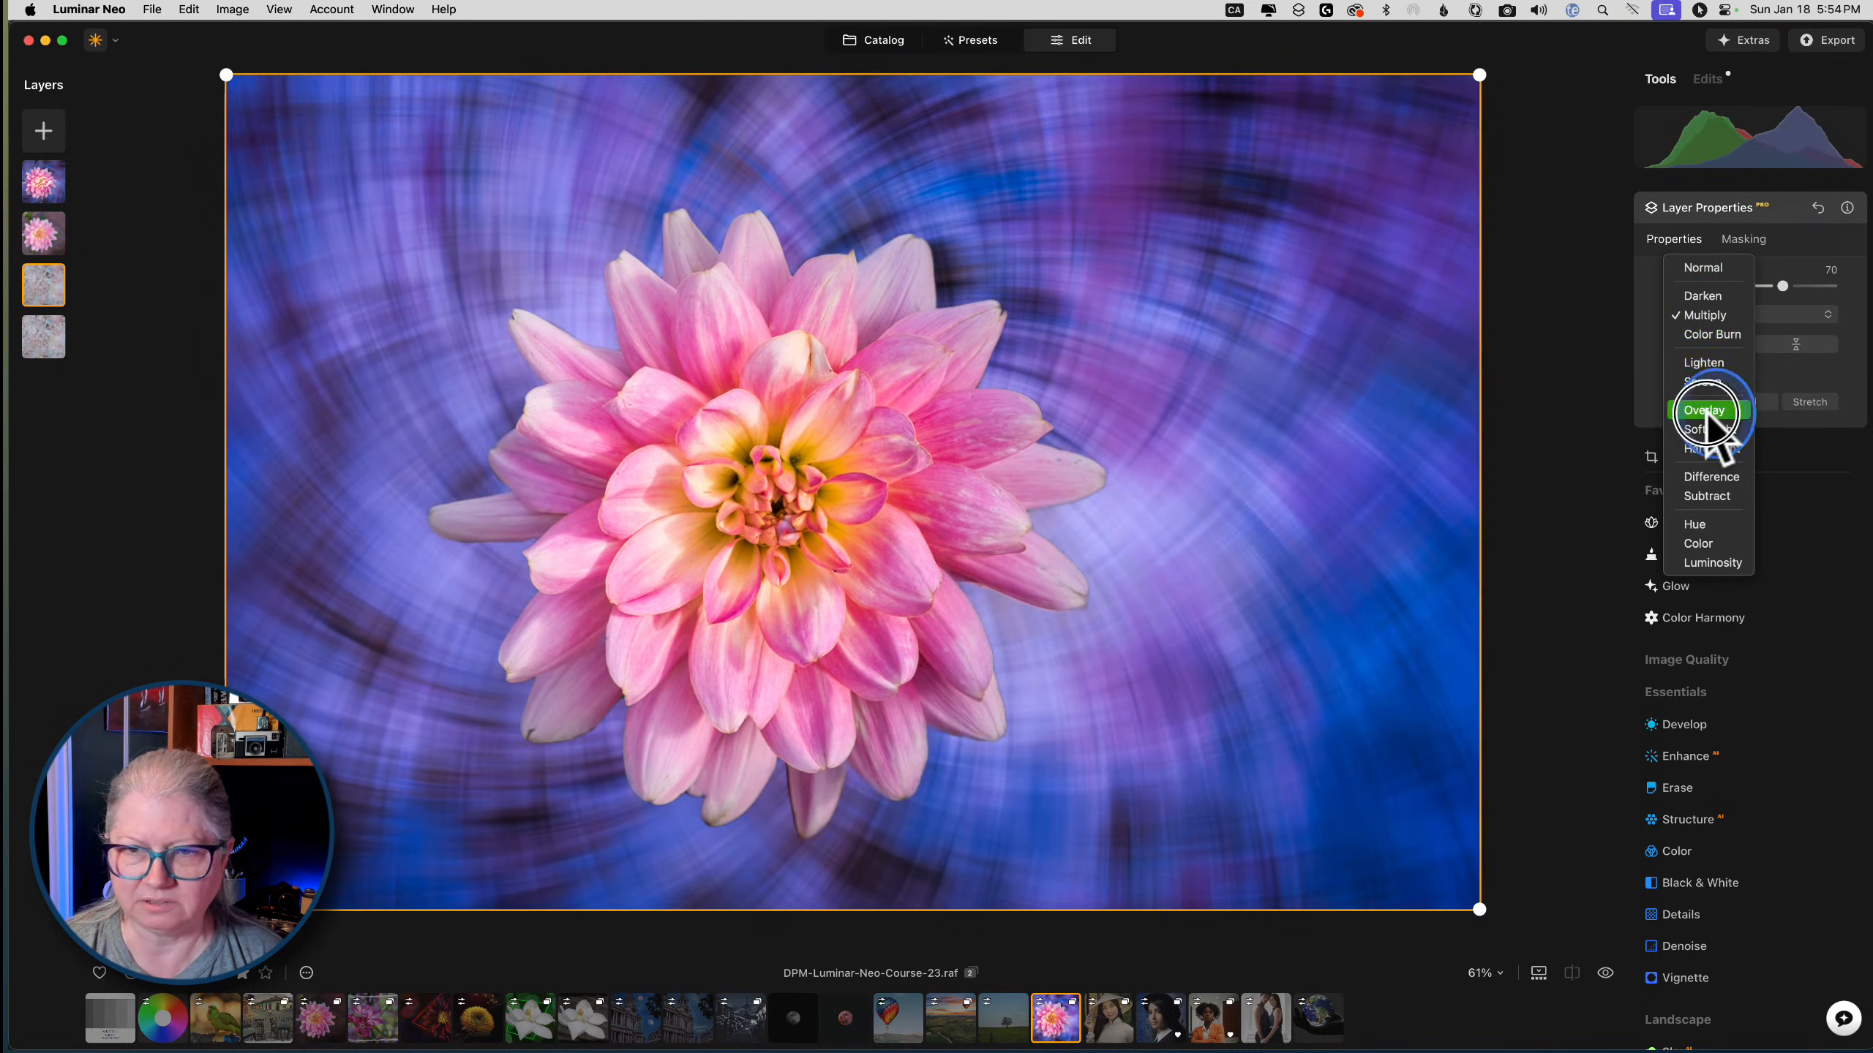
left_click(1707, 409)
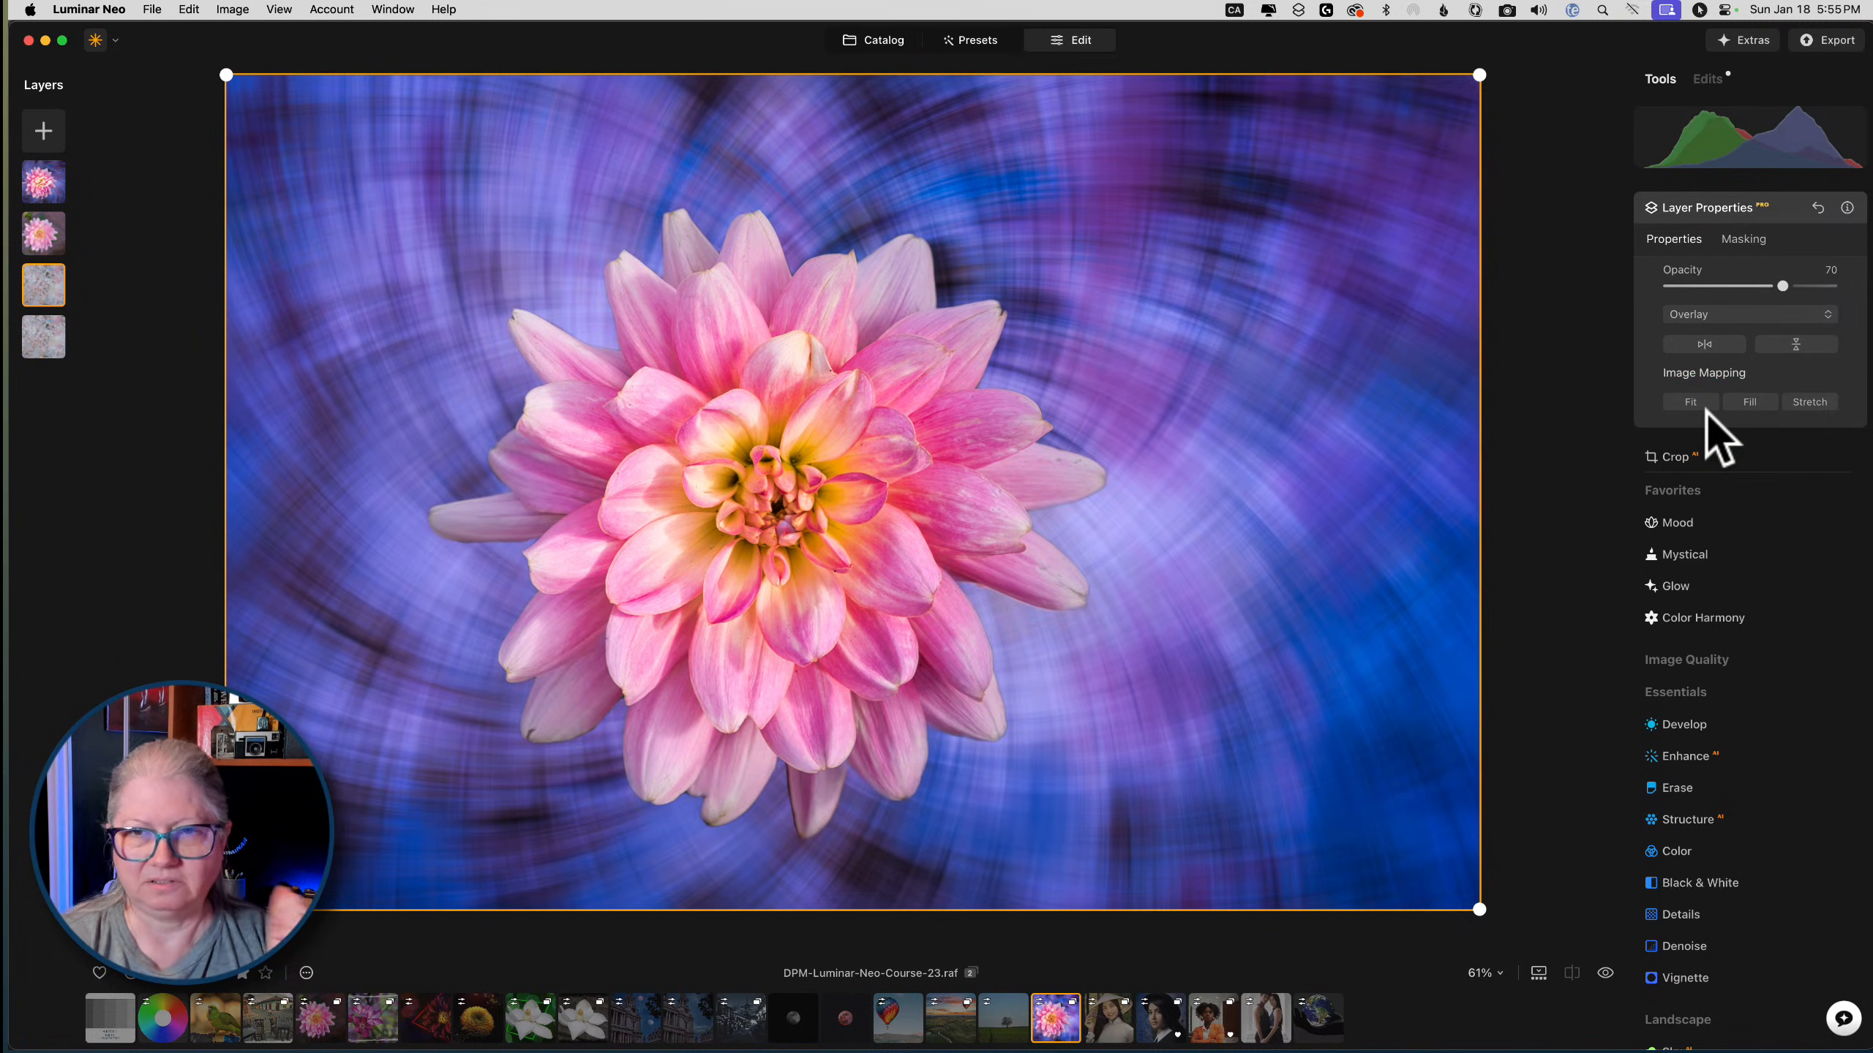
left_click(1783, 210)
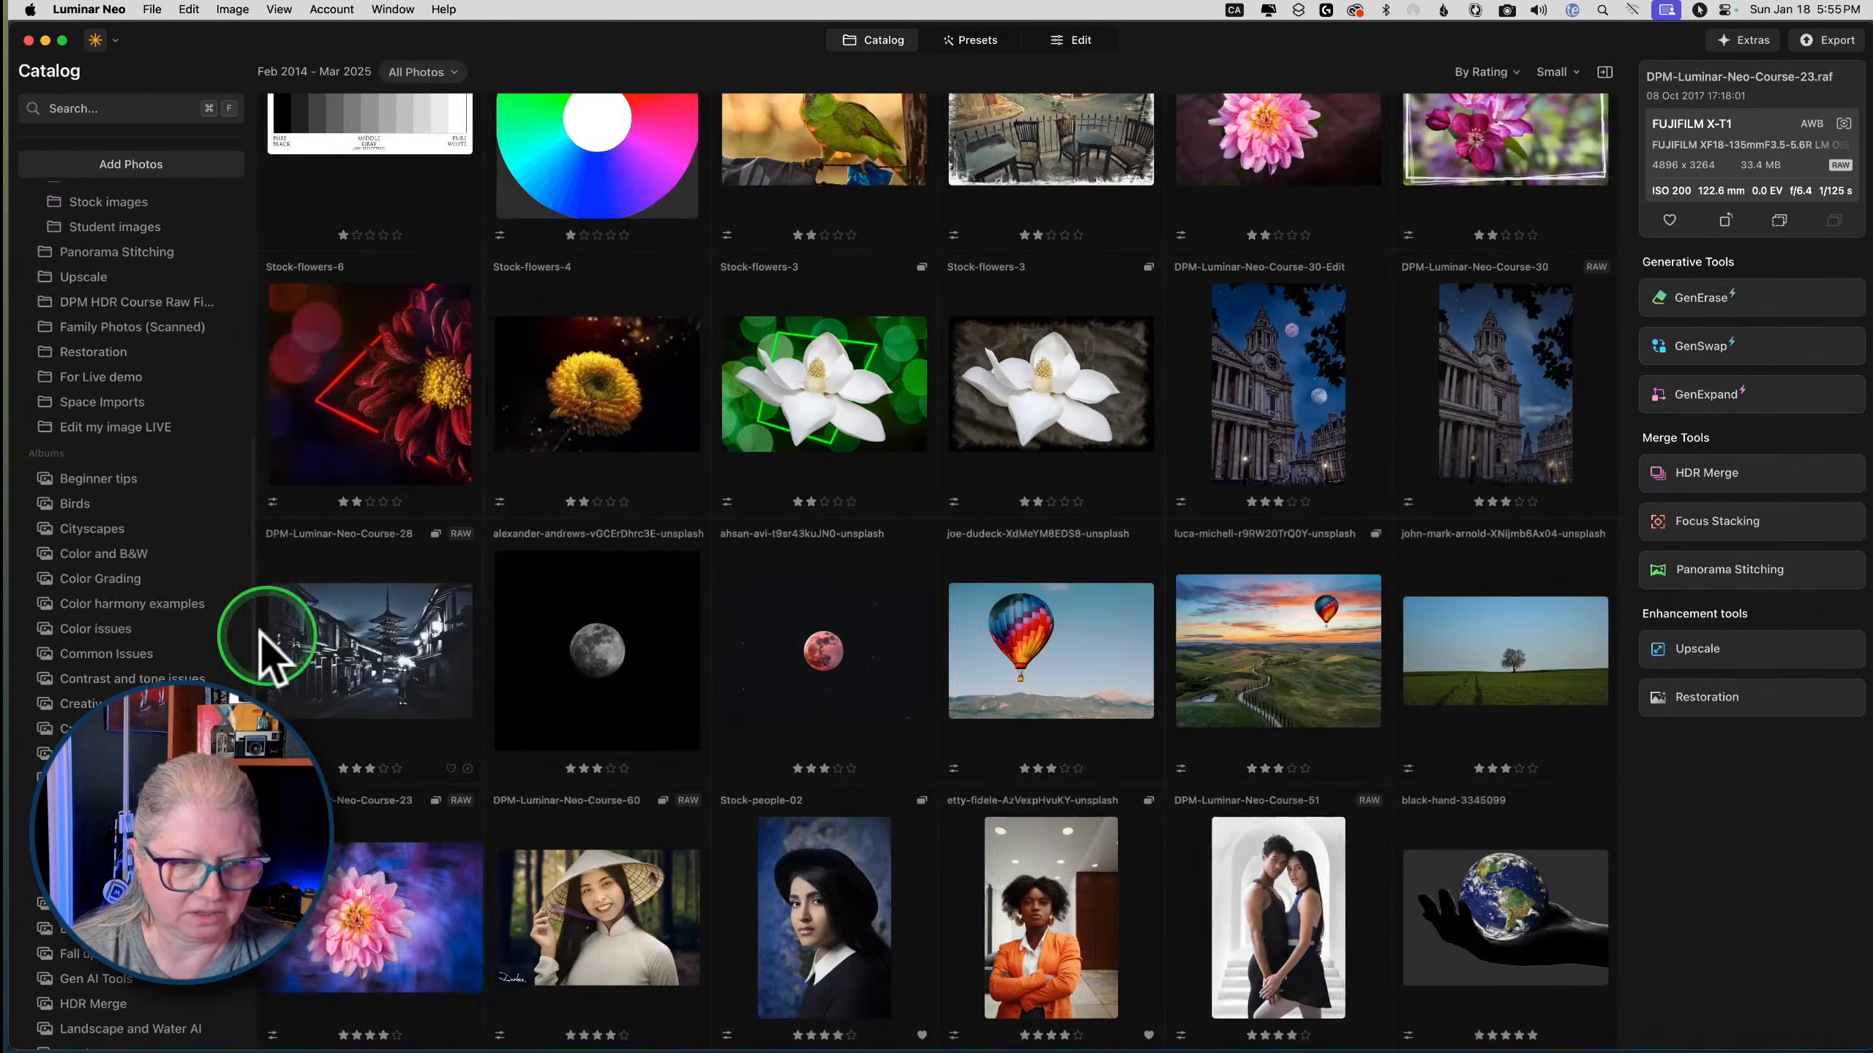
Browse the catalog albums and open the one holding the autumn woman, seagull and diner images
scroll(124, 577, "down", 5)
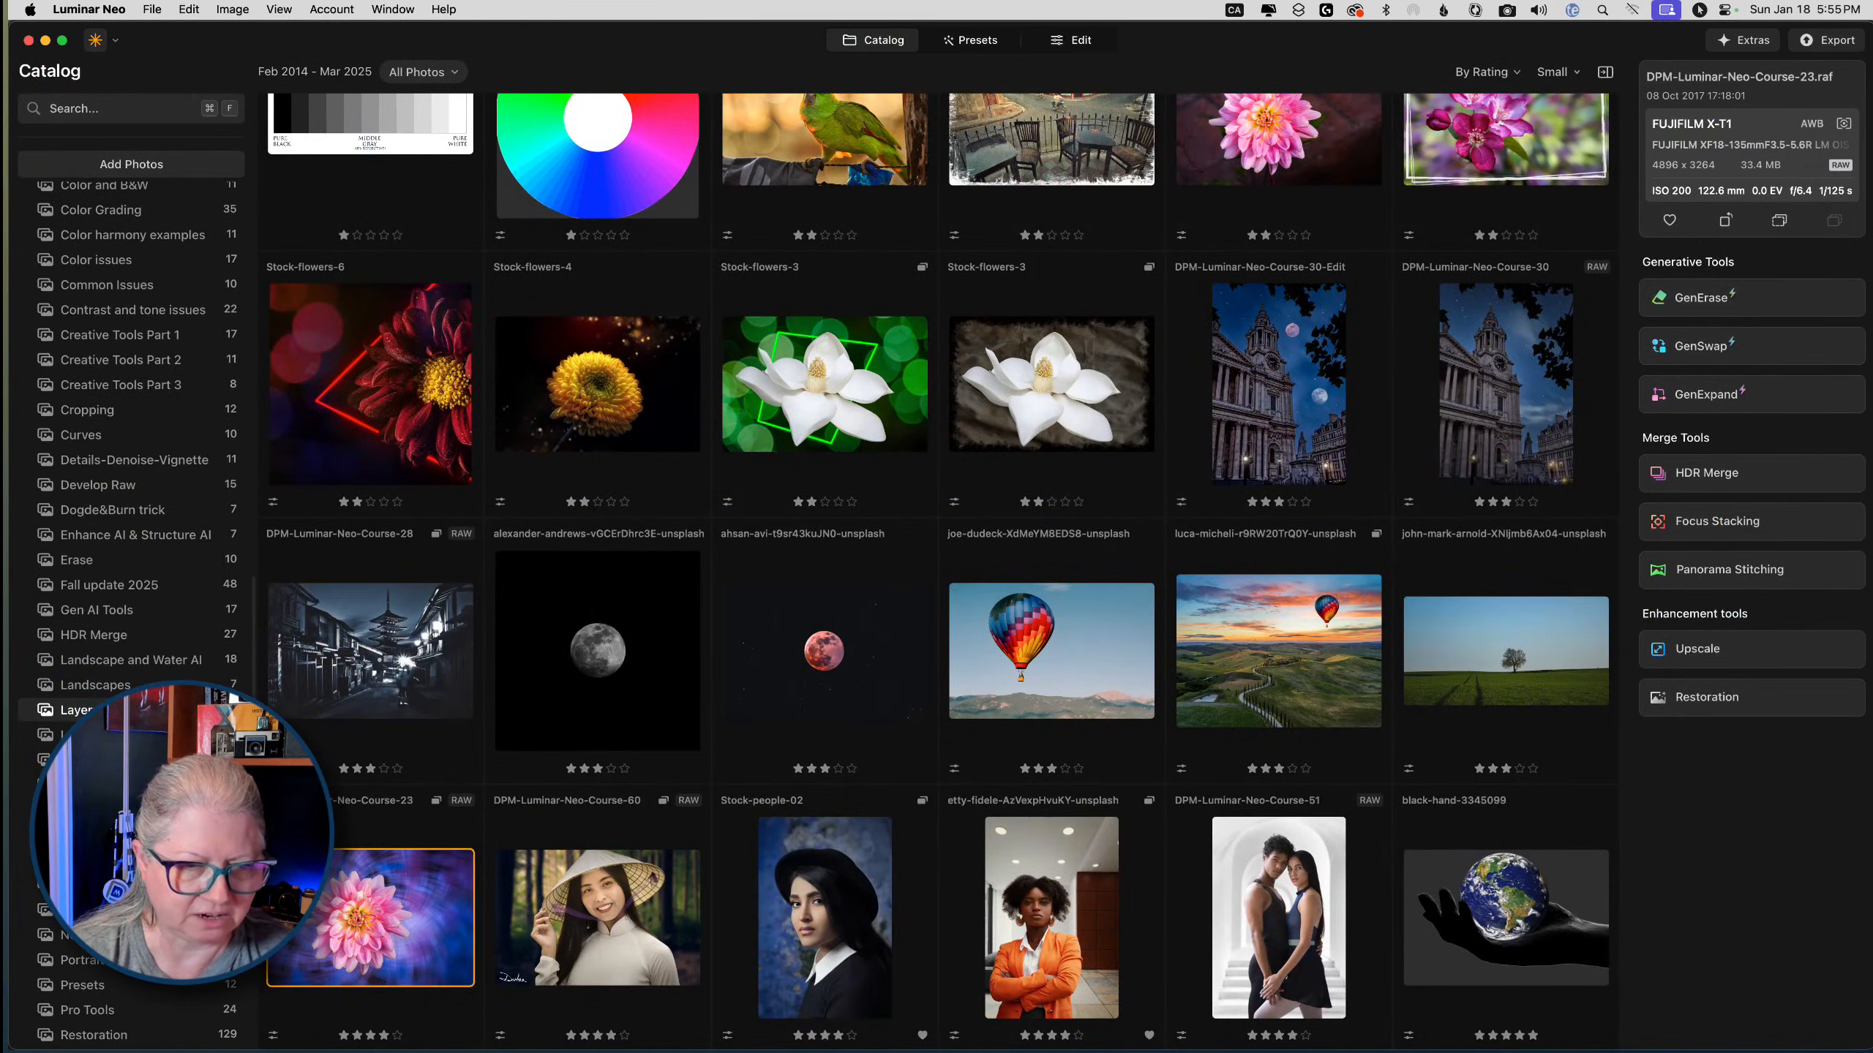
left_click(123, 835)
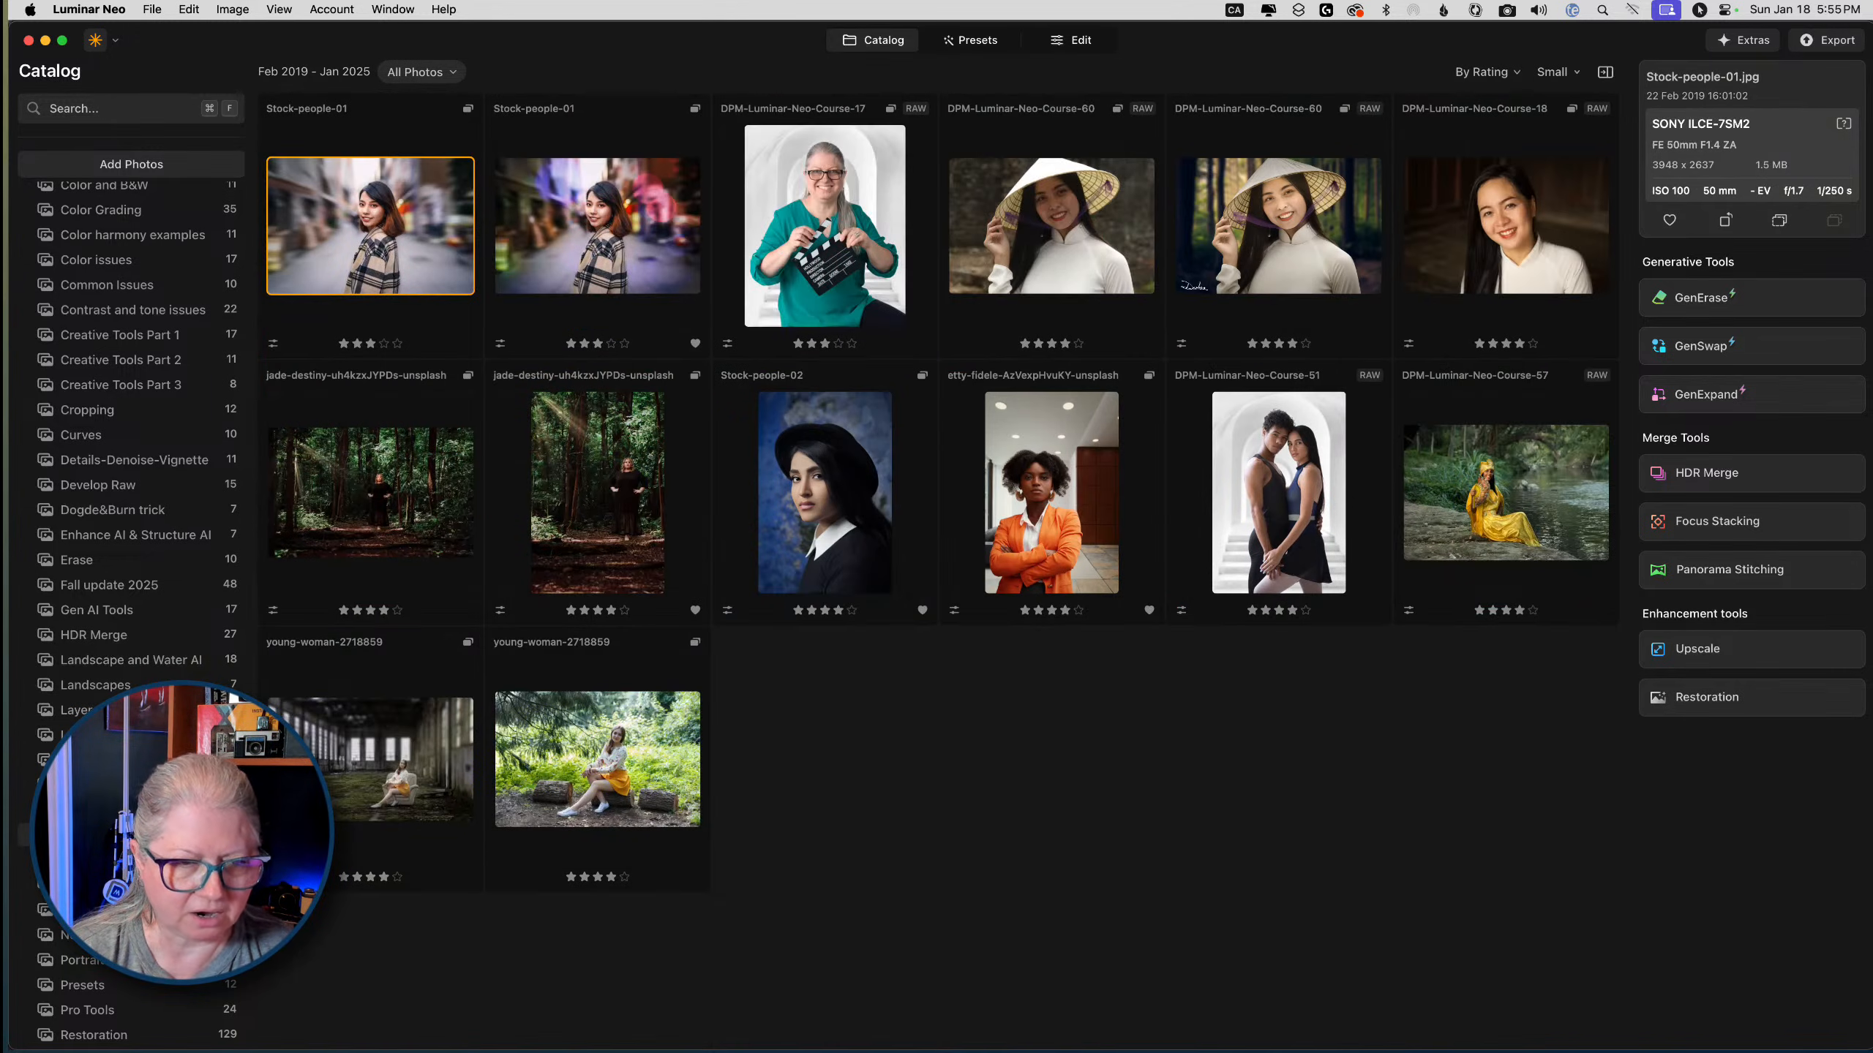
scroll(131, 517, "down", 5)
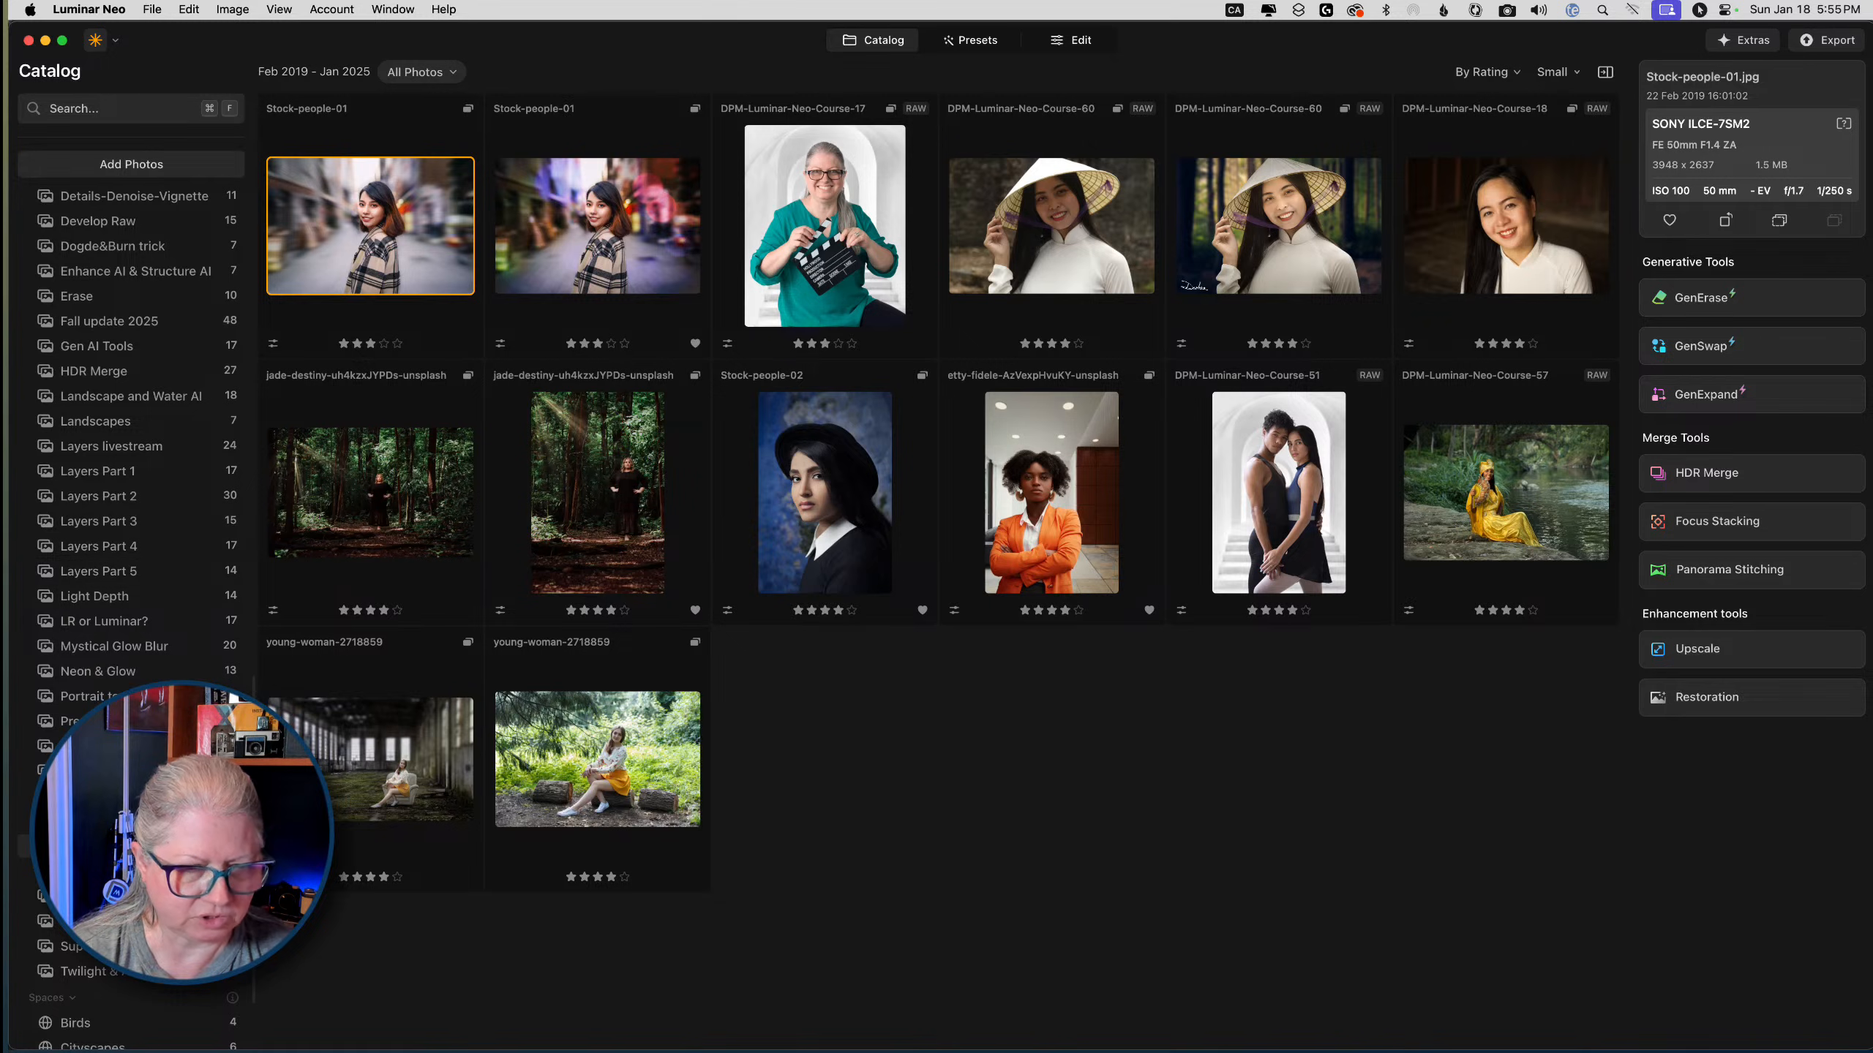
left_click(130, 847)
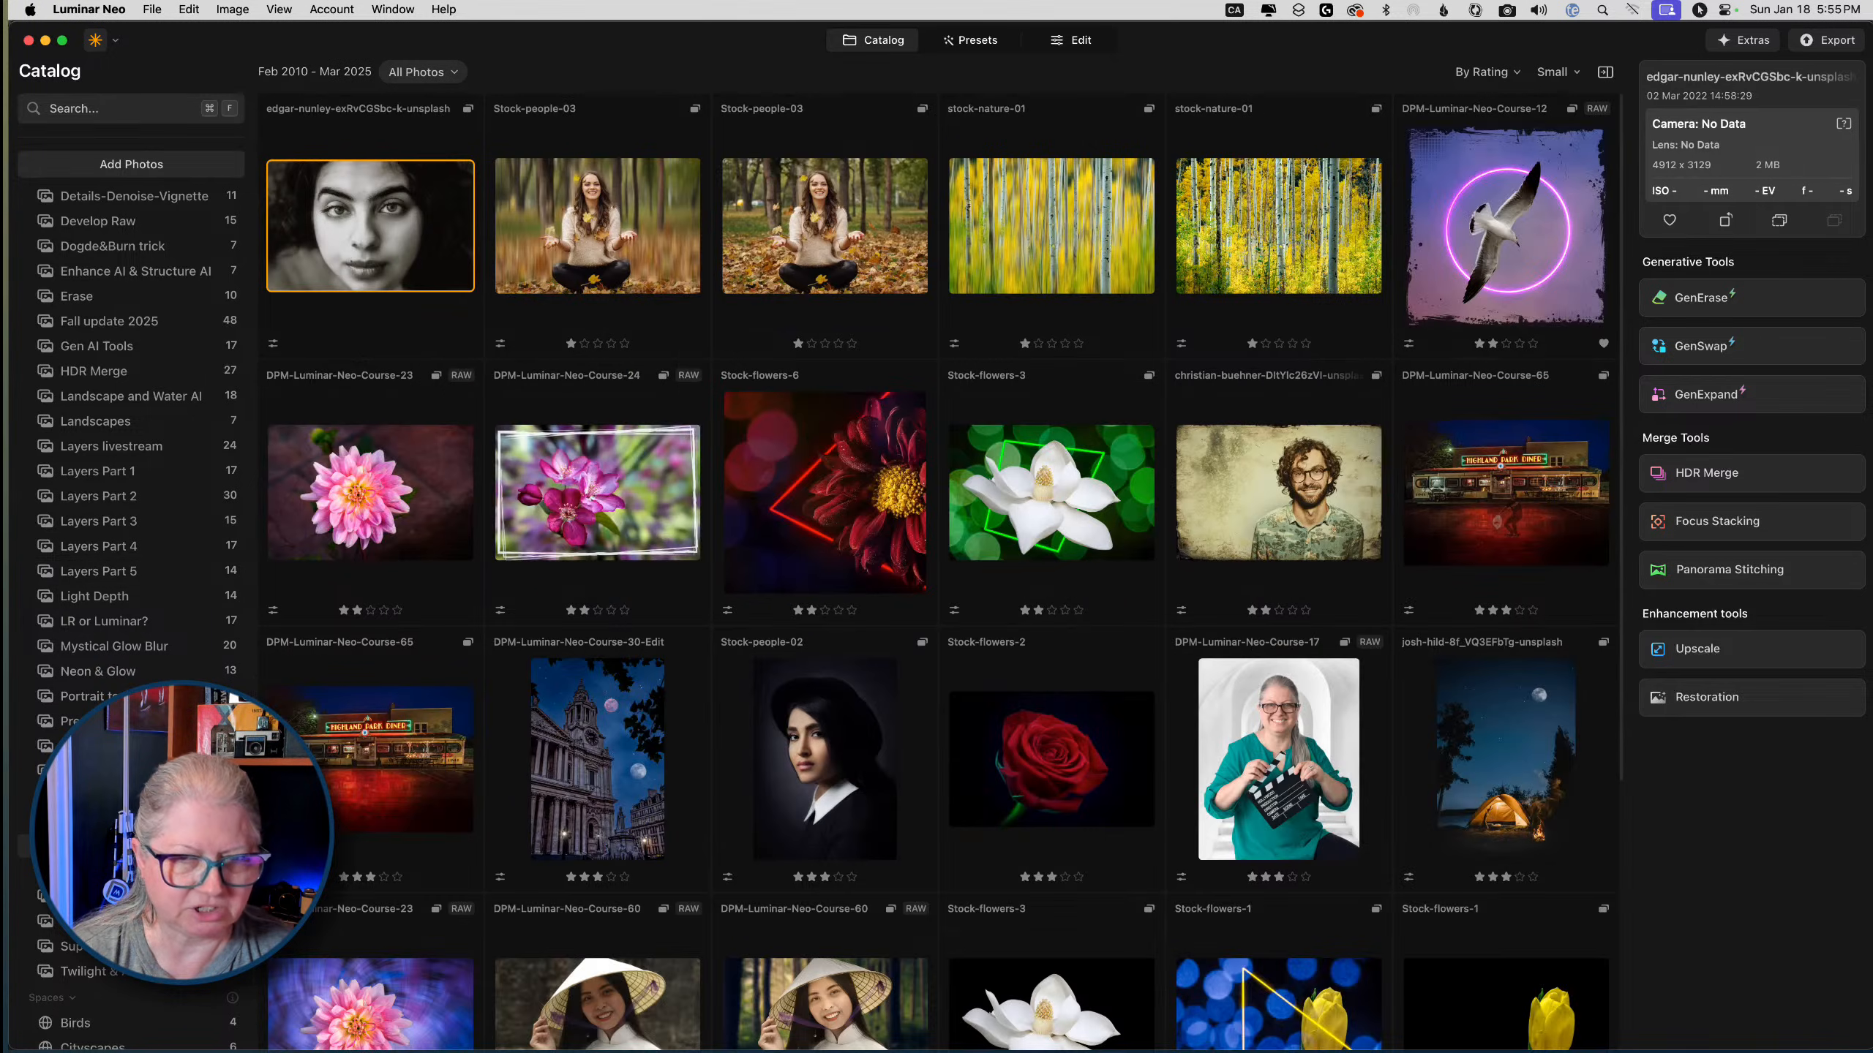
View the autumn woman, neon-ring seagull and Highland Park Diner images full size, and compare the diner with its original
double_click(640, 295)
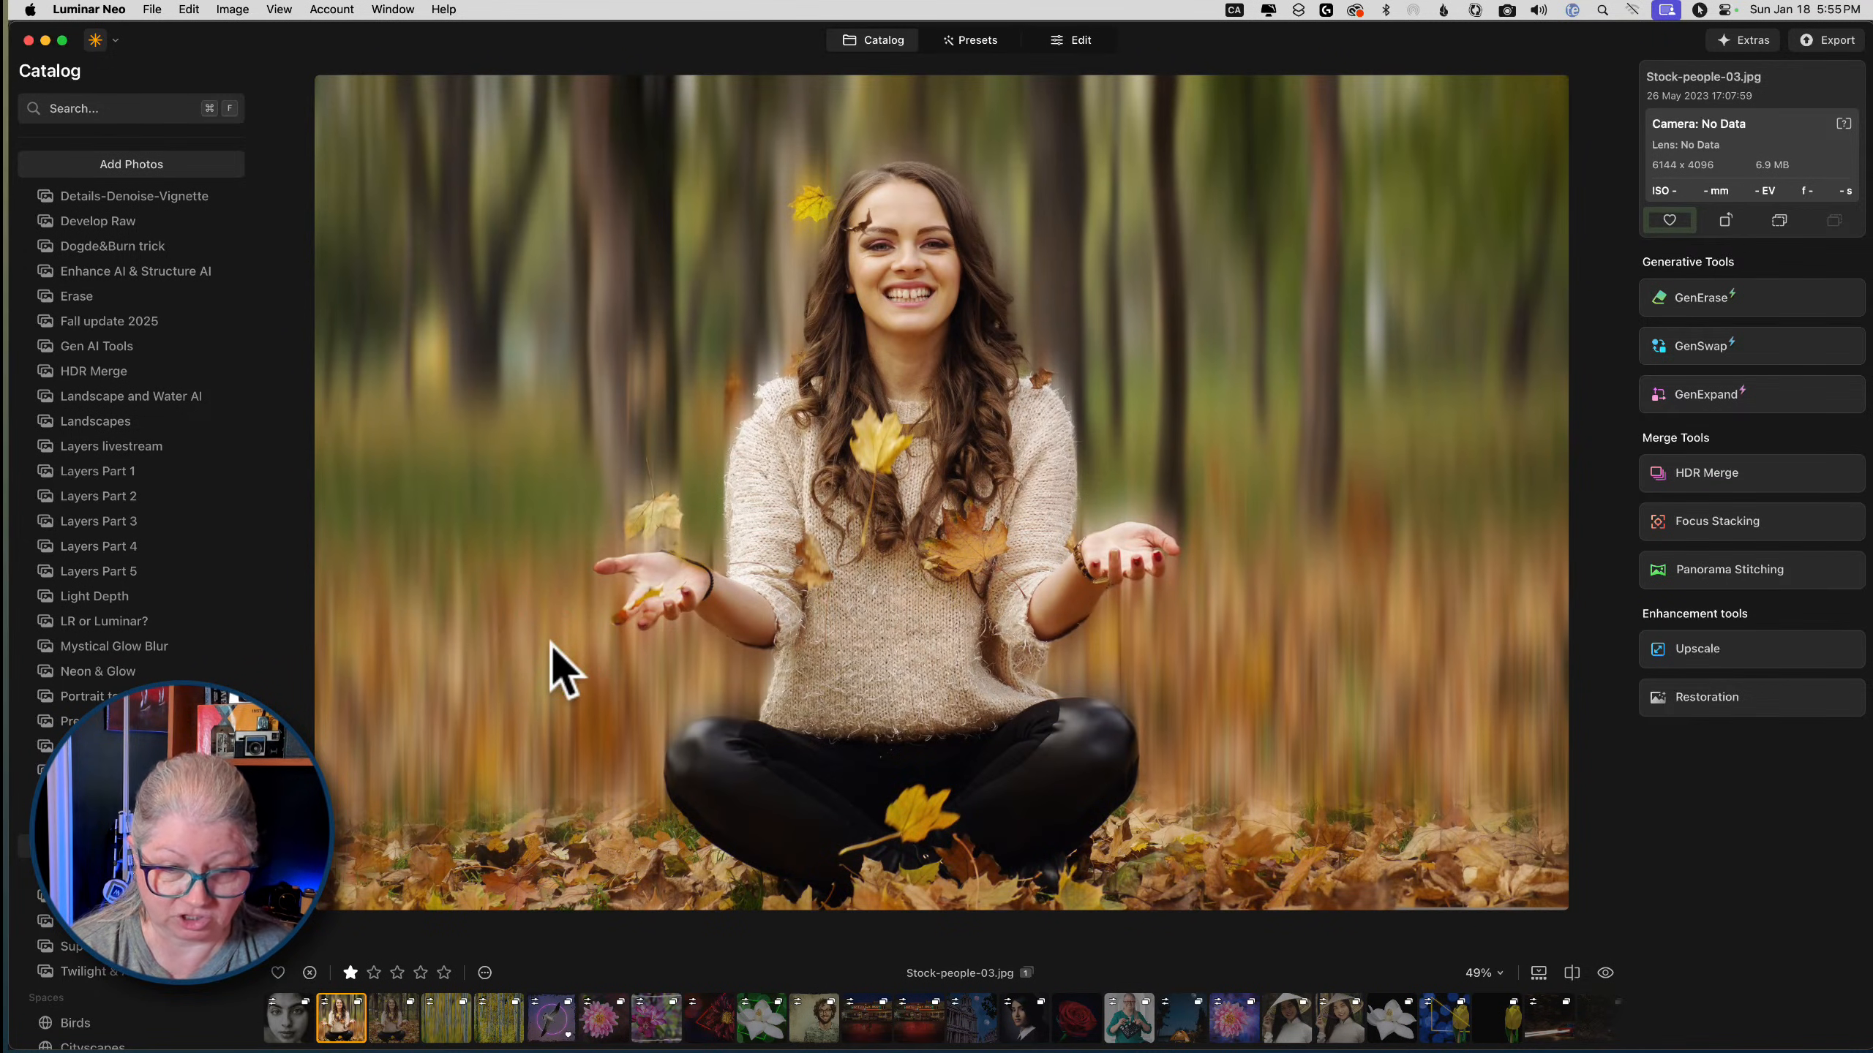
left_click(545, 1017)
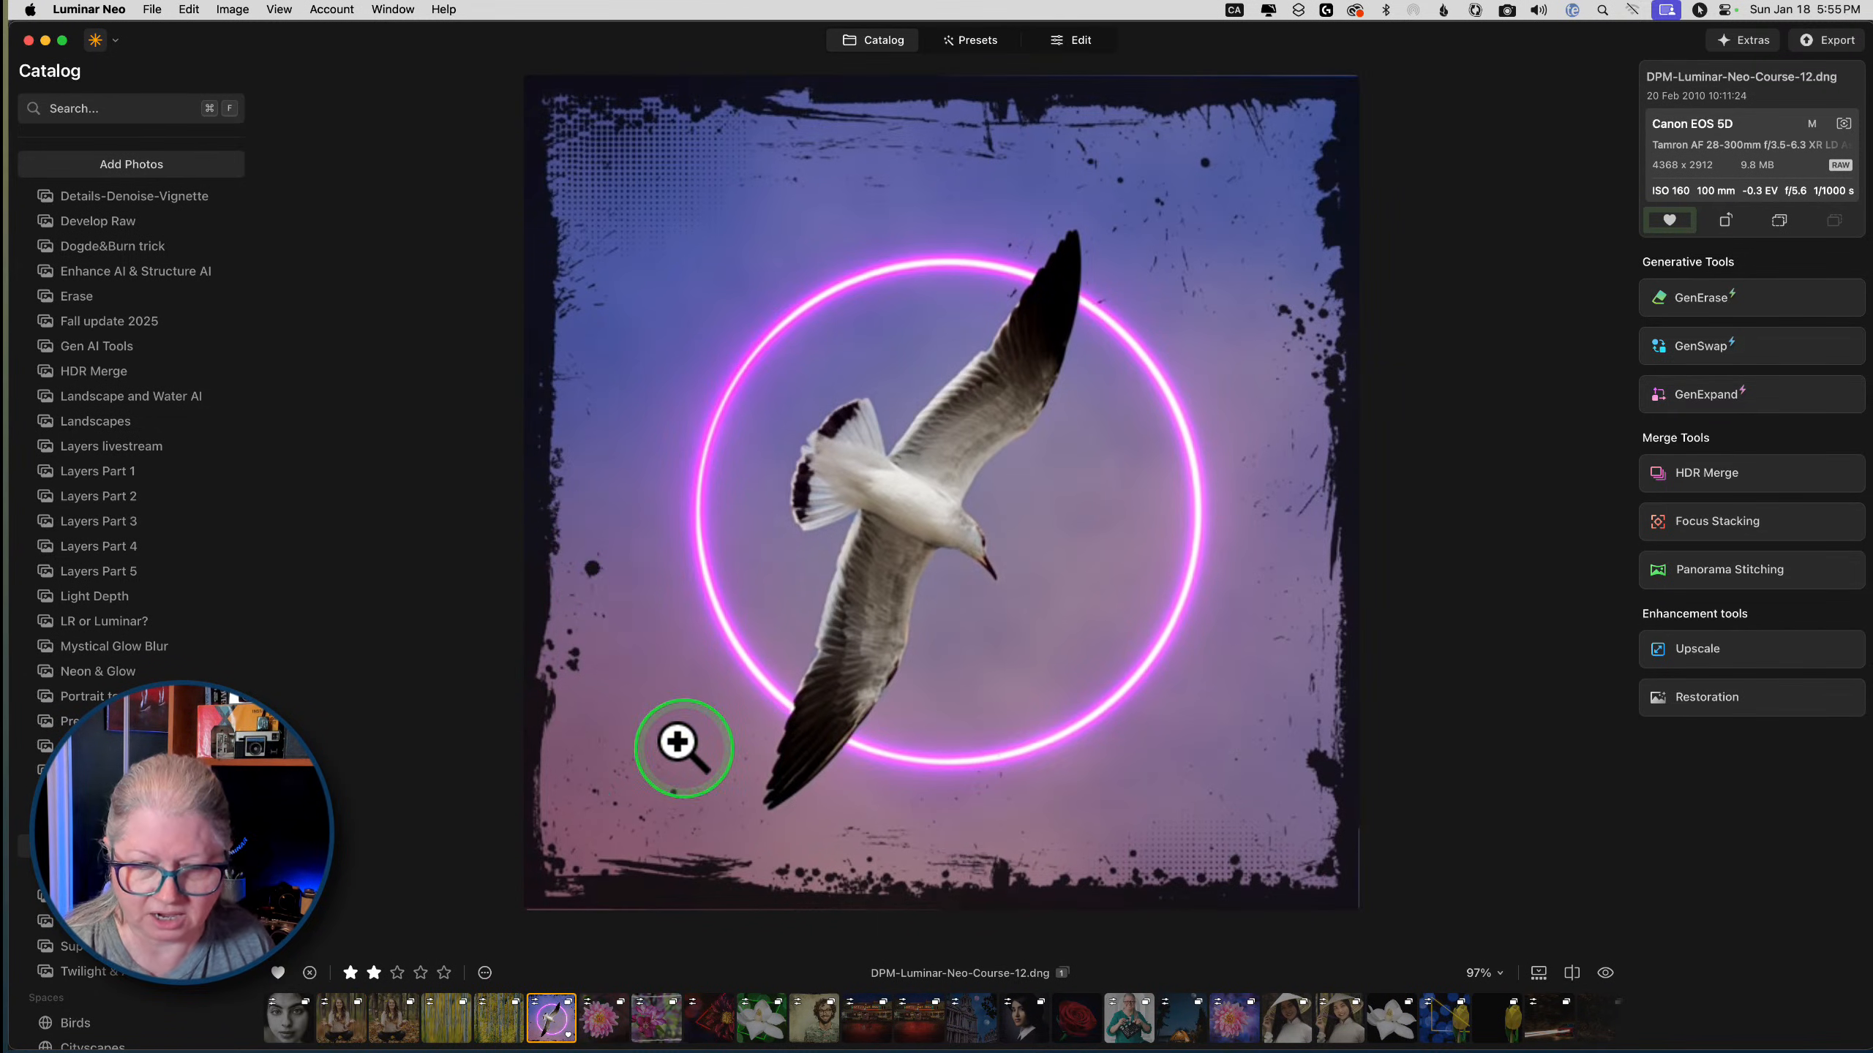
left_click(916, 1026)
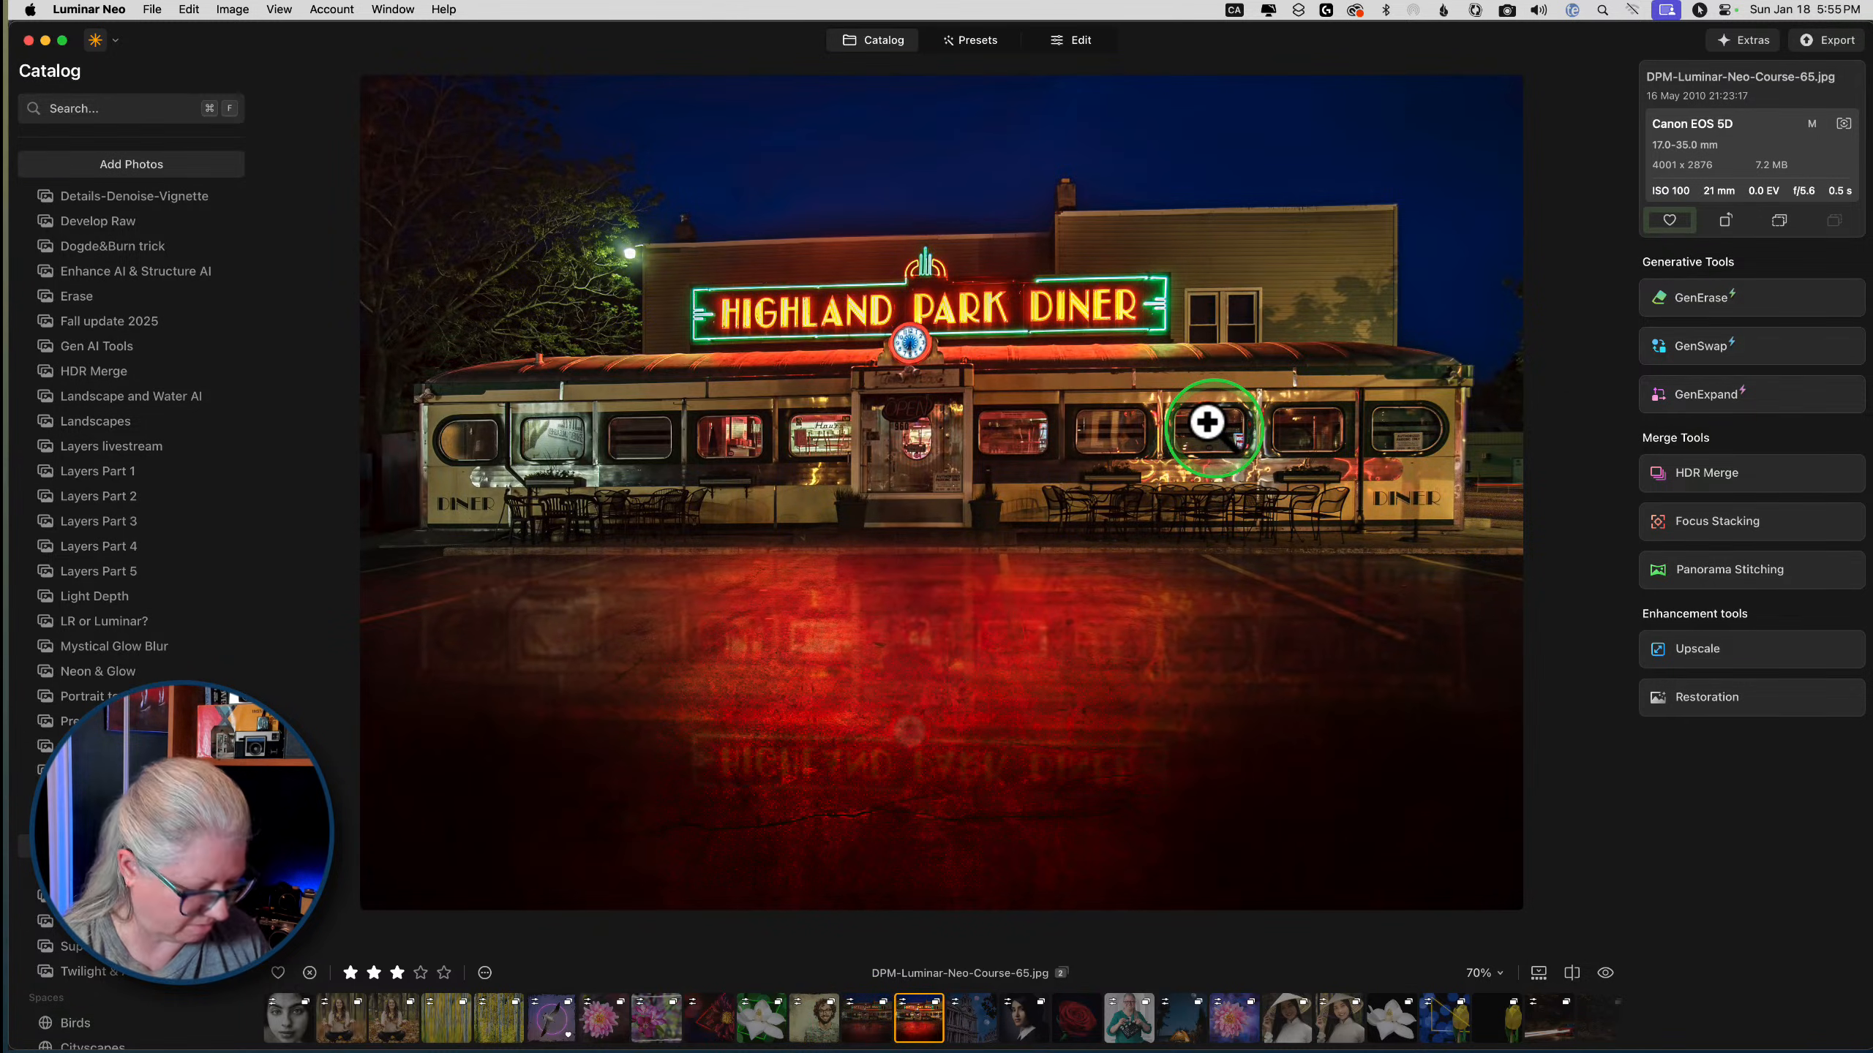
key("backslash")
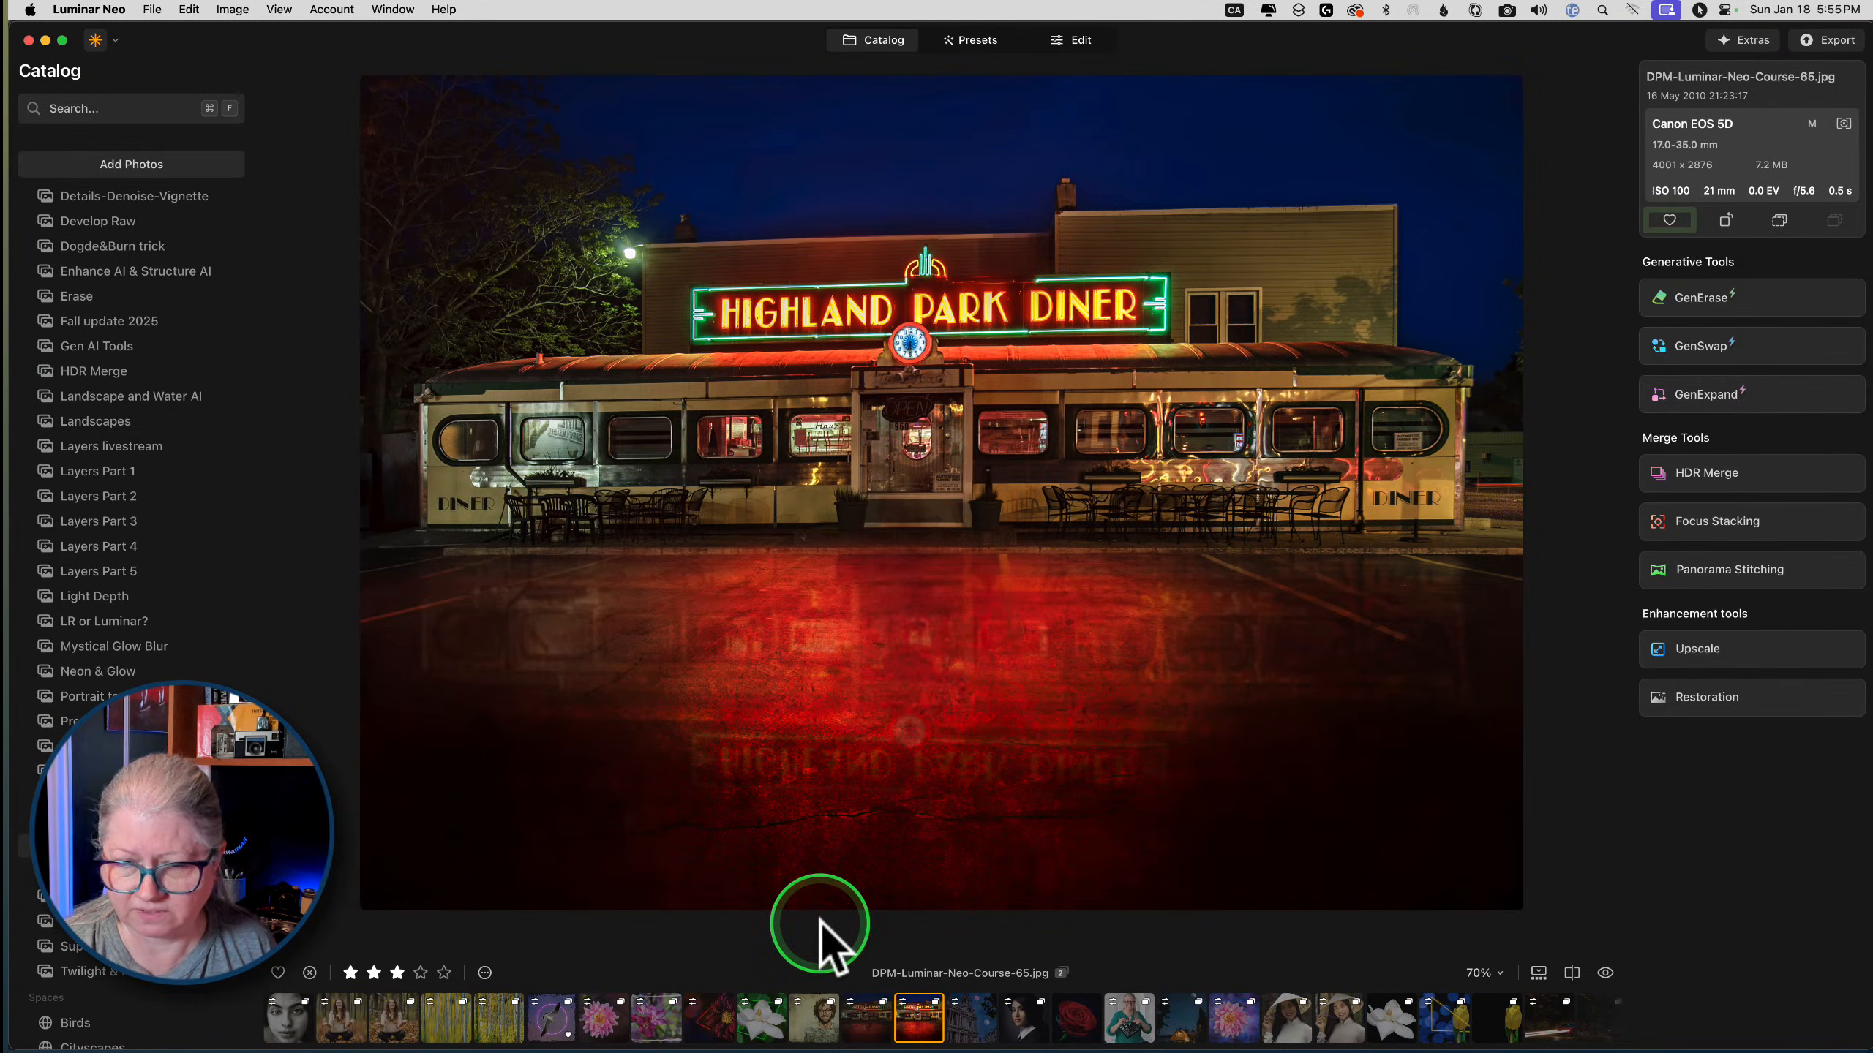
View the camping tent composite full size and compare it with its original
left_click(1182, 1019)
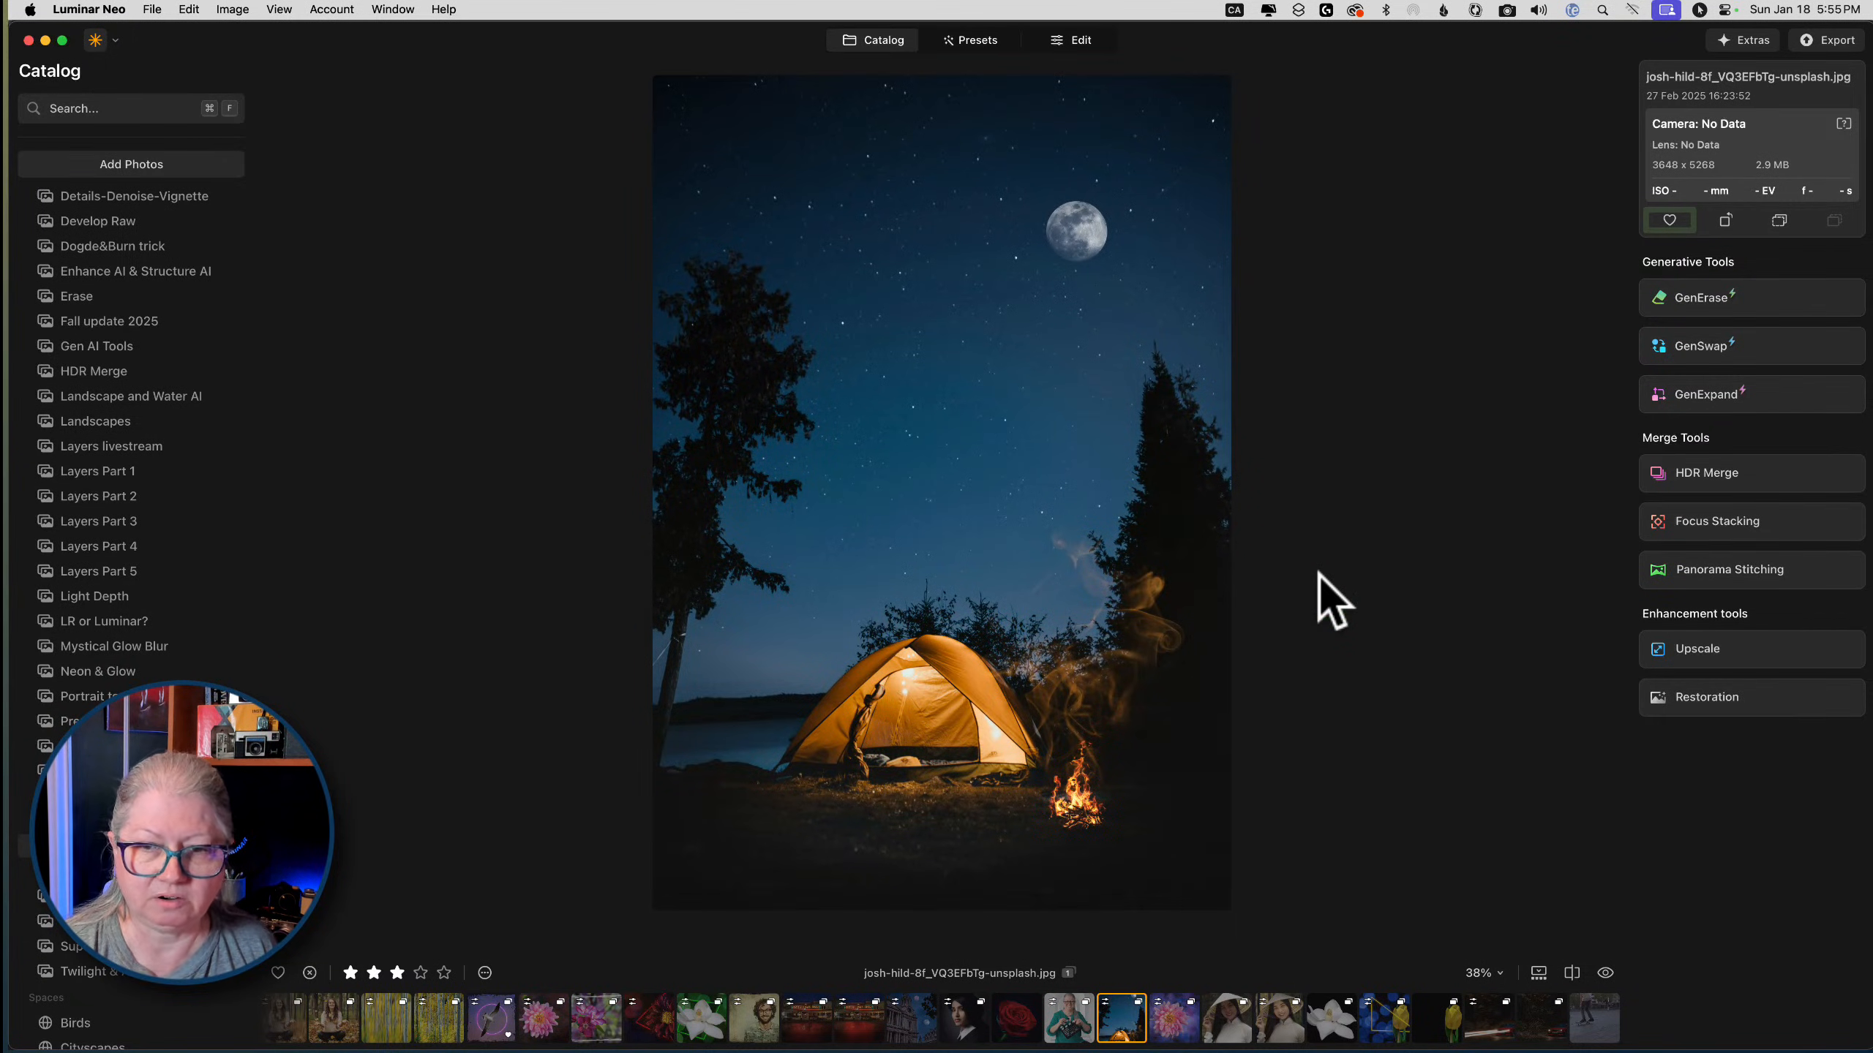
key("backslash")
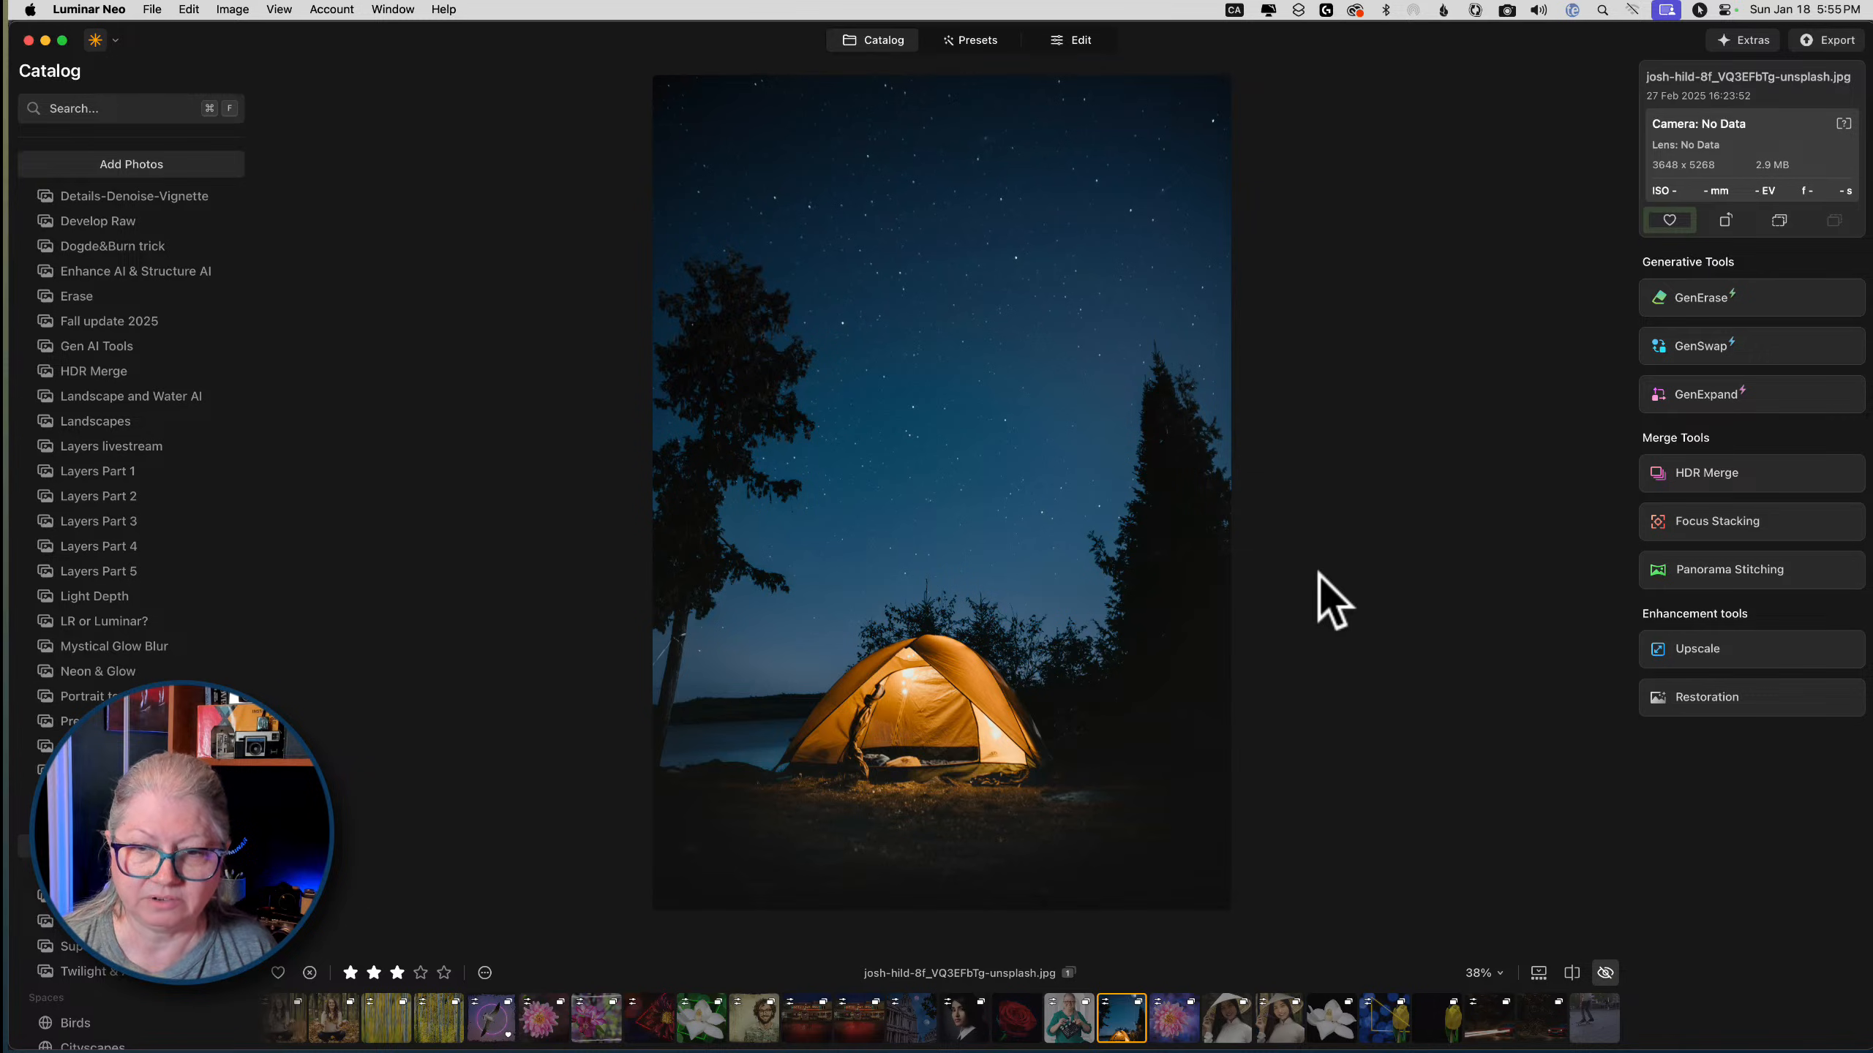
key("backslash")
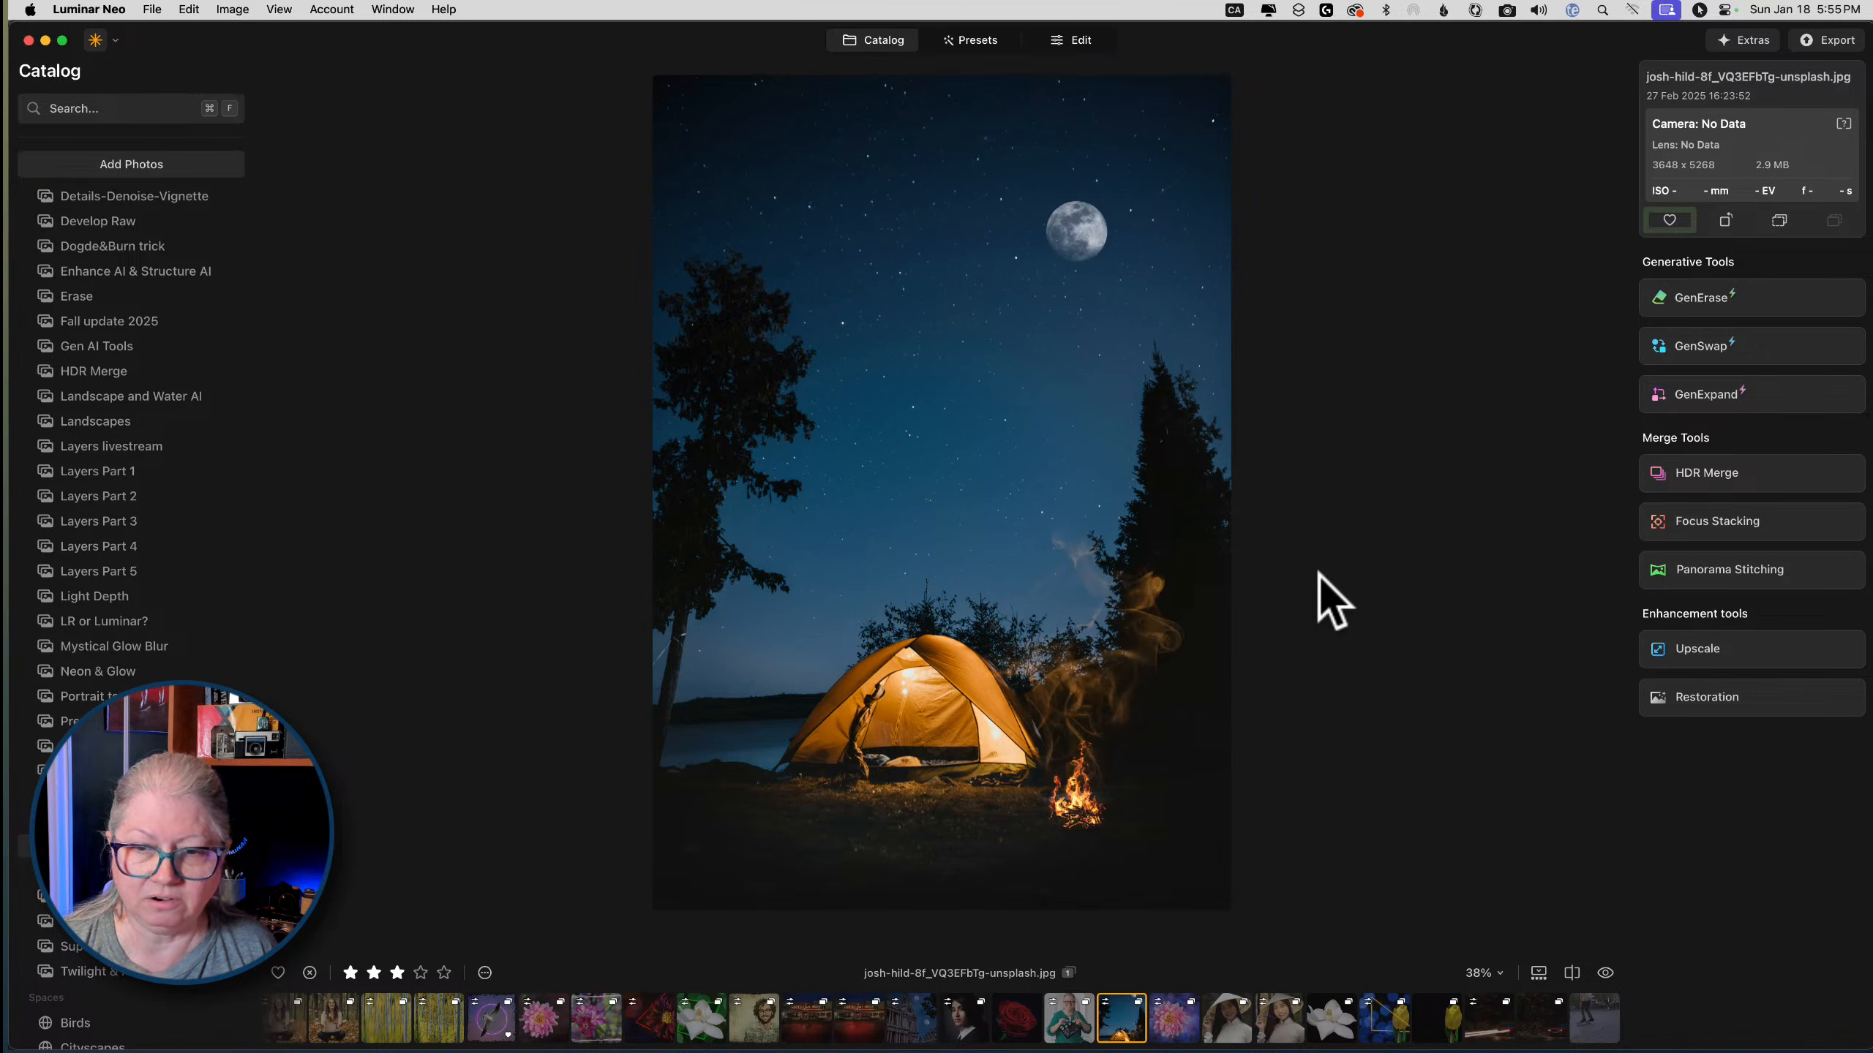
key("backslash")
key("backslash")
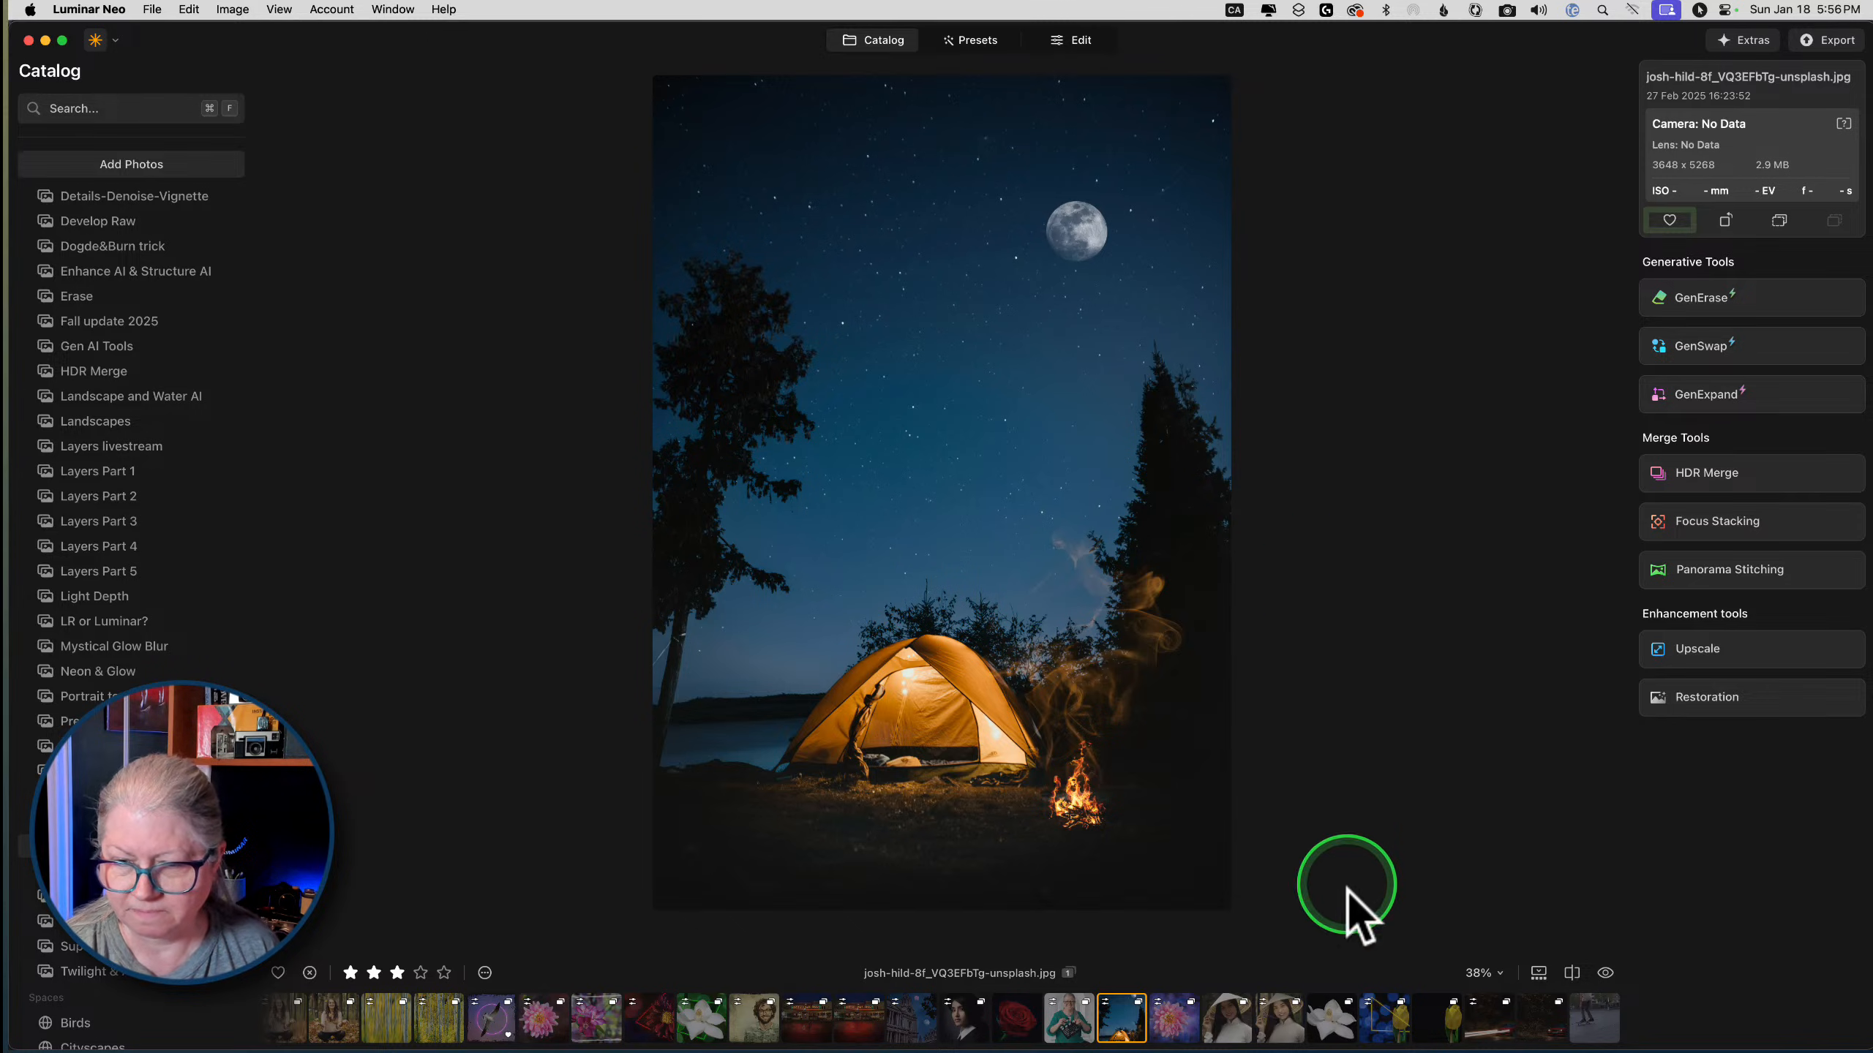
View the yellow tulip composite, and compare the red car's light-trail version with its unedited copy
left_click(1373, 1022)
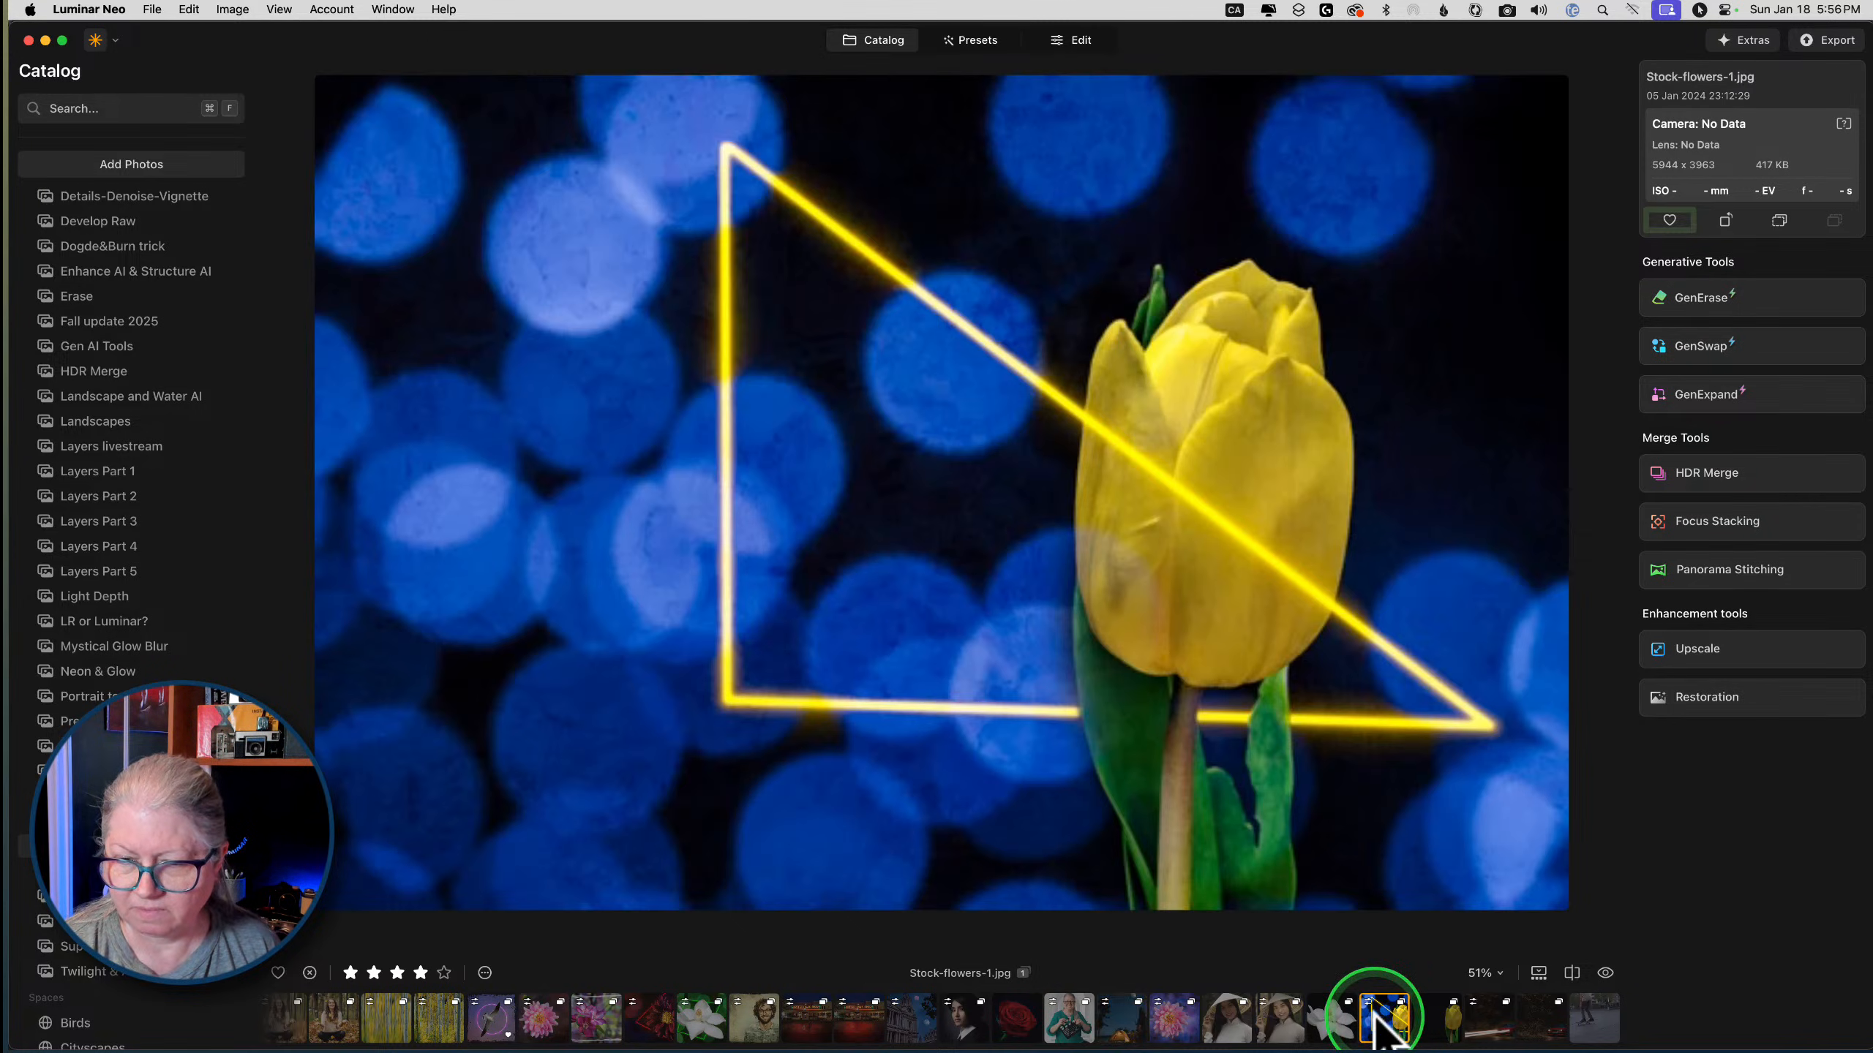
left_click(1536, 1022)
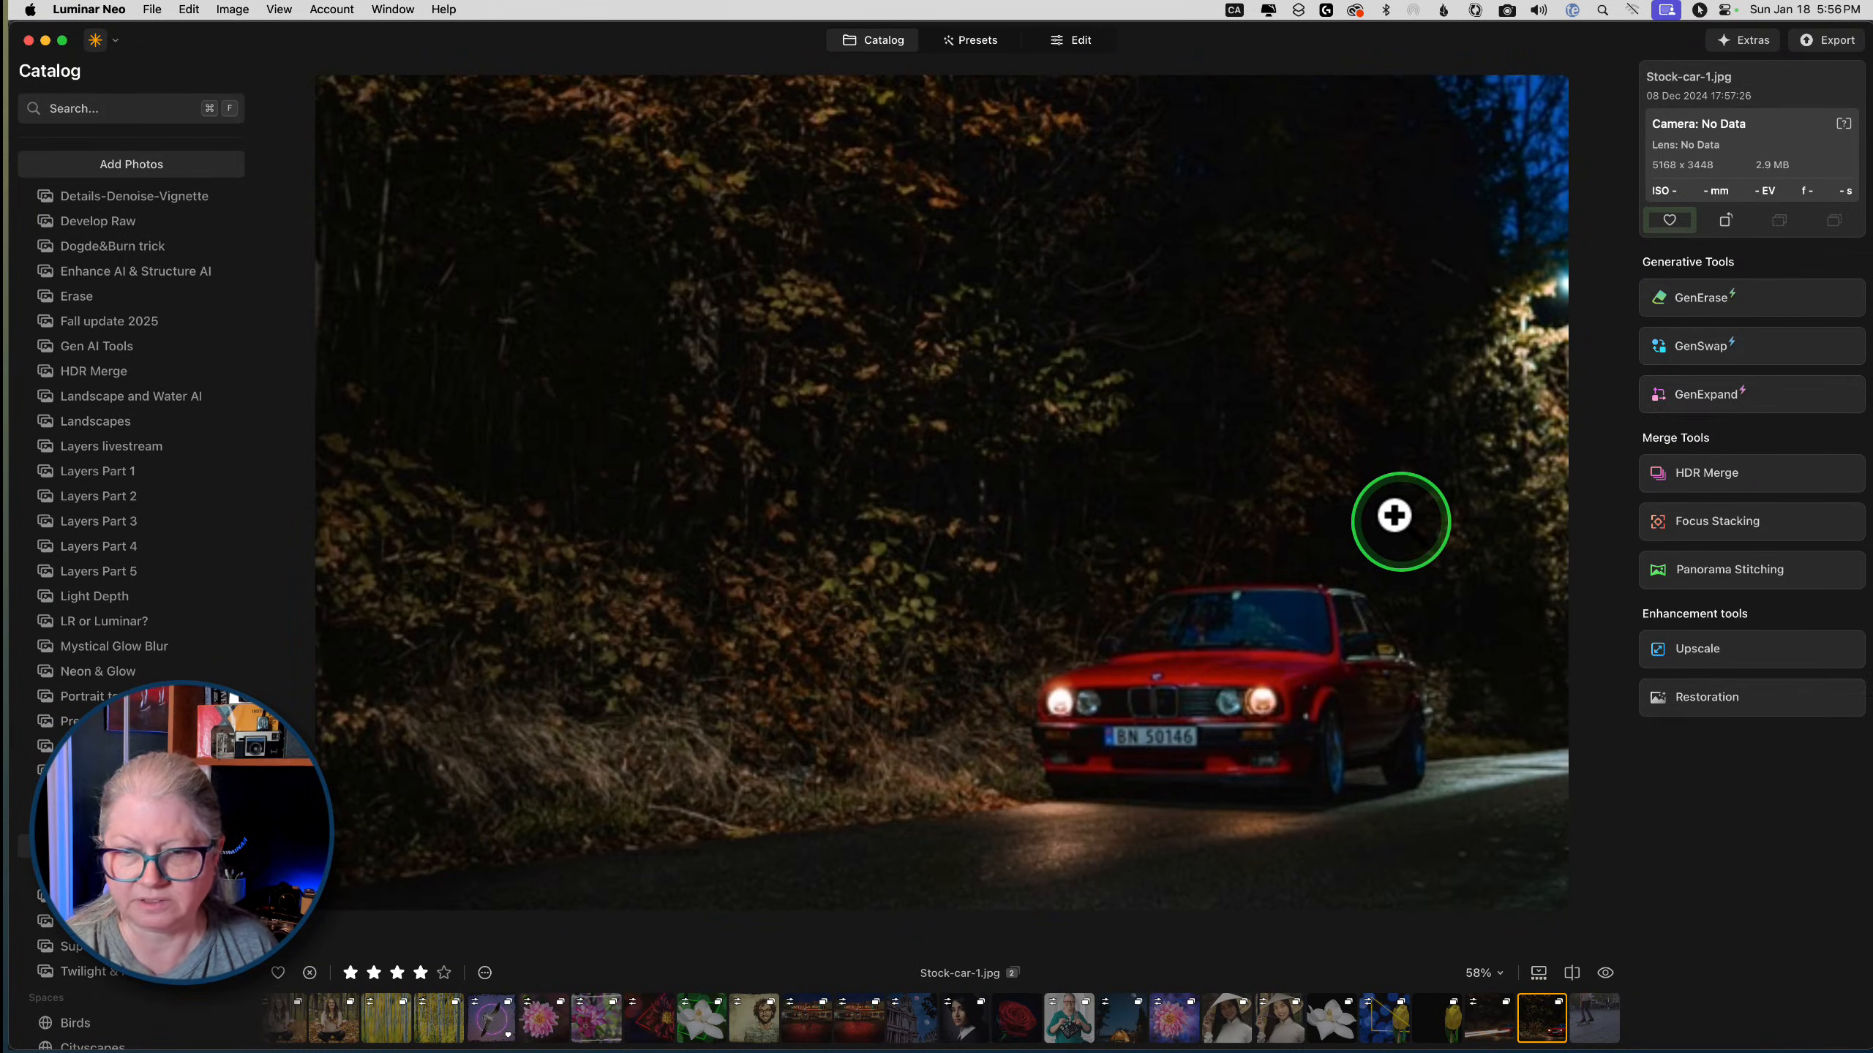
key("Left")
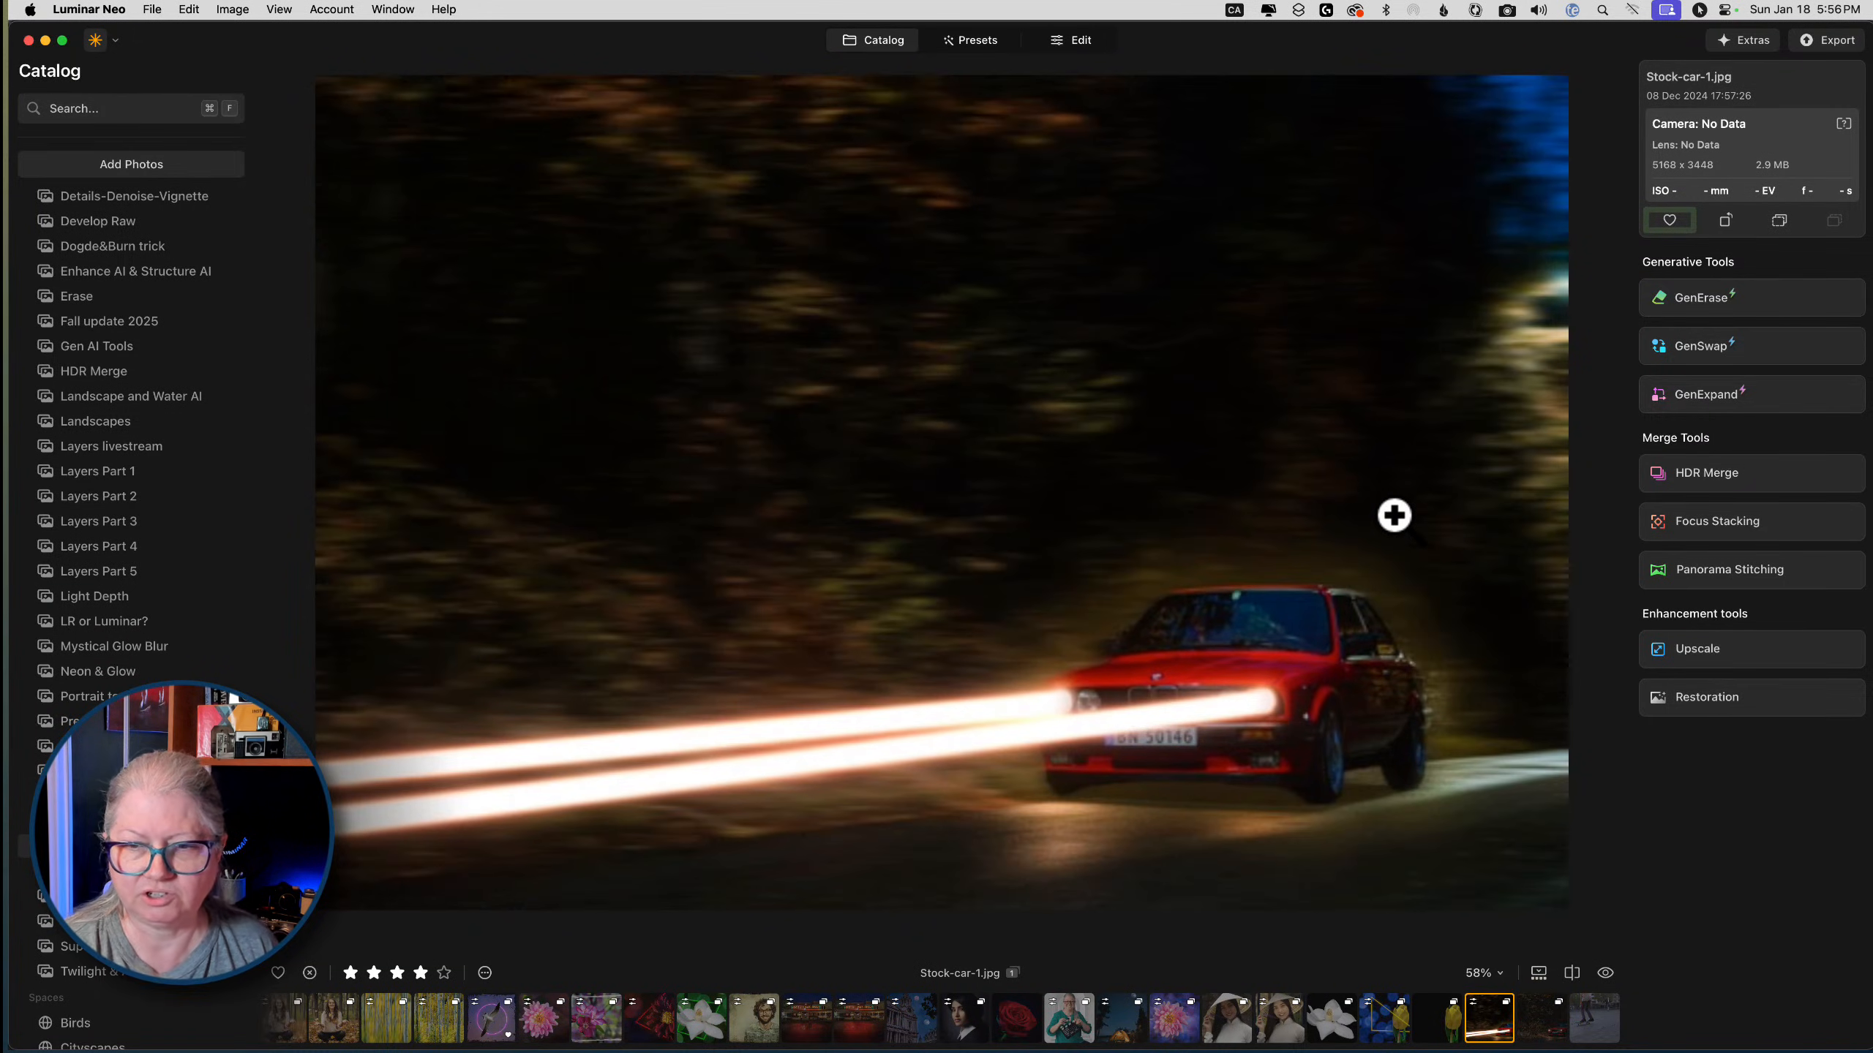
key("Right")
key("Left")
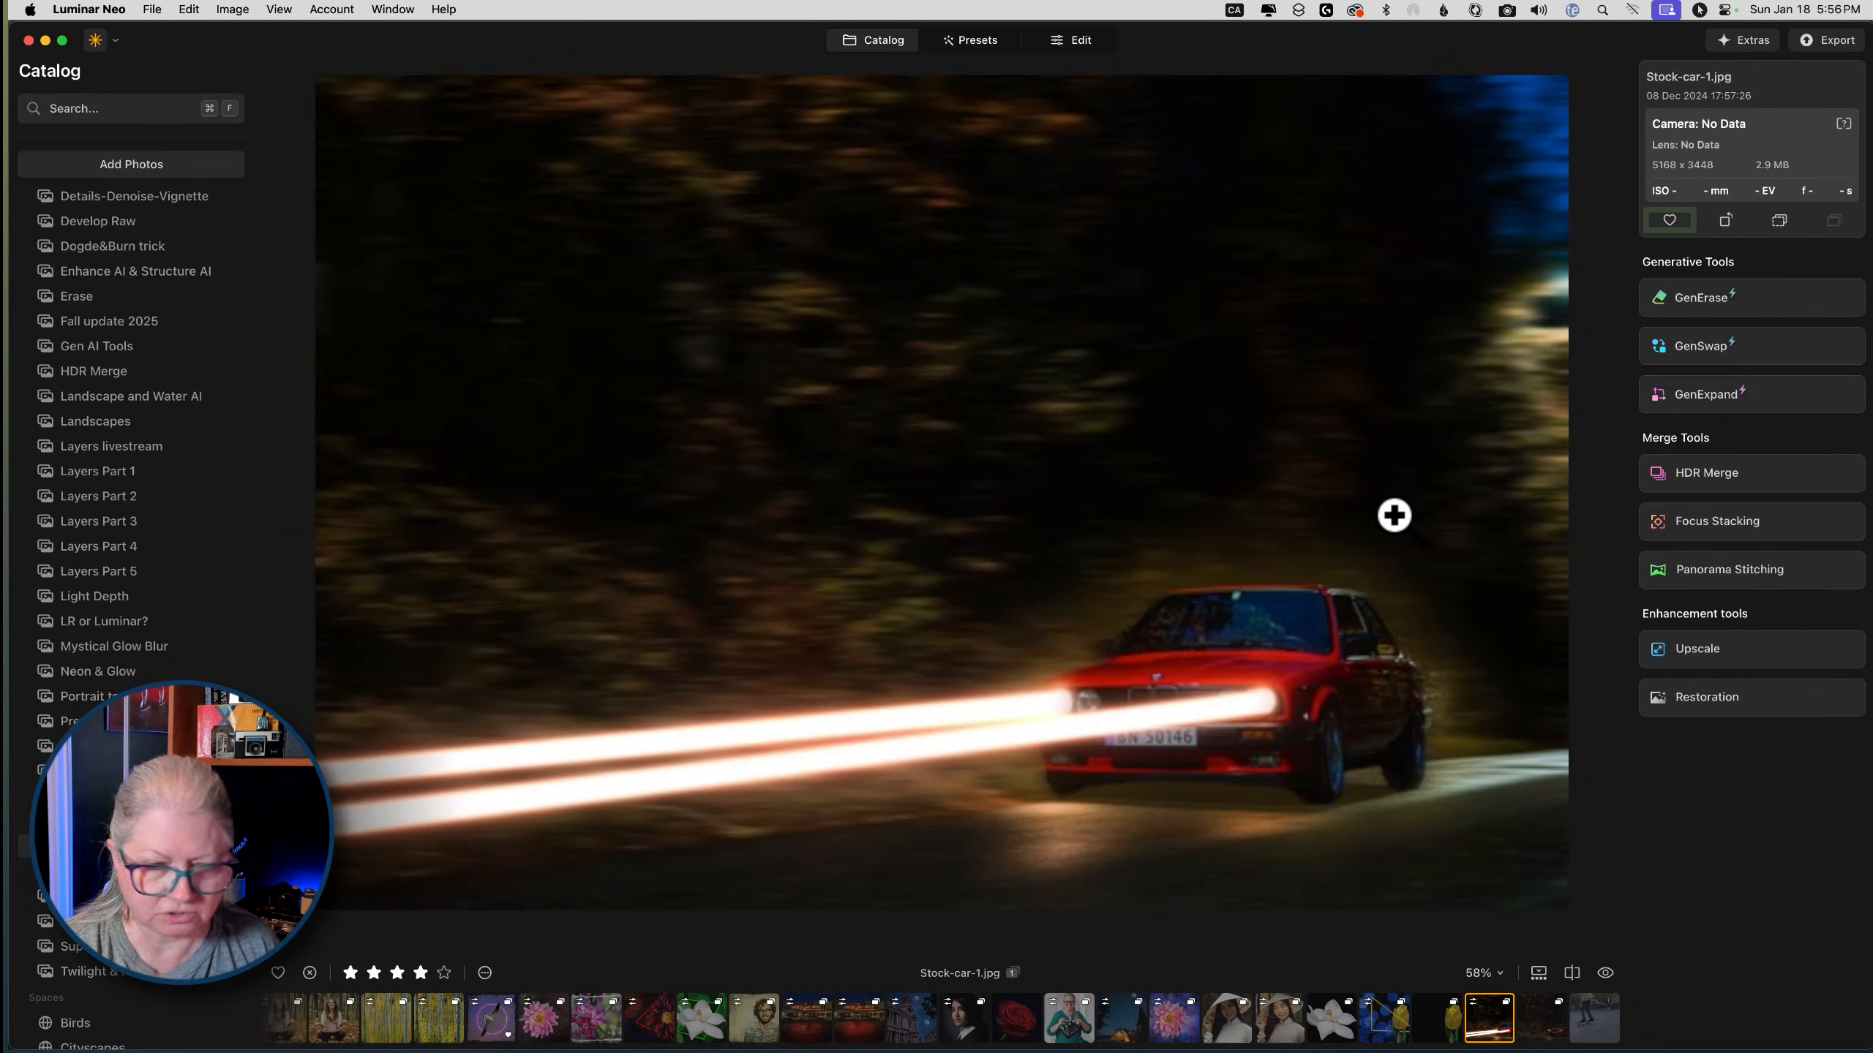
Return to the thumbnail grid and browse the Neon & Glow and Mystical Glow Blur albums
key("g")
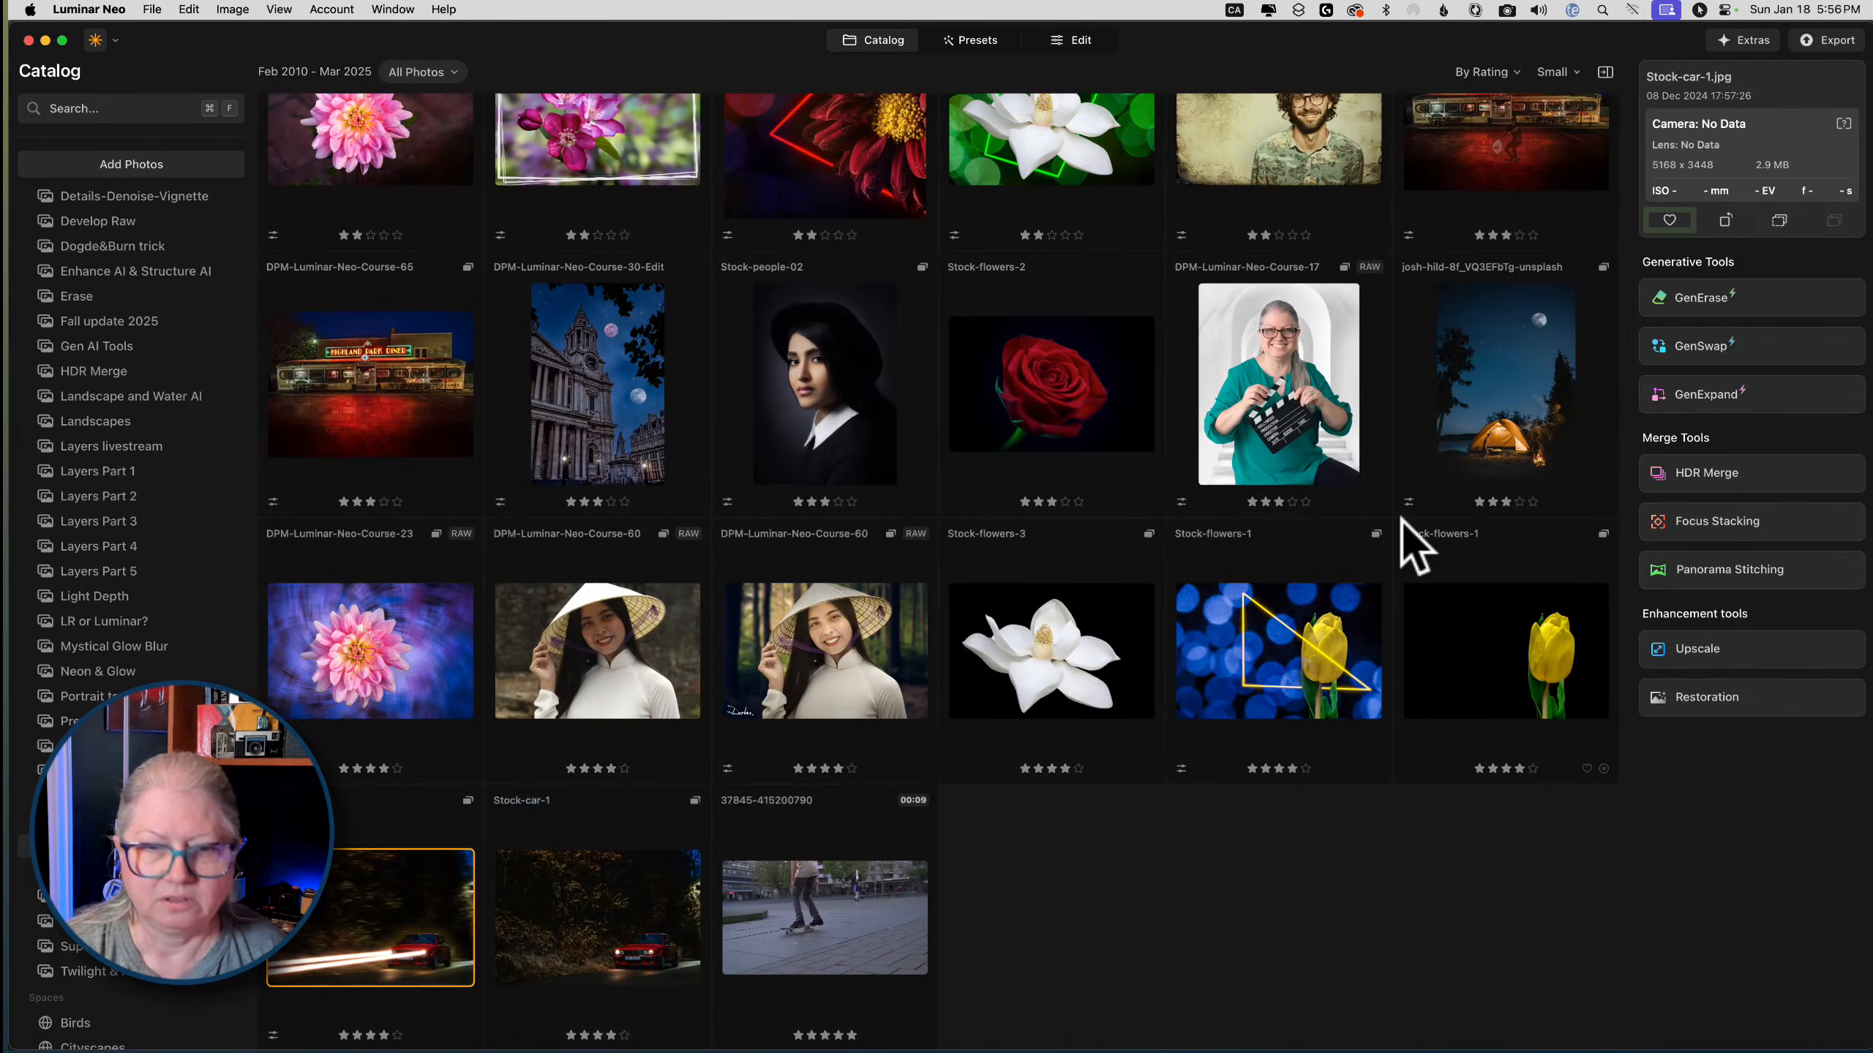
scroll(1411, 542, "up", 5)
left_click(931, 579)
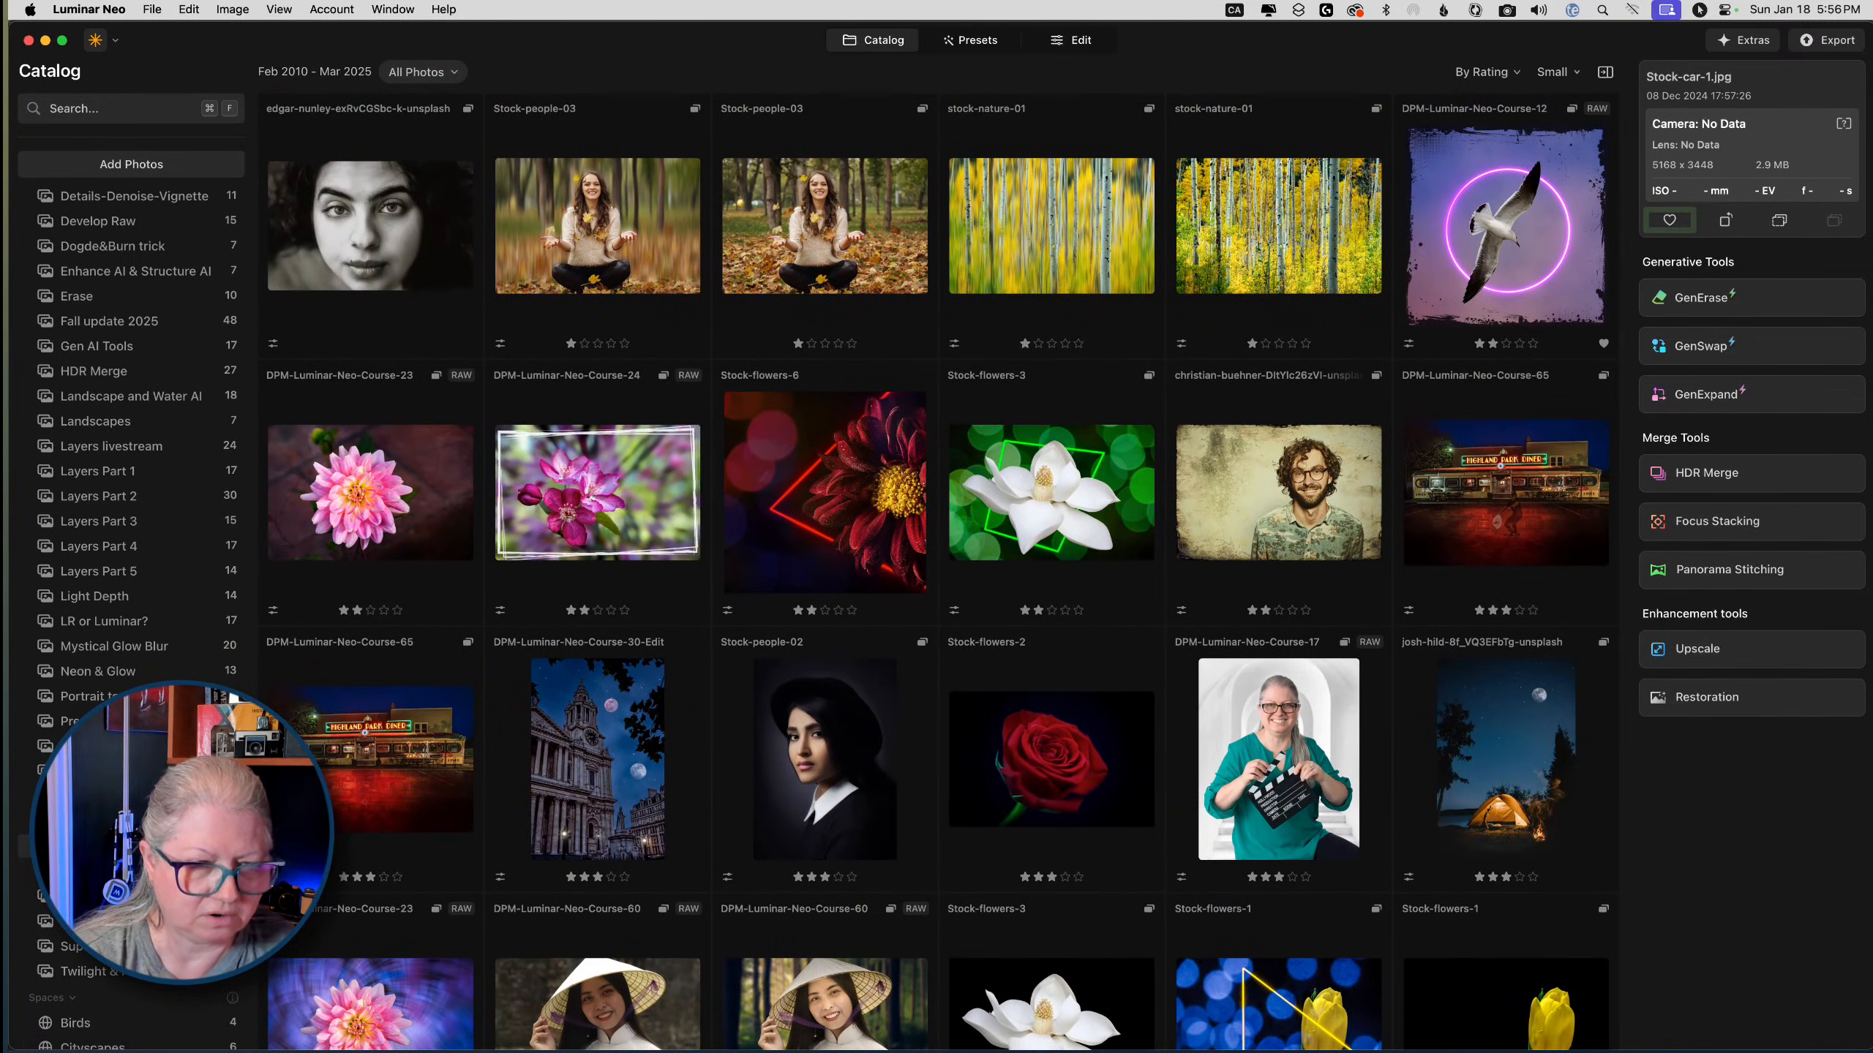
scroll(132, 443, "down", 1)
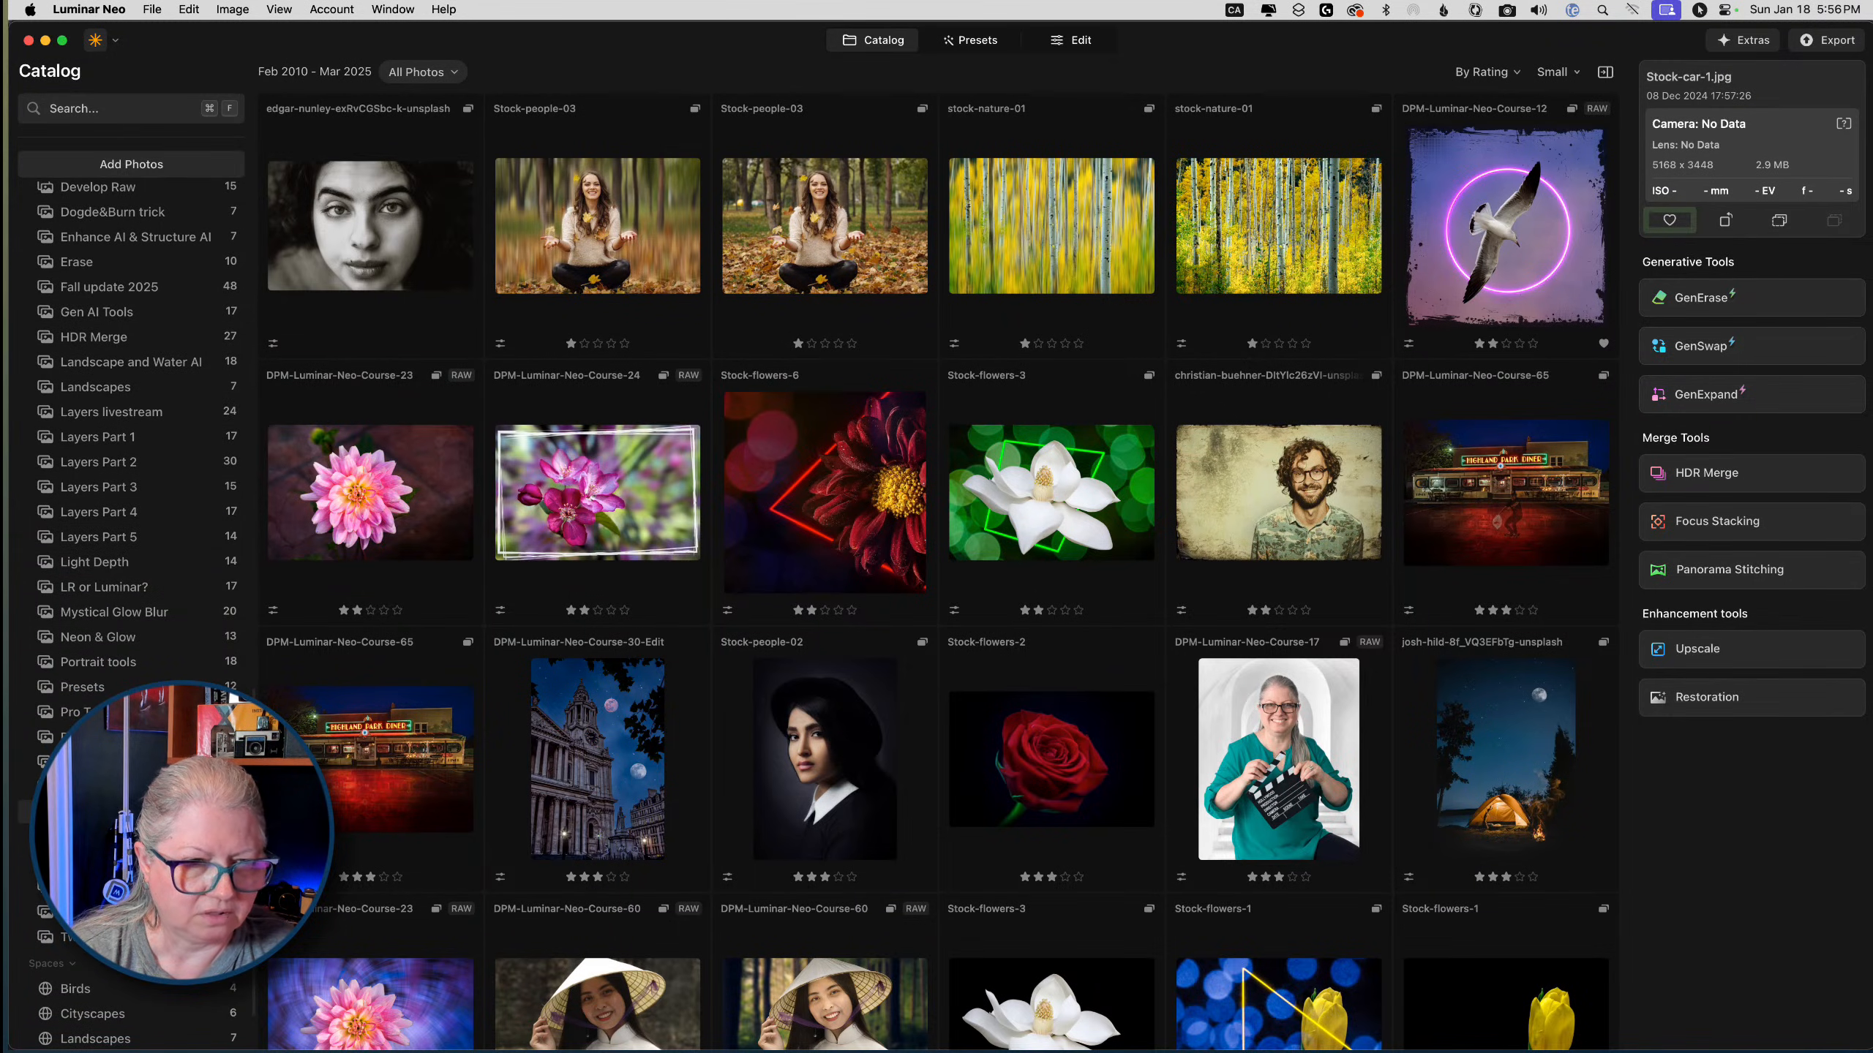
left_click(103, 652)
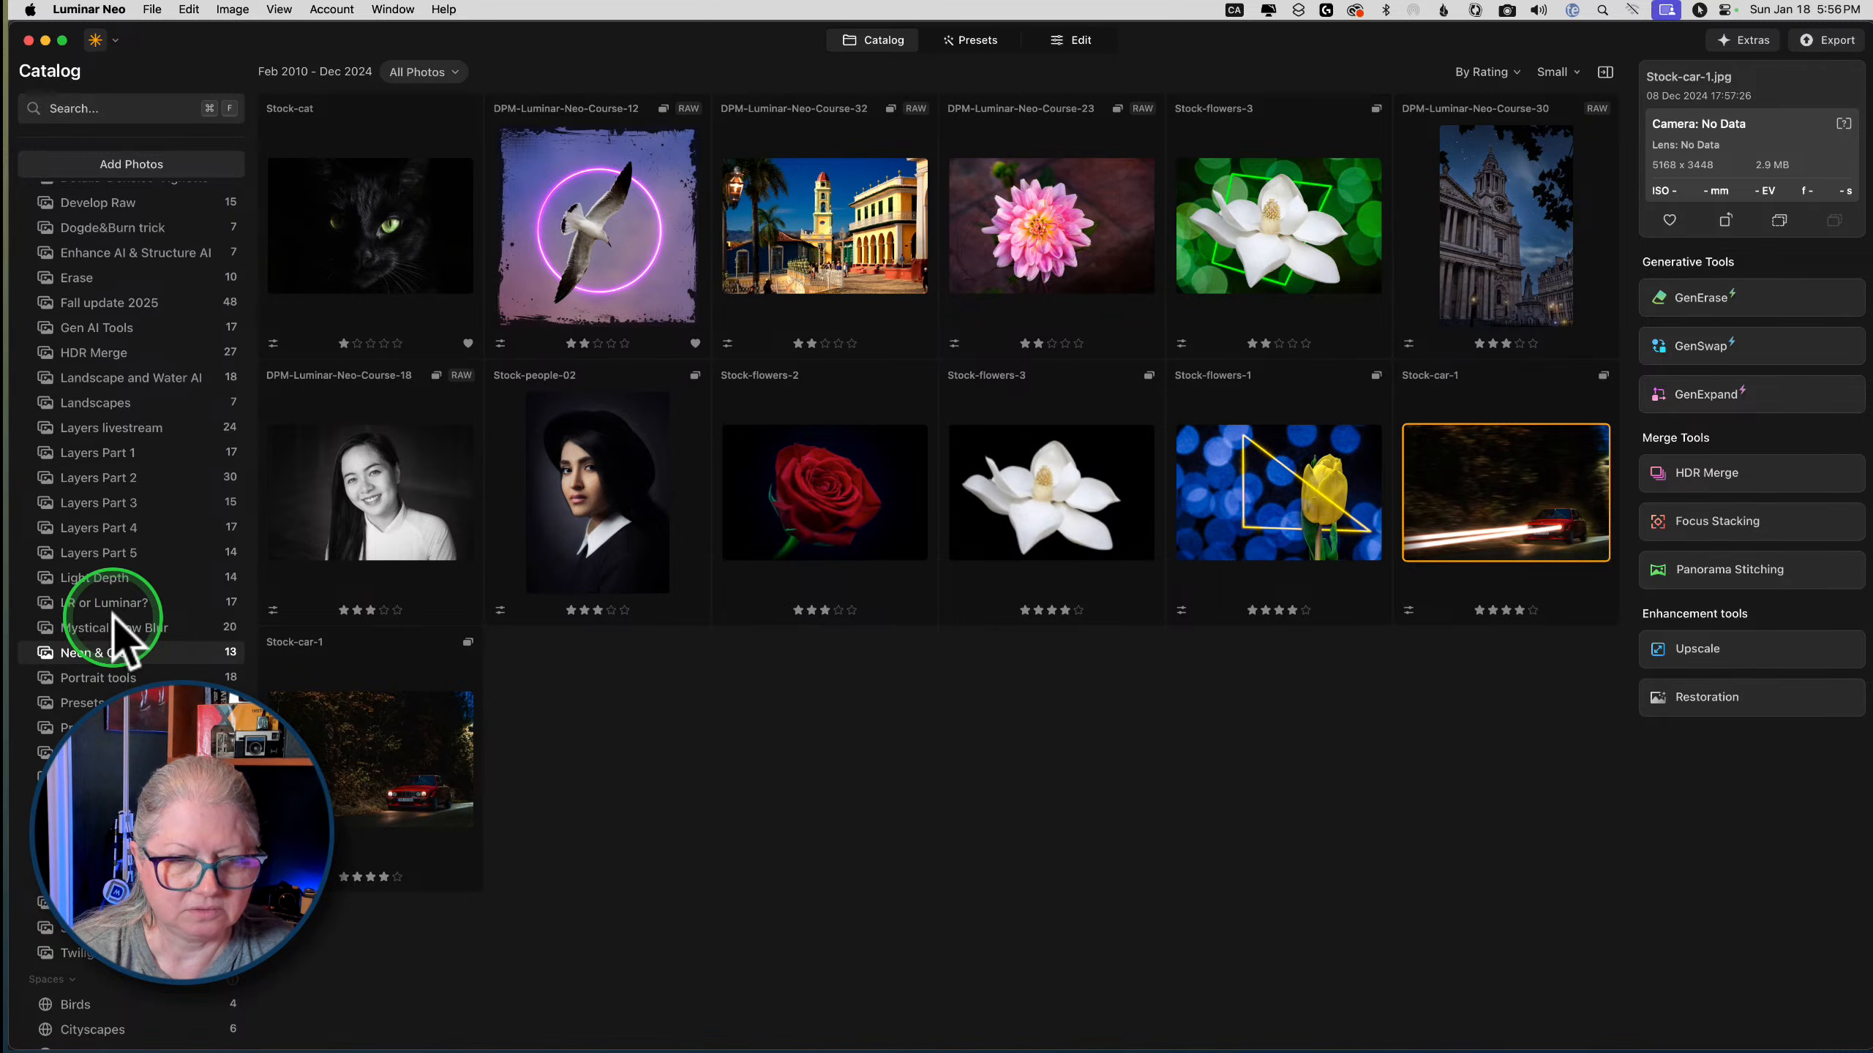
left_click(114, 627)
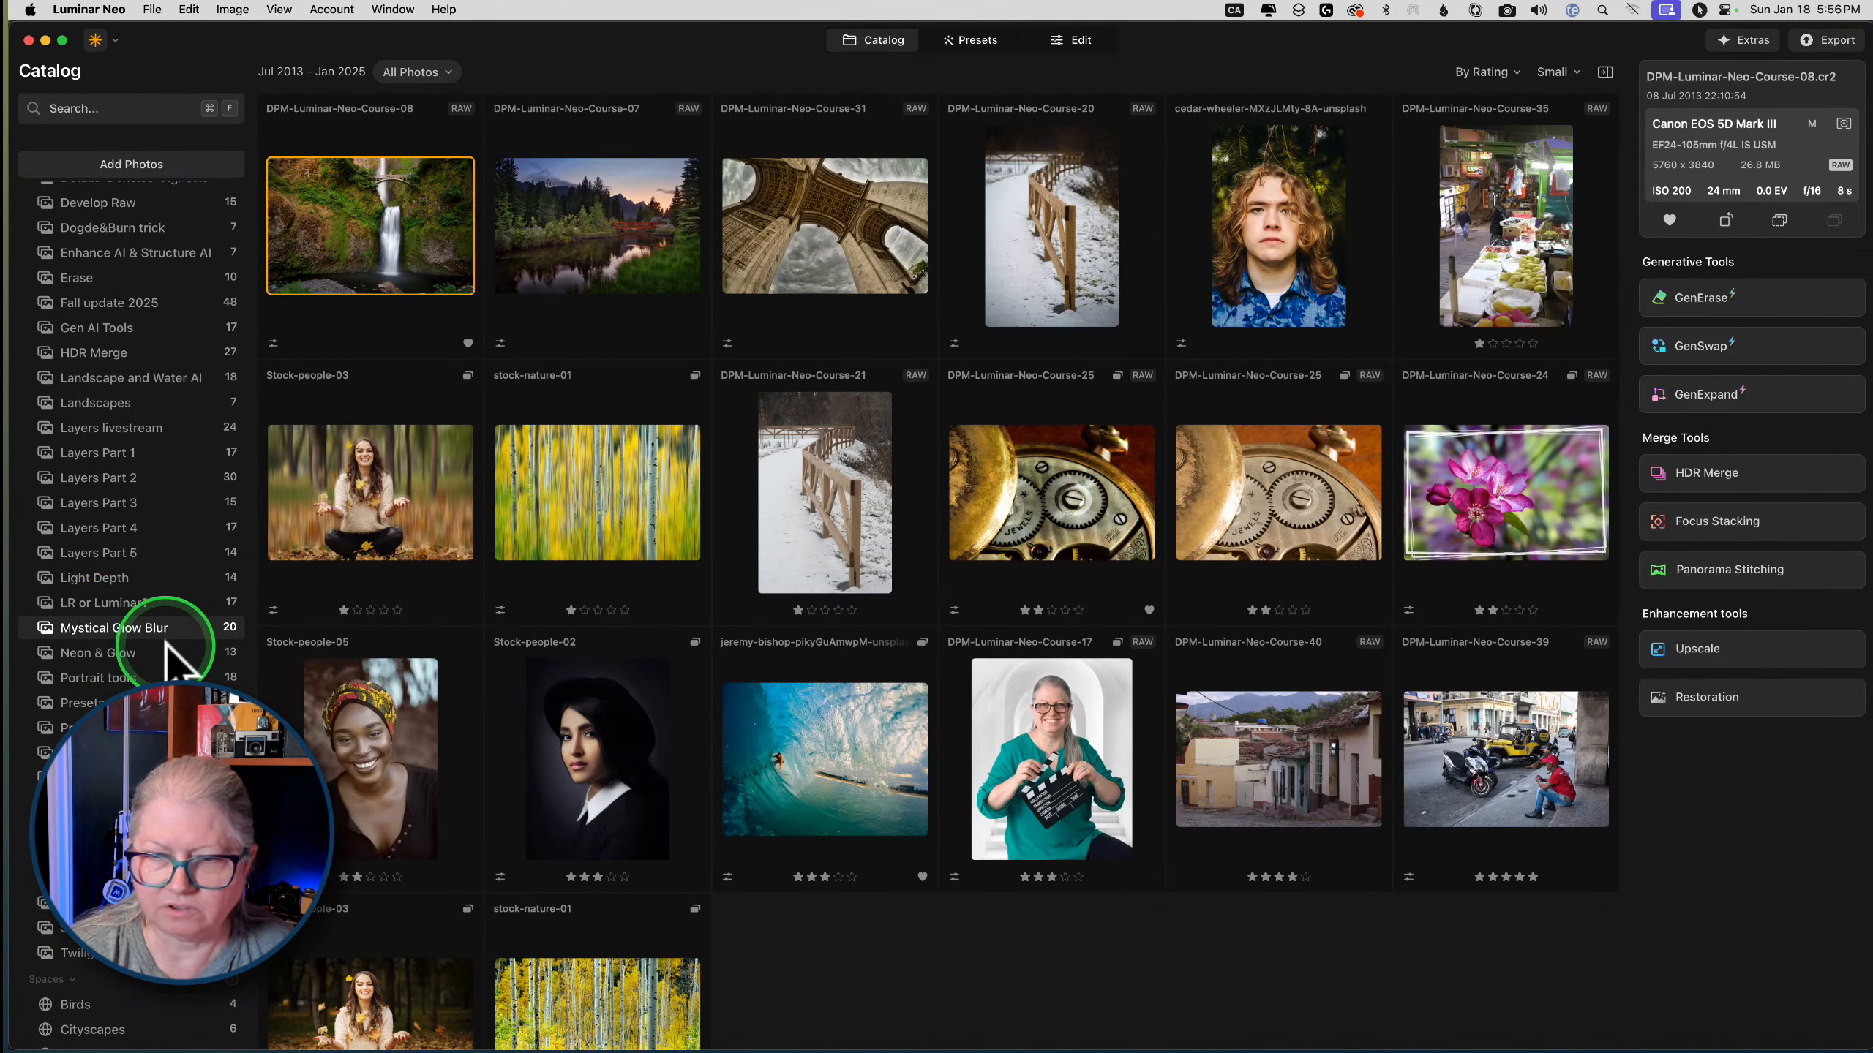
Expand the Stock images folder and look through its Other and Vehicles subfolders
scroll(117, 619, "up", 10)
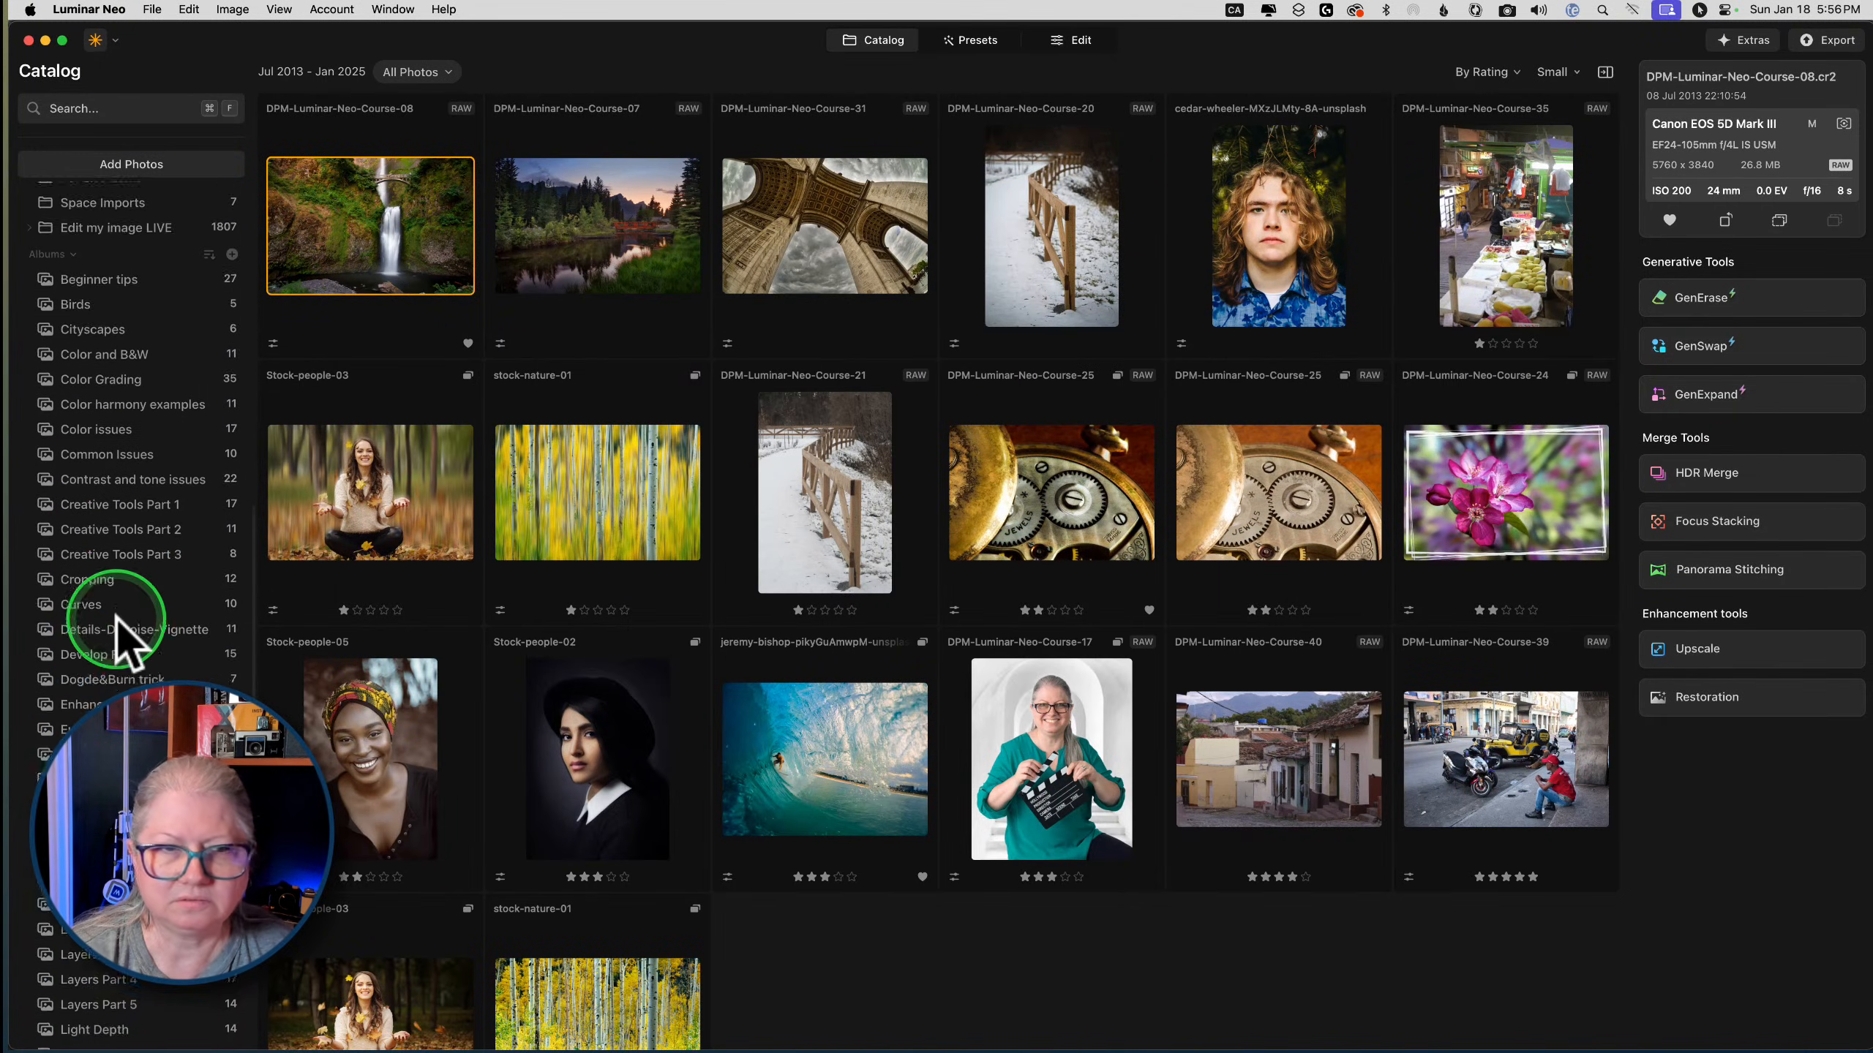
scroll(116, 627, "up", 5)
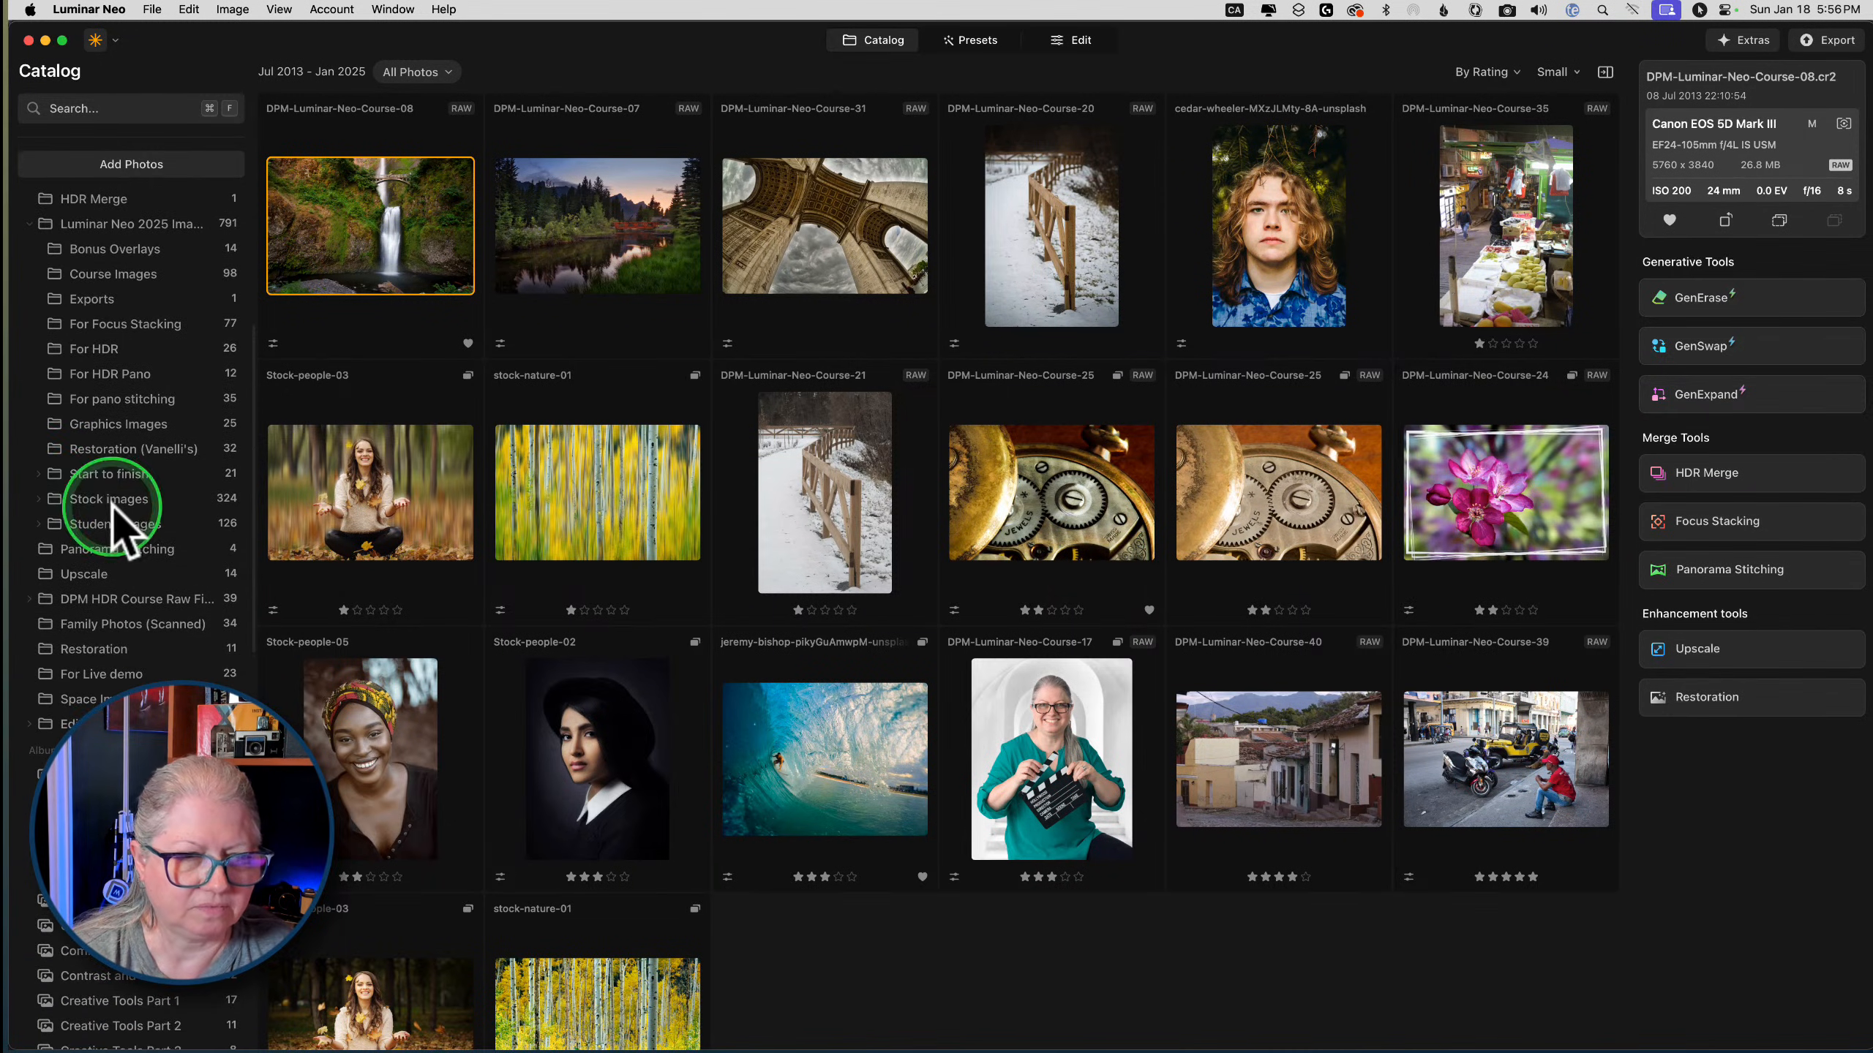
left_click(47, 502)
left_click(38, 498)
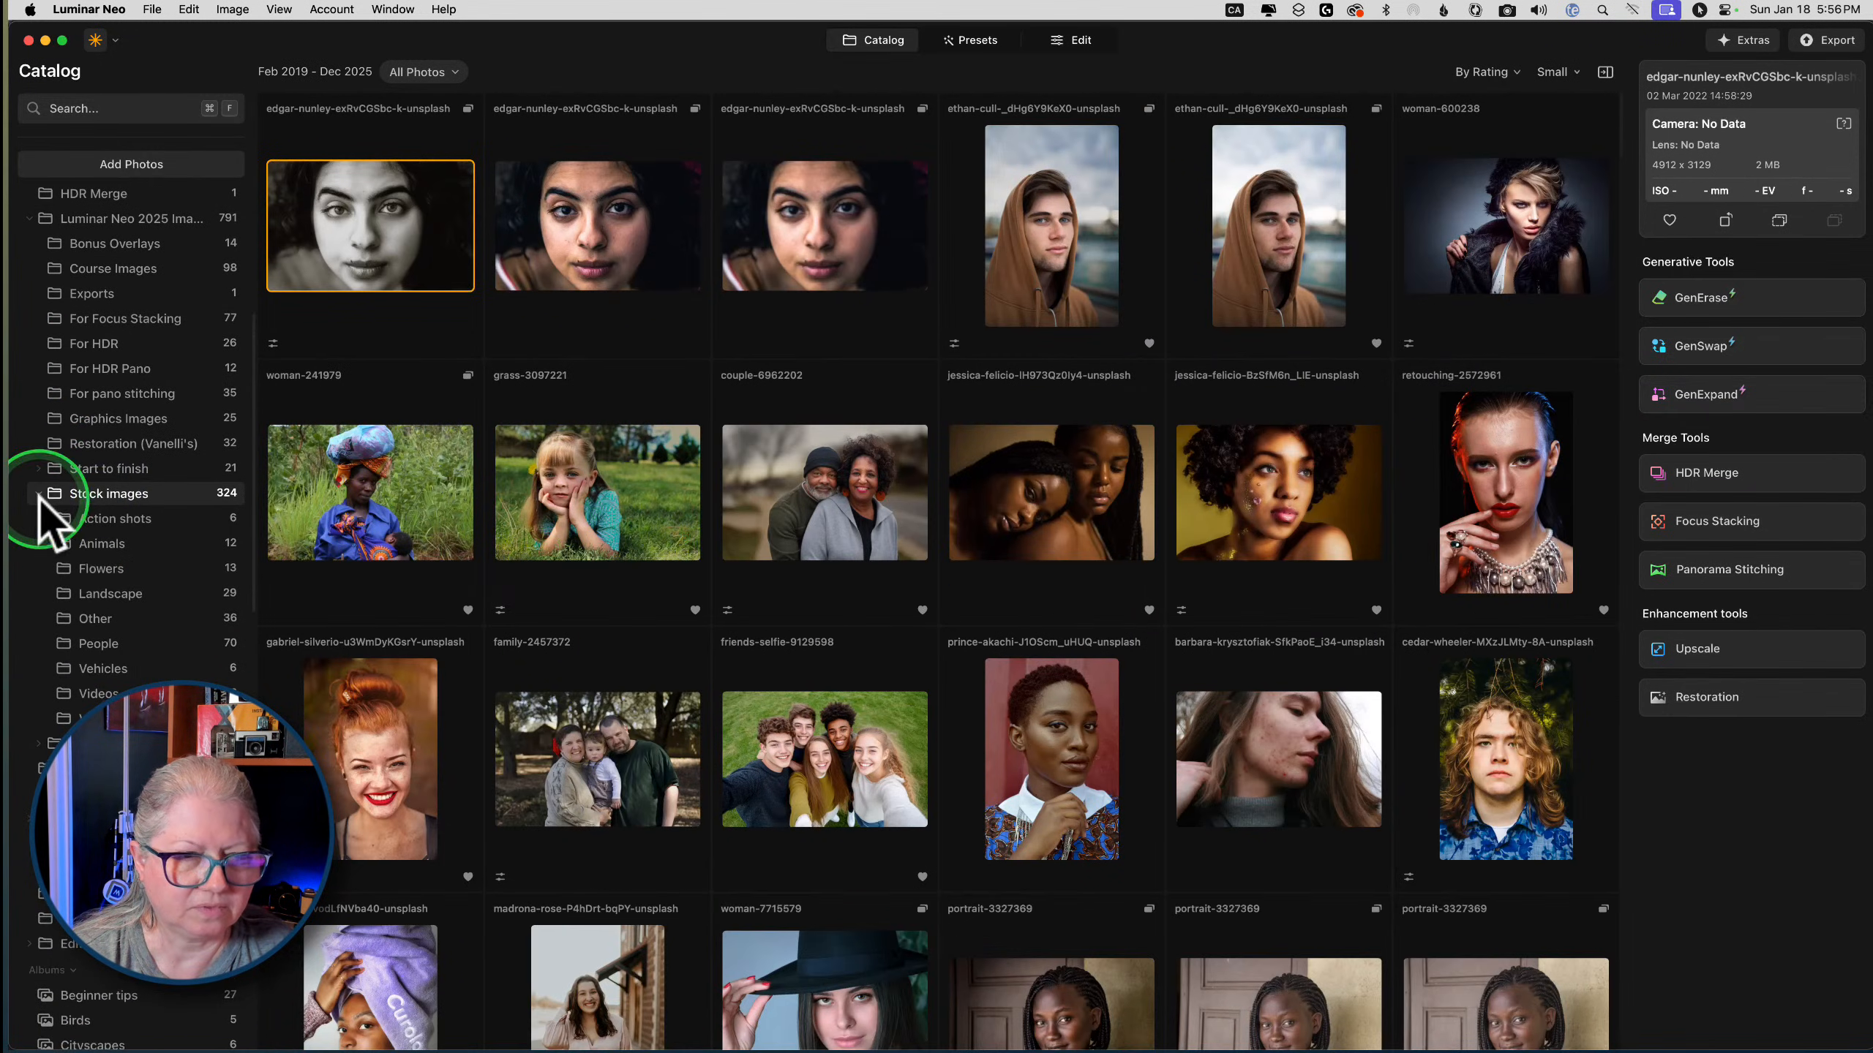
left_click(82, 615)
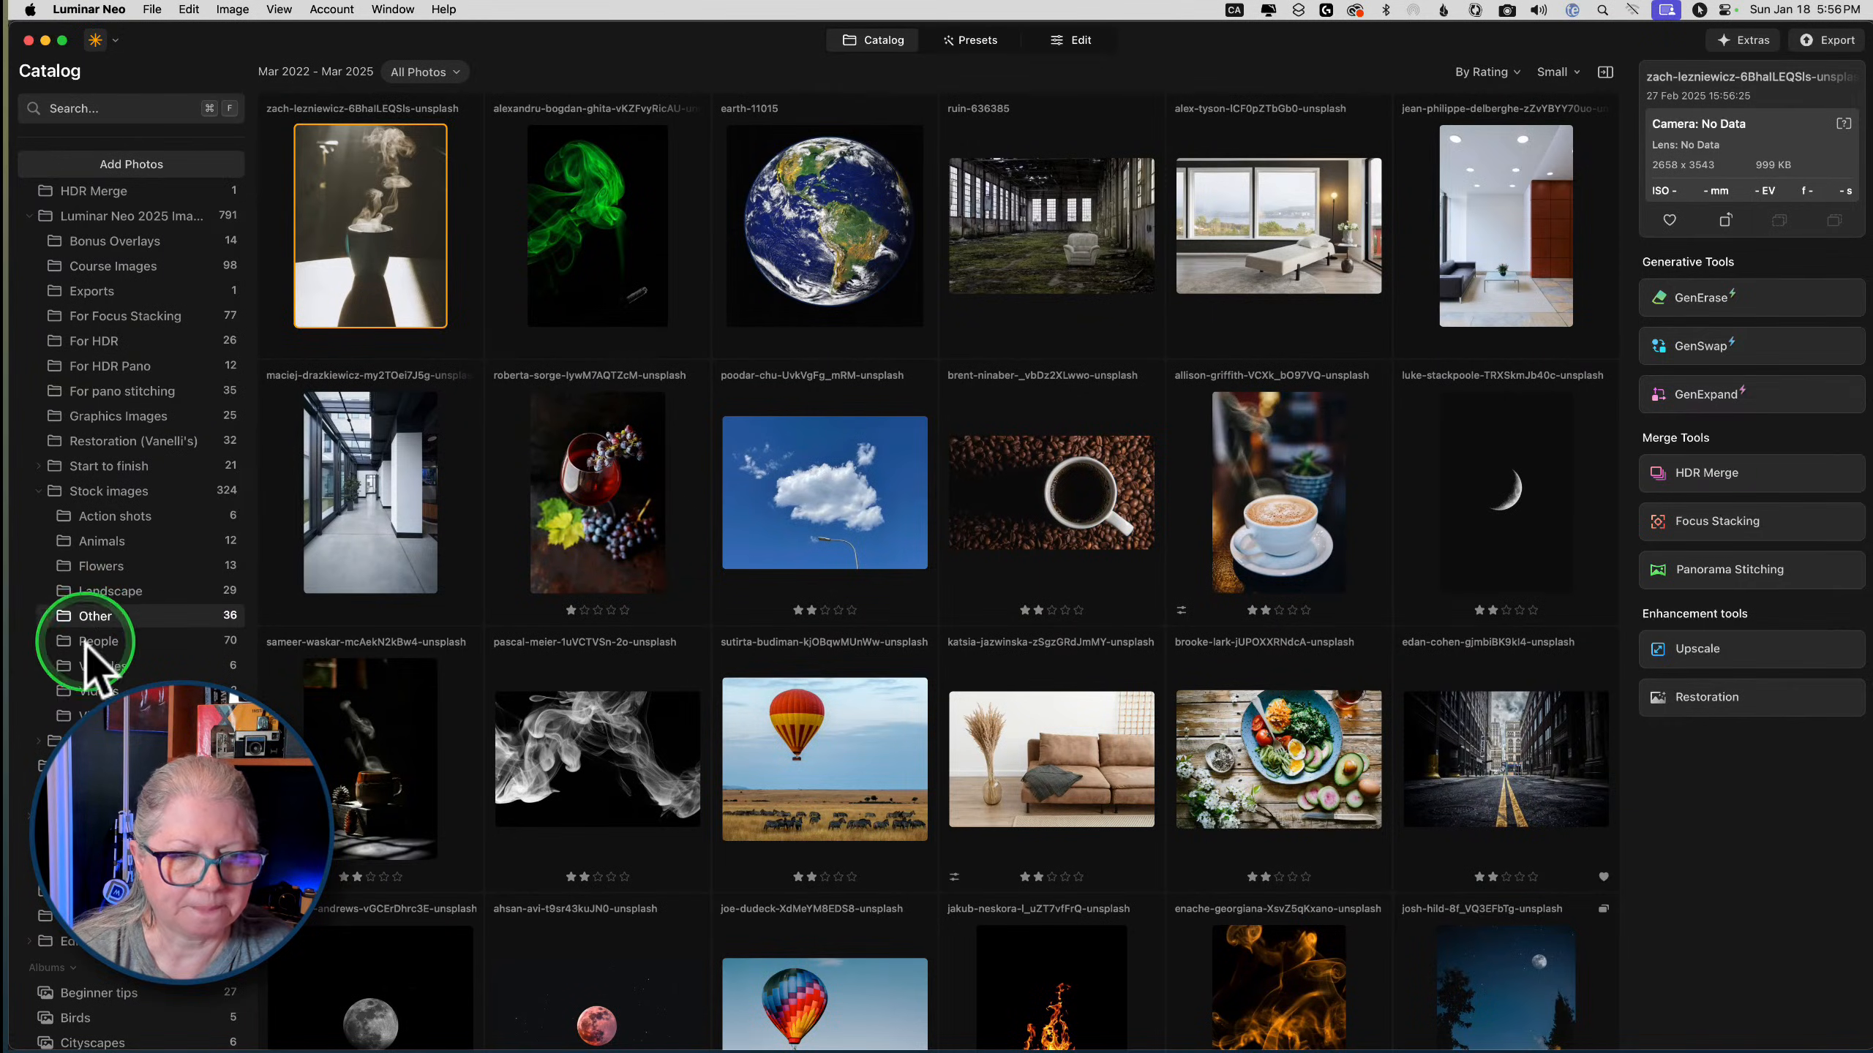
left_click(84, 667)
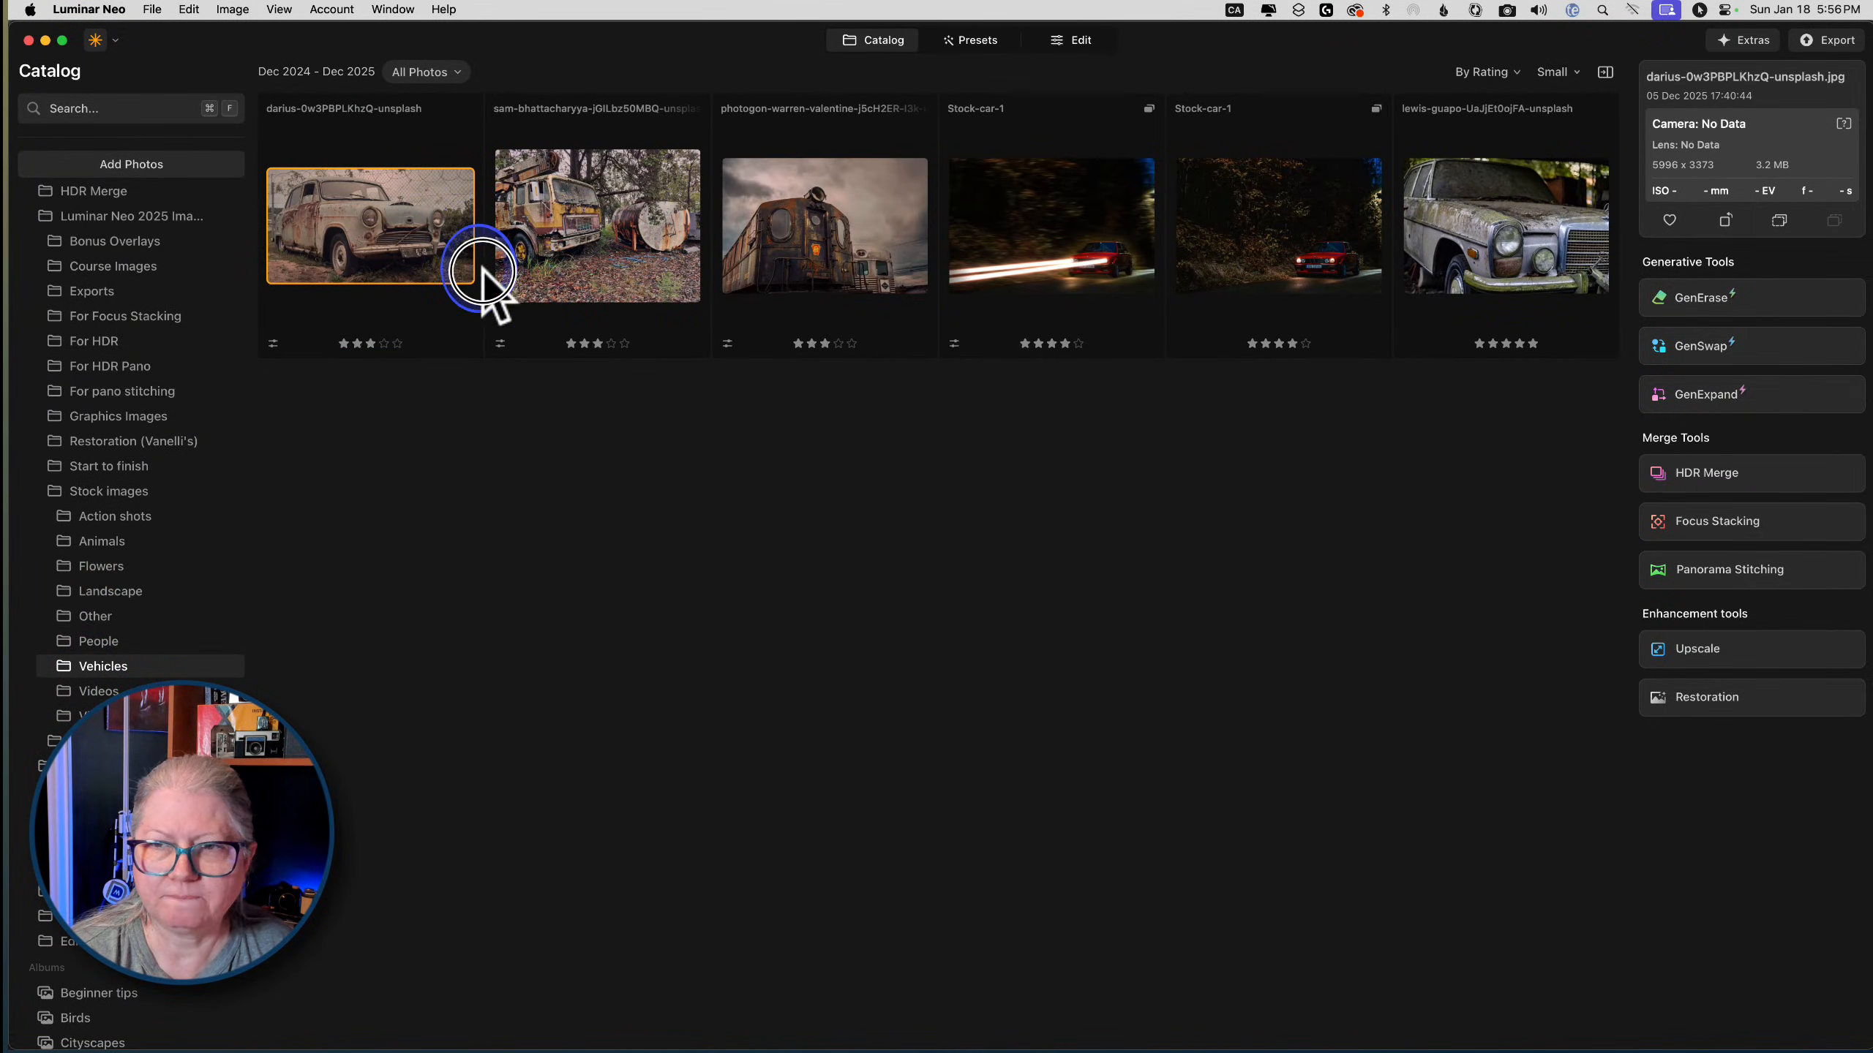
Show the Layers livestream album and open the red flower image Stock-flowers-6 for editing
scroll(149, 550, "down", 15)
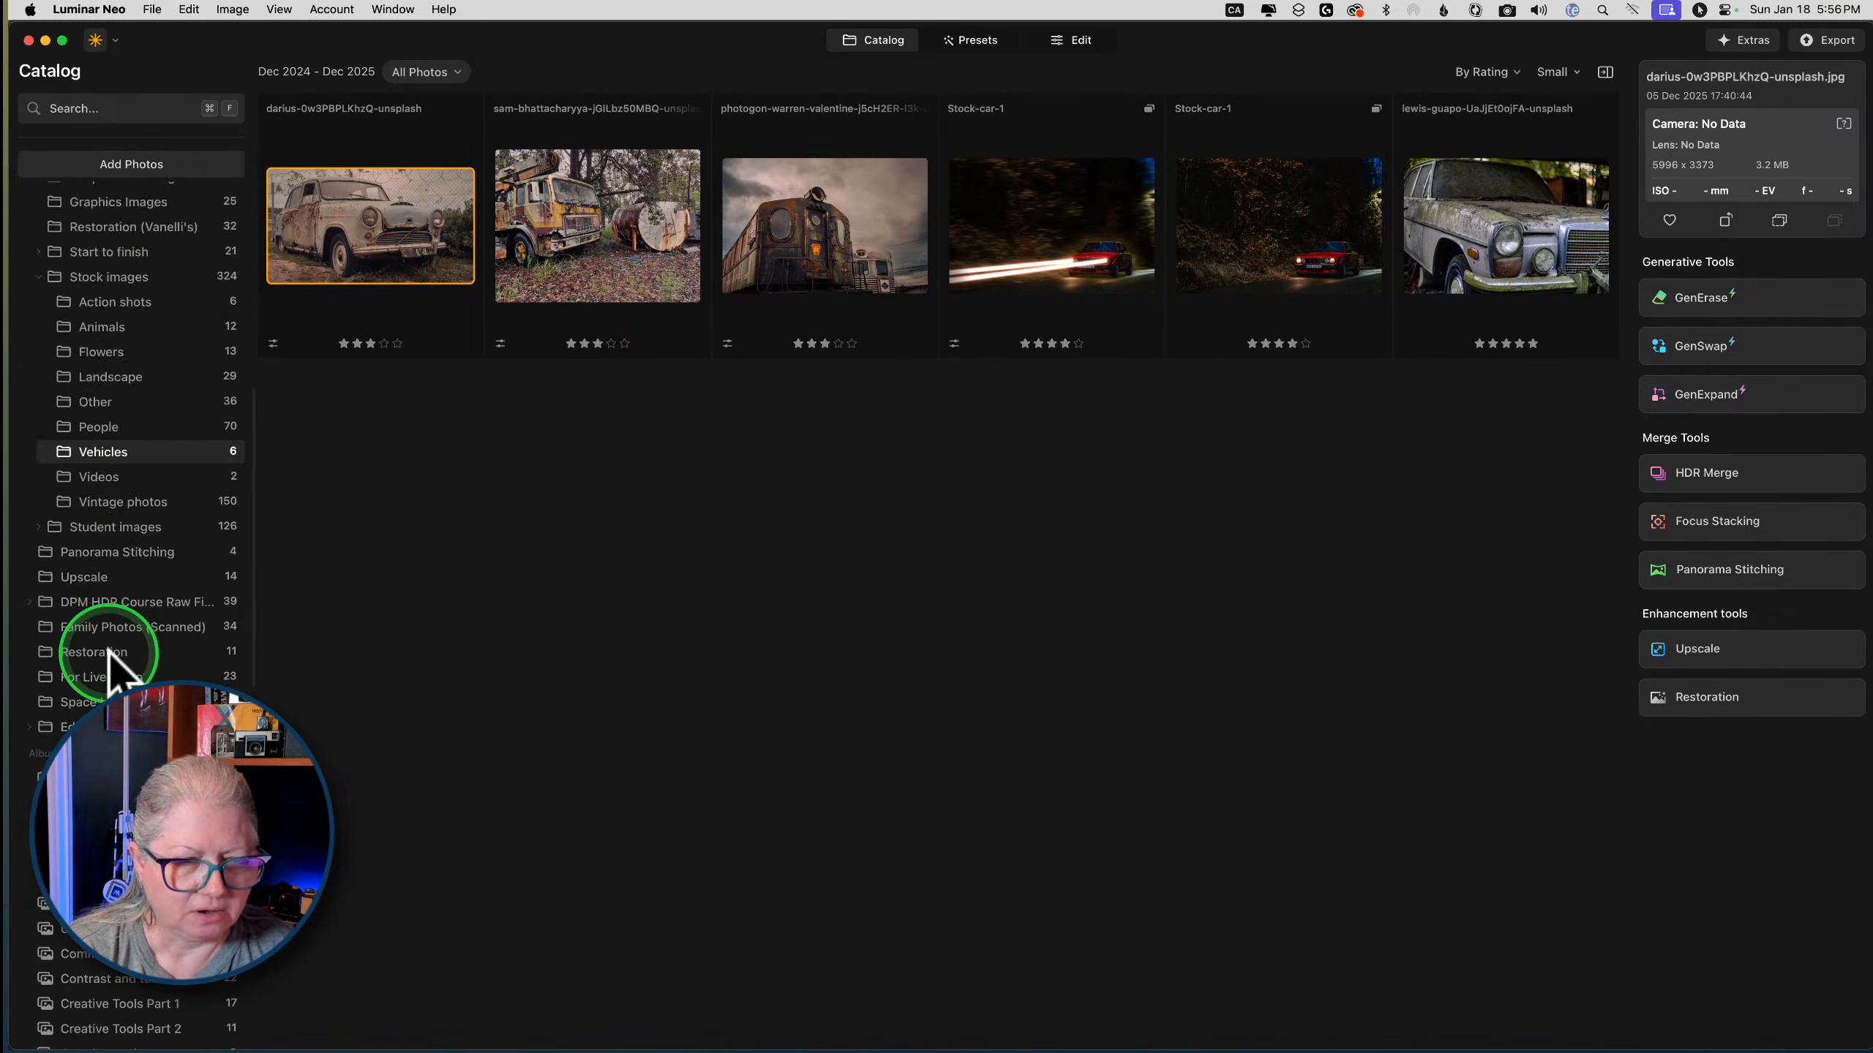
scroll(109, 668, "down", 5)
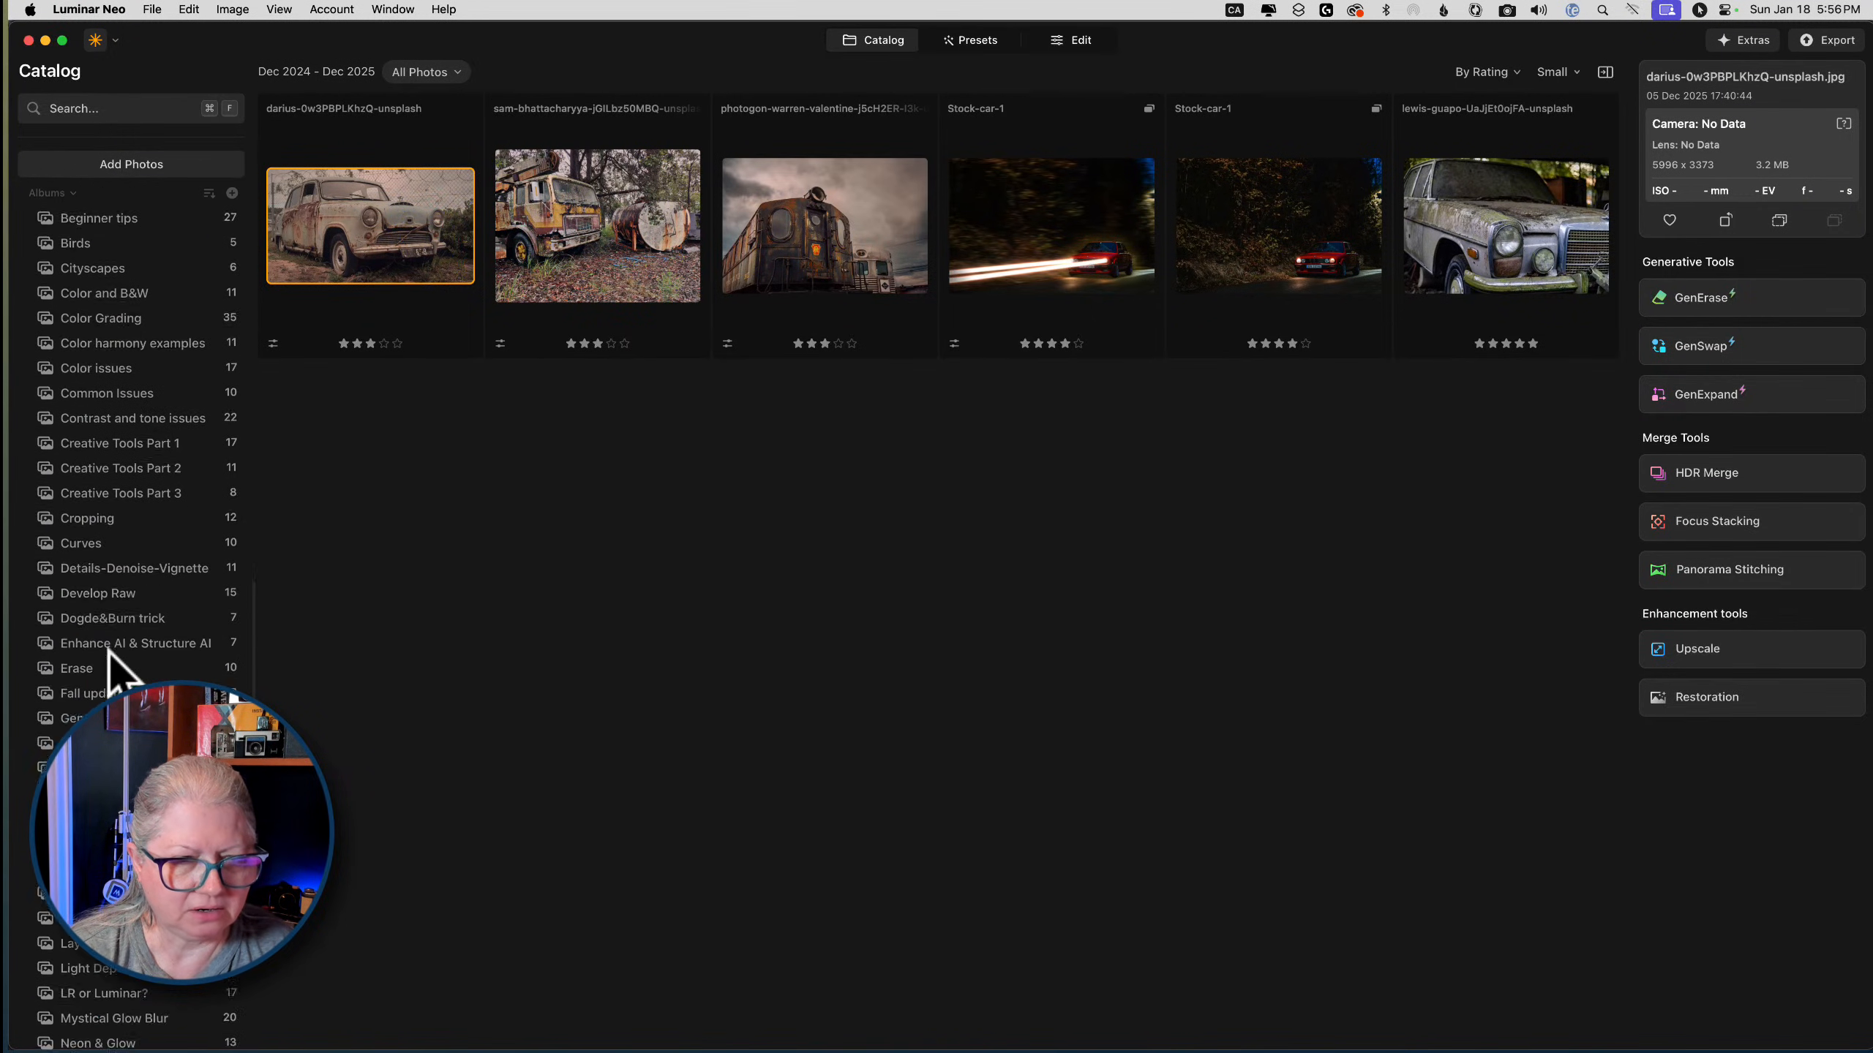
left_click(109, 670)
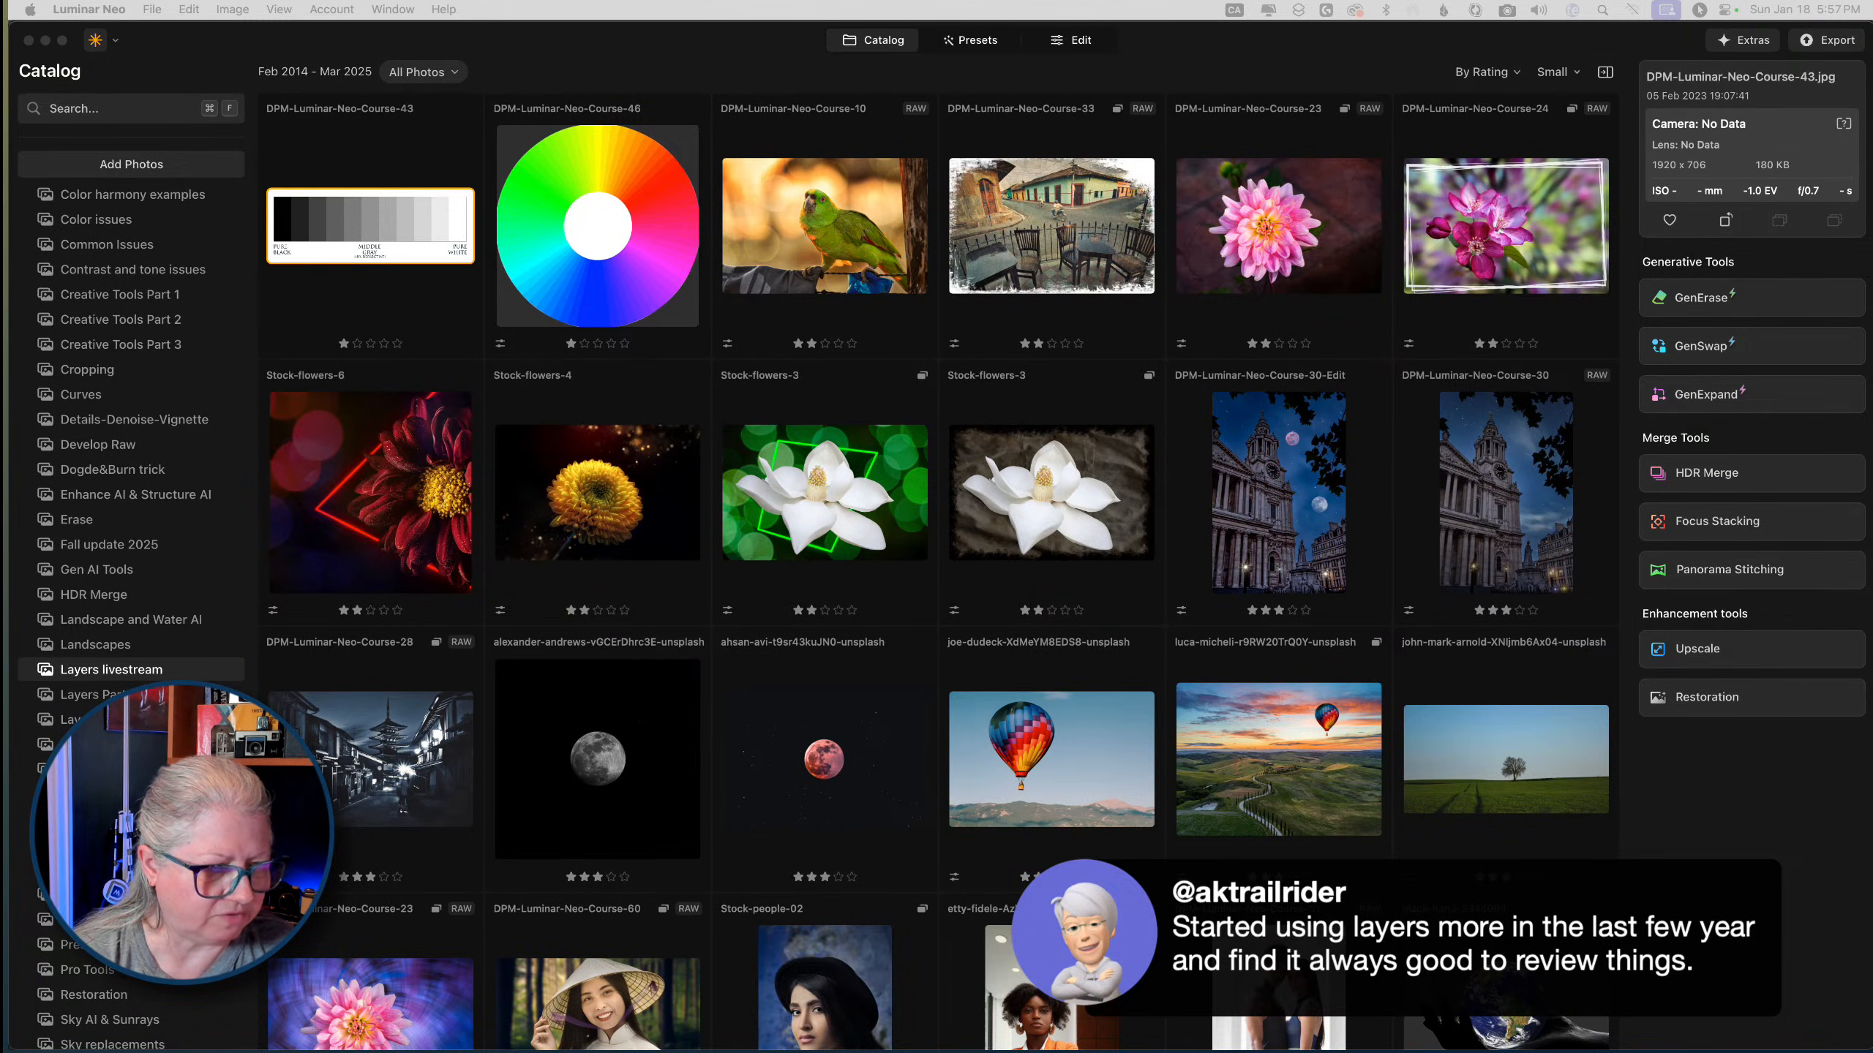
double_click(435, 535)
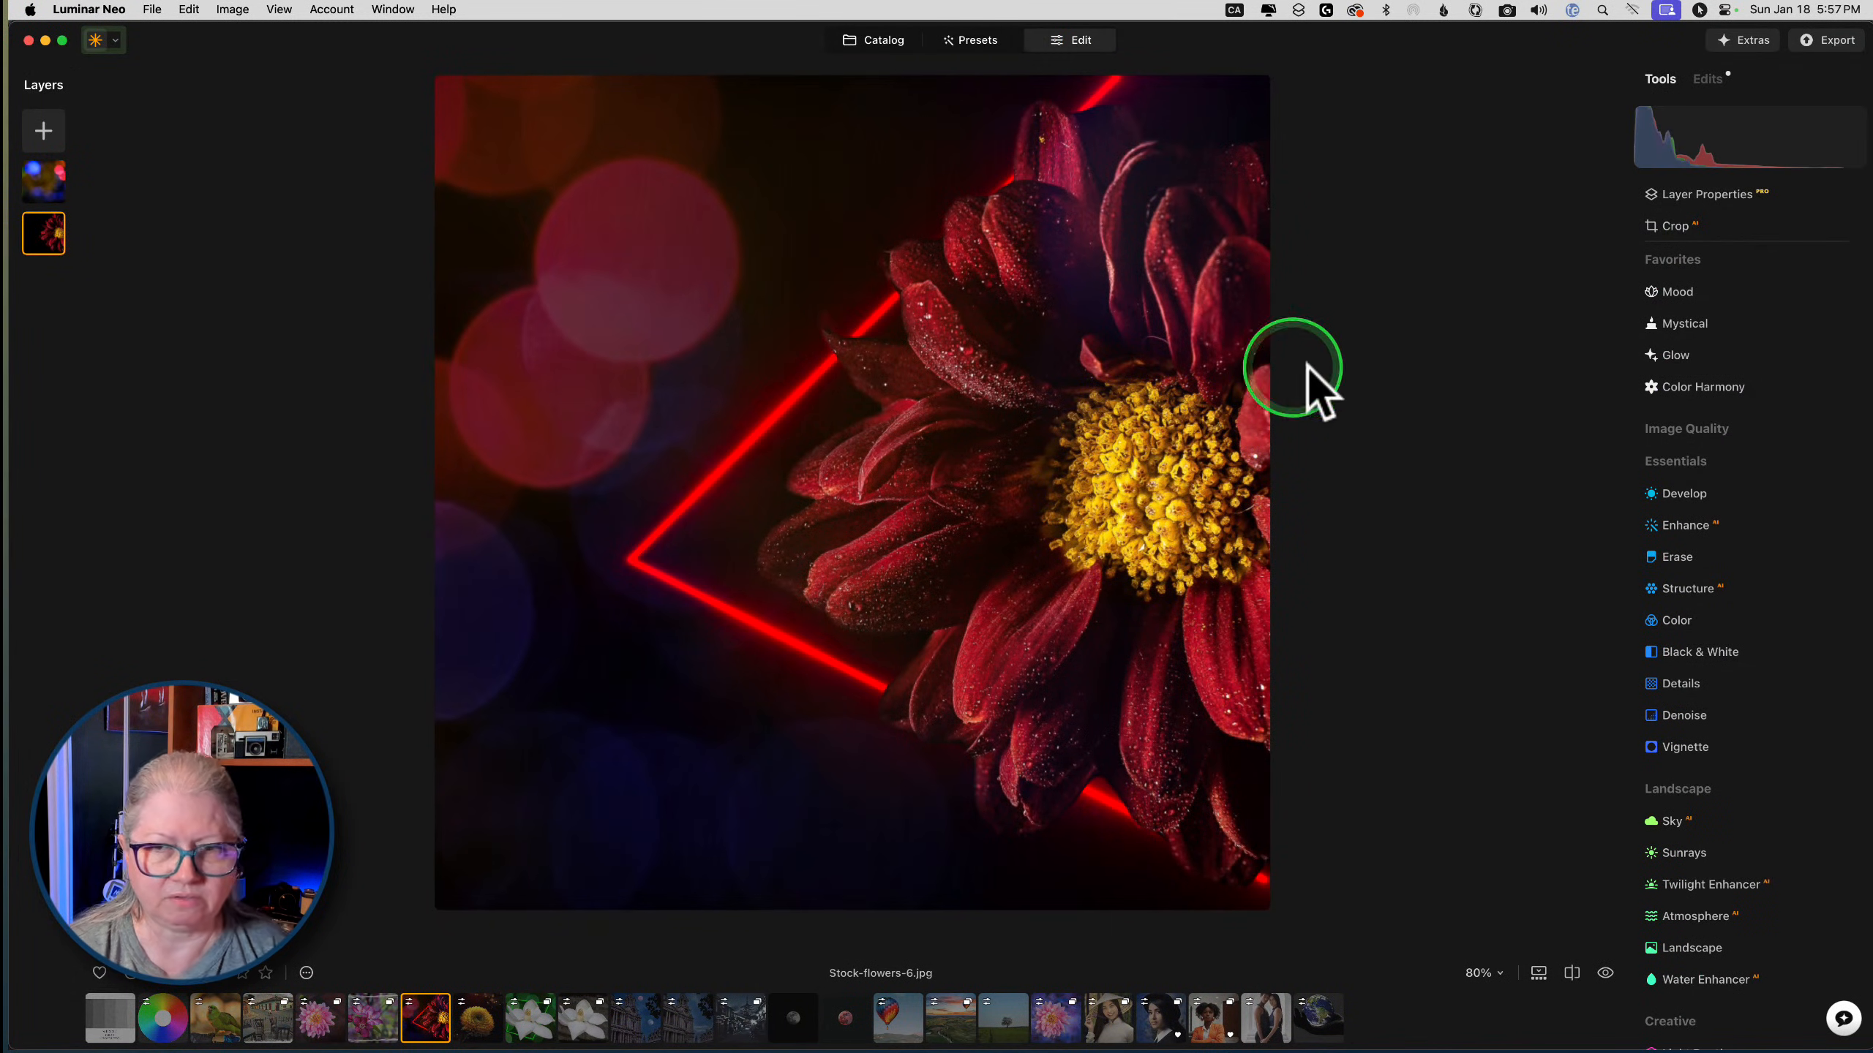
Compare the red flower composite with its original, and hide its blue and red bokeh layer
key("backslash")
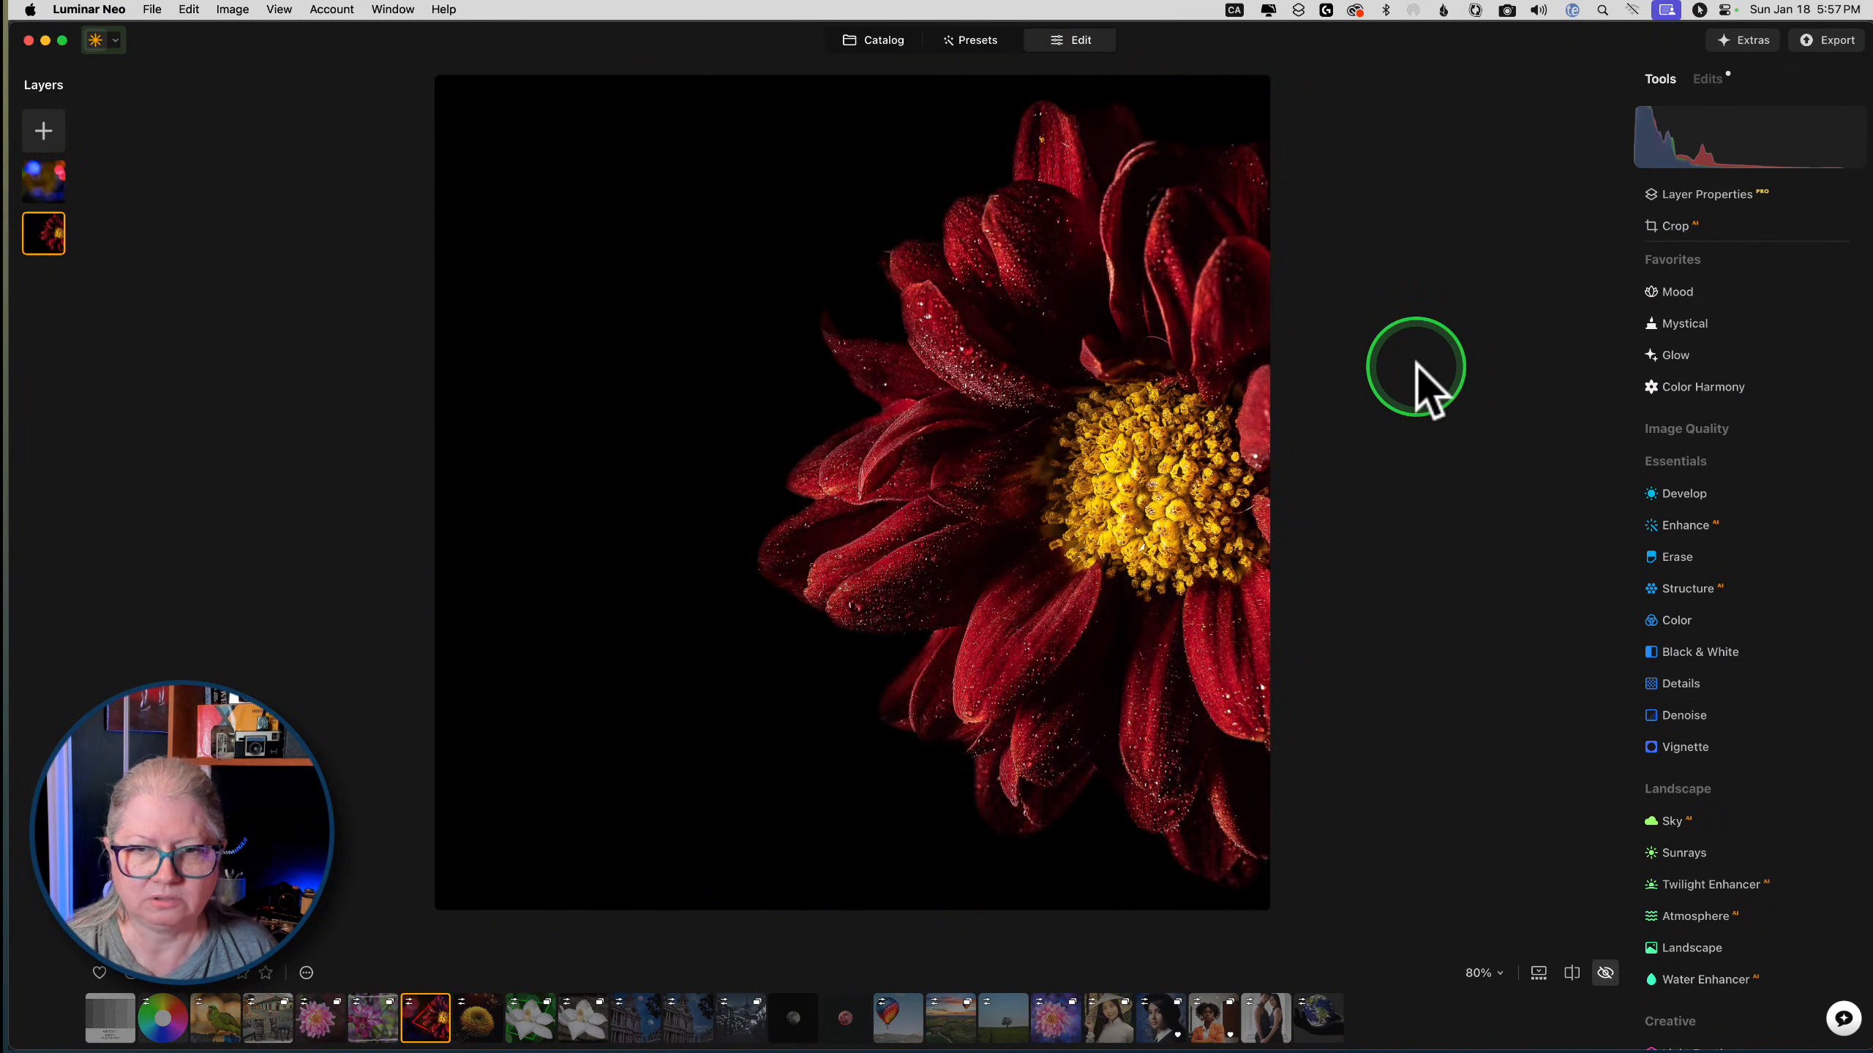
key("backslash")
right_click(49, 184)
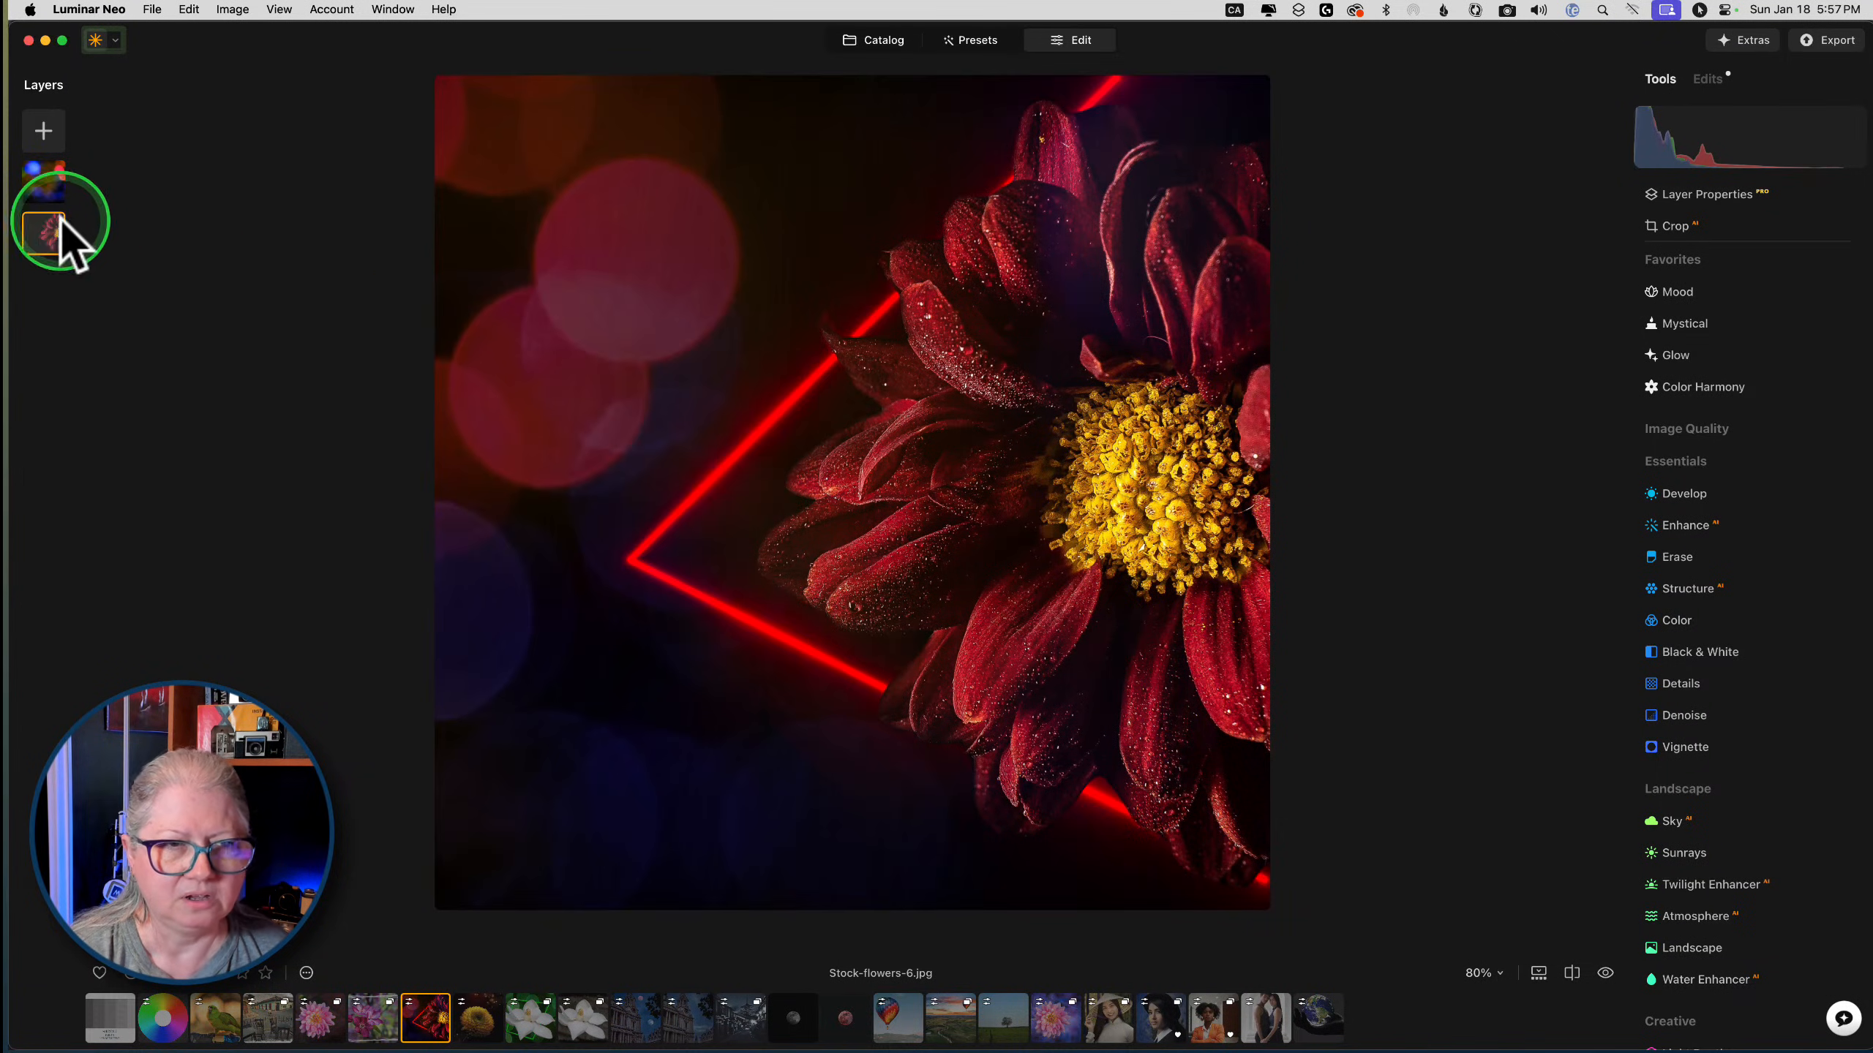
left_click(58, 187)
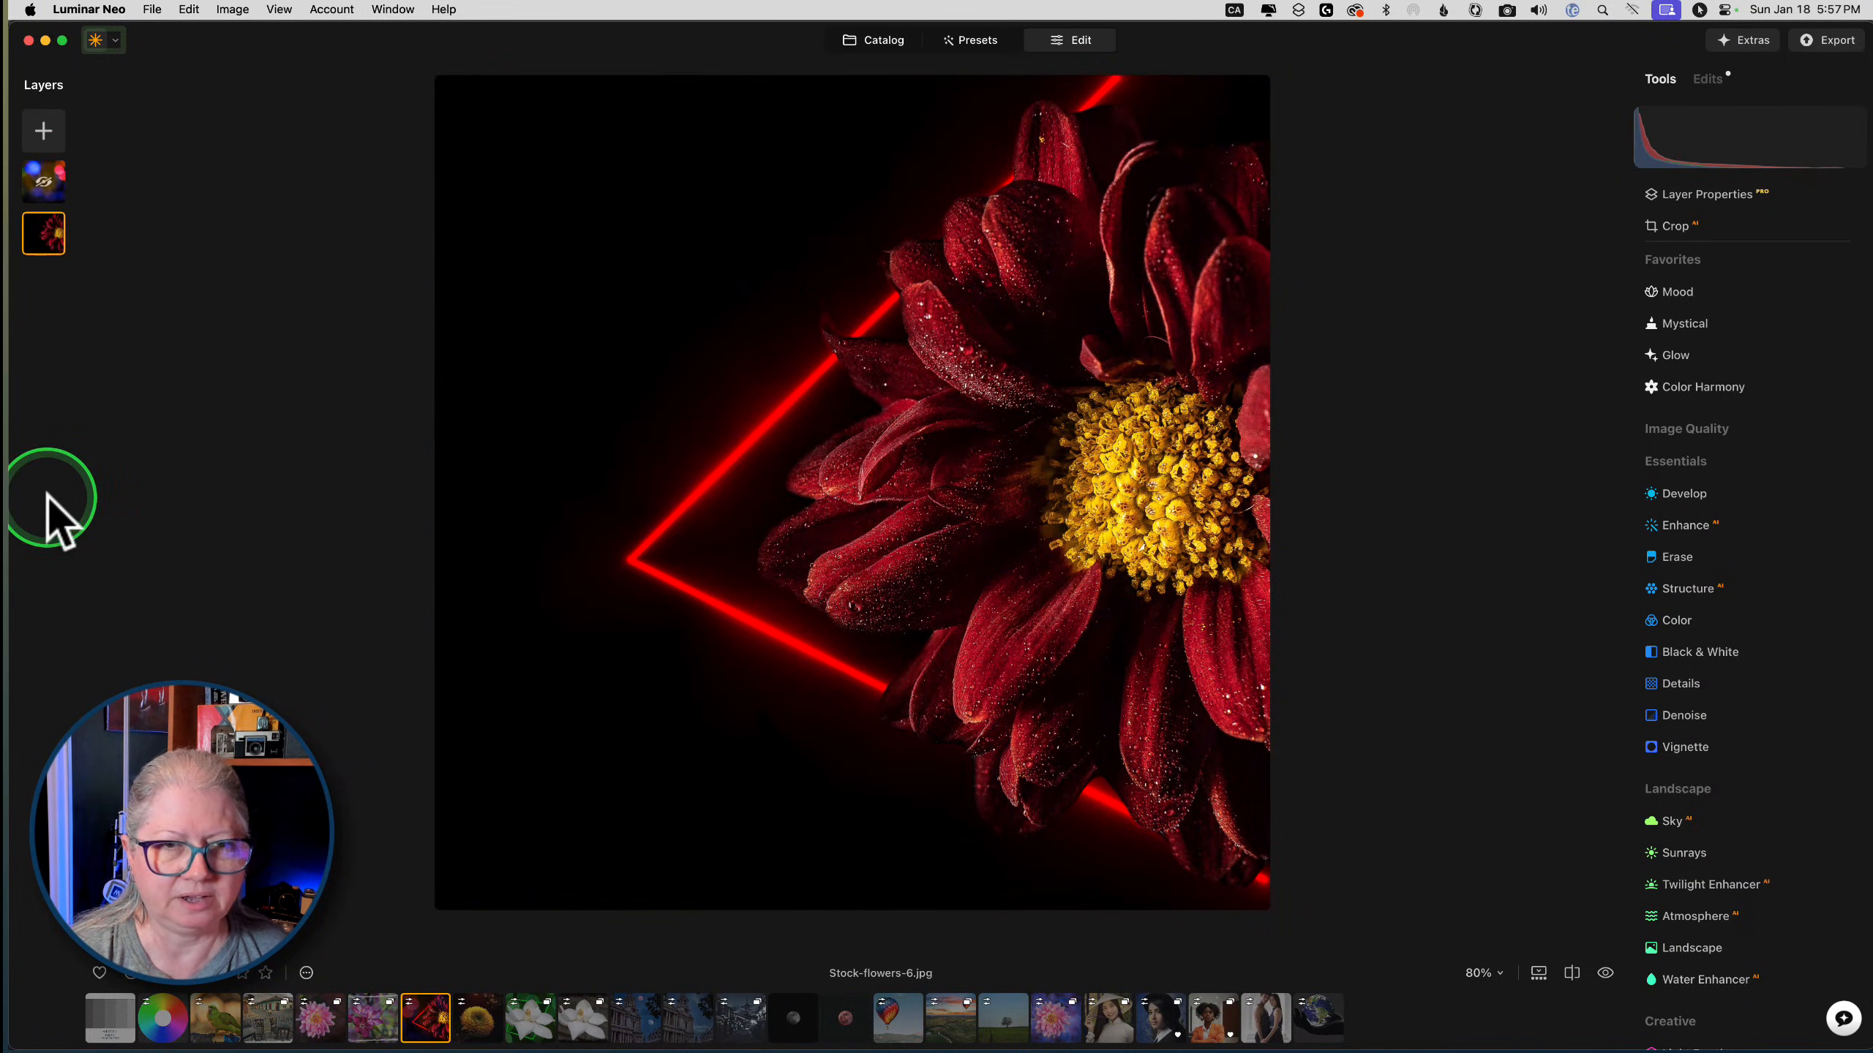
Open the flower layer's applied edits and compare the image with and without the Neon & Glow effect
left_click(1709, 80)
left_click(1818, 196)
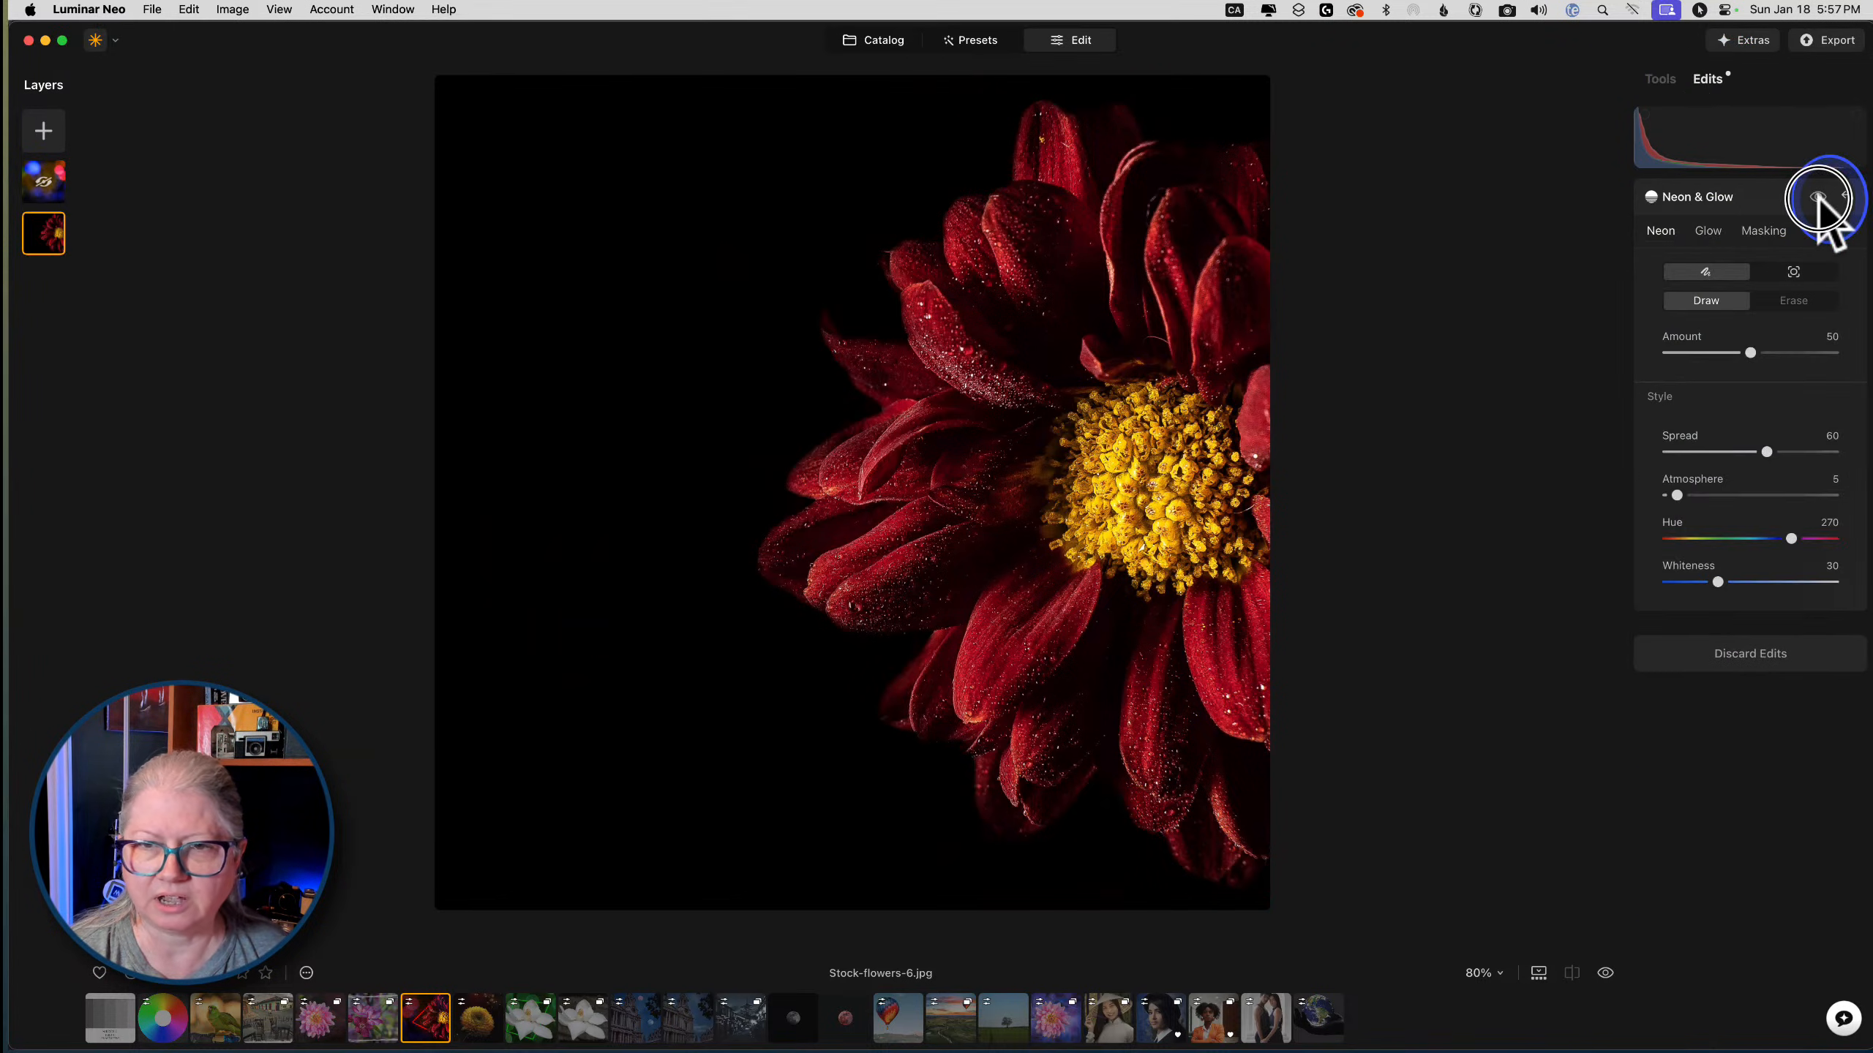
left_click(1817, 196)
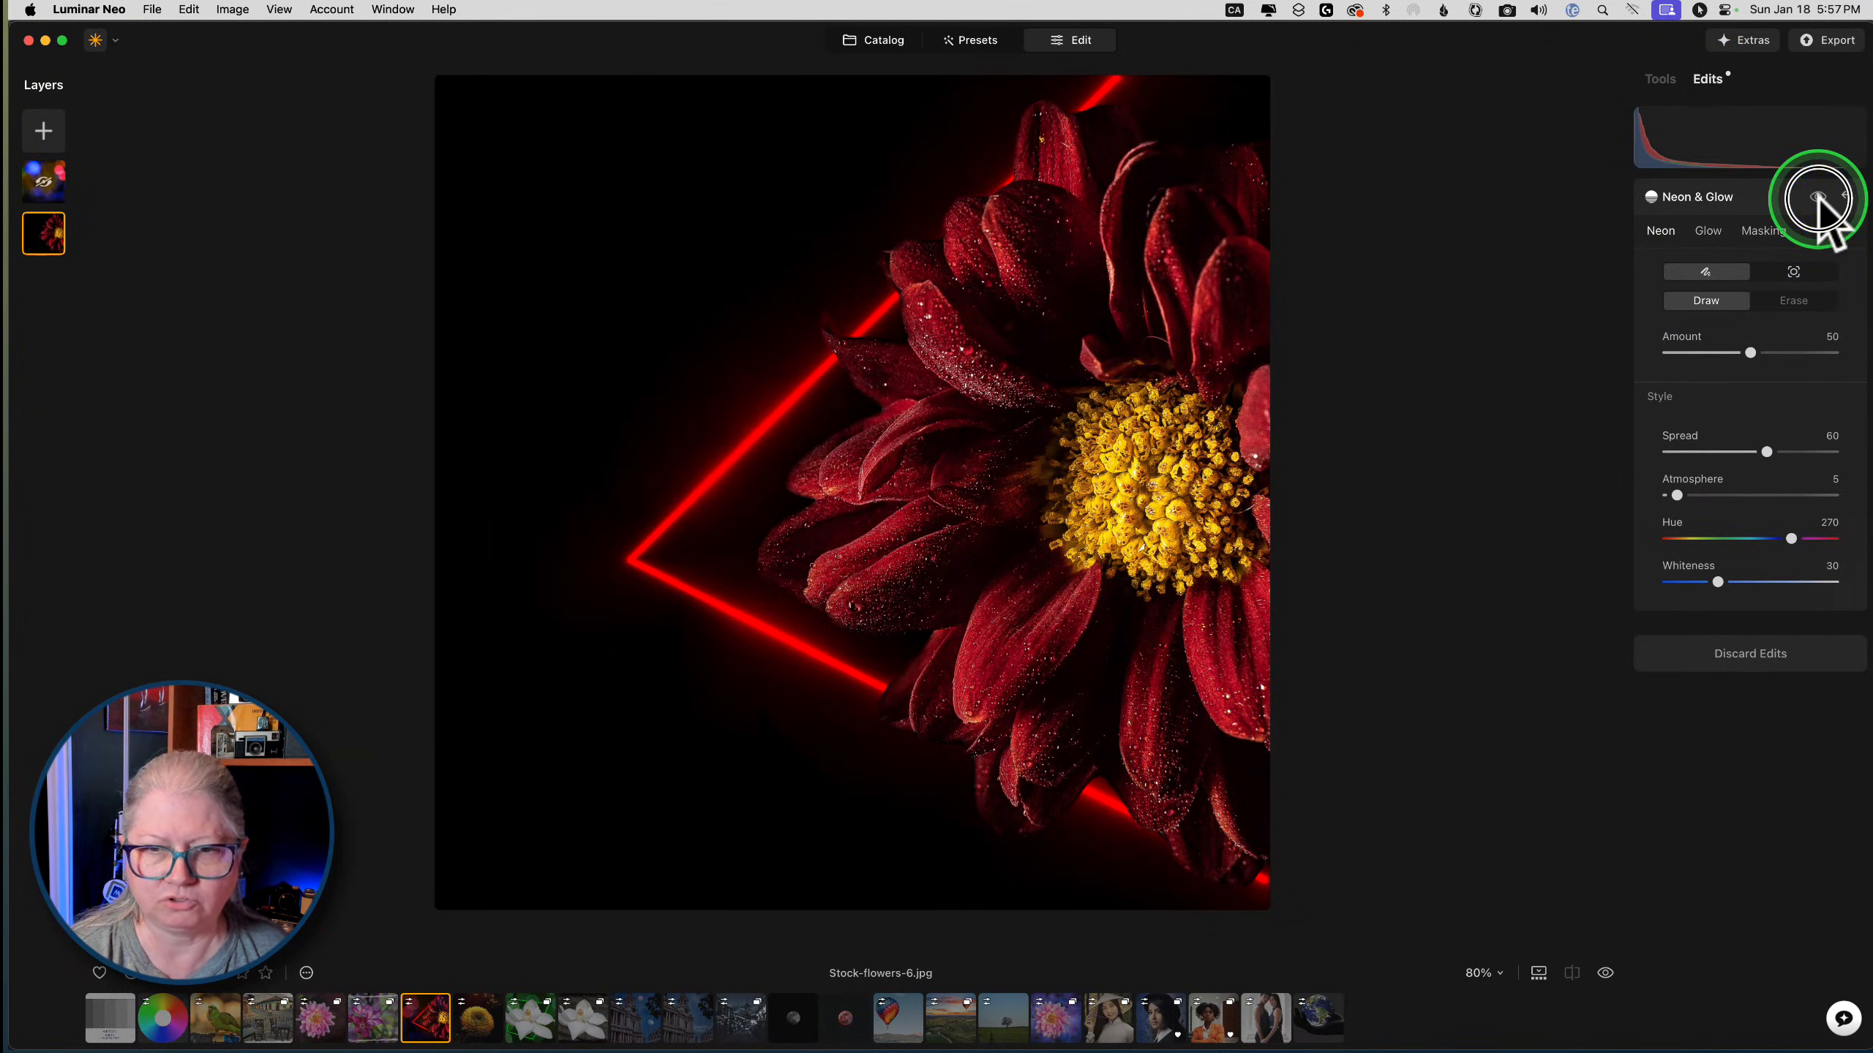
left_click(1817, 196)
left_click(1817, 196)
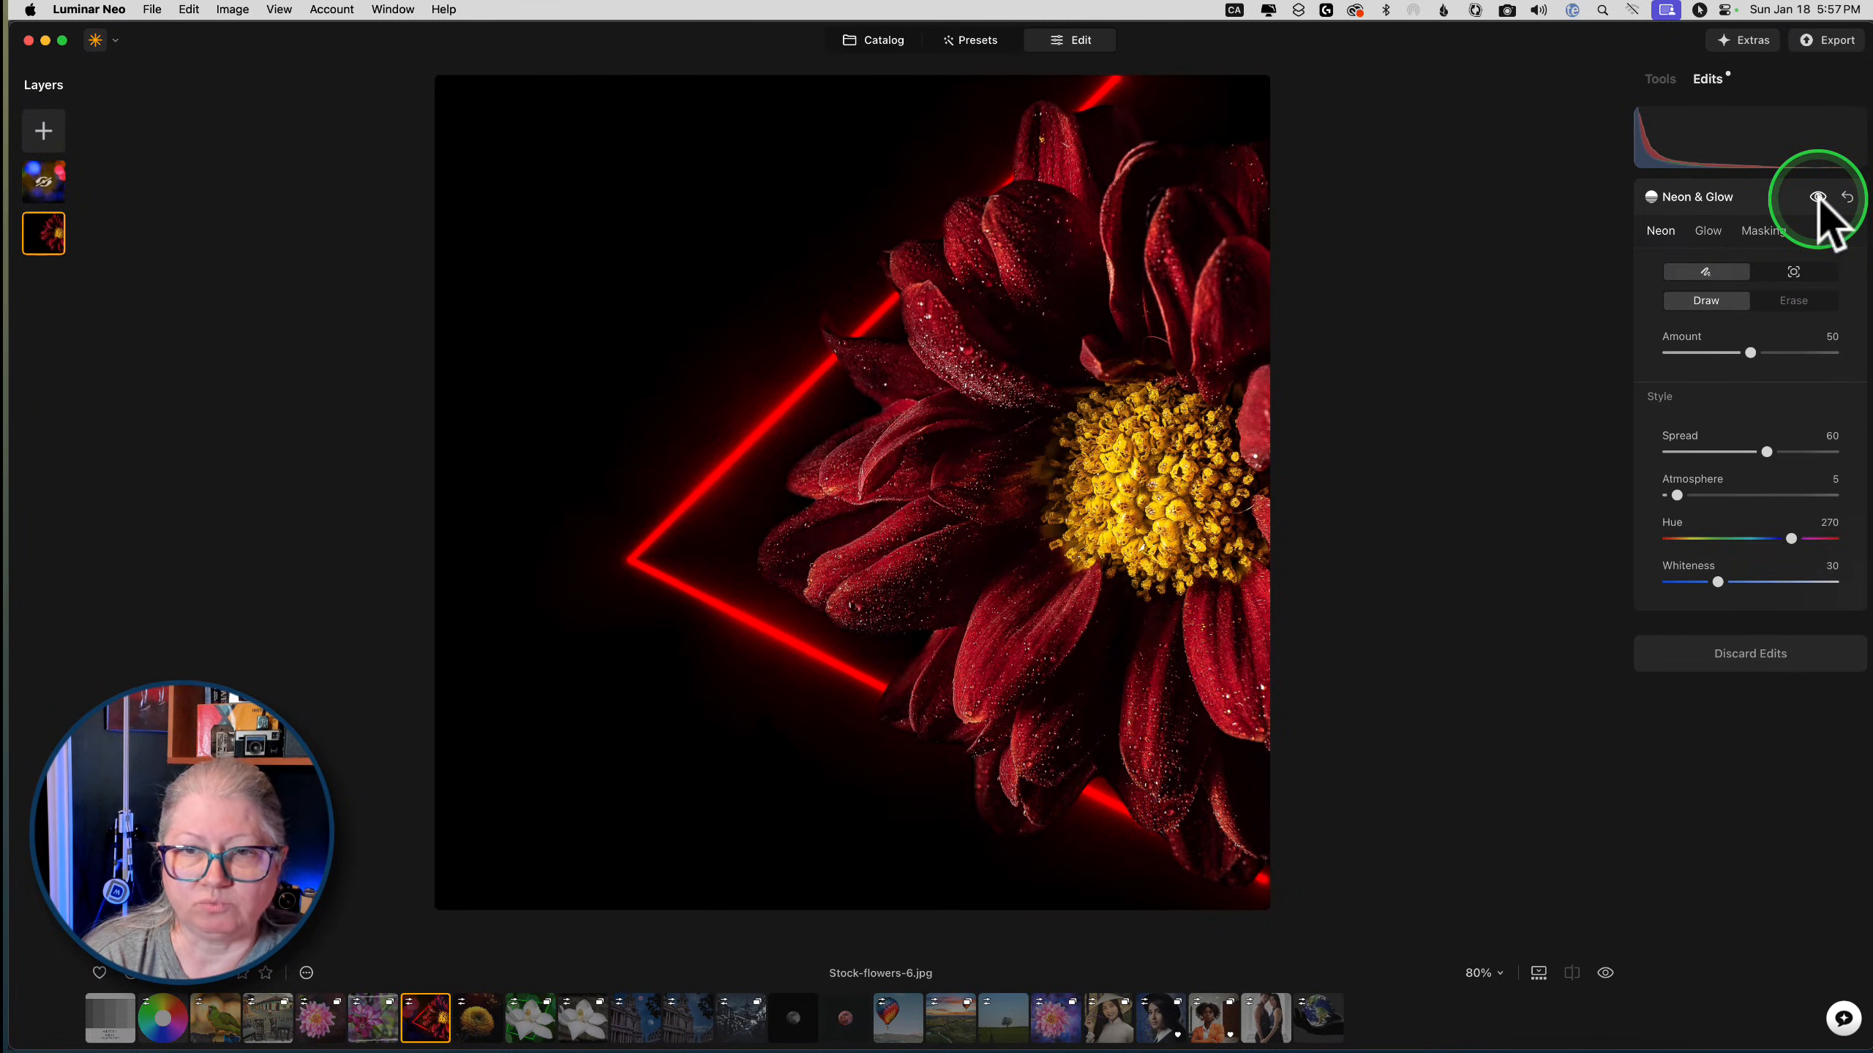
left_click(1817, 196)
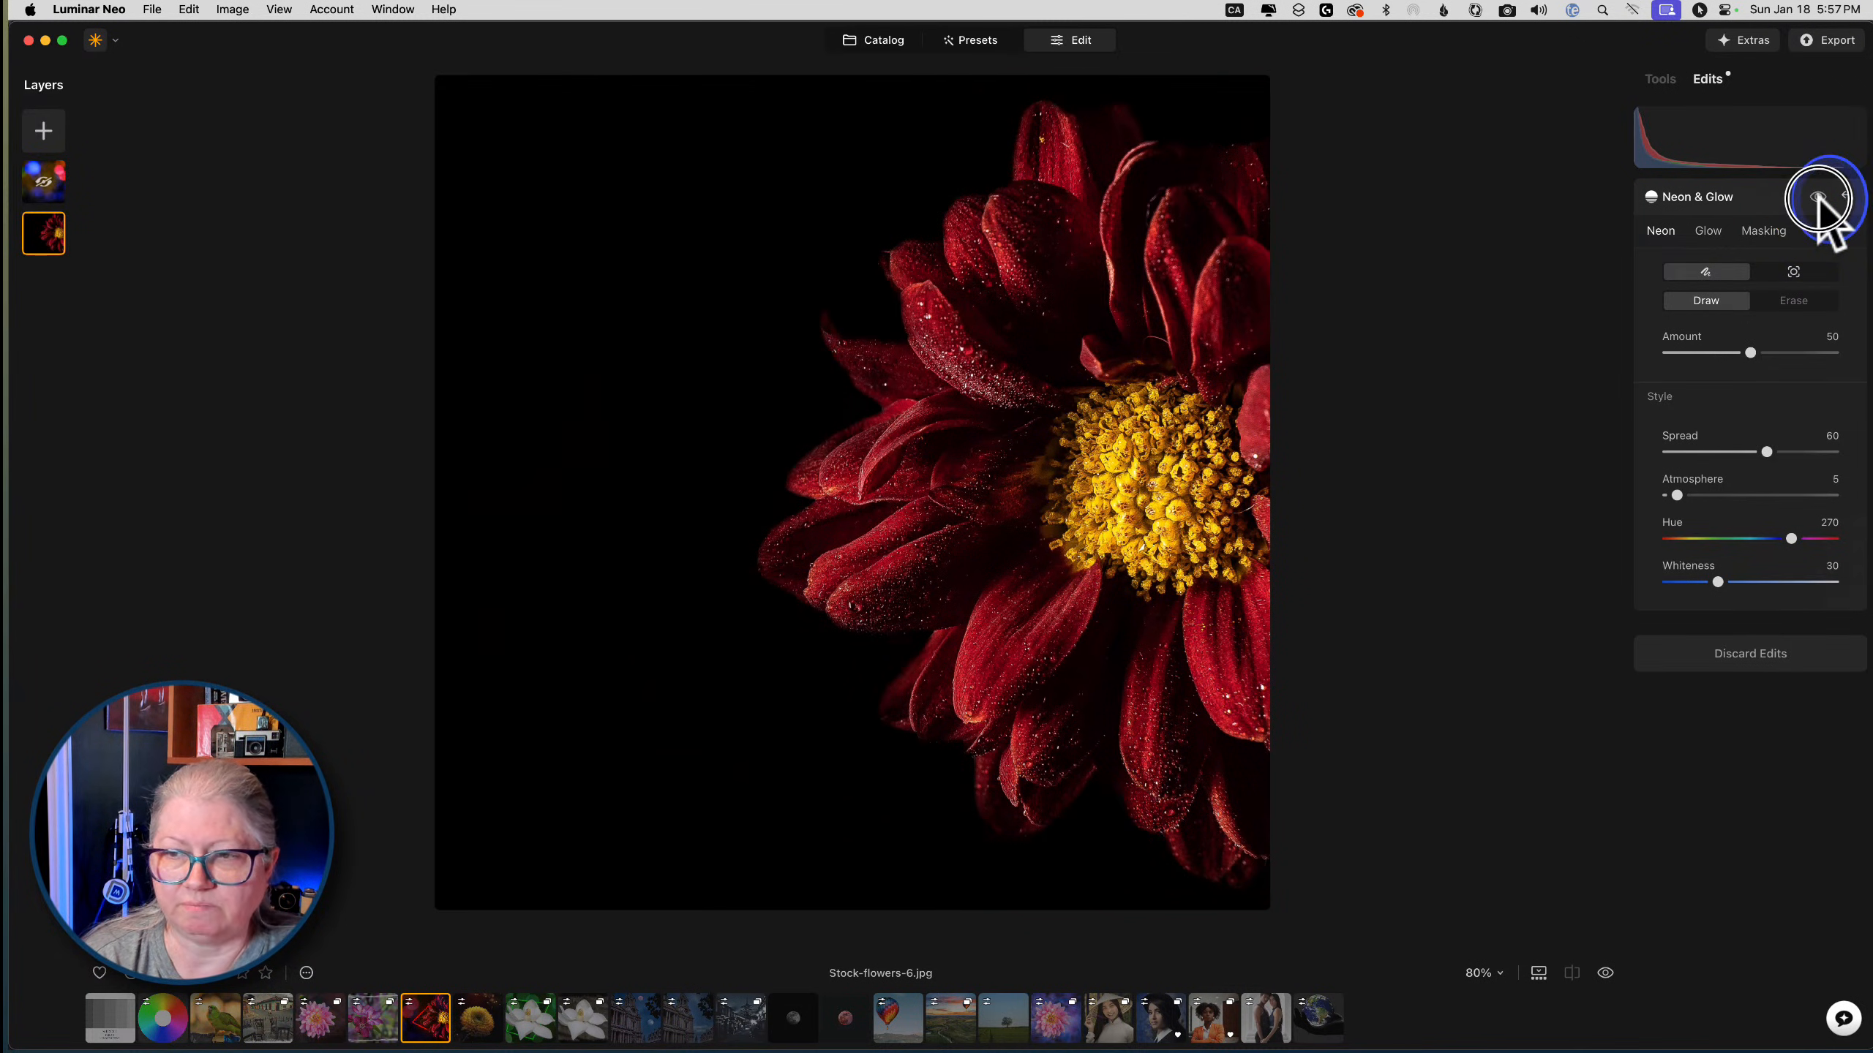
left_click(1817, 196)
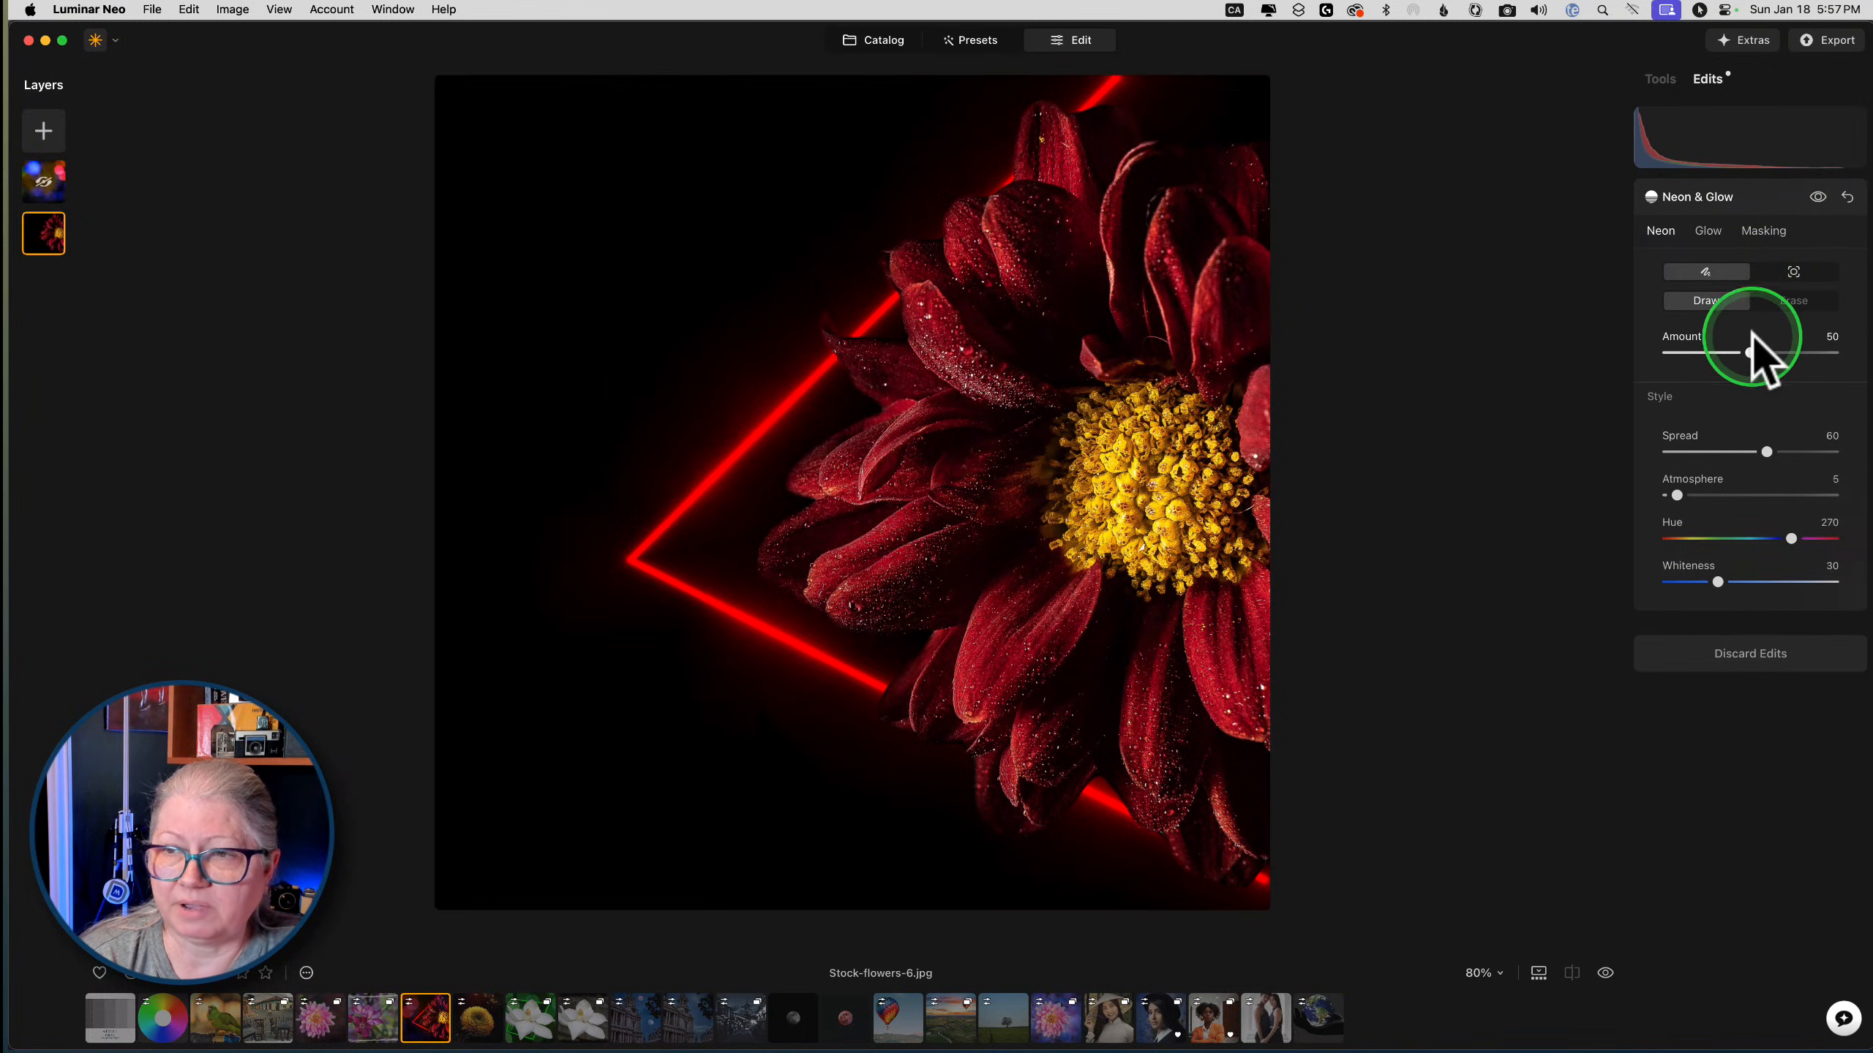
Erase the existing diamond-shaped neon outline behind the flower by refining the Neon & Glow object
left_click(1794, 300)
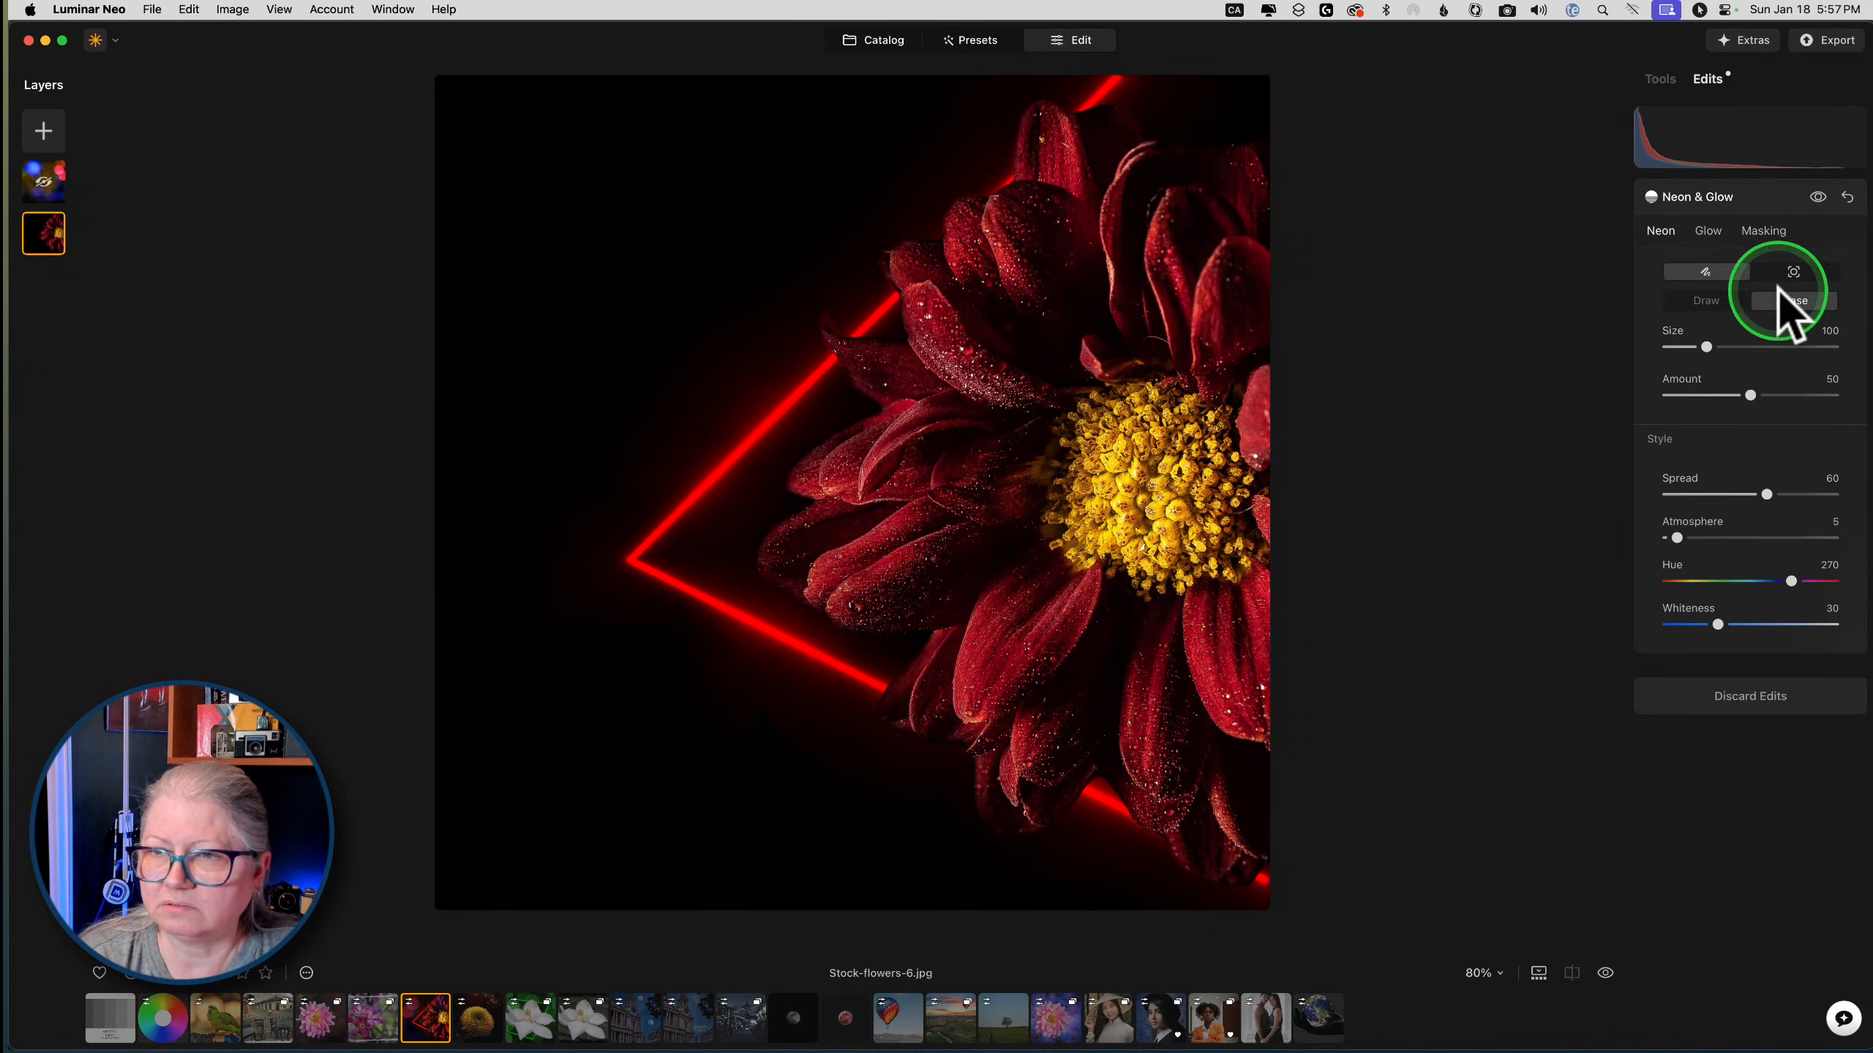
left_click(1708, 234)
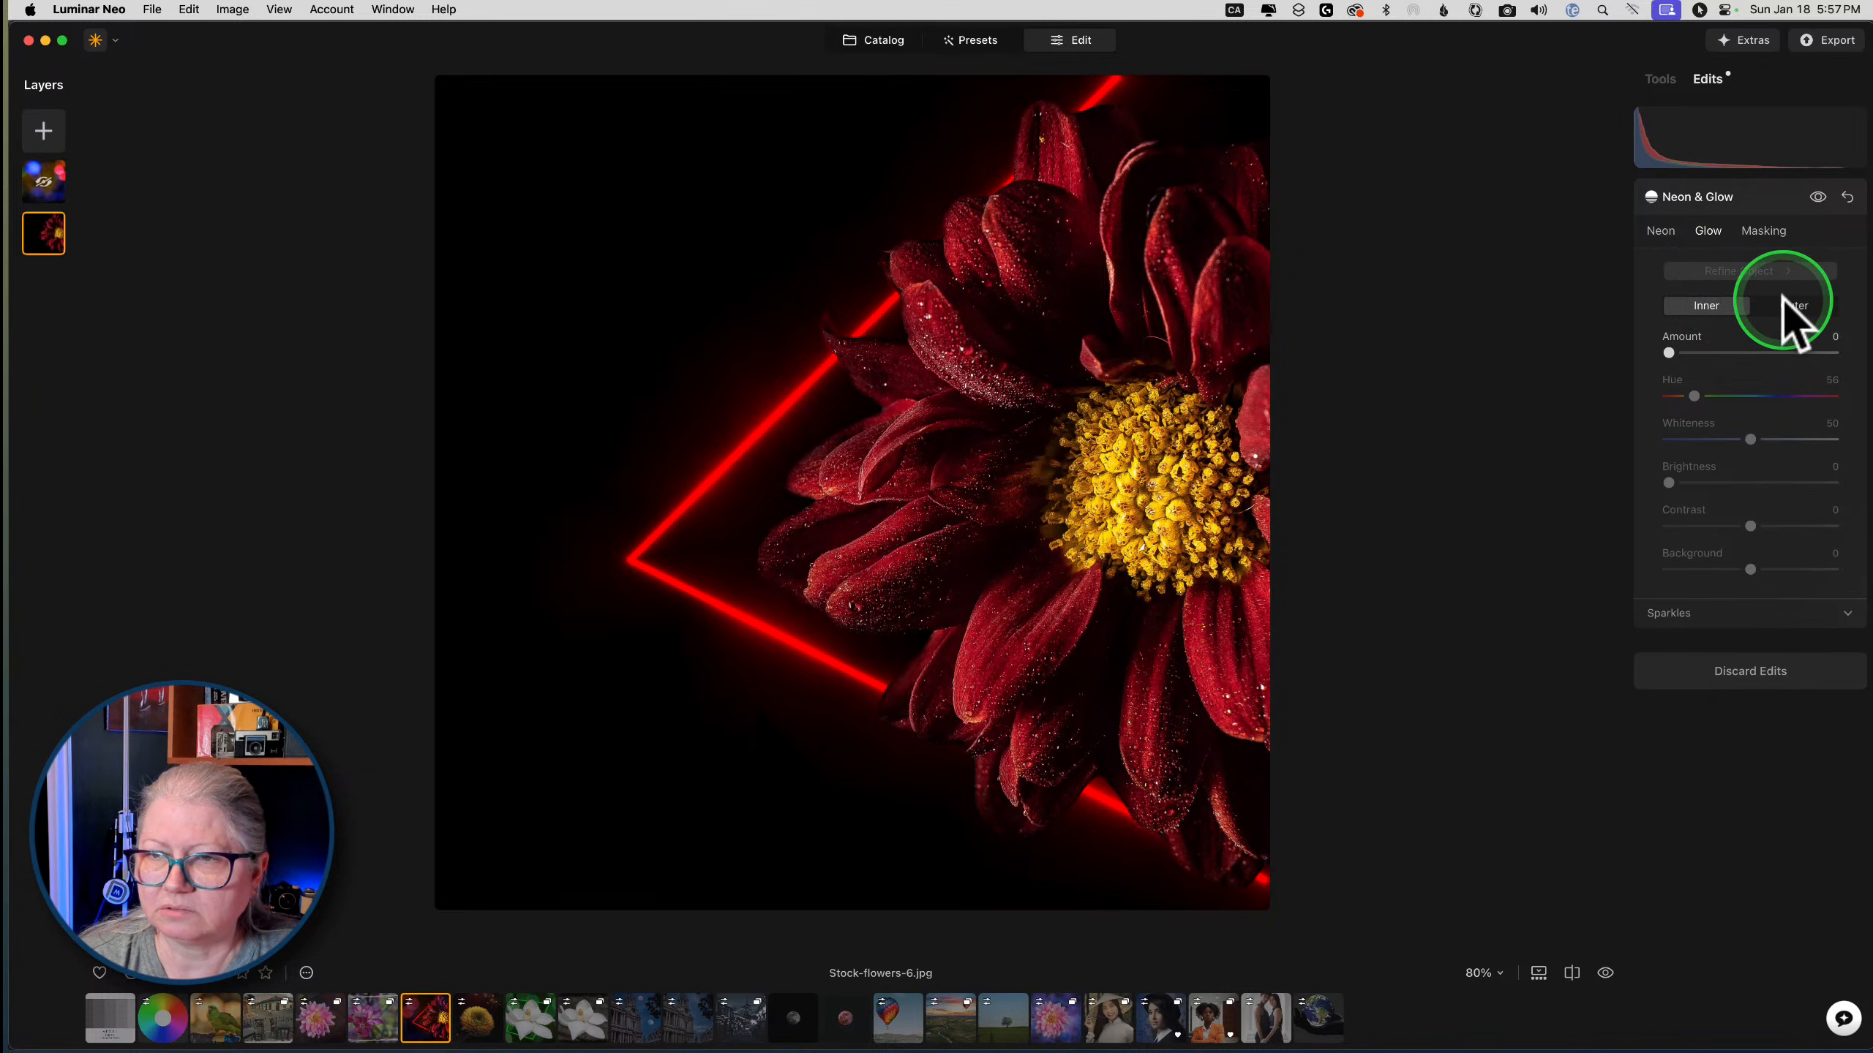
left_click(1661, 231)
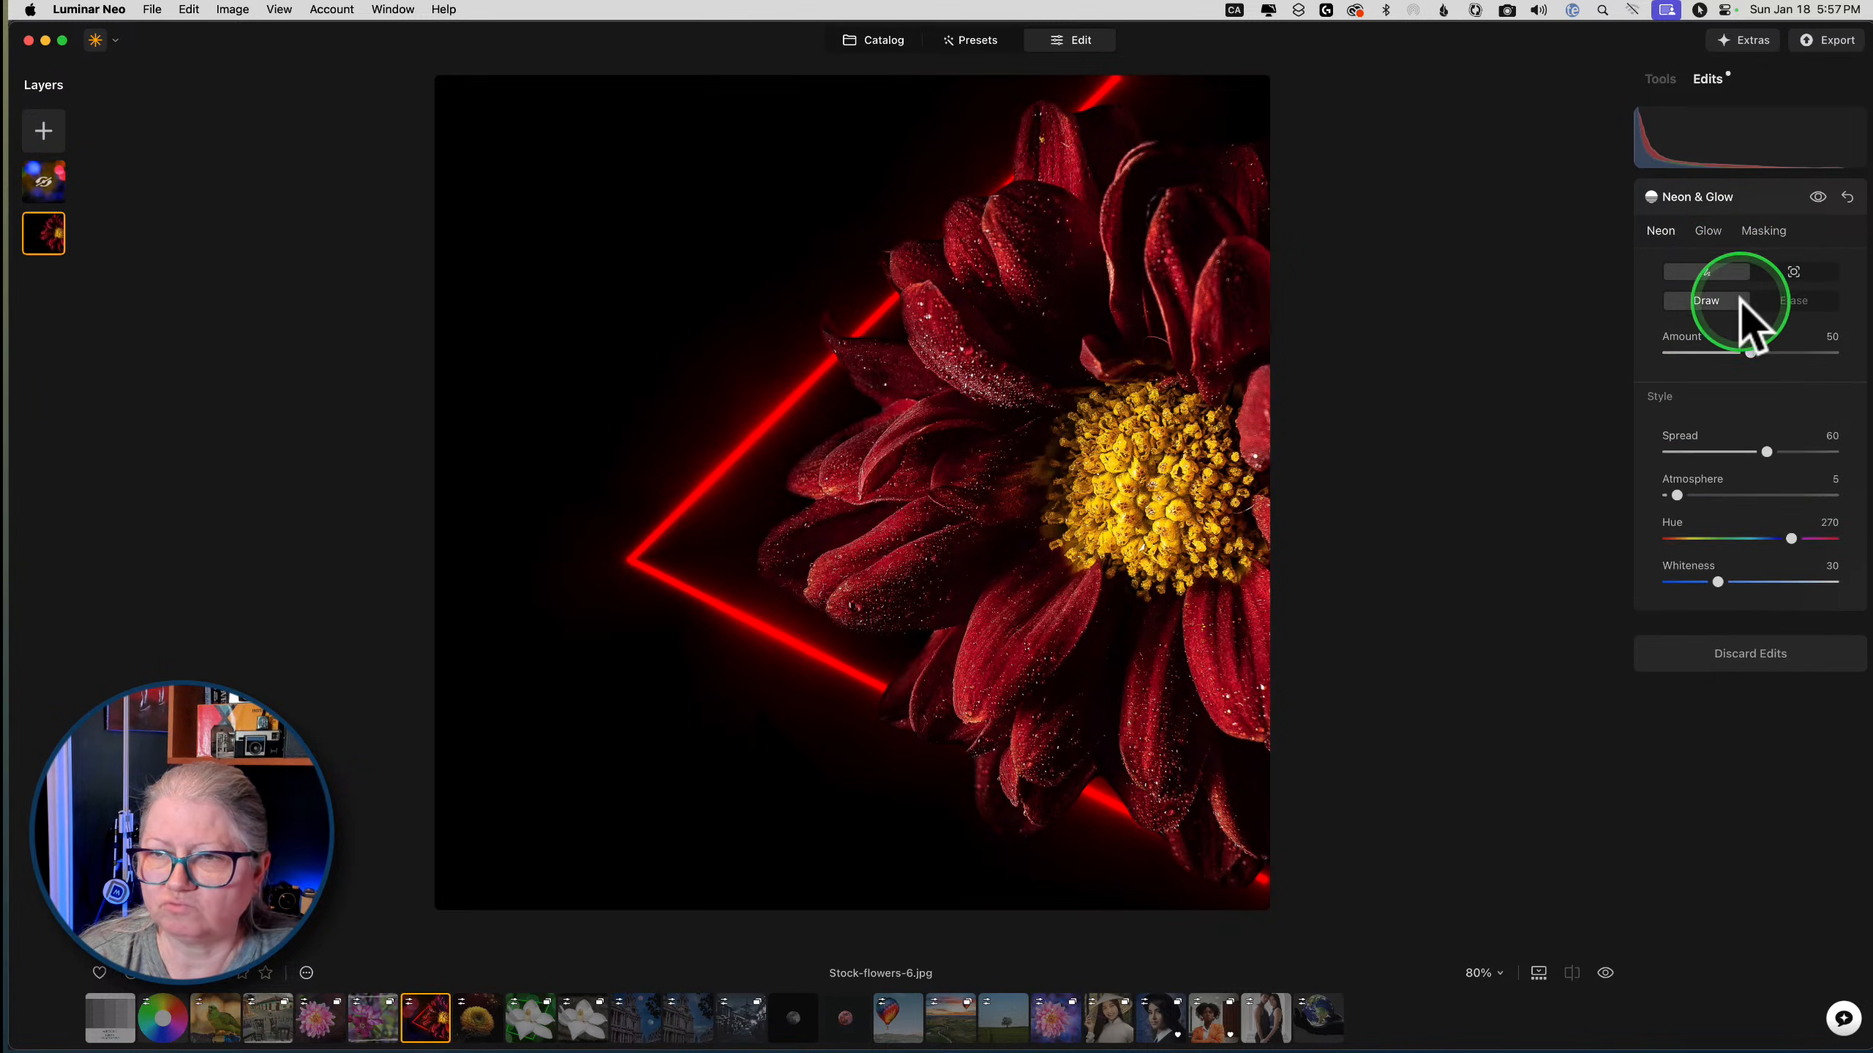
left_click(1792, 301)
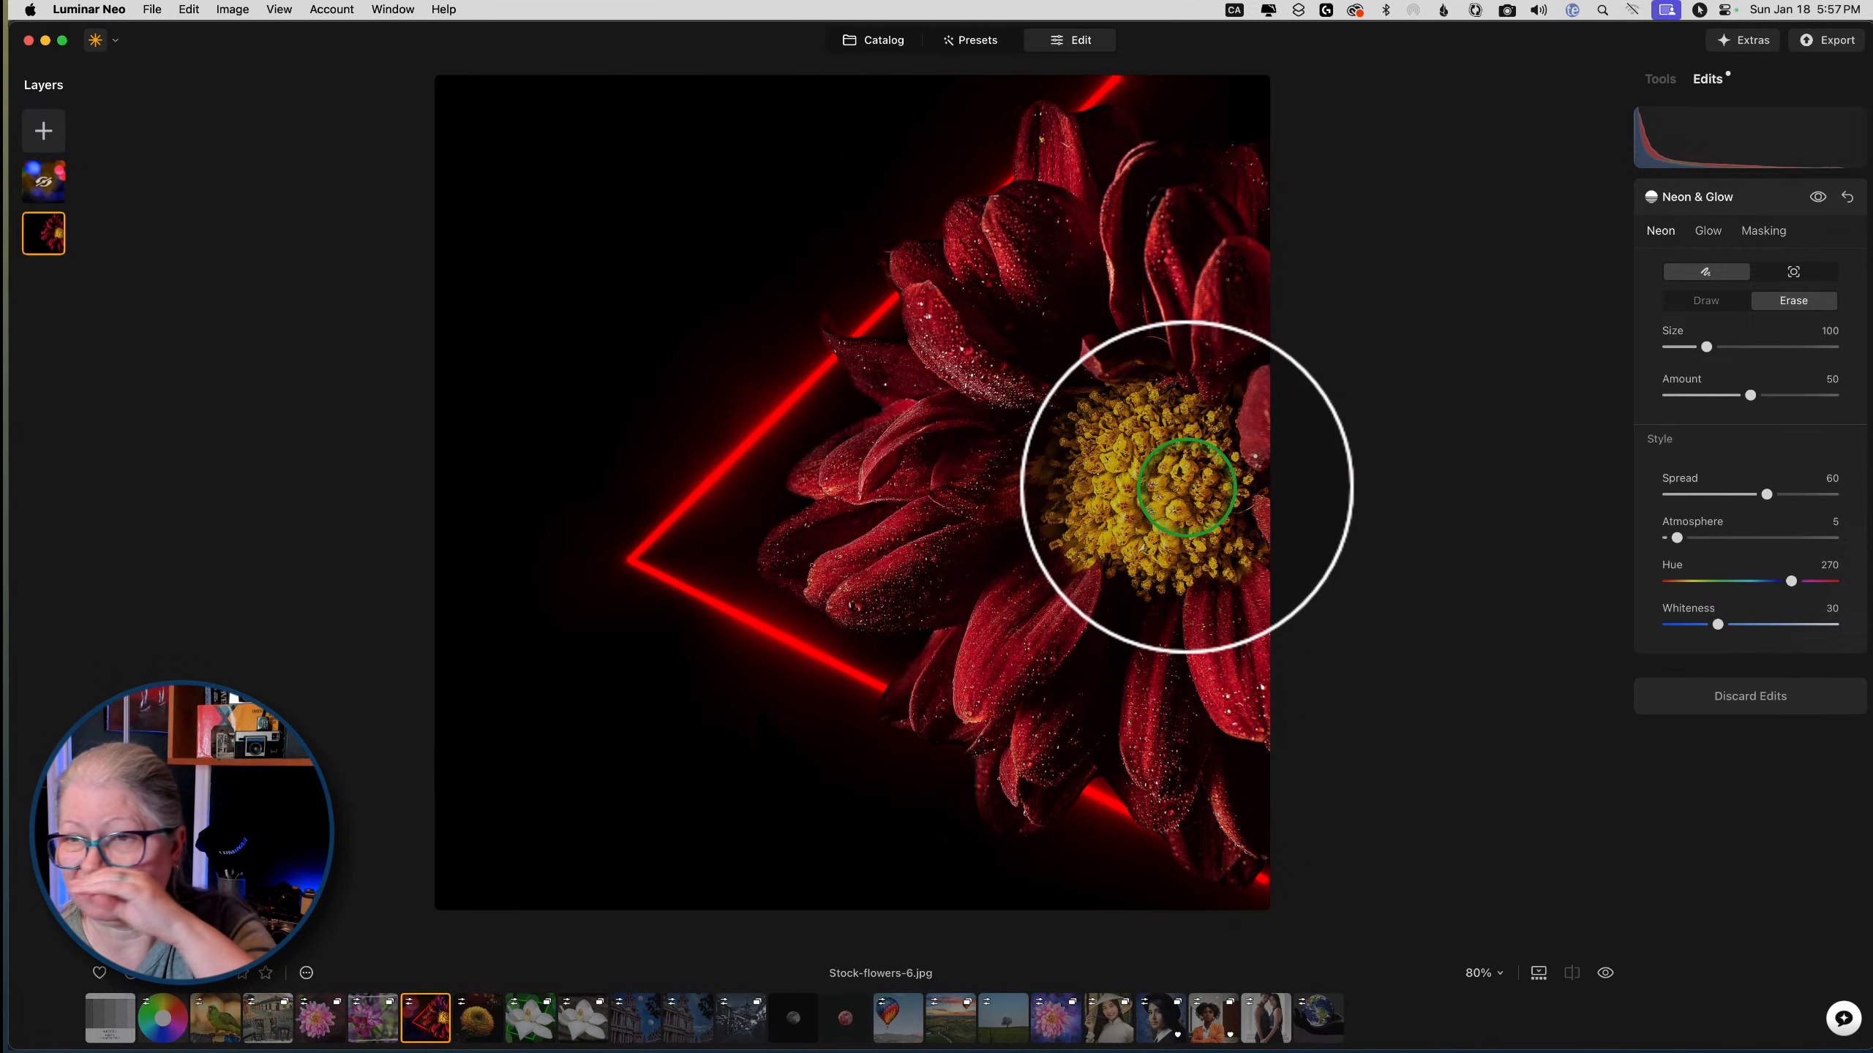
left_click(1791, 273)
left_click(1739, 298)
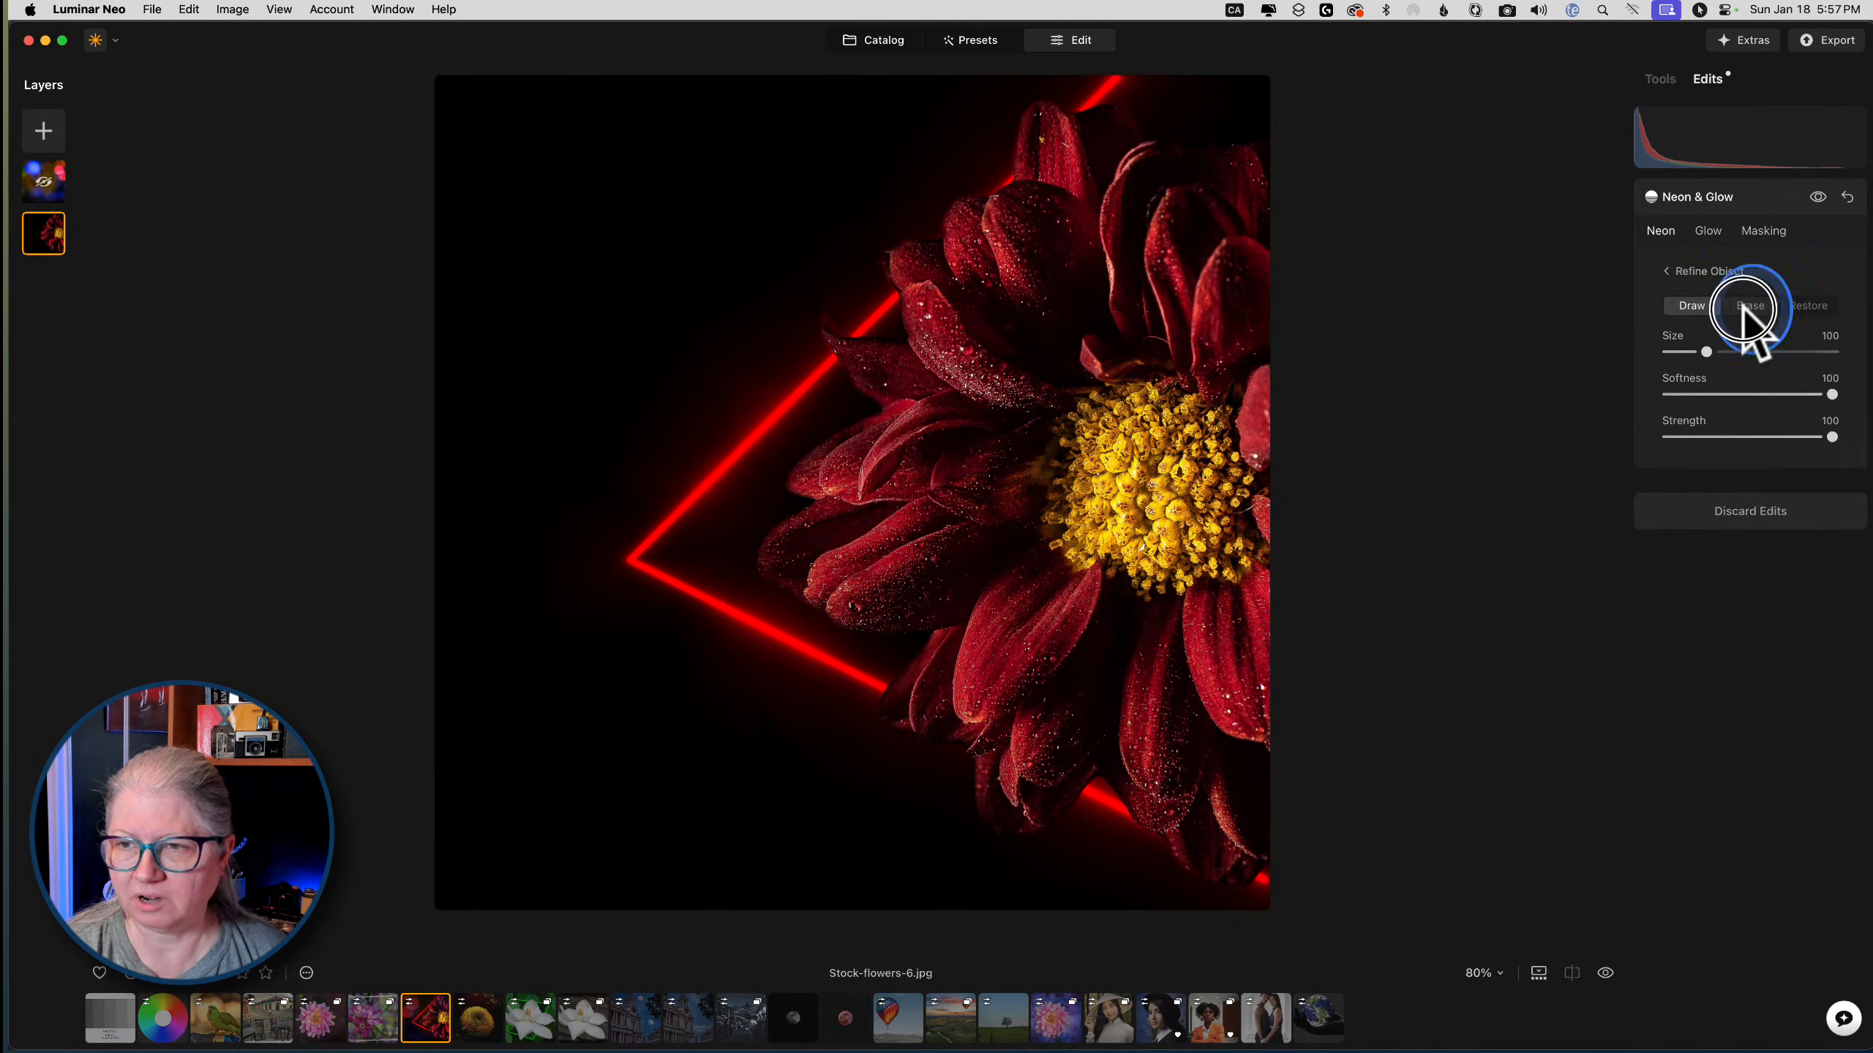
mouse_move(1141, 120)
left_mouse_down()
mouse_move(1094, 96)
mouse_move(728, 425)
mouse_move(647, 524)
mouse_move(919, 649)
mouse_move(1313, 908)
mouse_move(1368, 912)
mouse_move(1035, 782)
mouse_move(703, 830)
left_mouse_up()
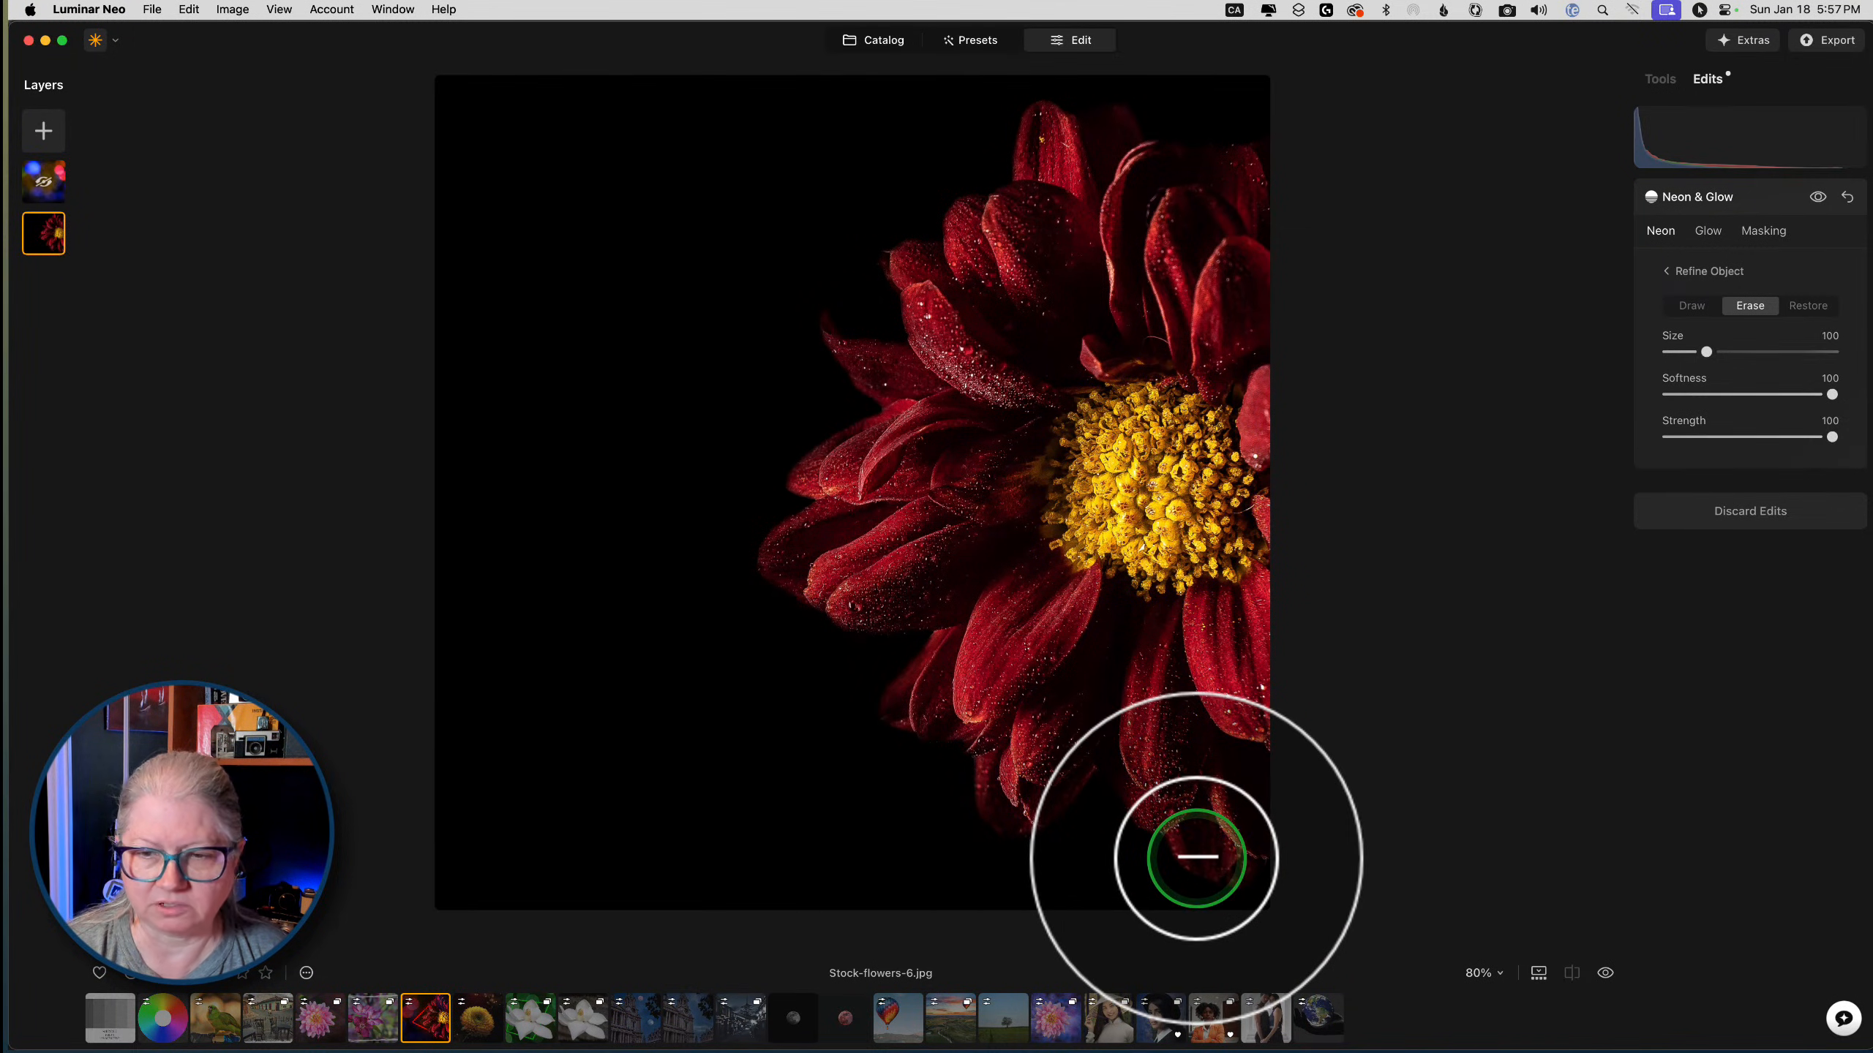
Enlarge the Refine Object drawing brush to 400 and paint a neon shape beside the flower's left petals
left_click(1691, 305)
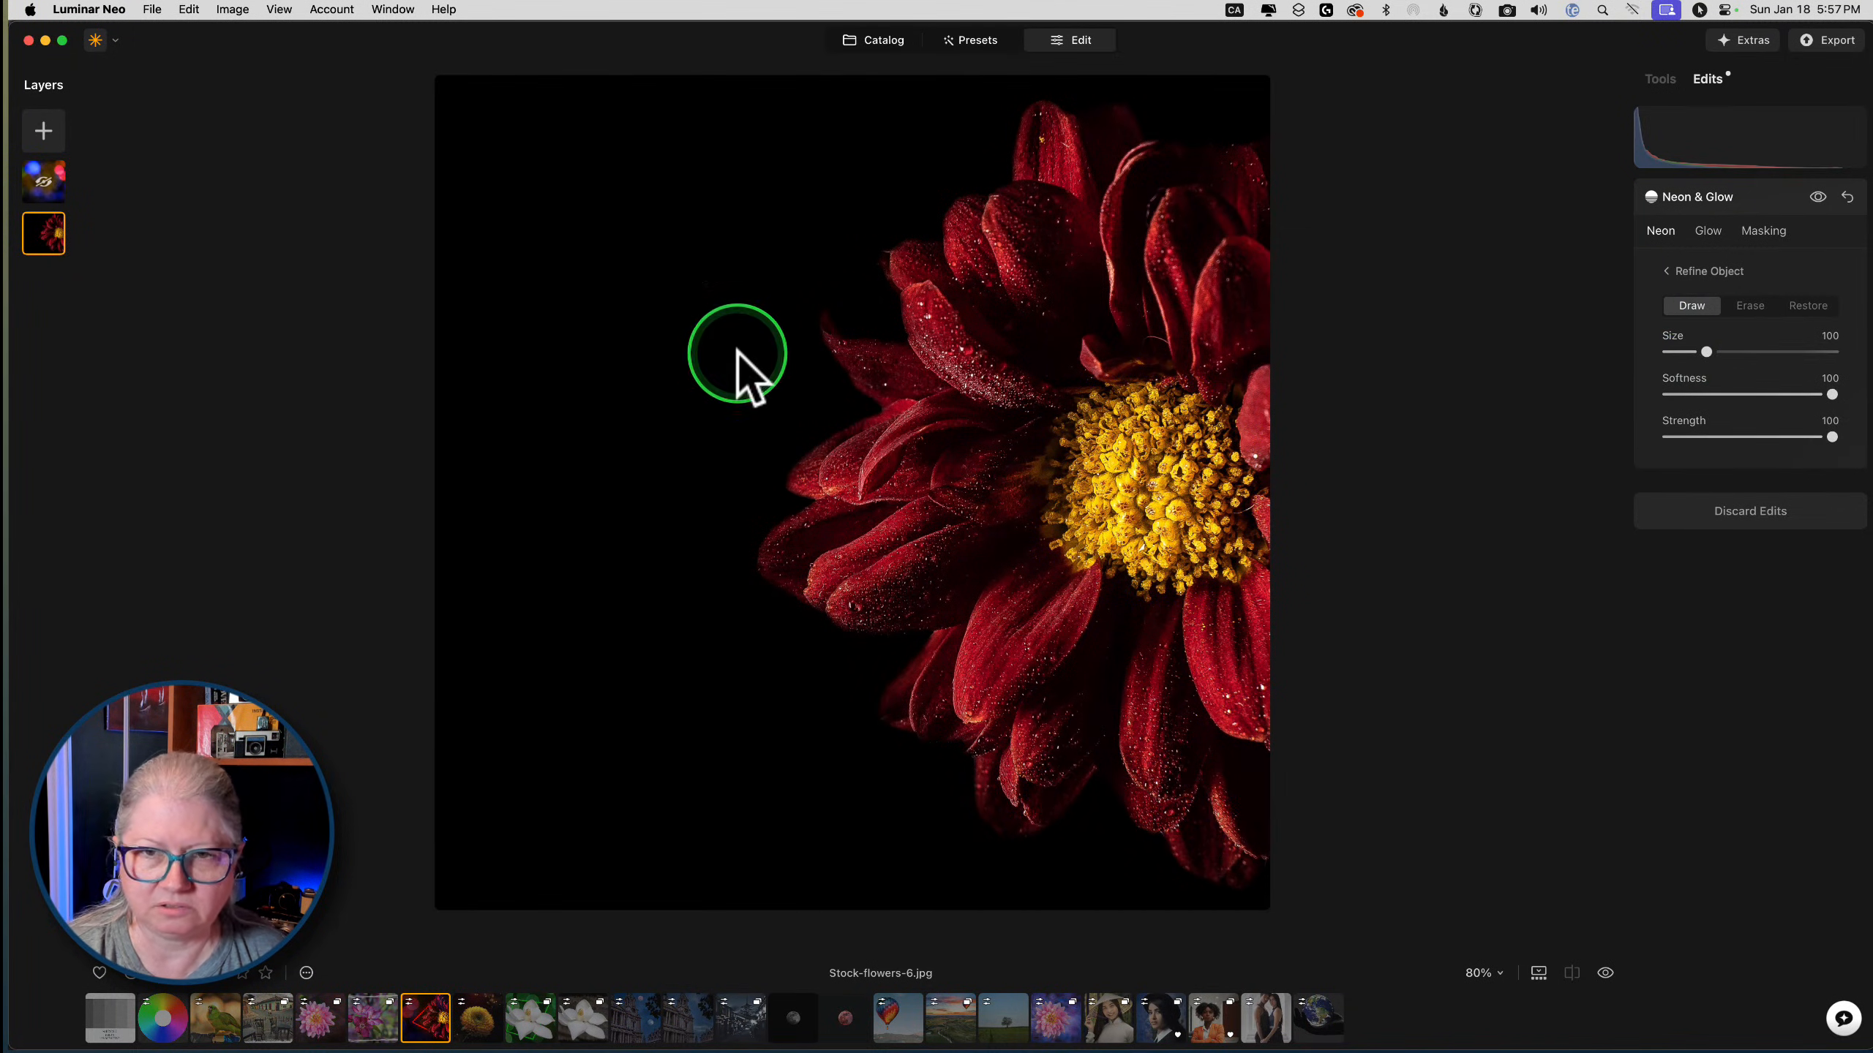
key("bracketright")
key("bracketright")
key("bracketright")
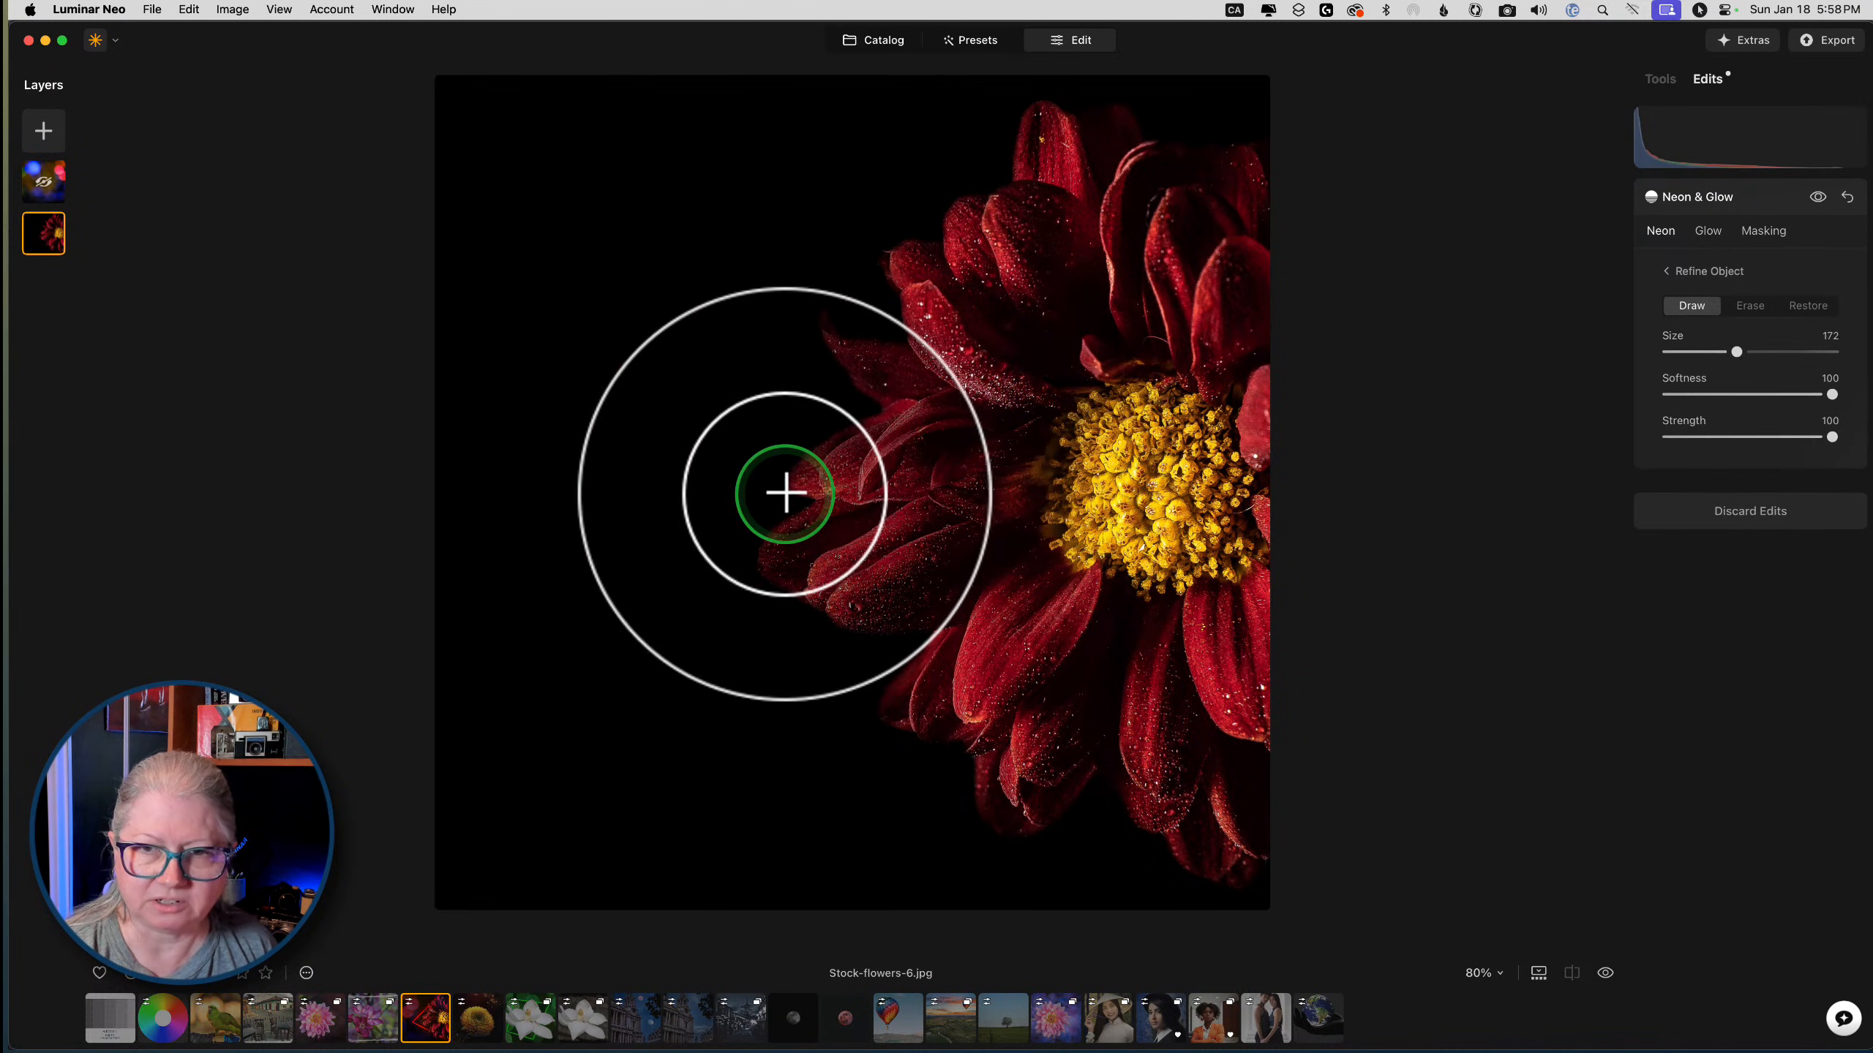
key("bracketright")
key("bracketright")
key("bracketright")
left_click_drag(1788, 353, 1833, 355)
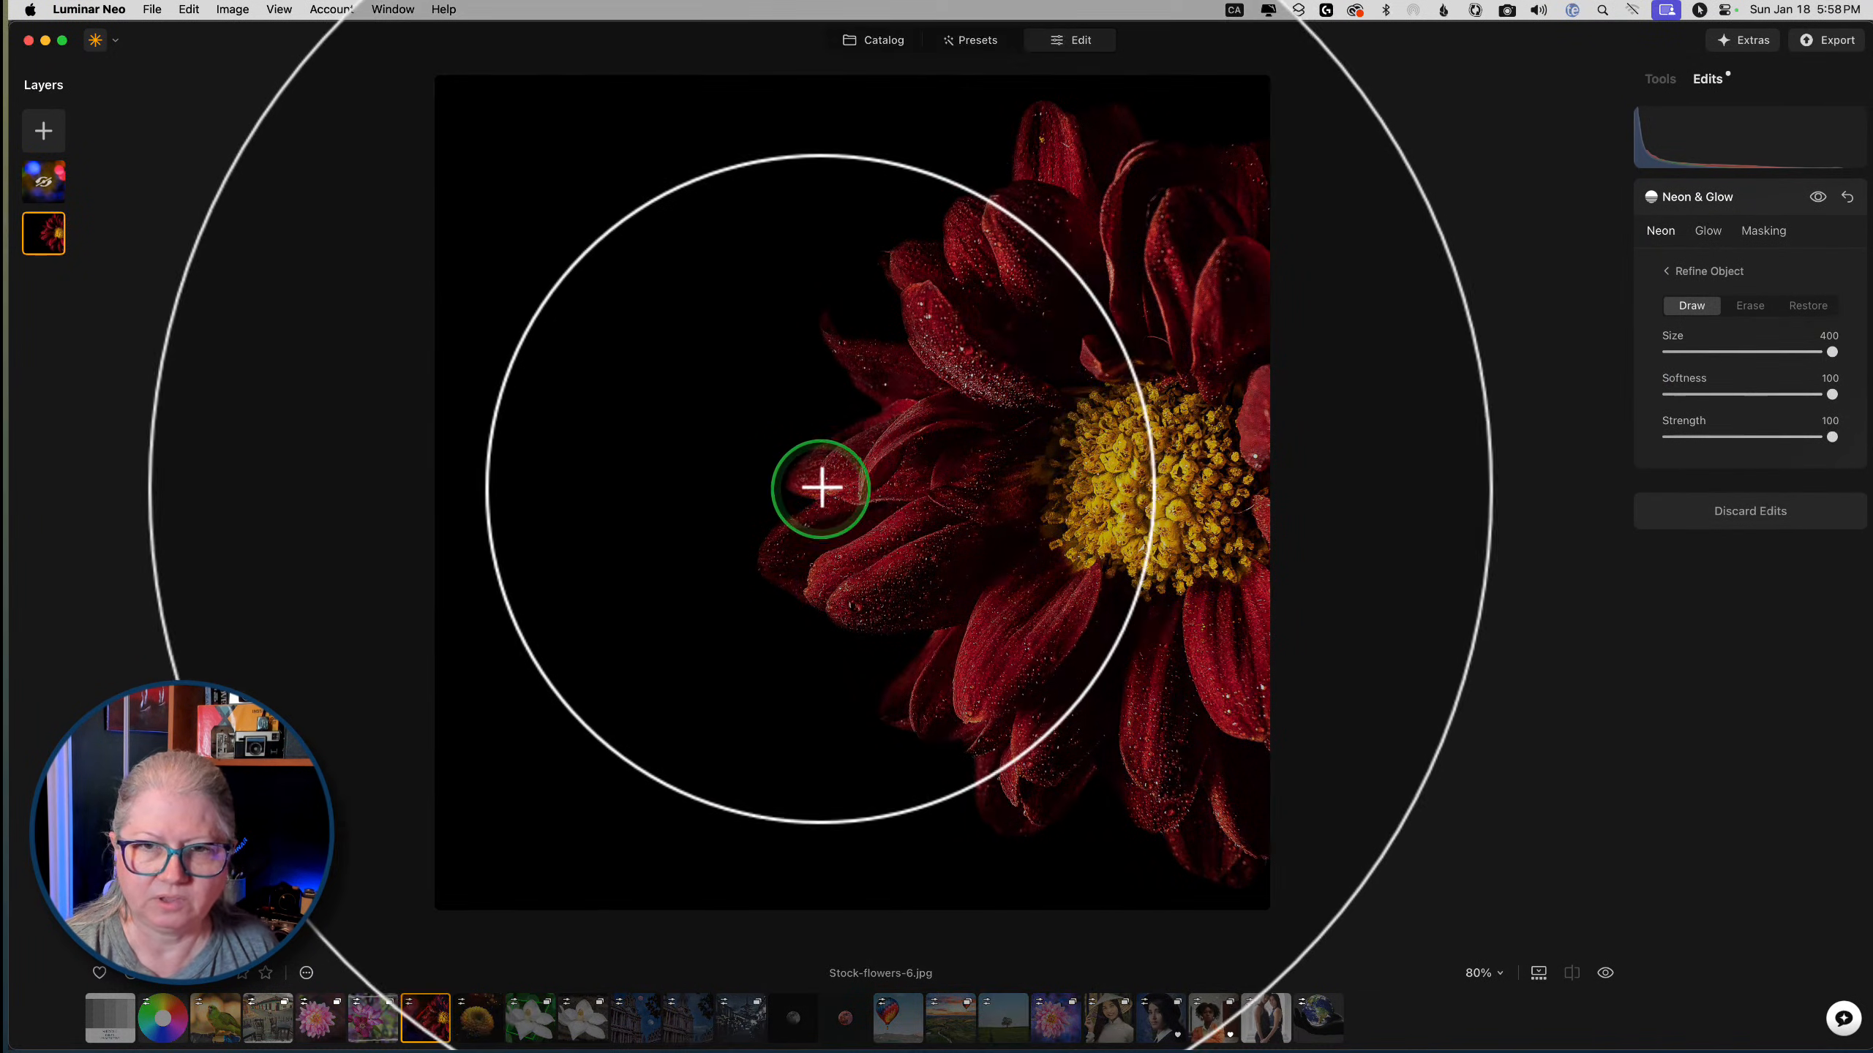
left_click_drag(821, 489, 832, 460)
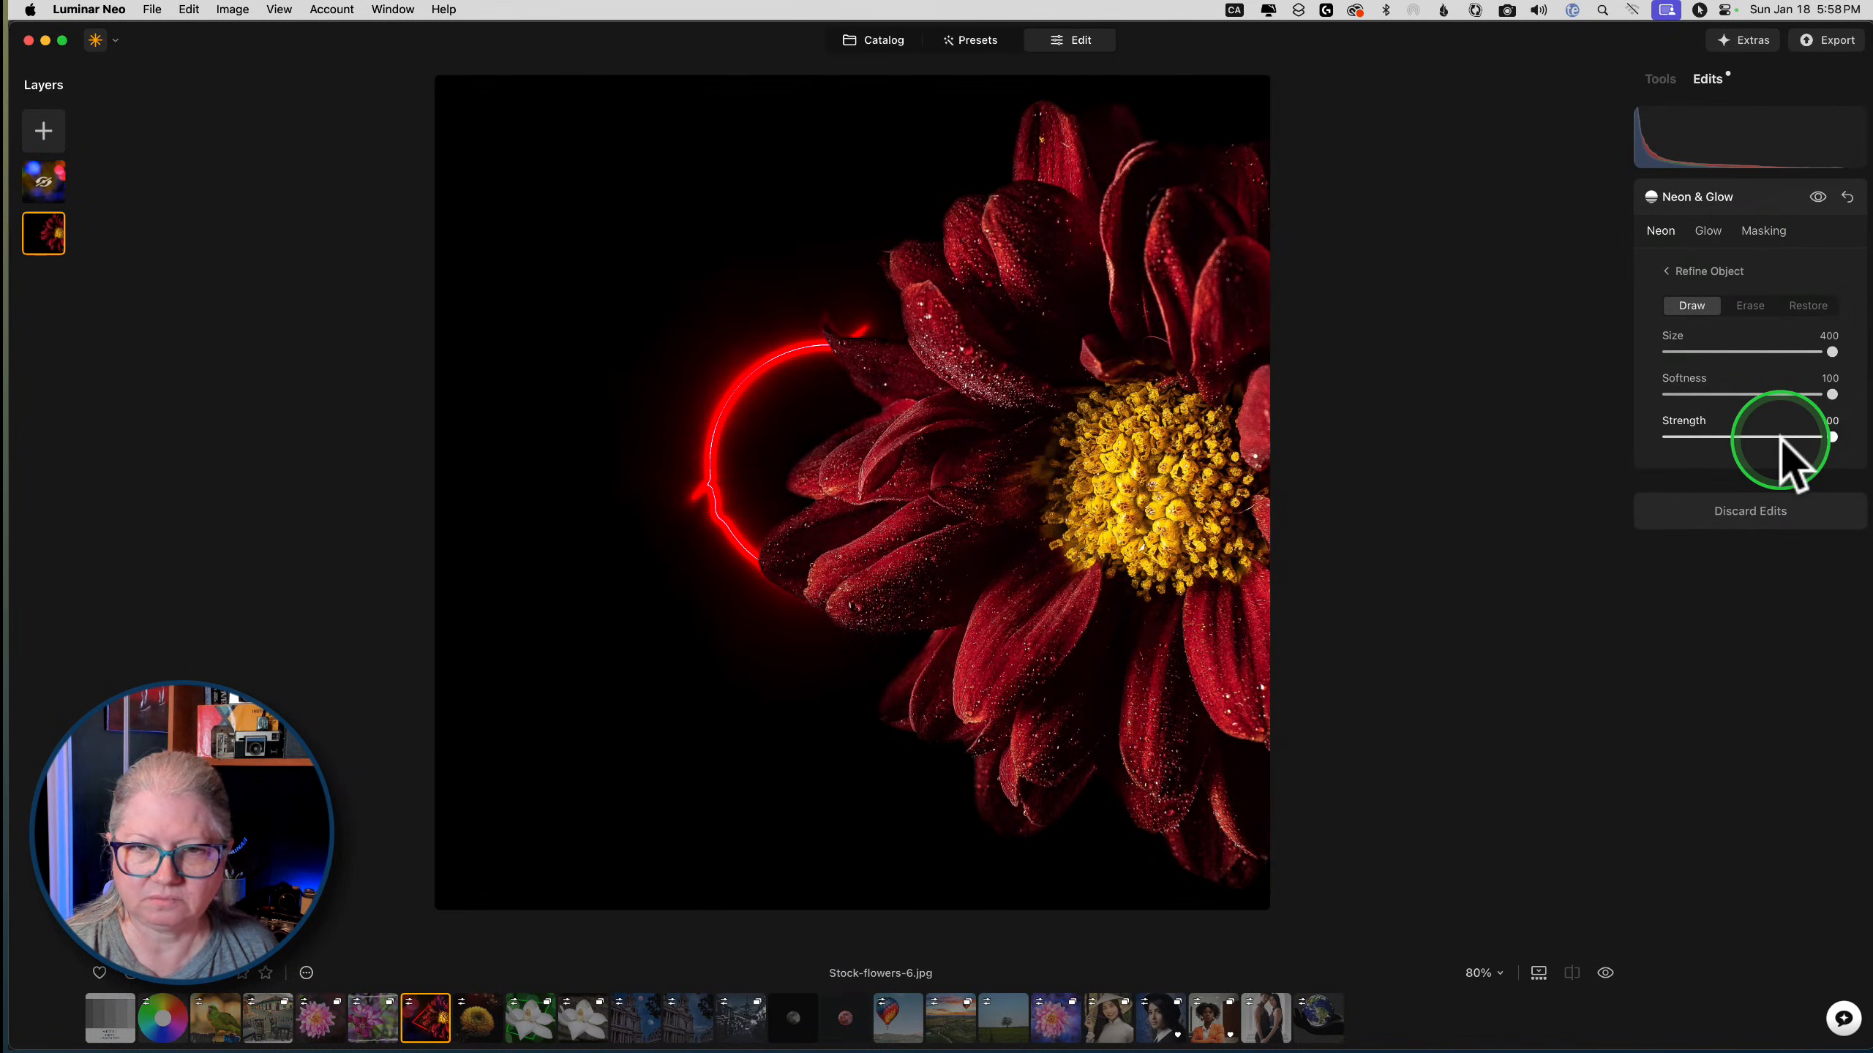
Replace the uneven neon shape beside the left petals by erasing it and drawing a clean circle
left_click(1750, 306)
mouse_move(951, 368)
left_mouse_down()
mouse_move(1053, 251)
mouse_move(620, 606)
mouse_move(740, 336)
mouse_move(1246, 507)
mouse_move(1144, 580)
left_mouse_up()
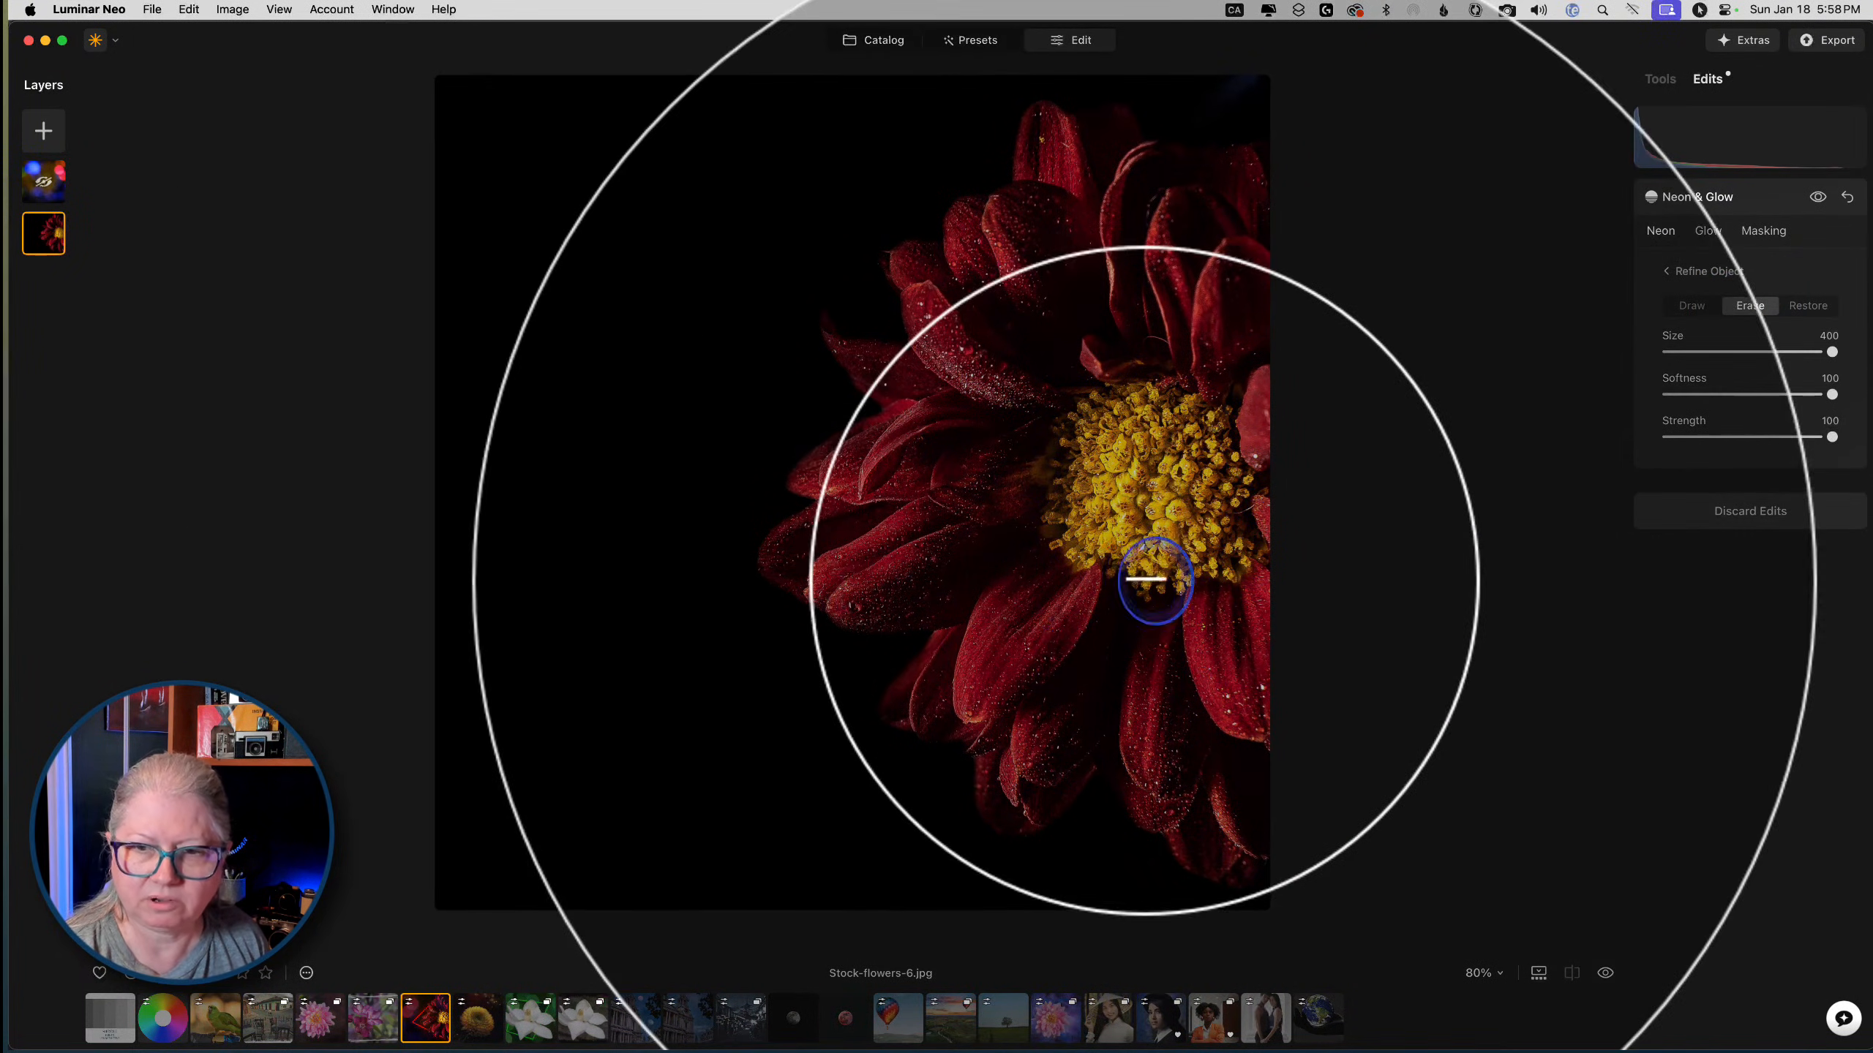
left_click(1692, 305)
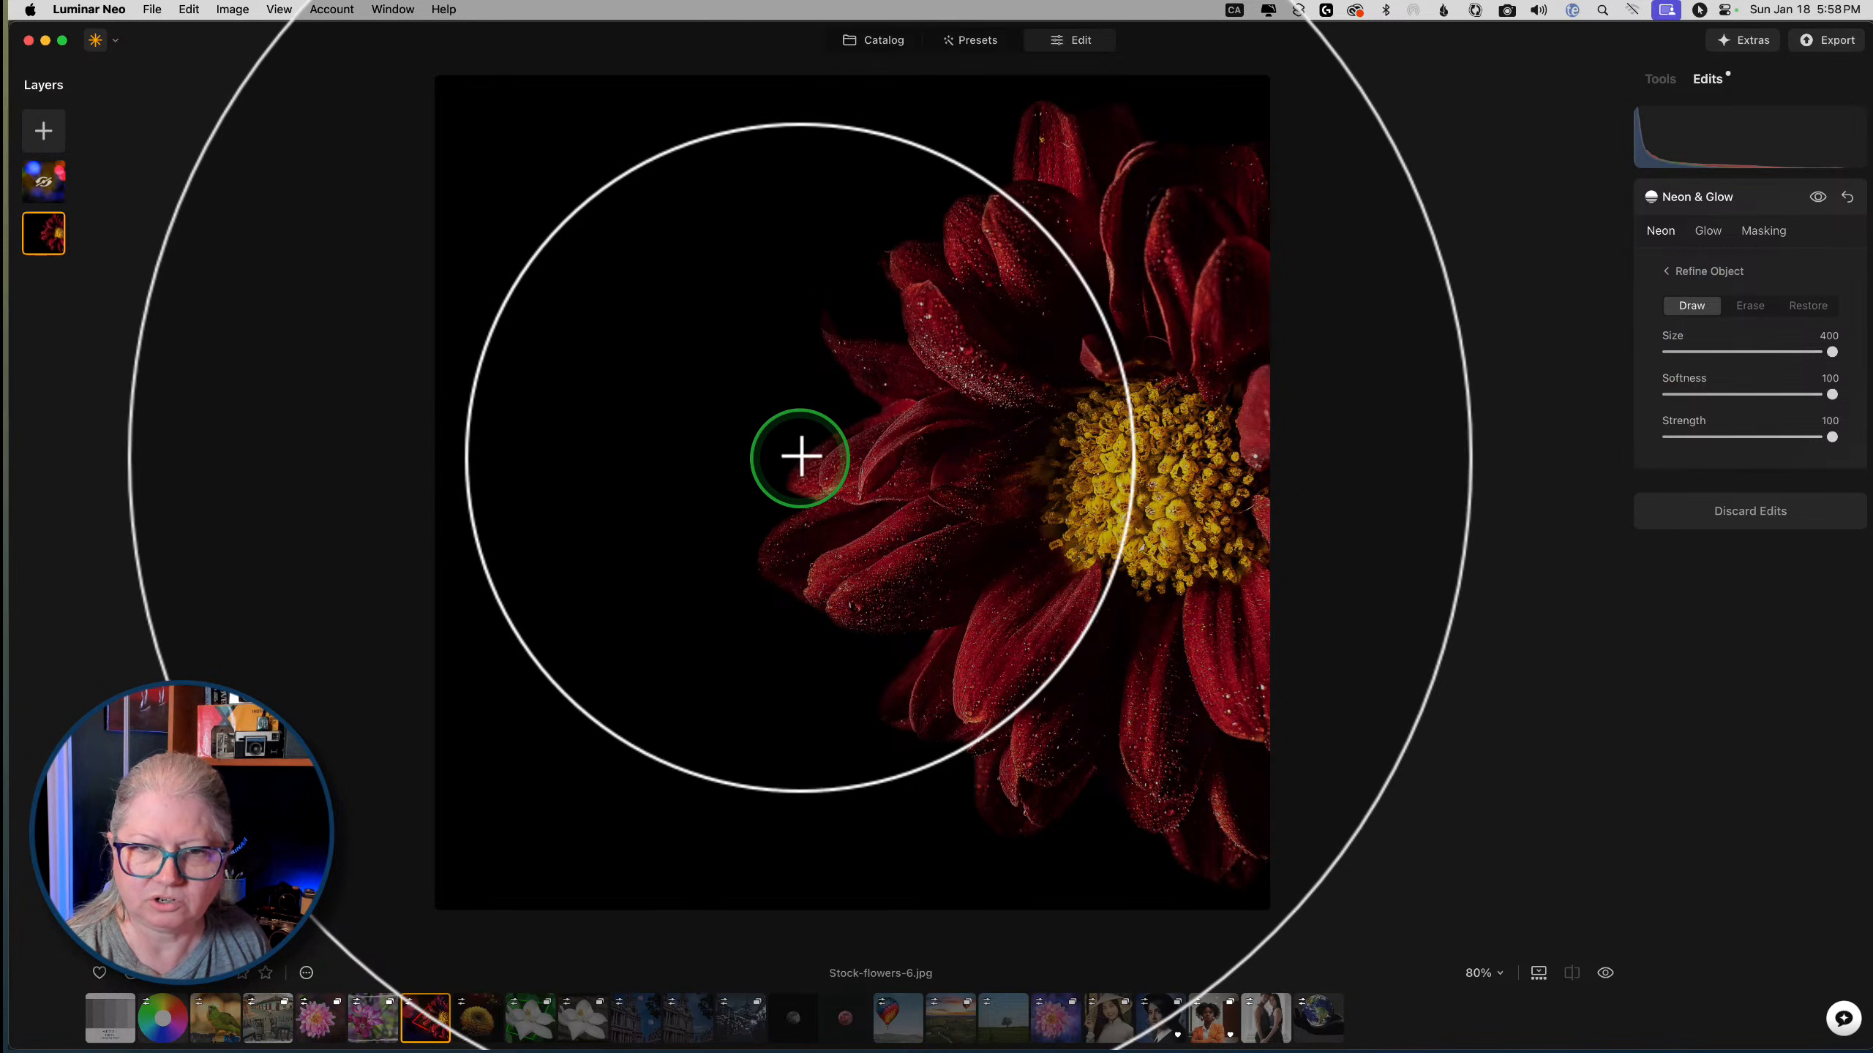
left_click_drag(803, 457, 1132, 582)
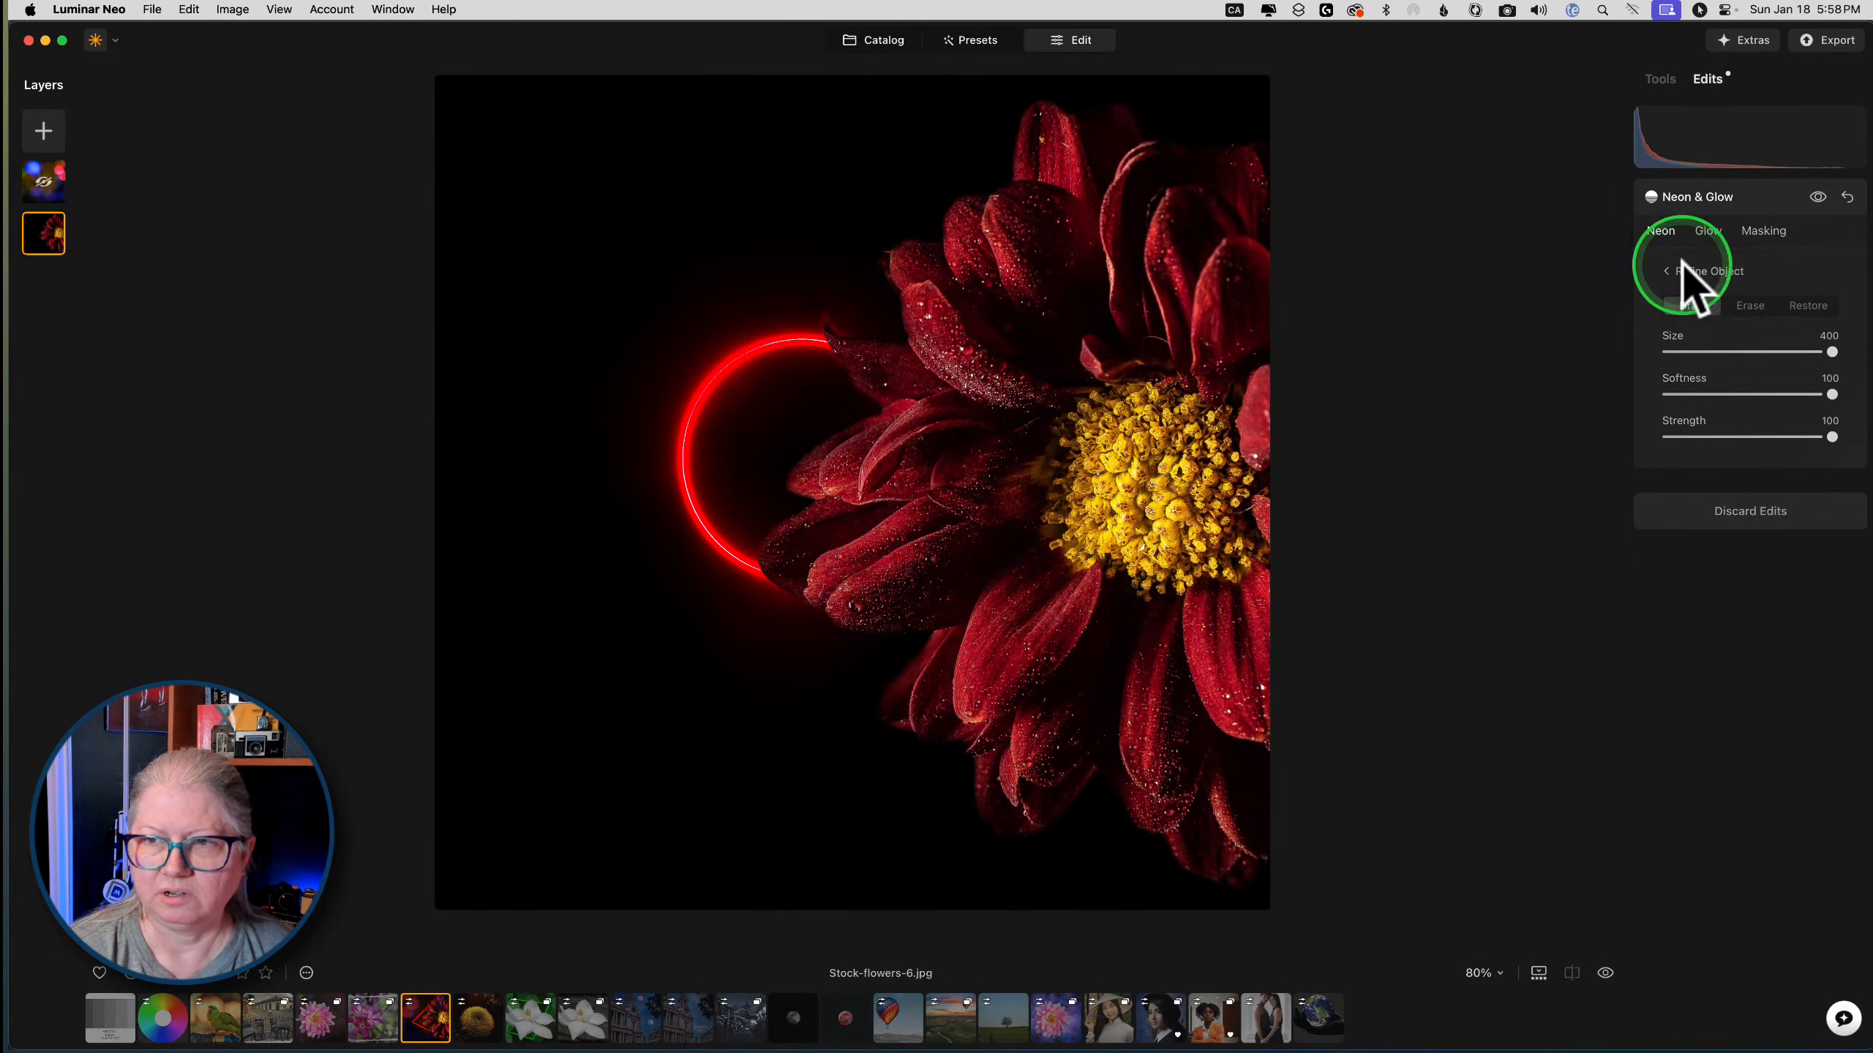
left_click(1685, 271)
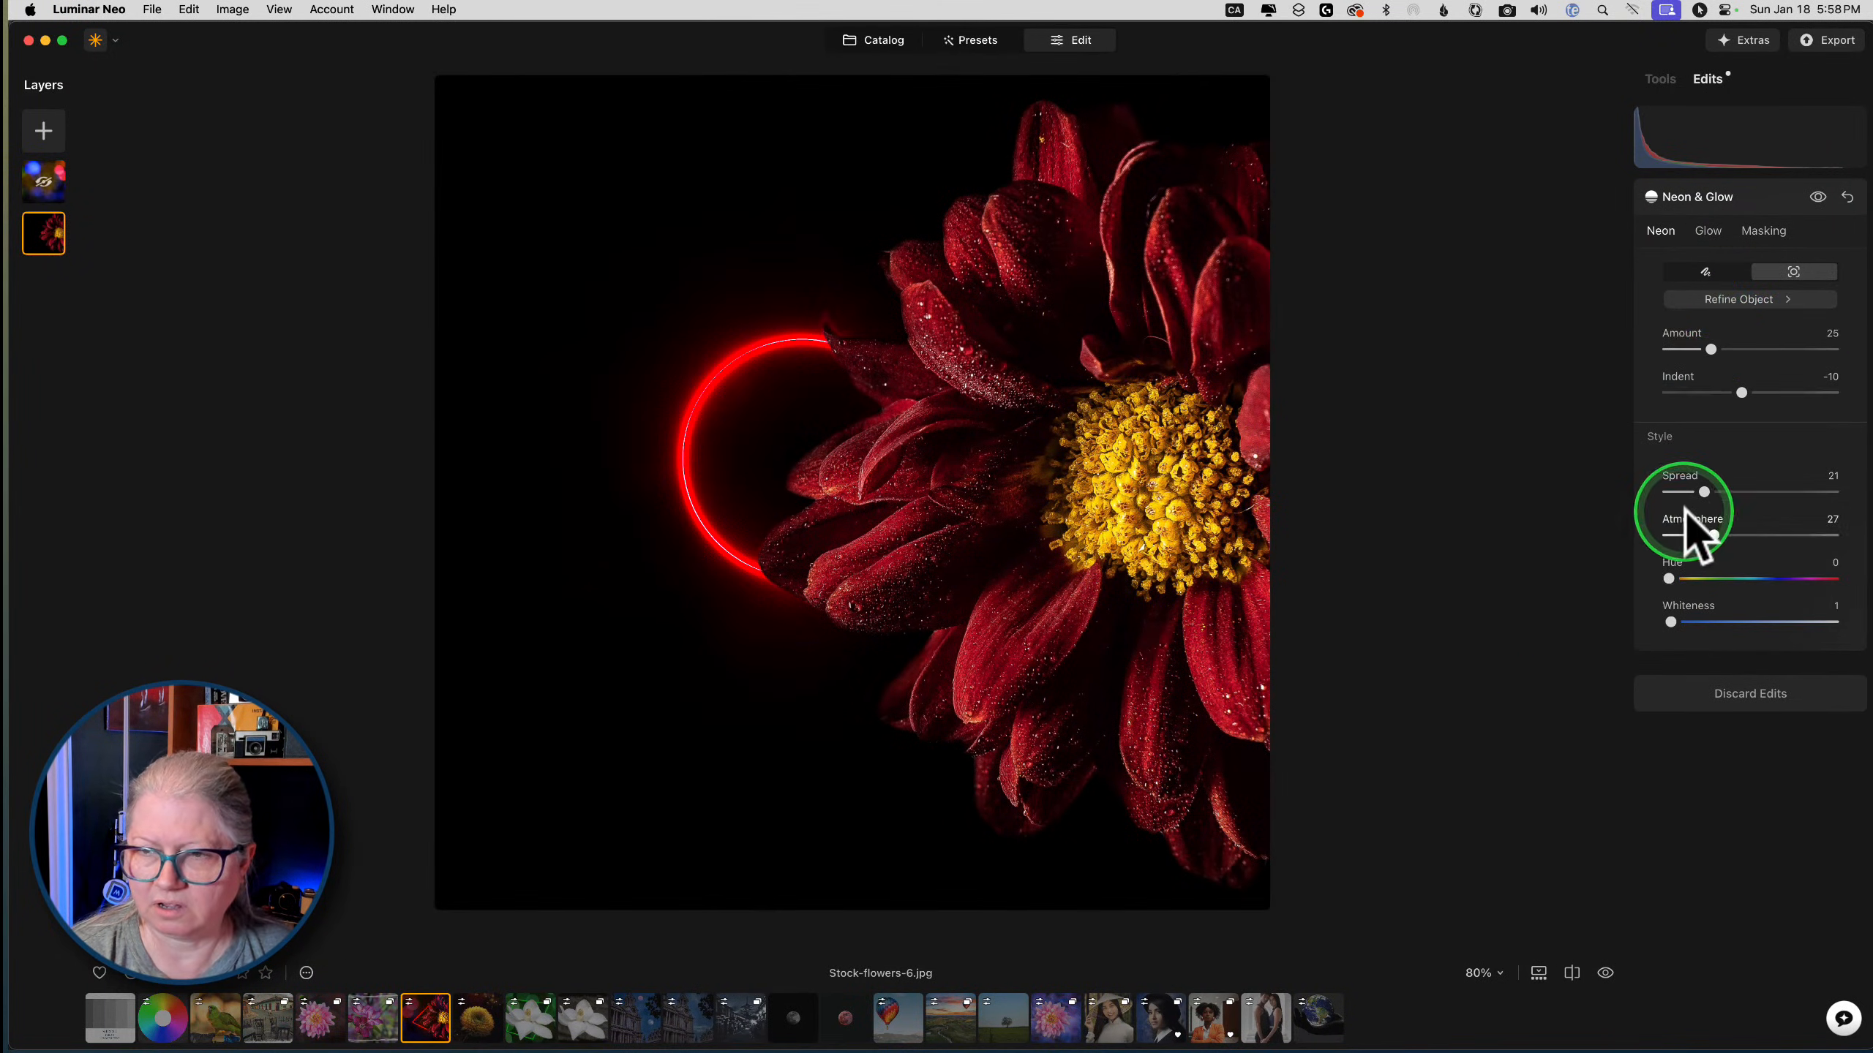
Adjust the neon circle to Spread 24, Indent 100 and Amount 8
mouse_move(1702, 491)
left_mouse_down()
mouse_move(1773, 493)
mouse_move(1705, 491)
left_mouse_up()
left_click_drag(1744, 393, 1864, 389)
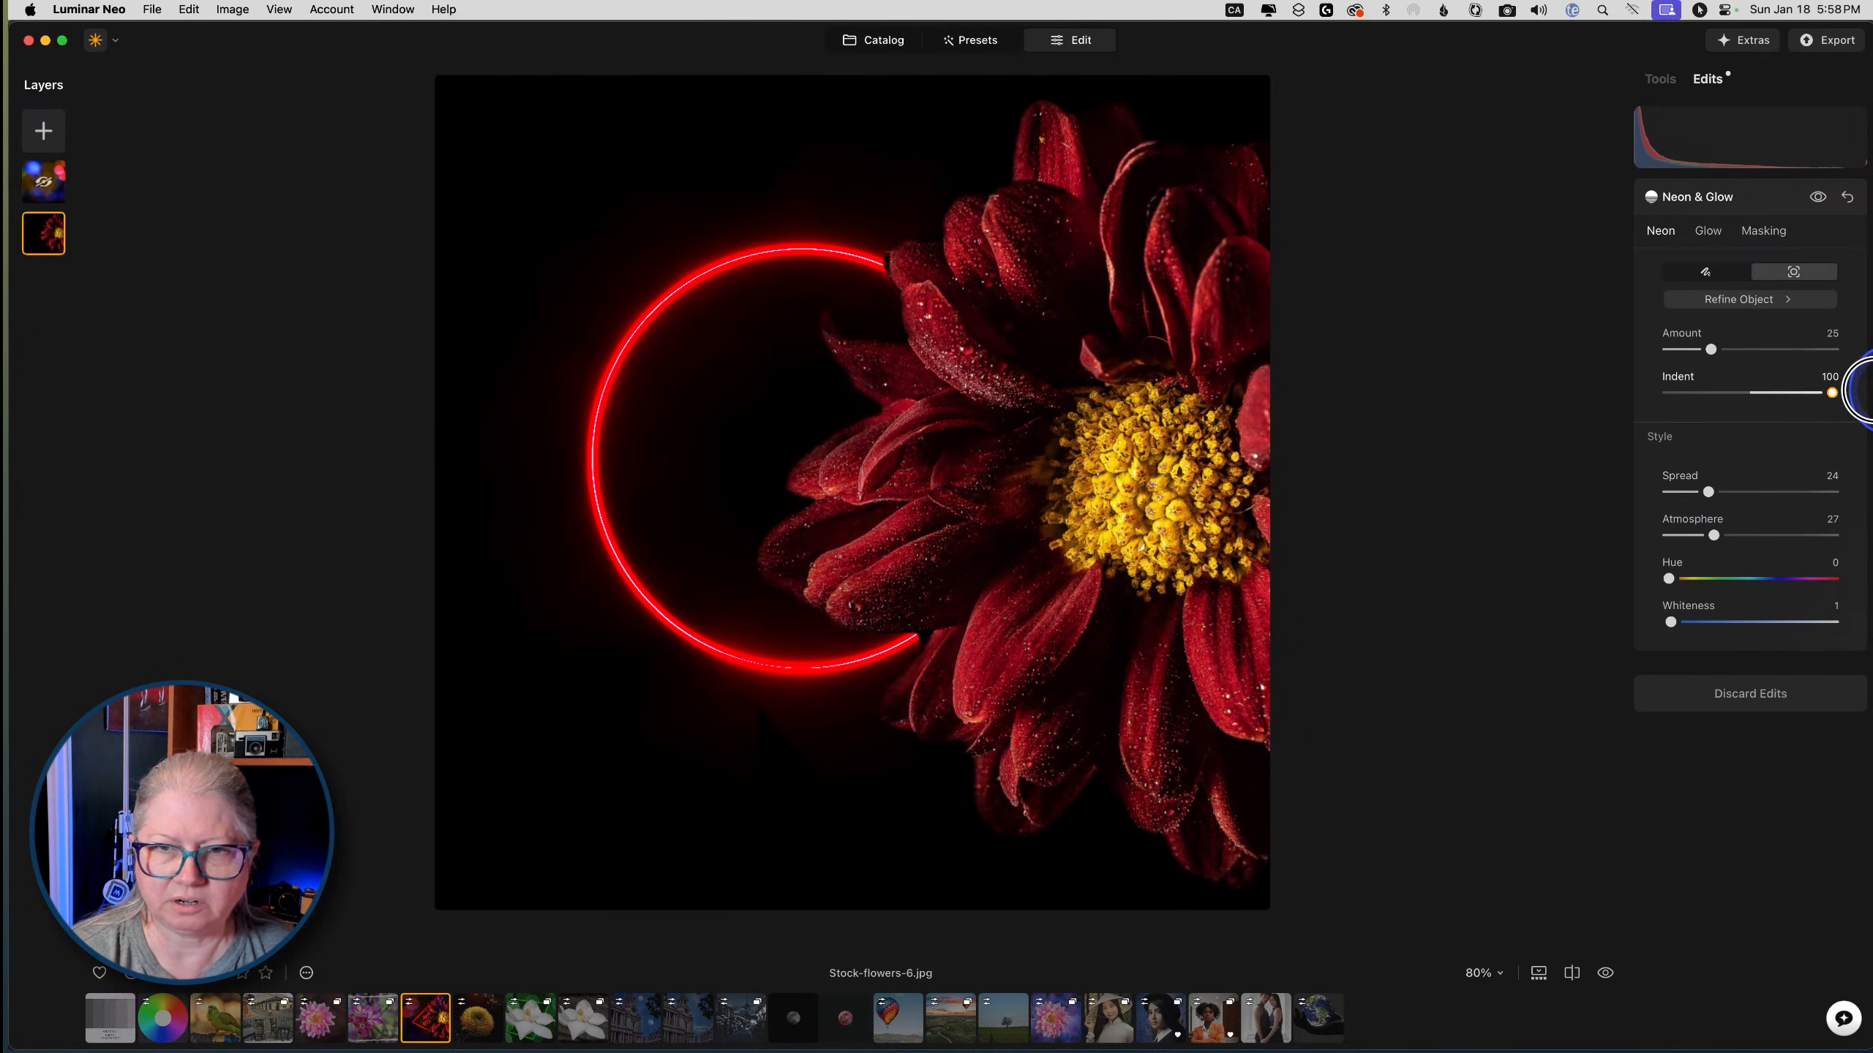
mouse_move(1710, 349)
left_mouse_down()
mouse_move(1736, 360)
mouse_move(1682, 348)
left_mouse_up()
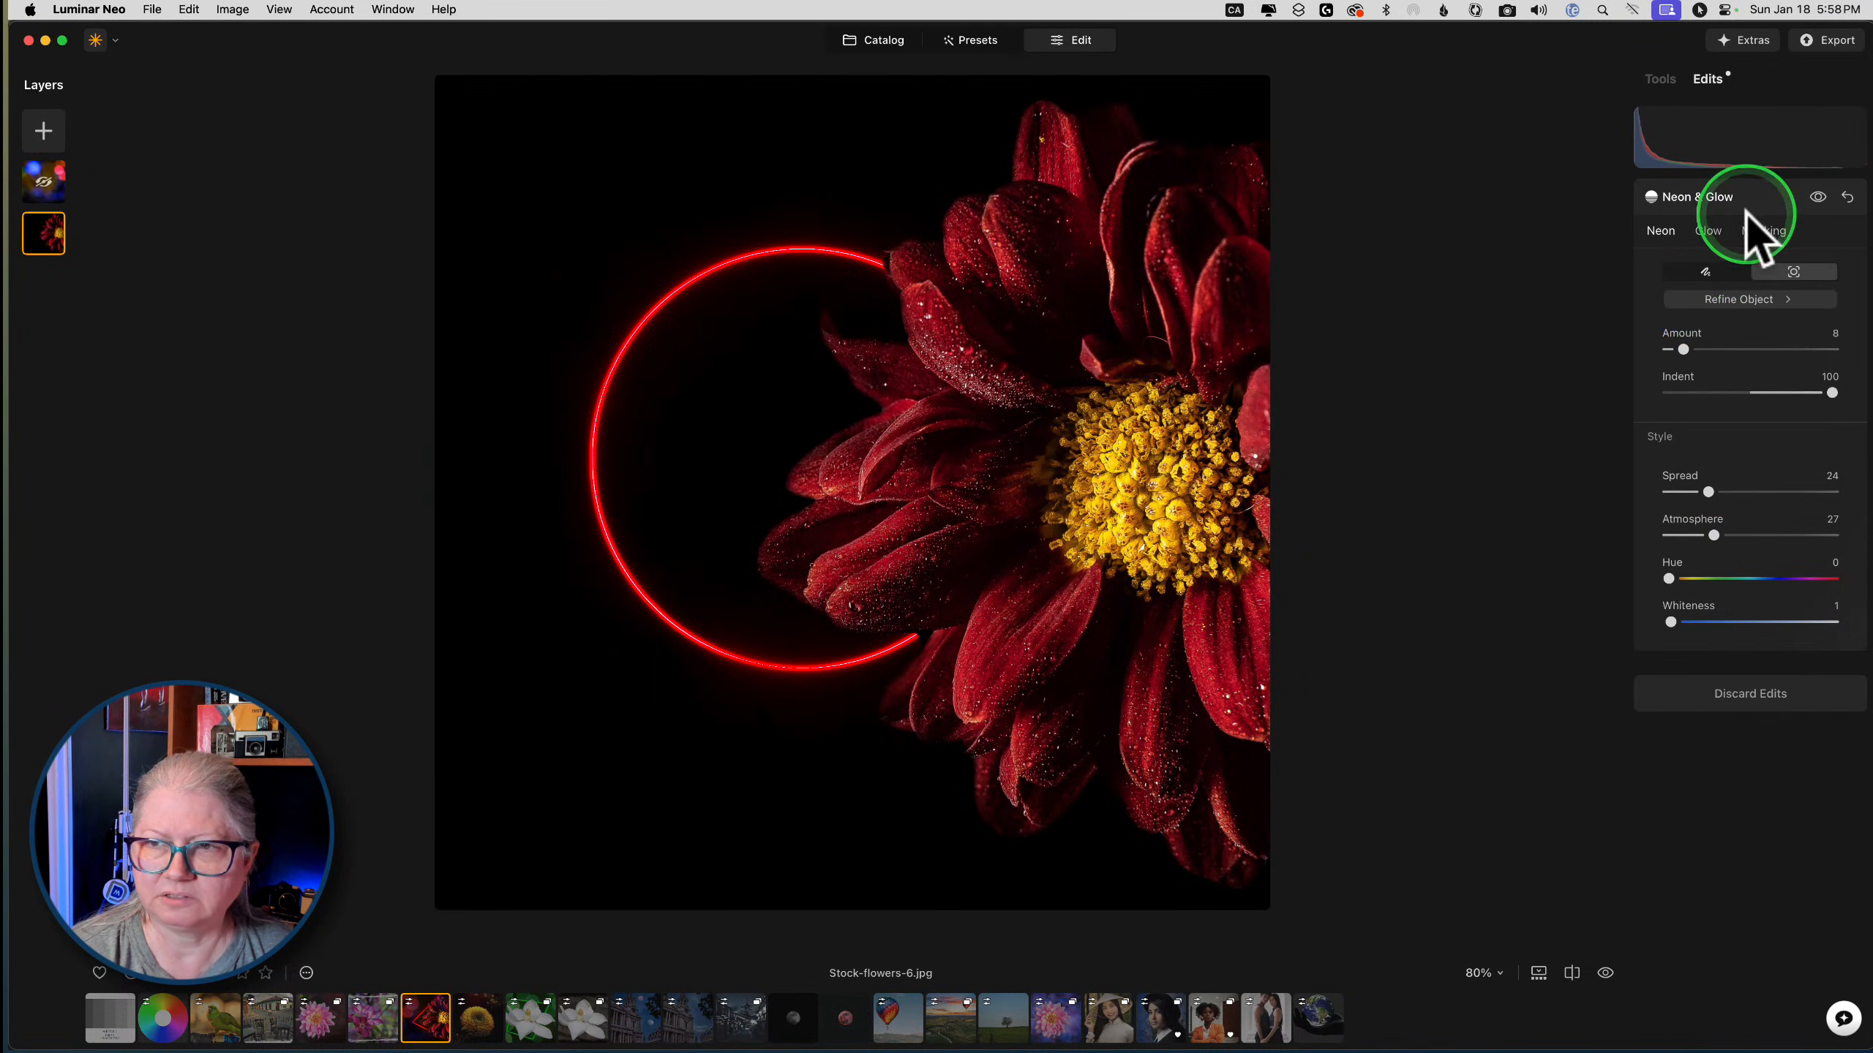
Show the blue and red bokeh layer again and check its blend mode options, keeping Lighten
left_click(1663, 80)
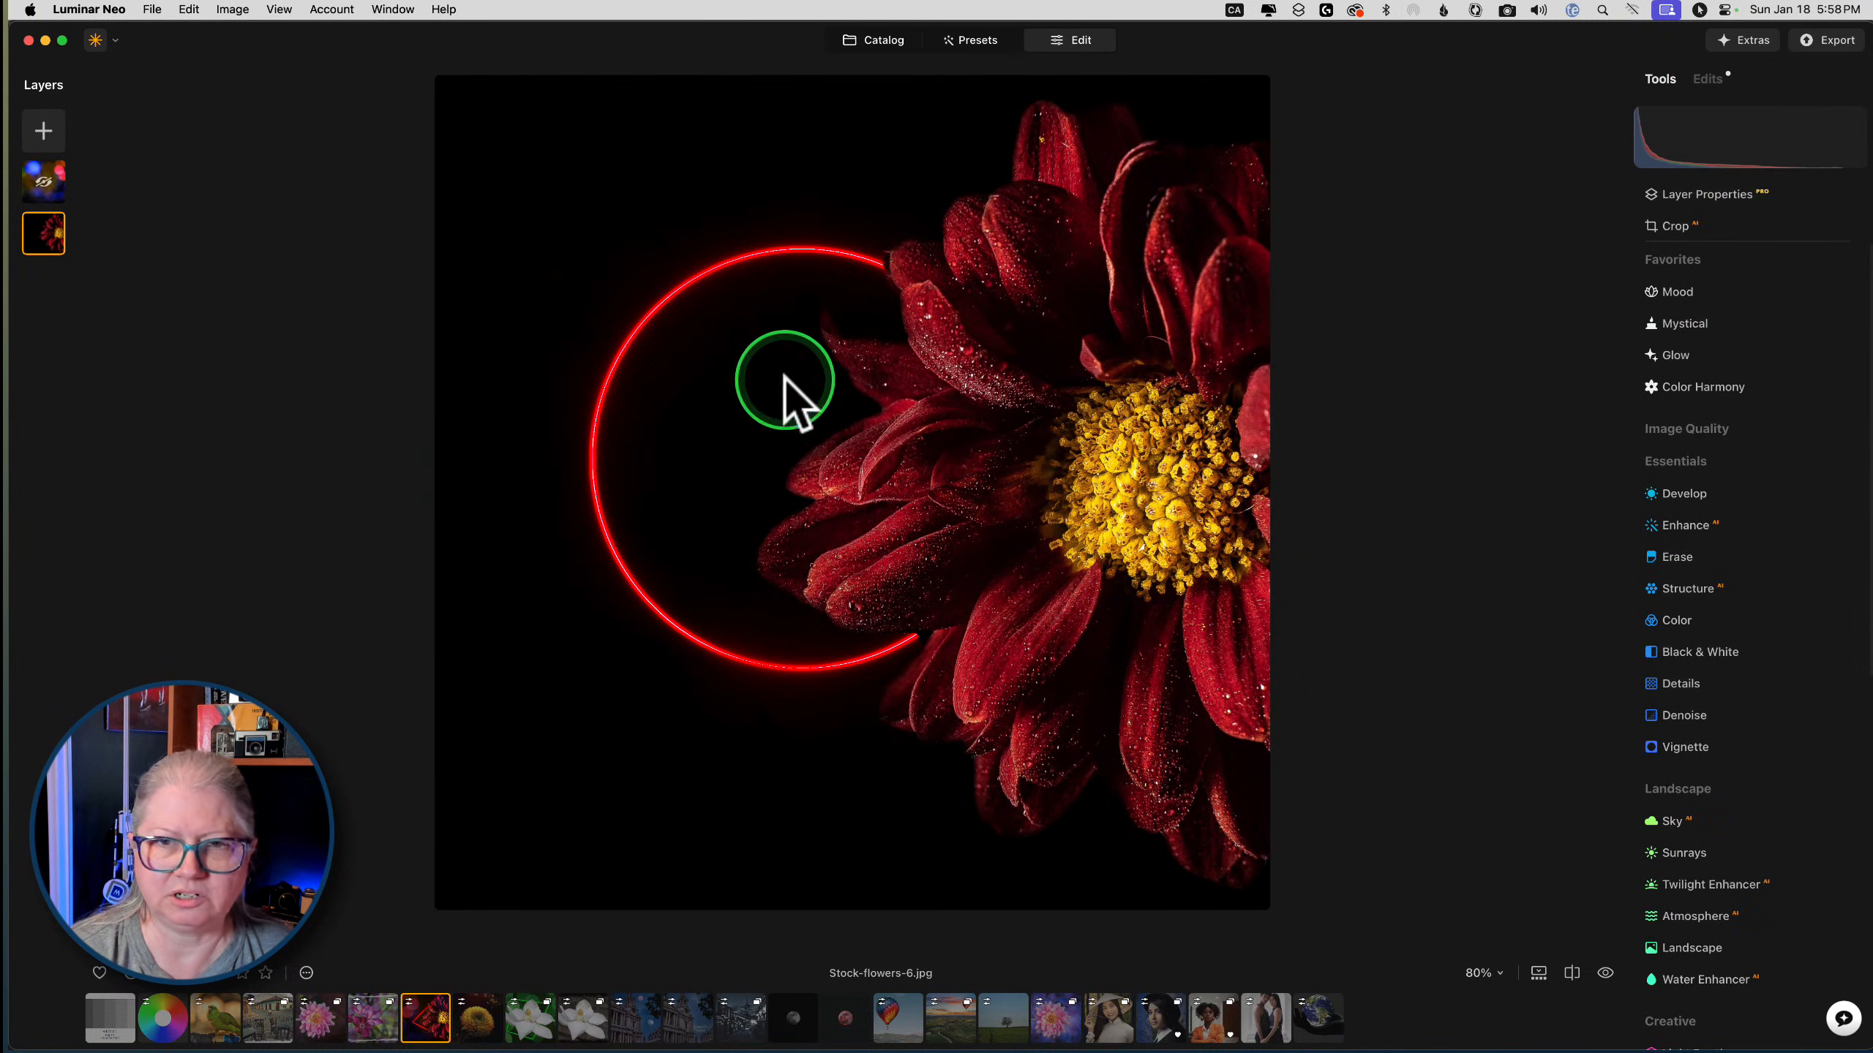
left_click(41, 183)
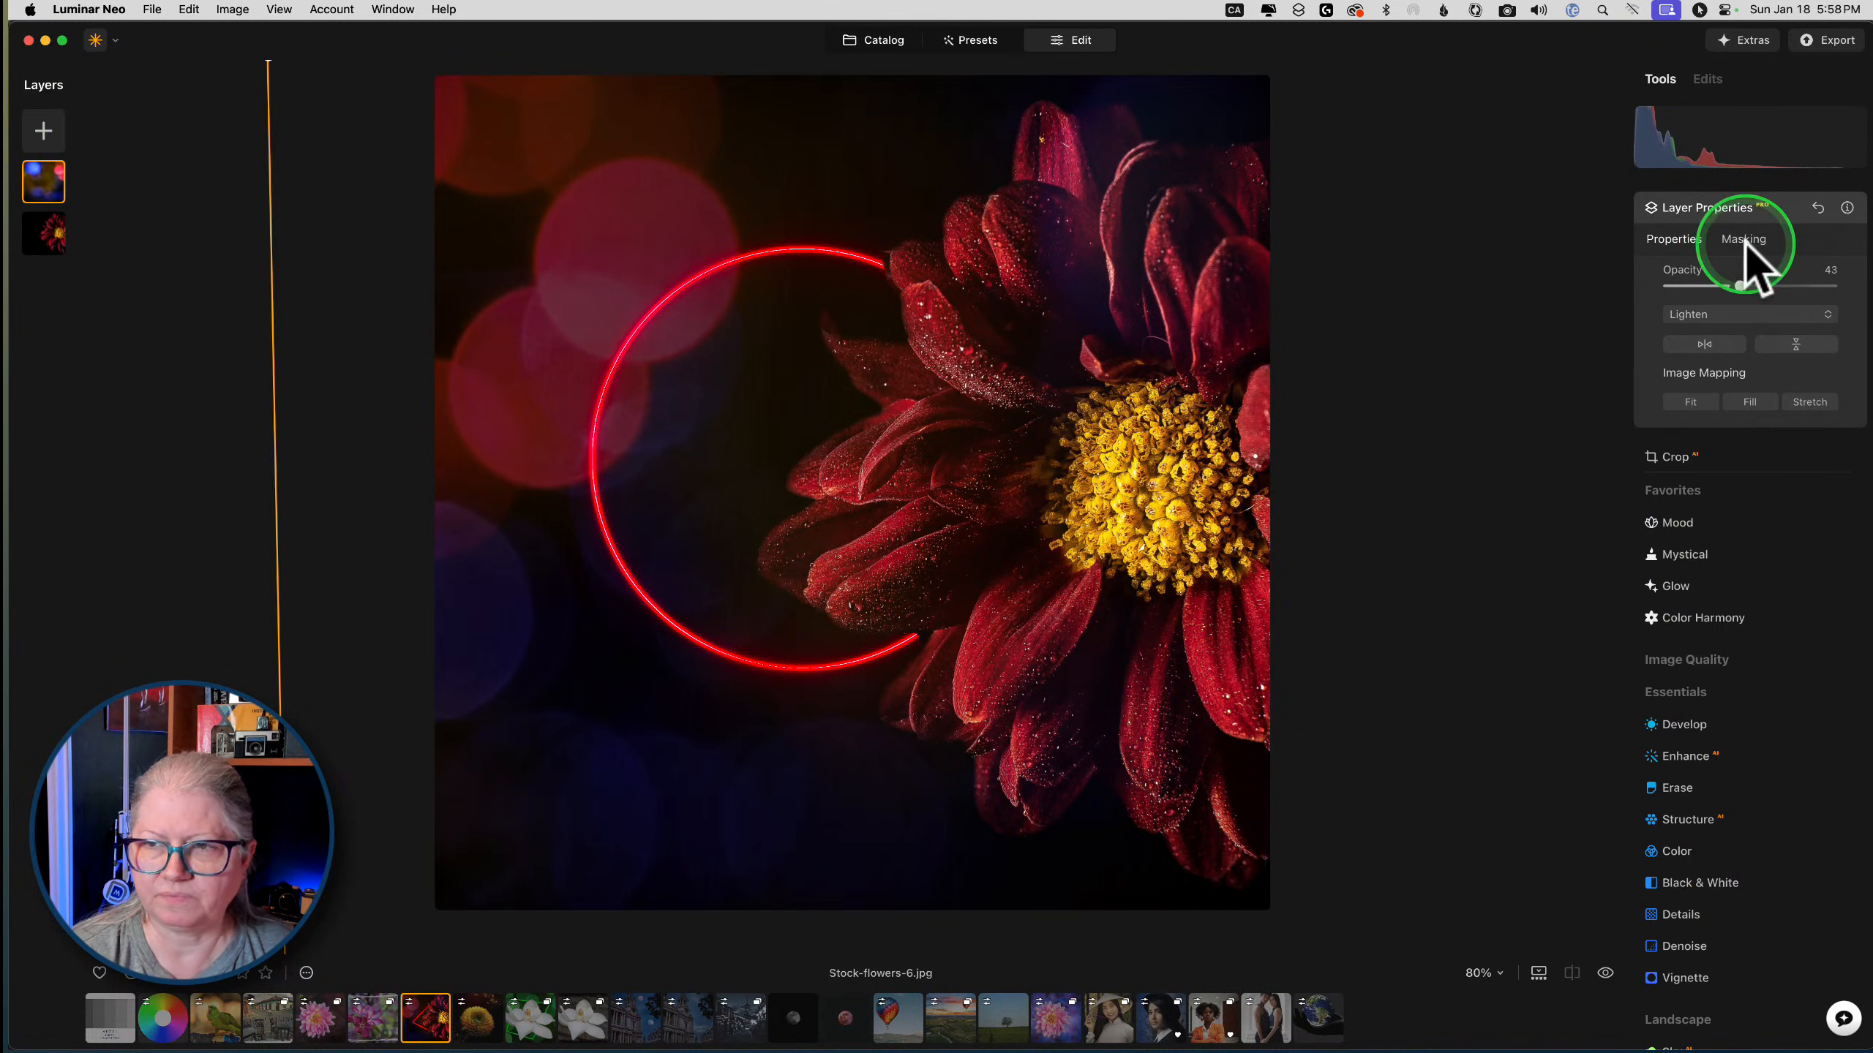
left_click(1703, 315)
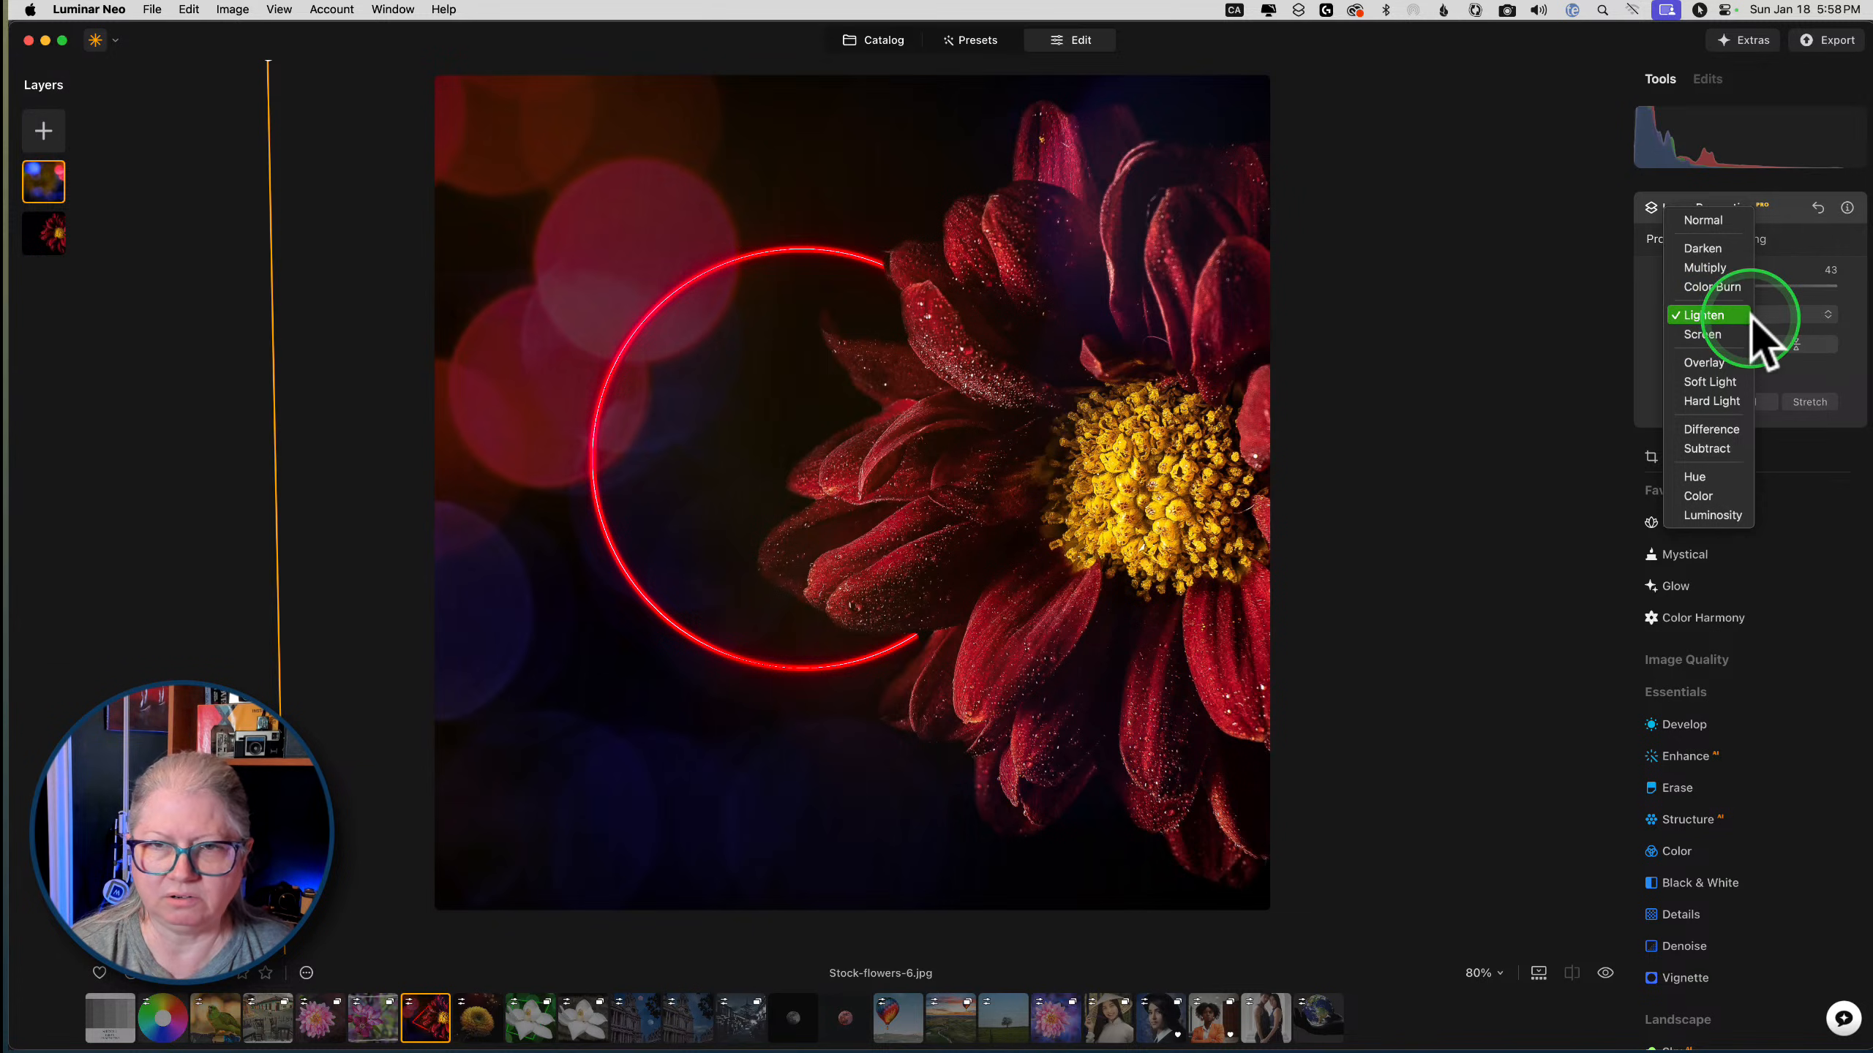
left_click(1749, 318)
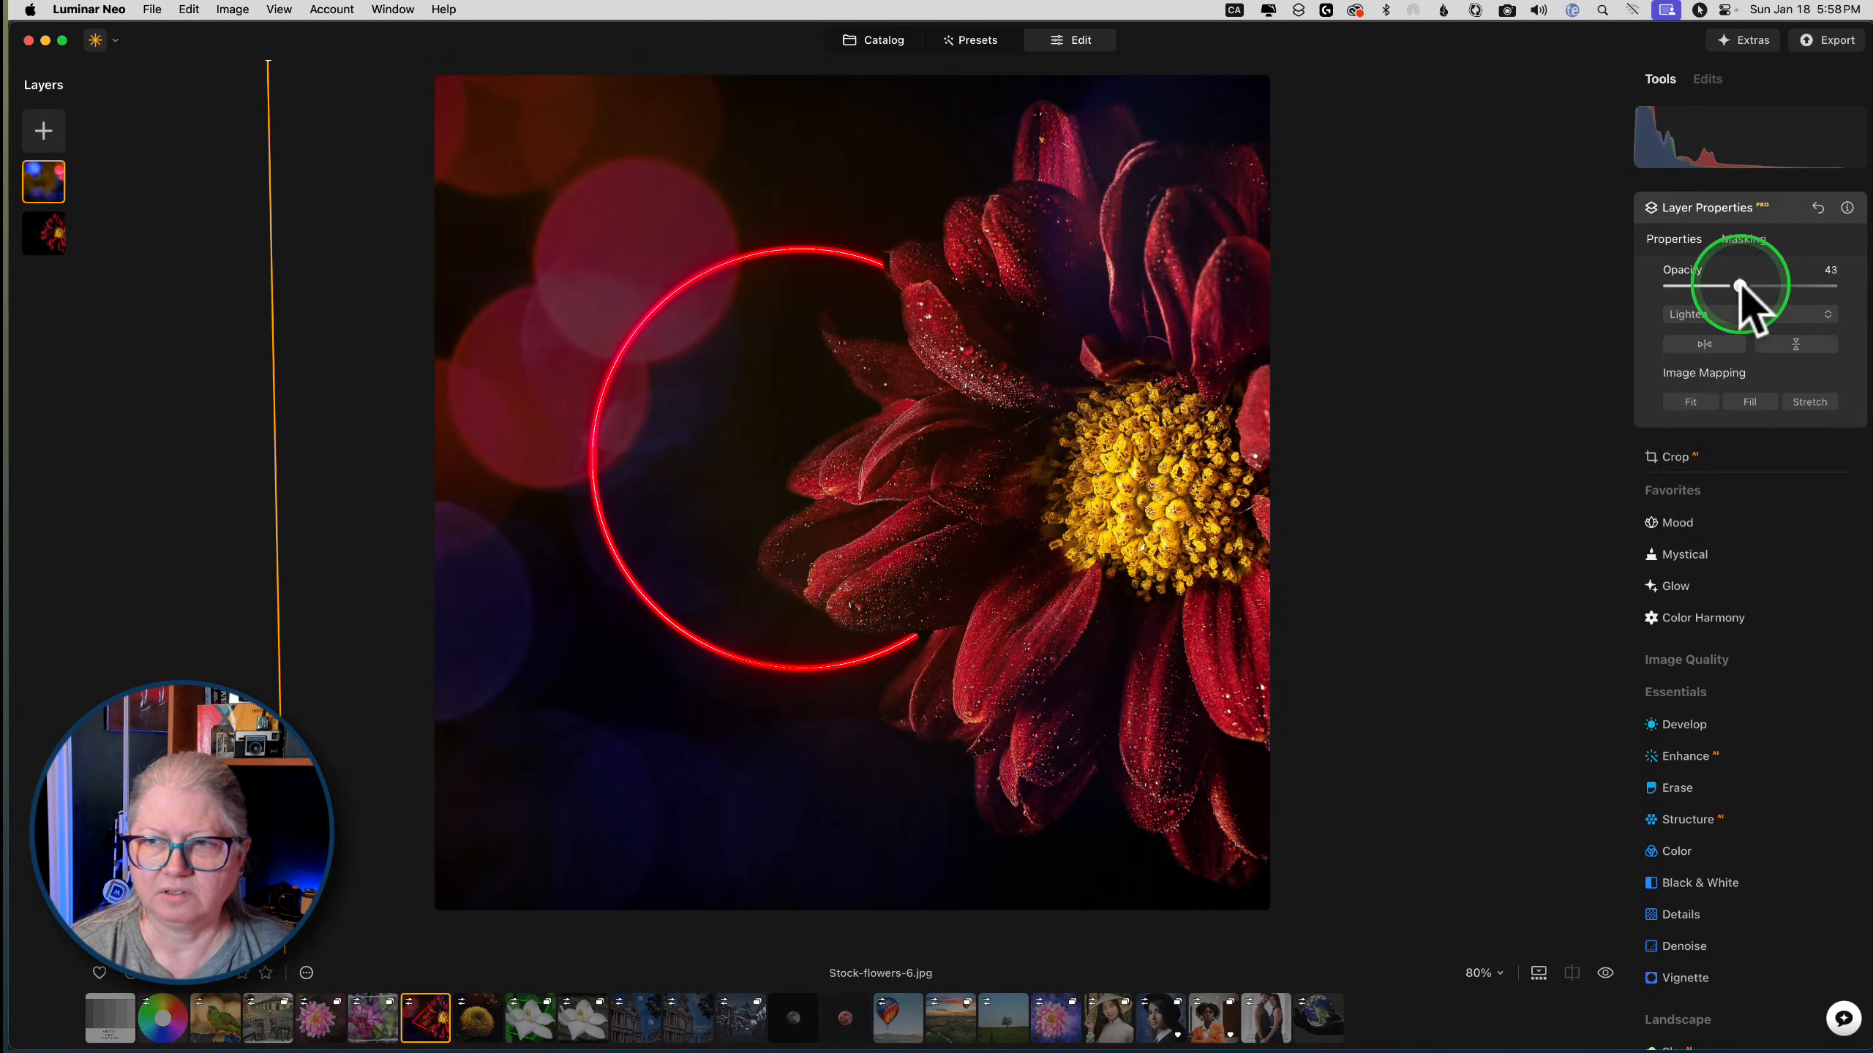
Try the Hard Light blend mode on the bokeh layer
left_click(1729, 316)
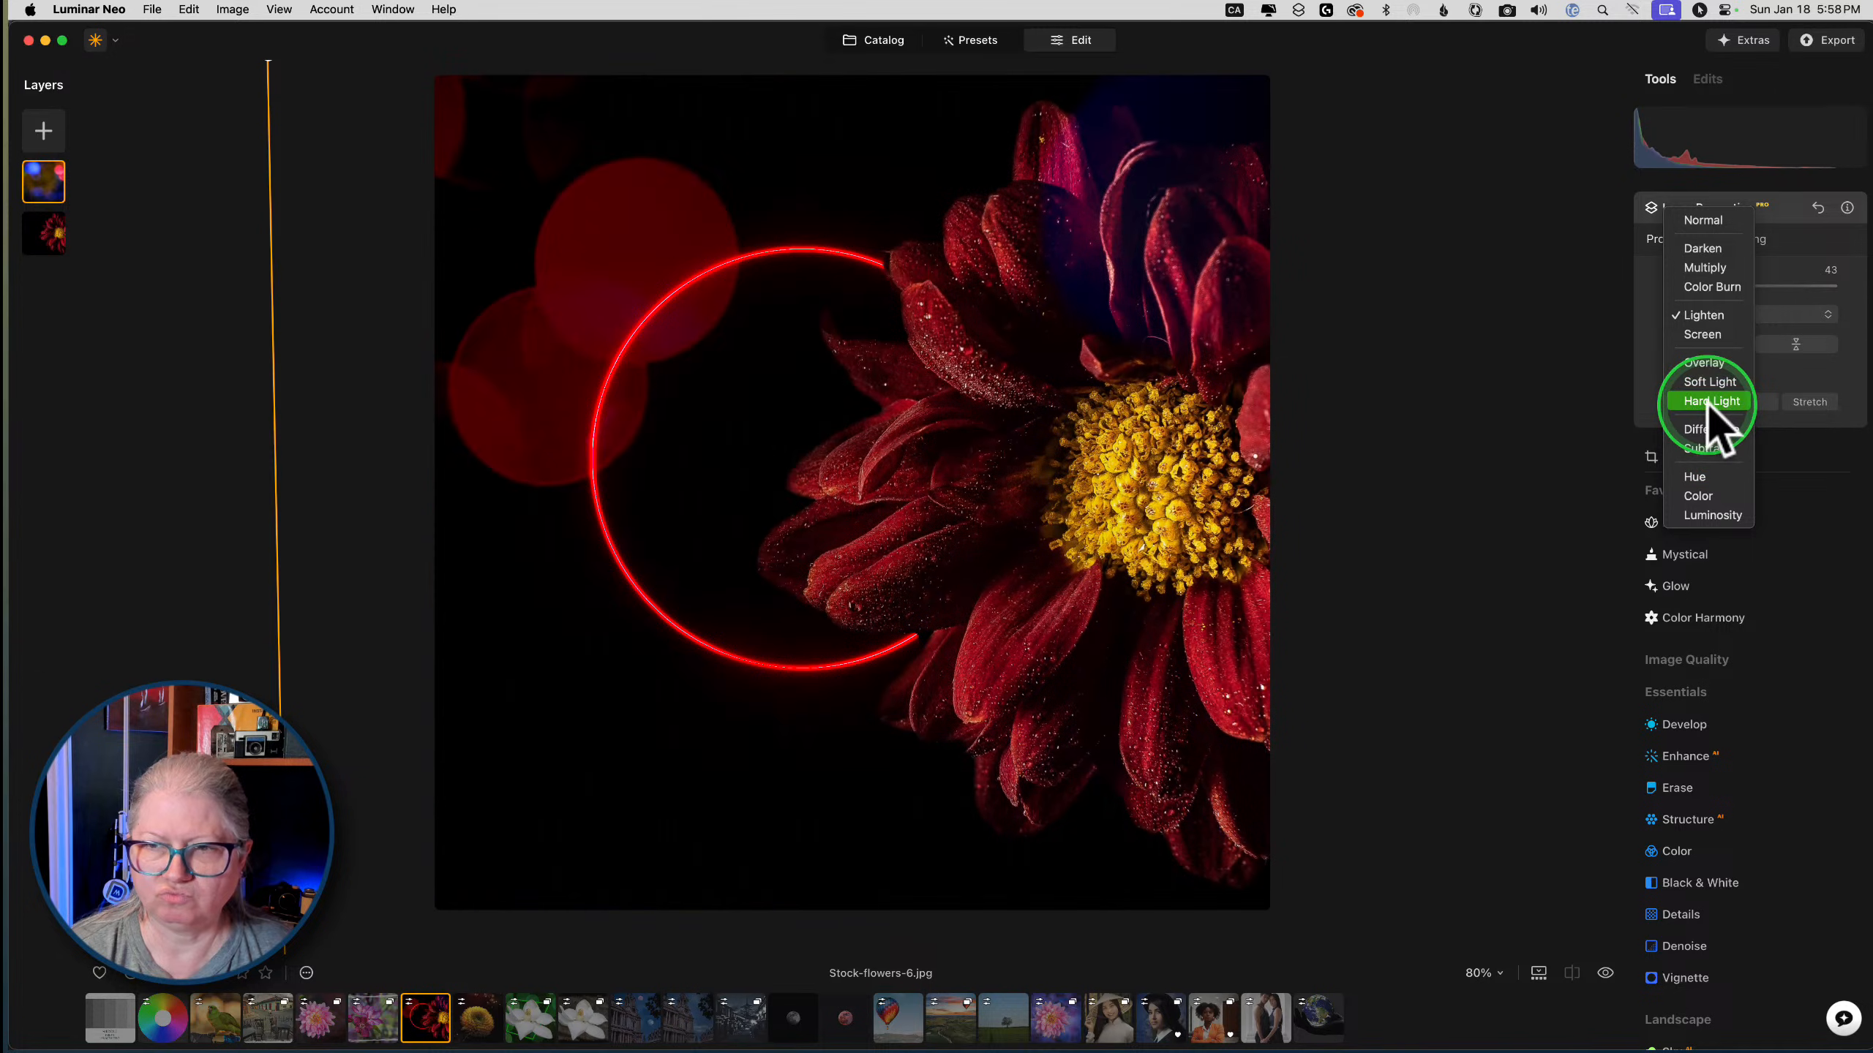
left_click(1708, 402)
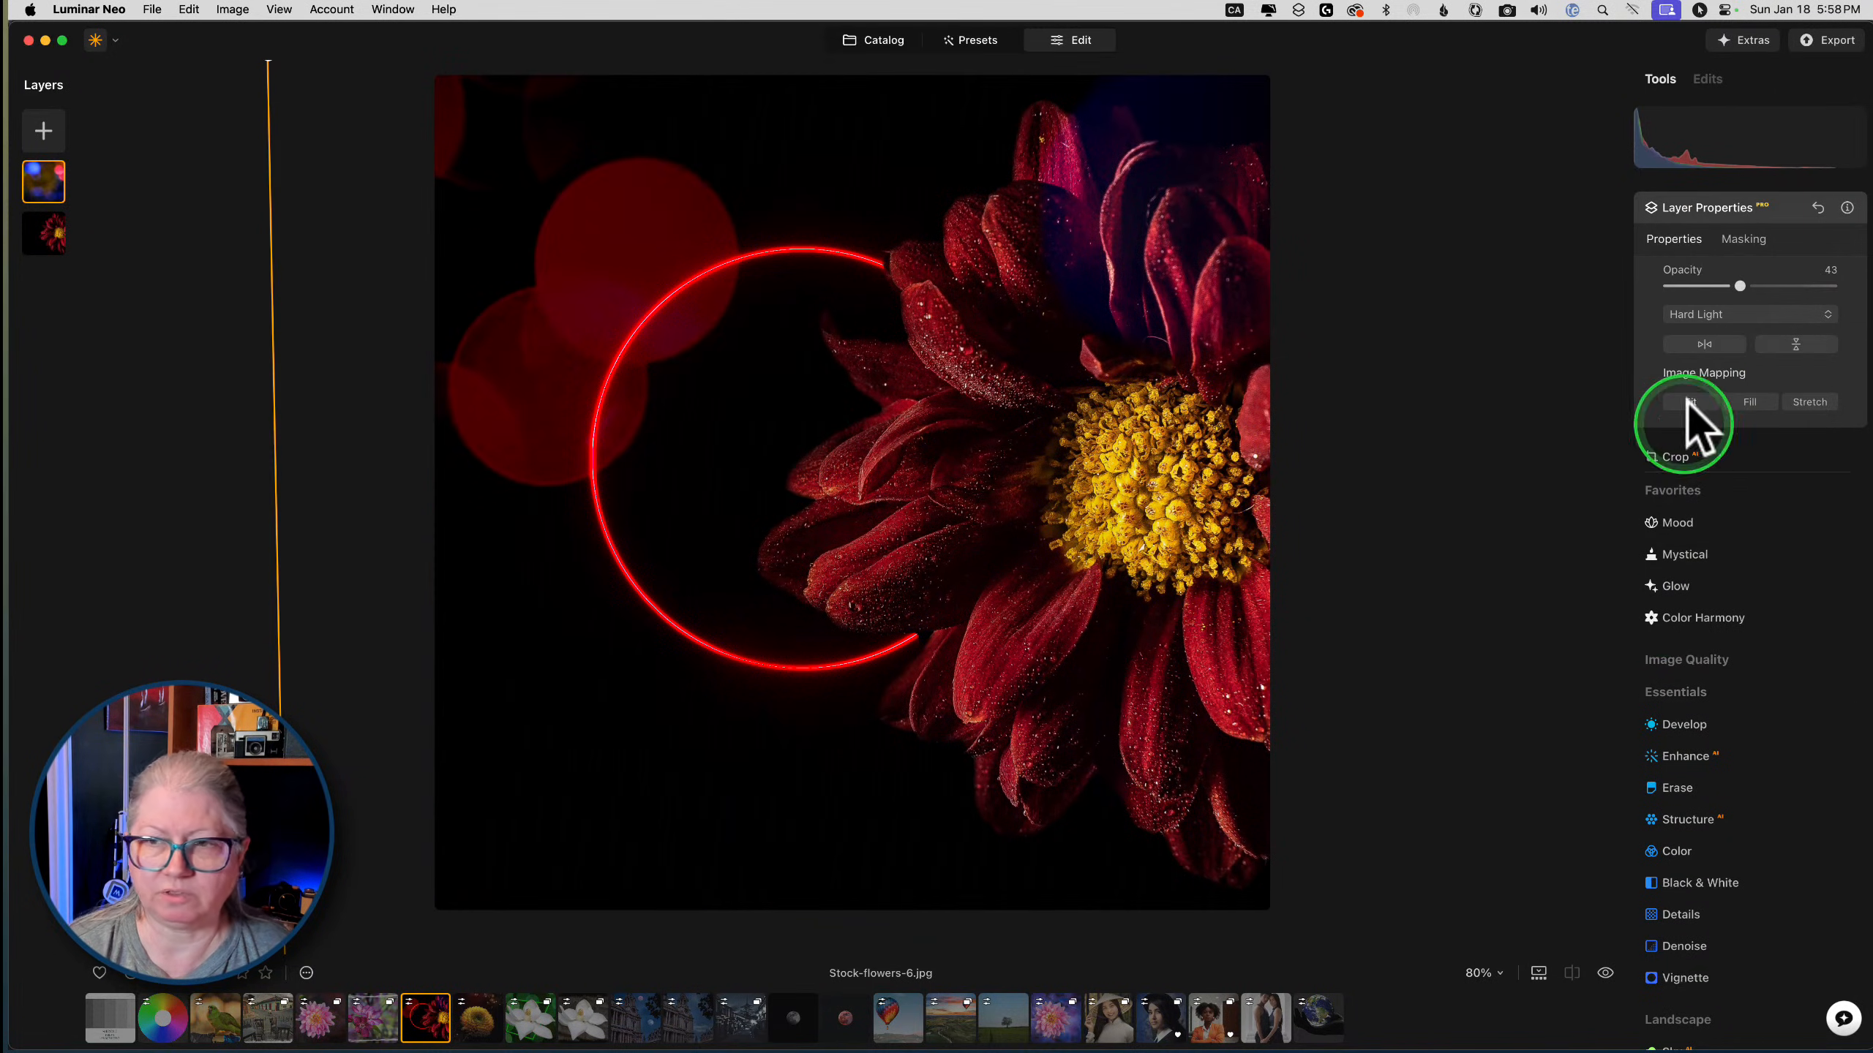
left_click(1690, 312)
left_click(1690, 312)
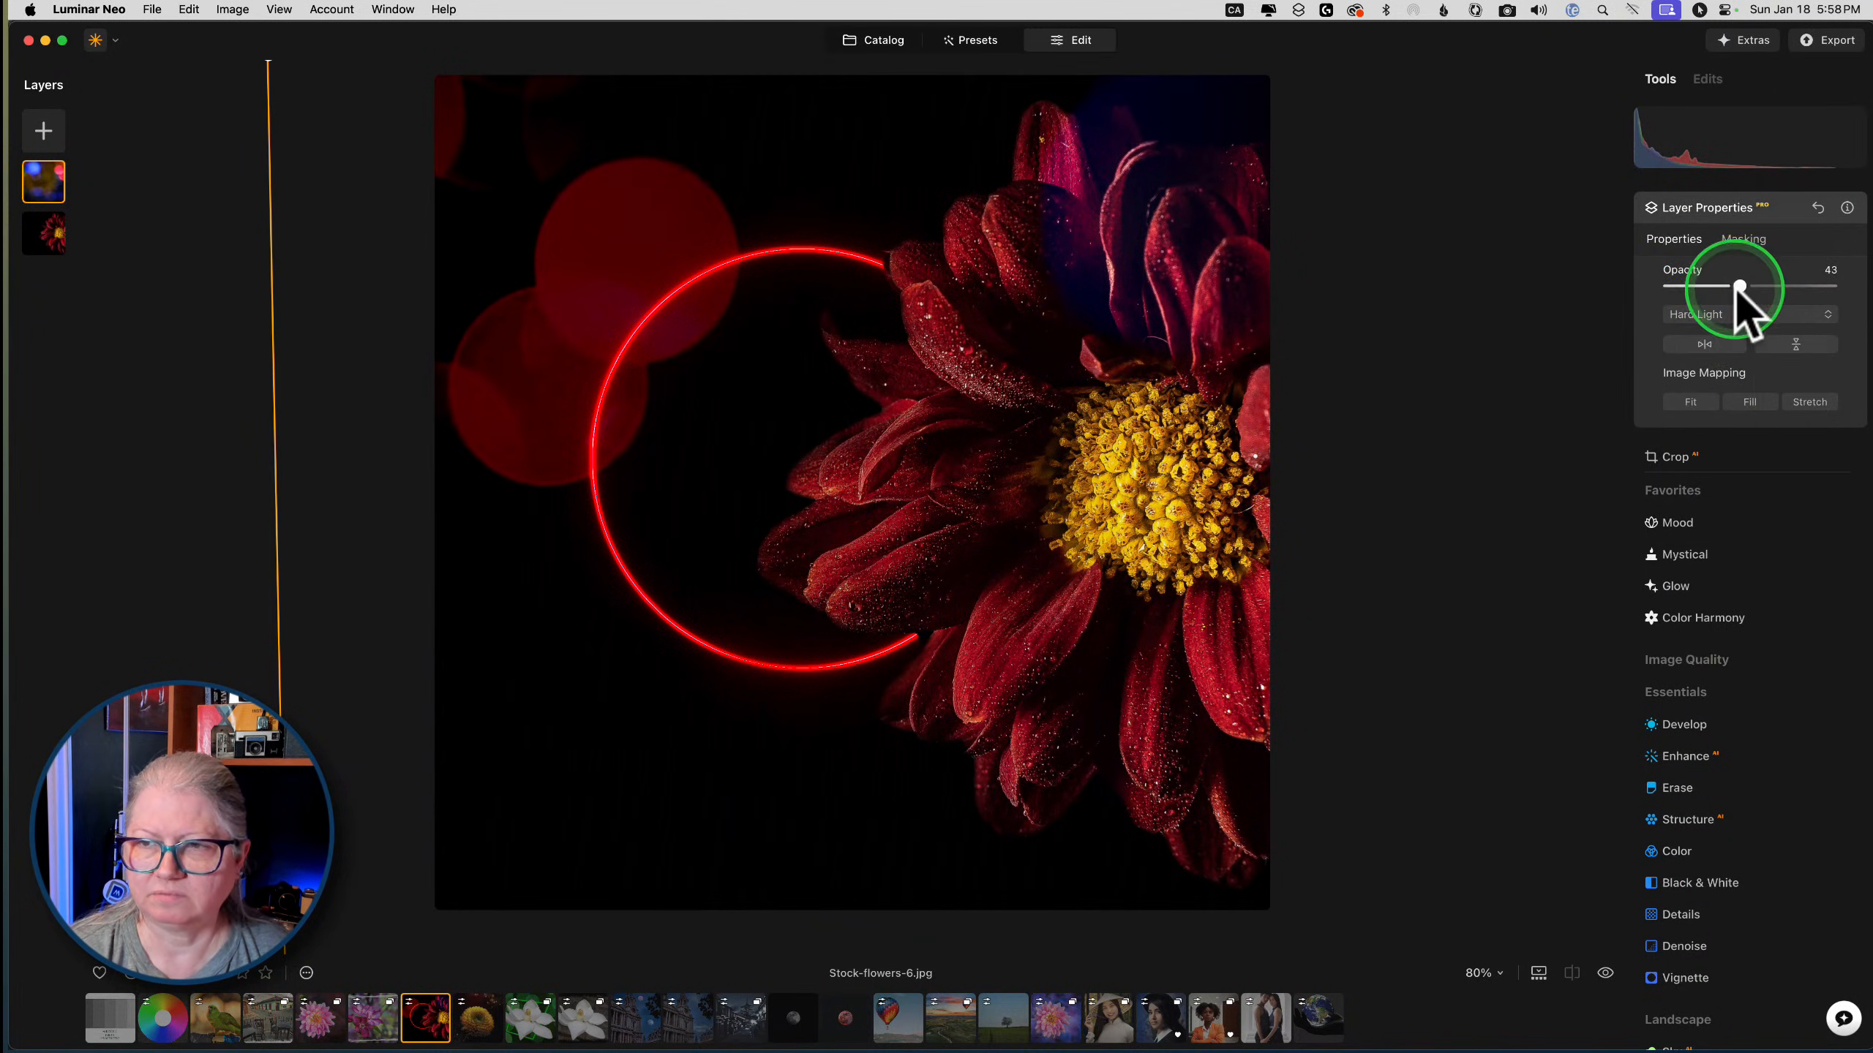
Set the bokeh layer's opacity to 68 and its blend mode to Screen
left_click_drag(1741, 287, 1780, 295)
left_click(1689, 315)
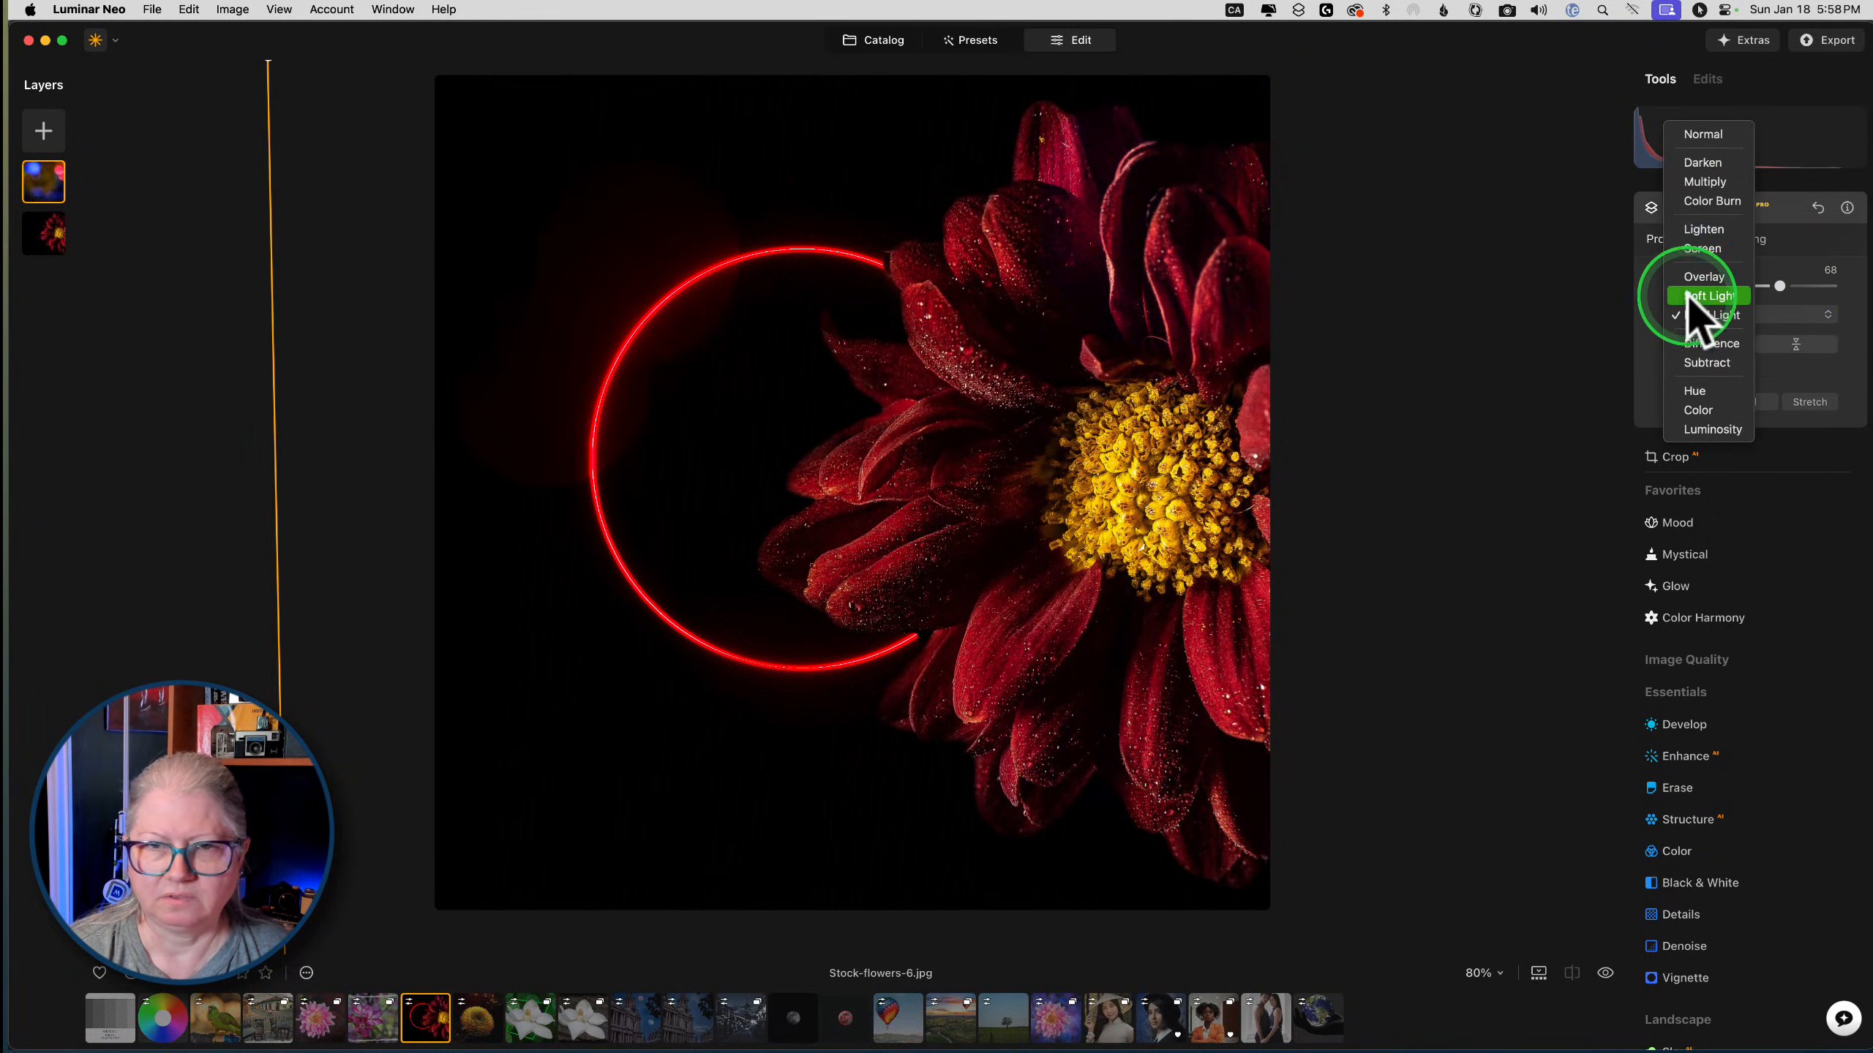
left_click(1696, 248)
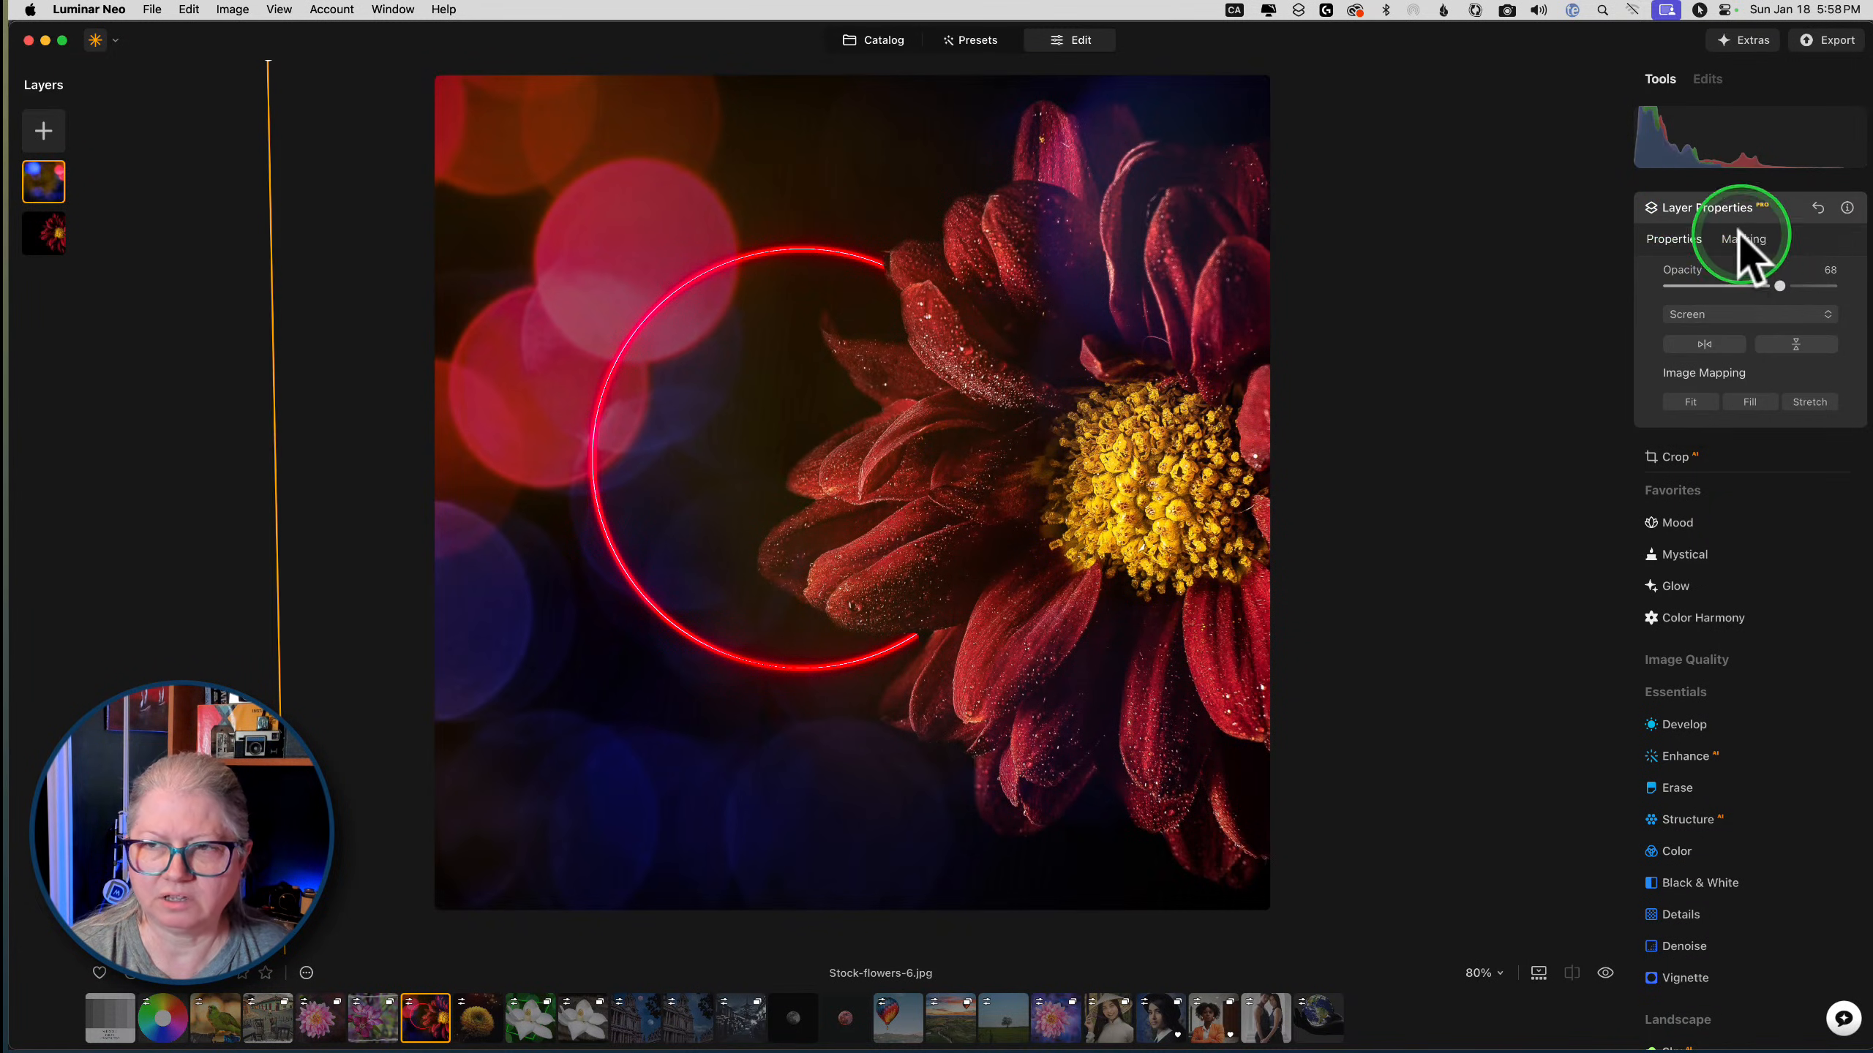
Clear the bokeh layer's mask and apply a linear gradient mask that fades the bokeh out across the flower
left_click(1744, 240)
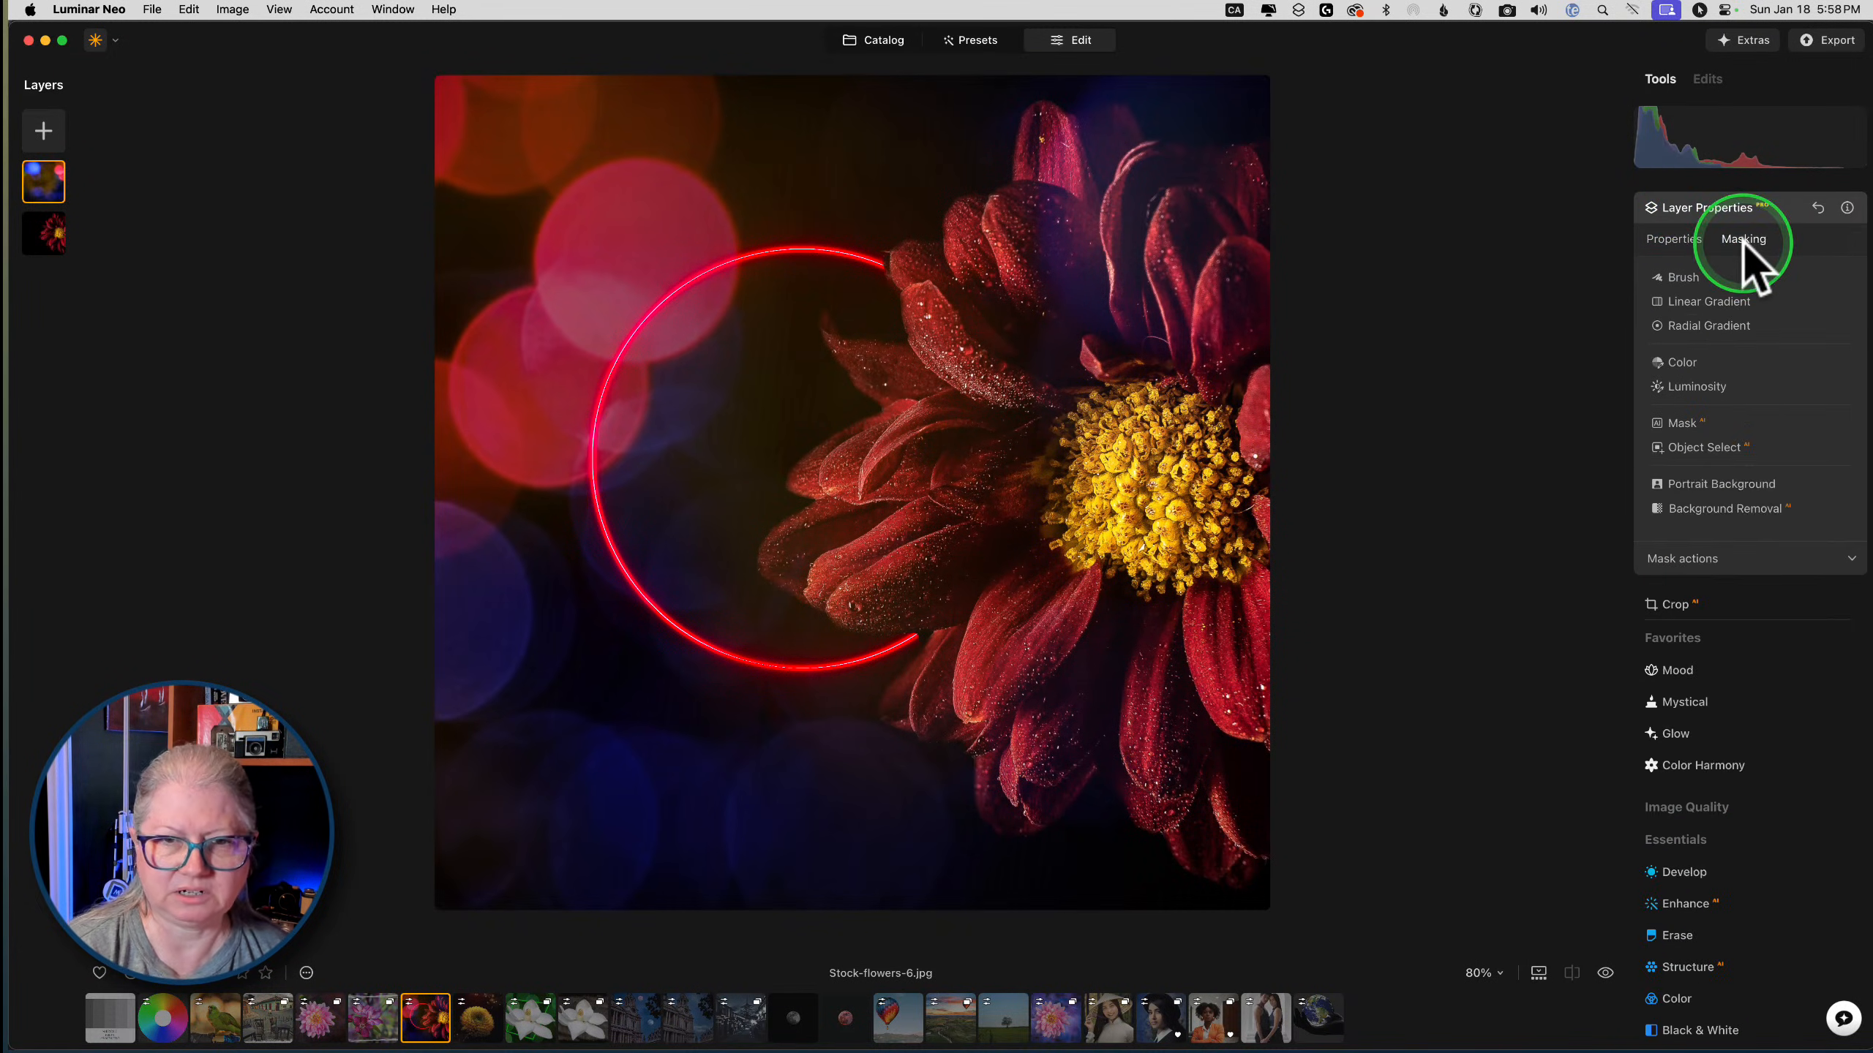
left_click(1707, 558)
left_click(1795, 618)
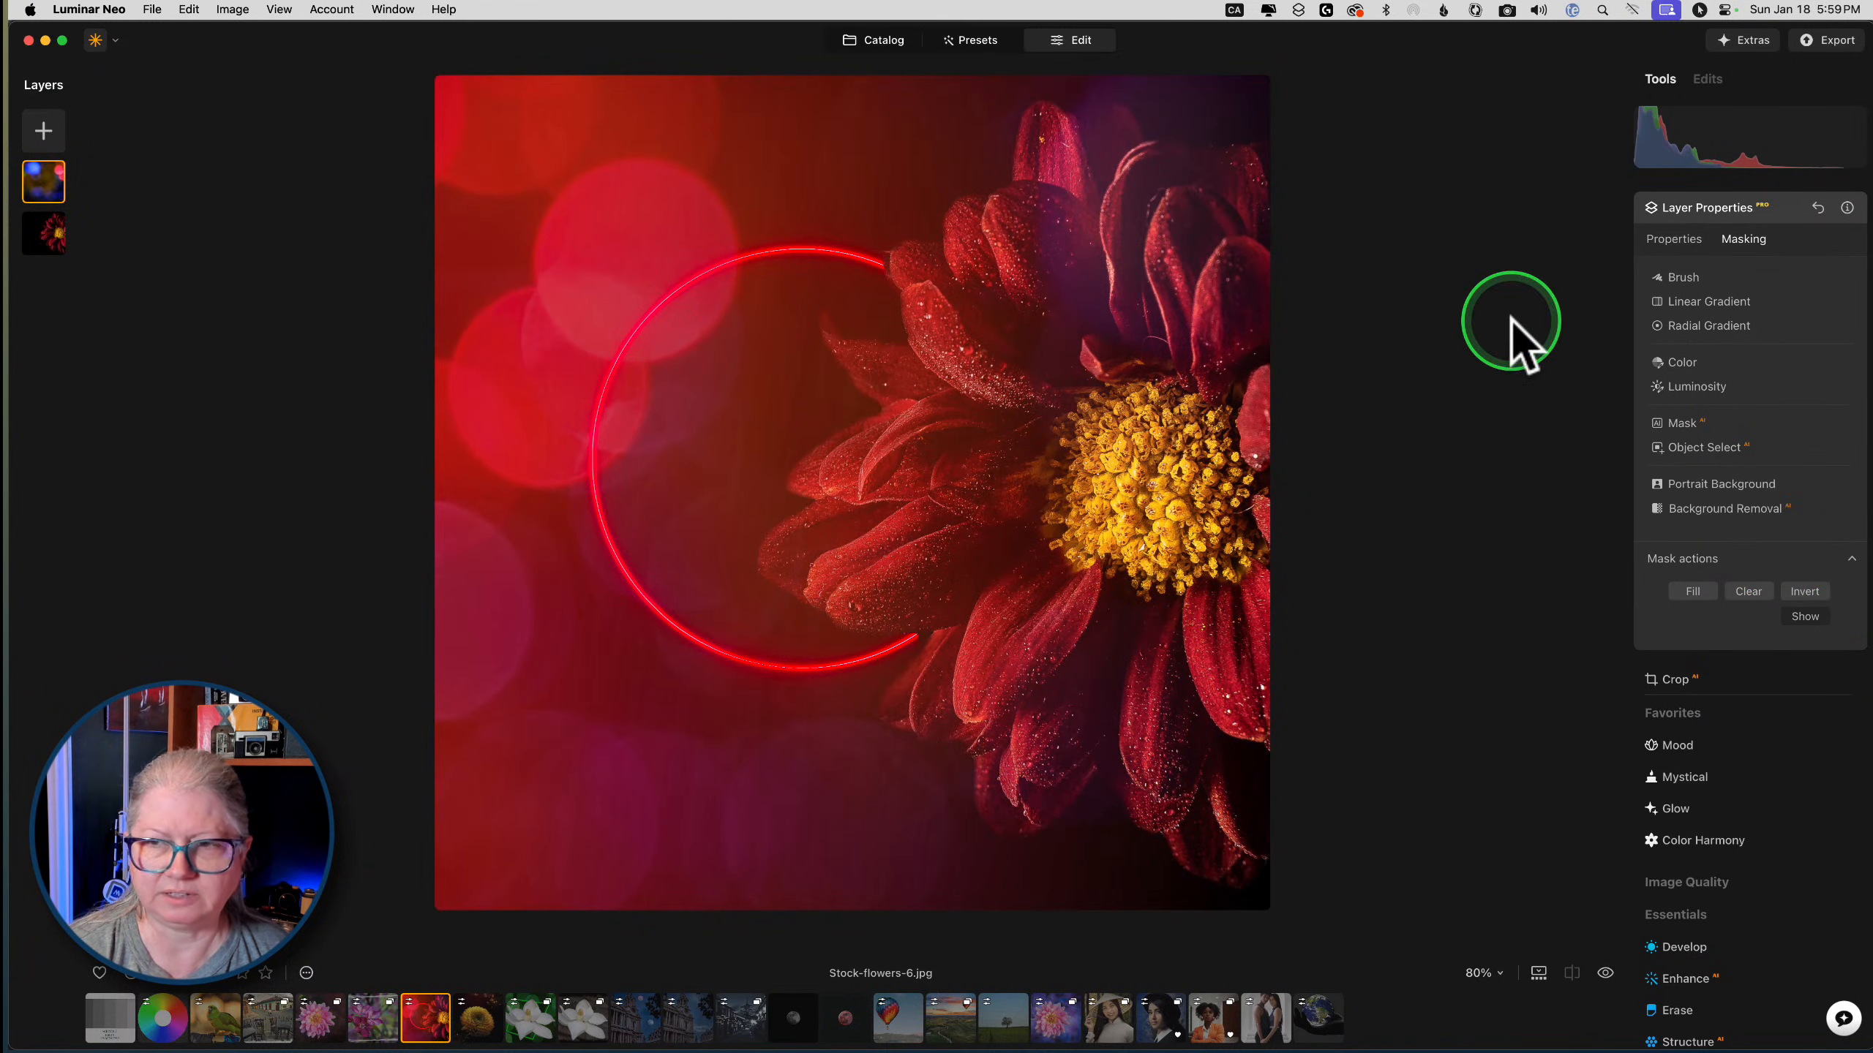
left_click(1746, 591)
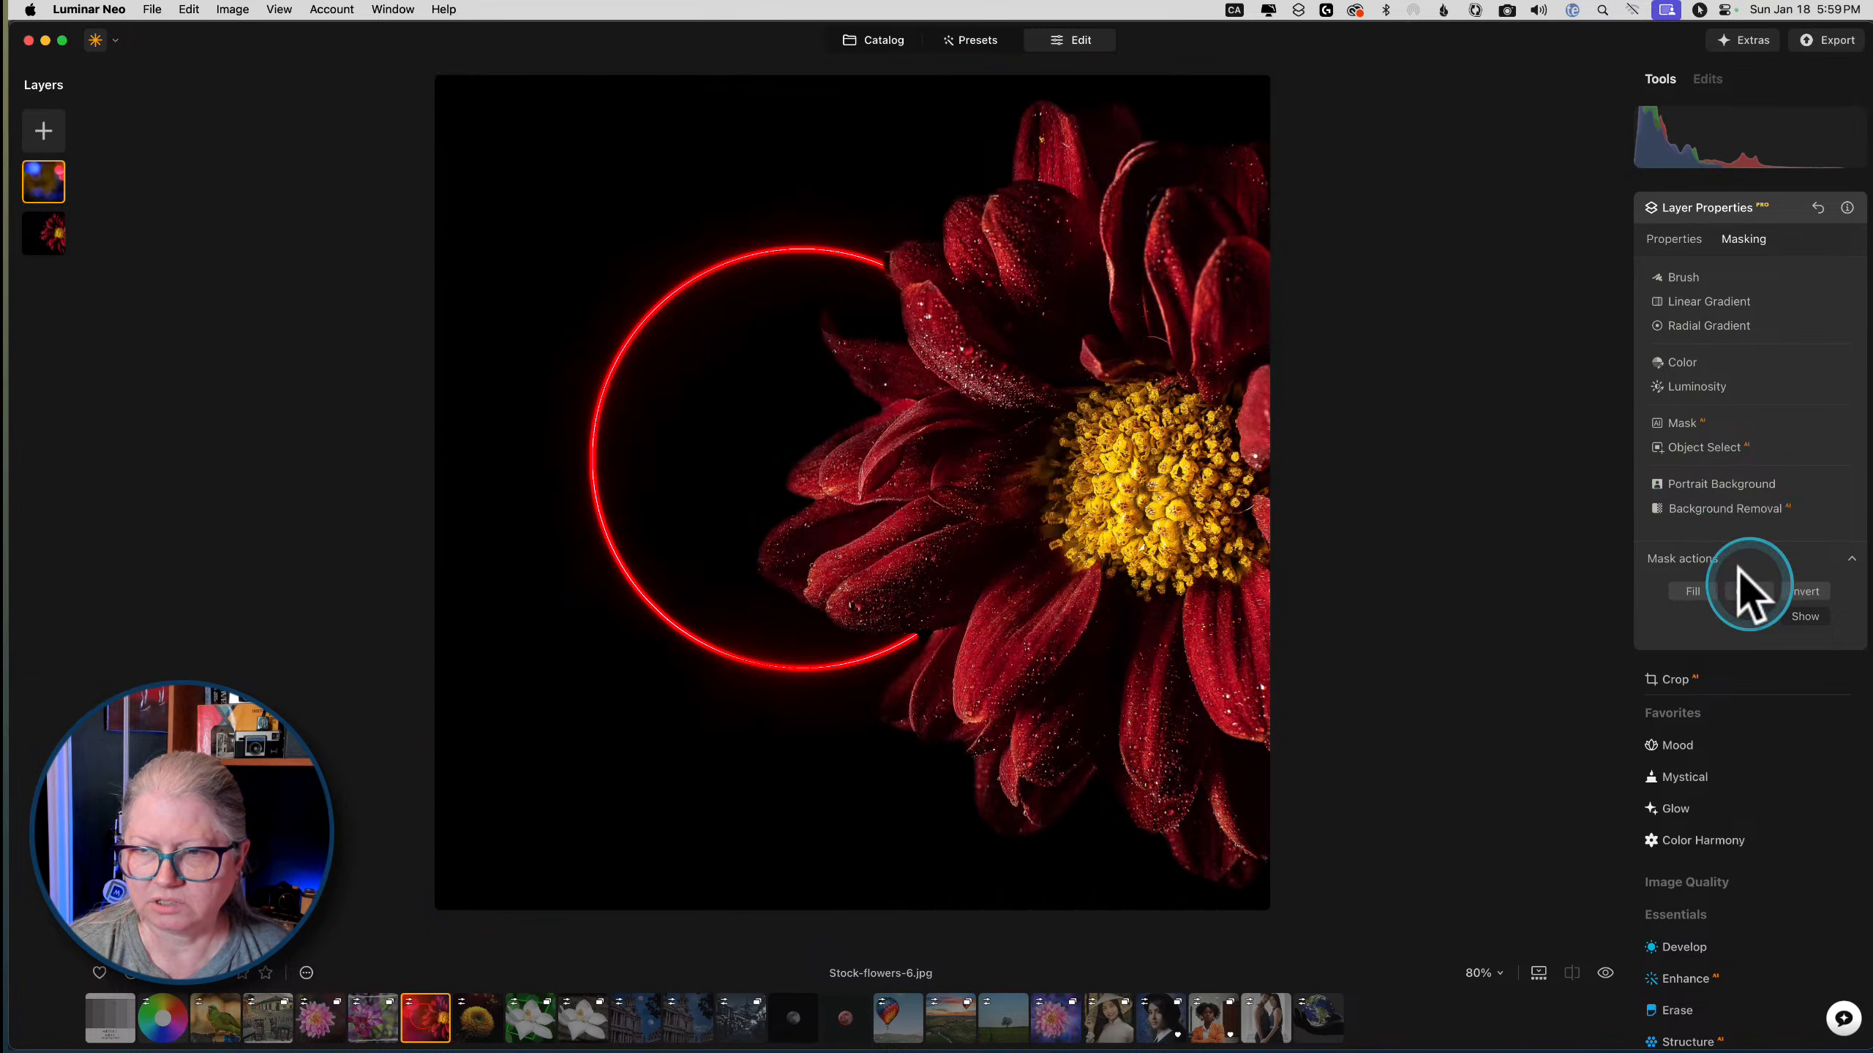
left_click(1709, 301)
mouse_move(719, 393)
left_mouse_down()
mouse_move(1004, 339)
mouse_move(1097, 356)
left_mouse_up()
left_click(1689, 274)
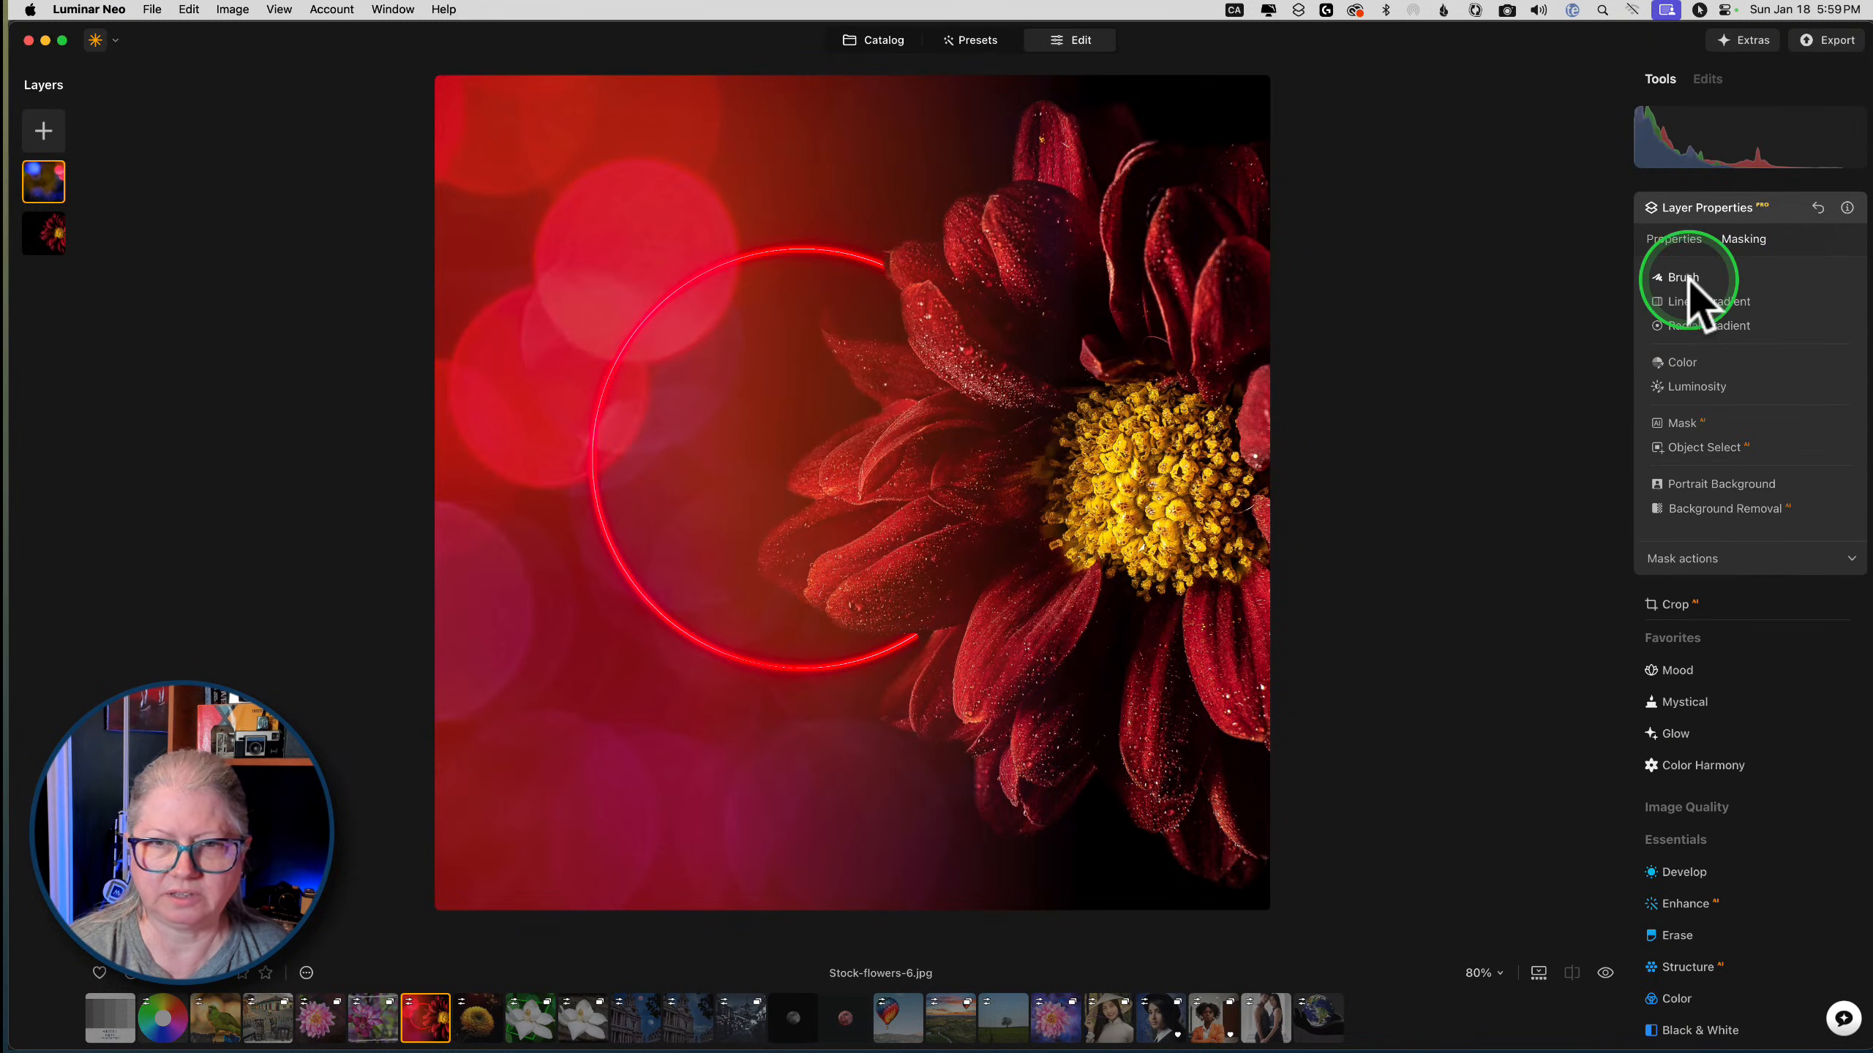
Reduce the bokeh layer's opacity to 46 and close its layer properties
left_click(1673, 238)
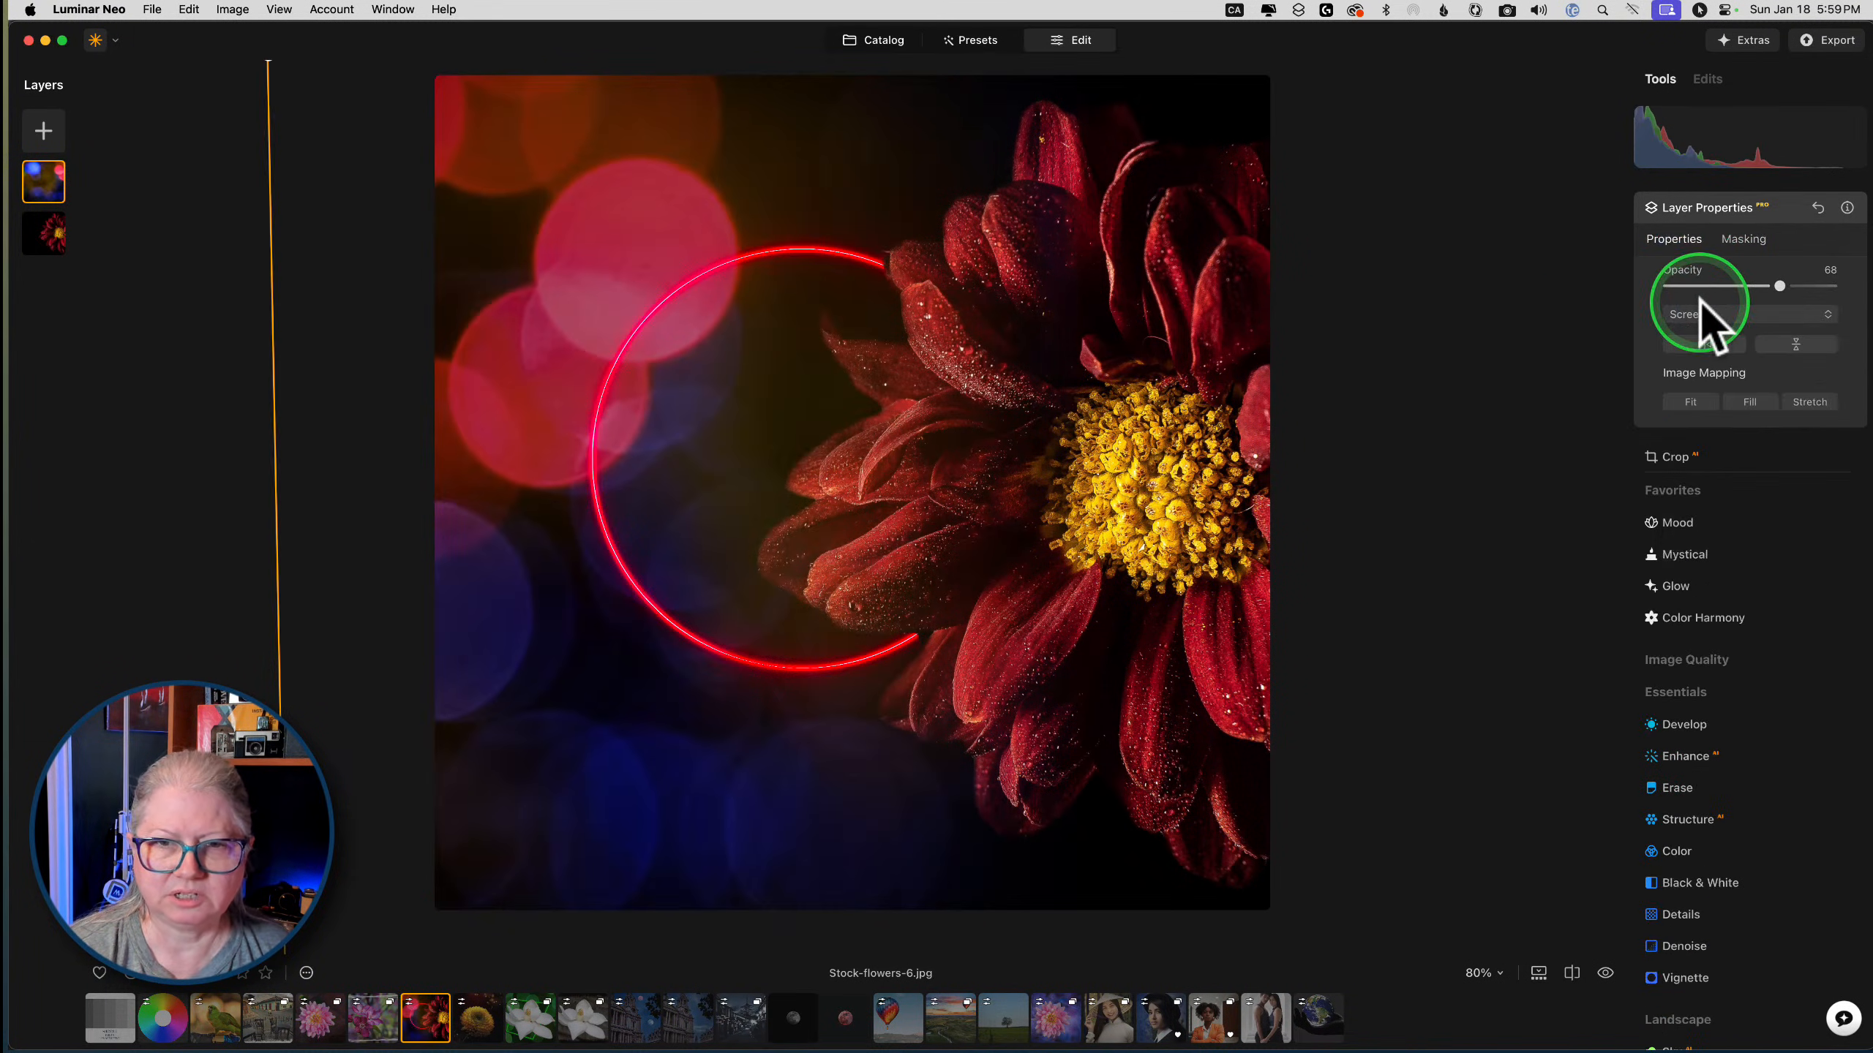
left_click_drag(1779, 286, 1745, 285)
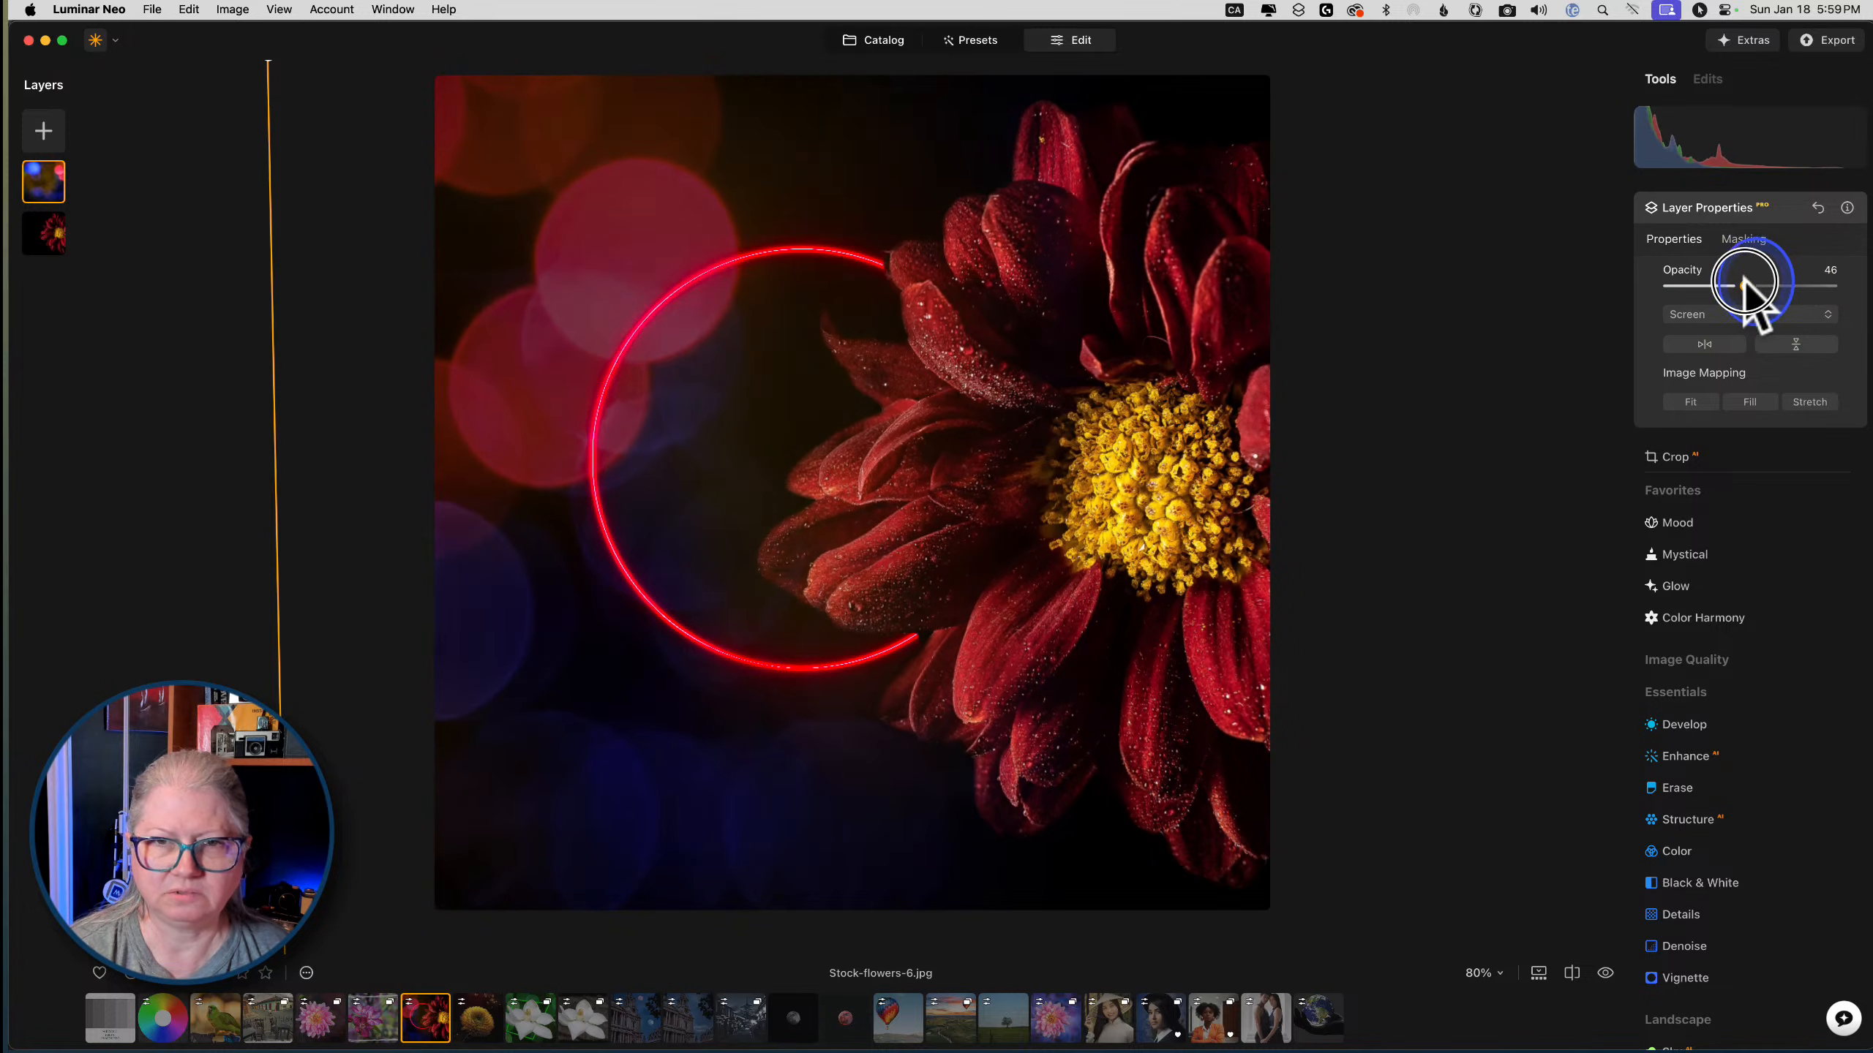
left_click(1762, 210)
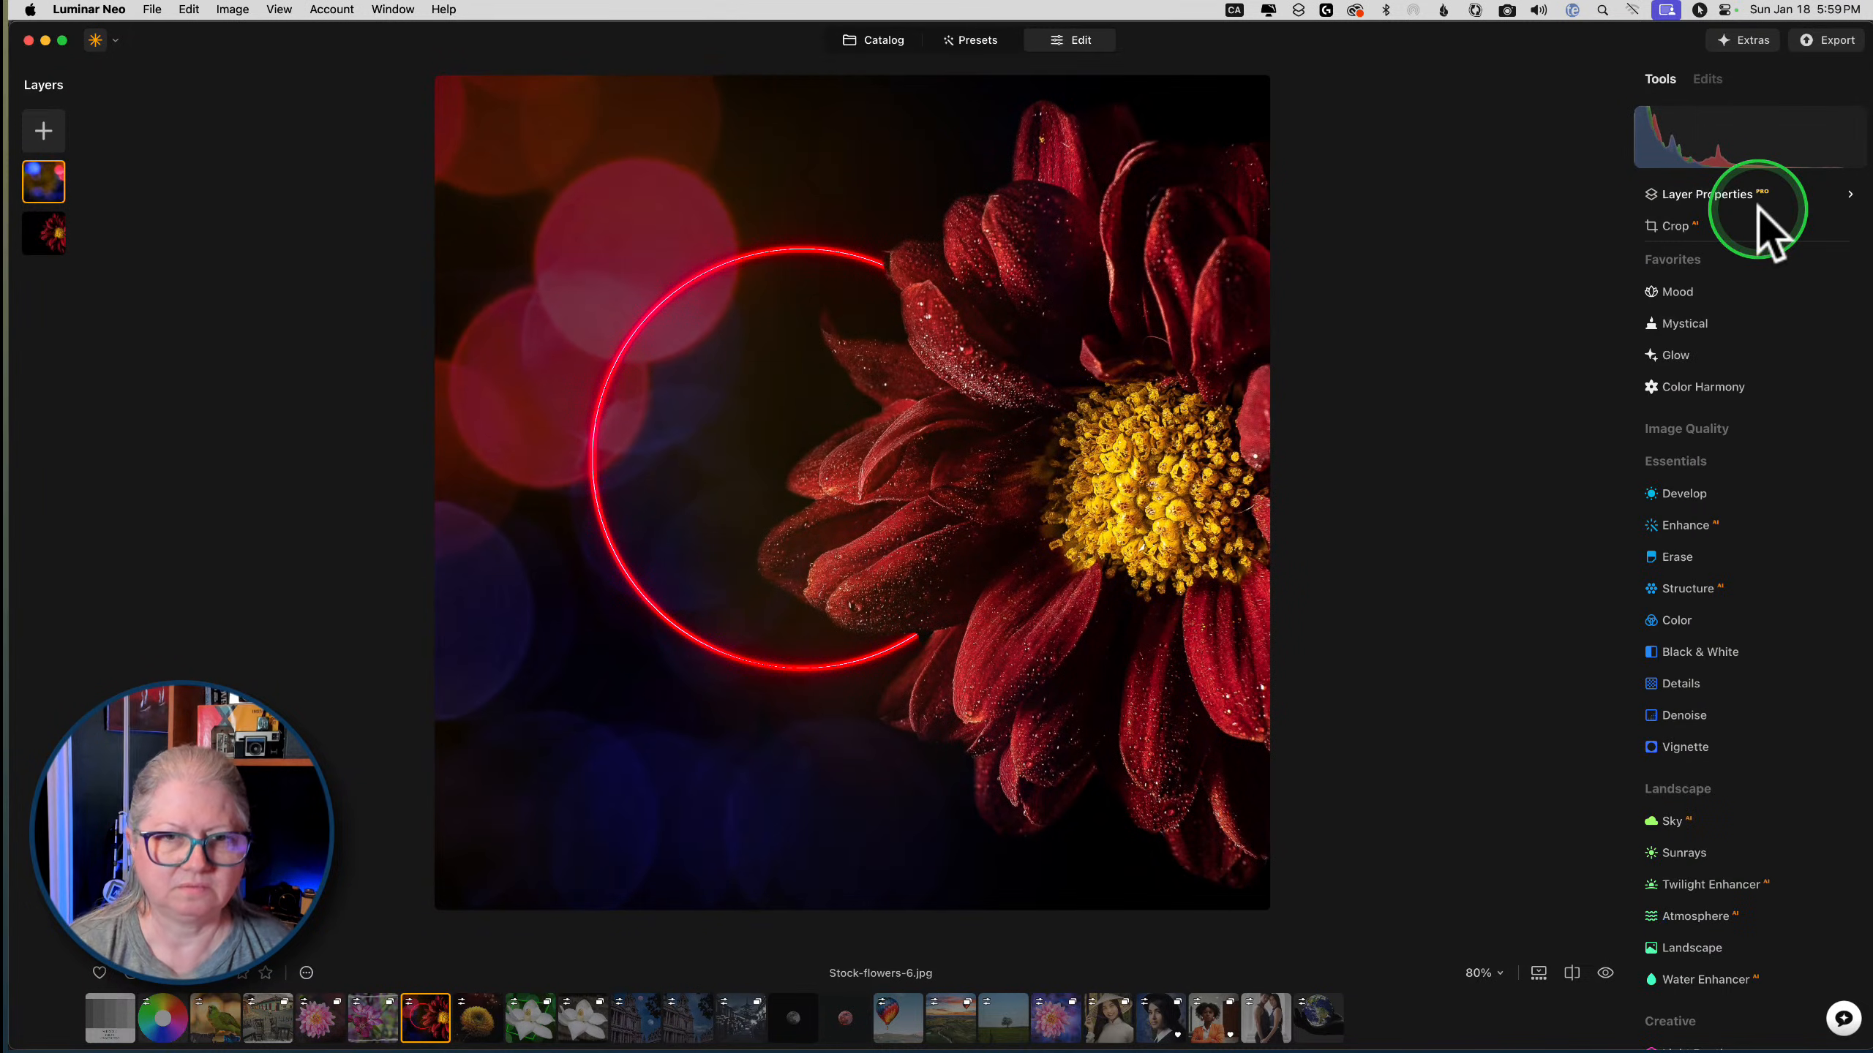